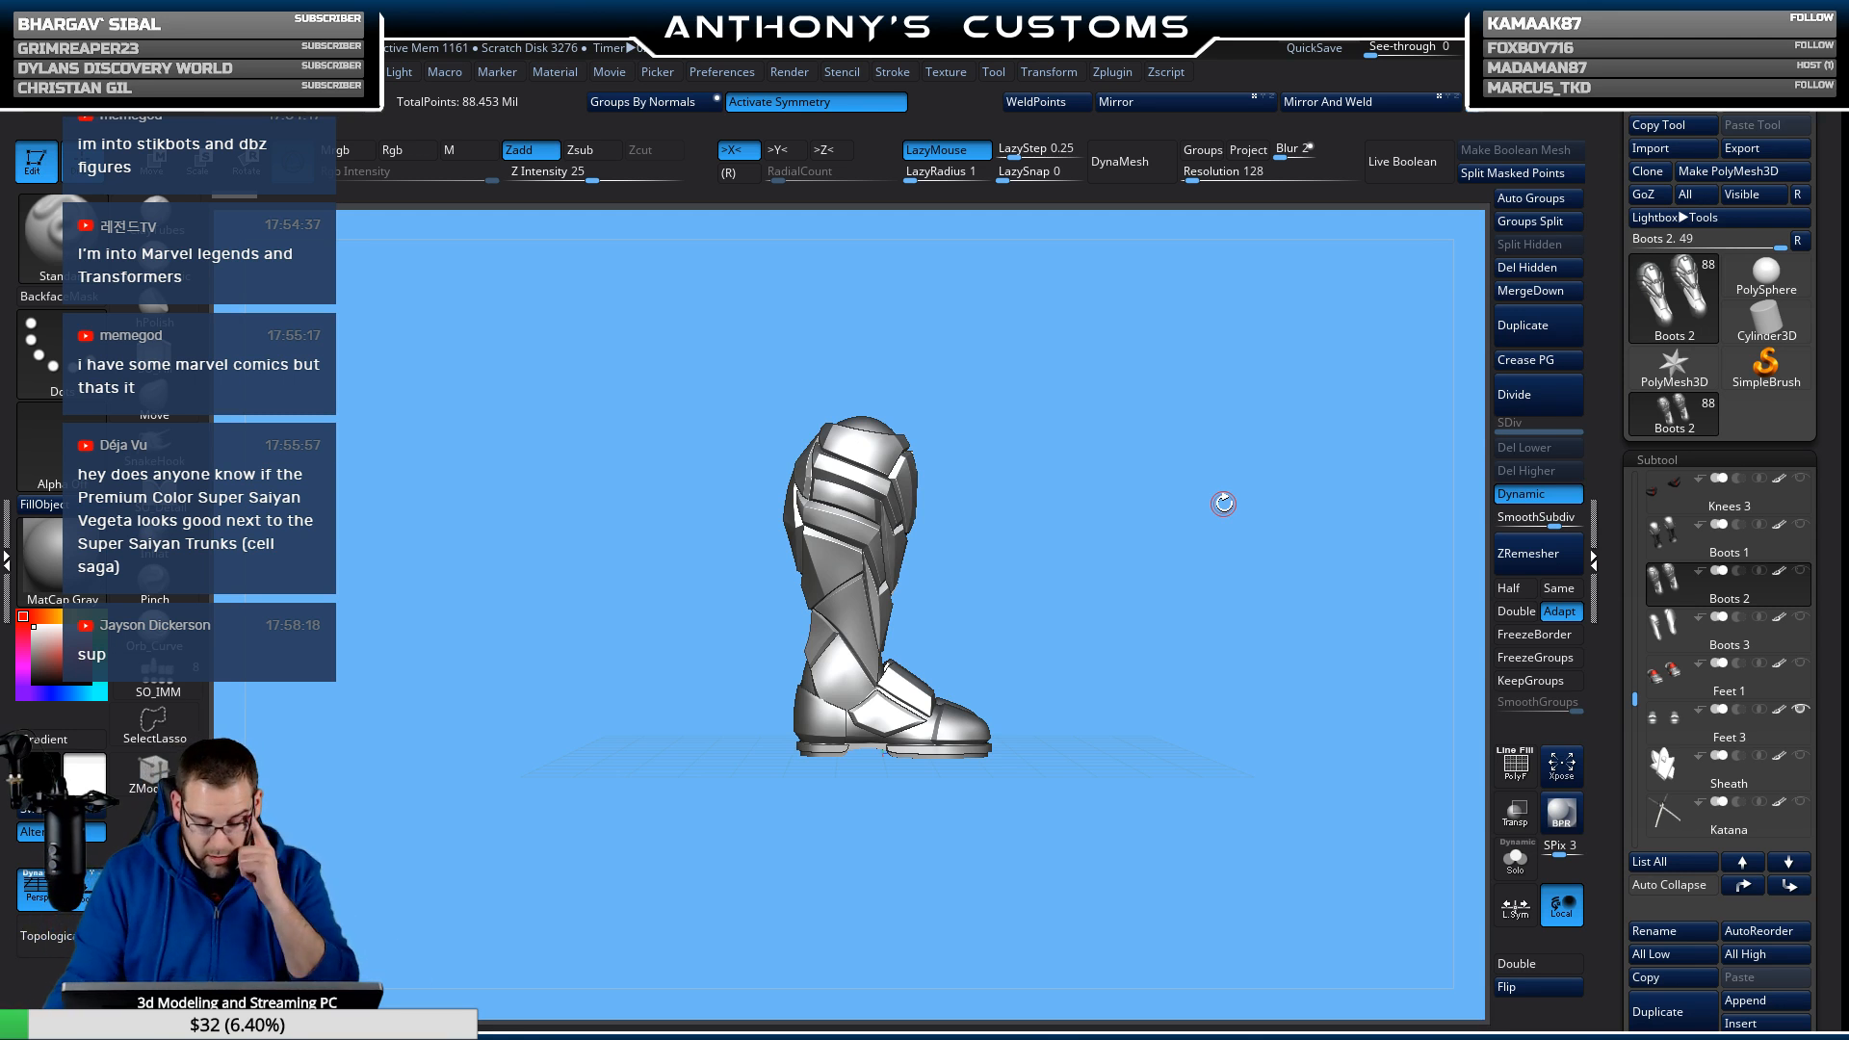
Make Feet 3 the active subtool and show the Boots 2 subtool alongside it.
{"action": "left_click_drag", "start_coordinate": [1110, 509], "coordinate": [1104, 747], "text": "alt"}
{"action": "left_click_drag", "start_coordinate": [1225, 751], "coordinate": [944, 401], "text": "alt"}
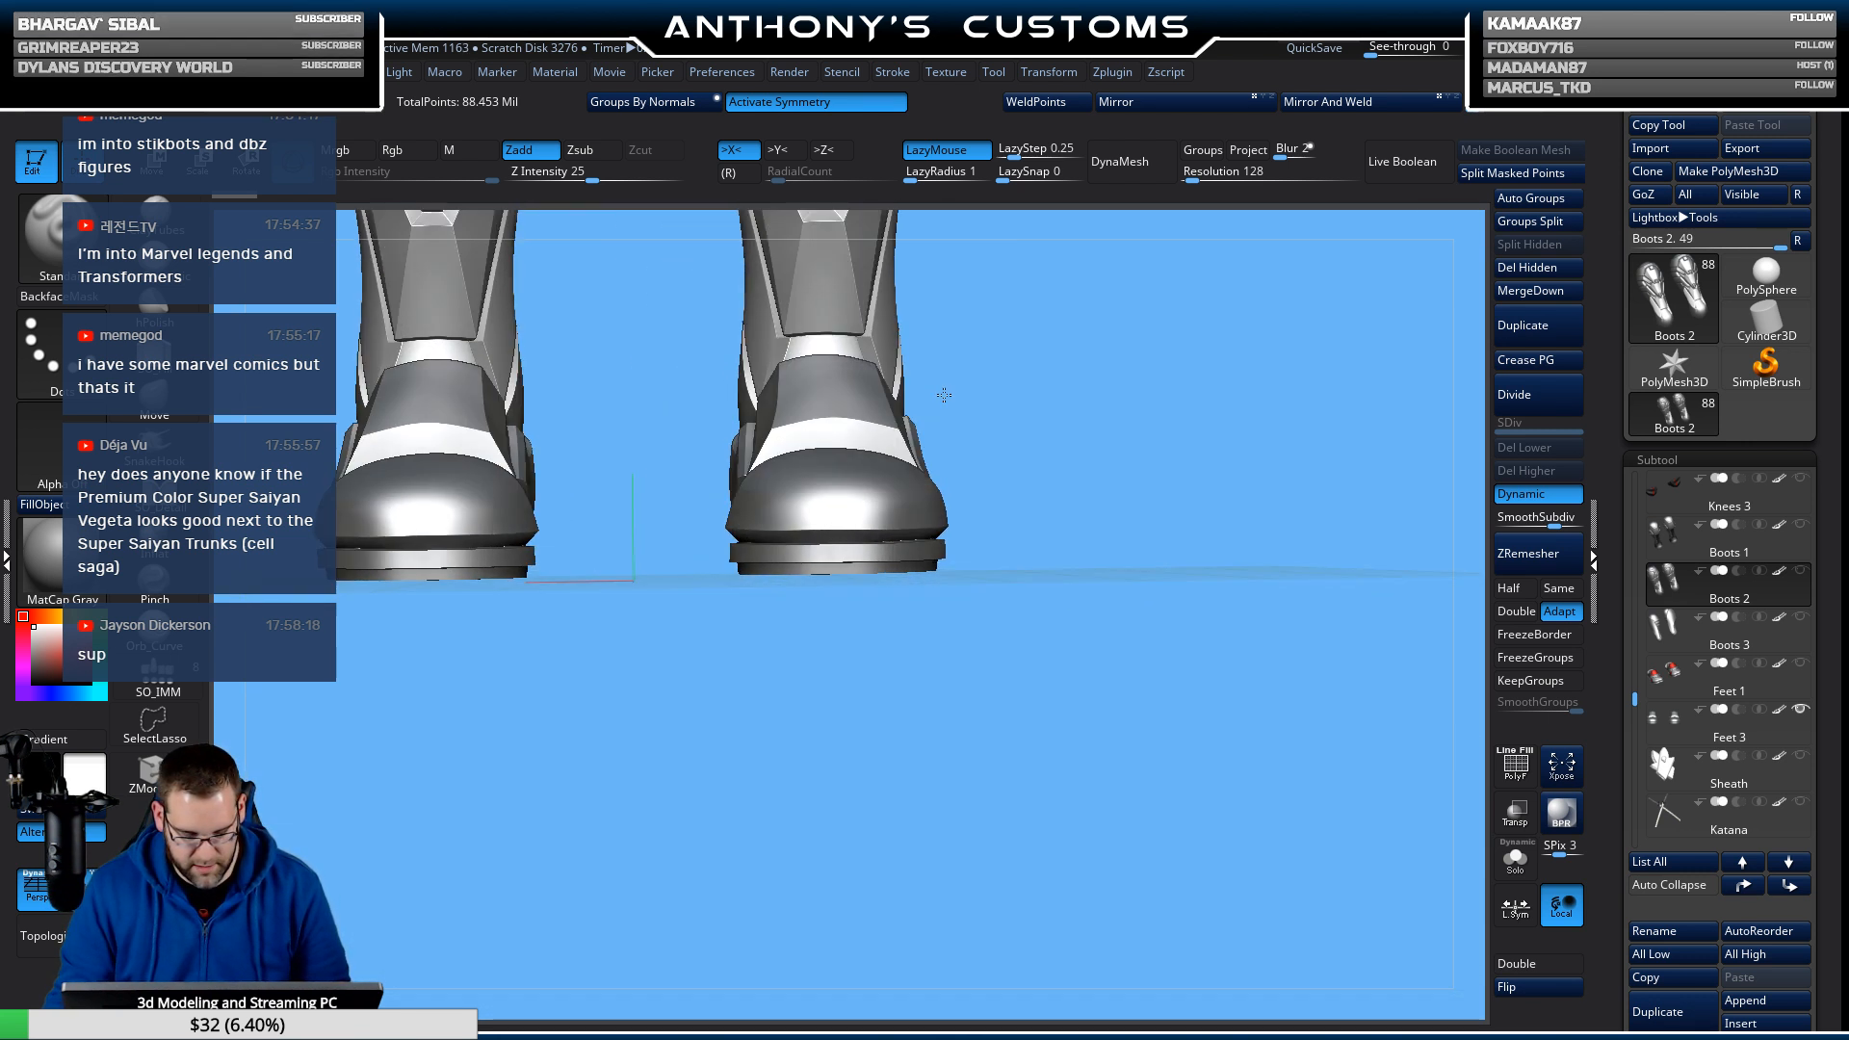
{"action": "left_click_drag", "start_coordinate": [995, 334], "coordinate": [1405, 516], "text": "alt"}
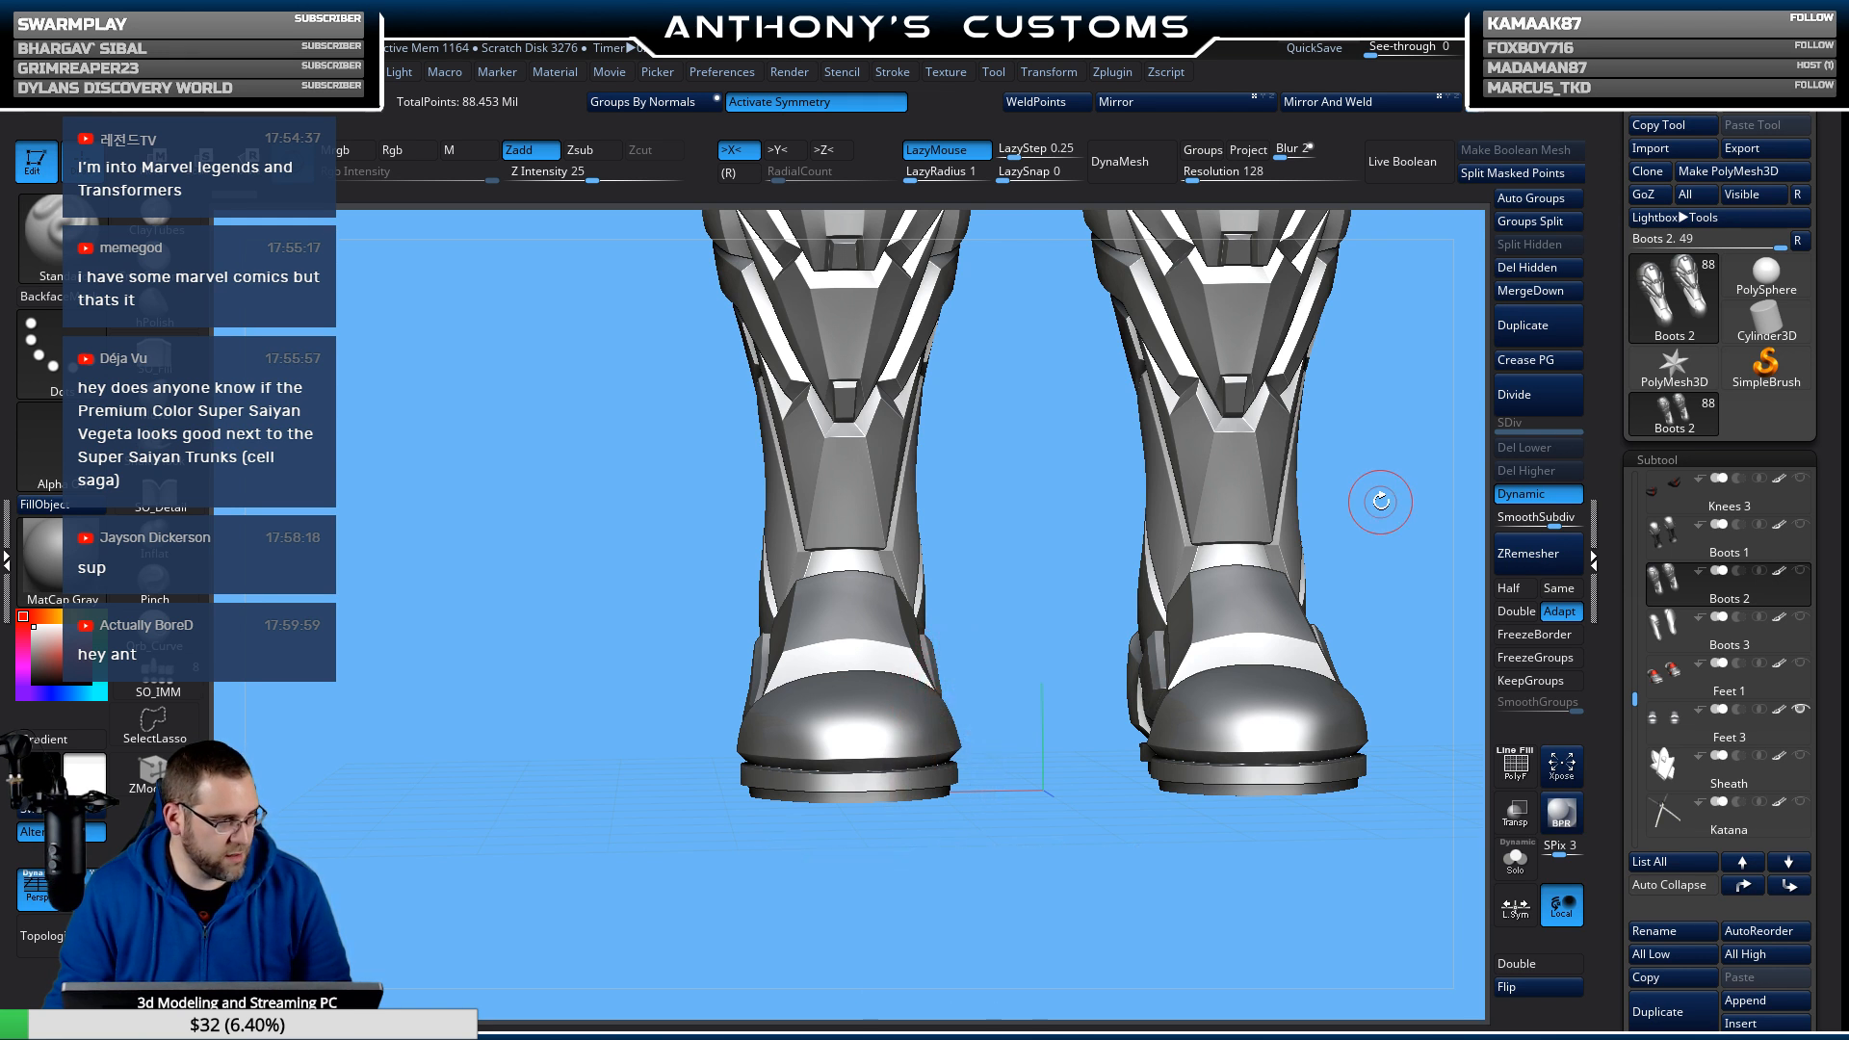
{"action": "left_click_drag", "start_coordinate": [1381, 473], "coordinate": [1079, 692]}
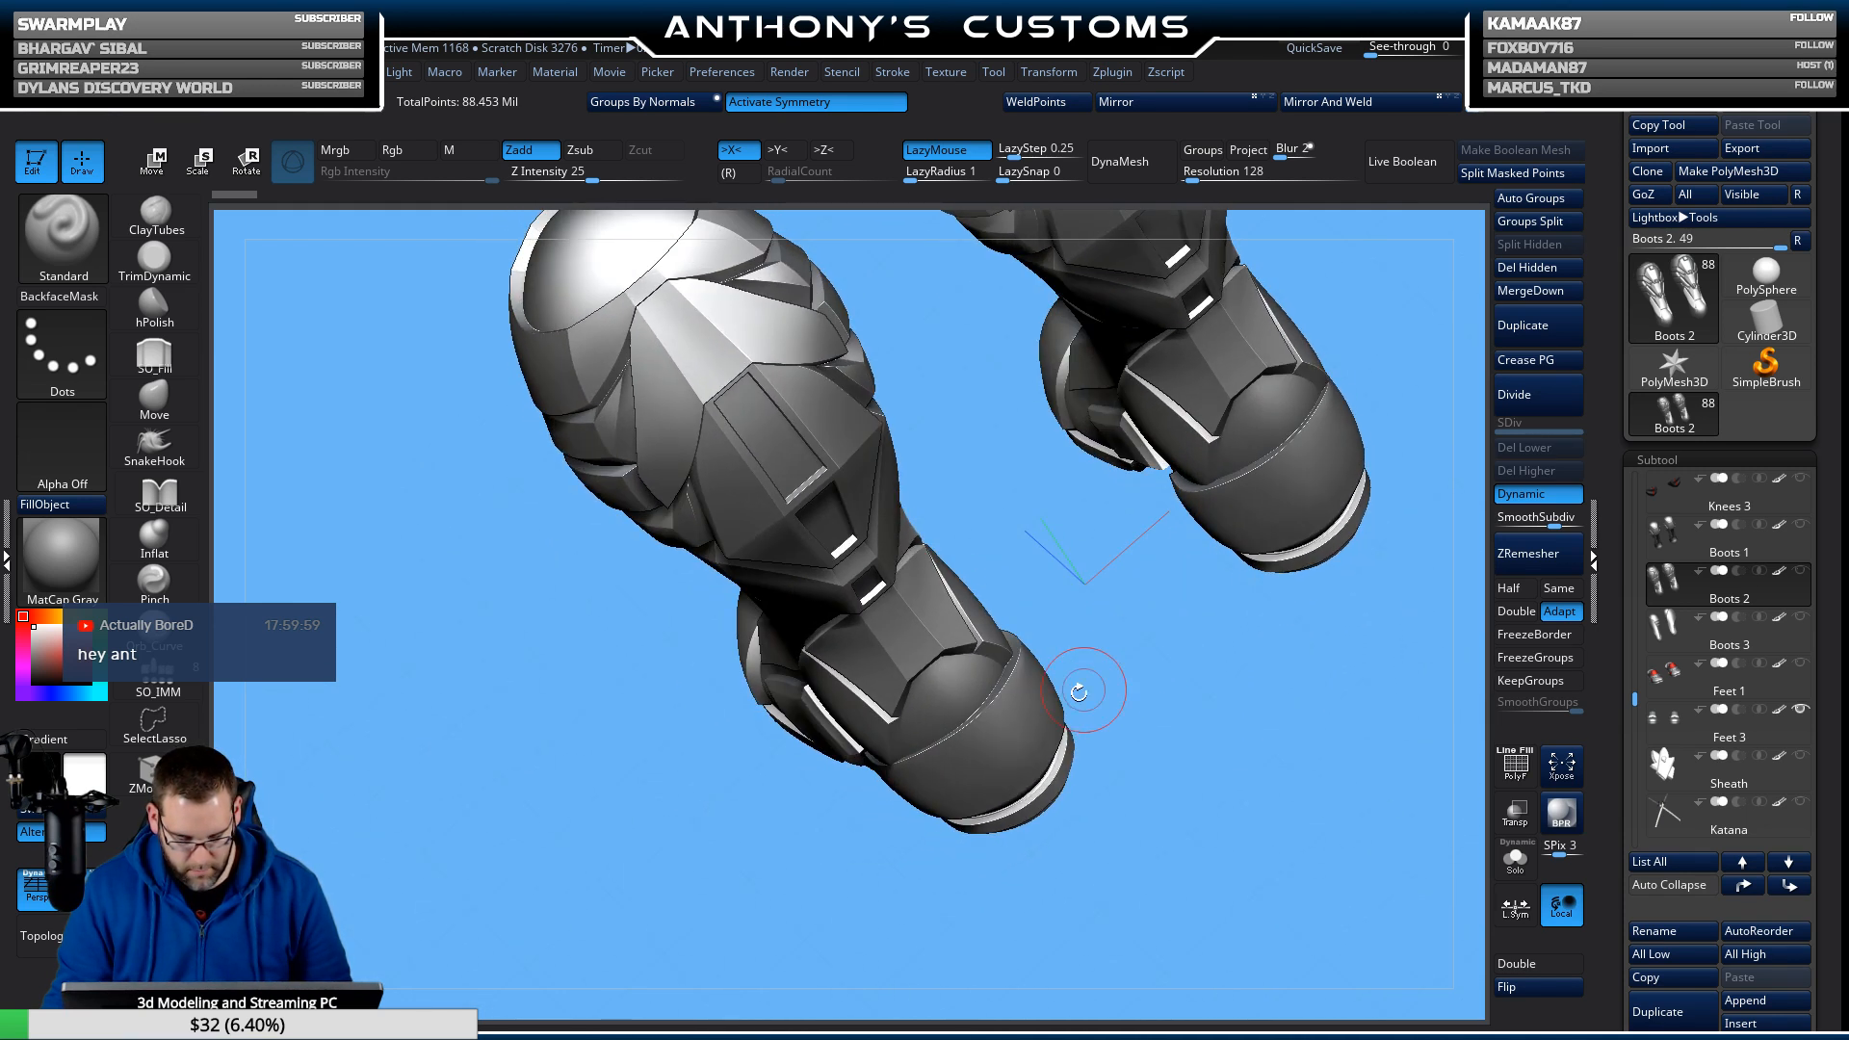
{"action": "left_click", "coordinate": [1012, 715], "text": "alt"}
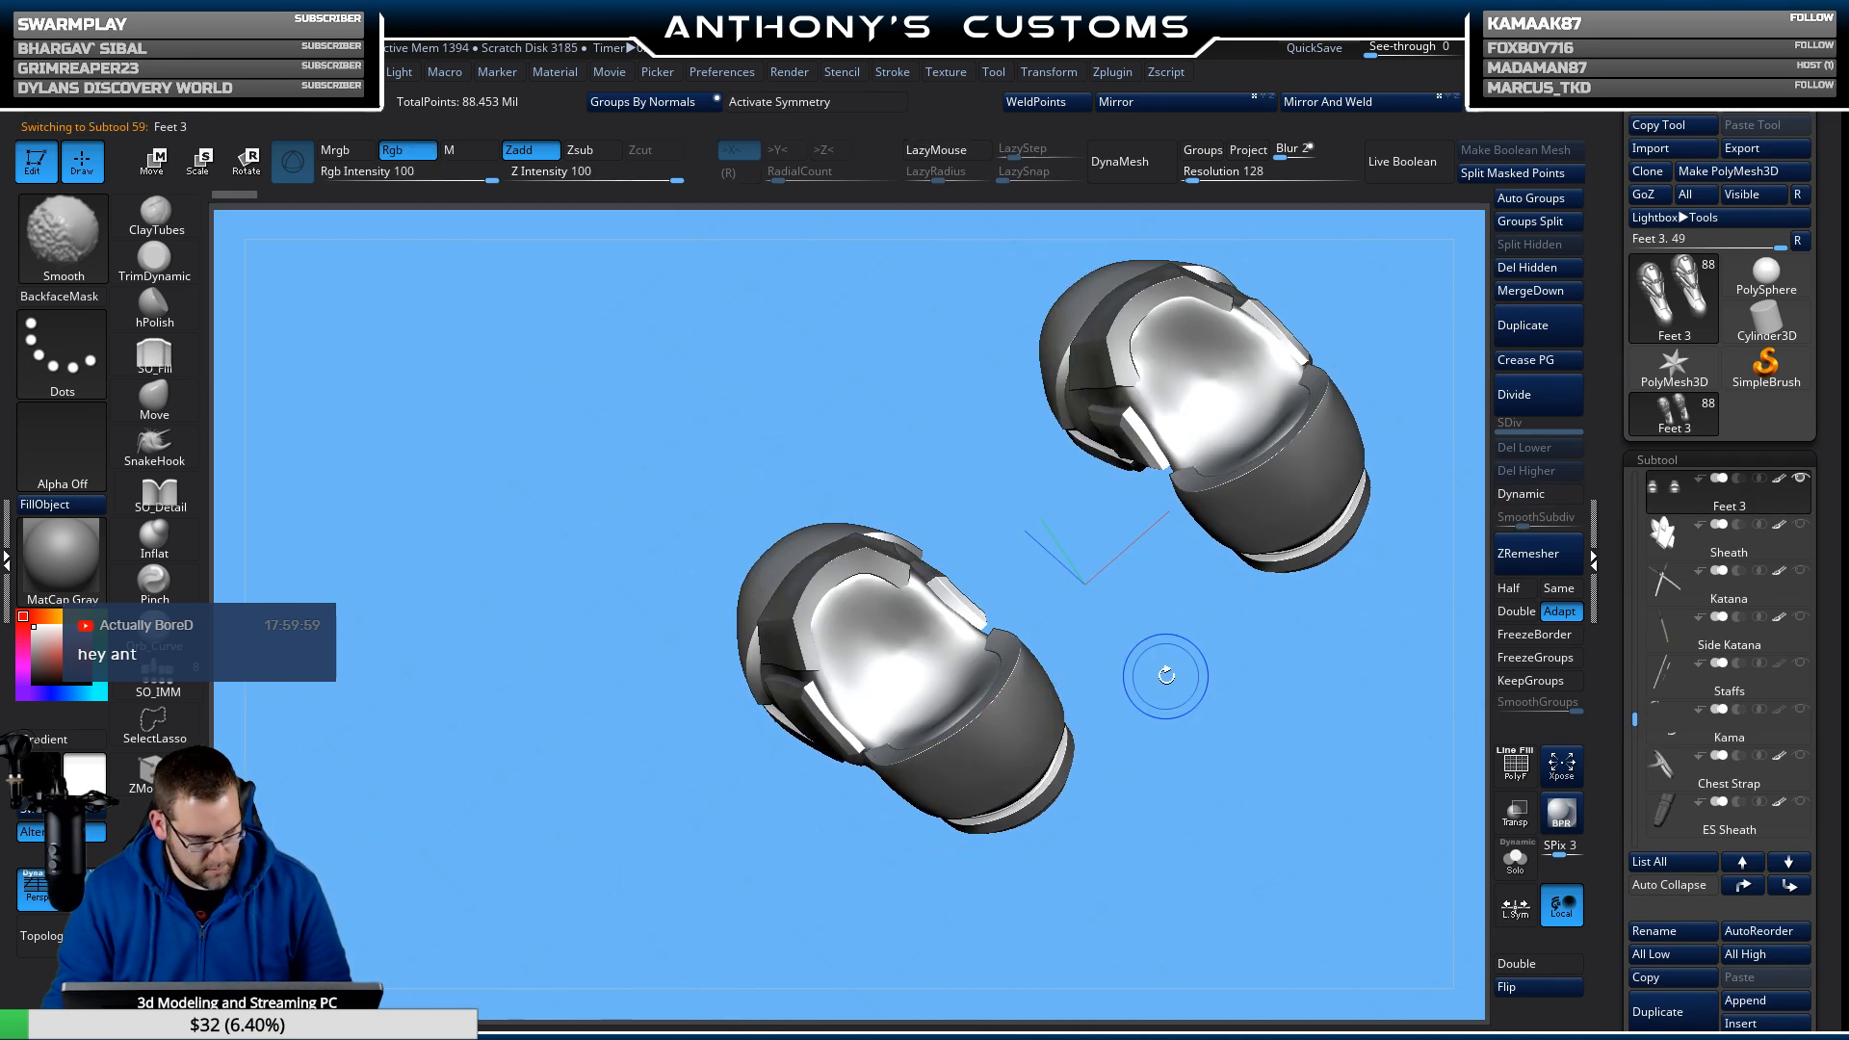
{"action": "key", "text": "shift+f"}
{"action": "key", "text": "shift+f"}
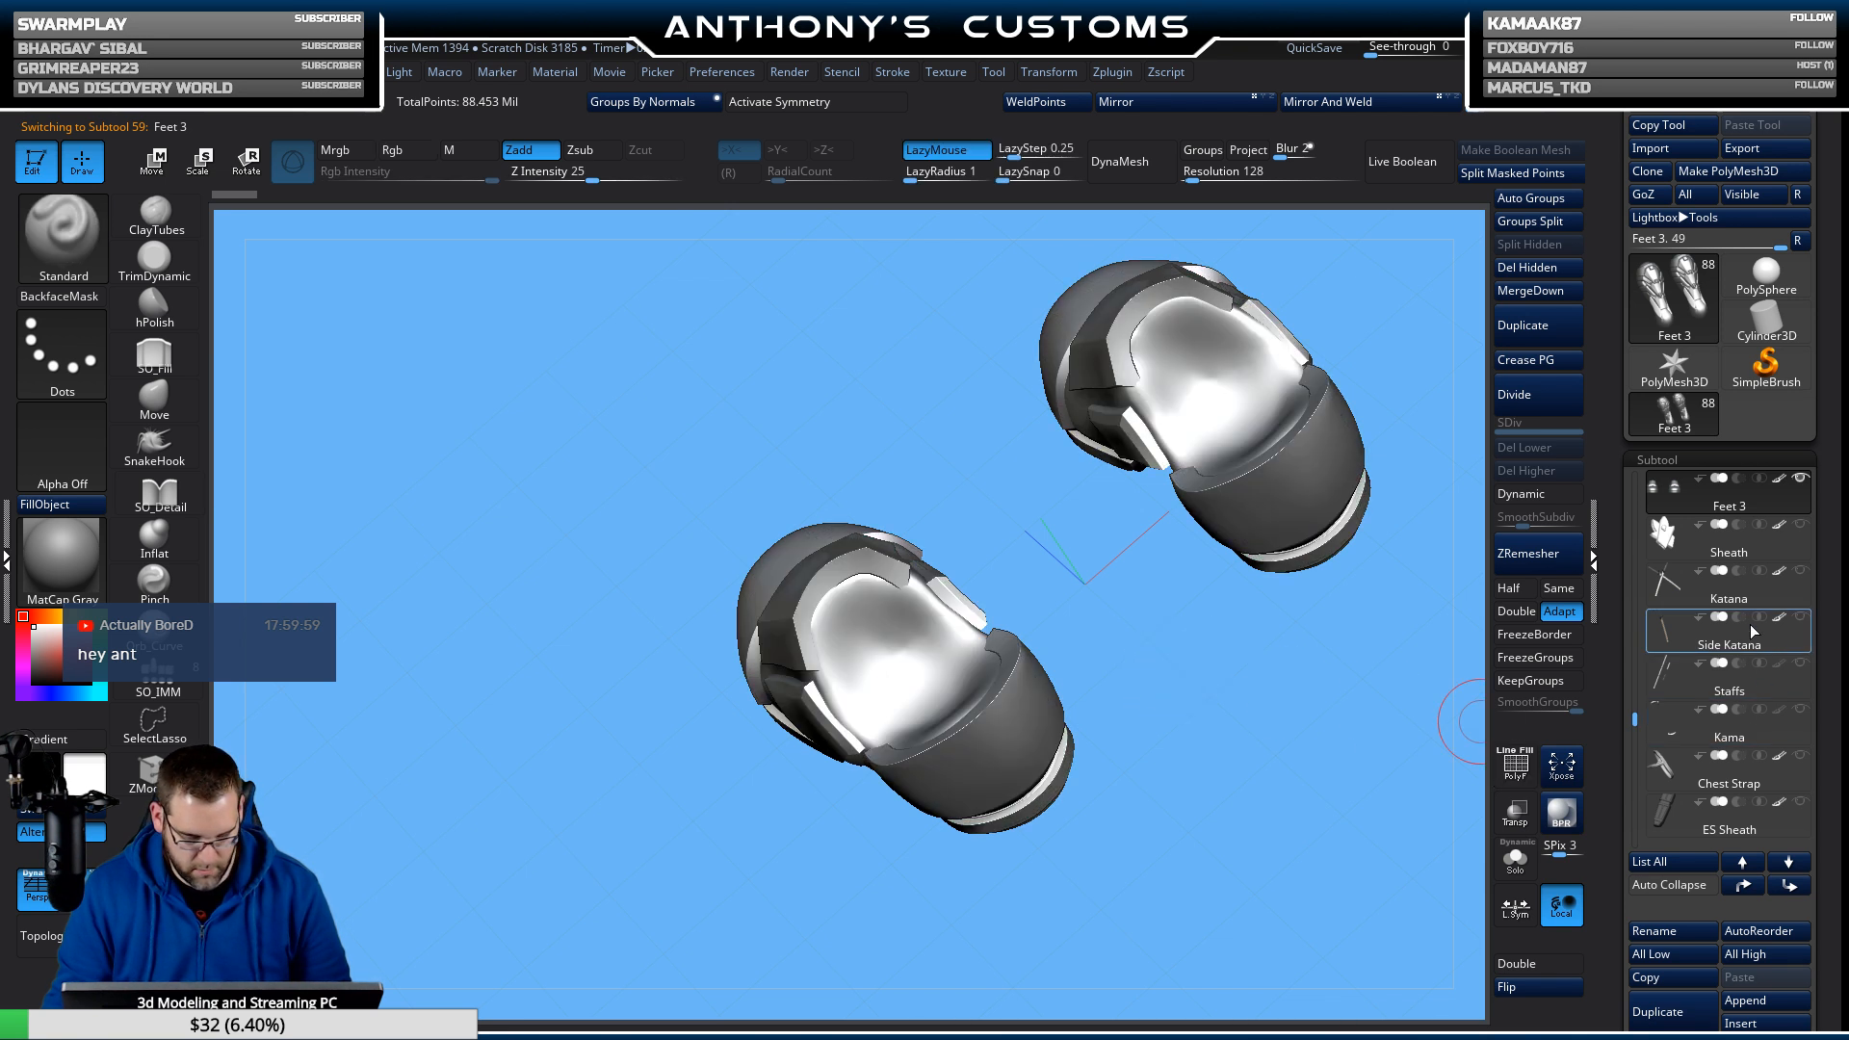
{"action": "left_click_drag", "start_coordinate": [1636, 718], "coordinate": [1632, 705]}
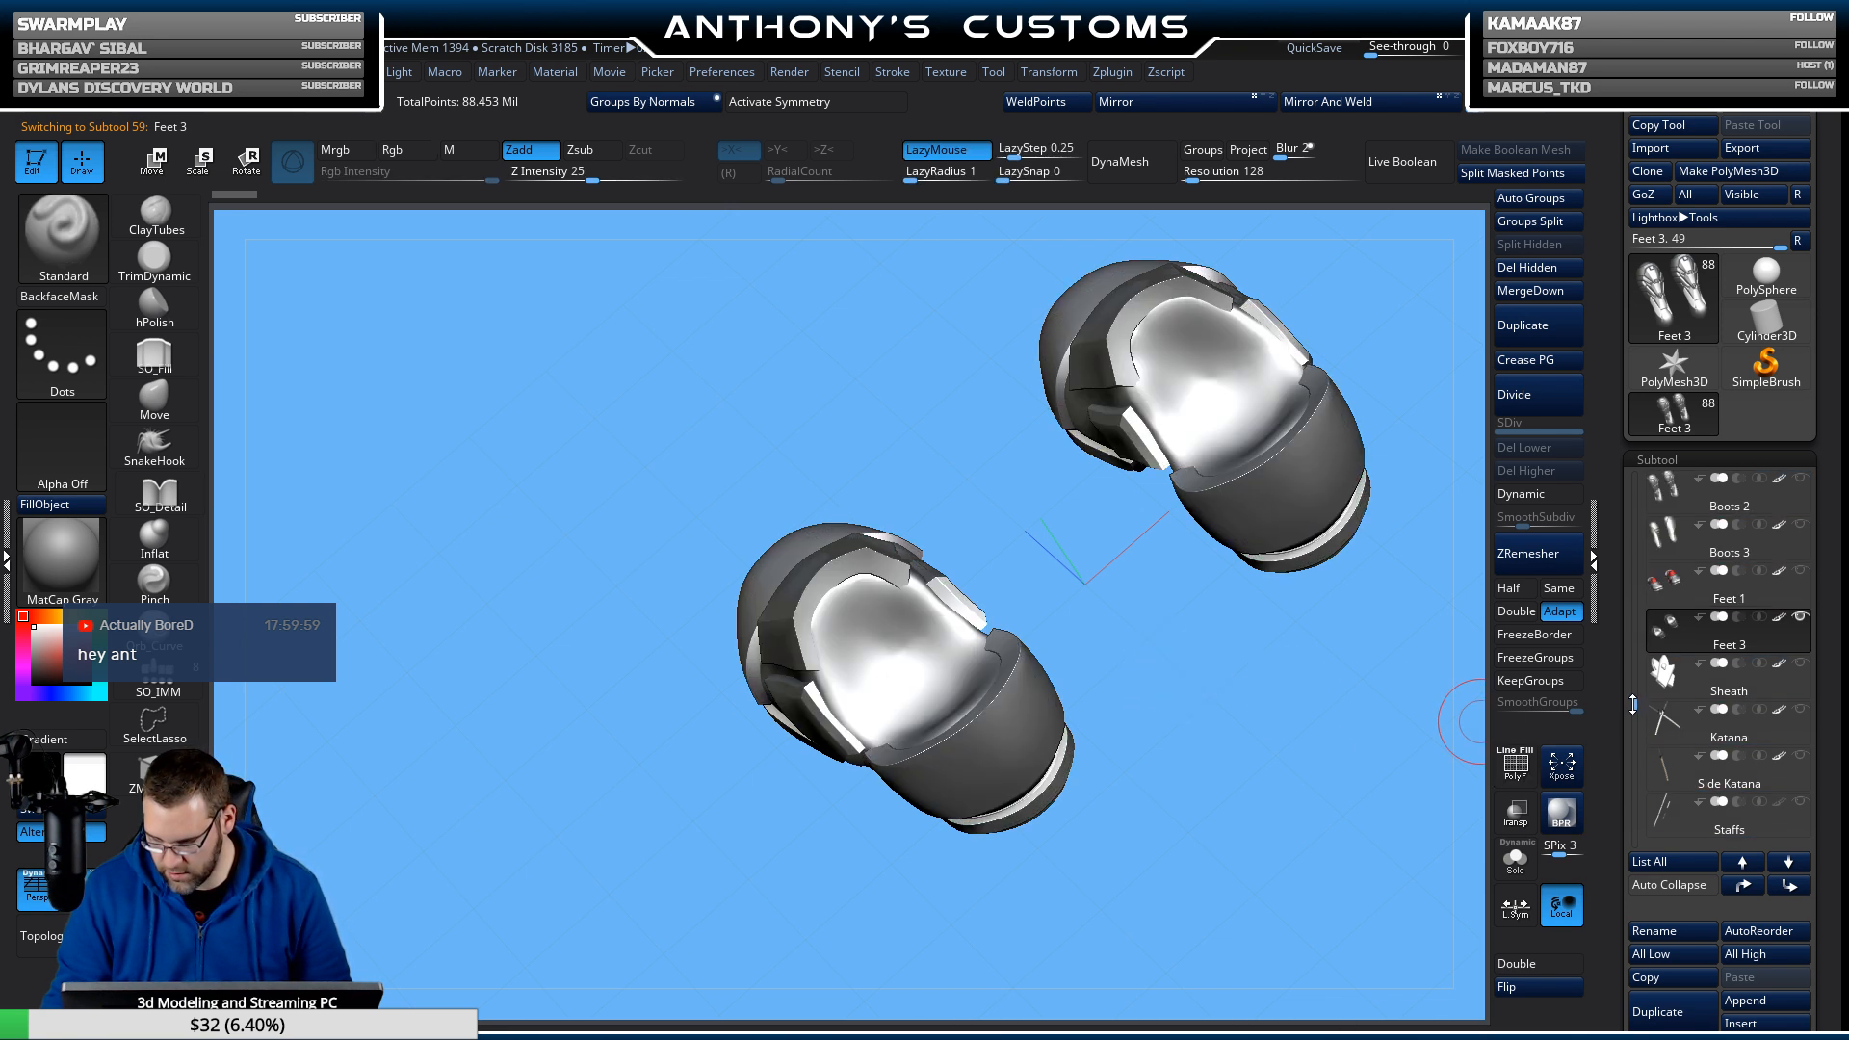
{"action": "left_click", "coordinate": [1800, 478]}
Activate X symmetry and move the Feet 3 subtool sideways by about 0.0189 along X to line up with the boots.
{"action": "left_click_drag", "start_coordinate": [1233, 768], "coordinate": [1178, 749]}
{"action": "key", "text": "w"}
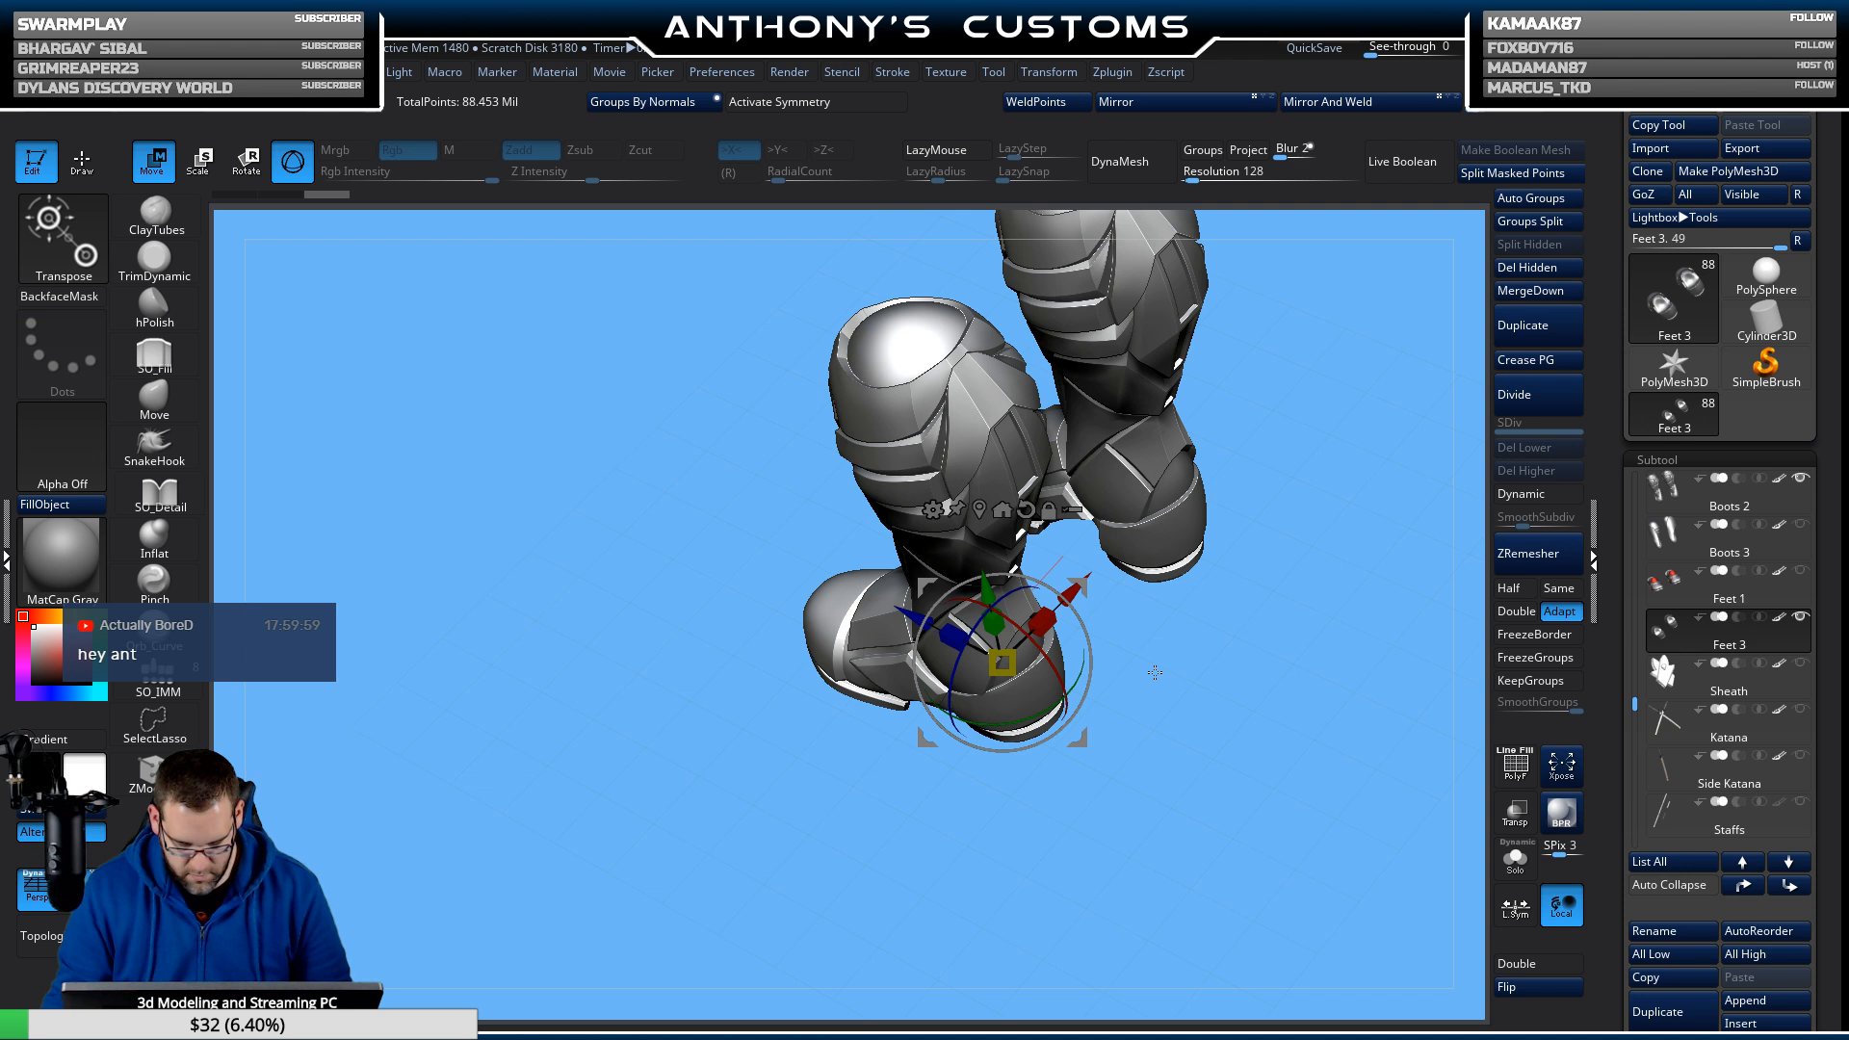
{"action": "left_click_drag", "start_coordinate": [1155, 672], "coordinate": [1095, 538]}
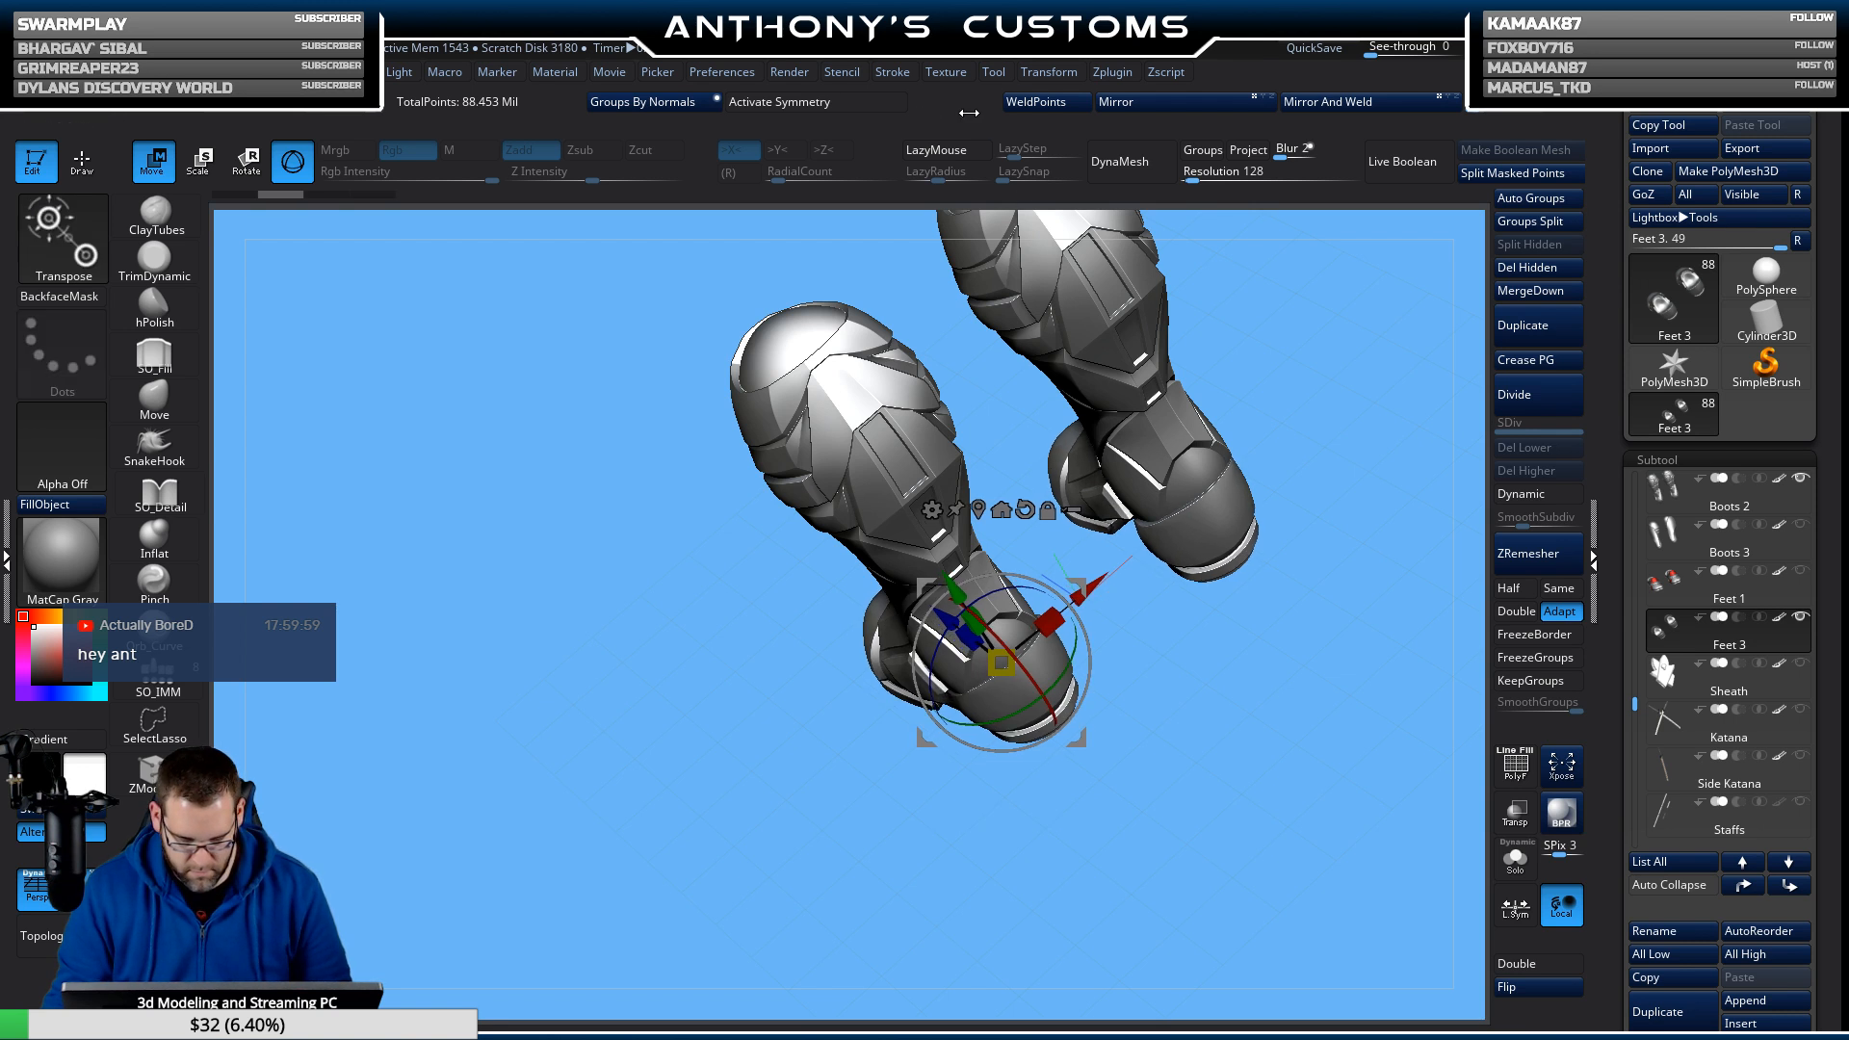
{"action": "left_click", "coordinate": [886, 111]}
{"action": "left_click_drag", "start_coordinate": [1158, 718], "coordinate": [1160, 902], "text": "alt"}
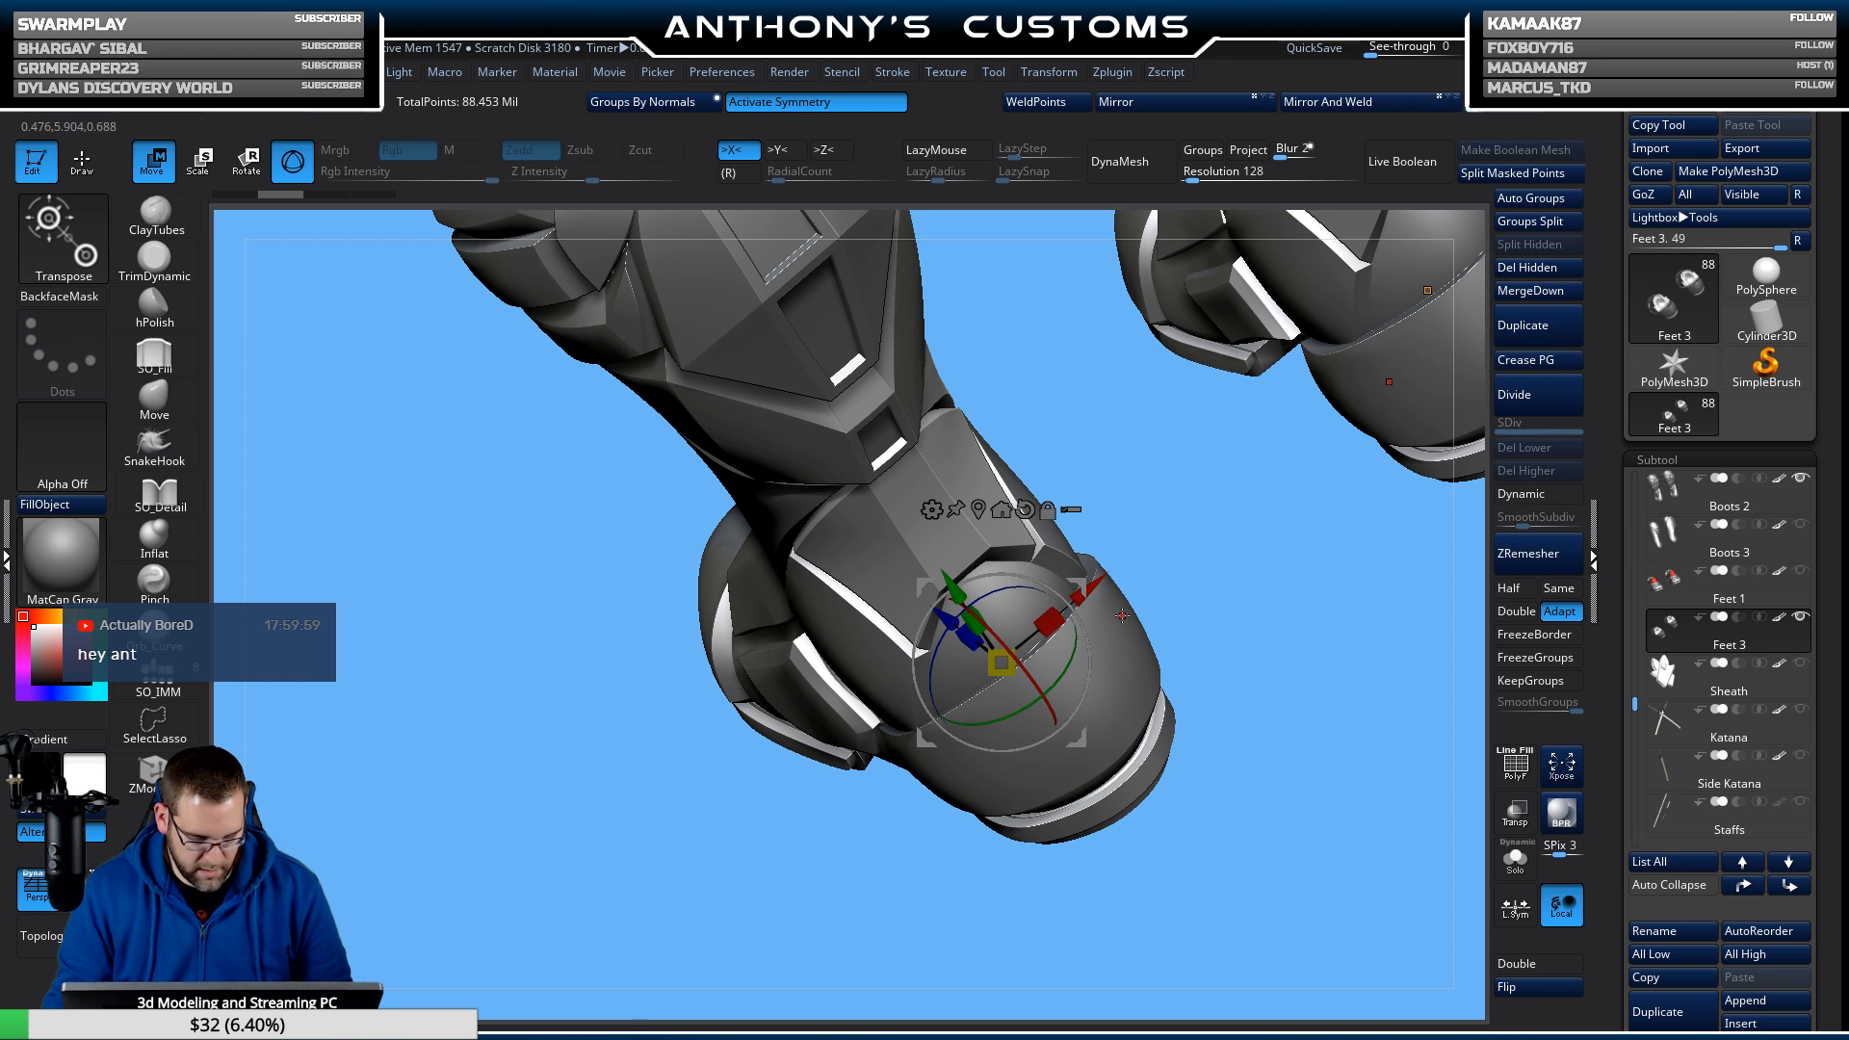
{"action": "left_click_drag", "start_coordinate": [1094, 584], "coordinate": [1084, 592]}
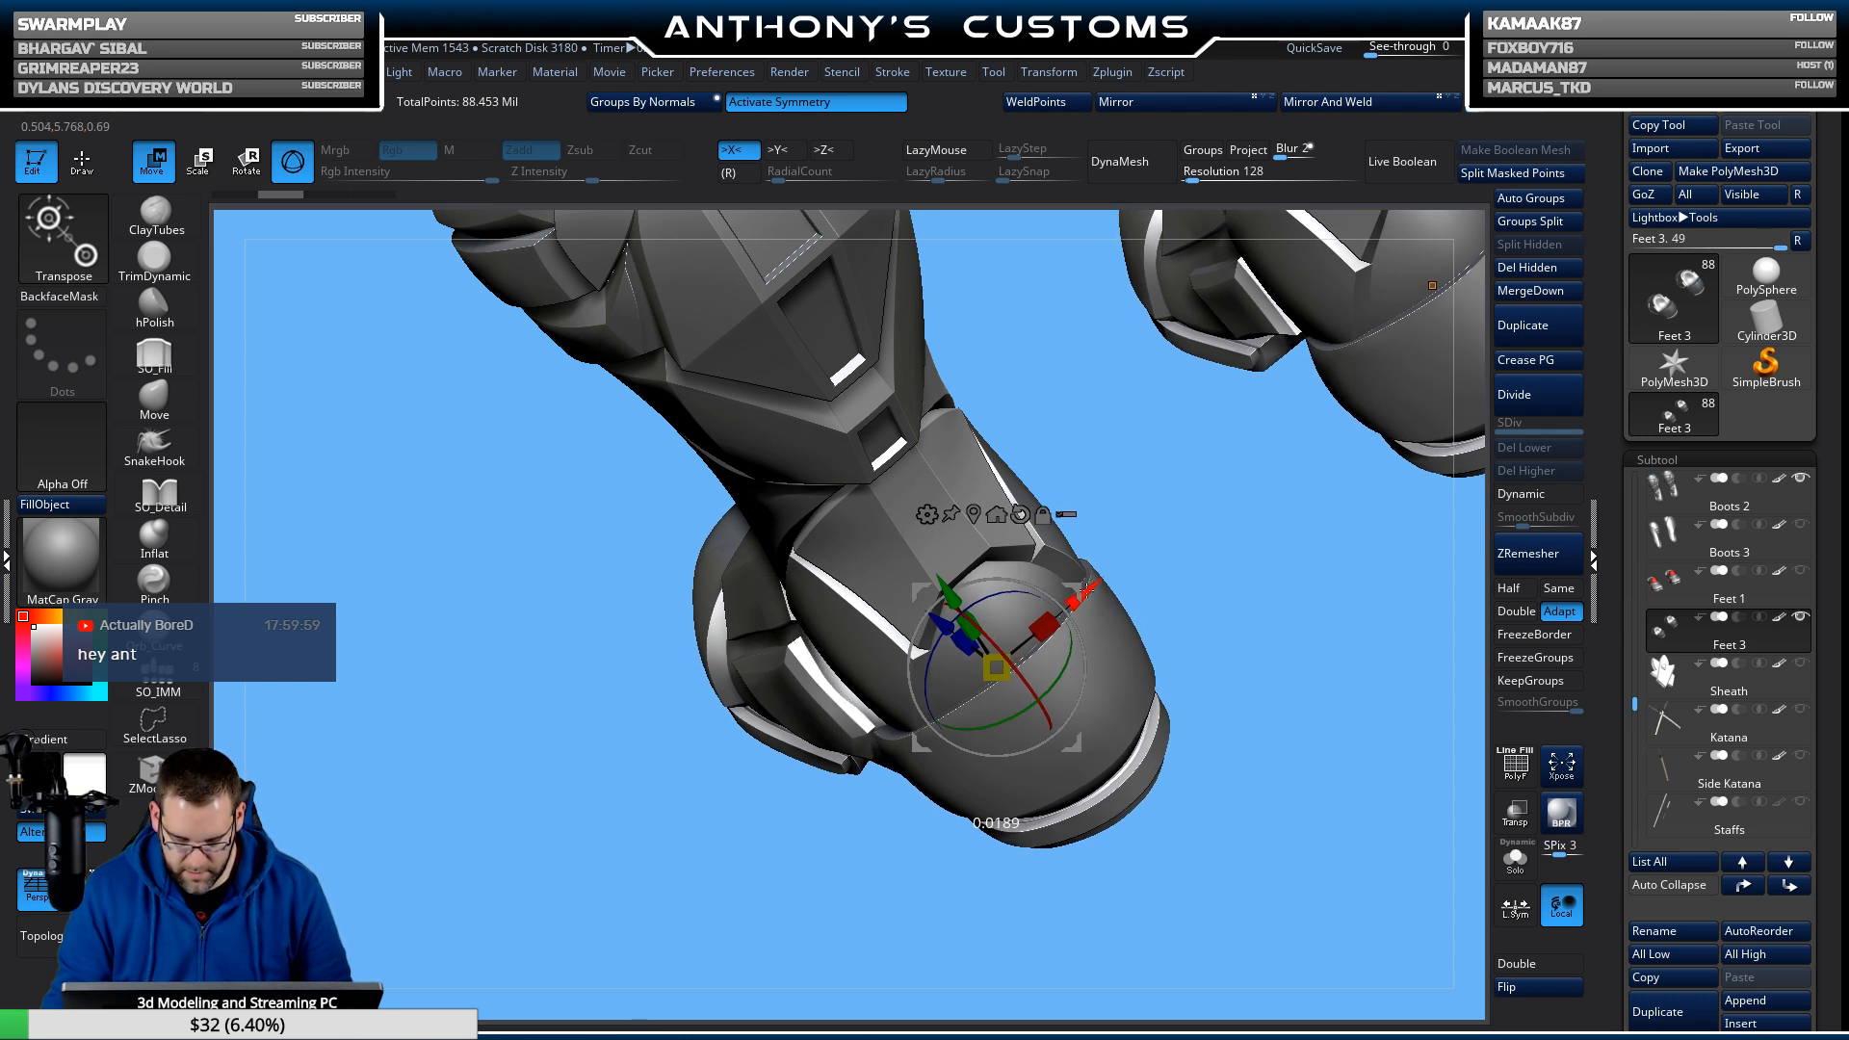
{"action": "left_click_drag", "start_coordinate": [1218, 571], "coordinate": [1347, 596]}
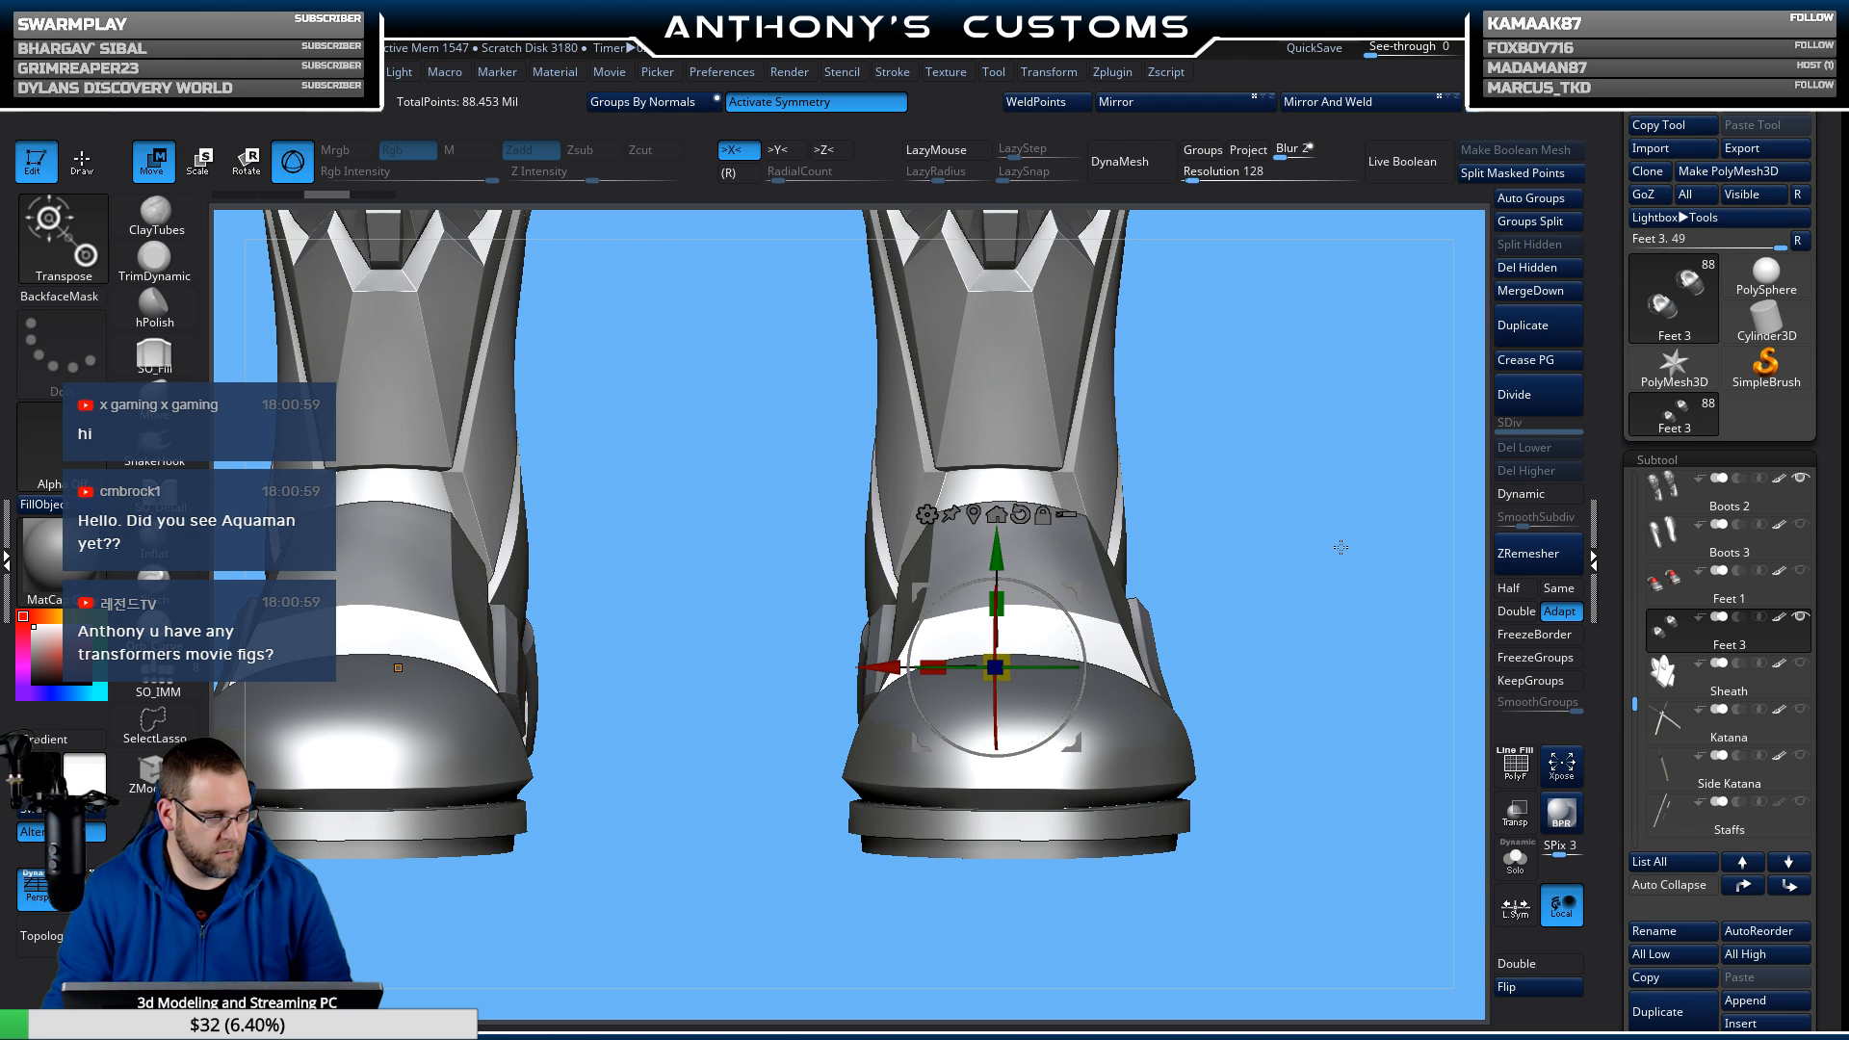
{"action": "left_click_drag", "start_coordinate": [1263, 661], "coordinate": [1270, 509], "text": "alt"}
{"action": "key", "text": "q"}
Turn off the perspective view while checking the boots and feet from the front and above.
{"action": "mouse_move", "coordinate": [1230, 611]}
{"action": "left_mouse_down", "text": "alt"}
{"action": "mouse_move", "coordinate": [1200, 525]}
{"action": "mouse_move", "coordinate": [1172, 639]}
{"action": "mouse_move", "coordinate": [1103, 644]}
{"action": "left_mouse_up", "text": "alt"}
{"action": "left_click_drag", "start_coordinate": [1217, 619], "coordinate": [1186, 534], "text": "alt"}
{"action": "left_click_drag", "start_coordinate": [1115, 627], "coordinate": [1233, 594]}
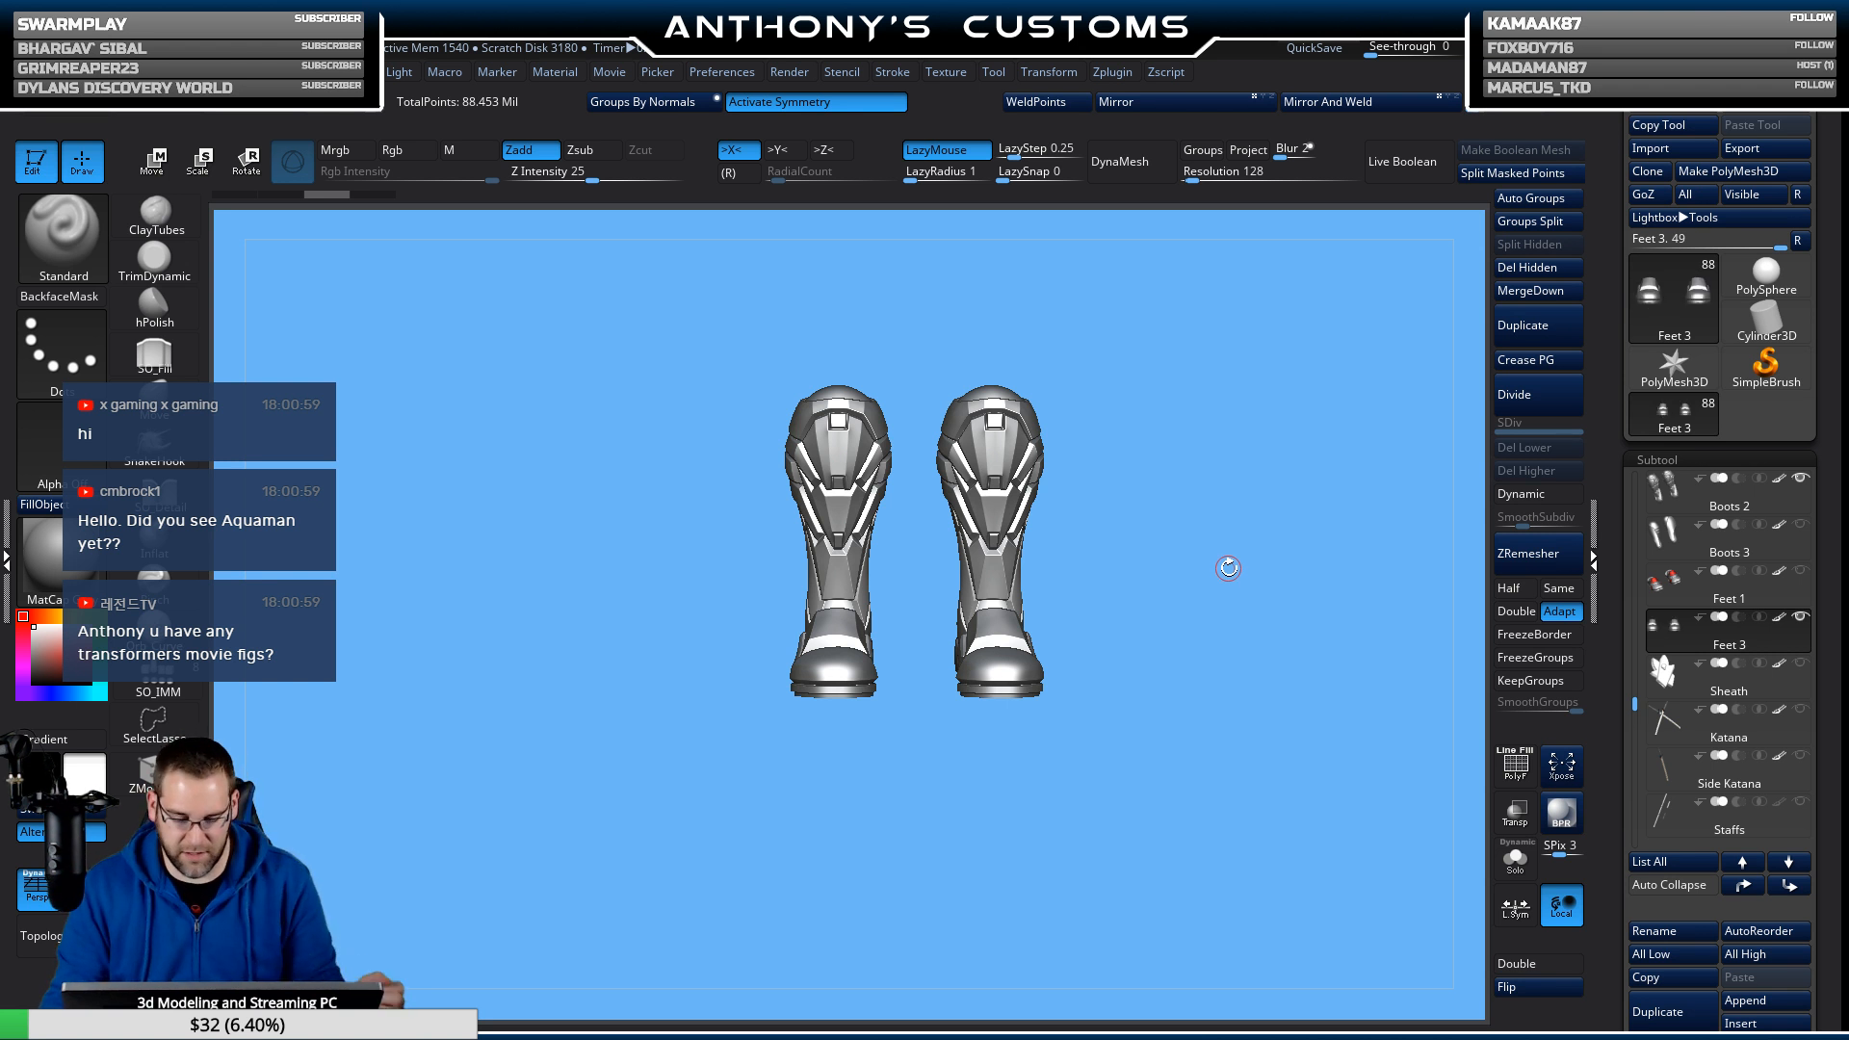
{"action": "left_click_drag", "start_coordinate": [1228, 568], "coordinate": [1169, 719]}
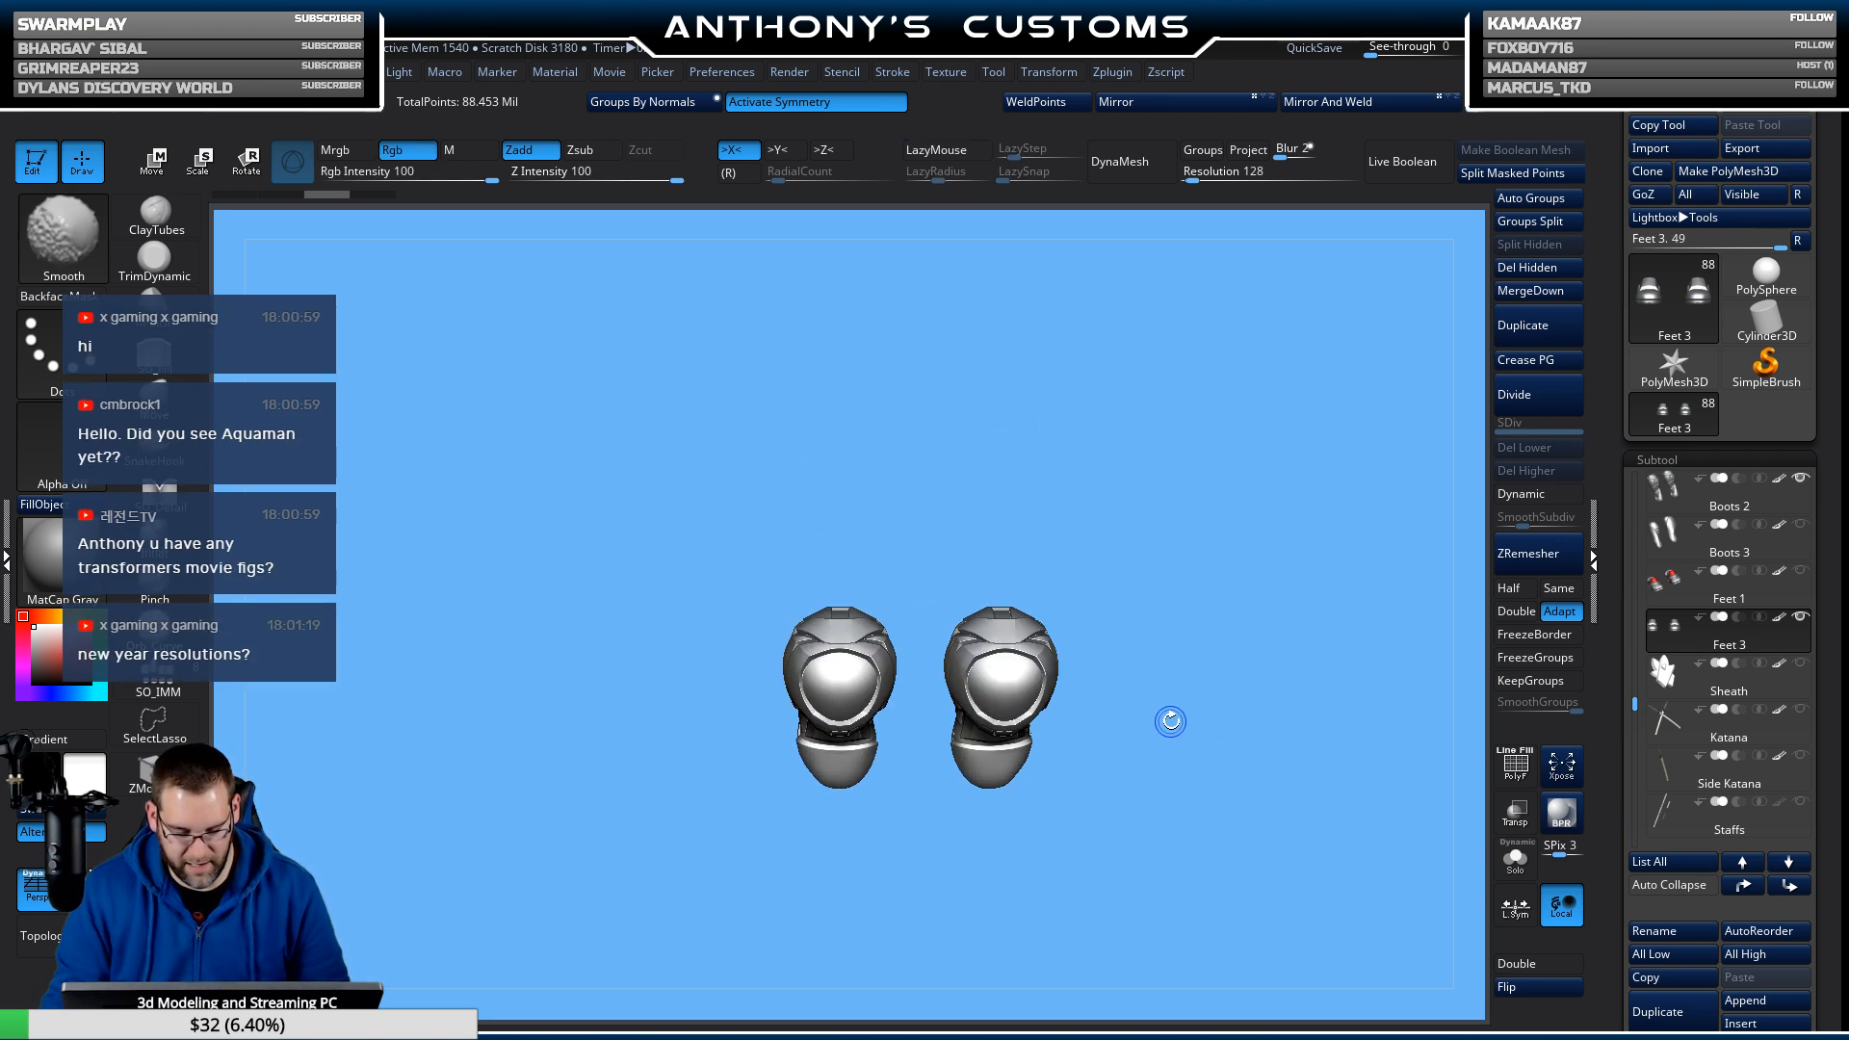
{"action": "left_click", "coordinate": [41, 889]}
Shift the Feet 3 subtool symmetrically by about 0.0101 along X relative to the boots.
{"action": "left_click_drag", "start_coordinate": [1247, 834], "coordinate": [1210, 706]}
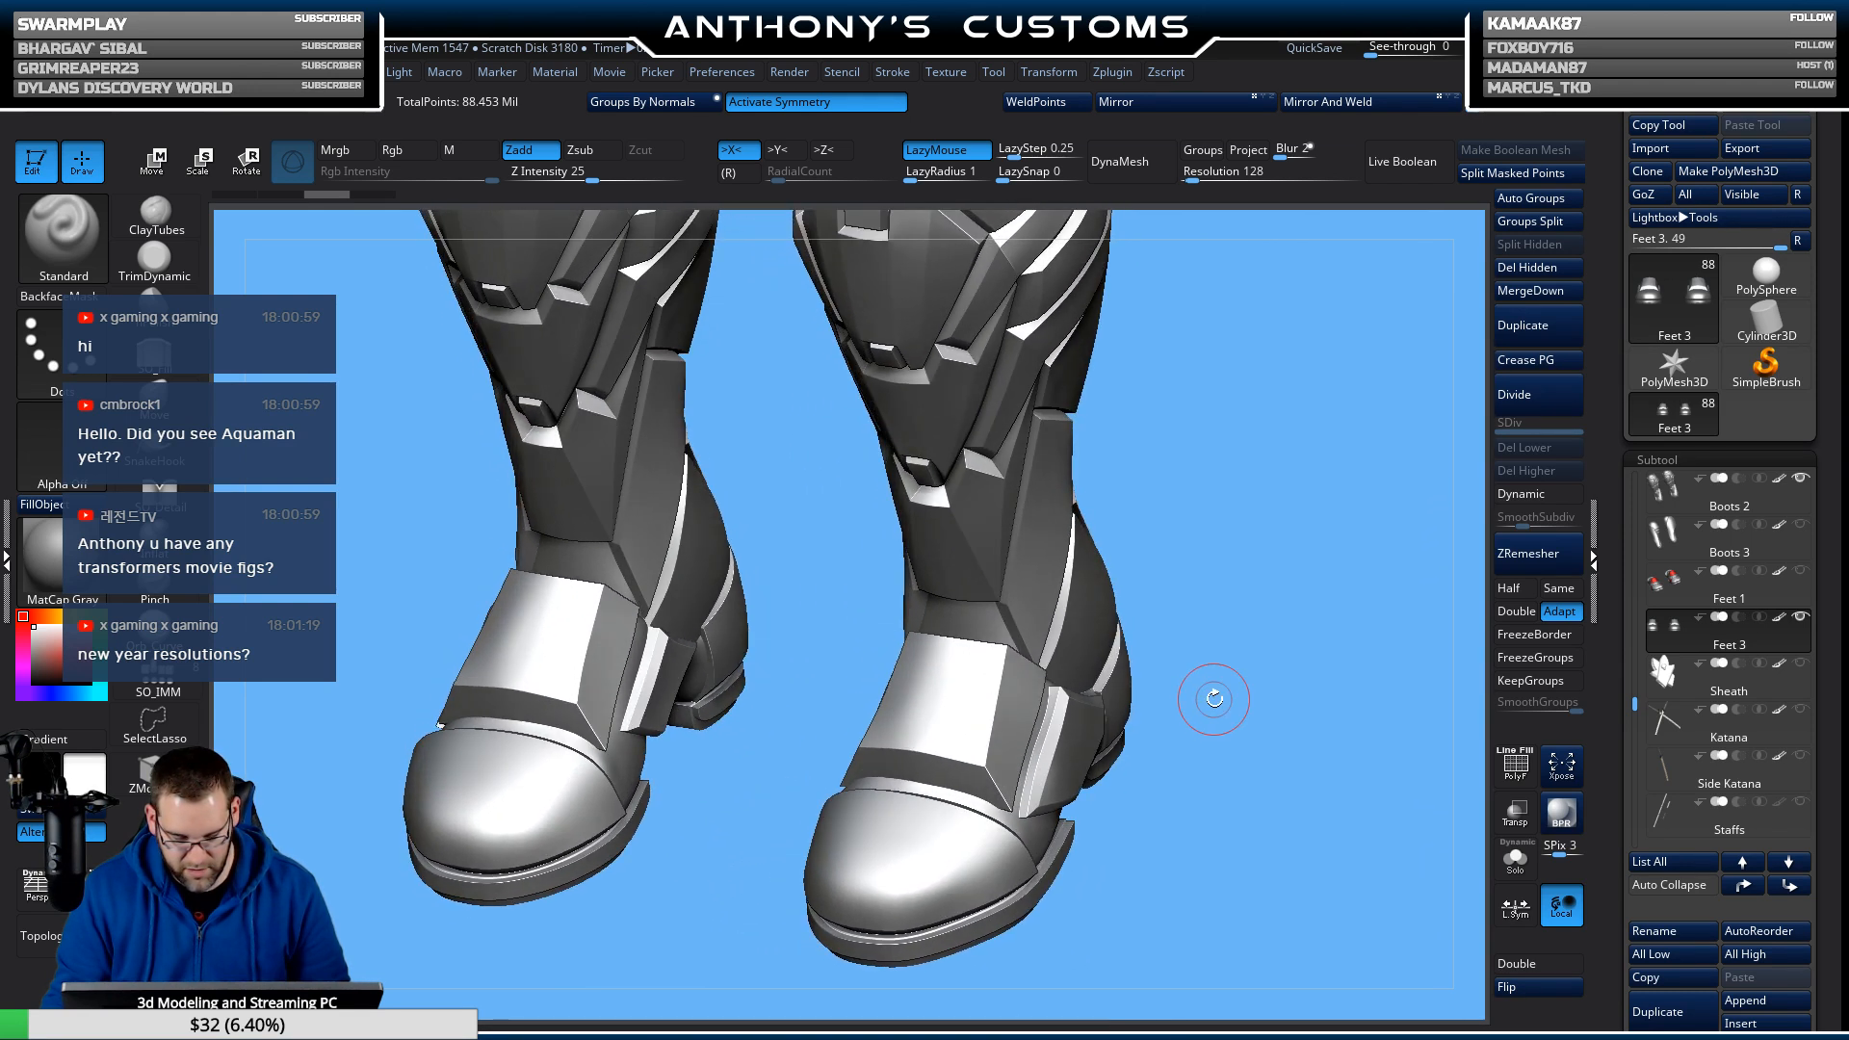
{"action": "key", "text": "w"}
{"action": "left_click_drag", "start_coordinate": [1218, 776], "coordinate": [1137, 641], "text": "alt"}
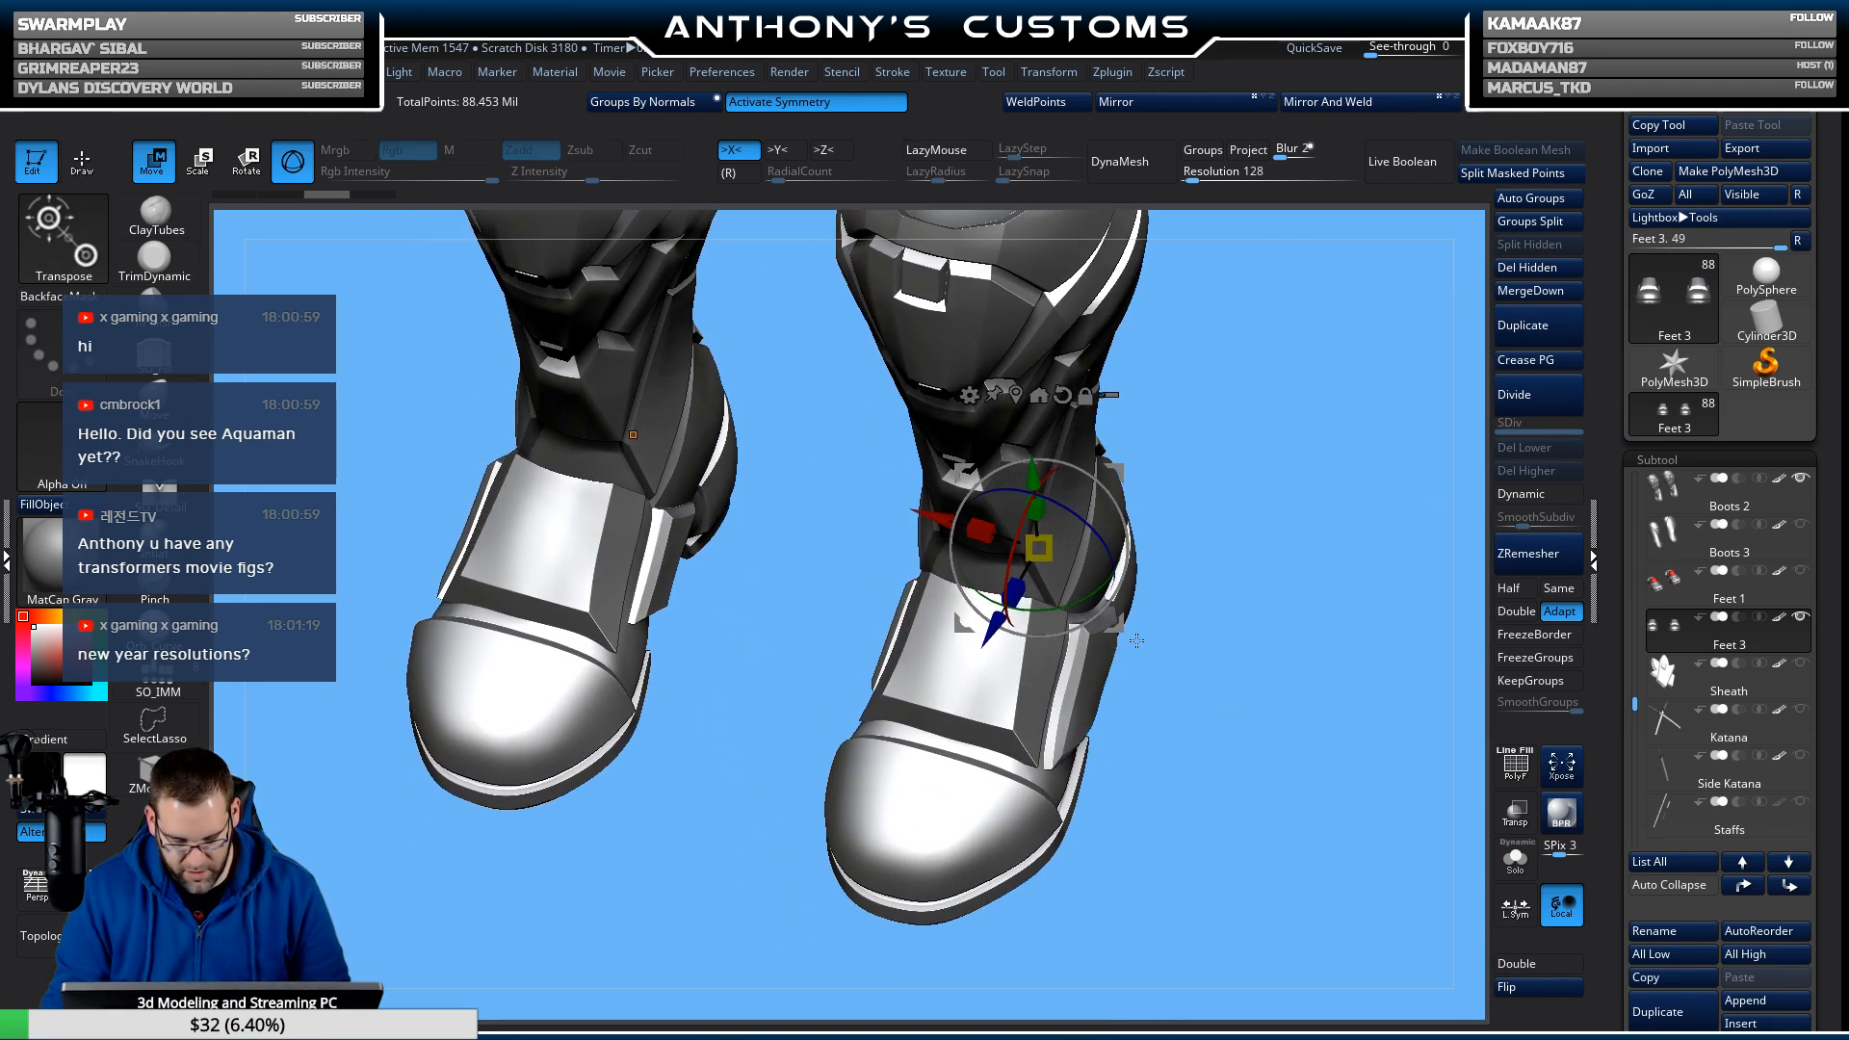
{"action": "left_click_drag", "start_coordinate": [944, 522], "coordinate": [941, 522]}
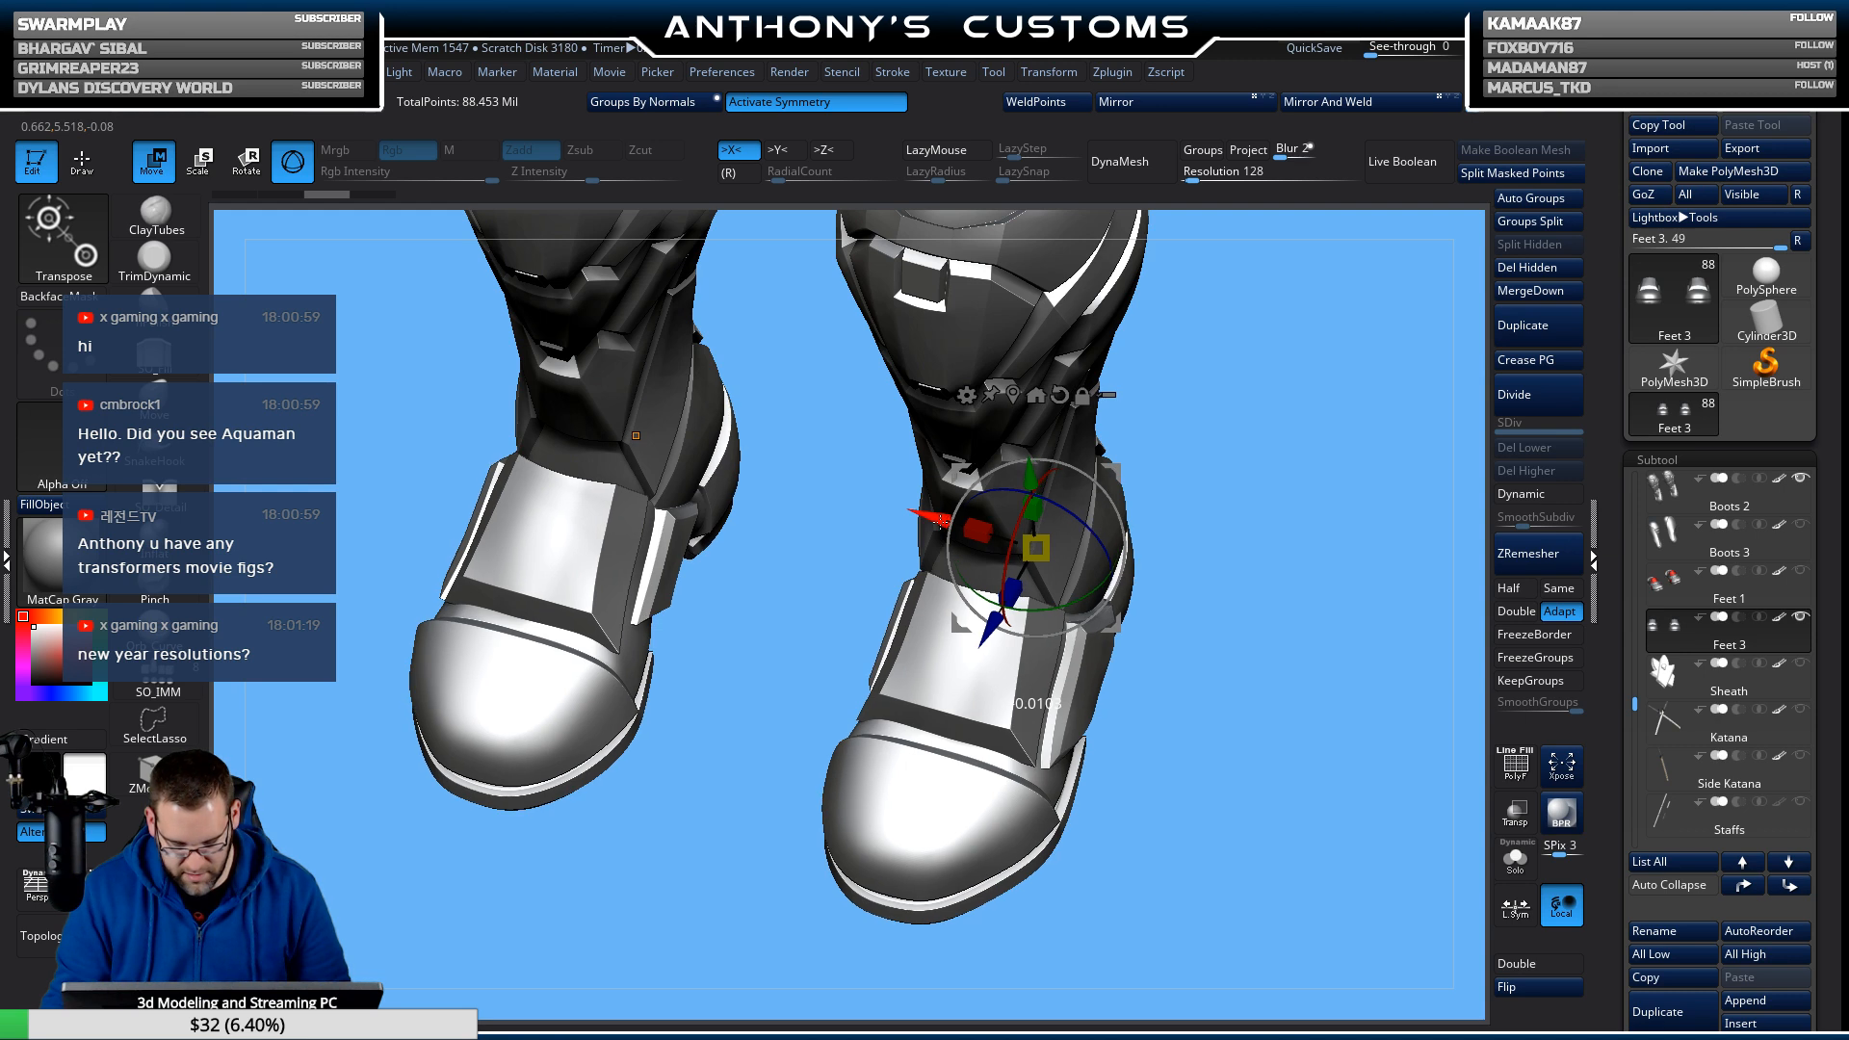
{"action": "left_click_drag", "start_coordinate": [1224, 564], "coordinate": [1269, 517]}
{"action": "key", "text": "q"}
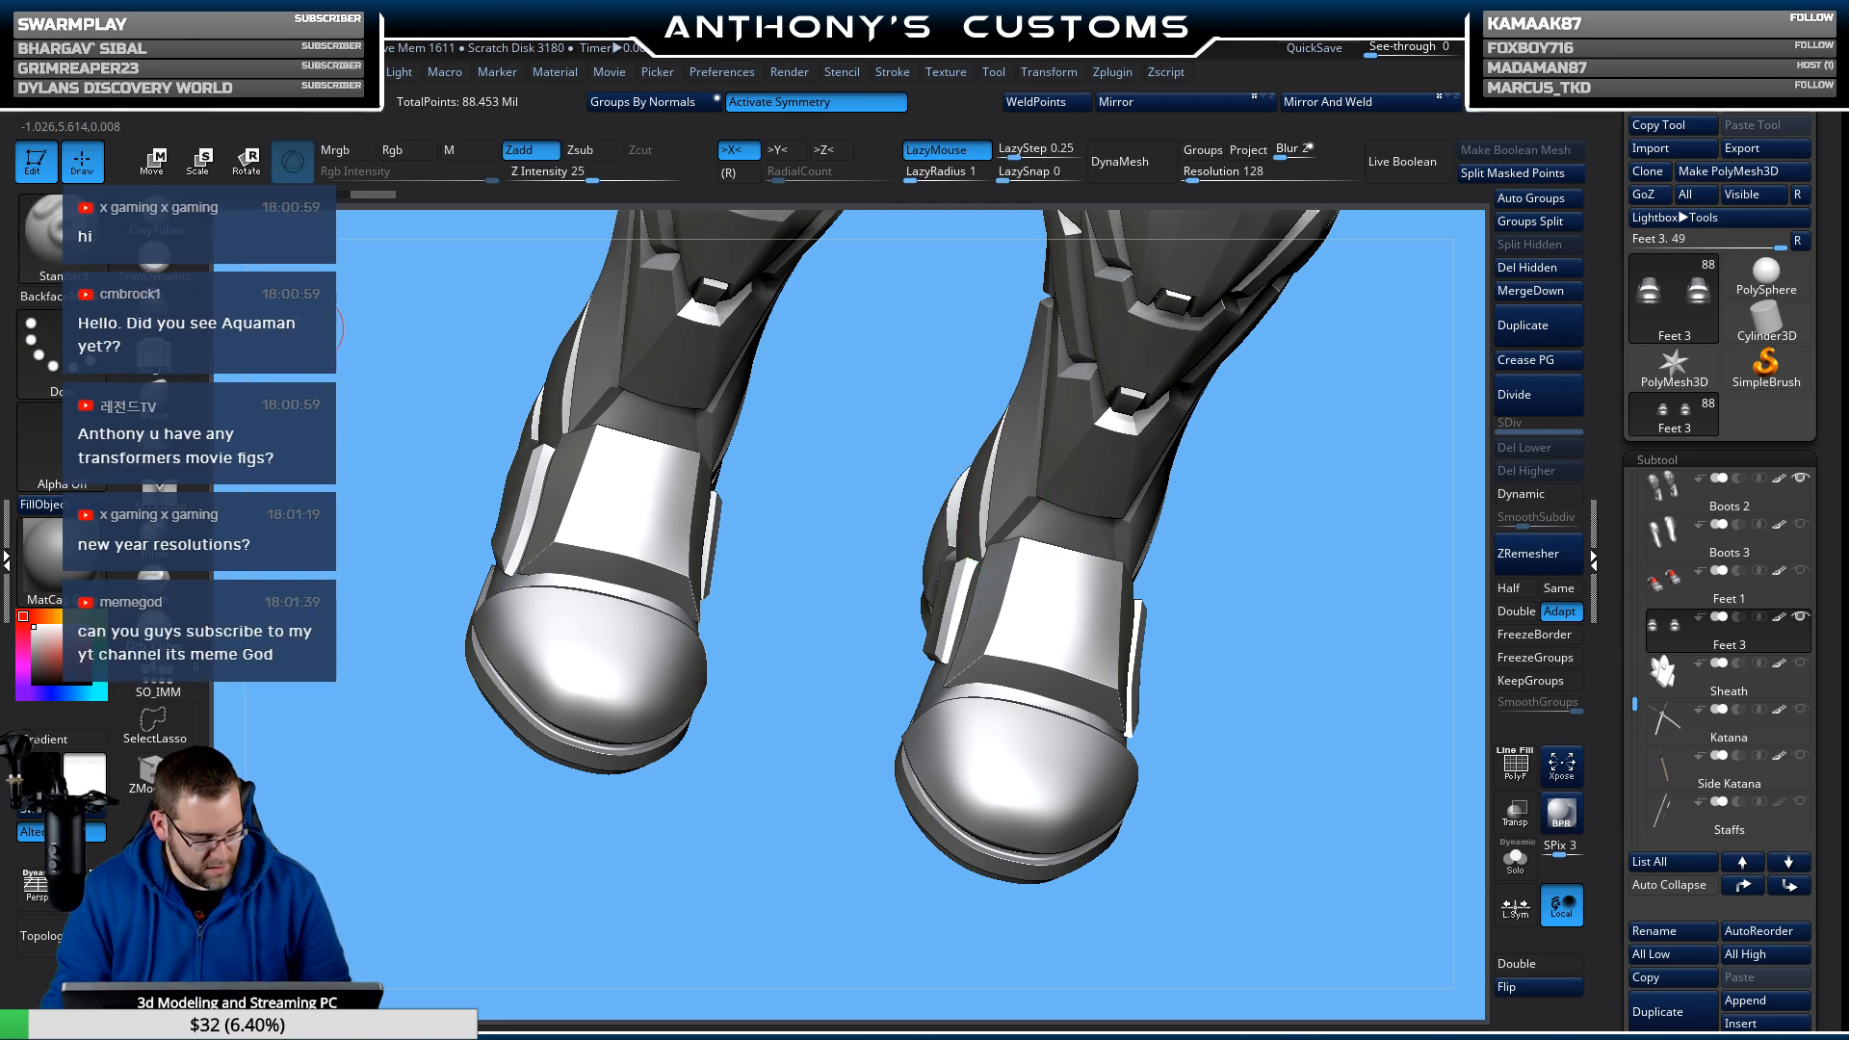
Select the Move brush for the Feet 3 ankle area and save the project.
{"action": "left_click", "coordinate": [140, 418]}
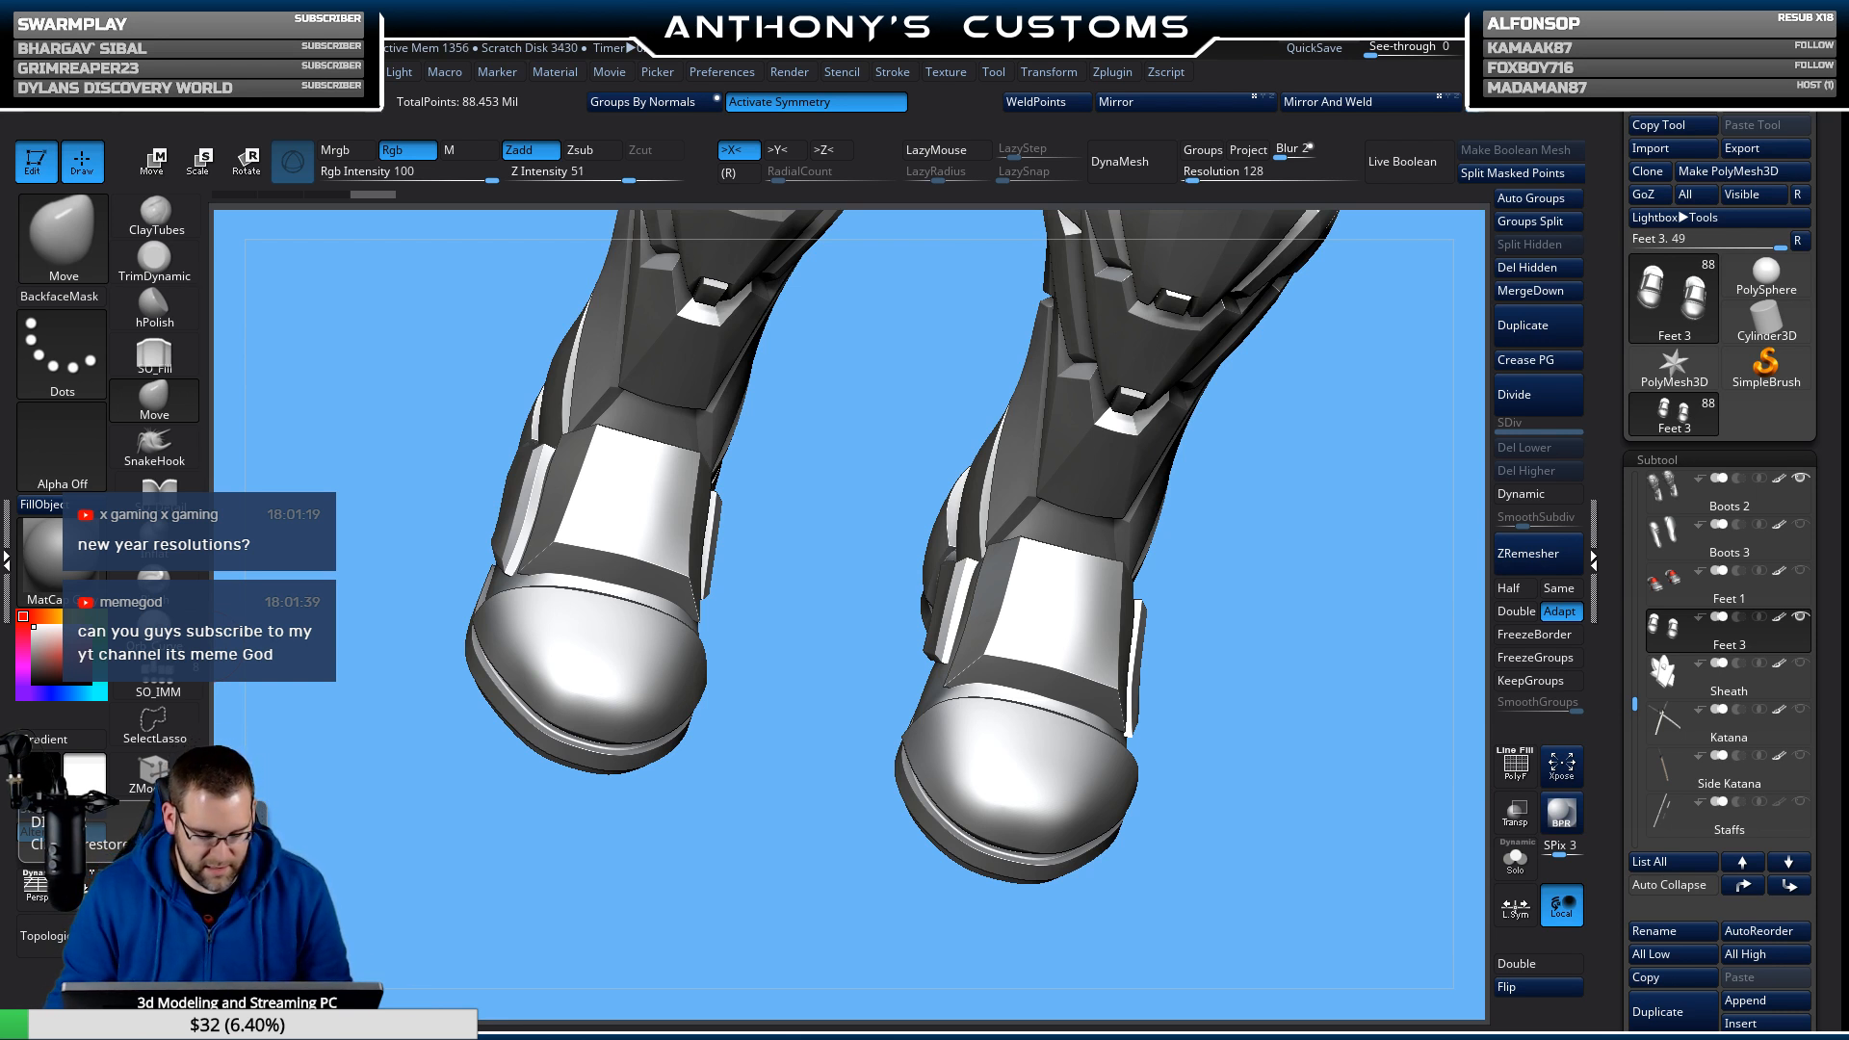
{"action": "left_click_drag", "start_coordinate": [1266, 552], "coordinate": [1275, 606]}
{"action": "key", "text": "space"}
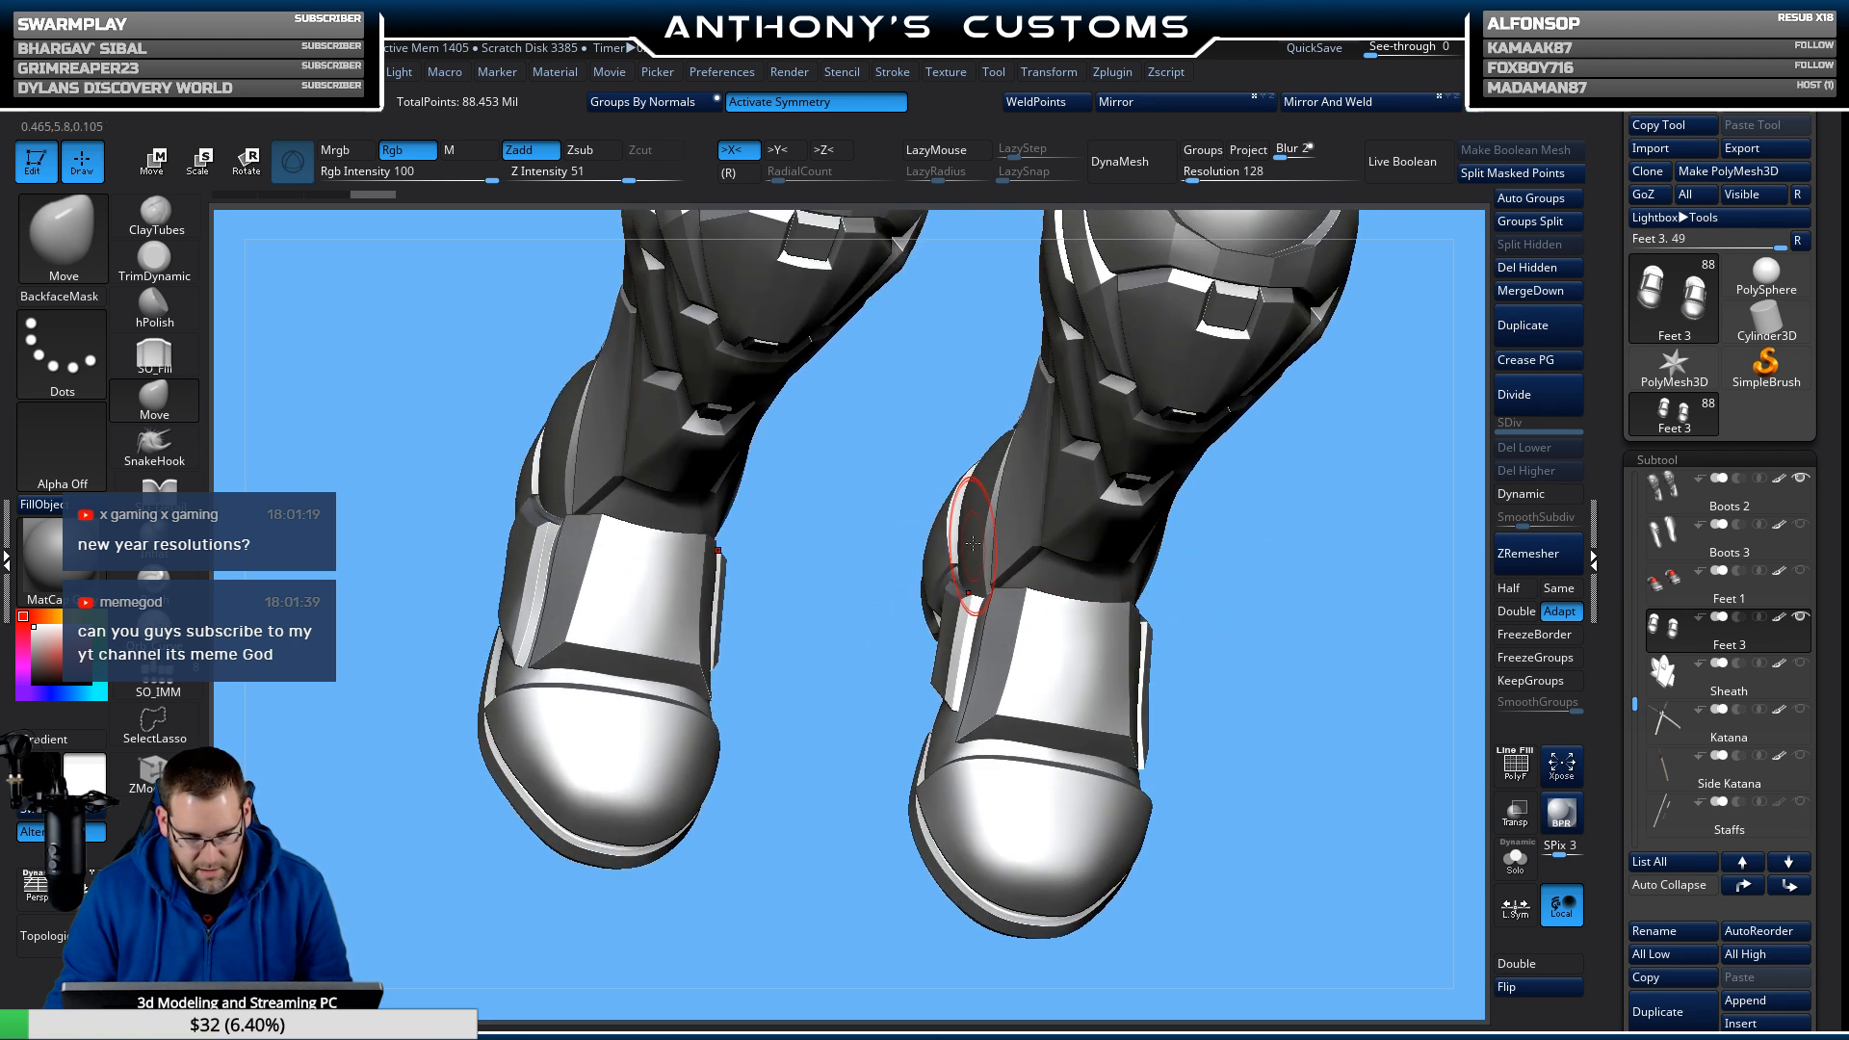
{"action": "key", "text": "space"}
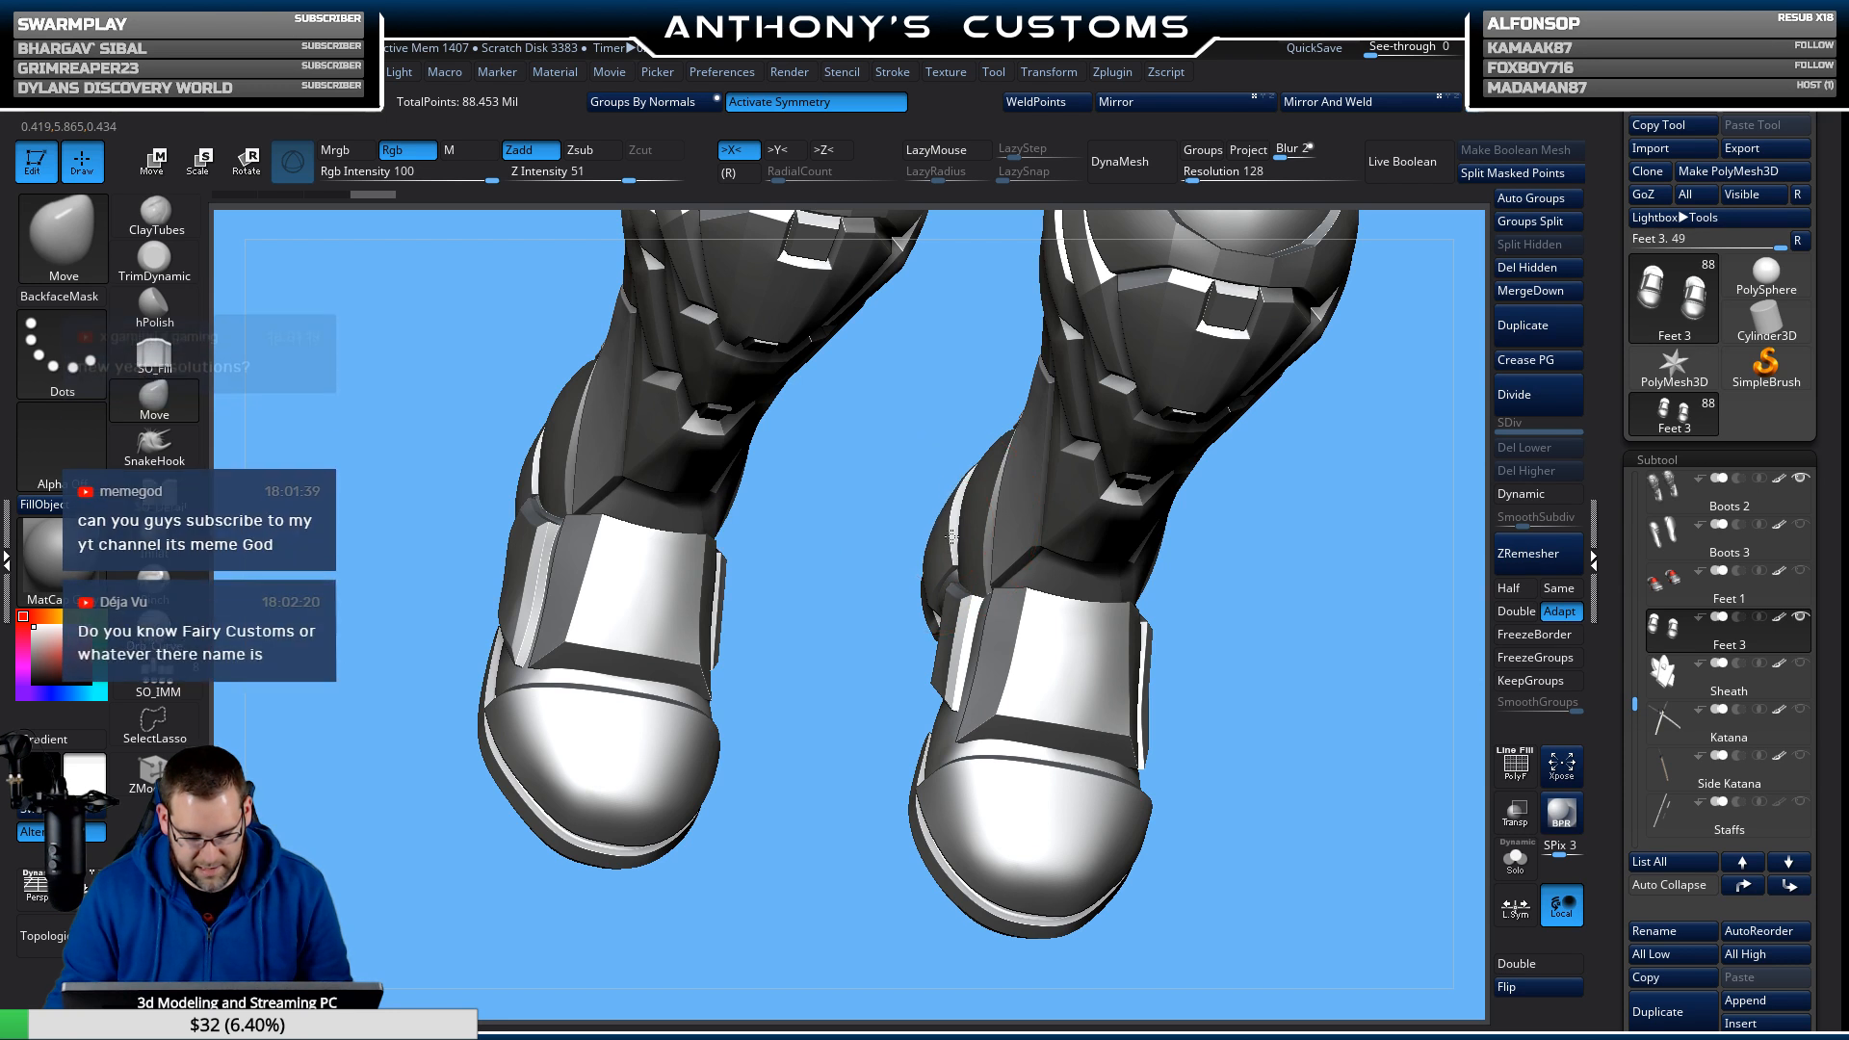
{"action": "left_click_drag", "start_coordinate": [781, 579], "coordinate": [957, 412]}
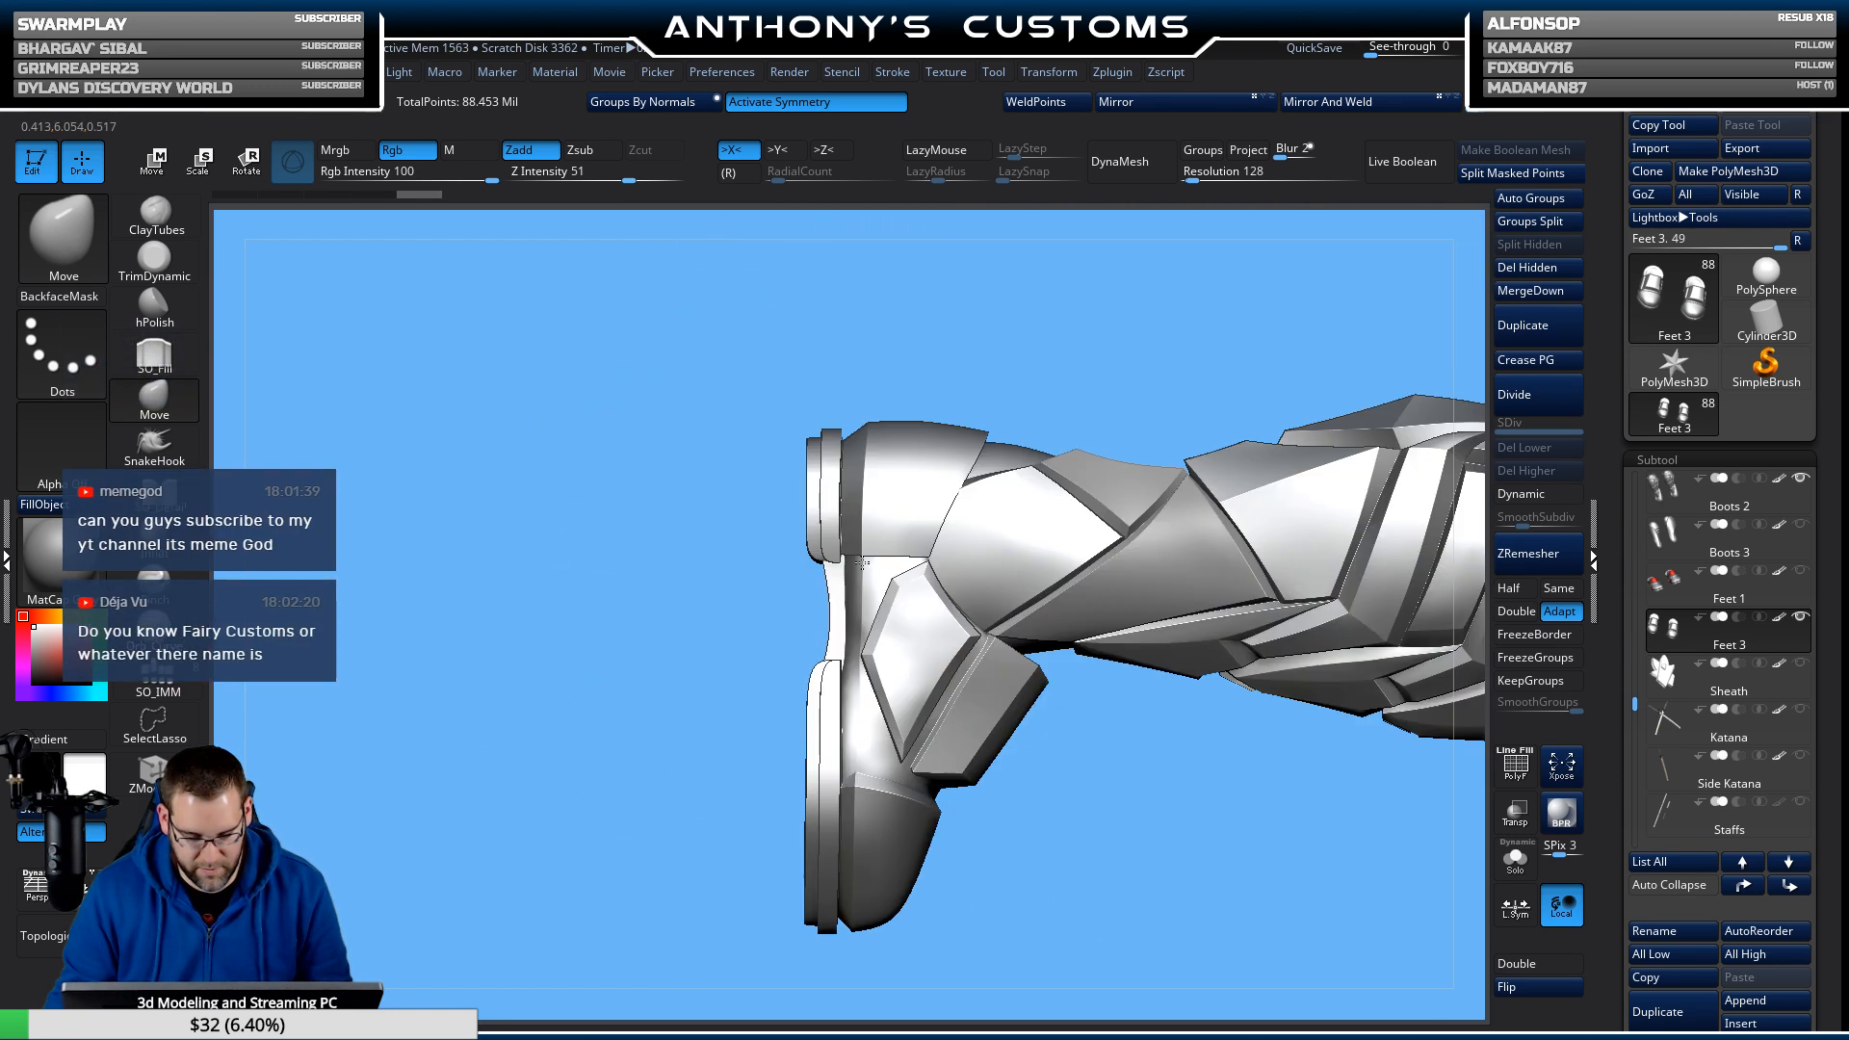
{"action": "key", "text": "ctrl+s"}
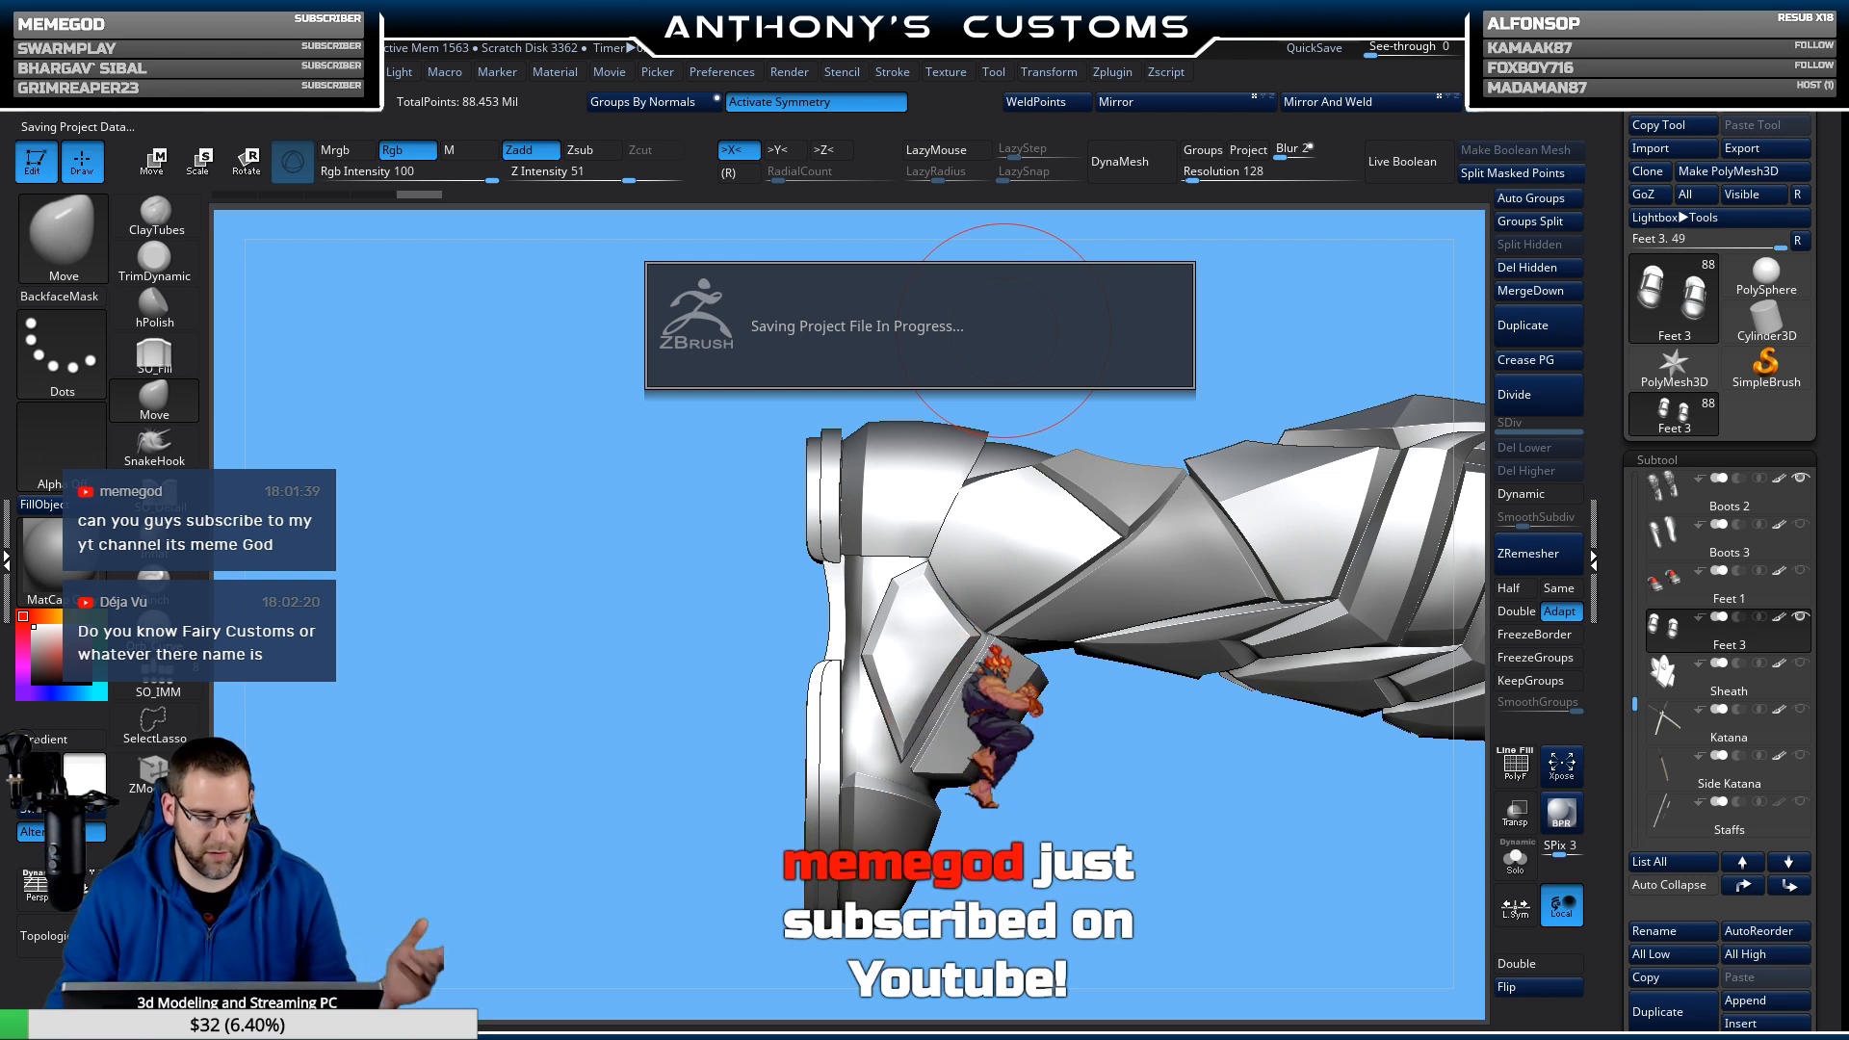
Reduce the Move brush's draw size and adjust the back of the ankle on Feet 3 in side view.
{"action": "left_click_drag", "start_coordinate": [1012, 193], "coordinate": [845, 656]}
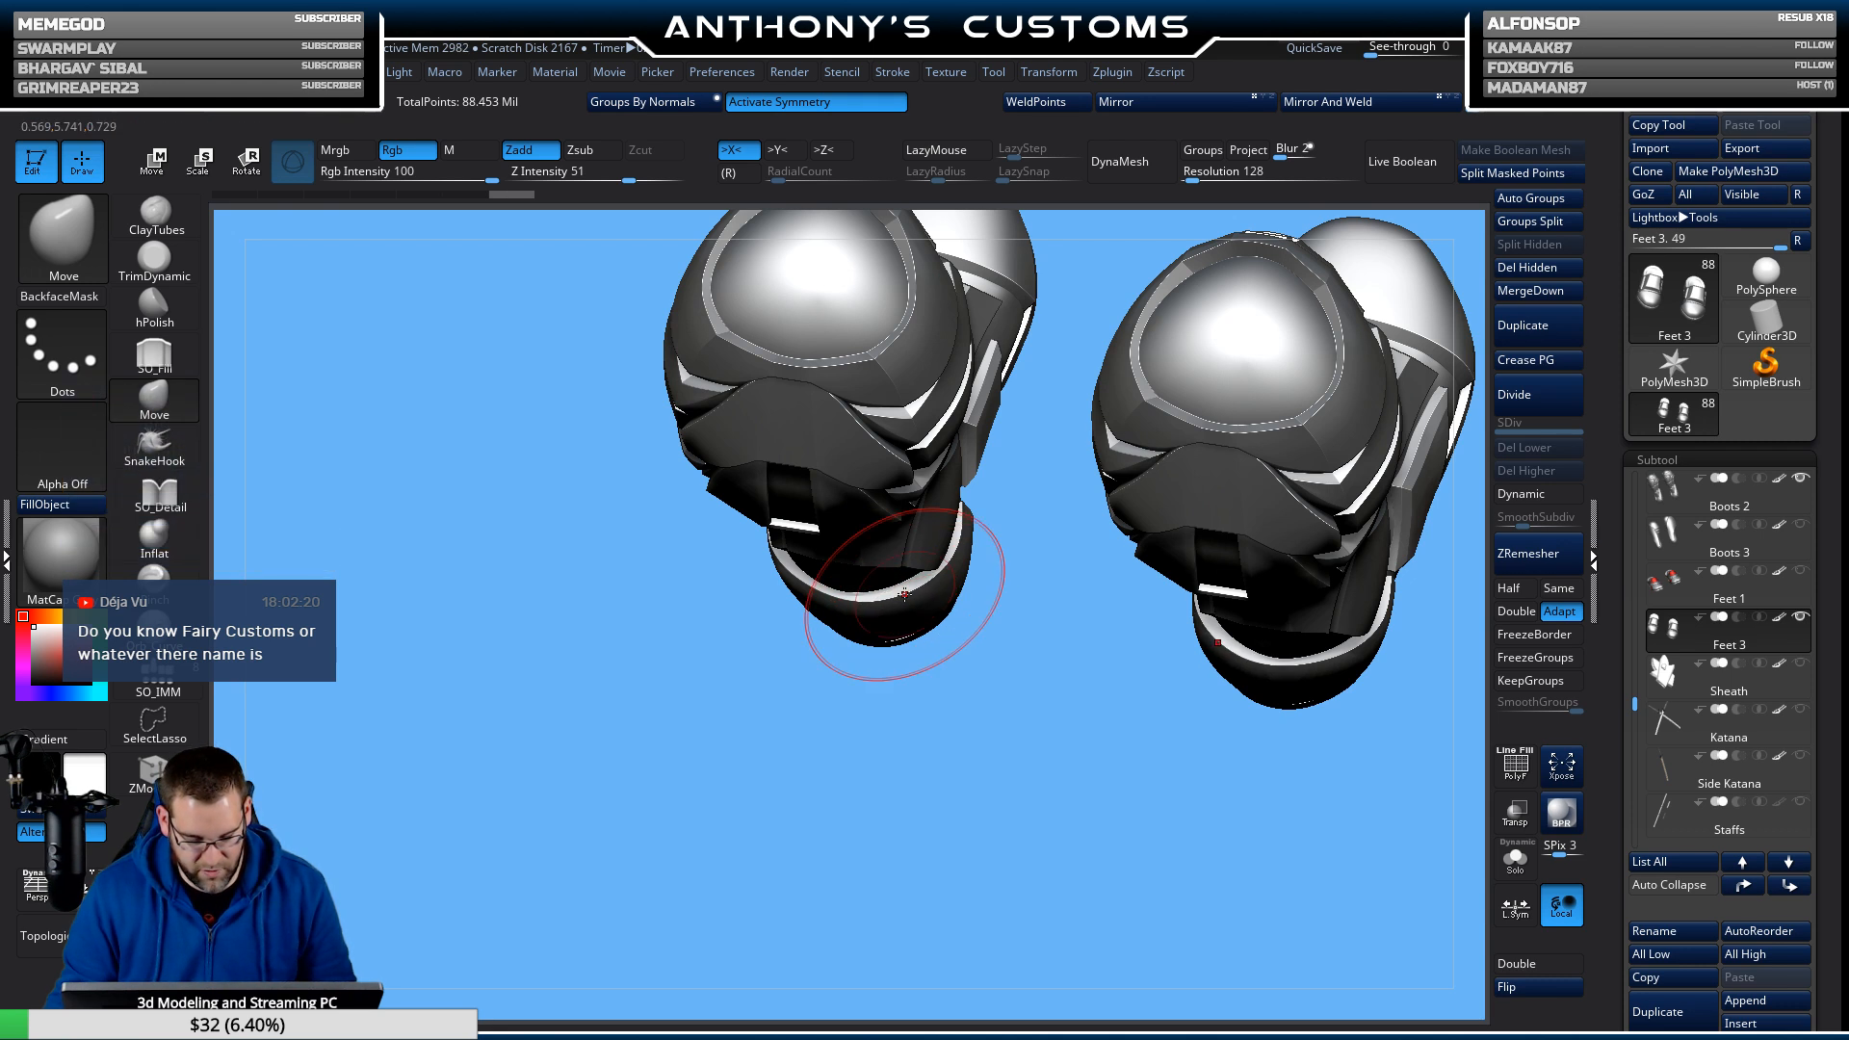
{"action": "mouse_move", "coordinate": [904, 594]}
{"action": "left_mouse_down"}
{"action": "mouse_move", "coordinate": [954, 661]}
{"action": "mouse_move", "coordinate": [992, 789]}
{"action": "mouse_move", "coordinate": [1026, 809]}
{"action": "mouse_move", "coordinate": [1126, 816]}
{"action": "mouse_move", "coordinate": [1123, 710]}
{"action": "mouse_move", "coordinate": [1081, 804]}
{"action": "mouse_move", "coordinate": [992, 771]}
{"action": "left_mouse_up"}
{"action": "left_click_drag", "start_coordinate": [716, 636], "coordinate": [734, 684]}
{"action": "left_click_drag", "start_coordinate": [878, 760], "coordinate": [1020, 722]}
{"action": "left_click_drag", "start_coordinate": [924, 830], "coordinate": [1010, 835]}
{"action": "left_click_drag", "start_coordinate": [800, 899], "coordinate": [992, 870], "text": "alt"}
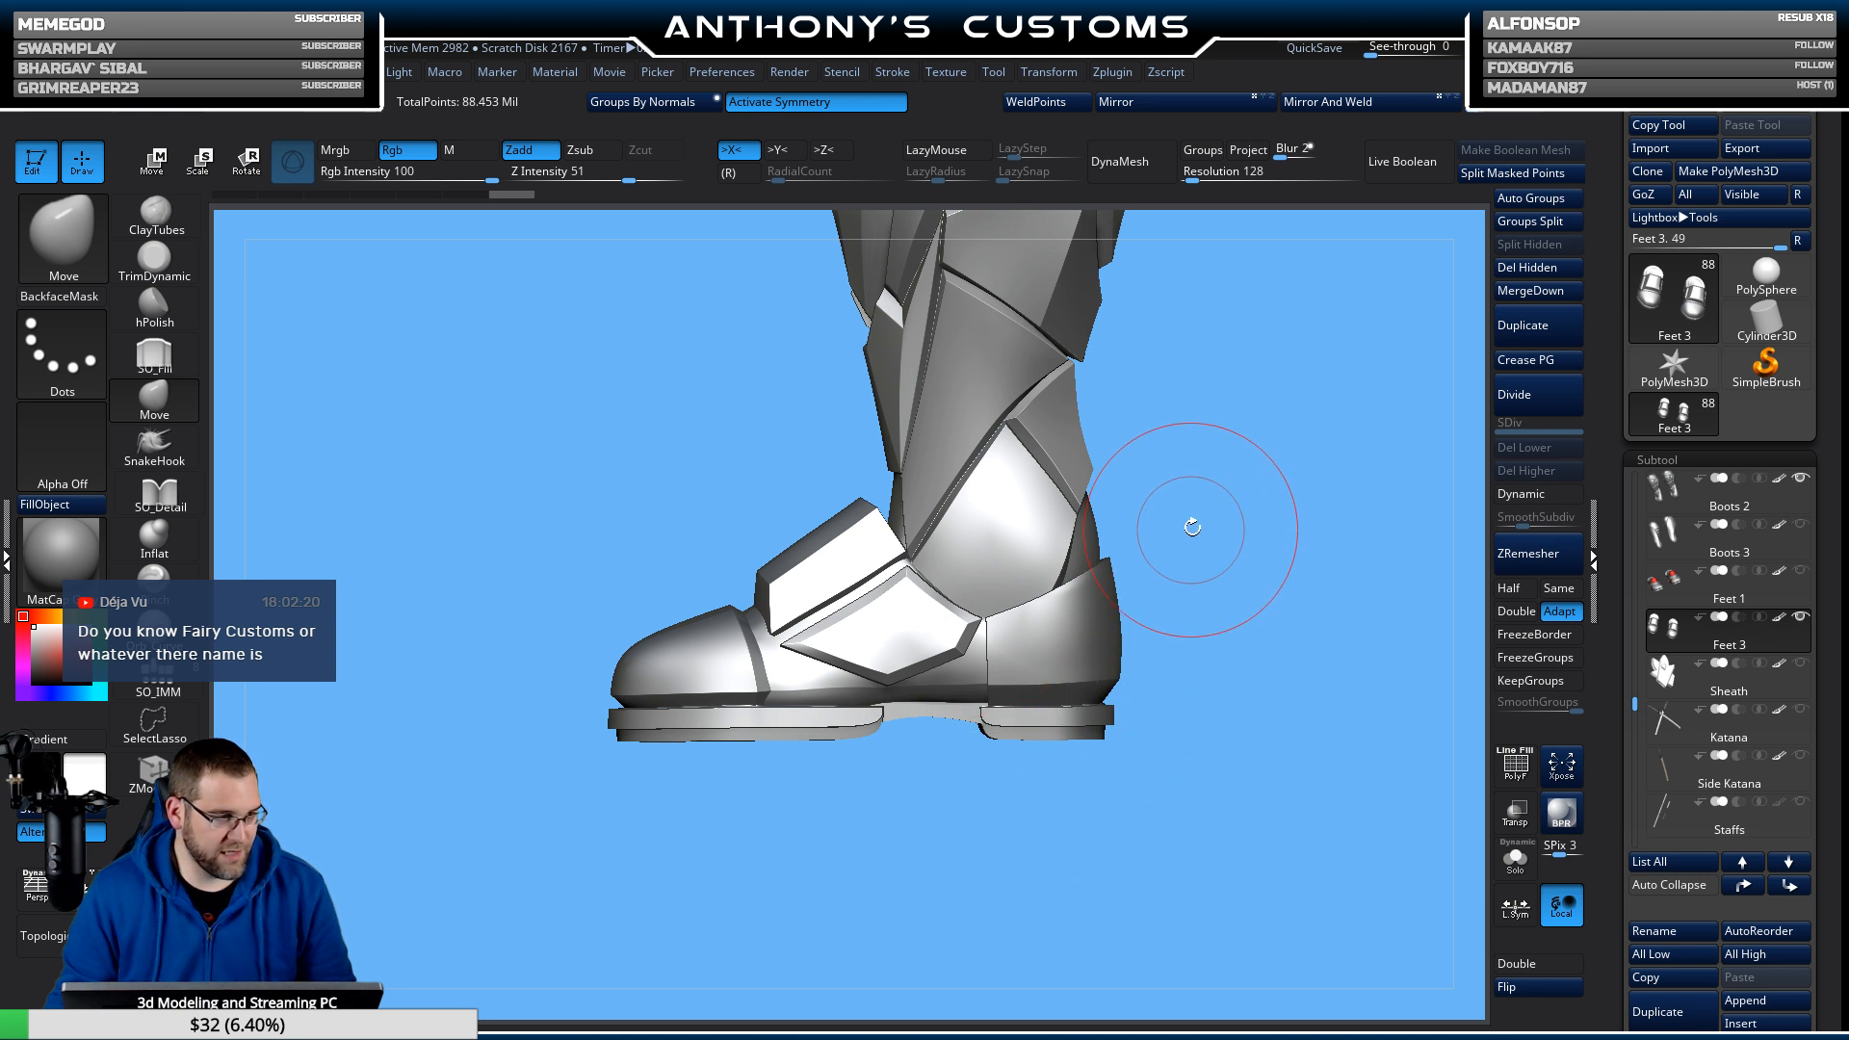
{"action": "key", "text": "space"}
{"action": "left_click_drag", "start_coordinate": [1197, 492], "coordinate": [1182, 494]}
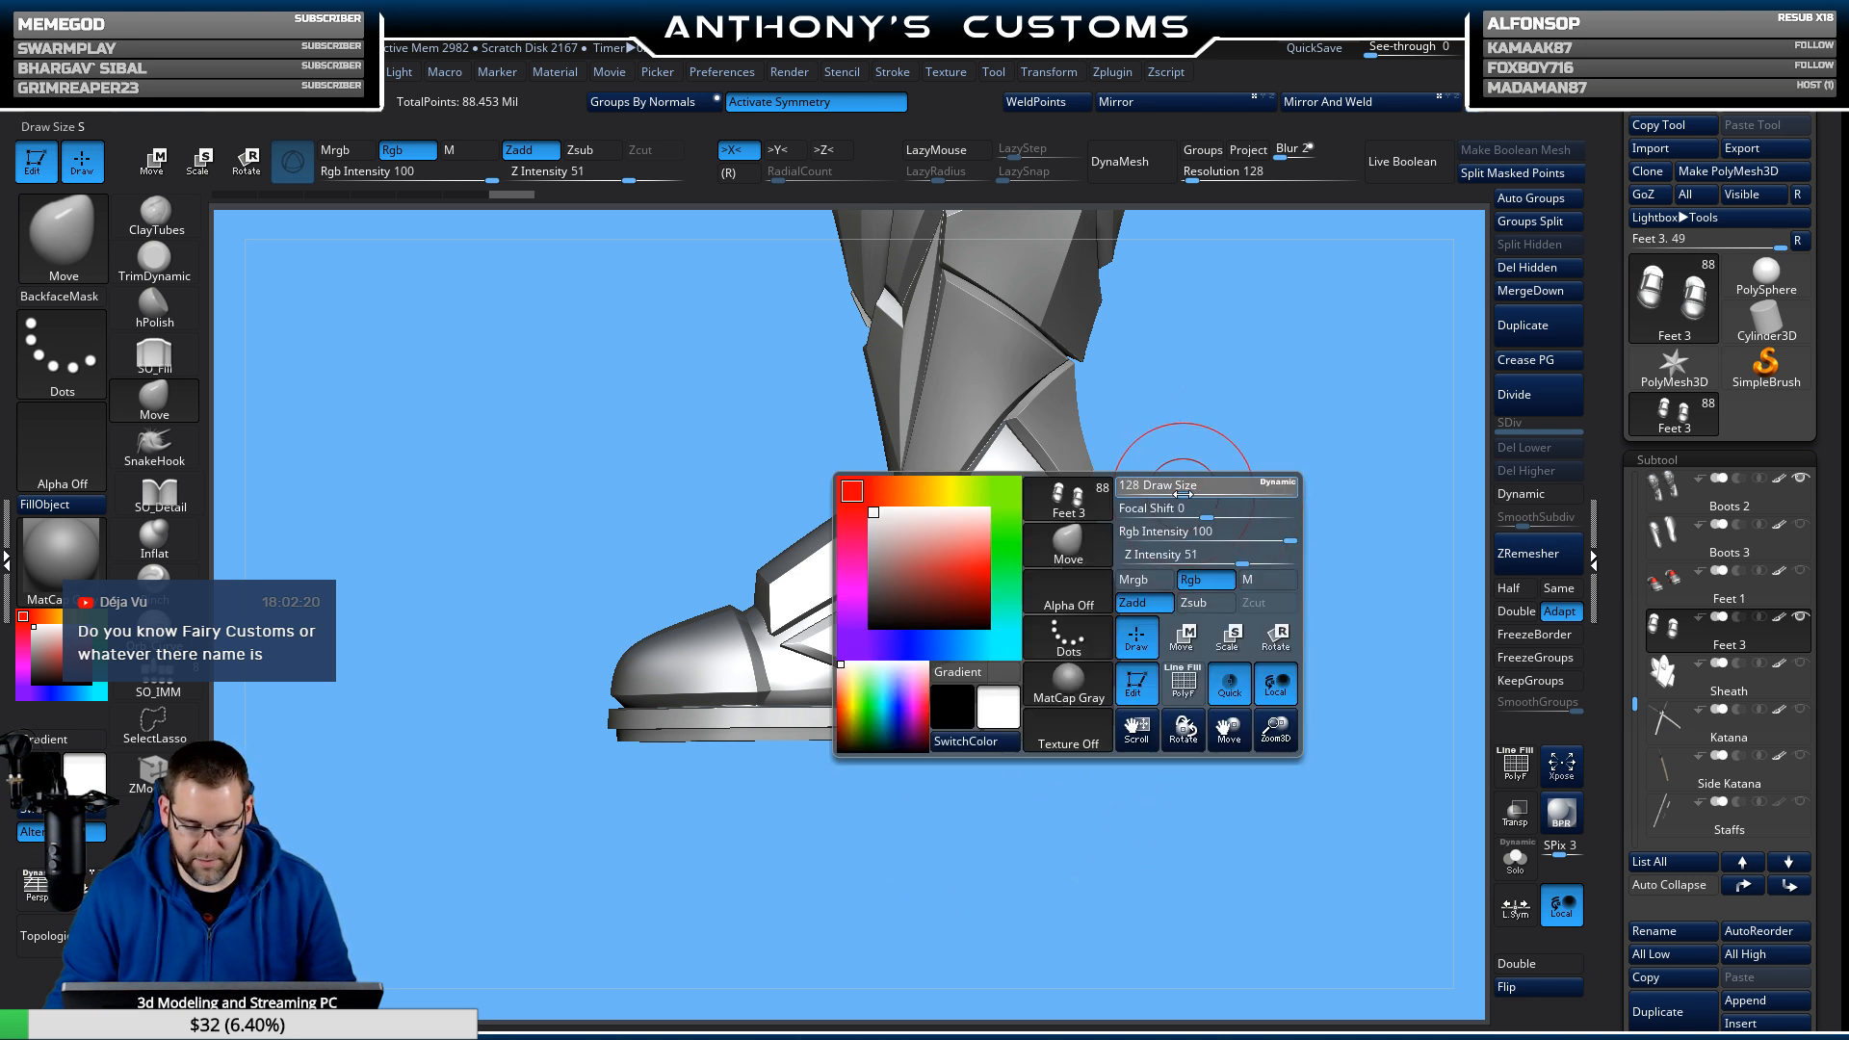
{"action": "key", "text": "space"}
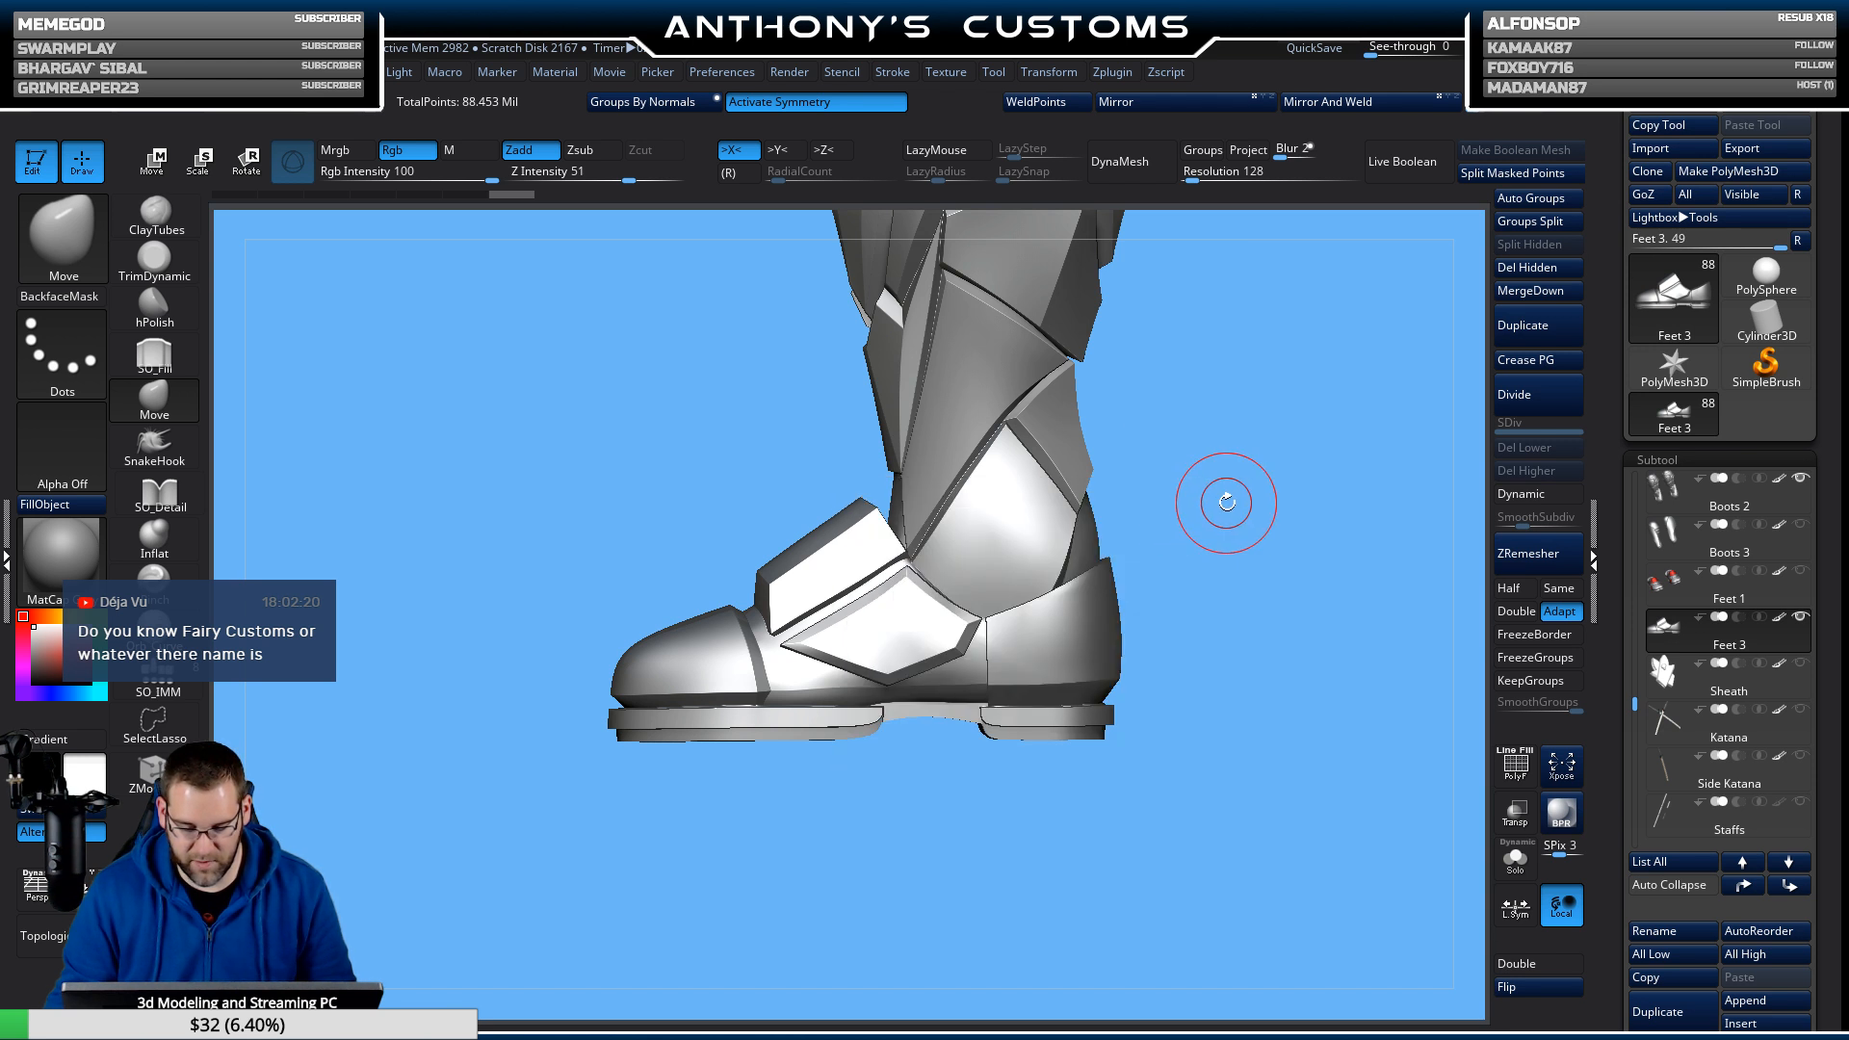
Check the feet from the front and side, and lower the Move brush's draw size again for the ankle area.
{"action": "left_click_drag", "start_coordinate": [1196, 492], "coordinate": [1322, 498]}
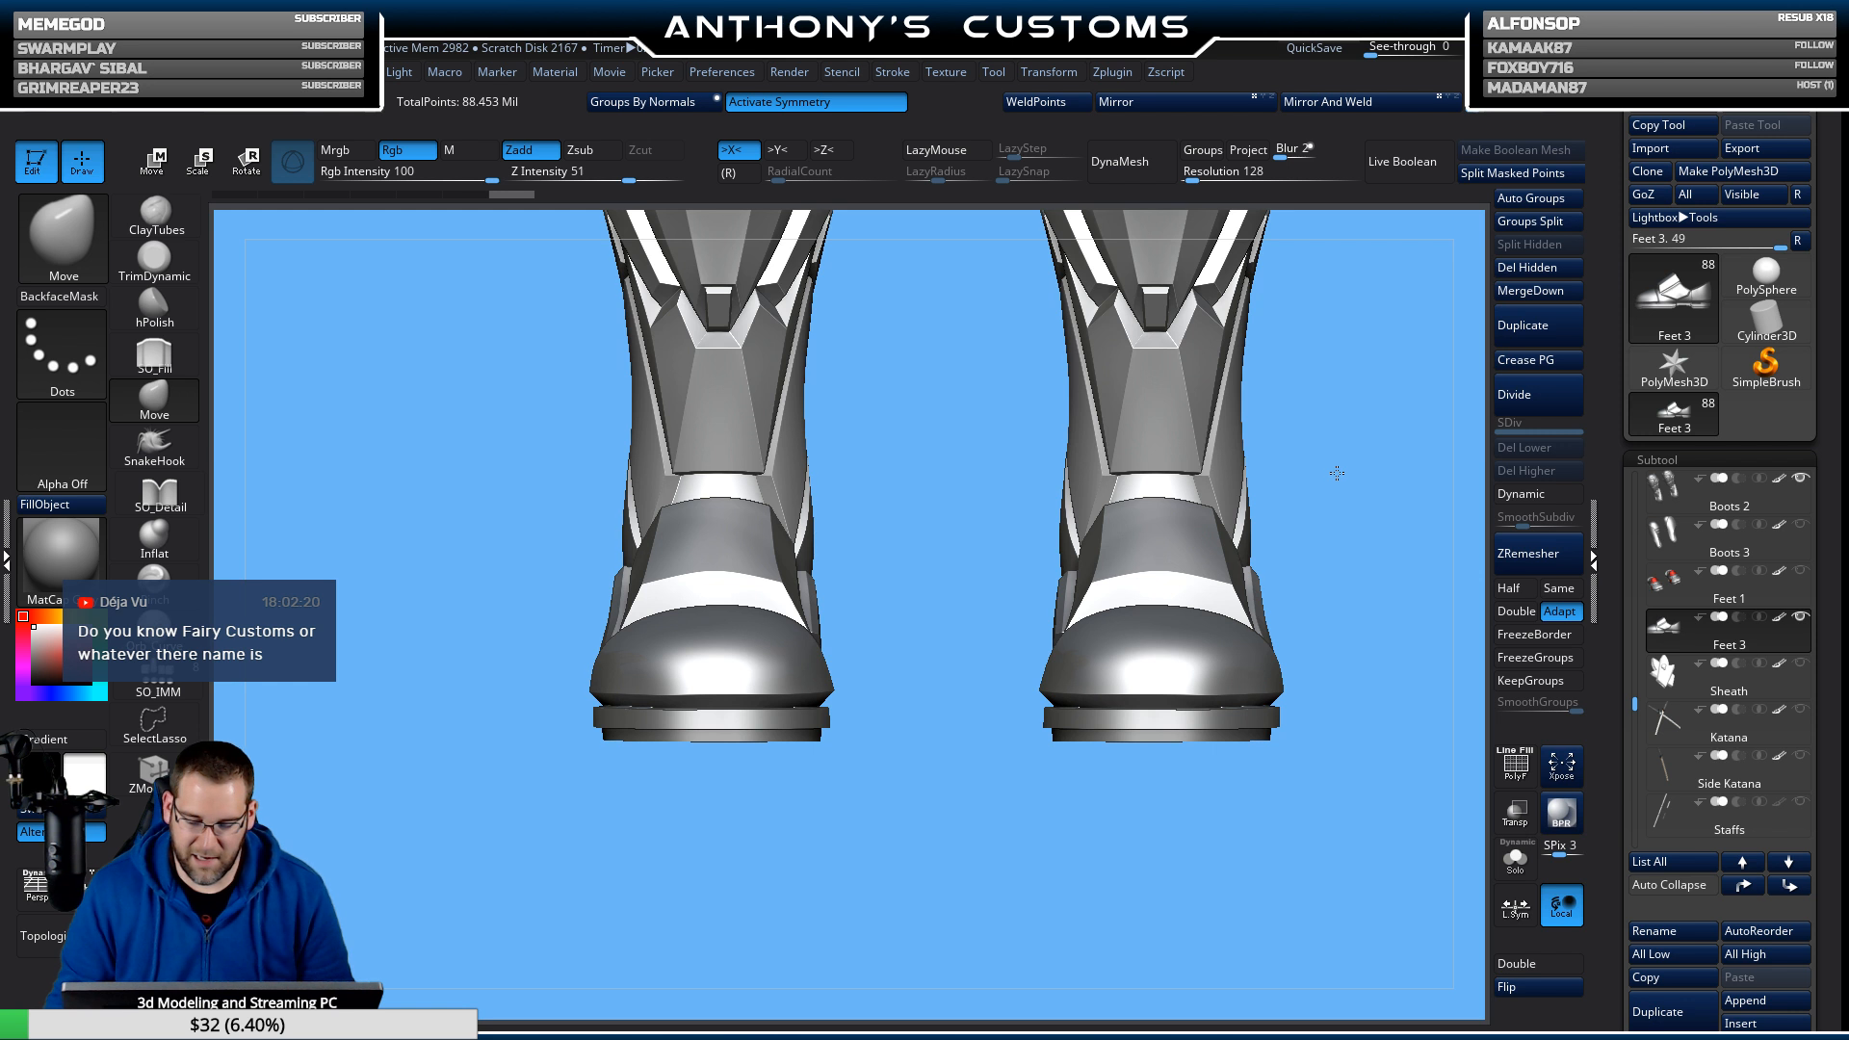
{"action": "mouse_move", "coordinate": [1341, 480]}
{"action": "left_mouse_down", "text": "alt"}
{"action": "mouse_move", "coordinate": [1197, 468]}
{"action": "mouse_move", "coordinate": [1208, 539]}
{"action": "mouse_move", "coordinate": [1141, 690]}
{"action": "left_mouse_up", "text": "alt"}
{"action": "right_click", "coordinate": [1197, 472]}
{"action": "left_click_drag", "start_coordinate": [1208, 592], "coordinate": [1194, 638]}
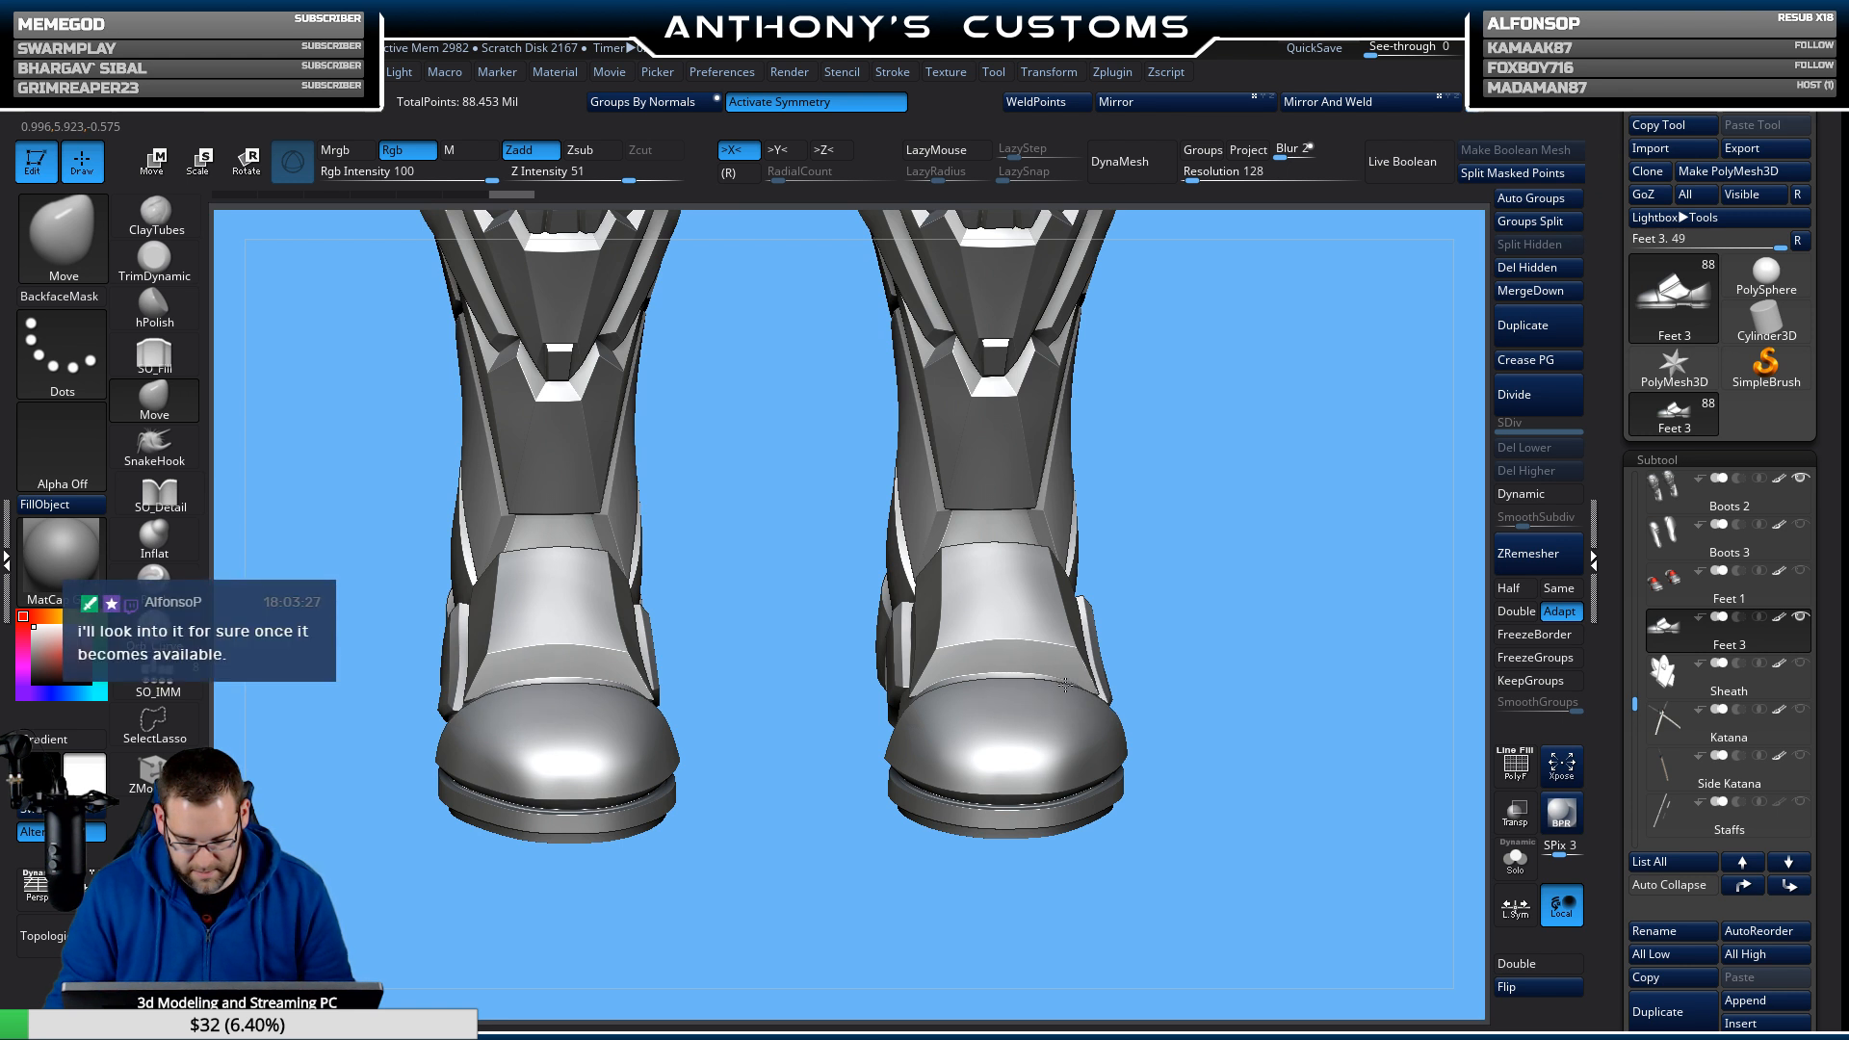
{"action": "mouse_move", "coordinate": [1221, 680]}
{"action": "left_mouse_down"}
{"action": "mouse_move", "coordinate": [1210, 763]}
{"action": "mouse_move", "coordinate": [1203, 611]}
{"action": "mouse_move", "coordinate": [1064, 455]}
{"action": "mouse_move", "coordinate": [626, 376]}
{"action": "left_mouse_up"}
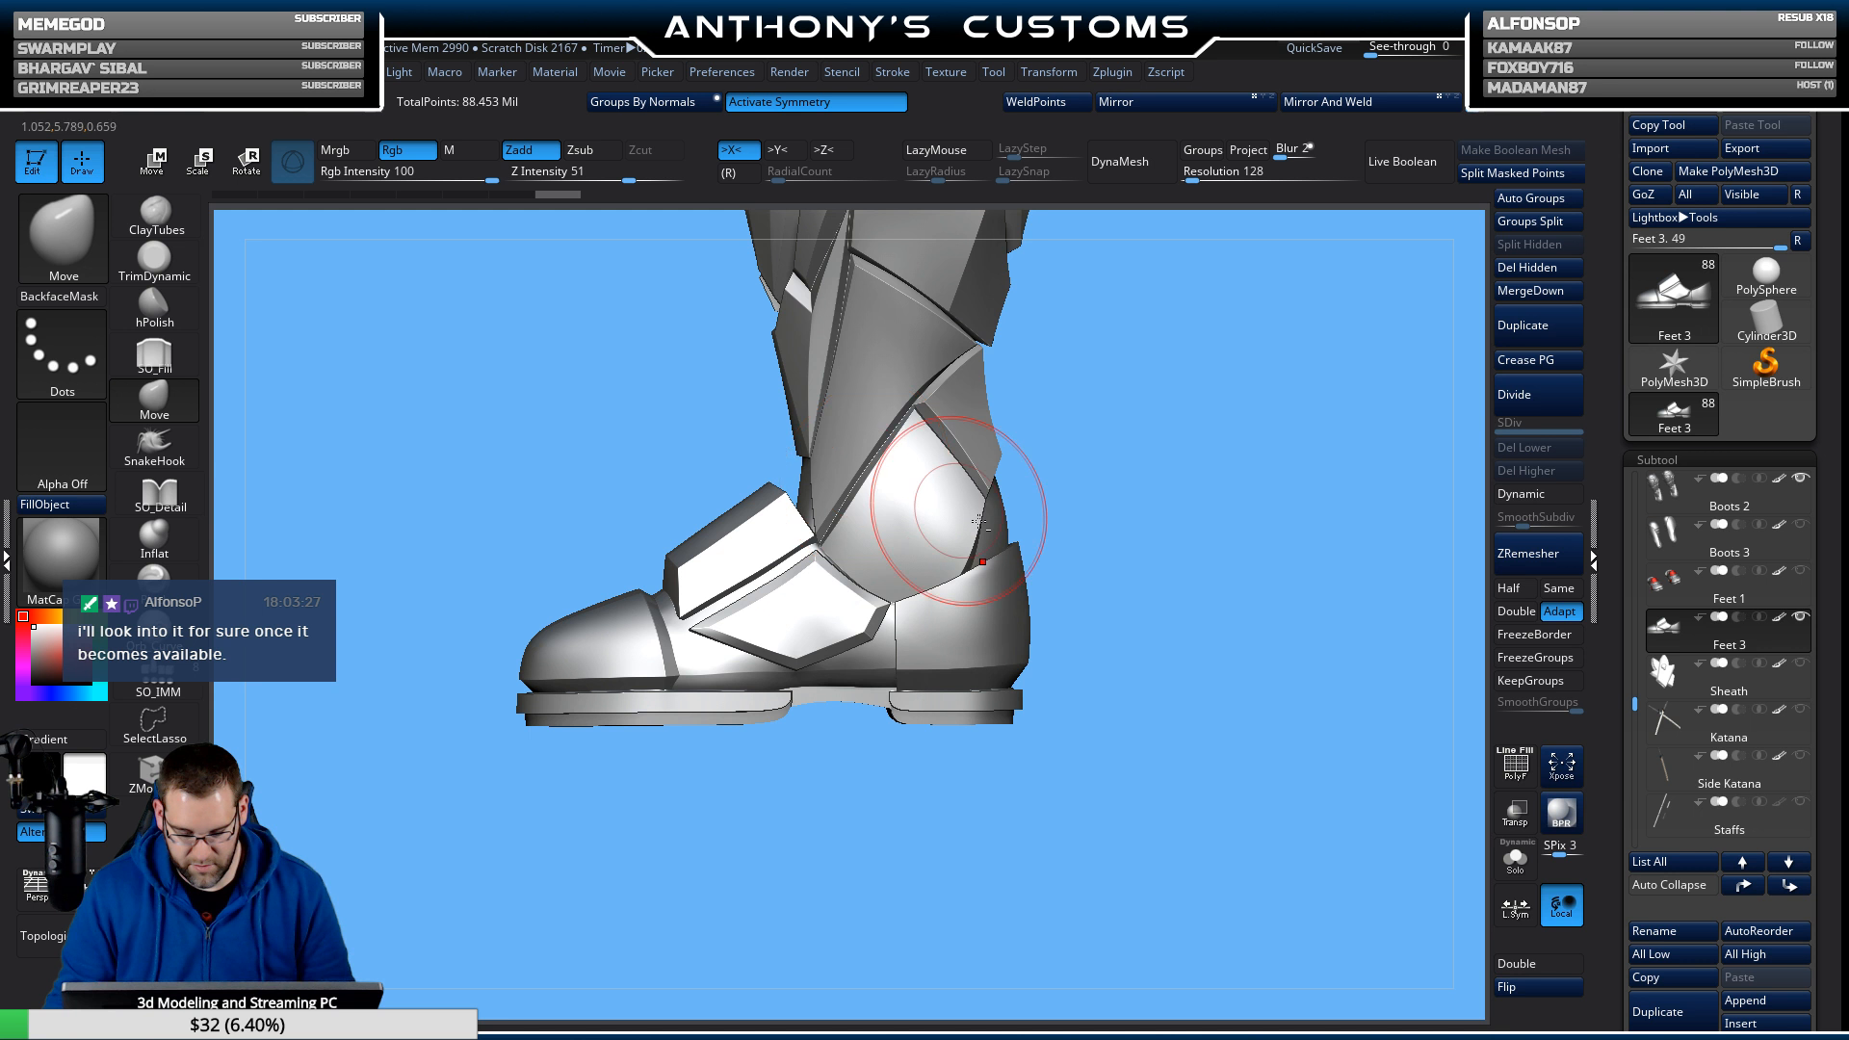
{"action": "left_click_drag", "start_coordinate": [1233, 513], "coordinate": [1243, 556], "text": "alt"}
{"action": "key", "text": "space"}
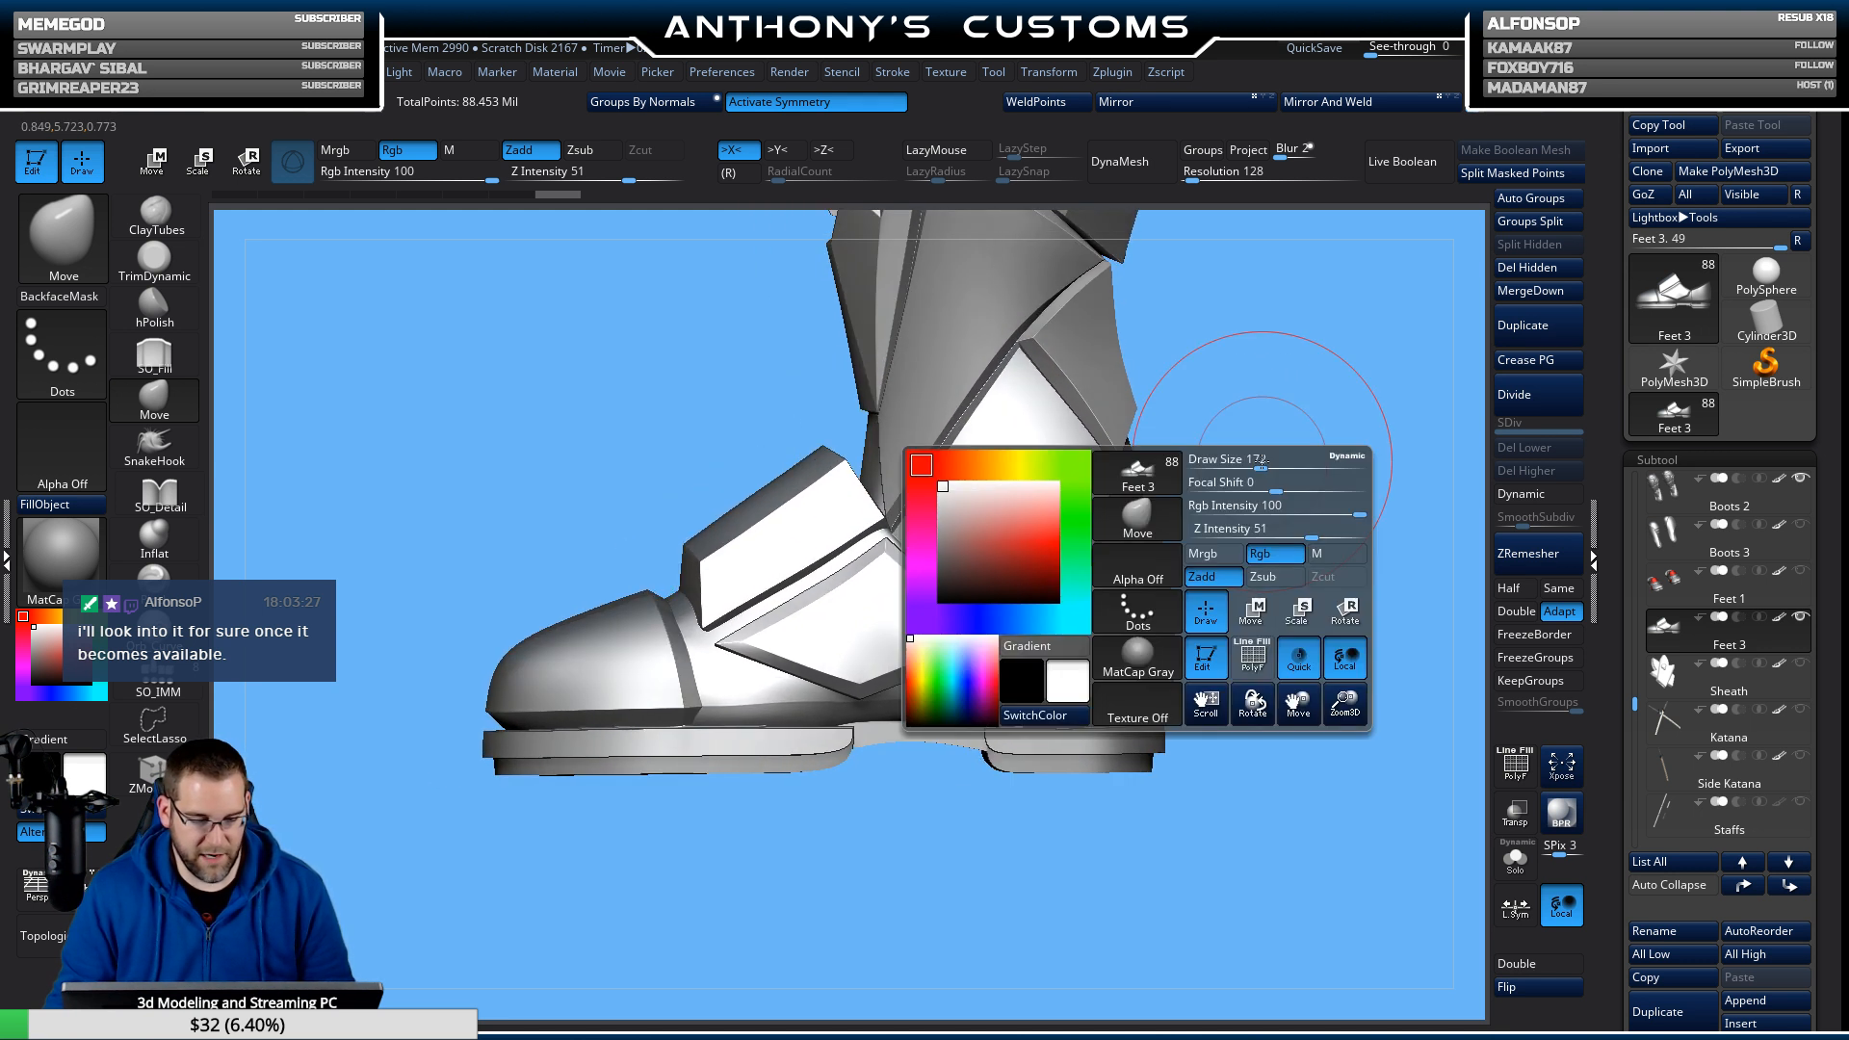
{"action": "left_click", "coordinate": [1244, 470]}
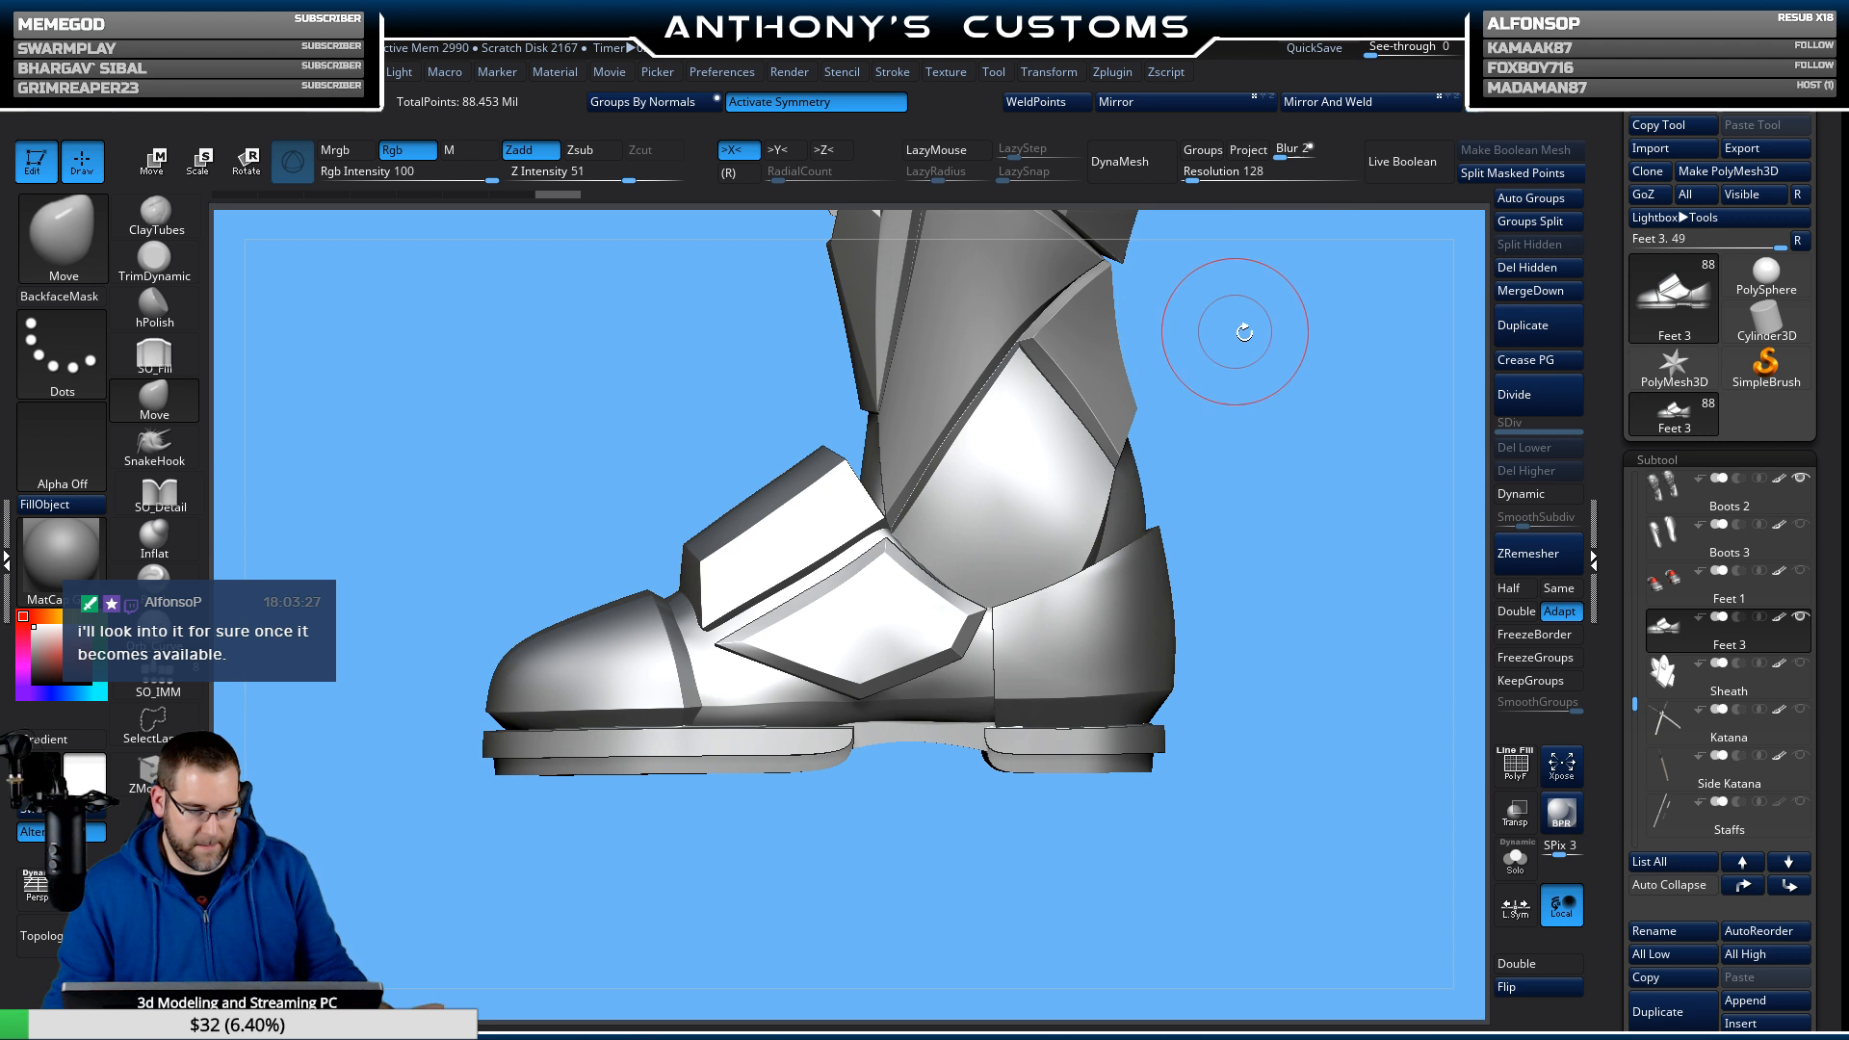
{"action": "left_click_drag", "start_coordinate": [1259, 338], "coordinate": [1315, 468]}
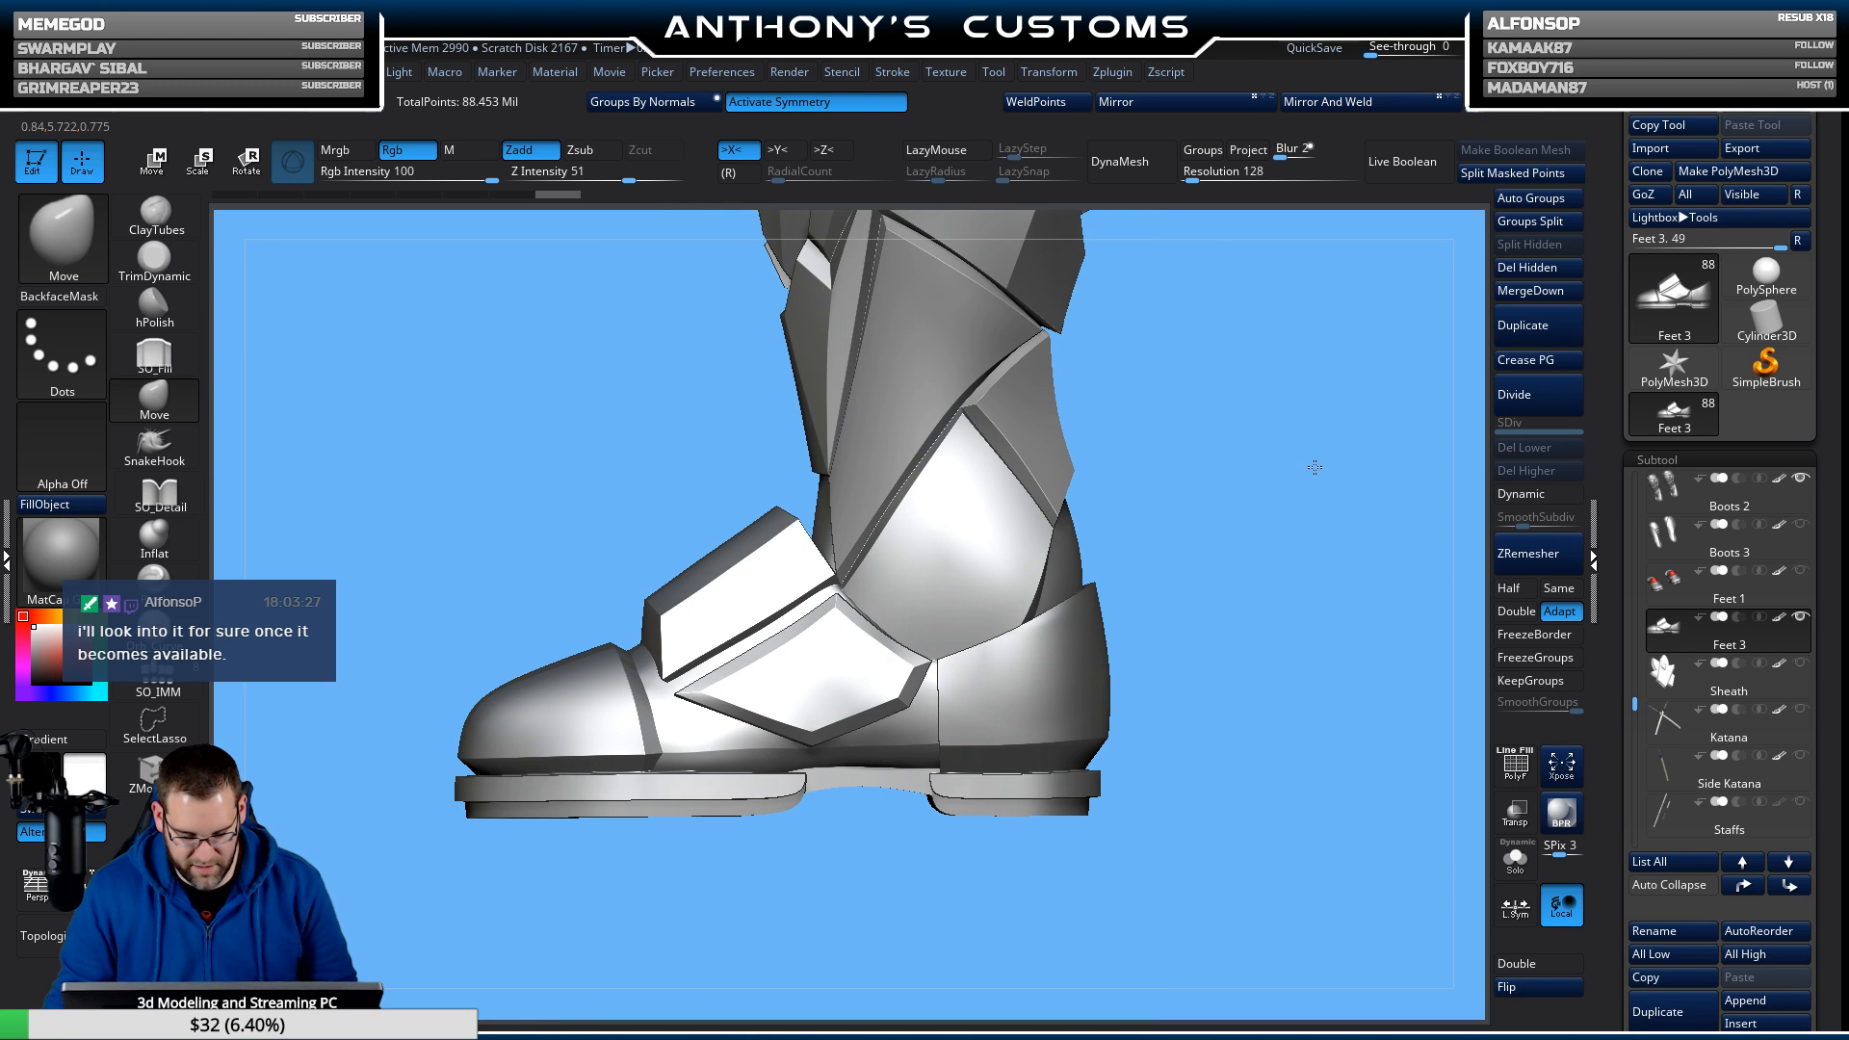
{"action": "left_click_drag", "start_coordinate": [1312, 536], "coordinate": [1321, 504]}
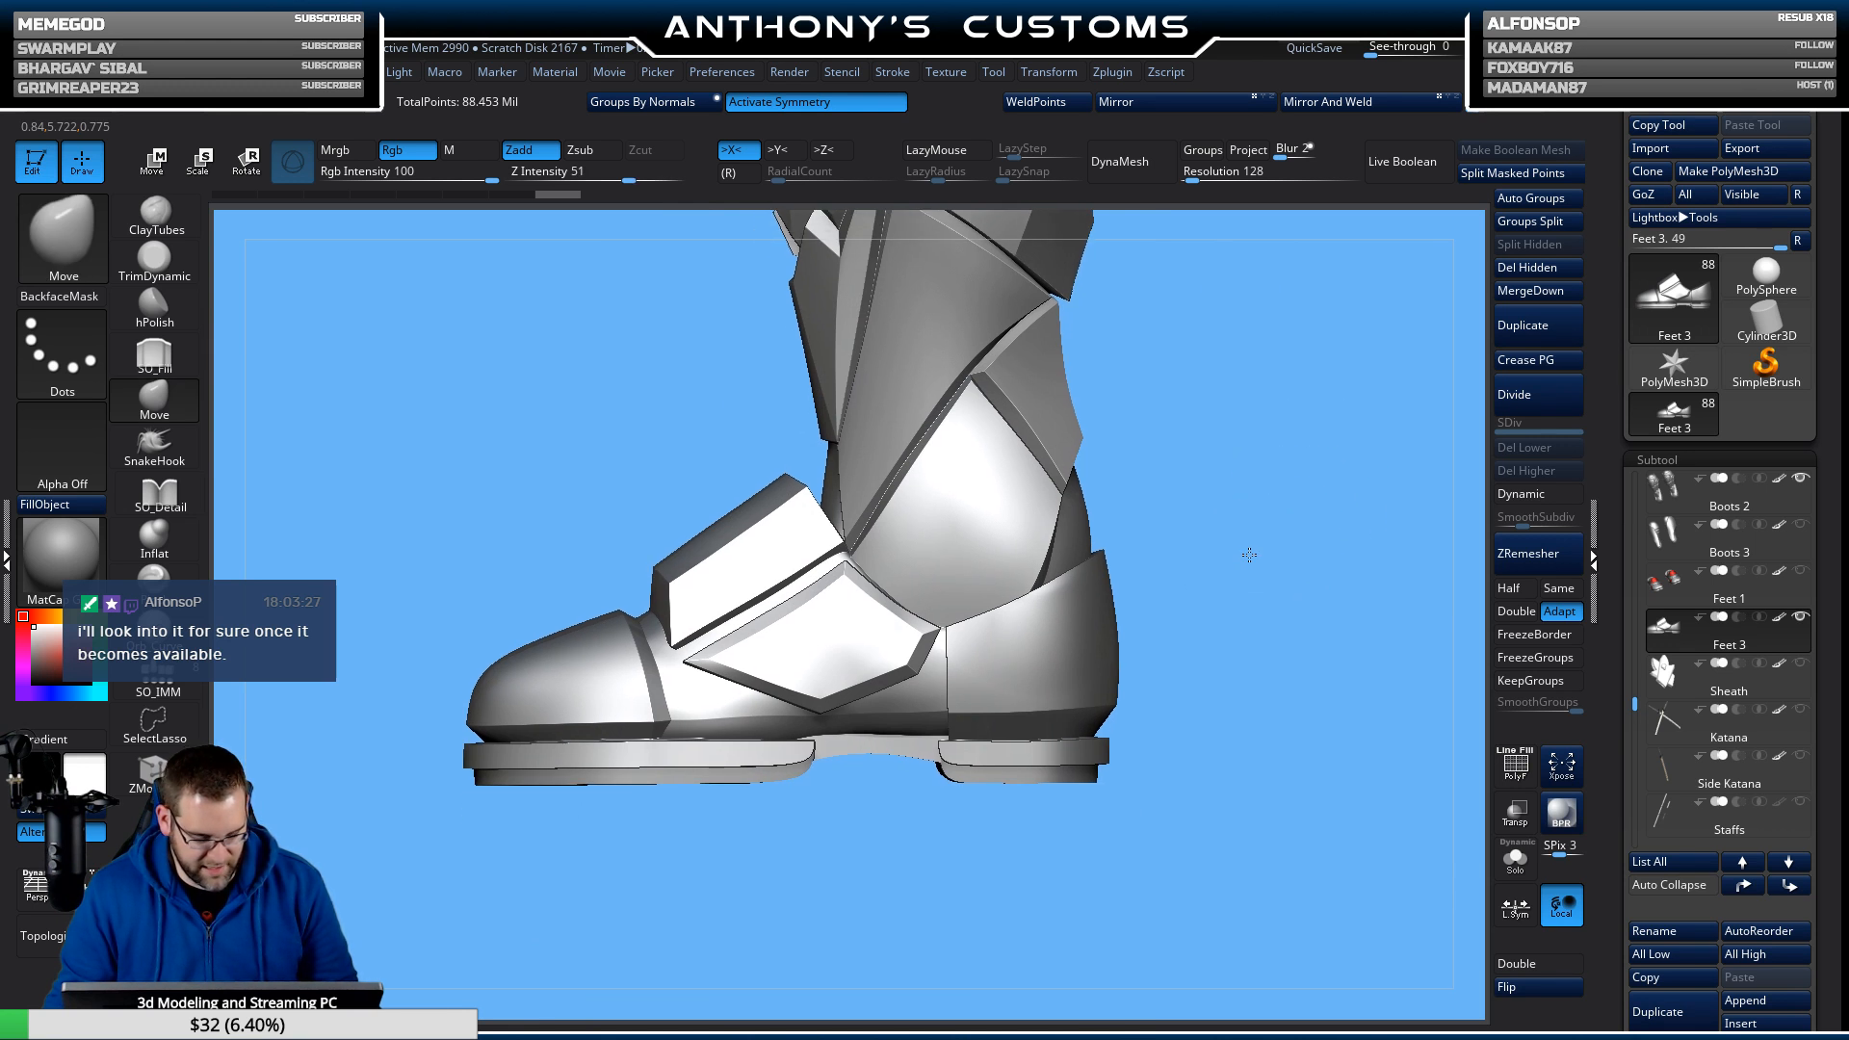
{"action": "key", "text": "shift"}
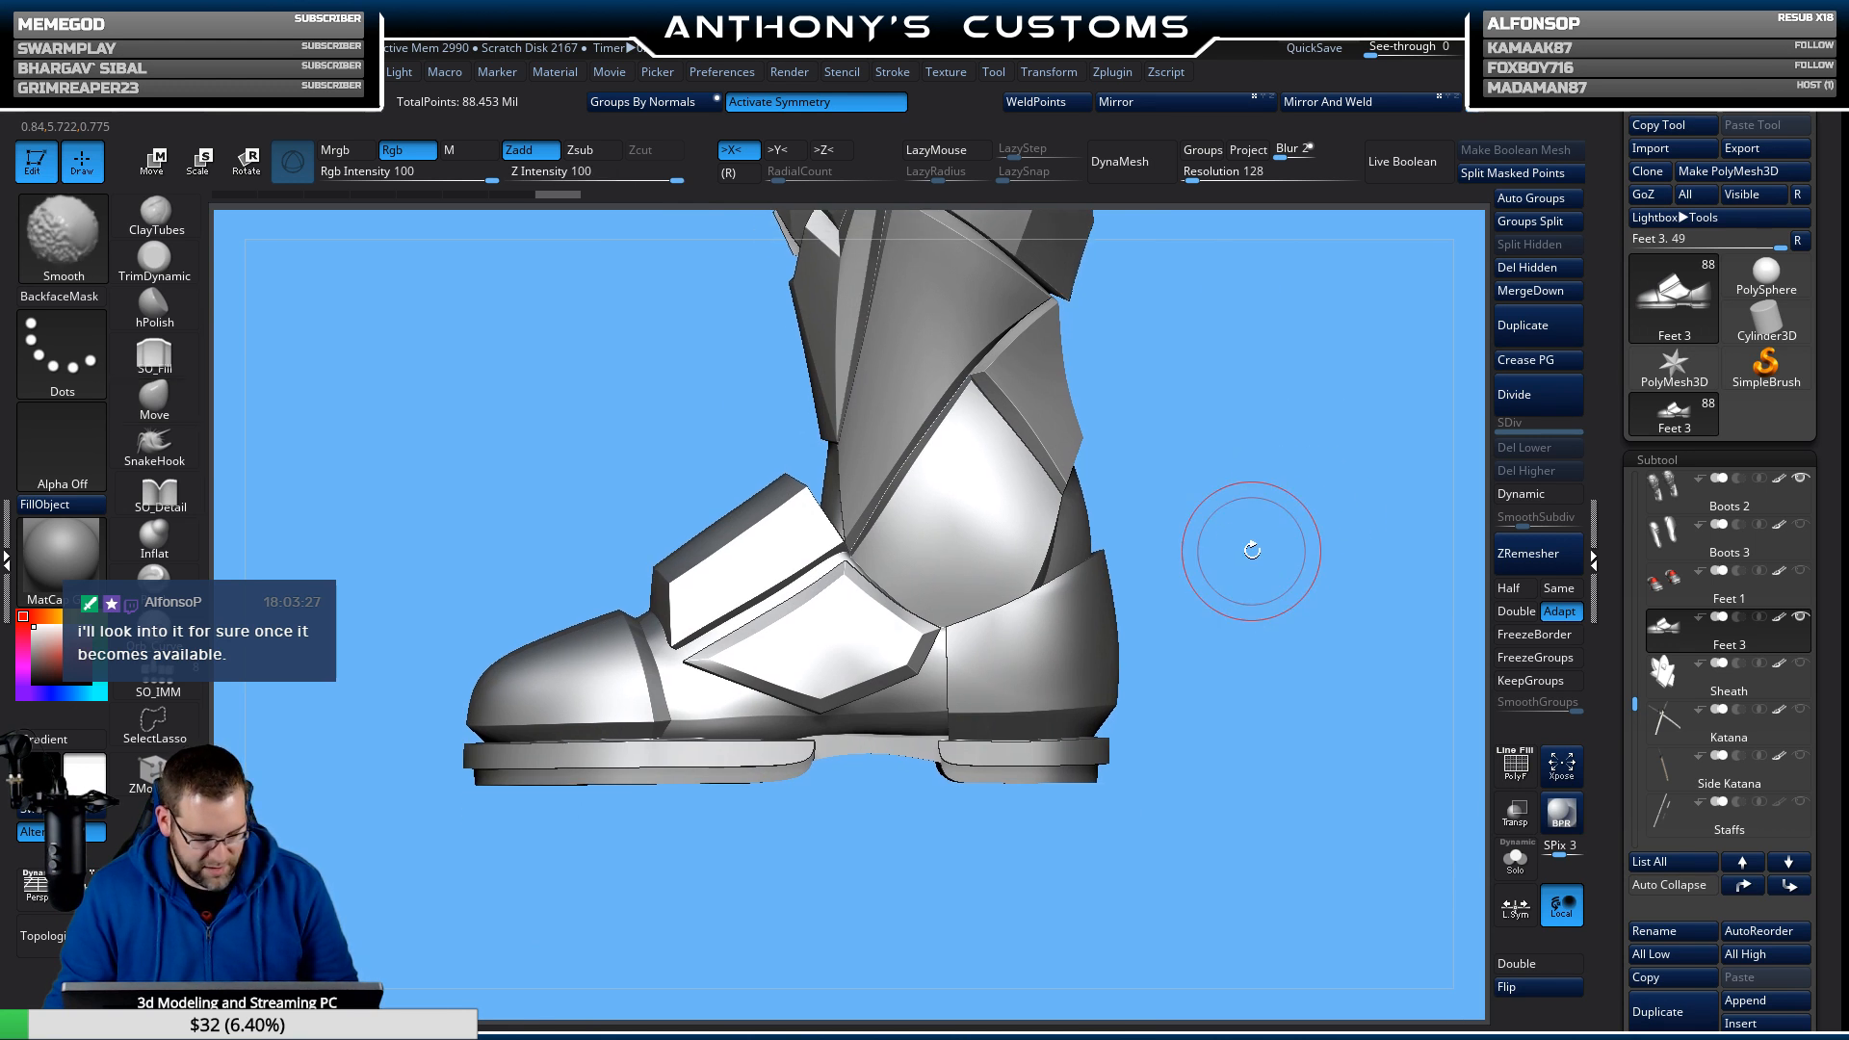
{"action": "key", "text": "shift+f"}
{"action": "key", "text": "shift+f"}
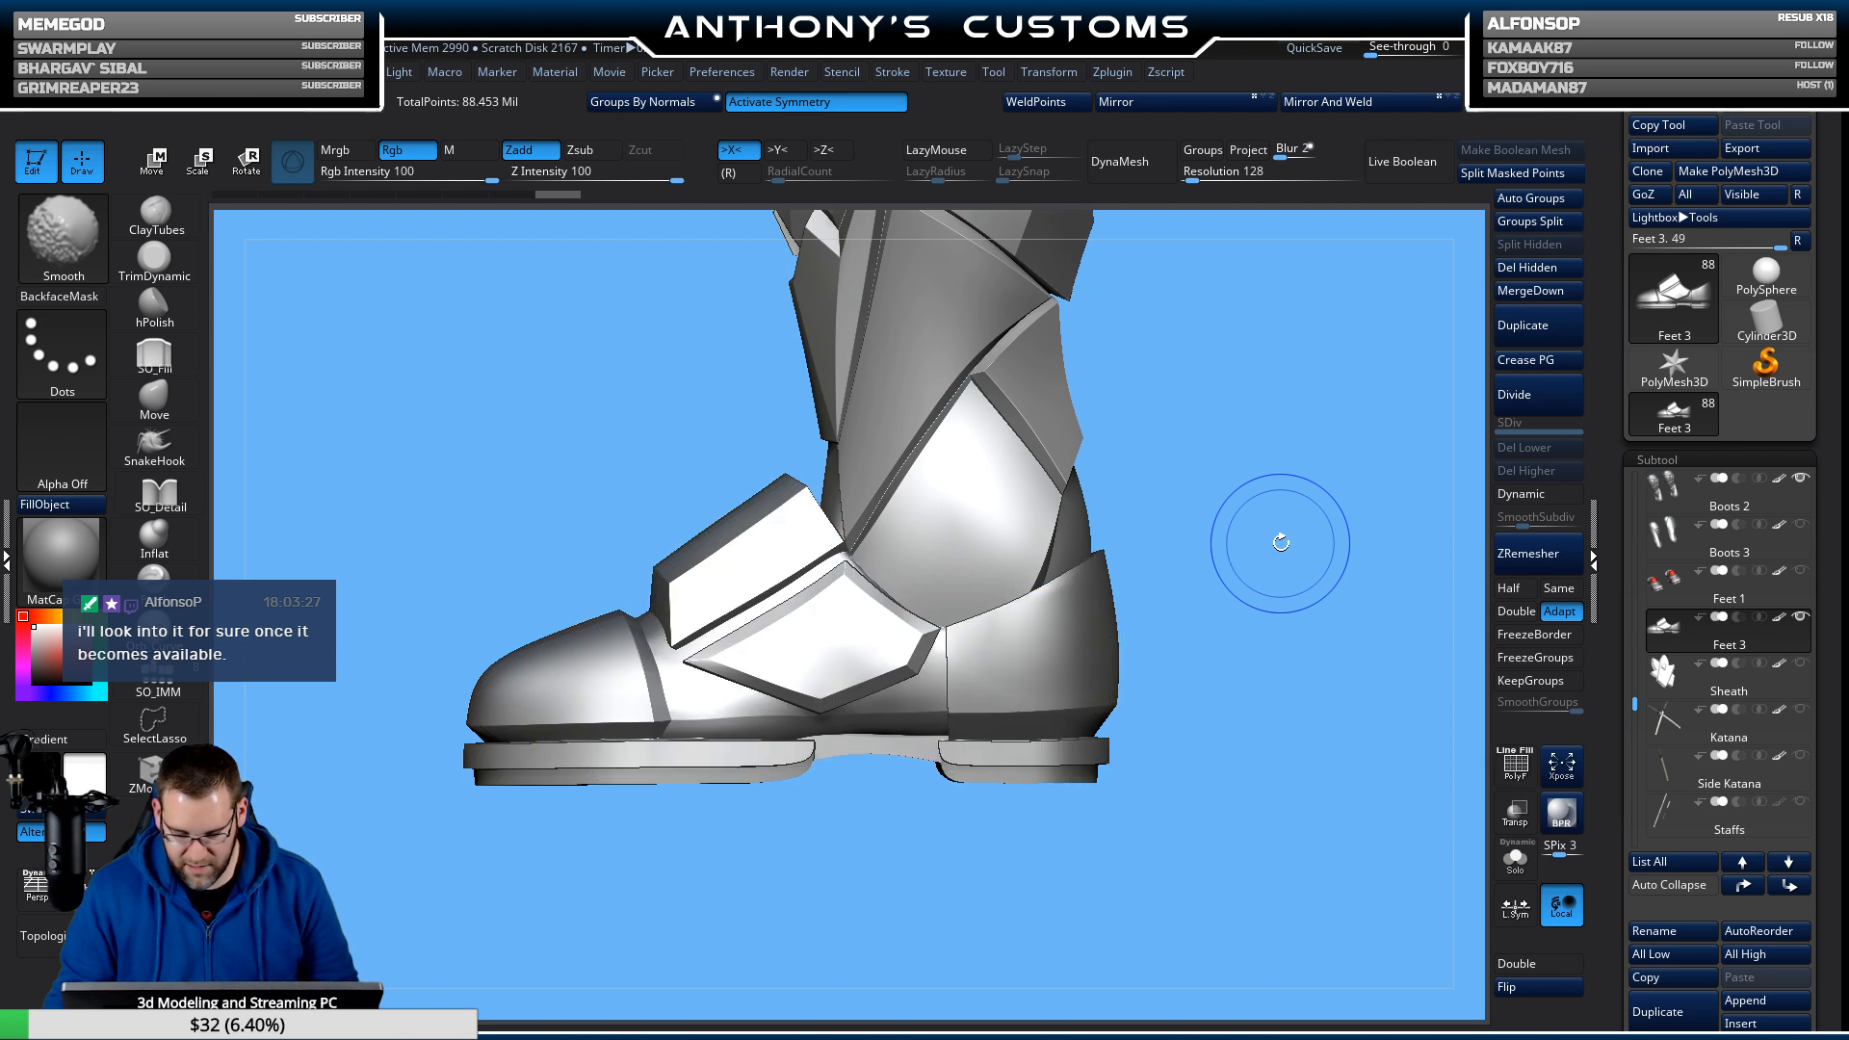
Examine the Feet 3 polygroups, wireframe and sole from the side and front.
{"action": "mouse_move", "coordinate": [1279, 528]}
{"action": "left_mouse_down", "text": "alt"}
{"action": "mouse_move", "coordinate": [1300, 637]}
{"action": "mouse_move", "coordinate": [1288, 732]}
{"action": "left_mouse_up", "text": "alt"}
{"action": "left_click_drag", "start_coordinate": [1187, 884], "coordinate": [1152, 648], "text": "alt"}
{"action": "key", "text": "shift+f"}
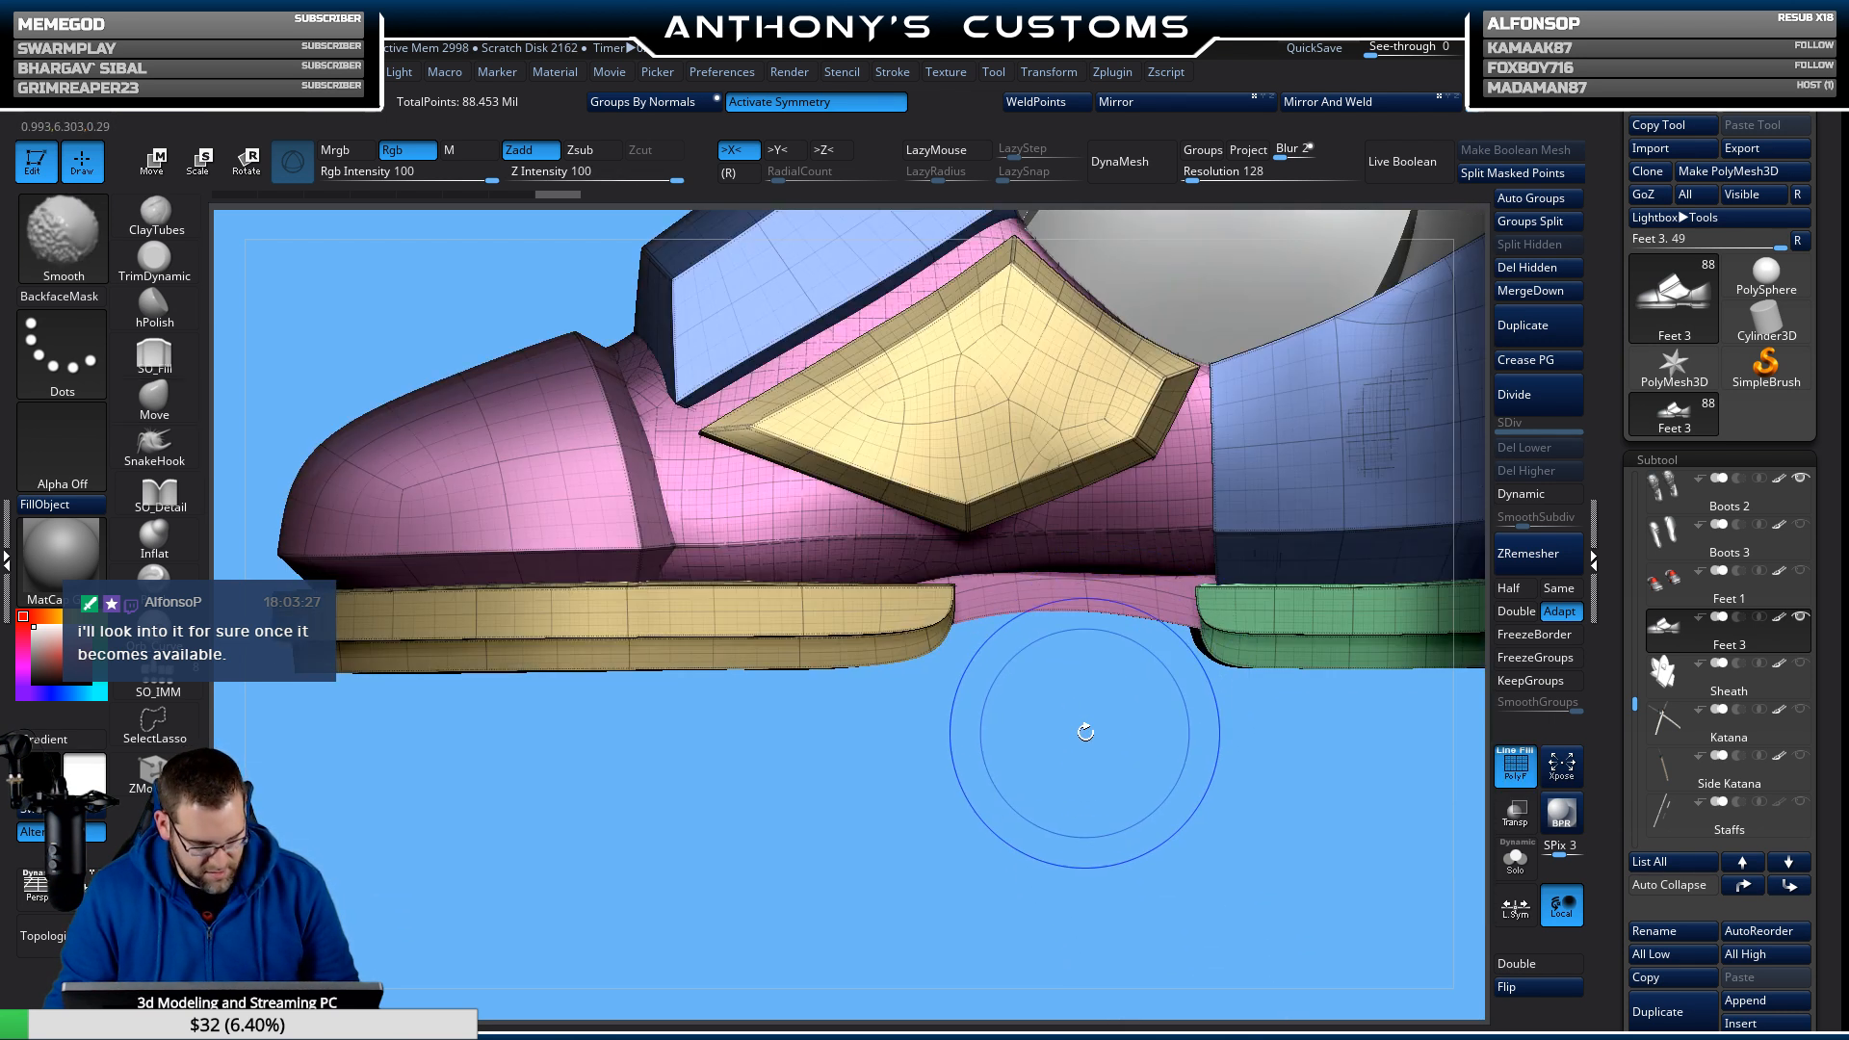
{"action": "key", "text": "shift+f"}
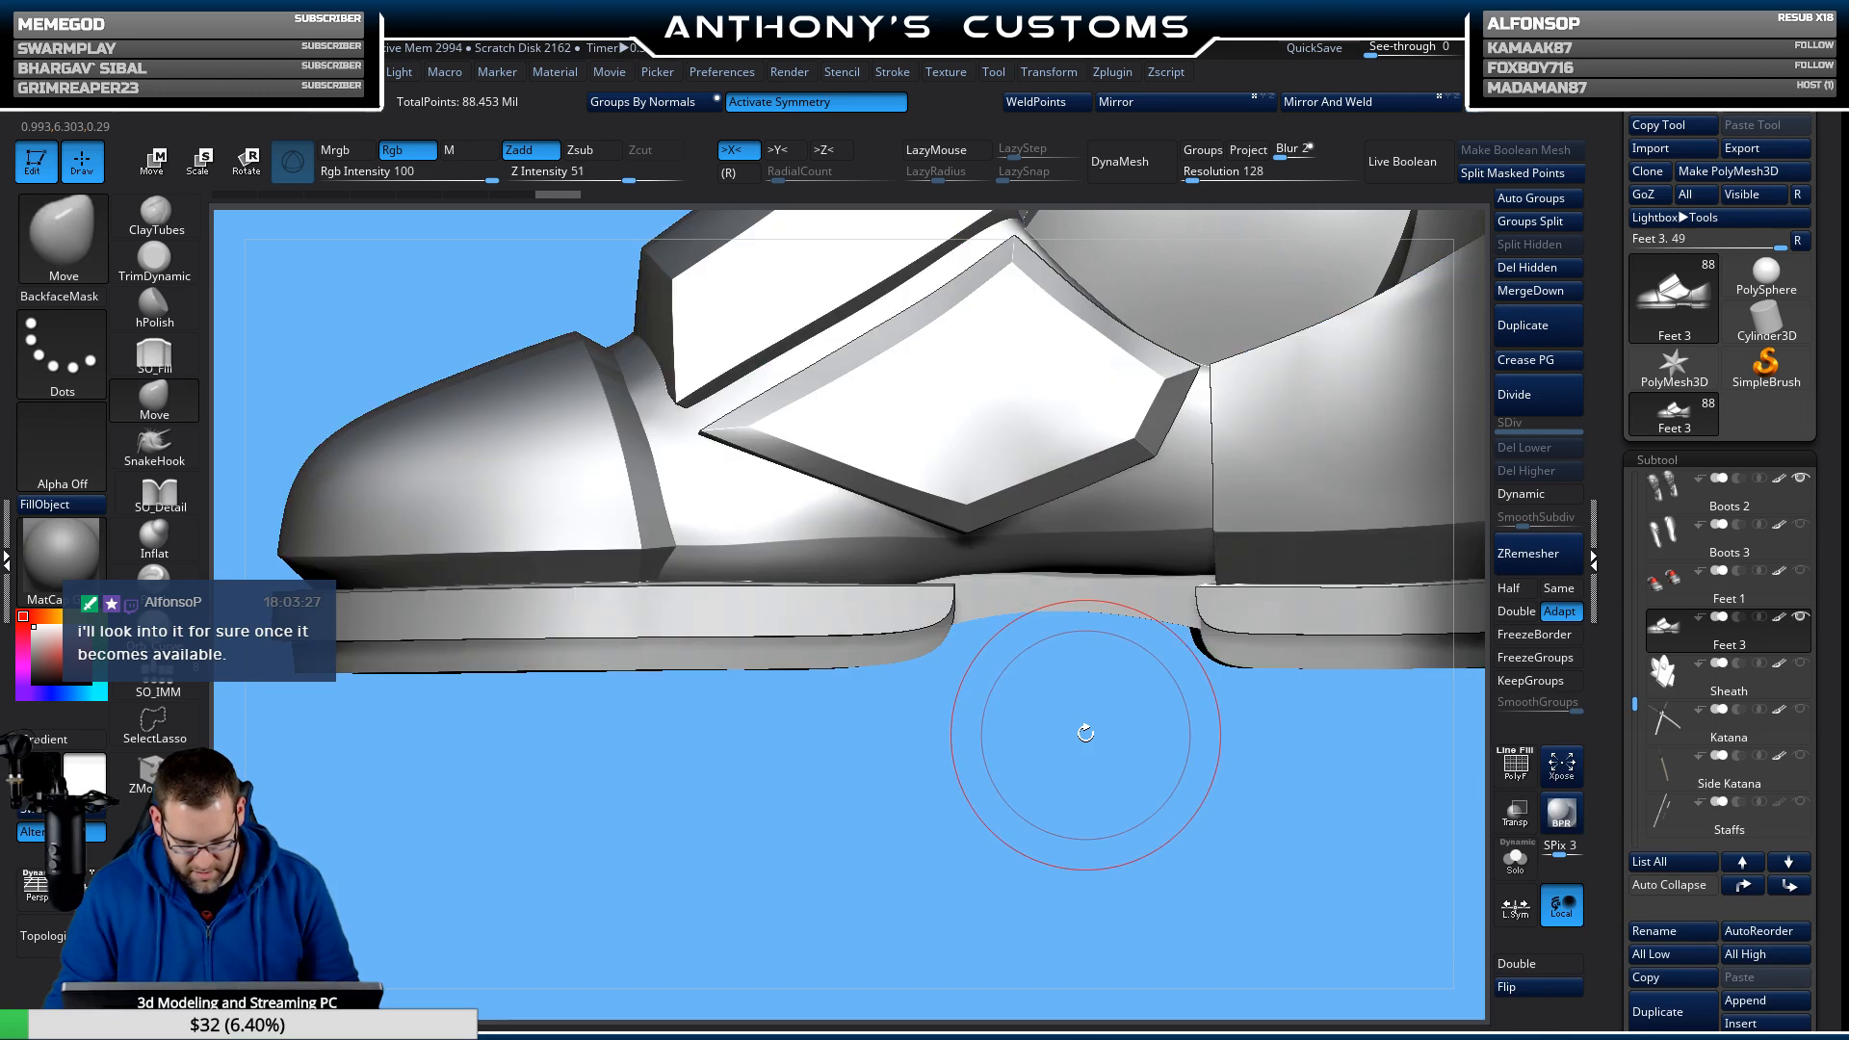
{"action": "key", "text": "space"}
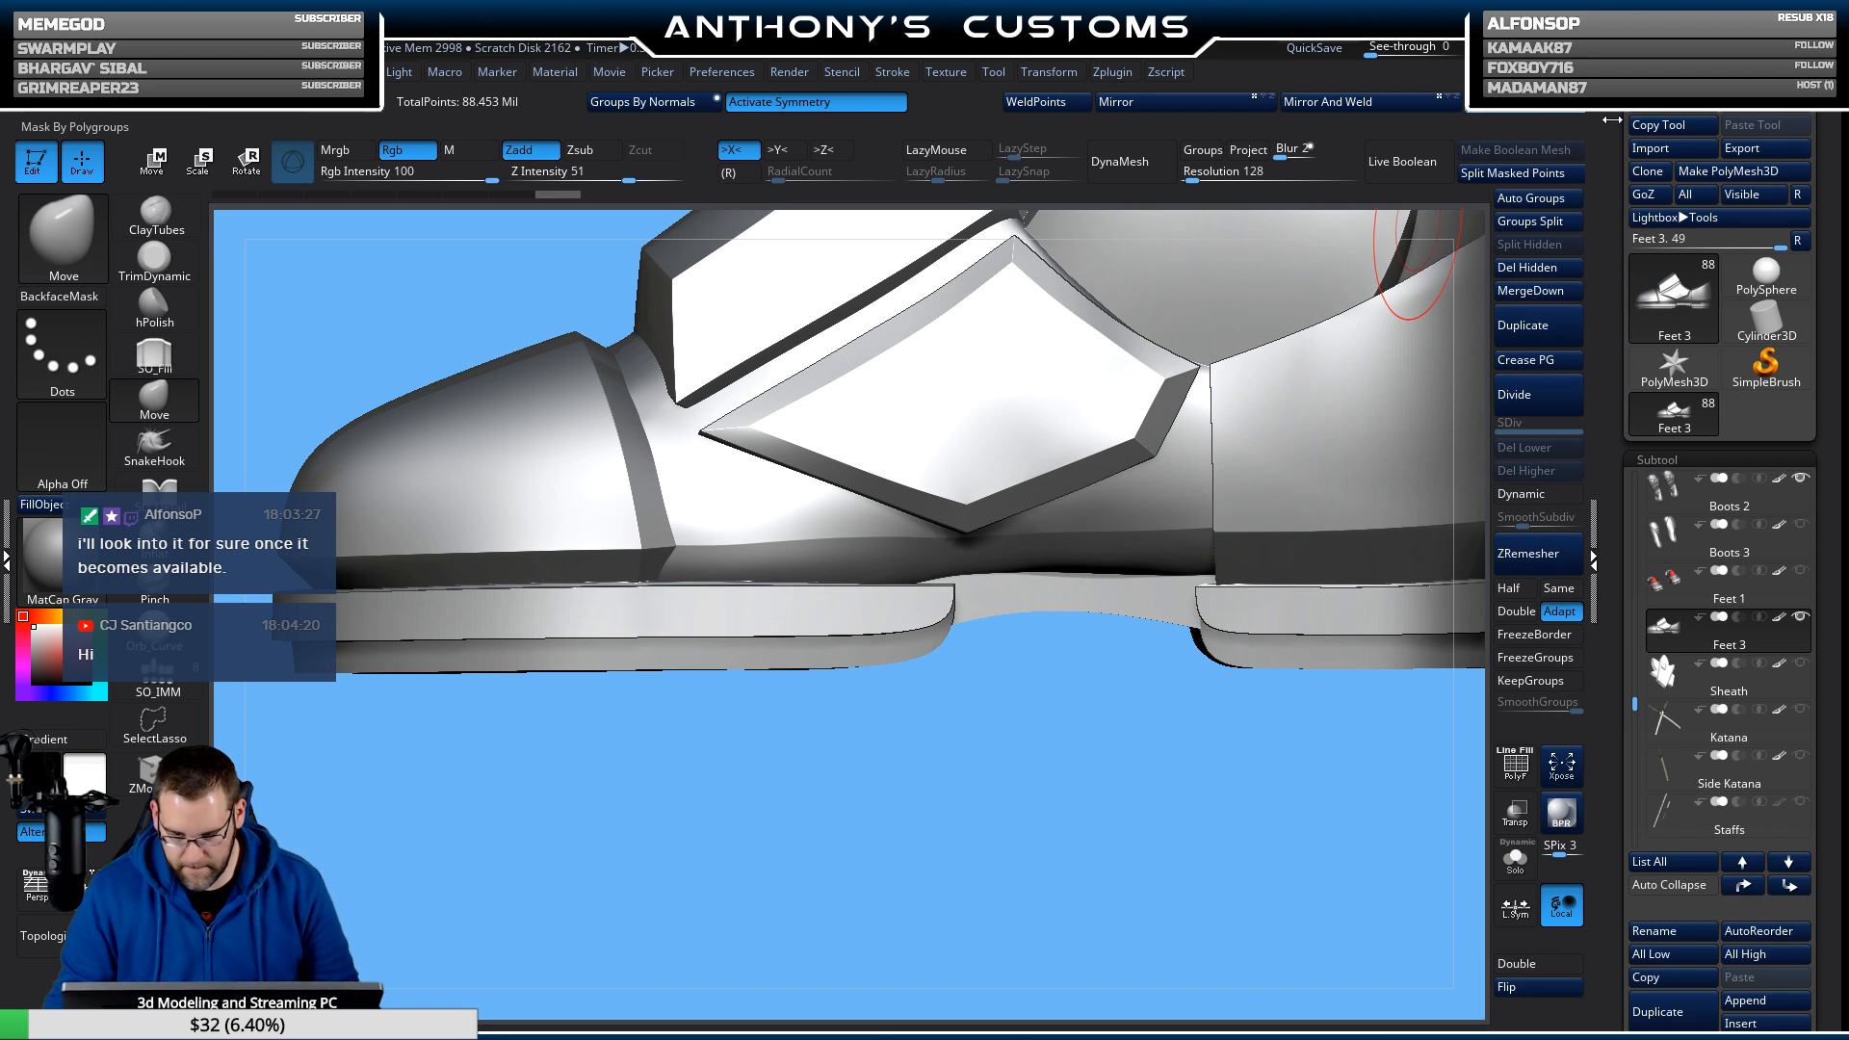
{"action": "left_click_drag", "start_coordinate": [846, 846], "coordinate": [950, 827]}
{"action": "key", "text": "f"}
{"action": "key", "text": "shift+f"}
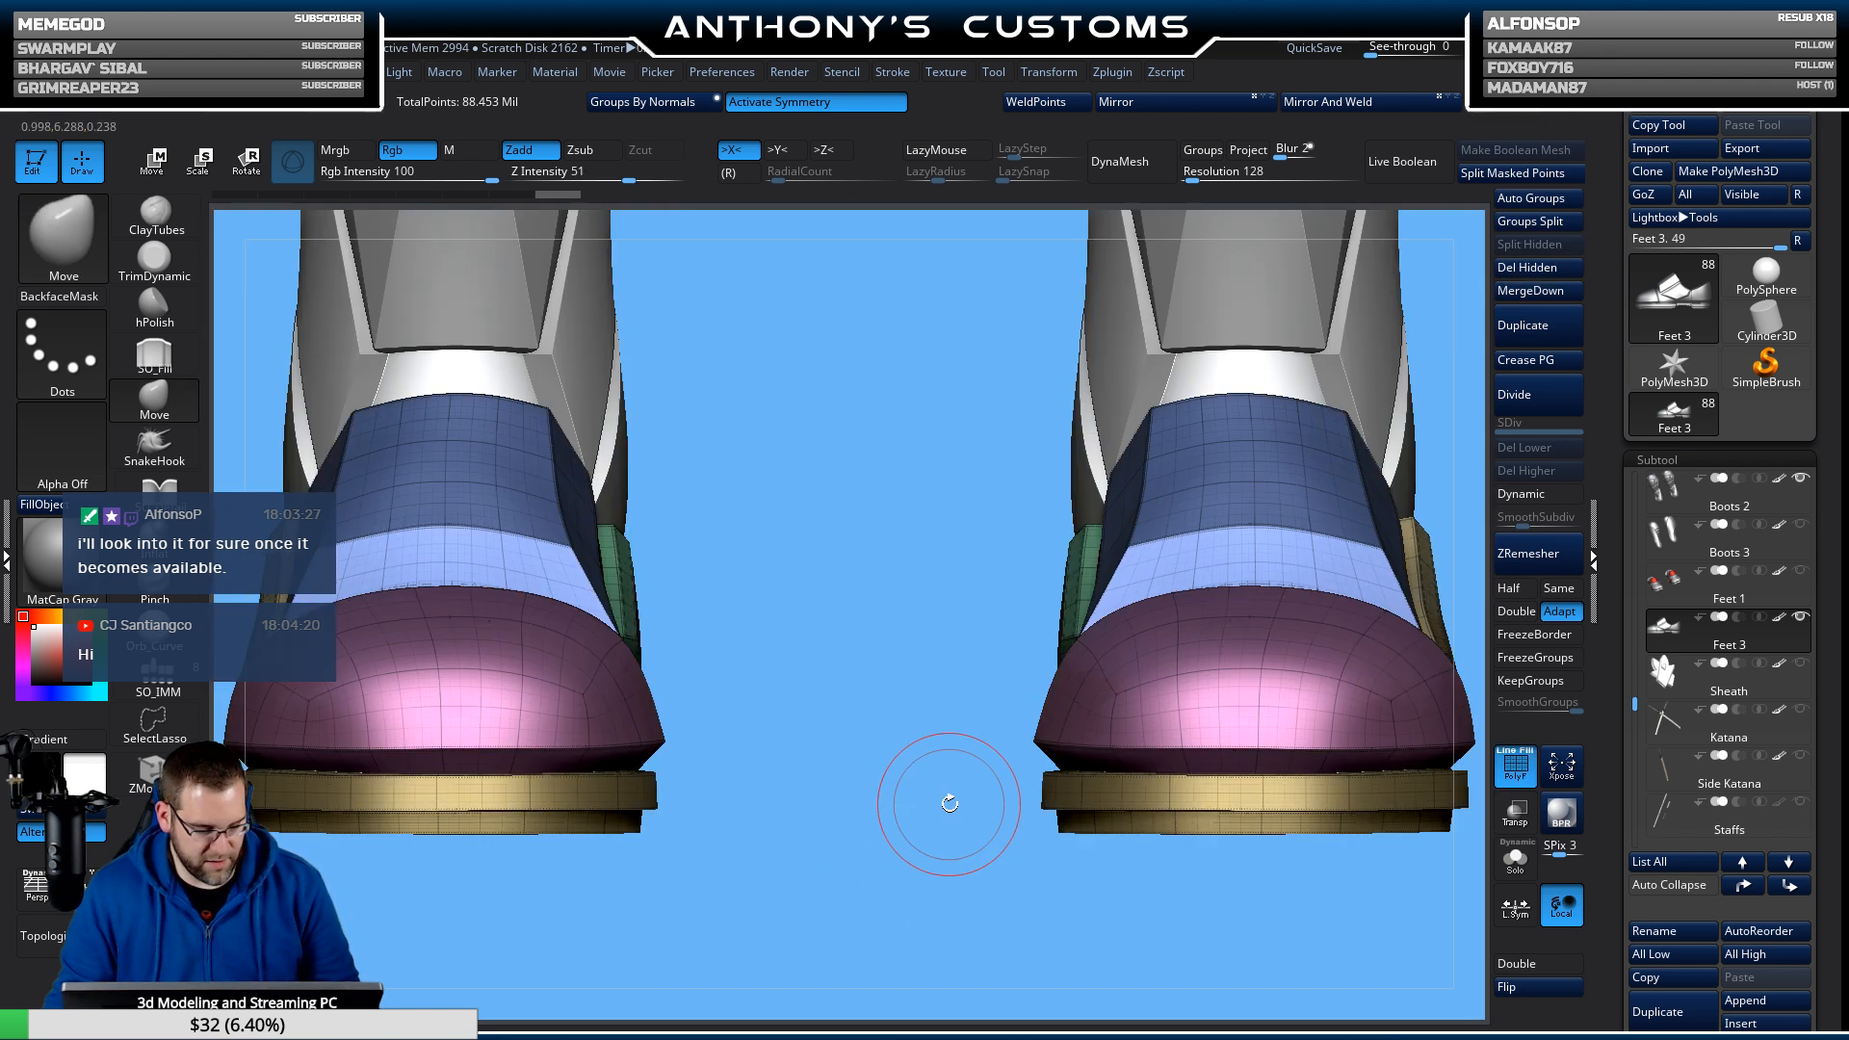
{"action": "key", "text": "shift+f"}
{"action": "left_click_drag", "start_coordinate": [899, 813], "coordinate": [823, 803]}
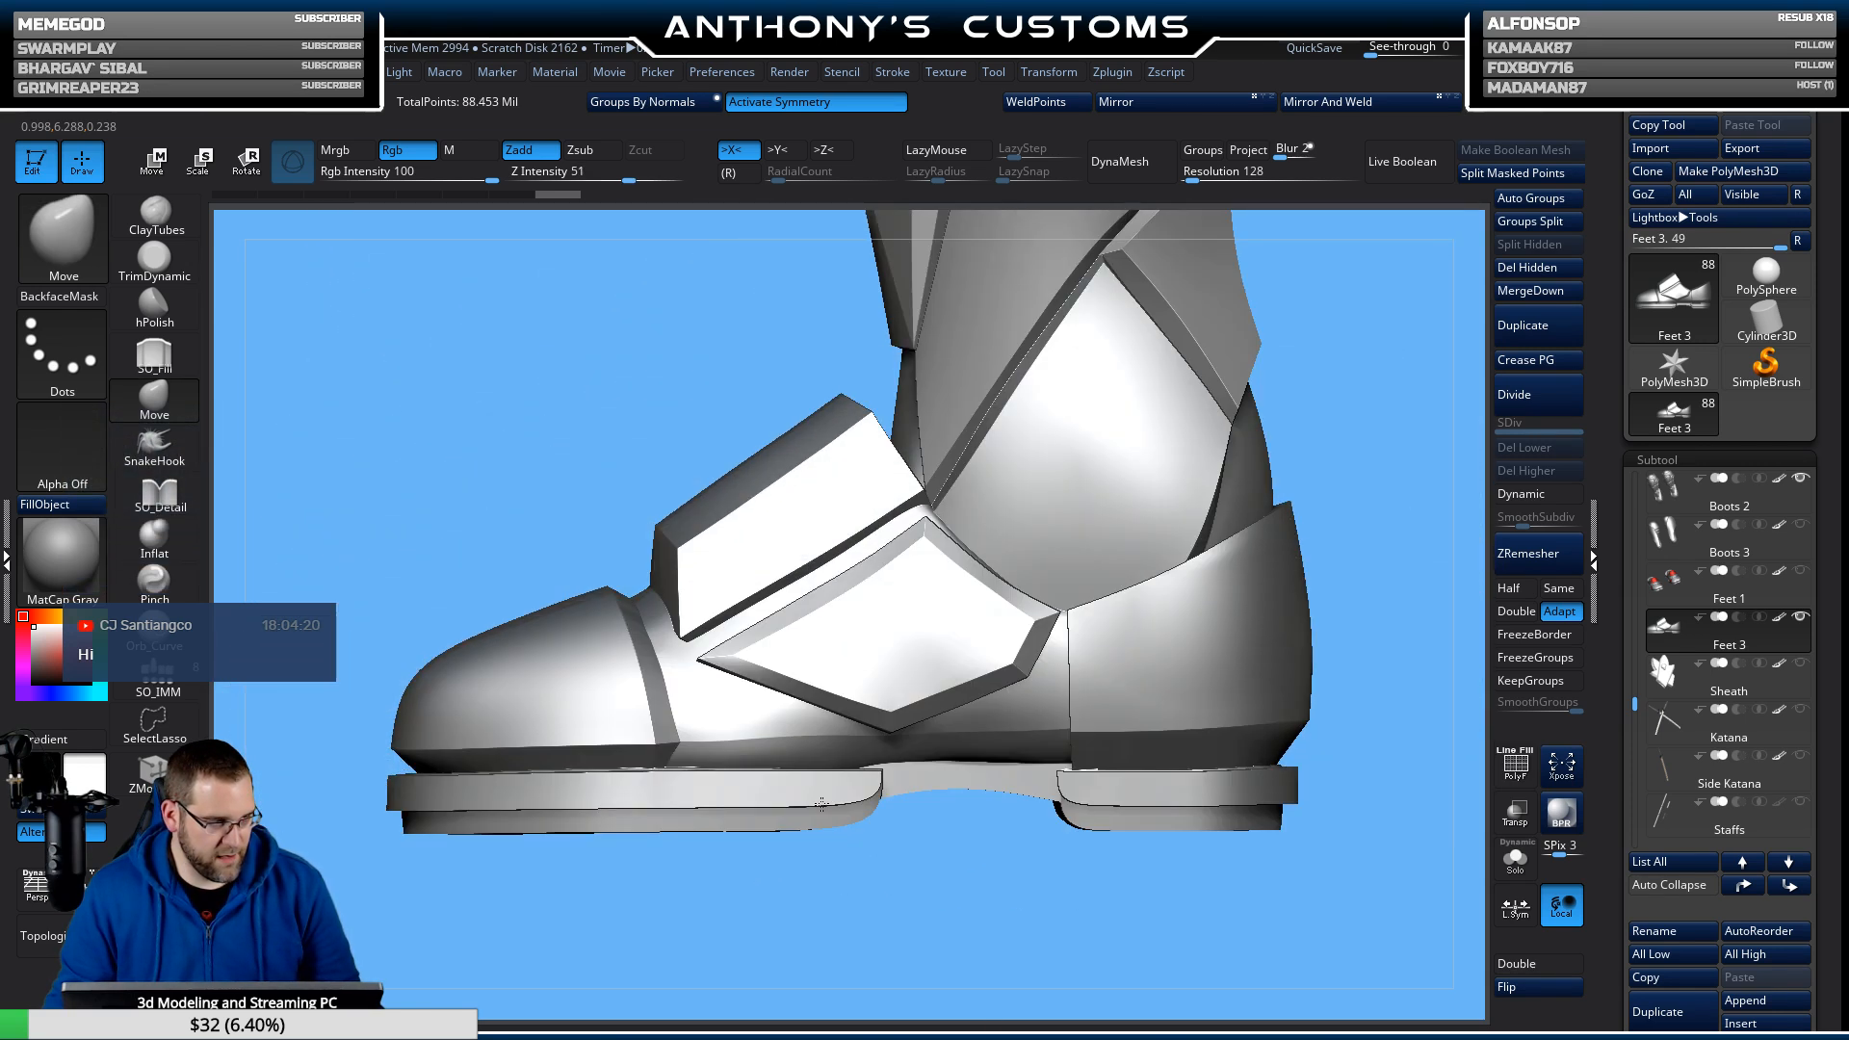
Reshape the lower edge of the Feet 3 outer side around the sole arch with the Move brush.
{"action": "key", "text": "shift"}
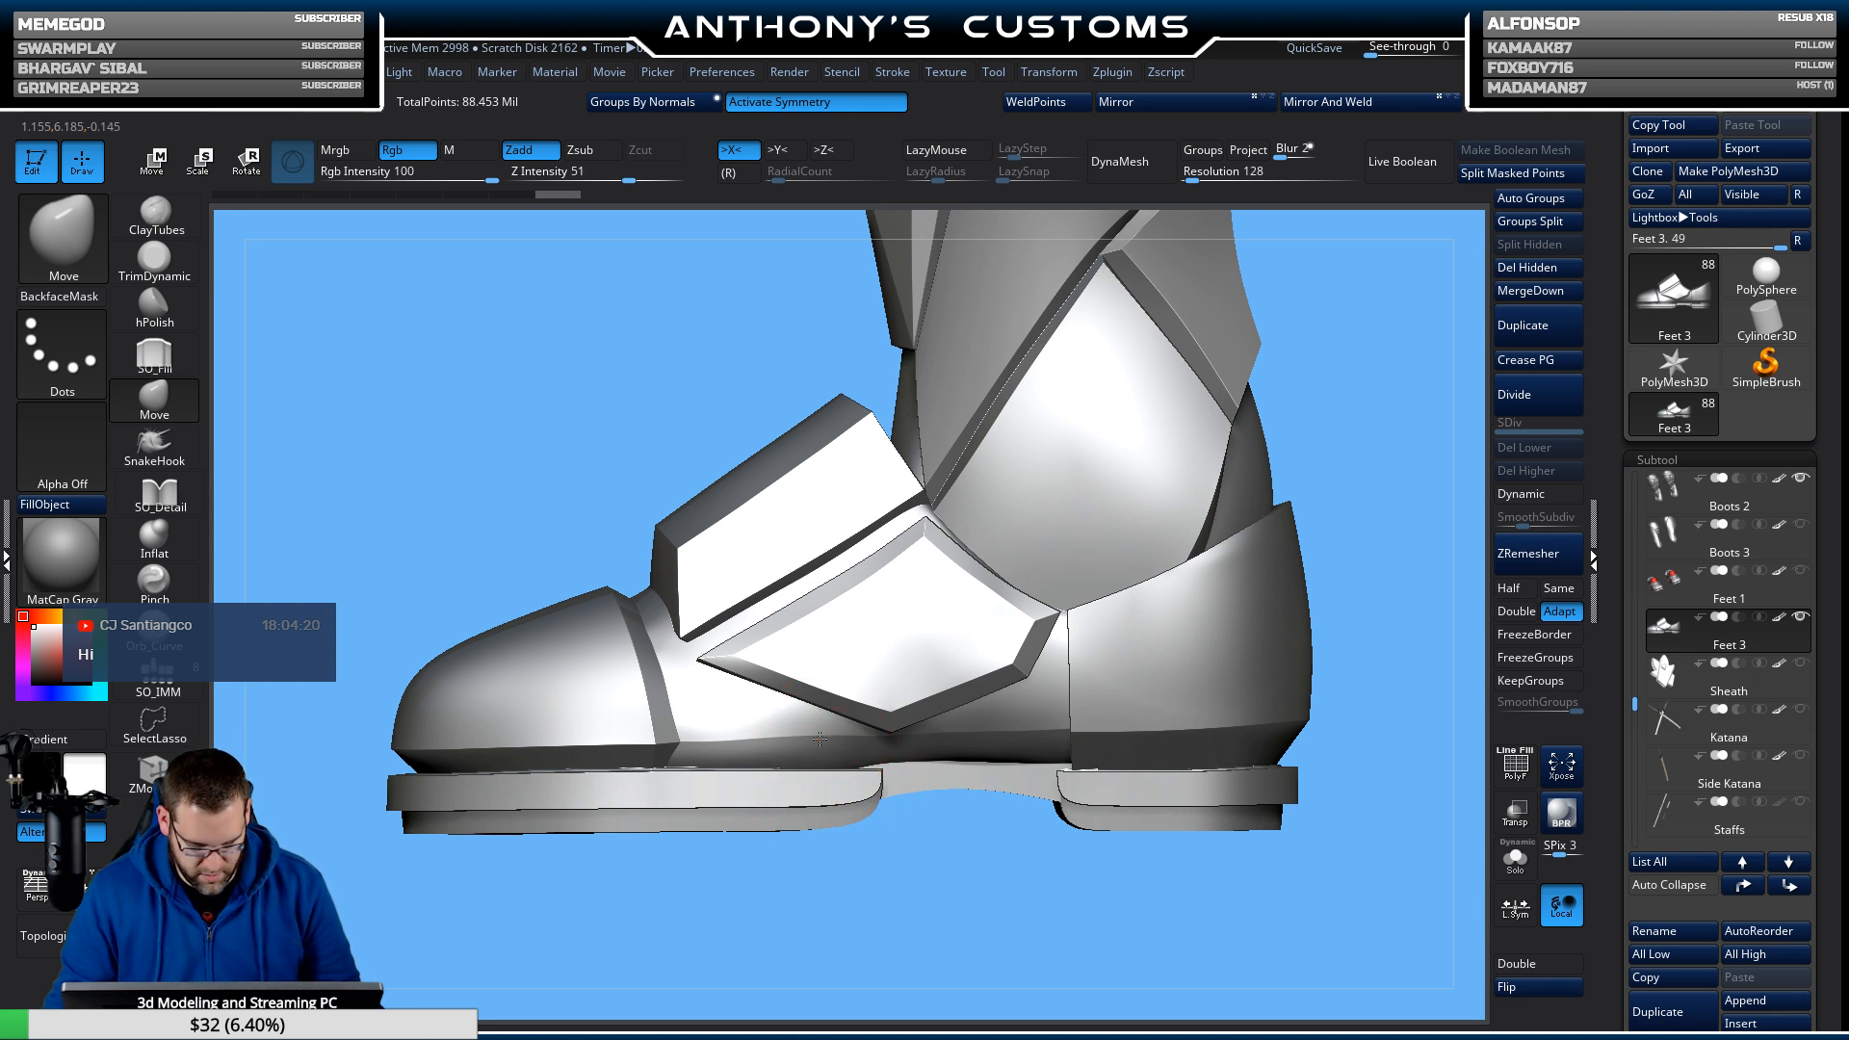
{"action": "left_click_drag", "start_coordinate": [820, 743], "coordinate": [791, 743]}
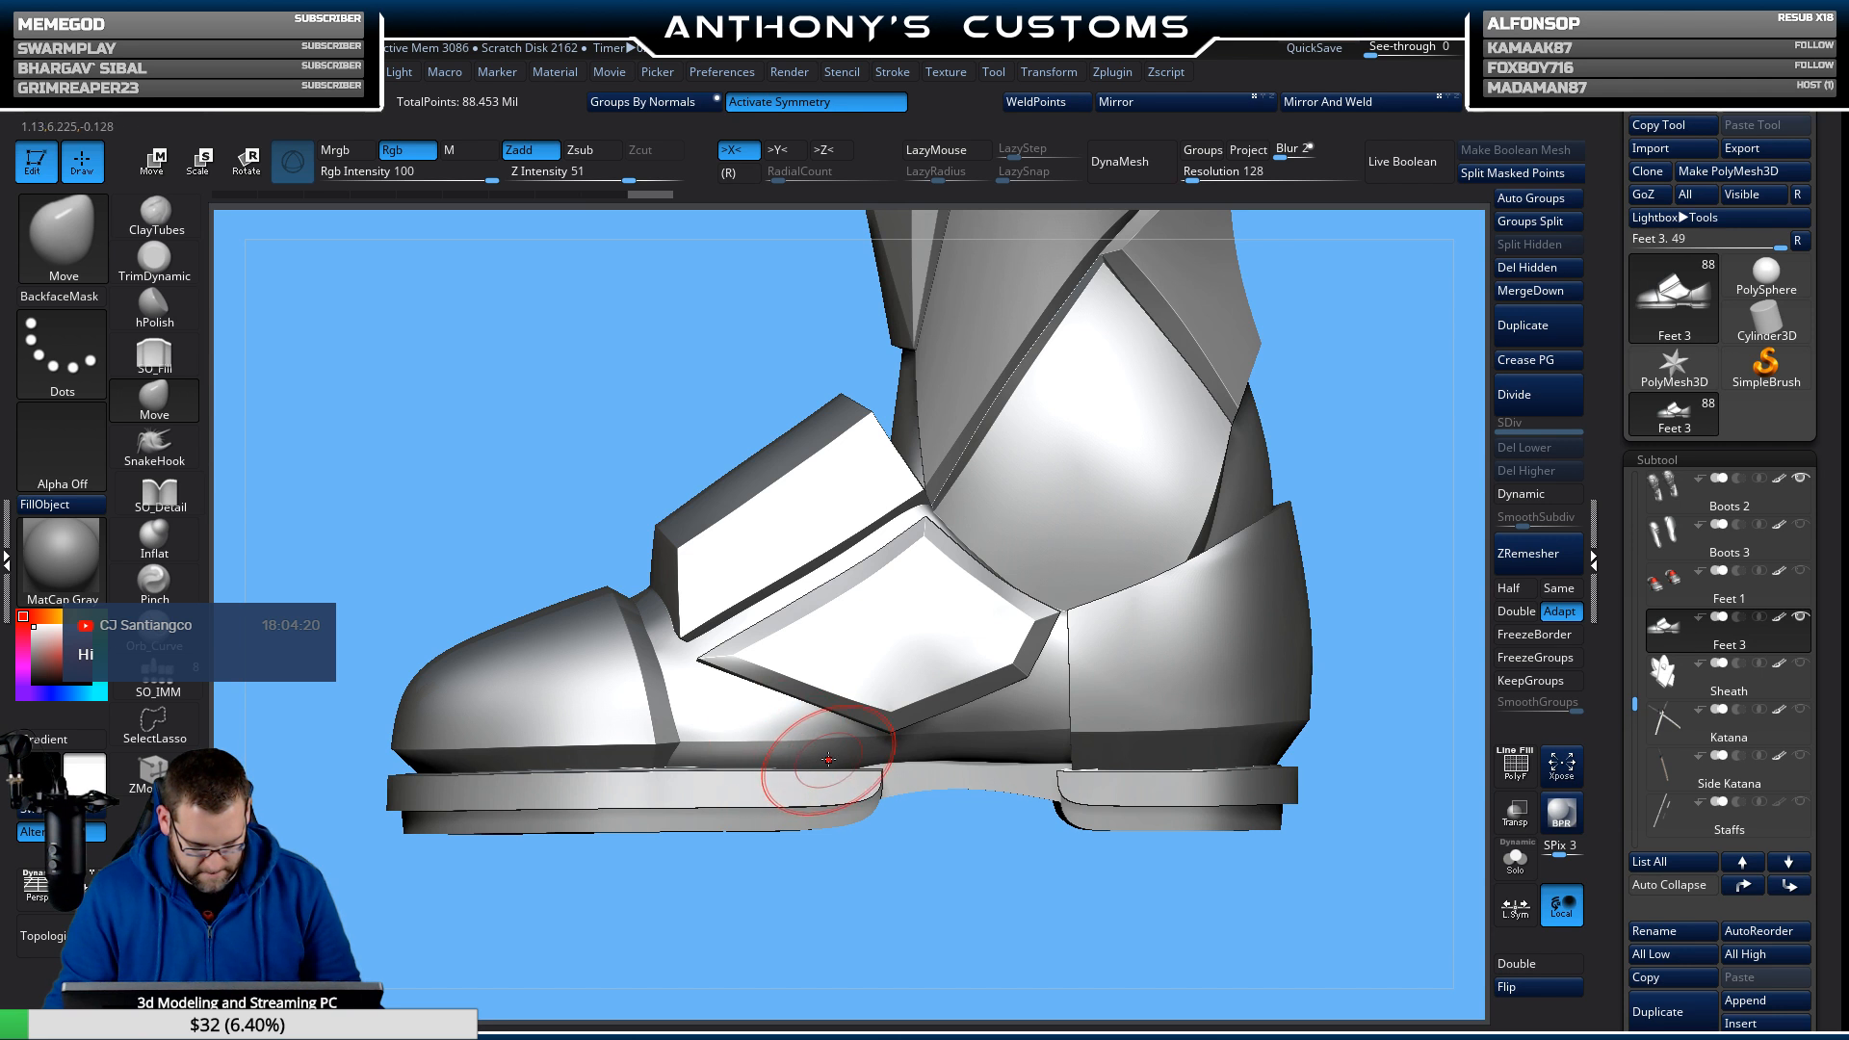
{"action": "left_click_drag", "start_coordinate": [939, 849], "coordinate": [1090, 759]}
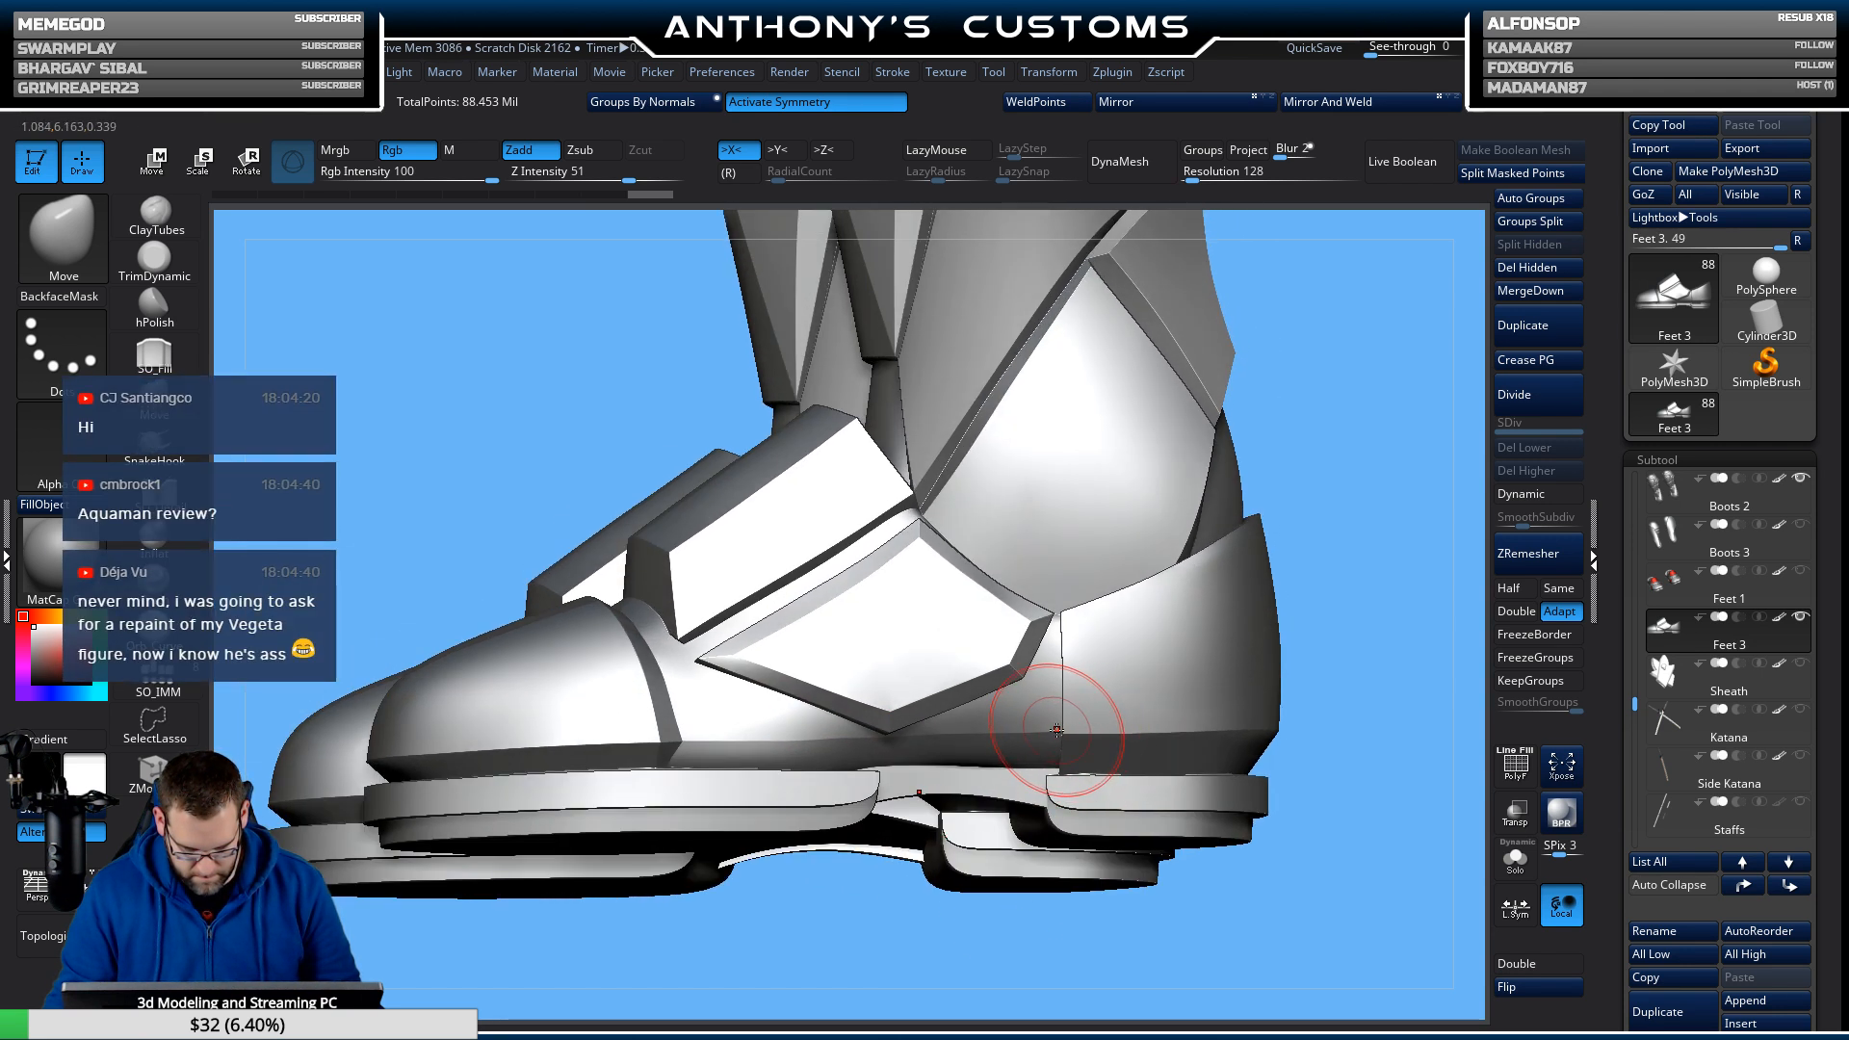
{"action": "left_click_drag", "start_coordinate": [909, 899], "coordinate": [921, 773]}
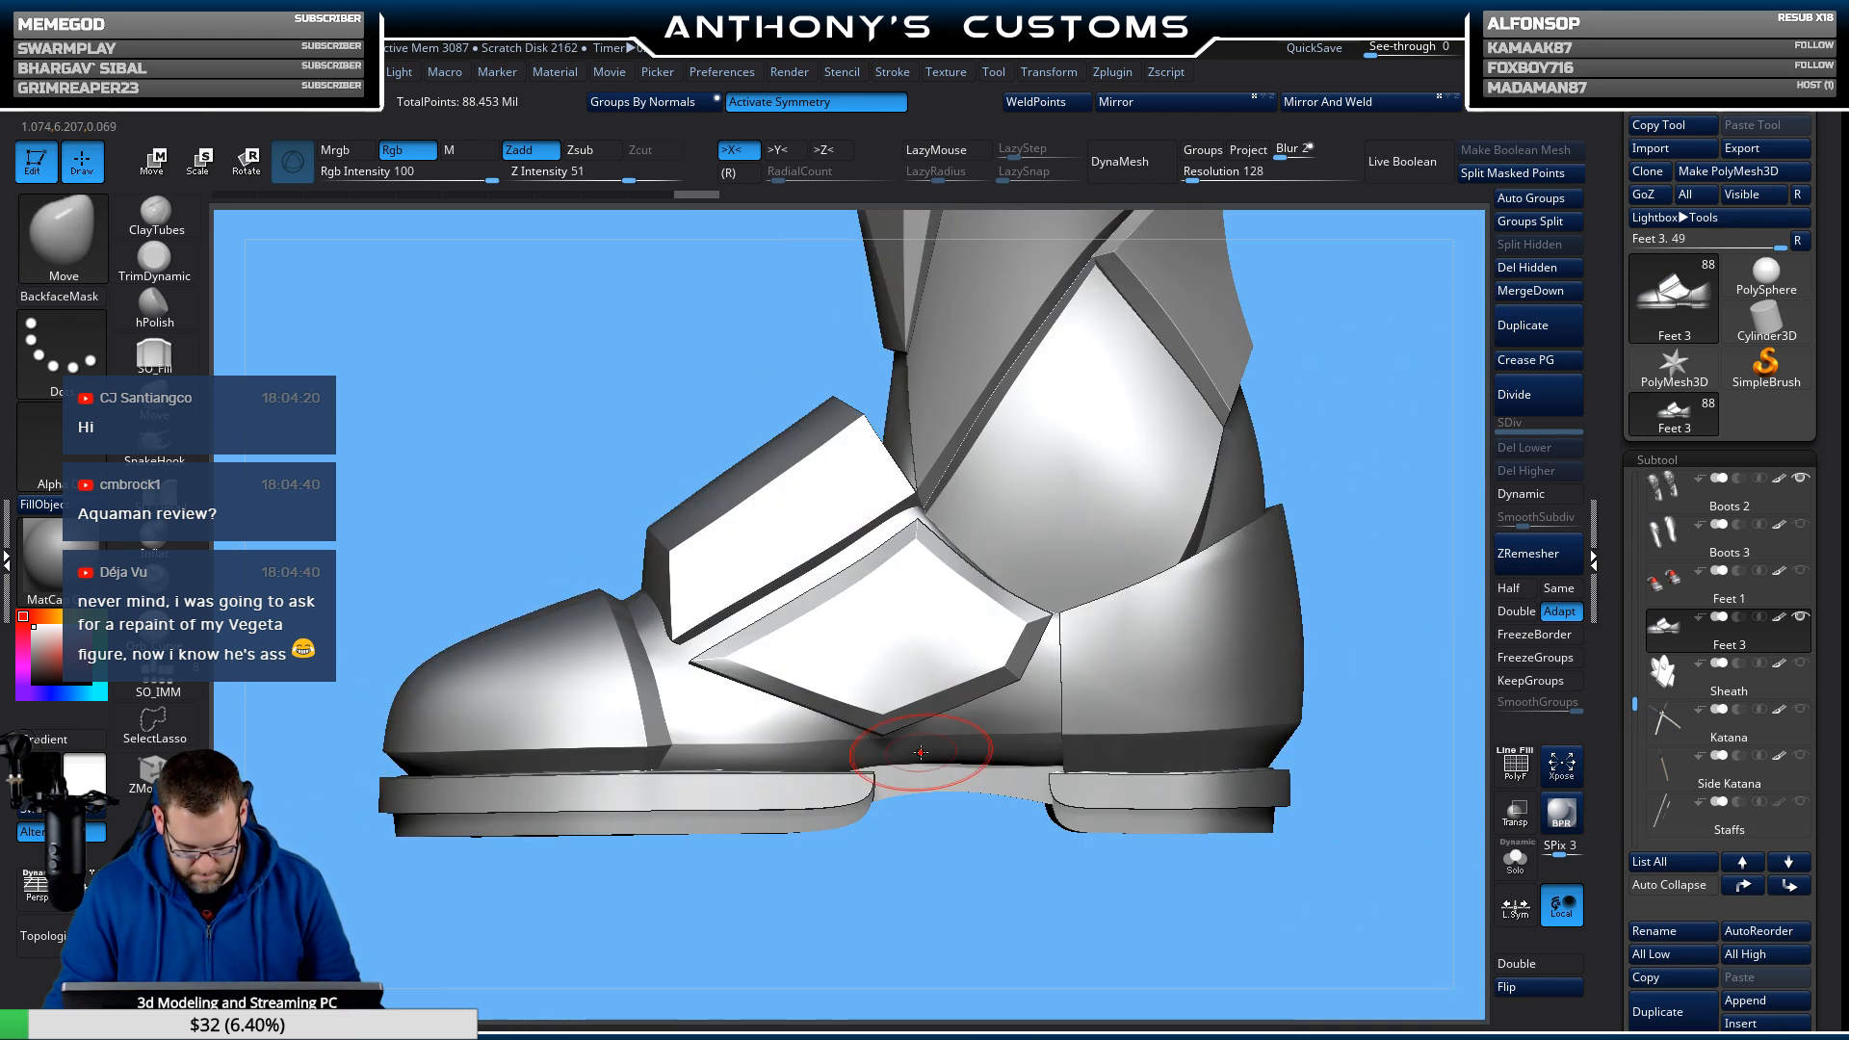
{"action": "right_click_drag", "start_coordinate": [920, 752], "coordinate": [952, 734]}
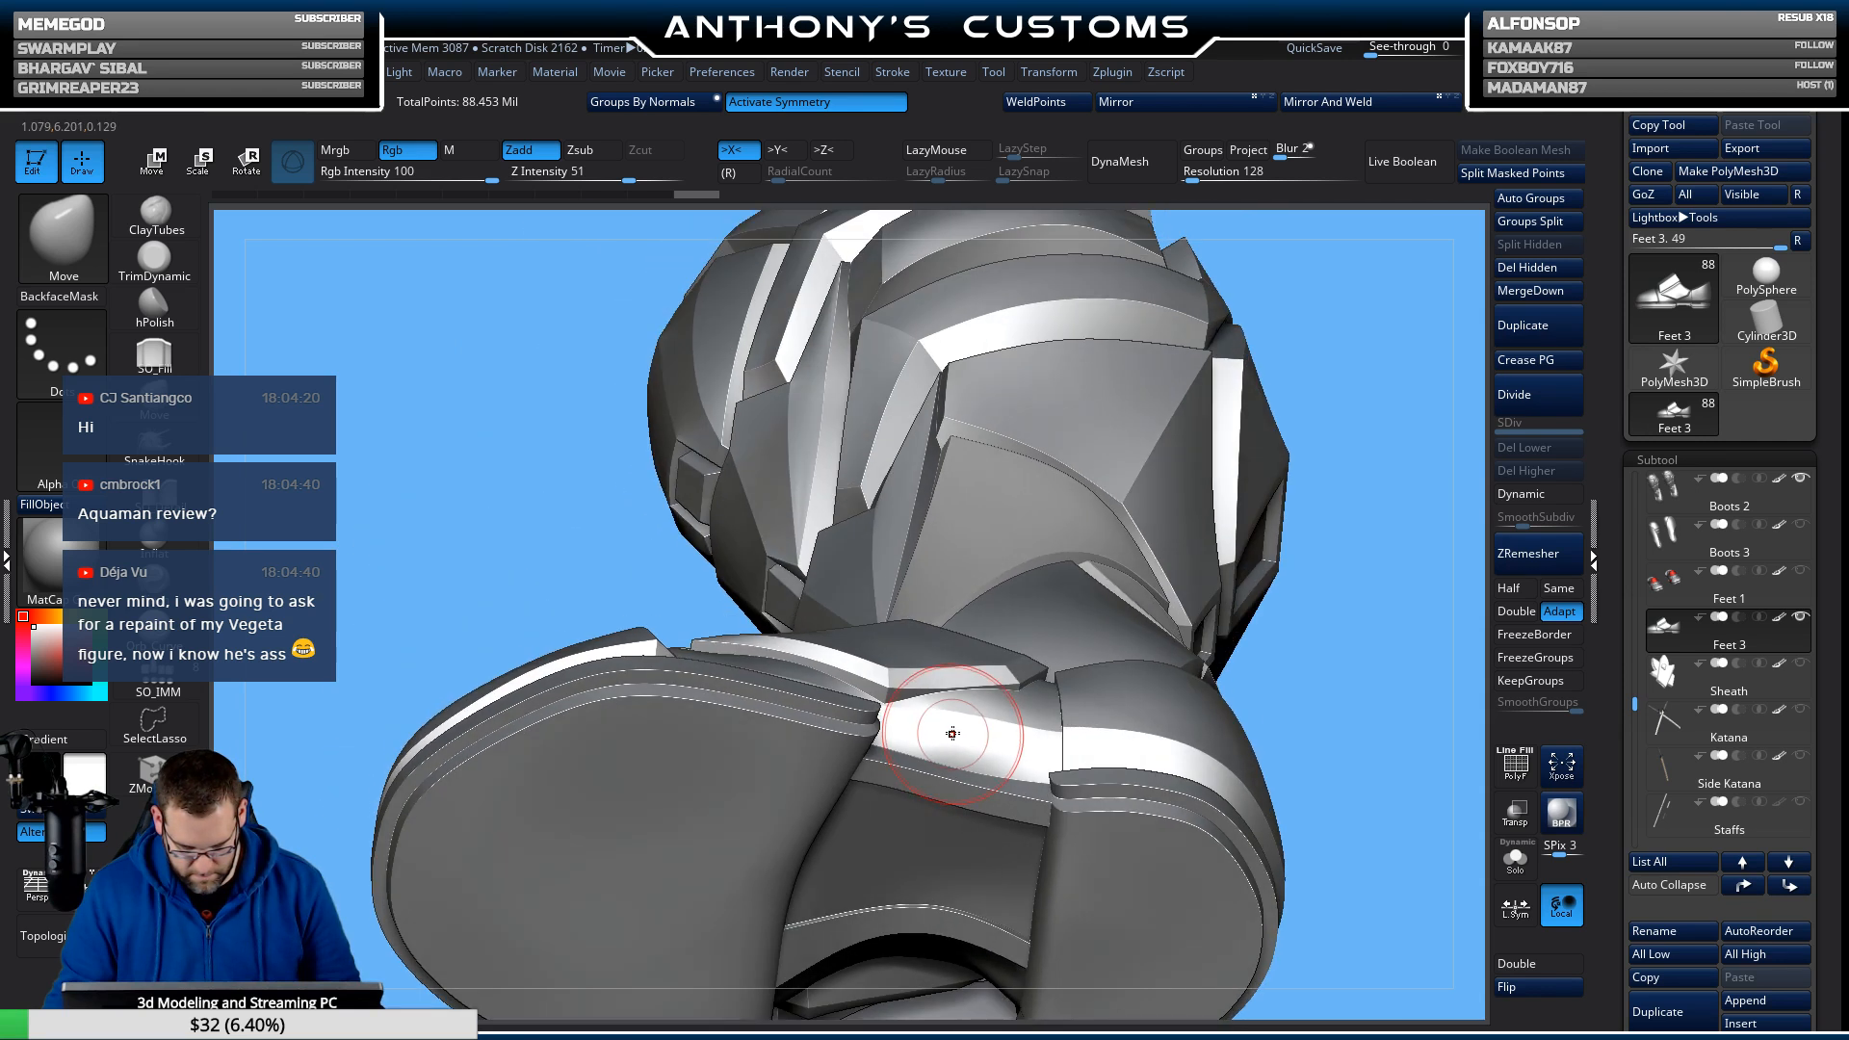
{"action": "left_click_drag", "start_coordinate": [1286, 698], "coordinate": [909, 549]}
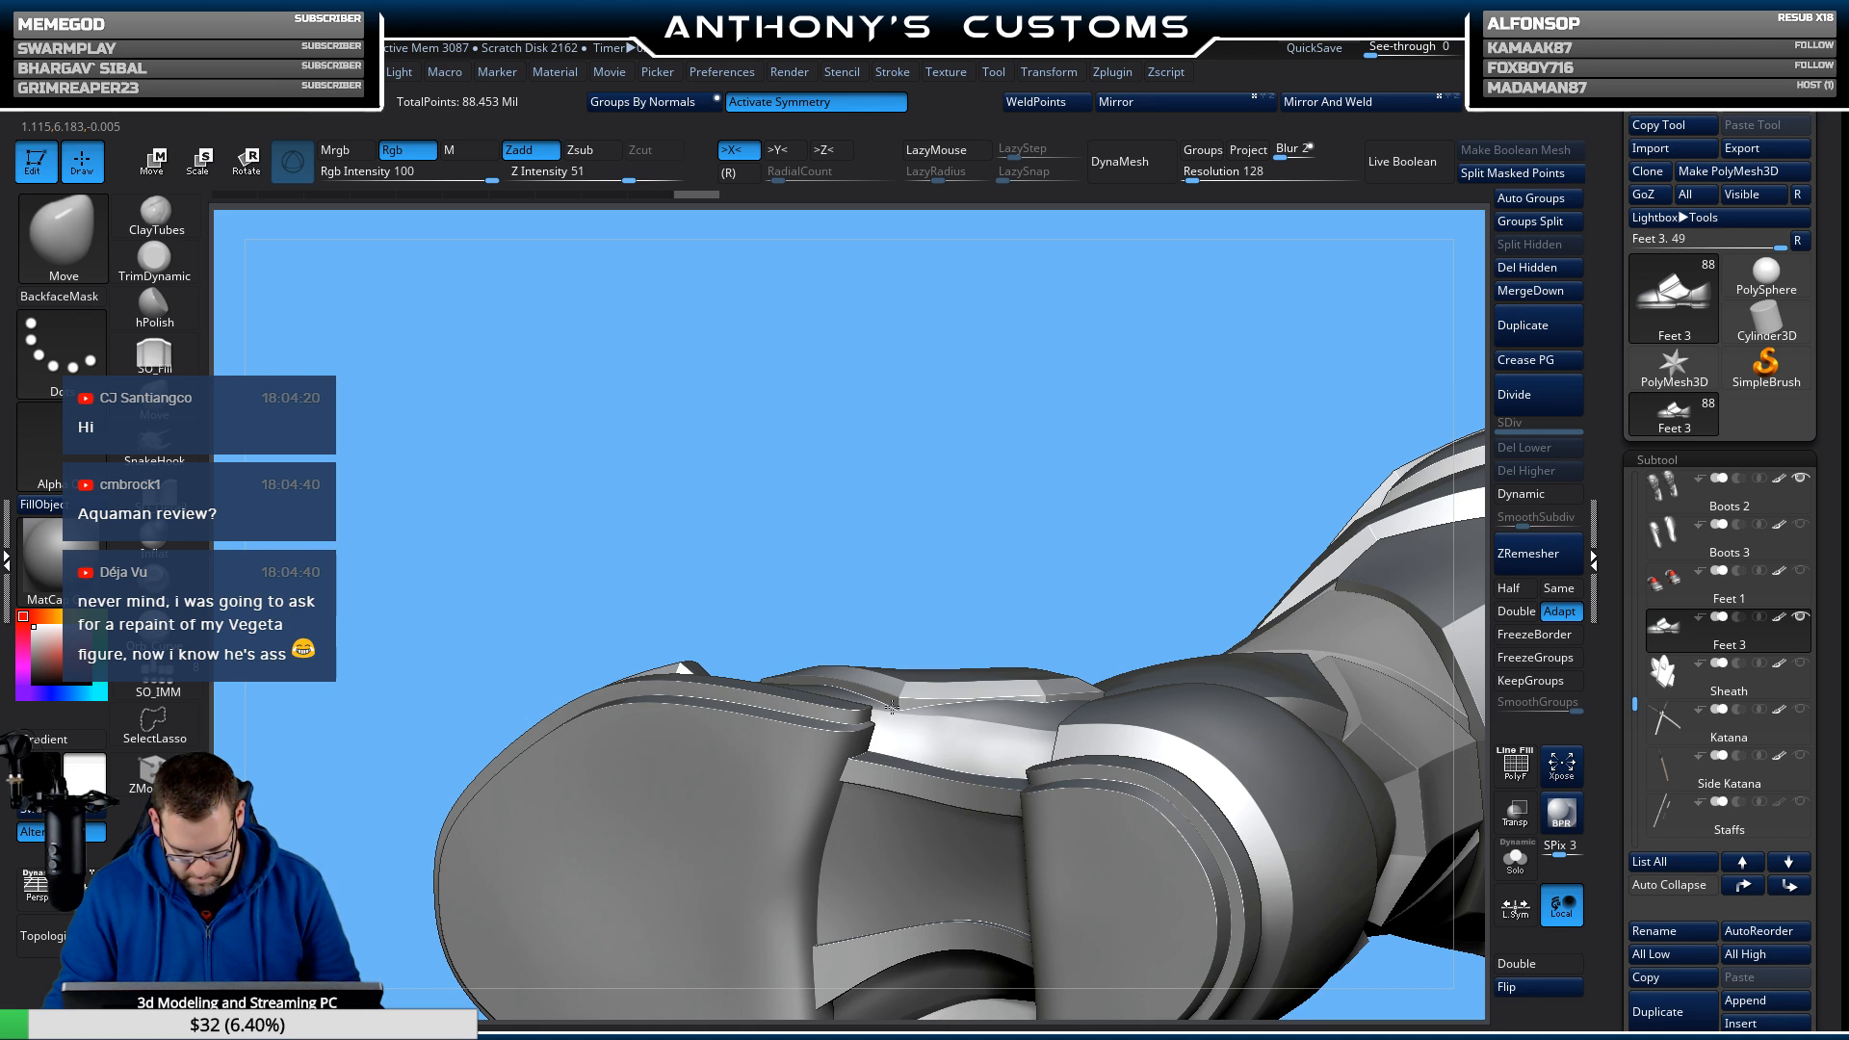
{"action": "left_click_drag", "start_coordinate": [949, 638], "coordinate": [941, 771]}
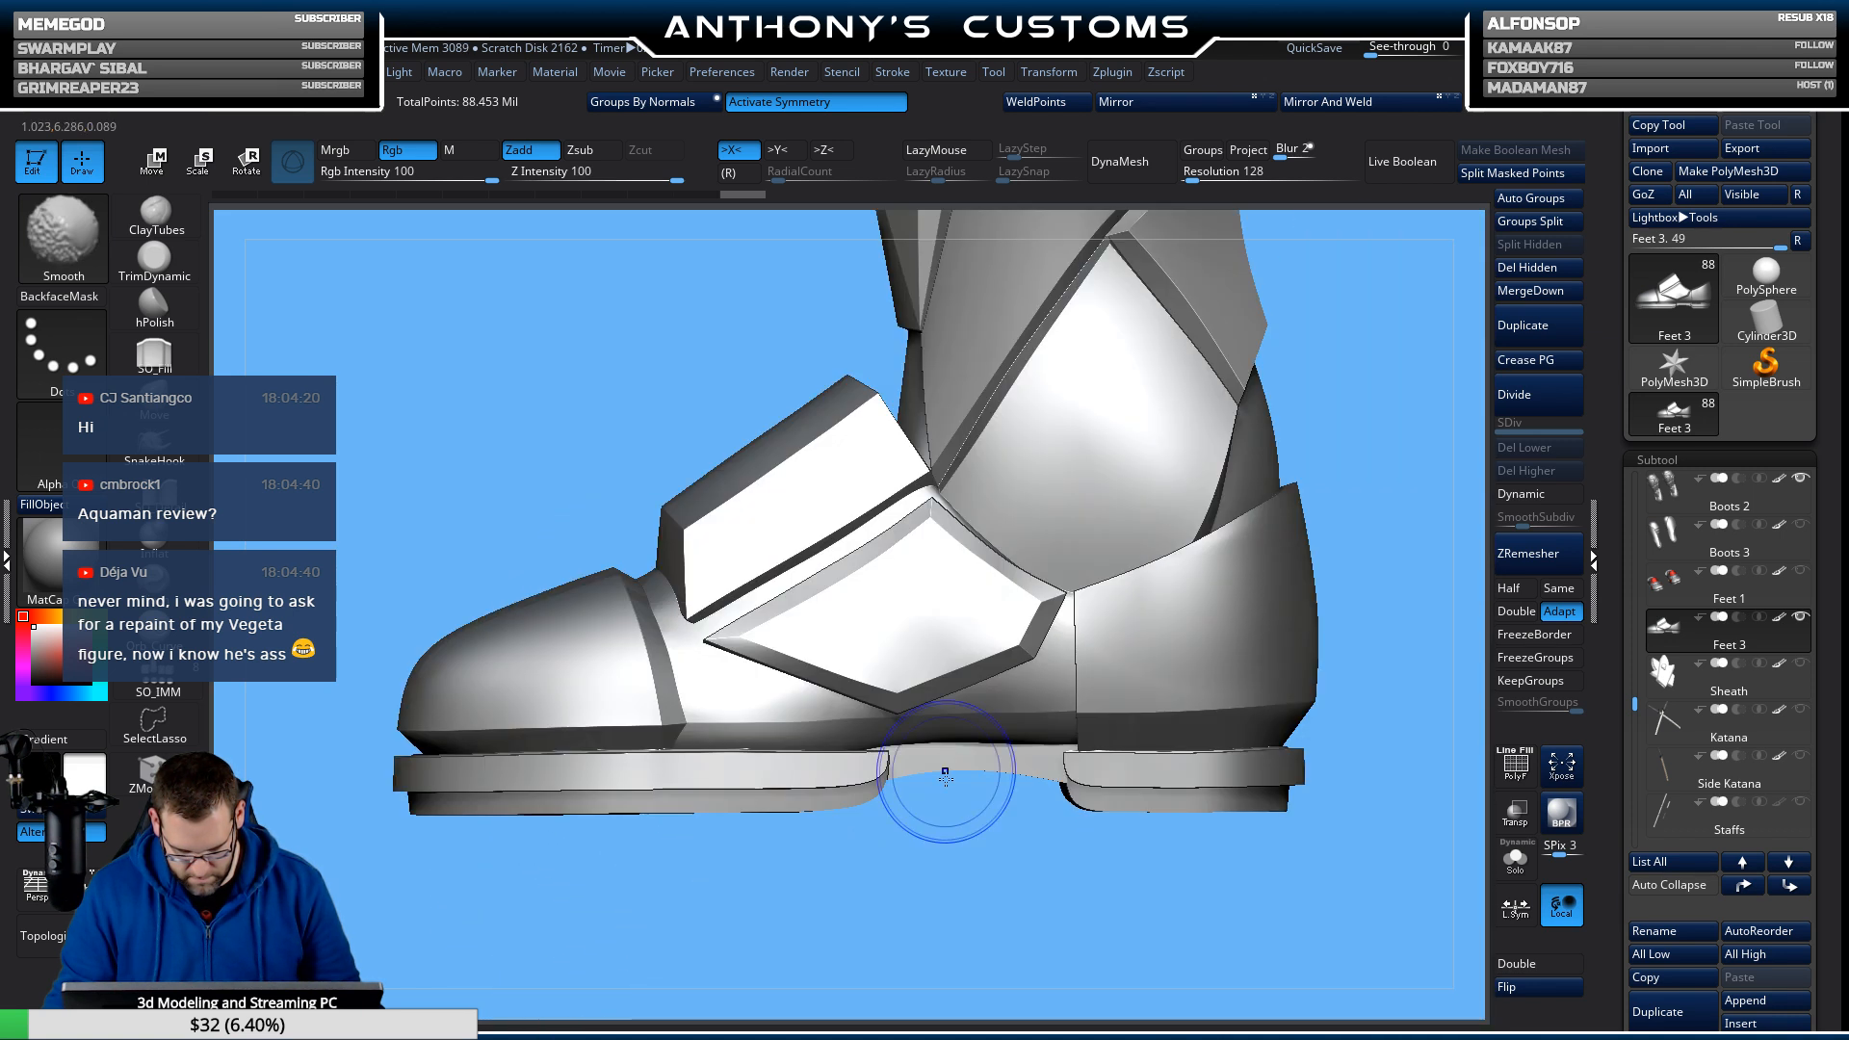
{"action": "left_click_drag", "start_coordinate": [980, 865], "coordinate": [1042, 952]}
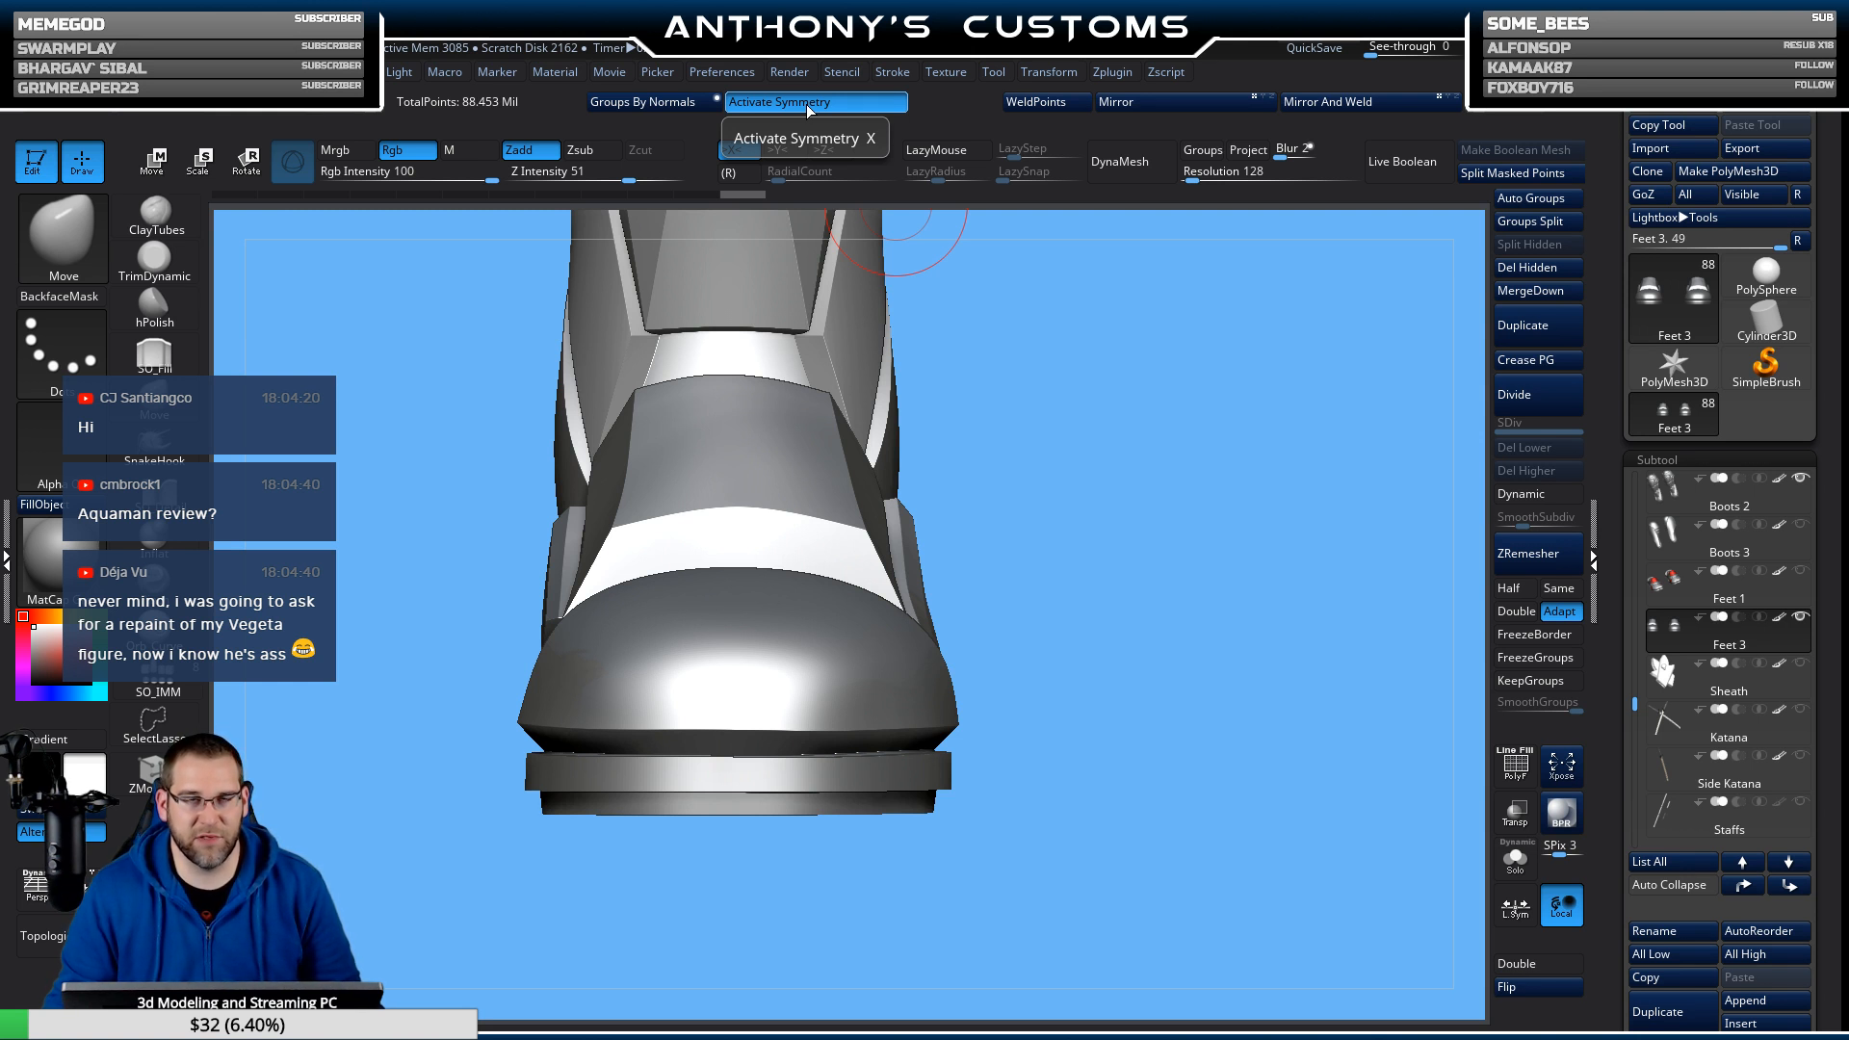
Turn off symmetry and isolate one foot of Feet 3 by hiding the other foot and the Boots 2 subtool.
{"action": "left_click", "coordinate": [806, 104]}
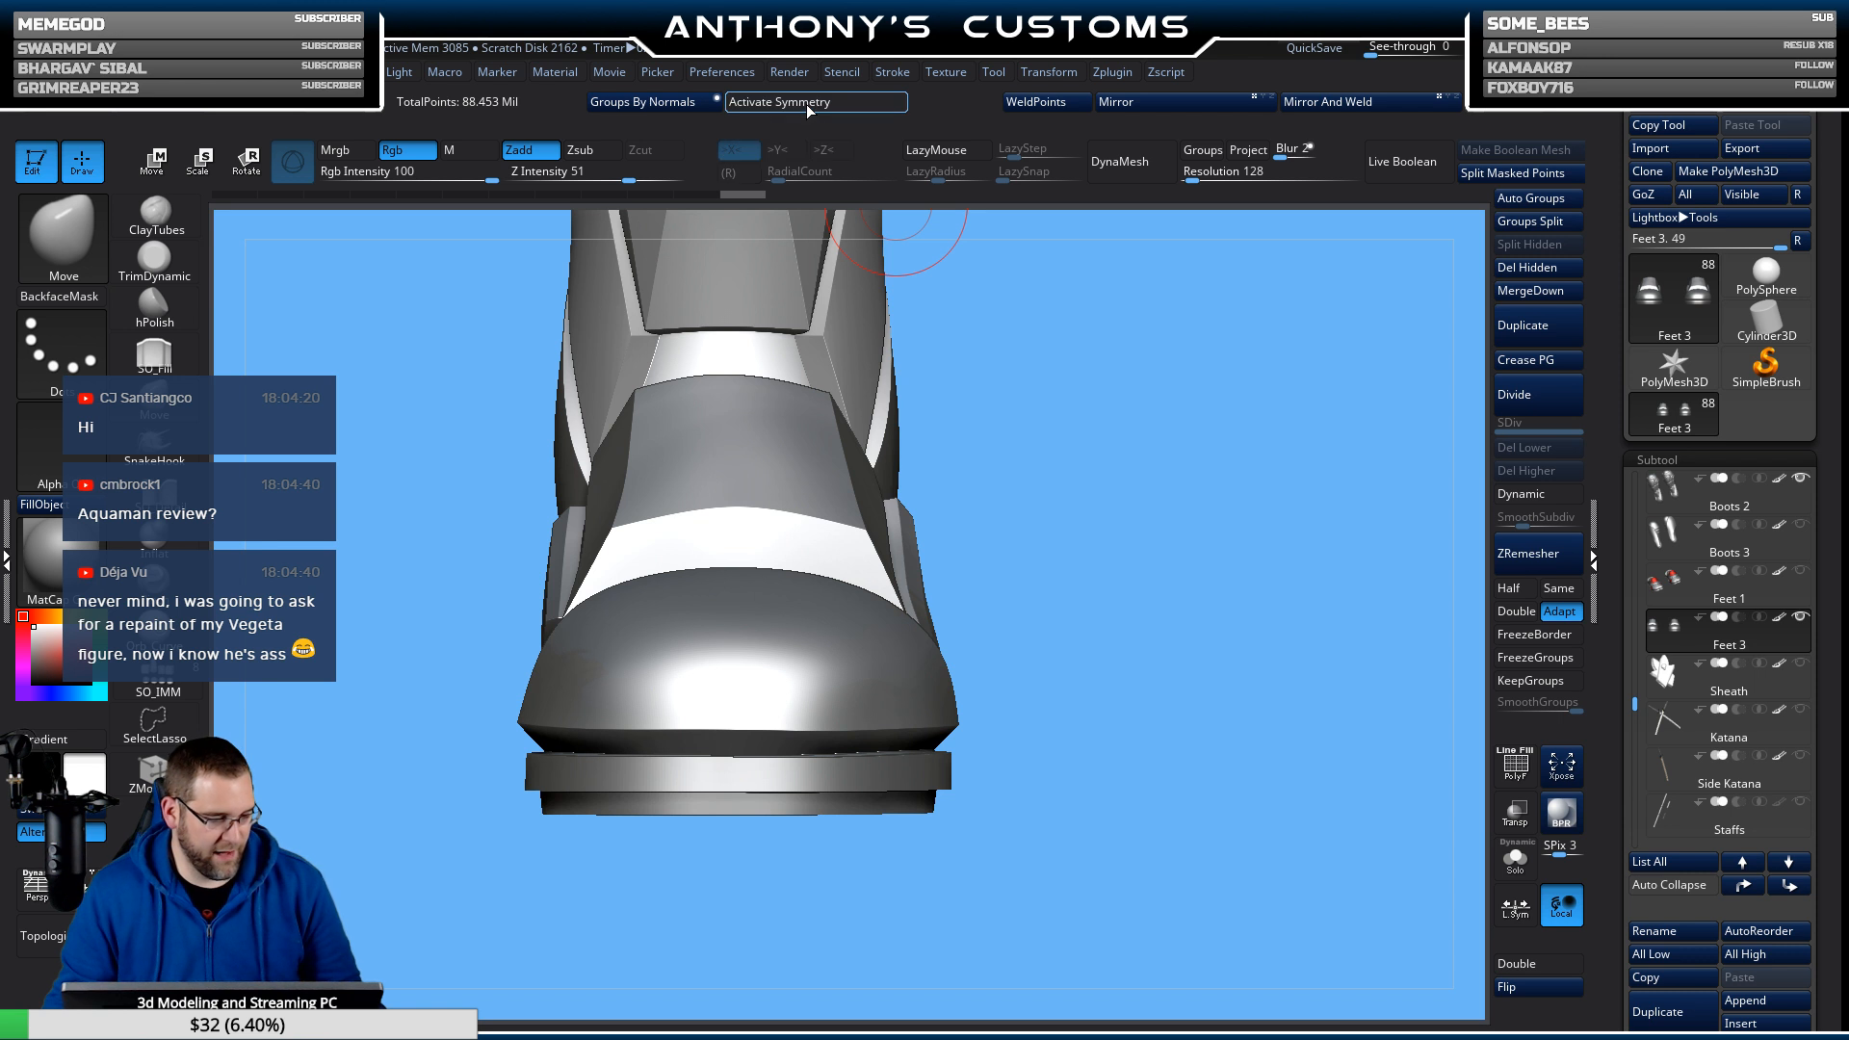
{"action": "left_click_drag", "start_coordinate": [1234, 768], "coordinate": [1094, 491], "text": "alt"}
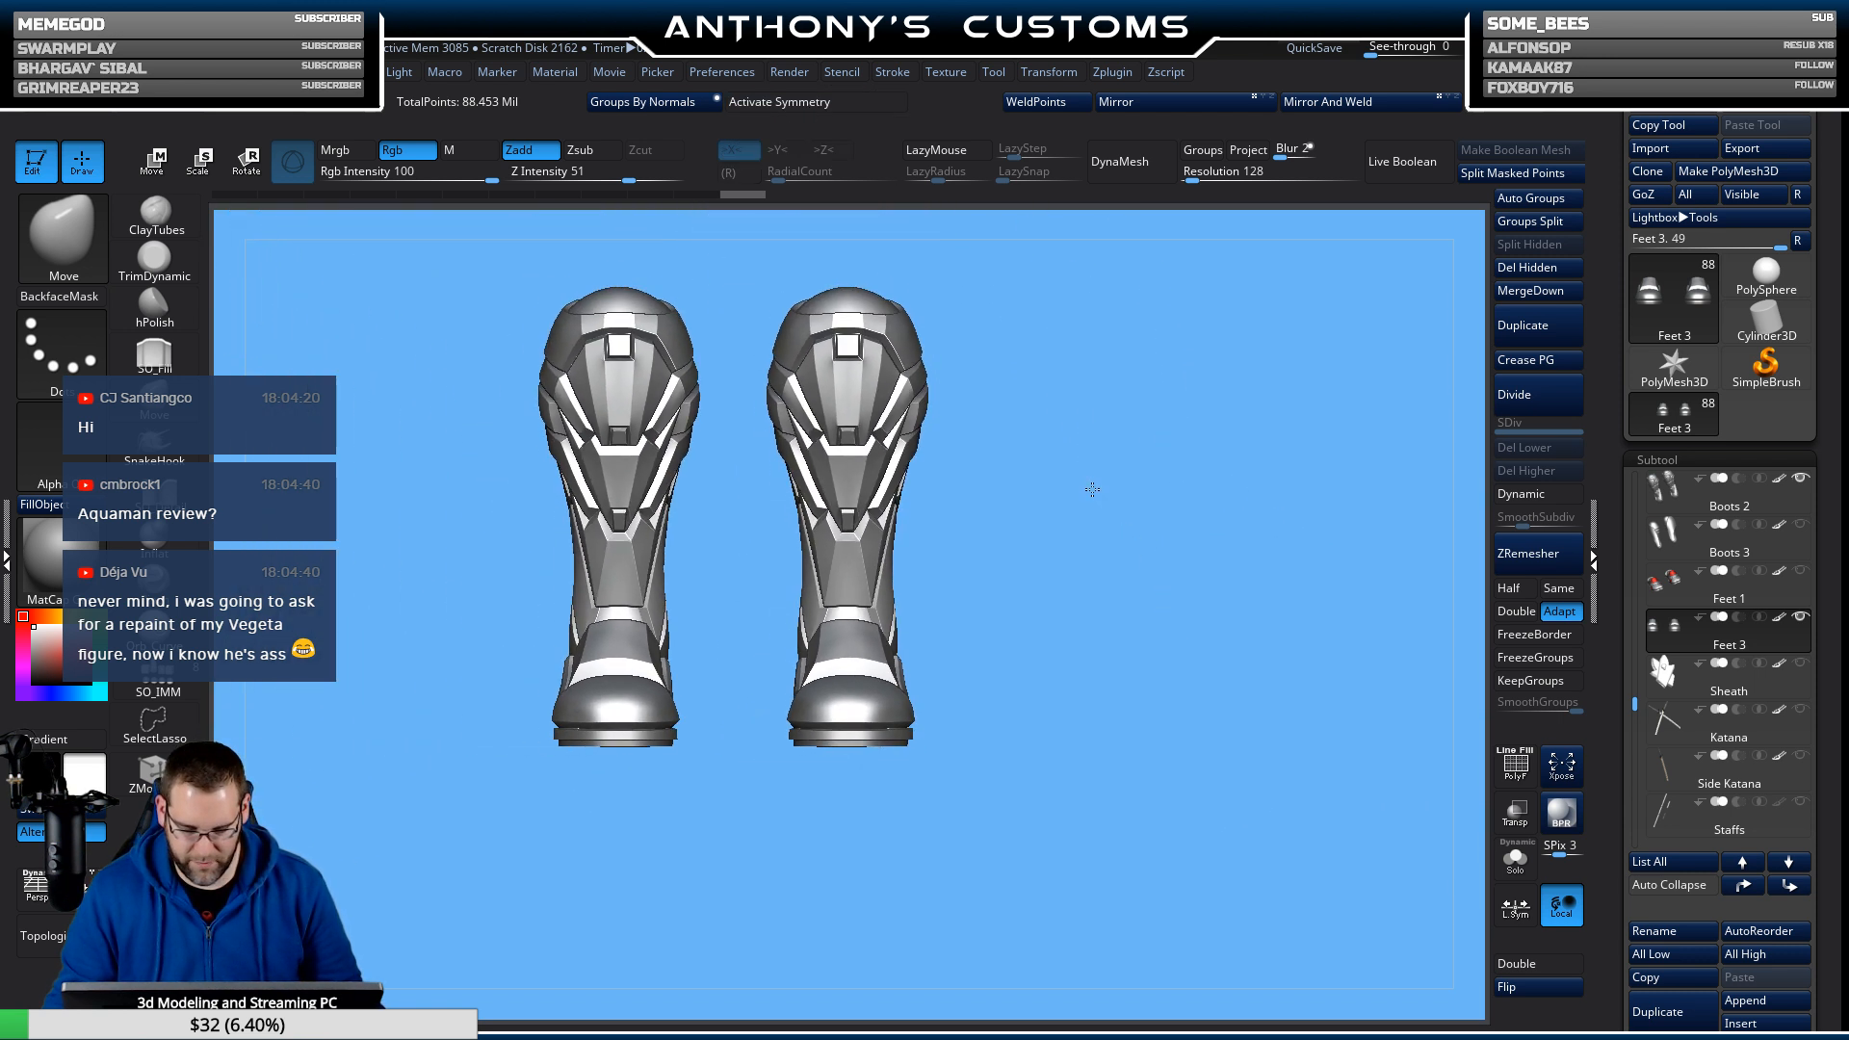
{"action": "left_click_drag", "start_coordinate": [1021, 546], "coordinate": [1193, 634], "text": "alt"}
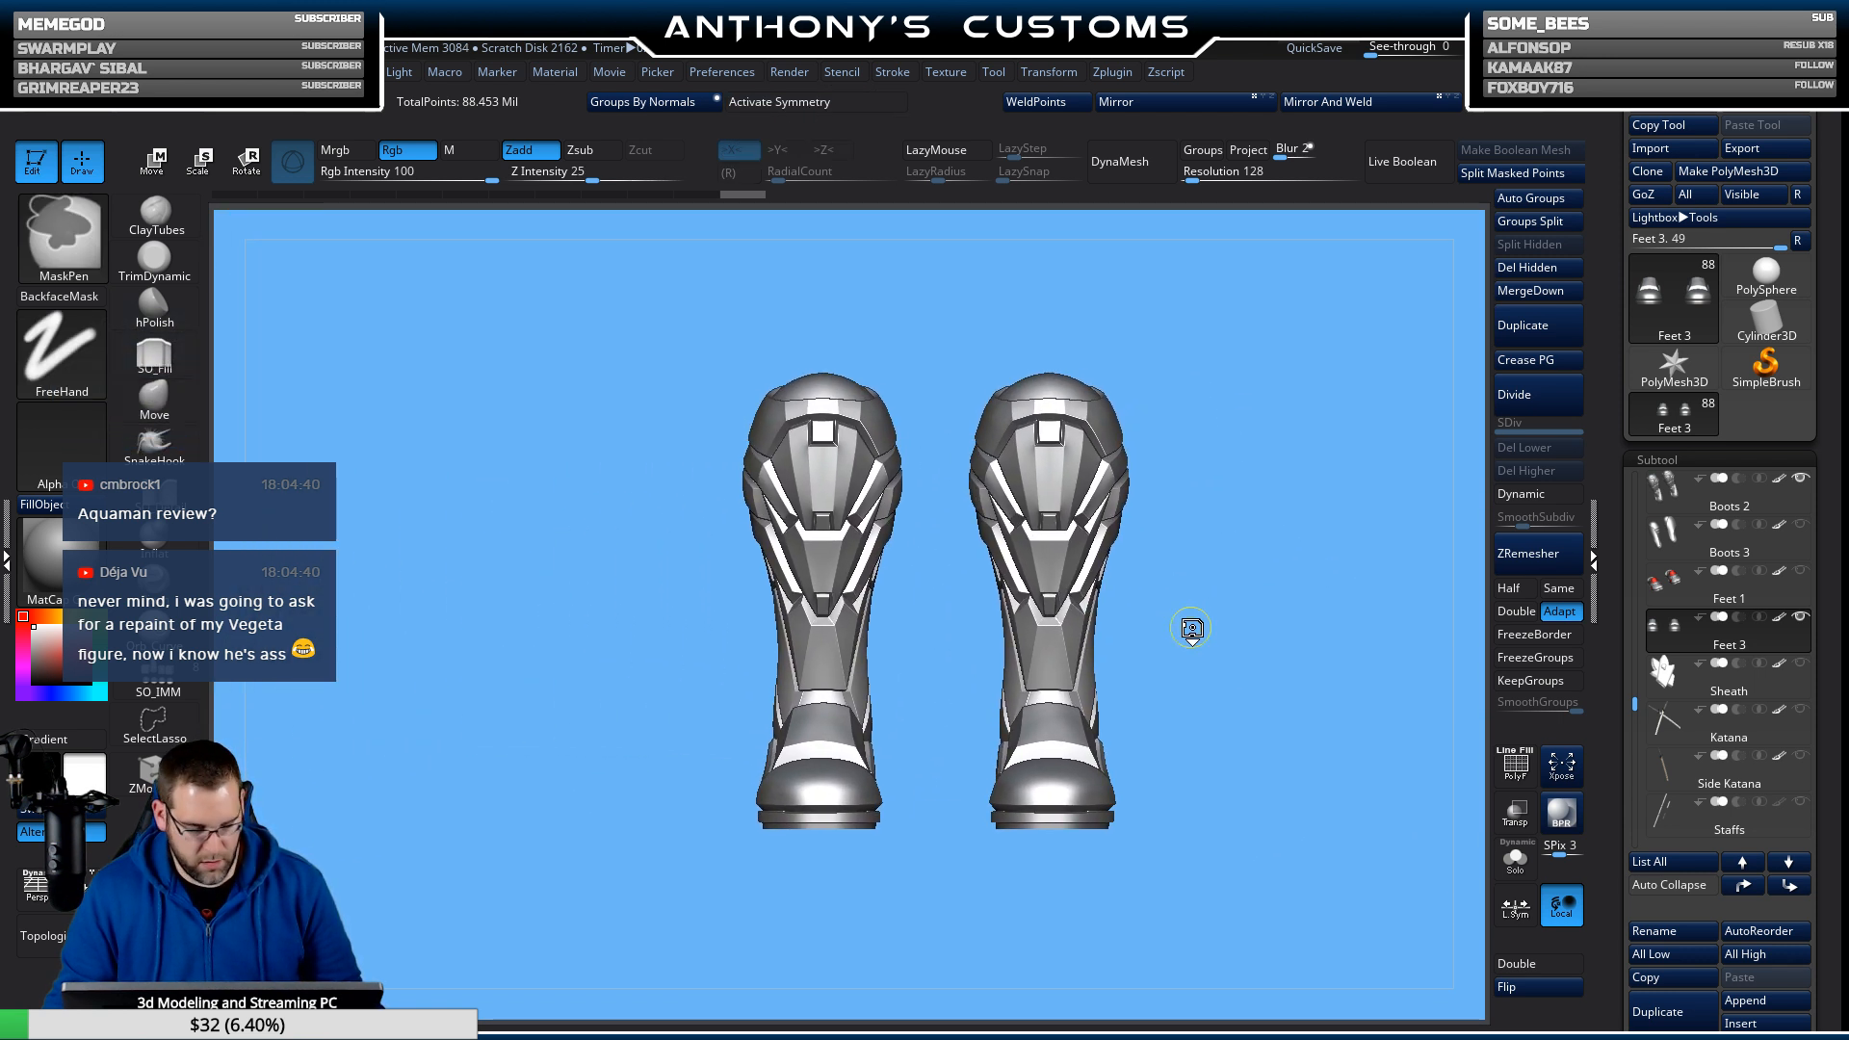
{"action": "mouse_move", "coordinate": [1220, 320]}
{"action": "left_mouse_down", "text": "ctrl+shift"}
{"action": "mouse_move", "coordinate": [1094, 875]}
{"action": "mouse_move", "coordinate": [926, 929]}
{"action": "left_mouse_up", "text": "ctrl+shift"}
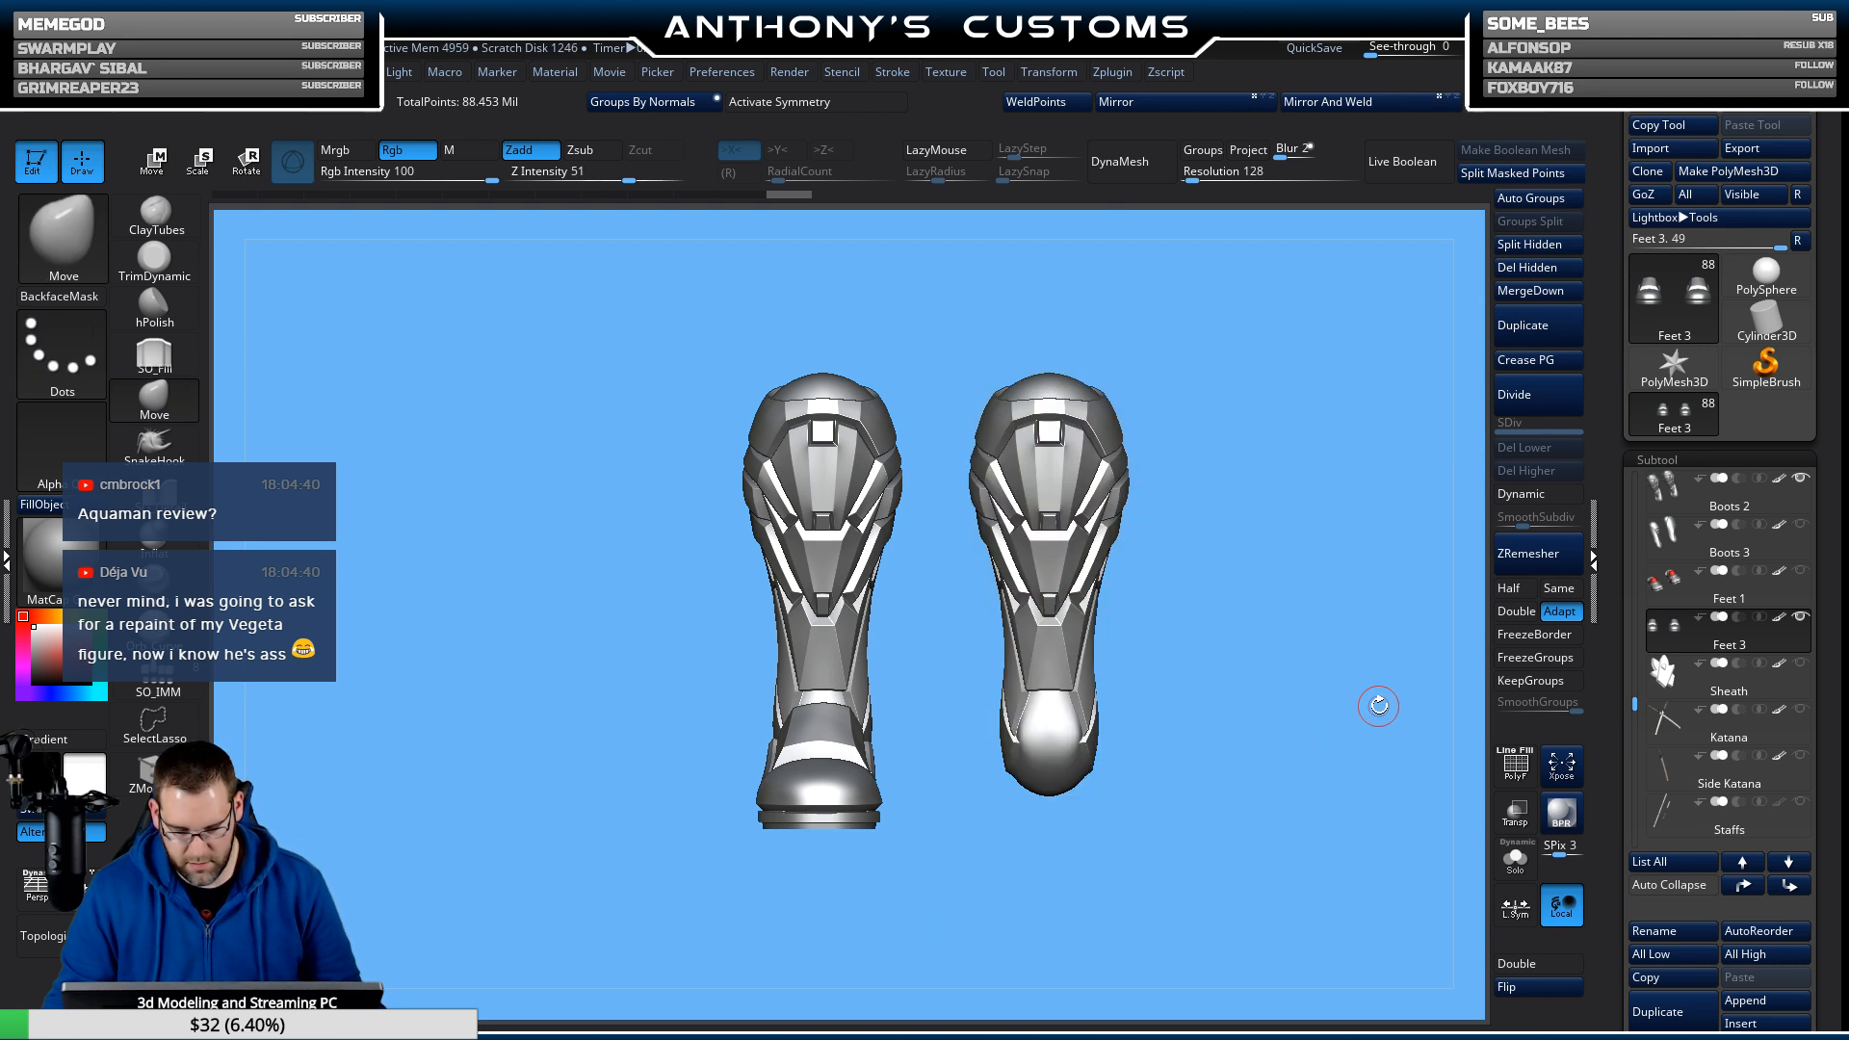
{"action": "left_click_drag", "start_coordinate": [1347, 764], "coordinate": [1300, 917]}
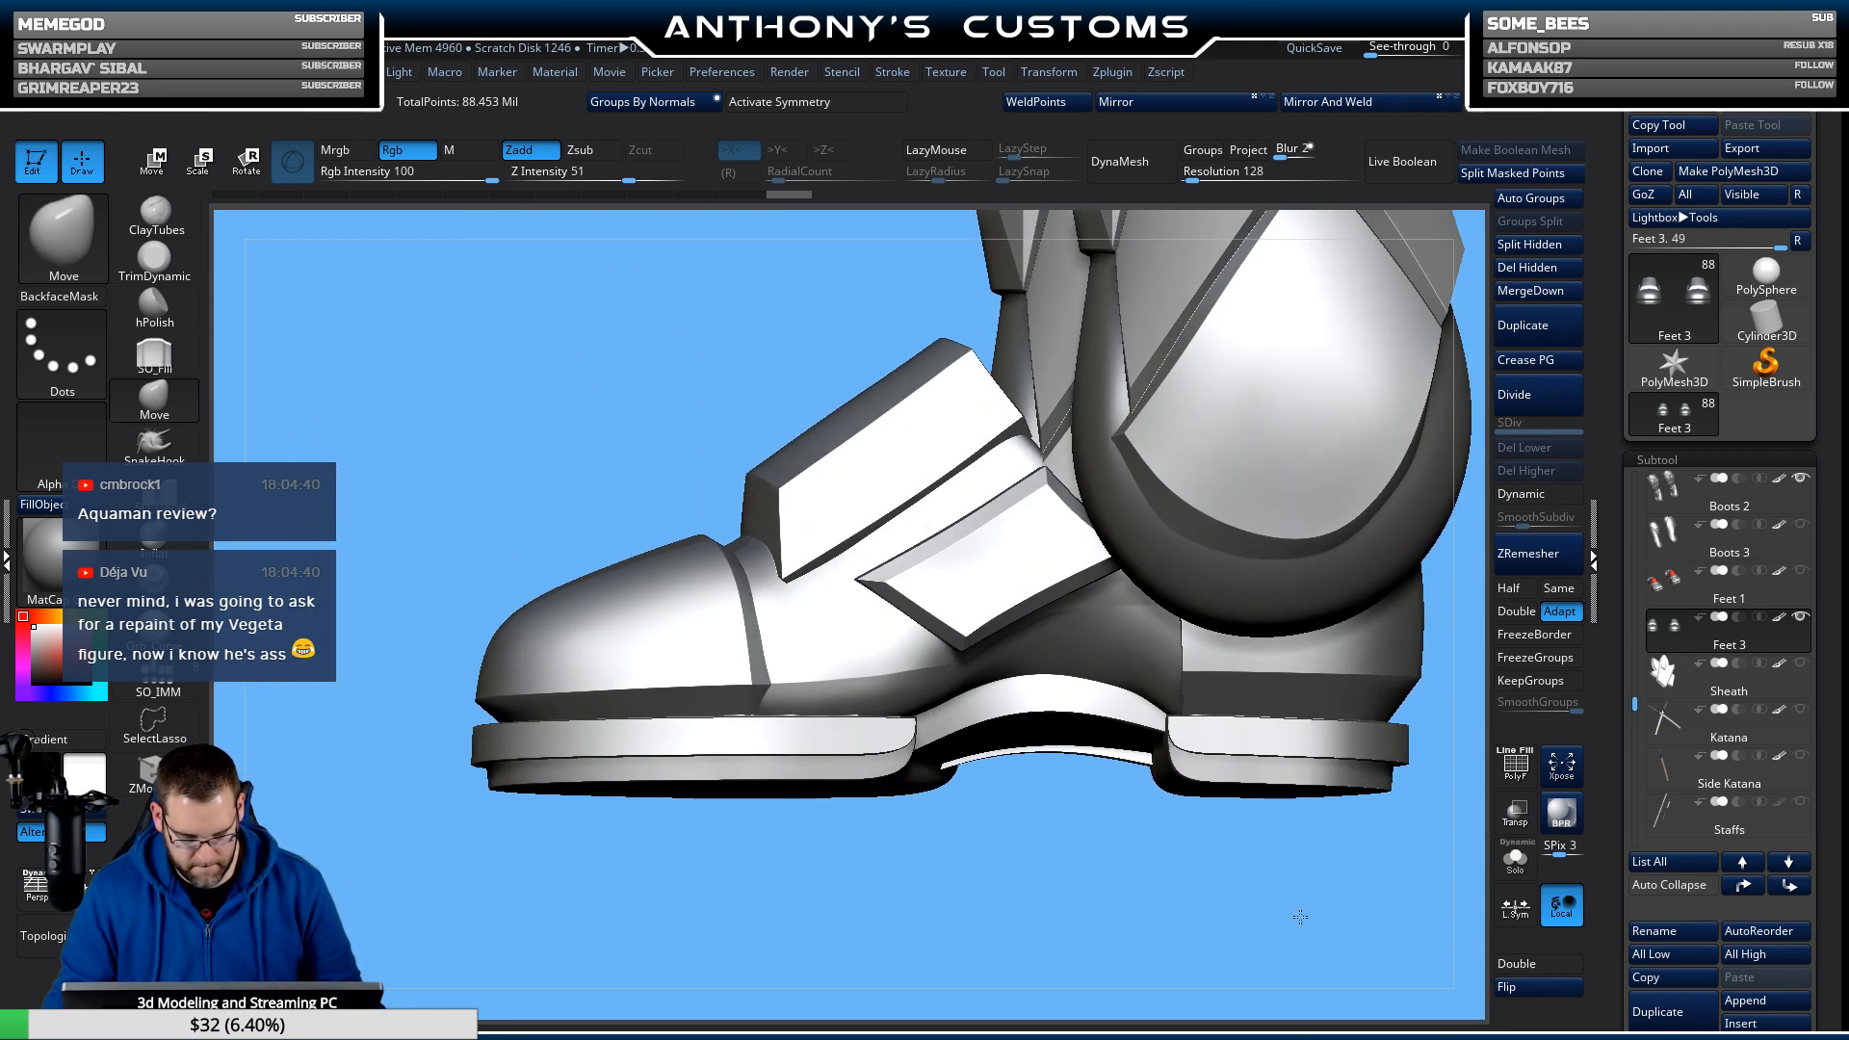
{"action": "left_click", "coordinate": [1800, 478]}
Reduce the Move brush's draw size and reshape the inner side of the isolated foot above the sole arch.
{"action": "mouse_move", "coordinate": [1119, 878]}
{"action": "left_mouse_down"}
{"action": "mouse_move", "coordinate": [1165, 878]}
{"action": "mouse_move", "coordinate": [1093, 897]}
{"action": "mouse_move", "coordinate": [1086, 857]}
{"action": "mouse_move", "coordinate": [921, 777]}
{"action": "mouse_move", "coordinate": [921, 867]}
{"action": "mouse_move", "coordinate": [949, 875]}
{"action": "left_mouse_up"}
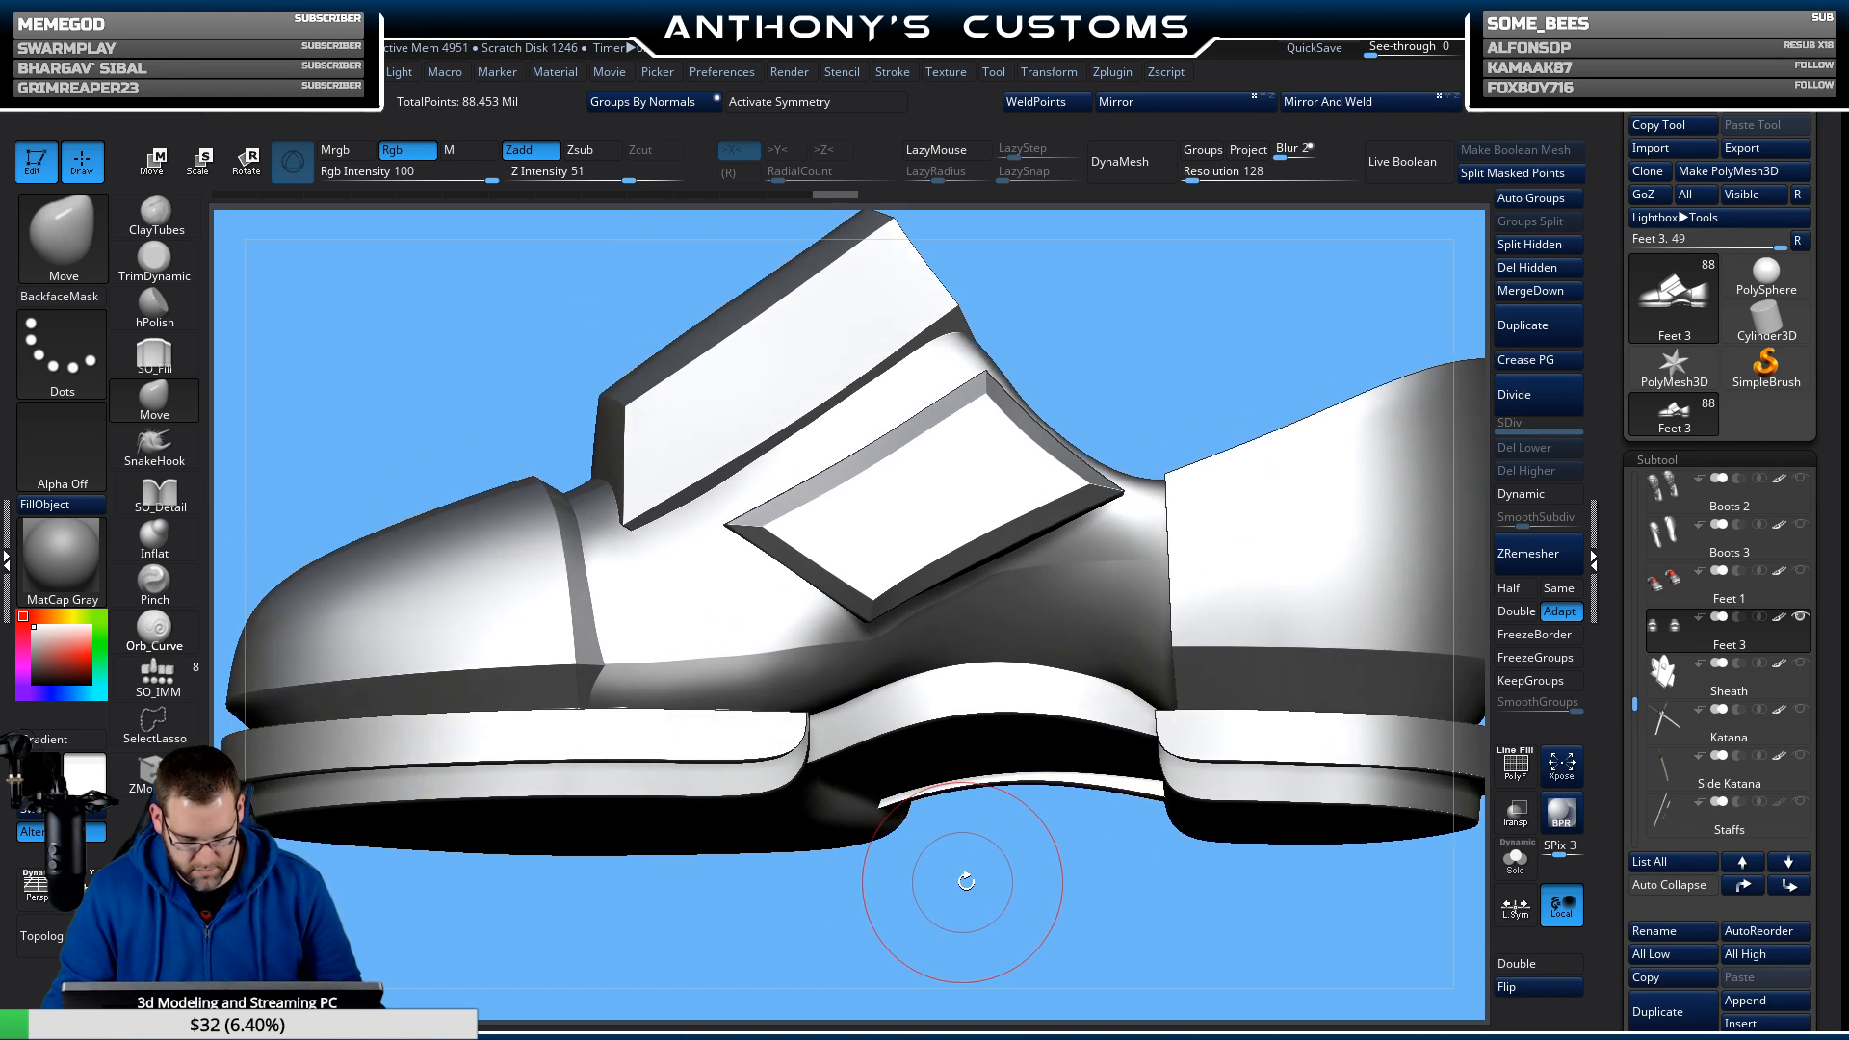
{"action": "key", "text": "space"}
{"action": "left_click", "coordinate": [998, 877]}
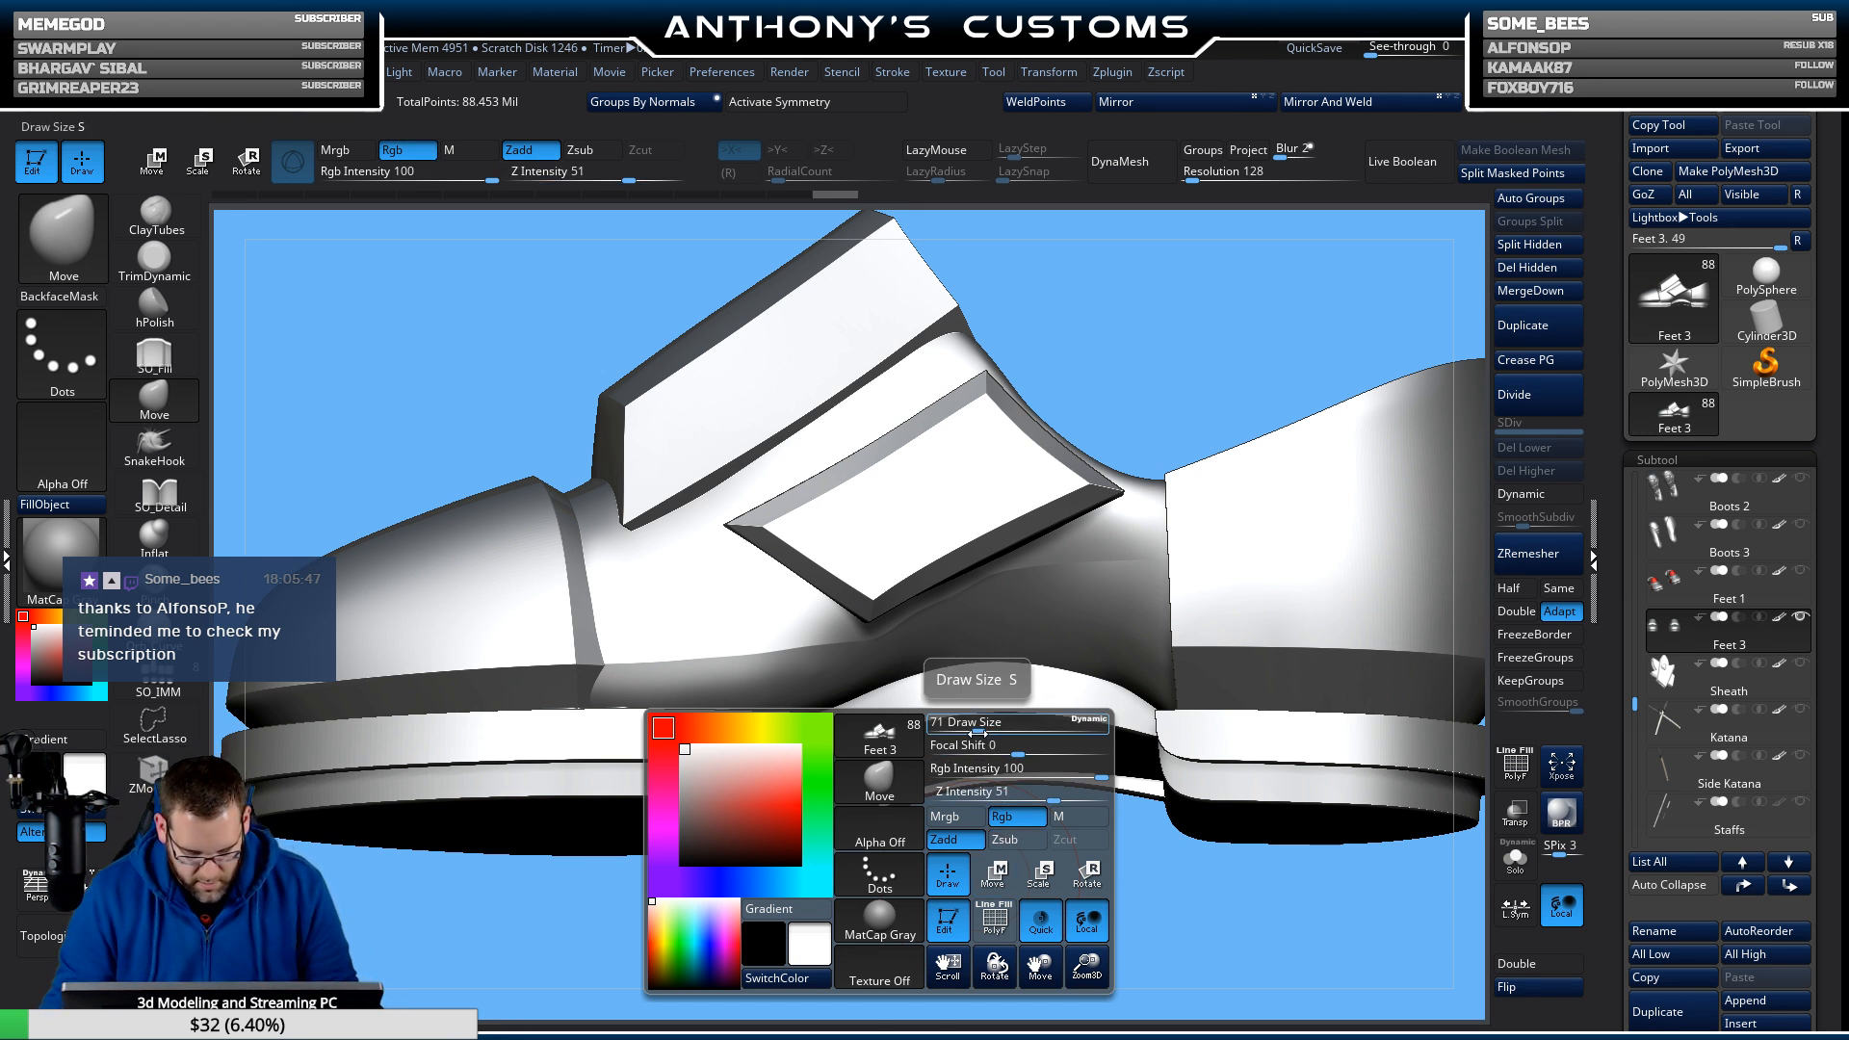
{"action": "left_click_drag", "start_coordinate": [977, 732], "coordinate": [971, 734]}
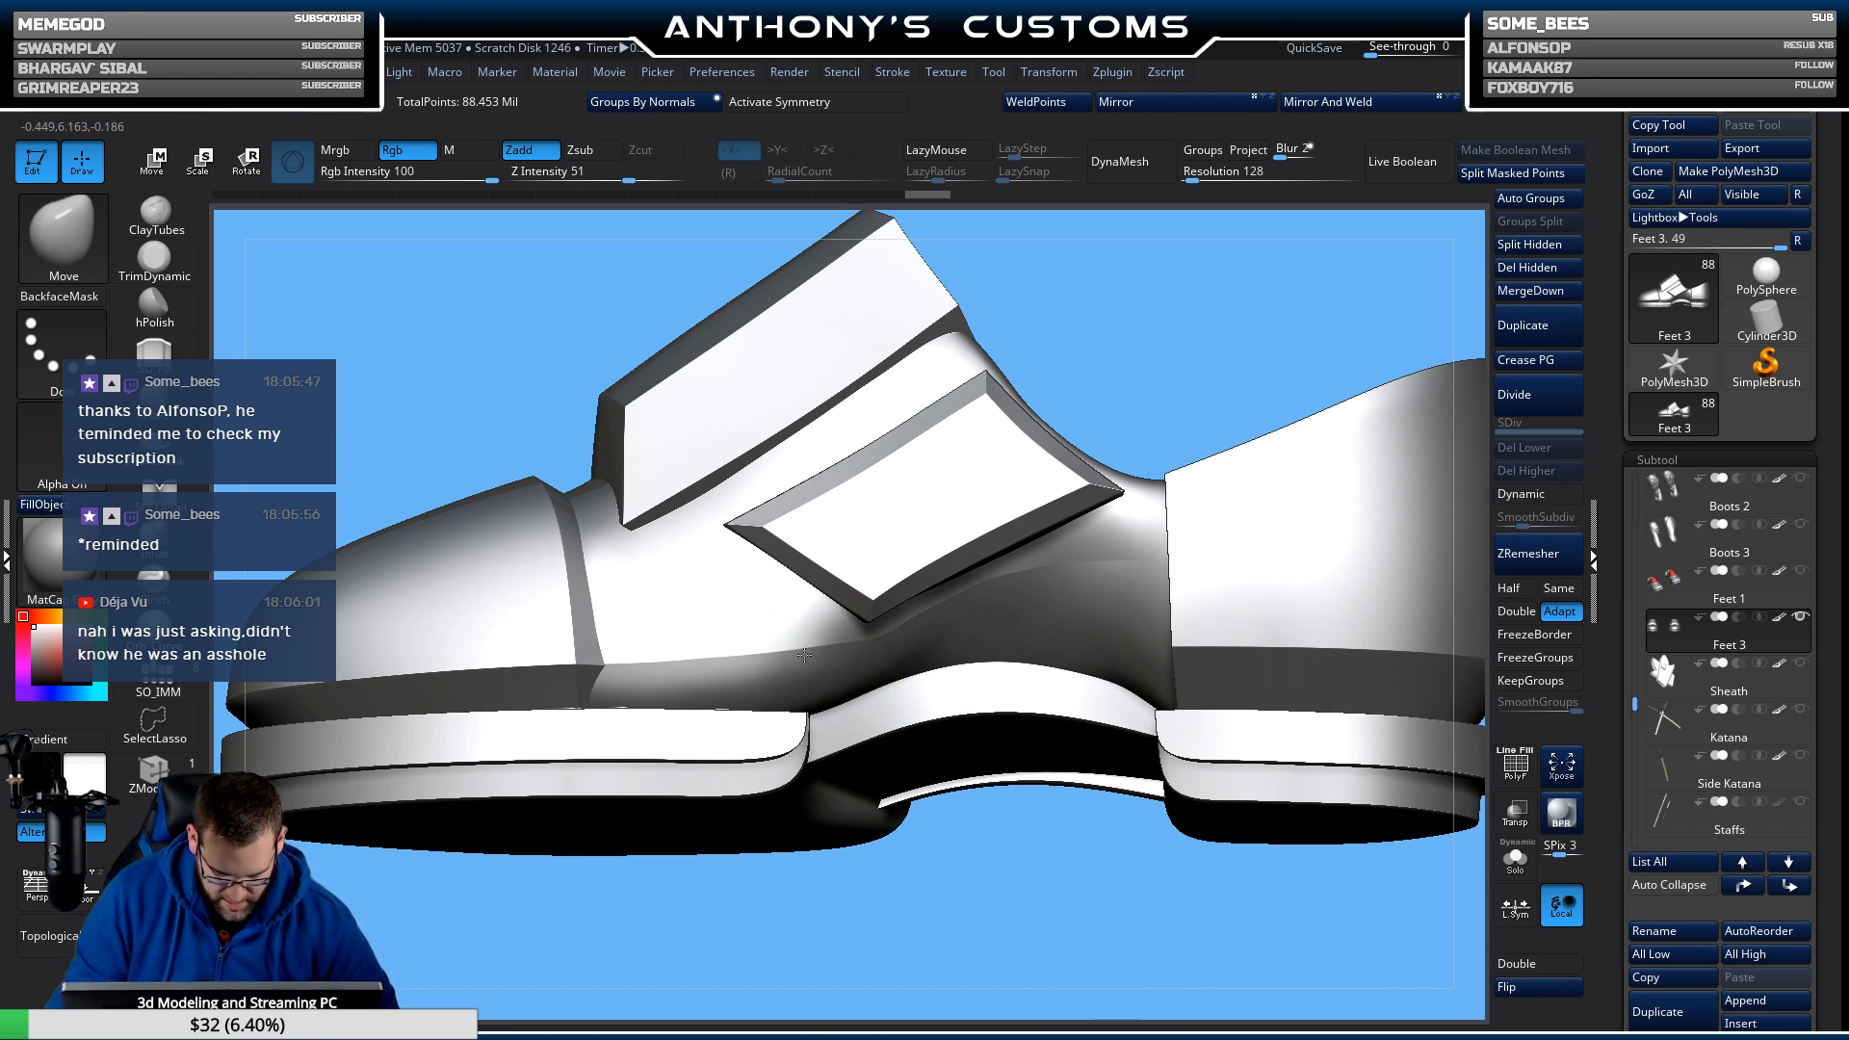
{"action": "left_click_drag", "start_coordinate": [956, 859], "coordinate": [1138, 385]}
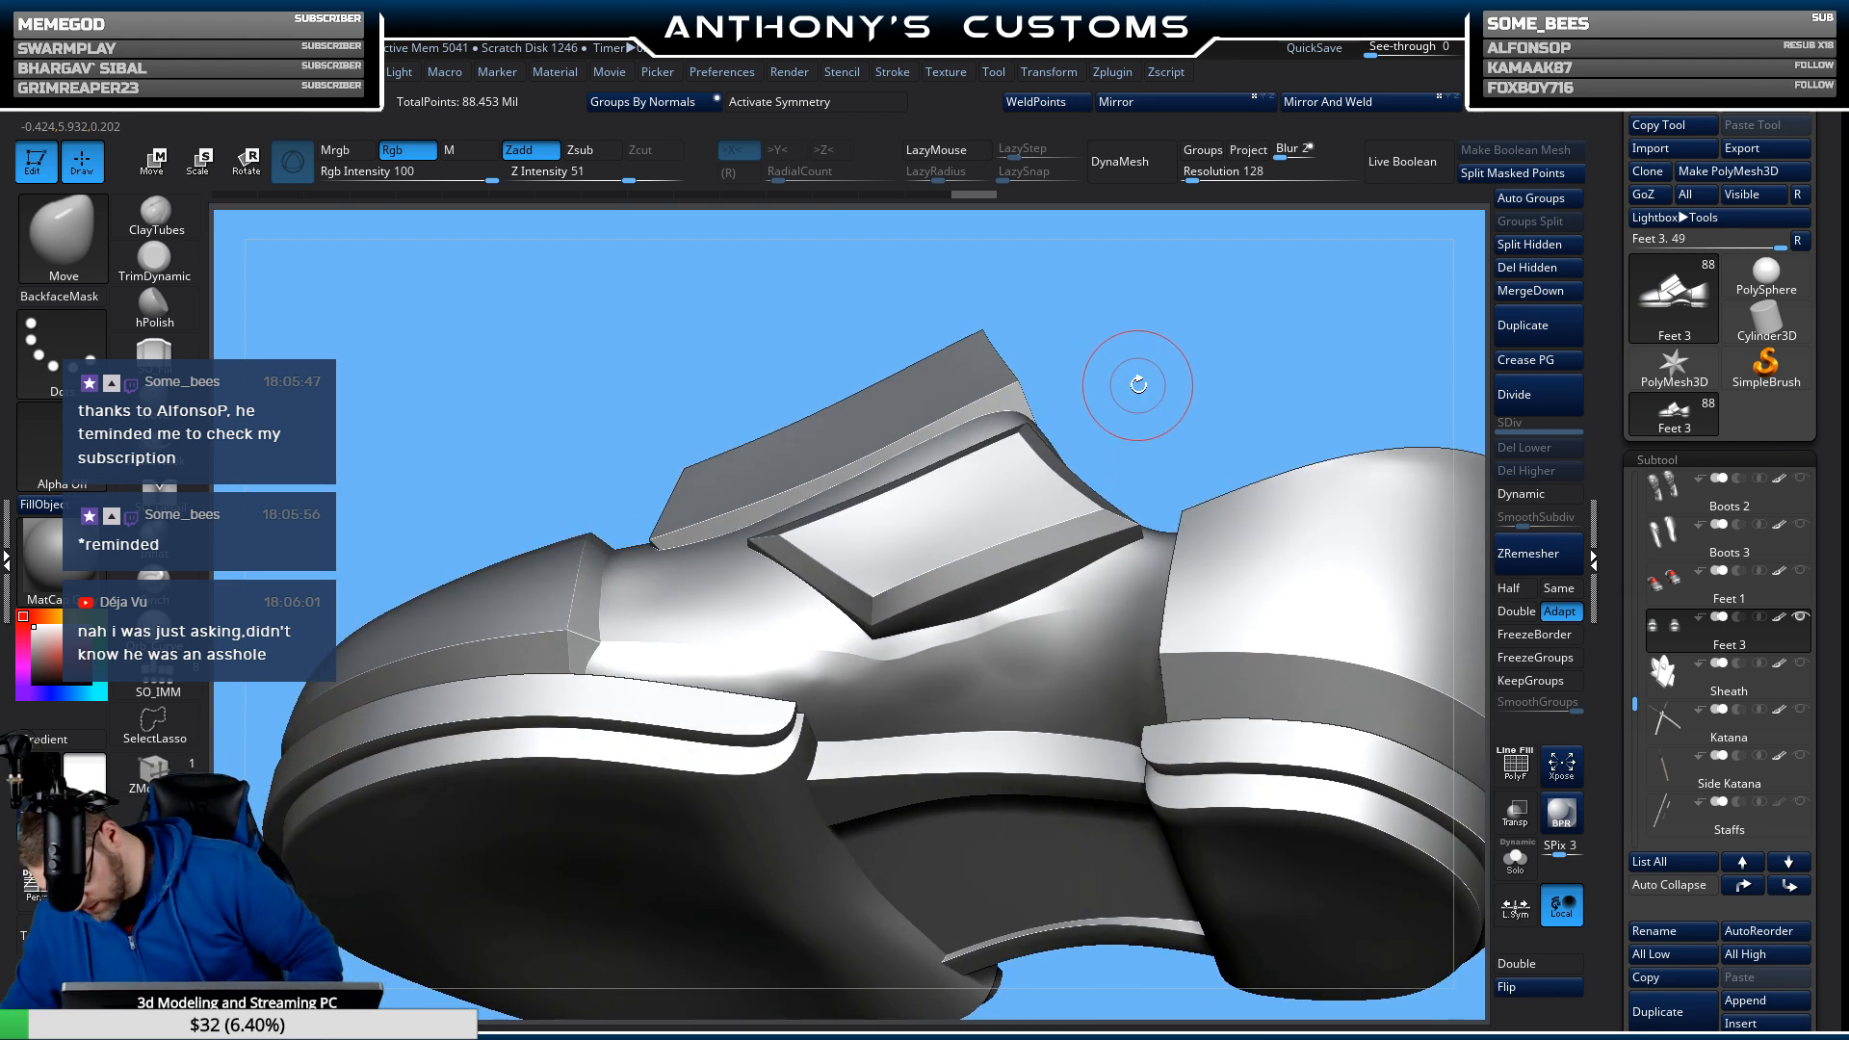
Inspect the isolated foot's wireframe, instep and sole from below and behind.
{"action": "key", "text": "shift"}
{"action": "key", "text": "shift+f"}
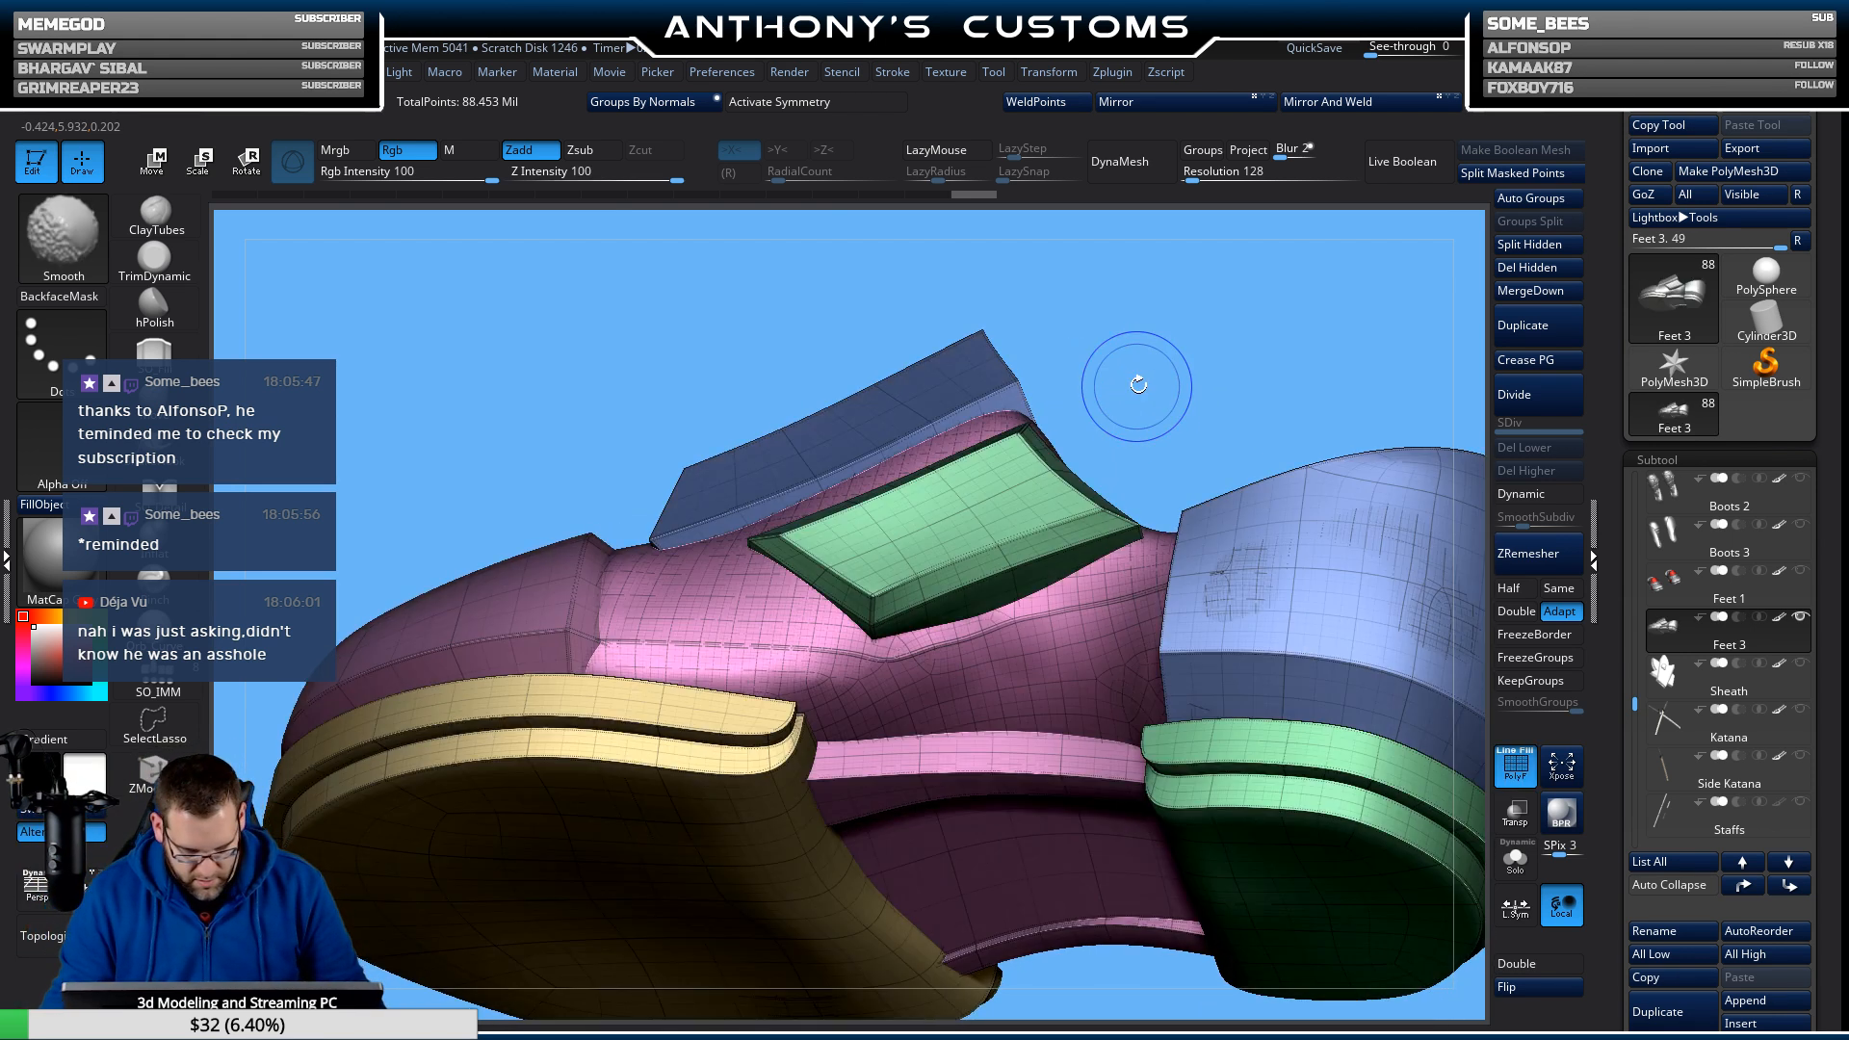
{"action": "key", "text": "shift+f"}
{"action": "left_click_drag", "start_coordinate": [1138, 385], "coordinate": [1151, 361]}
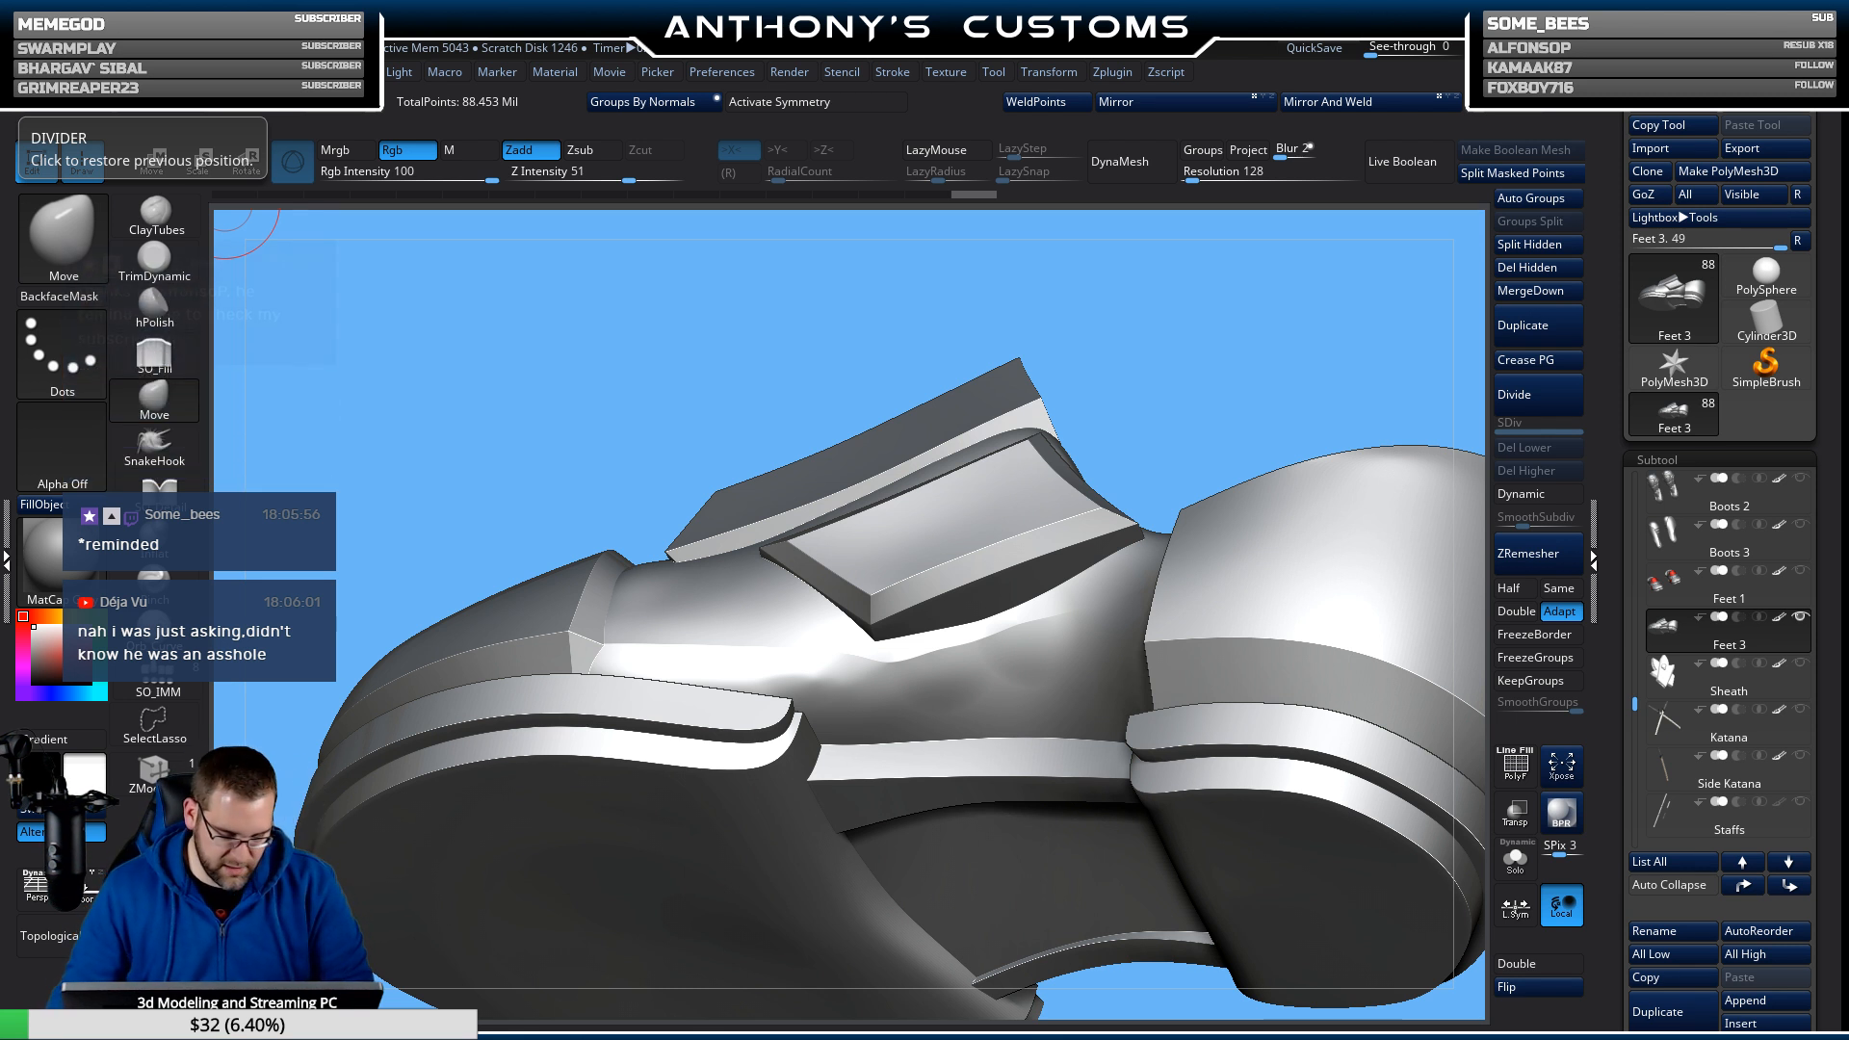
{"action": "left_click_drag", "start_coordinate": [1310, 299], "coordinate": [923, 796]}
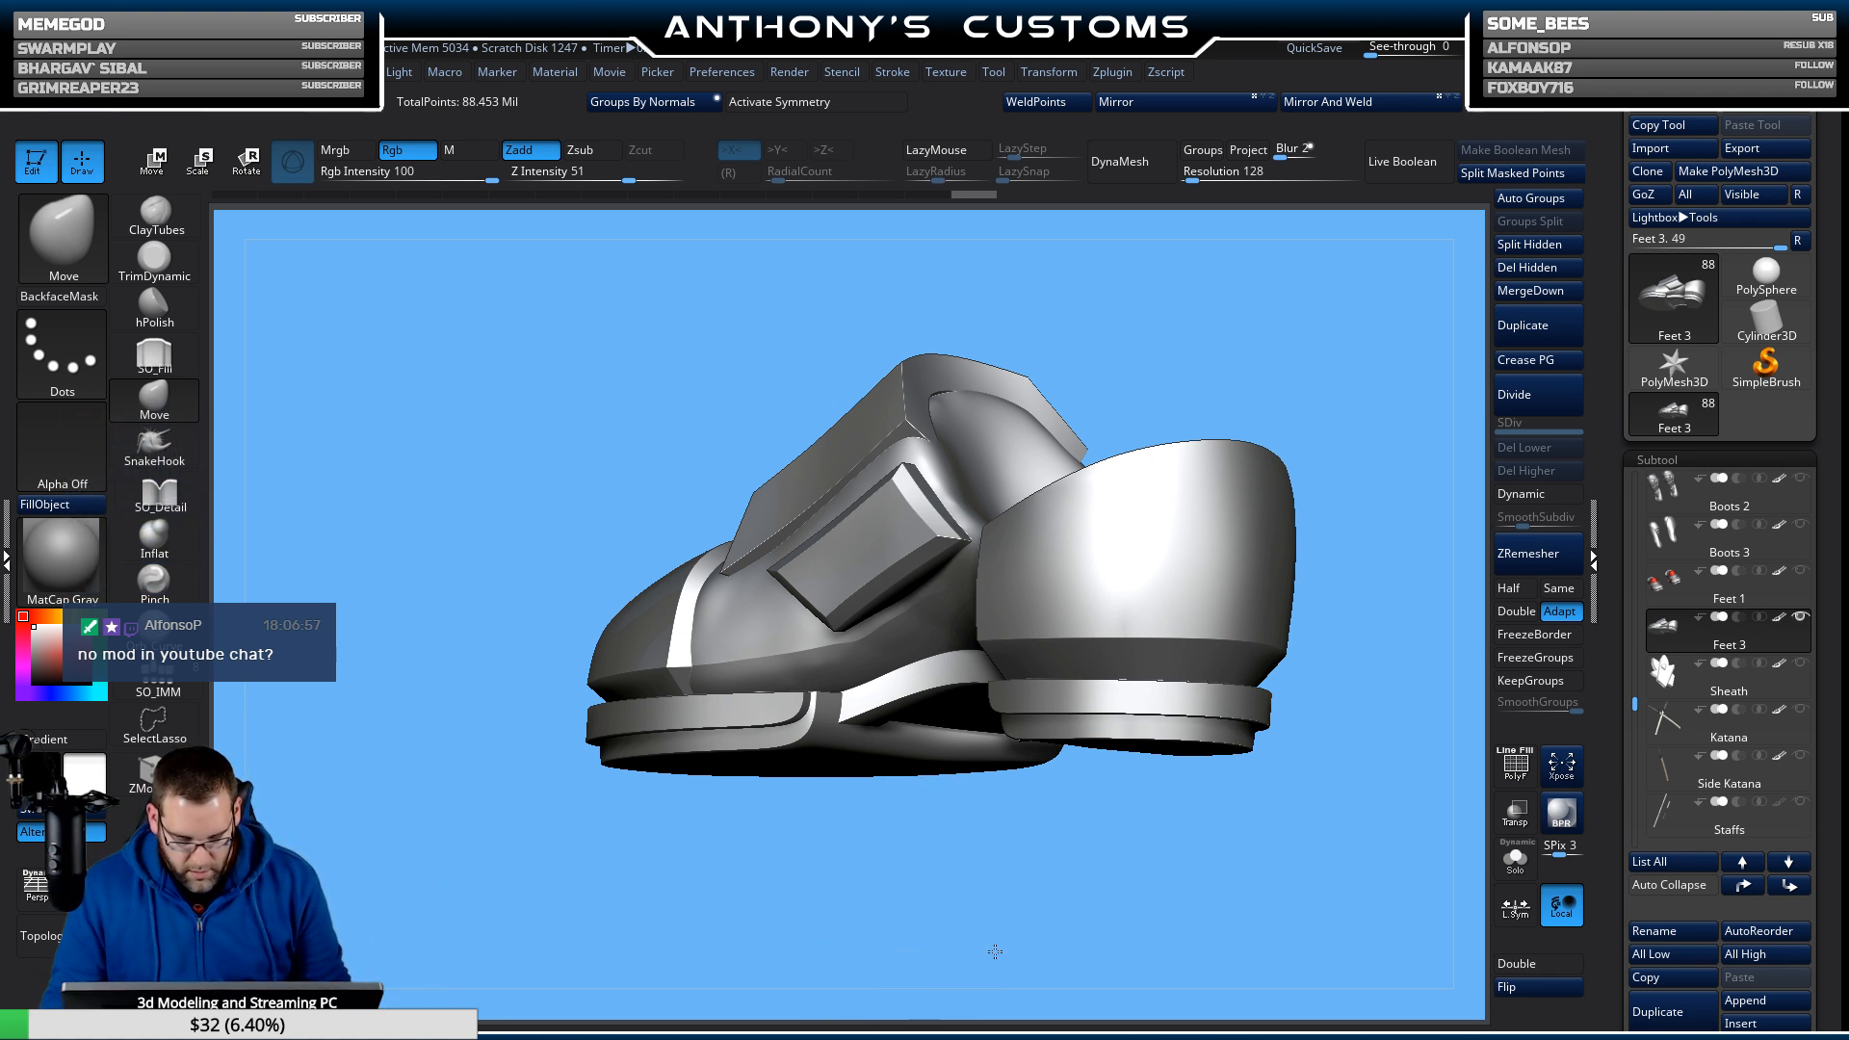
{"action": "left_click_drag", "start_coordinate": [963, 927], "coordinate": [1052, 950]}
{"action": "mouse_move", "coordinate": [1094, 867]}
{"action": "left_mouse_down"}
{"action": "mouse_move", "coordinate": [1107, 810]}
{"action": "mouse_move", "coordinate": [997, 873]}
{"action": "mouse_move", "coordinate": [1129, 880]}
{"action": "mouse_move", "coordinate": [1044, 744]}
{"action": "mouse_move", "coordinate": [1094, 710]}
{"action": "mouse_move", "coordinate": [1098, 752]}
{"action": "left_mouse_up"}
Restore the hidden foot and apply Mirror And Weld to Feet 3 with X symmetry activated.
{"action": "key", "text": "ctrl+shift"}
{"action": "left_click", "coordinate": [1105, 748], "text": "ctrl+shift"}
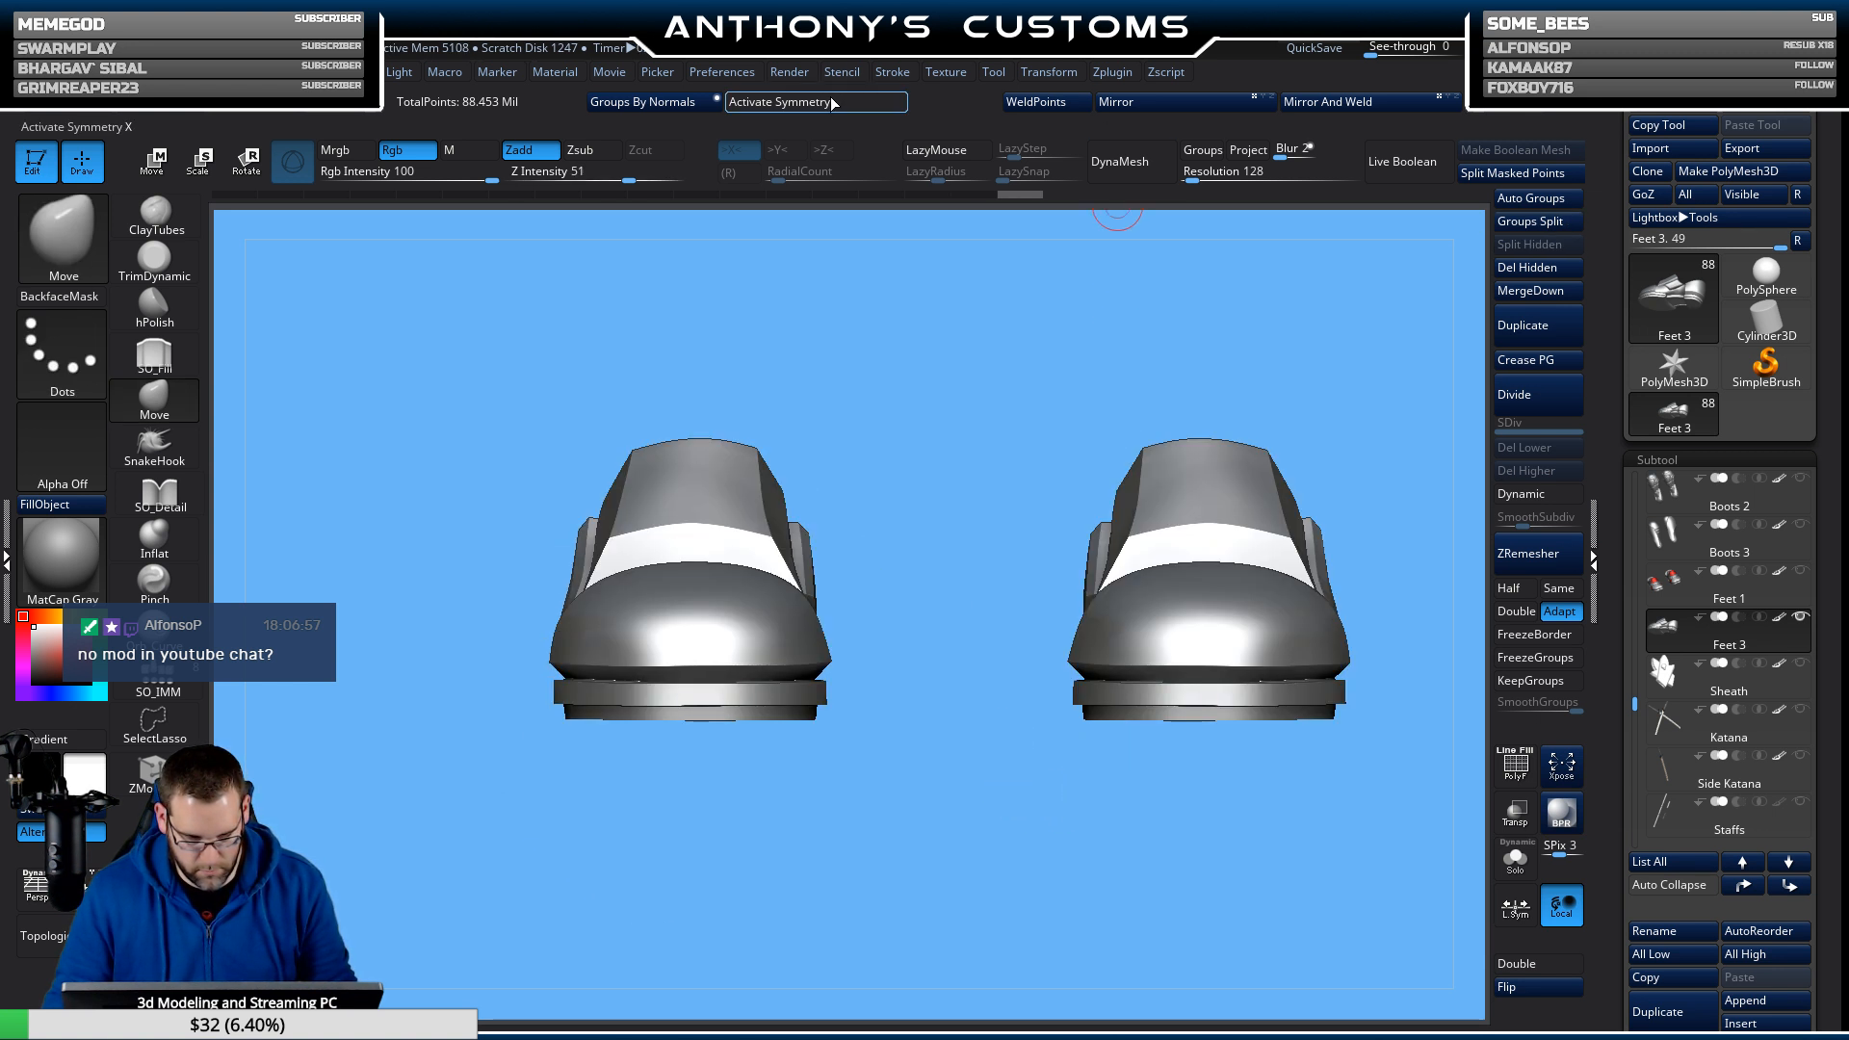
{"action": "left_click", "coordinate": [789, 102]}
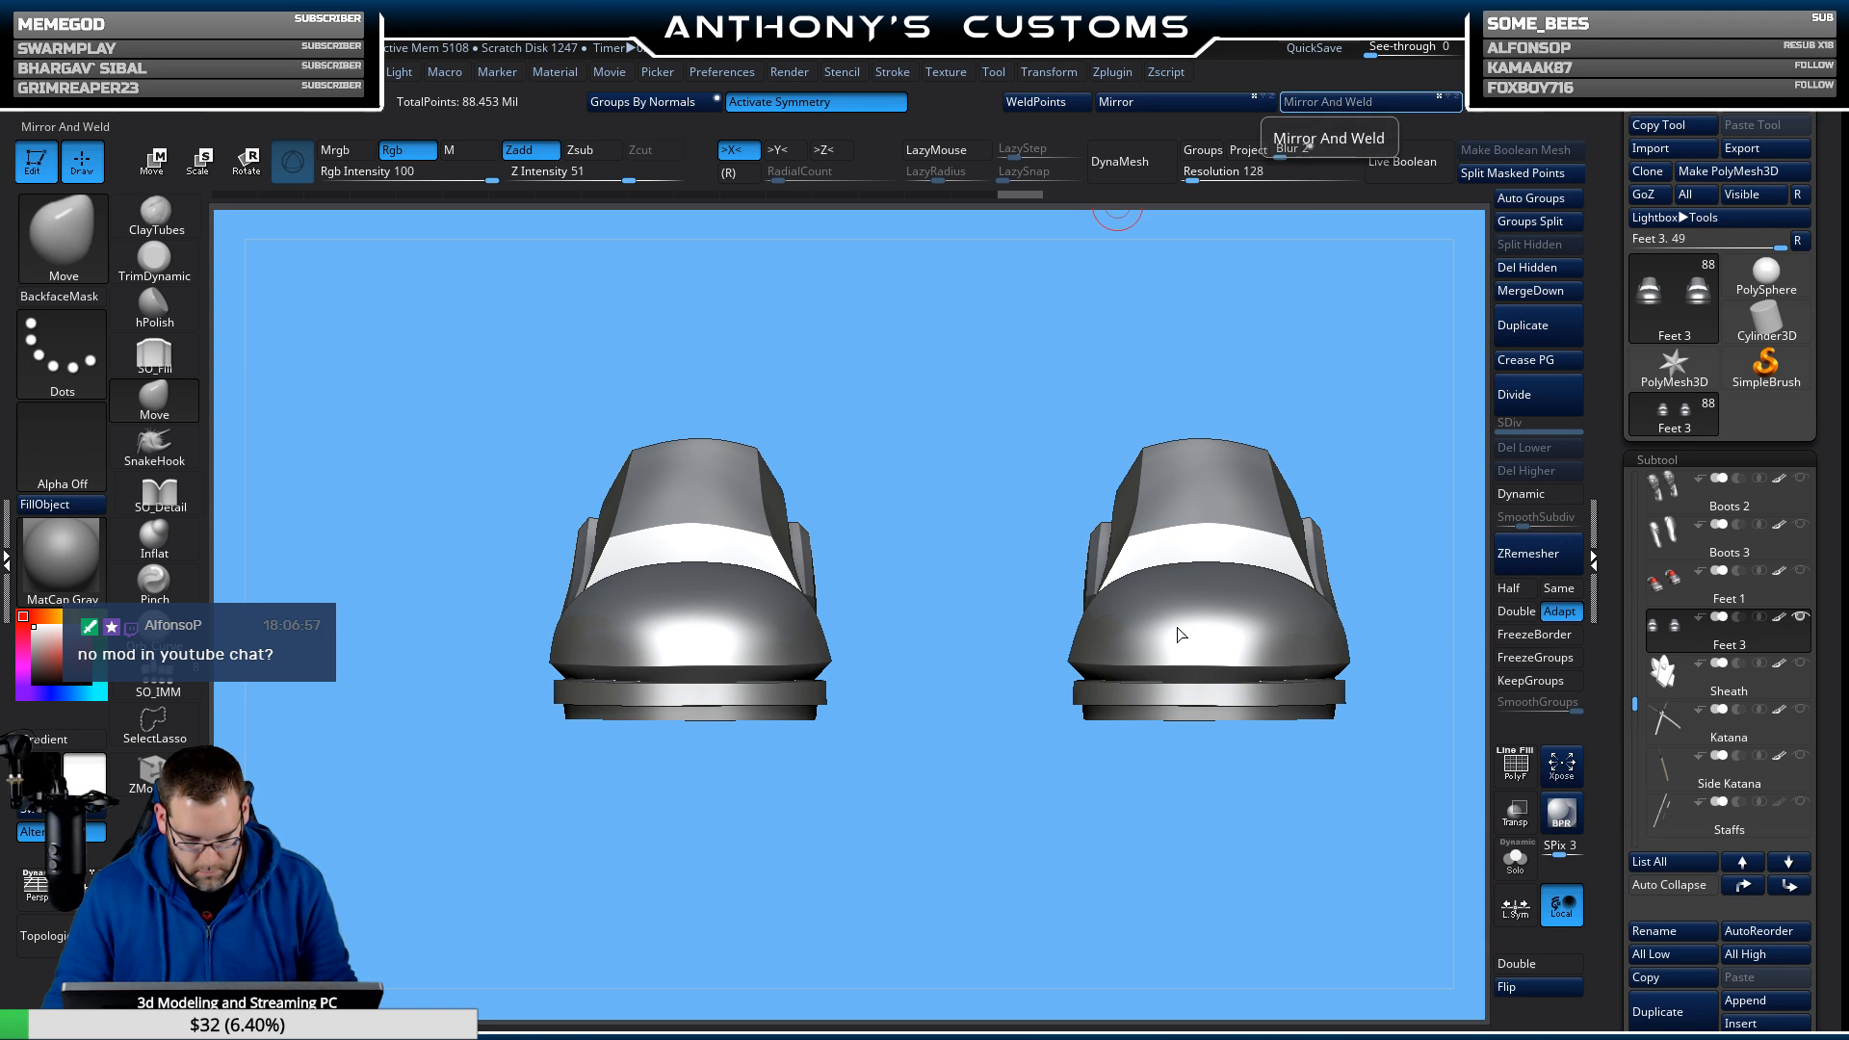
{"action": "left_click_drag", "start_coordinate": [862, 946], "coordinate": [936, 882]}
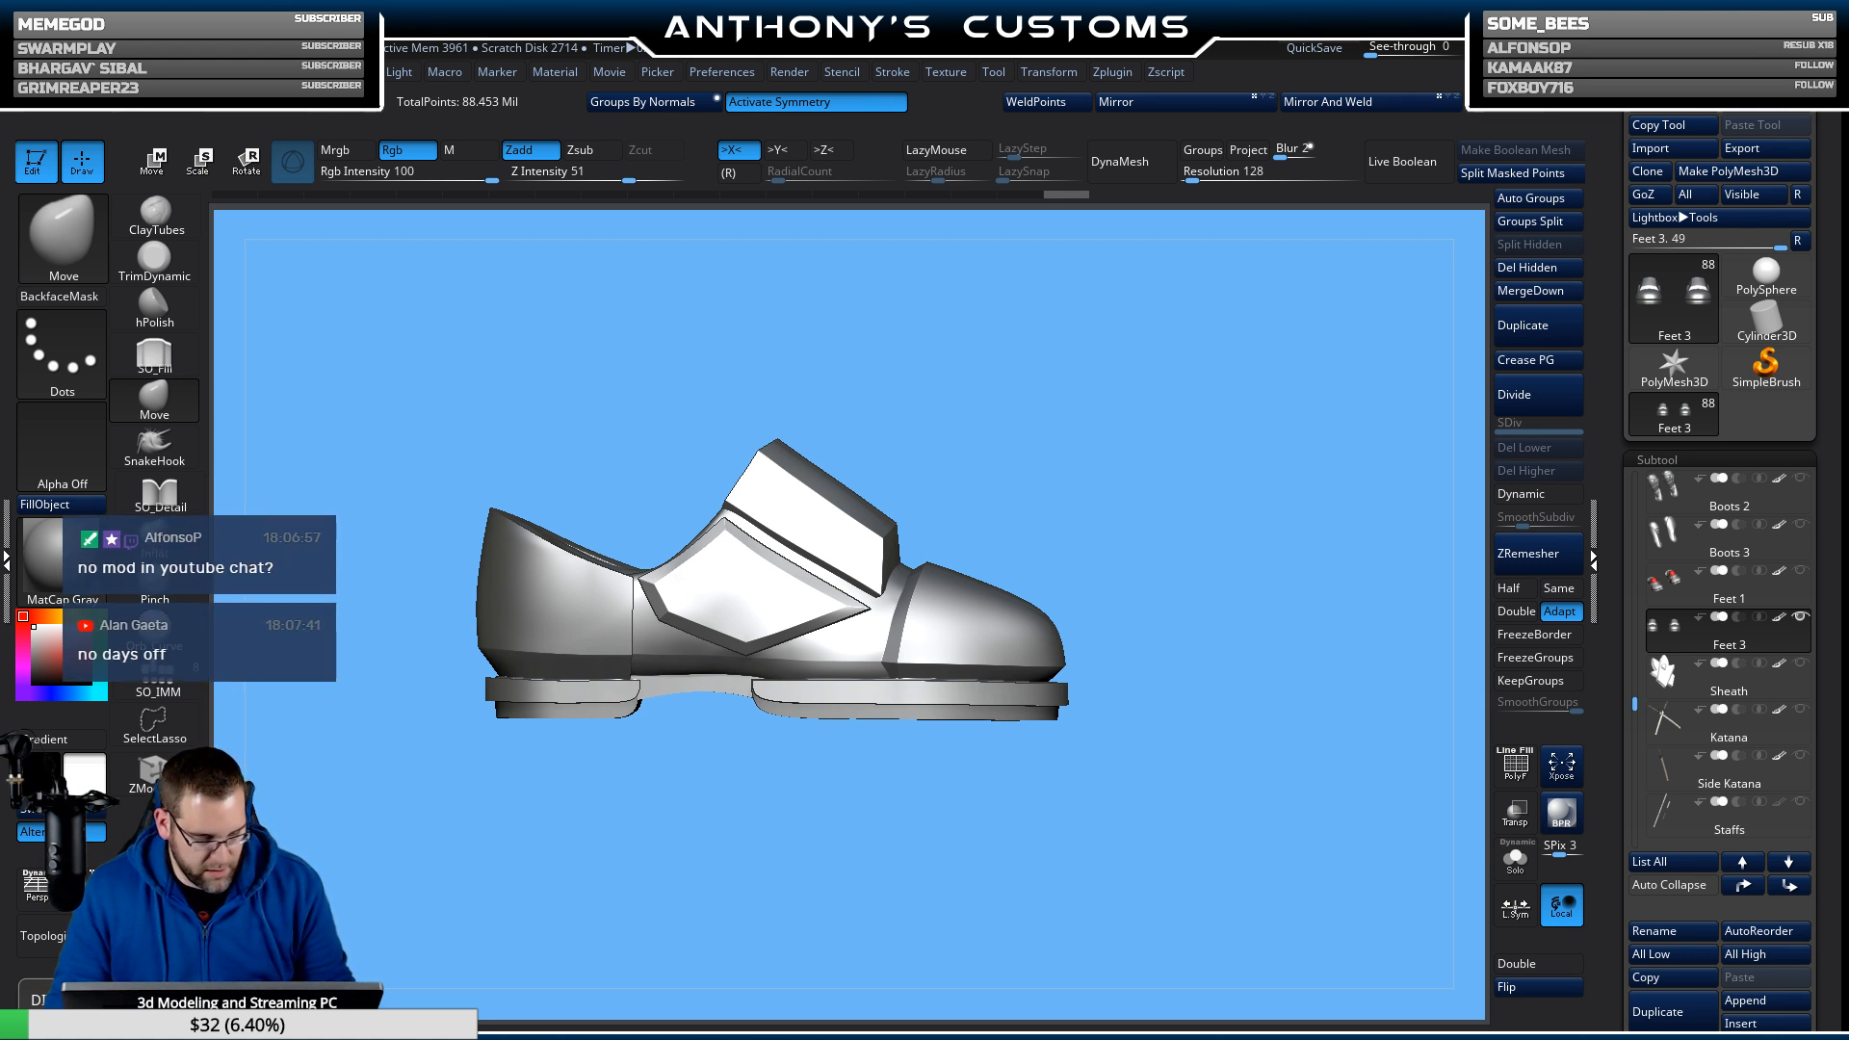
Insert a ZSphere subtool below Feet 3 and activate X symmetry for it.
{"action": "left_click_drag", "start_coordinate": [414, 339], "coordinate": [821, 382]}
{"action": "left_click_drag", "start_coordinate": [961, 416], "coordinate": [951, 453], "text": "shift"}
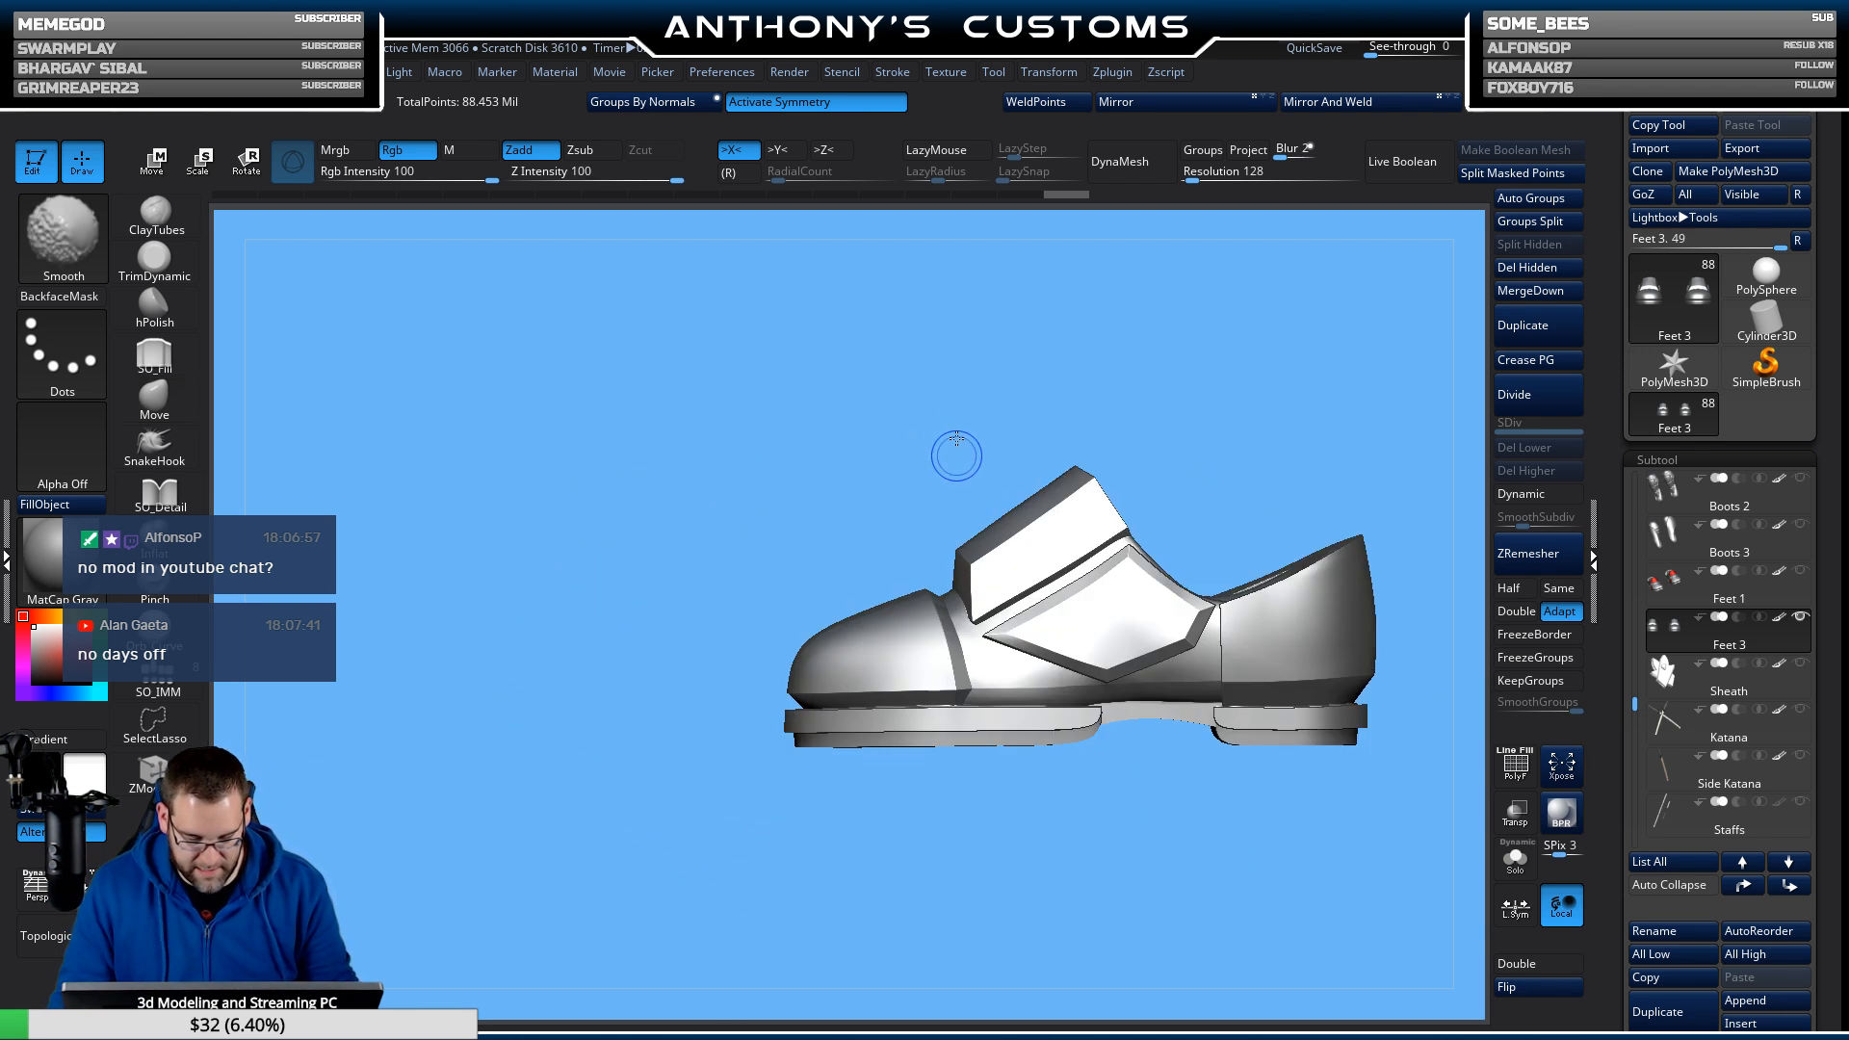
{"action": "left_click_drag", "start_coordinate": [1103, 398], "coordinate": [1117, 507], "text": "alt"}
{"action": "left_click_drag", "start_coordinate": [1339, 357], "coordinate": [1075, 338], "text": "alt"}
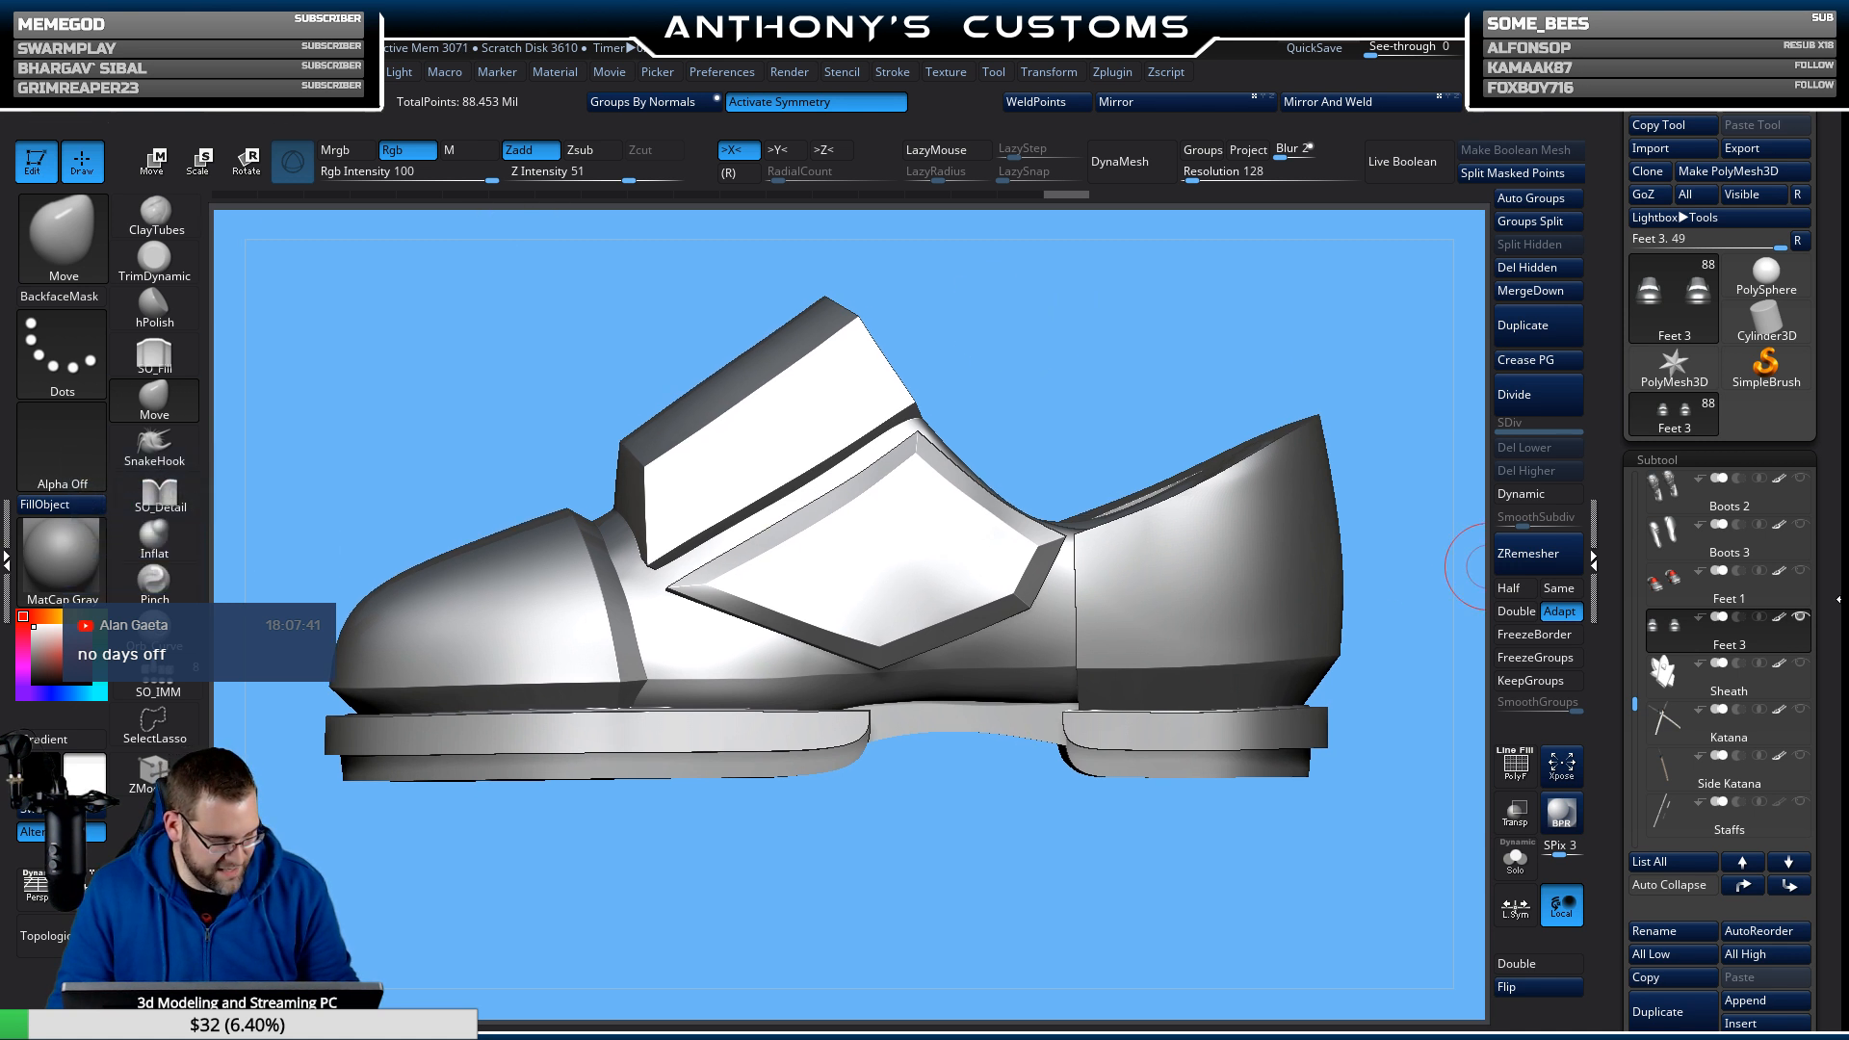
{"action": "left_click", "coordinate": [1775, 1026]}
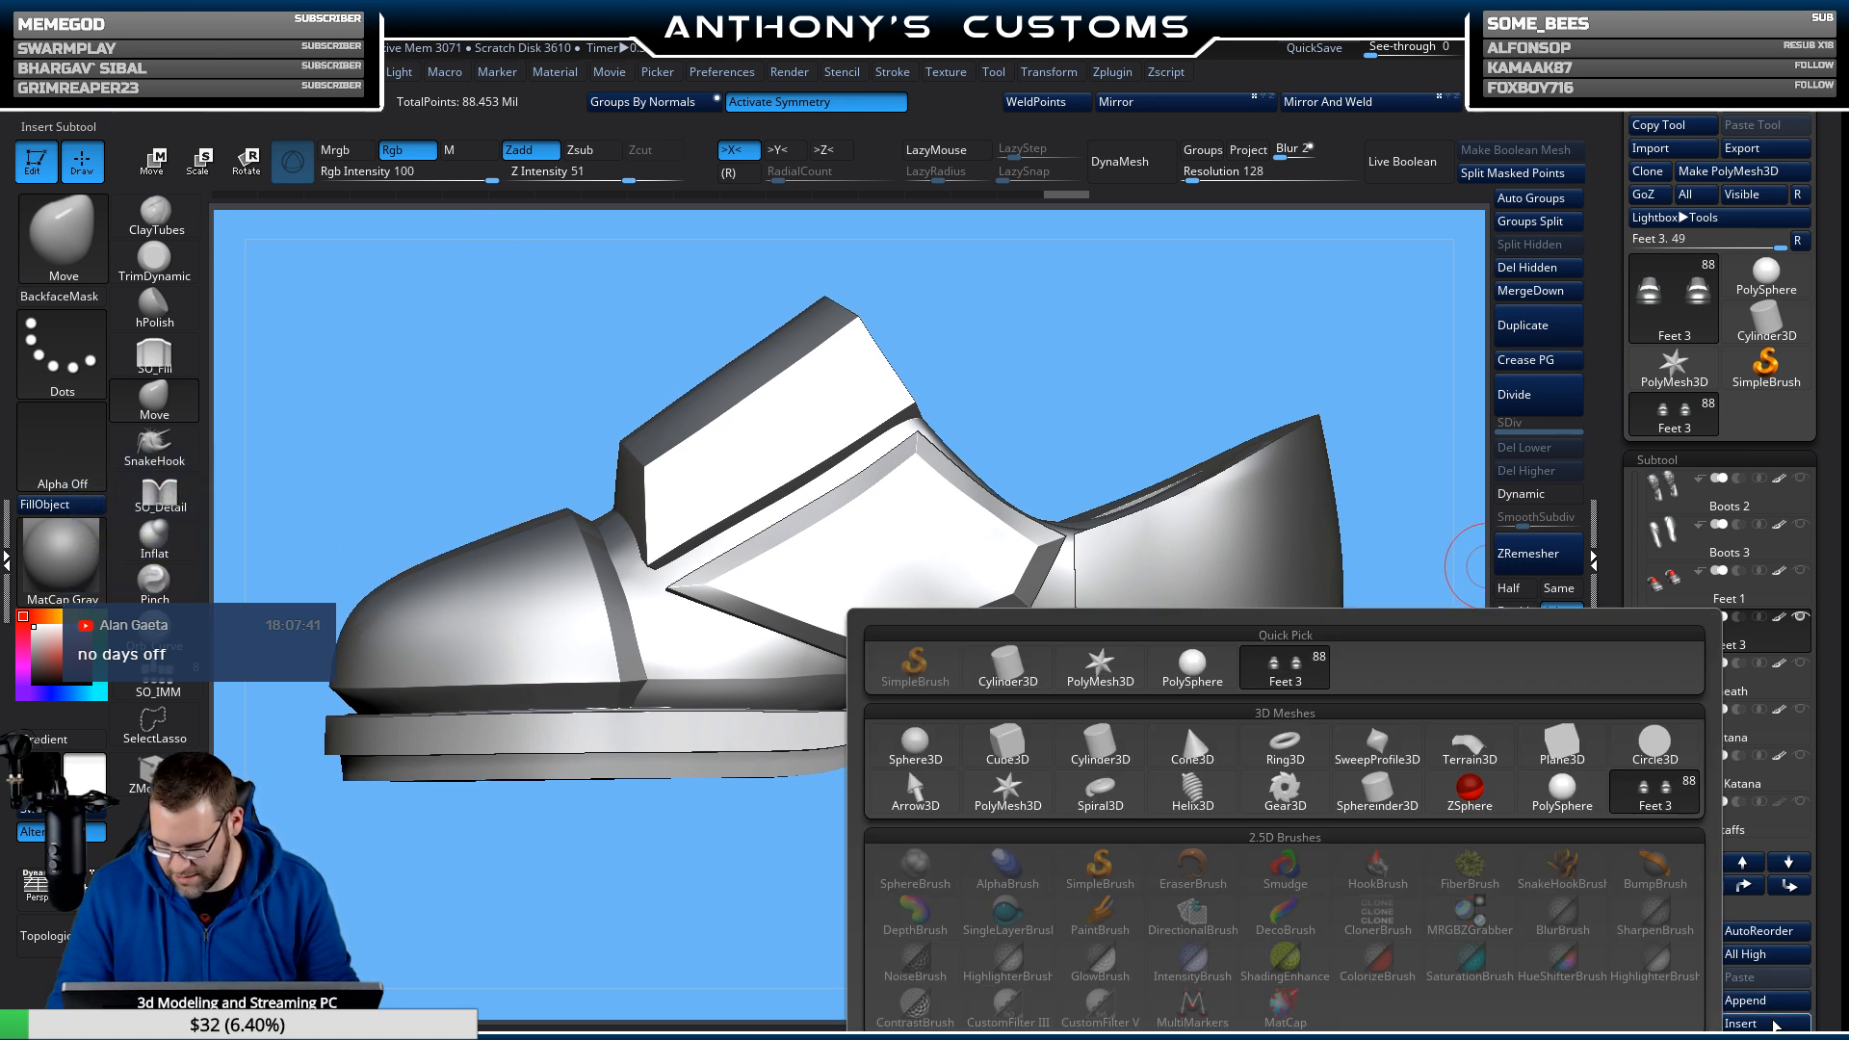
{"action": "left_click", "coordinate": [1464, 779]}
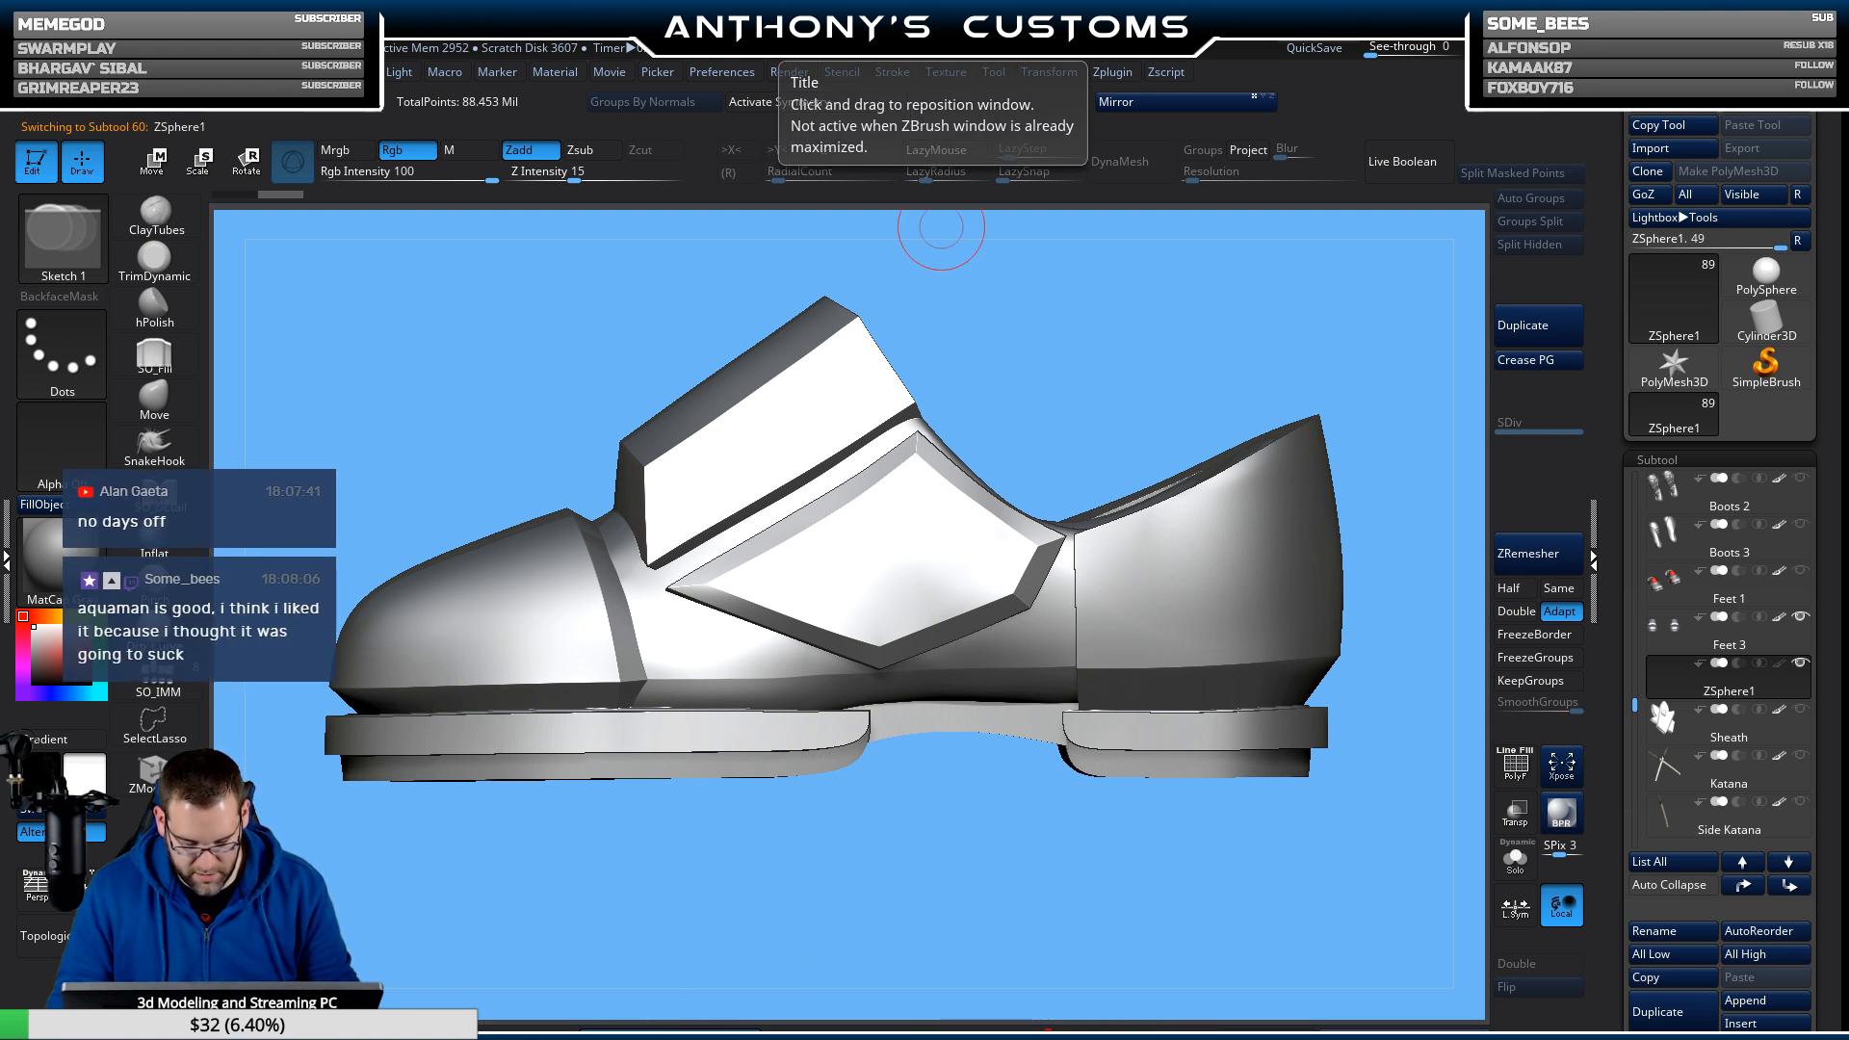
{"action": "left_click", "coordinate": [774, 106]}
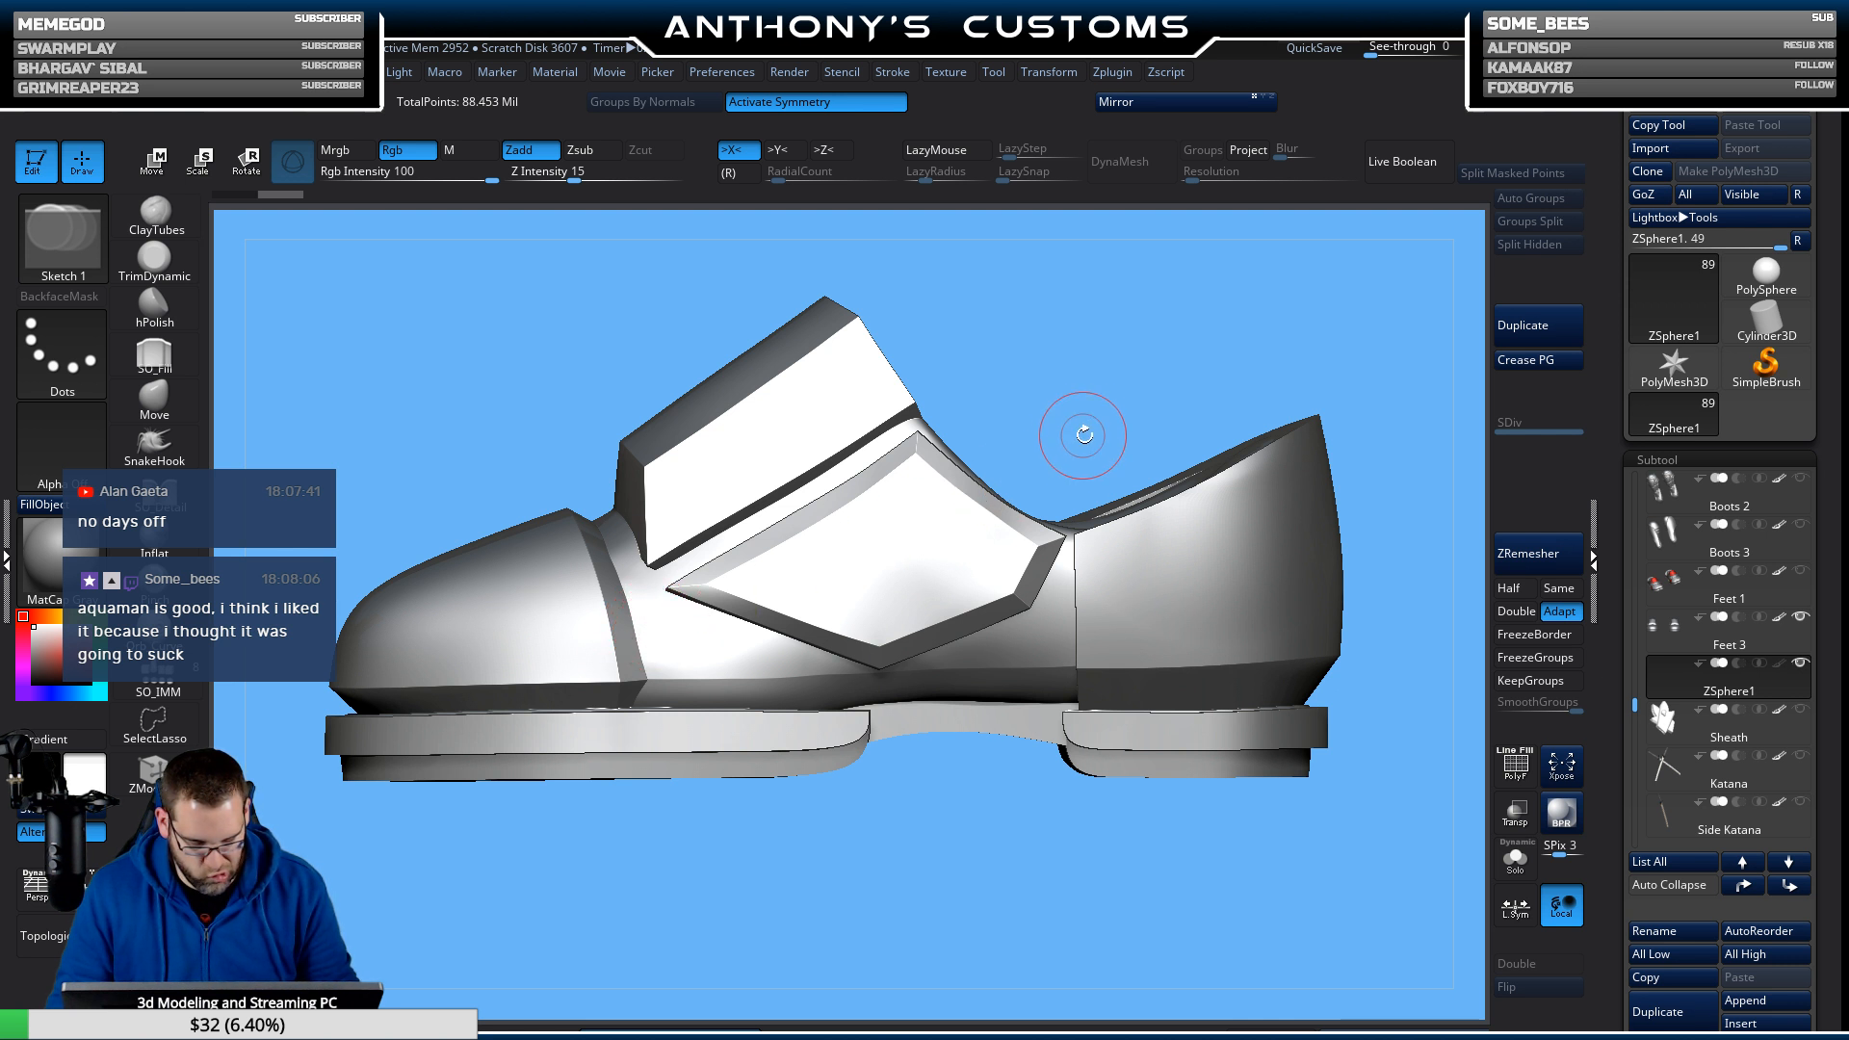
Draw a mirrored two-quad ZSphere topology patch on the side of the foot, from behind the toe cap down over the sole edge.
{"action": "mouse_move", "coordinate": [1076, 383]}
{"action": "left_mouse_down"}
{"action": "mouse_move", "coordinate": [1122, 375]}
{"action": "mouse_move", "coordinate": [1081, 370]}
{"action": "left_mouse_up"}
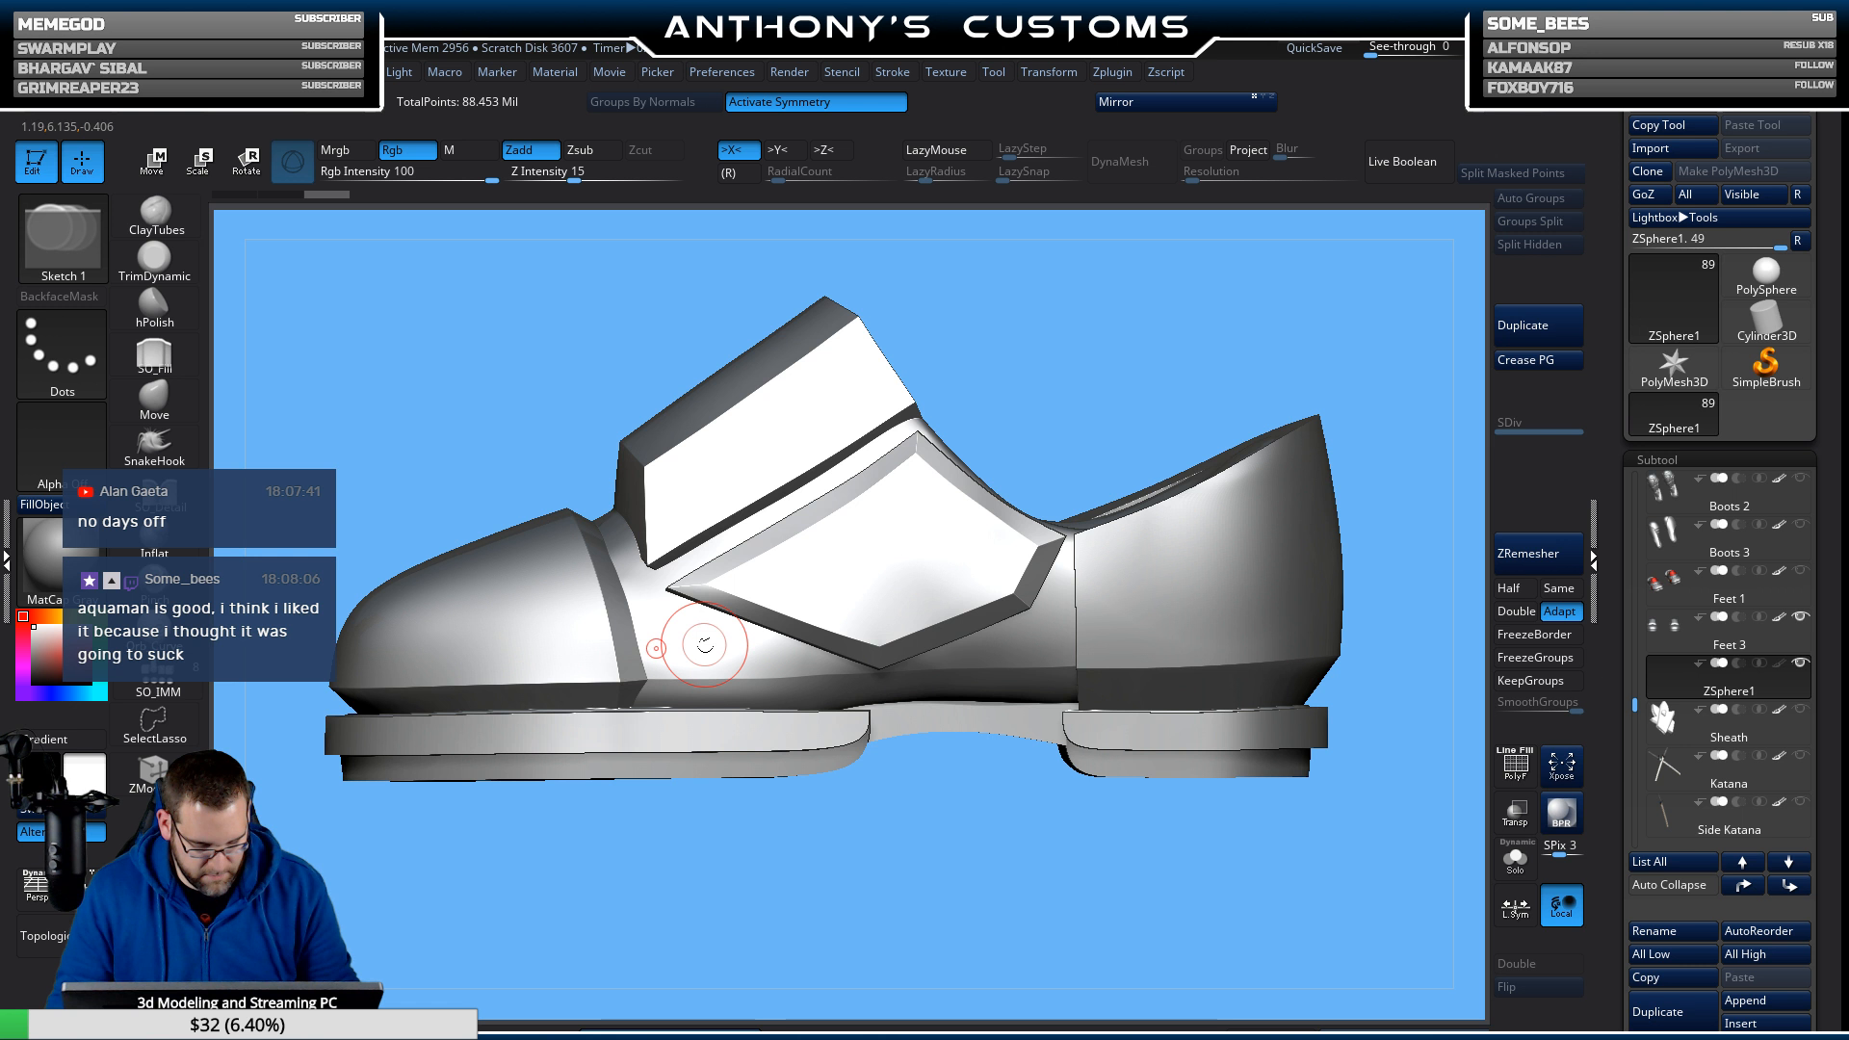
{"action": "left_click_drag", "start_coordinate": [696, 647], "coordinate": [785, 654]}
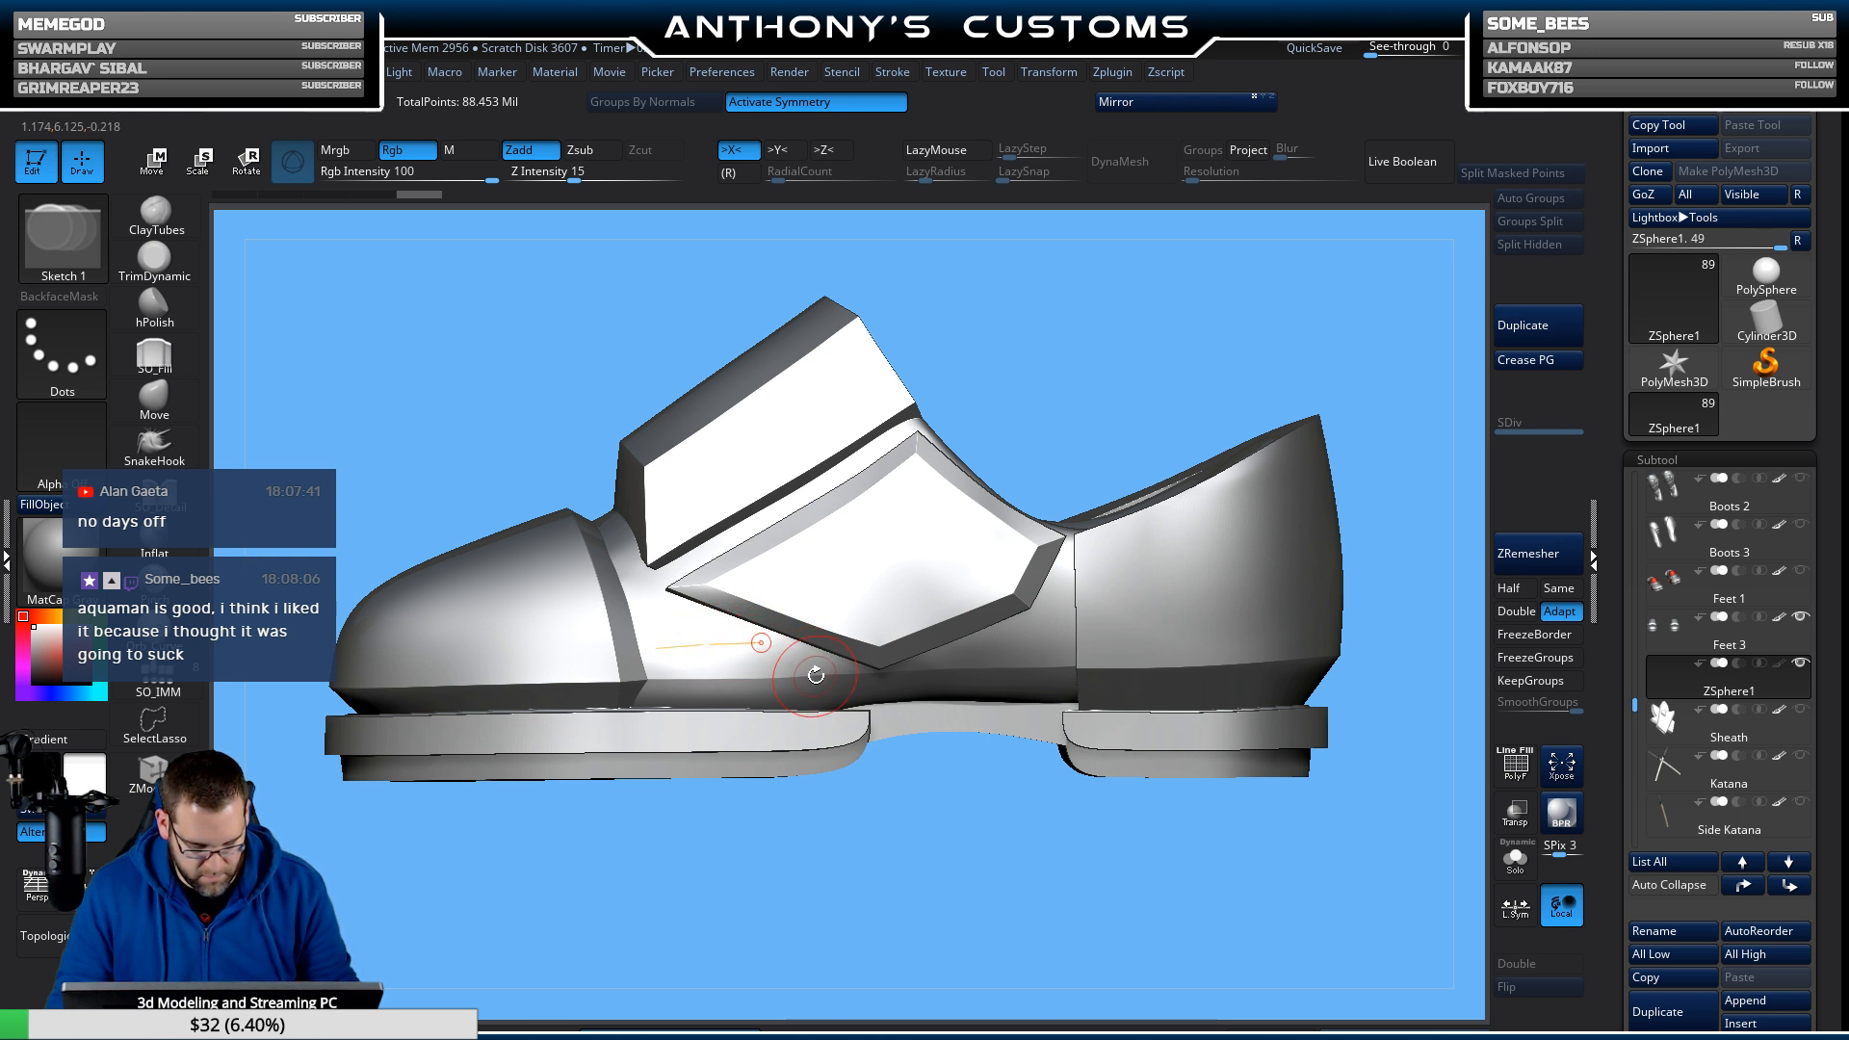
{"action": "mouse_move", "coordinate": [991, 347]}
{"action": "left_mouse_down"}
{"action": "mouse_move", "coordinate": [1060, 359]}
{"action": "mouse_move", "coordinate": [998, 363]}
{"action": "left_mouse_up"}
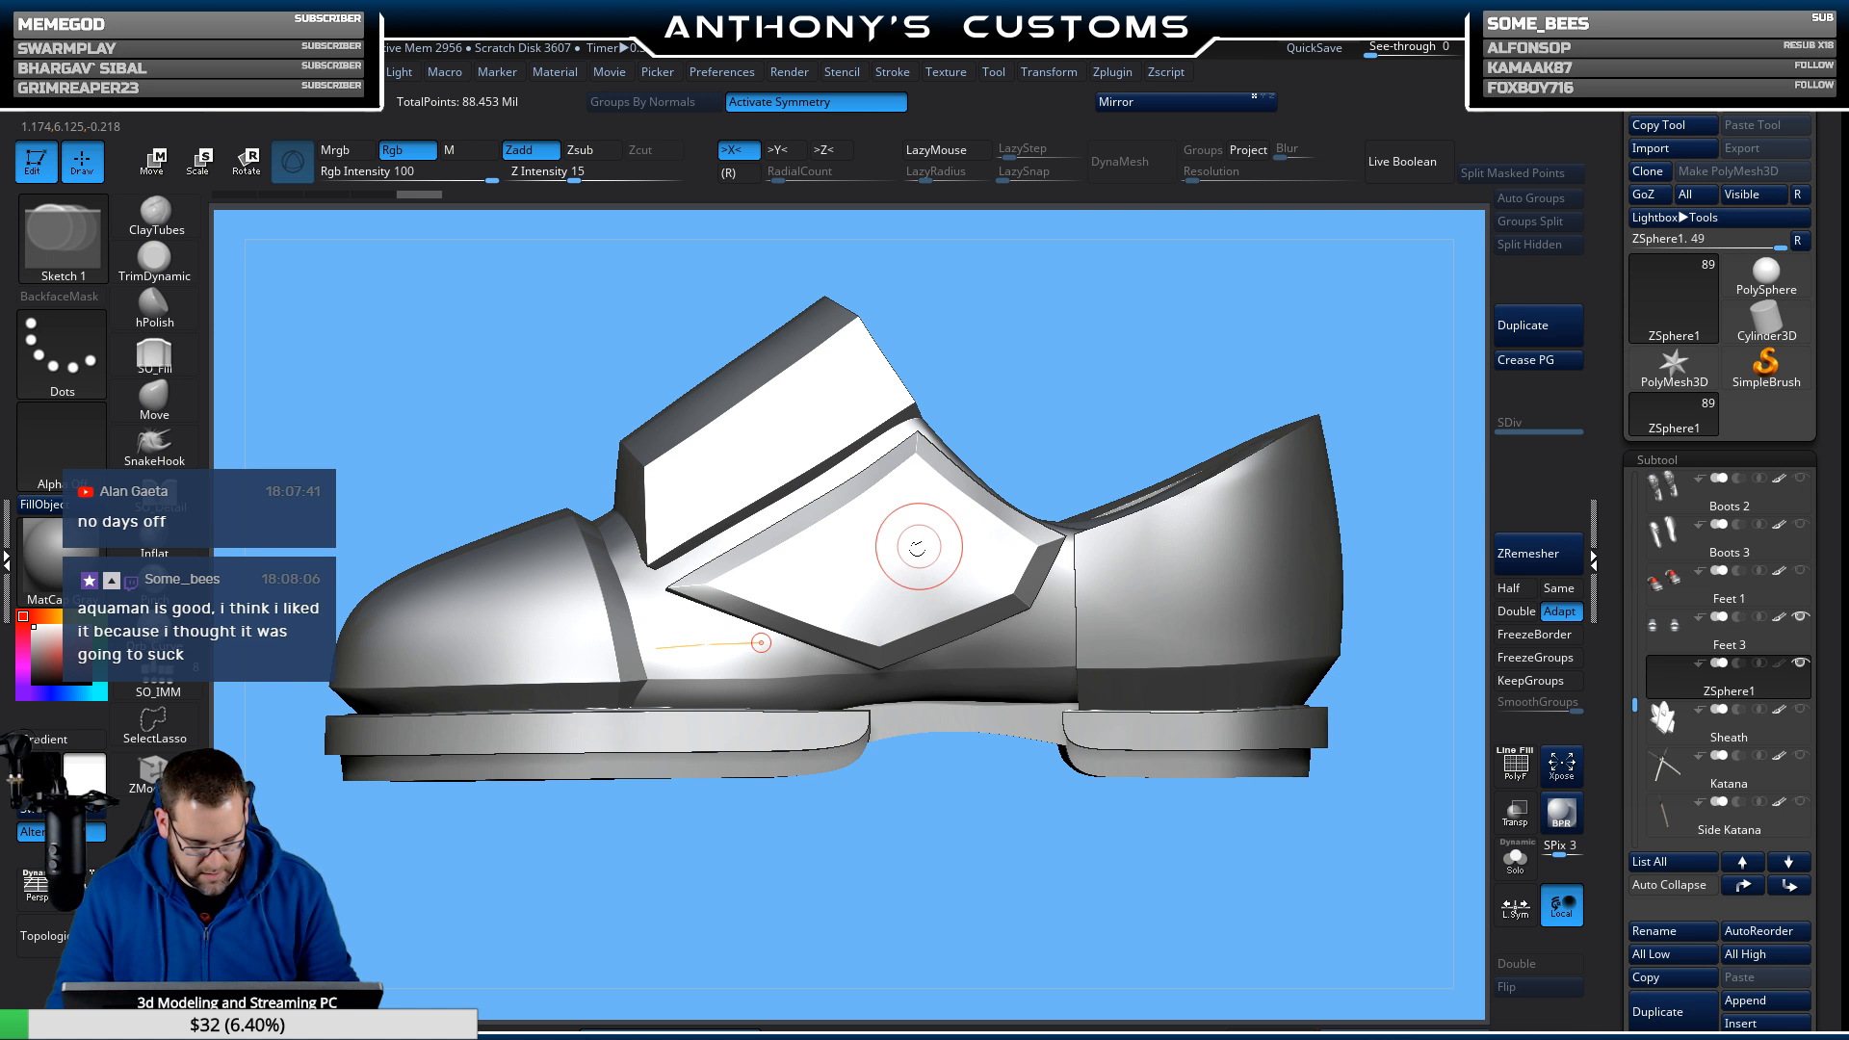
{"action": "left_click", "coordinate": [780, 724]}
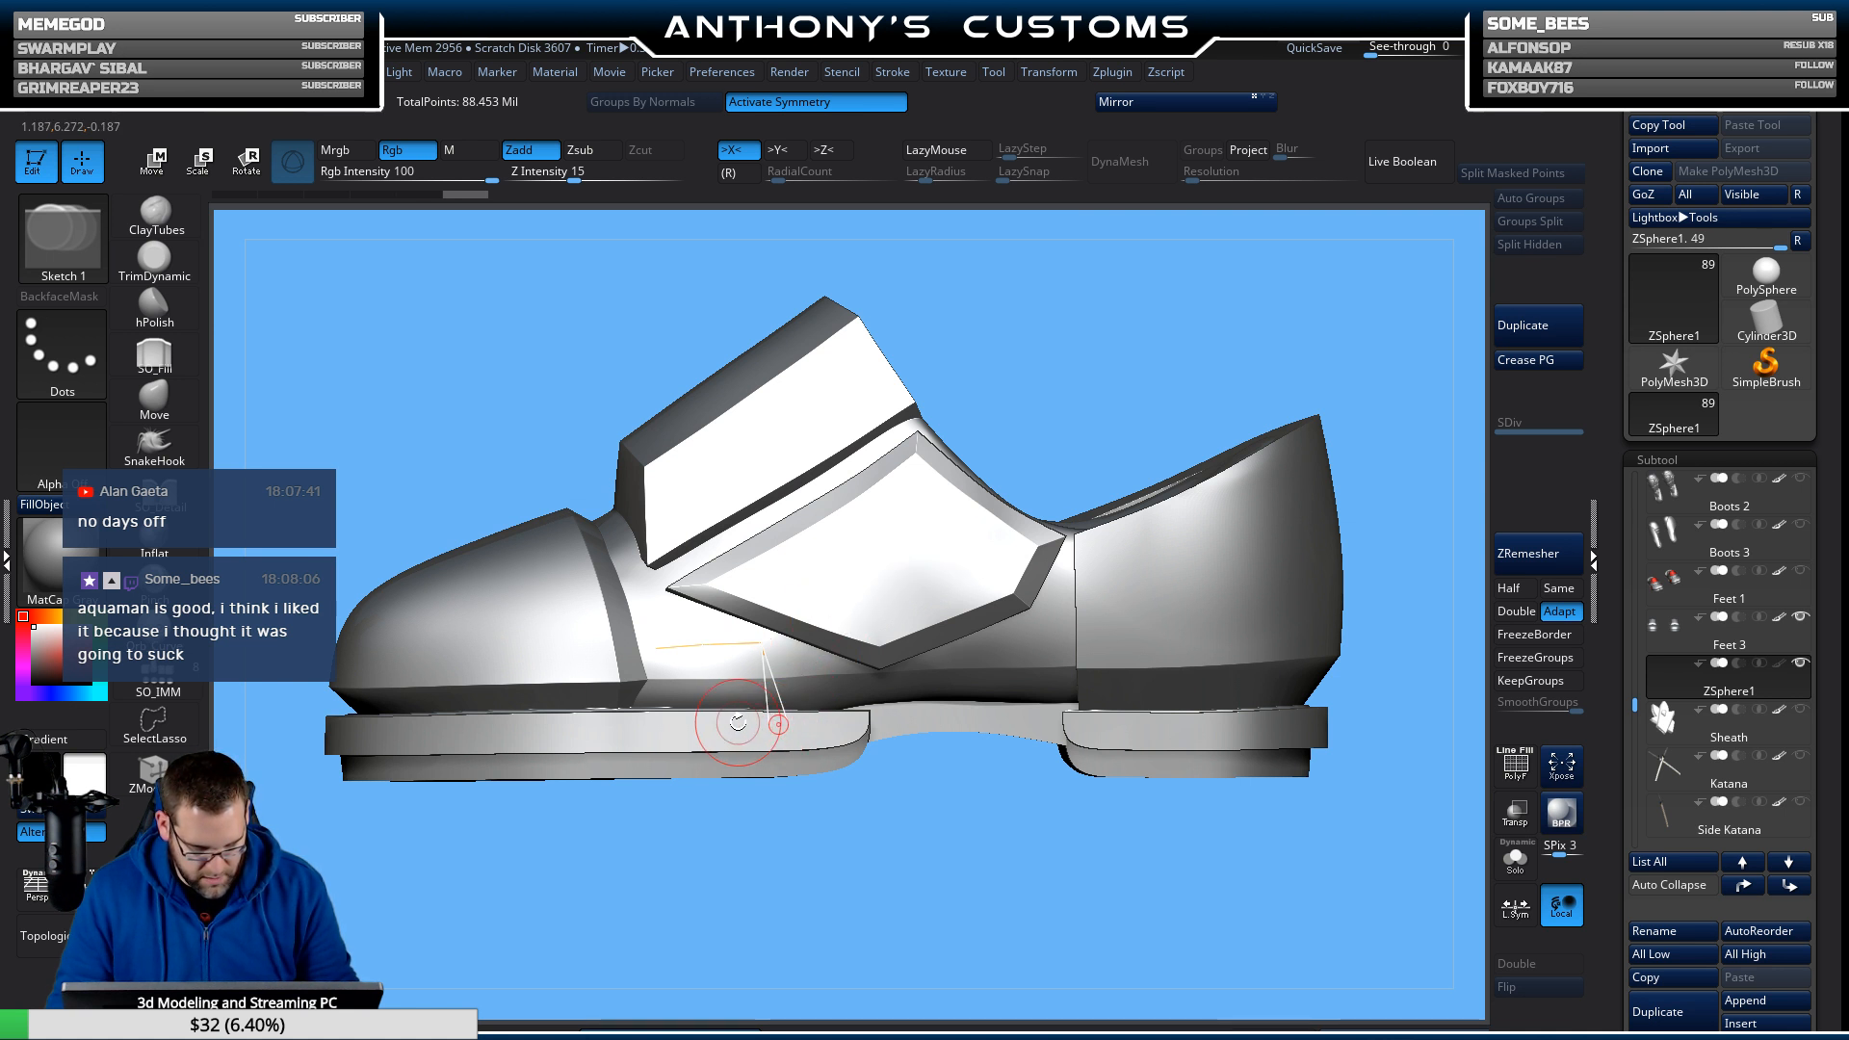
{"action": "left_click", "coordinate": [716, 723]}
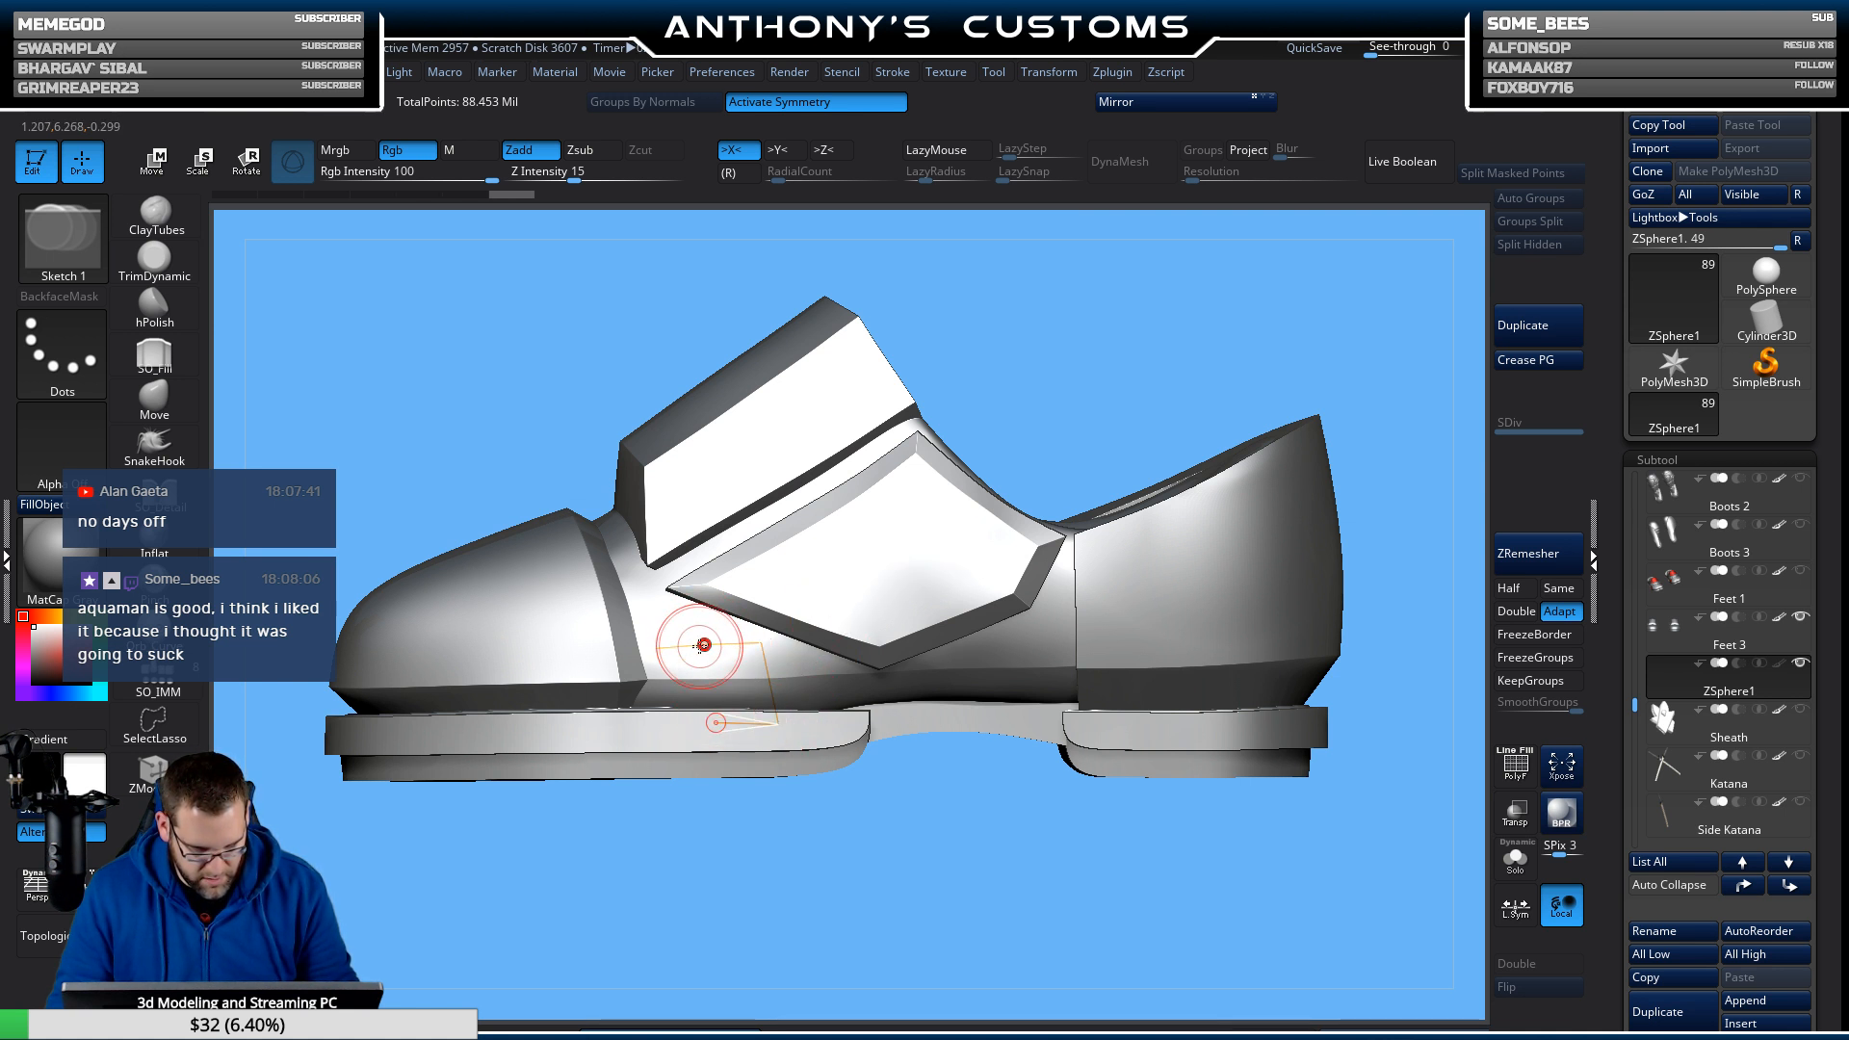
{"action": "left_click", "coordinate": [710, 645]}
{"action": "left_click", "coordinate": [661, 724]}
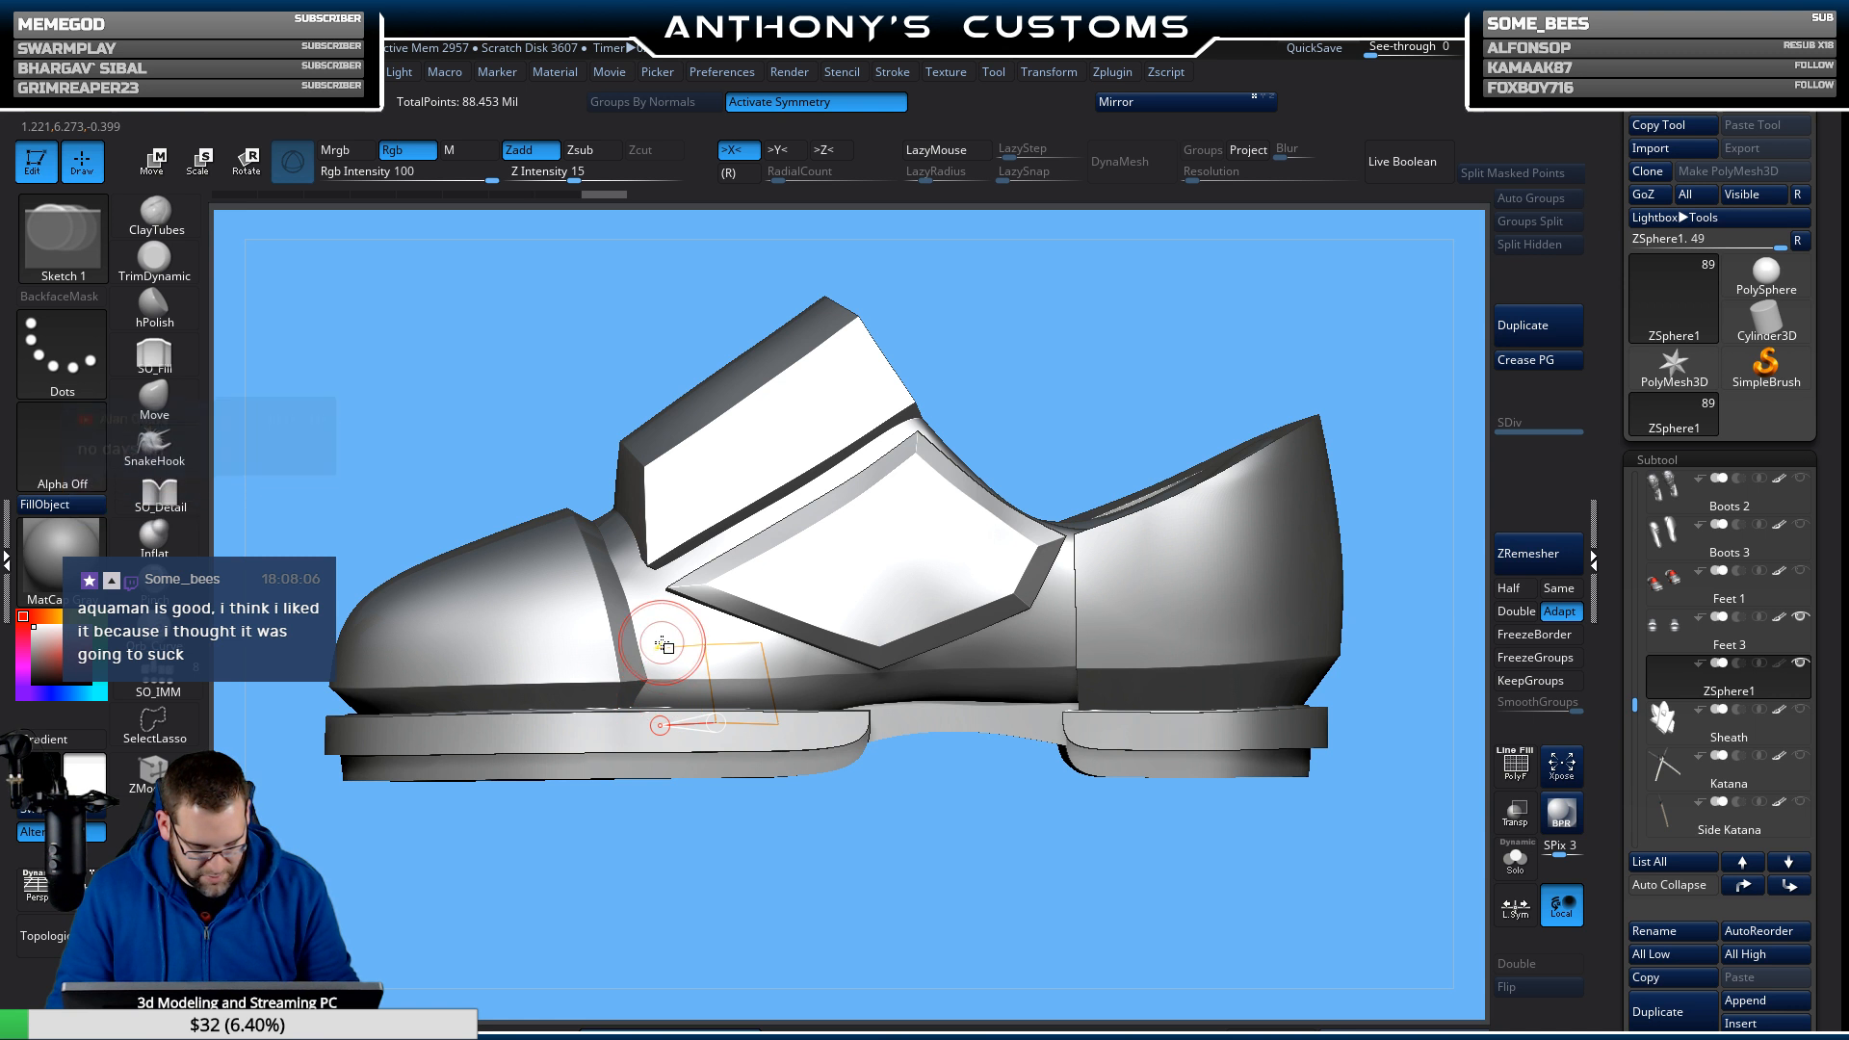
{"action": "left_click", "coordinate": [655, 648]}
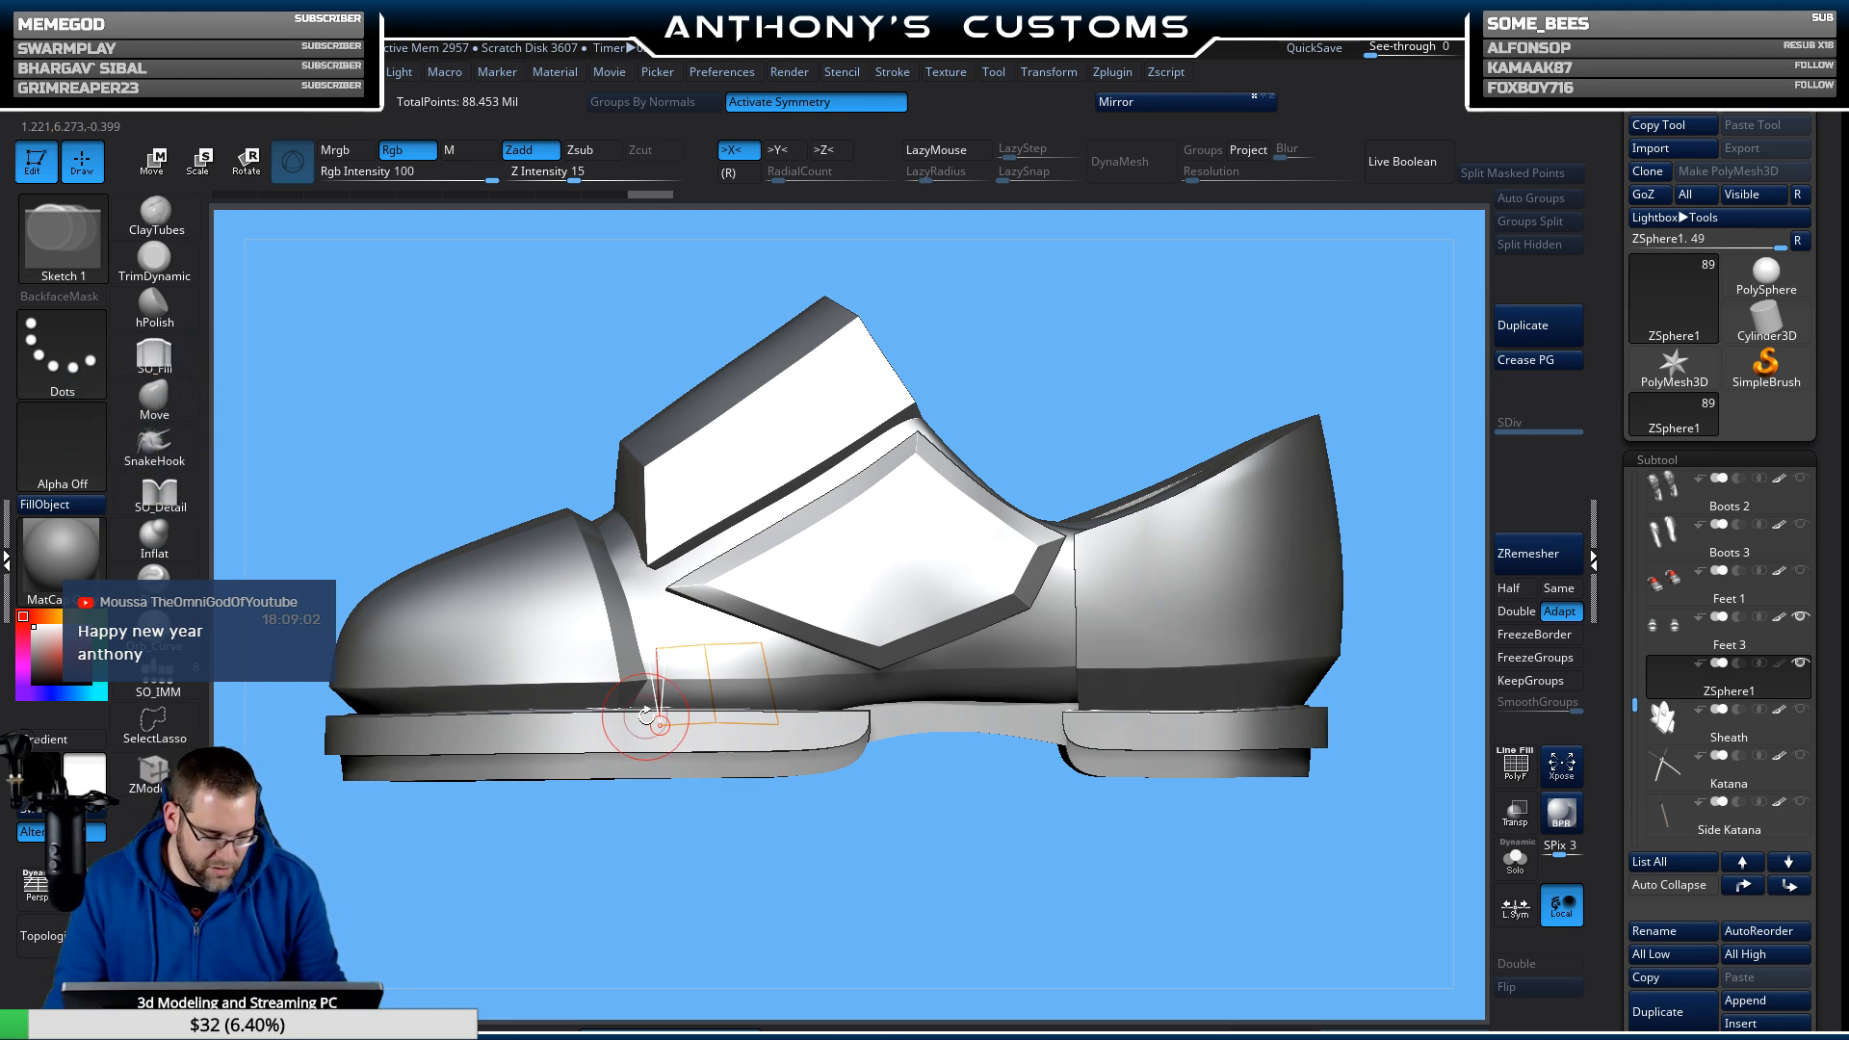
{"action": "key", "text": "w"}
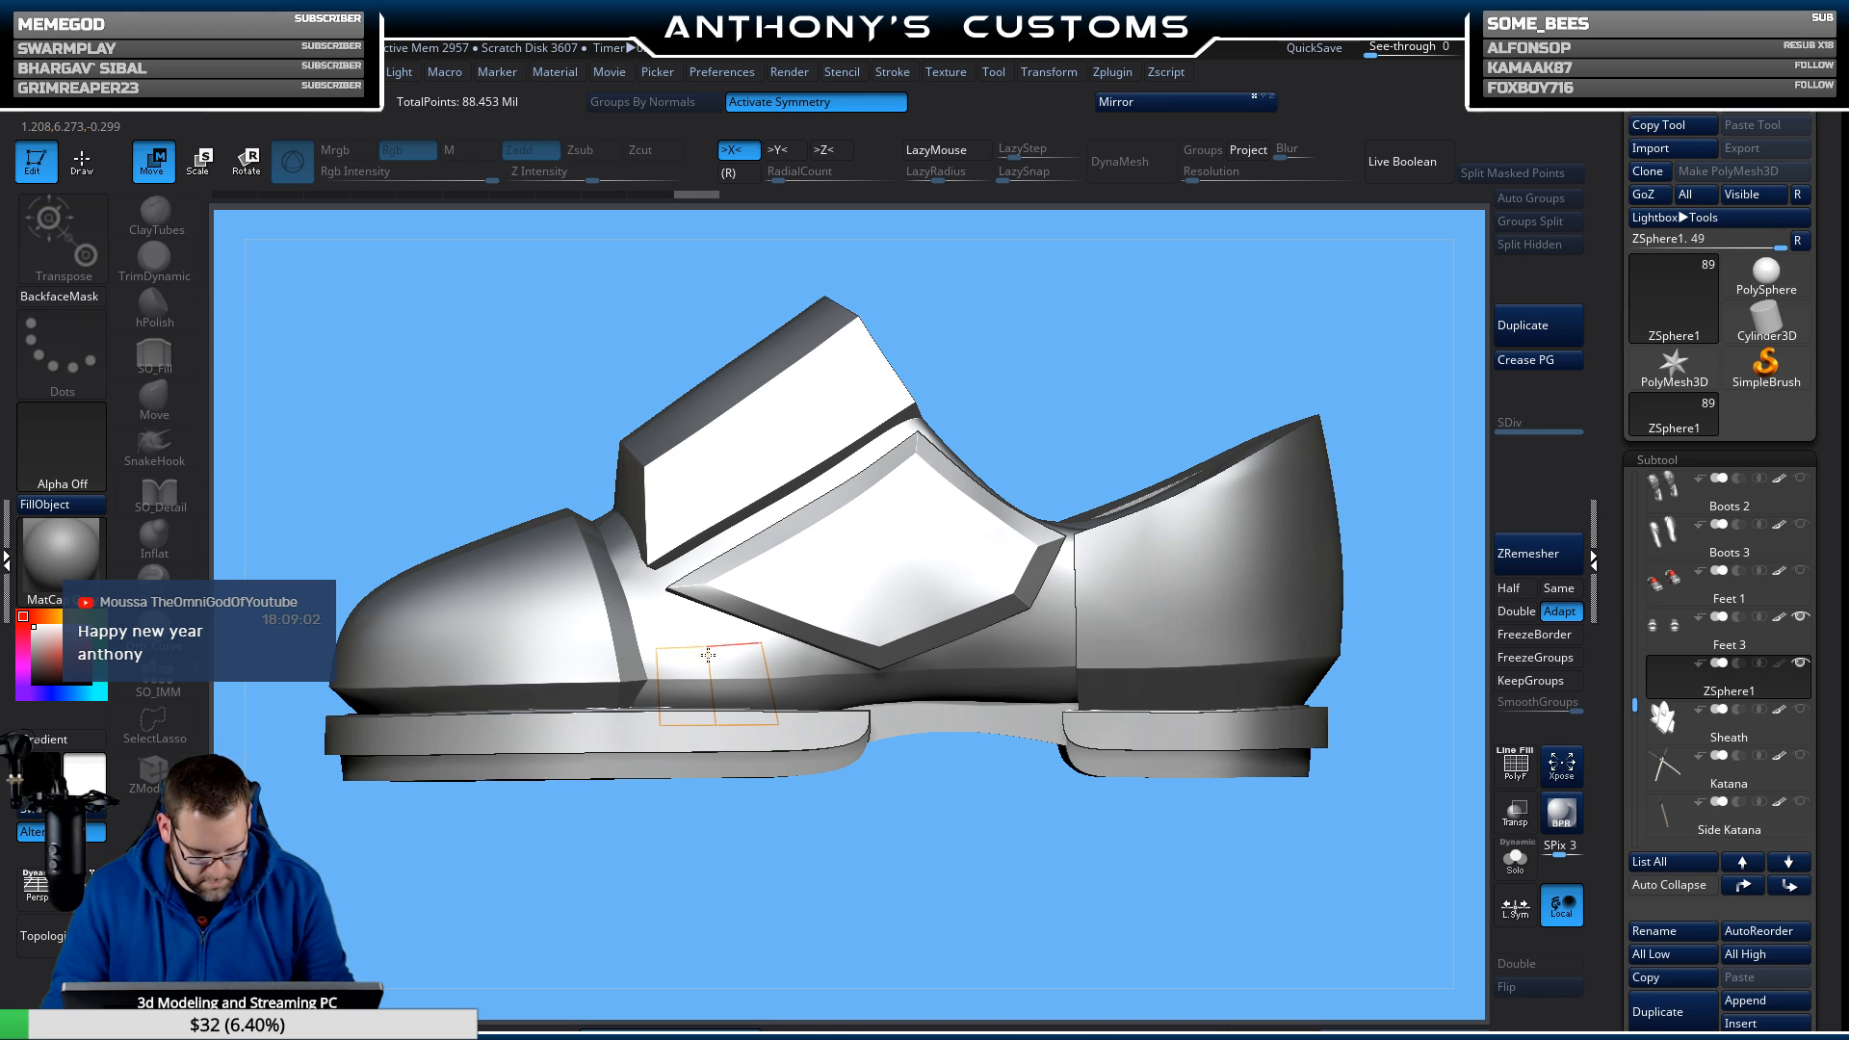
{"action": "key", "text": "q"}
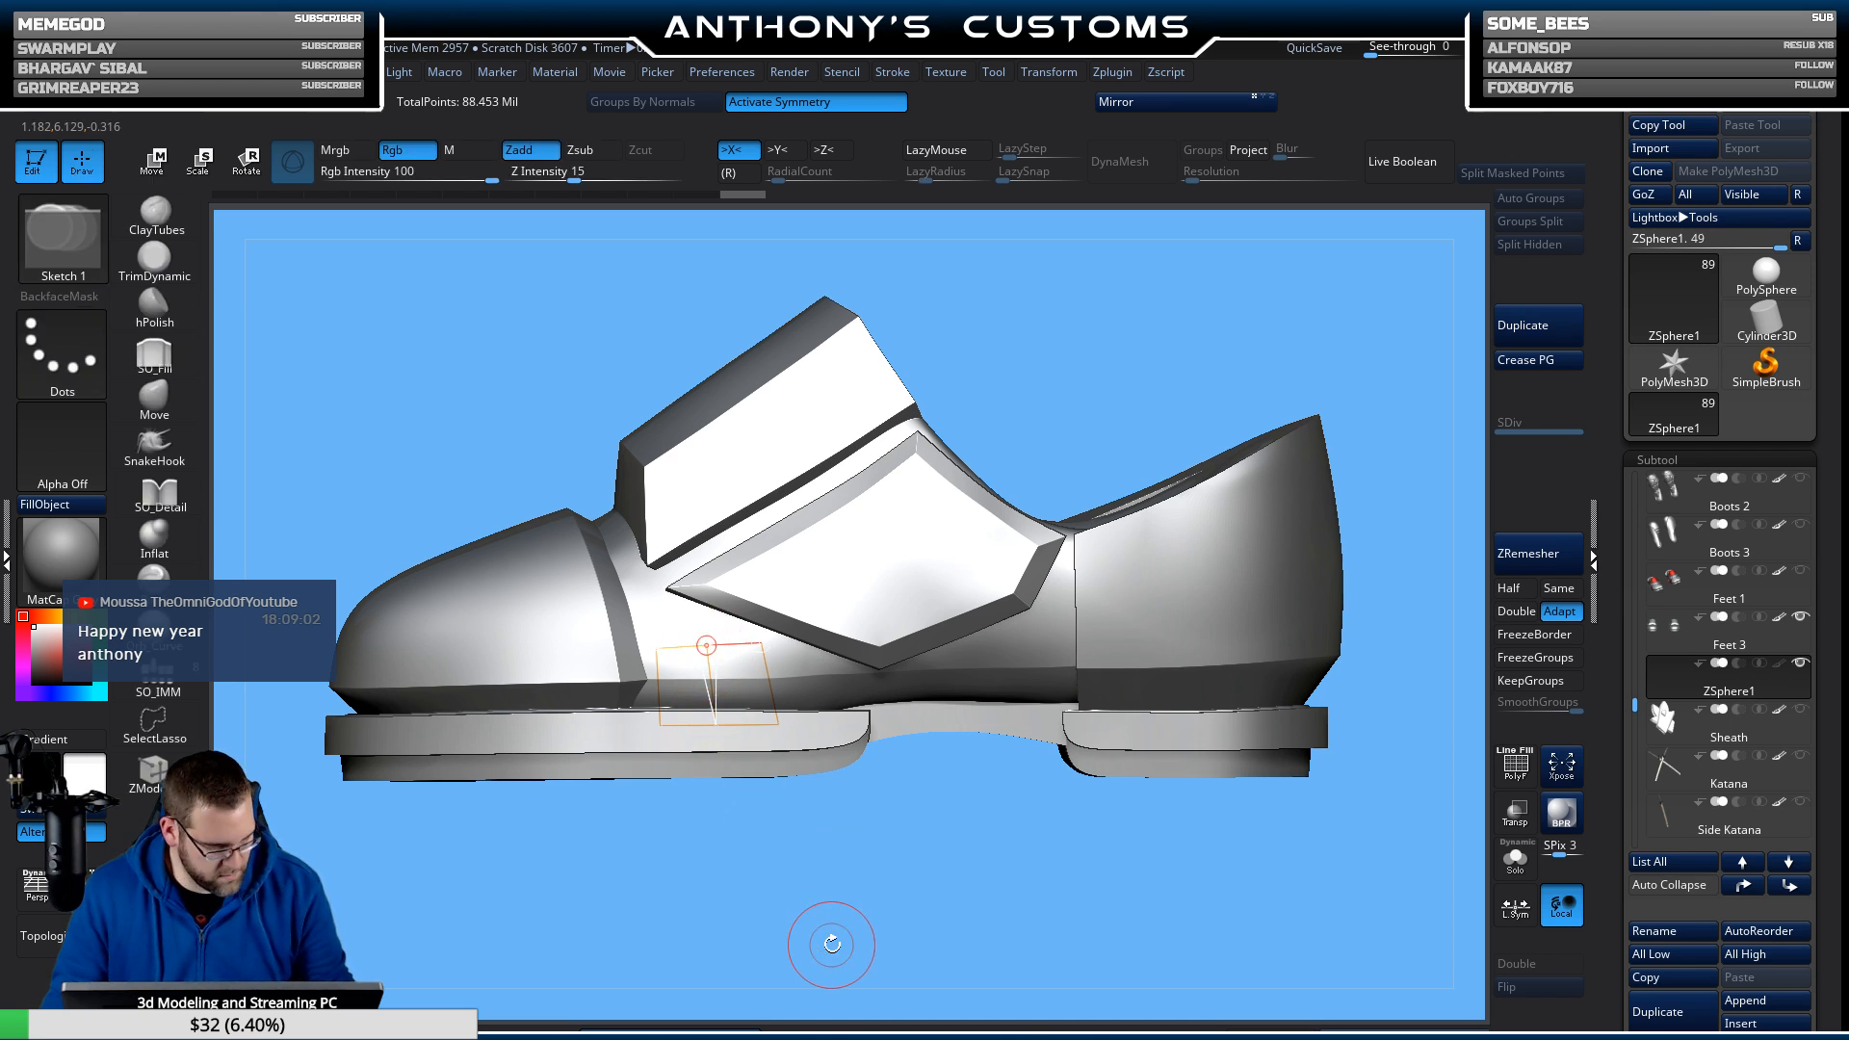
{"action": "mouse_move", "coordinate": [826, 941]}
{"action": "left_mouse_down"}
{"action": "mouse_move", "coordinate": [896, 937]}
{"action": "mouse_move", "coordinate": [880, 751]}
{"action": "mouse_move", "coordinate": [1252, 775]}
{"action": "left_mouse_up"}
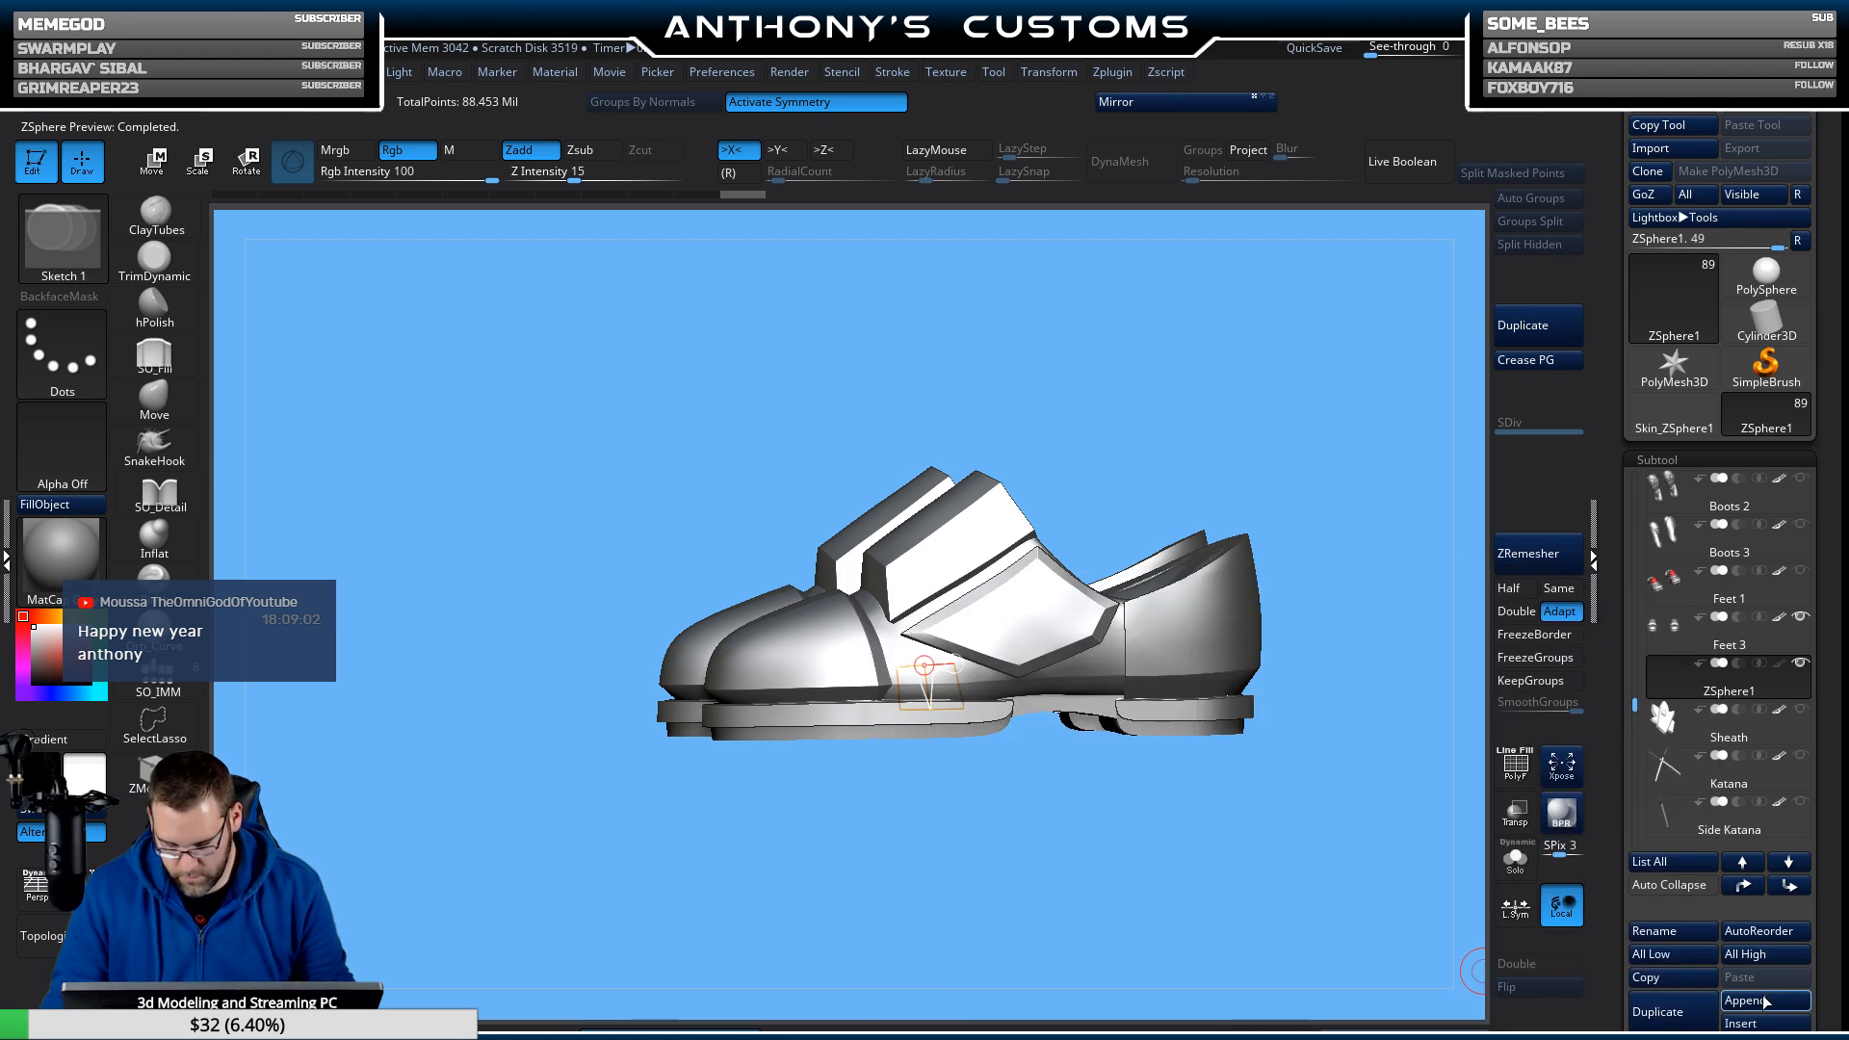
{"action": "left_click", "coordinate": [1757, 1025]}
{"action": "left_click", "coordinate": [1461, 755]}
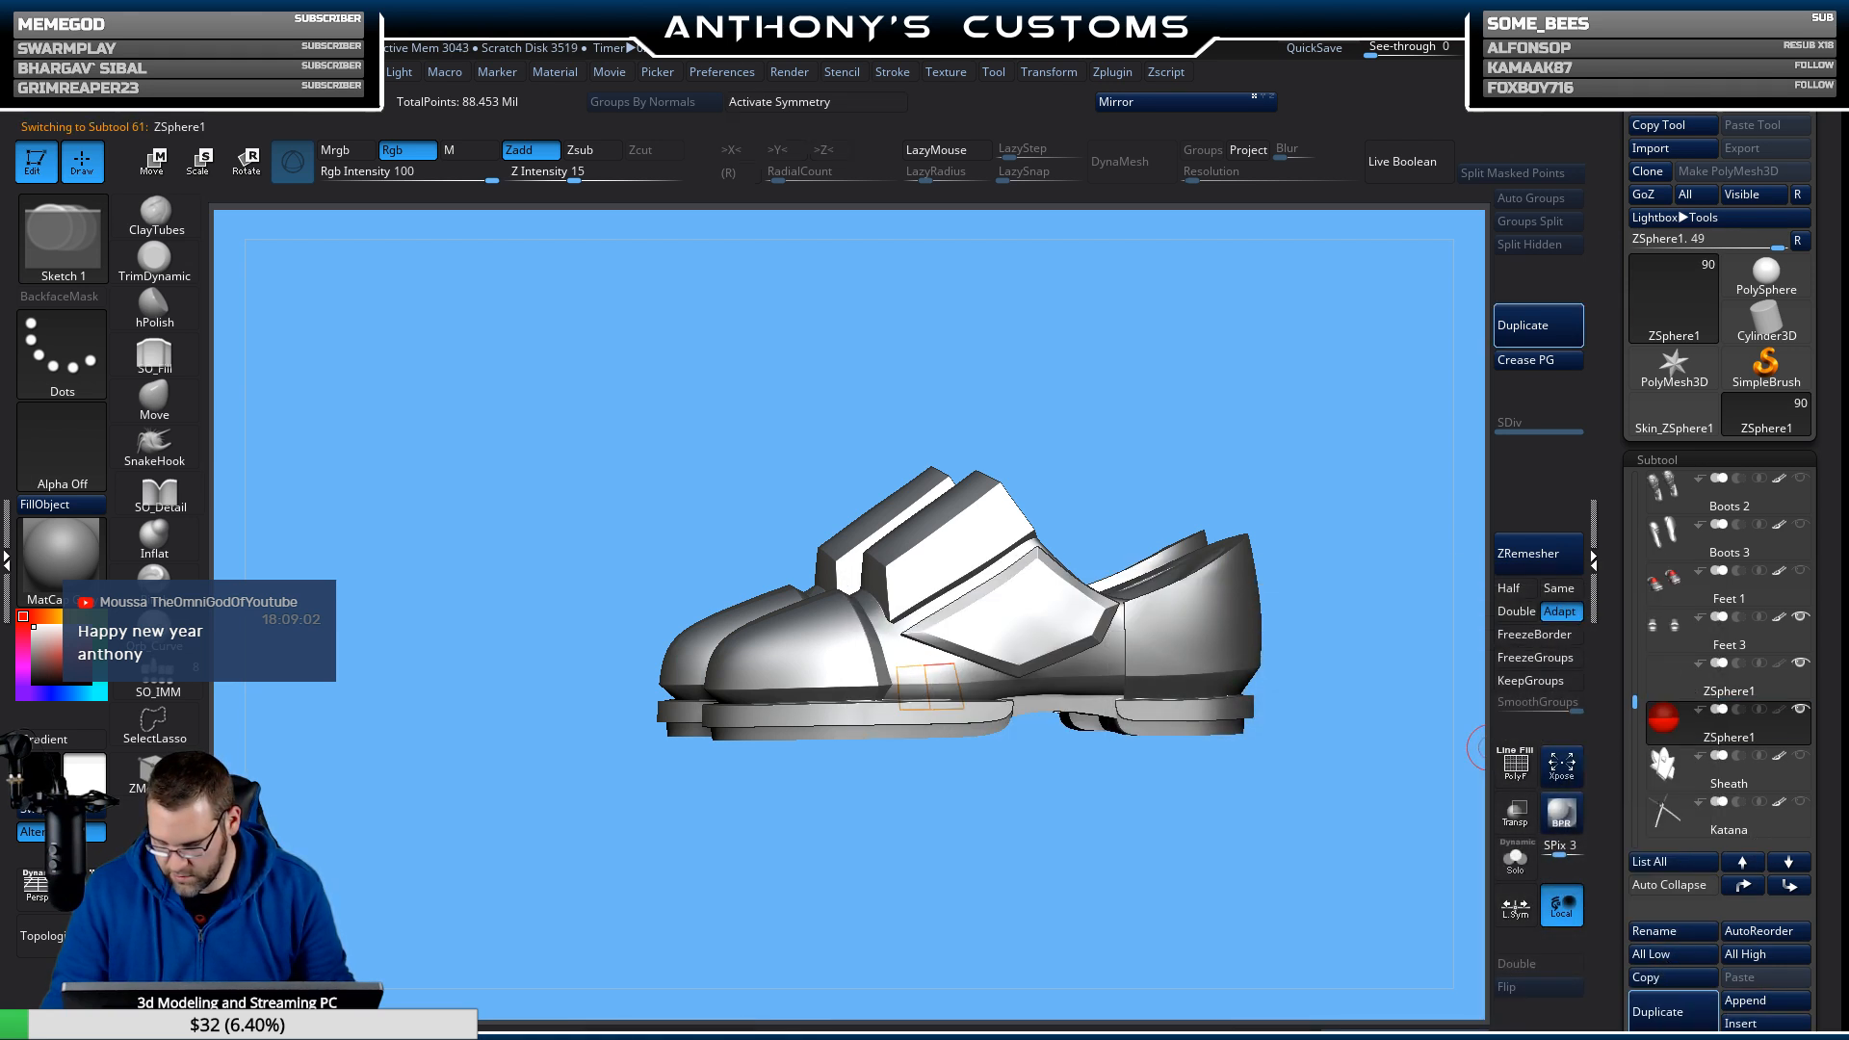
{"action": "left_click", "coordinate": [1711, 1019]}
{"action": "key", "text": "Return"}
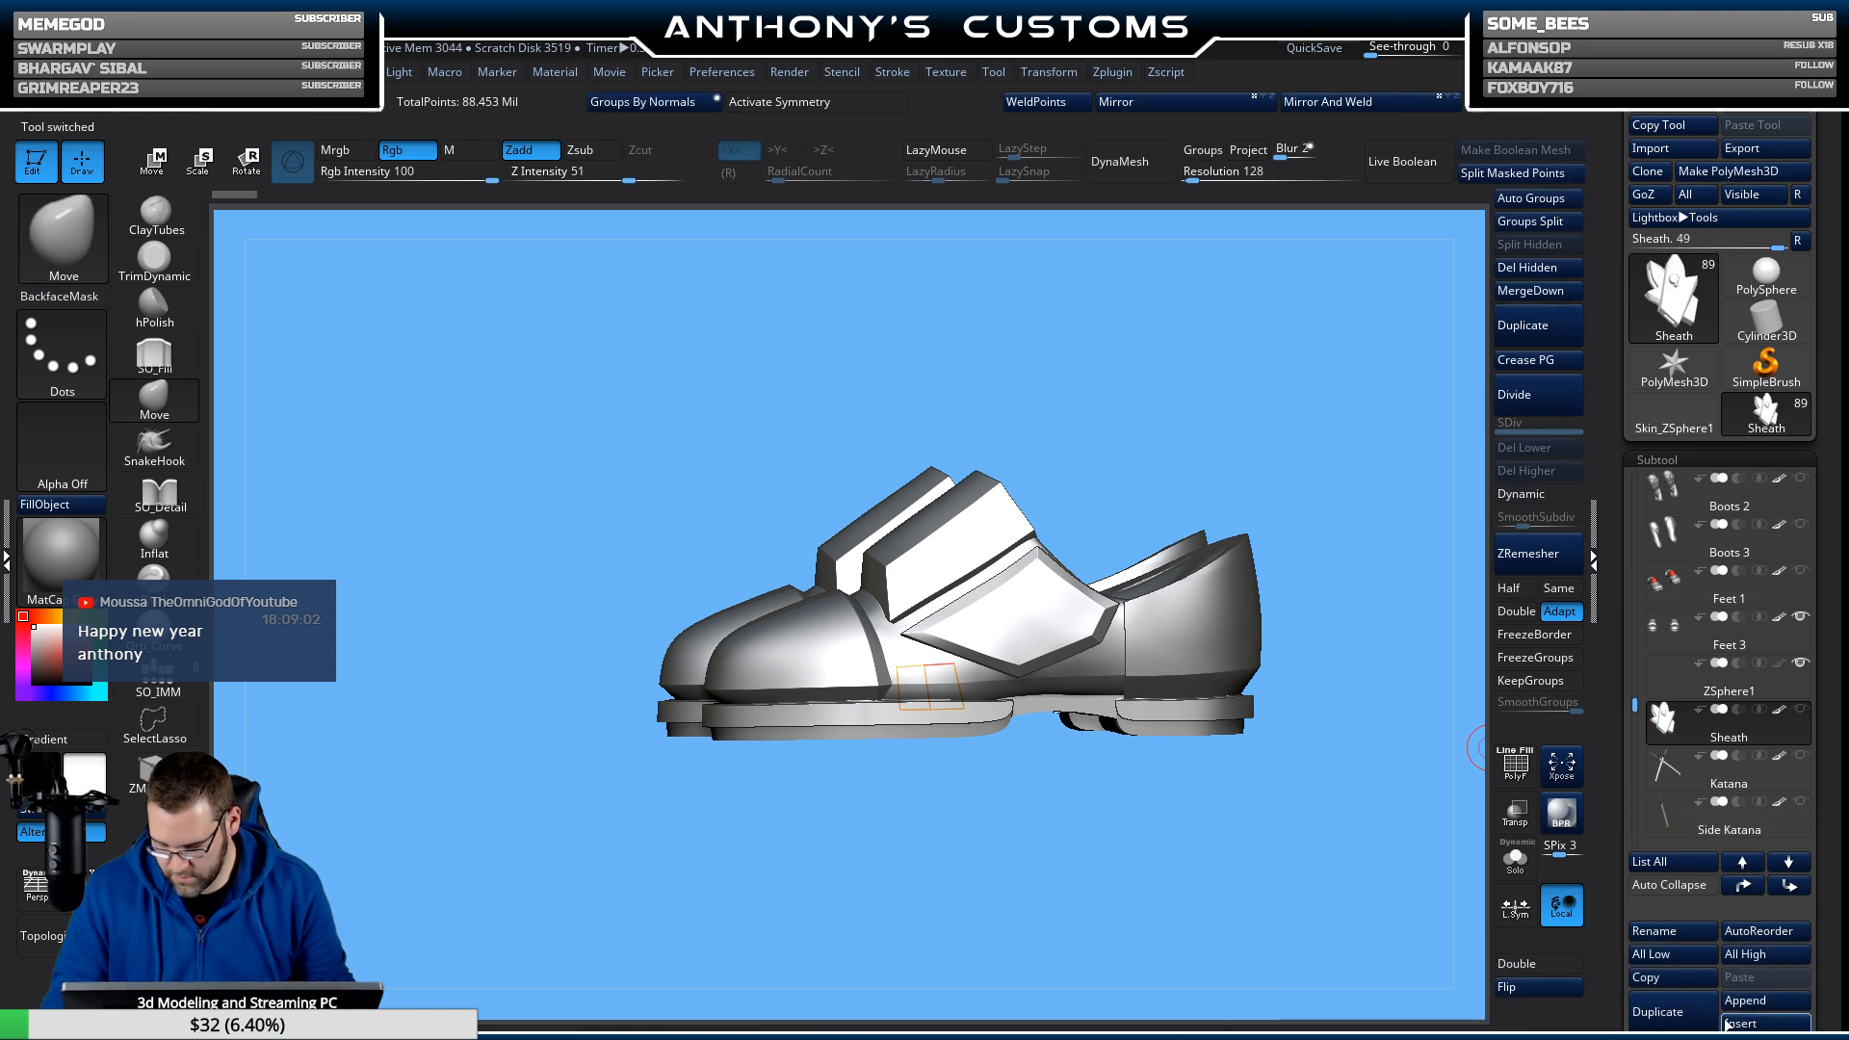
Insert the Skin_ZSphere2 mesh as a subtool and delete the ZSphere1 subtool.
{"action": "left_click", "coordinate": [1738, 1021]}
{"action": "left_click", "coordinate": [913, 746]}
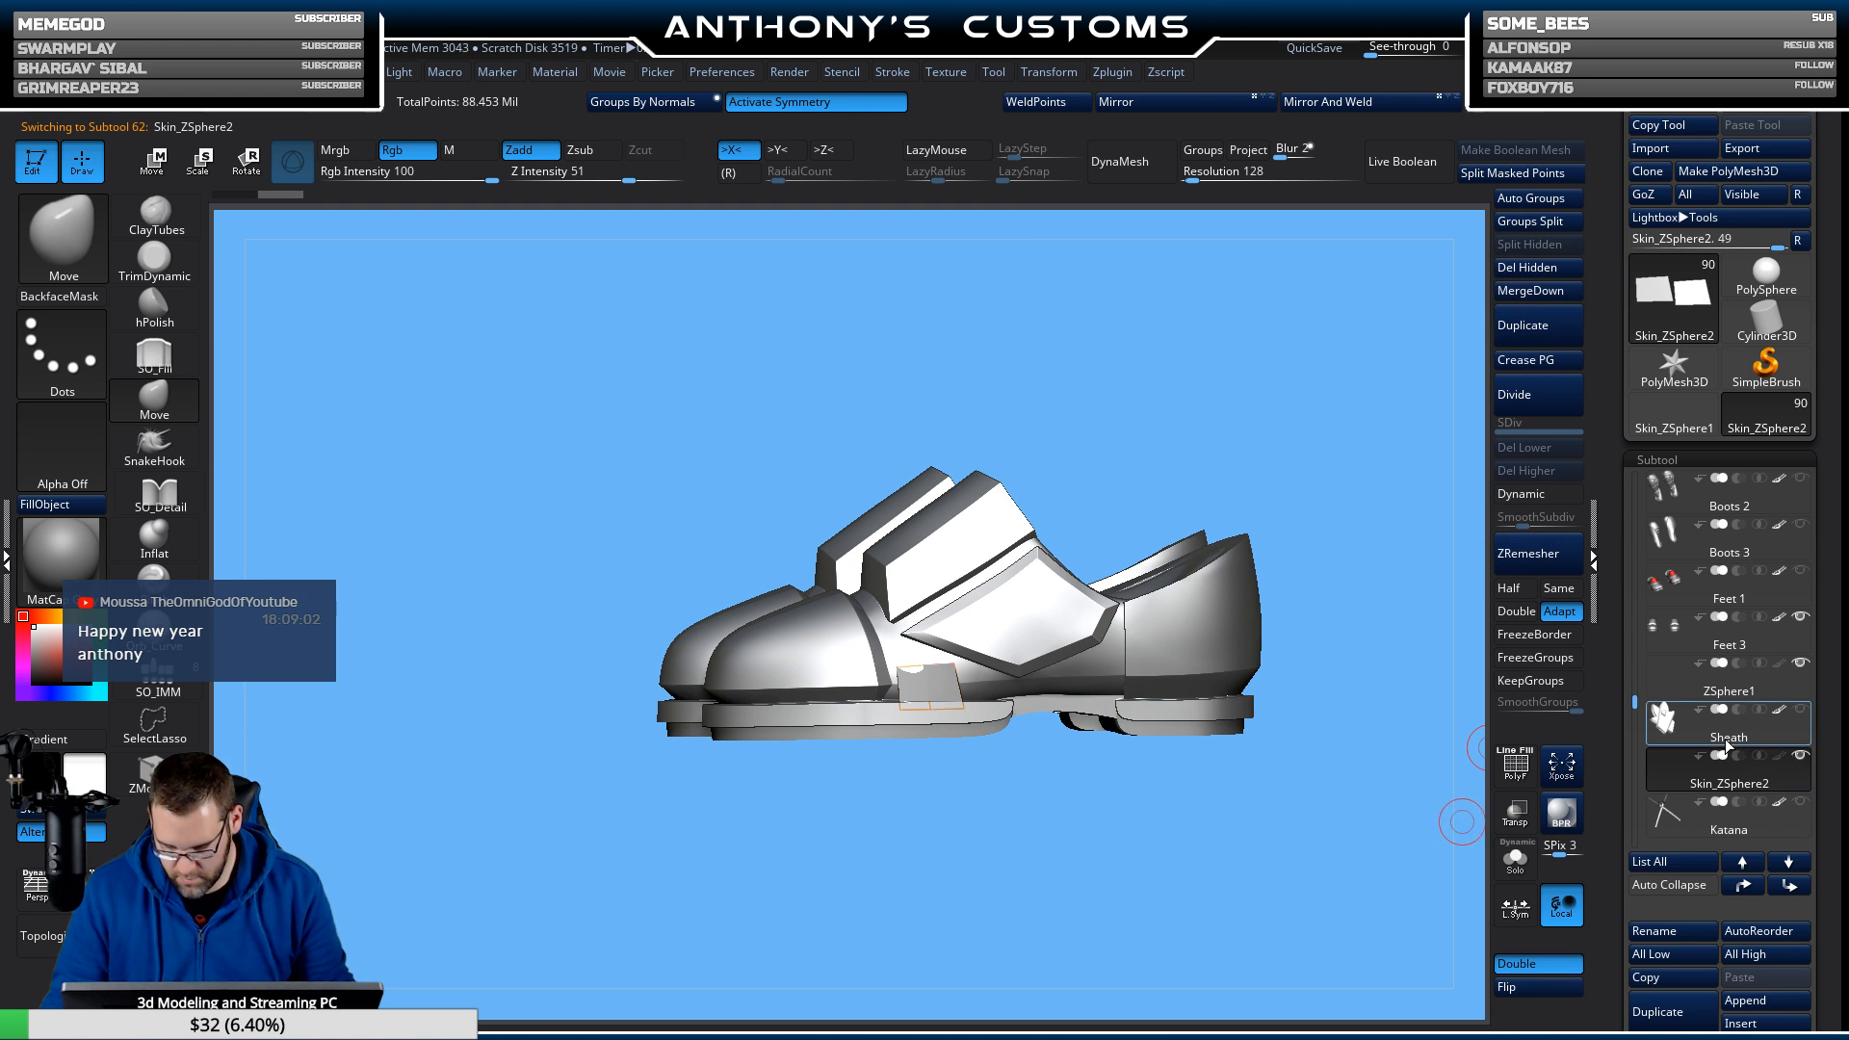
{"action": "mouse_move", "coordinate": [1699, 794]}
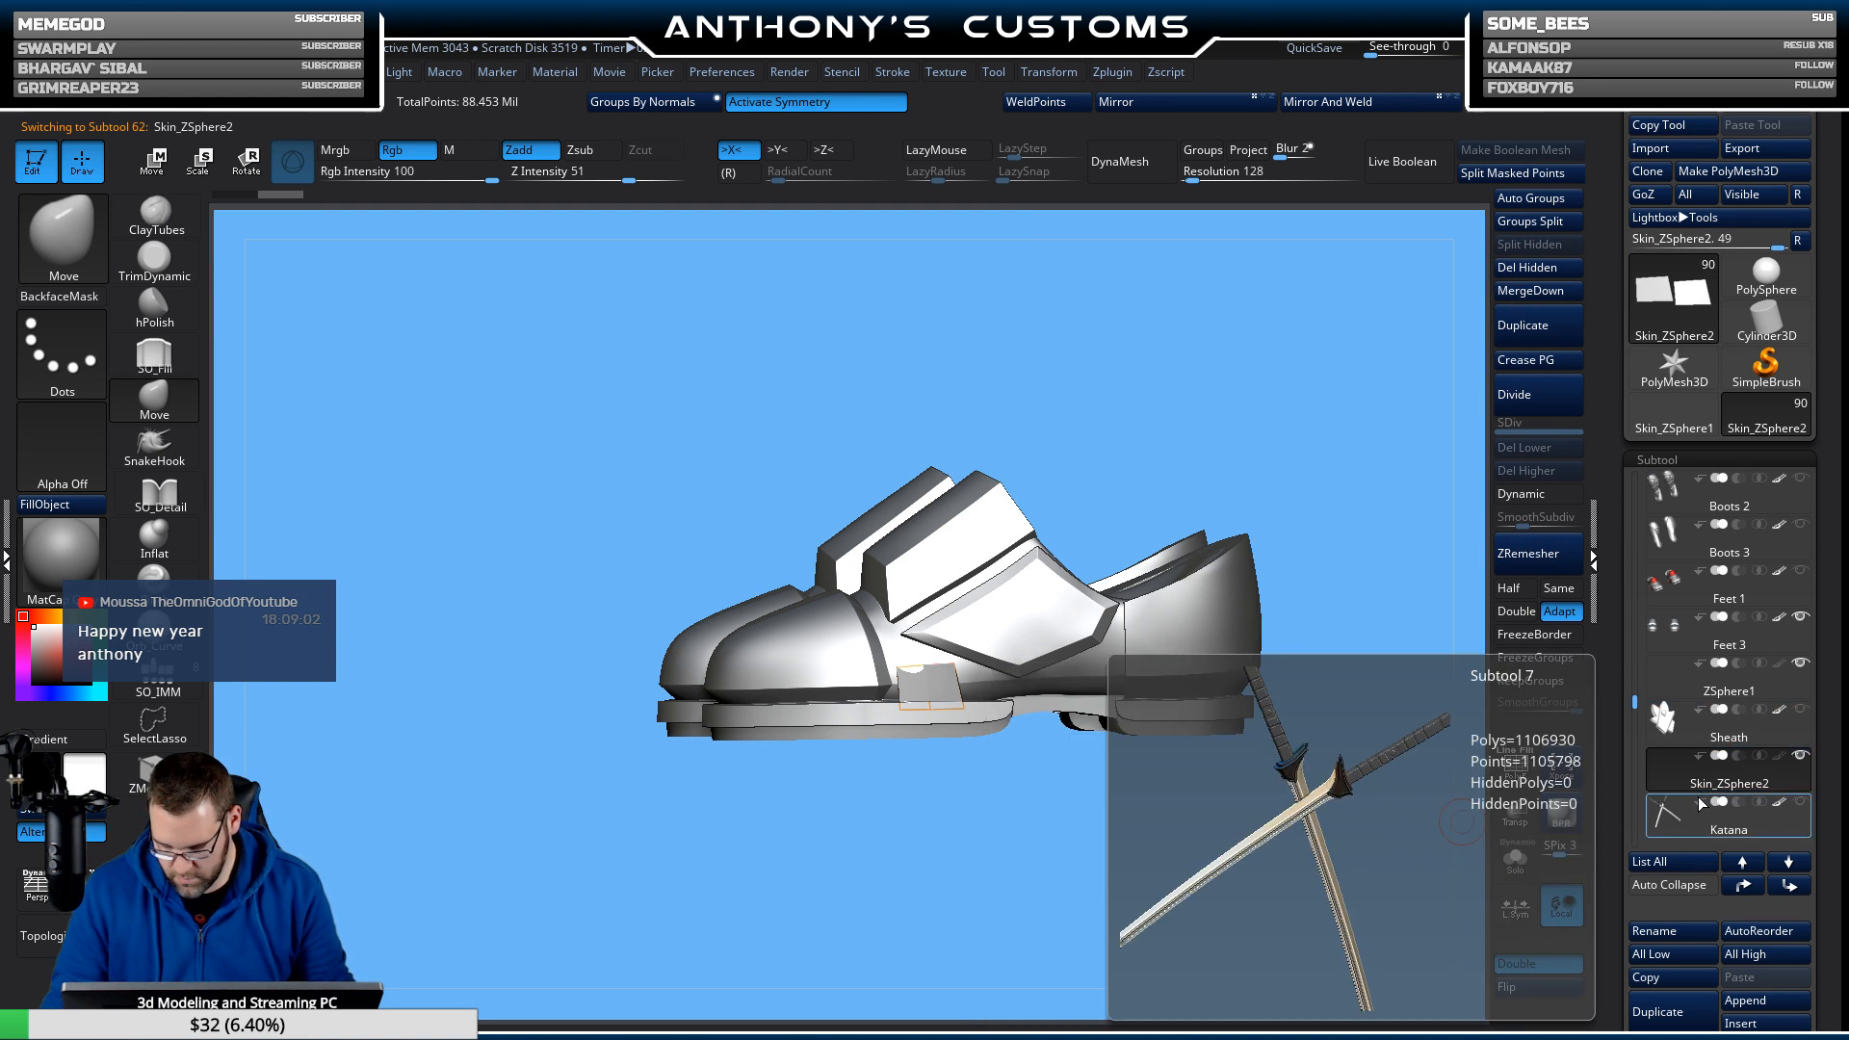
{"action": "left_click", "coordinate": [1690, 690]}
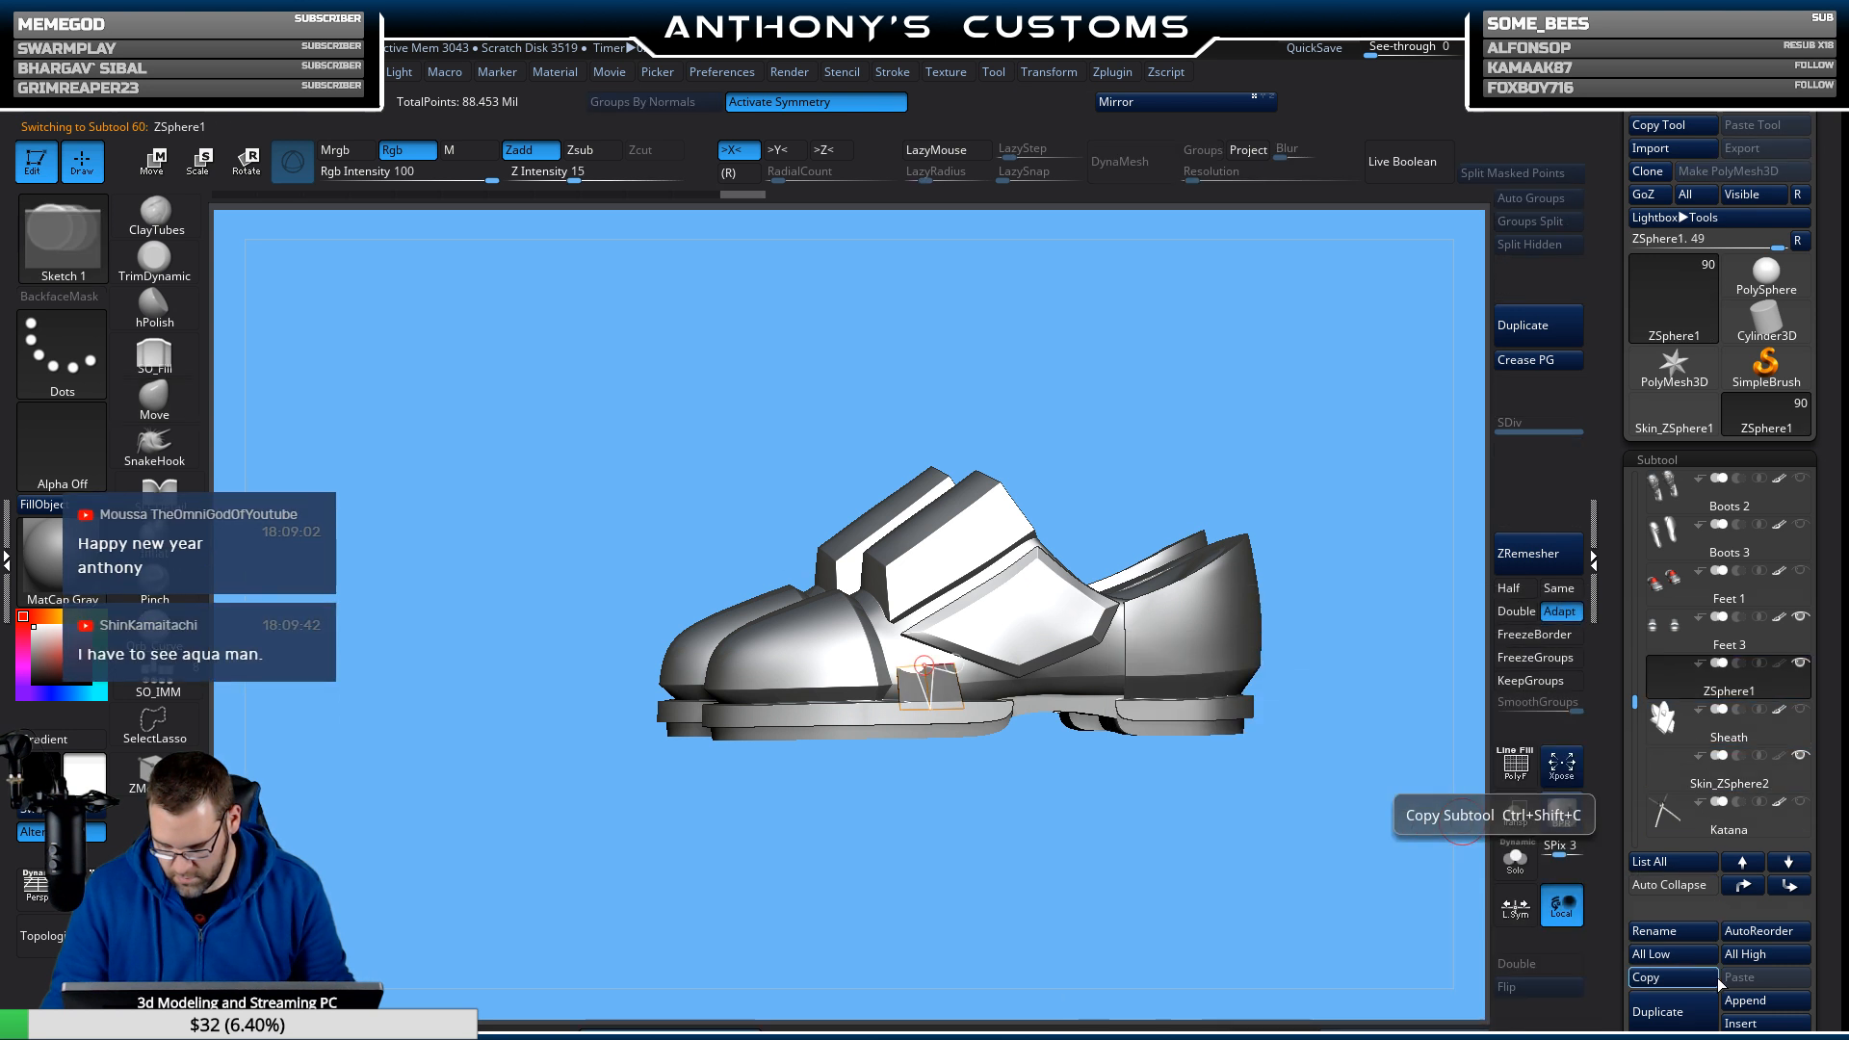
{"action": "left_click", "coordinate": [1657, 1037]}
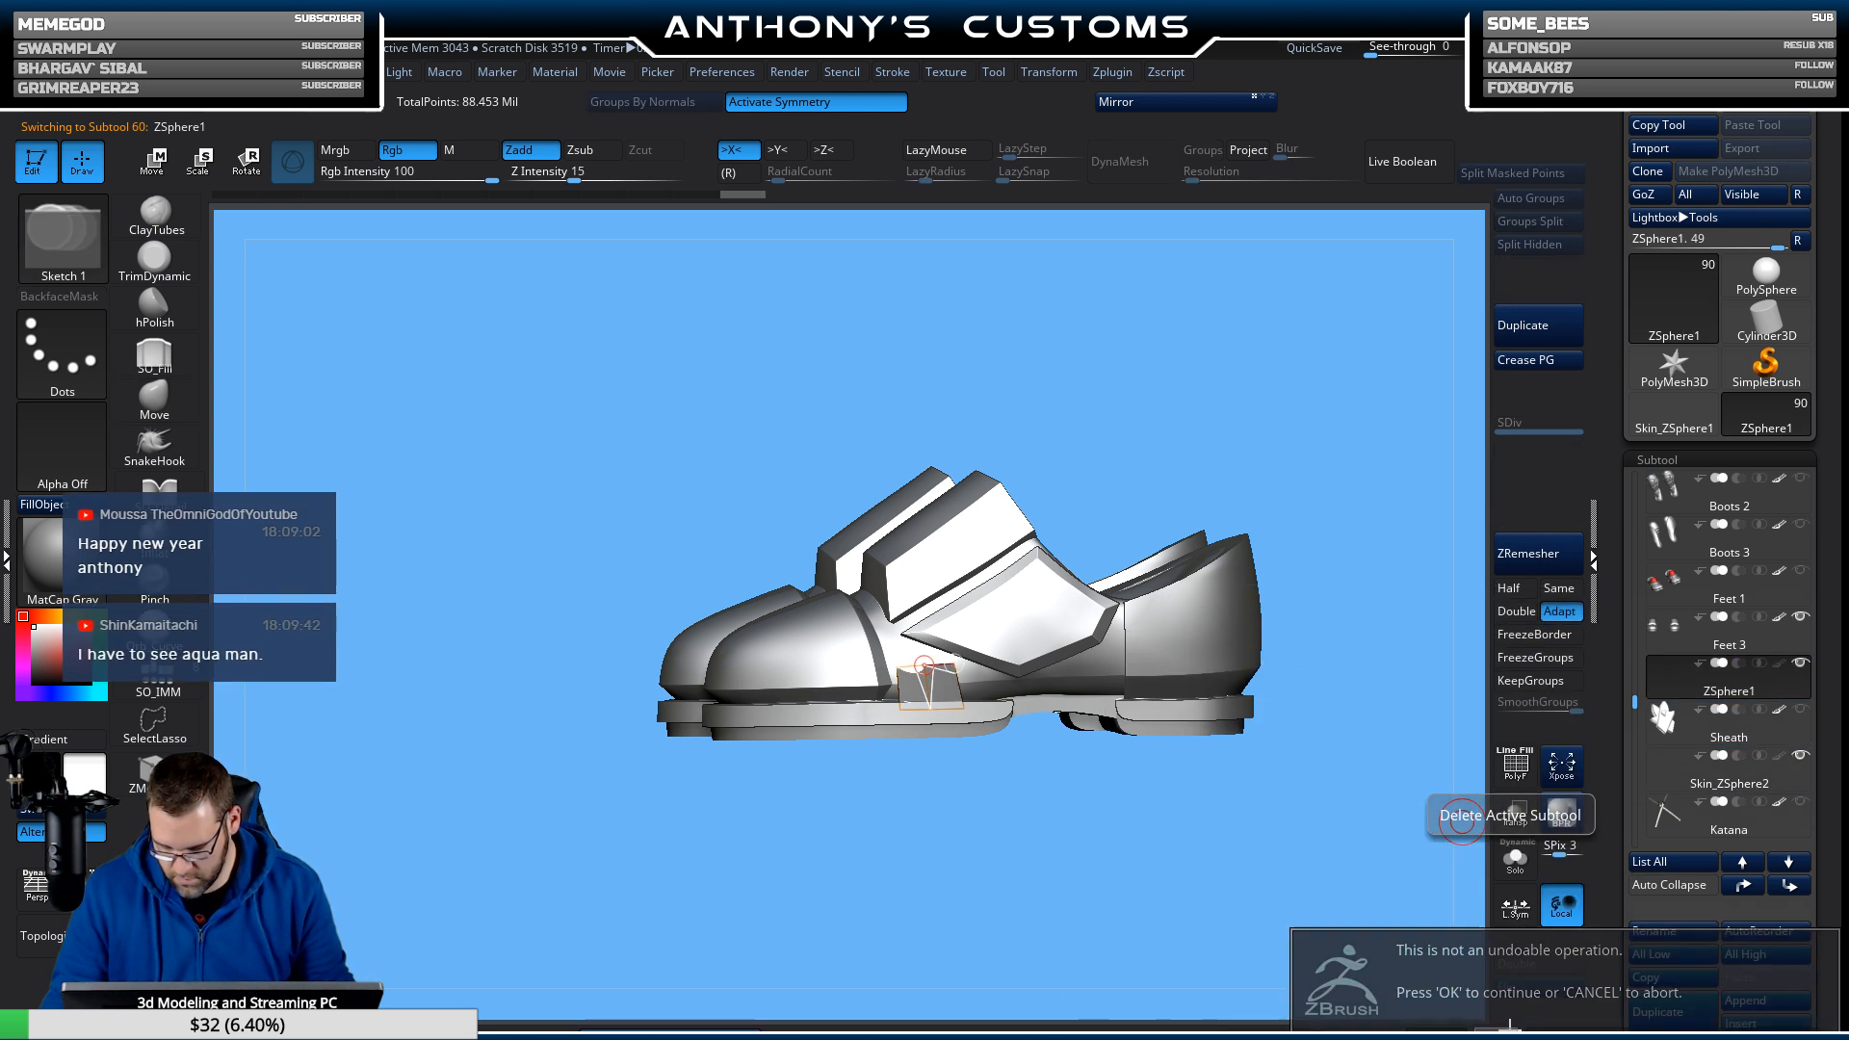
{"action": "left_click", "coordinate": [1511, 1018]}
Move the Skin_ZSphere2 subtool up directly below Feet 3 and turn off its double-sided display.
{"action": "left_click", "coordinate": [1672, 740]}
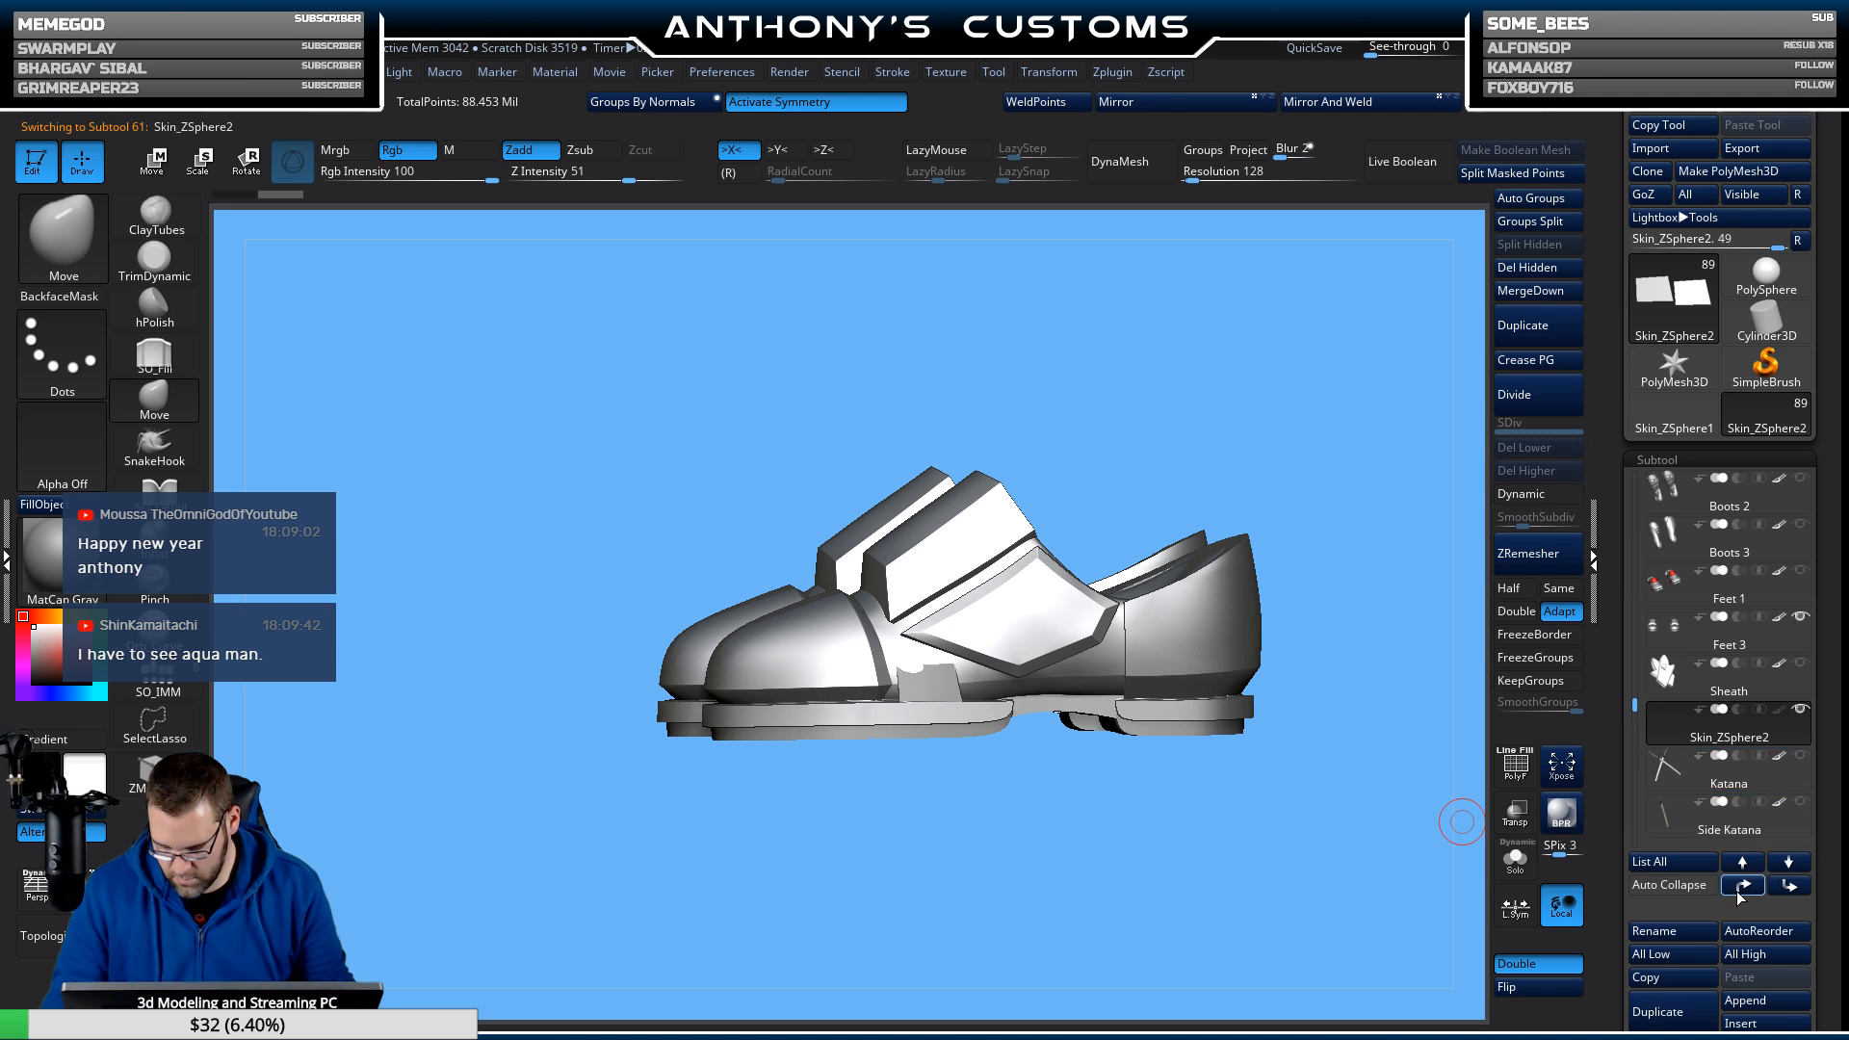
{"action": "left_click", "coordinate": [1742, 886]}
{"action": "left_click", "coordinate": [1517, 963]}
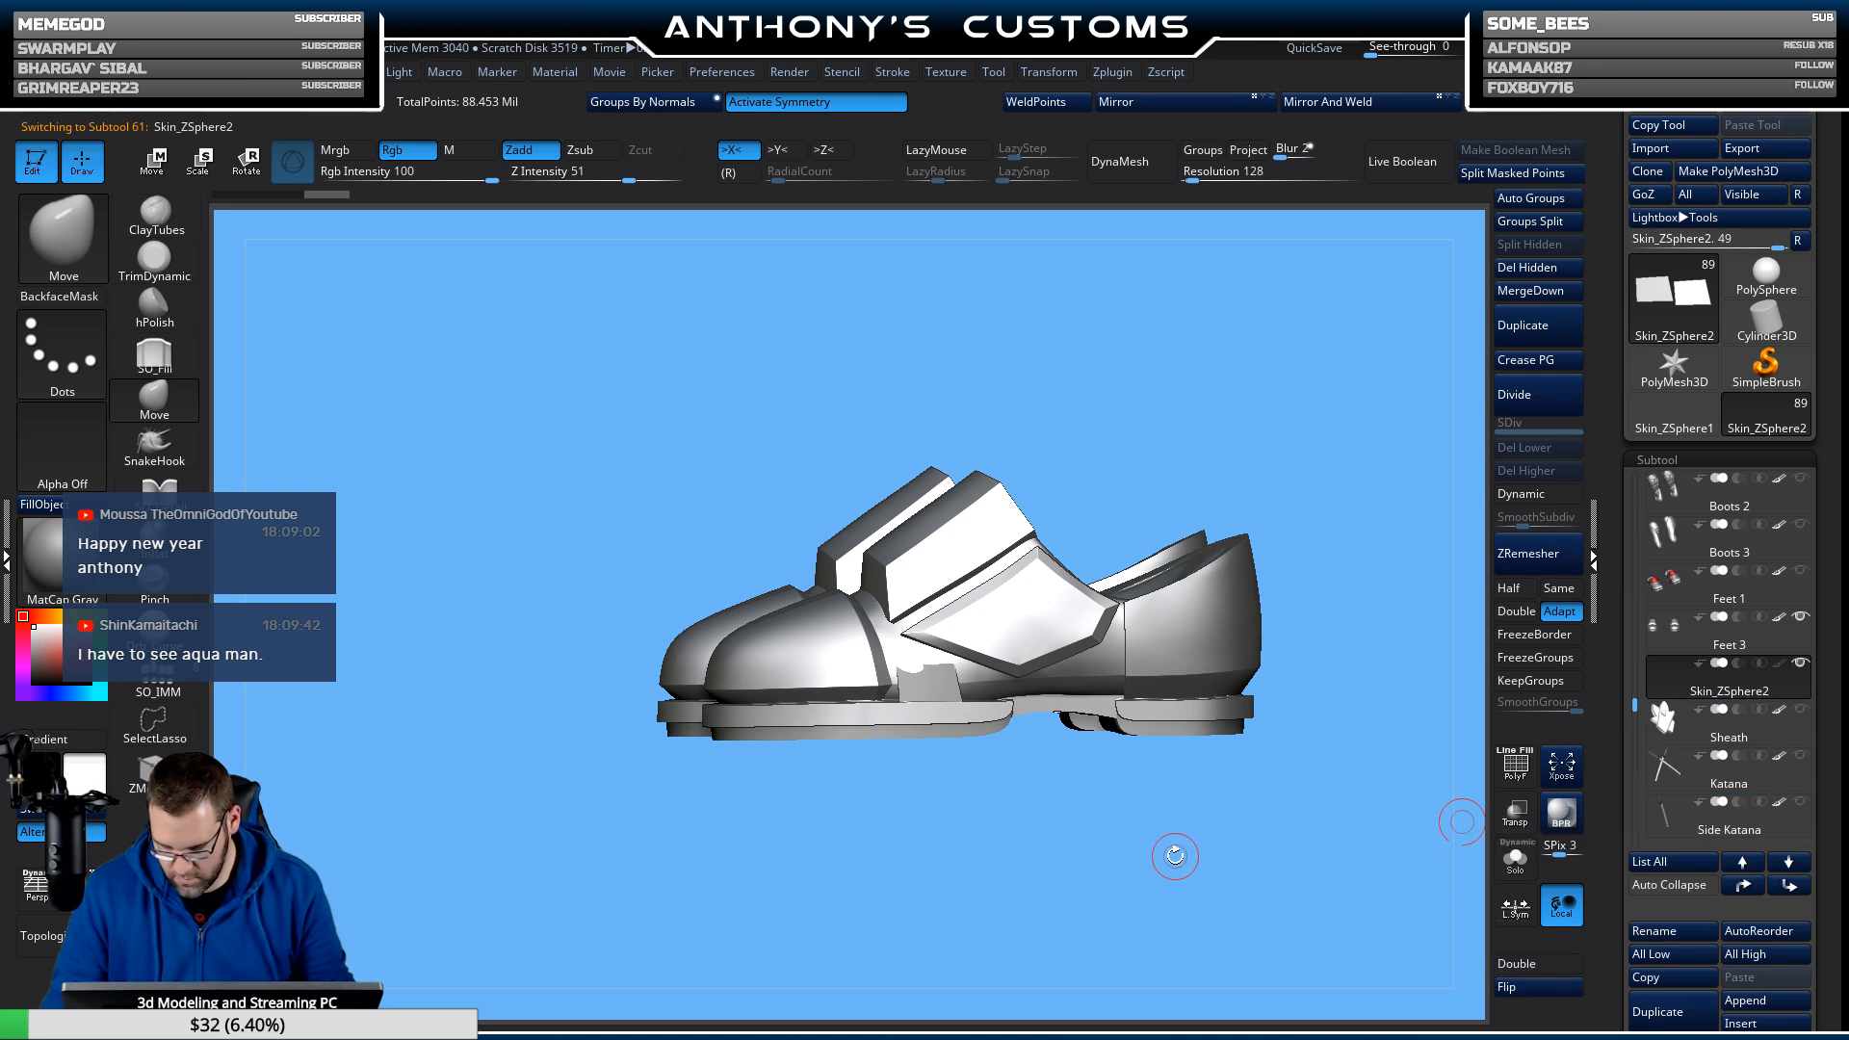
{"action": "left_click_drag", "start_coordinate": [1175, 855], "coordinate": [1226, 814]}
{"action": "left_click_drag", "start_coordinate": [1334, 870], "coordinate": [1228, 901]}
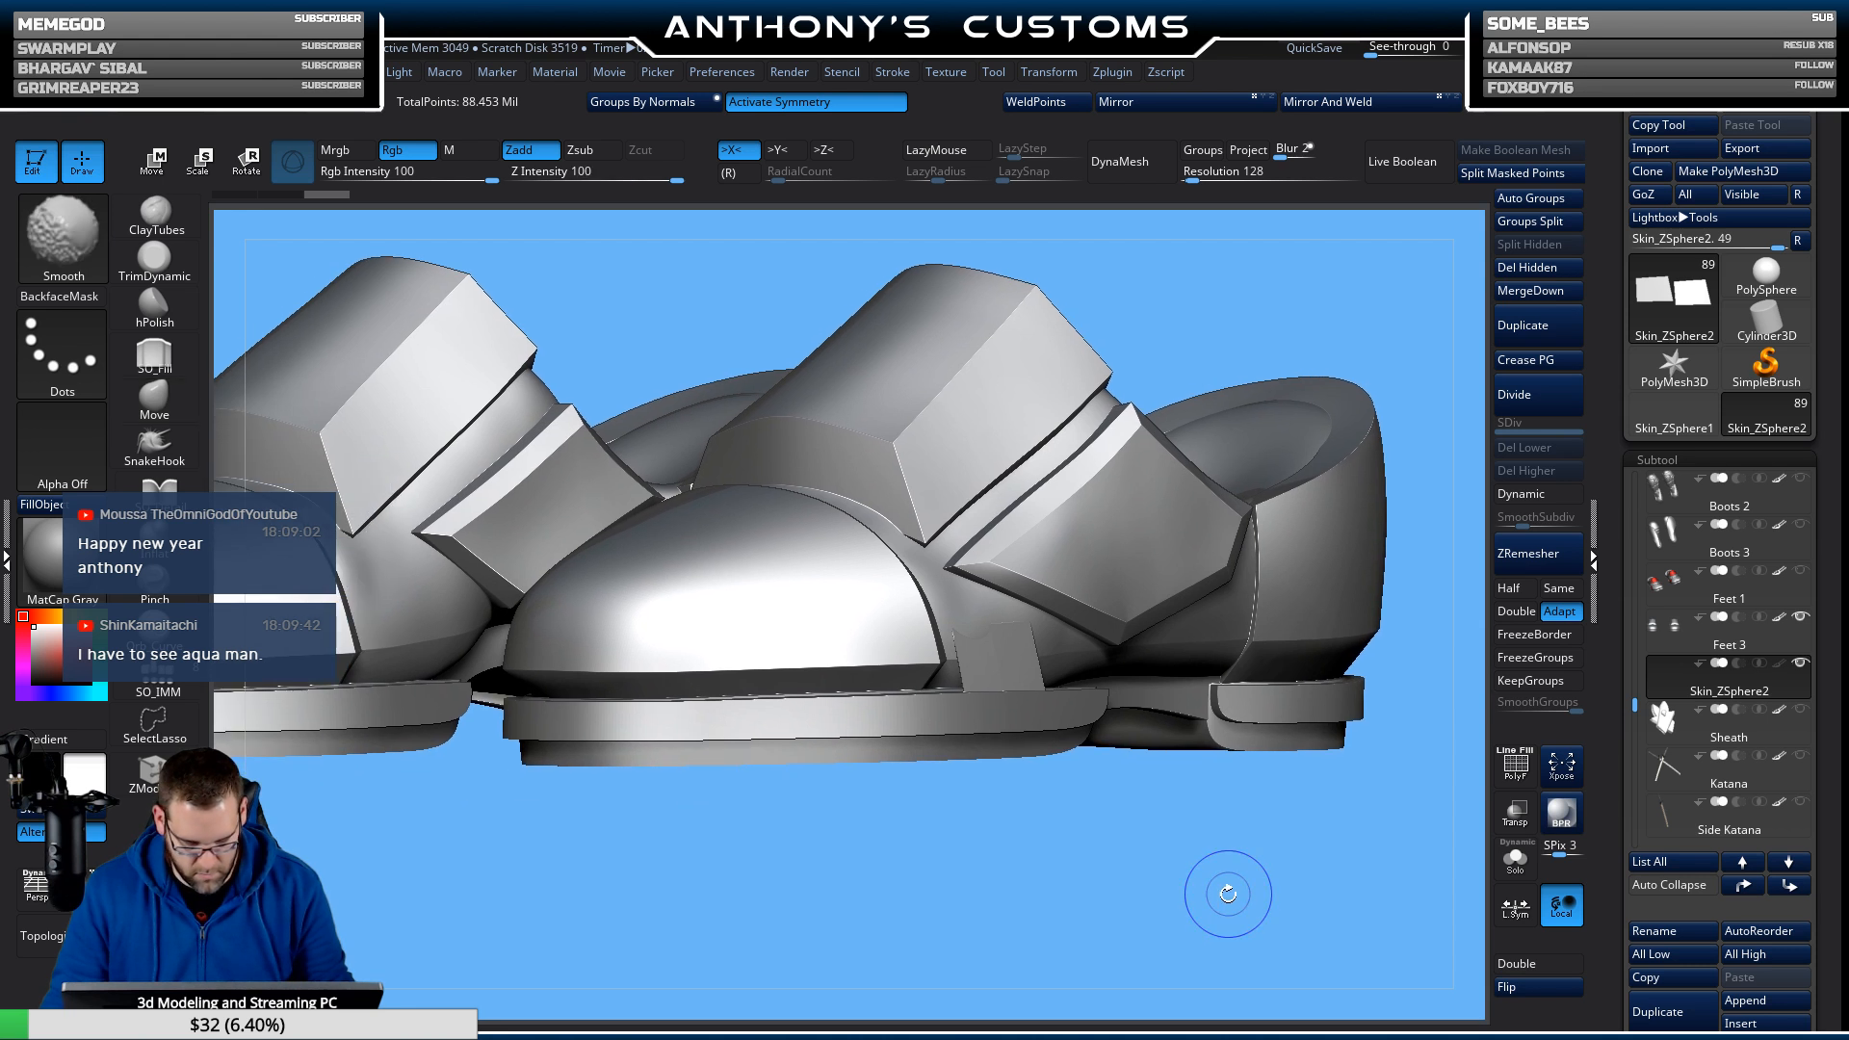
Display the panel's polygroups and set the ZModeler polygon action to QMesh with the Polygroup All target.
{"action": "key", "text": "shift+f"}
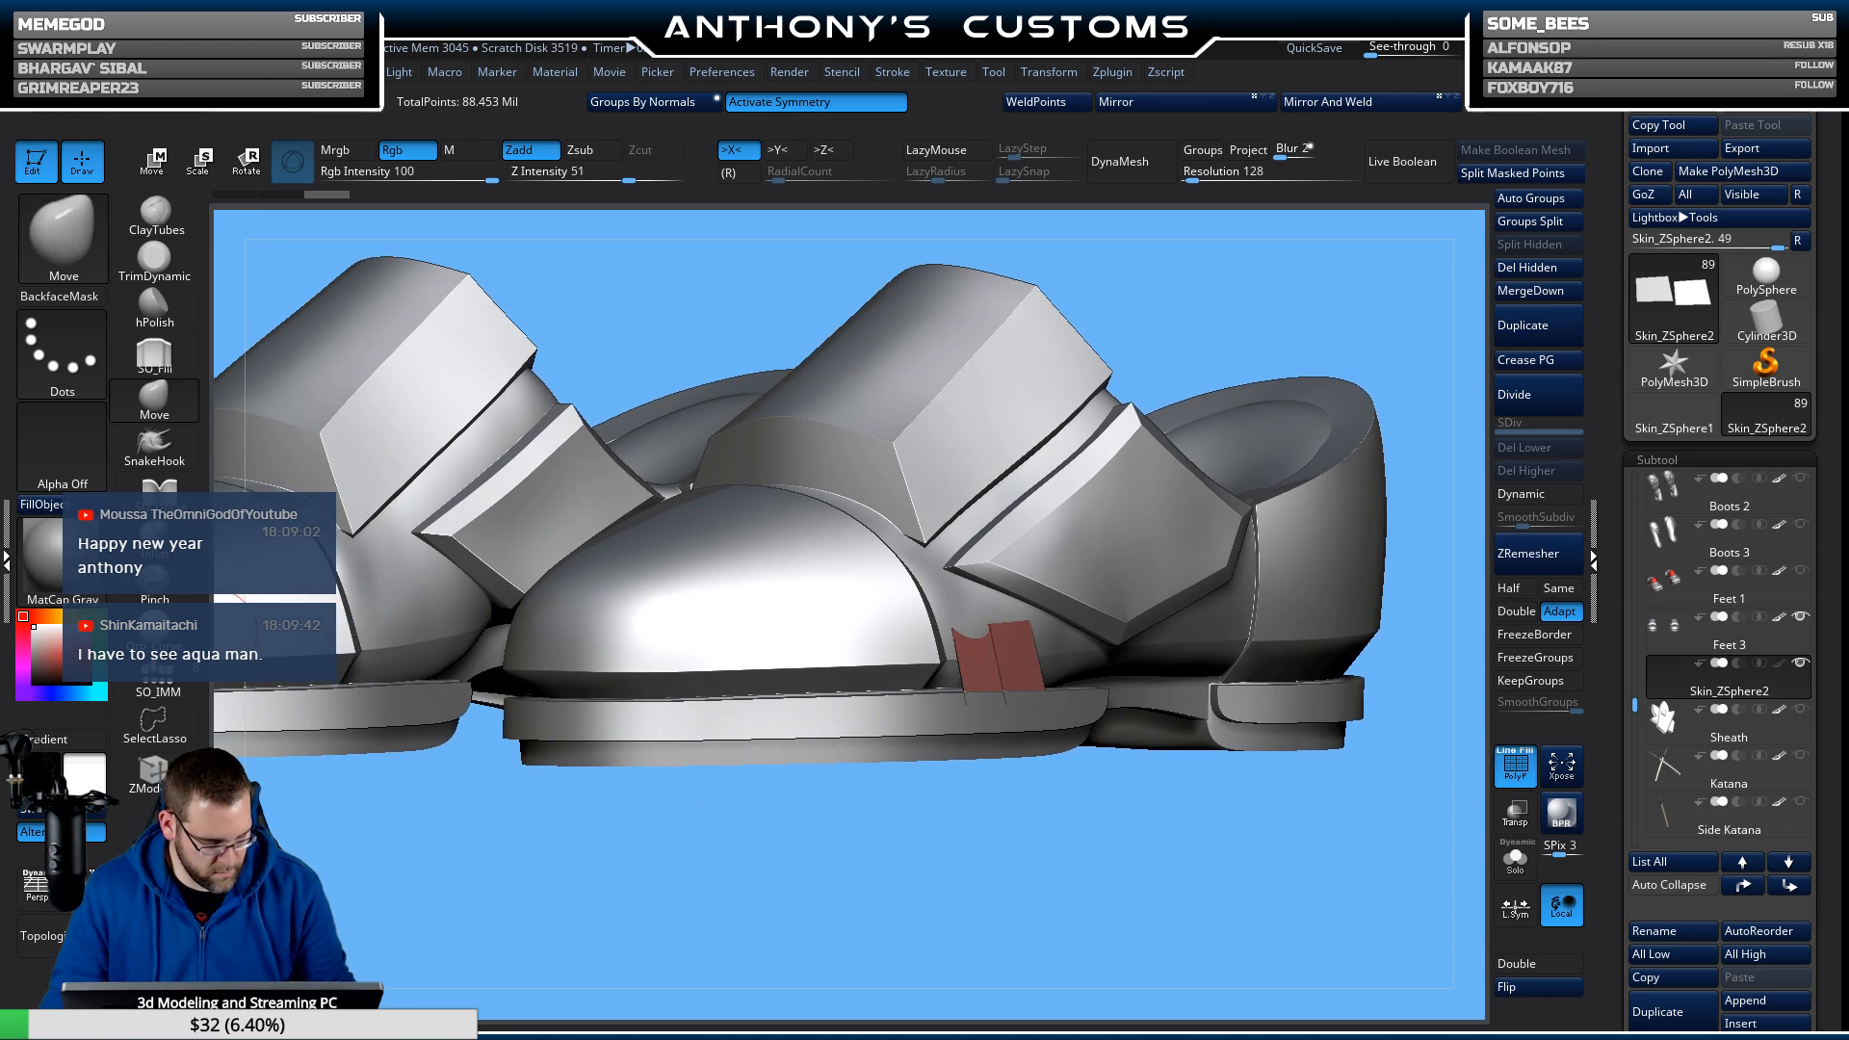
{"action": "left_click", "coordinate": [151, 771]}
{"action": "key", "text": "b"}
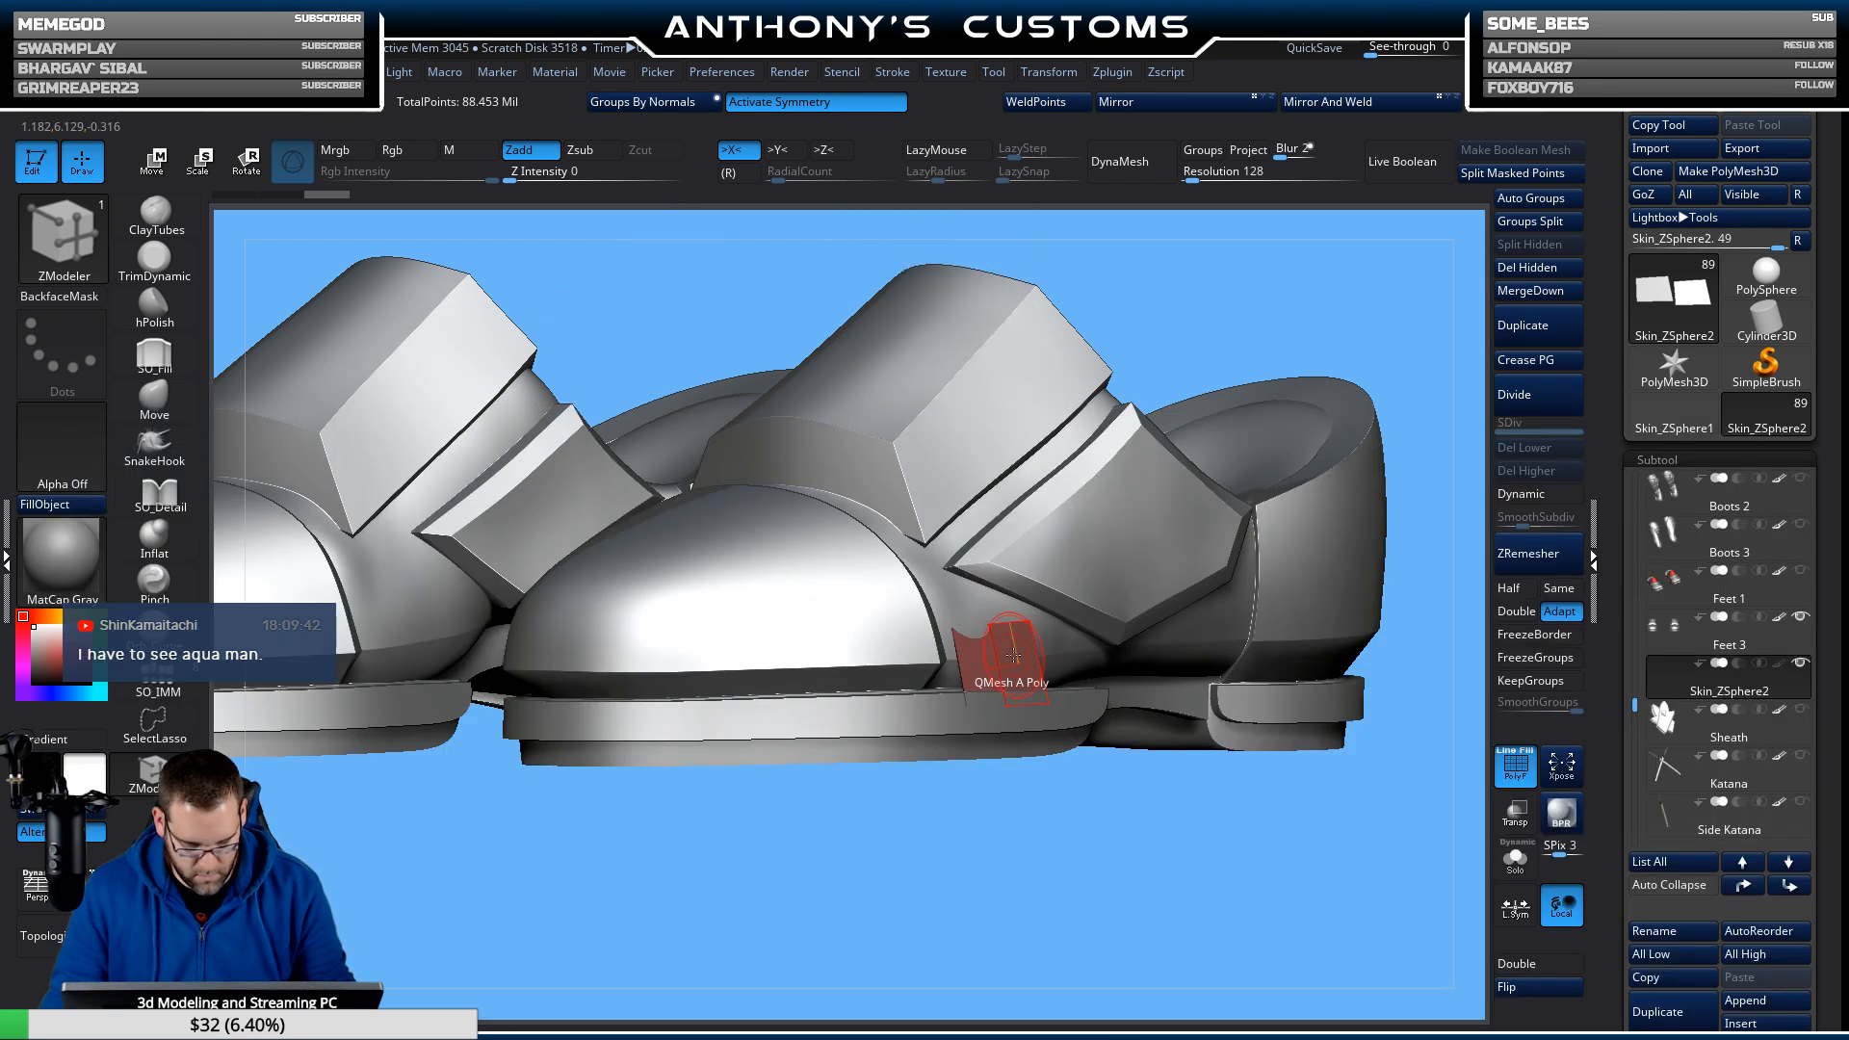
{"action": "key", "text": "space"}
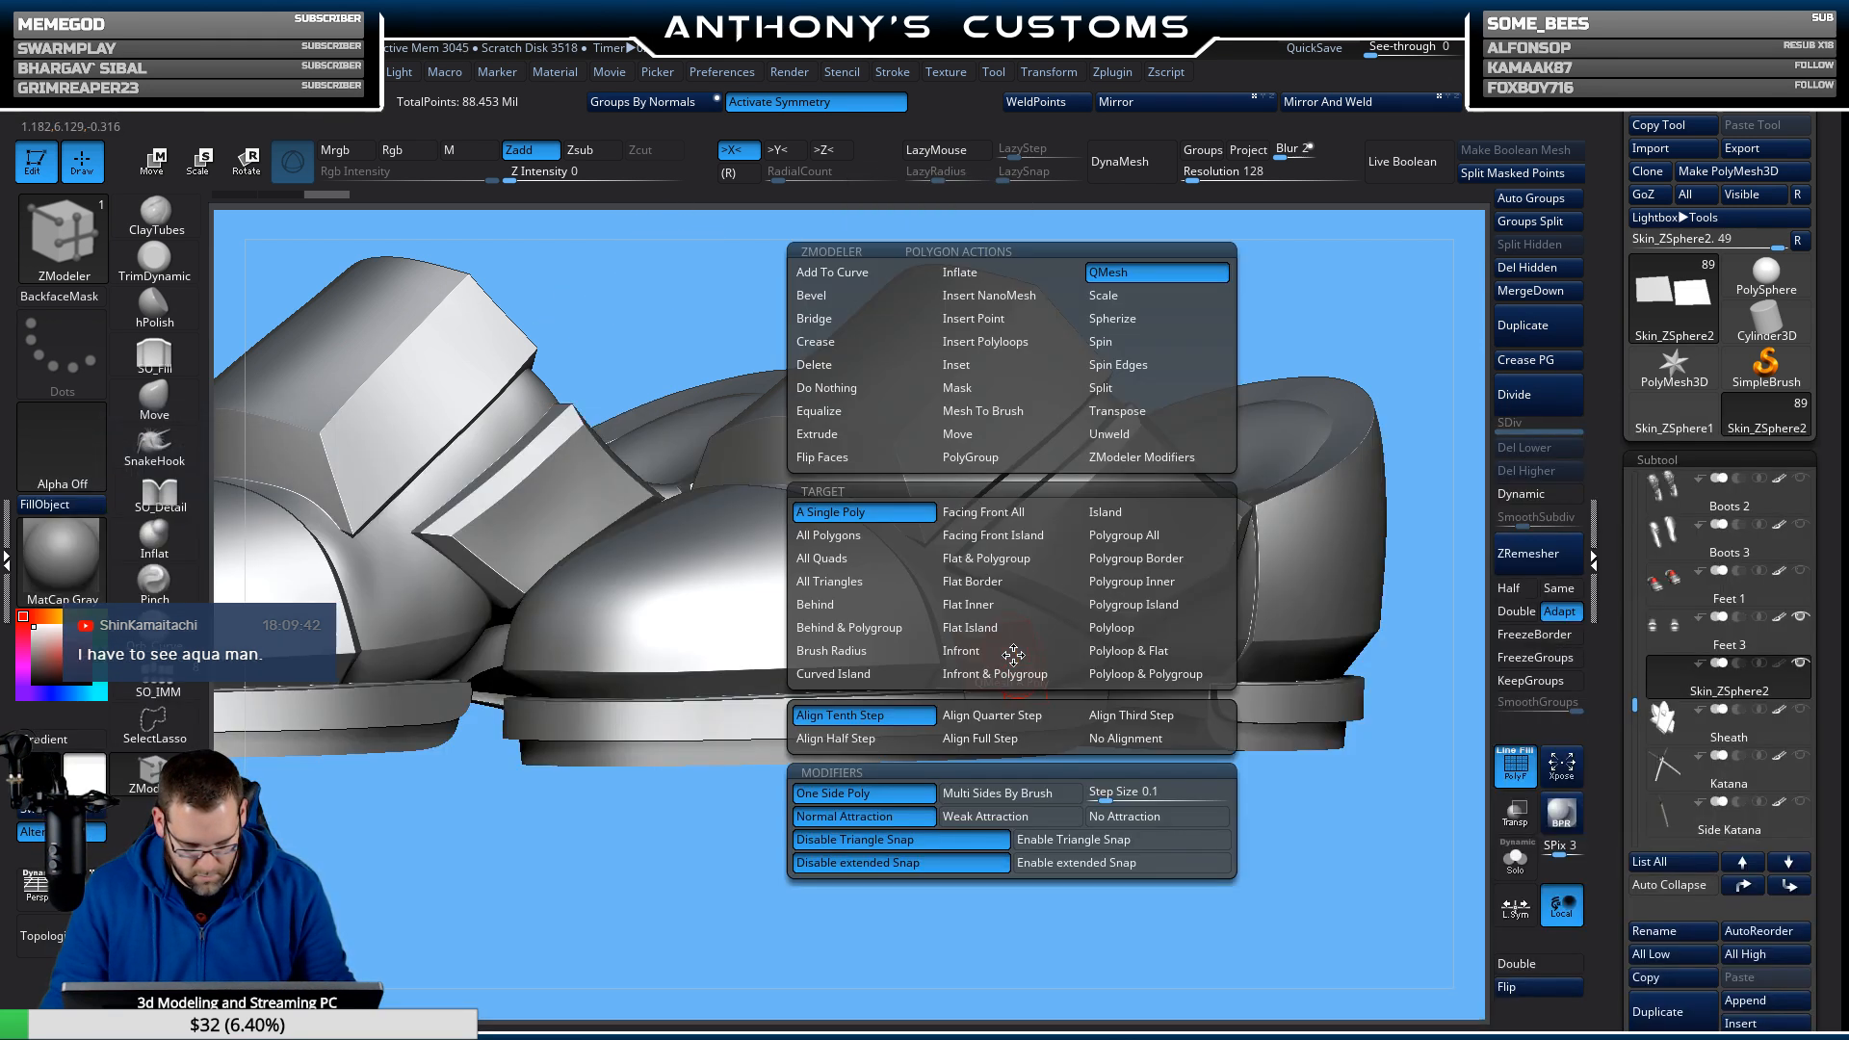
{"action": "left_click", "coordinate": [1146, 536]}
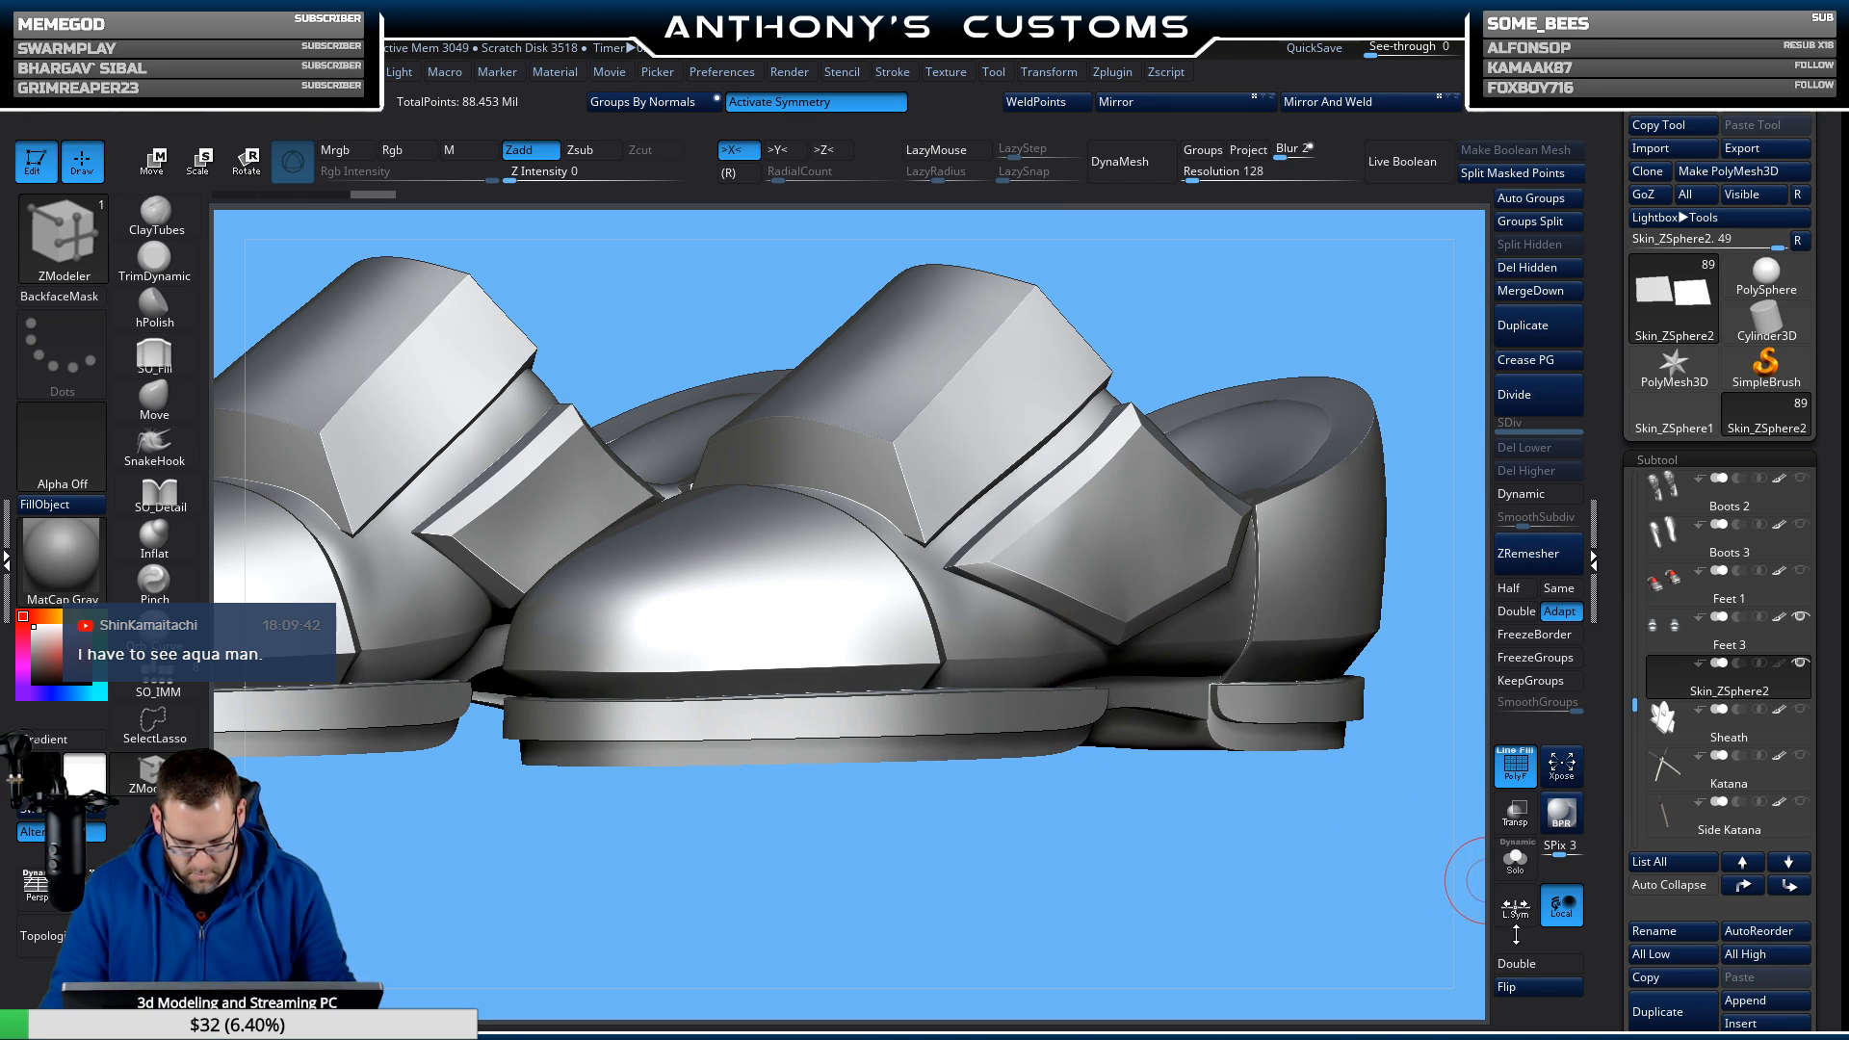
Isolate the side panel to examine its faces, then restore the feet and examine how it sits above the sole.
{"action": "left_click", "coordinate": [1512, 867]}
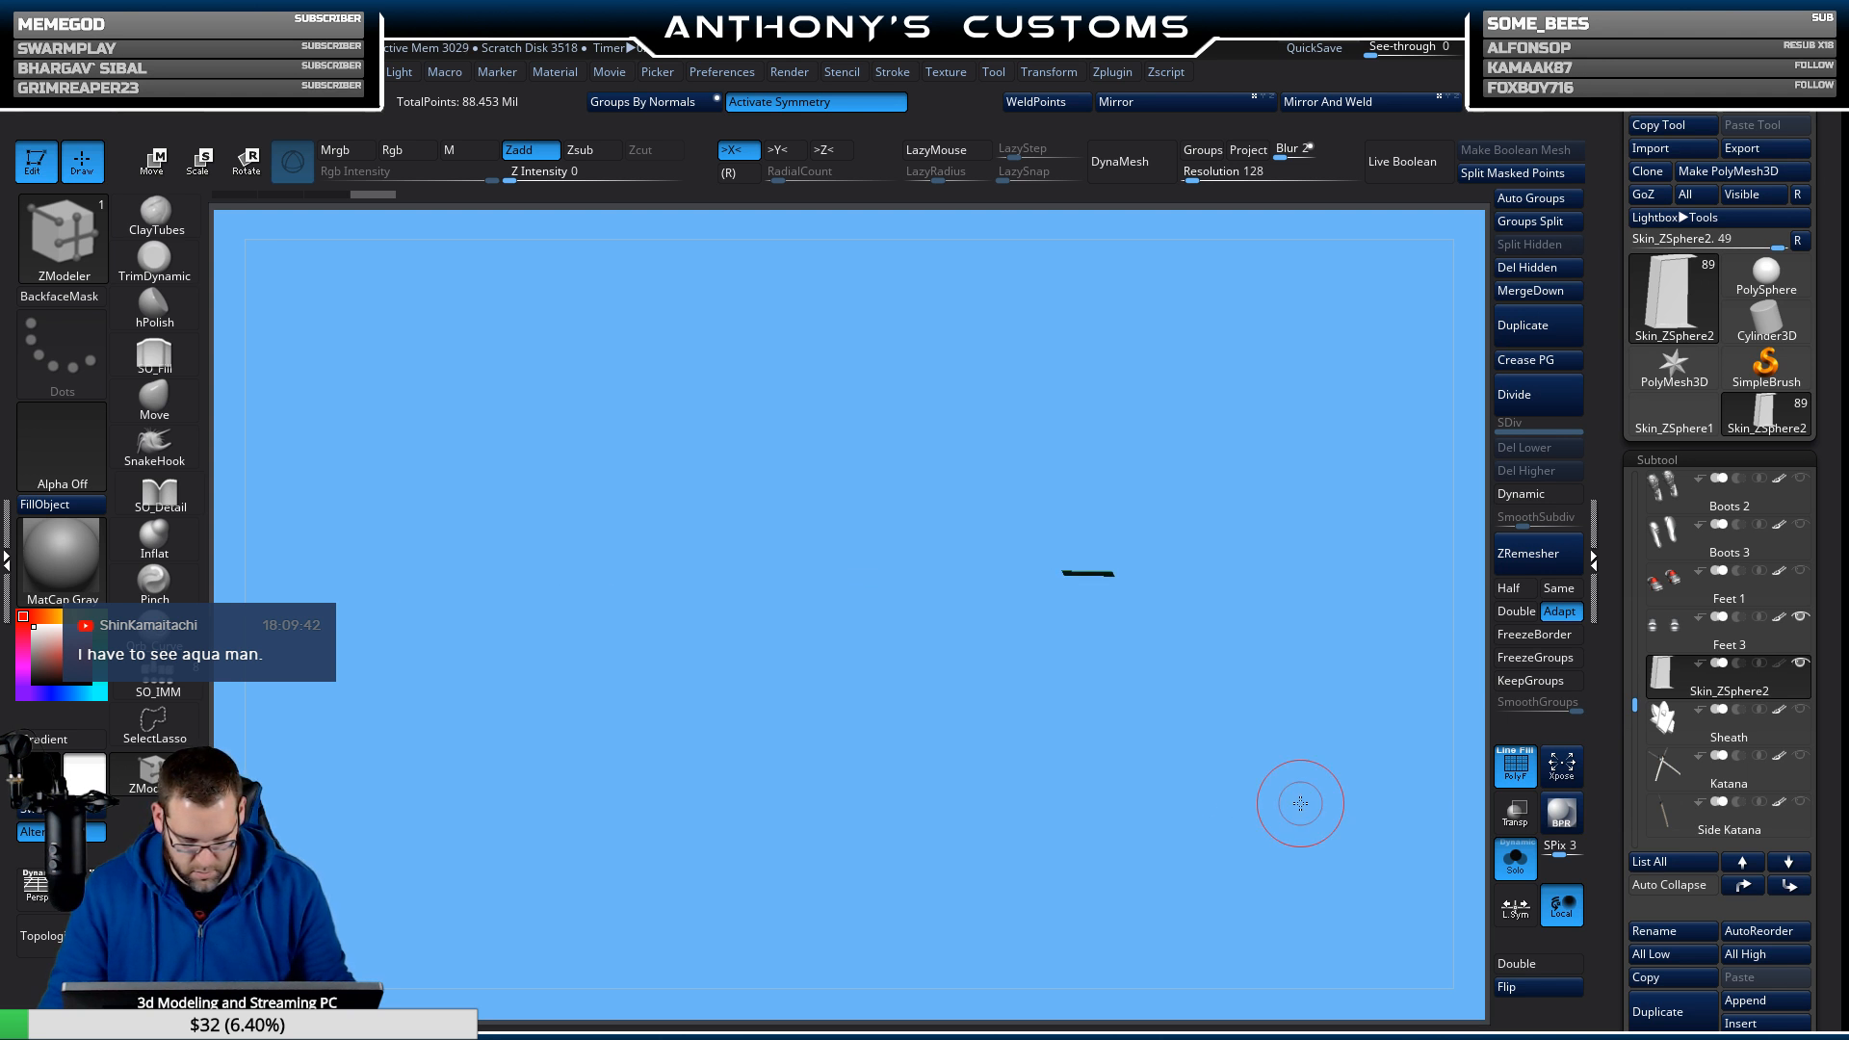
{"action": "left_click_drag", "start_coordinate": [1300, 803], "coordinate": [1149, 837]}
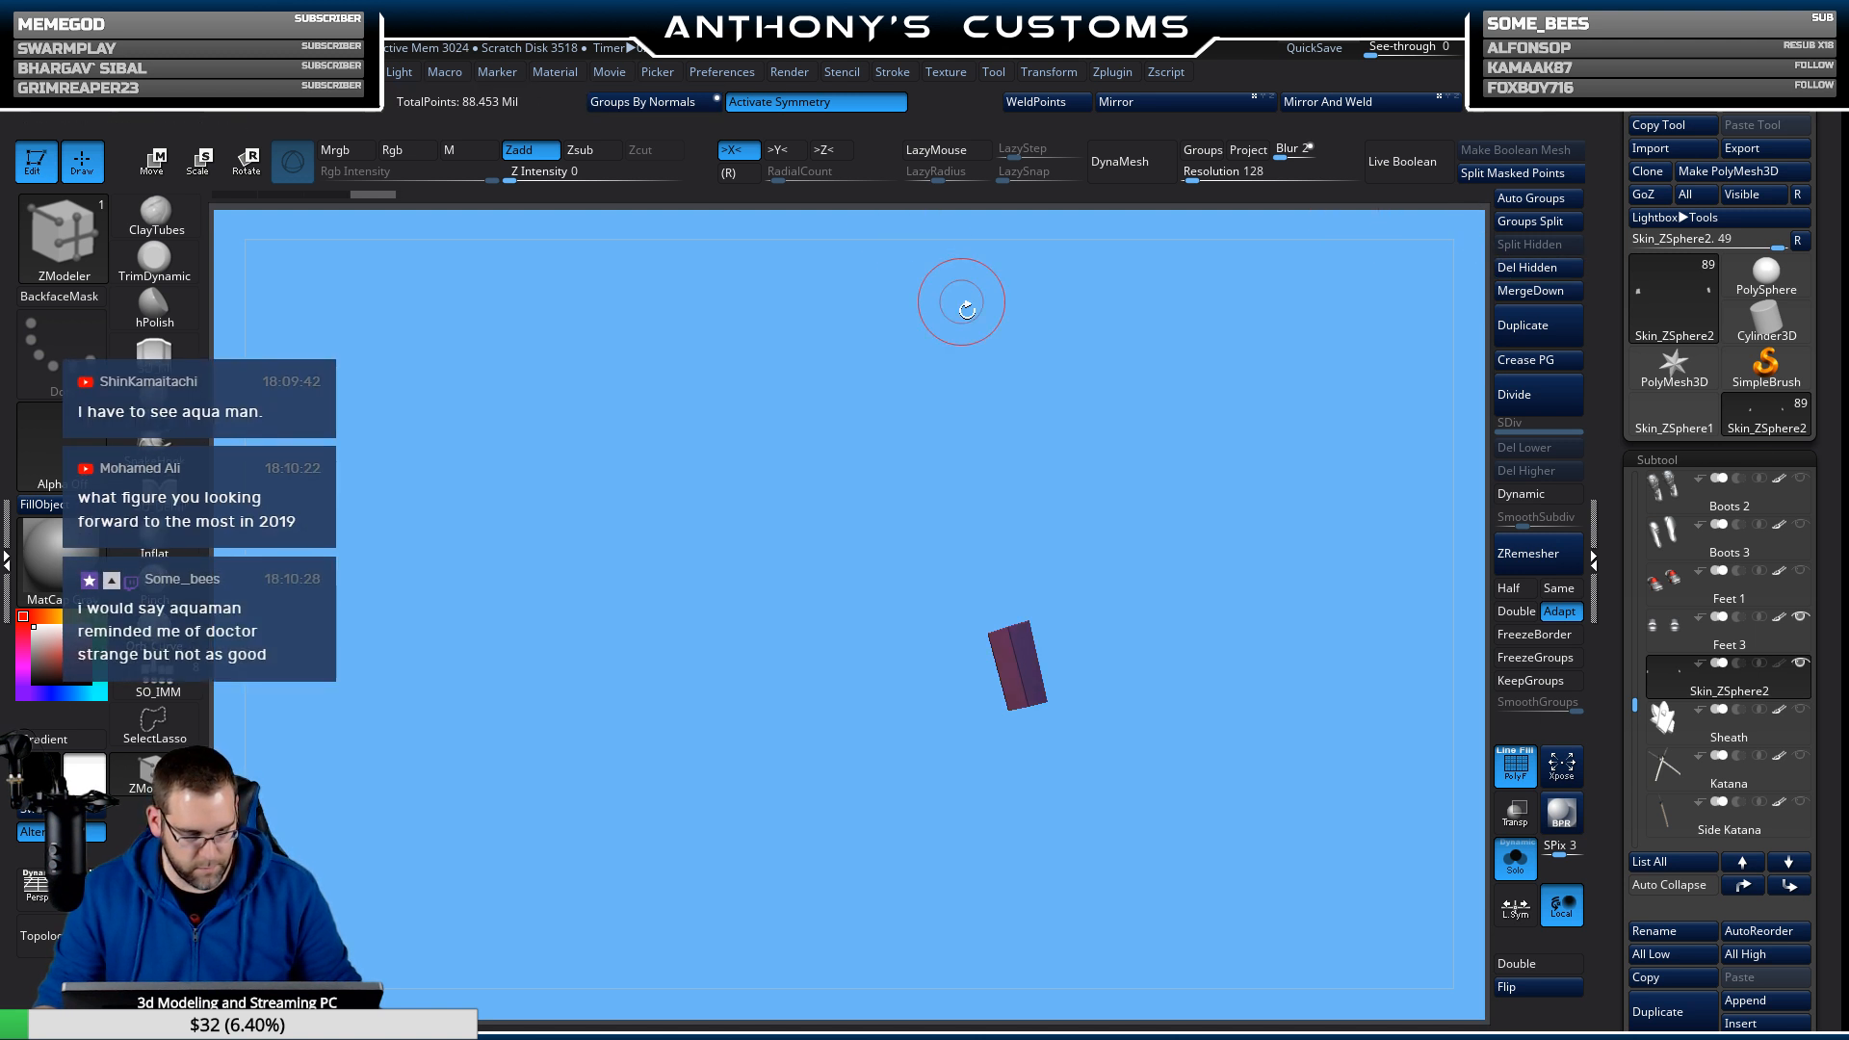
{"action": "left_click_drag", "start_coordinate": [962, 300], "coordinate": [1556, 558]}
{"action": "left_click_drag", "start_coordinate": [1458, 701], "coordinate": [1267, 708]}
{"action": "left_click", "coordinate": [1512, 862]}
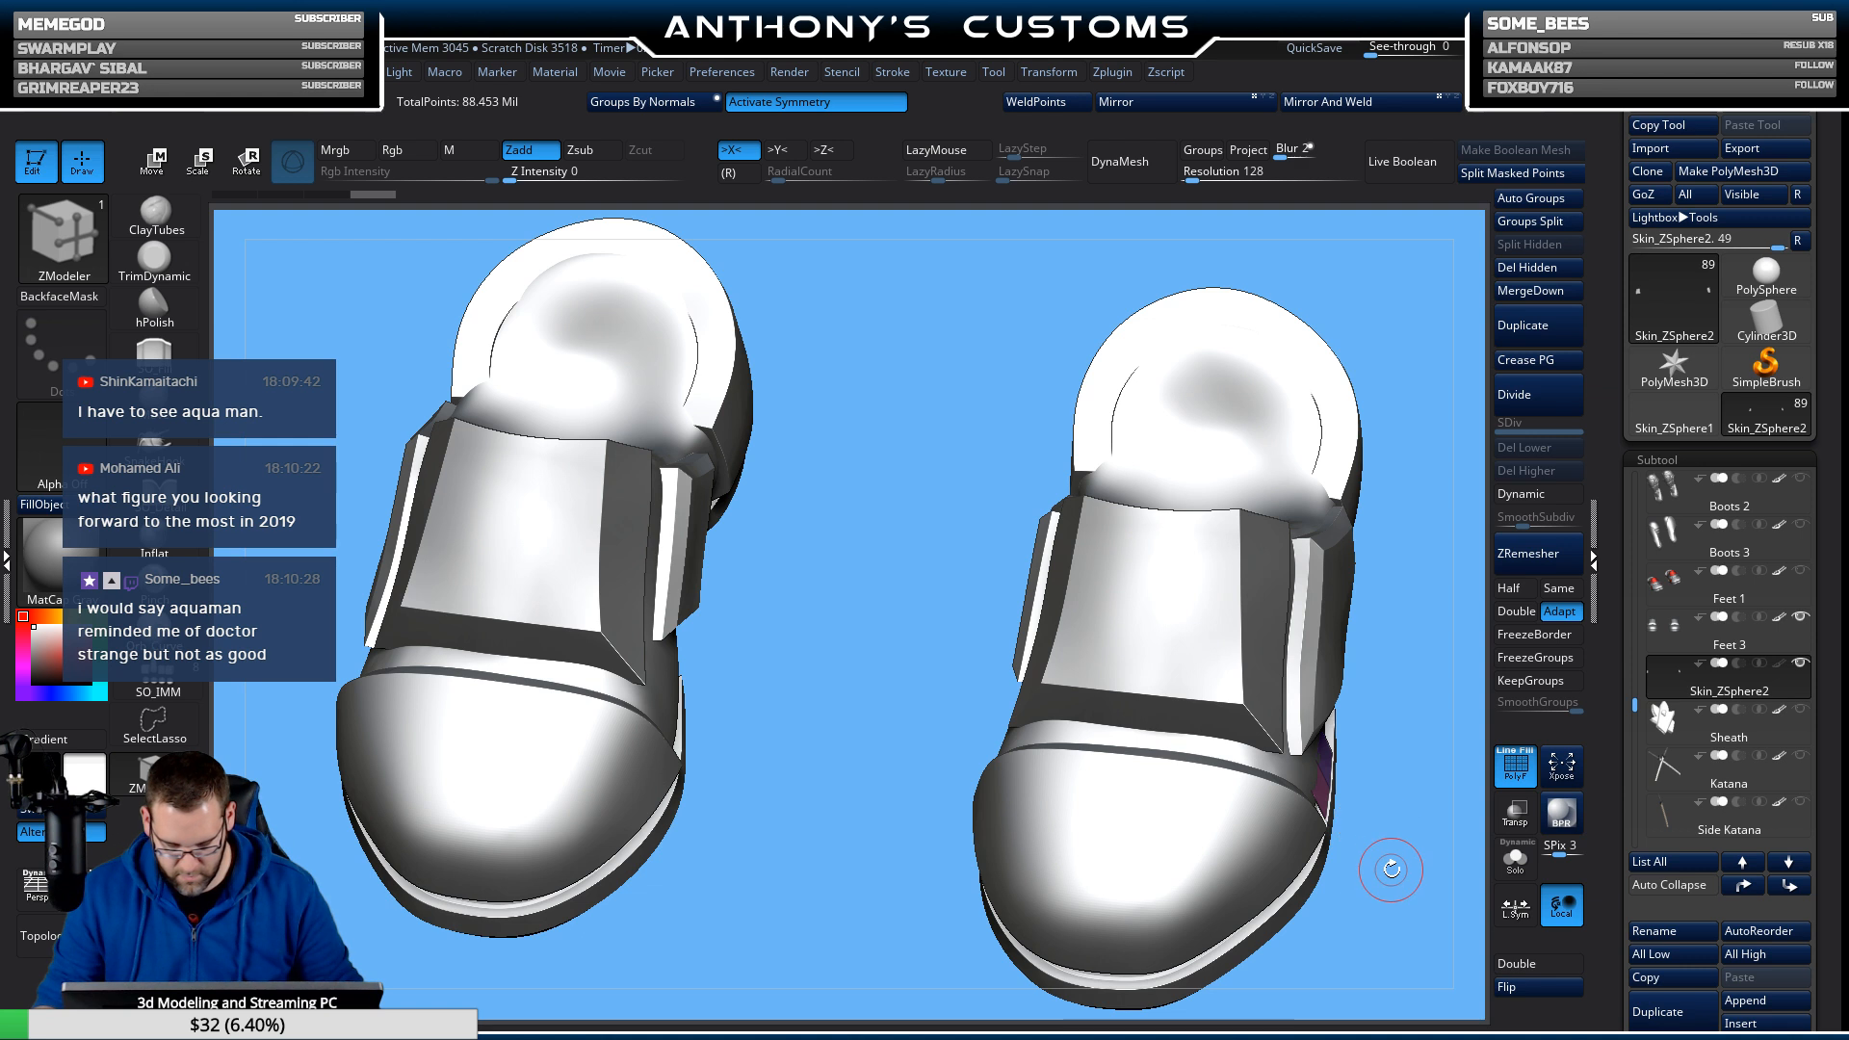
{"action": "mouse_move", "coordinate": [1387, 866]}
{"action": "left_mouse_down"}
{"action": "mouse_move", "coordinate": [1385, 816]}
{"action": "mouse_move", "coordinate": [1361, 872]}
{"action": "mouse_move", "coordinate": [1247, 853]}
{"action": "left_mouse_up"}
{"action": "mouse_move", "coordinate": [1220, 393]}
{"action": "left_mouse_down", "text": "alt"}
{"action": "mouse_move", "coordinate": [1186, 580]}
{"action": "mouse_move", "coordinate": [1161, 201]}
{"action": "left_mouse_up", "text": "alt"}
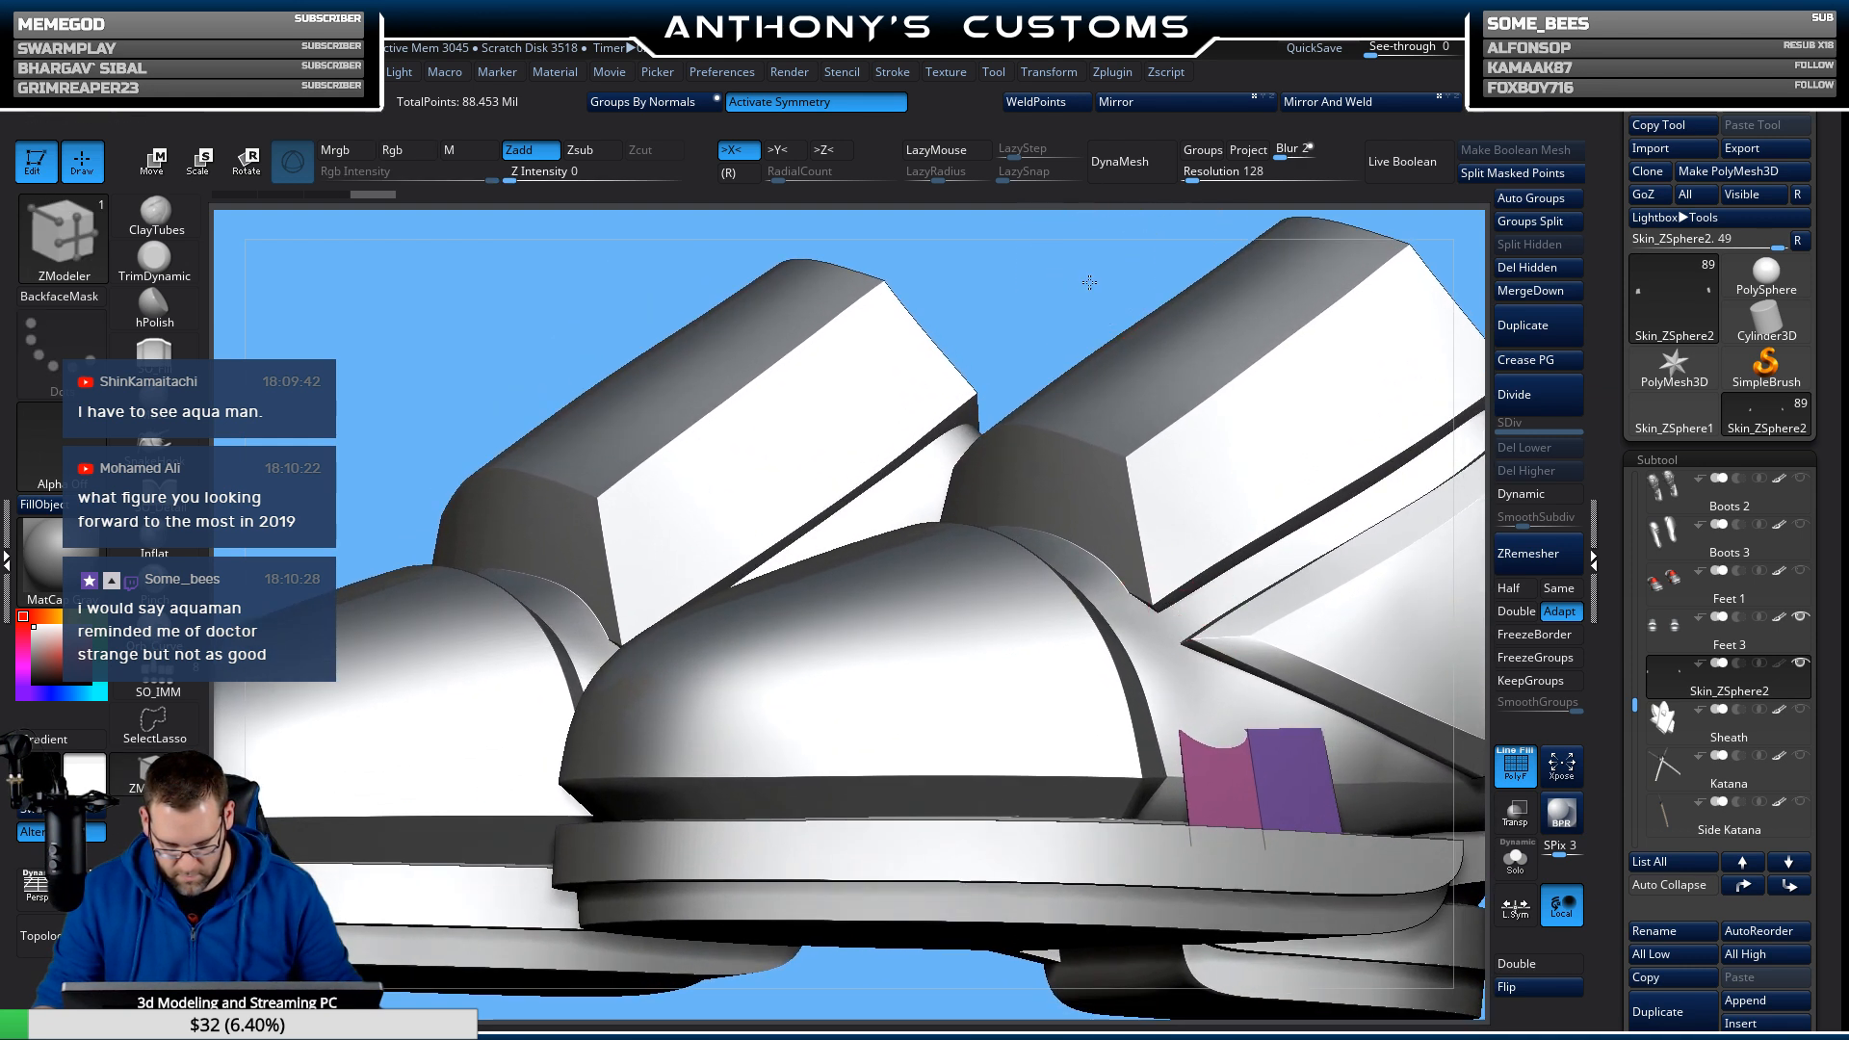
{"action": "left_click_drag", "start_coordinate": [1089, 282], "coordinate": [788, 200], "text": "alt"}
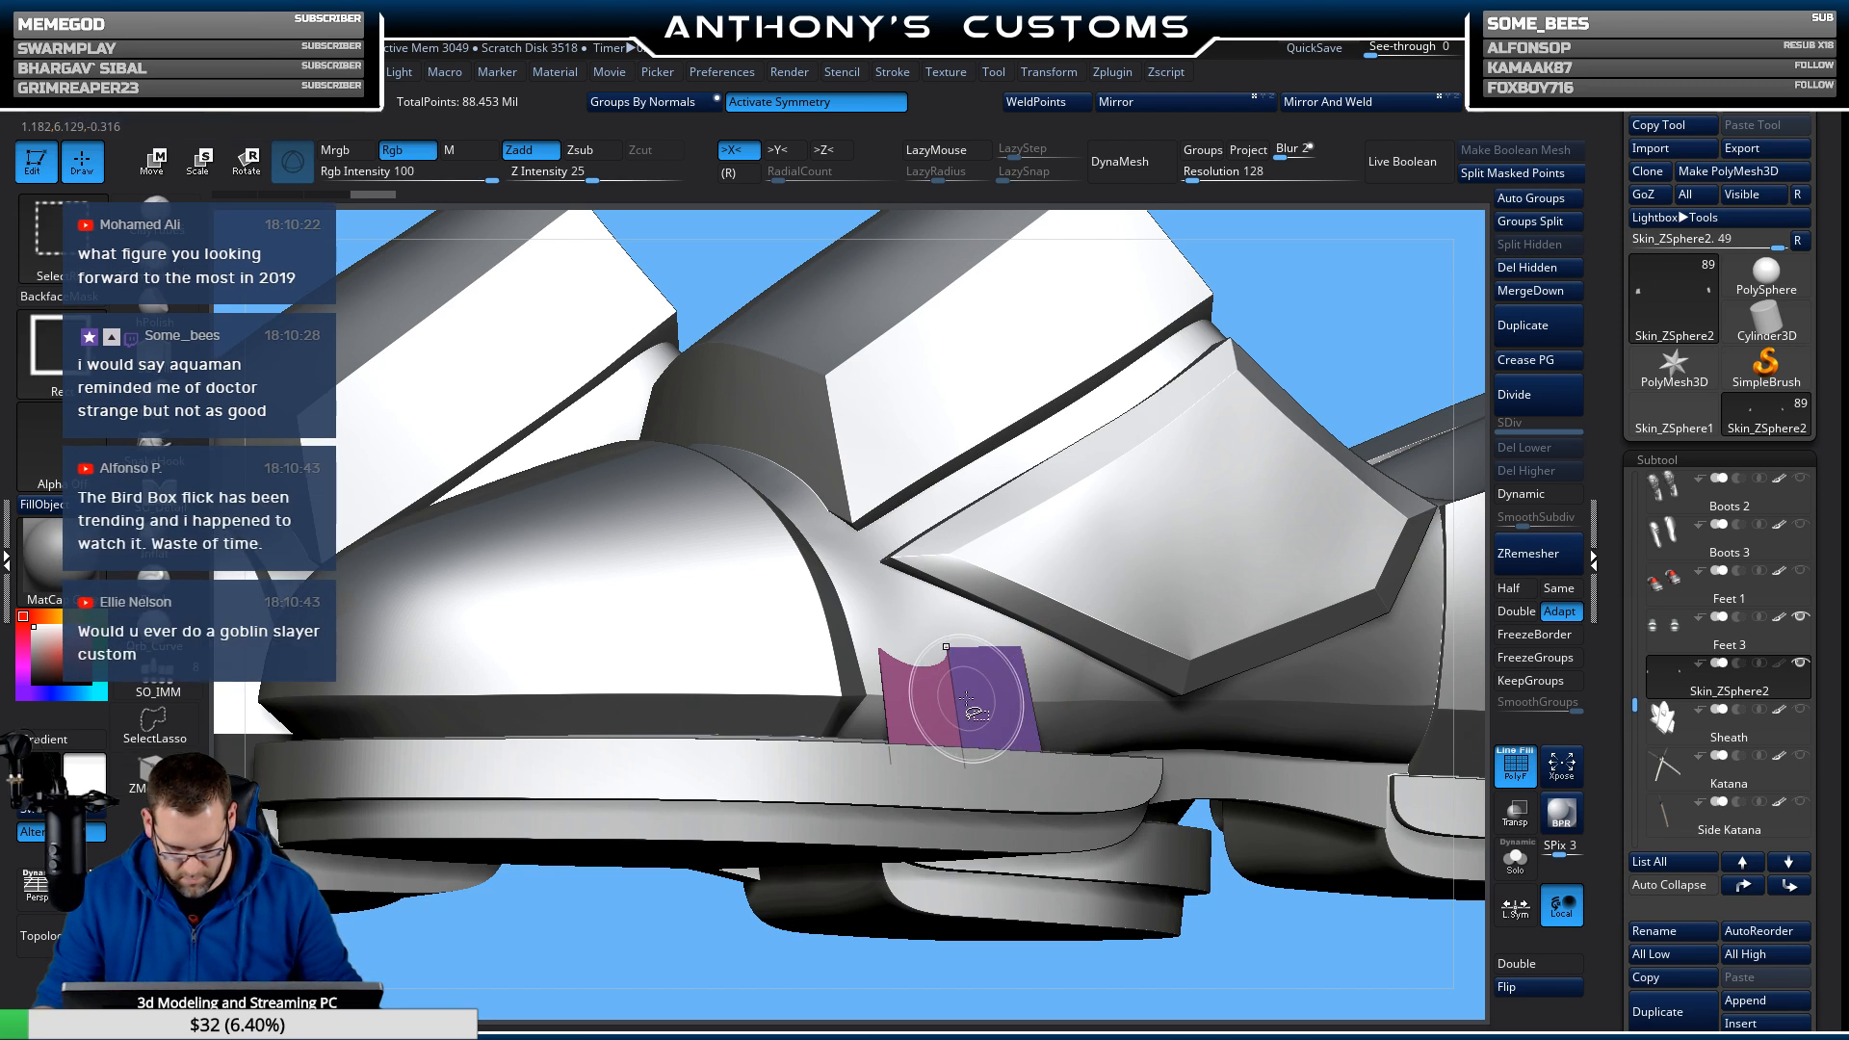
Isolate the side panel subtool and hide part of its mesh by polygroup selection.
{"action": "left_click", "coordinate": [1515, 864]}
{"action": "left_click_drag", "start_coordinate": [1189, 855], "coordinate": [1159, 822]}
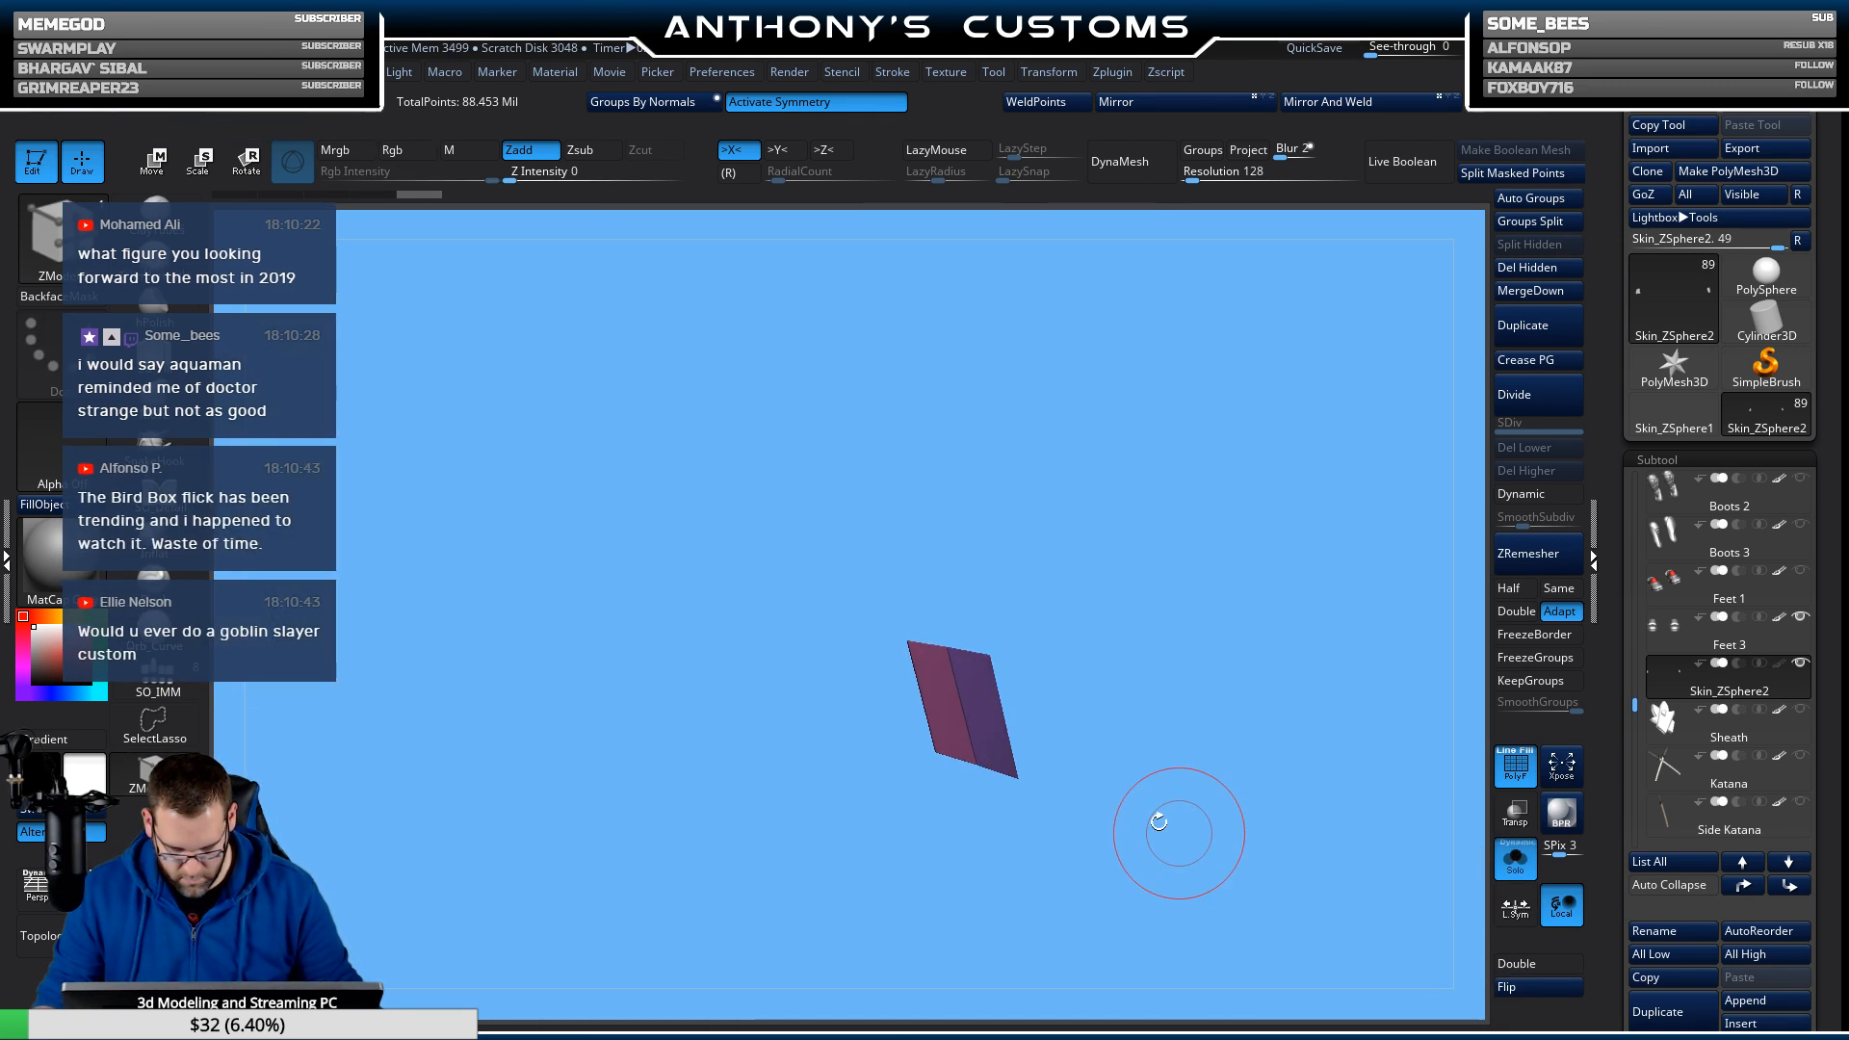
{"action": "left_click", "coordinate": [953, 661], "text": "ctrl+shift"}
{"action": "left_click", "coordinate": [950, 650], "text": "ctrl+shift"}
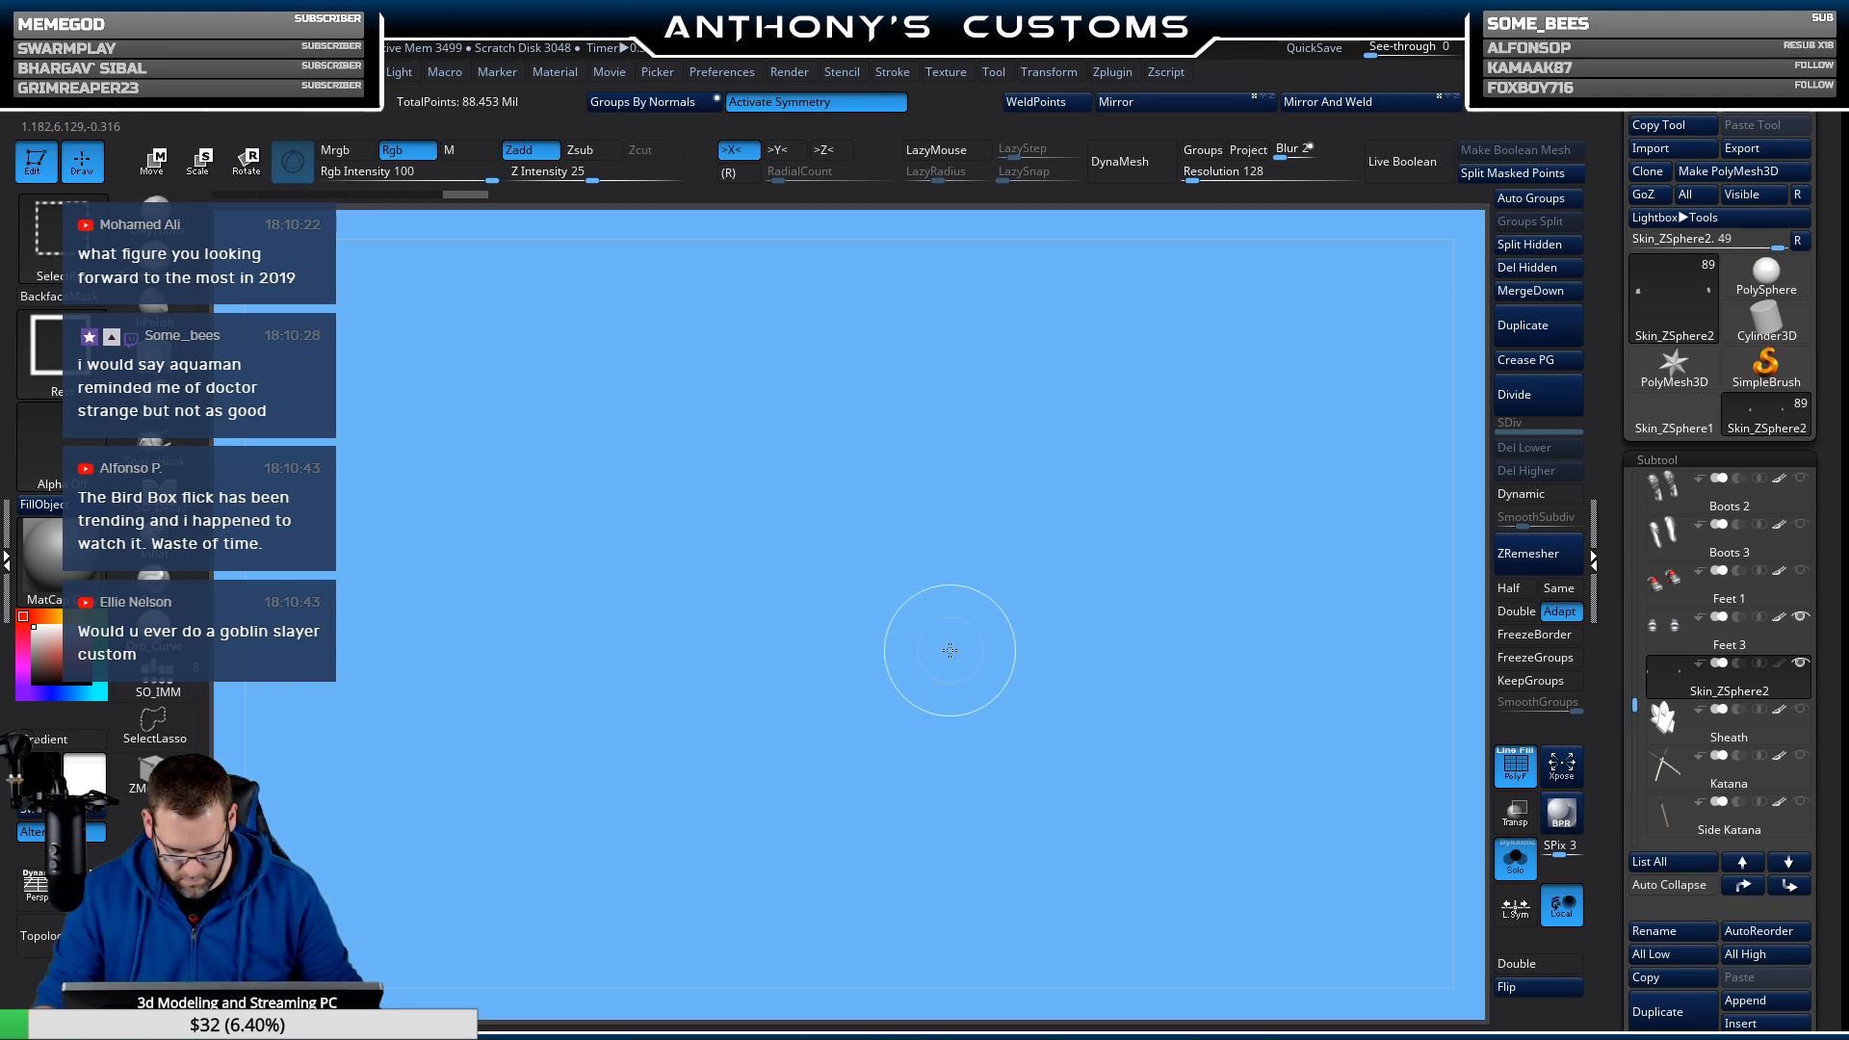
{"action": "mouse_move", "coordinate": [1172, 818]}
{"action": "left_mouse_down"}
{"action": "mouse_move", "coordinate": [1274, 852]}
{"action": "mouse_move", "coordinate": [1257, 853]}
{"action": "left_mouse_up"}
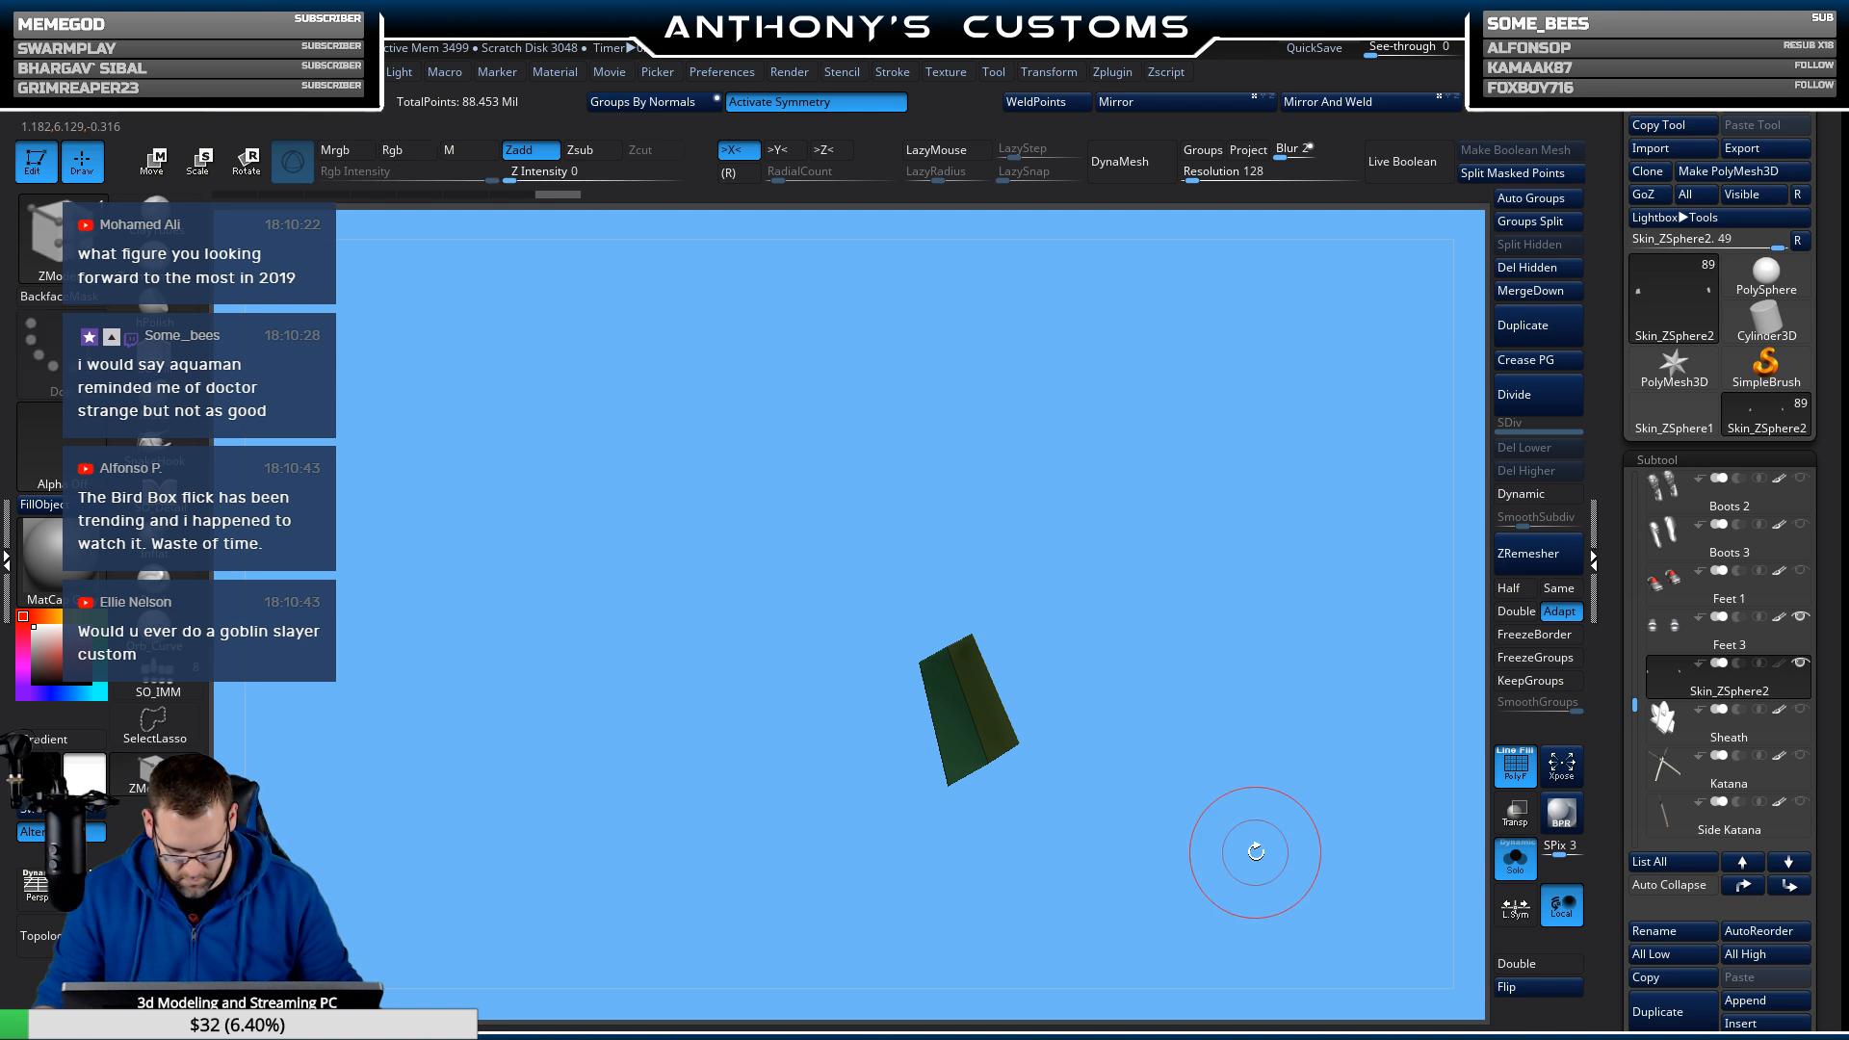
{"action": "left_click", "coordinate": [1224, 854], "text": "ctrl+shift"}
{"action": "left_click", "coordinate": [1204, 848], "text": "ctrl+shift"}
{"action": "mouse_move", "coordinate": [1216, 834]}
{"action": "left_mouse_down", "text": "ctrl+shift"}
{"action": "mouse_move", "coordinate": [1229, 851]}
{"action": "mouse_move", "coordinate": [1205, 864]}
{"action": "mouse_move", "coordinate": [1289, 852]}
{"action": "mouse_move", "coordinate": [1224, 874]}
{"action": "left_mouse_up", "text": "ctrl+shift"}
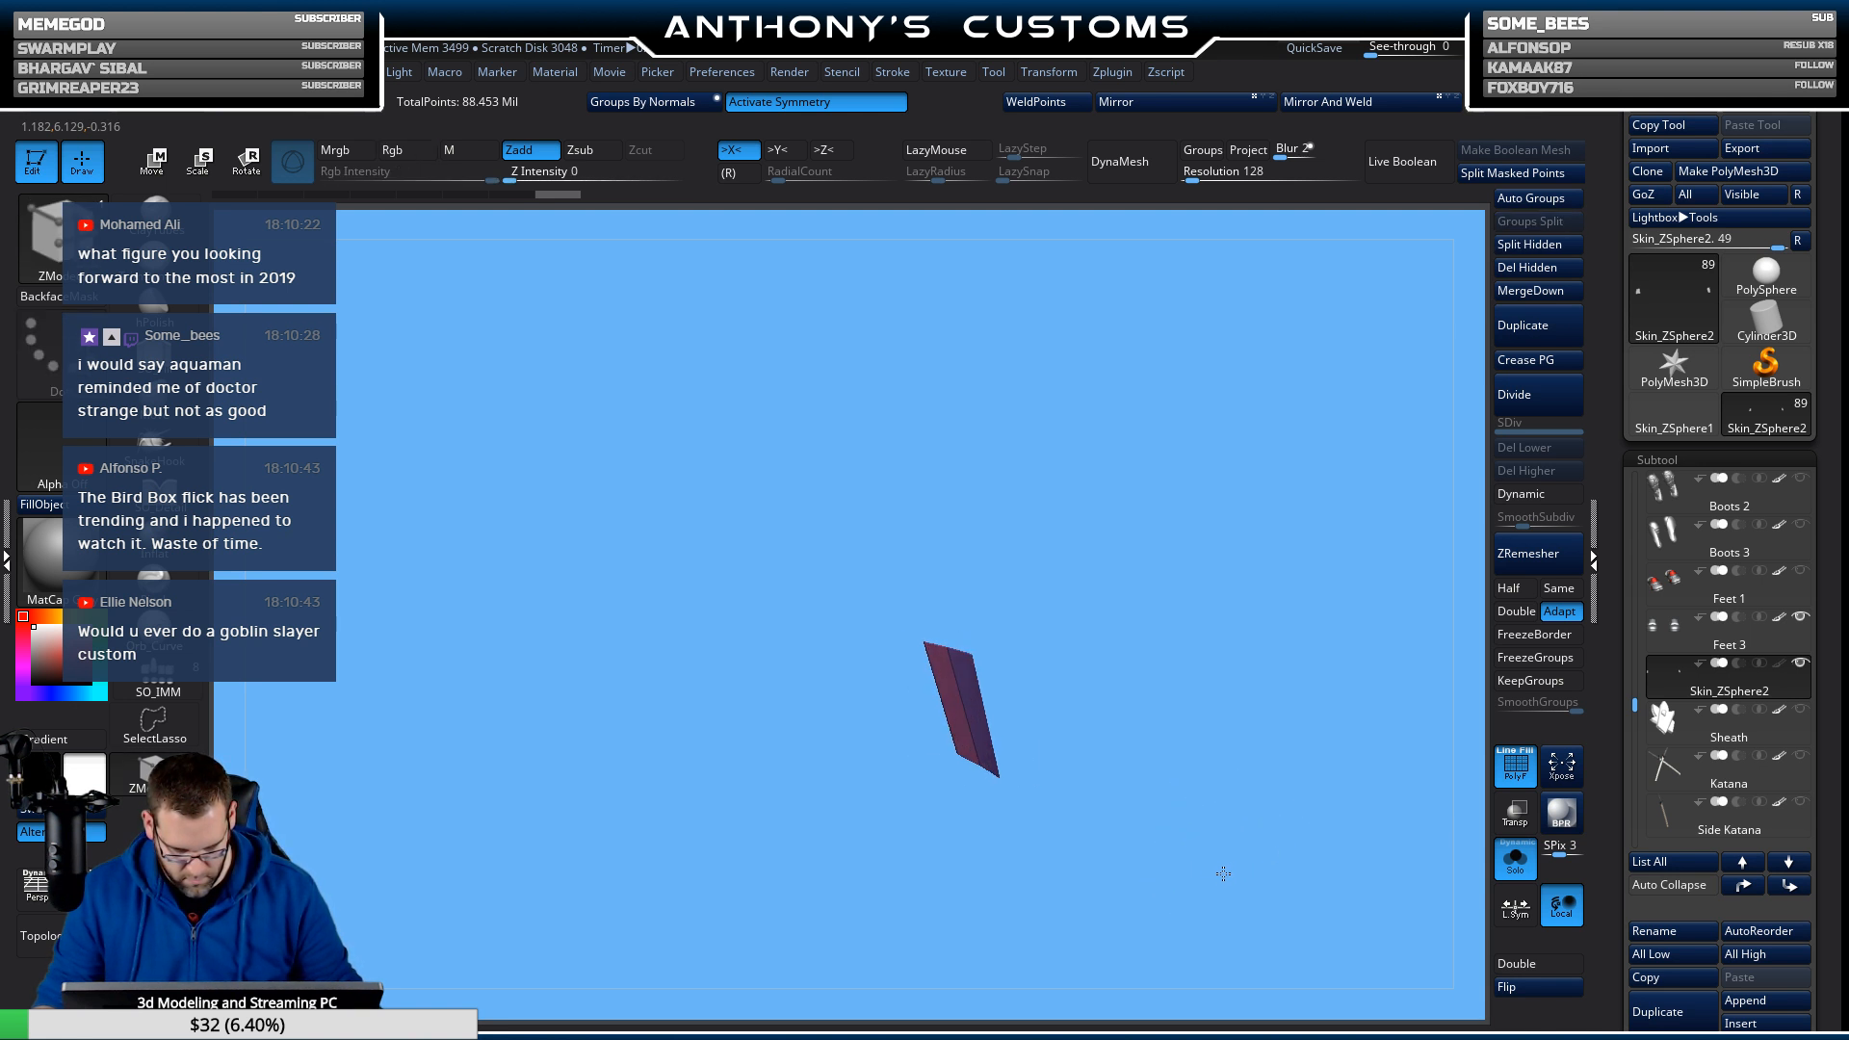
Mirror the isolated panel mesh to the opposite side.
{"action": "right_click_drag", "start_coordinate": [1225, 873], "coordinate": [1227, 771], "text": "ctrl"}
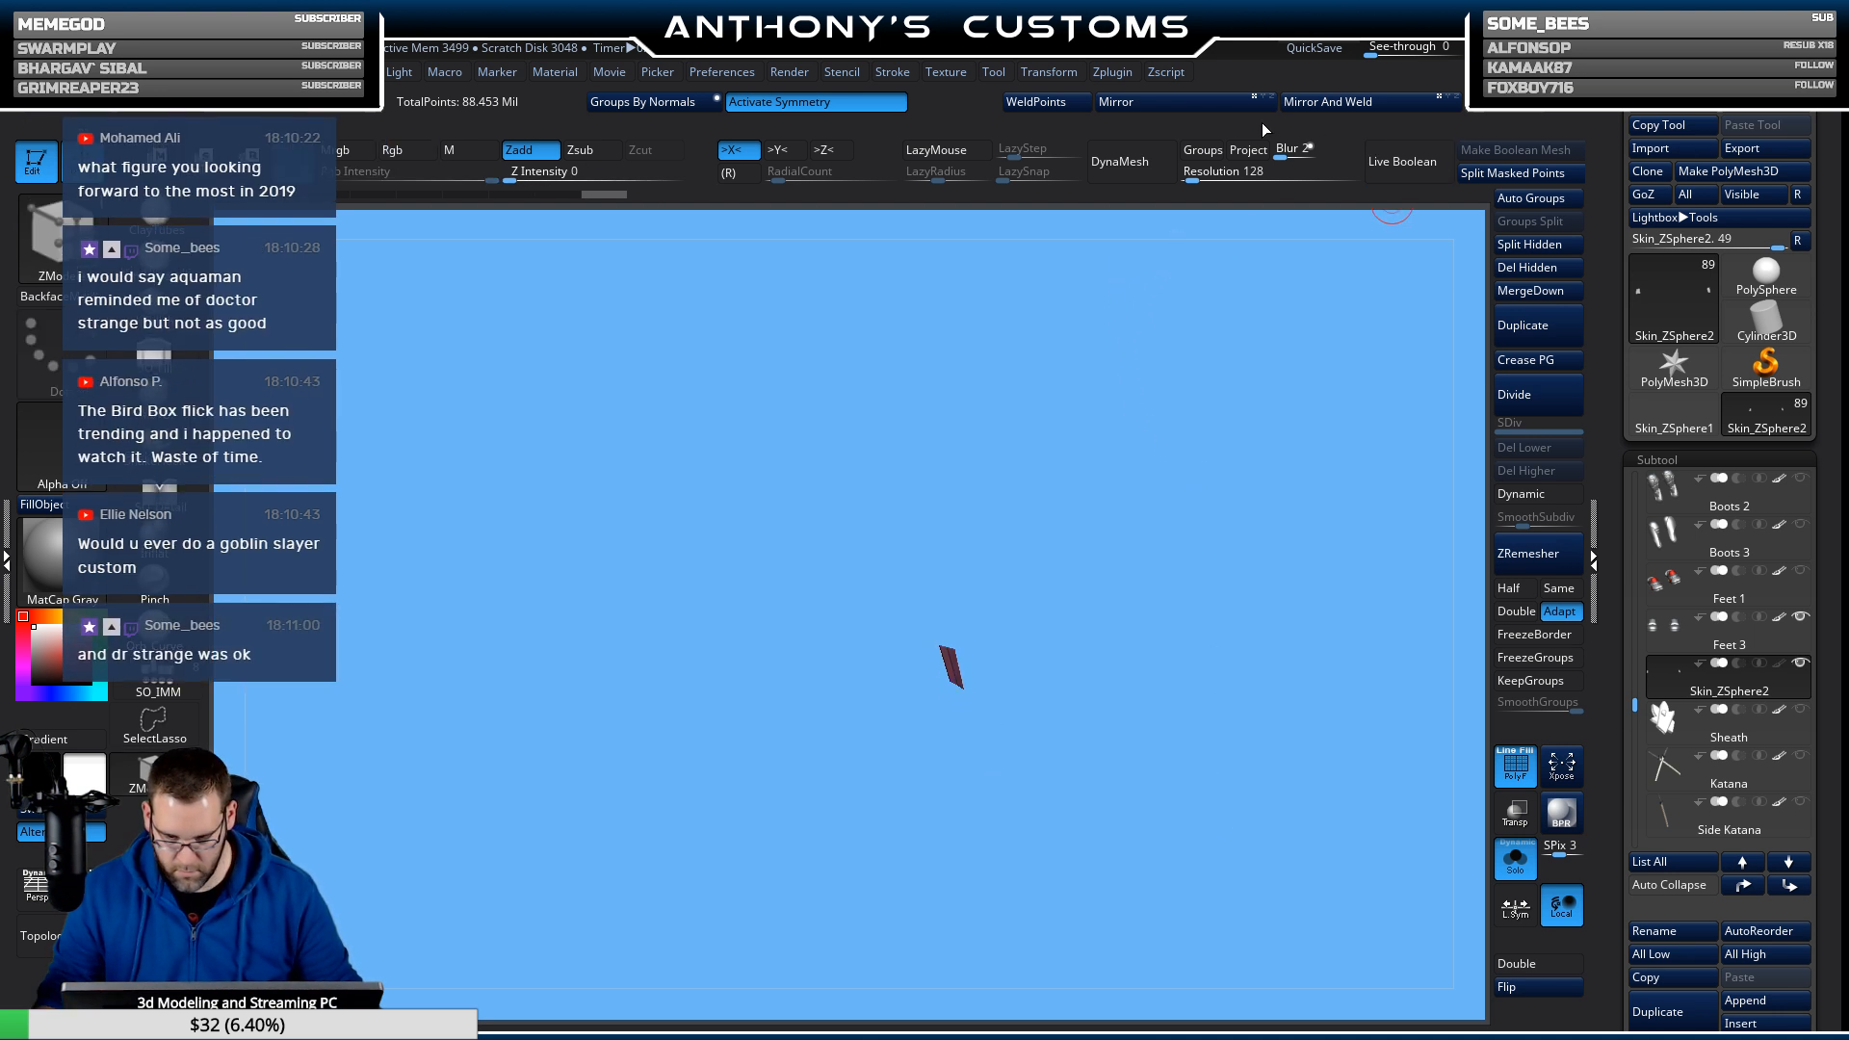
{"action": "left_click", "coordinate": [1201, 105]}
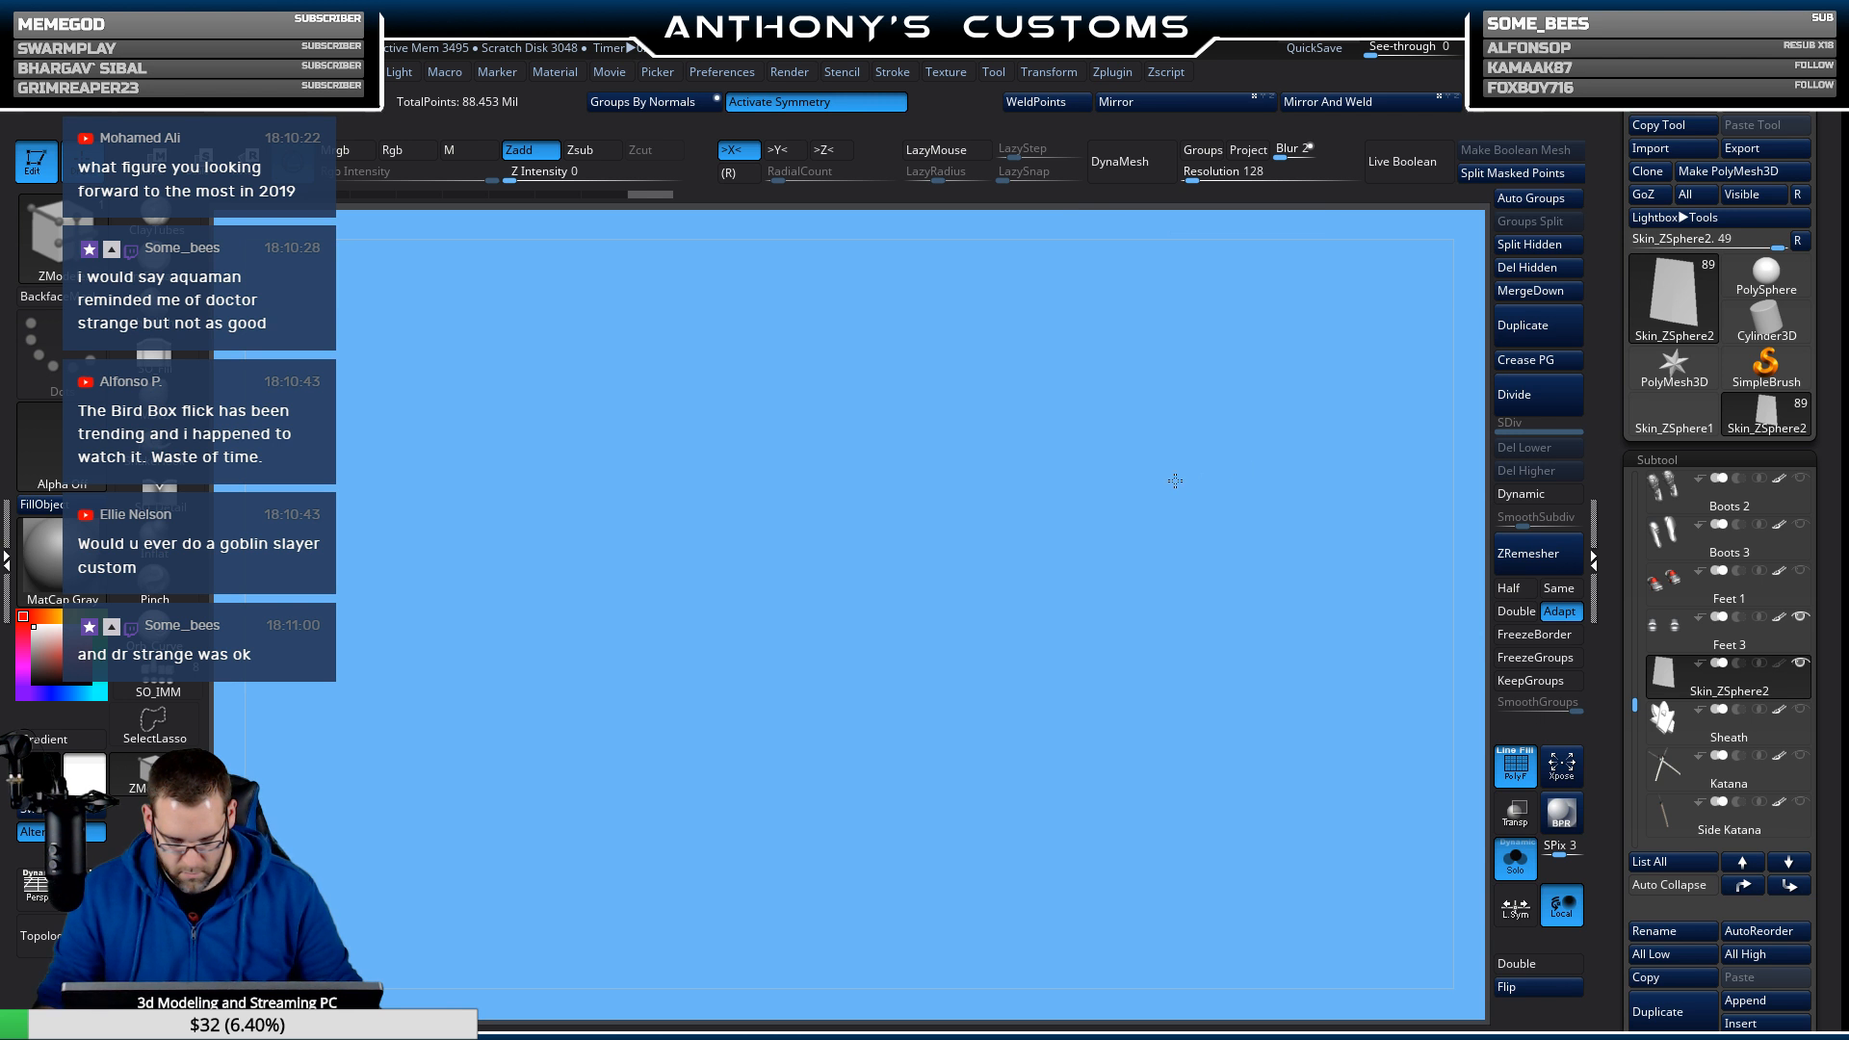
{"action": "left_click_drag", "start_coordinate": [1311, 481], "coordinate": [1469, 796]}
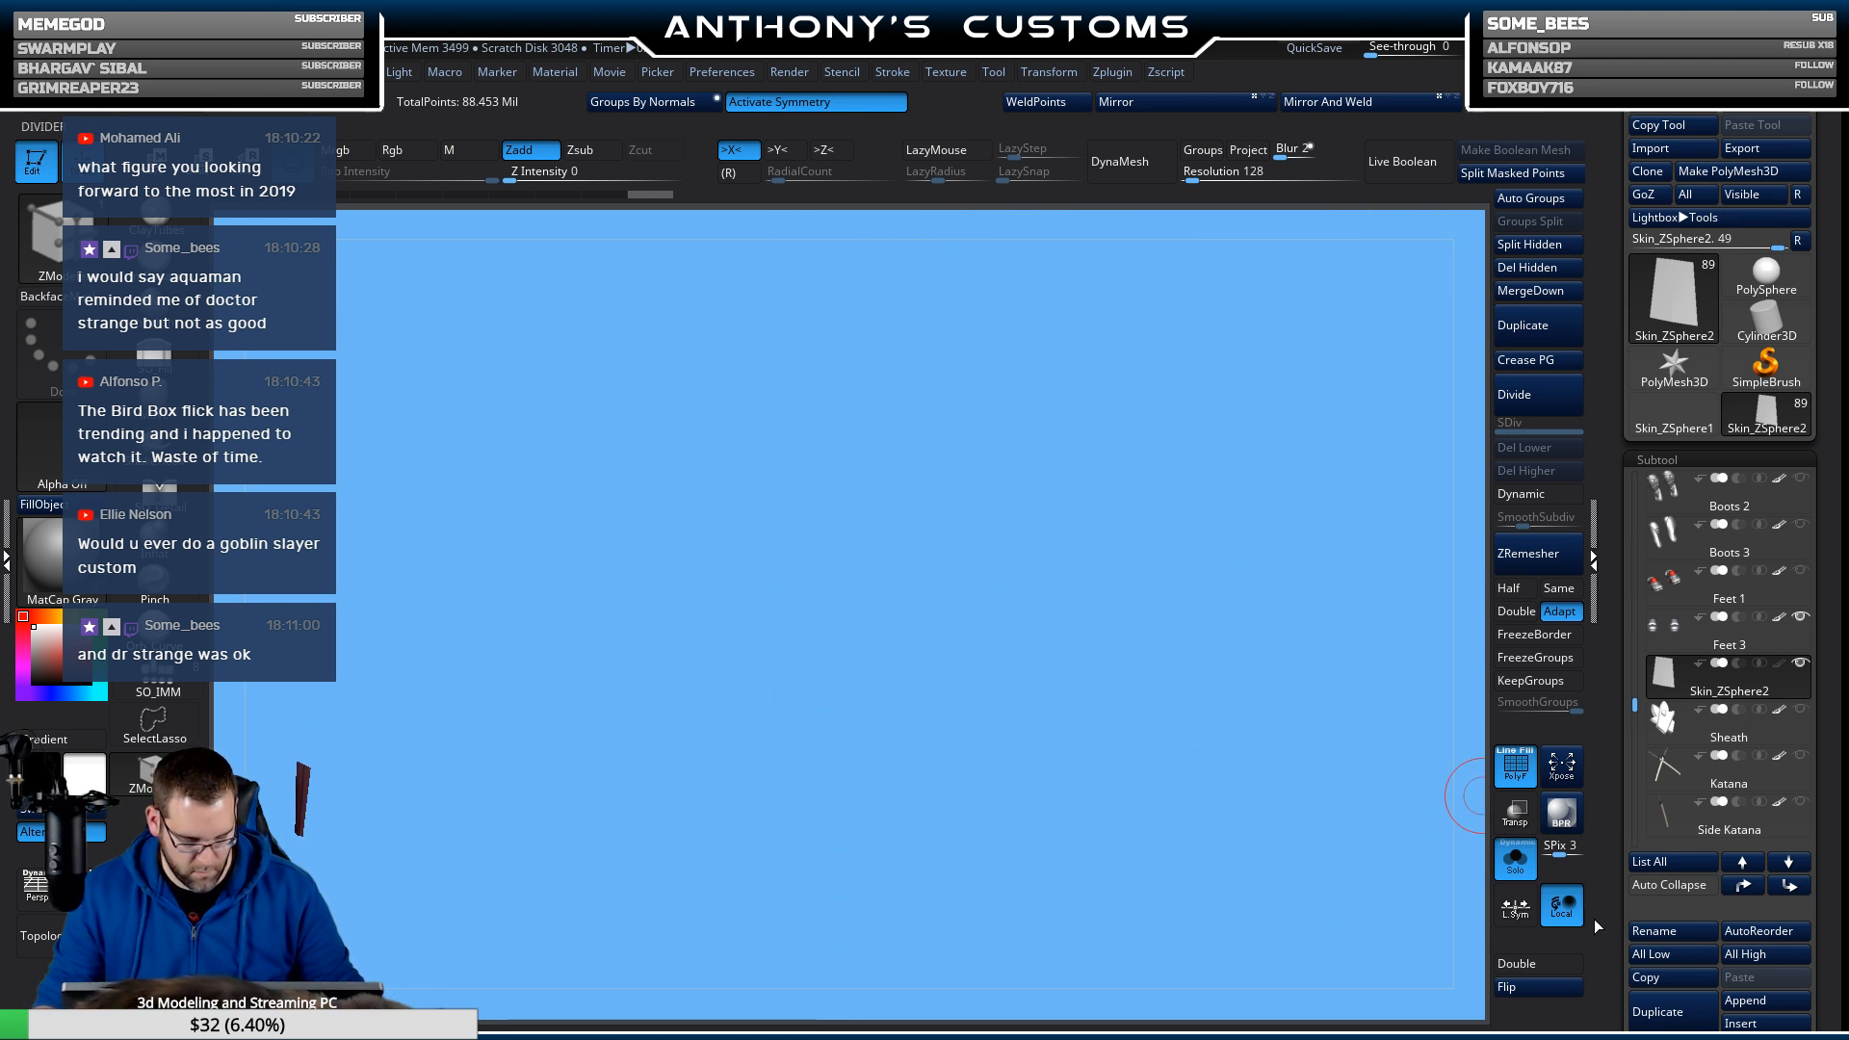
Try Mirror And Weld on the side panel and check its placement on both feet, in and out of isolation.
{"action": "left_click", "coordinate": [1505, 877]}
{"action": "mouse_move", "coordinate": [1161, 863]}
{"action": "left_mouse_down"}
{"action": "mouse_move", "coordinate": [1084, 853]}
{"action": "mouse_move", "coordinate": [1186, 863]}
{"action": "left_mouse_up"}
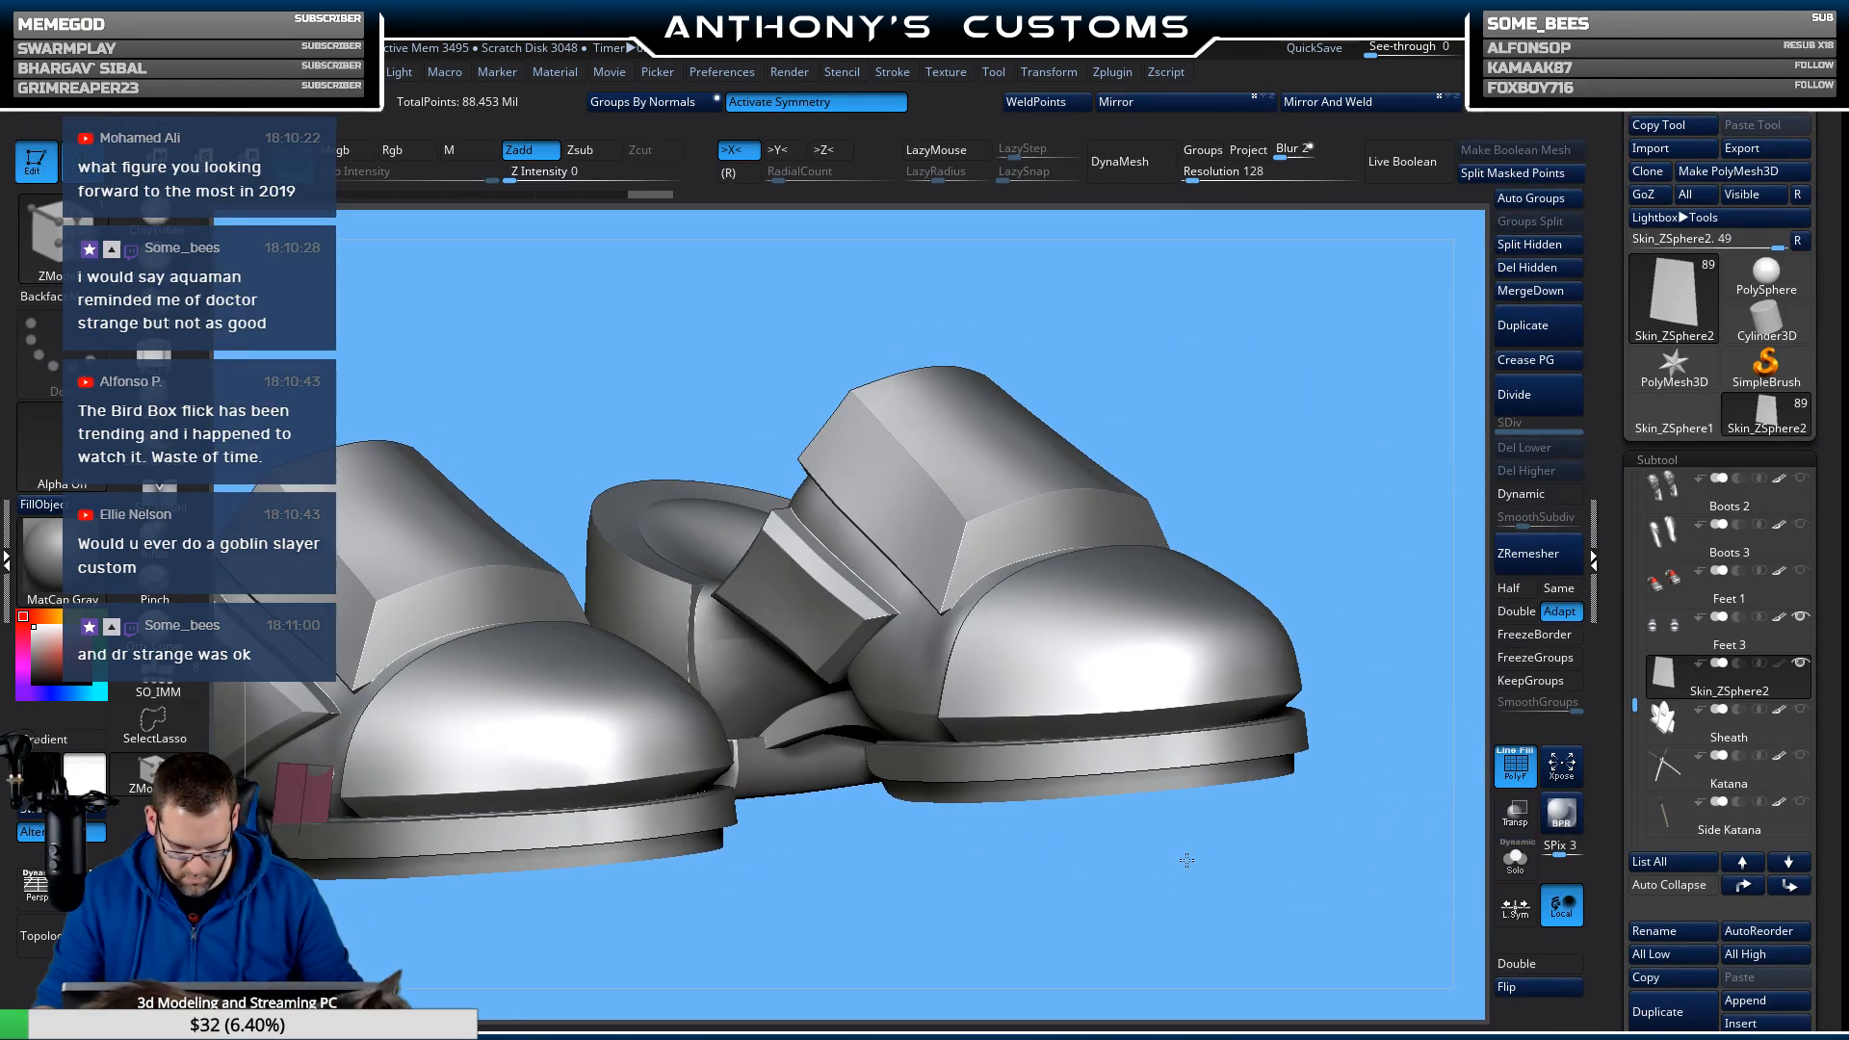
{"action": "left_click", "coordinate": [1324, 104]}
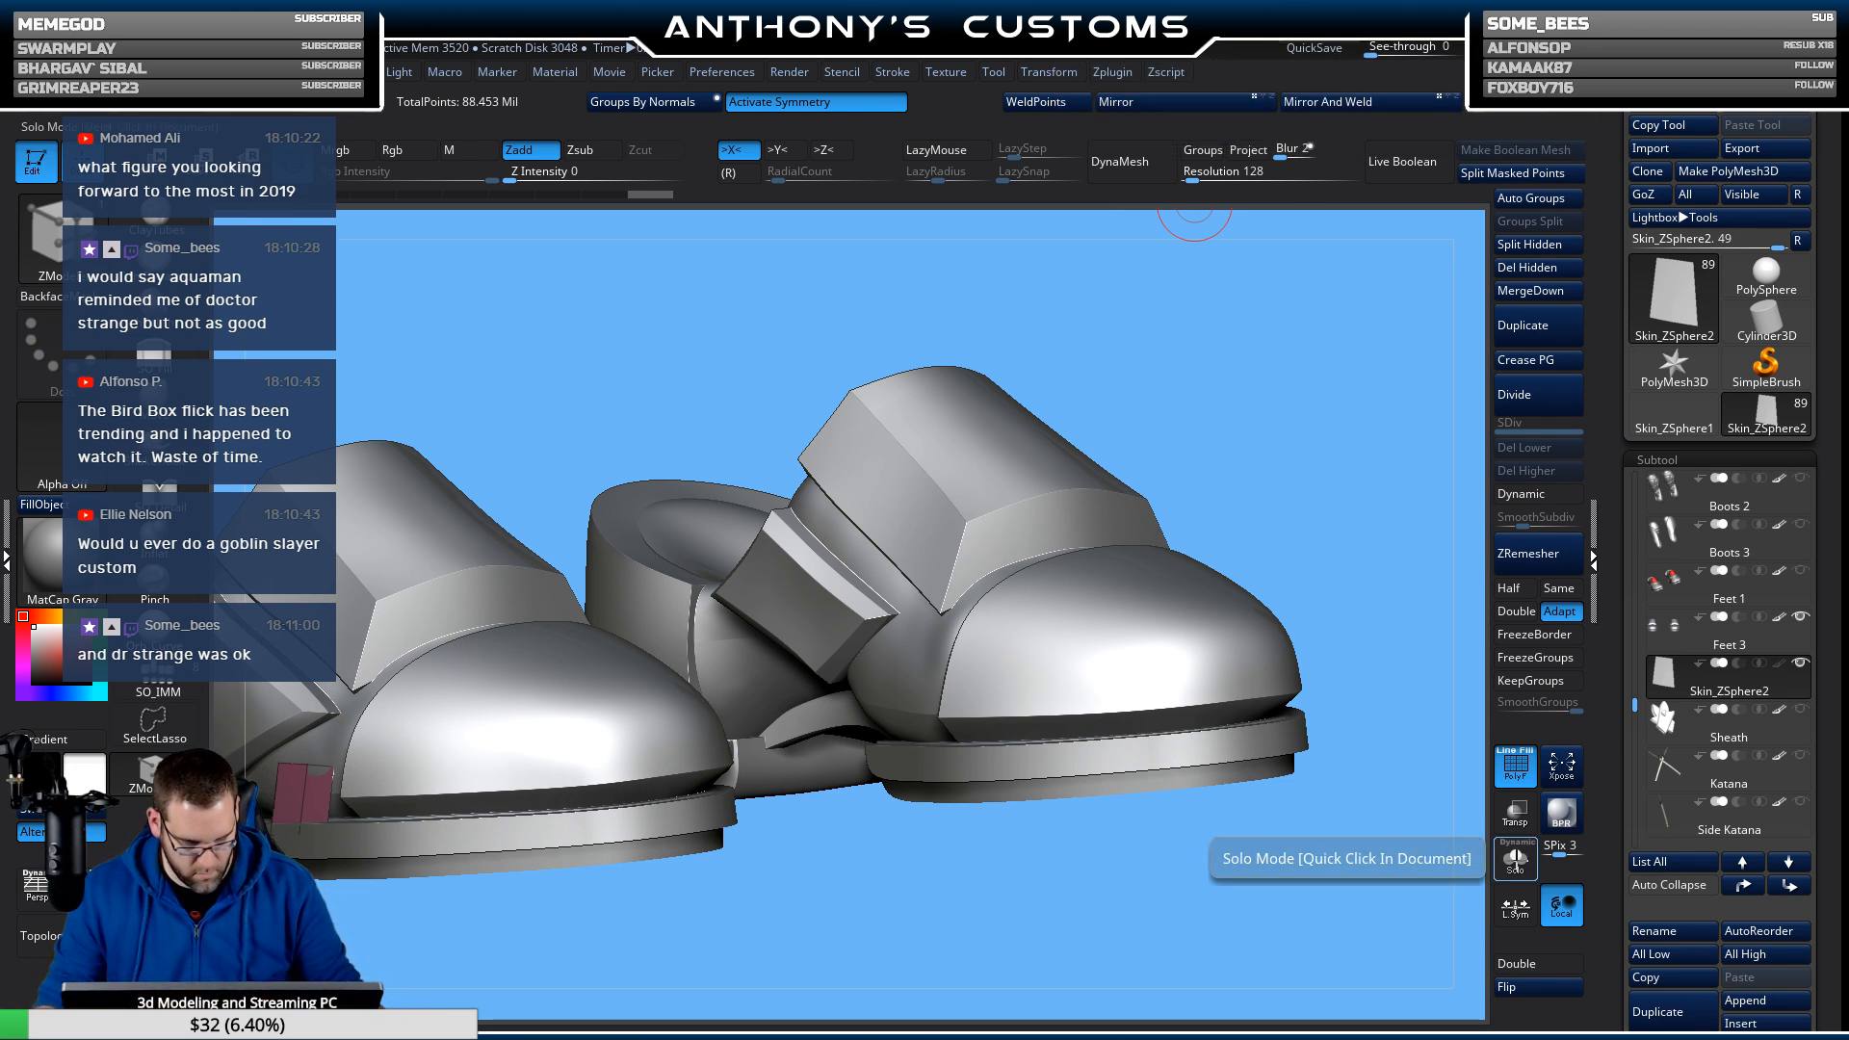
{"action": "left_click", "coordinate": [1515, 864]}
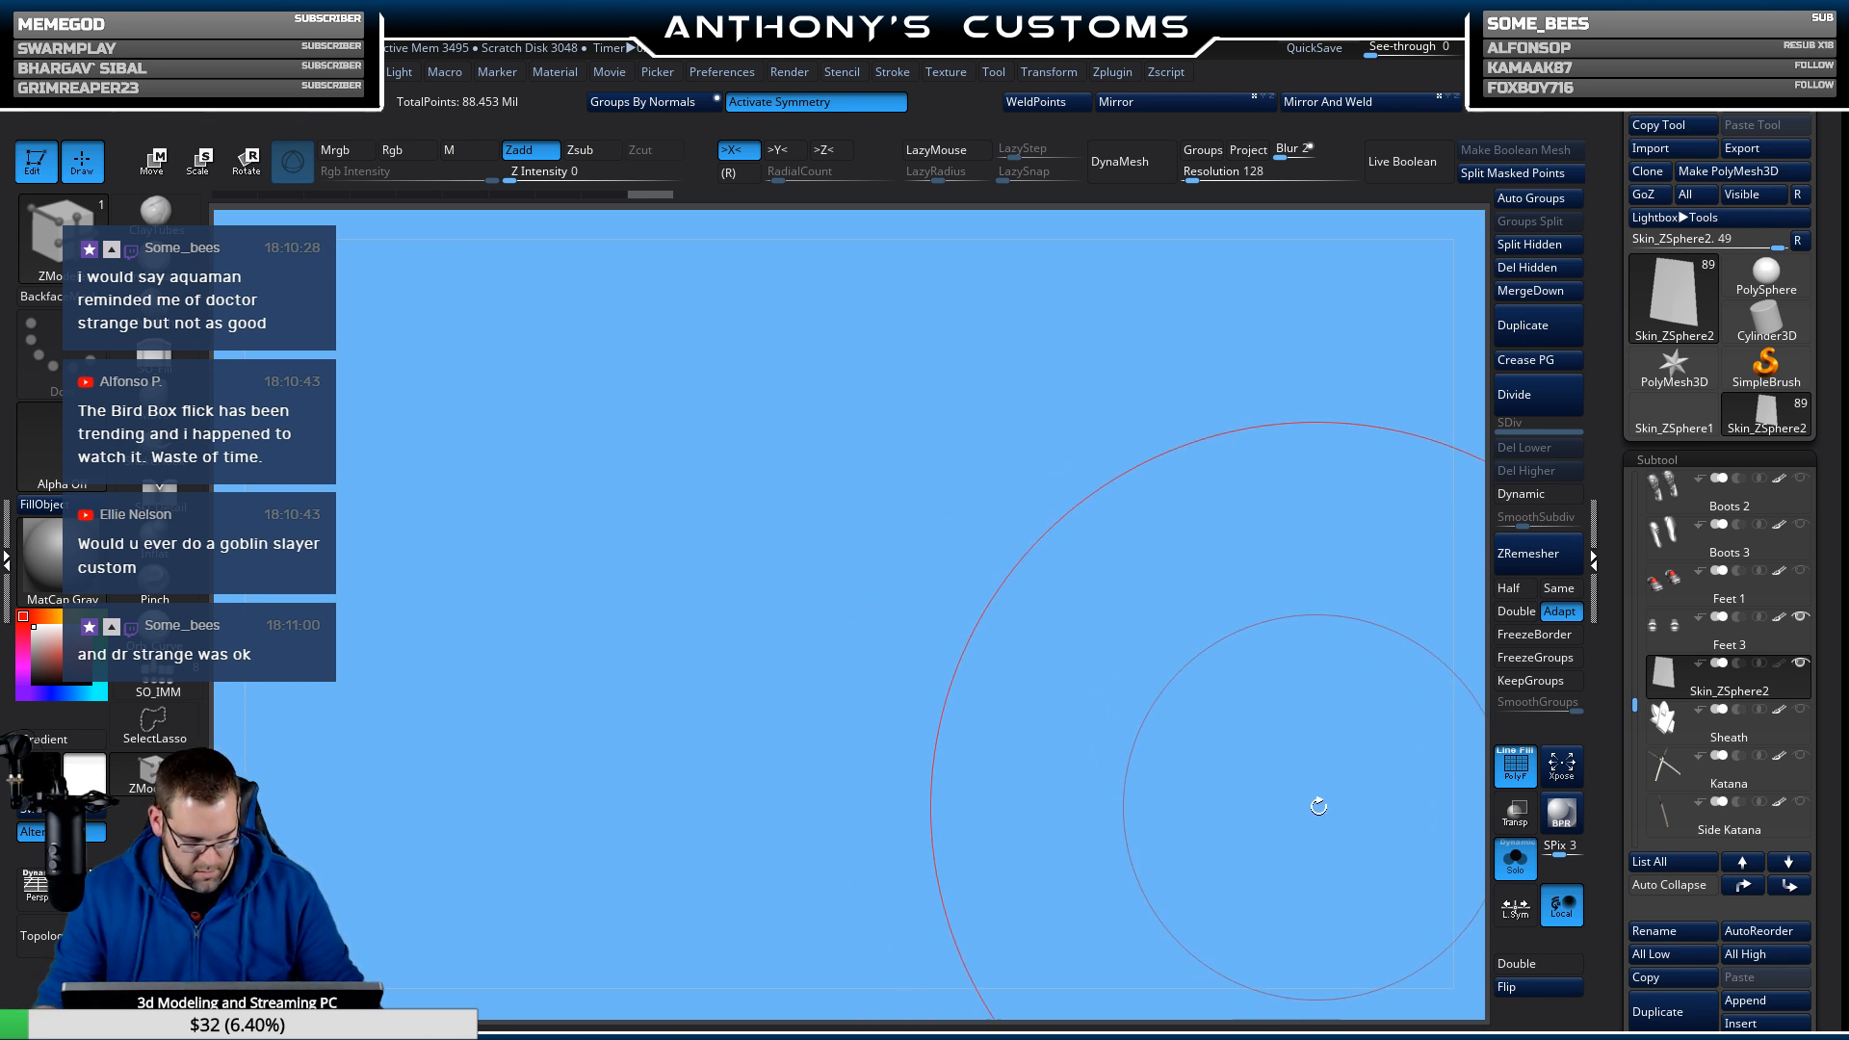
{"action": "left_click", "coordinate": [1515, 860]}
{"action": "key", "text": "f"}
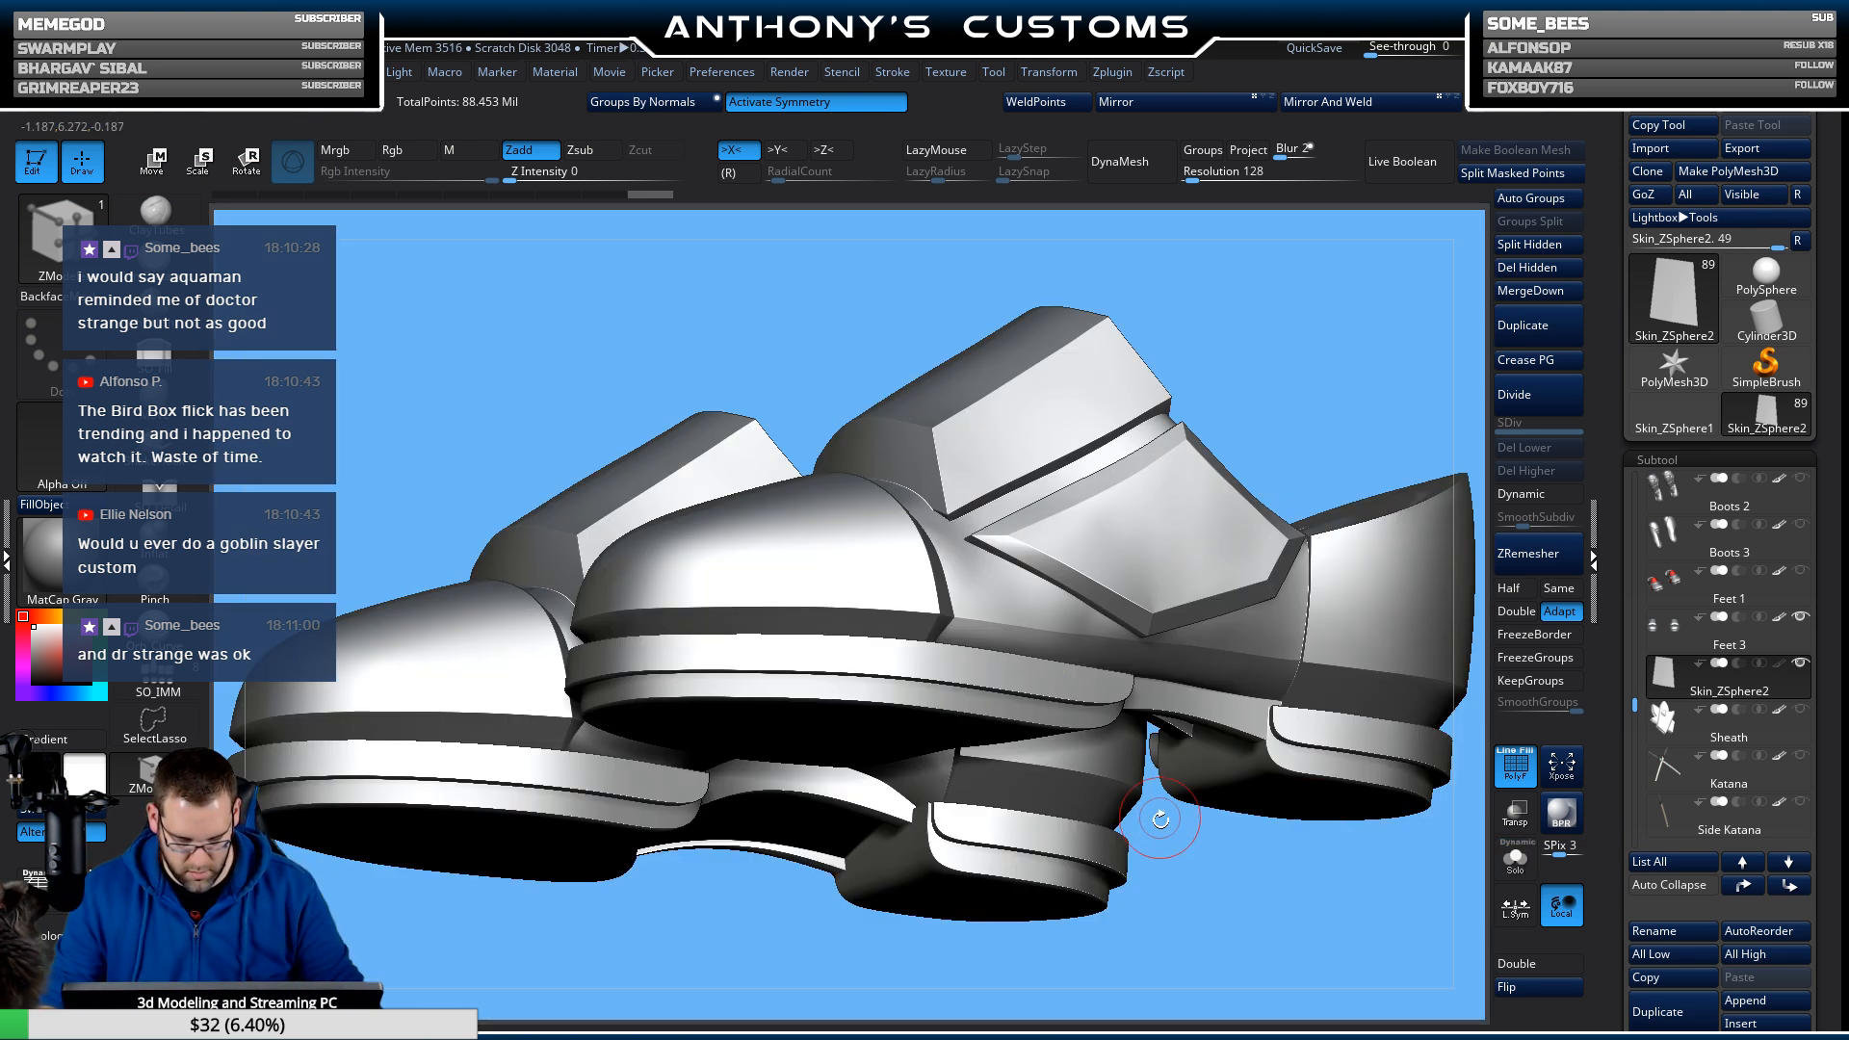
{"action": "left_click_drag", "start_coordinate": [1186, 888], "coordinate": [1336, 876]}
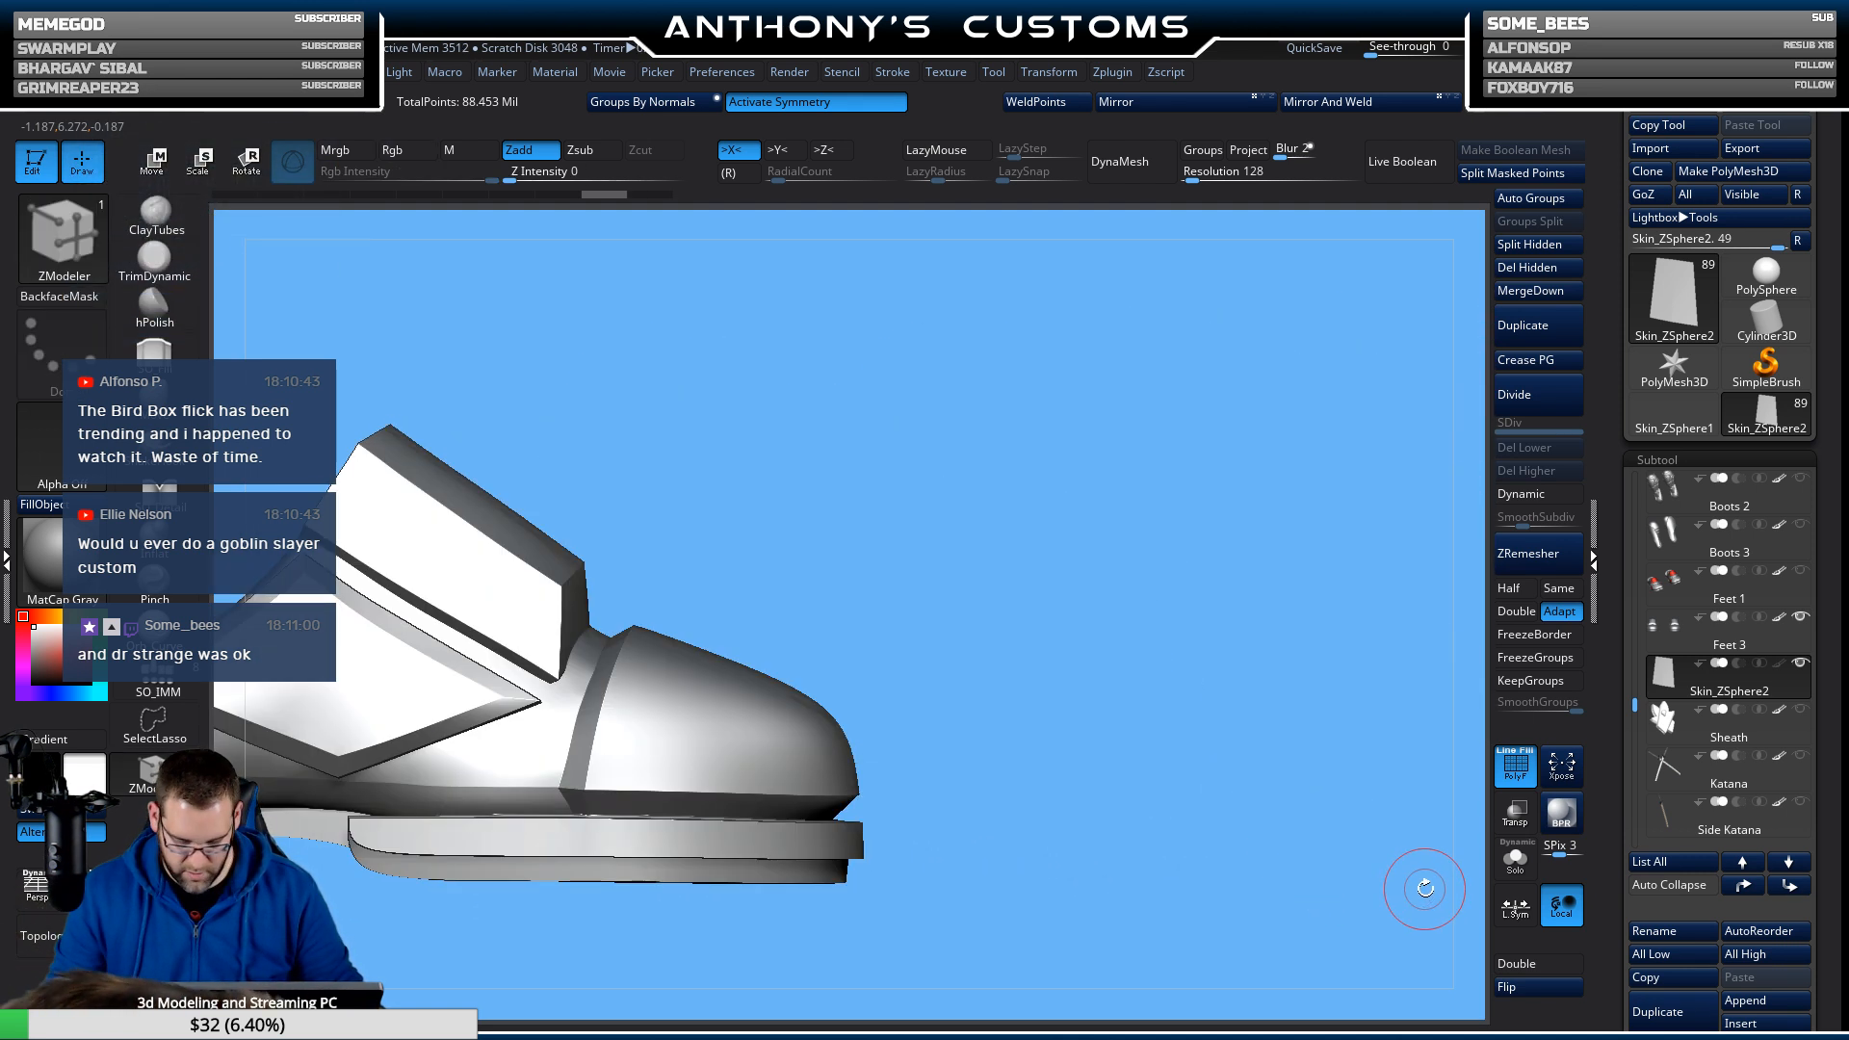
Bring the hidden panel mesh back into view, isolate it, and mirror and weld it across to the other foot.
{"action": "left_click", "coordinate": [1325, 854], "text": "ctrl+shift"}
{"action": "key", "text": "ctrl+w"}
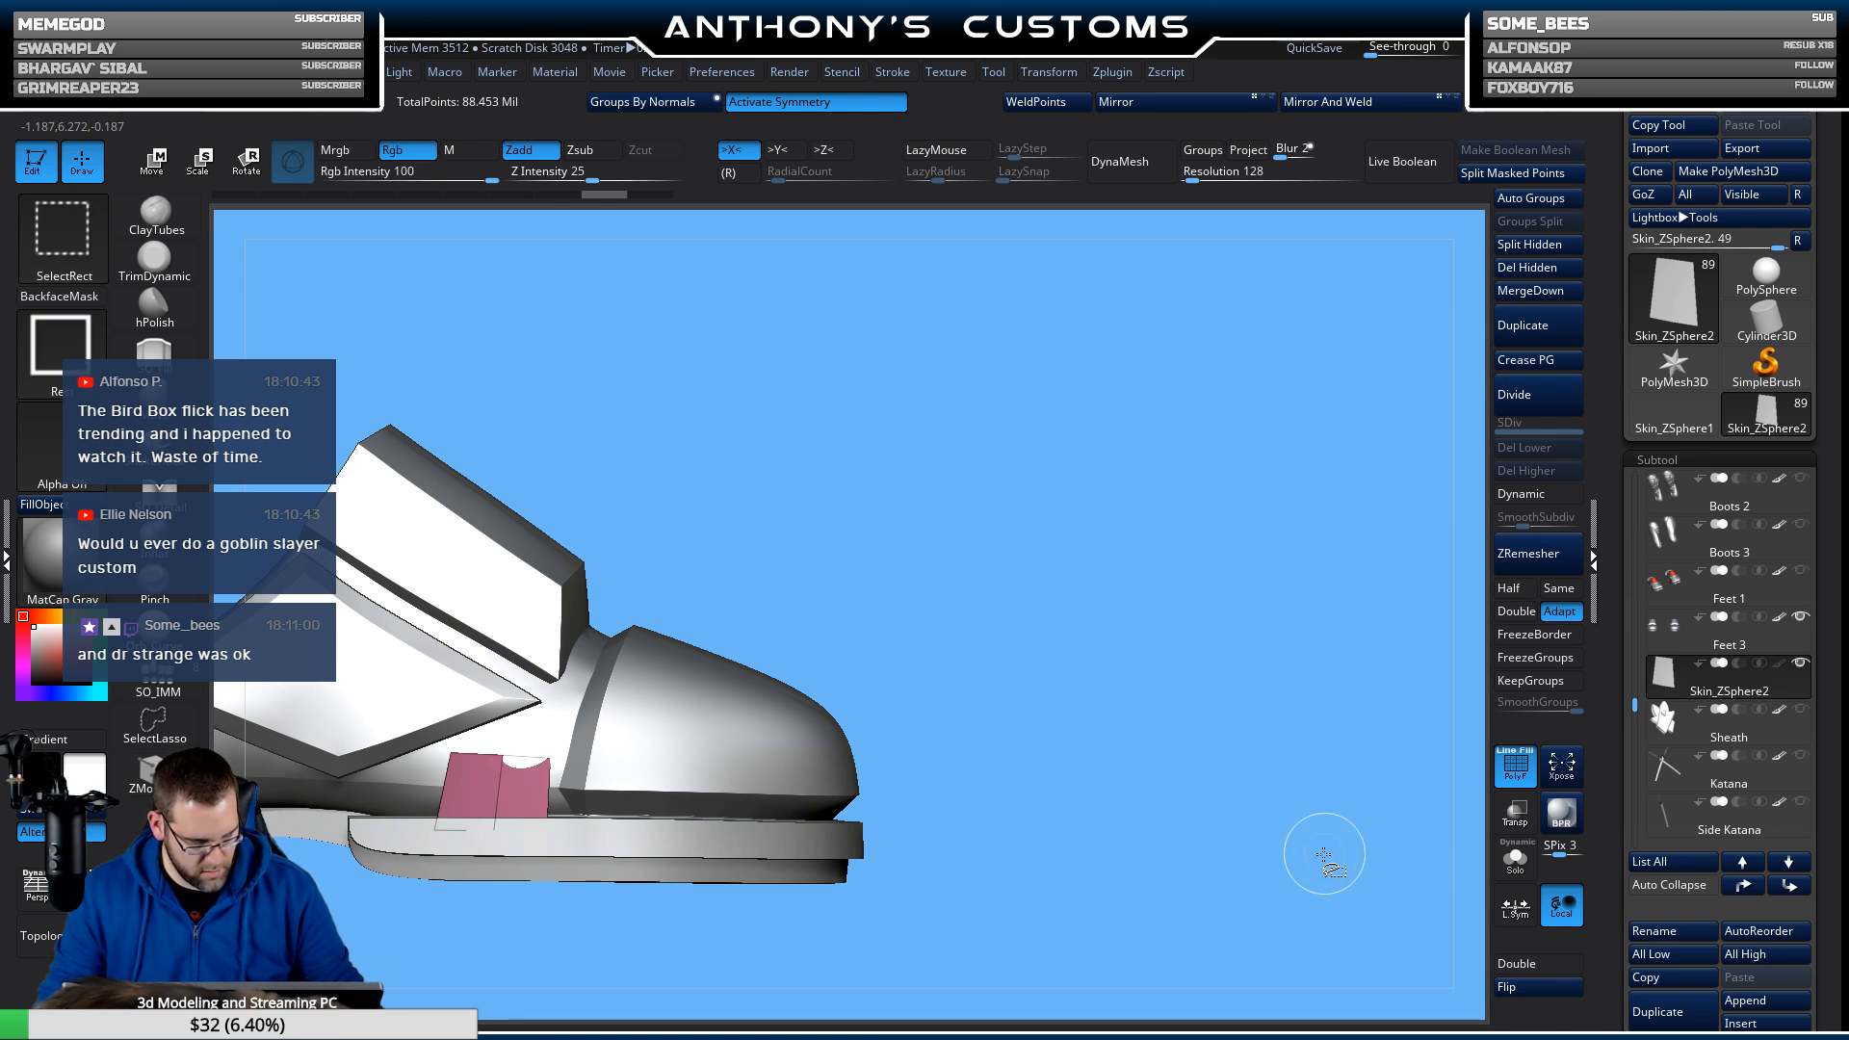
{"action": "left_click", "coordinate": [1516, 860]}
{"action": "left_click_drag", "start_coordinate": [1210, 821], "coordinate": [1139, 819]}
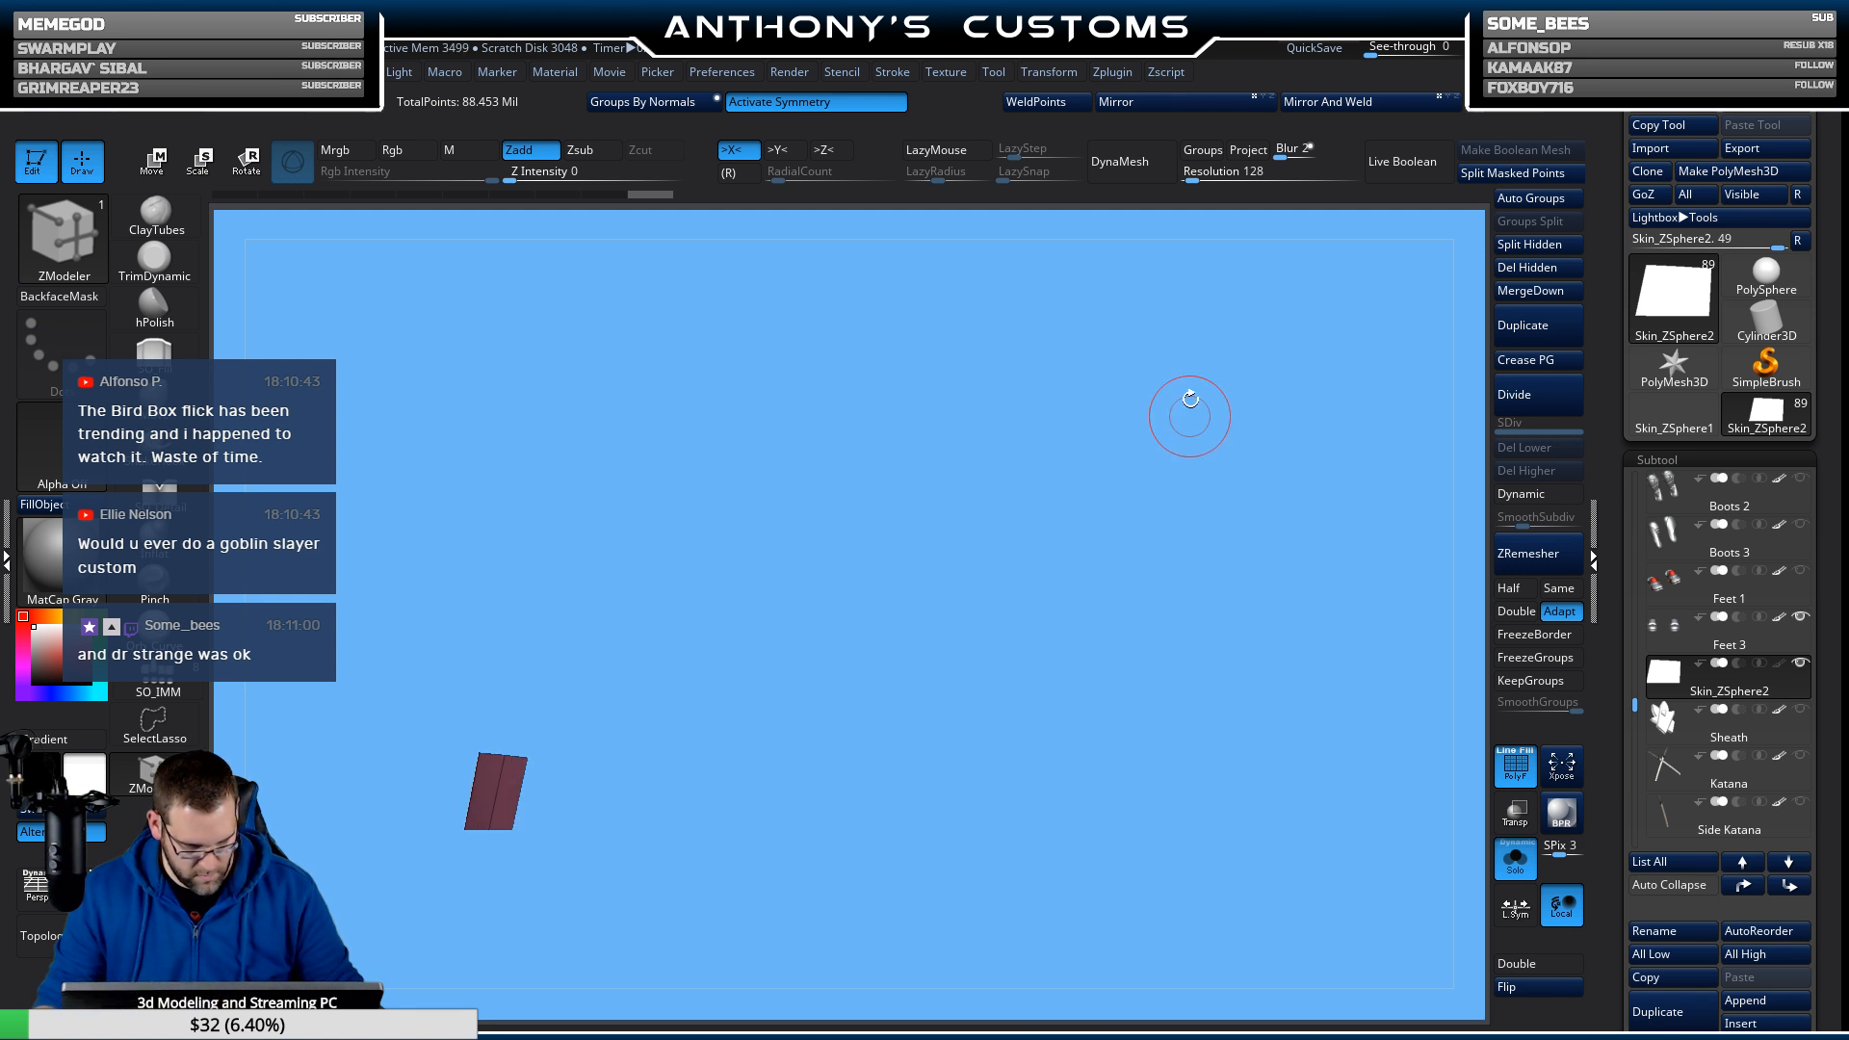
{"action": "left_click", "coordinate": [1322, 104]}
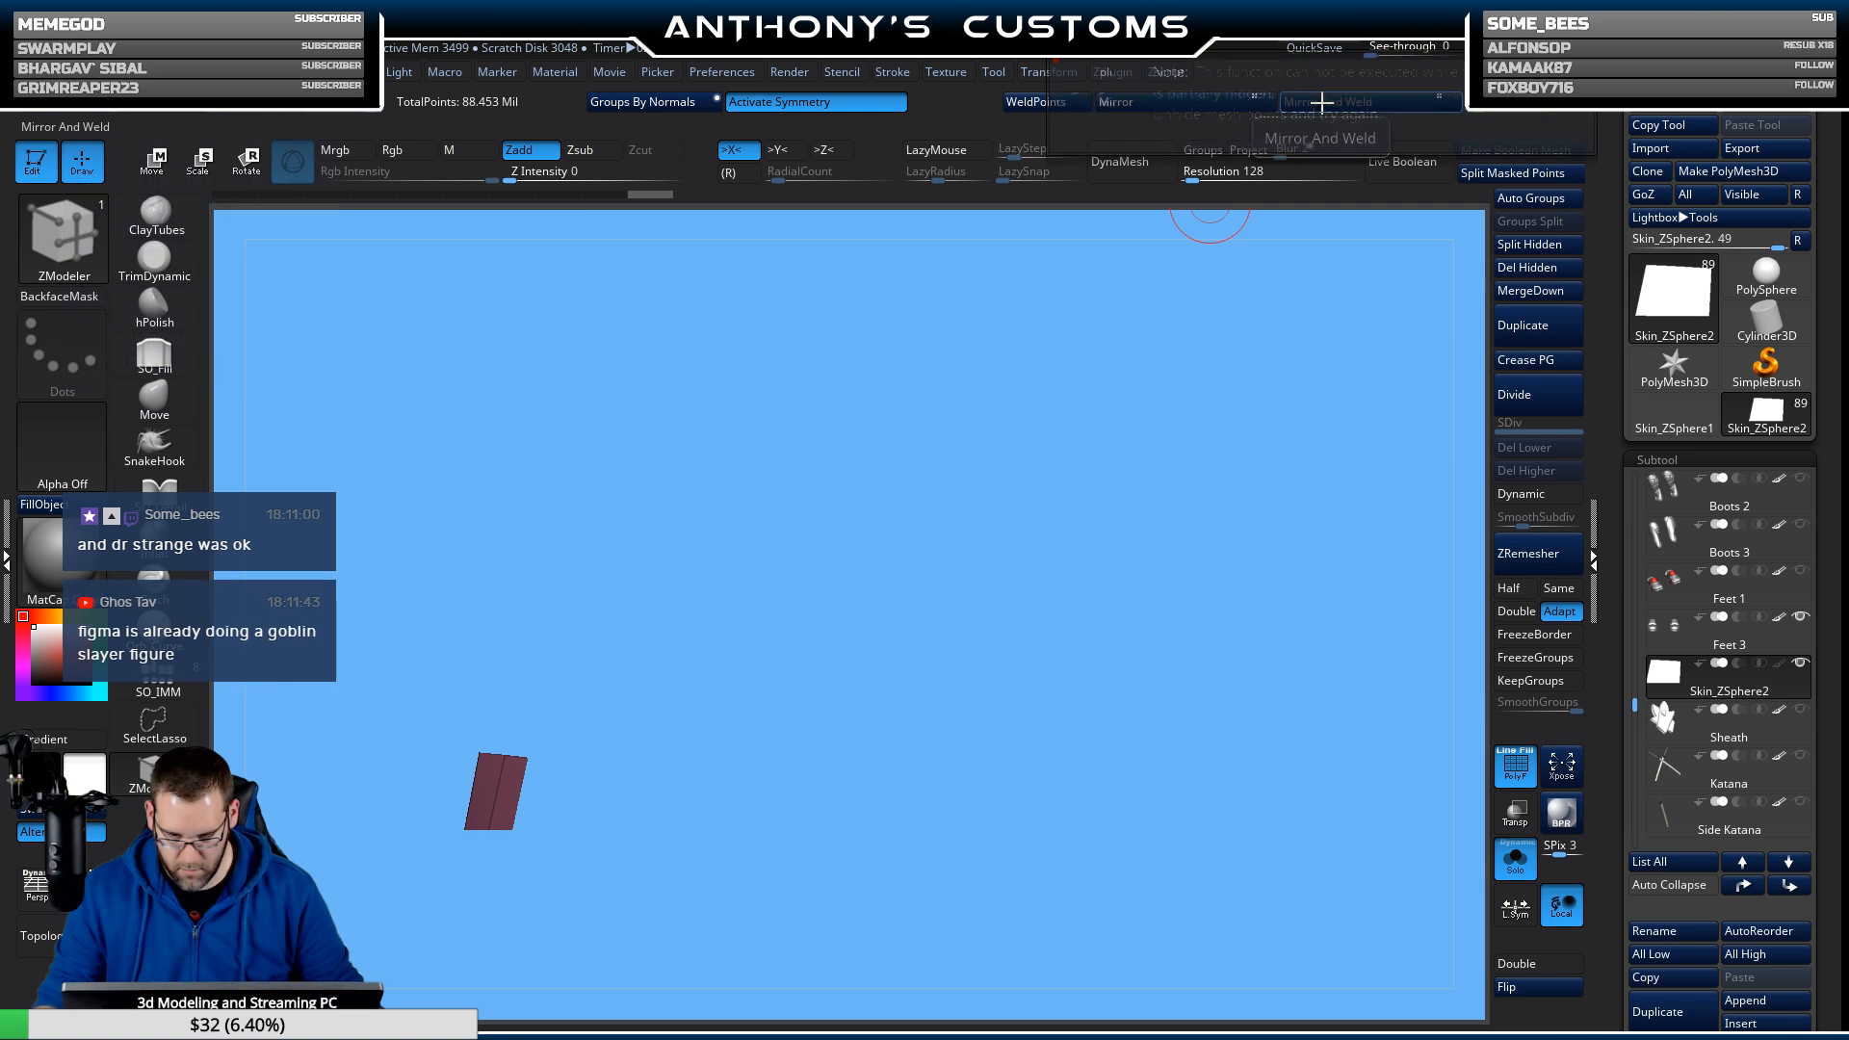
{"action": "left_click", "coordinate": [1515, 255]}
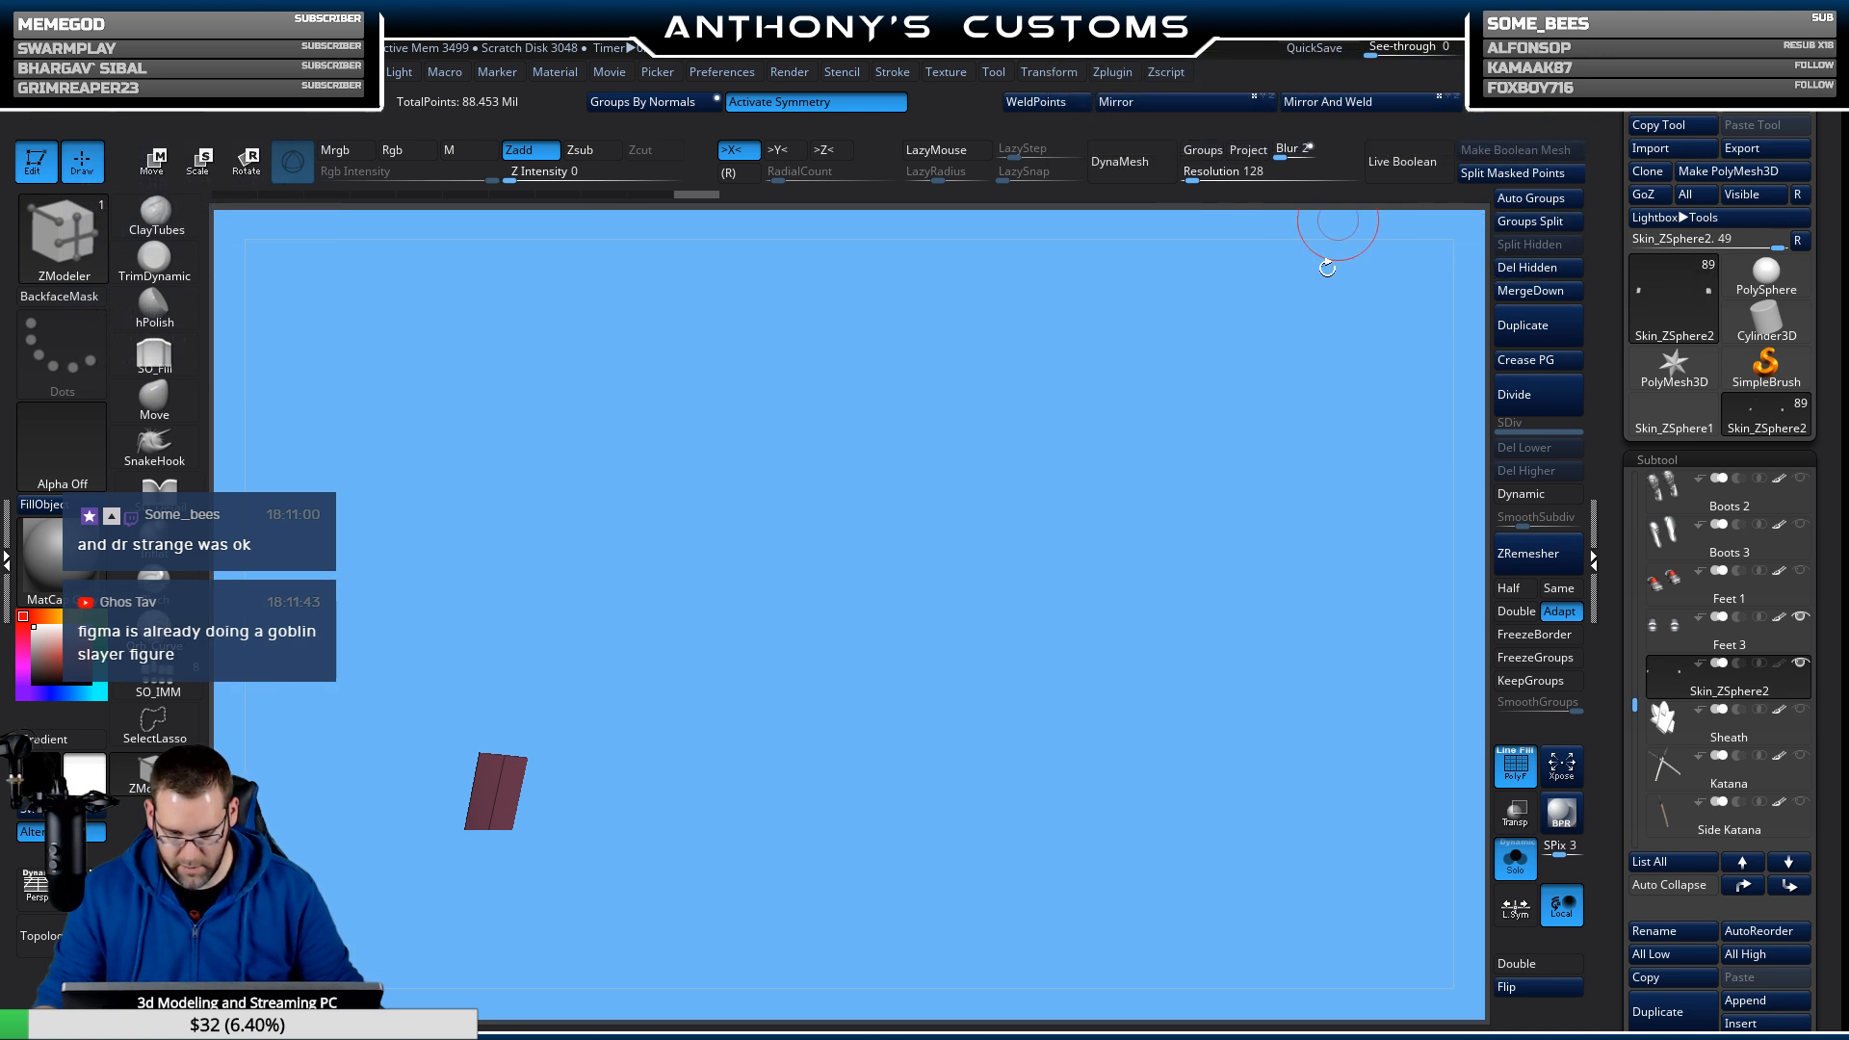
Thicken the flat side panels with a QMesh extrusion on the sides of the feet.
{"action": "left_click_drag", "start_coordinate": [1267, 761], "coordinate": [1130, 762]}
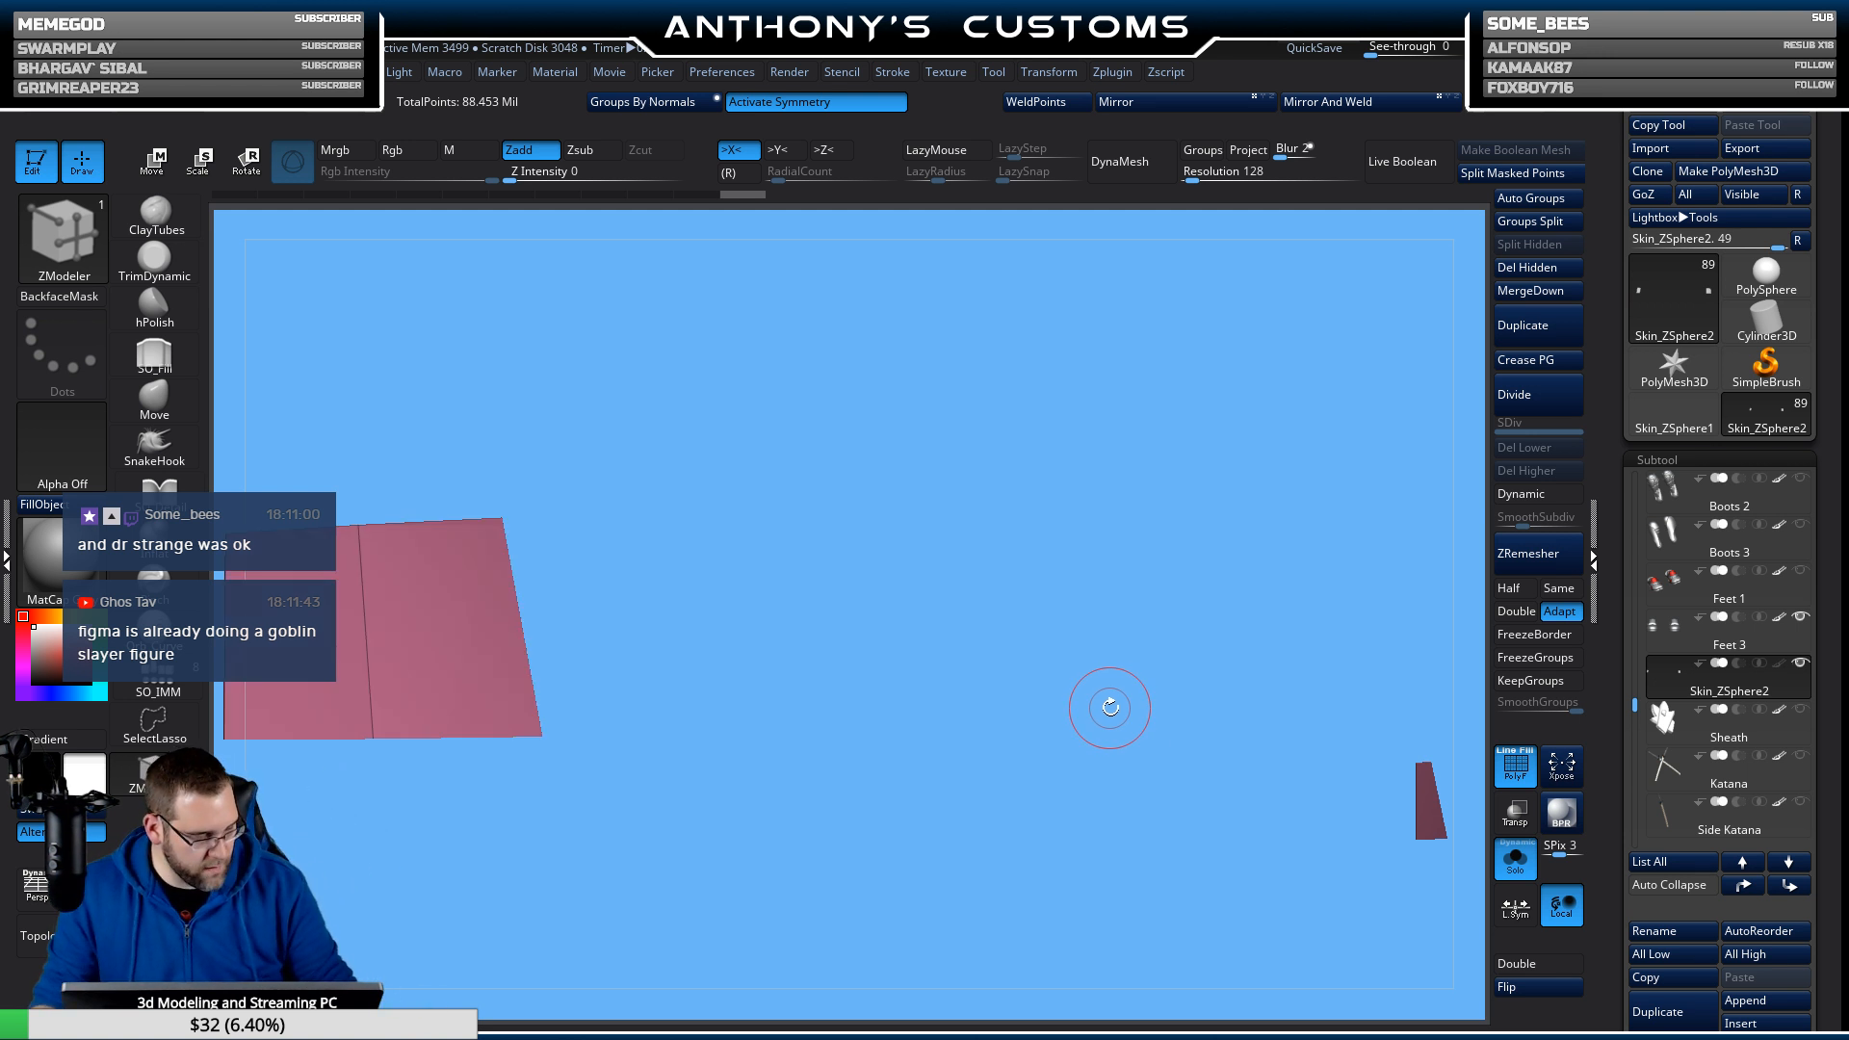
{"action": "left_click_drag", "start_coordinate": [1261, 879], "coordinate": [1009, 811]}
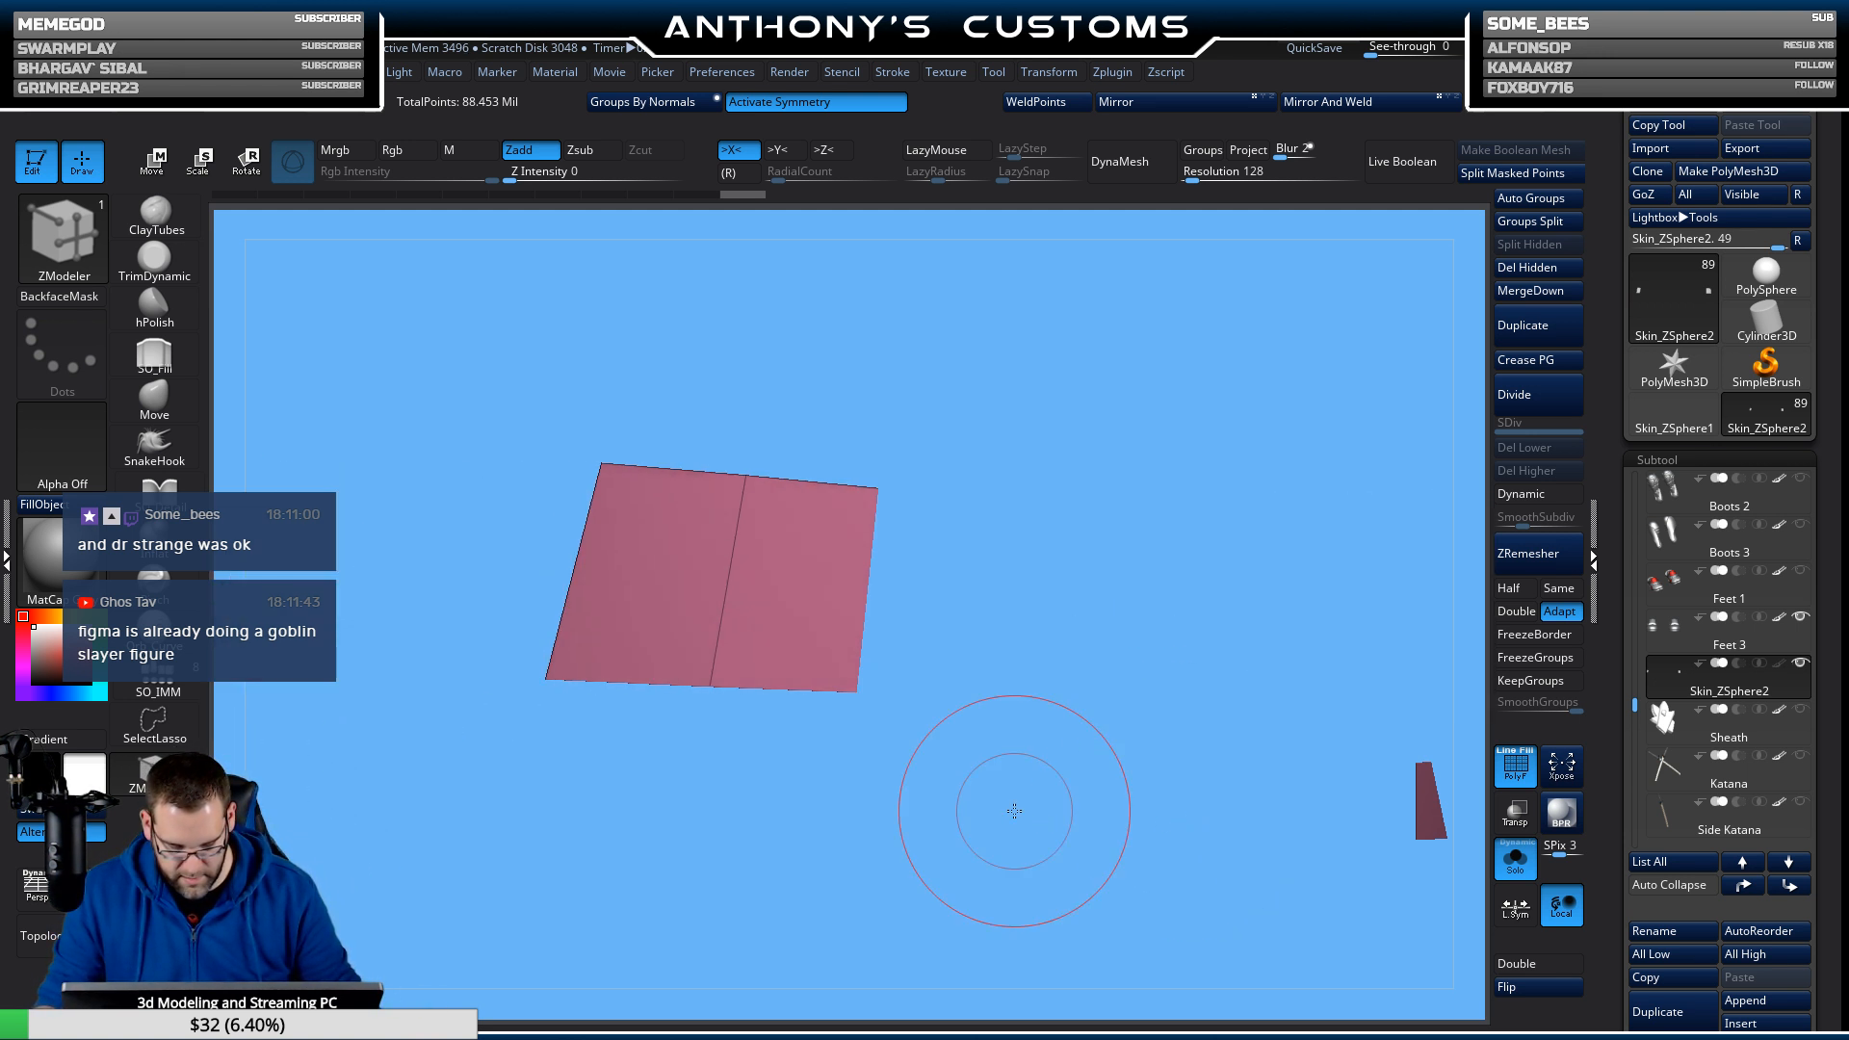
{"action": "left_click", "coordinate": [1519, 870]}
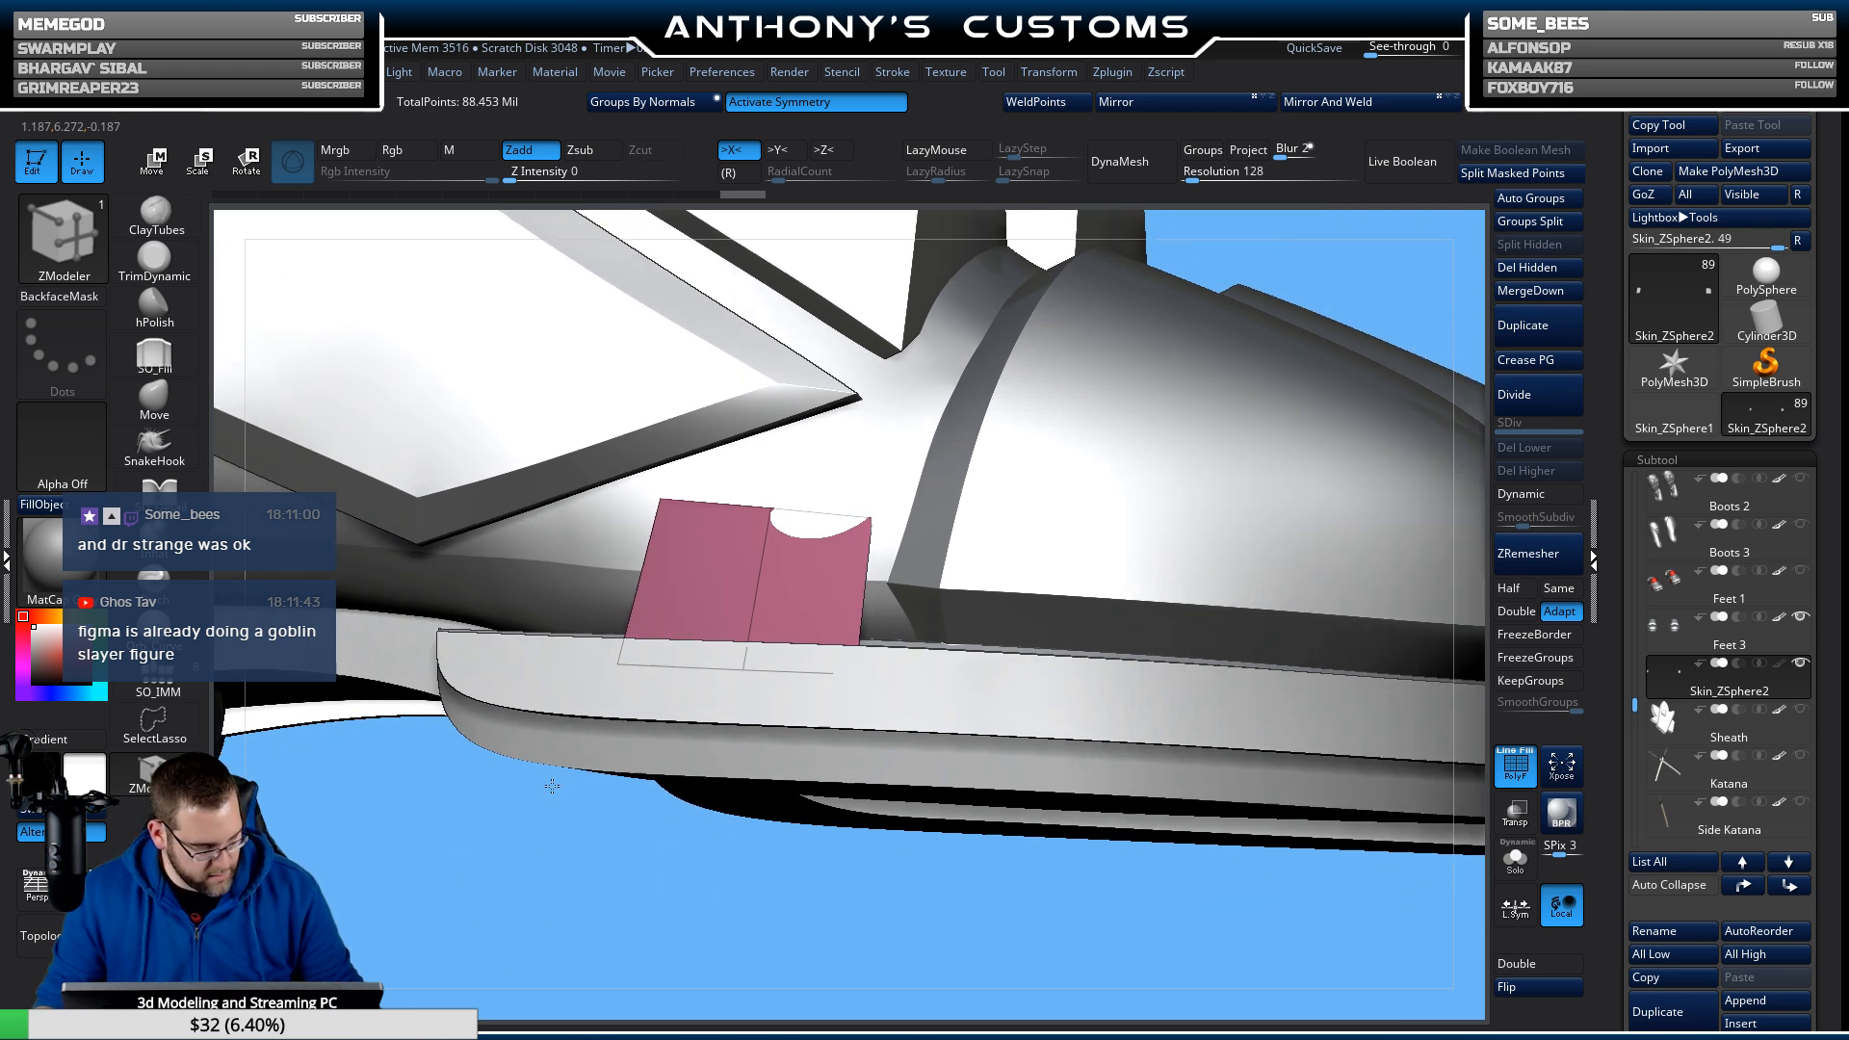
{"action": "left_click_drag", "start_coordinate": [552, 786], "coordinate": [866, 772]}
{"action": "left_click_drag", "start_coordinate": [1121, 674], "coordinate": [1134, 664]}
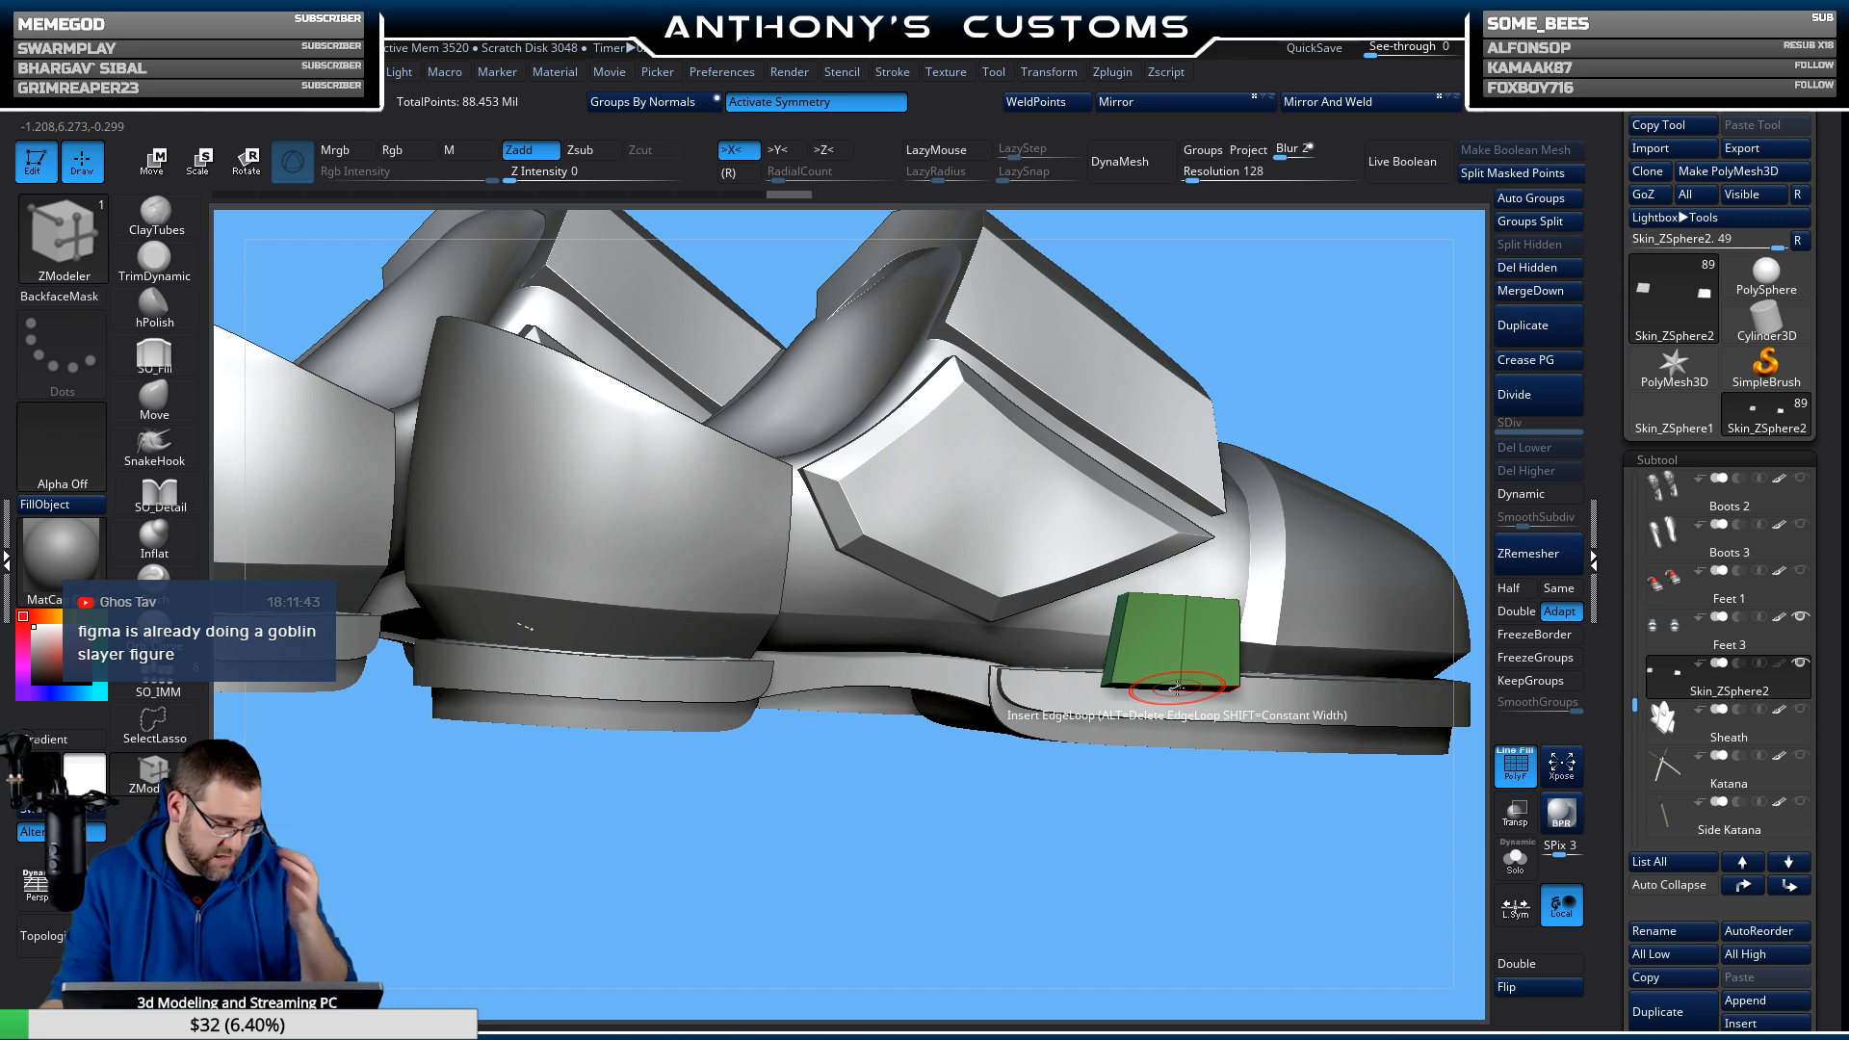
Examine how the thickened panels sit against the feet and soles from the front, back and side.
{"action": "left_click_drag", "start_coordinate": [1223, 805], "coordinate": [649, 751]}
{"action": "left_click_drag", "start_coordinate": [991, 833], "coordinate": [1159, 873], "text": "alt"}
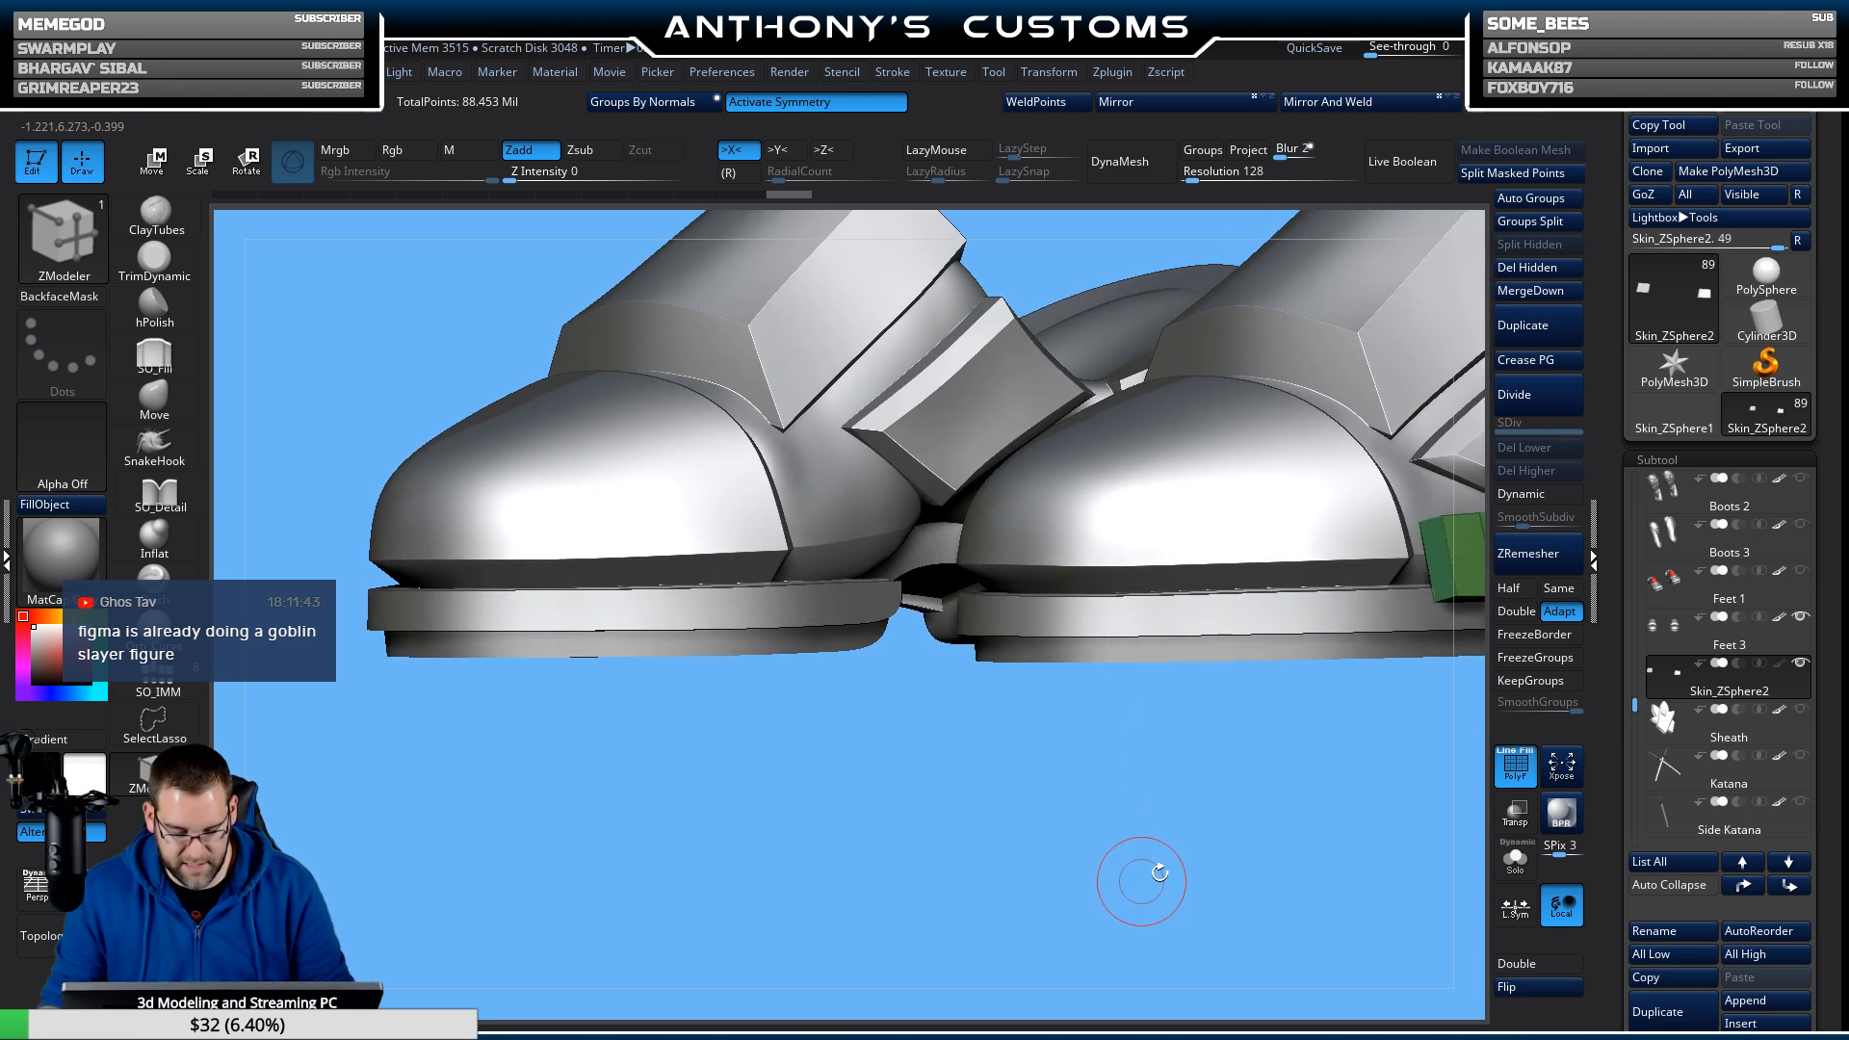
{"action": "key", "text": "f"}
{"action": "left_click_drag", "start_coordinate": [1192, 796], "coordinate": [939, 763], "text": "alt"}
{"action": "left_click_drag", "start_coordinate": [1157, 799], "coordinate": [957, 830]}
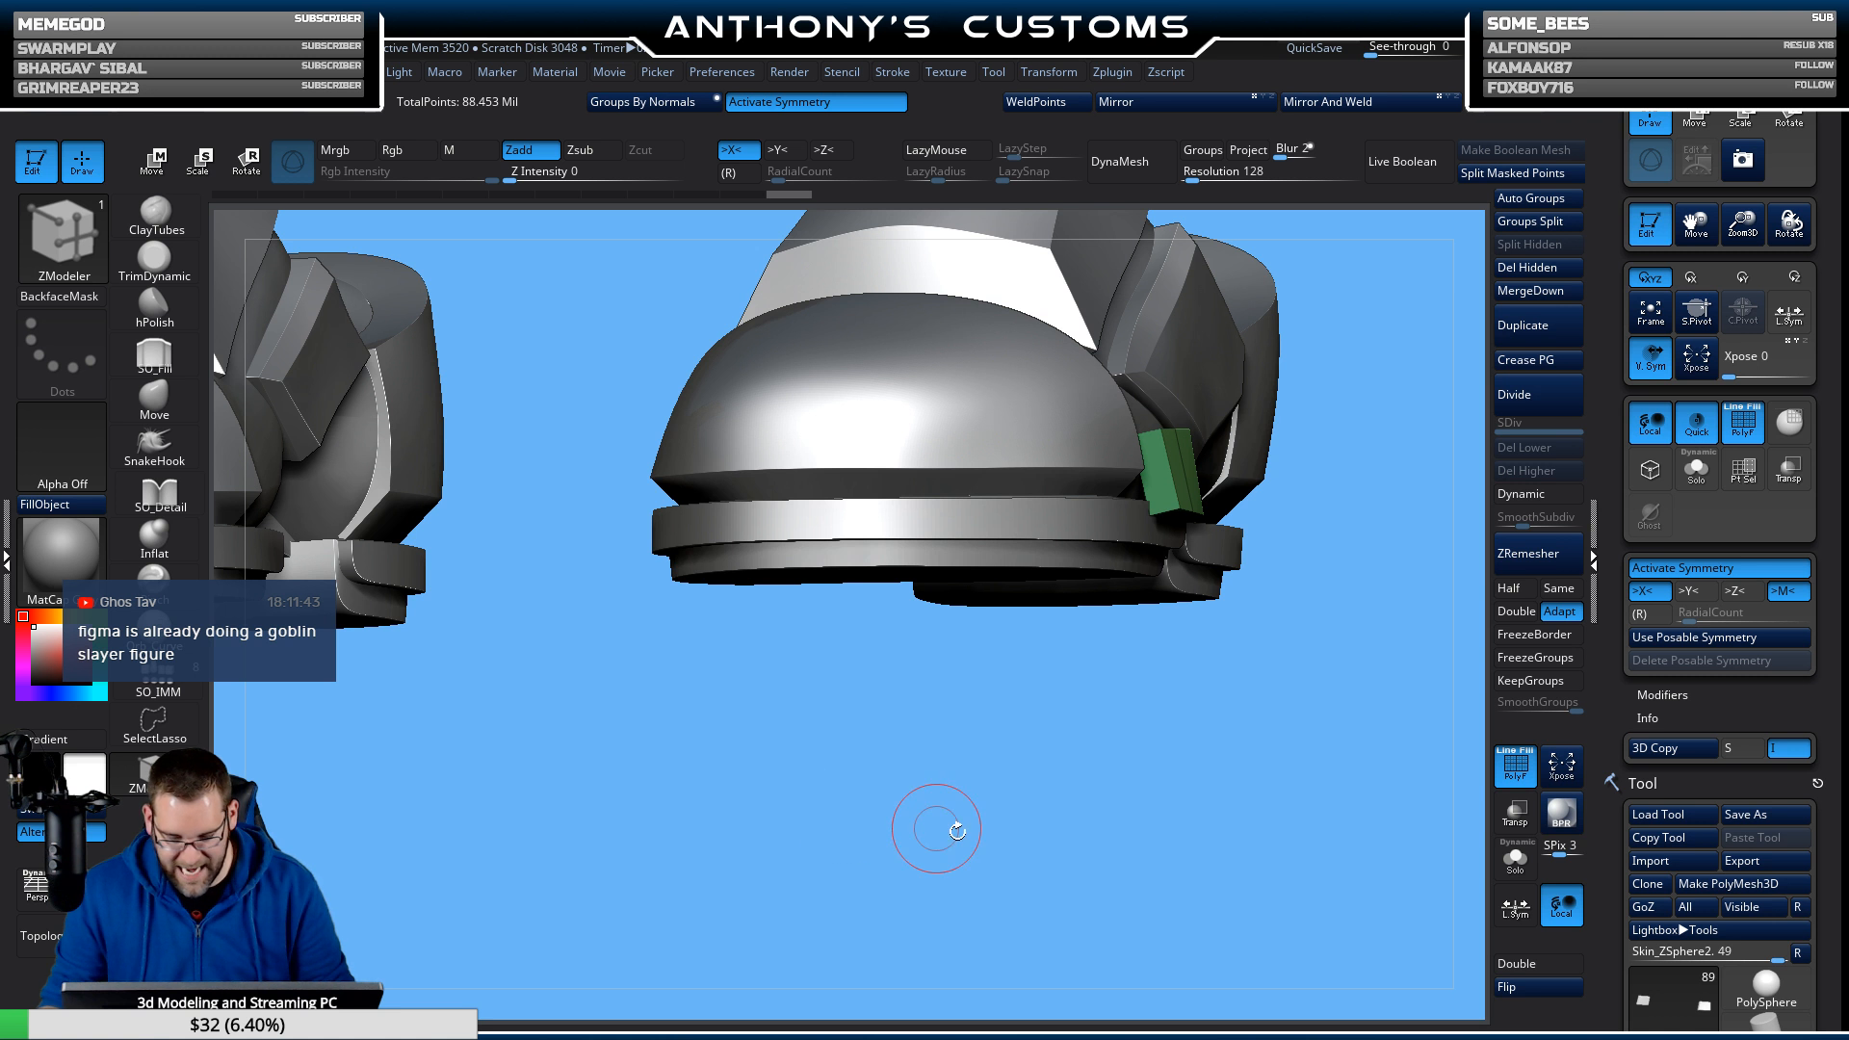
{"action": "left_click", "coordinate": [1516, 867]}
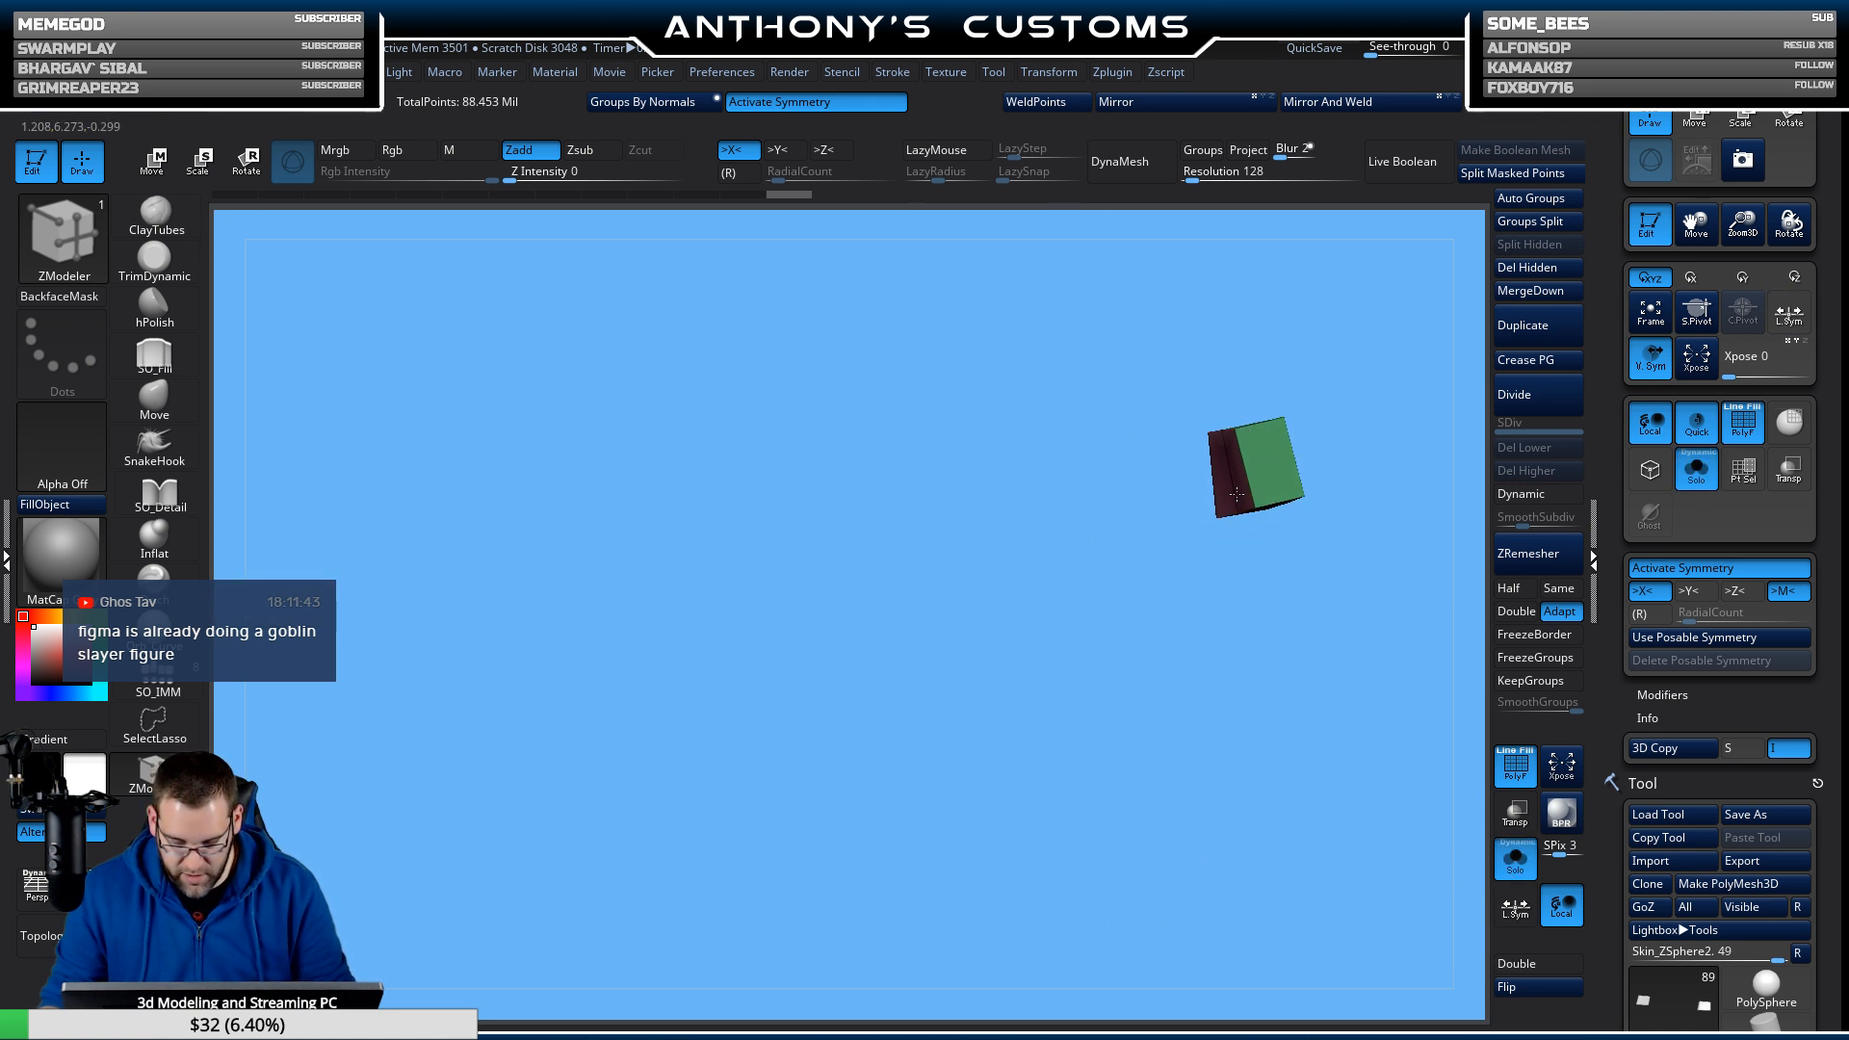
{"action": "left_click", "coordinate": [1515, 861]}
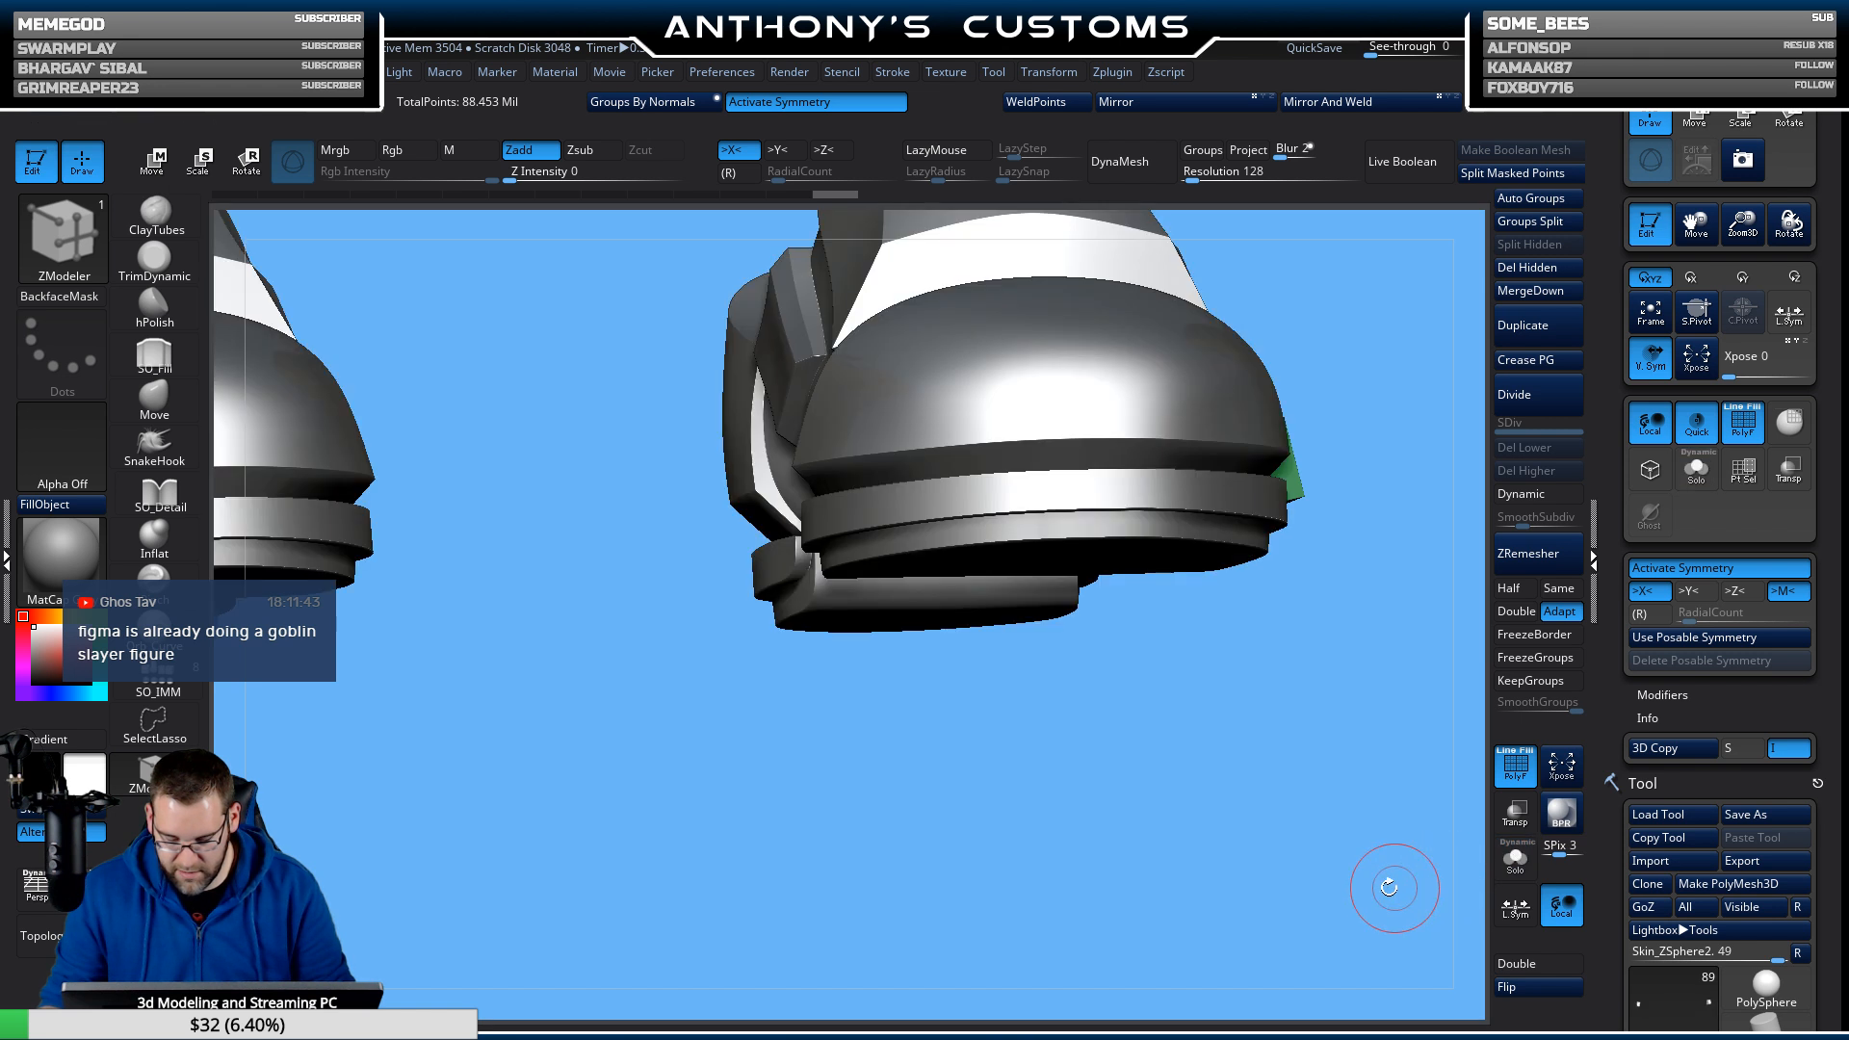
{"action": "left_click_drag", "start_coordinate": [1320, 743], "coordinate": [1085, 737]}
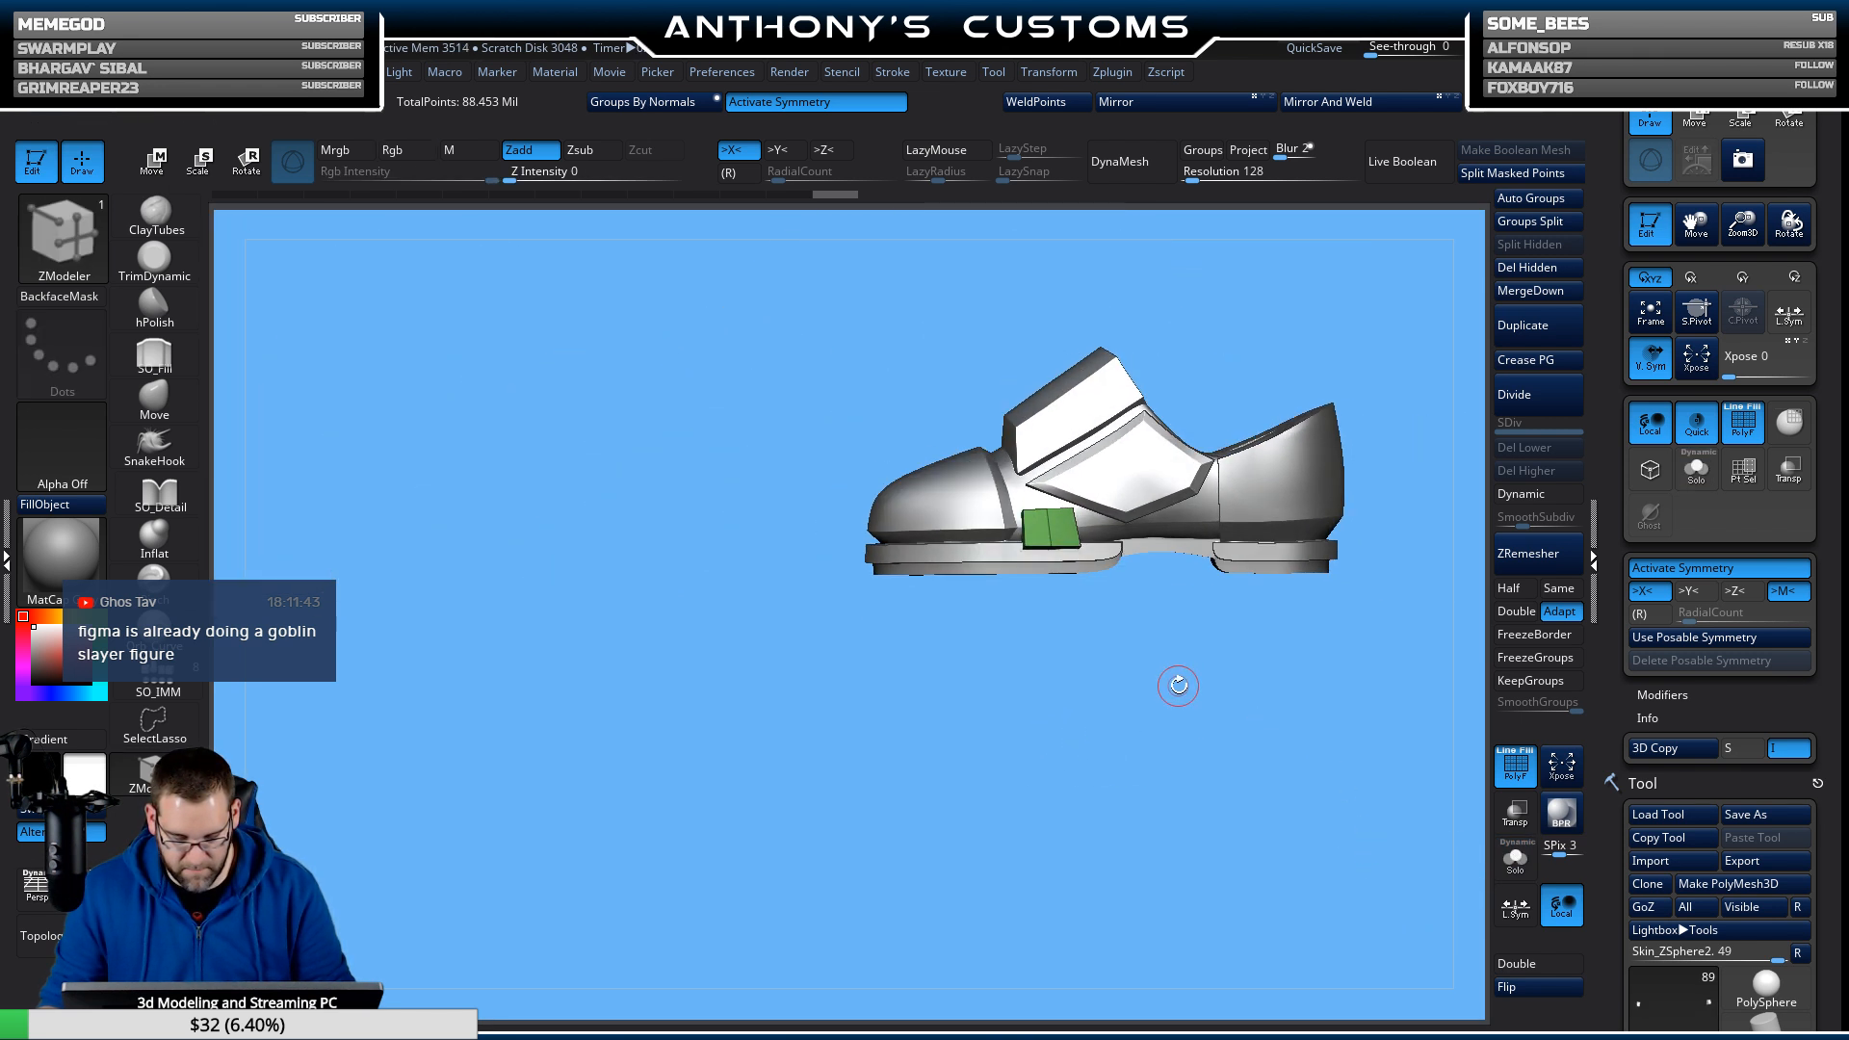
{"action": "left_click_drag", "start_coordinate": [1179, 685], "coordinate": [1142, 828], "text": "alt"}
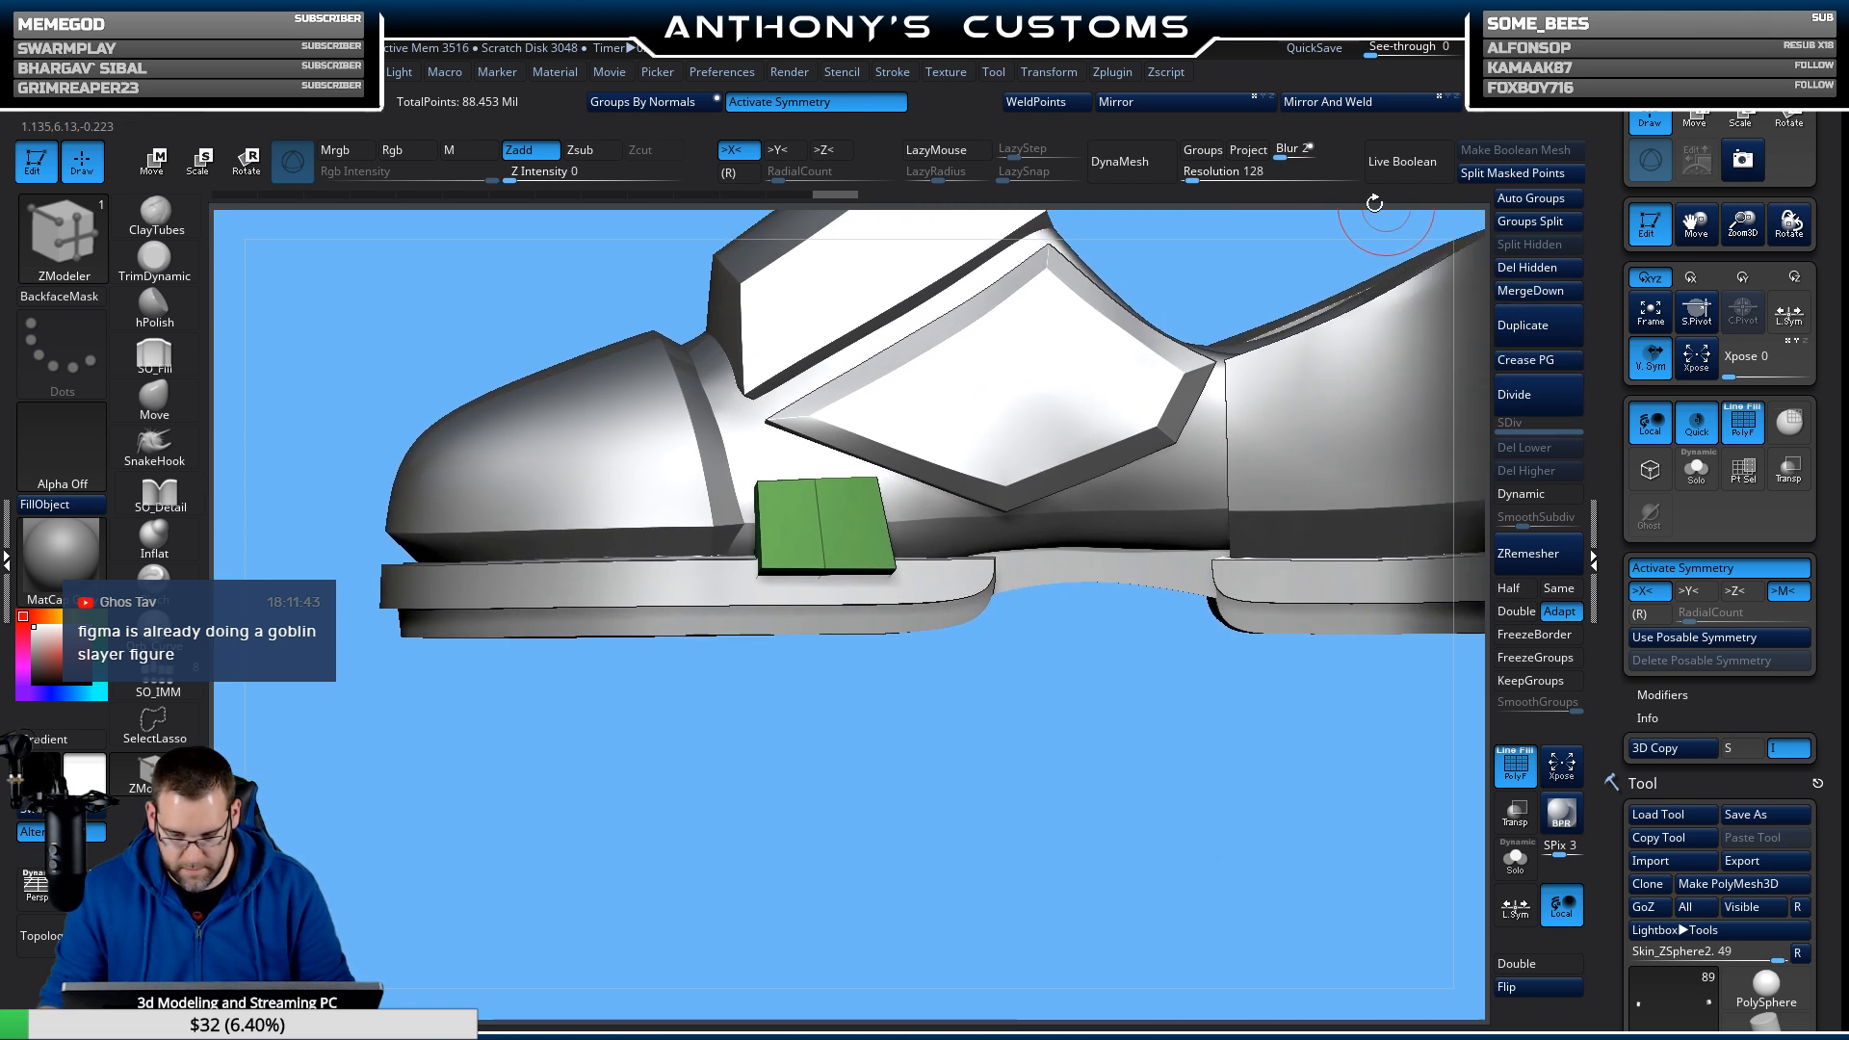
Regroup the side panels' polygons by normals and isolate the panels.
{"action": "left_click", "coordinate": [642, 101]}
{"action": "left_click_drag", "start_coordinate": [847, 712], "coordinate": [978, 801]}
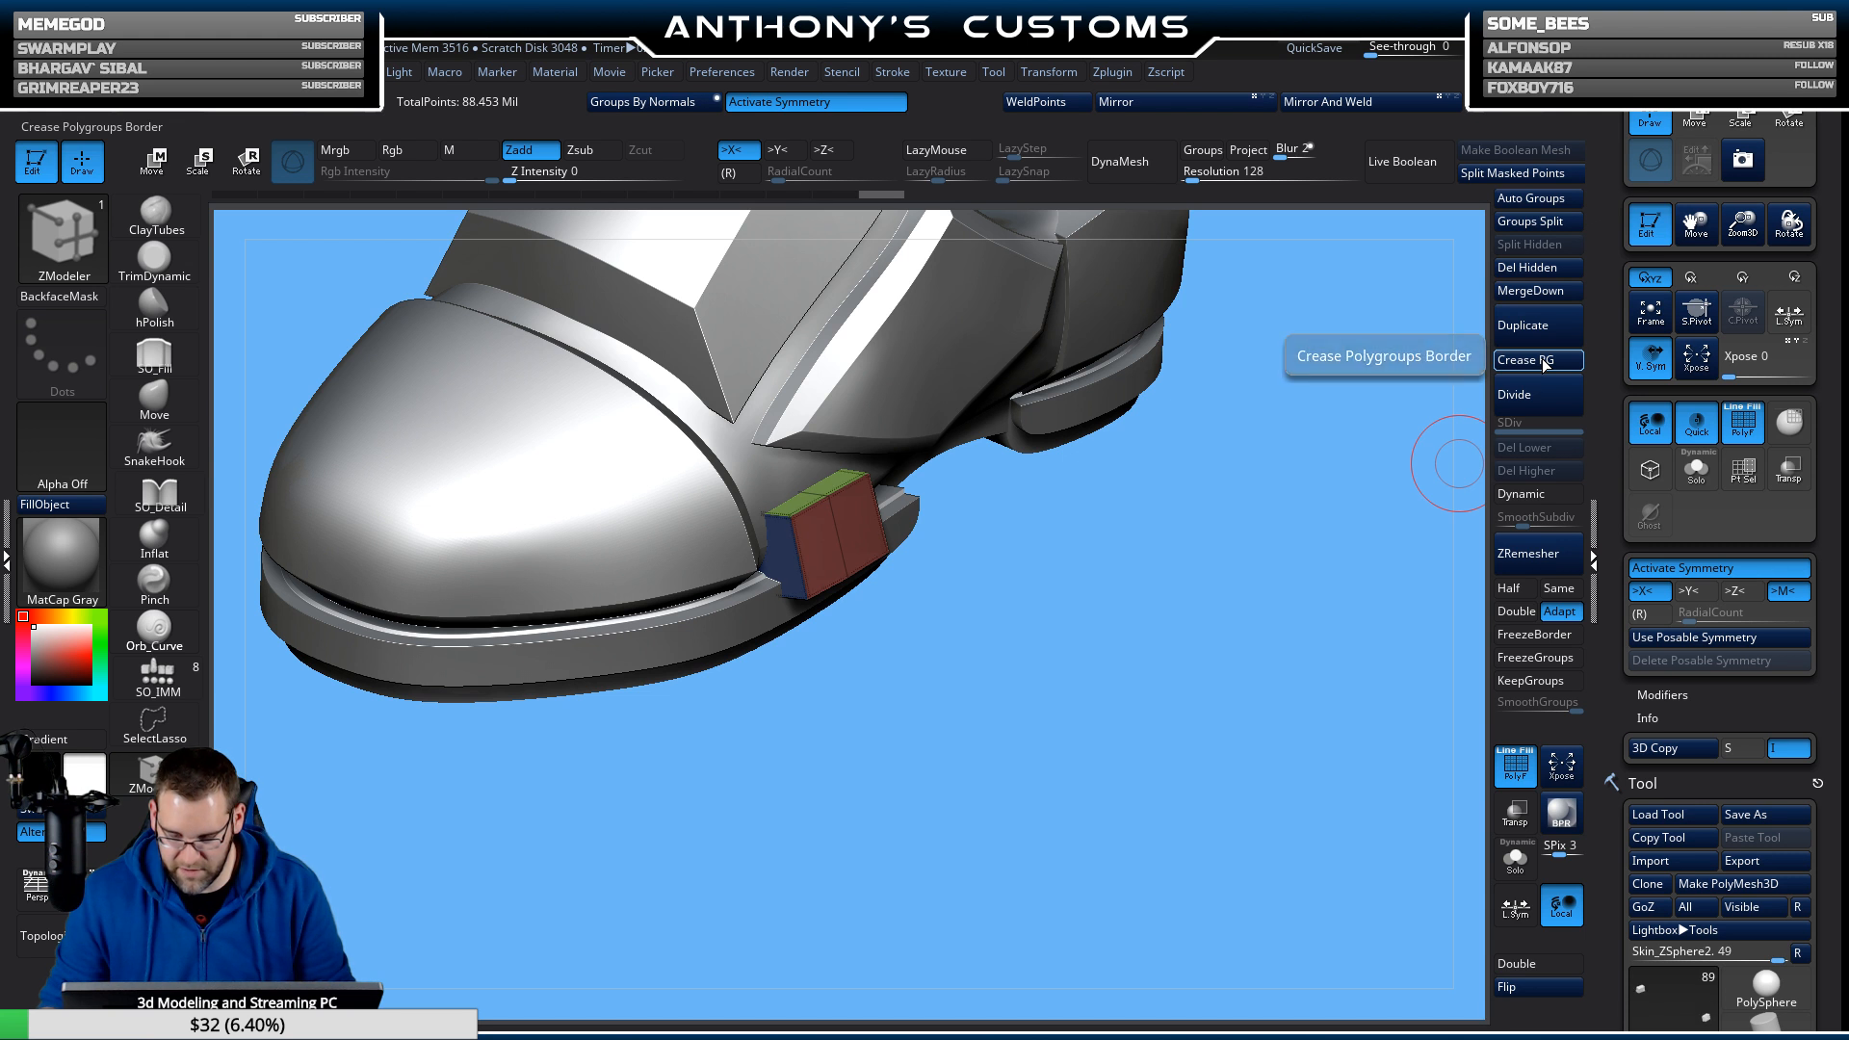
{"action": "left_click", "coordinate": [1516, 867]}
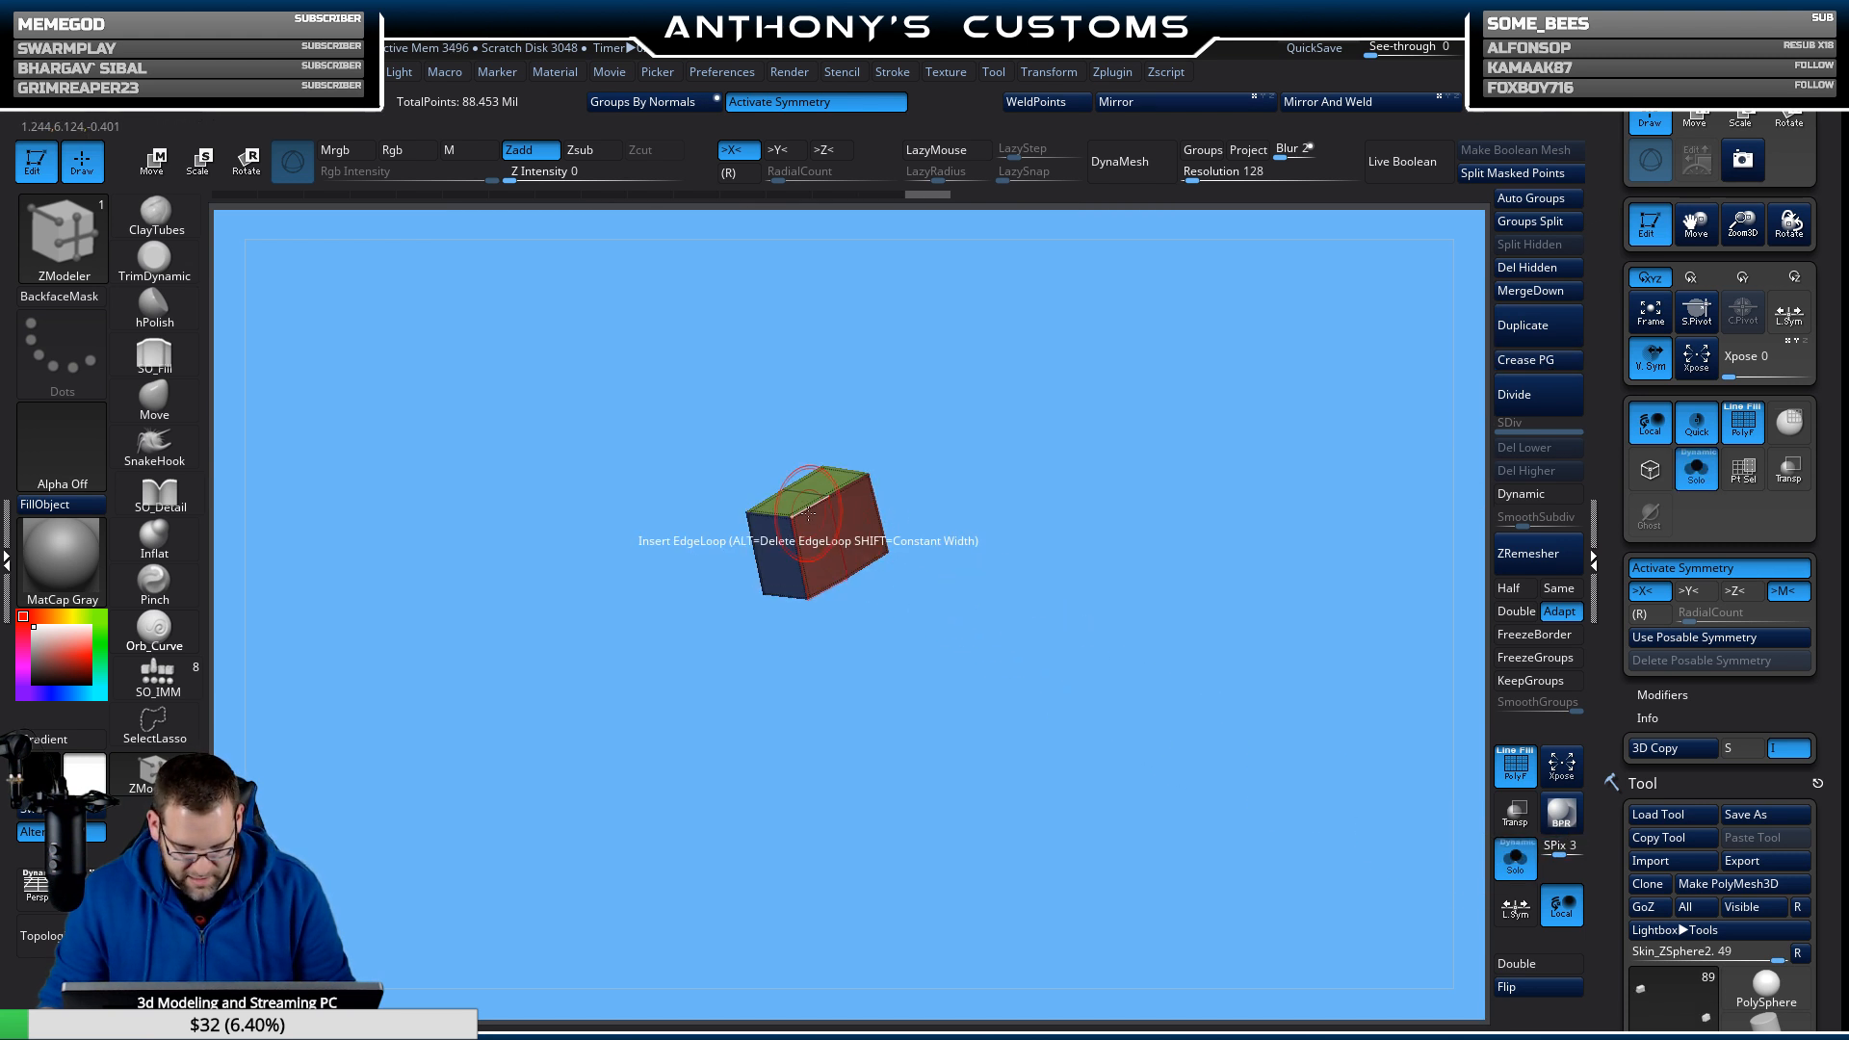
Set the ZModeler edge action to Crease for the panel edges and turn on dynamic subdivision.
{"action": "key", "text": "space"}
{"action": "left_click", "coordinate": [647, 617]}
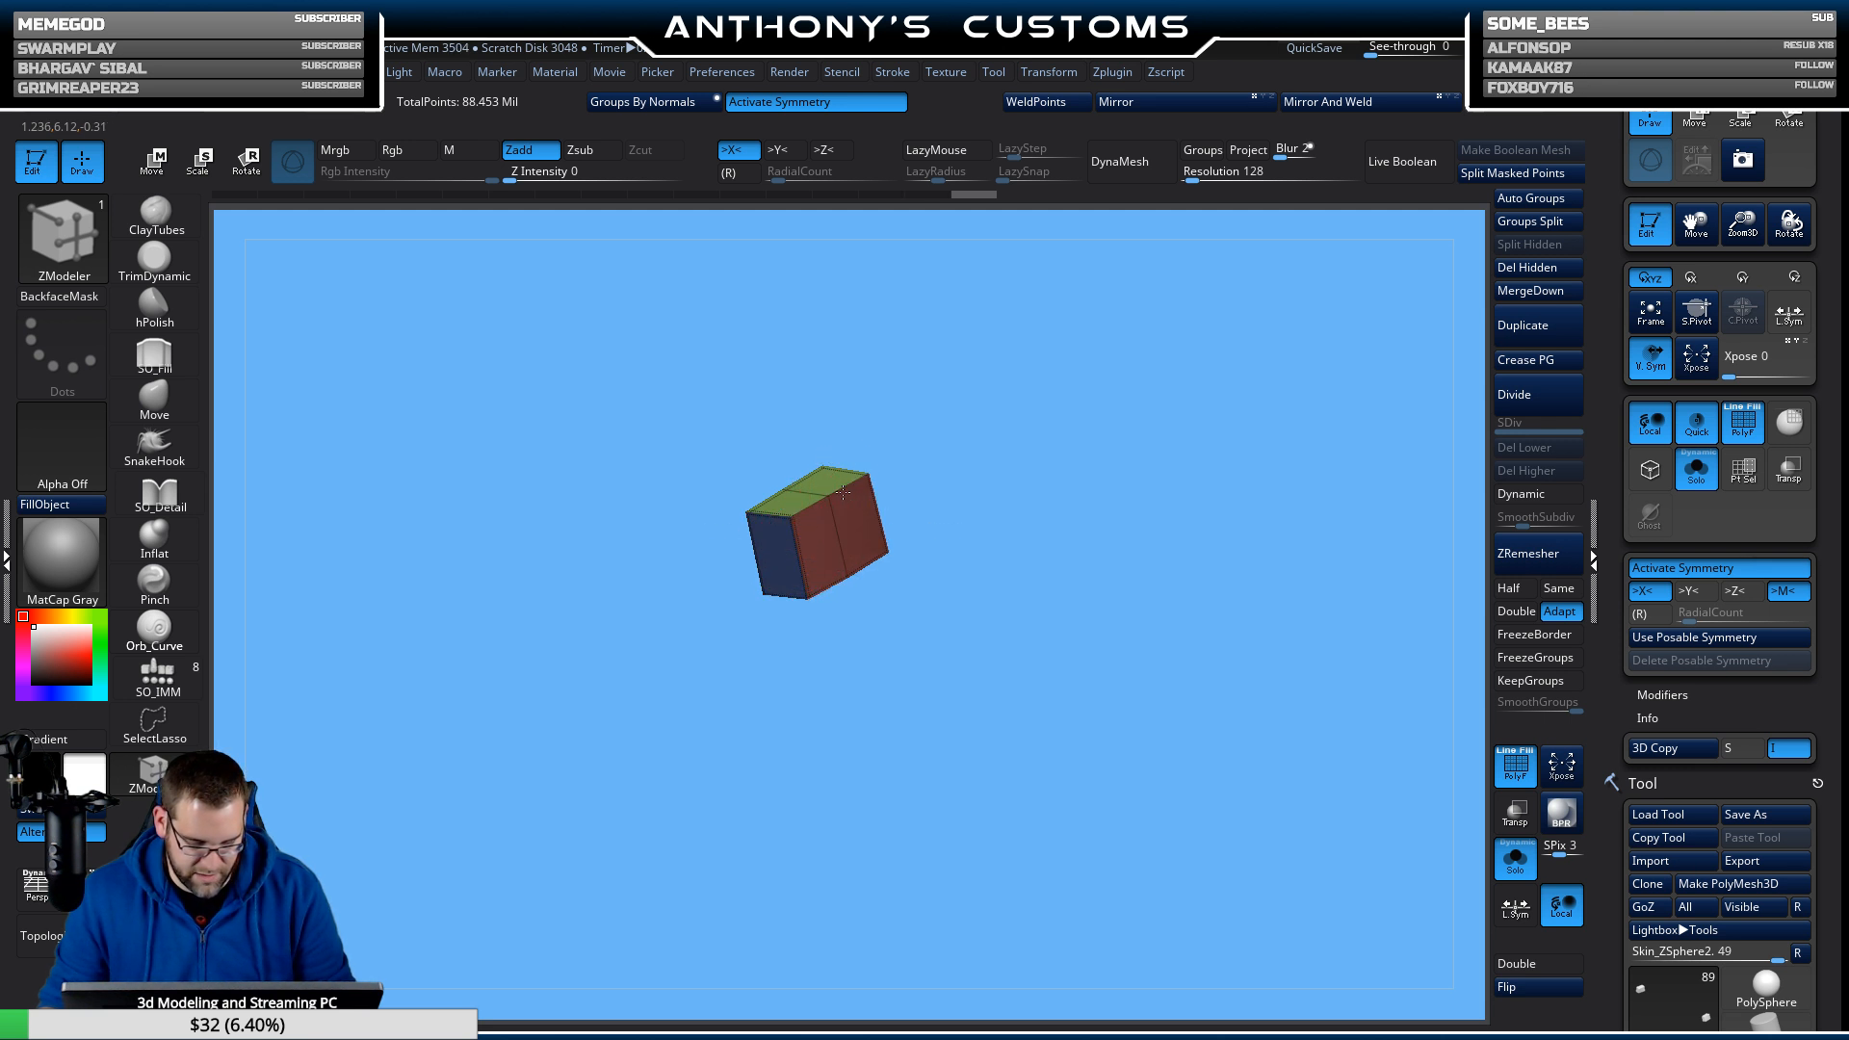
{"action": "left_click_drag", "start_coordinate": [972, 676], "coordinate": [977, 630]}
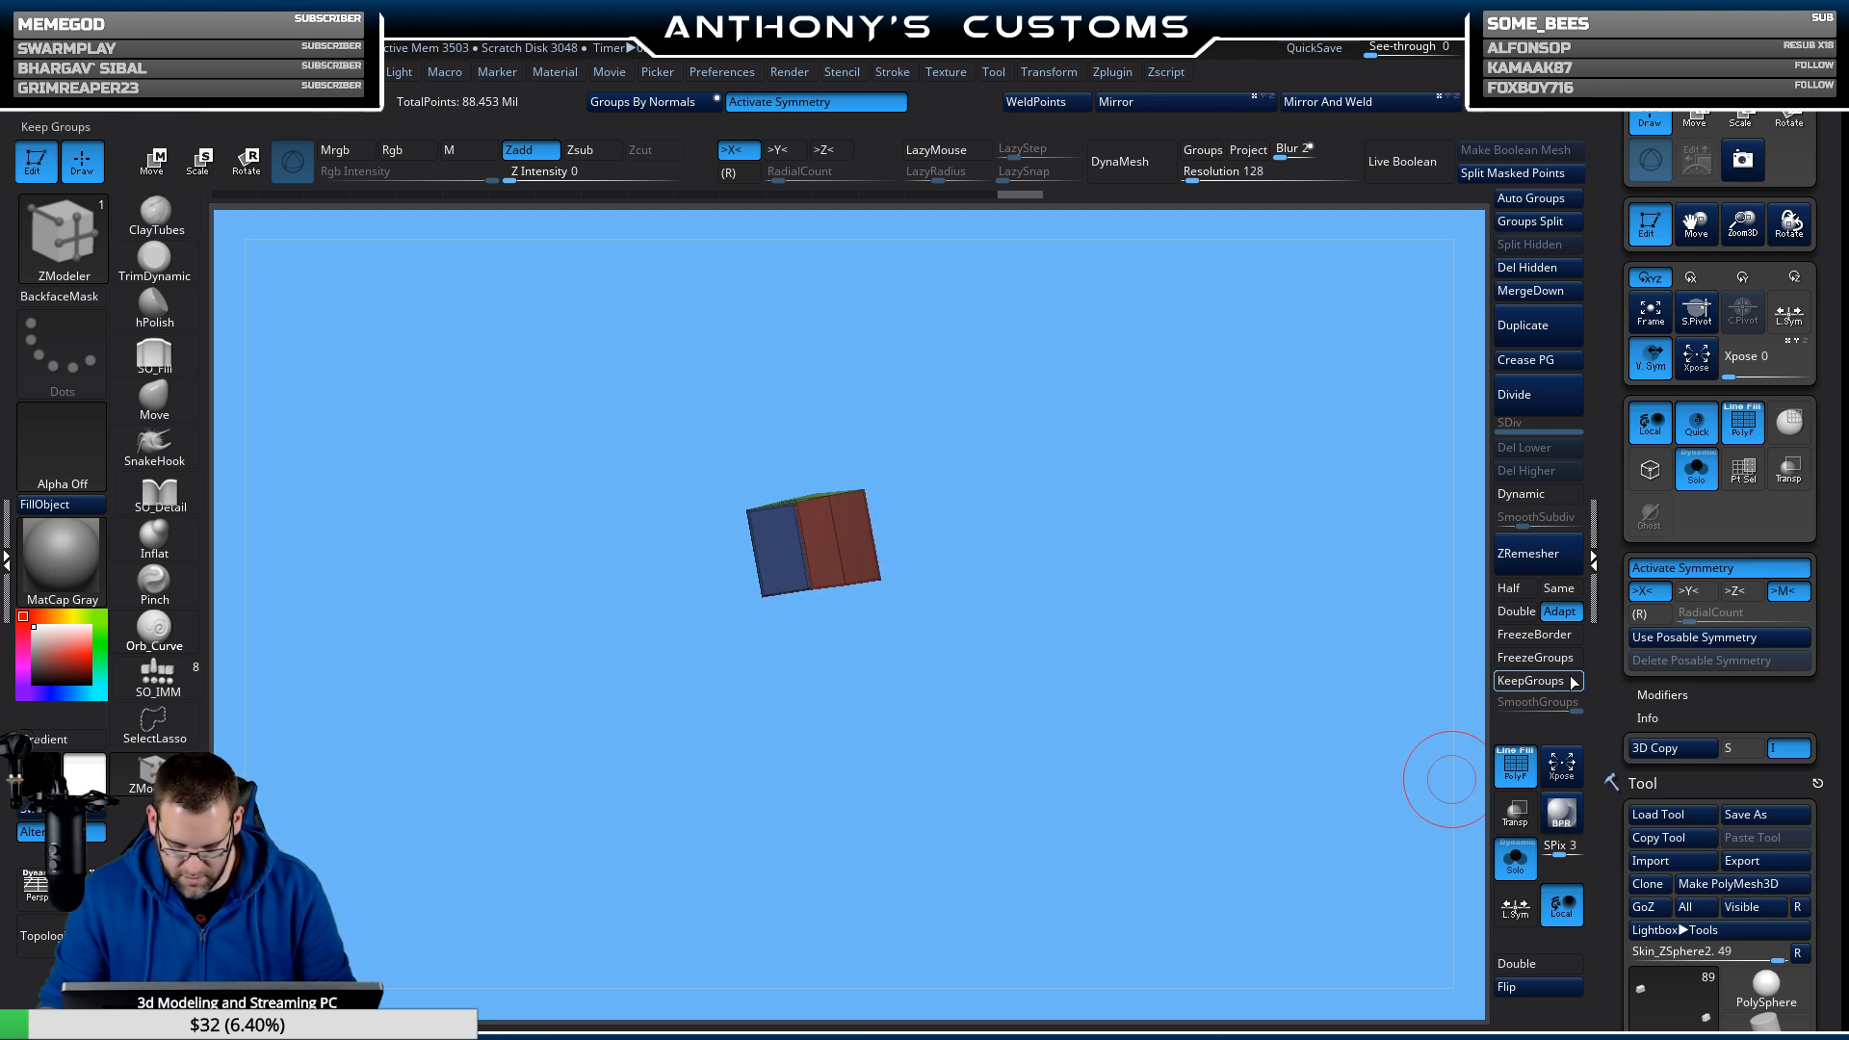
{"action": "left_click", "coordinate": [1533, 493]}
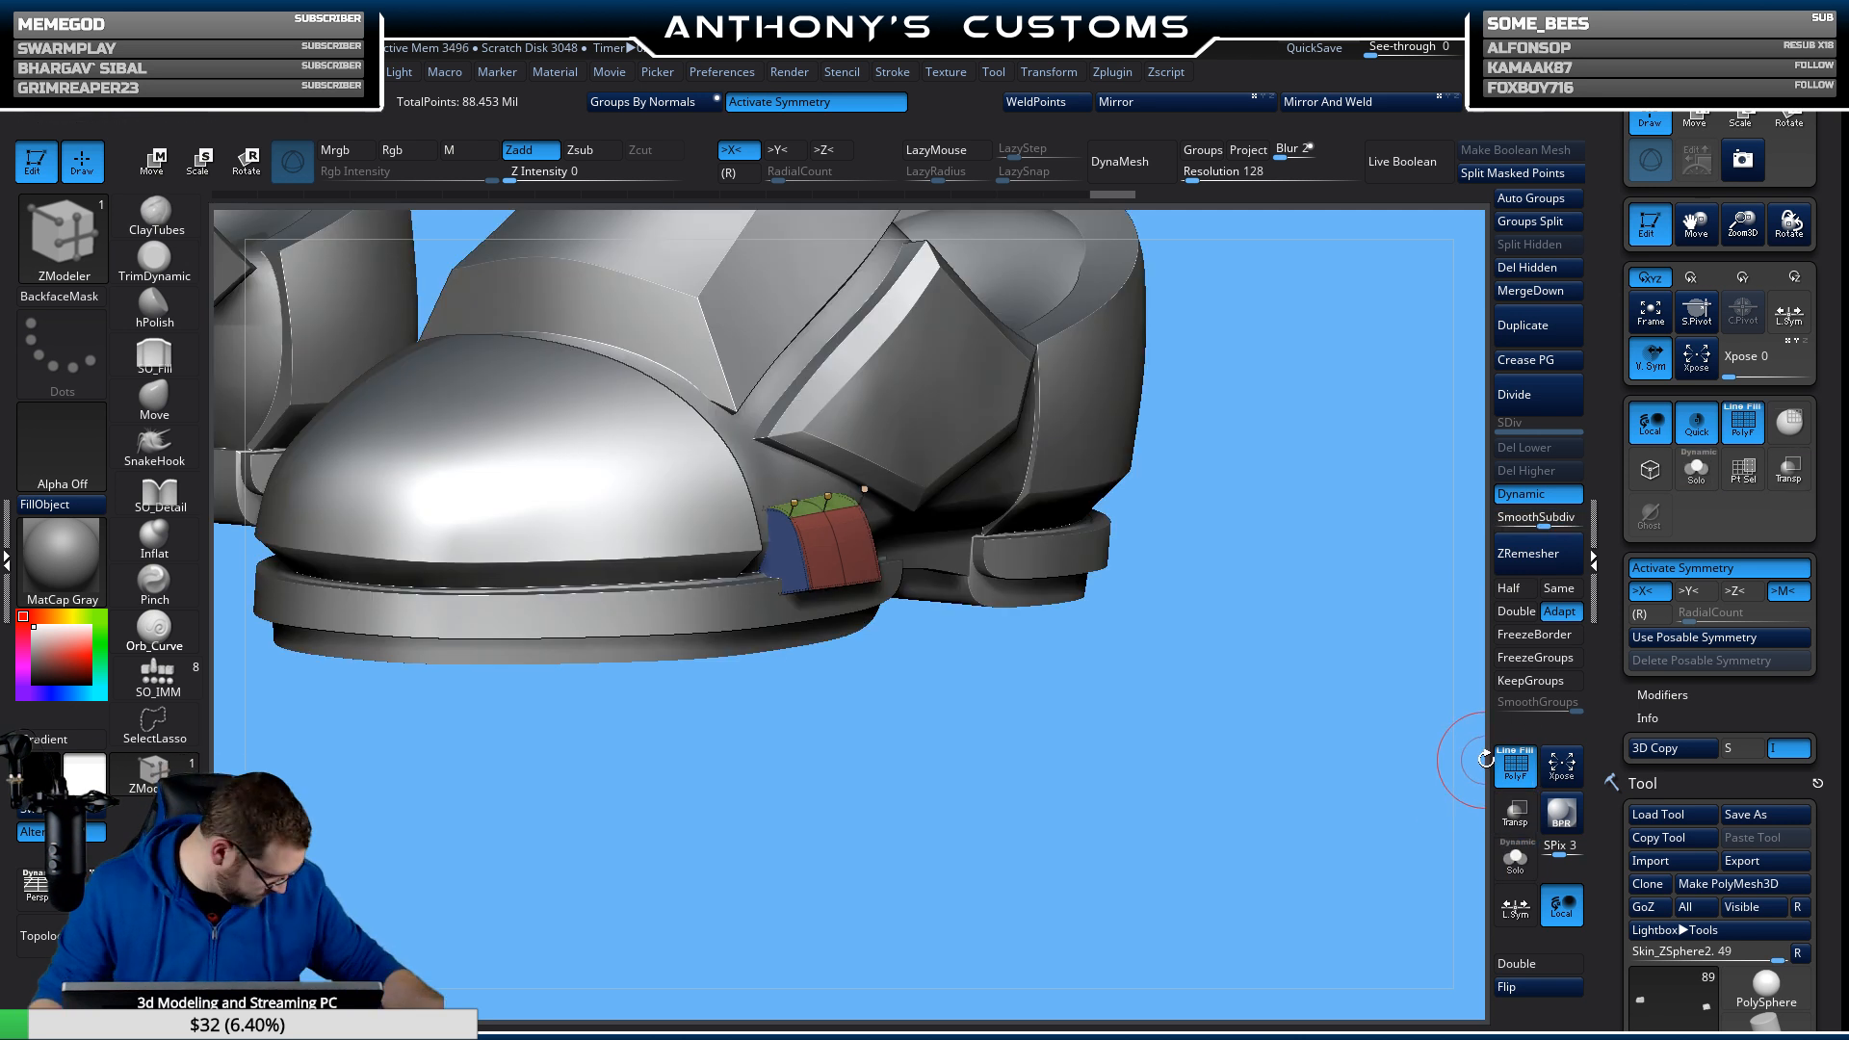
Crease the rounded panel's lower edges and mirror the panel to the other foot.
{"action": "left_click_drag", "start_coordinate": [1114, 681], "coordinate": [1069, 635]}
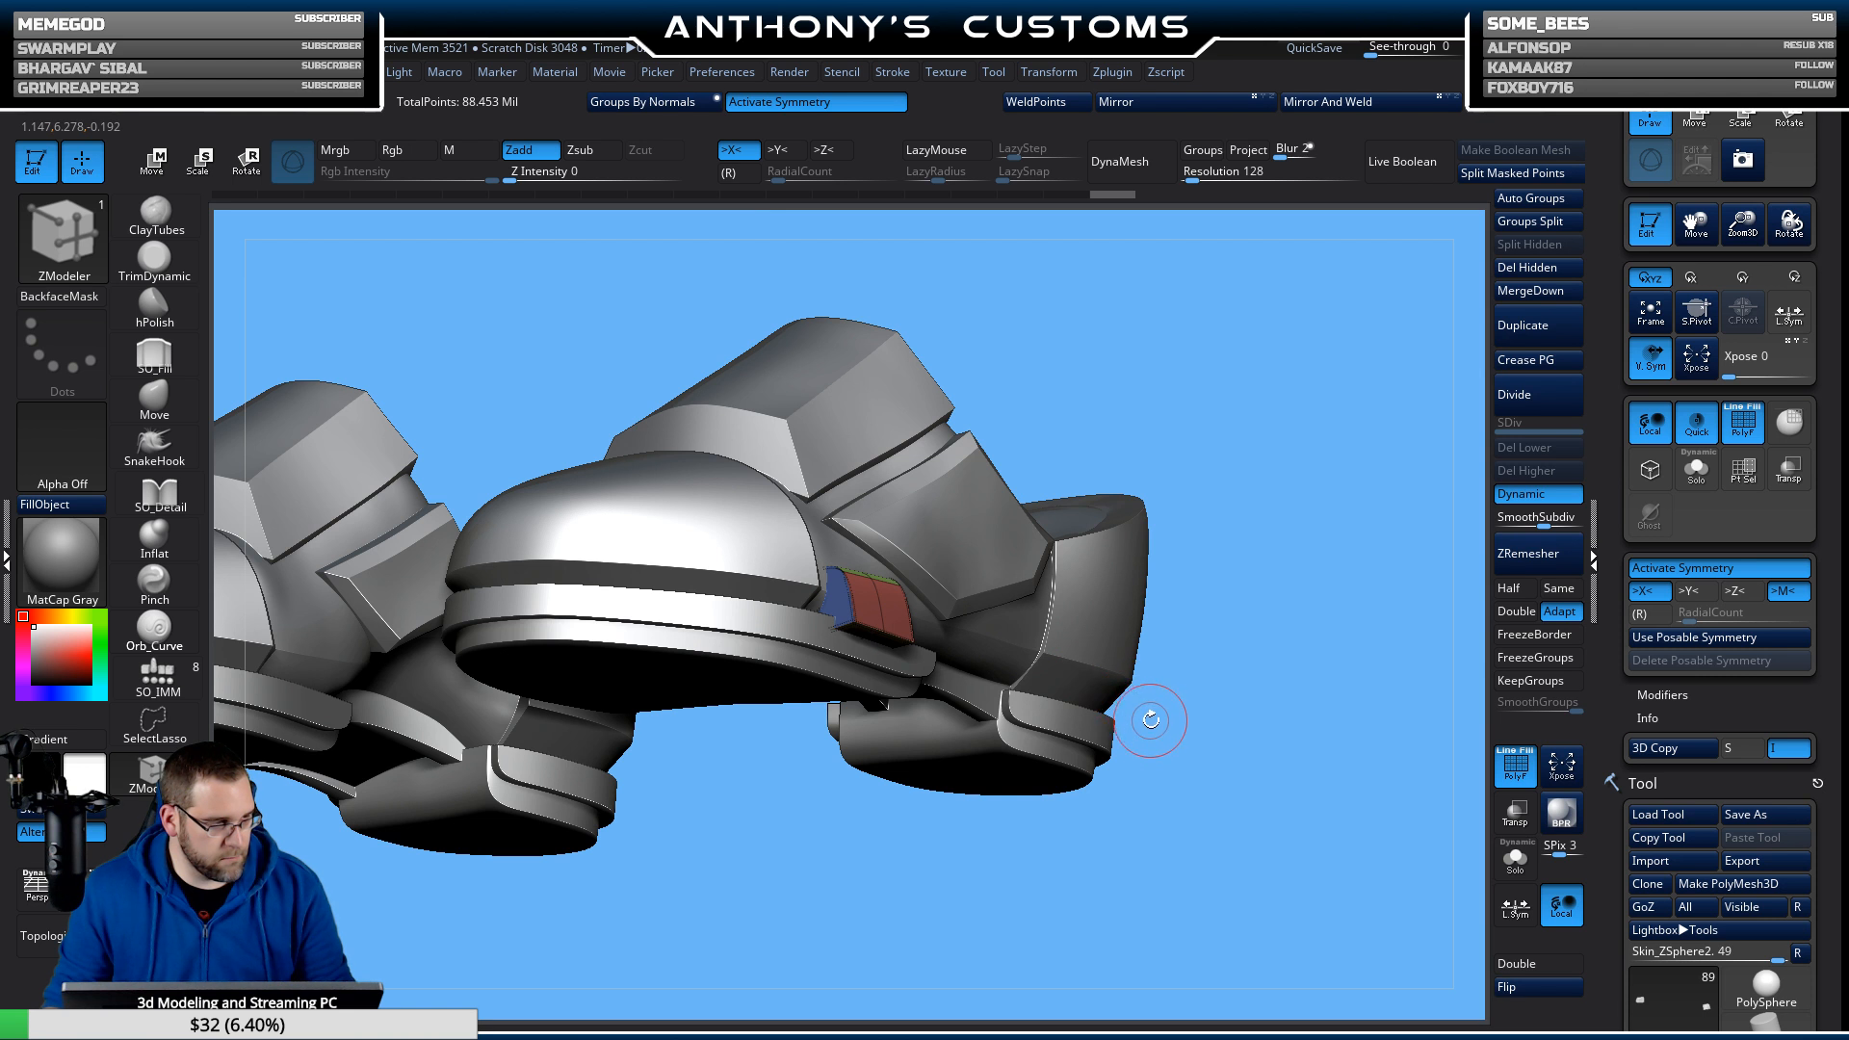
{"action": "left_click_drag", "start_coordinate": [1139, 775], "coordinate": [1031, 597]}
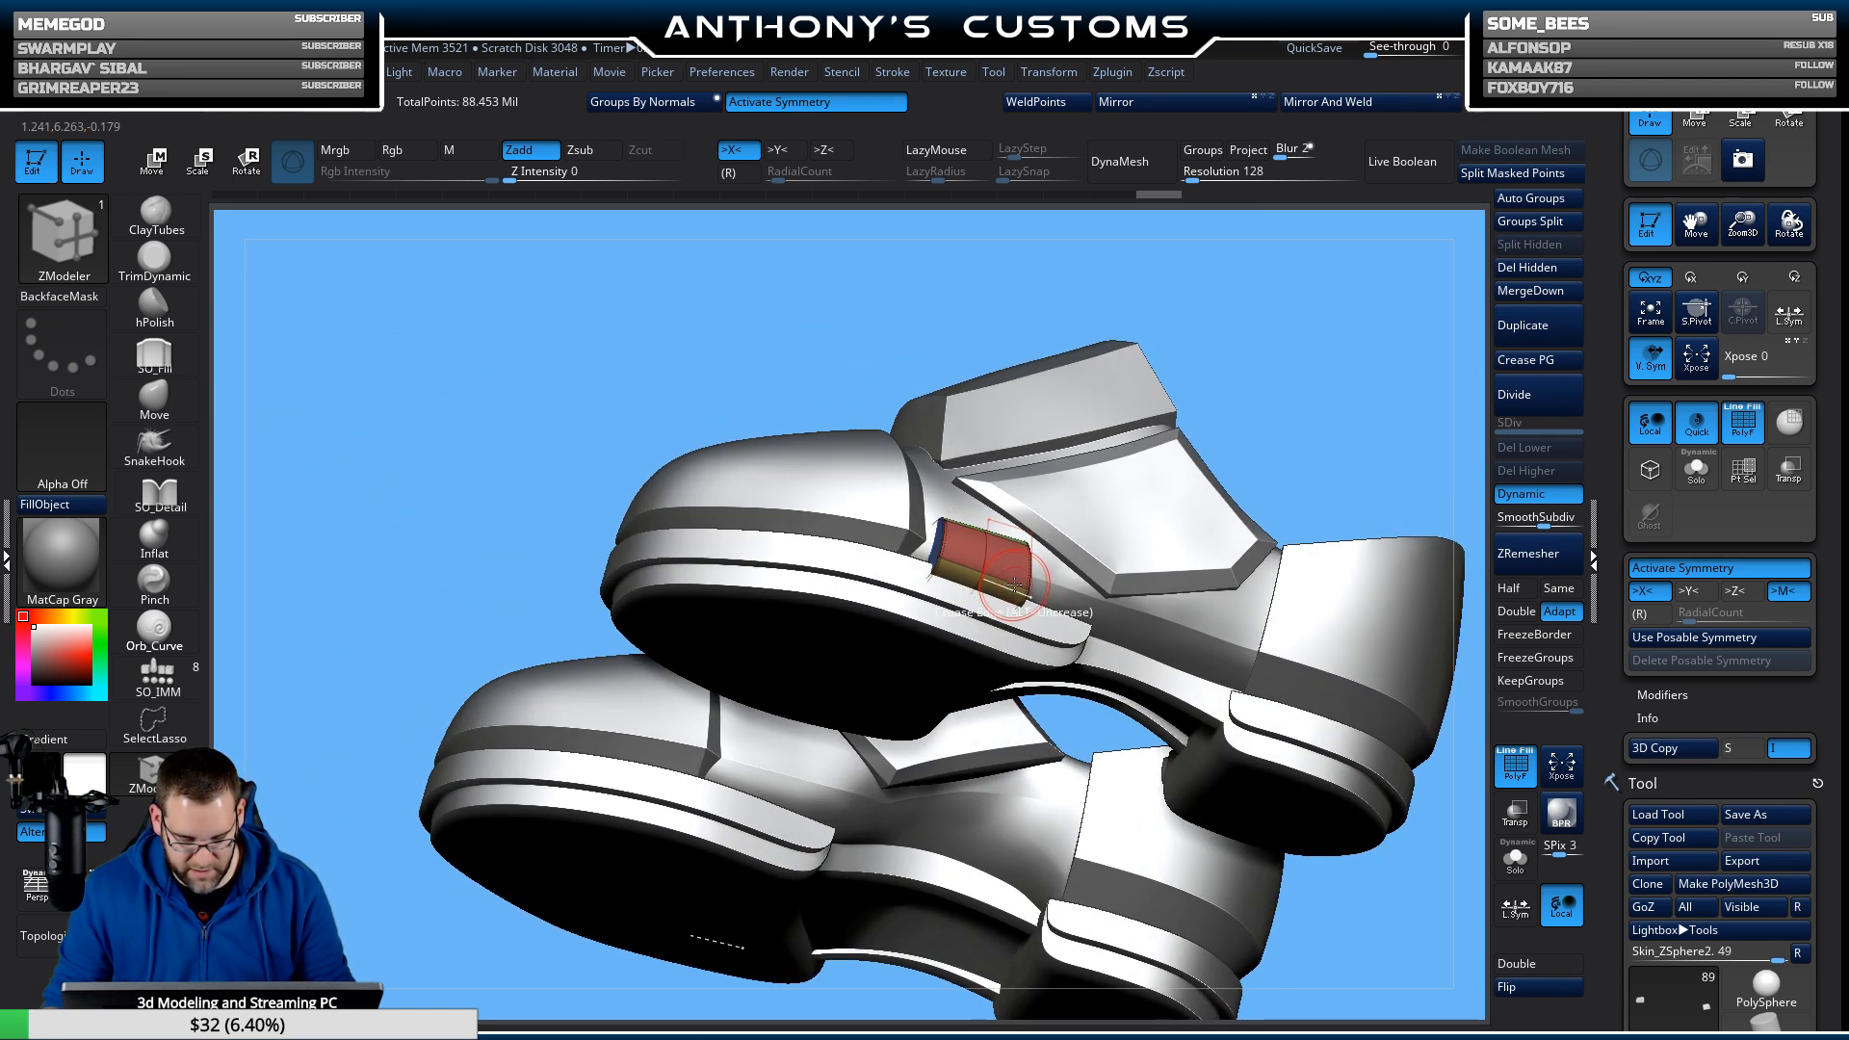
{"action": "left_click_drag", "start_coordinate": [1268, 412], "coordinate": [1338, 474]}
{"action": "left_click_drag", "start_coordinate": [1335, 664], "coordinate": [1308, 598], "text": "alt"}
{"action": "left_click_drag", "start_coordinate": [1208, 662], "coordinate": [1246, 537]}
{"action": "left_click", "coordinate": [1202, 101]}
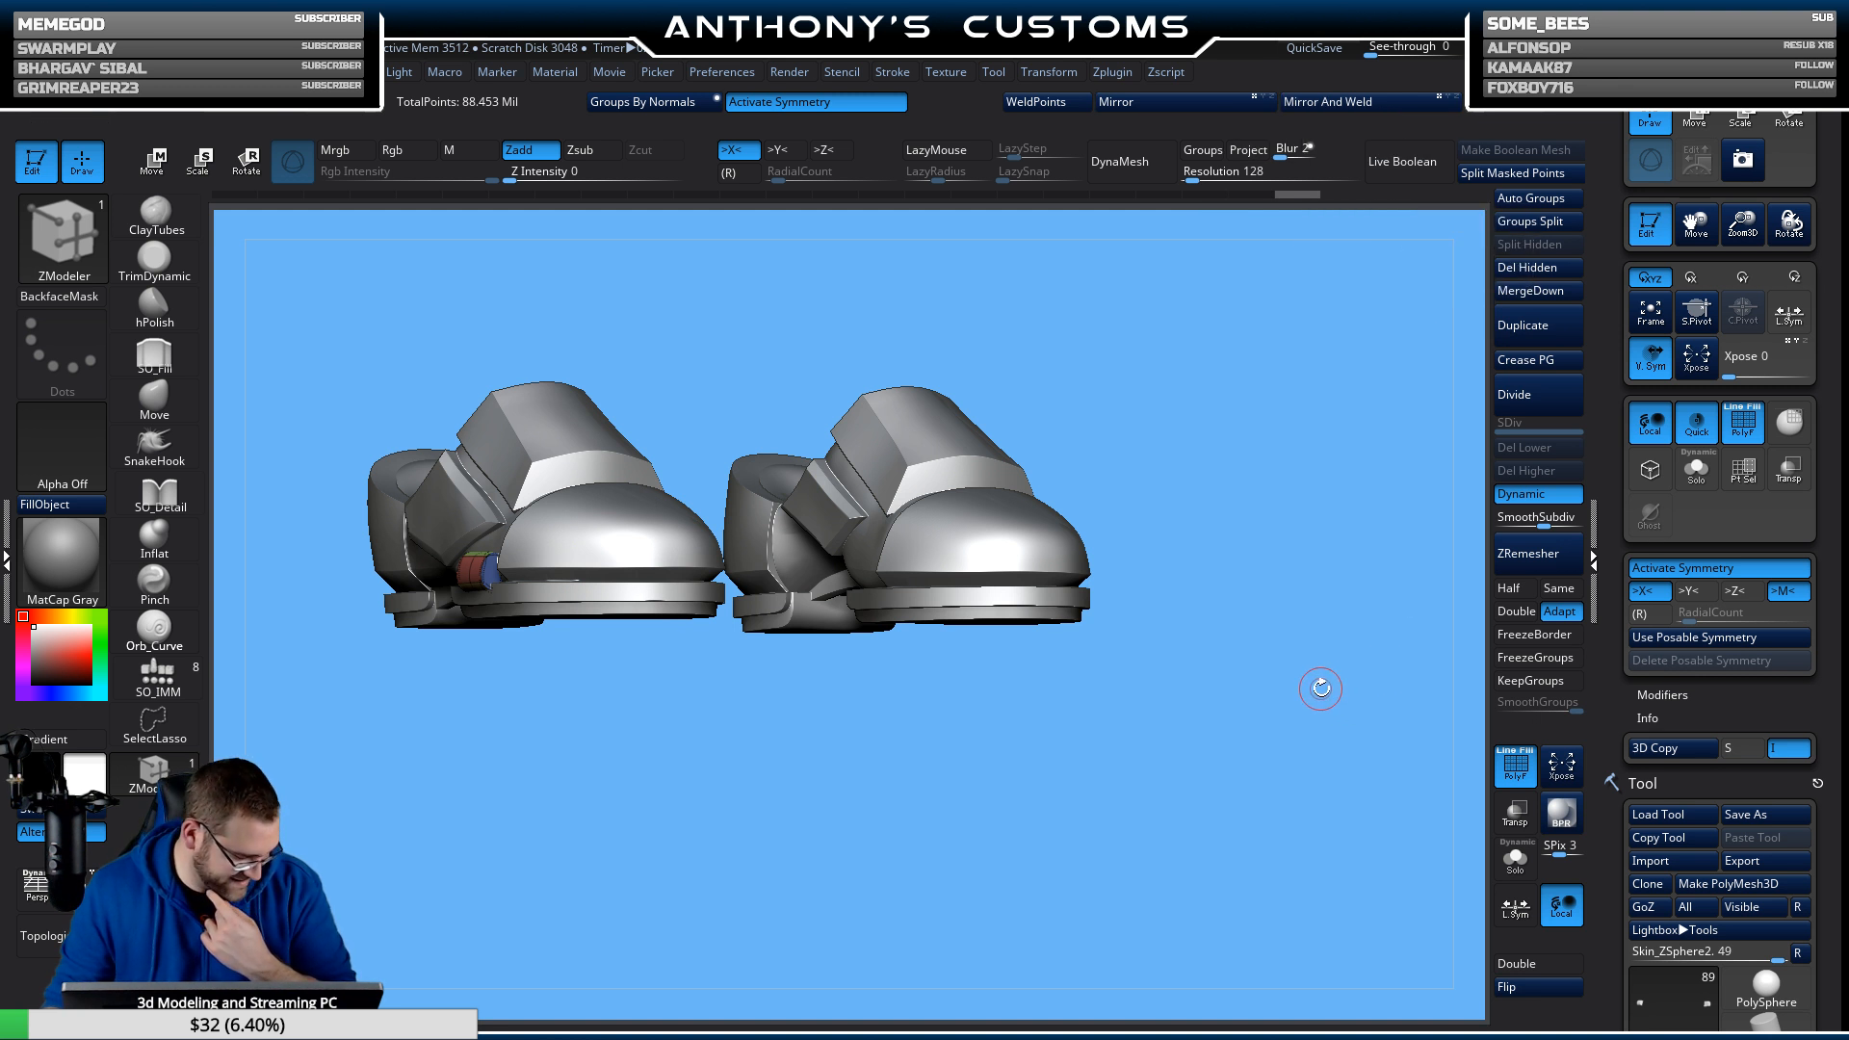
Check the rounded panels from the front and side, switch to the move gizmo, and save the project.
{"action": "left_click_drag", "start_coordinate": [1287, 681], "coordinate": [1250, 674]}
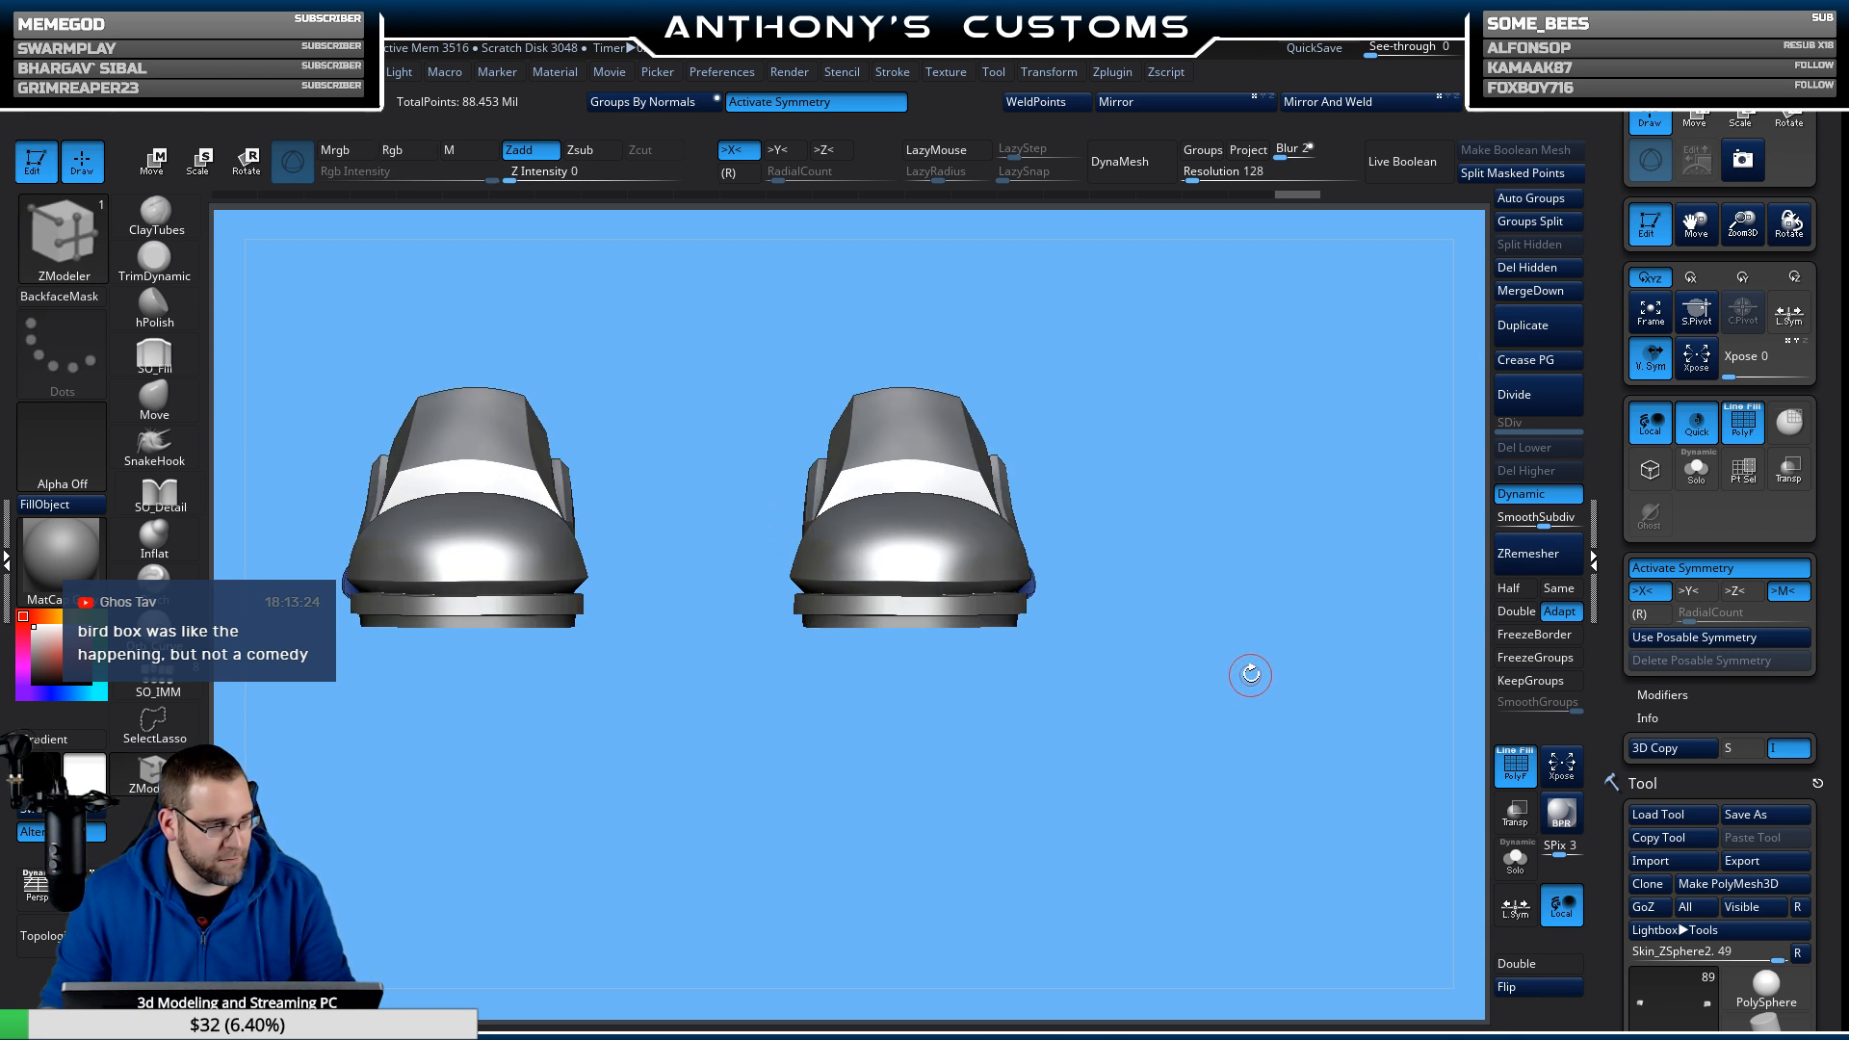
{"action": "left_click_drag", "start_coordinate": [1187, 522], "coordinate": [1124, 717], "text": "alt"}
{"action": "key", "text": "w"}
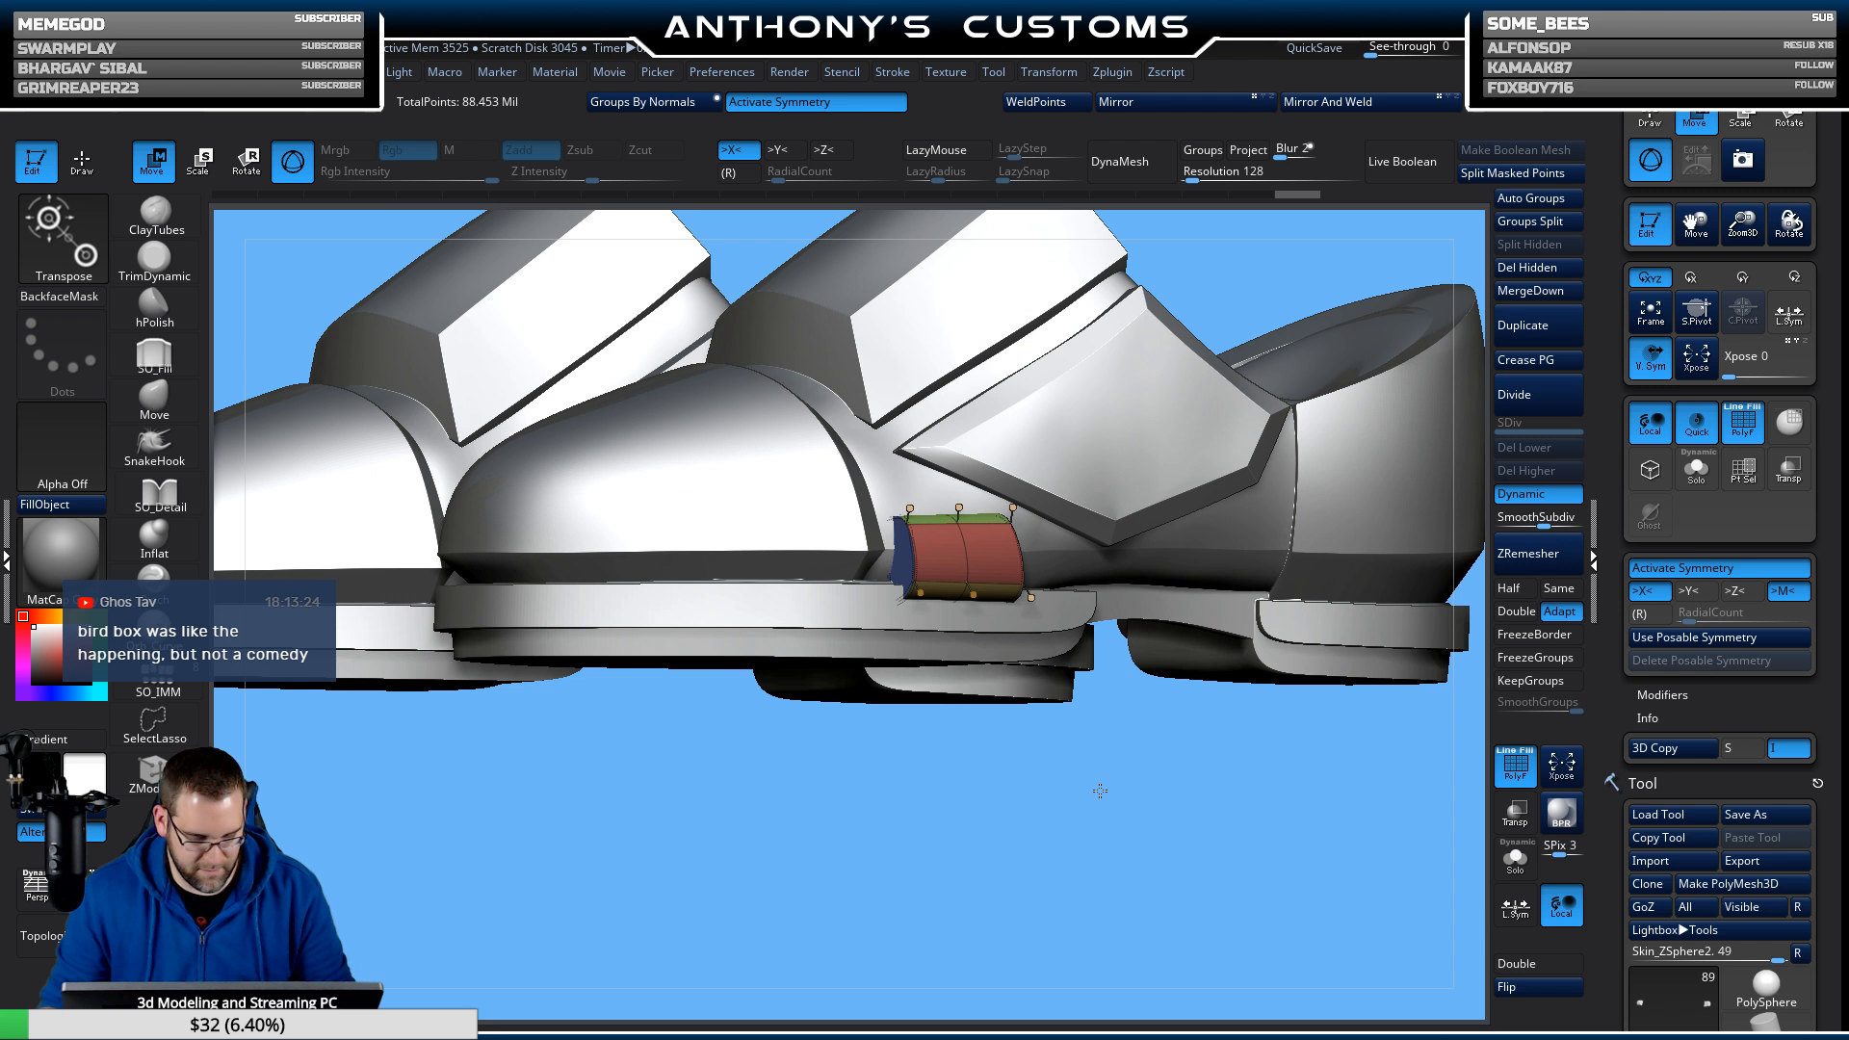
{"action": "key", "text": "f"}
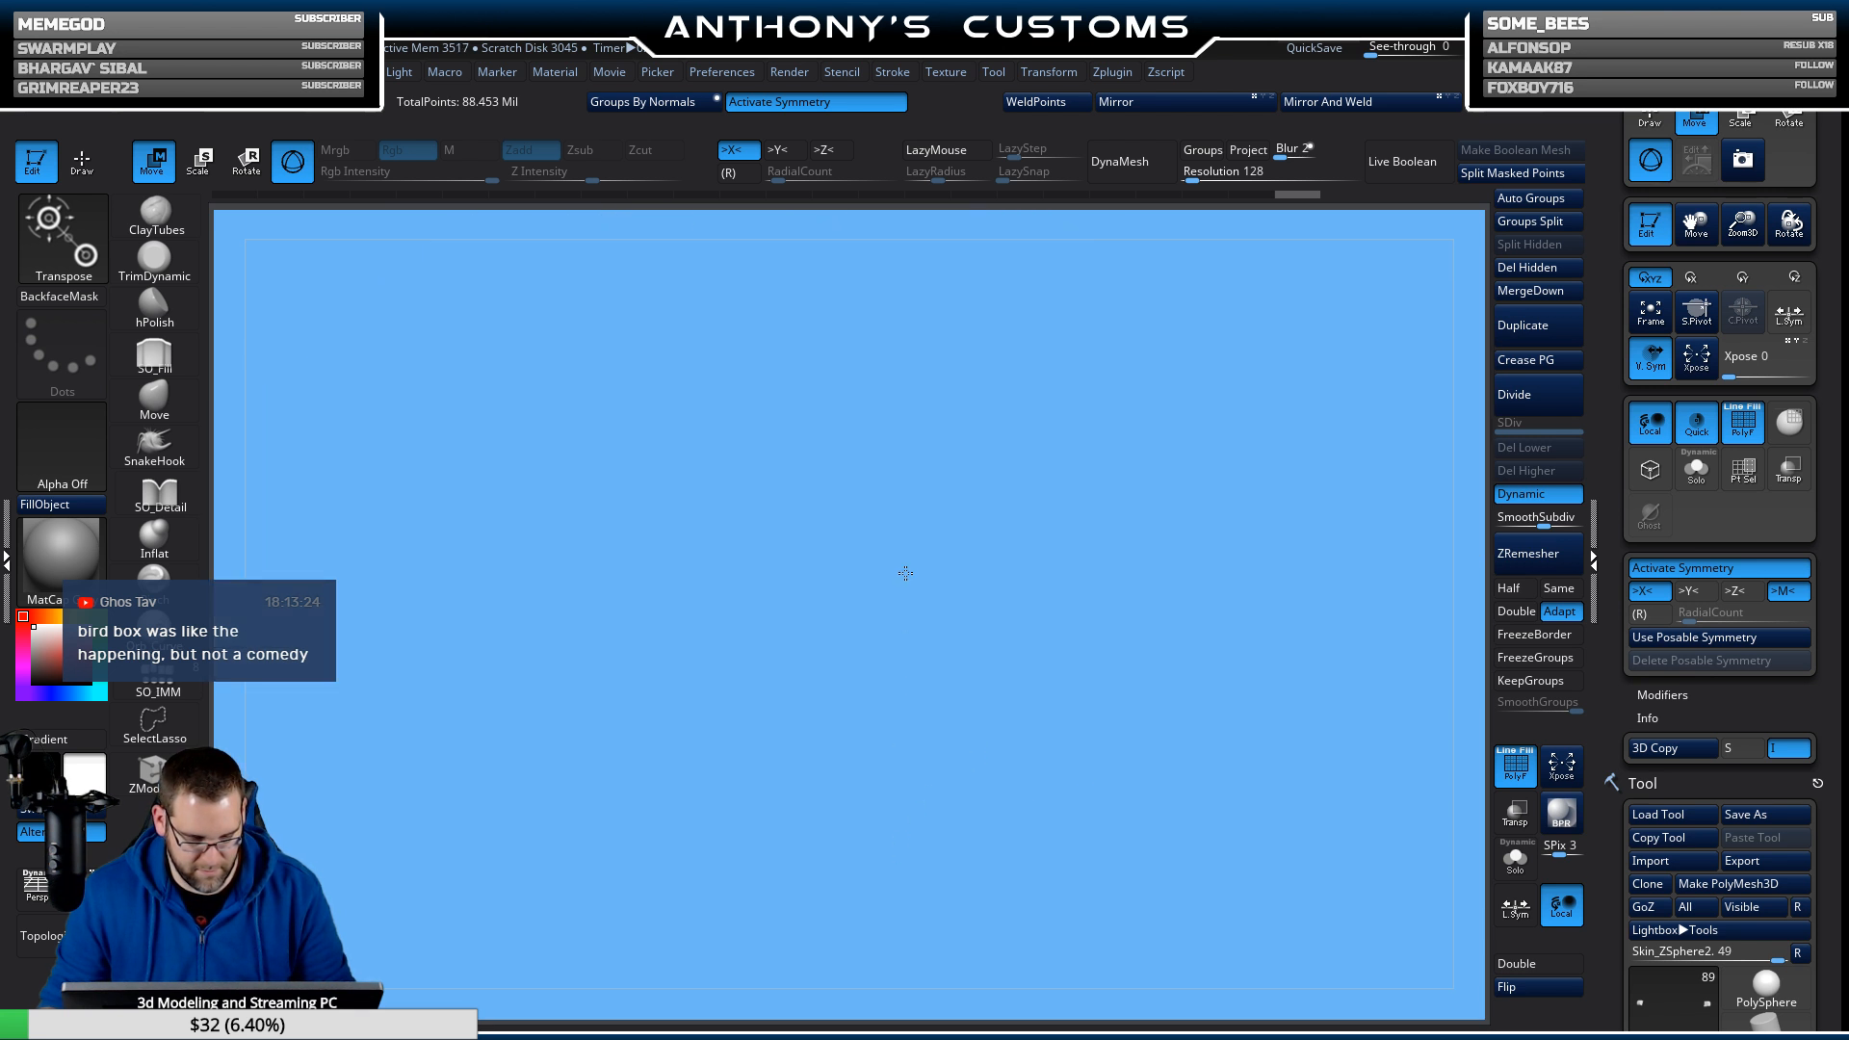
{"action": "left_click_drag", "start_coordinate": [1032, 884], "coordinate": [887, 649]}
{"action": "key", "text": "f"}
{"action": "key", "text": "ctrl+s"}
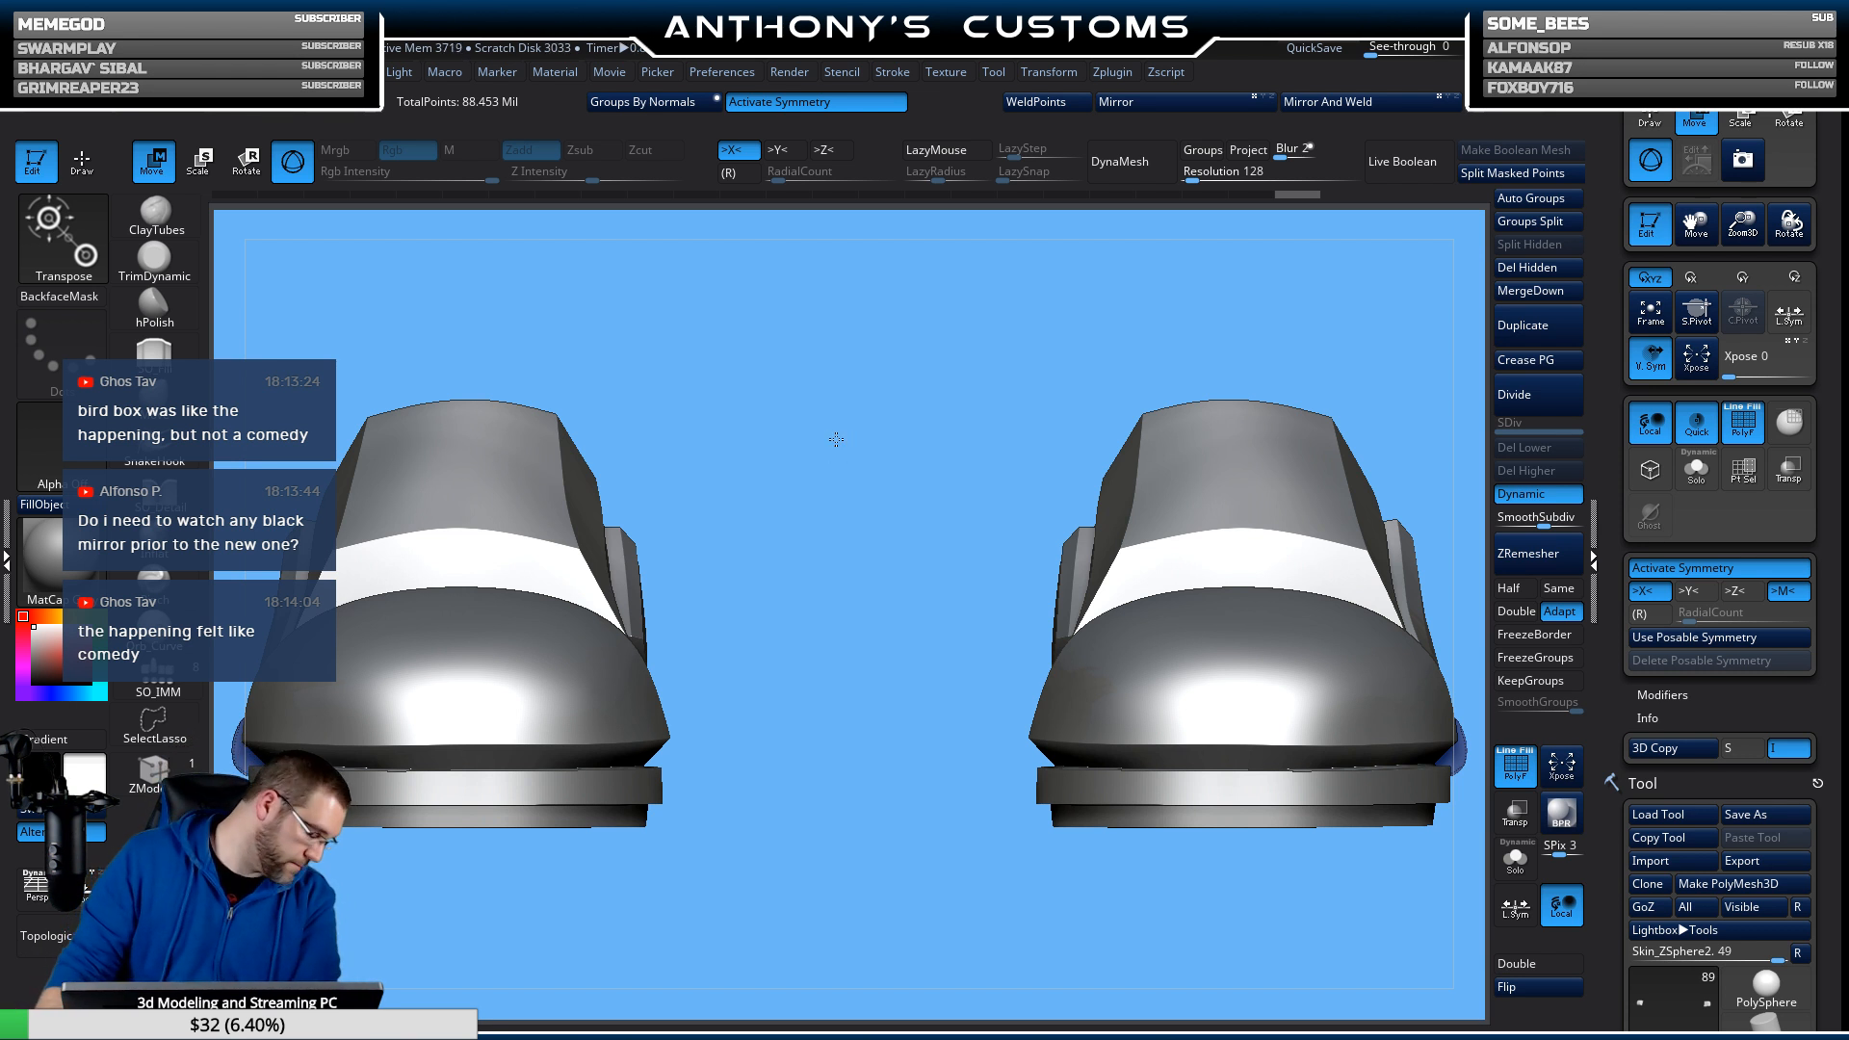
Centre the transform gizmo on the foot's side panel and scale the panel by about 1.039.
{"action": "left_click_drag", "start_coordinate": [836, 439], "coordinate": [822, 611]}
{"action": "left_click", "coordinate": [571, 558]}
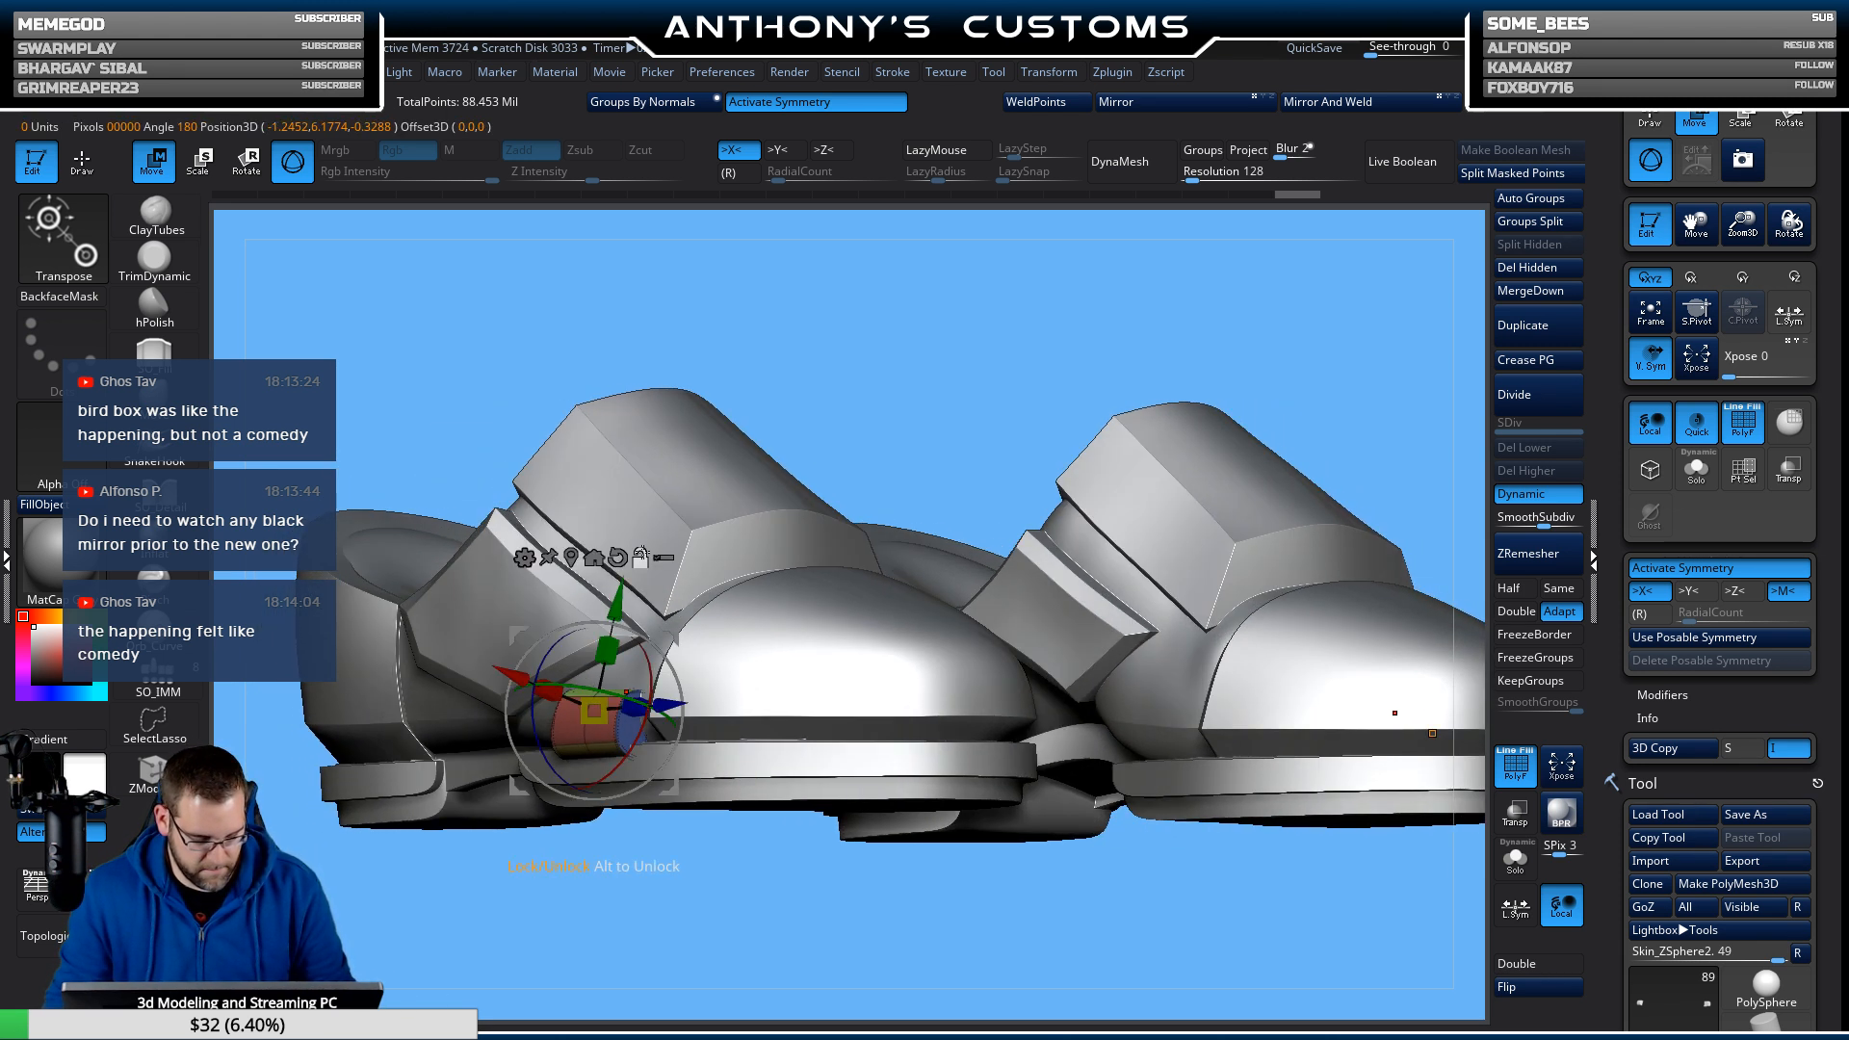
{"action": "mouse_move", "coordinate": [778, 468]}
{"action": "left_mouse_down"}
{"action": "mouse_move", "coordinate": [857, 459]}
{"action": "mouse_move", "coordinate": [773, 440]}
{"action": "left_mouse_up"}
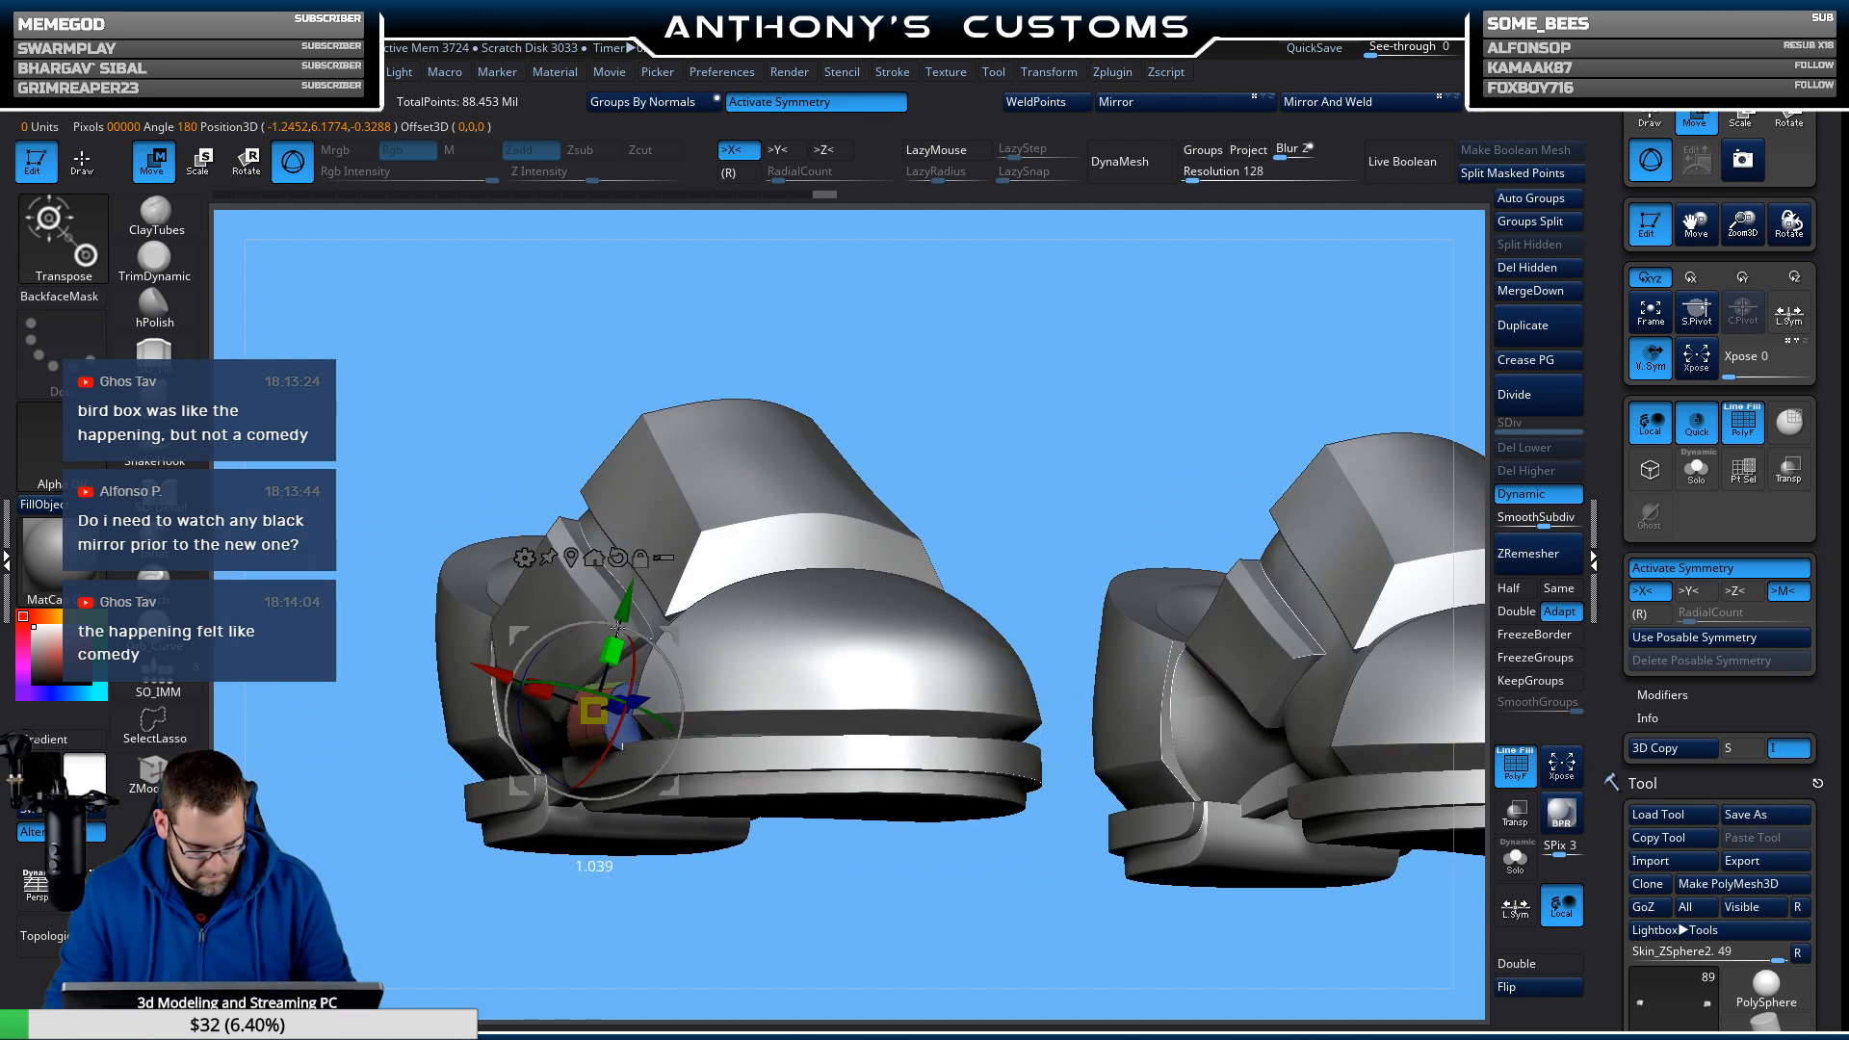
{"action": "left_click_drag", "start_coordinate": [617, 628], "coordinate": [617, 627]}
Enable local symmetry for transforming the side panels from the front view.
{"action": "left_click_drag", "start_coordinate": [954, 484], "coordinate": [1137, 611]}
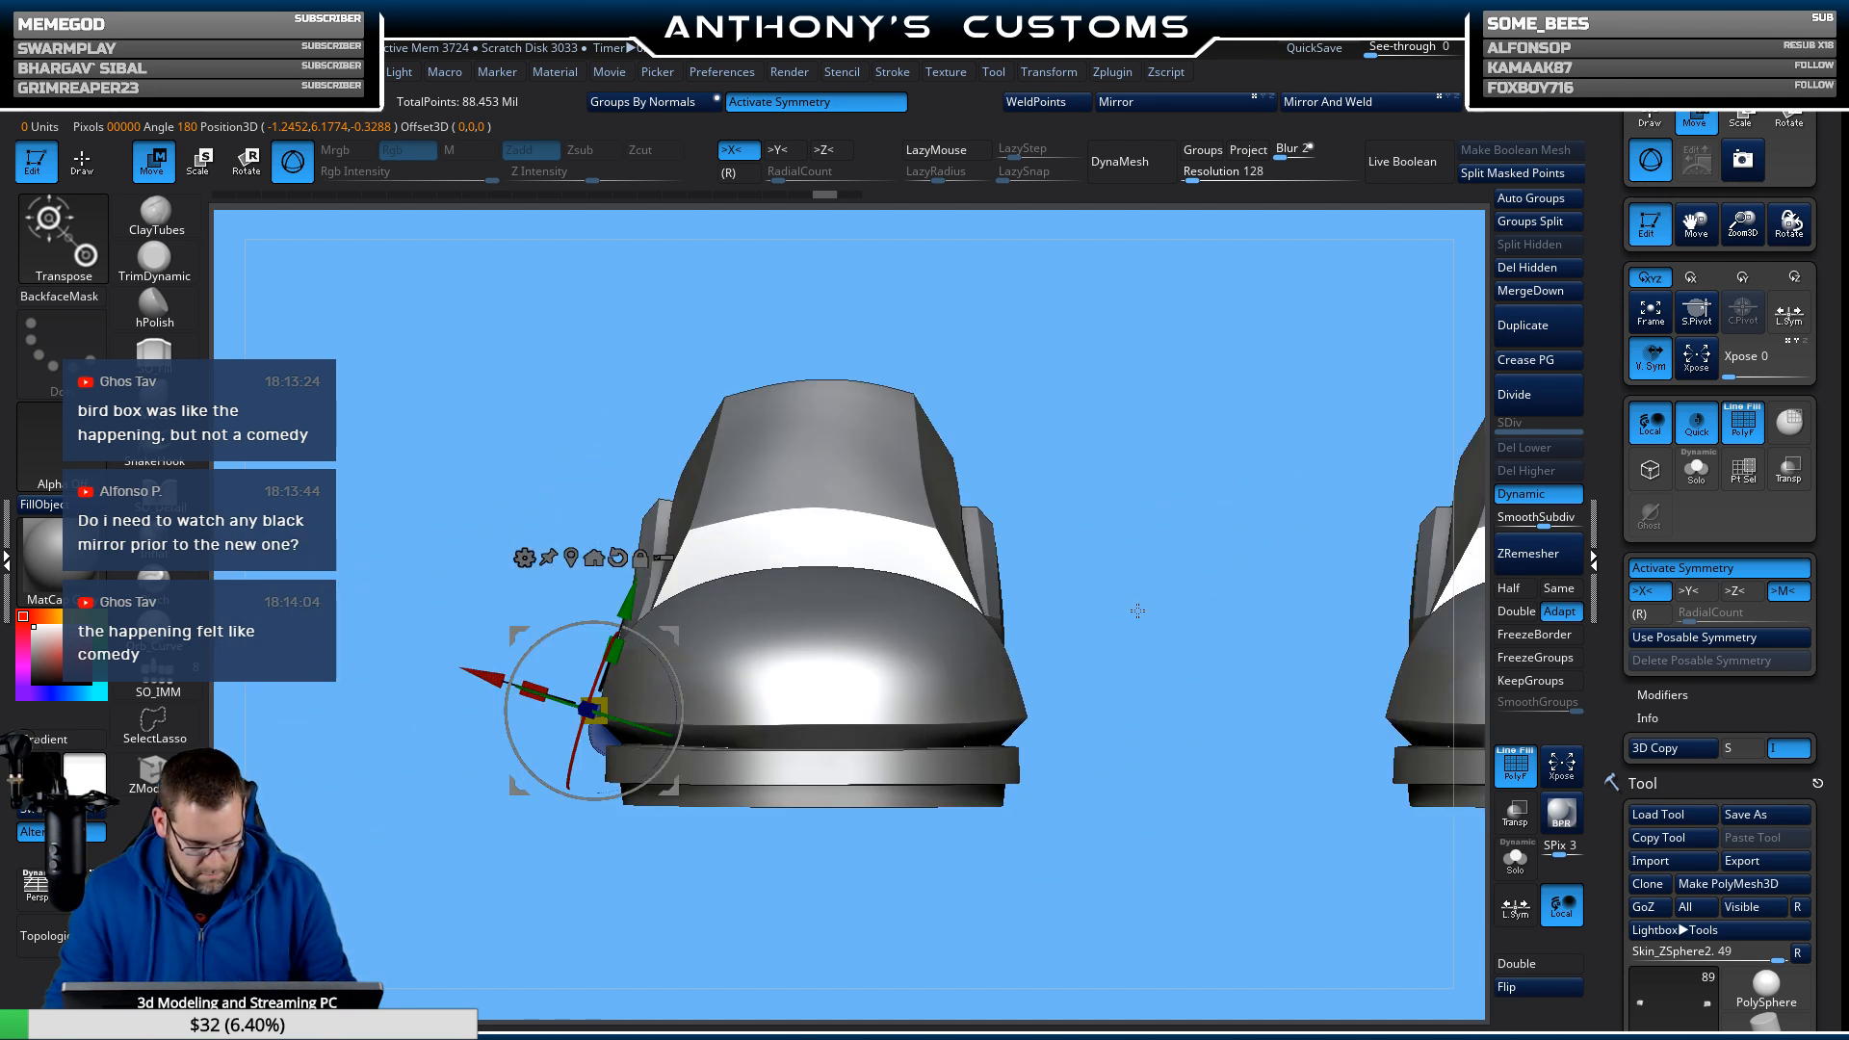
{"action": "left_click", "coordinate": [1516, 907]}
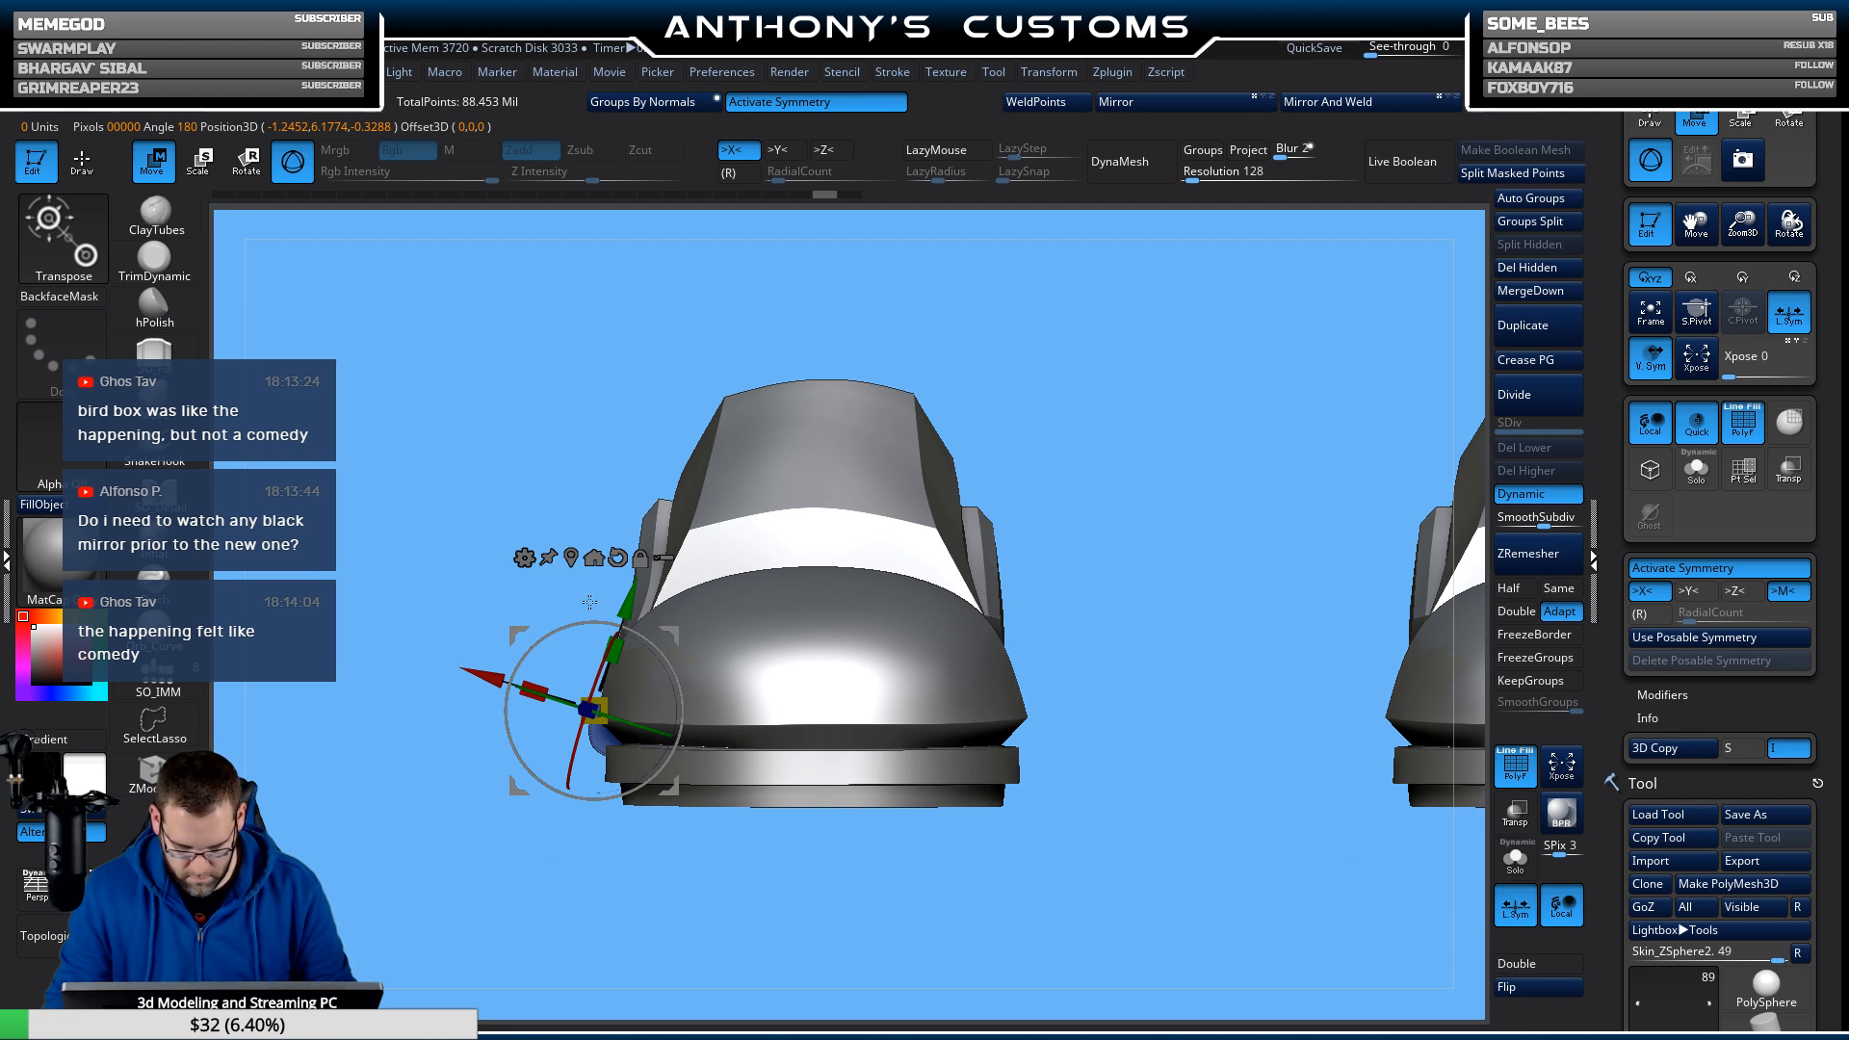
Reset the gizmo orientation, stretch the side panel vertically over the sole, and check its fit from the front and side.
{"action": "left_click", "coordinate": [595, 558]}
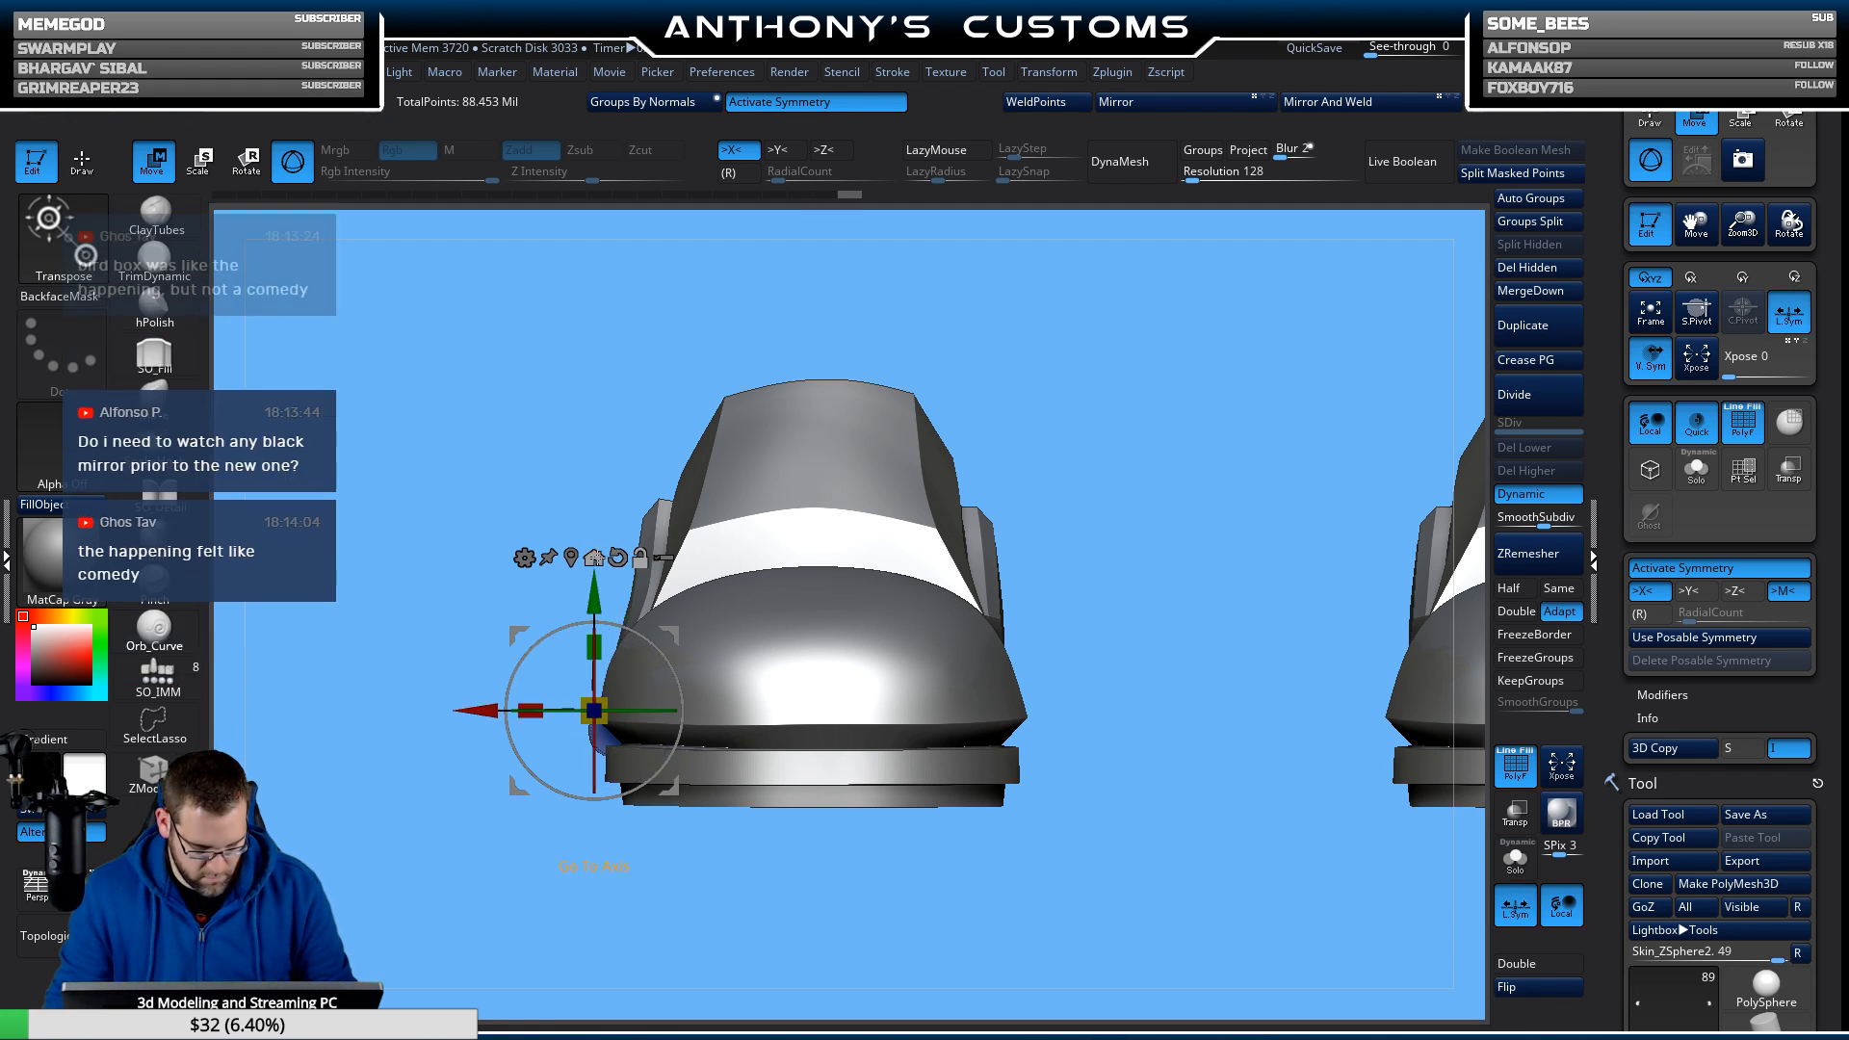
{"action": "left_click_drag", "start_coordinate": [560, 435], "coordinate": [895, 529]}
{"action": "left_click_drag", "start_coordinate": [989, 358], "coordinate": [1247, 350], "text": "alt"}
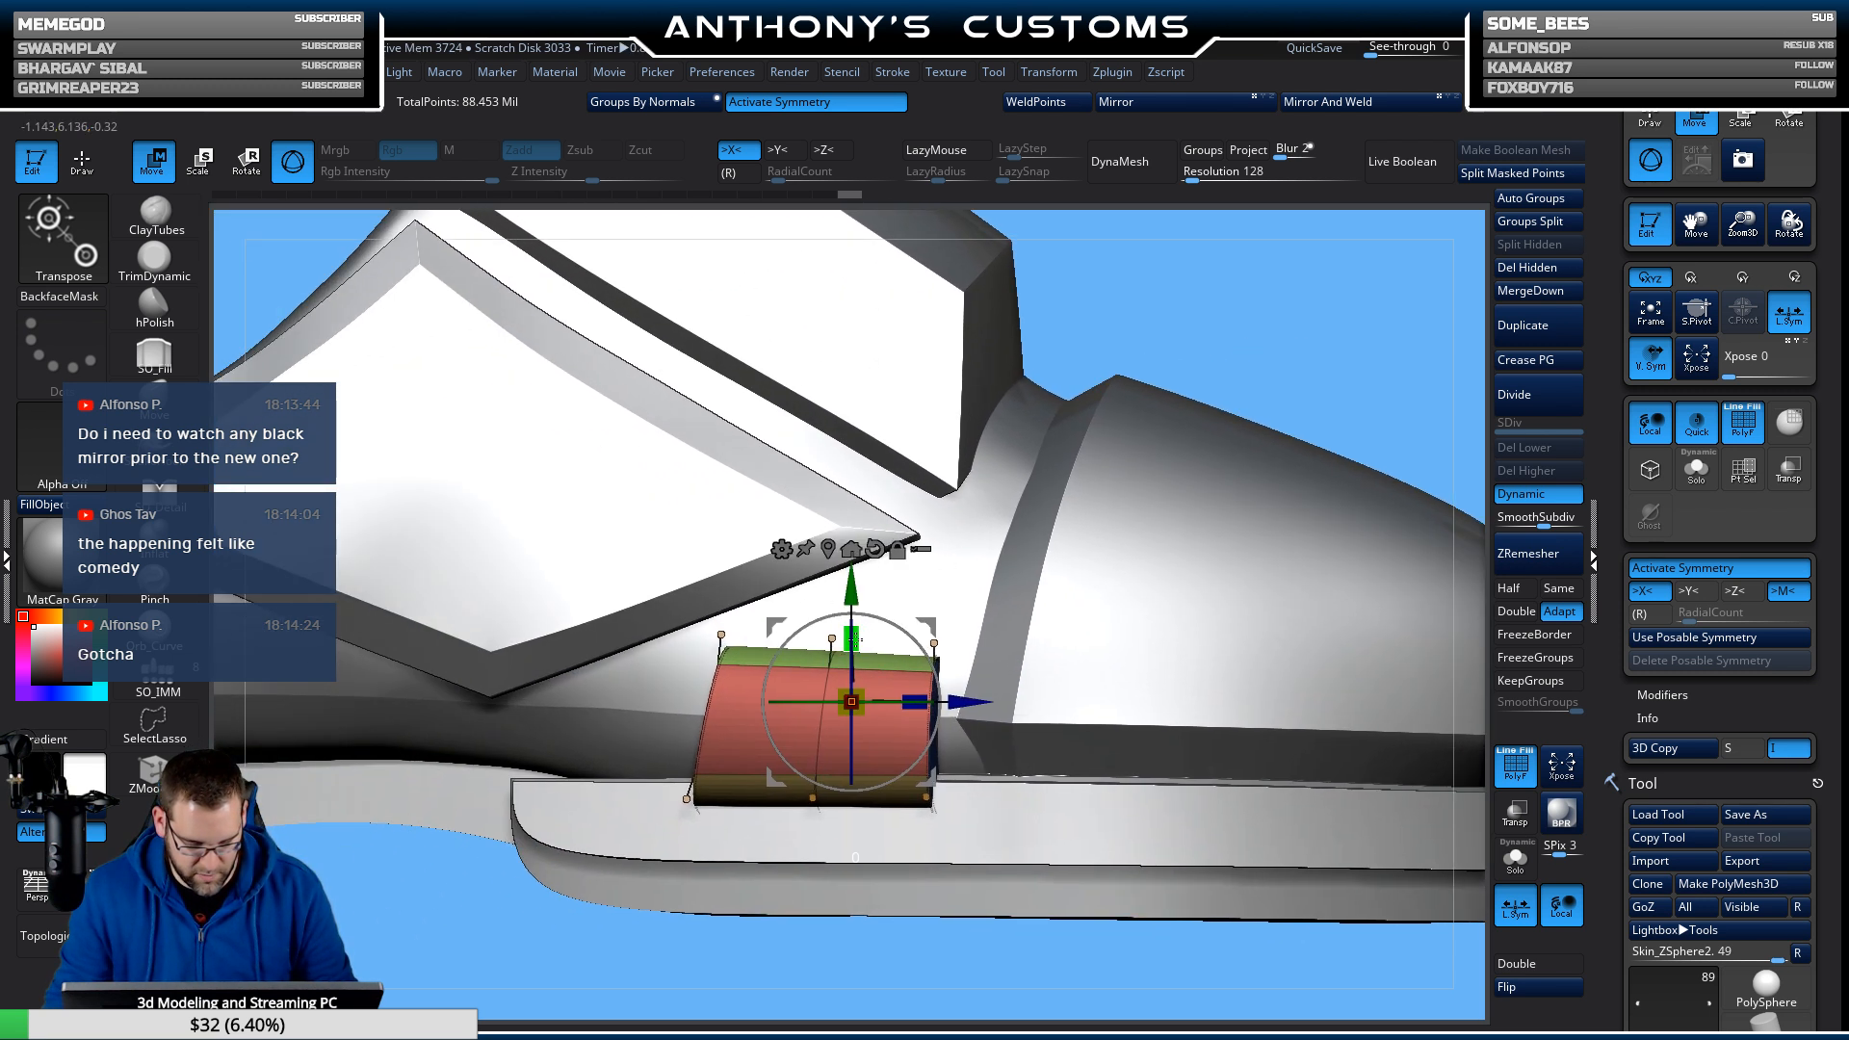
{"action": "left_click_drag", "start_coordinate": [855, 593], "coordinate": [896, 356]}
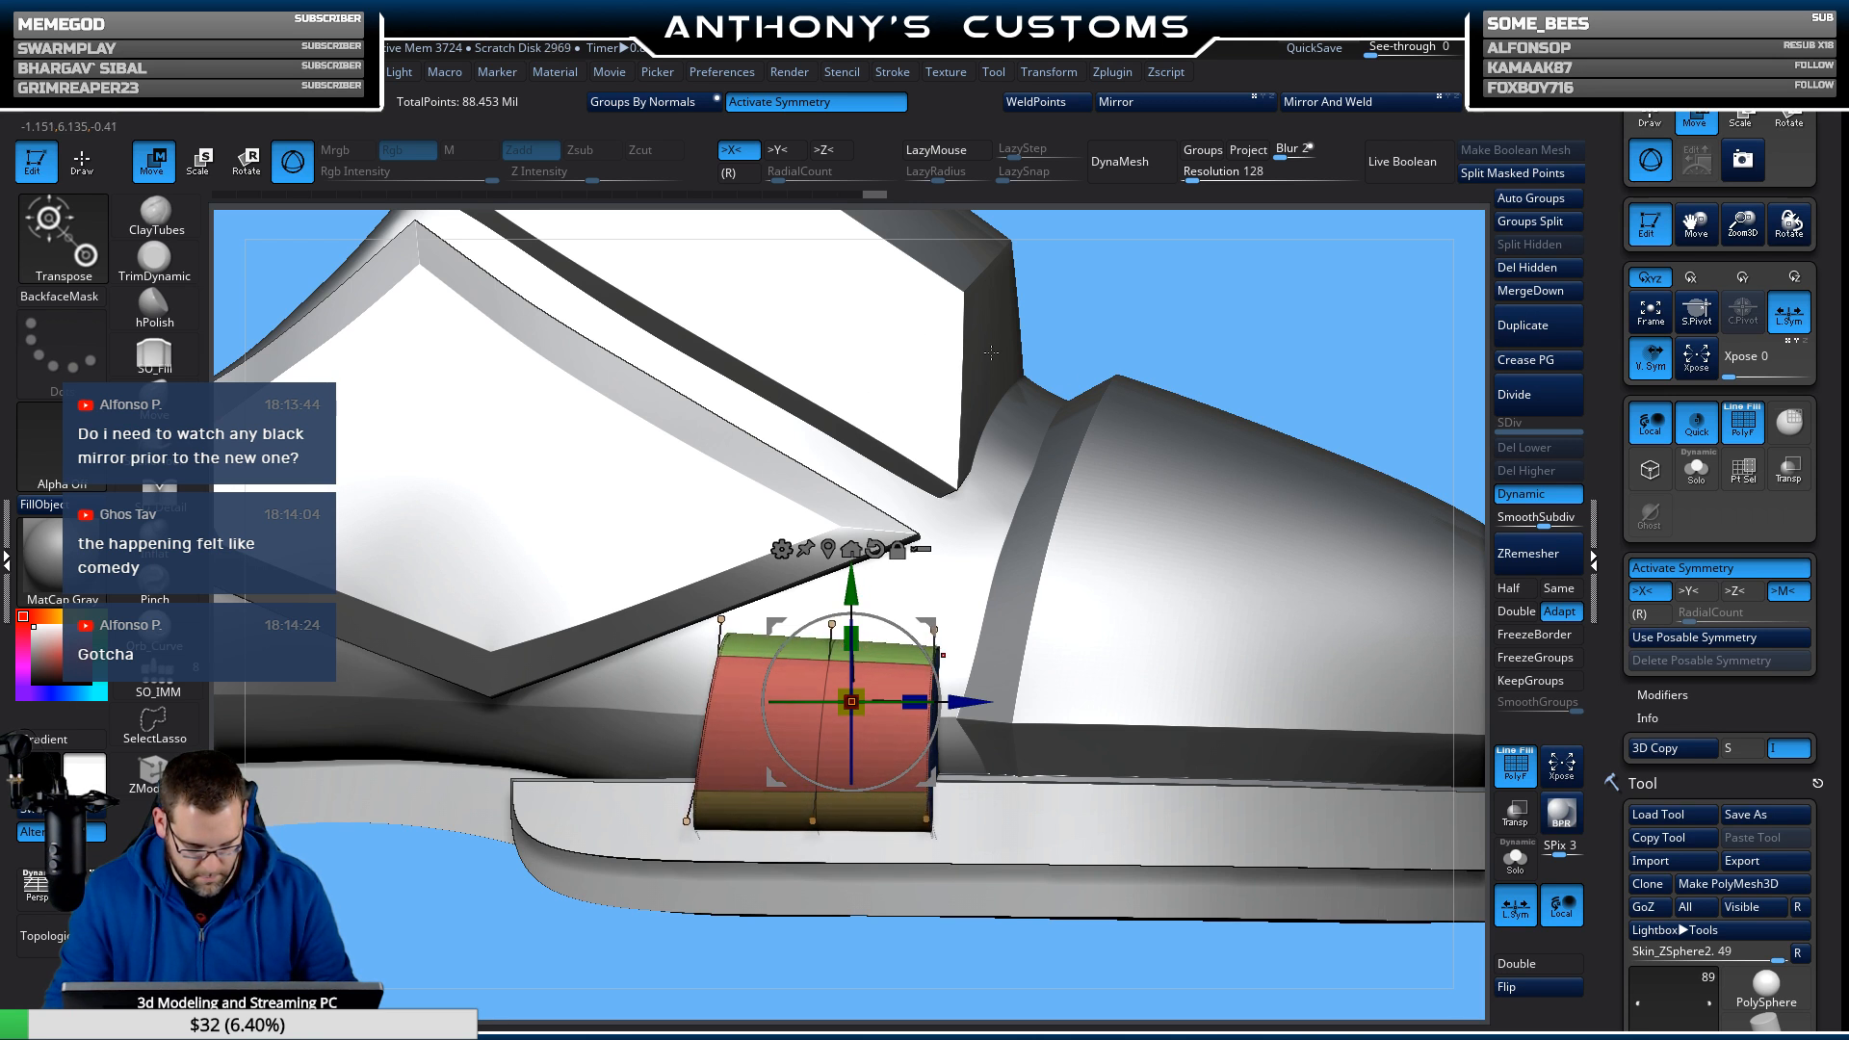
{"action": "left_click_drag", "start_coordinate": [1187, 339], "coordinate": [1213, 197]}
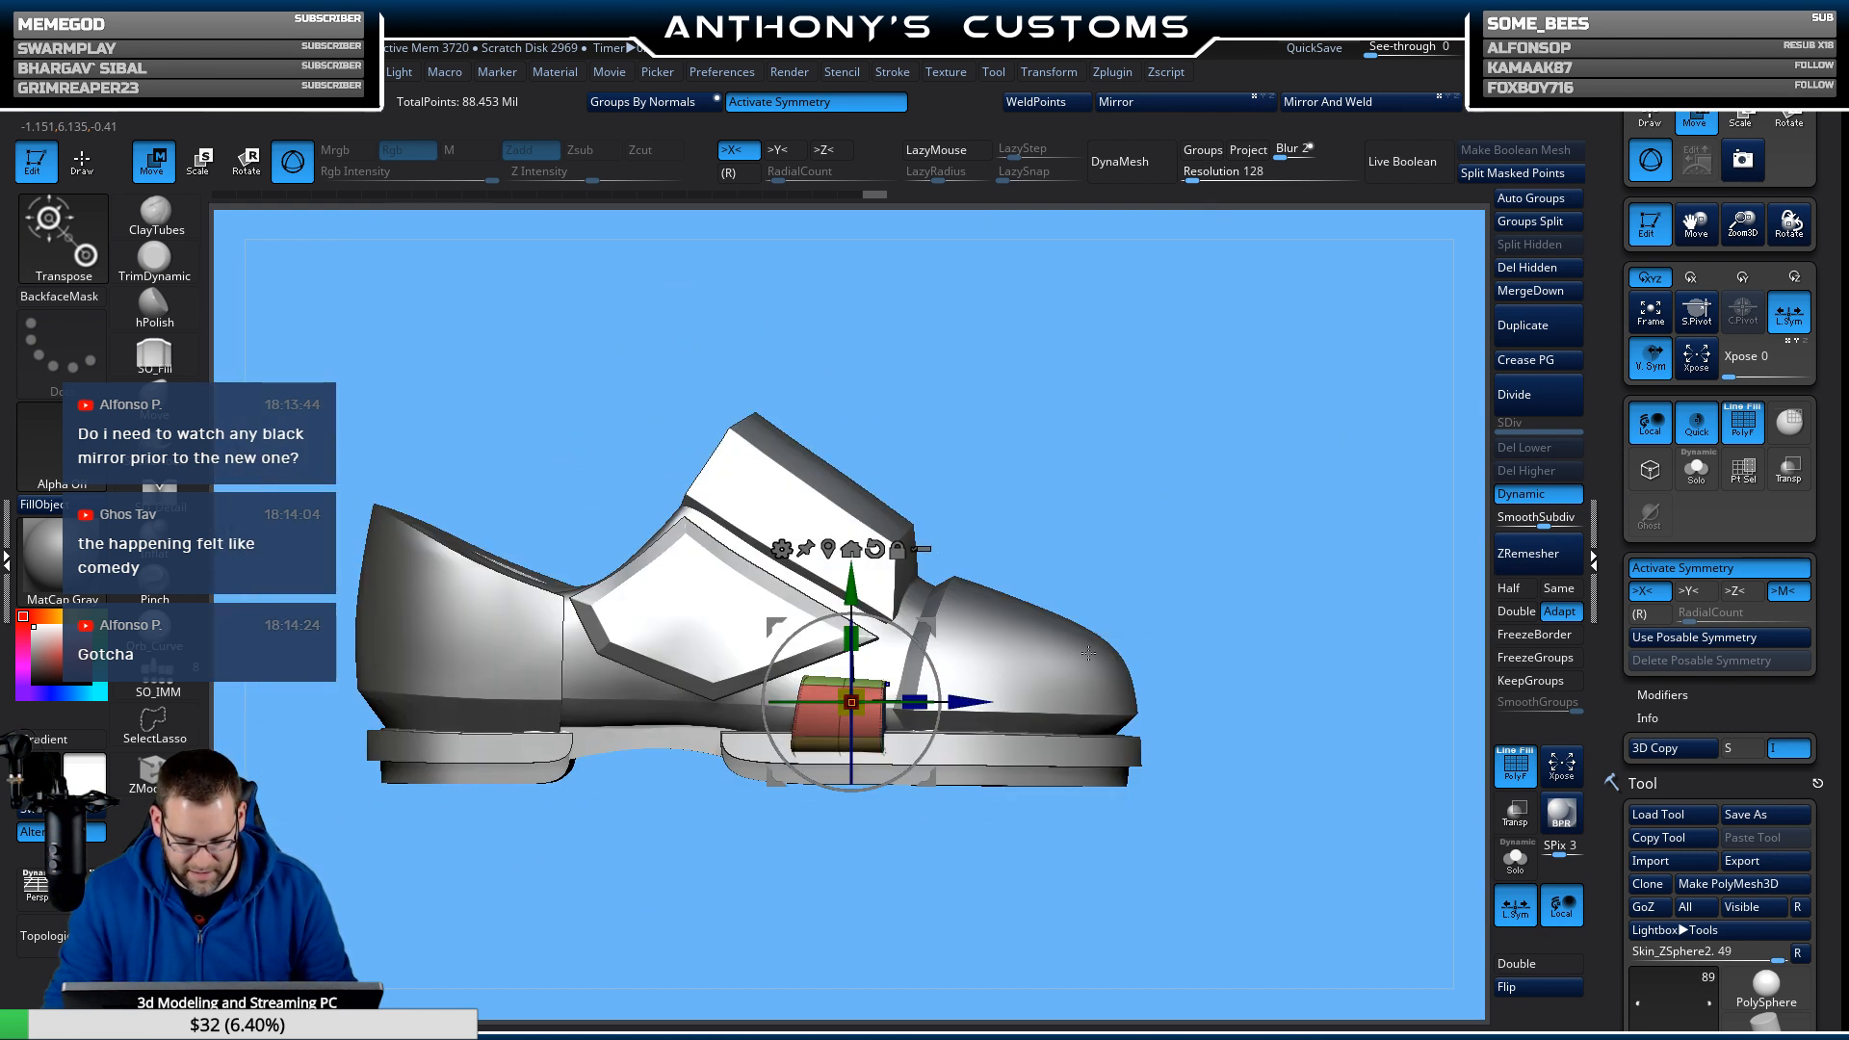
{"action": "key", "text": "q"}
{"action": "mouse_move", "coordinate": [1136, 590]}
{"action": "left_mouse_down"}
{"action": "mouse_move", "coordinate": [1204, 501]}
{"action": "mouse_move", "coordinate": [984, 443]}
{"action": "mouse_move", "coordinate": [1061, 422]}
{"action": "left_mouse_up"}
{"action": "key", "text": "shift+f"}
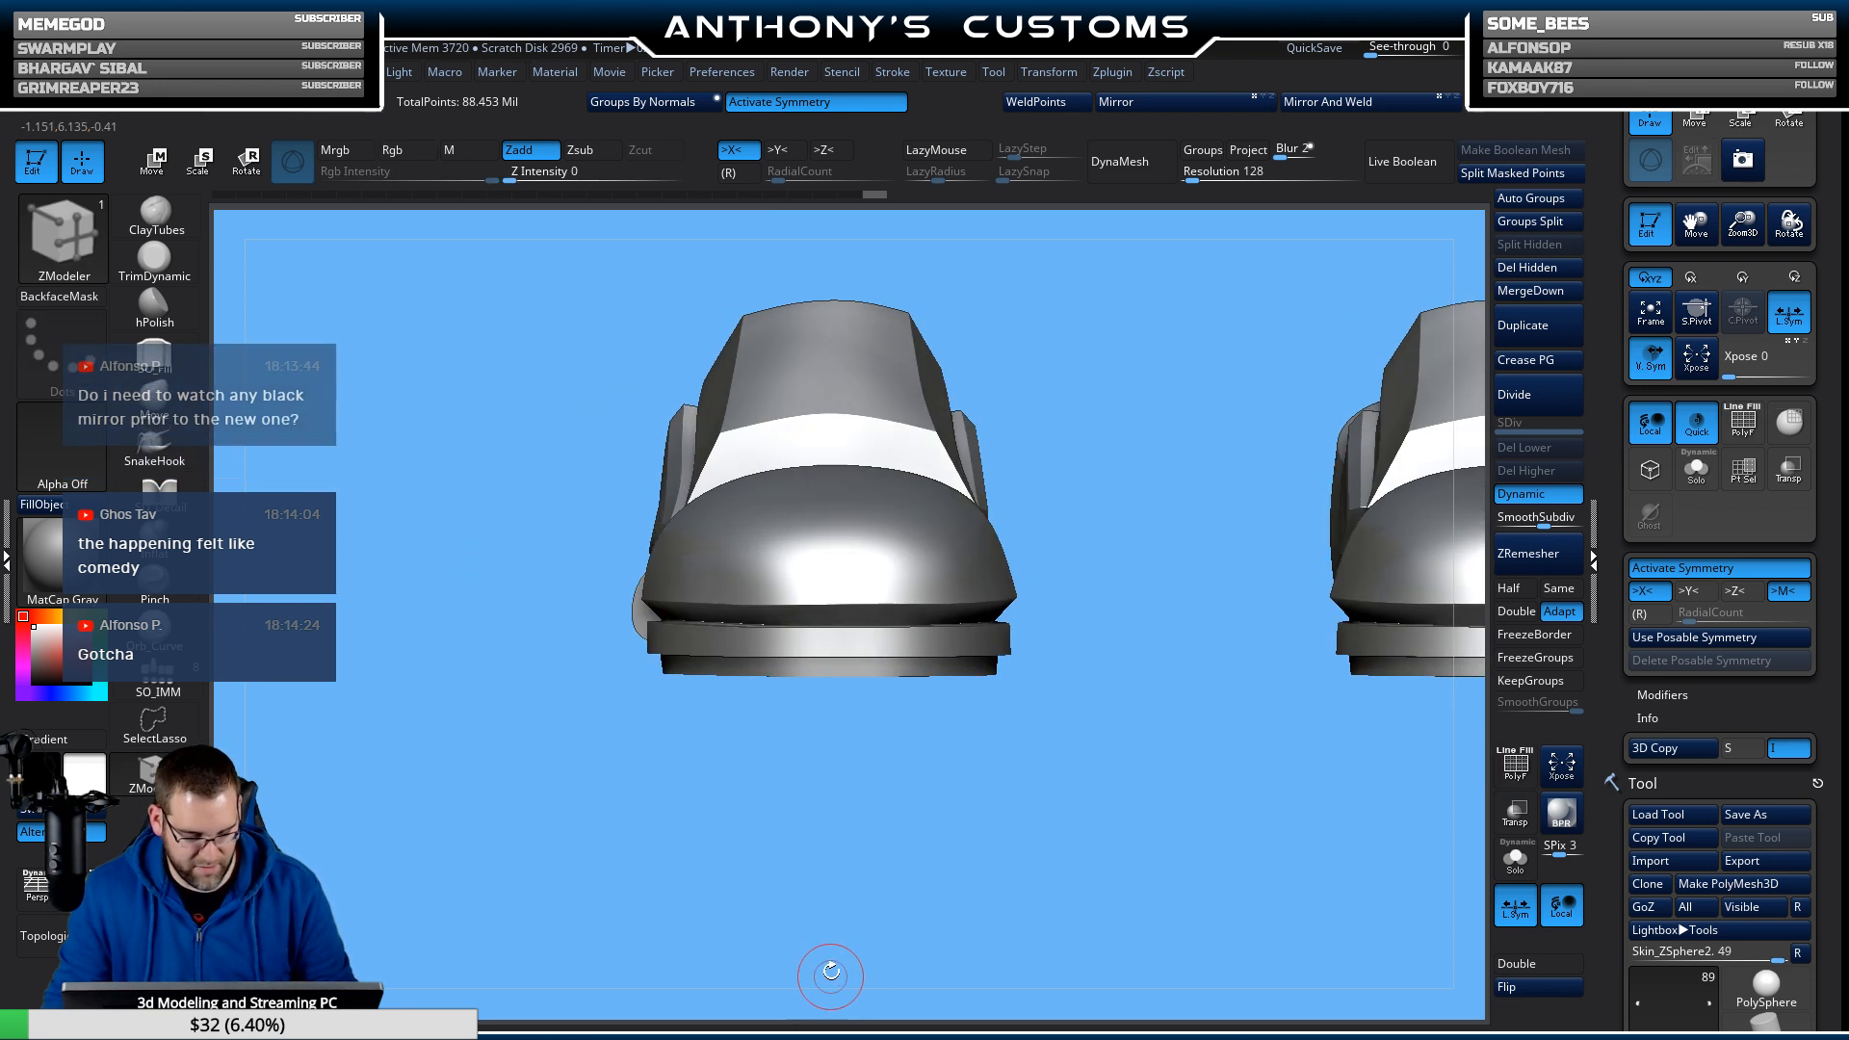
{"action": "left_click_drag", "start_coordinate": [834, 974], "coordinate": [981, 1015]}
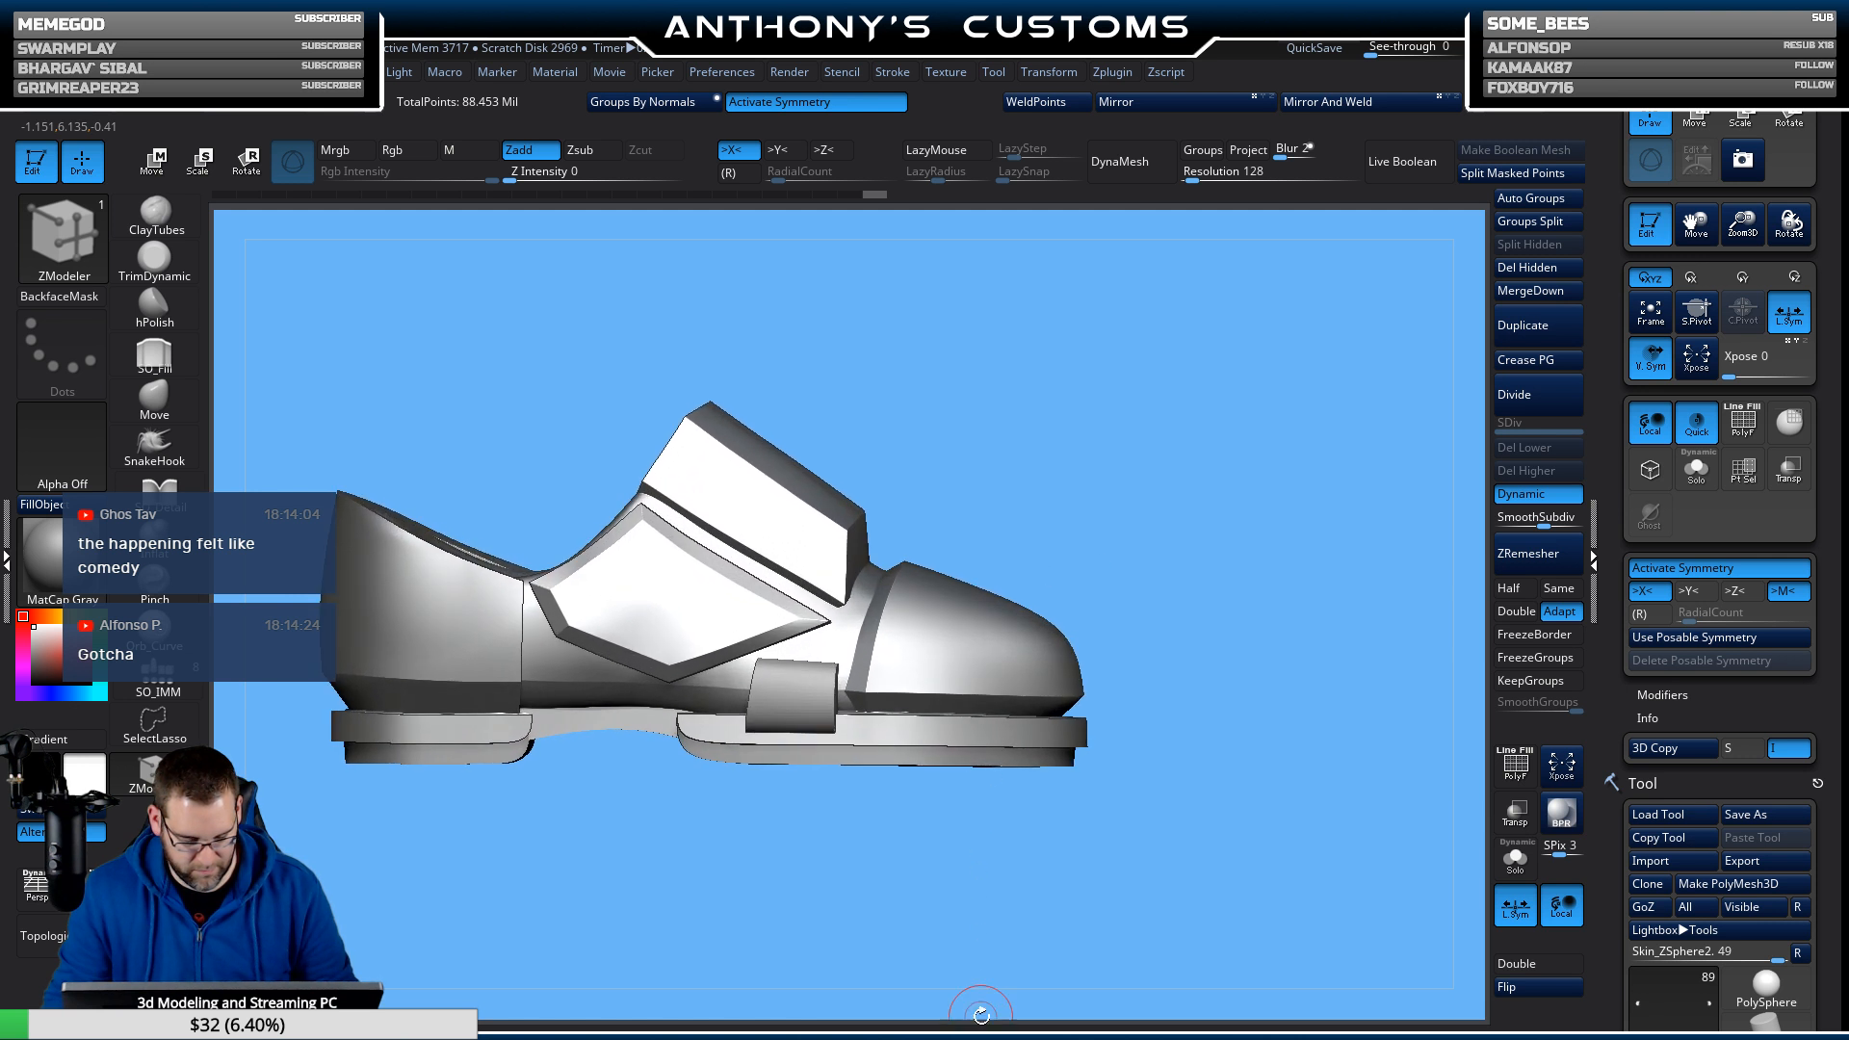
Mask the rear and lower part of the side panel and raise its unmasked front upper corner.
{"action": "key", "text": "shift+f"}
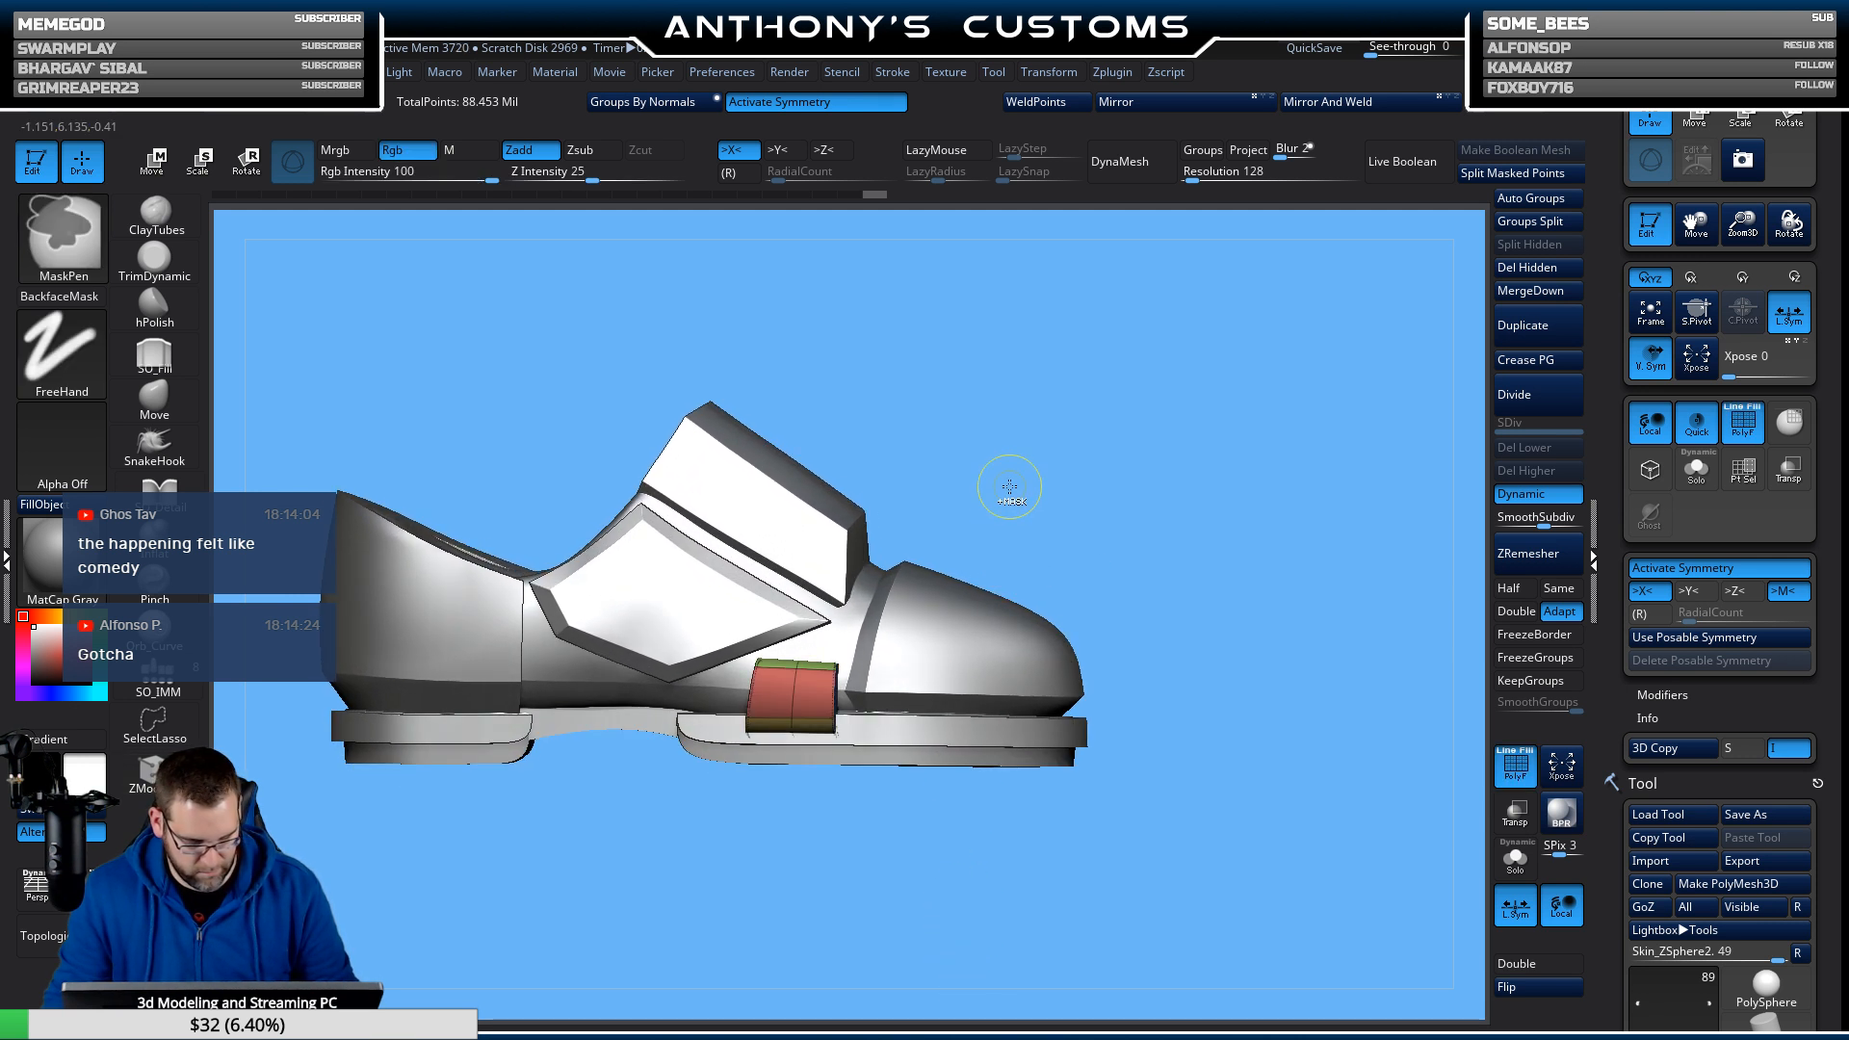
{"action": "left_click_drag", "start_coordinate": [1009, 487], "coordinate": [790, 677], "text": "ctrl"}
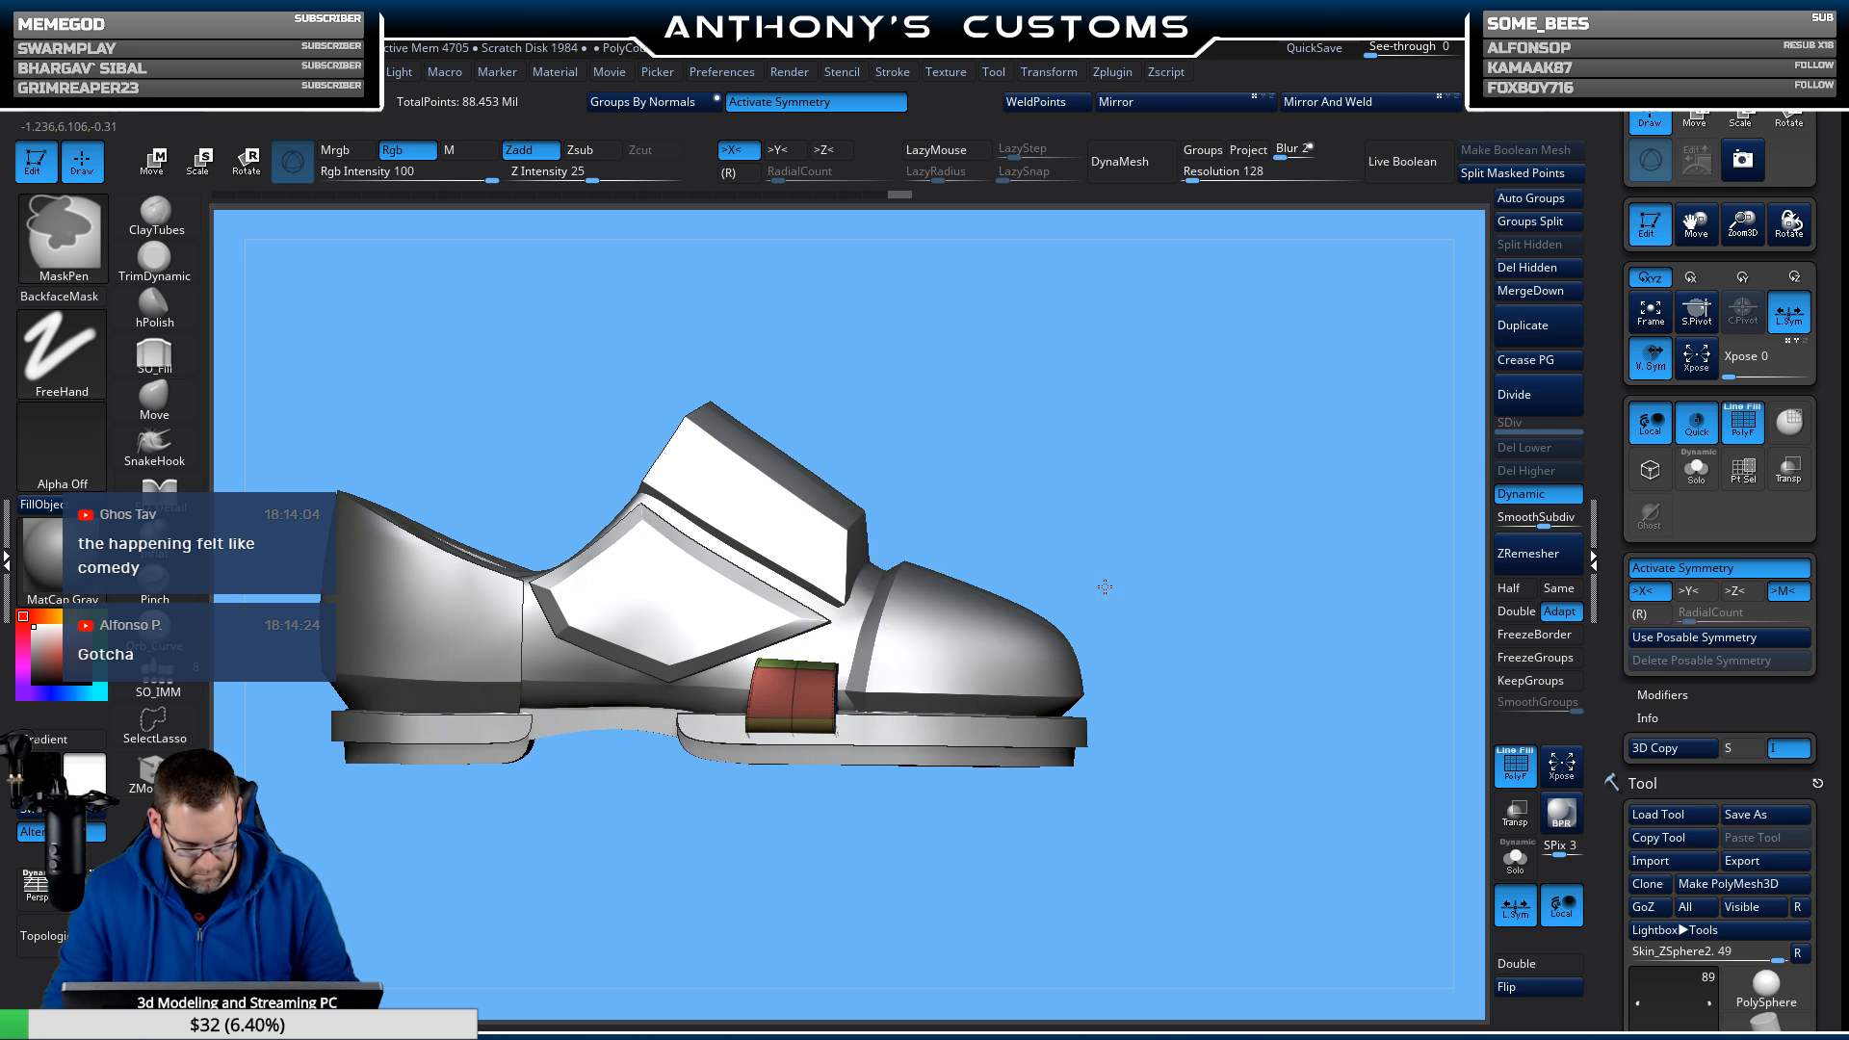
{"action": "key", "text": "w"}
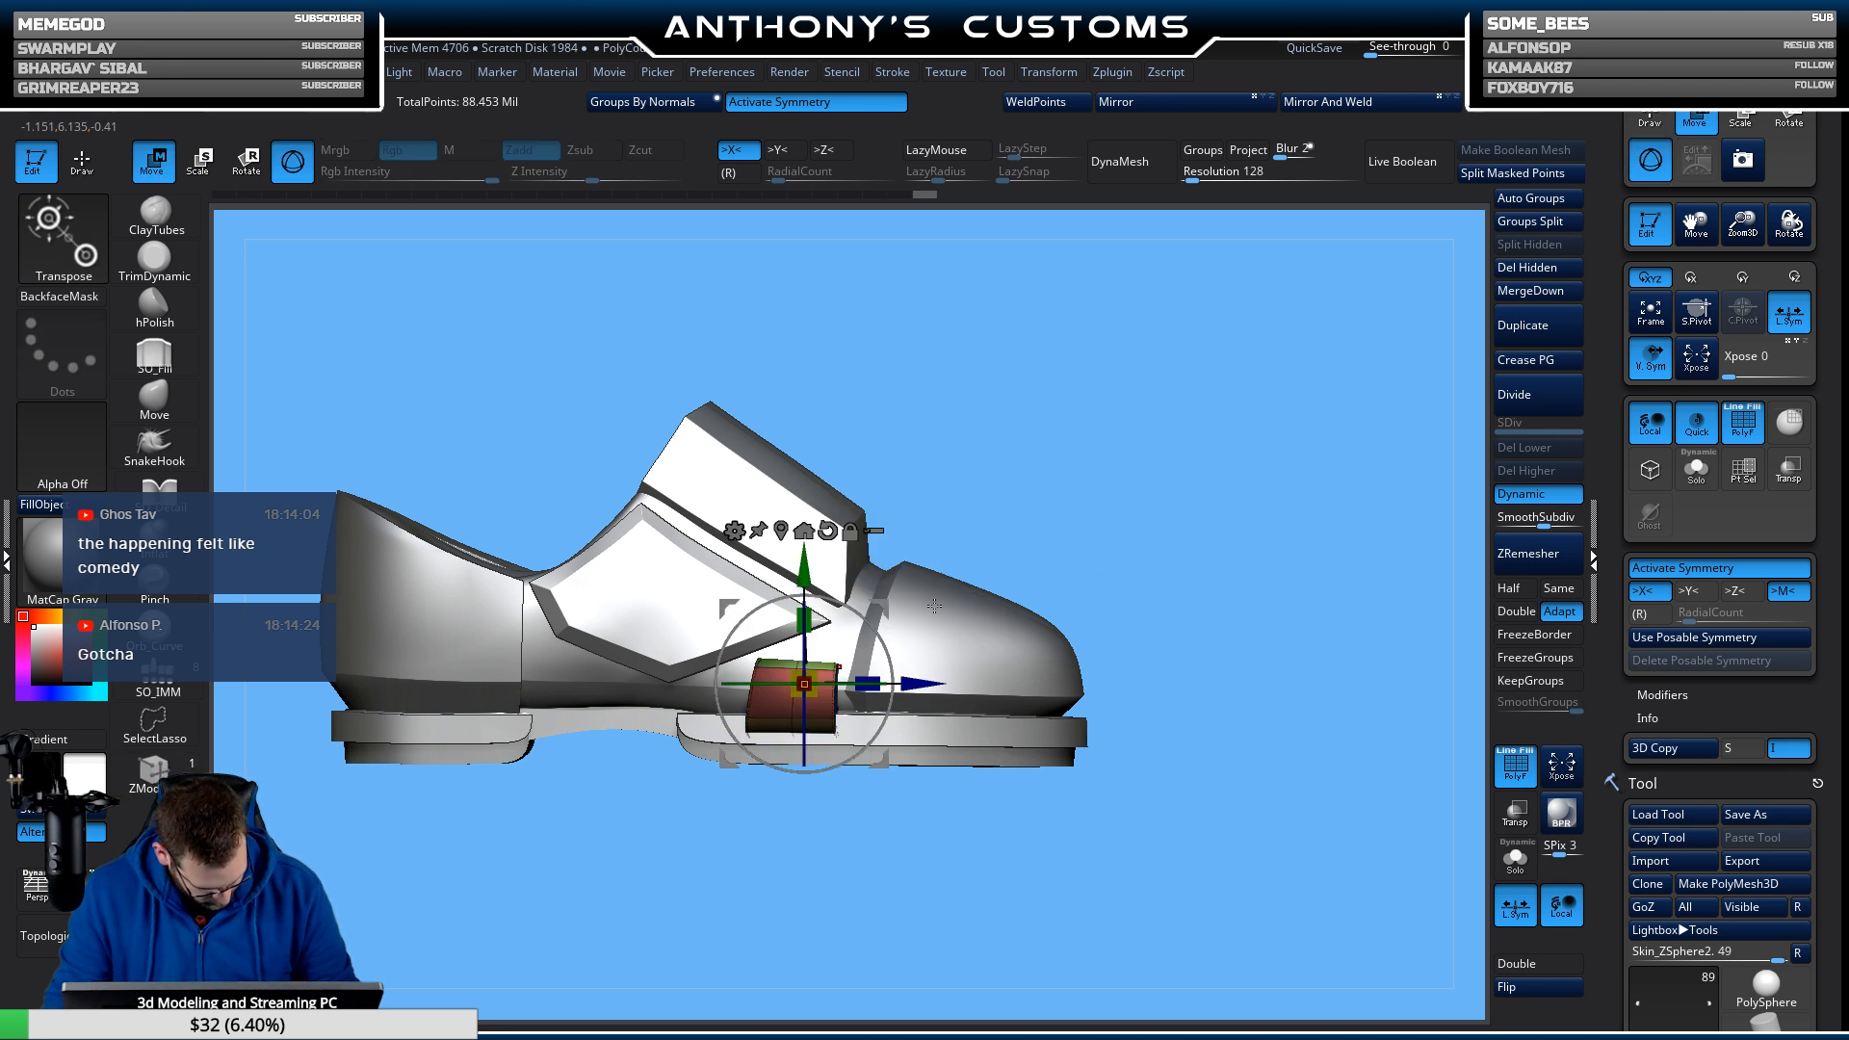
{"action": "left_click_drag", "start_coordinate": [799, 561], "coordinate": [800, 540]}
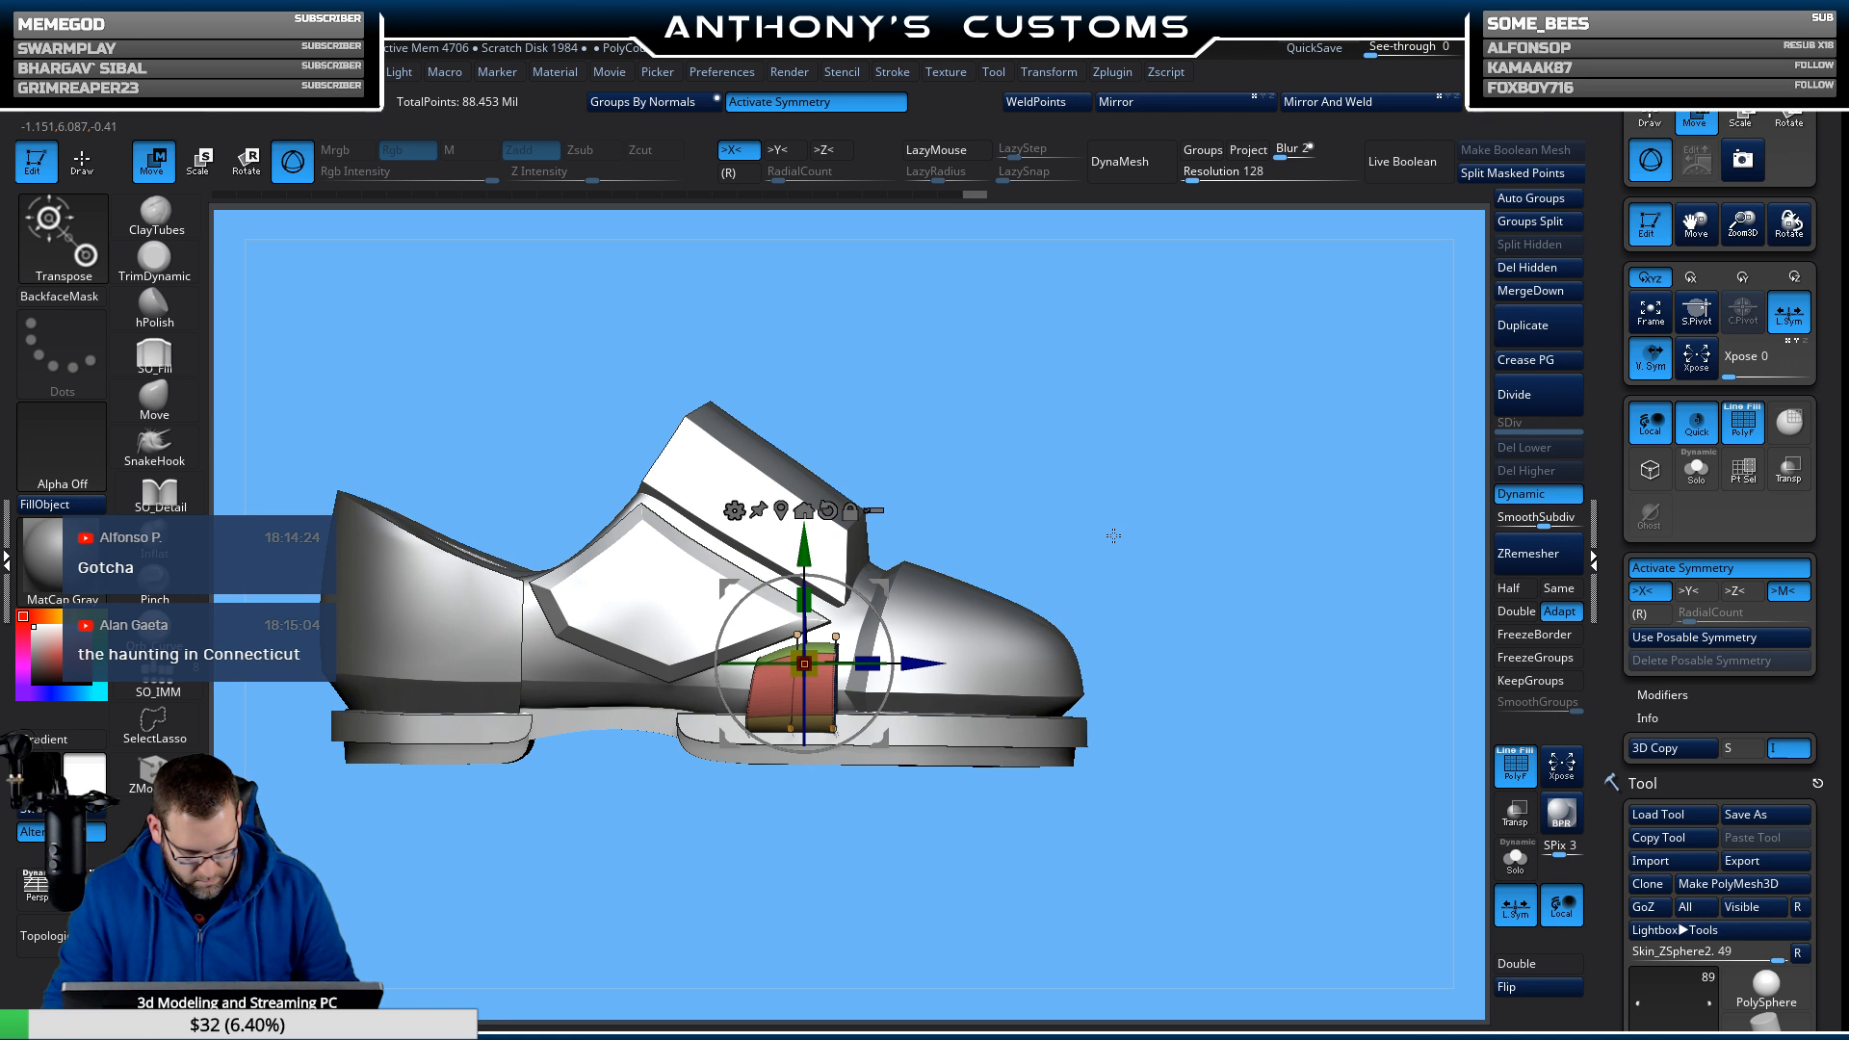
Reshape the side panel's outline against the shoe with the Move brush, working from the front and side.
{"action": "key", "text": "q"}
{"action": "mouse_move", "coordinate": [1103, 542]}
{"action": "left_mouse_down"}
{"action": "mouse_move", "coordinate": [1162, 535]}
{"action": "mouse_move", "coordinate": [1049, 545]}
{"action": "mouse_move", "coordinate": [1077, 549]}
{"action": "left_mouse_up"}
{"action": "left_click", "coordinate": [154, 395]}
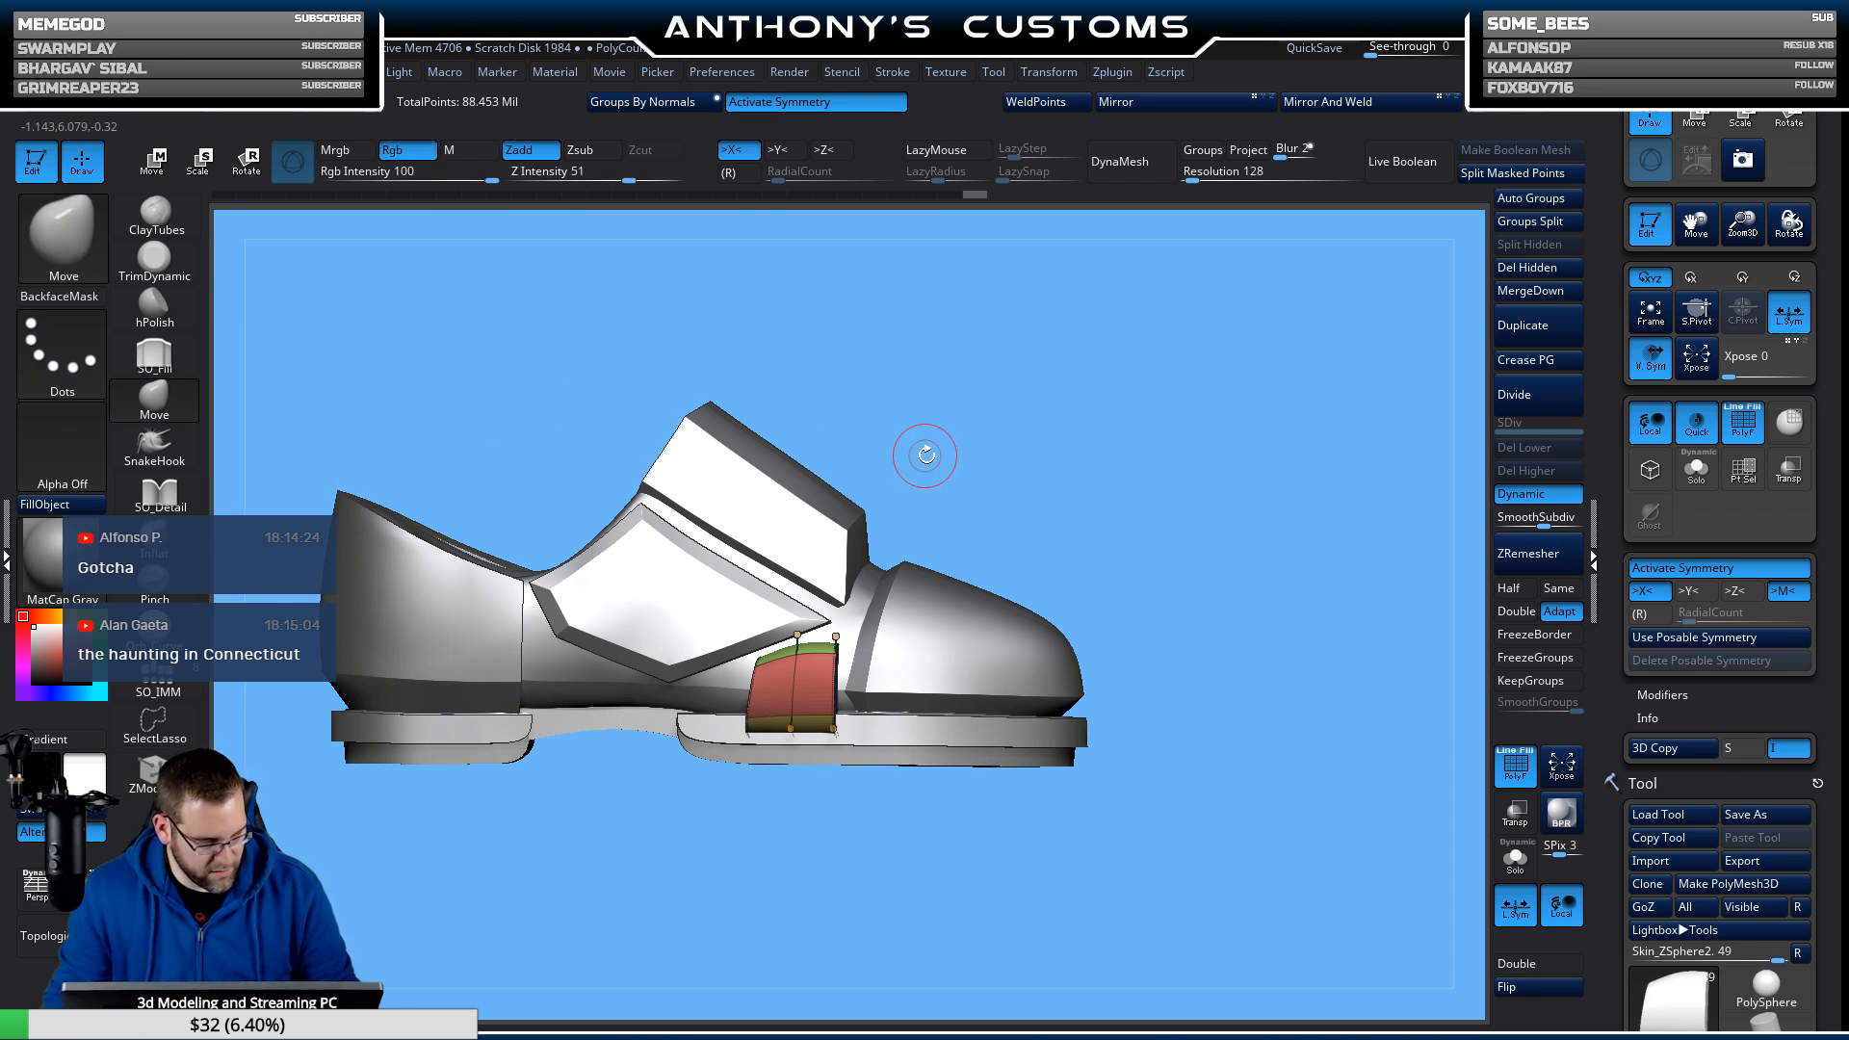
{"action": "key", "text": "space"}
{"action": "mouse_move", "coordinate": [933, 461]}
{"action": "left_mouse_down"}
{"action": "mouse_move", "coordinate": [992, 464]}
{"action": "mouse_move", "coordinate": [847, 617]}
{"action": "left_mouse_up"}
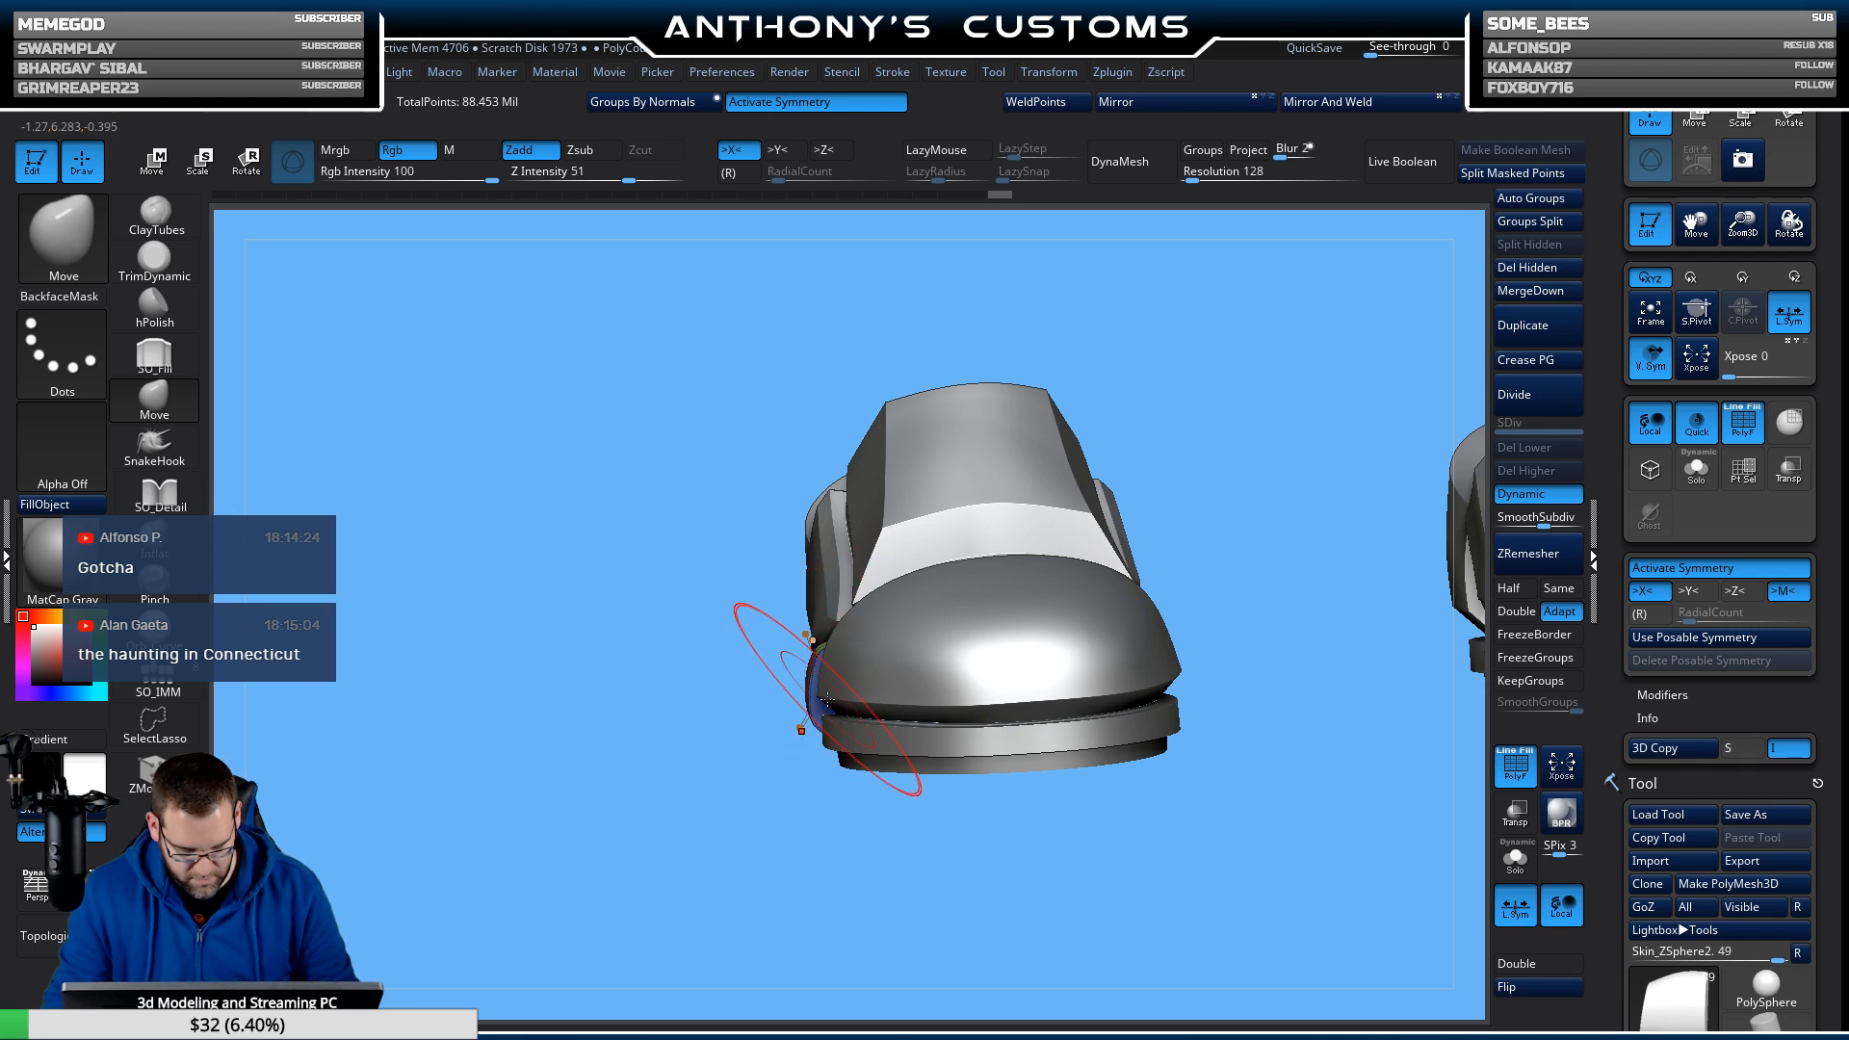
{"action": "left_click_drag", "start_coordinate": [814, 734], "coordinate": [887, 775]}
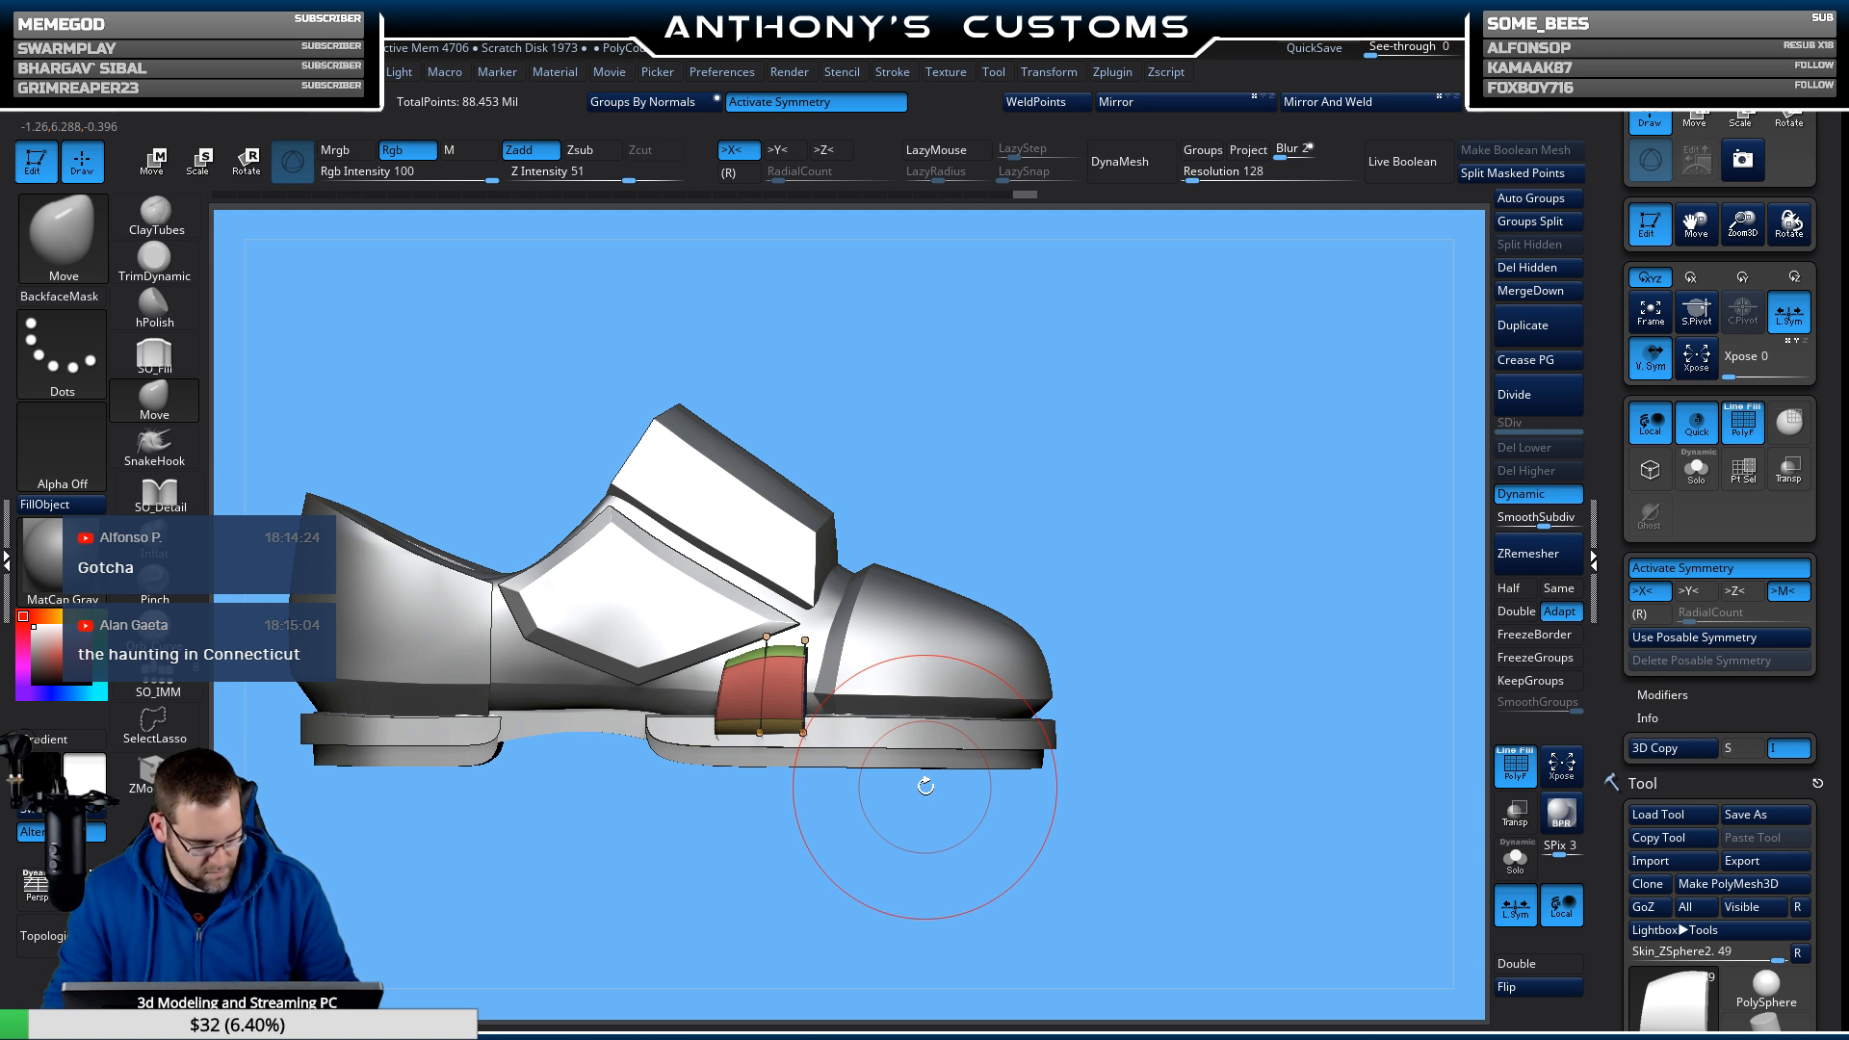
Check the panel on the opposite shoe from the side and lower both panels slightly.
{"action": "key", "text": "shift+f"}
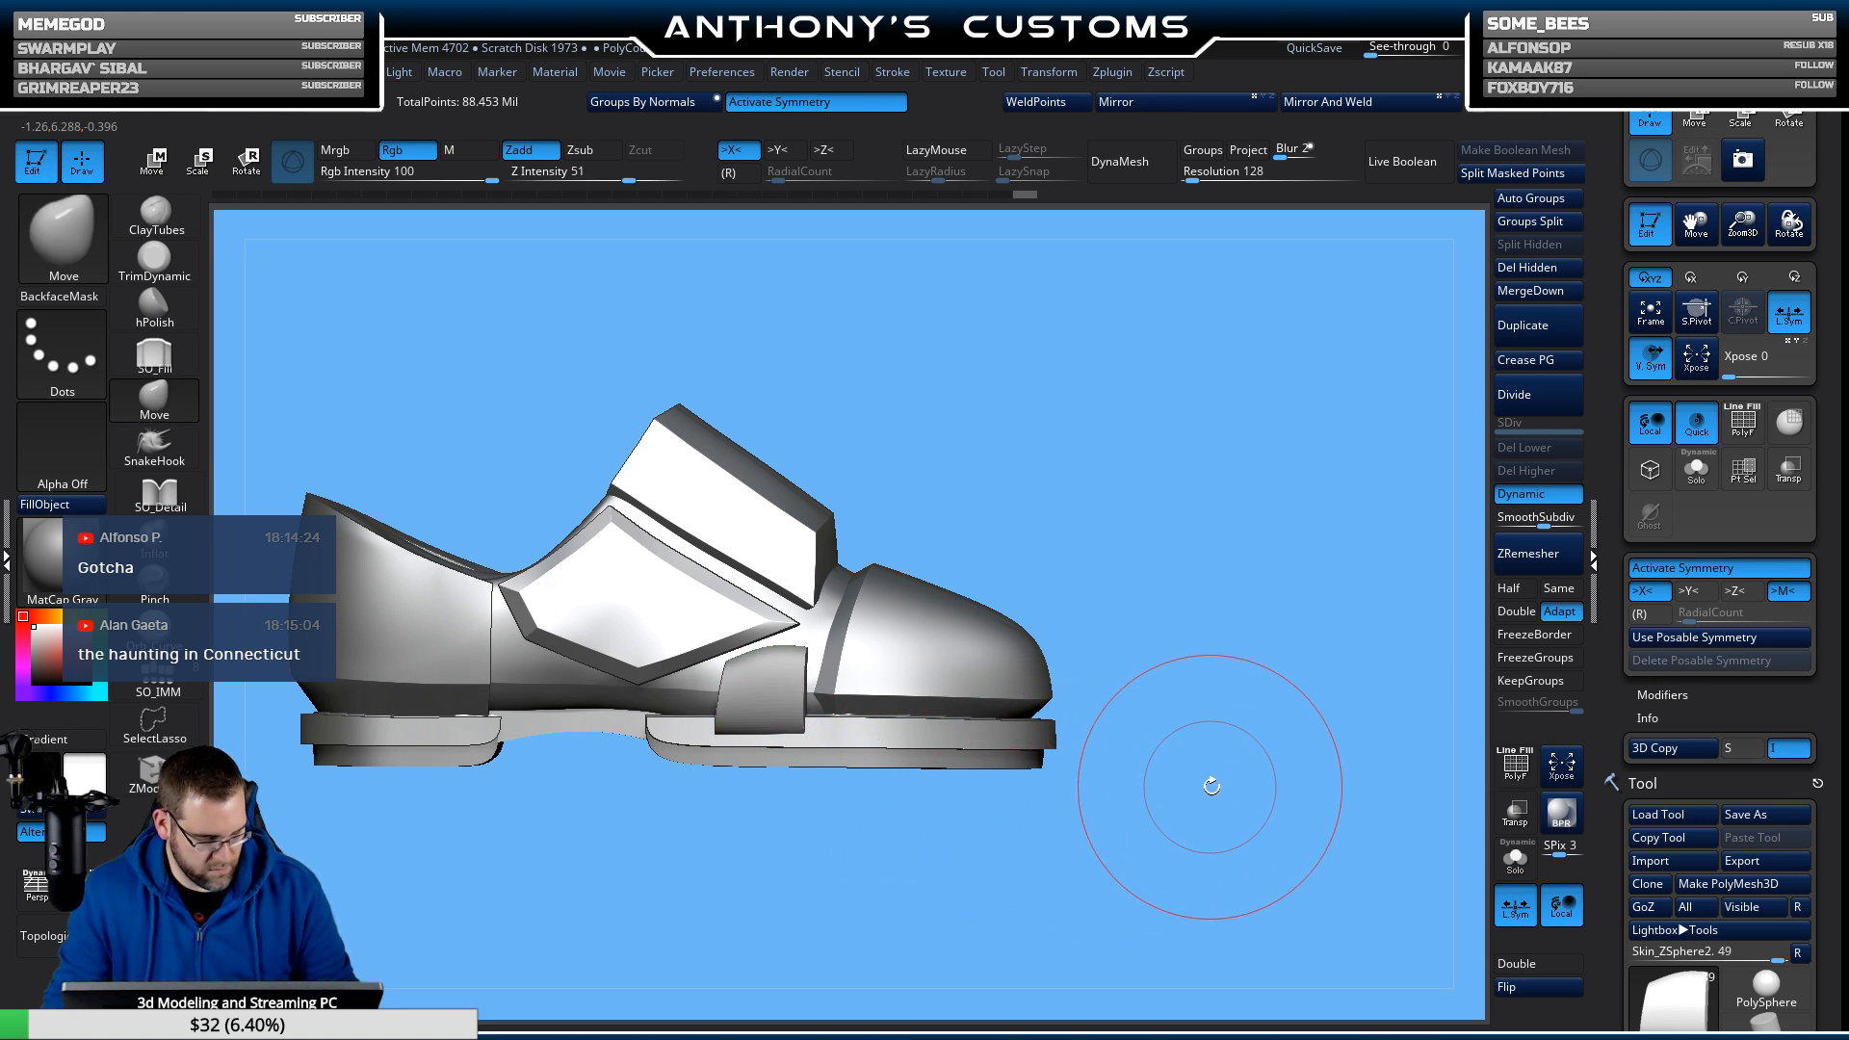
{"action": "left_click_drag", "start_coordinate": [1212, 787], "coordinate": [1160, 569], "text": "alt"}
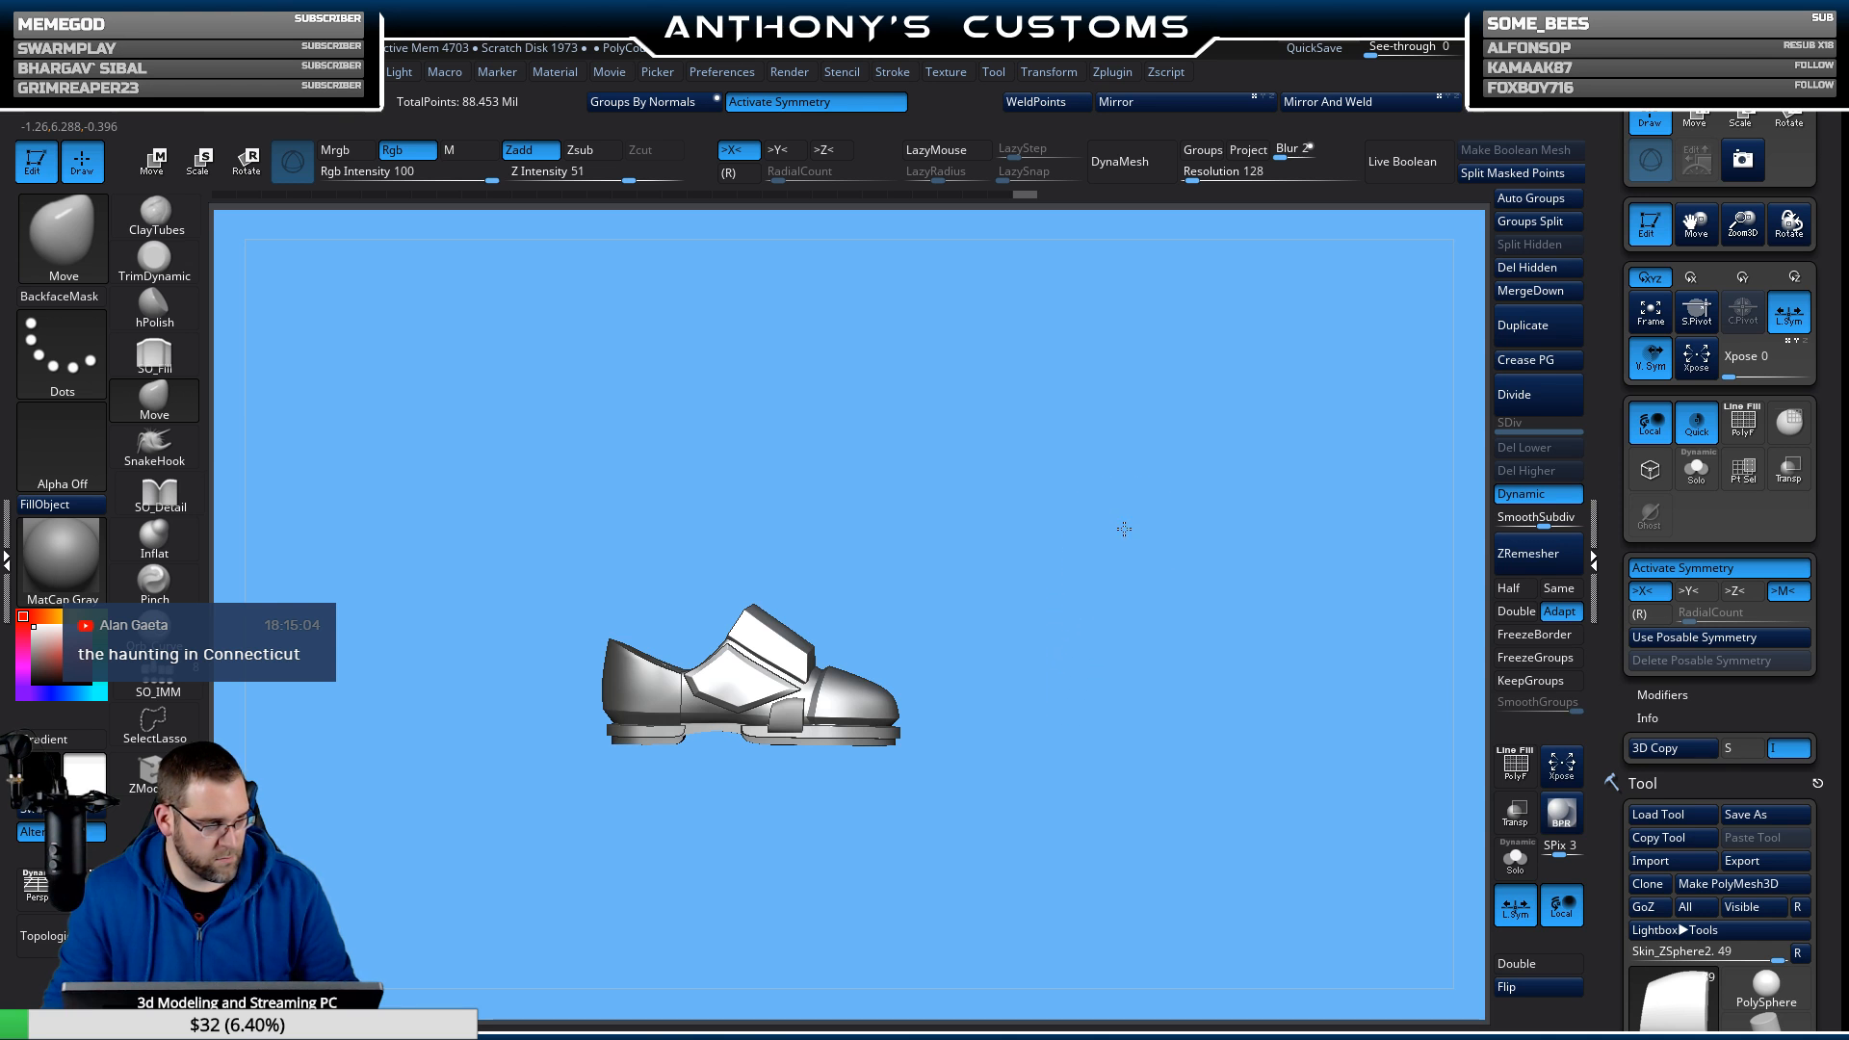
{"action": "left_click_drag", "start_coordinate": [1124, 528], "coordinate": [905, 919]}
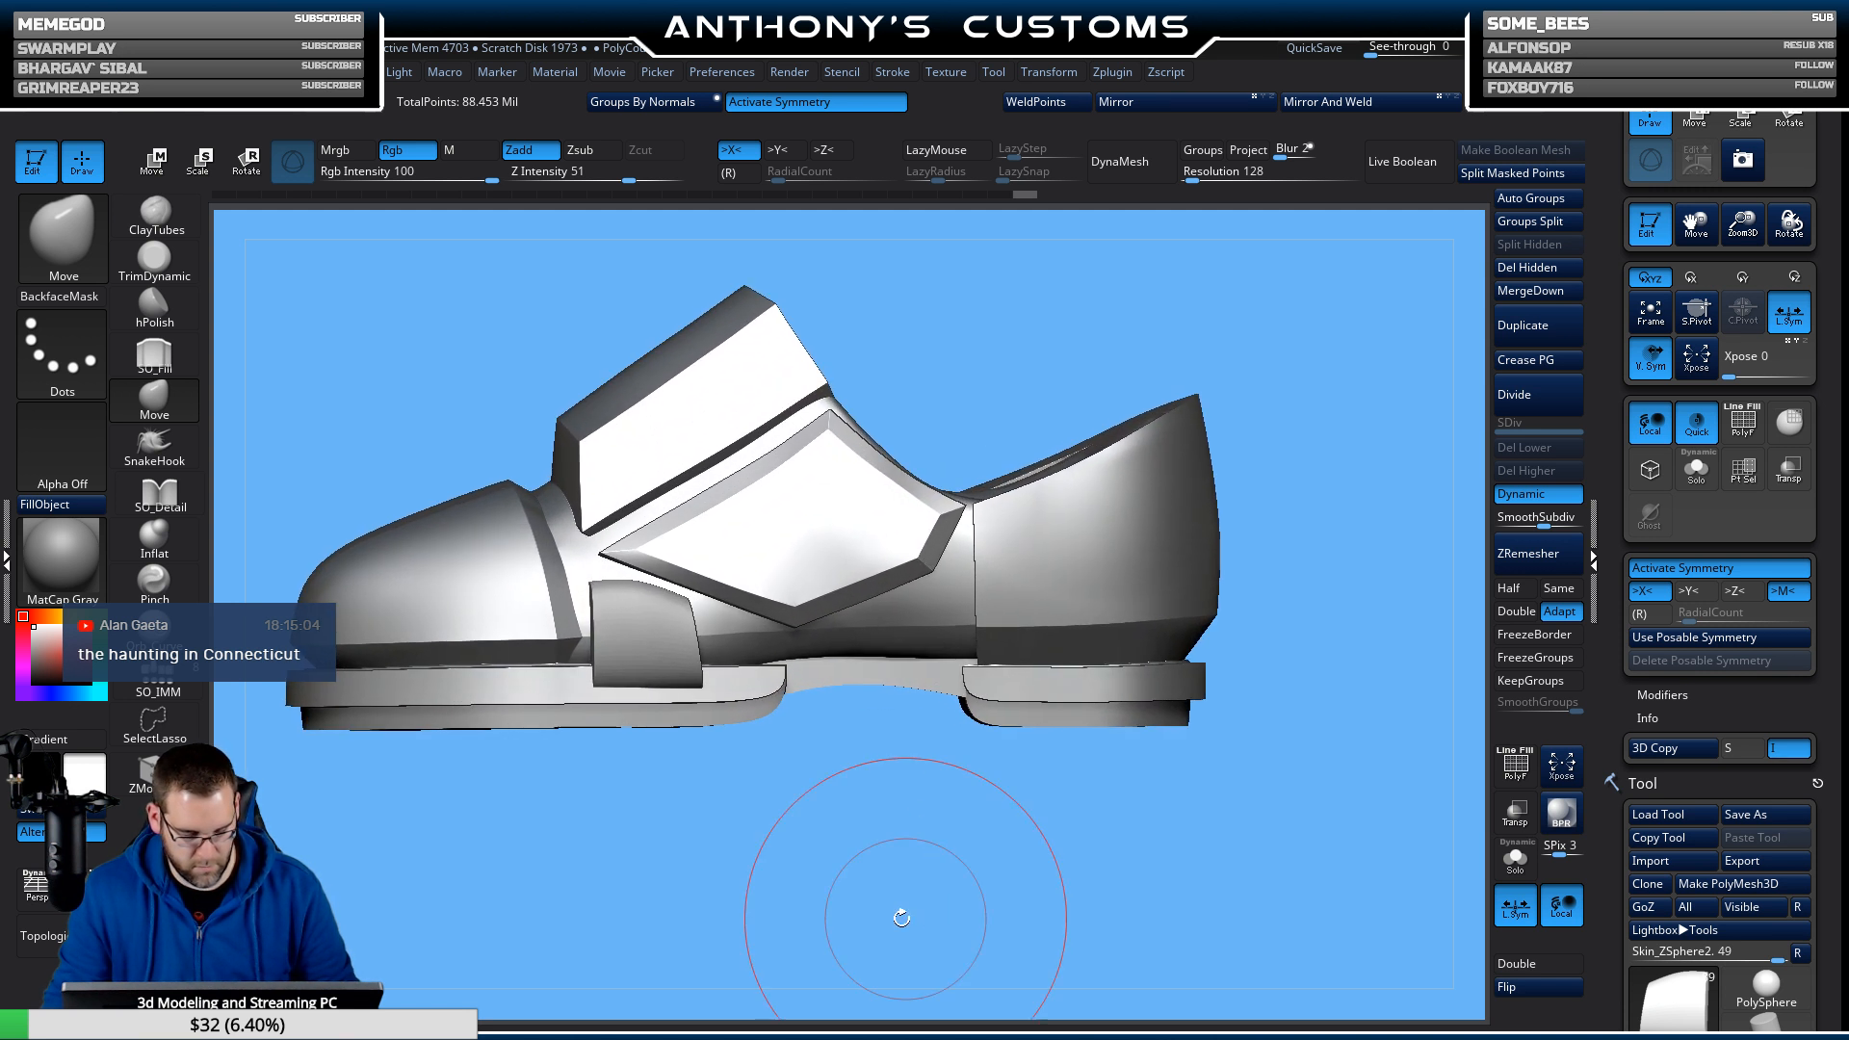
{"action": "left_click_drag", "start_coordinate": [790, 898], "coordinate": [917, 894], "text": "alt"}
{"action": "key", "text": "w"}
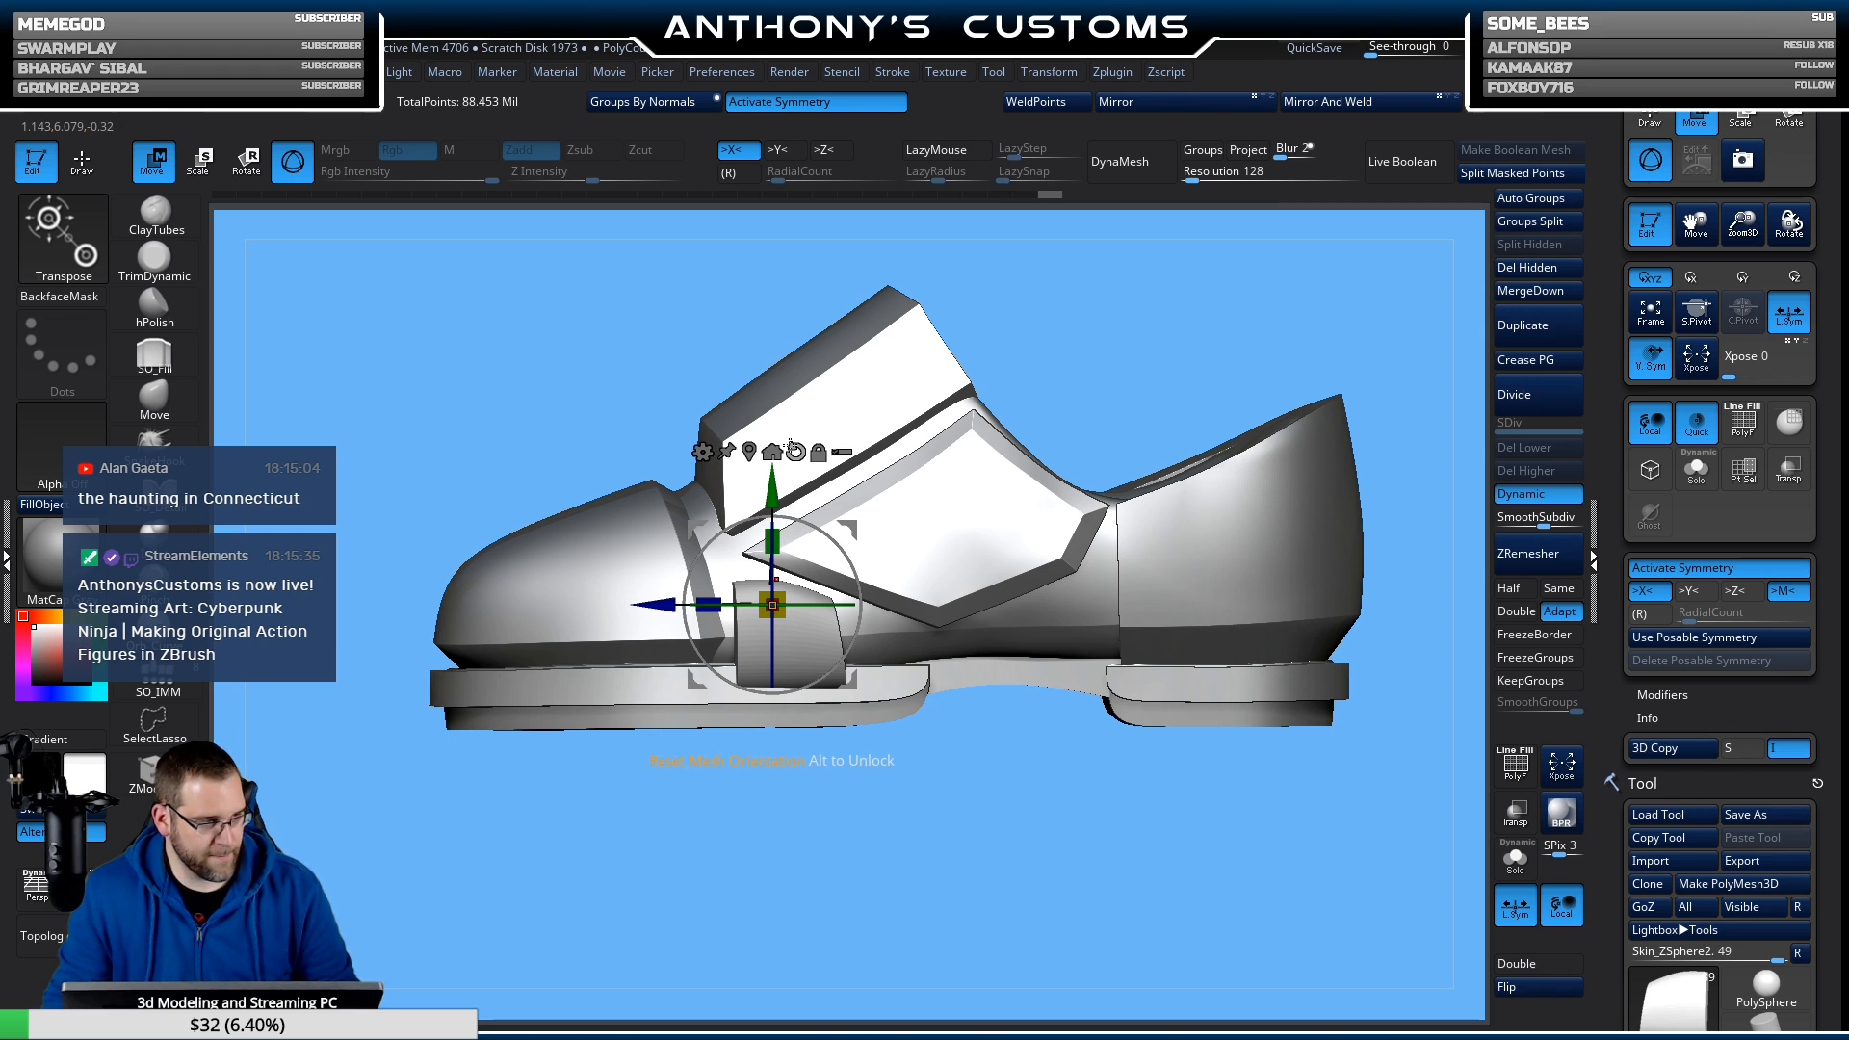
{"action": "left_click_drag", "start_coordinate": [772, 498], "coordinate": [770, 502]}
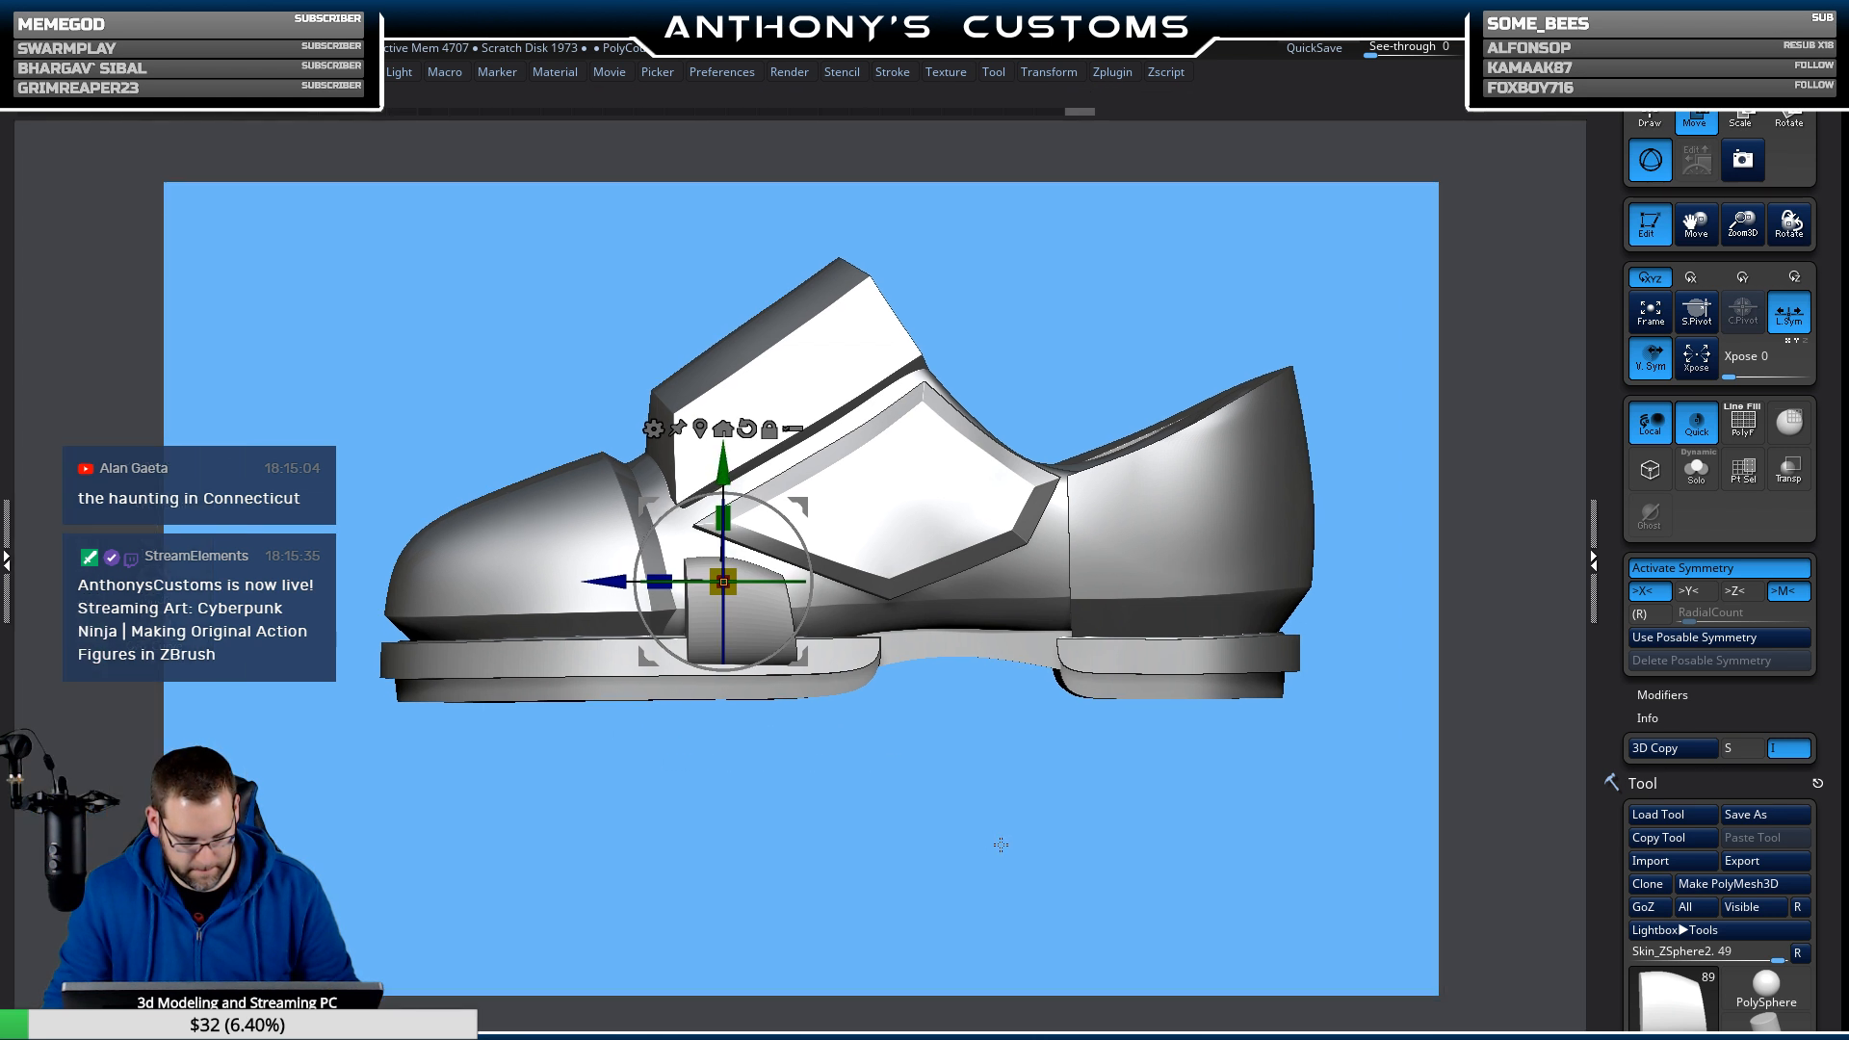
{"action": "key", "text": "q"}
{"action": "key", "text": "shift+f"}
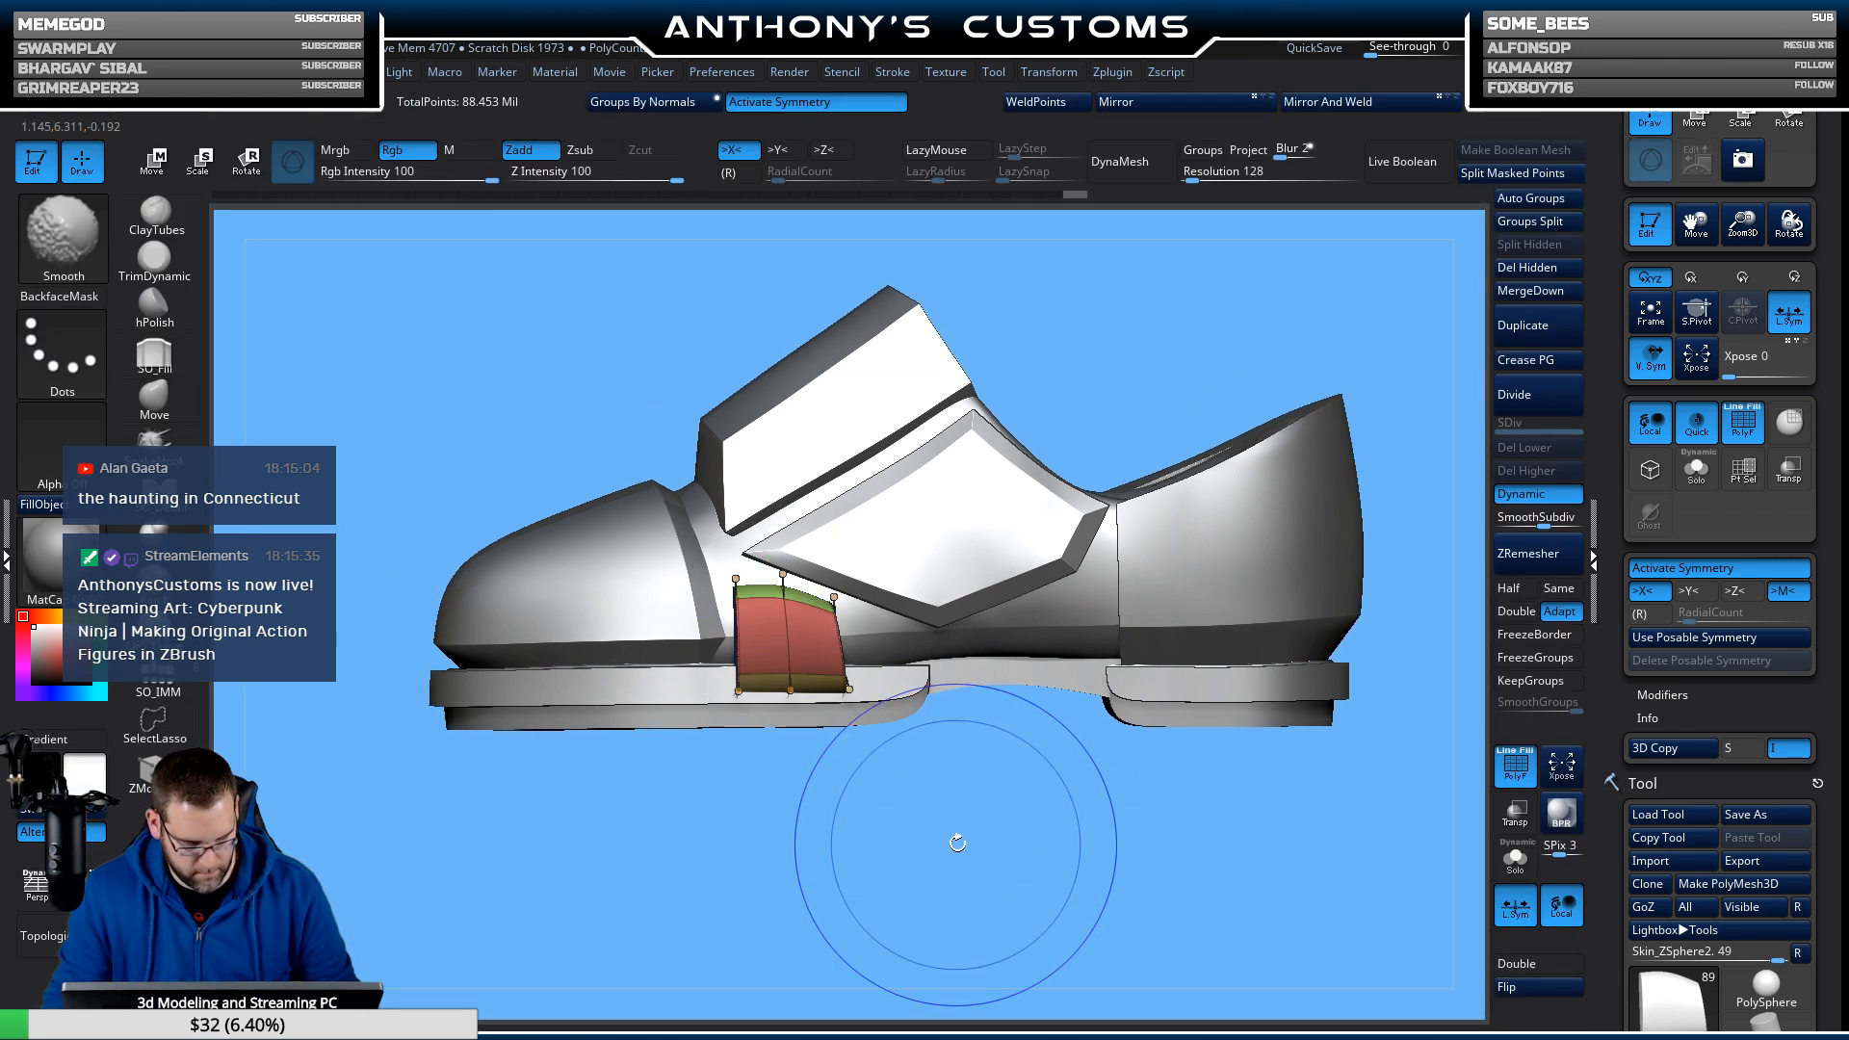
Isolate the panels, bring the shoes back, turn off local symmetry, and recheck the panel from the side.
{"action": "left_click", "coordinate": [1515, 871]}
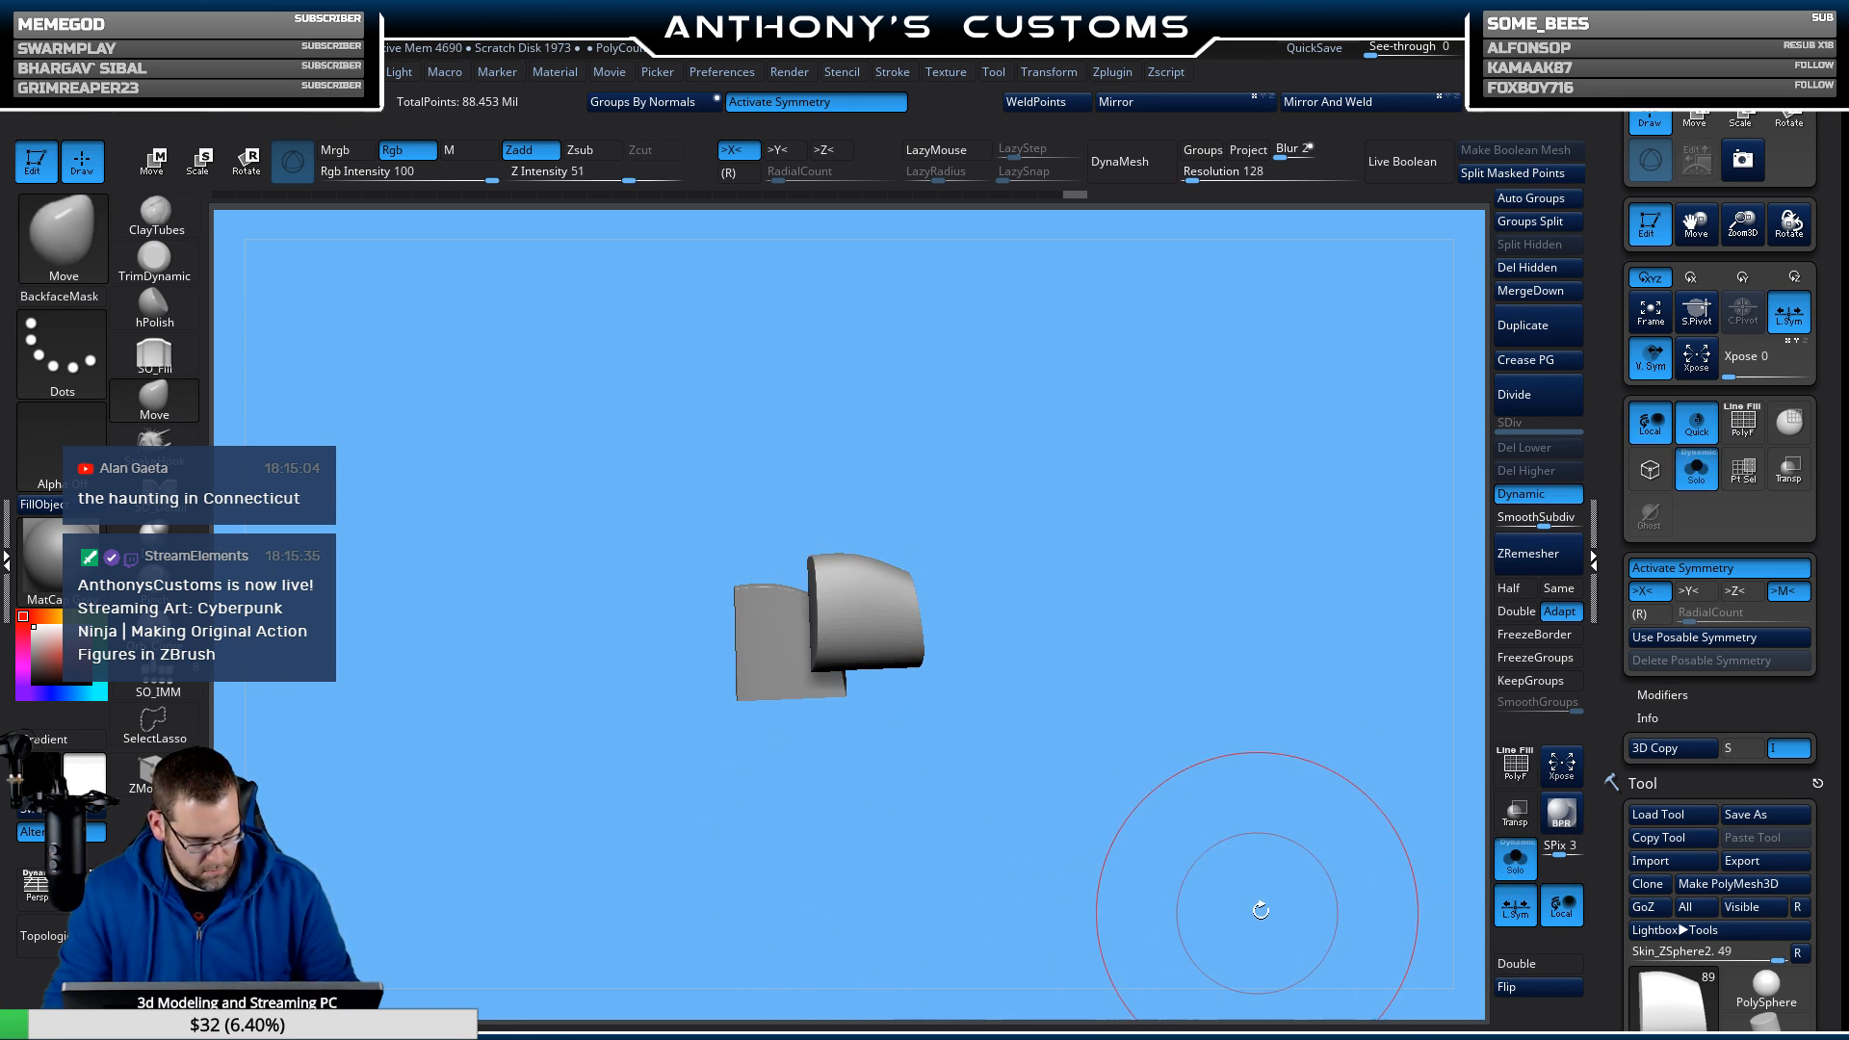
{"action": "left_click", "coordinate": [1516, 860]}
{"action": "left_click", "coordinate": [1509, 906]}
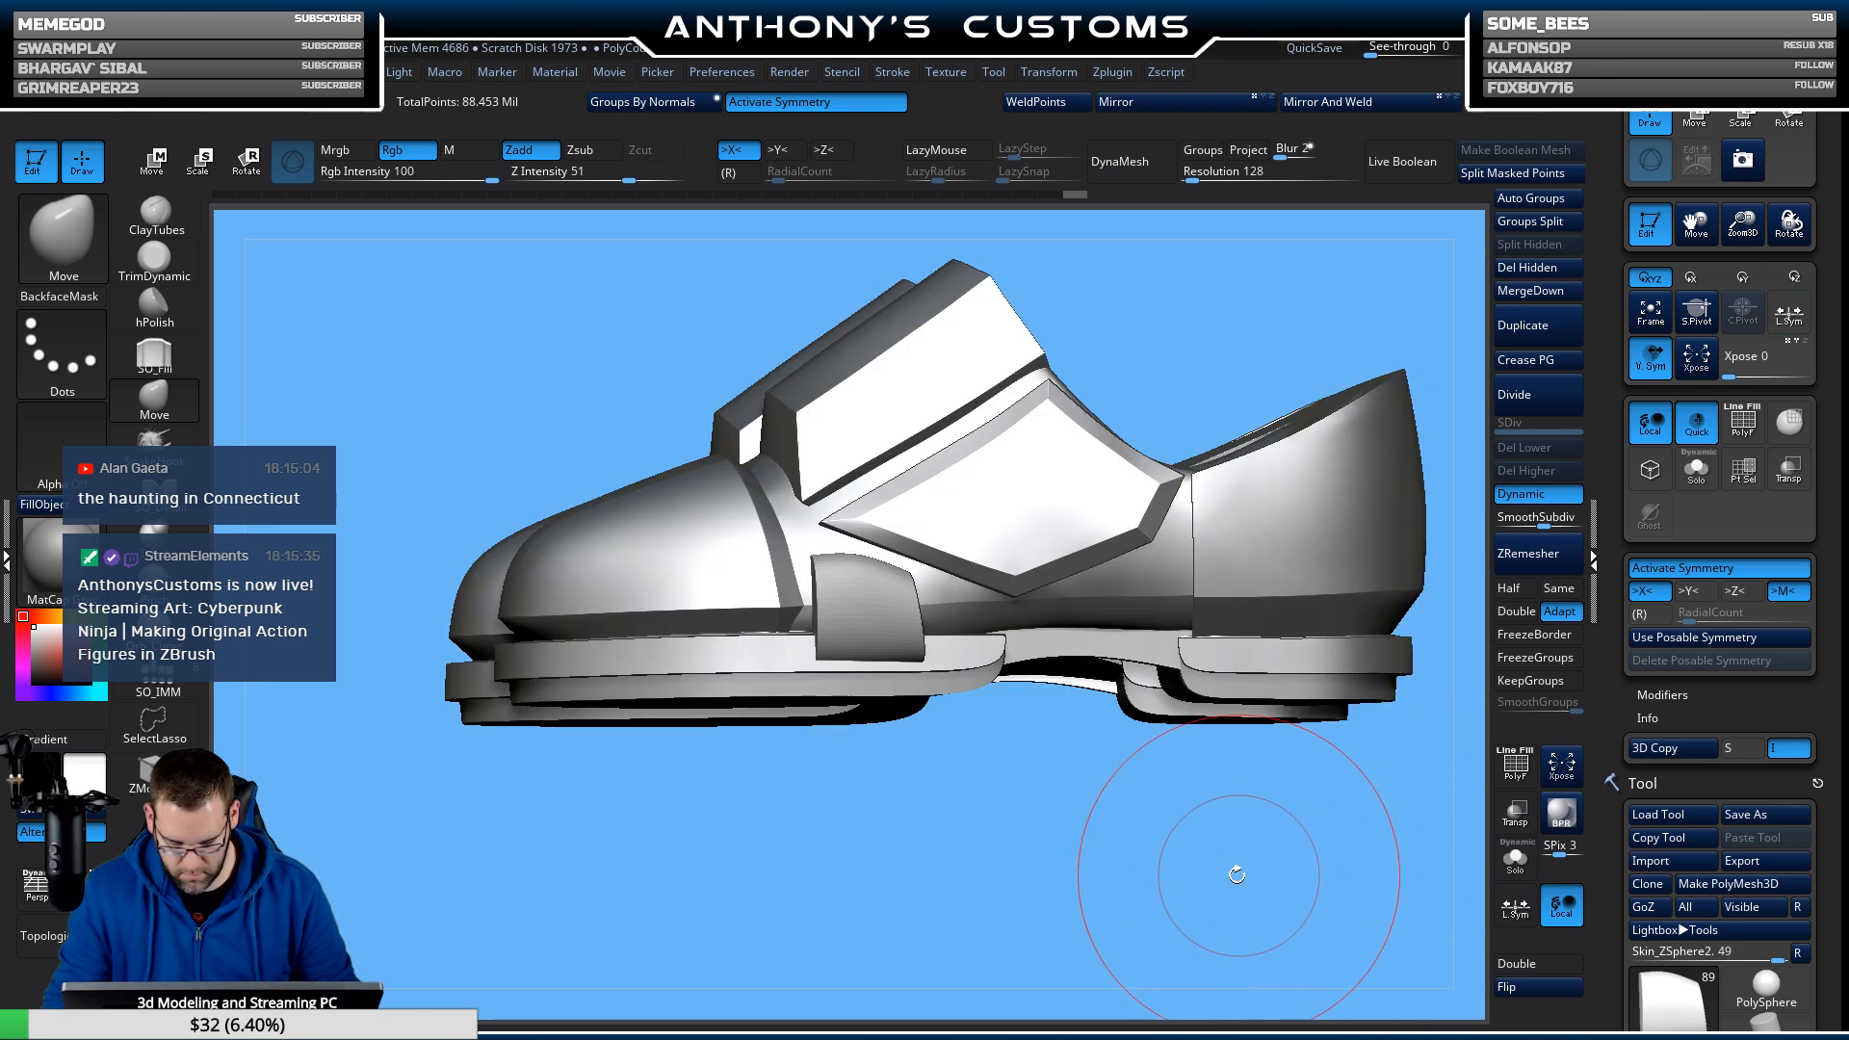
{"action": "key", "text": "f"}
{"action": "mouse_move", "coordinate": [1062, 818]}
{"action": "left_mouse_down"}
{"action": "mouse_move", "coordinate": [1082, 822]}
{"action": "mouse_move", "coordinate": [1051, 832]}
{"action": "mouse_move", "coordinate": [1040, 773]}
{"action": "mouse_move", "coordinate": [1051, 837]}
{"action": "left_mouse_up"}
{"action": "key", "text": "w"}
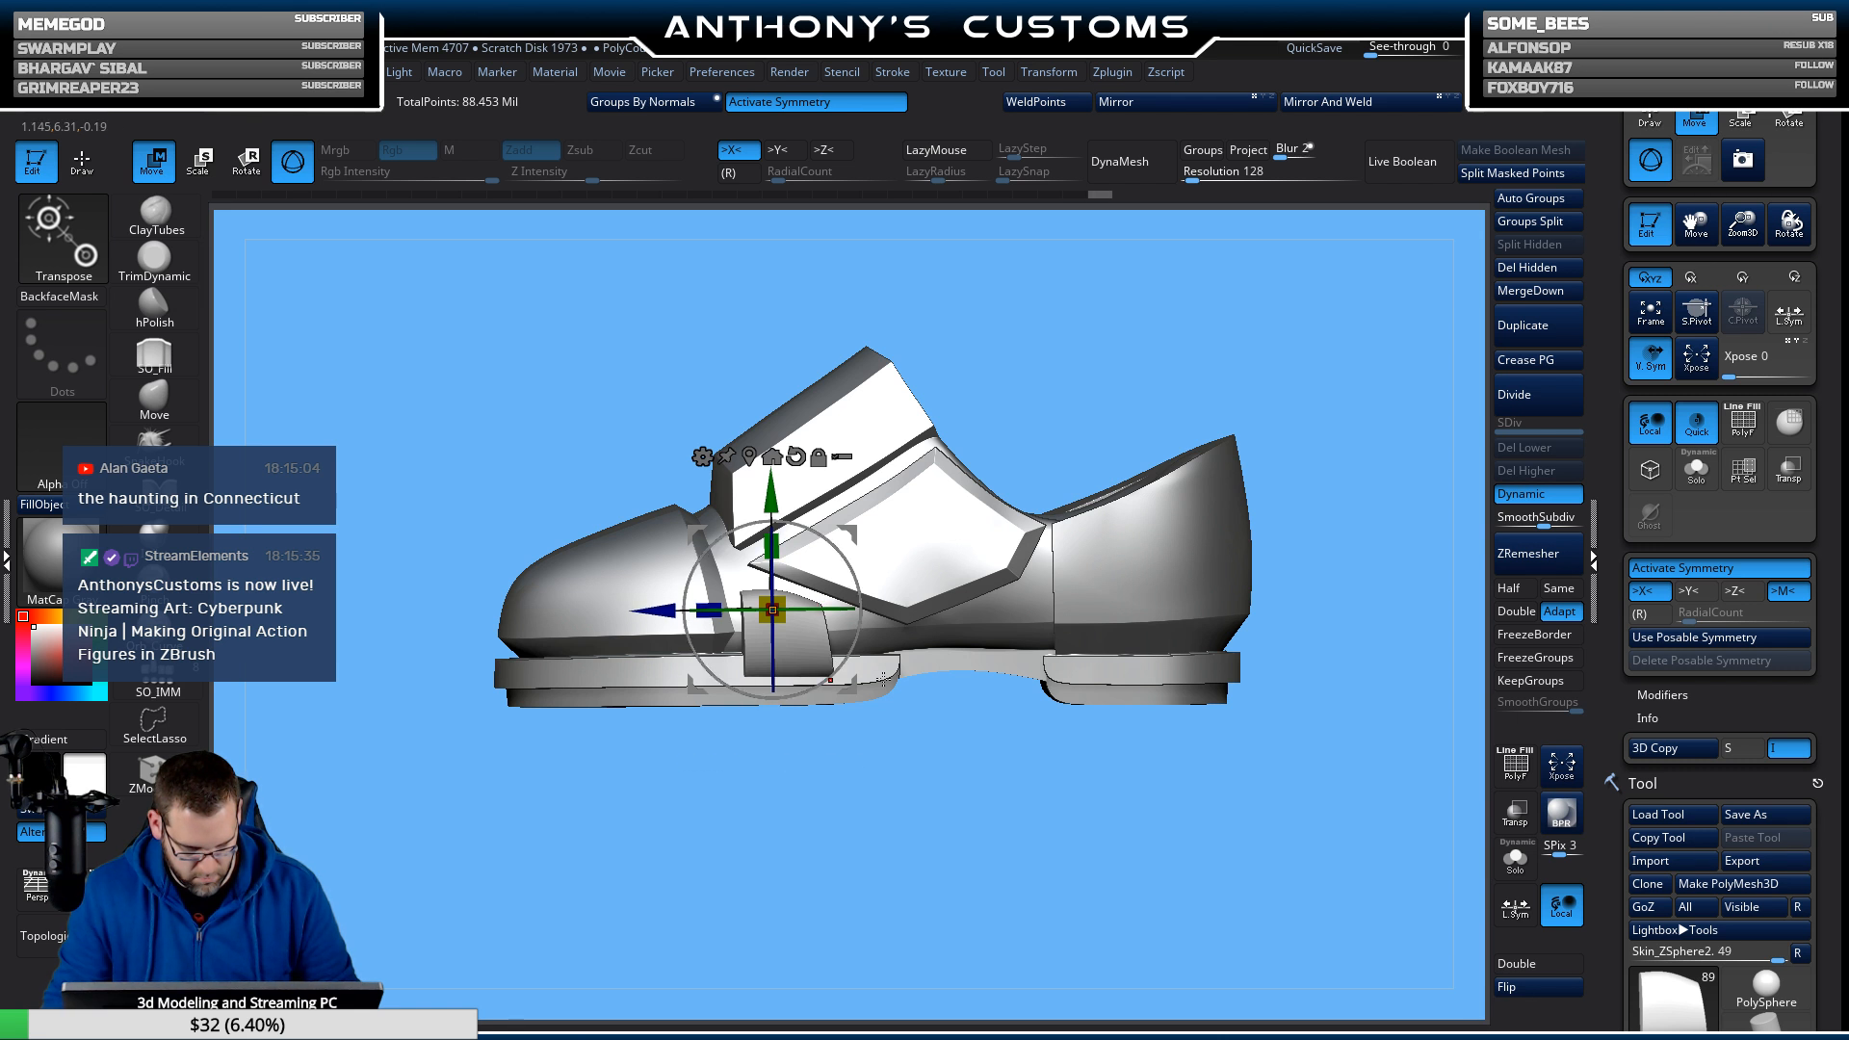
{"action": "key", "text": "q"}
Fill the side panels with the ZMetal material, with Mrgb enabled.
{"action": "mouse_move", "coordinate": [992, 972]}
{"action": "left_mouse_down"}
{"action": "mouse_move", "coordinate": [979, 873]}
{"action": "mouse_move", "coordinate": [1003, 871]}
{"action": "mouse_move", "coordinate": [973, 800]}
{"action": "mouse_move", "coordinate": [890, 746]}
{"action": "mouse_move", "coordinate": [912, 797]}
{"action": "mouse_move", "coordinate": [1040, 807]}
{"action": "mouse_move", "coordinate": [950, 810]}
{"action": "left_mouse_up"}
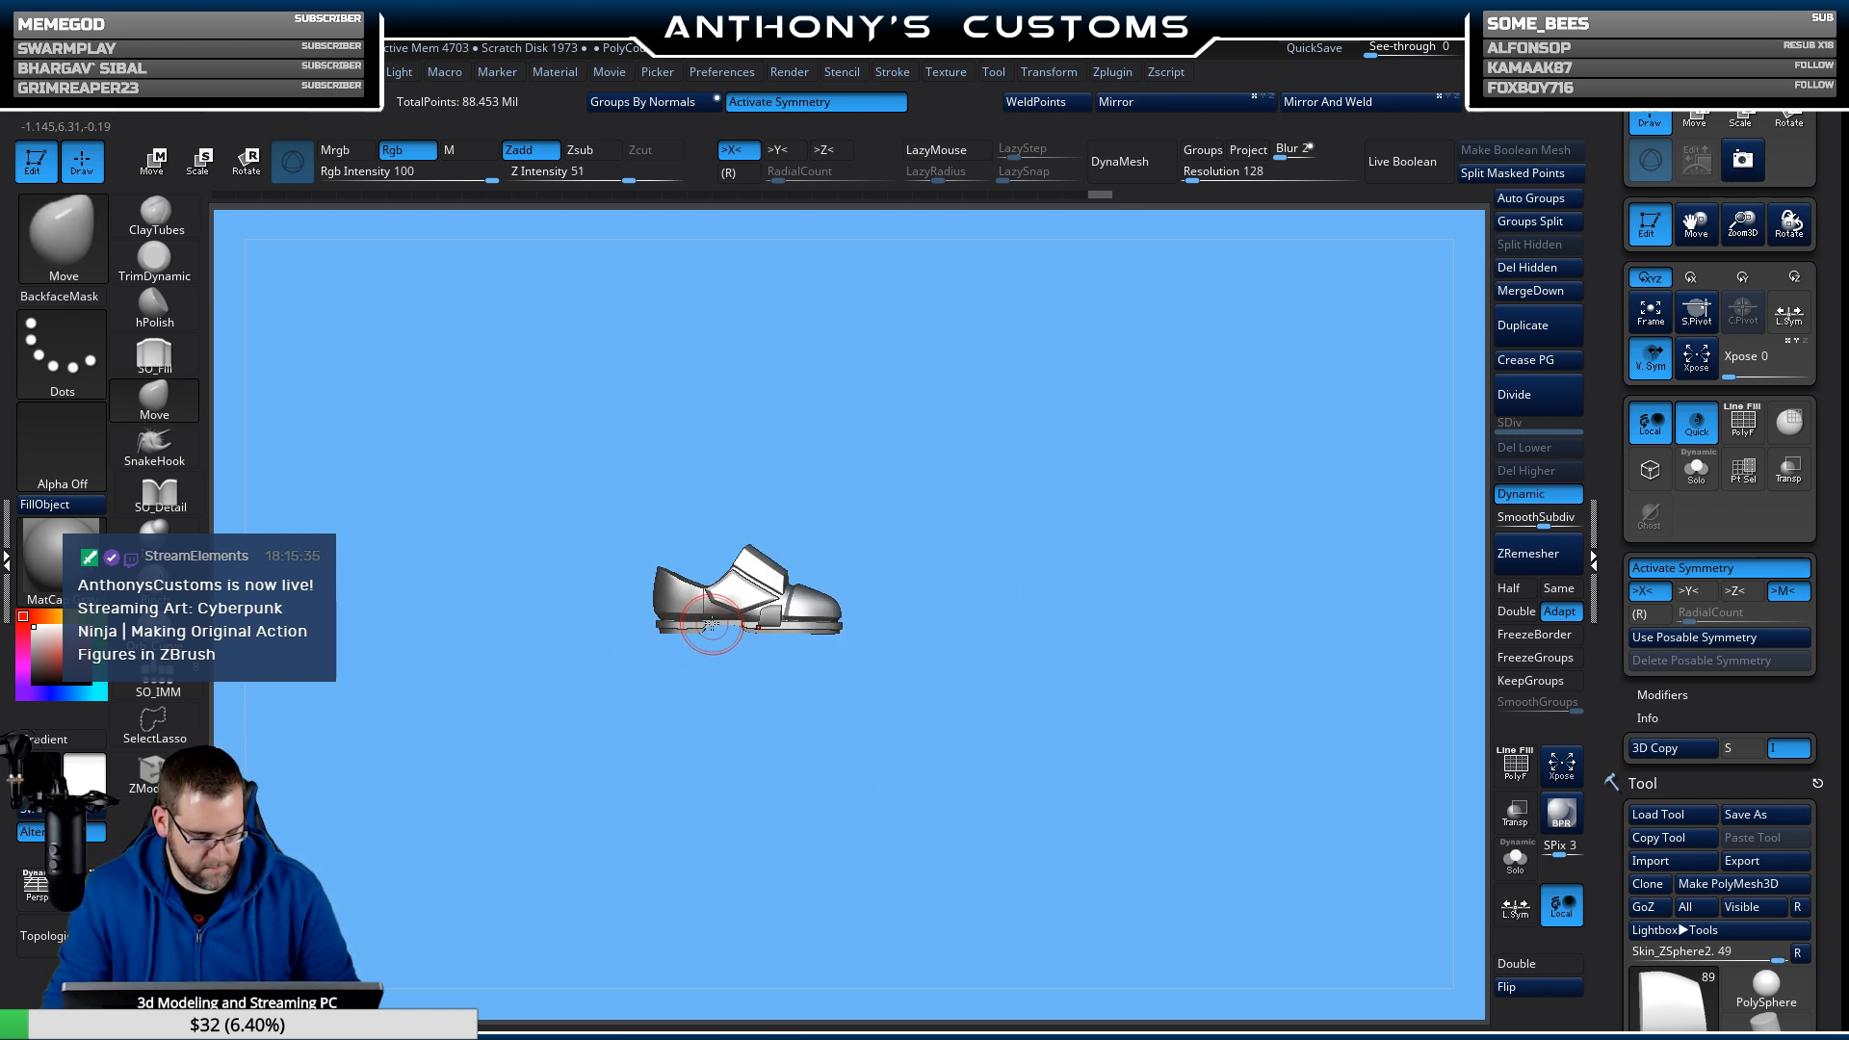
{"action": "left_click", "coordinate": [63, 535]}
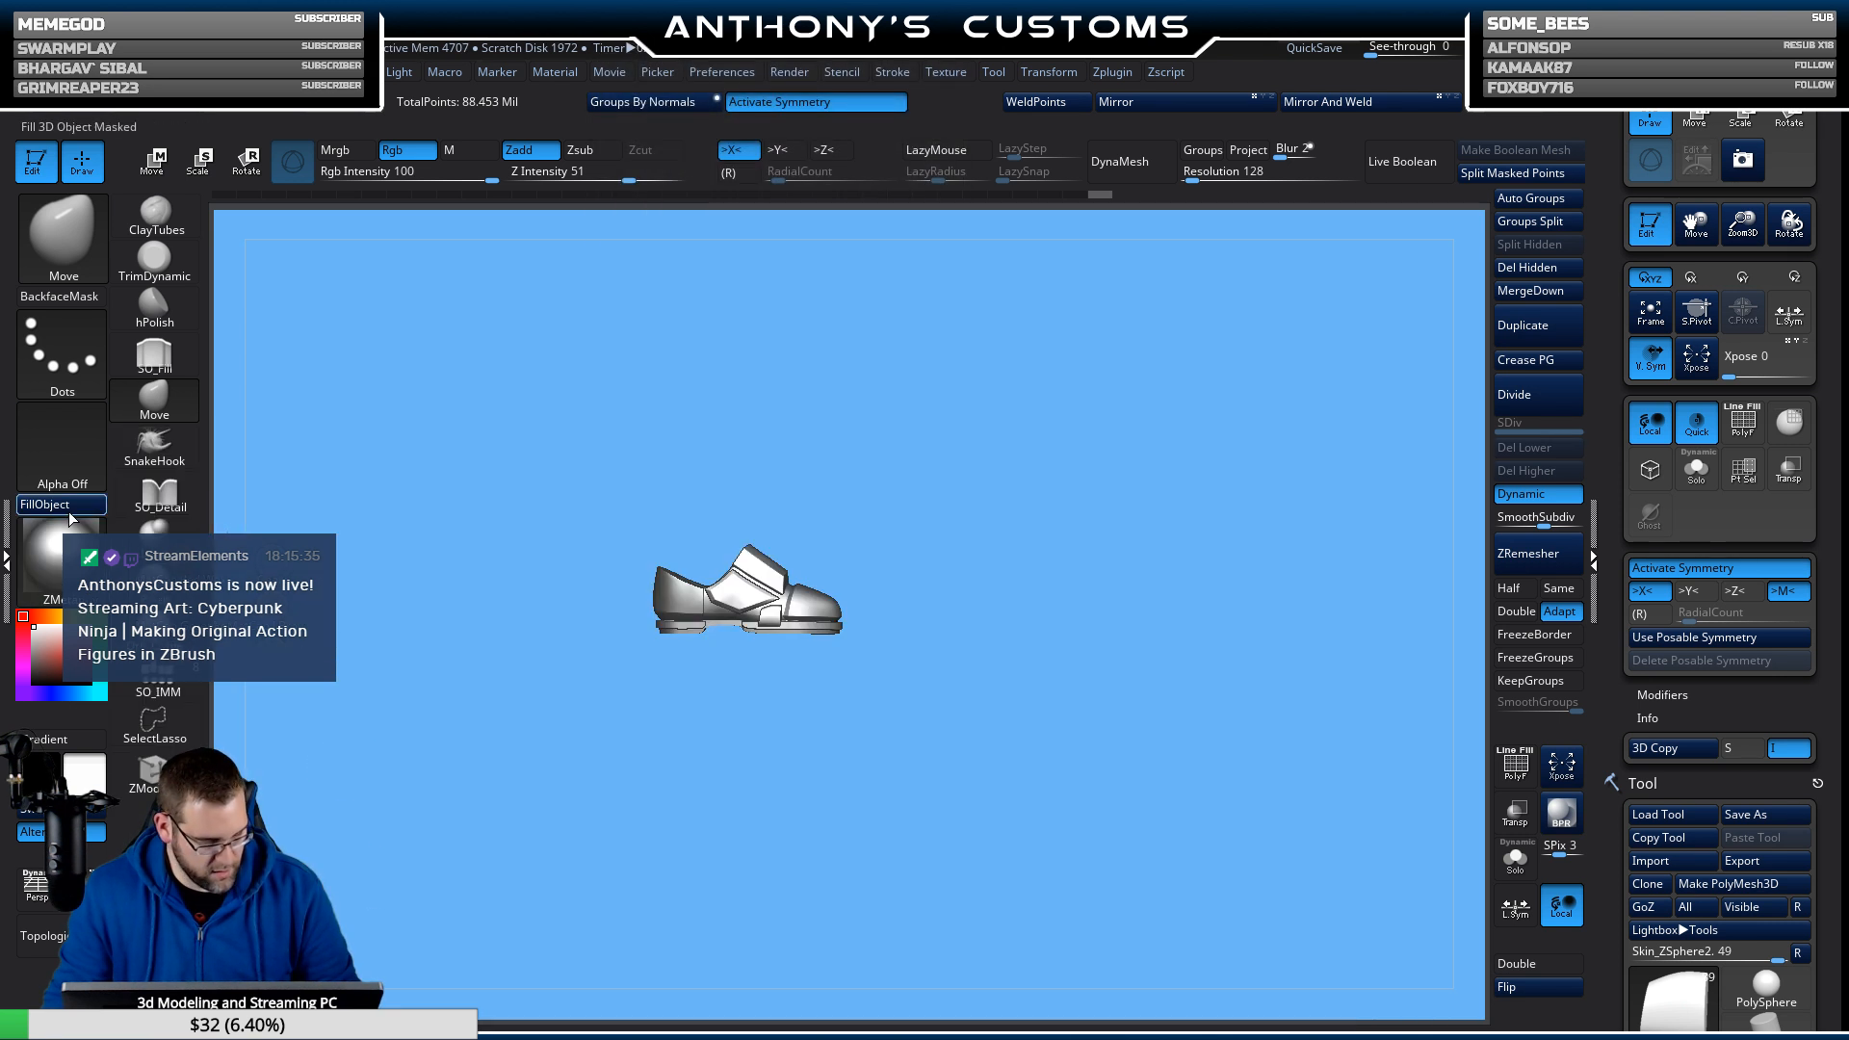
{"action": "left_click", "coordinate": [334, 150]}
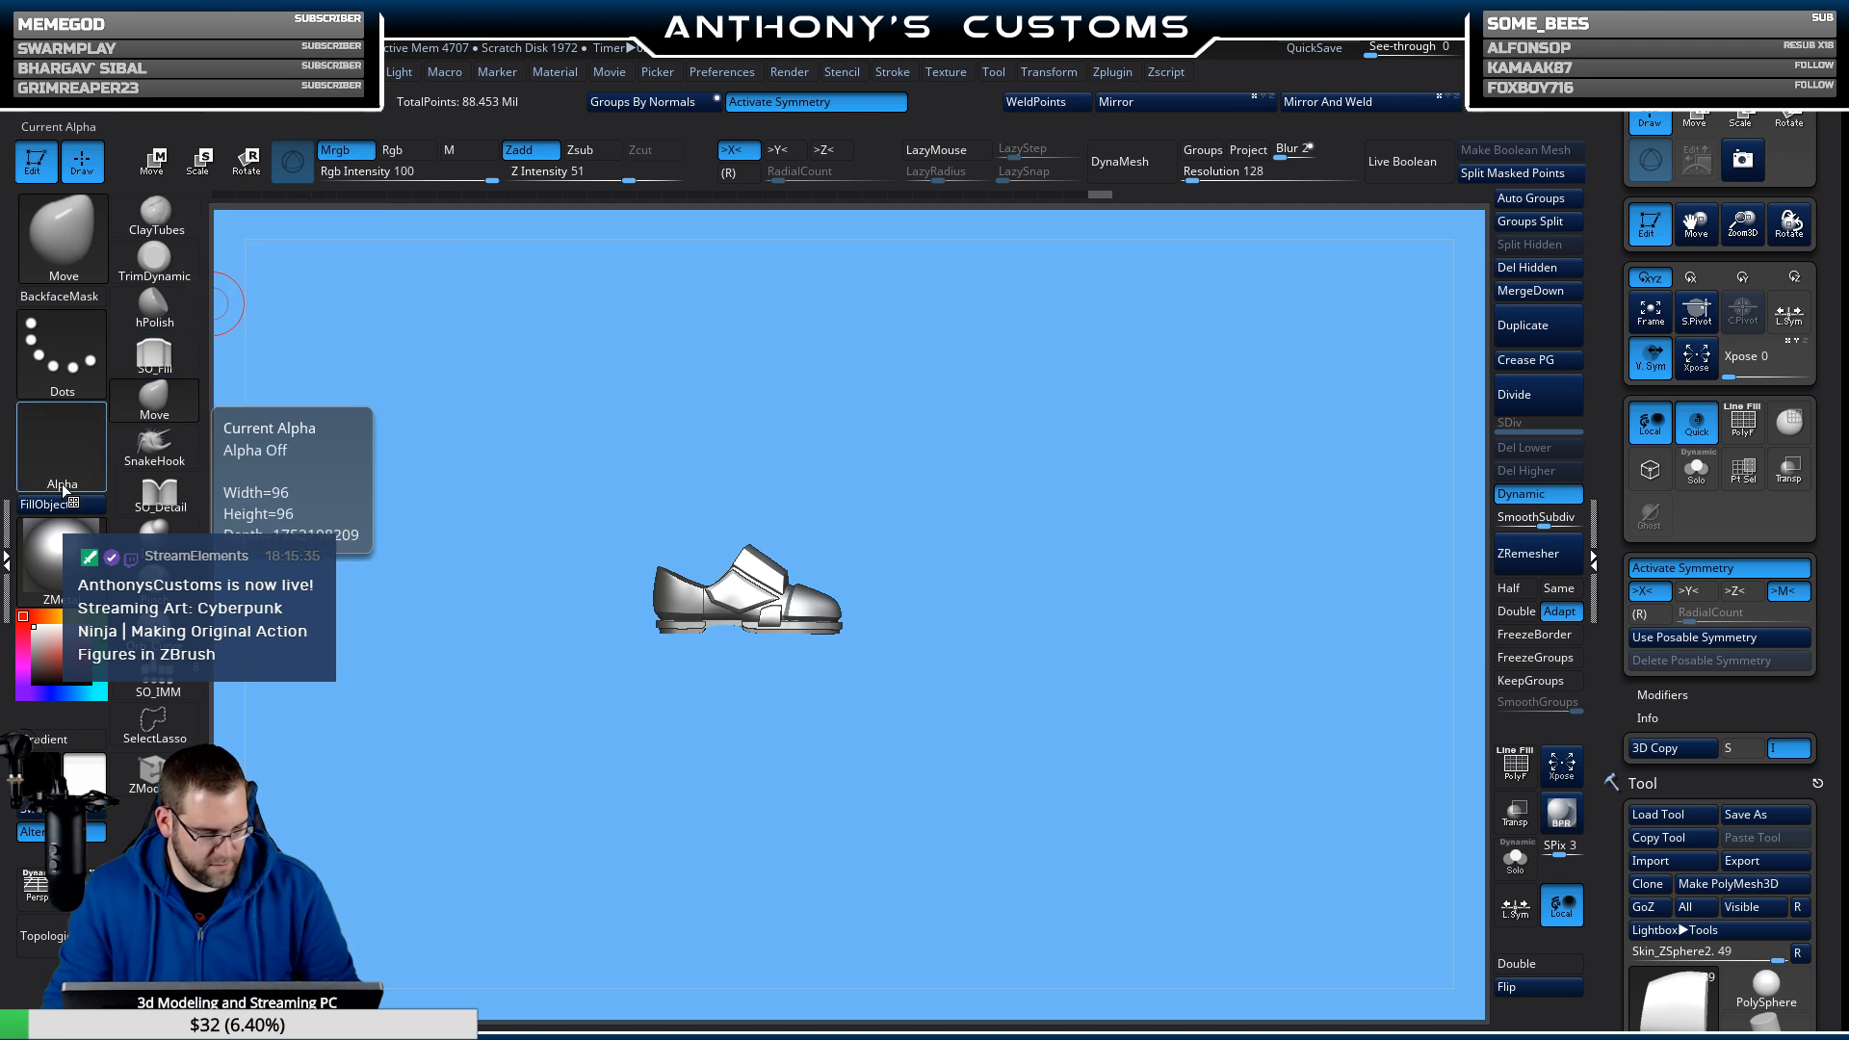
Duplicate the side panel subtool, with both shoes seen from the front.
{"action": "mouse_move", "coordinate": [805, 704]}
{"action": "left_mouse_down"}
{"action": "mouse_move", "coordinate": [825, 744]}
{"action": "mouse_move", "coordinate": [743, 726]}
{"action": "mouse_move", "coordinate": [1009, 633]}
{"action": "mouse_move", "coordinate": [990, 826]}
{"action": "mouse_move", "coordinate": [862, 805]}
{"action": "mouse_move", "coordinate": [926, 788]}
{"action": "left_mouse_up"}
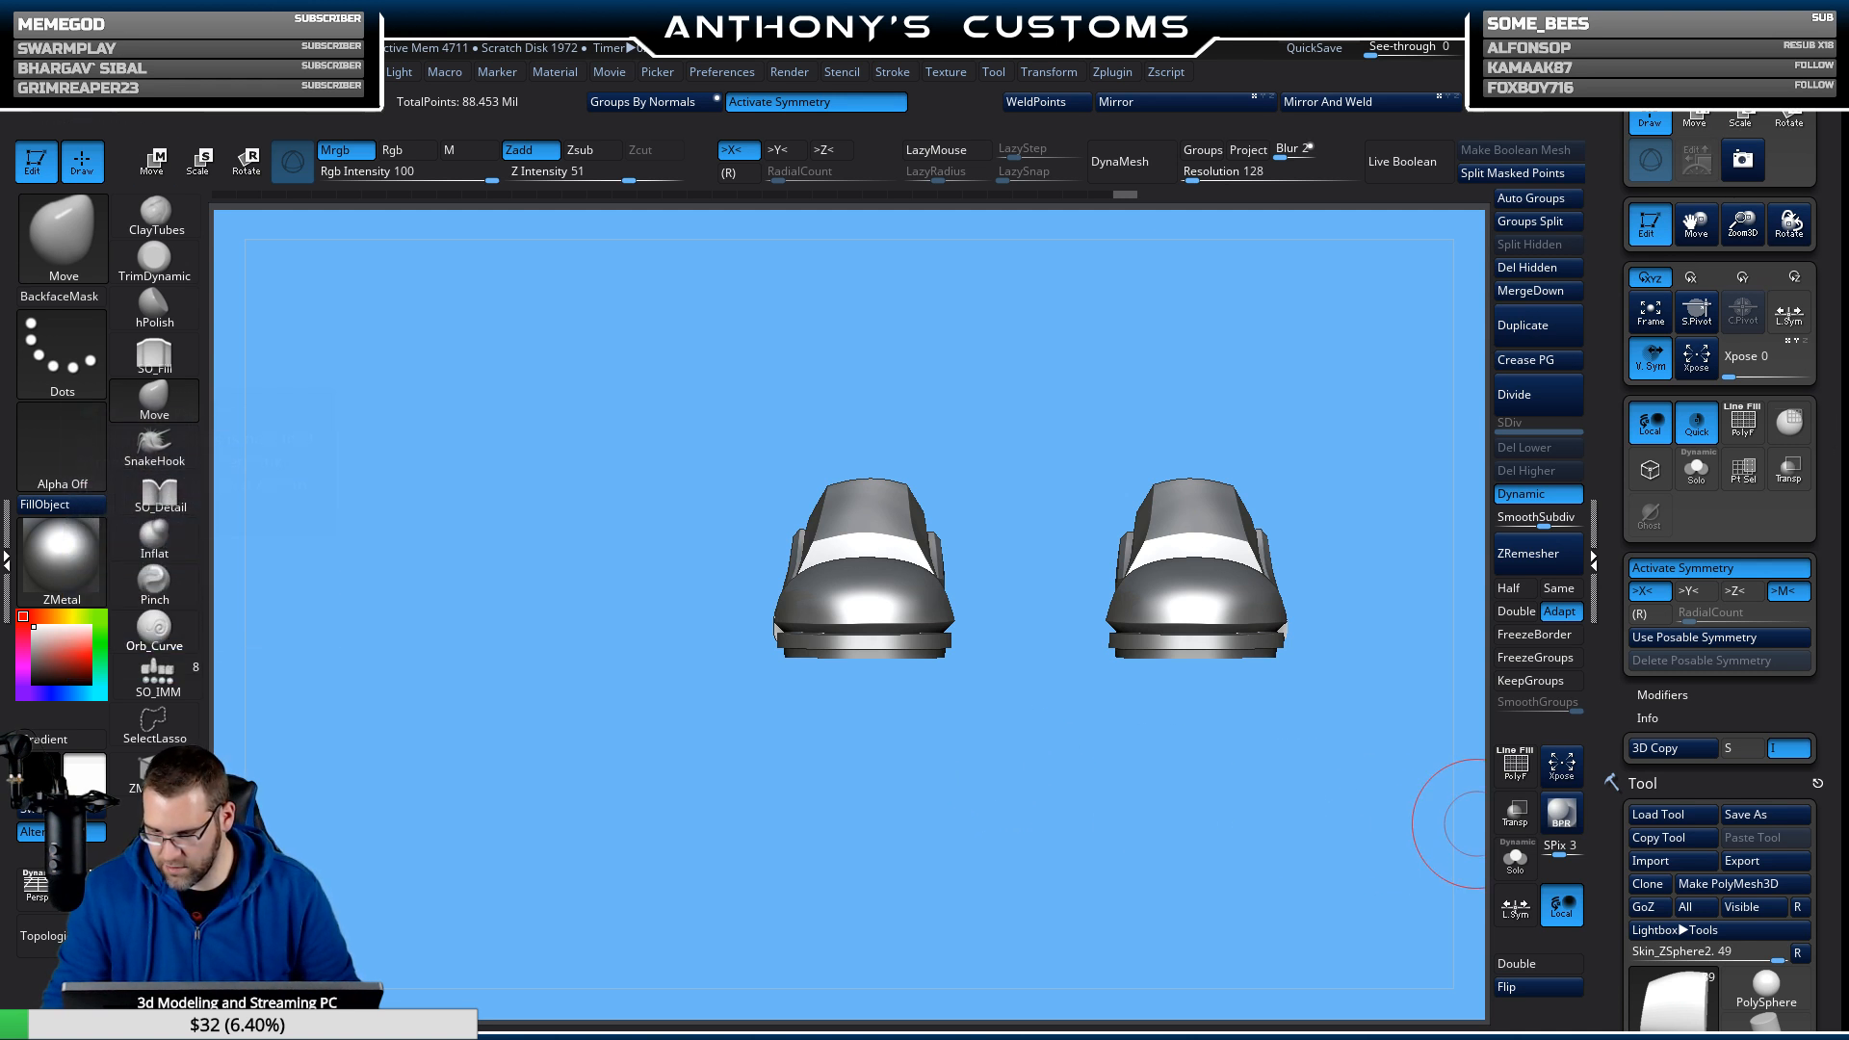
{"action": "left_click_drag", "start_coordinate": [1817, 70], "coordinate": [1434, 364]}
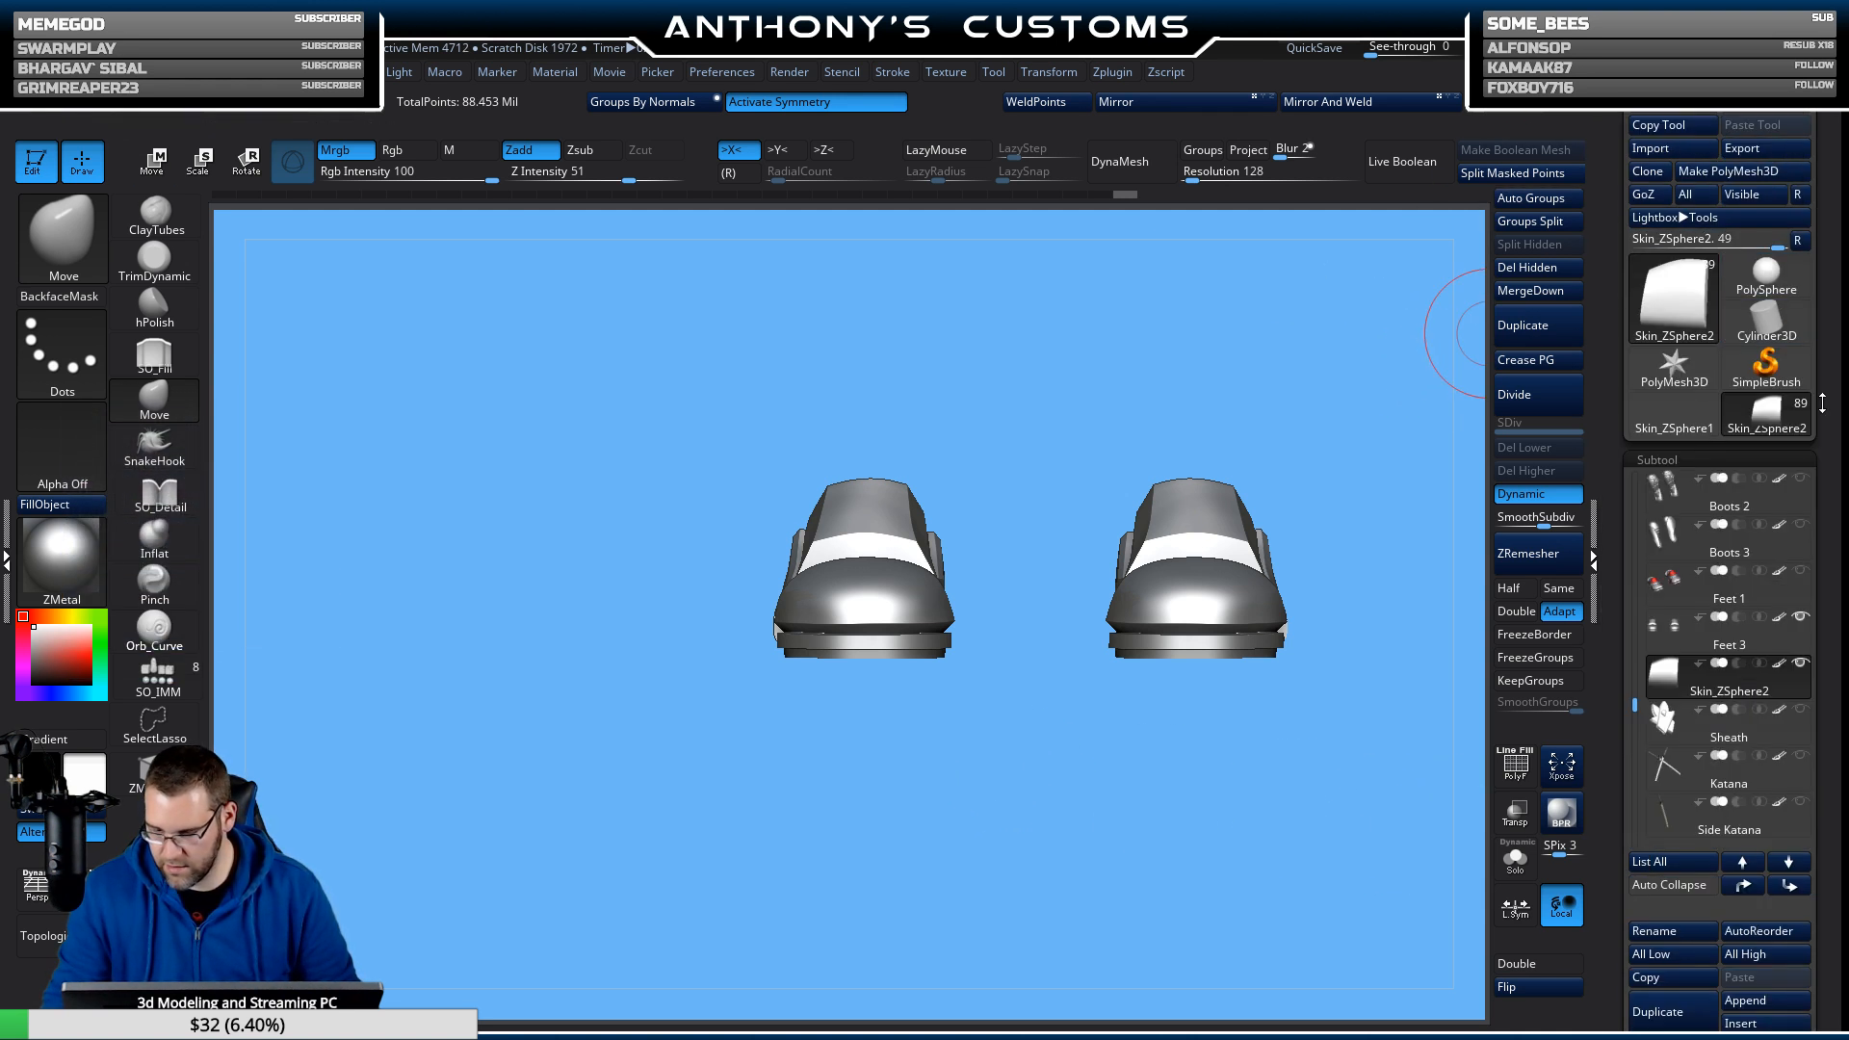
{"action": "left_click_drag", "start_coordinate": [1821, 401], "coordinate": [1818, 376]}
{"action": "left_click", "coordinate": [1674, 987]}
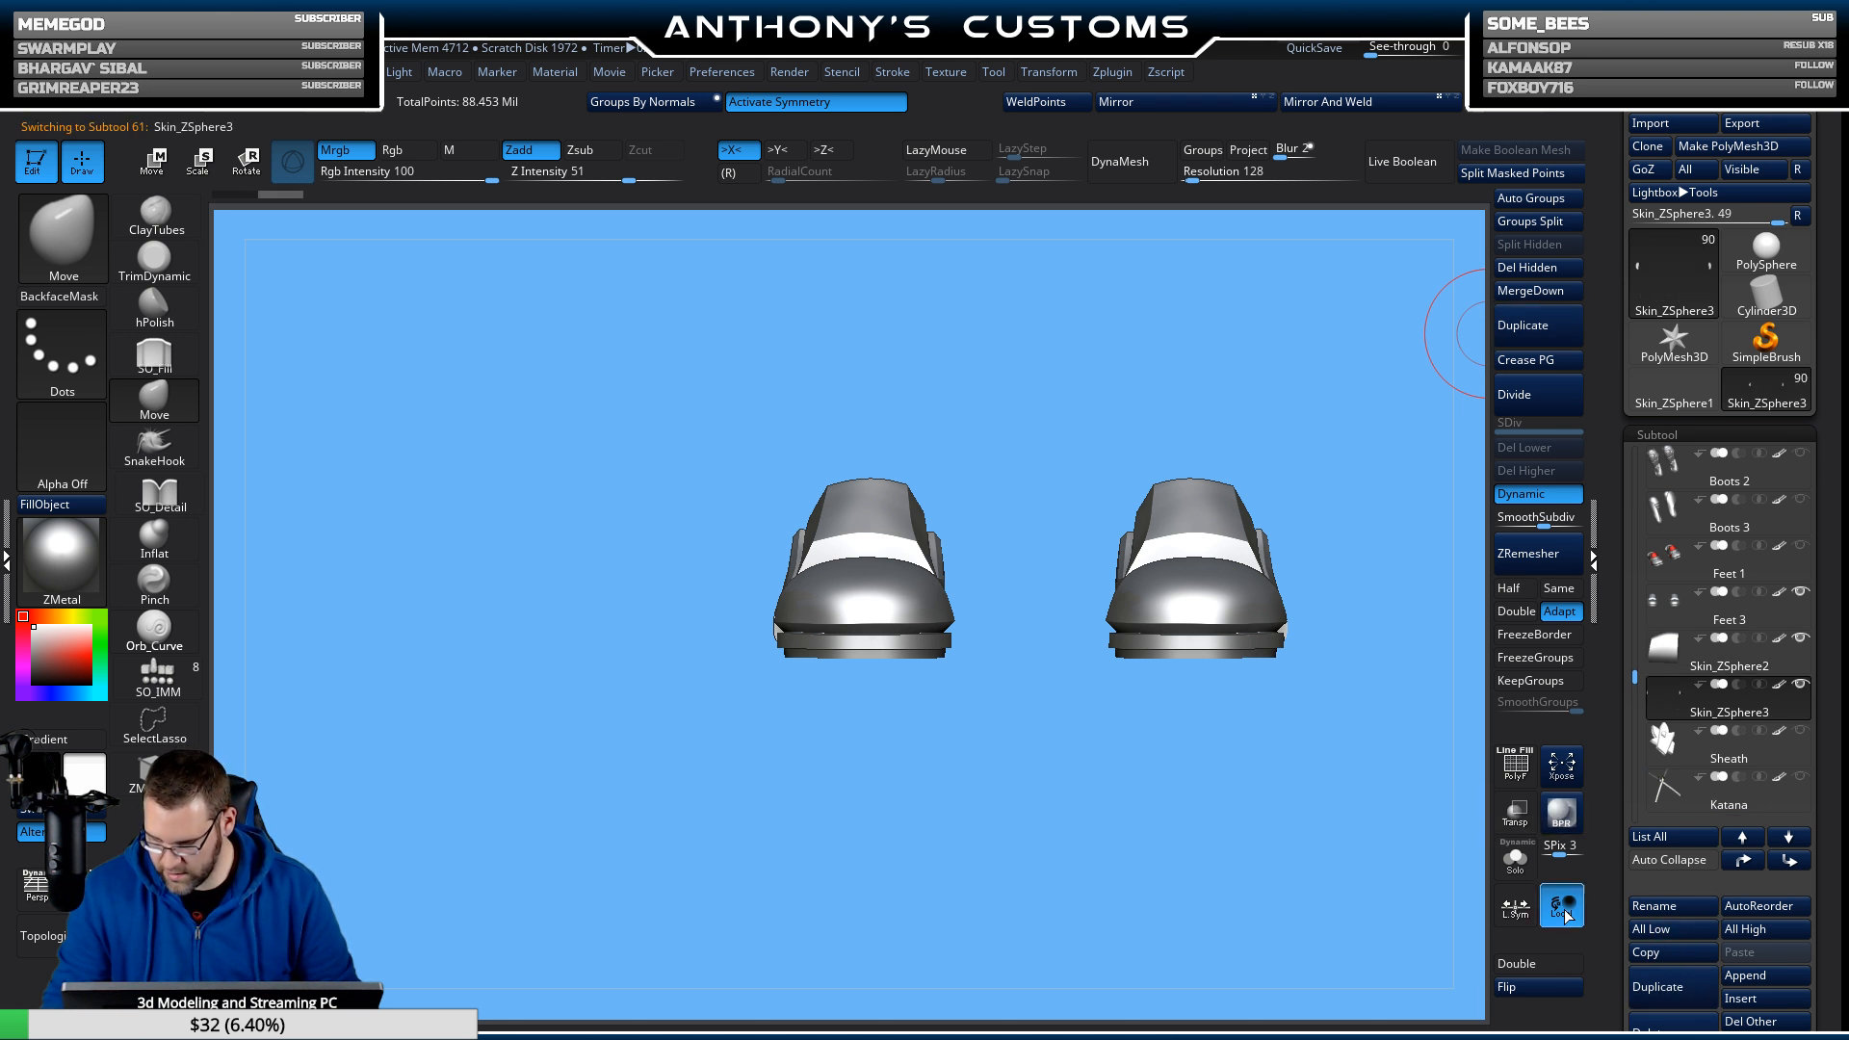
Turn the duplicated panels around to face the opposite way and move them across to the inner sides of the shoes.
{"action": "key", "text": "w"}
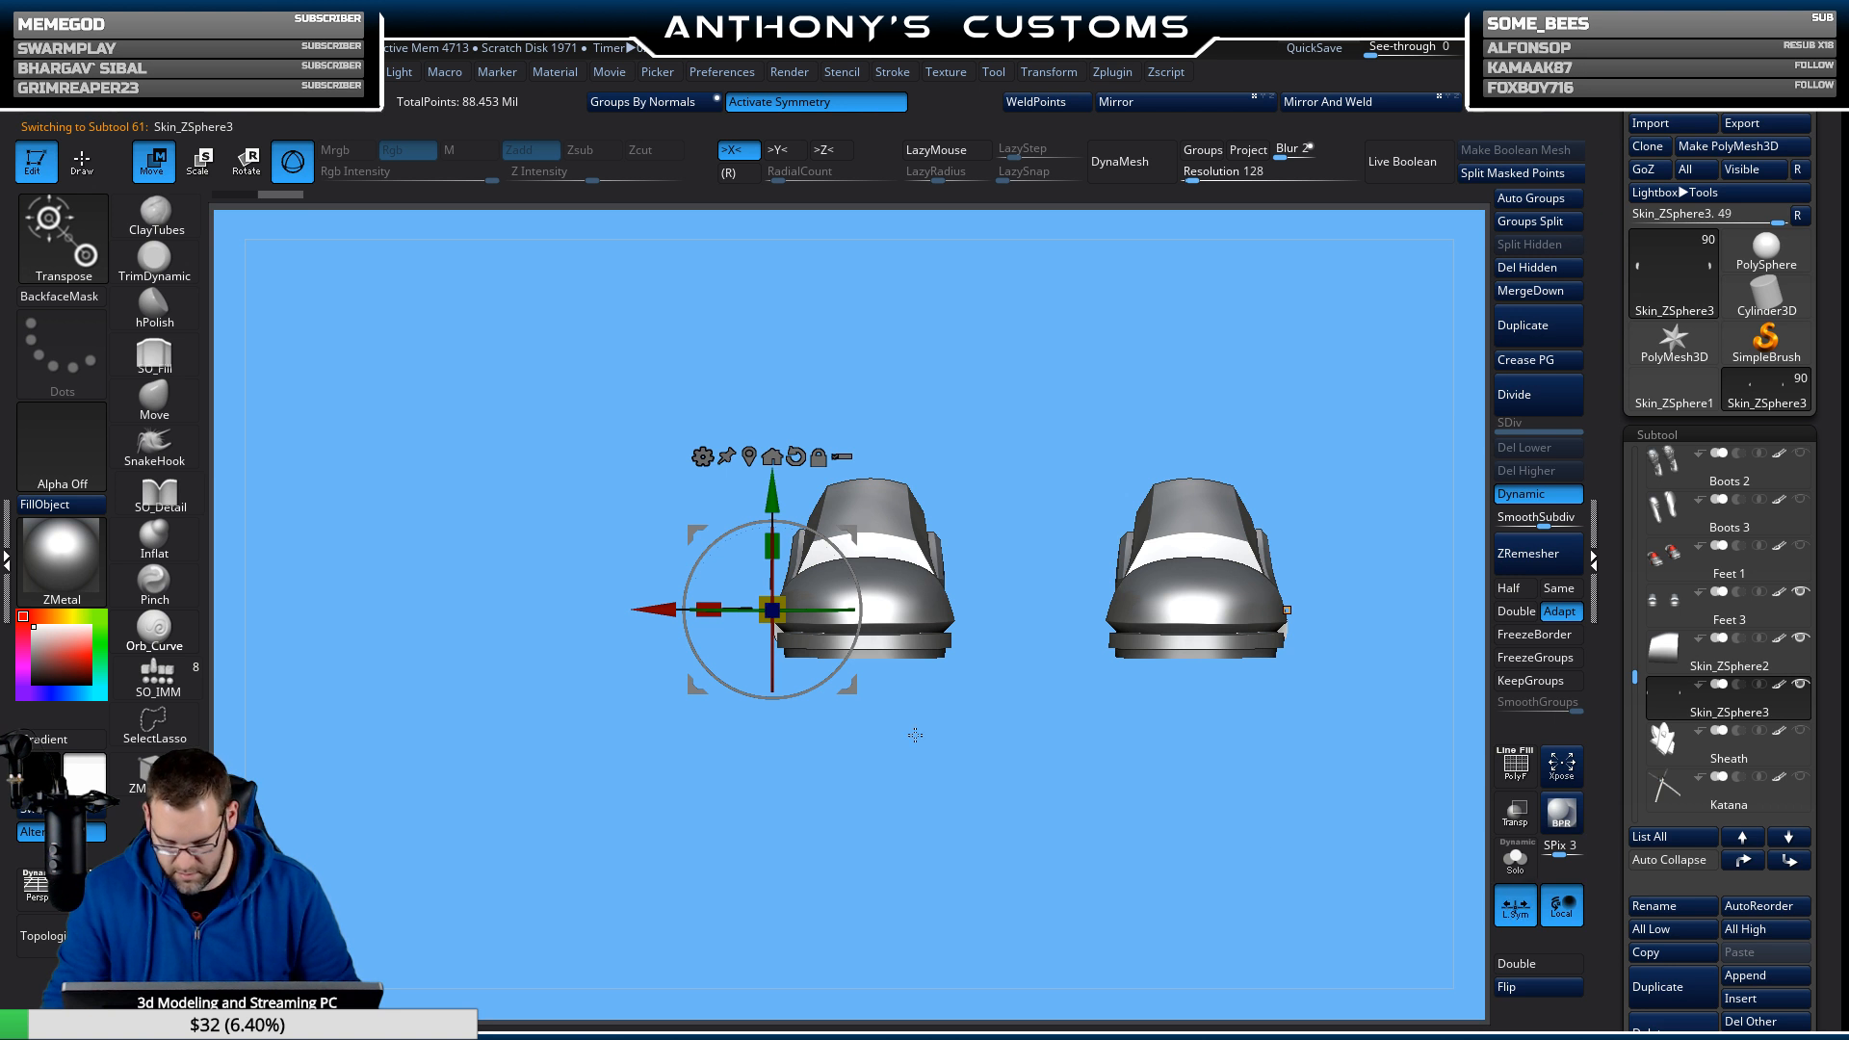
{"action": "left_click_drag", "start_coordinate": [798, 609], "coordinate": [1090, 634]}
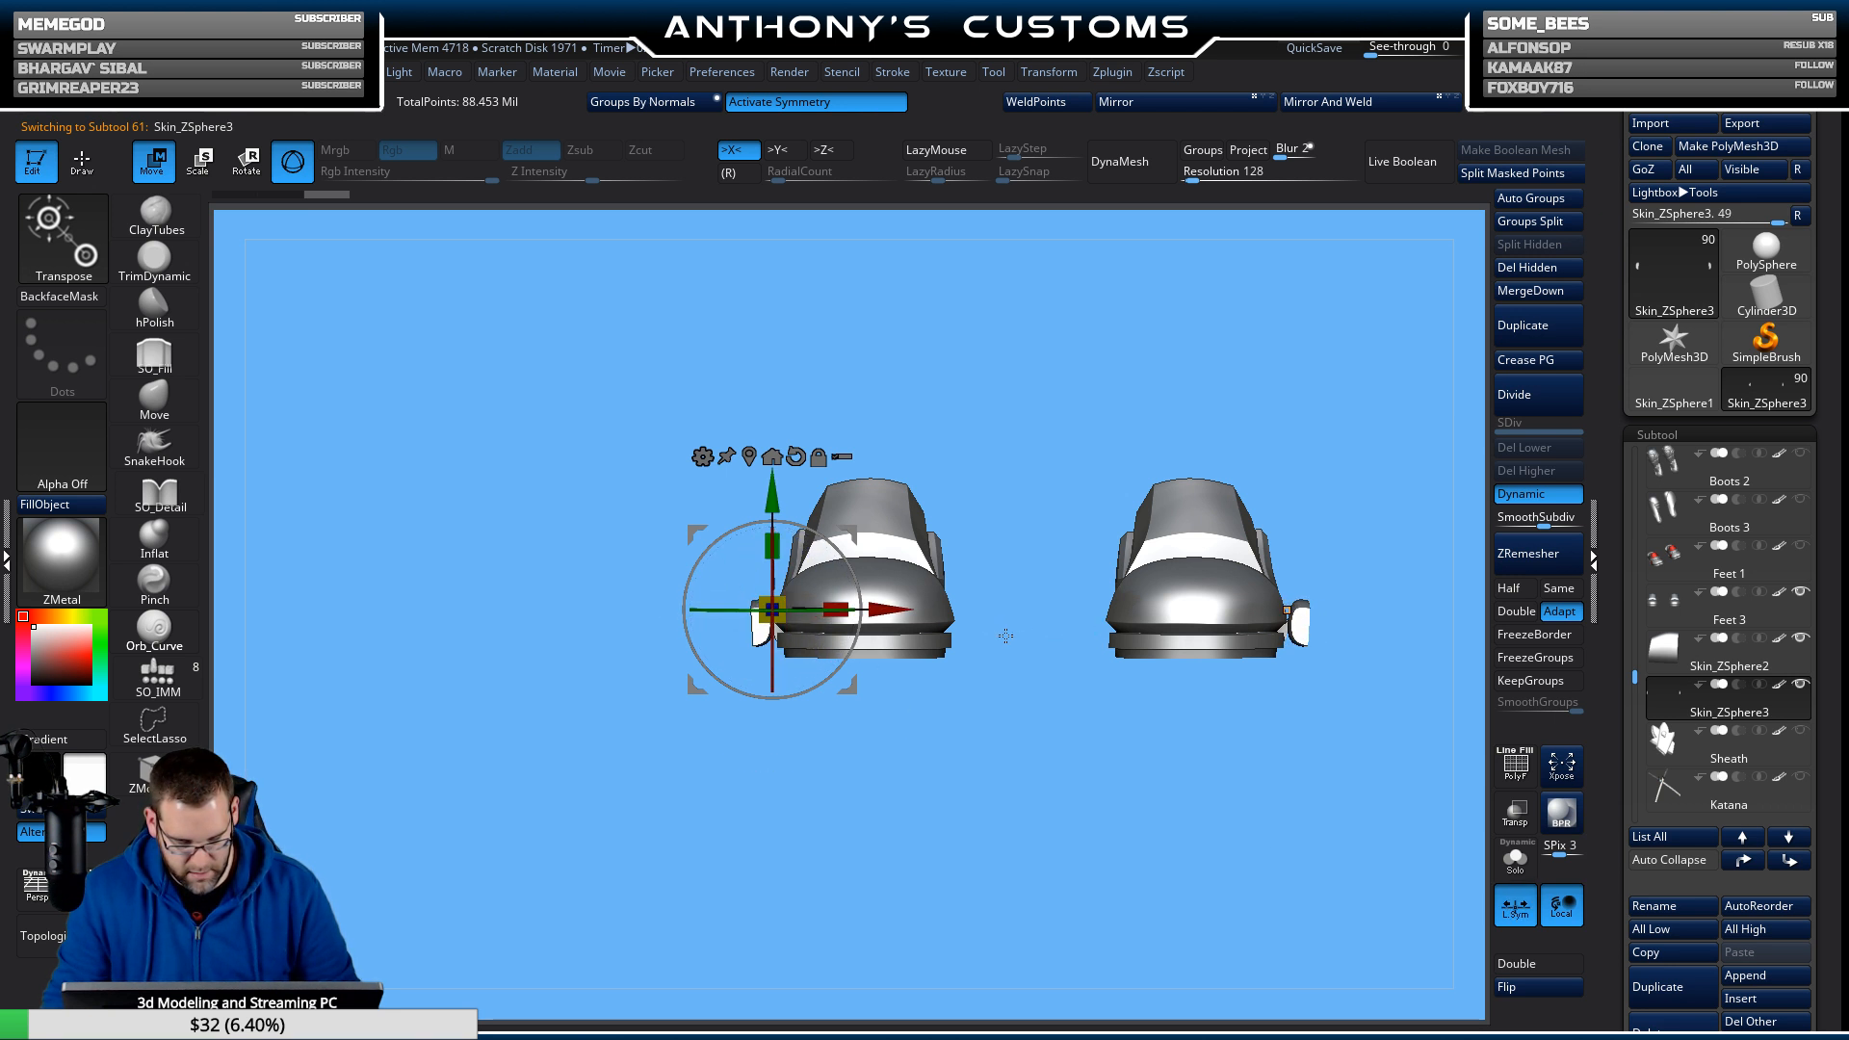
{"action": "left_click_drag", "start_coordinate": [903, 618], "coordinate": [1081, 605]}
Fit the duplicated panels closely against the shoes' inner sides and sole edges, checking from below and the front.
{"action": "left_click_drag", "start_coordinate": [1156, 828], "coordinate": [1034, 1021]}
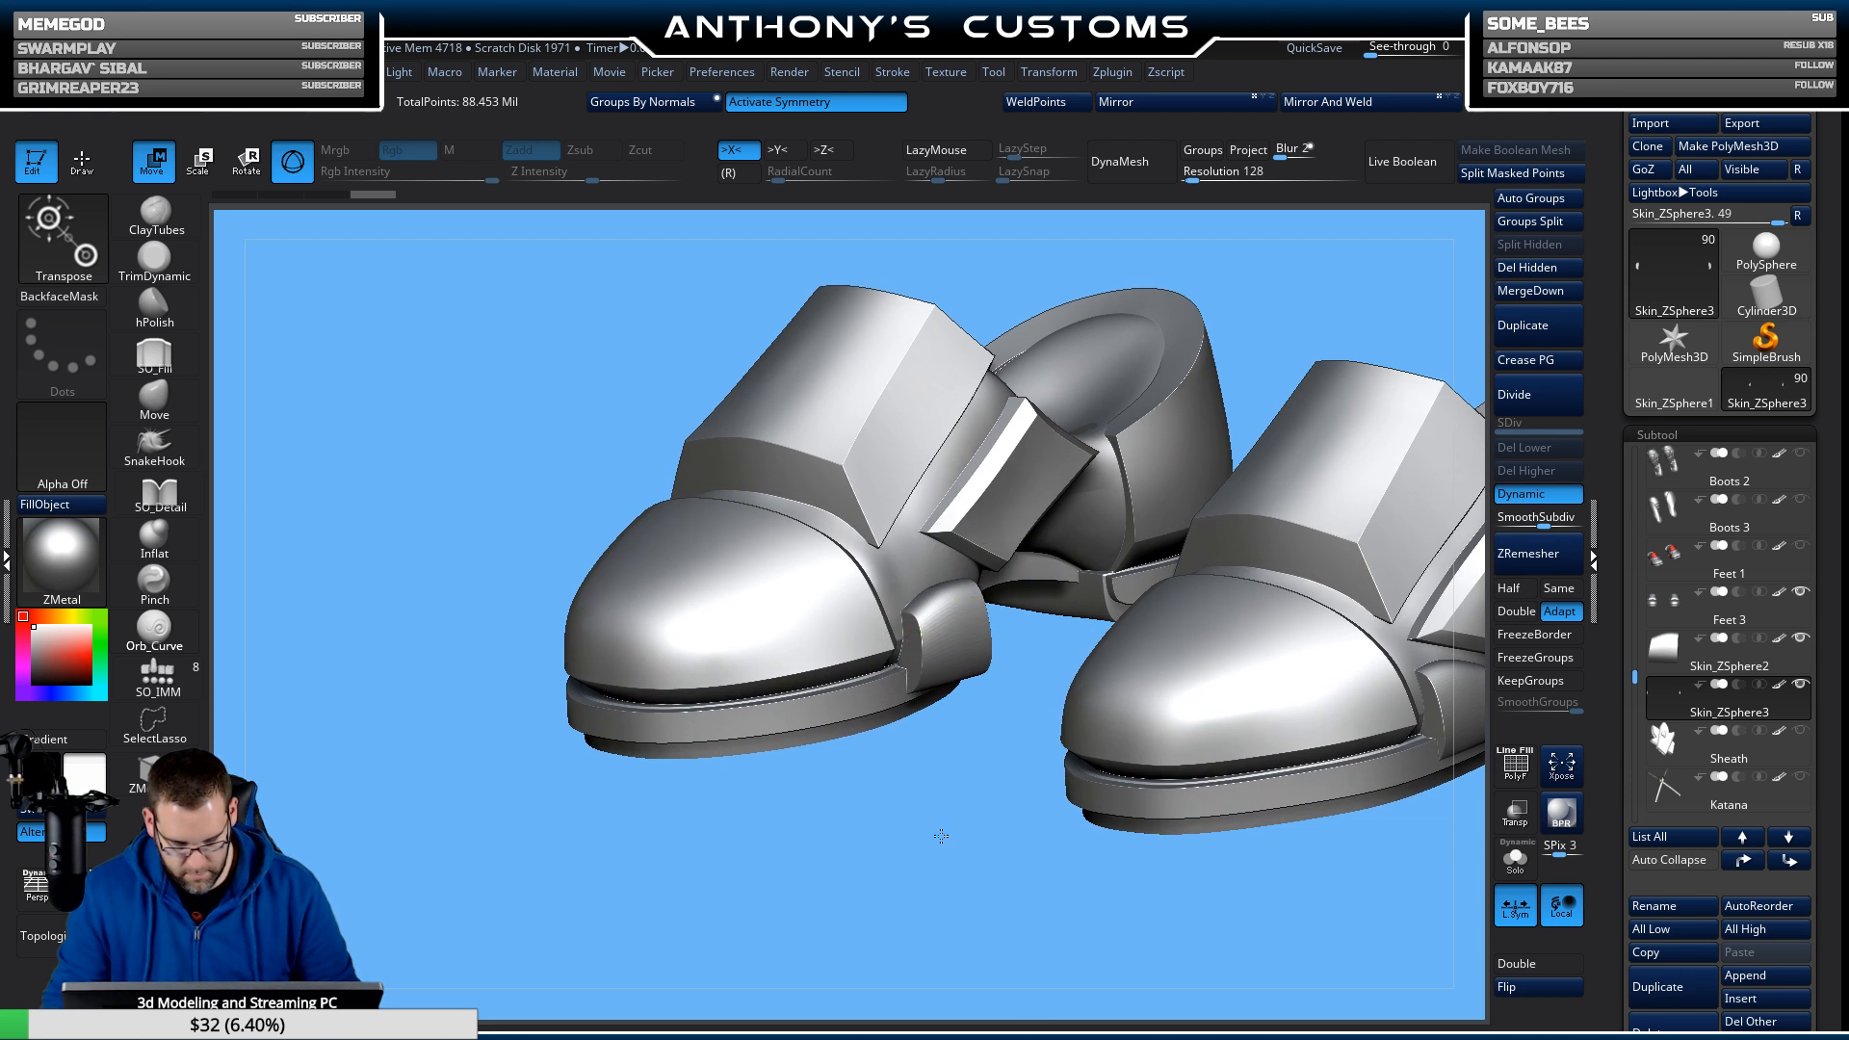
{"action": "left_click_drag", "start_coordinate": [942, 836], "coordinate": [924, 945], "text": "alt"}
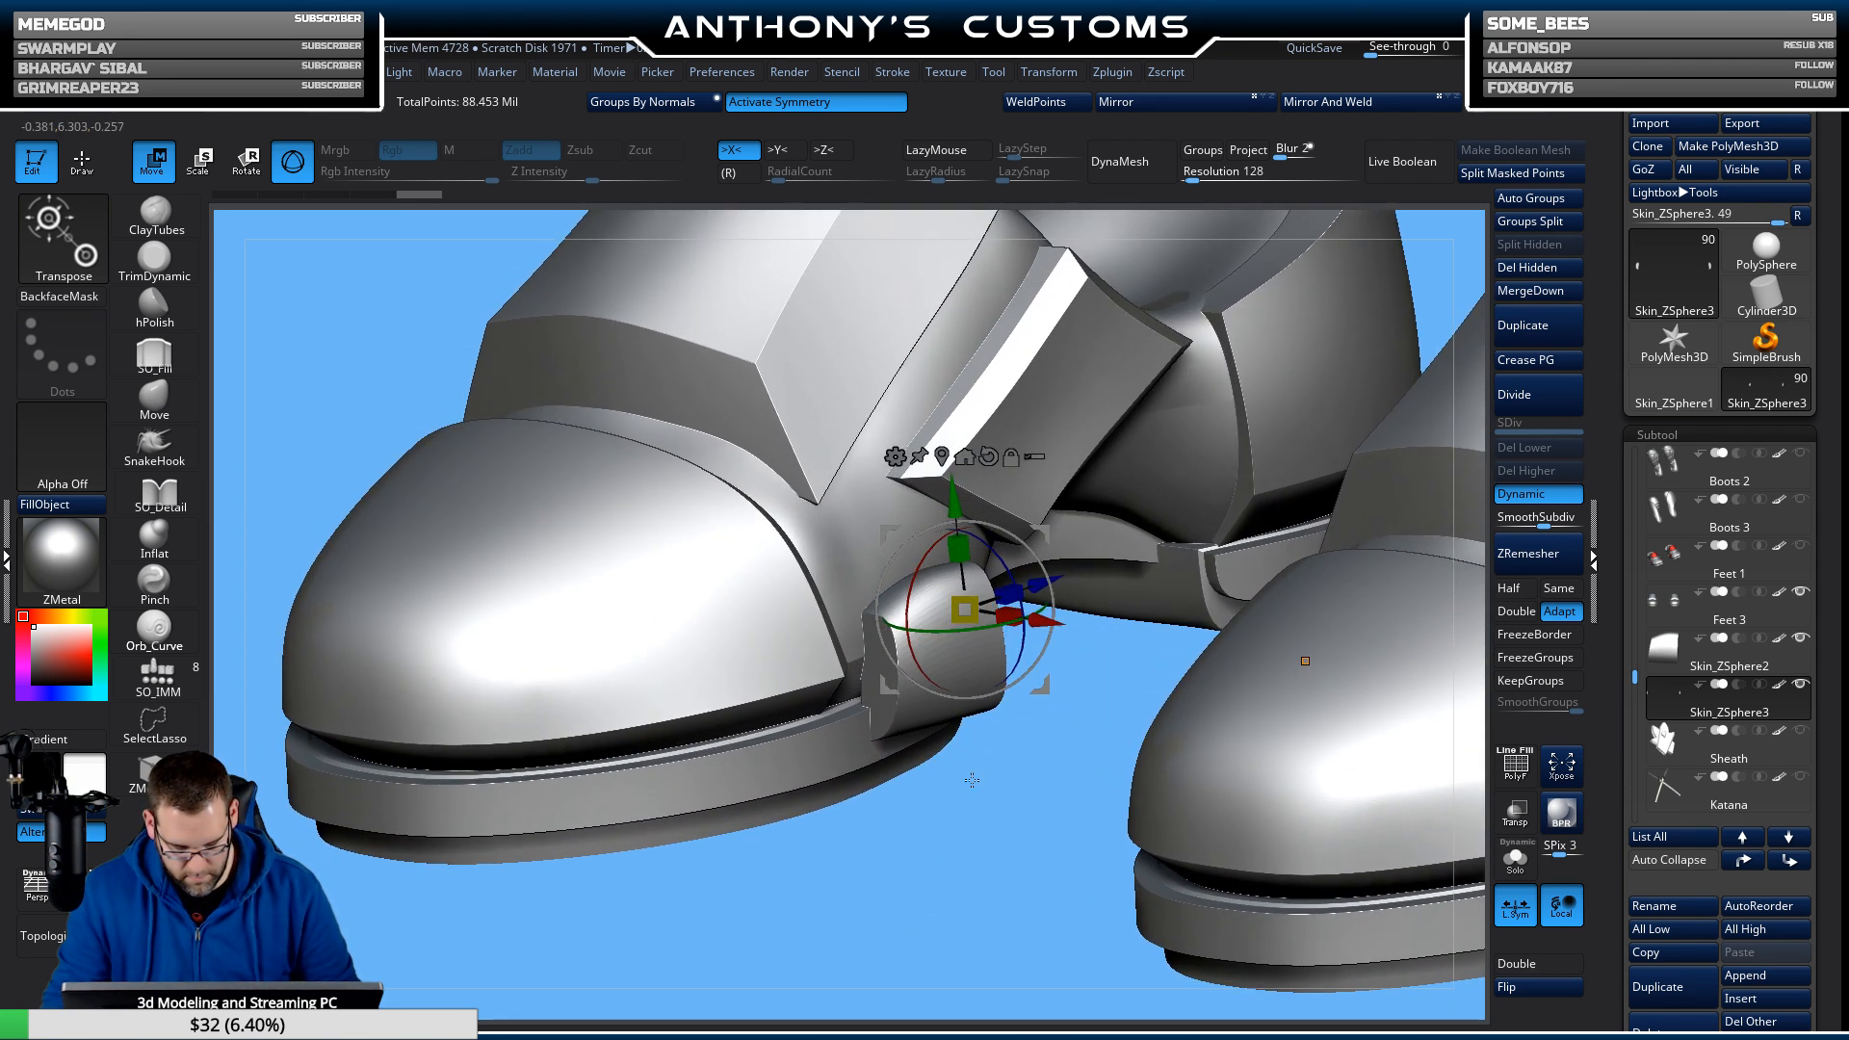
{"action": "left_click_drag", "start_coordinate": [972, 780], "coordinate": [969, 628]}
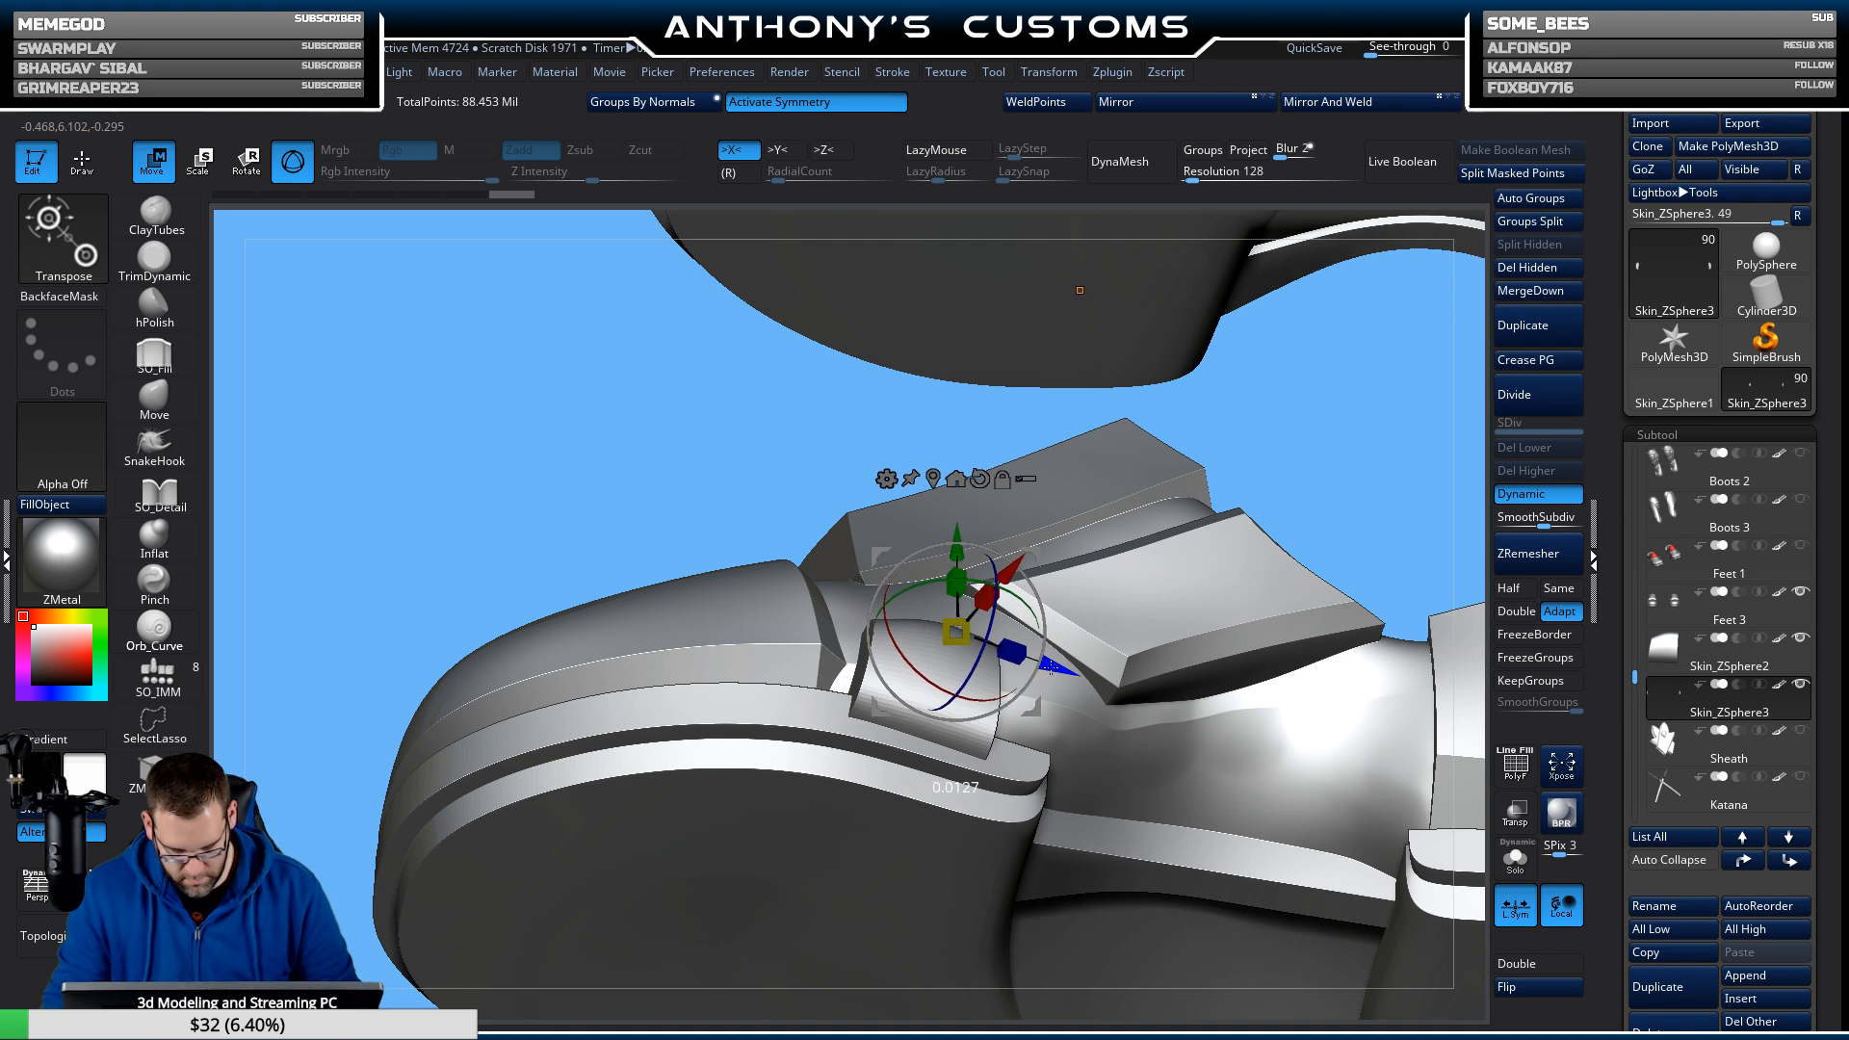
{"action": "left_click_drag", "start_coordinate": [1242, 463], "coordinate": [1300, 580]}
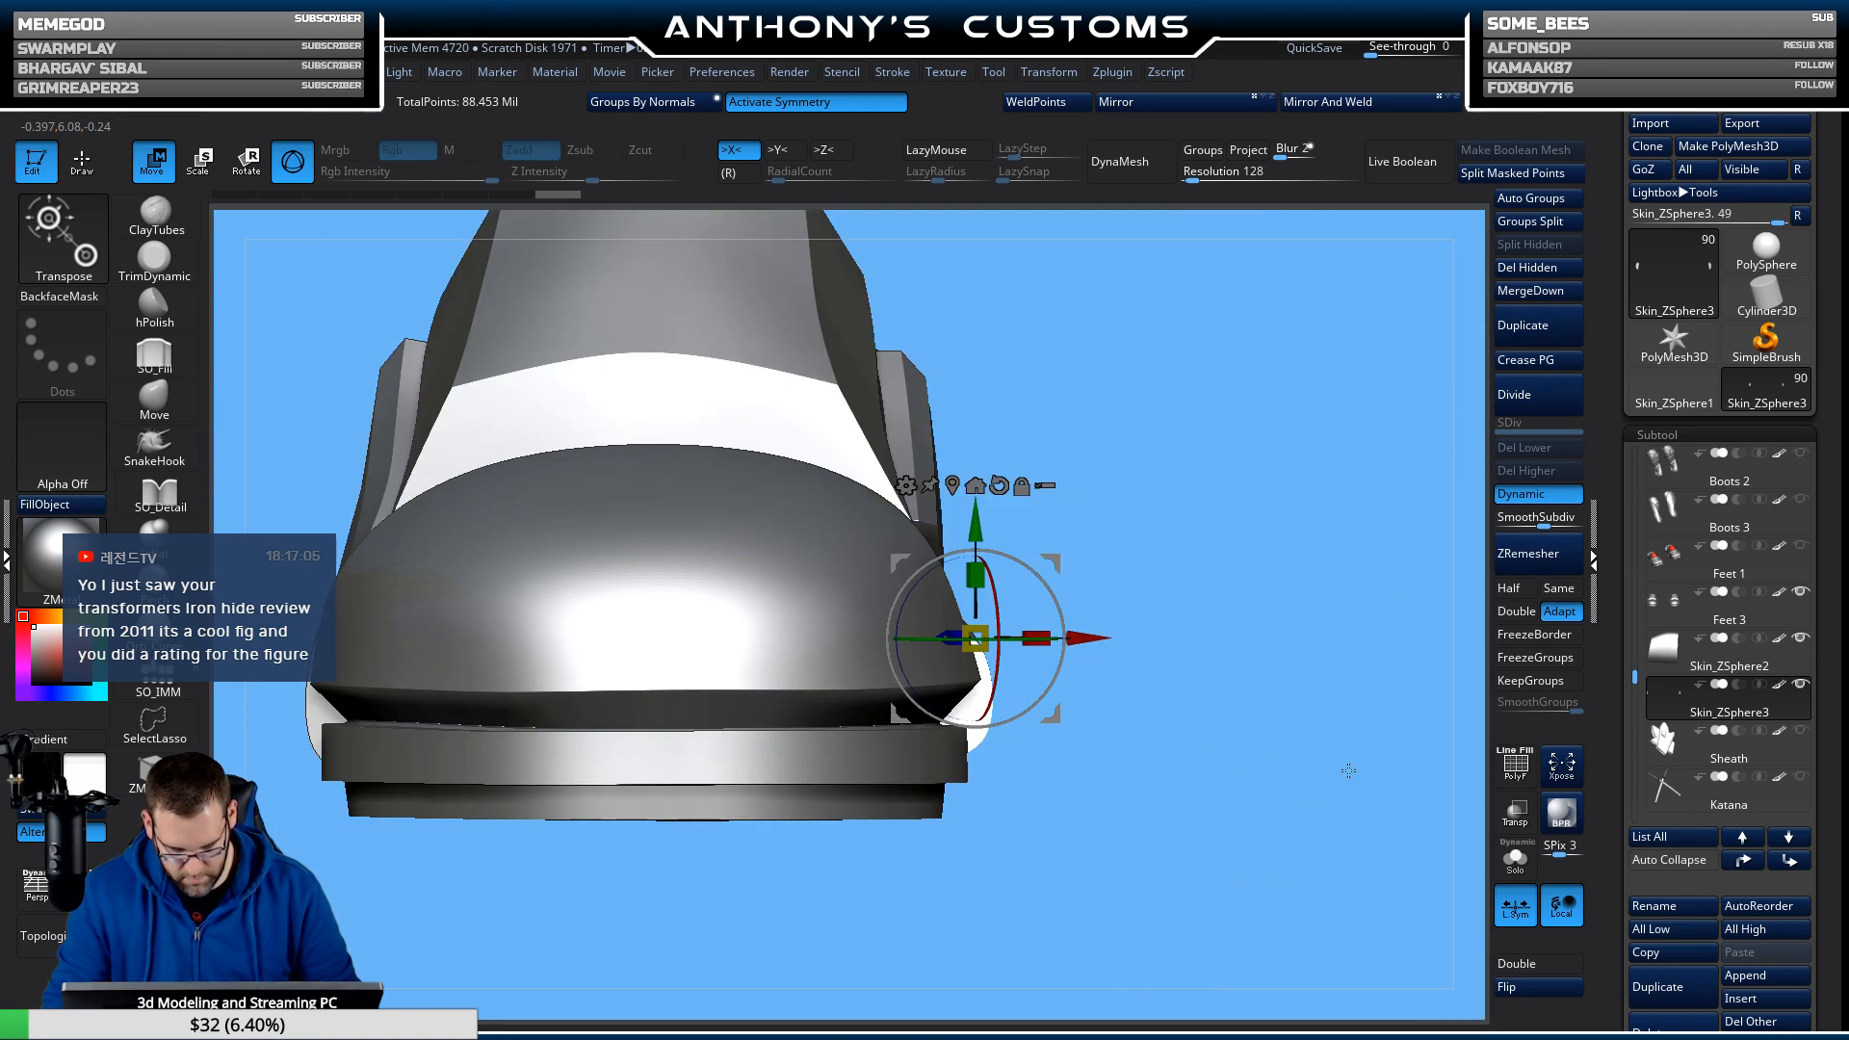
{"action": "left_click_drag", "start_coordinate": [1156, 570], "coordinate": [1134, 569]}
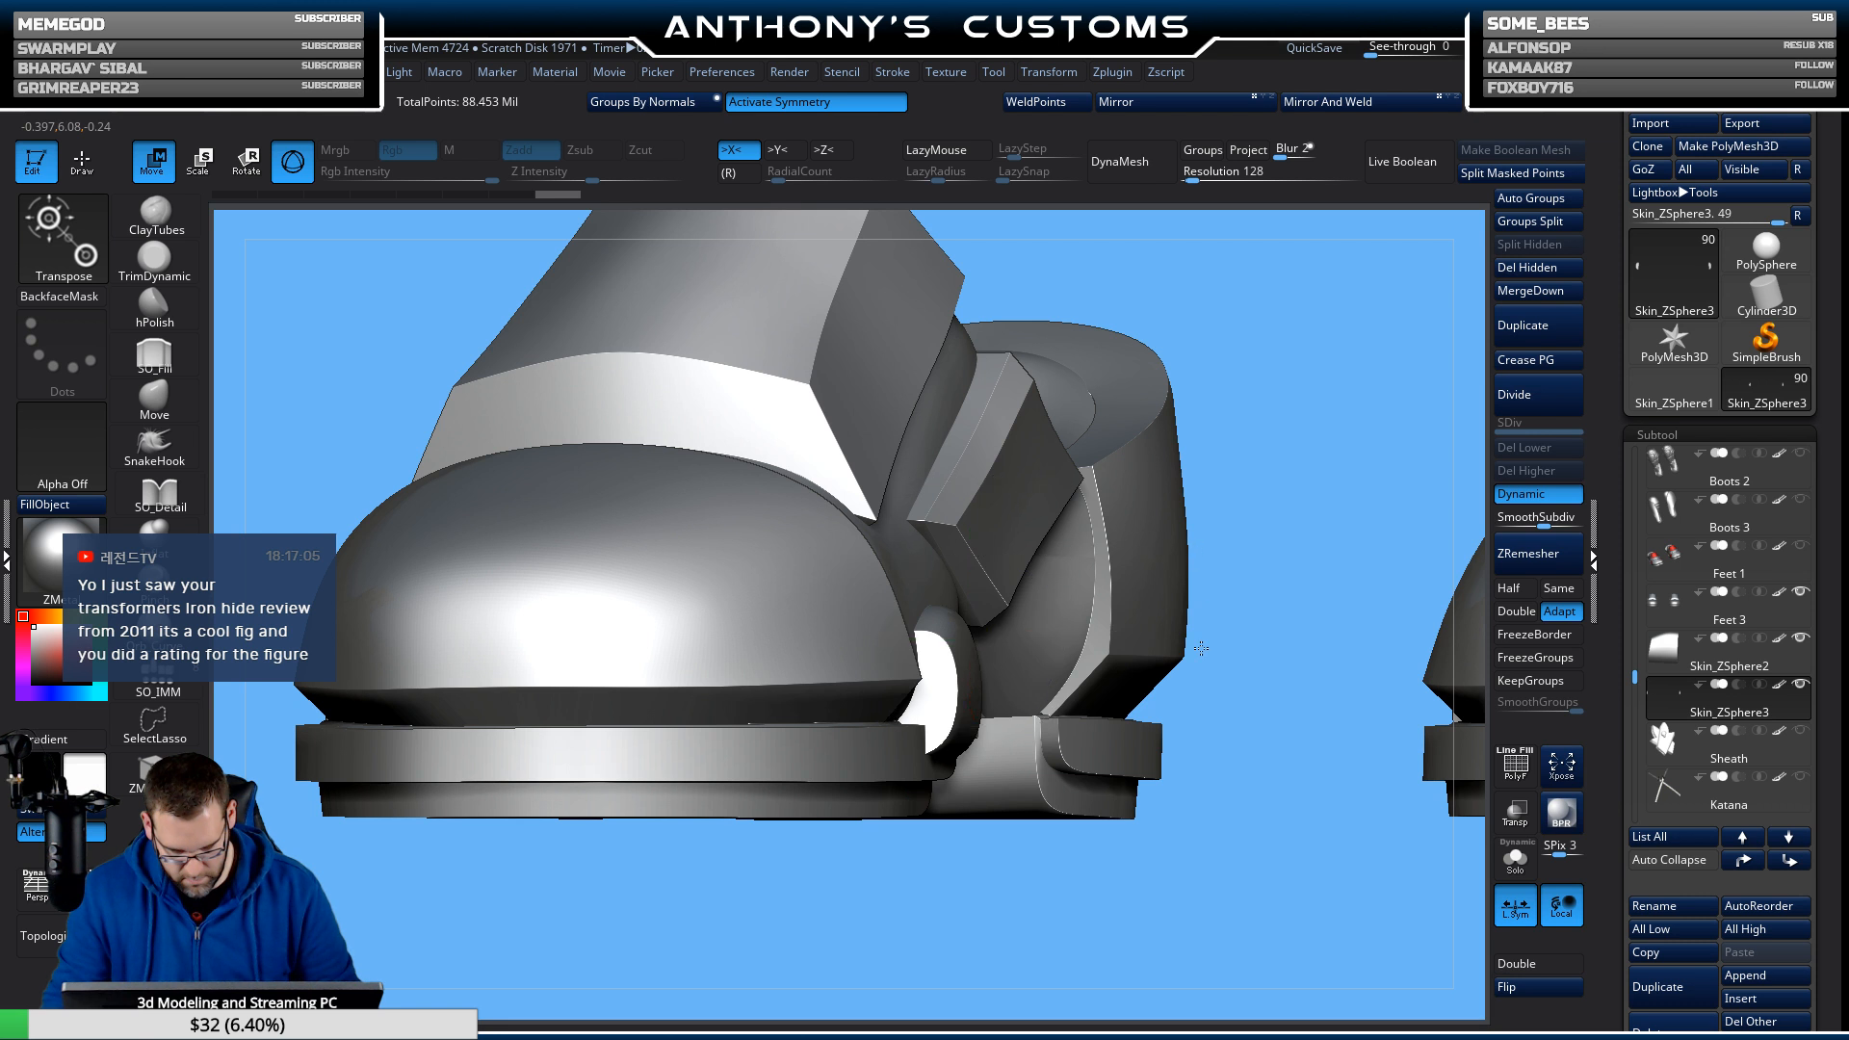
Rotate and nudge the duplicated panels closer against the shoes' inner sides, checking from the front and underneath.
{"action": "left_click_drag", "start_coordinate": [1201, 648], "coordinate": [1057, 690]}
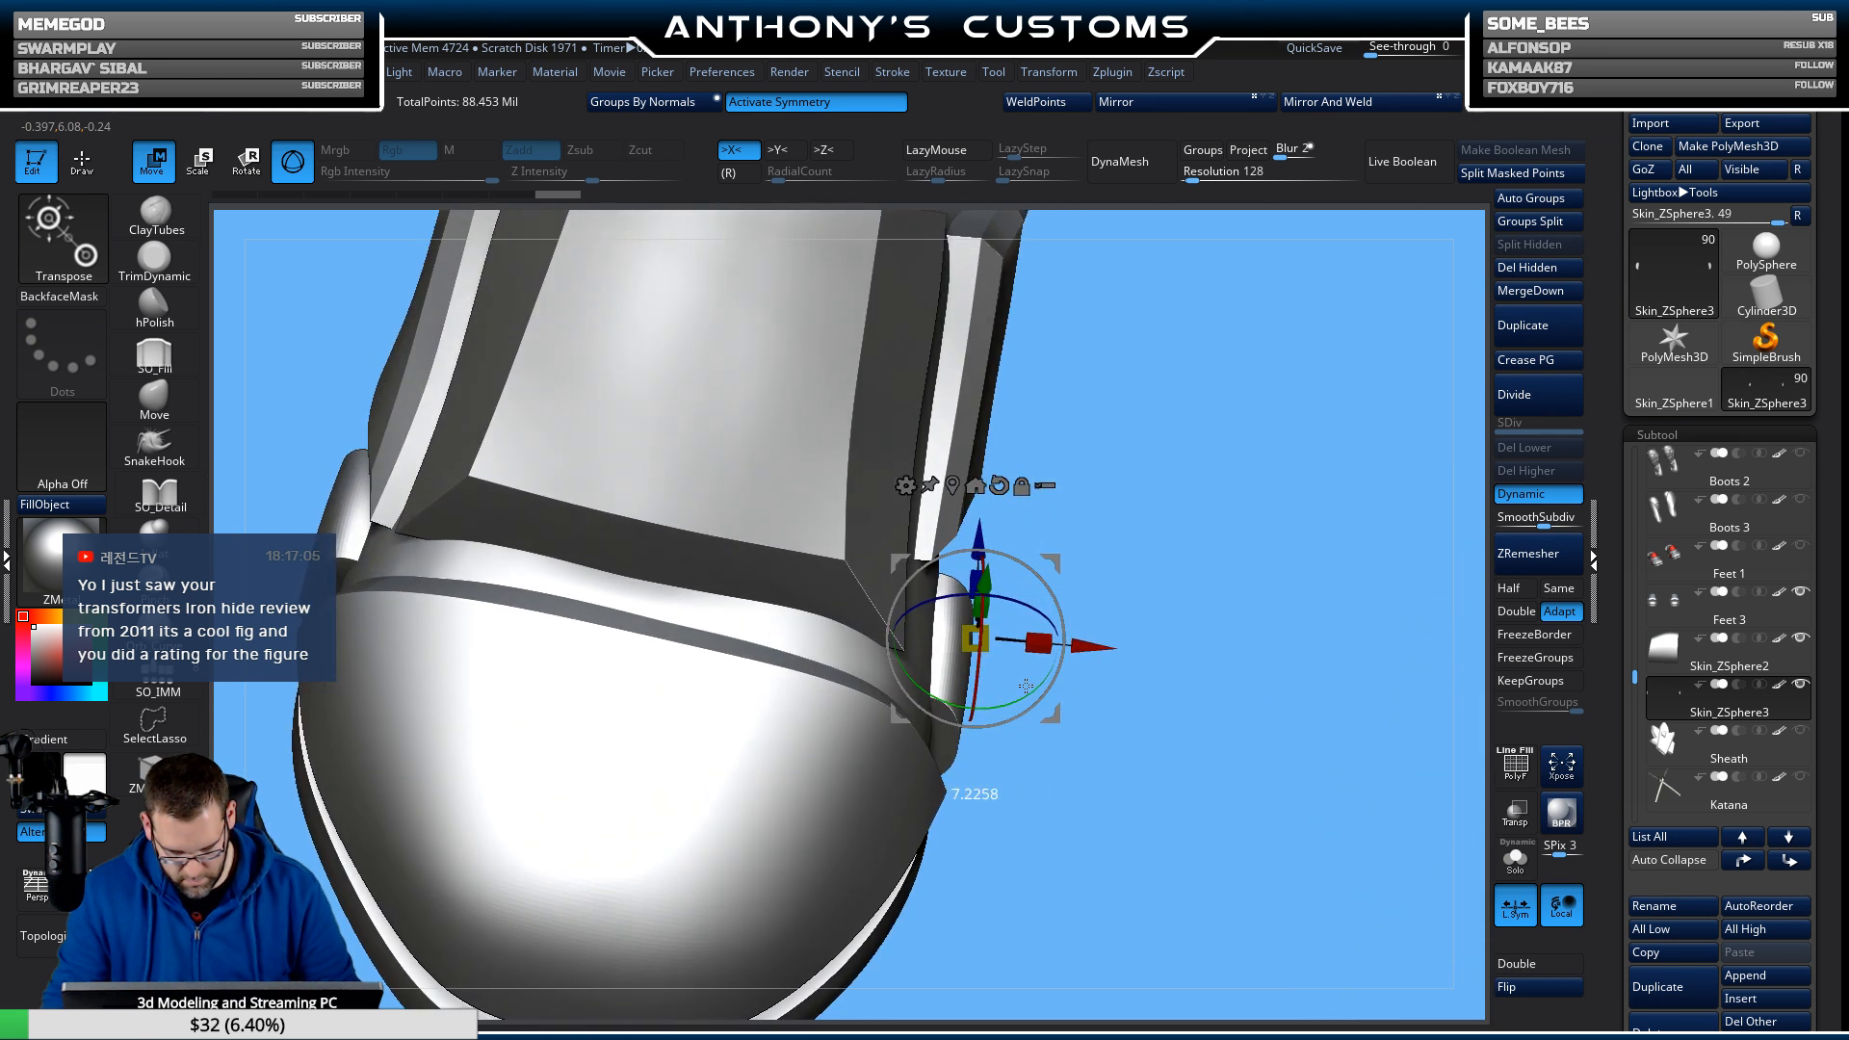
{"action": "left_click_drag", "start_coordinate": [1087, 745], "coordinate": [1083, 659]}
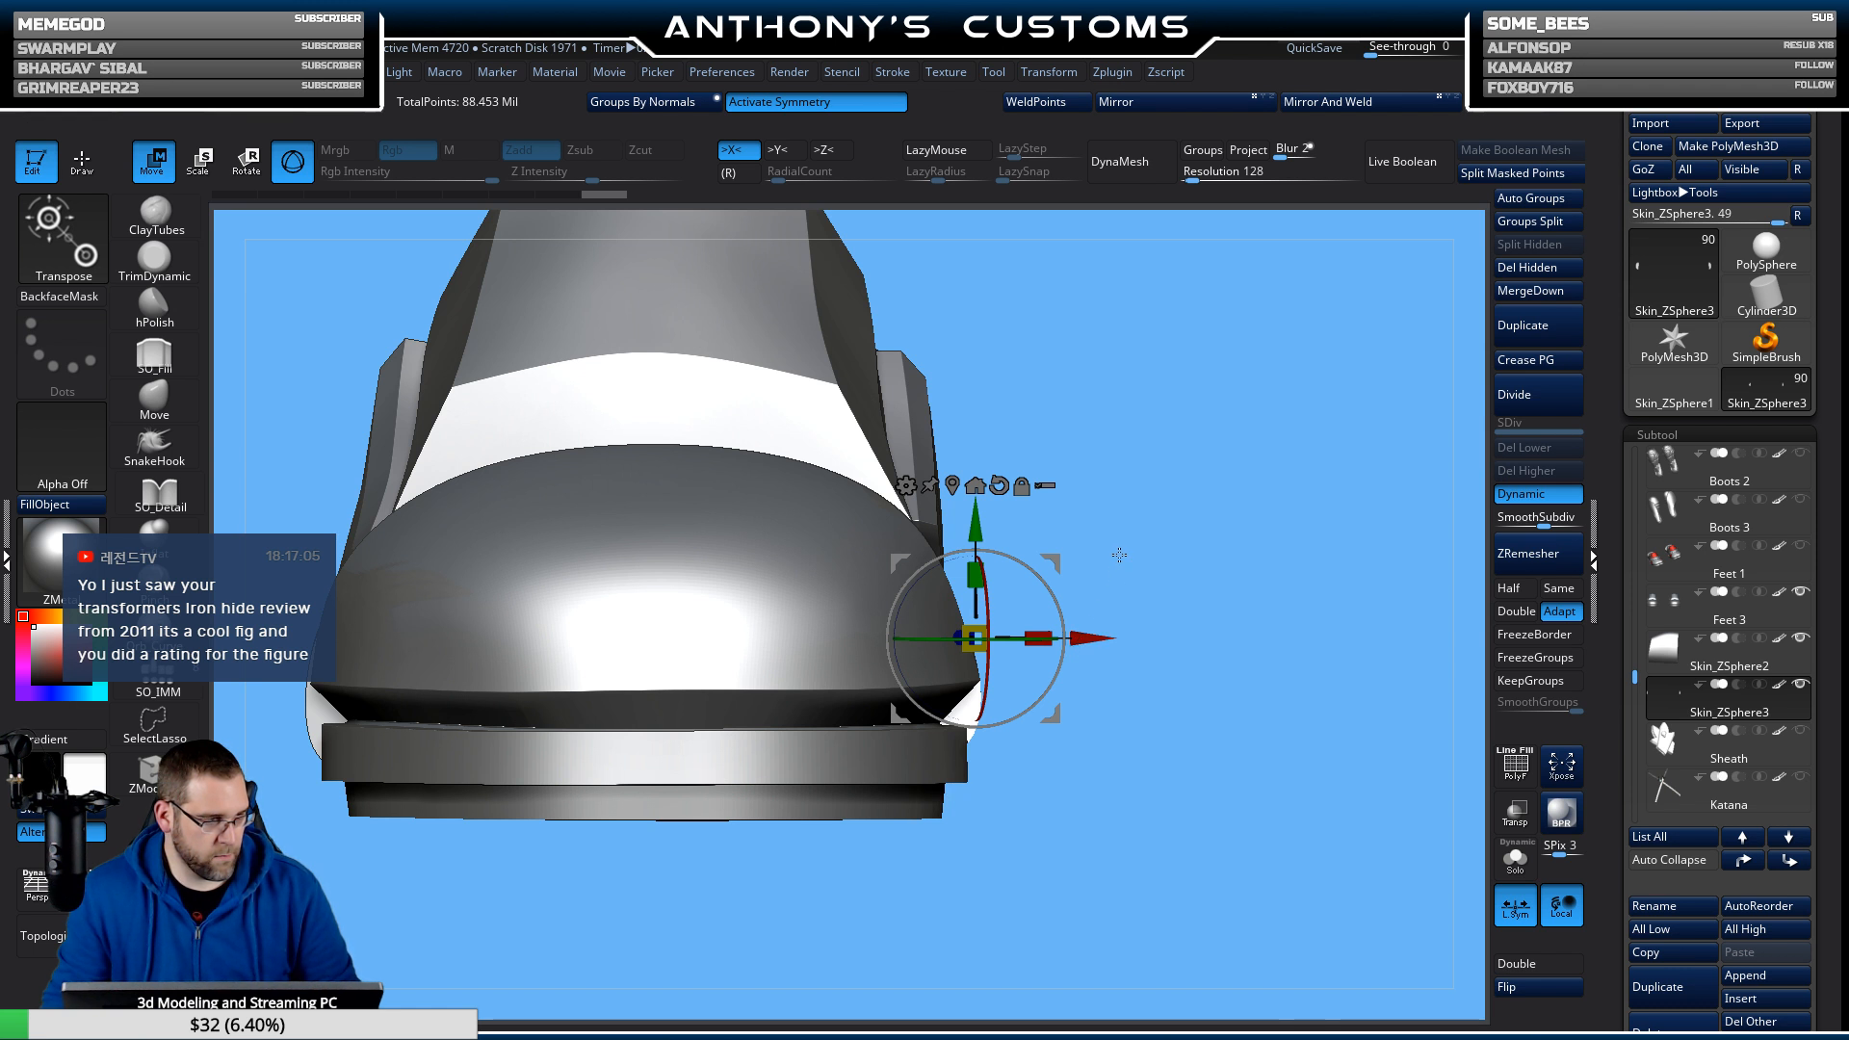
{"action": "mouse_move", "coordinate": [1064, 760]}
{"action": "left_mouse_down", "text": "alt"}
{"action": "mouse_move", "coordinate": [1066, 696]}
{"action": "mouse_move", "coordinate": [1099, 683]}
{"action": "mouse_move", "coordinate": [1066, 805]}
{"action": "mouse_move", "coordinate": [1073, 541]}
{"action": "mouse_move", "coordinate": [925, 549]}
{"action": "left_mouse_up", "text": "alt"}
{"action": "key", "text": "q"}
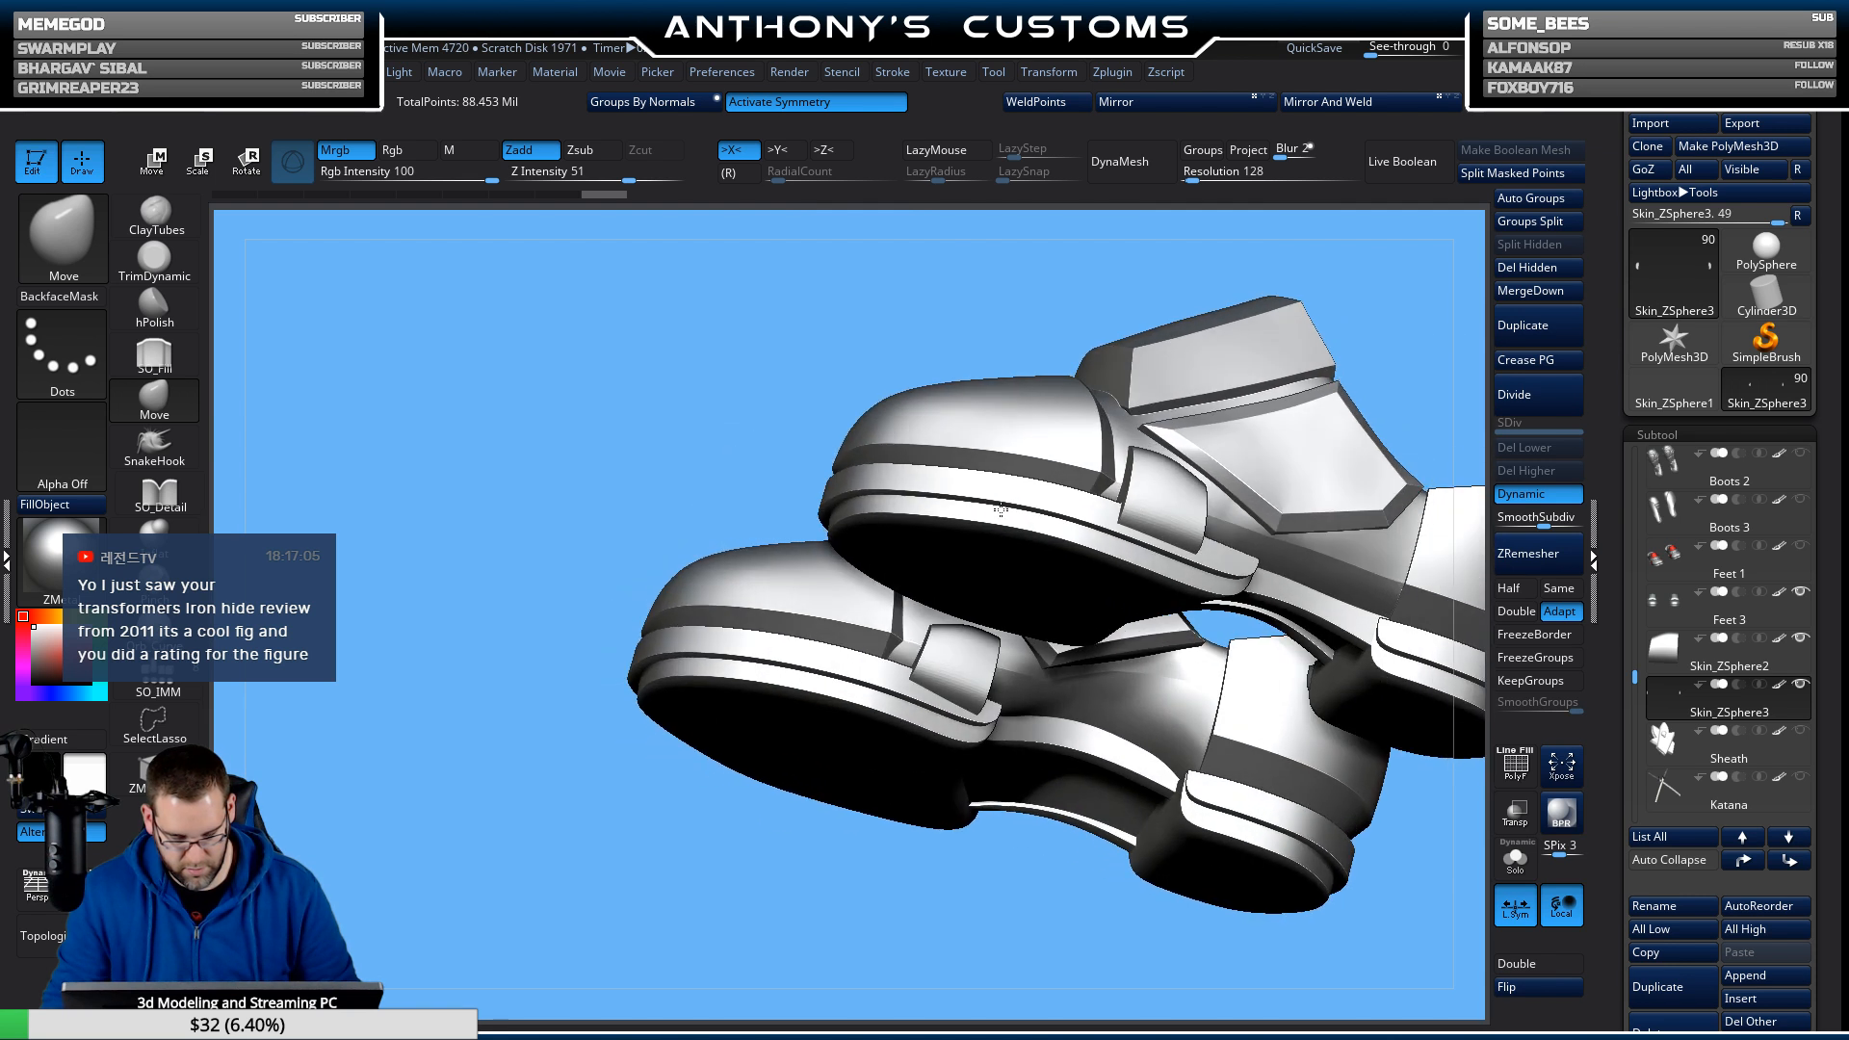
{"action": "left_click_drag", "start_coordinate": [927, 917], "coordinate": [867, 899]}
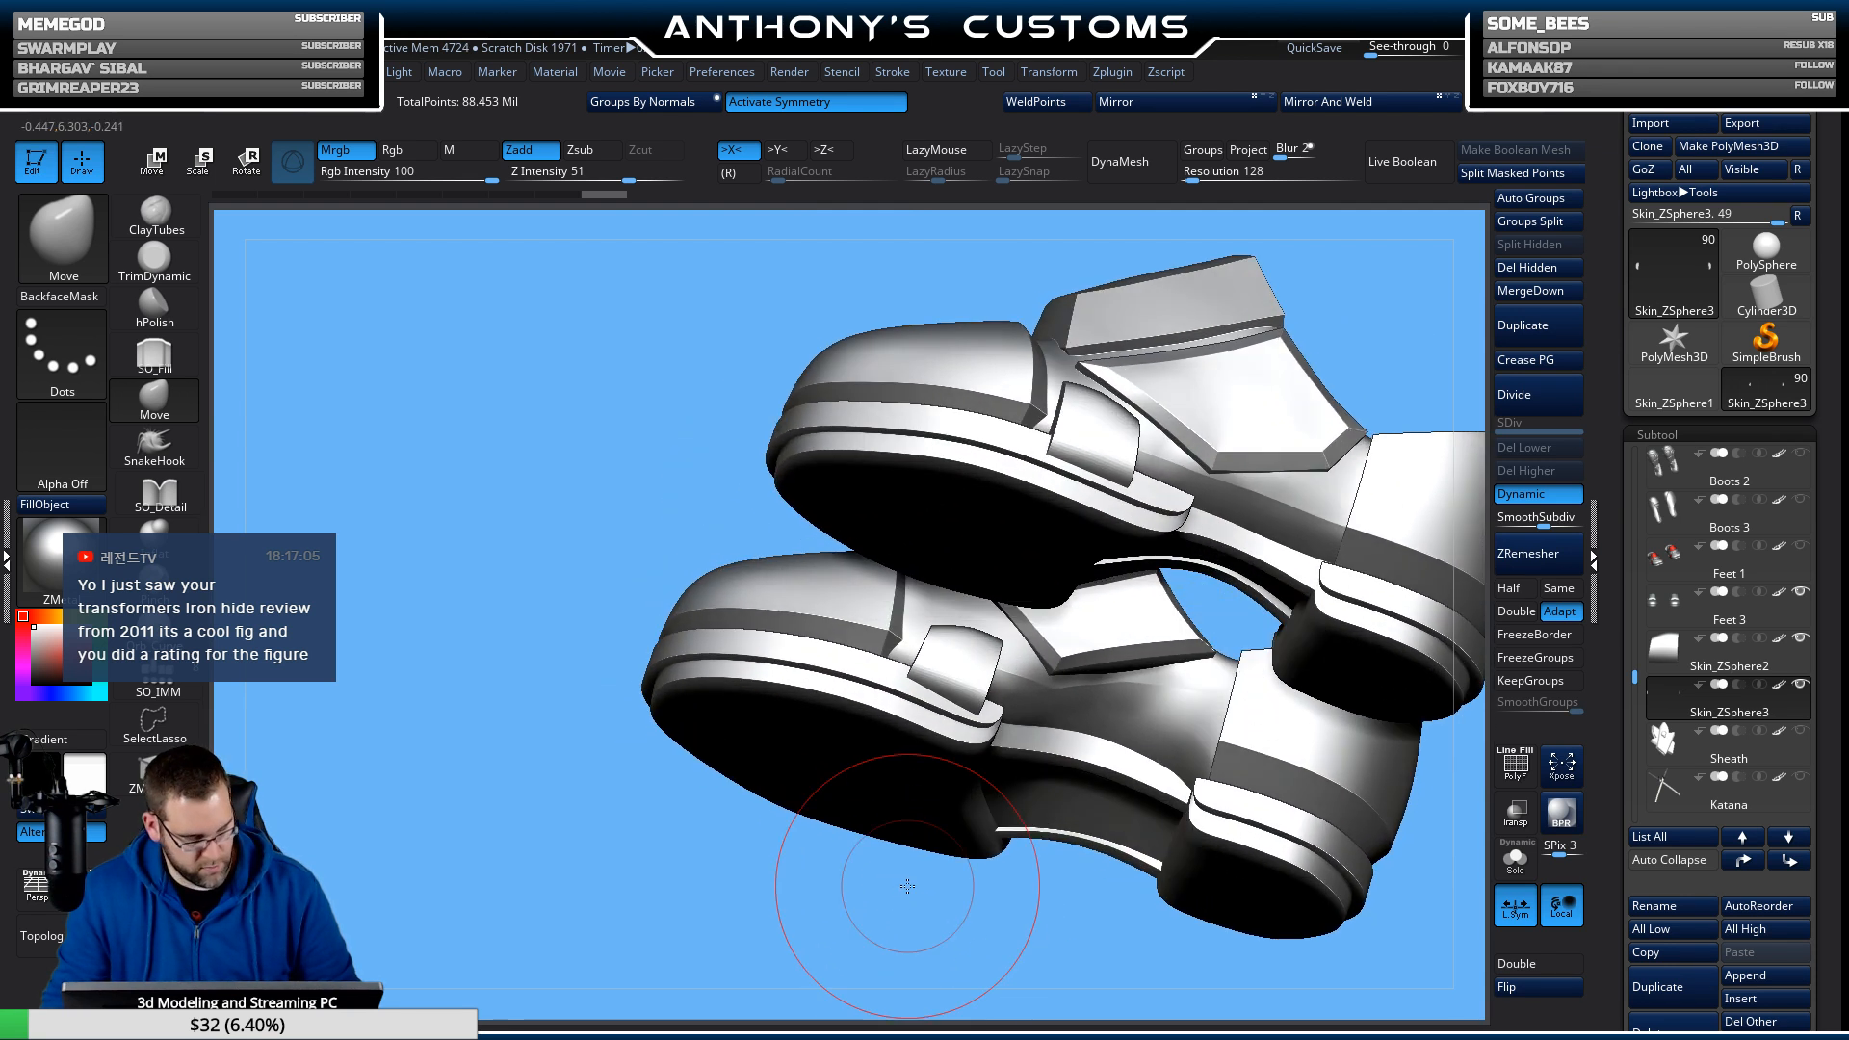
{"action": "key", "text": "w"}
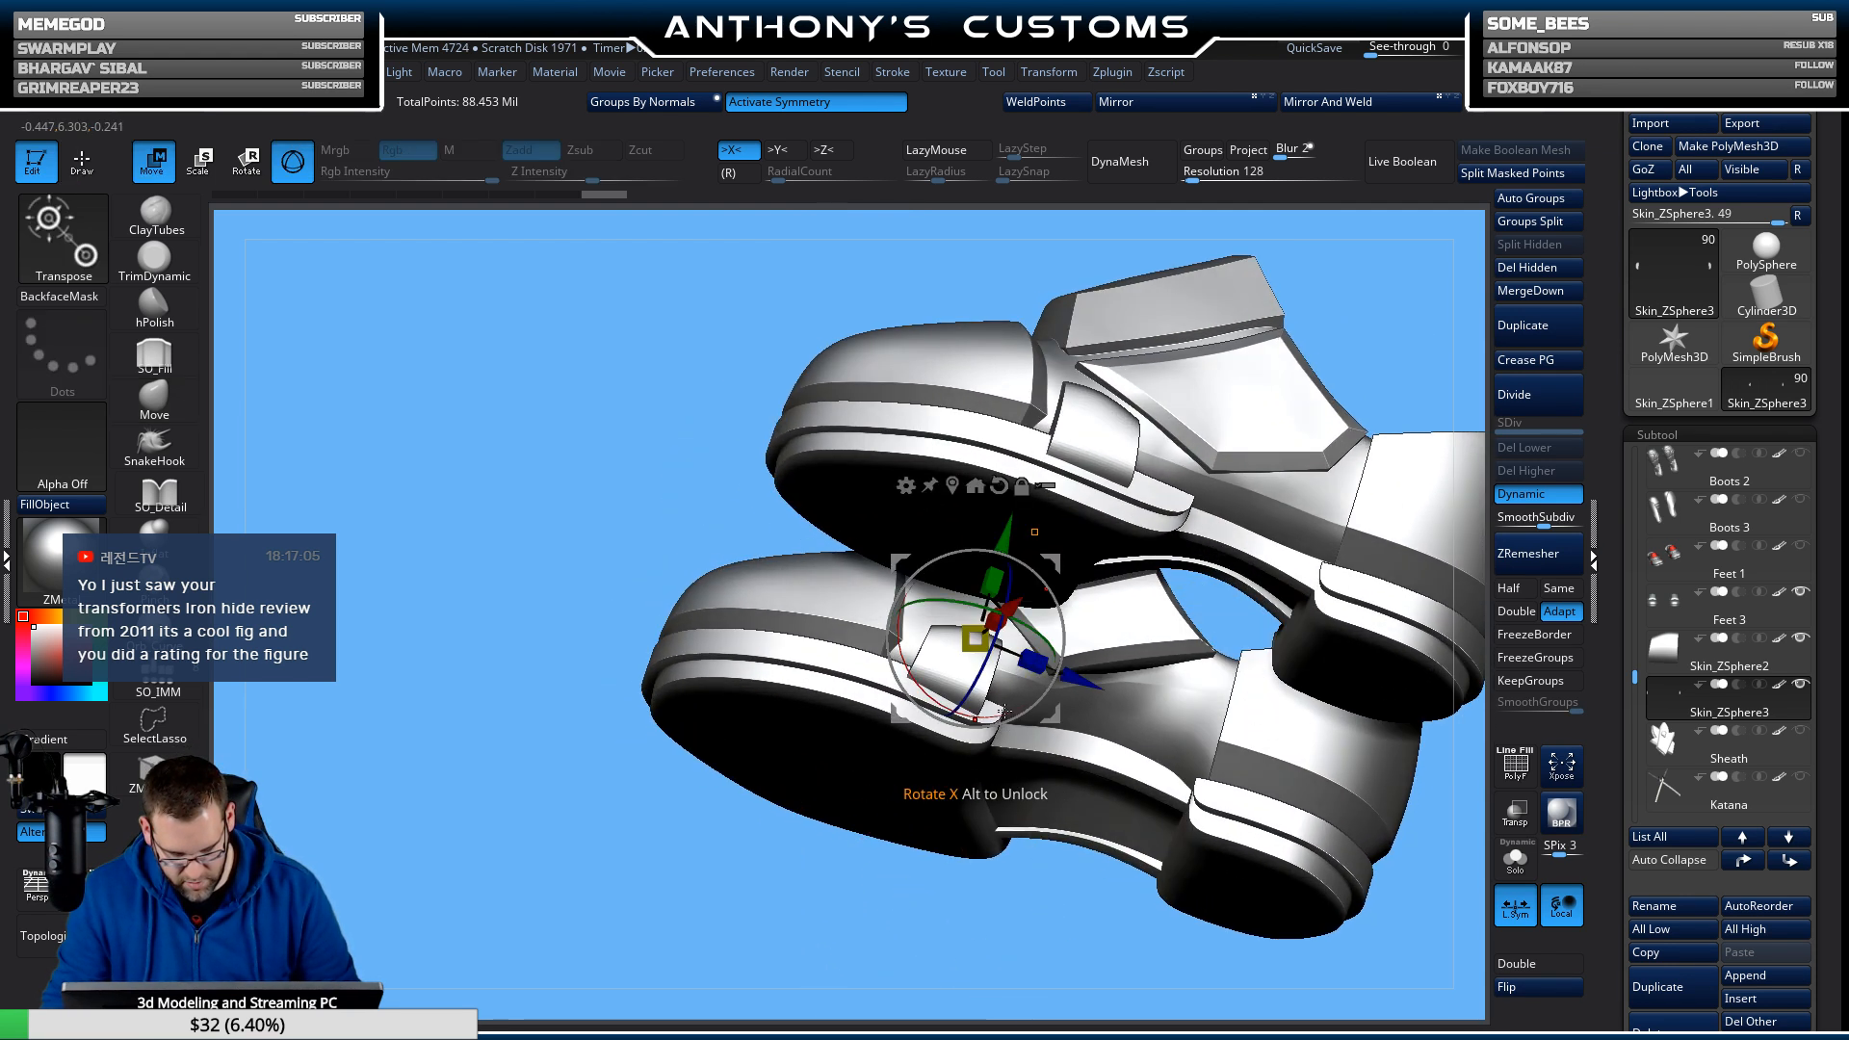
{"action": "left_click_drag", "start_coordinate": [1071, 680], "coordinate": [1064, 671]}
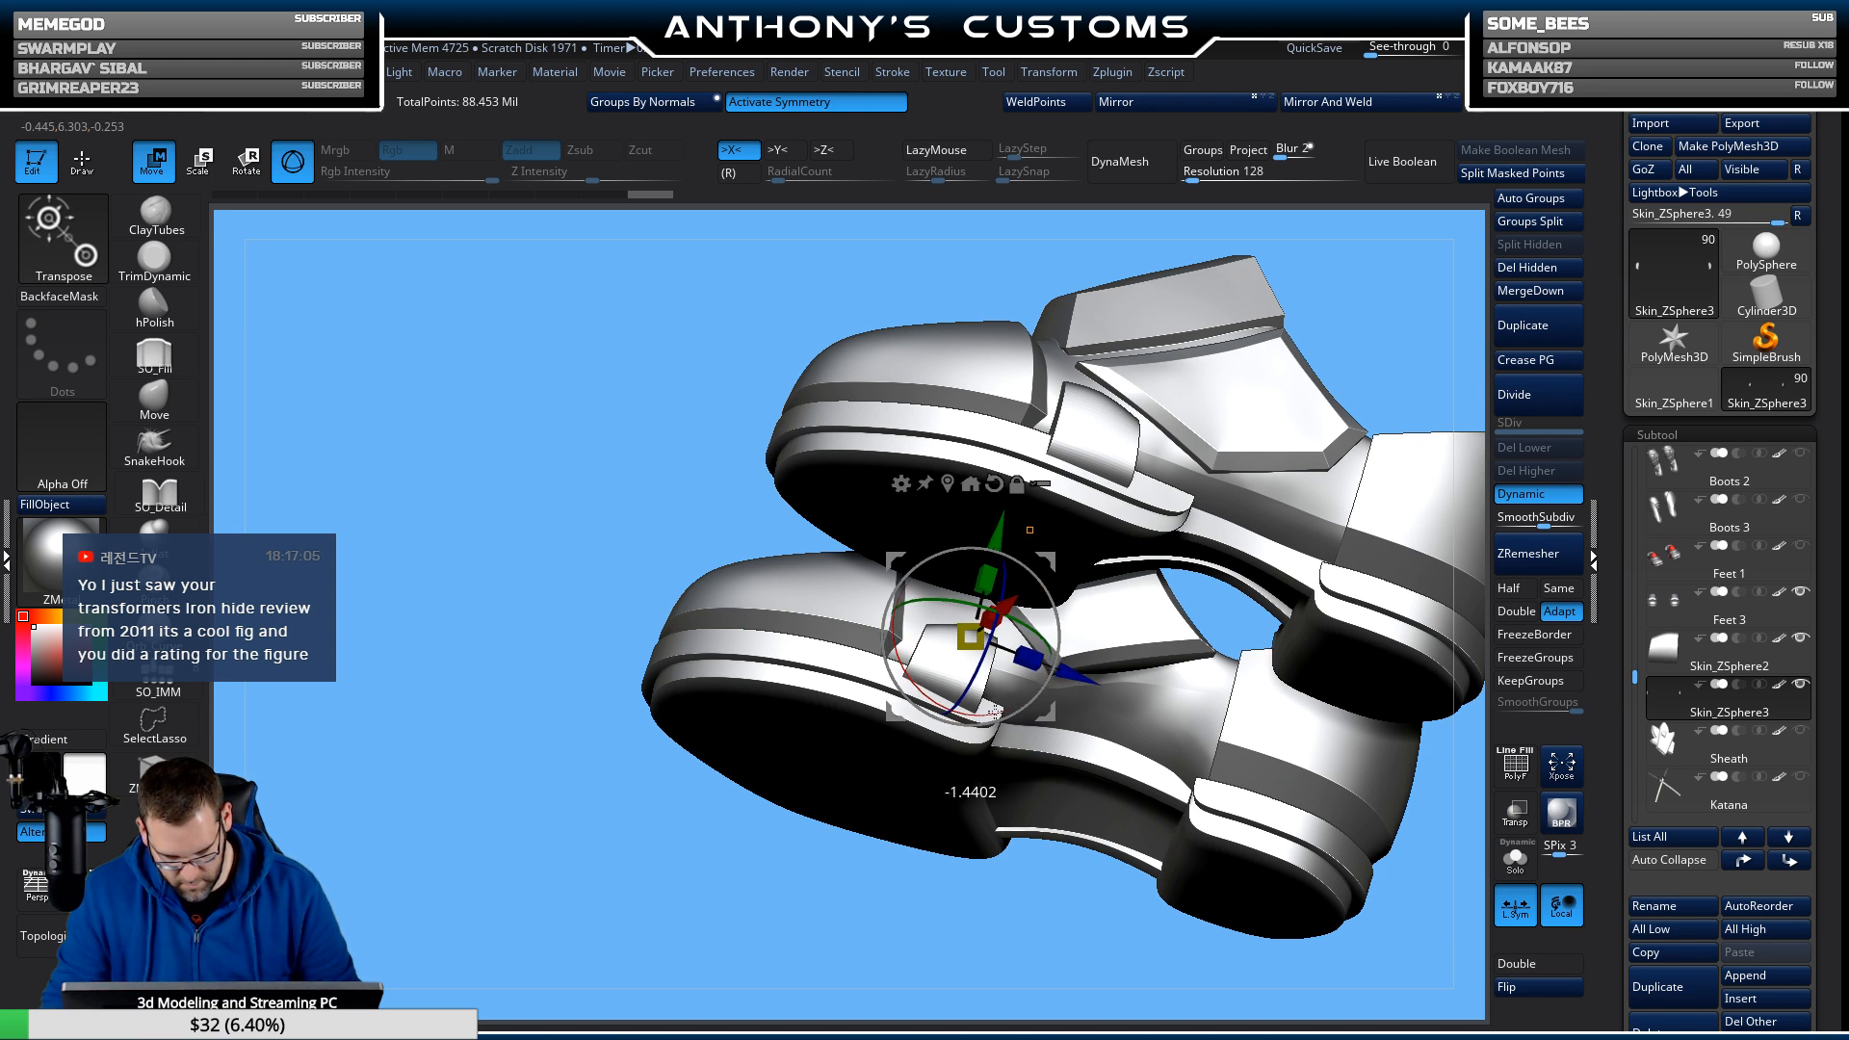
{"action": "key", "text": "q"}
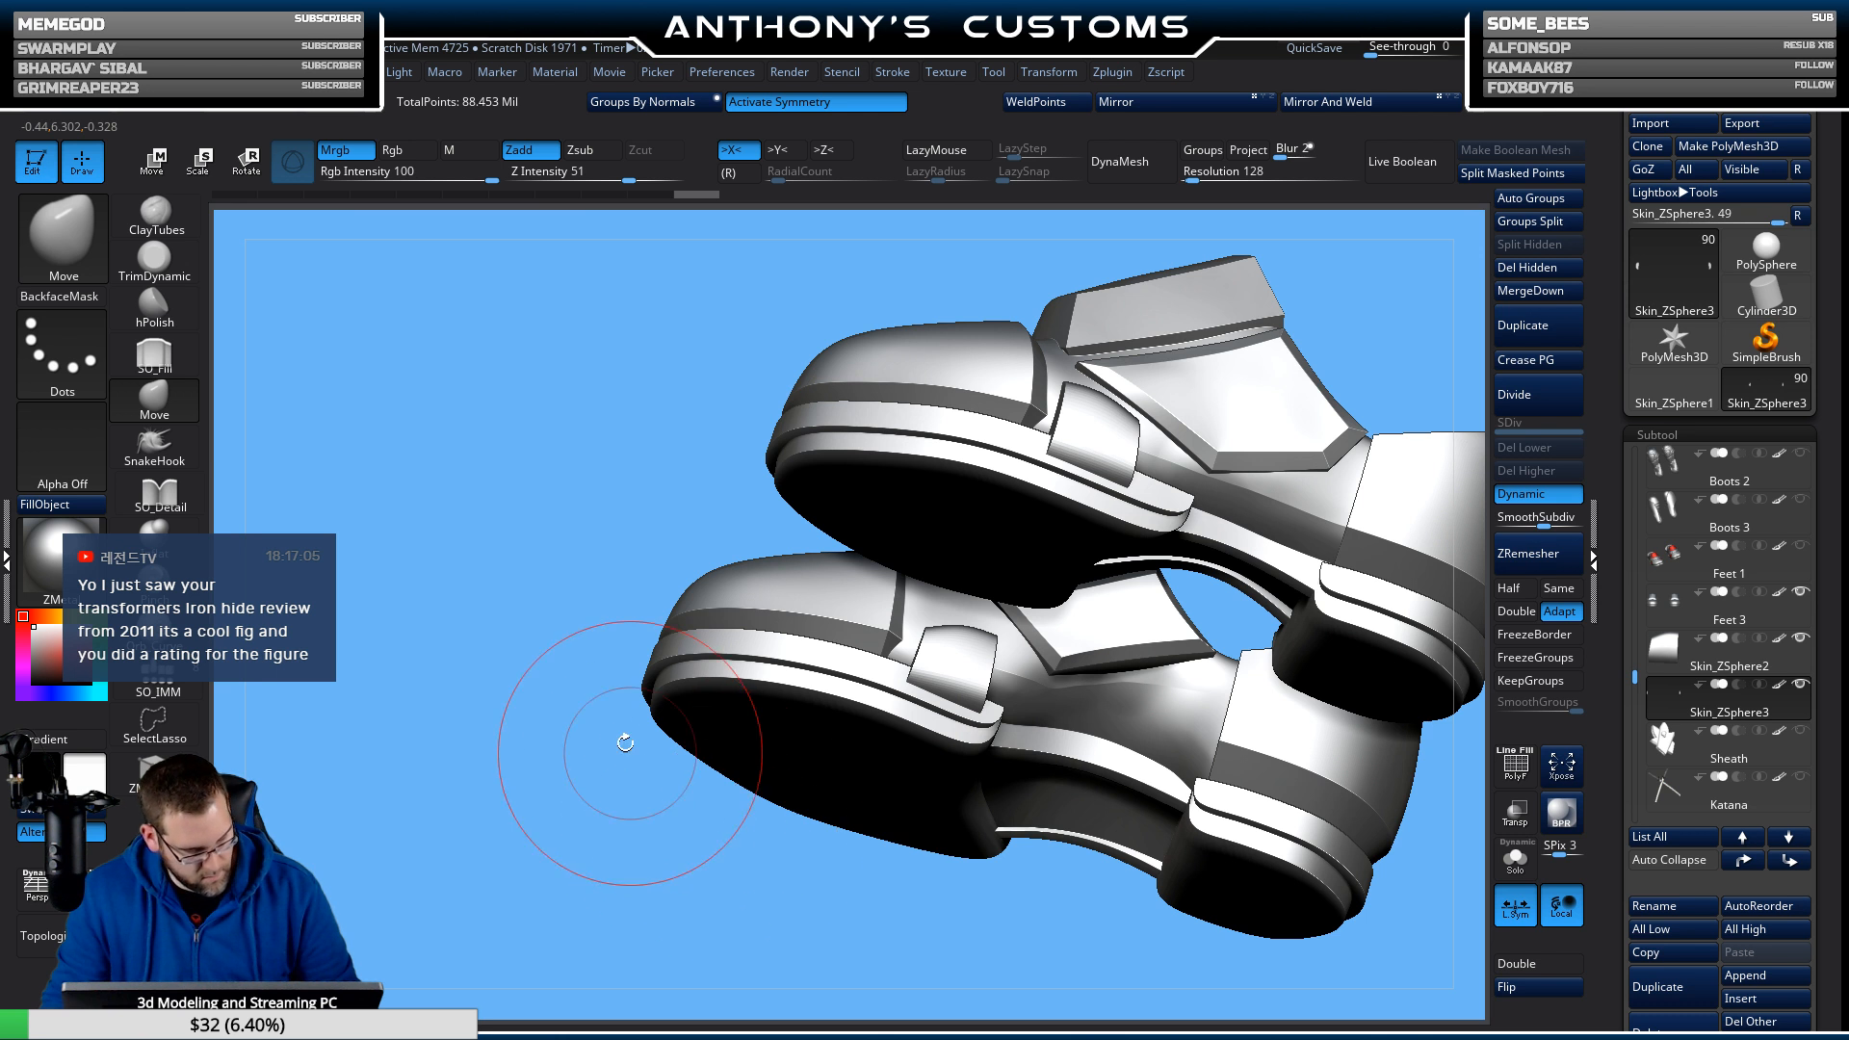
Inspect the side panels on both shoes from the front, above and behind.
{"action": "left_click_drag", "start_coordinate": [590, 627], "coordinate": [665, 715]}
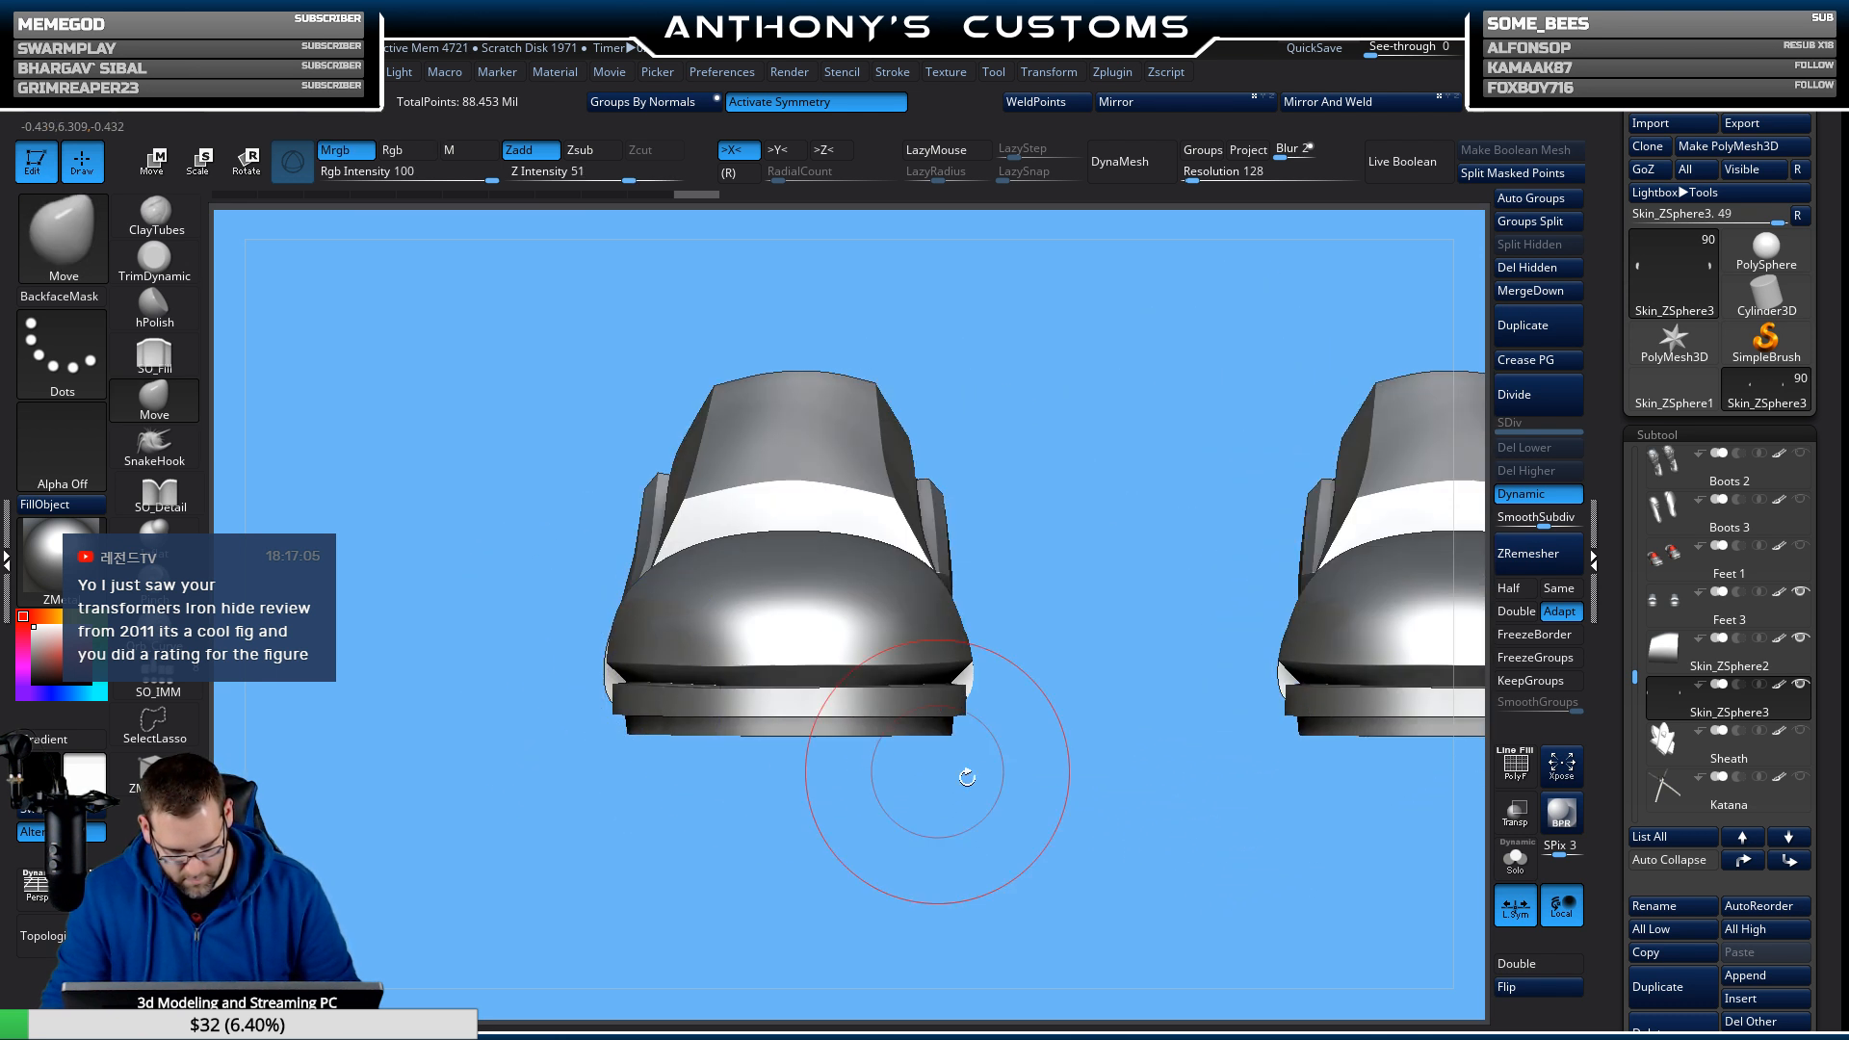
{"action": "left_click_drag", "start_coordinate": [1106, 838], "coordinate": [1044, 559], "text": "alt"}
{"action": "mouse_move", "coordinate": [1002, 824]}
{"action": "left_mouse_down"}
{"action": "mouse_move", "coordinate": [1145, 822]}
{"action": "mouse_move", "coordinate": [970, 793]}
{"action": "left_mouse_up"}
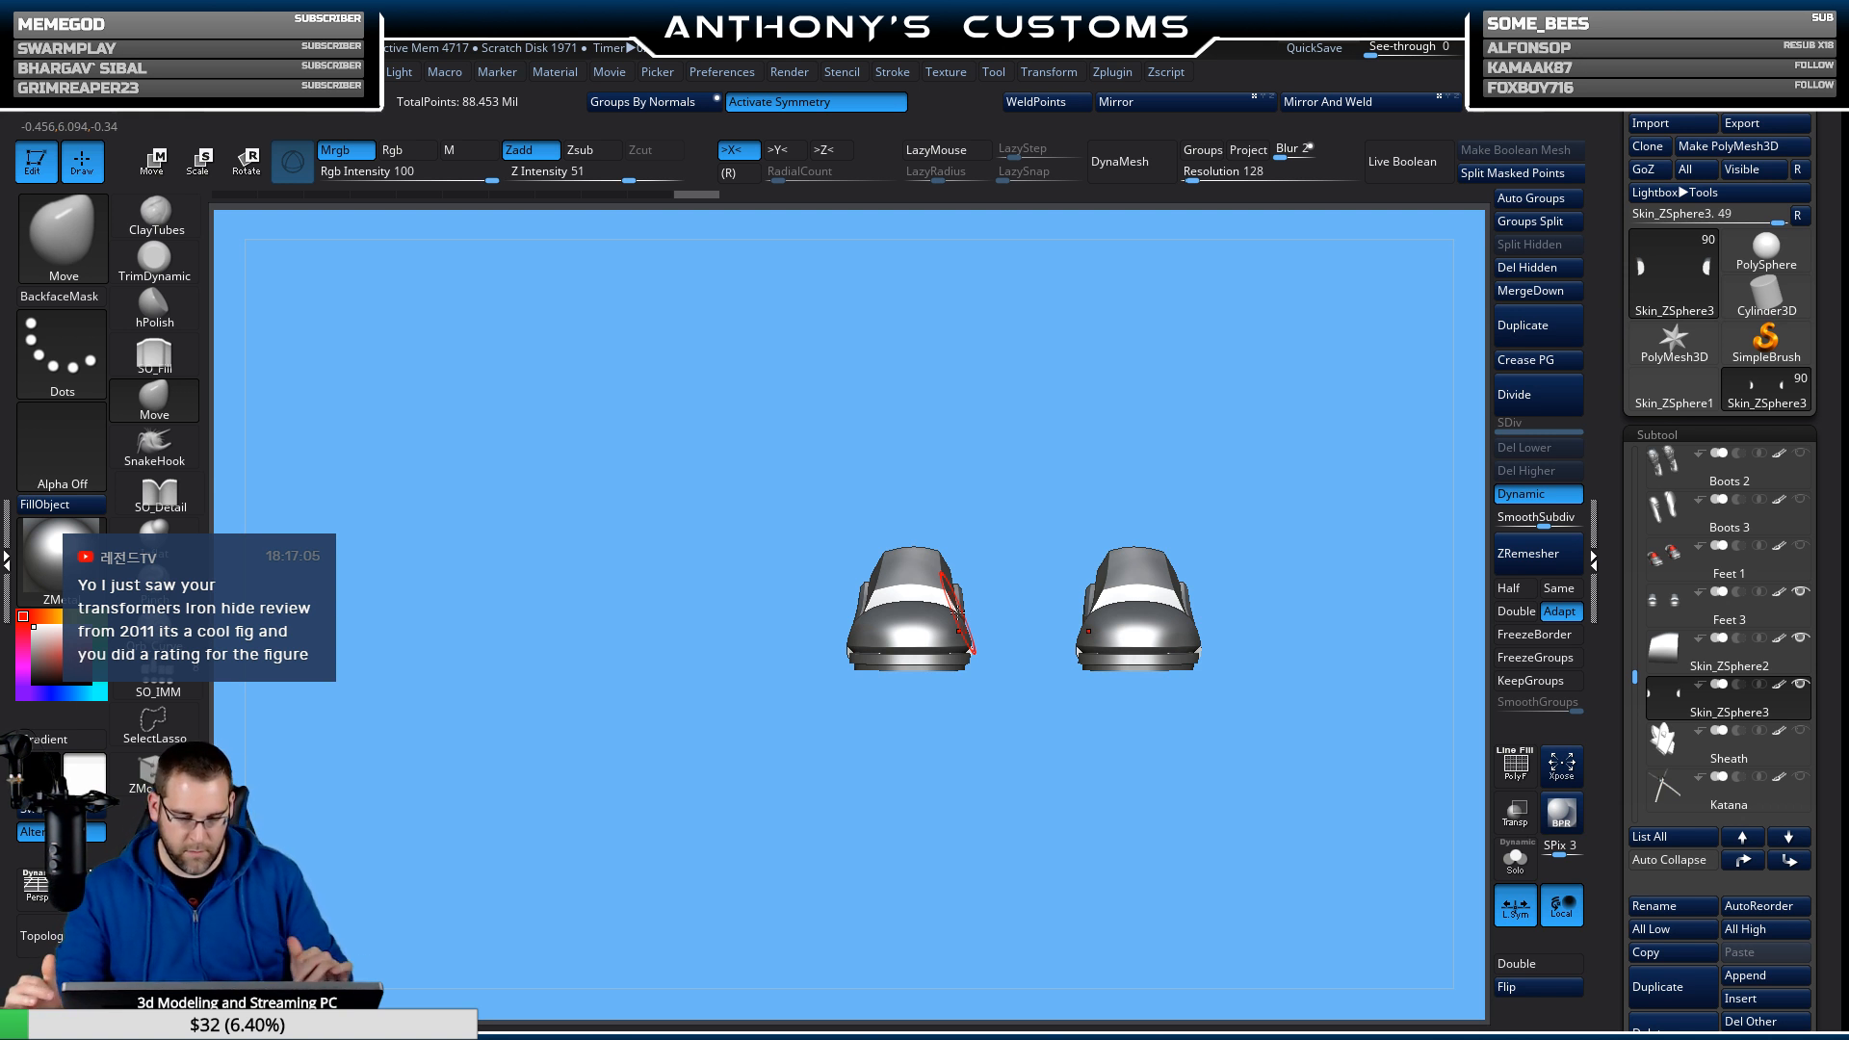
{"action": "left_click_drag", "start_coordinate": [1074, 451], "coordinate": [941, 436]}
{"action": "left_click_drag", "start_coordinate": [1305, 597], "coordinate": [1174, 763]}
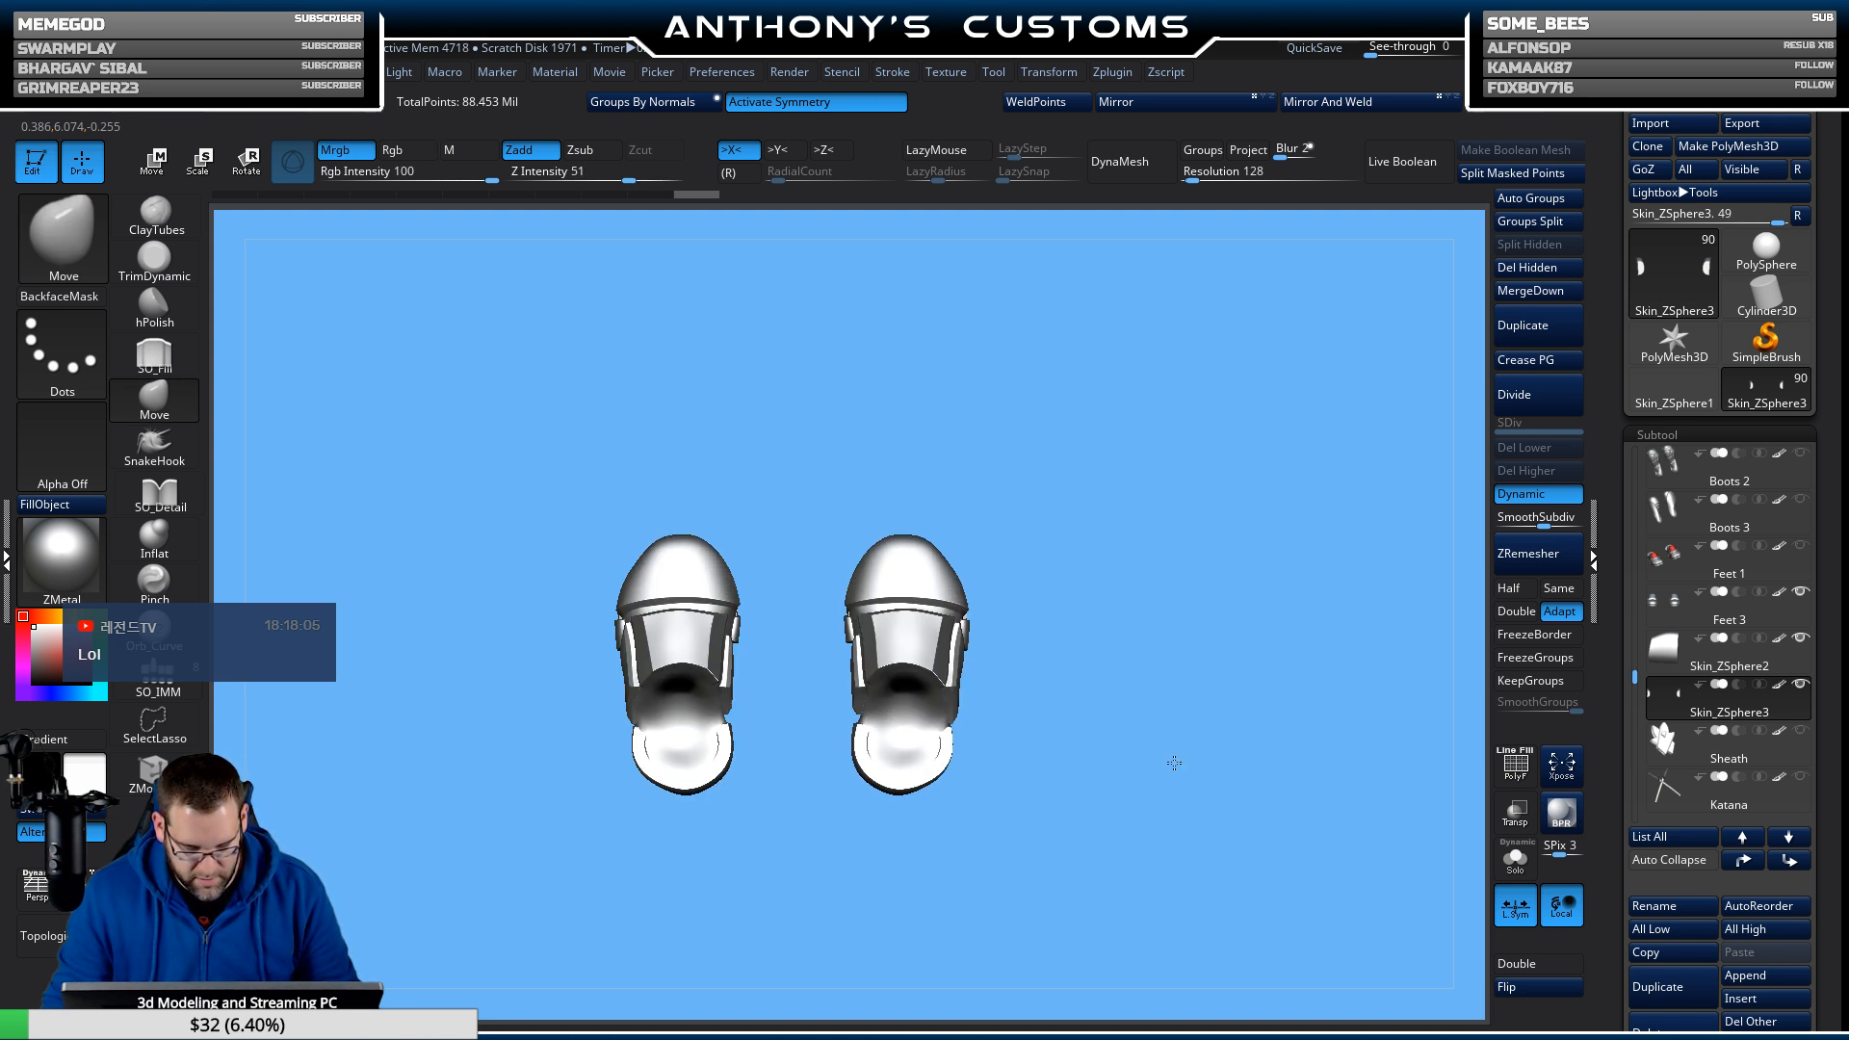
{"action": "mouse_move", "coordinate": [1174, 763]}
{"action": "left_mouse_down"}
{"action": "mouse_move", "coordinate": [1222, 499]}
{"action": "mouse_move", "coordinate": [1197, 495]}
{"action": "mouse_move", "coordinate": [1179, 541]}
{"action": "mouse_move", "coordinate": [1280, 536]}
{"action": "mouse_move", "coordinate": [970, 540]}
{"action": "left_mouse_up"}
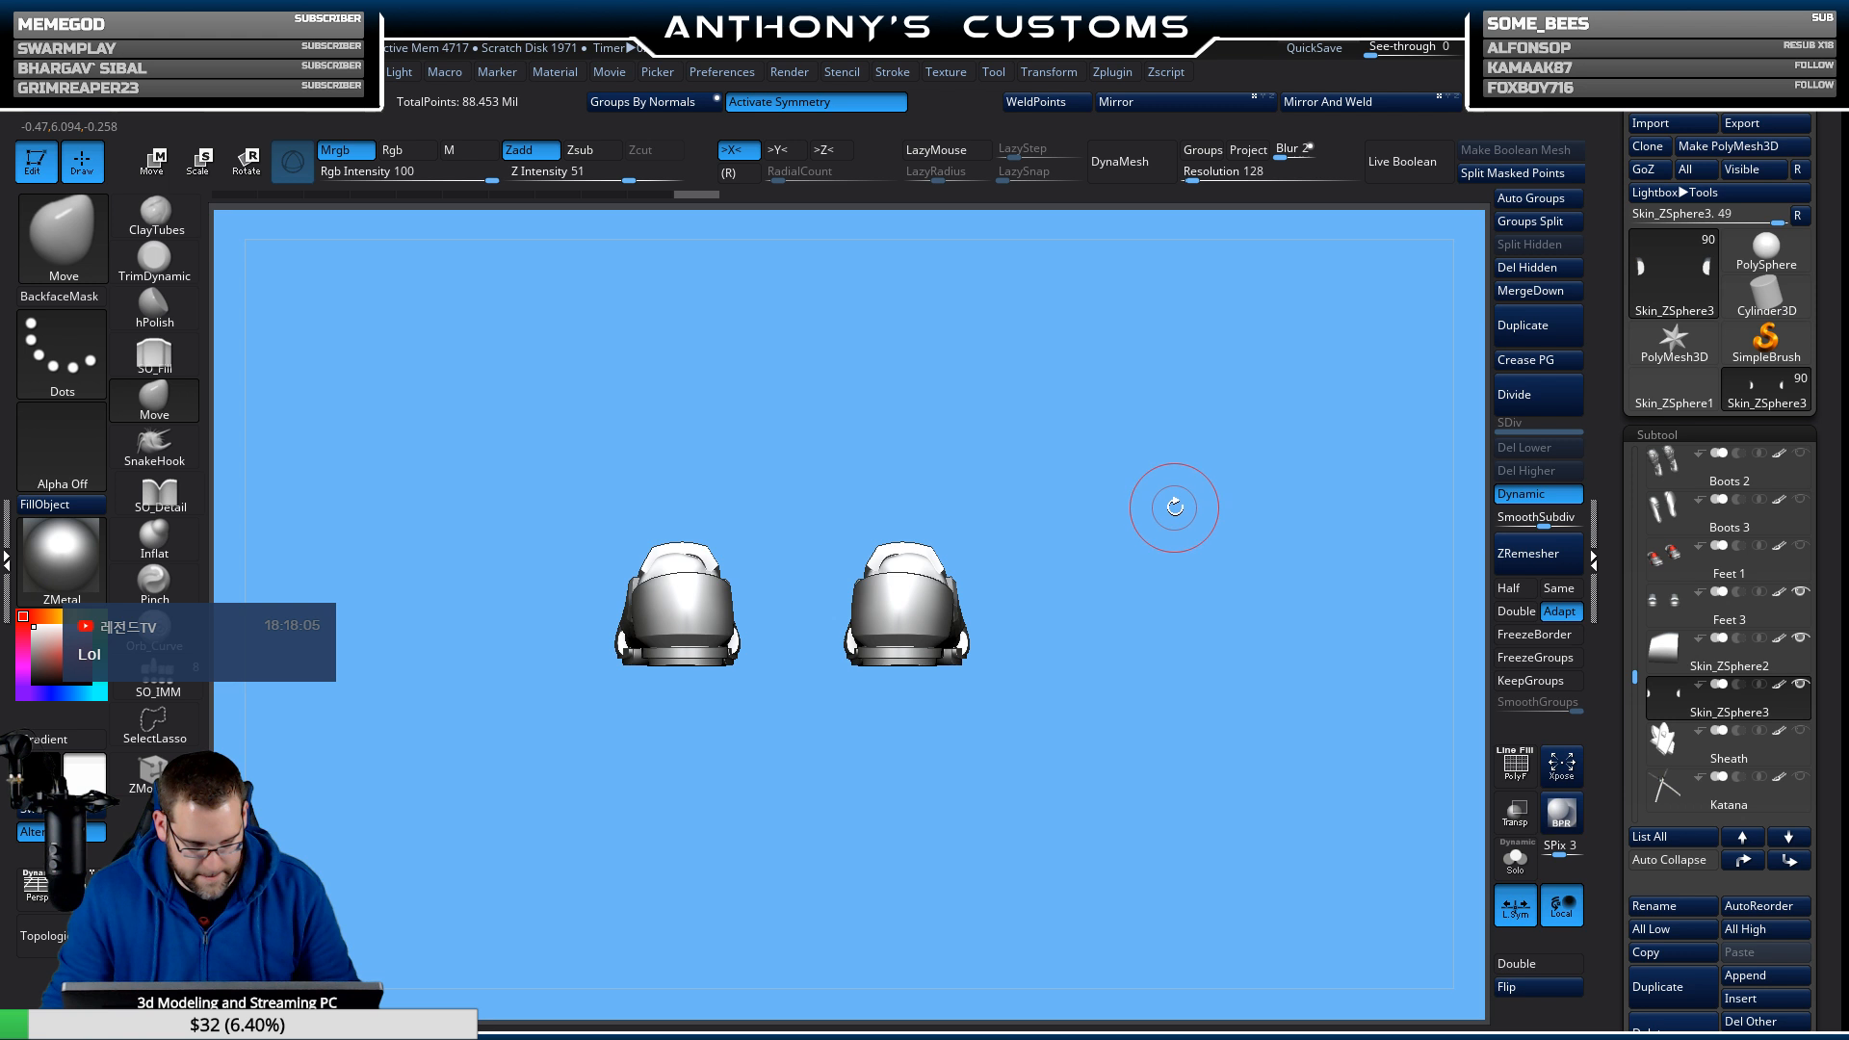
{"action": "left_click_drag", "start_coordinate": [1173, 504], "coordinate": [1117, 784], "text": "alt"}
{"action": "left_click_drag", "start_coordinate": [806, 773], "coordinate": [908, 758], "text": "alt"}
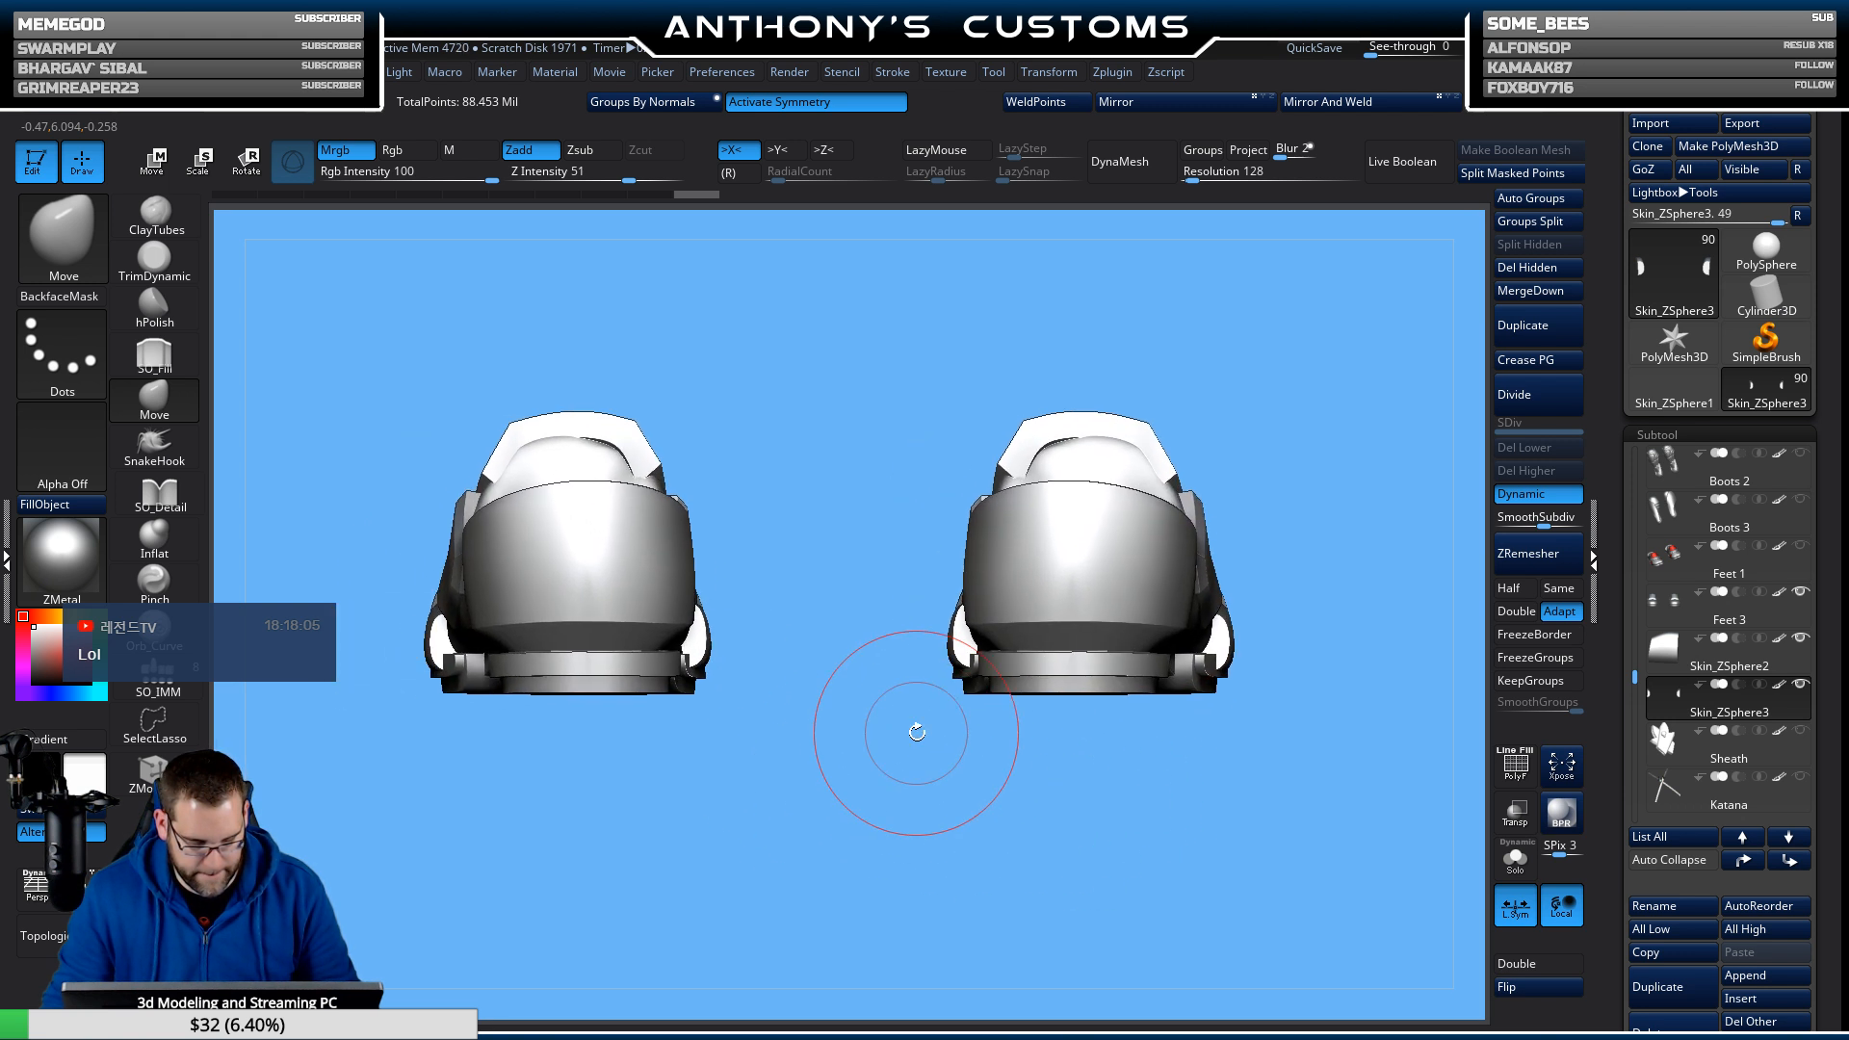
{"action": "key", "text": "b"}
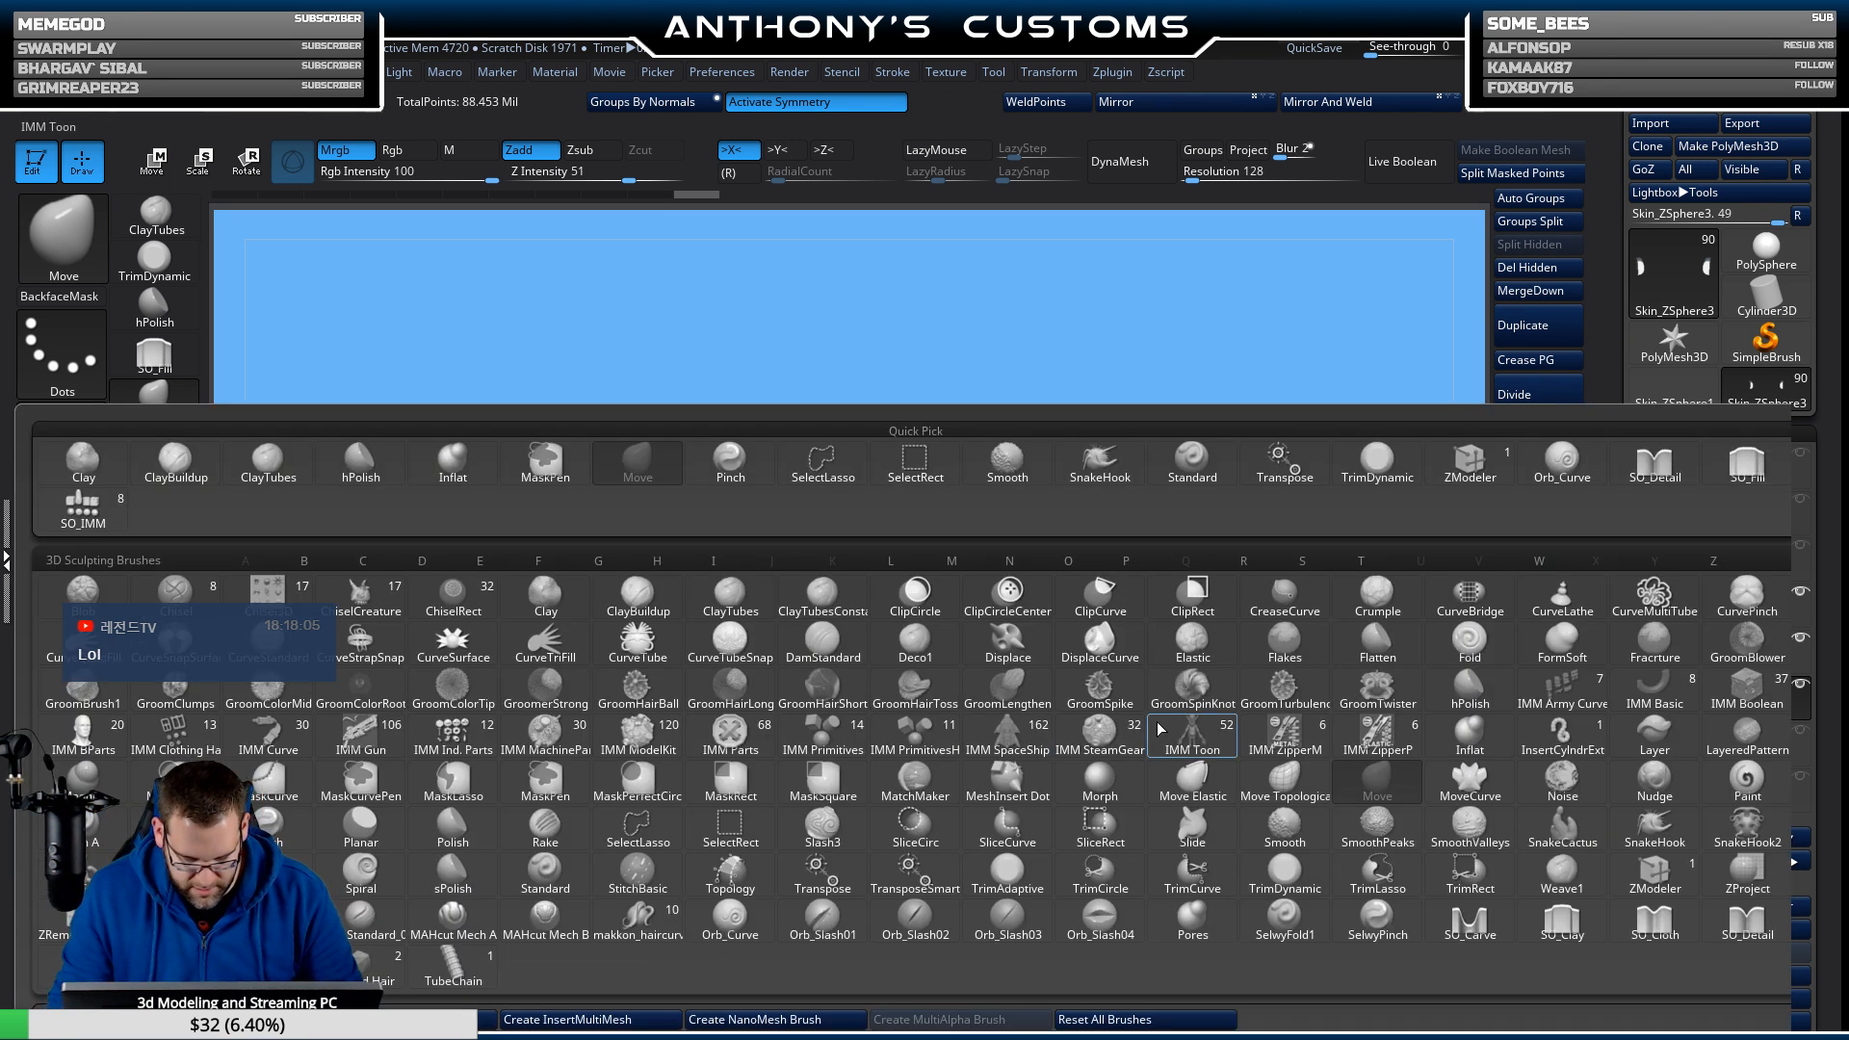
{"action": "left_click", "coordinate": [1743, 686]}
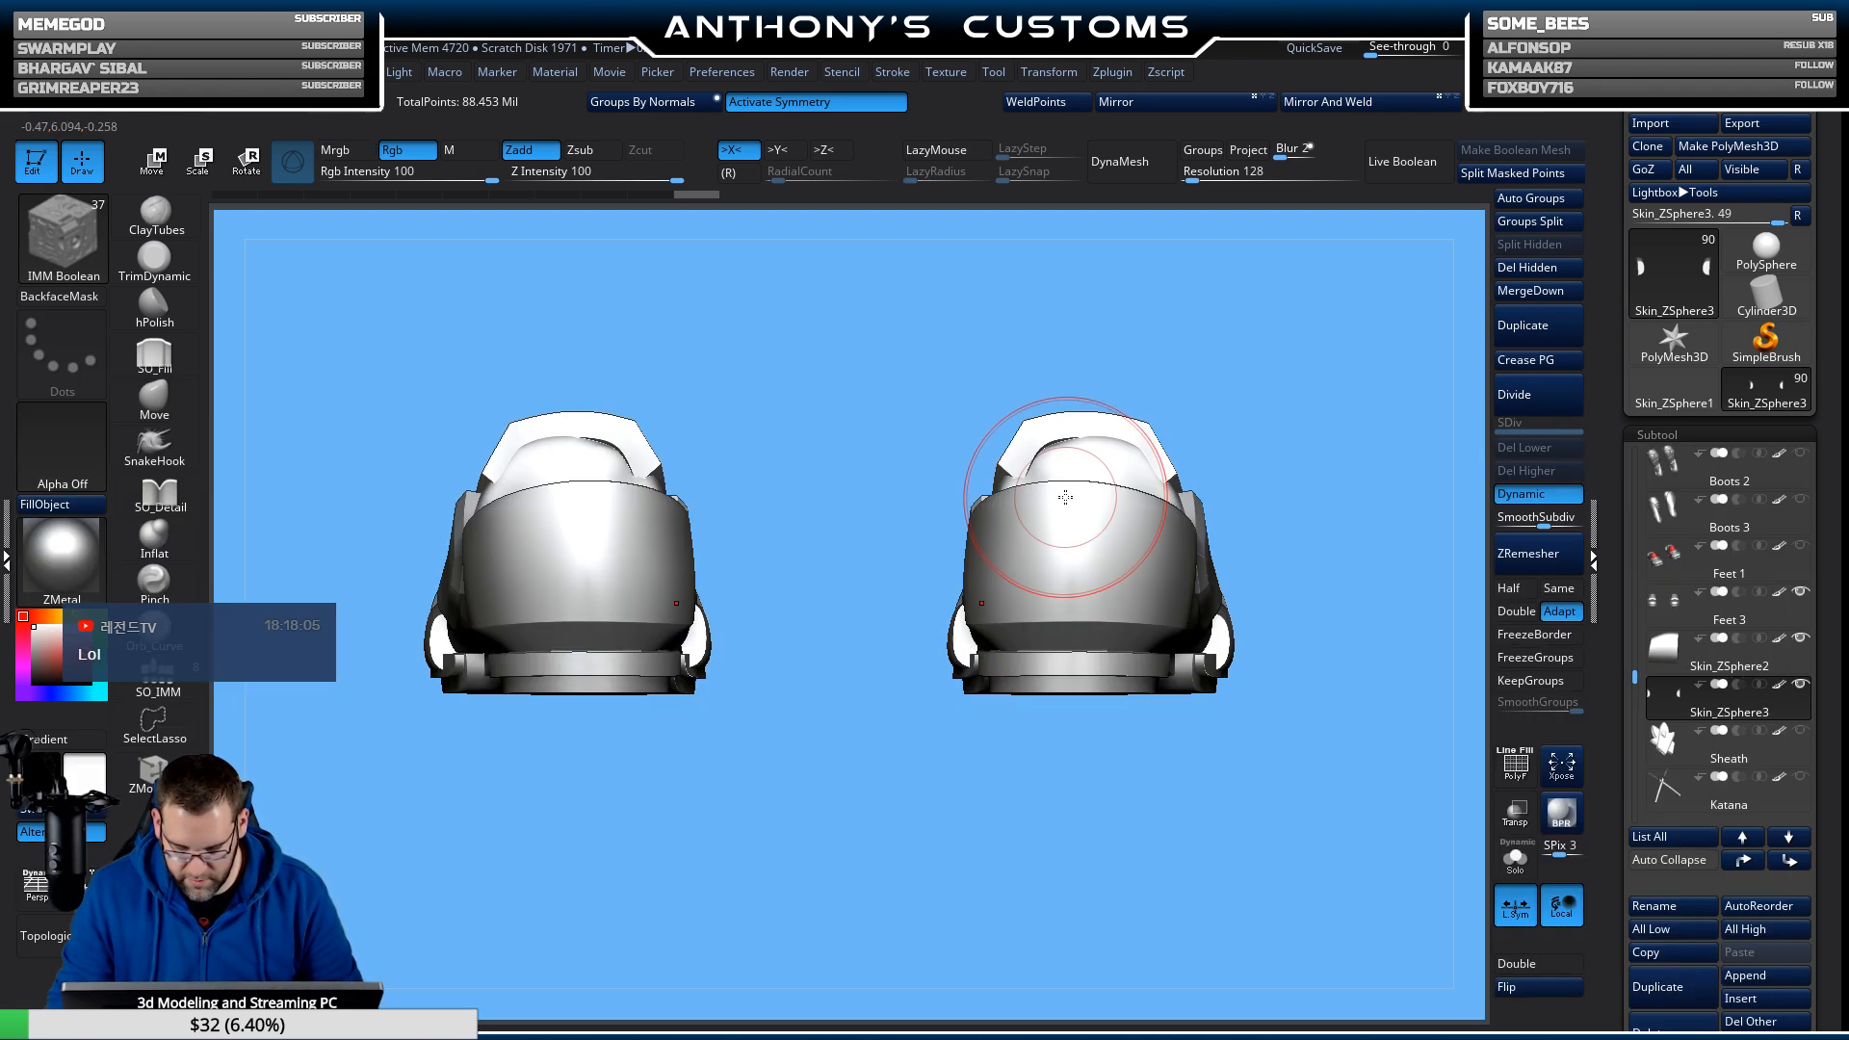
{"action": "key", "text": "m"}
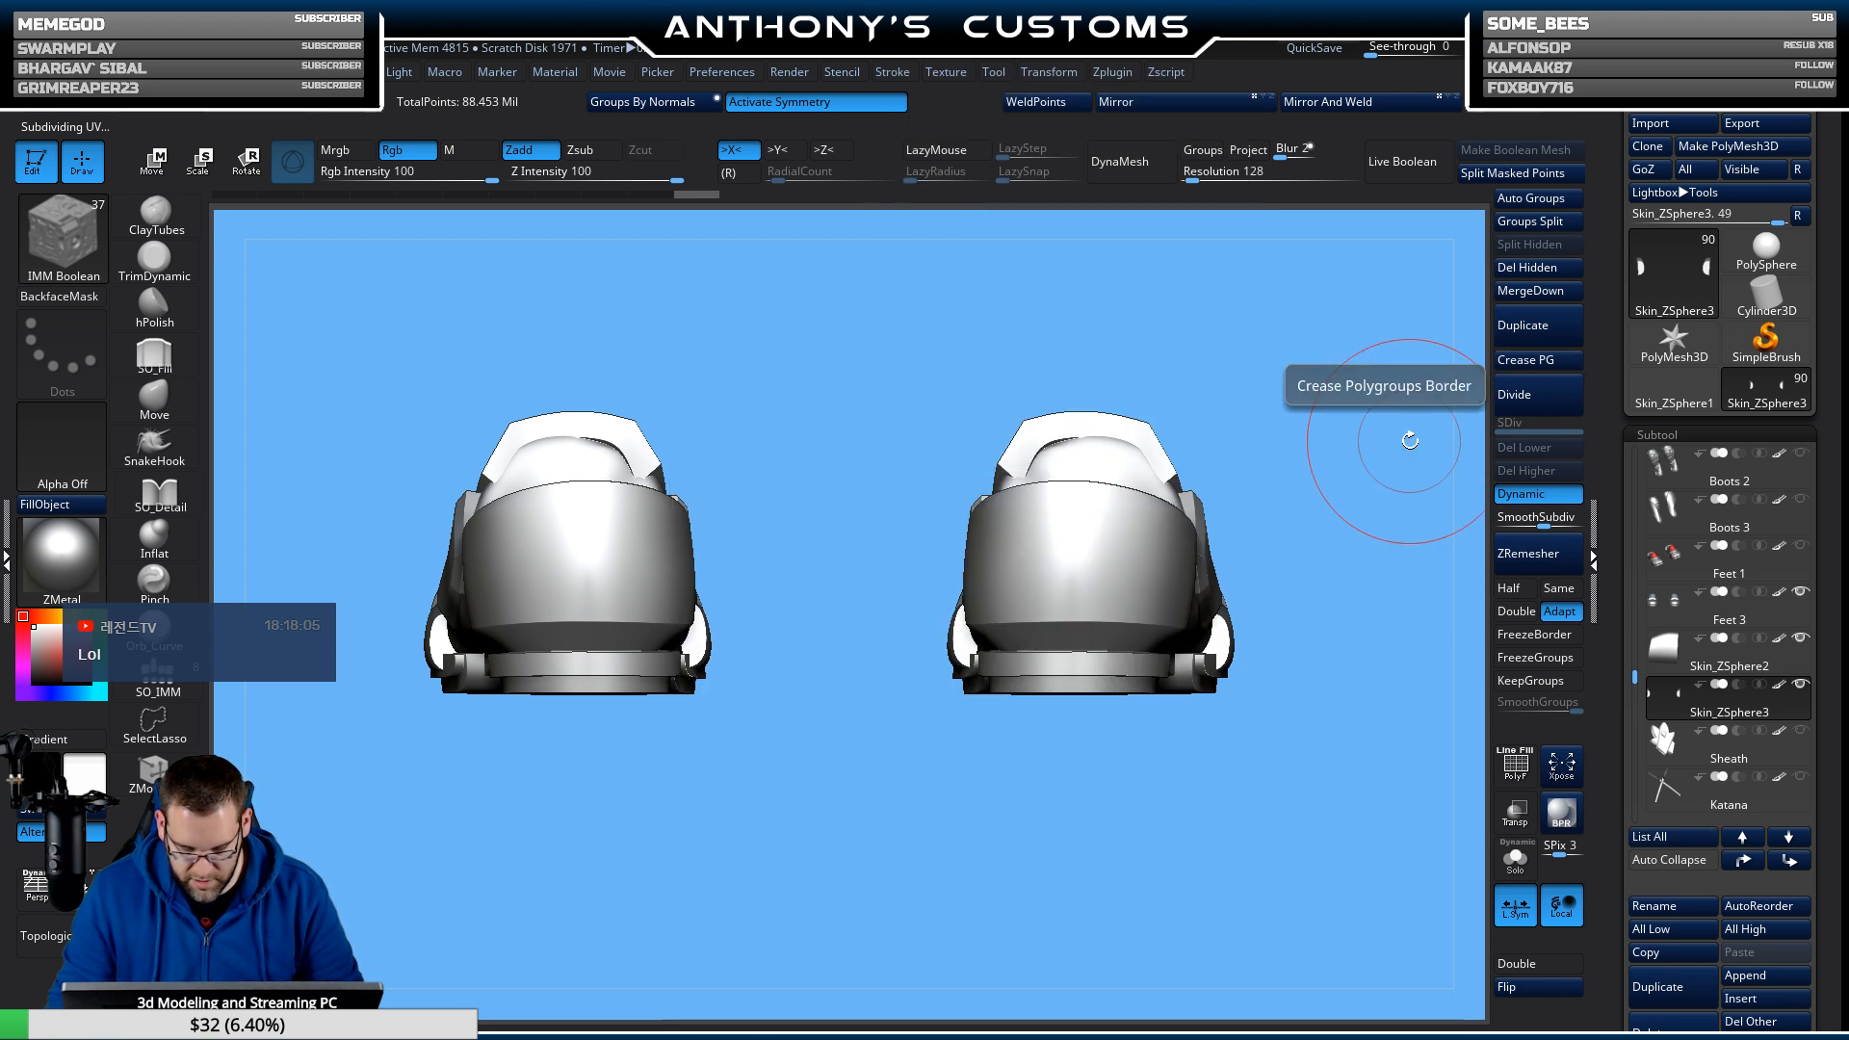
Insert the Fins_2 part from the IMM ModelKit brush on the back of both heels.
{"action": "key", "text": "b"}
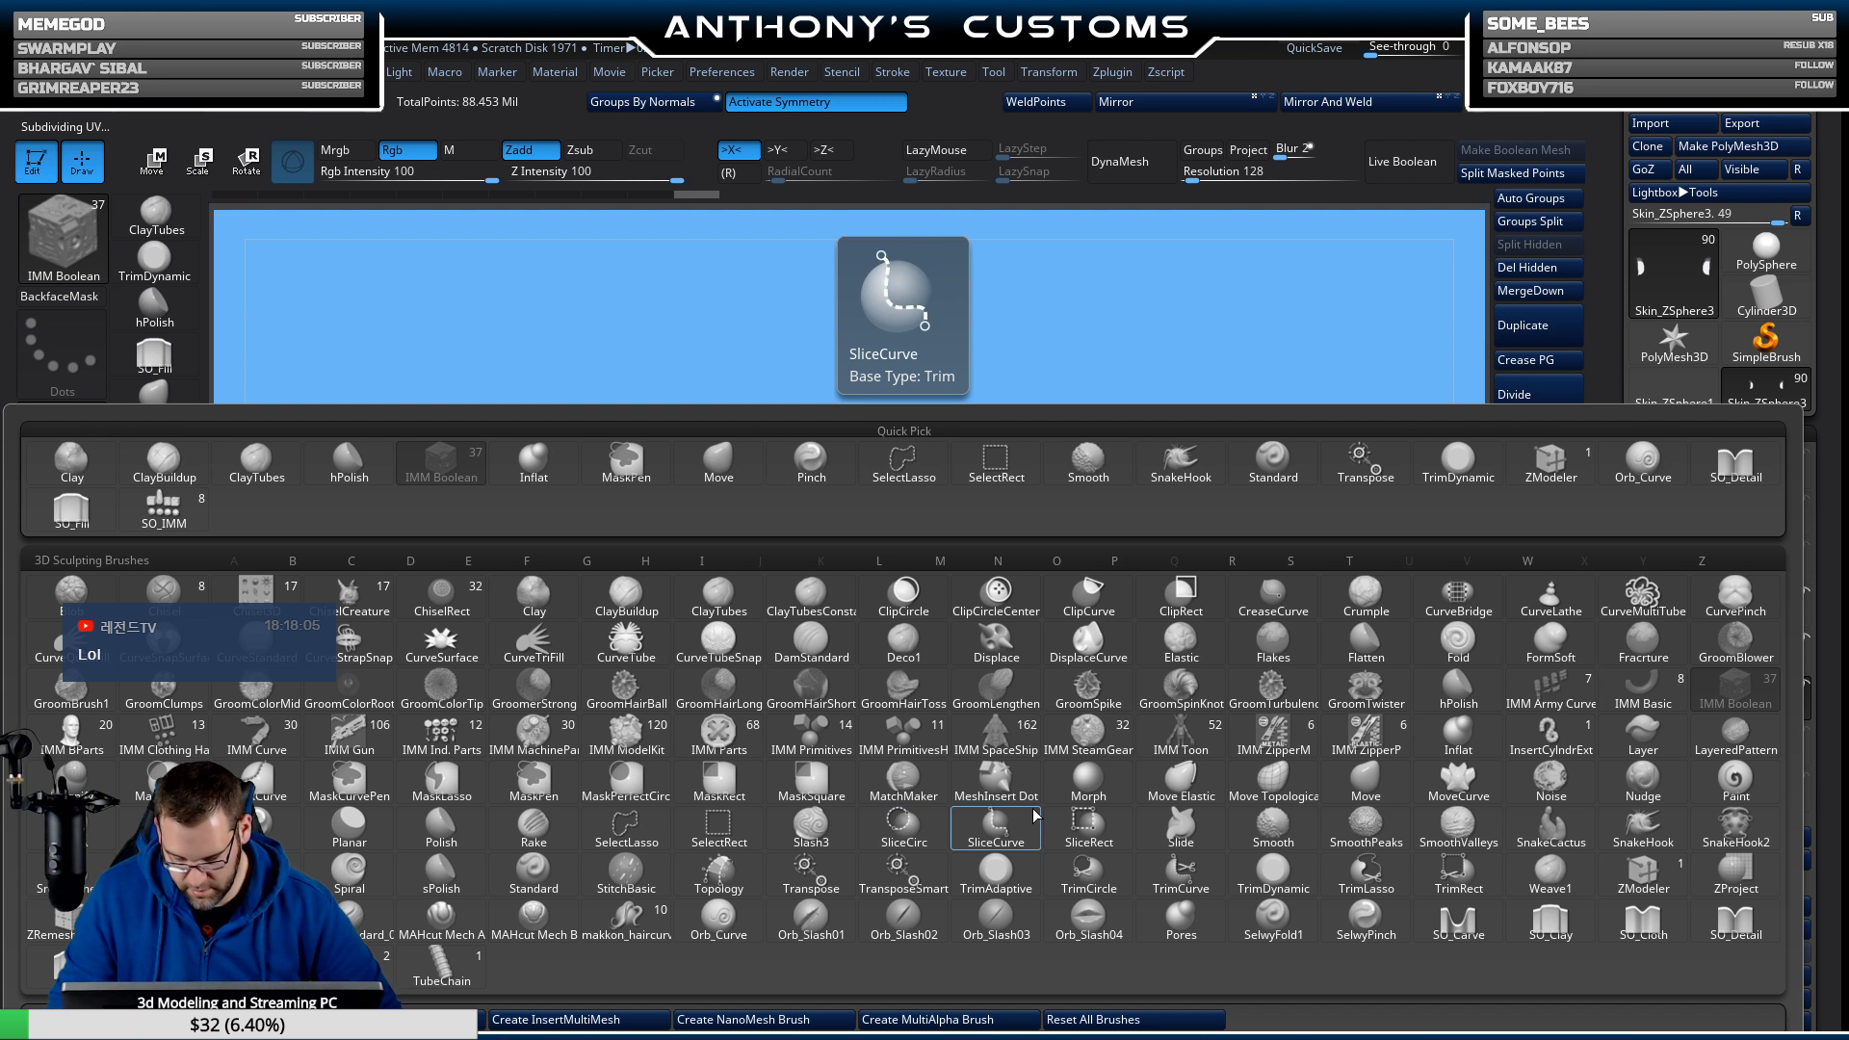
{"action": "left_click", "coordinate": [608, 737]}
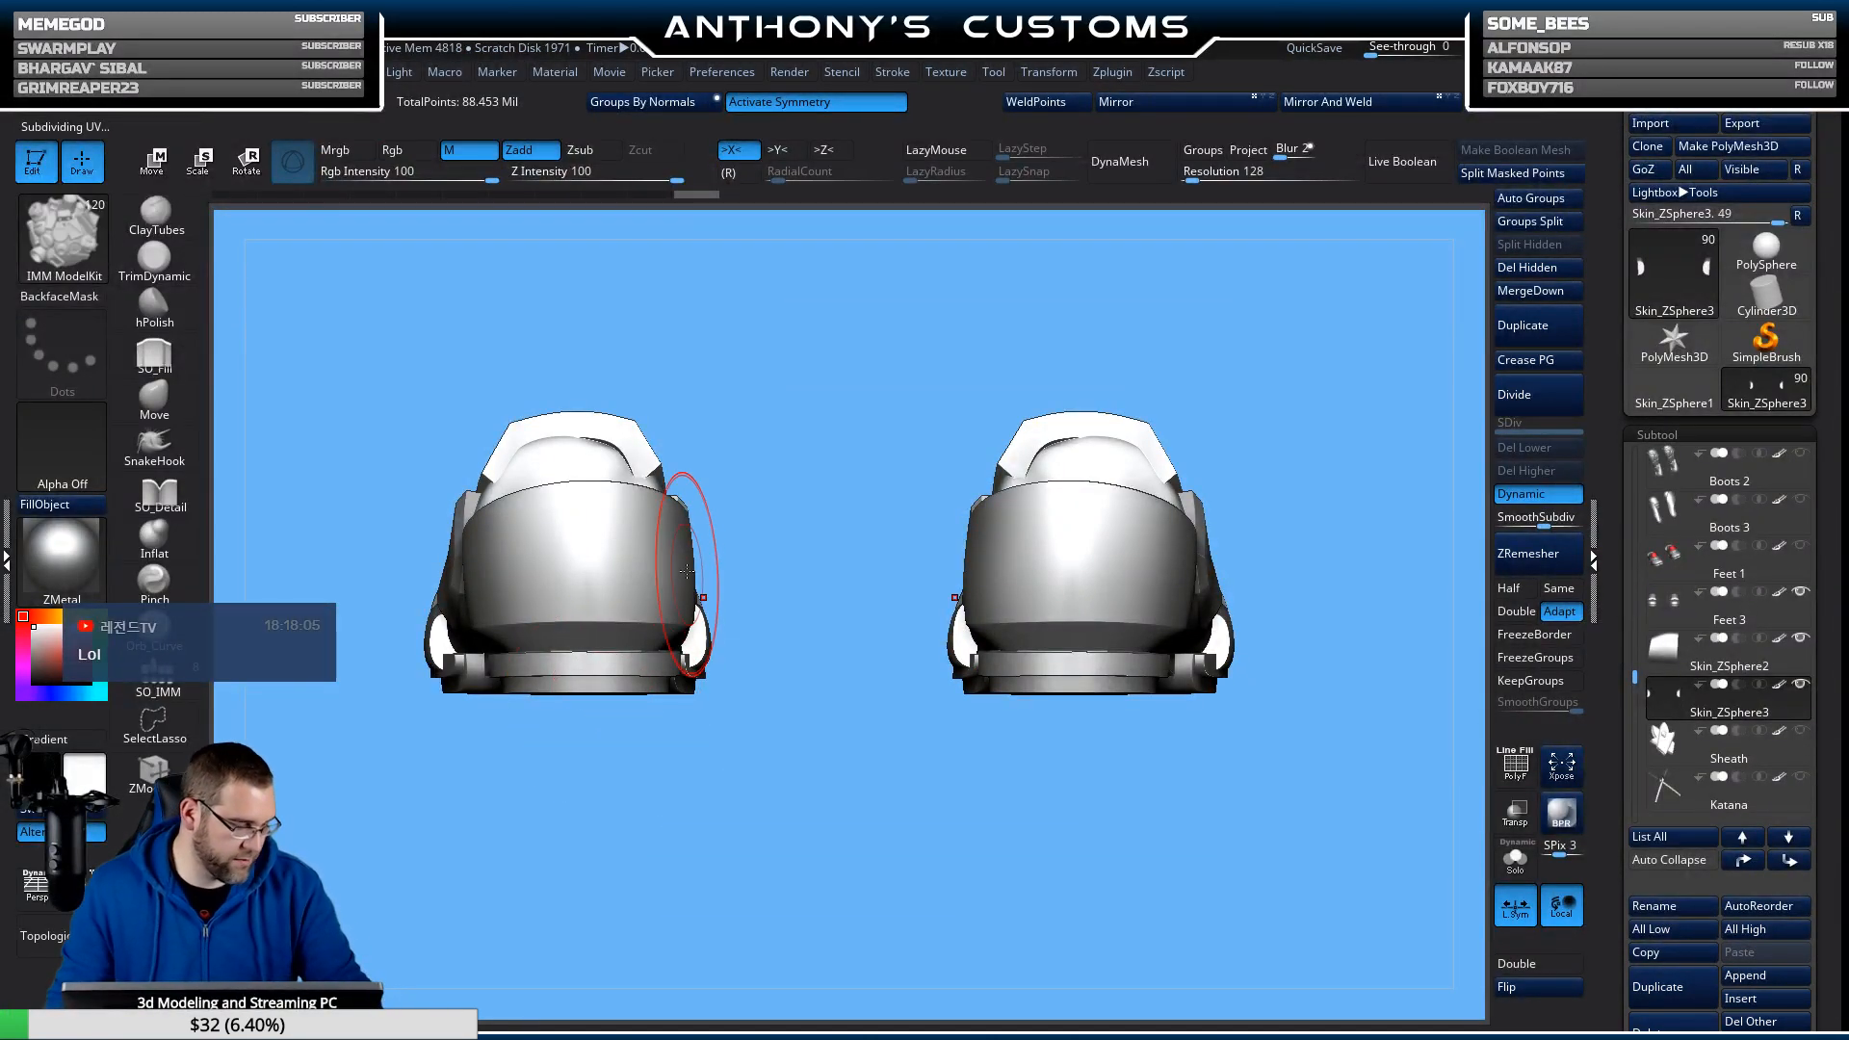
{"action": "key", "text": "m"}
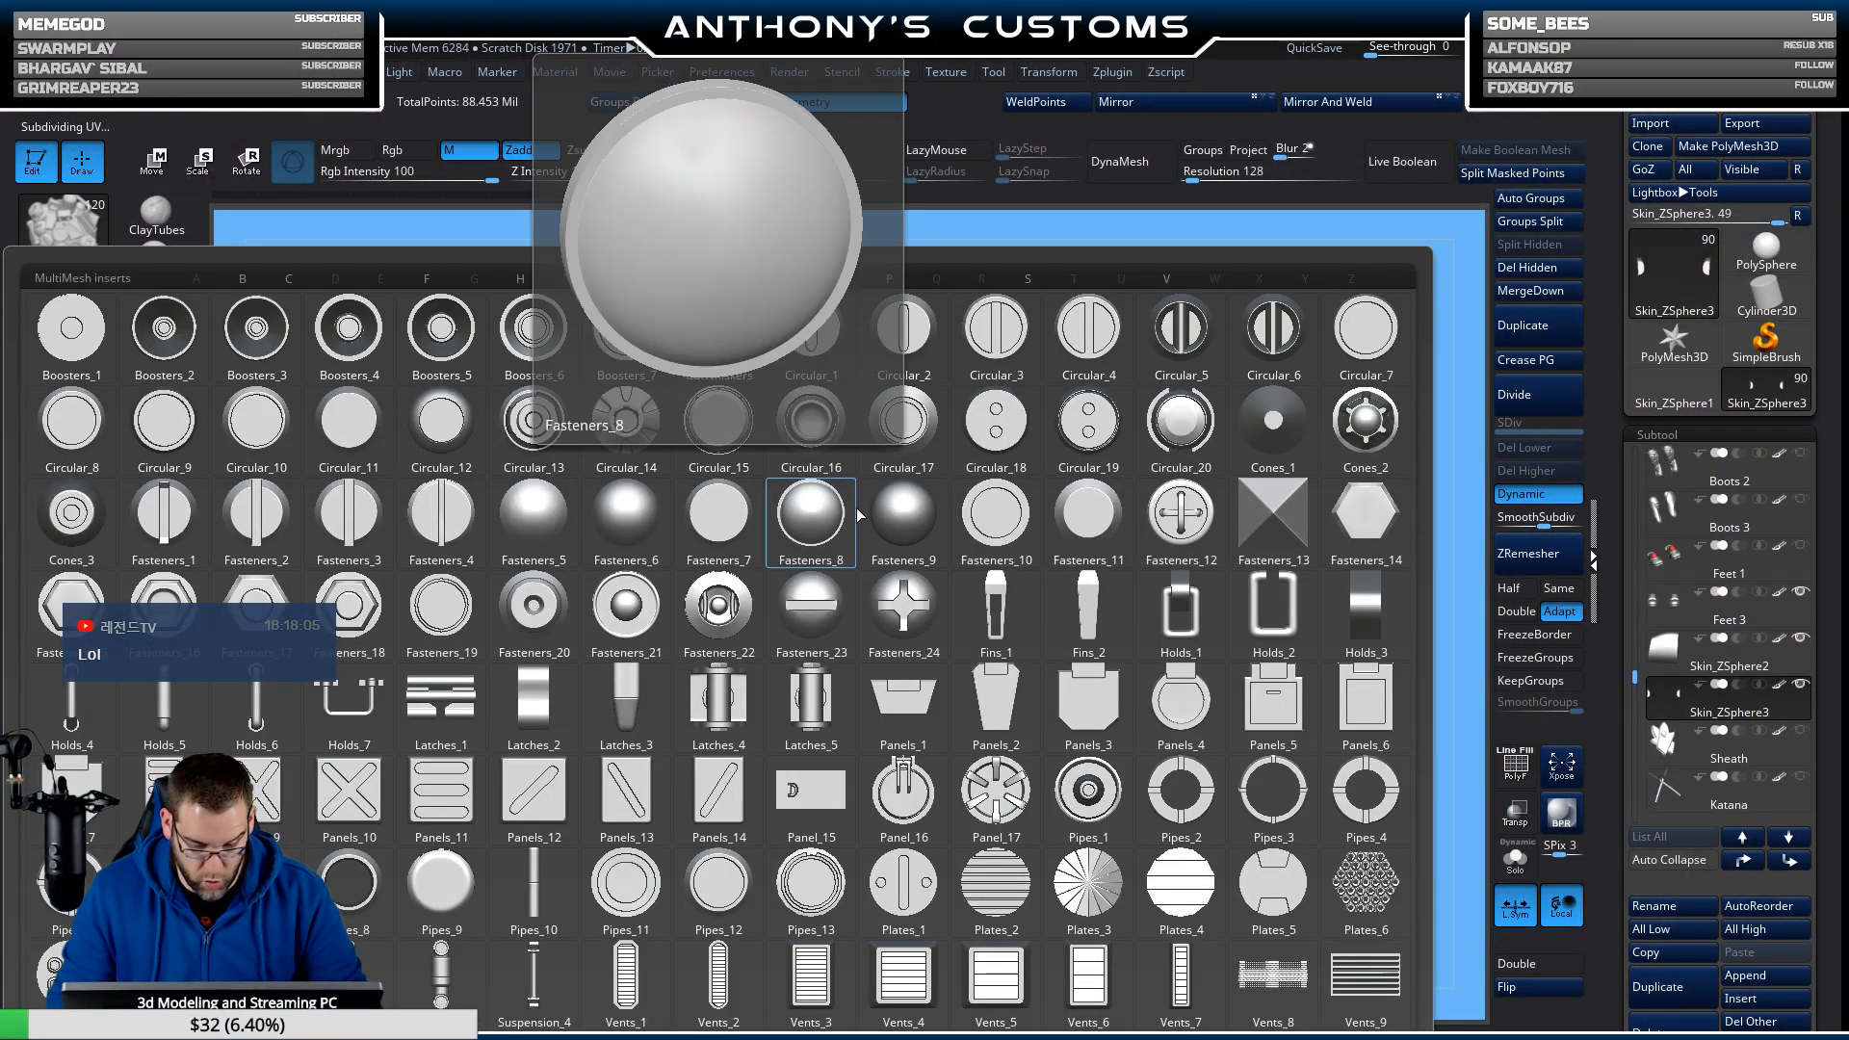
{"action": "left_click", "coordinate": [1091, 609]}
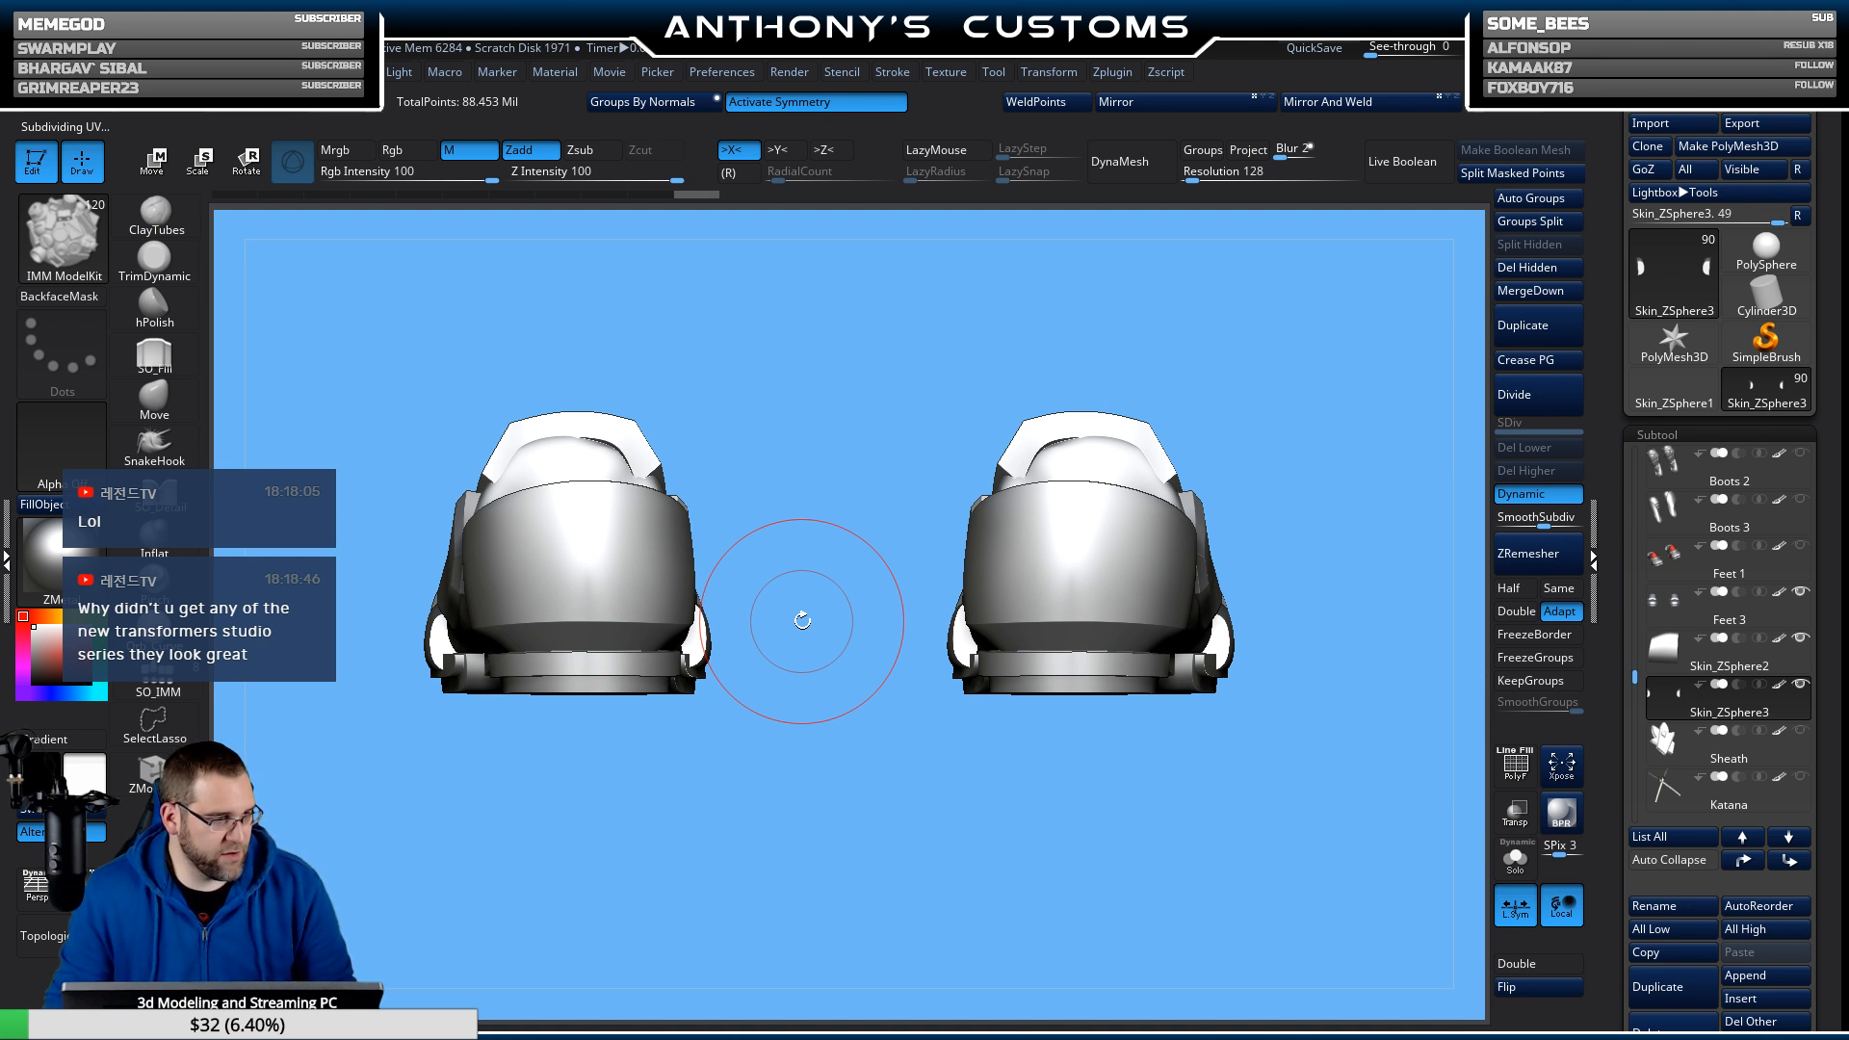
{"action": "left_click_drag", "start_coordinate": [795, 599], "coordinate": [1023, 730]}
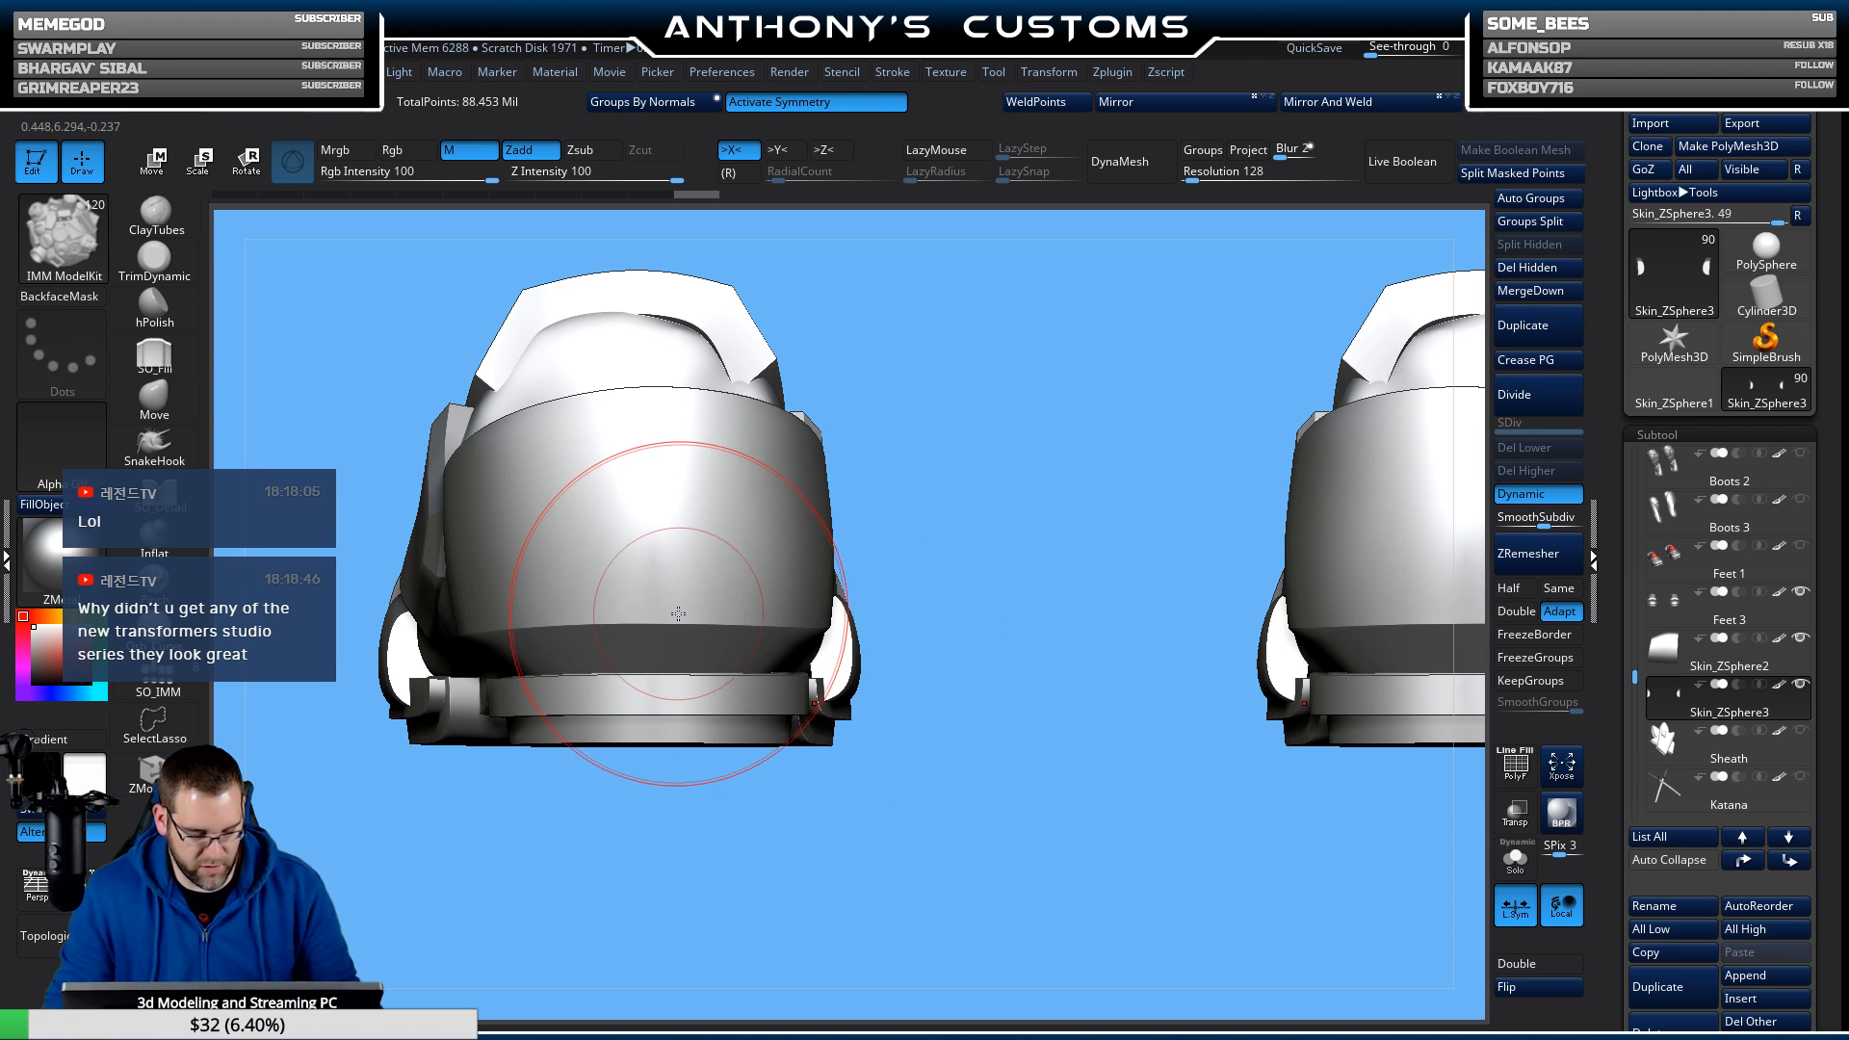
{"action": "left_click_drag", "start_coordinate": [680, 613], "coordinate": [675, 701]}
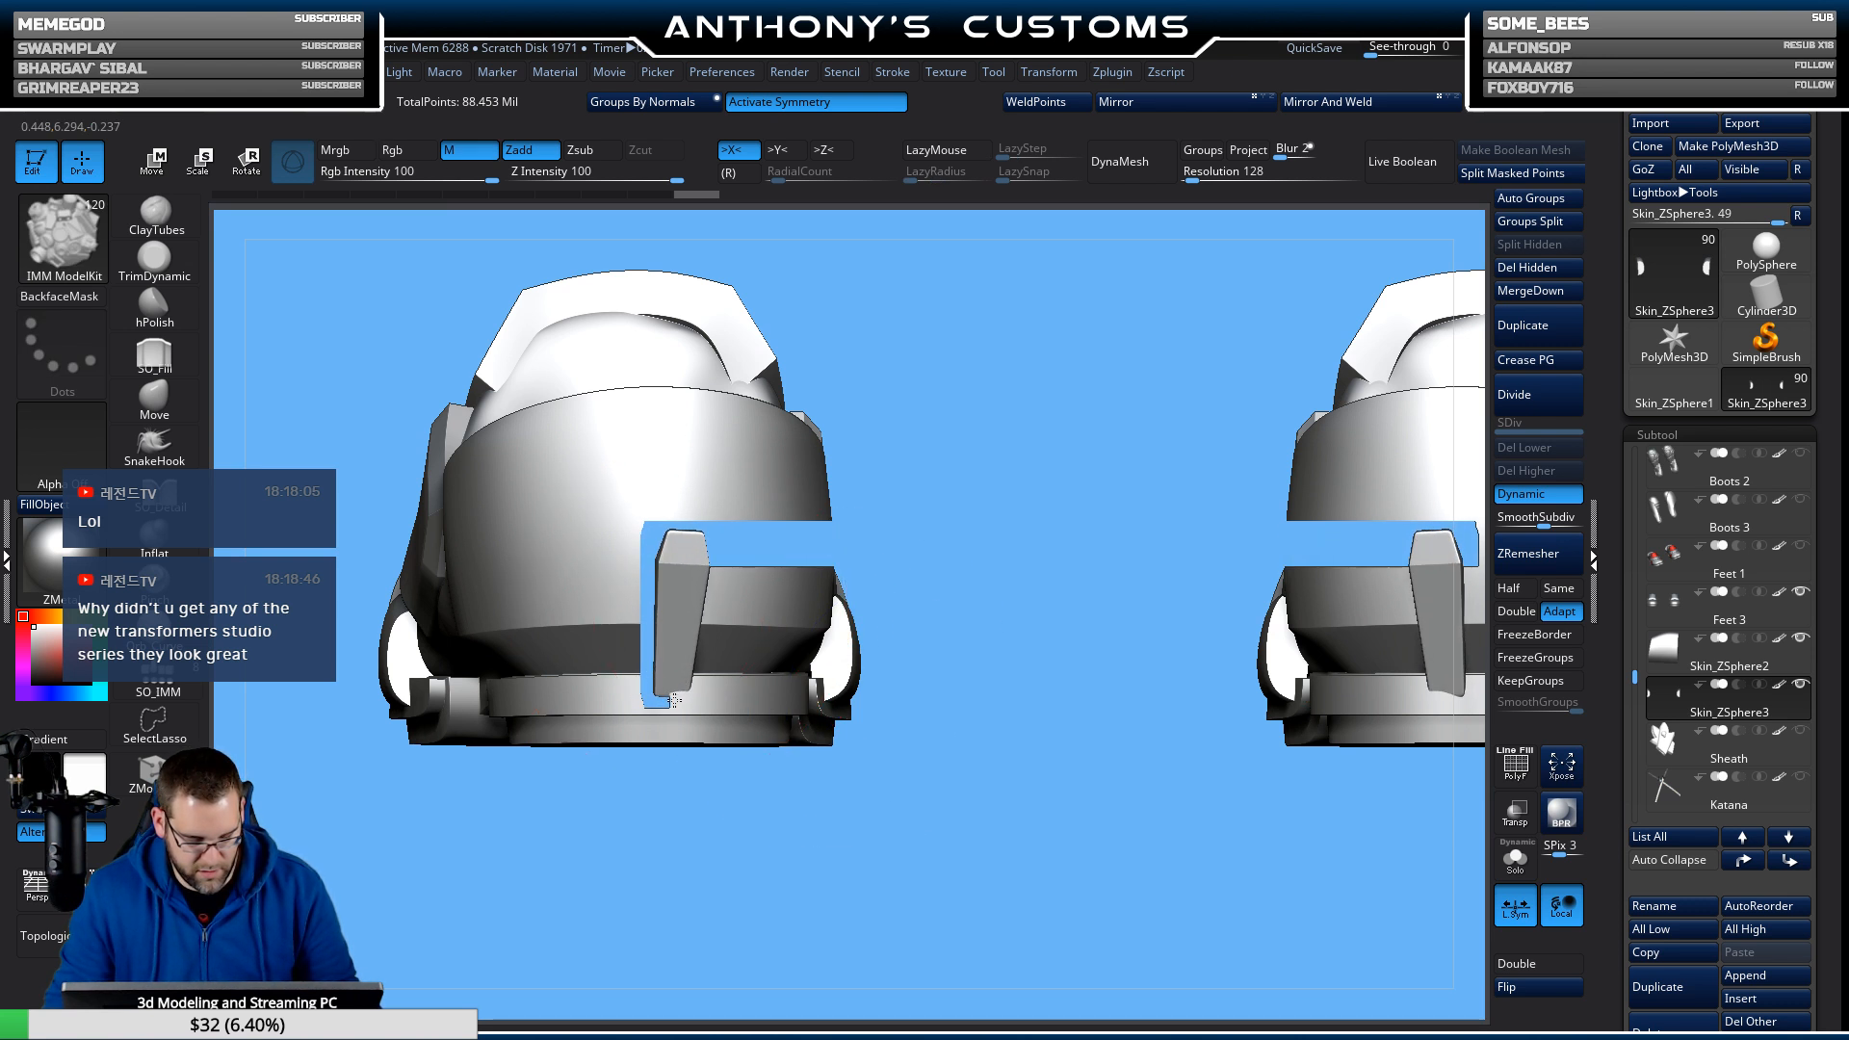
Shift the inserted fins towards the middle of each heel and straighten them, checking from behind and below.
{"action": "left_click_drag", "start_coordinate": [748, 827], "coordinate": [837, 718]}
{"action": "key", "text": "w"}
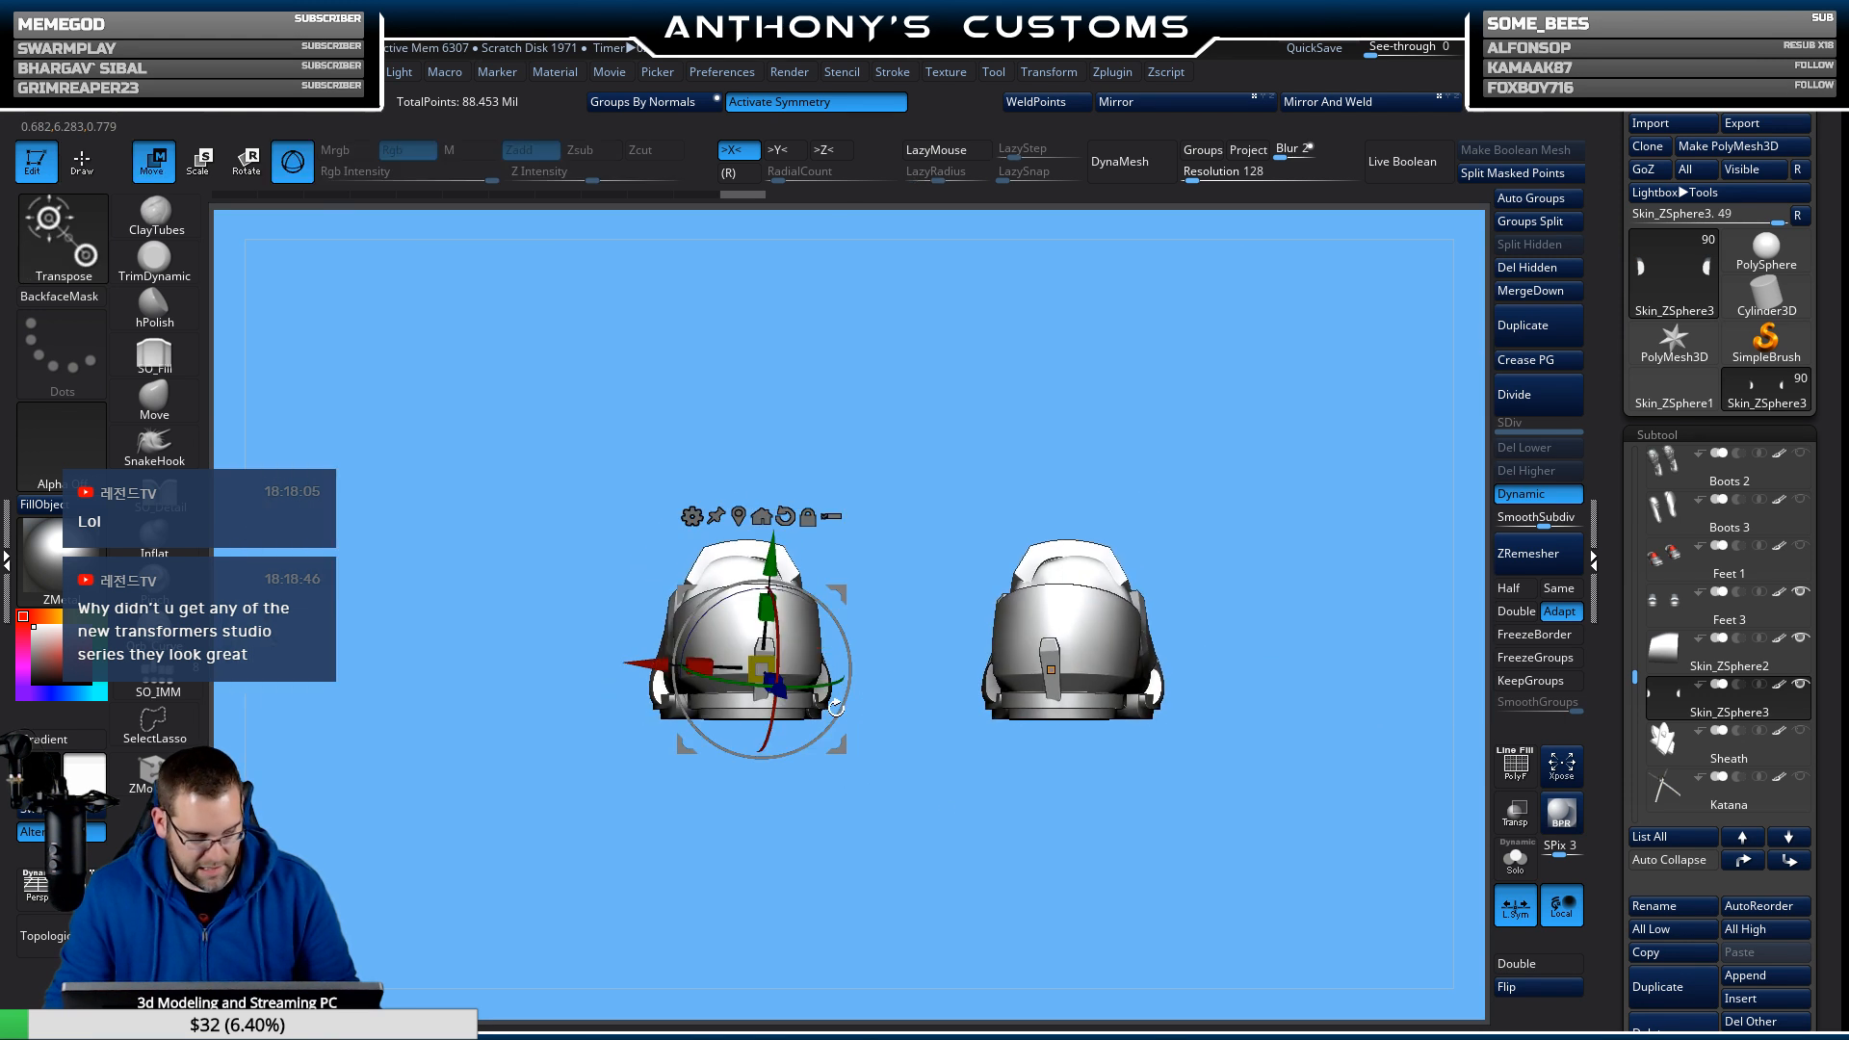
{"action": "left_click_drag", "start_coordinate": [965, 634], "coordinate": [777, 635], "text": "alt"}
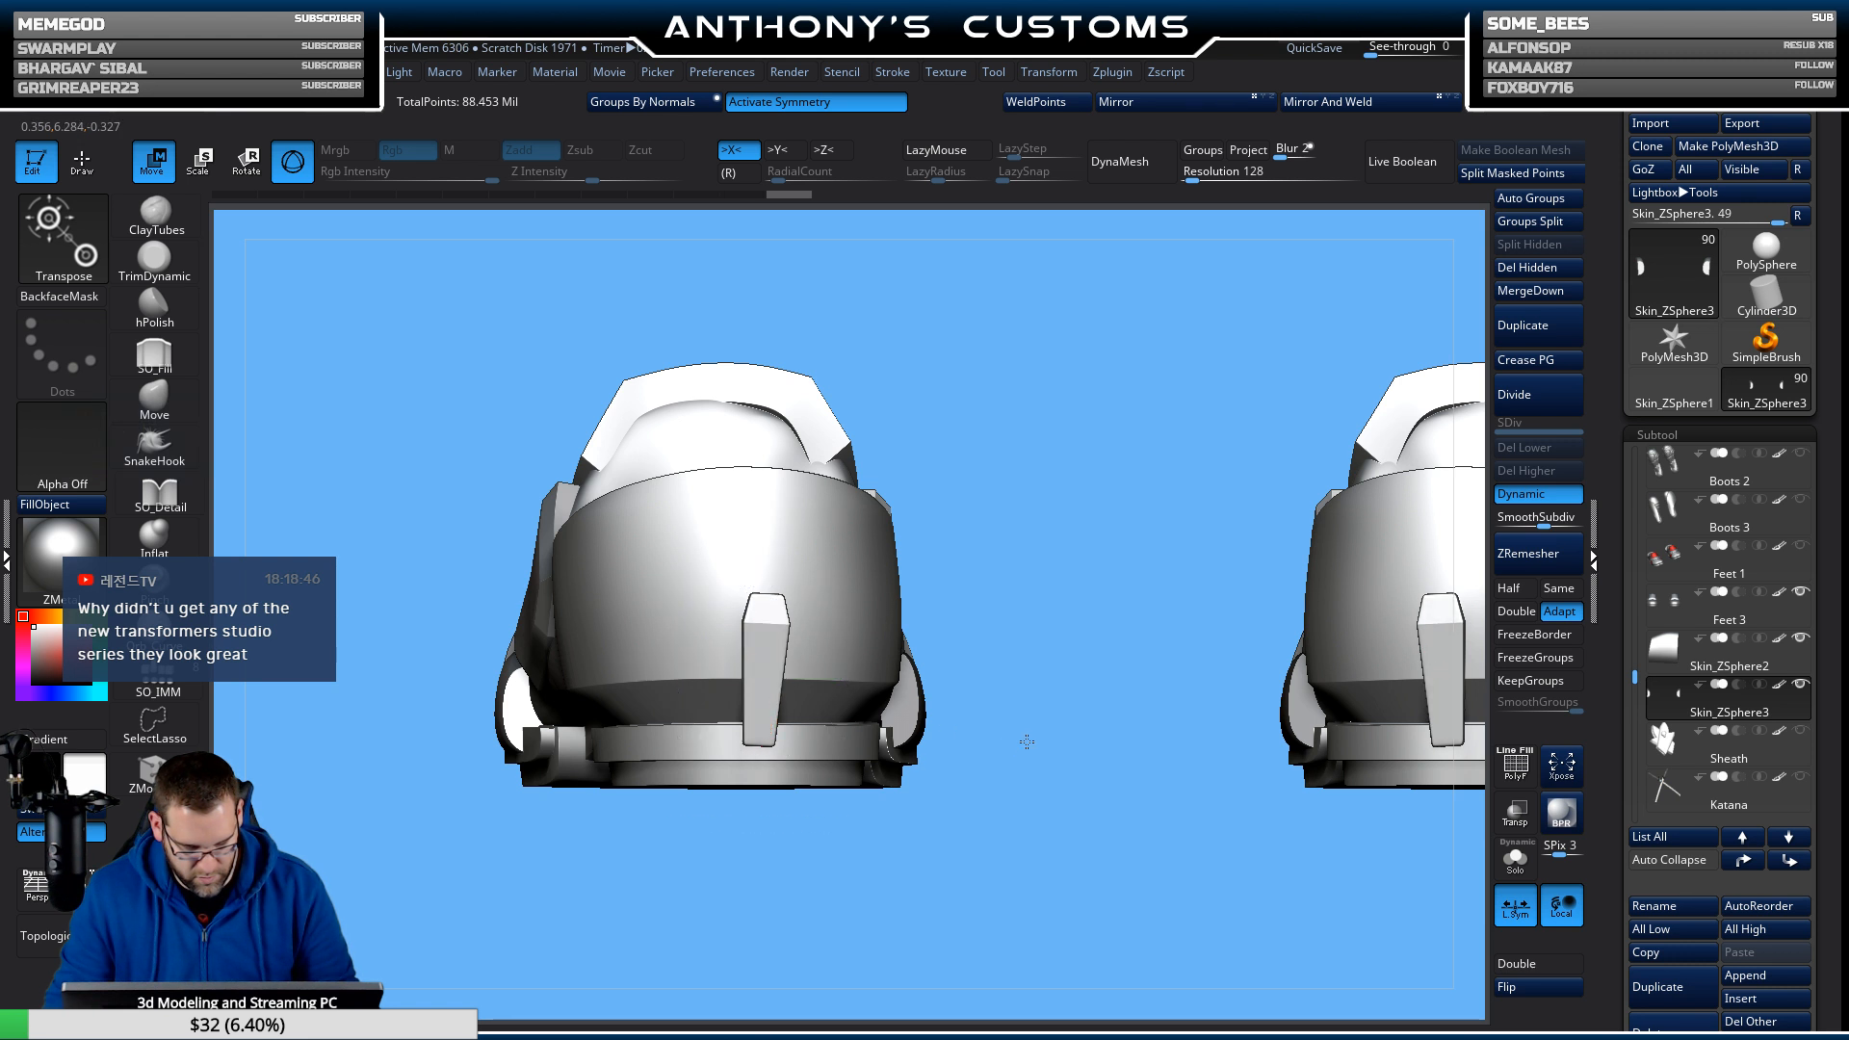
{"action": "left_click_drag", "start_coordinate": [1027, 742], "coordinate": [826, 706]}
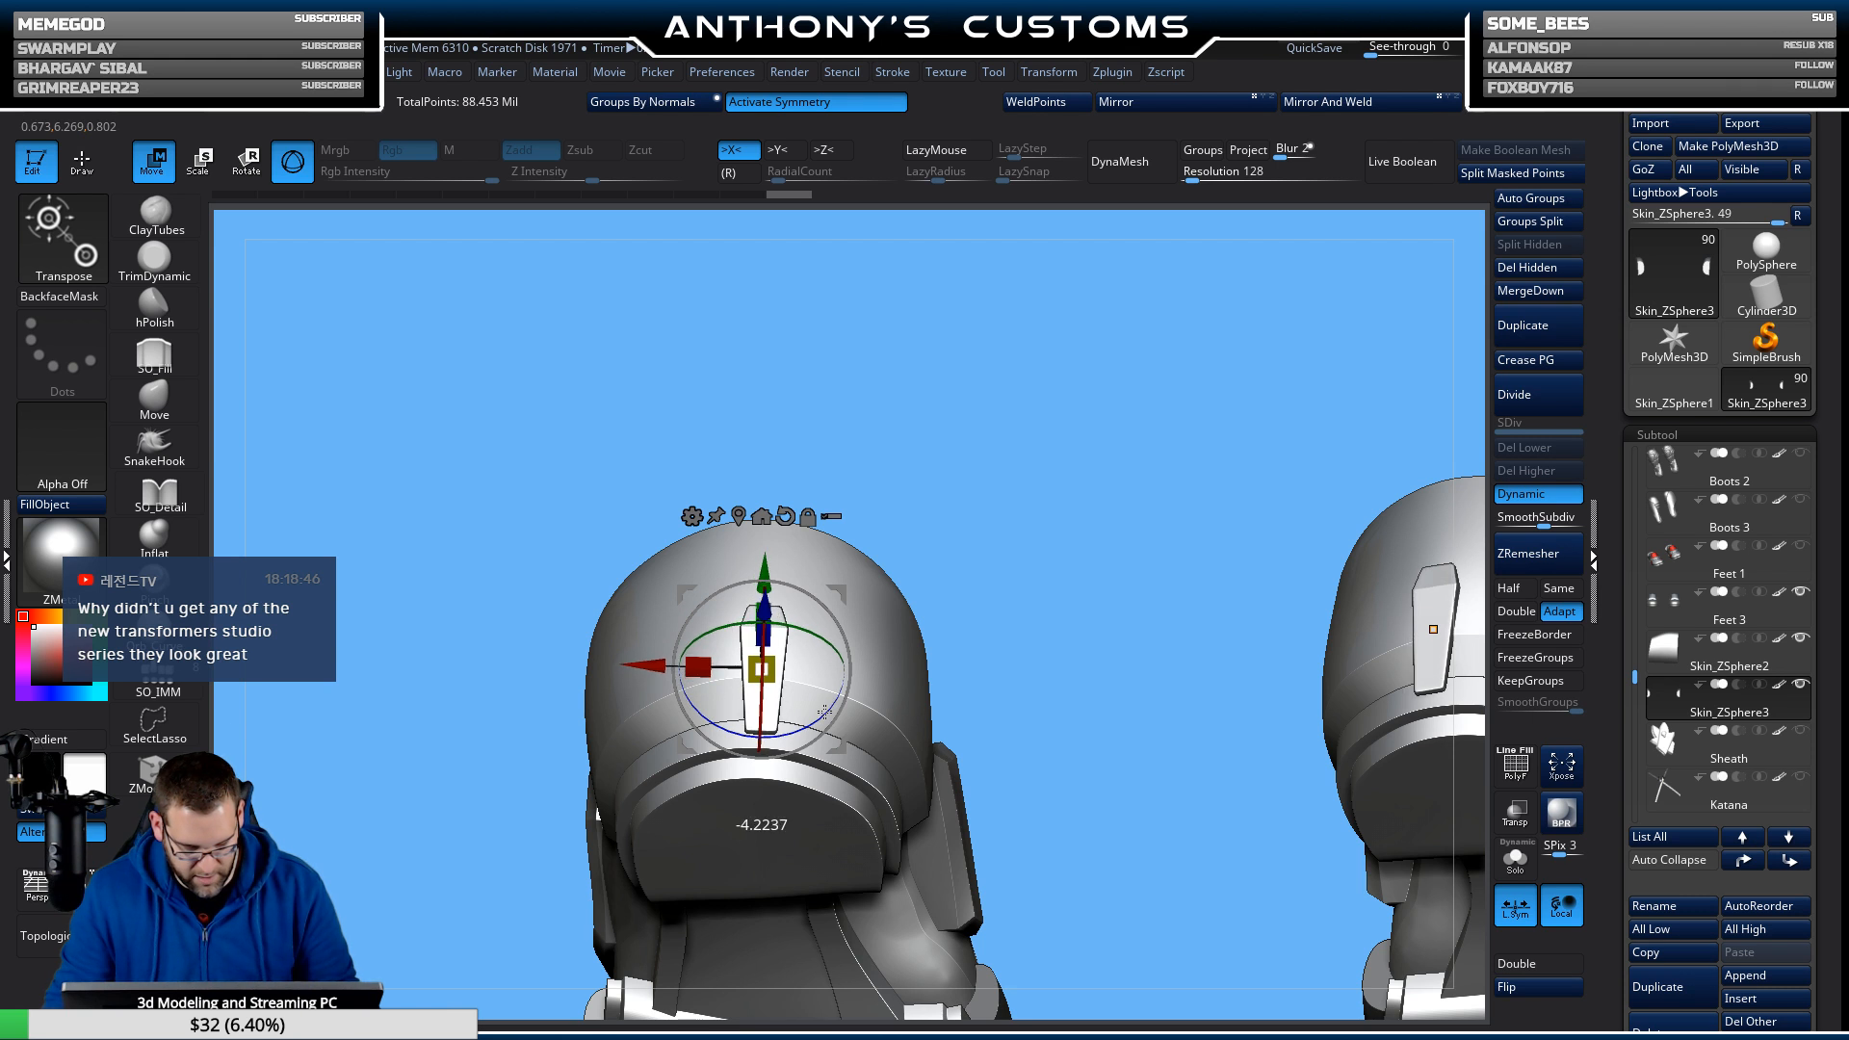
{"action": "left_click_drag", "start_coordinate": [671, 681], "coordinate": [655, 681]}
{"action": "left_click_drag", "start_coordinate": [945, 668], "coordinate": [1021, 547]}
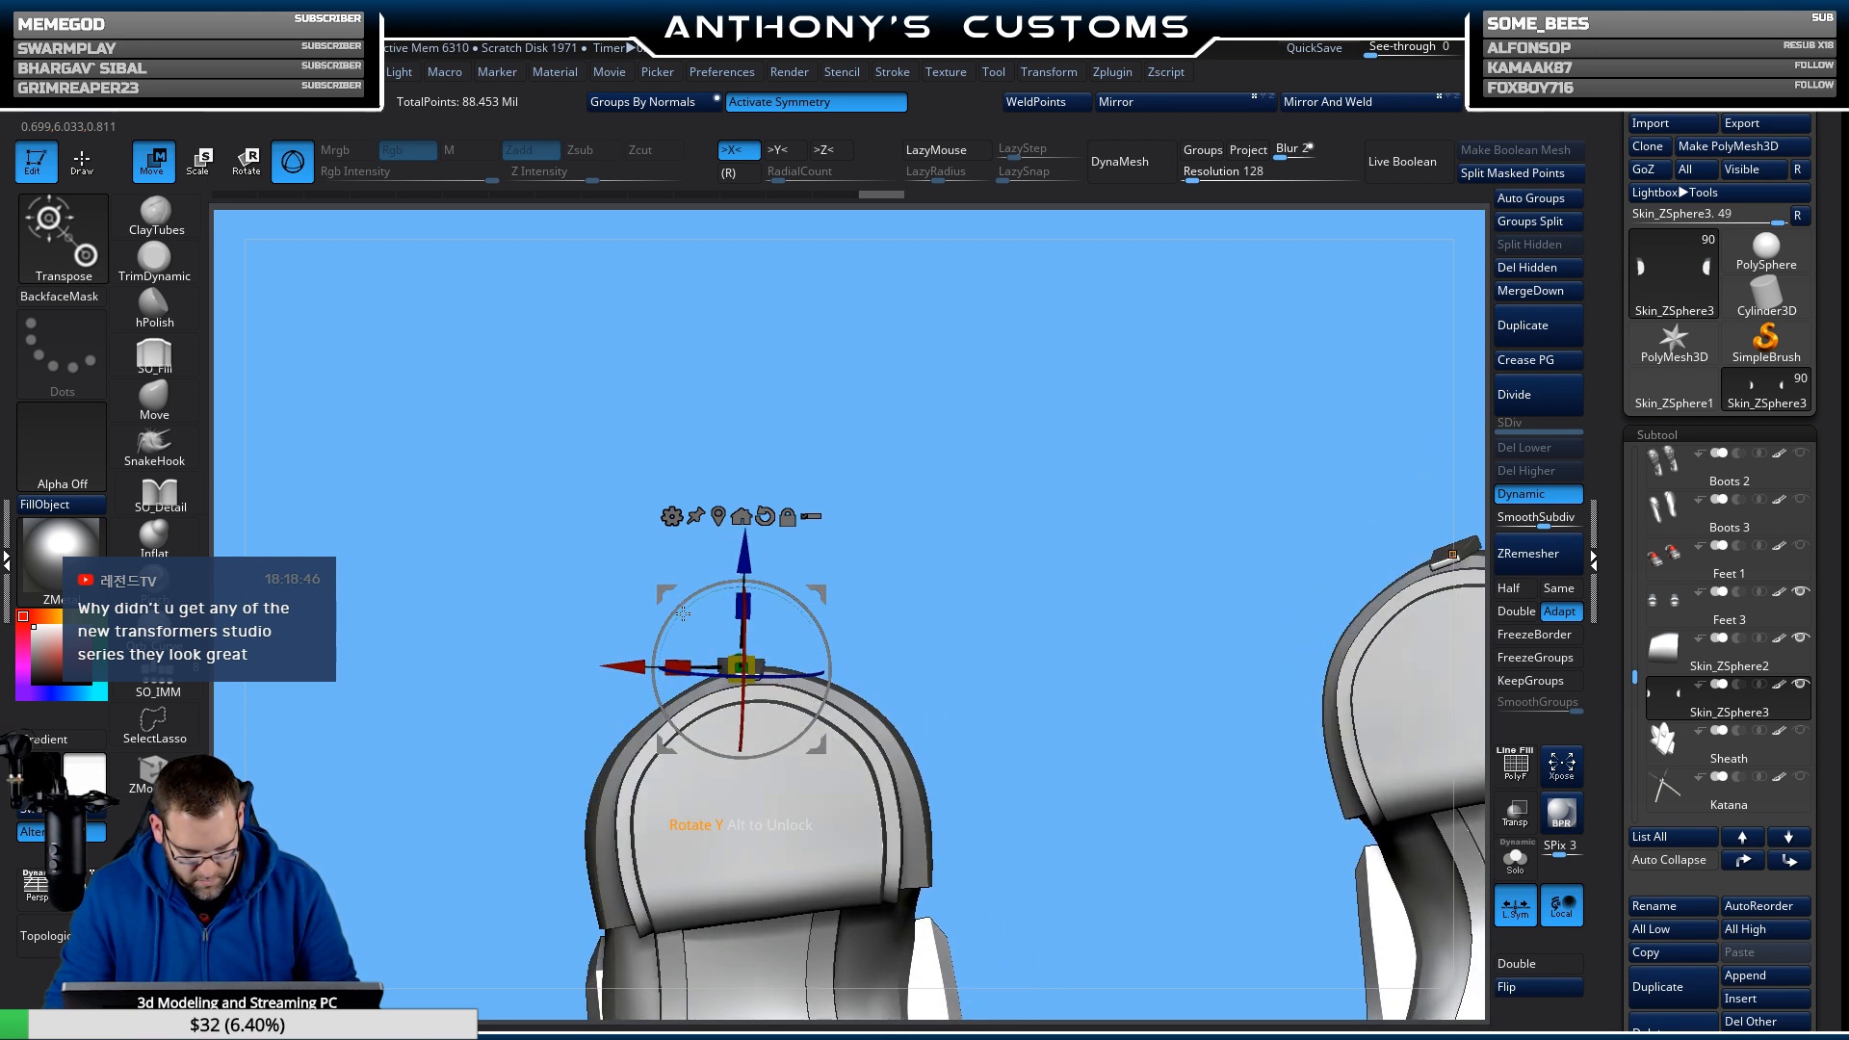
{"action": "left_click_drag", "start_coordinate": [1015, 584], "coordinate": [1029, 855]}
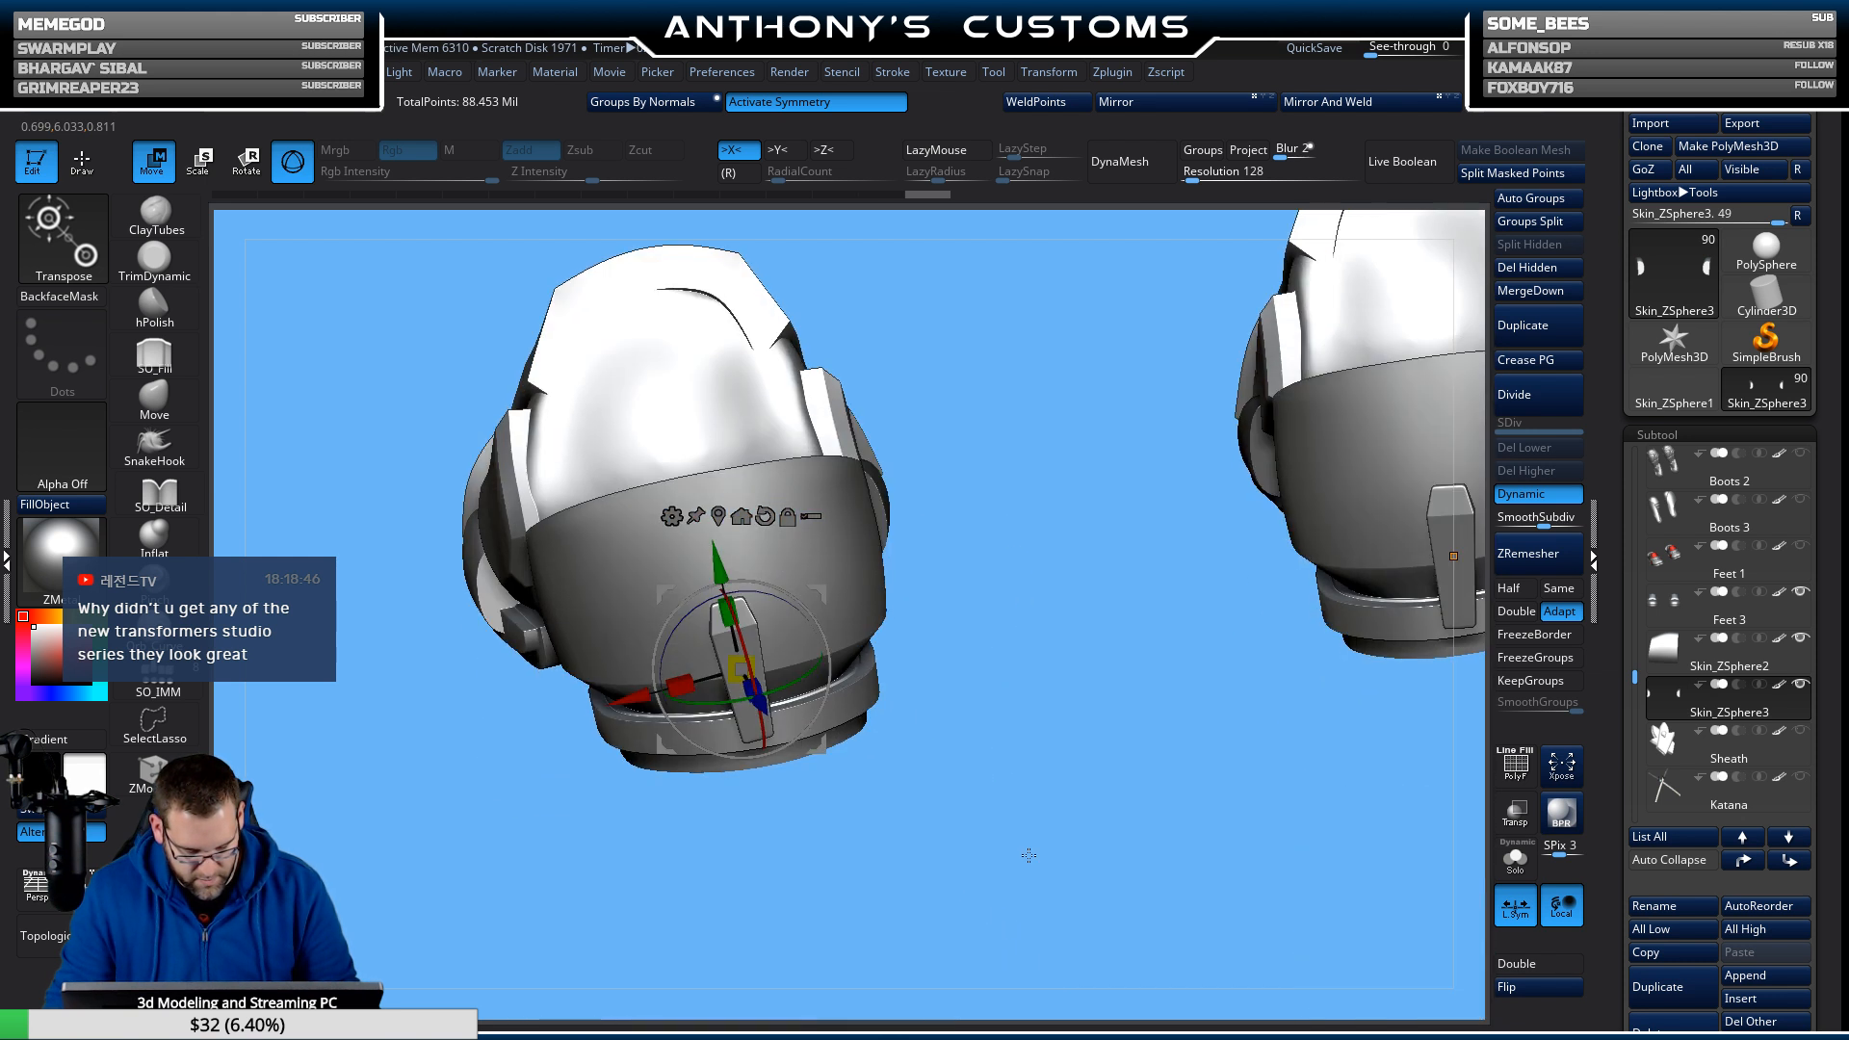
{"action": "left_click_drag", "start_coordinate": [1063, 656], "coordinate": [1057, 648], "text": "shift"}
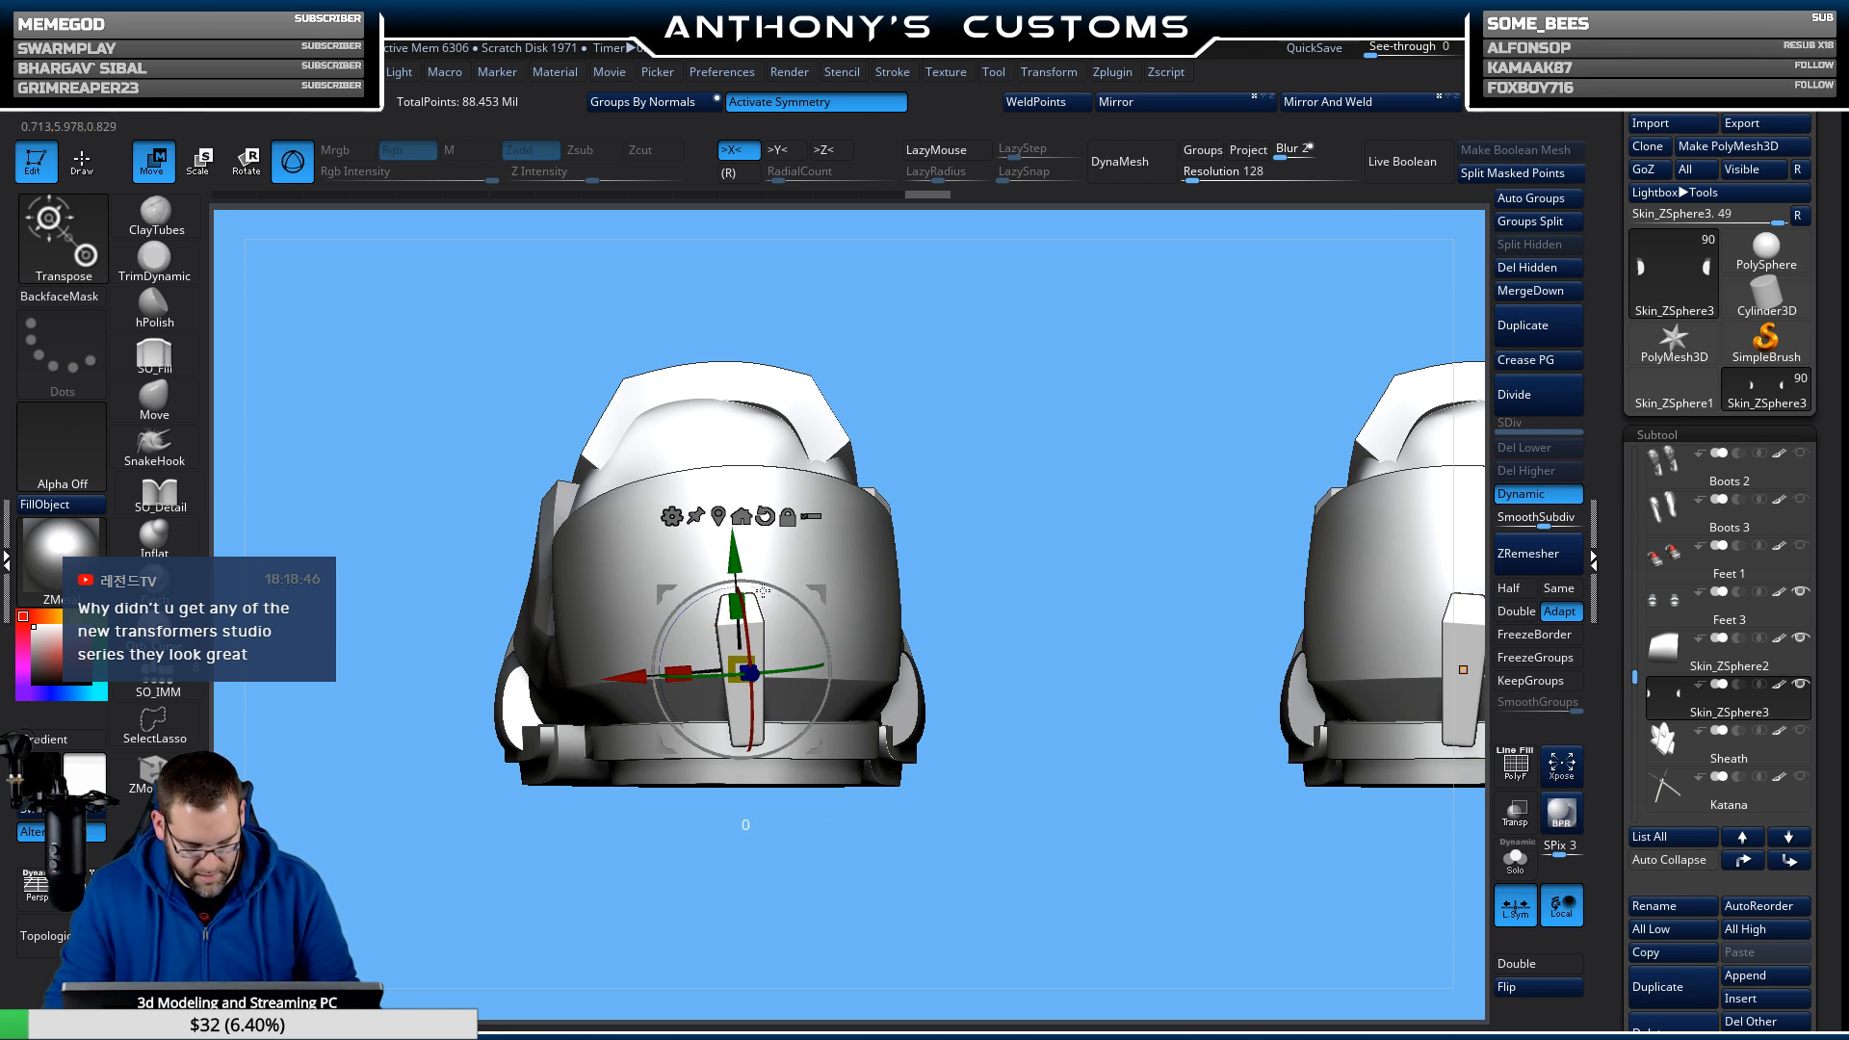
{"action": "left_click_drag", "start_coordinate": [762, 591], "coordinate": [768, 595]}
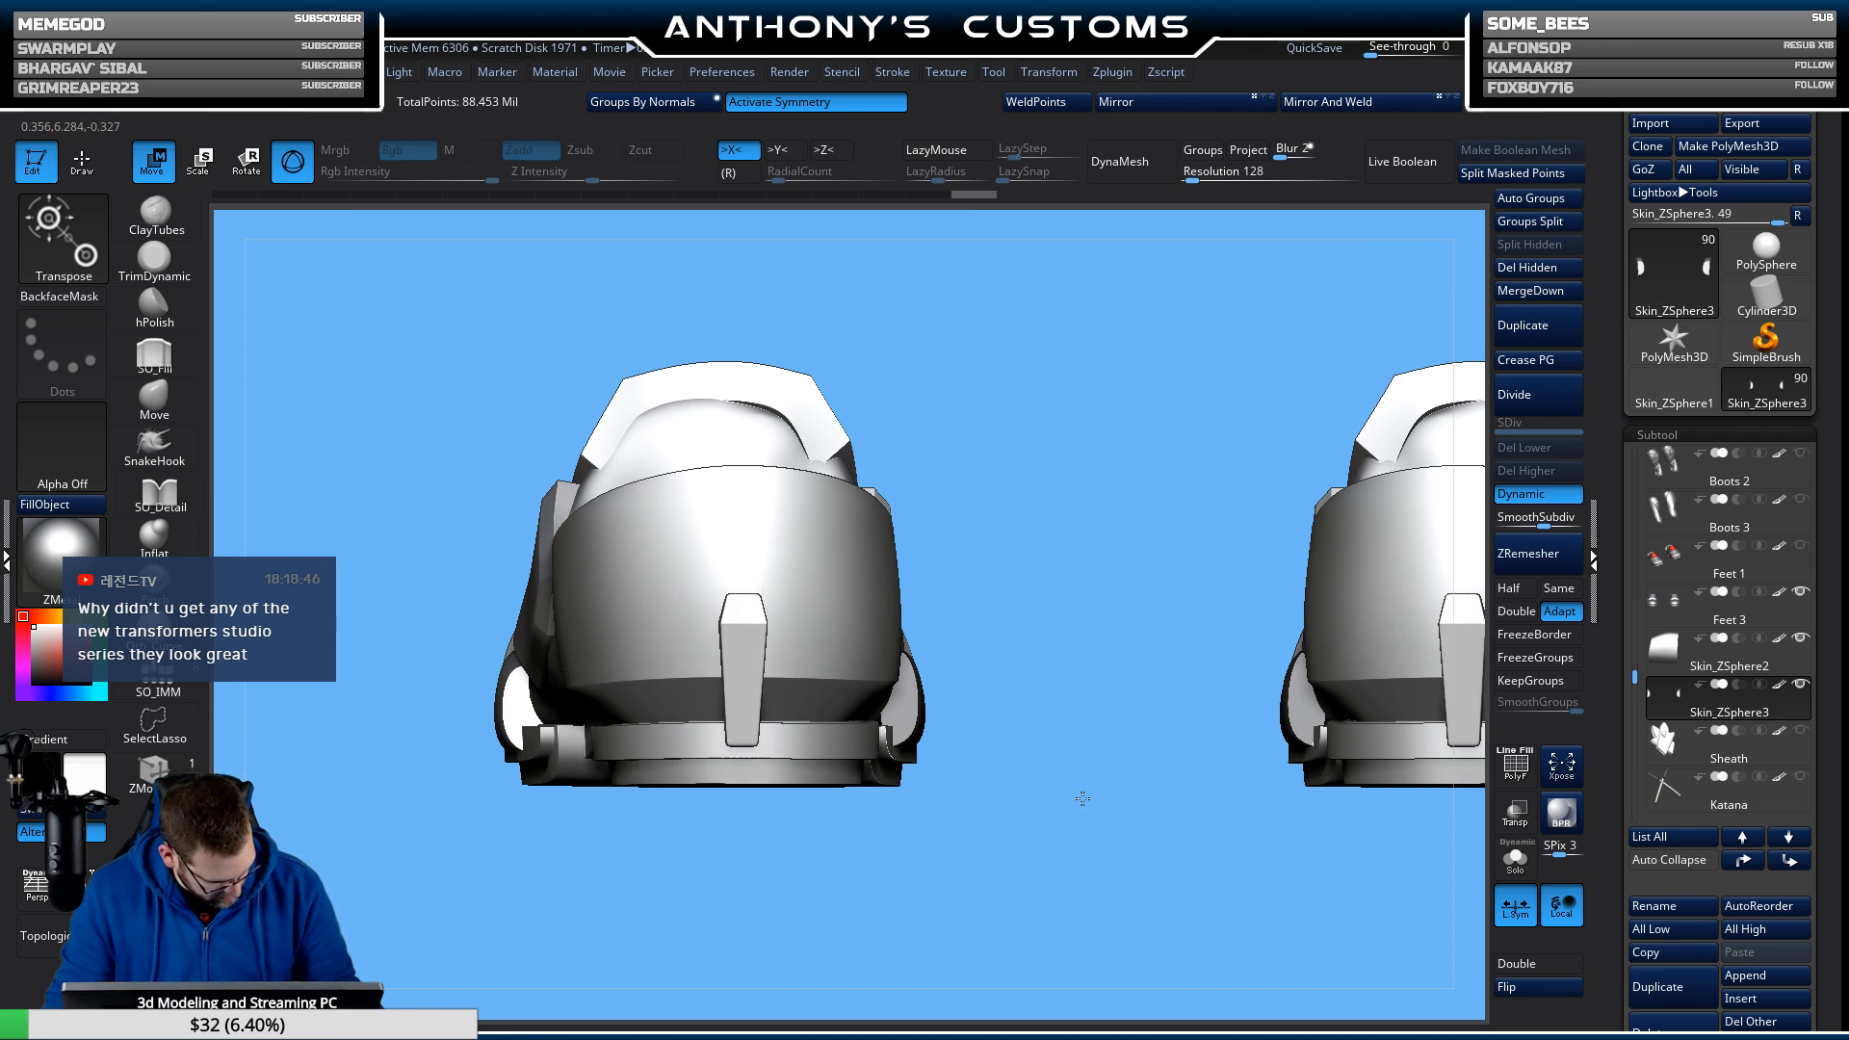
Tilt the fins to fit the back of the heels and stretch them in depth so they stand out further.
{"action": "left_click_drag", "start_coordinate": [1083, 799], "coordinate": [918, 752]}
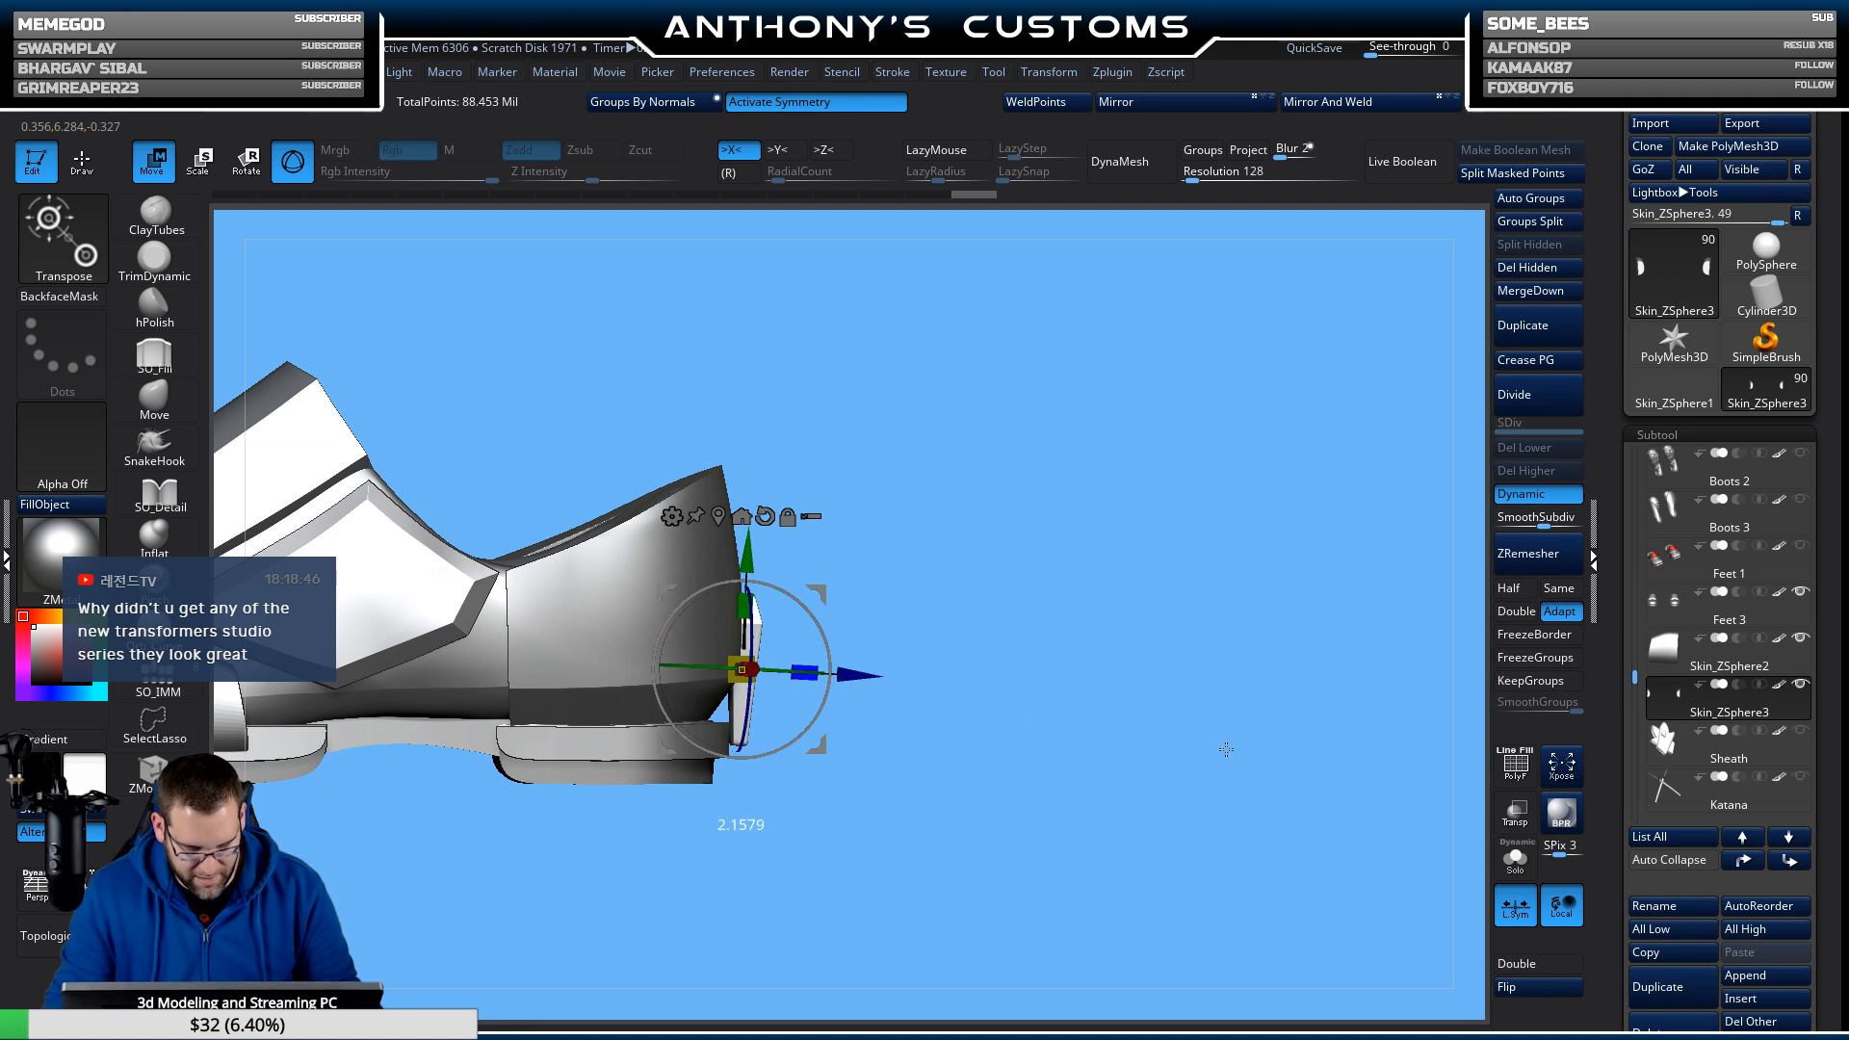
{"action": "left_click_drag", "start_coordinate": [1321, 759], "coordinate": [1122, 765]}
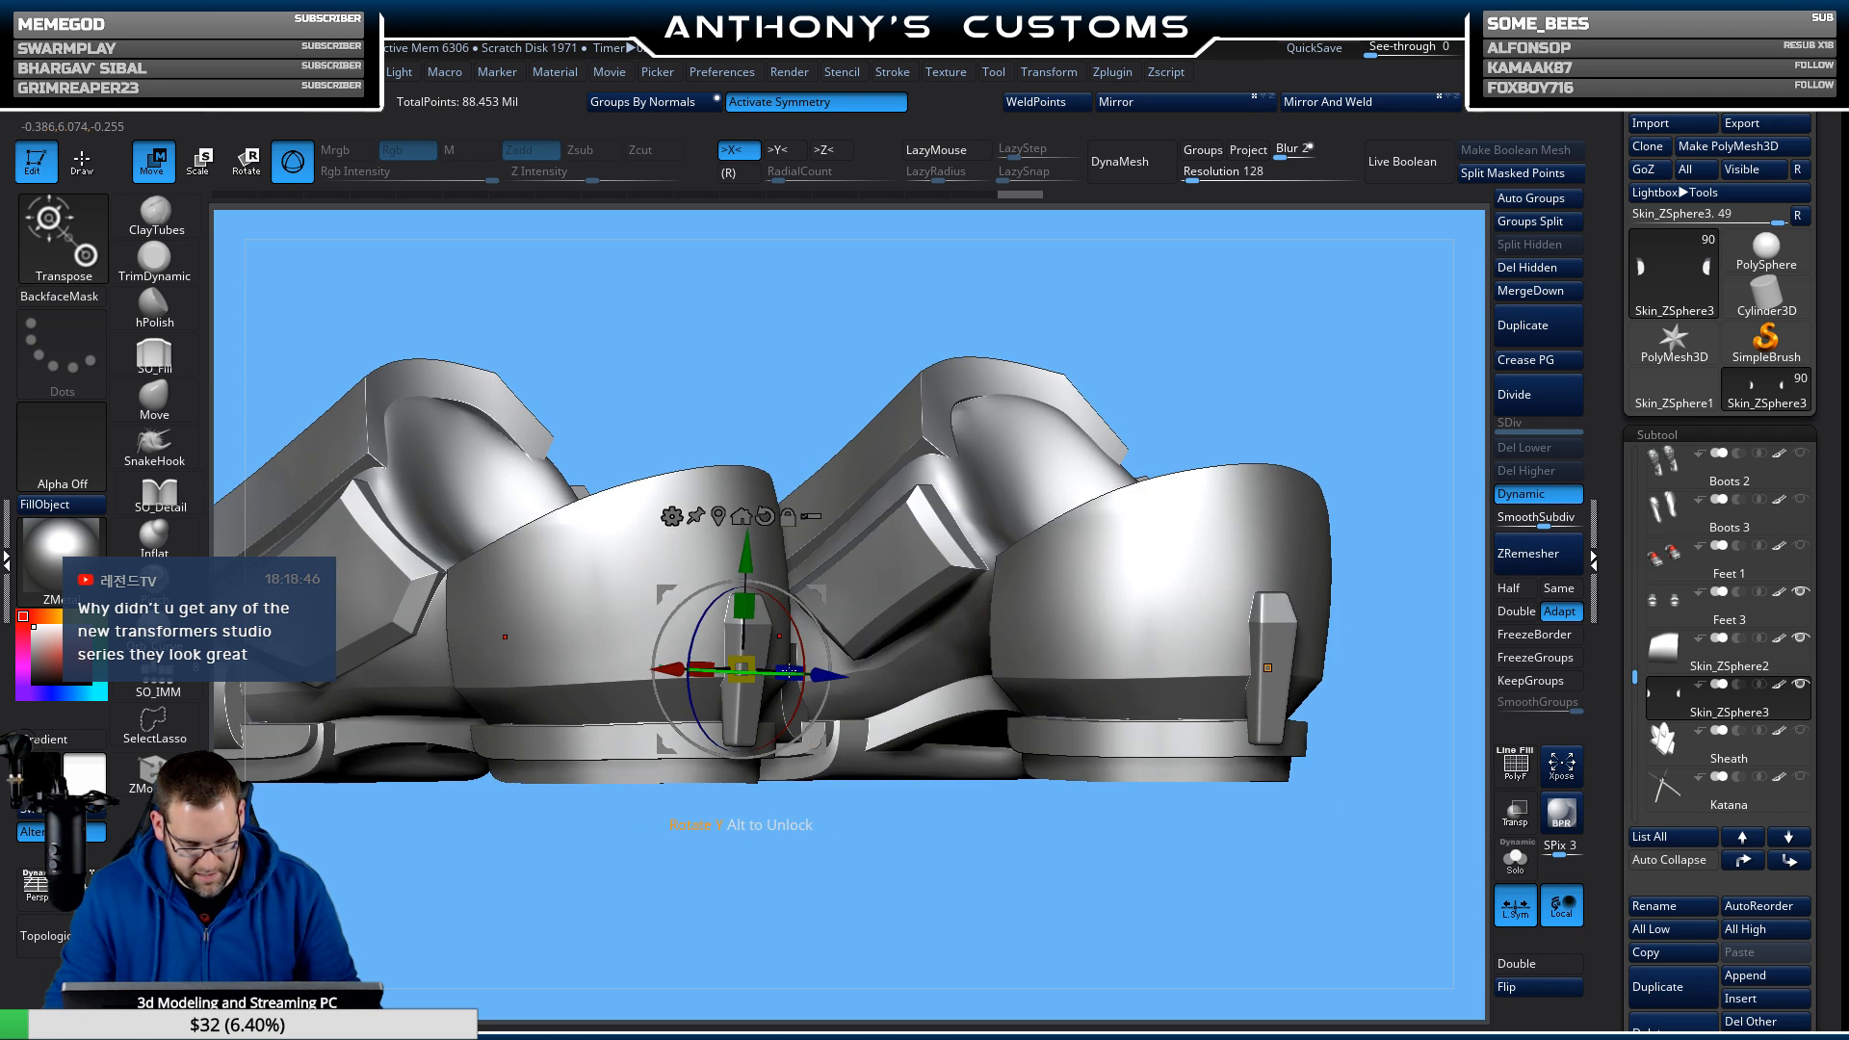
{"action": "left_click_drag", "start_coordinate": [948, 740], "coordinate": [983, 740]}
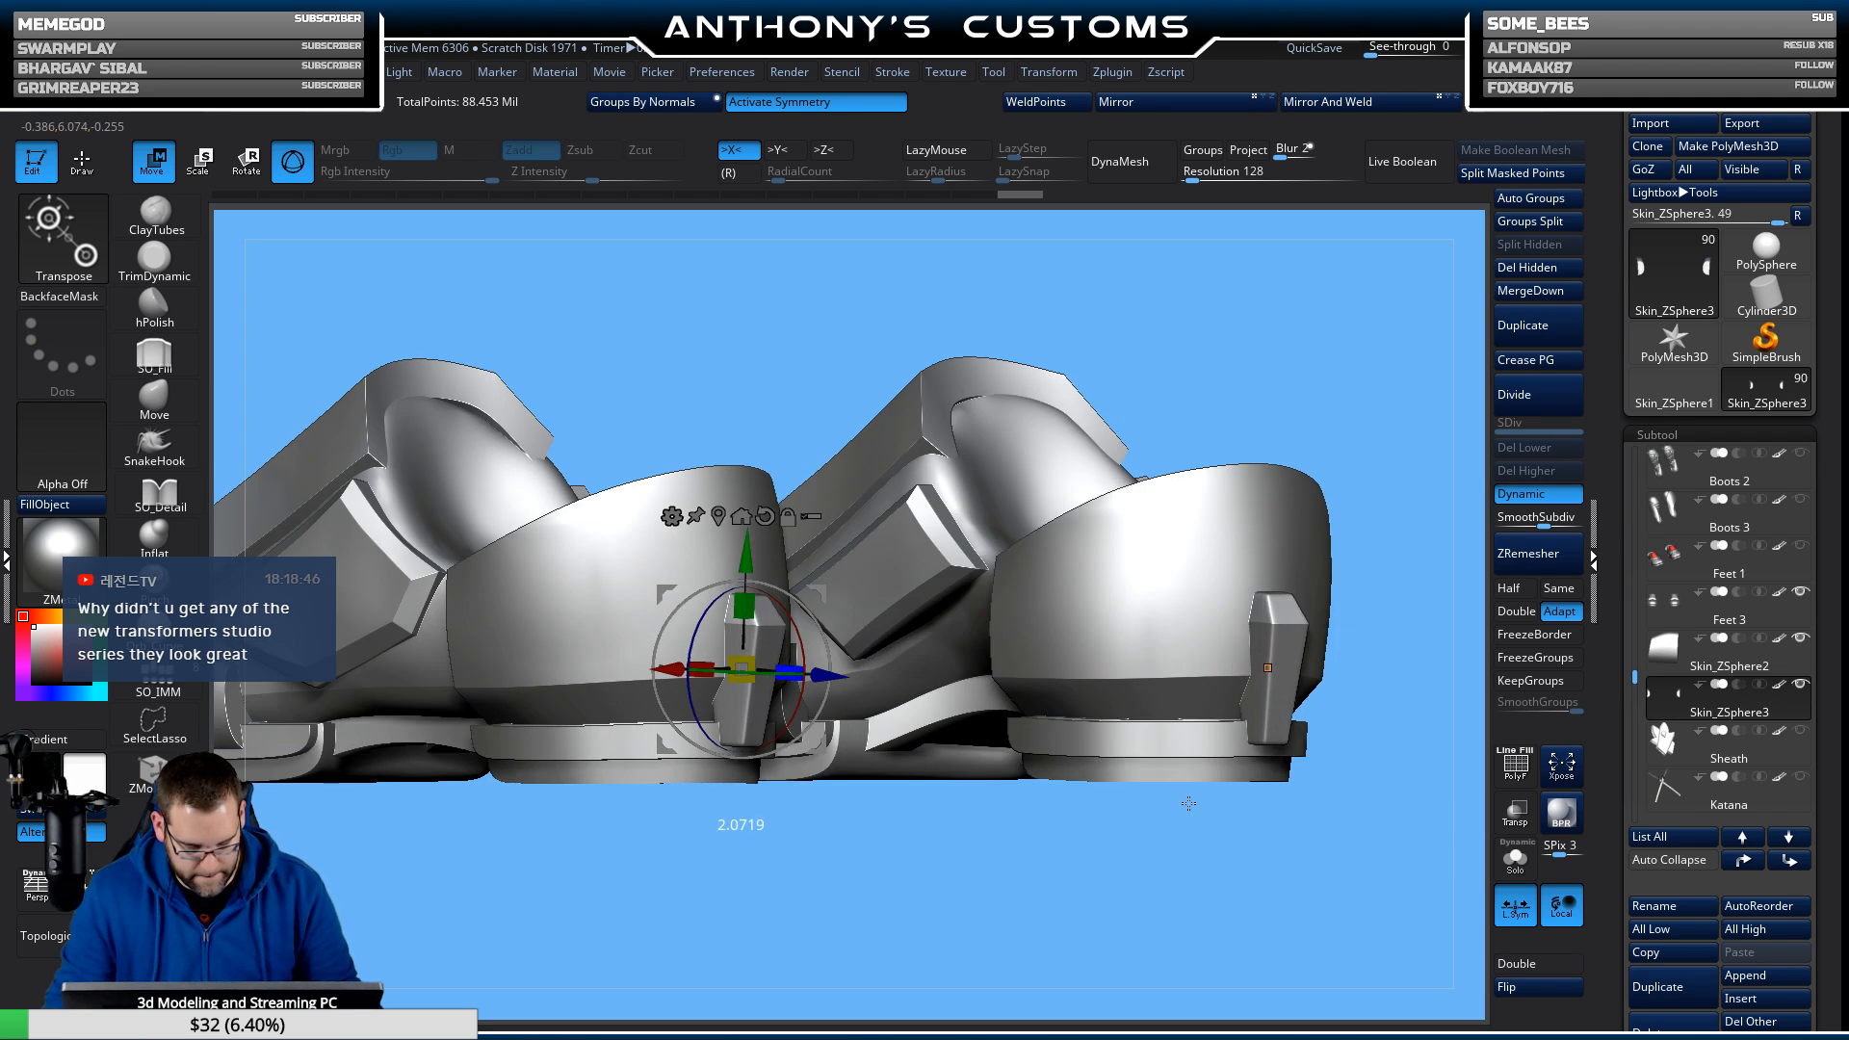
{"action": "left_click_drag", "start_coordinate": [1150, 860], "coordinate": [976, 583]}
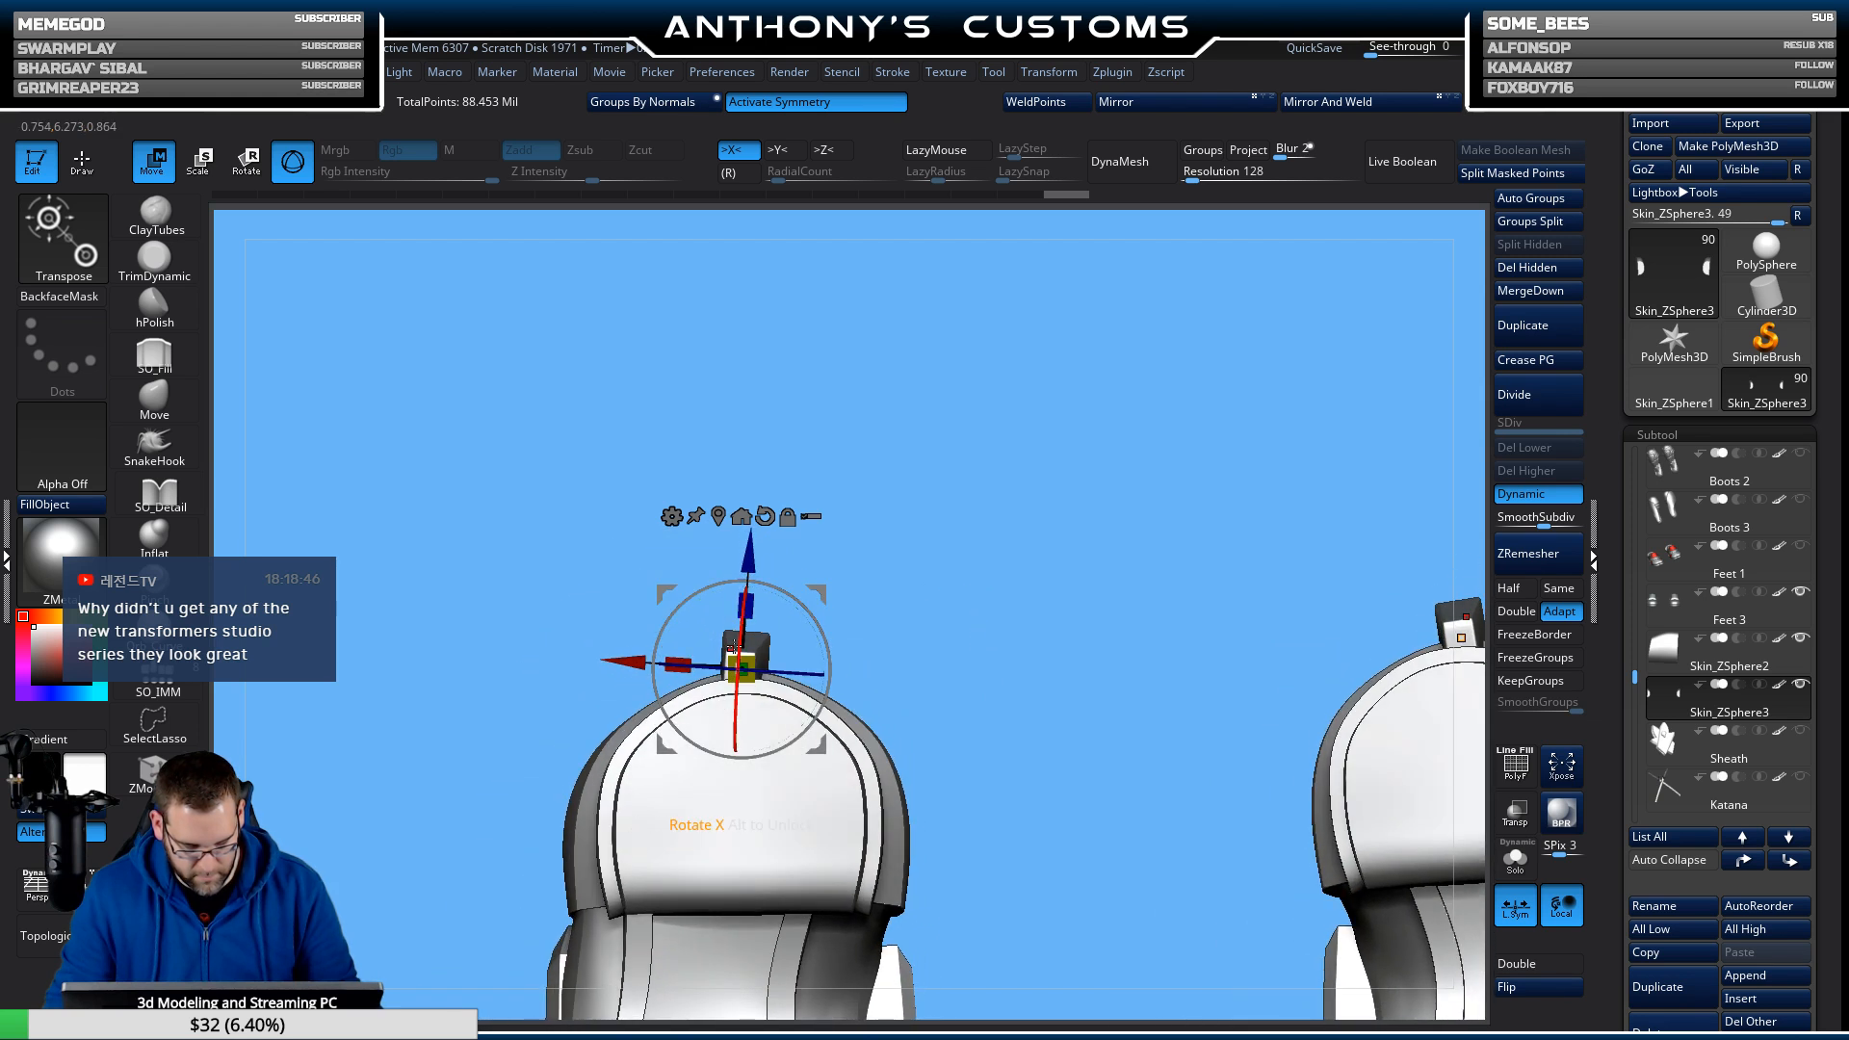
Shift the fins to one side of each heel and rotate them to follow the curve of the heel's edge.
{"action": "left_click_drag", "start_coordinate": [915, 641], "coordinate": [927, 618]}
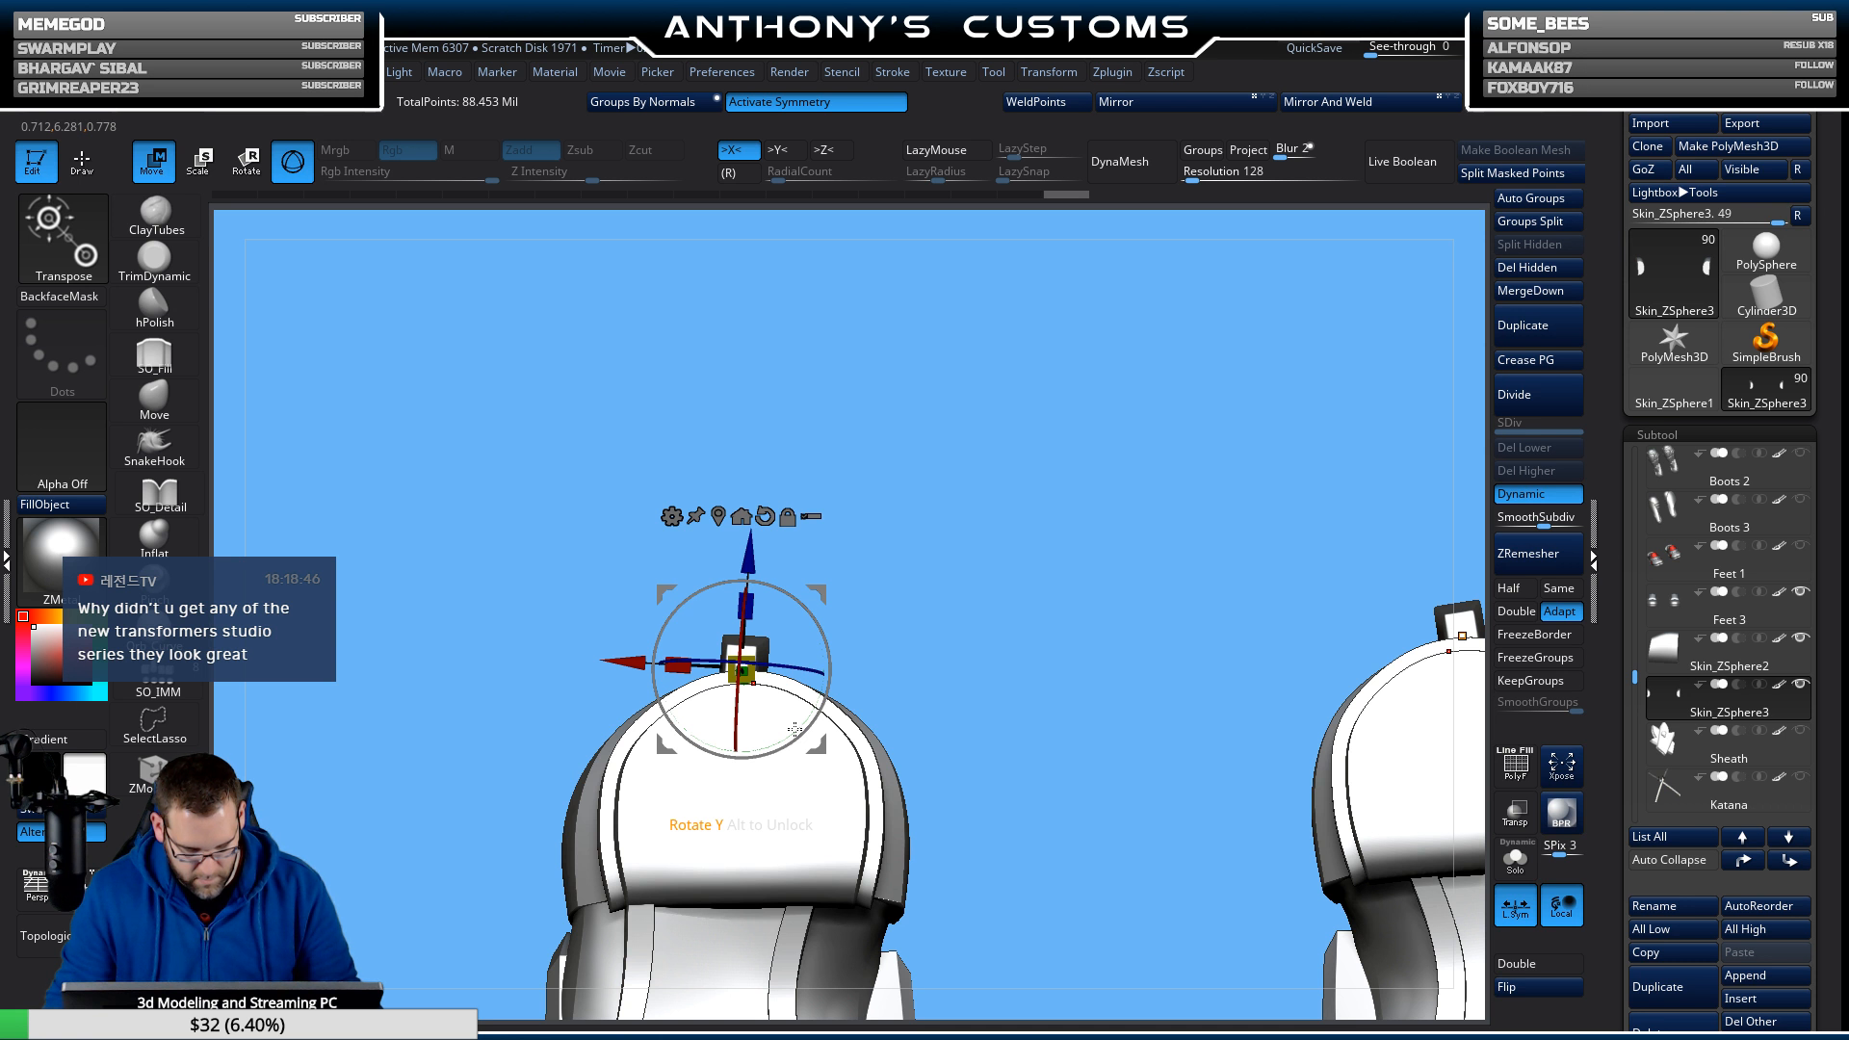
{"action": "left_click_drag", "start_coordinate": [794, 730], "coordinate": [809, 714]}
{"action": "left_click_drag", "start_coordinate": [630, 692], "coordinate": [569, 706]}
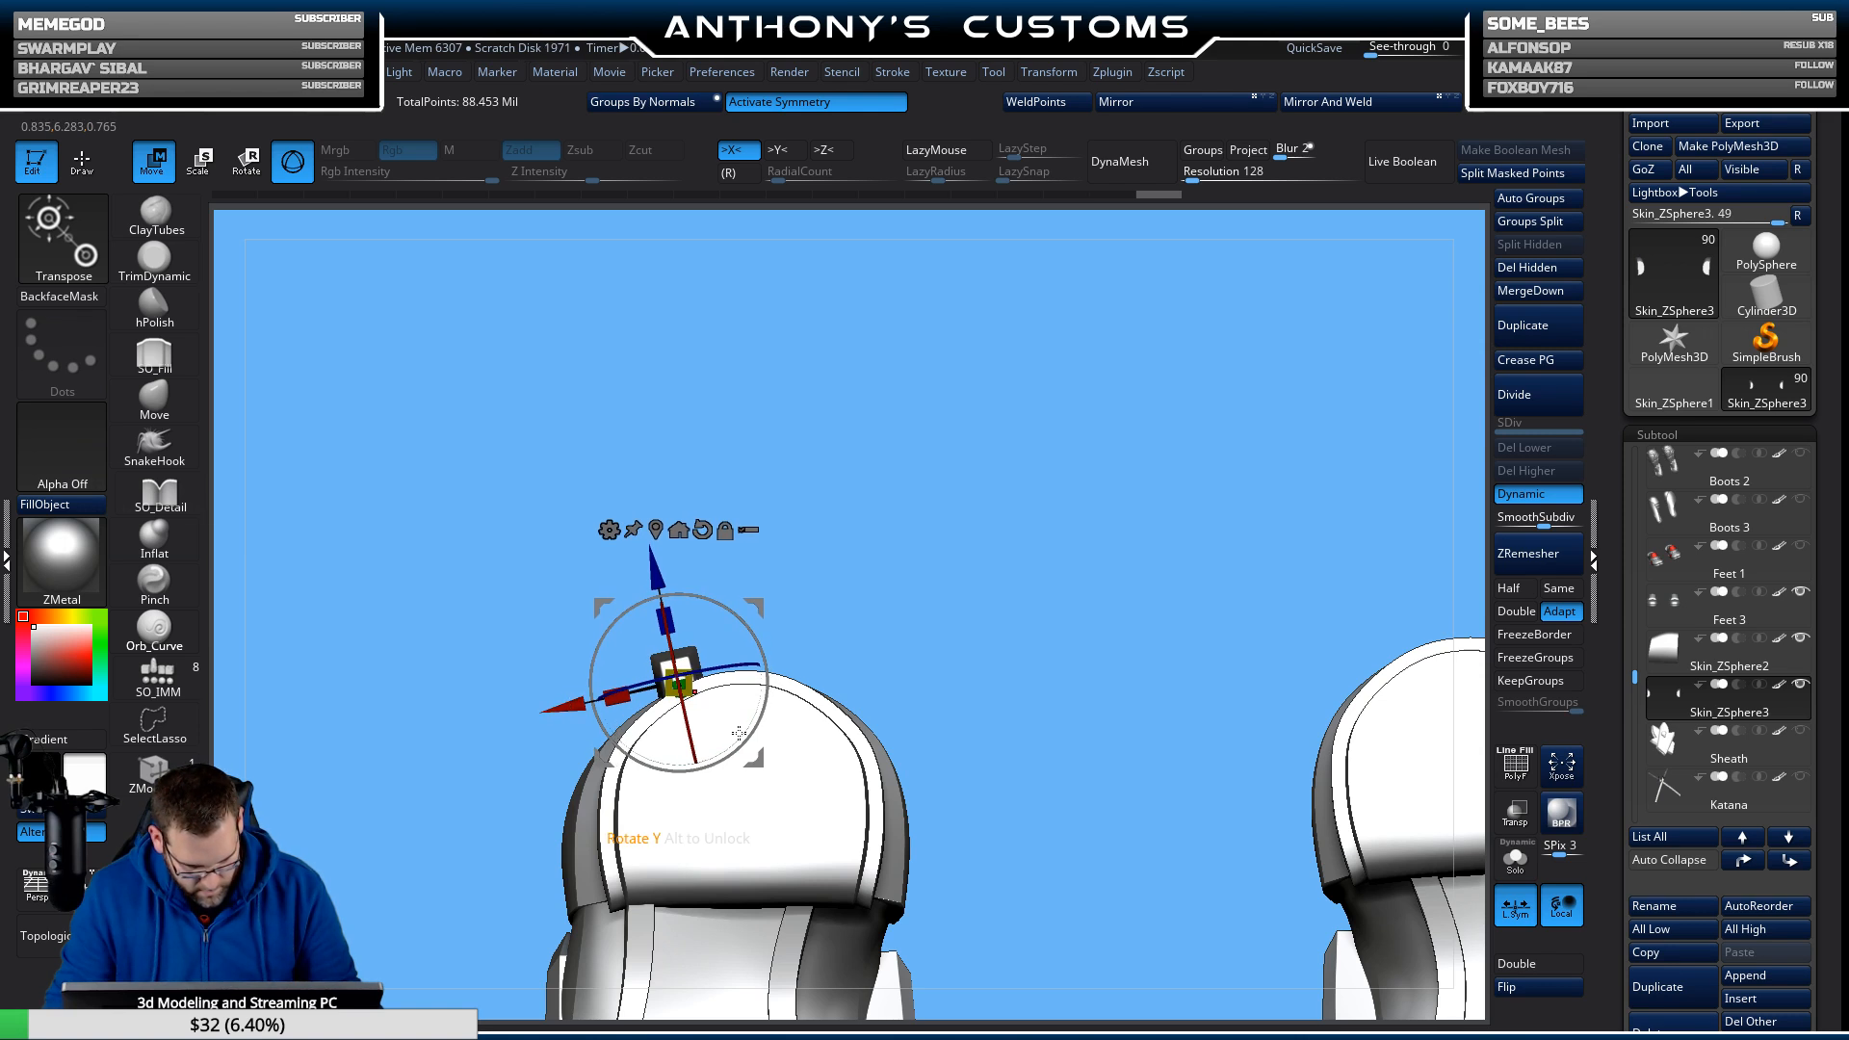
{"action": "left_click_drag", "start_coordinate": [726, 726], "coordinate": [745, 717]}
Push the fins in against the back of the heels, checking the fit from the side, behind and above.
{"action": "left_click_drag", "start_coordinate": [883, 549], "coordinate": [1031, 760]}
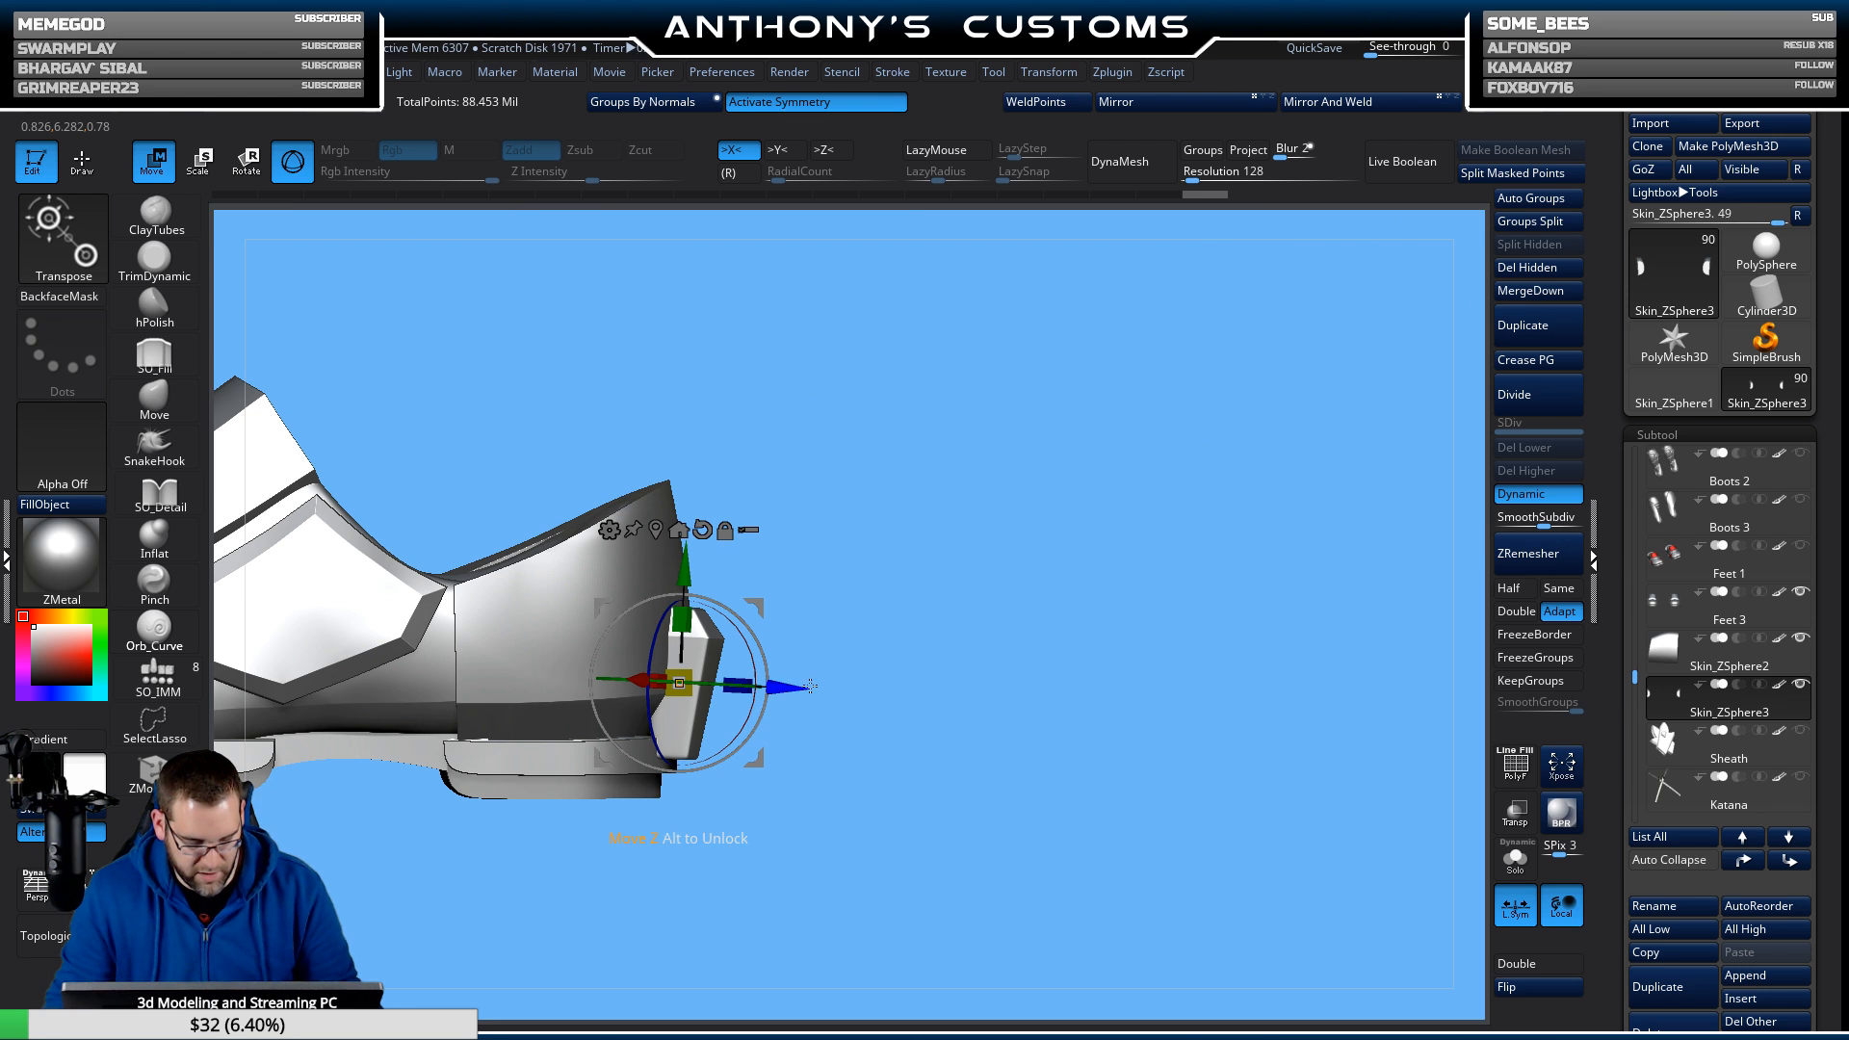
{"action": "left_click_drag", "start_coordinate": [792, 688], "coordinate": [742, 712]}
{"action": "left_click_drag", "start_coordinate": [1175, 766], "coordinate": [867, 732]}
{"action": "left_click_drag", "start_coordinate": [746, 699], "coordinate": [740, 704]}
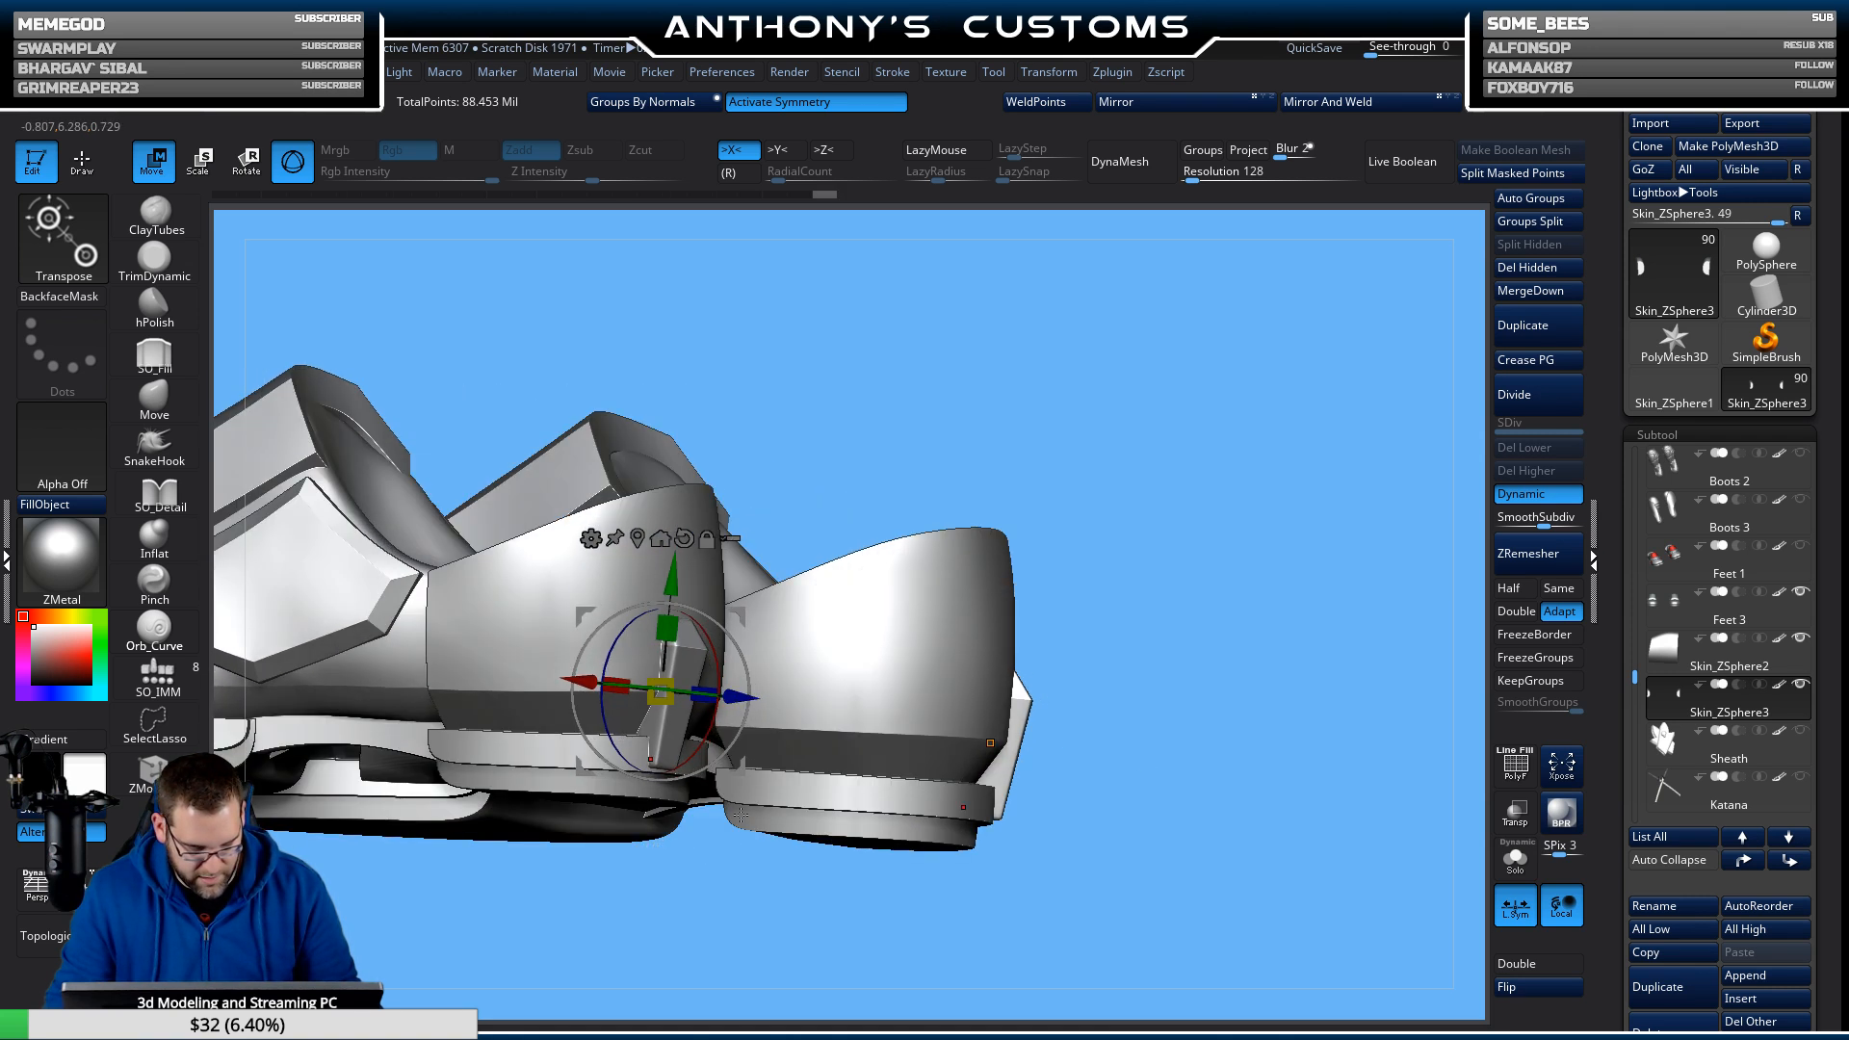
{"action": "left_click_drag", "start_coordinate": [760, 898], "coordinate": [726, 892]}
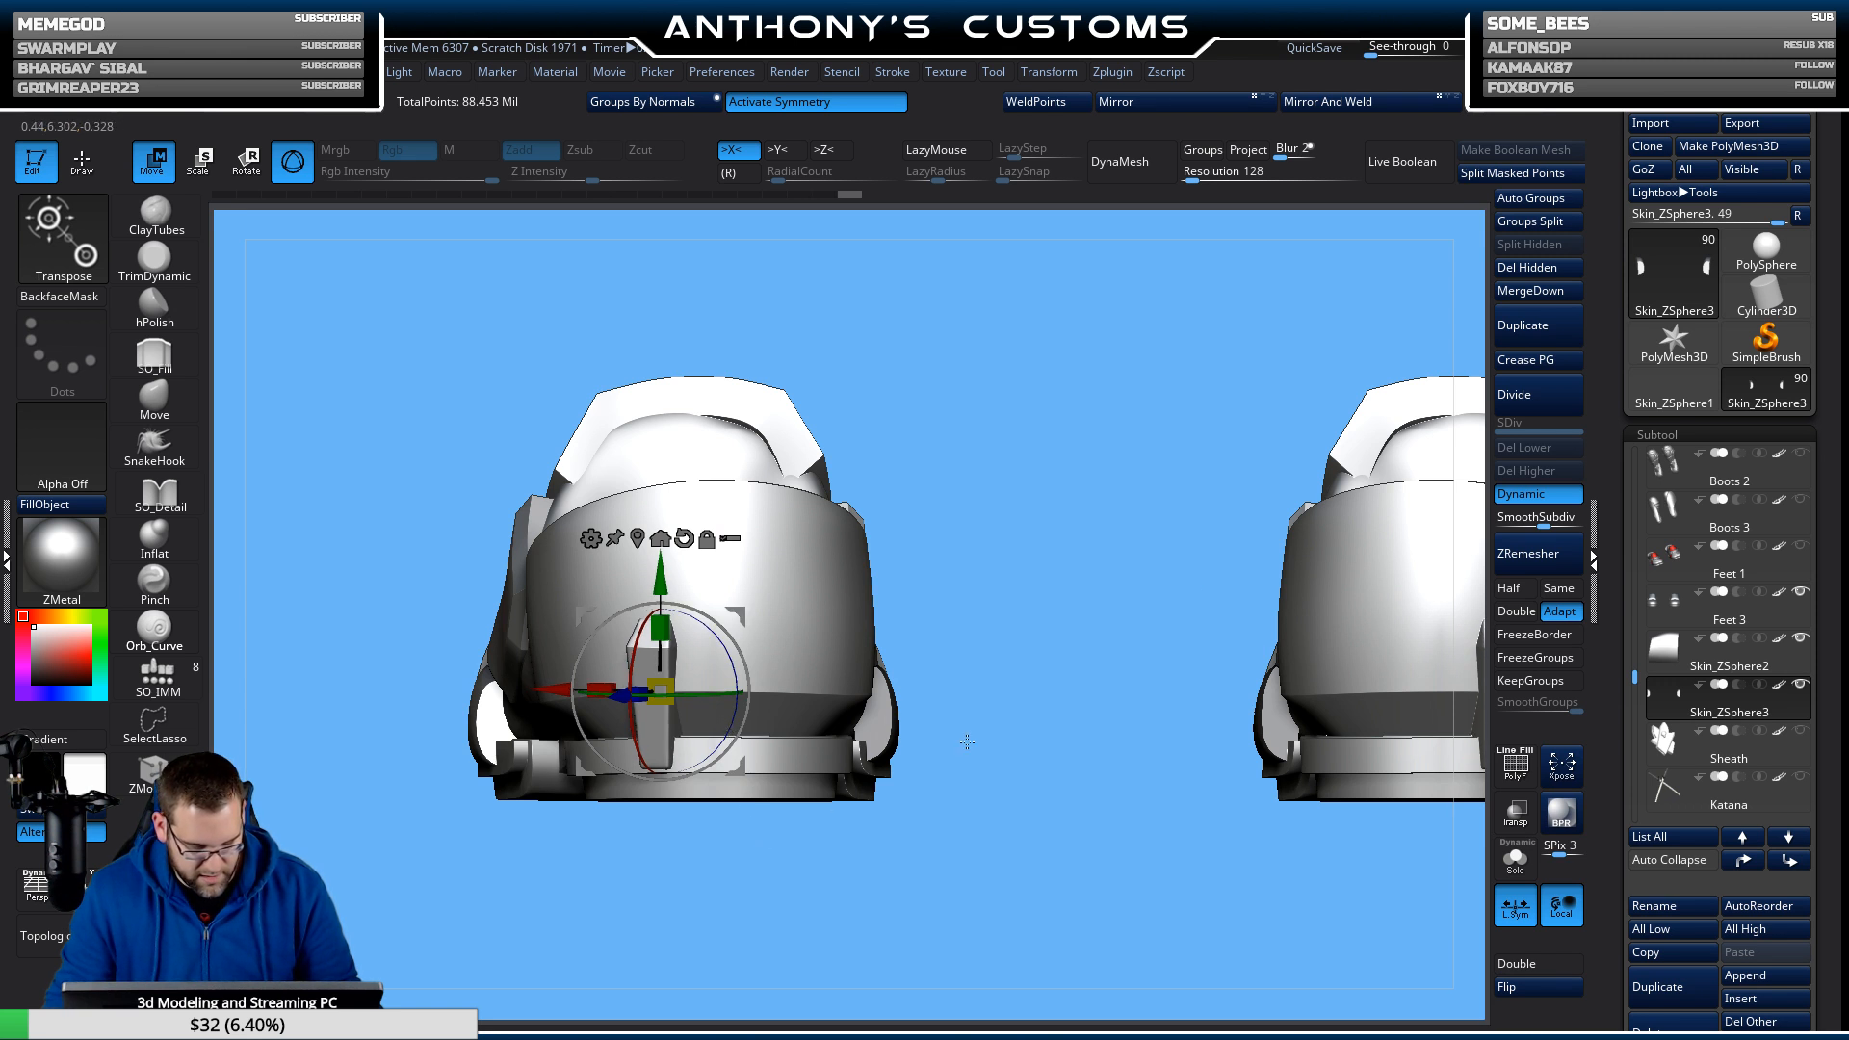
{"action": "left_click_drag", "start_coordinate": [962, 742], "coordinate": [1201, 743]}
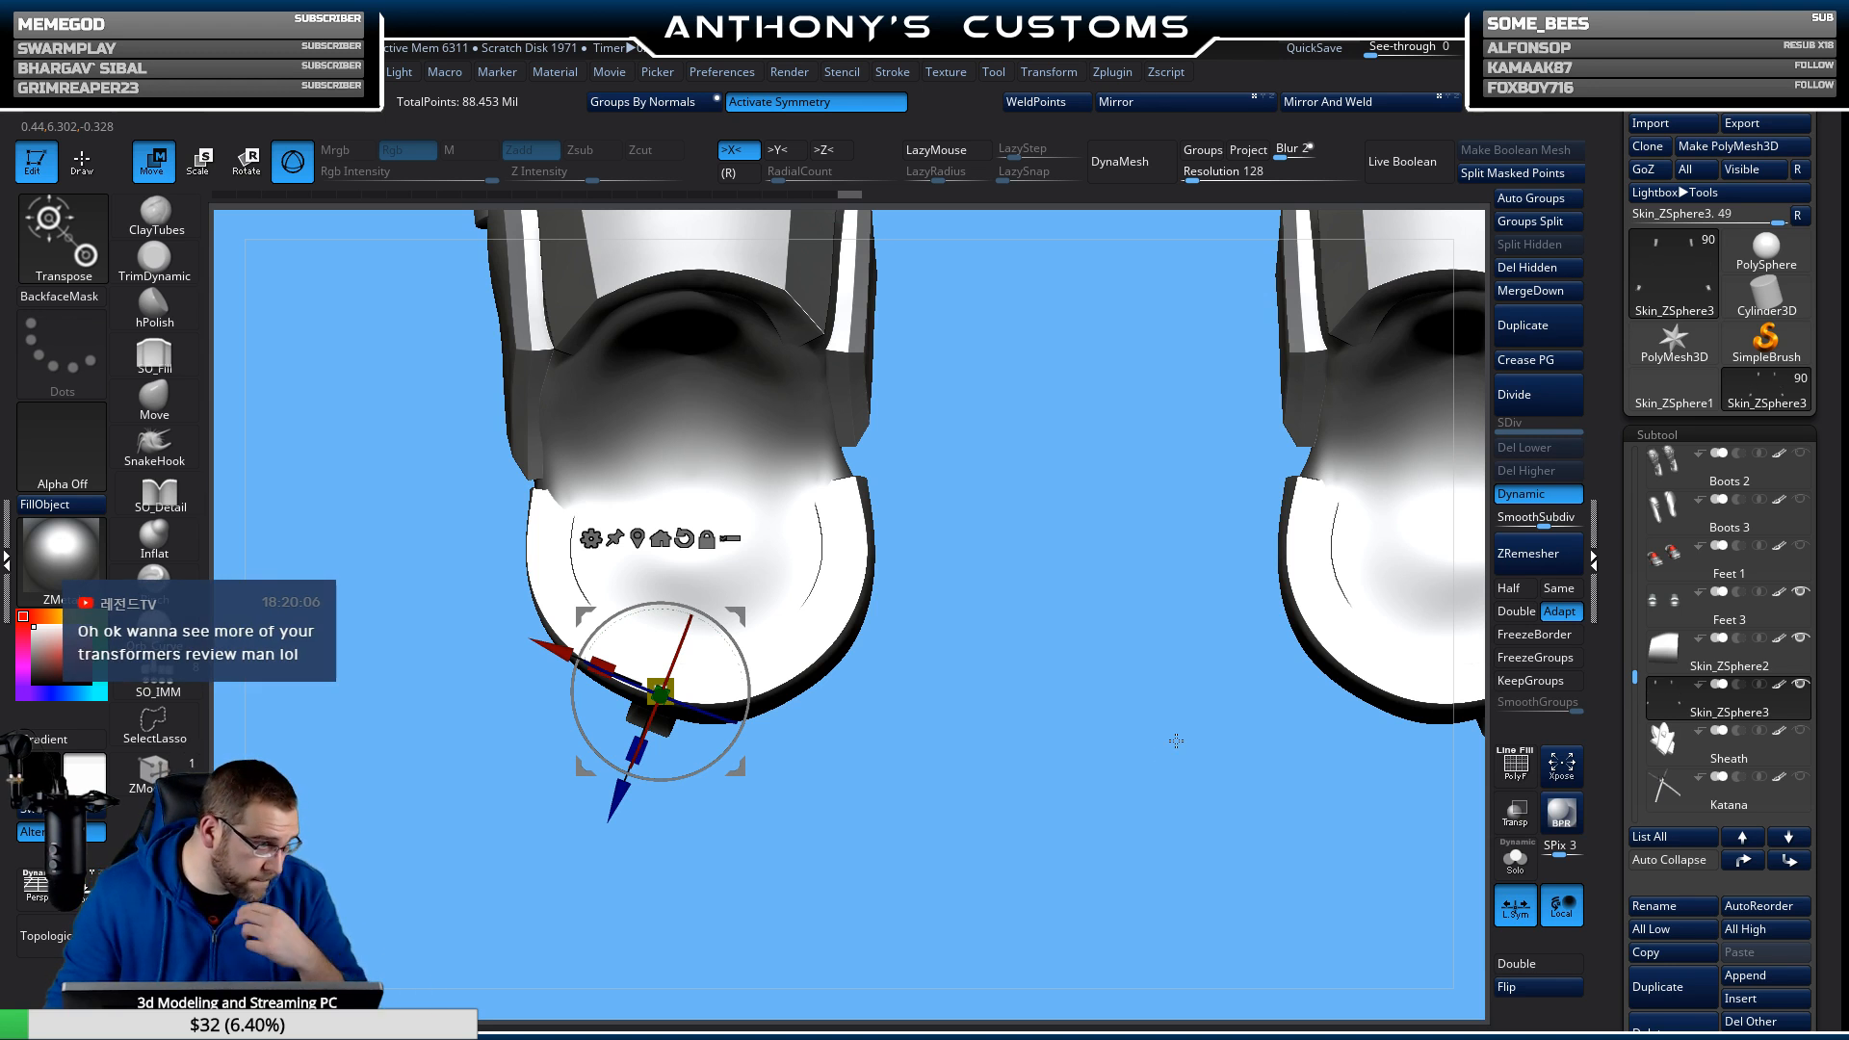
Duplicate the Skin_ZSphere3 heel fins as a separate subtool and make the copy ready to move.
{"action": "key", "text": "q"}
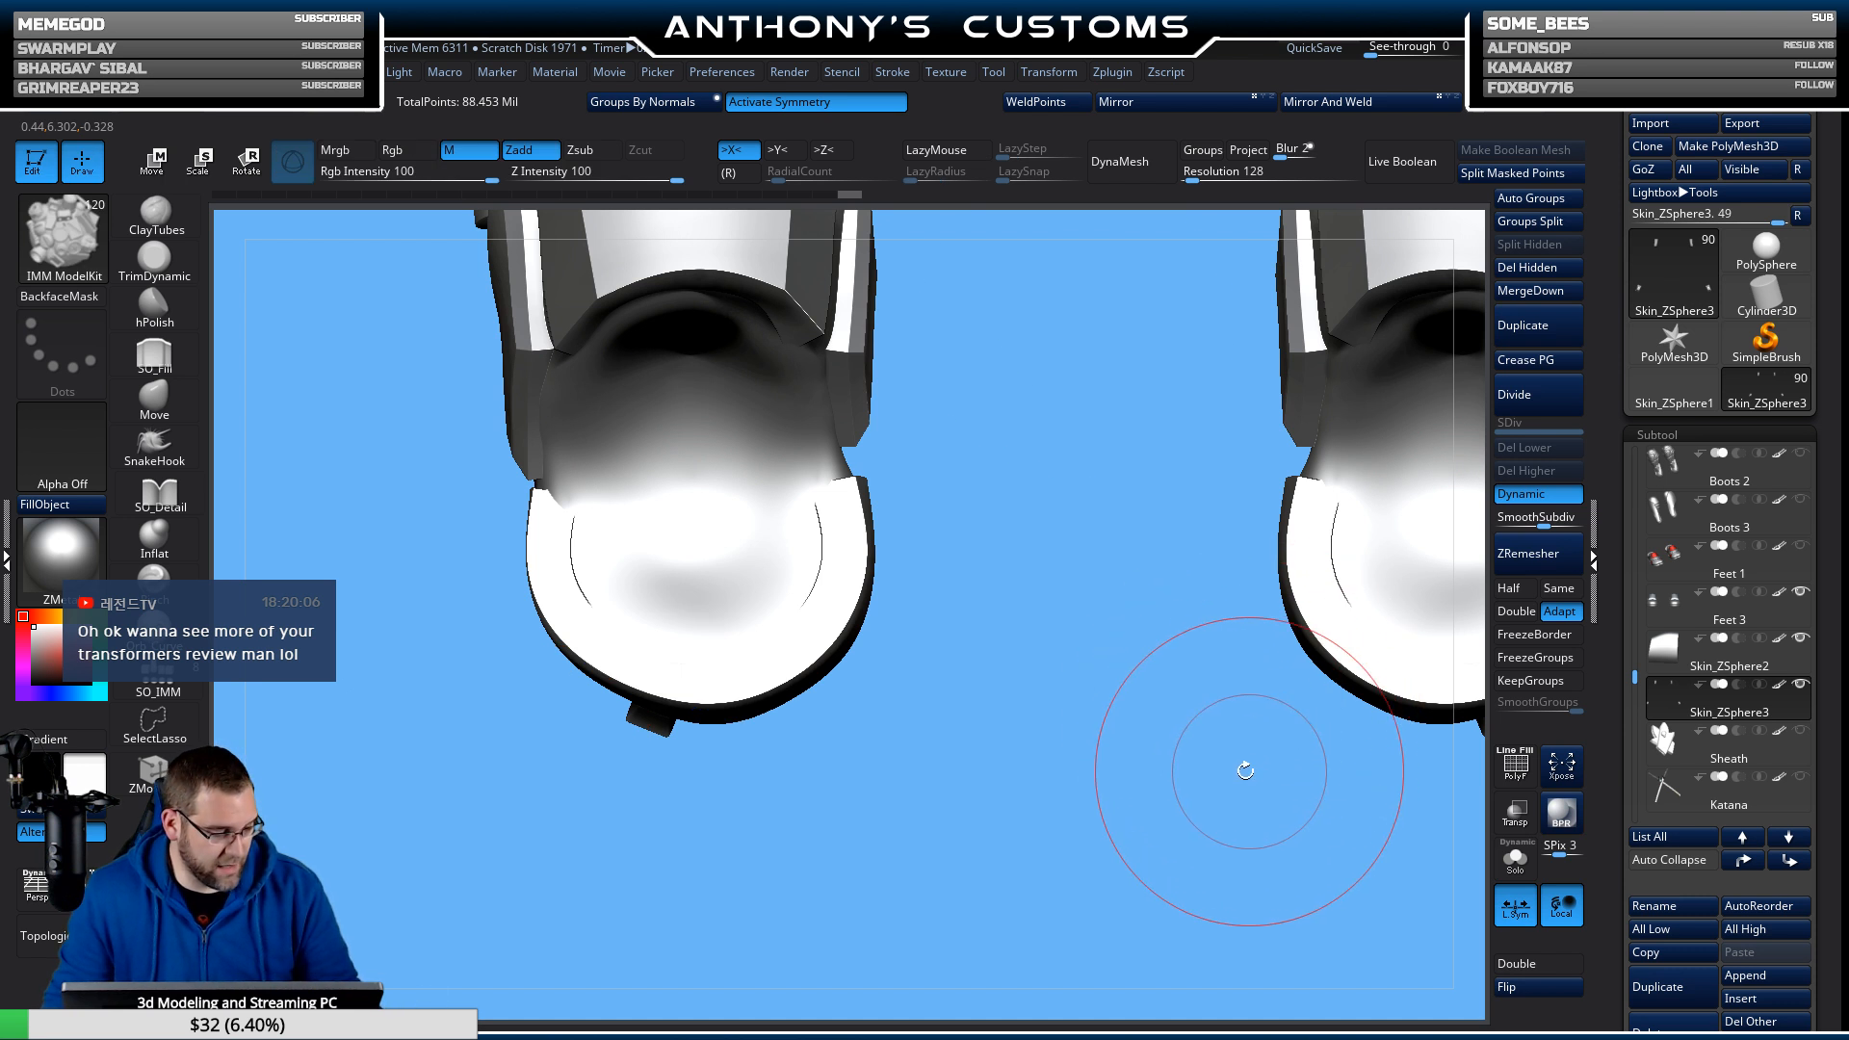
{"action": "mouse_move", "coordinate": [1185, 771]}
{"action": "left_mouse_down", "text": "shift"}
{"action": "mouse_move", "coordinate": [1082, 747]}
{"action": "mouse_move", "coordinate": [1135, 515]}
{"action": "left_mouse_up", "text": "shift"}
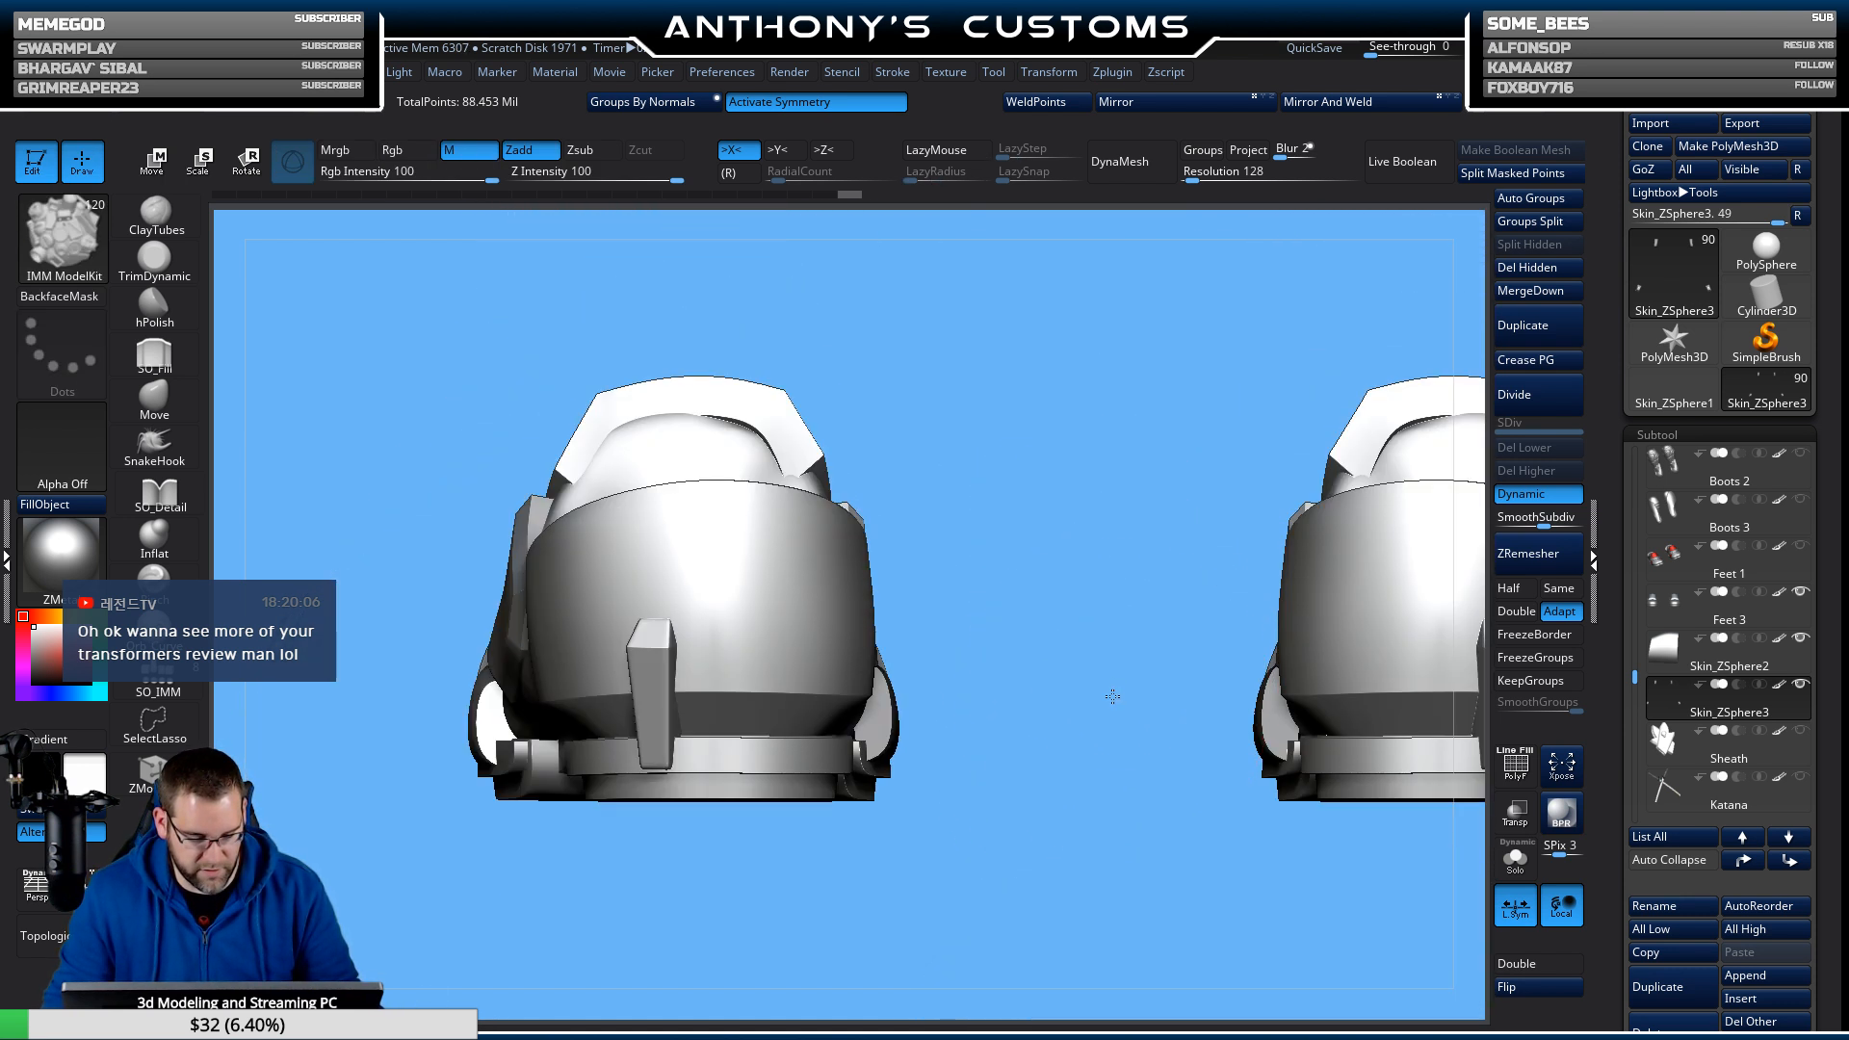
{"action": "key", "text": "f"}
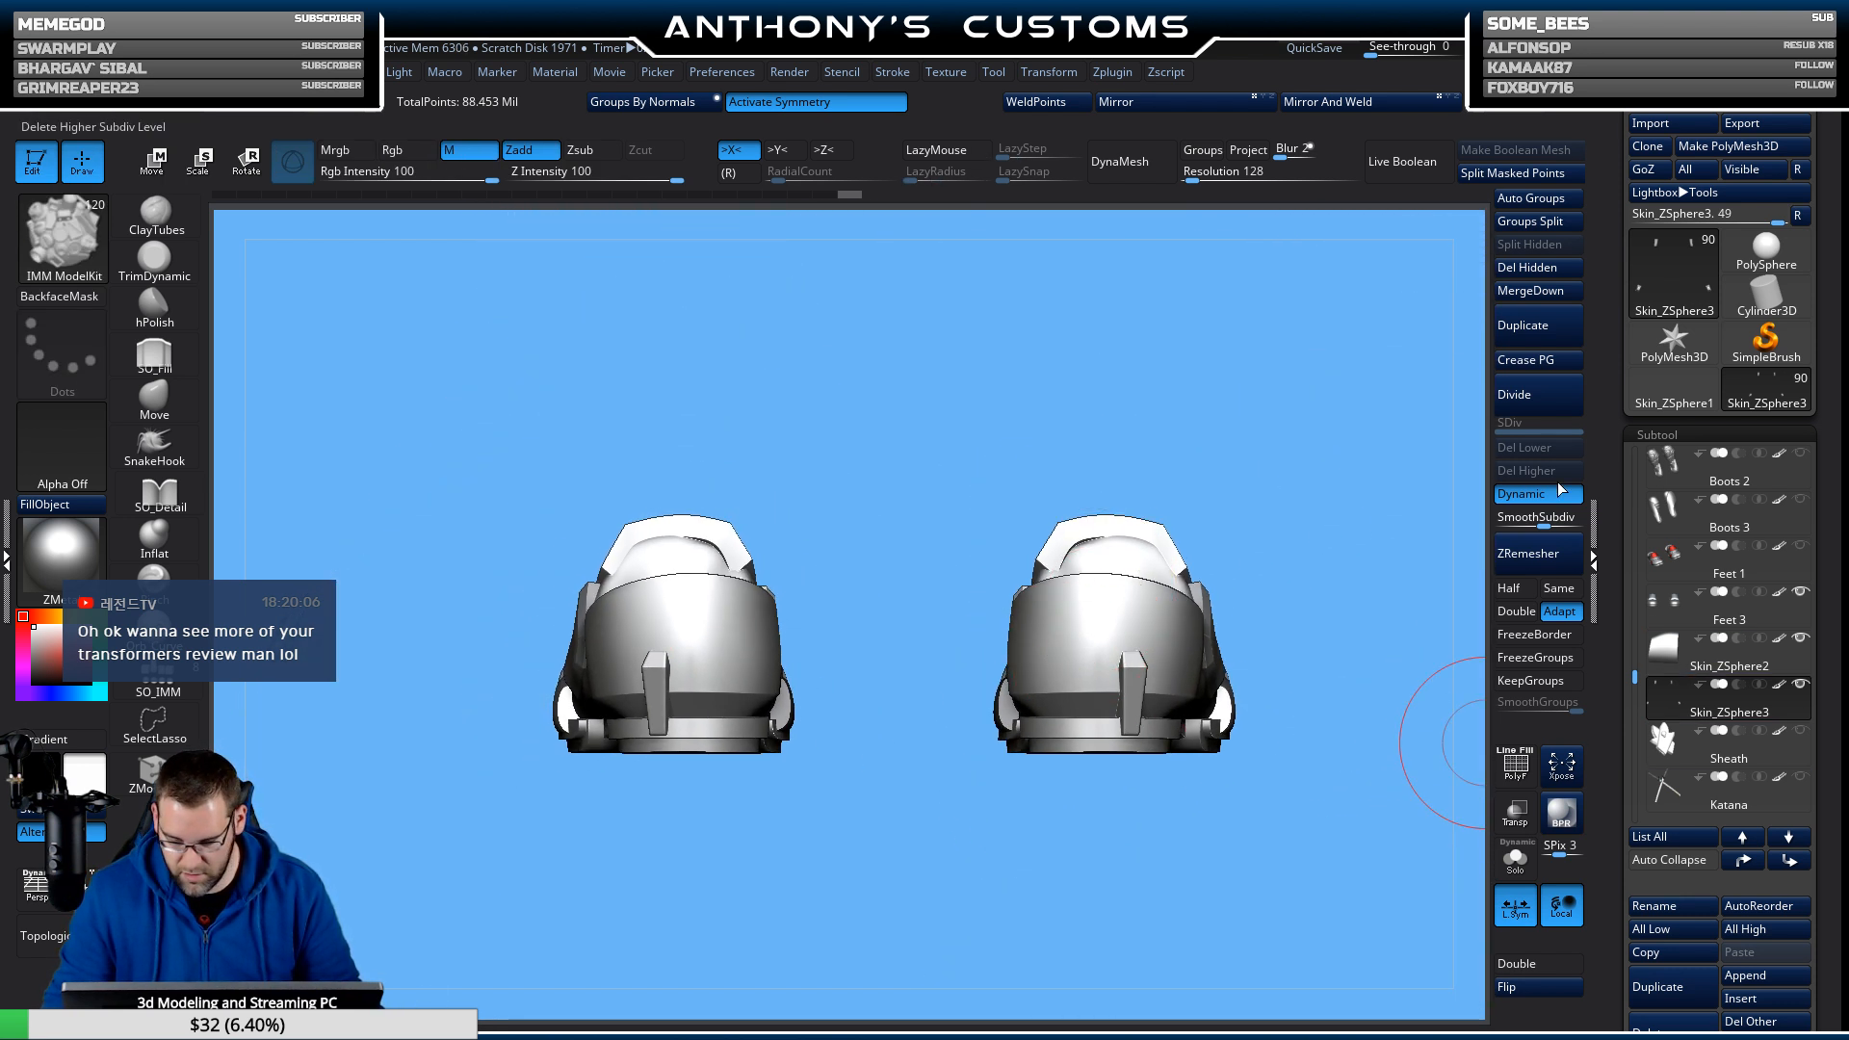
{"action": "left_click", "coordinate": [1516, 336]}
{"action": "key", "text": "w"}
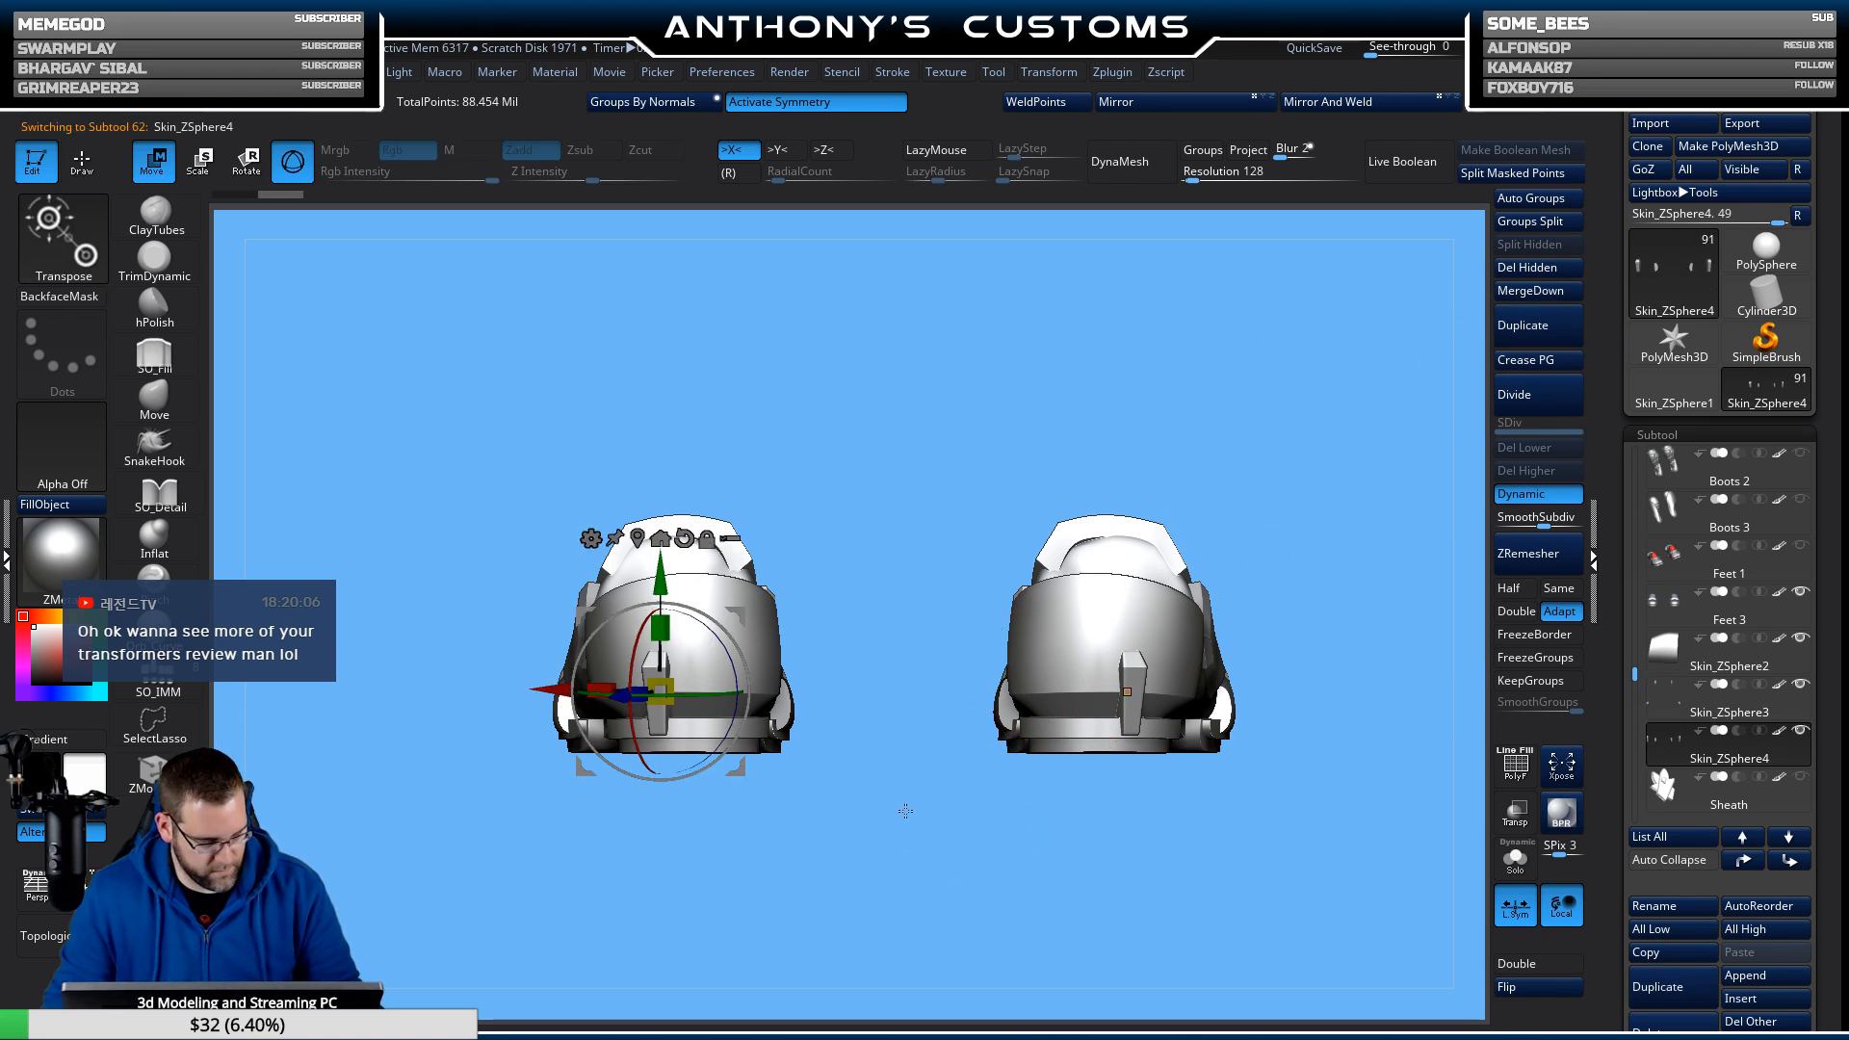
Move the duplicated fins to the other side of each heel and rotate them to mirror the angle of the originals.
{"action": "left_click_drag", "start_coordinate": [905, 812], "coordinate": [875, 674]}
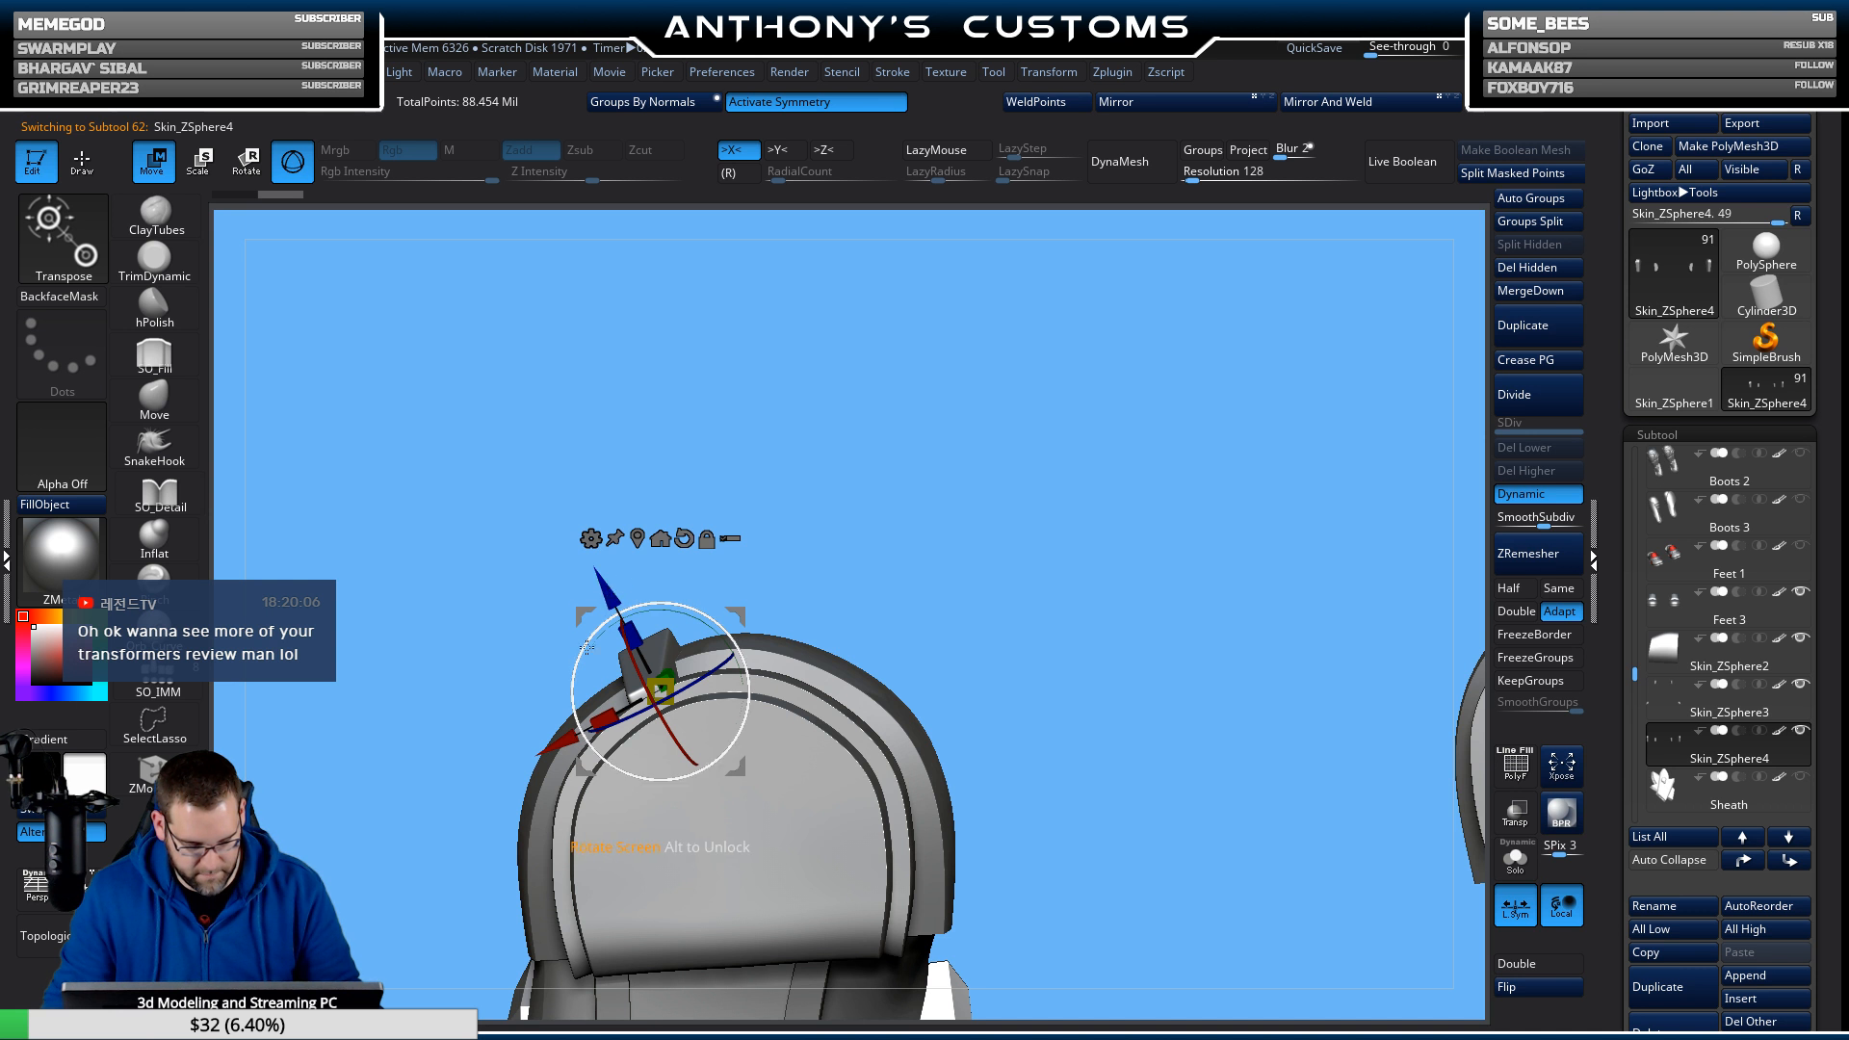
{"action": "left_click_drag", "start_coordinate": [660, 690], "coordinate": [925, 819]}
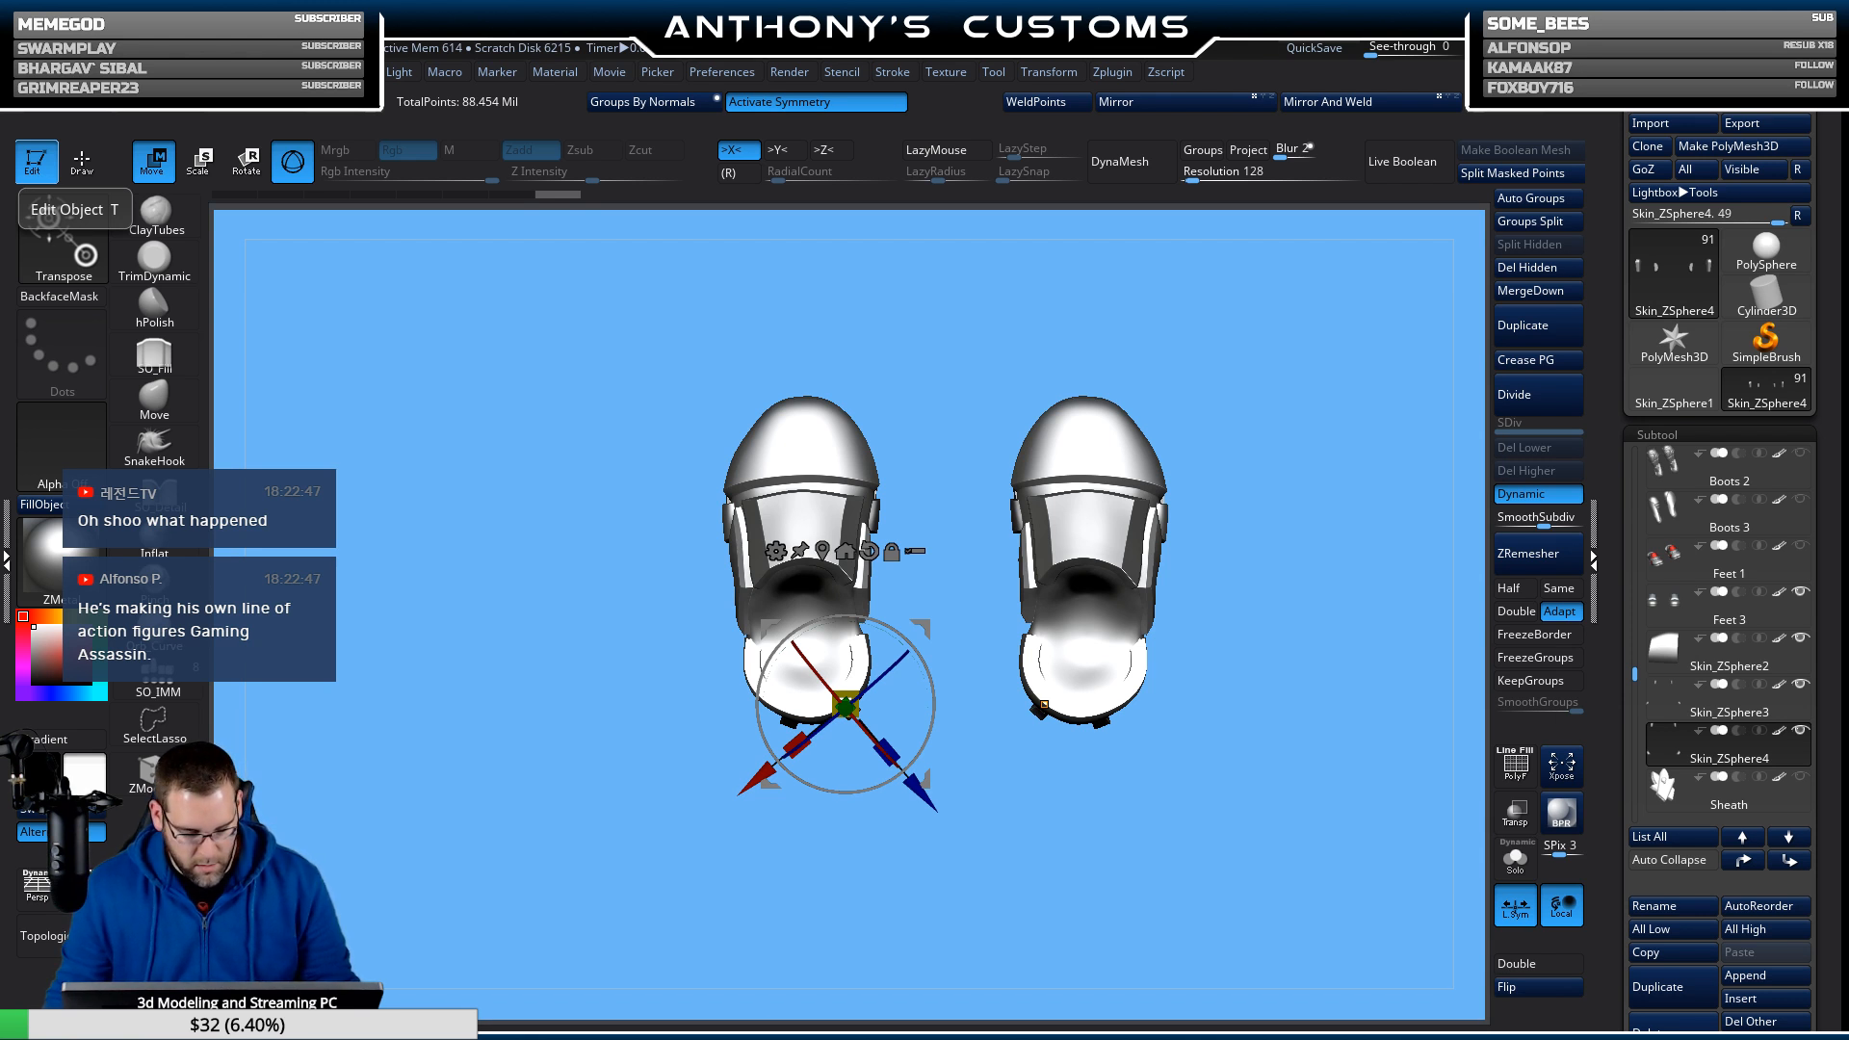
{"action": "left_click_drag", "start_coordinate": [1214, 690], "coordinate": [1062, 609]}
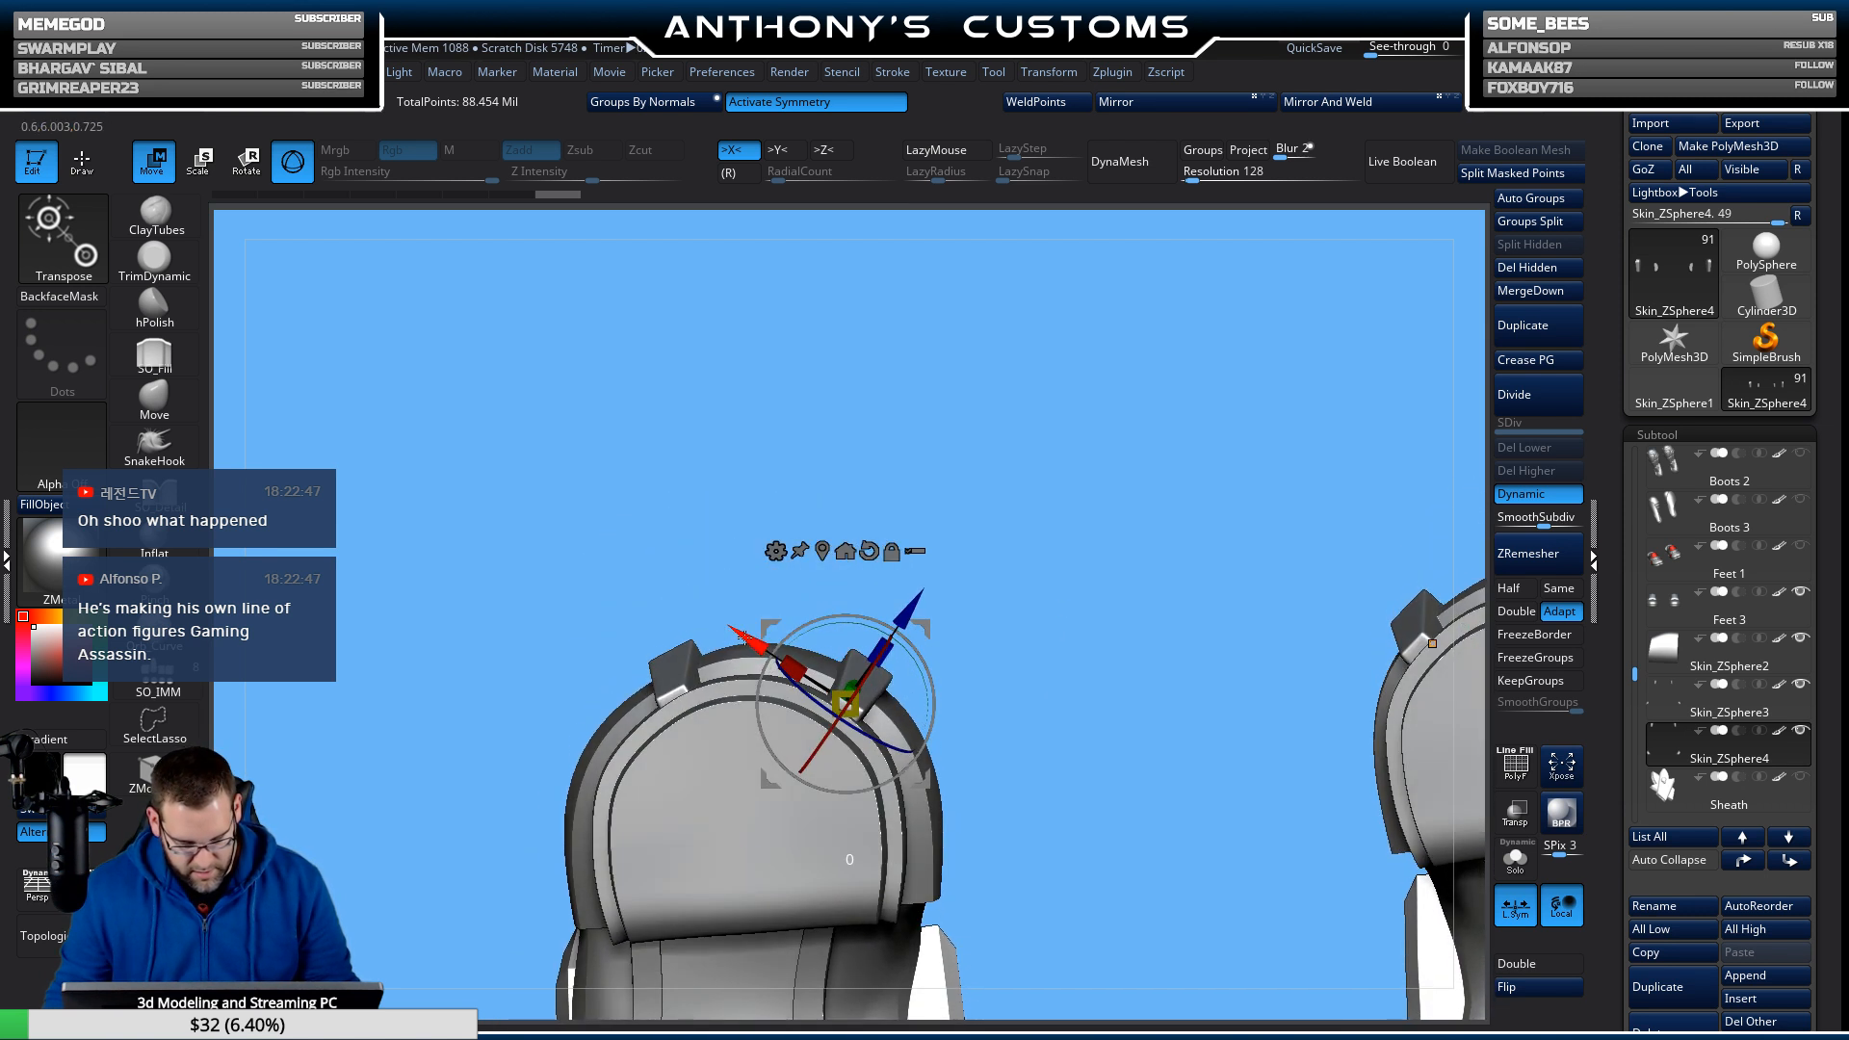
{"action": "left_click_drag", "start_coordinate": [742, 635], "coordinate": [718, 603]}
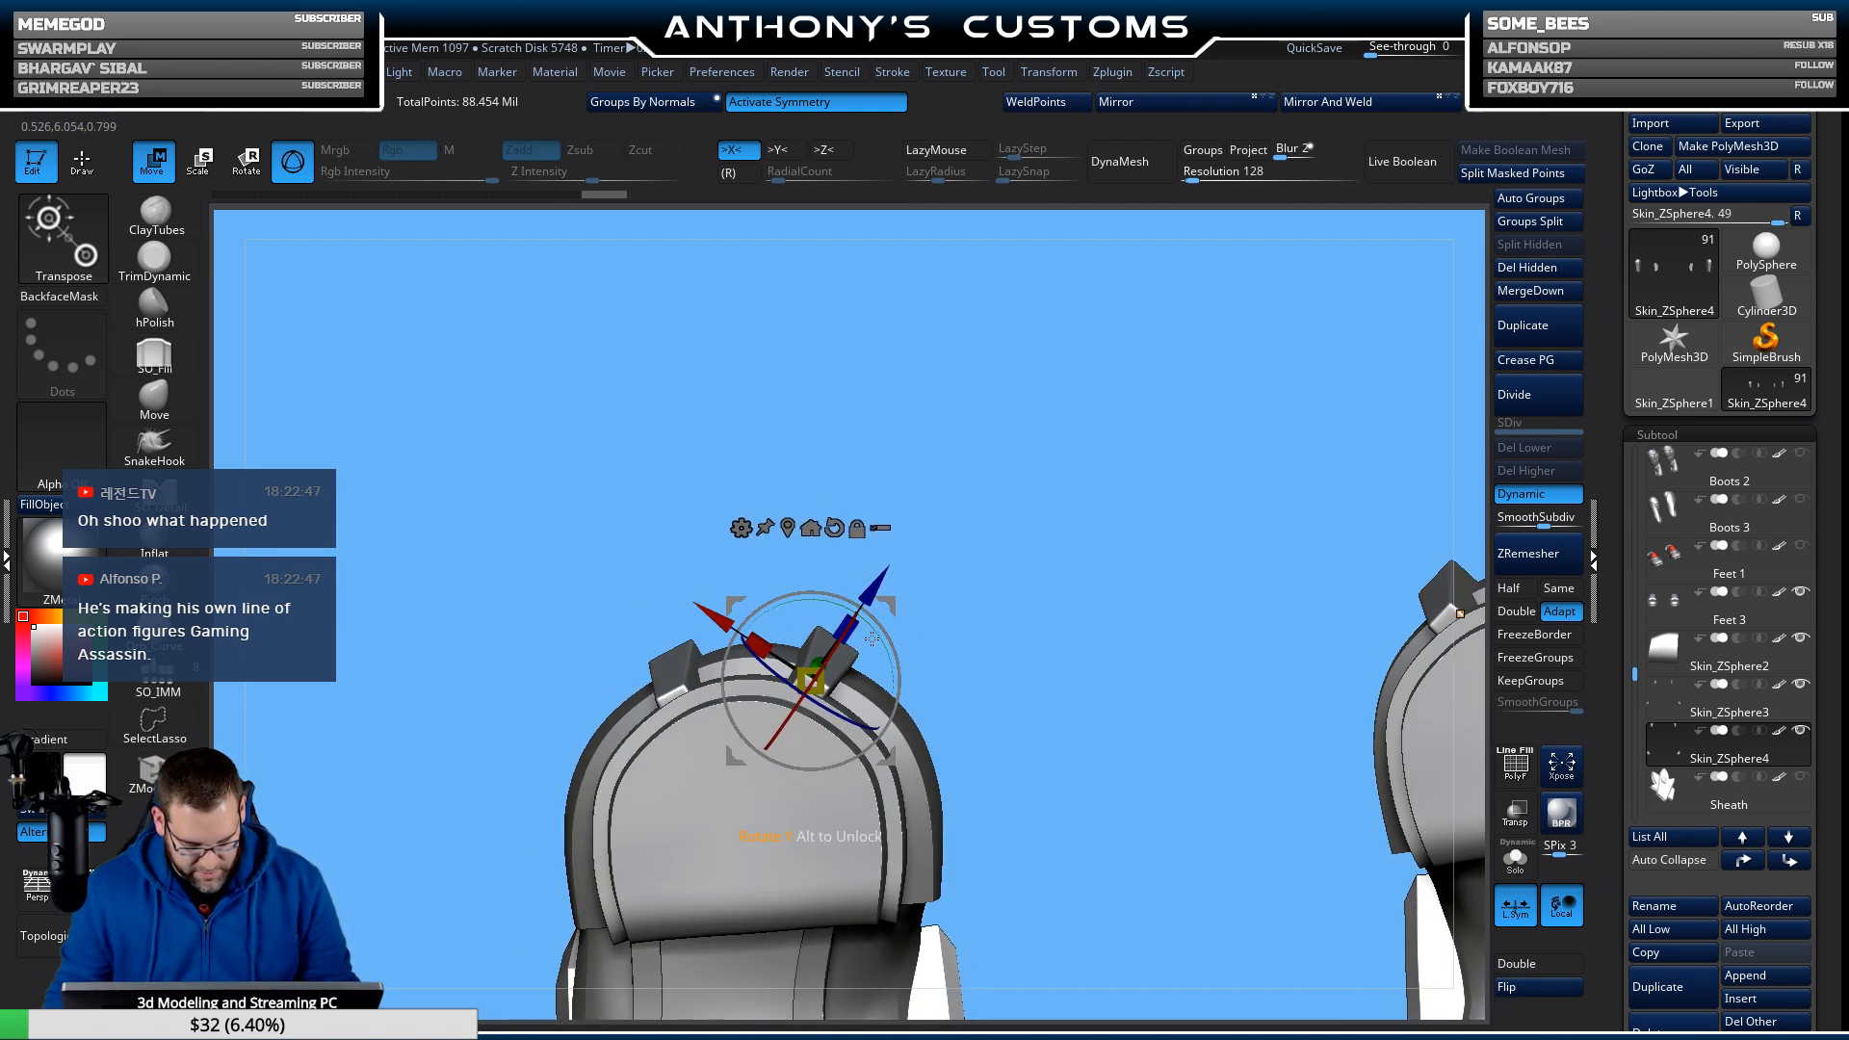
{"action": "left_click_drag", "start_coordinate": [877, 631], "coordinate": [873, 620]}
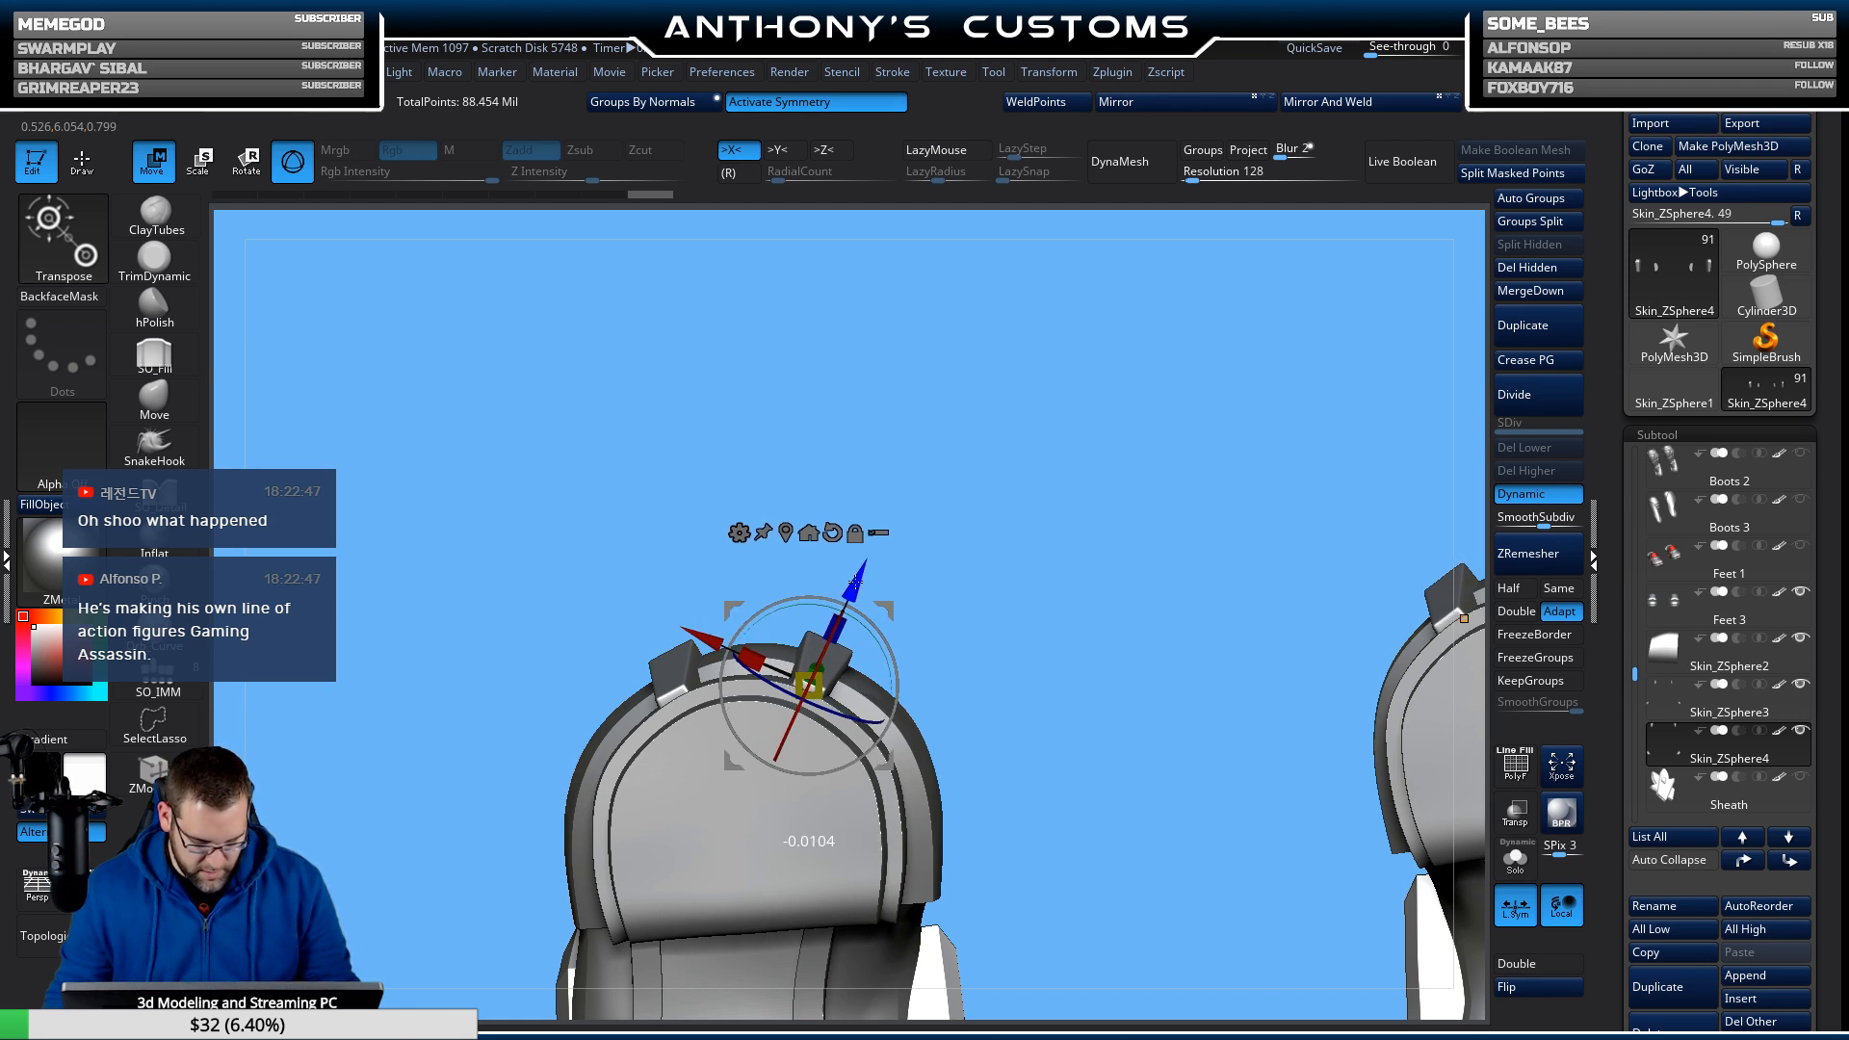
{"action": "left_click_drag", "start_coordinate": [976, 628], "coordinate": [992, 734], "text": "alt"}
{"action": "left_click_drag", "start_coordinate": [1035, 594], "coordinate": [951, 555]}
{"action": "mouse_move", "coordinate": [1007, 804]}
{"action": "left_mouse_down"}
{"action": "mouse_move", "coordinate": [992, 822]}
{"action": "mouse_move", "coordinate": [991, 539]}
{"action": "mouse_move", "coordinate": [951, 623]}
{"action": "mouse_move", "coordinate": [950, 524]}
{"action": "mouse_move", "coordinate": [933, 776]}
{"action": "mouse_move", "coordinate": [973, 887]}
{"action": "left_mouse_up"}
Fine-tune the original Skin_ZSphere3 fins to sit evenly opposite the duplicates, checking the heel from below and from behind.
{"action": "key", "text": "q"}
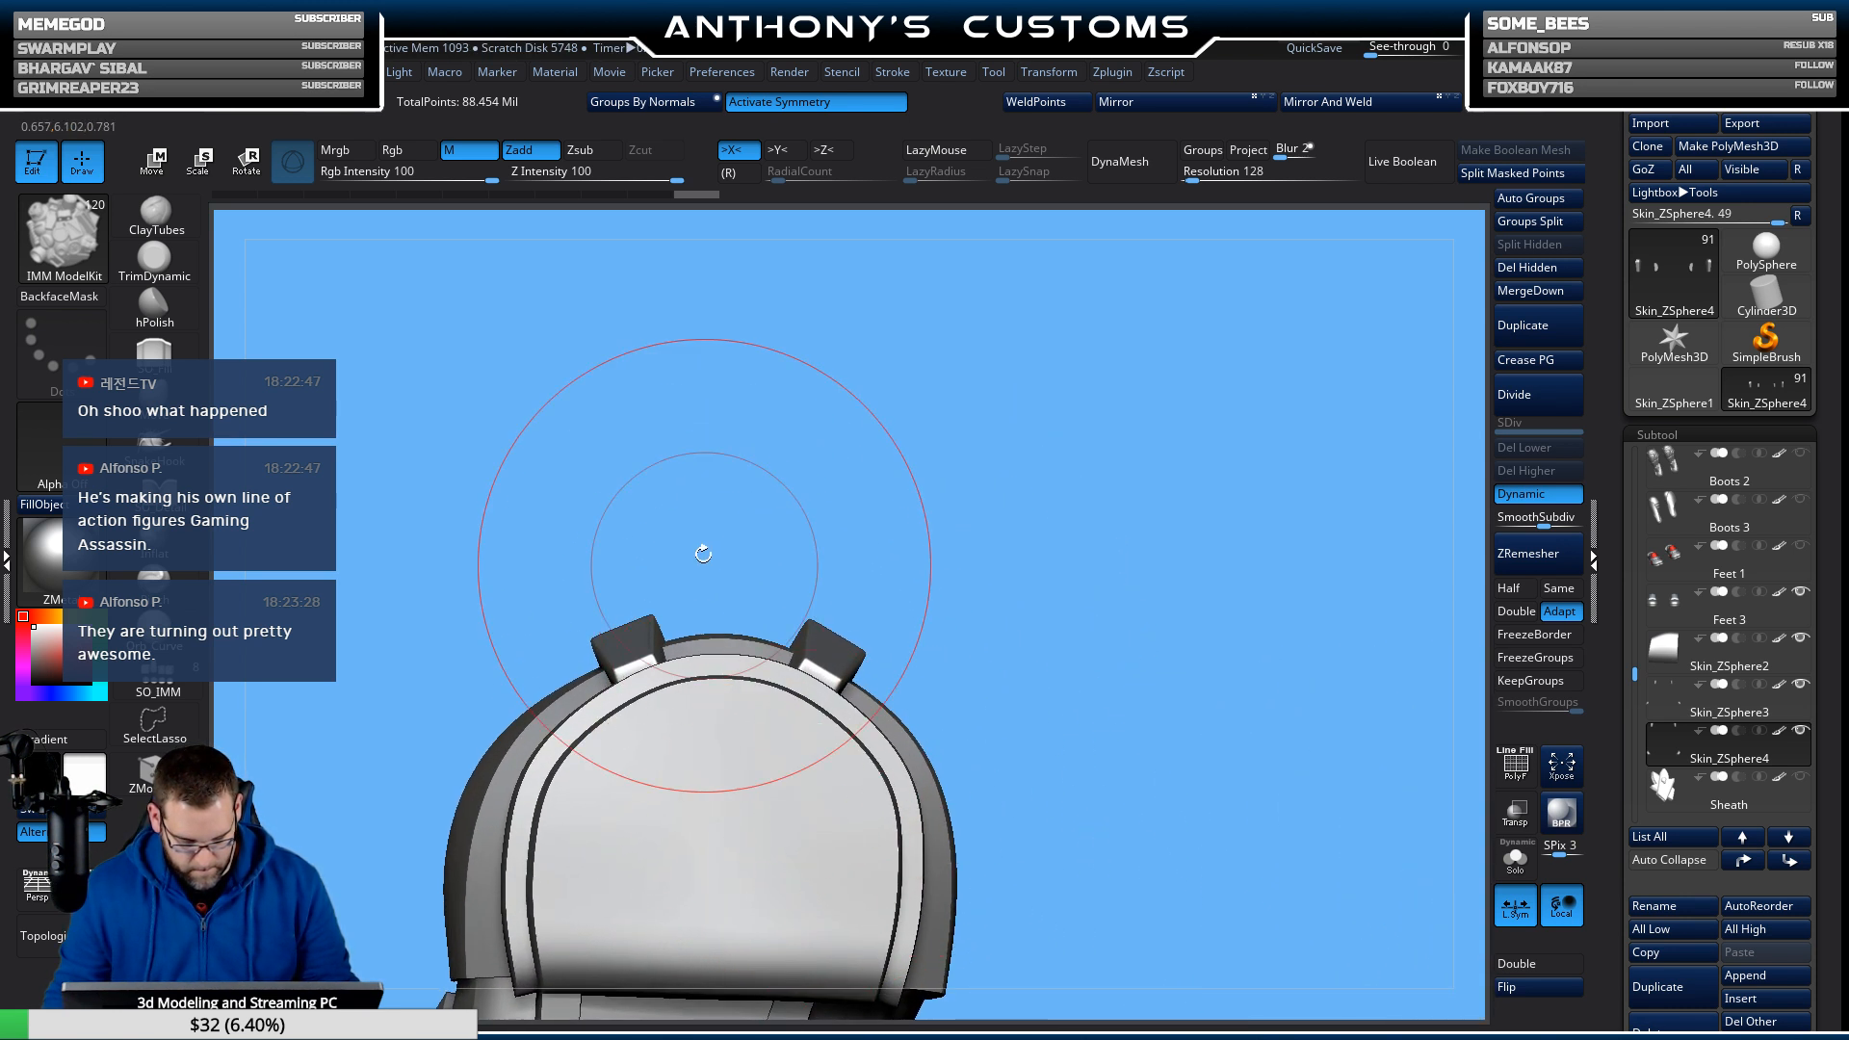
{"action": "left_click_drag", "start_coordinate": [702, 549], "coordinate": [826, 582], "text": "alt"}
{"action": "left_click", "coordinate": [770, 621], "text": "alt"}
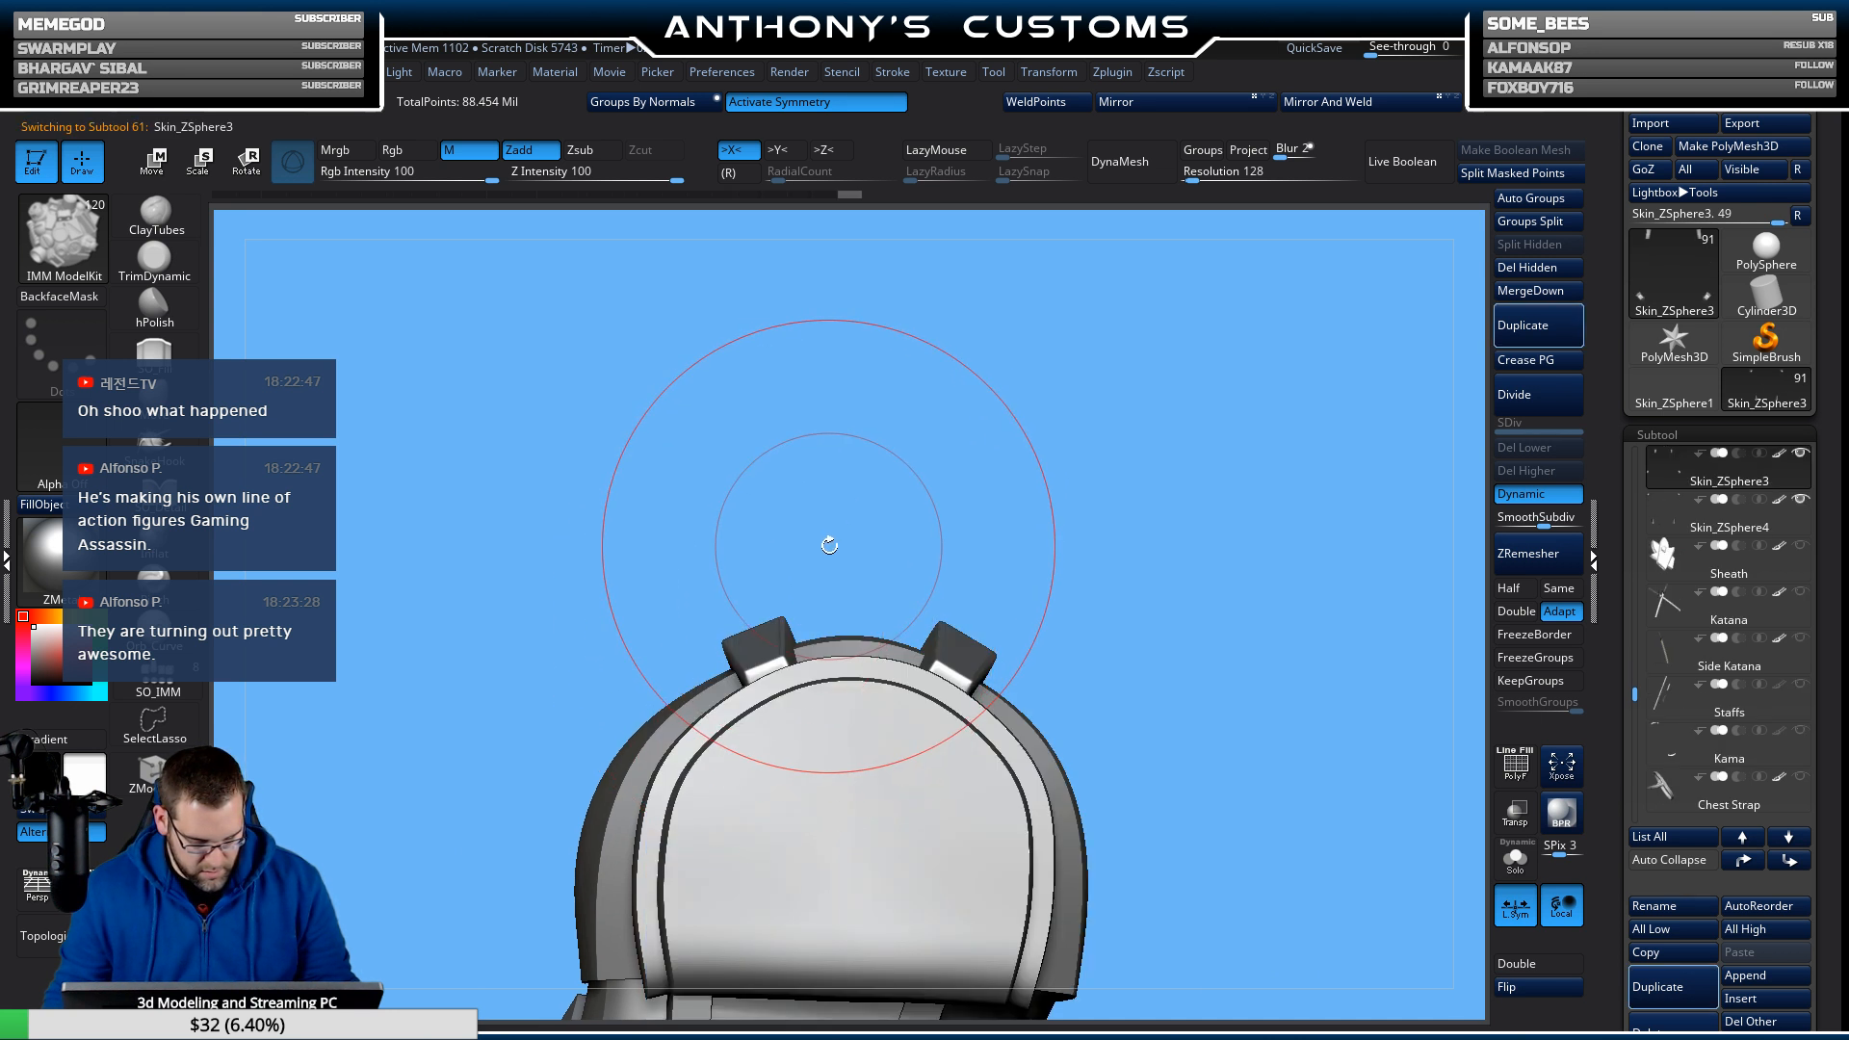
{"action": "key", "text": "w"}
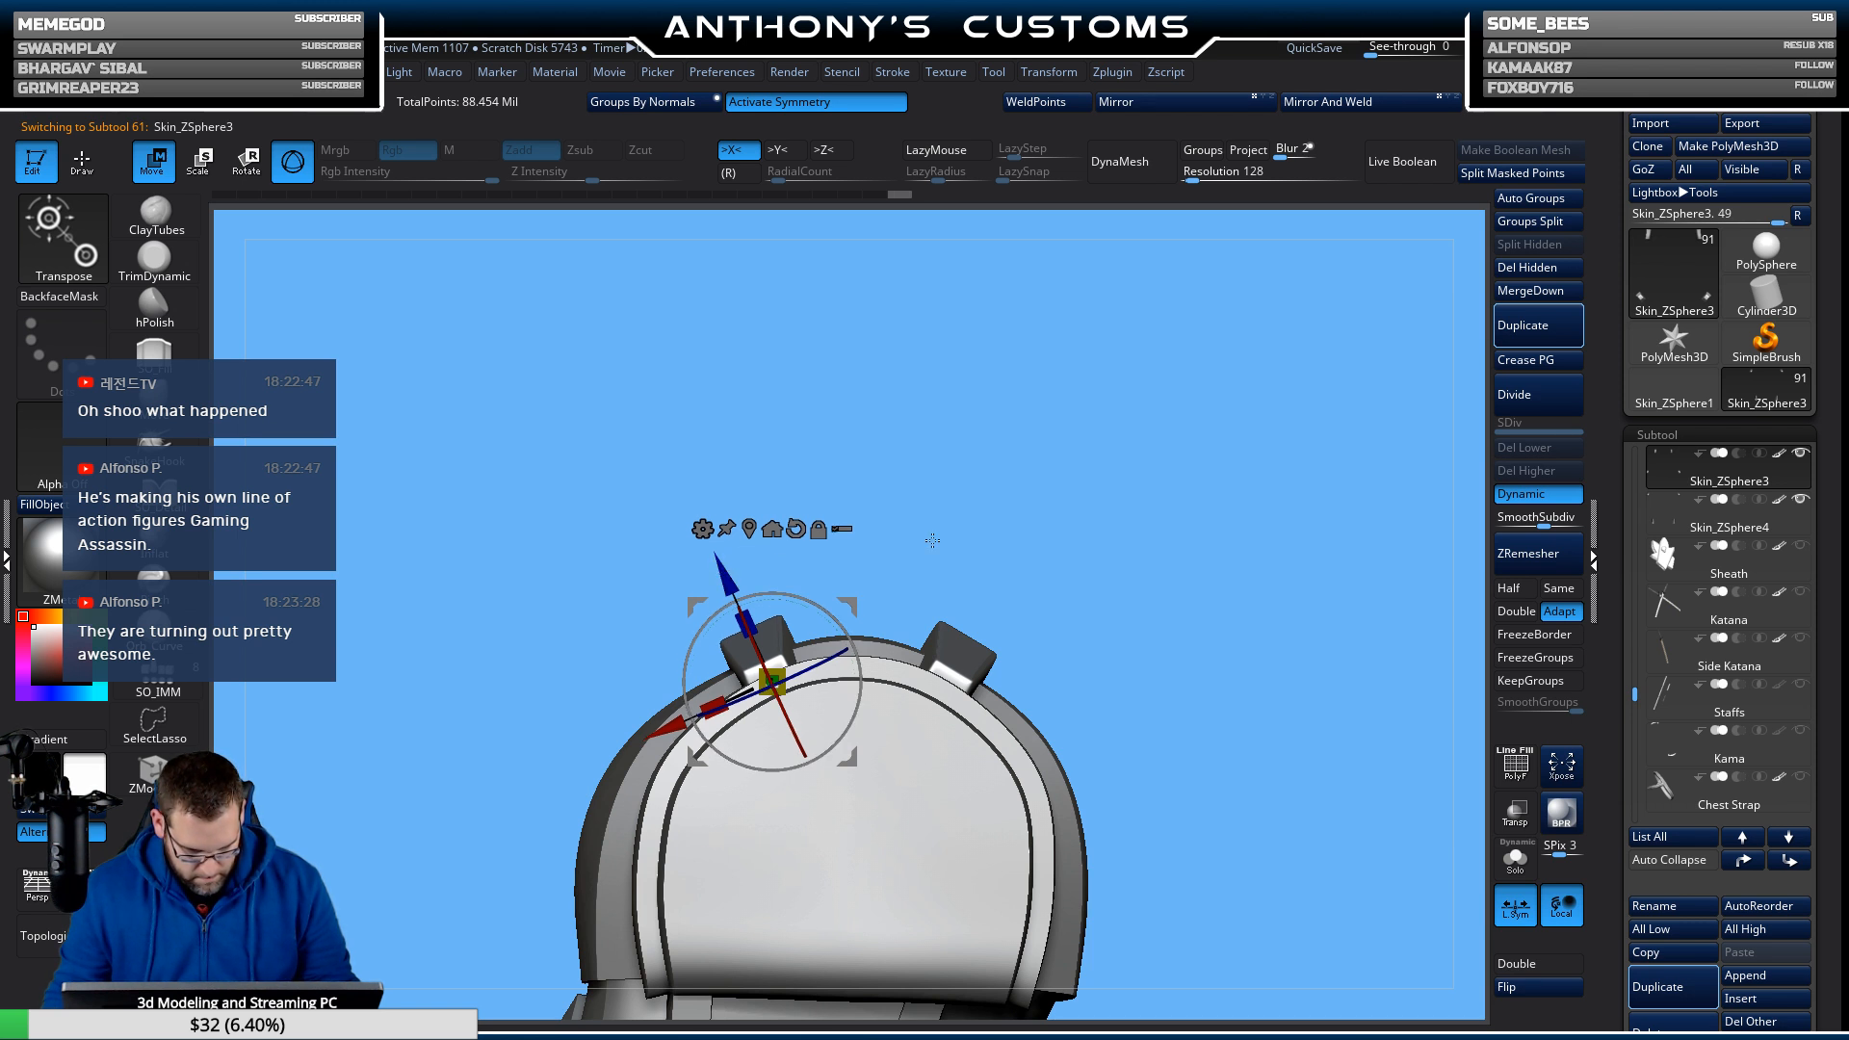
{"action": "key", "text": "q"}
{"action": "mouse_move", "coordinate": [1192, 499]}
{"action": "left_mouse_down"}
{"action": "mouse_move", "coordinate": [1191, 840]}
{"action": "mouse_move", "coordinate": [1201, 747]}
{"action": "mouse_move", "coordinate": [1187, 823]}
{"action": "mouse_move", "coordinate": [1103, 789]}
{"action": "left_mouse_up"}
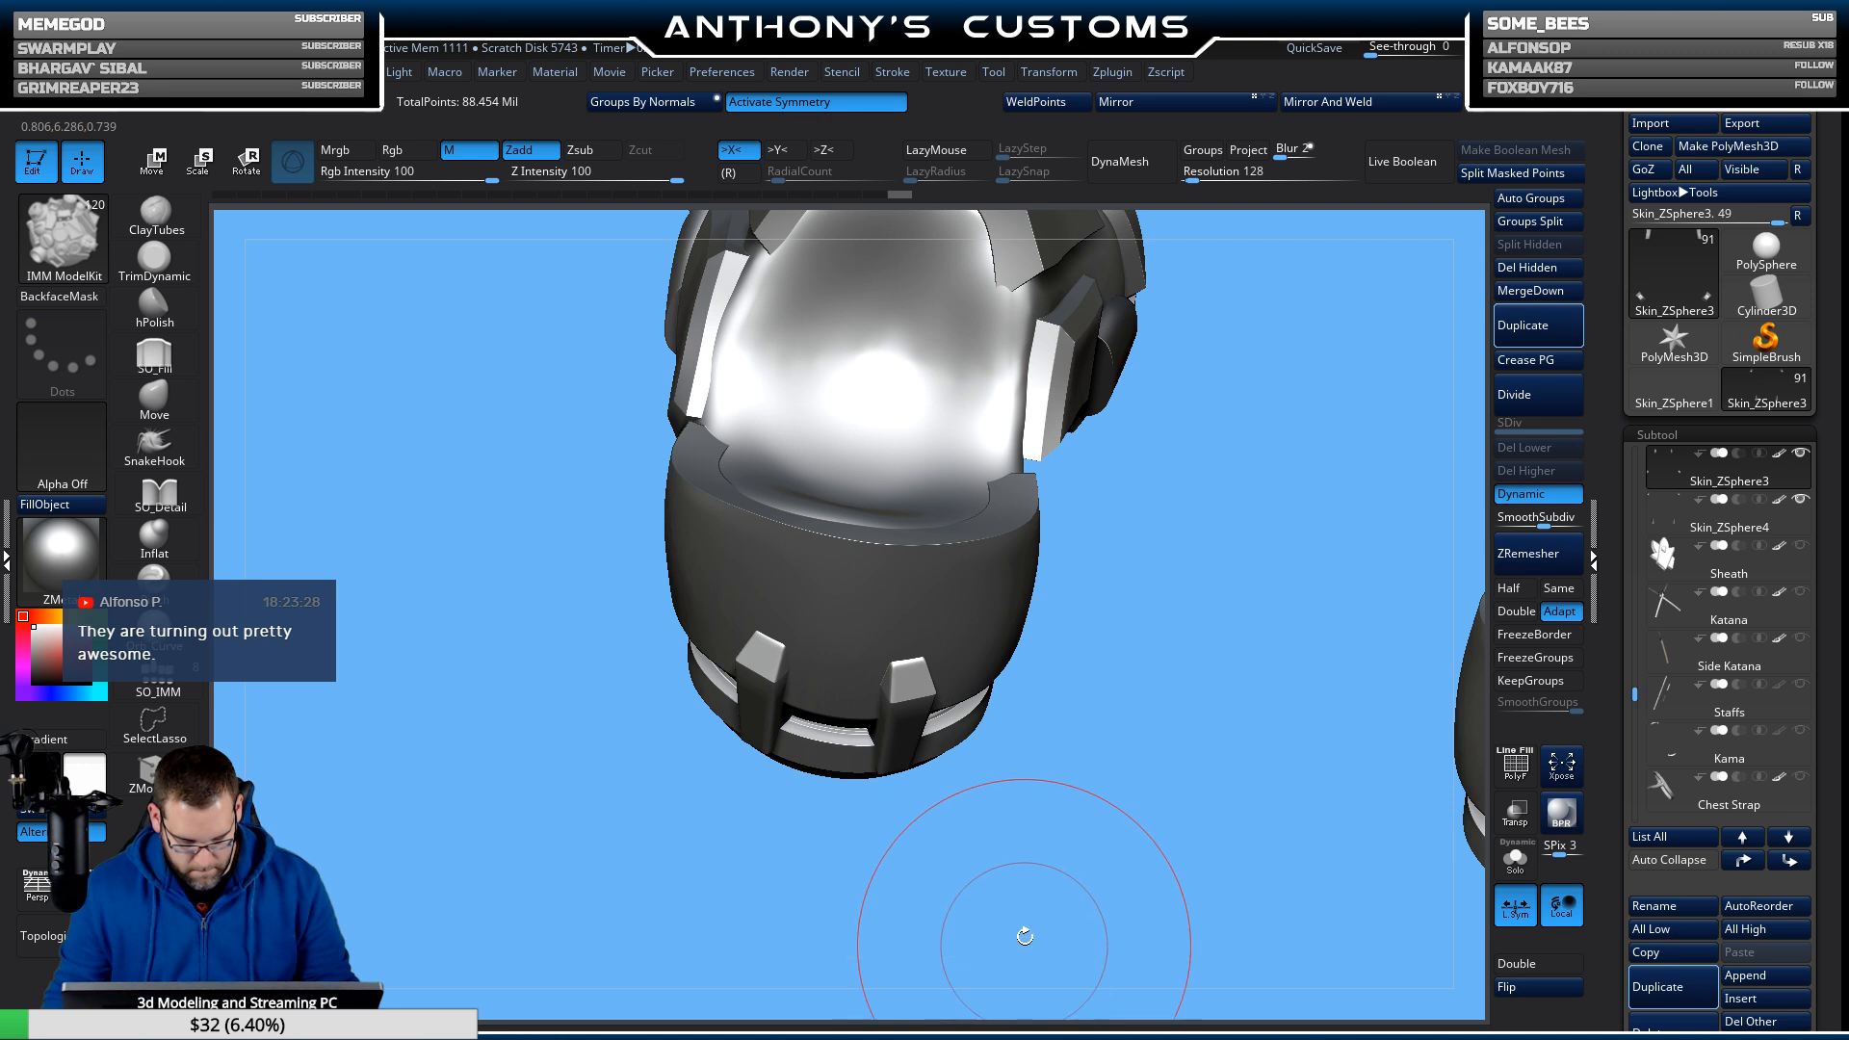
{"action": "left_click_drag", "start_coordinate": [984, 928], "coordinate": [1017, 895]}
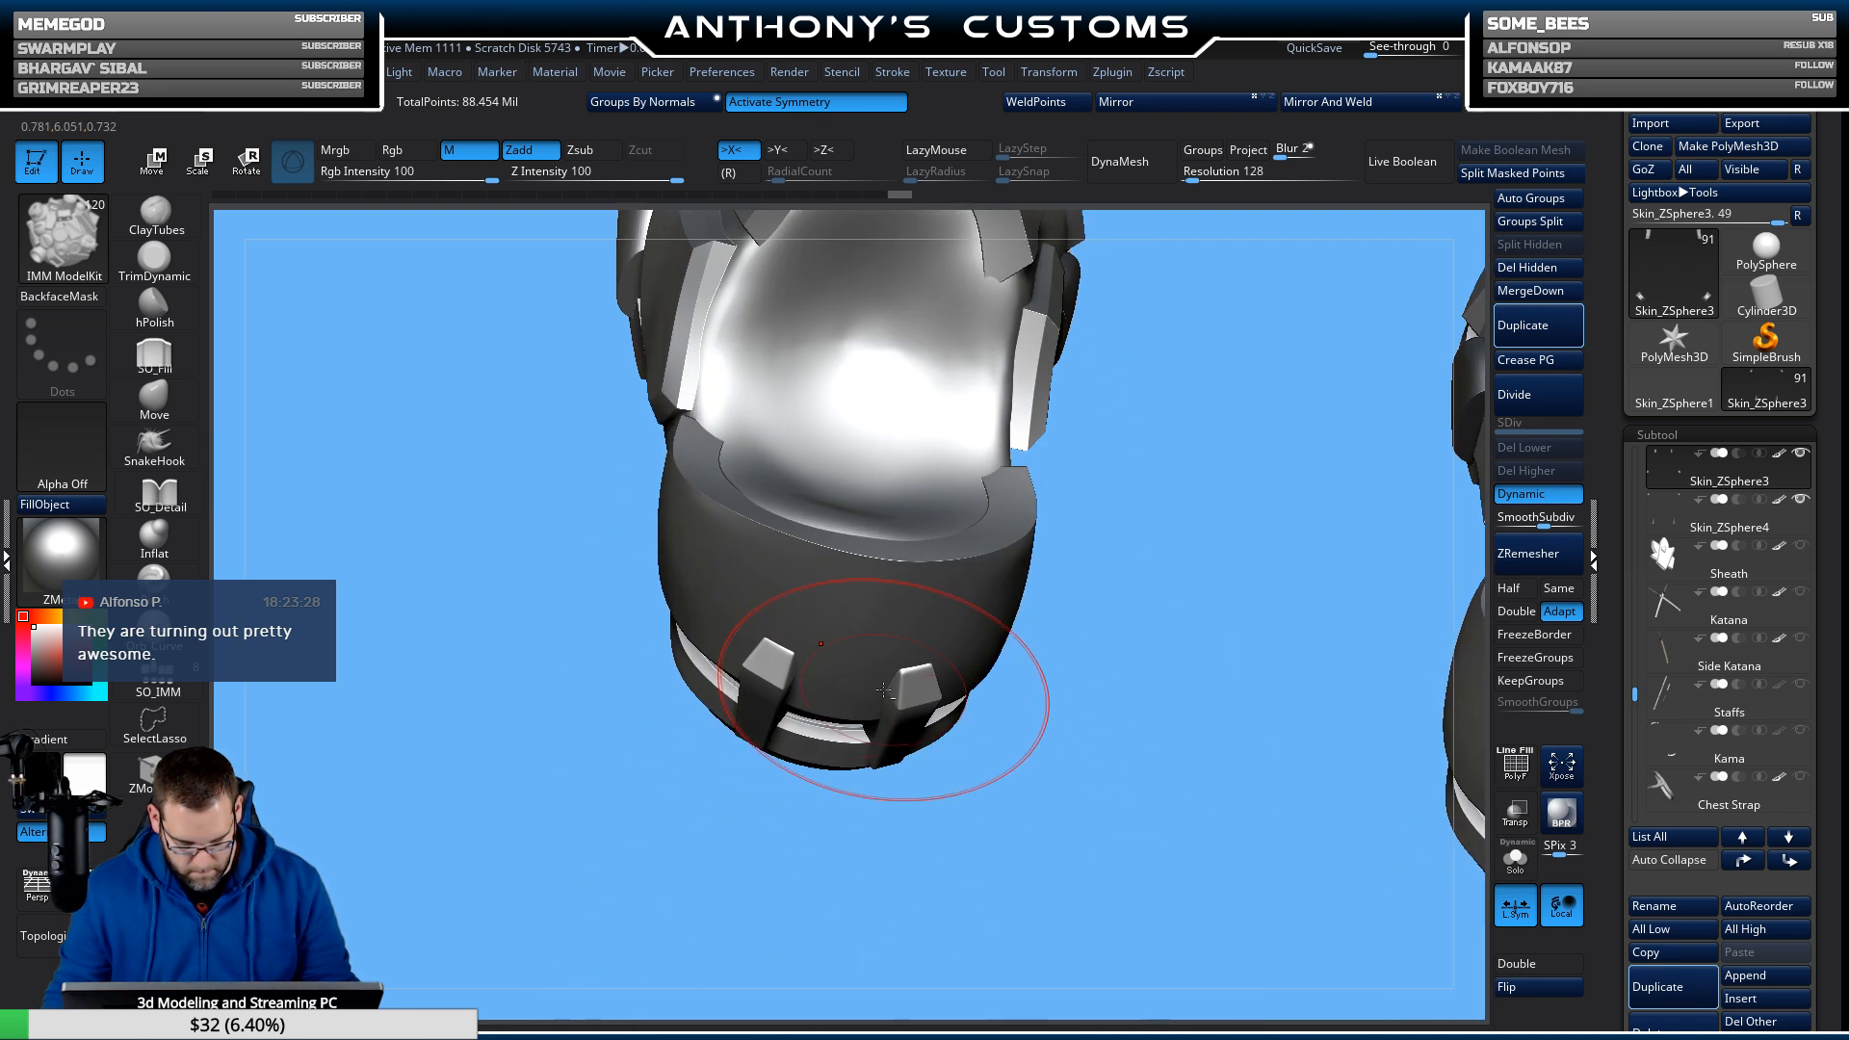
Adjust the heel surface of the Feet 3 subtool around the fins with the Move brush.
{"action": "left_click", "coordinate": [887, 702], "text": "alt"}
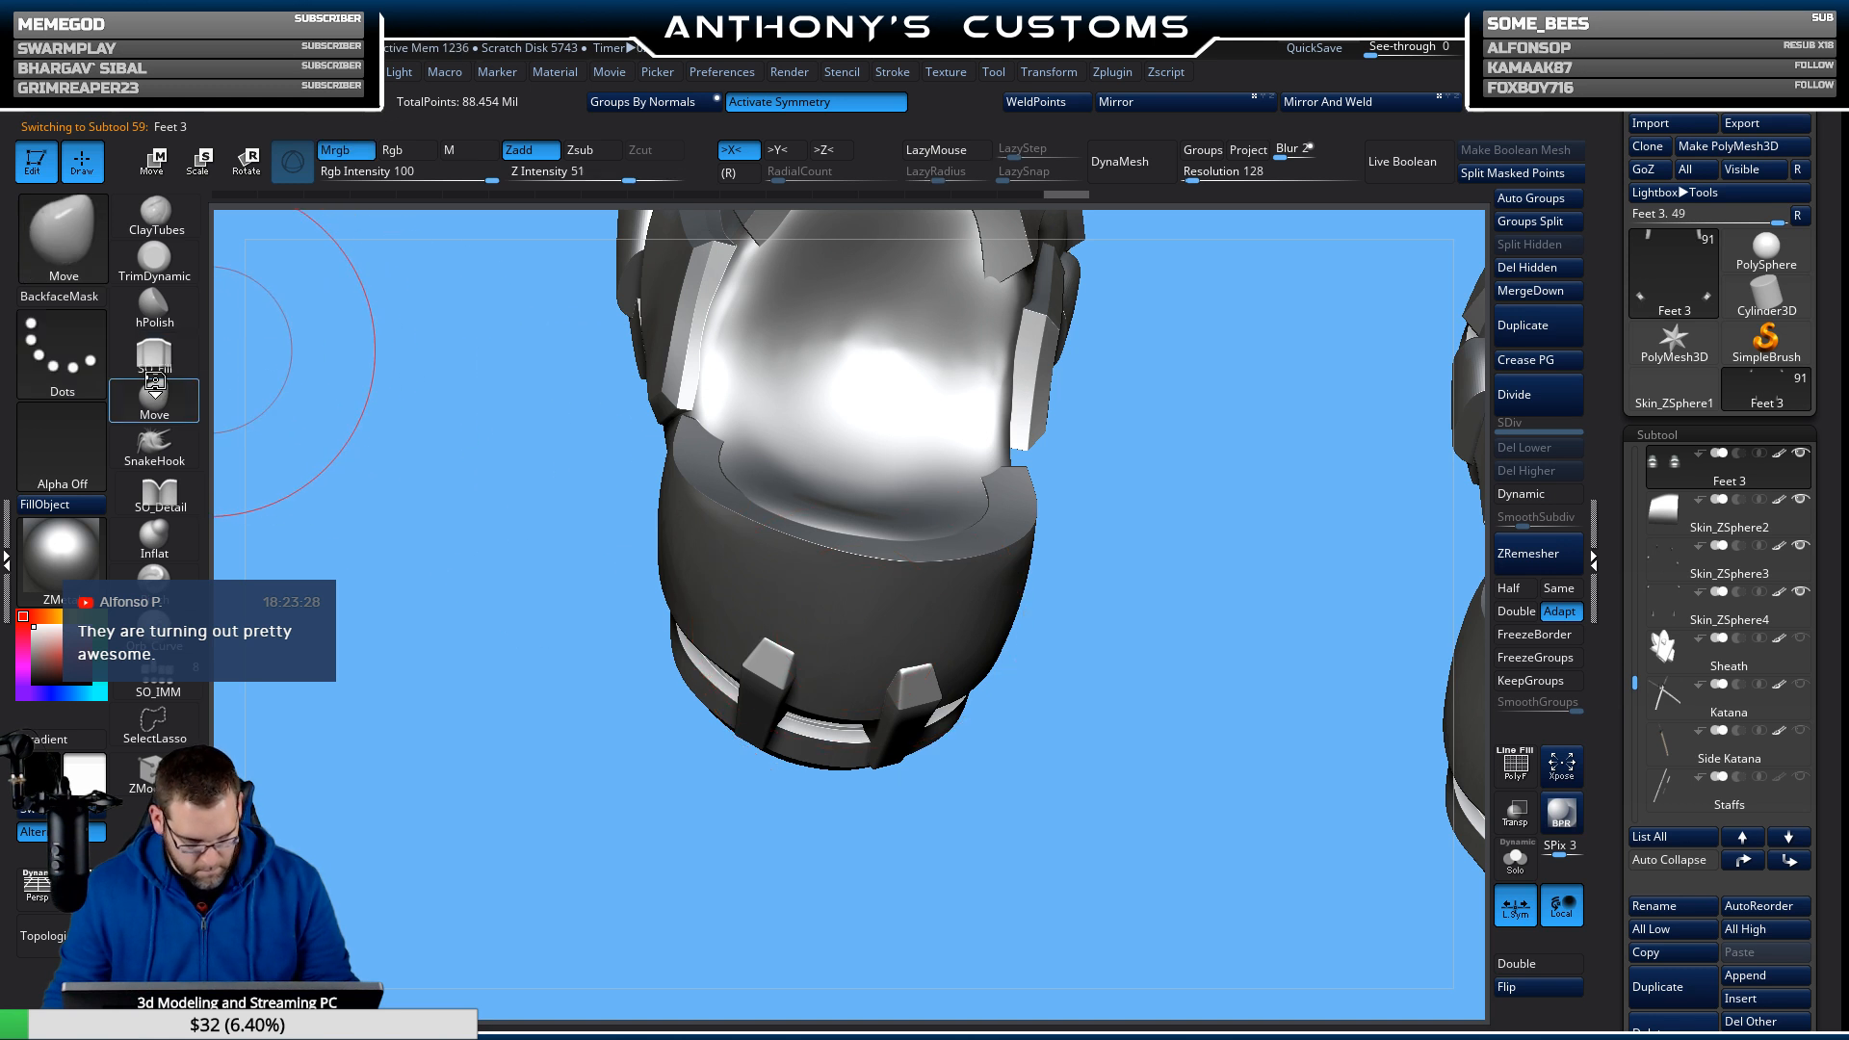
{"action": "left_click", "coordinate": [154, 395]}
{"action": "mouse_move", "coordinate": [565, 730]}
{"action": "left_mouse_down"}
{"action": "mouse_move", "coordinate": [607, 796]}
{"action": "mouse_move", "coordinate": [832, 774]}
{"action": "left_mouse_up"}
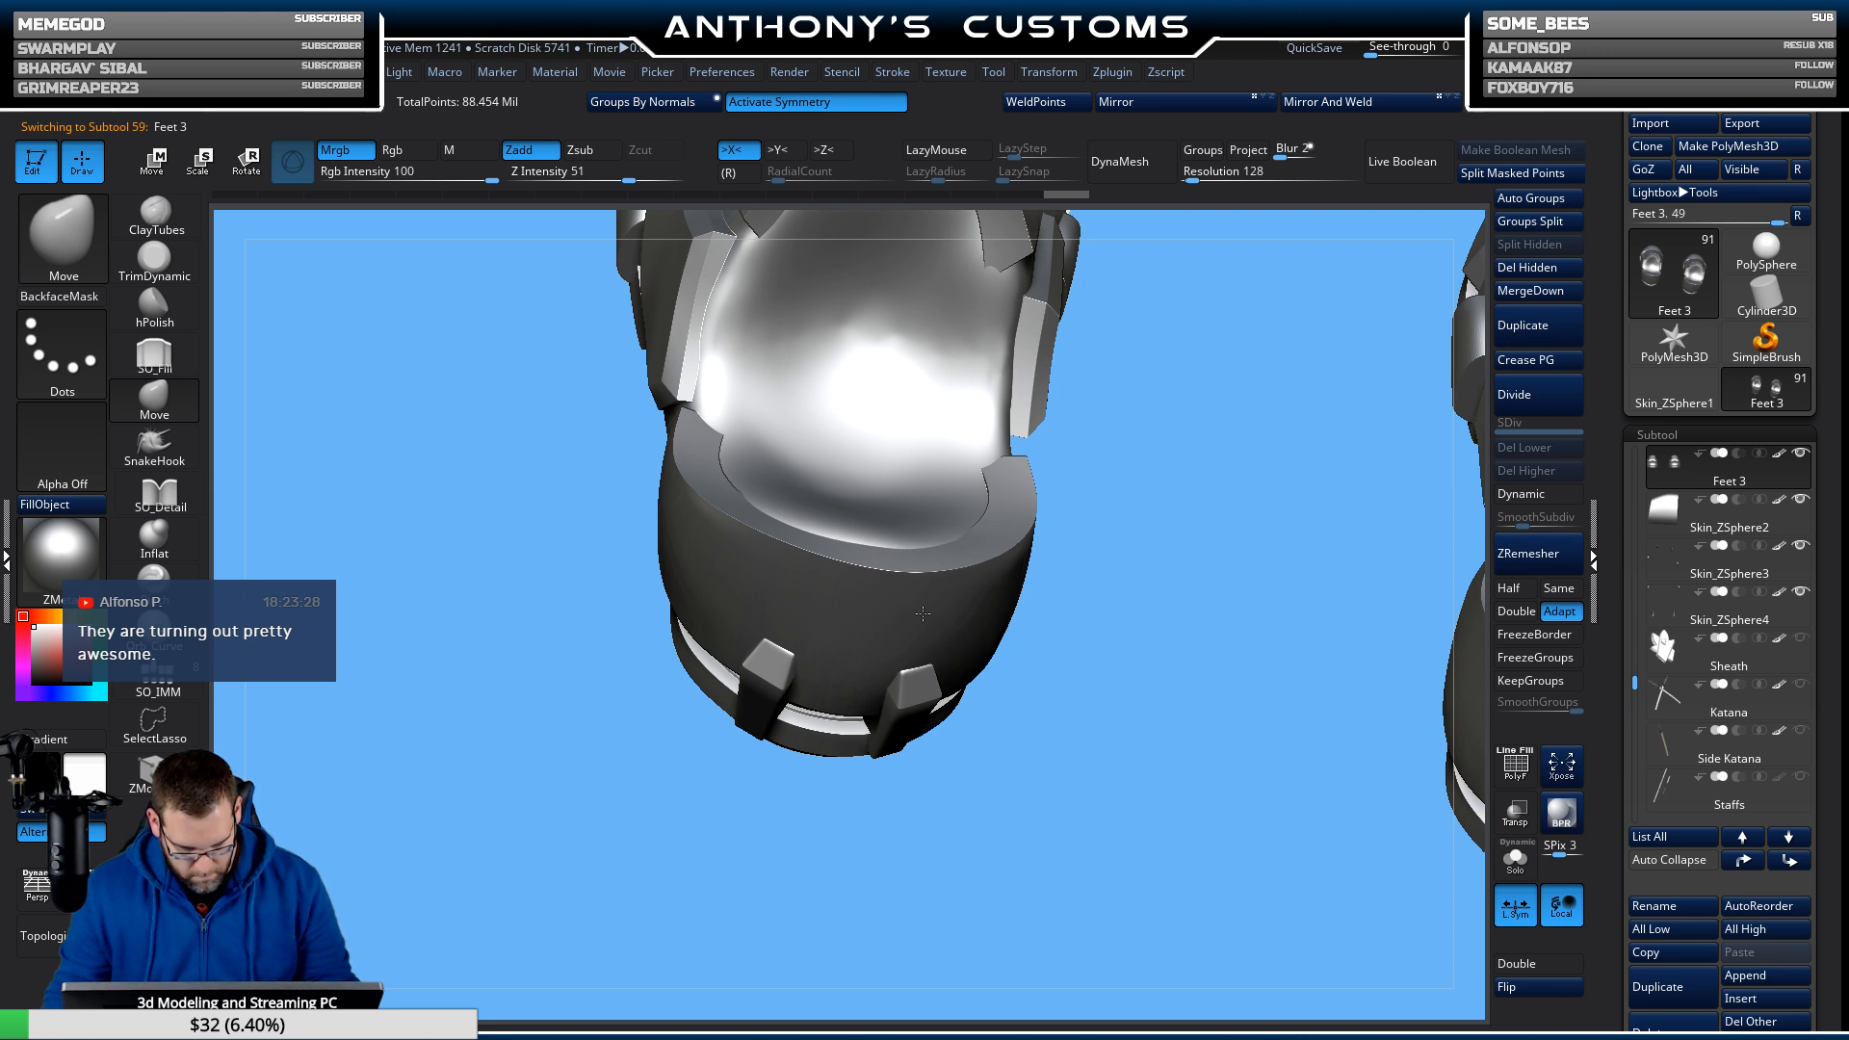
{"action": "left_click_drag", "start_coordinate": [1001, 707], "coordinate": [1051, 654]}
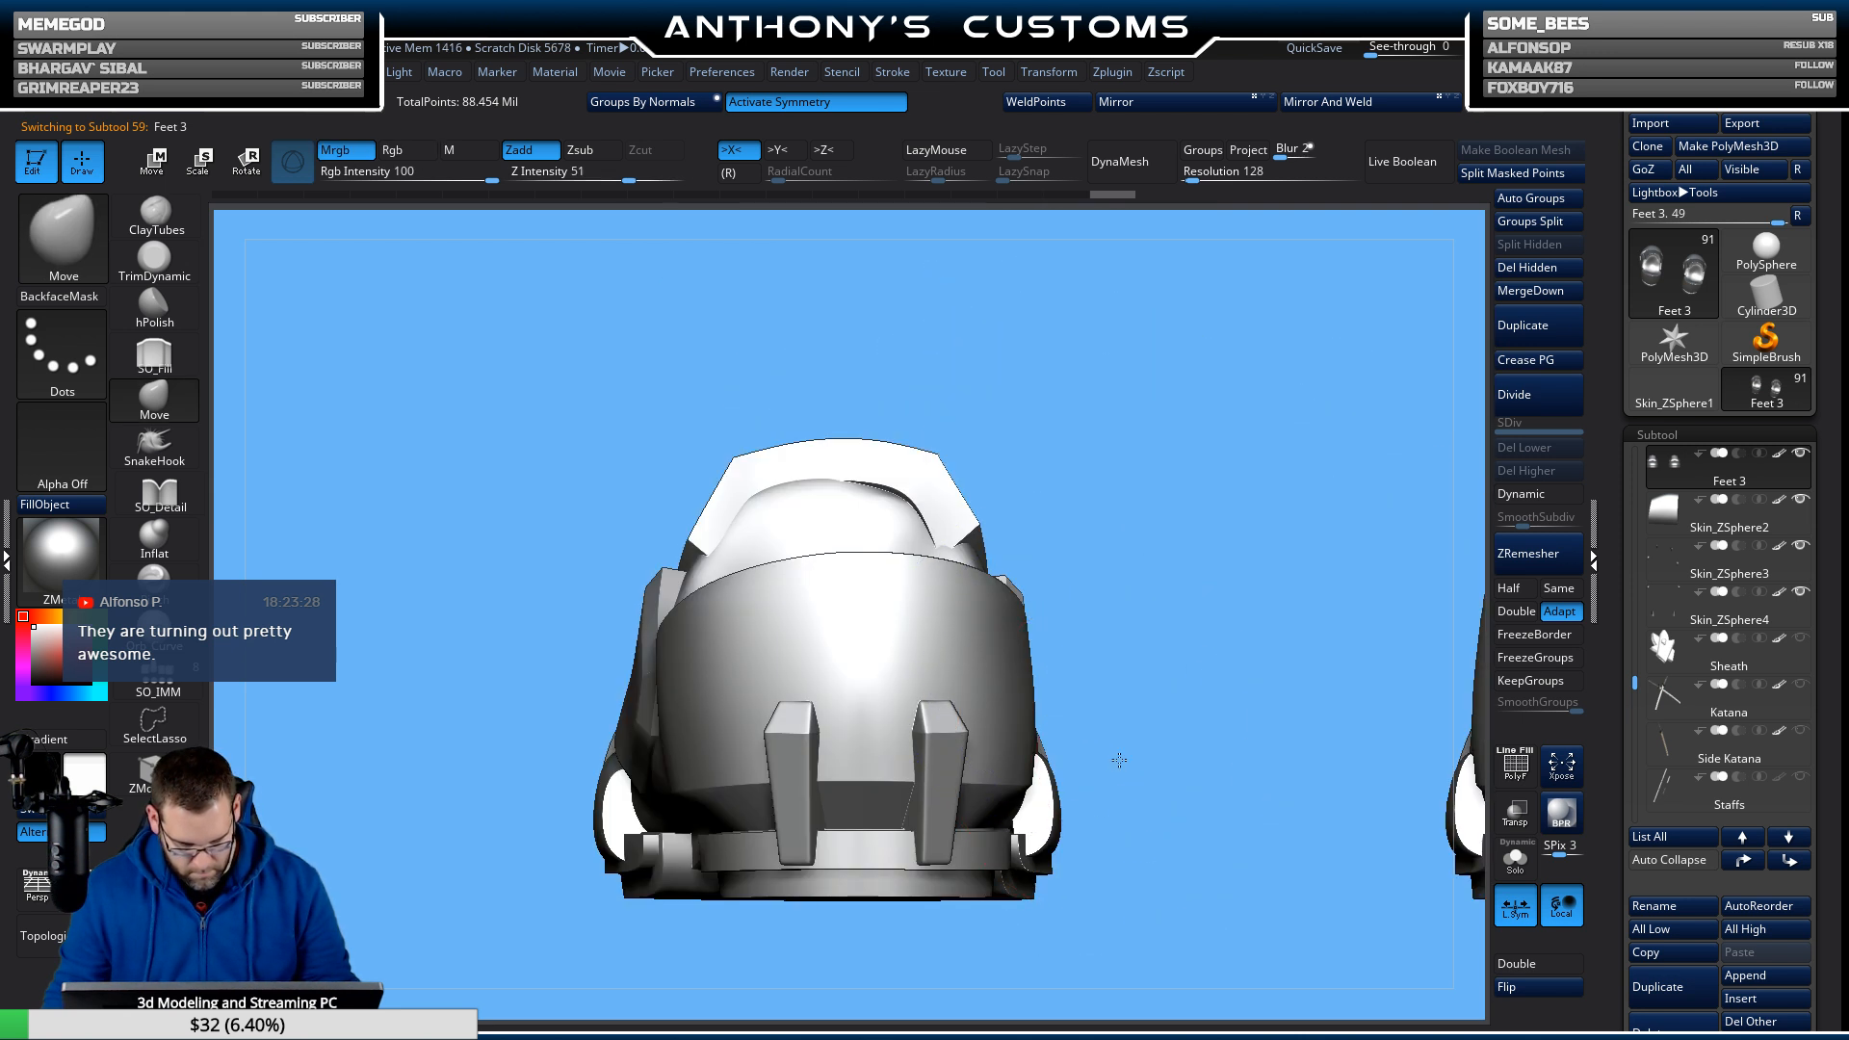
Inspect both shoes with their paired heel fins from the front, below, behind, above and the side.
{"action": "left_click_drag", "start_coordinate": [1115, 760], "coordinate": [1134, 568], "text": "alt"}
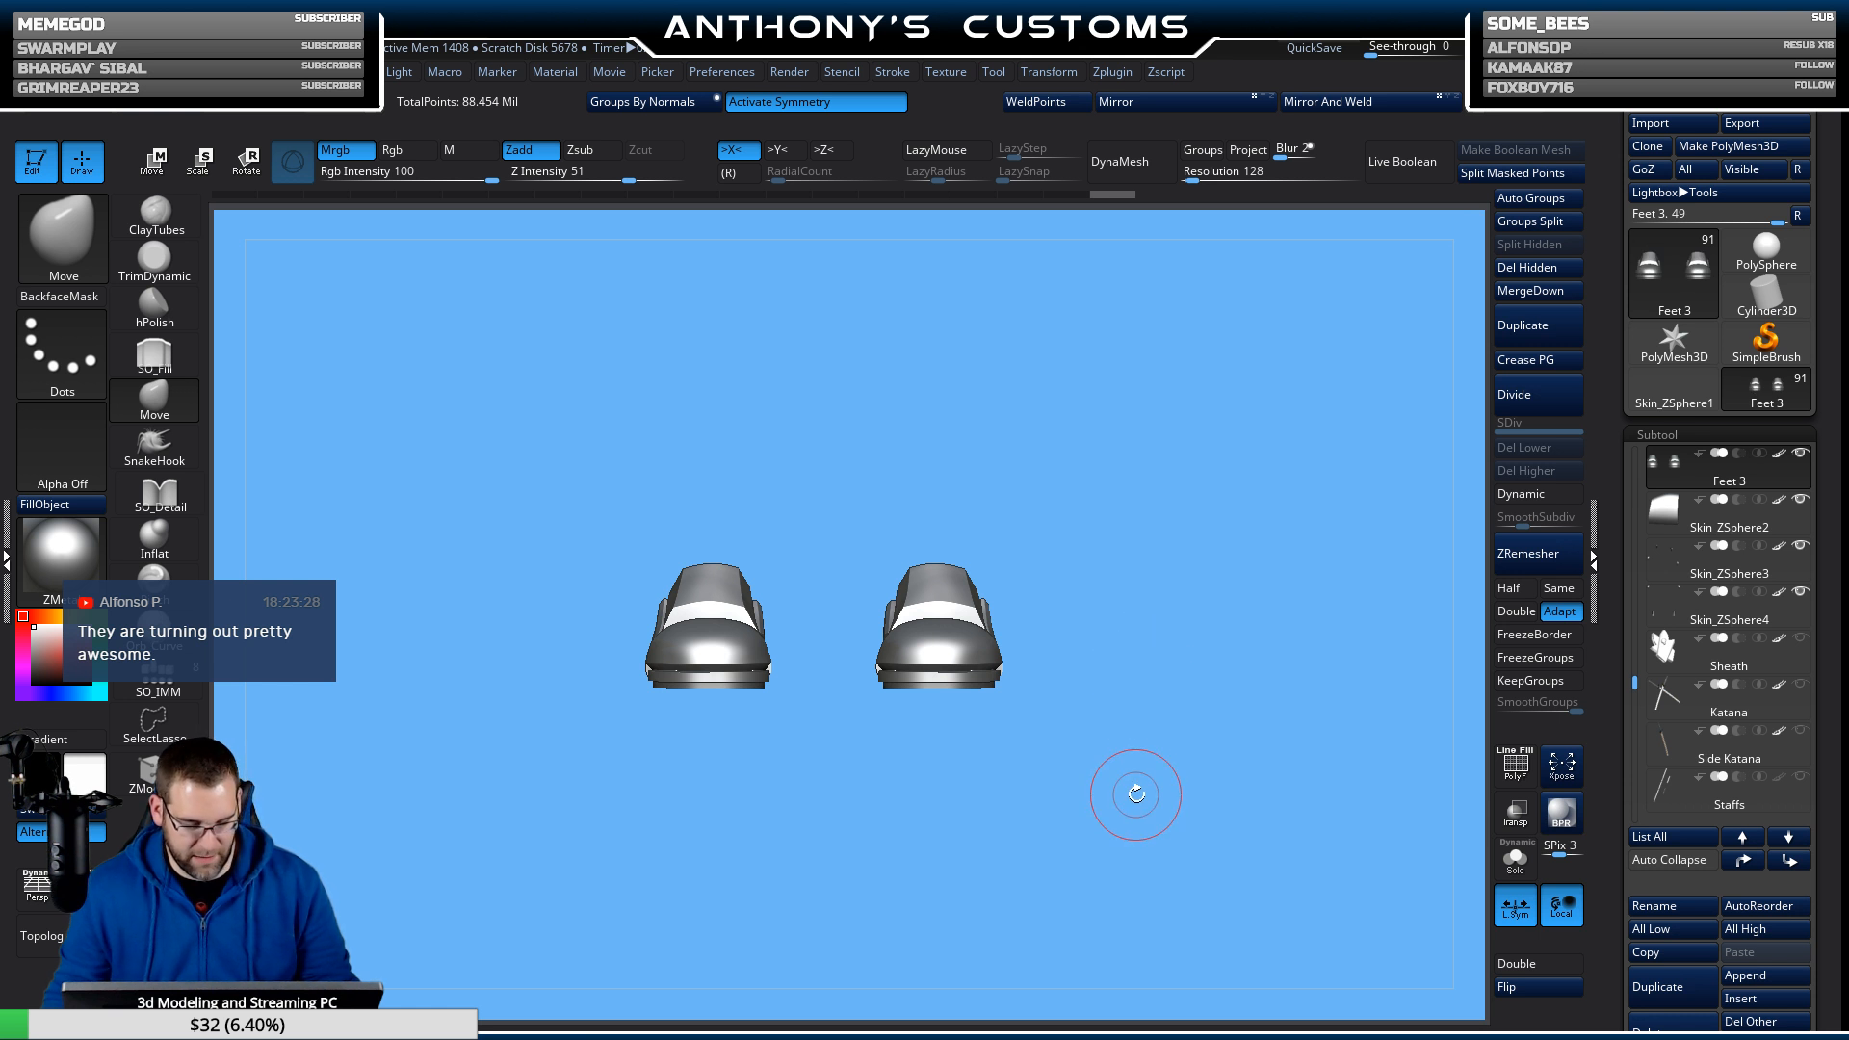
{"action": "left_click_drag", "start_coordinate": [1137, 794], "coordinate": [1211, 631]}
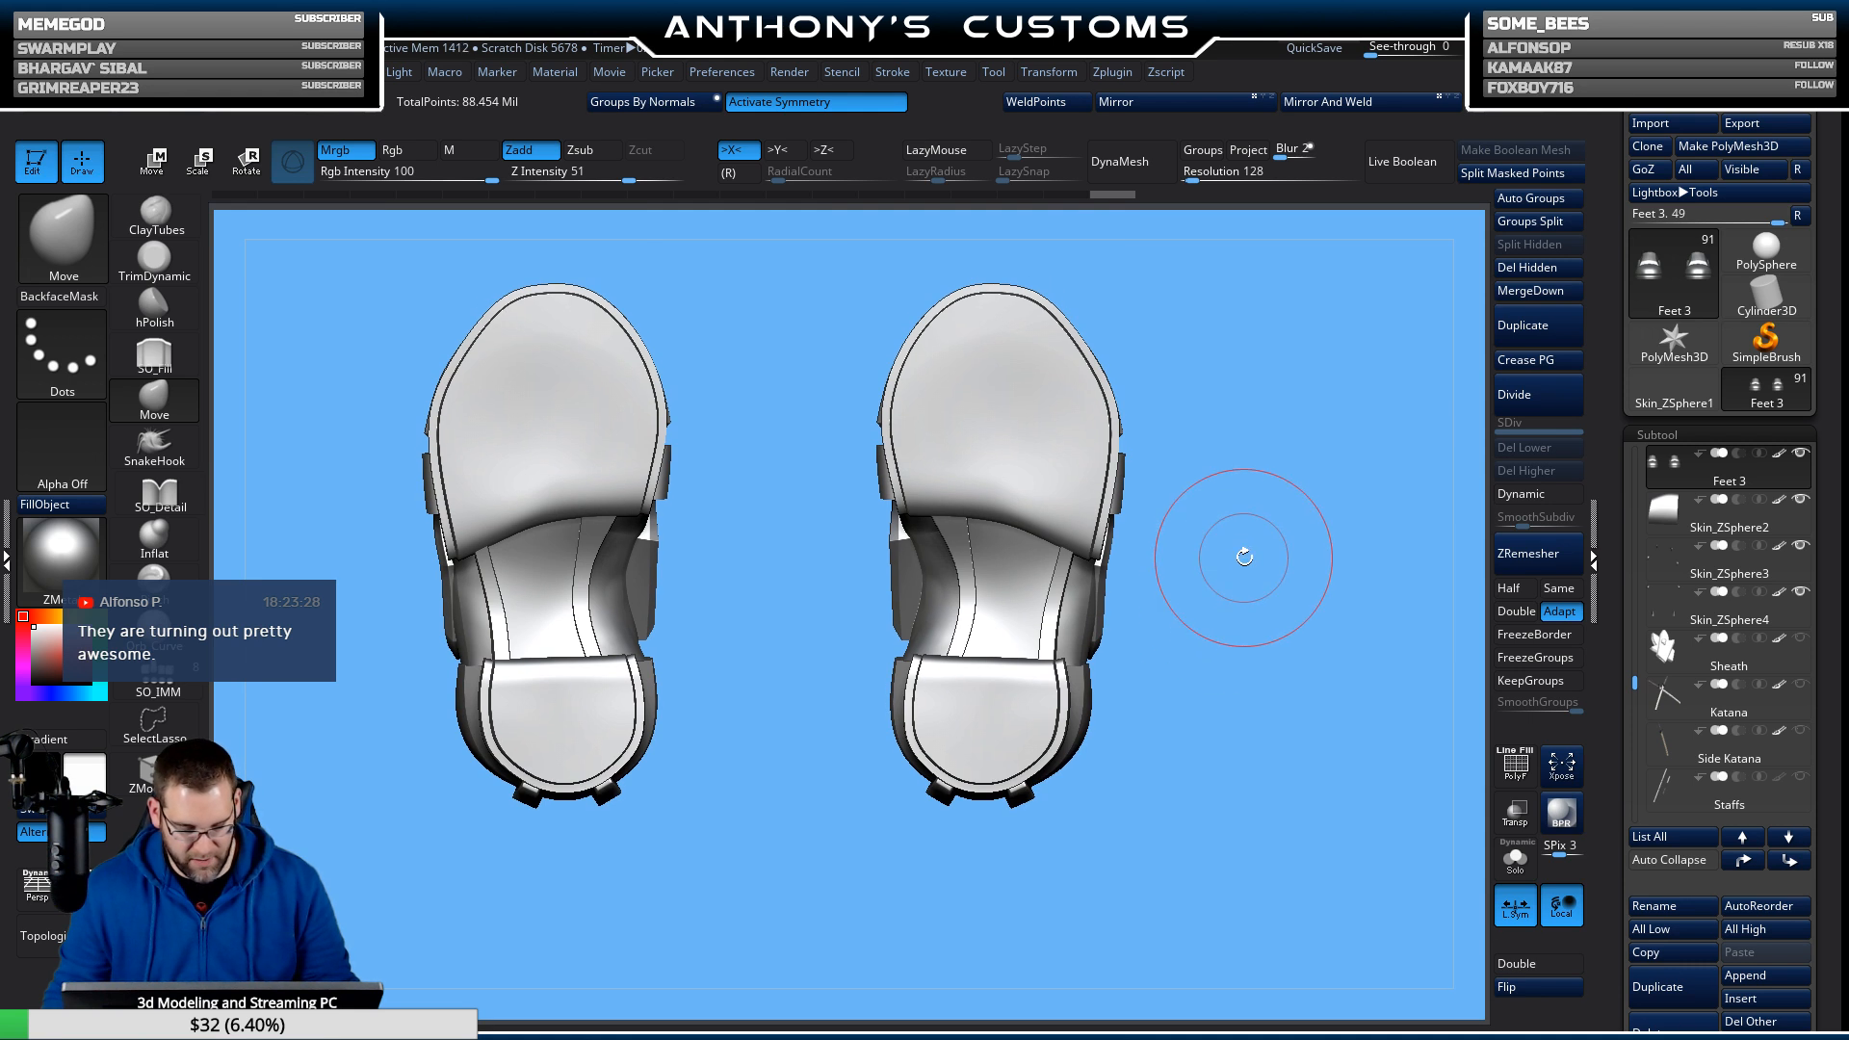
{"action": "left_click_drag", "start_coordinate": [1271, 556], "coordinate": [1150, 593]}
{"action": "left_click_drag", "start_coordinate": [1152, 755], "coordinate": [818, 516]}
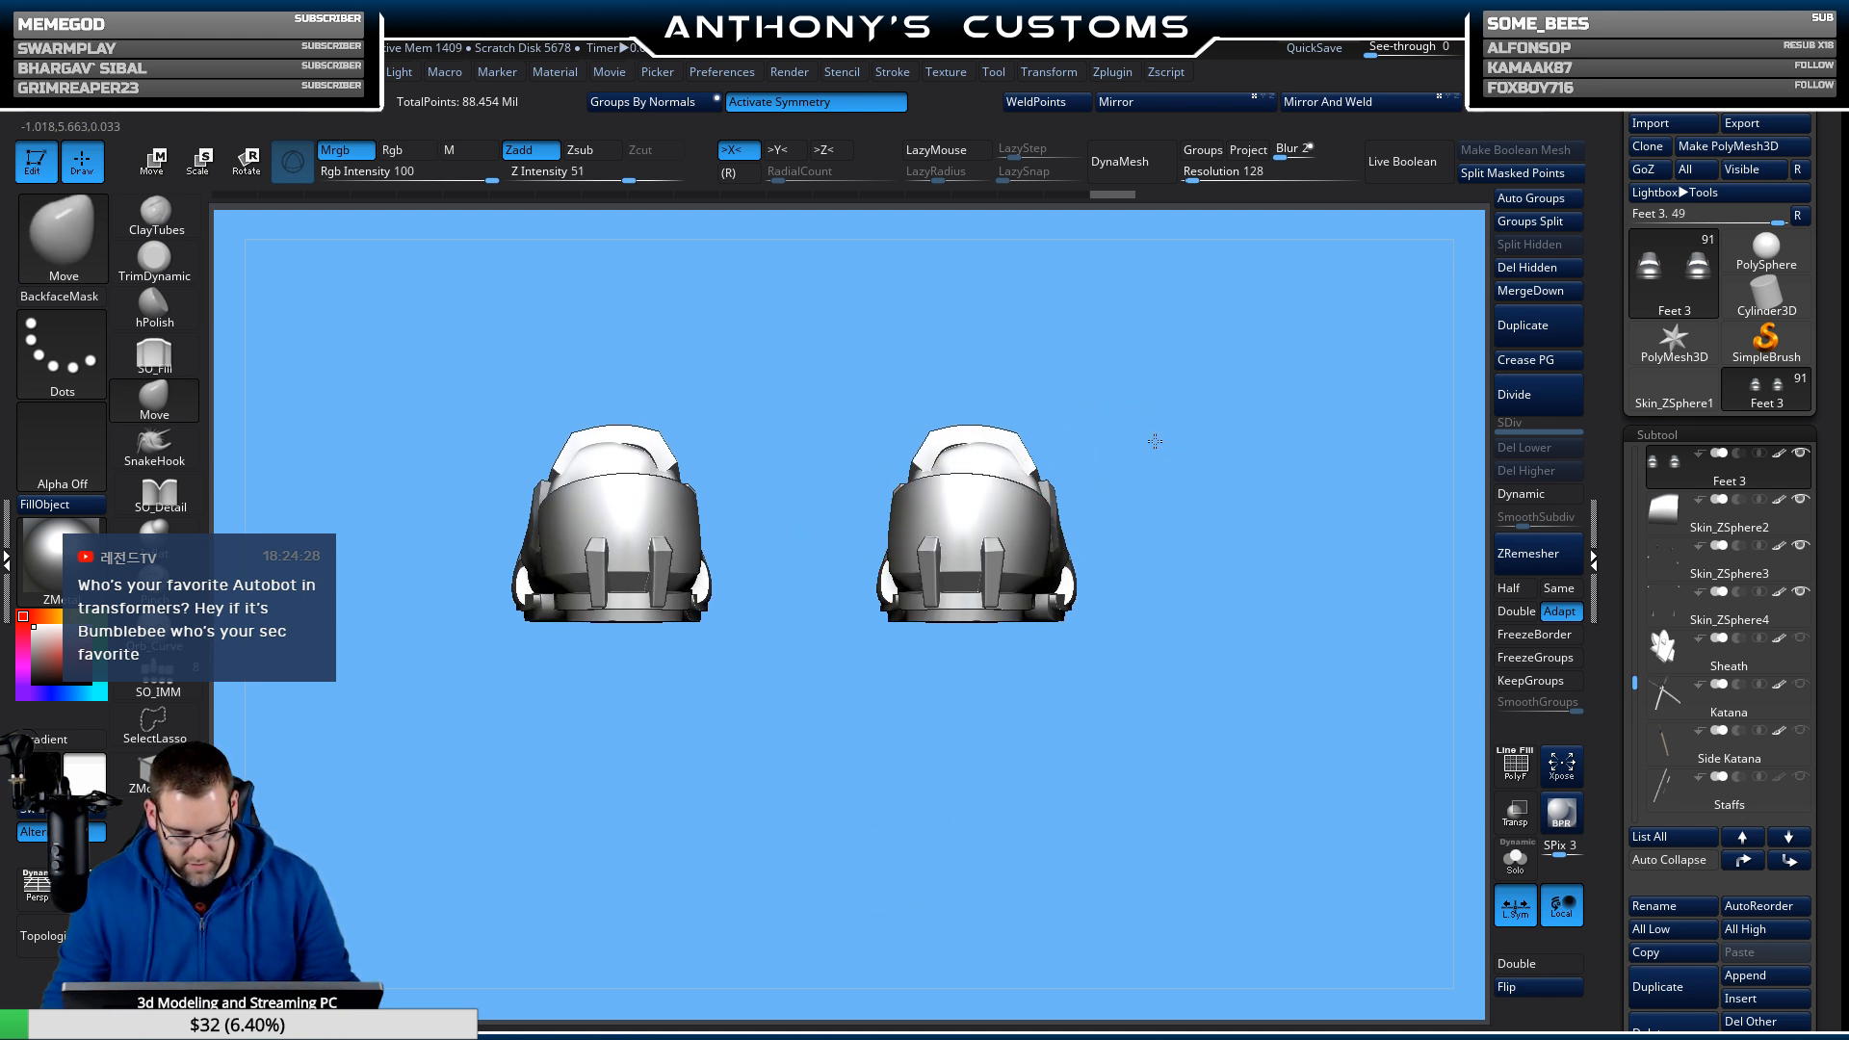
{"action": "left_click_drag", "start_coordinate": [1156, 434], "coordinate": [1155, 638]}
{"action": "left_click_drag", "start_coordinate": [1201, 405], "coordinate": [1265, 654], "text": "alt"}
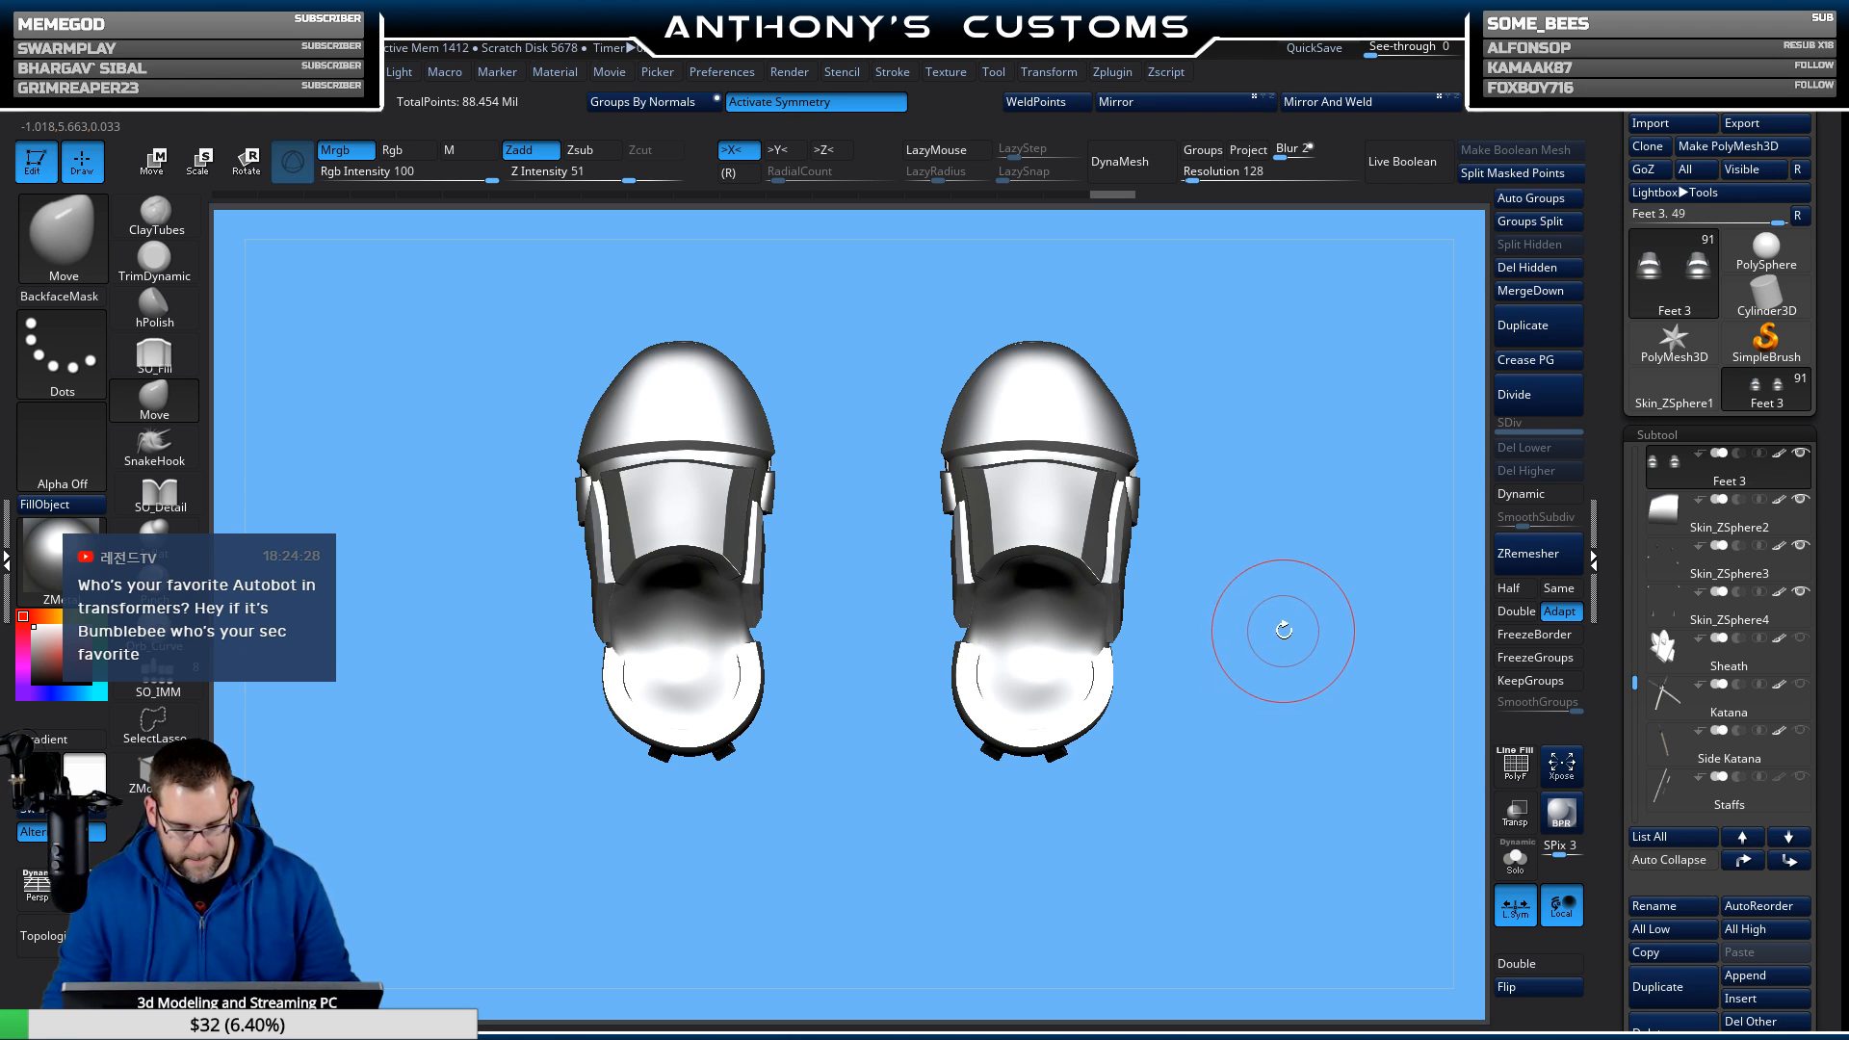
{"action": "left_click_drag", "start_coordinate": [1278, 675], "coordinate": [1306, 446]}
{"action": "left_click_drag", "start_coordinate": [1269, 594], "coordinate": [1248, 495], "text": "alt"}
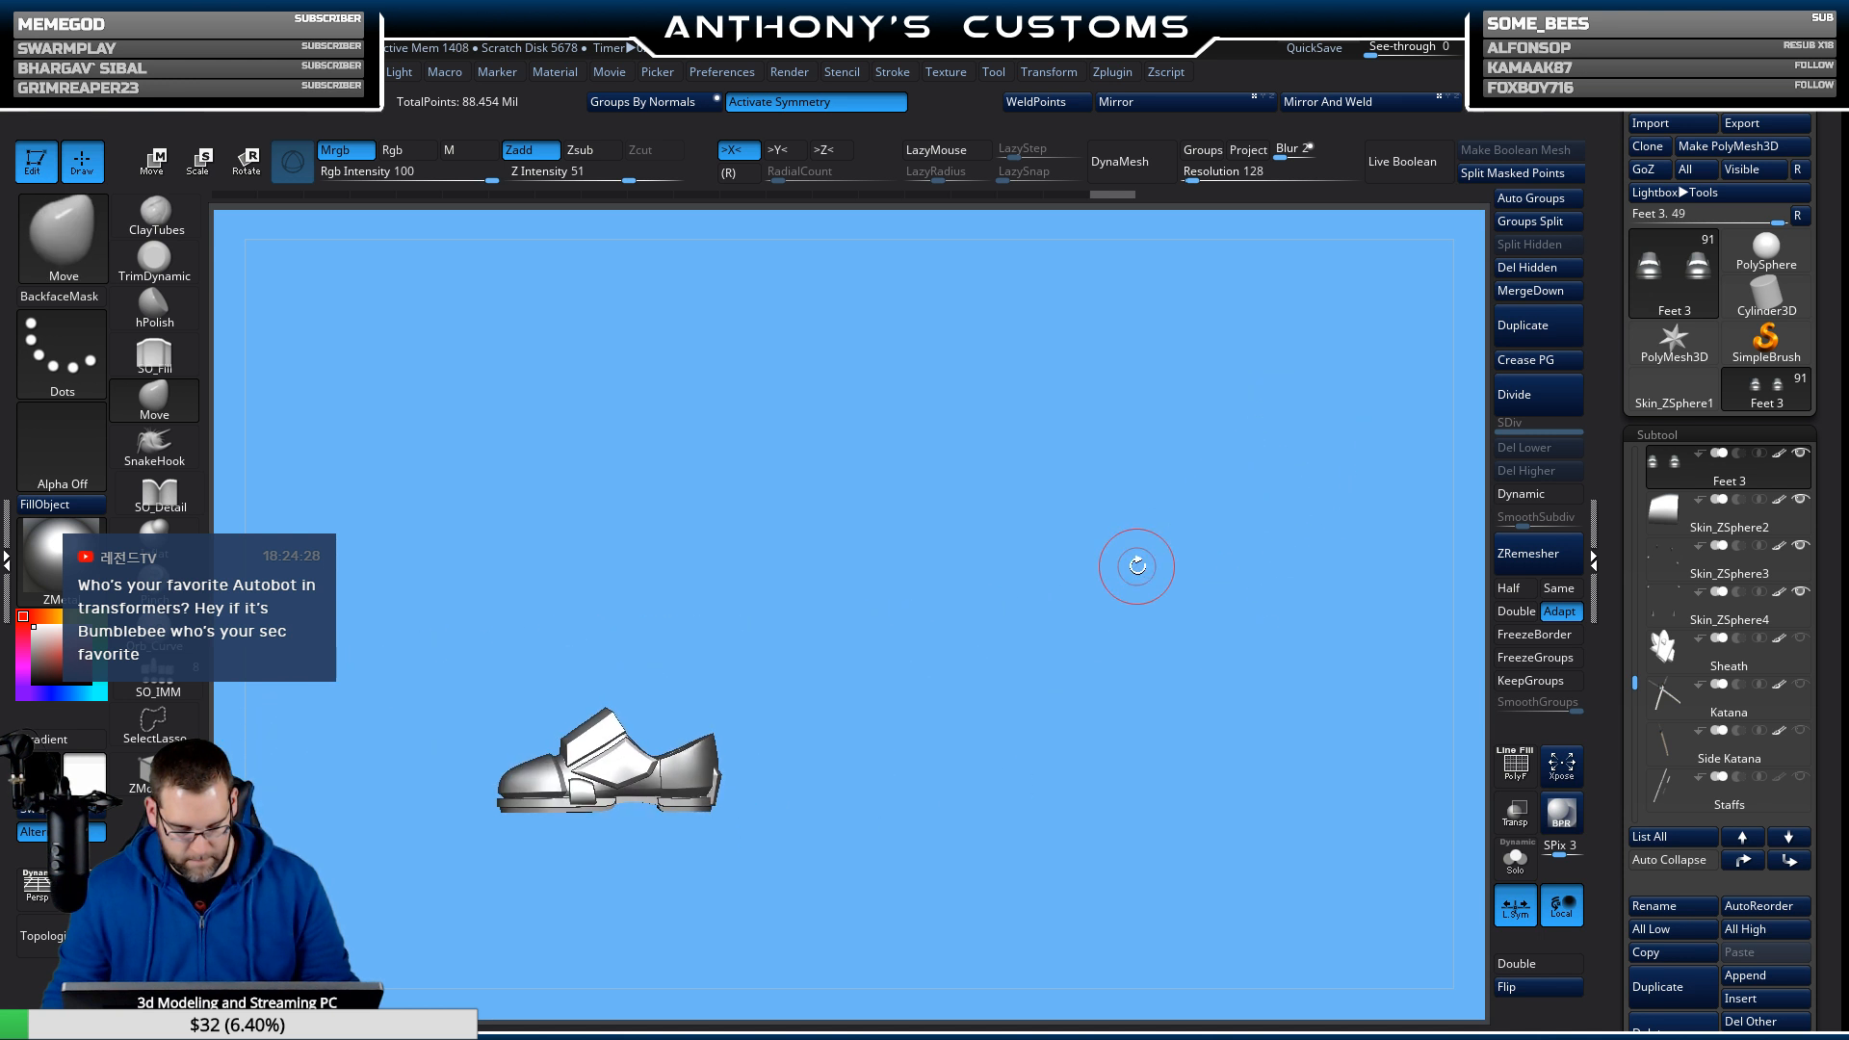
{"action": "left_click_drag", "start_coordinate": [1136, 564], "coordinate": [1312, 521], "text": "alt"}
Show the Boots 2 armor together with the shoes, review the legs from front and back, and save the project.
{"action": "left_click_drag", "start_coordinate": [1635, 682], "coordinate": [1634, 659]}
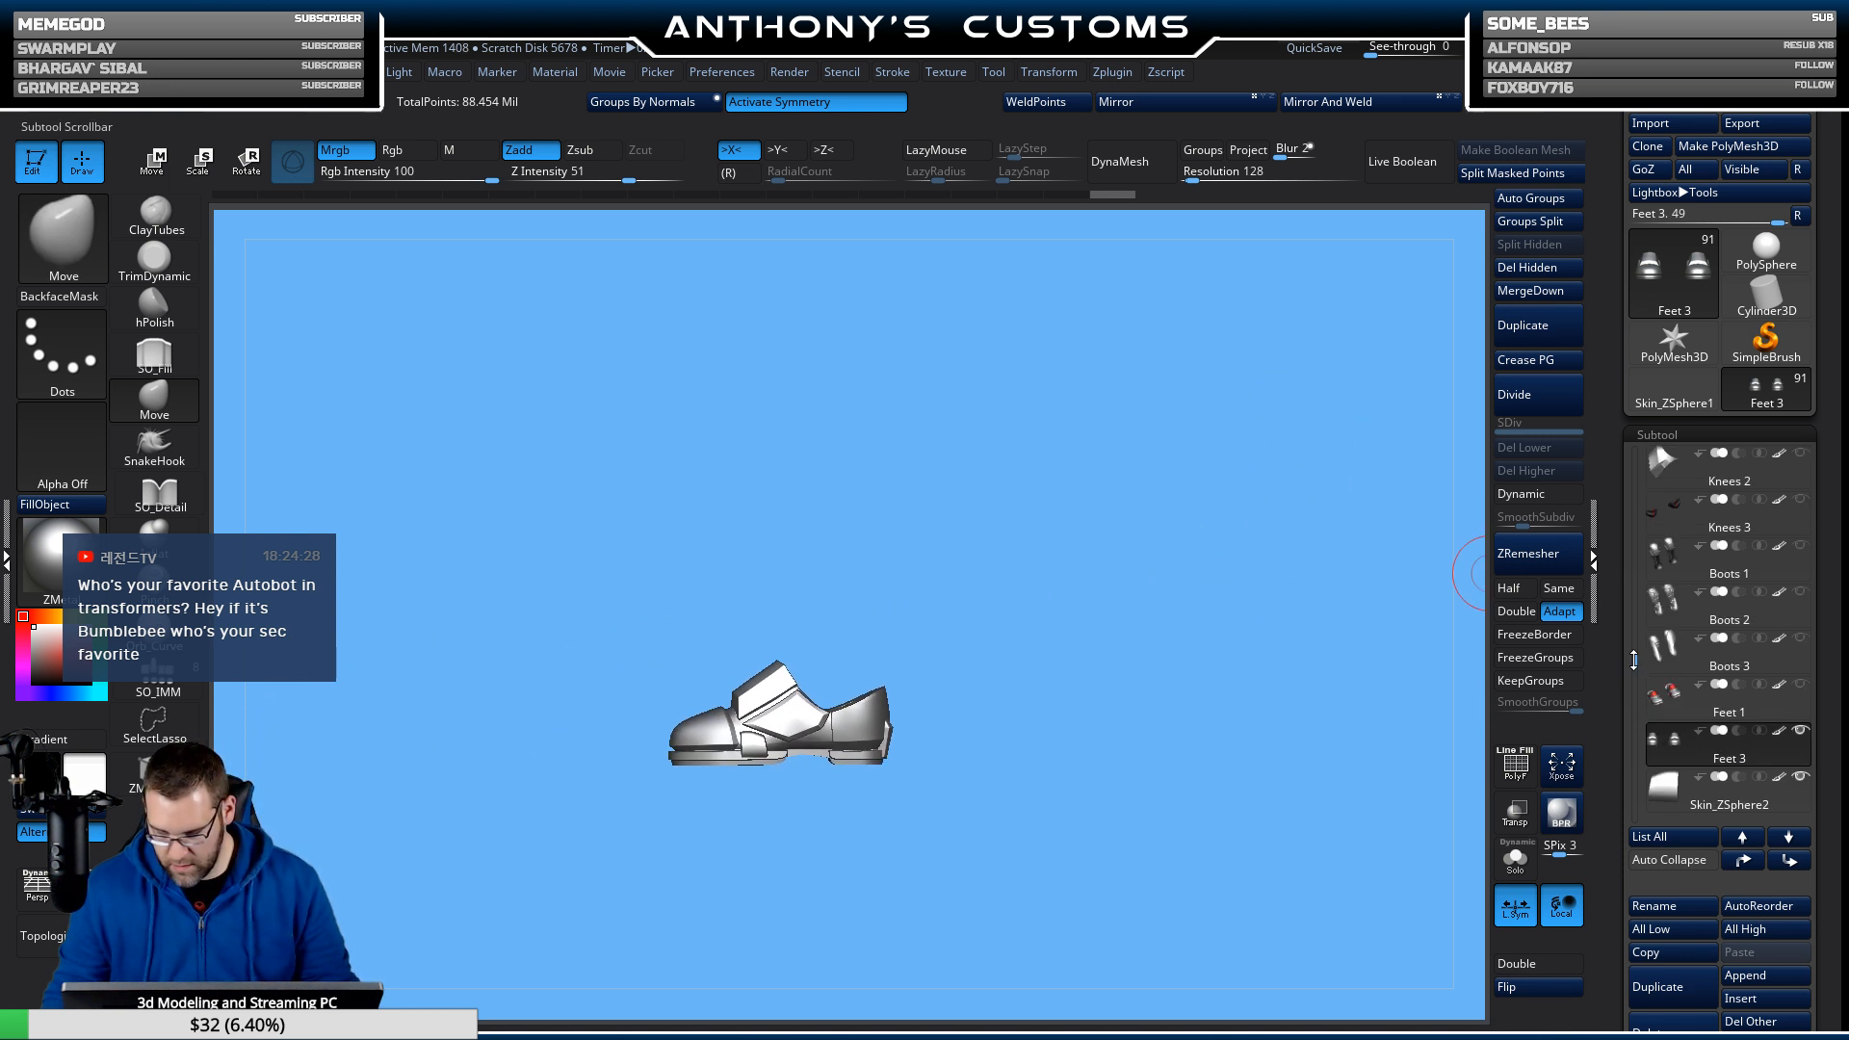
{"action": "left_click", "coordinate": [1800, 590]}
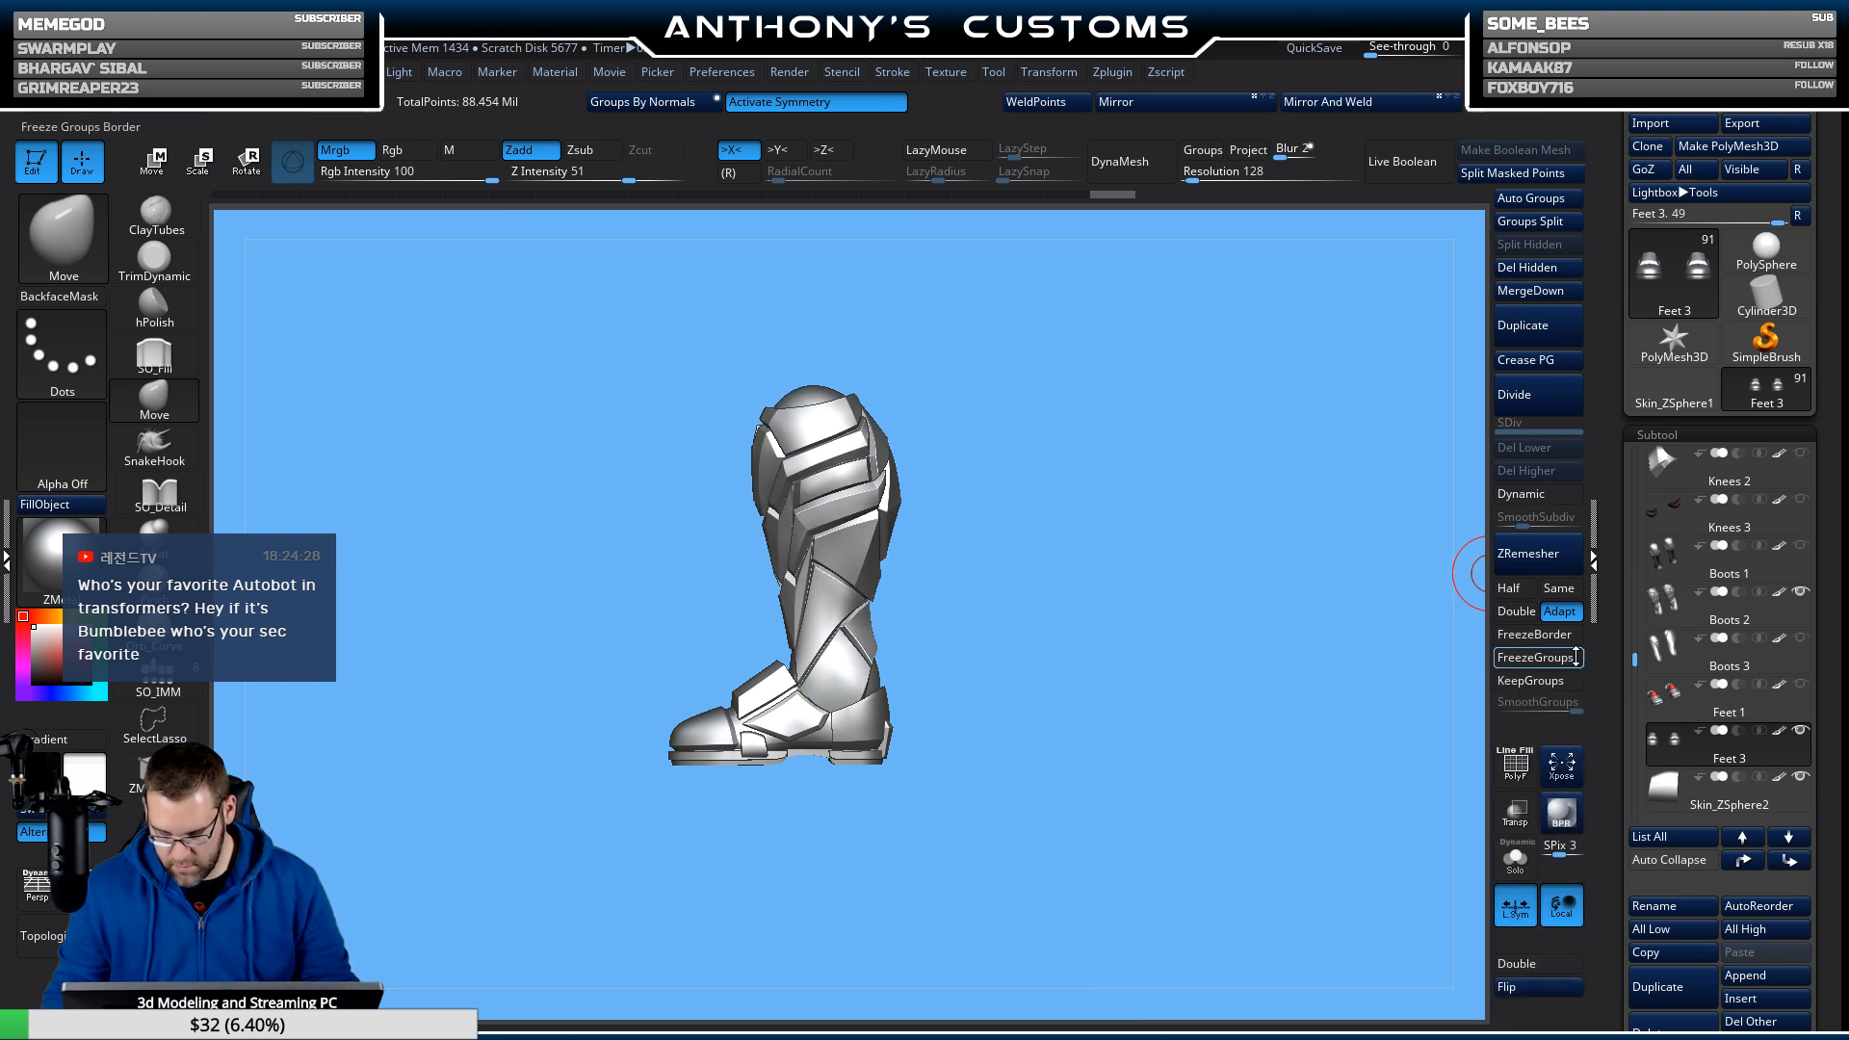
{"action": "left_click_drag", "start_coordinate": [1127, 649], "coordinate": [1142, 709]}
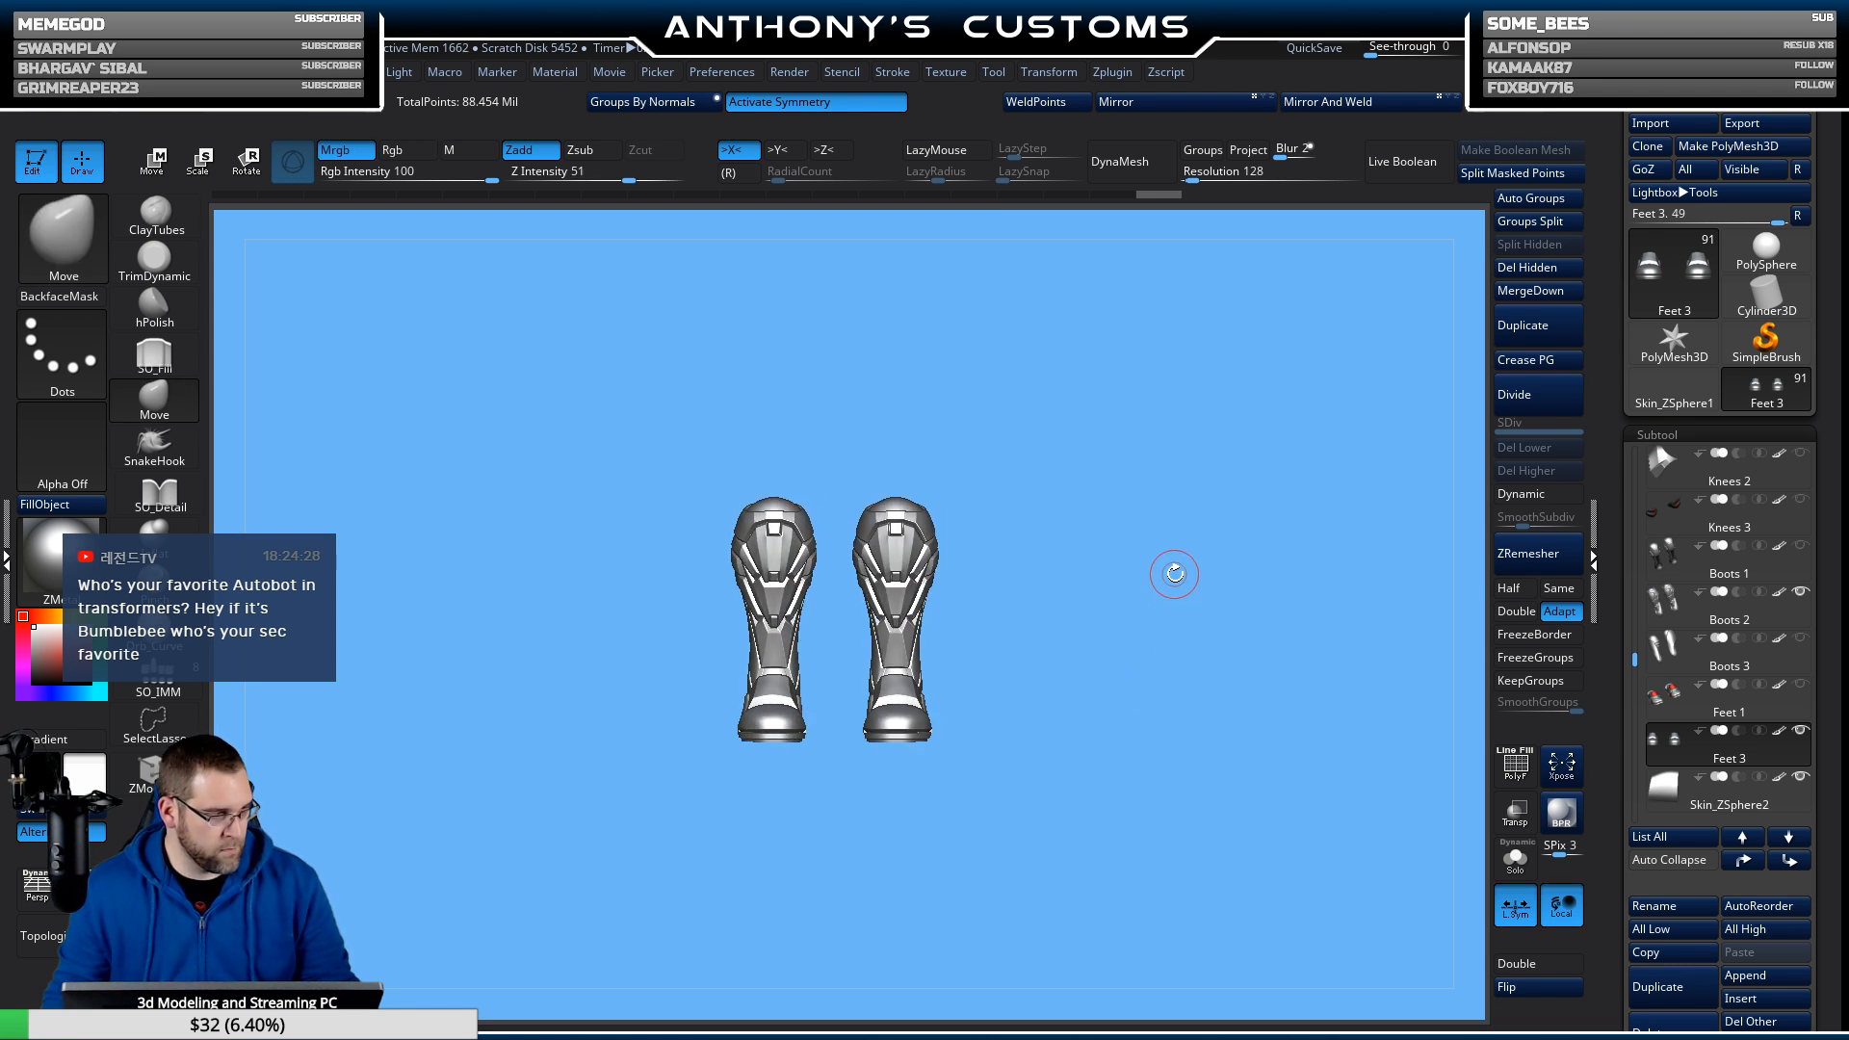
{"action": "left_click_drag", "start_coordinate": [1175, 574], "coordinate": [1194, 682], "text": "alt"}
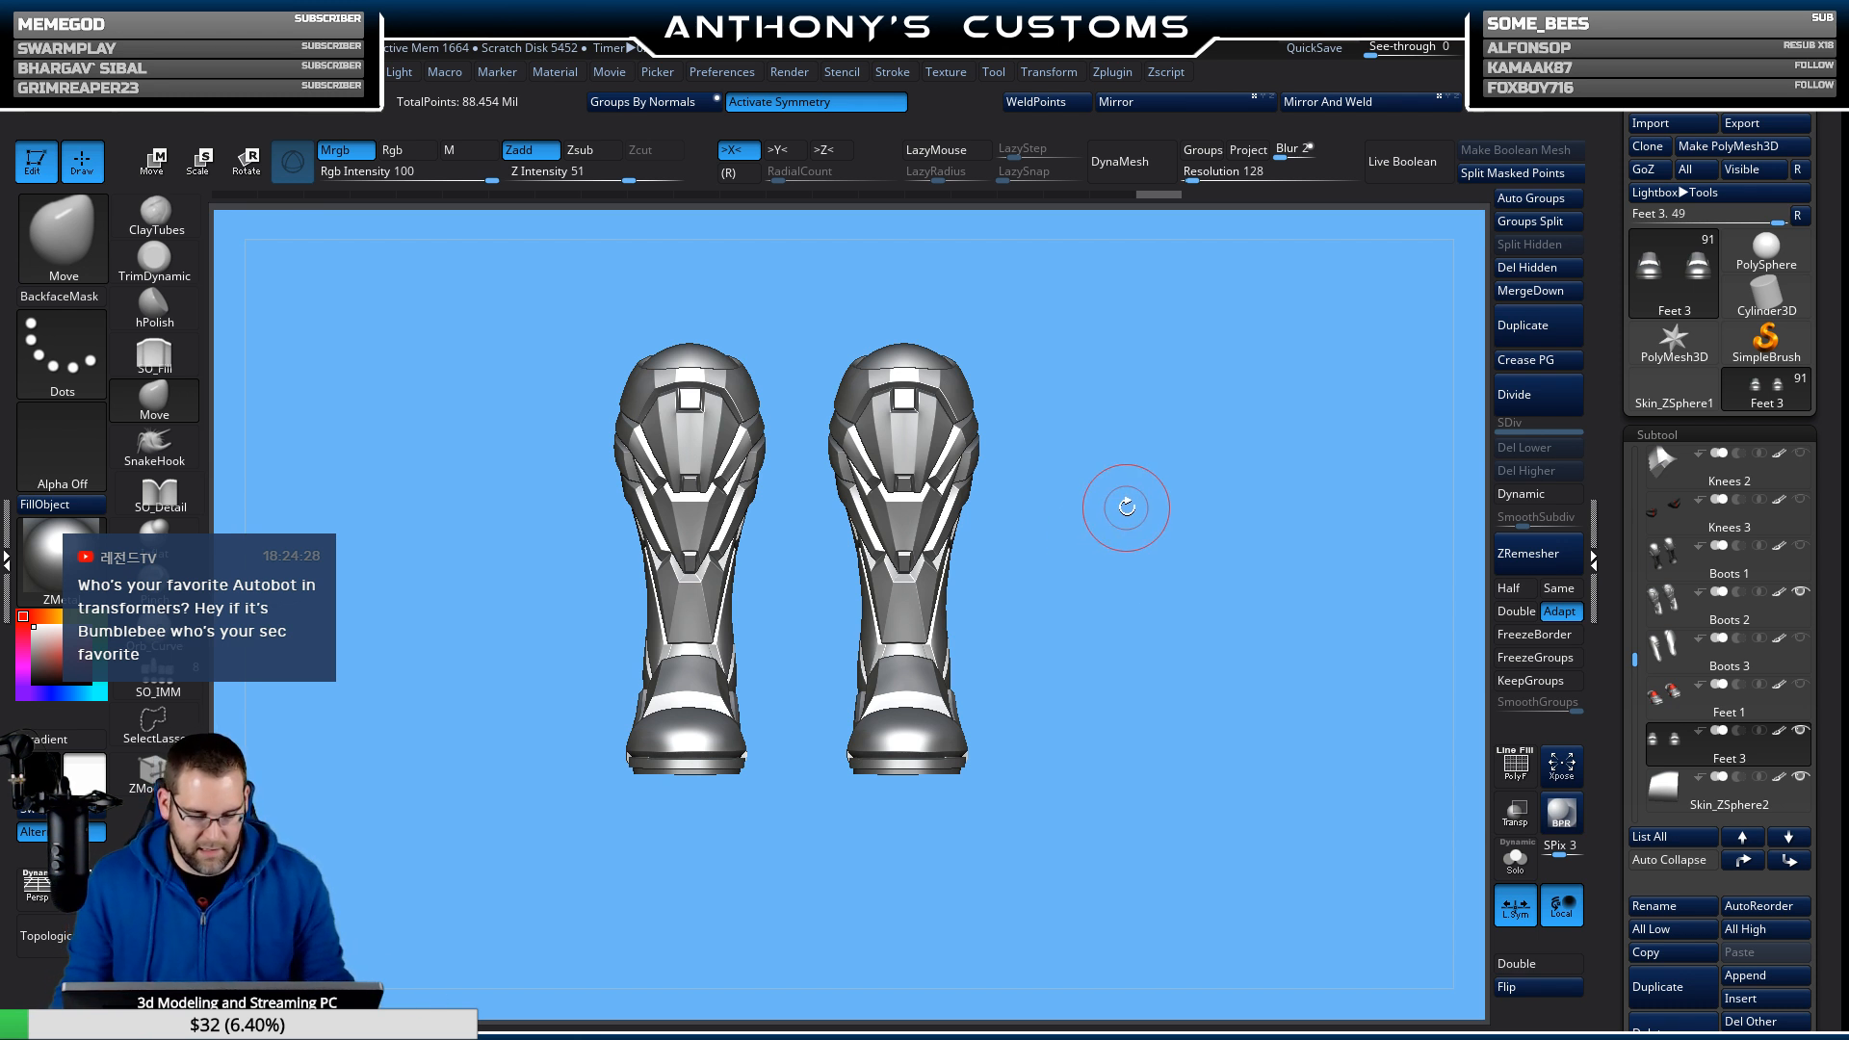
{"action": "mouse_move", "coordinate": [1135, 530]}
{"action": "left_mouse_down"}
{"action": "mouse_move", "coordinate": [1041, 529]}
{"action": "mouse_move", "coordinate": [1041, 587]}
{"action": "mouse_move", "coordinate": [985, 683]}
{"action": "left_mouse_up"}
{"action": "mouse_move", "coordinate": [978, 867]}
{"action": "left_mouse_down"}
{"action": "mouse_move", "coordinate": [1194, 894]}
{"action": "mouse_move", "coordinate": [1177, 819]}
{"action": "mouse_move", "coordinate": [1165, 908]}
{"action": "mouse_move", "coordinate": [1201, 732]}
{"action": "mouse_move", "coordinate": [1210, 768]}
{"action": "mouse_move", "coordinate": [1107, 800]}
{"action": "mouse_move", "coordinate": [1000, 742]}
{"action": "mouse_move", "coordinate": [1016, 731]}
{"action": "mouse_move", "coordinate": [1094, 880]}
{"action": "mouse_move", "coordinate": [1078, 846]}
{"action": "left_mouse_up"}
{"action": "key", "text": "ctrl+s"}
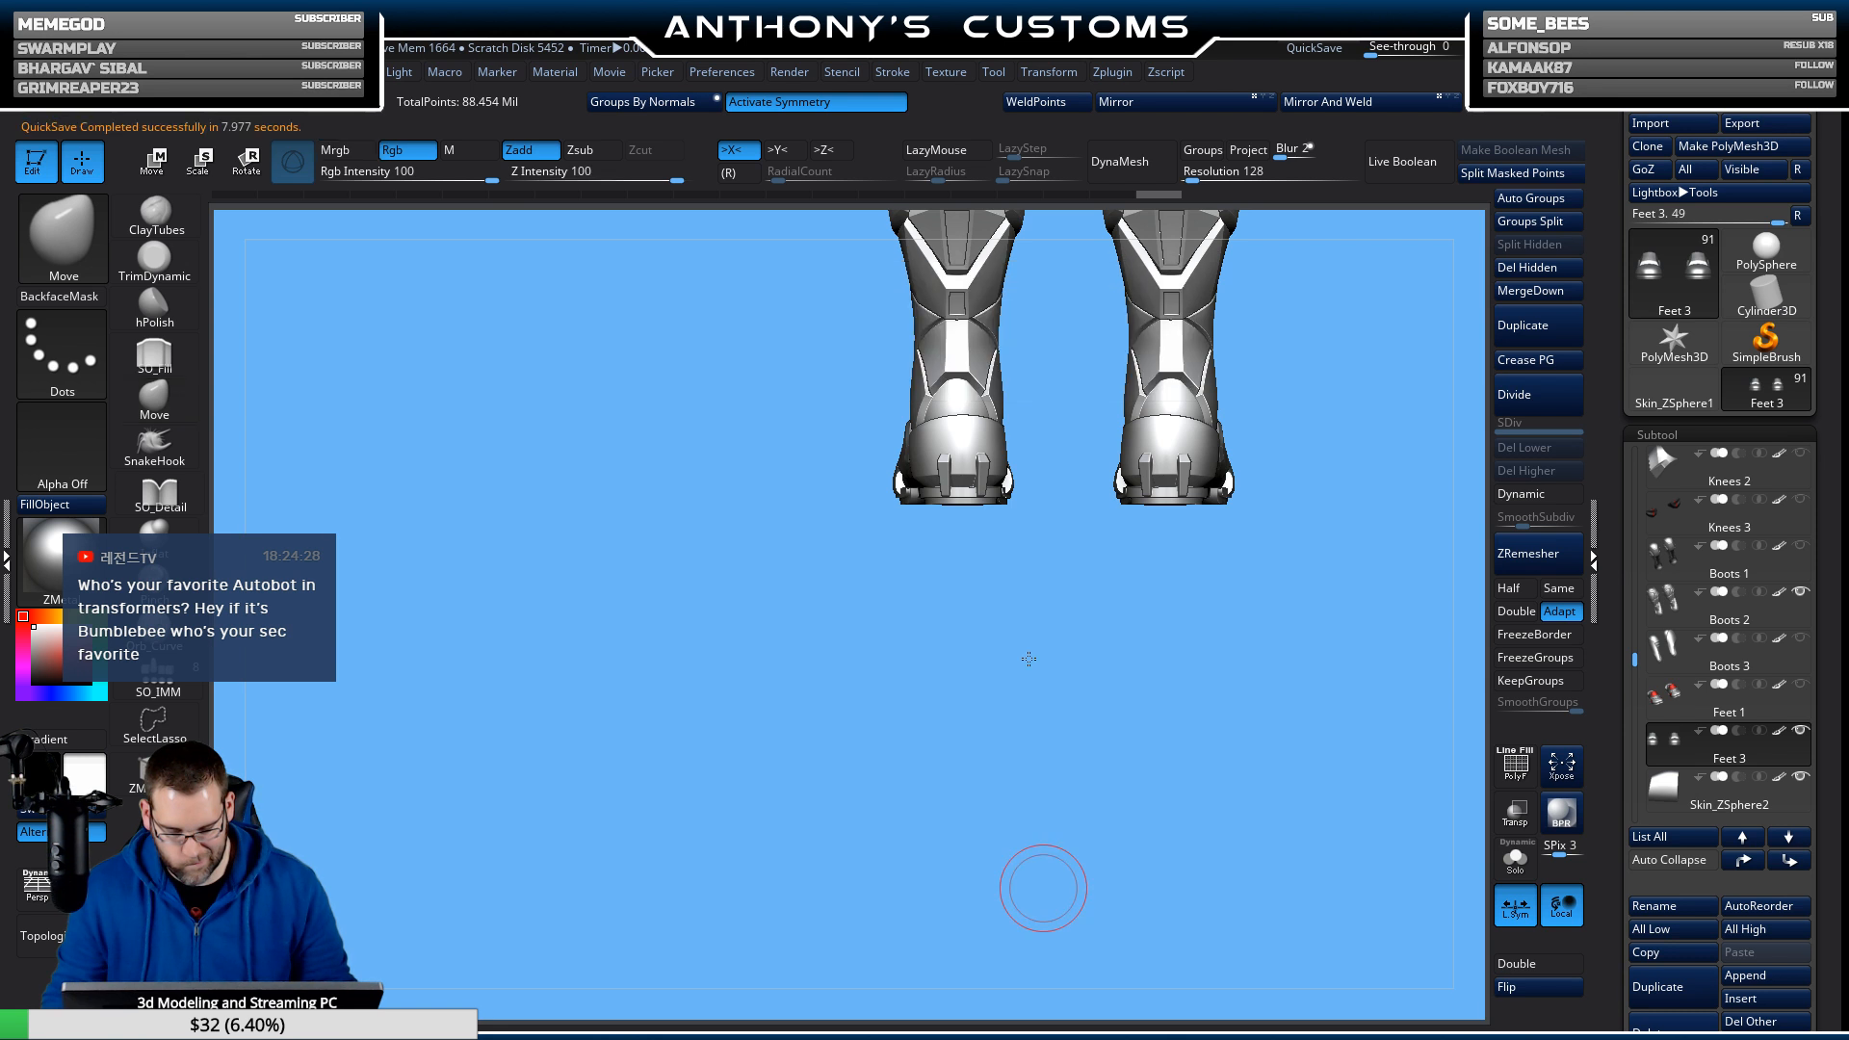
Select the Skin_ZSphere2 subtool, set its smooth dynamic subdivision to 5, and apply it as real subdivision levels.
{"action": "left_click_drag", "start_coordinate": [1040, 887], "coordinate": [1052, 653]}
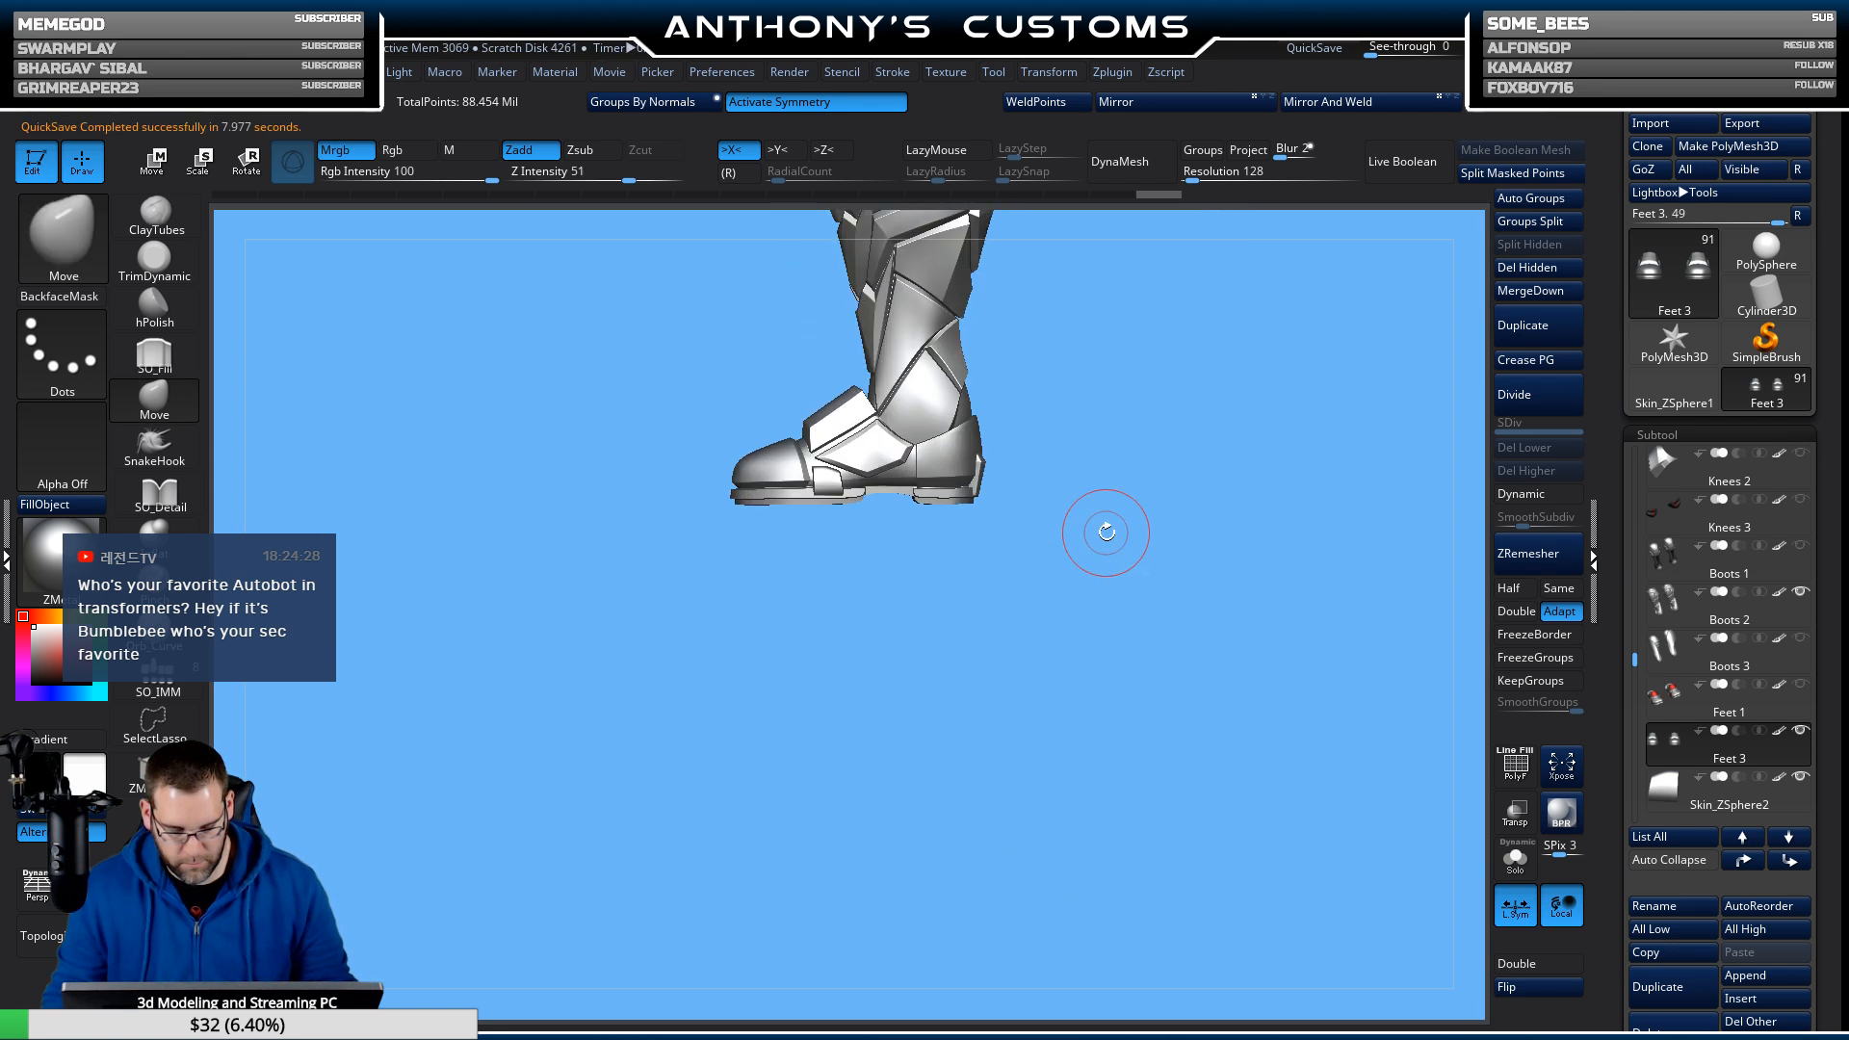
{"action": "left_click_drag", "start_coordinate": [1106, 531], "coordinate": [1469, 711], "text": "alt"}
{"action": "left_click", "coordinate": [1671, 795]}
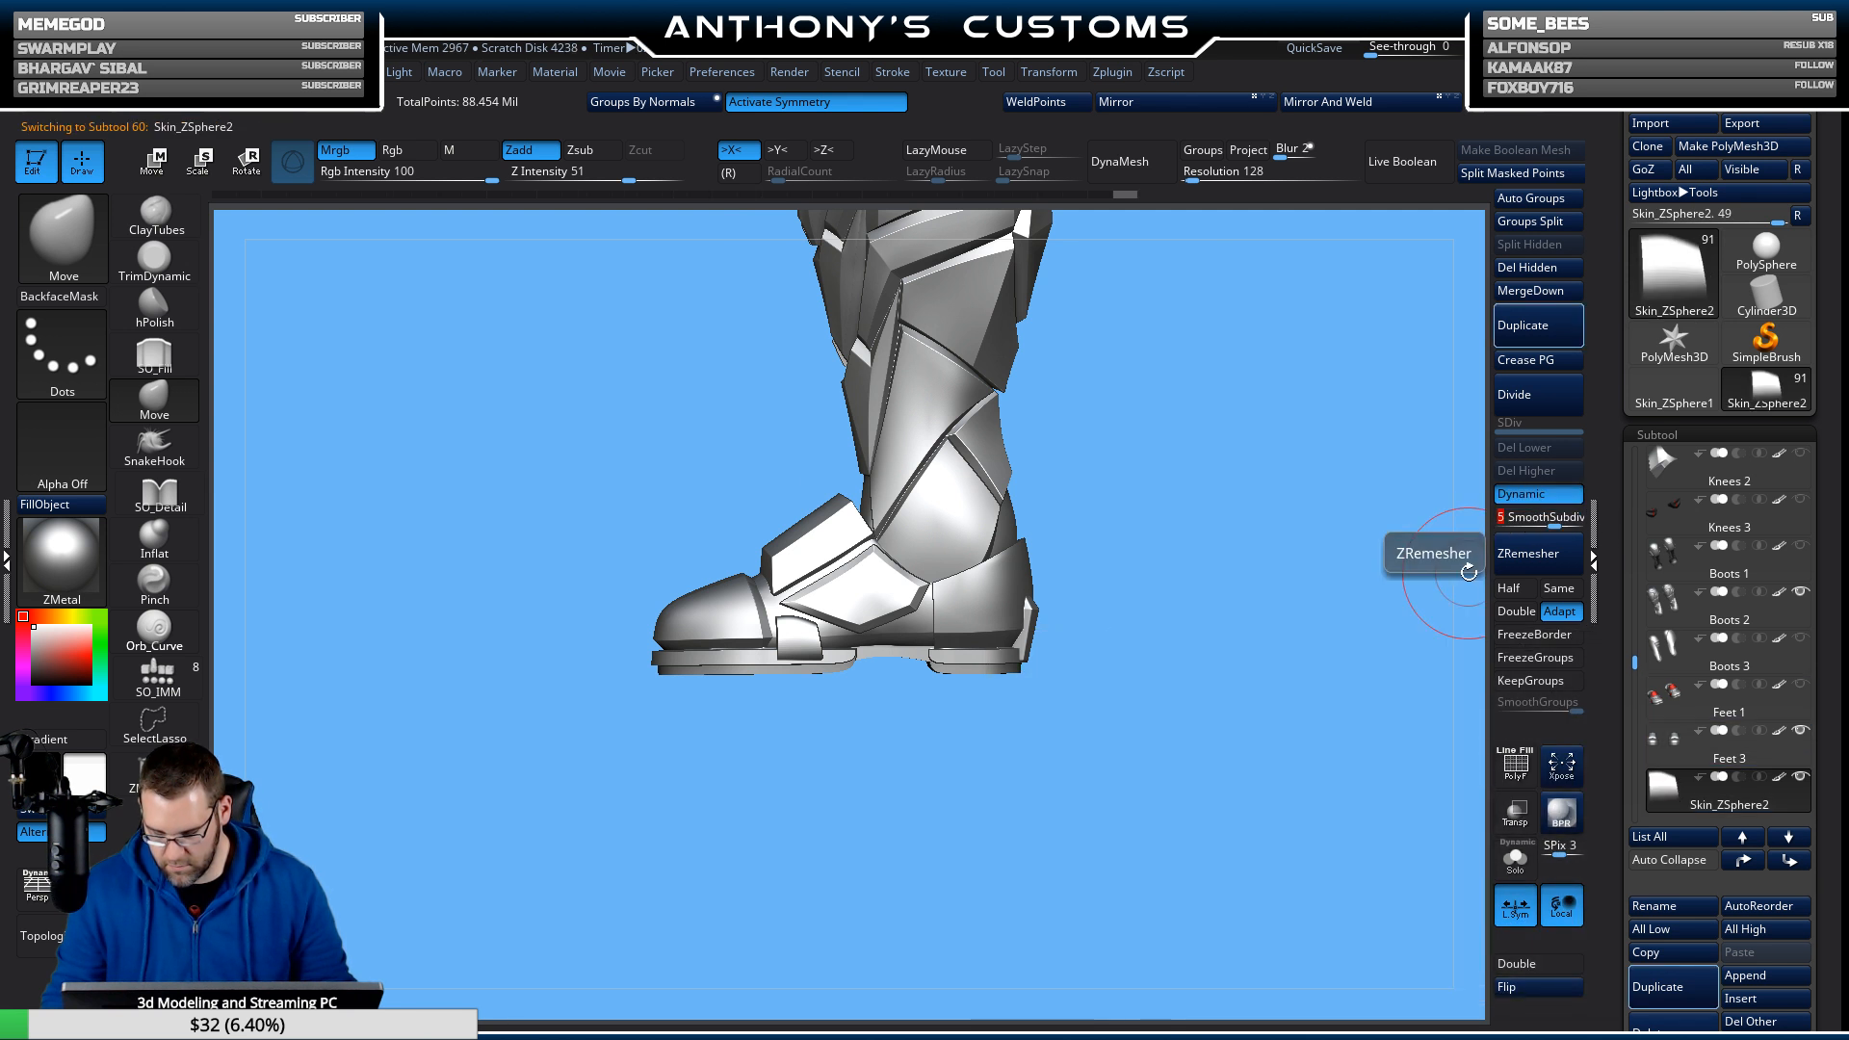
{"action": "left_click_drag", "start_coordinate": [1284, 656], "coordinate": [1293, 737], "text": "alt"}
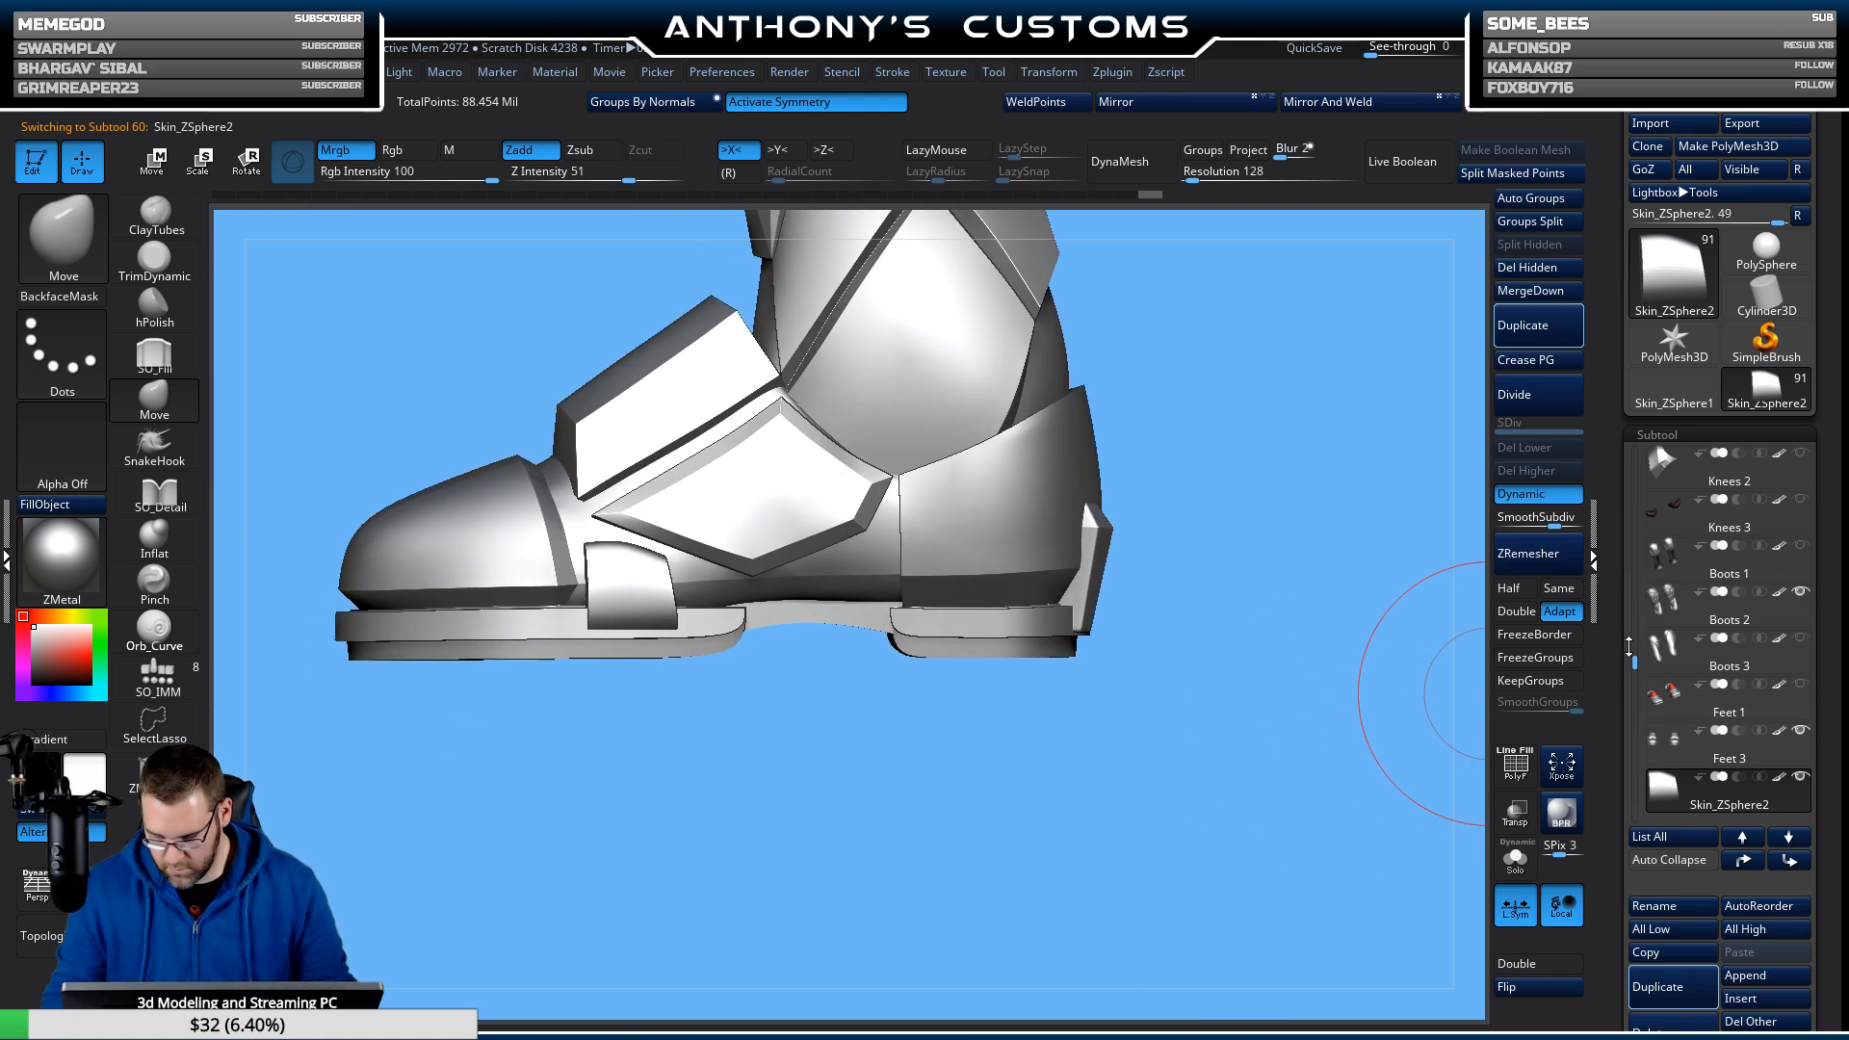
{"action": "scroll", "coordinate": [1724, 693], "scroll_direction": "down", "scroll_amount": 4}
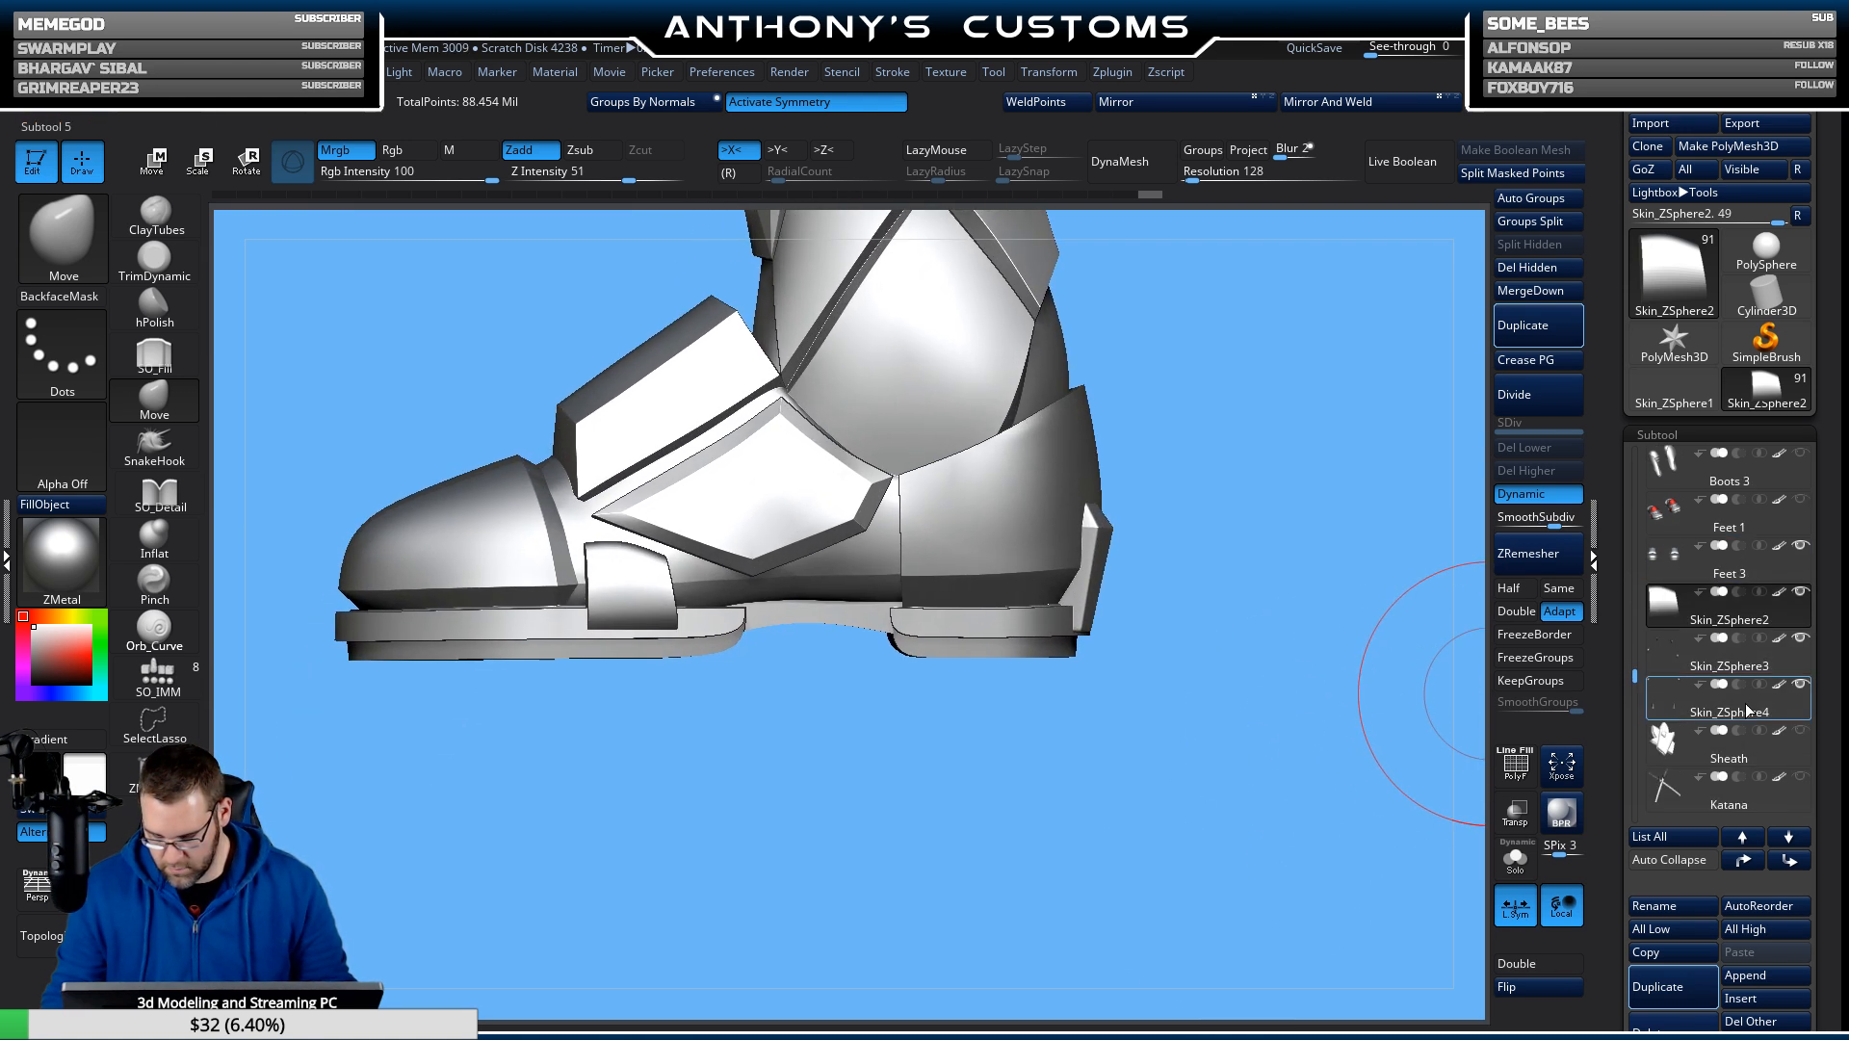
{"action": "left_click_drag", "start_coordinate": [1833, 722], "coordinate": [1833, 480]}
{"action": "left_click", "coordinate": [1664, 975]}
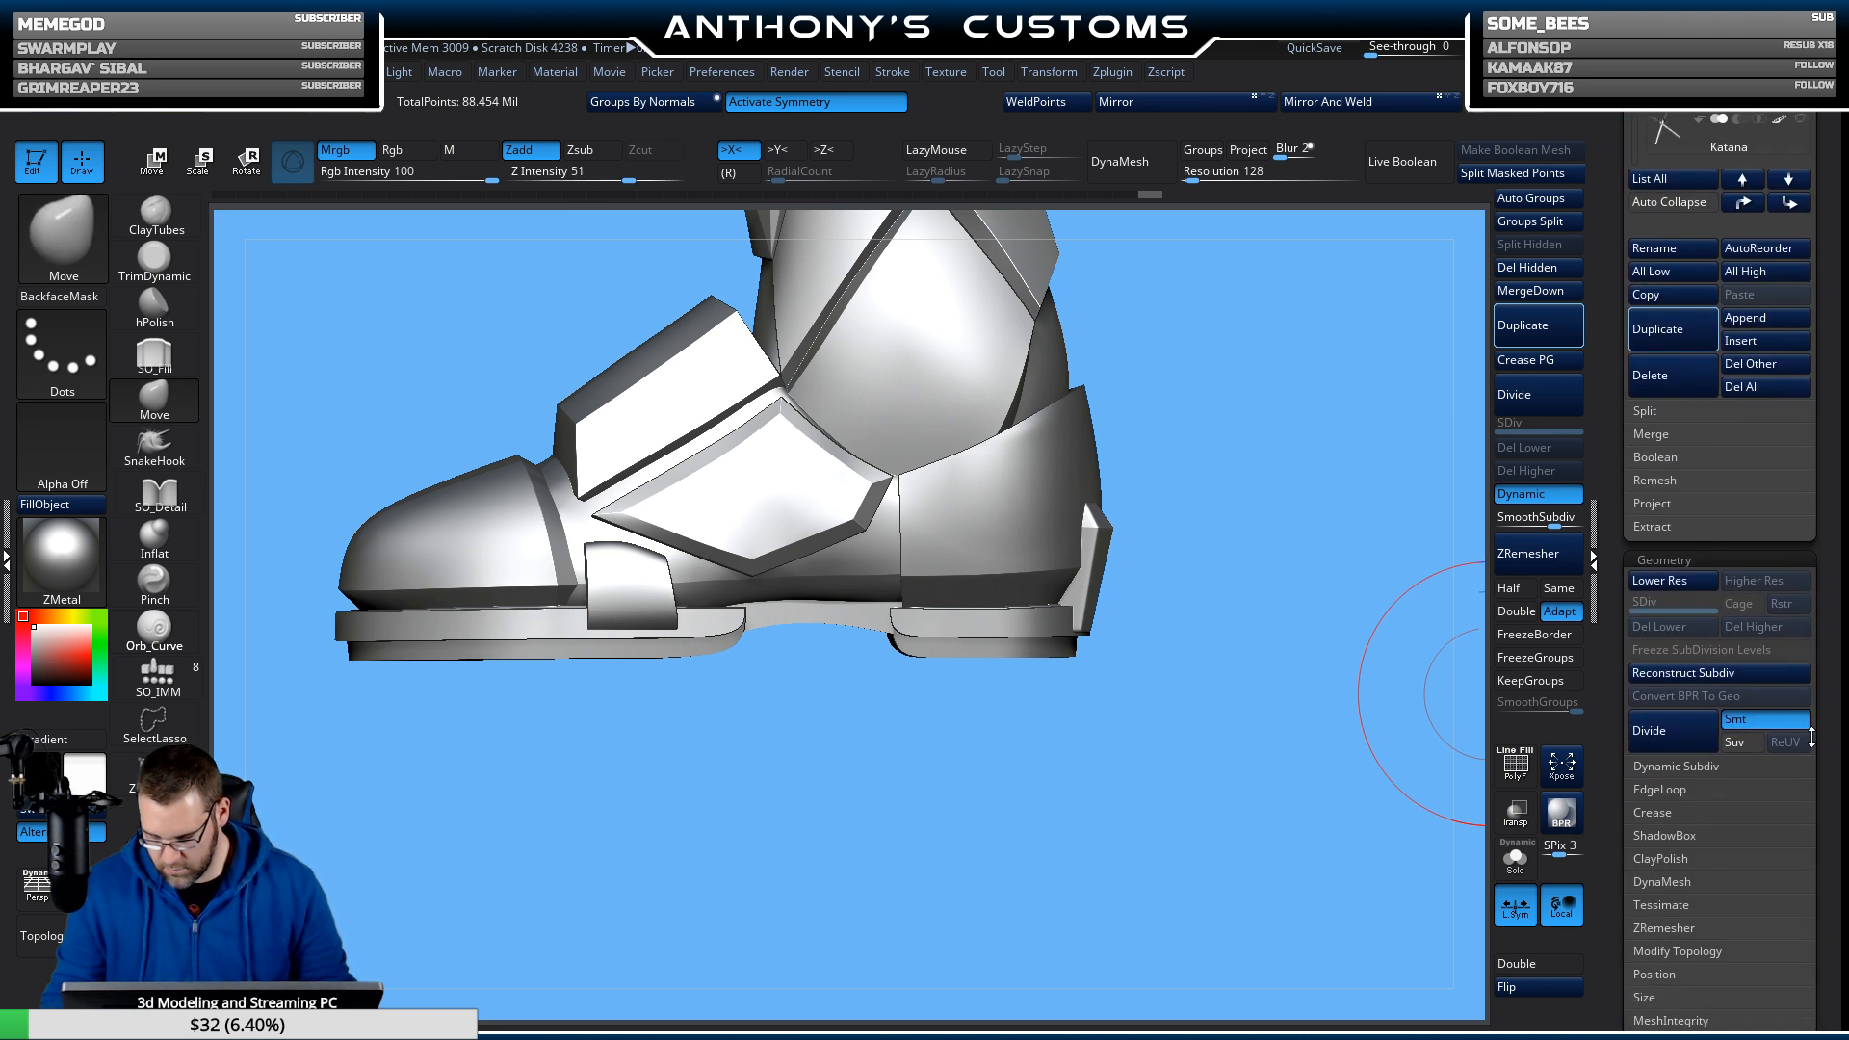
{"action": "left_click", "coordinate": [1675, 717]}
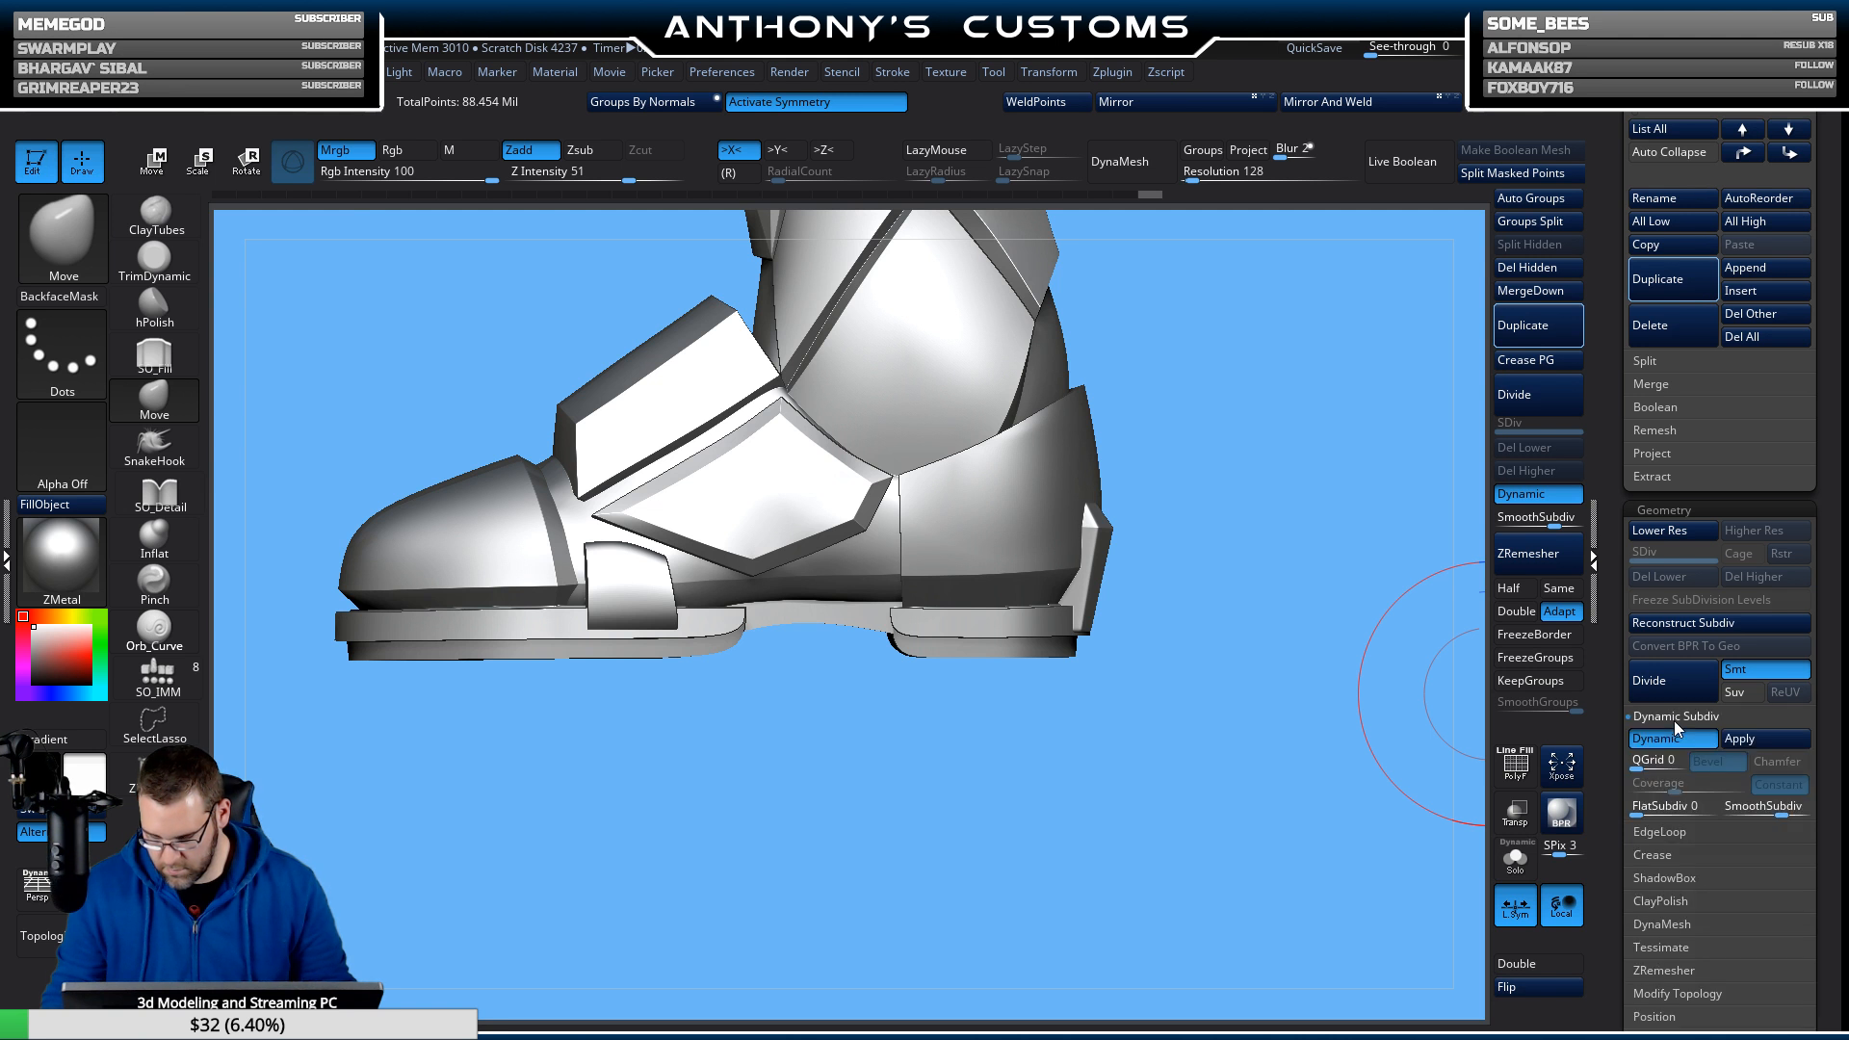
{"action": "left_click", "coordinate": [1739, 738]}
{"action": "scroll", "coordinate": [1644, 220], "scroll_direction": "up", "scroll_amount": 5}
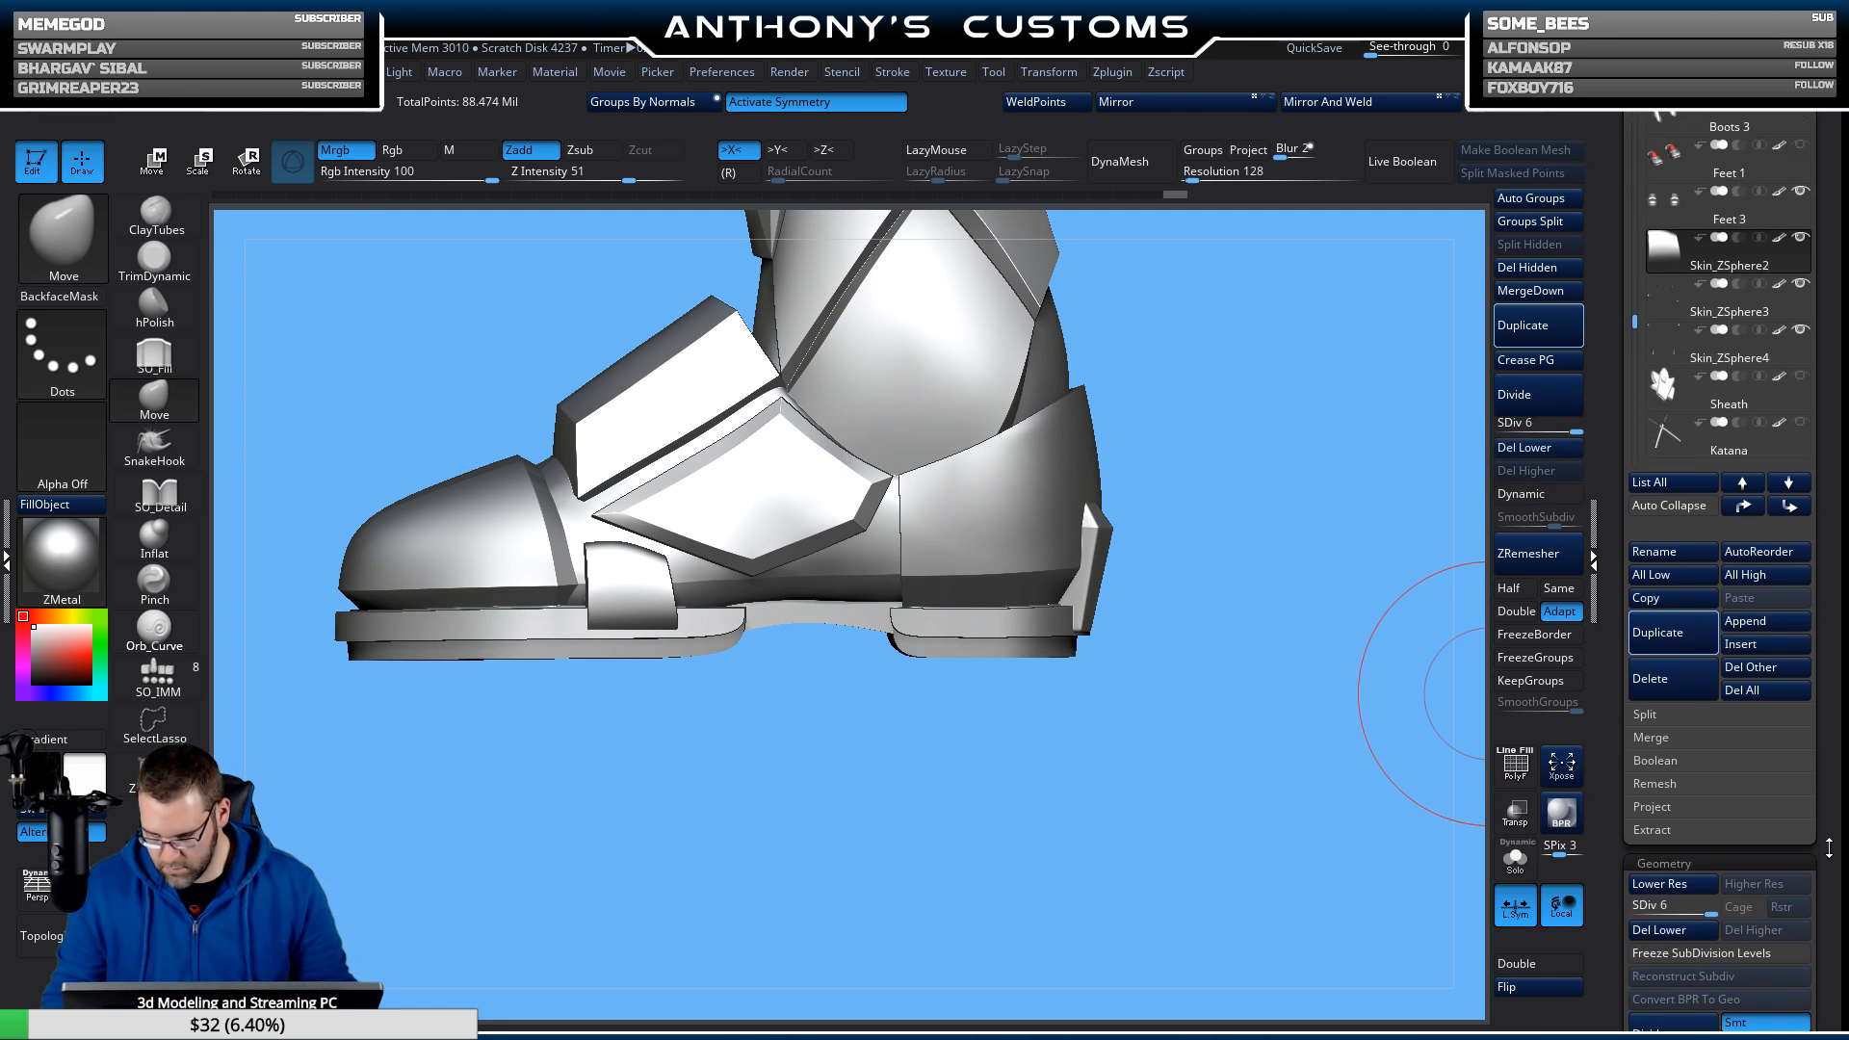
Select the Skin_ZSphere3 subtool and apply its dynamic subdivision as real subdivision levels.
{"action": "left_click", "coordinate": [1669, 327]}
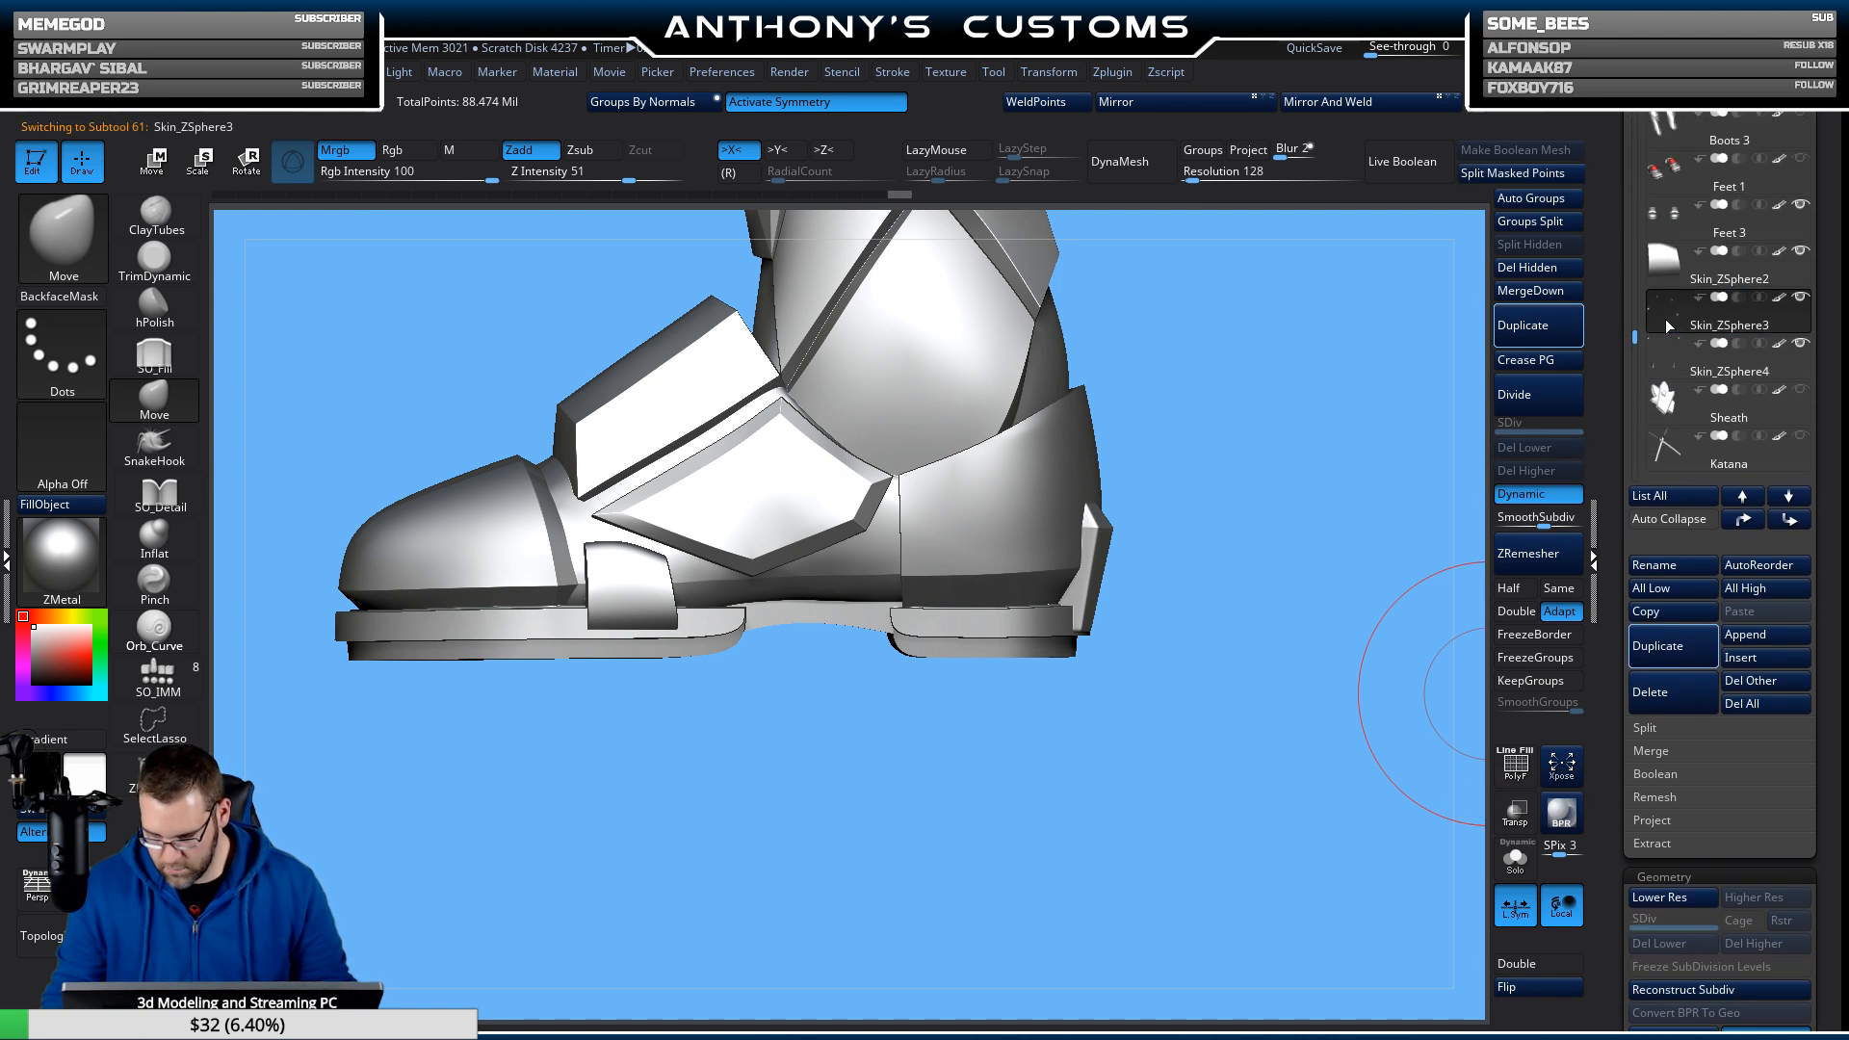
{"action": "left_click_drag", "start_coordinate": [1290, 681], "coordinate": [1304, 686], "text": "shift"}
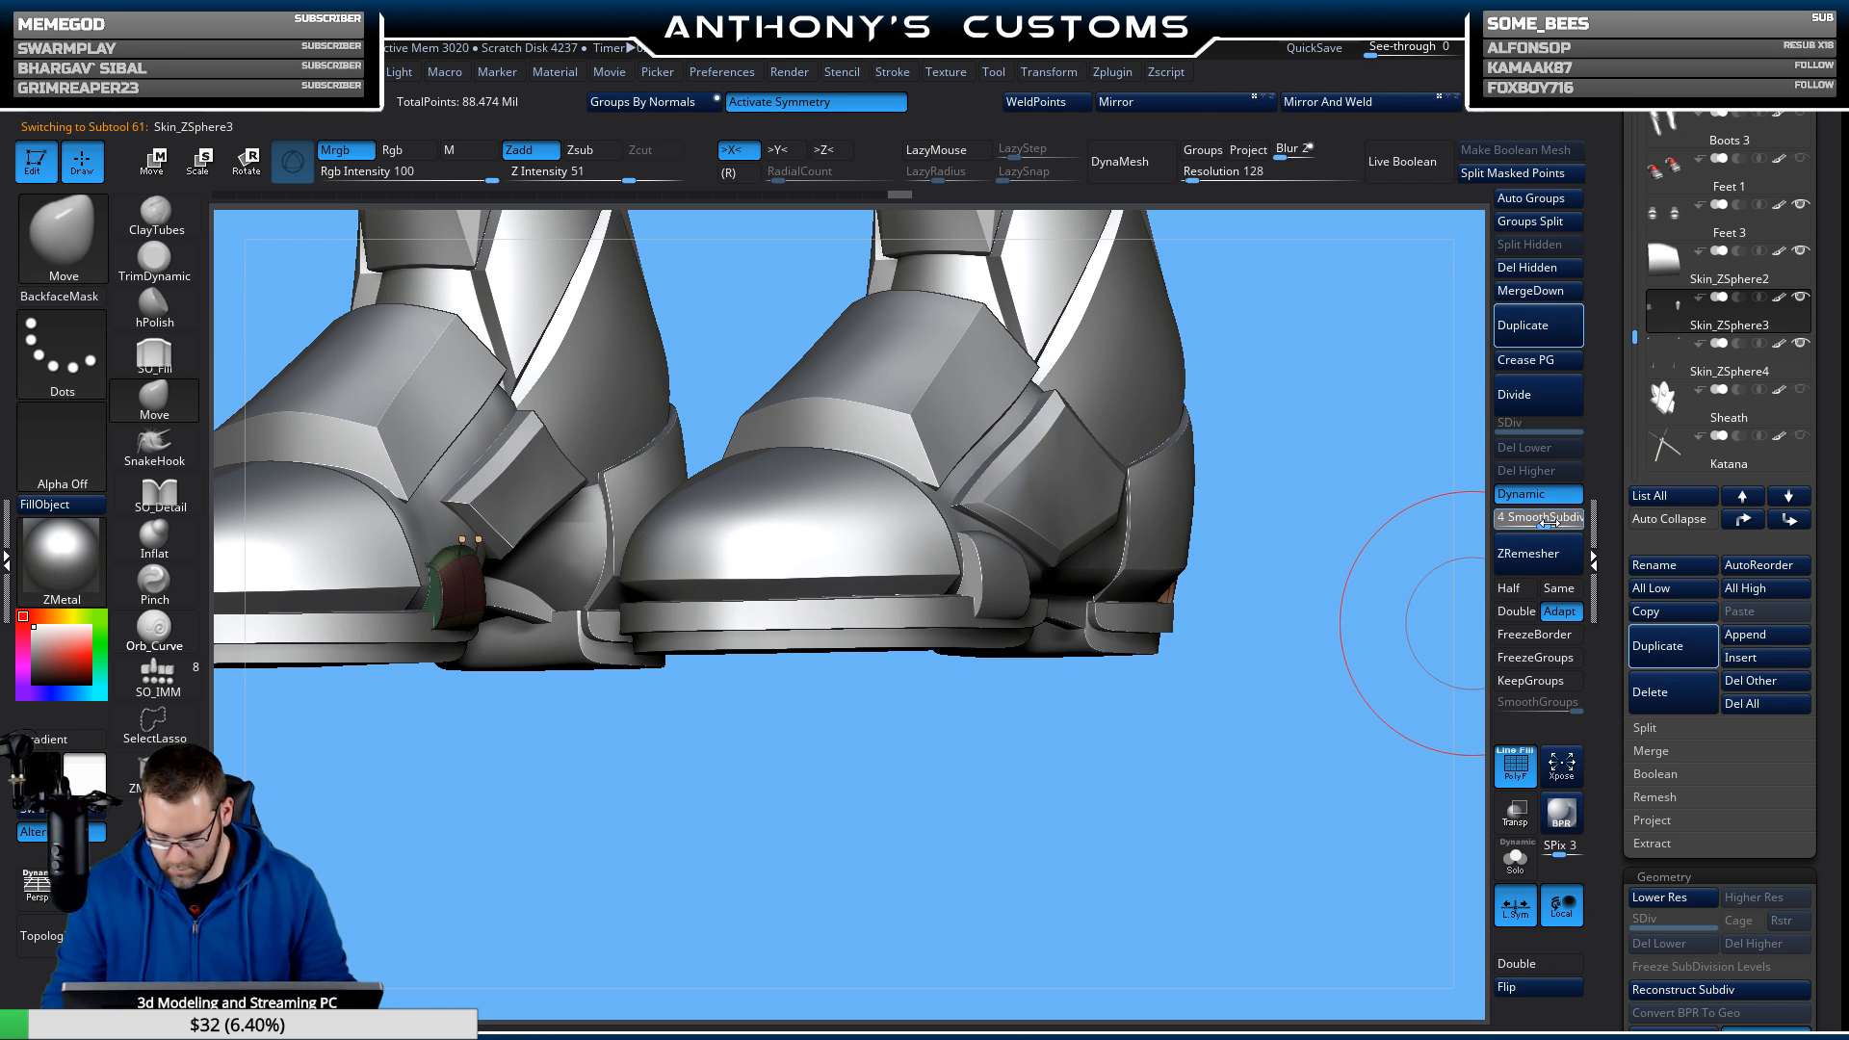
{"action": "left_click_drag", "start_coordinate": [1835, 811], "coordinate": [1830, 619]}
{"action": "left_click", "coordinate": [1760, 521]}
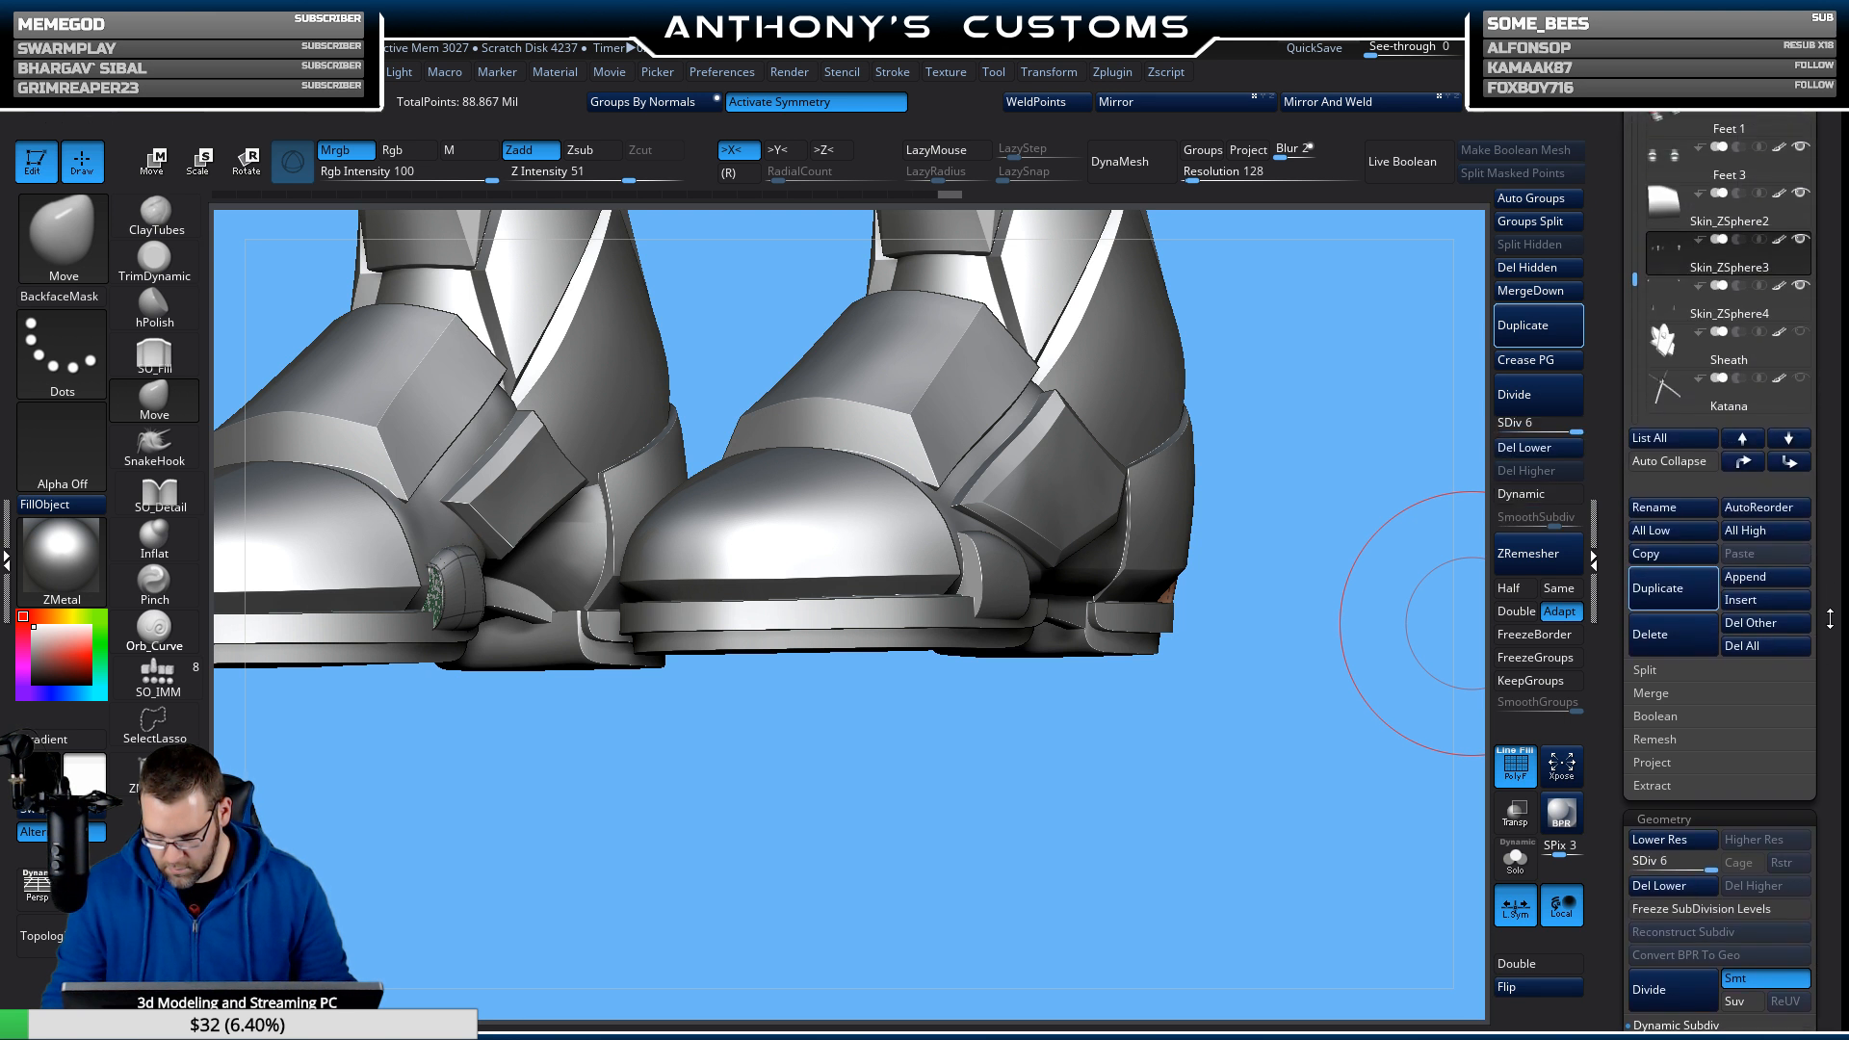
Solo the Skin_ZSphere3 subtool and isolate the polygroup of its two heel fins, hiding the curved side pieces.
{"action": "key", "text": "Down"}
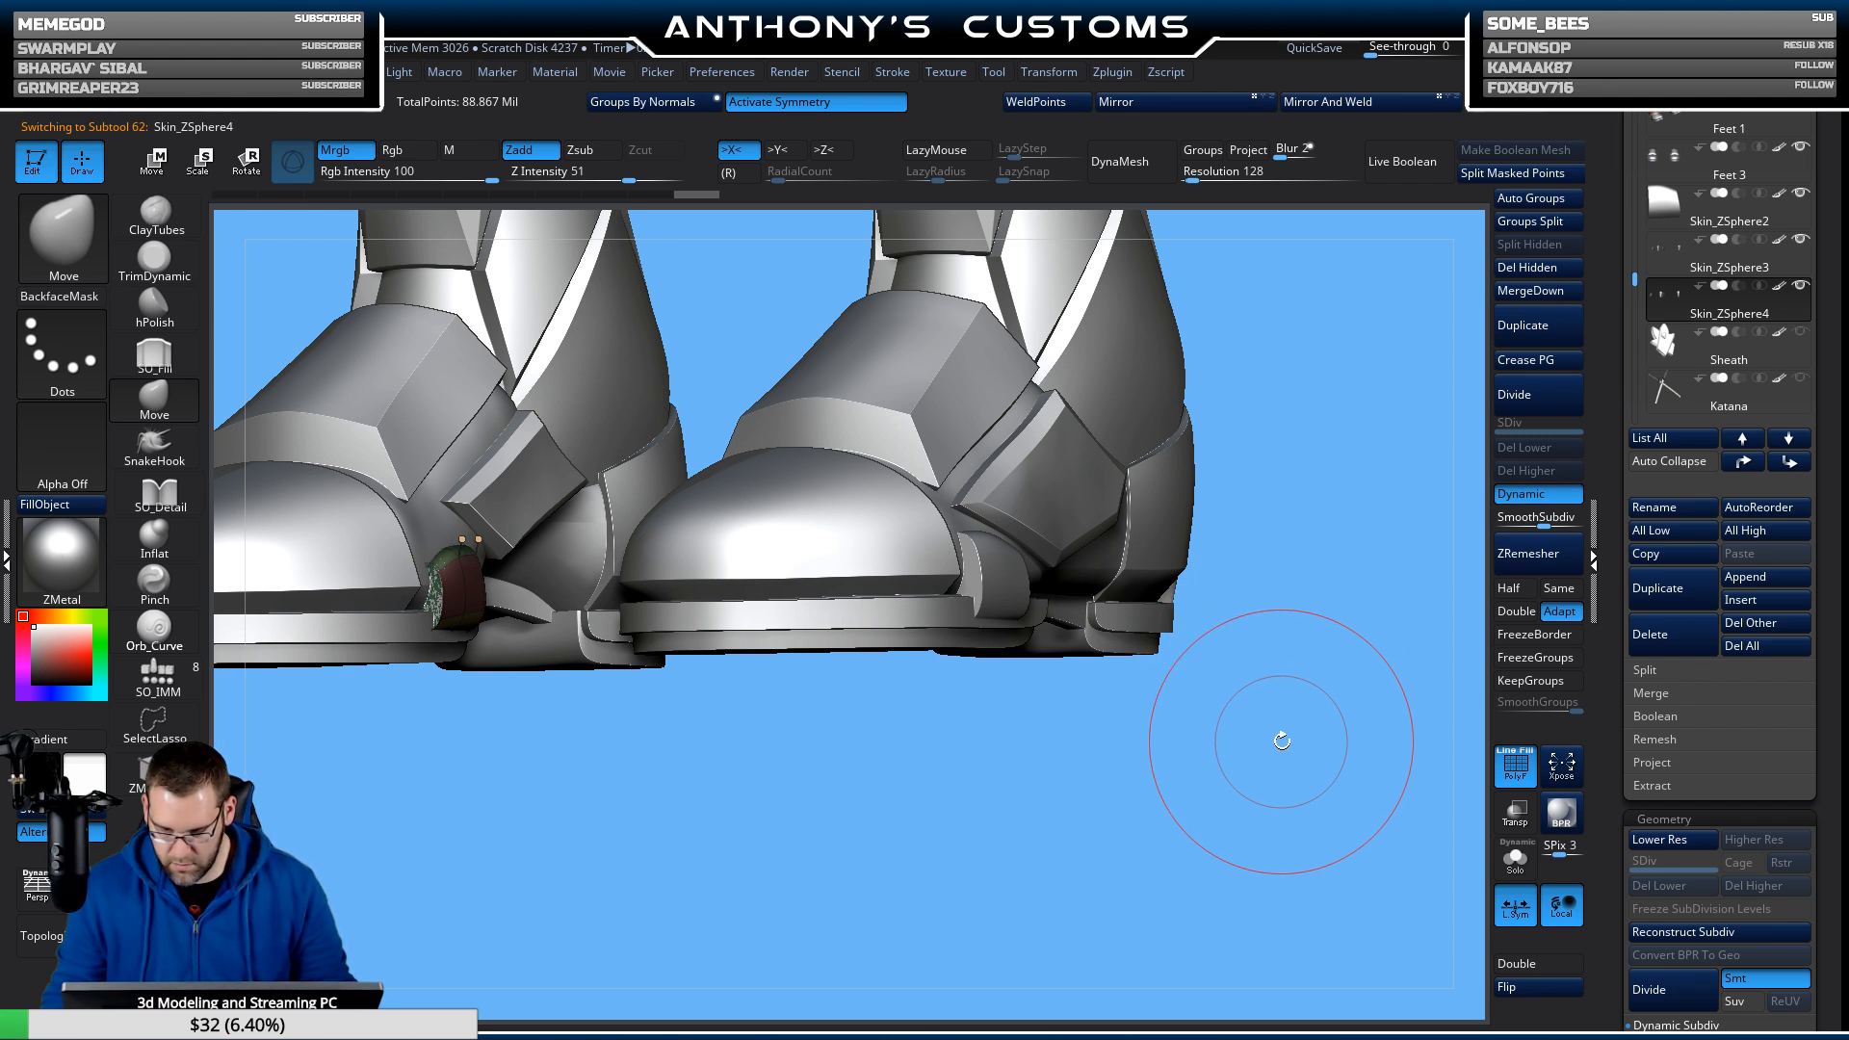
{"action": "left_click", "coordinate": [1677, 270]}
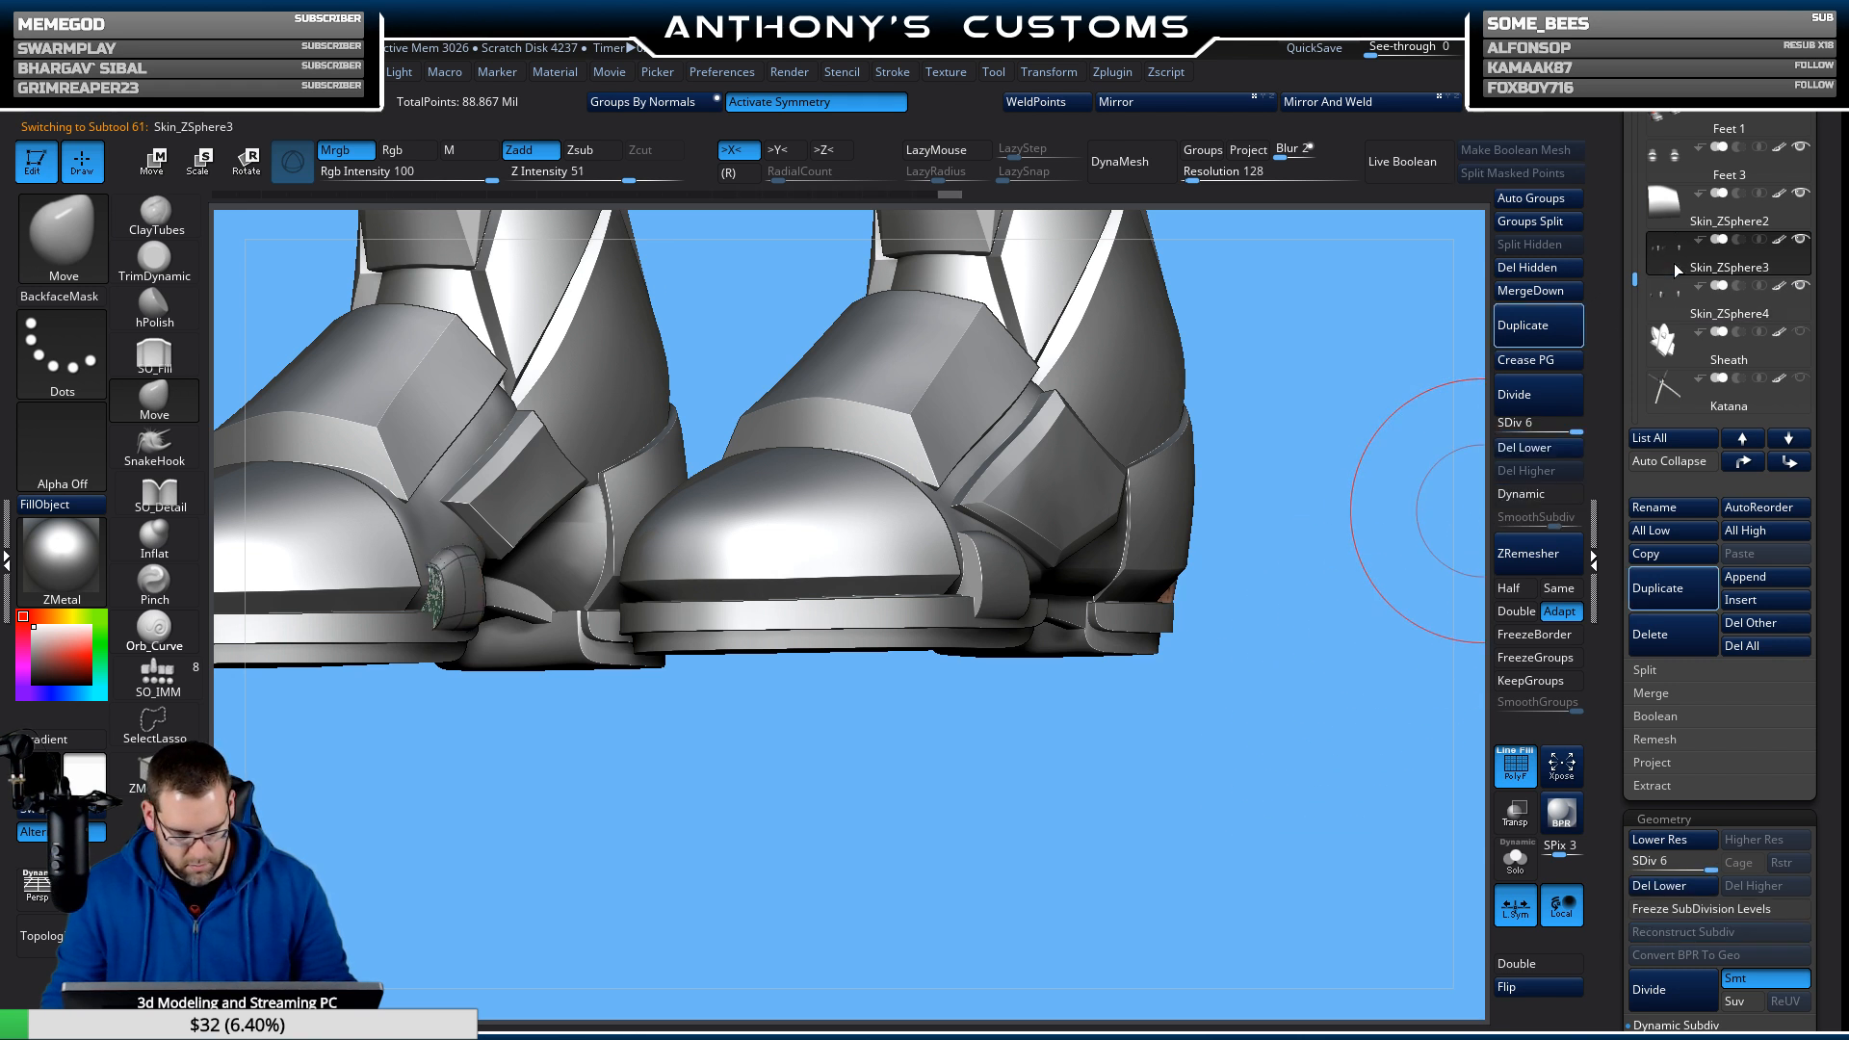
{"action": "left_click", "coordinate": [1518, 857]}
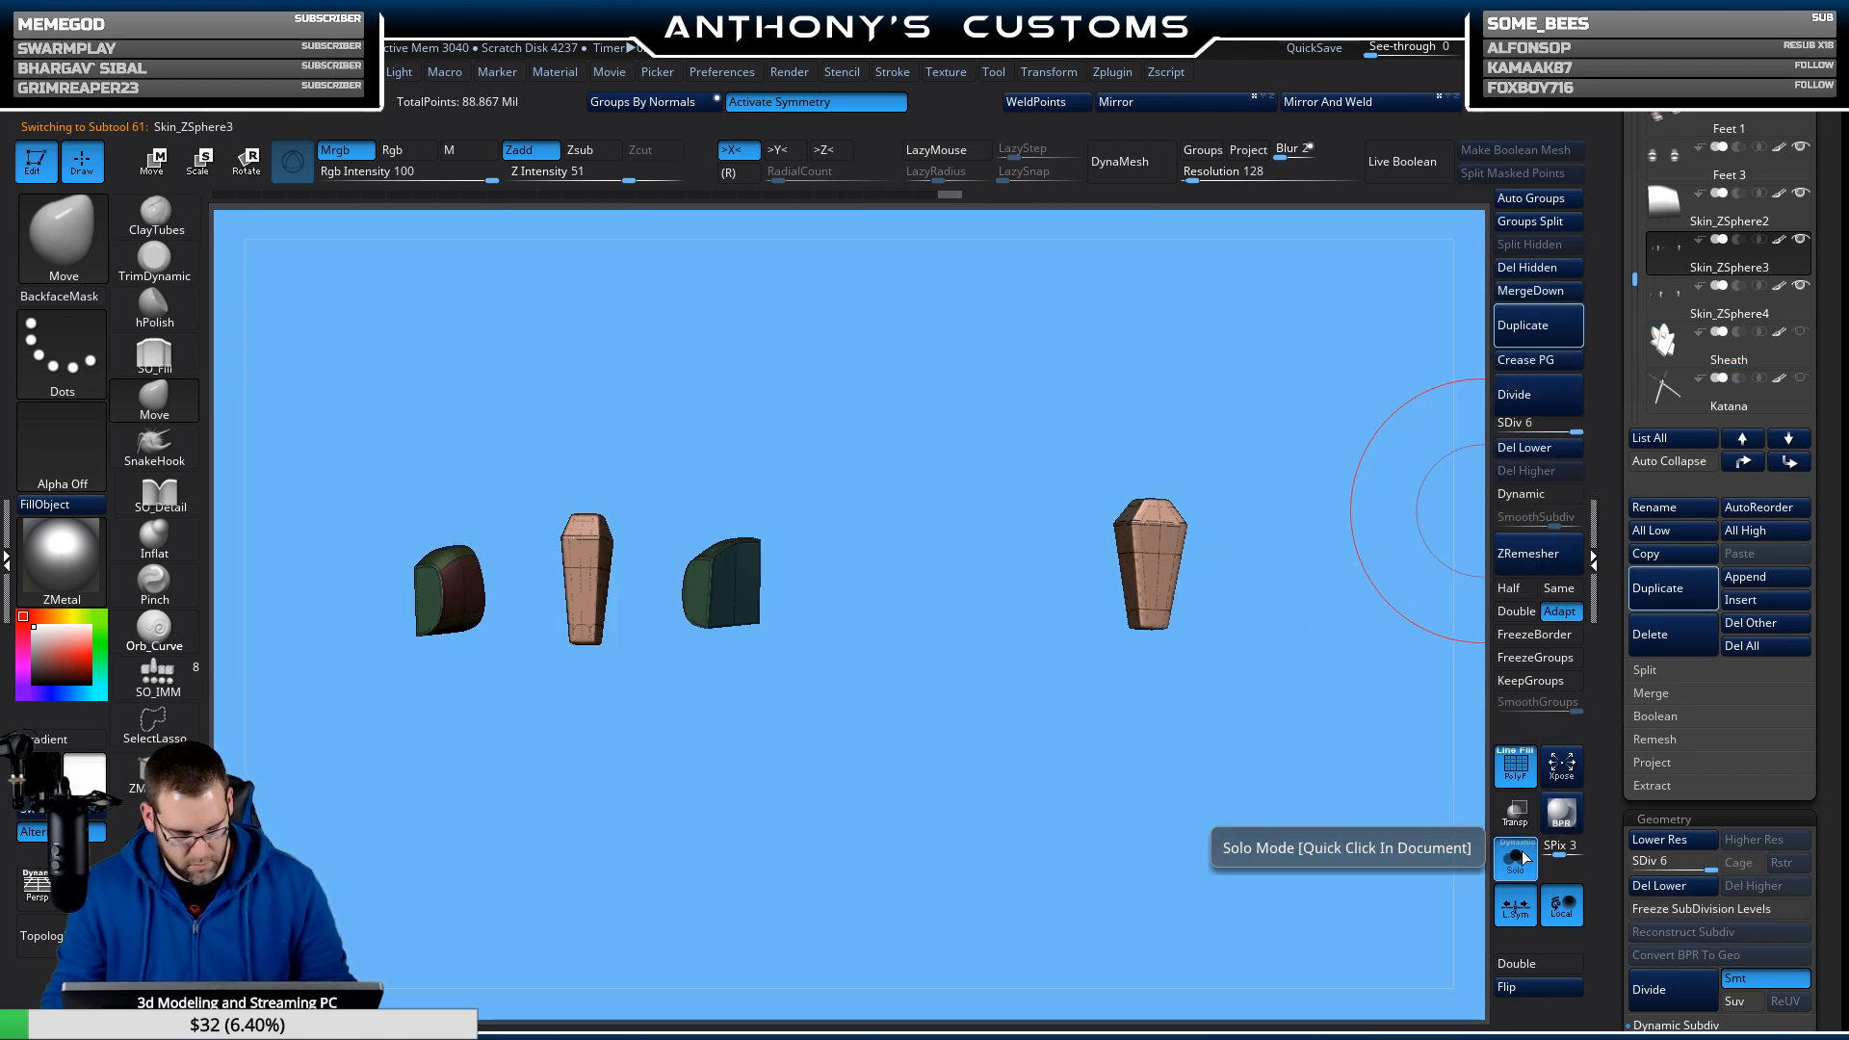
{"action": "left_click_drag", "start_coordinate": [1333, 871], "coordinate": [1278, 837]}
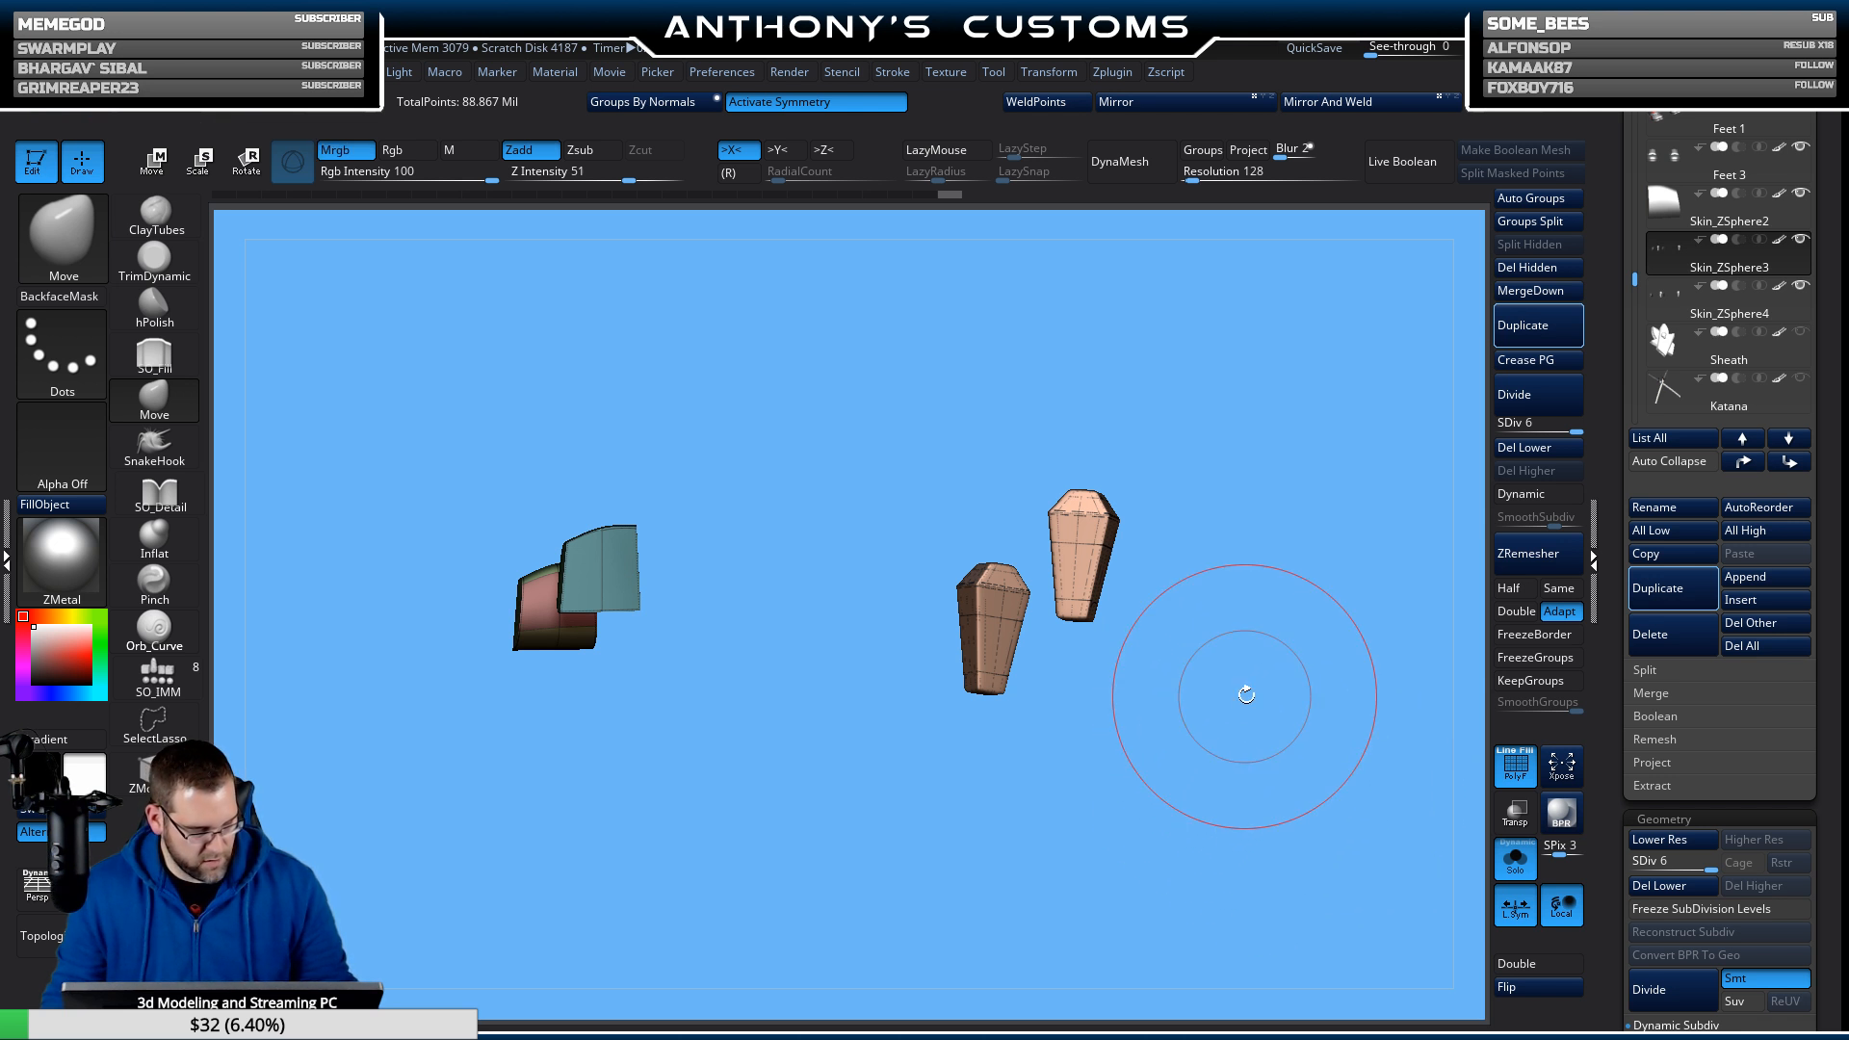
{"action": "key", "text": "ctrl"}
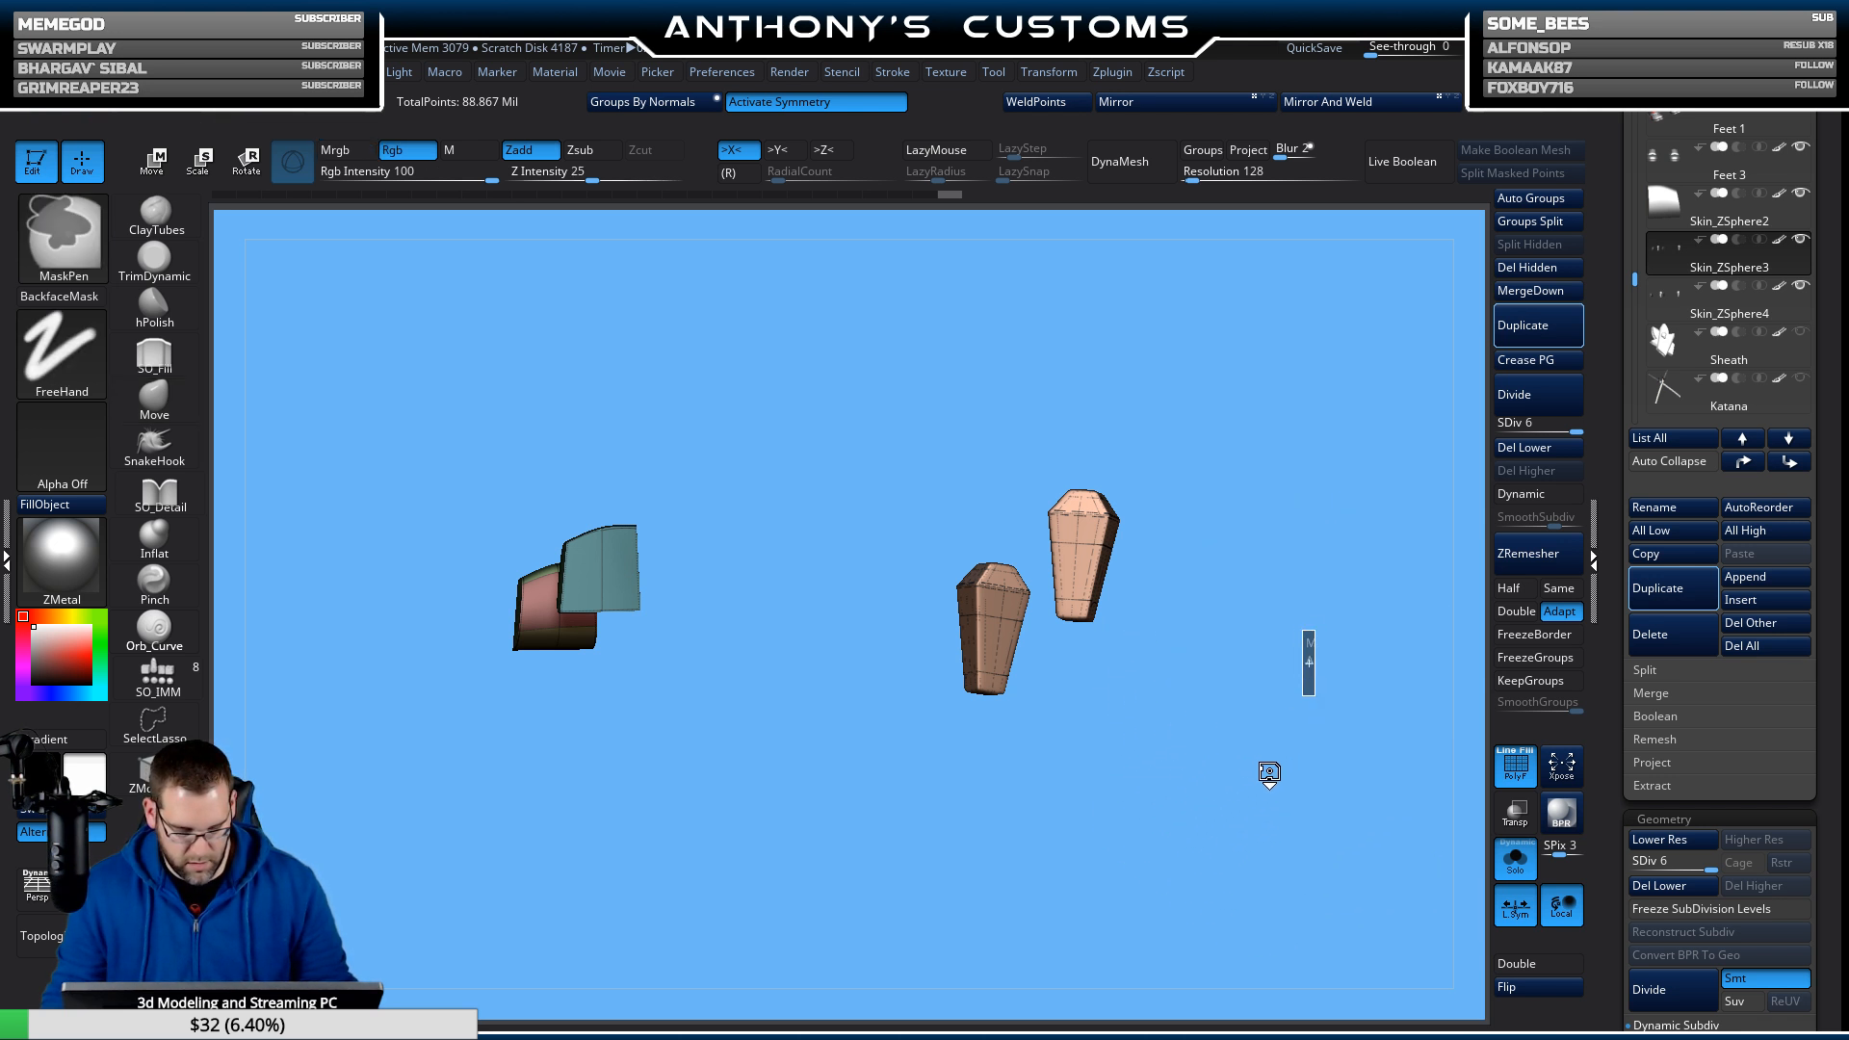
{"action": "mouse_move", "coordinate": [1219, 774]}
{"action": "left_mouse_down"}
{"action": "mouse_move", "coordinate": [1258, 764]}
{"action": "mouse_move", "coordinate": [1135, 631]}
{"action": "left_mouse_up"}
{"action": "key", "text": "ctrl+shift"}
{"action": "left_click", "coordinate": [1060, 568], "text": "ctrl+shift"}
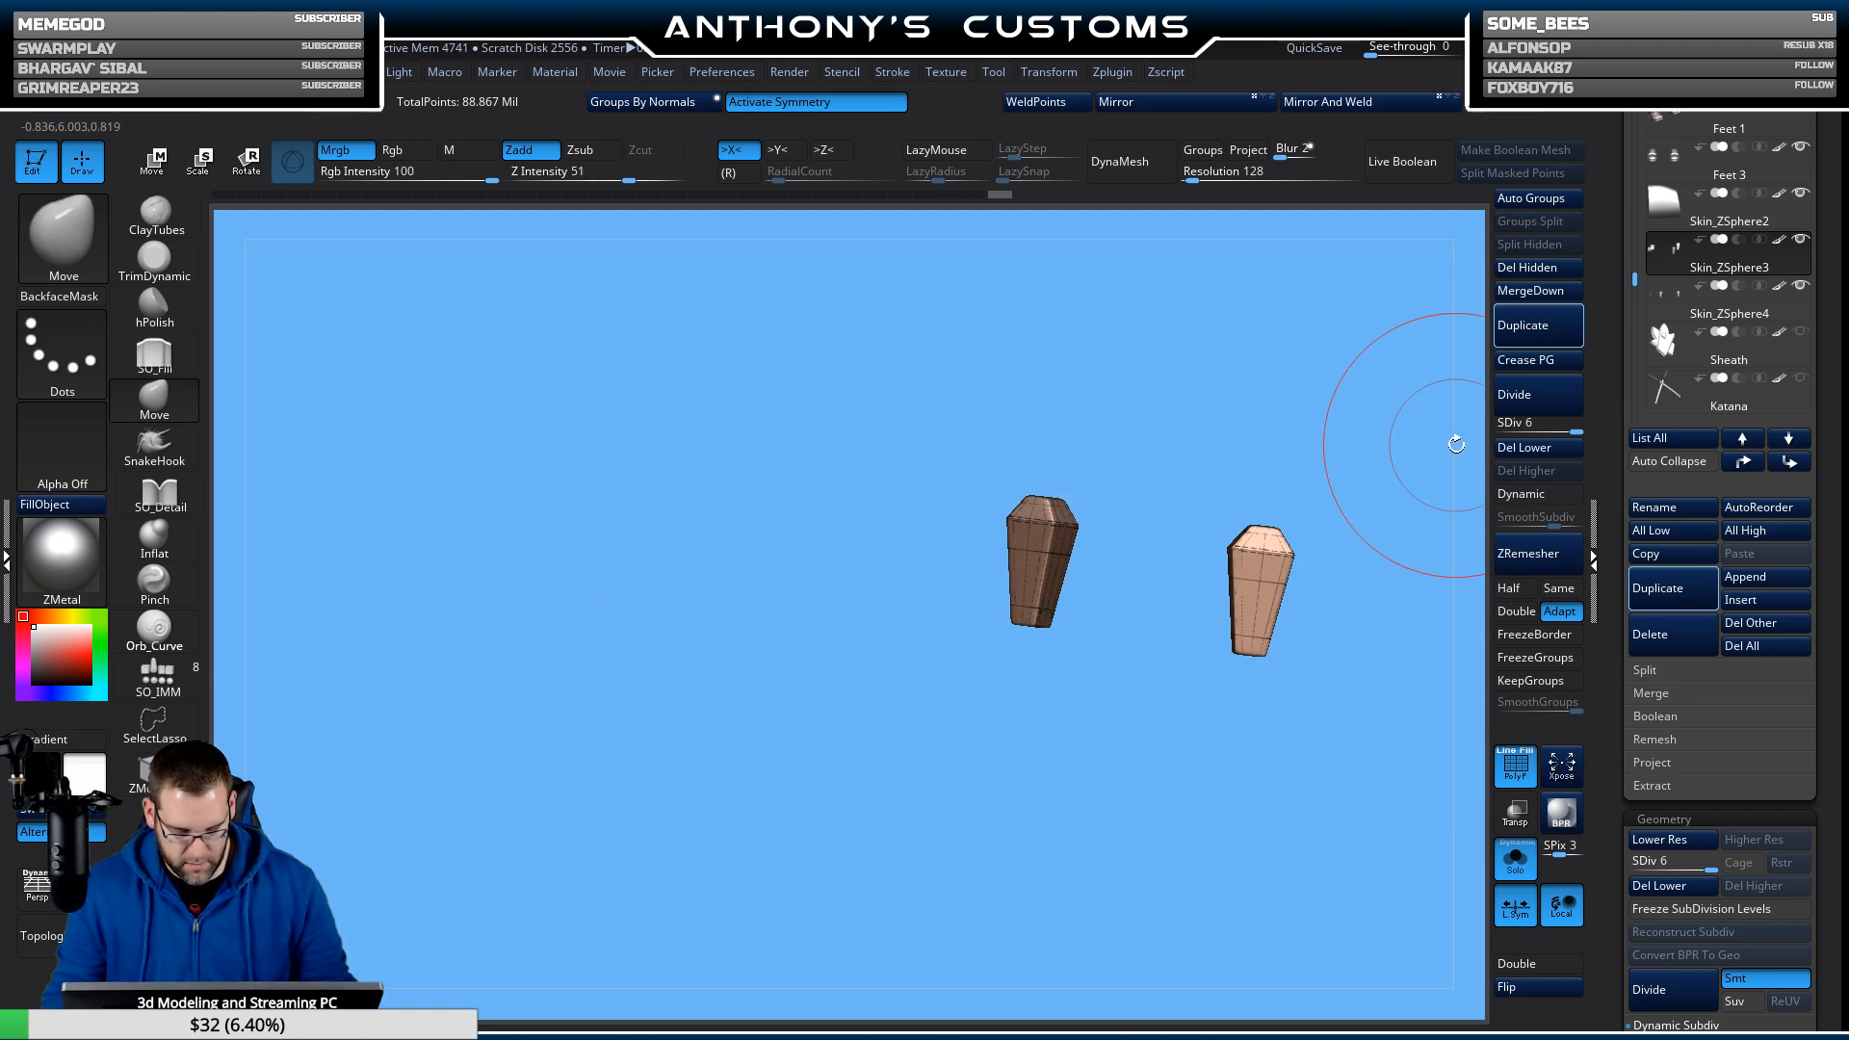
Lower Skin_ZSphere3 to subdivision level 5, delete the levels beneath it, and delete the hidden side pieces.
{"action": "left_click", "coordinate": [1541, 274]}
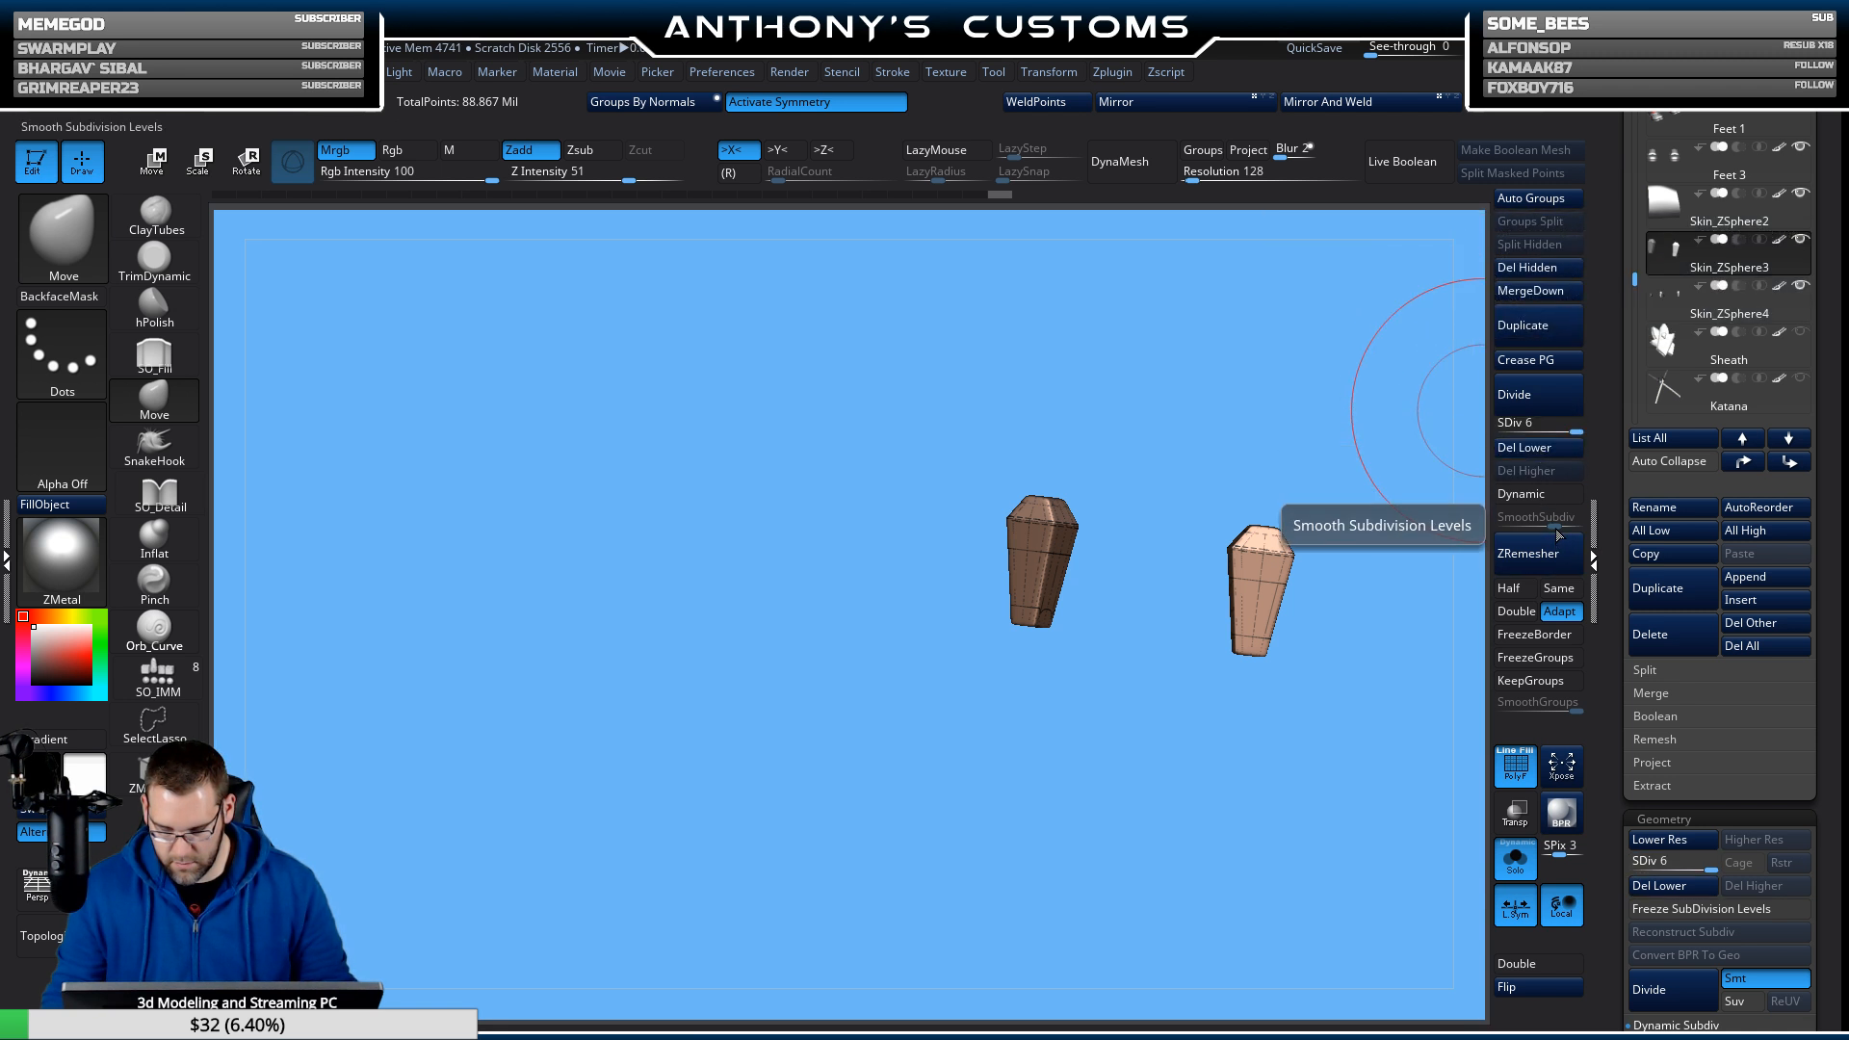
{"action": "left_click", "coordinate": [1564, 429]}
{"action": "left_click", "coordinate": [1541, 448]}
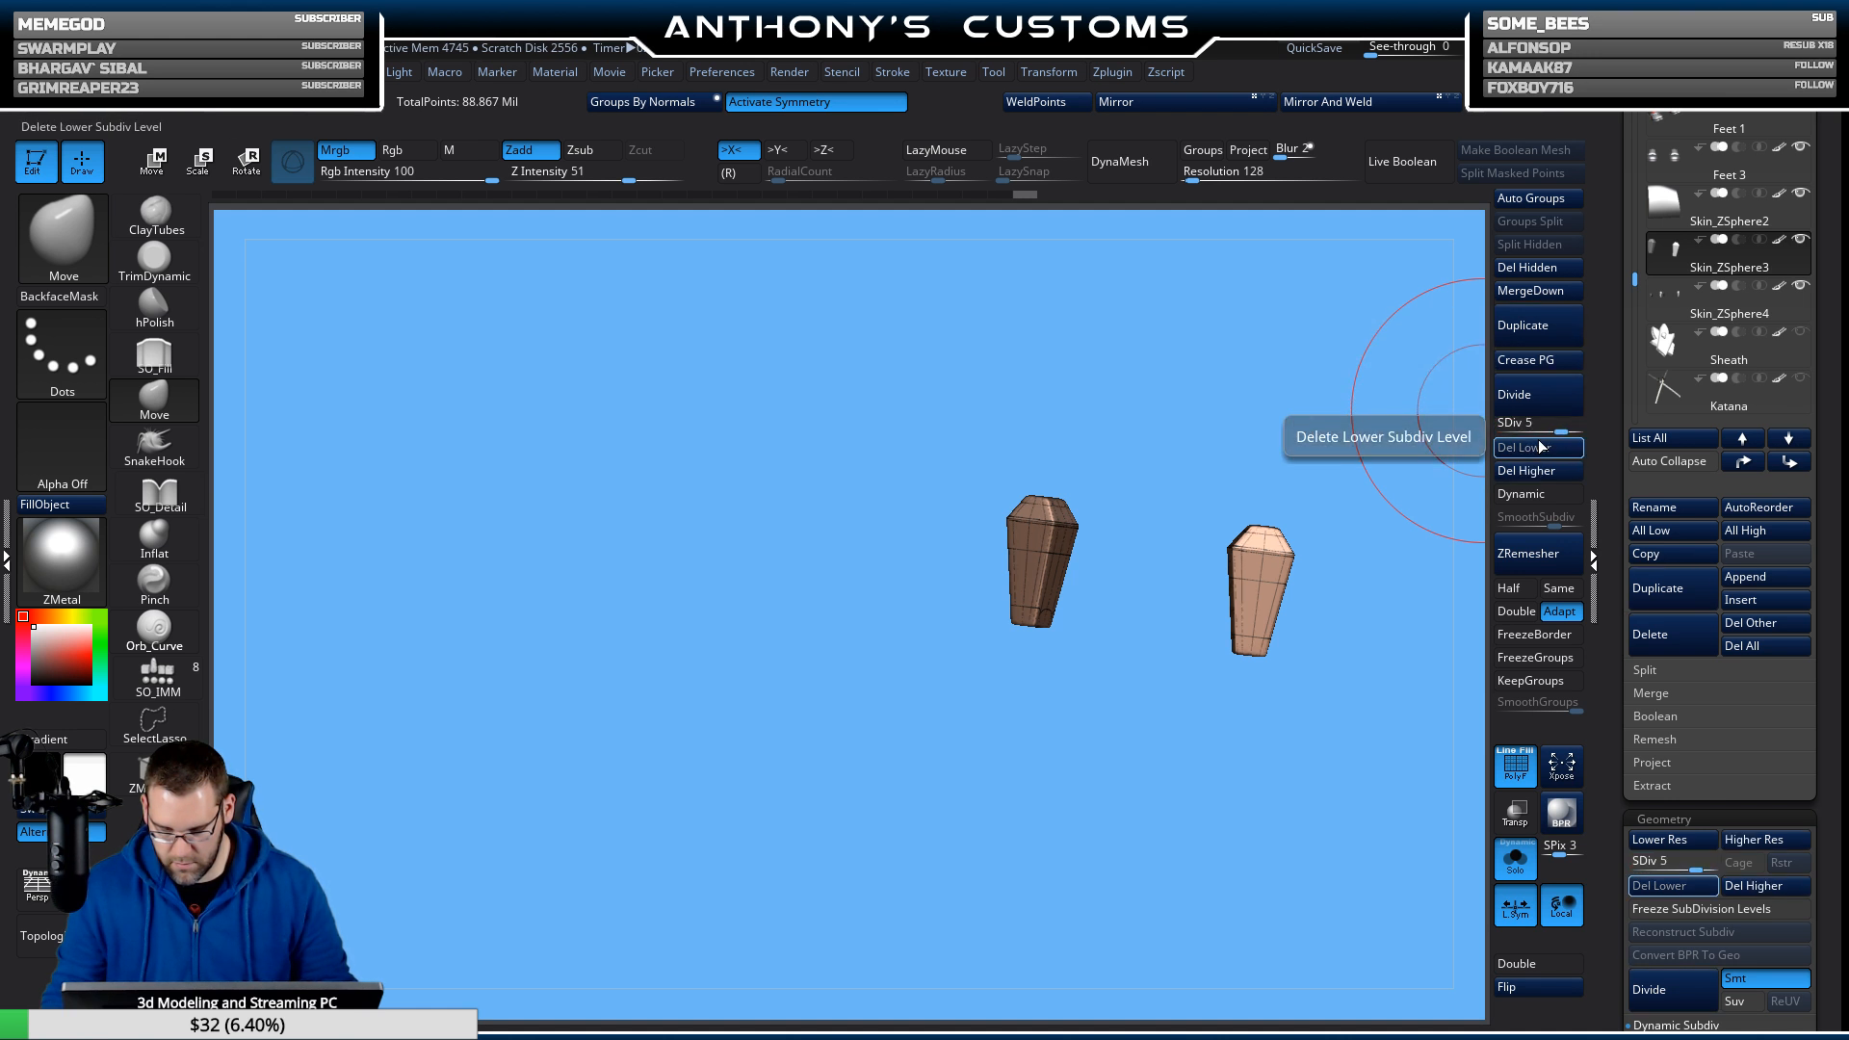
{"action": "left_click", "coordinate": [1548, 336]}
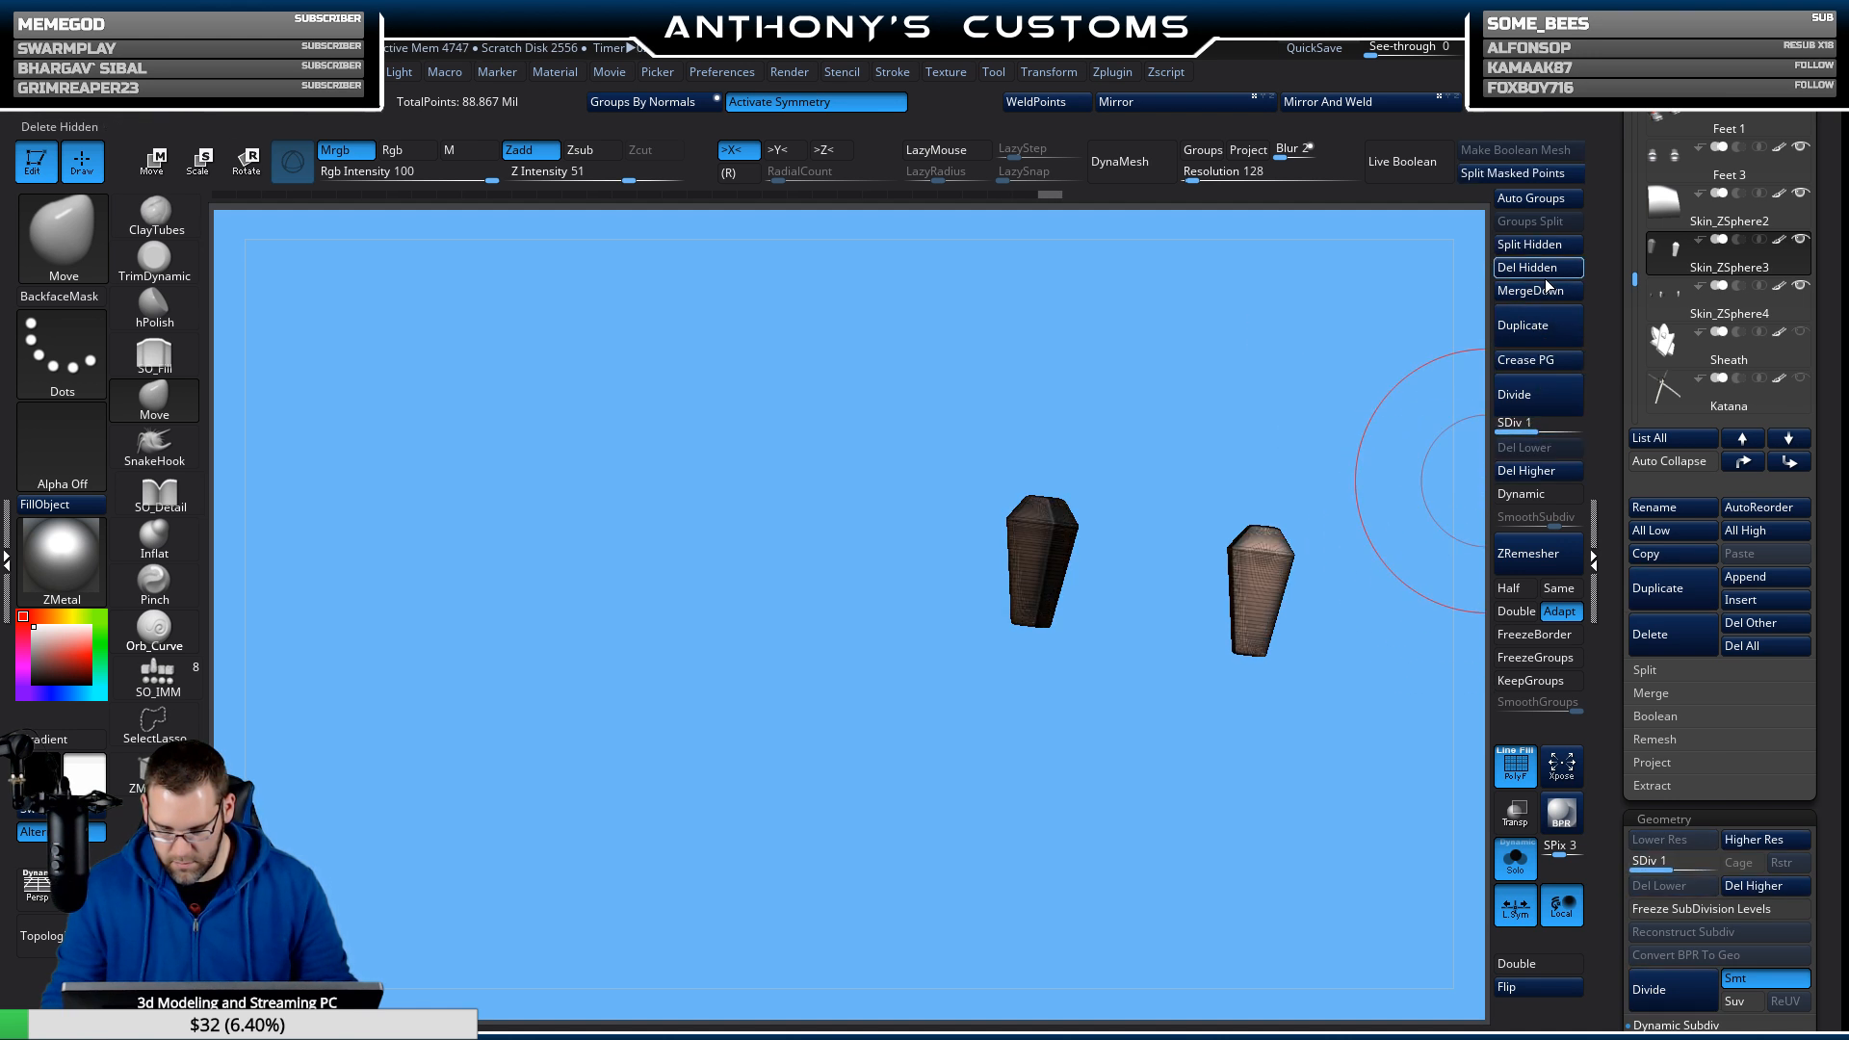
Reduce Skin_ZSphere2 to subdivision level 5, delete its higher level, and check its surface and the Skin_ZSphere3 fins without polyframe.
{"action": "left_click", "coordinate": [1672, 210]}
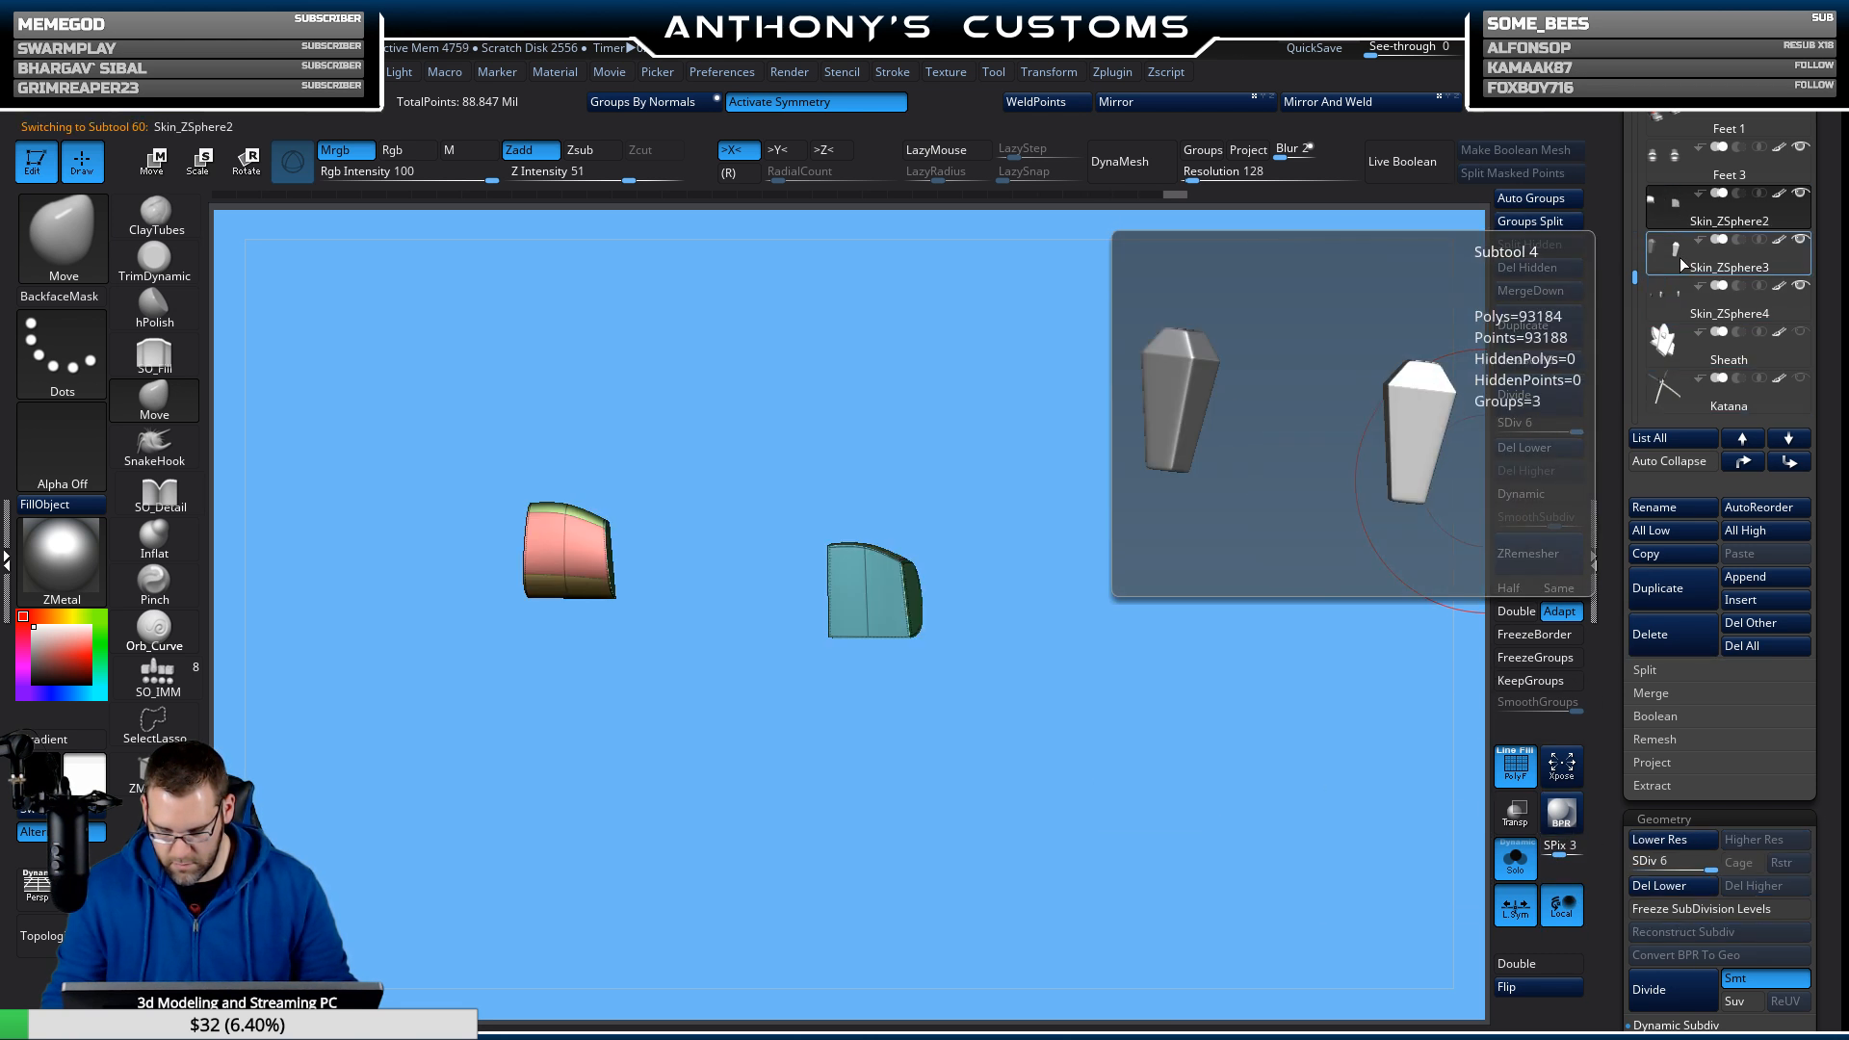
{"action": "left_click_drag", "start_coordinate": [1570, 426], "coordinate": [1560, 433]}
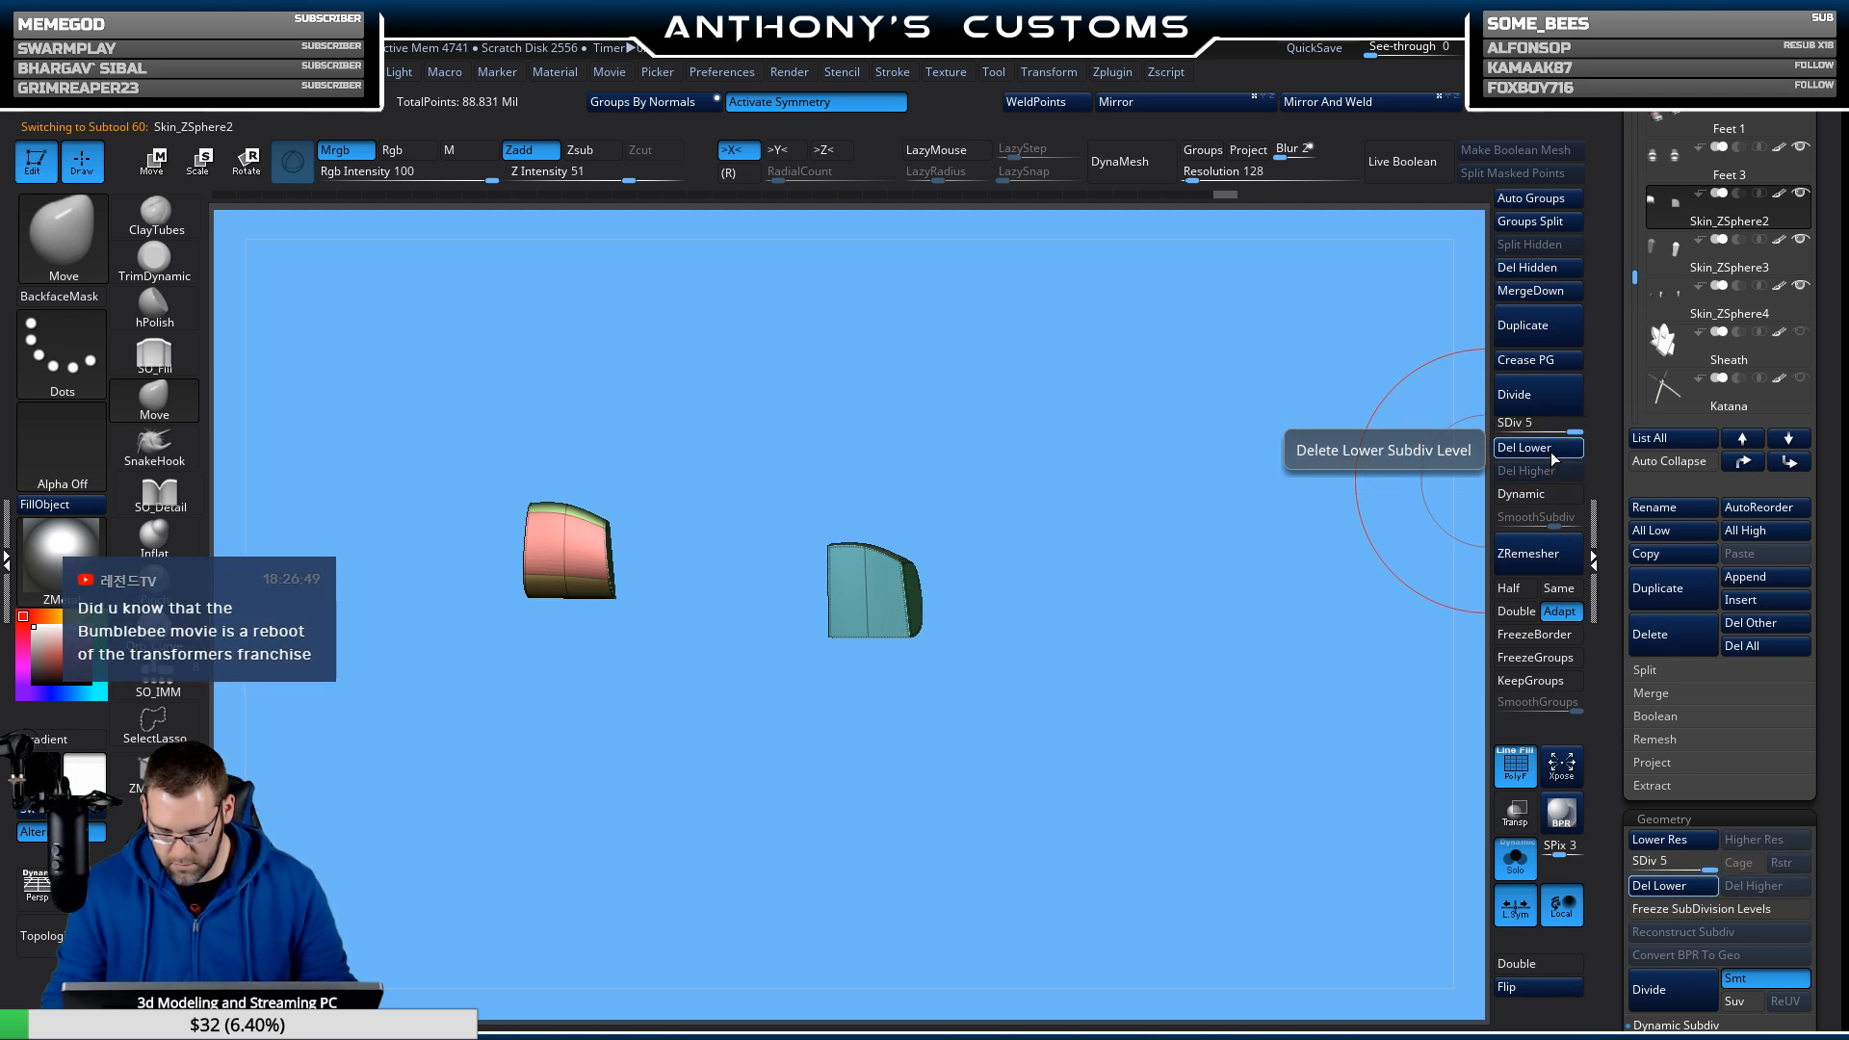
{"action": "key", "text": "shift+f"}
{"action": "left_click_drag", "start_coordinate": [1197, 586], "coordinate": [1218, 652]}
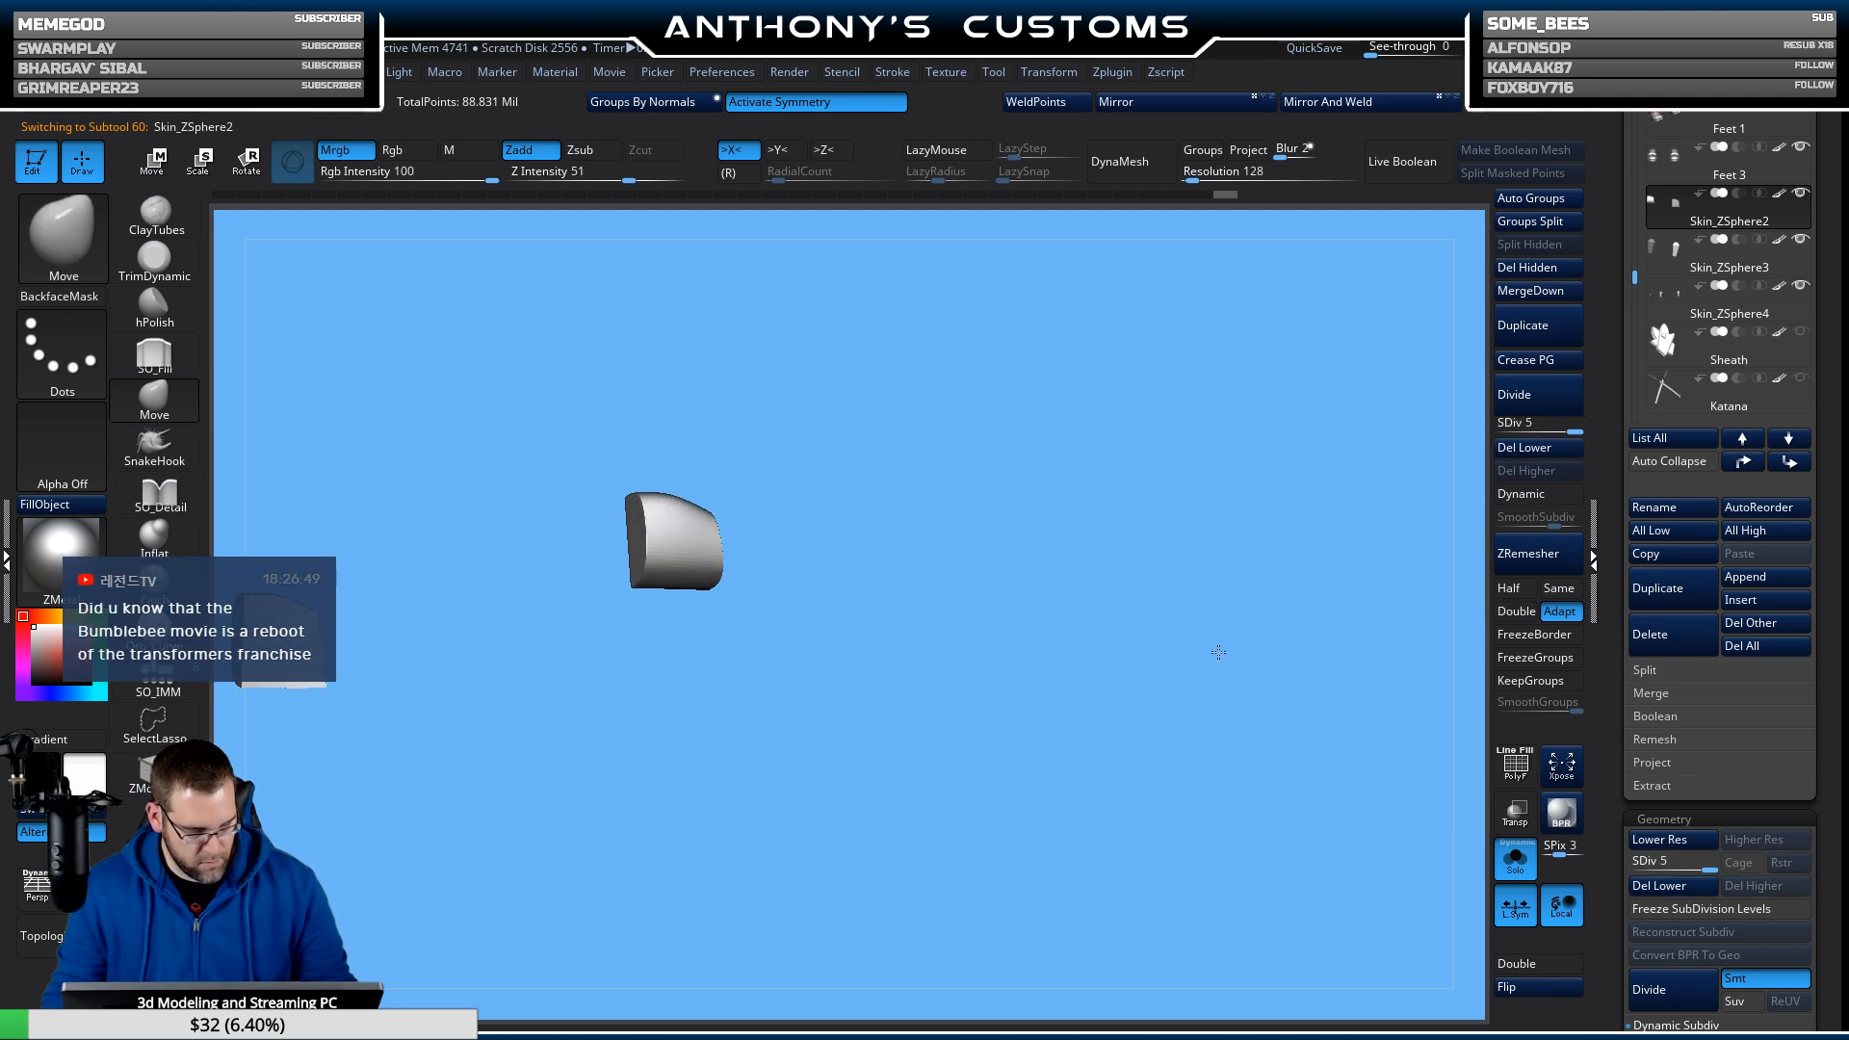
{"action": "left_click_drag", "start_coordinate": [1161, 512], "coordinate": [1164, 529]}
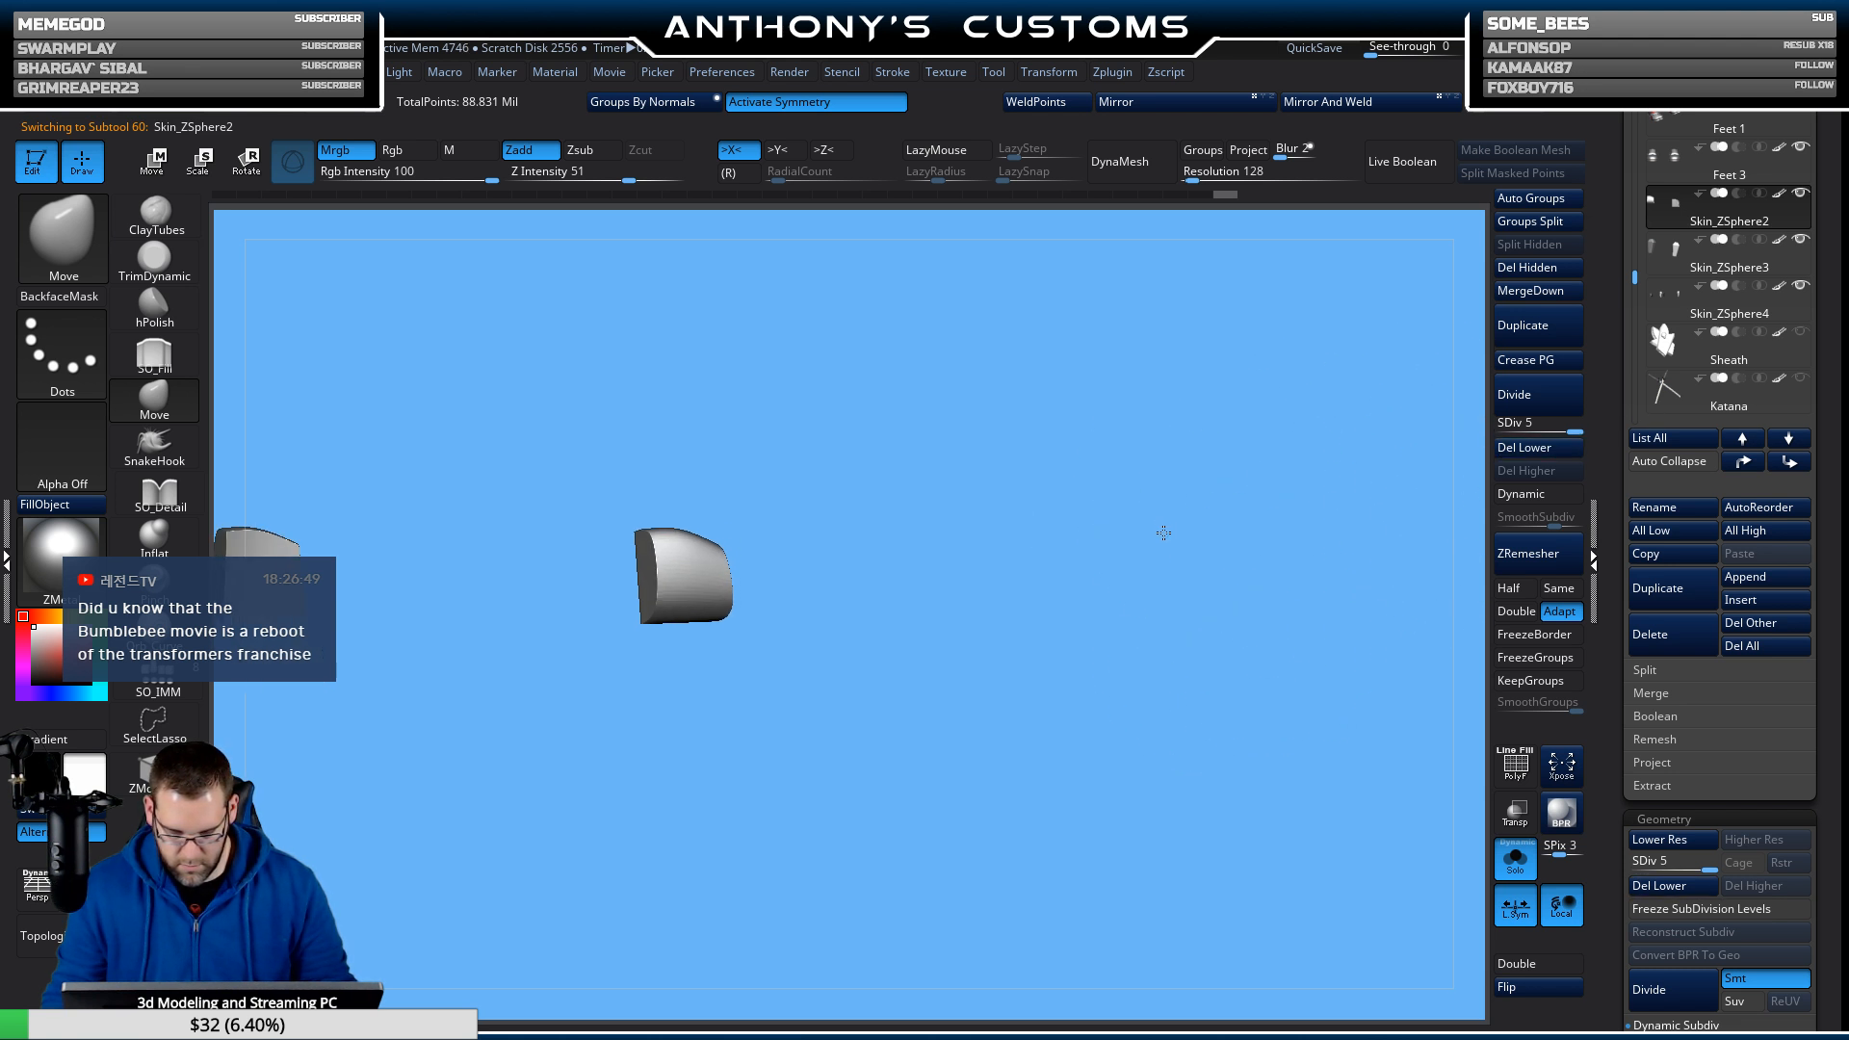
{"action": "left_click", "coordinate": [1658, 267]}
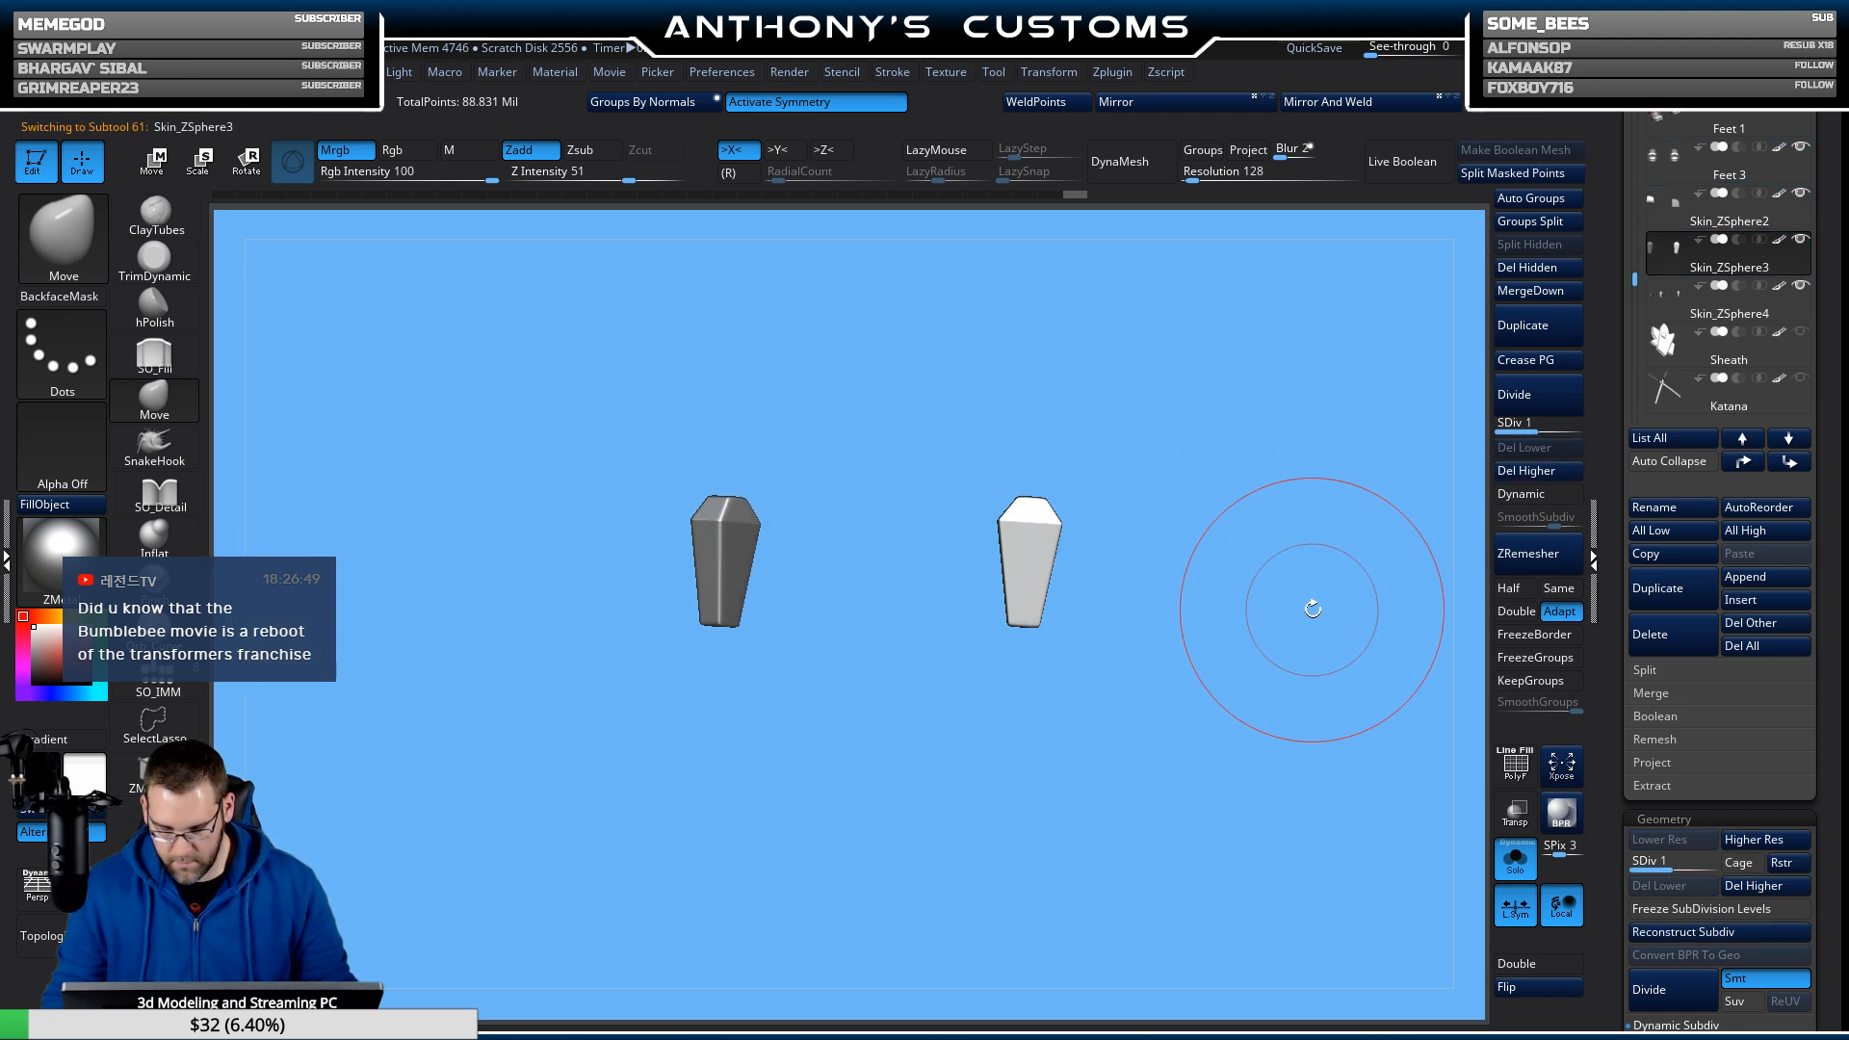
{"action": "left_click_drag", "start_coordinate": [1312, 608], "coordinate": [1237, 617]}
{"action": "mouse_move", "coordinate": [1318, 571]}
{"action": "left_mouse_down"}
{"action": "mouse_move", "coordinate": [1200, 570]}
{"action": "mouse_move", "coordinate": [1288, 569]}
{"action": "left_mouse_up"}
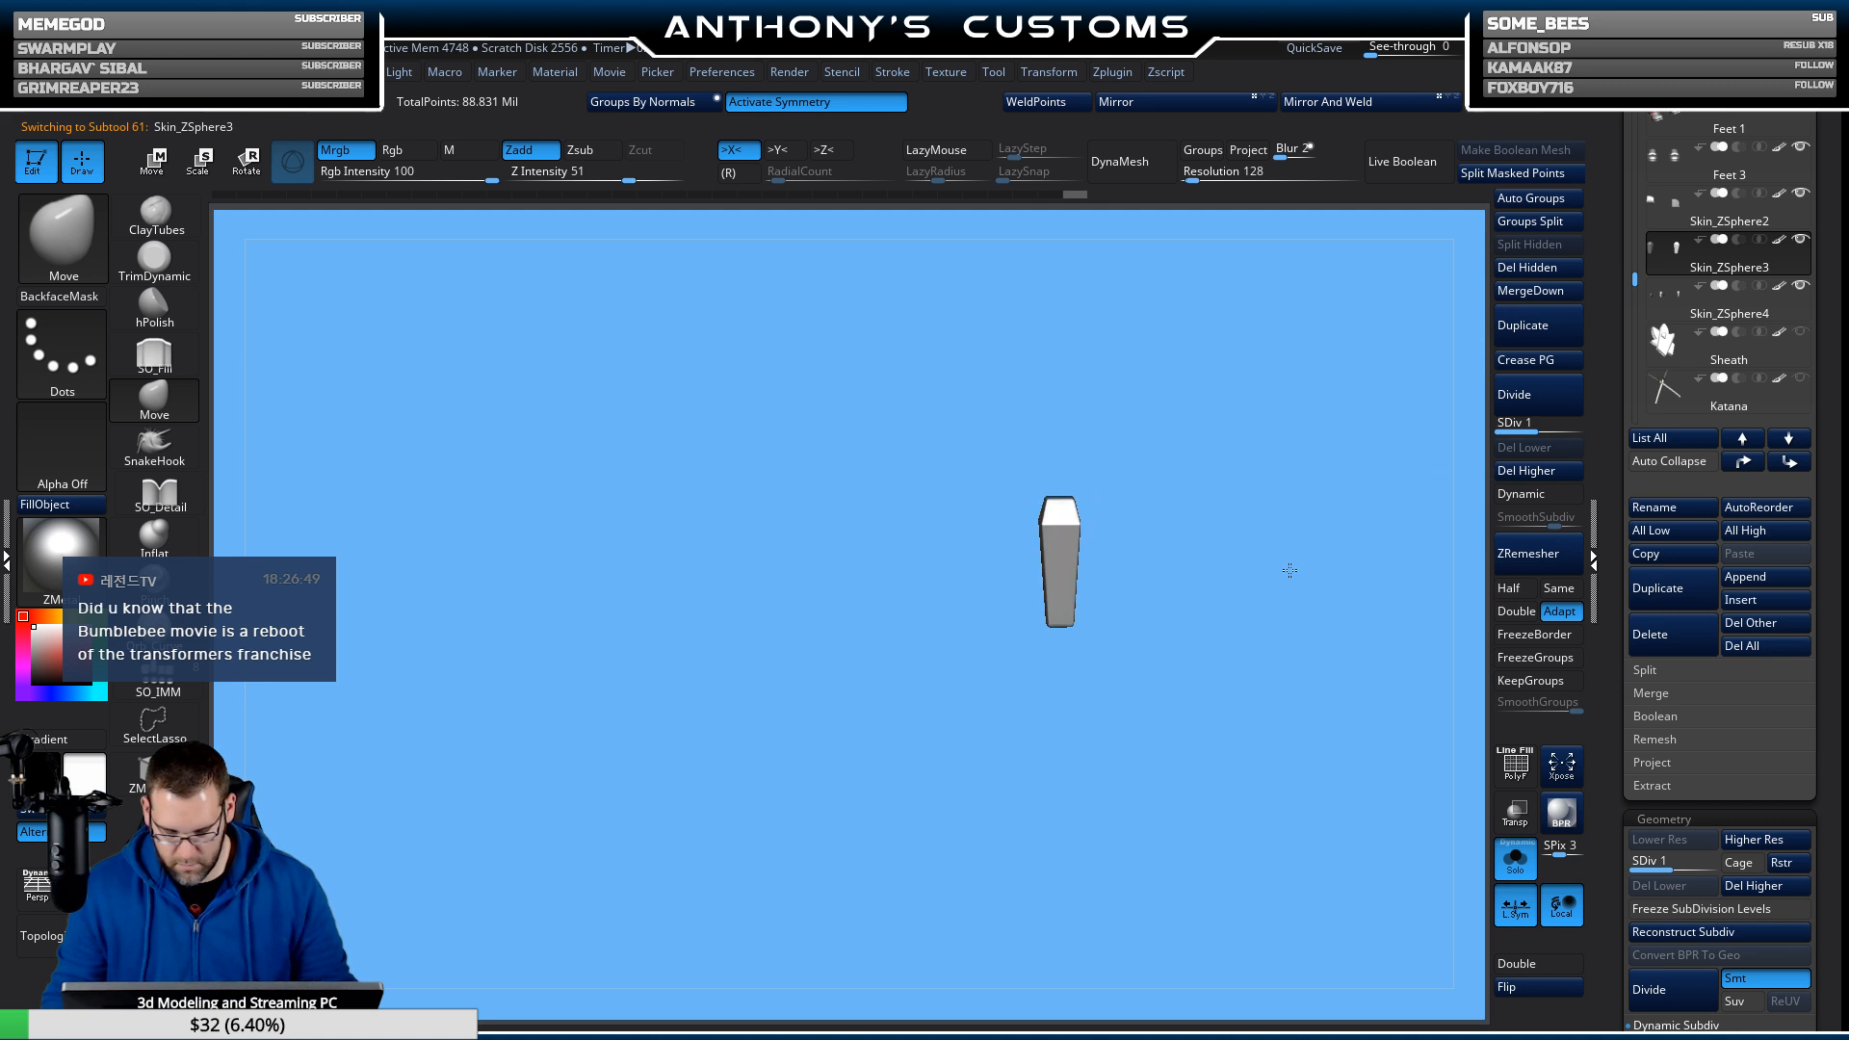
Isolate the heel fins' polygroup in the Skin_ZSphere4 subtool and delete the hidden curved side pieces.
{"action": "left_click", "coordinate": [1690, 322]}
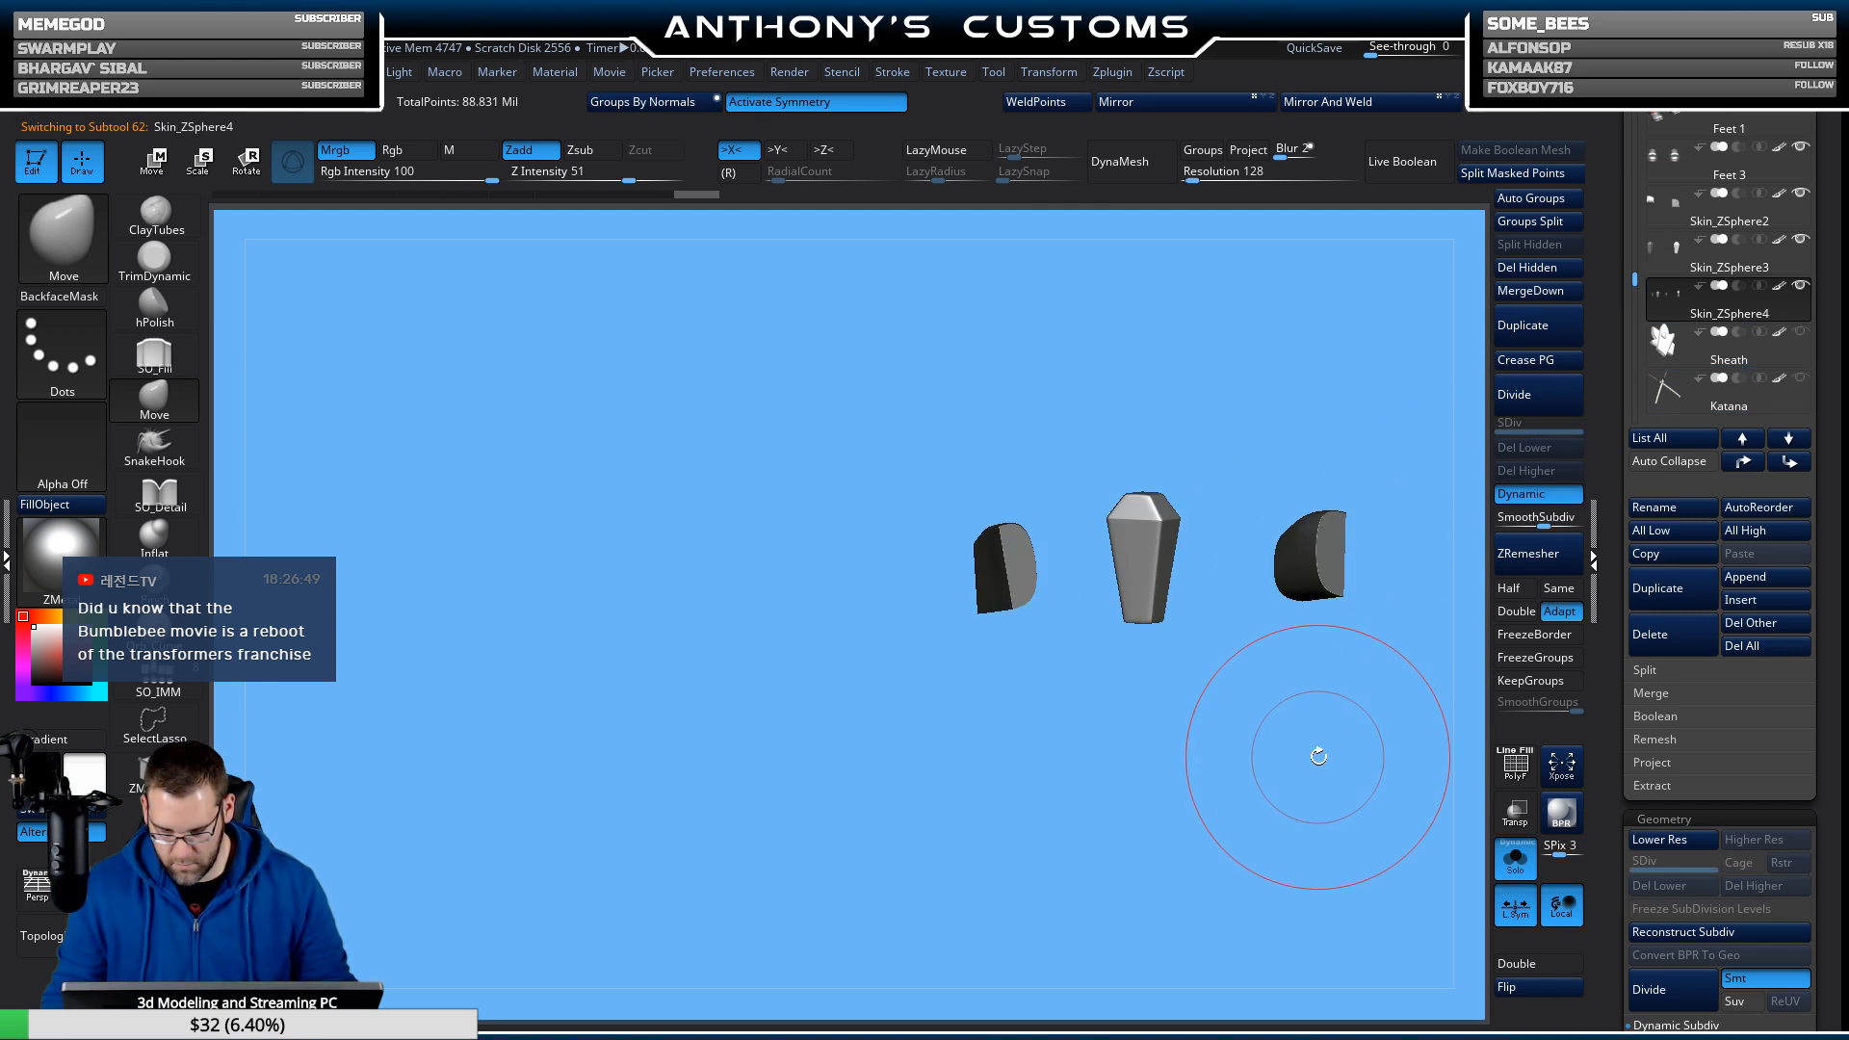
{"action": "left_click_drag", "start_coordinate": [1313, 755], "coordinate": [1465, 267]}
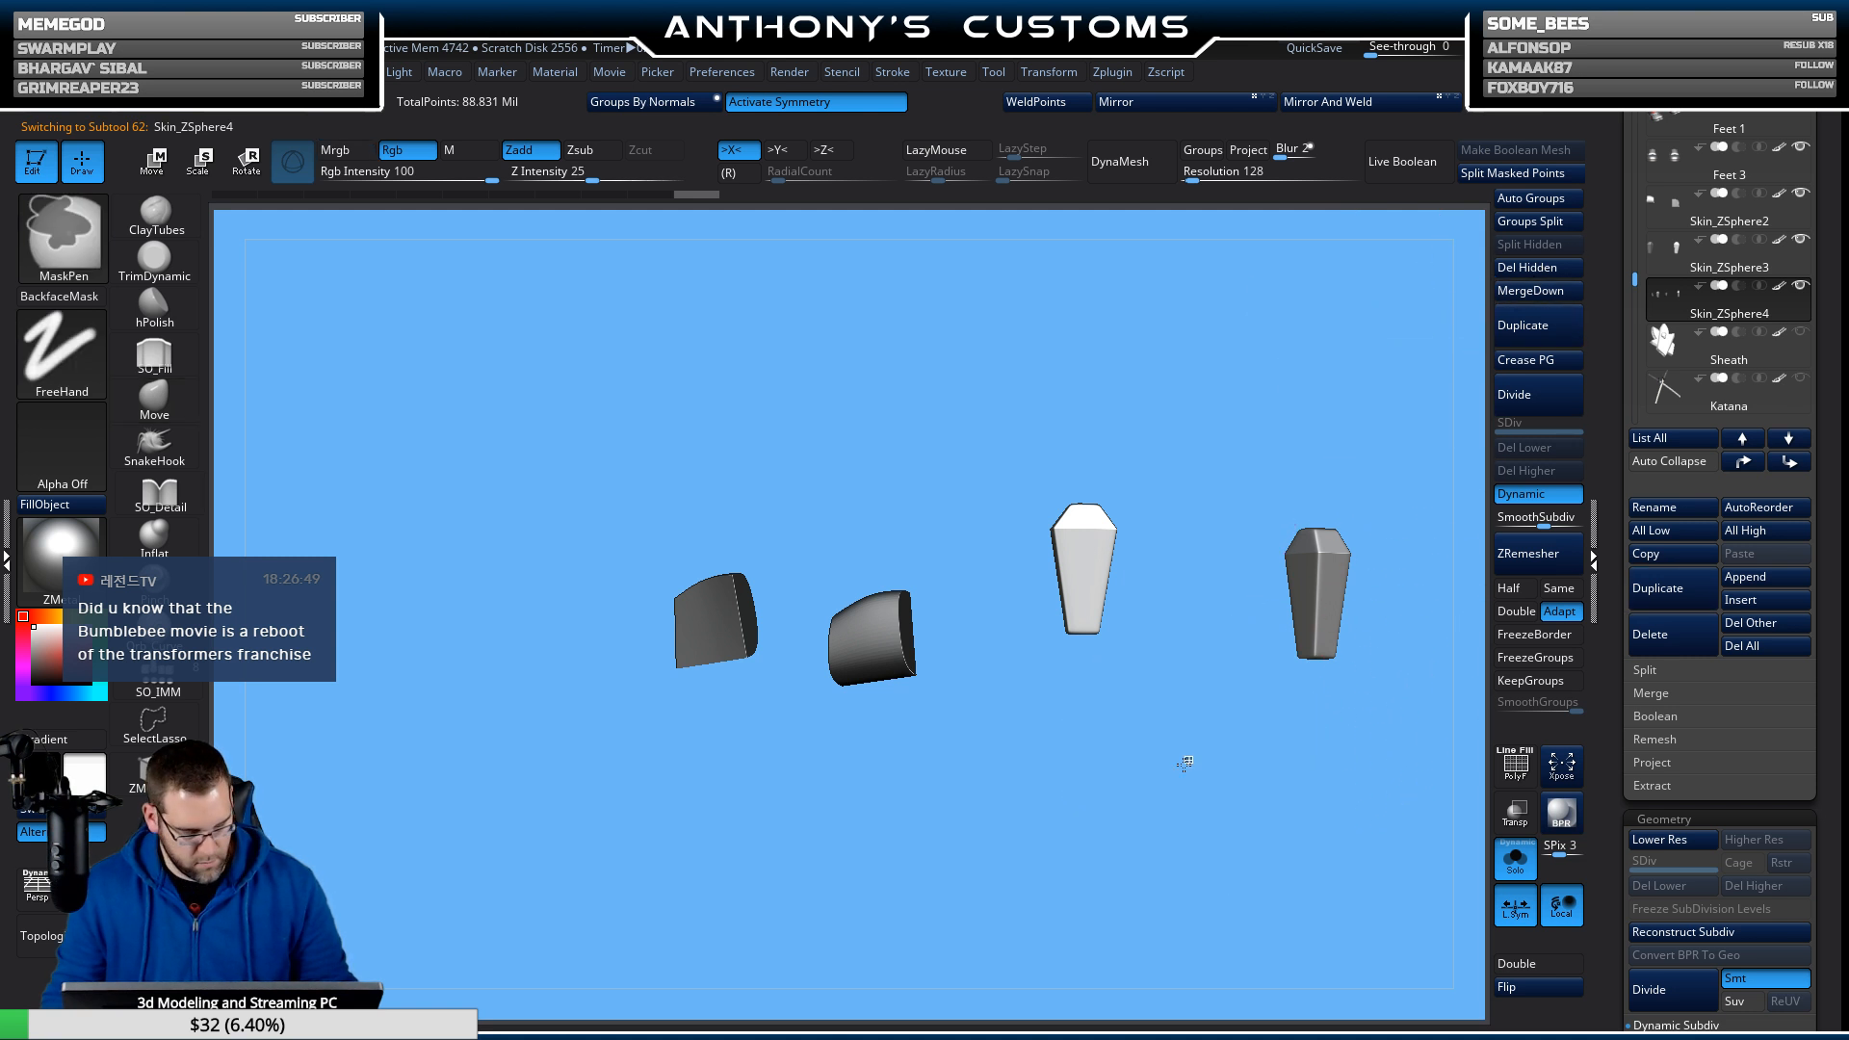
{"action": "key", "text": "shift+f"}
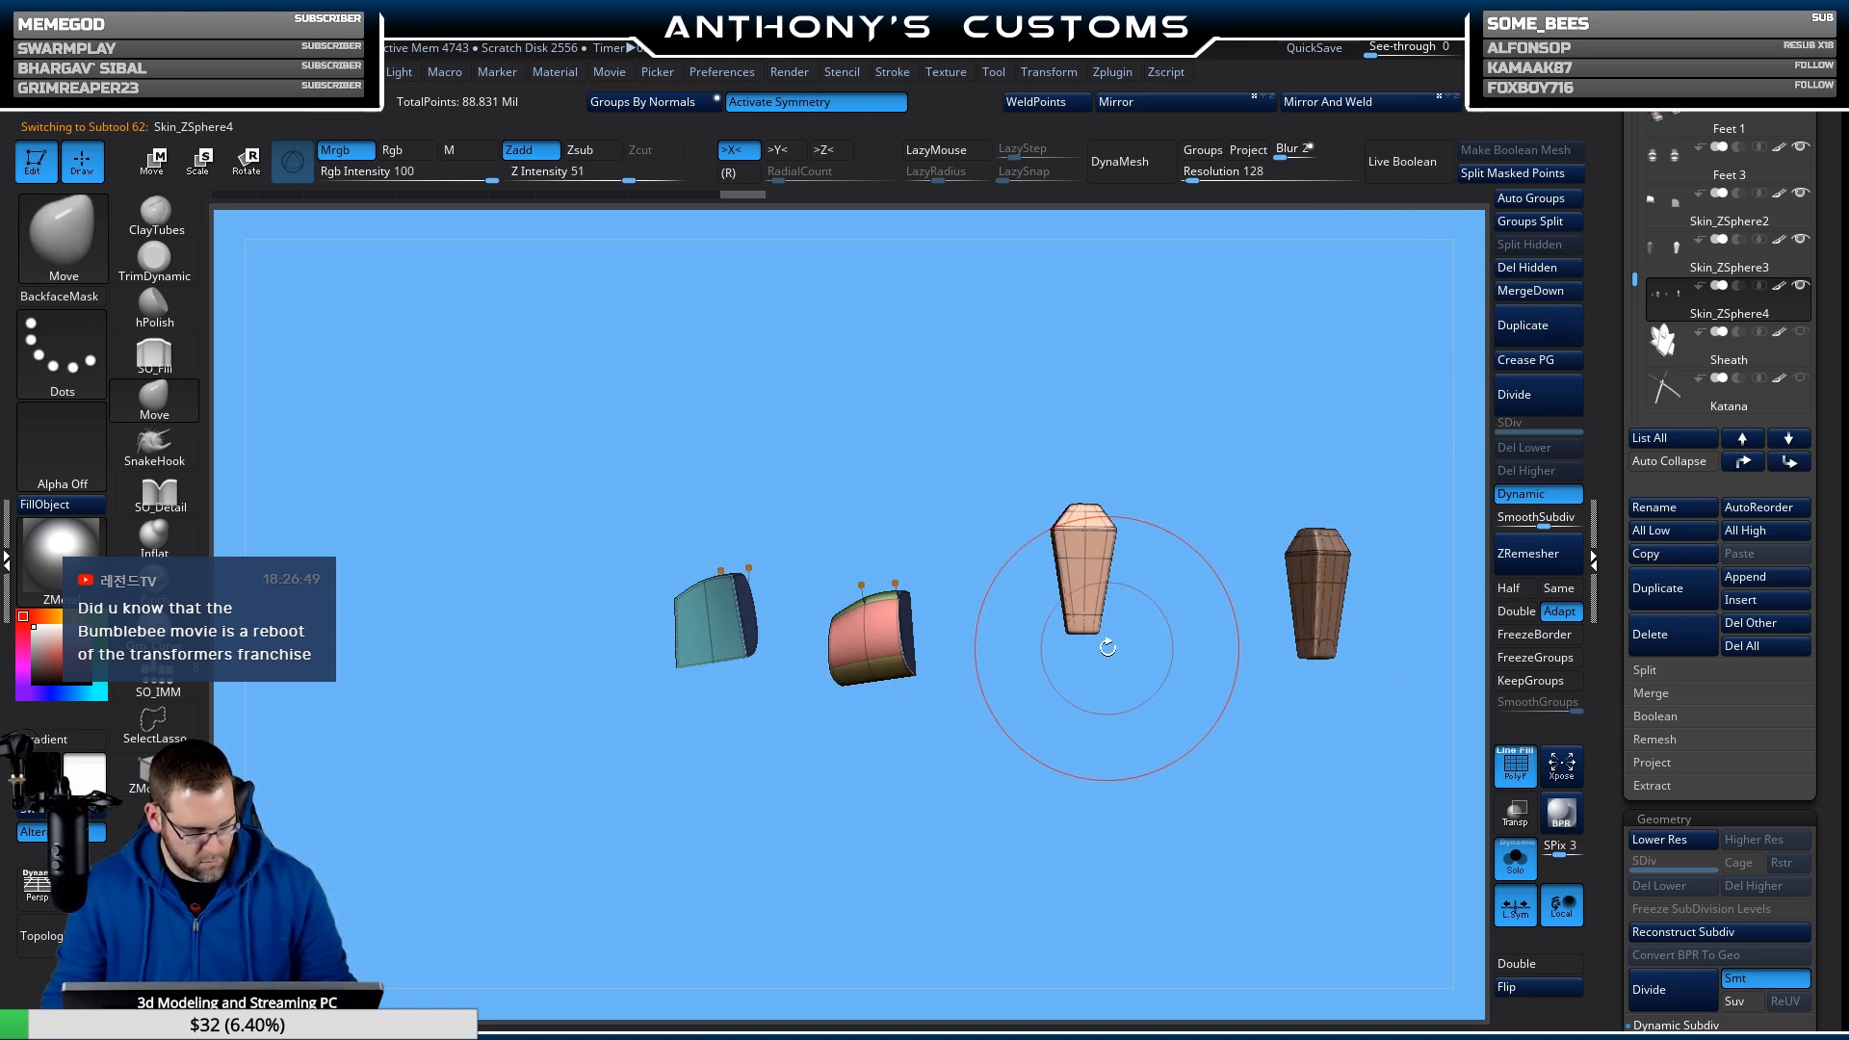
{"action": "left_click", "coordinate": [1074, 568], "text": "ctrl+shift"}
{"action": "left_click", "coordinate": [1573, 267]}
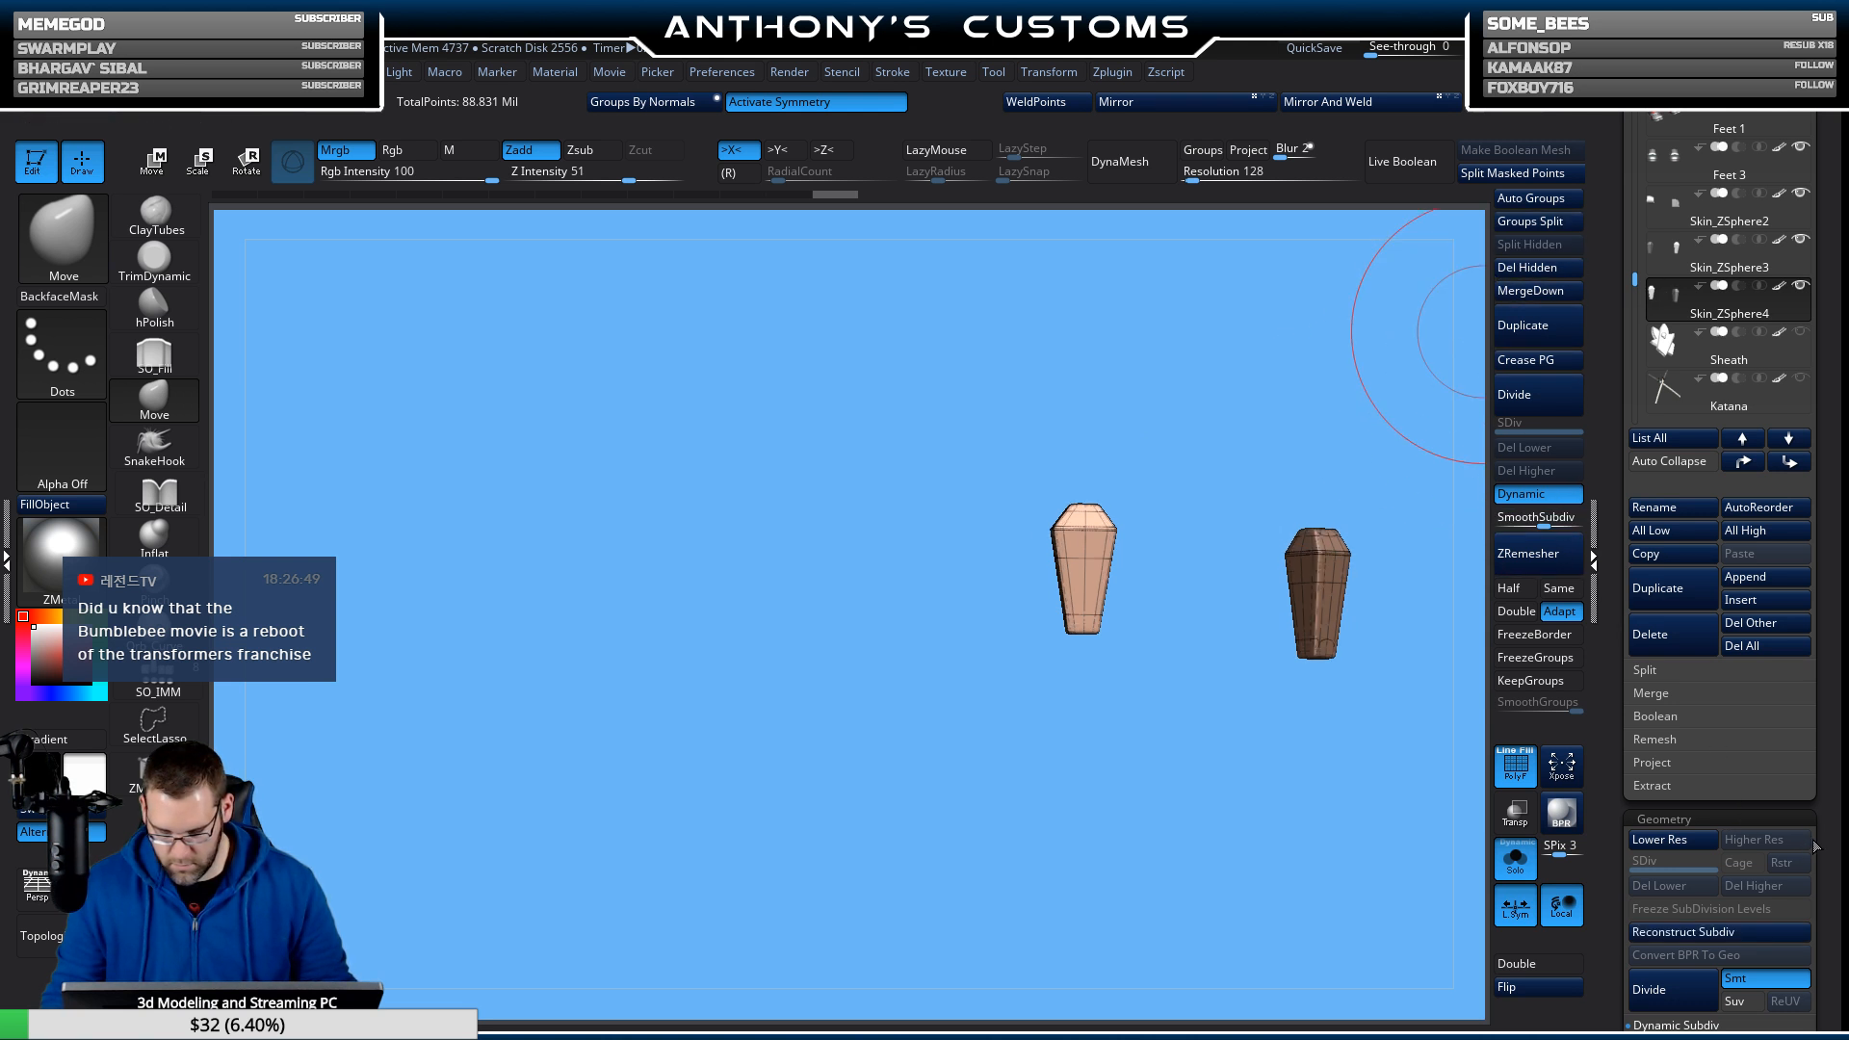
Apply the dynamic subdivision of Skin_ZSphere4, lower it to subdivision level 4, and delete the higher level.
{"action": "left_click", "coordinate": [1688, 931]}
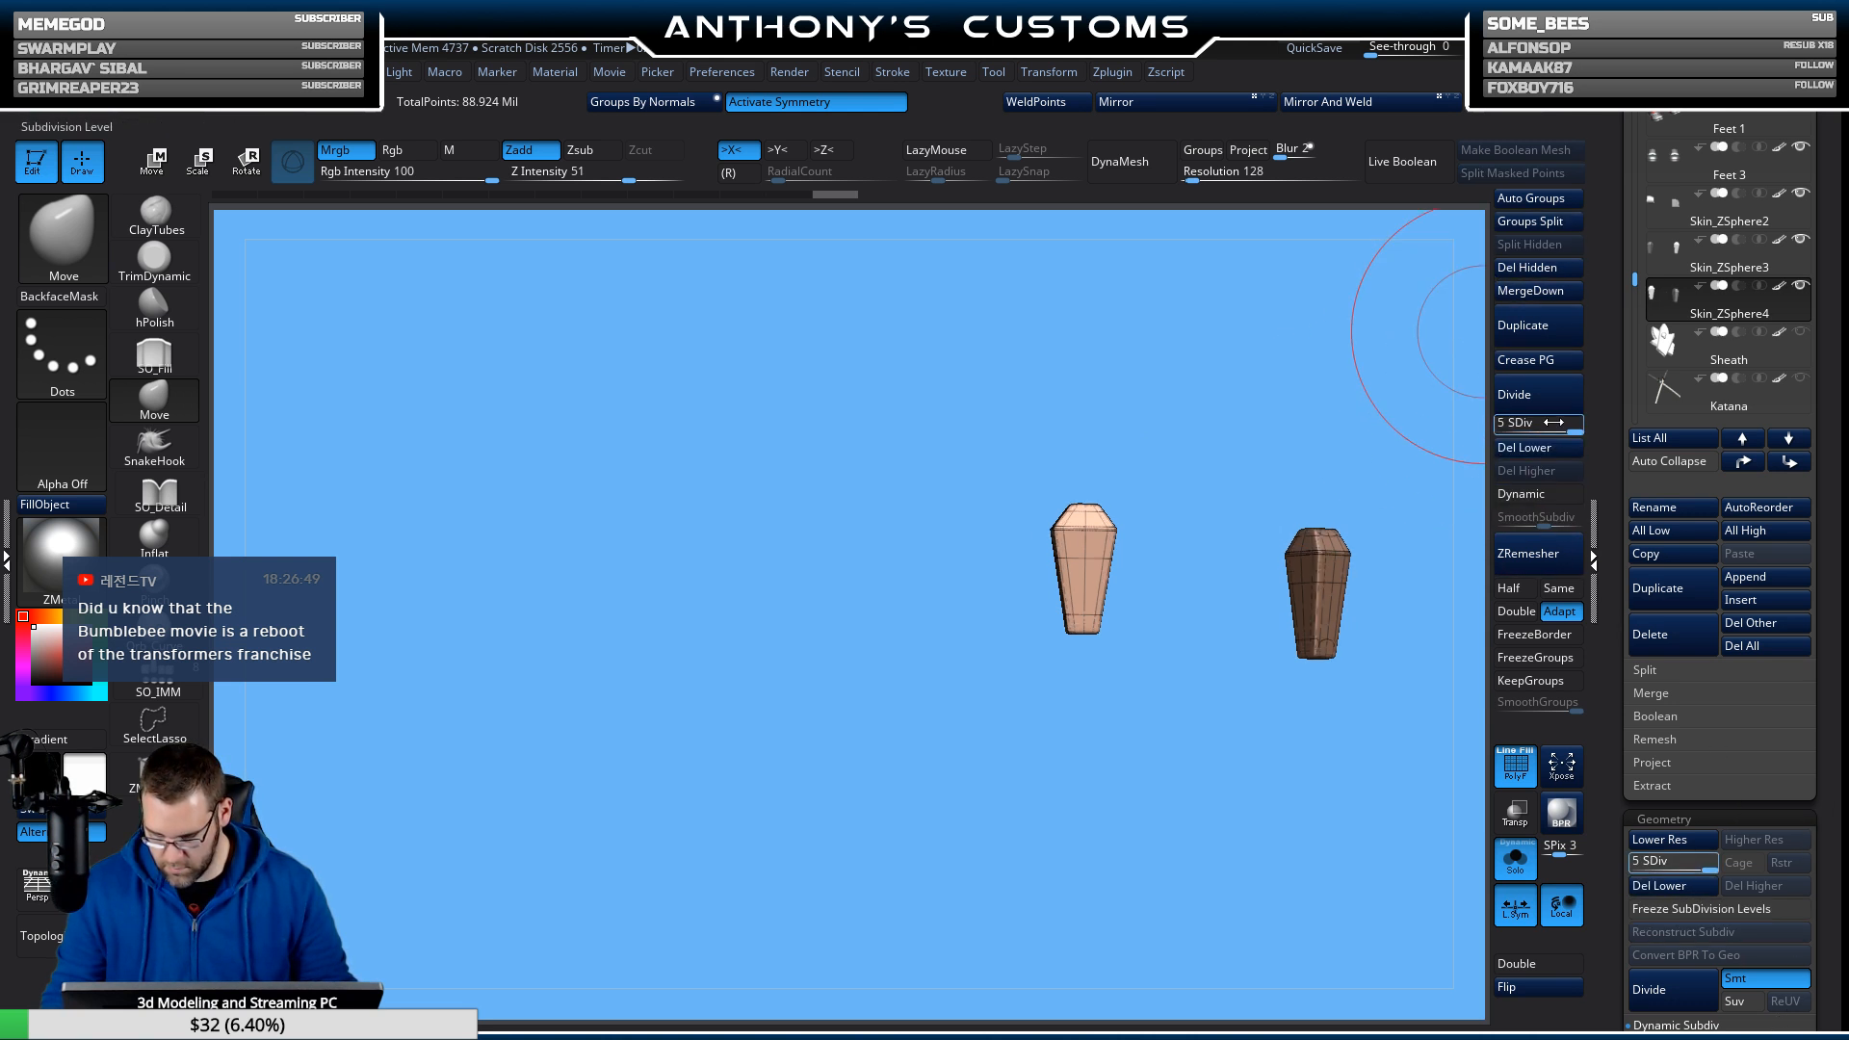
{"action": "left_click_drag", "start_coordinate": [1570, 428], "coordinate": [1546, 428]}
{"action": "left_click", "coordinate": [1527, 471]}
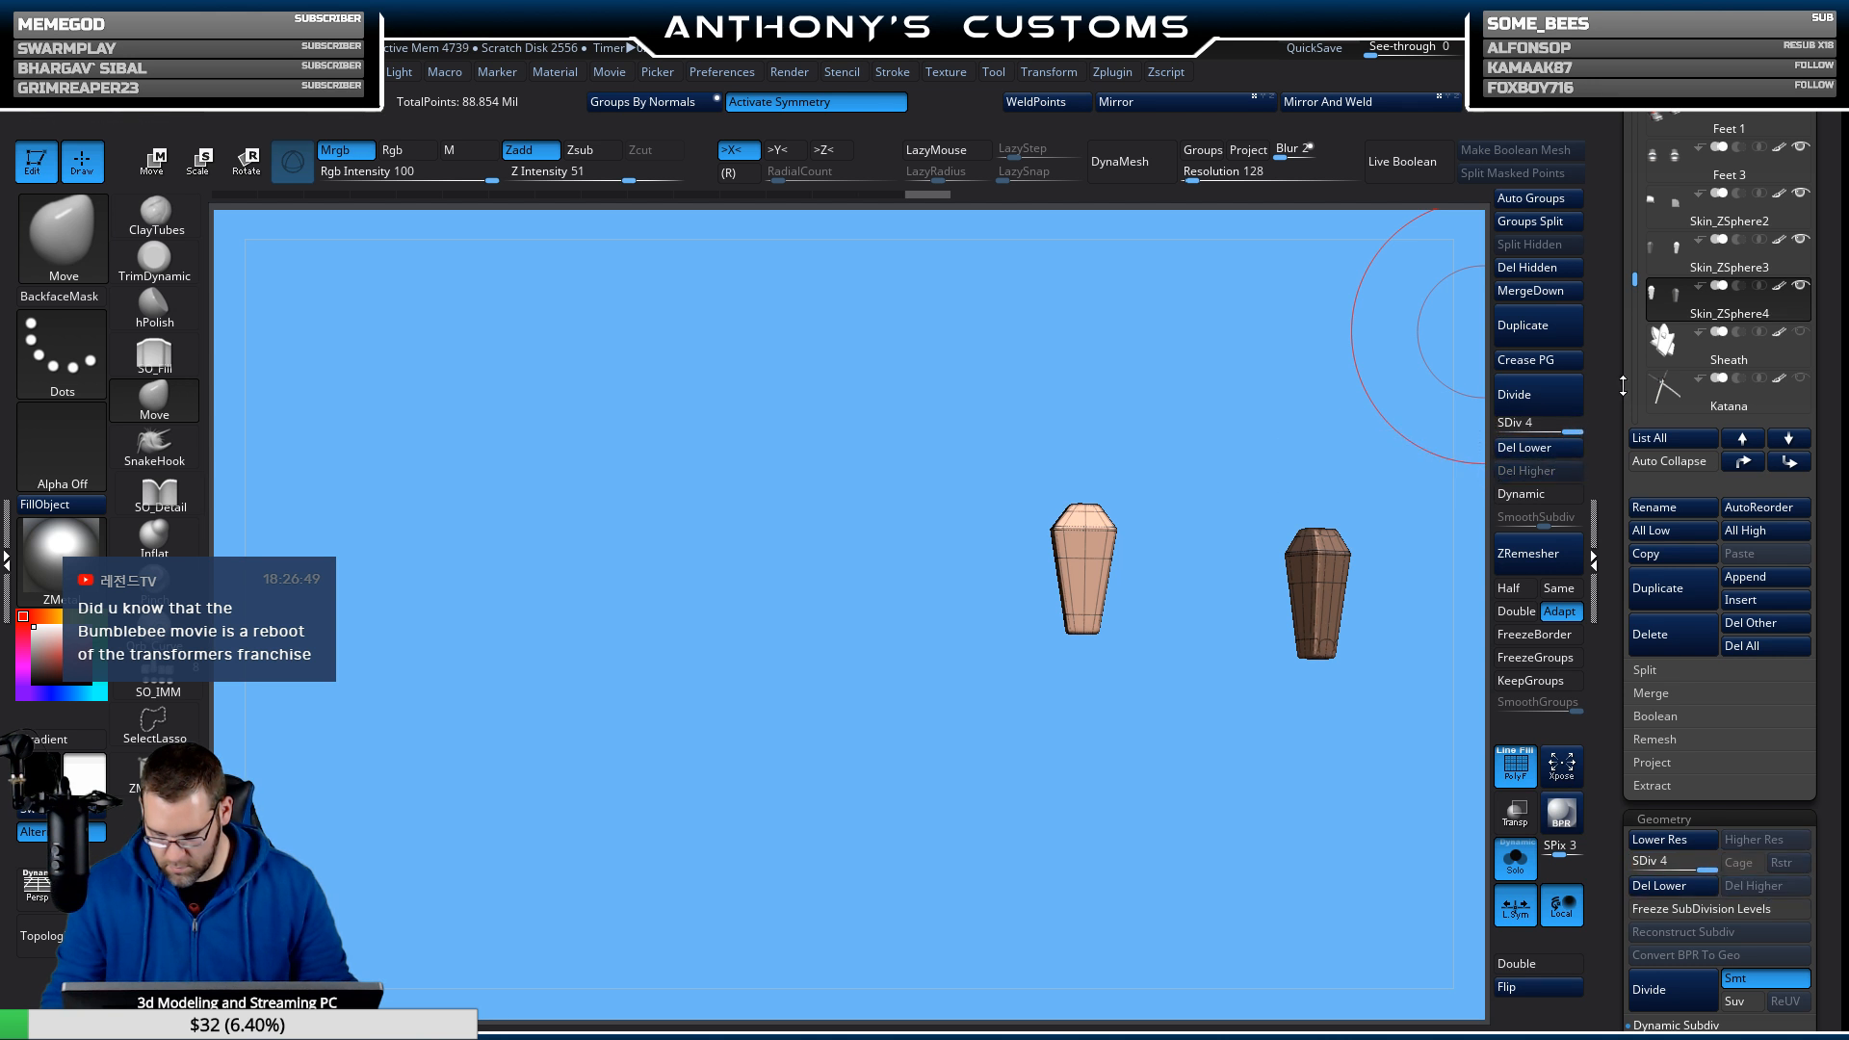
Lower Skin_ZSphere3 to subdivision level 1 and delete its higher level, and delete the levels below level 4 of Skin_ZSphere4.
{"action": "left_click", "coordinate": [1670, 298]}
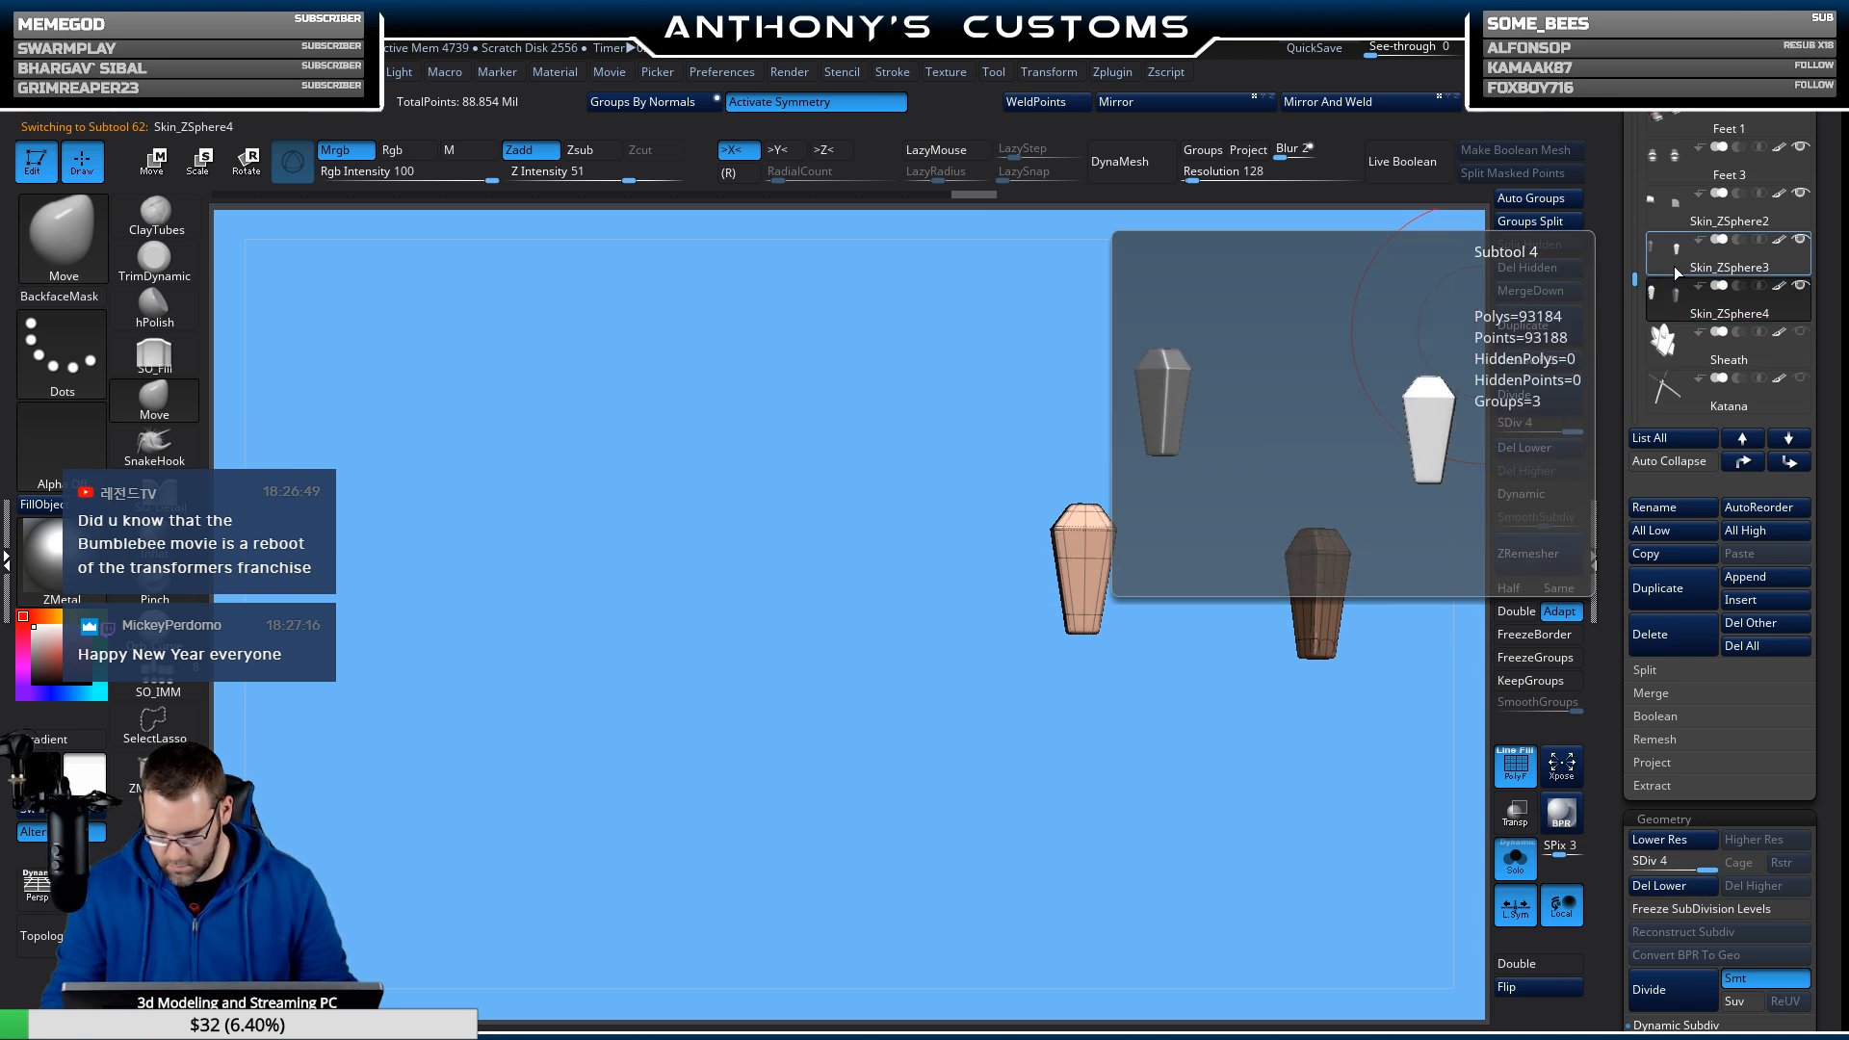
{"action": "left_click", "coordinate": [1674, 266]}
{"action": "left_click", "coordinate": [1536, 394]}
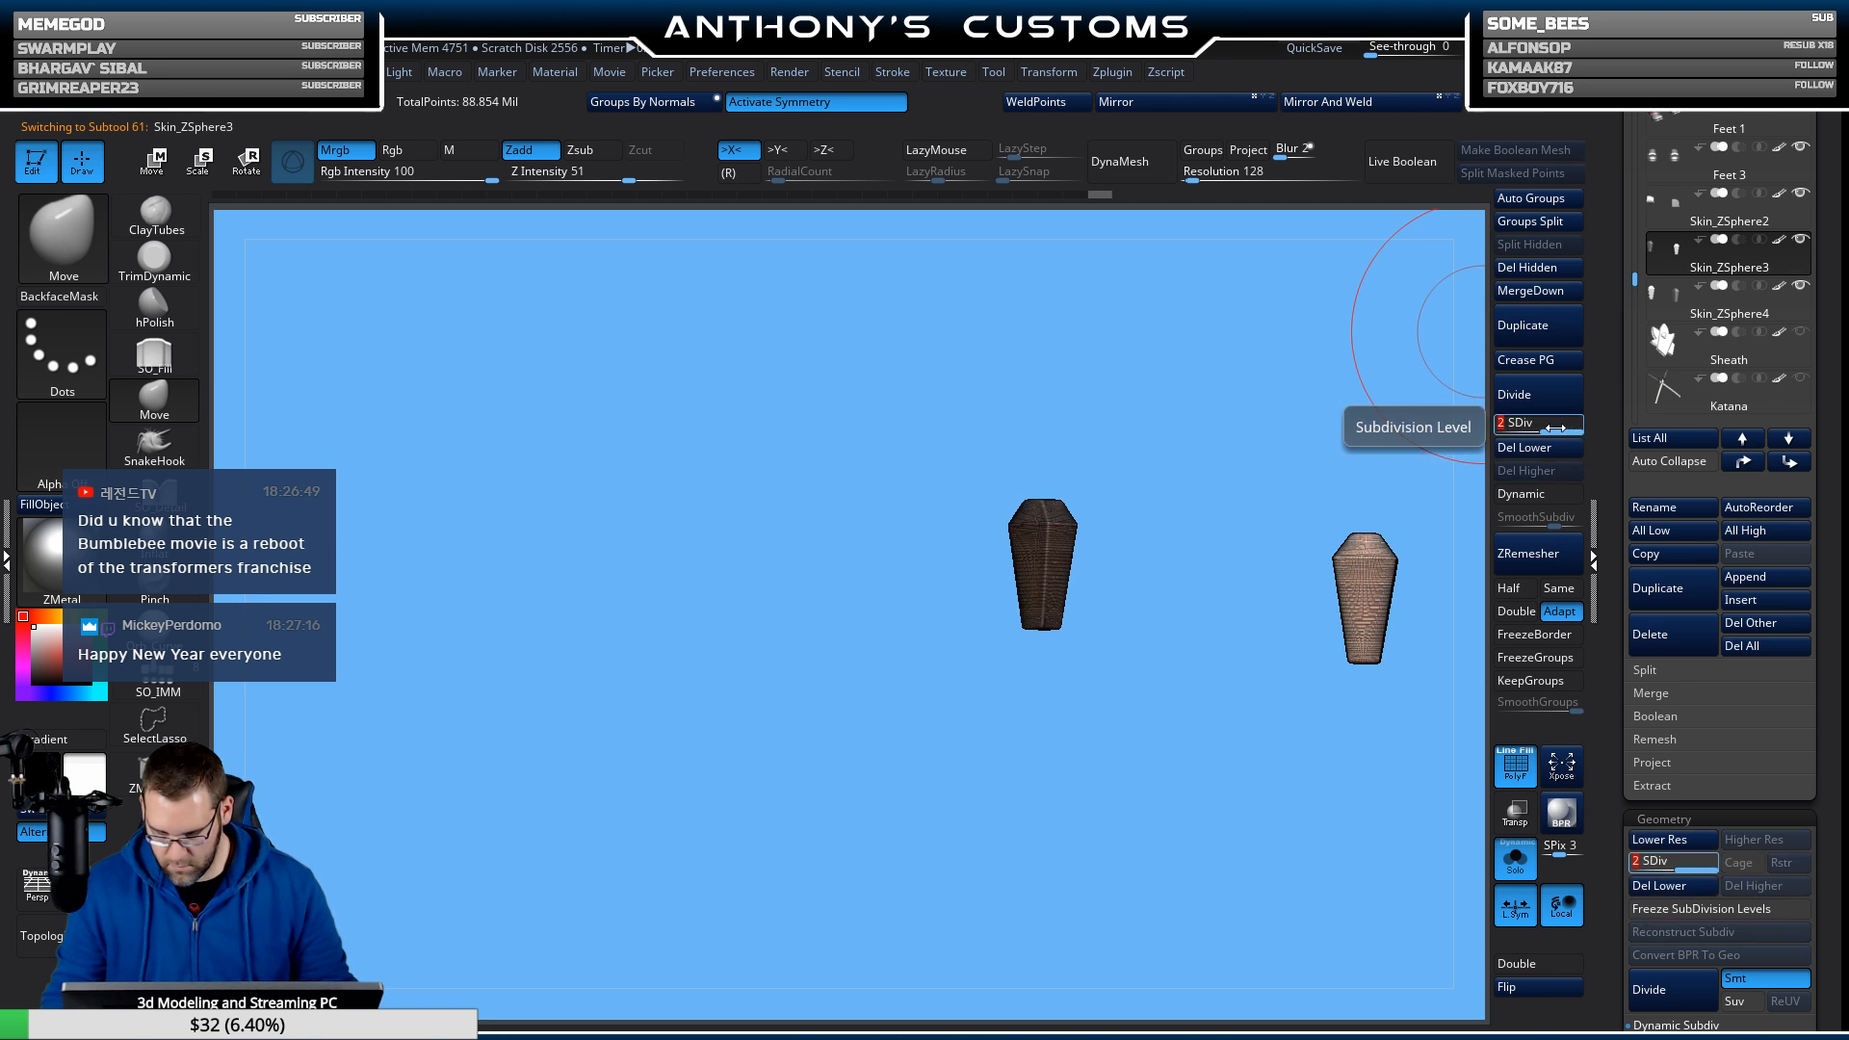
{"action": "key", "text": "shift+f"}
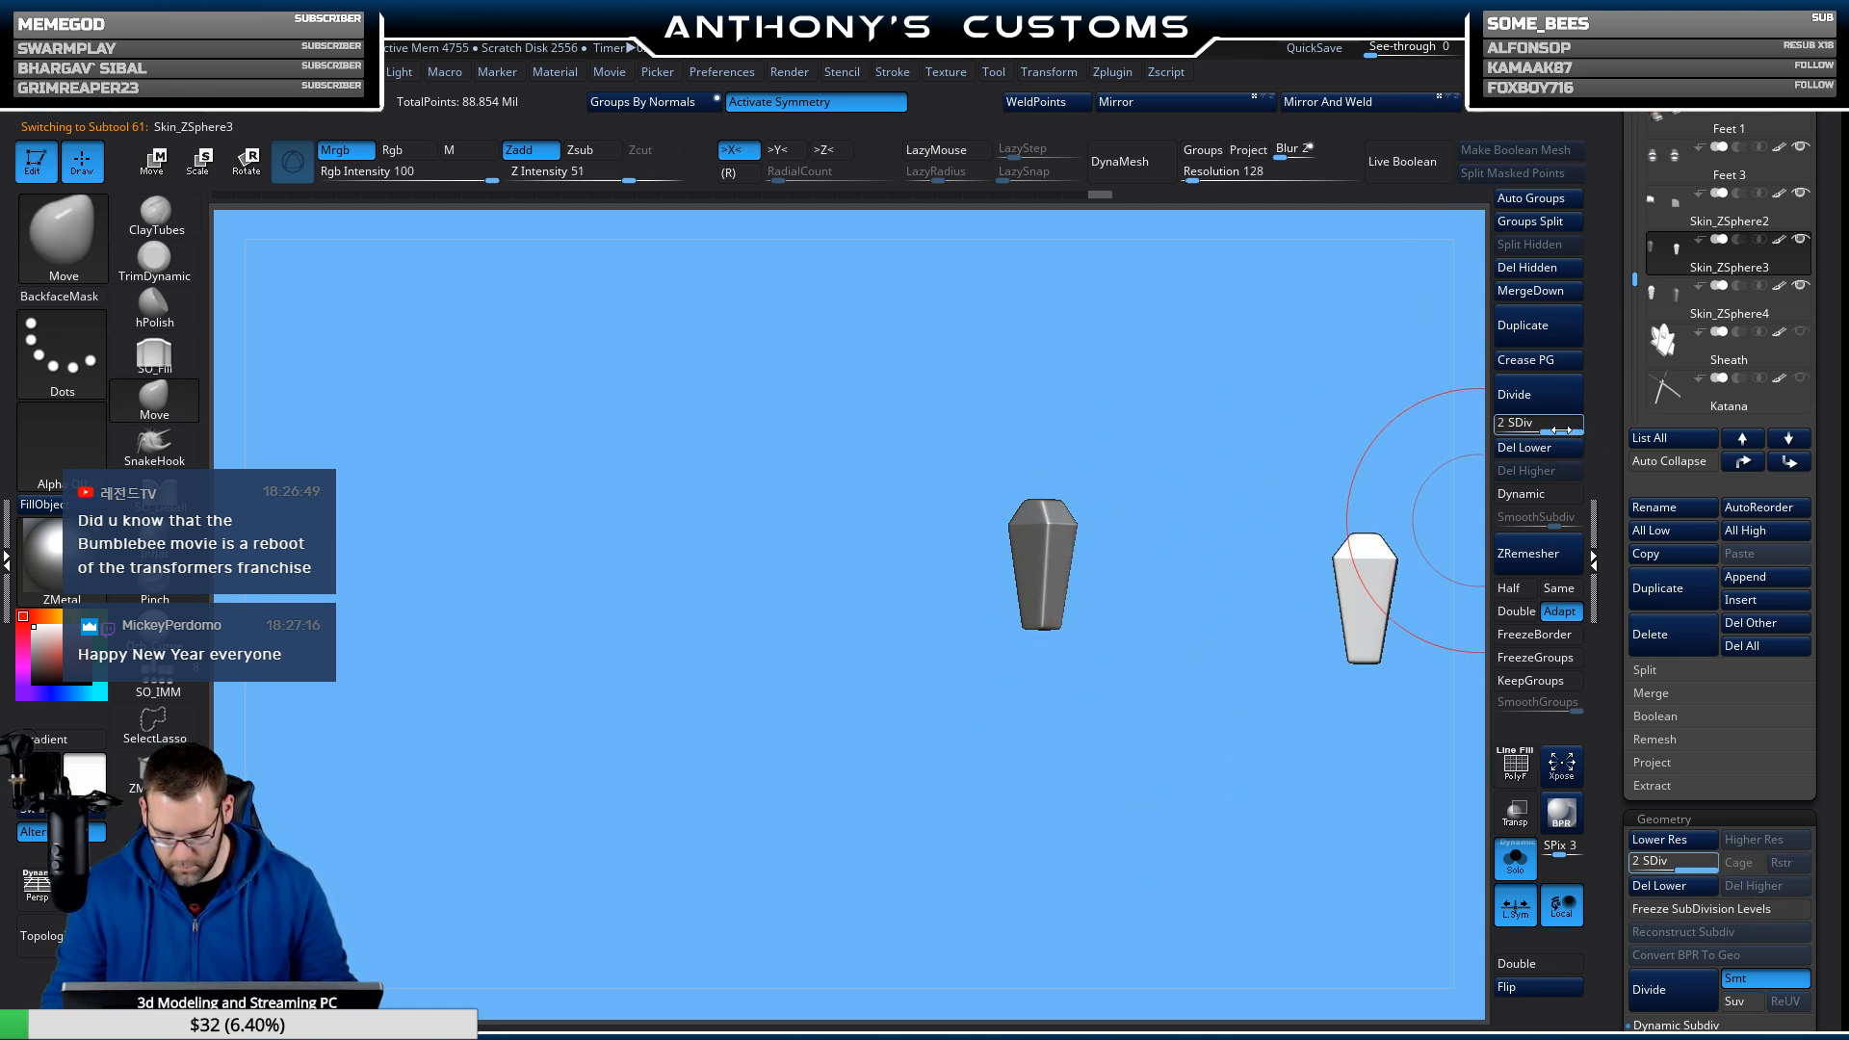
{"action": "left_click_drag", "start_coordinate": [1560, 430], "coordinate": [1498, 426]}
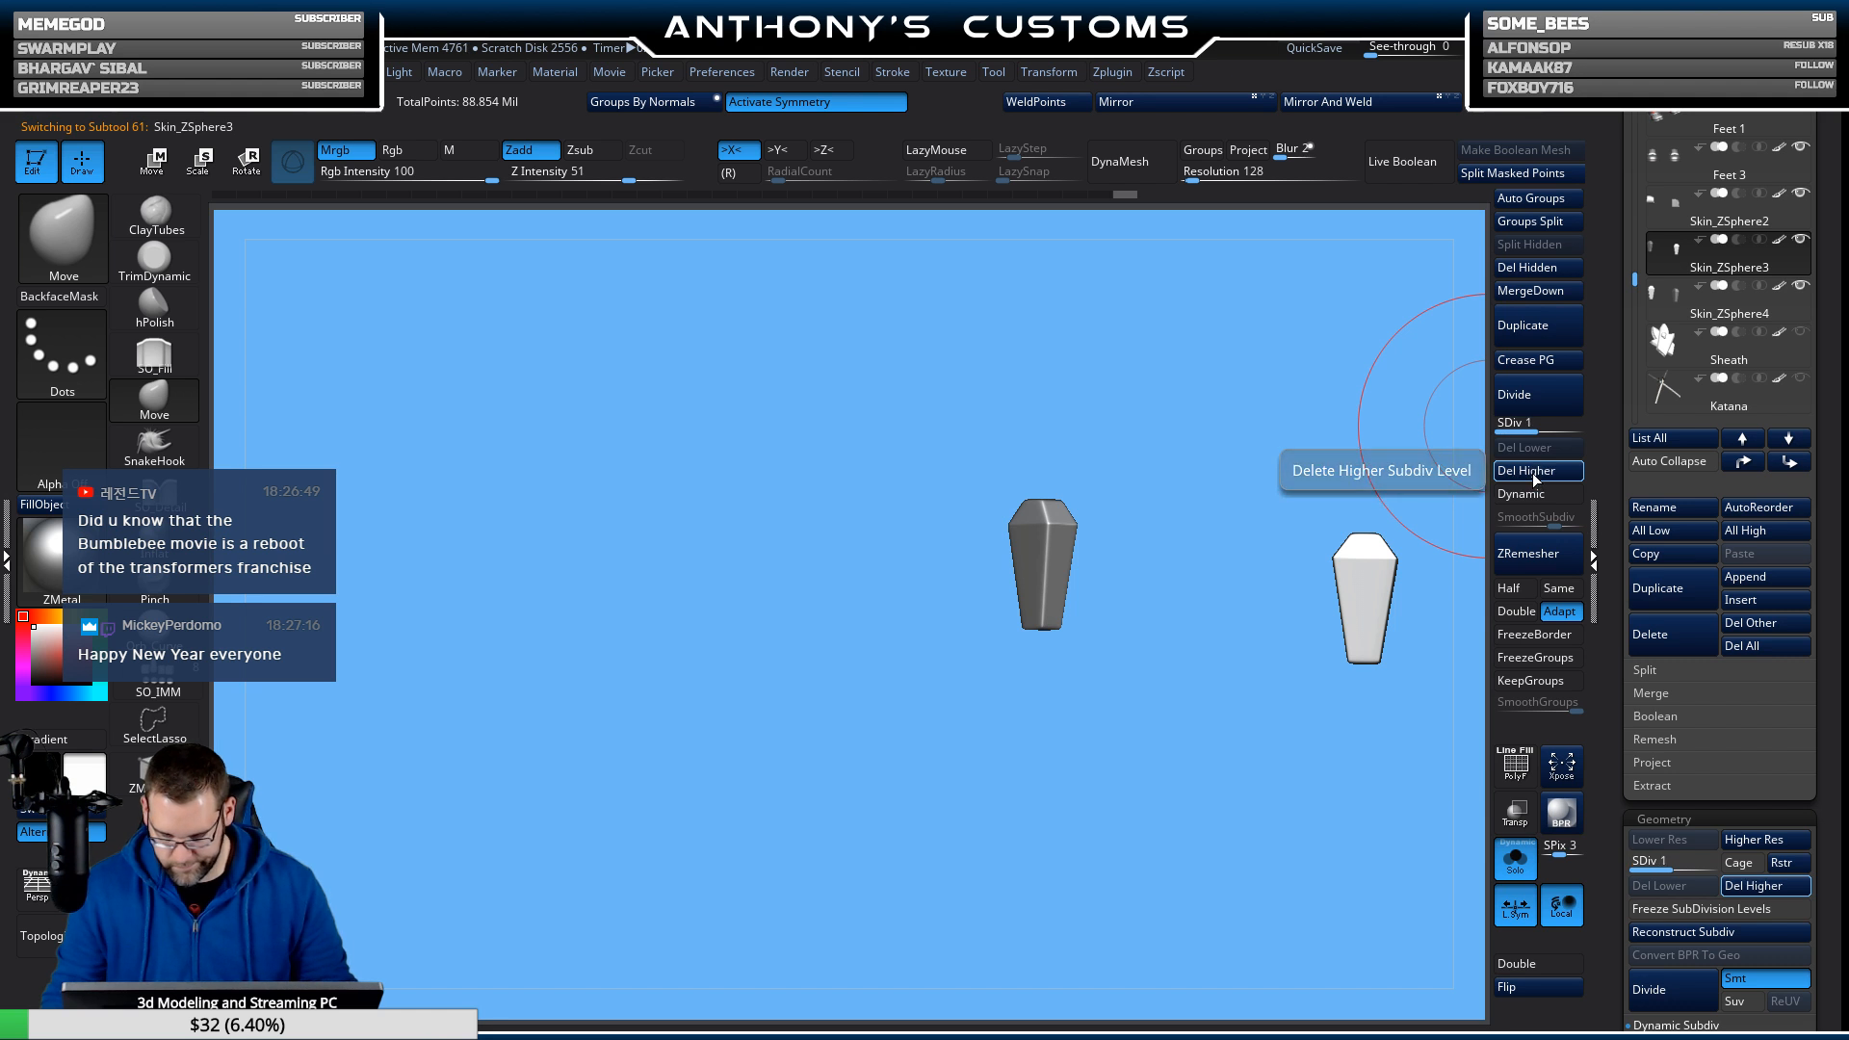
{"action": "left_click", "coordinate": [1533, 474]}
{"action": "left_click", "coordinate": [1684, 307]}
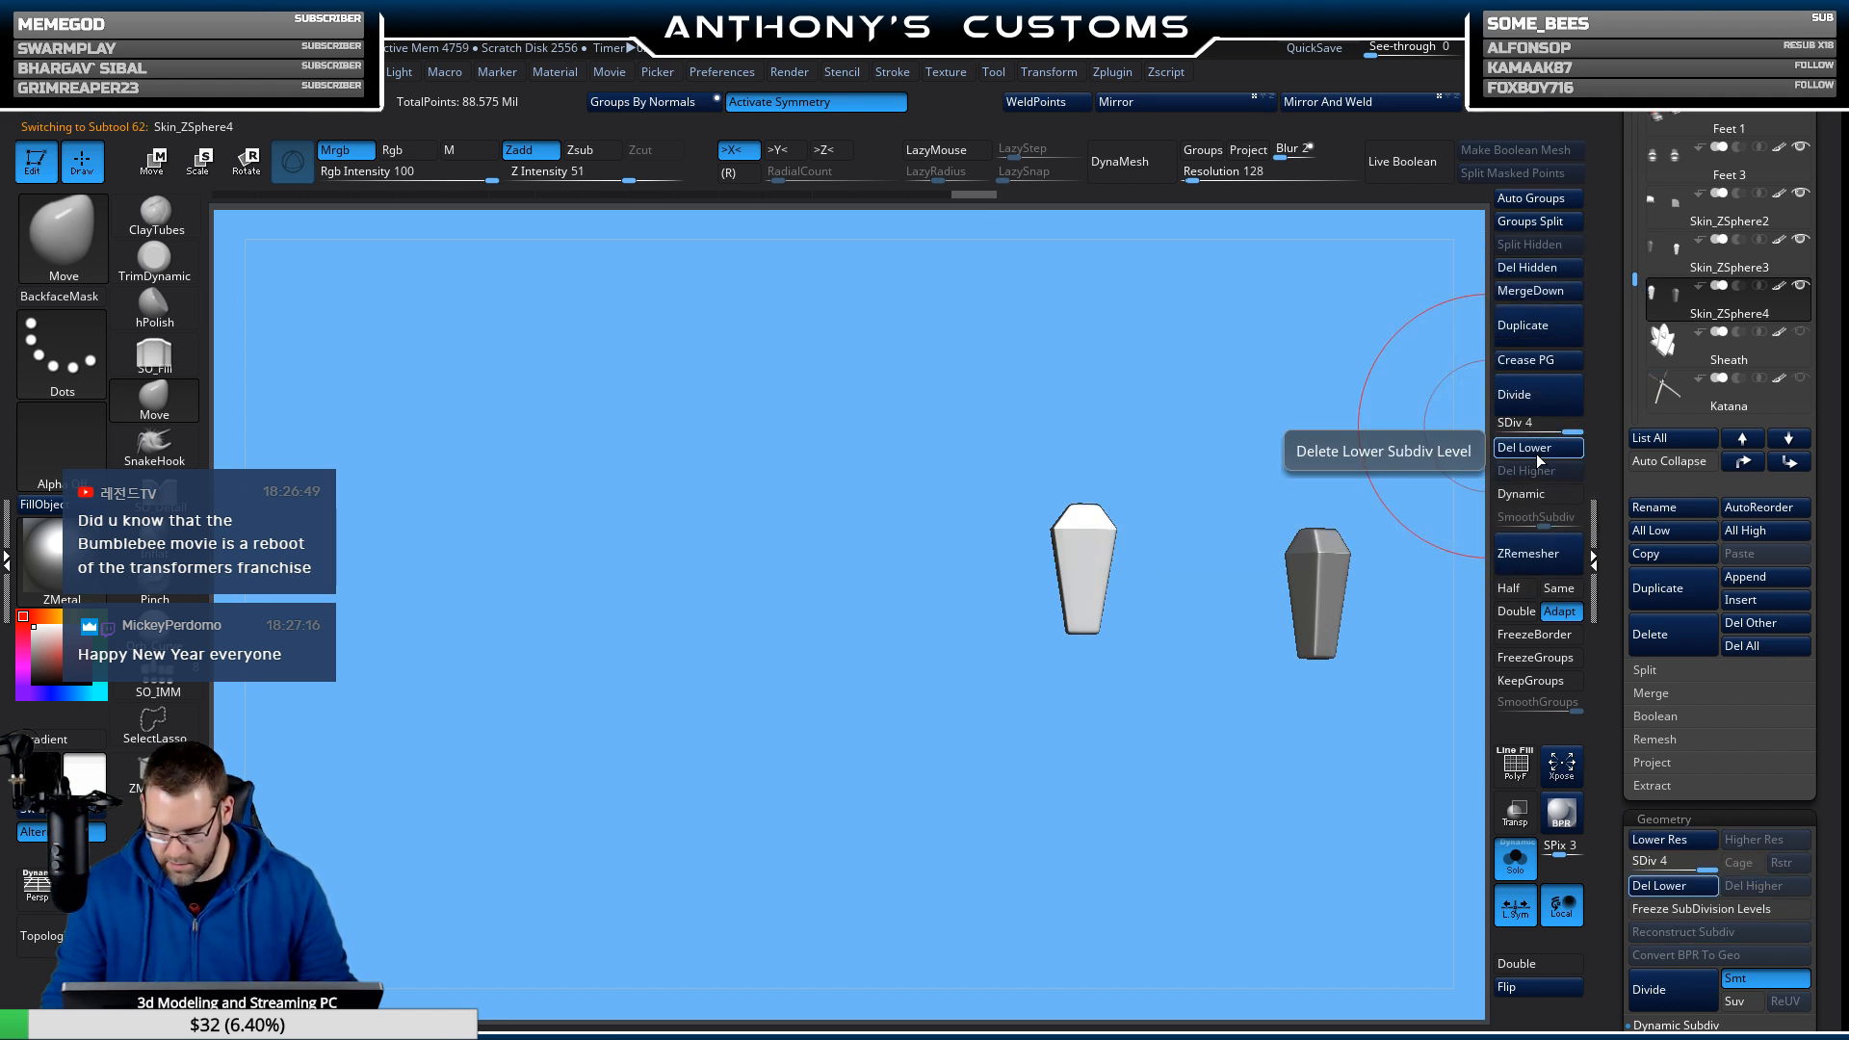
{"action": "left_click", "coordinate": [1535, 450]}
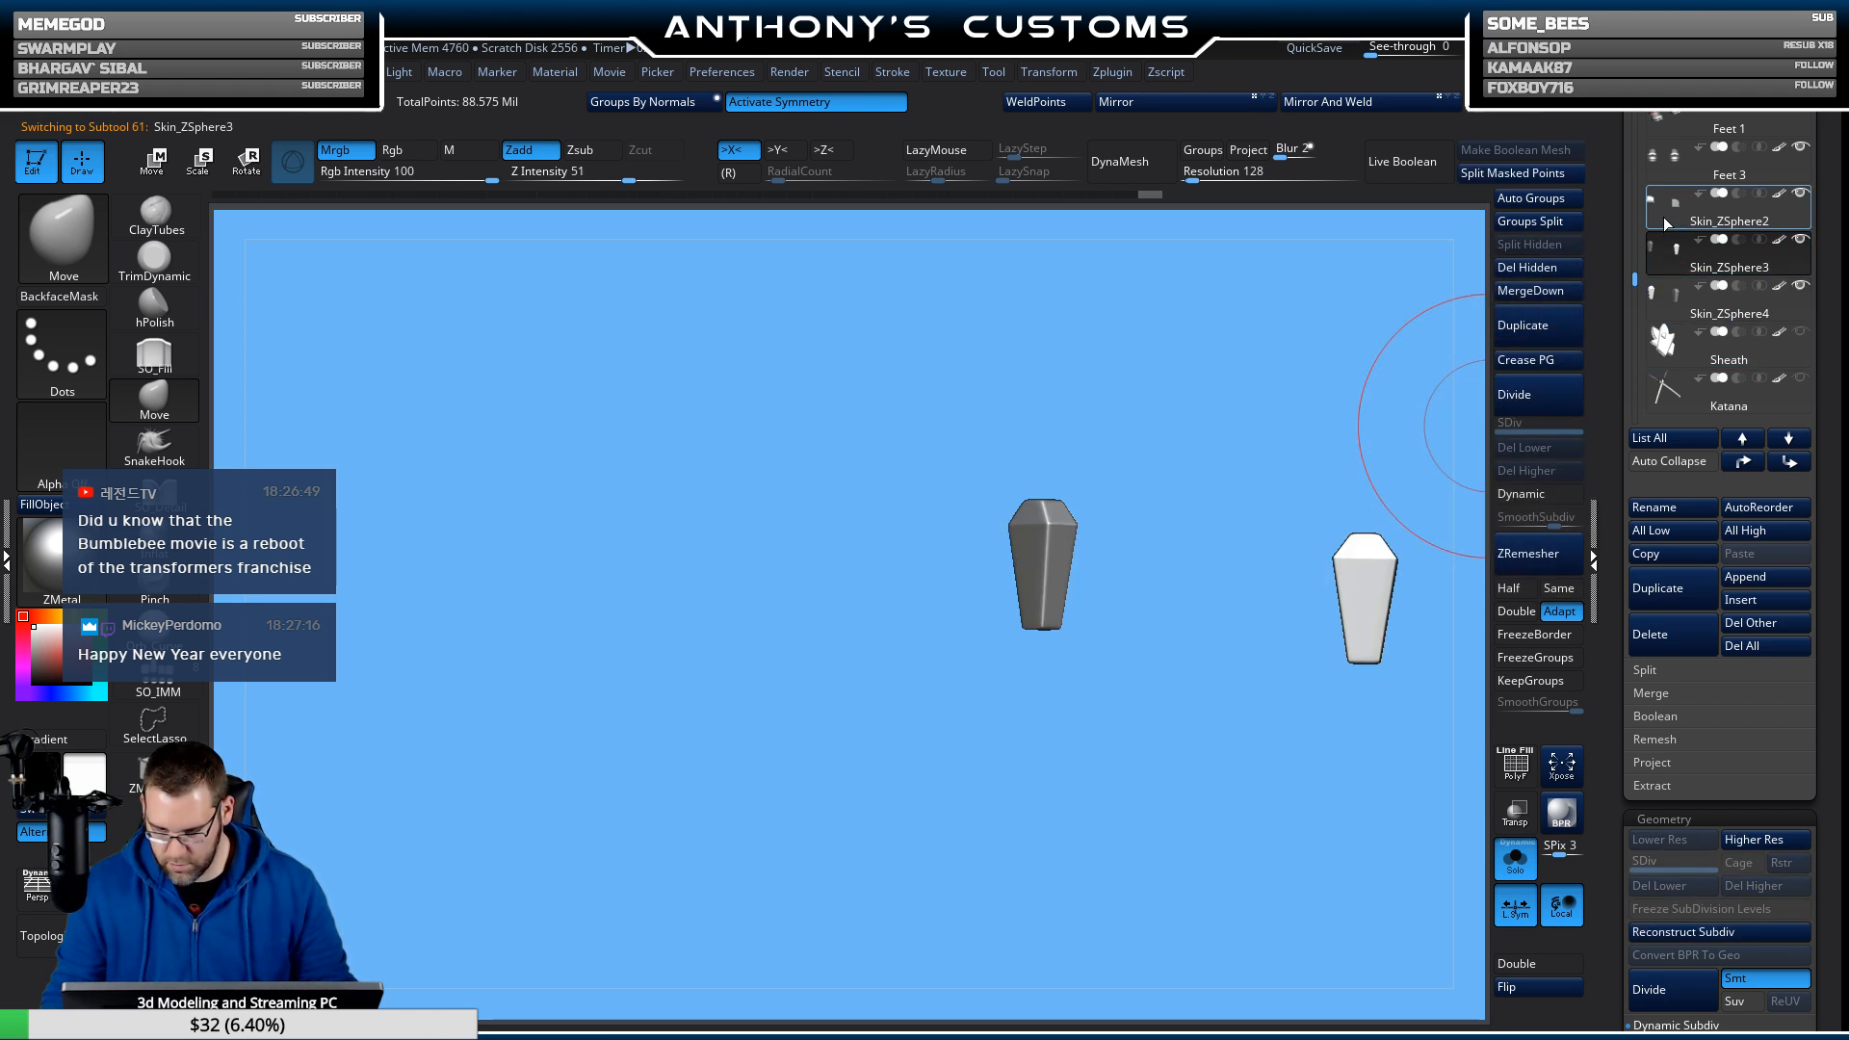
Duplicate the Skin_ZSphere2 side pieces with the whole shoes shown and move the copy to the inner sides of the toes.
{"action": "left_click", "coordinate": [1663, 211]}
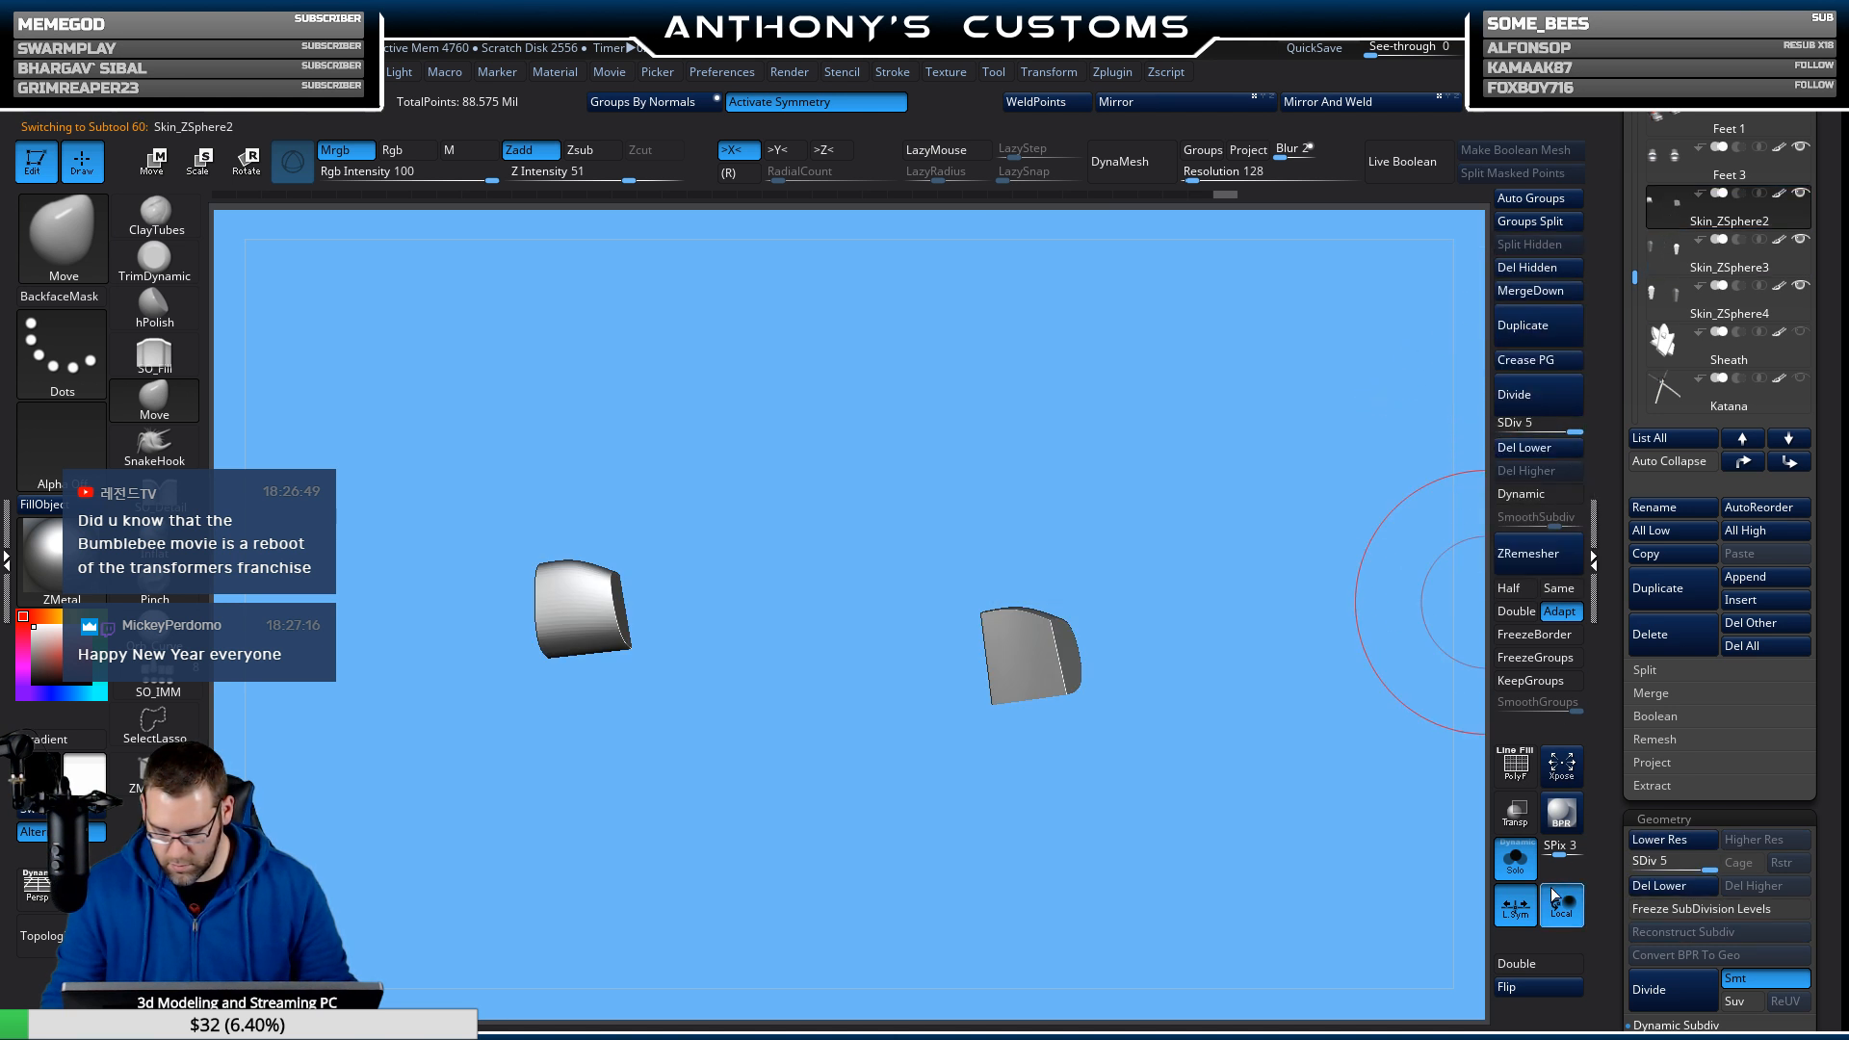
{"action": "left_click", "coordinate": [1517, 872]}
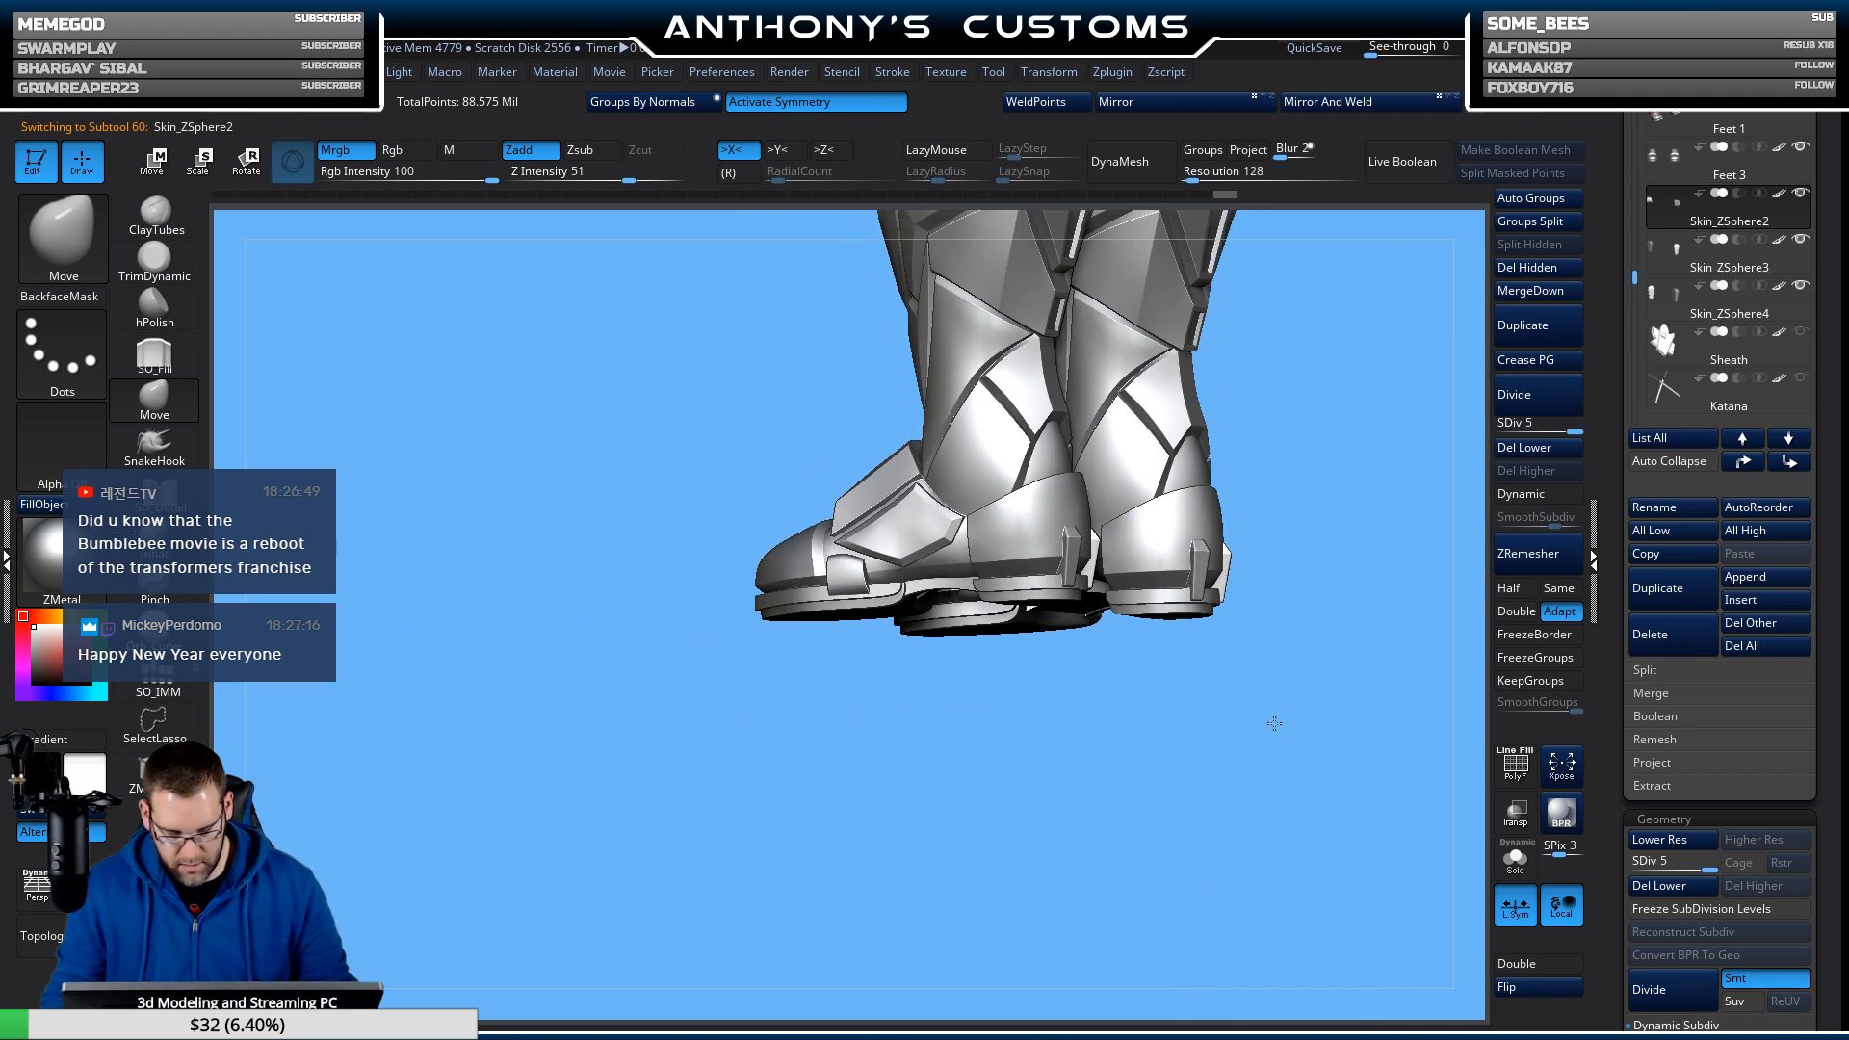
{"action": "left_click_drag", "start_coordinate": [1275, 724], "coordinate": [1167, 754]}
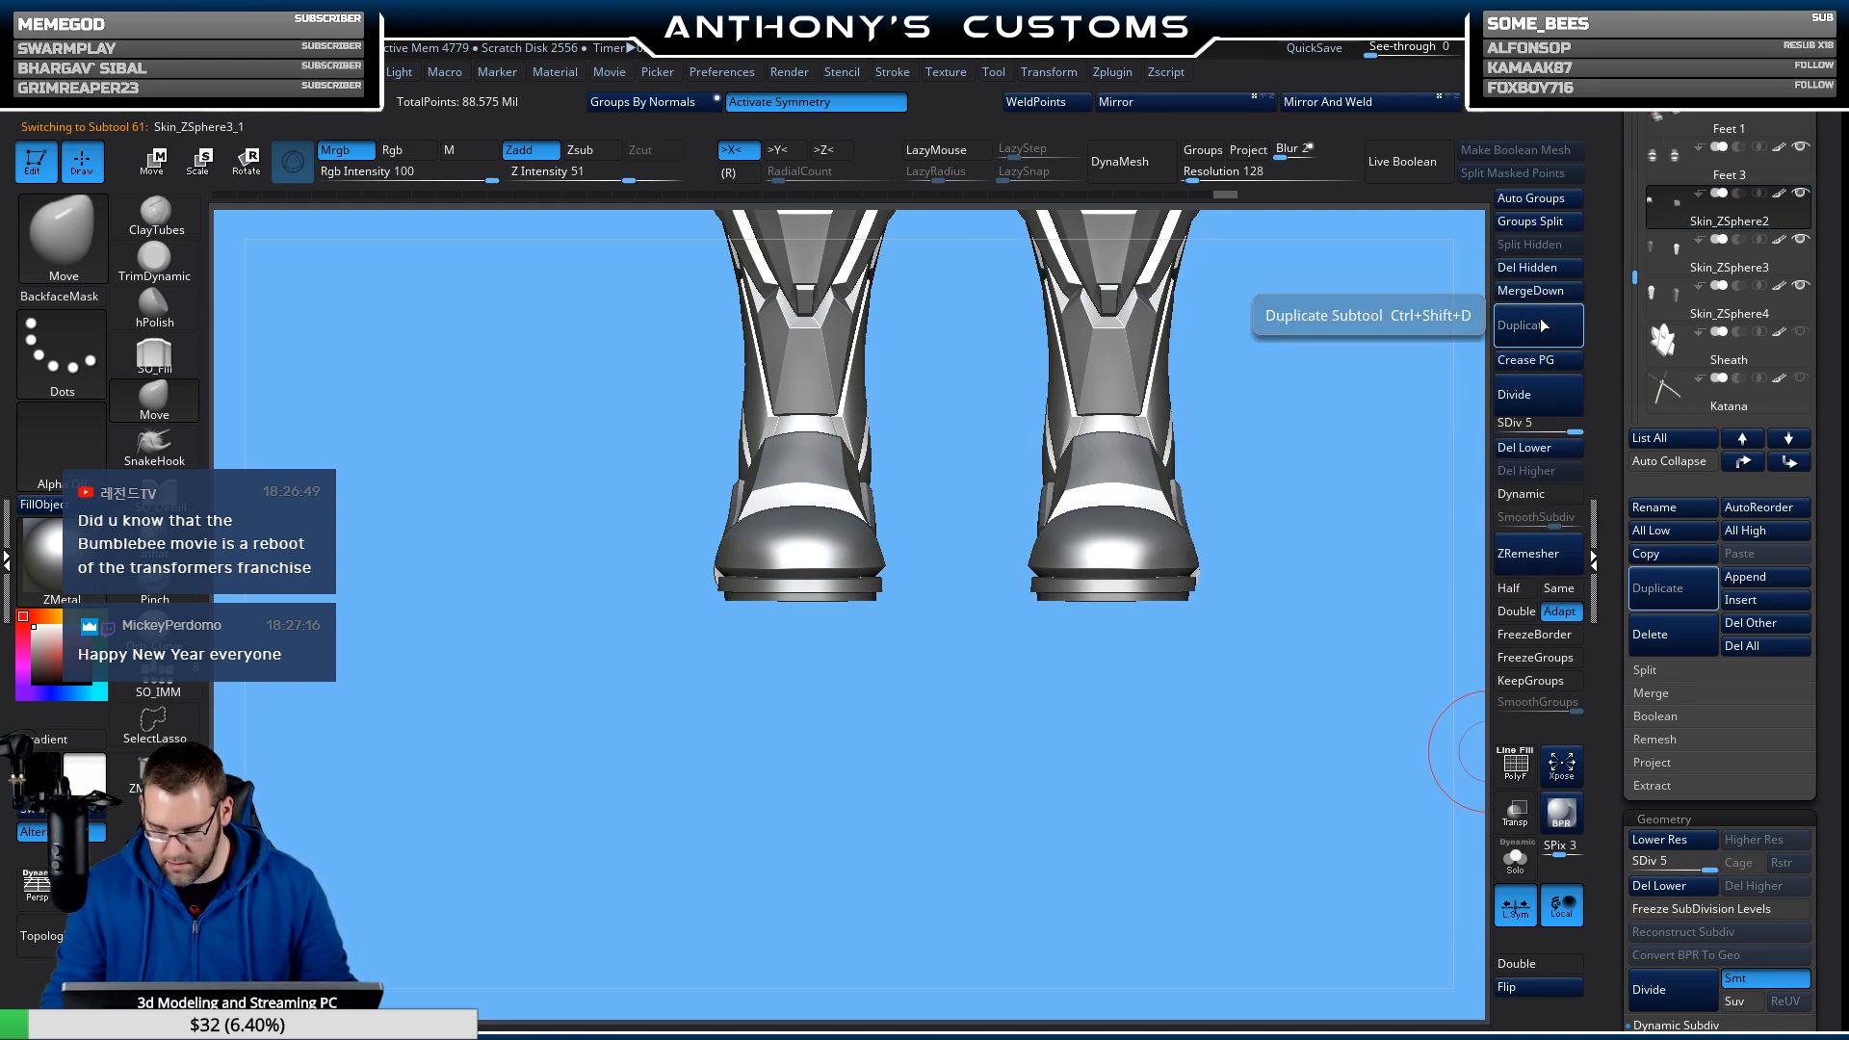
{"action": "left_click", "coordinate": [1539, 321]}
{"action": "key", "text": "w"}
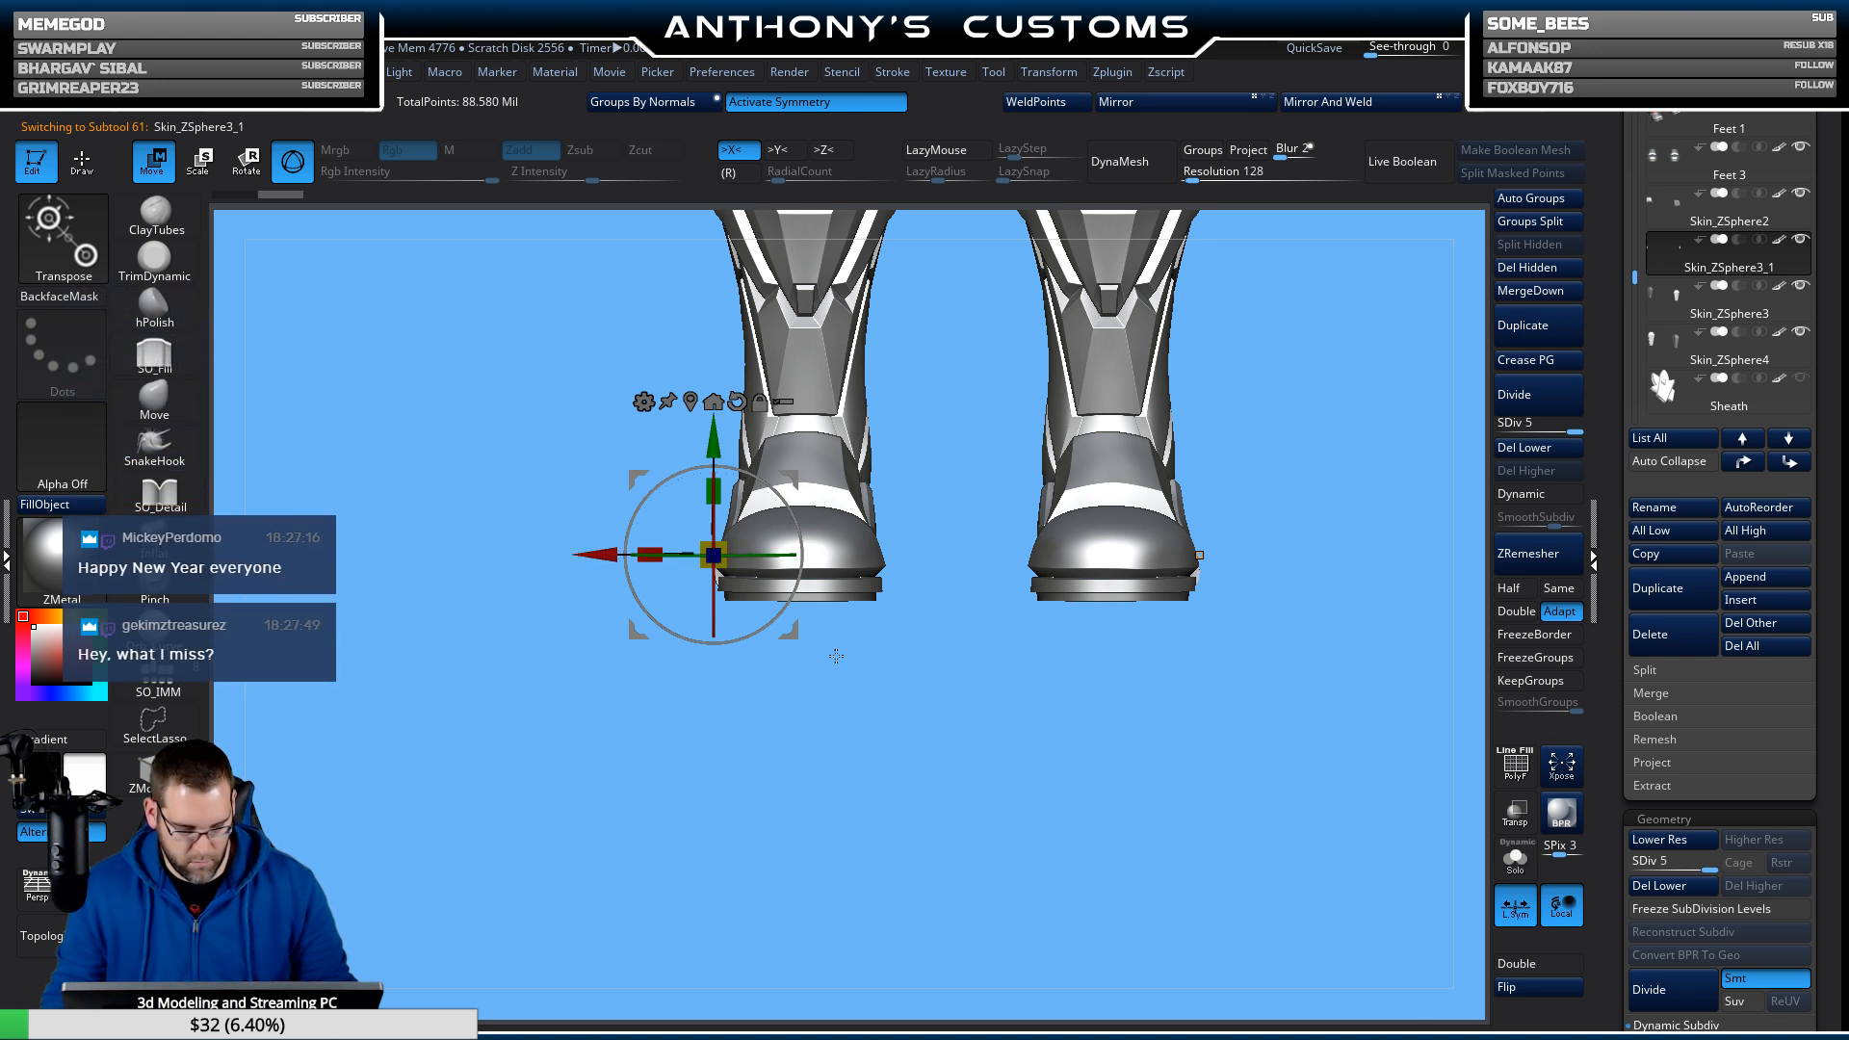
{"action": "left_click_drag", "start_coordinate": [608, 547], "coordinate": [778, 578]}
{"action": "right_click_drag", "start_coordinate": [996, 777], "coordinate": [983, 644], "text": "ctrl"}
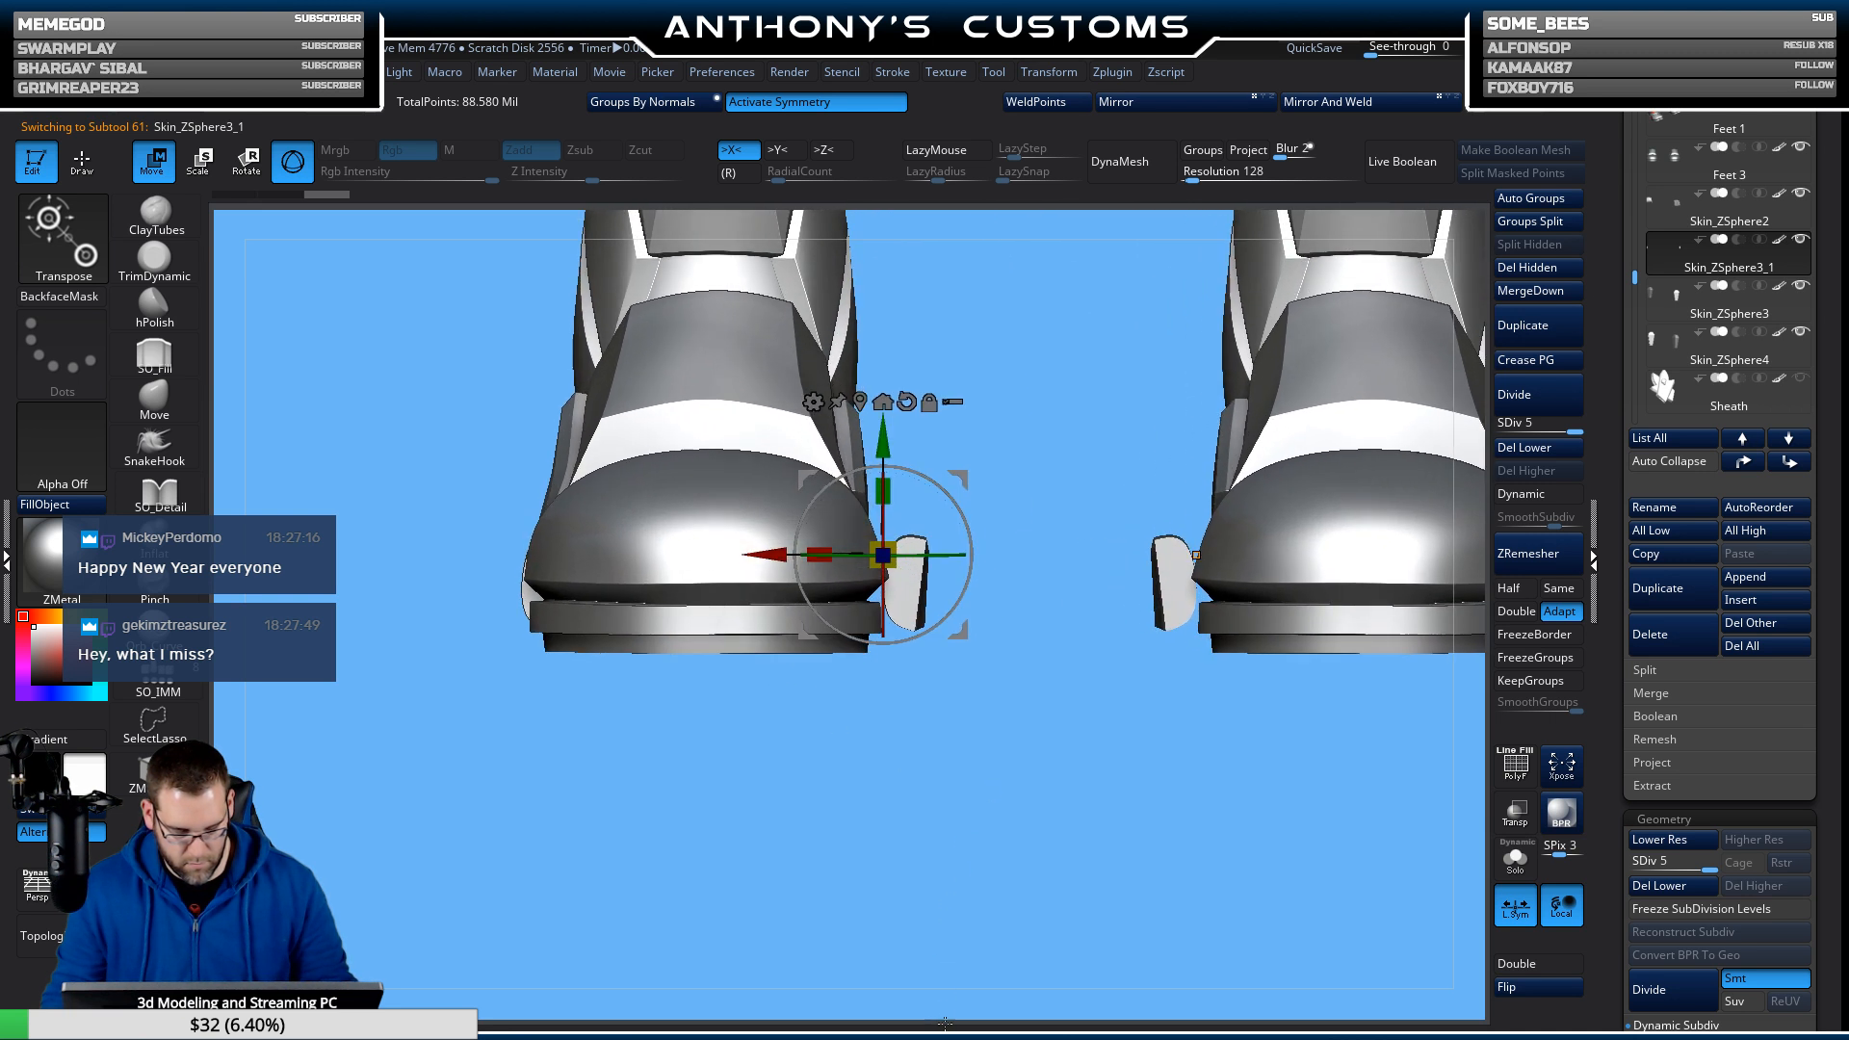
Flip the copied side pieces and seat them against the shoes' inner sides, checking the fit from below and front, and return to Draw mode.
{"action": "left_click_drag", "start_coordinate": [927, 555], "coordinate": [1195, 550]}
{"action": "right_click_drag", "start_coordinate": [1231, 544], "coordinate": [864, 567]}
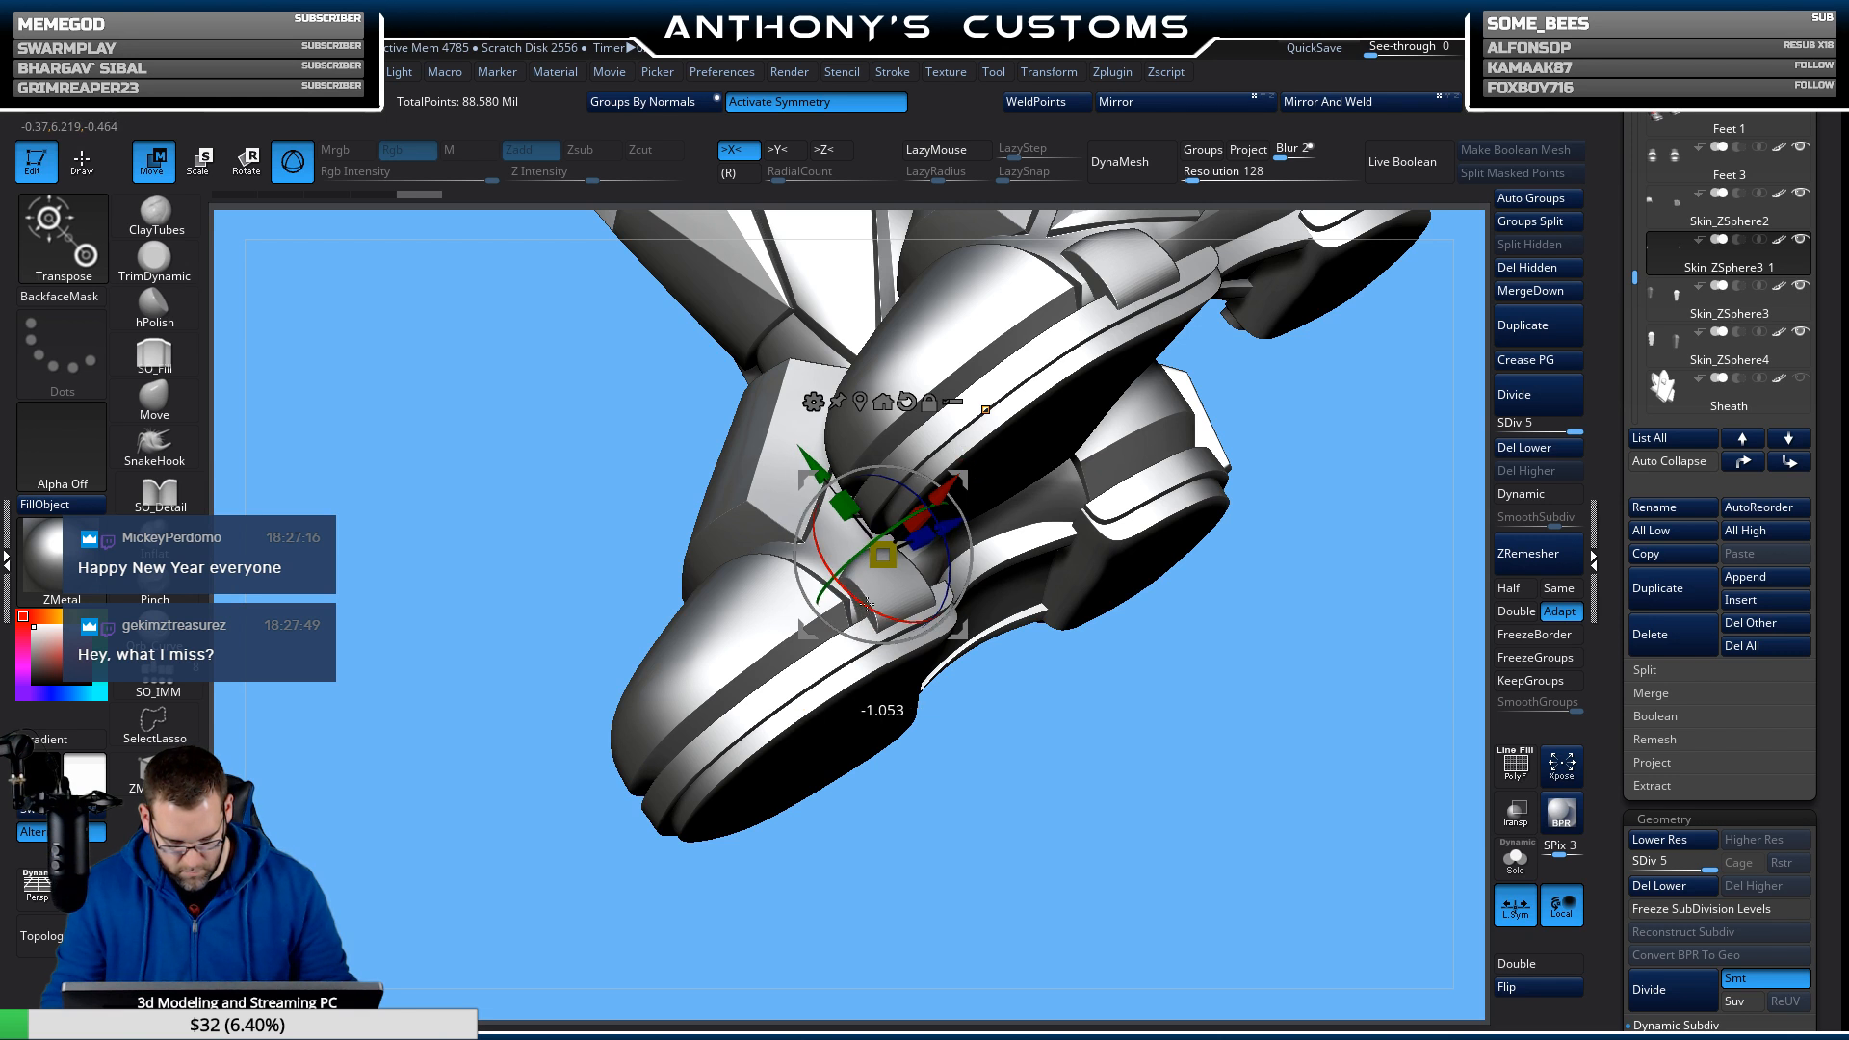
{"action": "right_click_drag", "start_coordinate": [1019, 689], "coordinate": [950, 564]}
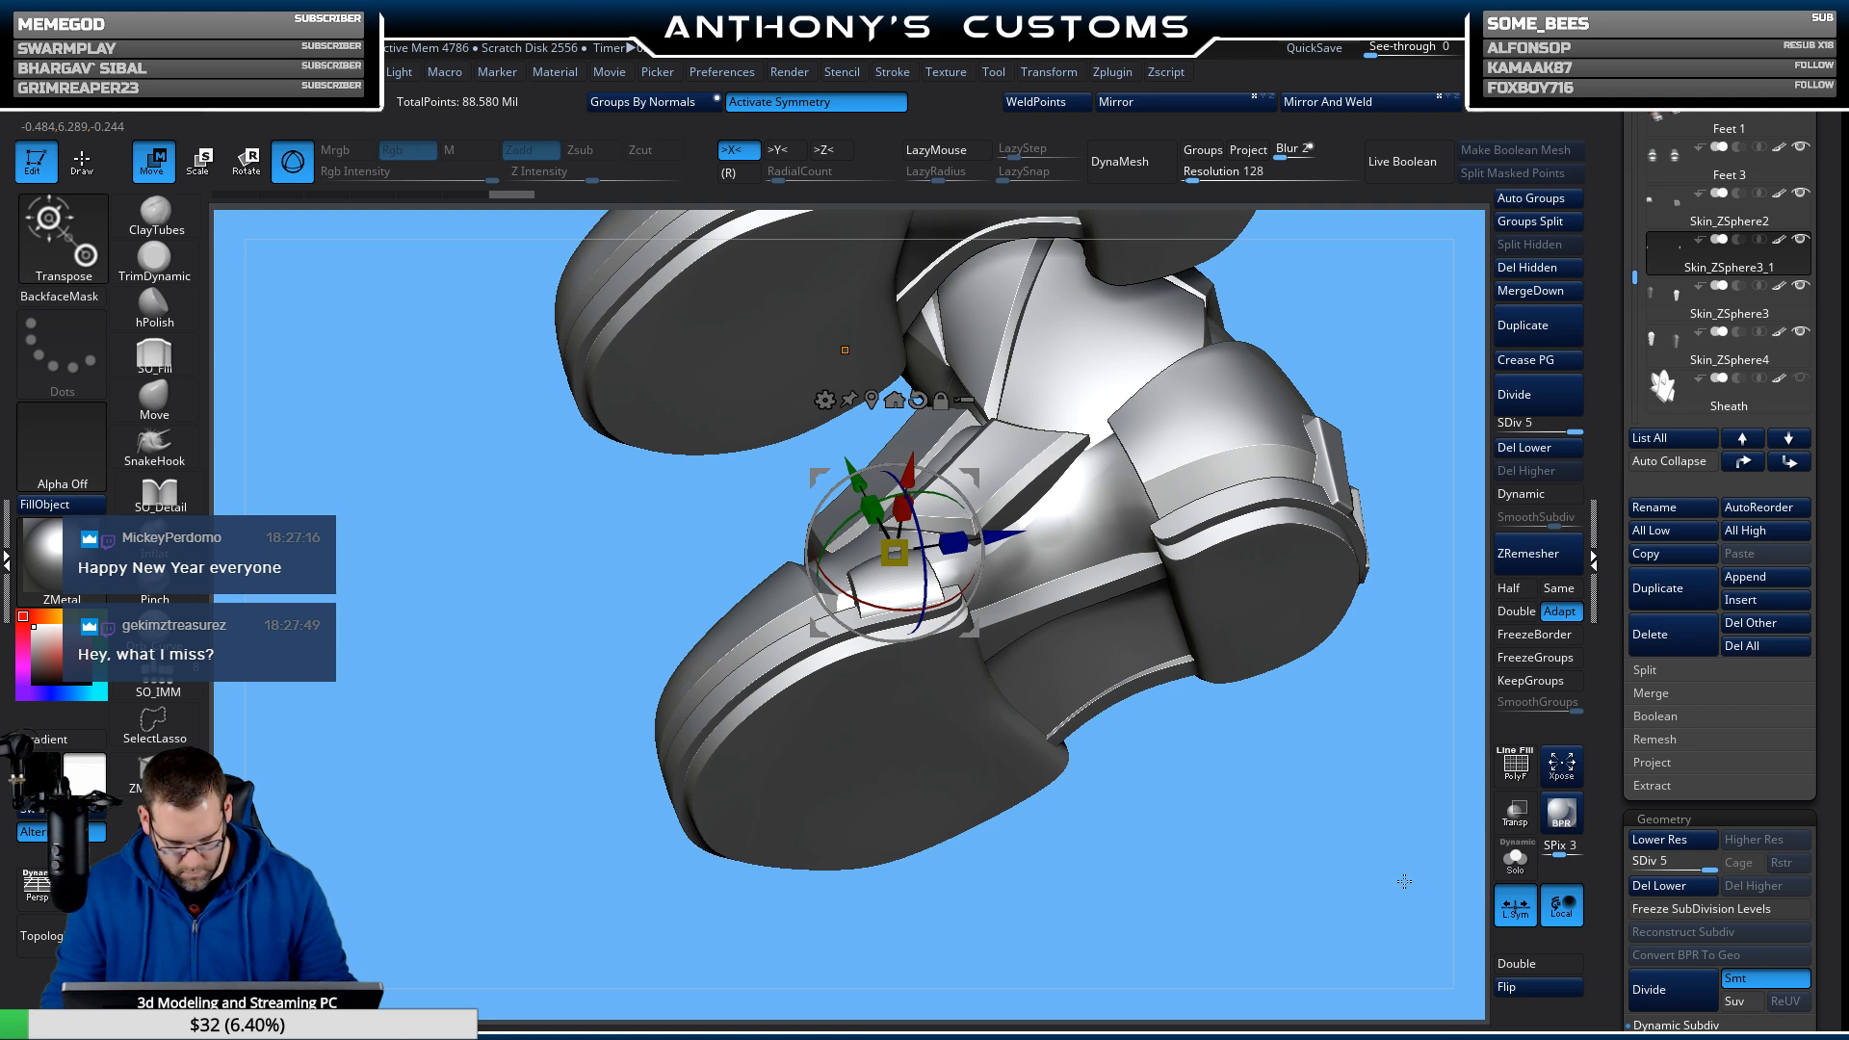
{"action": "right_click_drag", "start_coordinate": [1404, 881], "coordinate": [1054, 664]}
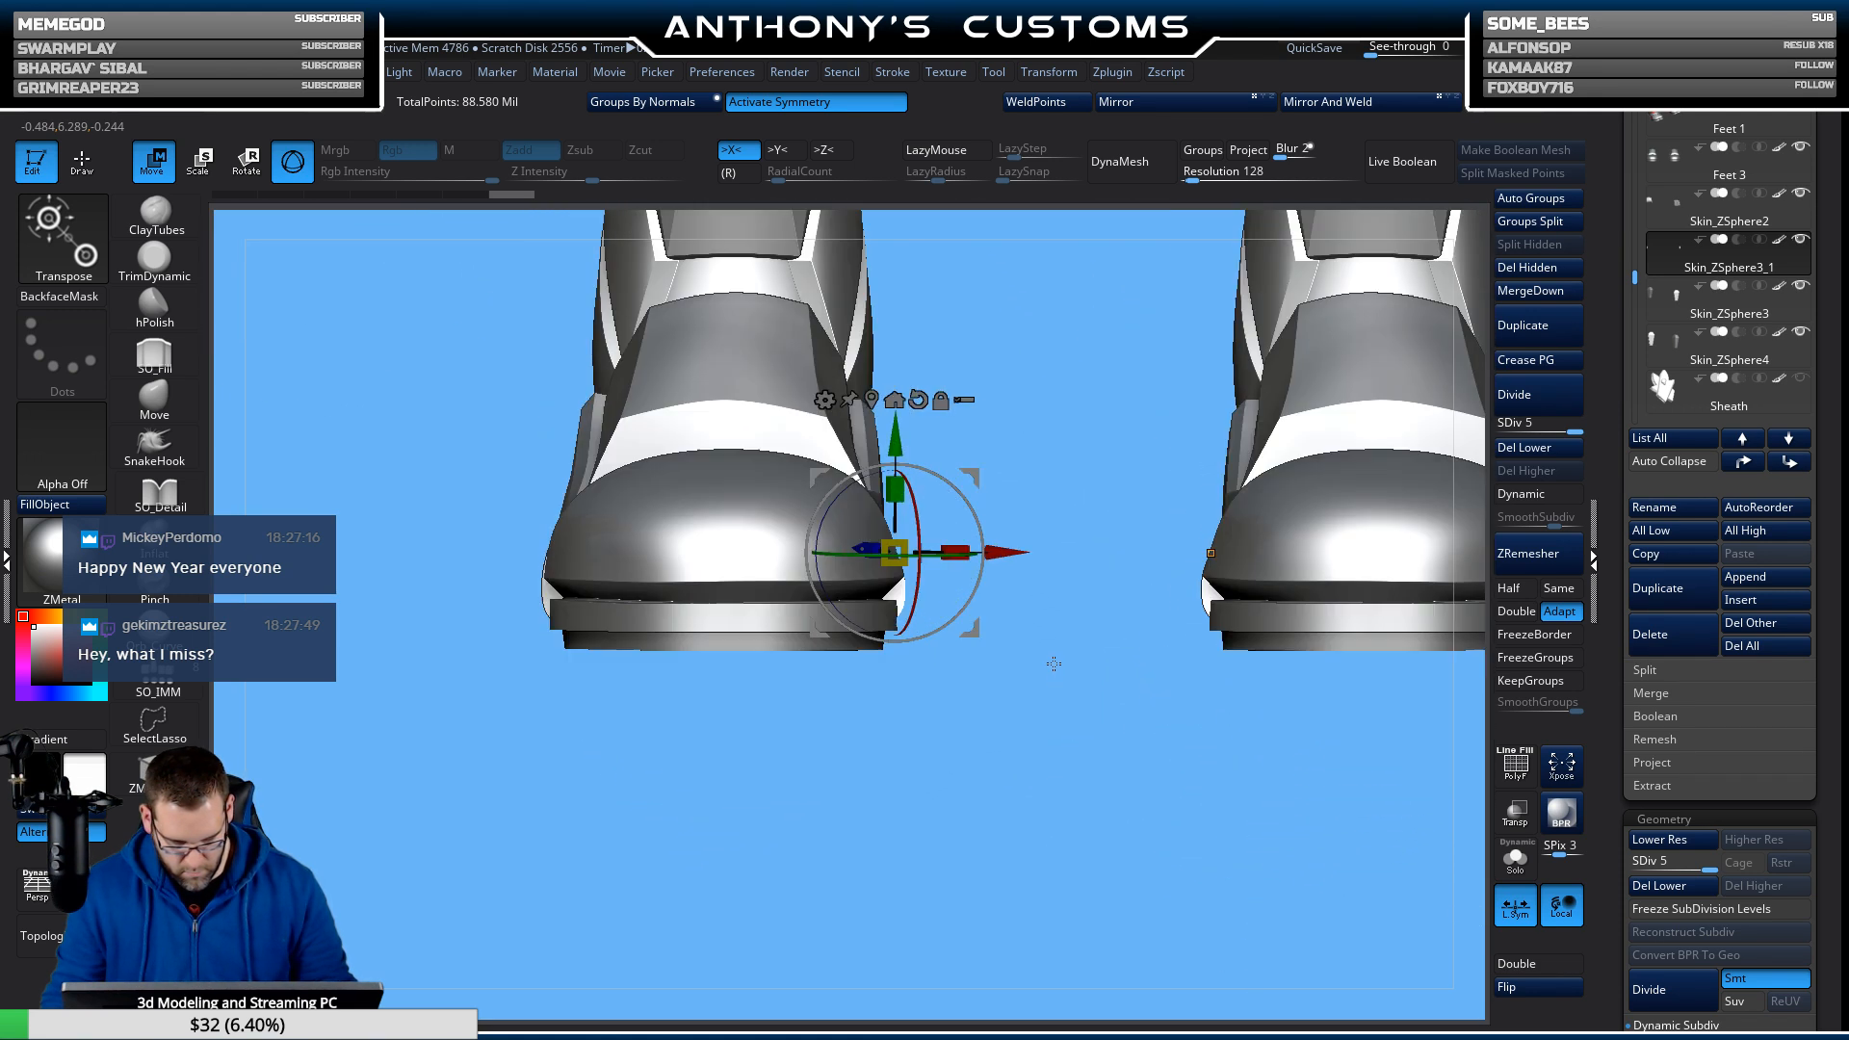
{"action": "key", "text": "q"}
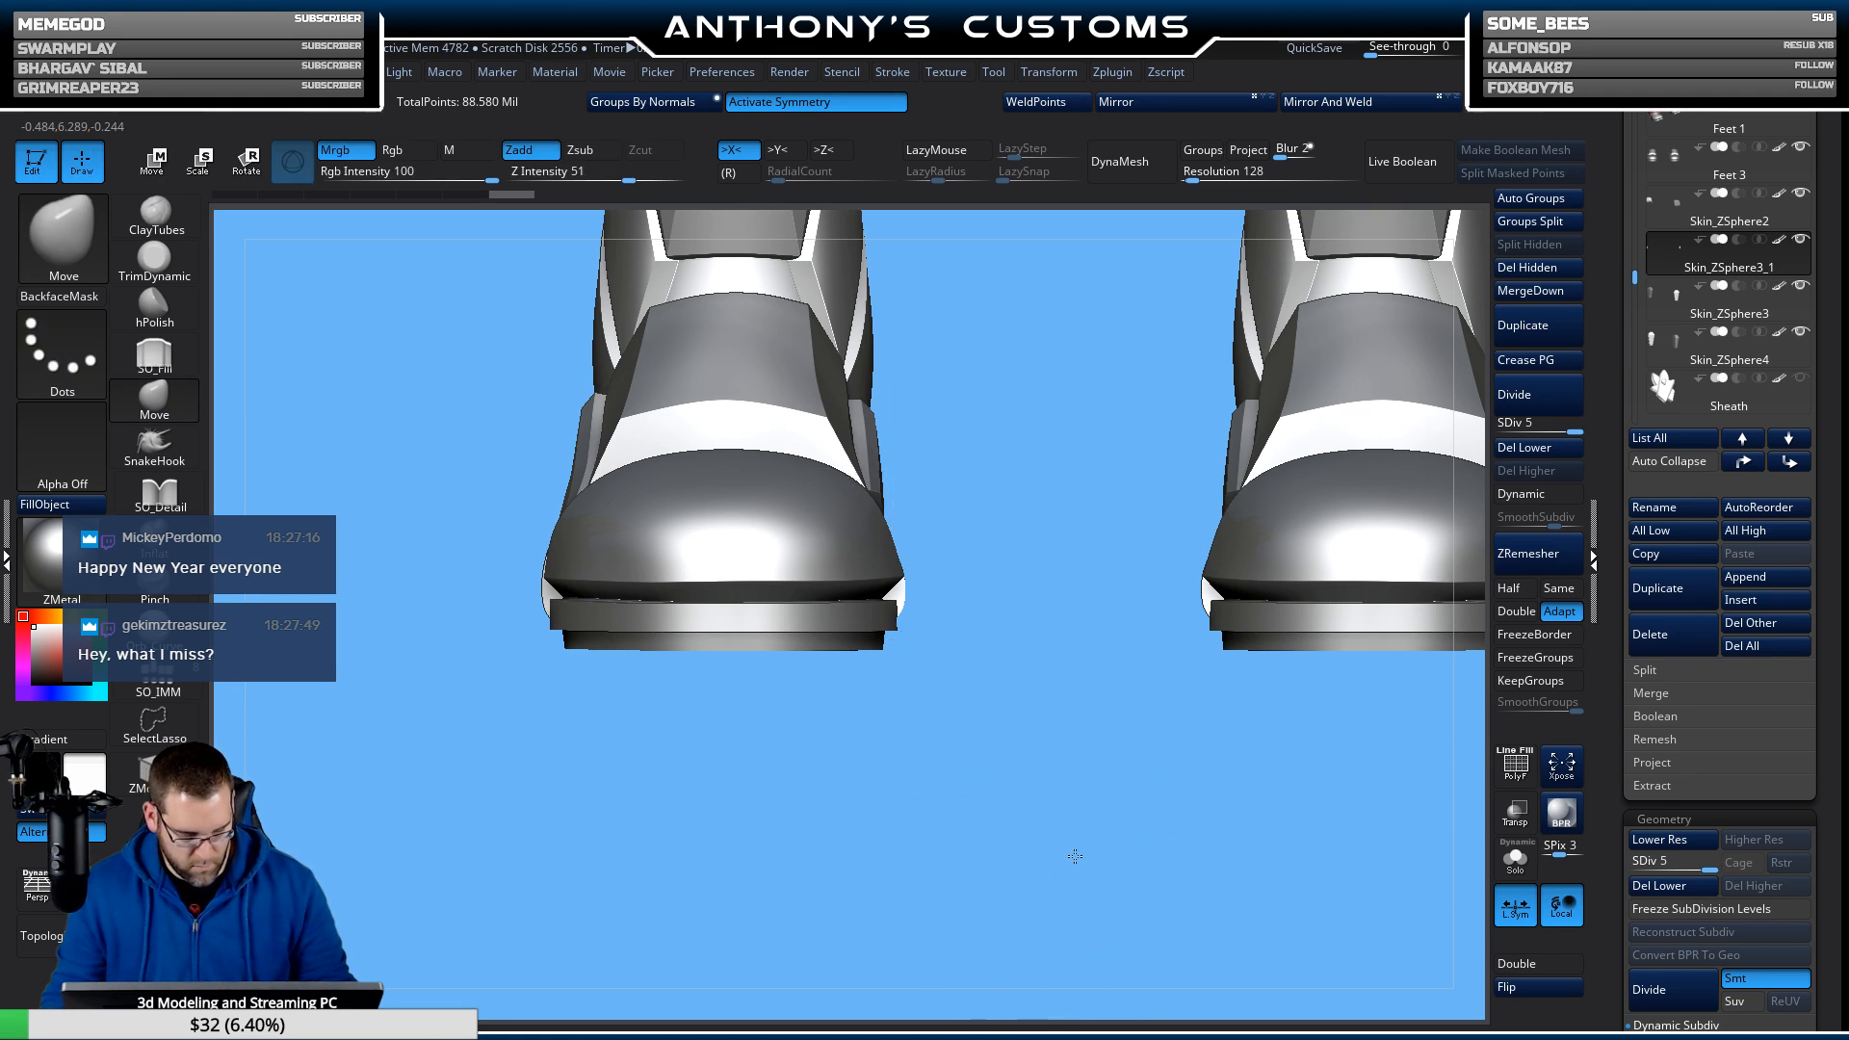
{"action": "mouse_move", "coordinate": [1064, 854]}
{"action": "right_mouse_down"}
{"action": "mouse_move", "coordinate": [975, 739]}
{"action": "mouse_move", "coordinate": [1098, 823]}
{"action": "mouse_move", "coordinate": [1176, 820]}
{"action": "mouse_move", "coordinate": [1096, 836]}
{"action": "mouse_move", "coordinate": [956, 803]}
{"action": "mouse_move", "coordinate": [1030, 882]}
{"action": "mouse_move", "coordinate": [1053, 846]}
{"action": "mouse_move", "coordinate": [1051, 752]}
{"action": "mouse_move", "coordinate": [1021, 772]}
{"action": "mouse_move", "coordinate": [1208, 757]}
{"action": "mouse_move", "coordinate": [1266, 683]}
{"action": "right_mouse_up"}
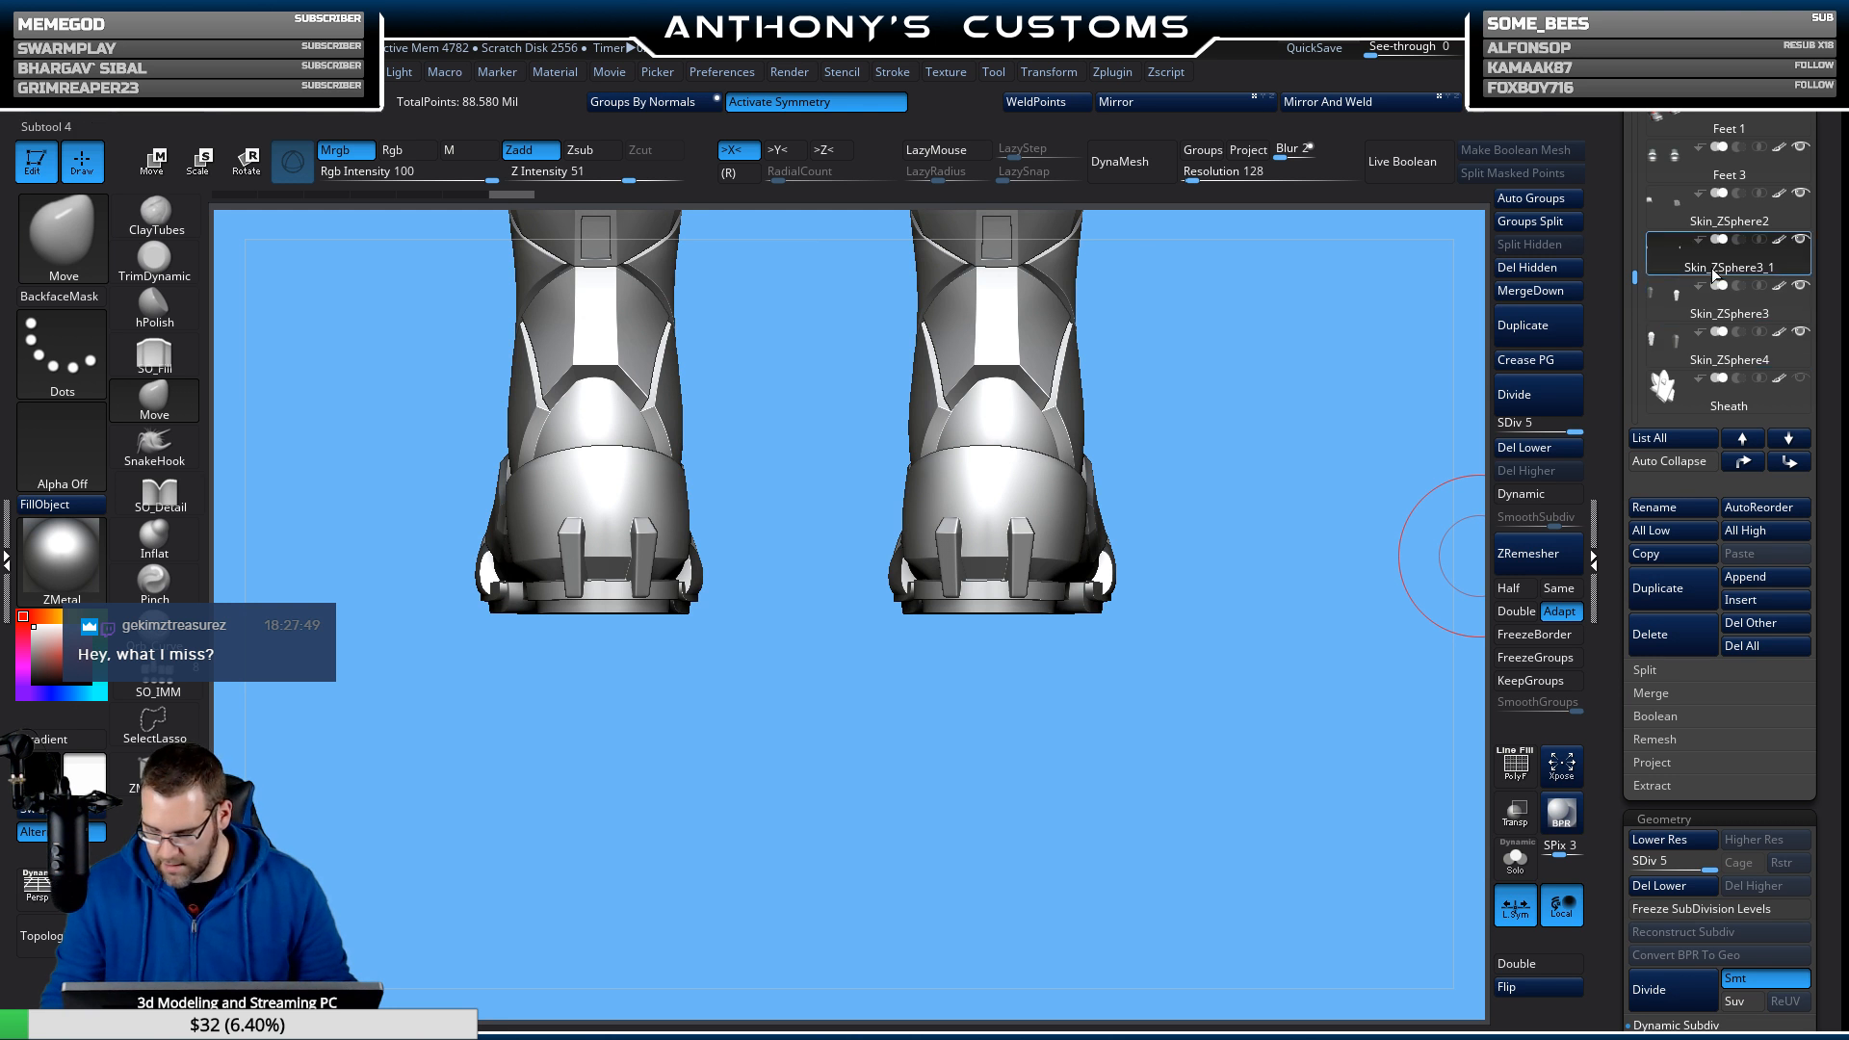
Merge Skin_ZSphere3_1, Skin_ZSphere3 and Skin_ZSphere4 down into Skin_ZSphere2, identifying each piece with polyframe on.
{"action": "left_click", "coordinate": [1666, 222]}
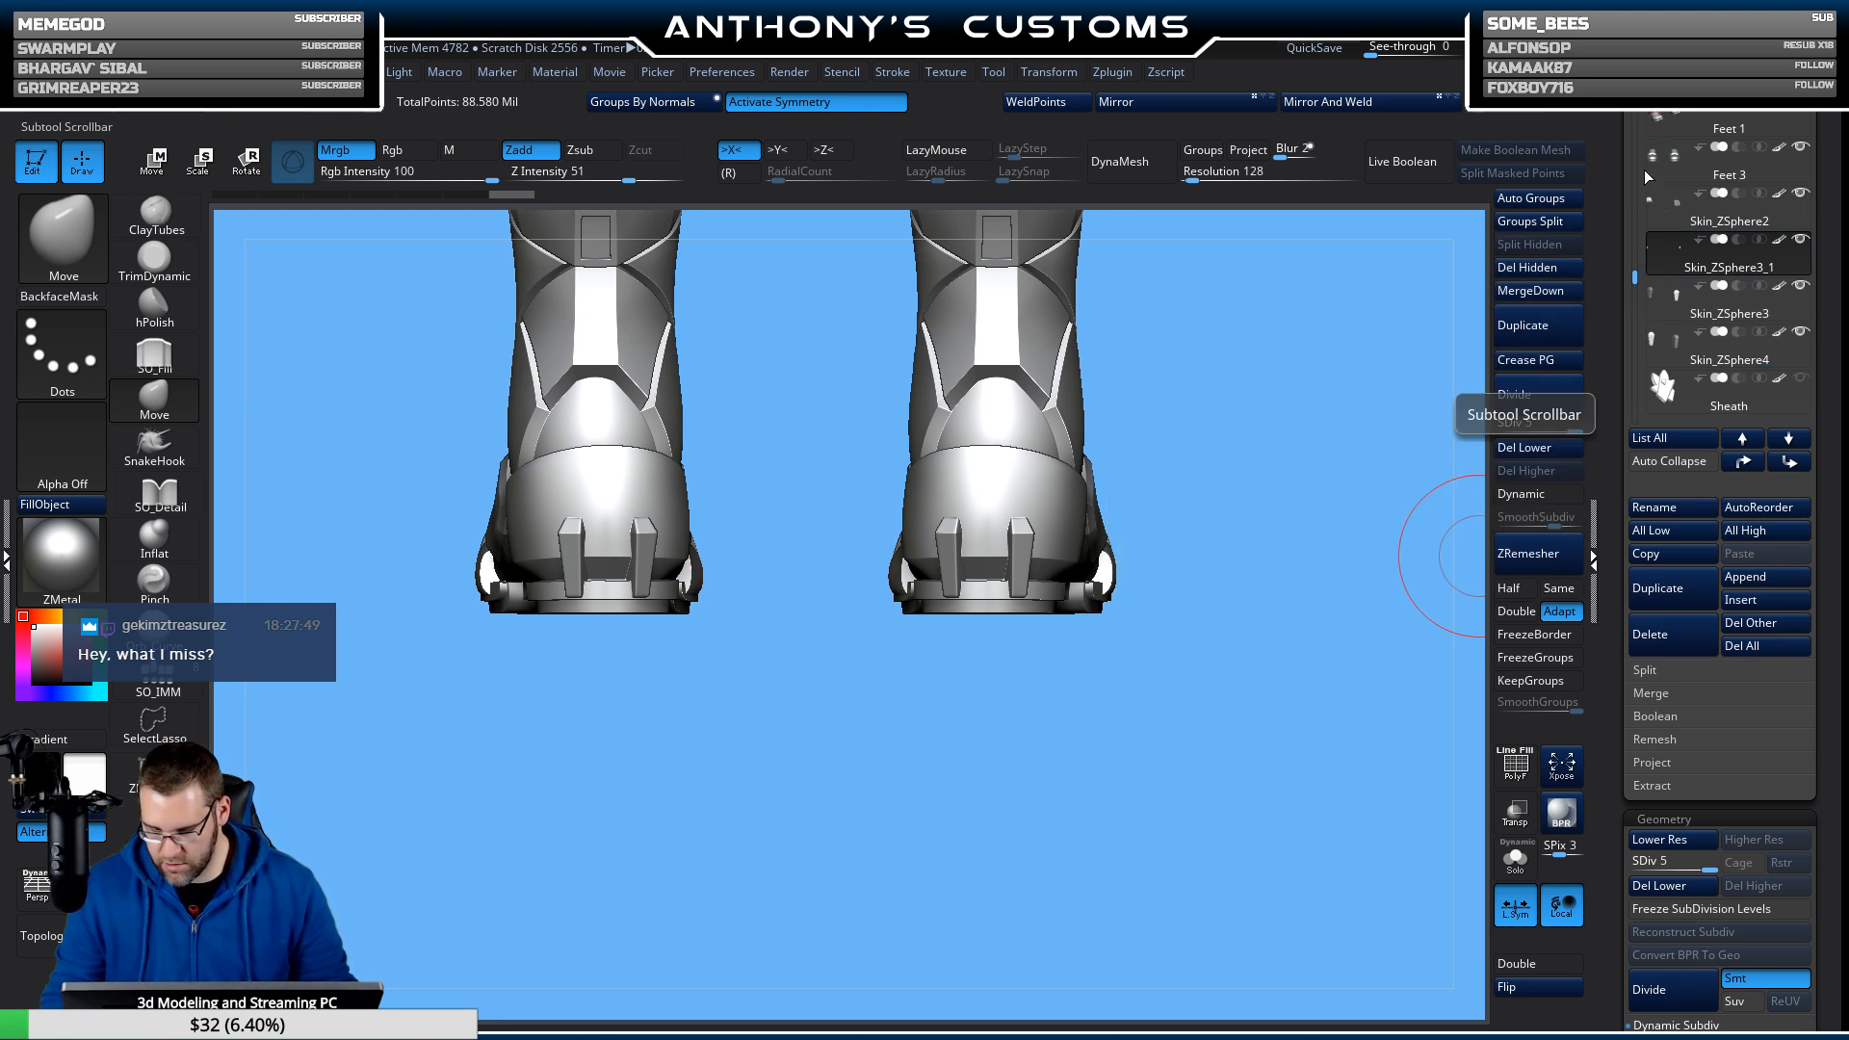
{"action": "key", "text": "shift+f"}
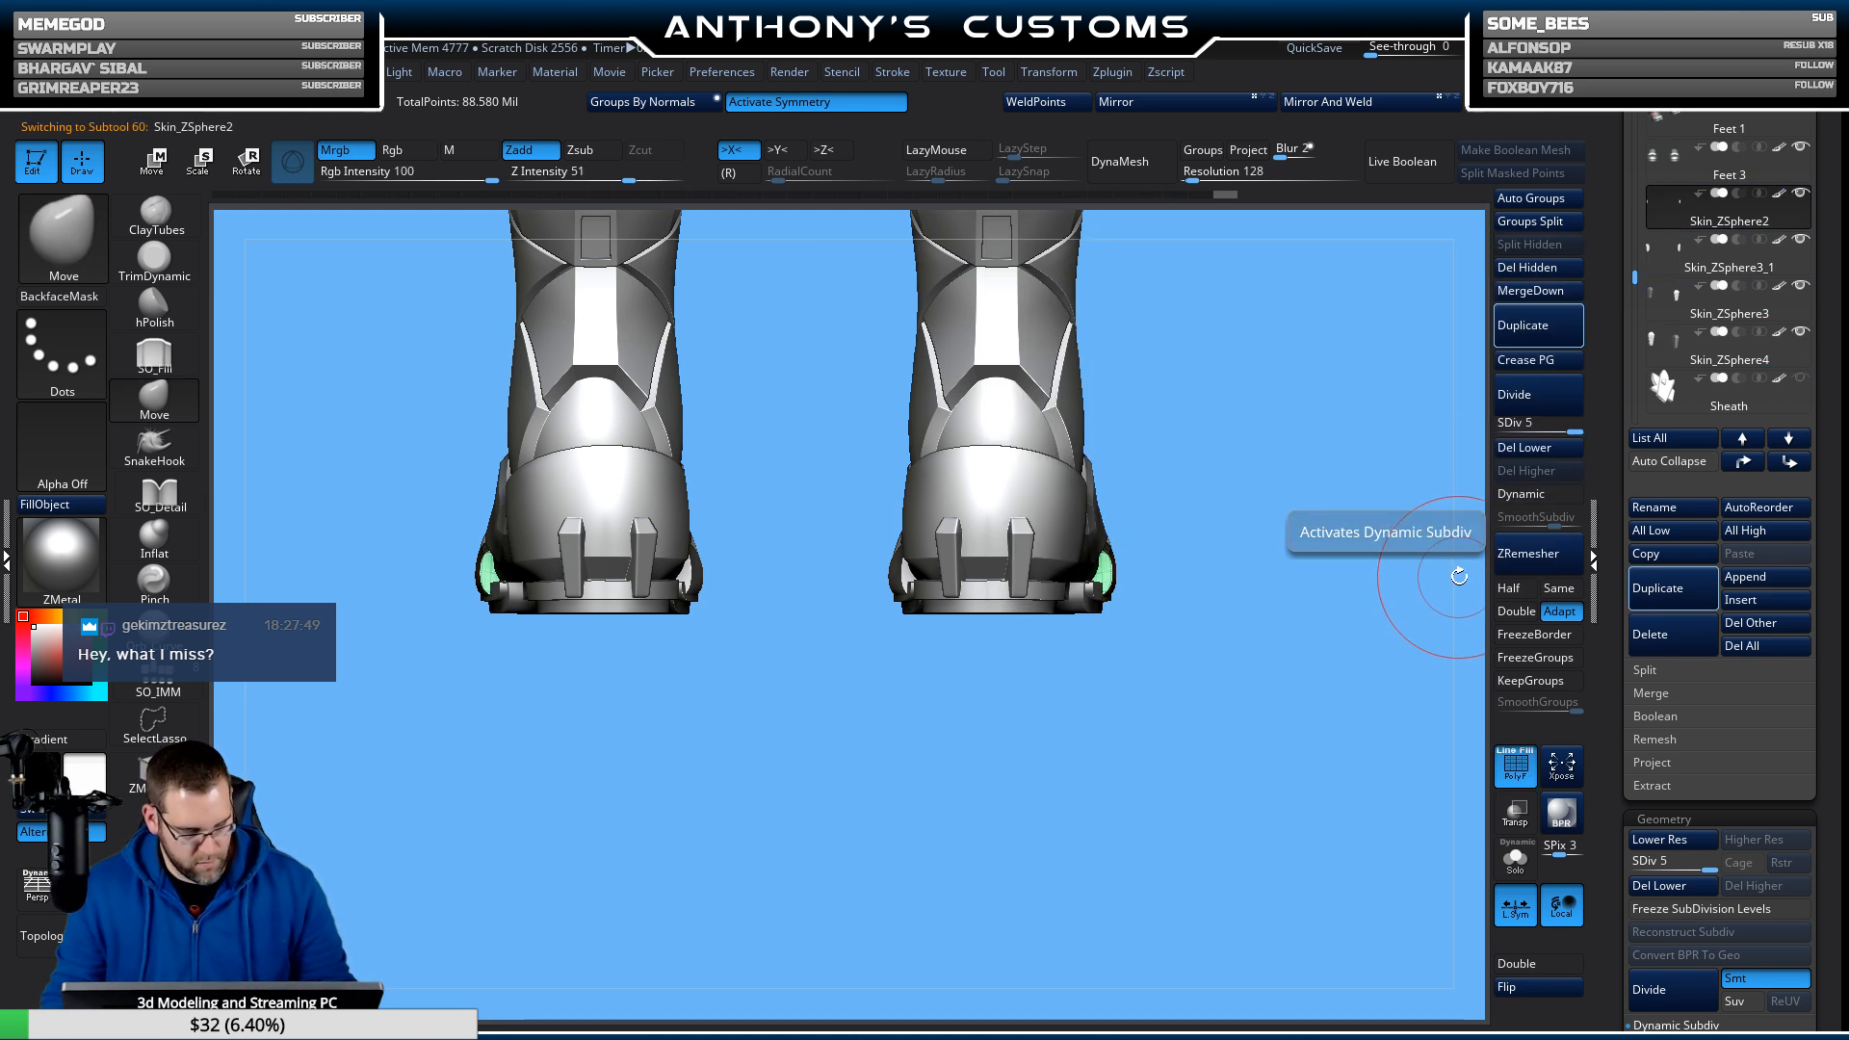
{"action": "left_click", "coordinate": [1673, 280]}
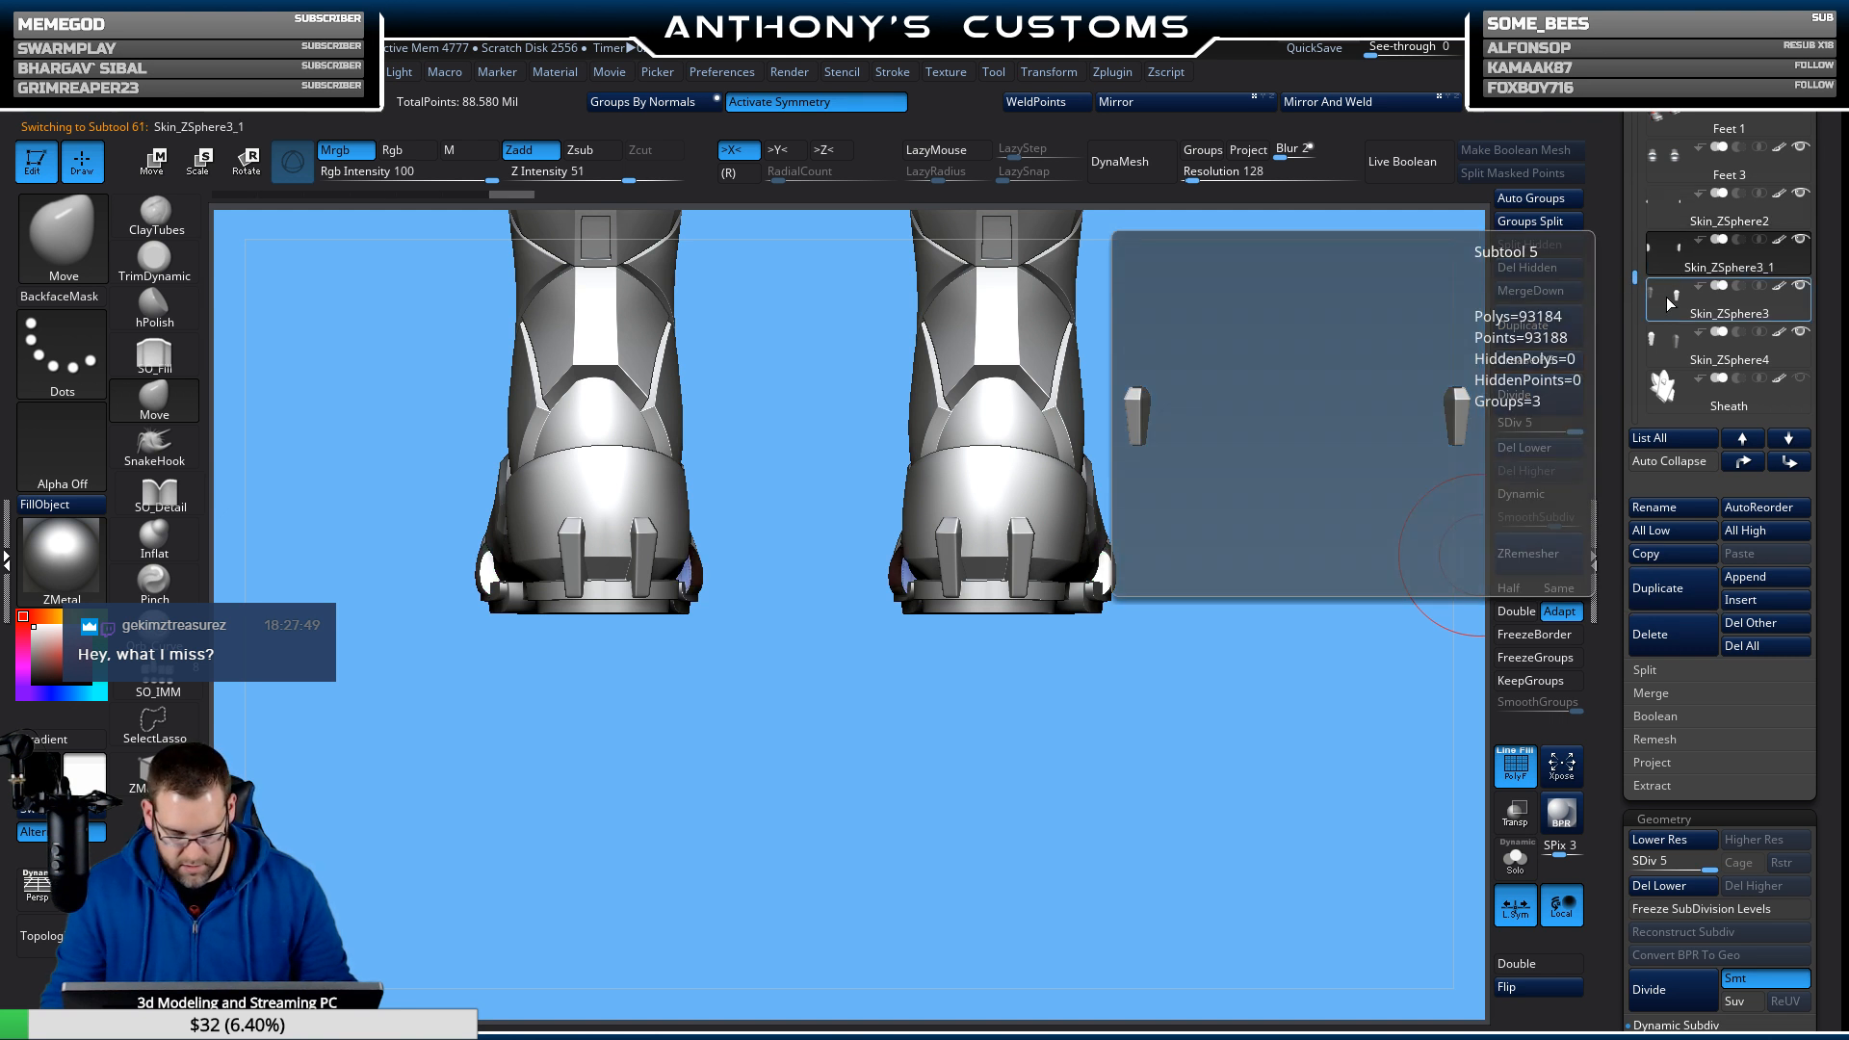
{"action": "left_click", "coordinate": [1669, 308]}
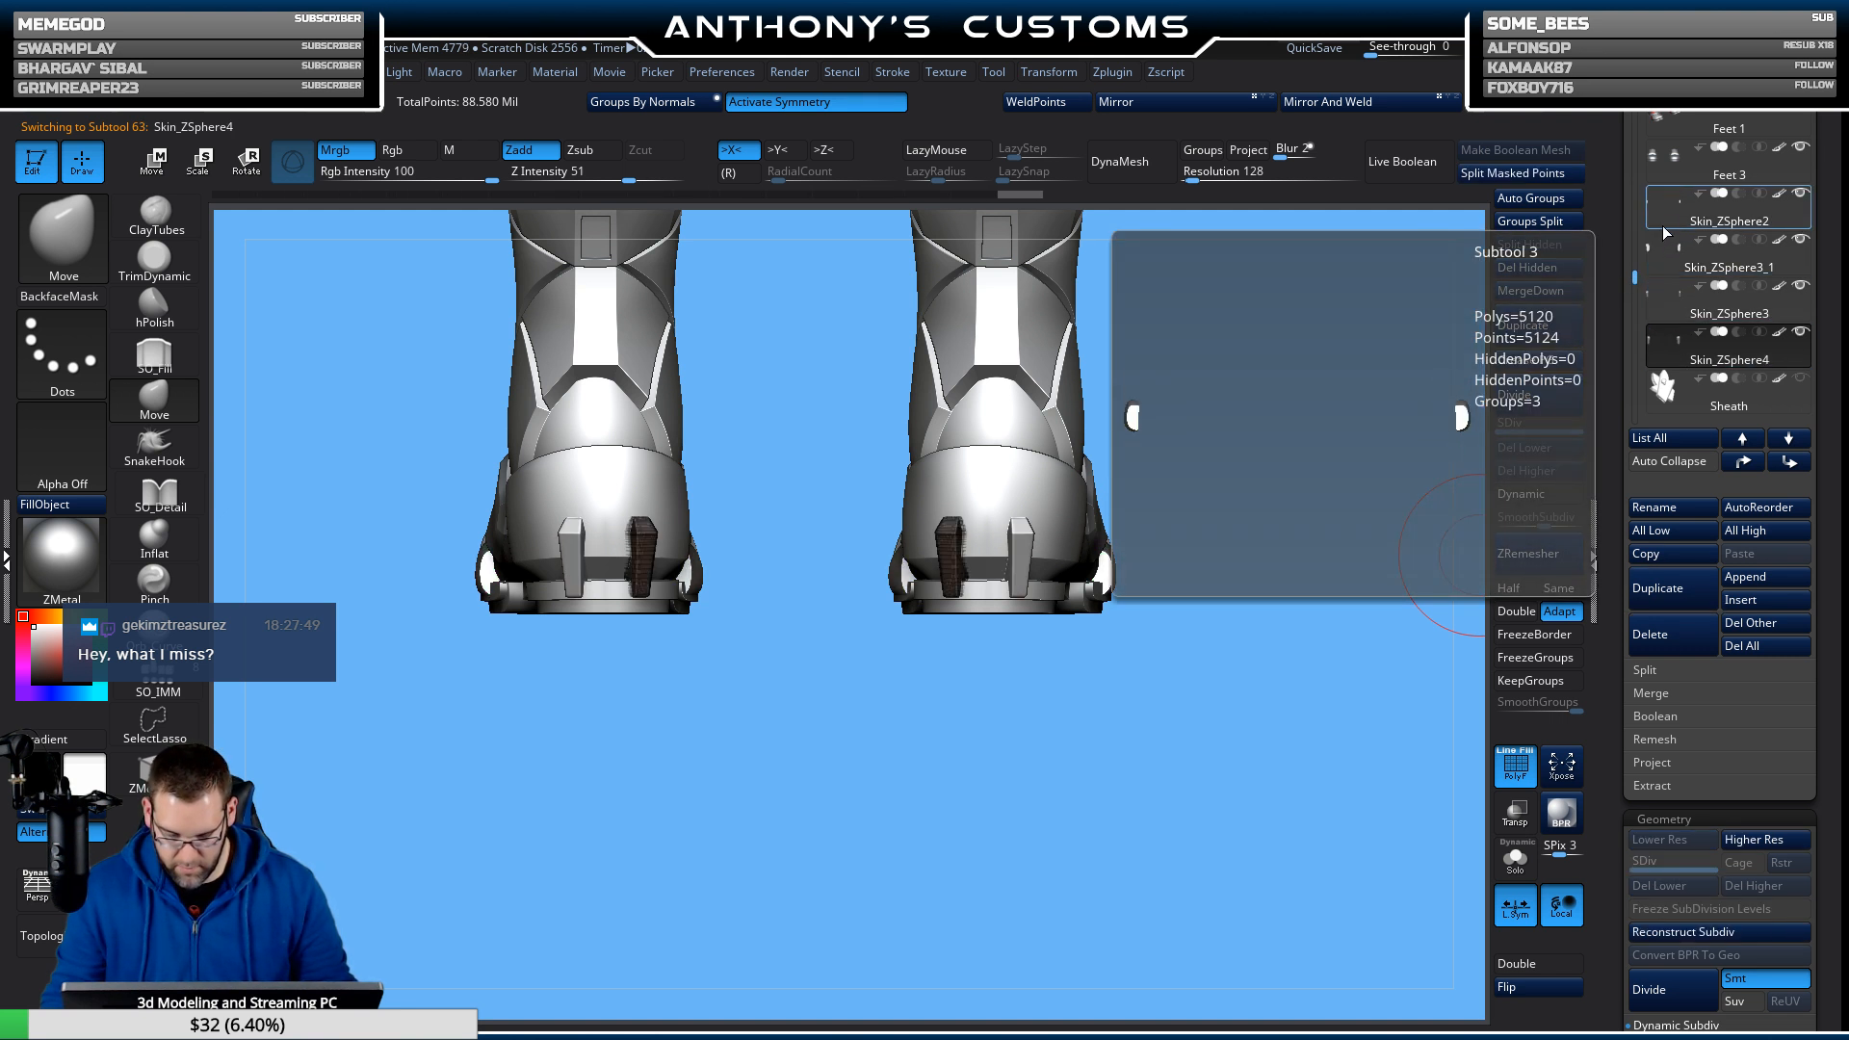
{"action": "left_click", "coordinate": [1683, 231]}
{"action": "left_click", "coordinate": [1537, 291]}
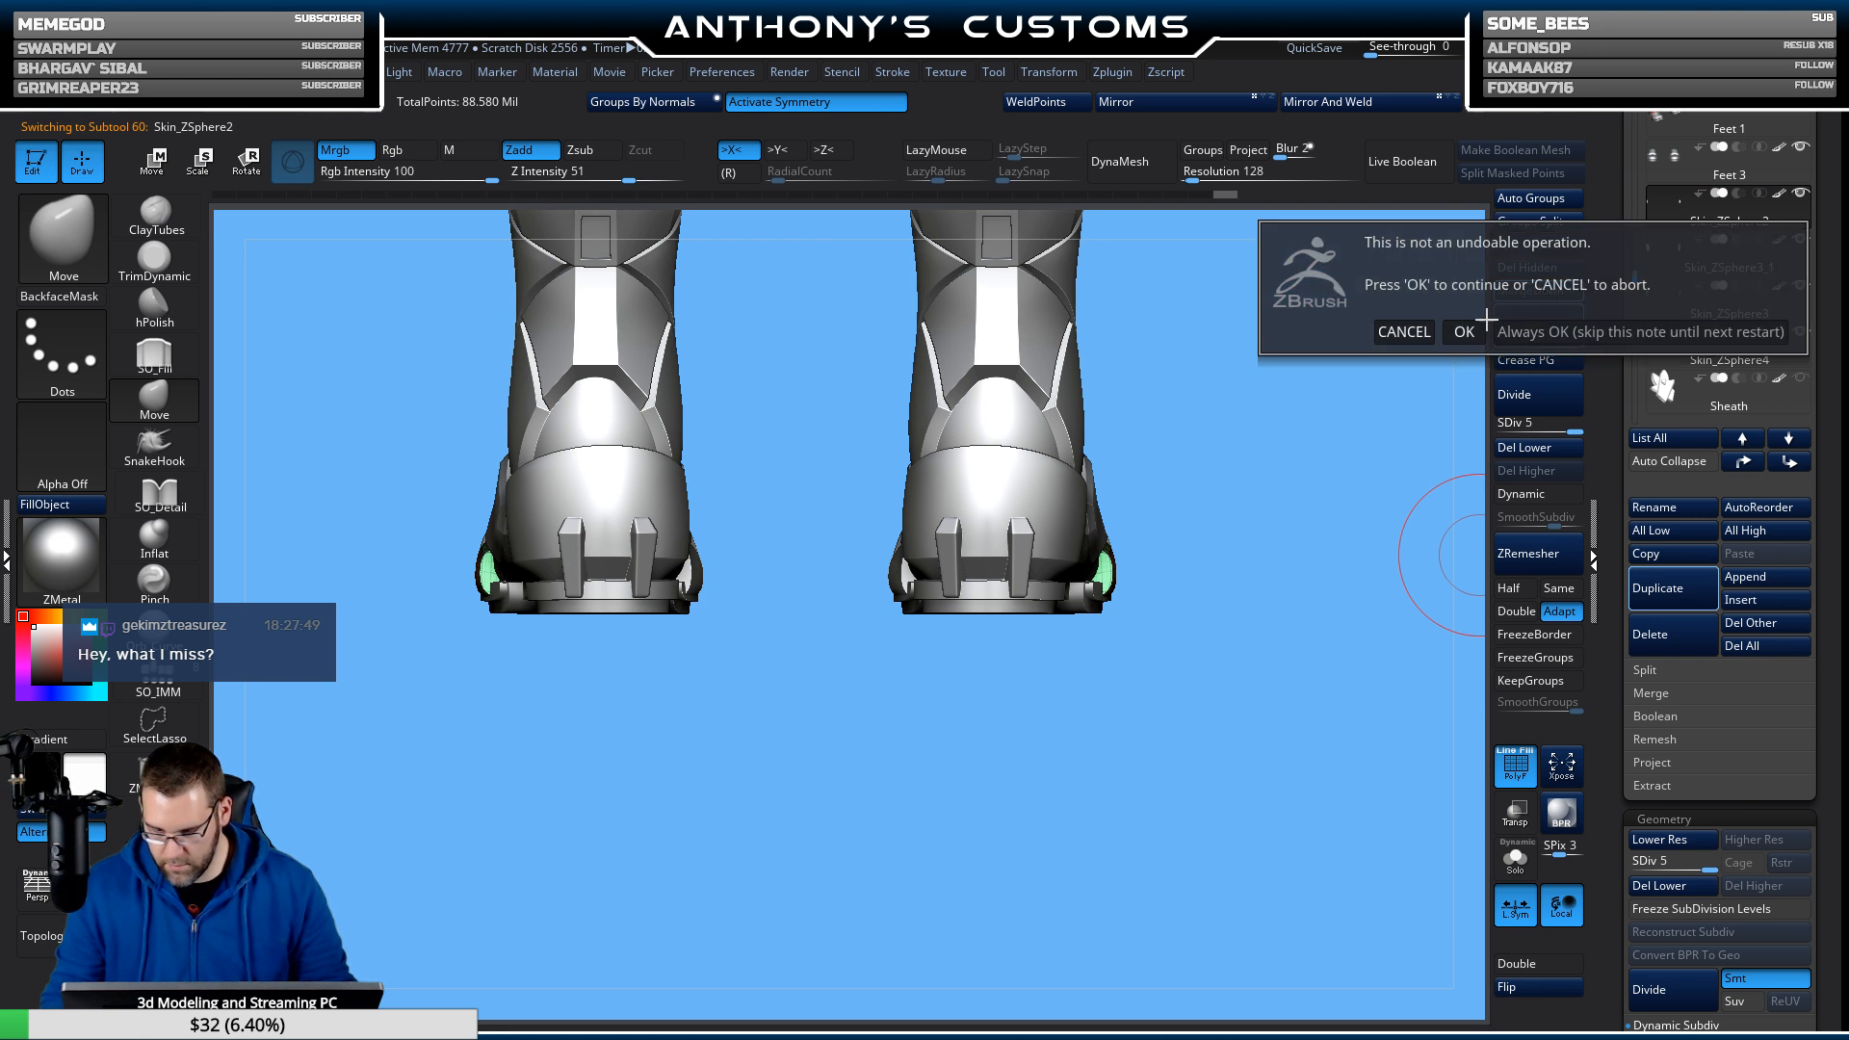
{"action": "left_click", "coordinate": [1465, 331]}
{"action": "left_click", "coordinate": [1537, 291]}
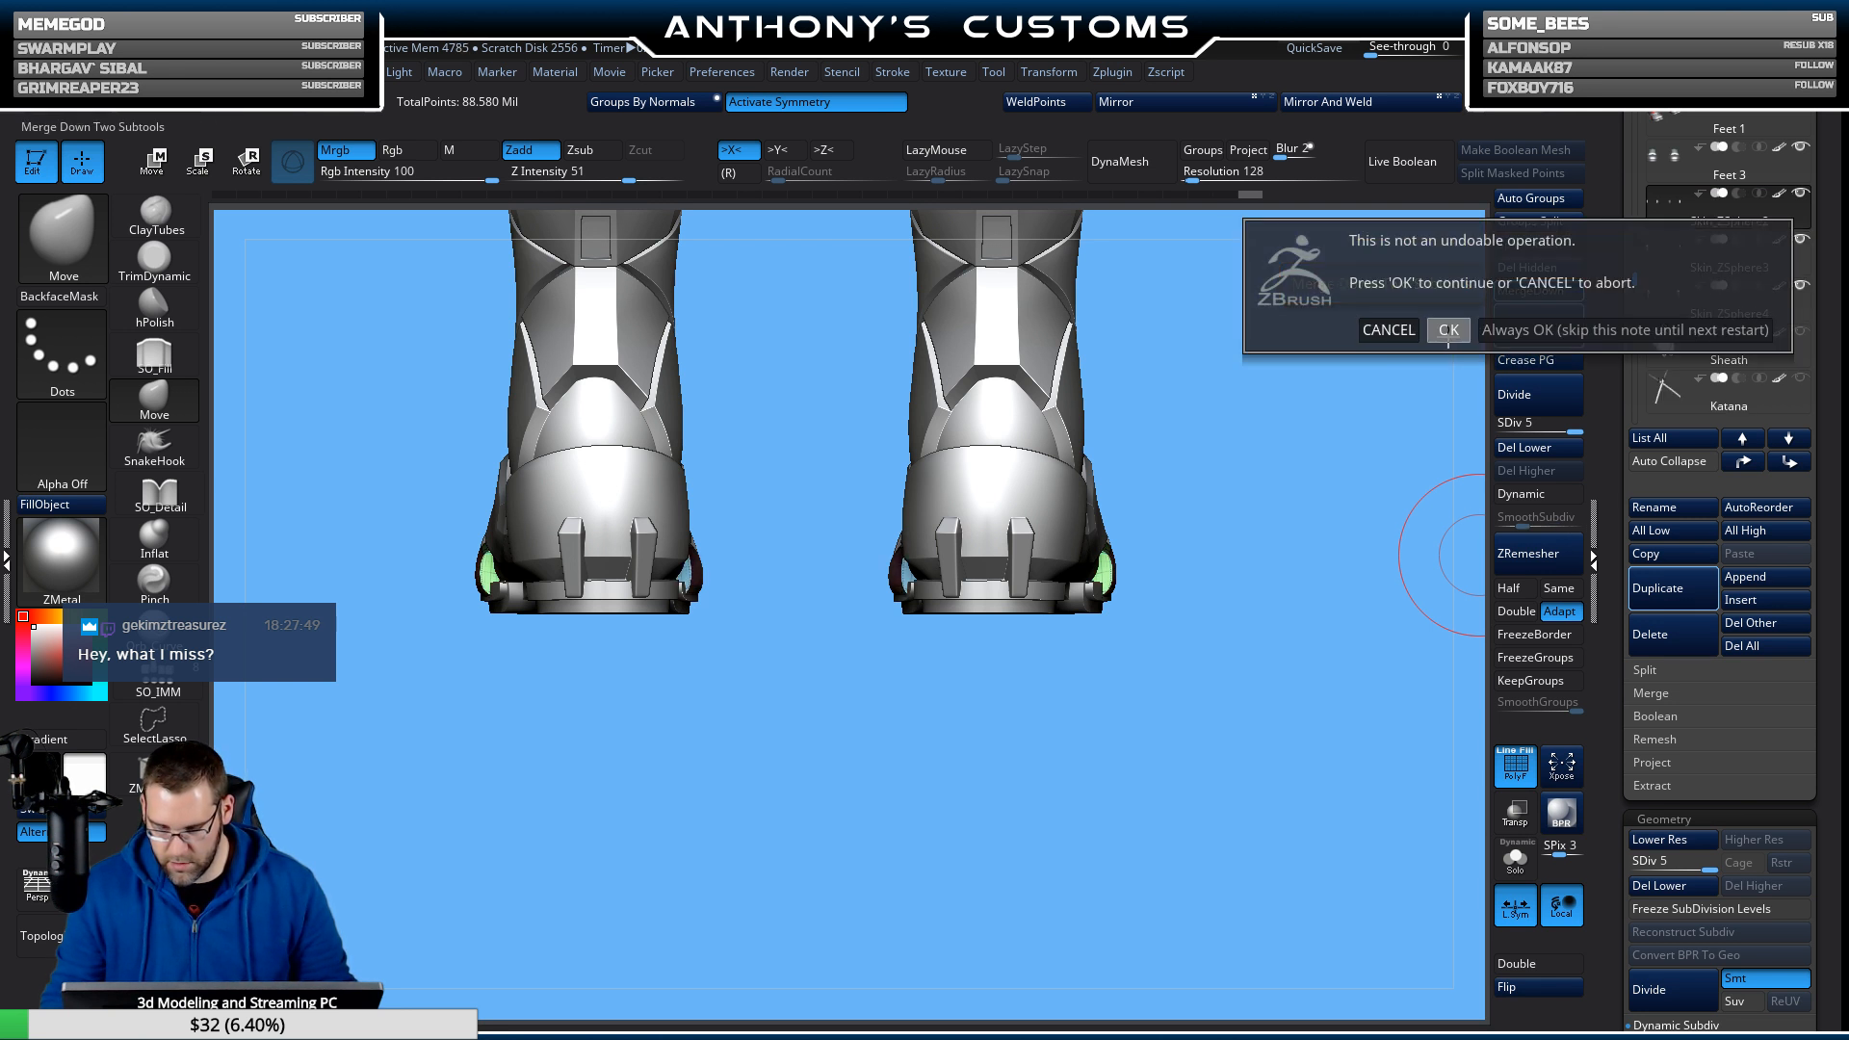
{"action": "left_click", "coordinate": [1465, 331]}
{"action": "left_click", "coordinate": [1536, 291]}
{"action": "left_click", "coordinate": [1456, 329]}
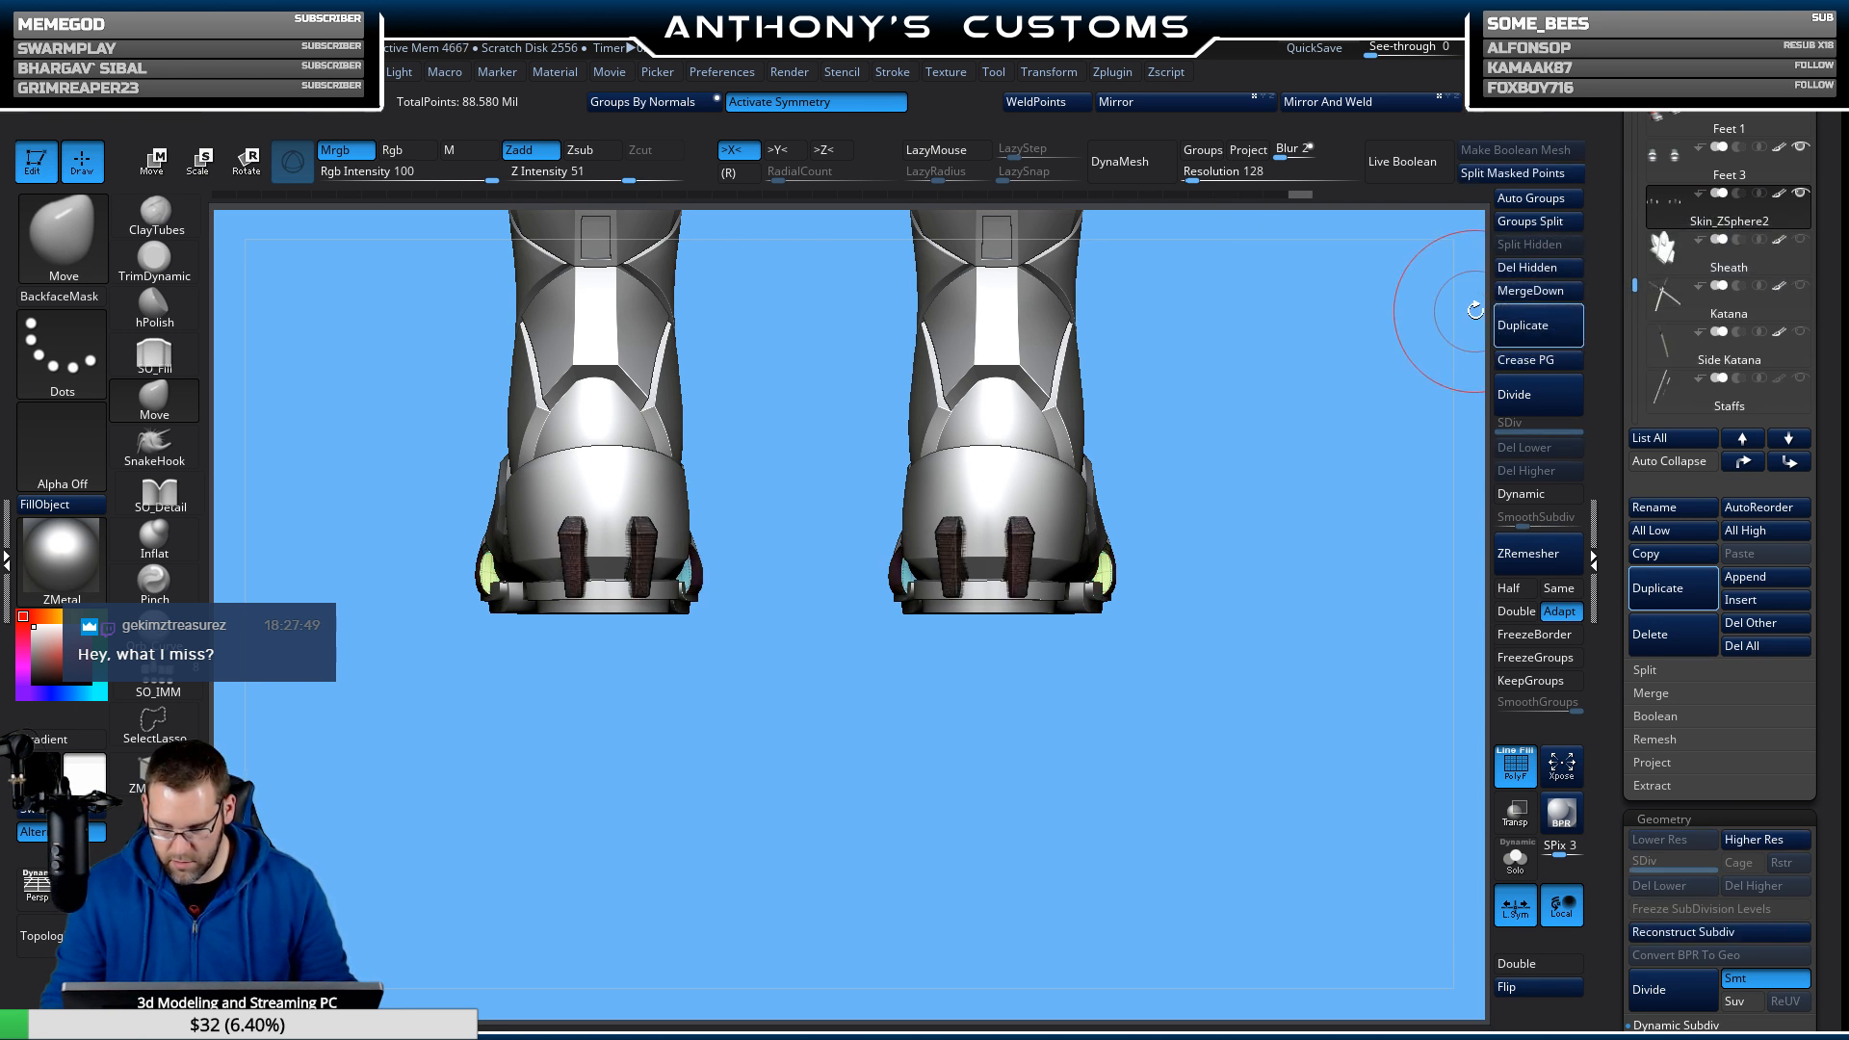
Merge the combined Skin_ZSphere2 pieces into the Feet 3 subtool and check the finished shoes from several angles without polyframe.
{"action": "left_click", "coordinate": [1680, 163]}
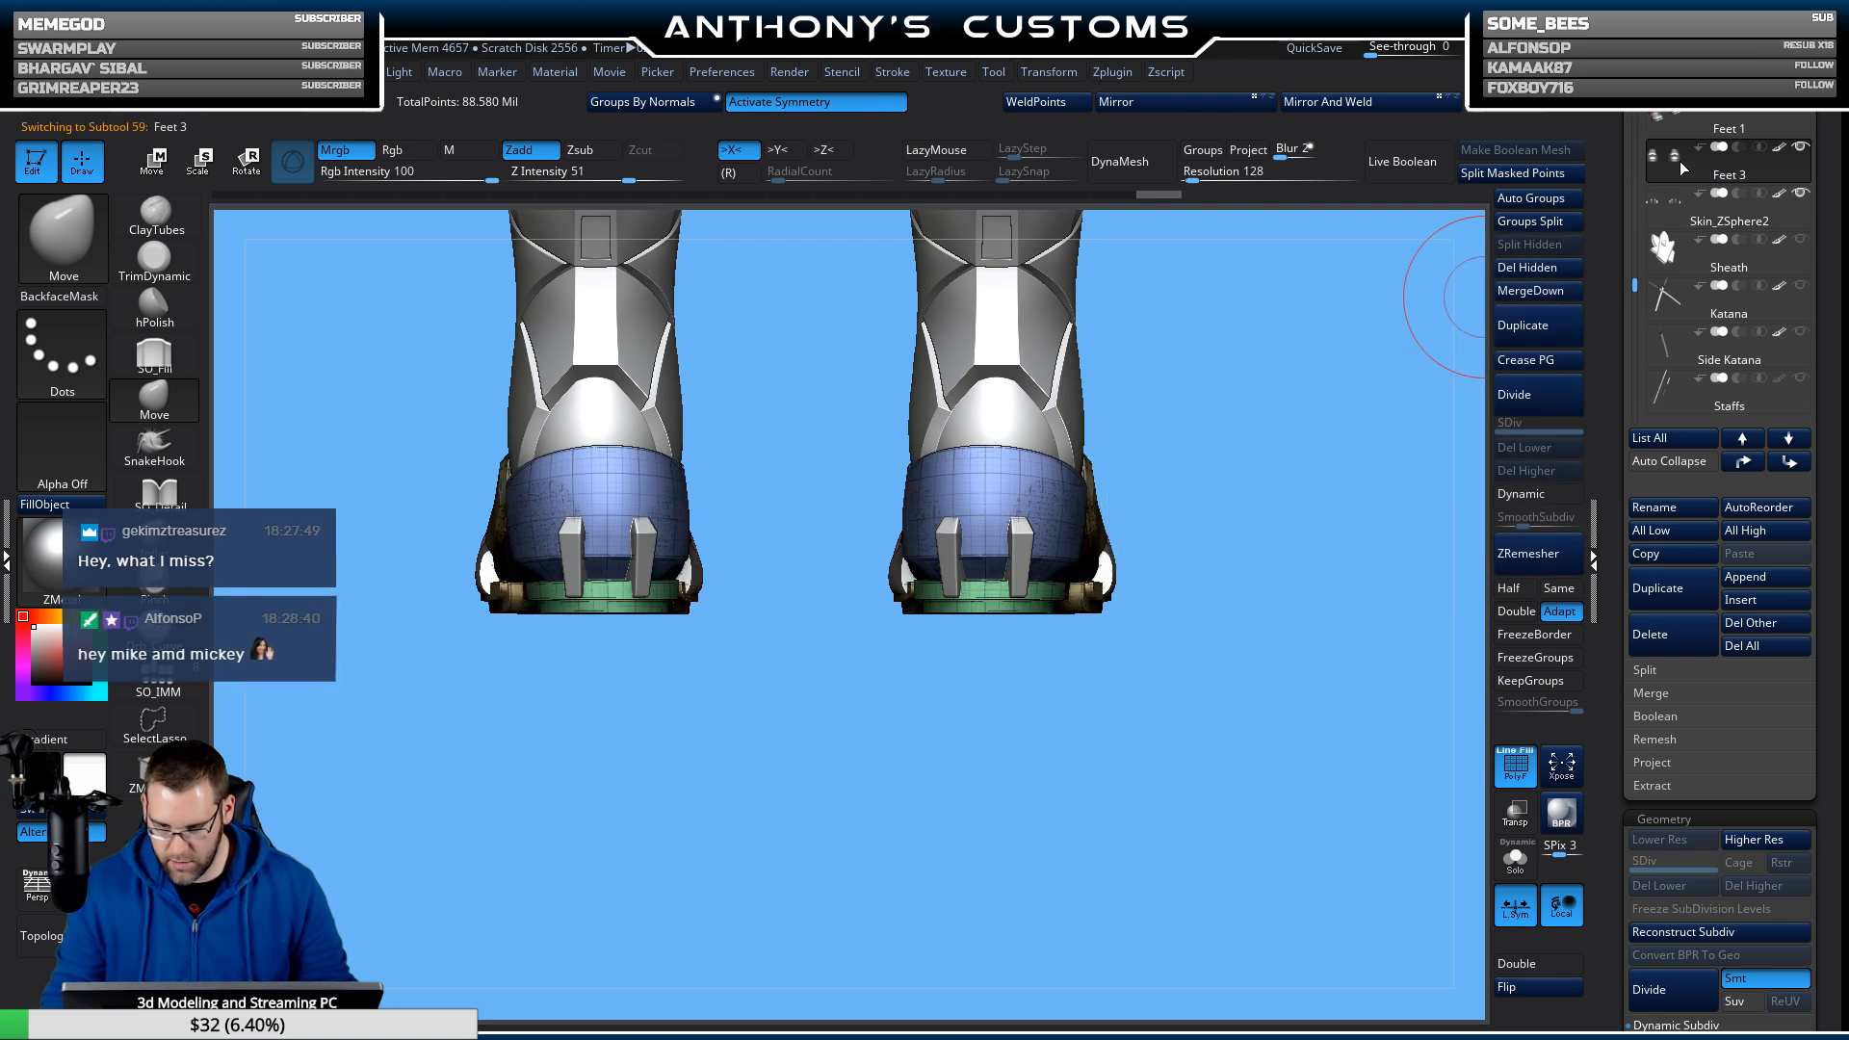
{"action": "left_click", "coordinate": [1547, 286]}
{"action": "left_click", "coordinate": [1477, 329]}
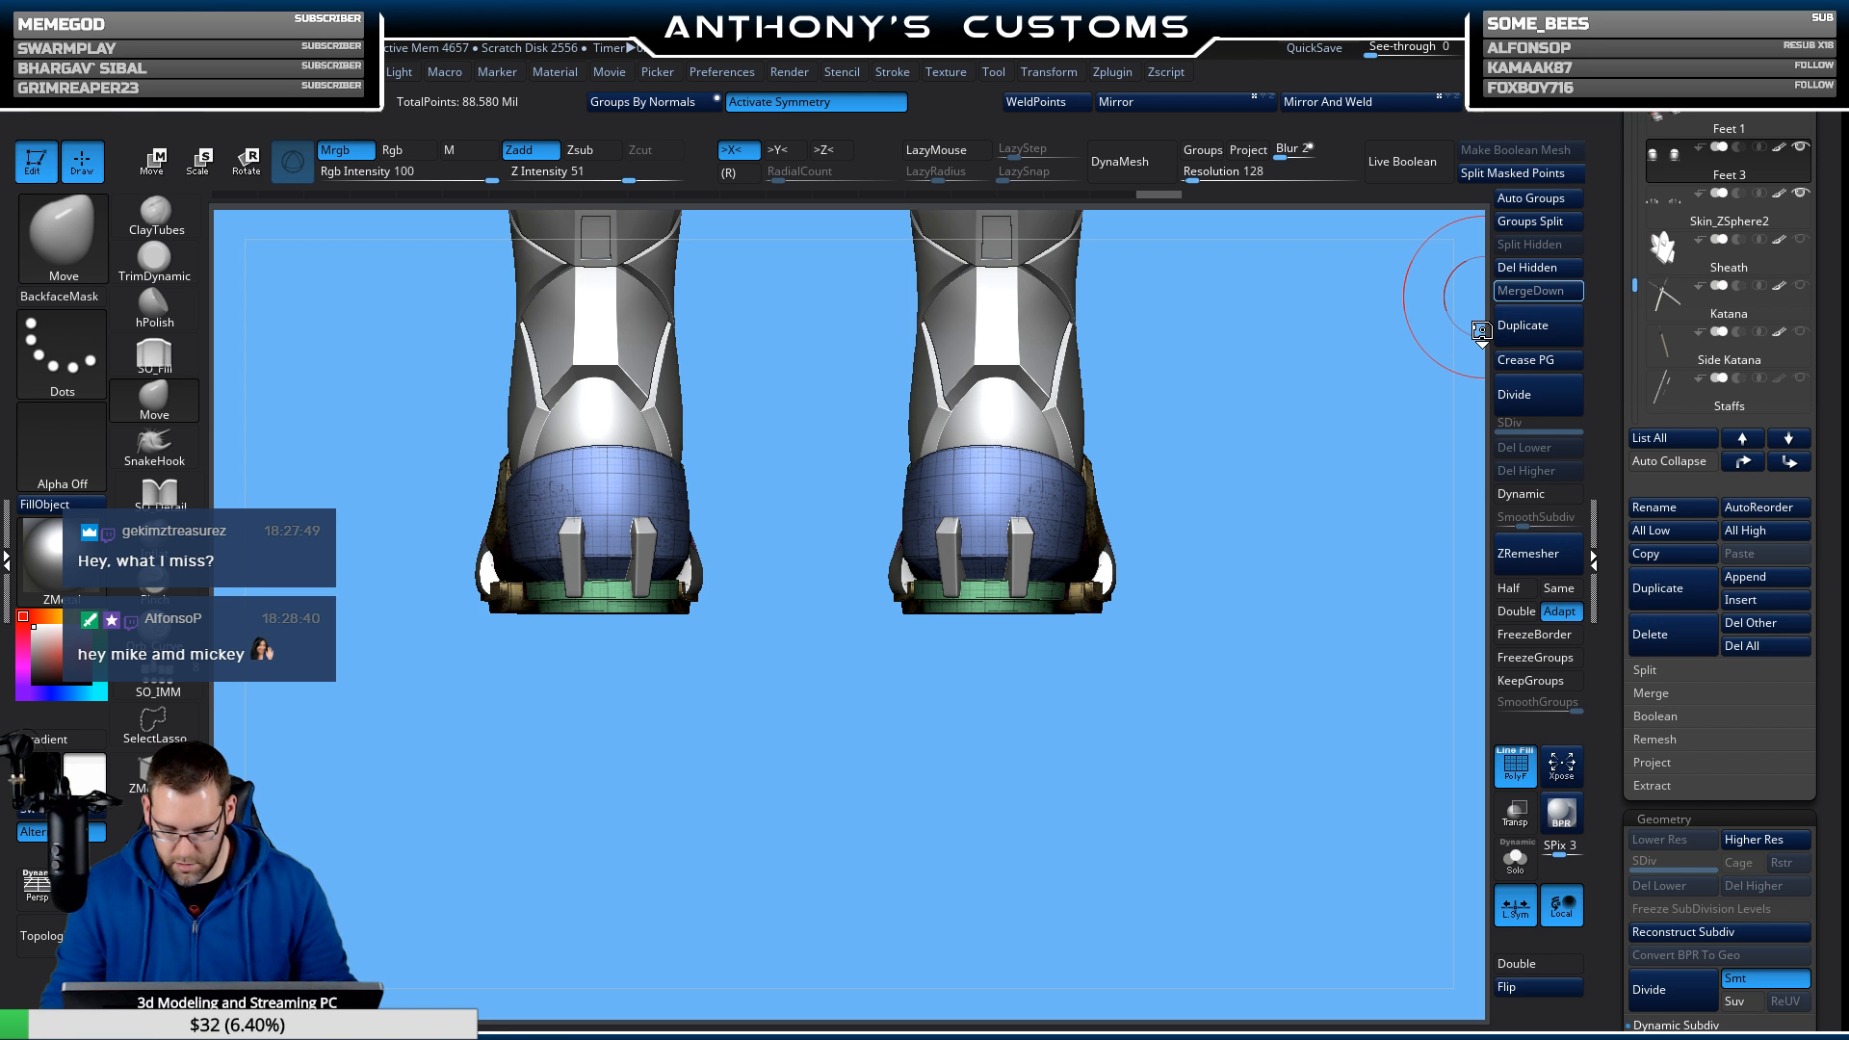
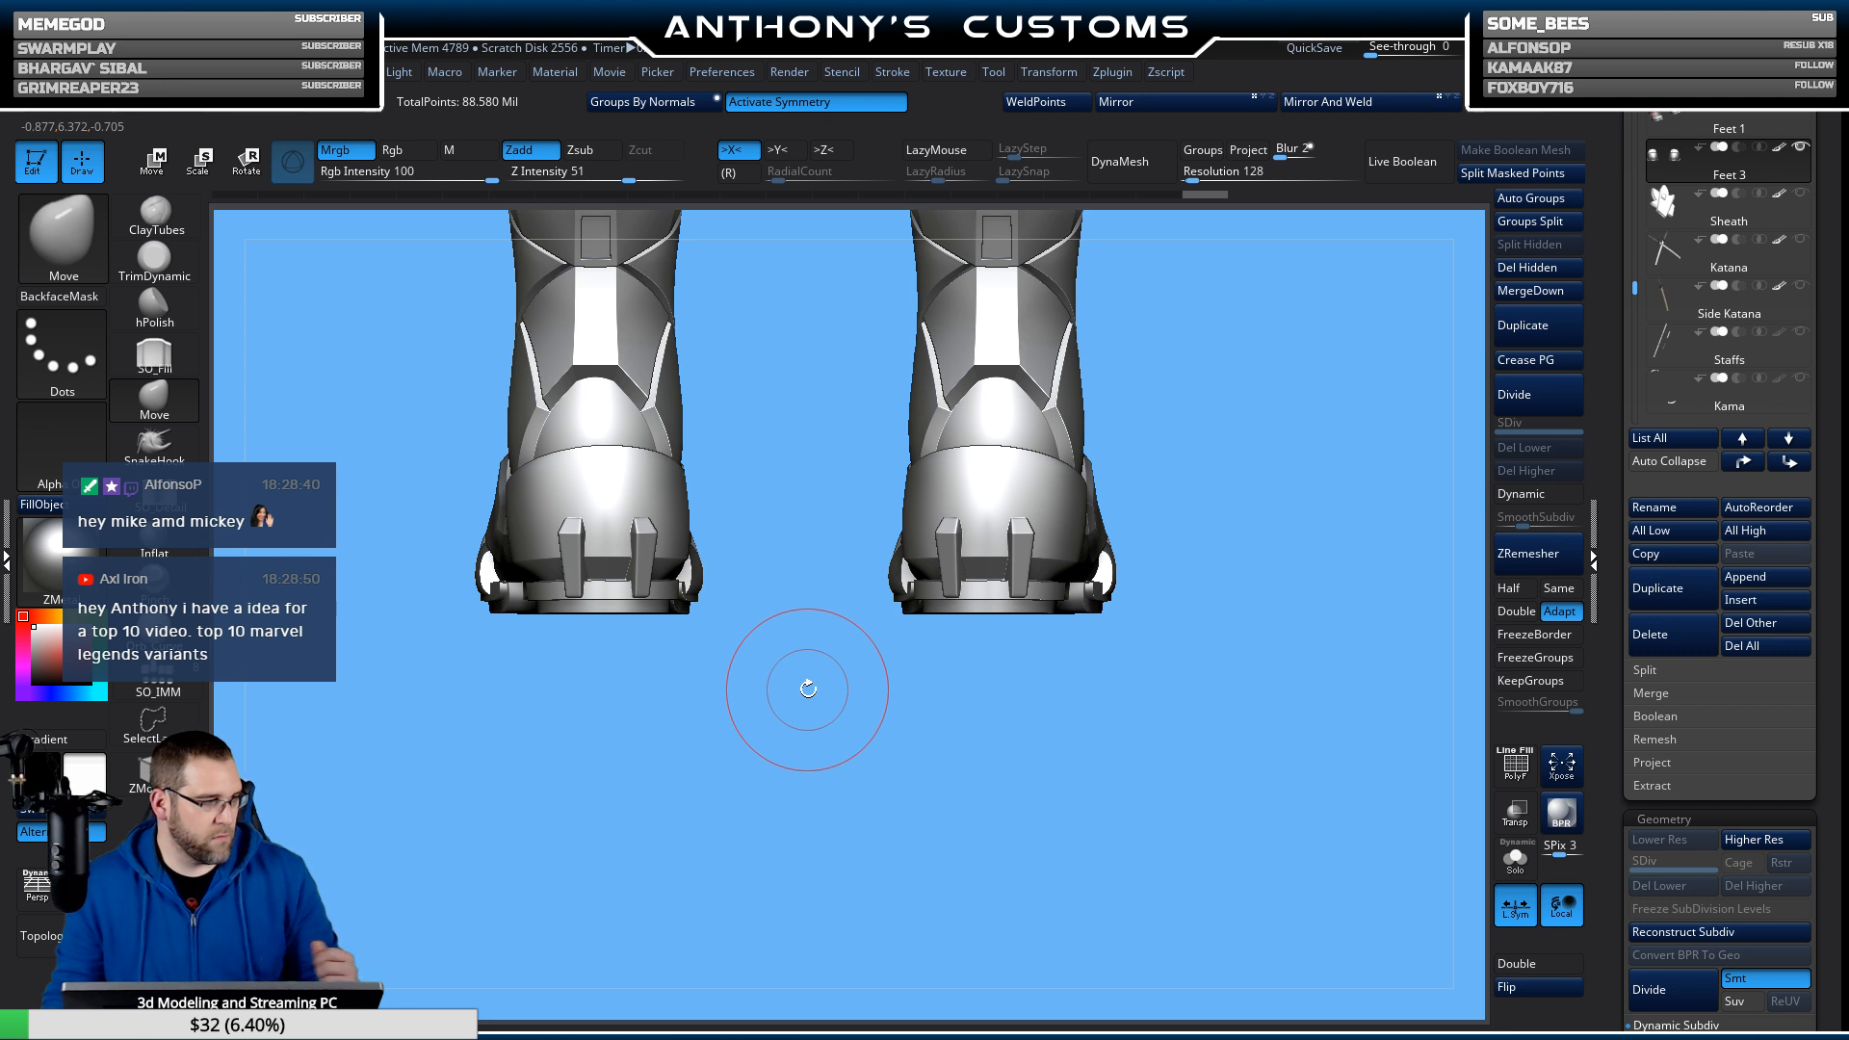
{"action": "left_click_drag", "start_coordinate": [731, 714], "coordinate": [1167, 659], "text": "shift"}
{"action": "left_click_drag", "start_coordinate": [1327, 478], "coordinate": [1345, 626]}
{"action": "left_click_drag", "start_coordinate": [1317, 553], "coordinate": [1299, 653]}
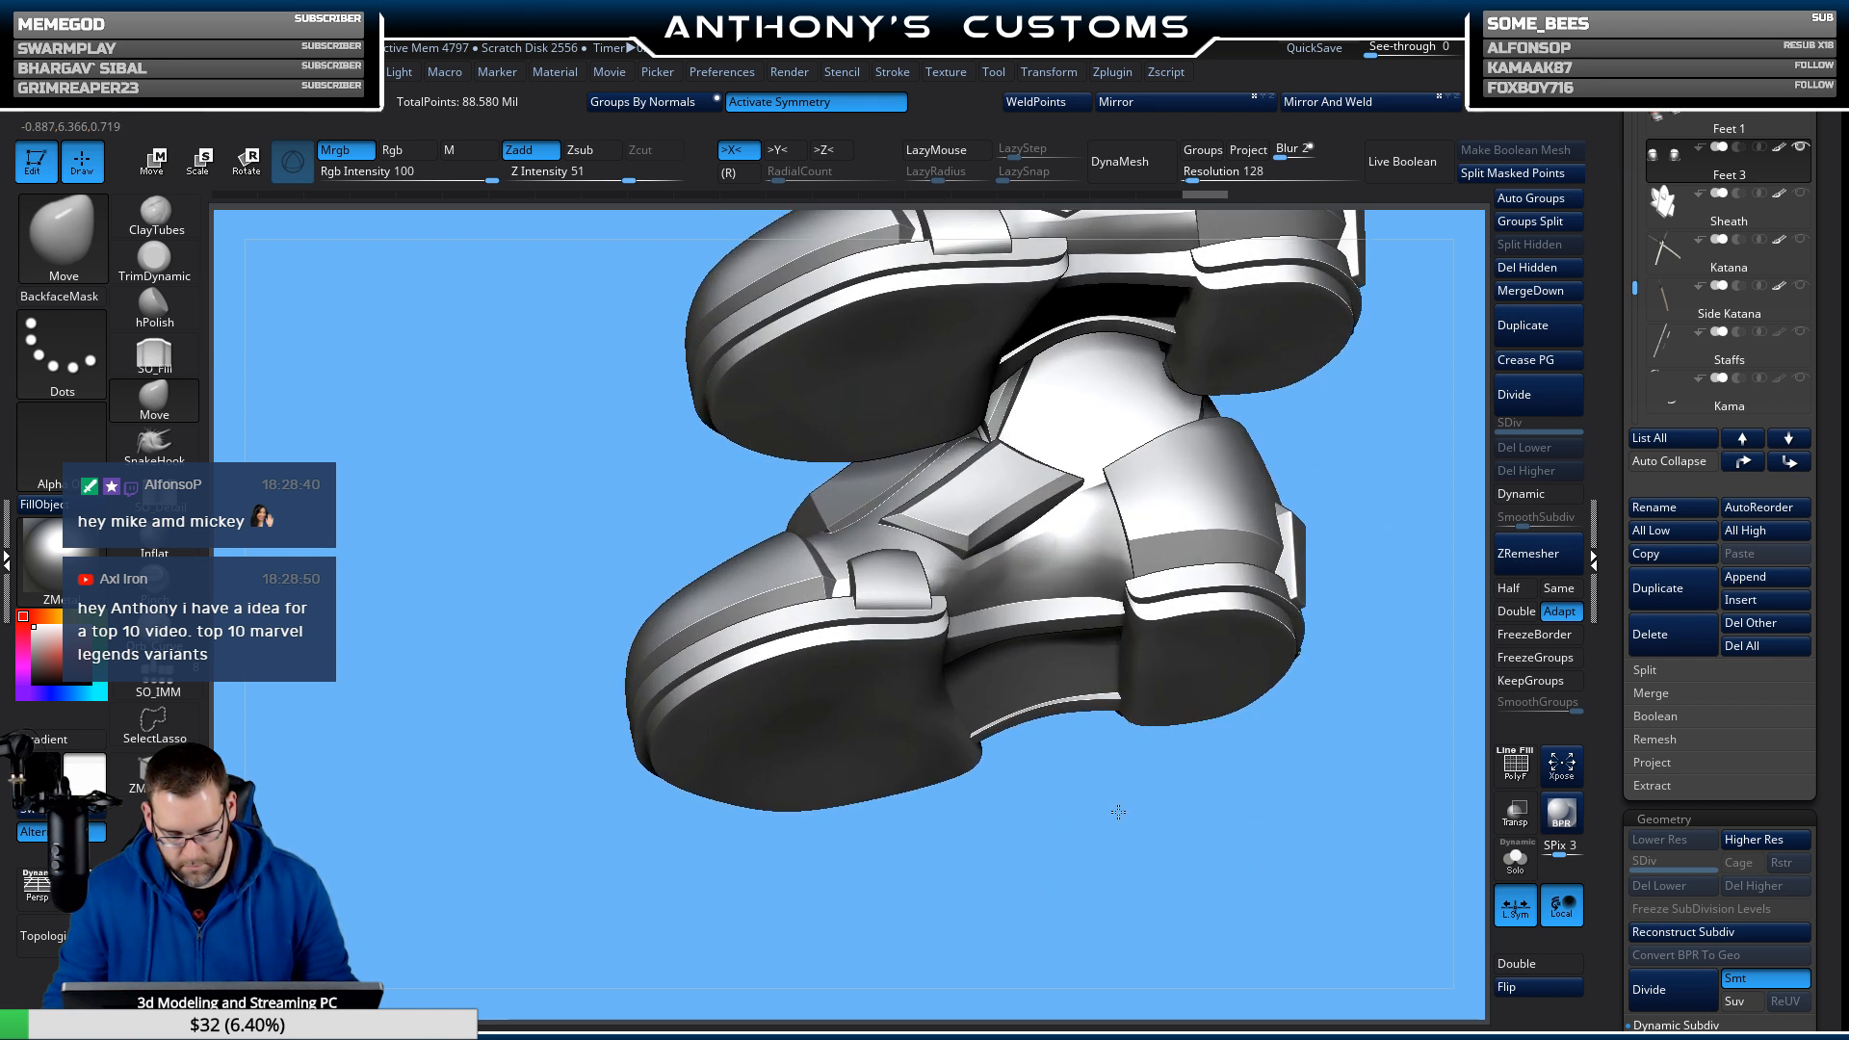
{"action": "mouse_move", "coordinate": [1118, 812]}
{"action": "left_mouse_down"}
{"action": "mouse_move", "coordinate": [1092, 814]}
{"action": "mouse_move", "coordinate": [1087, 623]}
{"action": "left_mouse_up"}
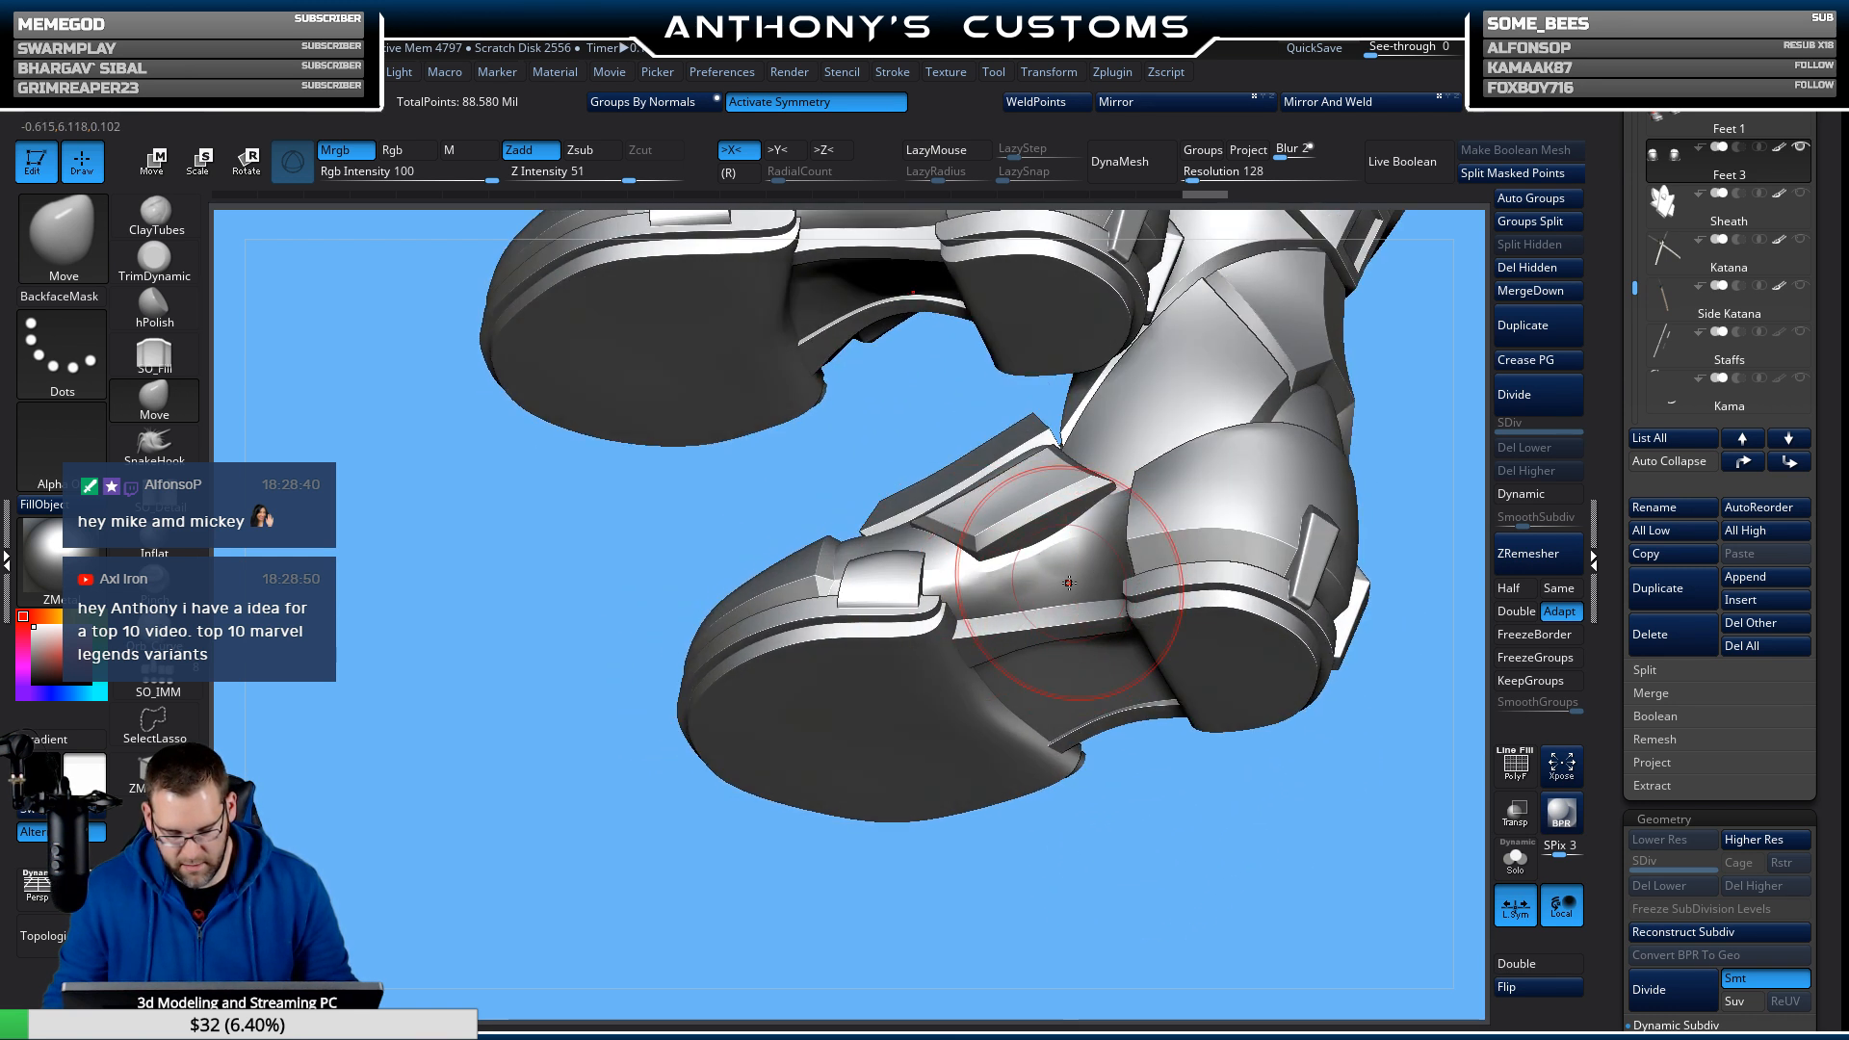
{"action": "mouse_move", "coordinate": [1197, 887]}
{"action": "left_mouse_down"}
{"action": "mouse_move", "coordinate": [1280, 922]}
{"action": "mouse_move", "coordinate": [1188, 858]}
{"action": "mouse_move", "coordinate": [1123, 747]}
{"action": "mouse_move", "coordinate": [1151, 755]}
{"action": "mouse_move", "coordinate": [1061, 710]}
{"action": "mouse_move", "coordinate": [1139, 405]}
{"action": "mouse_move", "coordinate": [1209, 363]}
{"action": "mouse_move", "coordinate": [1242, 578]}
{"action": "mouse_move", "coordinate": [1281, 665]}
{"action": "mouse_move", "coordinate": [1243, 626]}
{"action": "mouse_move", "coordinate": [1292, 609]}
{"action": "mouse_move", "coordinate": [1233, 675]}
{"action": "mouse_move", "coordinate": [1173, 648]}
{"action": "mouse_move", "coordinate": [1288, 653]}
{"action": "left_mouse_up"}
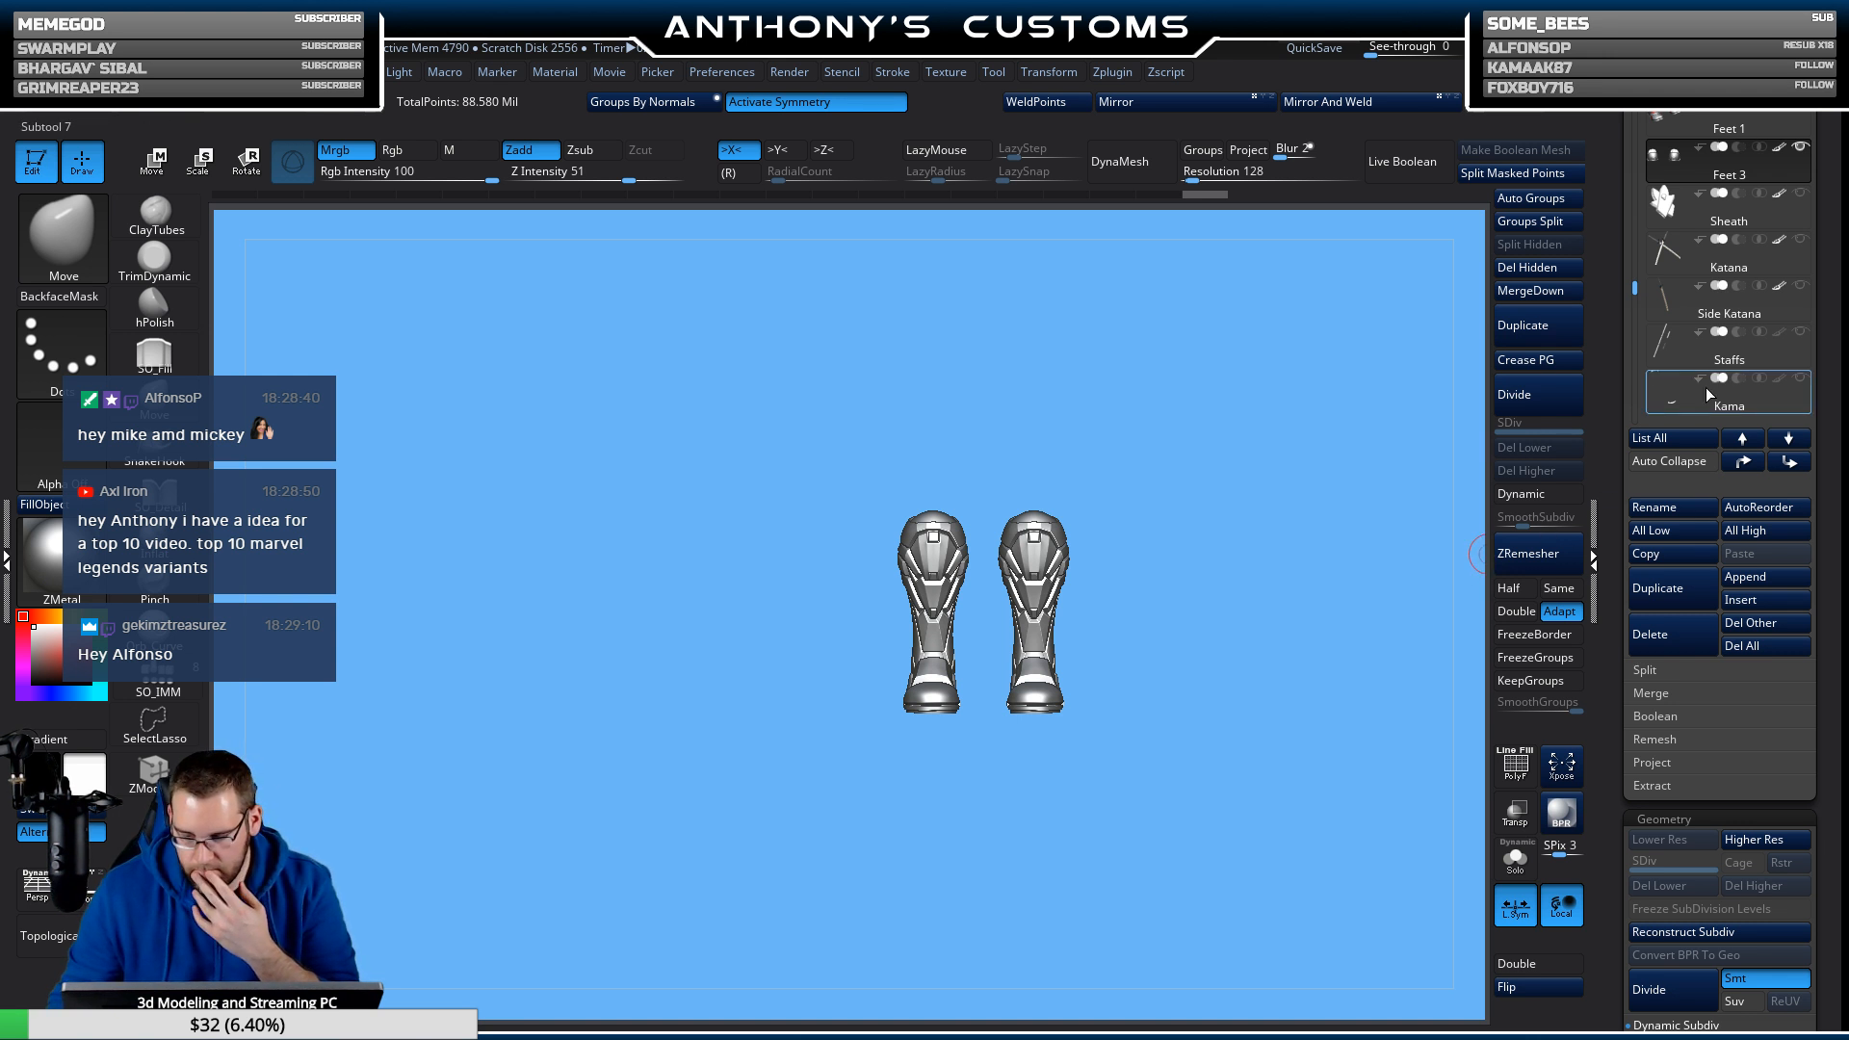
Show the Kama, Staffs and Index1 subtools alongside the armored legs.
{"action": "left_click", "coordinate": [1759, 398]}
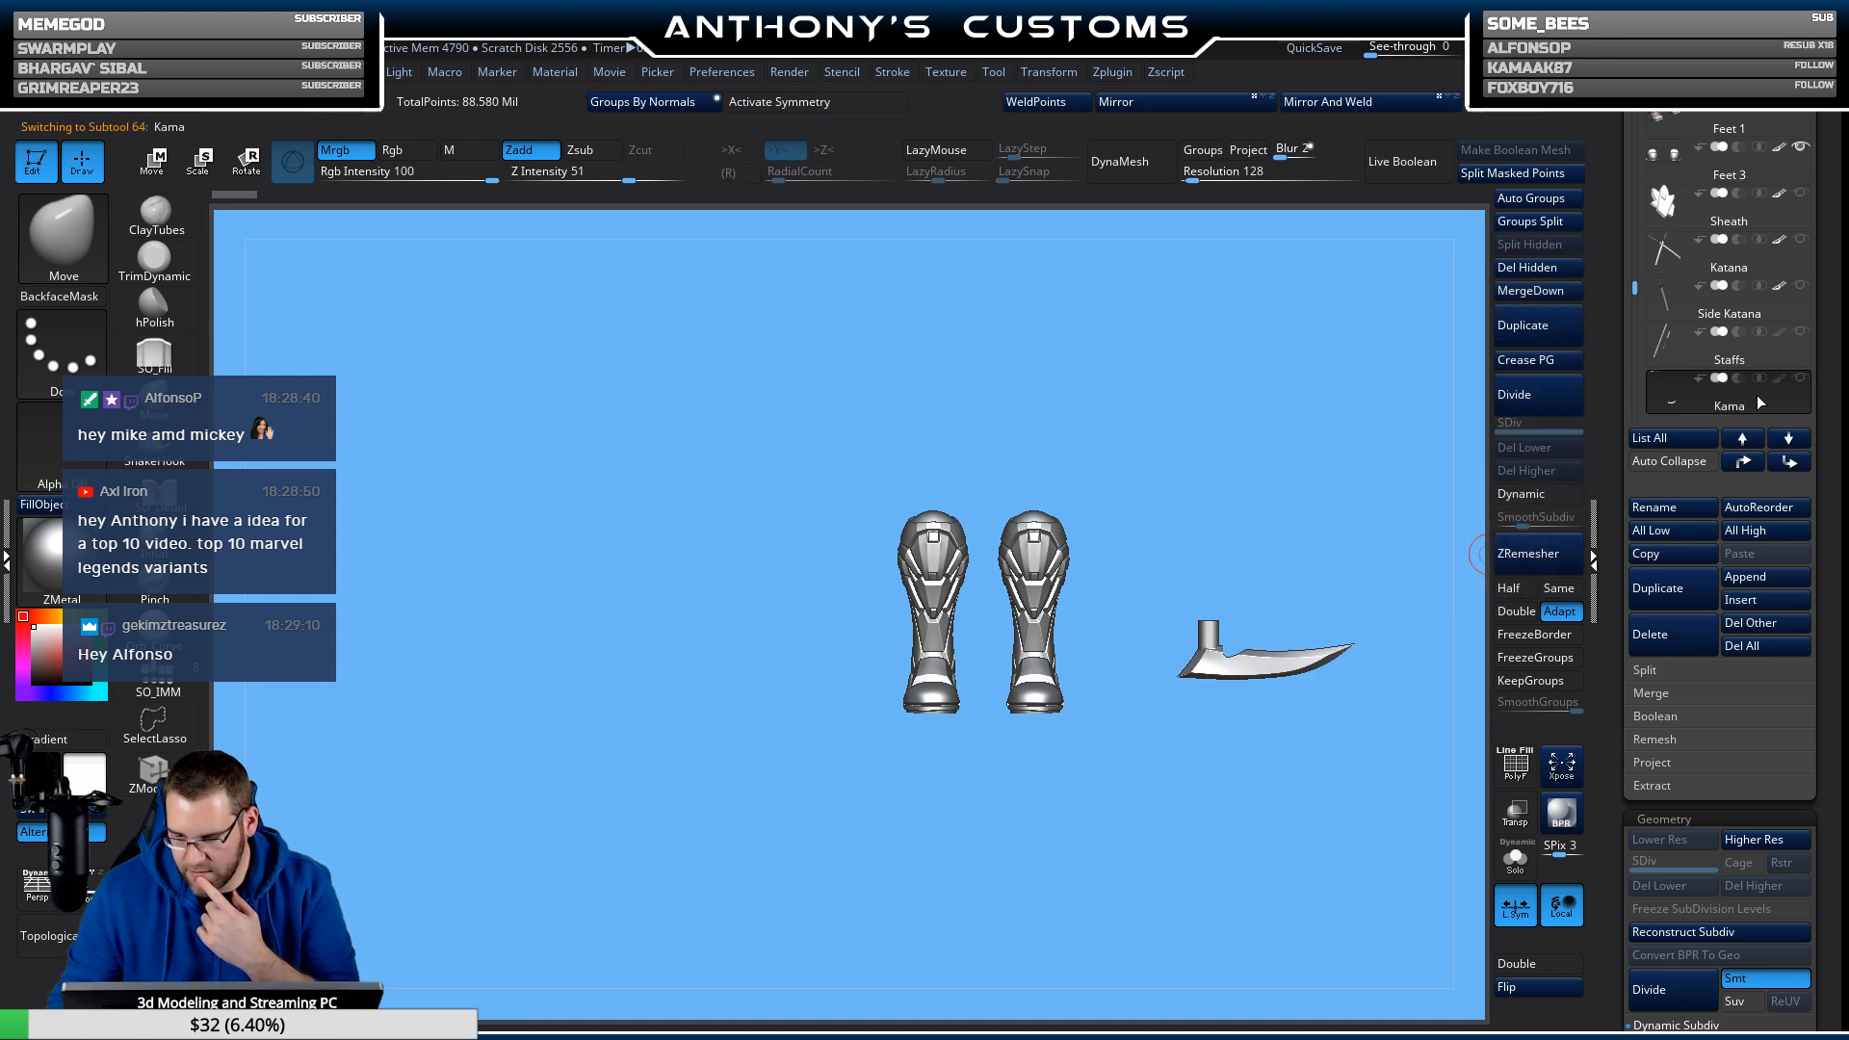
{"action": "left_click_drag", "start_coordinate": [1289, 850], "coordinate": [1287, 845]}
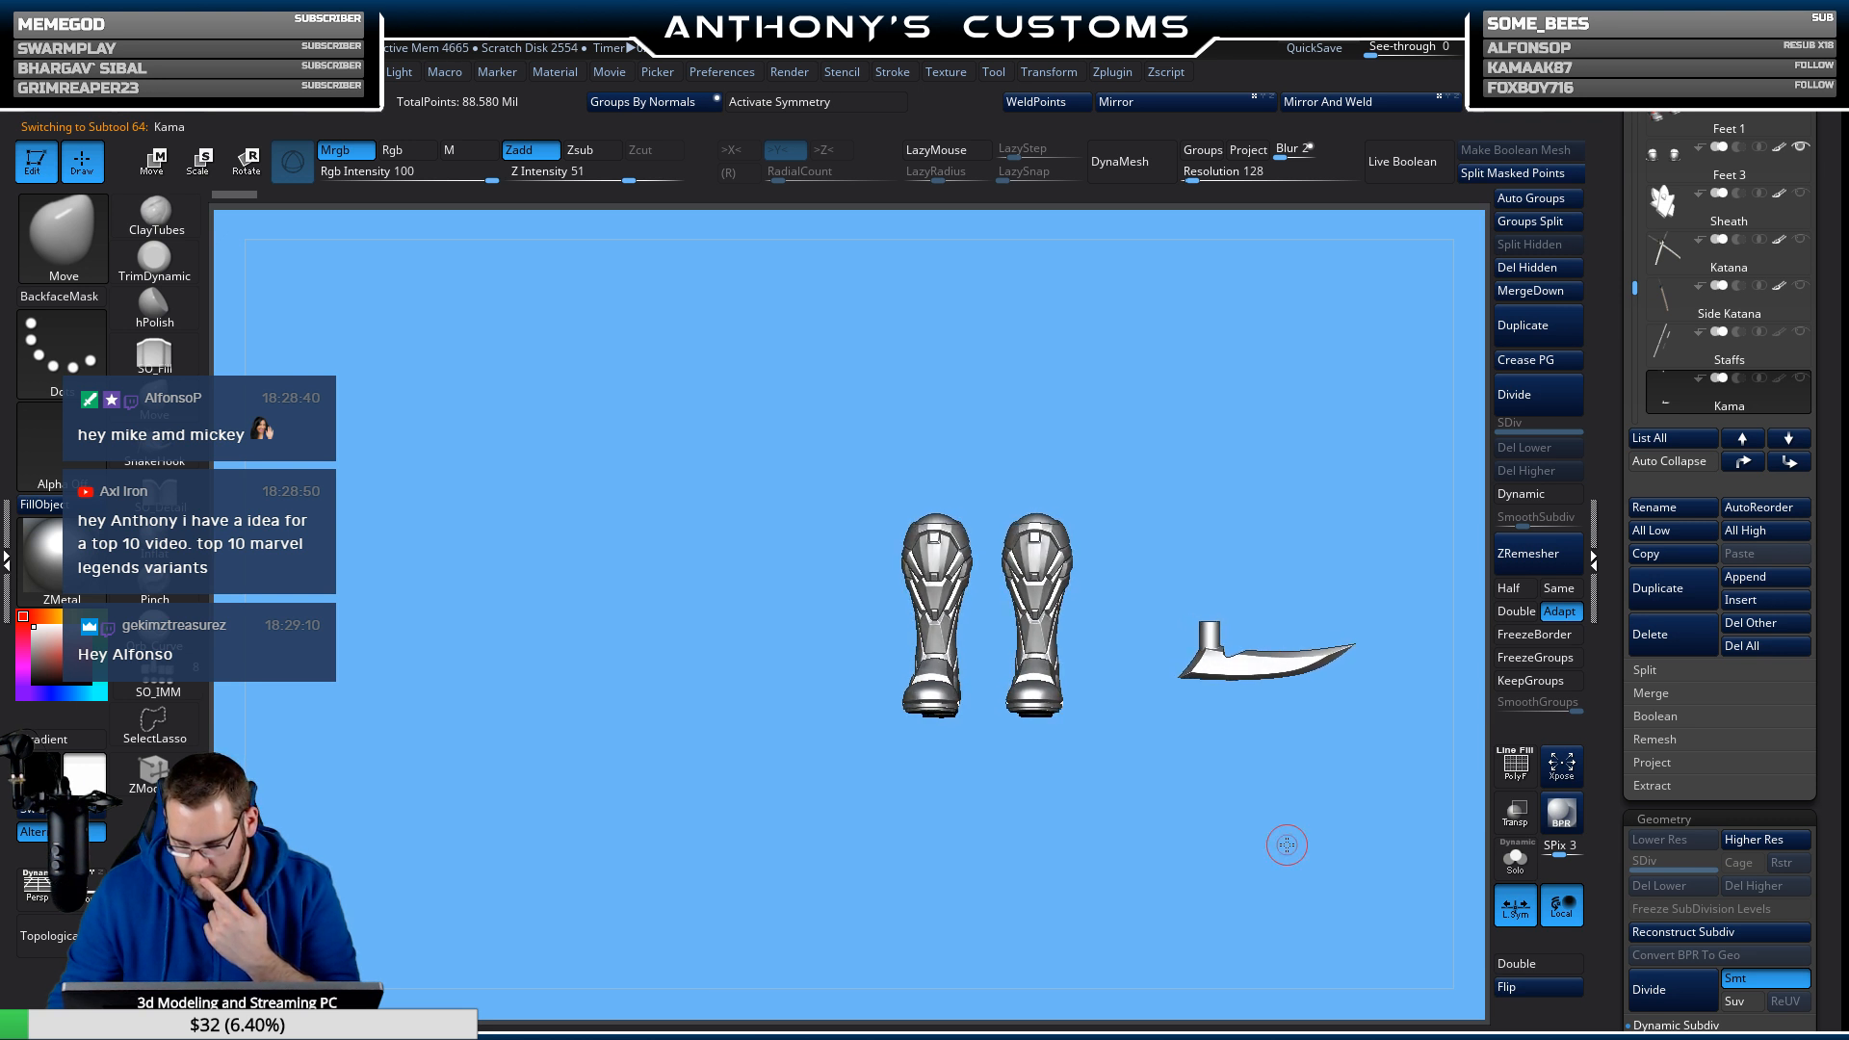
{"action": "left_click", "coordinate": [1800, 333]}
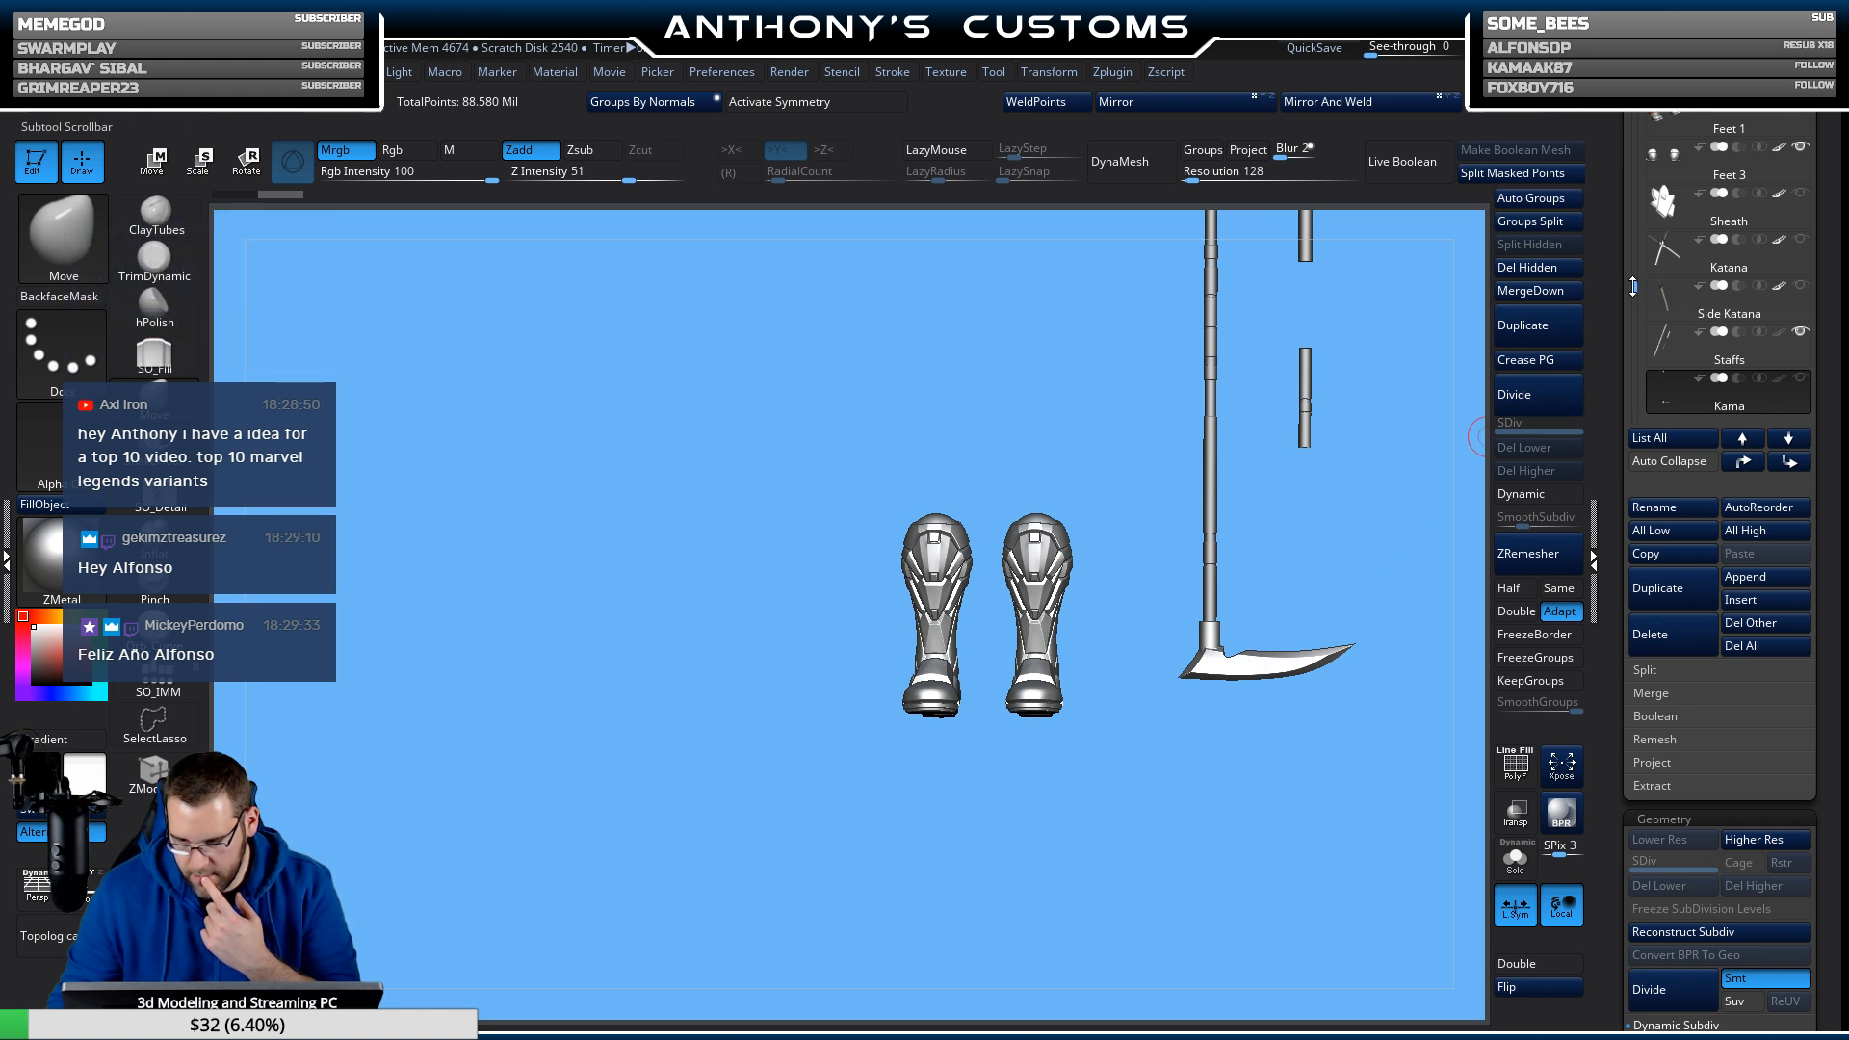
{"action": "left_click_drag", "start_coordinate": [1634, 288], "coordinate": [1629, 164]}
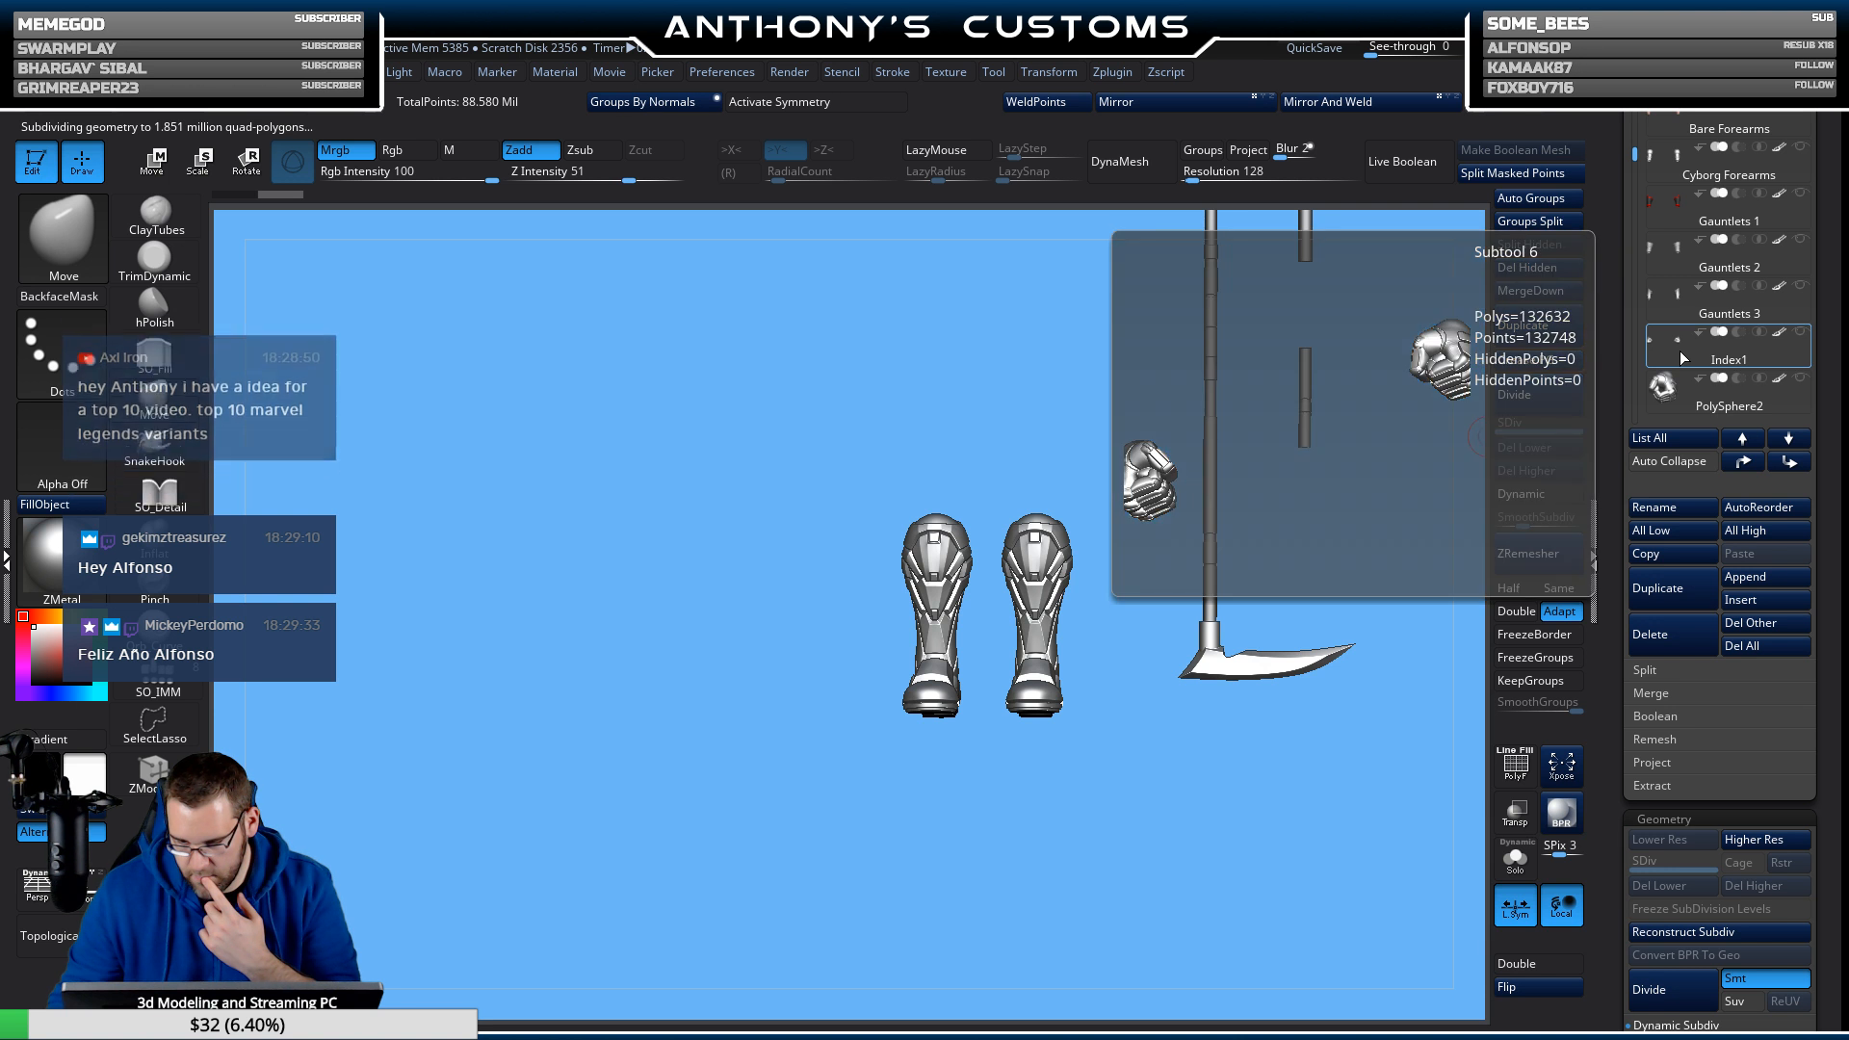
{"action": "left_click", "coordinate": [1800, 333]}
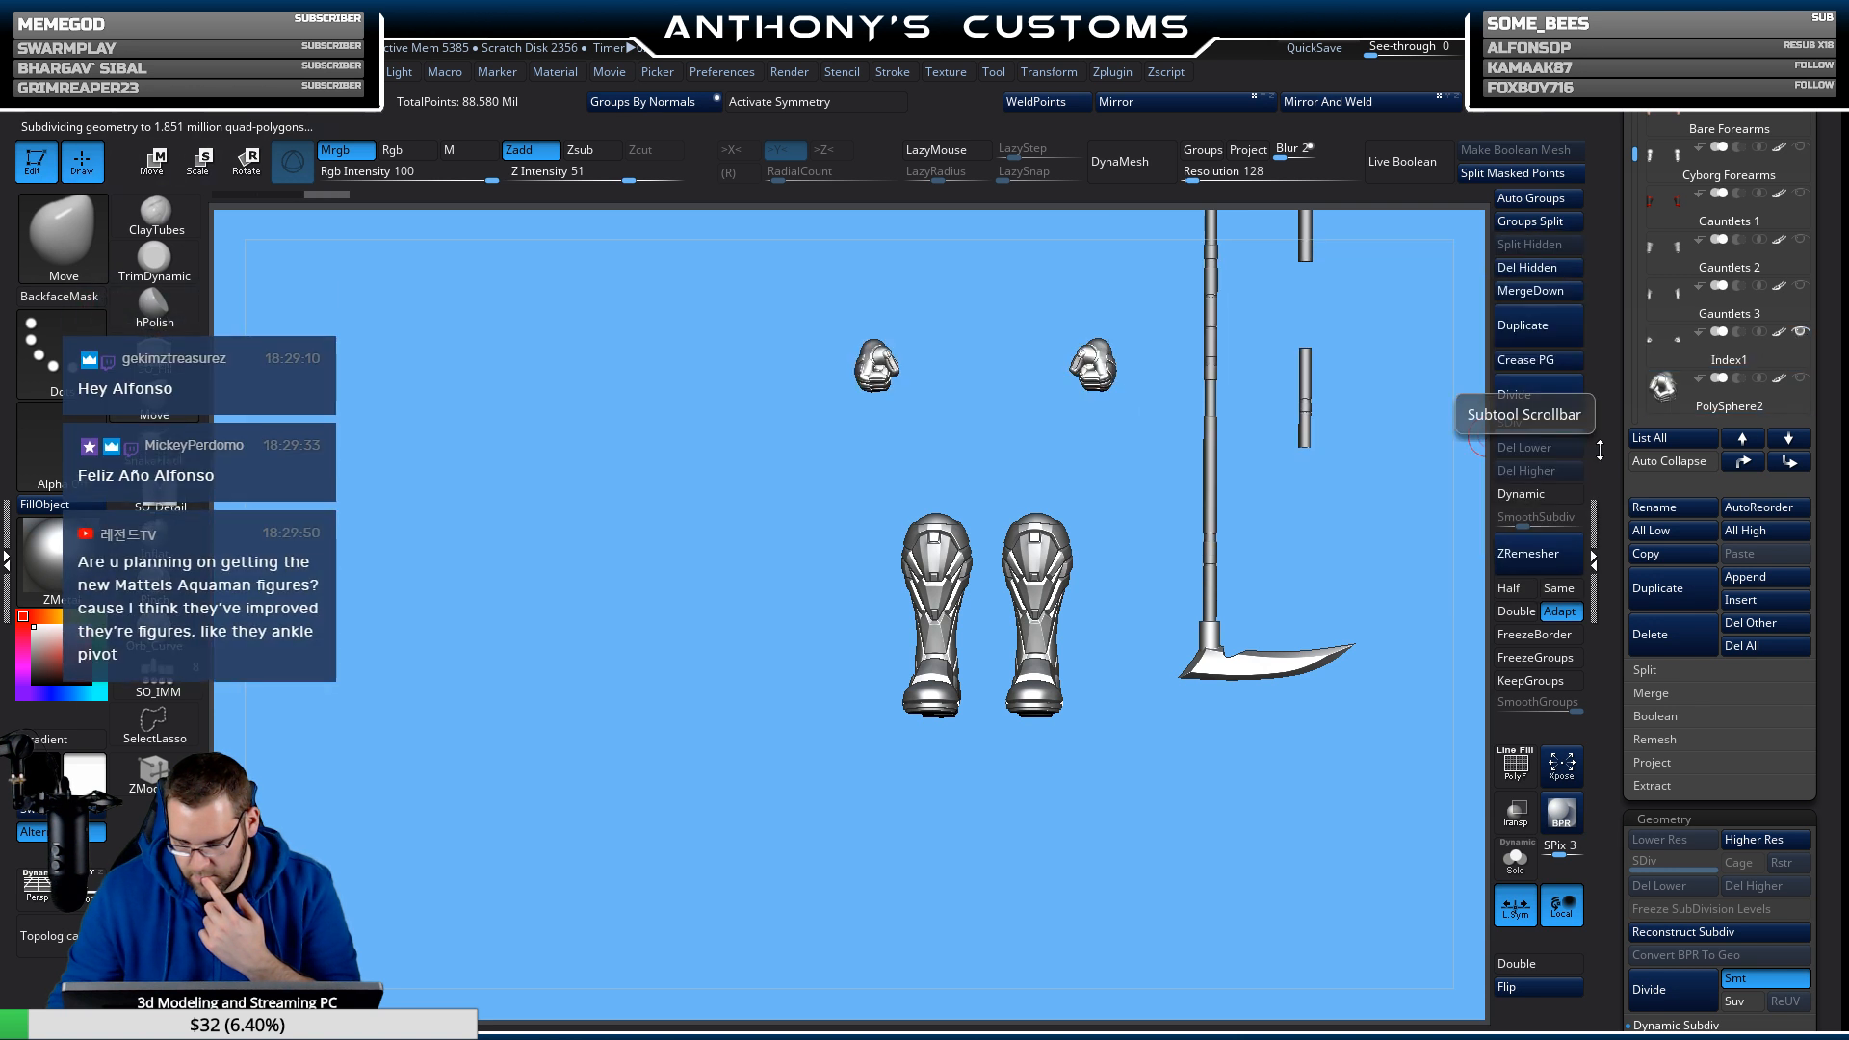
{"action": "mouse_move", "coordinate": [1384, 541]}
{"action": "left_mouse_down"}
{"action": "mouse_move", "coordinate": [1294, 546]}
{"action": "mouse_move", "coordinate": [1389, 543]}
{"action": "left_mouse_up"}
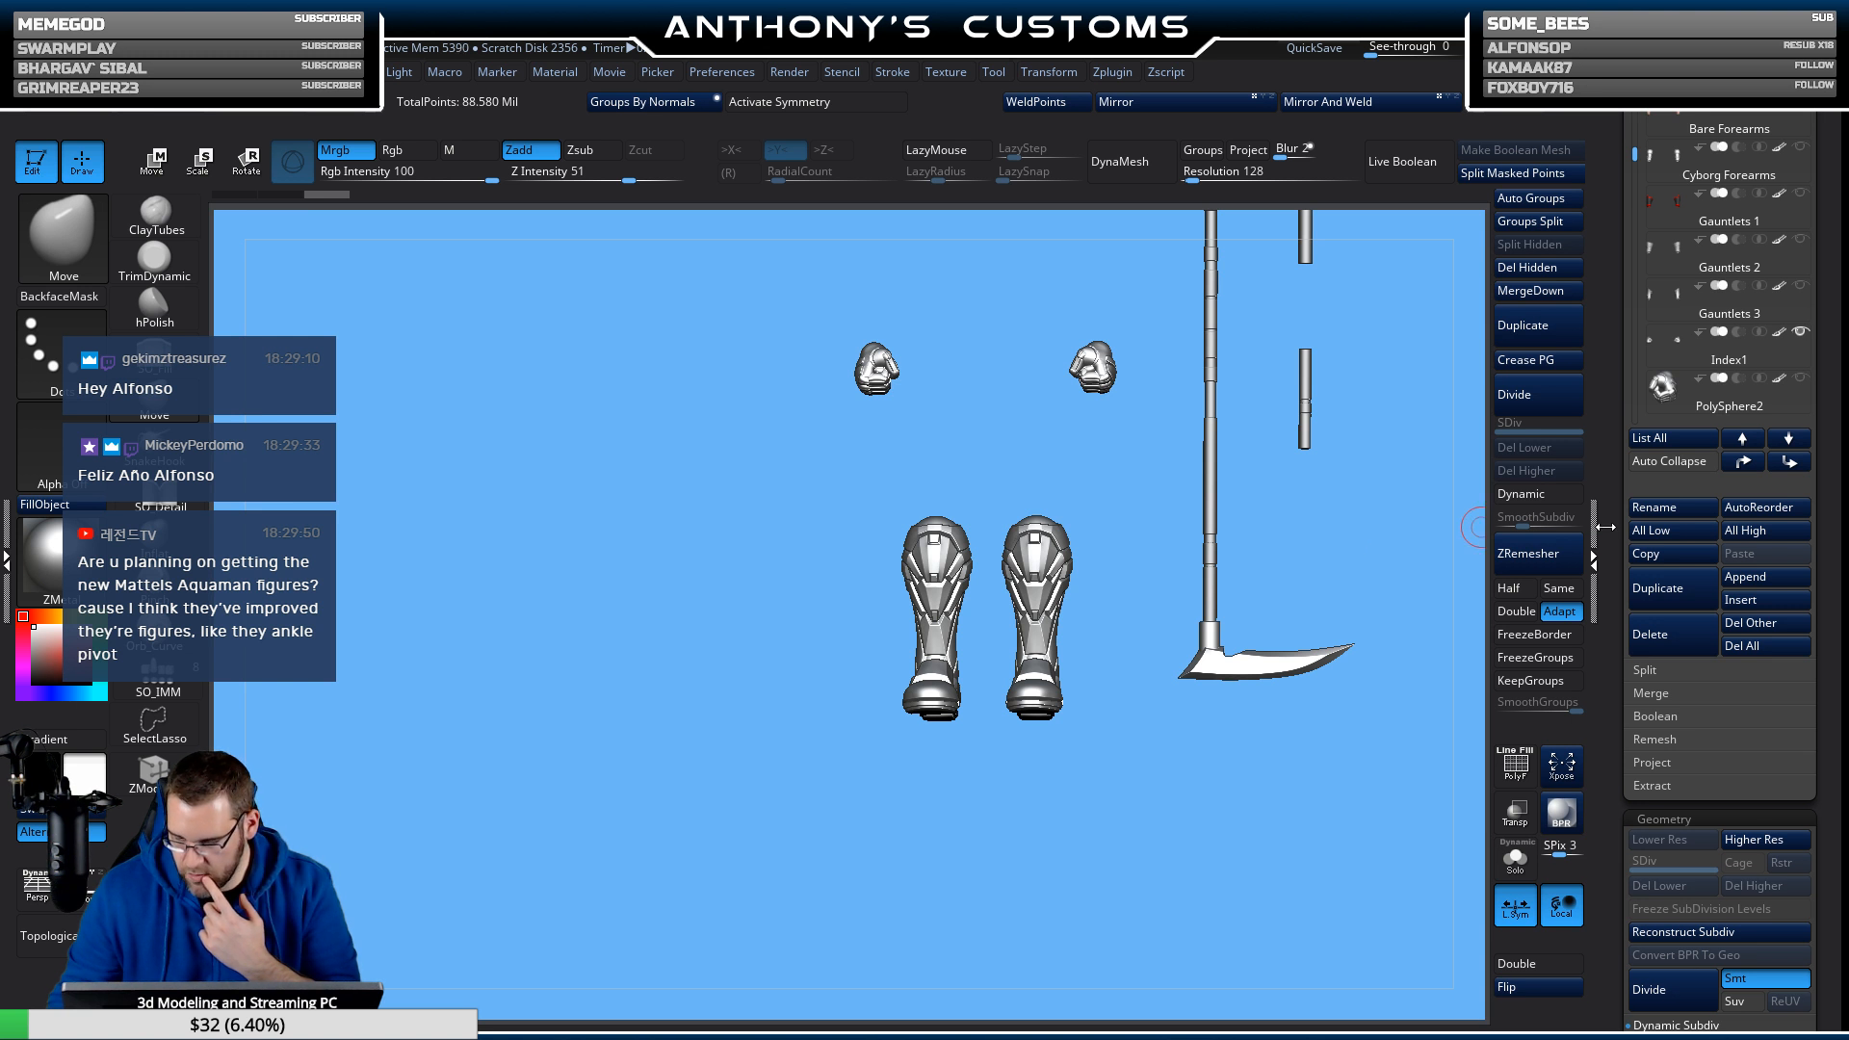
Hide the Index1 hand subtool and the Staffs subtool so they no longer appear beside the armored legs.
{"action": "left_click", "coordinate": [1800, 332]}
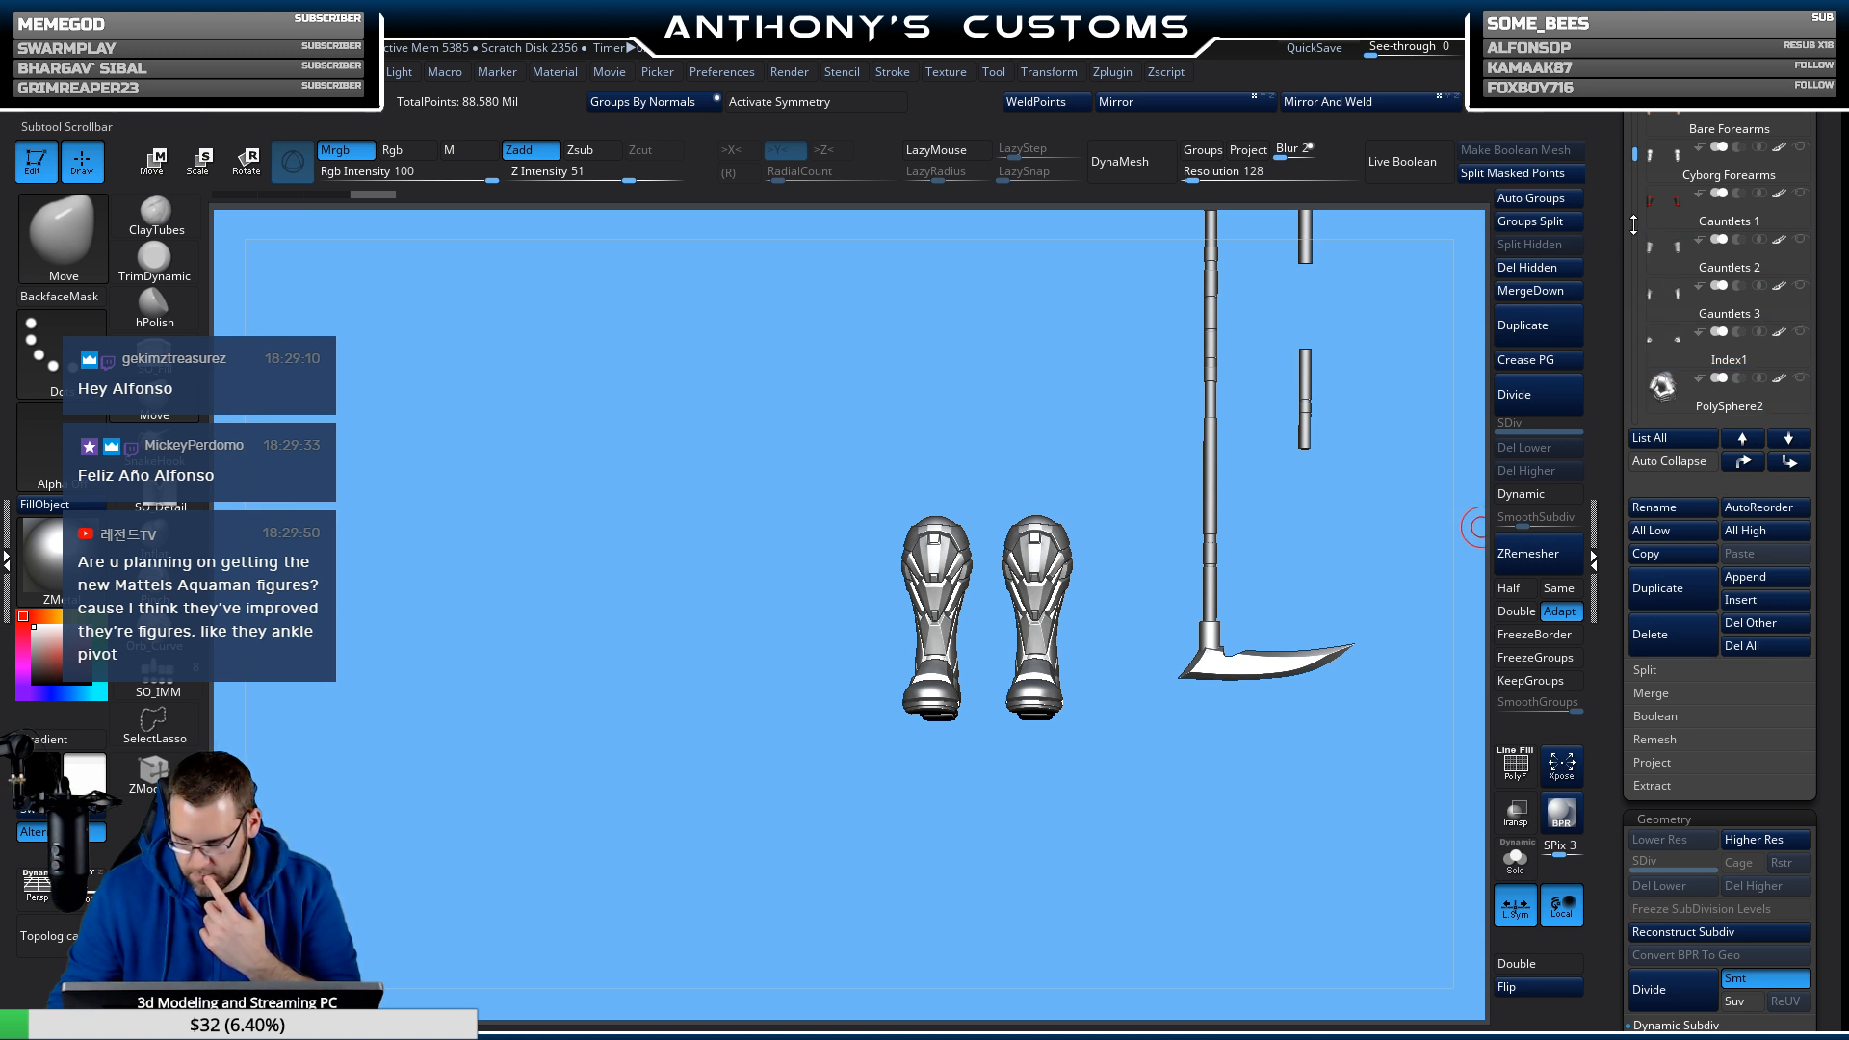
{"action": "left_click_drag", "start_coordinate": [1635, 154], "coordinate": [1657, 289]}
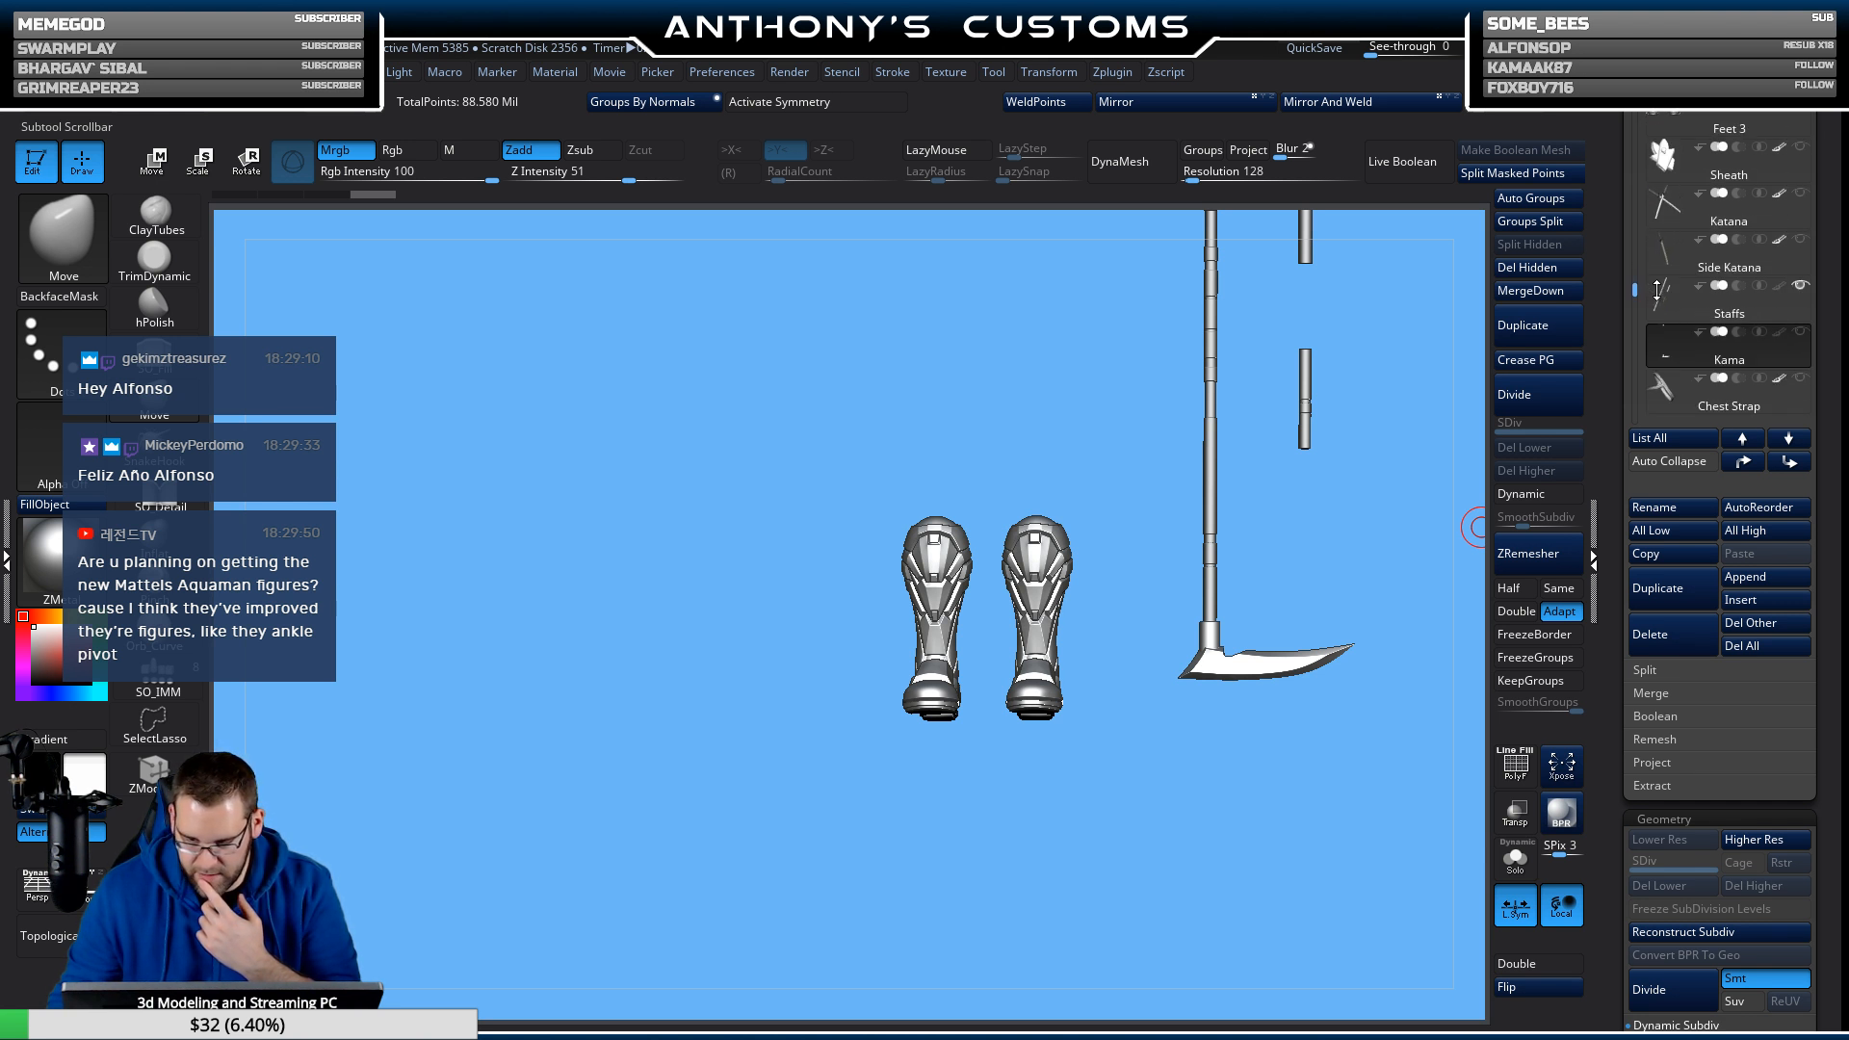
{"action": "left_click", "coordinate": [1799, 287]}
Make Armored Chest the active subtool in place of the Kama and frame it together with the armored legs.
{"action": "left_click_drag", "start_coordinate": [1634, 287], "coordinate": [1636, 393]}
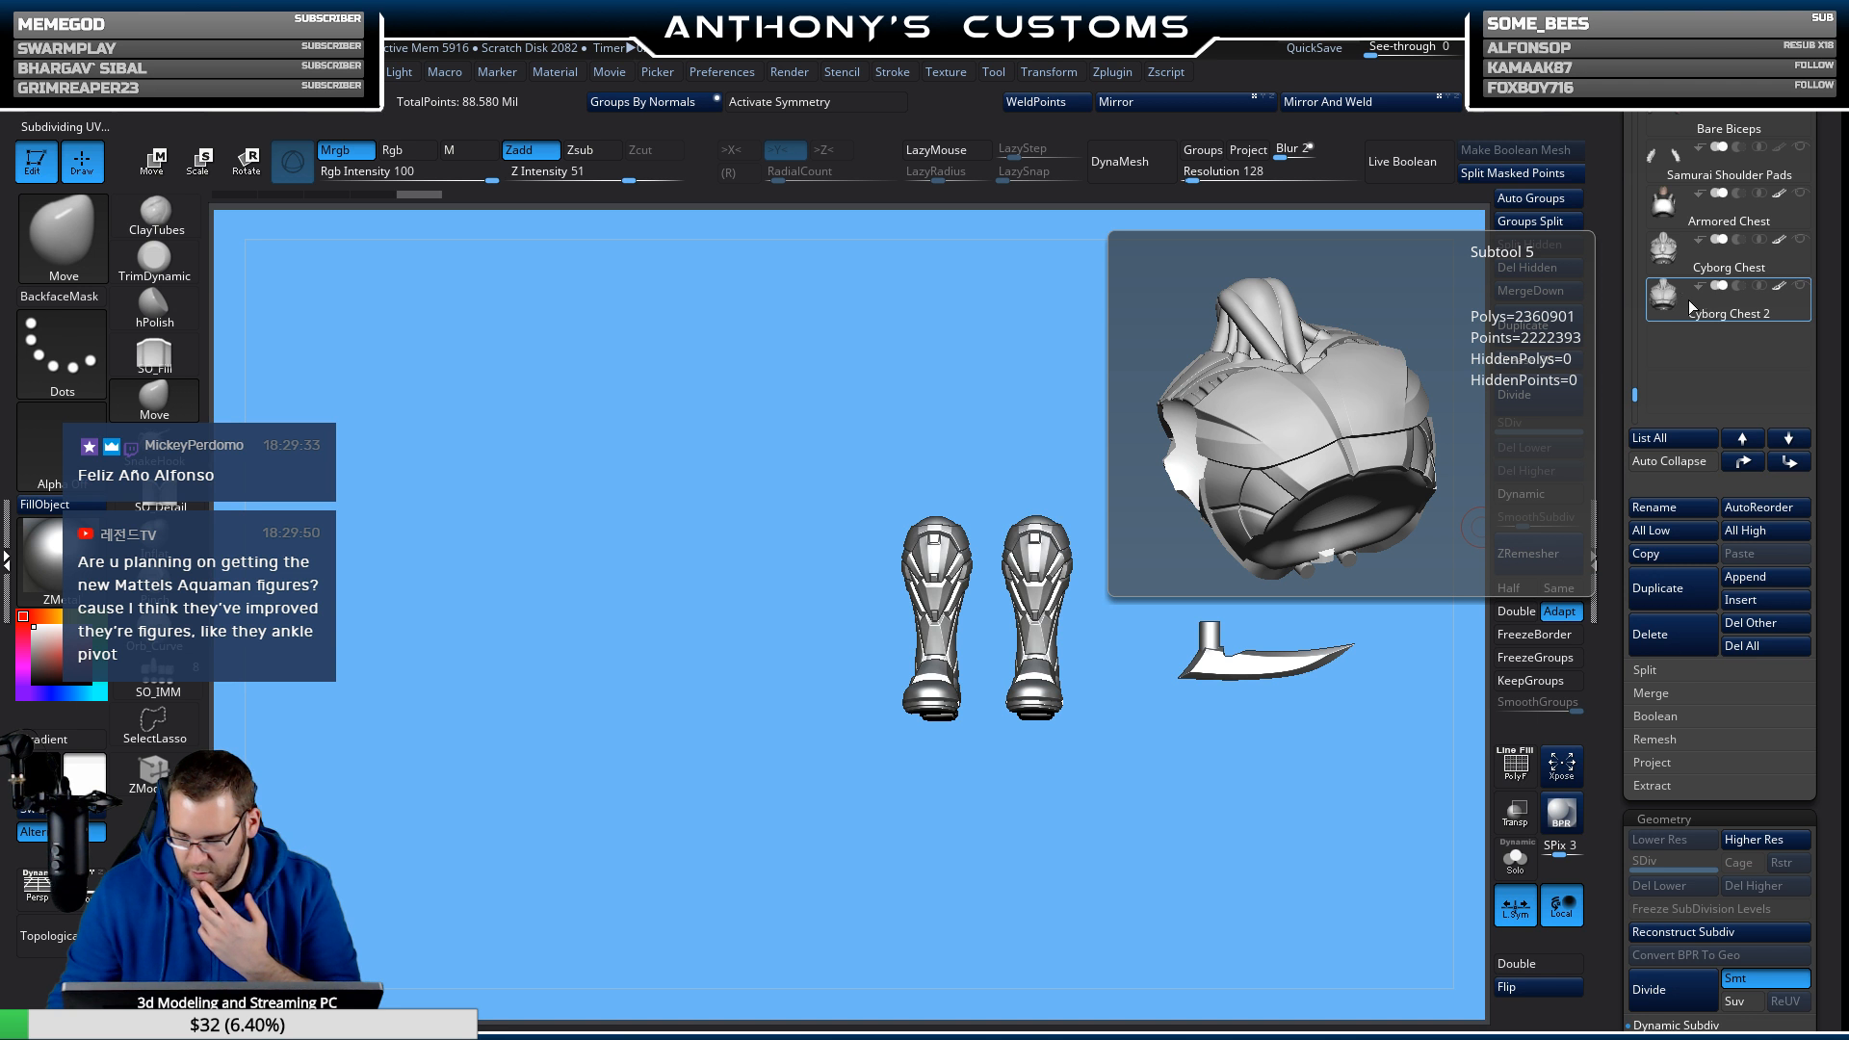
{"action": "mouse_move", "coordinate": [1705, 251]}
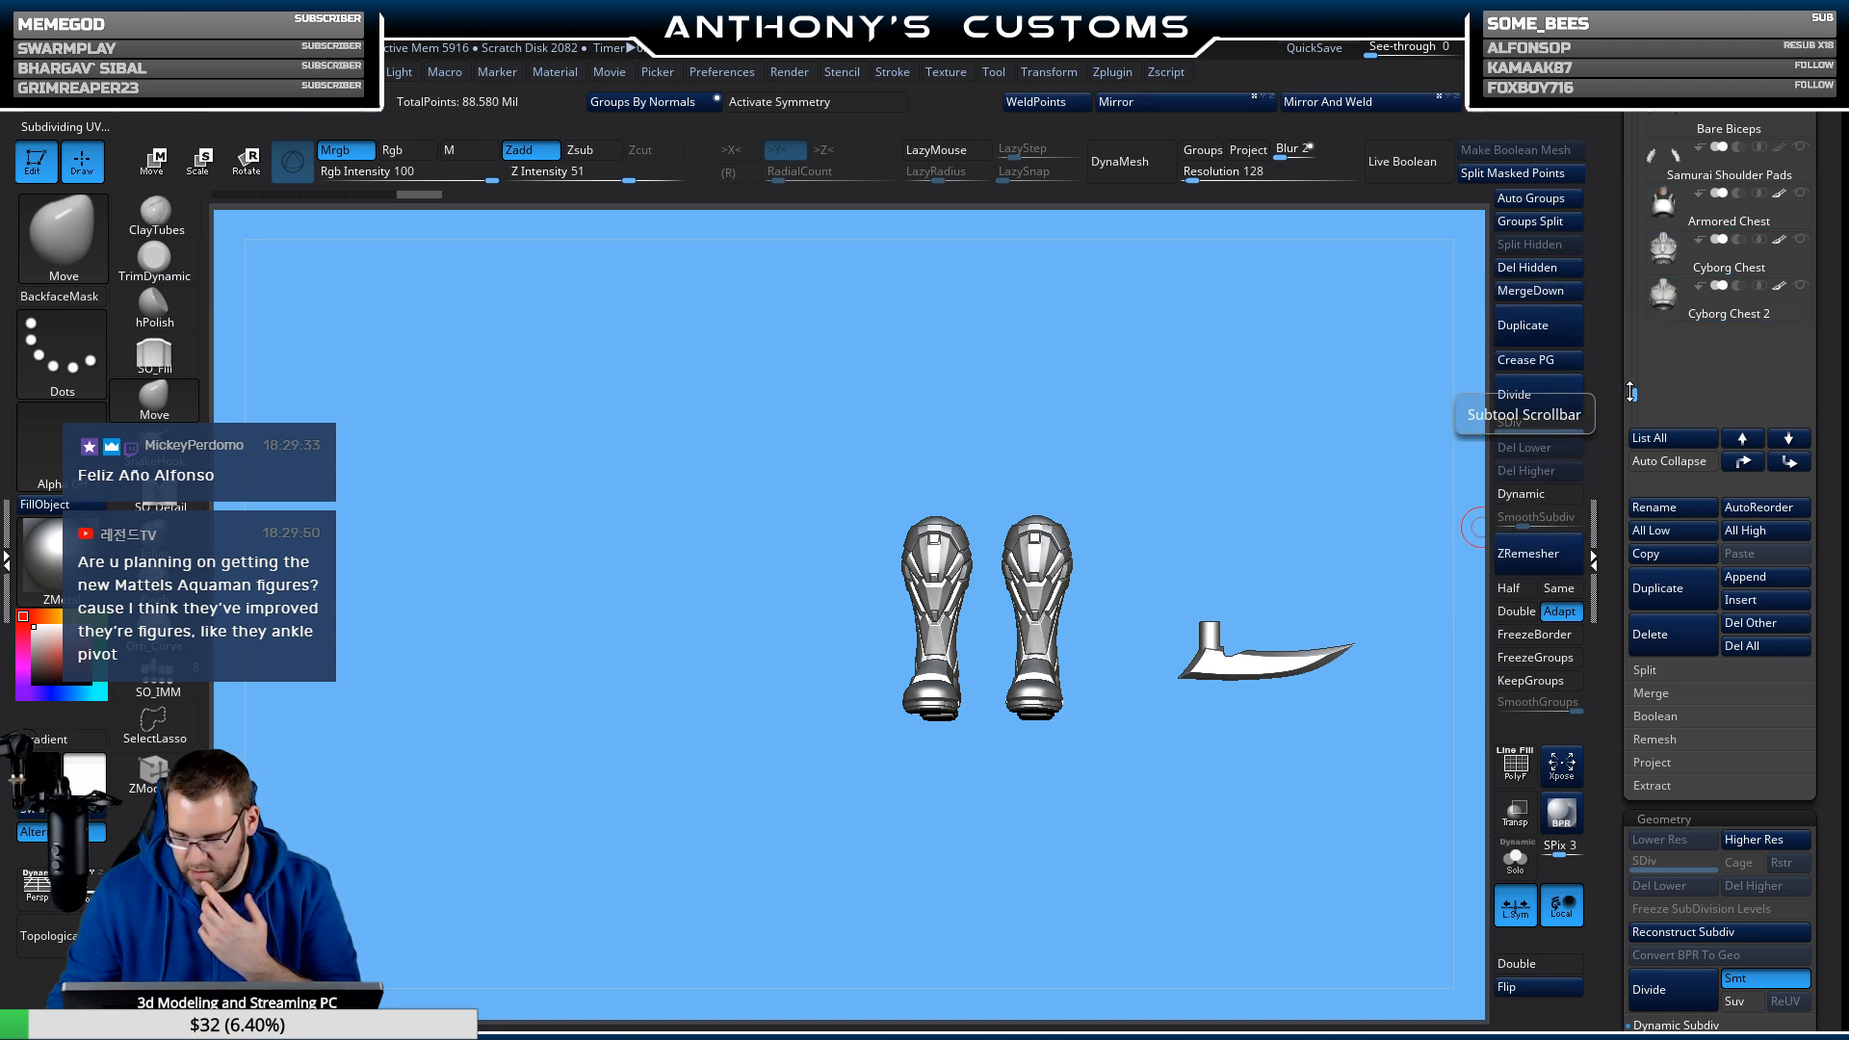
{"action": "left_click_drag", "start_coordinate": [1632, 395], "coordinate": [1632, 390]}
{"action": "mouse_move", "coordinate": [1736, 250]}
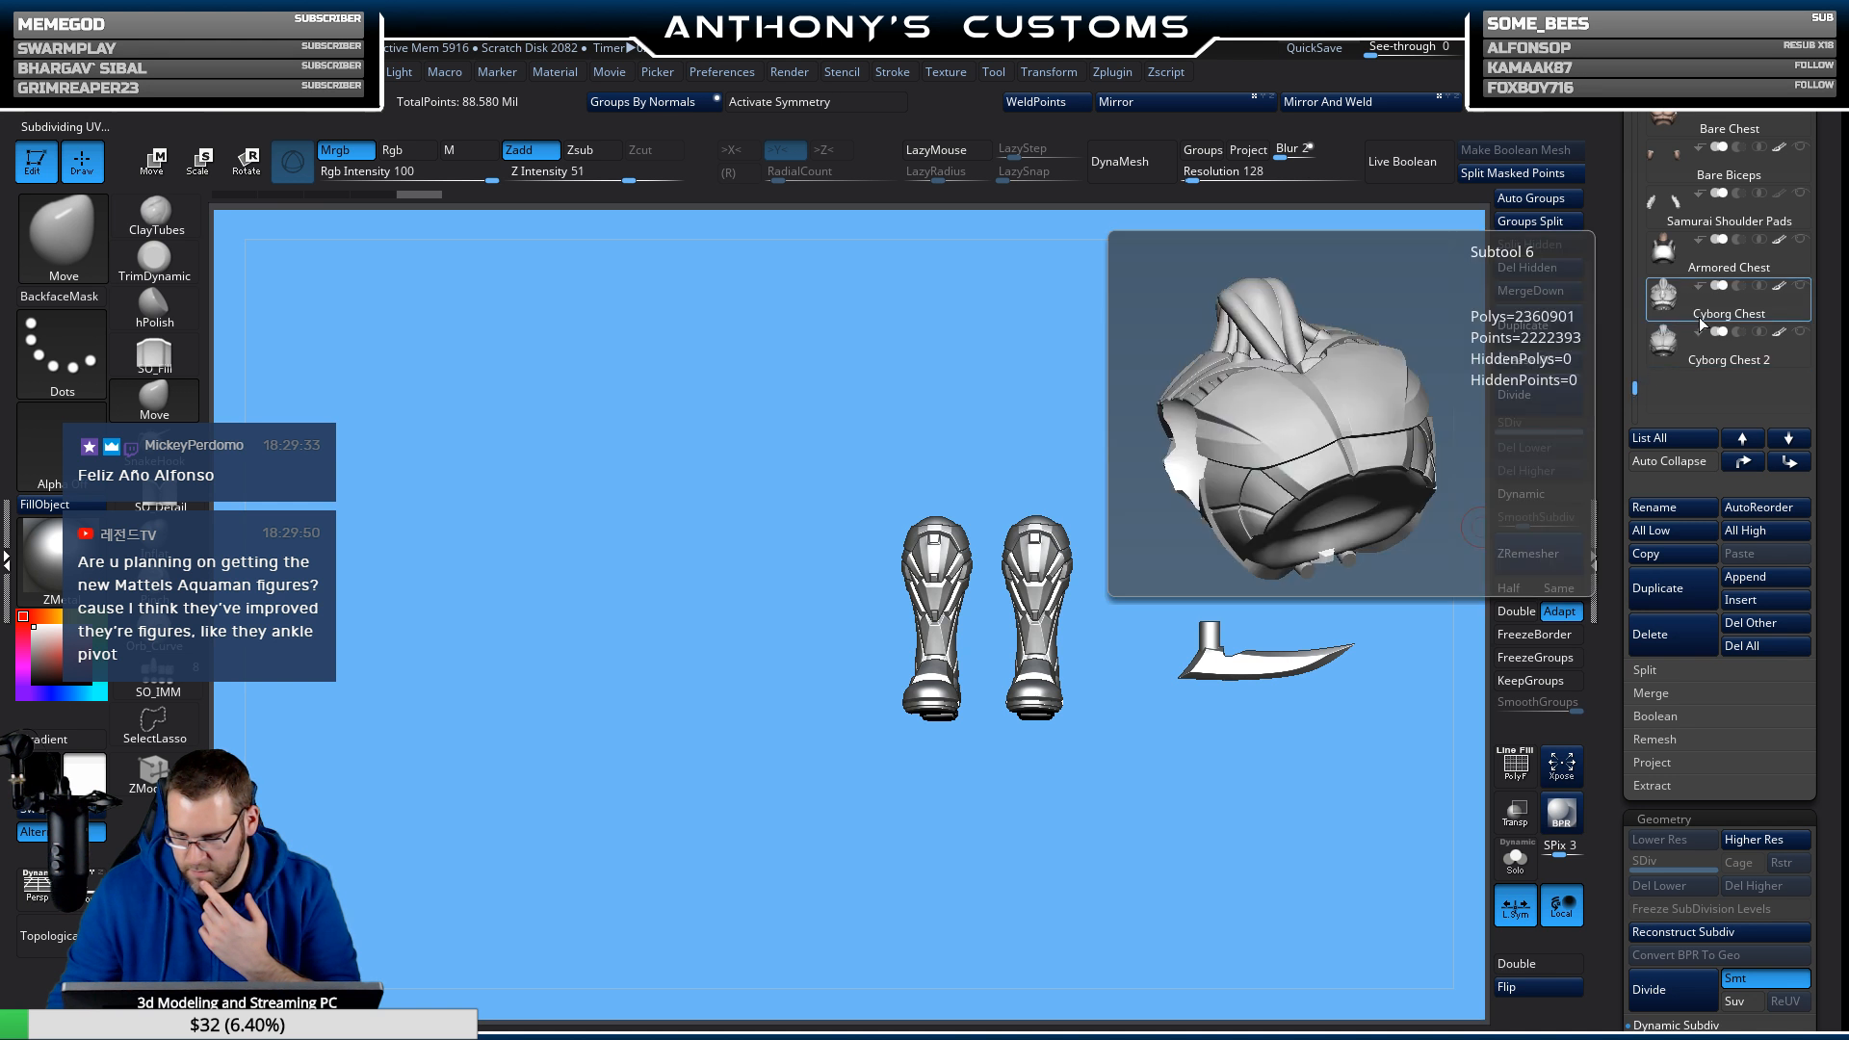
{"action": "left_click", "coordinate": [1730, 256]}
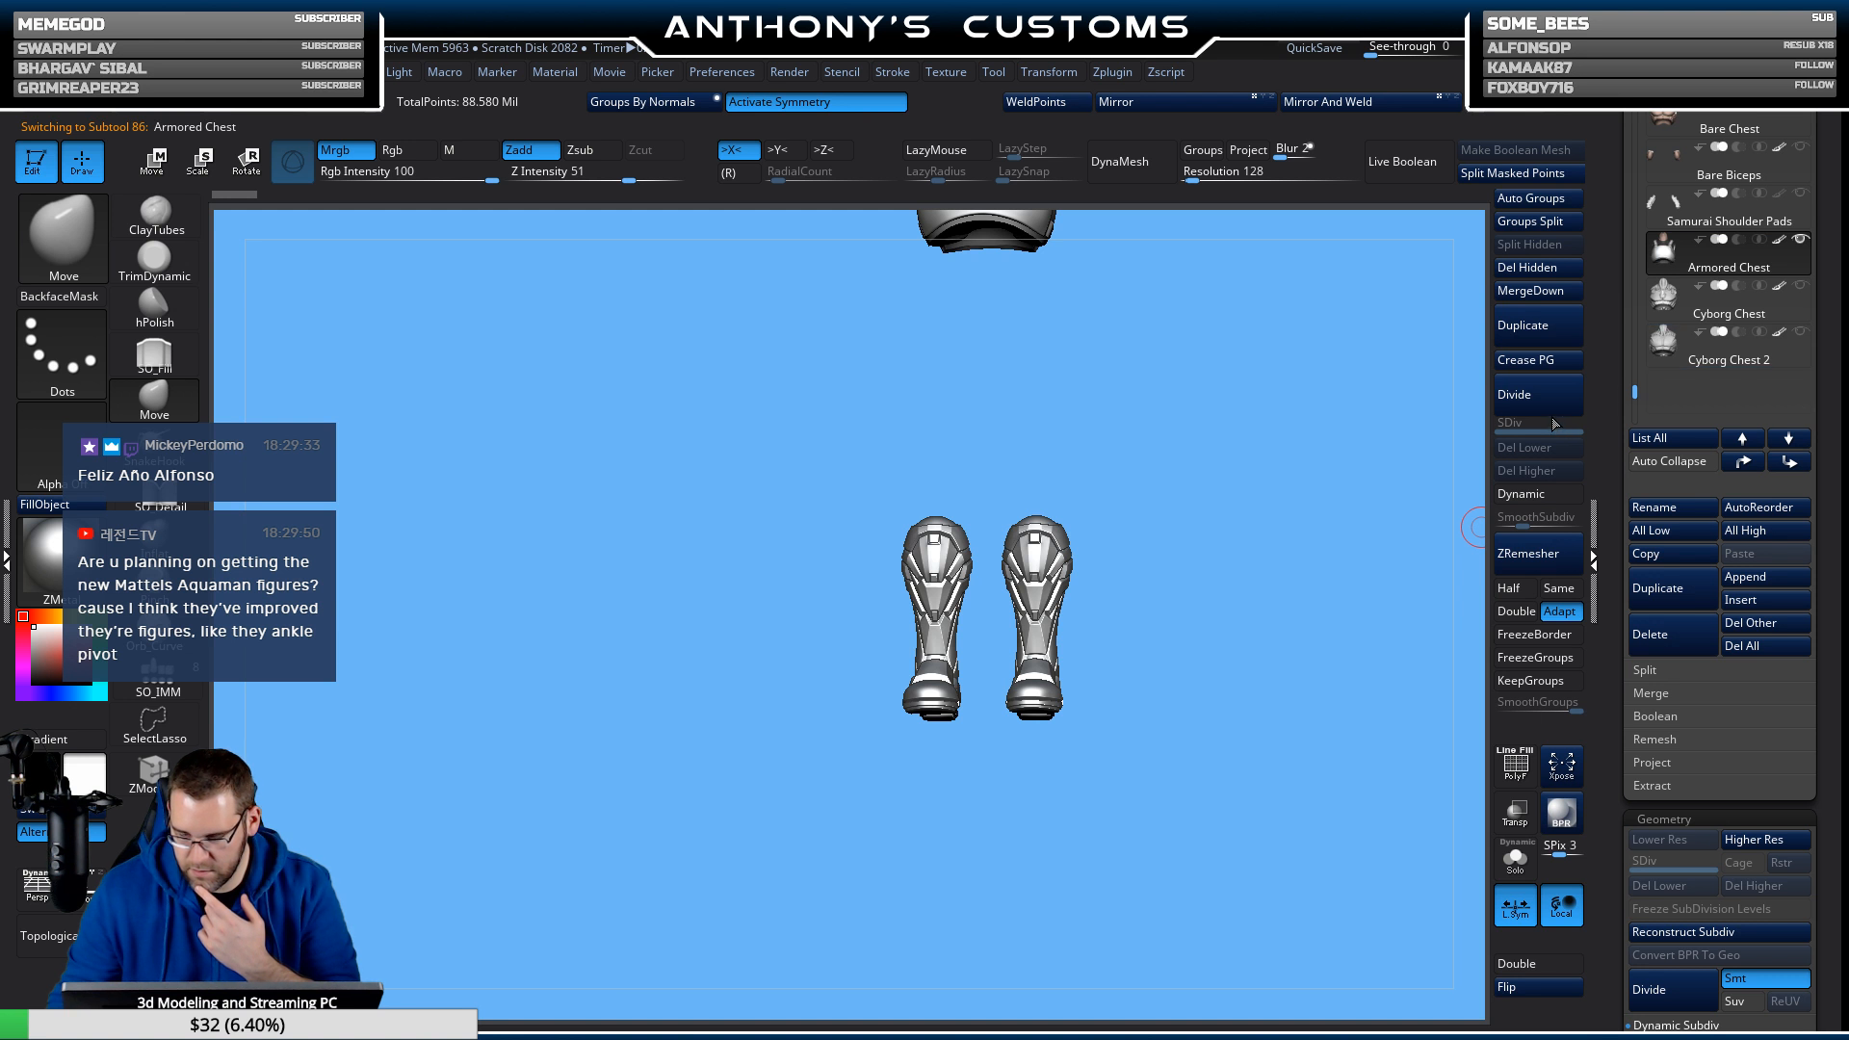
{"action": "key", "text": "f"}
{"action": "key", "text": "f"}
{"action": "left_click_drag", "start_coordinate": [1403, 517], "coordinate": [1332, 463]}
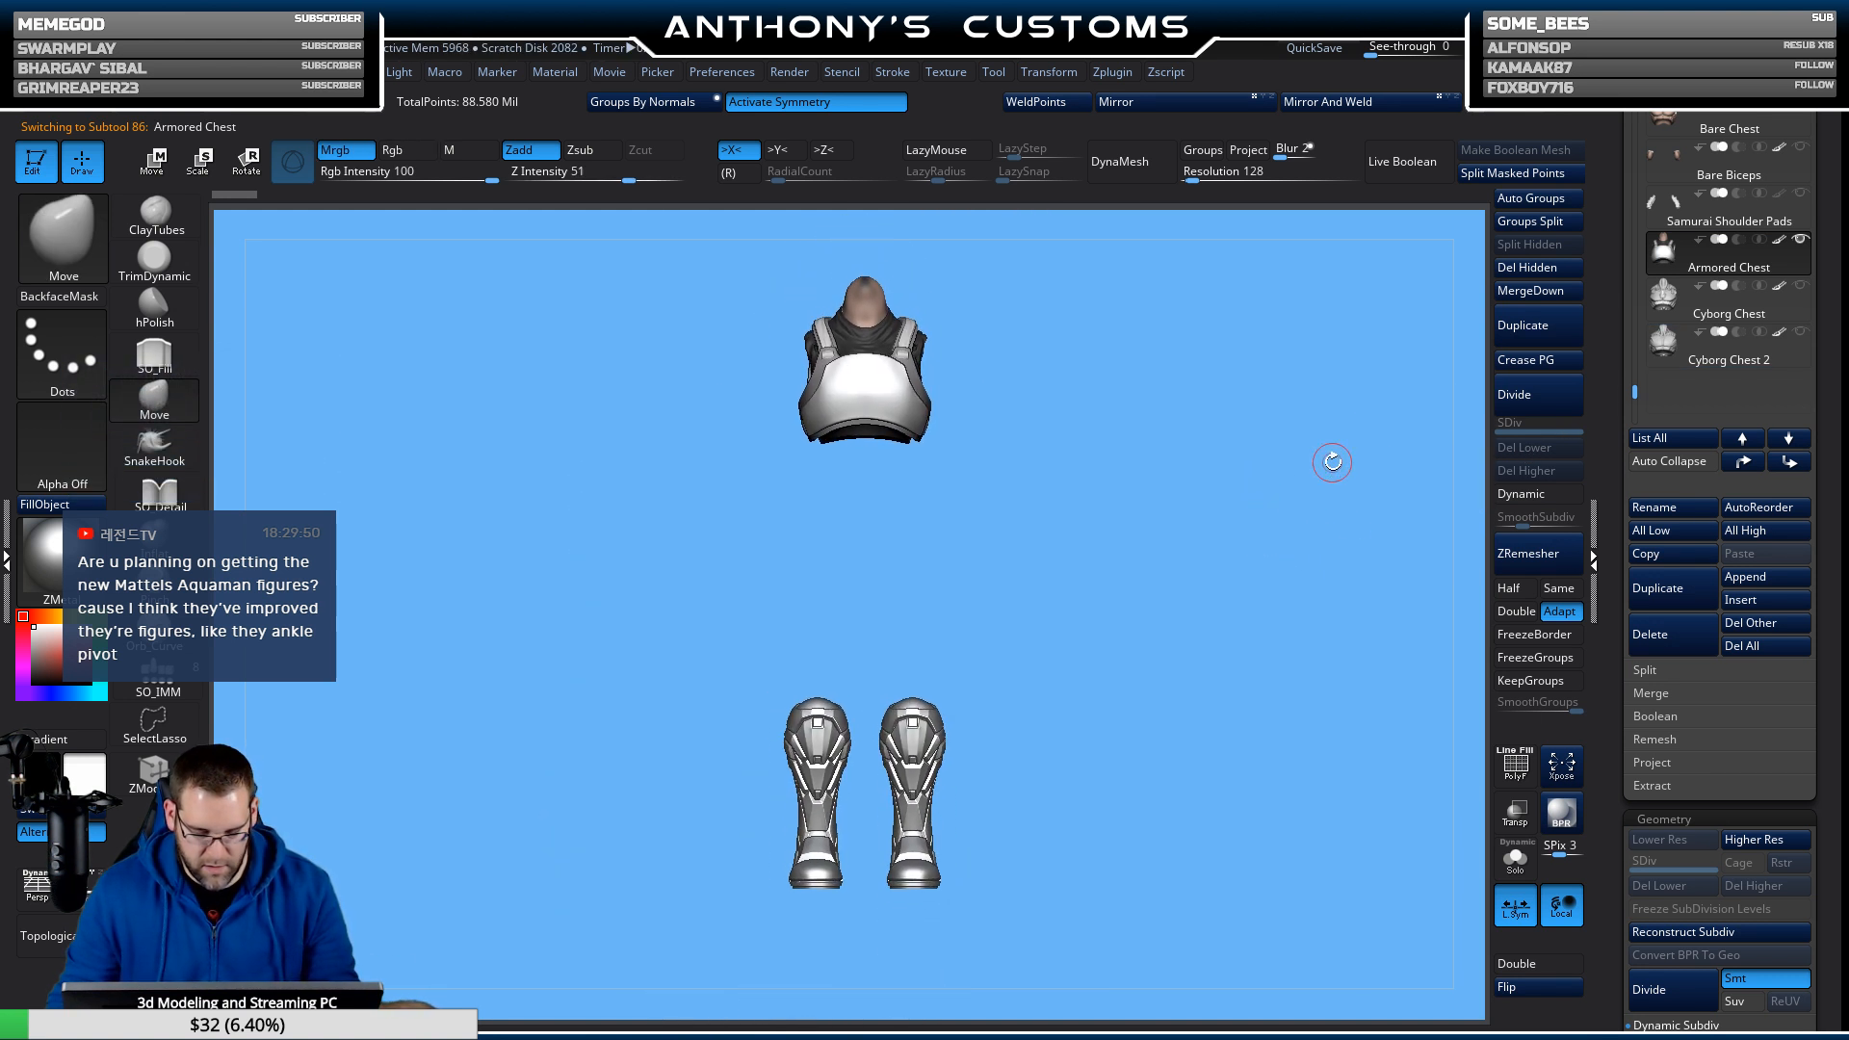
Show the Bare Biceps, Armored Belt and Gadget subtools around the armored chest.
{"action": "left_click_drag", "start_coordinate": [1634, 392], "coordinate": [1633, 381]}
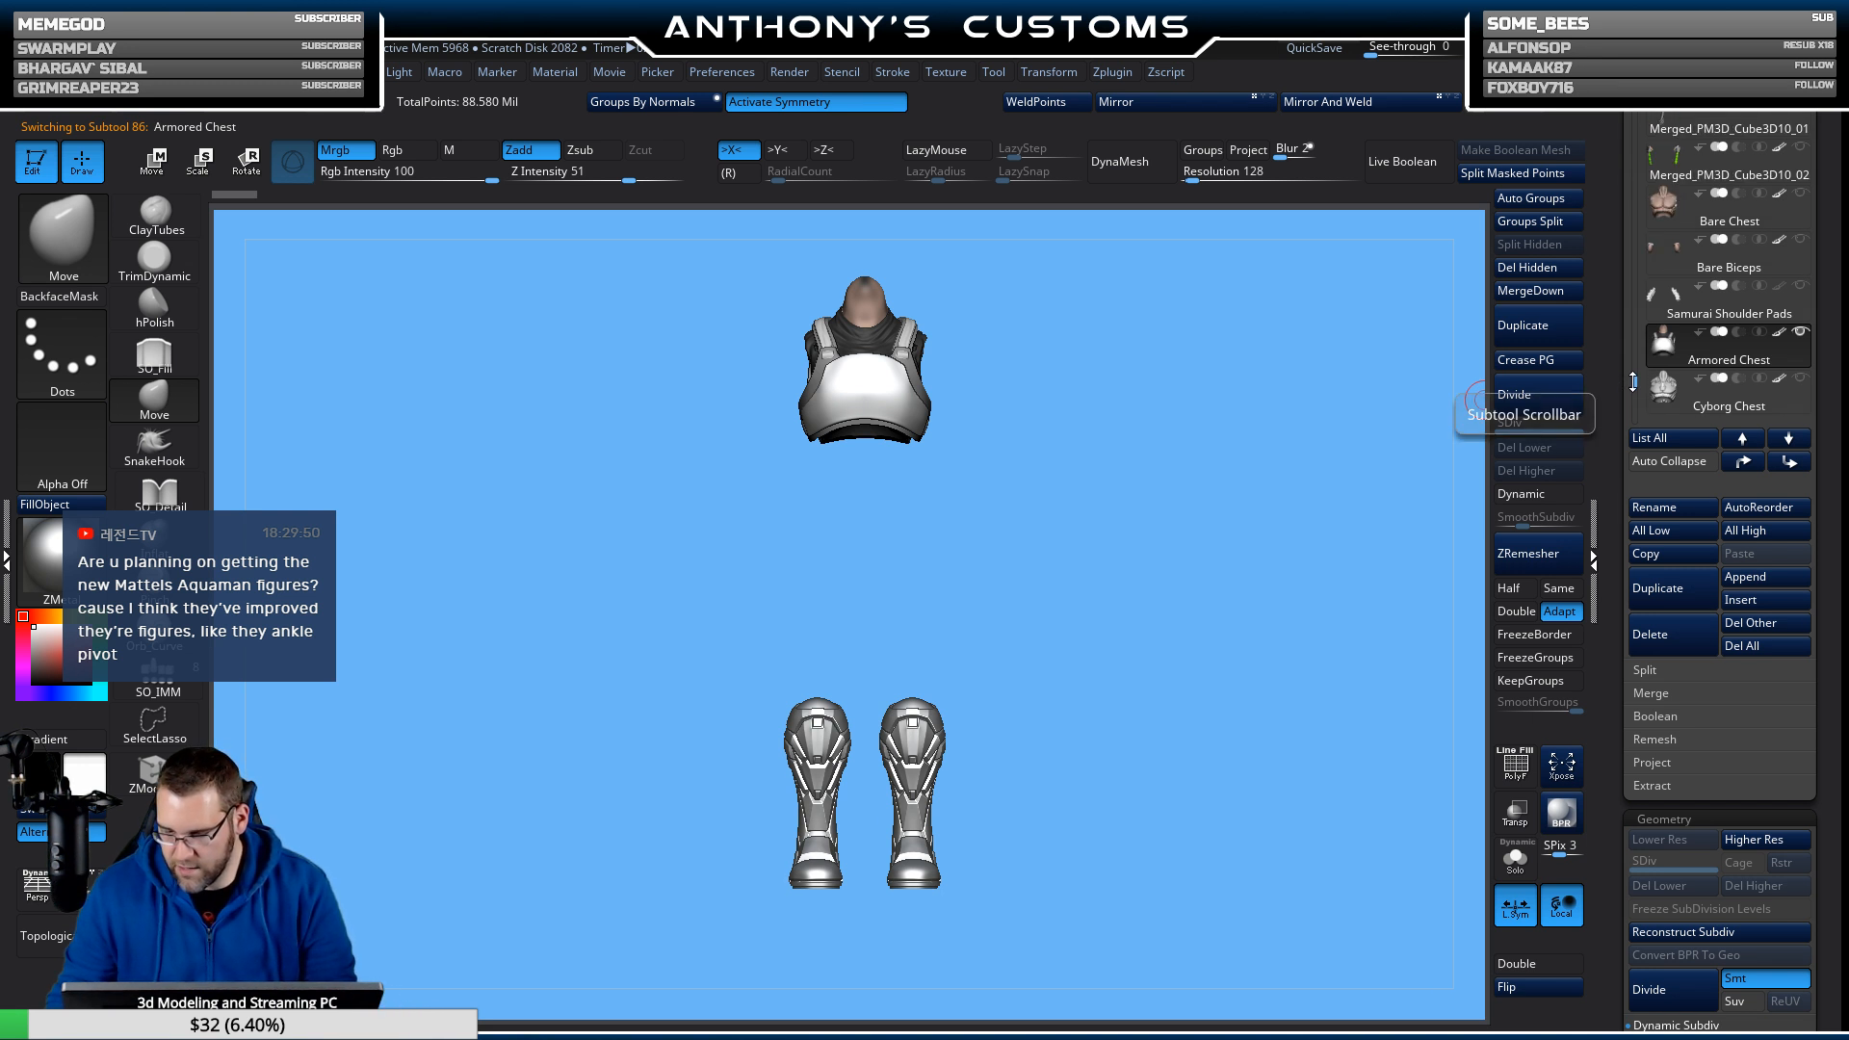
{"action": "left_click", "coordinate": [1785, 294]}
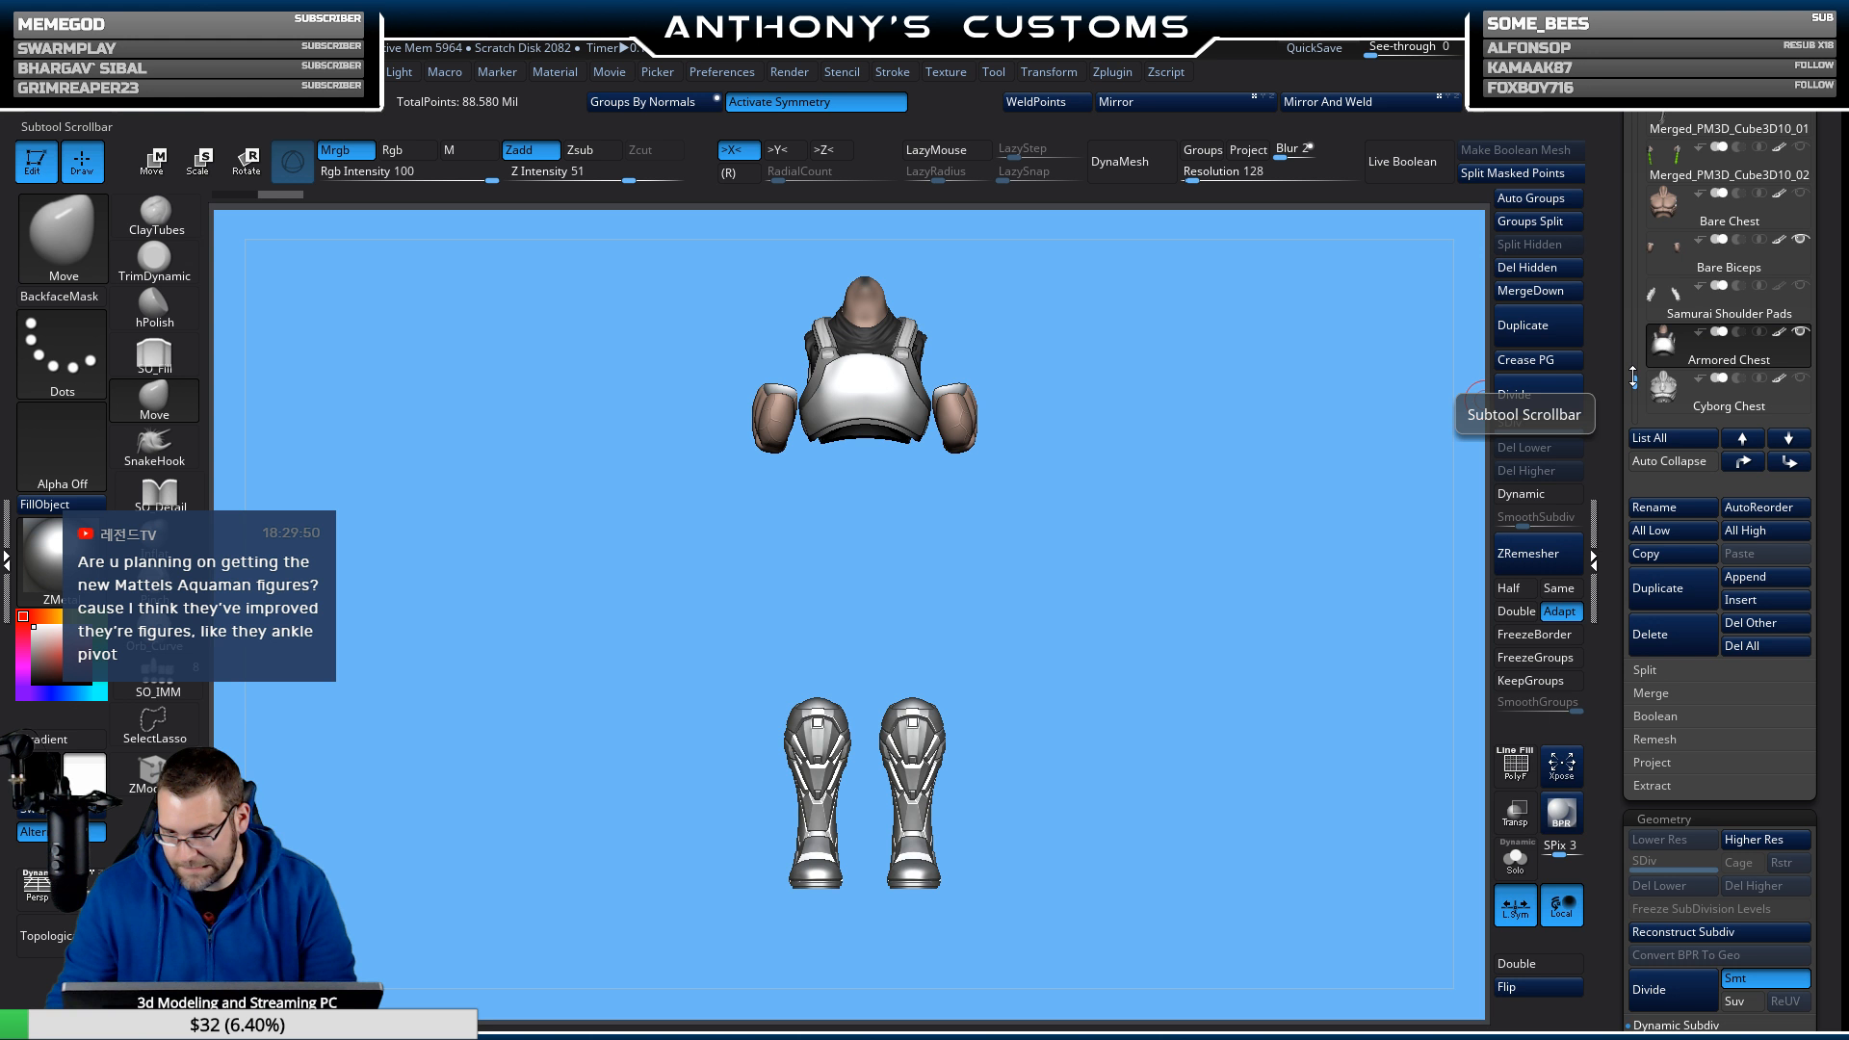
{"action": "left_click_drag", "start_coordinate": [1633, 377], "coordinate": [1630, 371]}
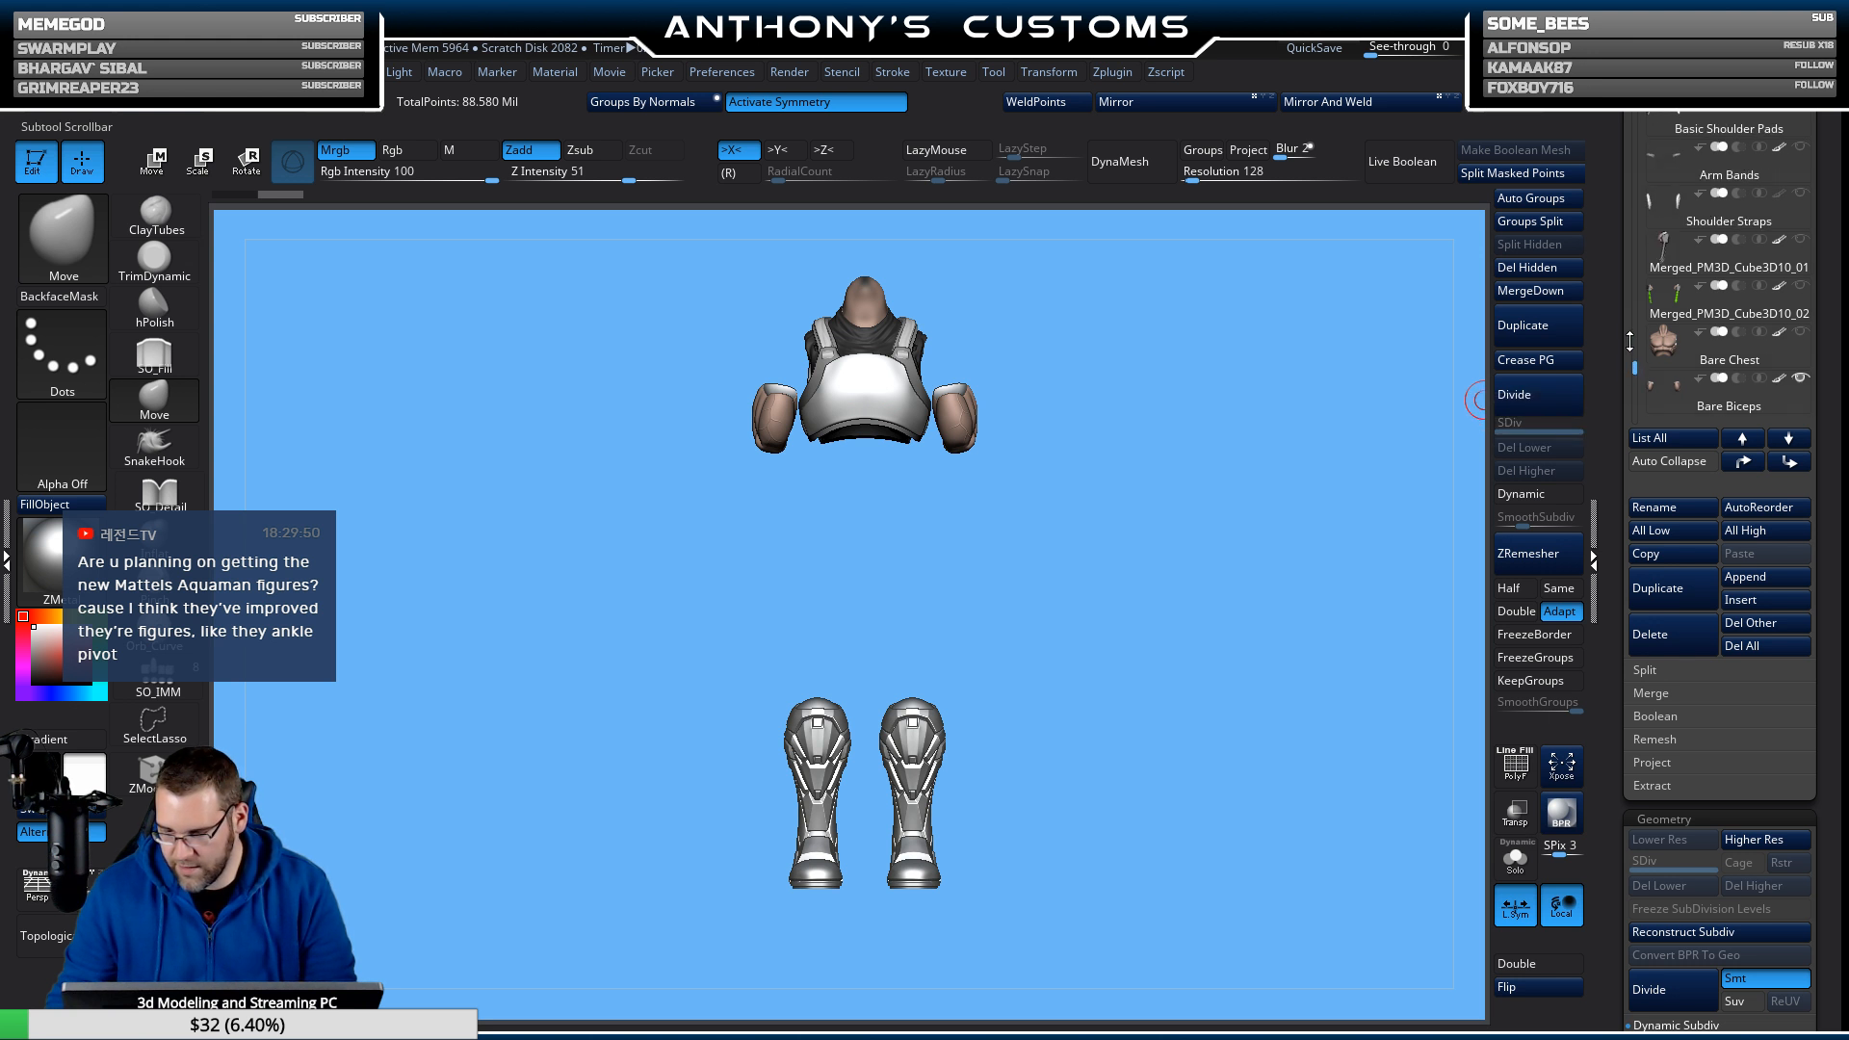
{"action": "scroll", "coordinate": [1635, 362], "scroll_direction": "up", "scroll_amount": 5}
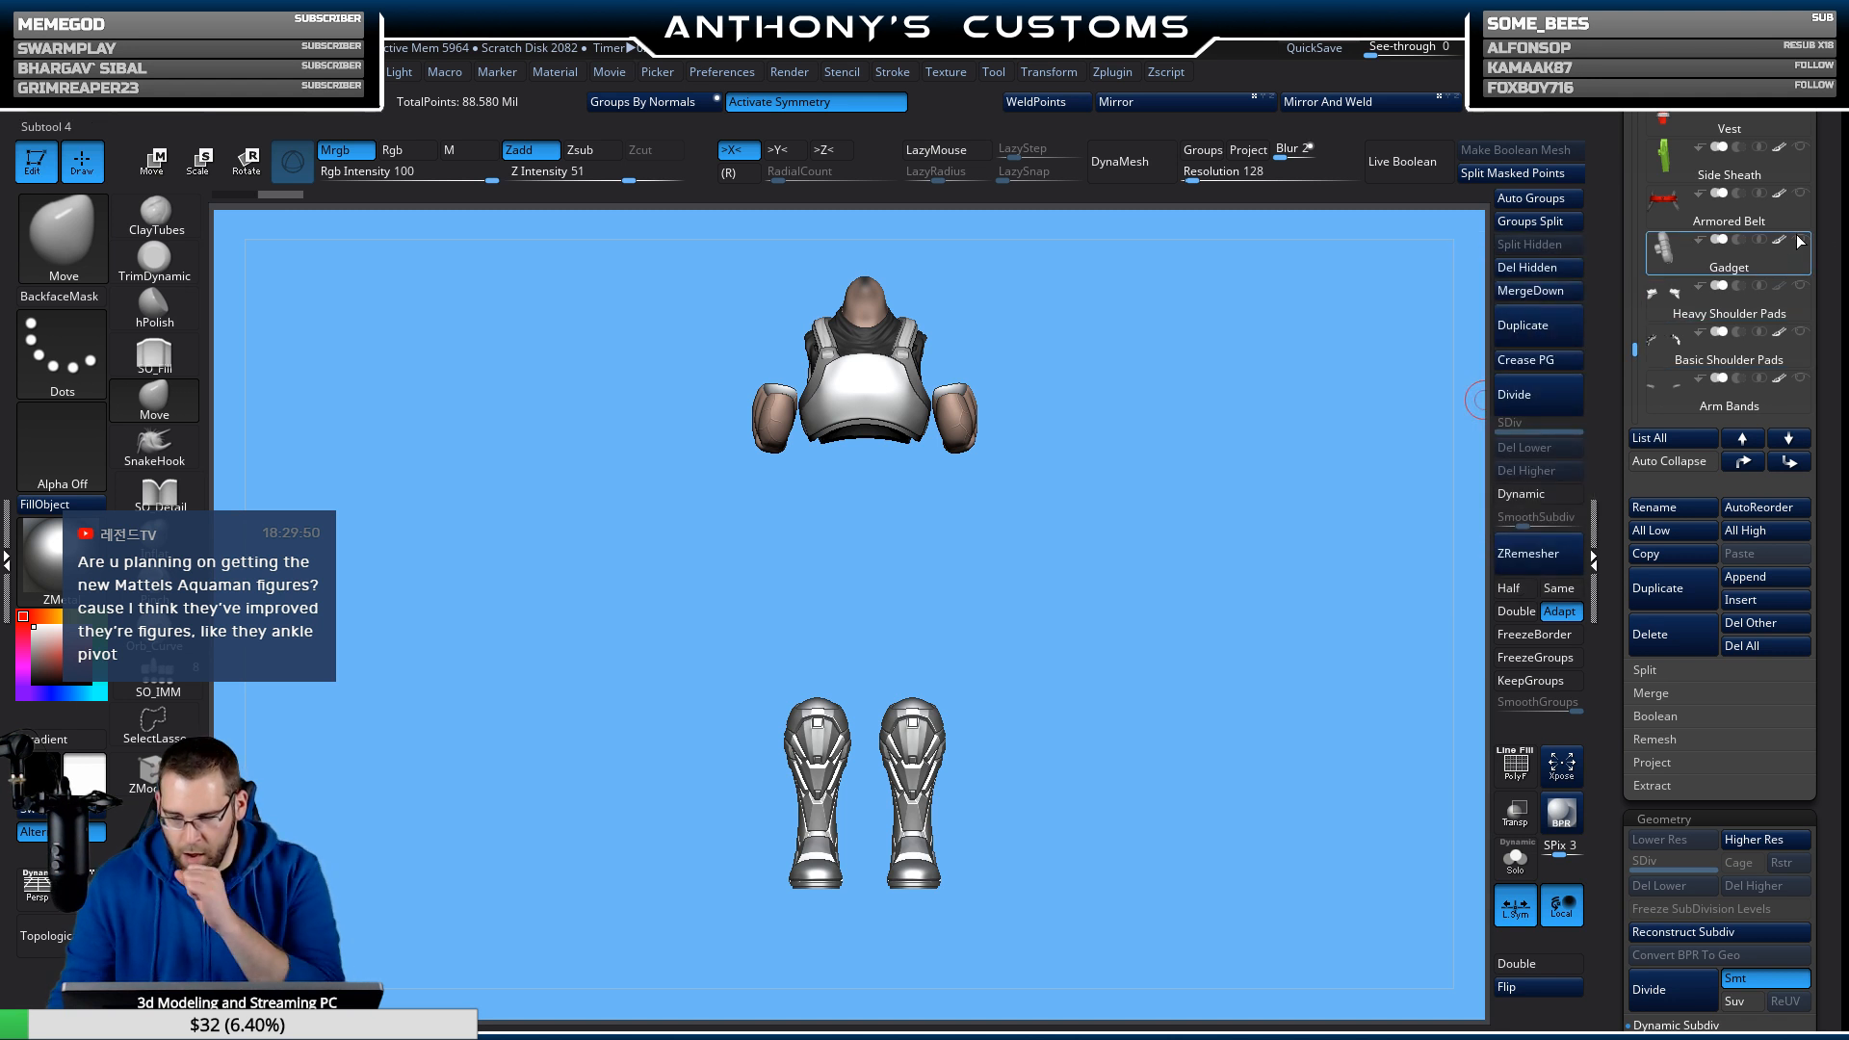
{"action": "left_click", "coordinate": [1799, 239]}
{"action": "left_click", "coordinate": [1799, 192]}
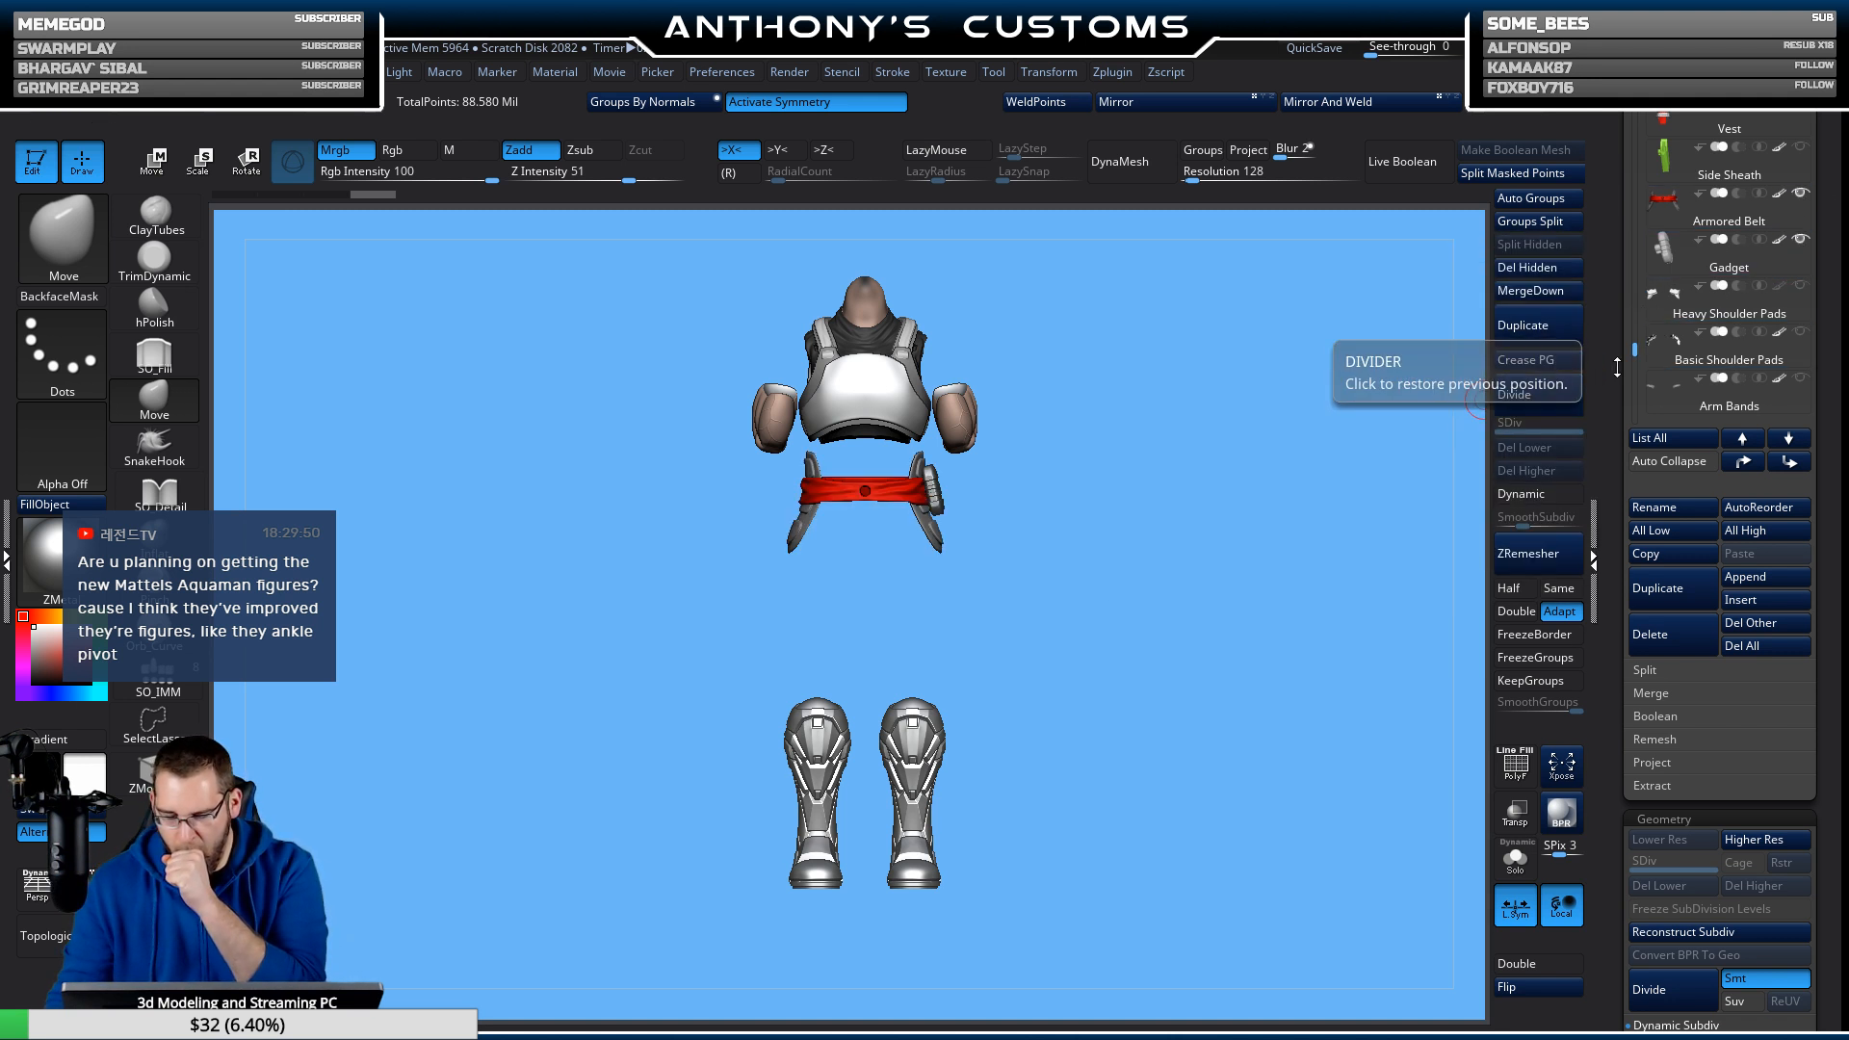
Show the Sheath and Katana subtools on the figure's back.
{"action": "scroll", "coordinate": [1643, 323], "scroll_direction": "up", "scroll_amount": 6}
{"action": "scroll", "coordinate": [1643, 322], "scroll_direction": "up", "scroll_amount": 5}
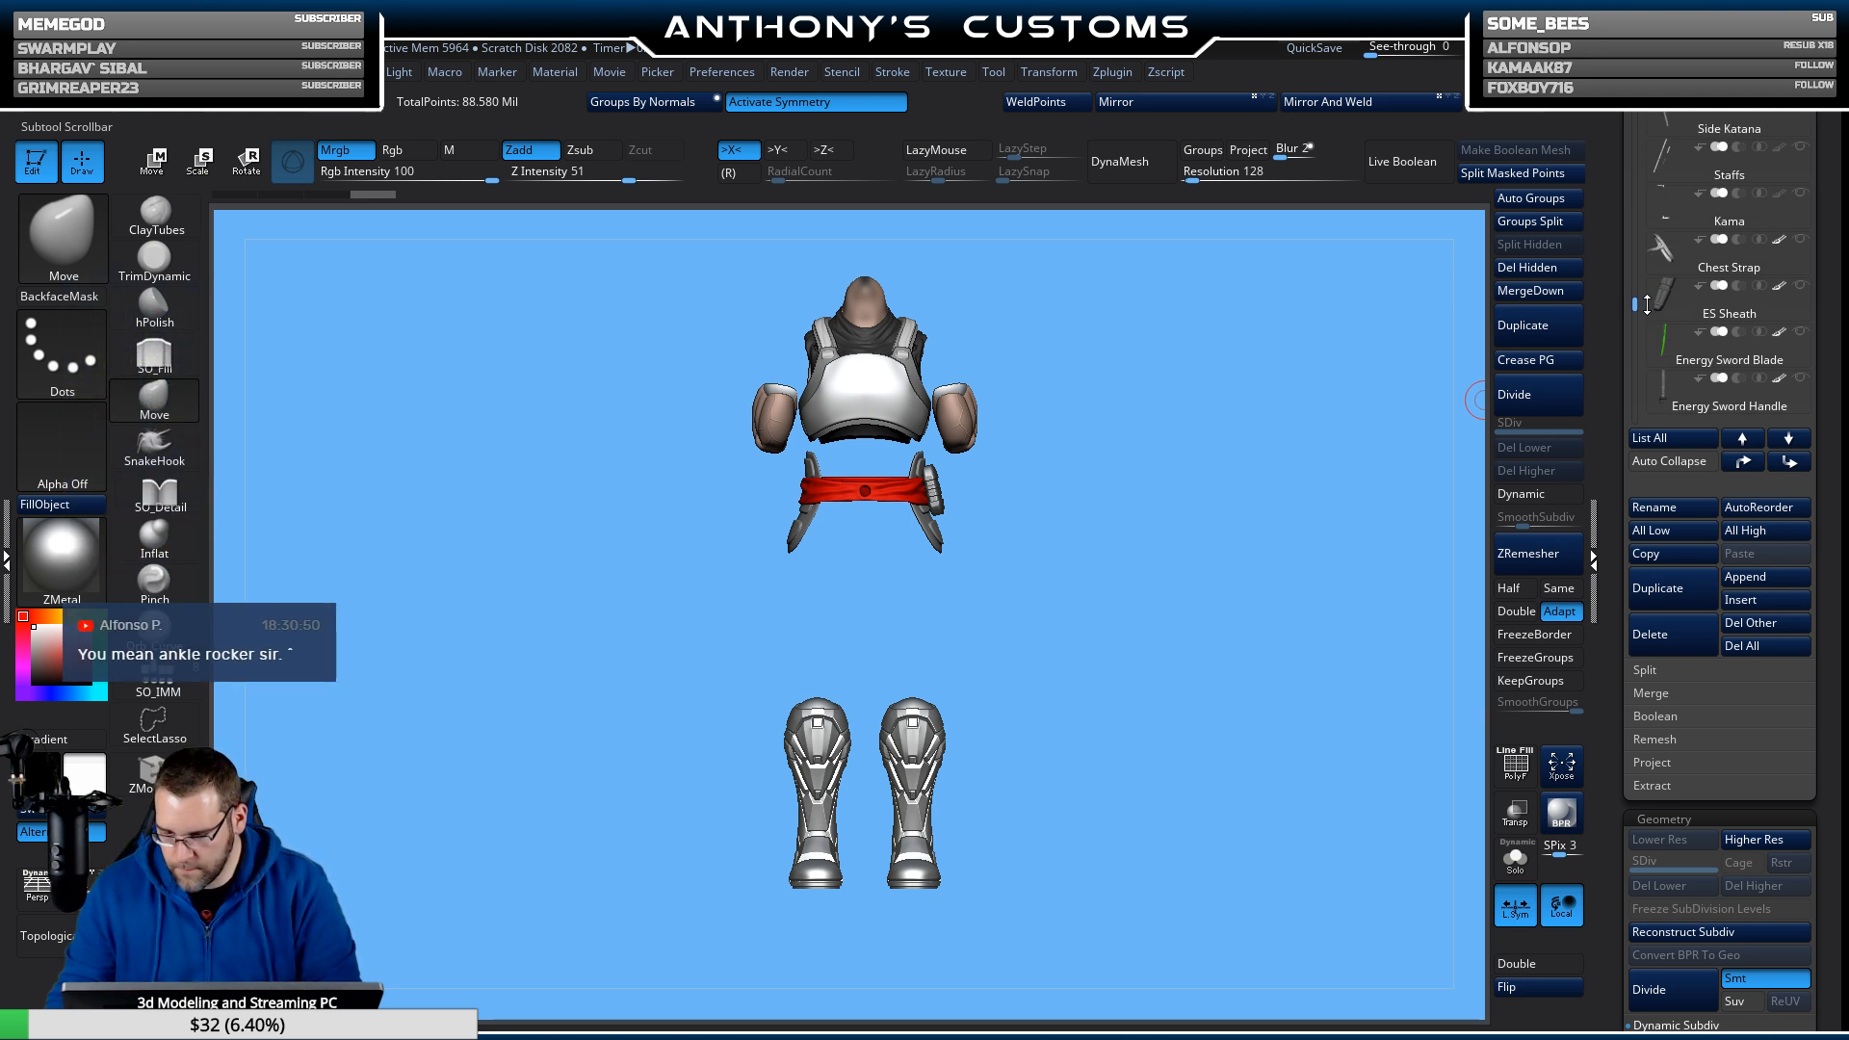
{"action": "scroll", "coordinate": [1647, 304], "scroll_direction": "up", "scroll_amount": 6}
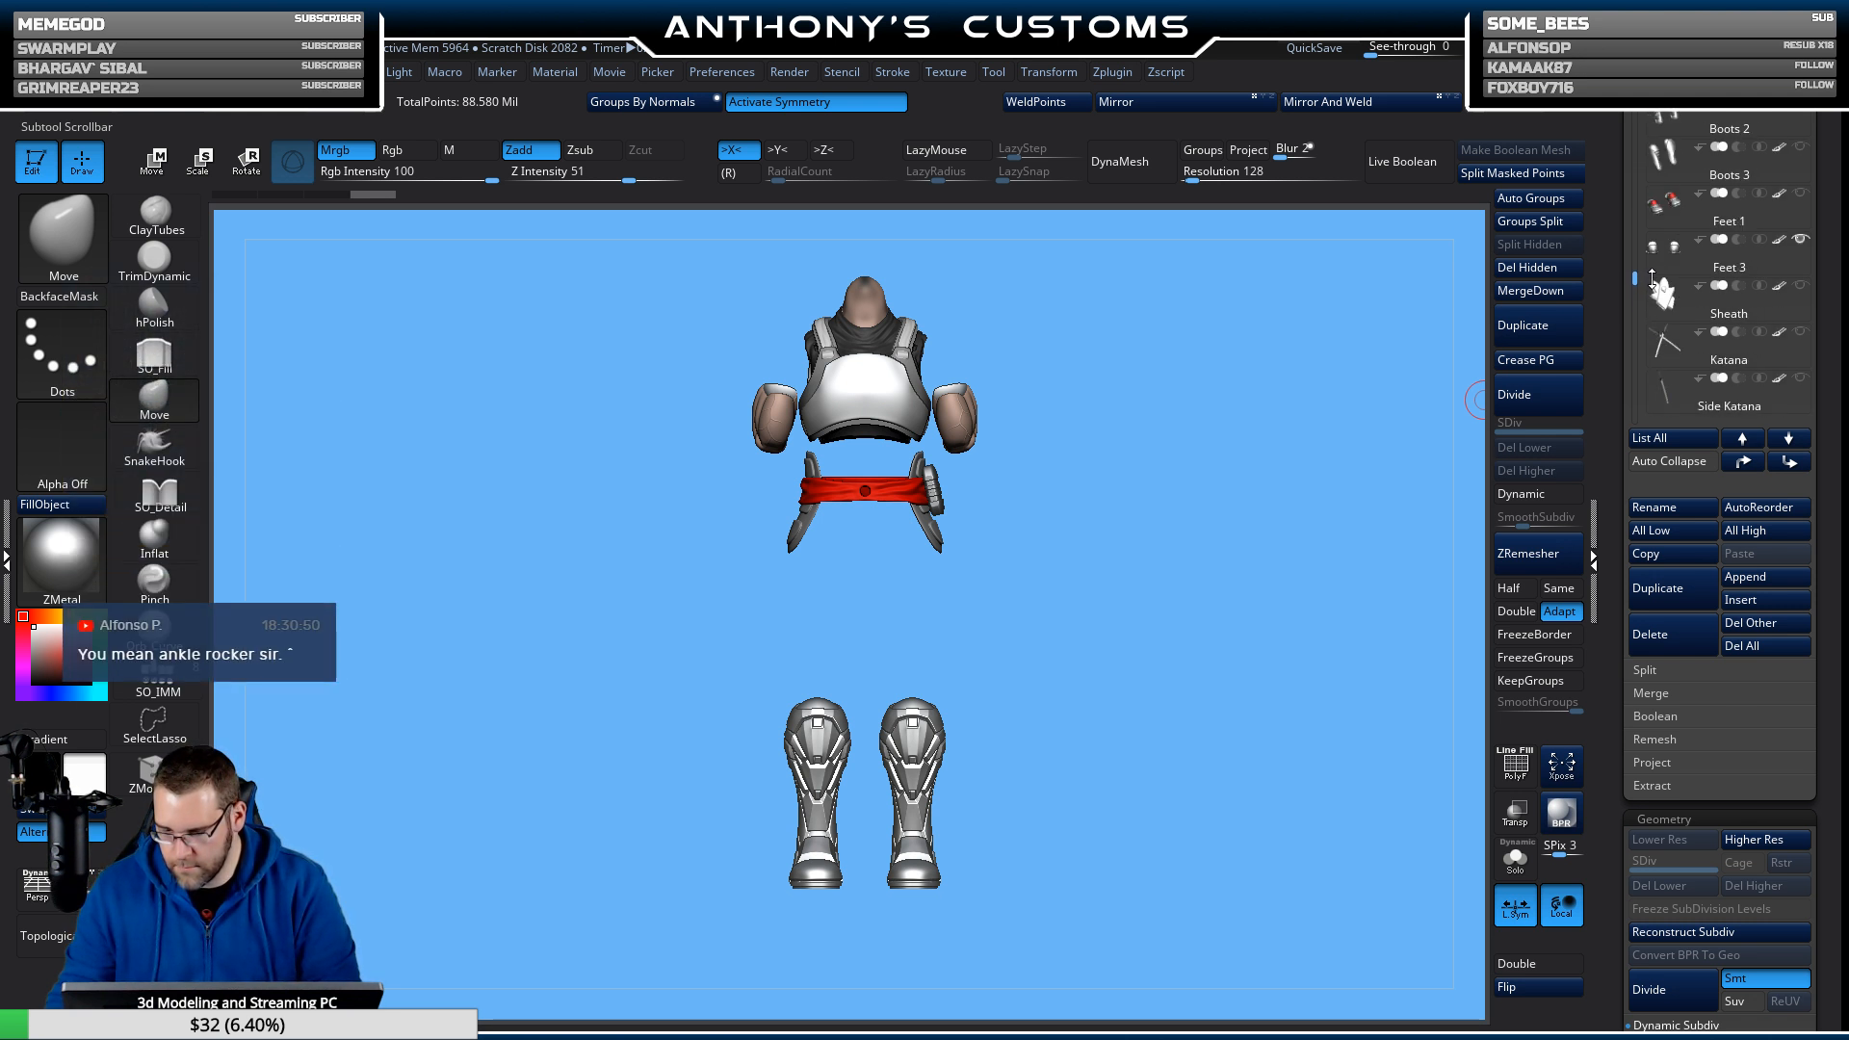
{"action": "left_click", "coordinate": [1800, 332]}
{"action": "left_click", "coordinate": [1800, 288]}
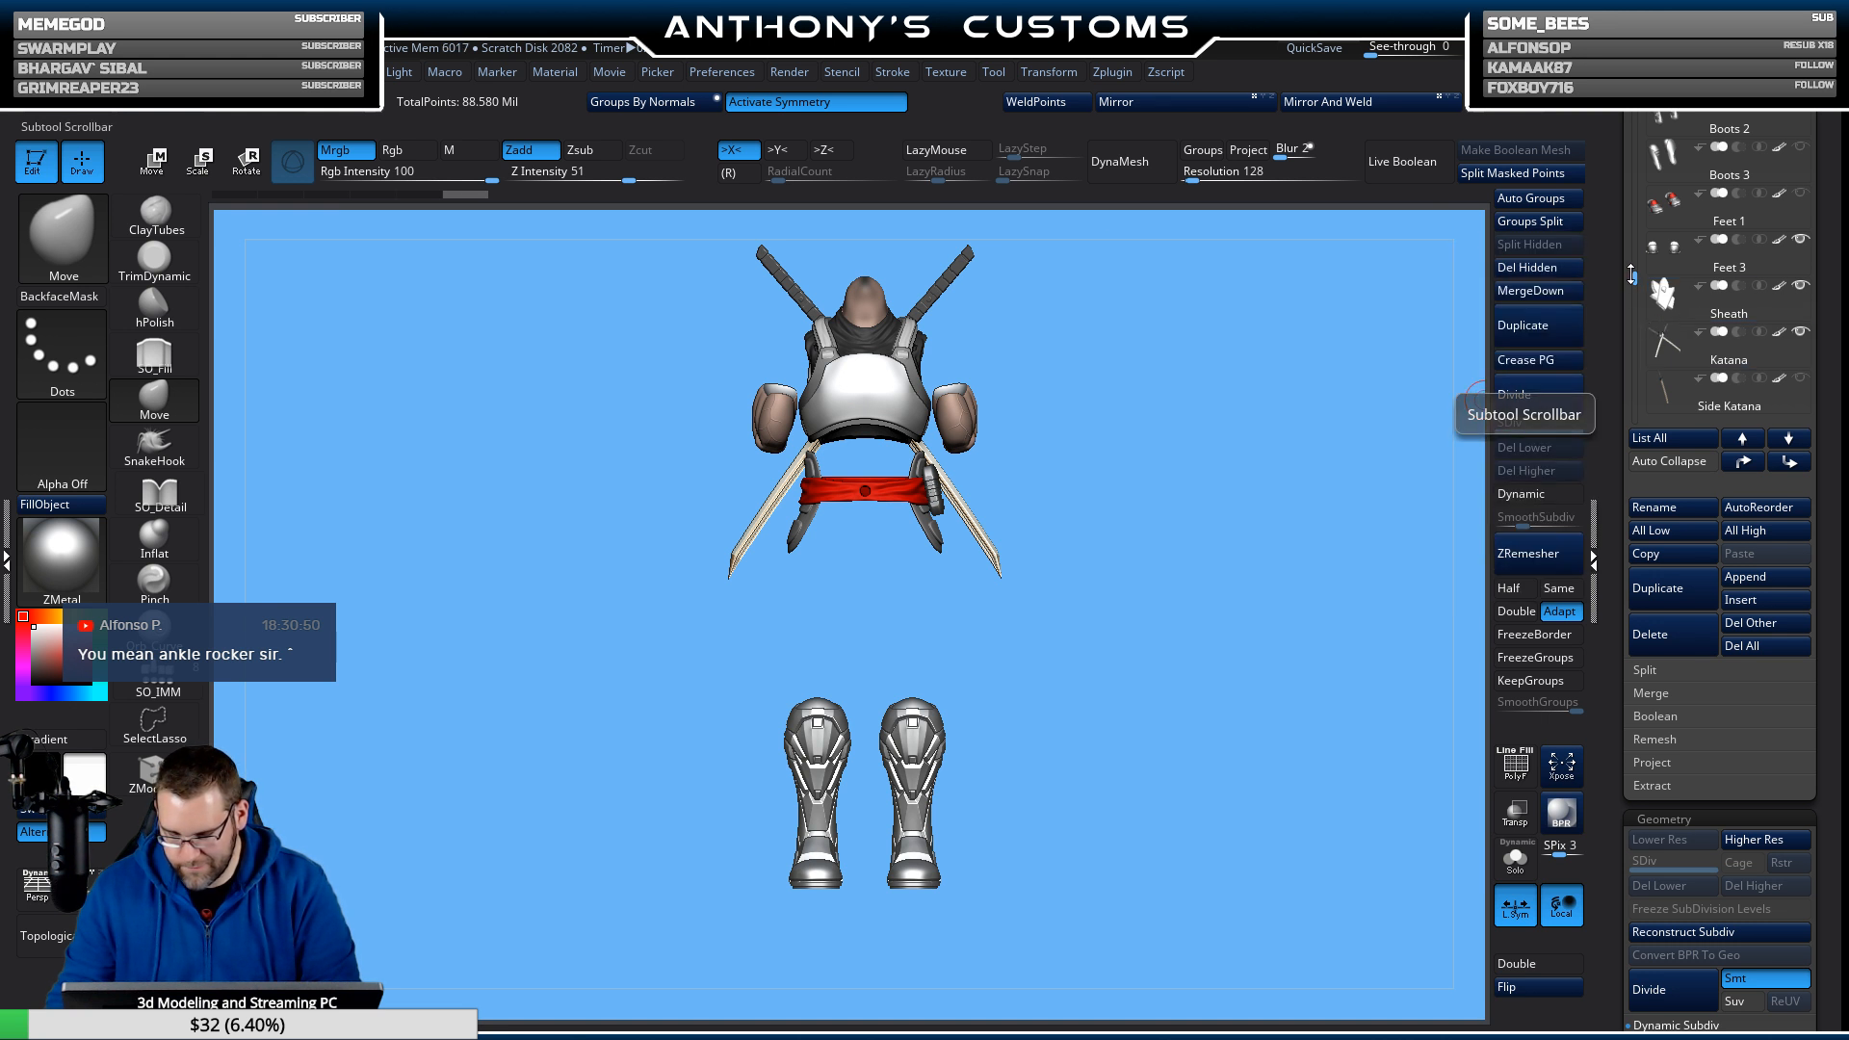
Show the Knees 3 subtool above the armored boots.
{"action": "scroll", "coordinate": [1635, 271], "scroll_direction": "up", "scroll_amount": 2}
{"action": "scroll", "coordinate": [1634, 271], "scroll_direction": "up", "scroll_amount": 1}
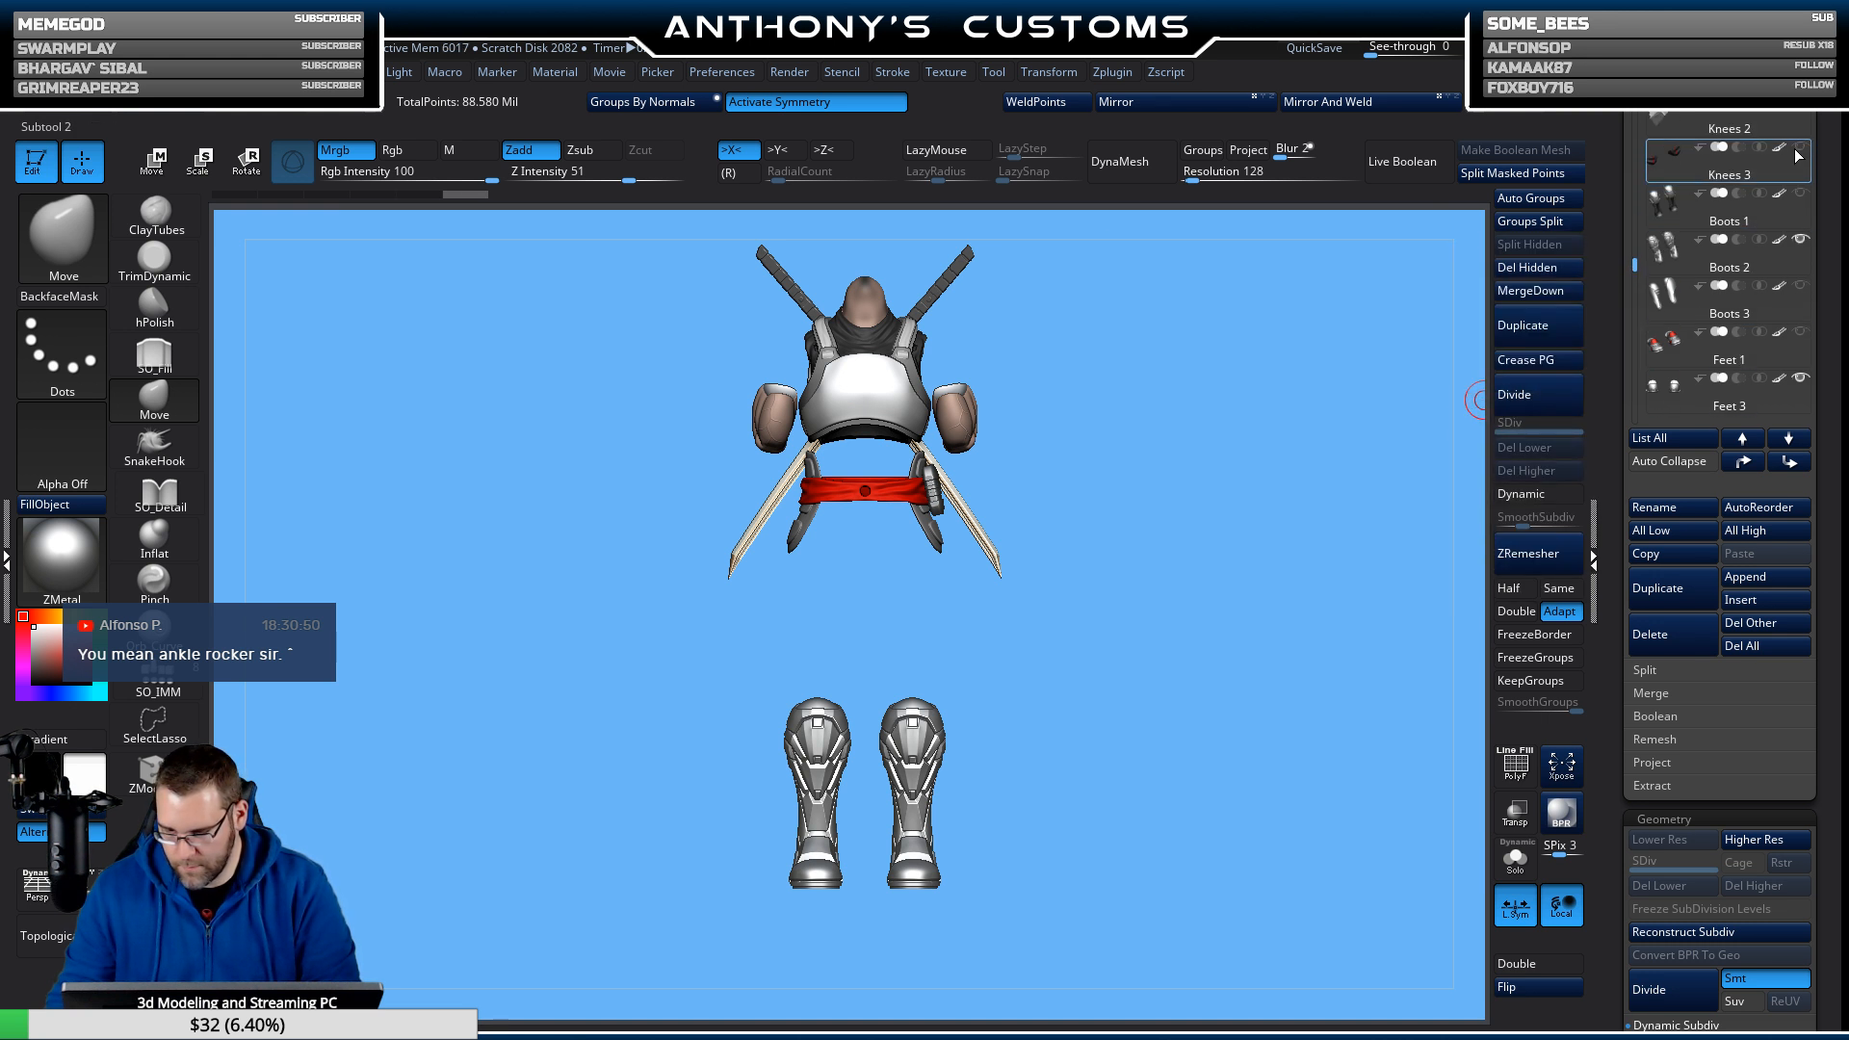
{"action": "mouse_move", "coordinate": [1795, 148]}
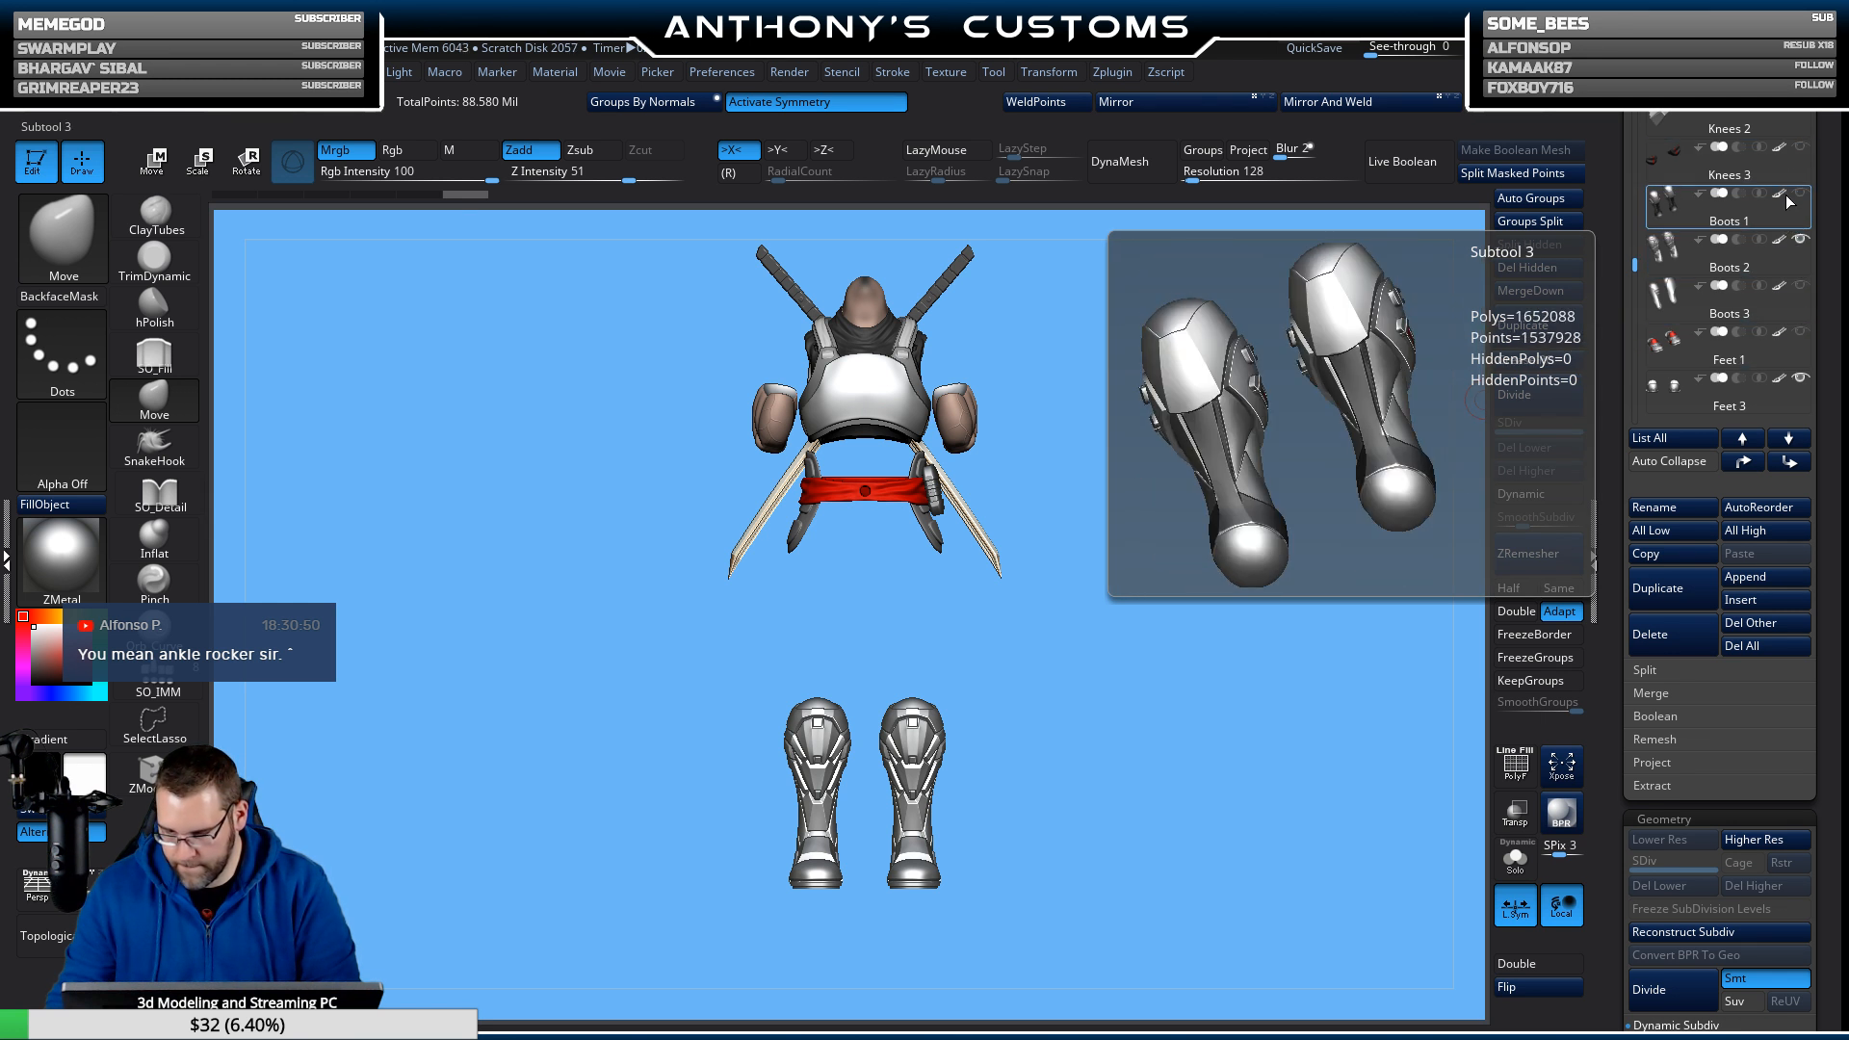
{"action": "left_click", "coordinate": [1799, 146]}
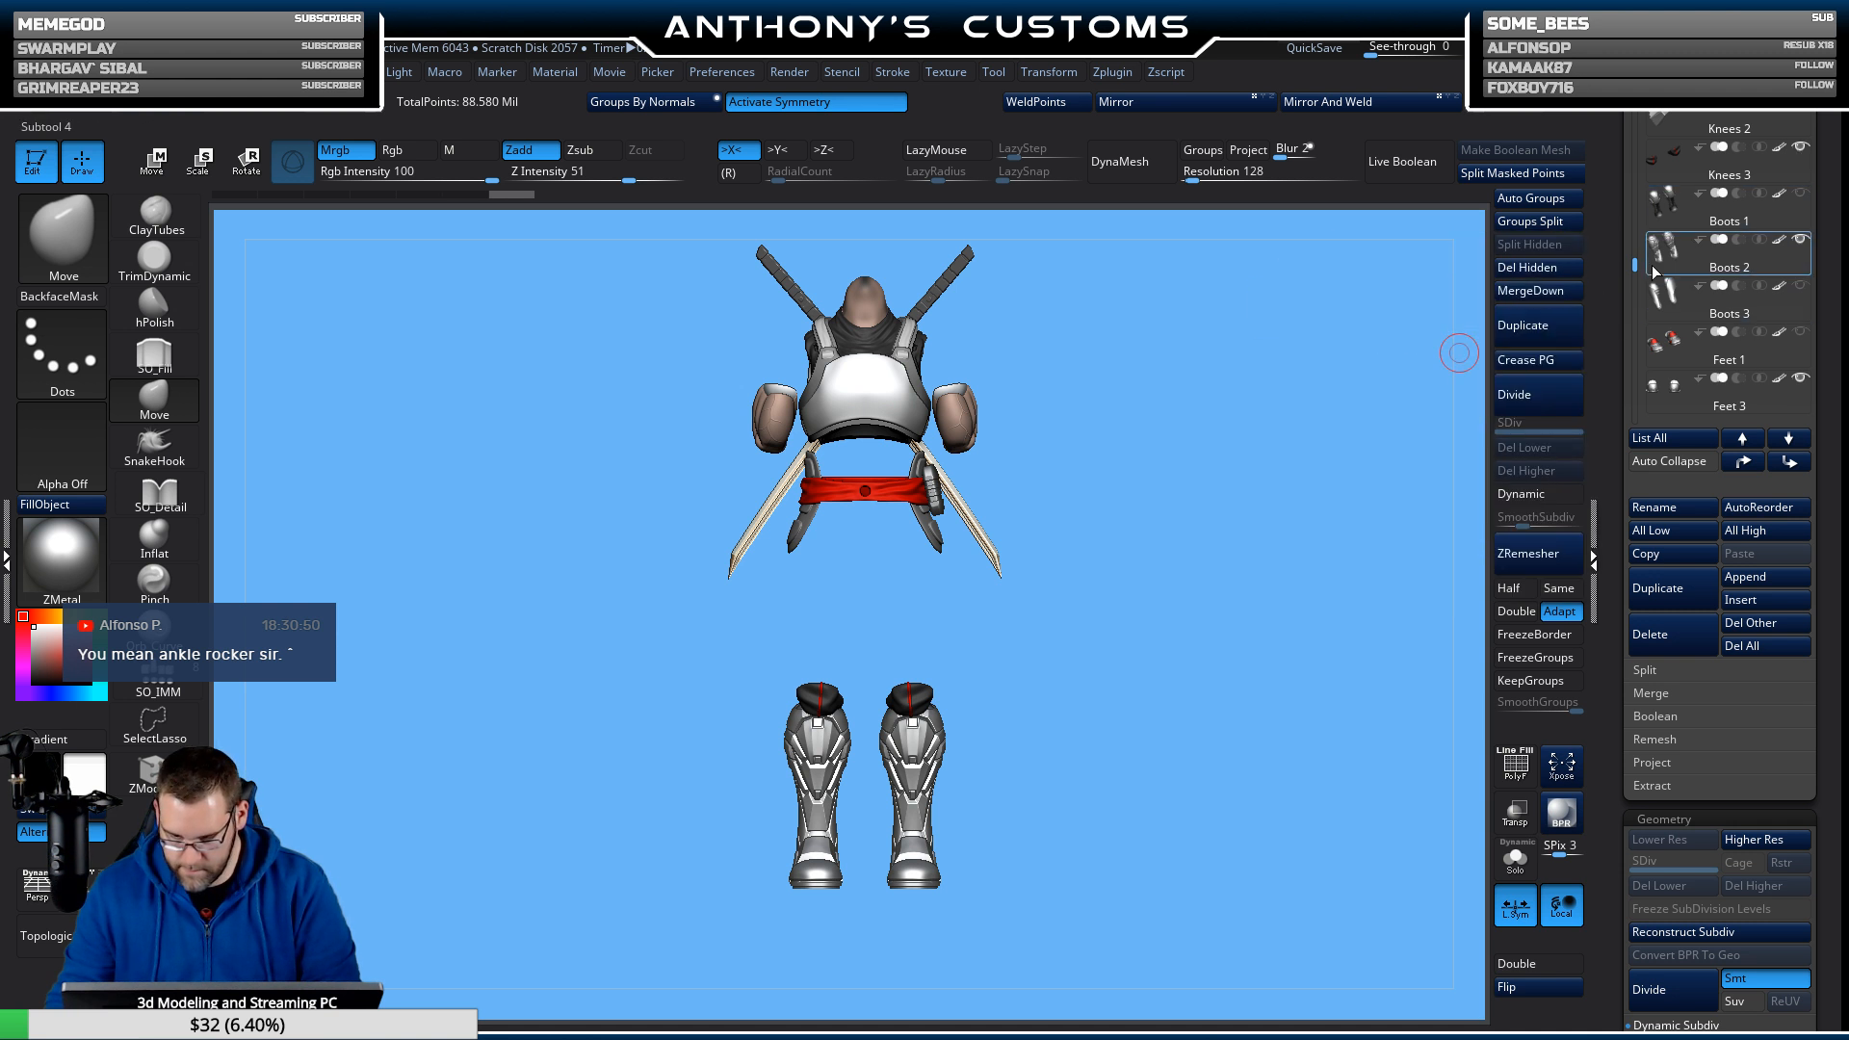
Show the baggy black pants with Pants Crotch, the Belt Ties and the Armored Abdomen subtools.
{"action": "left_click_drag", "start_coordinate": [1635, 265], "coordinate": [1635, 214]}
{"action": "left_click", "coordinate": [1801, 193]}
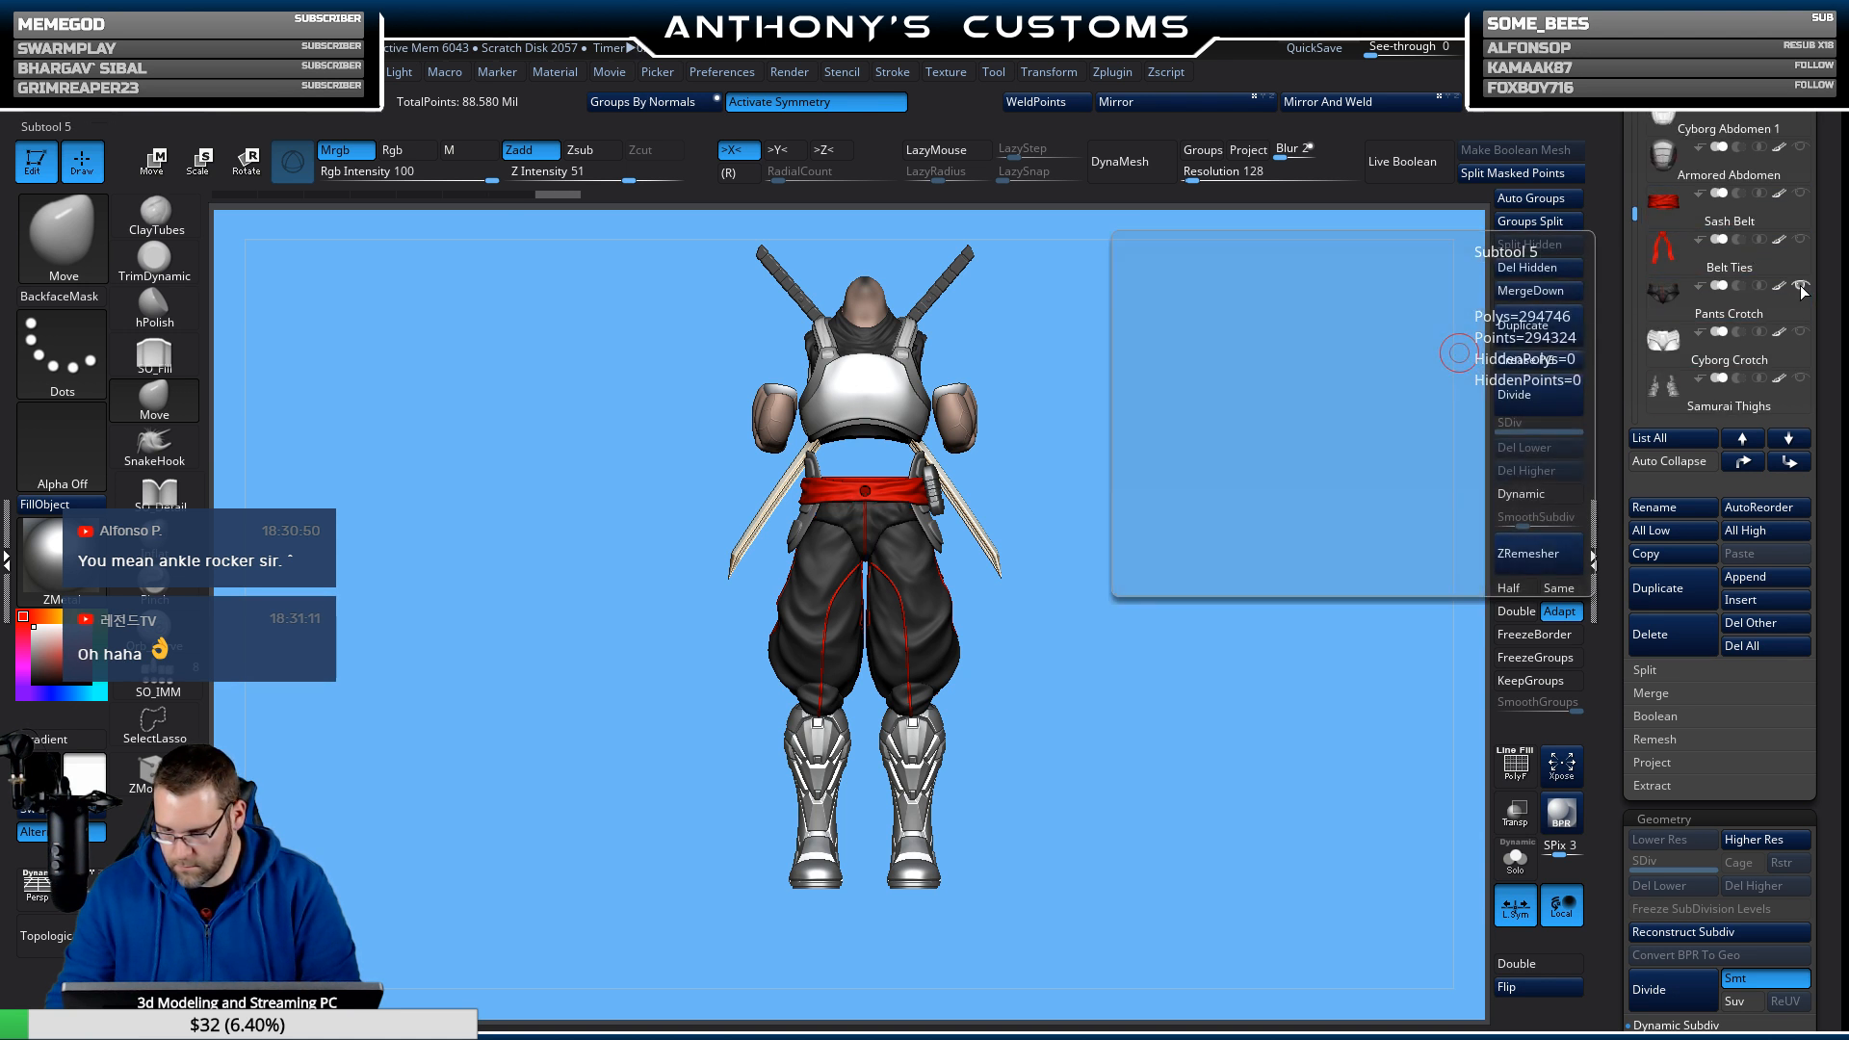
{"action": "left_click", "coordinate": [1801, 239]}
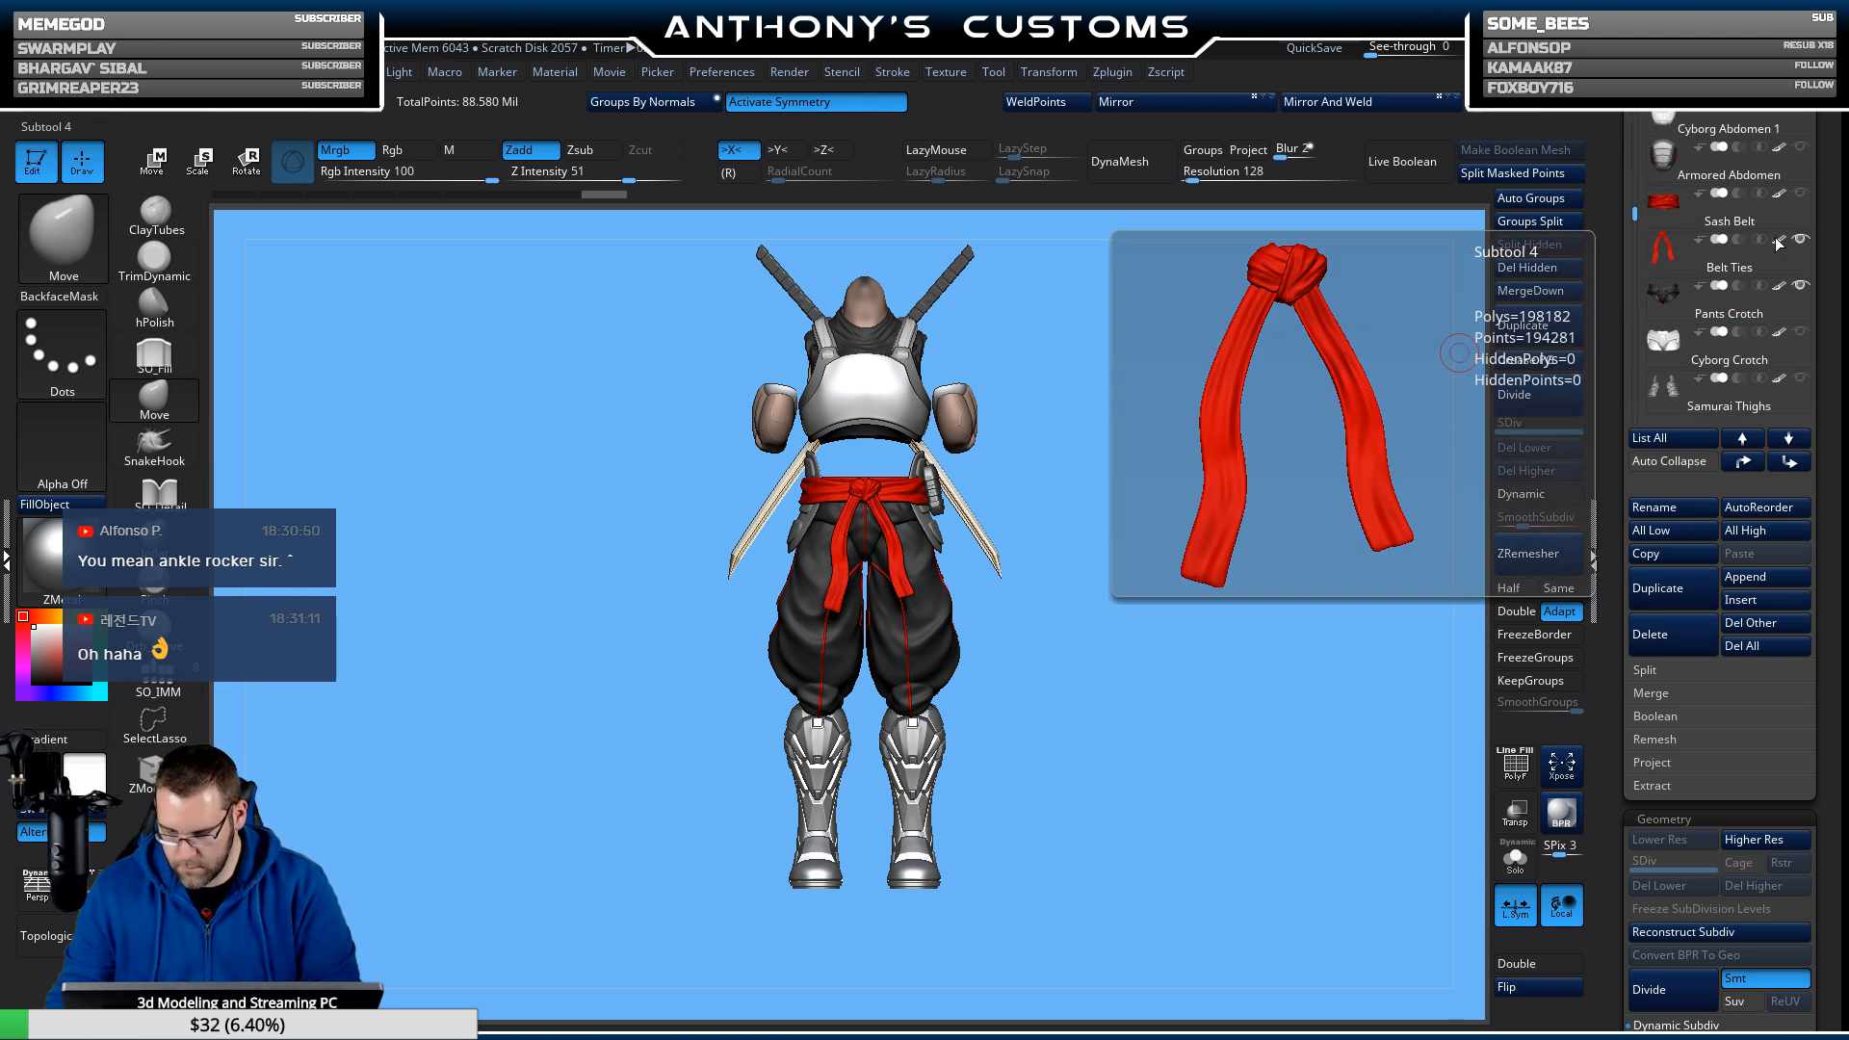
{"action": "left_click", "coordinate": [1799, 148]}
Show the Tattered Sleeves, Bare Forearms and Gauntlets 1 subtools to fill in the figure's arms.
{"action": "left_click_drag", "start_coordinate": [1636, 214], "coordinate": [1637, 186]}
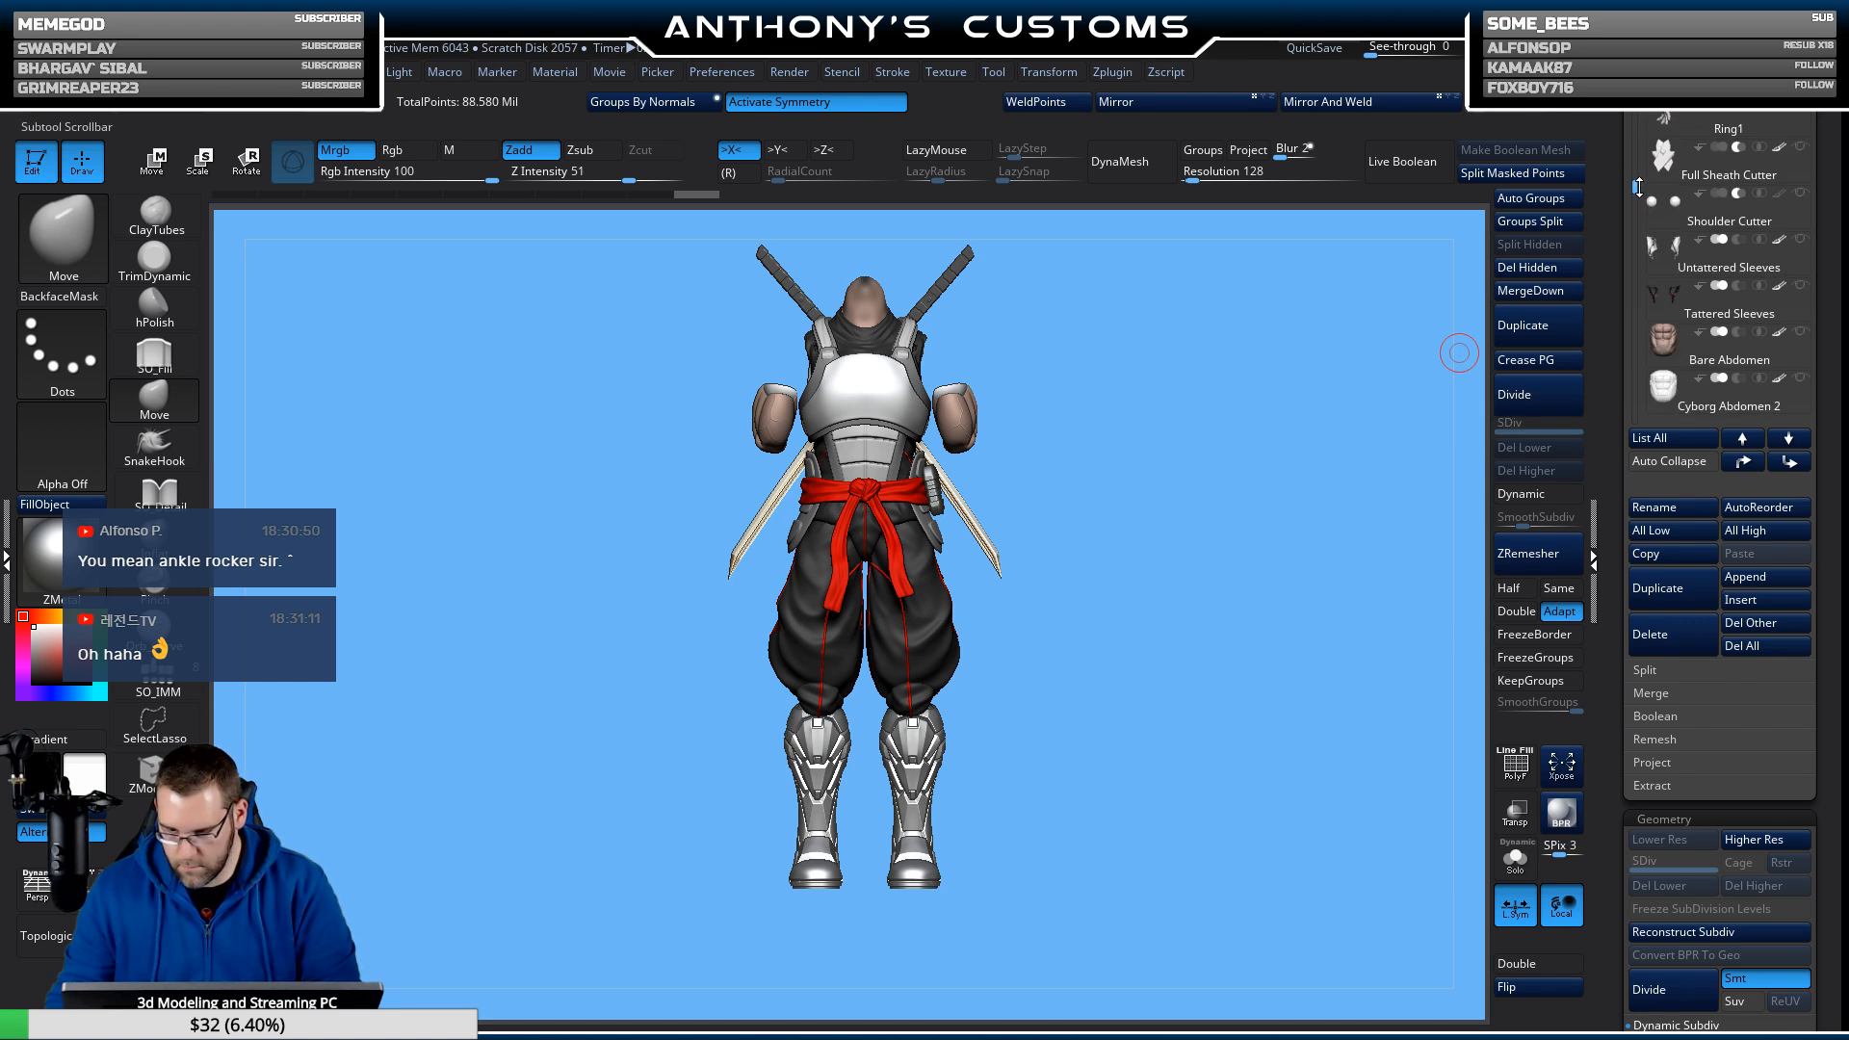
{"action": "left_click", "coordinate": [1801, 287]}
{"action": "left_click_drag", "start_coordinate": [1637, 187], "coordinate": [1636, 141]}
{"action": "left_click", "coordinate": [1760, 148]}
{"action": "left_click", "coordinate": [1798, 151]}
{"action": "scroll", "coordinate": [1653, 151], "scroll_direction": "up", "scroll_amount": 2}
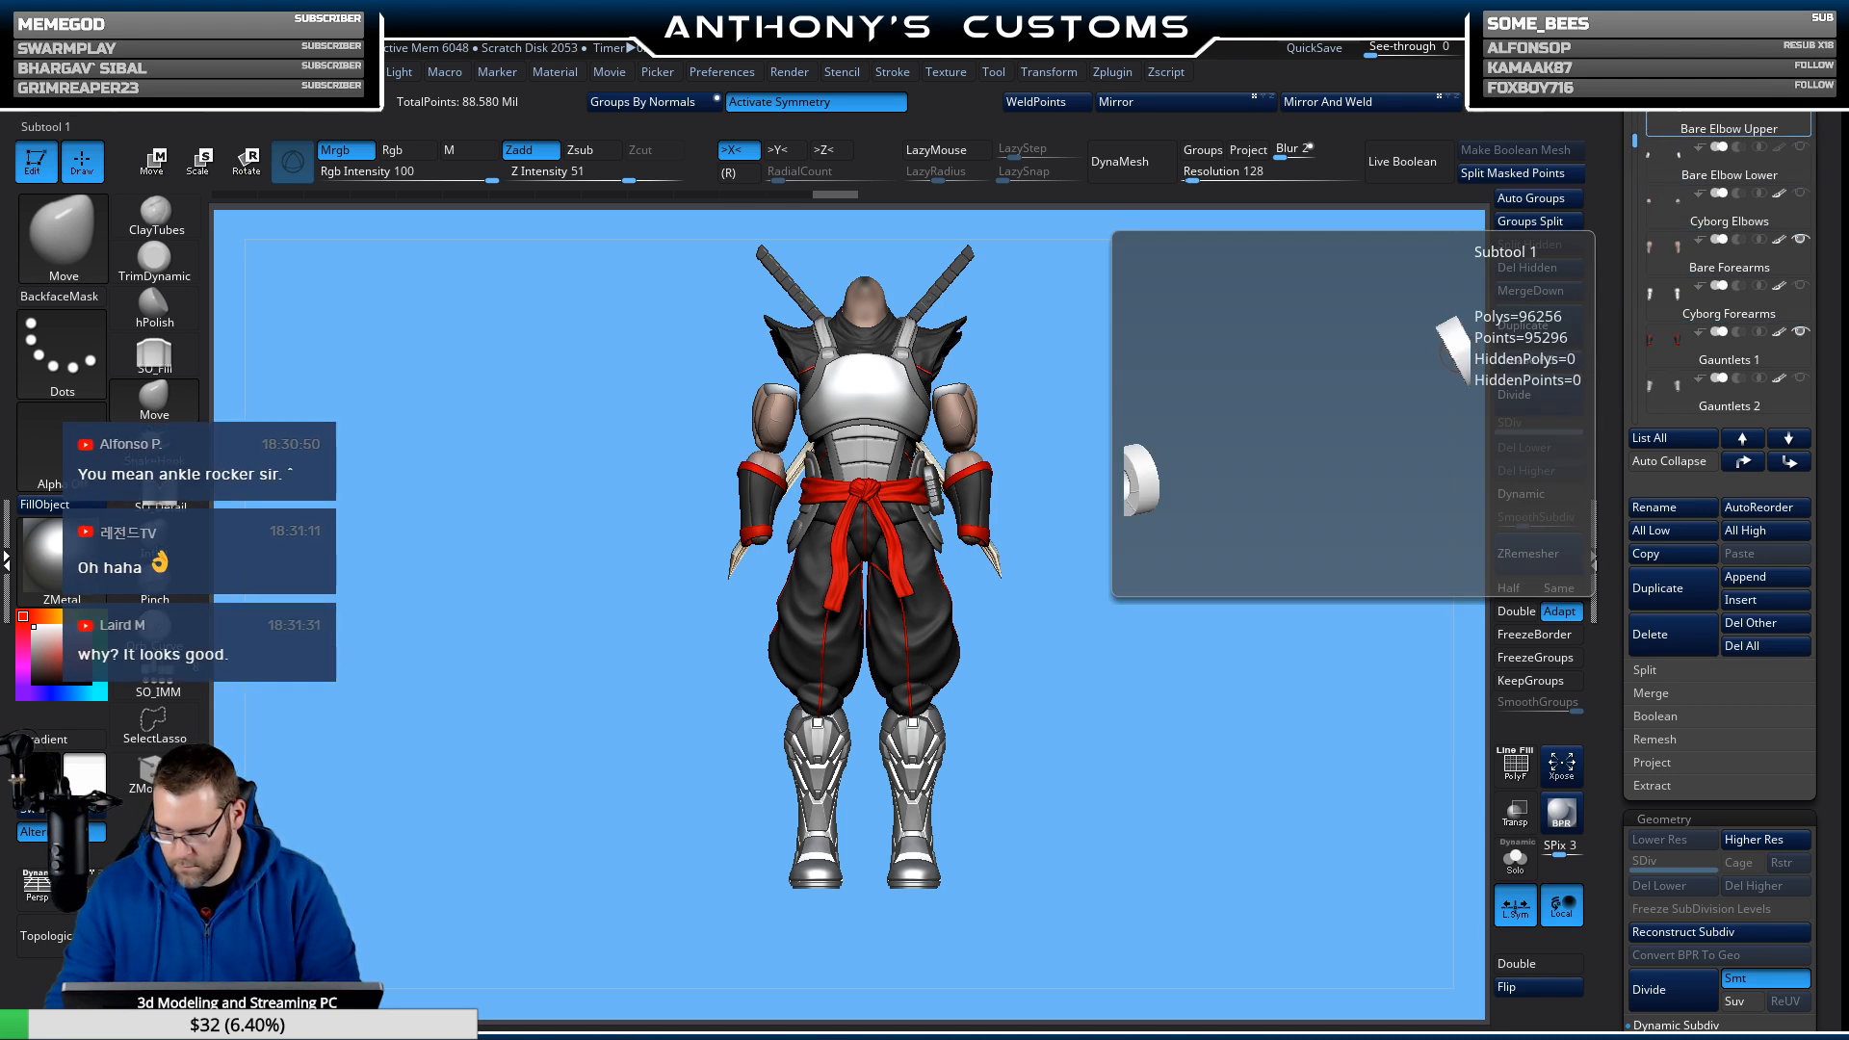
Show the Bare Shoulders and Bare Elbows subtools to connect the arm pieces.
{"action": "scroll", "coordinate": [1765, 152], "scroll_direction": "up", "scroll_amount": 5}
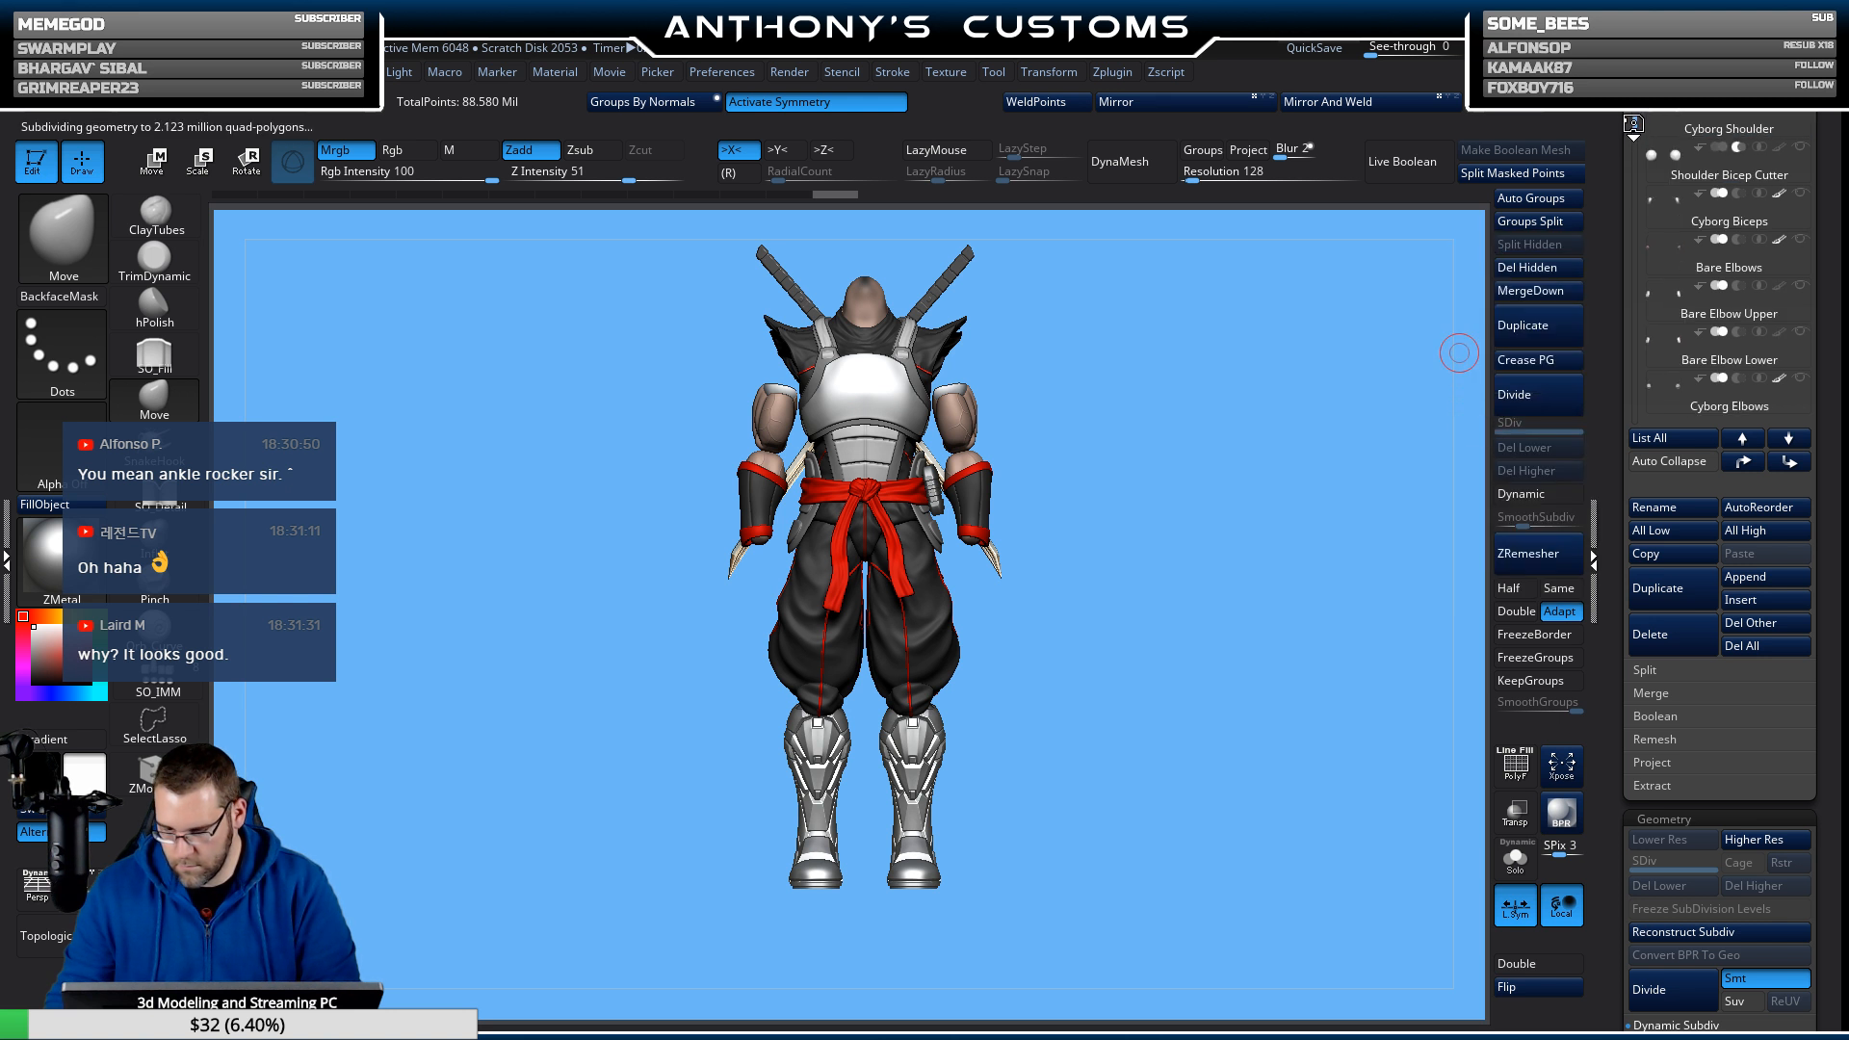
{"action": "mouse_move", "coordinate": [1796, 118]}
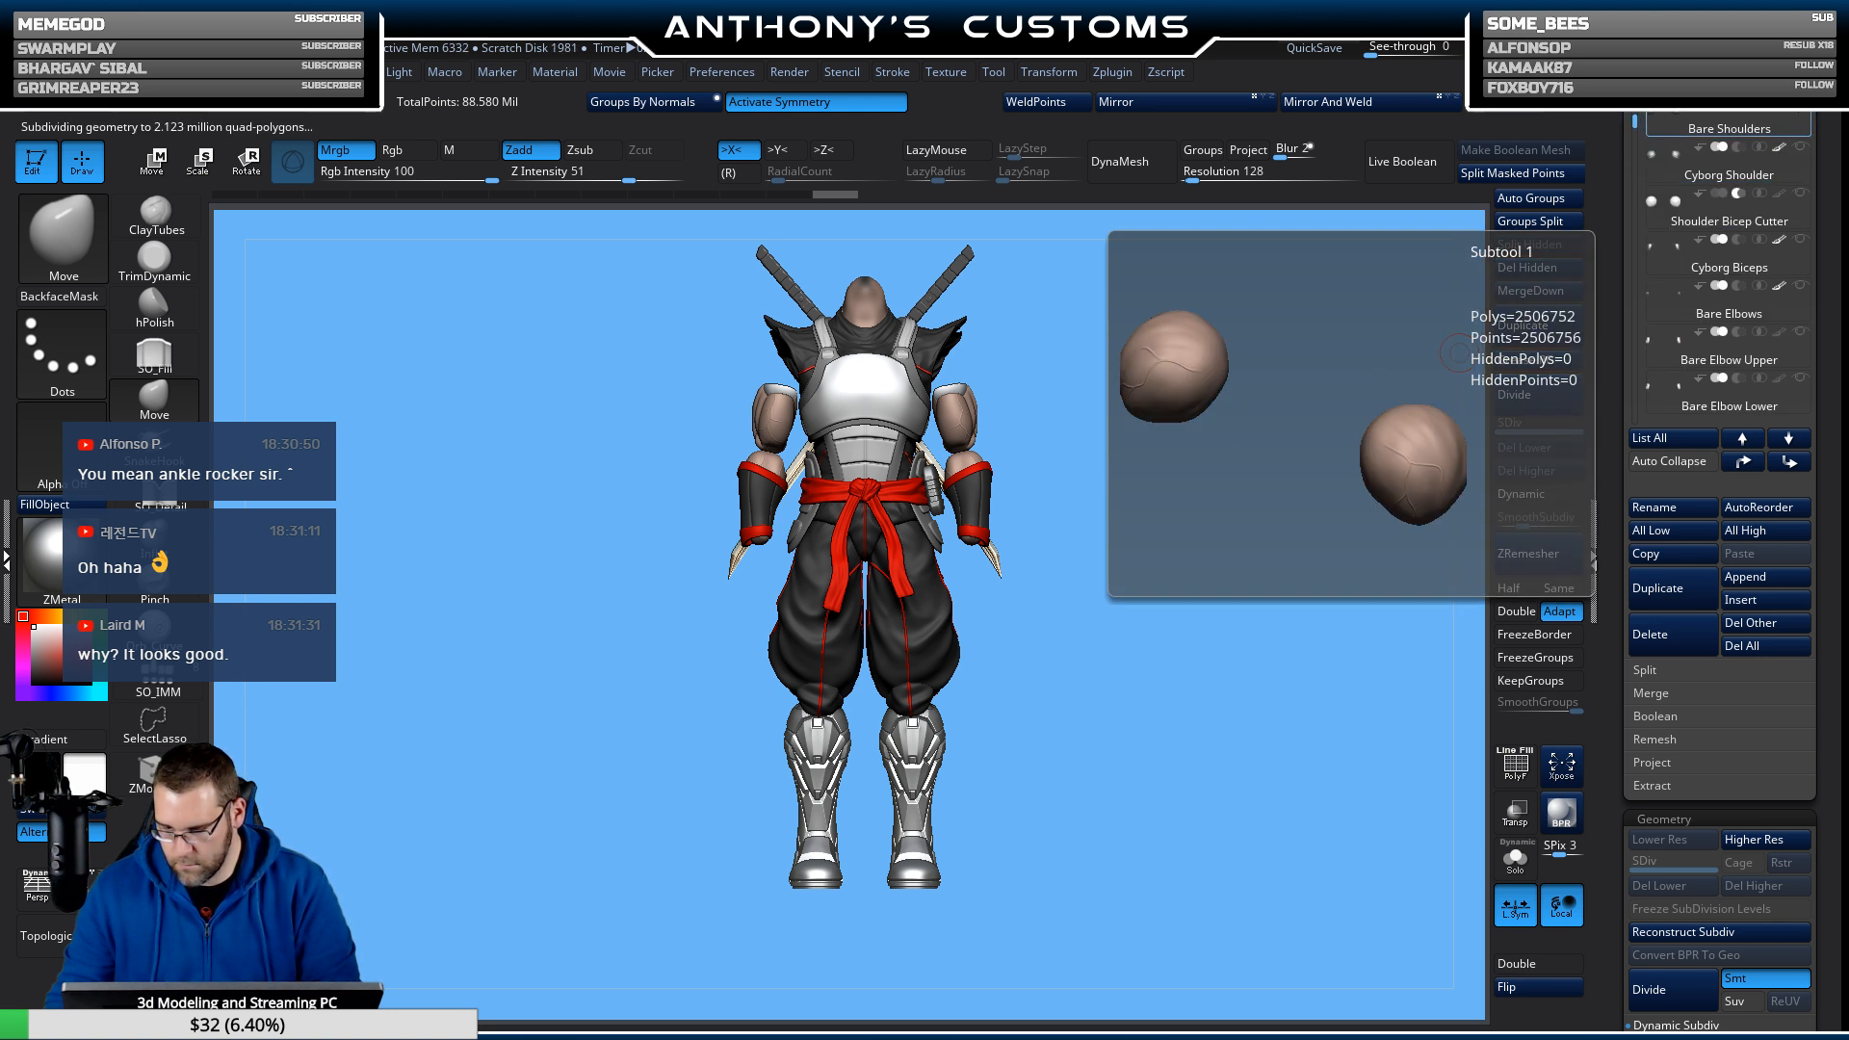
{"action": "mouse_move", "coordinate": [1697, 273]}
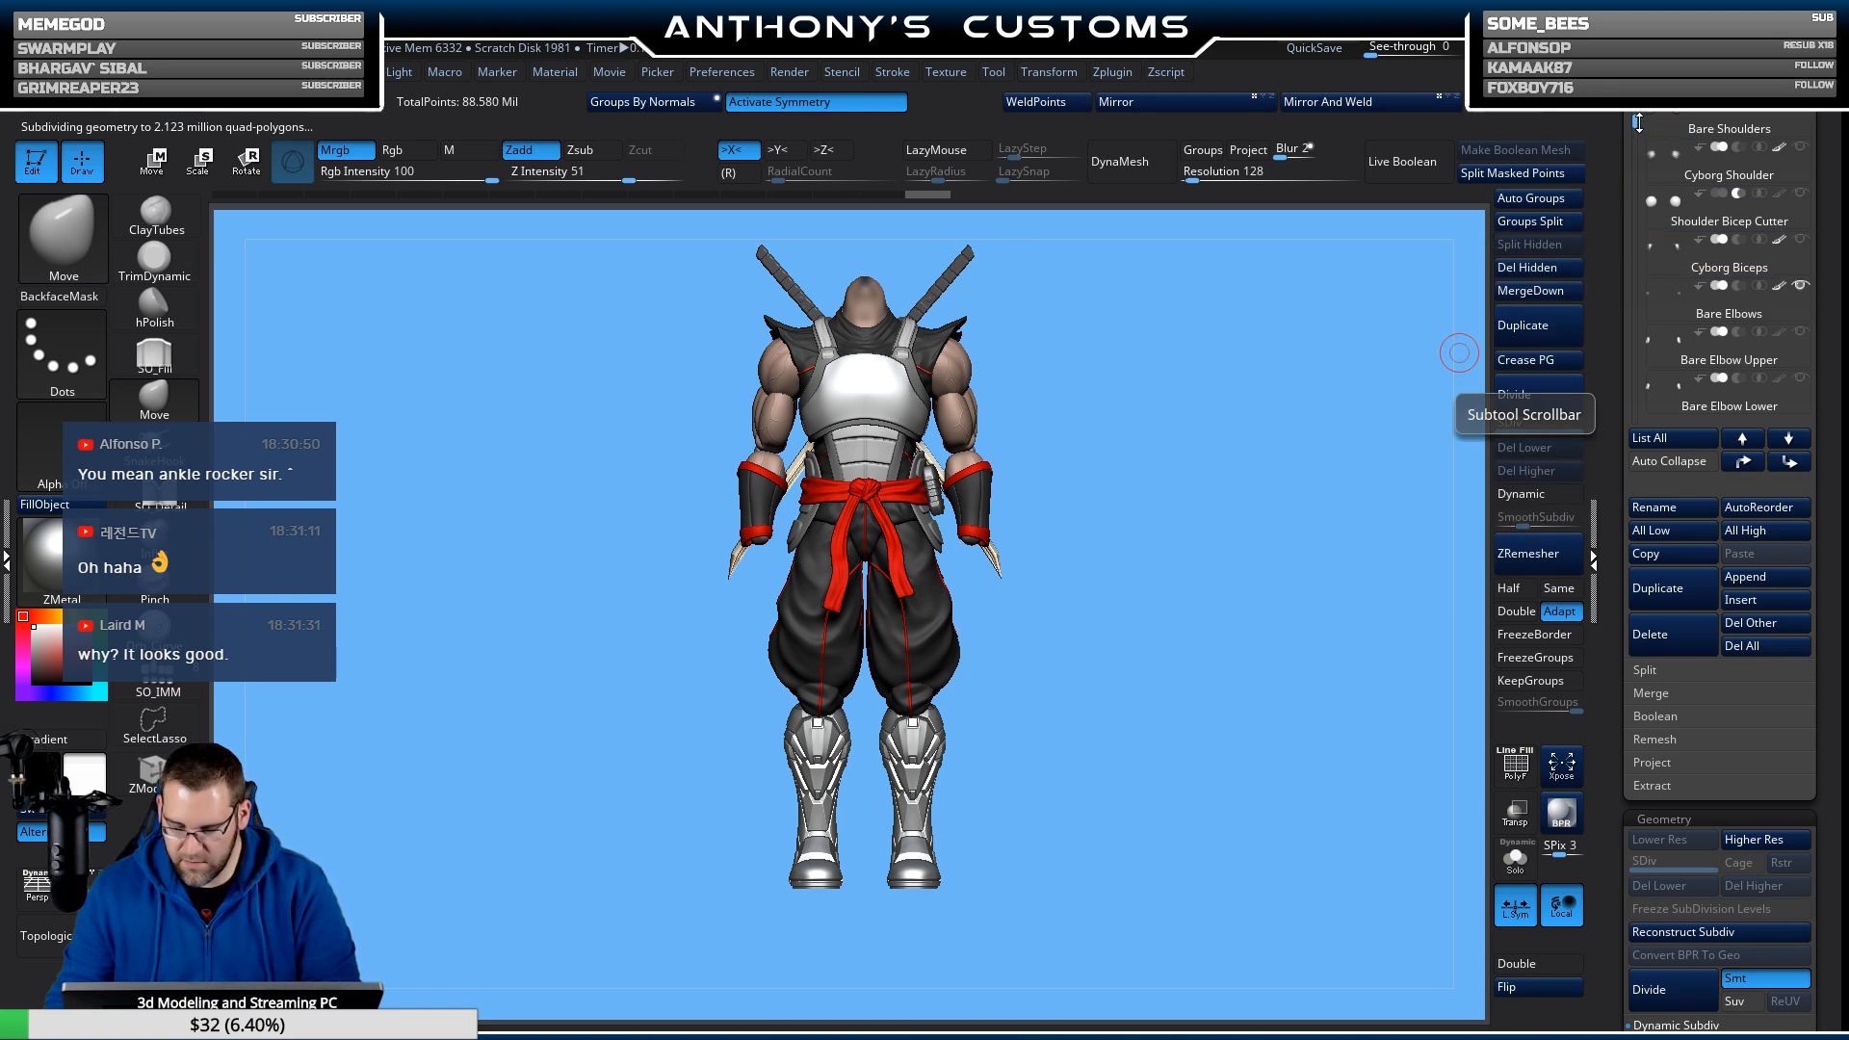
Complete the figure by showing the Bare Fist, Hood and Ninja Head 1 subtools.
{"action": "left_click_drag", "start_coordinate": [1640, 124], "coordinate": [1639, 80]}
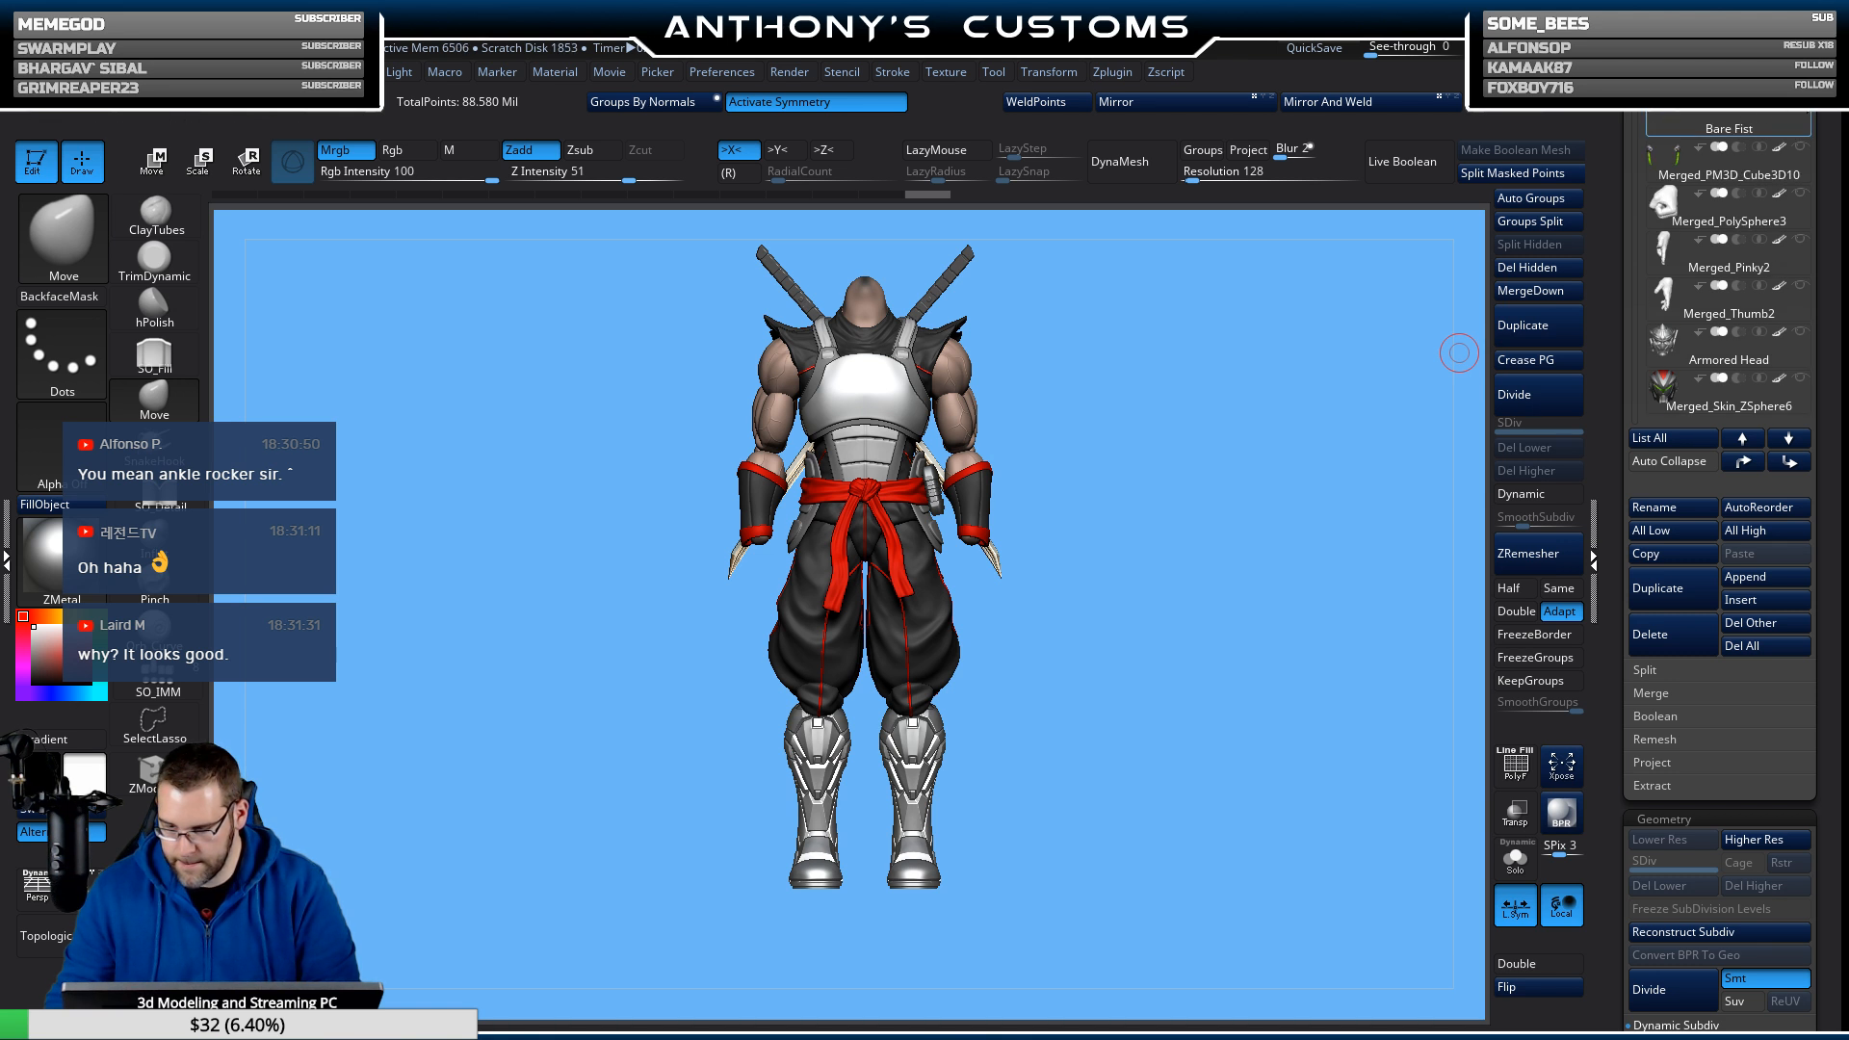
{"action": "left_click", "coordinate": [1657, 220]}
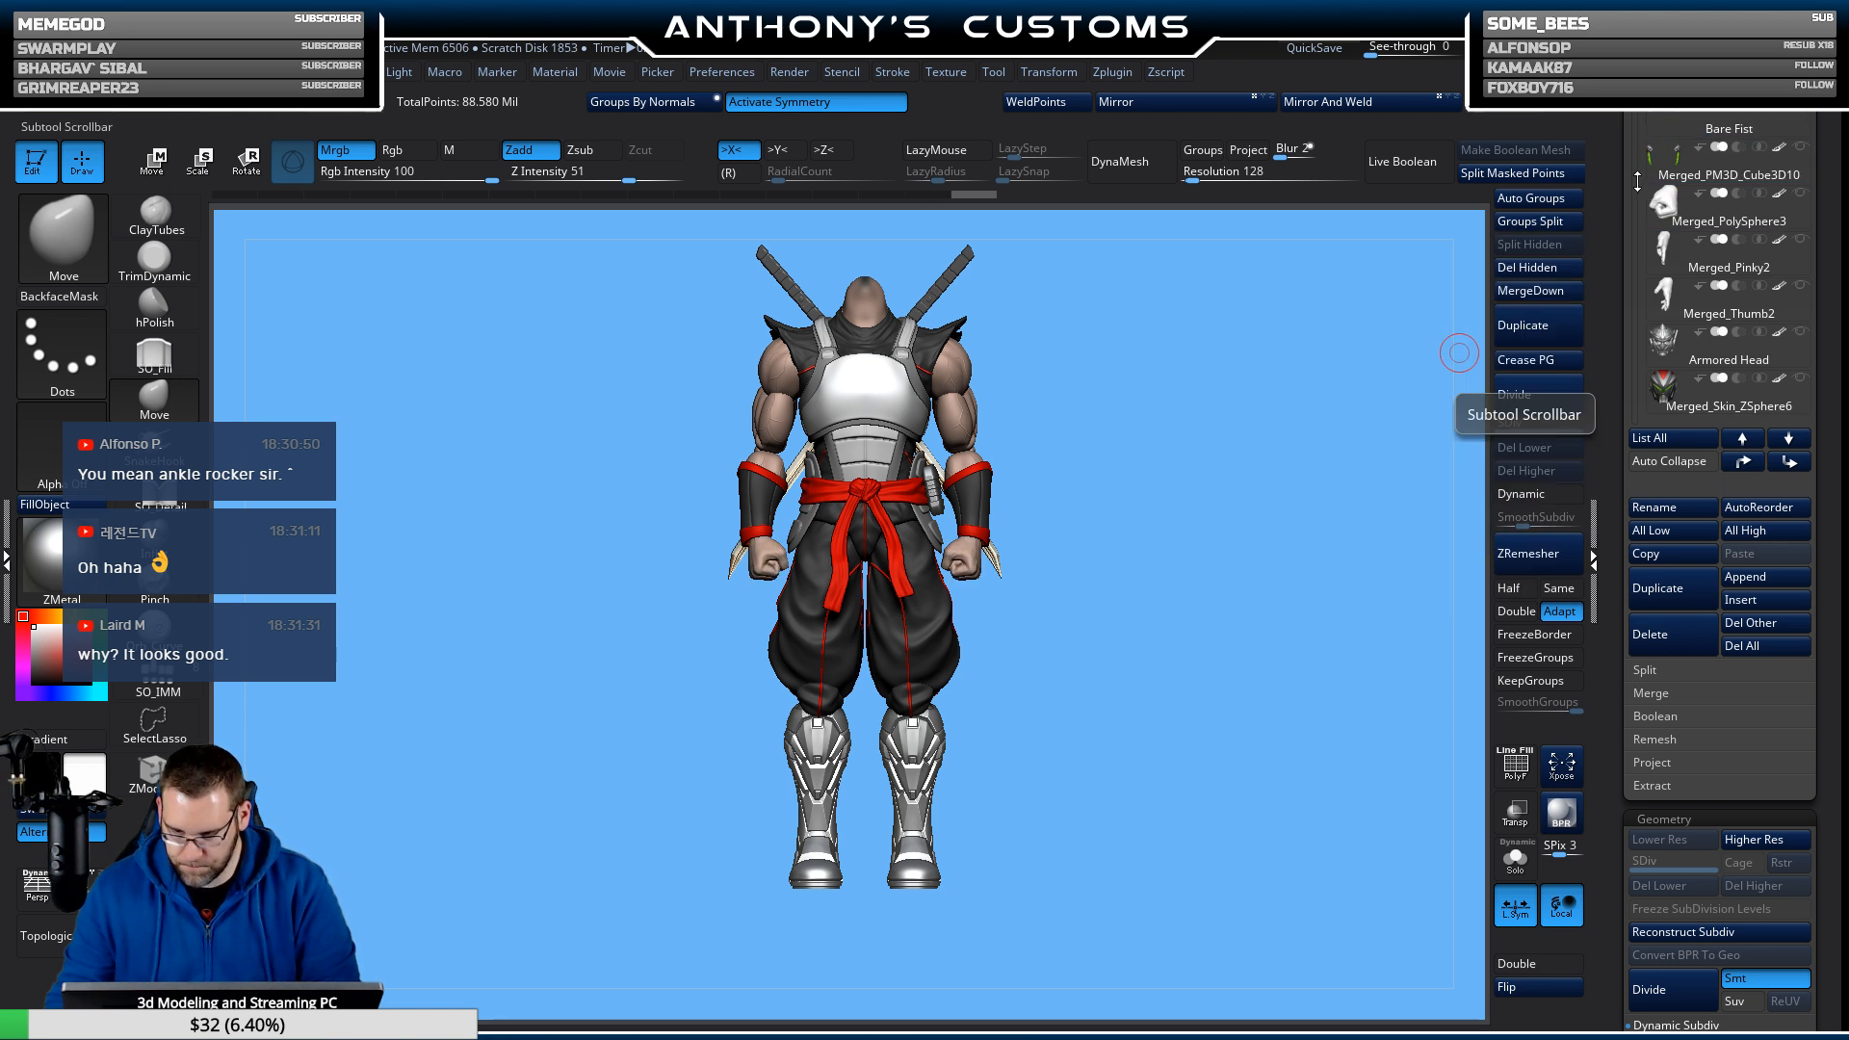
{"action": "left_click_drag", "start_coordinate": [1639, 85], "coordinate": [1639, 80]}
{"action": "left_click", "coordinate": [1804, 189]}
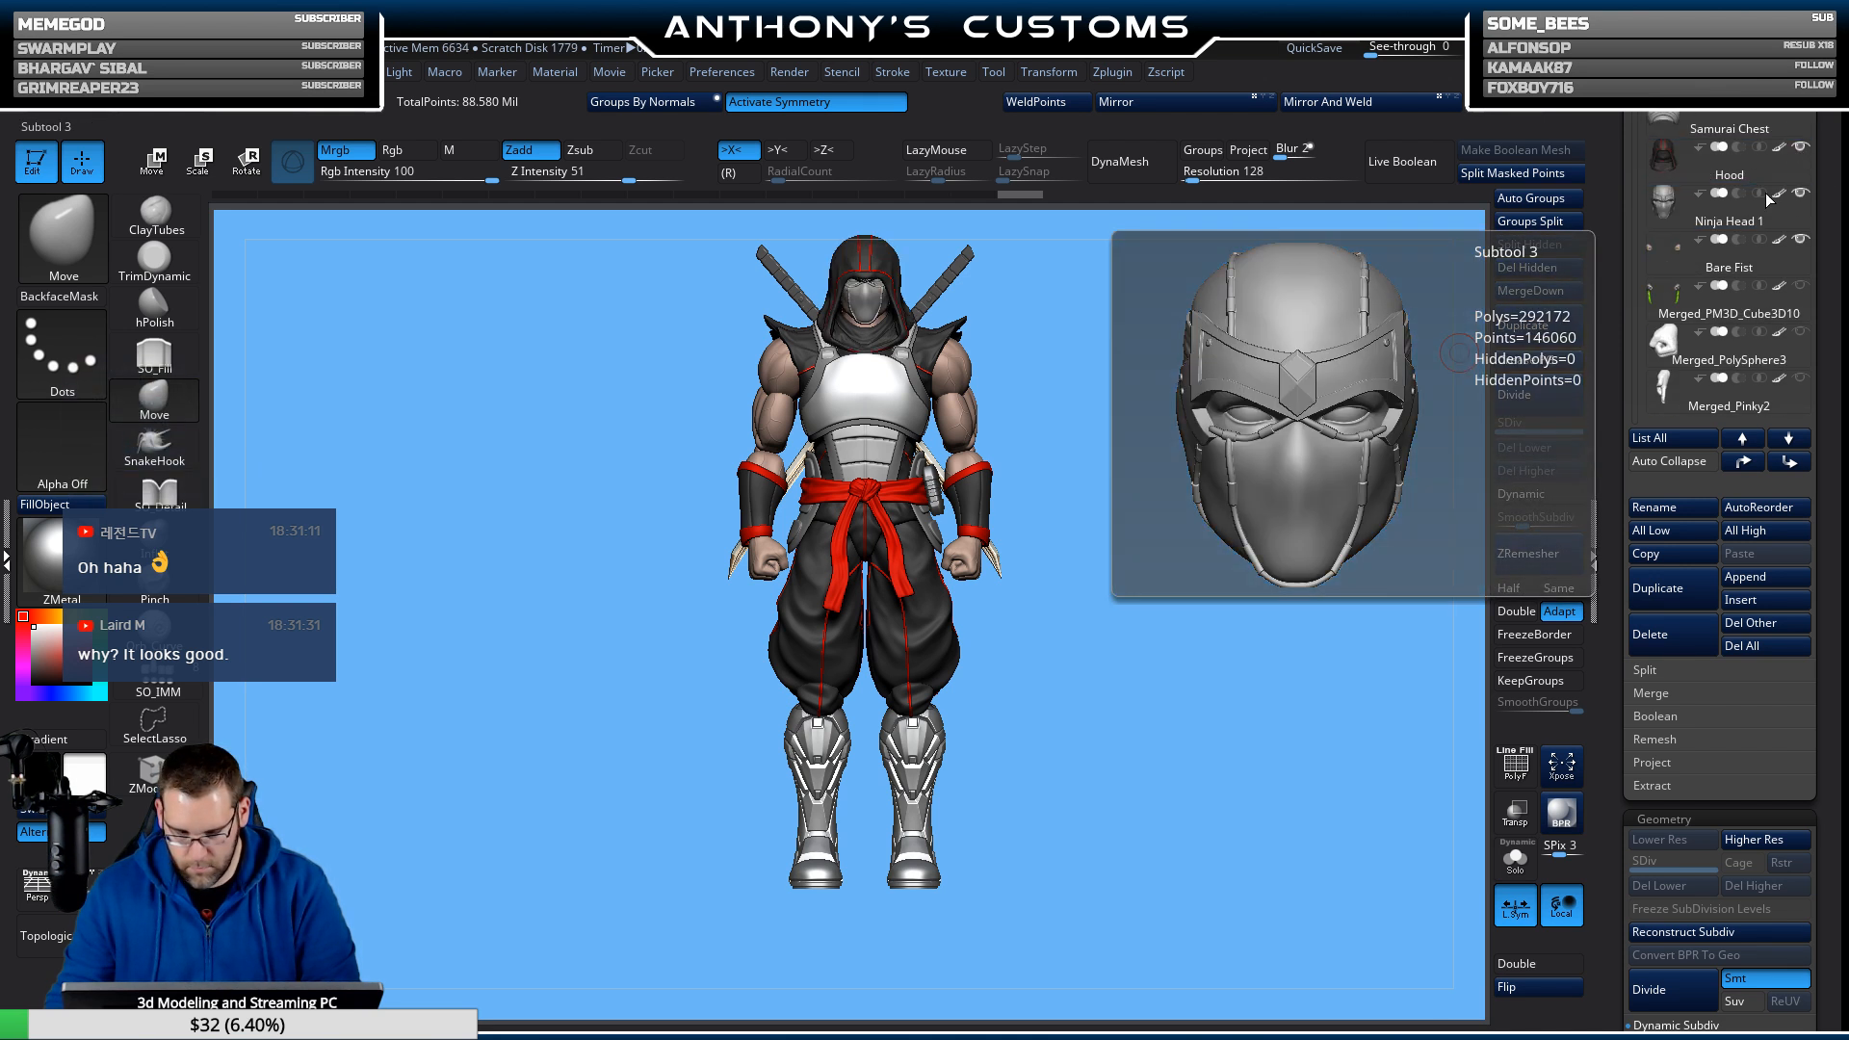
Examine the assembled ninja figure from the side, front and back to judge how the armored legs suit the outfit.
{"action": "left_click_drag", "start_coordinate": [1140, 586], "coordinate": [890, 643]}
{"action": "left_click_drag", "start_coordinate": [784, 536], "coordinate": [673, 529]}
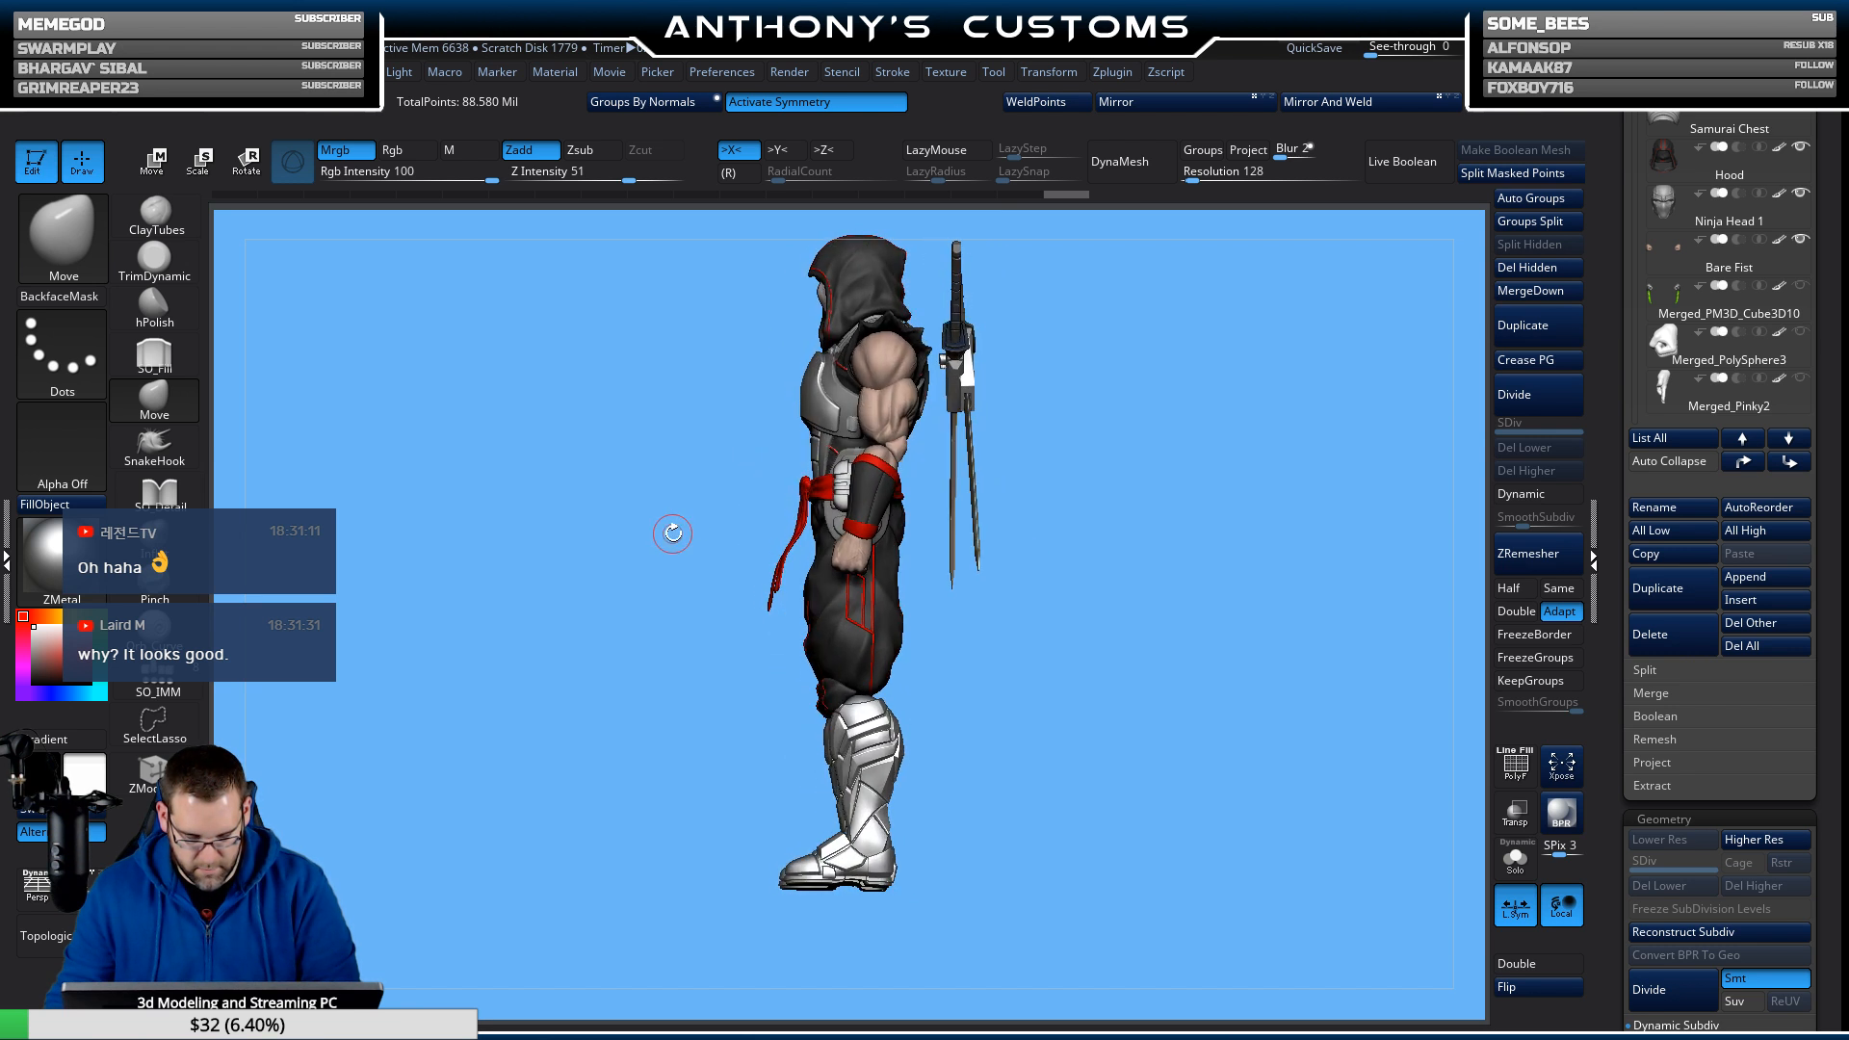
{"action": "left_click_drag", "start_coordinate": [1106, 549], "coordinate": [1123, 603]}
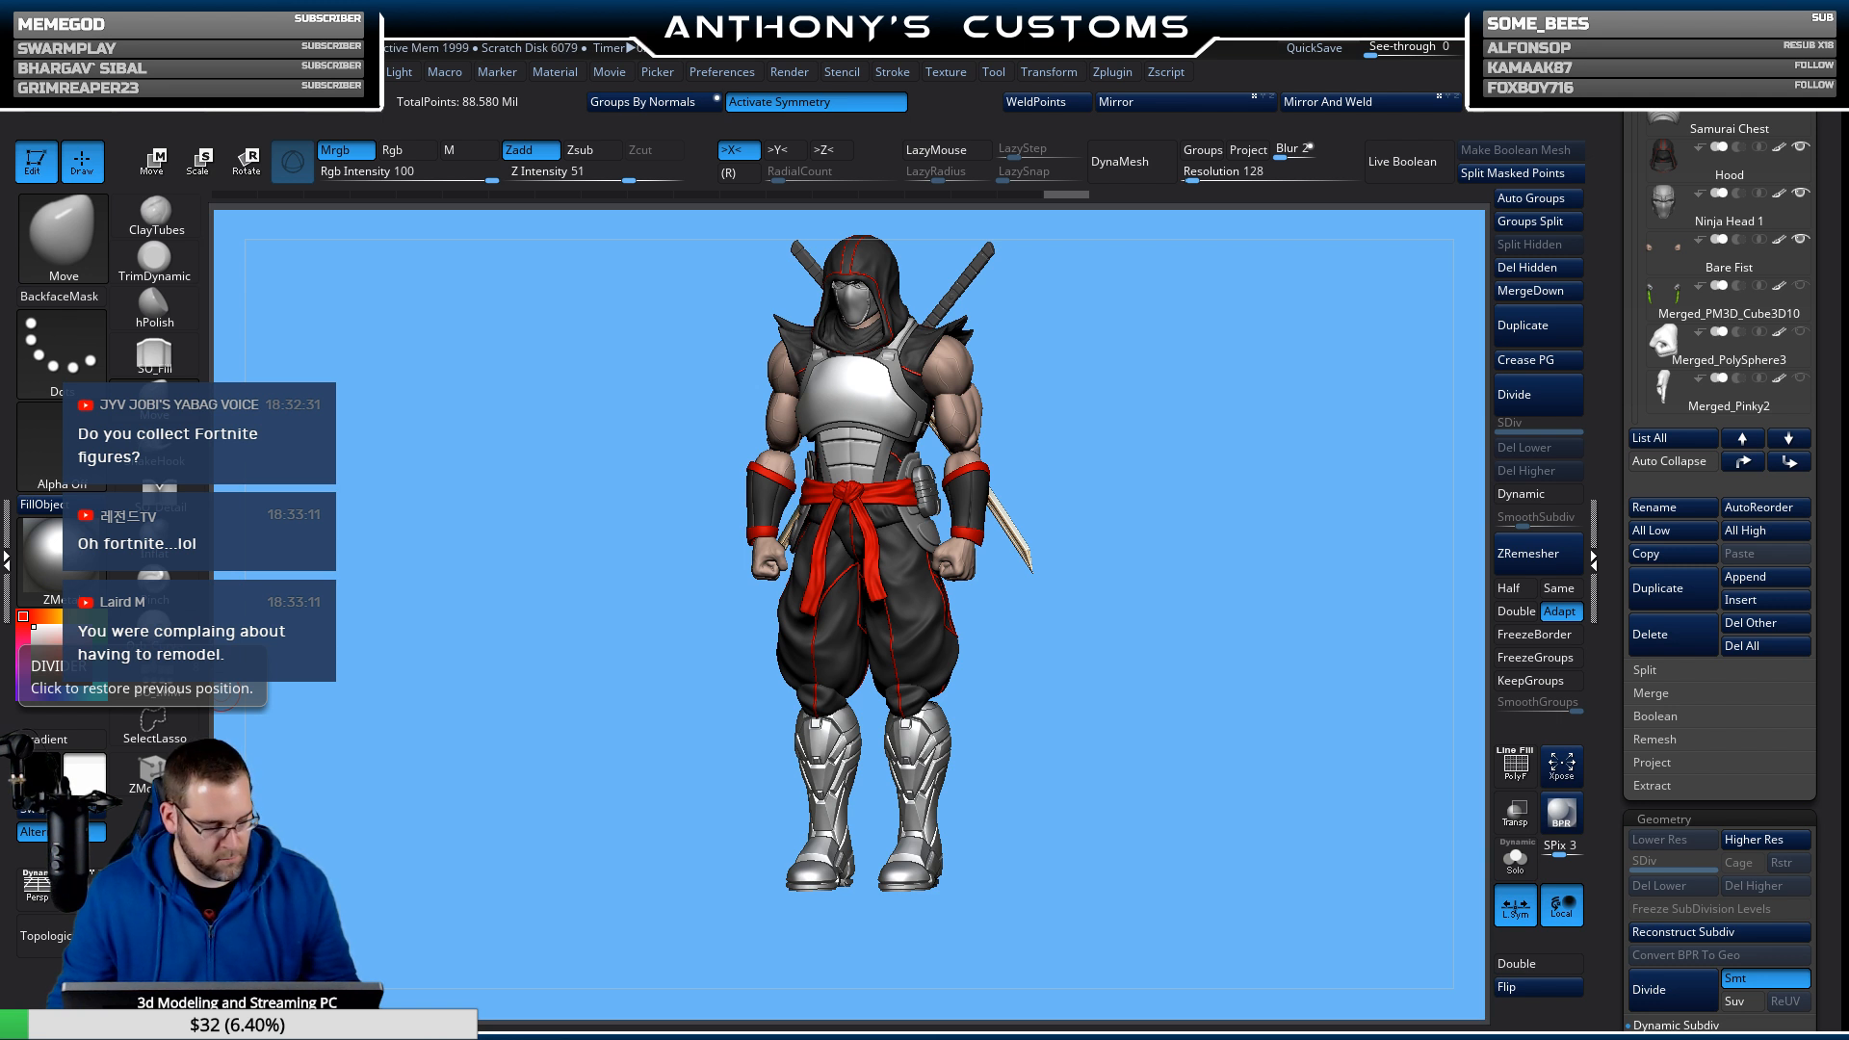
{"action": "left_click_drag", "start_coordinate": [1073, 759], "coordinate": [1172, 726], "text": "shift"}
{"action": "left_click_drag", "start_coordinate": [1178, 661], "coordinate": [1181, 690], "text": "alt"}
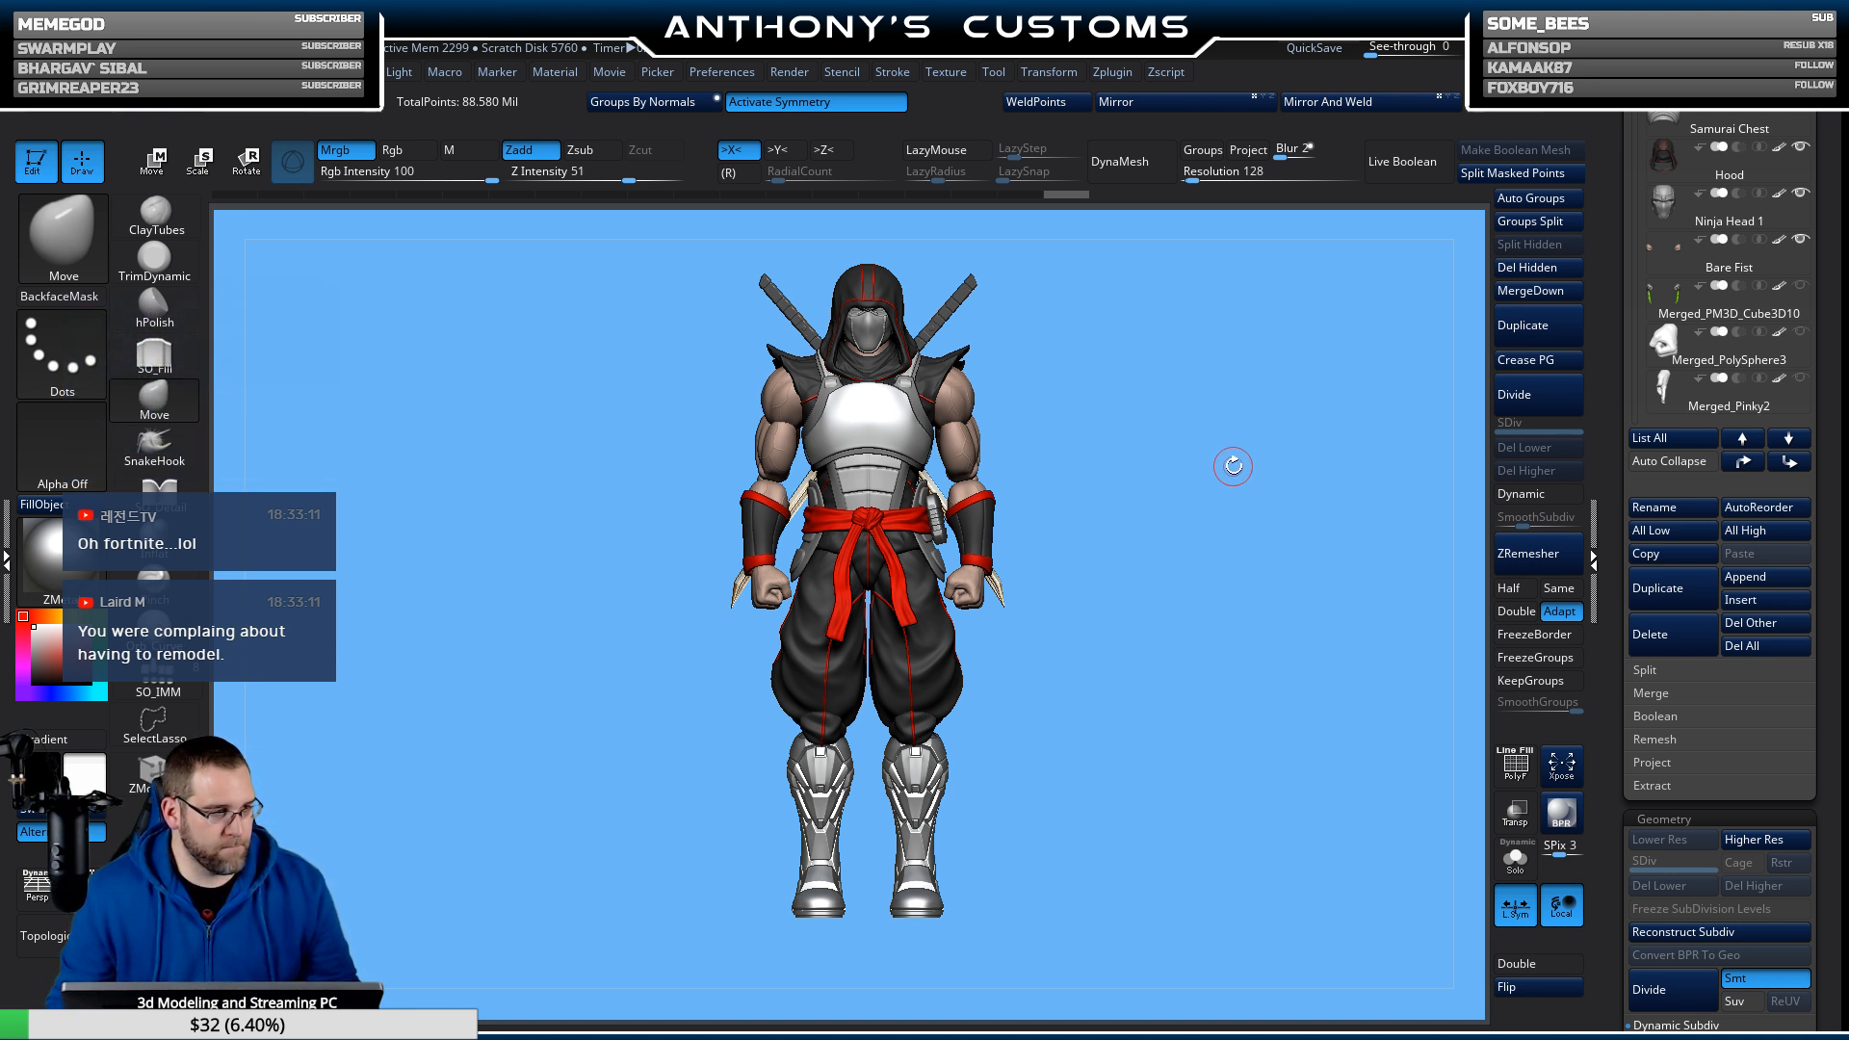
{"action": "left_click_drag", "start_coordinate": [1258, 481], "coordinate": [1079, 458]}
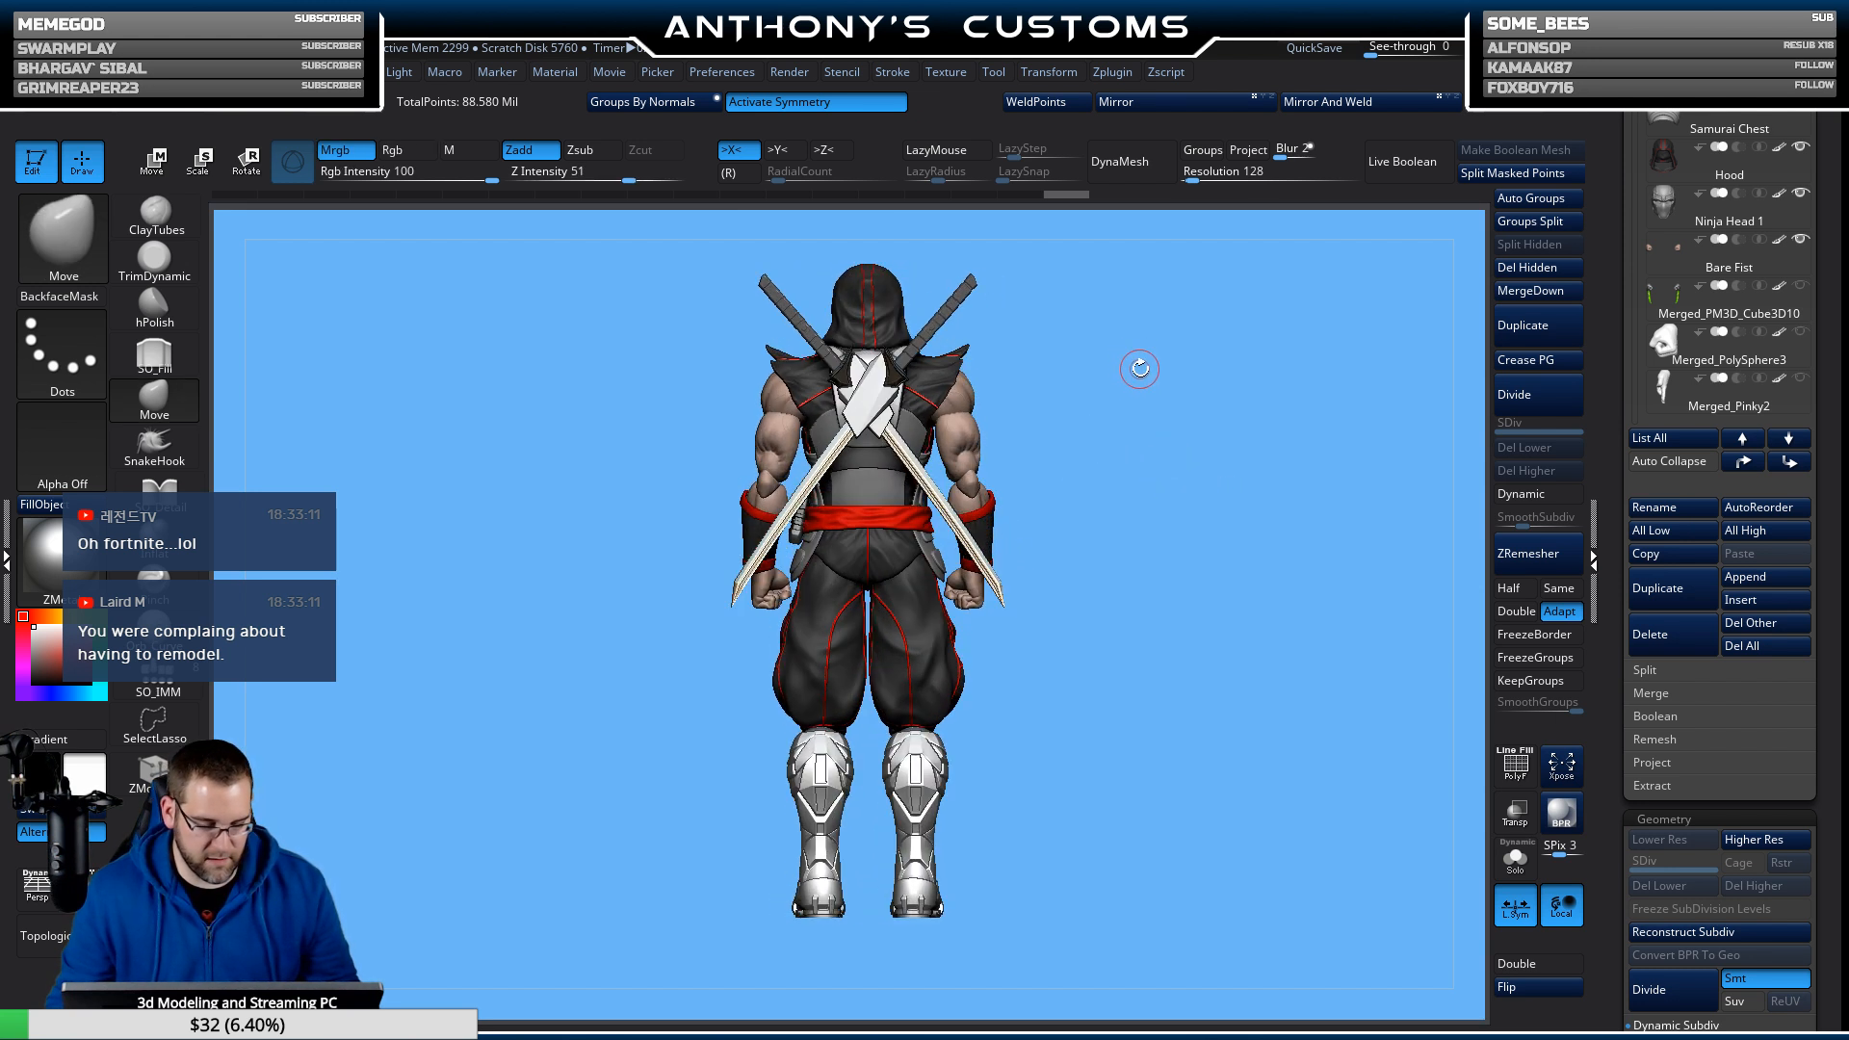
{"action": "left_click_drag", "start_coordinate": [1144, 463], "coordinate": [1378, 520]}
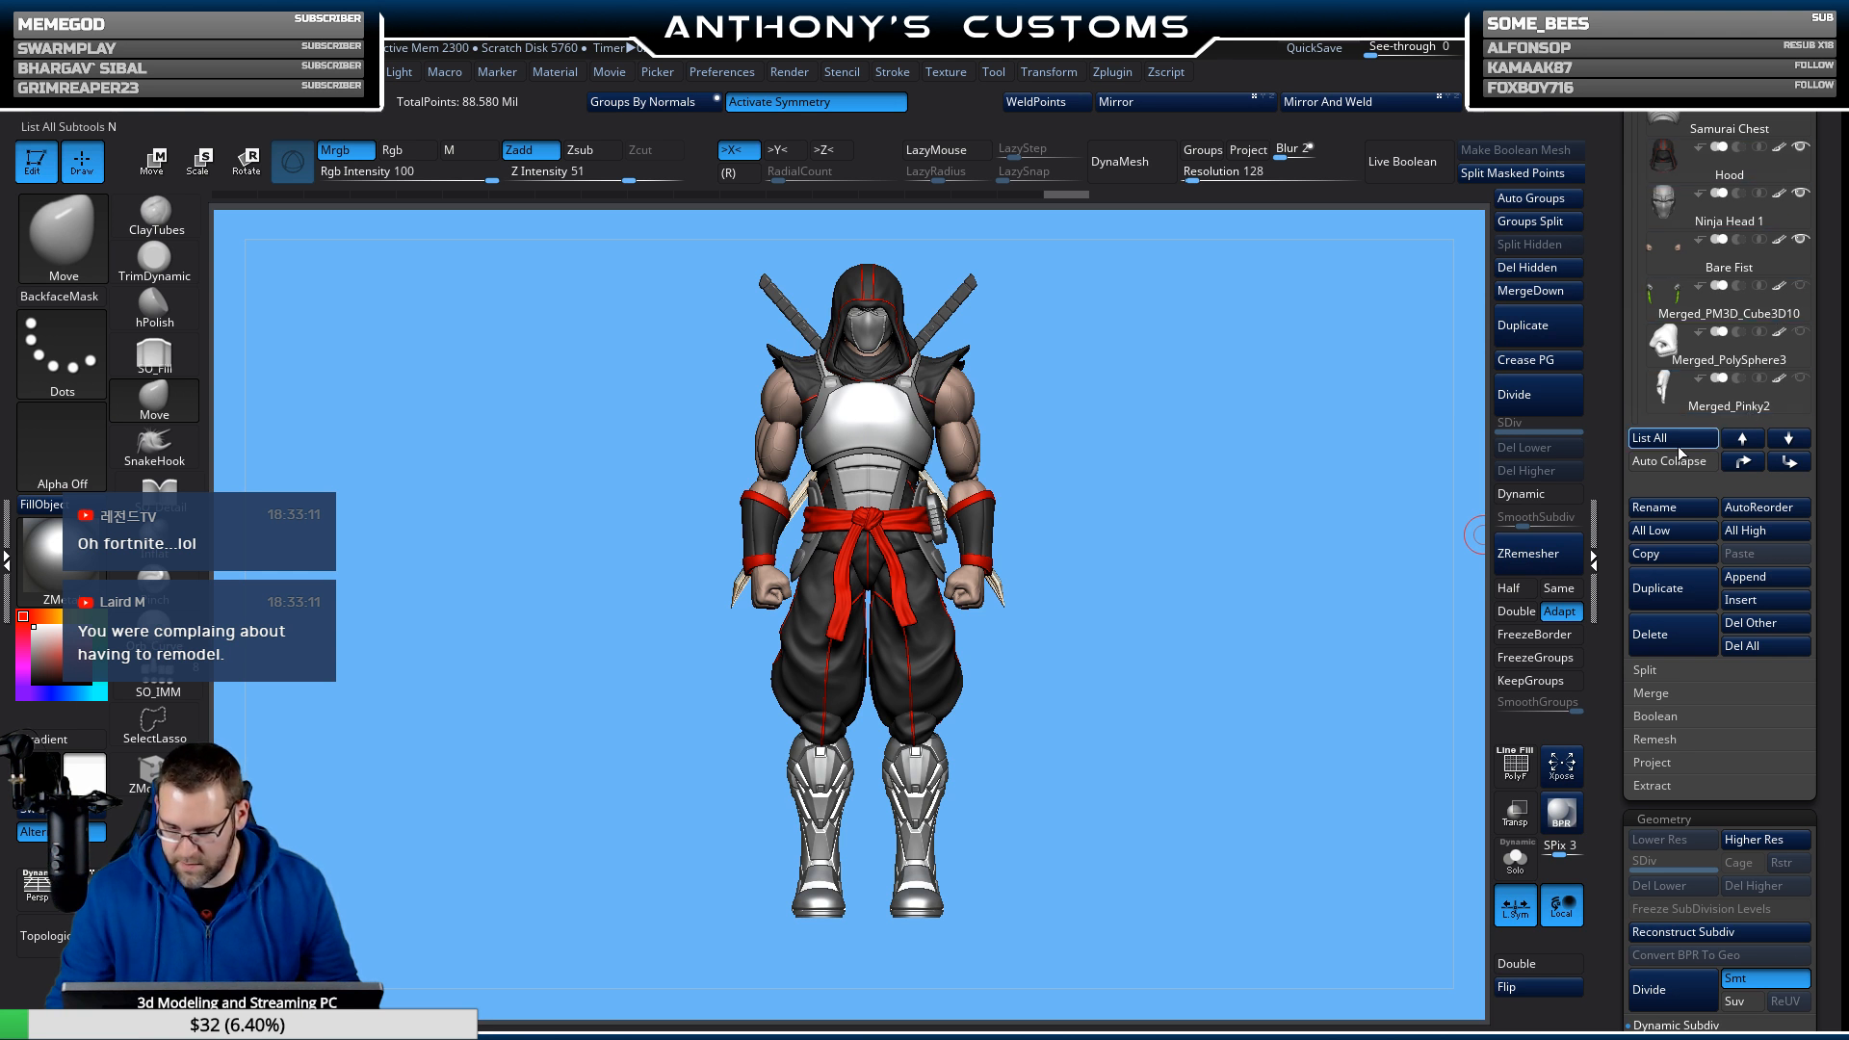
Show the Knees 1 subtool to add armored knee pieces above the ninja's boots.
{"action": "left_click_drag", "start_coordinate": [1636, 82], "coordinate": [1635, 117]}
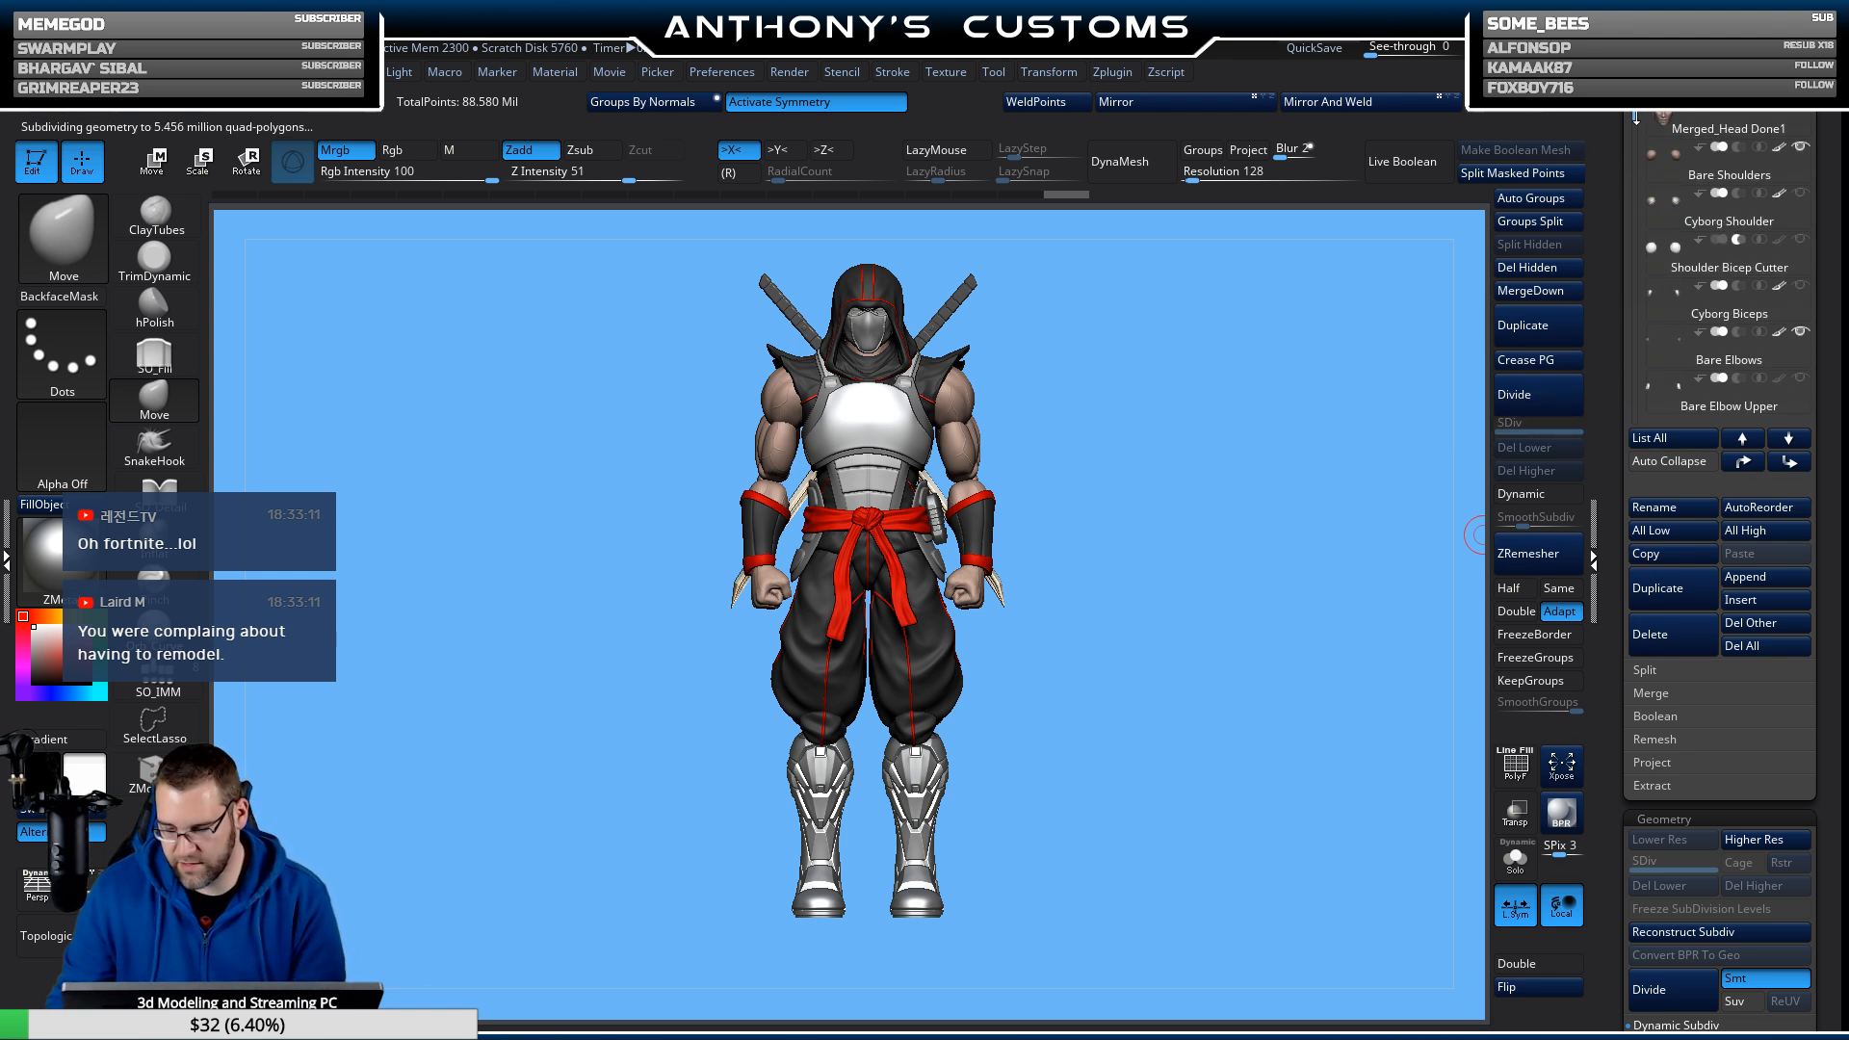
{"action": "left_click_drag", "start_coordinate": [1635, 118], "coordinate": [1630, 249]}
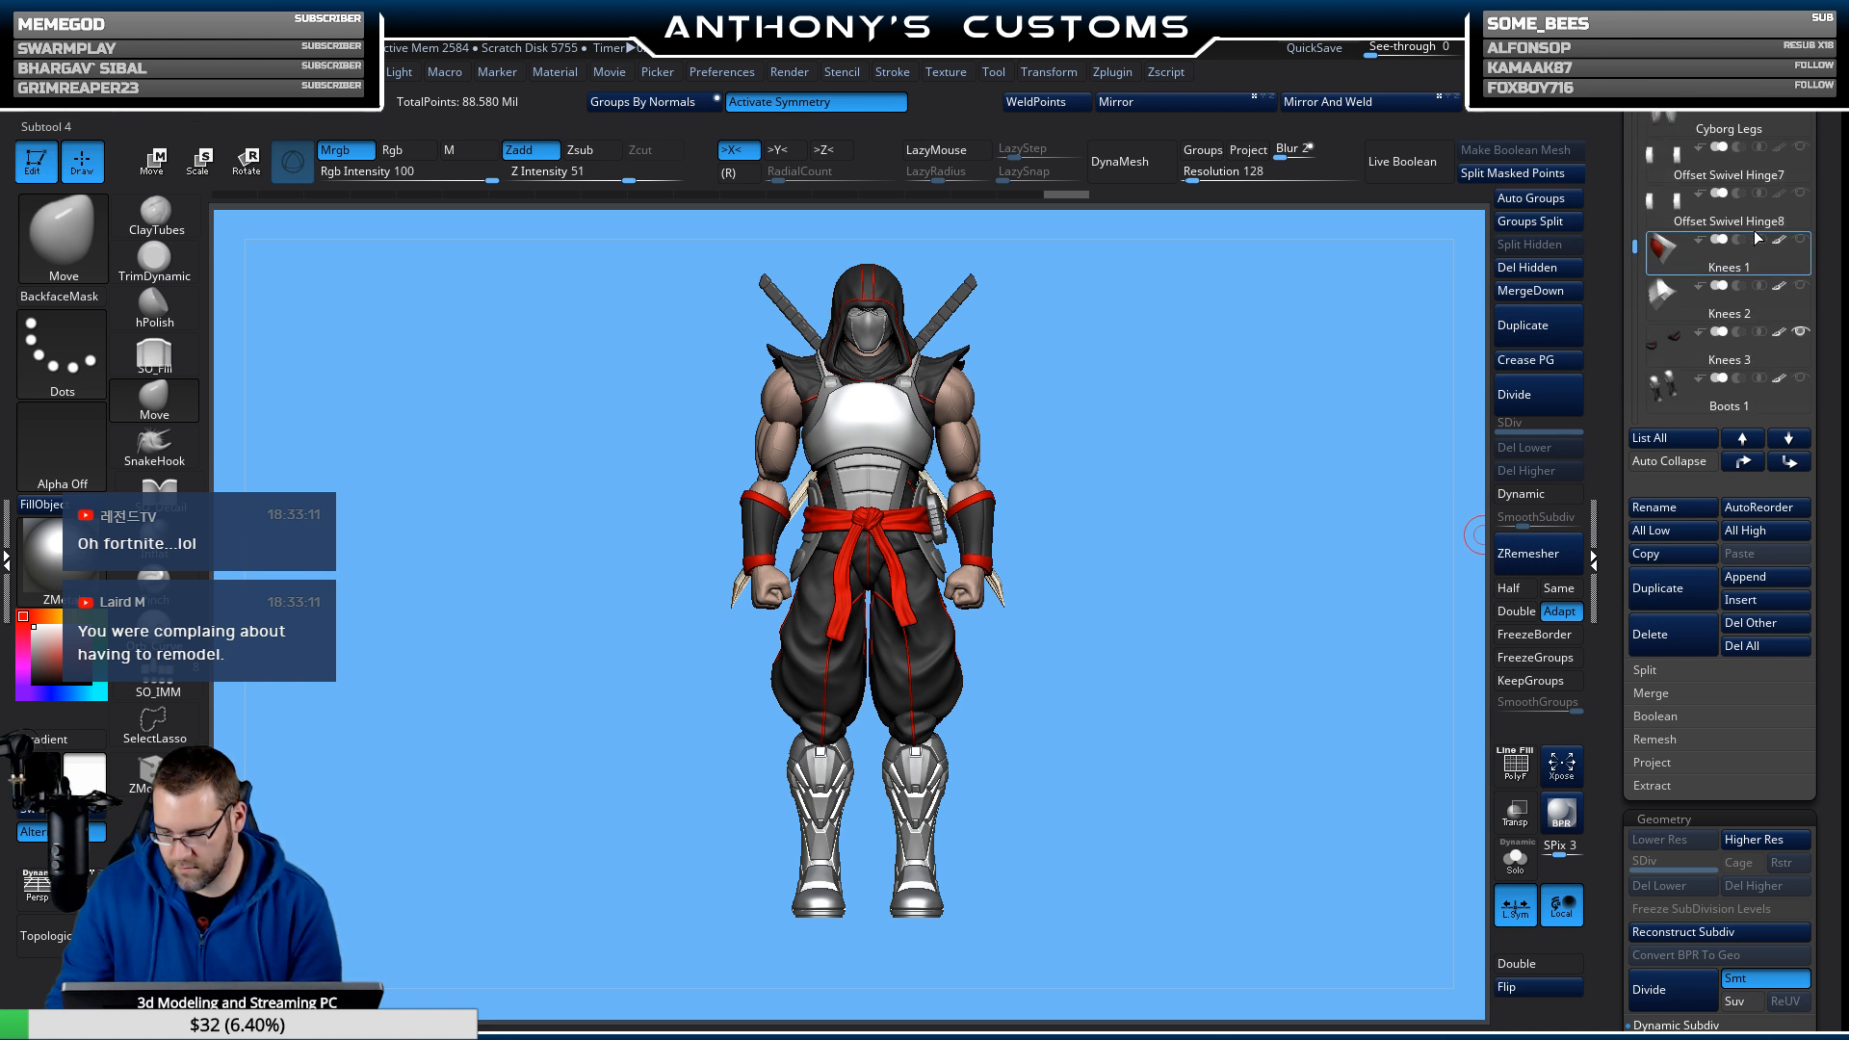
{"action": "left_click", "coordinate": [1794, 364]}
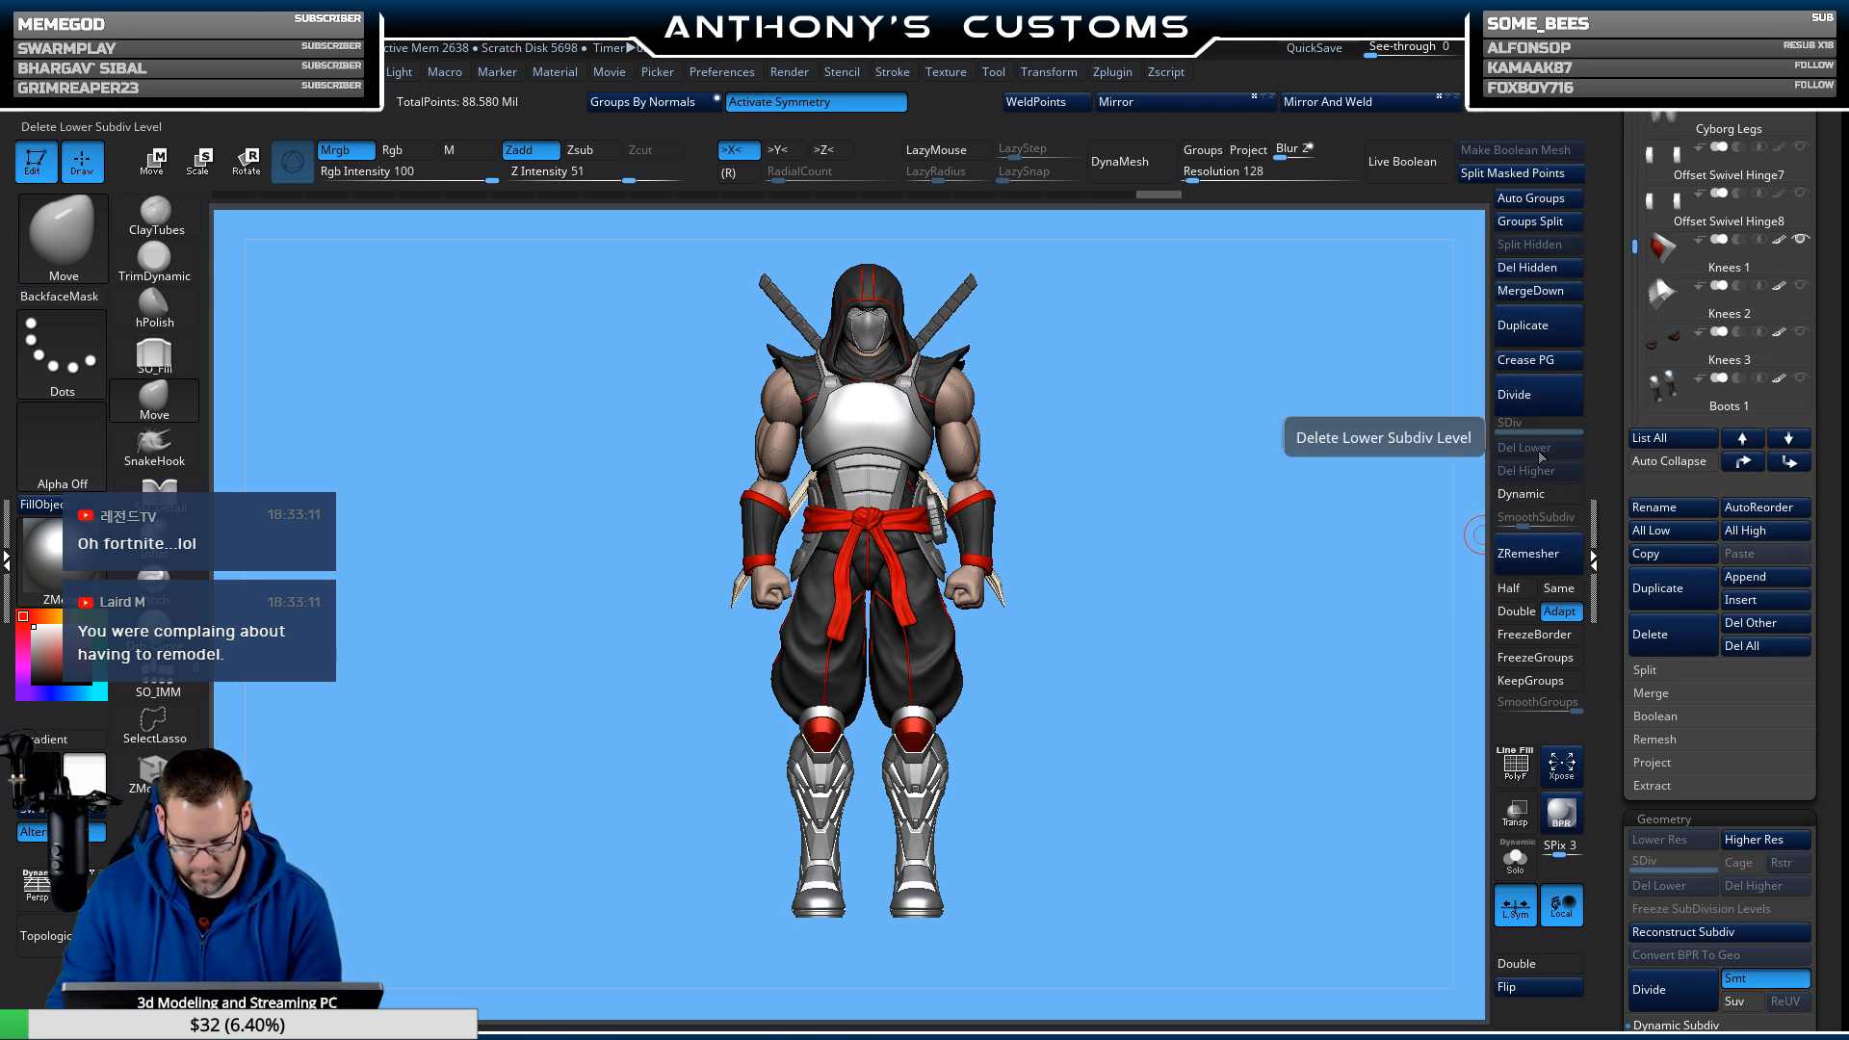
{"action": "left_click_drag", "start_coordinate": [1276, 628], "coordinate": [1244, 605]}
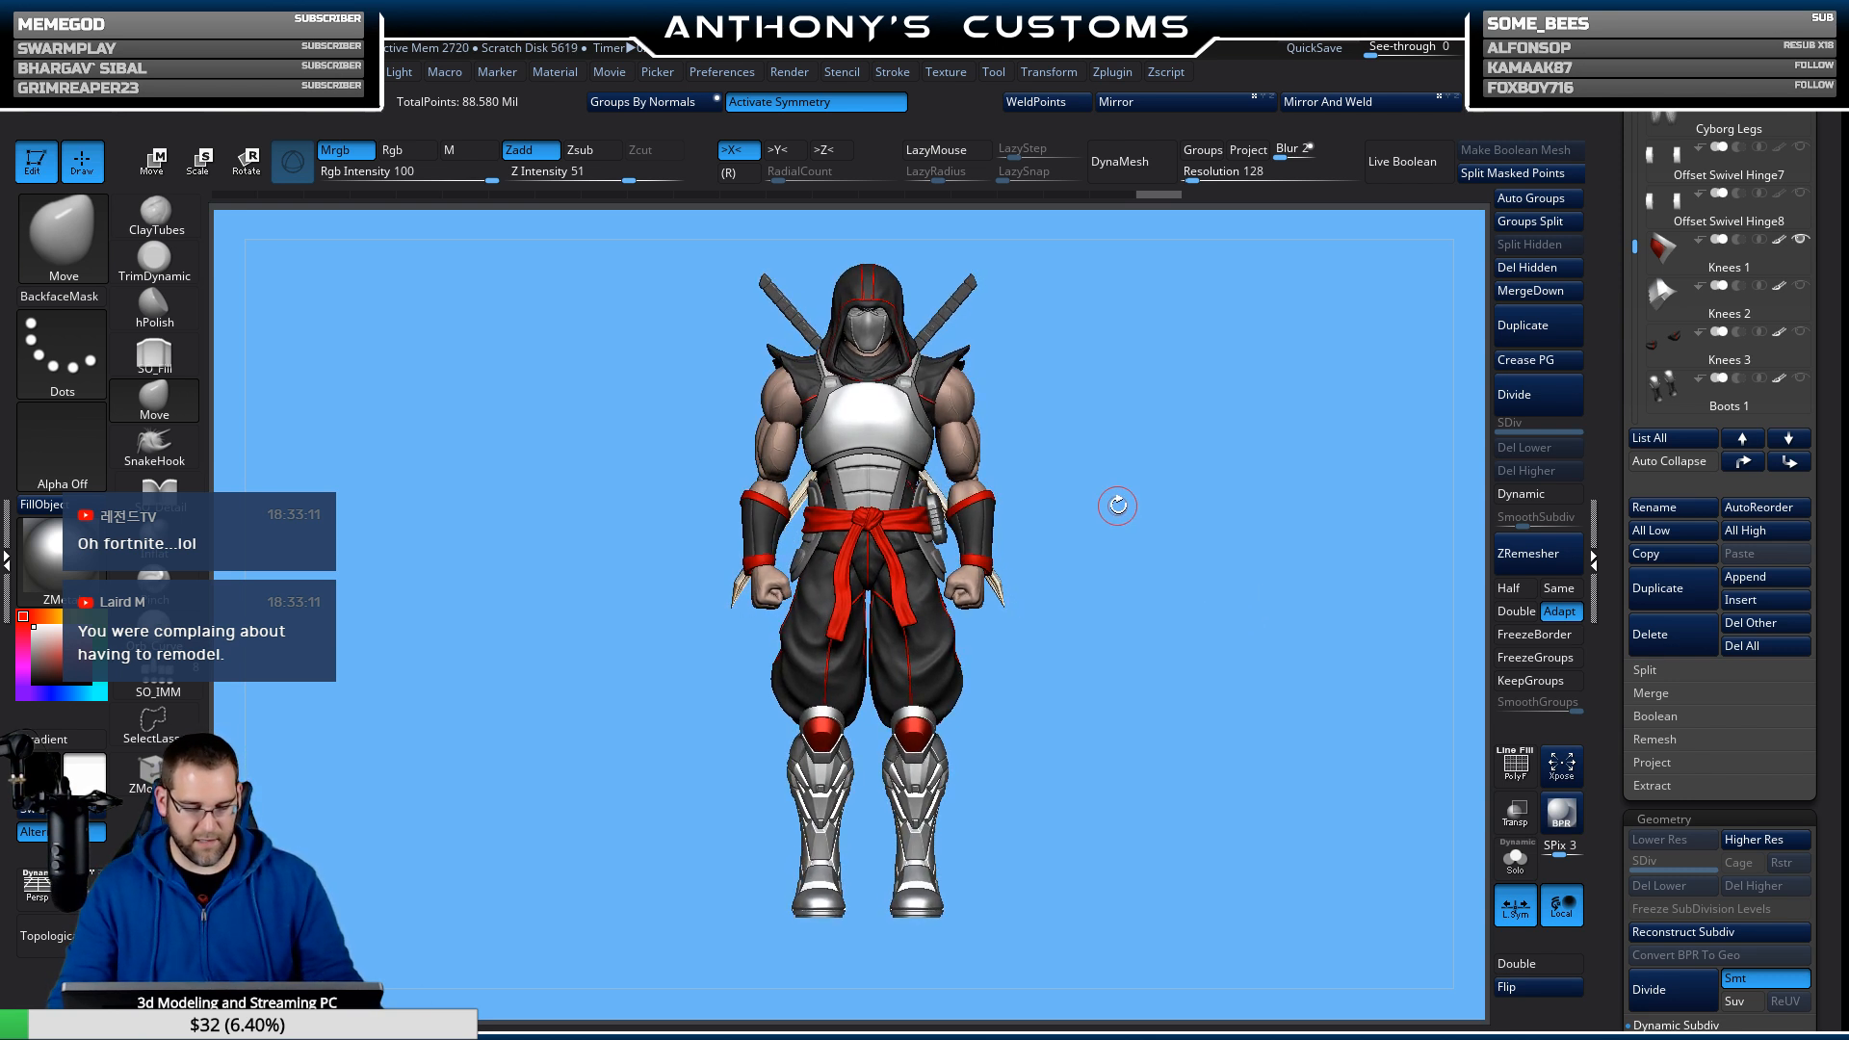
{"action": "left_click_drag", "start_coordinate": [1117, 505], "coordinate": [1313, 572]}
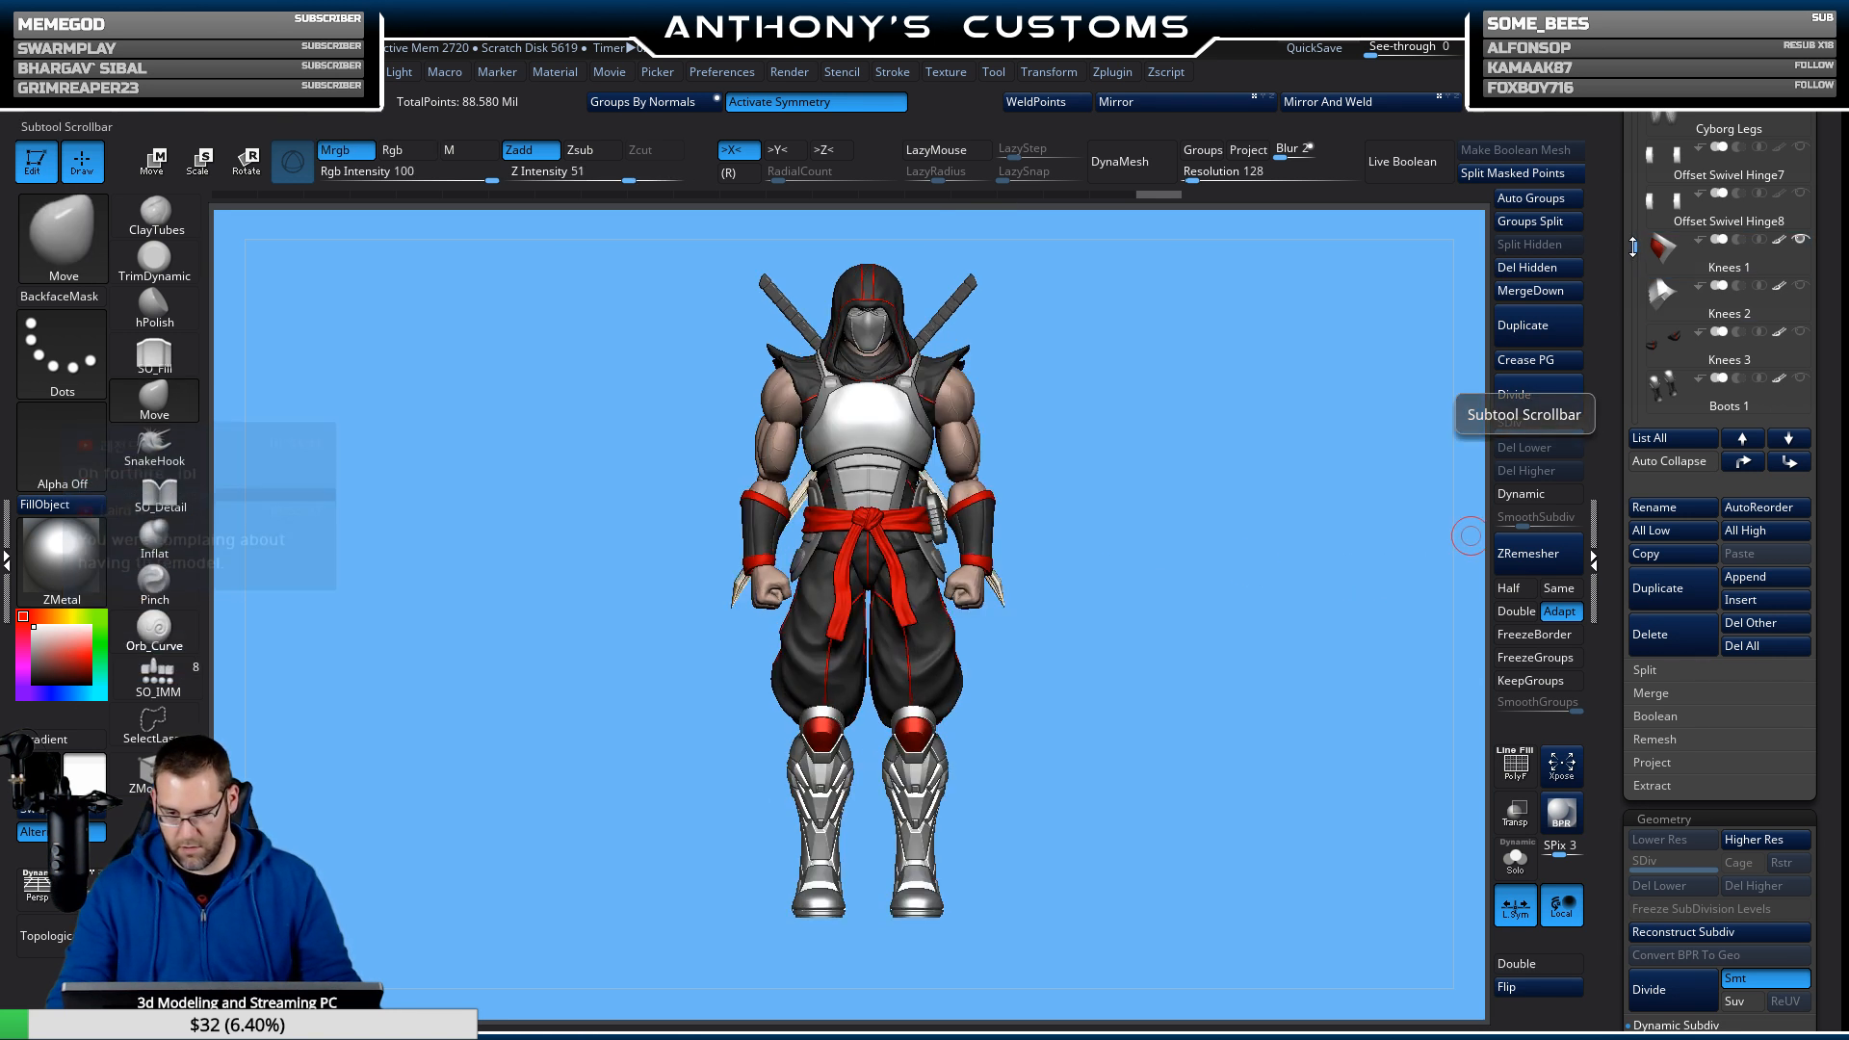
Hide the Tattered Sleeves and show the Untattered Sleeves subtool at the shoulders instead.
{"action": "left_click_drag", "start_coordinate": [1634, 247], "coordinate": [1654, 192]}
{"action": "mouse_move", "coordinate": [1800, 245]}
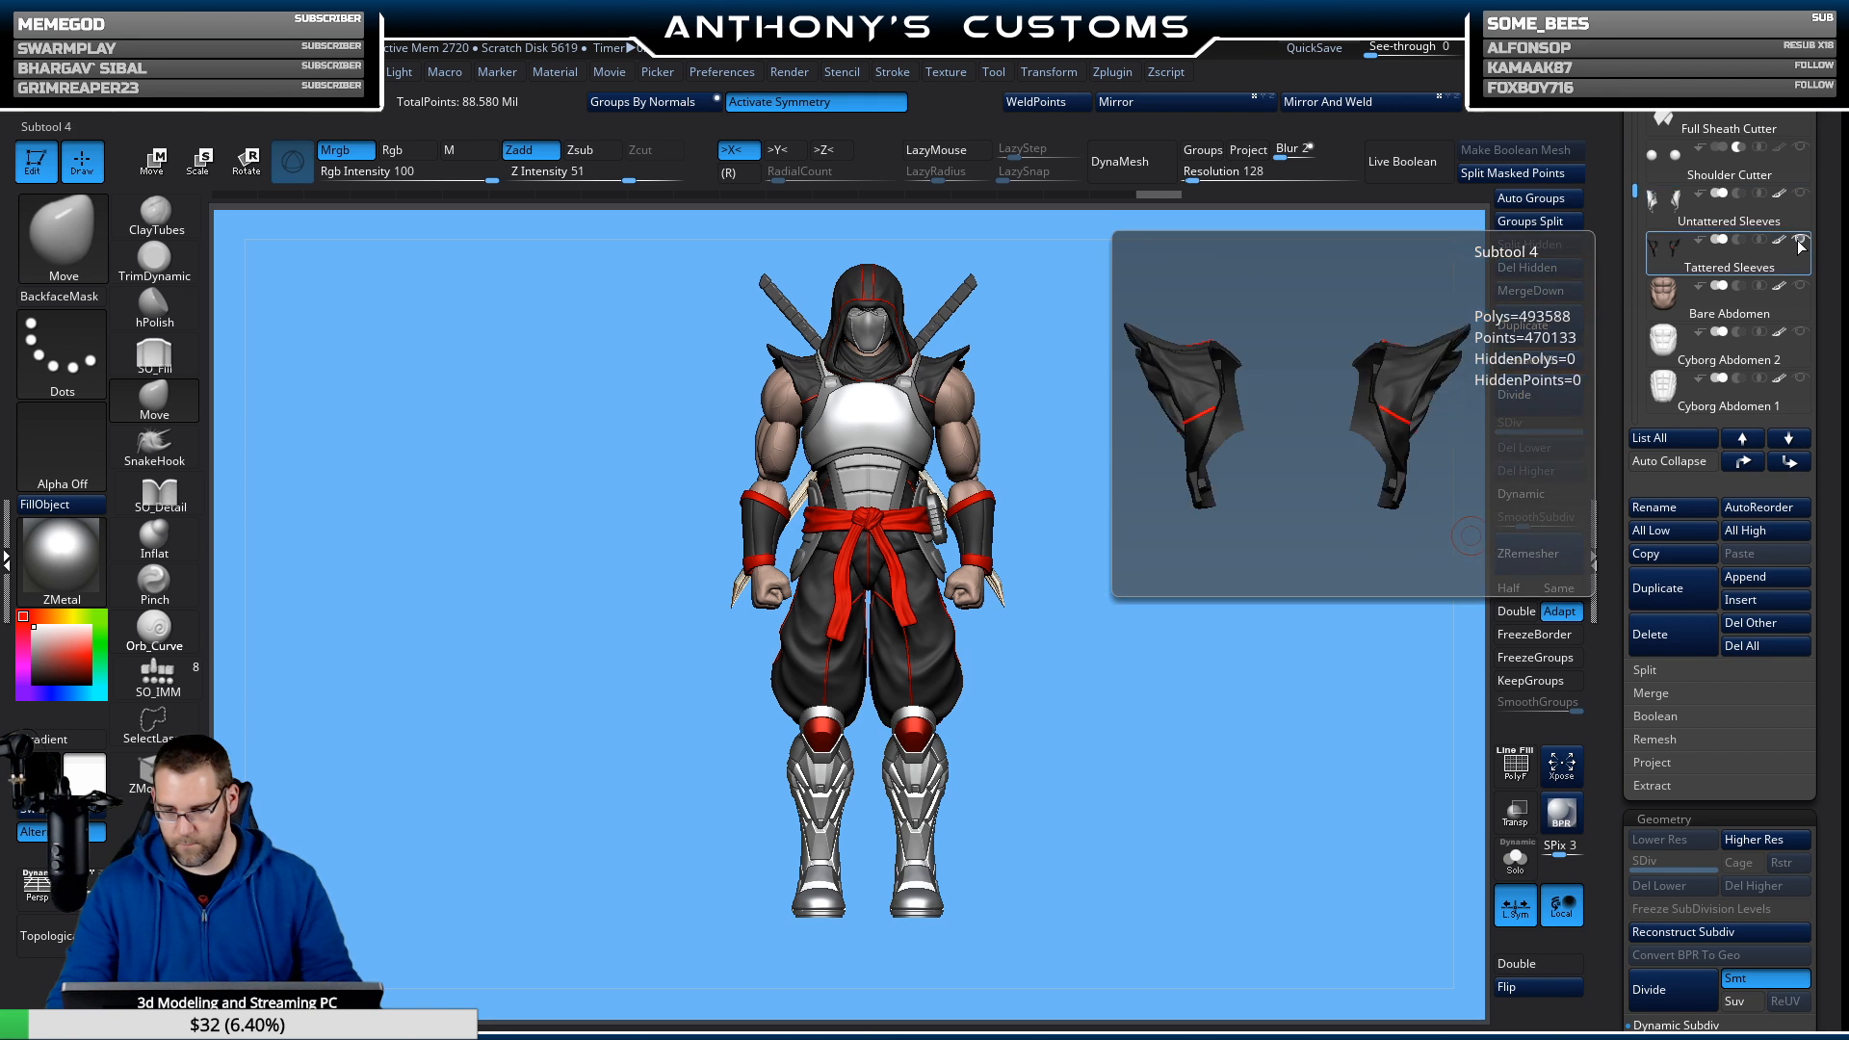
{"action": "left_click", "coordinate": [1801, 195]}
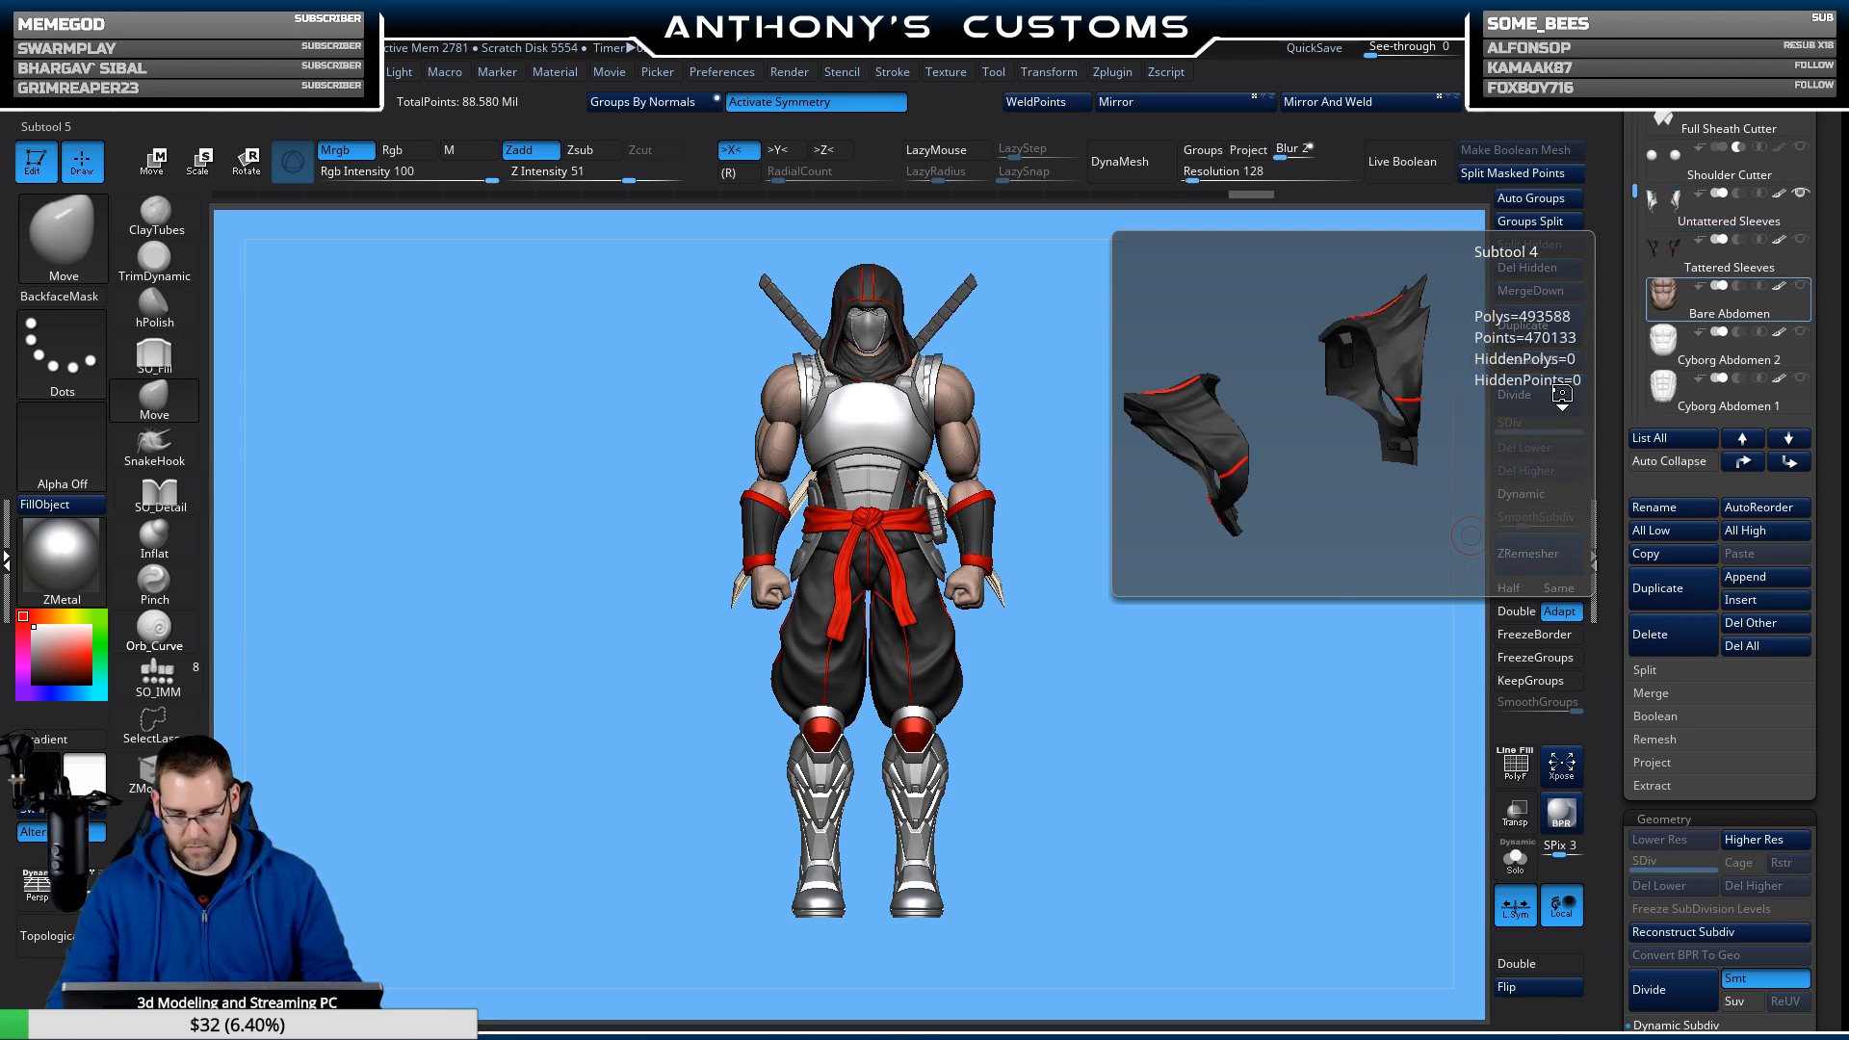
{"action": "mouse_move", "coordinate": [1255, 471]}
{"action": "left_mouse_down"}
{"action": "mouse_move", "coordinate": [1110, 460]}
{"action": "mouse_move", "coordinate": [1270, 467]}
{"action": "left_mouse_up"}
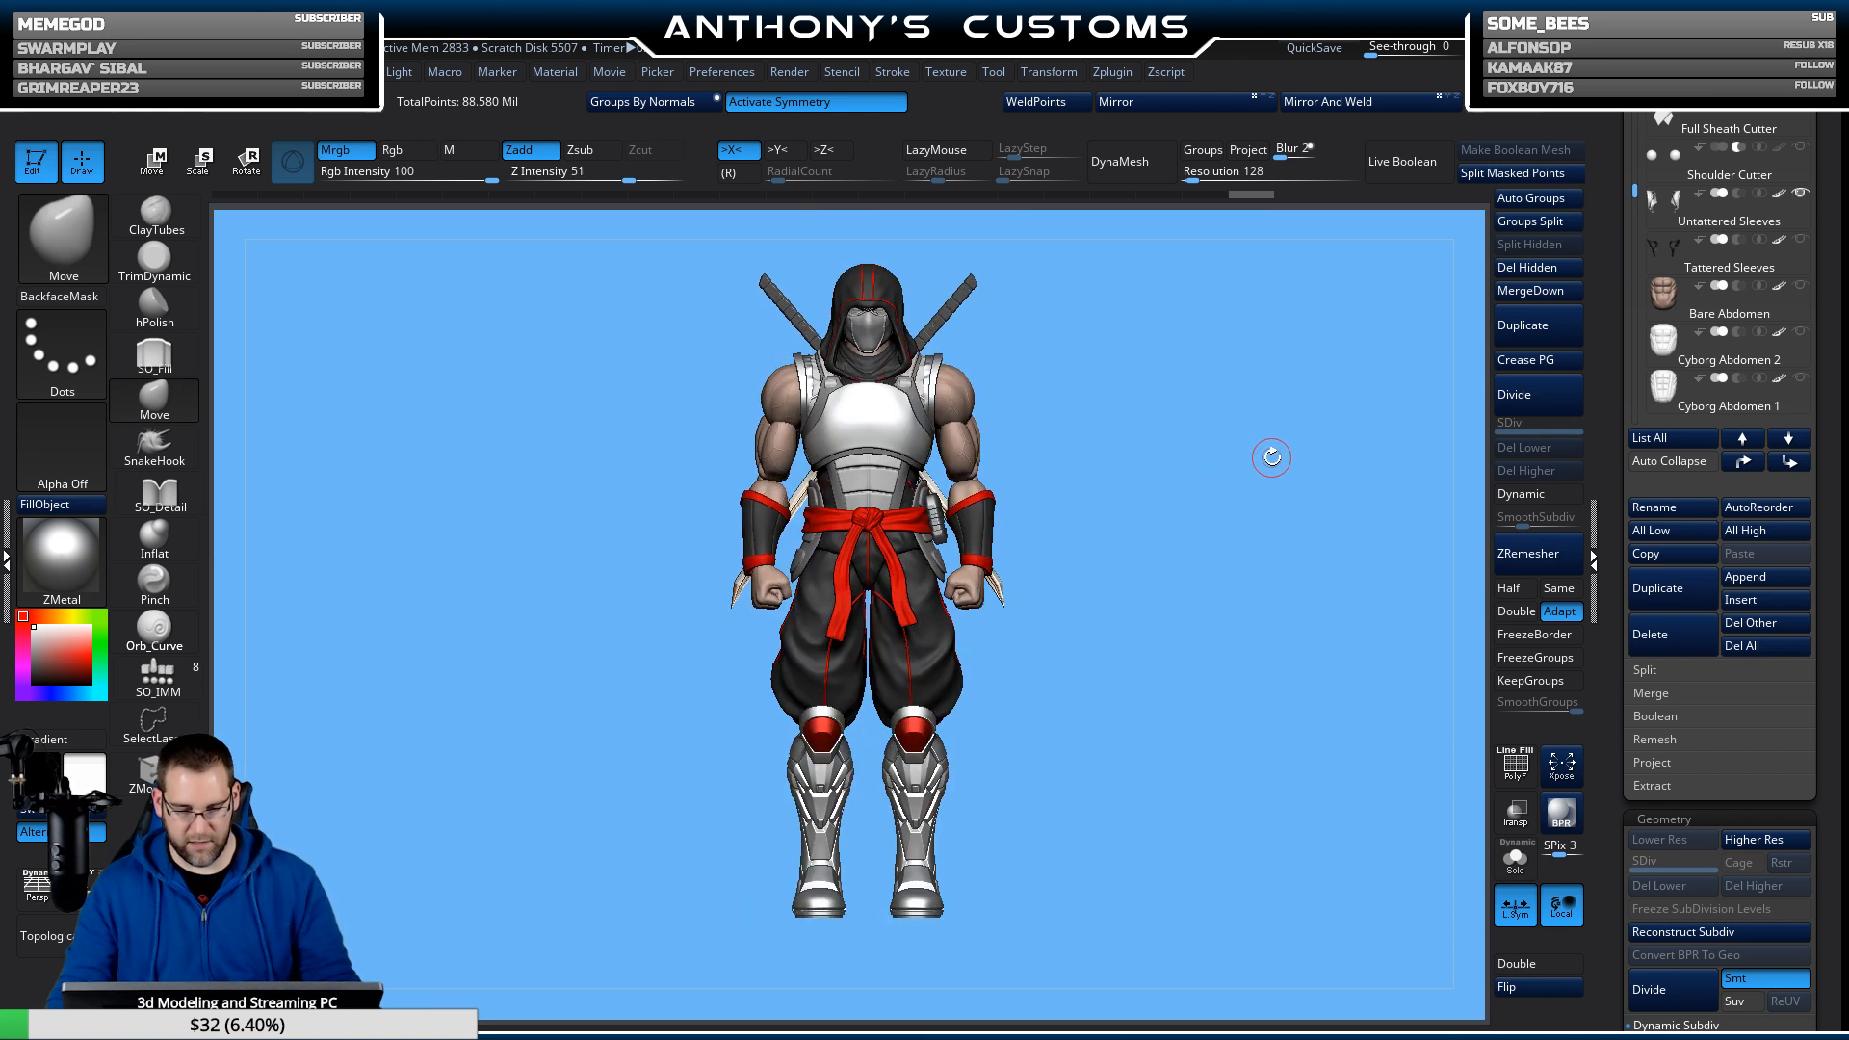
Make Untattered Sleeves the active subtool and choose BasicMaterial for it.
{"action": "left_click", "coordinate": [1690, 217]}
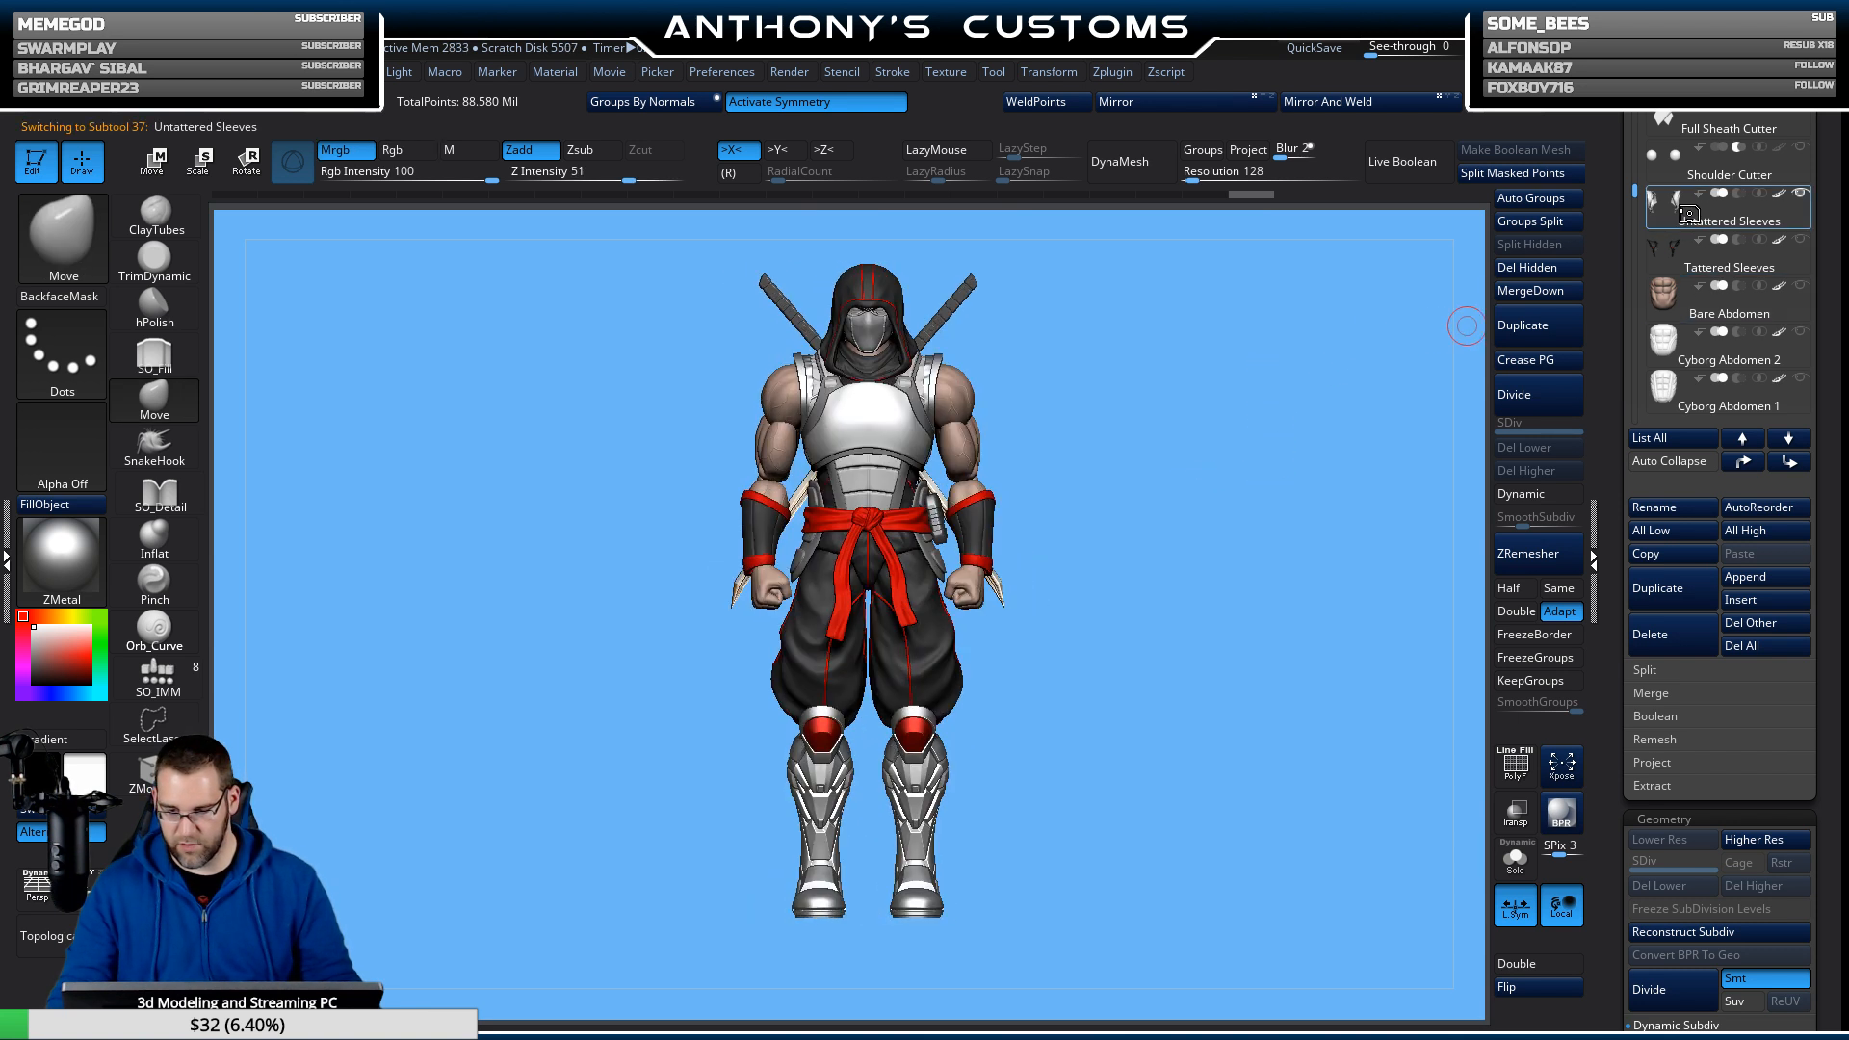
{"action": "left_click_drag", "start_coordinate": [1164, 398], "coordinate": [1167, 540], "text": "alt"}
{"action": "left_click", "coordinate": [46, 558]}
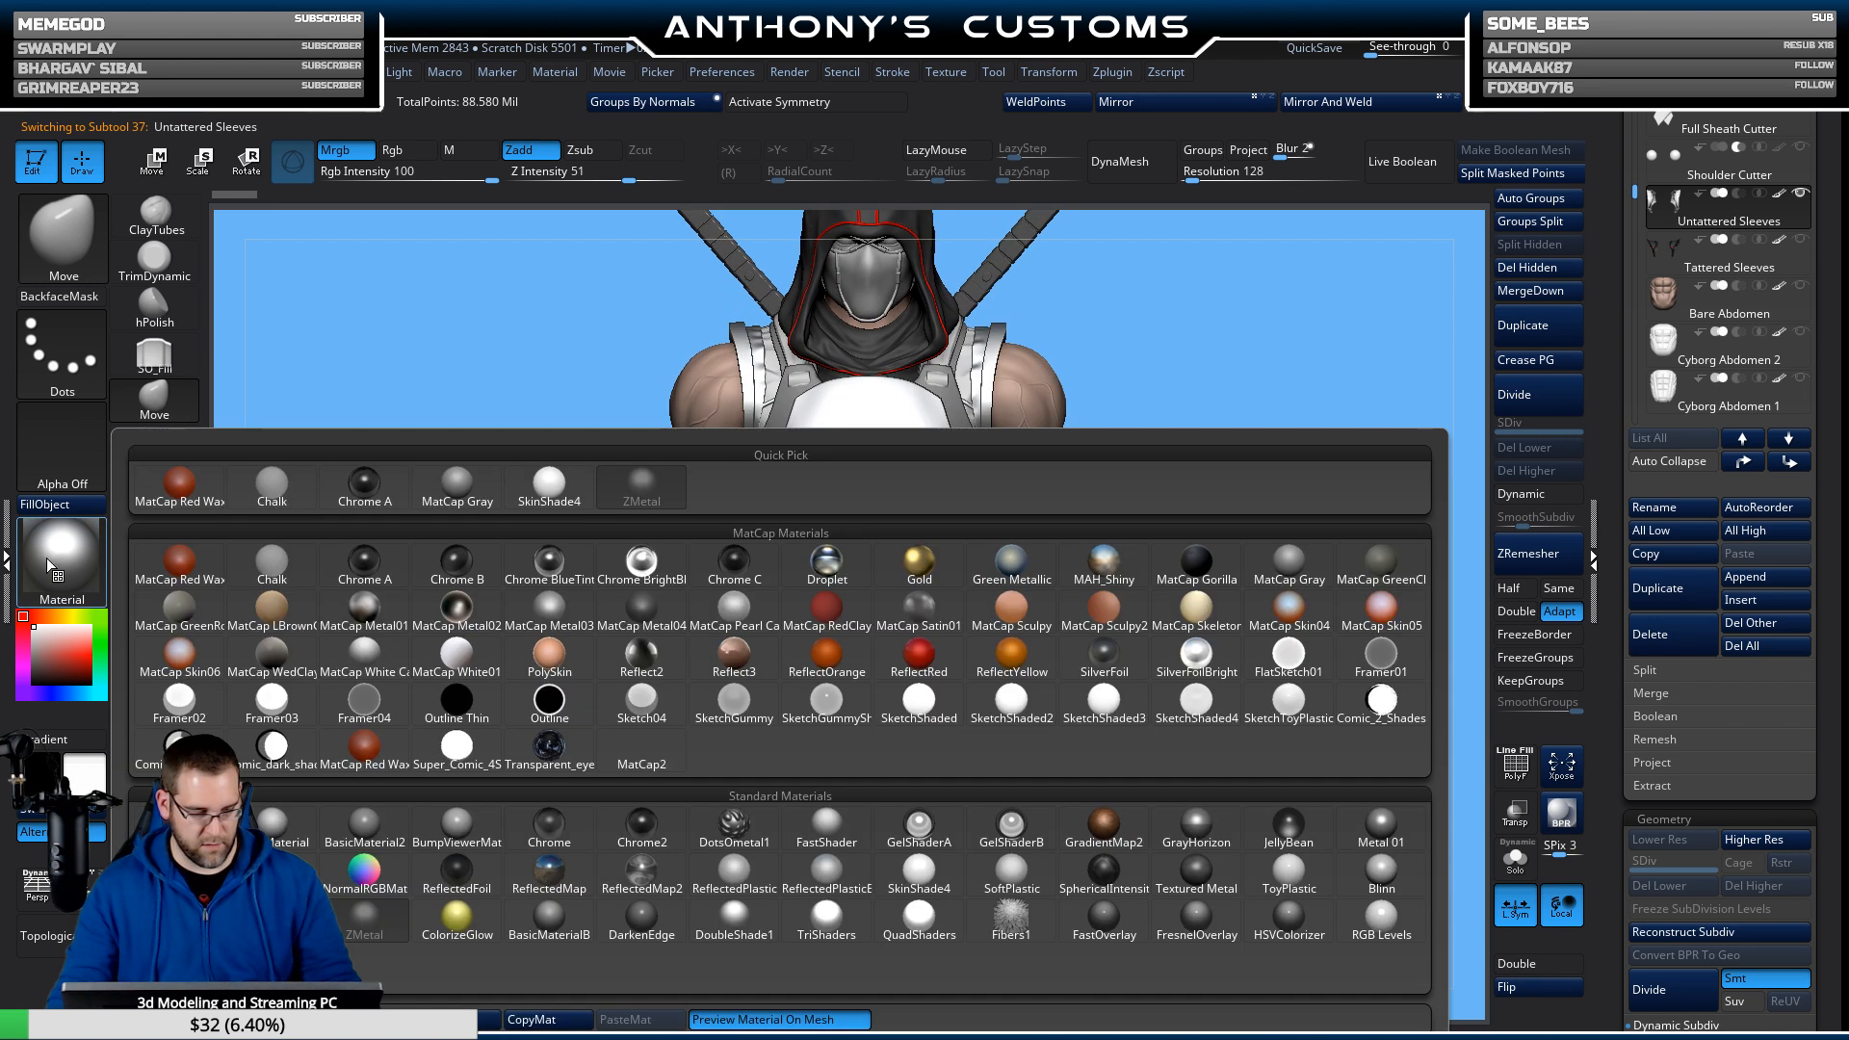
{"action": "left_click", "coordinate": [272, 826]}
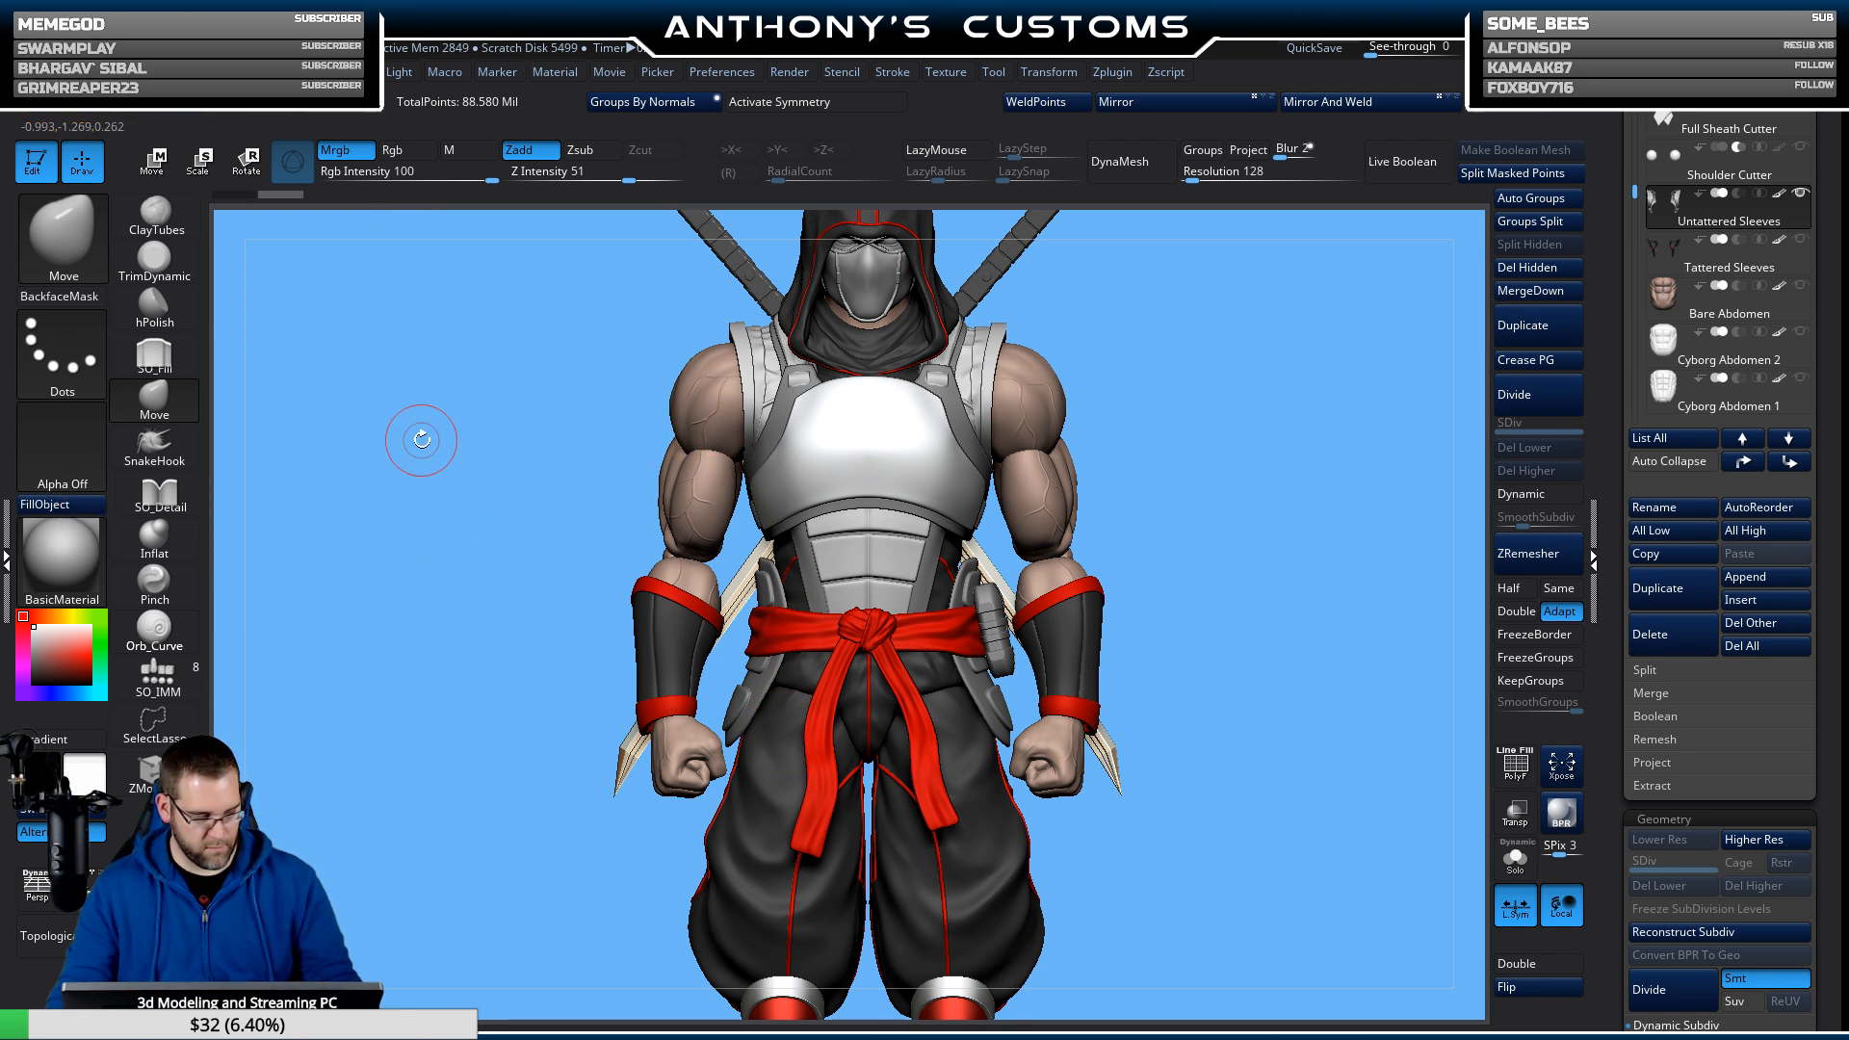
With the Paint brush, start coloring the cloth of the Untattered Sleeves dark beside the chest armor.
{"action": "key", "text": "b"}
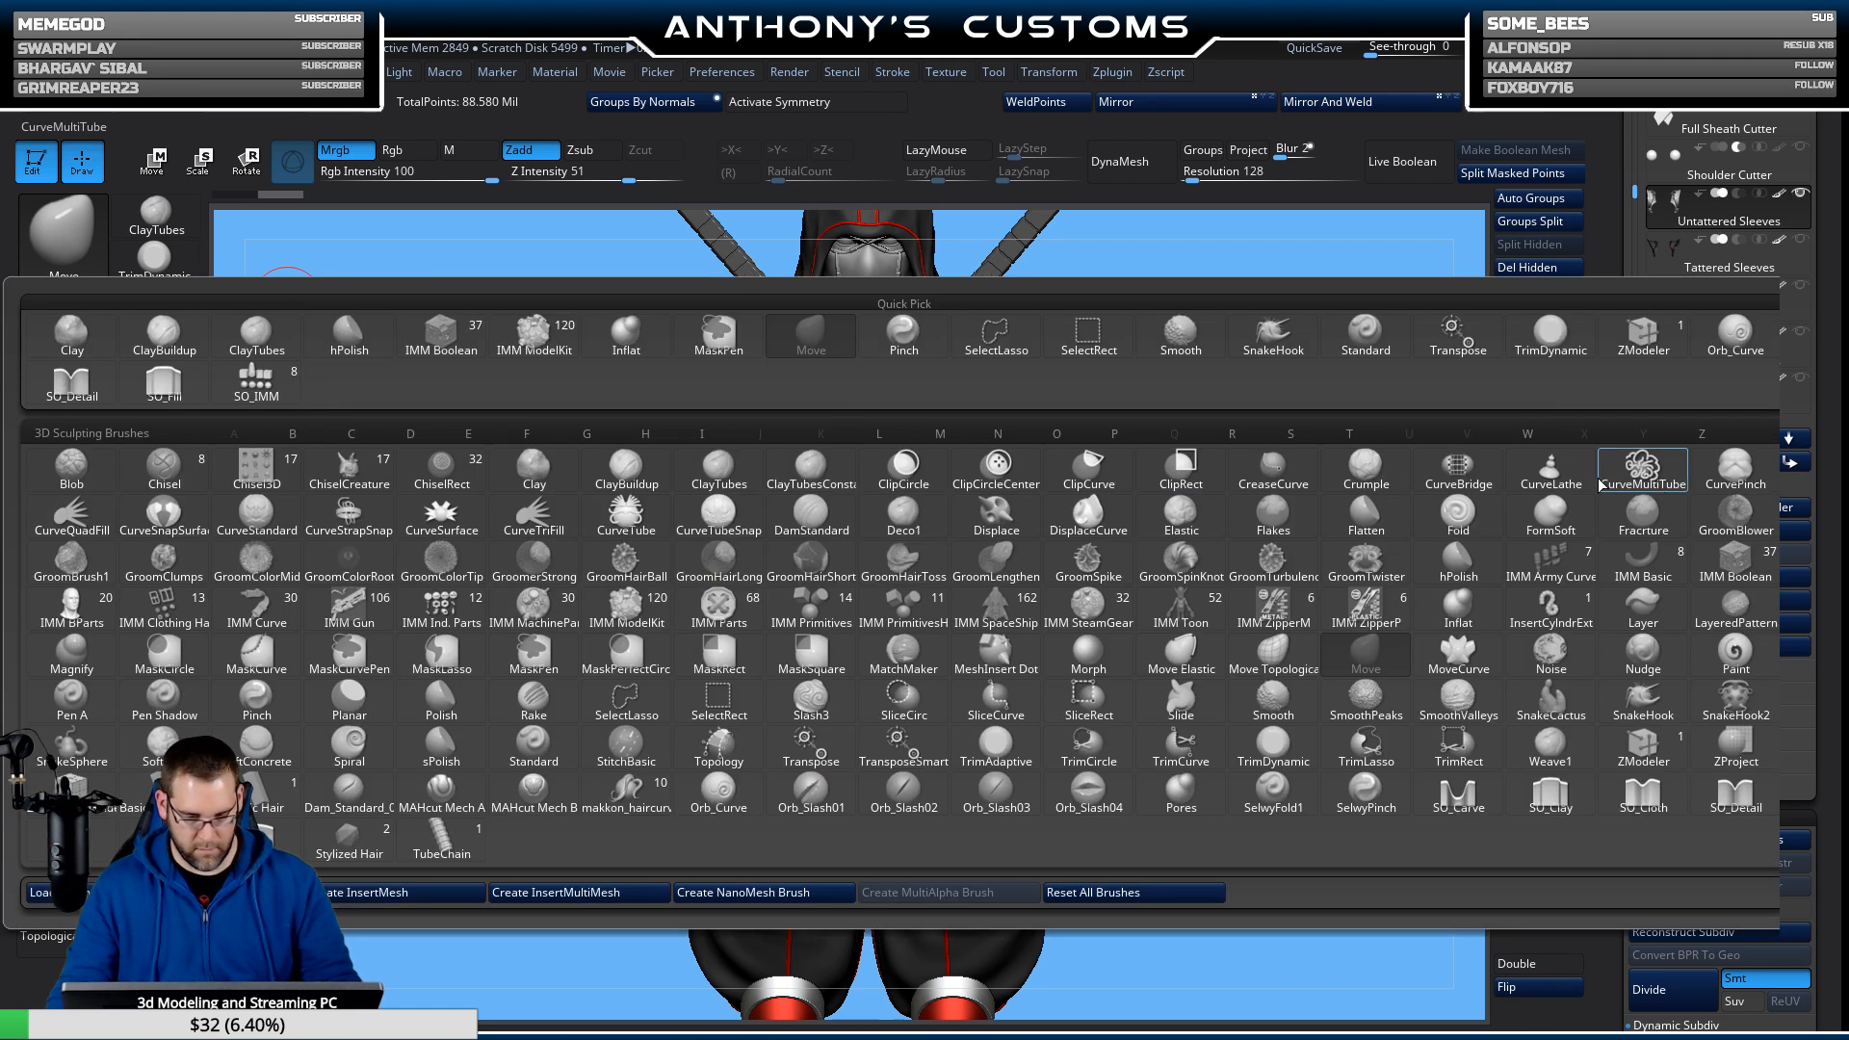
{"action": "left_click", "coordinate": [1697, 655]}
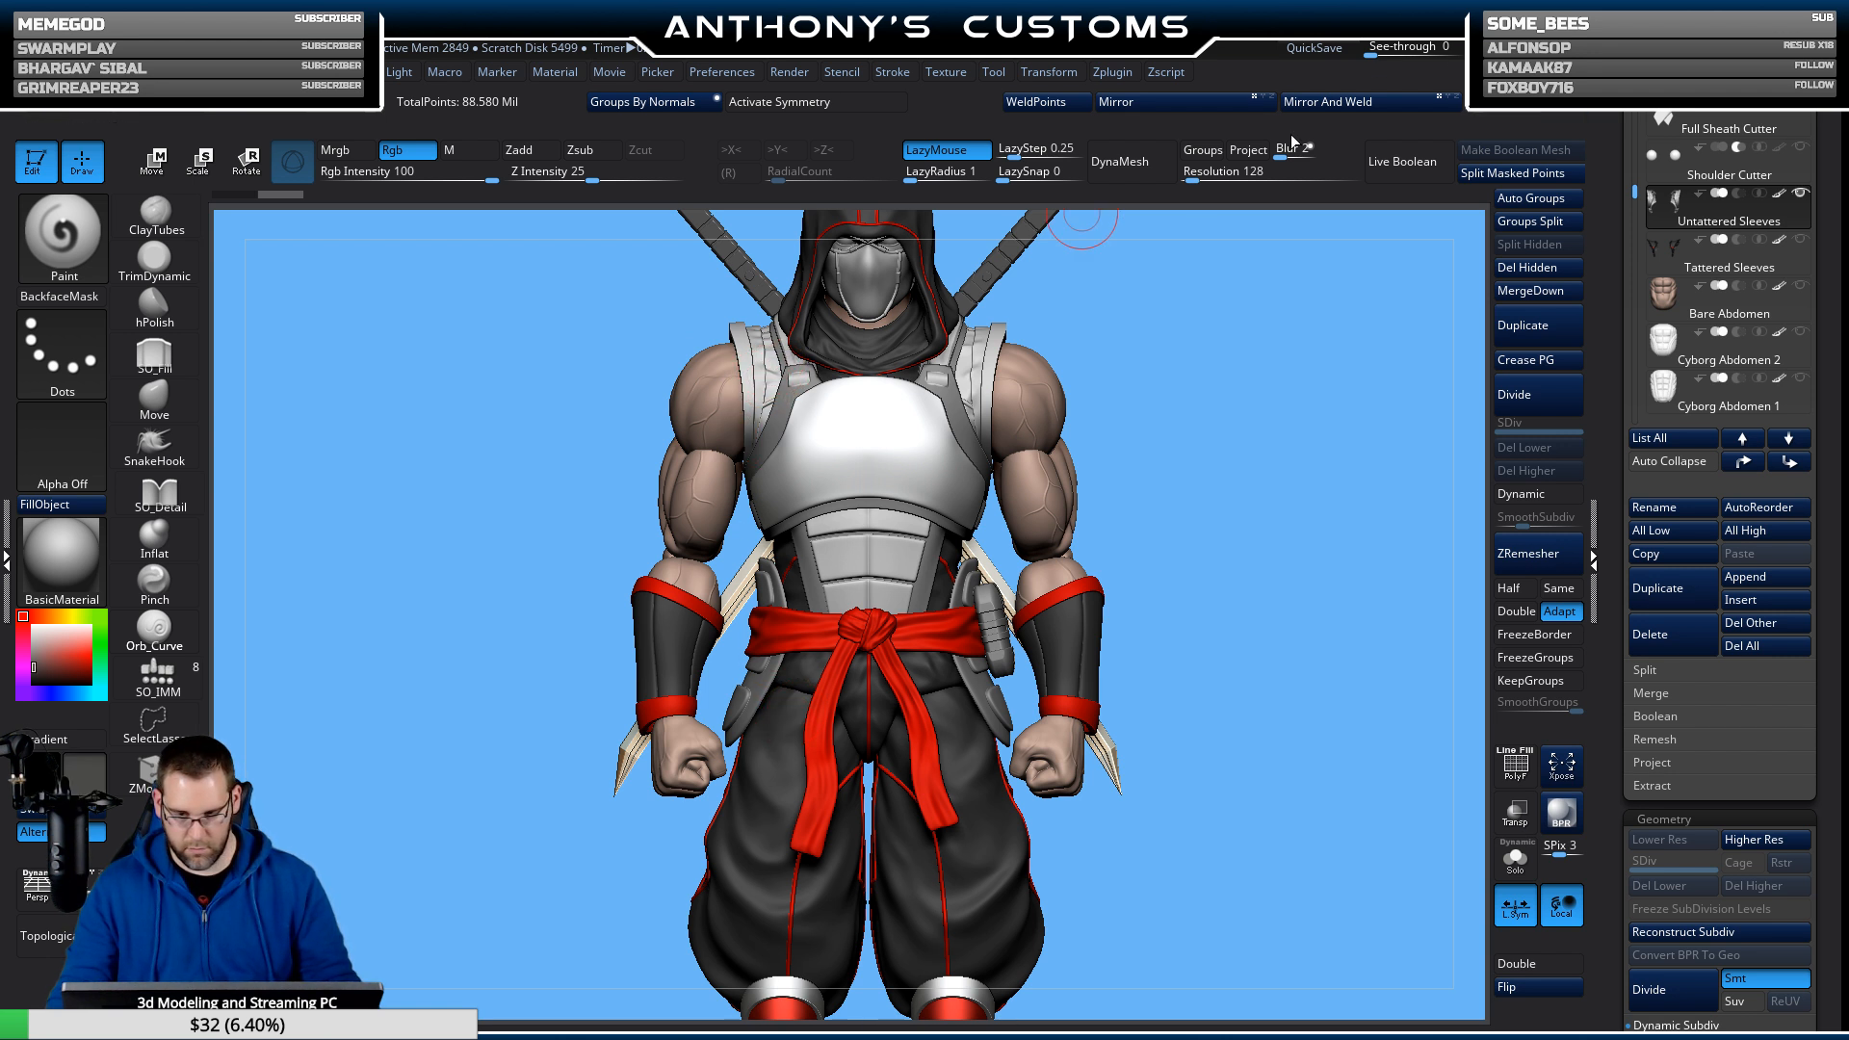
{"action": "key", "text": "shift+f"}
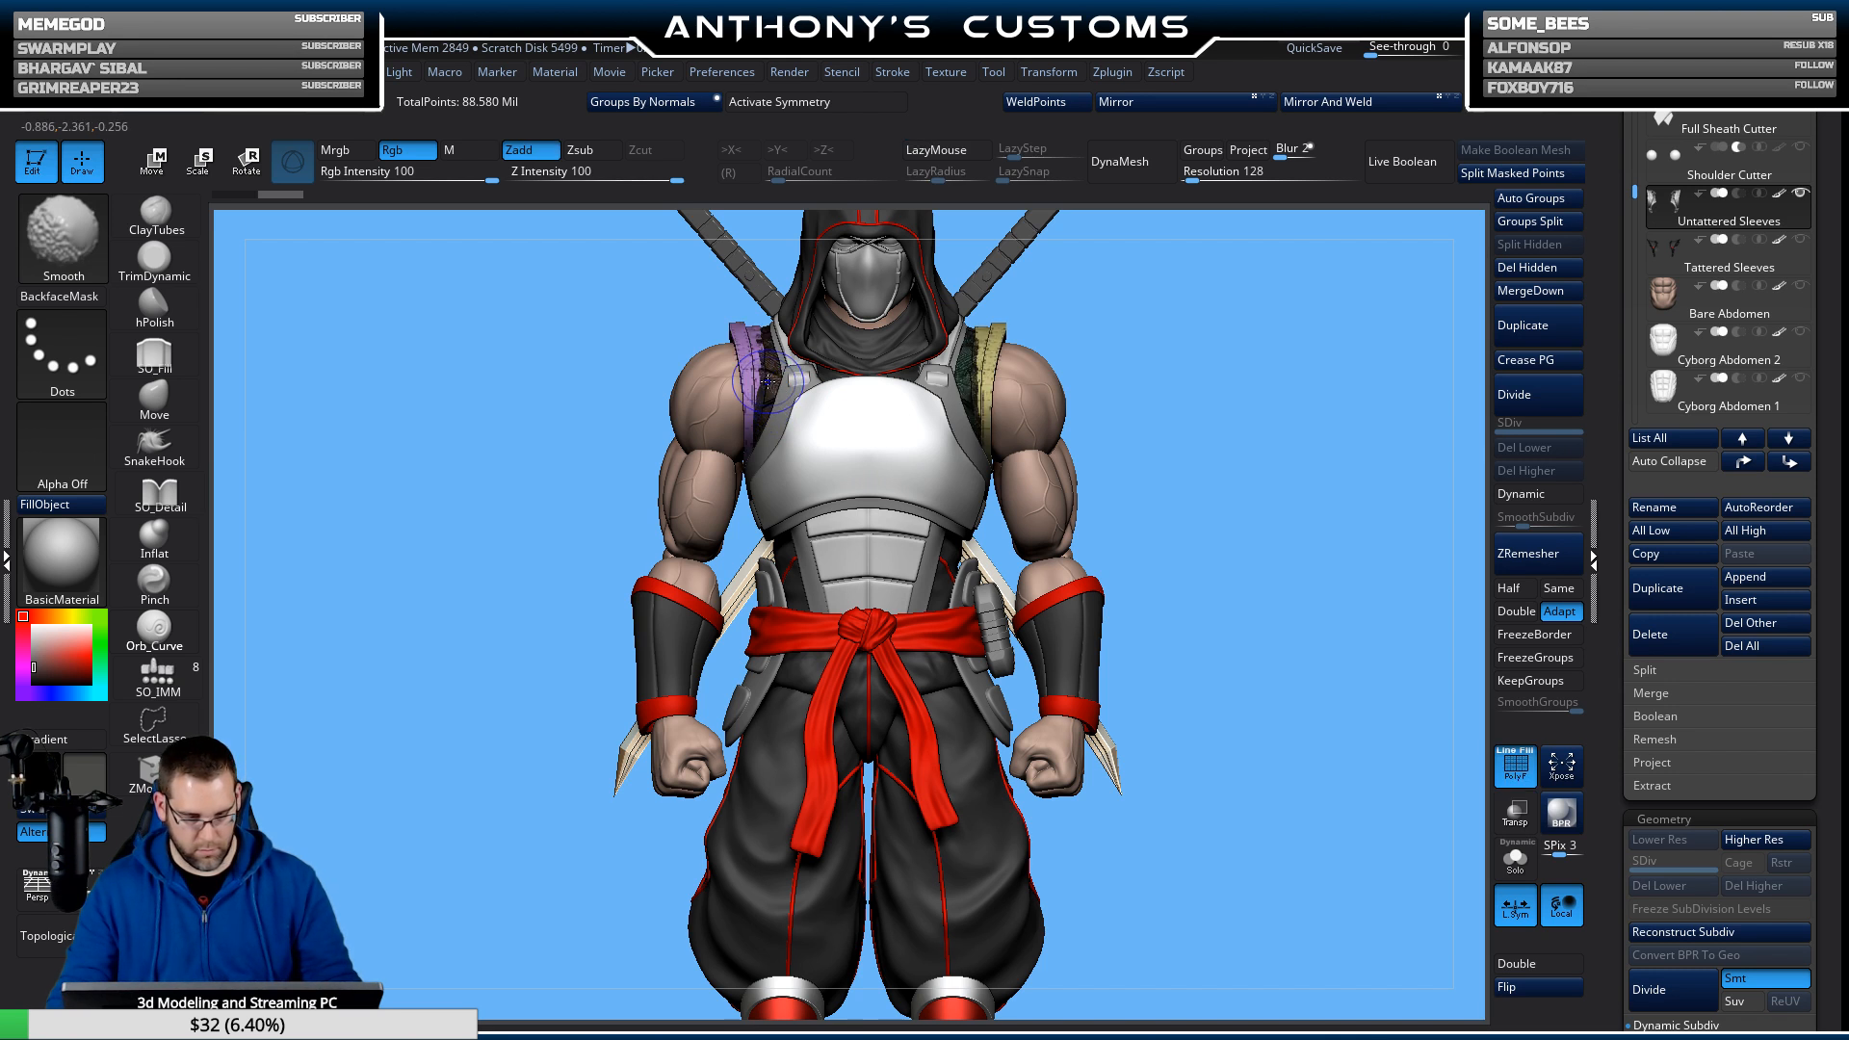
{"action": "key", "text": "shift+f"}
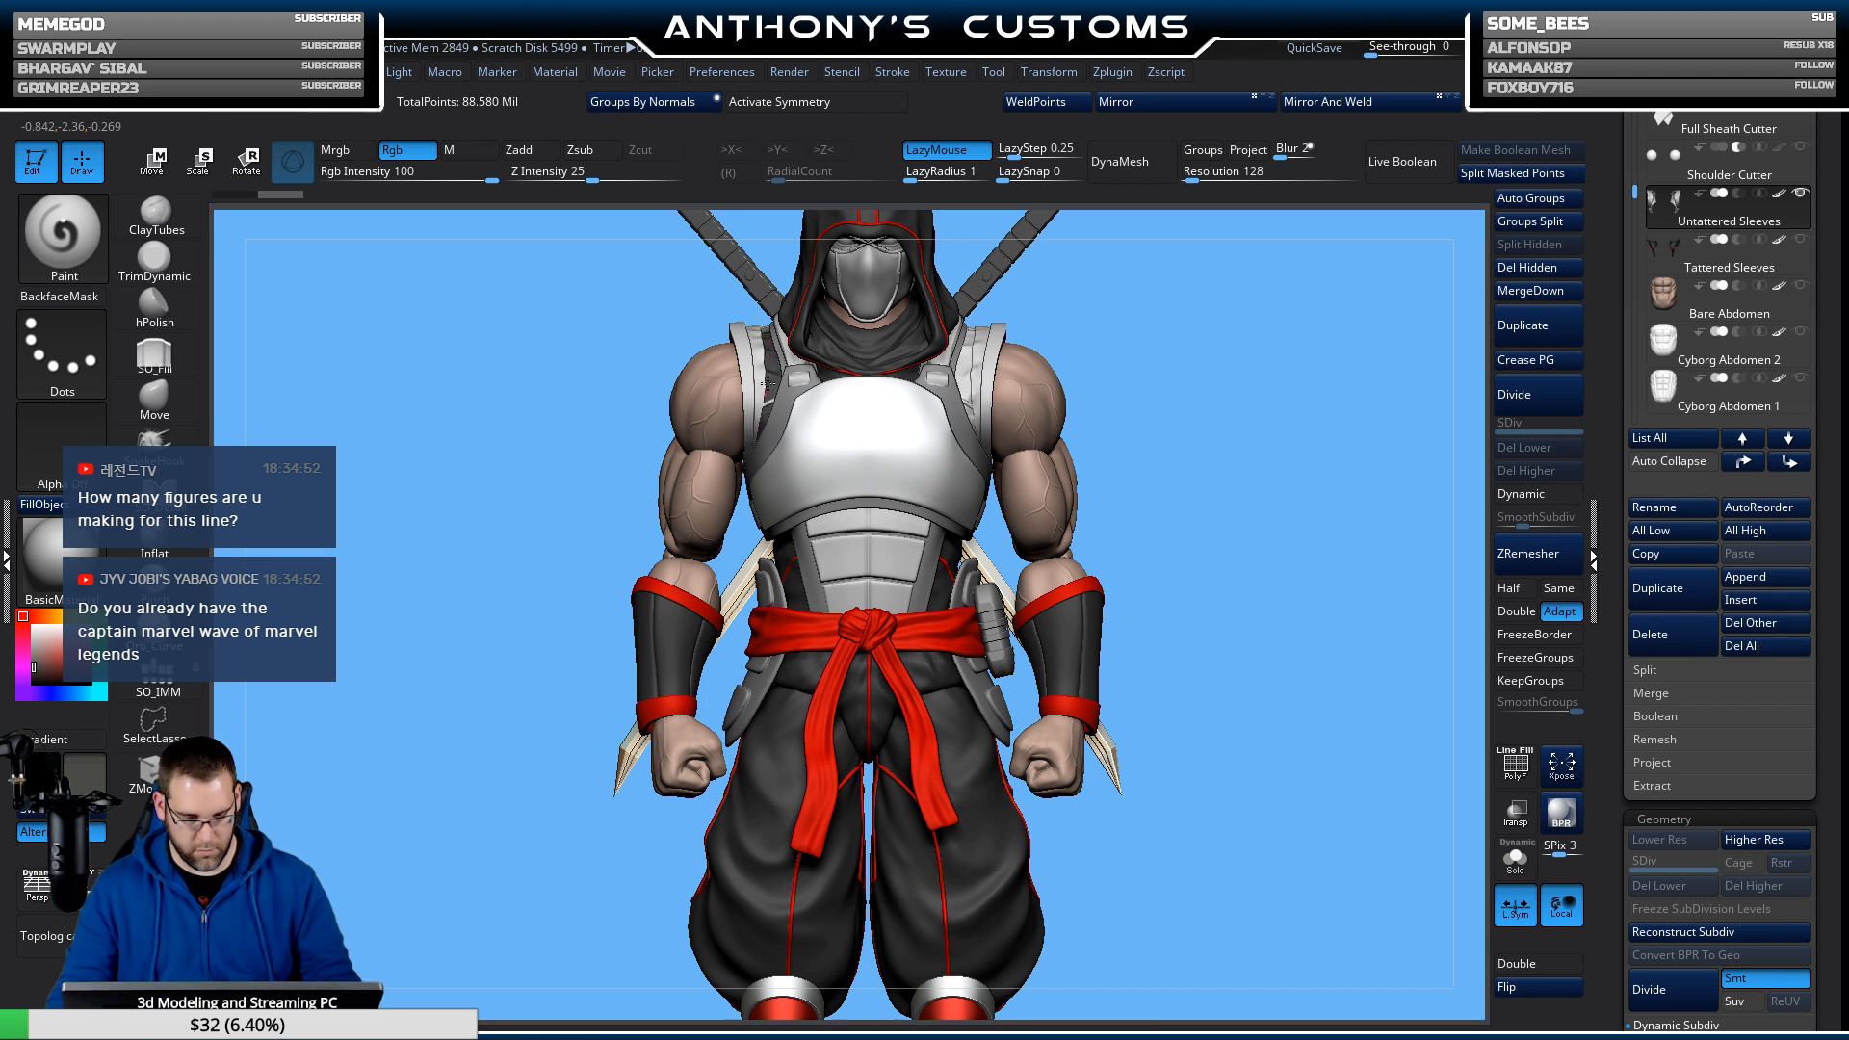
{"action": "left_click_drag", "start_coordinate": [753, 318], "coordinate": [765, 329]}
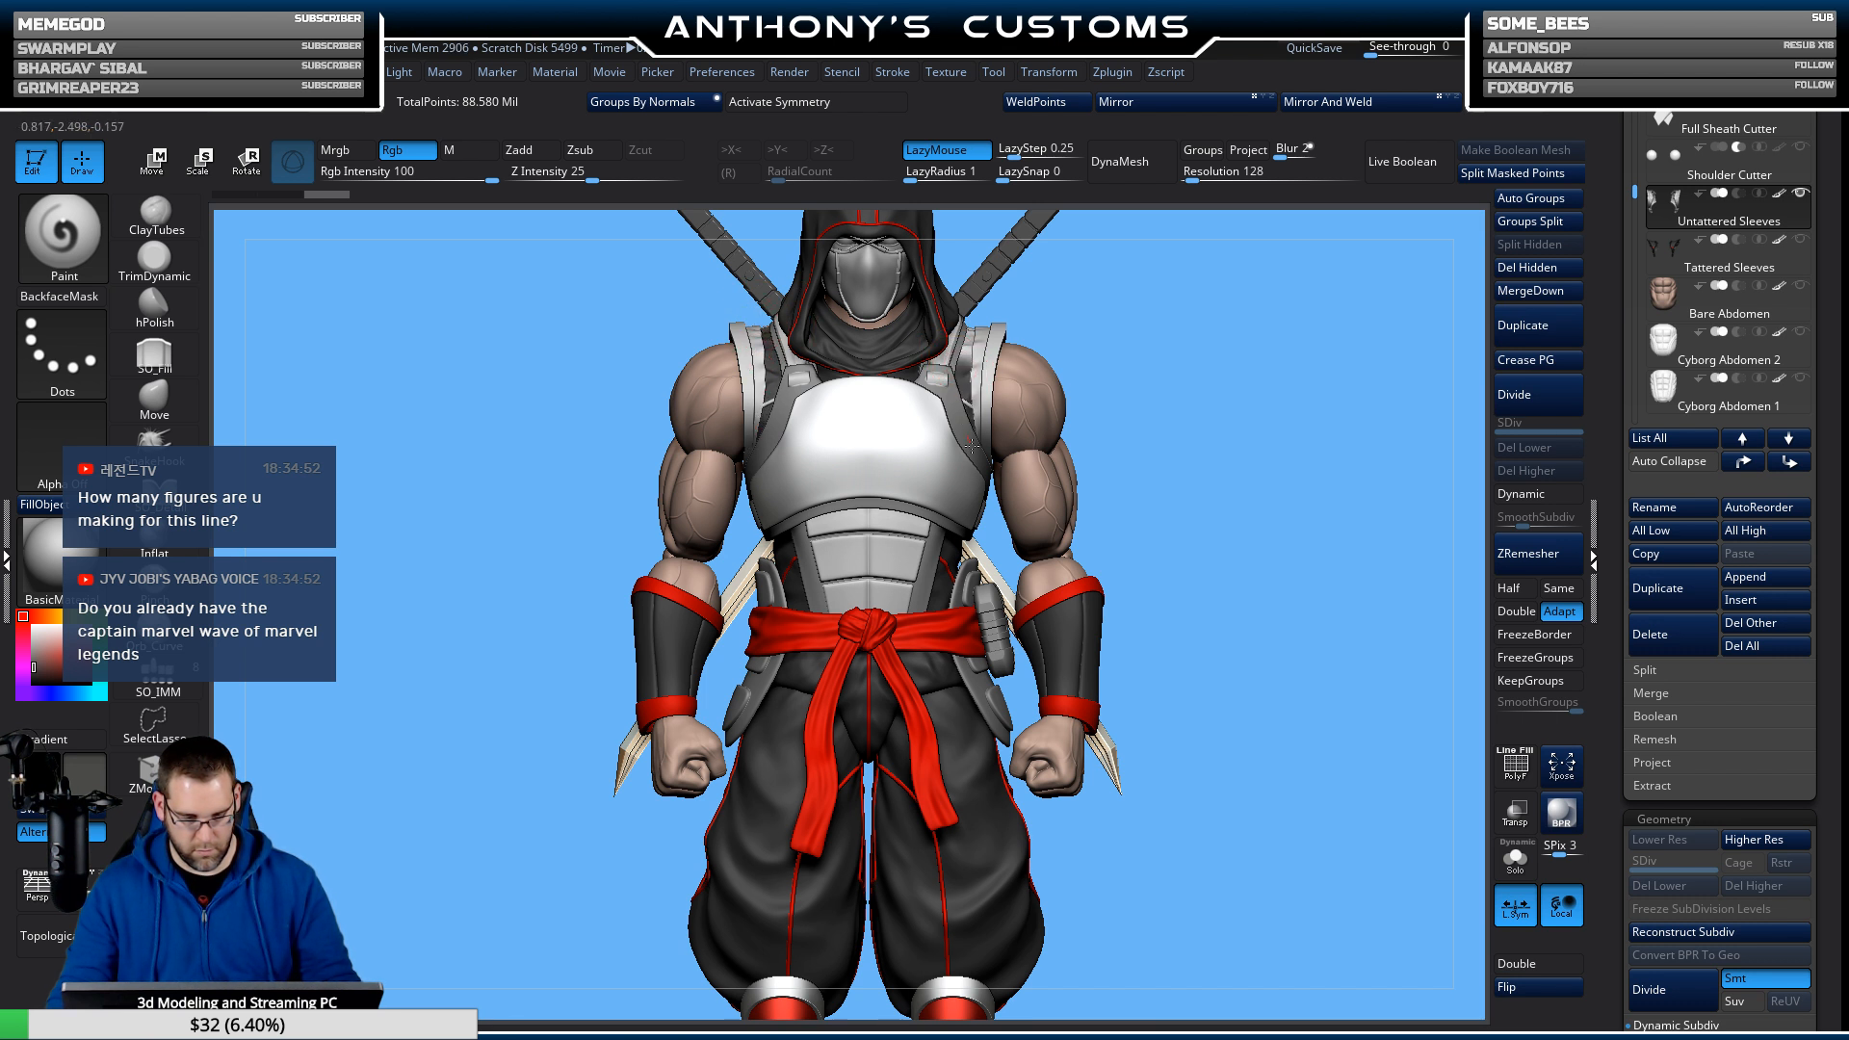
{"action": "left_click_drag", "start_coordinate": [1035, 316], "coordinate": [1108, 626]}
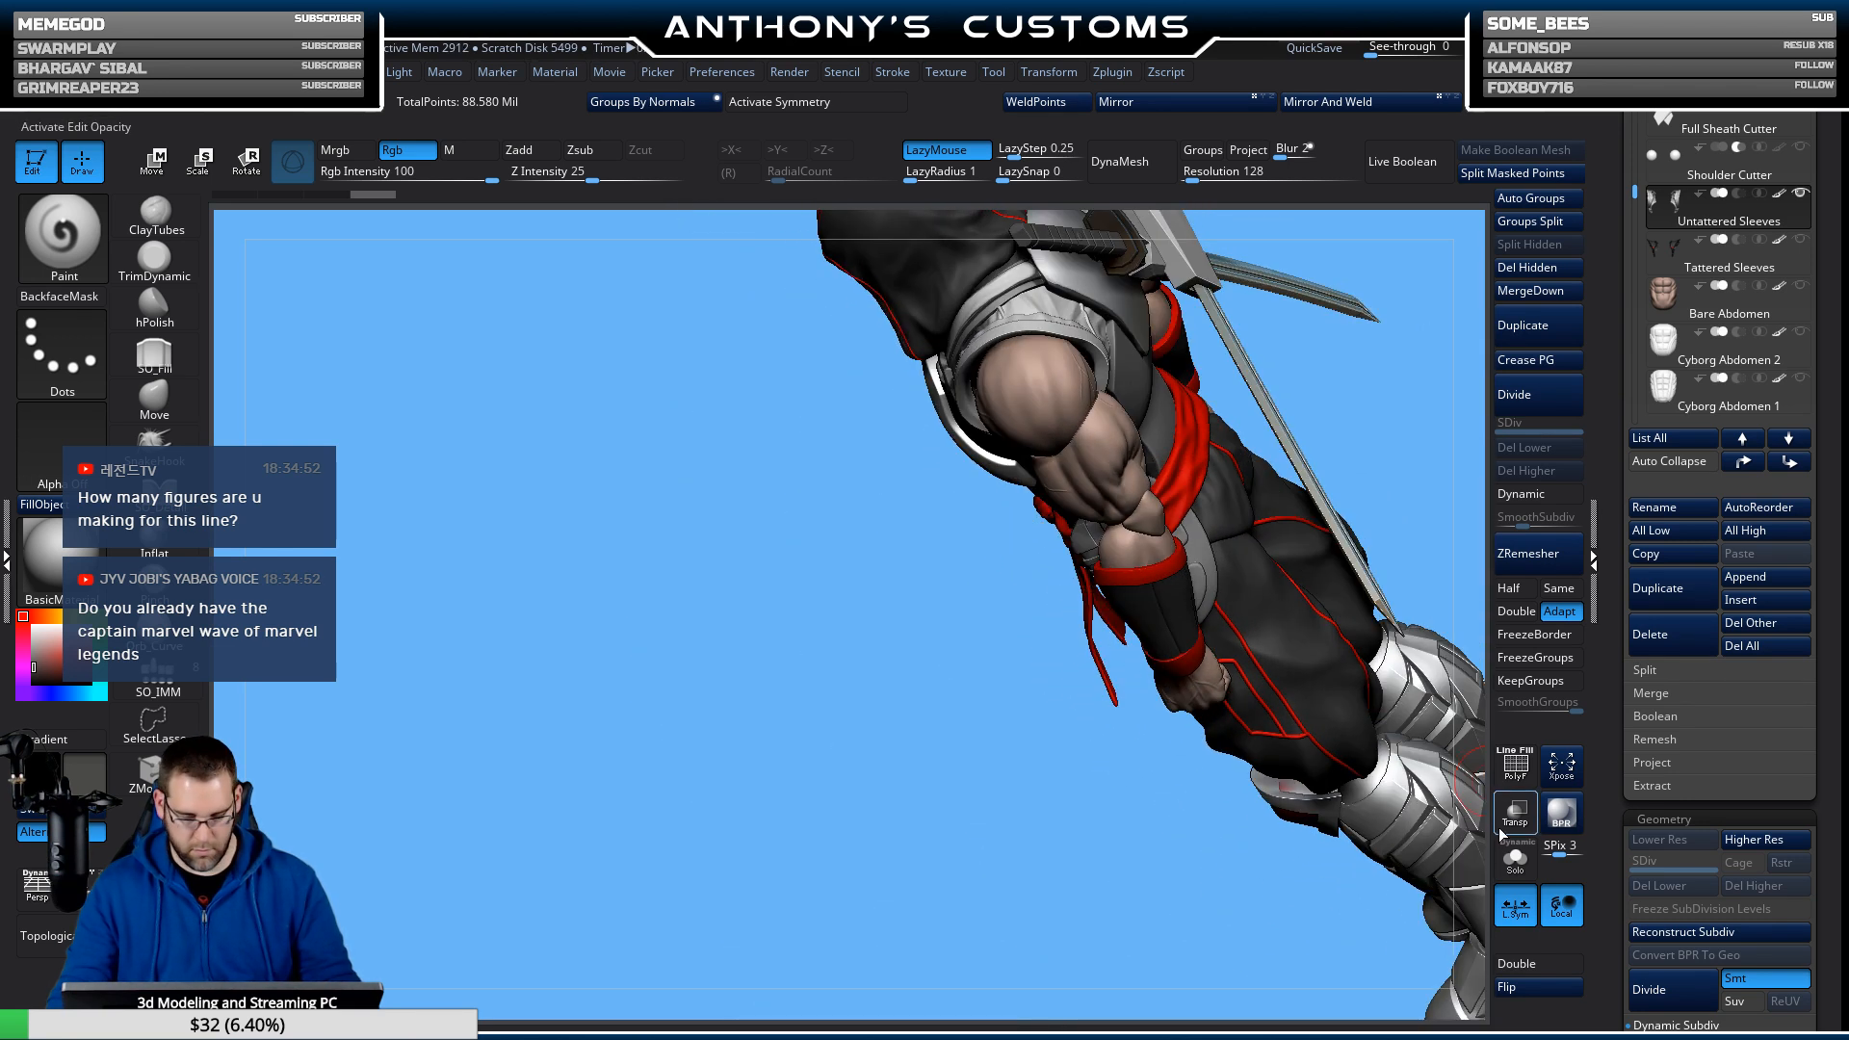
Isolate the Untattered Sleeves and paint their cloth panels dark from several sides, leaving the shoulder bands light.
{"action": "left_click", "coordinate": [1515, 858]}
{"action": "left_click_drag", "start_coordinate": [1249, 387], "coordinate": [1090, 560], "text": "alt"}
{"action": "mouse_move", "coordinate": [1089, 559]}
{"action": "left_mouse_down"}
{"action": "mouse_move", "coordinate": [1086, 540]}
{"action": "mouse_move", "coordinate": [973, 541]}
{"action": "mouse_move", "coordinate": [830, 576]}
{"action": "left_mouse_up"}
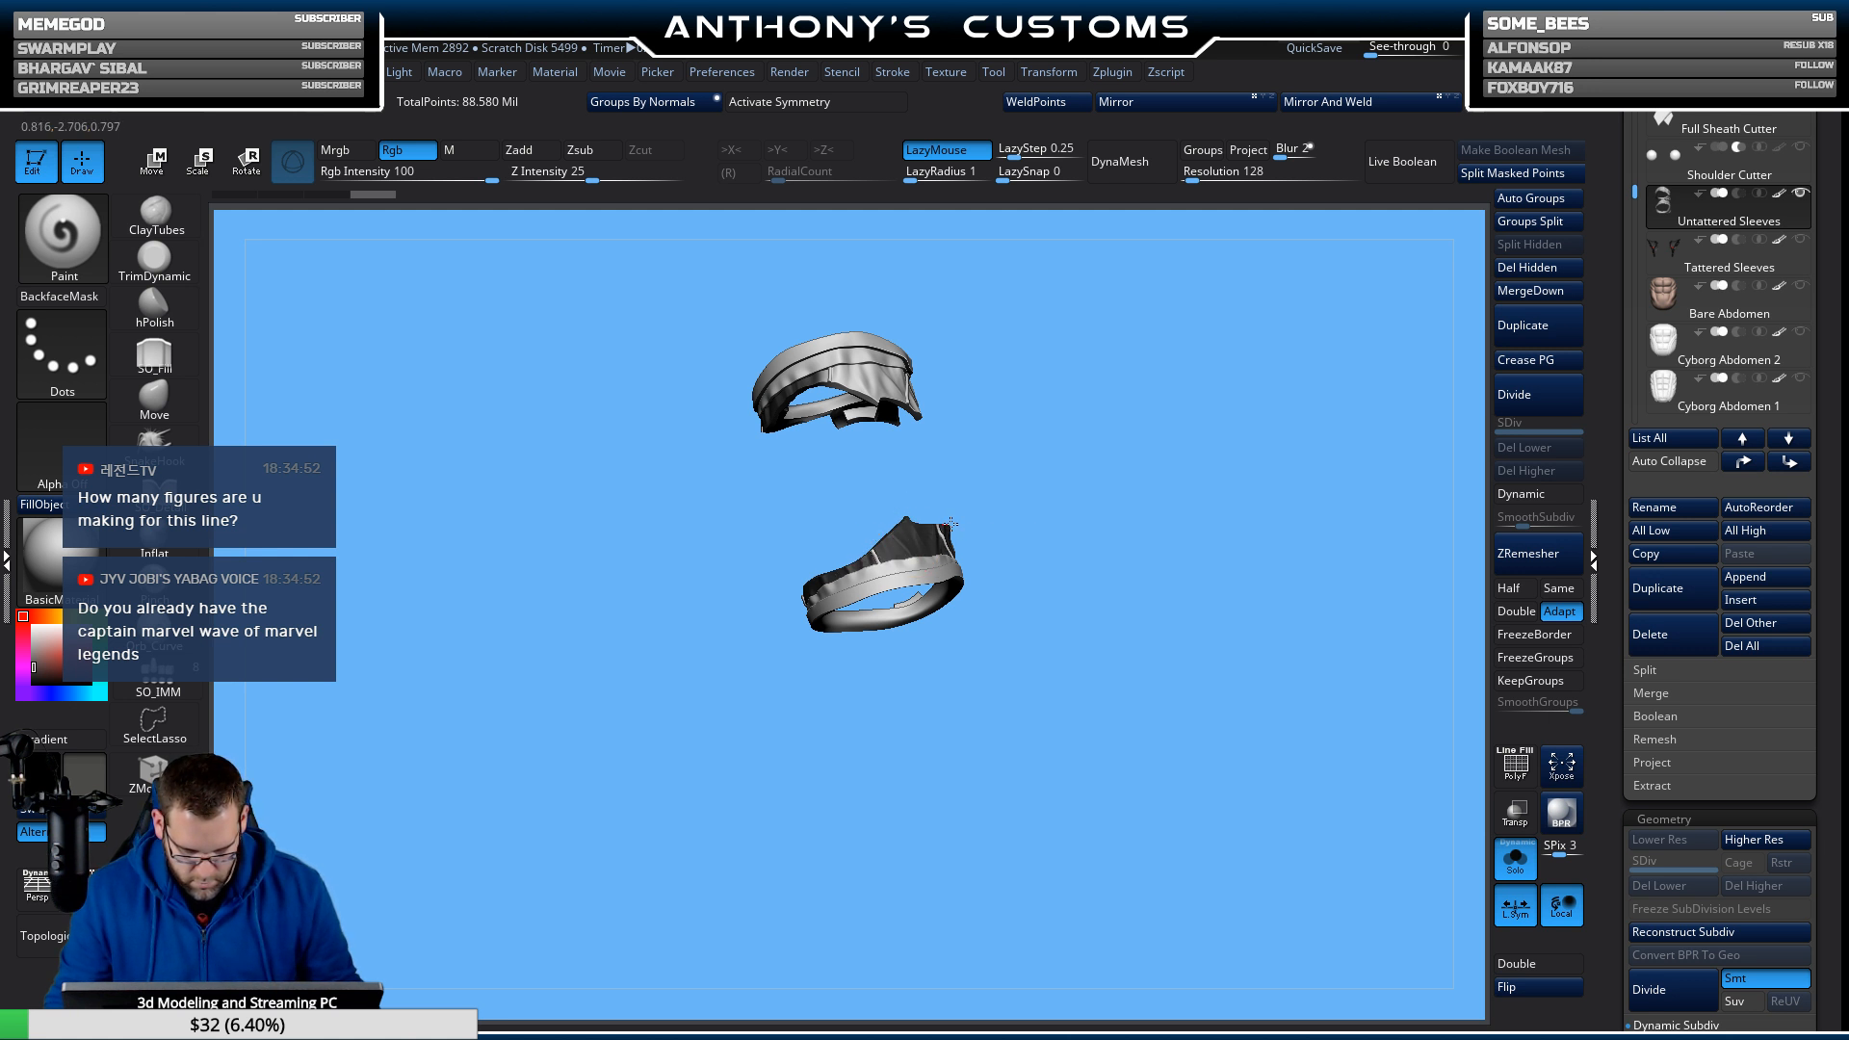
{"action": "left_click_drag", "start_coordinate": [951, 523], "coordinate": [958, 561]}
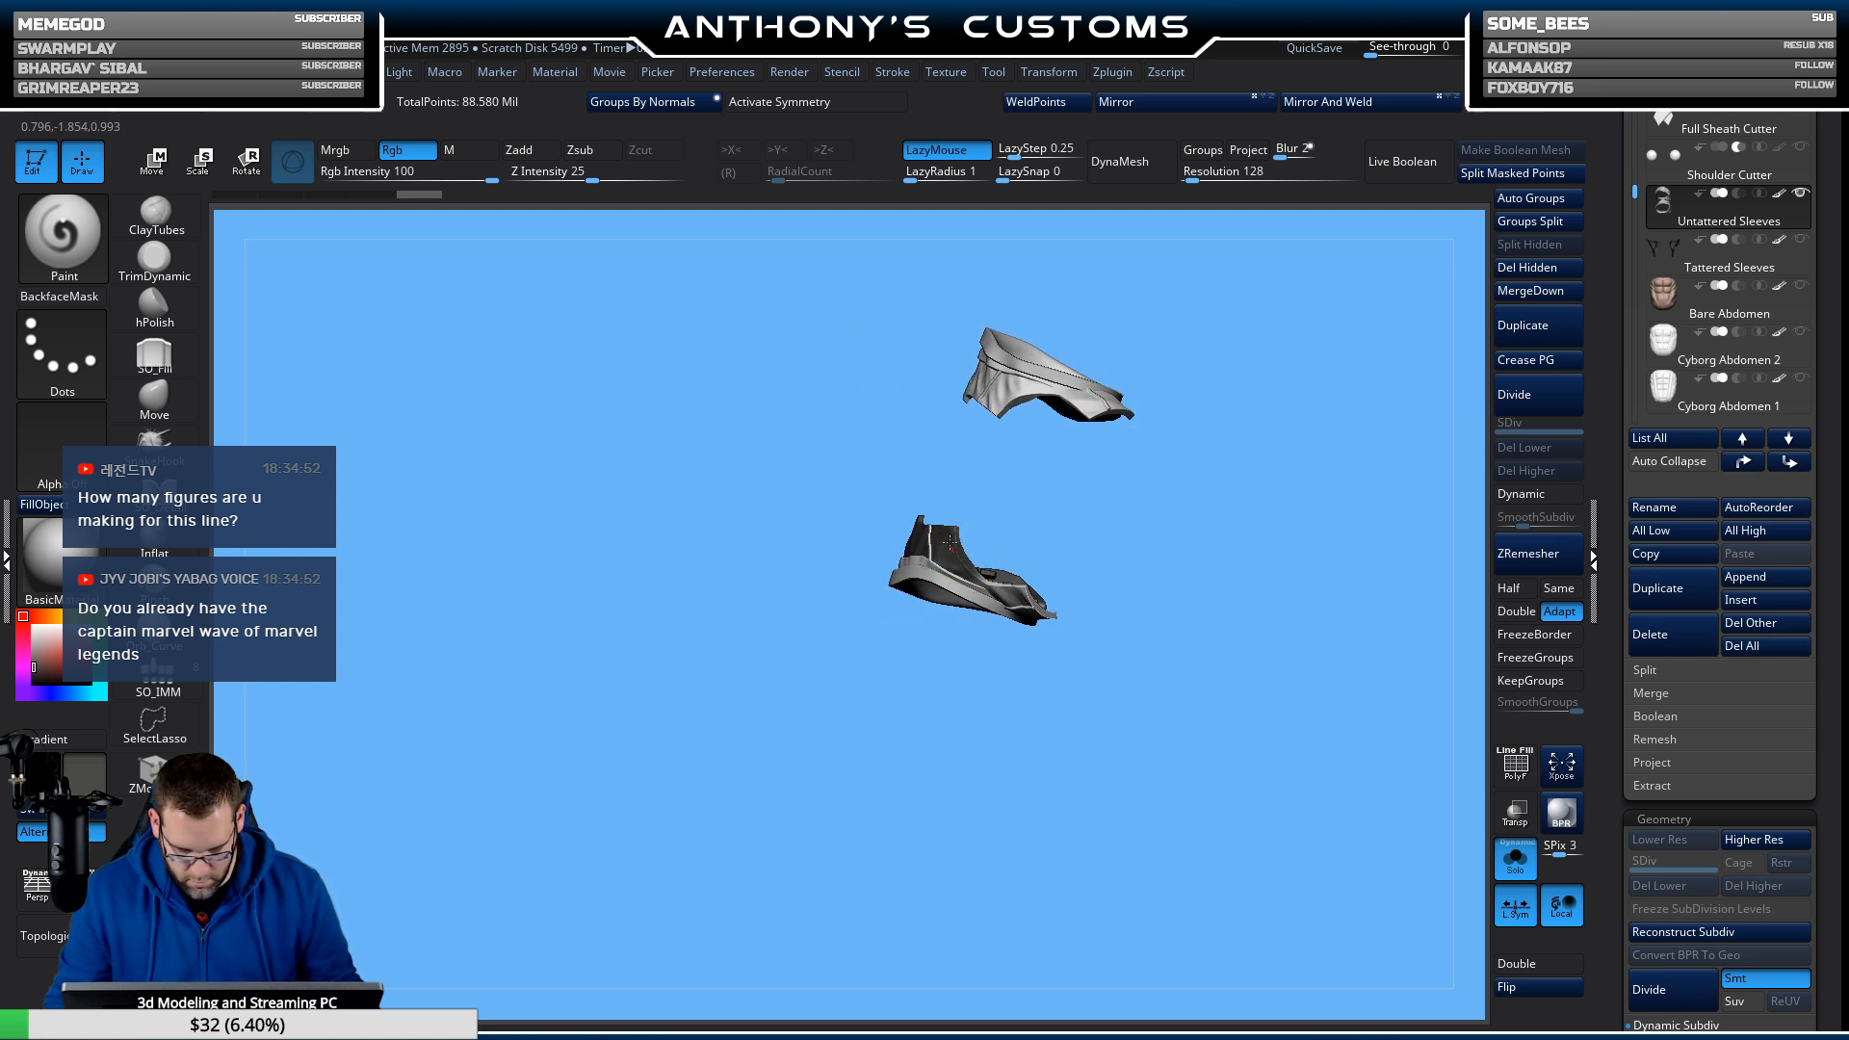
{"action": "left_click_drag", "start_coordinate": [1139, 619], "coordinate": [1054, 400]}
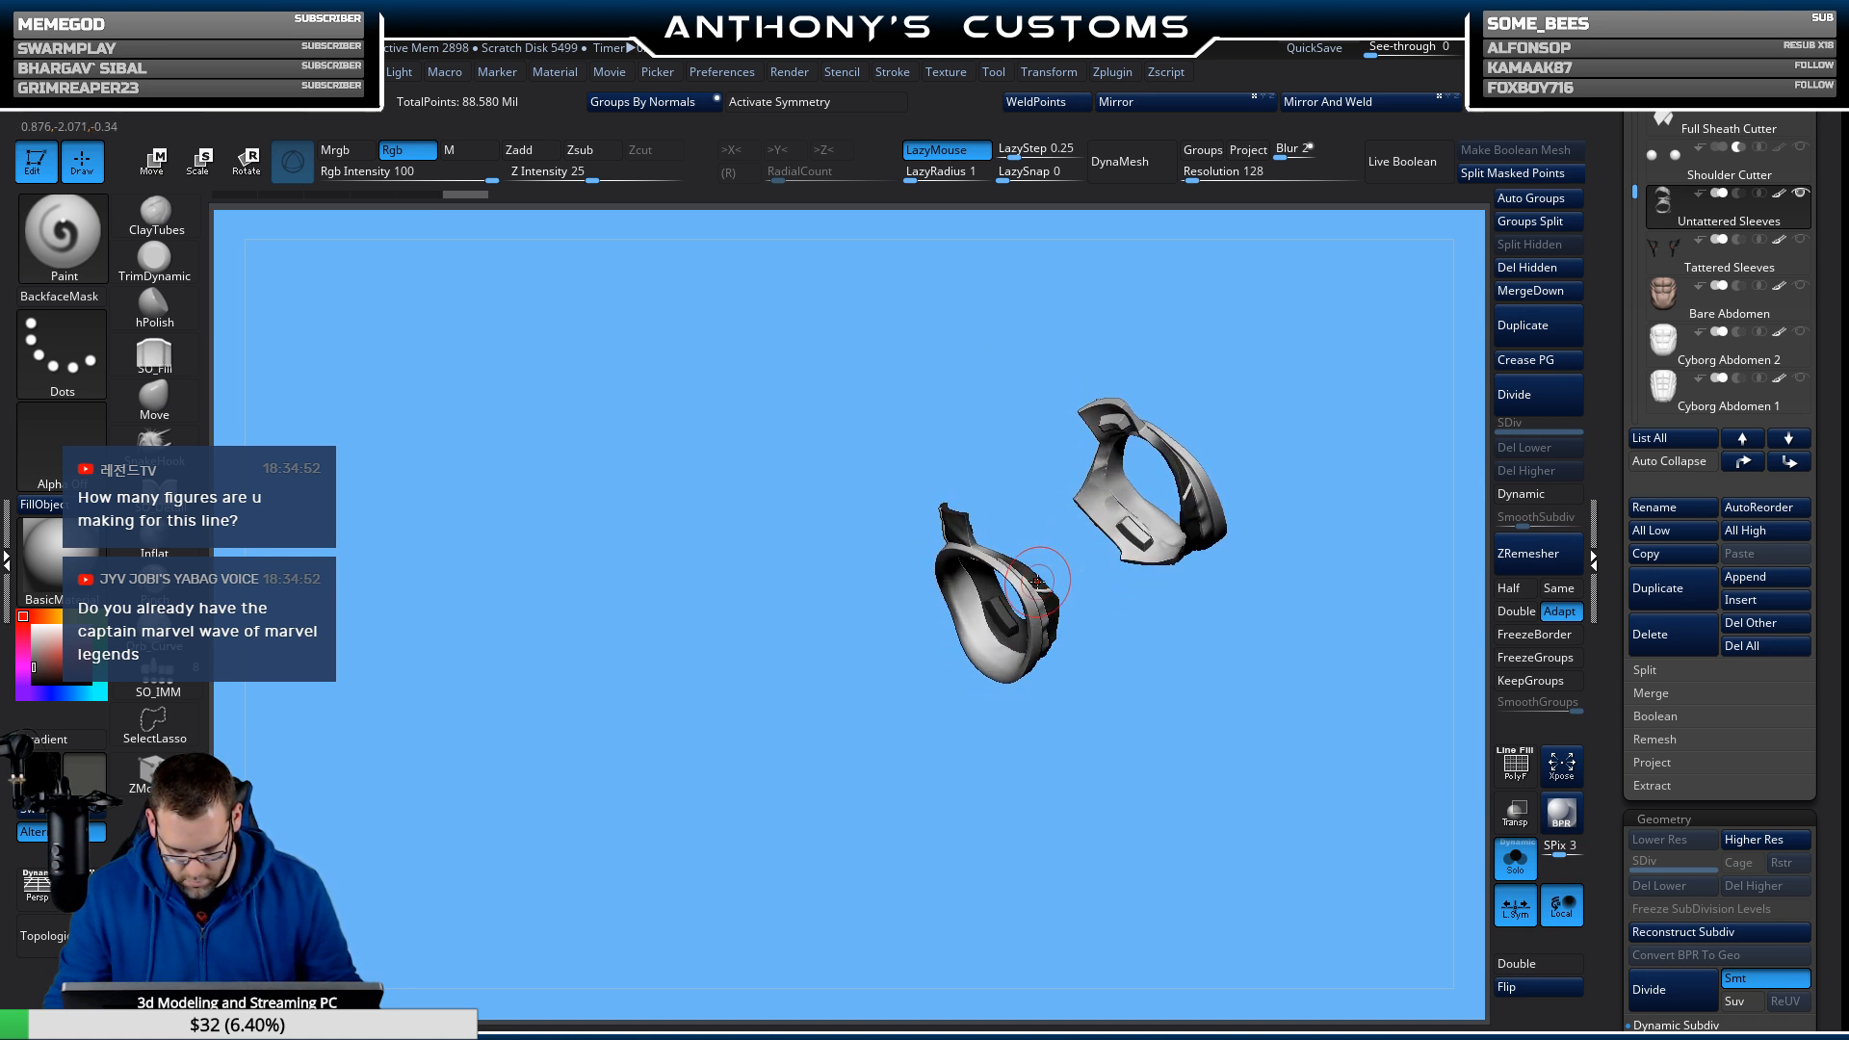
{"action": "left_click_drag", "start_coordinate": [1321, 494], "coordinate": [1237, 532]}
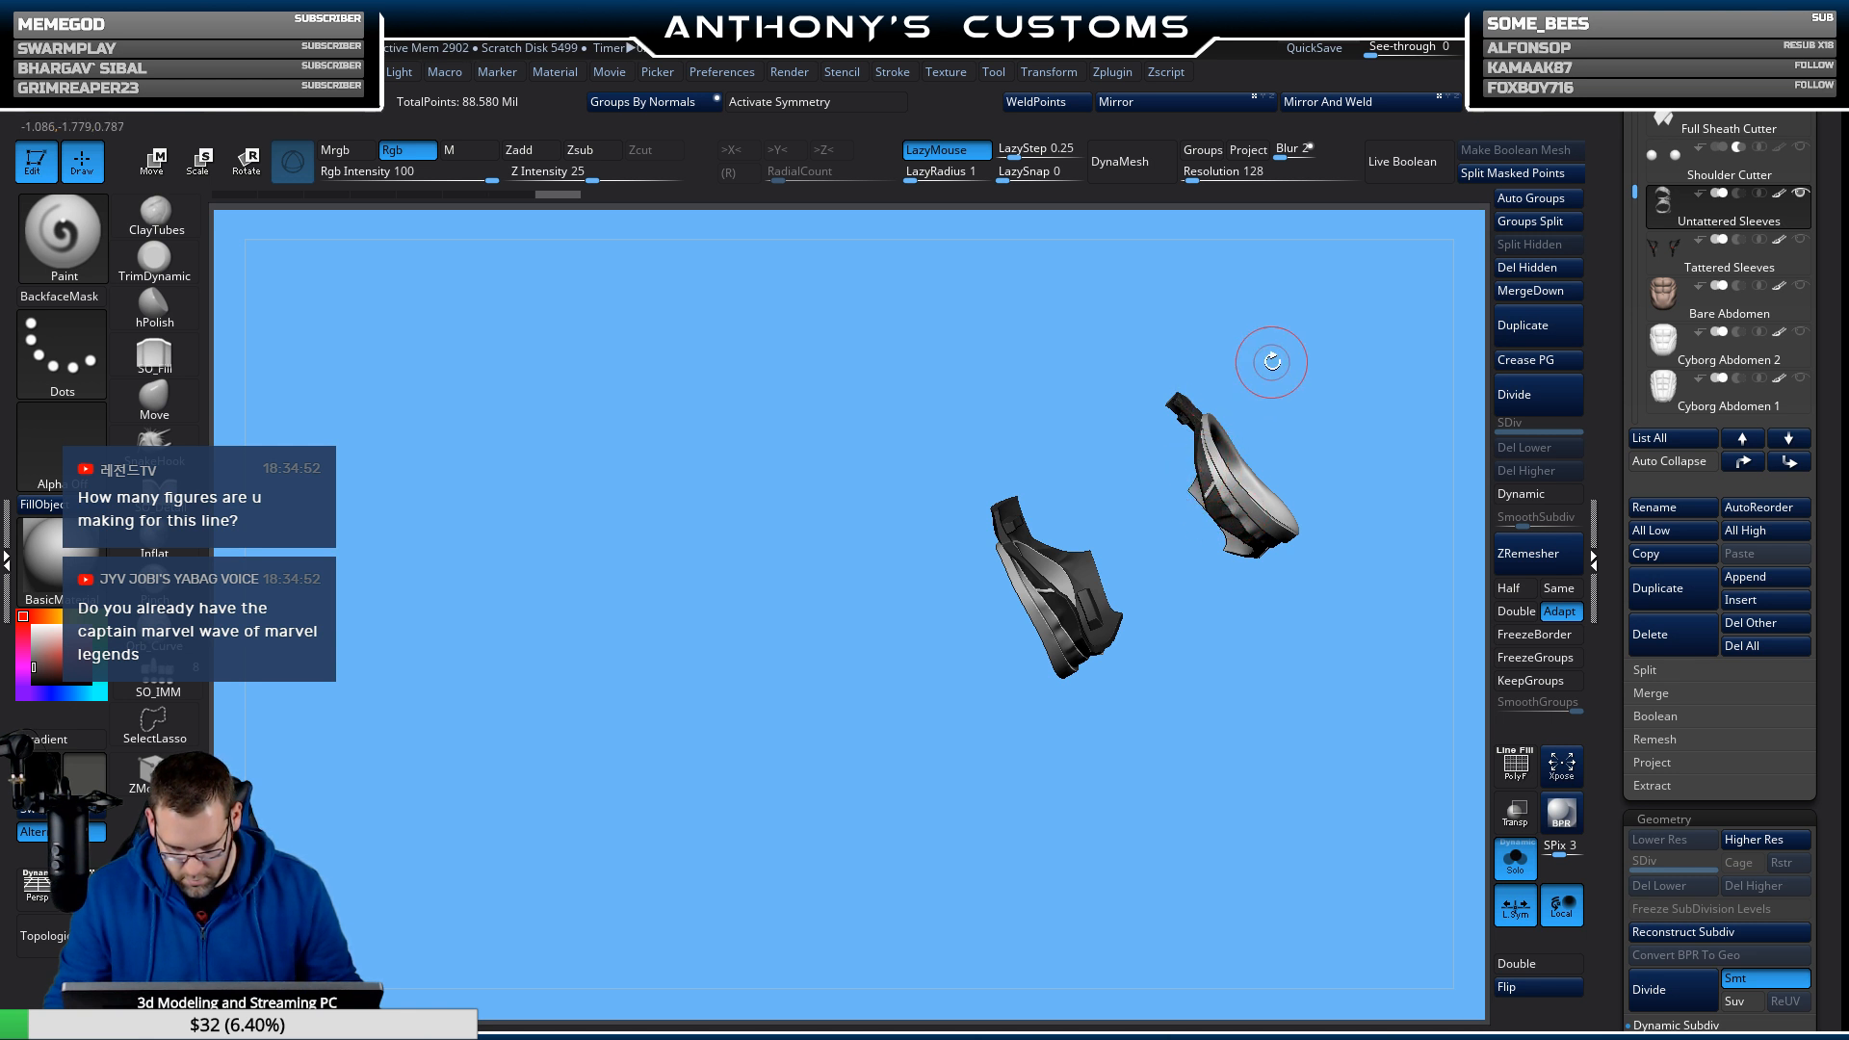
Finish the dark coloring on the remaining front, back and inner cloth areas of the isolated sleeves, keeping the raised seams light.
{"action": "left_click_drag", "start_coordinate": [1272, 364], "coordinate": [1090, 469]}
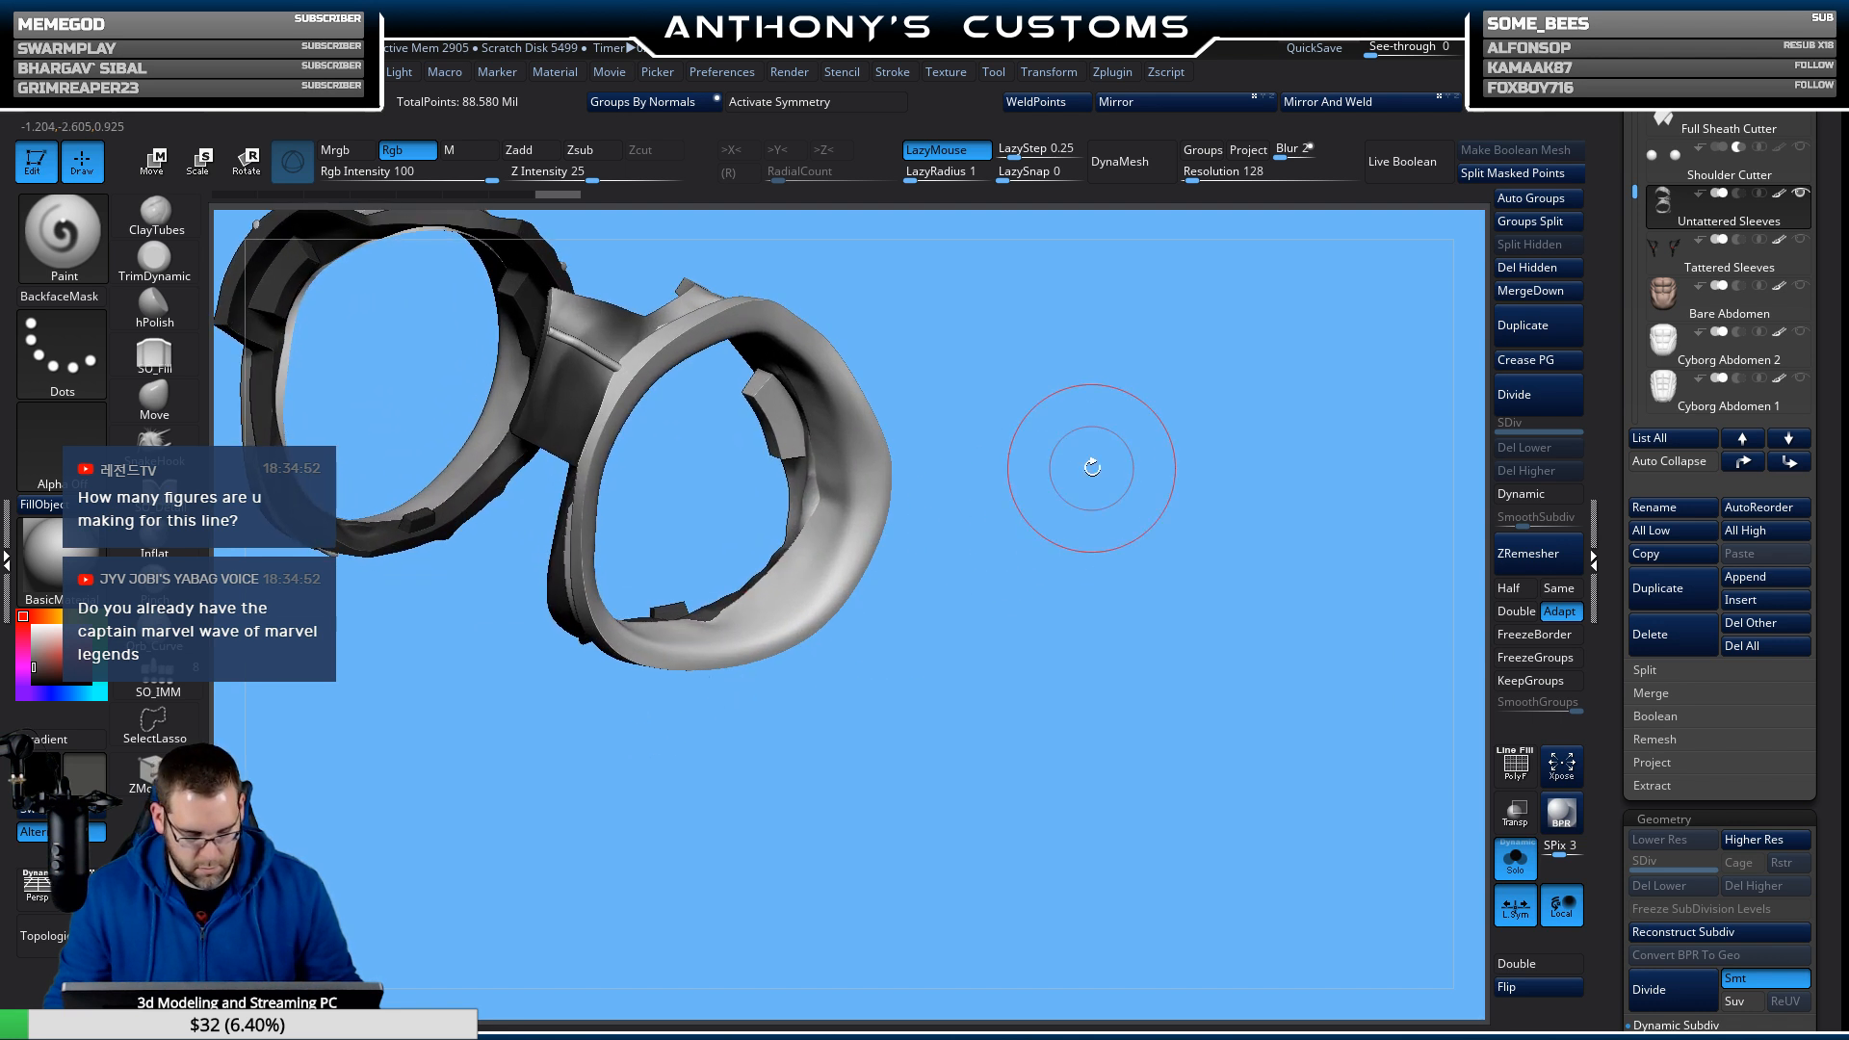
{"action": "left_click_drag", "start_coordinate": [1119, 383], "coordinate": [1206, 637], "text": "alt"}
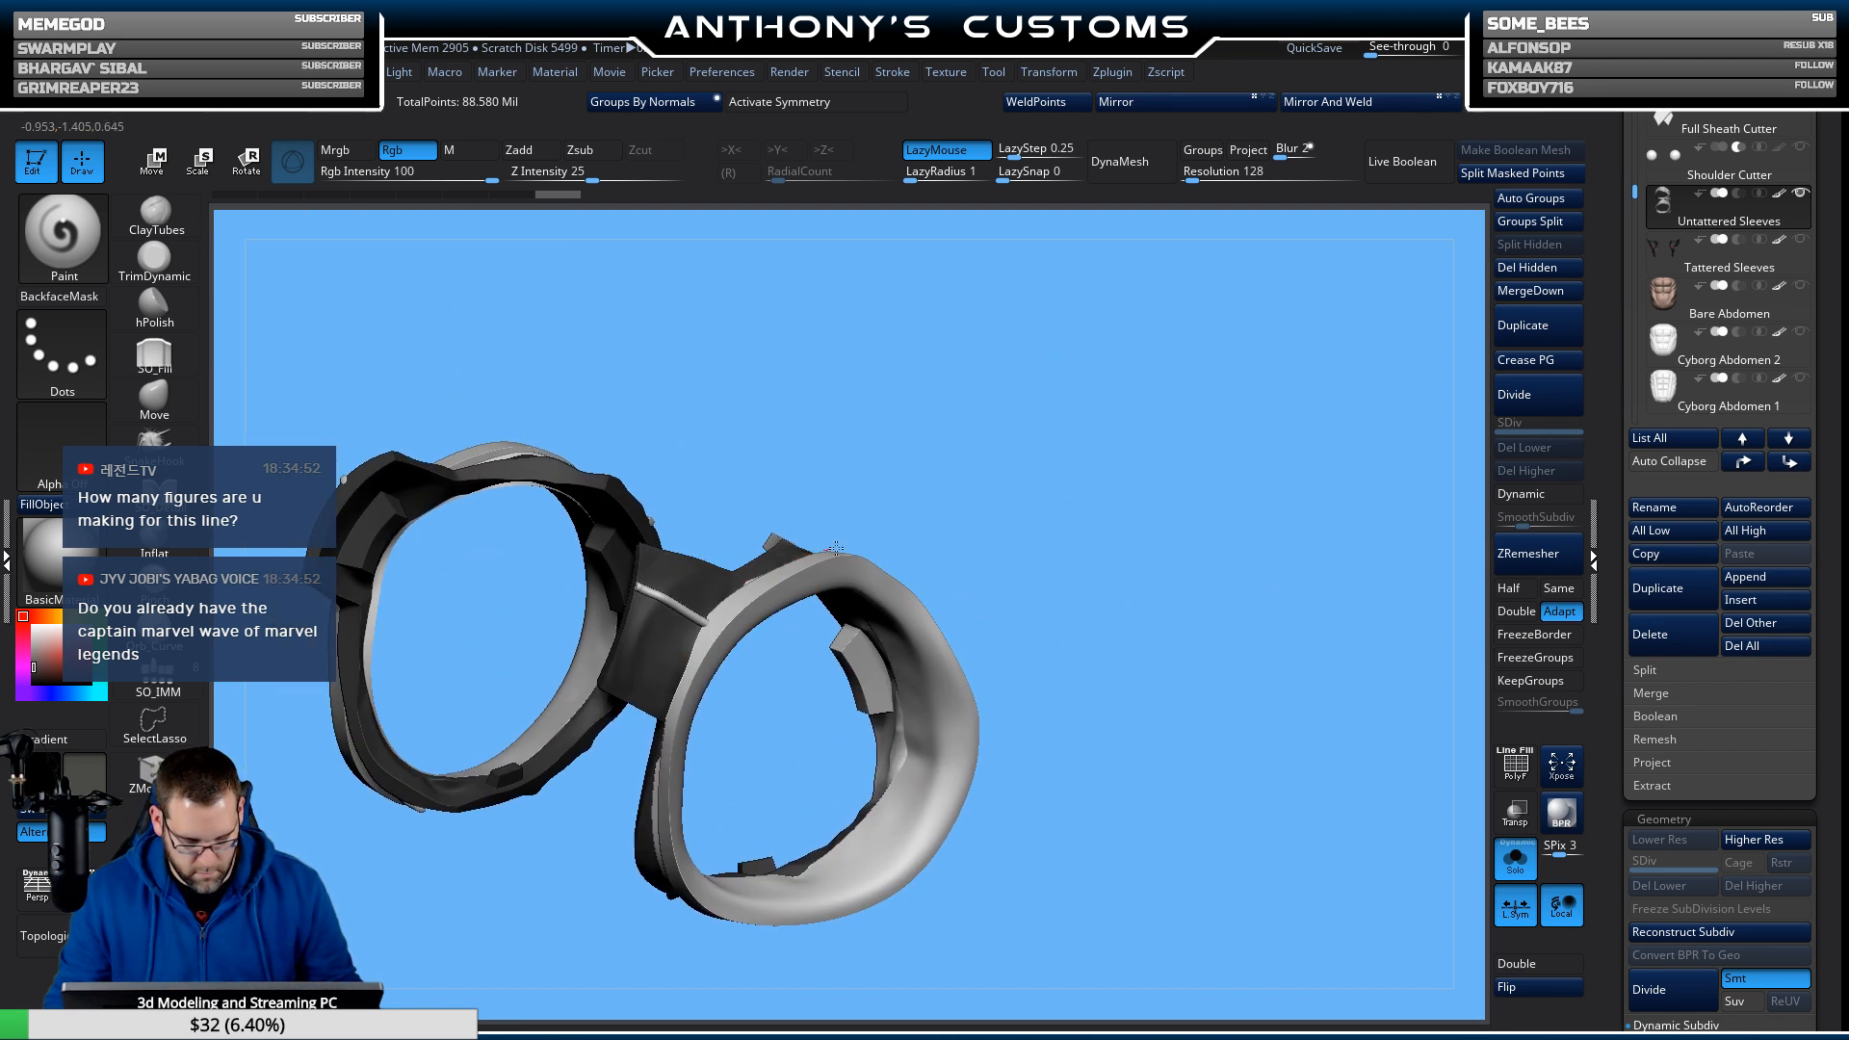
{"action": "mouse_move", "coordinate": [771, 563]}
{"action": "left_mouse_down"}
{"action": "mouse_move", "coordinate": [919, 552]}
{"action": "mouse_move", "coordinate": [1211, 673]}
{"action": "mouse_move", "coordinate": [1215, 728]}
{"action": "mouse_move", "coordinate": [1289, 739]}
{"action": "mouse_move", "coordinate": [1146, 651]}
{"action": "left_mouse_up"}
{"action": "mouse_move", "coordinate": [904, 550]}
{"action": "left_mouse_down"}
{"action": "mouse_move", "coordinate": [866, 525]}
{"action": "mouse_move", "coordinate": [963, 578]}
{"action": "mouse_move", "coordinate": [1030, 655]}
{"action": "left_mouse_up"}
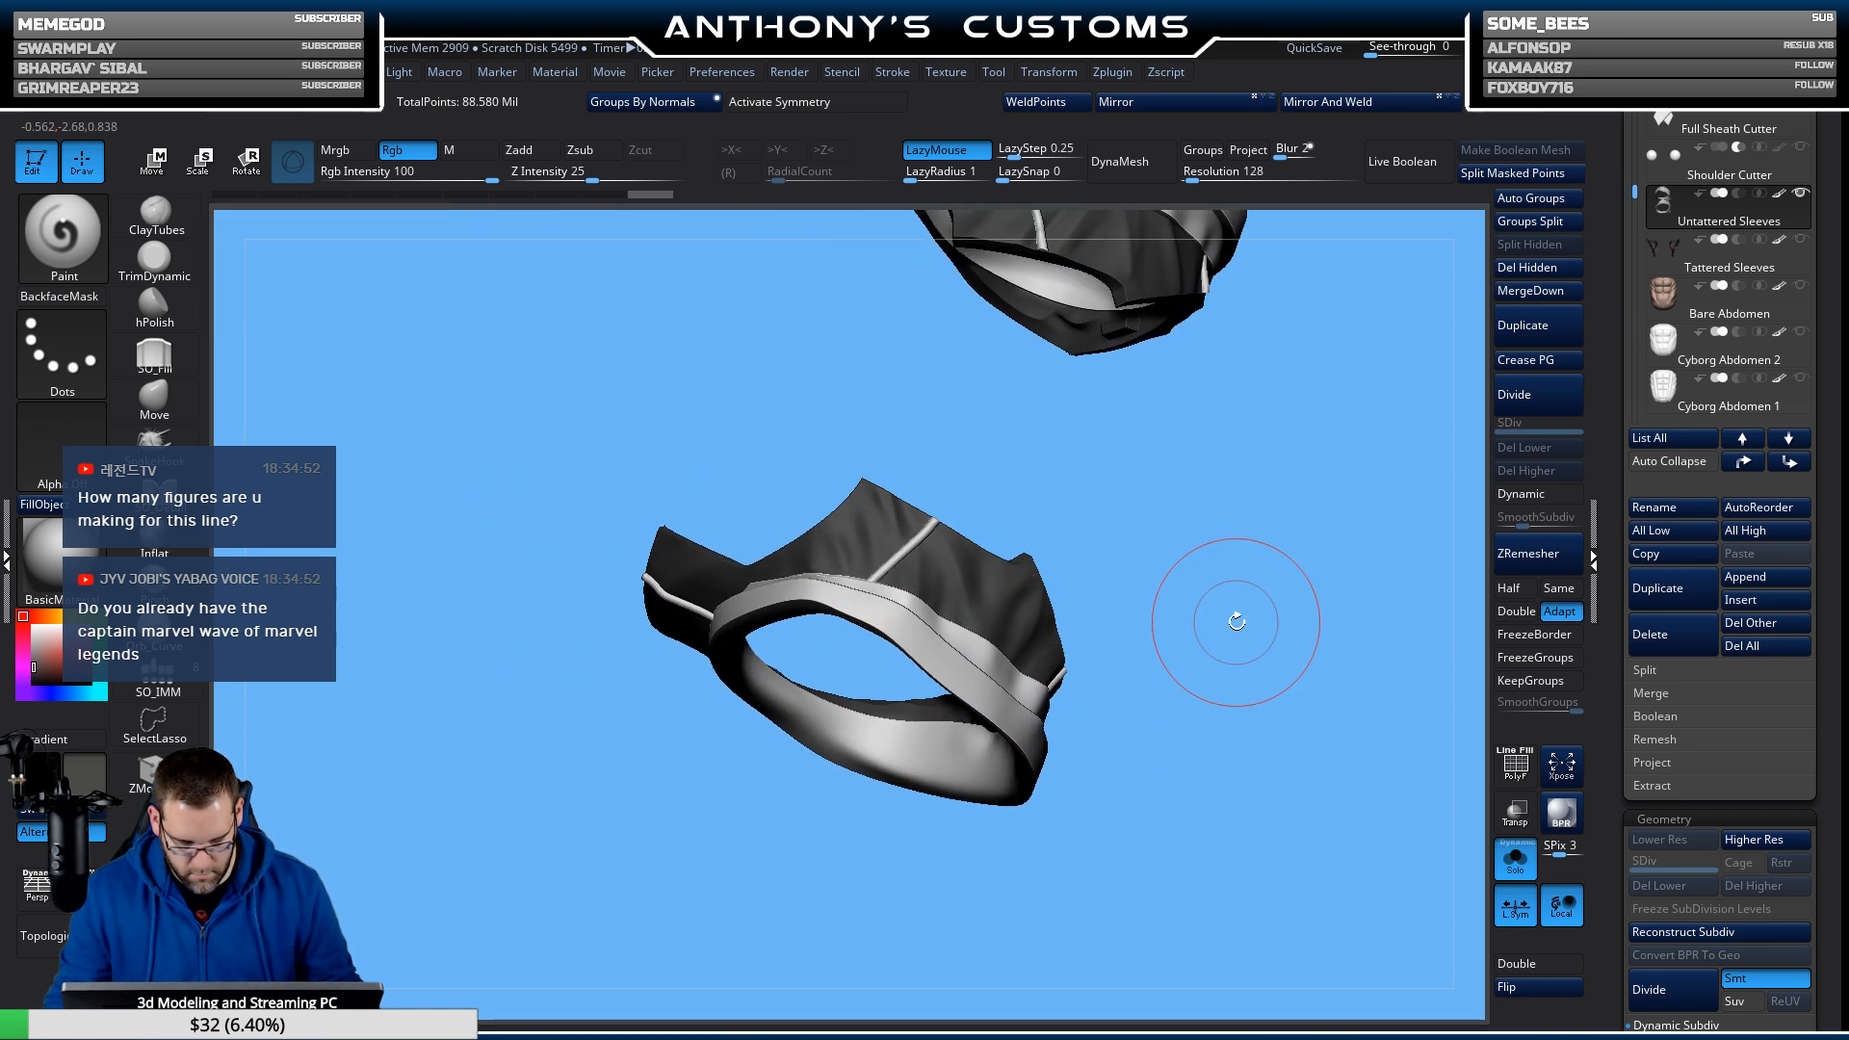
{"action": "mouse_move", "coordinate": [1226, 620]}
{"action": "left_mouse_down"}
{"action": "mouse_move", "coordinate": [1185, 603]}
{"action": "mouse_move", "coordinate": [1186, 657]}
{"action": "mouse_move", "coordinate": [1126, 482]}
{"action": "mouse_move", "coordinate": [1082, 475]}
{"action": "left_mouse_up"}
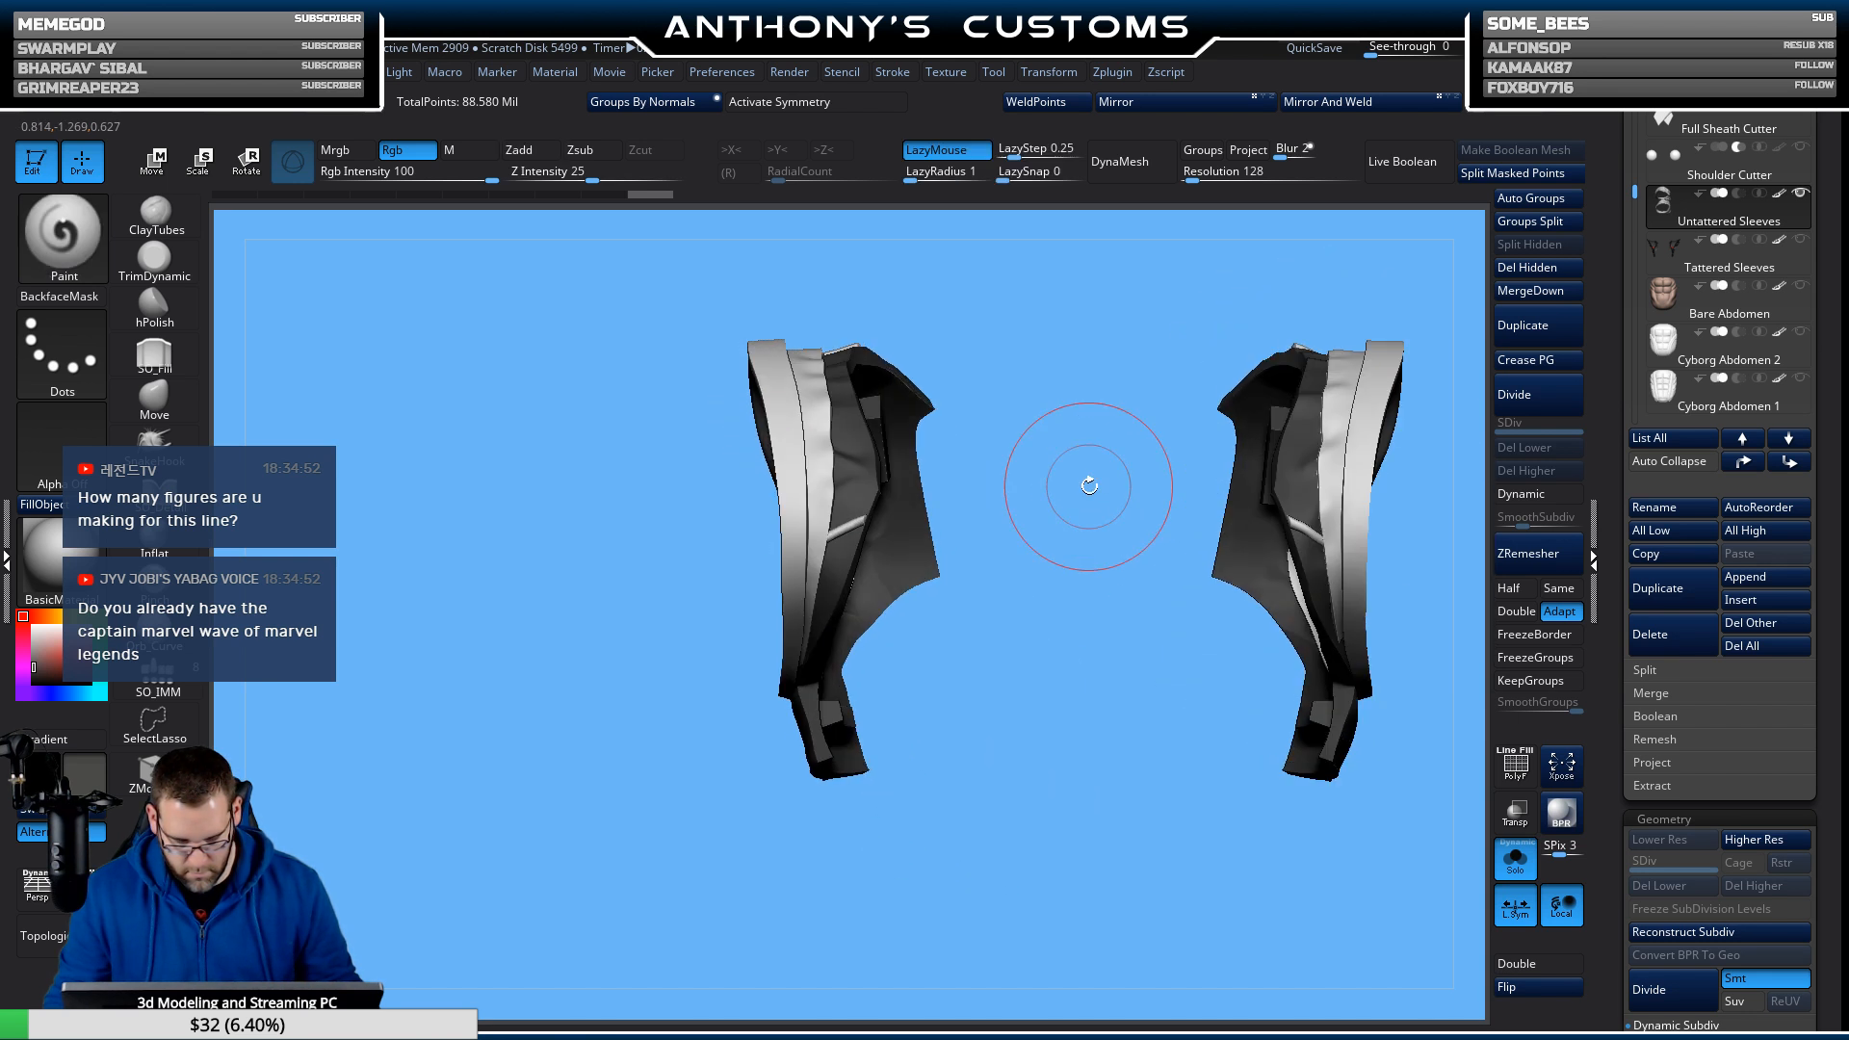
Compare the sleeves with the full figure, then isolate them again and paint the shoulder band grey.
{"action": "left_click", "coordinate": [1515, 858]}
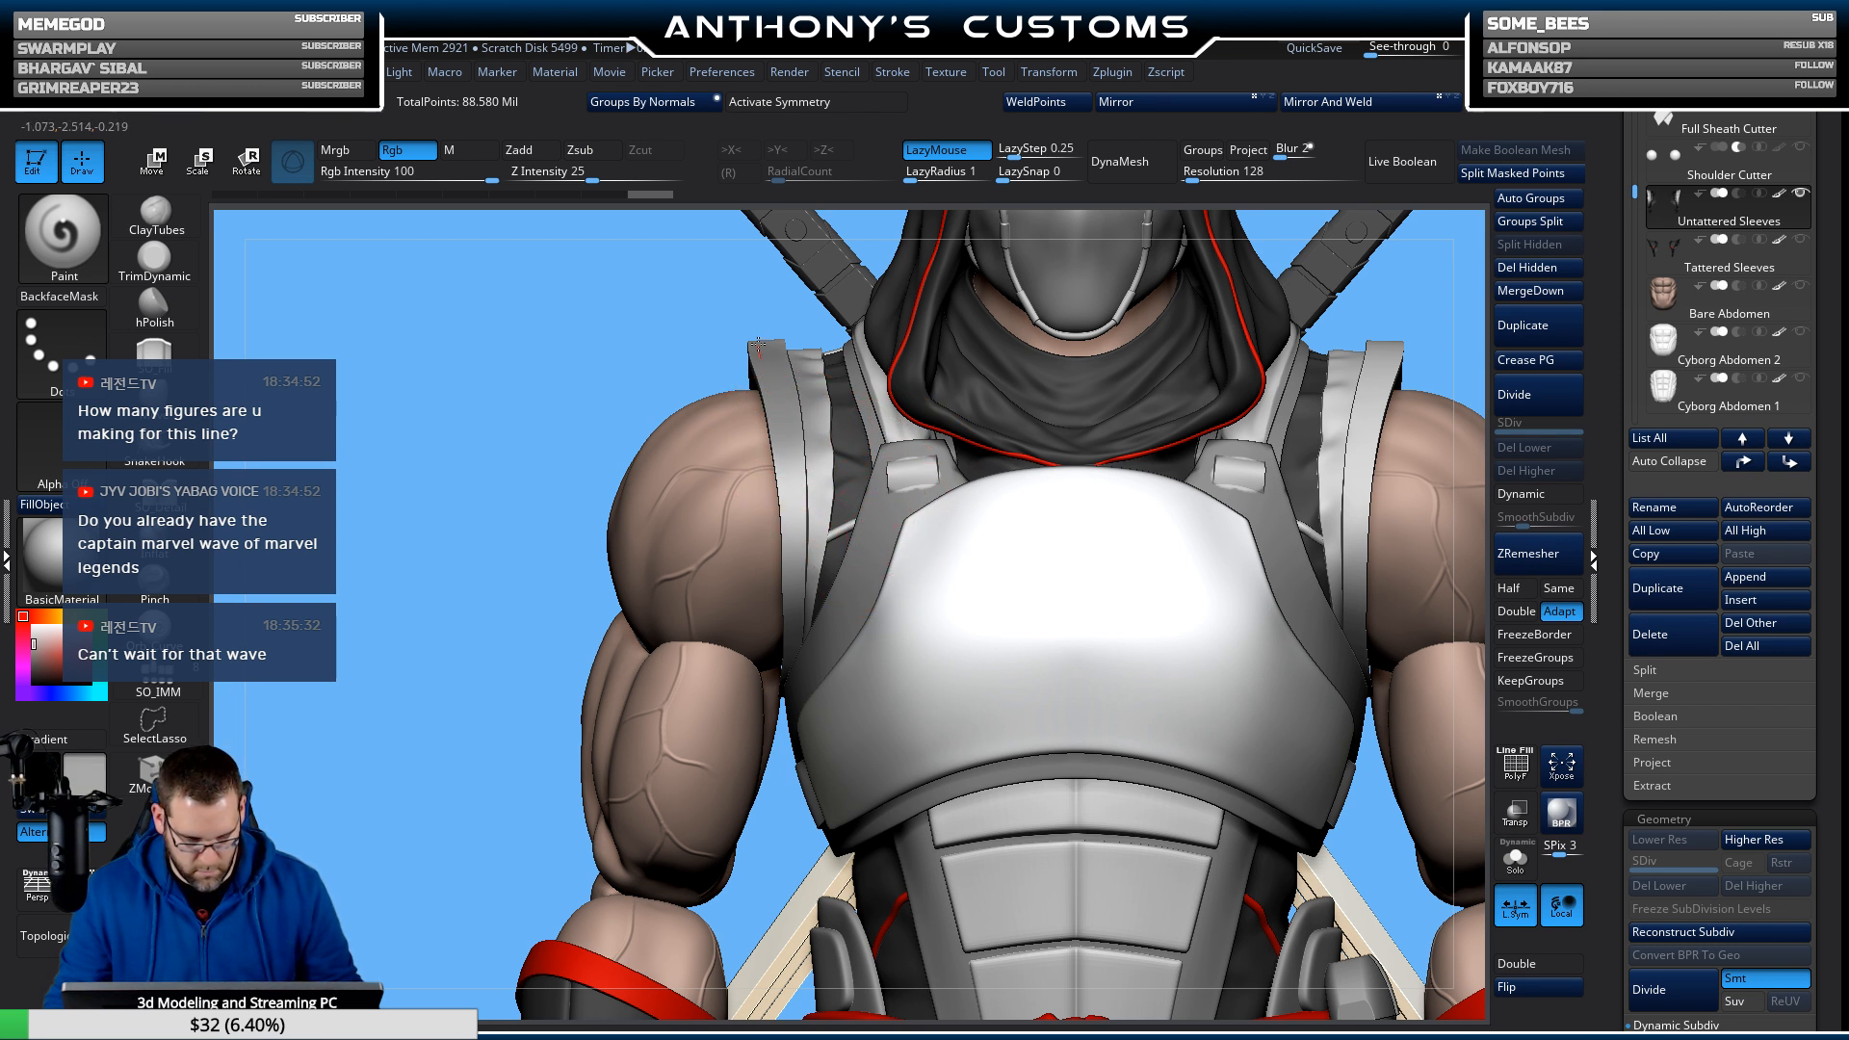
{"action": "left_click_drag", "start_coordinate": [793, 411], "coordinate": [805, 655]}
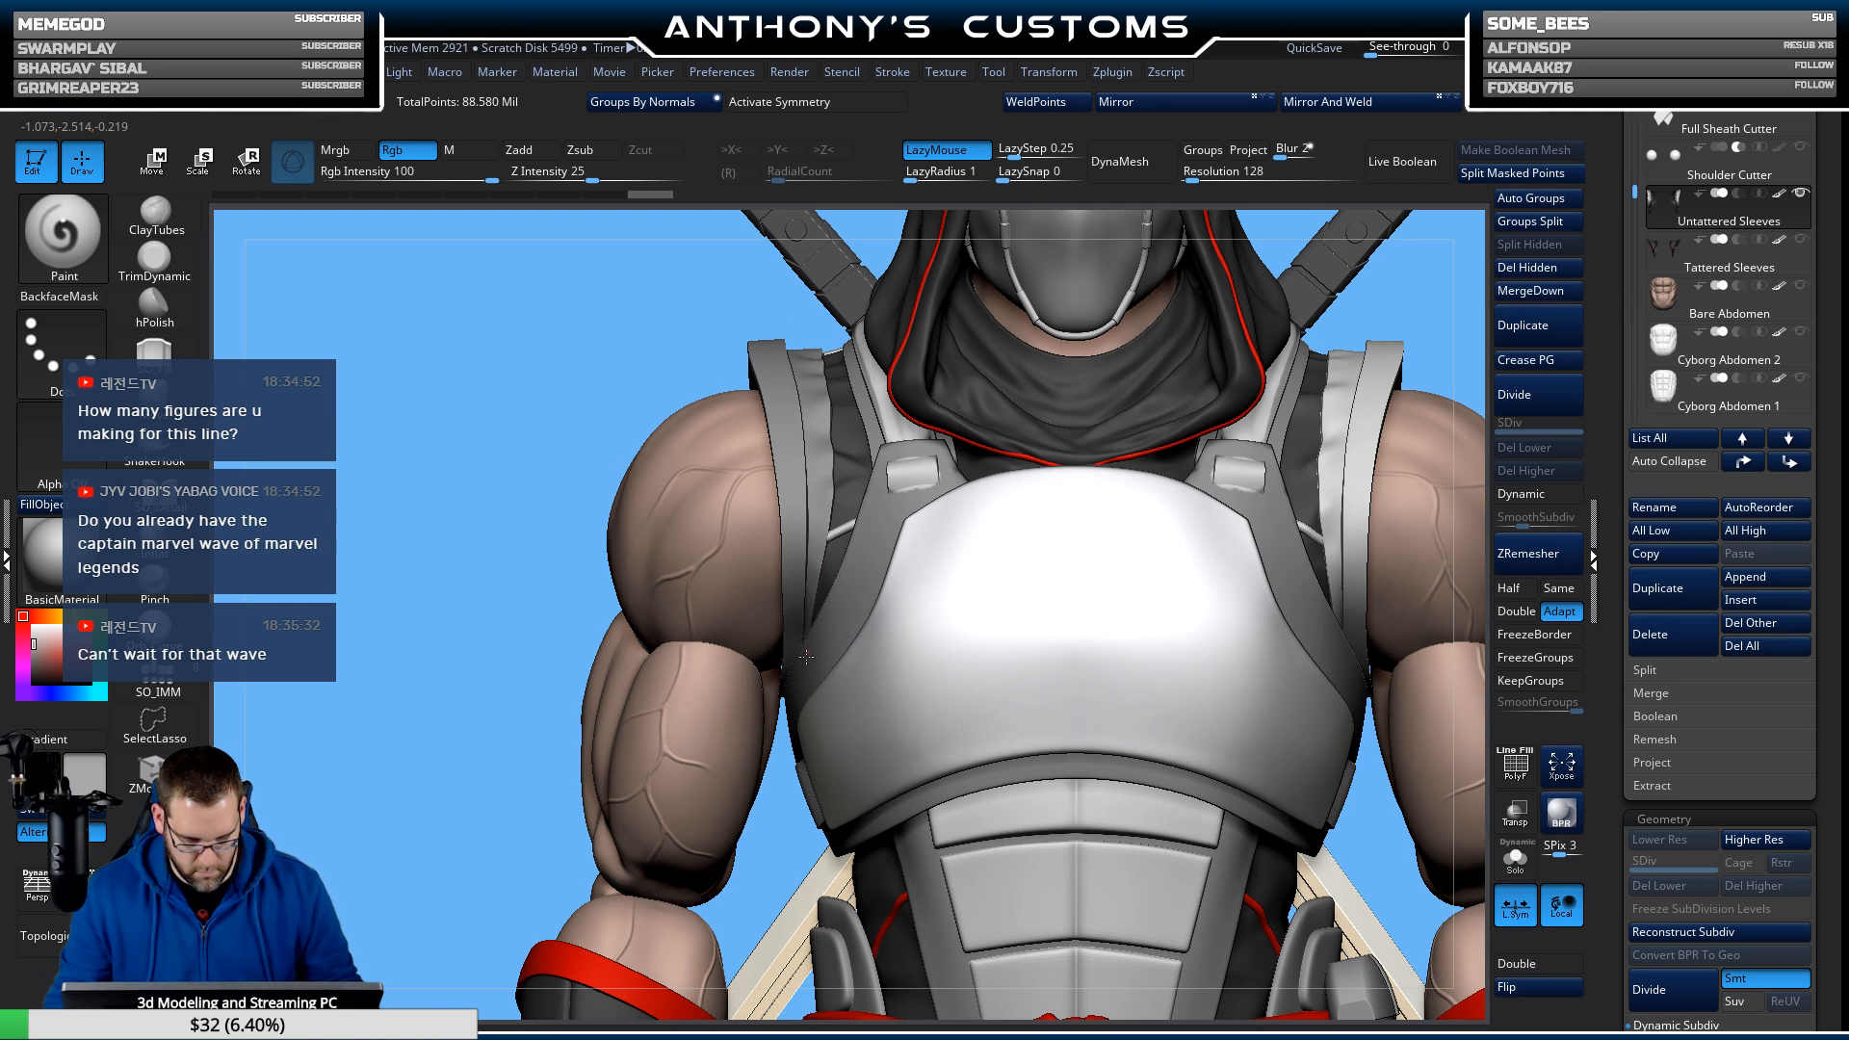
{"action": "left_click_drag", "start_coordinate": [520, 371], "coordinate": [982, 503]}
{"action": "left_click", "coordinate": [1514, 860]}
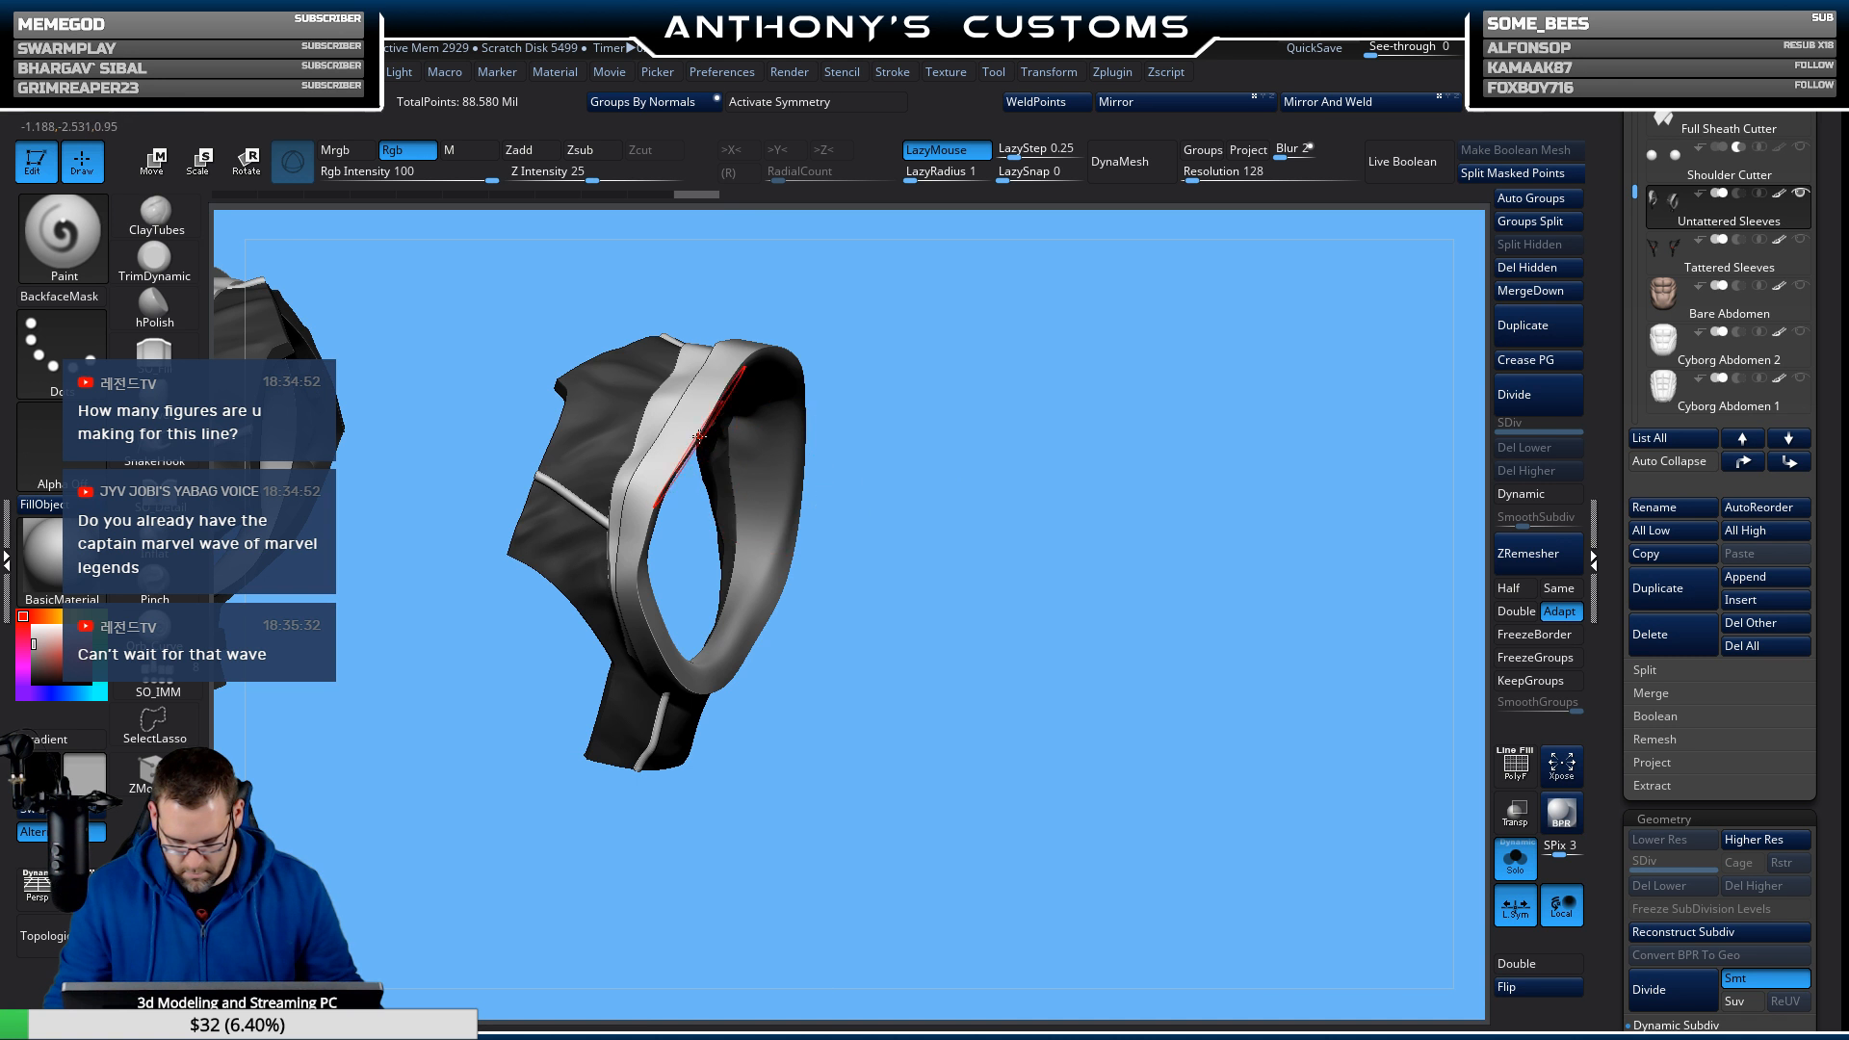
{"action": "mouse_move", "coordinate": [651, 433]}
{"action": "left_mouse_down"}
{"action": "mouse_move", "coordinate": [631, 616]}
{"action": "mouse_move", "coordinate": [722, 700]}
{"action": "left_mouse_up"}
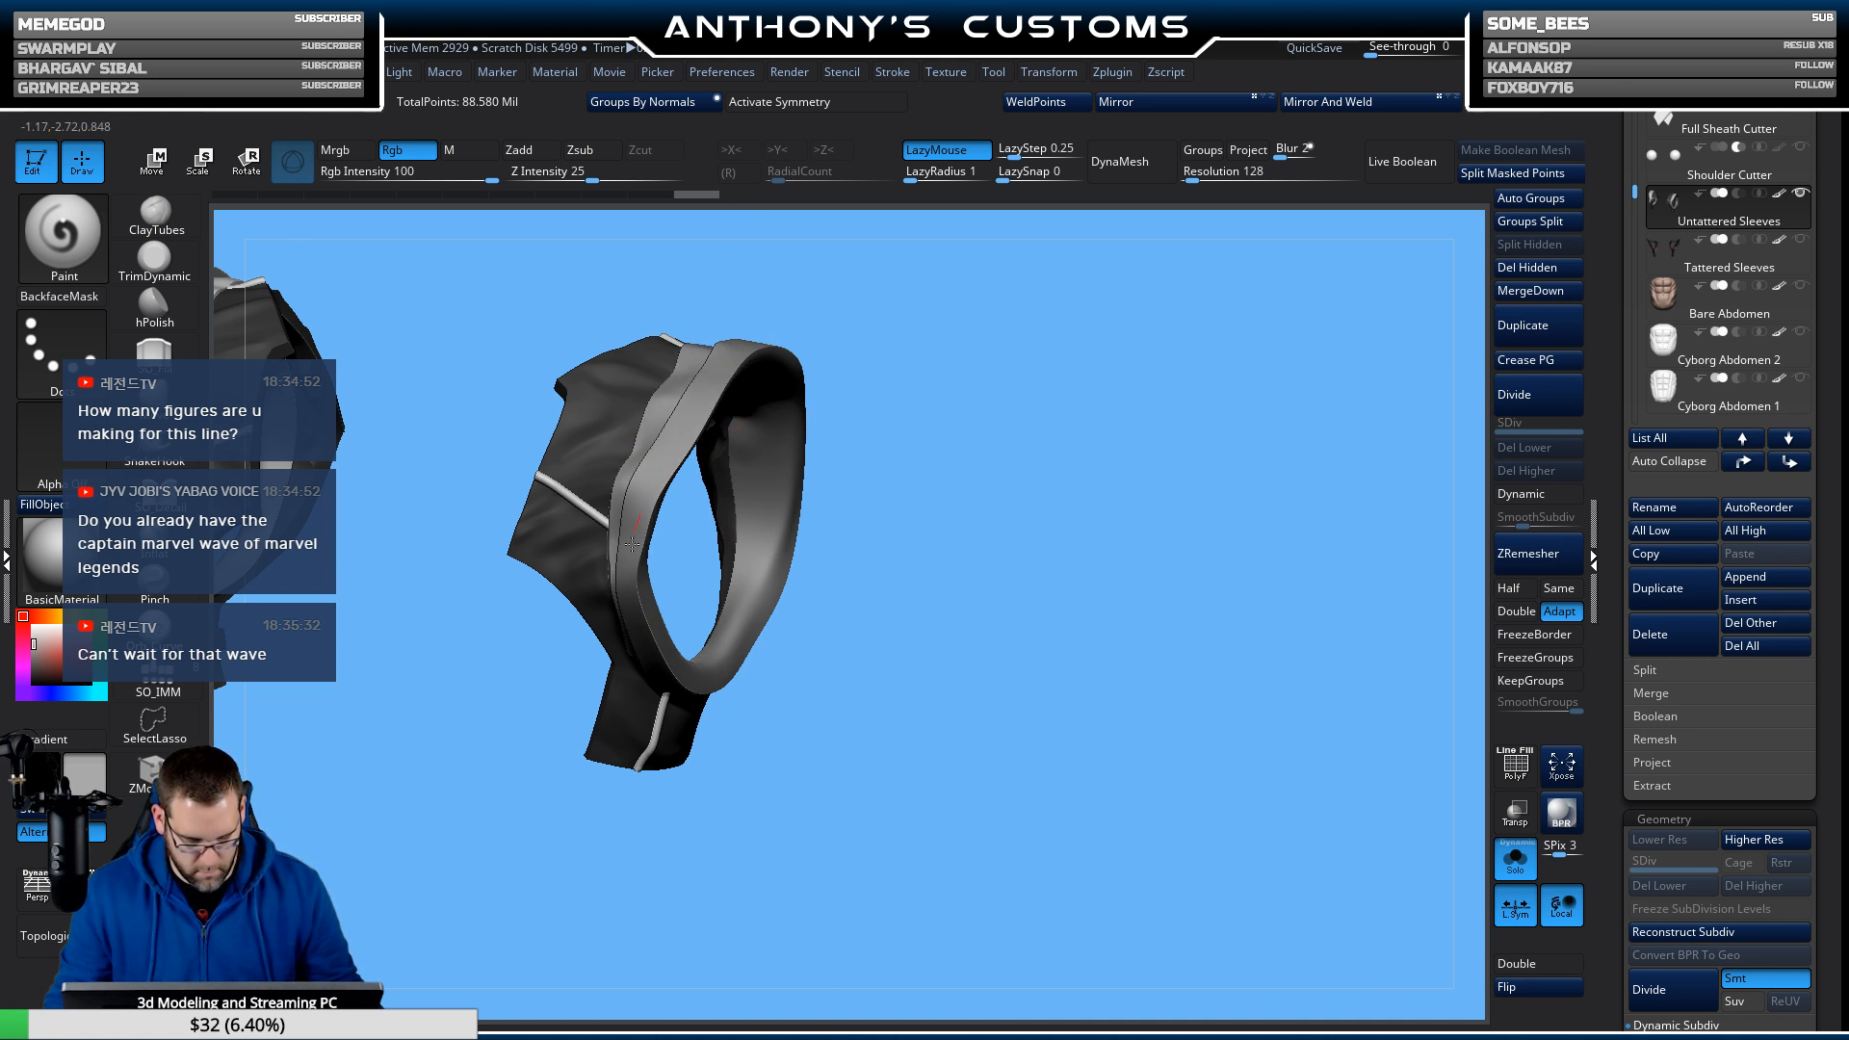
Extend the grey paint over the rest of the sleeve bands, including their inner and outer surfaces.
{"action": "mouse_move", "coordinate": [694, 559]}
{"action": "left_mouse_down"}
{"action": "mouse_move", "coordinate": [937, 578]}
{"action": "mouse_move", "coordinate": [892, 450]}
{"action": "mouse_move", "coordinate": [819, 366]}
{"action": "mouse_move", "coordinate": [867, 415]}
{"action": "mouse_move", "coordinate": [1005, 345]}
{"action": "left_mouse_up"}
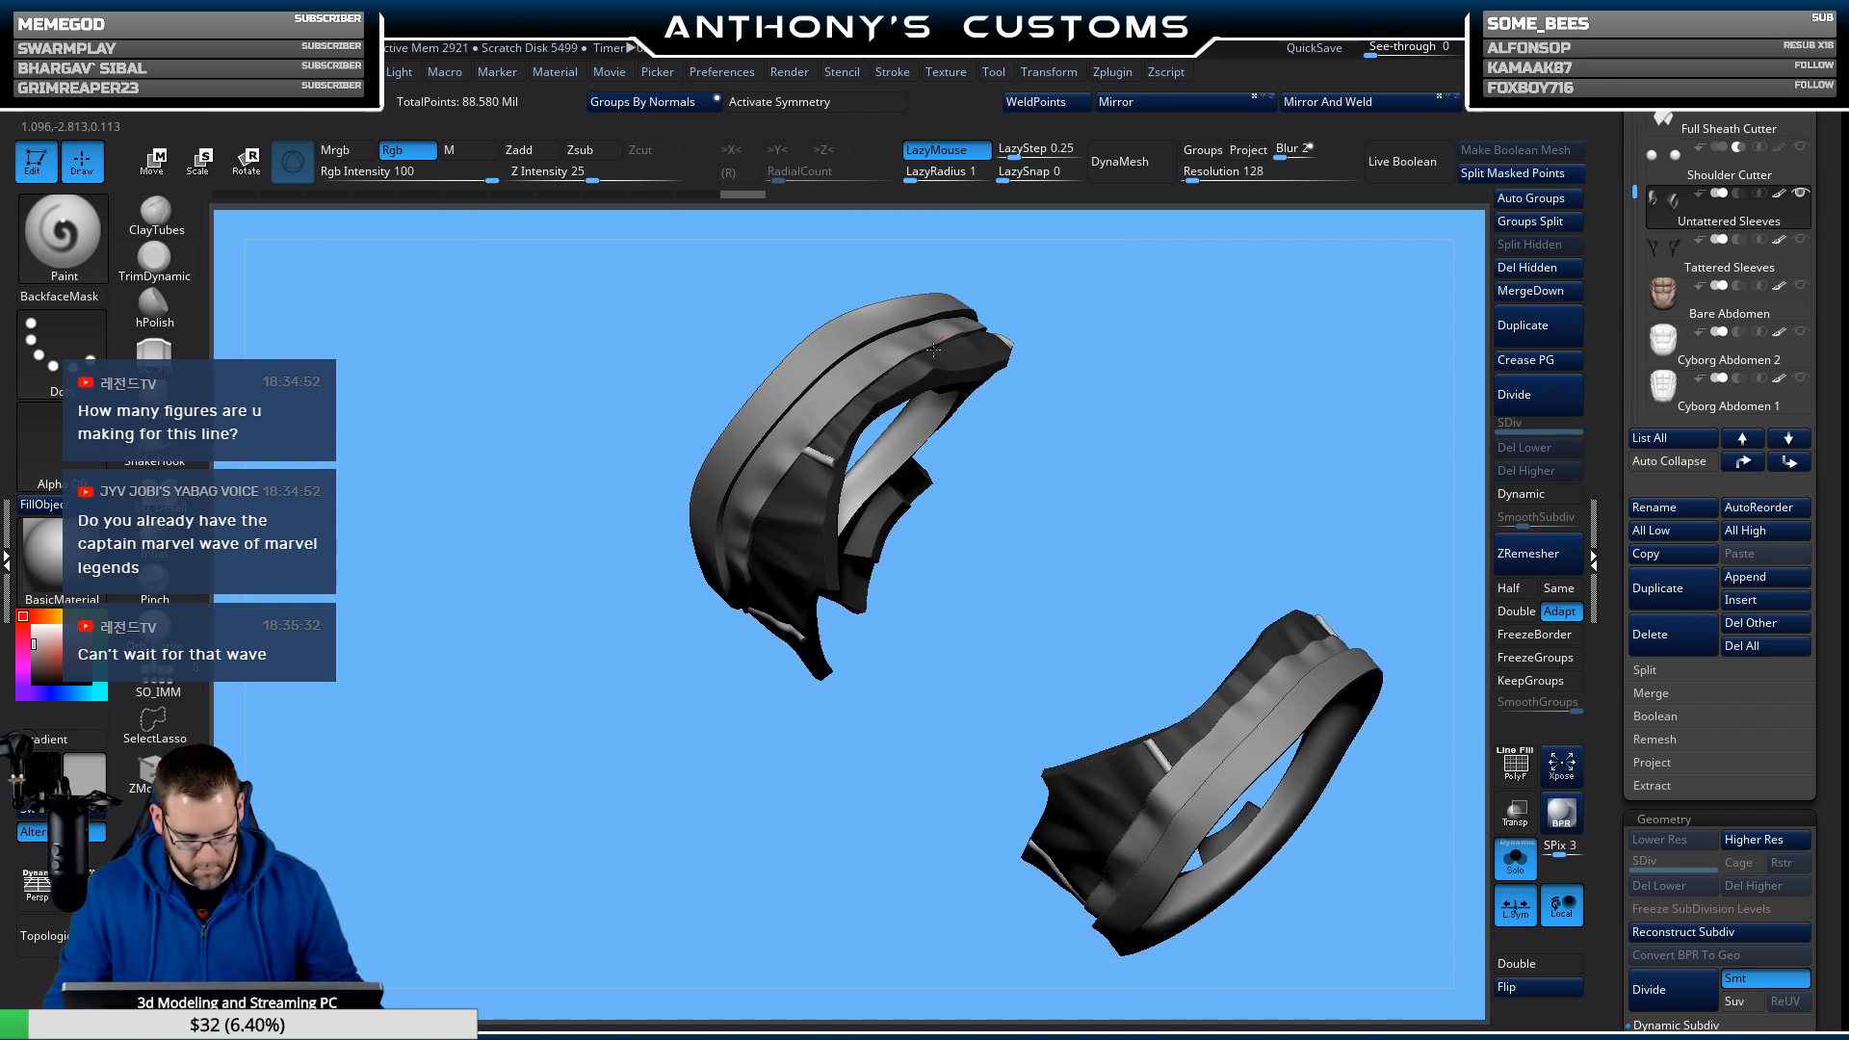
{"action": "left_click_drag", "start_coordinate": [726, 652], "coordinate": [775, 570]}
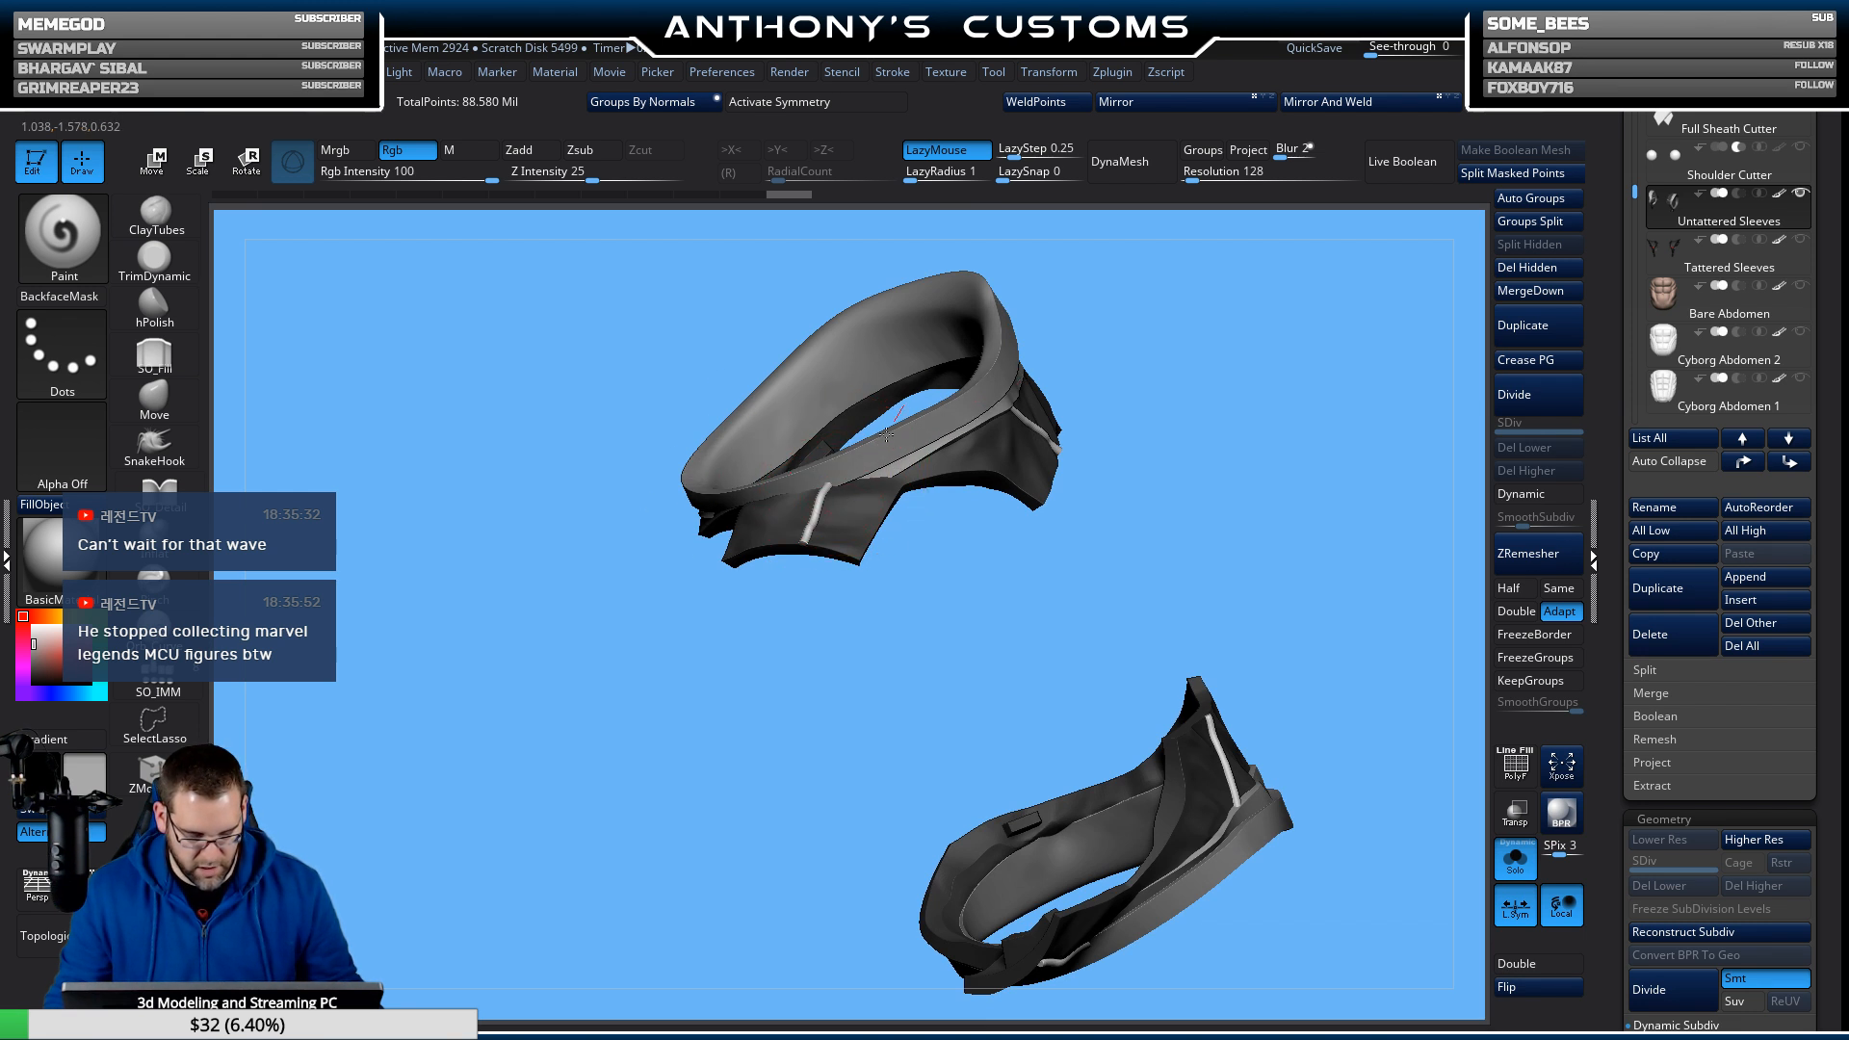
{"action": "left_click_drag", "start_coordinate": [1146, 452], "coordinate": [1267, 417]}
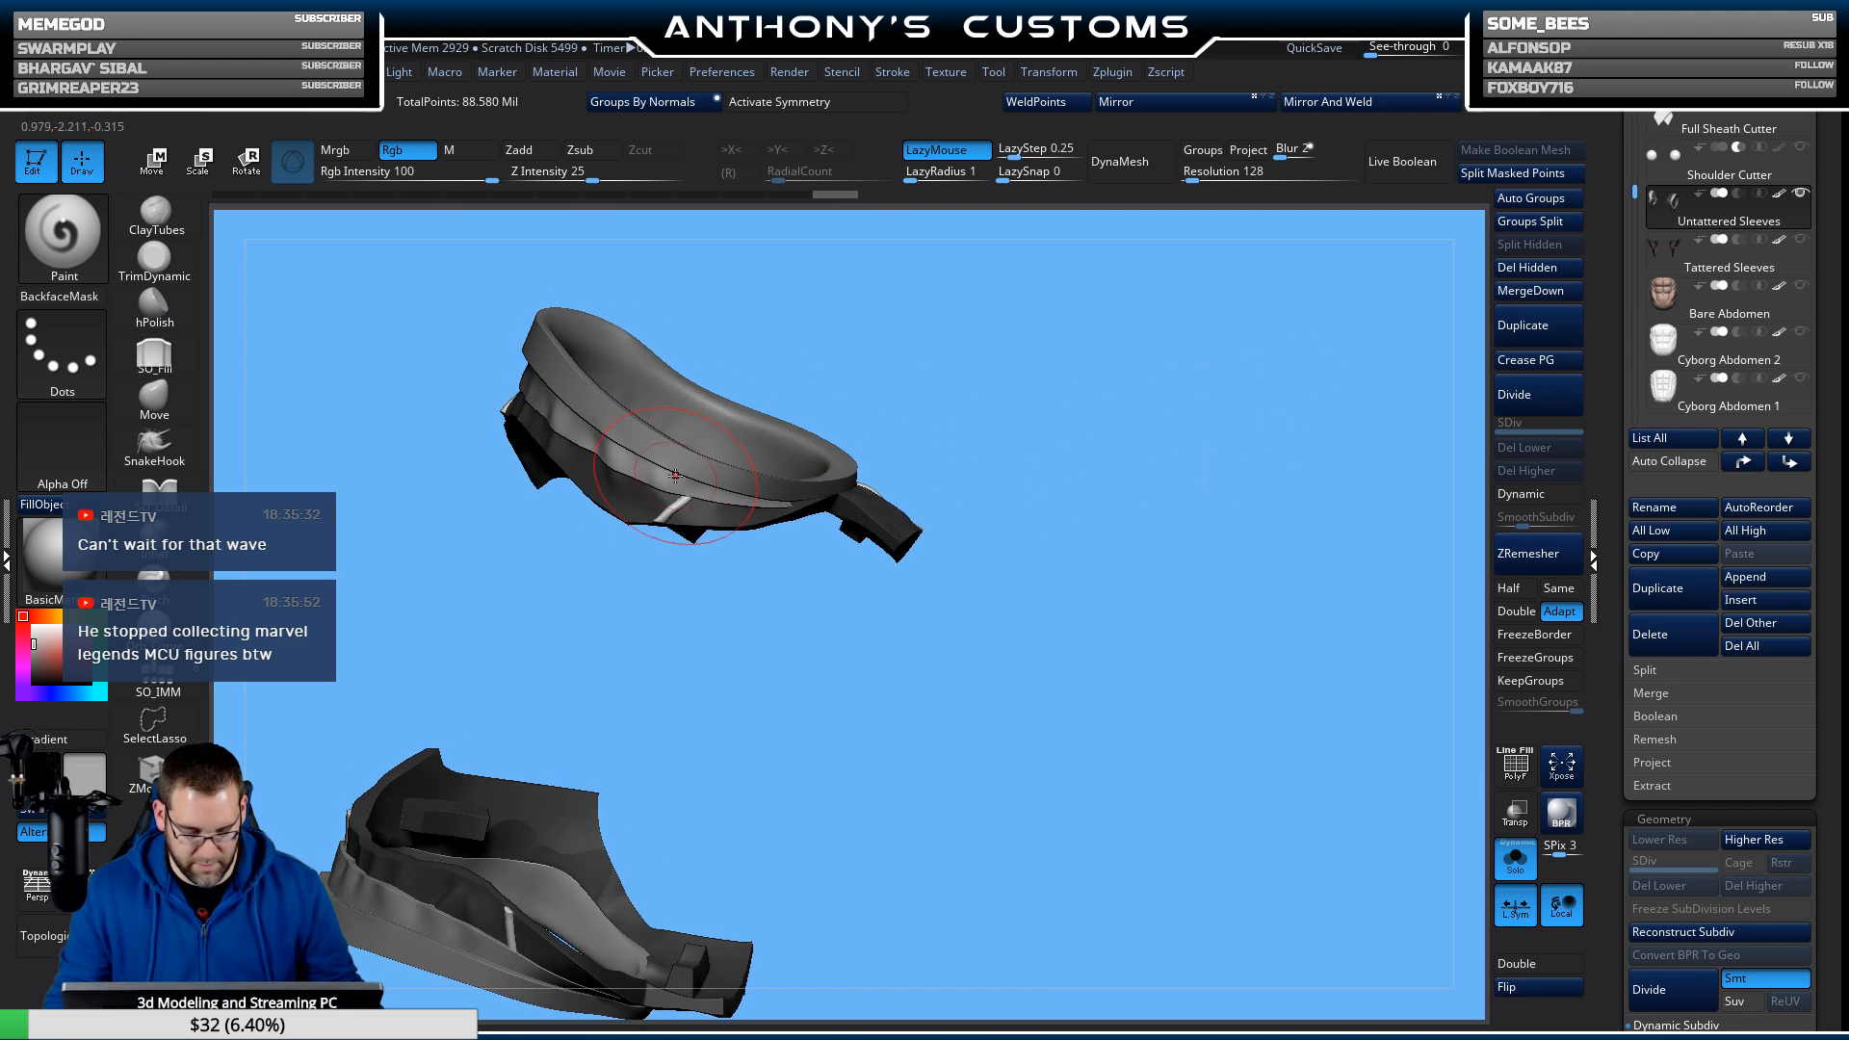
{"action": "left_click_drag", "start_coordinate": [946, 758], "coordinate": [1107, 785]}
Bring back the full figure and check the painted sleeves against the armor and hood from the side and front.
{"action": "left_click", "coordinate": [1516, 872]}
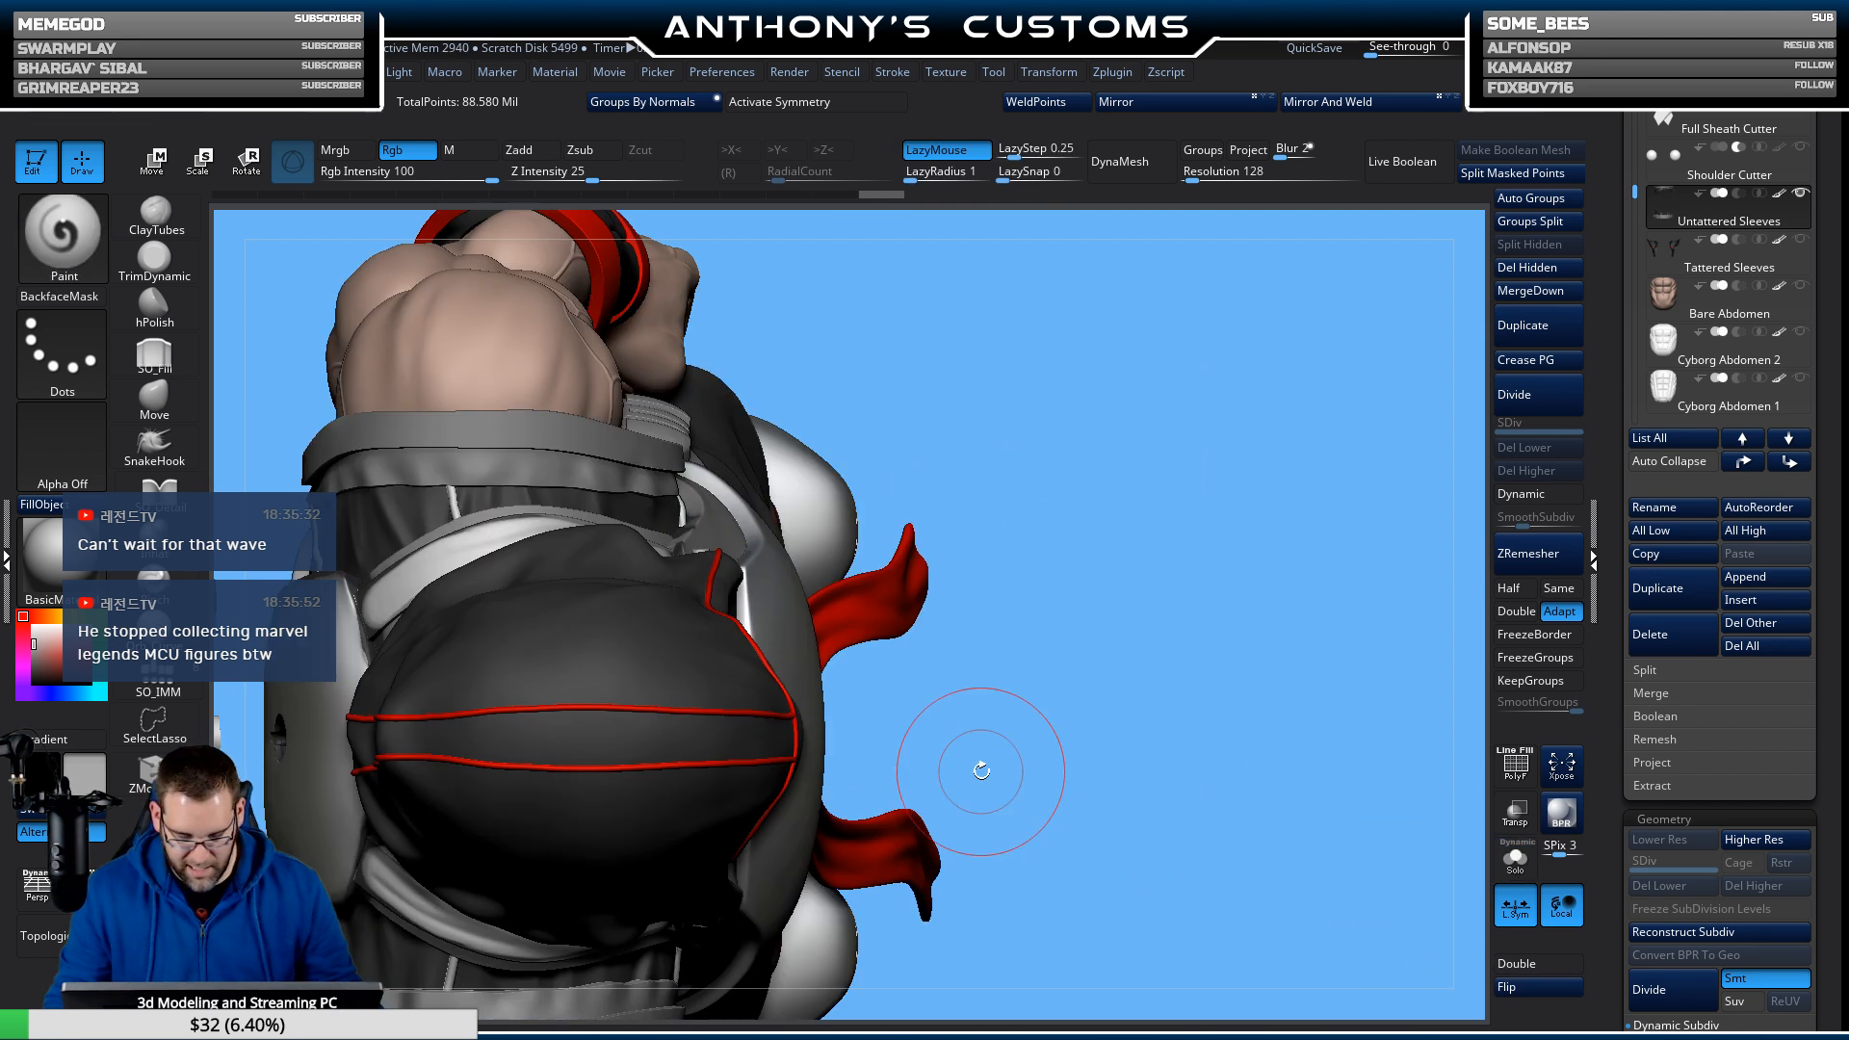
{"action": "left_click_drag", "start_coordinate": [973, 767], "coordinate": [1292, 529]}
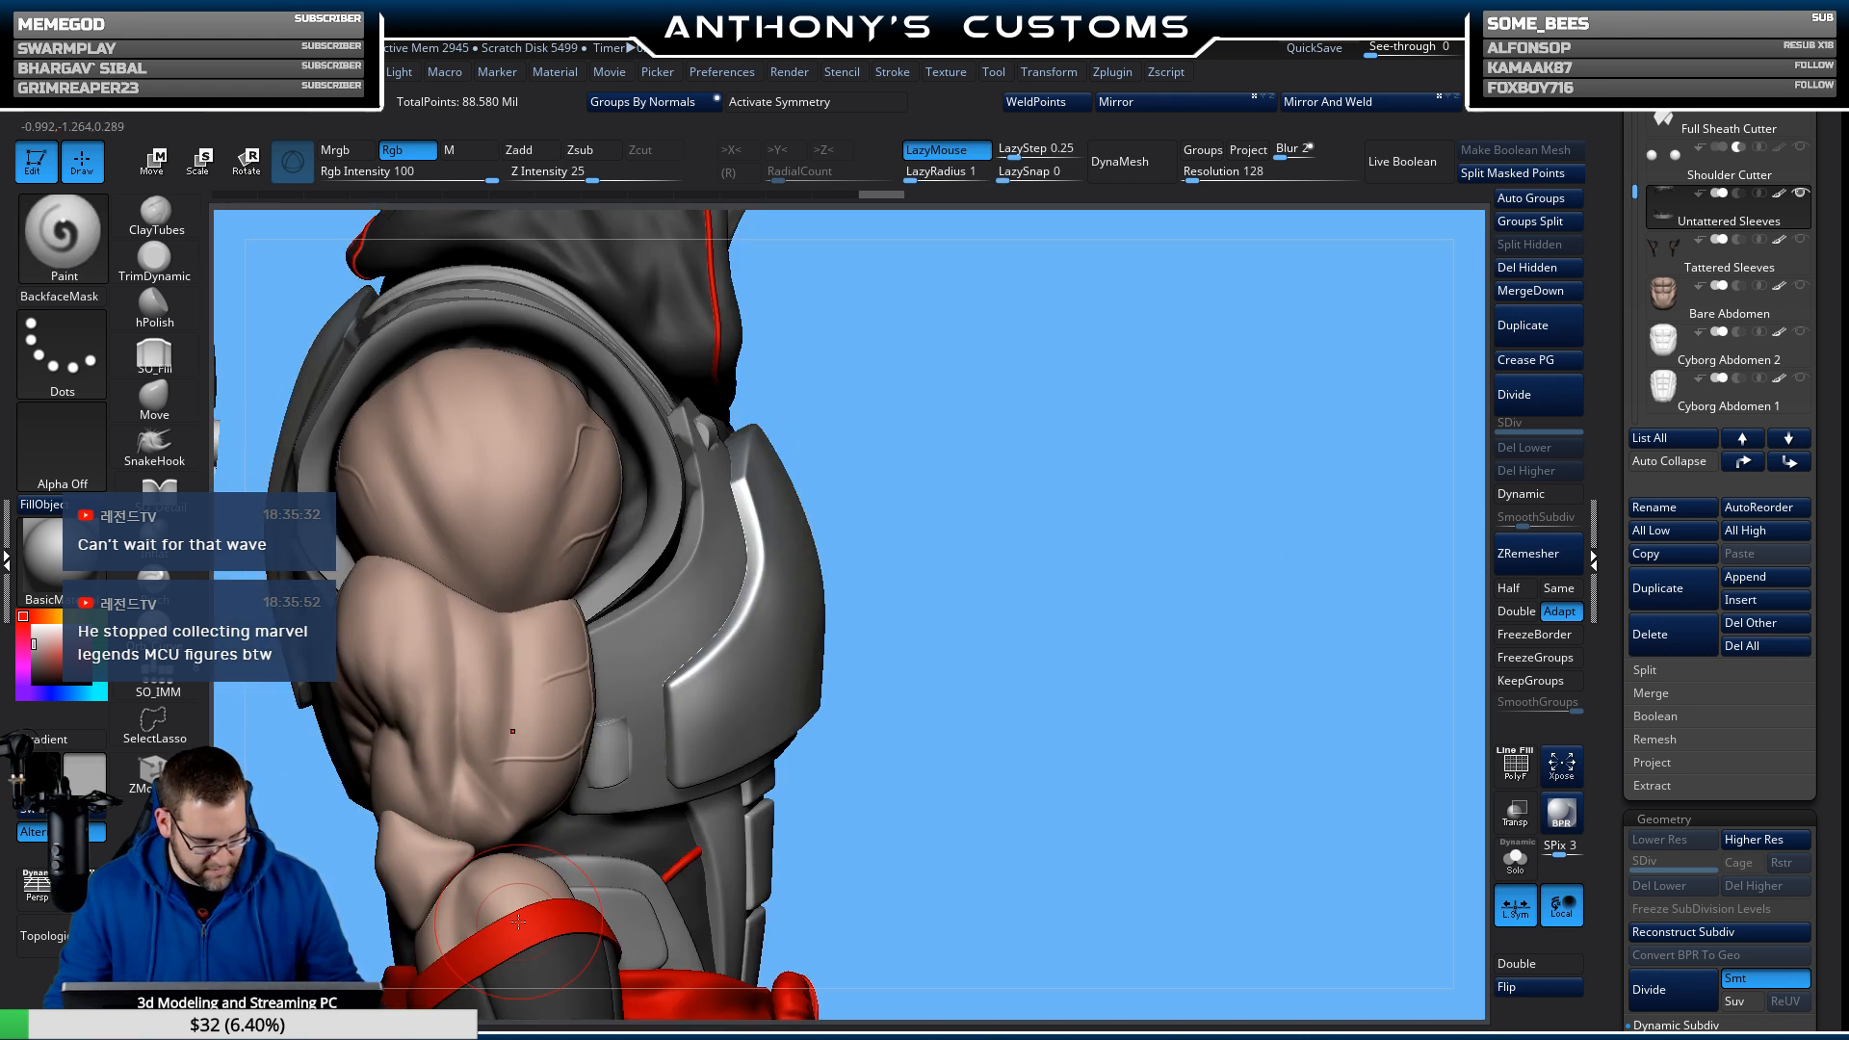
{"action": "left_click_drag", "start_coordinate": [1001, 639], "coordinate": [609, 627]}
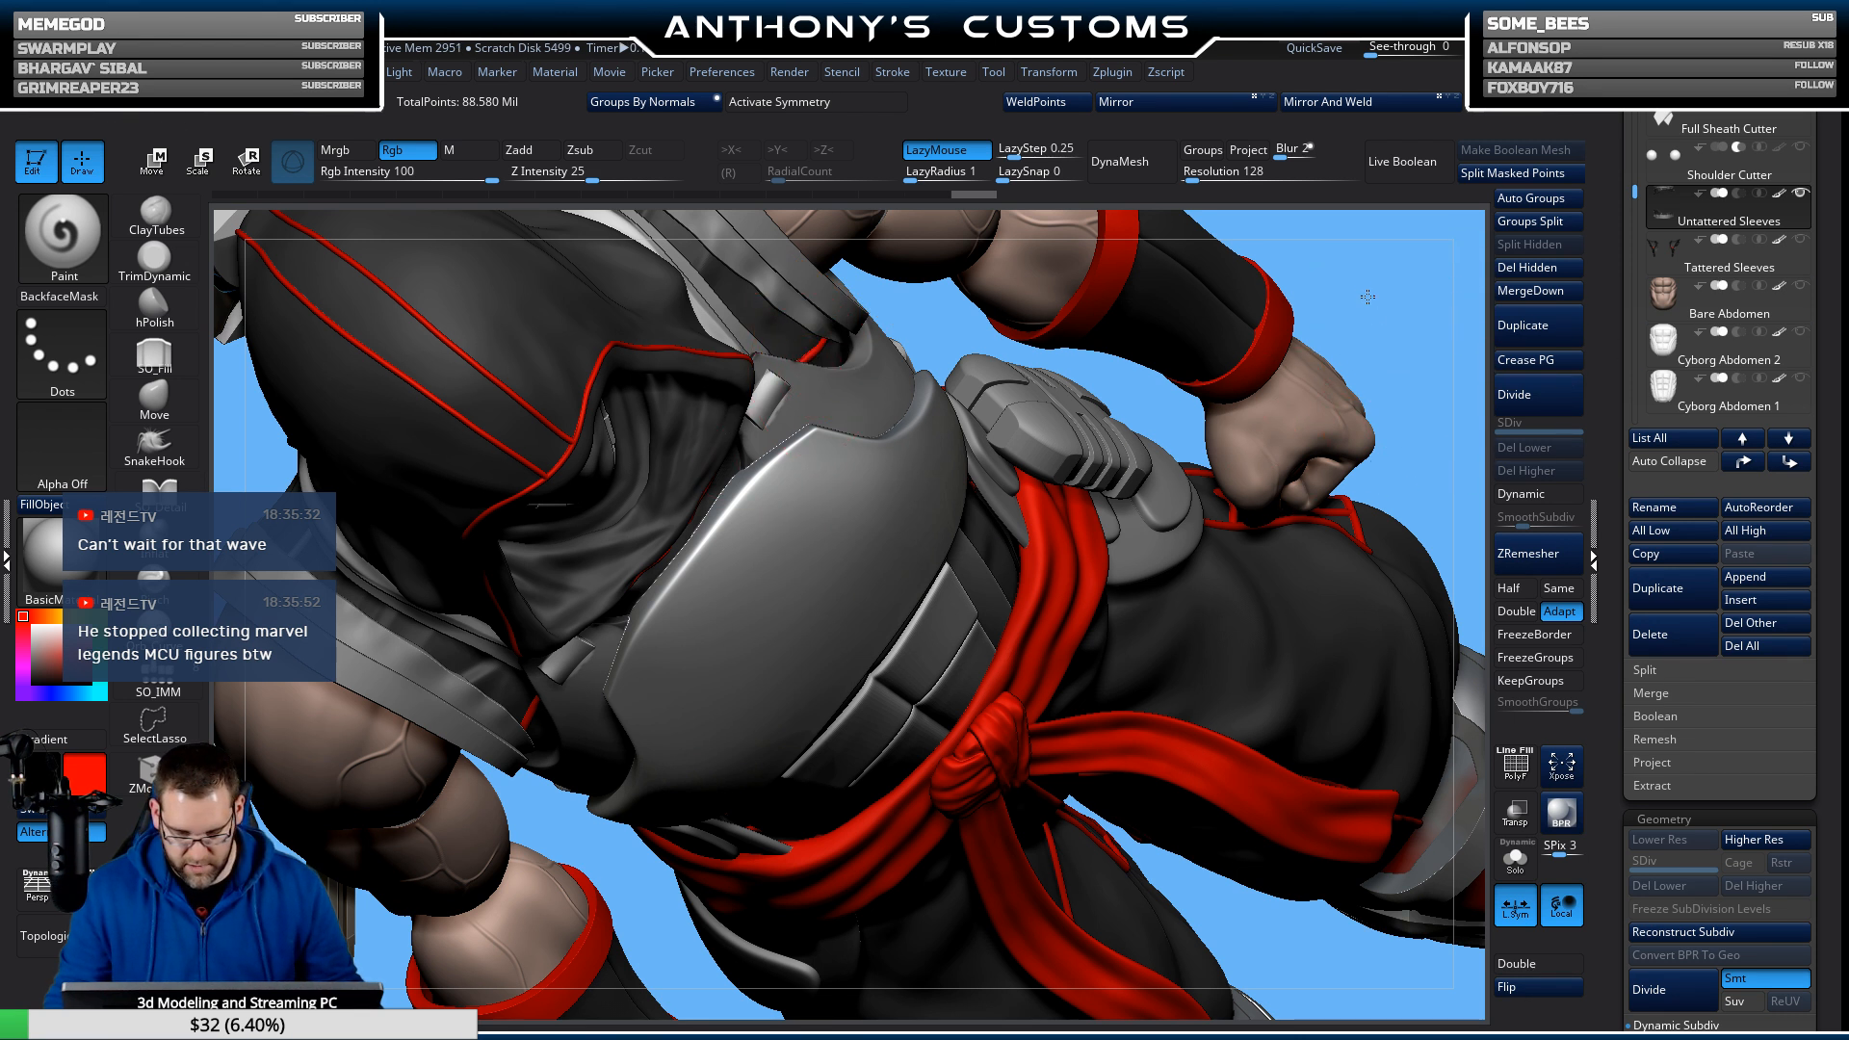
Touch up the sleeve seams in red, check them from the side and back, and save the project.
{"action": "mouse_move", "coordinate": [1368, 297]}
{"action": "left_mouse_down"}
{"action": "mouse_move", "coordinate": [1335, 248]}
{"action": "mouse_move", "coordinate": [1238, 307]}
{"action": "mouse_move", "coordinate": [1377, 385]}
{"action": "mouse_move", "coordinate": [1293, 322]}
{"action": "mouse_move", "coordinate": [864, 595]}
{"action": "left_mouse_up"}
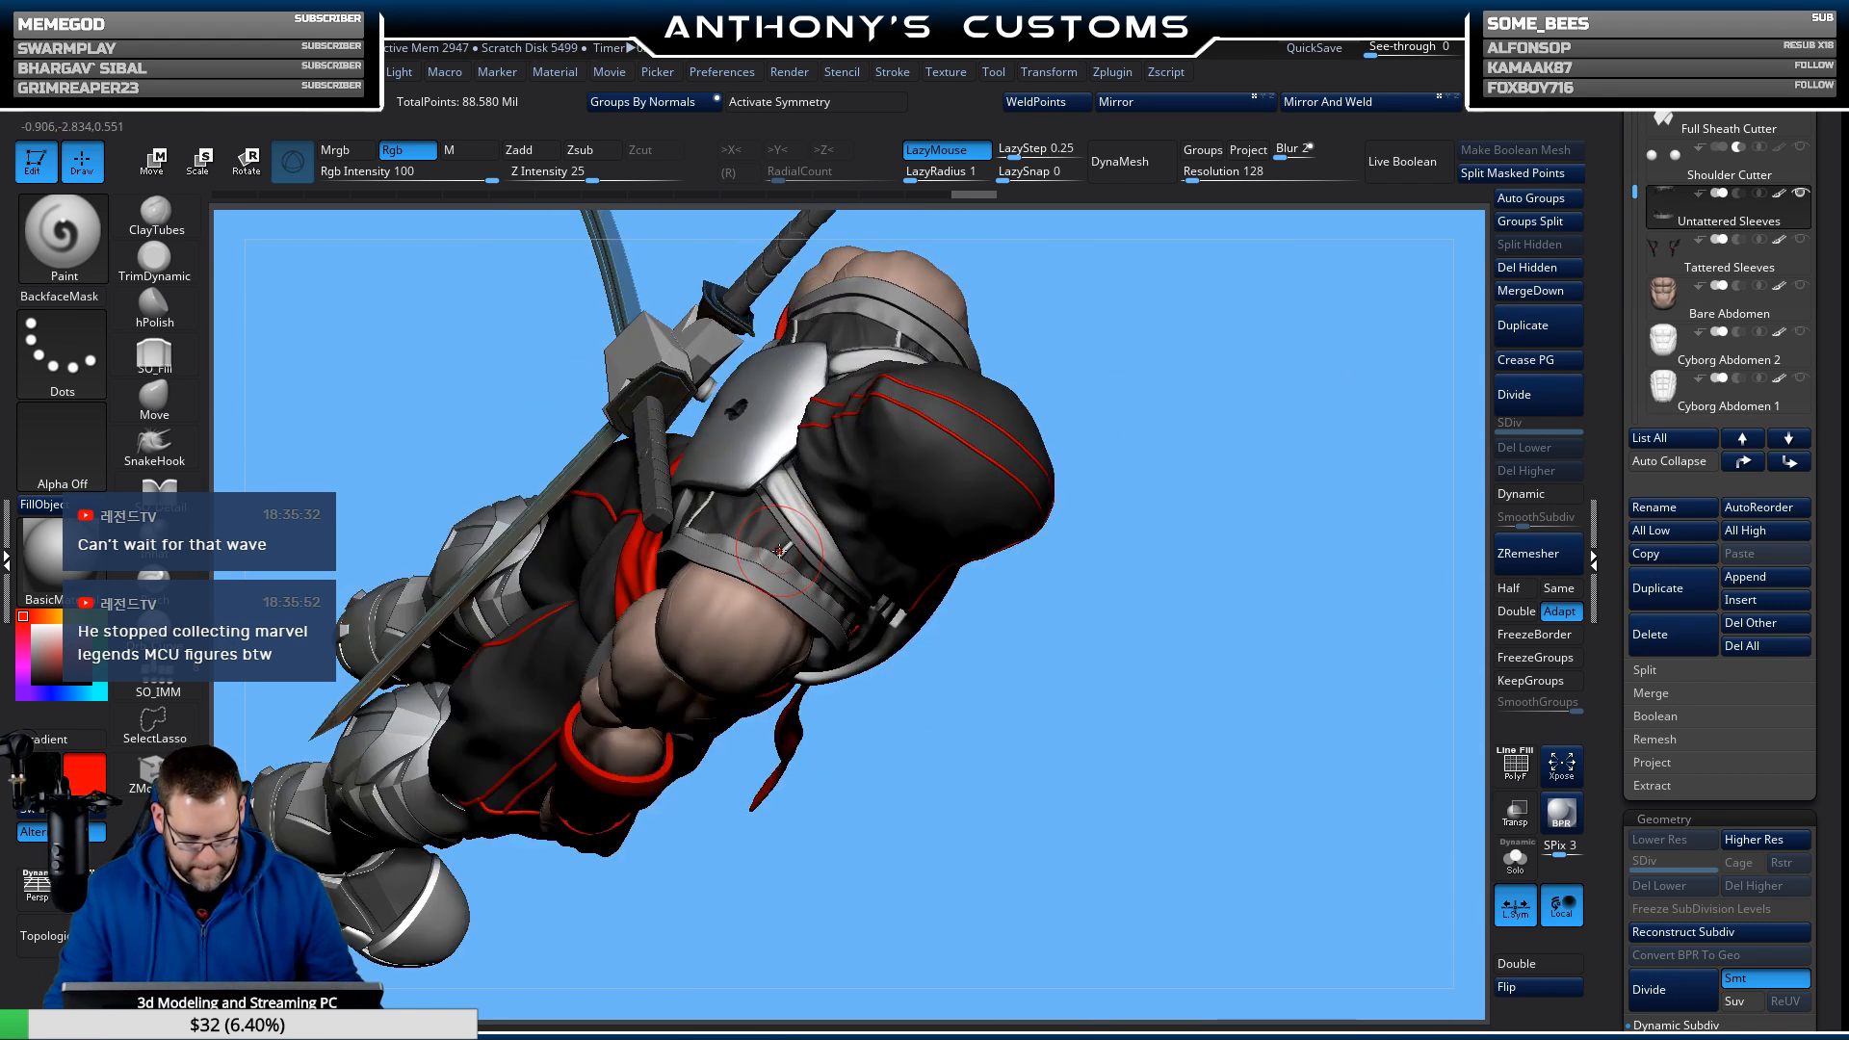
{"action": "left_click_drag", "start_coordinate": [766, 569], "coordinate": [777, 574]}
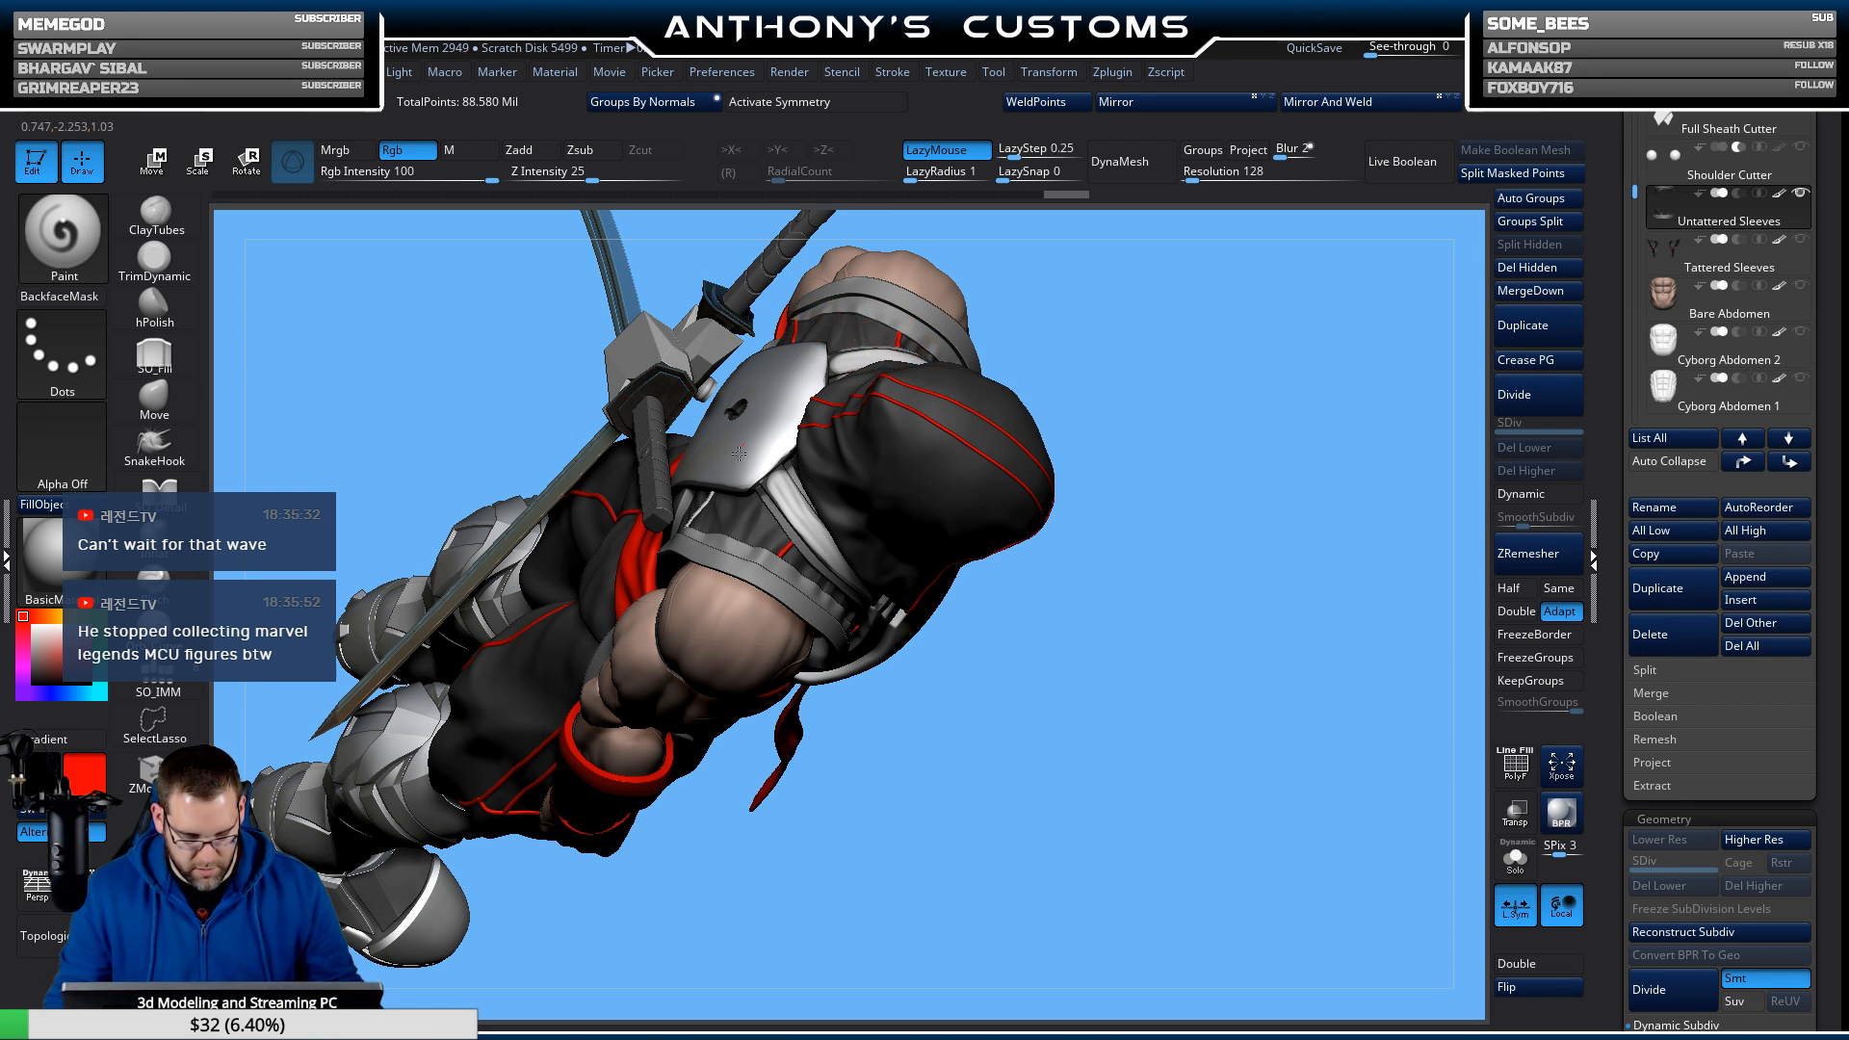
{"action": "left_click_drag", "start_coordinate": [1151, 561], "coordinate": [1184, 488]}
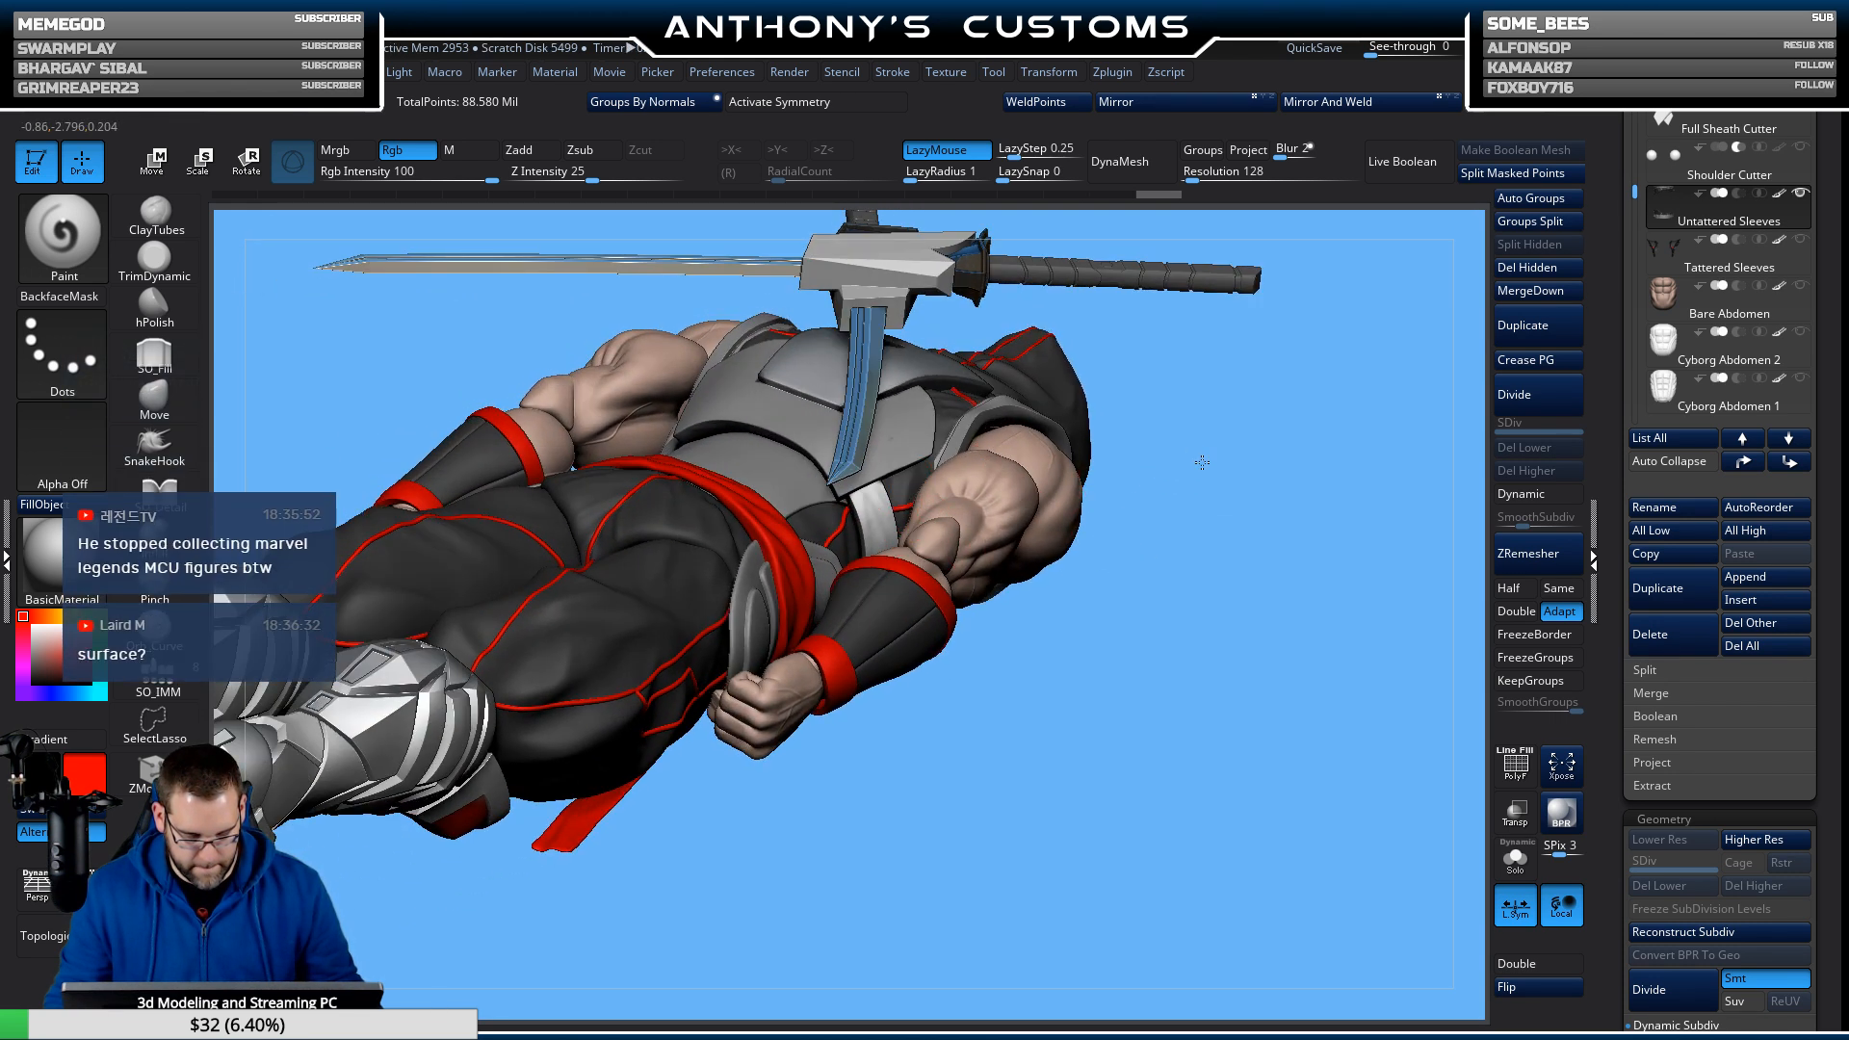
{"action": "left_click_drag", "start_coordinate": [1177, 443], "coordinate": [964, 429]}
{"action": "key", "text": "ctrl+s"}
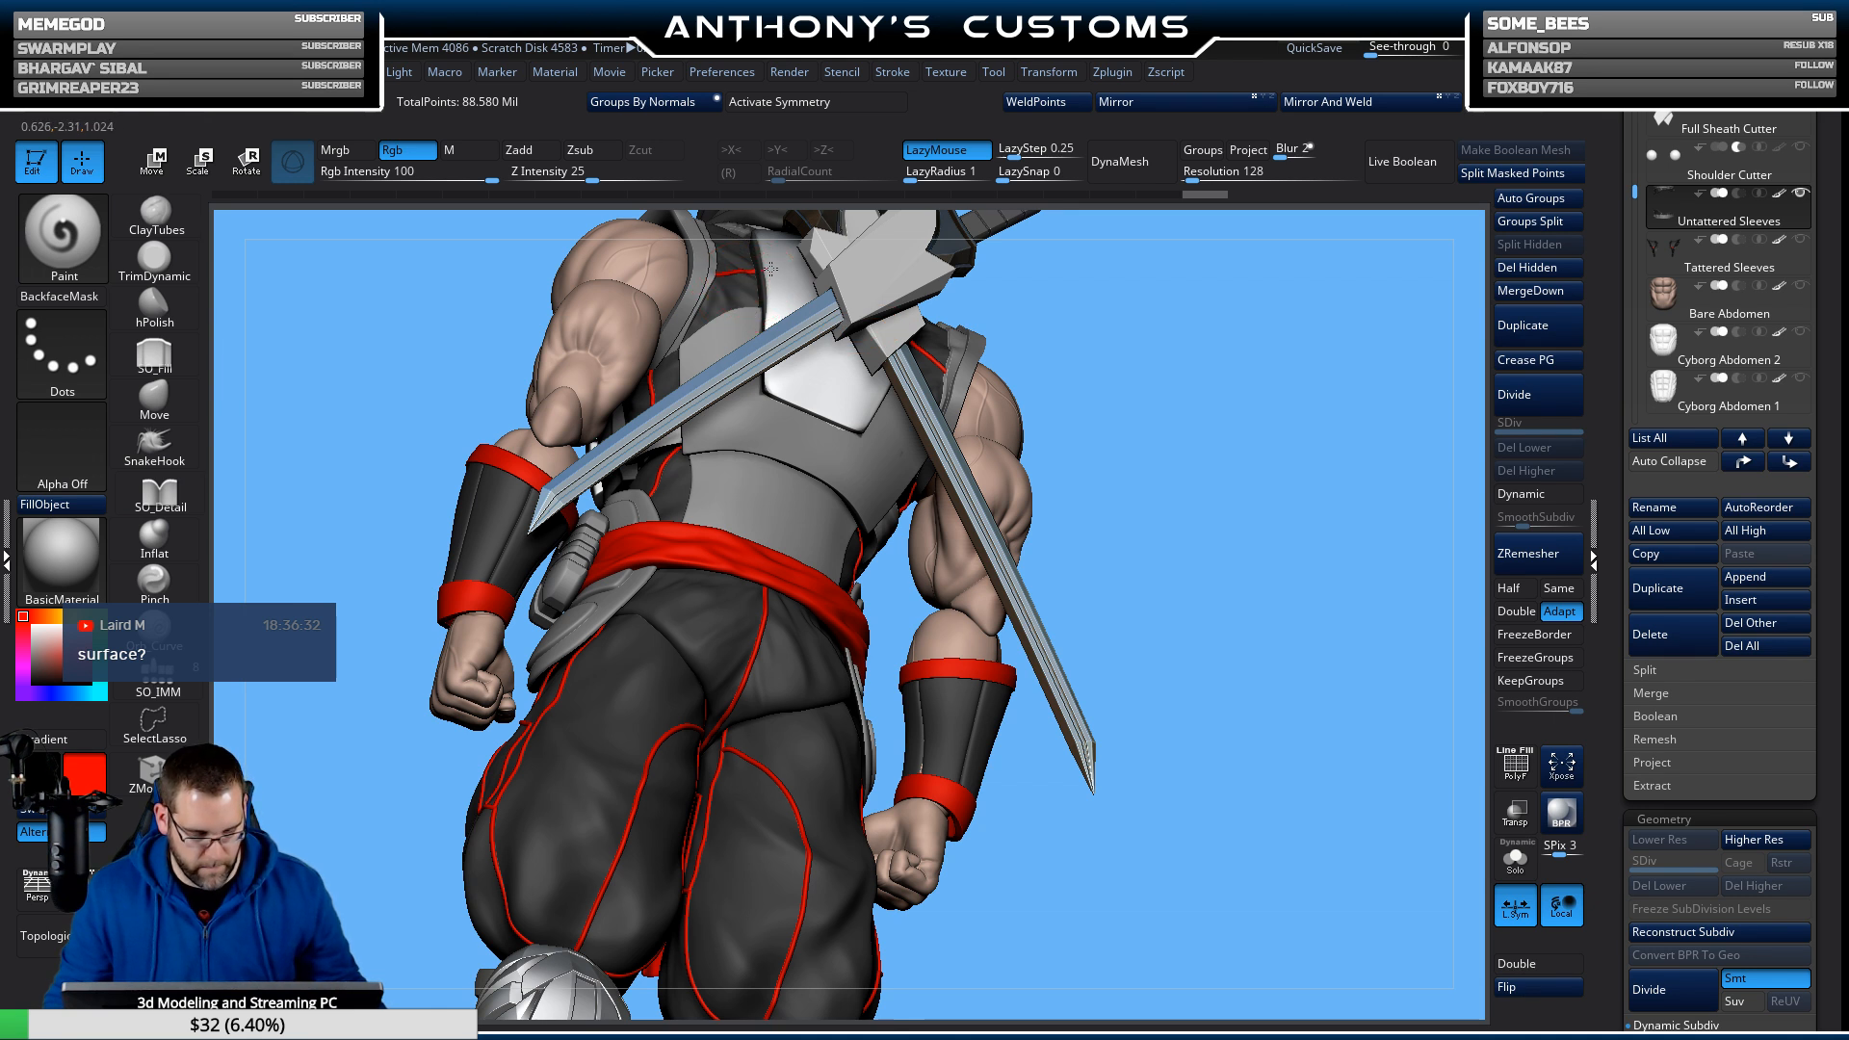
Recolor the untattered sleeves red and check them on the full figure from the front, side and back.
{"action": "left_click_drag", "start_coordinate": [1197, 363], "coordinate": [1247, 353]}
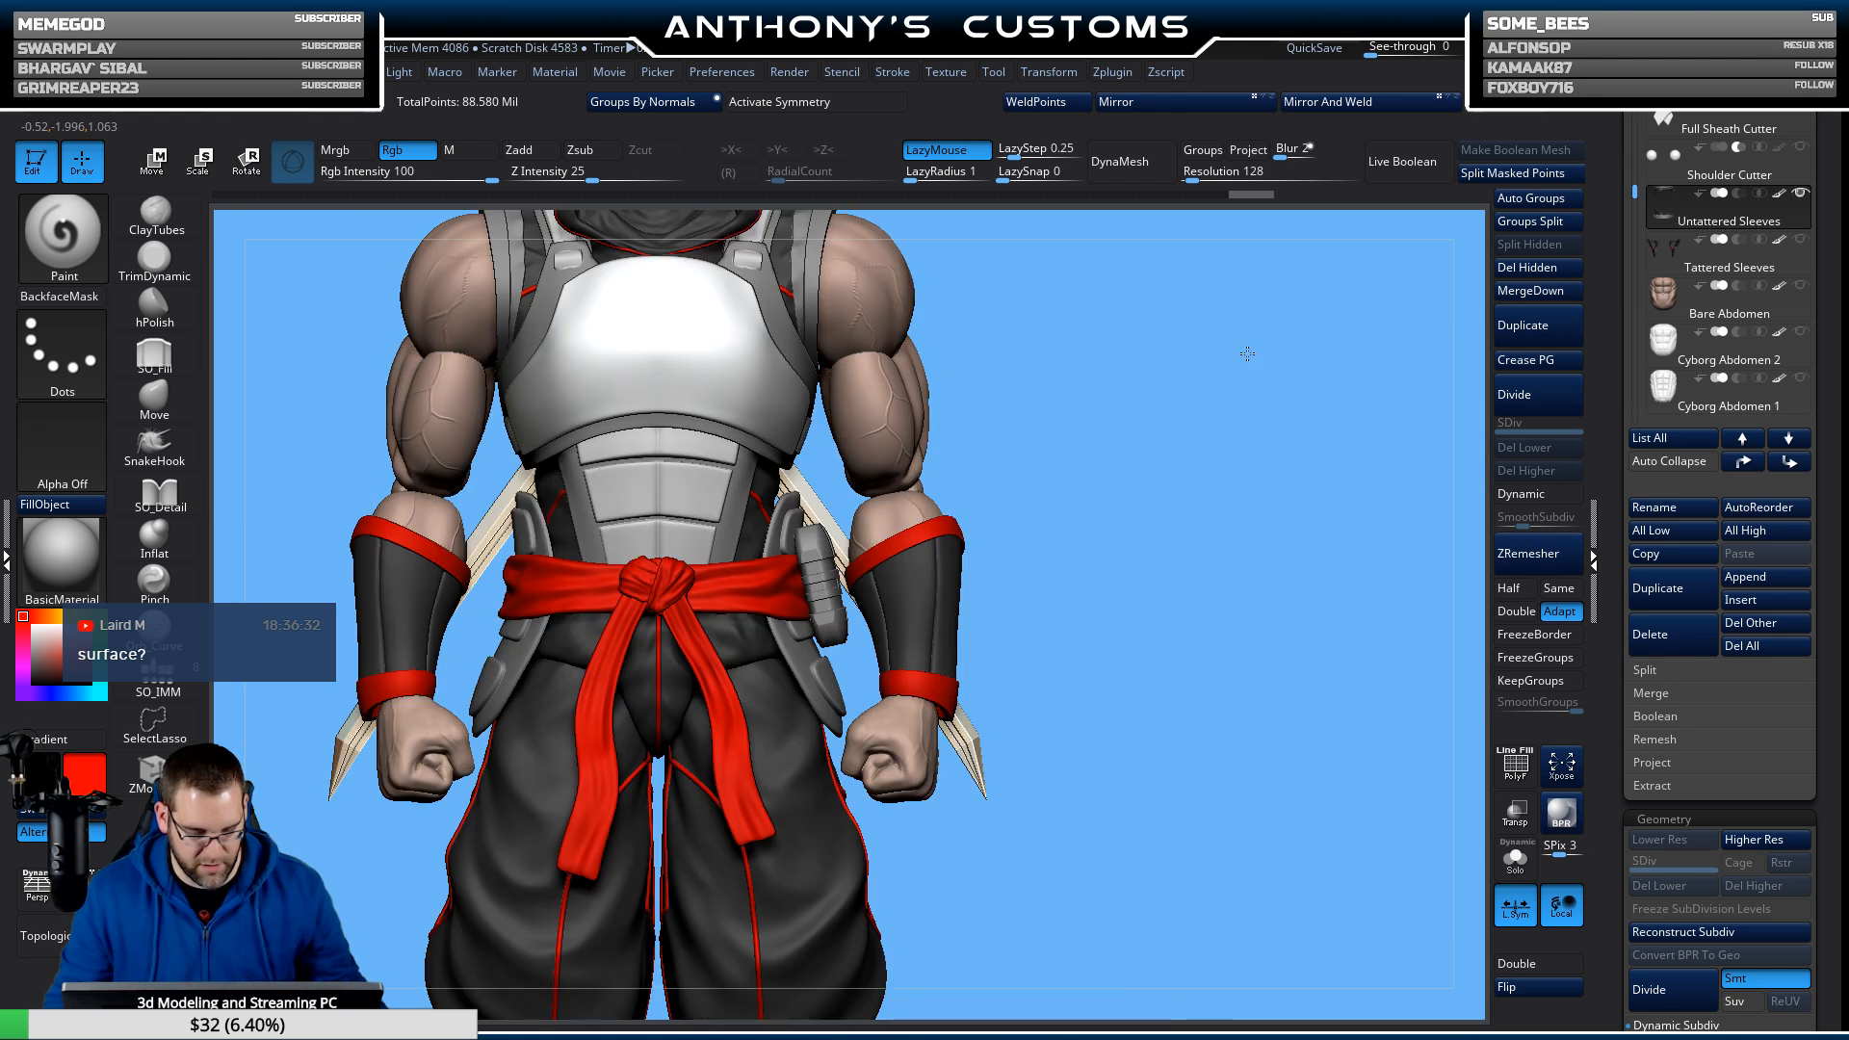
{"action": "mouse_move", "coordinate": [1151, 462]}
{"action": "left_mouse_down", "text": "alt"}
{"action": "mouse_move", "coordinate": [1154, 349]}
{"action": "mouse_move", "coordinate": [1201, 553]}
{"action": "mouse_move", "coordinate": [1152, 434]}
{"action": "left_mouse_up", "text": "alt"}
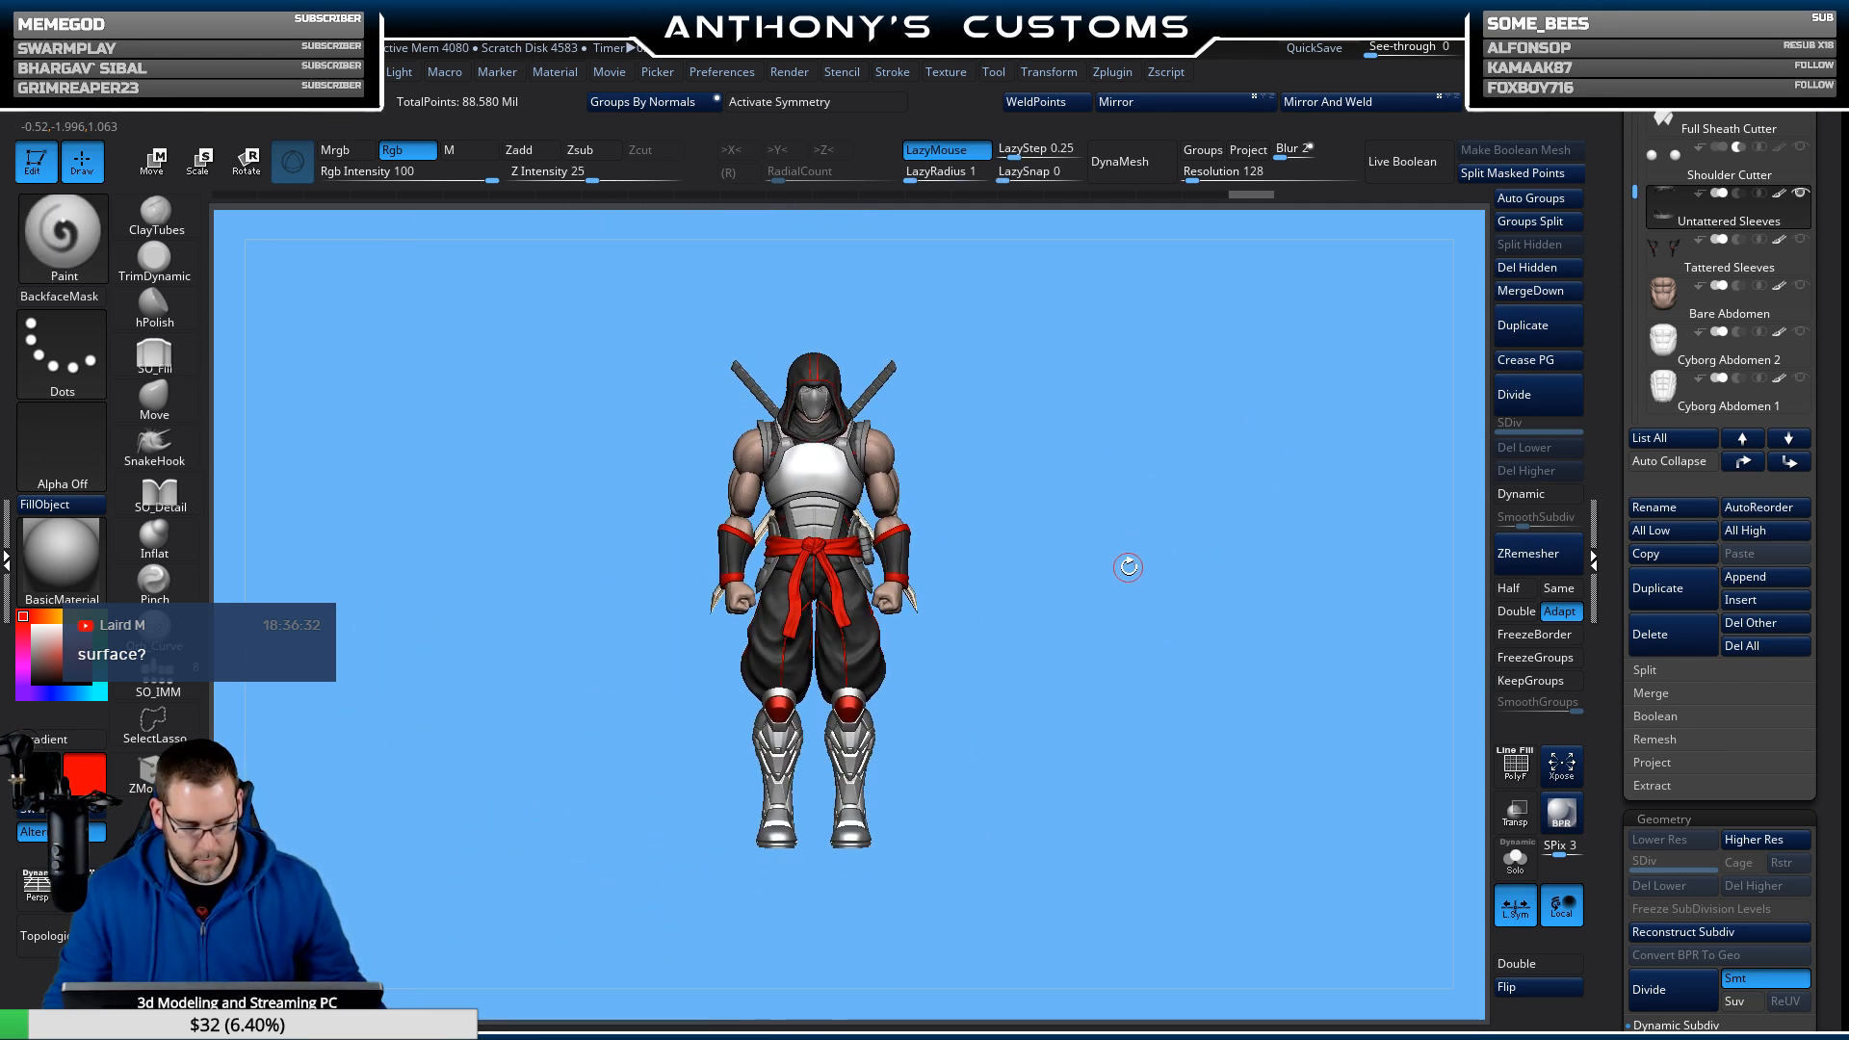
{"action": "left_click_drag", "start_coordinate": [1128, 568], "coordinate": [1111, 542], "text": "alt"}
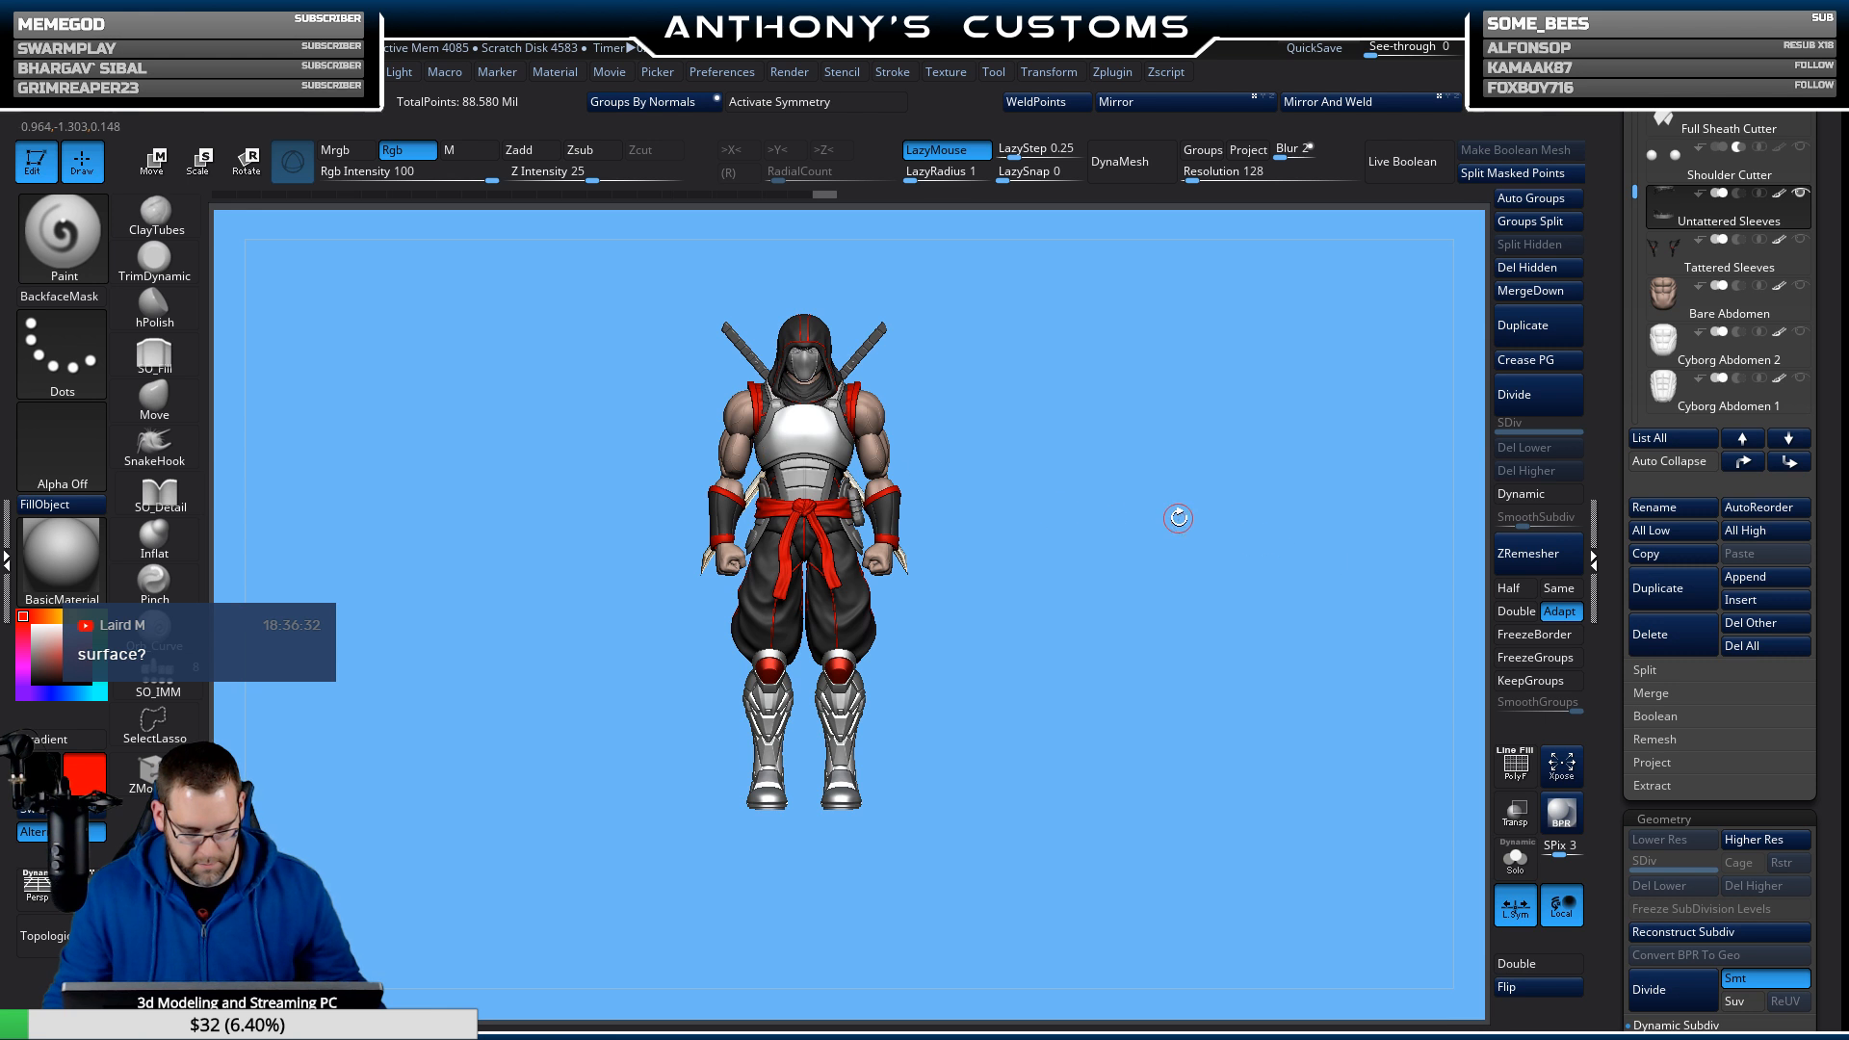
{"action": "left_click_drag", "start_coordinate": [1200, 513], "coordinate": [799, 449]}
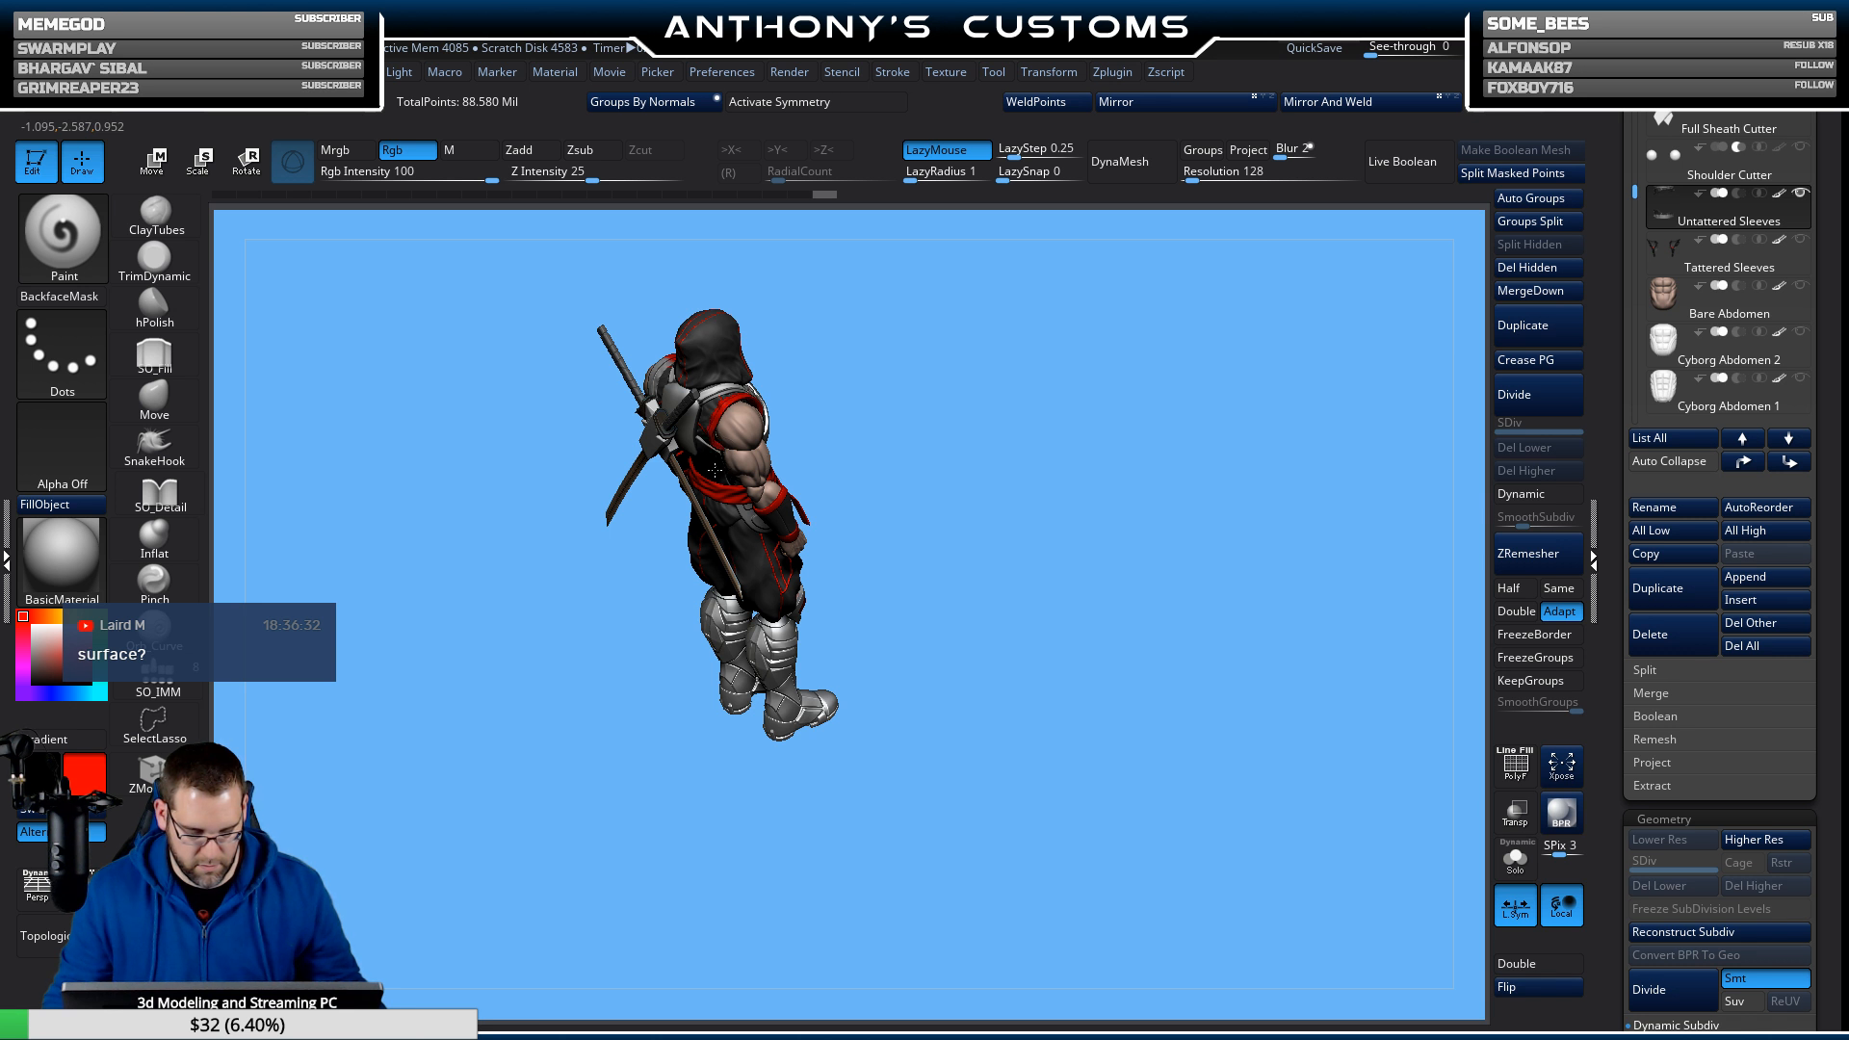
{"action": "left_click_drag", "start_coordinate": [792, 379], "coordinate": [656, 371]}
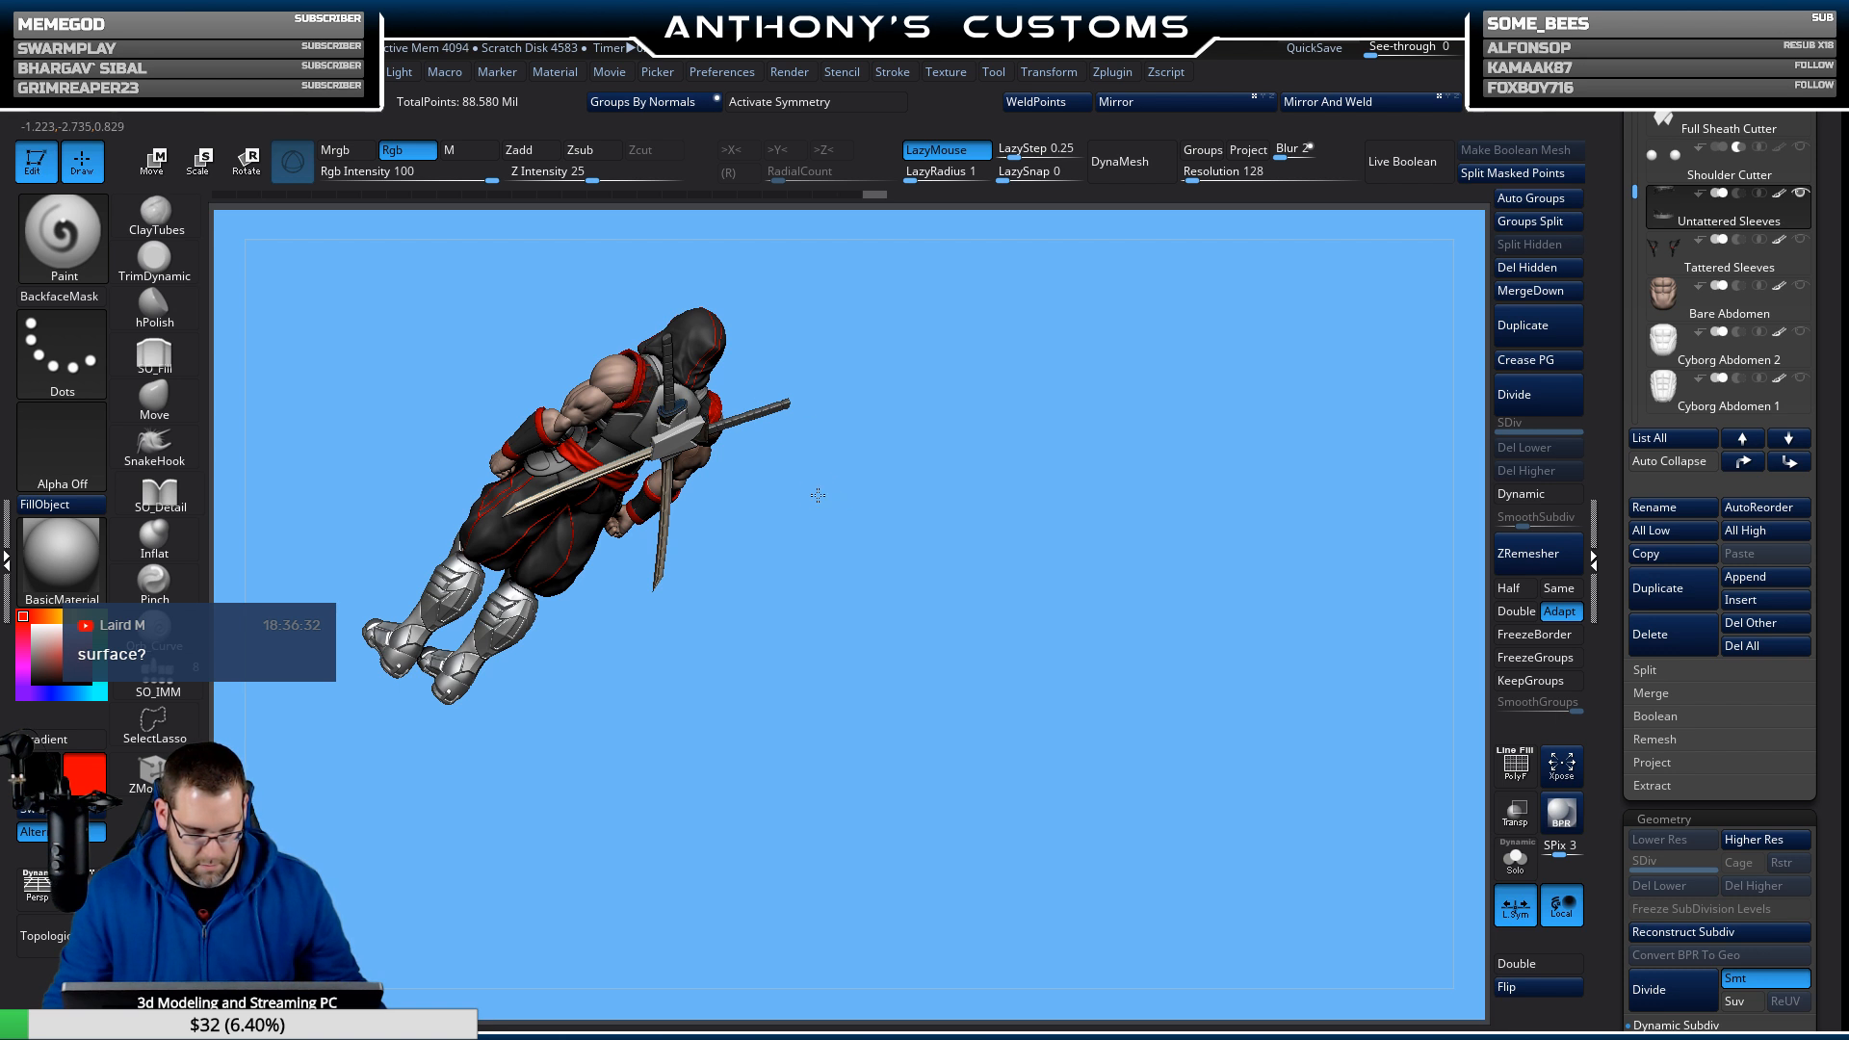
{"action": "left_click_drag", "start_coordinate": [775, 410], "coordinate": [957, 585]}
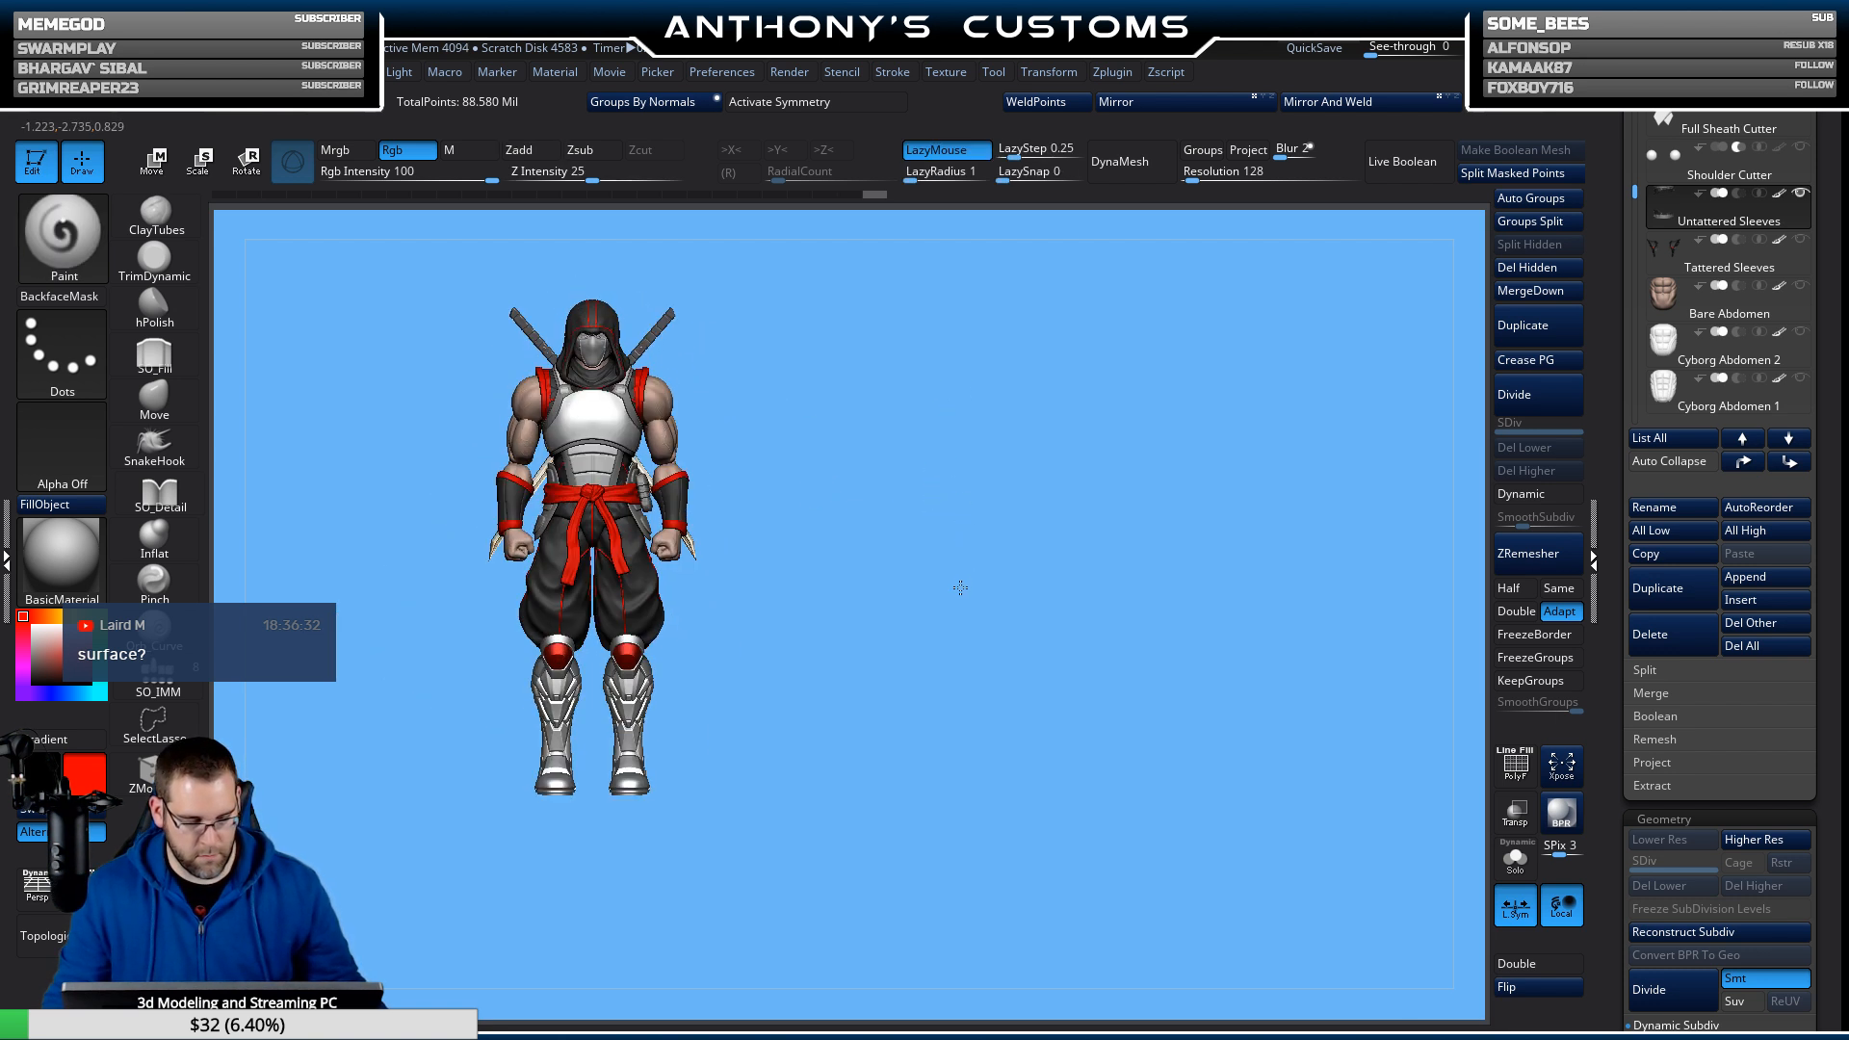
{"action": "left_click_drag", "start_coordinate": [879, 401], "coordinate": [1164, 480], "text": "alt"}
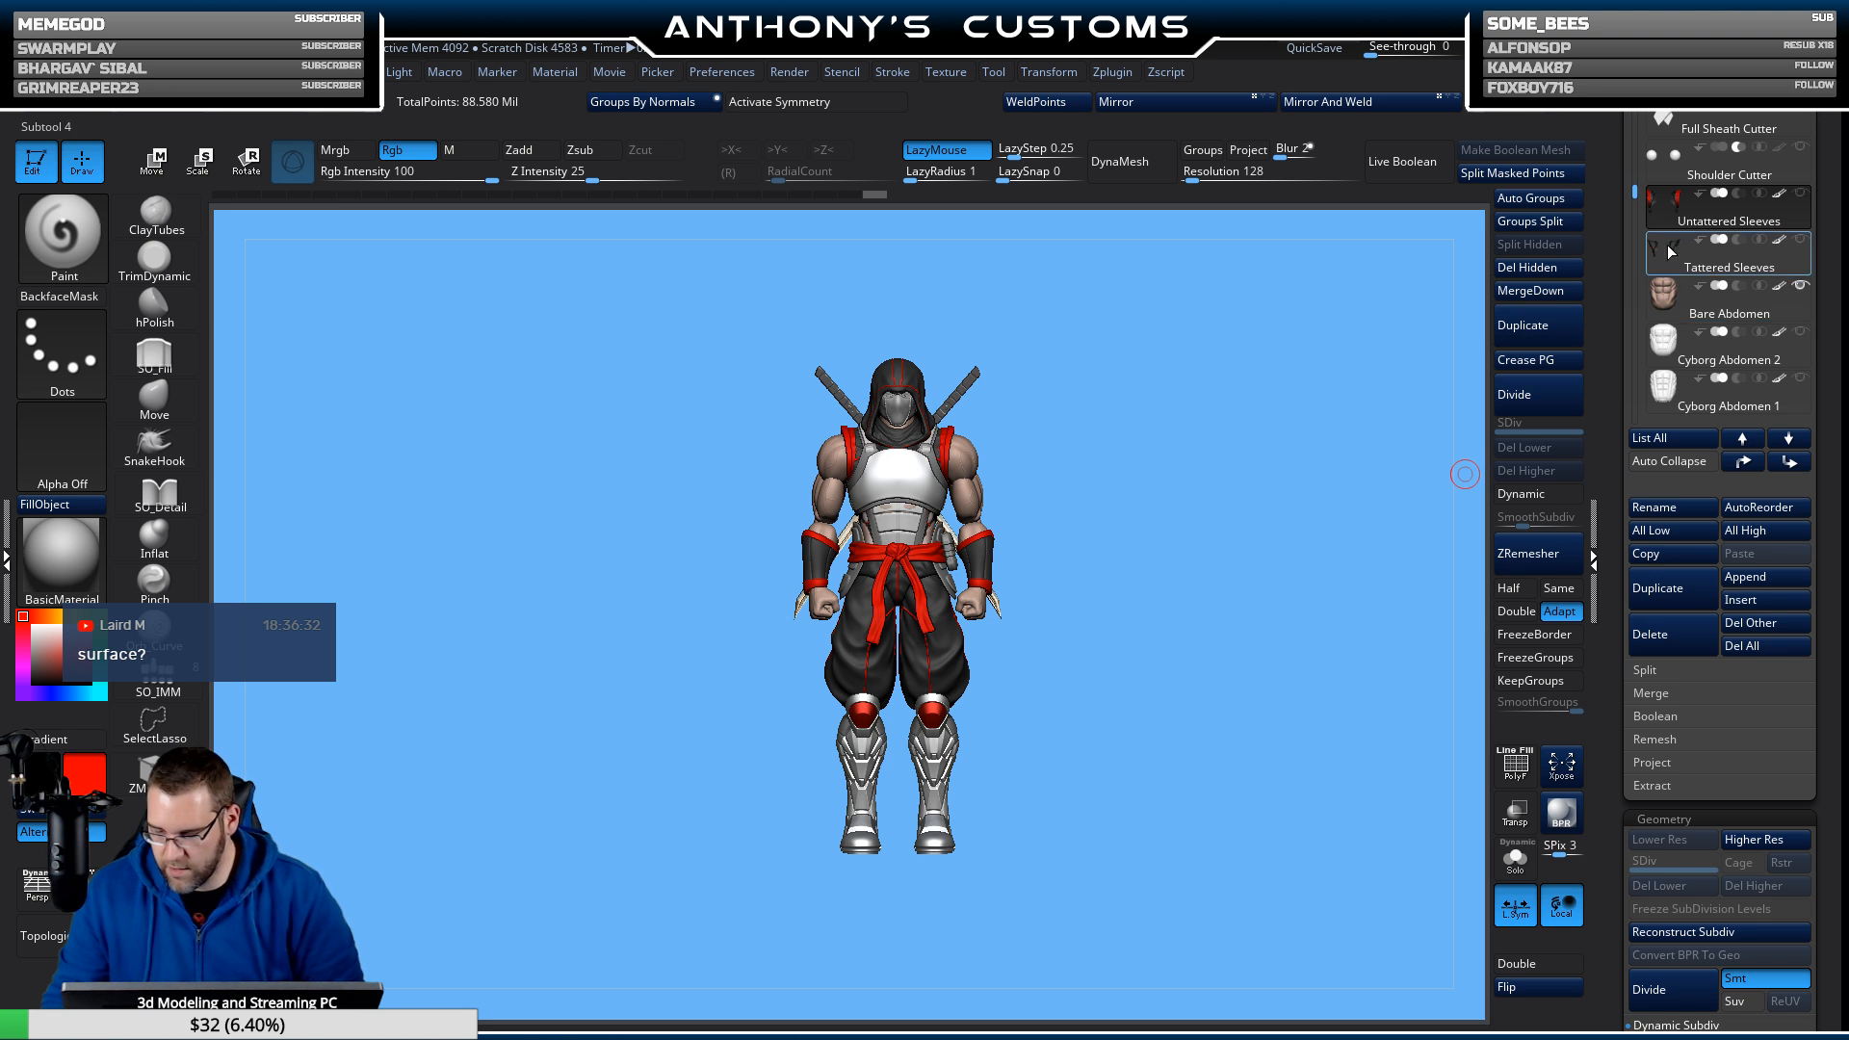
Hide the sleeves and torso armor and show the bare chest and abdomen on the figure.
{"action": "left_click", "coordinate": [1663, 297]}
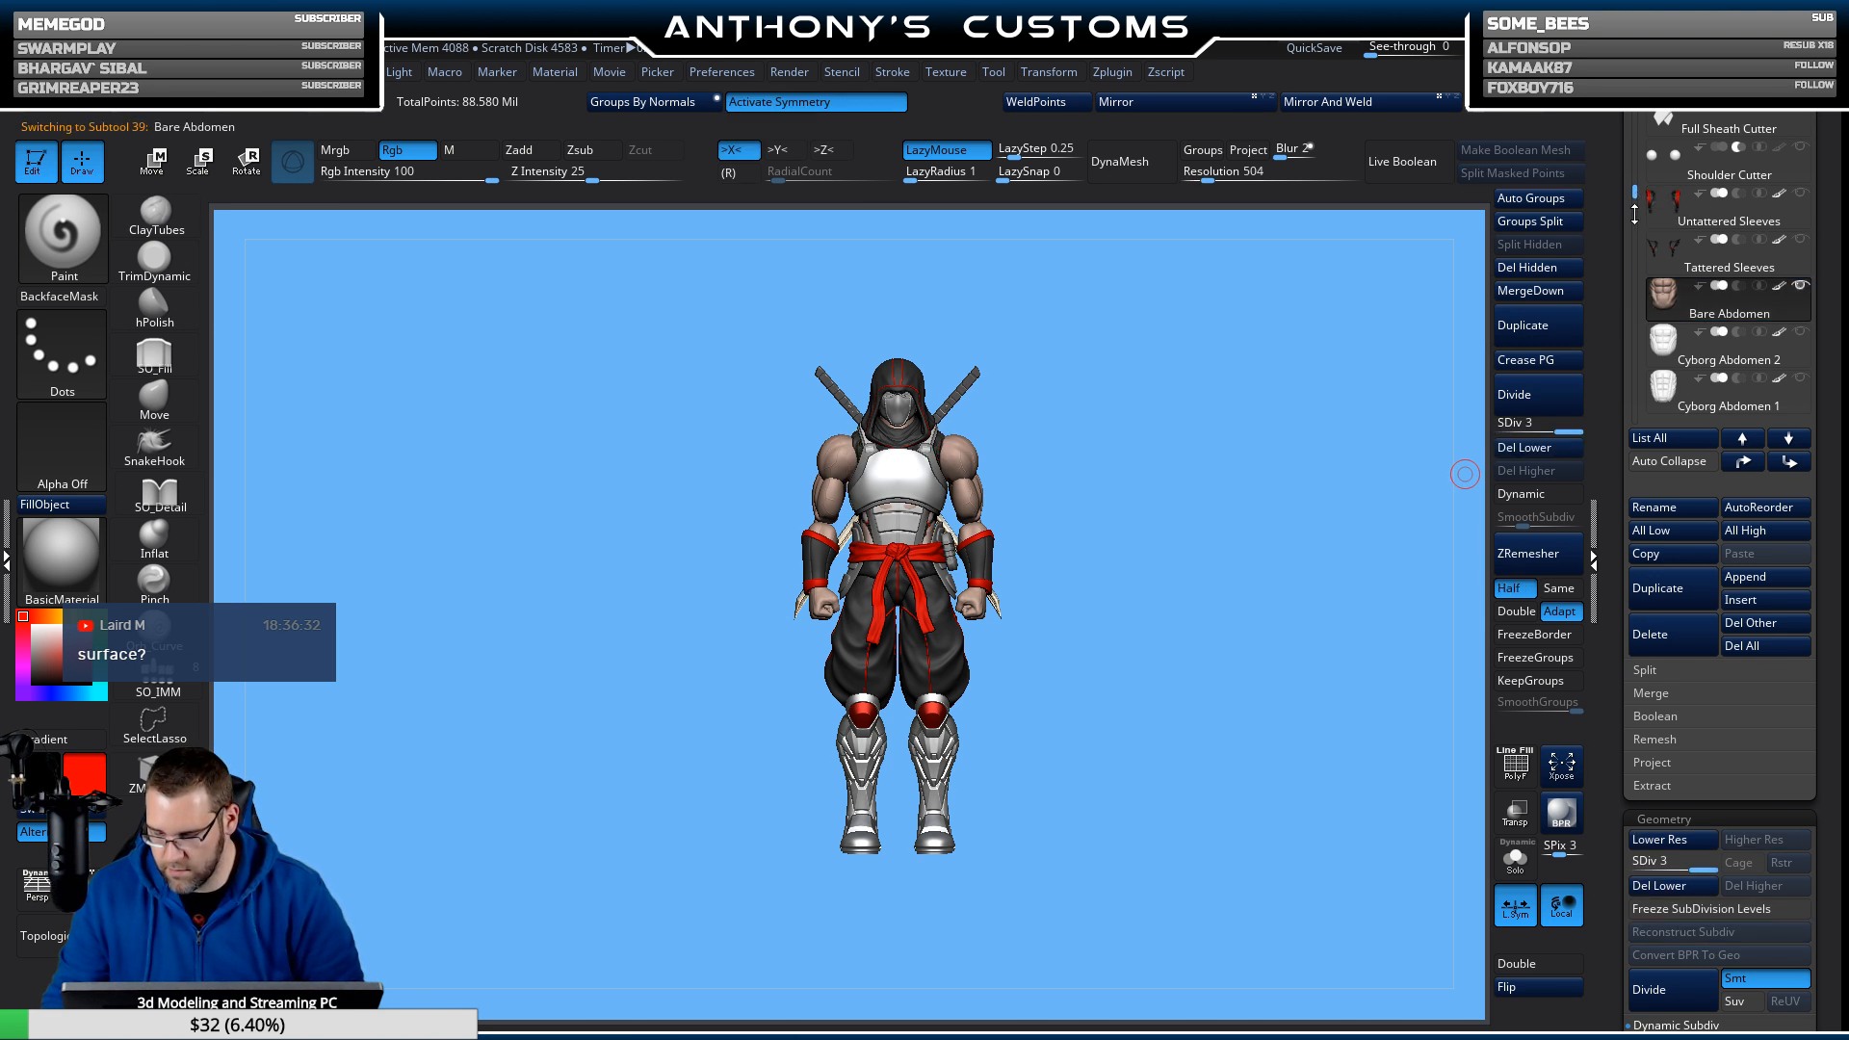
{"action": "mouse_move", "coordinate": [1635, 214]}
{"action": "left_mouse_down"}
{"action": "mouse_move", "coordinate": [1656, 304]}
{"action": "mouse_move", "coordinate": [1637, 386]}
{"action": "mouse_move", "coordinate": [1634, 212]}
{"action": "left_mouse_up"}
{"action": "left_click", "coordinate": [1800, 285]}
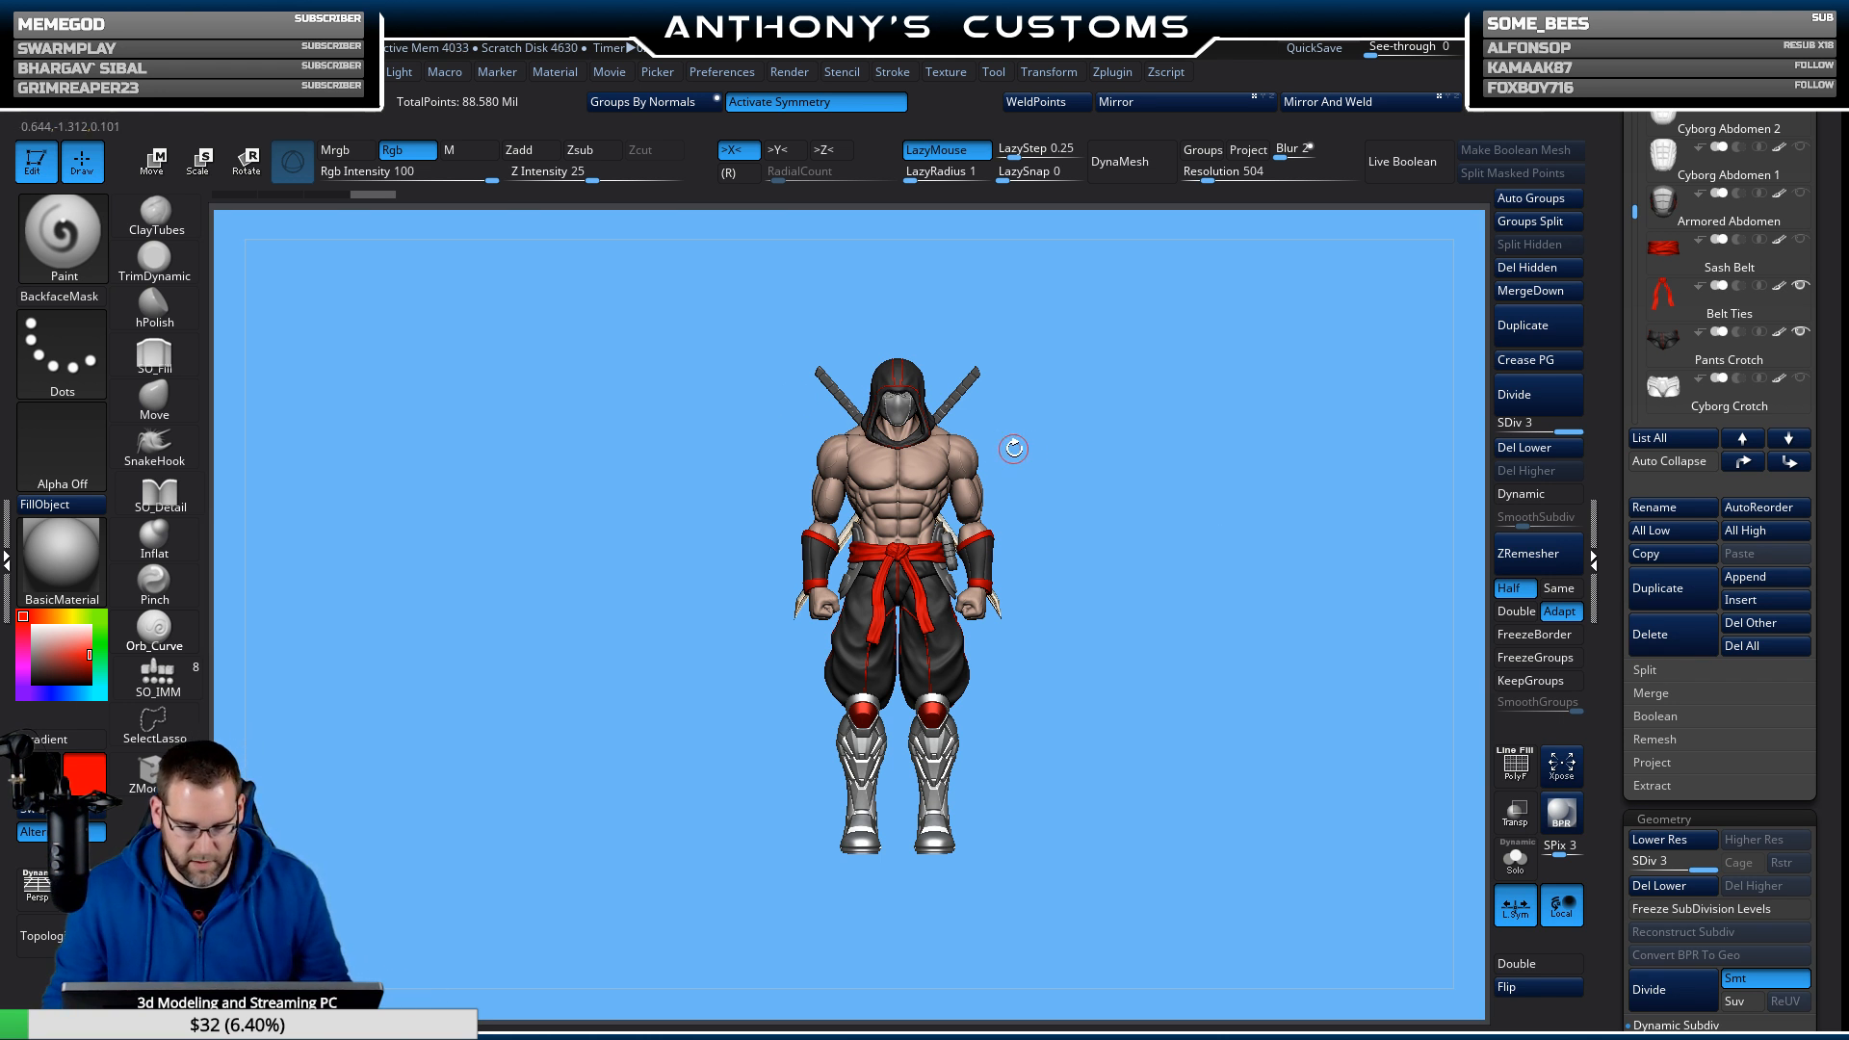
{"action": "left_click_drag", "start_coordinate": [1108, 472], "coordinate": [1125, 528], "text": "alt"}
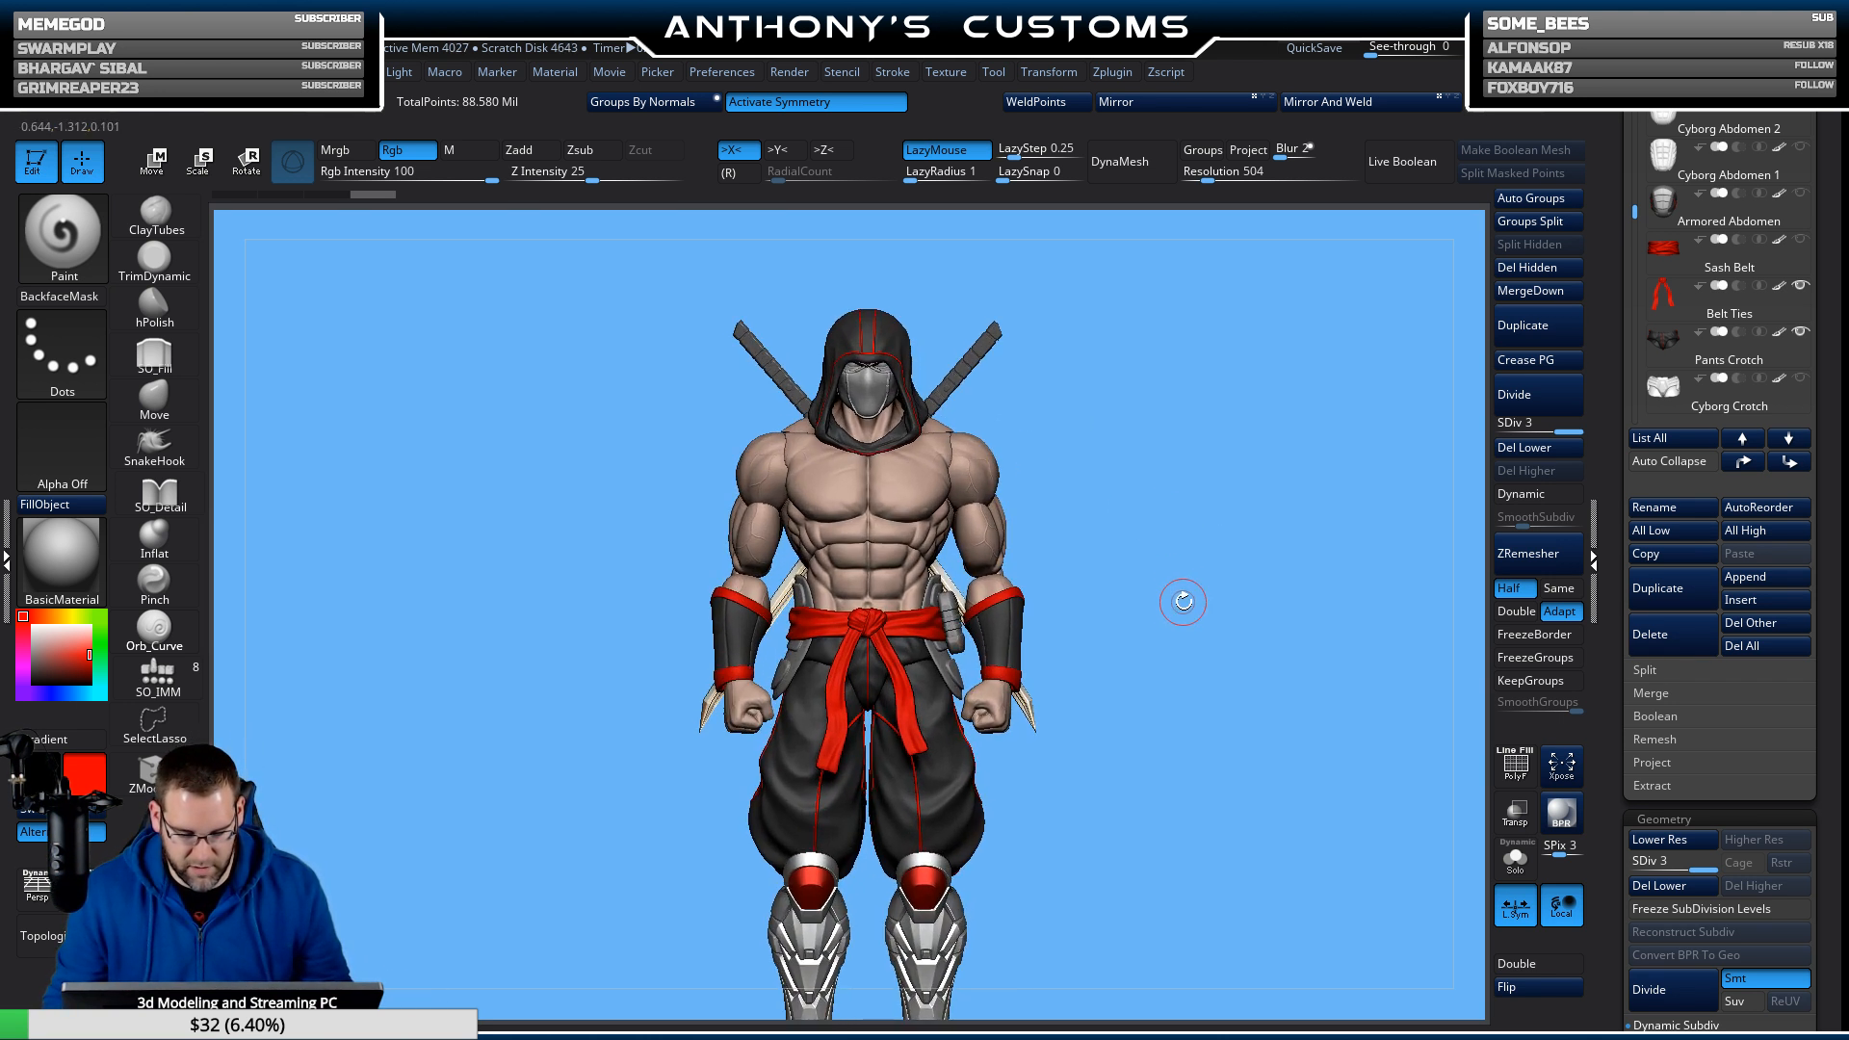
{"action": "left_click_drag", "start_coordinate": [1182, 603], "coordinate": [1176, 550], "text": "alt"}
{"action": "left_click_drag", "start_coordinate": [1301, 565], "coordinate": [1351, 404]}
{"action": "left_click_drag", "start_coordinate": [1266, 511], "coordinate": [1288, 528]}
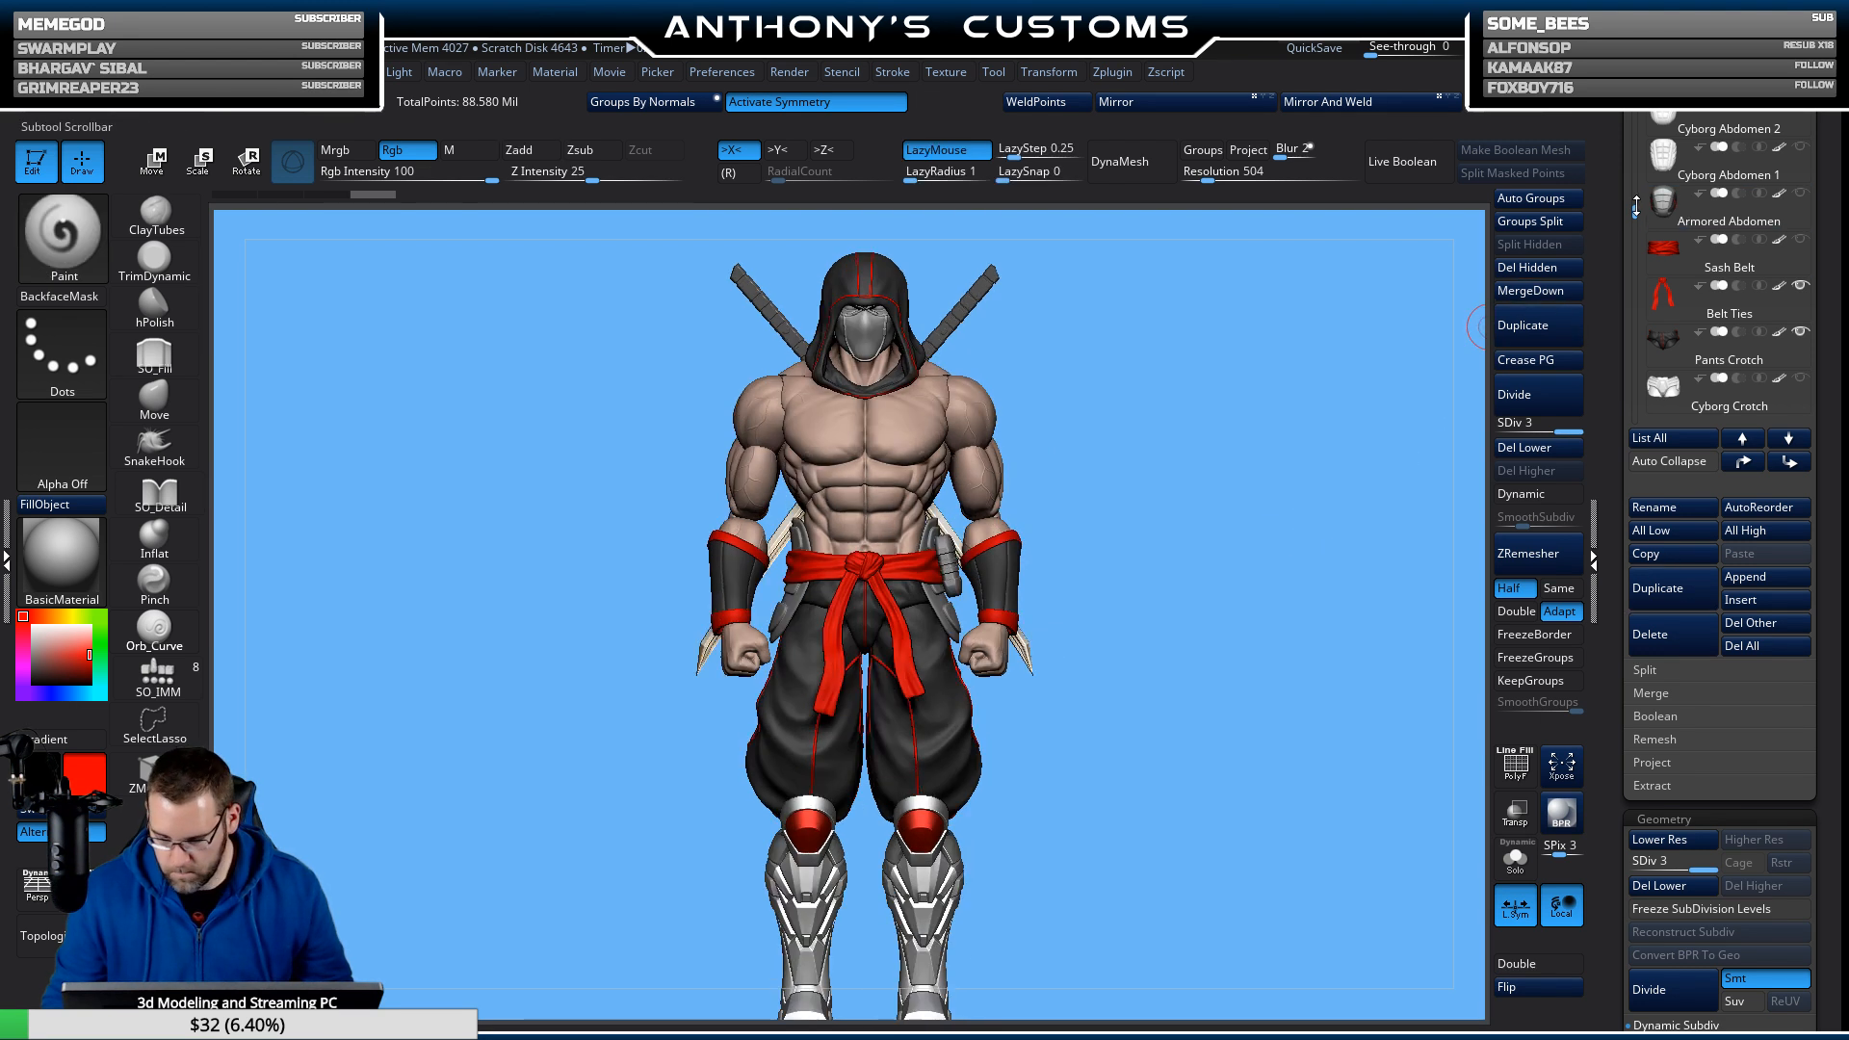
Find the Shoulder Straps subtool among the outfit parts and show it on the bare torso.
{"action": "left_click_drag", "start_coordinate": [1636, 210], "coordinate": [1636, 335]}
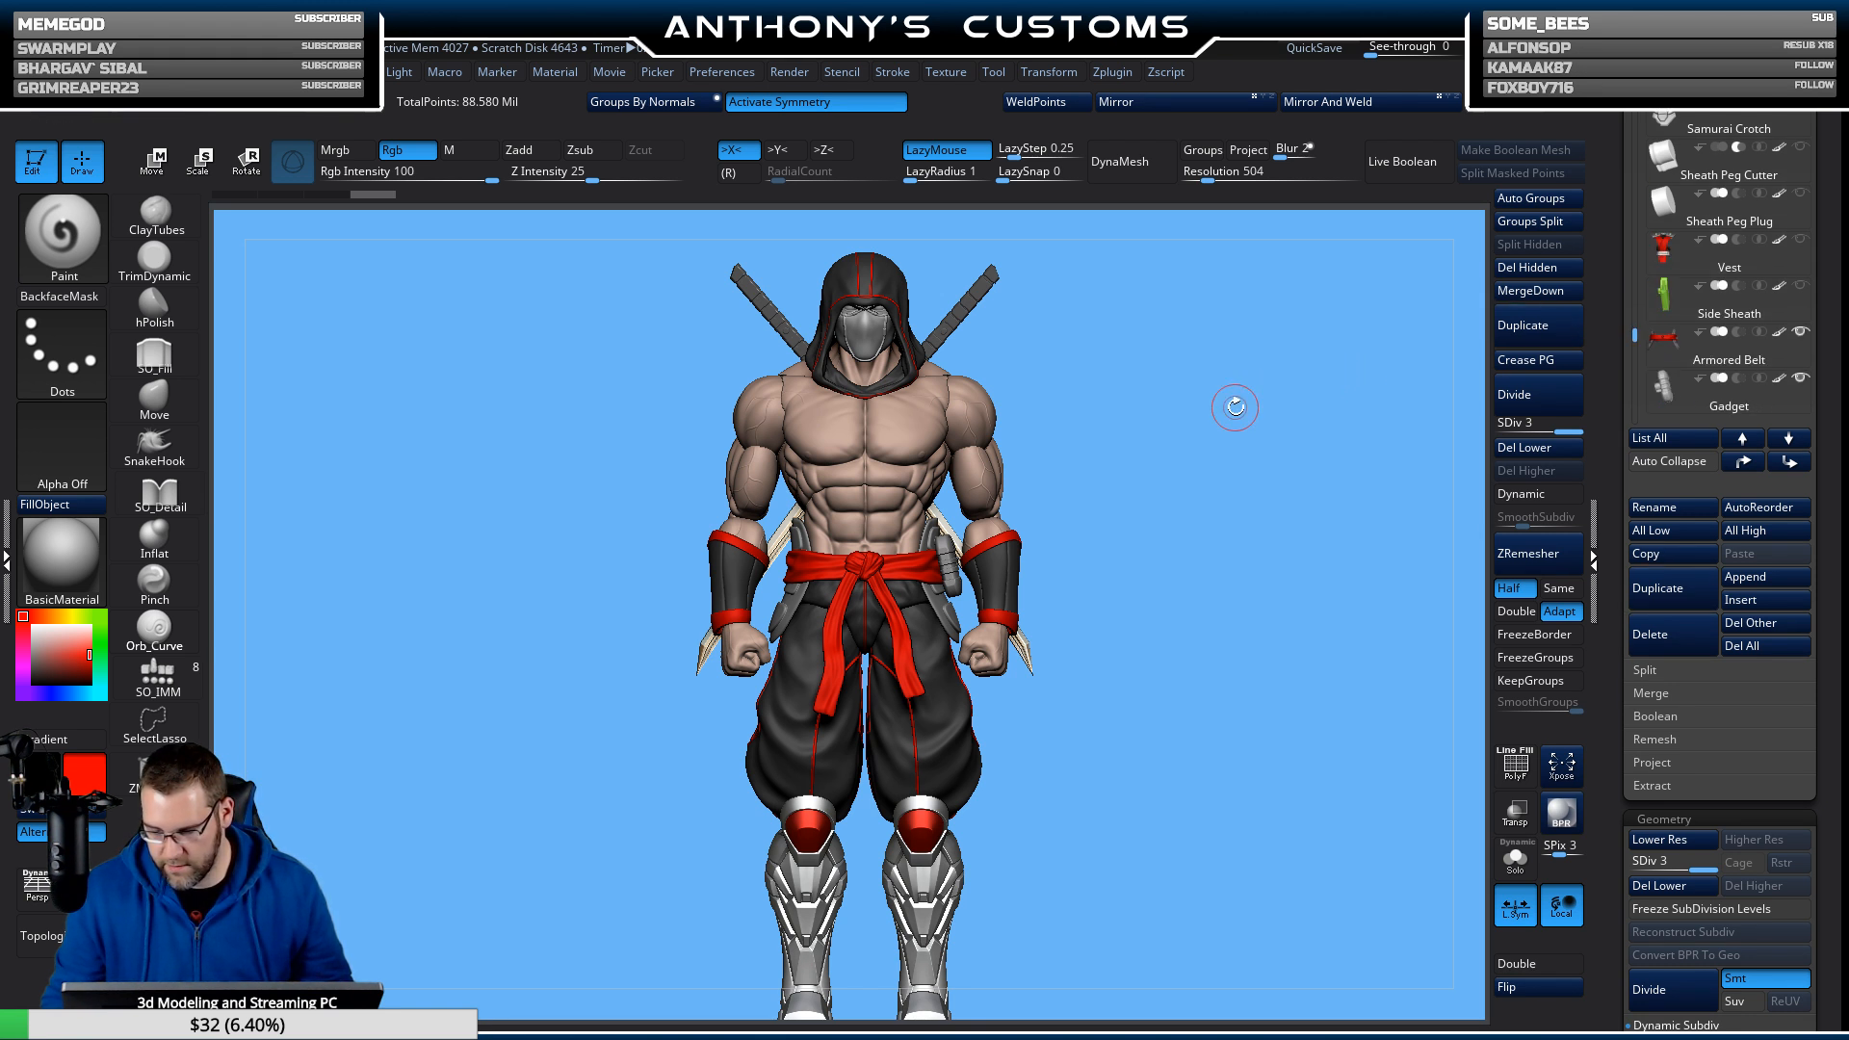
{"action": "left_click_drag", "start_coordinate": [1176, 487], "coordinate": [1172, 421]}
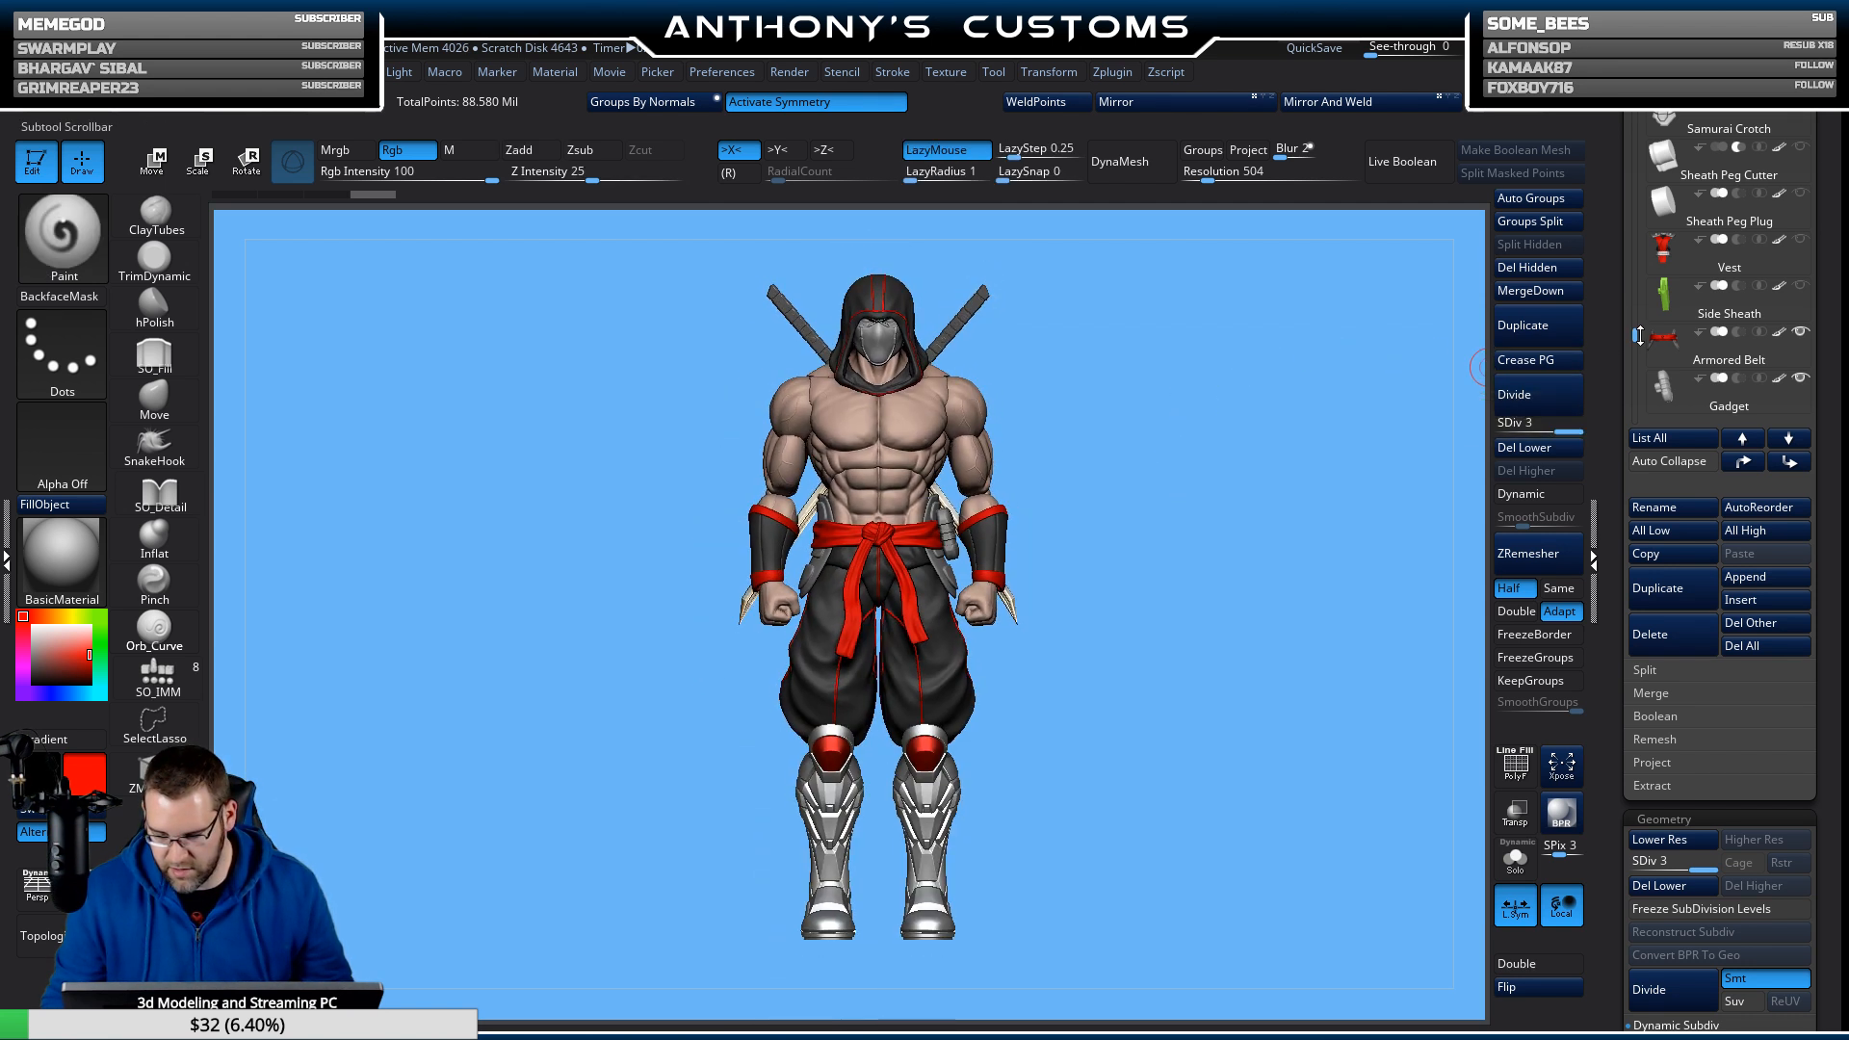
{"action": "left_click_drag", "start_coordinate": [1638, 333], "coordinate": [1638, 352]}
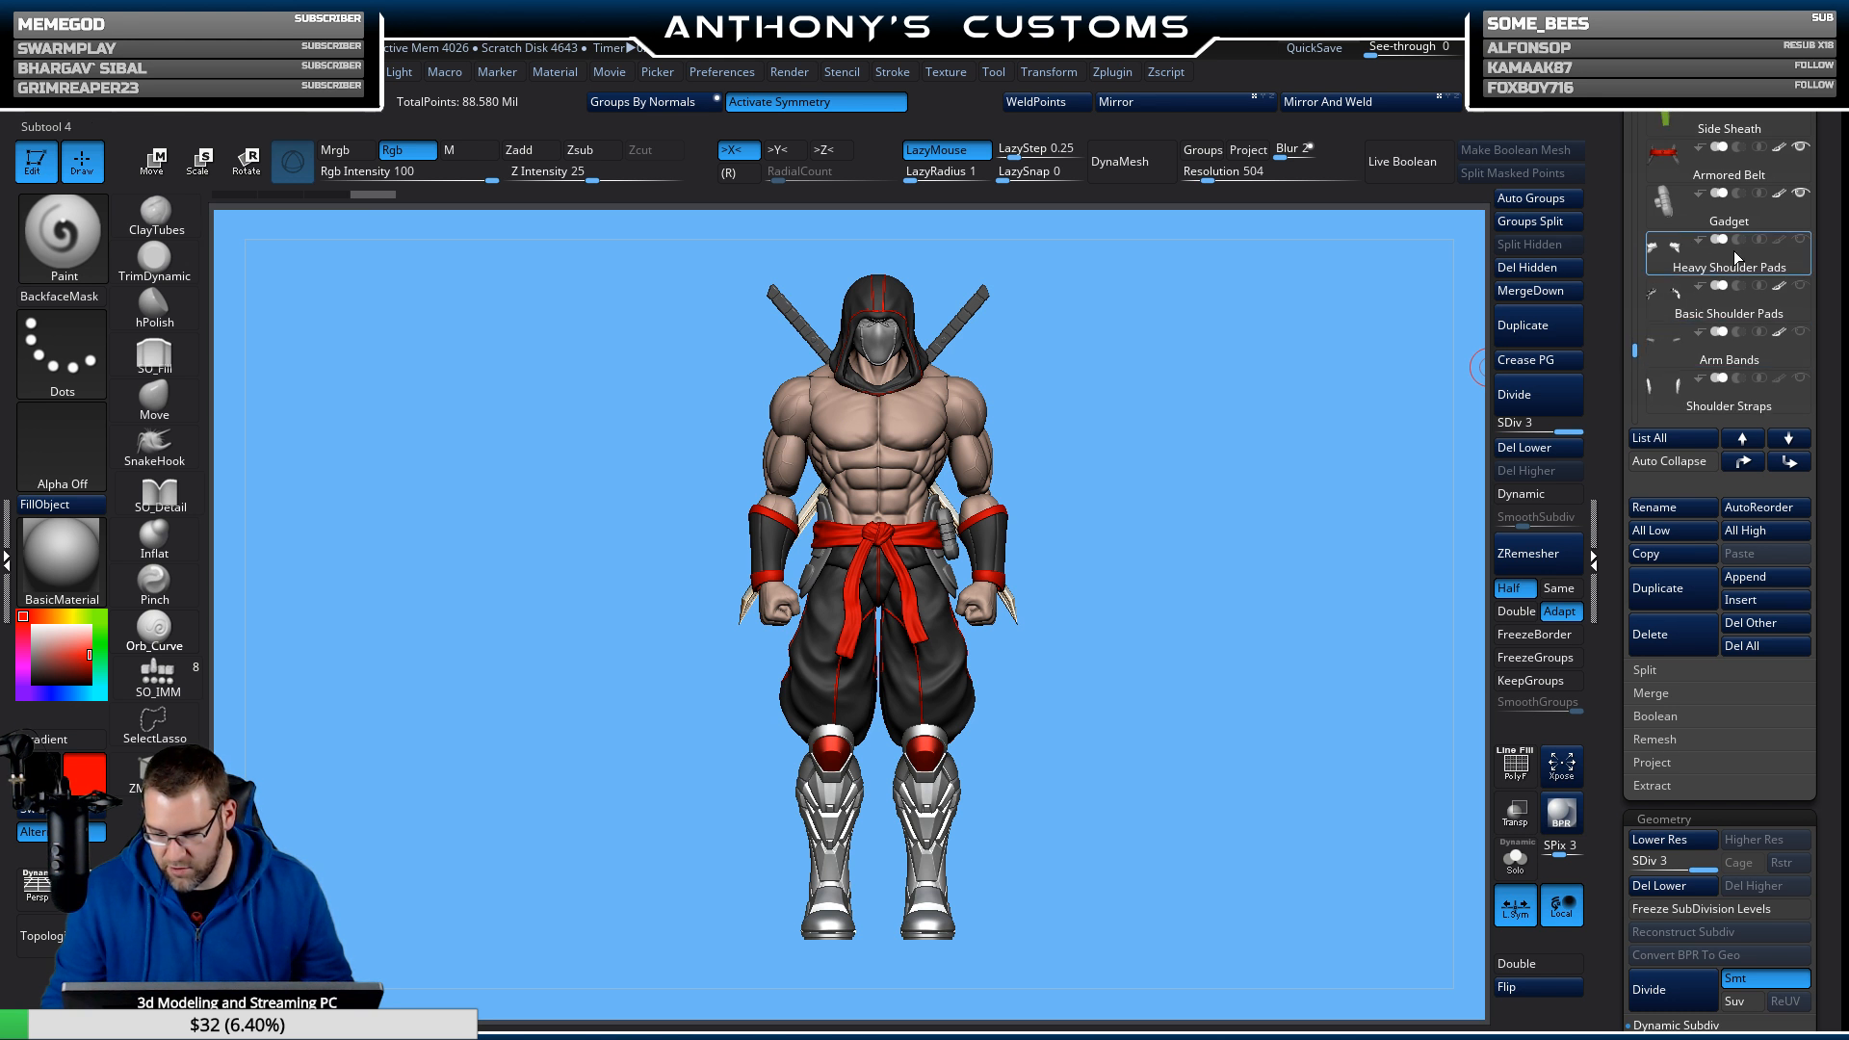
{"action": "mouse_move", "coordinate": [1734, 252]}
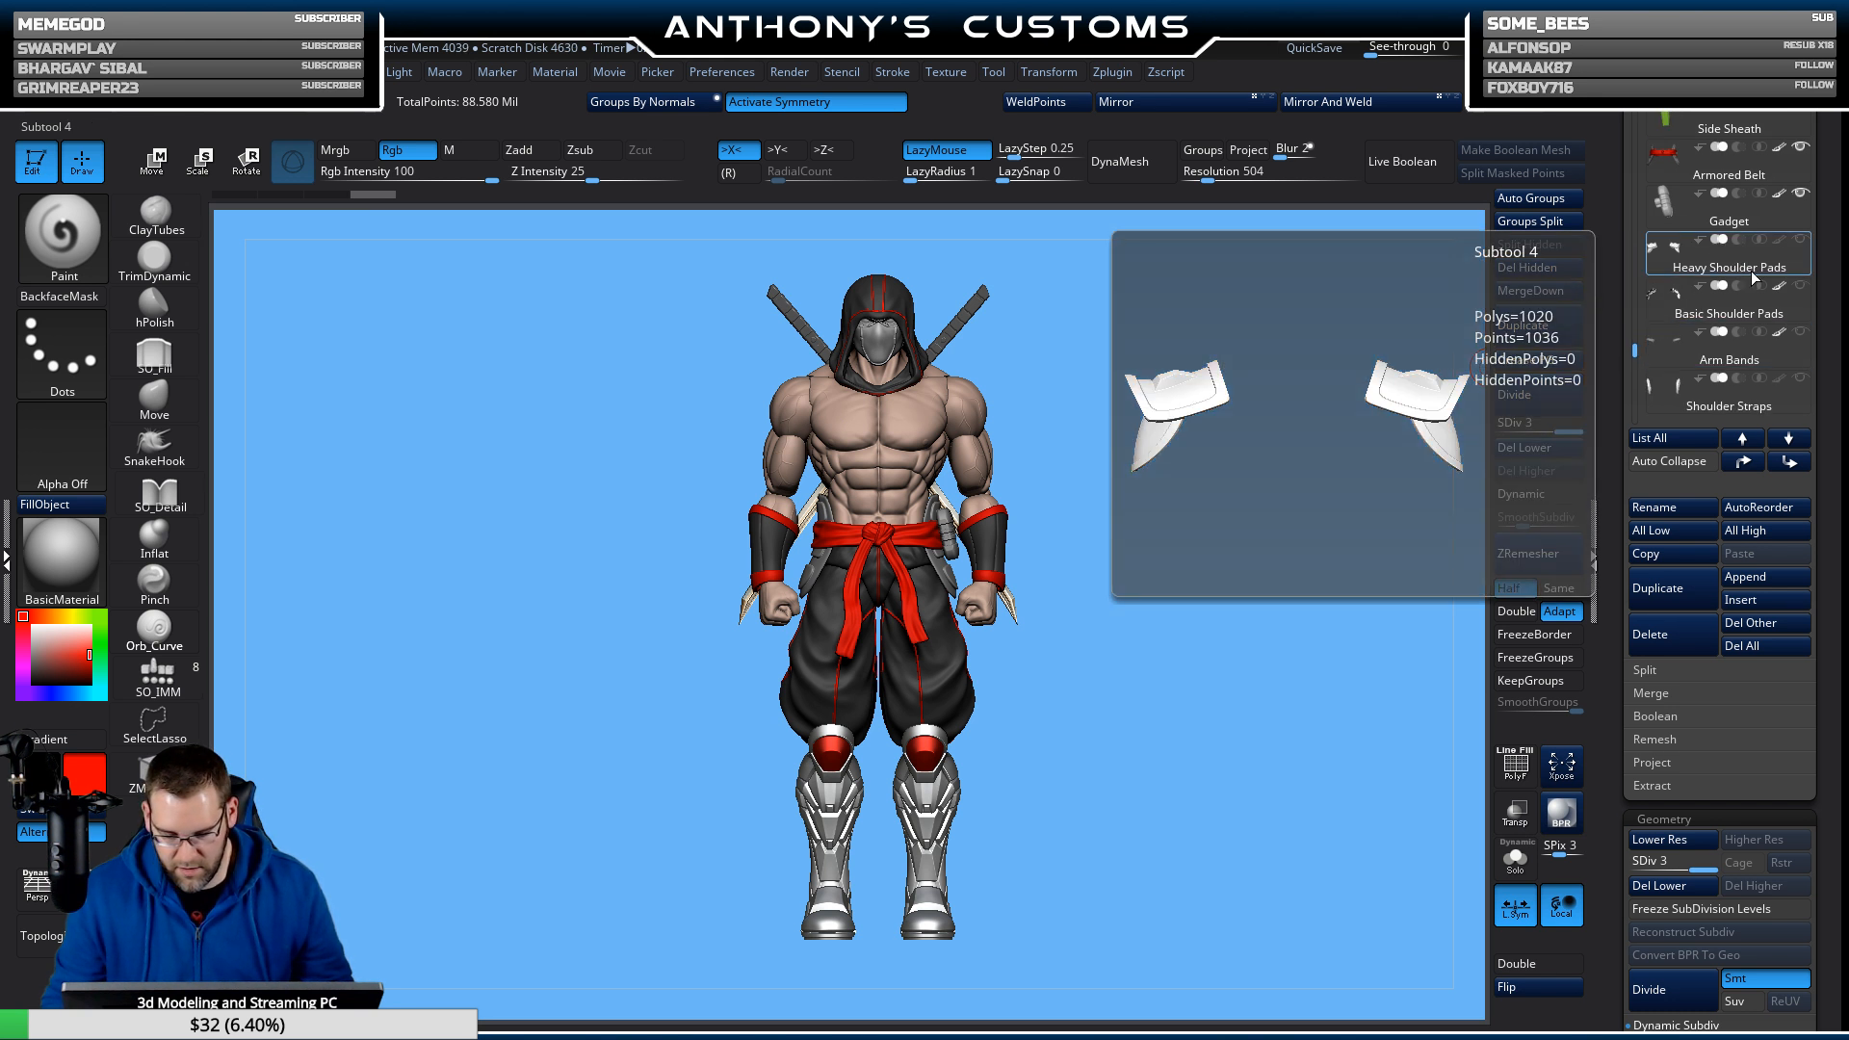
{"action": "mouse_move", "coordinate": [1713, 391]}
{"action": "left_click", "coordinate": [1800, 380]}
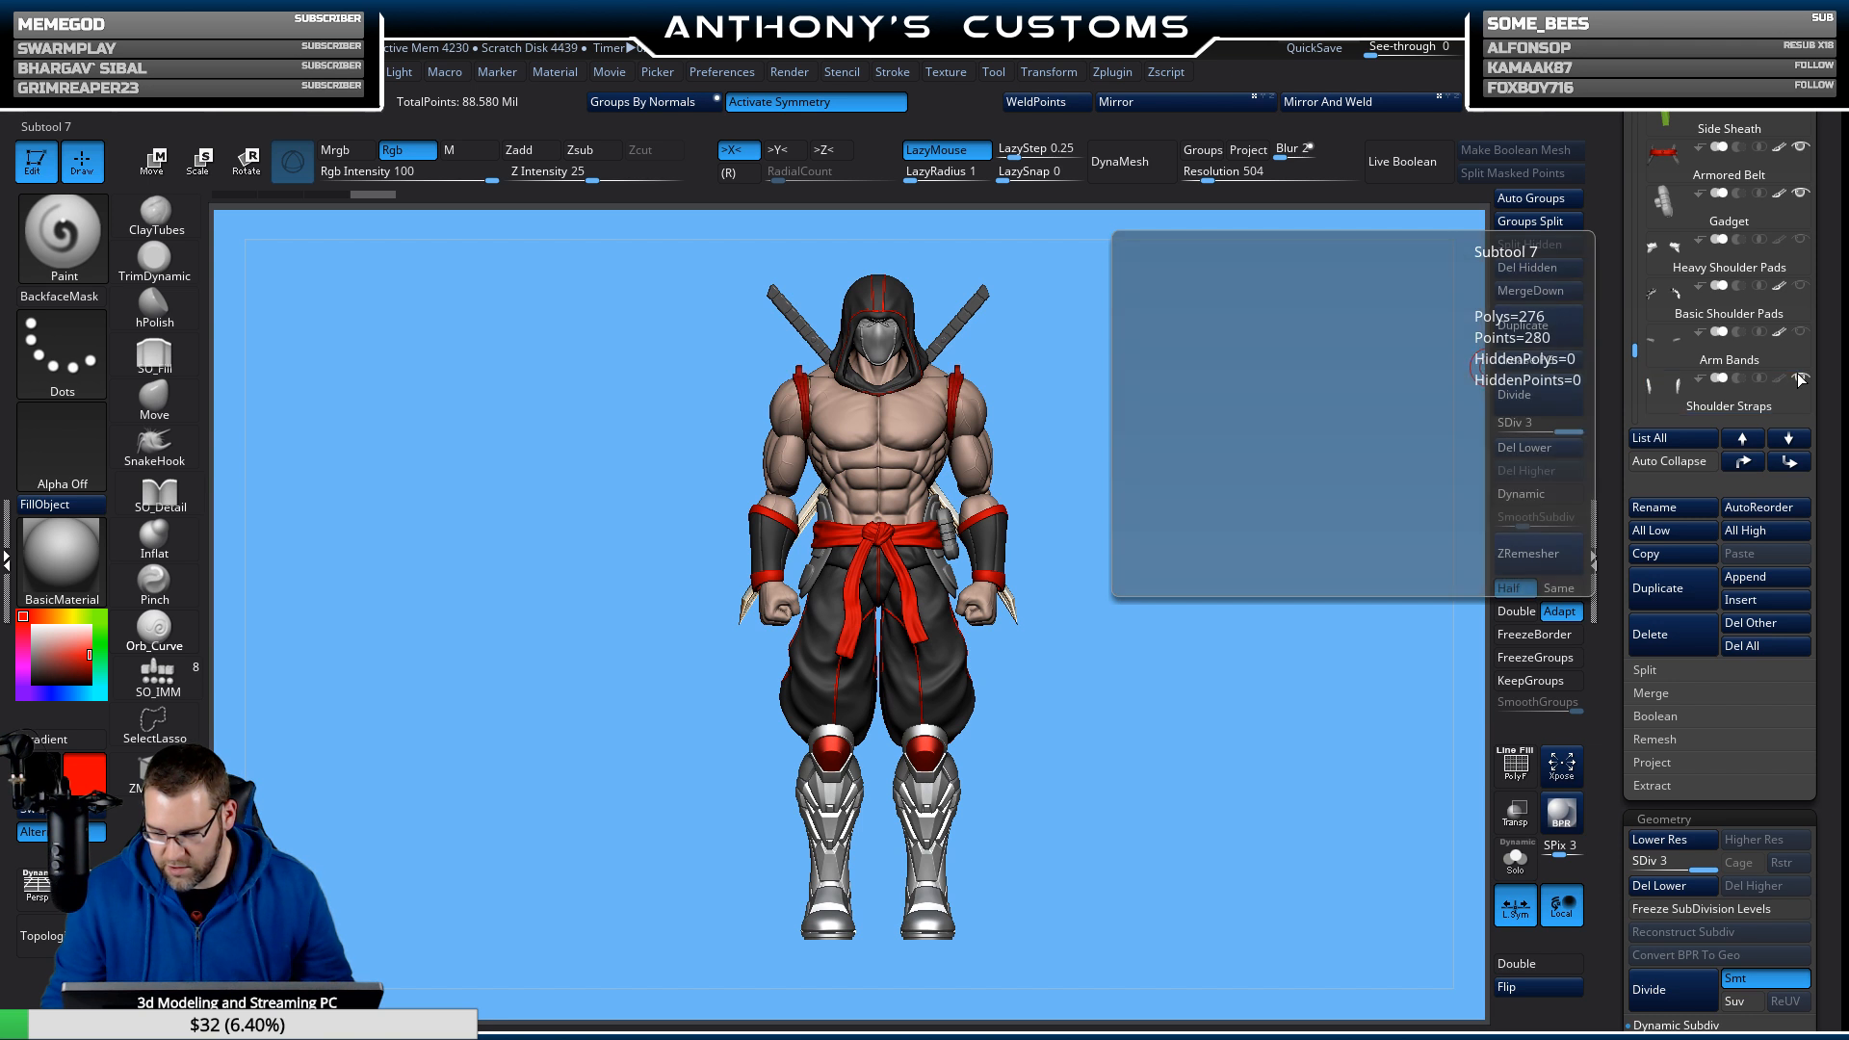
Select the Shoulder Straps subtool and fill it with dark grey.
{"action": "mouse_move", "coordinate": [1250, 626]}
{"action": "left_mouse_down"}
{"action": "mouse_move", "coordinate": [1200, 632]}
{"action": "mouse_move", "coordinate": [1237, 630]}
{"action": "left_mouse_up"}
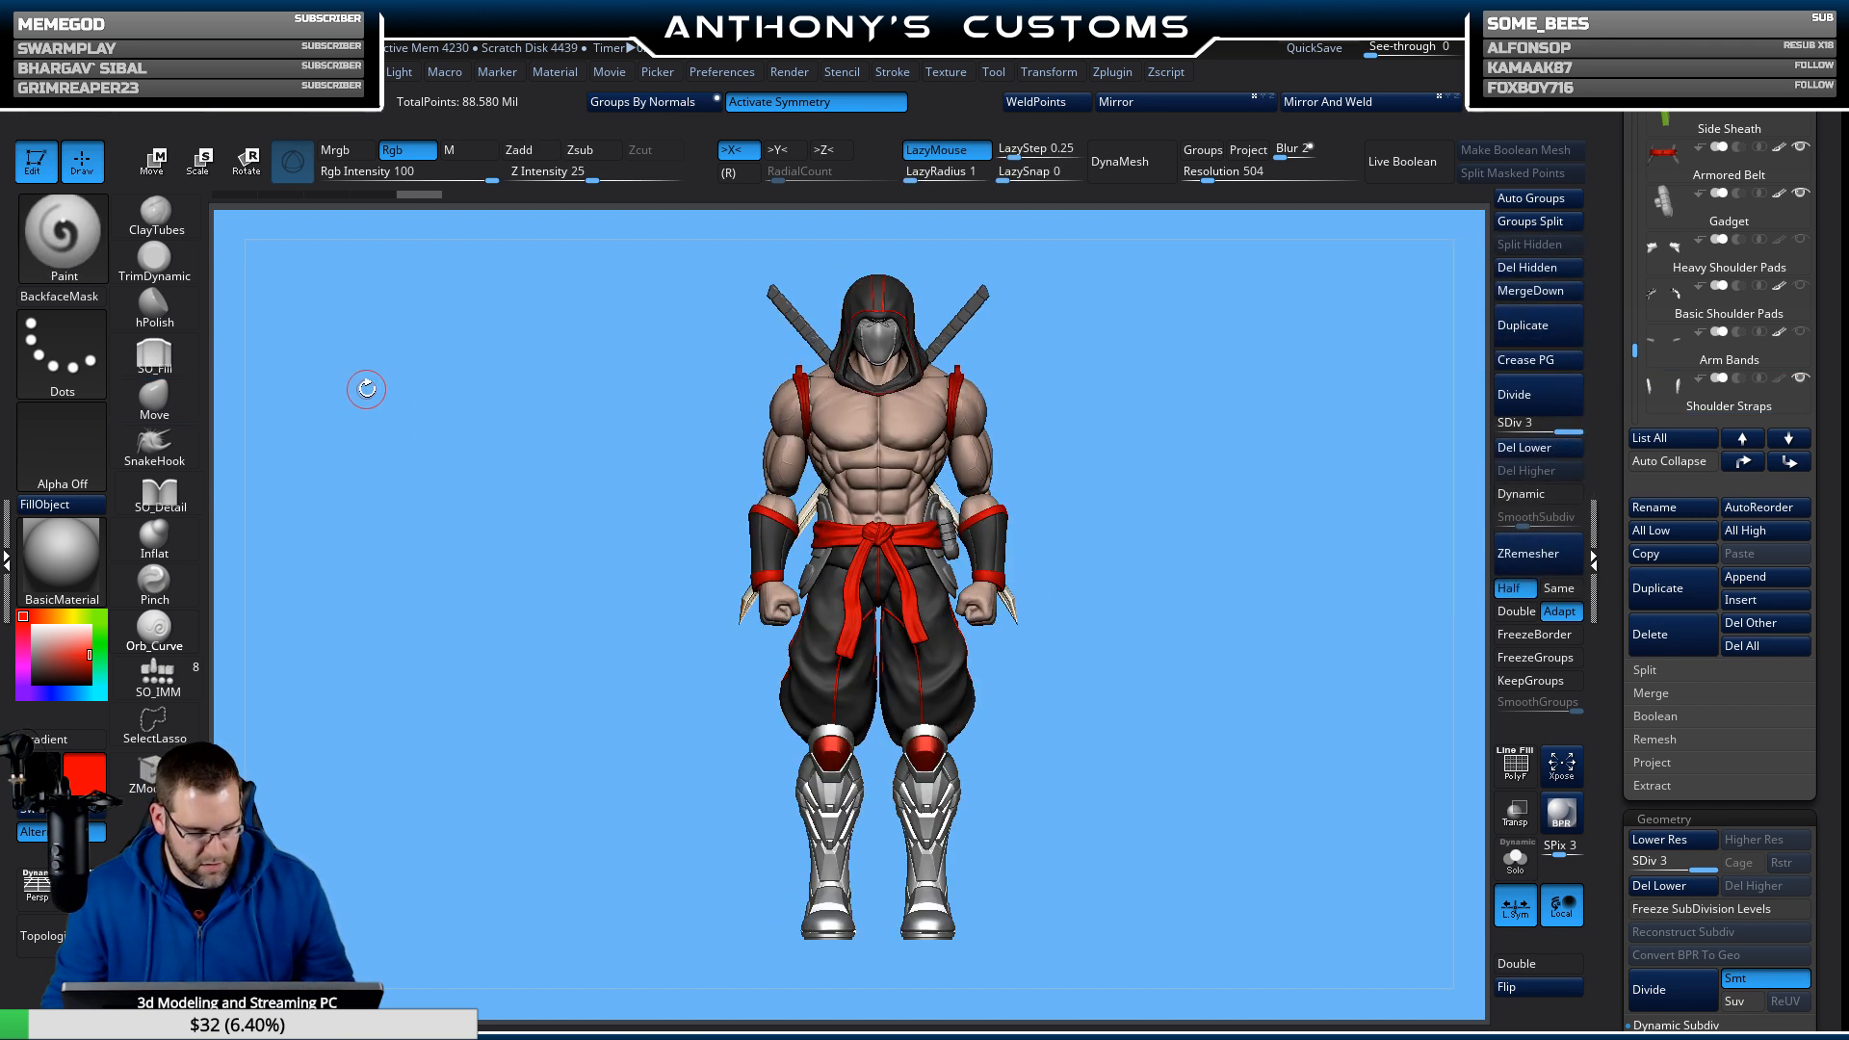
{"action": "left_click", "coordinate": [1699, 410]}
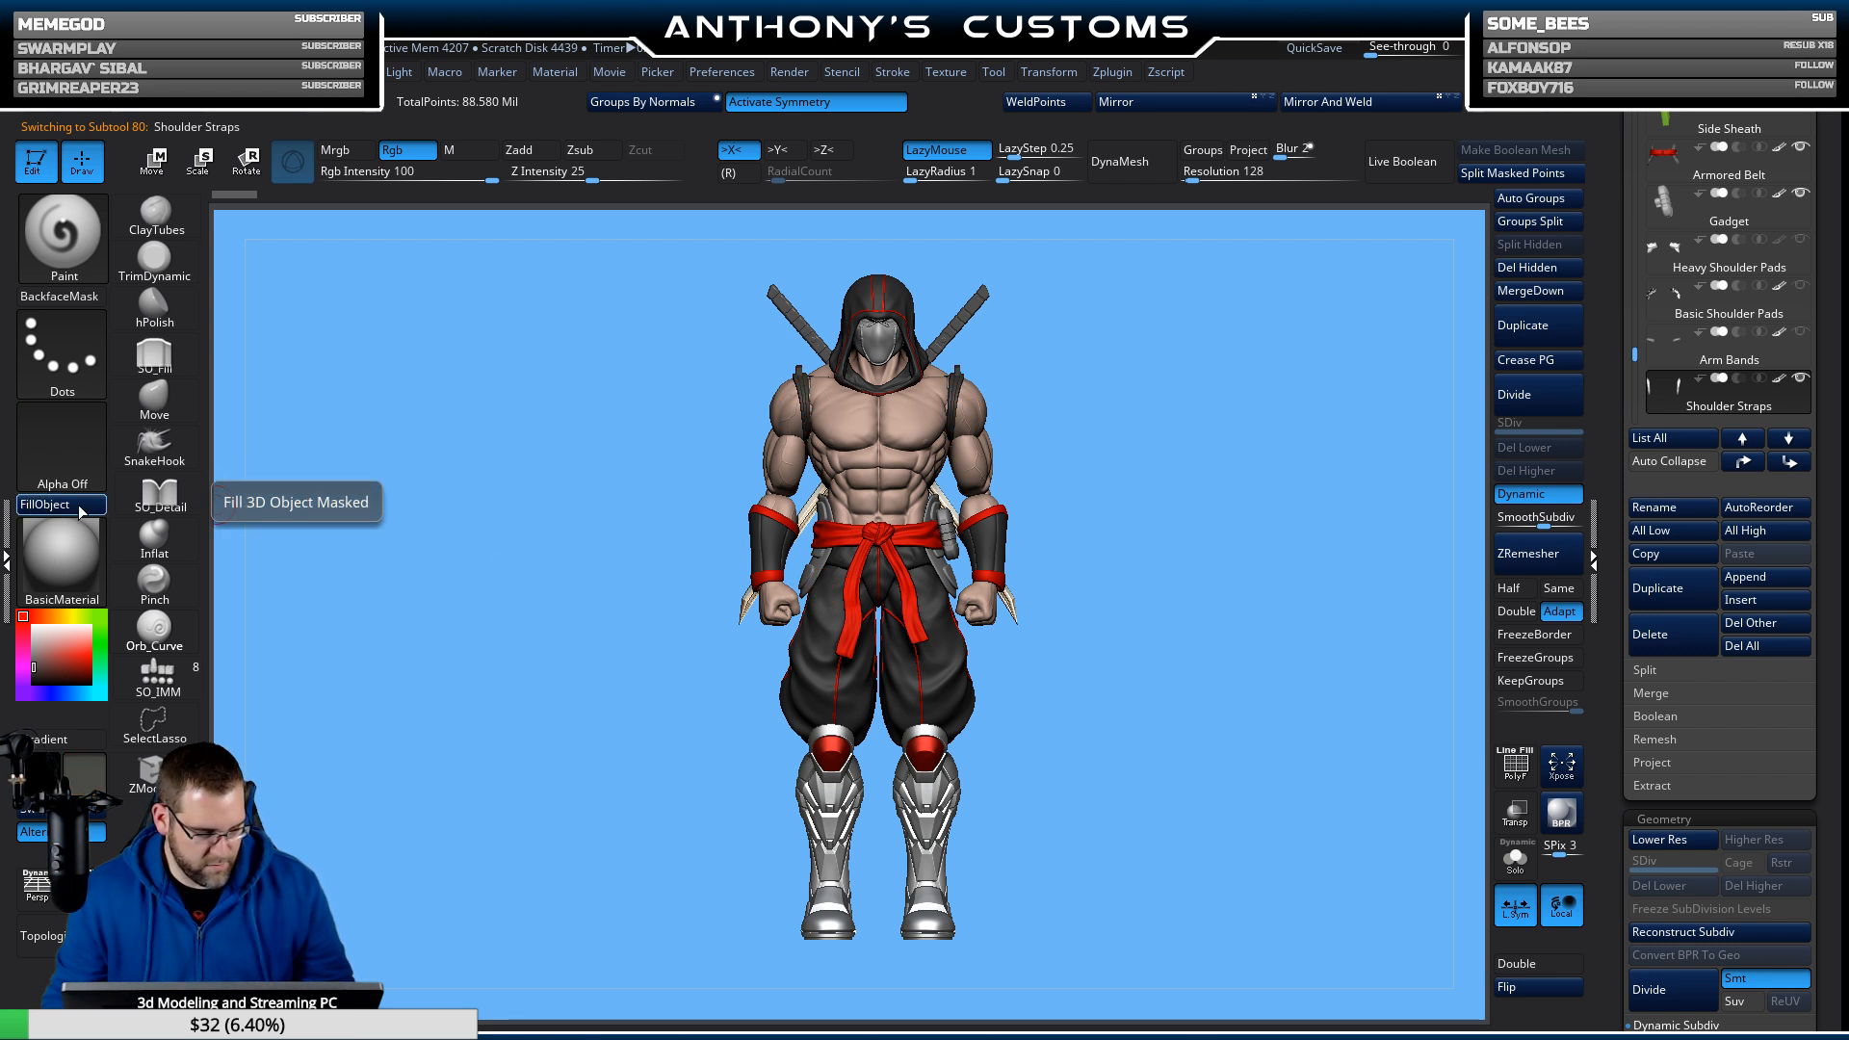
{"action": "left_click_drag", "start_coordinate": [1171, 618], "coordinate": [1097, 552]}
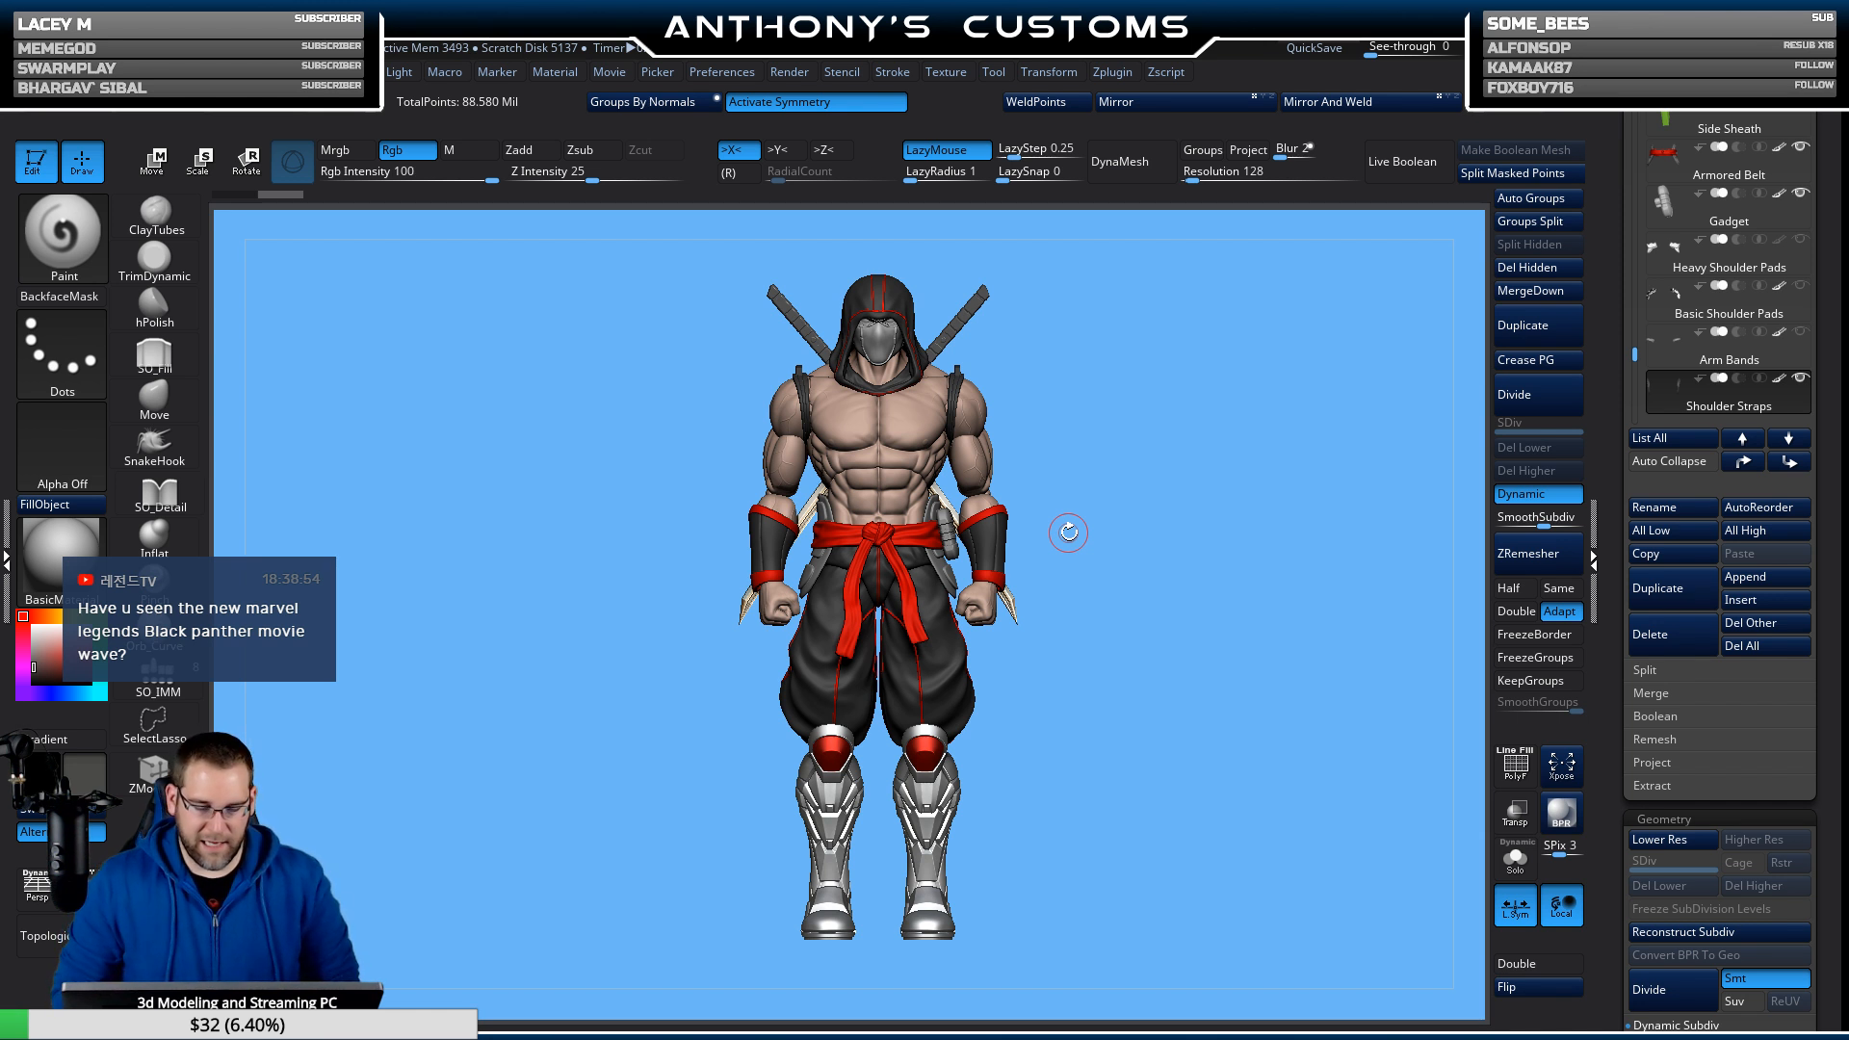
{"action": "left_click_drag", "start_coordinate": [1095, 445], "coordinate": [1216, 429]}
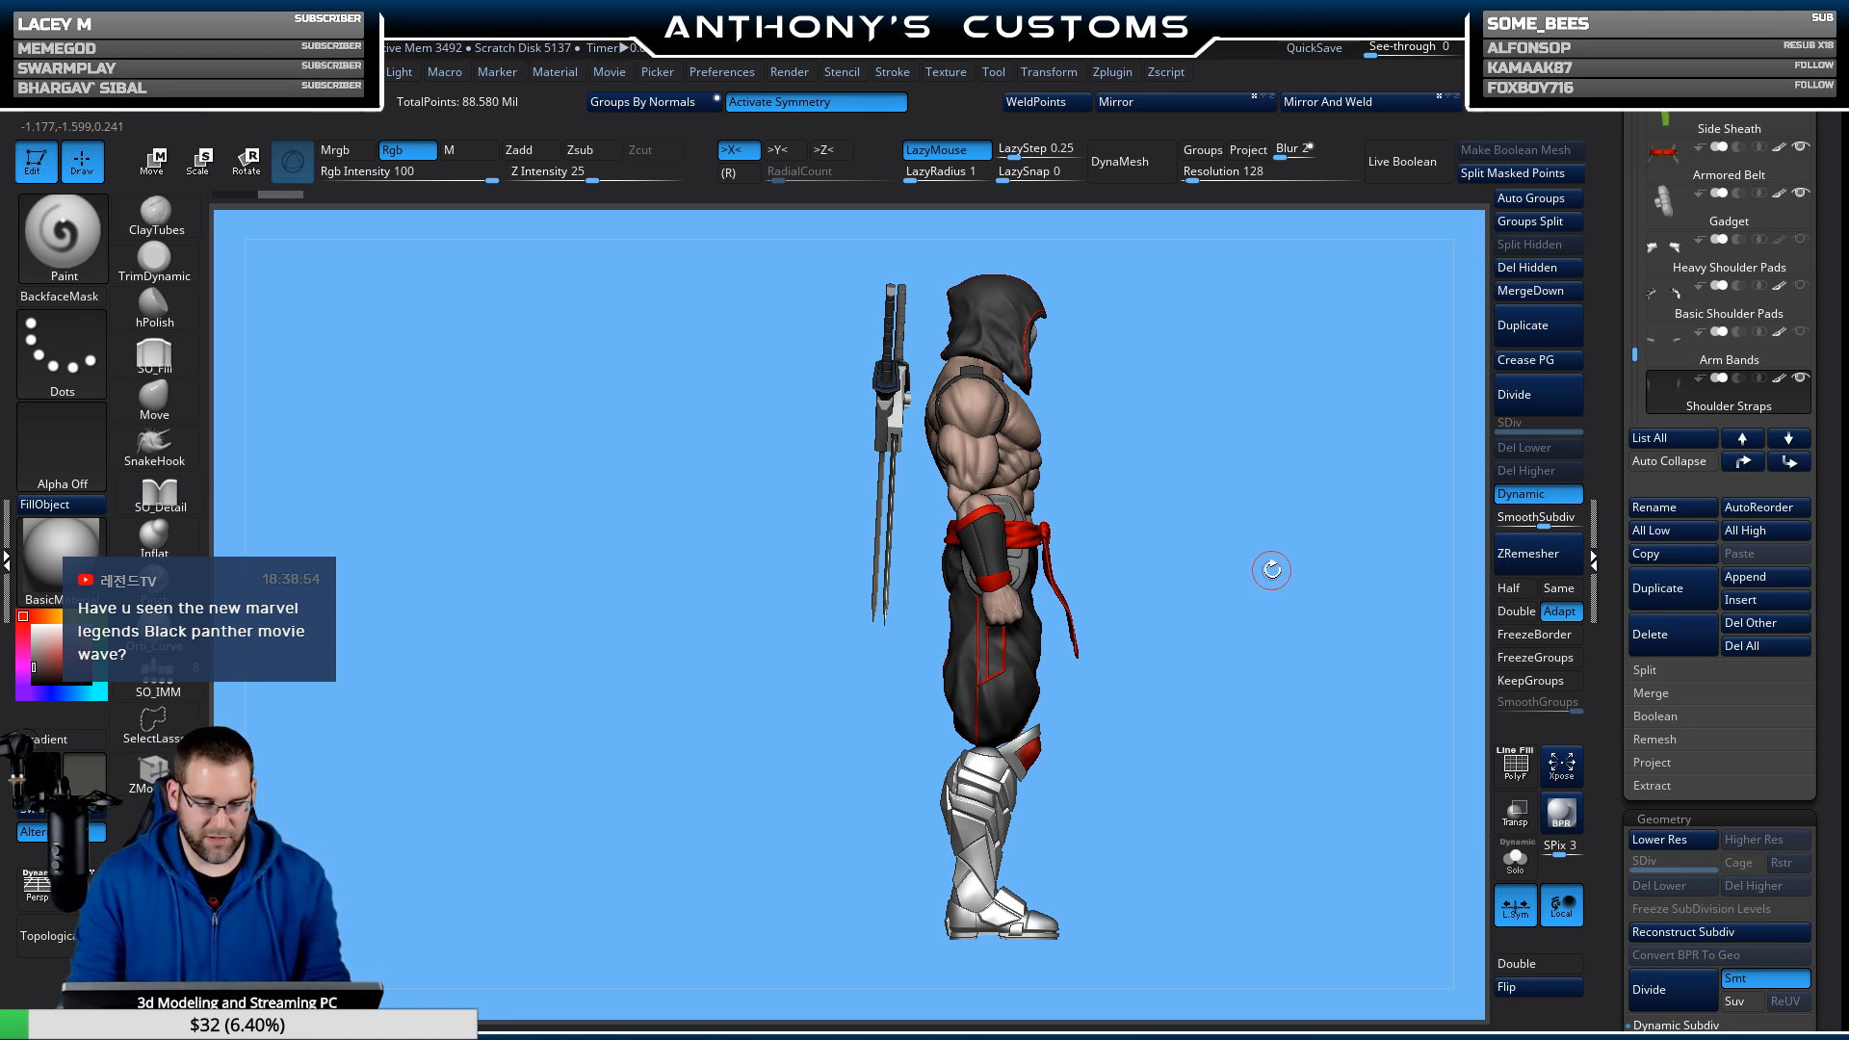
{"action": "left_click_drag", "start_coordinate": [1261, 568], "coordinate": [1188, 524], "text": "shift"}
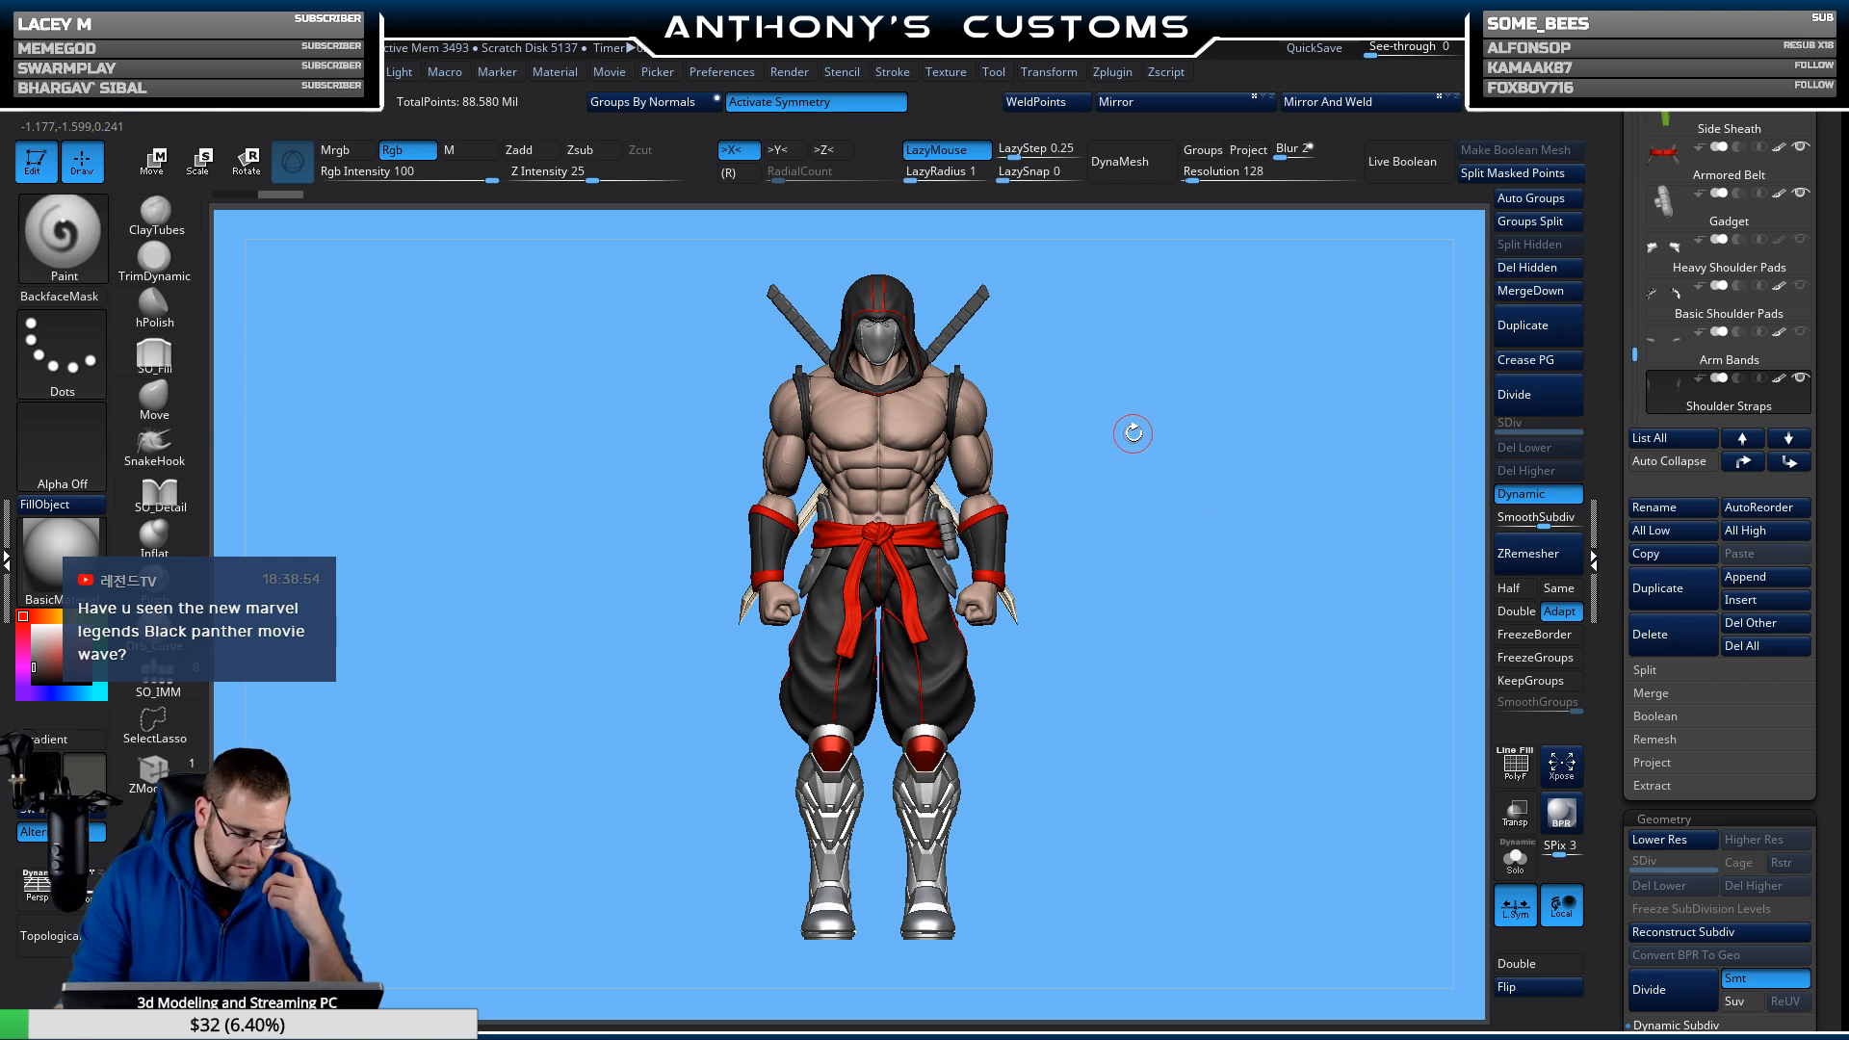
{"action": "mouse_move", "coordinate": [1133, 426]}
{"action": "left_mouse_down"}
{"action": "mouse_move", "coordinate": [1144, 465]}
{"action": "mouse_move", "coordinate": [1095, 540]}
{"action": "mouse_move", "coordinate": [1123, 461]}
{"action": "left_mouse_up"}
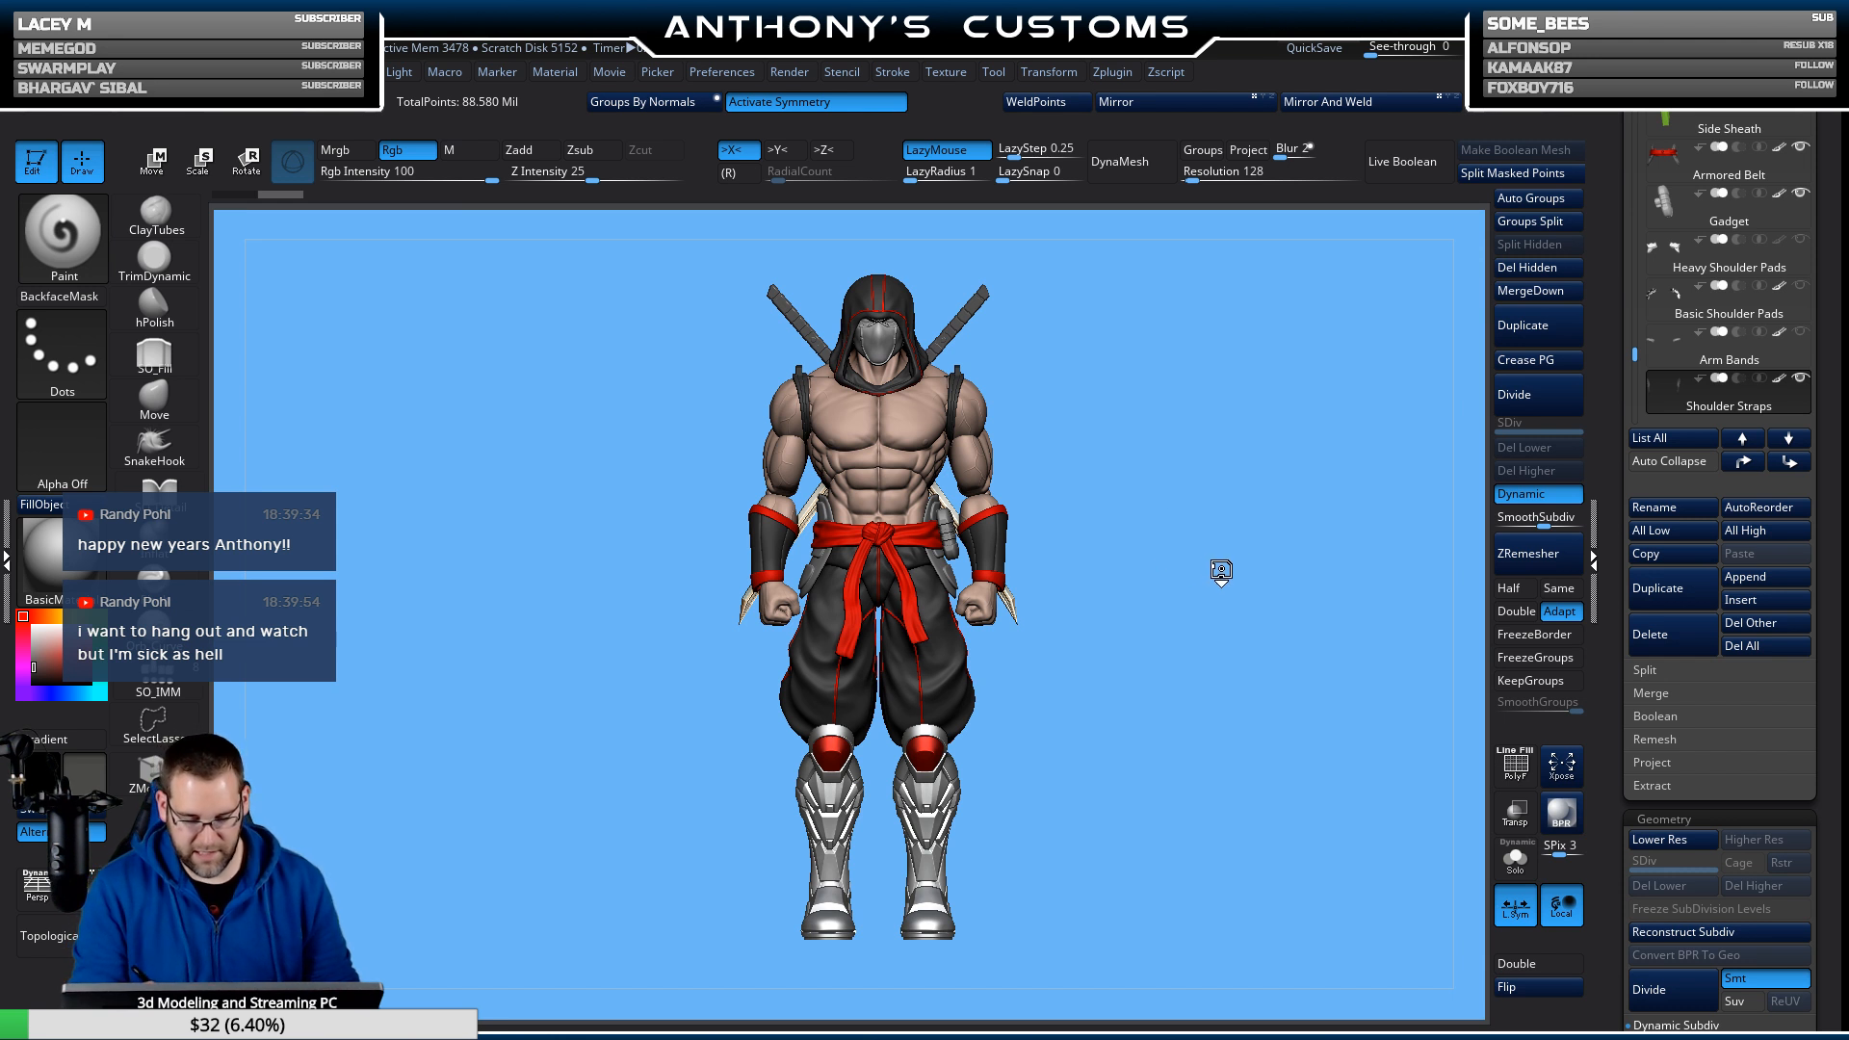
Insert a Sphere3D subtool below Shoulder Straps and move it up beside the figure's shoulder.
{"action": "mouse_move", "coordinate": [1220, 572]}
{"action": "left_mouse_down"}
{"action": "mouse_move", "coordinate": [1173, 561]}
{"action": "mouse_move", "coordinate": [1179, 533]}
{"action": "mouse_move", "coordinate": [1150, 697]}
{"action": "mouse_move", "coordinate": [1183, 691]}
{"action": "mouse_move", "coordinate": [1175, 751]}
{"action": "mouse_move", "coordinate": [1223, 591]}
{"action": "mouse_move", "coordinate": [1202, 652]}
{"action": "mouse_move", "coordinate": [1255, 653]}
{"action": "mouse_move", "coordinate": [1210, 636]}
{"action": "mouse_move", "coordinate": [1274, 605]}
{"action": "left_mouse_up"}
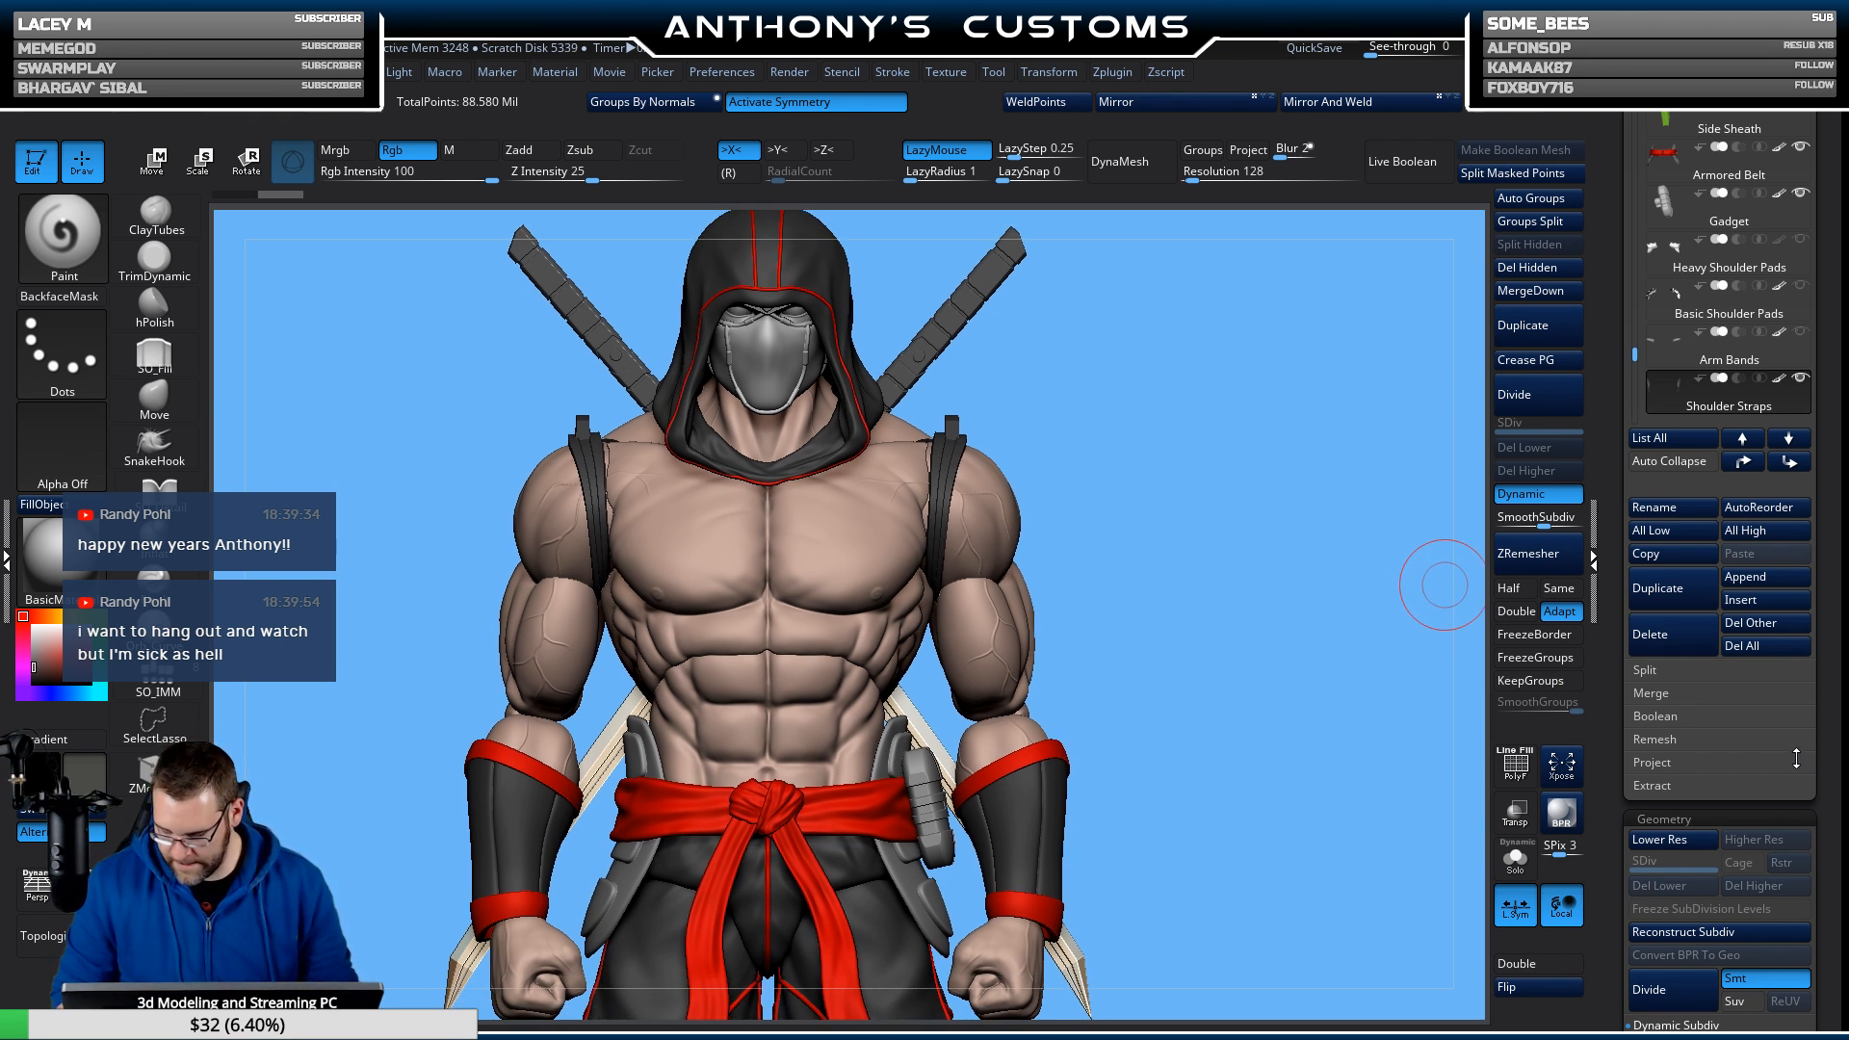
{"action": "left_click", "coordinate": [1770, 600]}
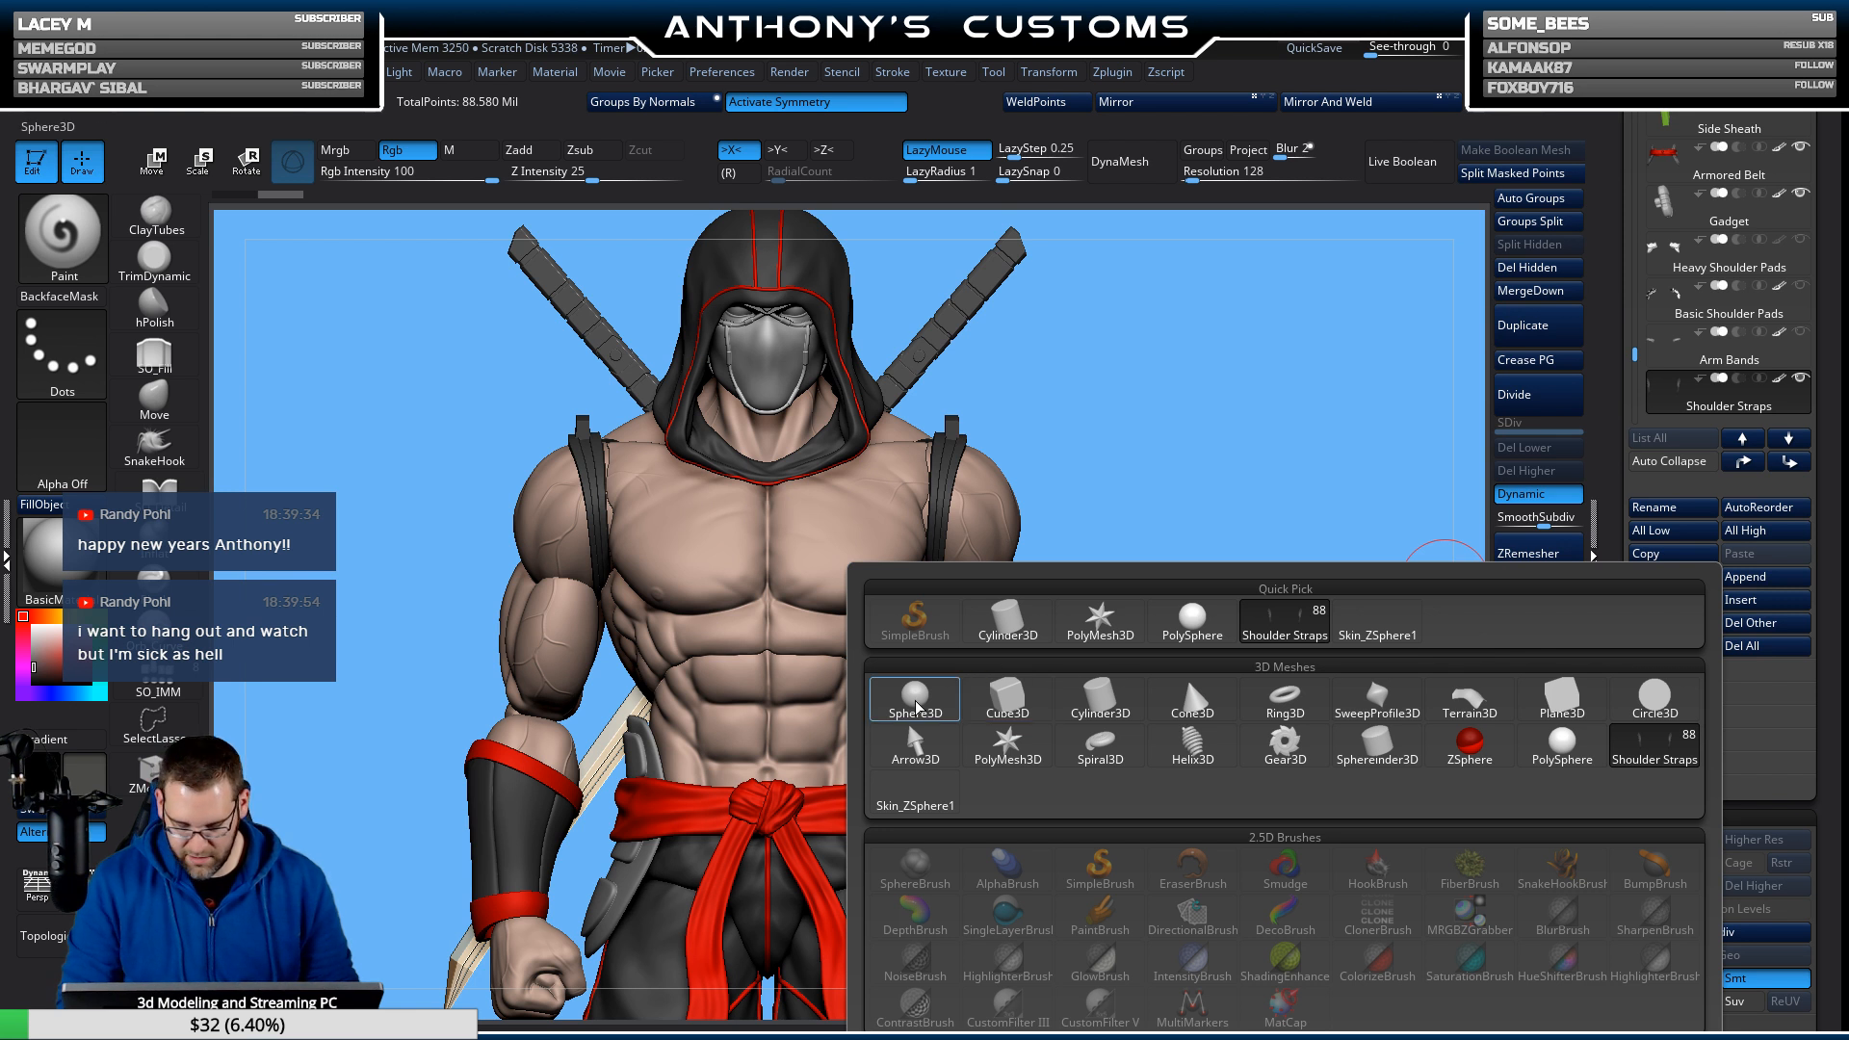
{"action": "left_click", "coordinate": [915, 701]}
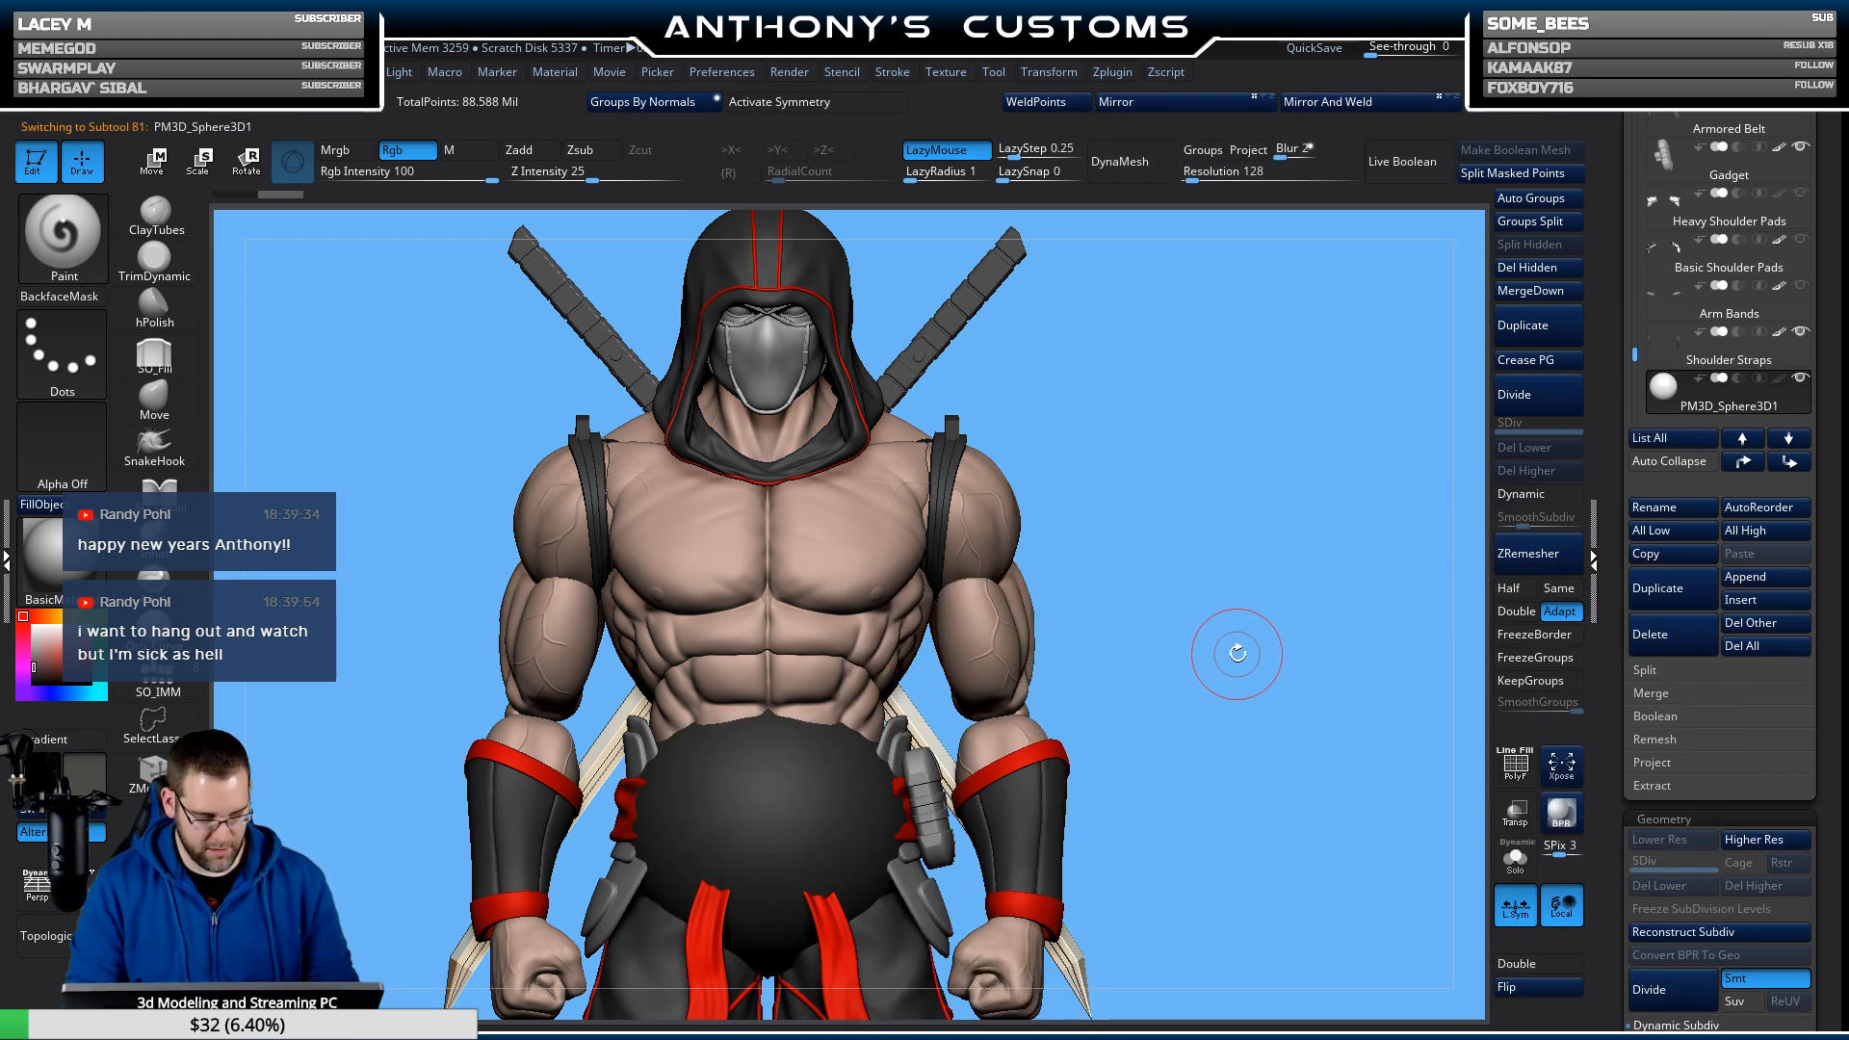
{"action": "key", "text": "w"}
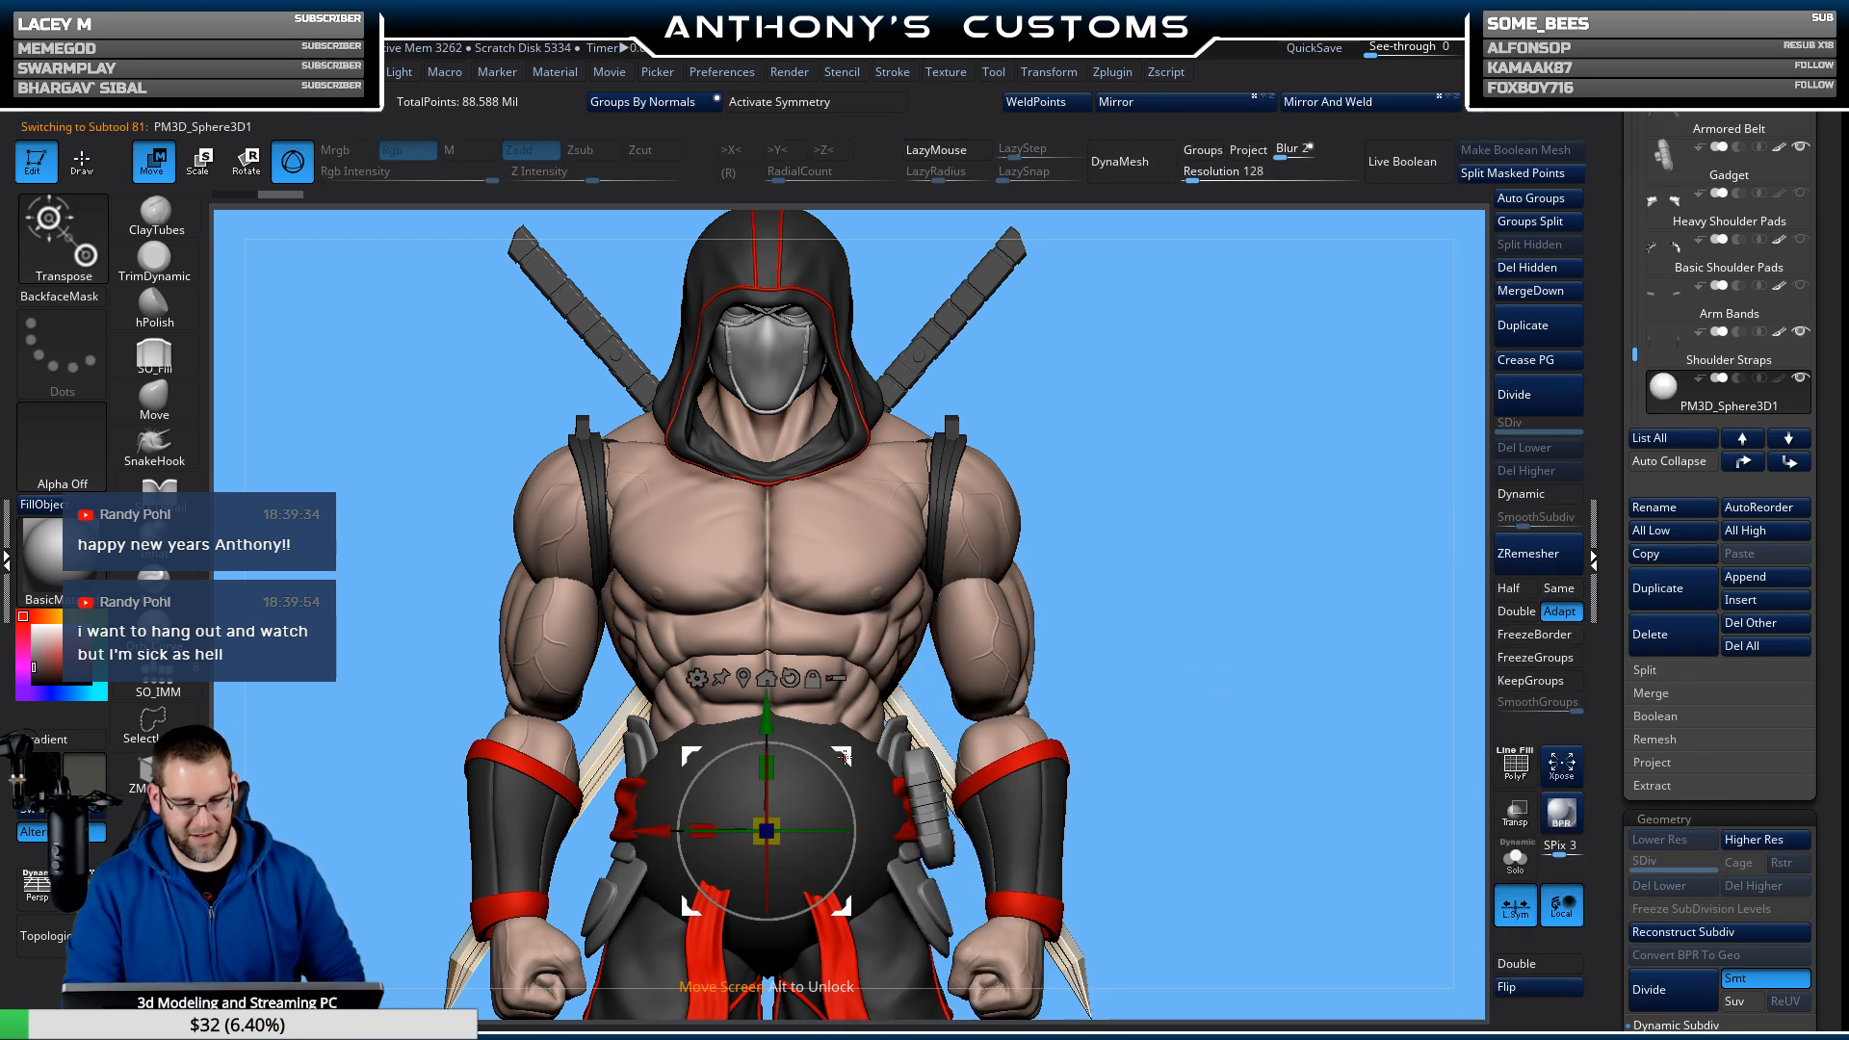
{"action": "left_click_drag", "start_coordinate": [864, 740], "coordinate": [1188, 359]}
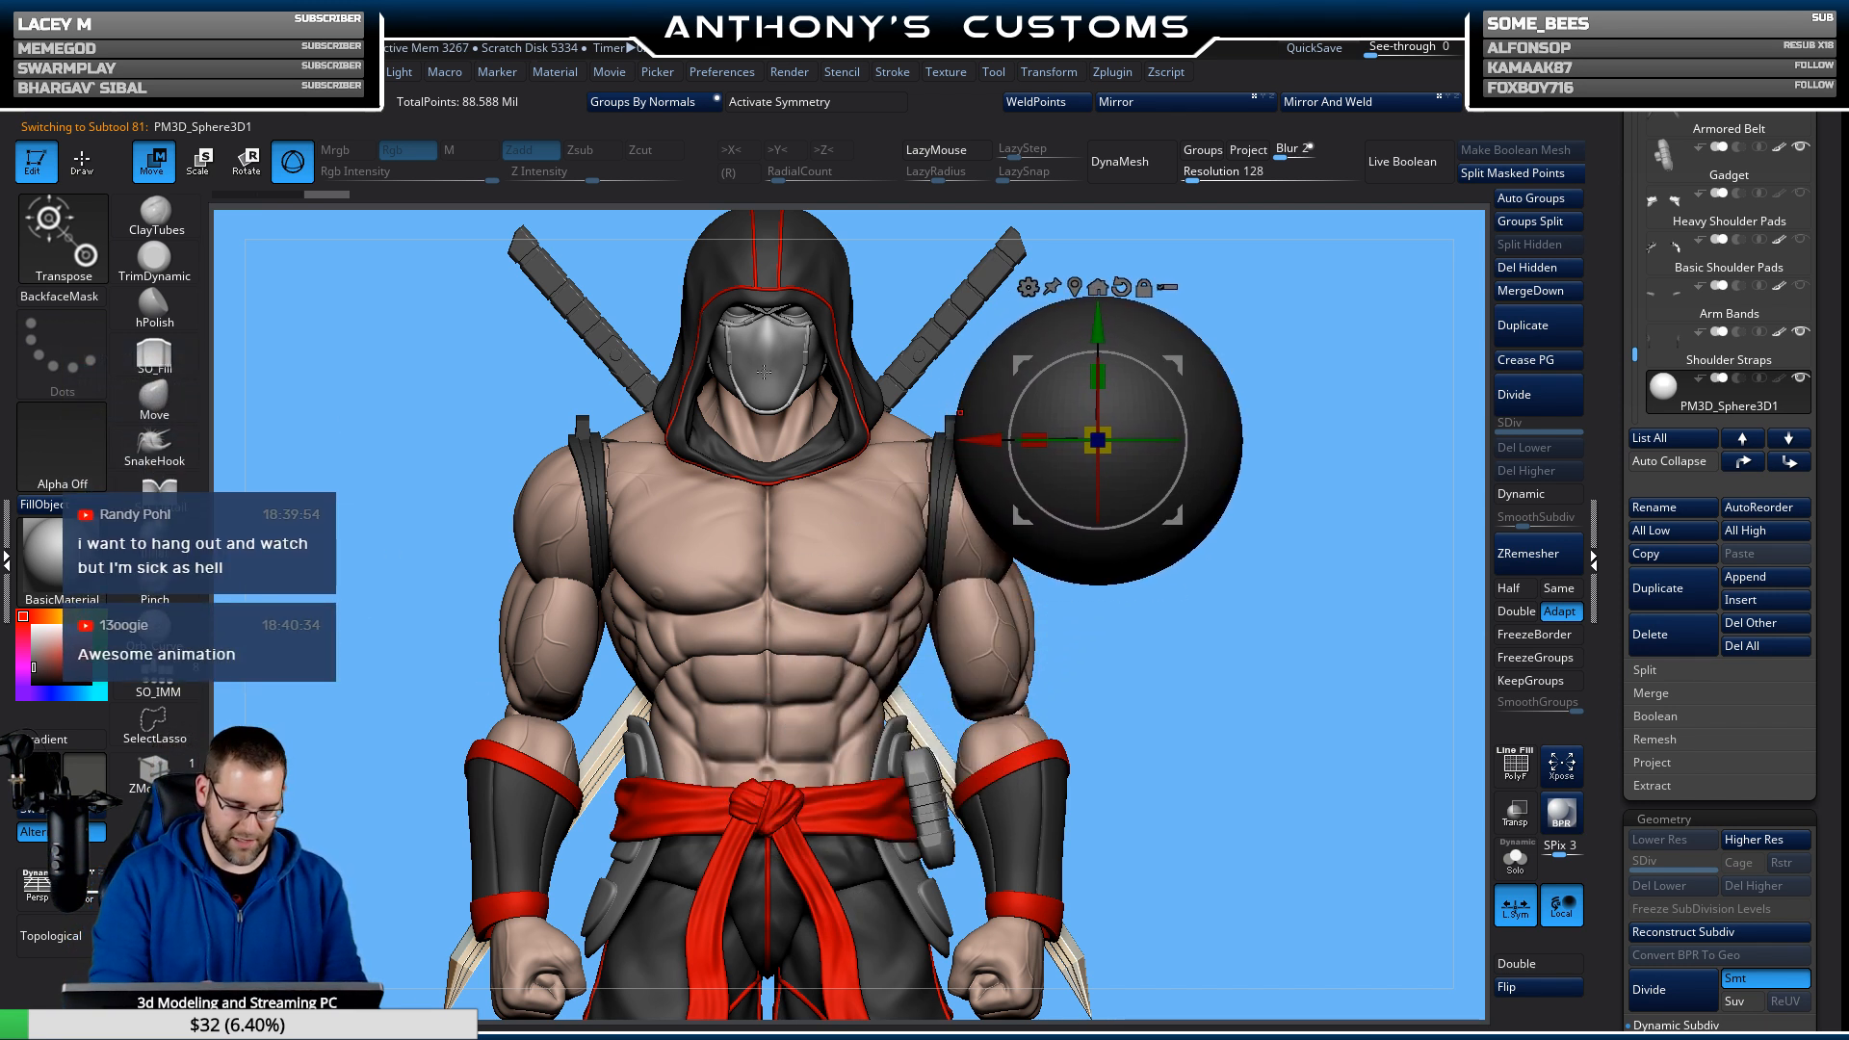
Switch the active colour to near white so the sphere displays light grey.
{"action": "key", "text": "c"}
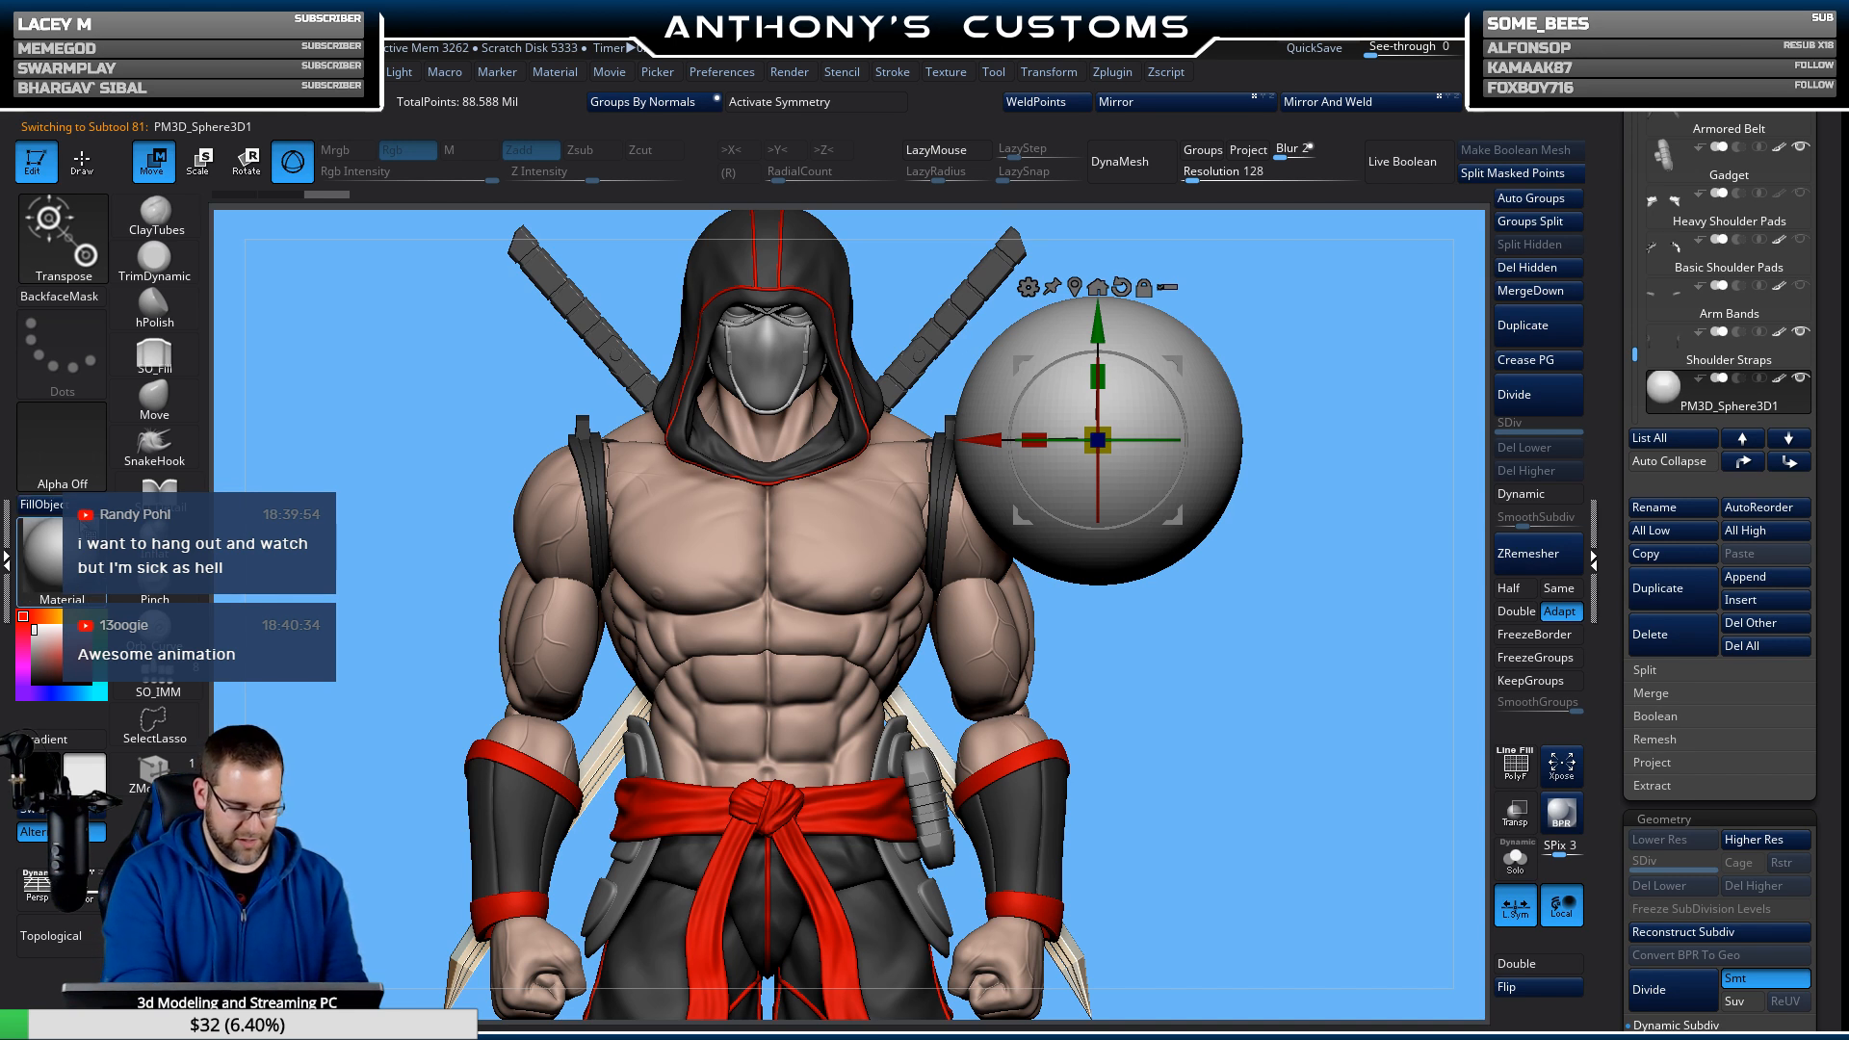
{"action": "key", "text": "q"}
{"action": "left_click_drag", "start_coordinate": [1293, 648], "coordinate": [1210, 623]}
{"action": "key", "text": "w"}
{"action": "left_click_drag", "start_coordinate": [872, 701], "coordinate": [949, 502]}
{"action": "left_click_drag", "start_coordinate": [752, 665], "coordinate": [771, 768]}
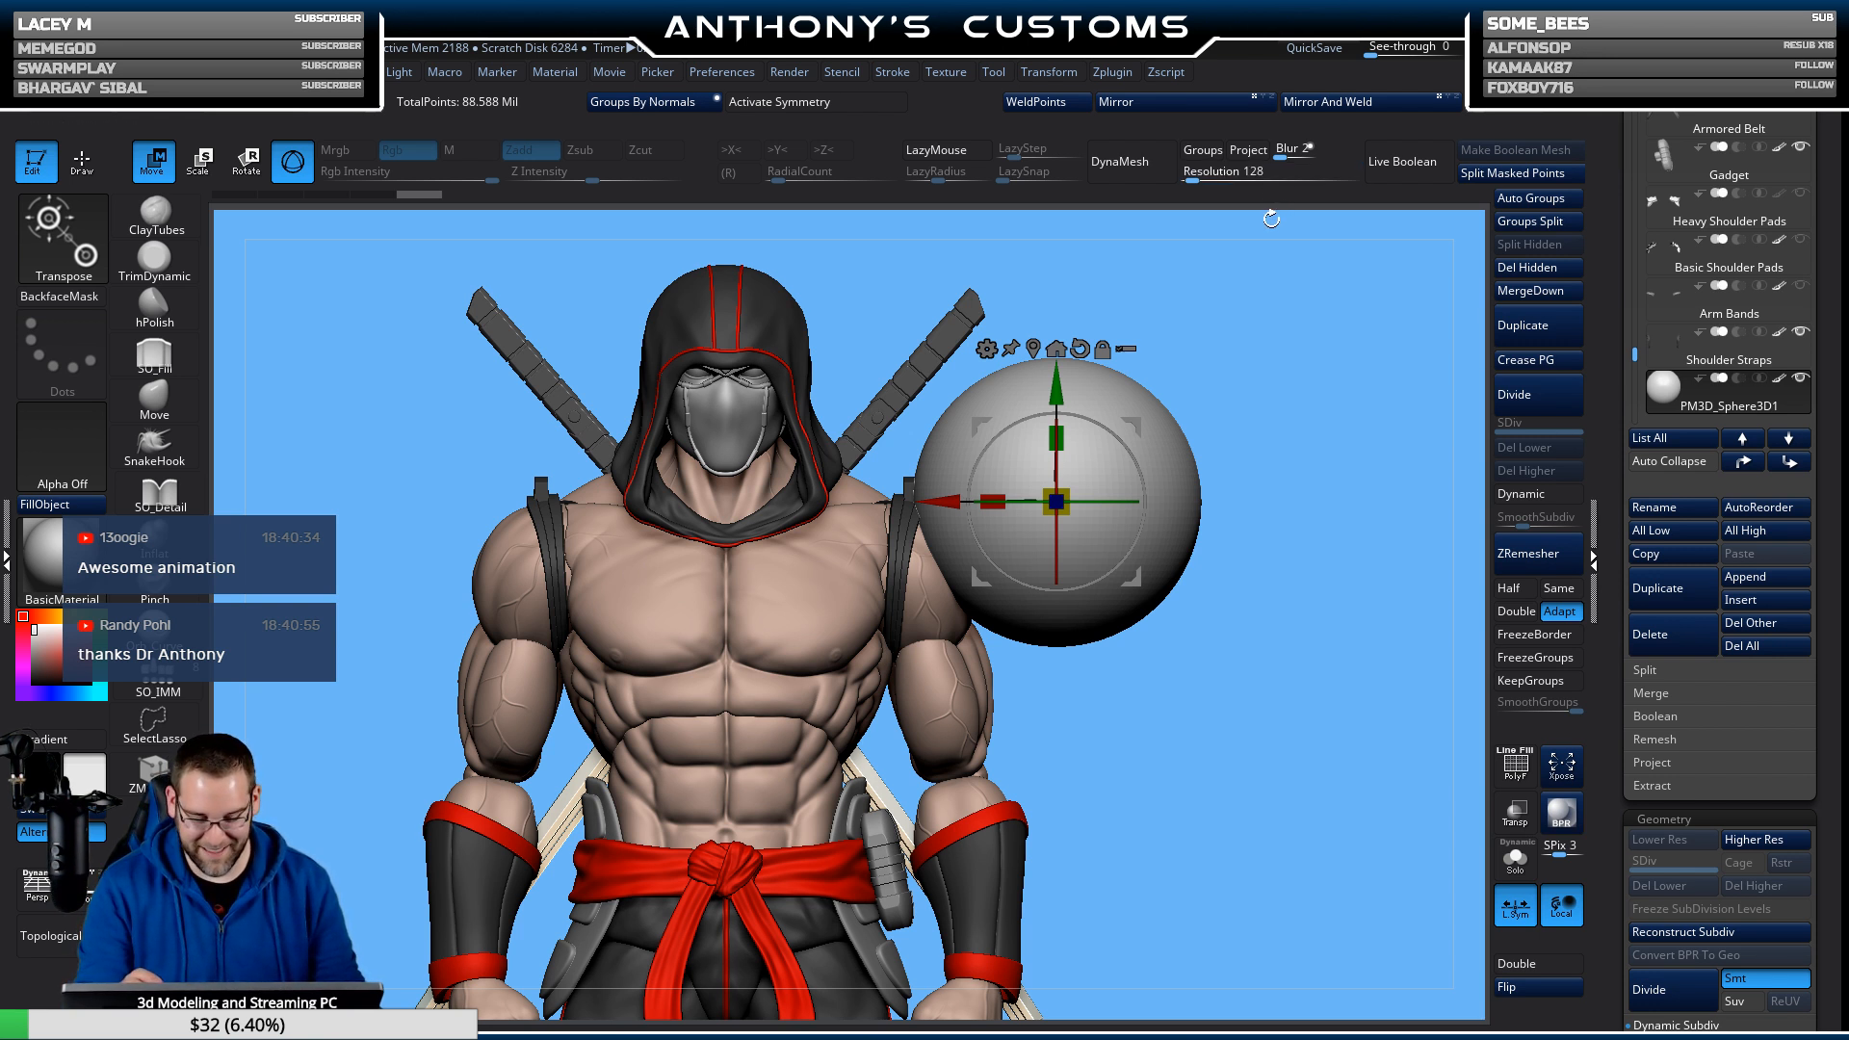
Display the sphere's polyframe and convert the sphere to DynaMesh at resolution 128.
{"action": "key", "text": "q"}
{"action": "key", "text": "shift+f"}
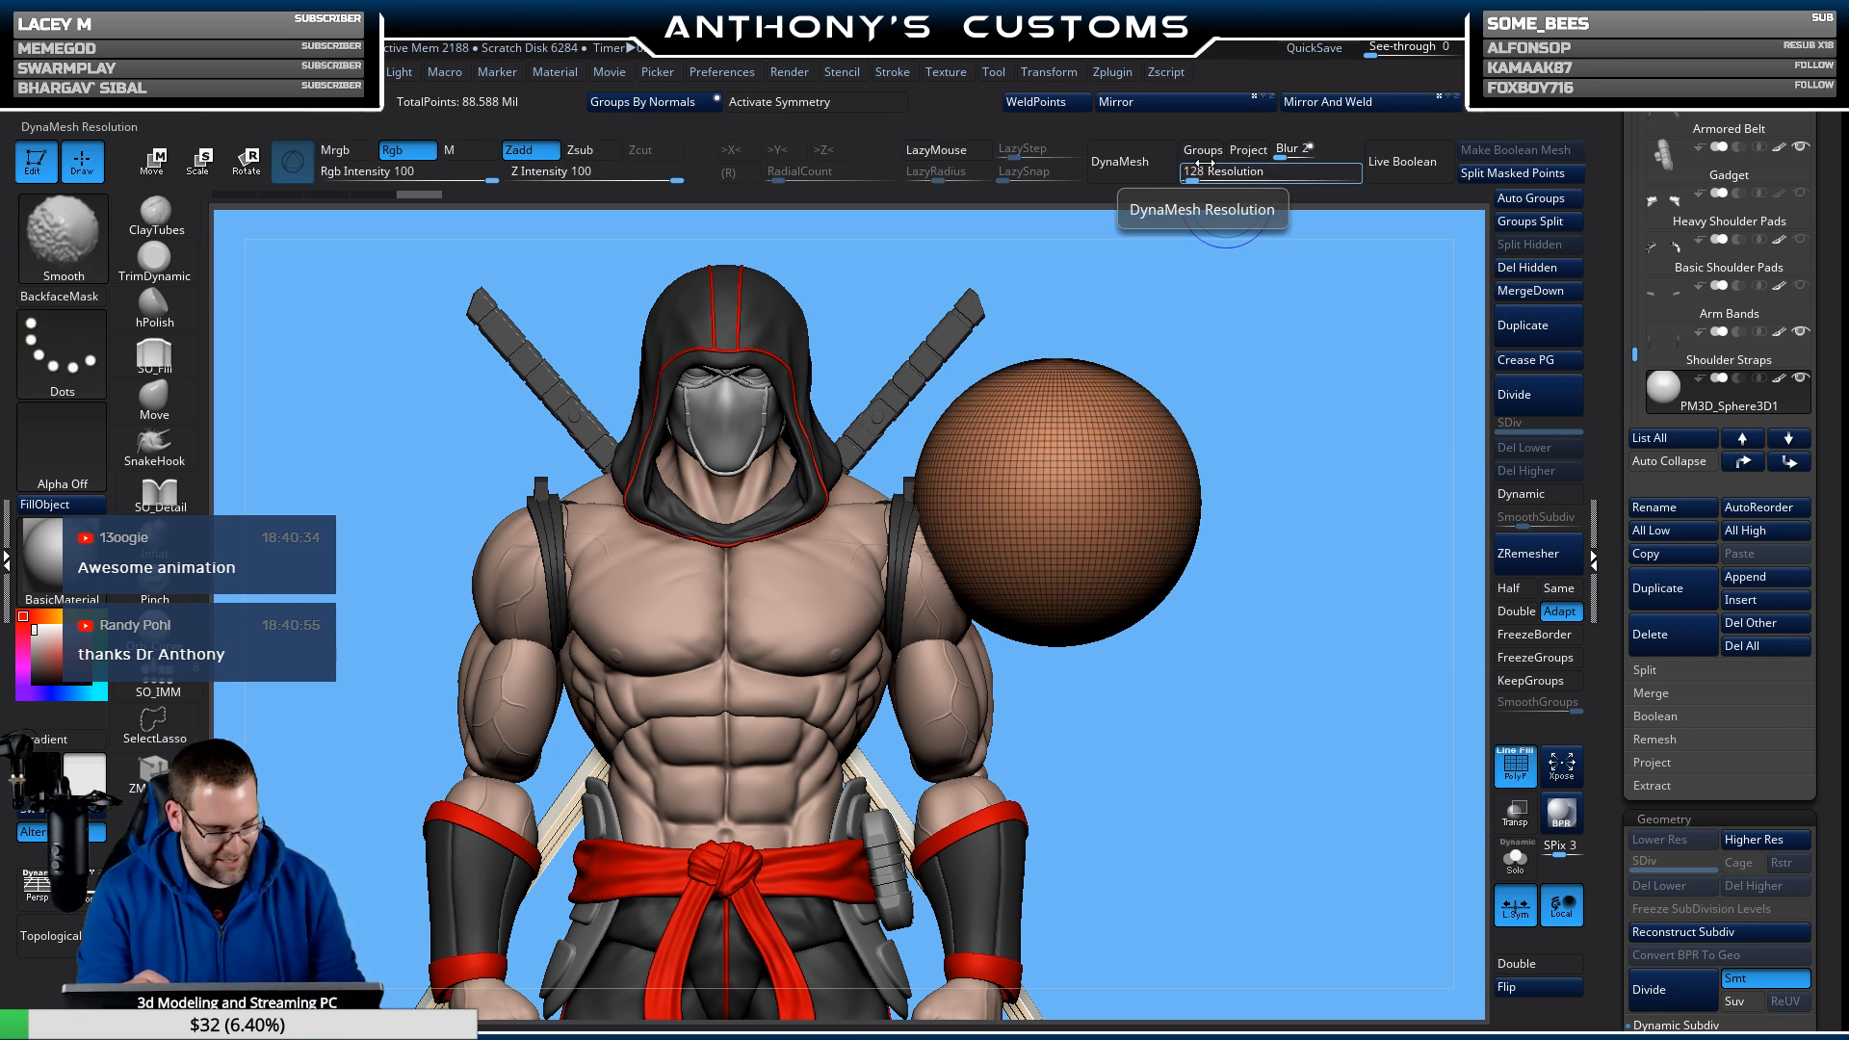
{"action": "left_click", "coordinate": [1139, 164]}
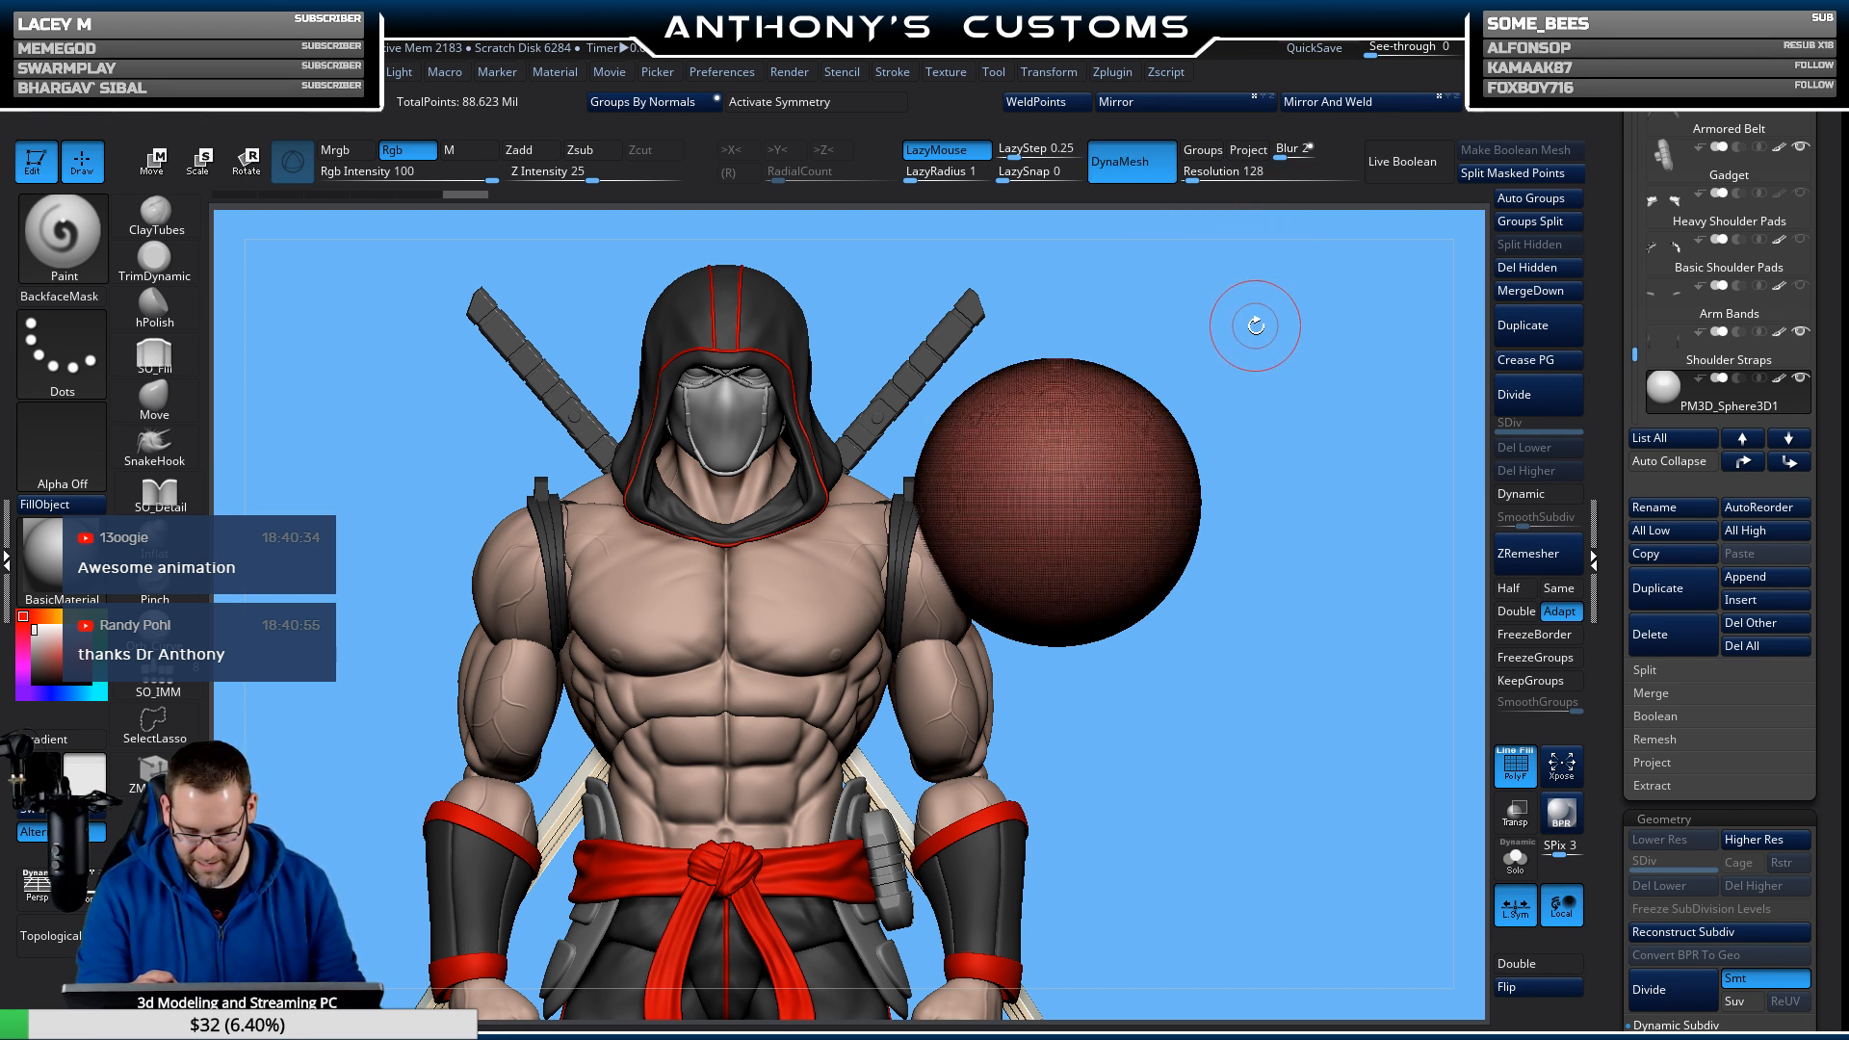
{"action": "right_click", "coordinate": [1308, 351]}
{"action": "left_click_drag", "start_coordinate": [1309, 351], "coordinate": [1325, 351]}
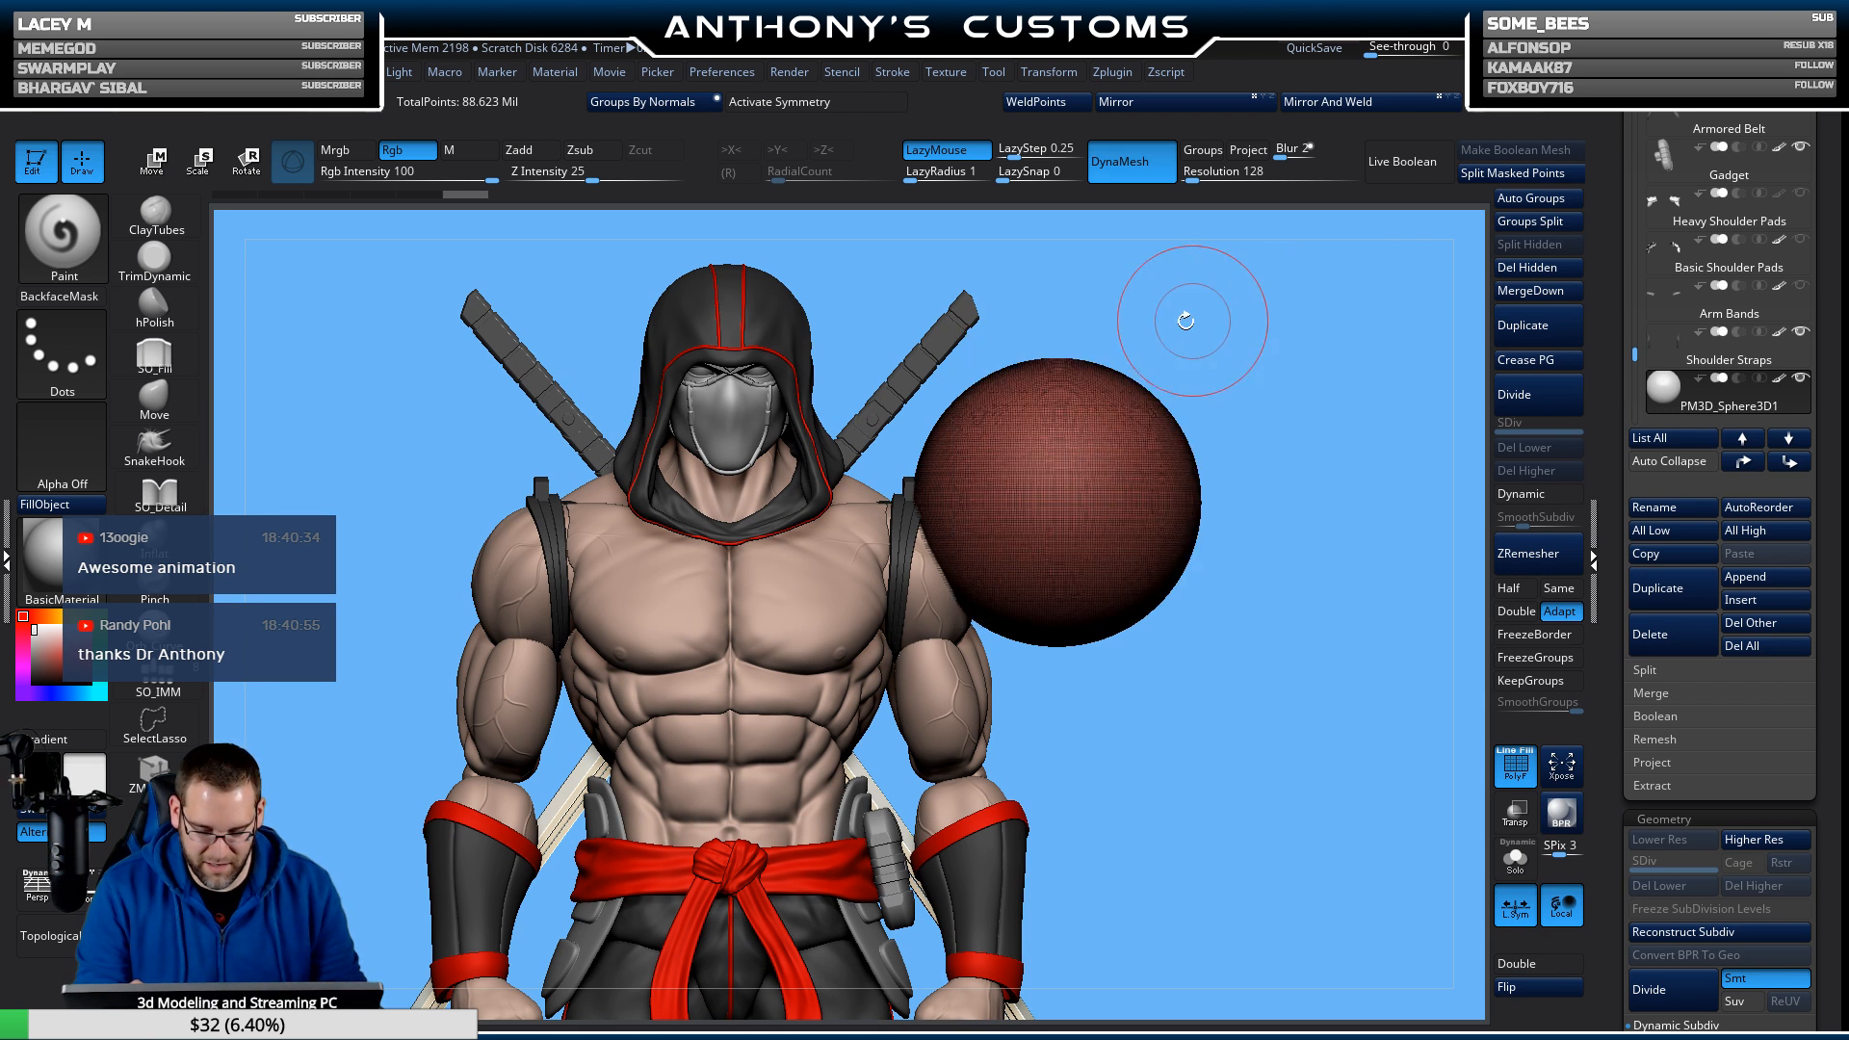
Choose the TrimDynamic brush, isolate the sphere in Solo mode, and frame it with the gizmo centred on it.
{"action": "left_click", "coordinate": [135, 264]}
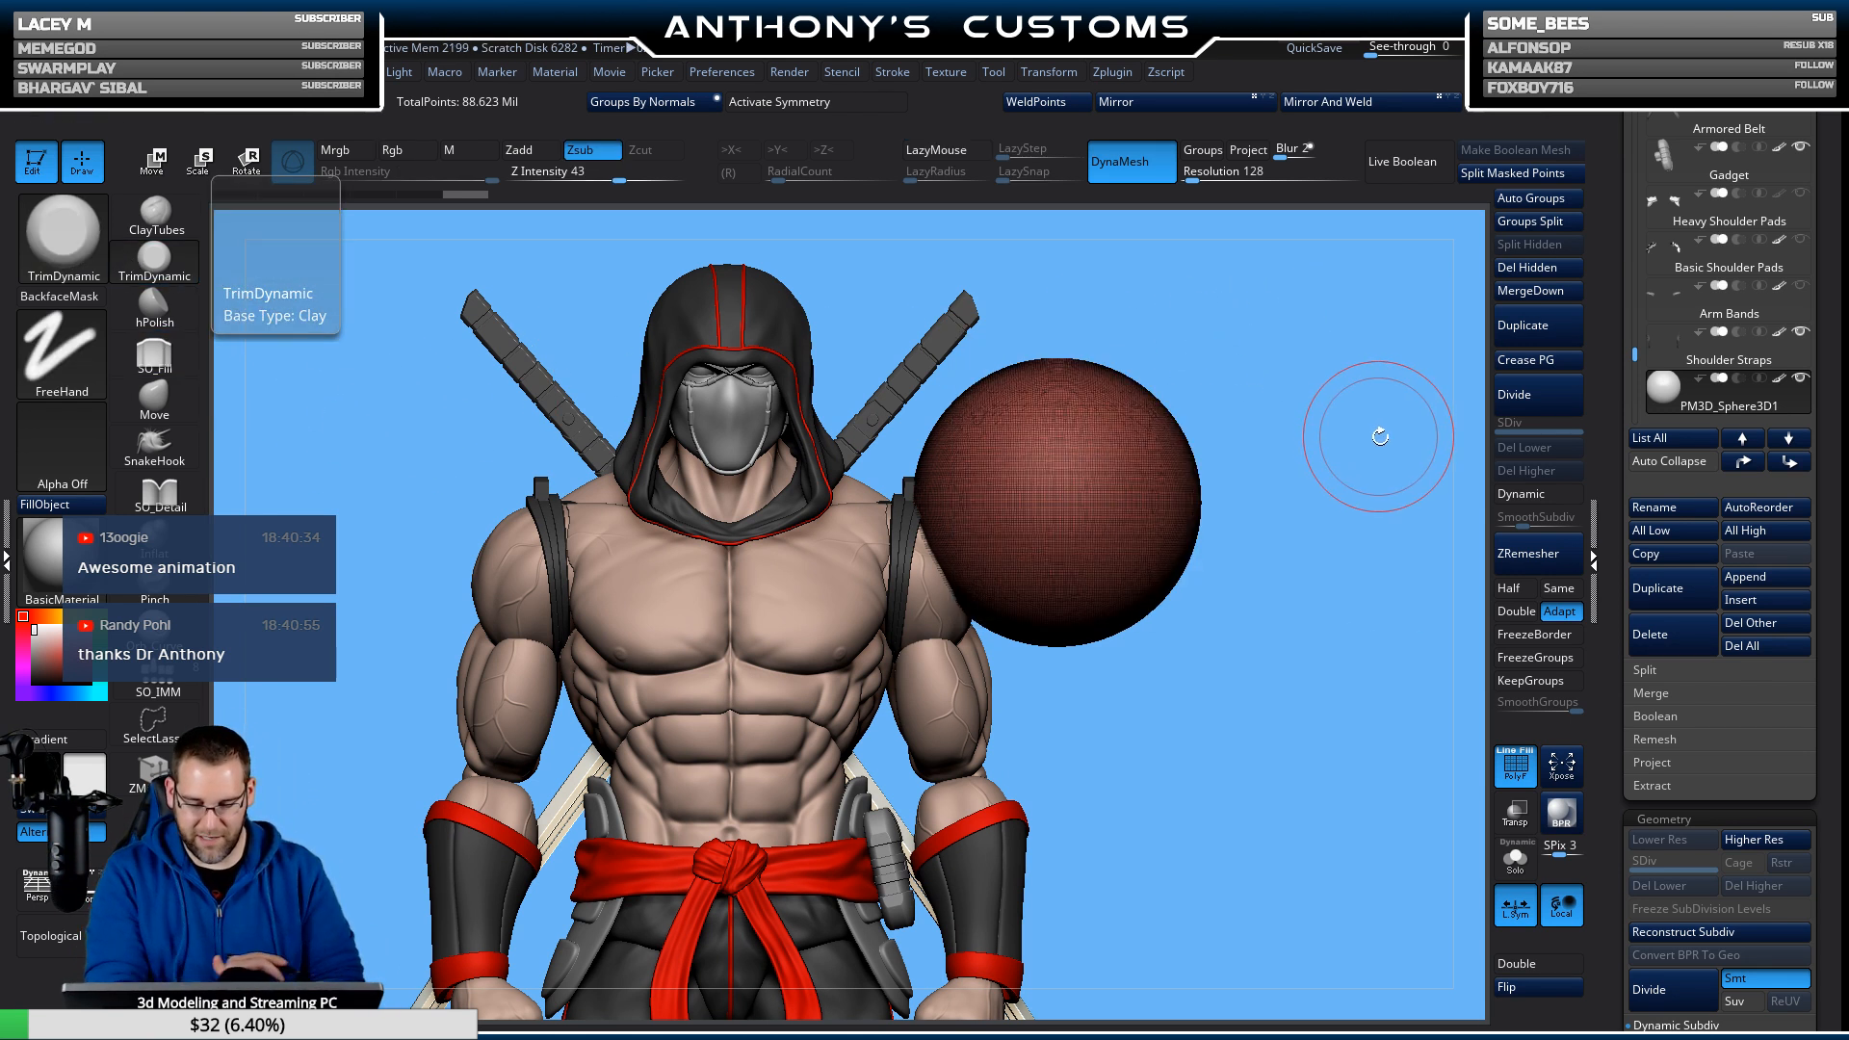
{"action": "left_click_drag", "start_coordinate": [1329, 581], "coordinate": [1243, 609]}
{"action": "left_click_drag", "start_coordinate": [1324, 485], "coordinate": [1357, 451]}
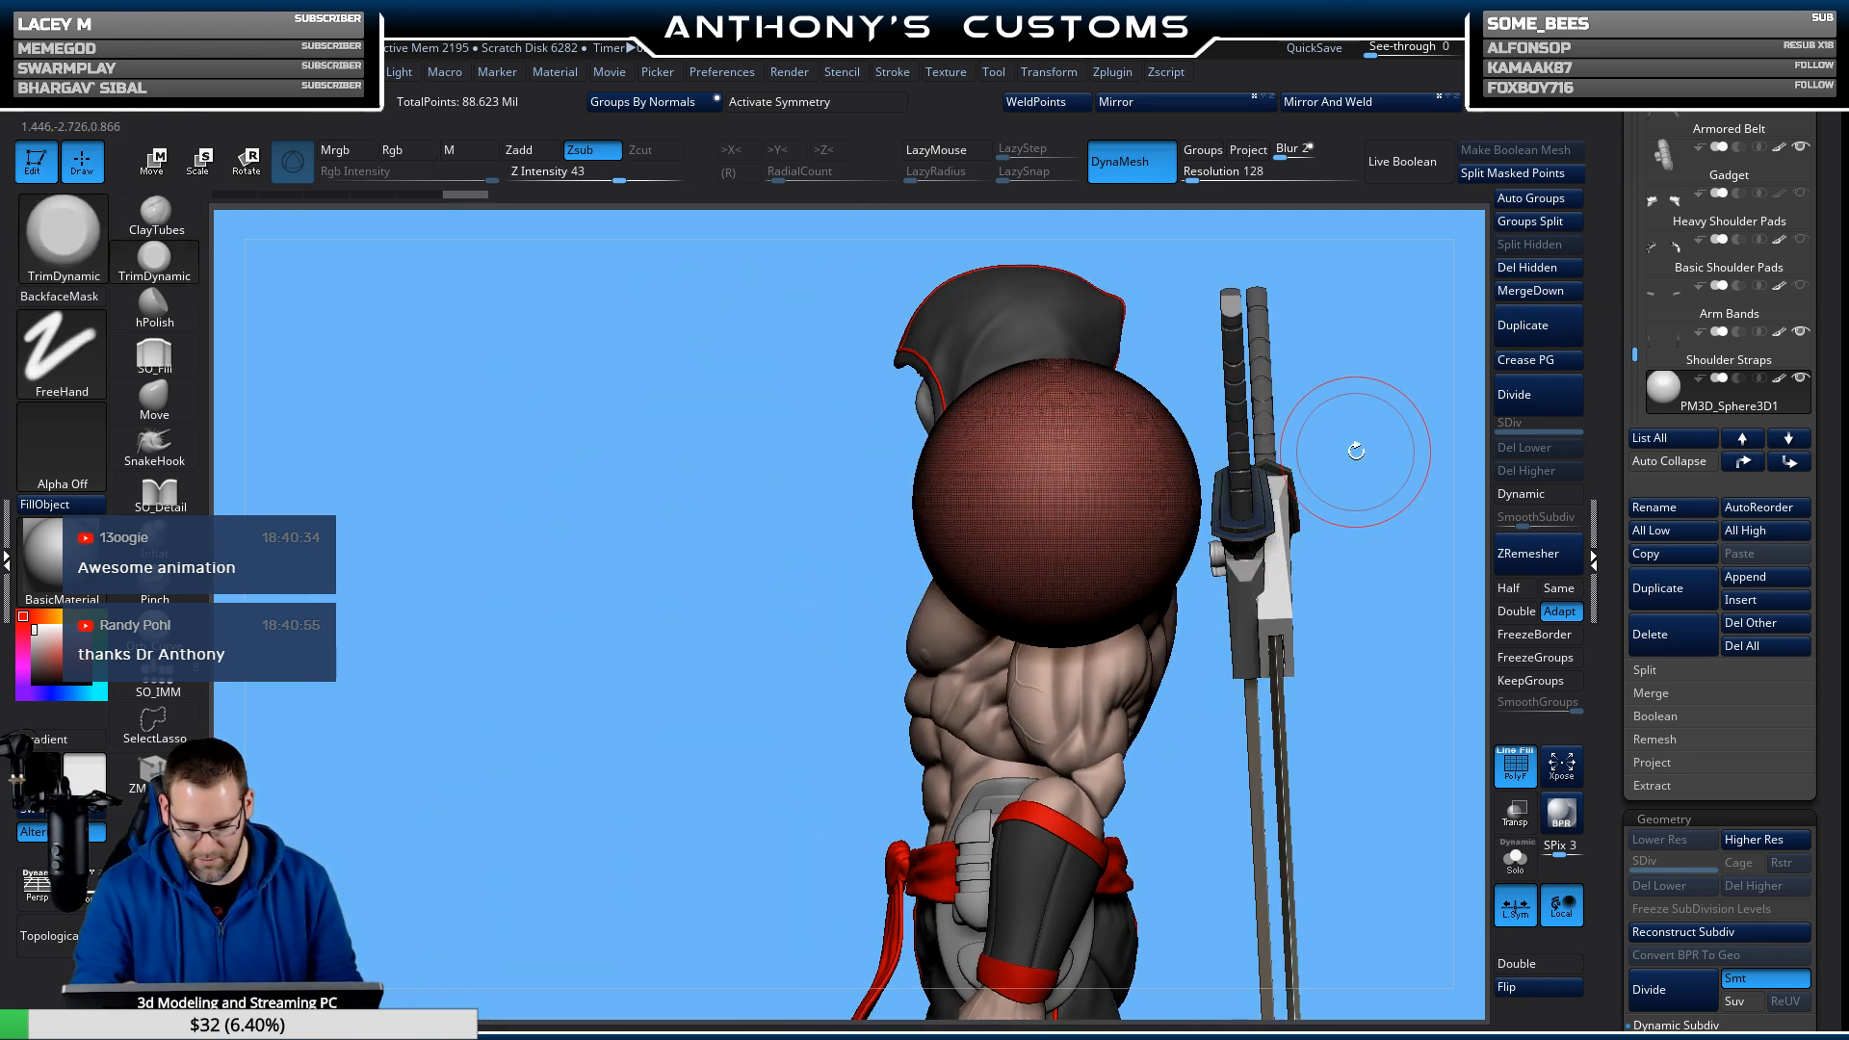
{"action": "left_click", "coordinate": [1527, 852]}
{"action": "key", "text": "w"}
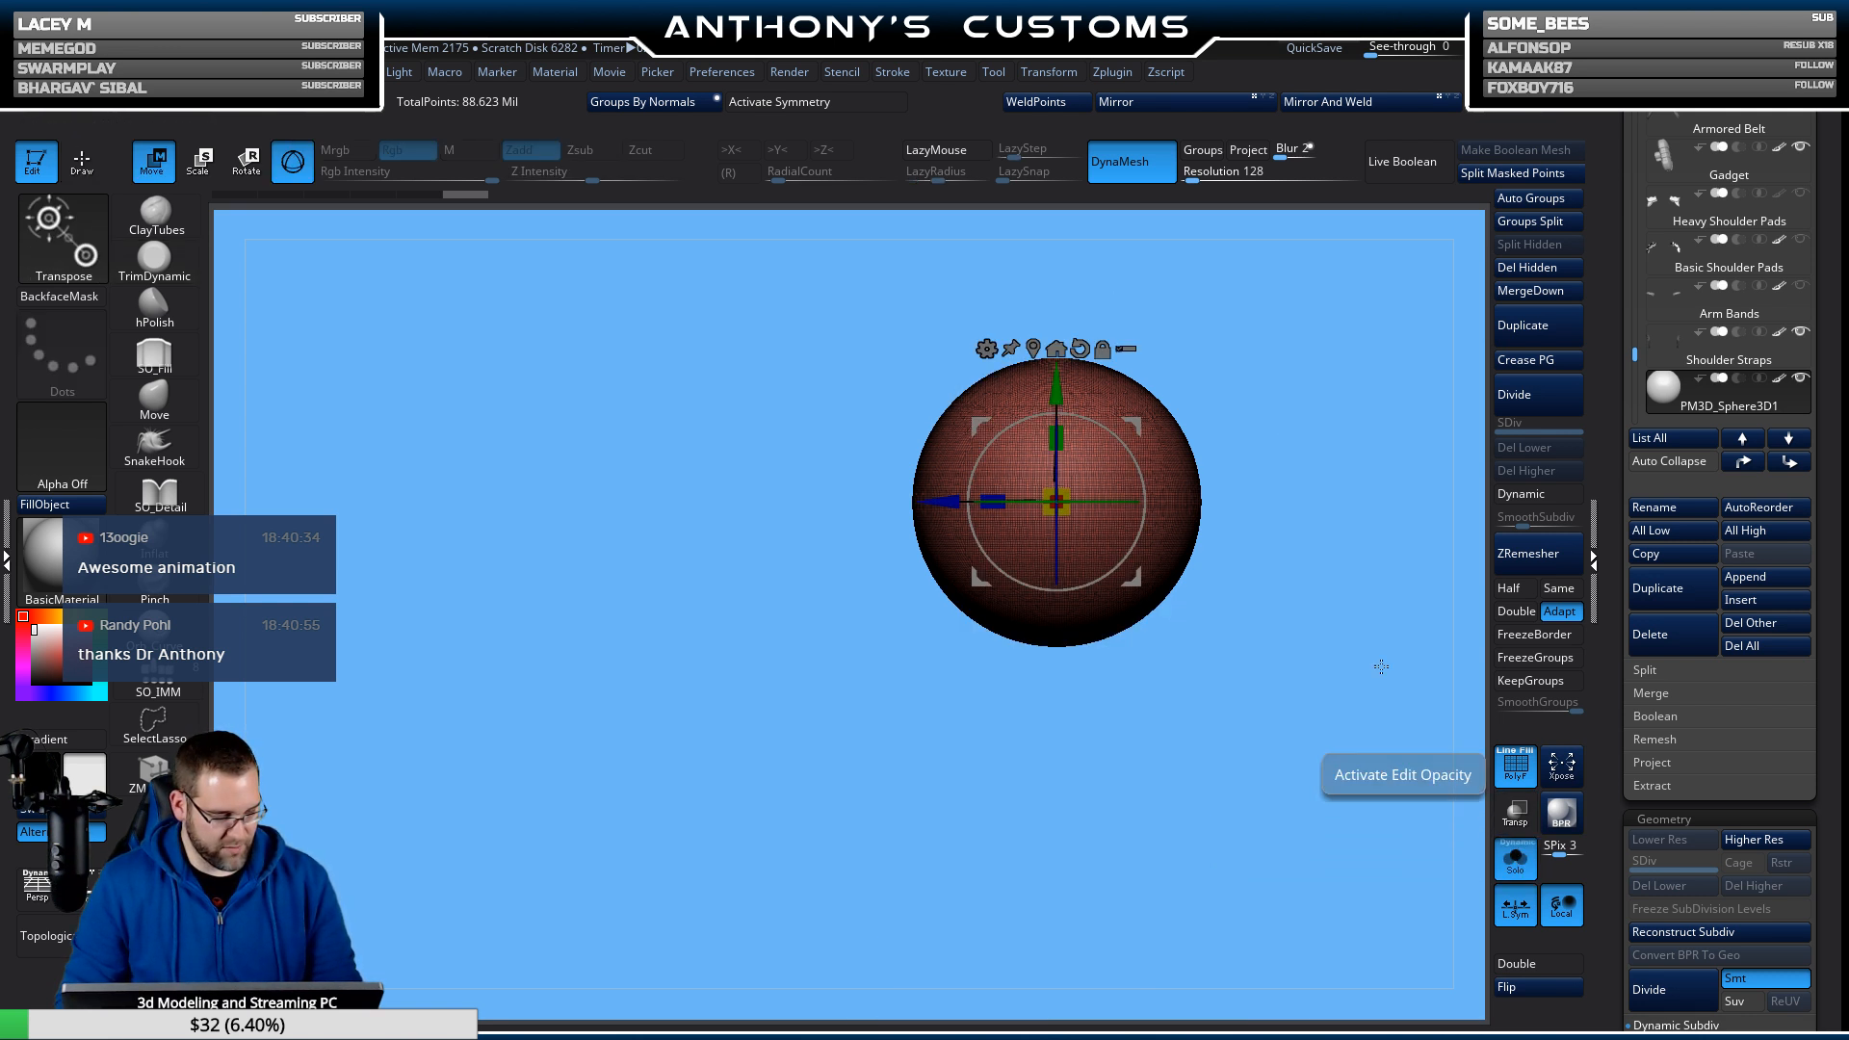
{"action": "left_click", "coordinate": [1057, 348]}
{"action": "key", "text": "f"}
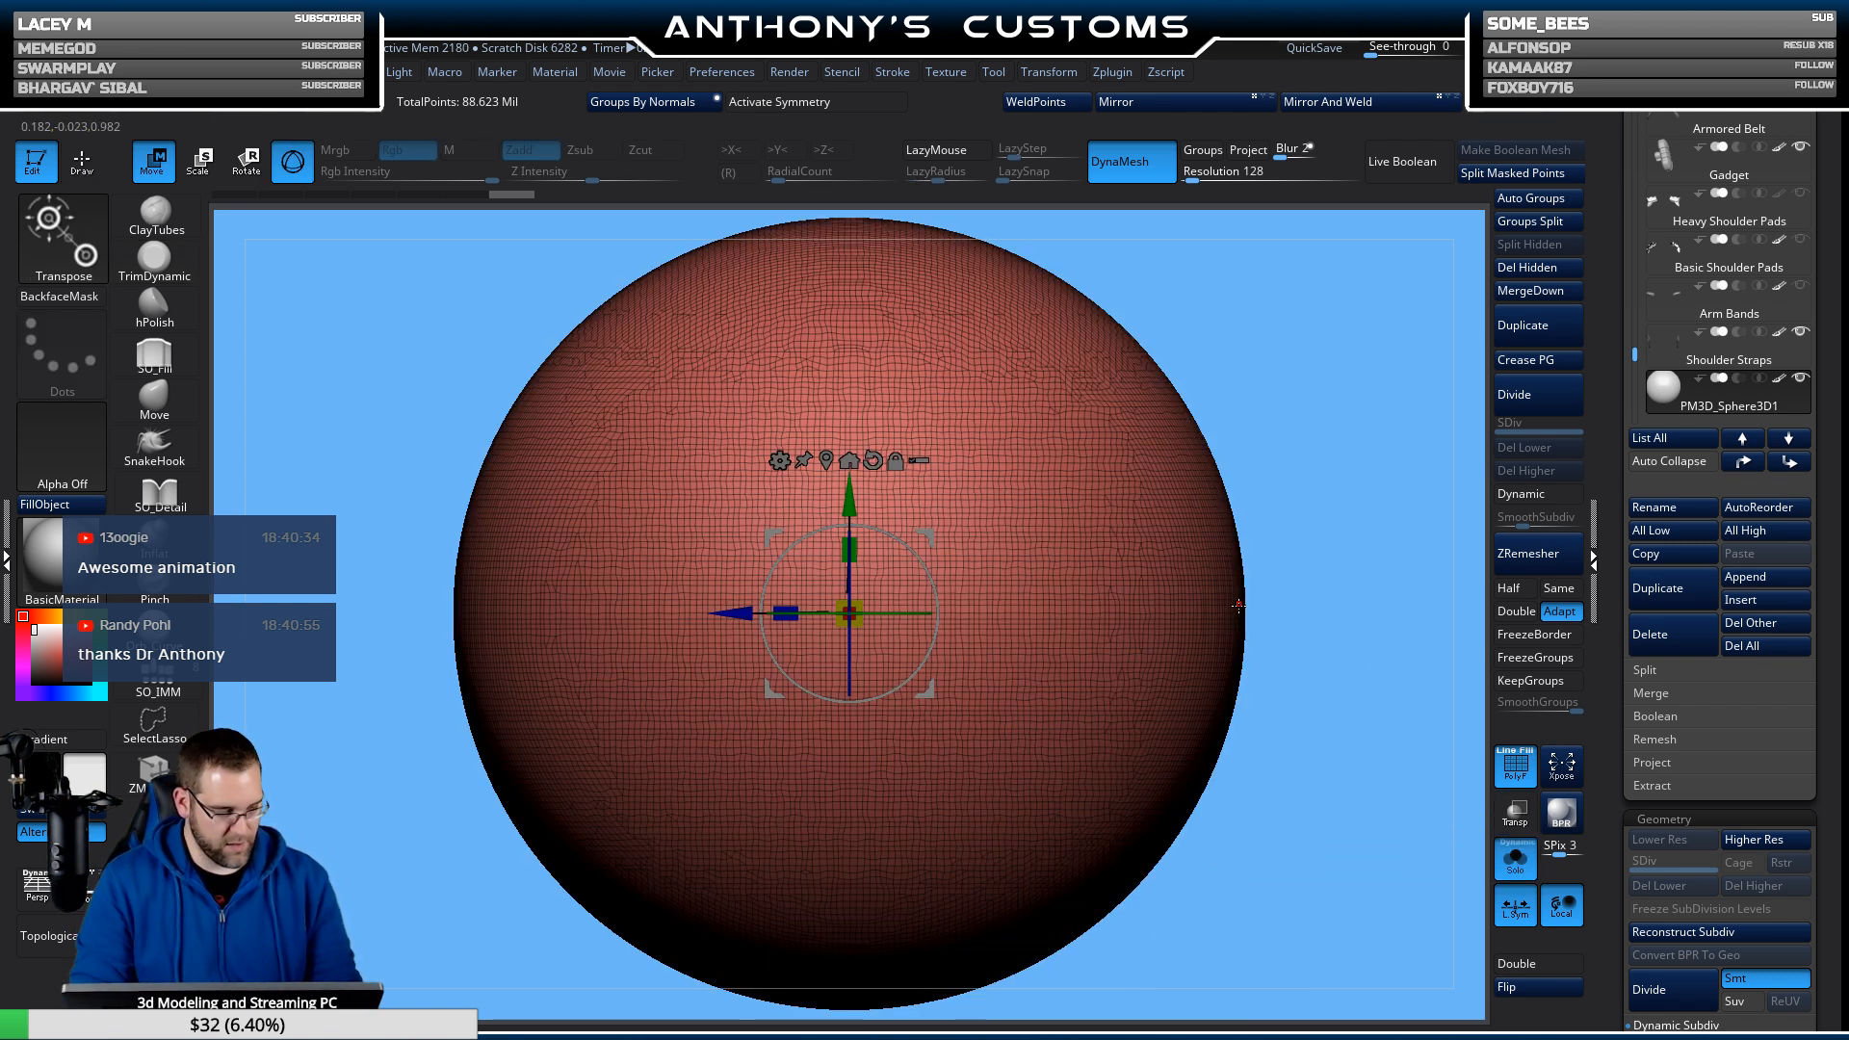
Activate symmetry for the sphere across the Z axis only.
{"action": "left_click", "coordinate": [828, 103]}
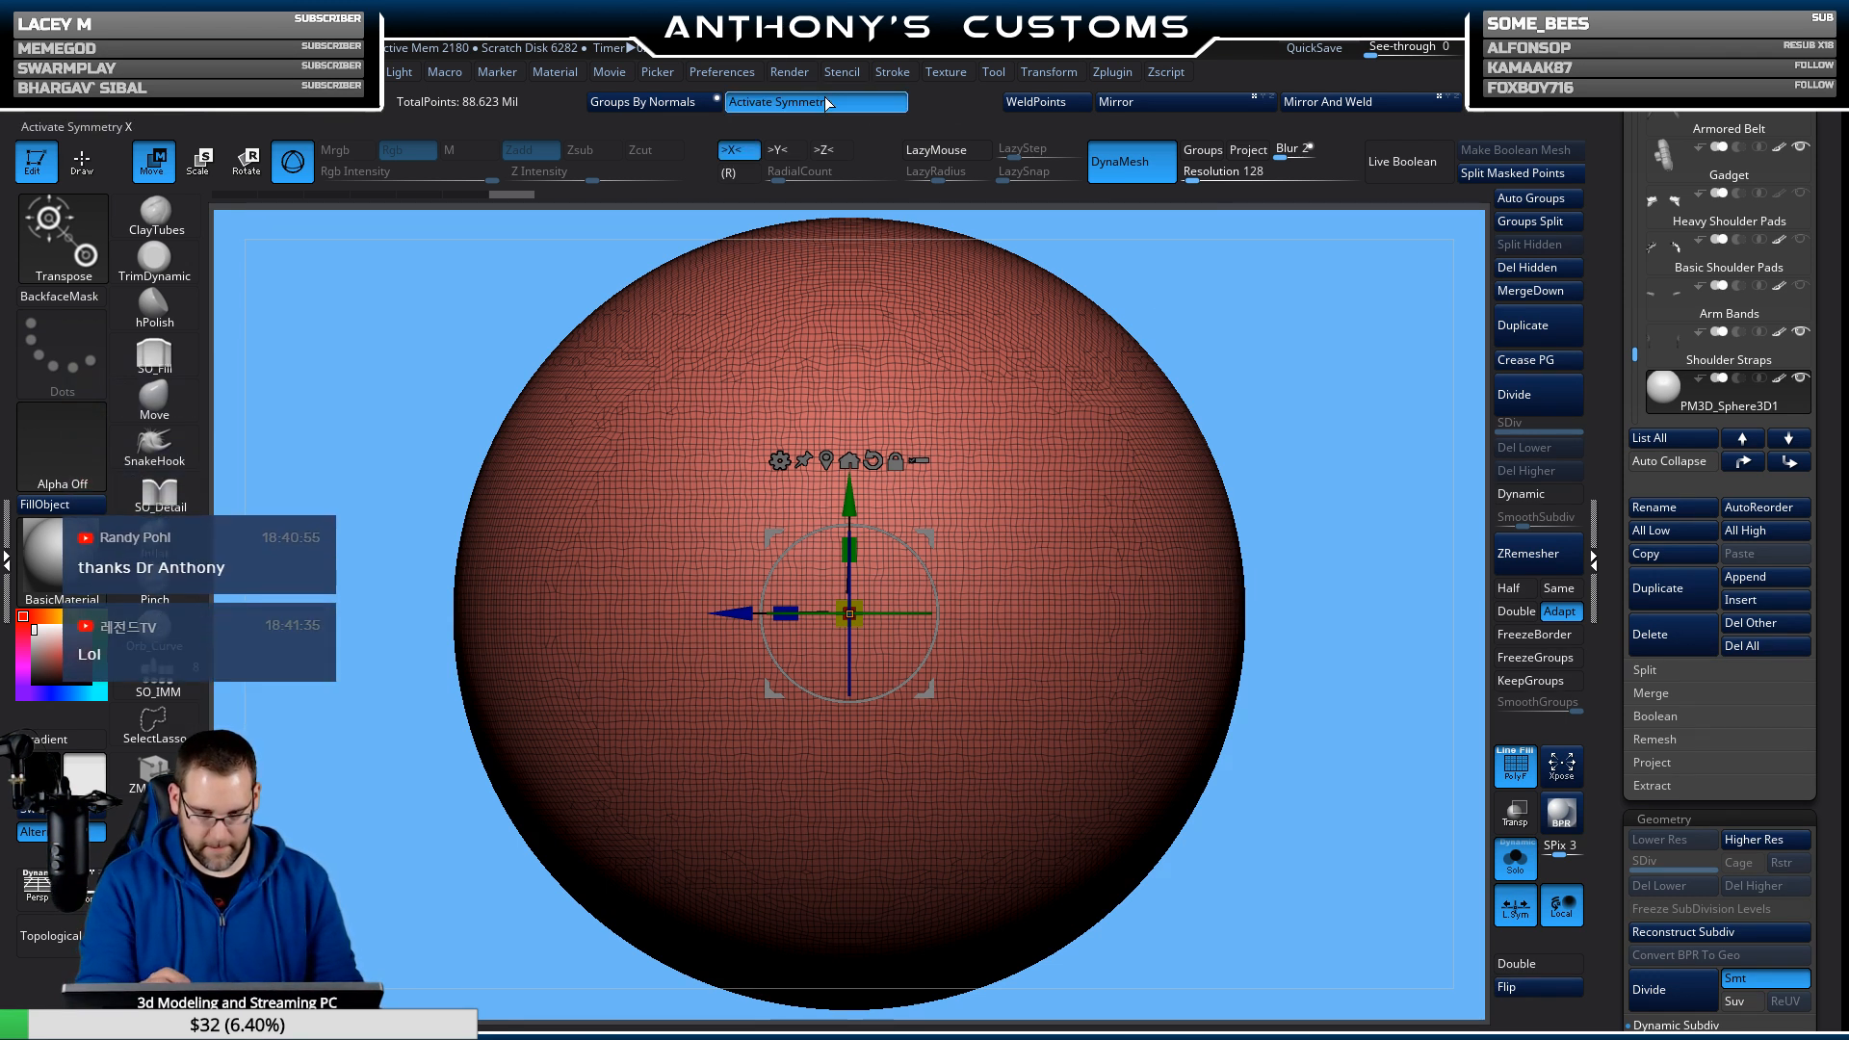
{"action": "left_click", "coordinate": [741, 151]}
{"action": "left_click", "coordinate": [828, 150]}
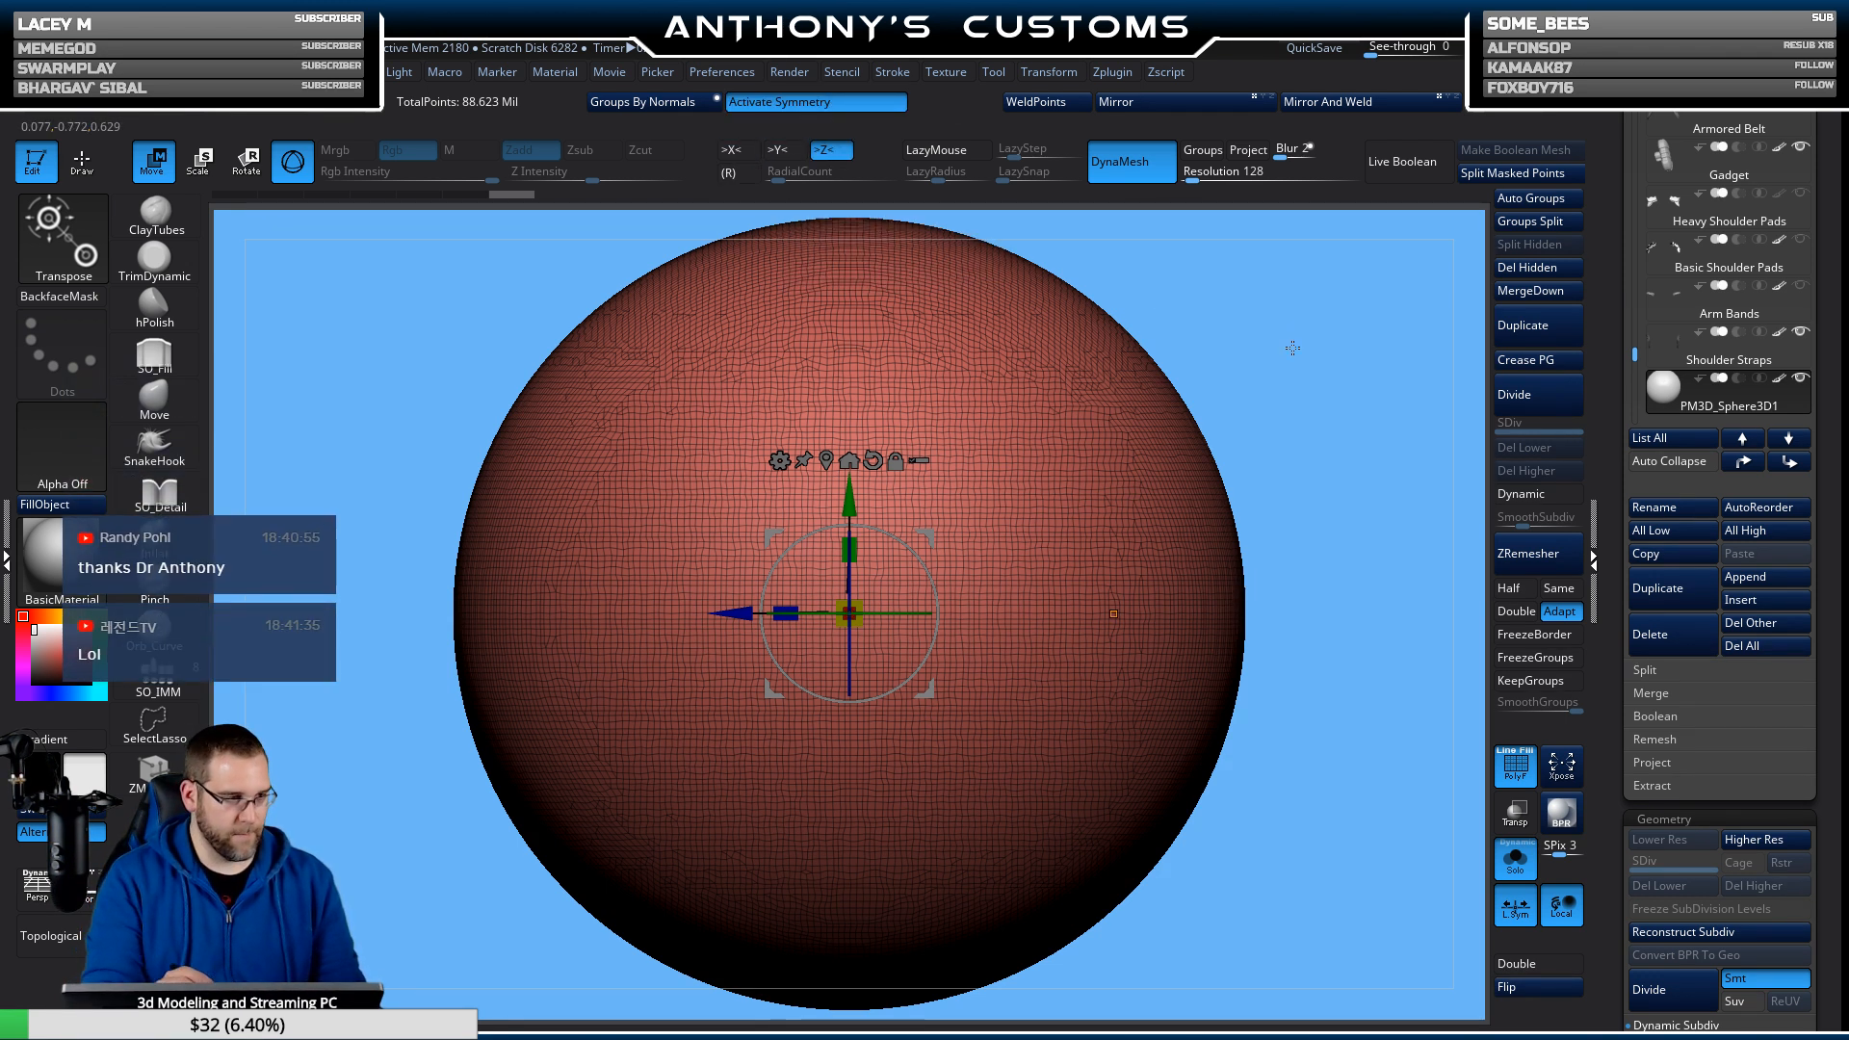
Turn off the polyframe and trim a flat facet into the sphere's upper side with a large TrimDynamic brush.
{"action": "key", "text": "space"}
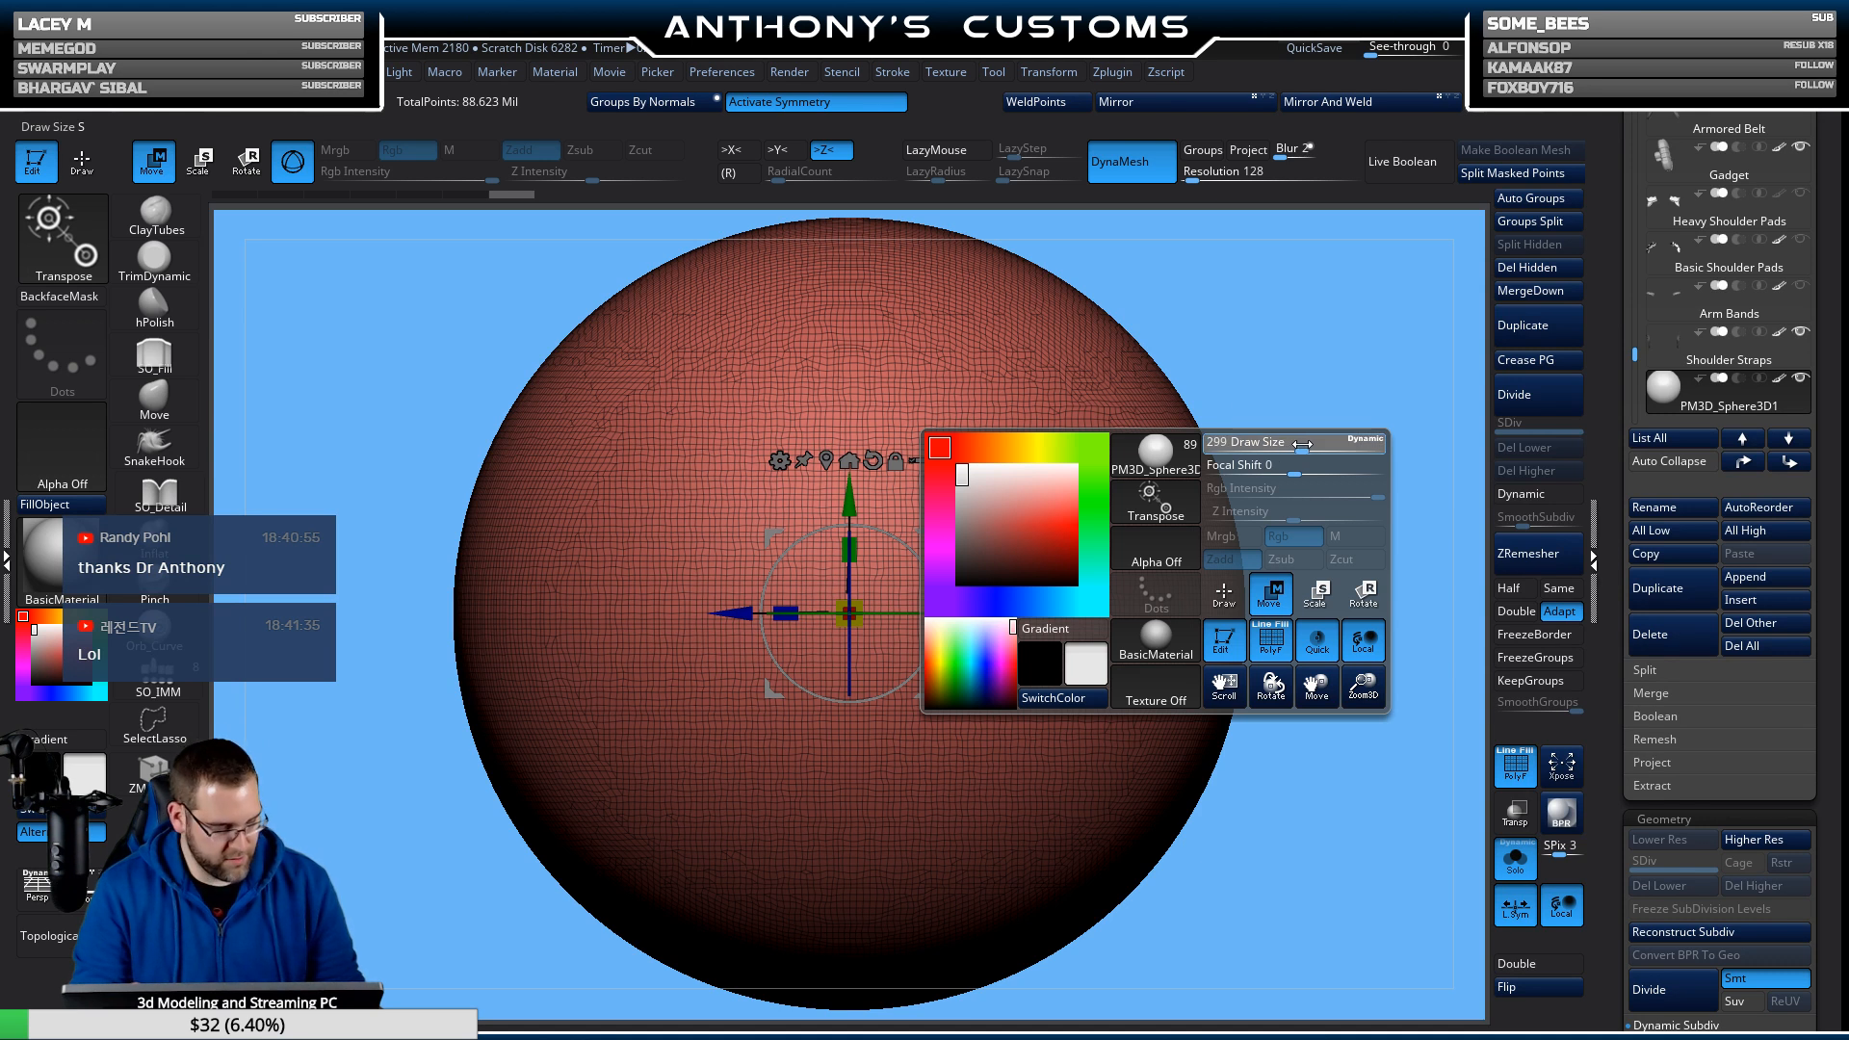
{"action": "key", "text": "q"}
{"action": "key", "text": "space"}
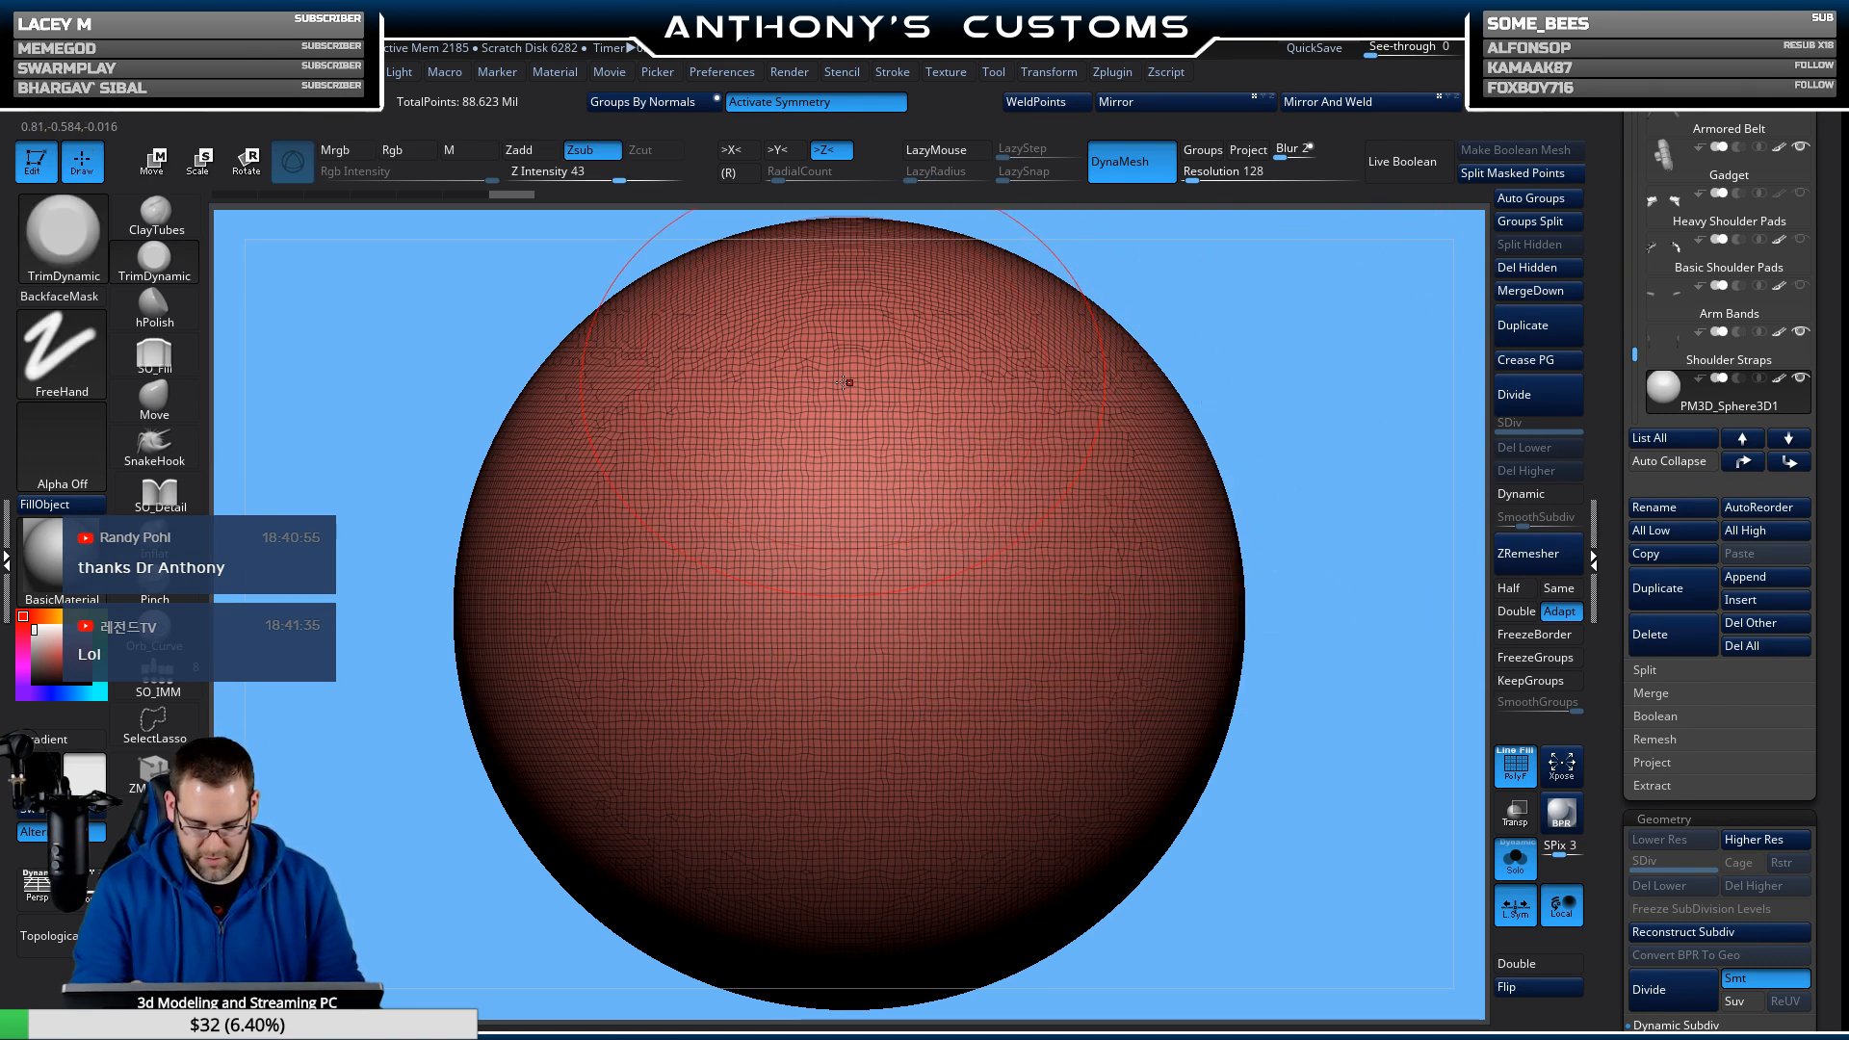
{"action": "key", "text": "shift+f"}
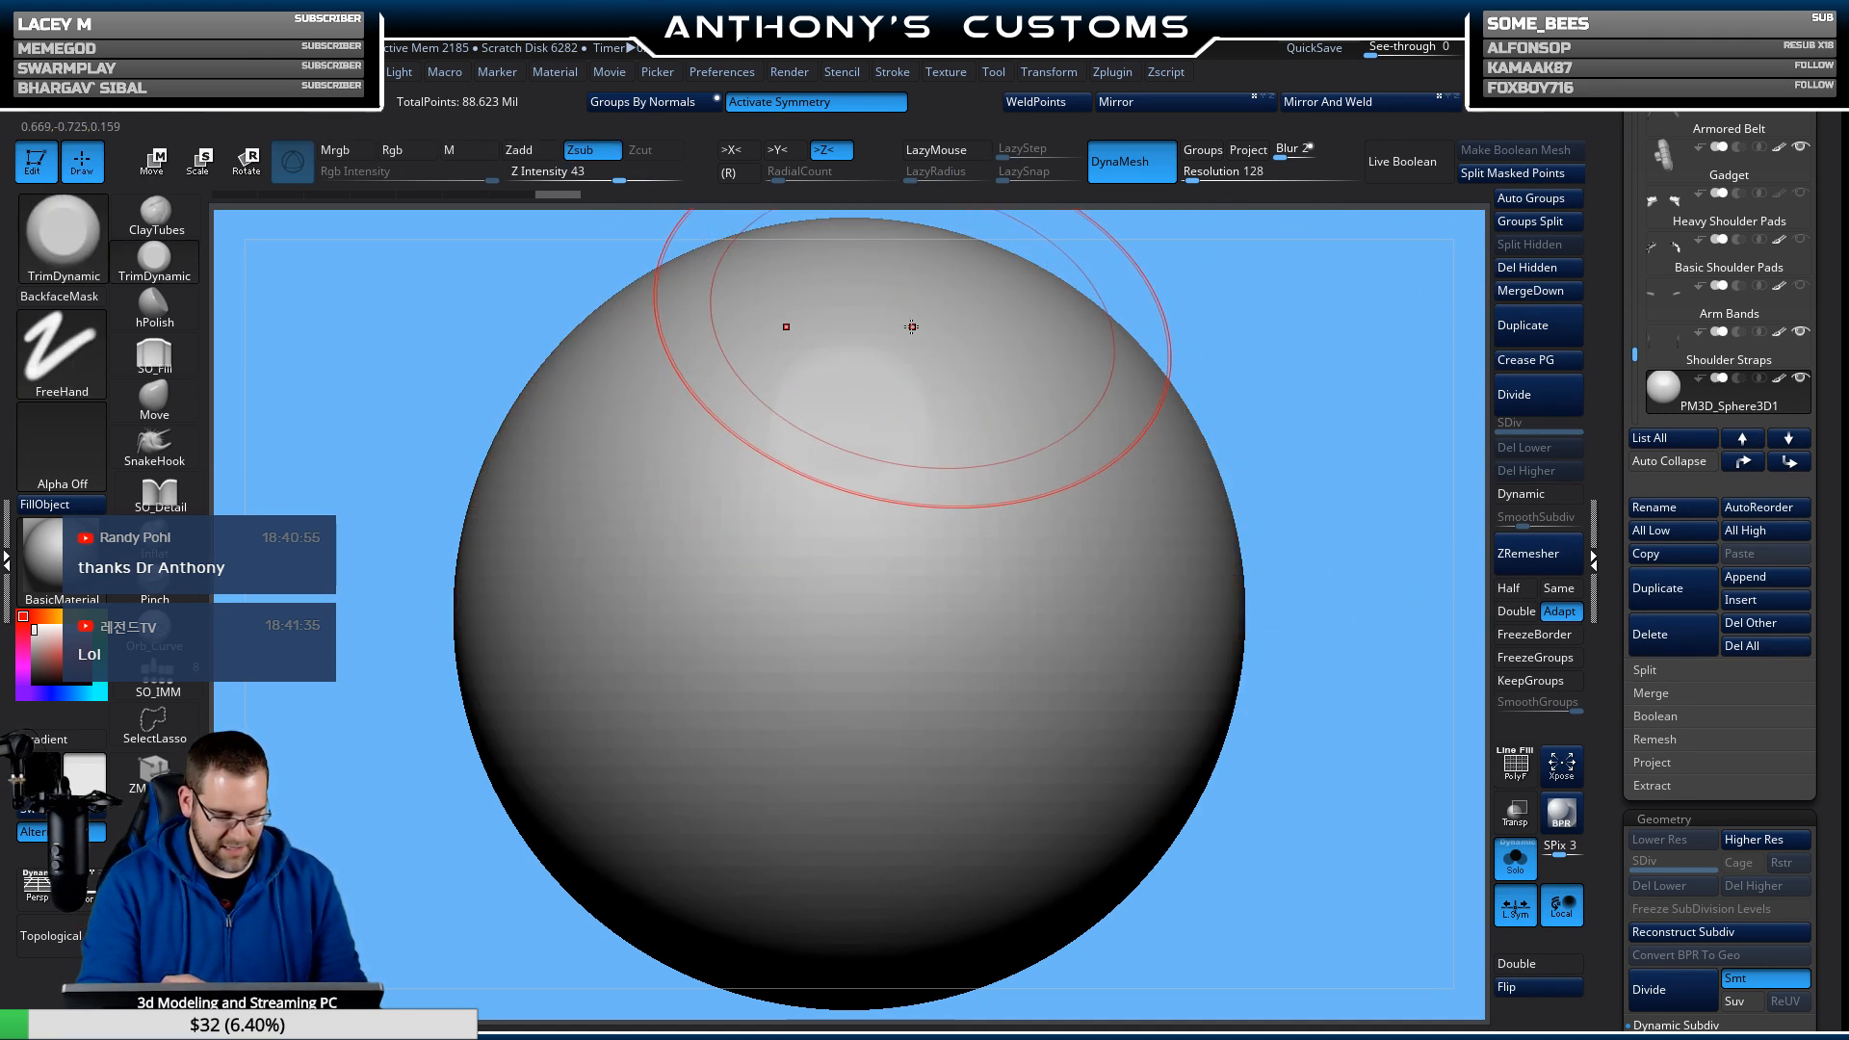
{"action": "left_click_drag", "start_coordinate": [784, 355], "coordinate": [799, 457]}
{"action": "left_click_drag", "start_coordinate": [796, 280], "coordinate": [800, 453]}
{"action": "mouse_move", "coordinate": [1259, 310]}
{"action": "left_mouse_down", "text": "shift"}
{"action": "mouse_move", "coordinate": [1339, 347]}
{"action": "mouse_move", "coordinate": [1303, 362]}
{"action": "mouse_move", "coordinate": [1329, 404]}
{"action": "mouse_move", "coordinate": [1205, 488]}
{"action": "mouse_move", "coordinate": [1245, 441]}
{"action": "mouse_move", "coordinate": [1210, 621]}
{"action": "left_mouse_up", "text": "shift"}
{"action": "left_click_drag", "start_coordinate": [819, 516], "coordinate": [827, 438]}
{"action": "left_click_drag", "start_coordinate": [831, 430], "coordinate": [831, 511]}
{"action": "left_click_drag", "start_coordinate": [838, 443], "coordinate": [850, 489]}
{"action": "mouse_move", "coordinate": [851, 486]}
{"action": "left_mouse_down"}
{"action": "mouse_move", "coordinate": [858, 504]}
{"action": "mouse_move", "coordinate": [855, 467]}
{"action": "mouse_move", "coordinate": [847, 541]}
{"action": "mouse_move", "coordinate": [834, 525]}
{"action": "left_mouse_up"}
{"action": "mouse_move", "coordinate": [832, 520]}
{"action": "left_mouse_down"}
{"action": "mouse_move", "coordinate": [850, 555]}
{"action": "mouse_move", "coordinate": [852, 481]}
{"action": "left_mouse_up"}
{"action": "mouse_move", "coordinate": [853, 460]}
{"action": "left_mouse_down"}
{"action": "mouse_move", "coordinate": [867, 409]}
{"action": "mouse_move", "coordinate": [872, 481]}
{"action": "left_mouse_up"}
{"action": "left_click_drag", "start_coordinate": [867, 423], "coordinate": [841, 502]}
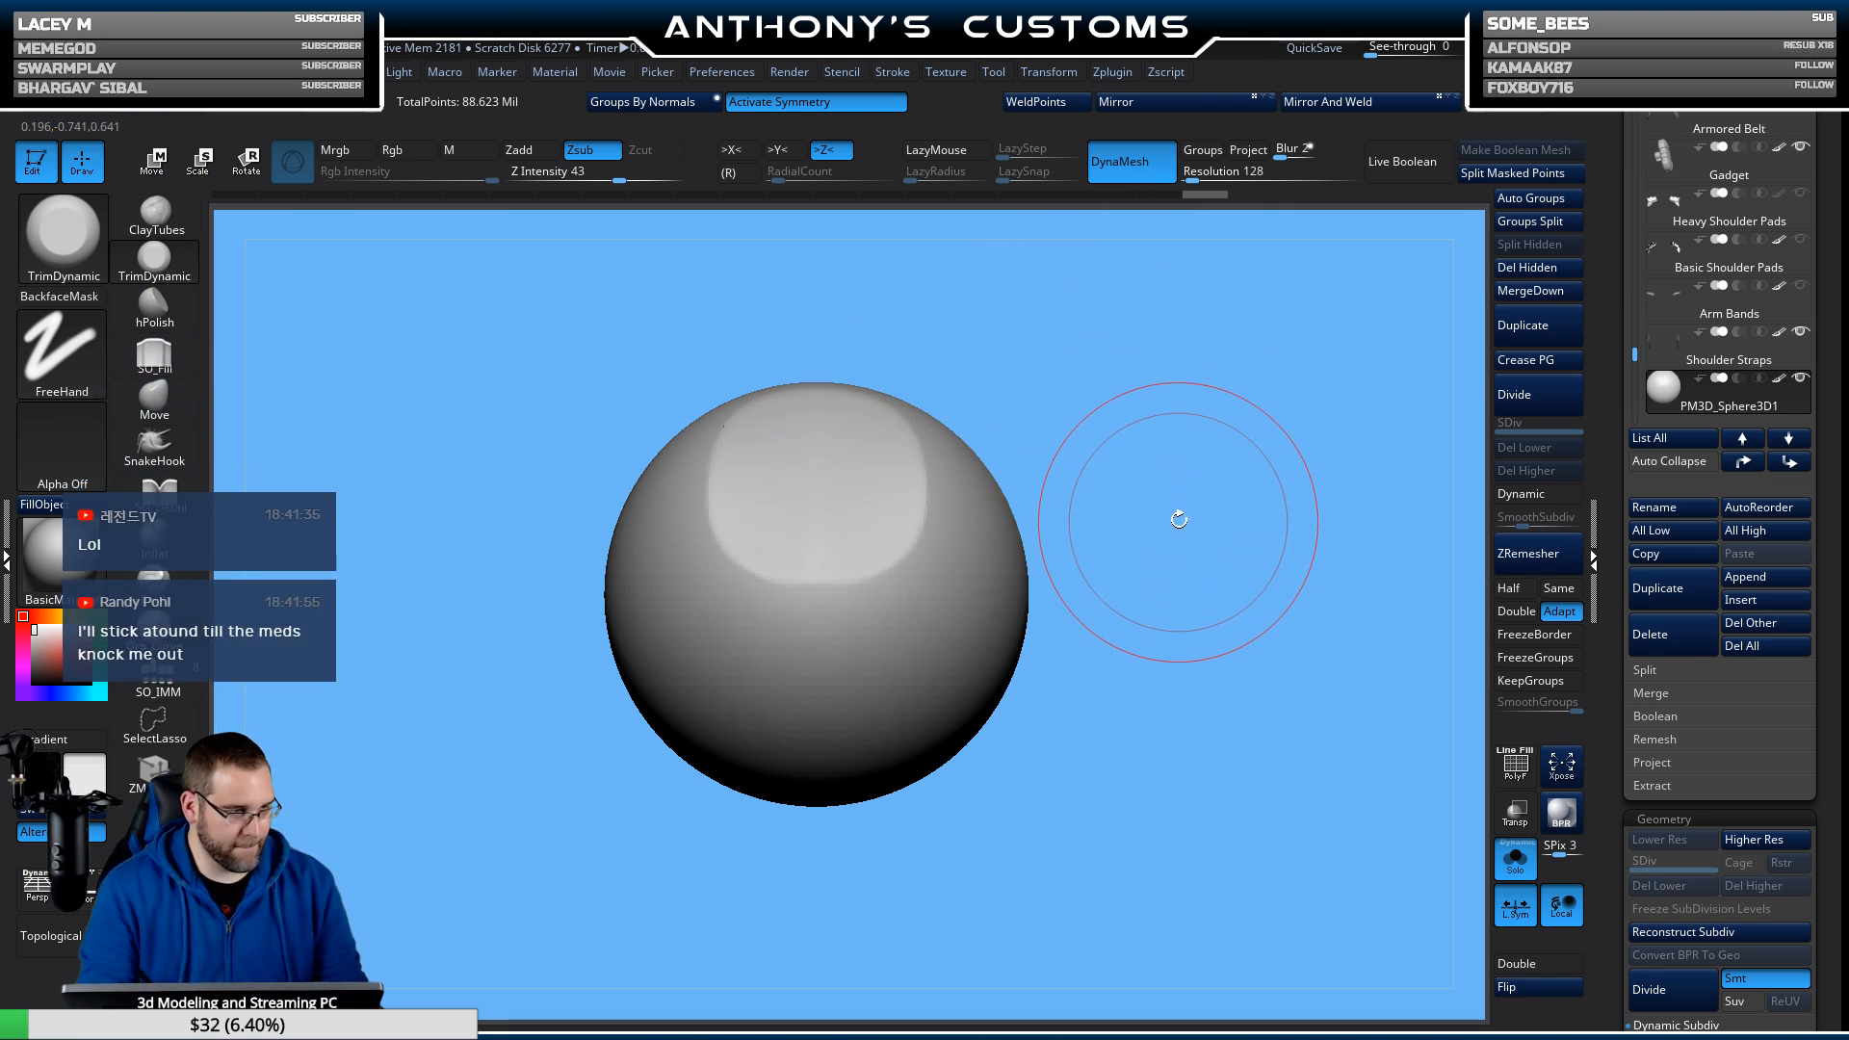
Widen and flatten the sphere's upper facet with further TrimDynamic strokes.
{"action": "left_click_drag", "start_coordinate": [1176, 520], "coordinate": [1187, 494]}
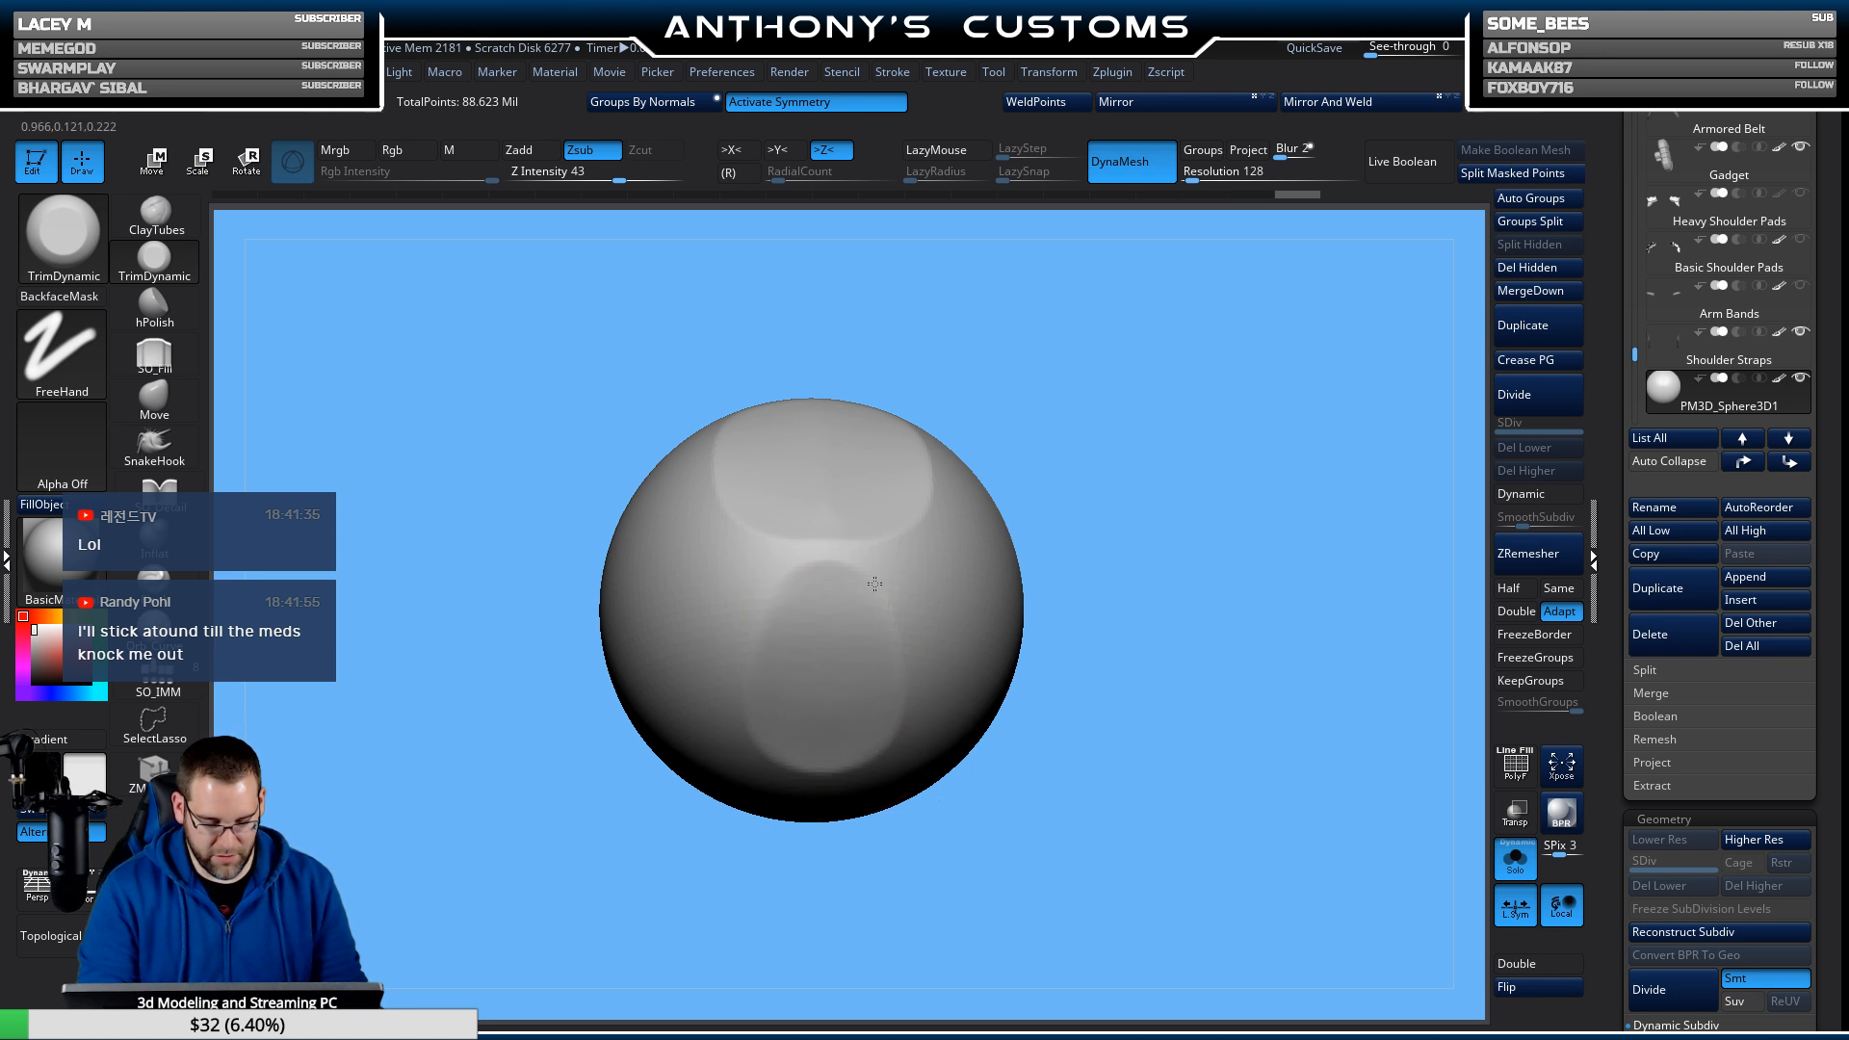
{"action": "mouse_move", "coordinate": [1065, 549]}
{"action": "left_mouse_down"}
{"action": "mouse_move", "coordinate": [1214, 510]}
{"action": "mouse_move", "coordinate": [1101, 557]}
{"action": "left_mouse_up"}
{"action": "key", "text": "ctrl"}
{"action": "mouse_move", "coordinate": [801, 432]}
{"action": "left_mouse_down"}
{"action": "mouse_move", "coordinate": [779, 475]}
{"action": "mouse_move", "coordinate": [771, 372]}
{"action": "mouse_move", "coordinate": [784, 501]}
{"action": "mouse_move", "coordinate": [822, 504]}
{"action": "left_mouse_up"}
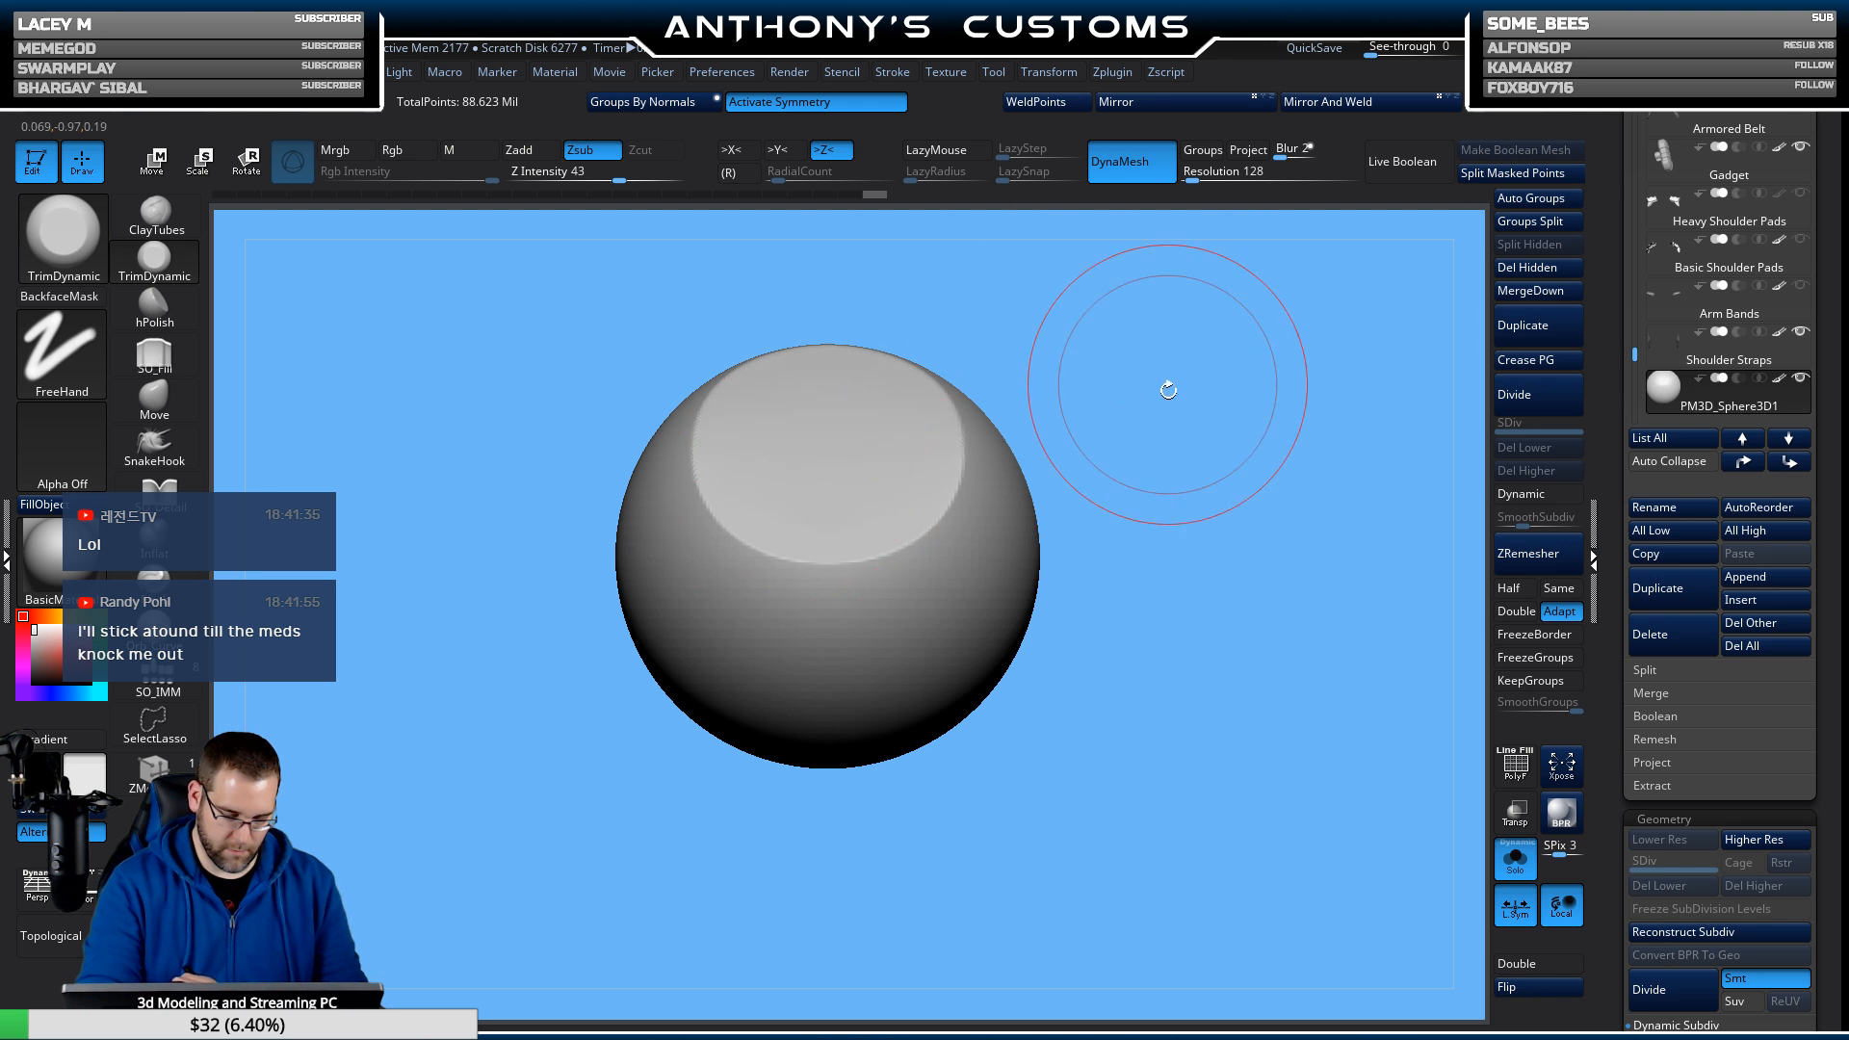
{"action": "left_click_drag", "start_coordinate": [1169, 384], "coordinate": [1108, 500]}
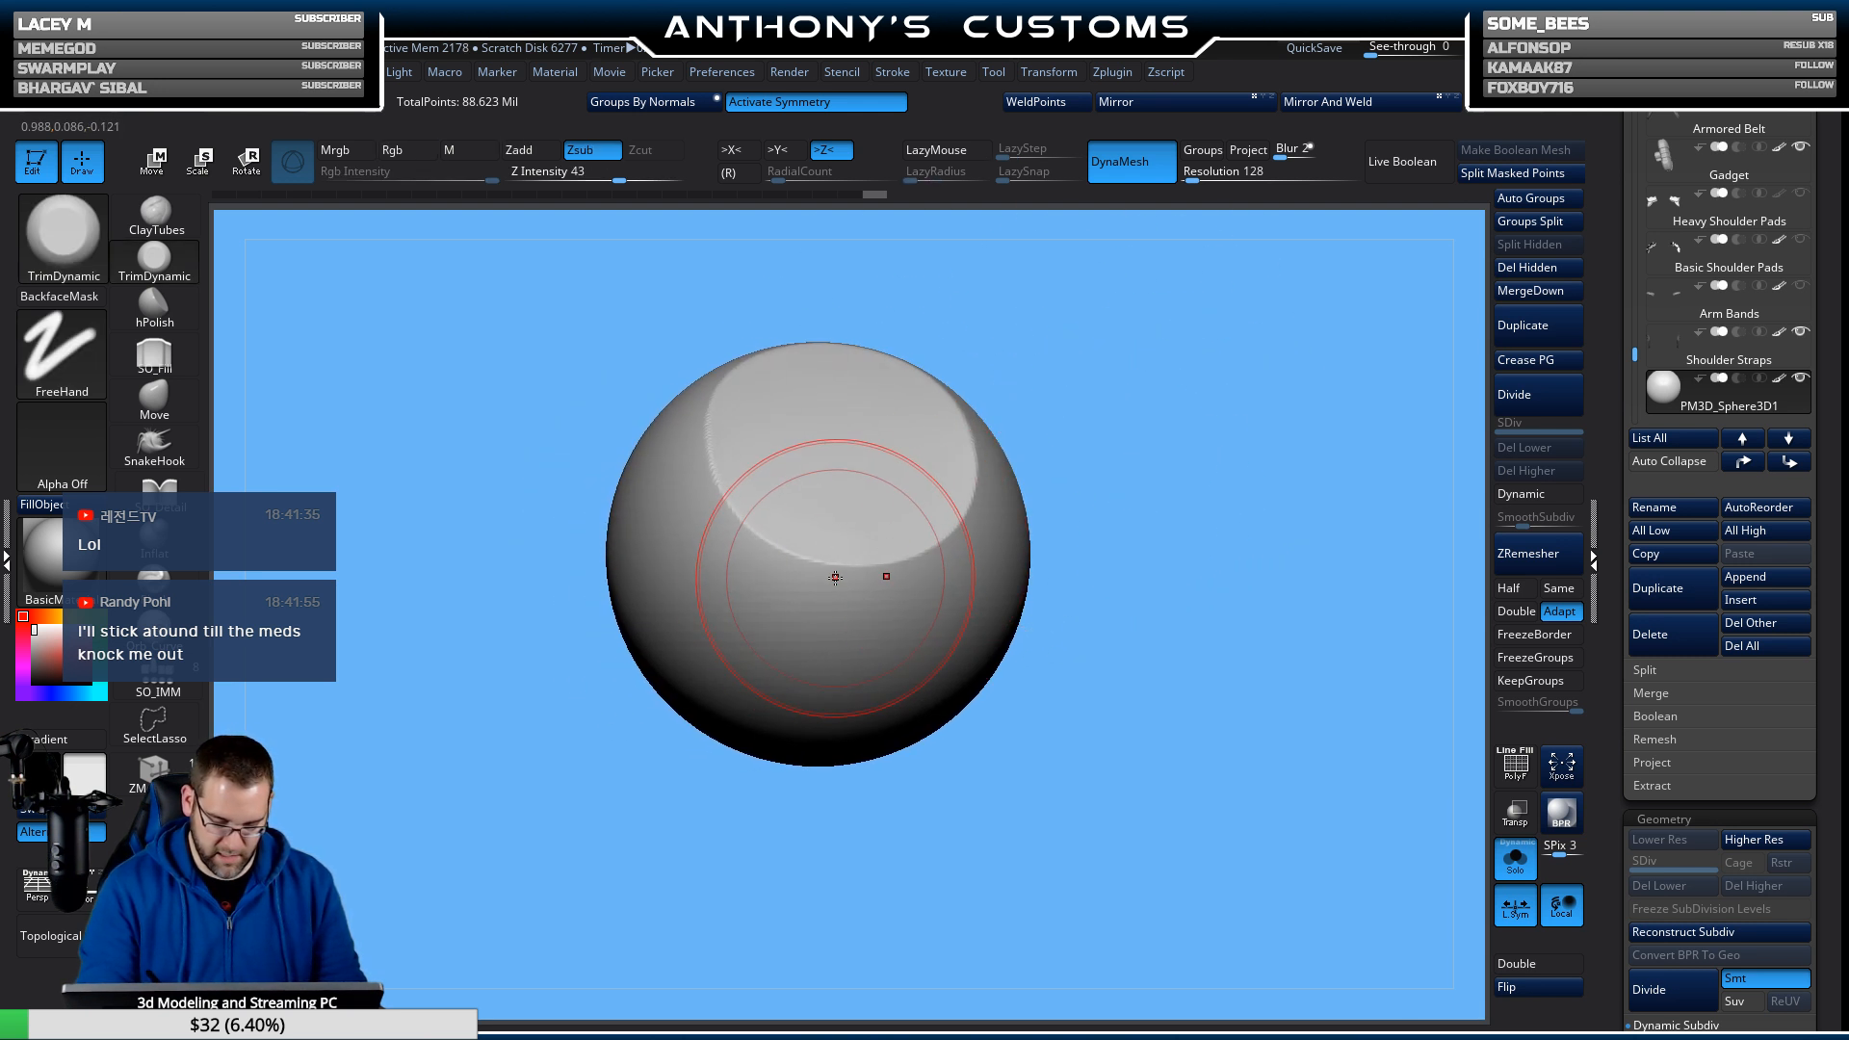
{"action": "mouse_move", "coordinate": [836, 578]}
{"action": "left_mouse_down"}
{"action": "mouse_move", "coordinate": [850, 603]}
{"action": "mouse_move", "coordinate": [863, 570]}
{"action": "left_mouse_up"}
Clip the trimmed facet perfectly flat with a straight diagonal ClipCurve cut across the sphere in side profile.
{"action": "left_click_drag", "start_coordinate": [1112, 505], "coordinate": [1222, 504]}
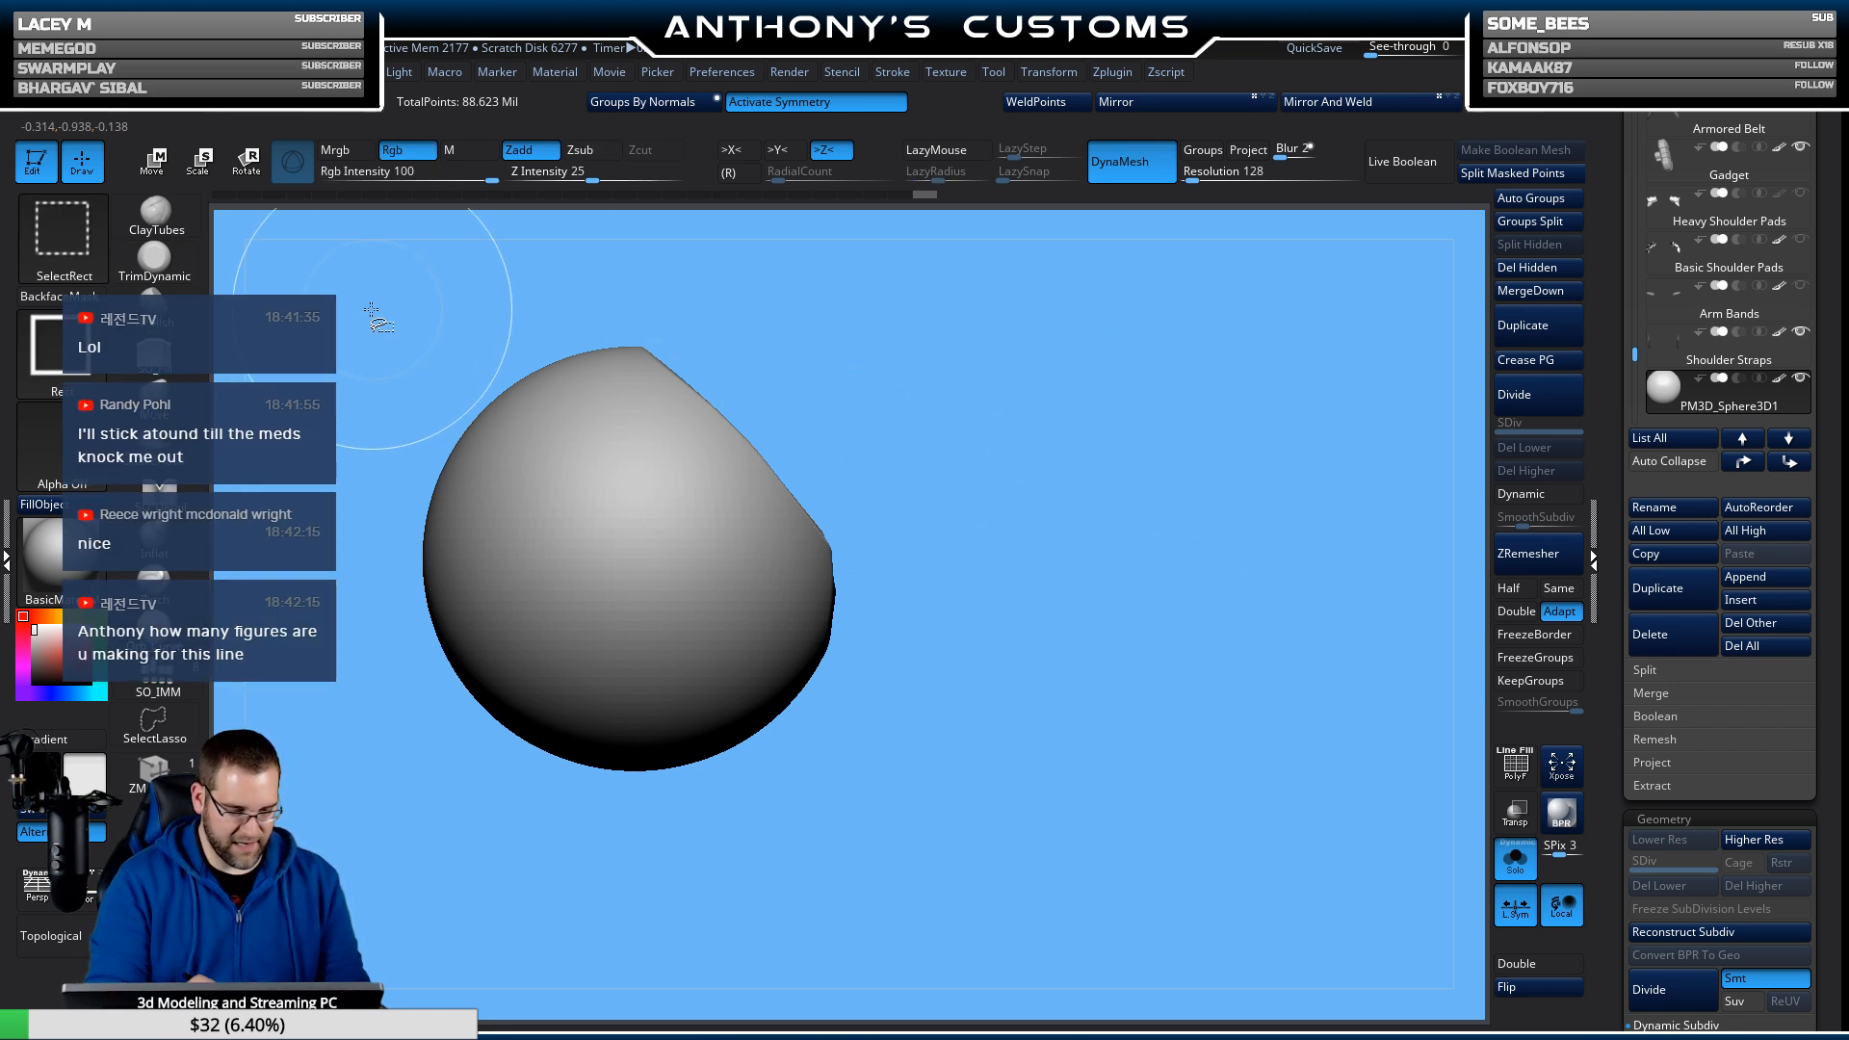
{"action": "left_click", "coordinate": [55, 233]}
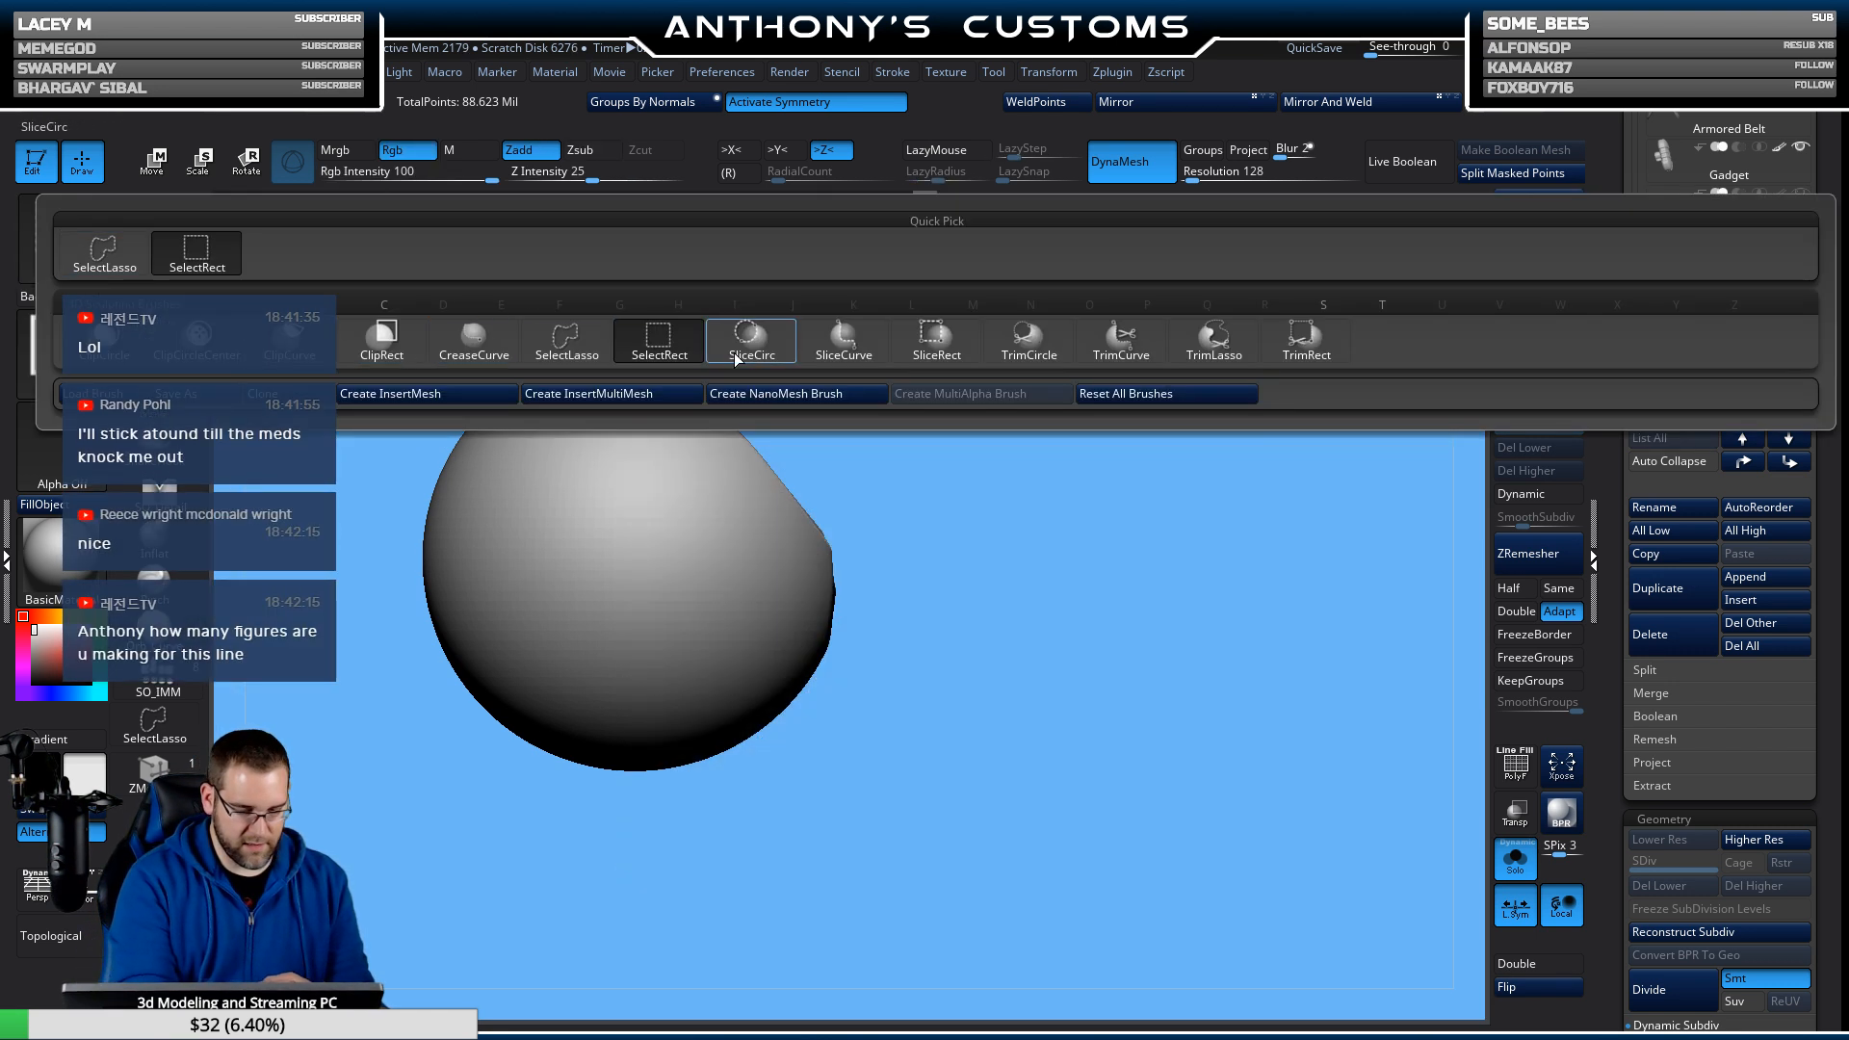
{"action": "left_click", "coordinate": [303, 344], "text": "ctrl+shift"}
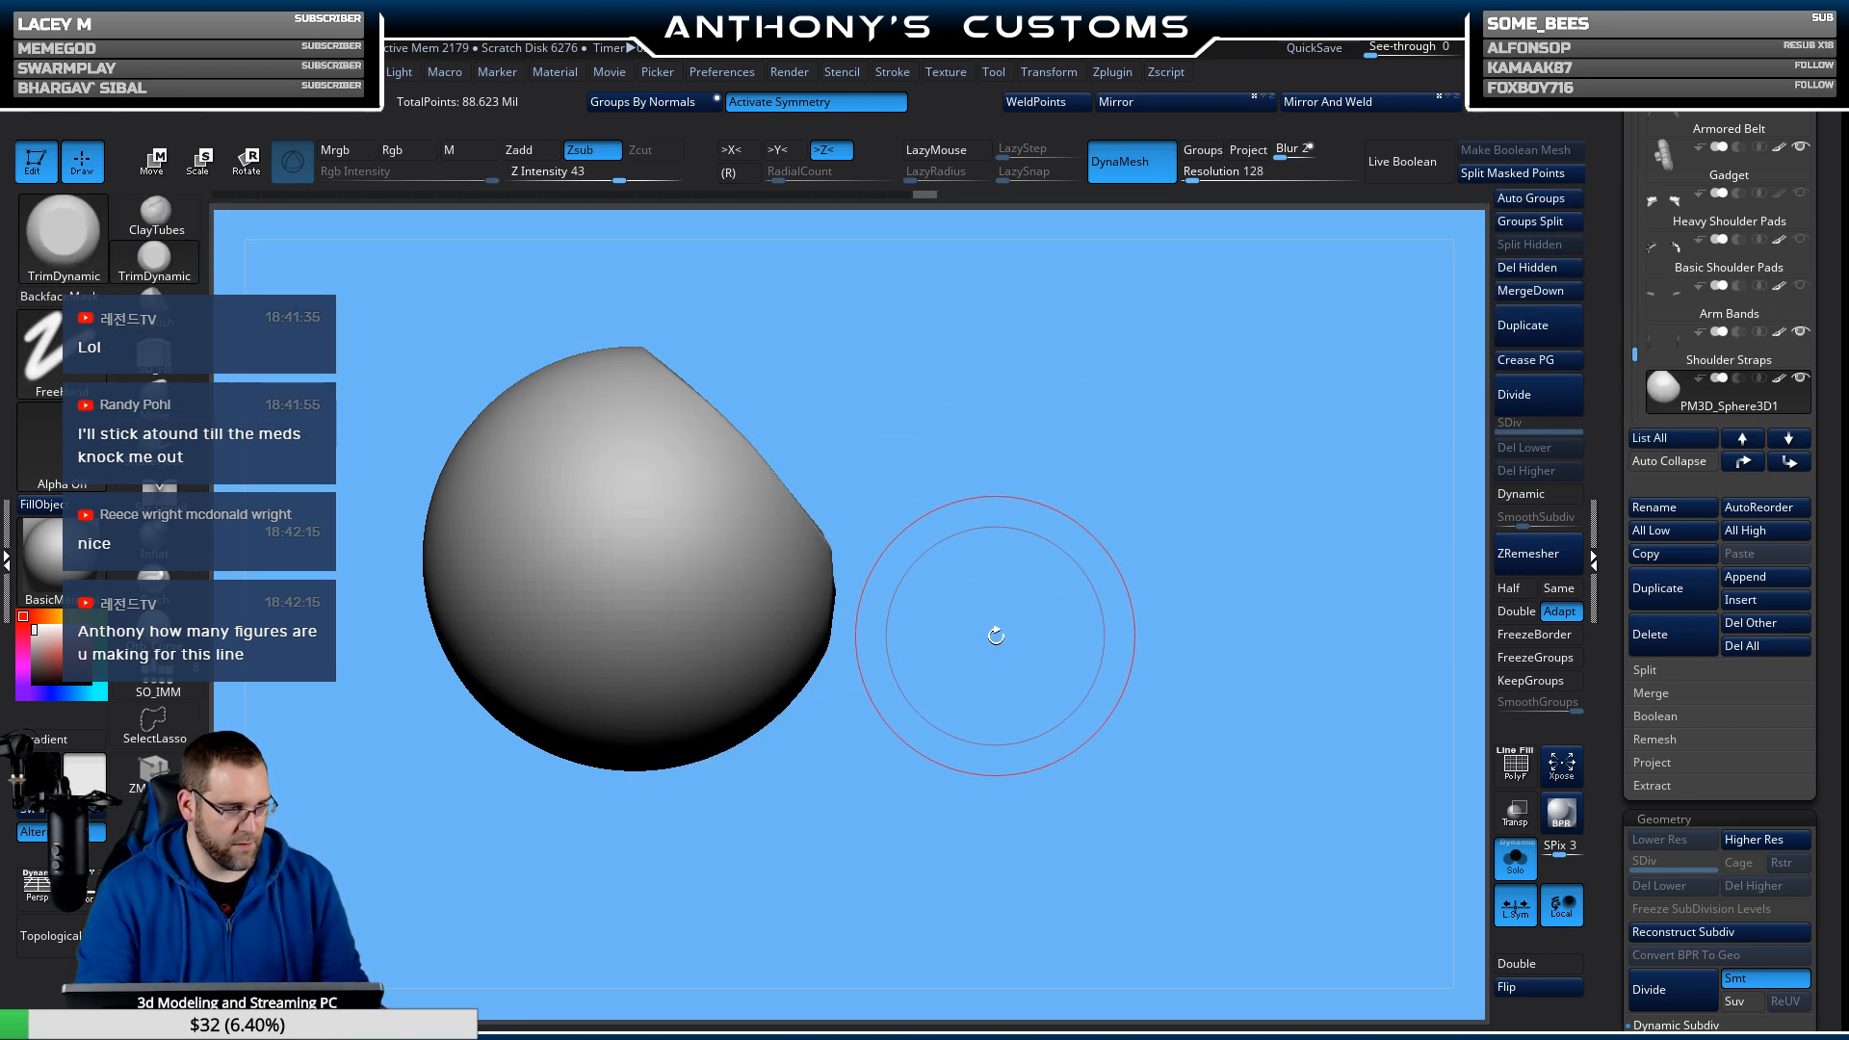
{"action": "key", "text": "ctrl+shift"}
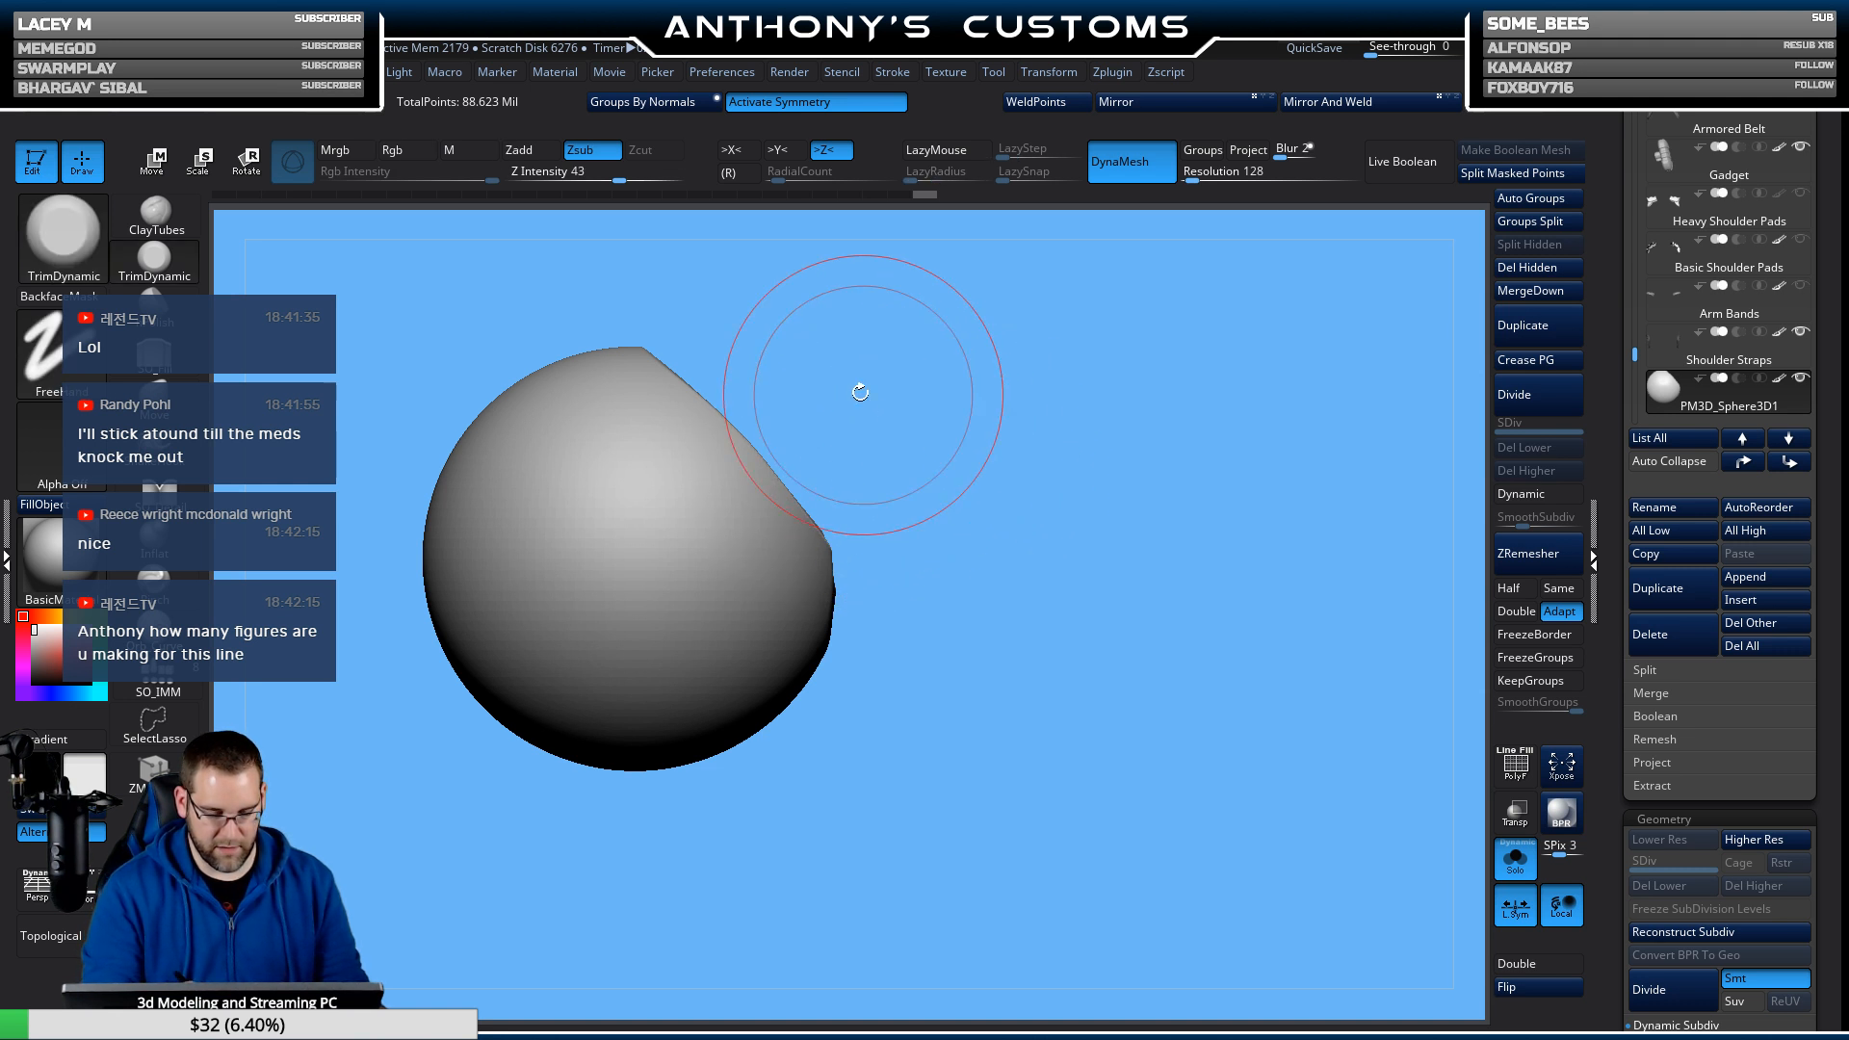
{"action": "key", "text": "ctrl+shift"}
{"action": "left_click_drag", "start_coordinate": [624, 286], "coordinate": [952, 669], "text": "ctrl+shift"}
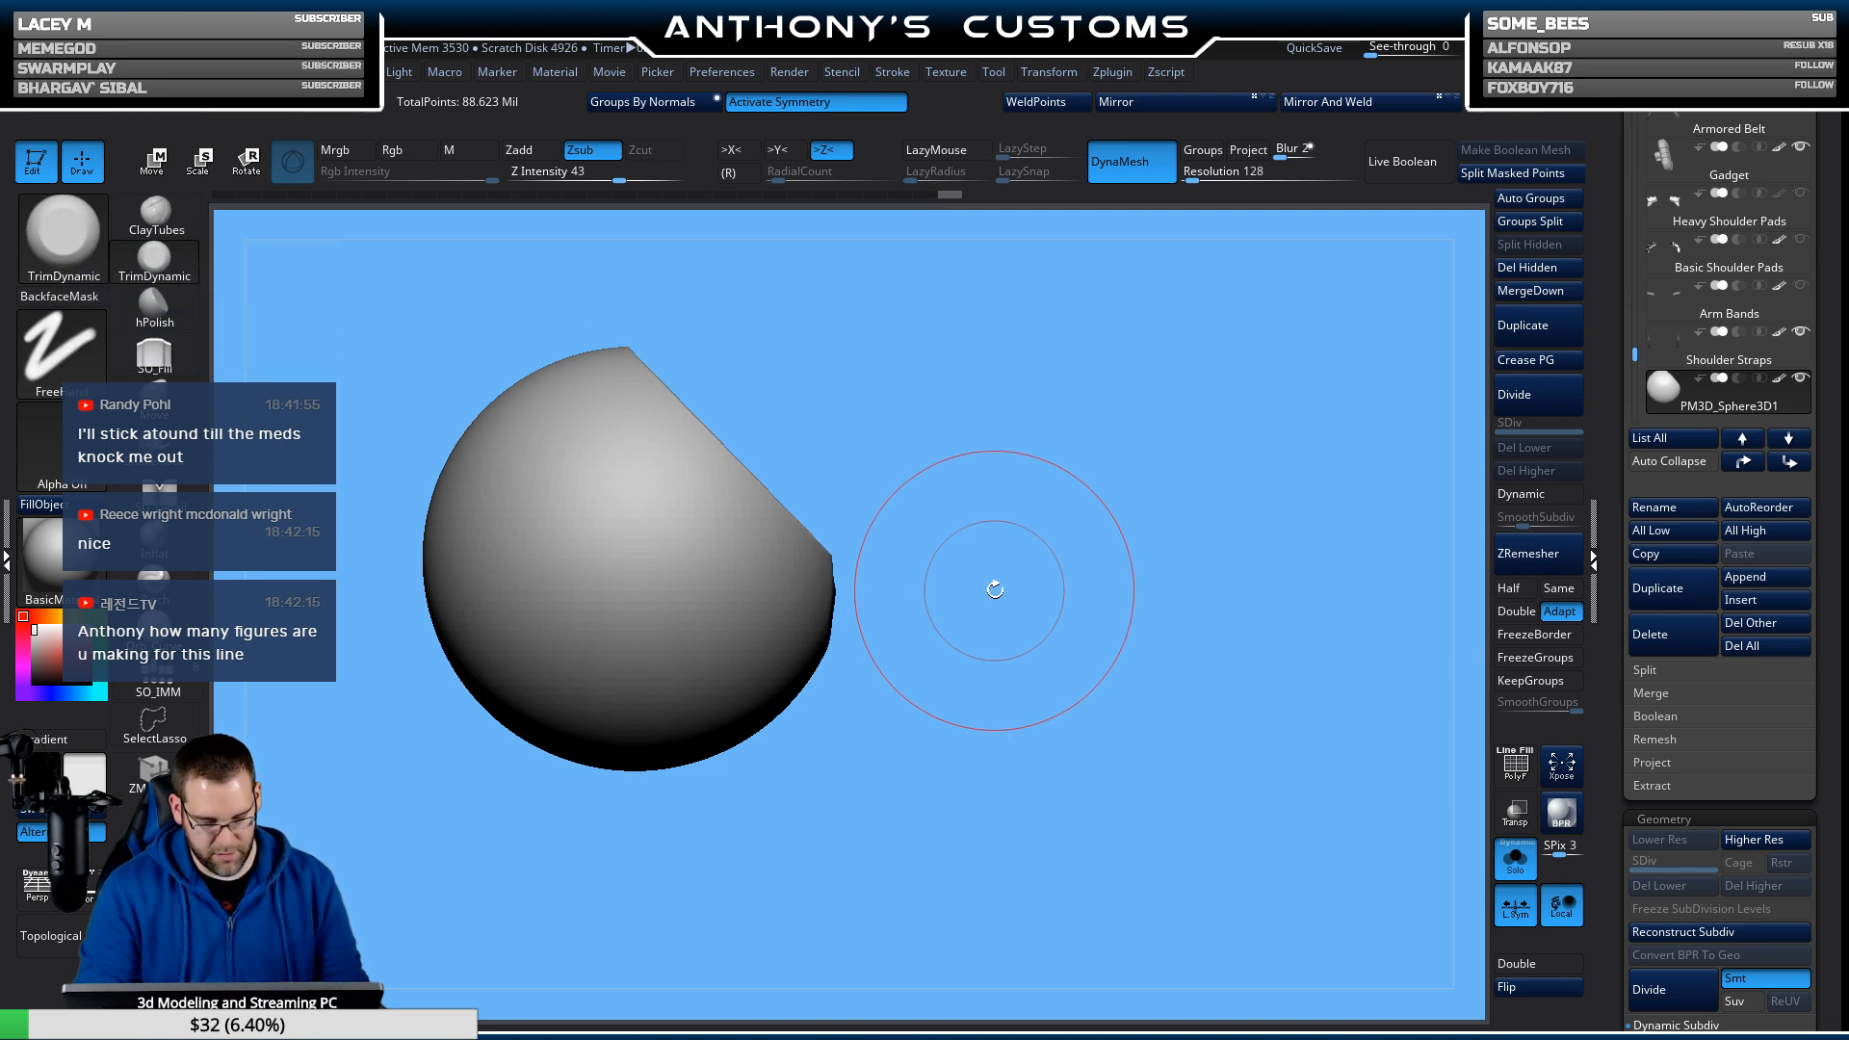
{"action": "left_click_drag", "start_coordinate": [995, 590], "coordinate": [1044, 653]}
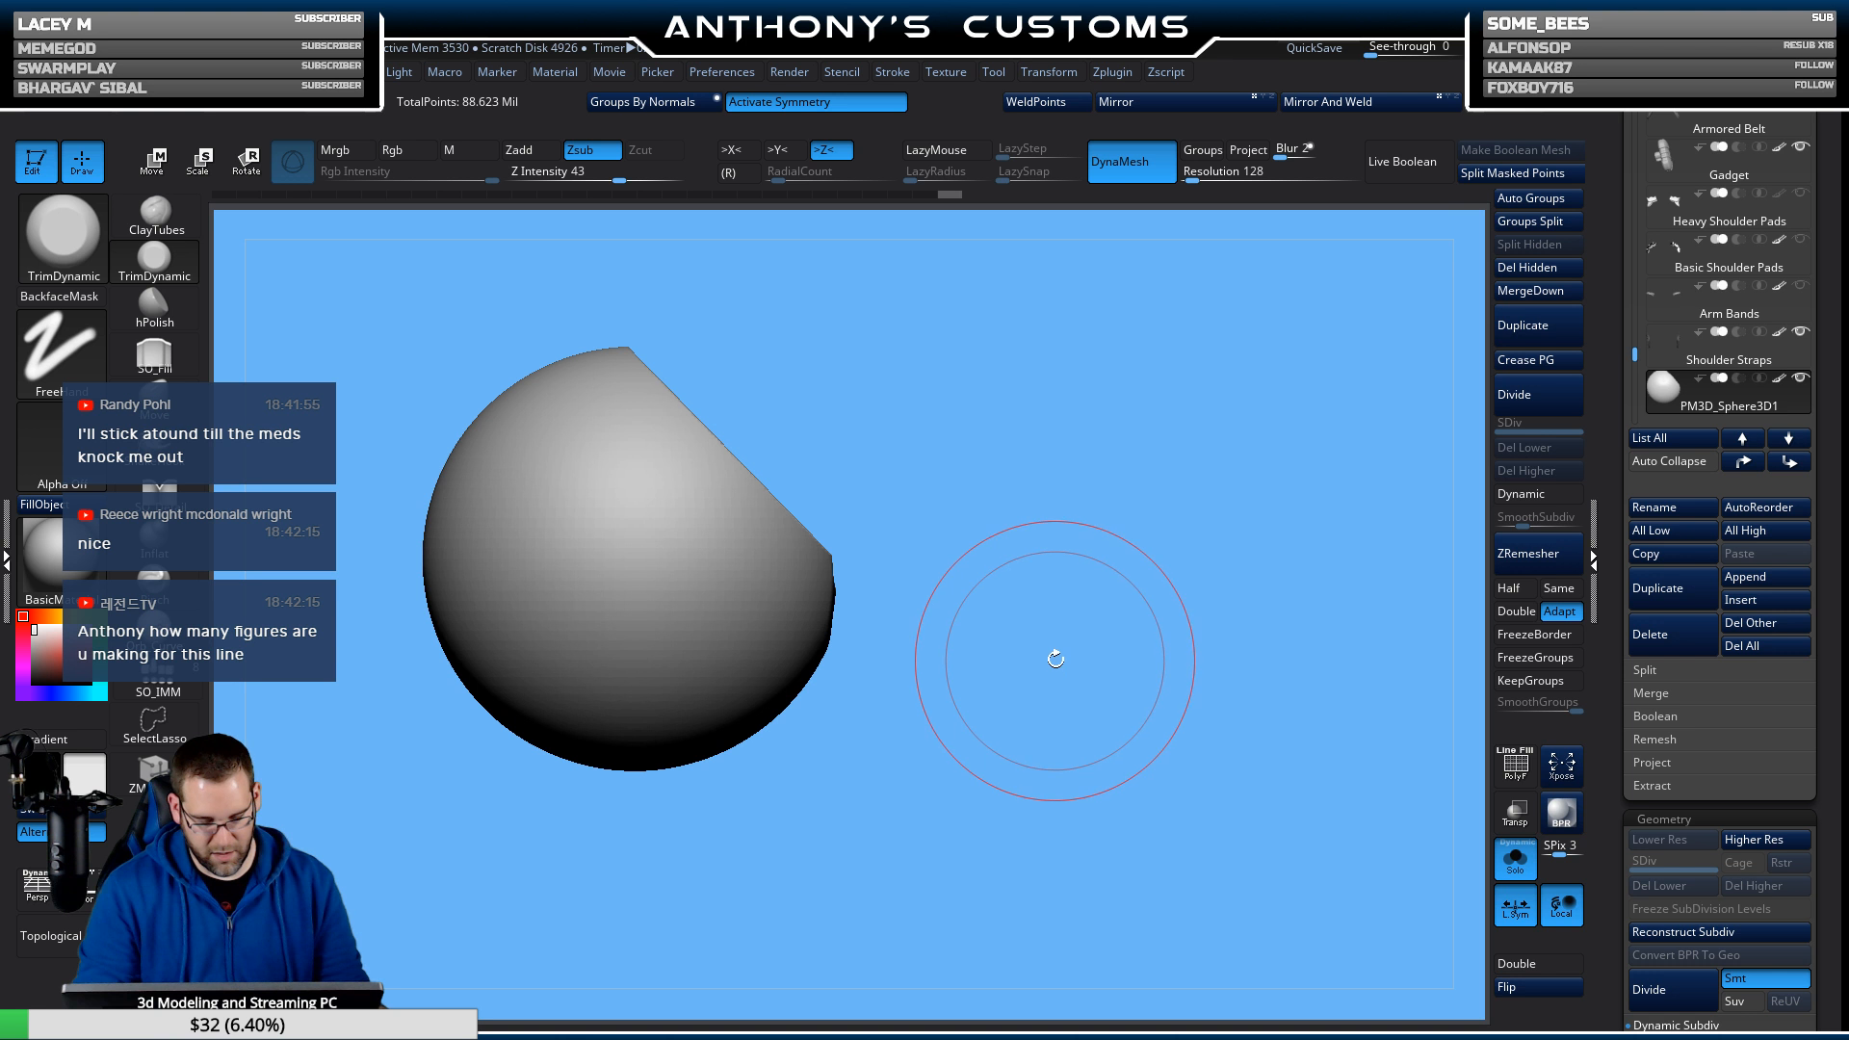
Clip a second flat facet into the sphere directly below the first with a near-vertical ClipCurve cut in side profile.
{"action": "mouse_move", "coordinate": [876, 457]}
{"action": "left_mouse_down", "text": "ctrl+shift"}
{"action": "mouse_move", "coordinate": [879, 818]}
{"action": "mouse_move", "coordinate": [786, 826]}
{"action": "mouse_move", "coordinate": [798, 799]}
{"action": "left_mouse_up", "text": "ctrl+shift"}
{"action": "mouse_move", "coordinate": [1041, 785]}
{"action": "left_mouse_down"}
{"action": "mouse_move", "coordinate": [941, 803]}
{"action": "mouse_move", "coordinate": [966, 792]}
{"action": "mouse_move", "coordinate": [979, 810]}
{"action": "mouse_move", "coordinate": [981, 880]}
{"action": "left_mouse_up"}
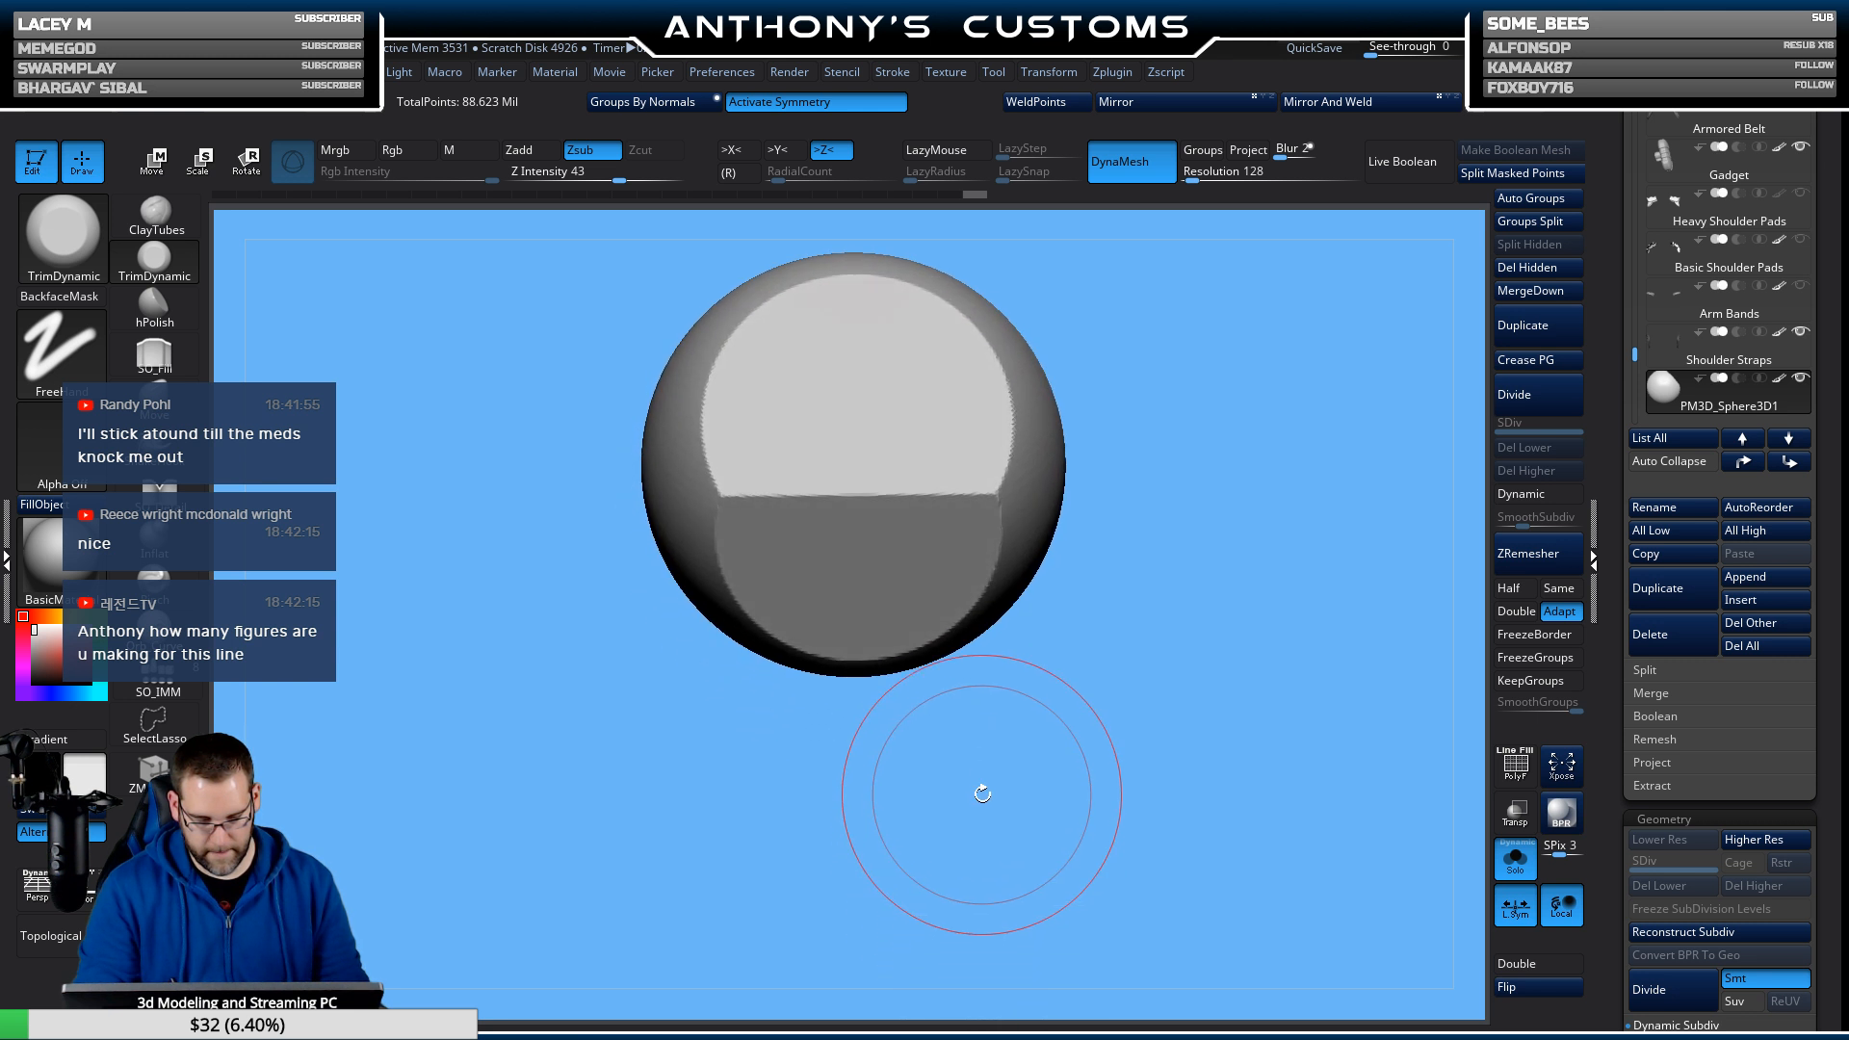
{"action": "mouse_move", "coordinate": [979, 784]}
{"action": "left_mouse_down"}
{"action": "mouse_move", "coordinate": [962, 771]}
{"action": "mouse_move", "coordinate": [958, 817]}
{"action": "left_mouse_up"}
{"action": "mouse_move", "coordinate": [587, 390]}
{"action": "left_mouse_down", "text": "ctrl+shift"}
{"action": "mouse_move", "coordinate": [1081, 359]}
{"action": "mouse_move", "coordinate": [599, 381]}
{"action": "mouse_move", "coordinate": [1199, 685]}
{"action": "left_mouse_up", "text": "ctrl+shift"}
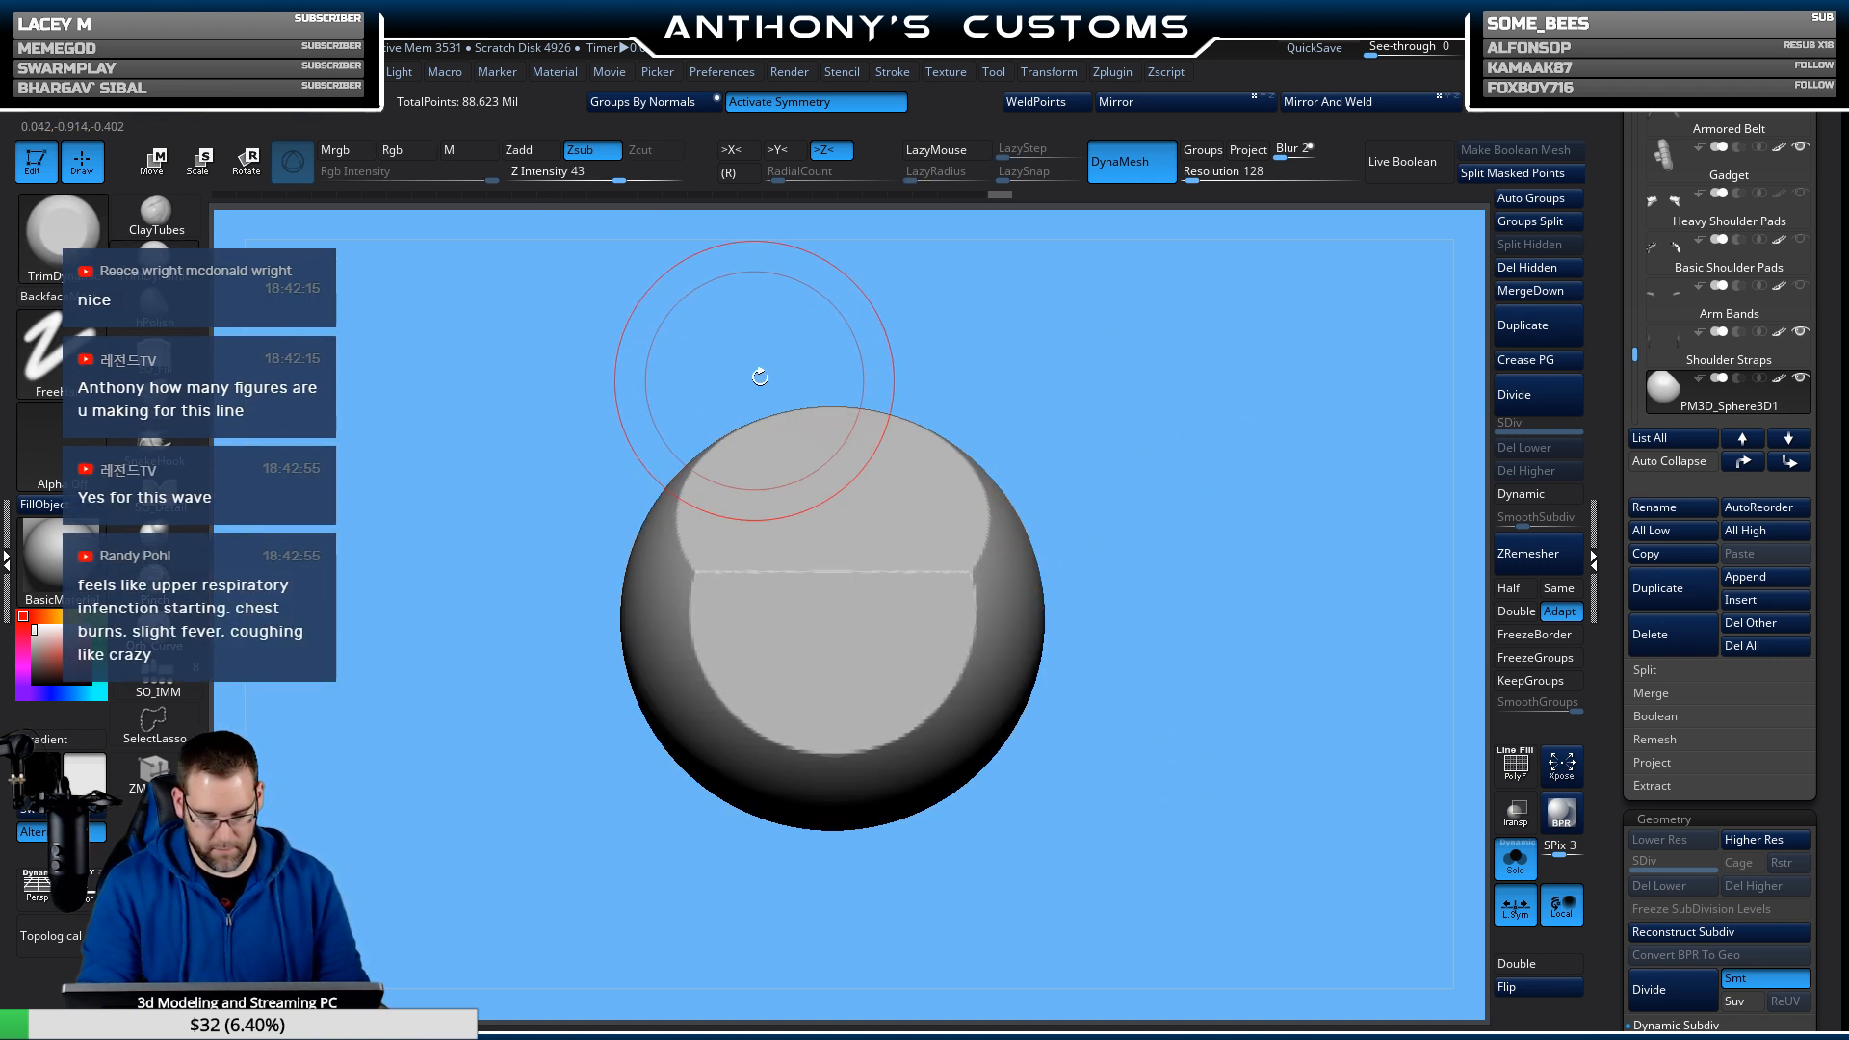
{"action": "mouse_move", "coordinate": [755, 372]}
{"action": "left_mouse_down"}
{"action": "mouse_move", "coordinate": [1149, 377]}
{"action": "mouse_move", "coordinate": [1019, 344]}
{"action": "left_mouse_up"}
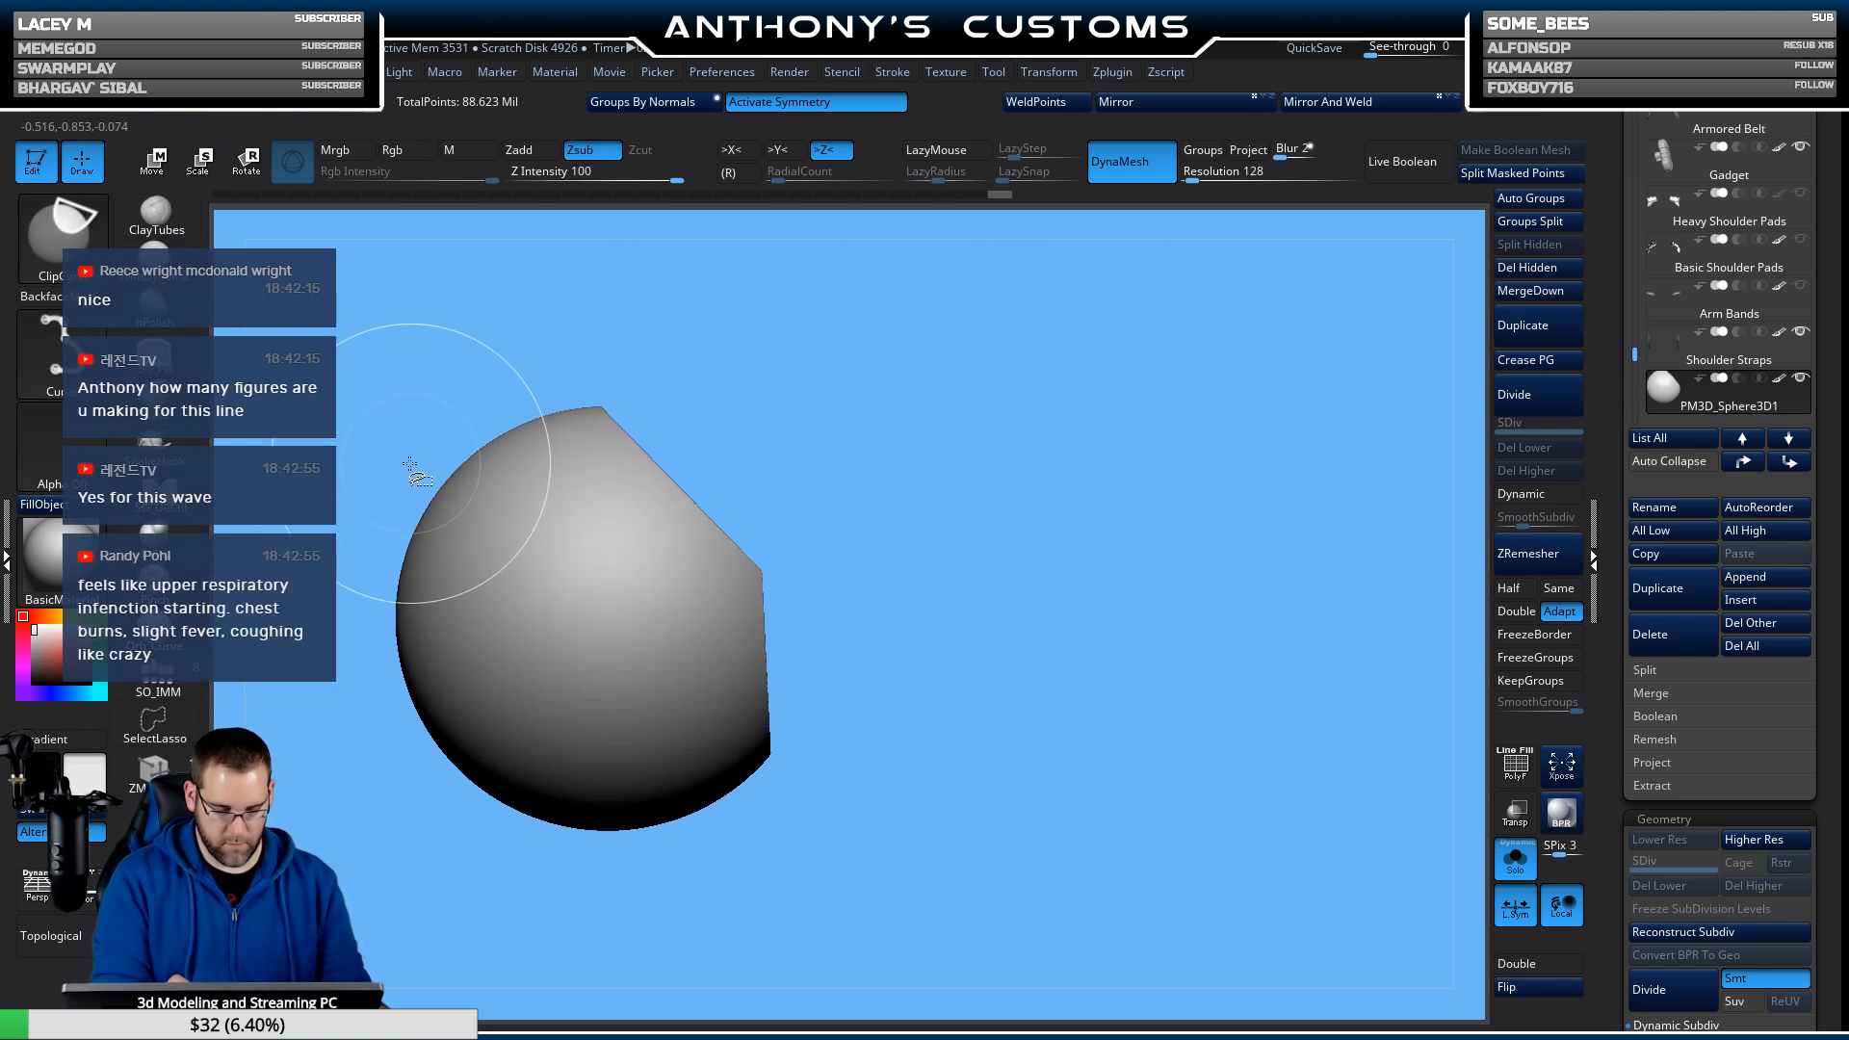
Clip the sphere's crown flat with a slightly tilted ClipCurve cut running across its top in side profile.
{"action": "left_click_drag", "start_coordinate": [359, 498], "coordinate": [797, 362], "text": "ctrl+shift"}
{"action": "left_click_drag", "start_coordinate": [804, 359], "coordinate": [811, 403]}
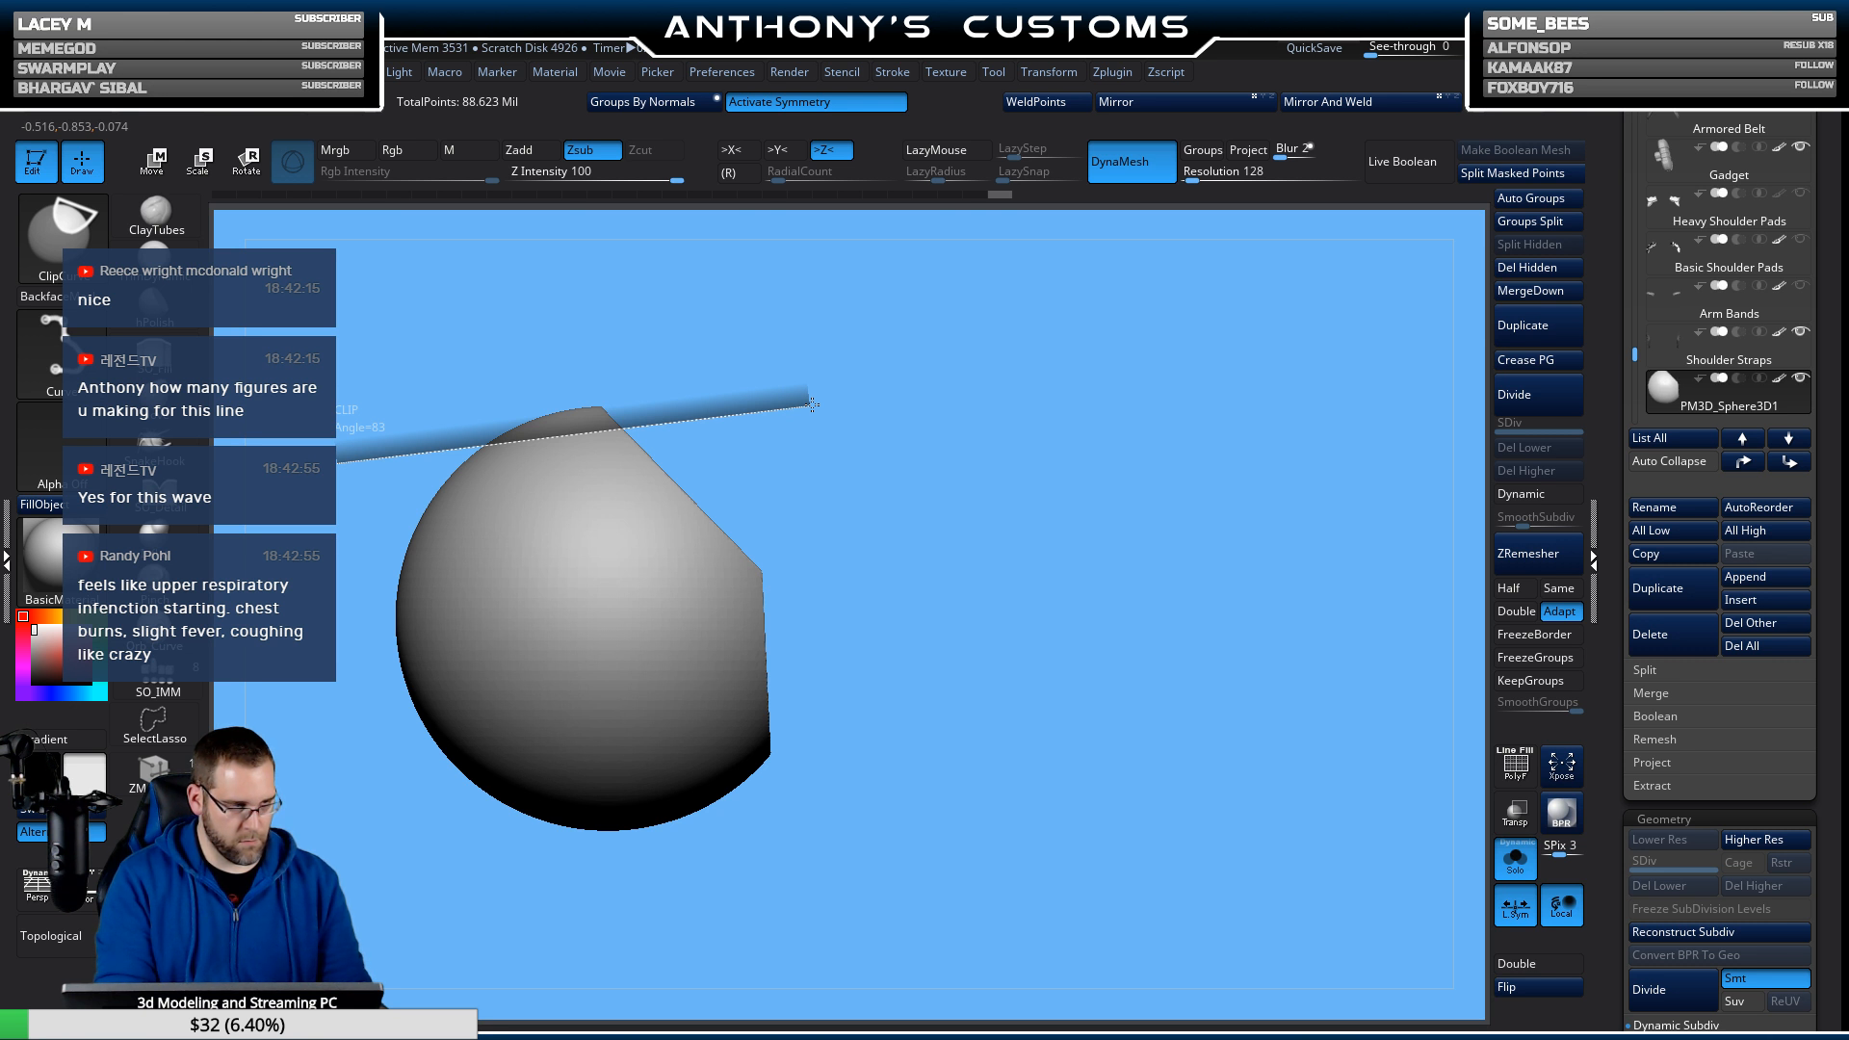
{"action": "left_click_drag", "start_coordinate": [812, 405], "coordinate": [812, 404], "text": "ctrl+shift"}
{"action": "left_click_drag", "start_coordinate": [1026, 570], "coordinate": [1002, 616]}
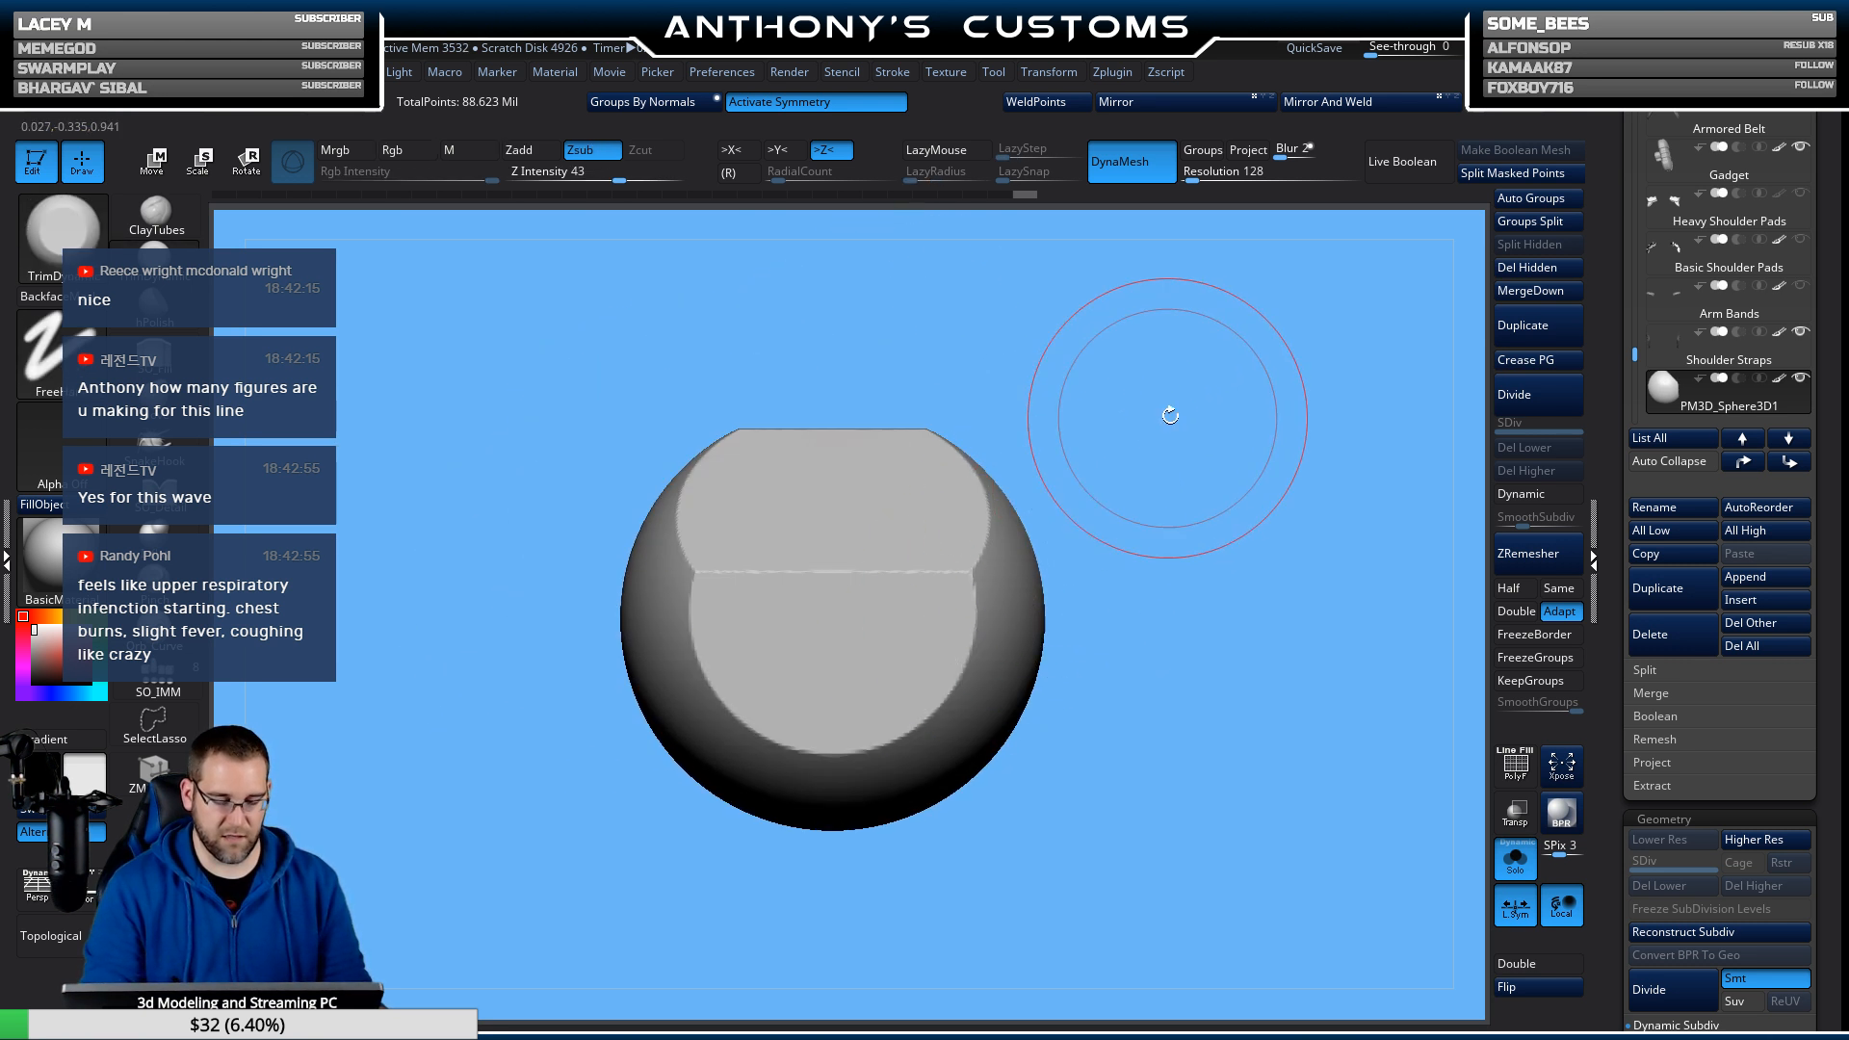
Clip slanted facets into both upper sides of the sphere with a ClipCurve cut at an angle of about 25.
{"action": "left_click_drag", "start_coordinate": [1170, 416], "coordinate": [1092, 718]}
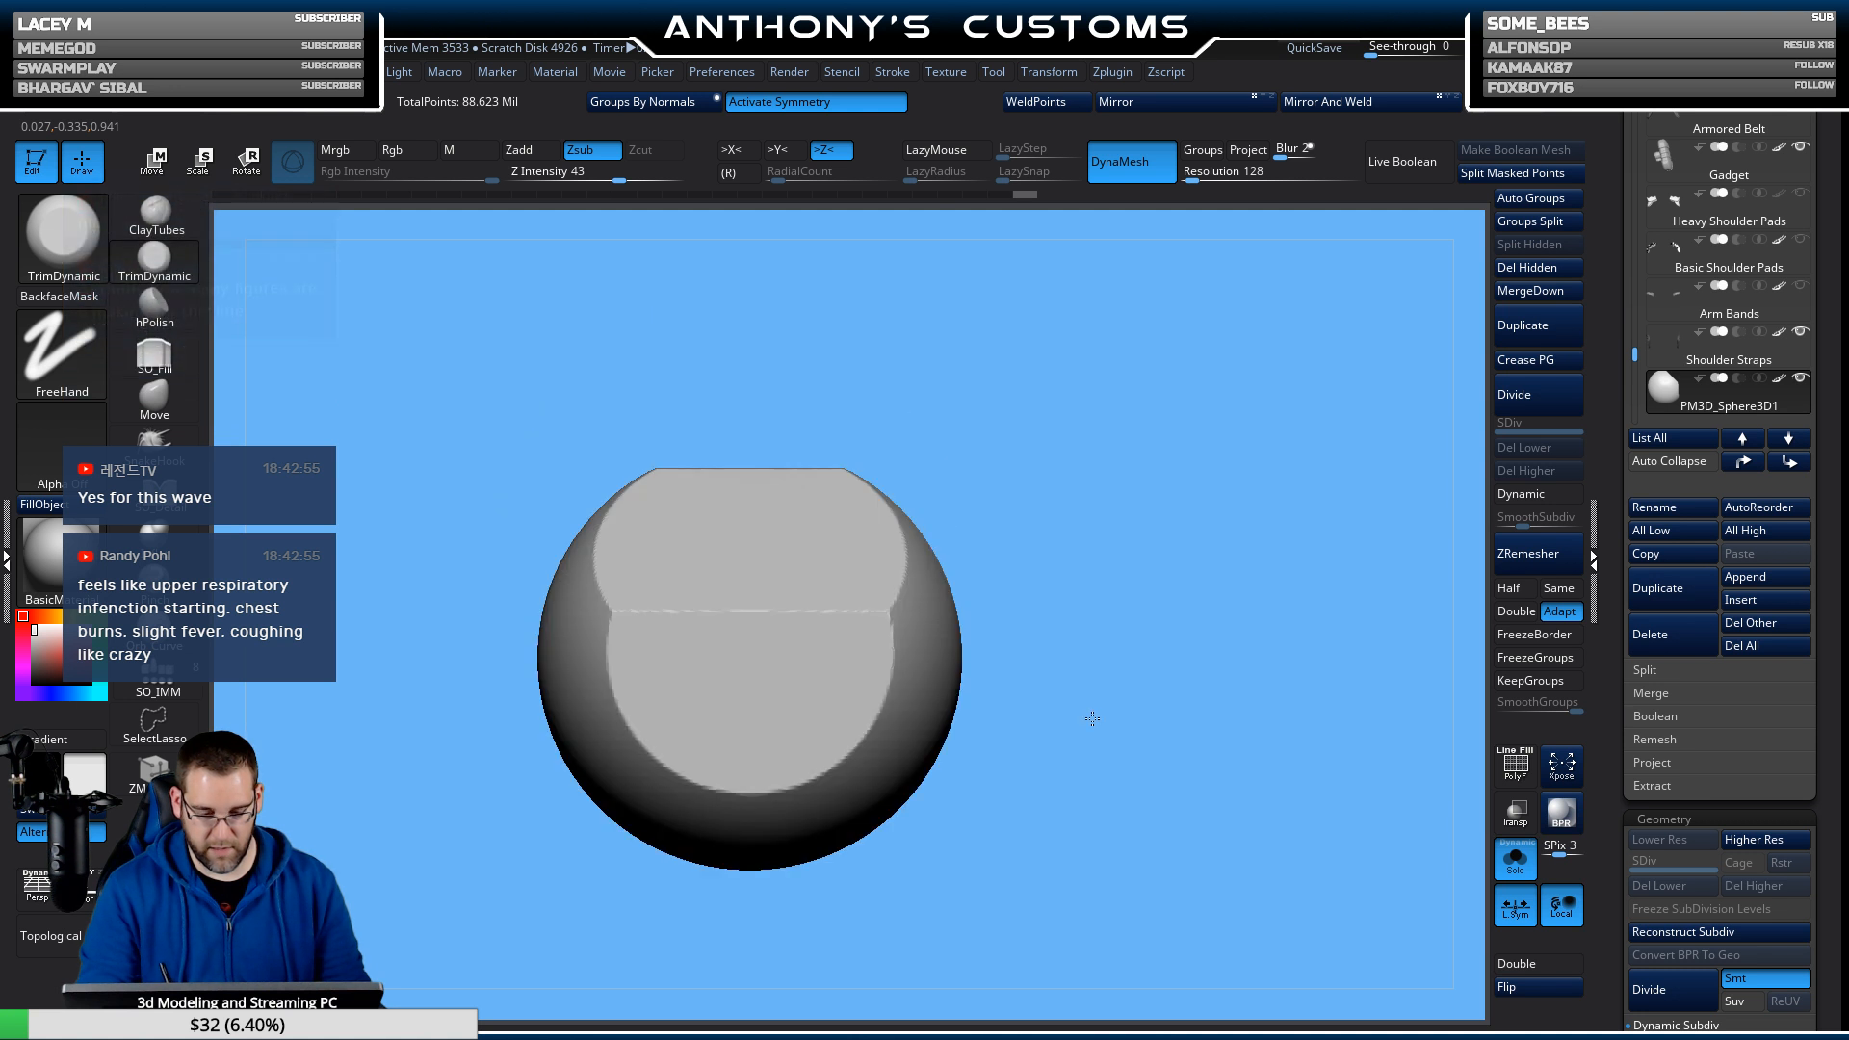
{"action": "left_click_drag", "start_coordinate": [1098, 639], "coordinate": [1136, 596]}
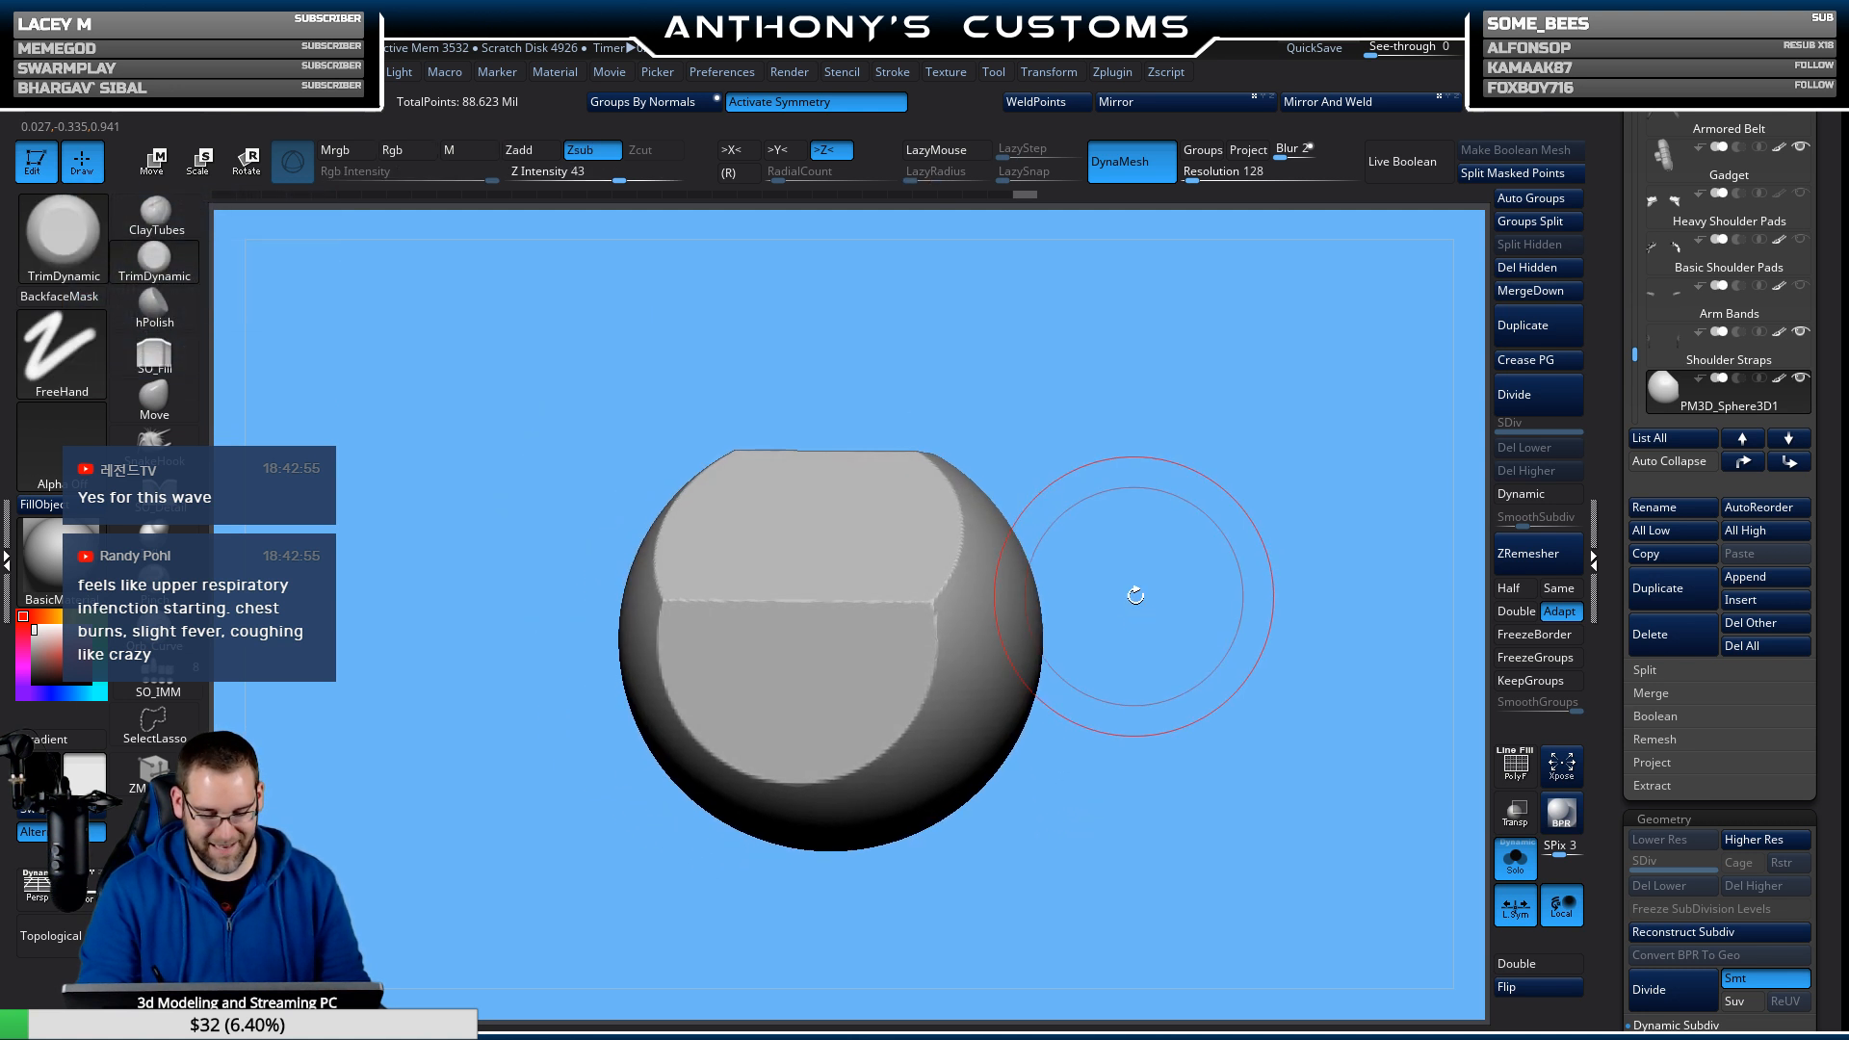
{"action": "key", "text": "ctrl+shift"}
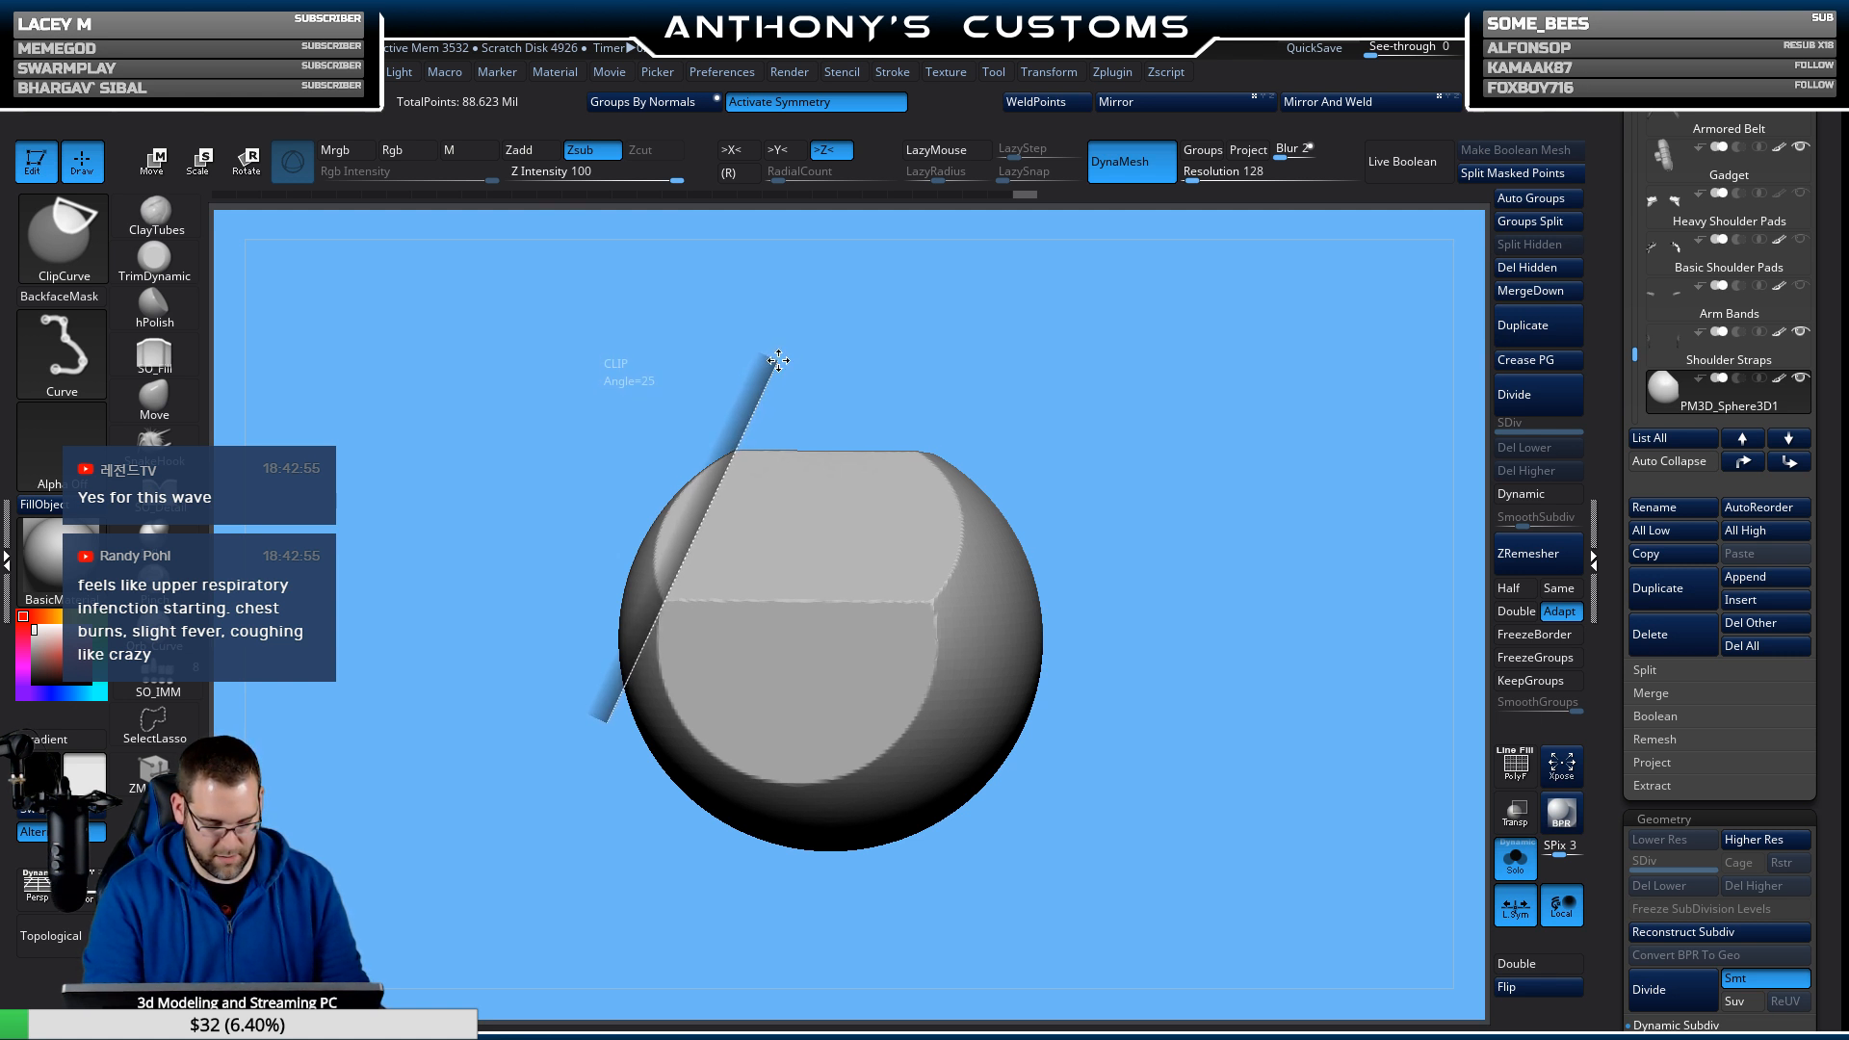
{"action": "mouse_move", "coordinate": [787, 339]}
{"action": "left_mouse_down", "text": "ctrl+shift"}
{"action": "mouse_move", "coordinate": [1139, 513]}
{"action": "mouse_move", "coordinate": [1197, 430]}
{"action": "mouse_move", "coordinate": [1136, 389]}
{"action": "left_mouse_up", "text": "ctrl+shift"}
{"action": "left_click_drag", "start_coordinate": [1038, 451], "coordinate": [870, 558]}
{"action": "left_click_drag", "start_coordinate": [1176, 414], "coordinate": [1148, 396]}
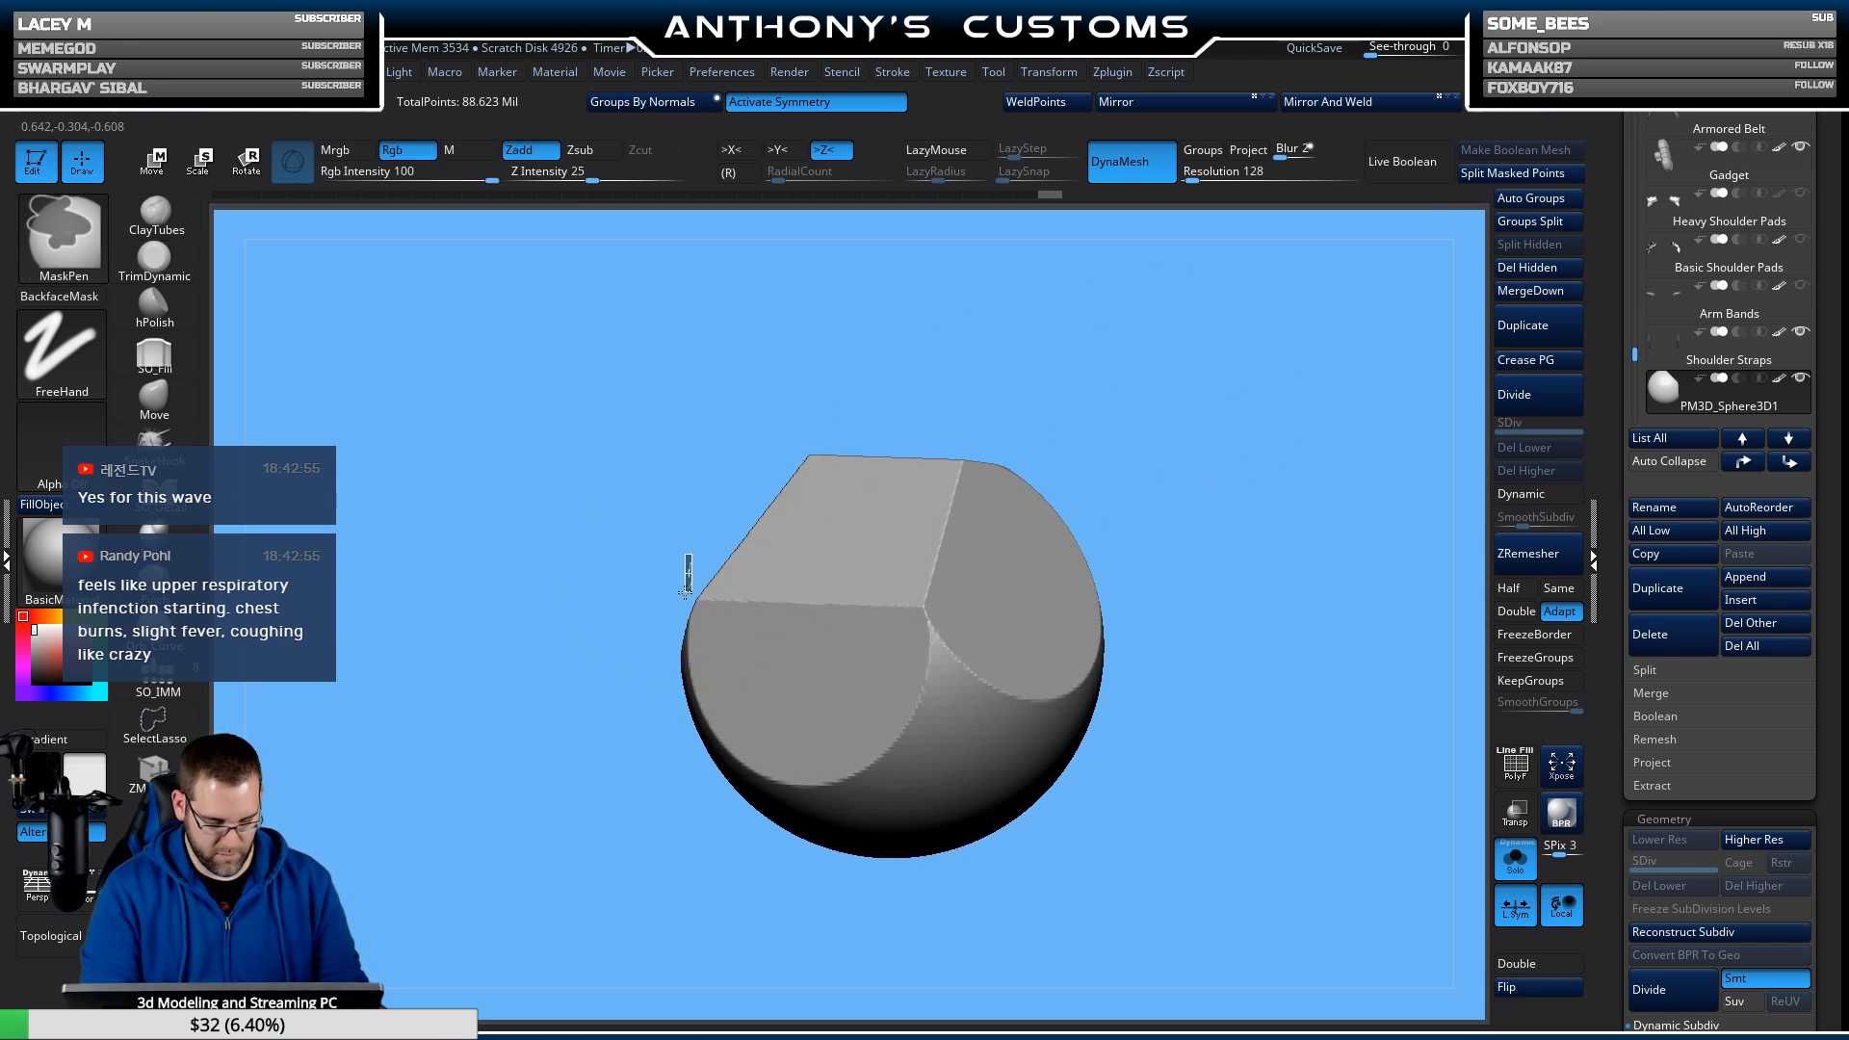
Clip flat near-vertical facets into the lower sides, directly below the slanted side facets, with a ClipCurve cut.
{"action": "left_click_drag", "start_coordinate": [685, 592], "coordinate": [683, 603], "text": "ctrl"}
{"action": "left_click_drag", "start_coordinate": [716, 539], "coordinate": [695, 542], "text": "ctrl+shift"}
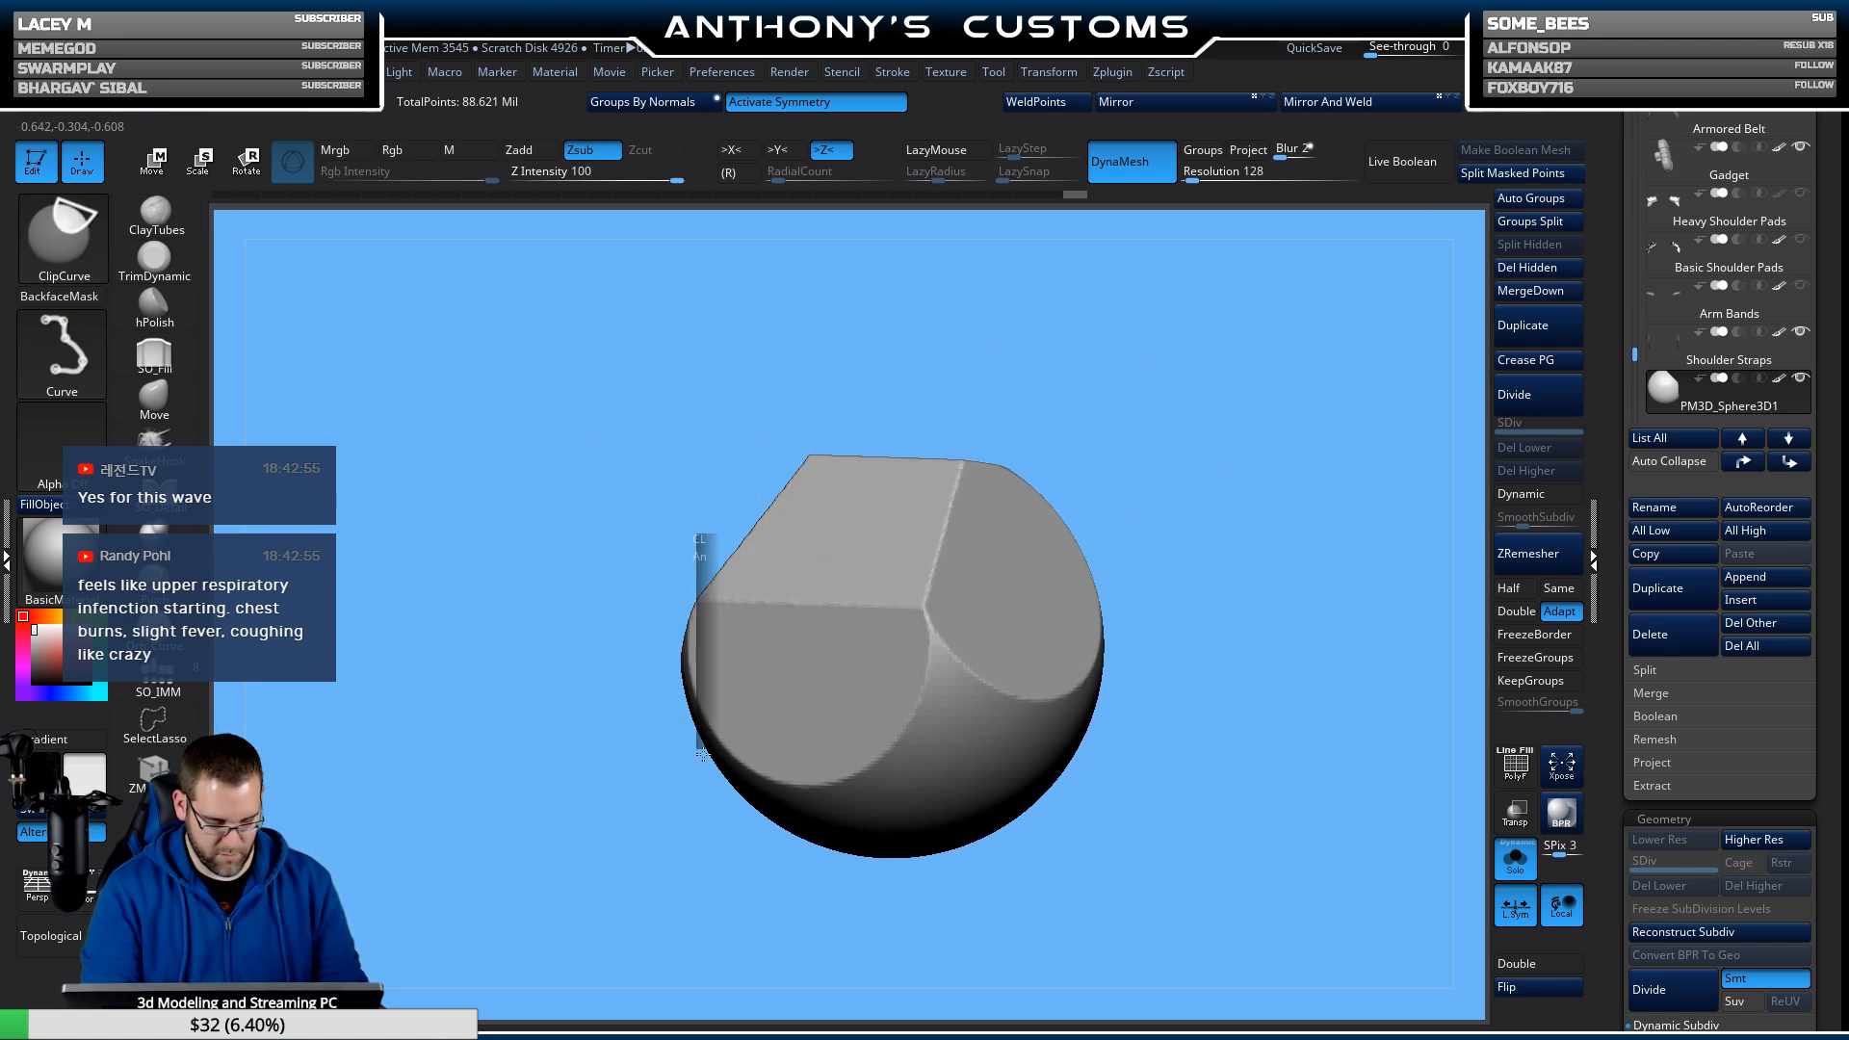
{"action": "left_click_drag", "start_coordinate": [702, 756], "coordinate": [716, 857], "text": "ctrl+shift"}
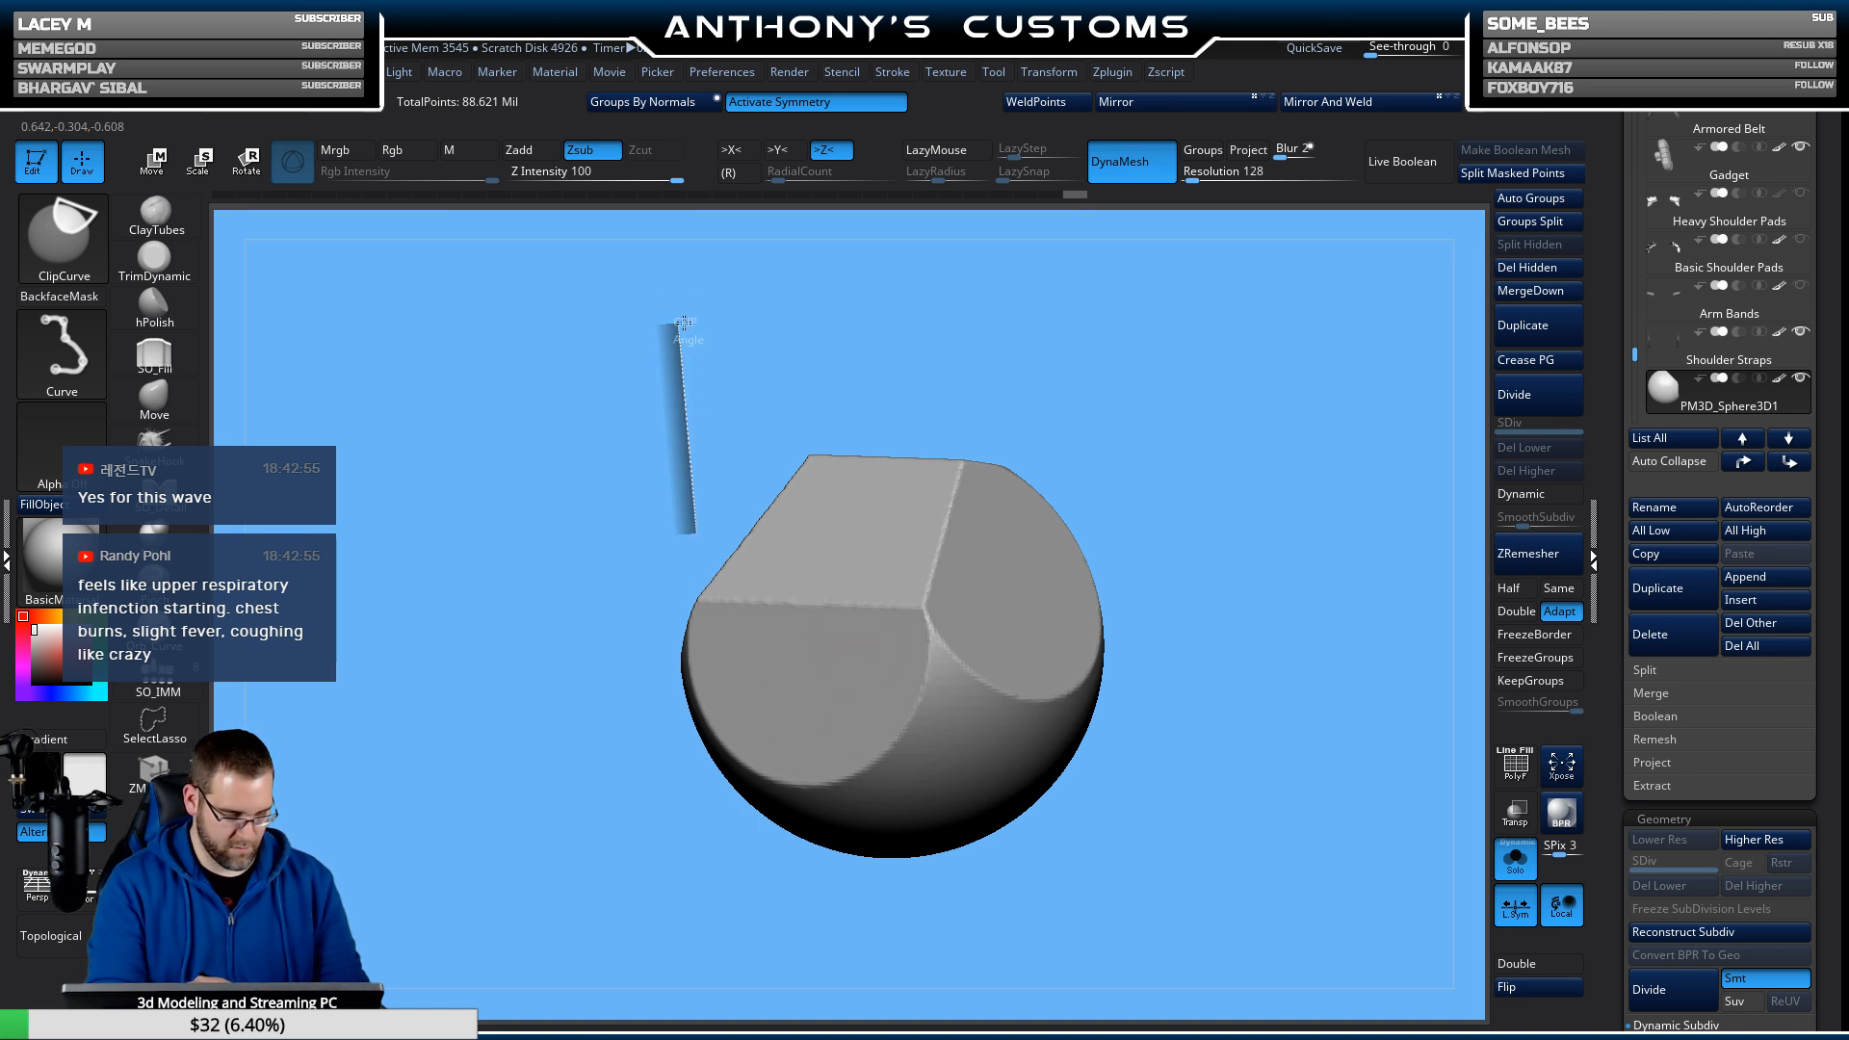
{"action": "left_click_drag", "start_coordinate": [695, 596], "coordinate": [683, 242], "text": "ctrl+shift"}
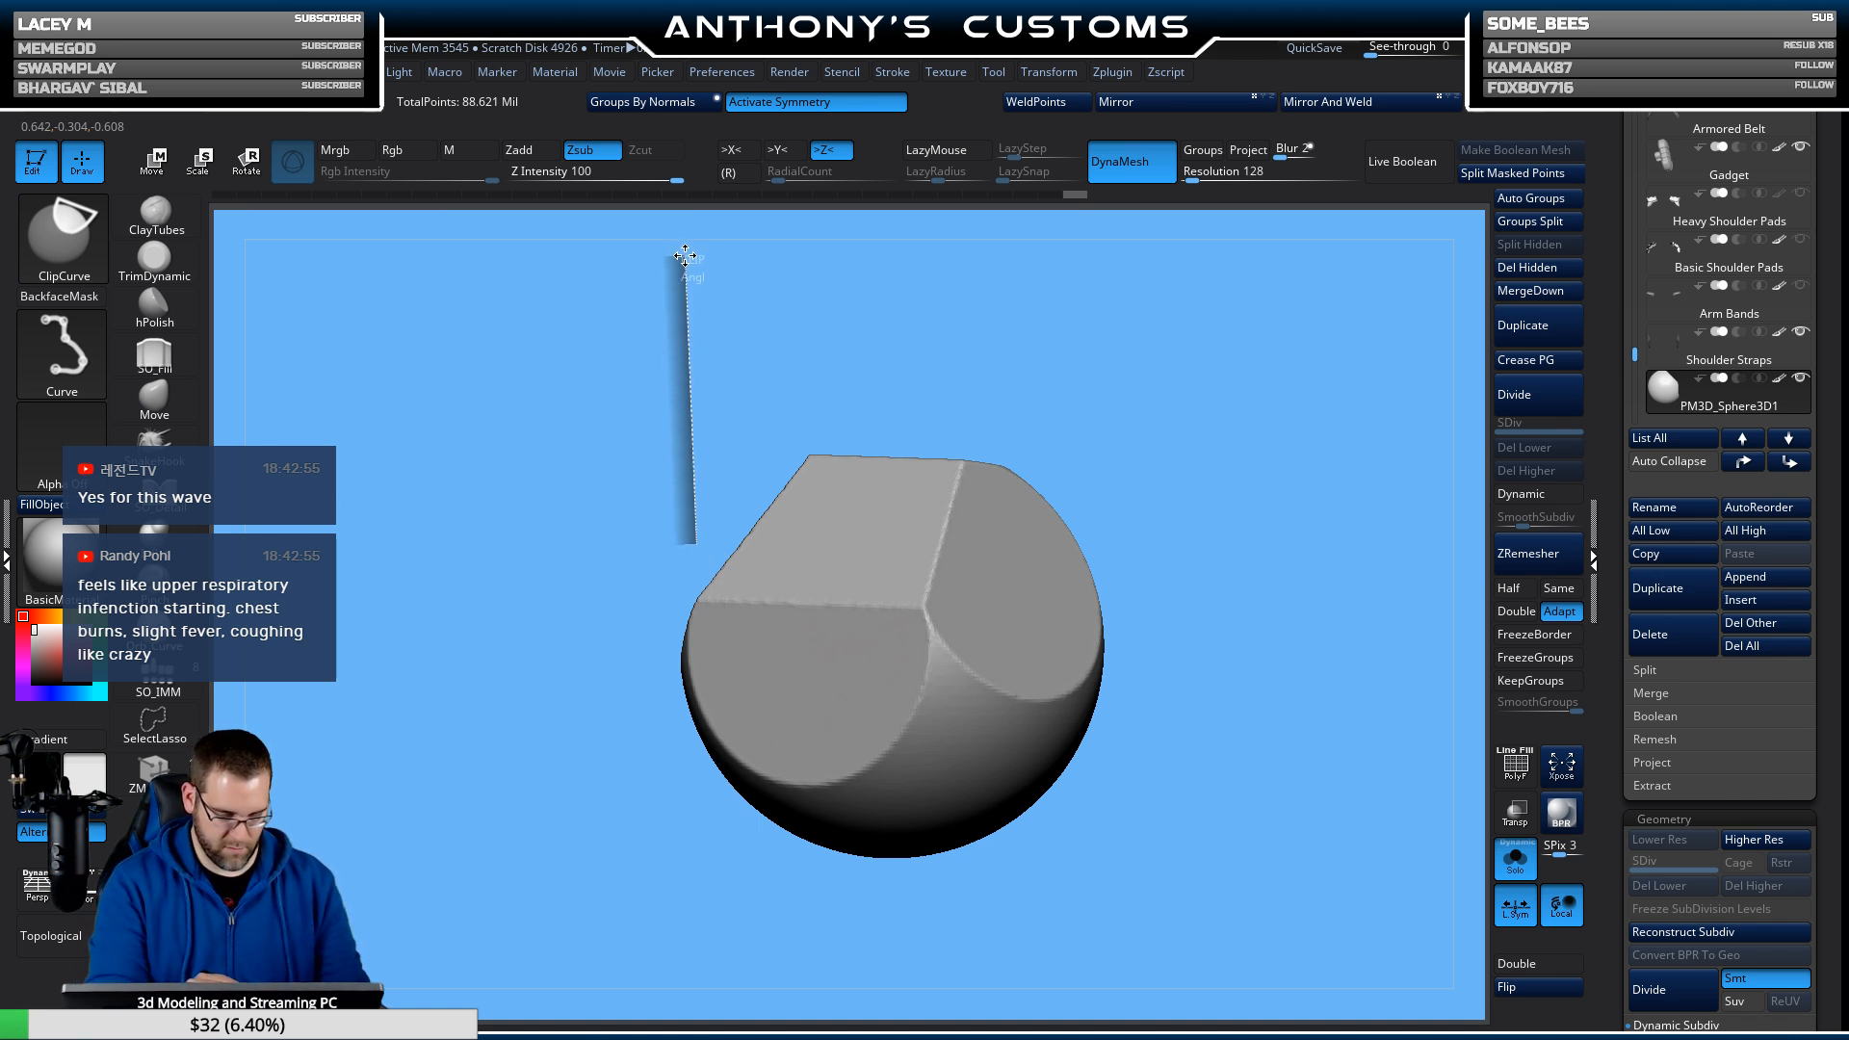
{"action": "left_click_drag", "start_coordinate": [689, 331], "coordinate": [695, 554], "text": "ctrl+shift"}
{"action": "mouse_move", "coordinate": [1201, 384]}
{"action": "left_mouse_down"}
{"action": "mouse_move", "coordinate": [1119, 454]}
{"action": "mouse_move", "coordinate": [1169, 483]}
{"action": "left_mouse_up"}
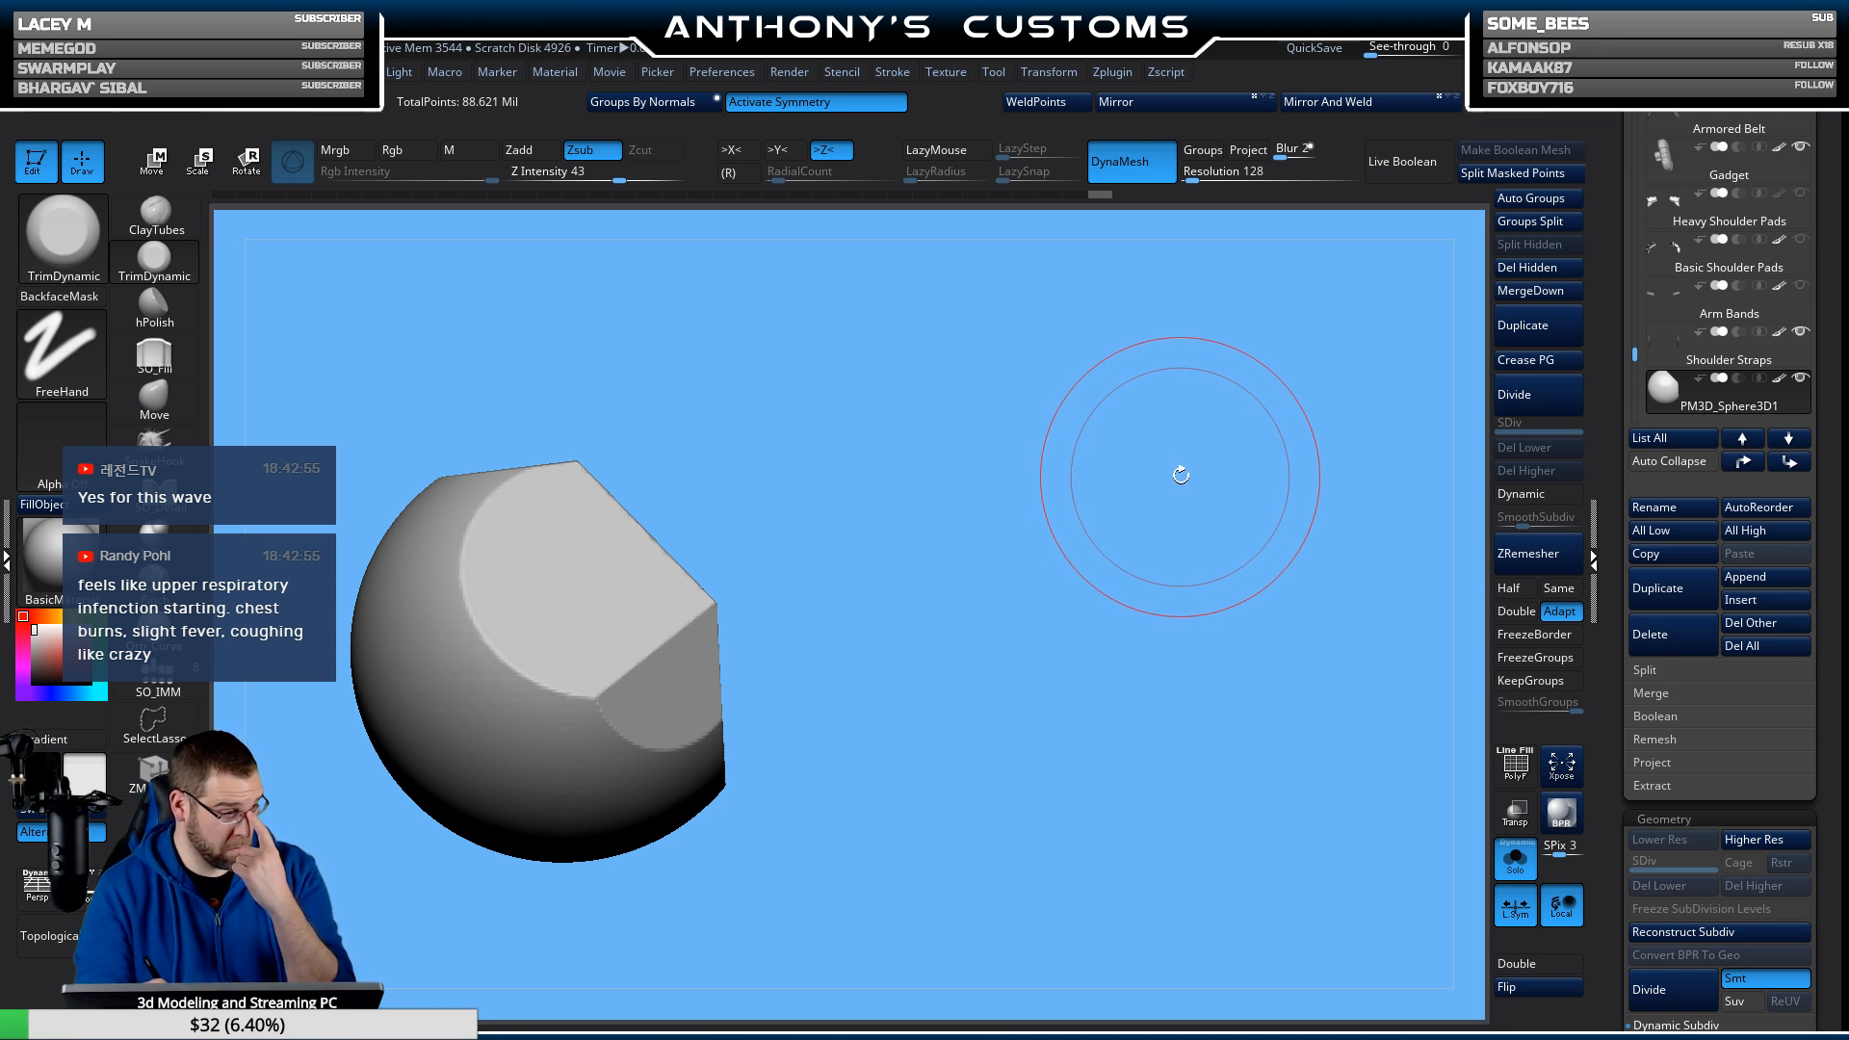
Bevel the corners between the crown facet and the slanted side facets with a small ClipCurve cut.
{"action": "mouse_move", "coordinate": [1176, 475]}
{"action": "left_mouse_down"}
{"action": "mouse_move", "coordinate": [1085, 578]}
{"action": "mouse_move", "coordinate": [1080, 689]}
{"action": "mouse_move", "coordinate": [1077, 651]}
{"action": "mouse_move", "coordinate": [1007, 578]}
{"action": "mouse_move", "coordinate": [1007, 740]}
{"action": "mouse_move", "coordinate": [977, 738]}
{"action": "mouse_move", "coordinate": [1031, 700]}
{"action": "mouse_move", "coordinate": [934, 647]}
{"action": "mouse_move", "coordinate": [1061, 545]}
{"action": "mouse_move", "coordinate": [1027, 520]}
{"action": "left_mouse_up"}
{"action": "left_click_drag", "start_coordinate": [910, 376], "coordinate": [1040, 372]}
{"action": "key", "text": "ctrl"}
{"action": "mouse_move", "coordinate": [715, 350]}
{"action": "left_mouse_down"}
{"action": "mouse_move", "coordinate": [619, 475]}
{"action": "mouse_move", "coordinate": [687, 358]}
{"action": "left_mouse_up"}
{"action": "key", "text": "ctrl+shift"}
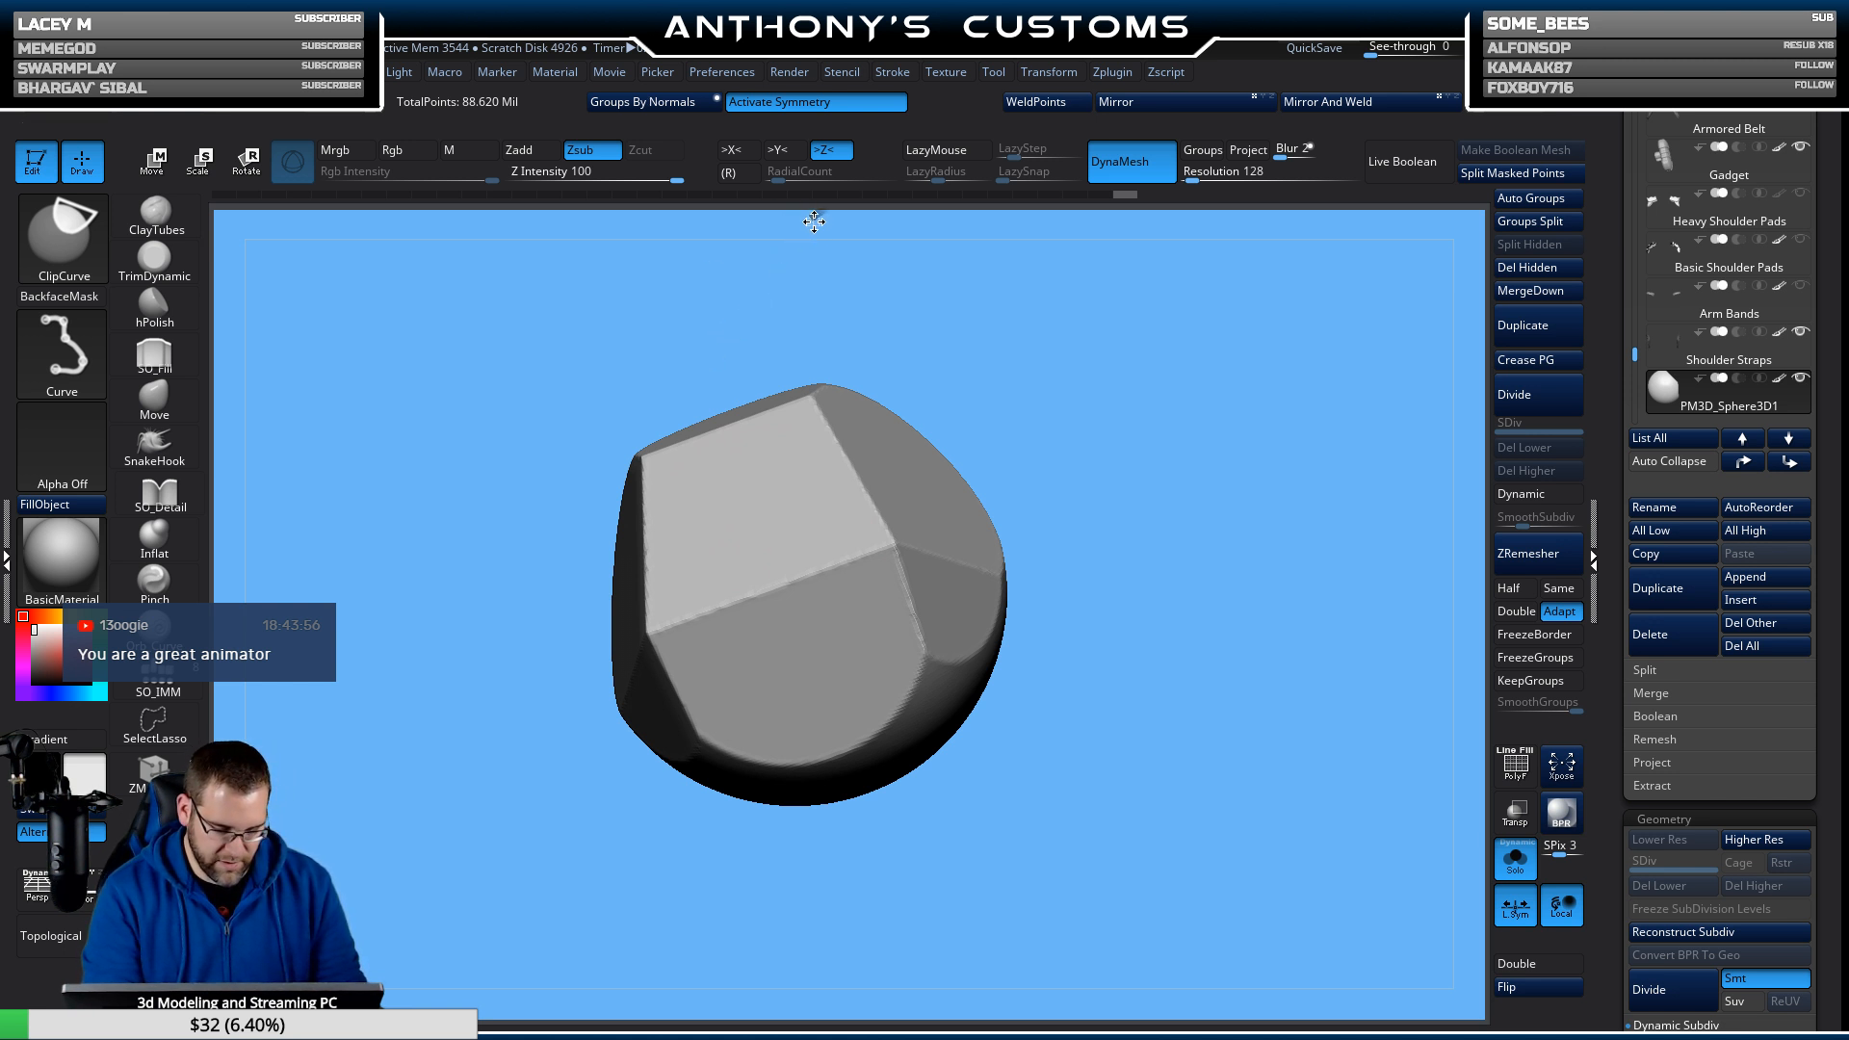
{"action": "left_click_drag", "start_coordinate": [540, 592], "coordinate": [573, 539], "text": "ctrl+shift"}
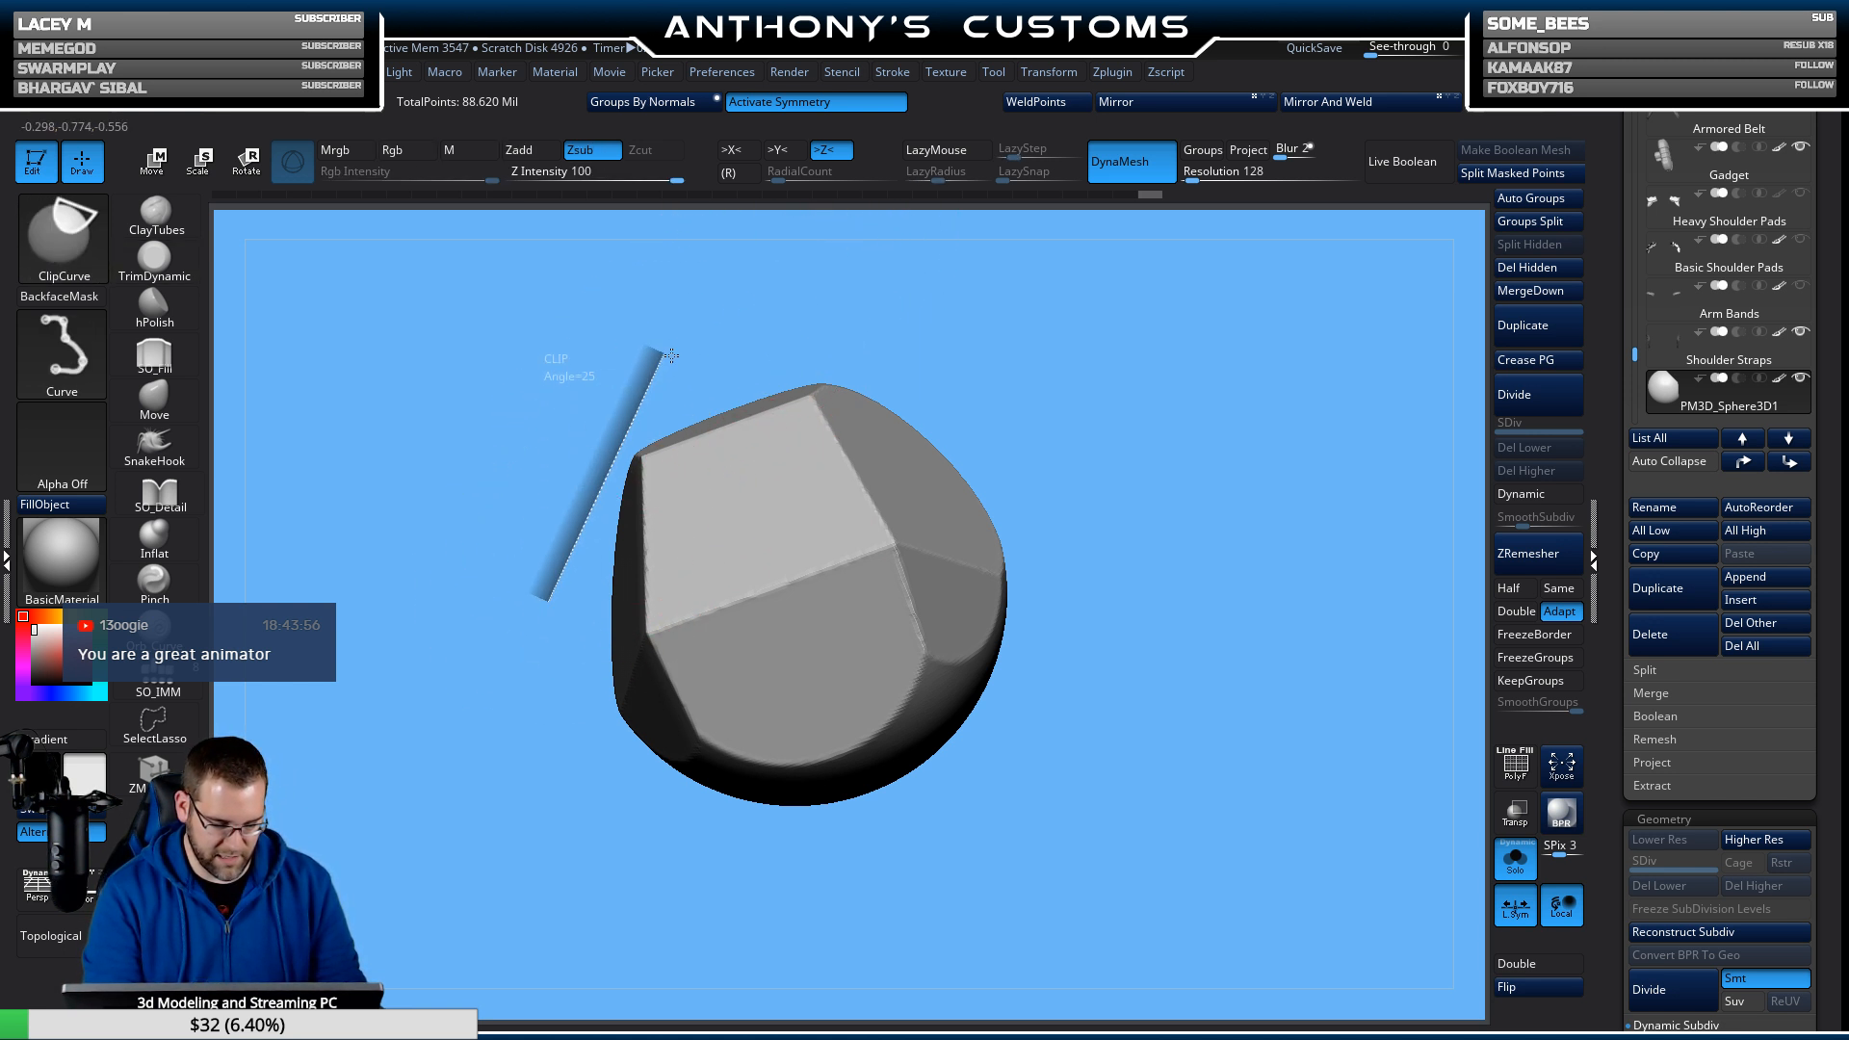
{"action": "mouse_move", "coordinate": [672, 355]}
{"action": "left_mouse_down", "text": "ctrl+shift"}
{"action": "mouse_move", "coordinate": [734, 327]}
{"action": "mouse_move", "coordinate": [761, 337]}
{"action": "mouse_move", "coordinate": [756, 322]}
{"action": "left_mouse_up", "text": "ctrl+shift"}
{"action": "mouse_move", "coordinate": [1127, 421]}
{"action": "left_mouse_down"}
{"action": "mouse_move", "coordinate": [1146, 607]}
{"action": "mouse_move", "coordinate": [1195, 529]}
{"action": "left_mouse_up"}
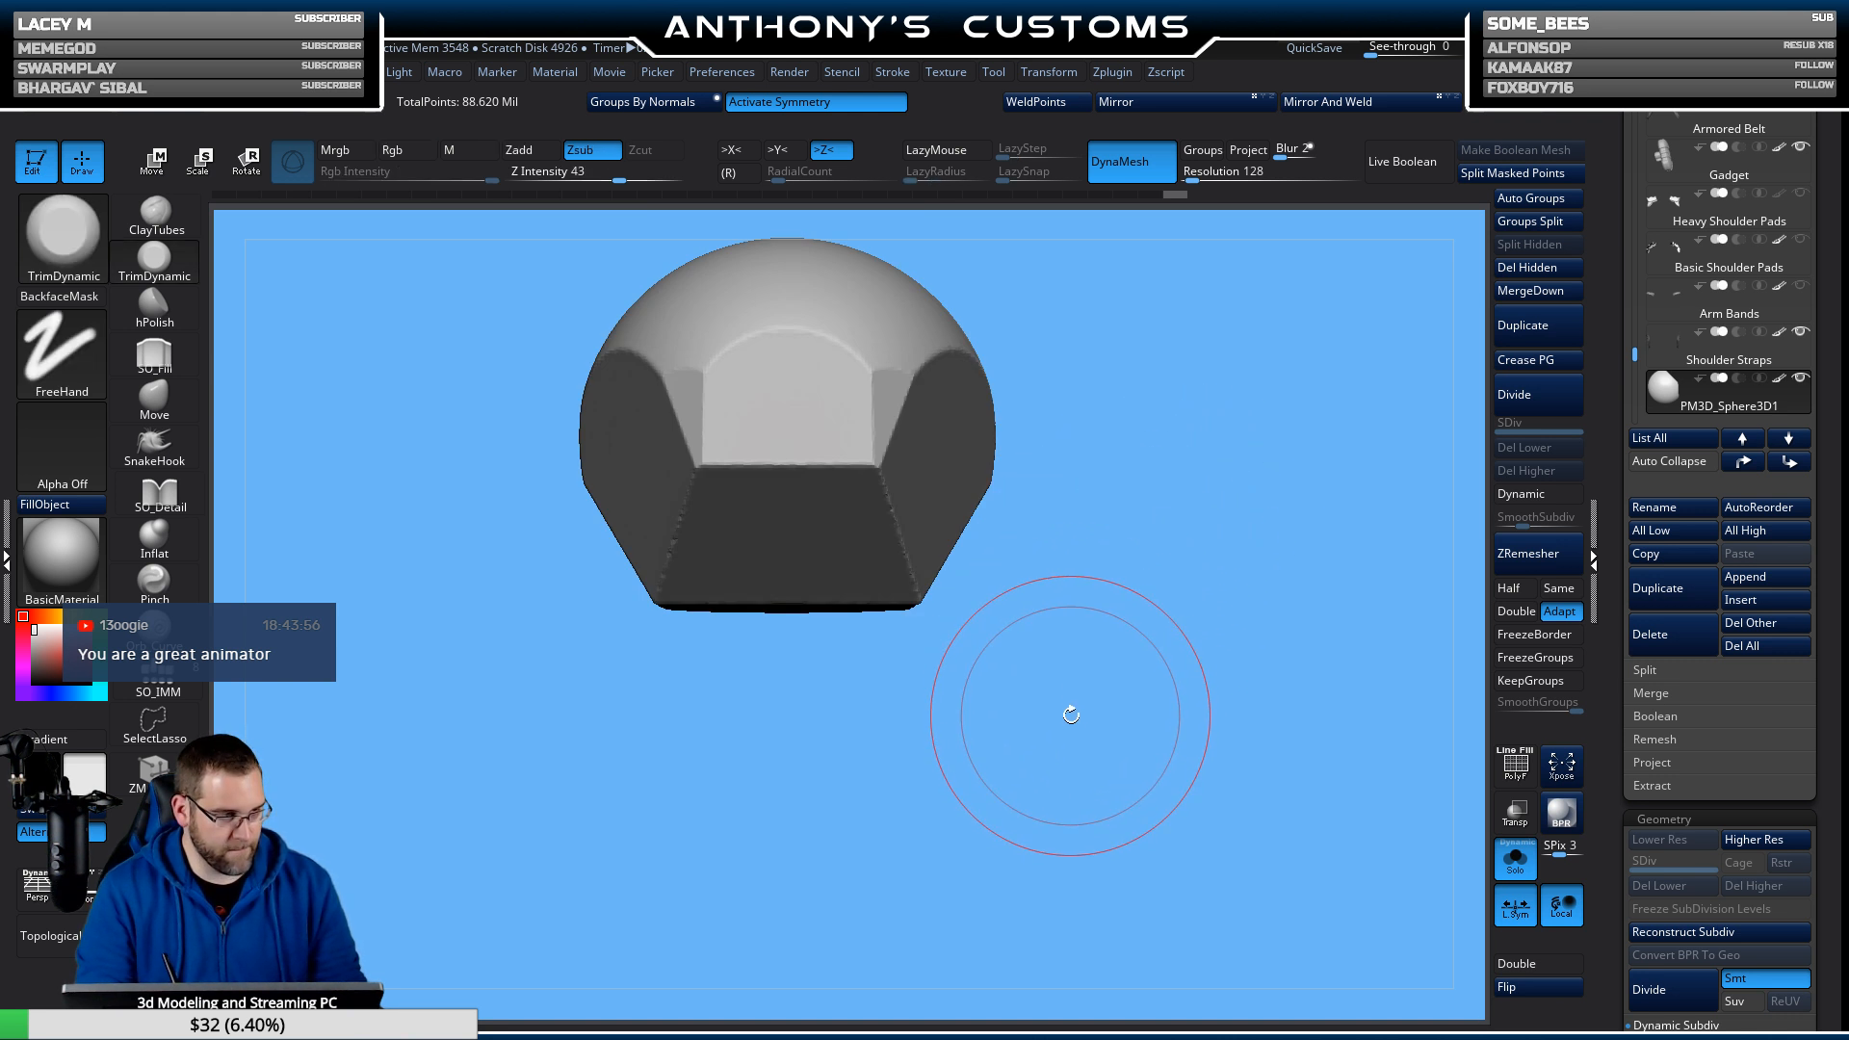
Clip away the rounded back in side profile with a bent ClipCurve running straight down the side facet, then diagonally outward and down.
{"action": "mouse_move", "coordinate": [1049, 702]}
{"action": "left_mouse_down"}
{"action": "mouse_move", "coordinate": [1049, 495]}
{"action": "mouse_move", "coordinate": [1140, 611]}
{"action": "mouse_move", "coordinate": [1139, 557]}
{"action": "mouse_move", "coordinate": [1130, 768]}
{"action": "mouse_move", "coordinate": [1107, 640]}
{"action": "mouse_move", "coordinate": [1126, 557]}
{"action": "mouse_move", "coordinate": [1154, 543]}
{"action": "mouse_move", "coordinate": [1118, 537]}
{"action": "mouse_move", "coordinate": [1117, 578]}
{"action": "mouse_move", "coordinate": [1115, 501]}
{"action": "mouse_move", "coordinate": [1168, 484]}
{"action": "mouse_move", "coordinate": [1151, 521]}
{"action": "mouse_move", "coordinate": [1143, 448]}
{"action": "mouse_move", "coordinate": [1106, 499]}
{"action": "left_mouse_up"}
{"action": "left_click_drag", "start_coordinate": [1280, 364], "coordinate": [1188, 388], "text": "alt"}
{"action": "left_click_drag", "start_coordinate": [1148, 424], "coordinate": [1230, 401]}
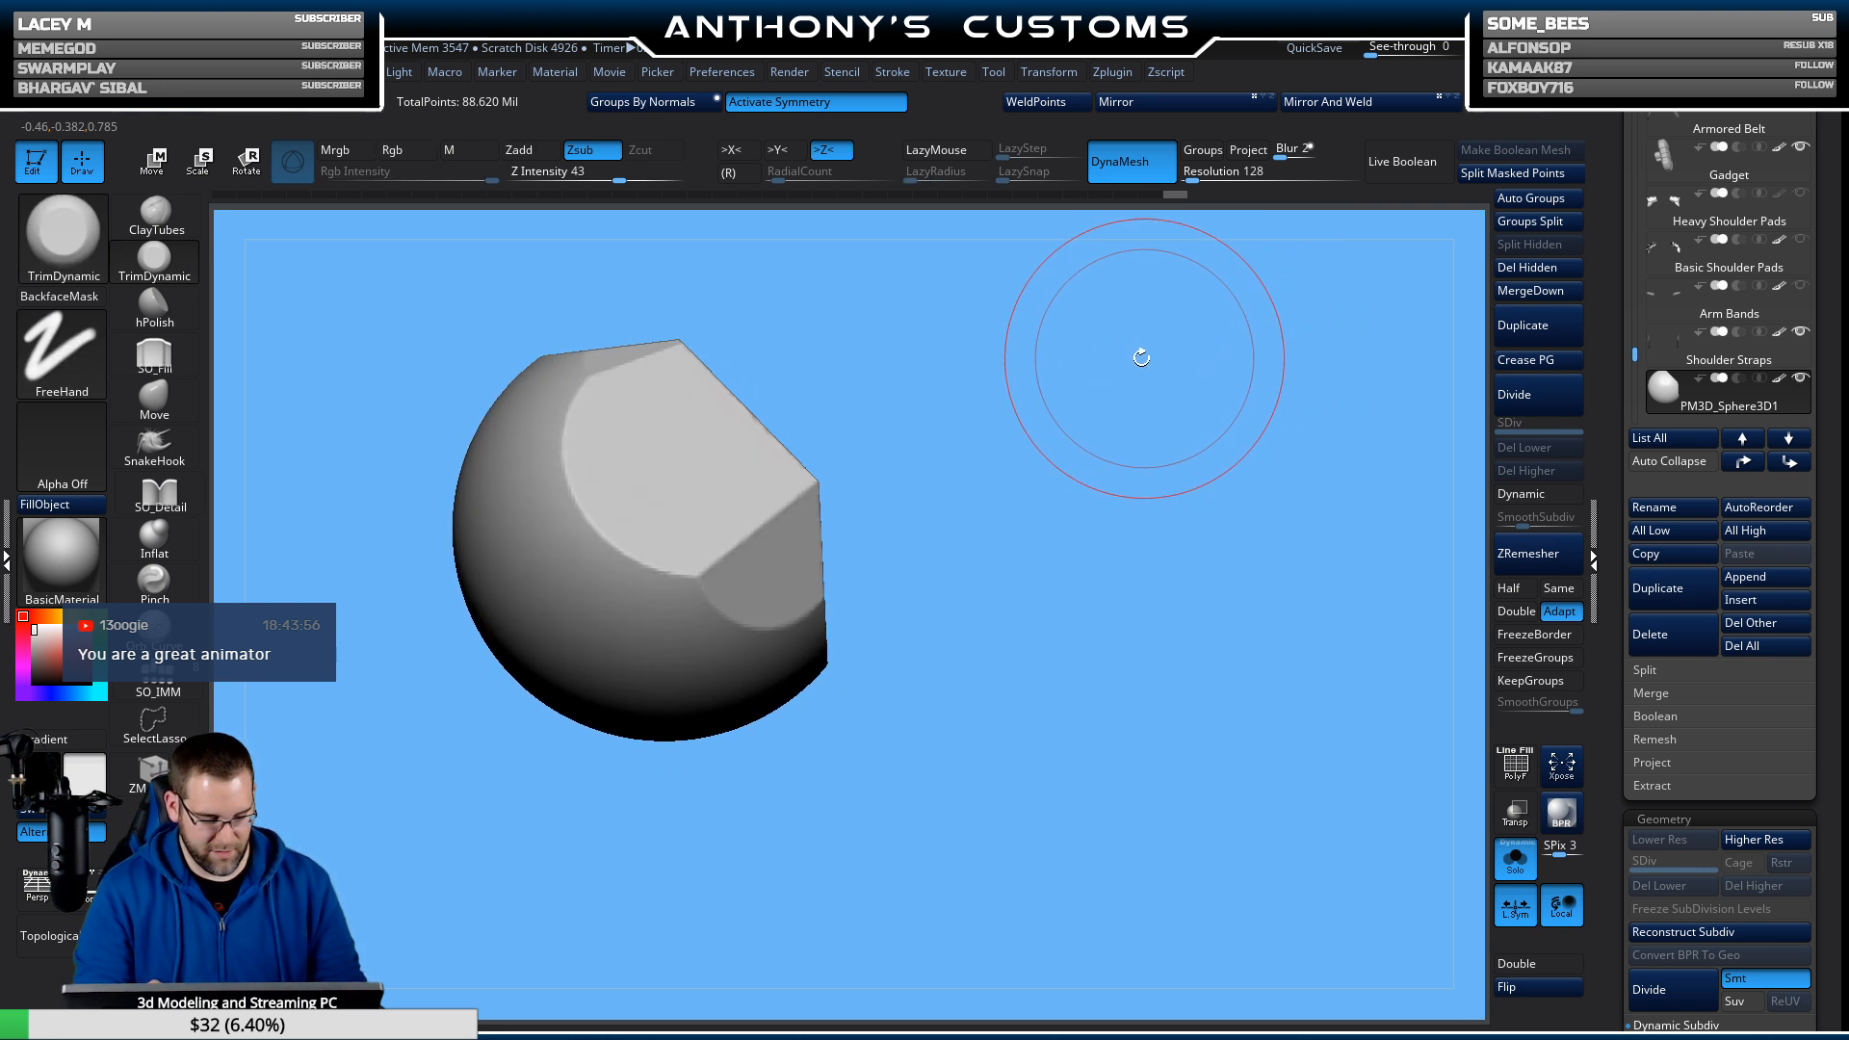
{"action": "key", "text": "ctrl+shift"}
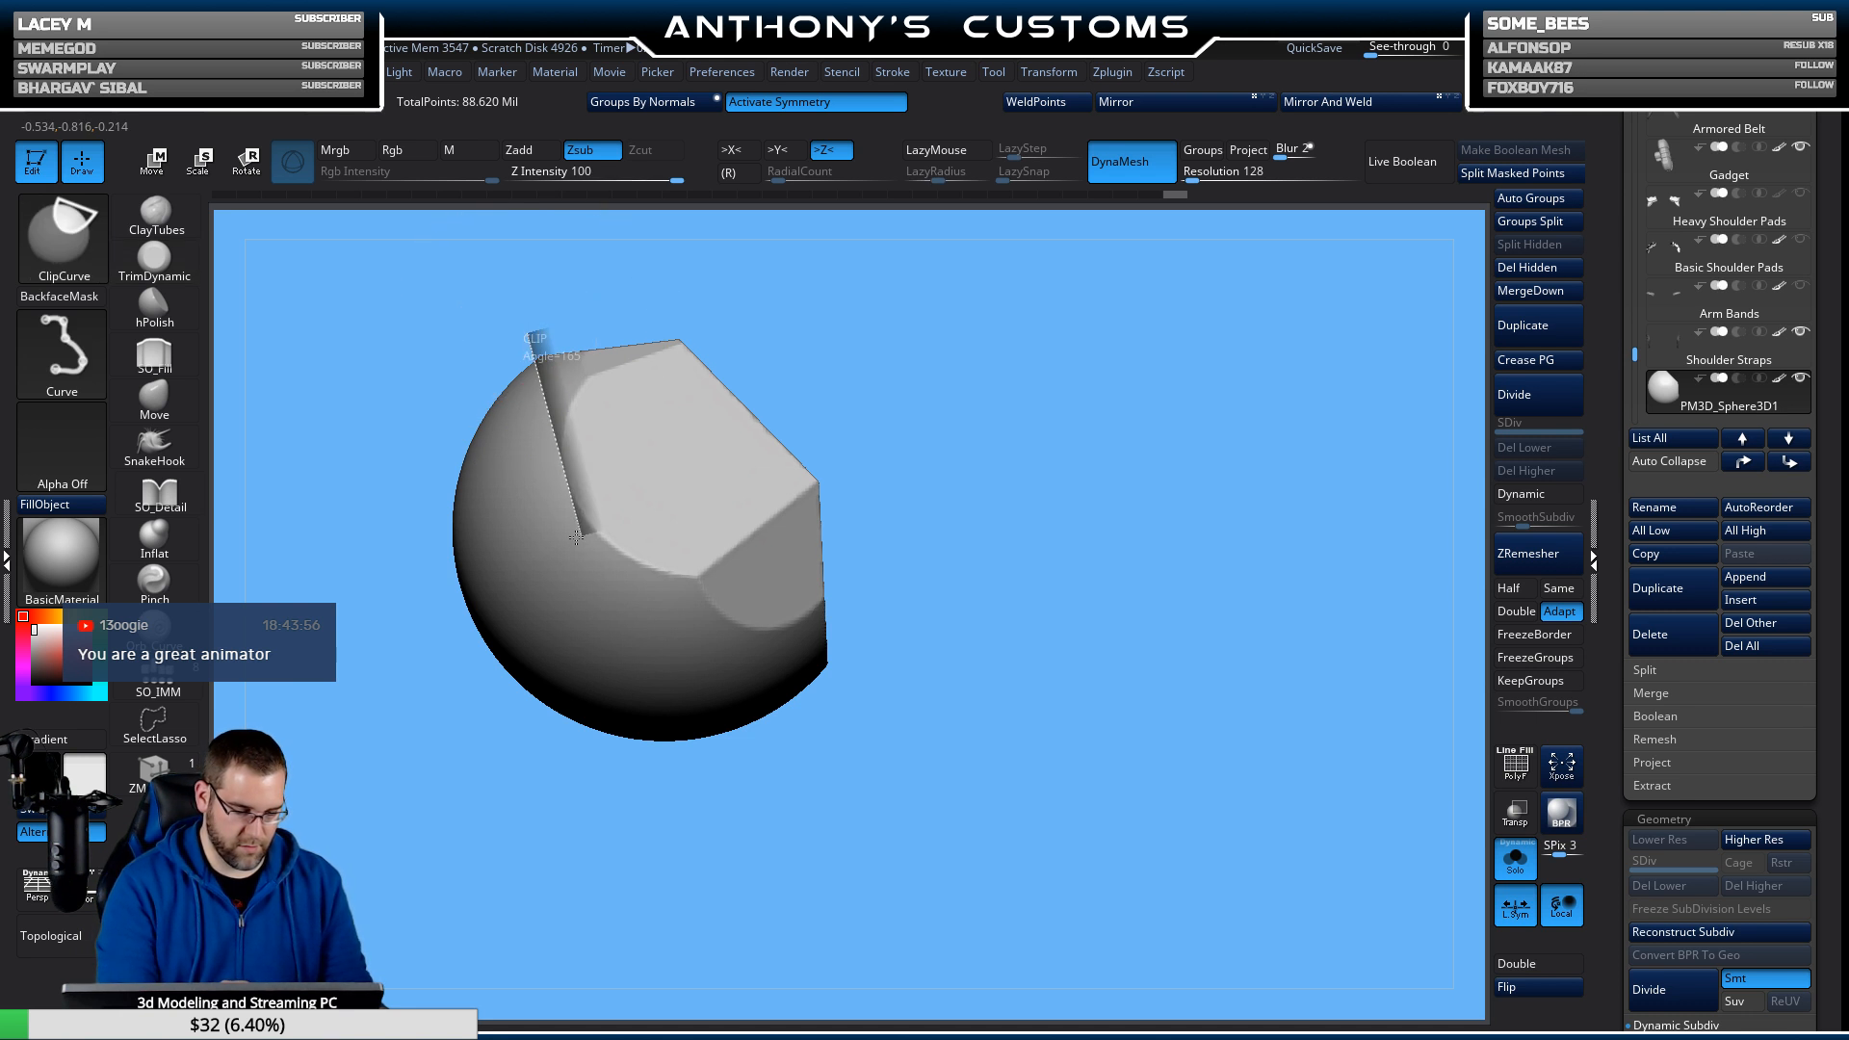
{"action": "mouse_move", "coordinate": [585, 545]}
{"action": "left_mouse_down", "text": "ctrl+shift"}
{"action": "mouse_move", "coordinate": [570, 311]}
{"action": "mouse_move", "coordinate": [764, 308]}
{"action": "mouse_move", "coordinate": [785, 198]}
{"action": "mouse_move", "coordinate": [962, 434]}
{"action": "mouse_move", "coordinate": [1124, 478]}
{"action": "mouse_move", "coordinate": [1108, 482]}
{"action": "left_mouse_up", "text": "ctrl+shift"}
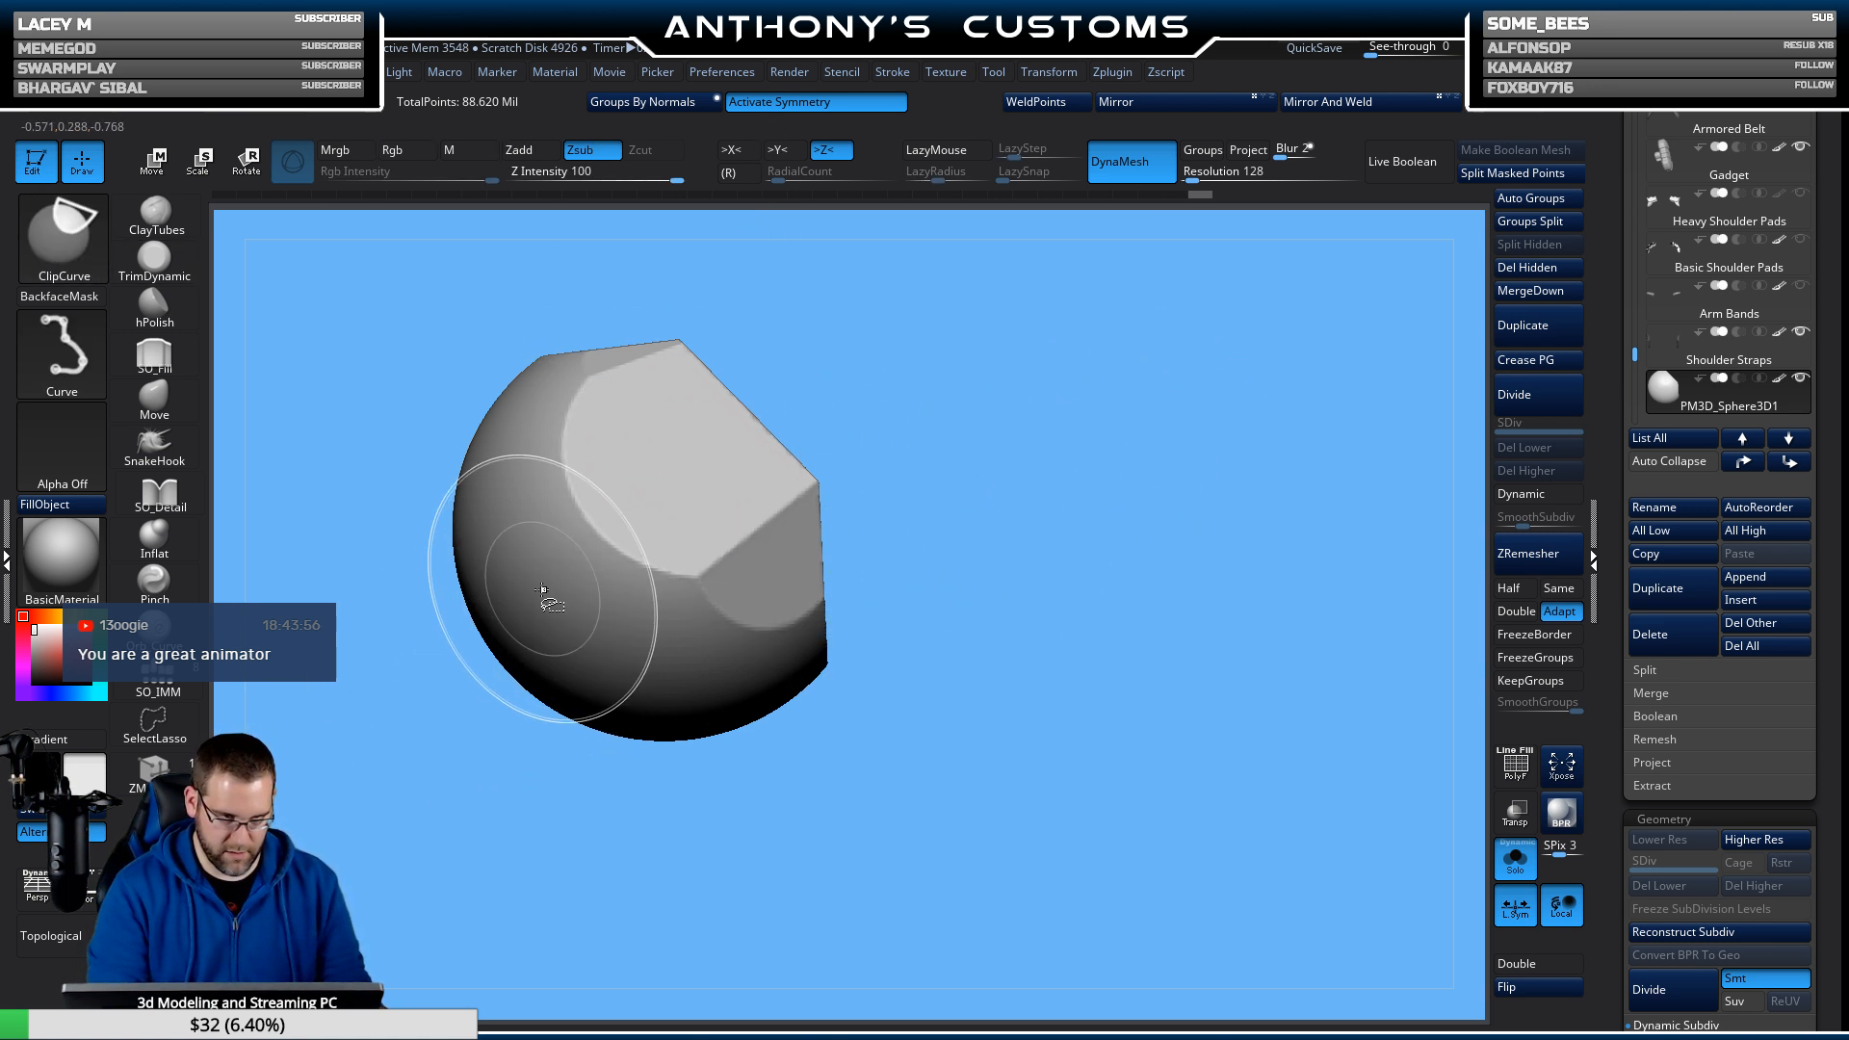
{"action": "left_click_drag", "start_coordinate": [453, 675], "coordinate": [508, 611], "text": "ctrl+shift"}
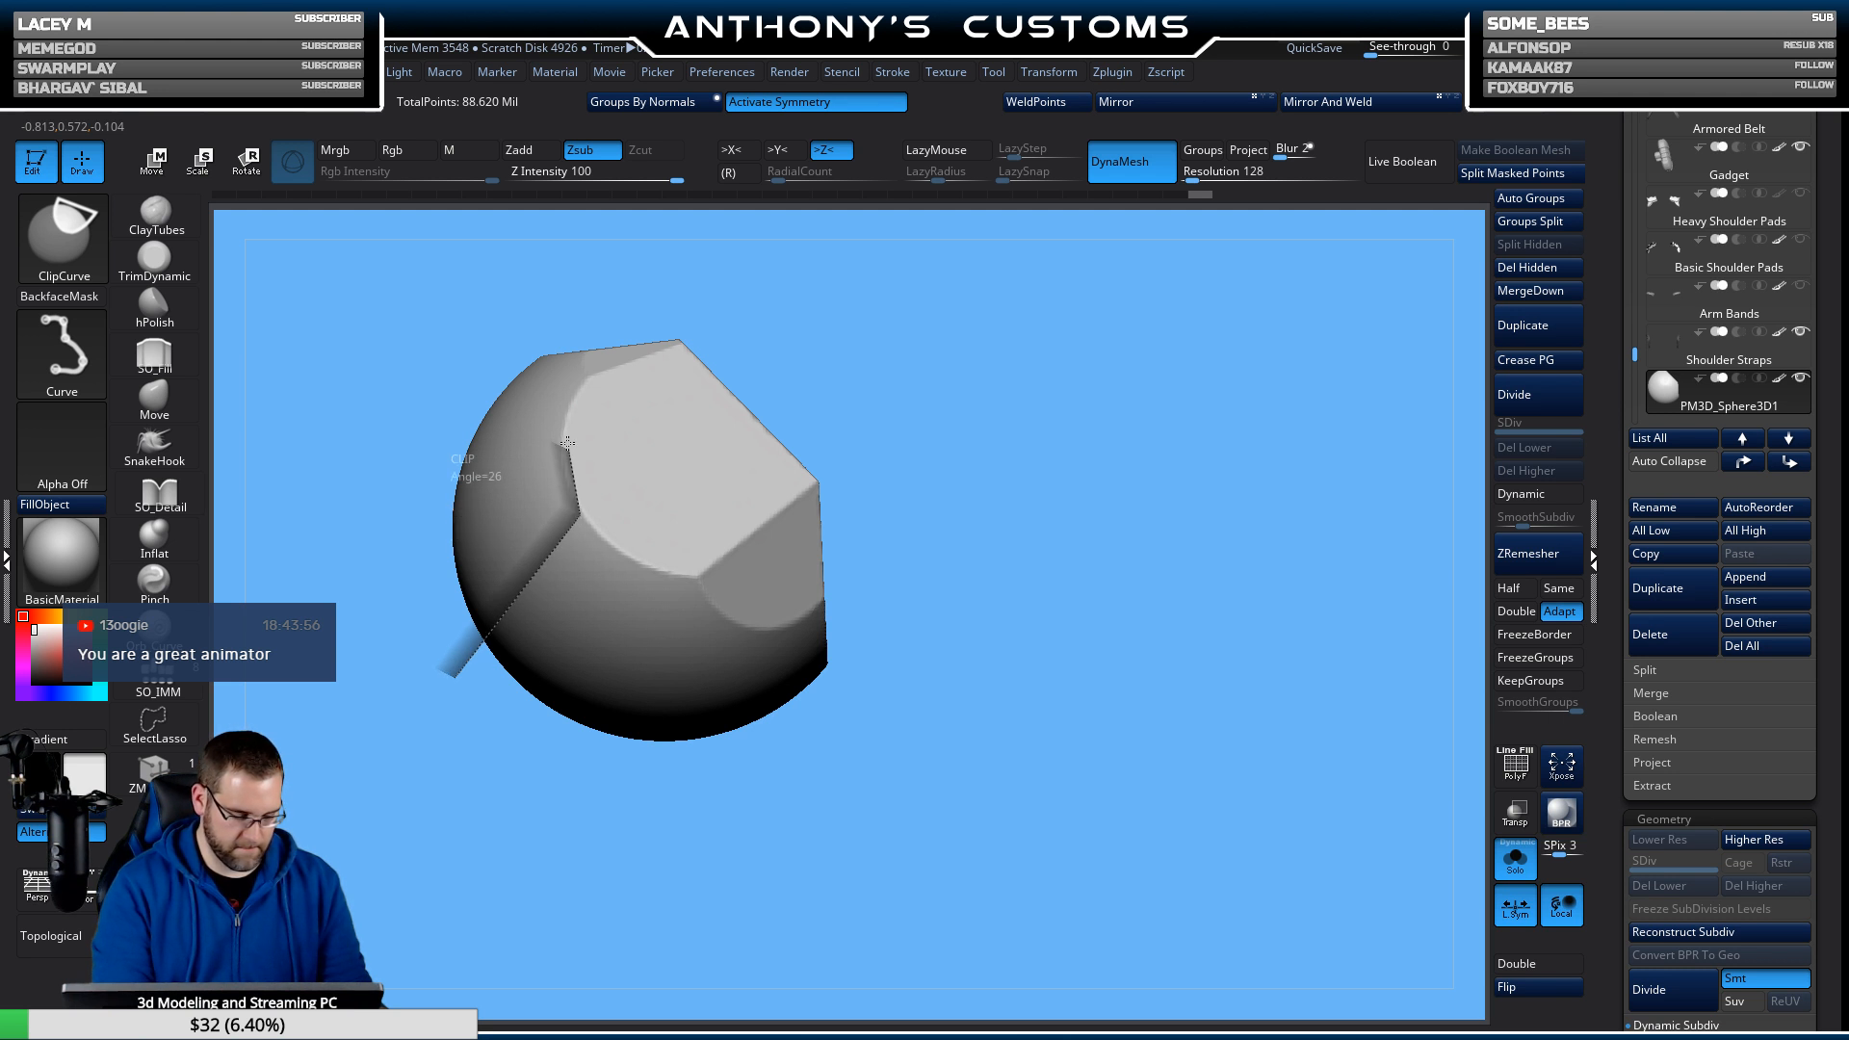
{"action": "mouse_move", "coordinate": [568, 262]}
{"action": "left_mouse_down", "text": "ctrl+shift"}
{"action": "mouse_move", "coordinate": [595, 239]}
{"action": "mouse_move", "coordinate": [576, 552]}
{"action": "left_mouse_up", "text": "ctrl+shift"}
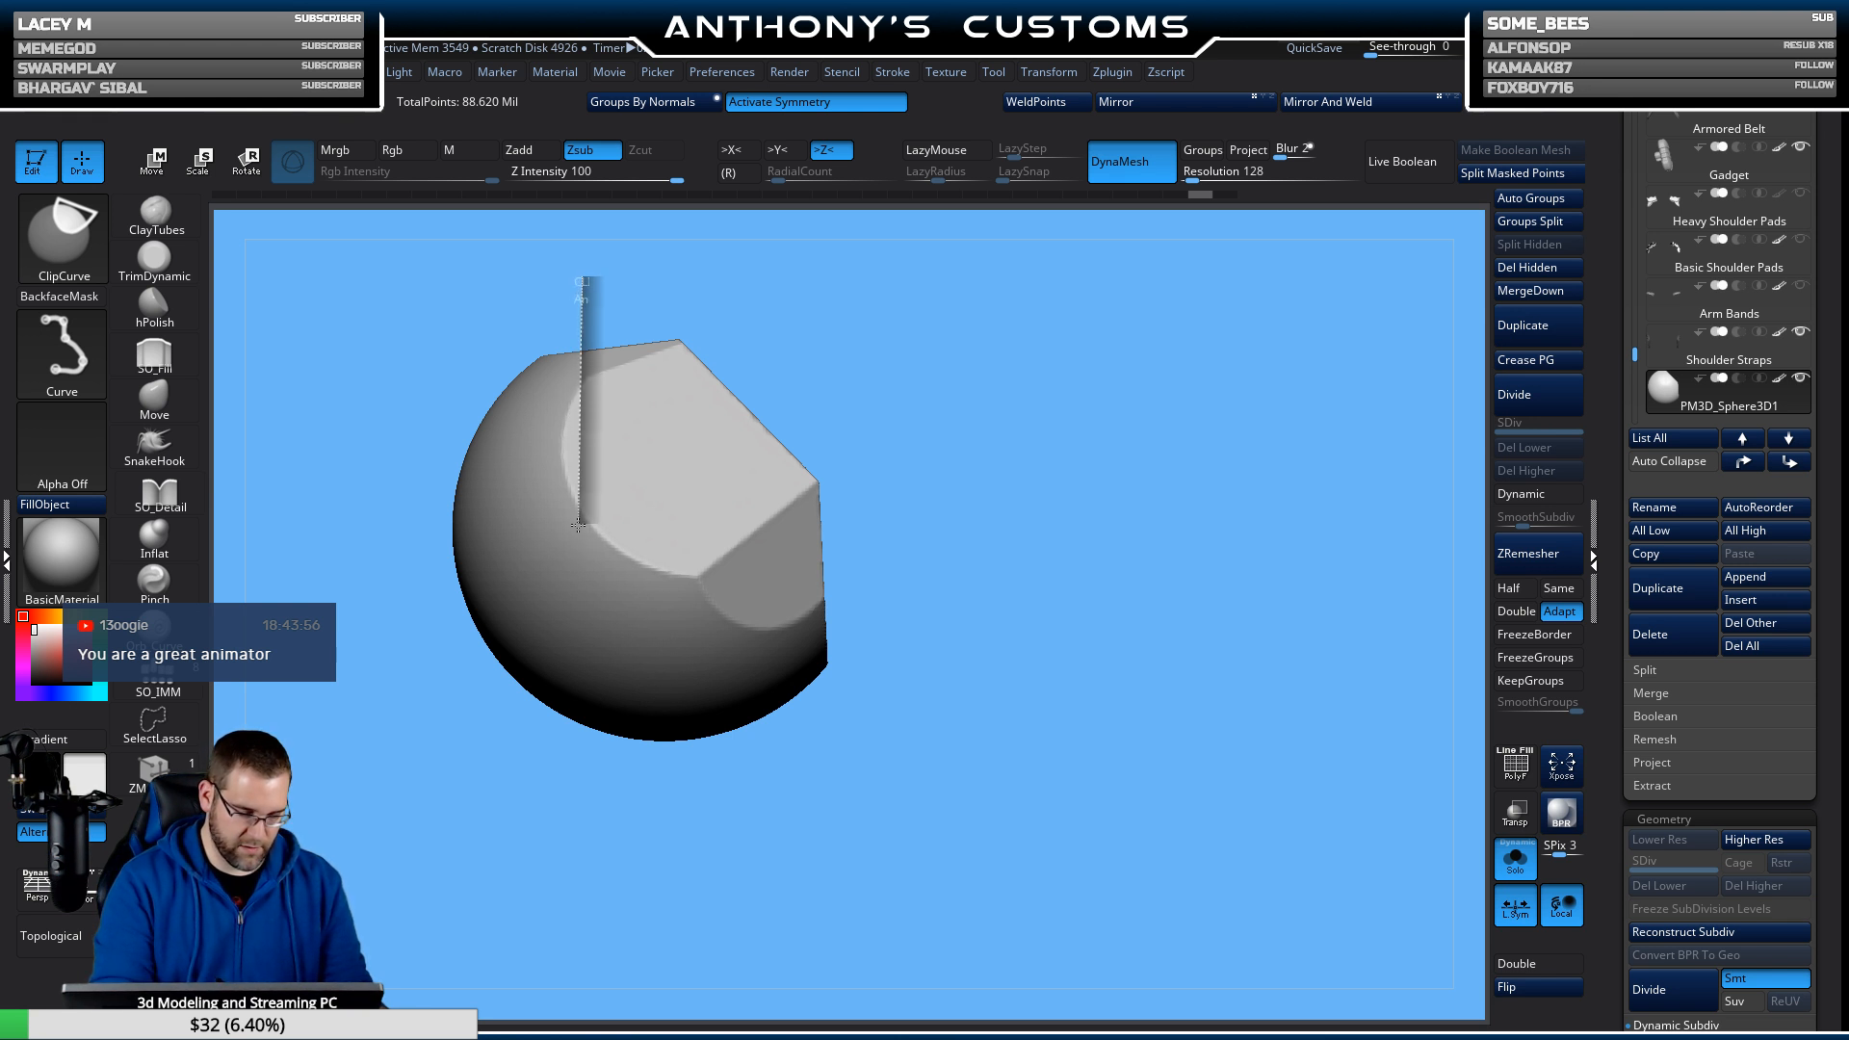
{"action": "left_click_drag", "start_coordinate": [375, 732], "coordinate": [375, 732], "text": "ctrl+shift"}
{"action": "mouse_move", "coordinate": [1040, 638]}
{"action": "left_mouse_down"}
{"action": "mouse_move", "coordinate": [1048, 706]}
{"action": "mouse_move", "coordinate": [954, 708]}
{"action": "mouse_move", "coordinate": [1043, 633]}
{"action": "left_mouse_up"}
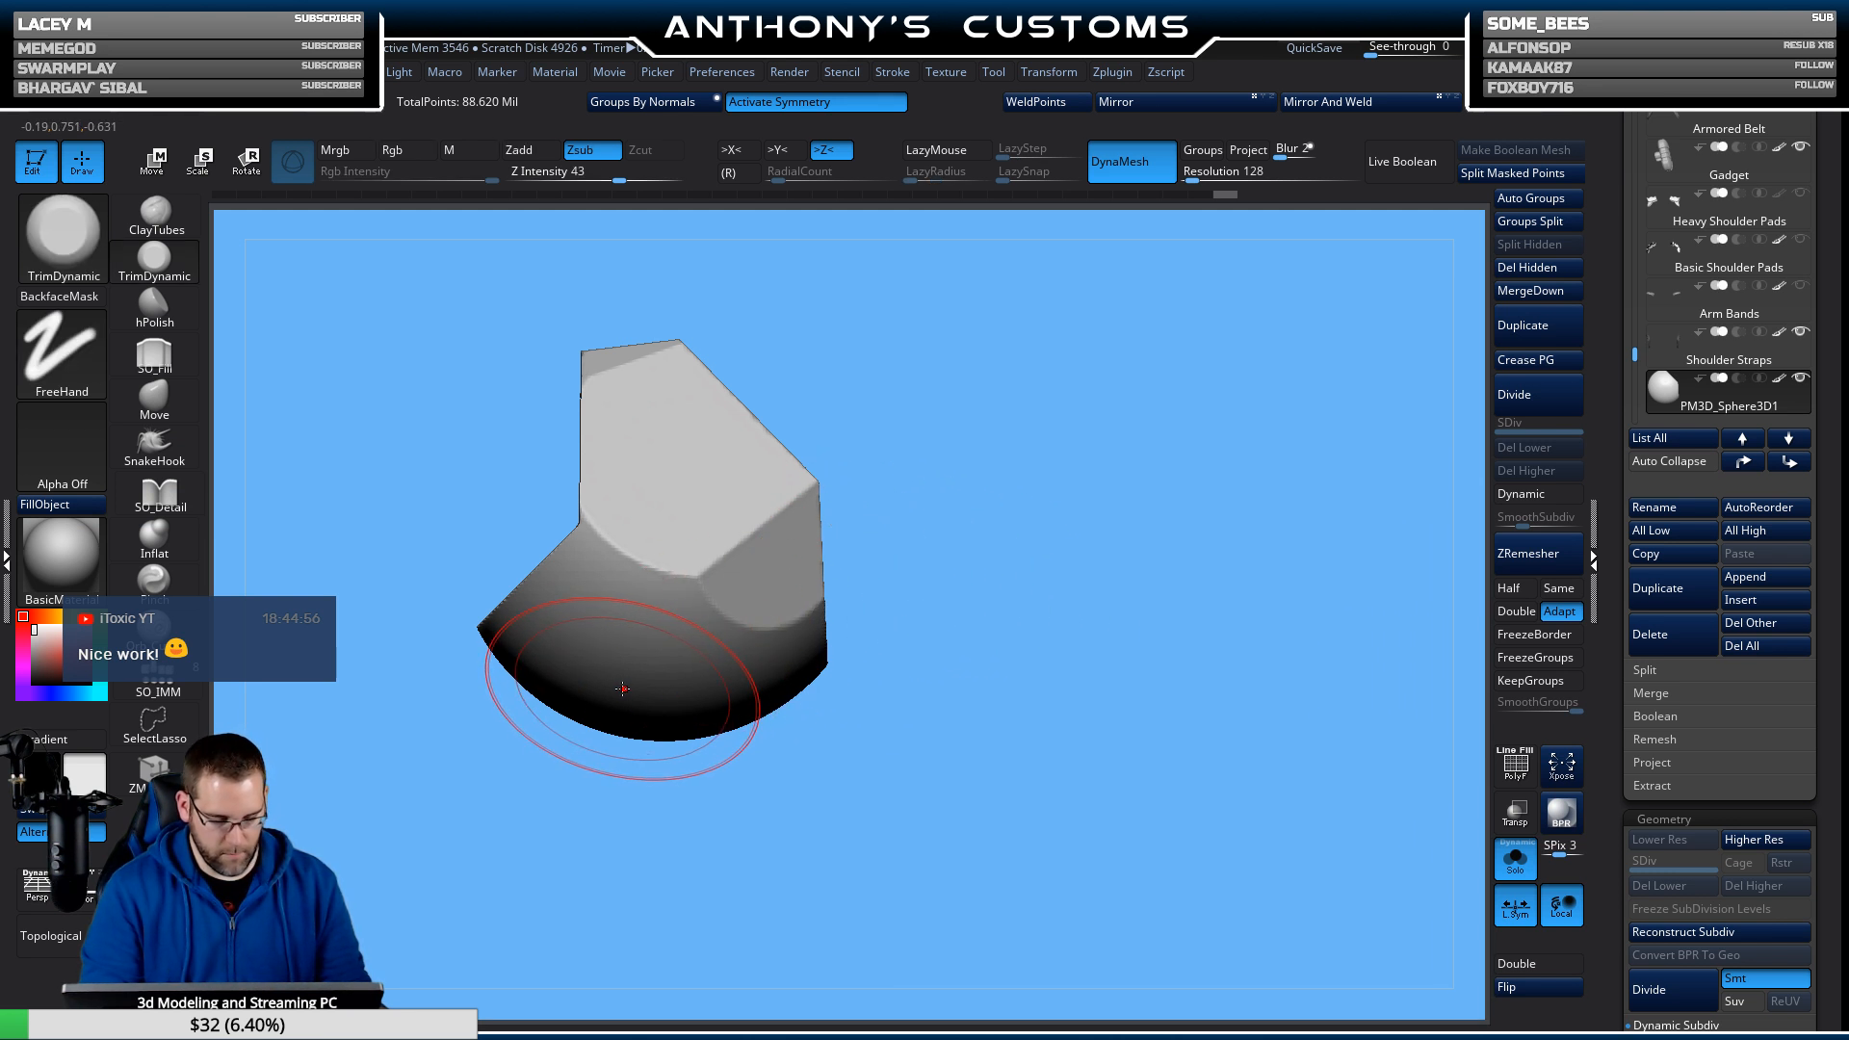
Shorten the protruding rear flap with a straight diagonal ClipCurve cut across its lower end, redoing the cut closer in.
{"action": "key", "text": "shift"}
{"action": "left_click_drag", "start_coordinate": [483, 546], "coordinate": [572, 656], "text": "ctrl+shift"}
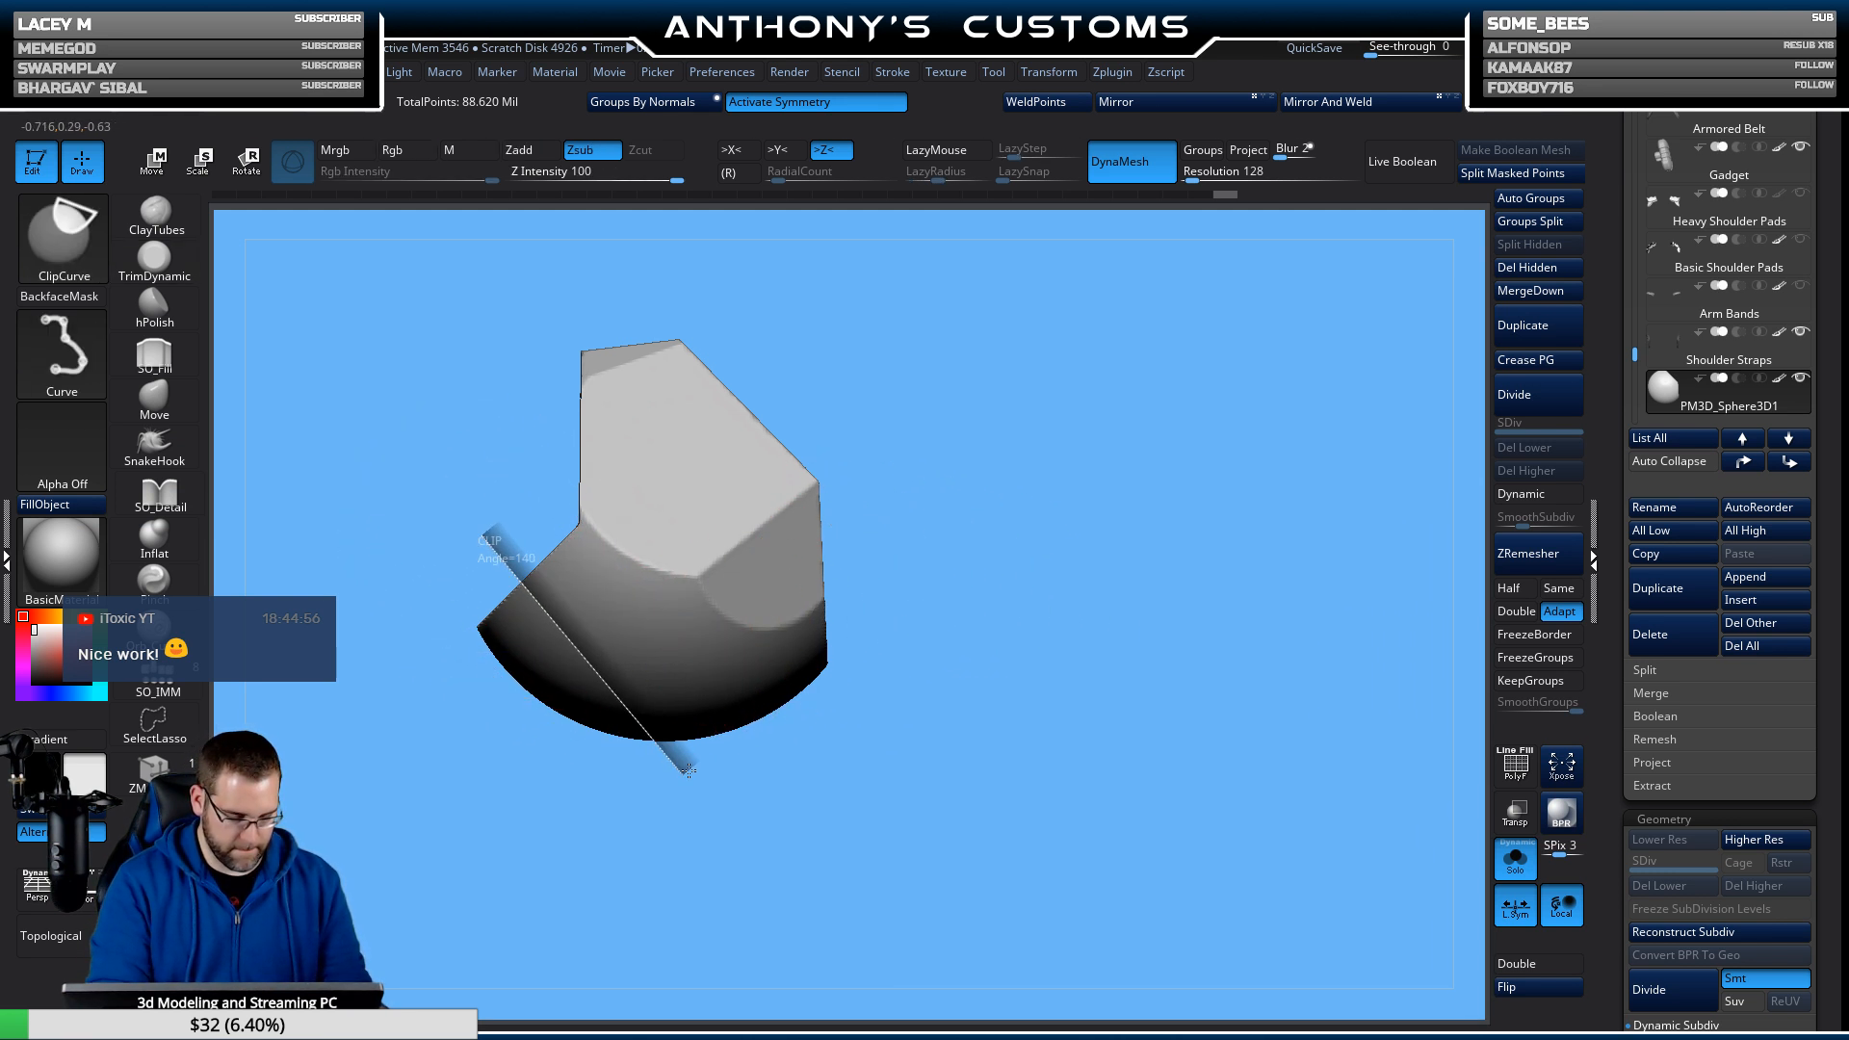
{"action": "mouse_move", "coordinate": [706, 767]}
{"action": "left_mouse_down", "text": "ctrl+shift"}
{"action": "mouse_move", "coordinate": [706, 821]}
{"action": "mouse_move", "coordinate": [712, 802]}
{"action": "left_mouse_up", "text": "ctrl+shift"}
{"action": "key", "text": "ctrl+z"}
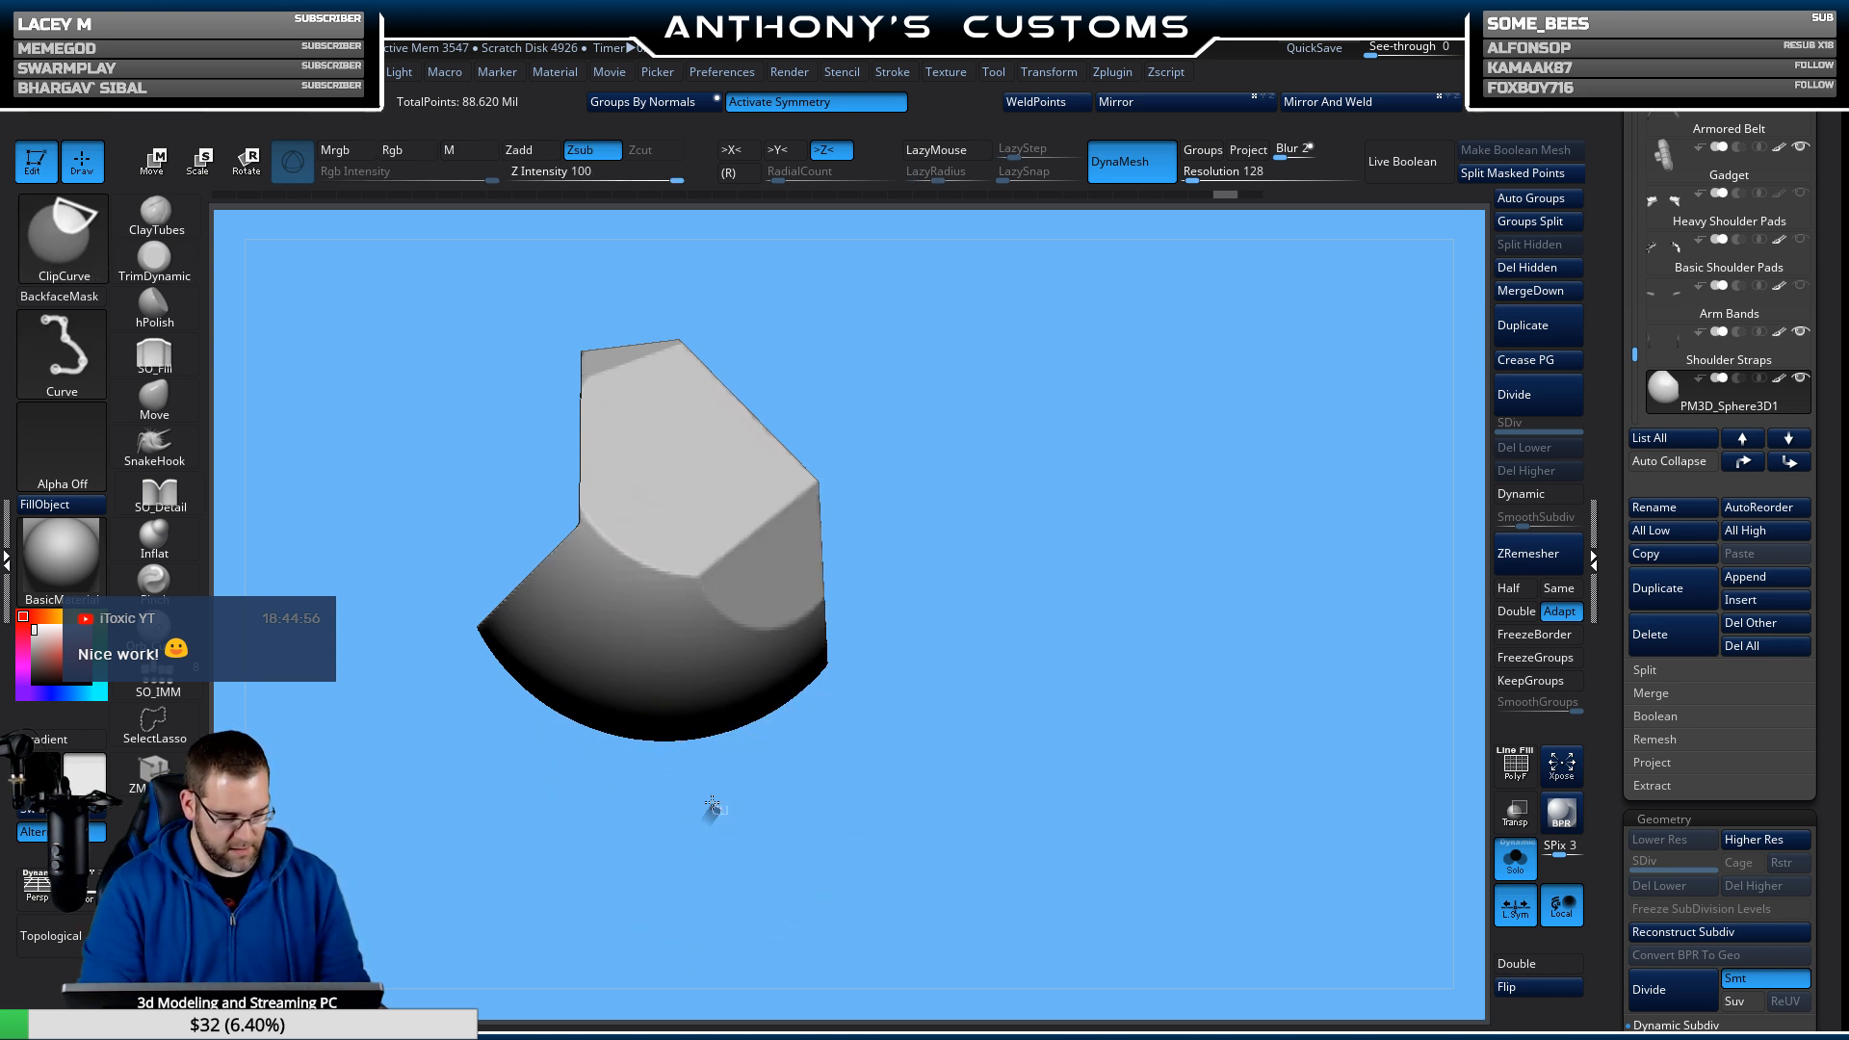
{"action": "left_click_drag", "start_coordinate": [454, 538], "coordinate": [448, 506], "text": "ctrl+shift"}
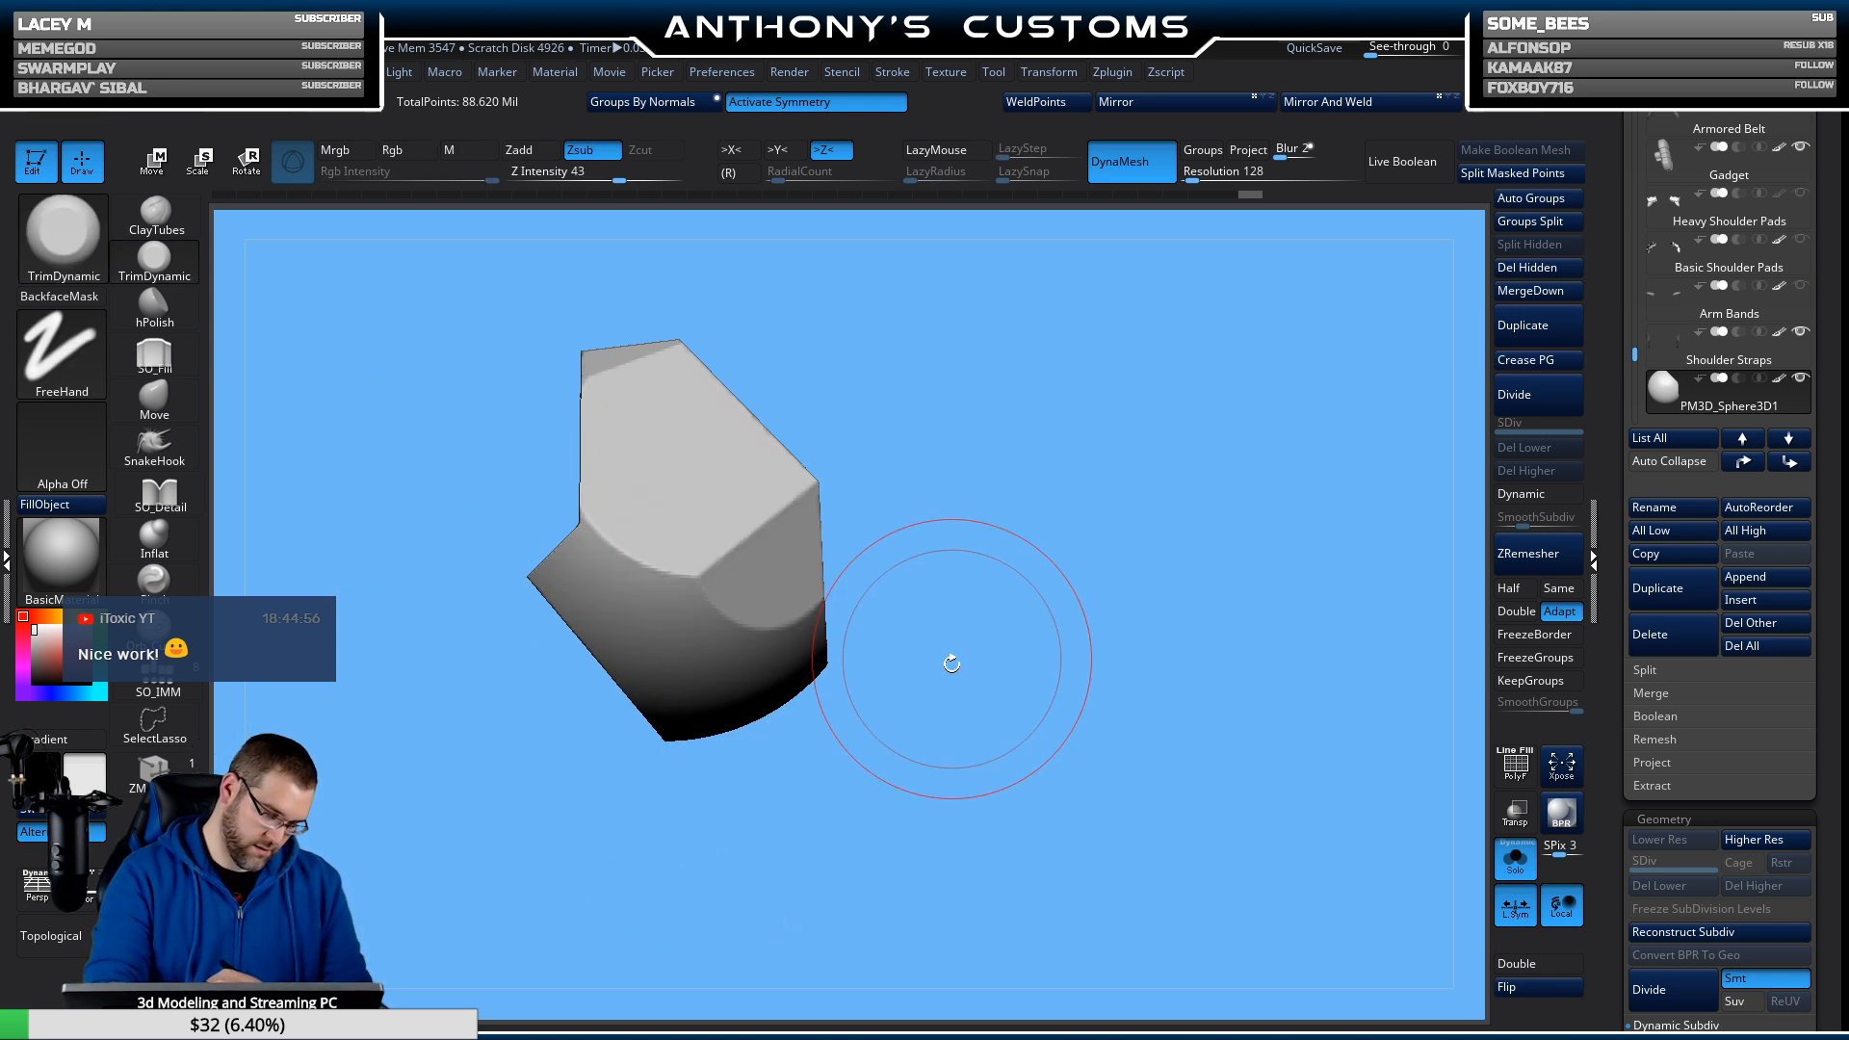
{"action": "mouse_move", "coordinate": [928, 747]}
{"action": "left_mouse_down"}
{"action": "mouse_move", "coordinate": [993, 722]}
{"action": "mouse_move", "coordinate": [916, 748]}
{"action": "left_mouse_up"}
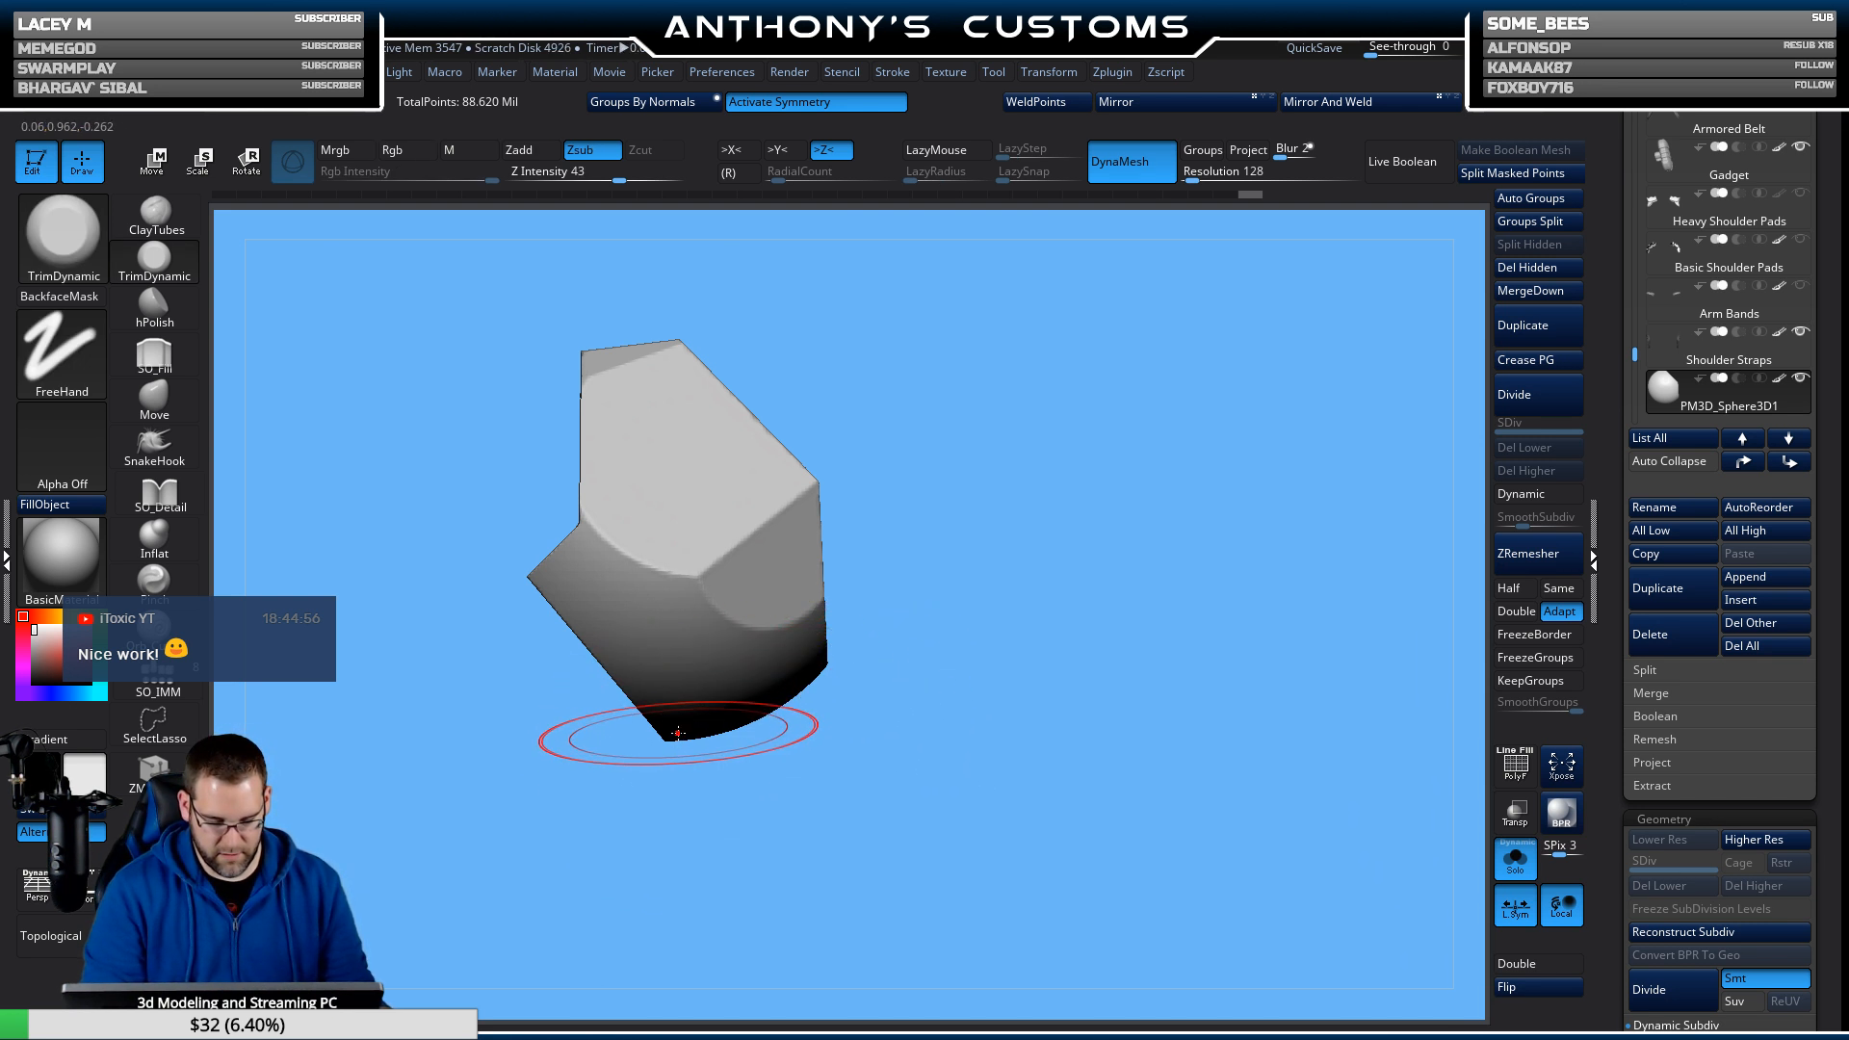
Clip out the underside between front and rear with an angled ClipCurve, leaving two separate flaps hanging below the side facet.
{"action": "key", "text": "ctrl+shift"}
{"action": "left_click_drag", "start_coordinate": [544, 641], "coordinate": [597, 604], "text": "ctrl+shift"}
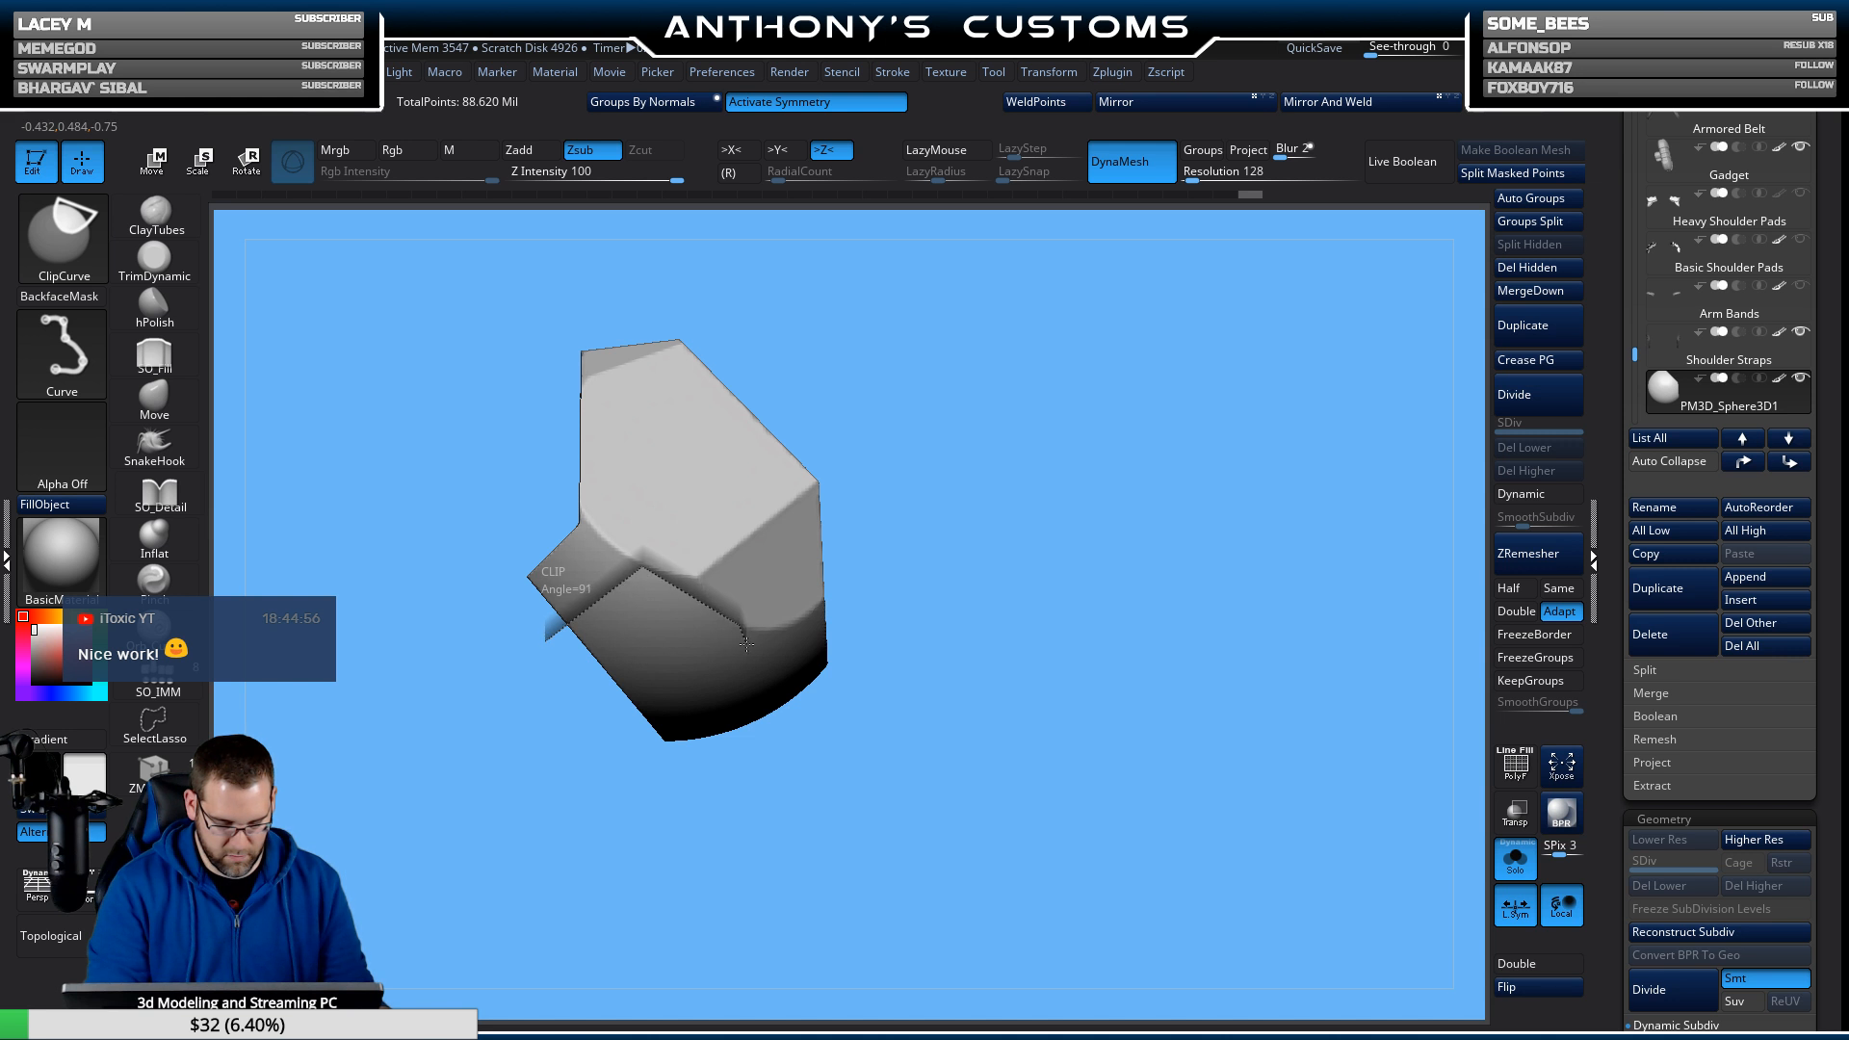
{"action": "left_click_drag", "start_coordinate": [804, 773], "coordinate": [805, 774], "text": "ctrl+shift"}
{"action": "mouse_move", "coordinate": [1141, 662]}
{"action": "left_mouse_down"}
{"action": "mouse_move", "coordinate": [1082, 690]}
{"action": "mouse_move", "coordinate": [1114, 654]}
{"action": "mouse_move", "coordinate": [1046, 681]}
{"action": "mouse_move", "coordinate": [1103, 791]}
{"action": "mouse_move", "coordinate": [1239, 516]}
{"action": "mouse_move", "coordinate": [1177, 665]}
{"action": "mouse_move", "coordinate": [1114, 668]}
{"action": "mouse_move", "coordinate": [1107, 639]}
{"action": "mouse_move", "coordinate": [1082, 661]}
{"action": "mouse_move", "coordinate": [1032, 624]}
{"action": "mouse_move", "coordinate": [1226, 528]}
{"action": "mouse_move", "coordinate": [1139, 648]}
{"action": "mouse_move", "coordinate": [1198, 612]}
{"action": "left_mouse_up"}
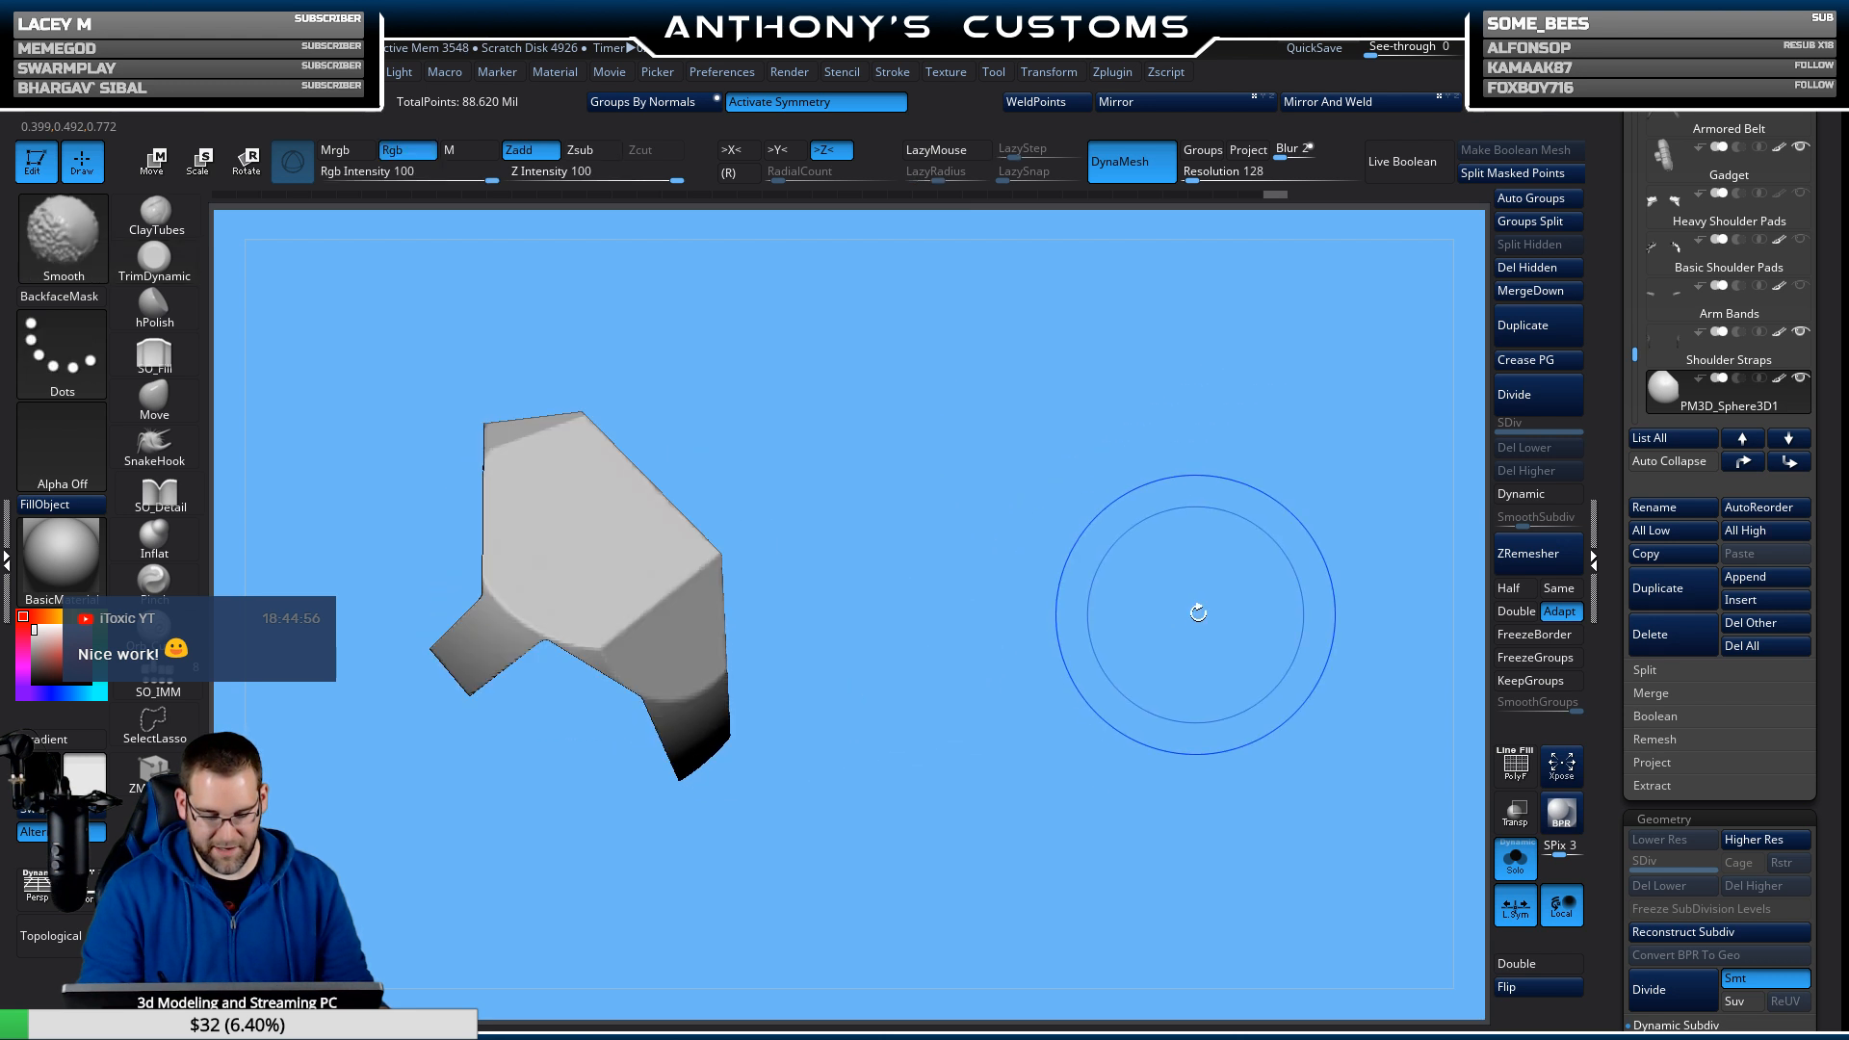
Show the whole figure and move the clipped part onto the ninja's left shoulder to compare its fit.
{"action": "left_click", "coordinate": [1517, 862]}
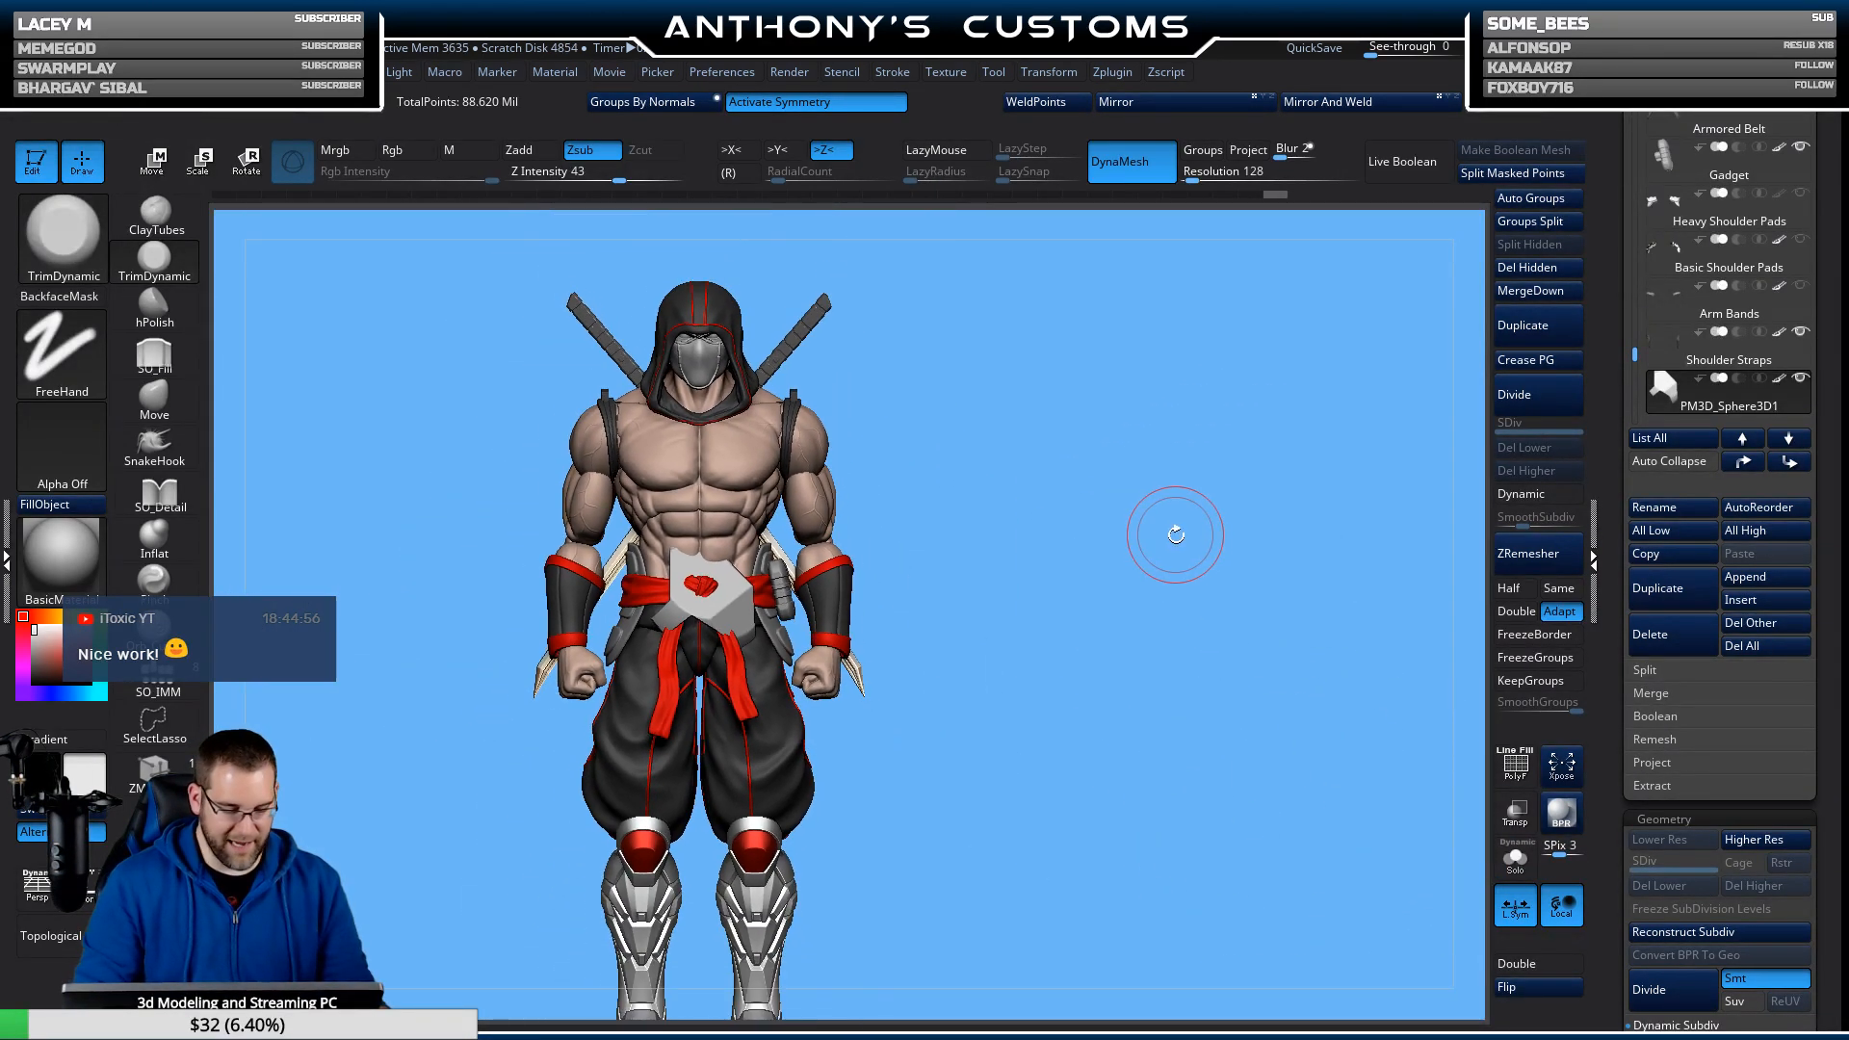
{"action": "key", "text": "w"}
{"action": "left_click_drag", "start_coordinate": [698, 602], "coordinate": [799, 461]}
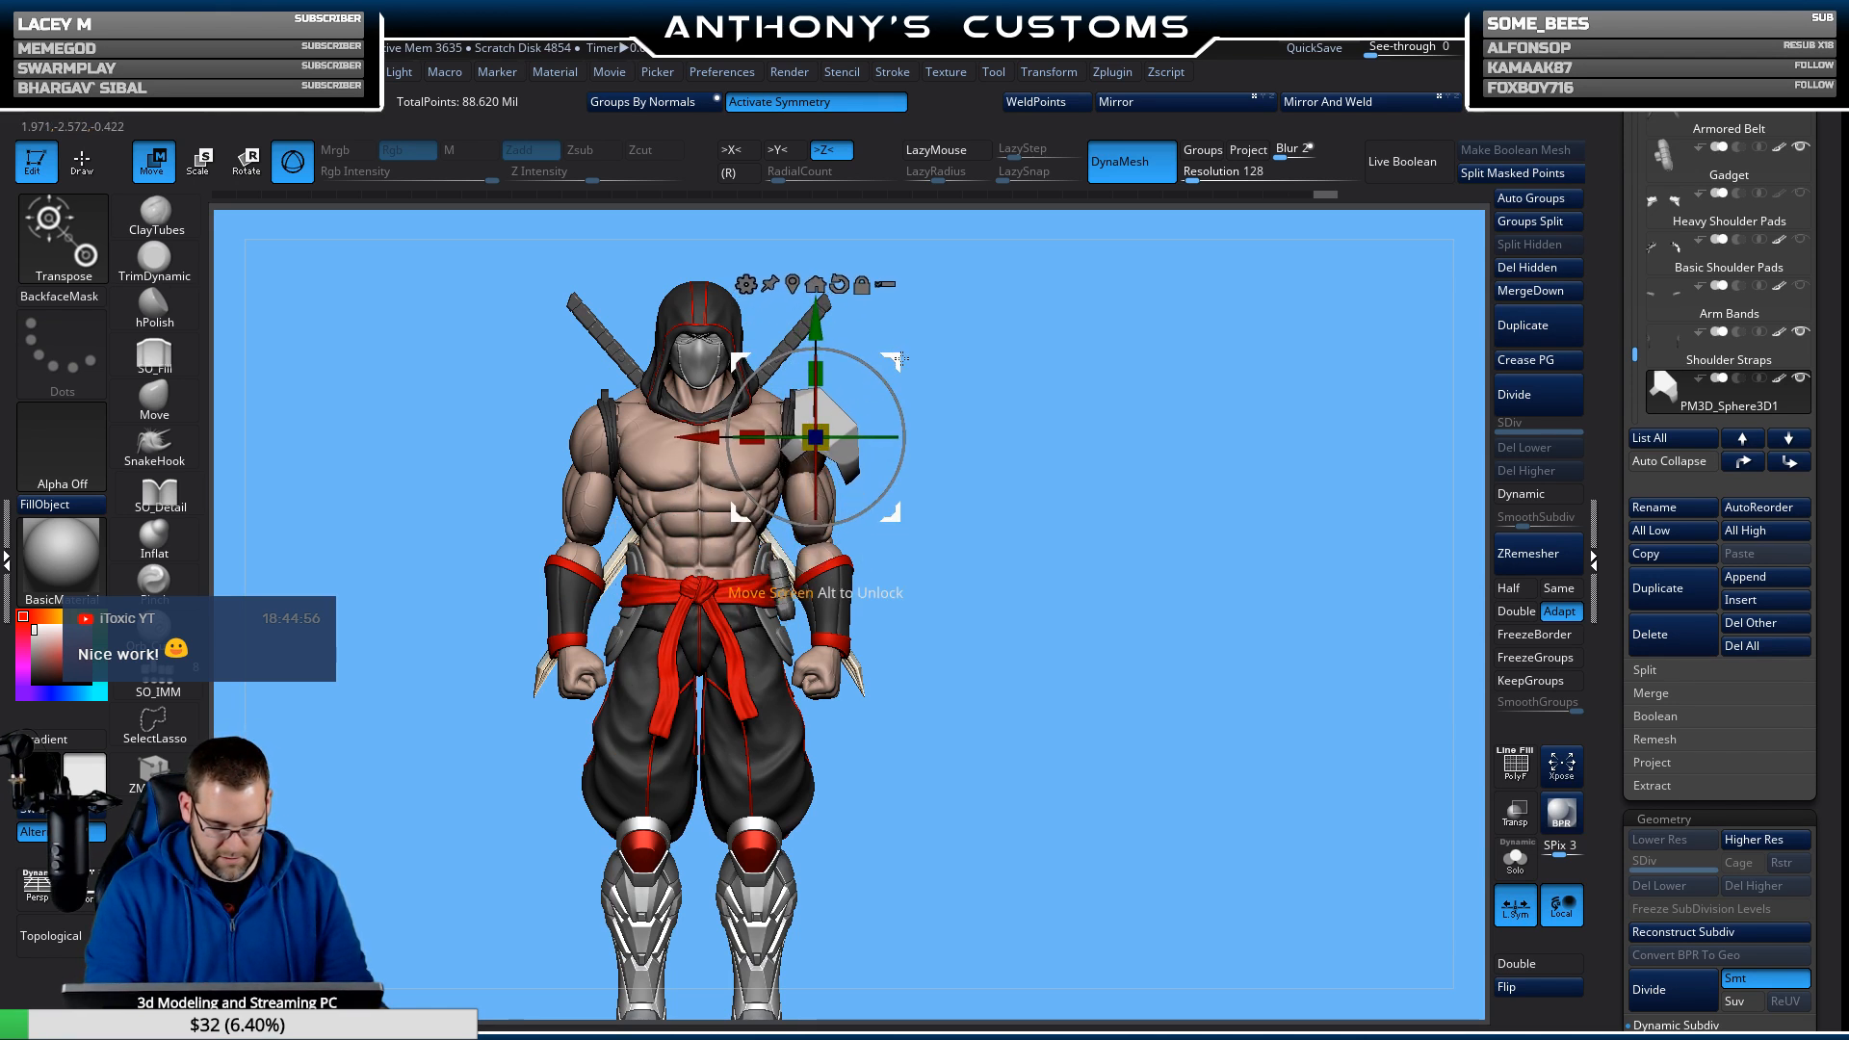
{"action": "left_click_drag", "start_coordinate": [1096, 506], "coordinate": [1024, 506]}
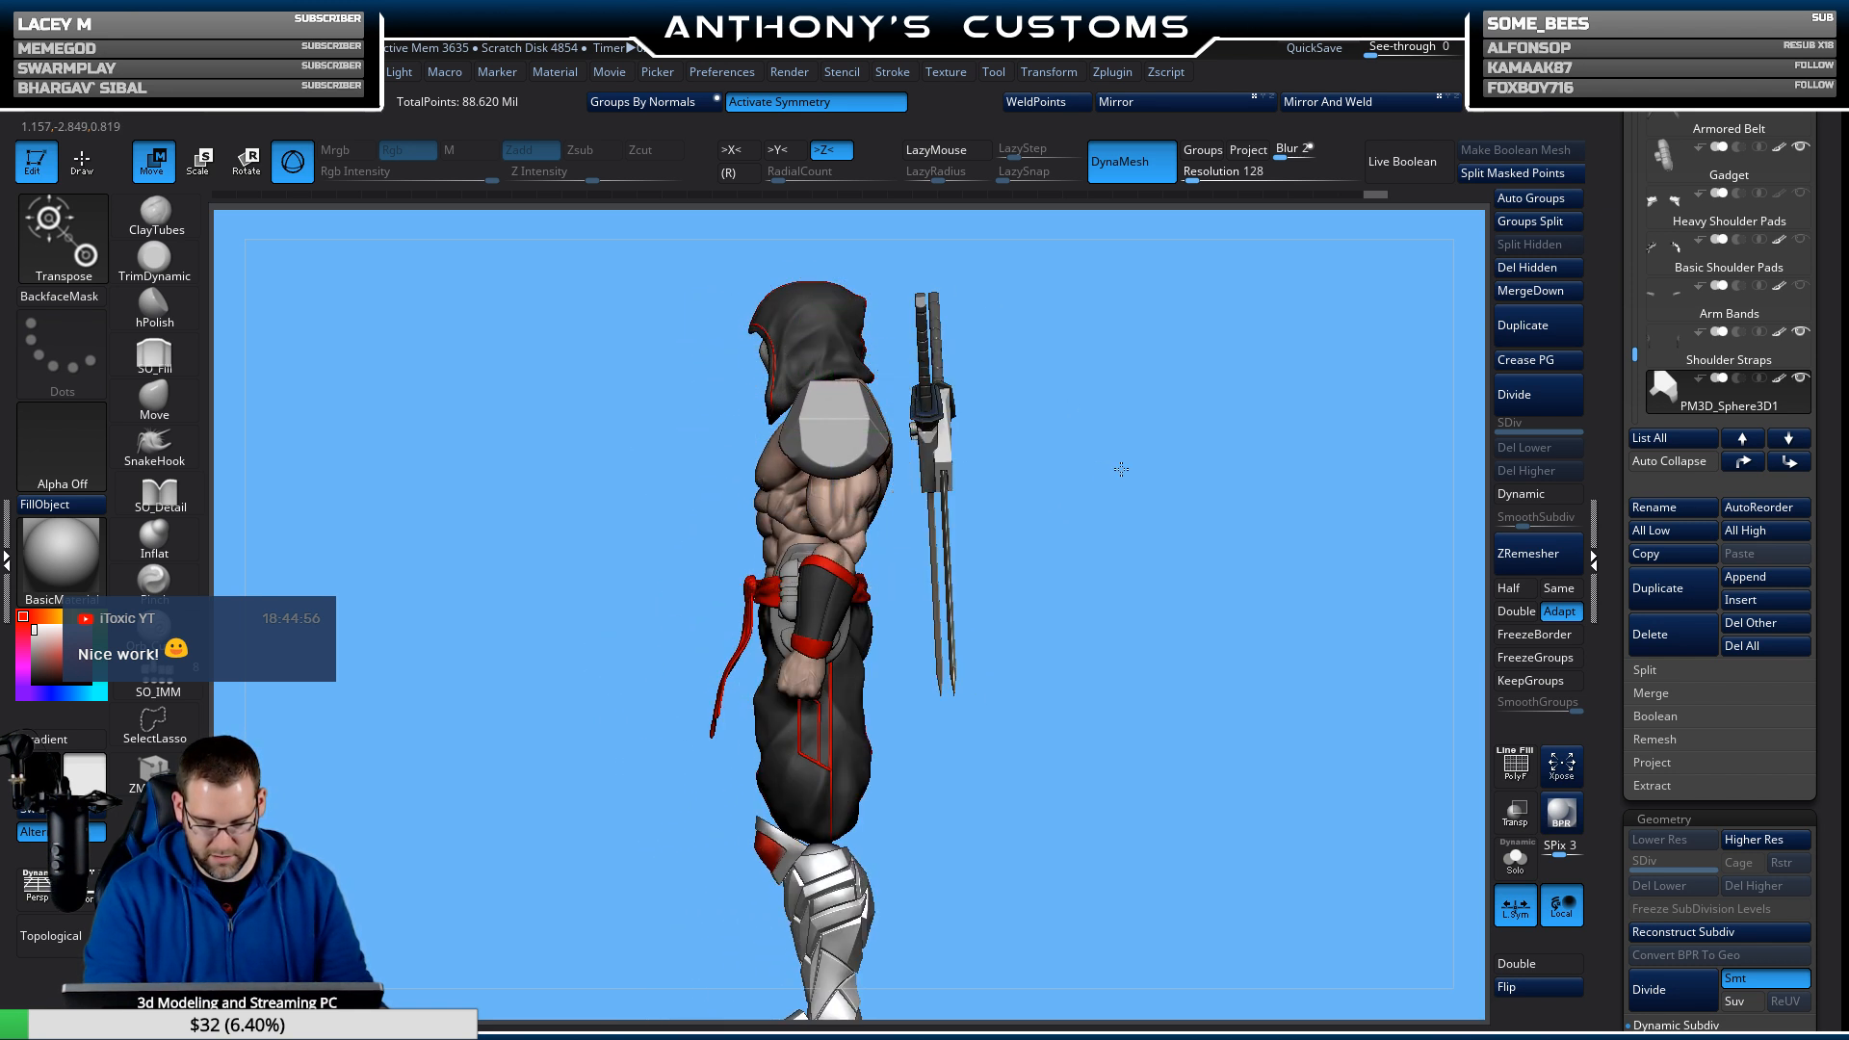
{"action": "left_click_drag", "start_coordinate": [1114, 466], "coordinate": [1158, 555]}
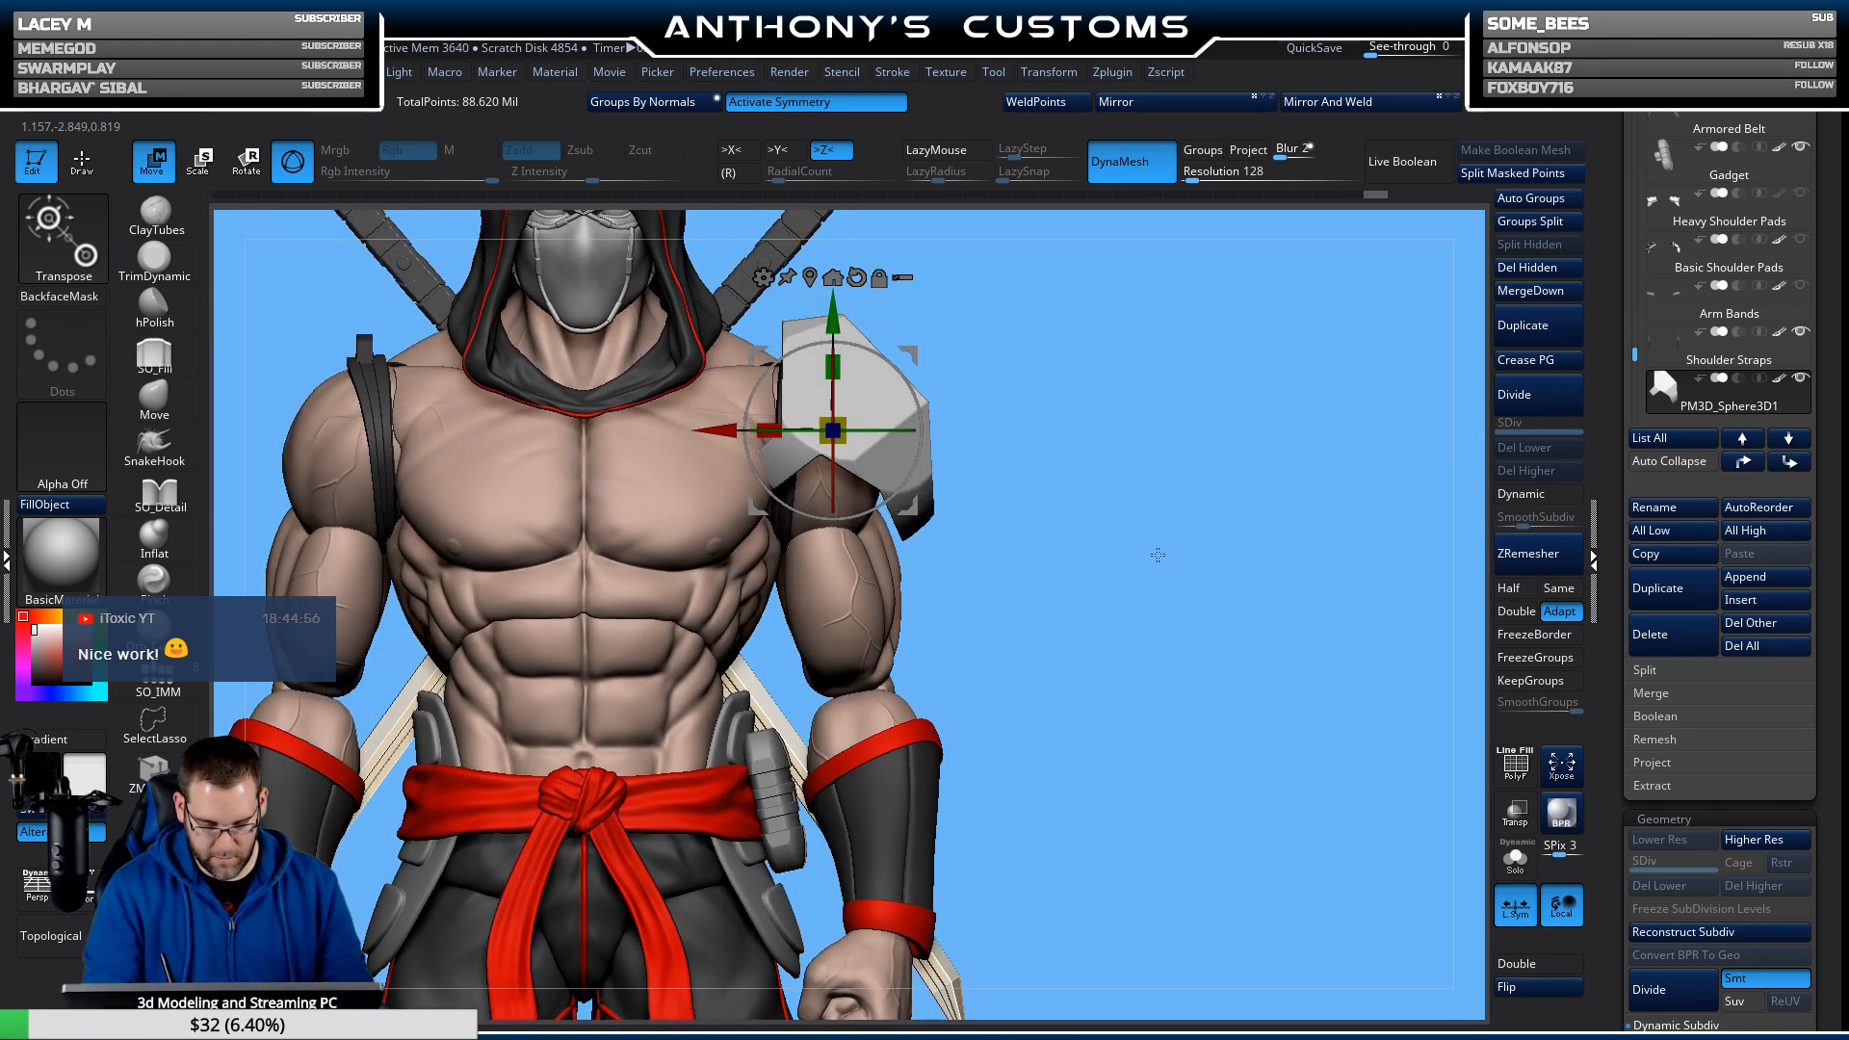
Send the shoulder part back to the axis centre with Mesh To Axis and isolate it in Solo mode.
{"action": "left_click", "coordinate": [1516, 815]}
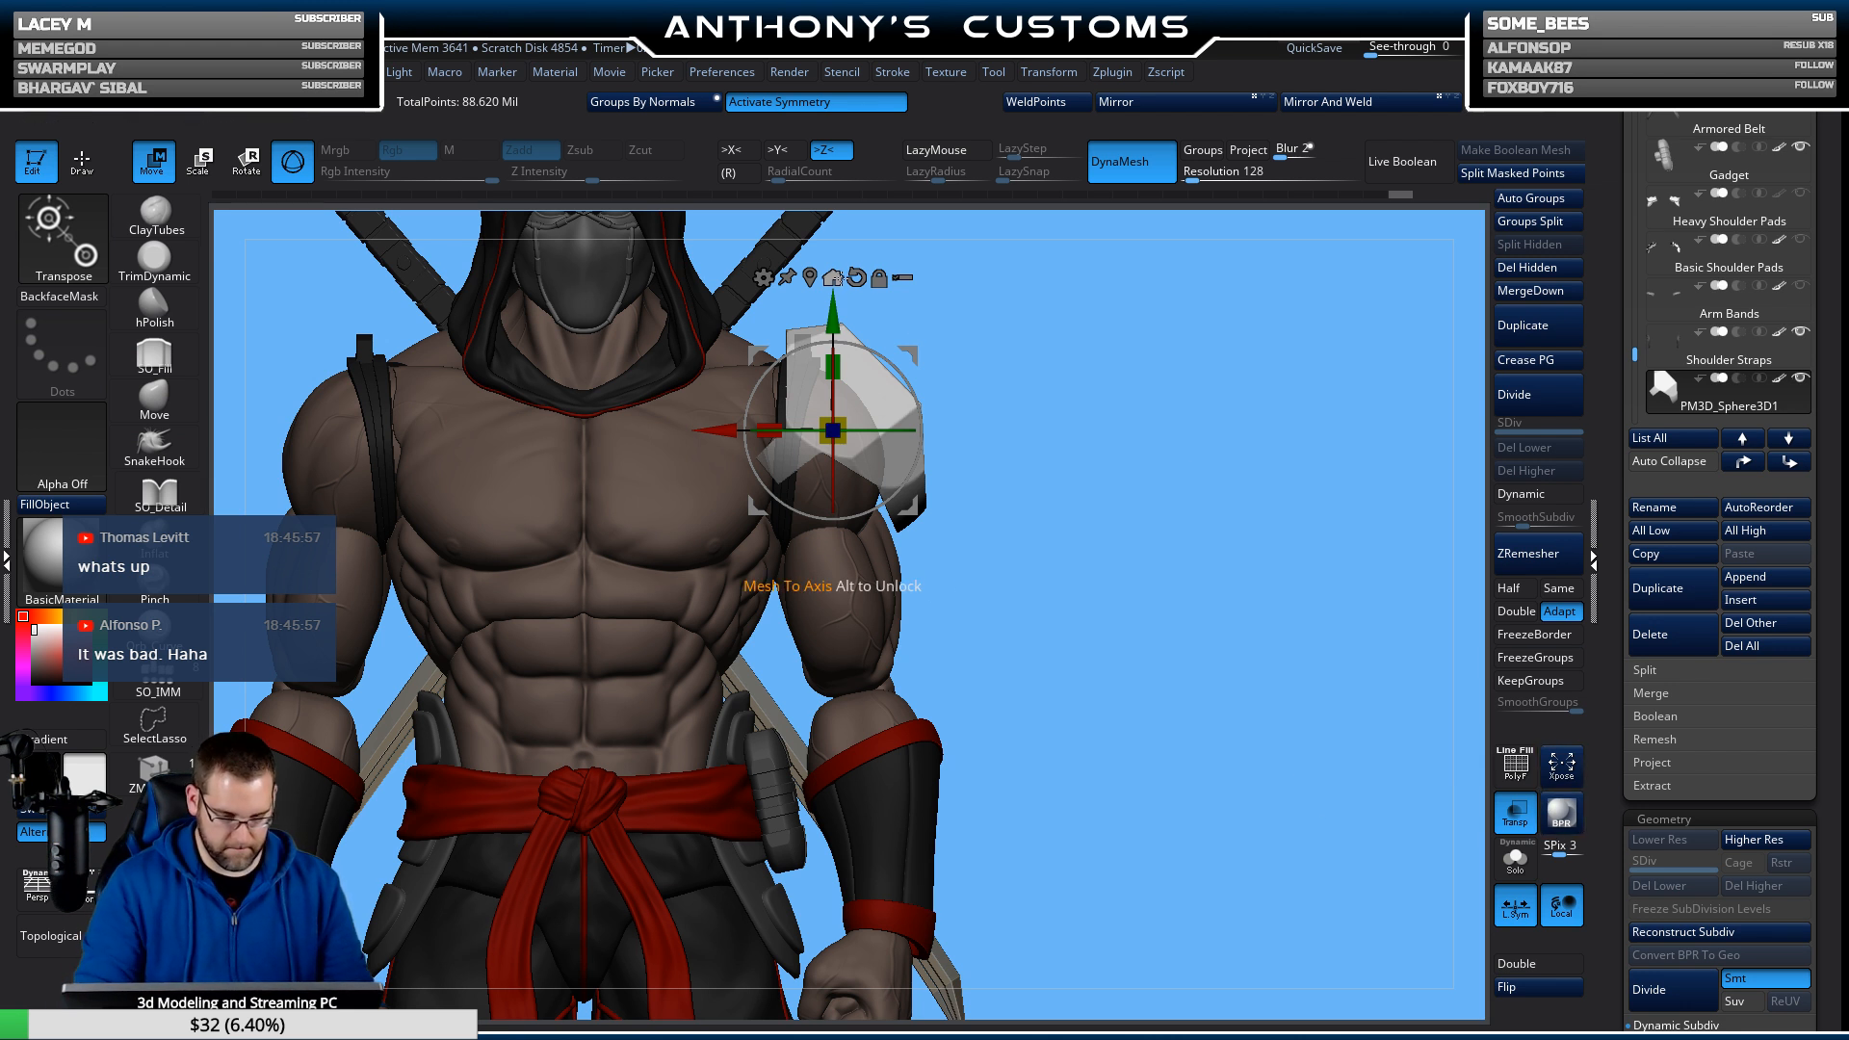
{"action": "left_click", "coordinate": [834, 276]}
{"action": "left_click", "coordinate": [1516, 819]}
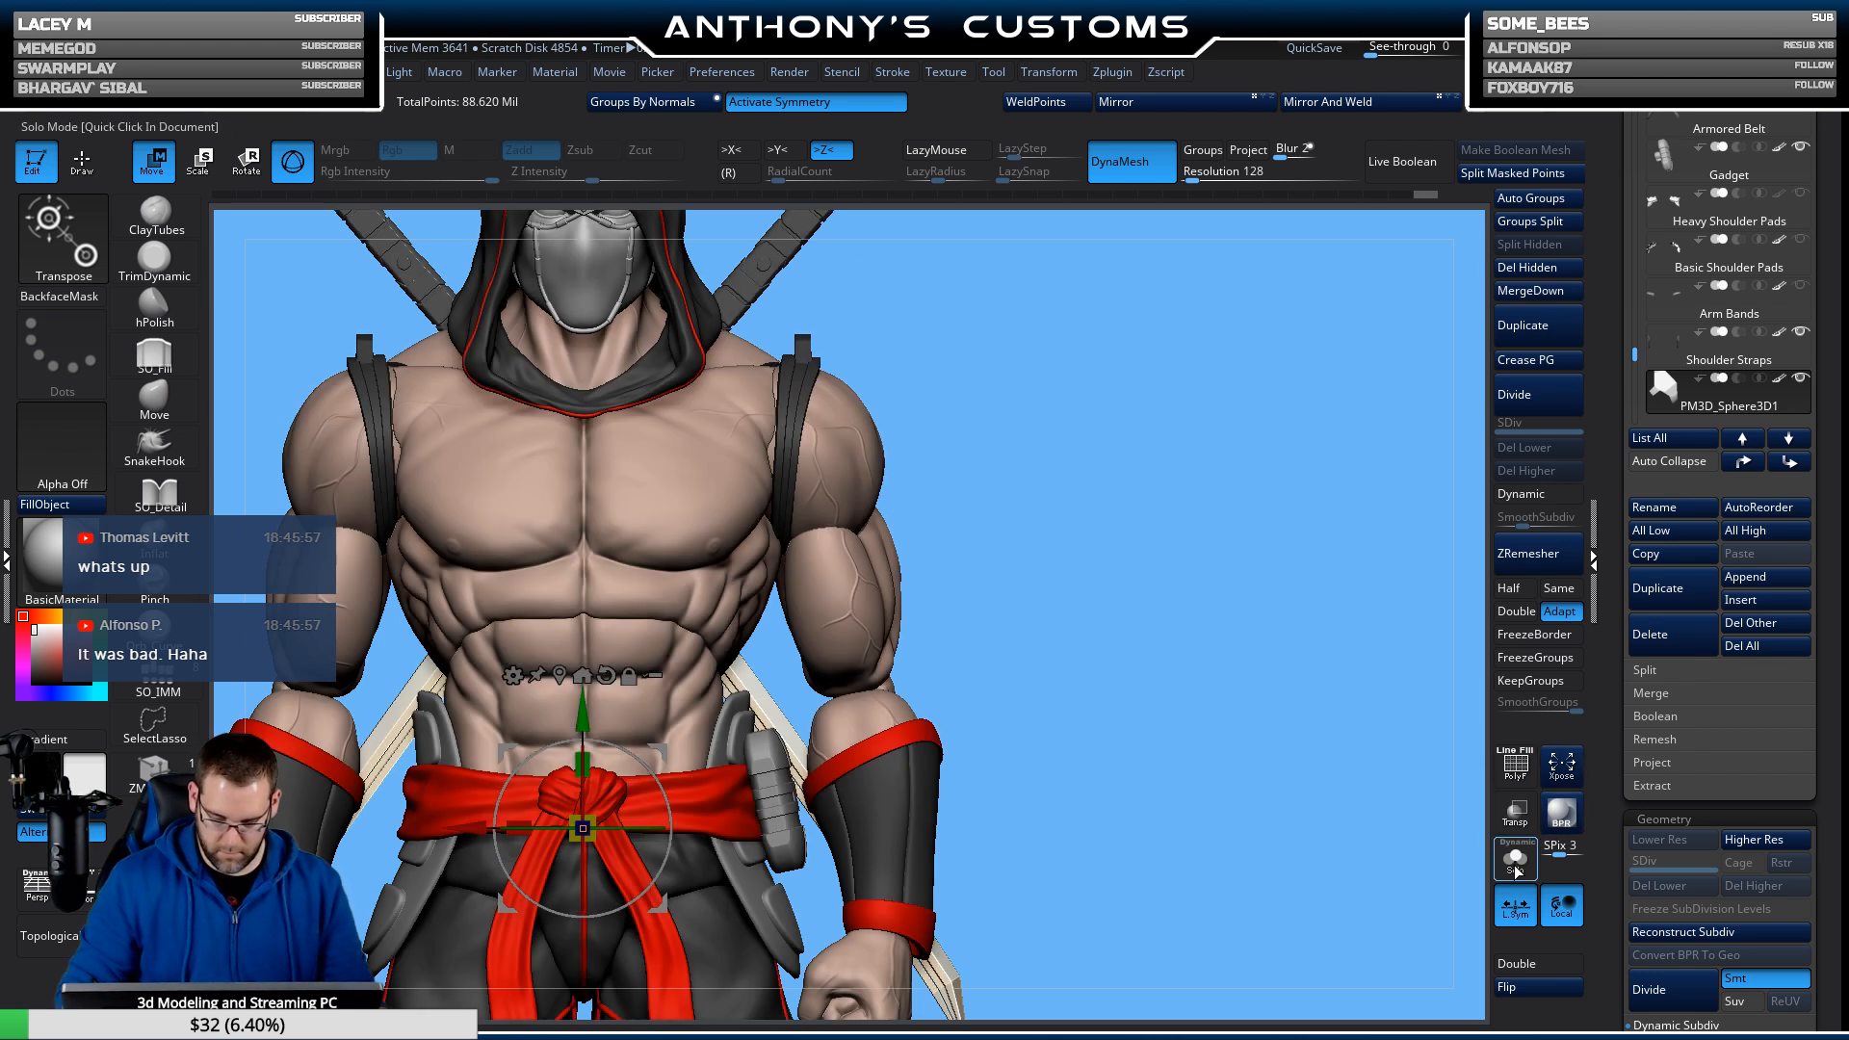
{"action": "left_click", "coordinate": [1516, 859]}
{"action": "mouse_move", "coordinate": [1040, 694]}
{"action": "left_mouse_down"}
{"action": "mouse_move", "coordinate": [1032, 784]}
{"action": "mouse_move", "coordinate": [1123, 610]}
{"action": "left_mouse_up"}
{"action": "key", "text": "q"}
{"action": "left_click_drag", "start_coordinate": [1109, 523], "coordinate": [1188, 516], "text": "alt"}
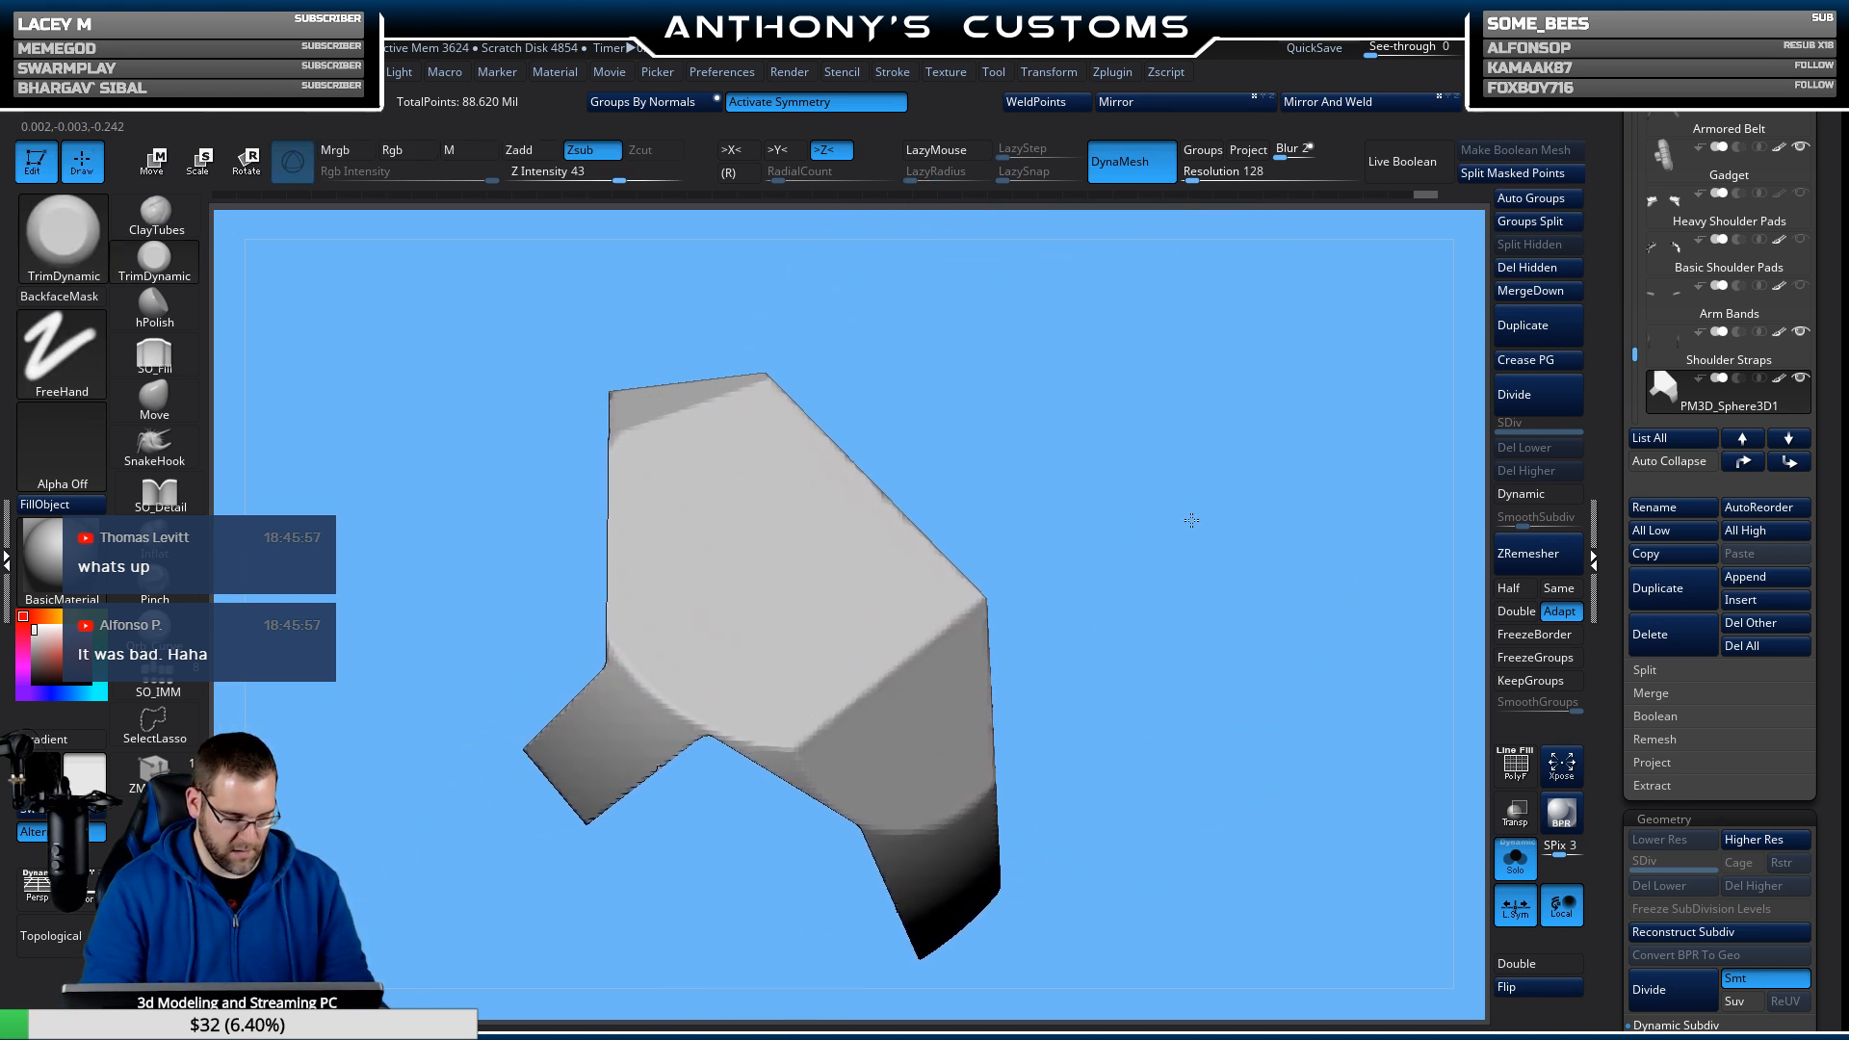
Cut a V-shaped notch into the part's inner edge with a cornered ClipCurve line, redoing the cut after undoing the first attempt.
{"action": "key", "text": "ctrl+shift"}
{"action": "left_click_drag", "start_coordinate": [664, 828], "coordinate": [508, 613], "text": "ctrl+shift"}
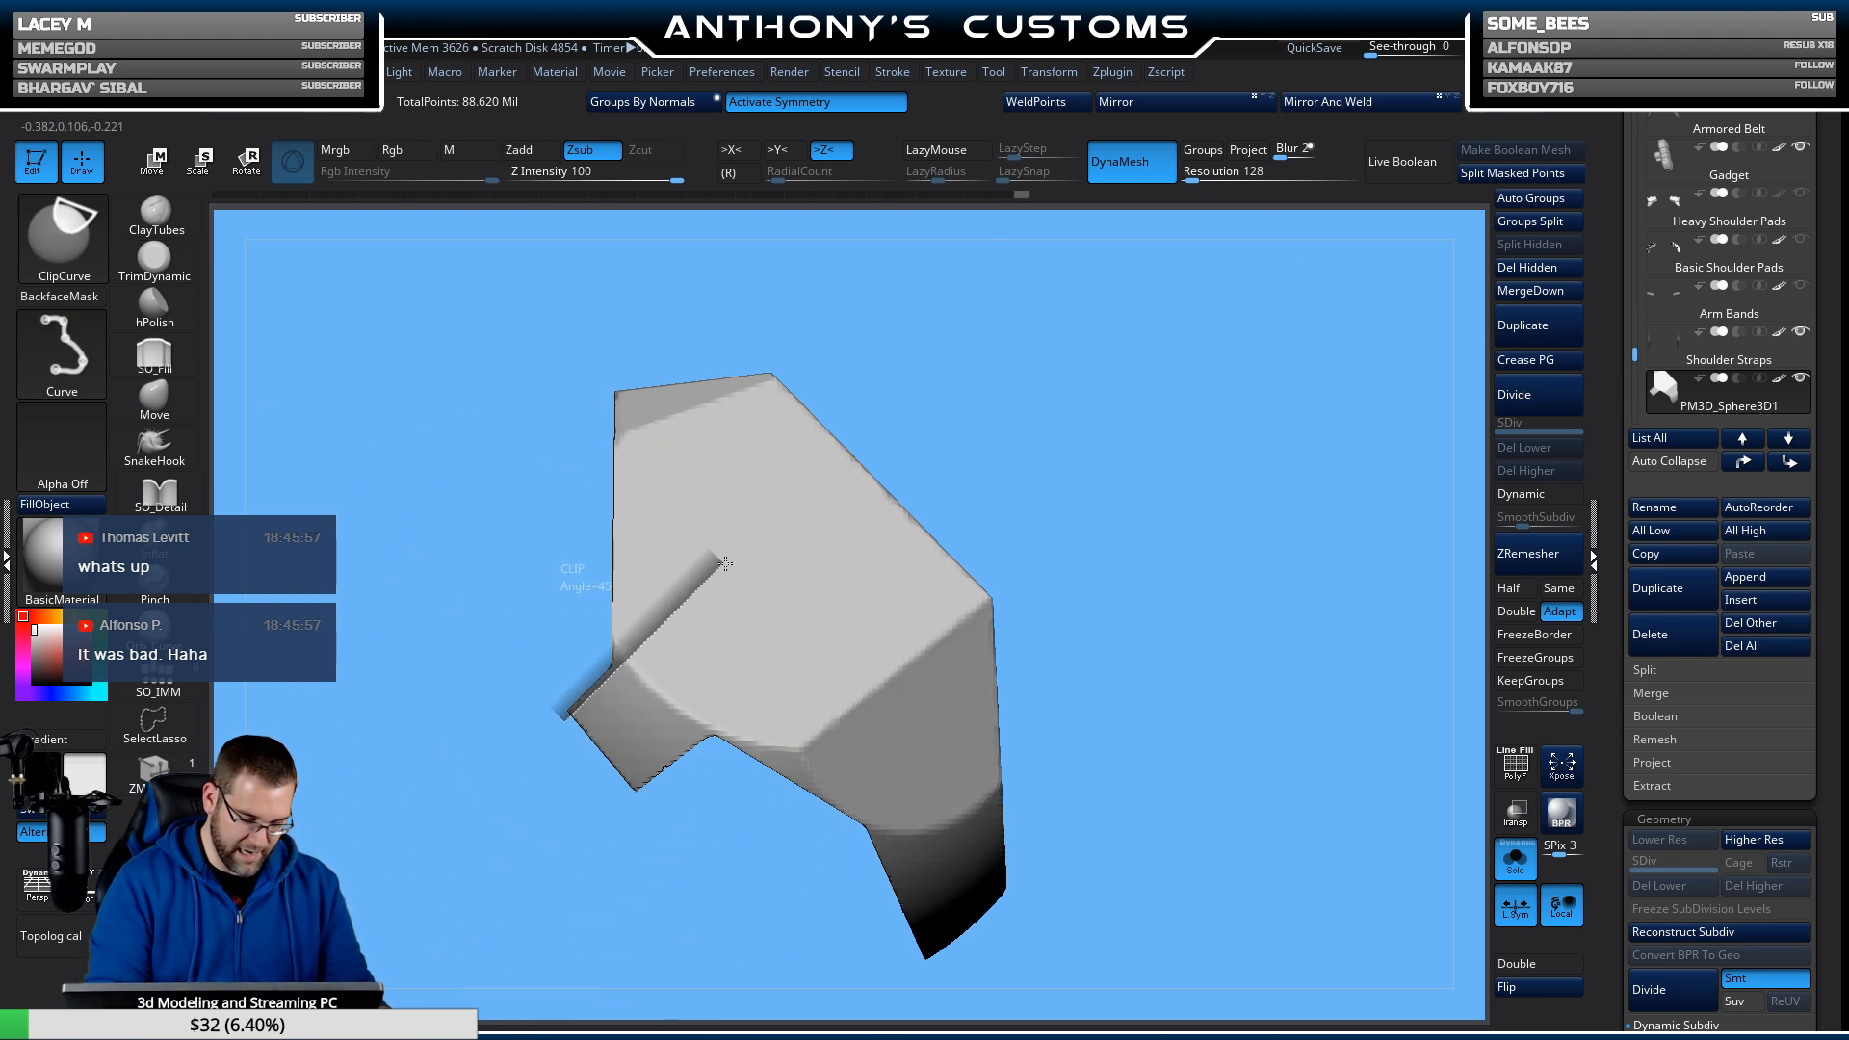
{"action": "mouse_move", "coordinate": [632, 314]}
{"action": "left_mouse_down", "text": "ctrl+shift"}
{"action": "mouse_move", "coordinate": [612, 291]}
{"action": "mouse_move", "coordinate": [724, 578]}
{"action": "mouse_move", "coordinate": [540, 728]}
{"action": "left_mouse_up", "text": "ctrl+shift"}
{"action": "key", "text": "ctrl+z"}
{"action": "key", "text": "alt"}
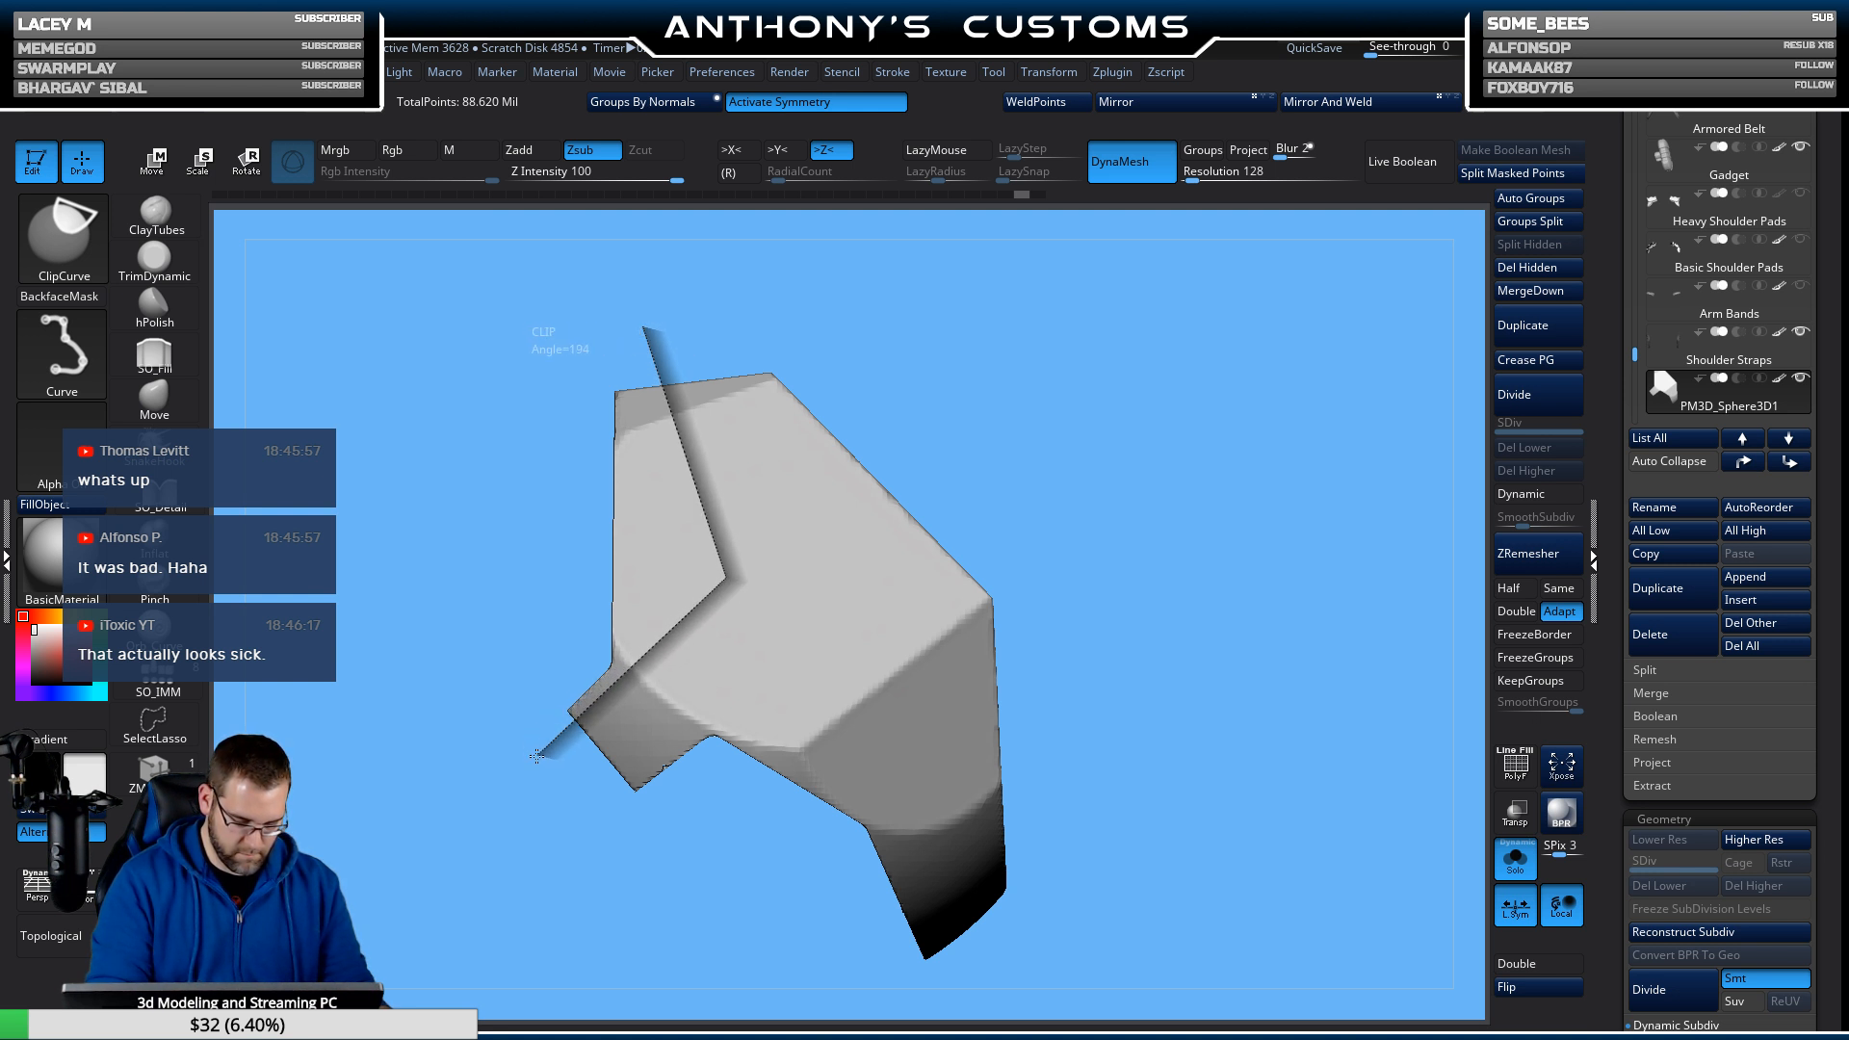
{"action": "key", "text": "ctrl"}
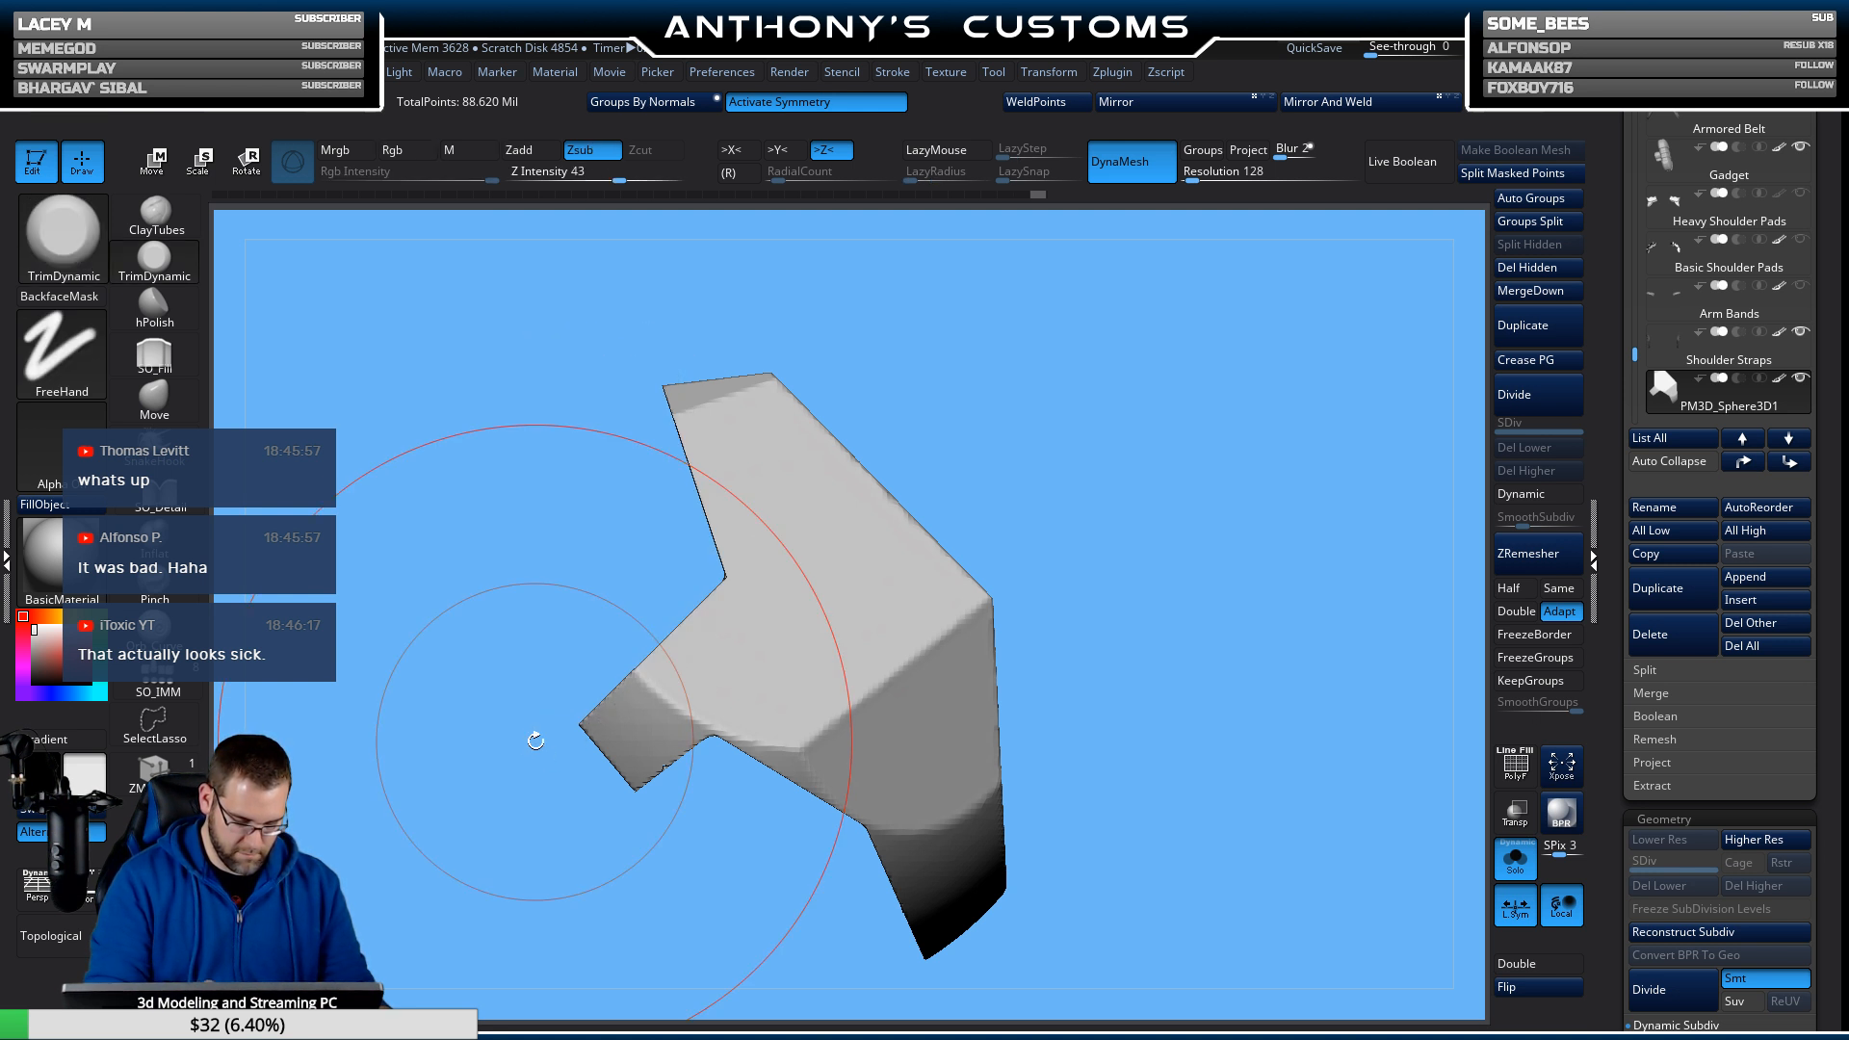
Show the whole figure again and move the notched part up onto the ninja's left shoulder.
{"action": "mouse_move", "coordinate": [1268, 541]}
{"action": "left_mouse_down"}
{"action": "mouse_move", "coordinate": [1208, 543]}
{"action": "mouse_move", "coordinate": [1320, 529]}
{"action": "mouse_move", "coordinate": [1272, 528]}
{"action": "mouse_move", "coordinate": [1271, 504]}
{"action": "mouse_move", "coordinate": [1319, 520]}
{"action": "left_mouse_up"}
{"action": "key", "text": "ctrl"}
{"action": "mouse_move", "coordinate": [1320, 520]}
{"action": "left_mouse_down"}
{"action": "mouse_move", "coordinate": [1230, 528]}
{"action": "mouse_move", "coordinate": [1276, 515]}
{"action": "left_mouse_up"}
{"action": "left_click", "coordinate": [1514, 857]}
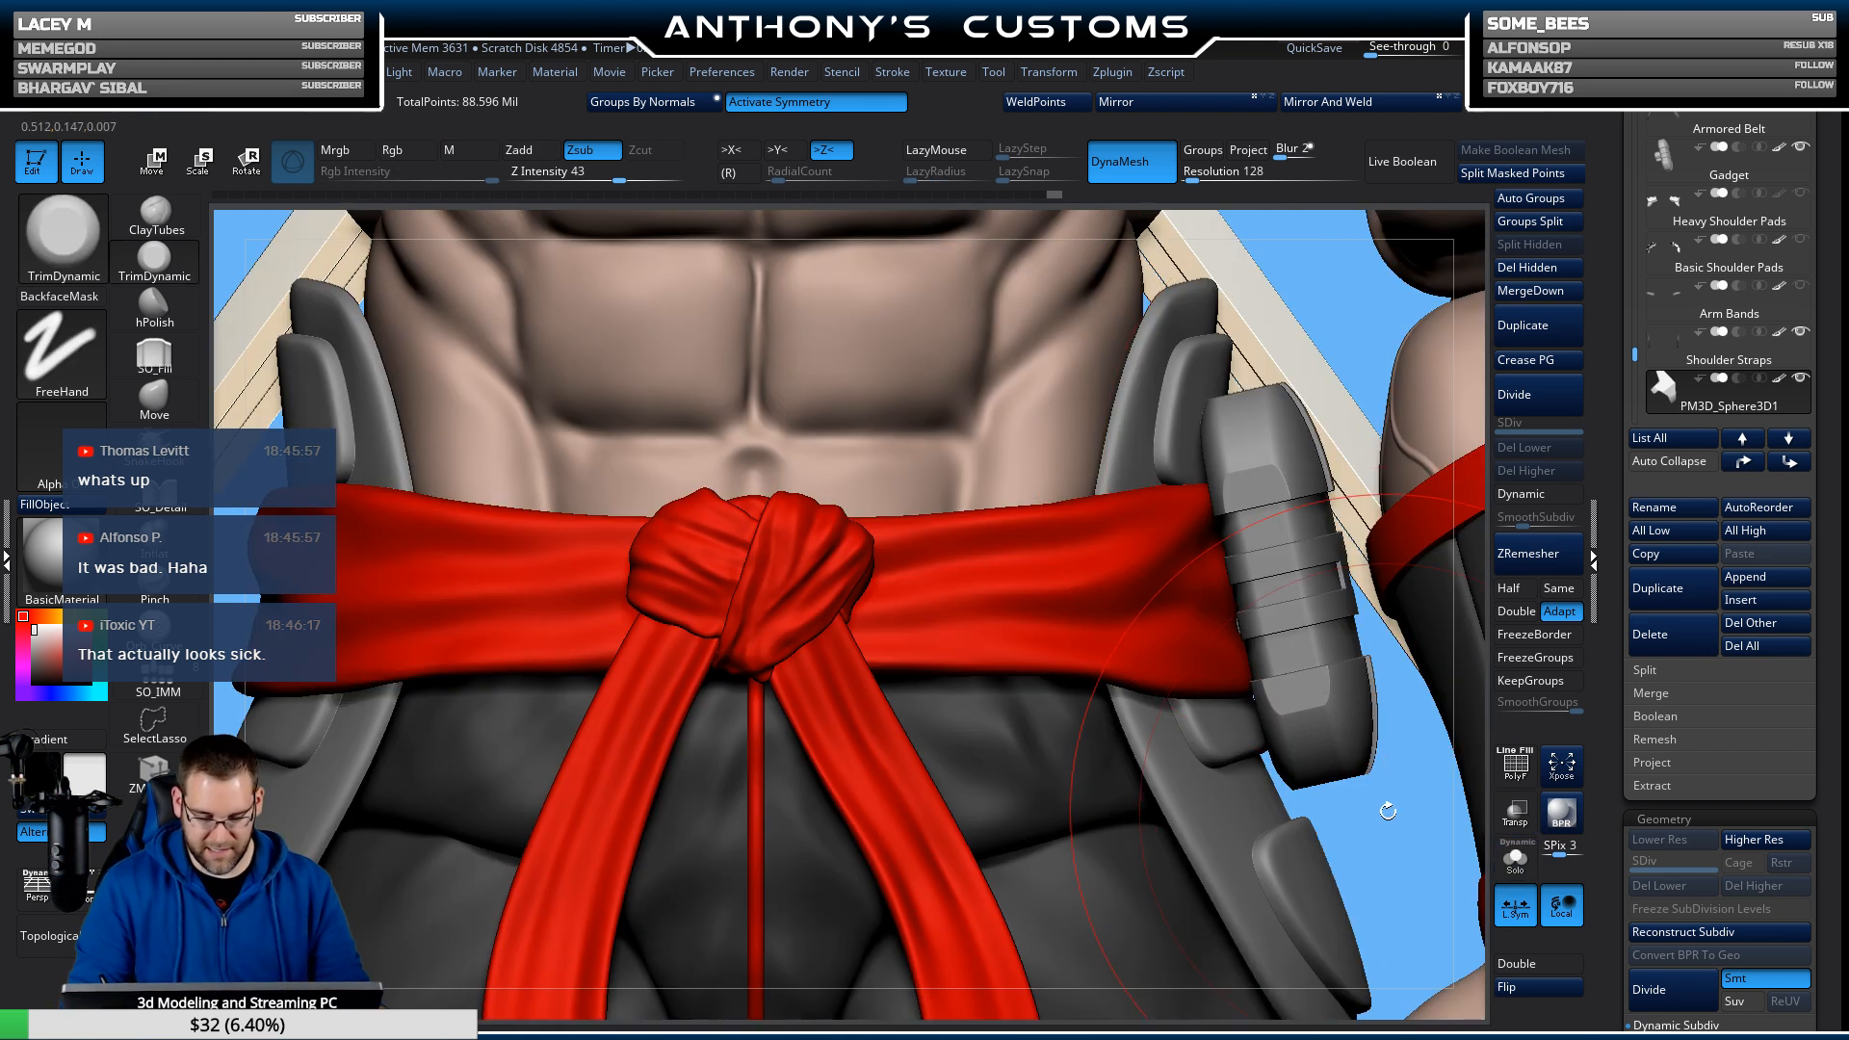
{"action": "left_click_drag", "start_coordinate": [1387, 811], "coordinate": [1314, 453], "text": "alt"}
{"action": "key", "text": "w"}
{"action": "left_click_drag", "start_coordinate": [1296, 518], "coordinate": [1270, 671], "text": "alt"}
{"action": "left_click_drag", "start_coordinate": [805, 729], "coordinate": [997, 485]}
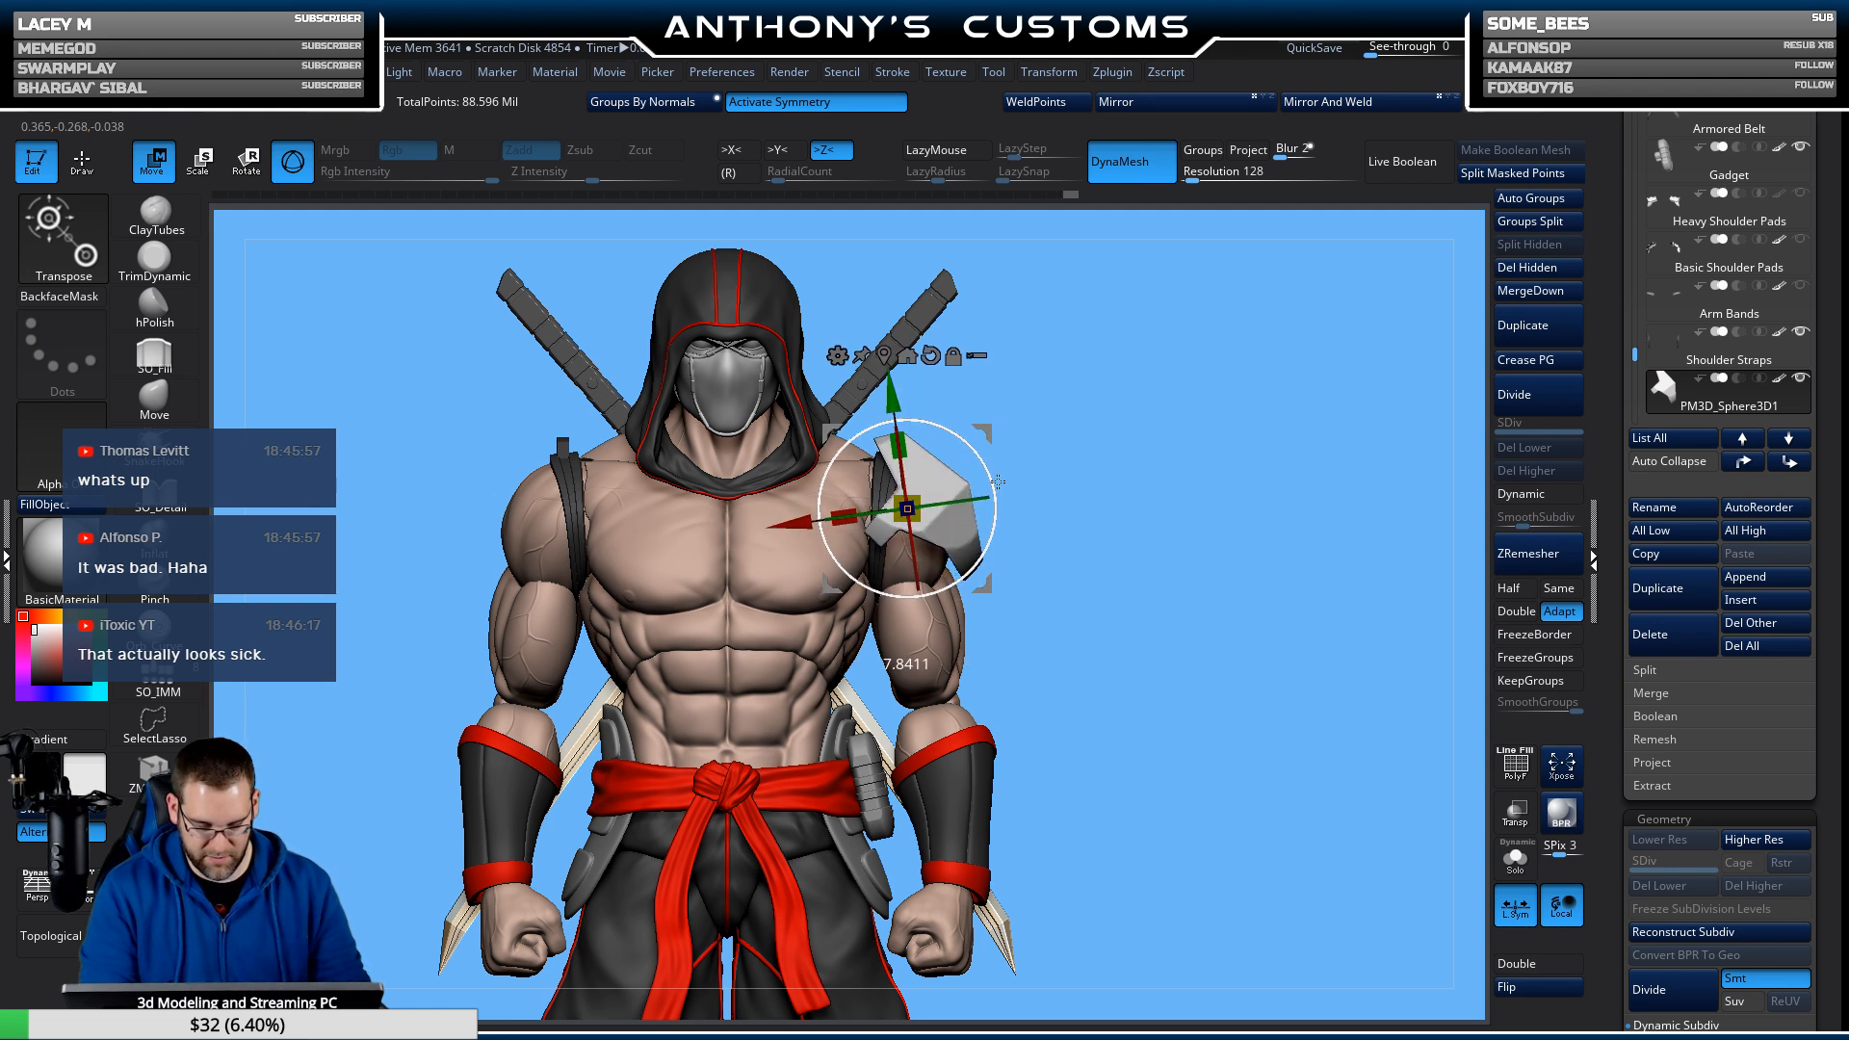
Turn off local symmetry and Activate Symmetry, and shift the part along its front-to-back axis to align it with the shoulder.
{"action": "left_click_drag", "start_coordinate": [1139, 449], "coordinate": [1030, 434]}
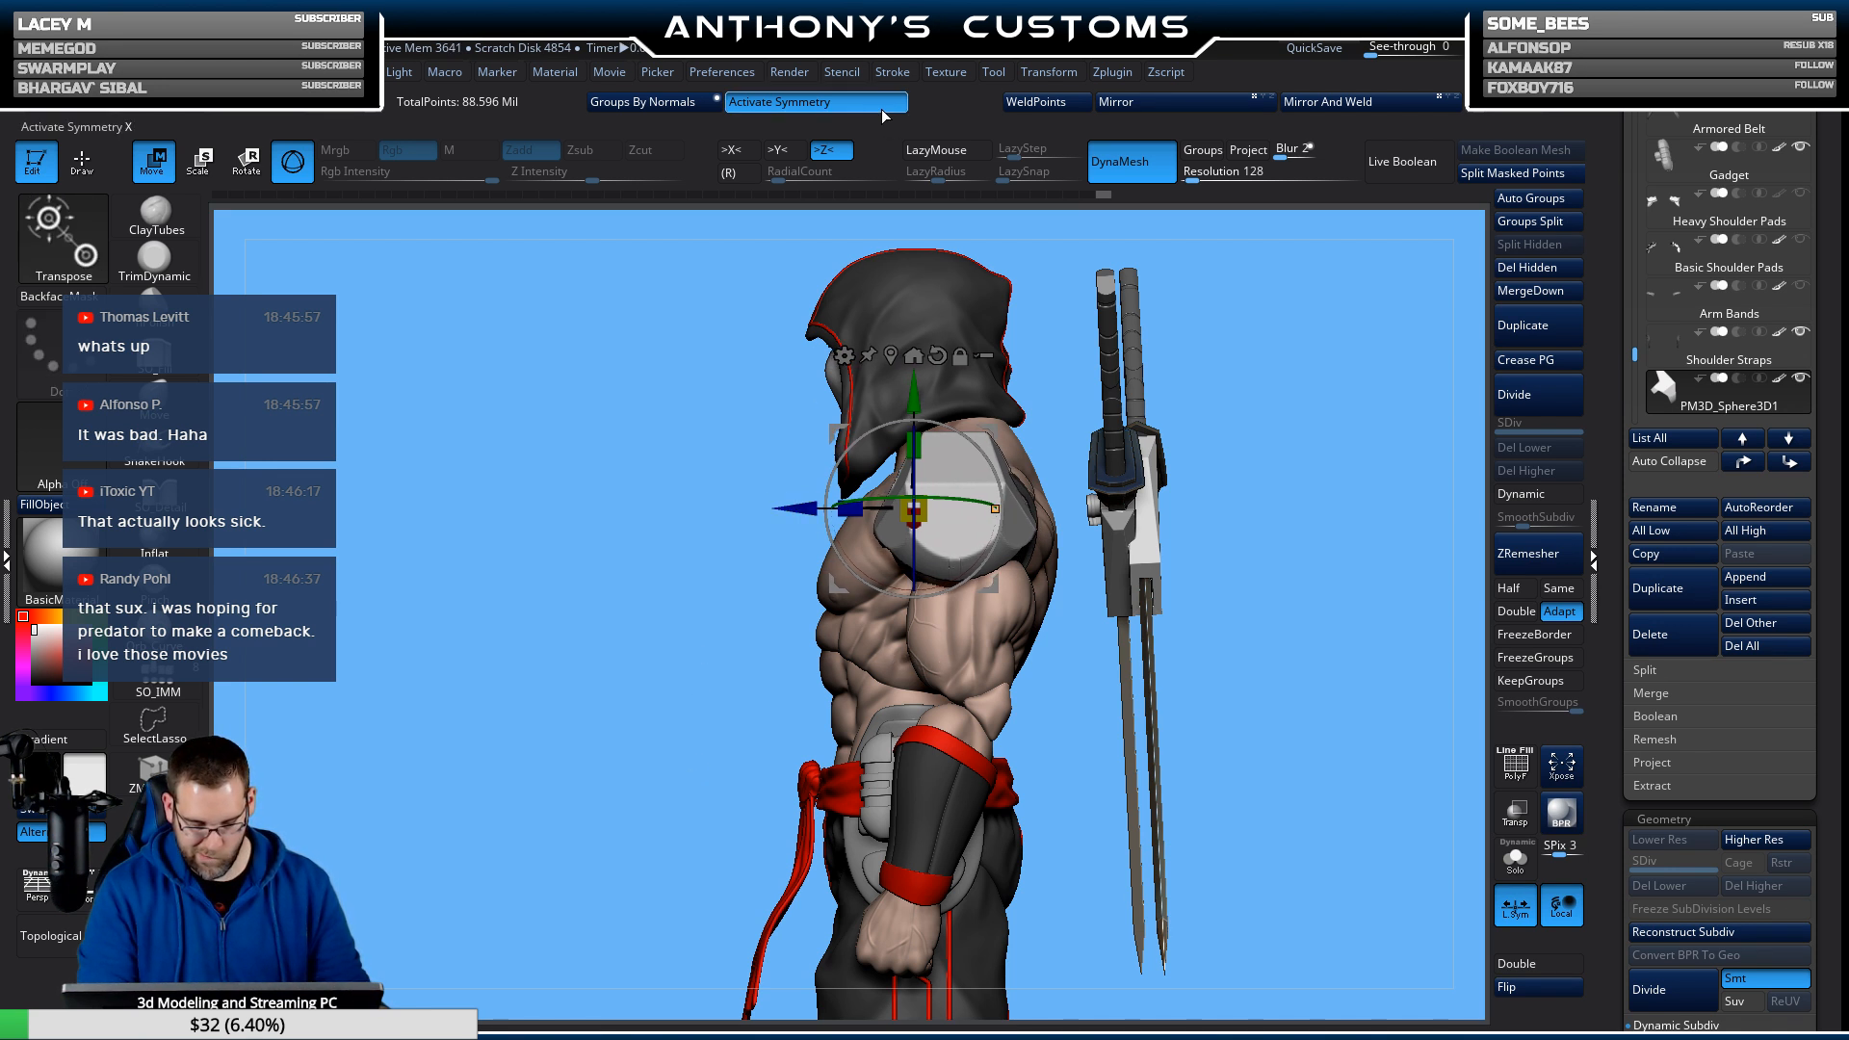
{"action": "left_click", "coordinate": [1512, 896]}
{"action": "left_click_drag", "start_coordinate": [875, 499], "coordinate": [937, 500]}
{"action": "key", "text": "ctrl+z"}
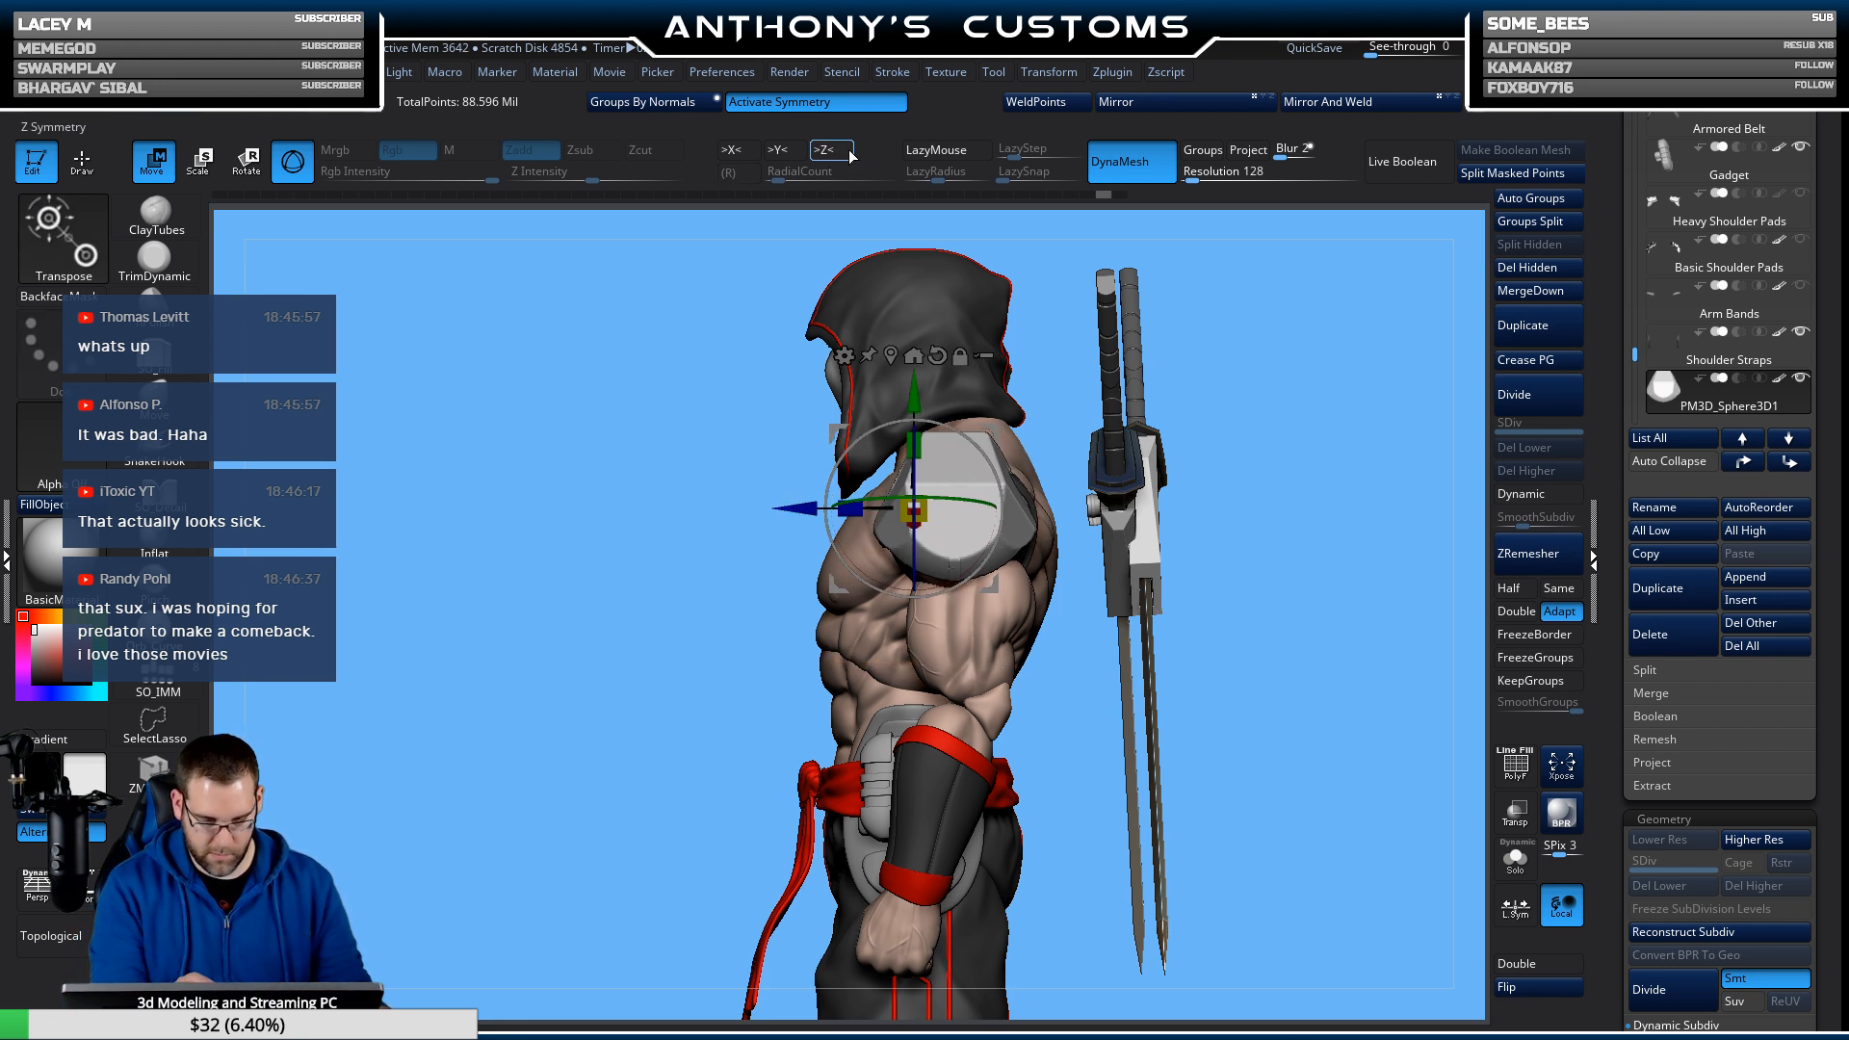
{"action": "key", "text": "x"}
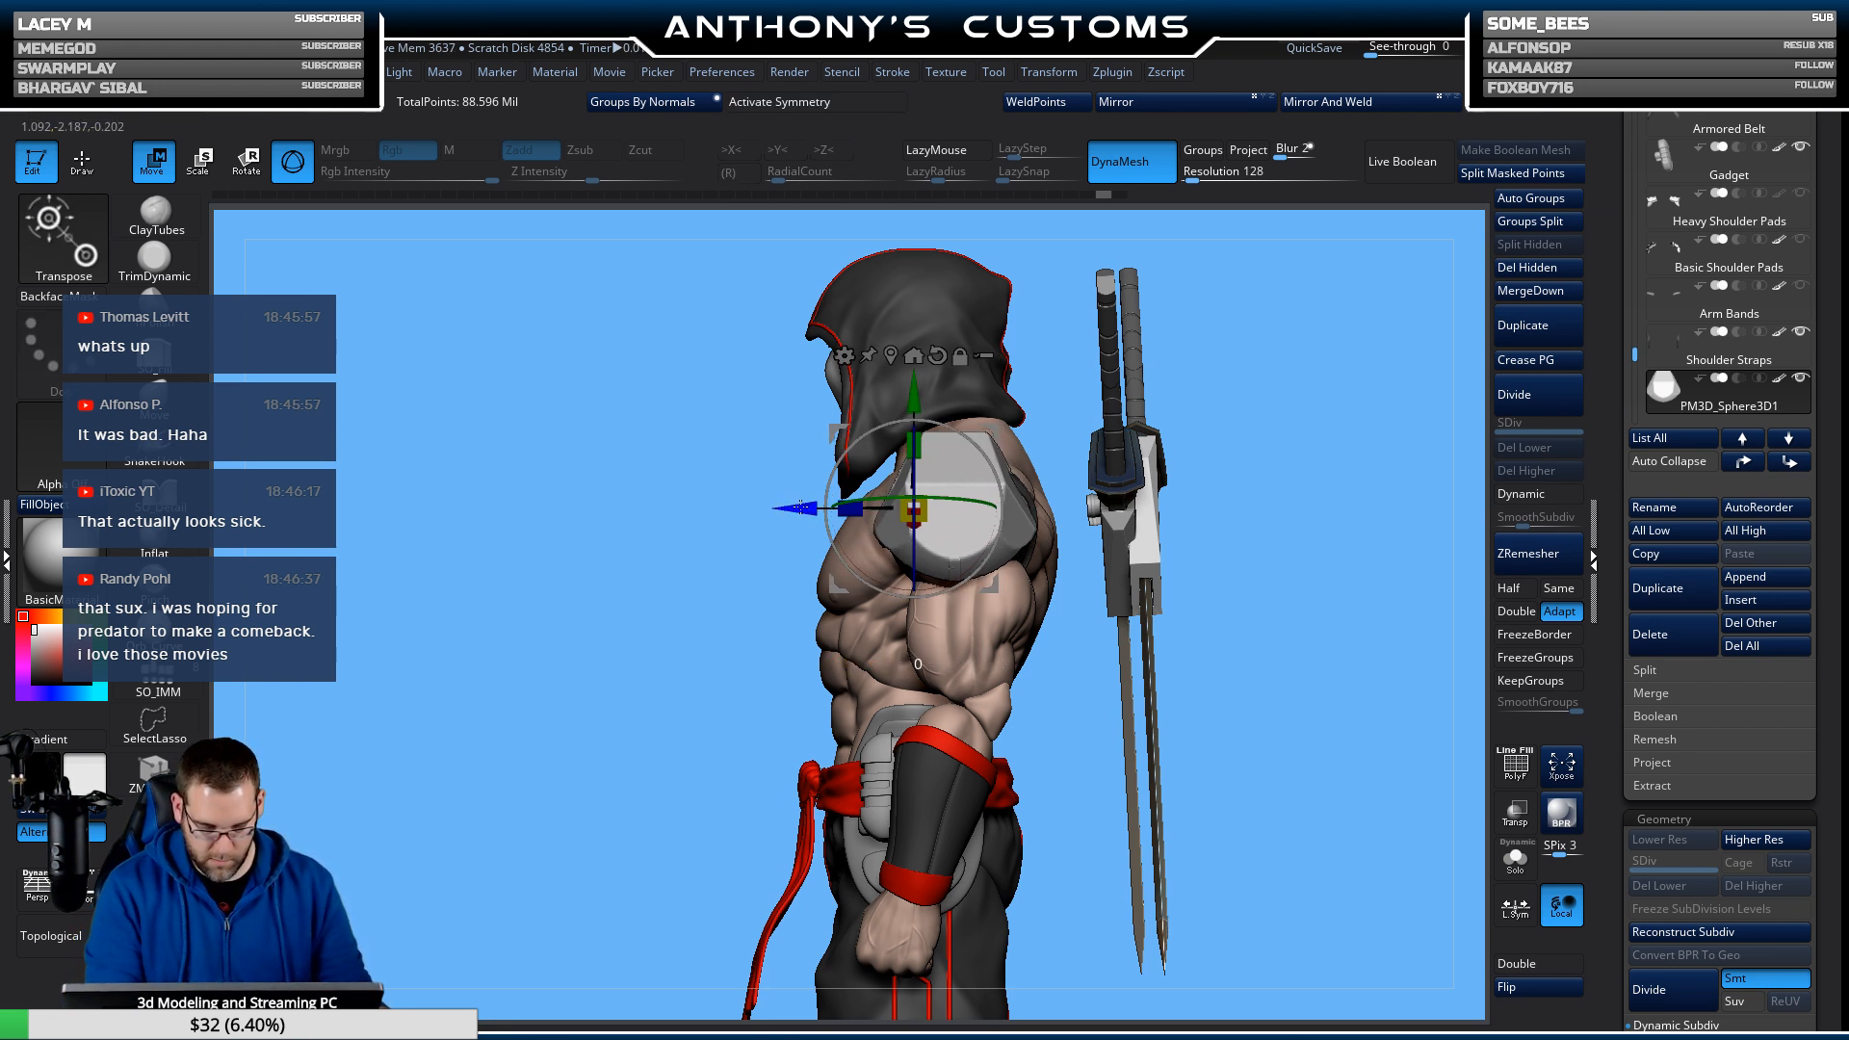
{"action": "left_click_drag", "start_coordinate": [800, 507], "coordinate": [812, 507]}
{"action": "left_click_drag", "start_coordinate": [1257, 352], "coordinate": [1338, 377]}
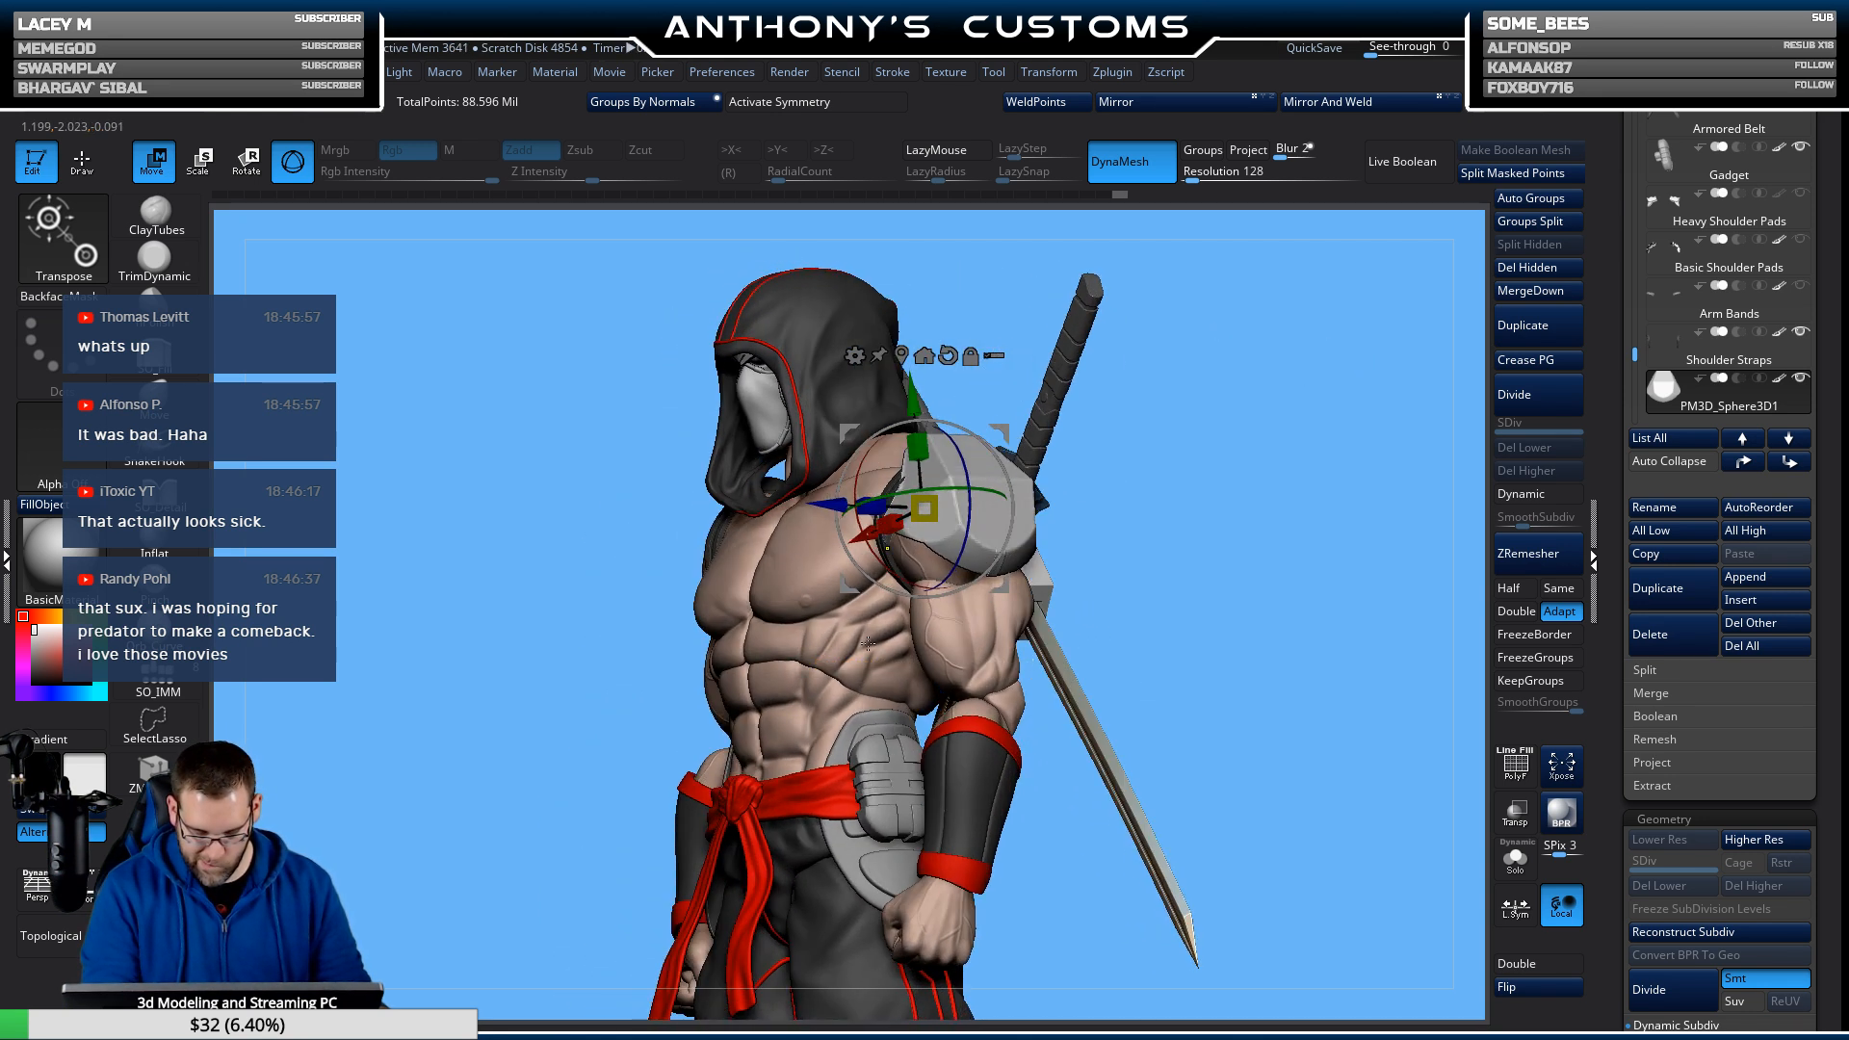
{"action": "left_click_drag", "start_coordinate": [868, 643], "coordinate": [807, 747]}
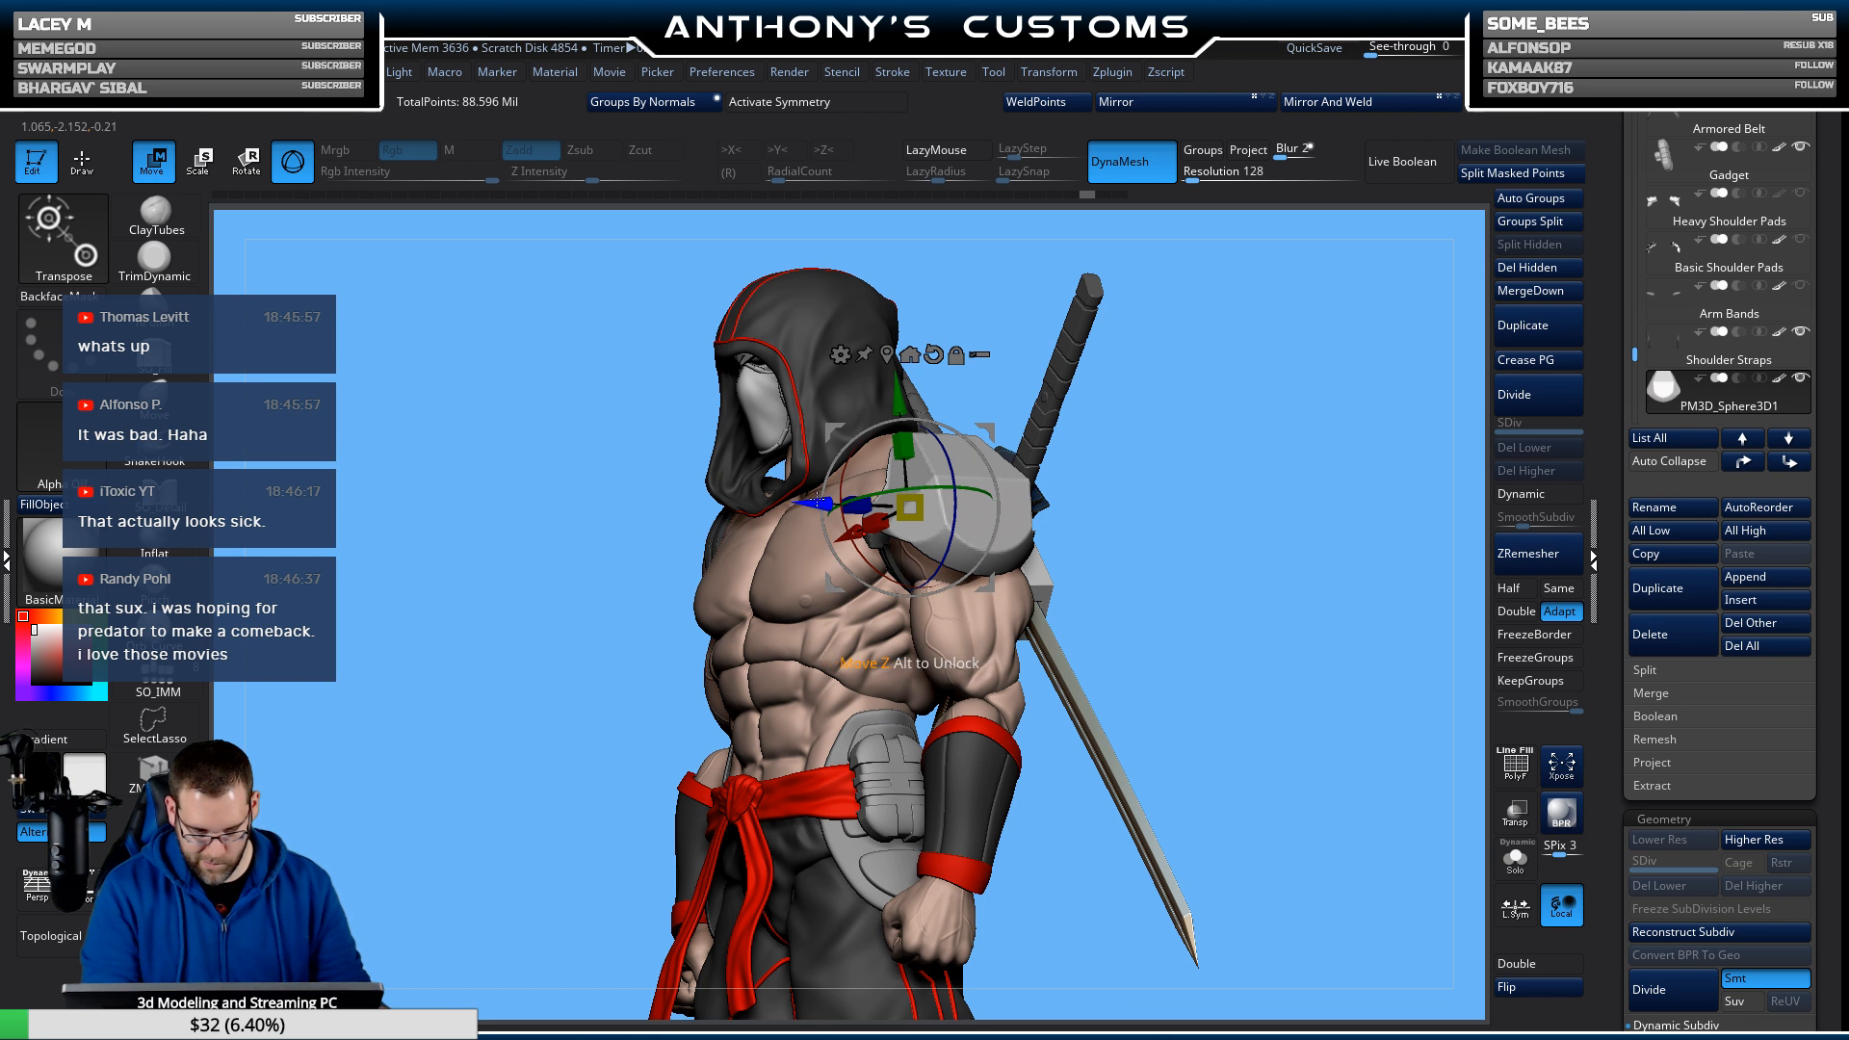
{"action": "left_click_drag", "start_coordinate": [818, 502], "coordinate": [825, 501]}
{"action": "left_click_drag", "start_coordinate": [1279, 443], "coordinate": [1000, 539], "text": "shift"}
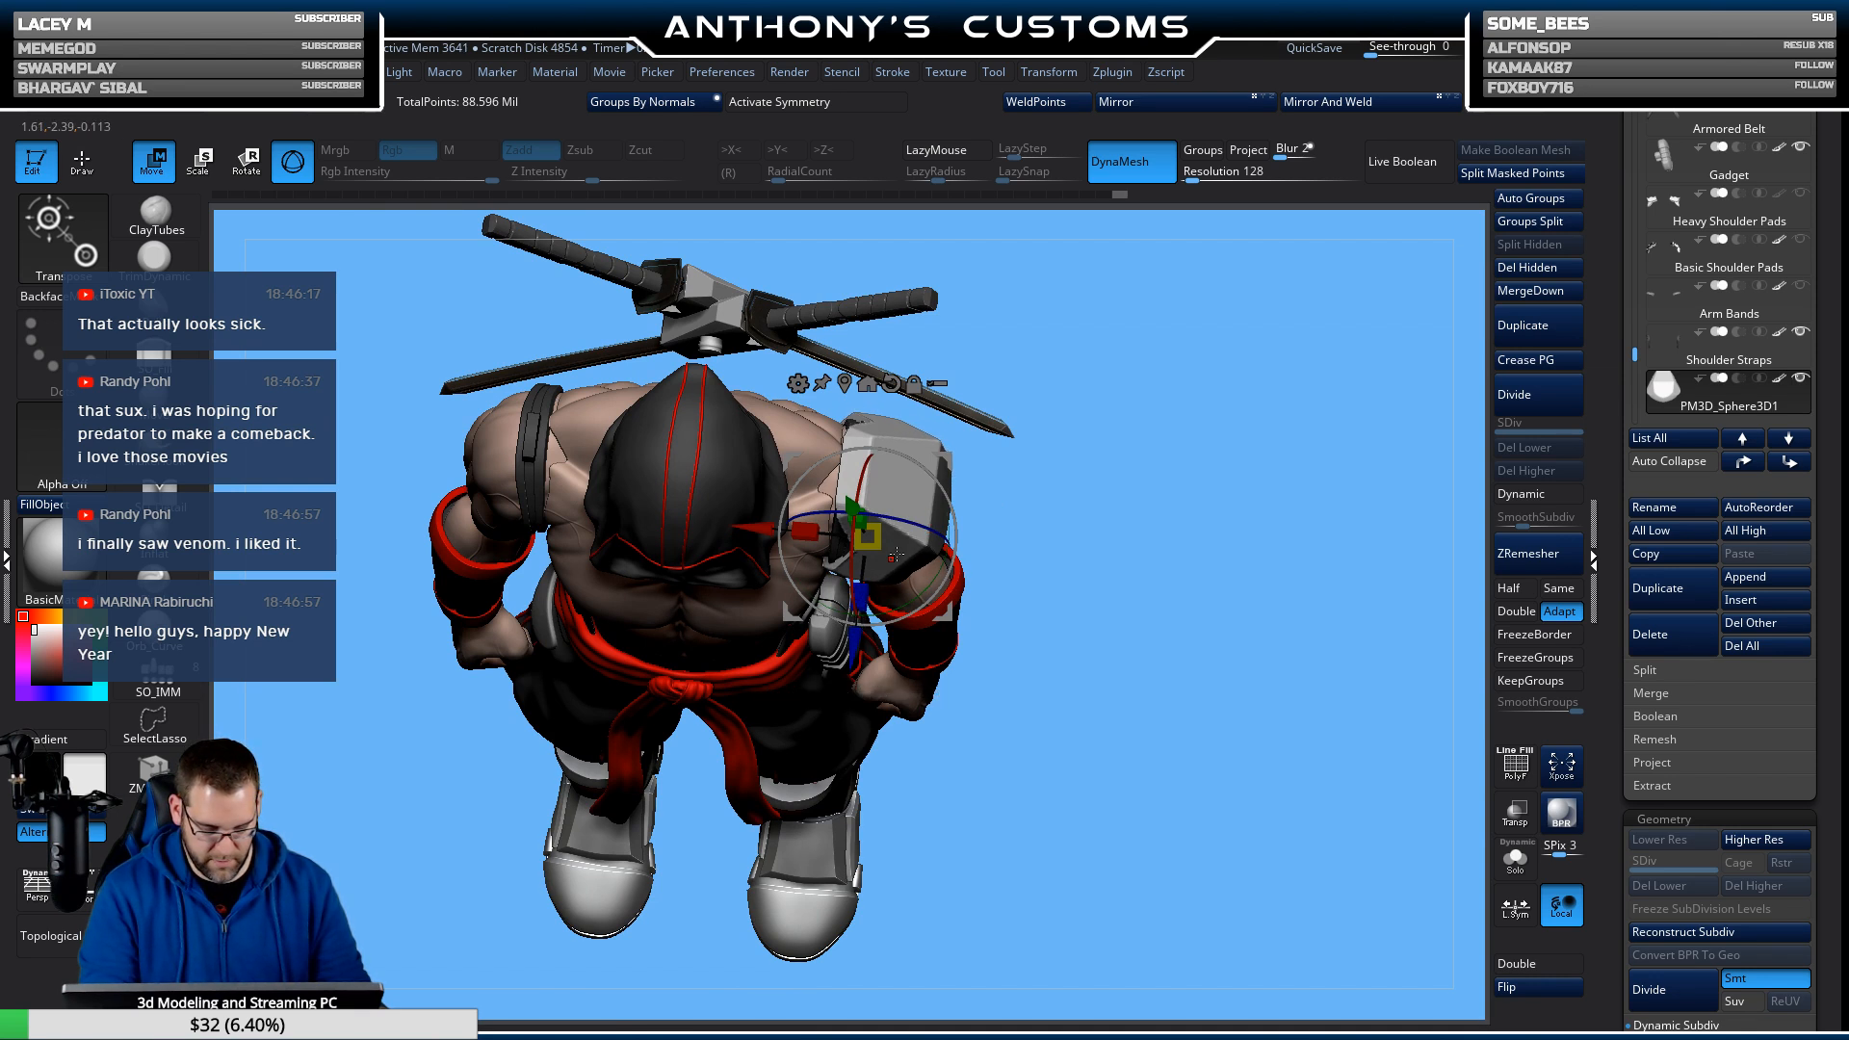
Trim the inner tip of the lower front flap with a steep ClipCurve cut from the front, undoing the first attempt and recutting.
{"action": "mouse_move", "coordinate": [1117, 520]}
{"action": "left_mouse_down"}
{"action": "mouse_move", "coordinate": [1123, 485]}
{"action": "mouse_move", "coordinate": [1096, 495]}
{"action": "mouse_move", "coordinate": [1127, 524]}
{"action": "mouse_move", "coordinate": [1144, 462]}
{"action": "left_mouse_up"}
{"action": "key", "text": "q"}
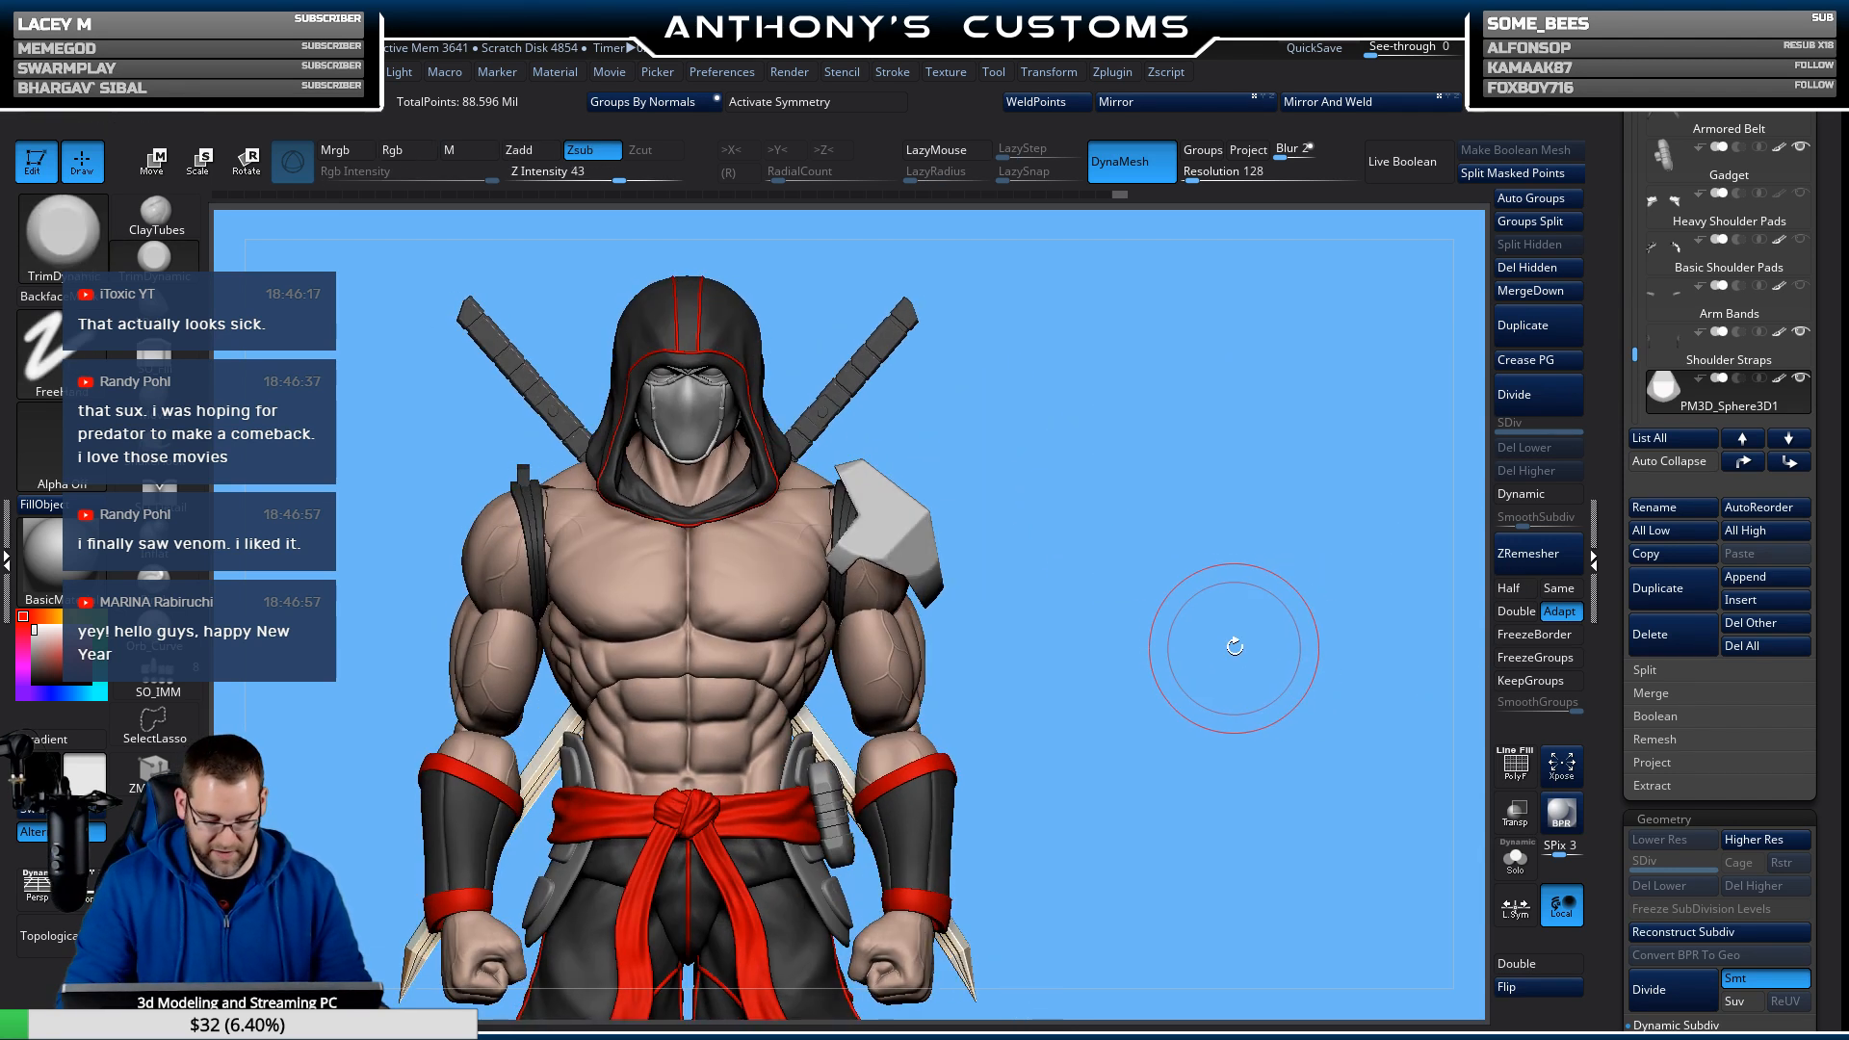
{"action": "key", "text": "w"}
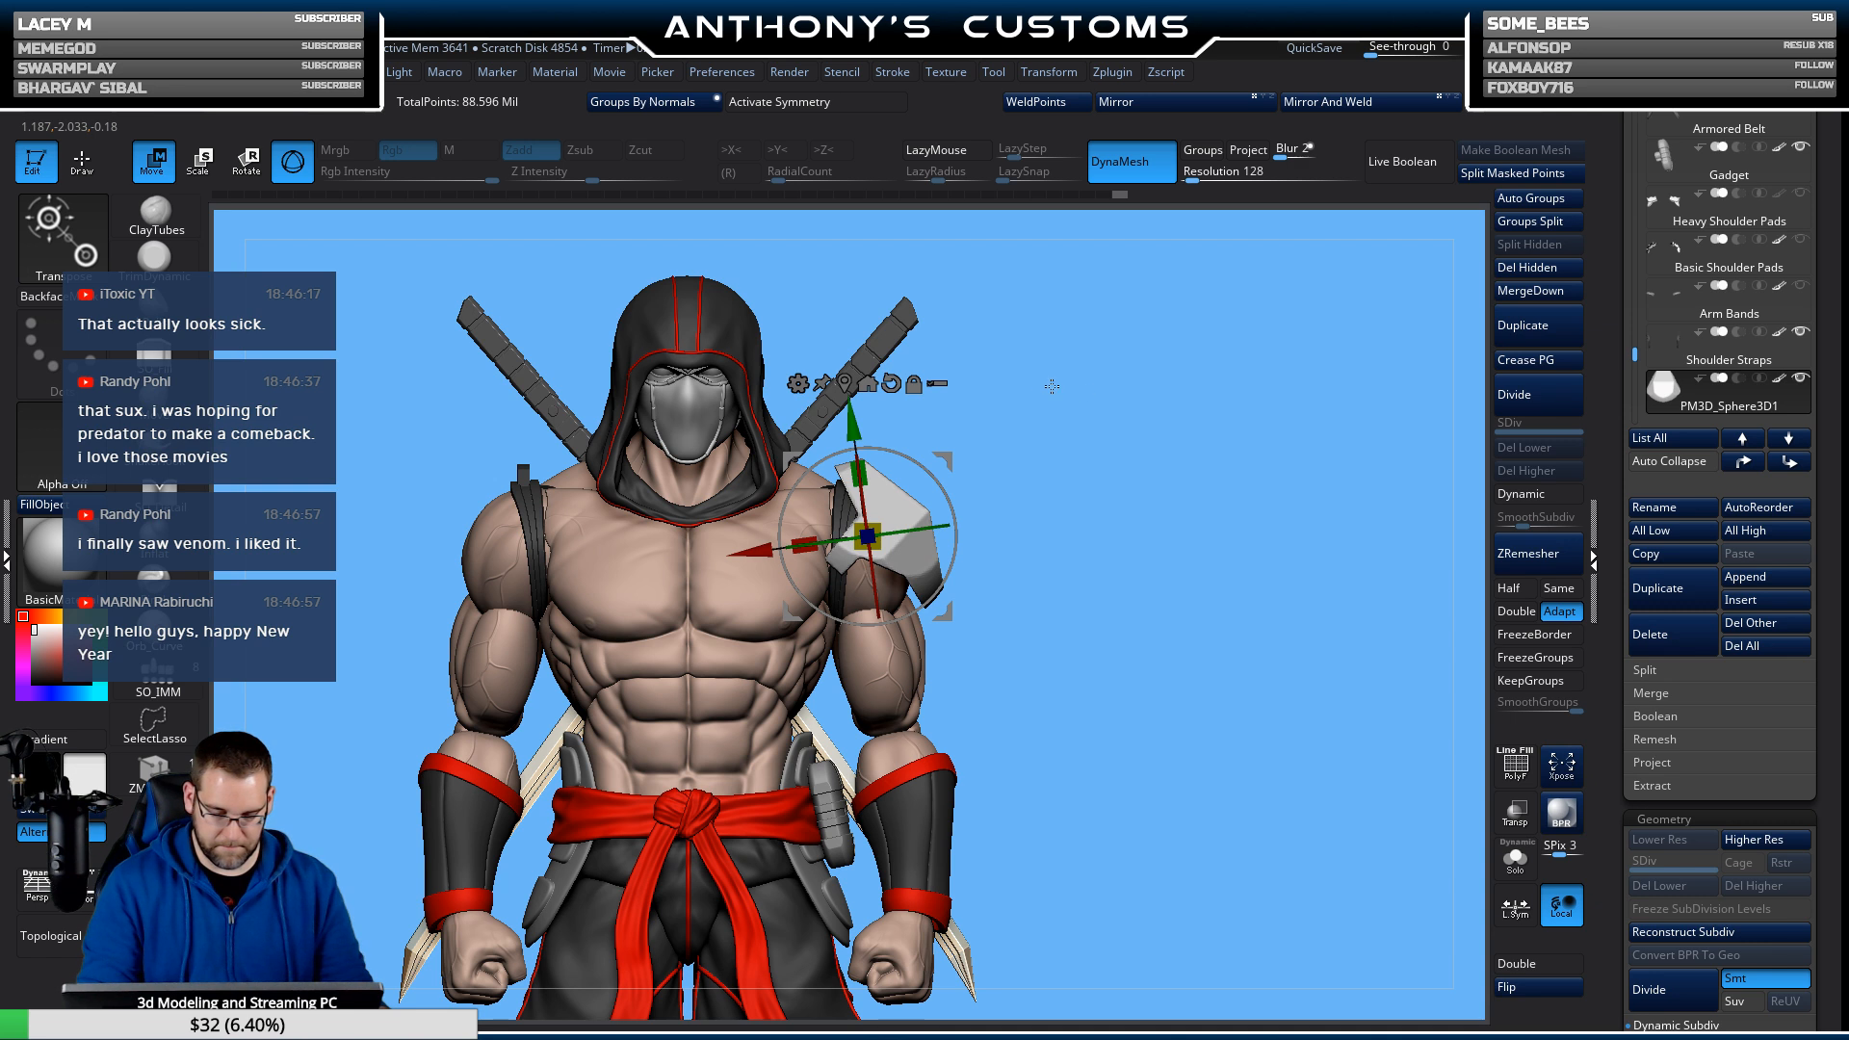
{"action": "key", "text": "q"}
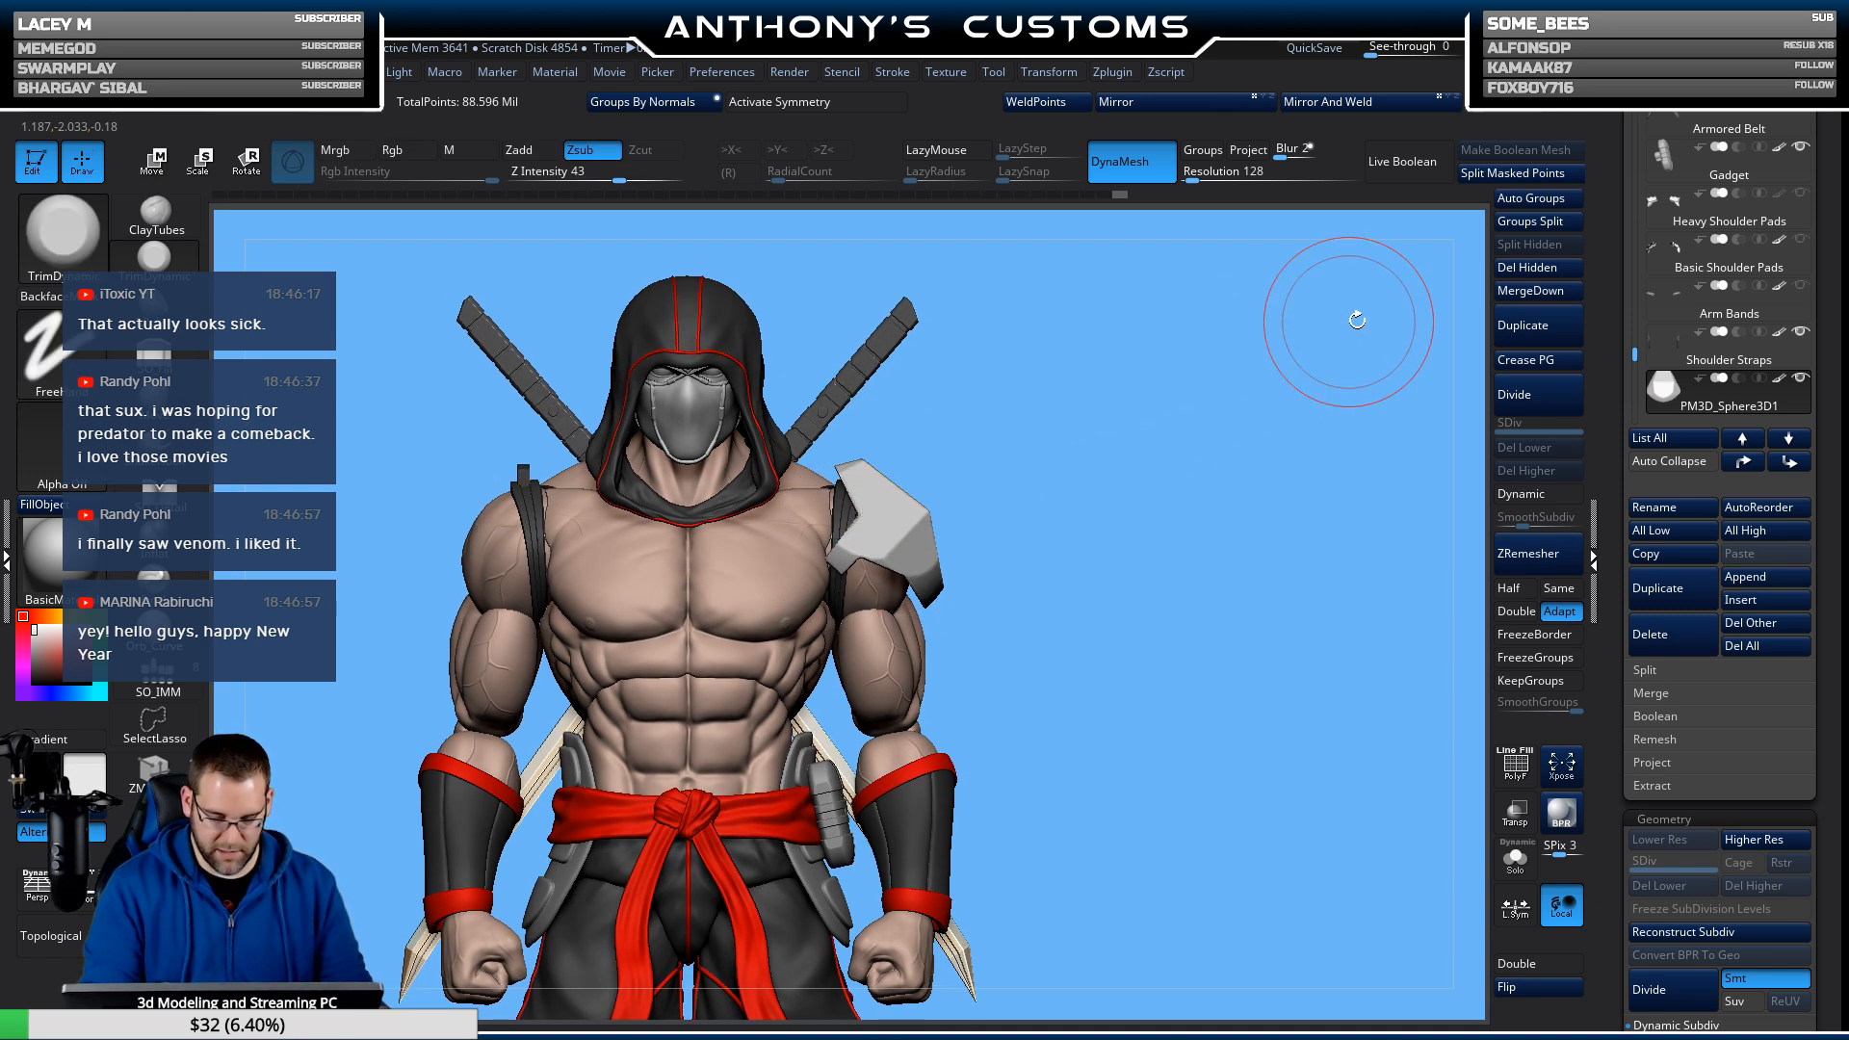
{"action": "left_click_drag", "start_coordinate": [1239, 521], "coordinate": [1235, 636], "text": "alt"}
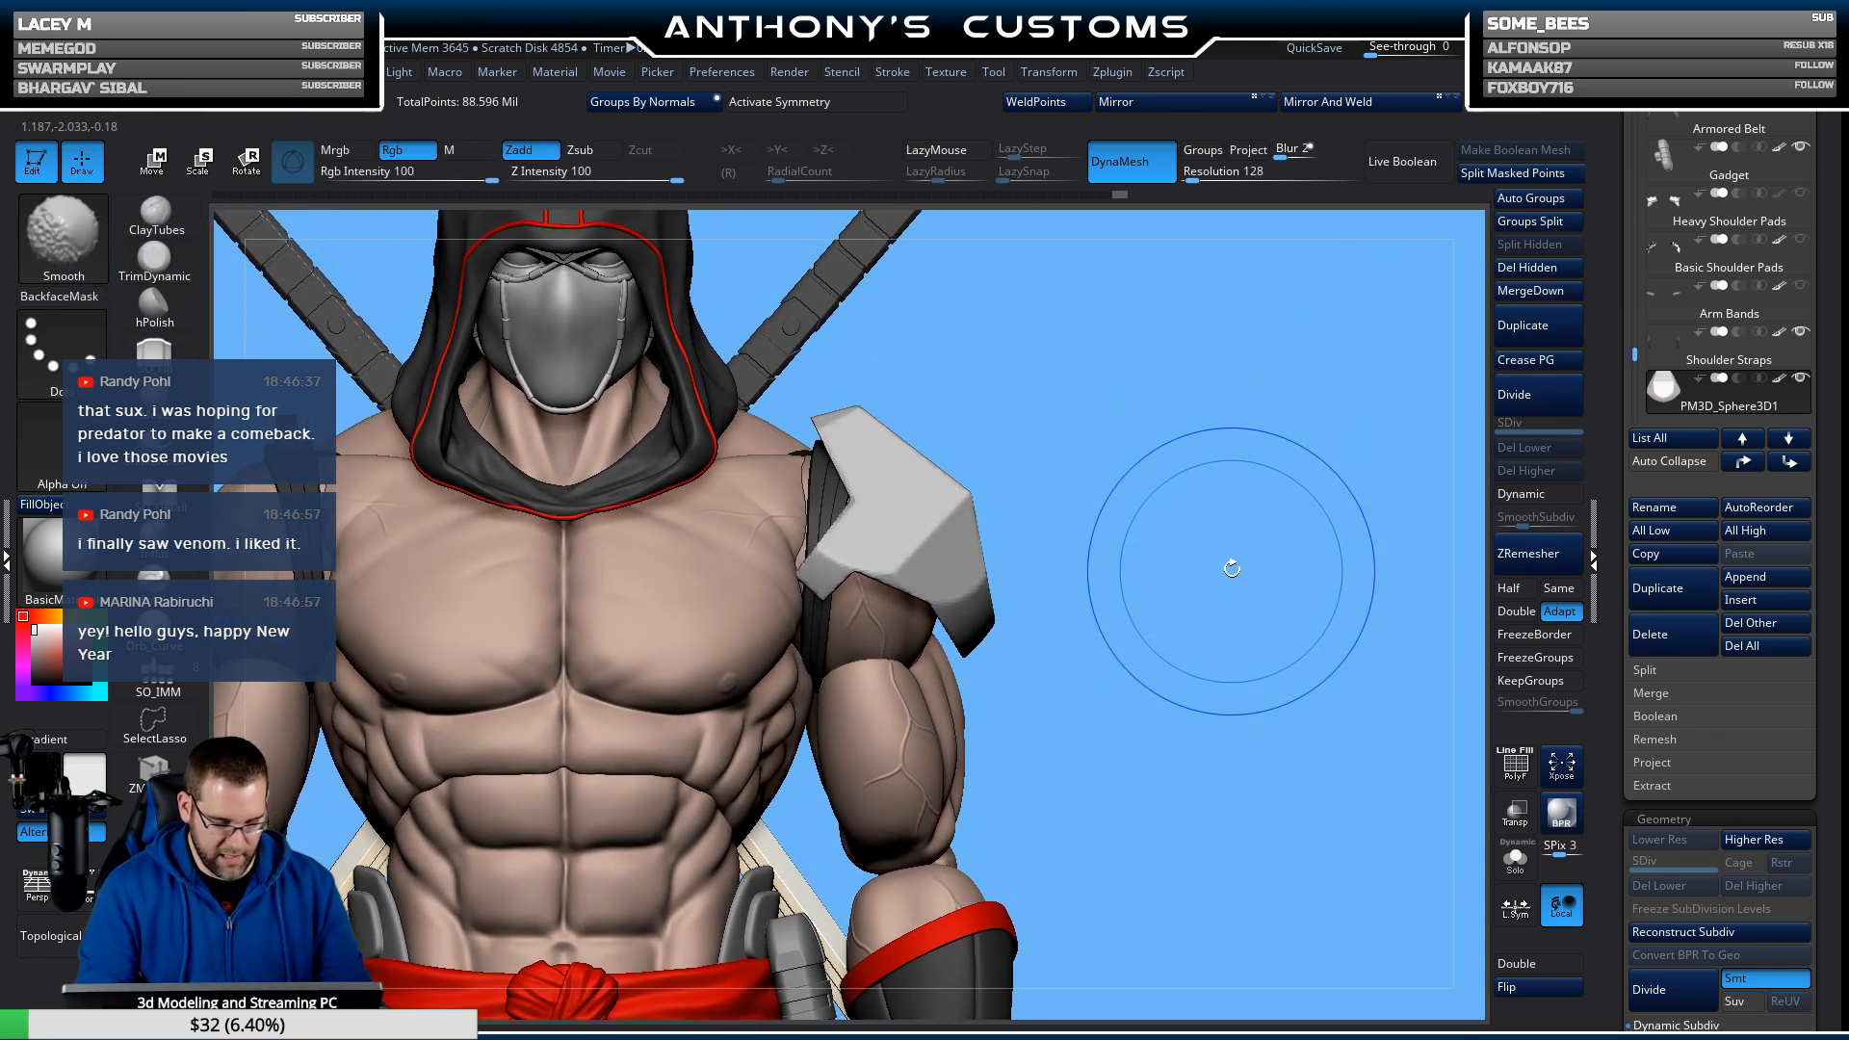
{"action": "left_click_drag", "start_coordinate": [1146, 585], "coordinate": [1229, 555], "text": "alt"}
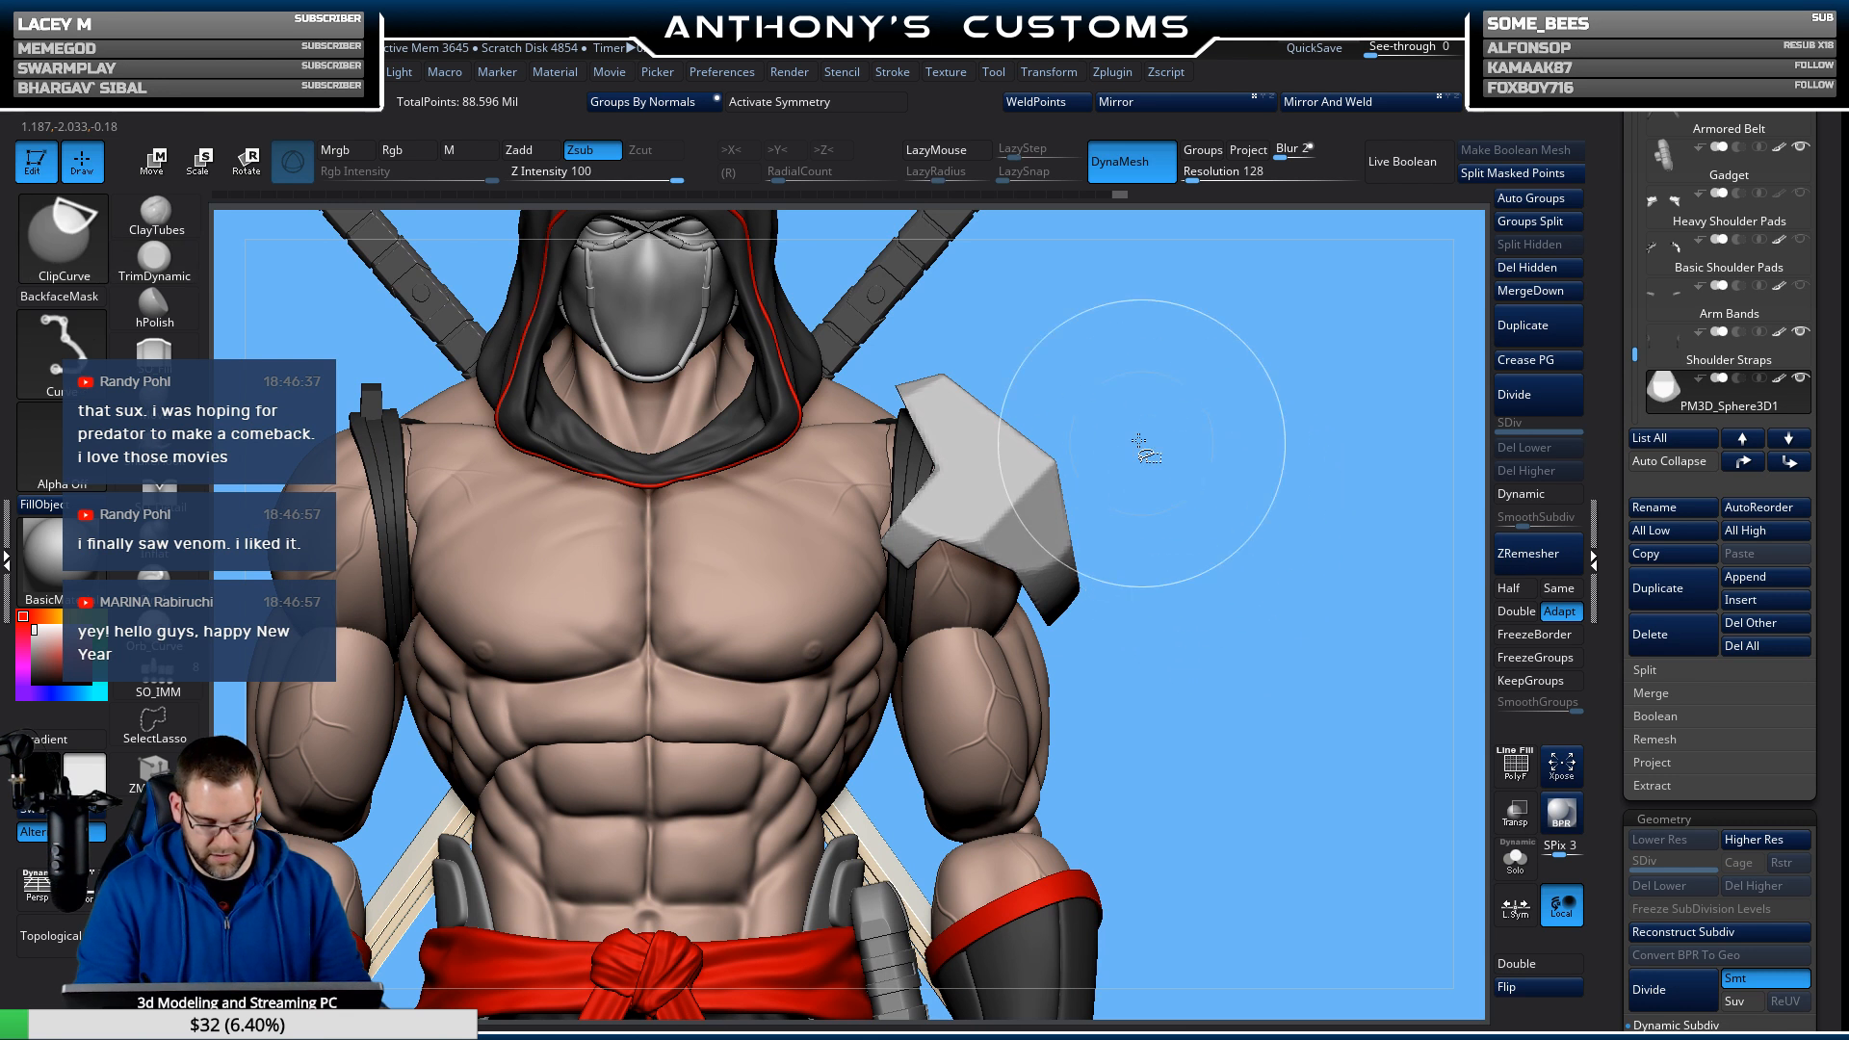
{"action": "left_click_drag", "start_coordinate": [1206, 709], "coordinate": [947, 708], "text": "ctrl+shift"}
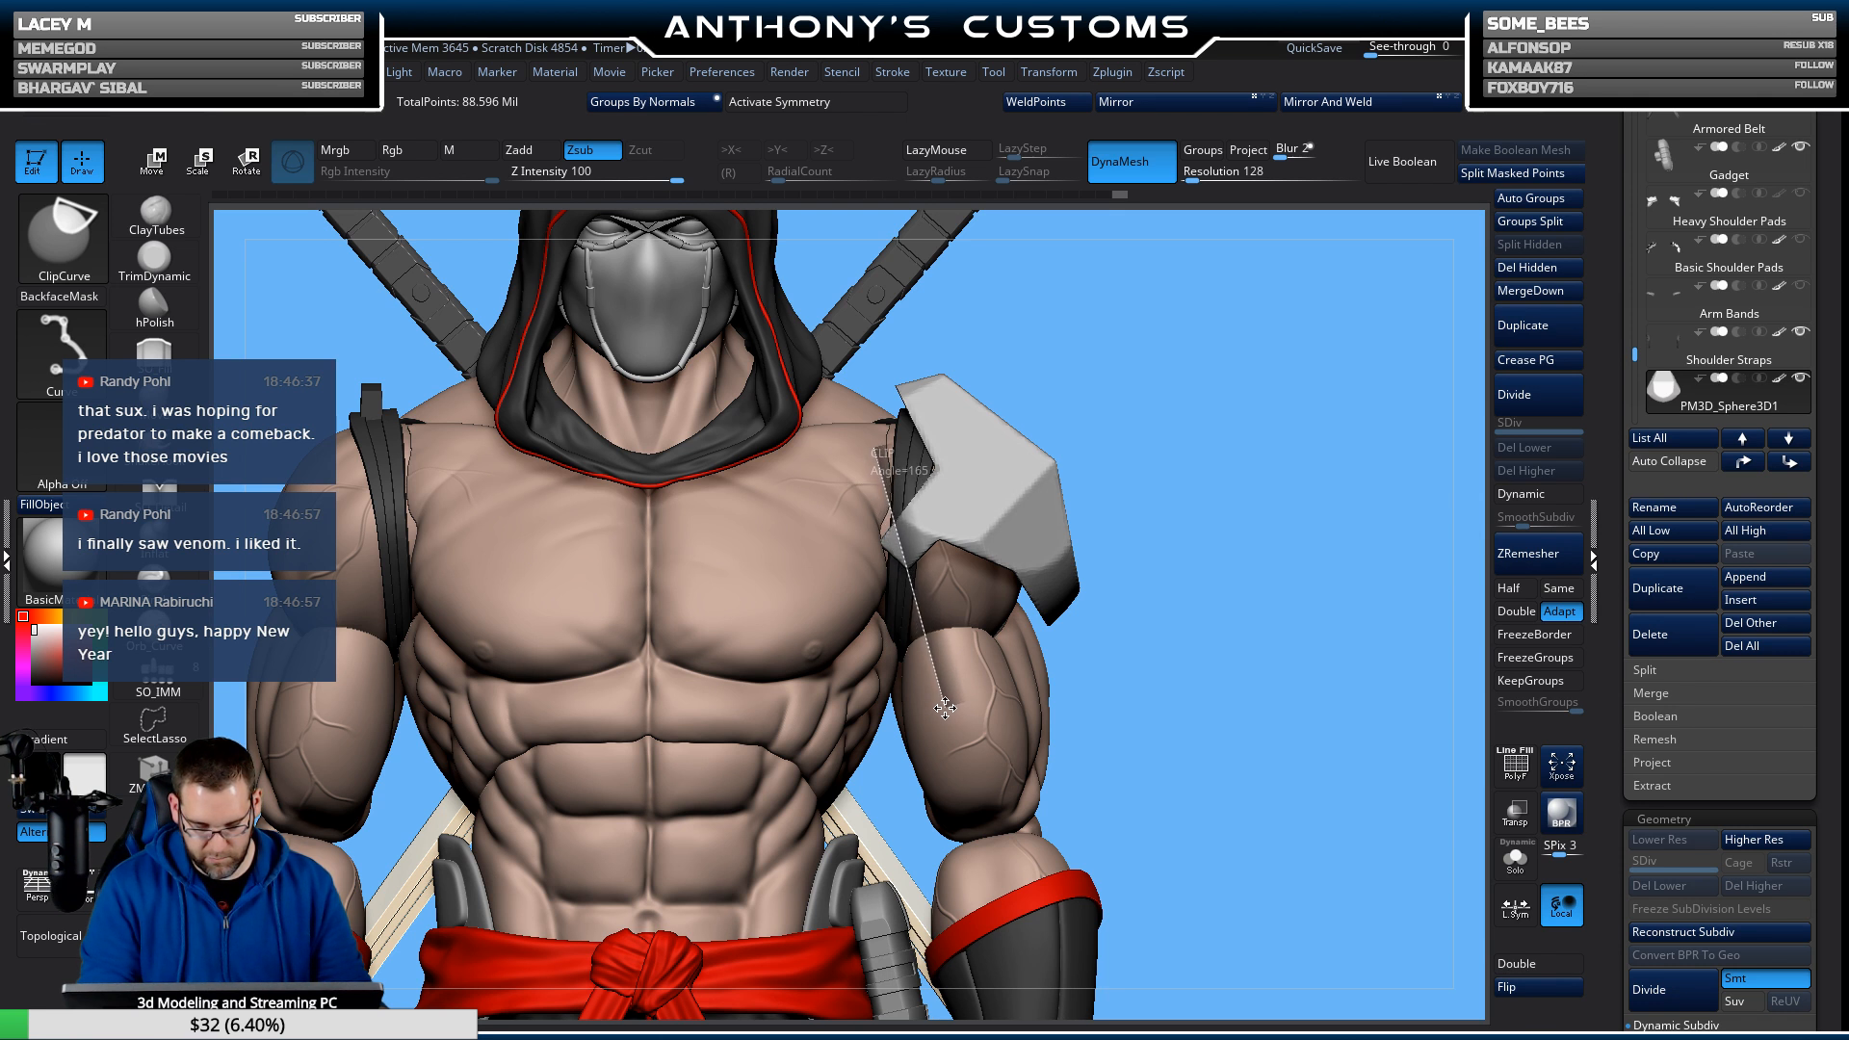
{"action": "left_click_drag", "start_coordinate": [945, 708], "coordinate": [946, 709], "text": "ctrl+shift"}
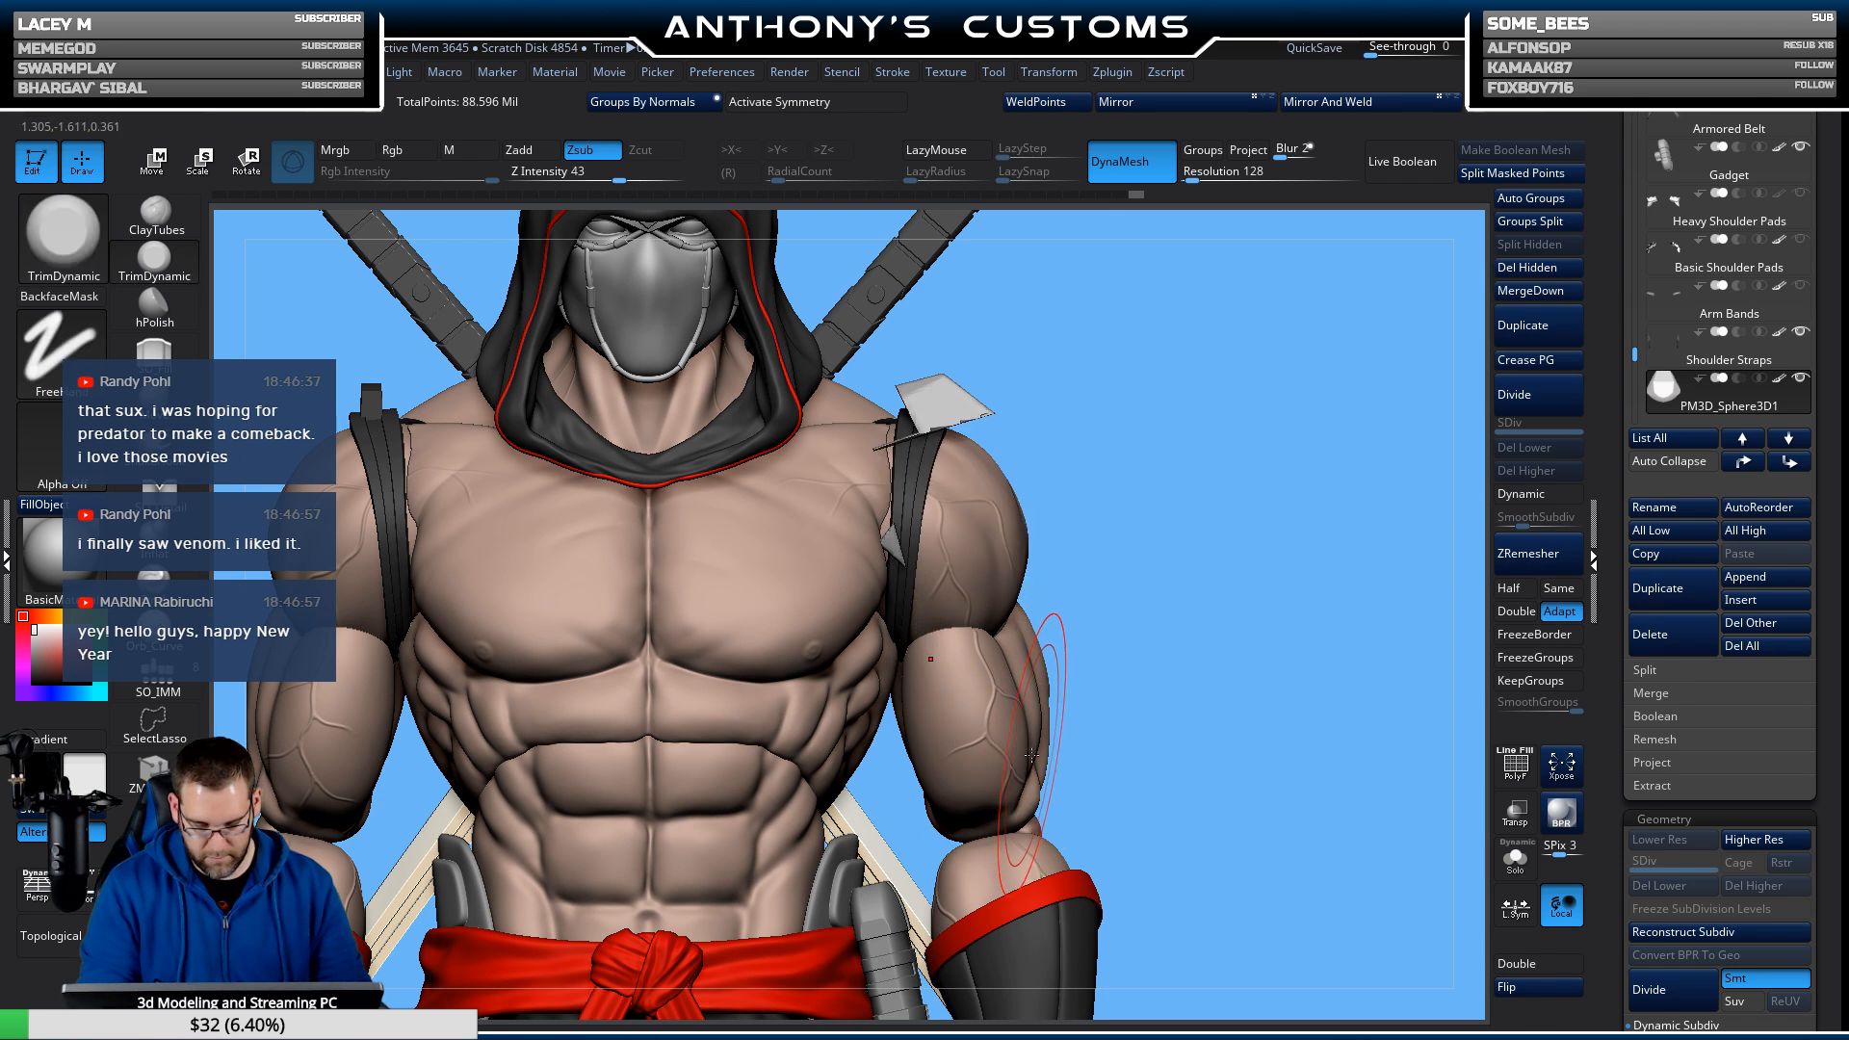
{"action": "key", "text": "ctrl+z"}
{"action": "mouse_move", "coordinate": [1279, 757]}
{"action": "left_mouse_down", "text": "ctrl+shift"}
{"action": "mouse_move", "coordinate": [1265, 525]}
{"action": "mouse_move", "coordinate": [1224, 396]}
{"action": "mouse_move", "coordinate": [883, 415]}
{"action": "mouse_move", "coordinate": [880, 399]}
{"action": "left_mouse_up", "text": "ctrl+shift"}
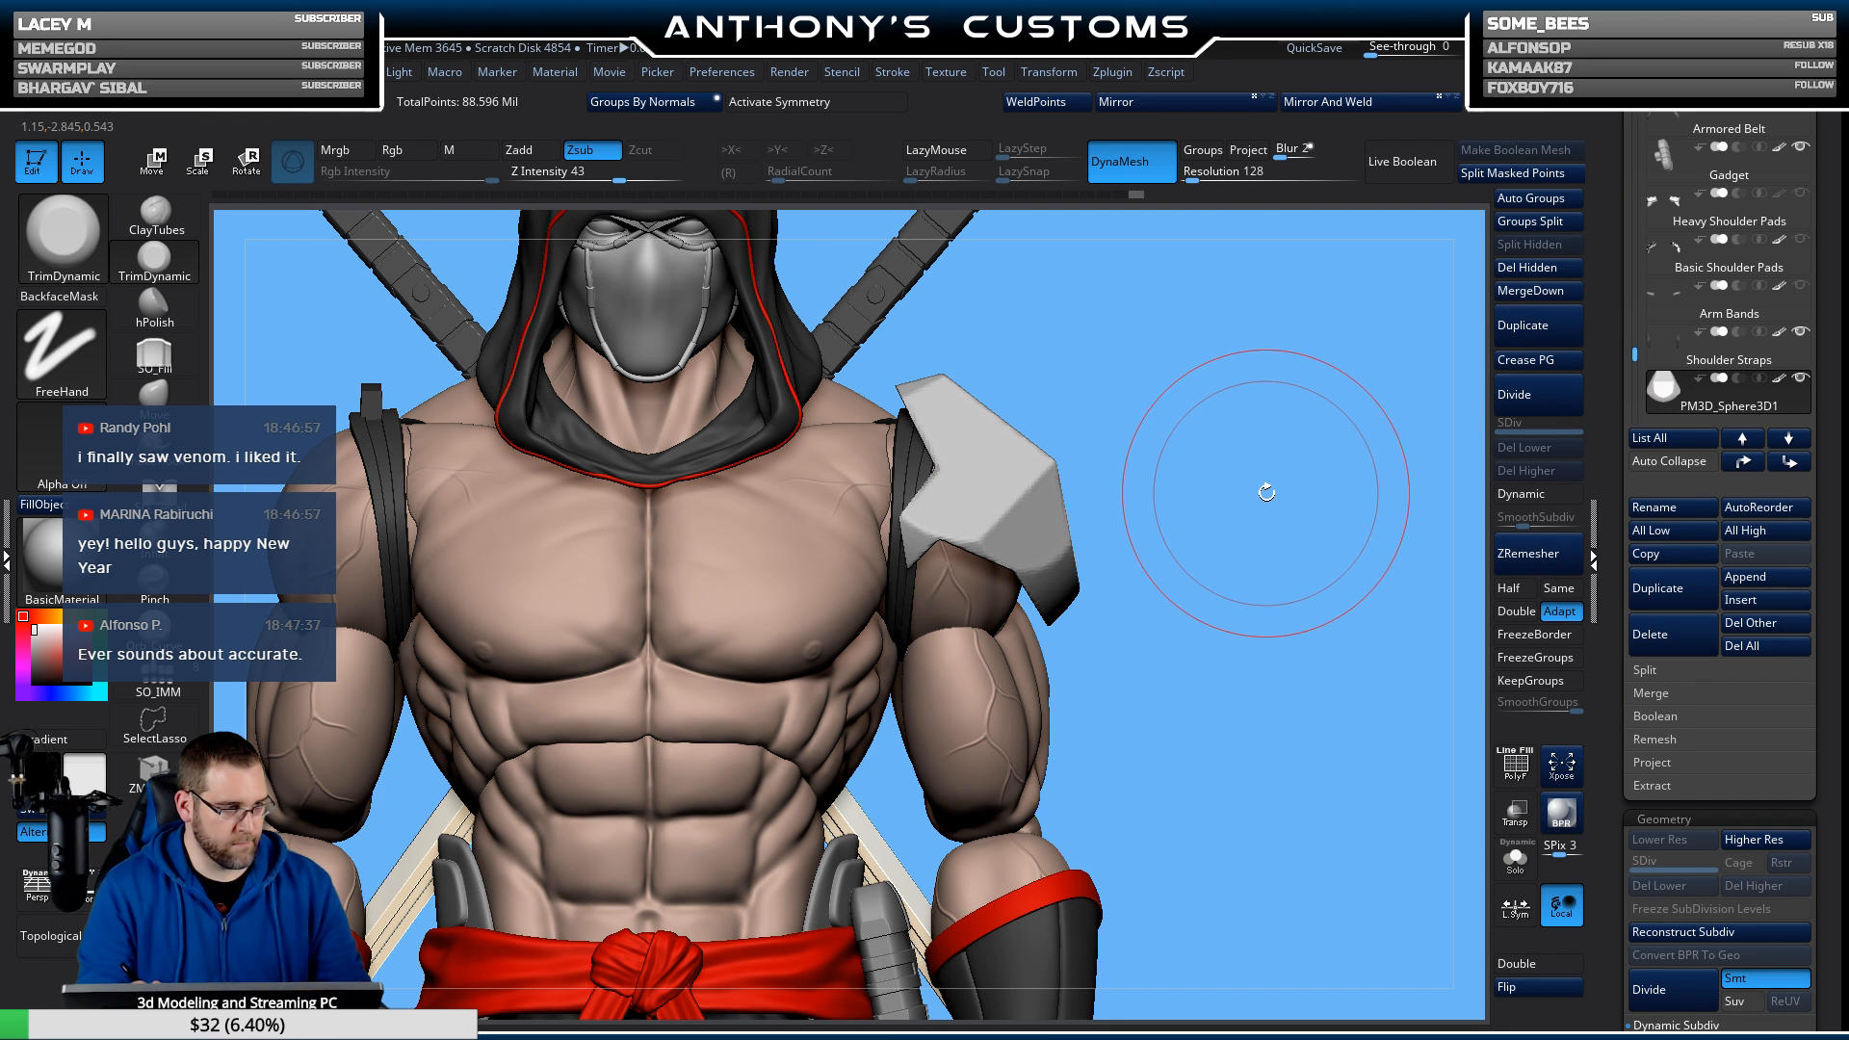
Save the project and check the shoulder pad's proportions against the whole figure.
{"action": "key", "text": "ctrl+s"}
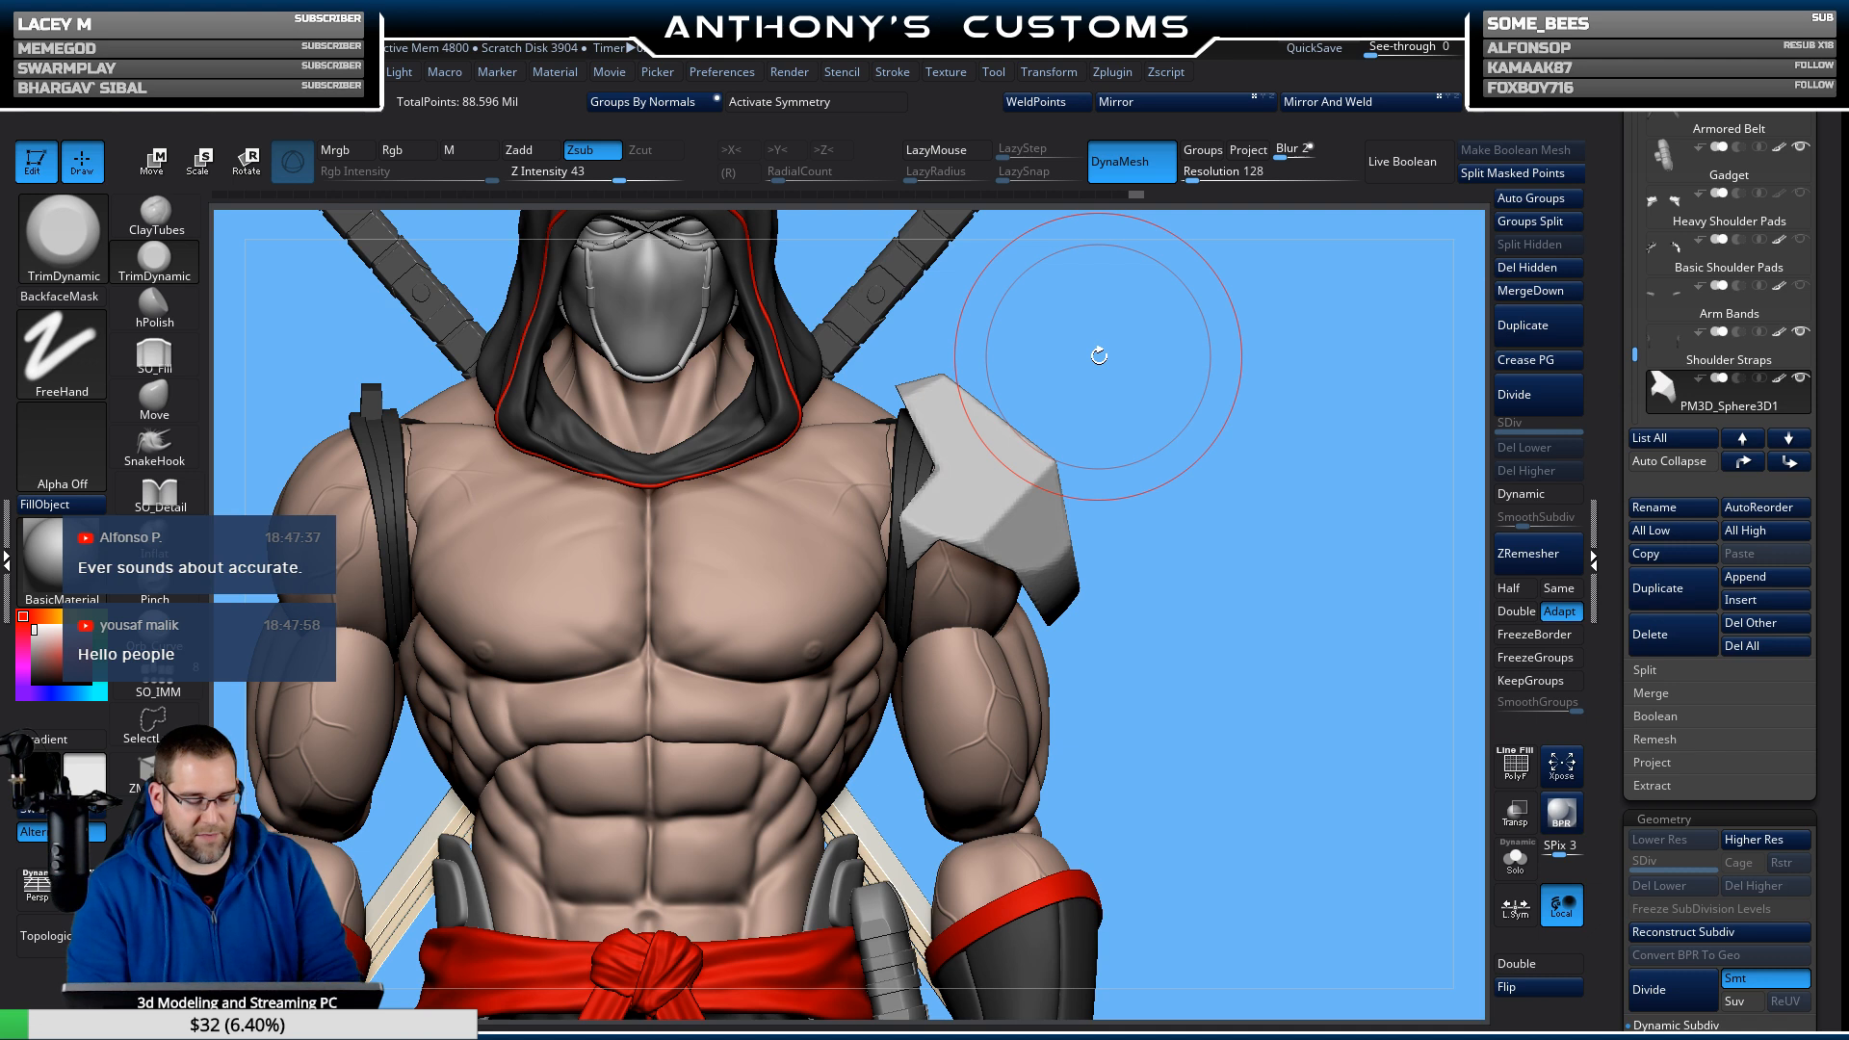
{"action": "mouse_move", "coordinate": [1304, 504]}
{"action": "left_mouse_down"}
{"action": "mouse_move", "coordinate": [1156, 525]}
{"action": "mouse_move", "coordinate": [1273, 542]}
{"action": "mouse_move", "coordinate": [1233, 526]}
{"action": "mouse_move", "coordinate": [1268, 501]}
{"action": "mouse_move", "coordinate": [1239, 525]}
{"action": "mouse_move", "coordinate": [1199, 518]}
{"action": "mouse_move", "coordinate": [1239, 516]}
{"action": "mouse_move", "coordinate": [1293, 583]}
{"action": "mouse_move", "coordinate": [1280, 712]}
{"action": "mouse_move", "coordinate": [1250, 578]}
{"action": "mouse_move", "coordinate": [1212, 602]}
{"action": "left_mouse_up"}
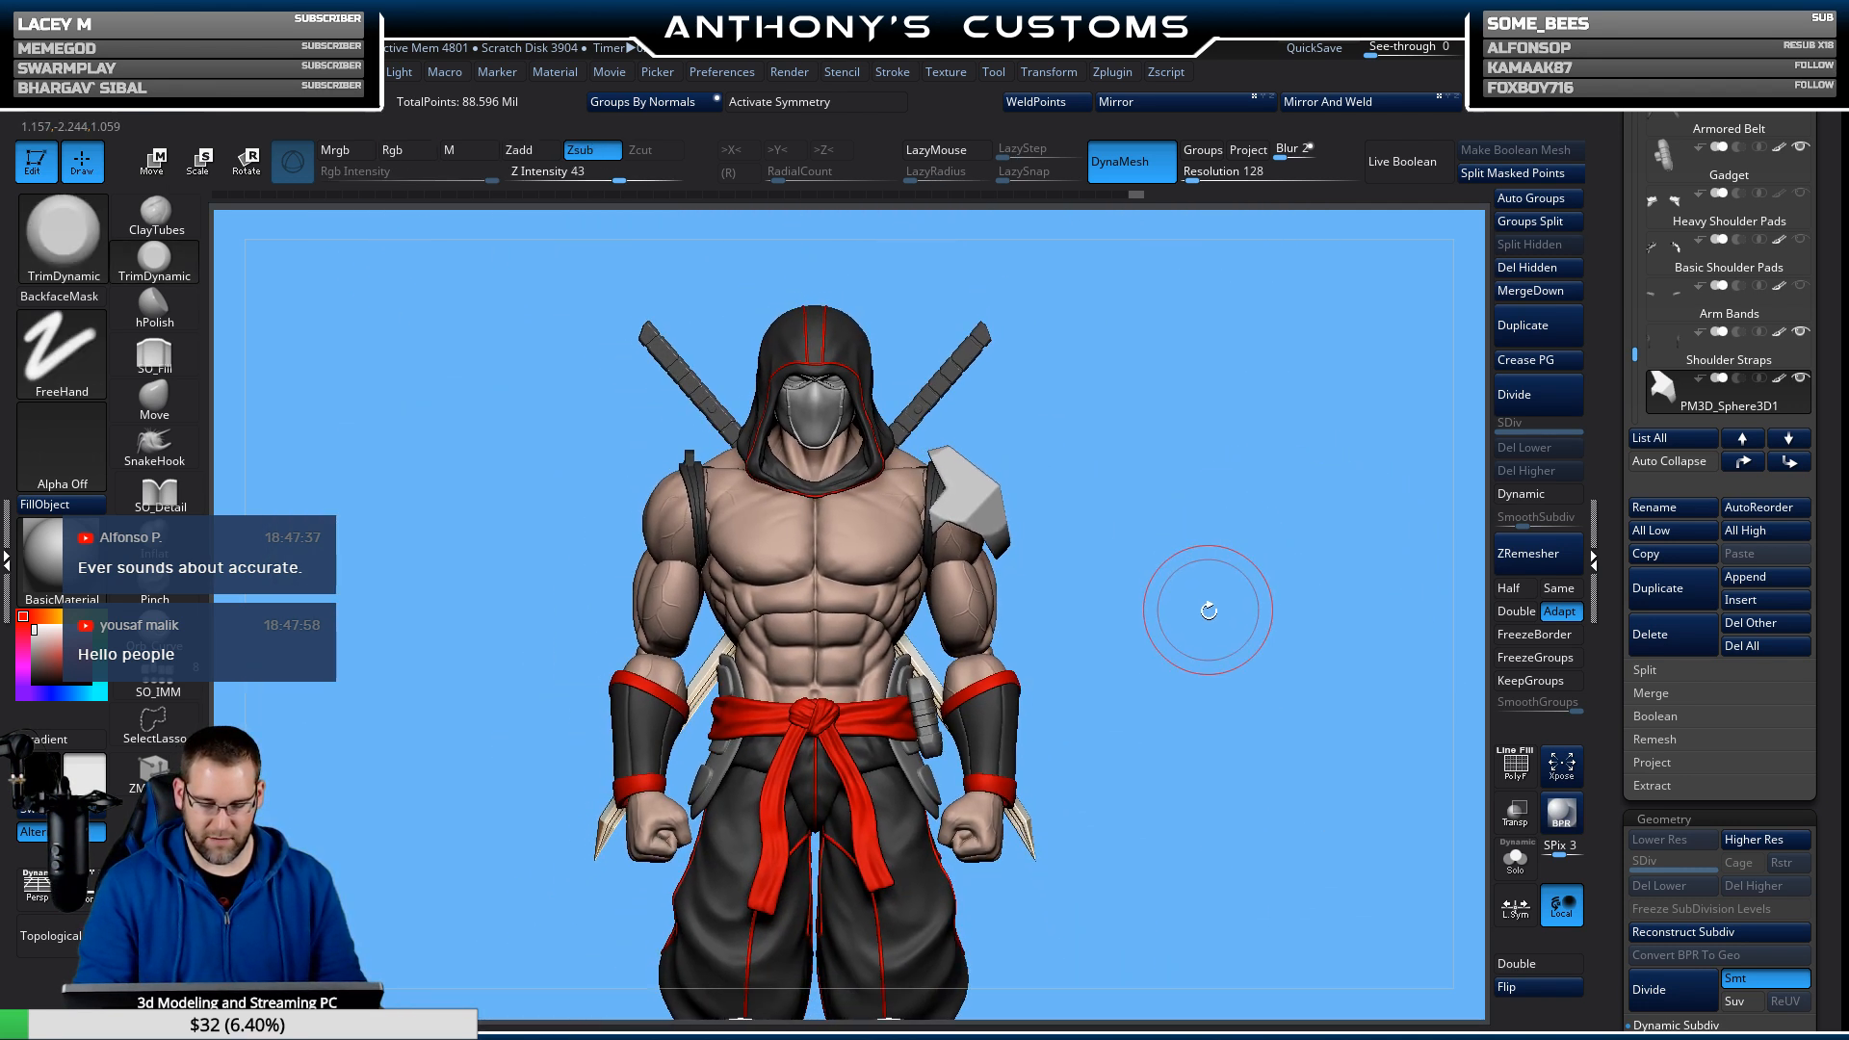
{"action": "mouse_move", "coordinate": [1223, 679]}
{"action": "left_mouse_down"}
{"action": "mouse_move", "coordinate": [1195, 676]}
{"action": "mouse_move", "coordinate": [1221, 673]}
{"action": "mouse_move", "coordinate": [1209, 700]}
{"action": "mouse_move", "coordinate": [1108, 718]}
{"action": "left_mouse_up"}
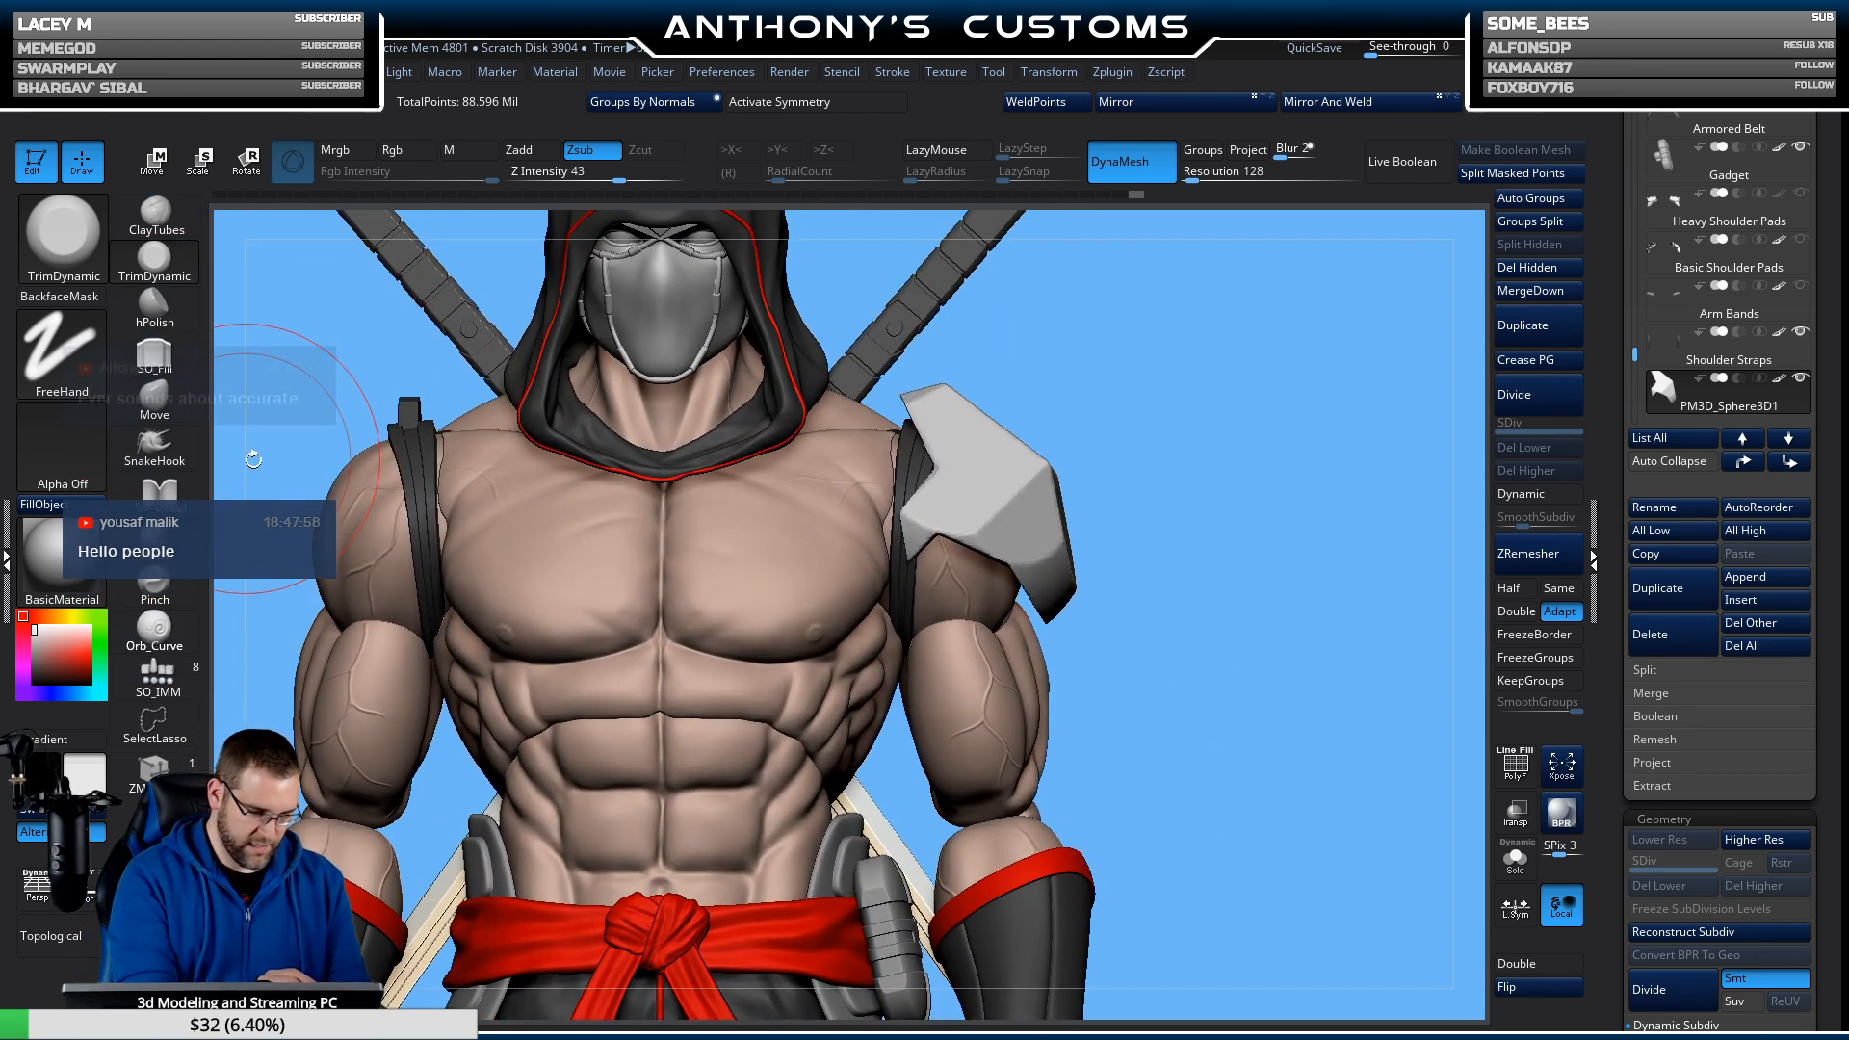
Send the shoulder part back to the axis centre, isolate it in Solo mode and frame it.
{"action": "key", "text": "w"}
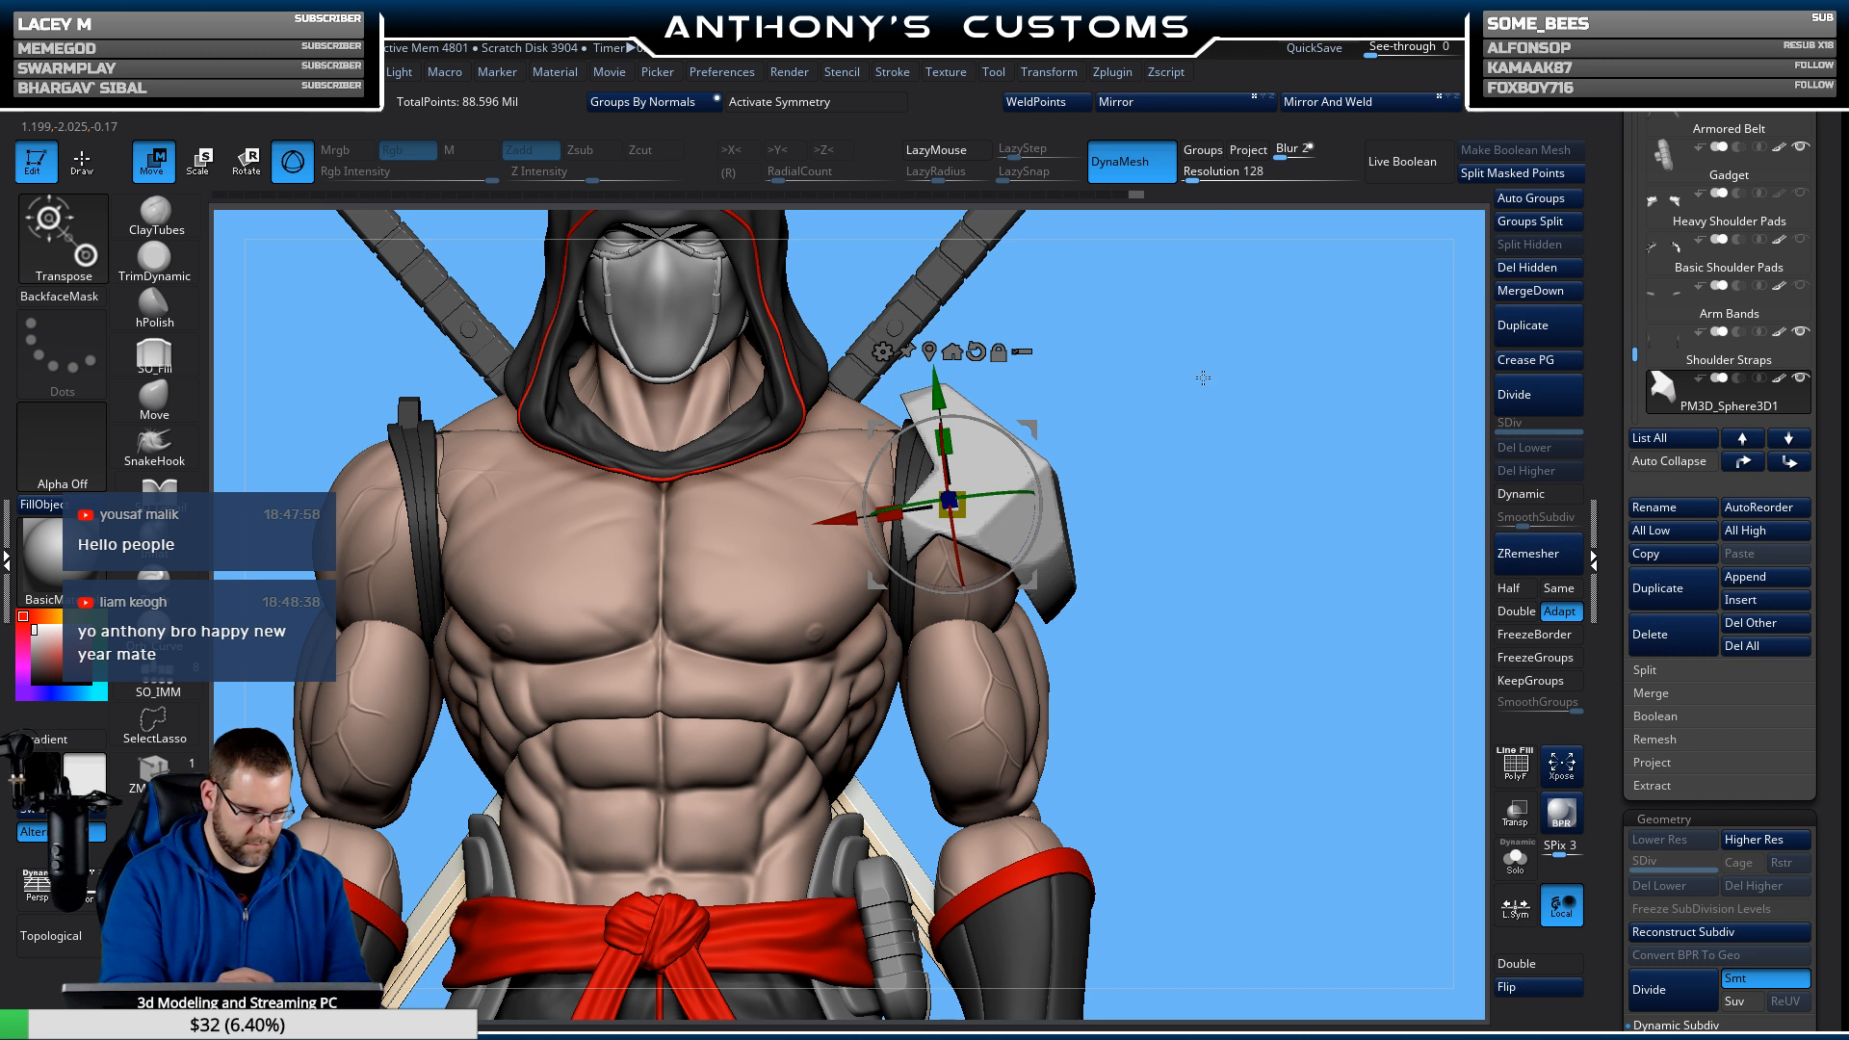
{"action": "left_click", "coordinate": [952, 351]}
{"action": "left_click", "coordinate": [1515, 853]}
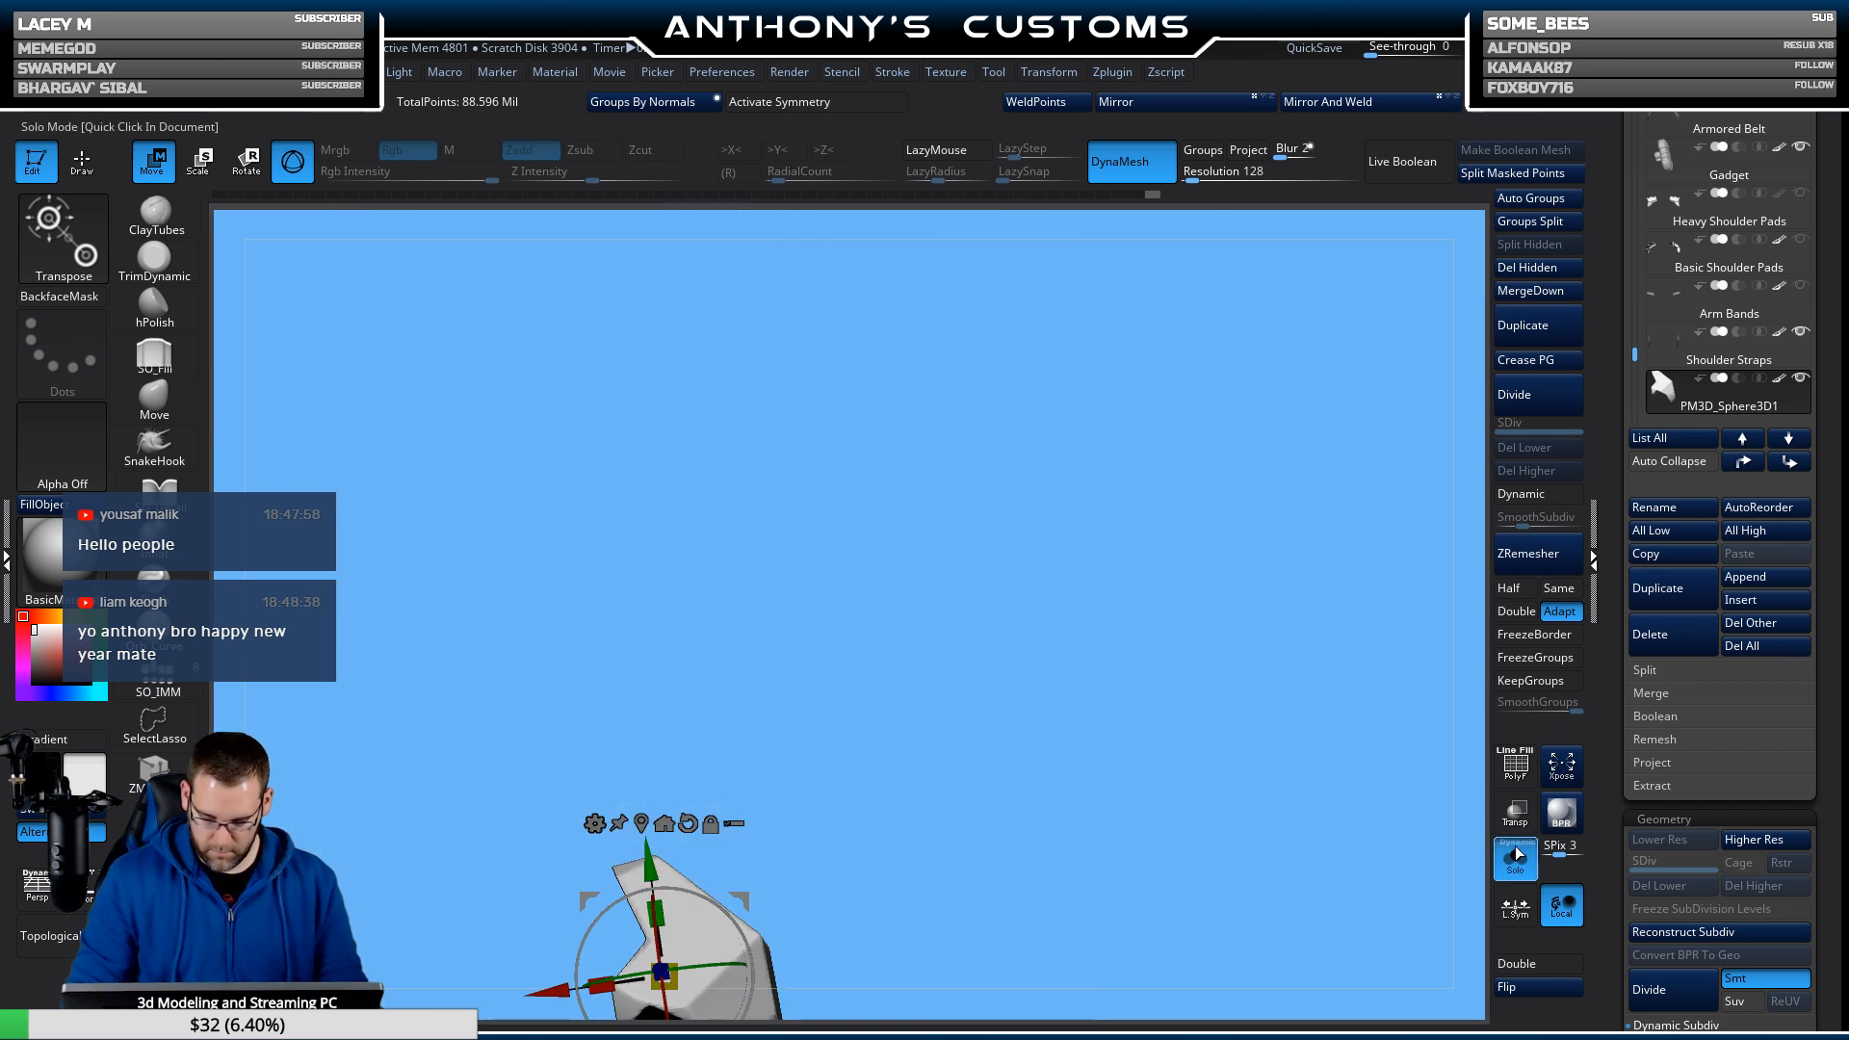
{"action": "key", "text": "f"}
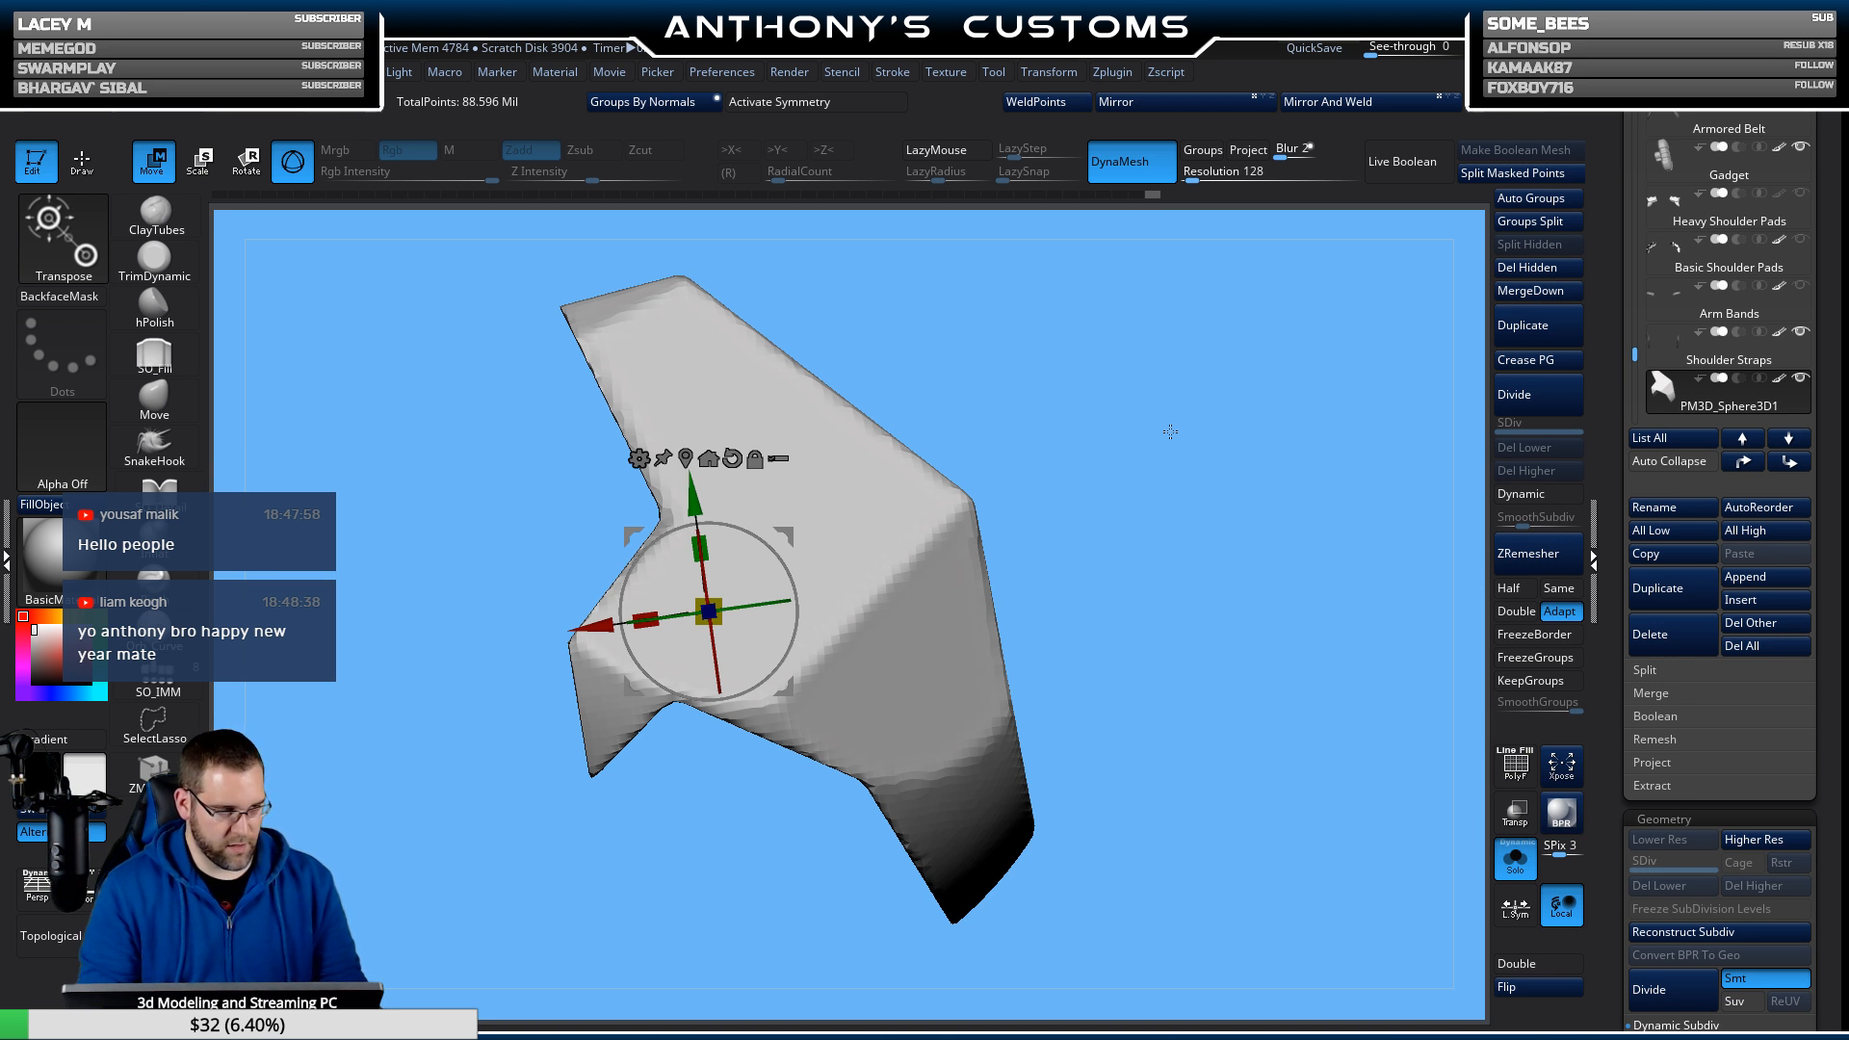
{"action": "right_click_drag", "start_coordinate": [1173, 454], "coordinate": [1180, 520], "text": "ctrl"}
Set up the hPolish brush with a smaller draw size and symmetry on the Z axis only.
{"action": "key", "text": "q"}
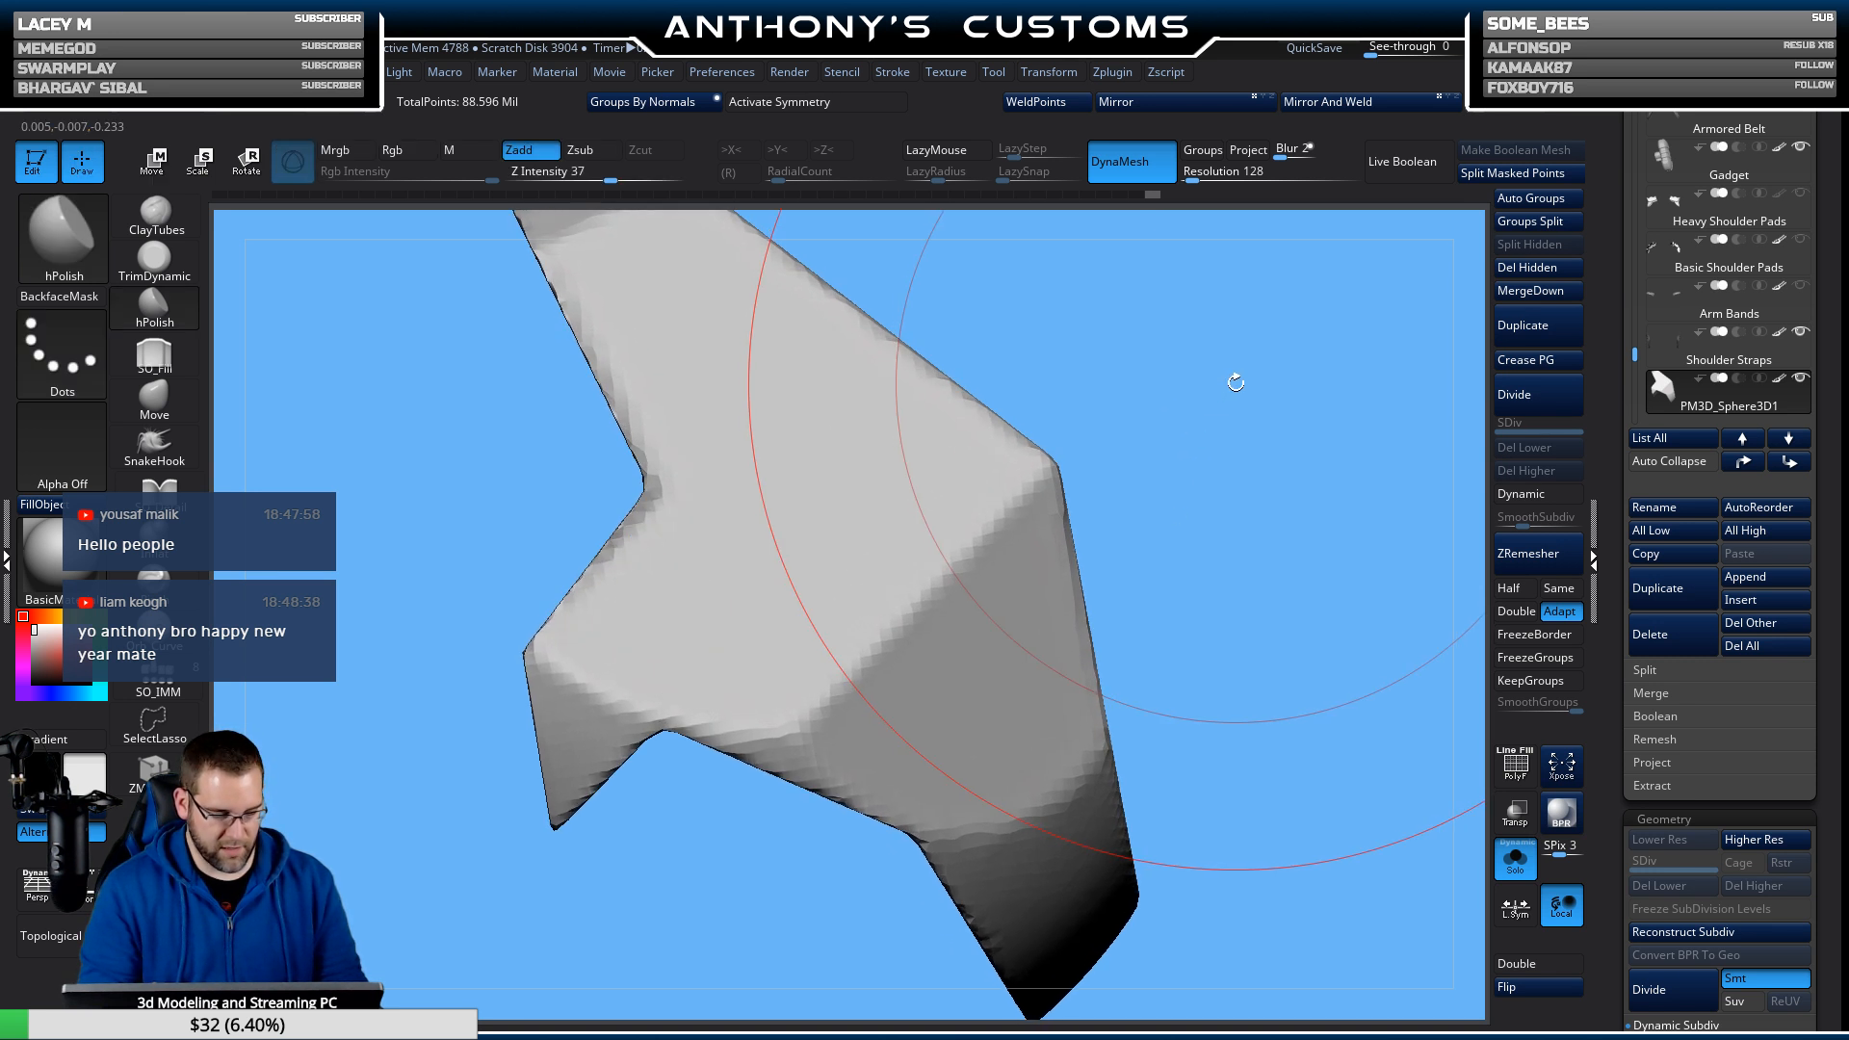
{"action": "right_click_drag", "start_coordinate": [1234, 380], "coordinate": [1222, 372]}
{"action": "left_click", "coordinate": [844, 108]}
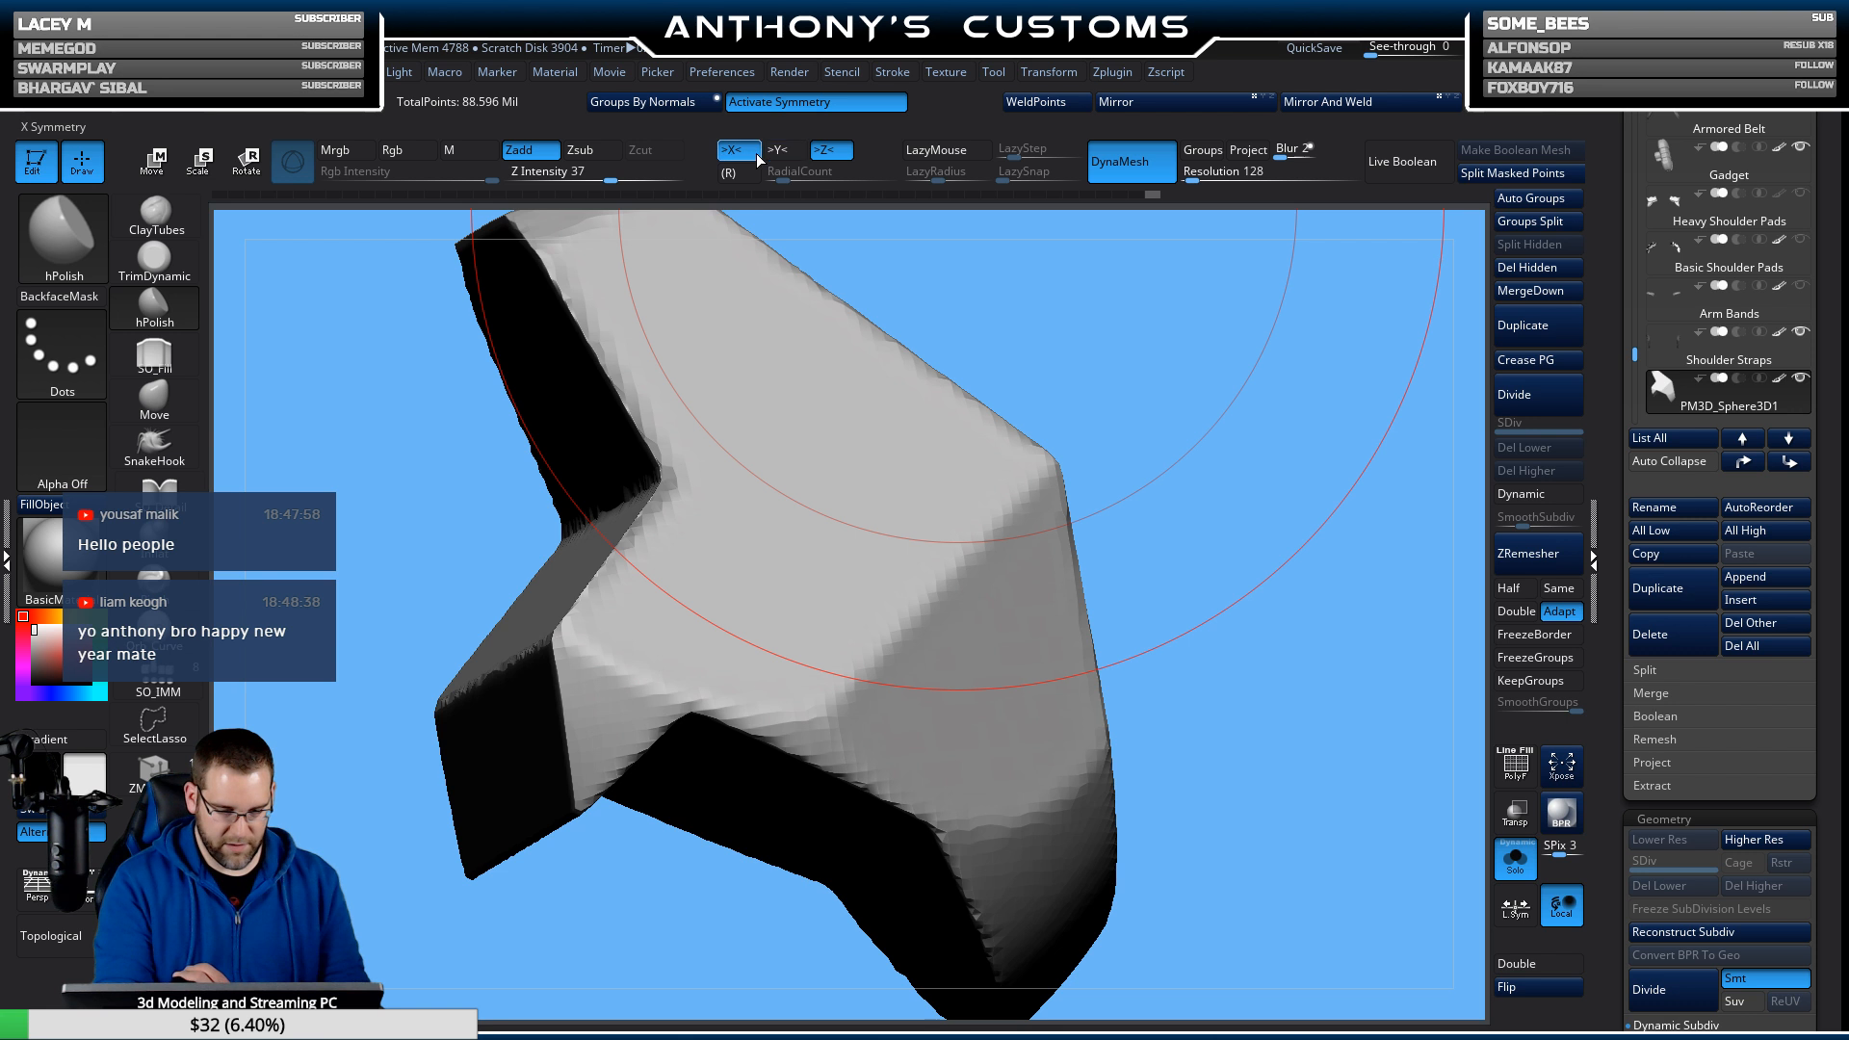
{"action": "left_click", "coordinate": [756, 153]}
{"action": "key", "text": "space"}
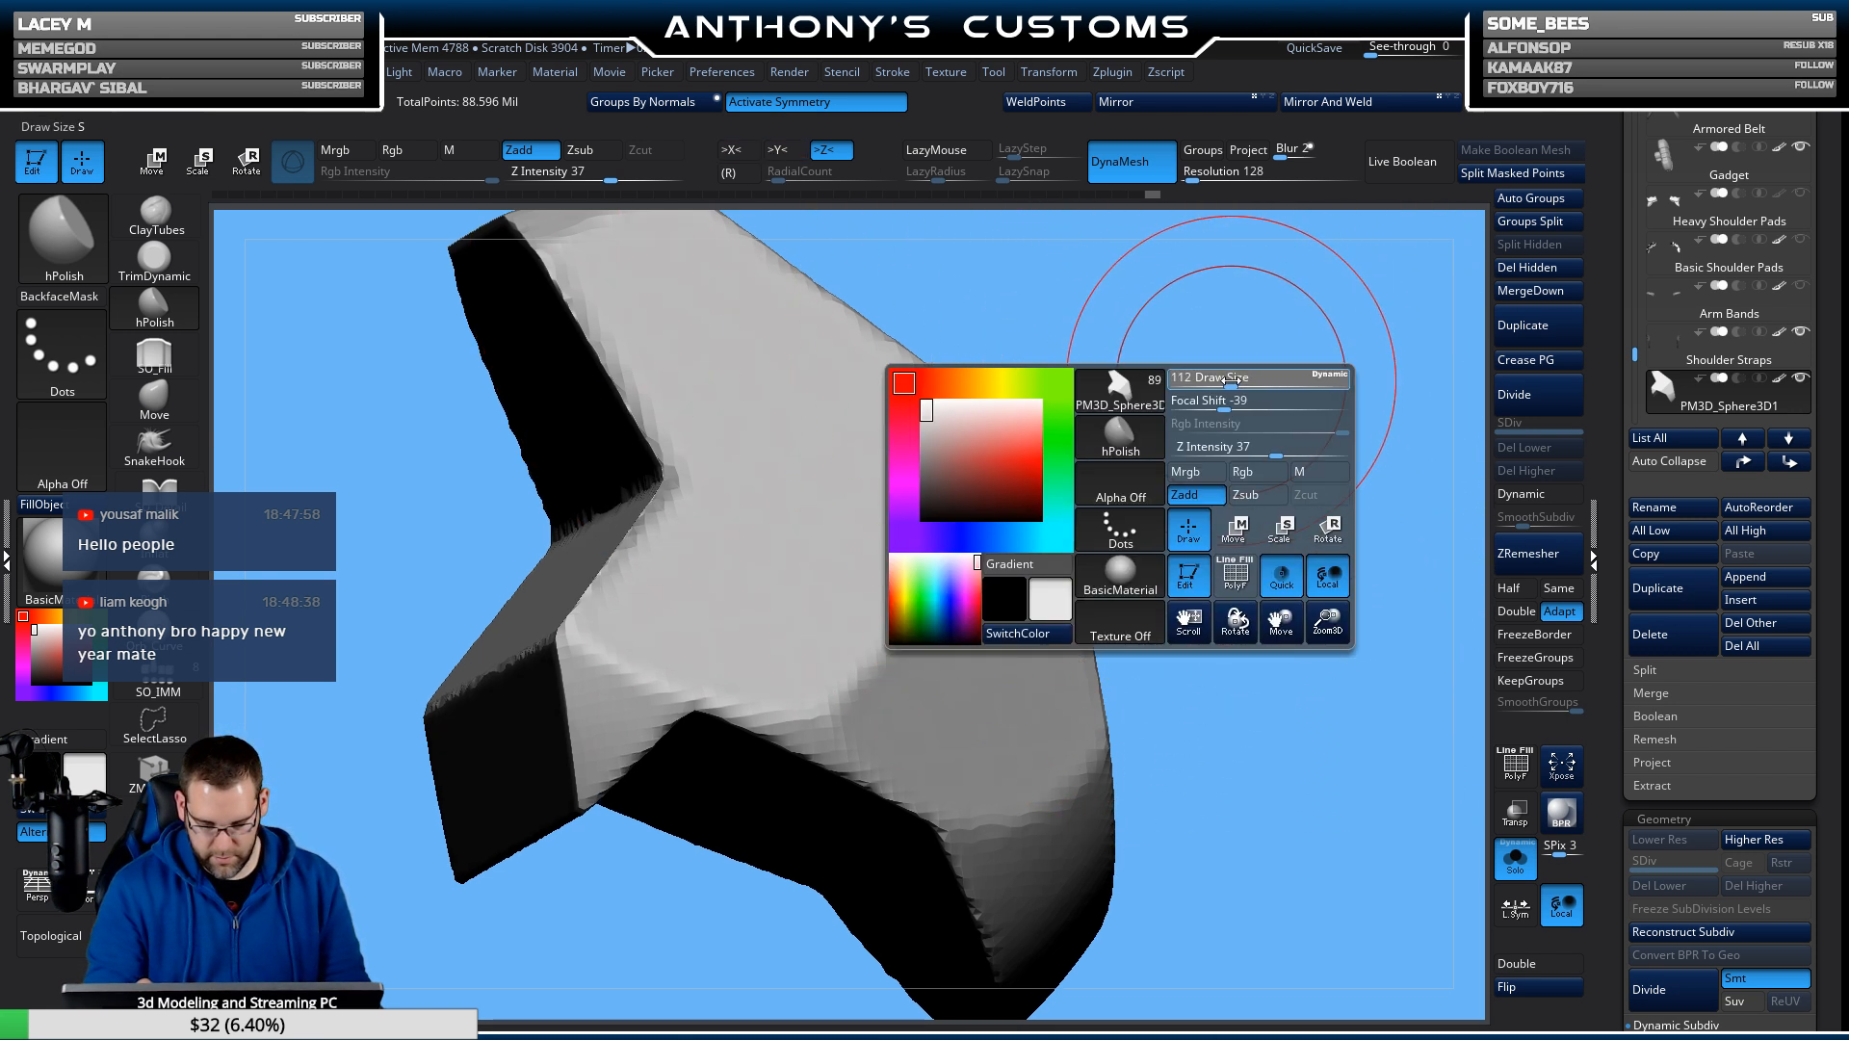
{"action": "left_click_drag", "start_coordinate": [1231, 380], "coordinate": [1227, 381]}
Flatten the curved transition between the front facet and its lower flap with hPolish strokes.
{"action": "right_click_drag", "start_coordinate": [1271, 343], "coordinate": [1230, 314]}
{"action": "right_click_drag", "start_coordinate": [1116, 347], "coordinate": [1133, 335]}
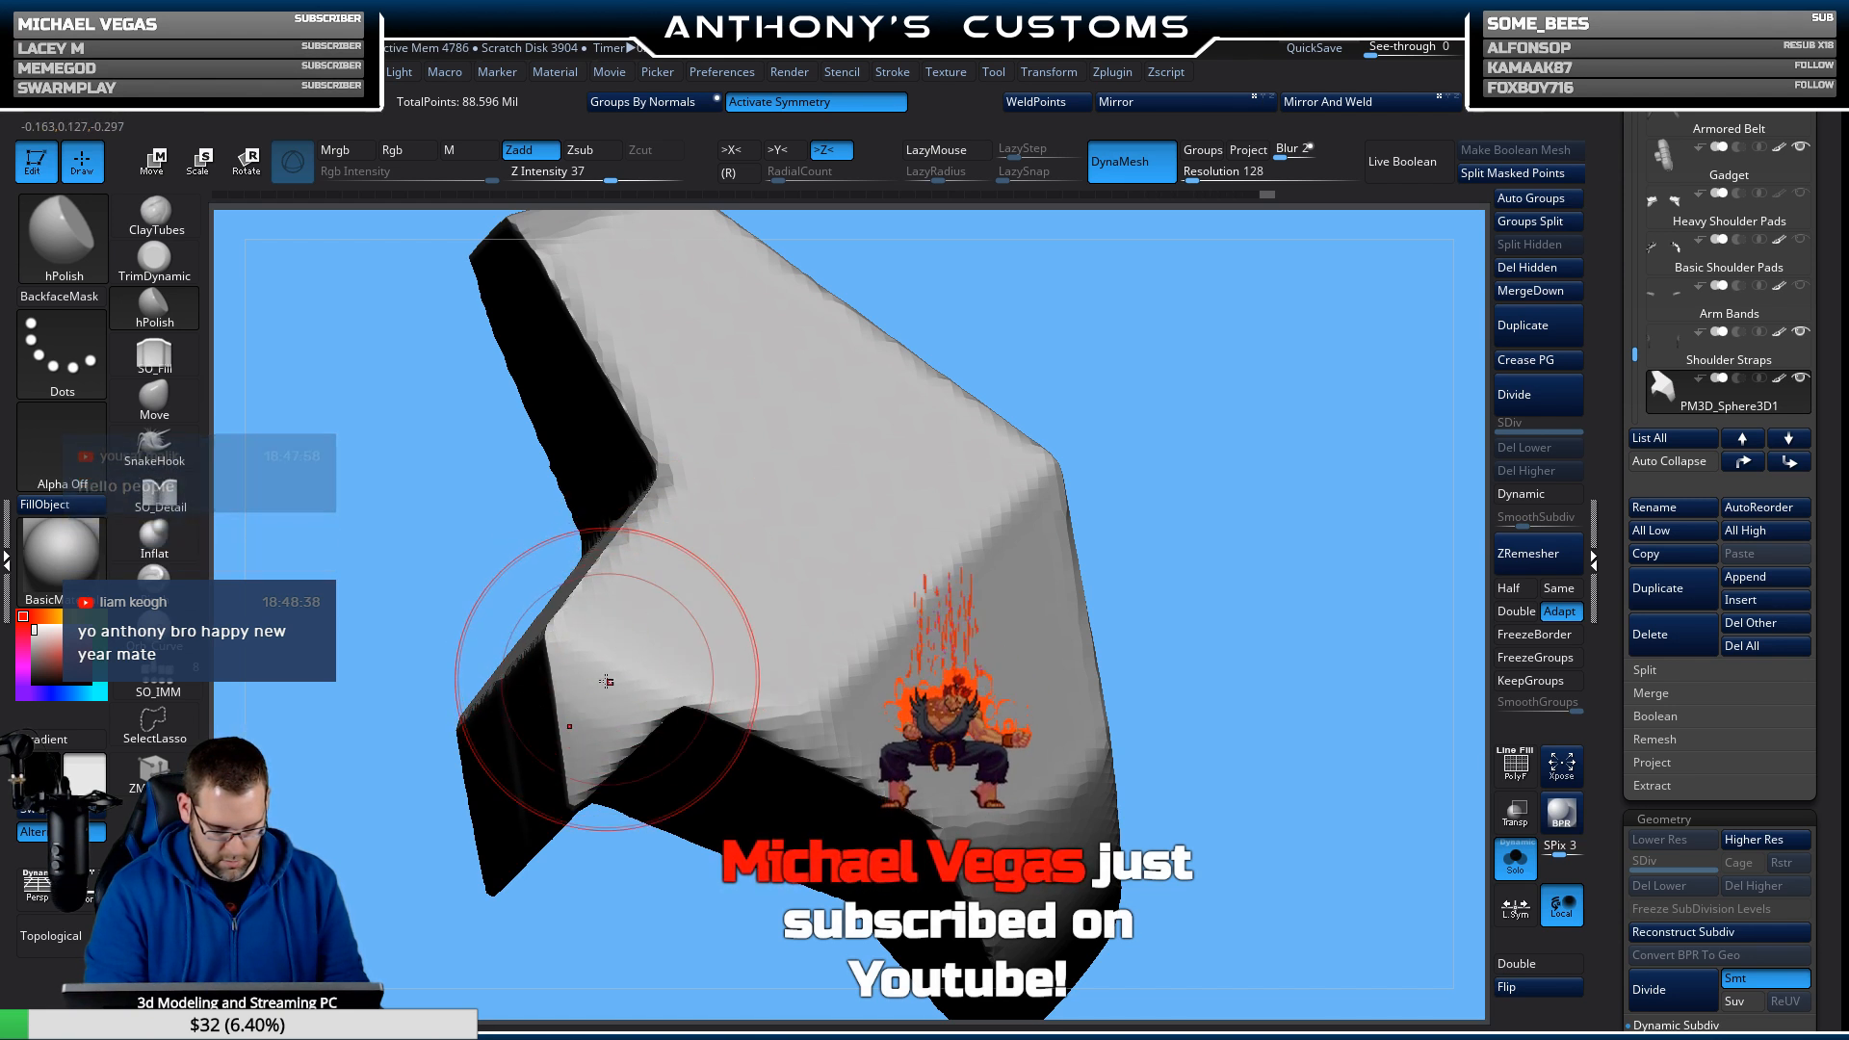
{"action": "mouse_move", "coordinate": [607, 682]}
{"action": "left_mouse_down"}
{"action": "mouse_move", "coordinate": [603, 730]}
{"action": "mouse_move", "coordinate": [665, 594]}
{"action": "left_mouse_up"}
{"action": "mouse_move", "coordinate": [1317, 392]}
{"action": "left_mouse_down"}
{"action": "mouse_move", "coordinate": [1250, 394]}
{"action": "mouse_move", "coordinate": [1310, 479]}
{"action": "left_mouse_up"}
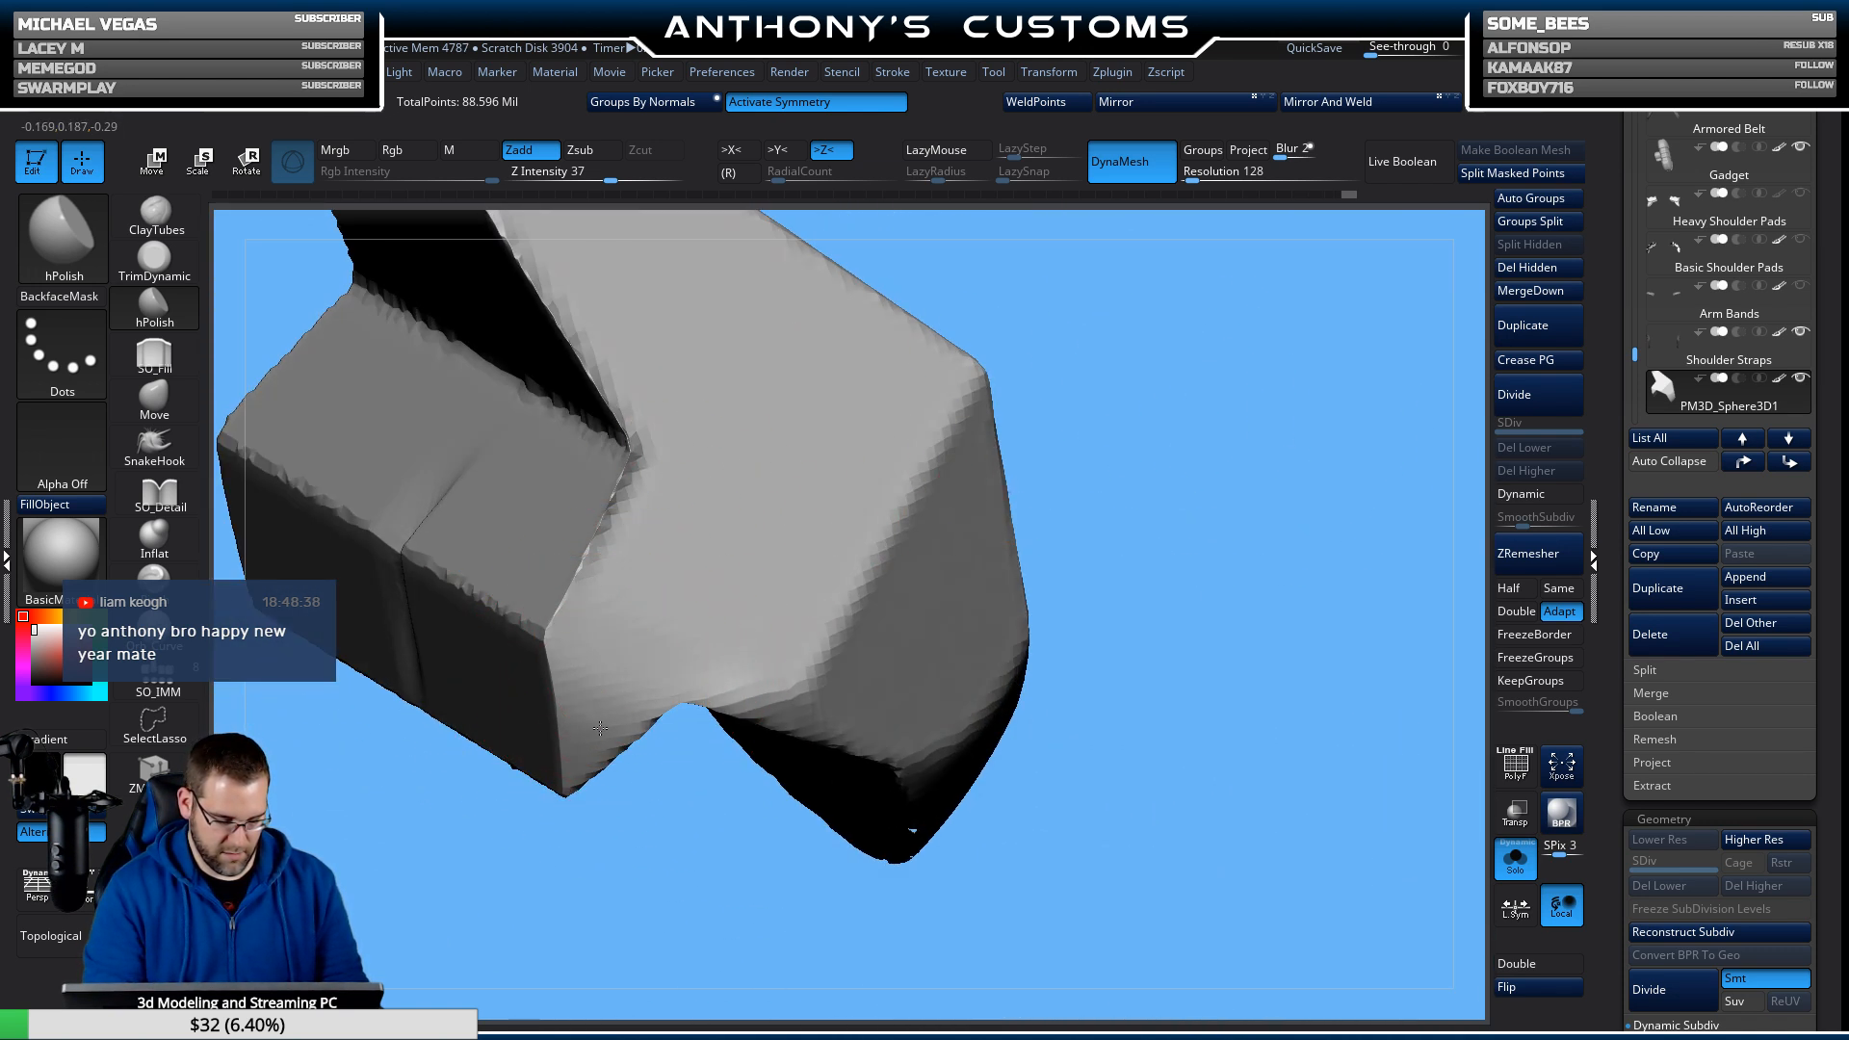
{"action": "mouse_move", "coordinate": [617, 660]}
{"action": "left_mouse_down"}
{"action": "mouse_move", "coordinate": [578, 780]}
{"action": "mouse_move", "coordinate": [604, 713]}
{"action": "left_mouse_up"}
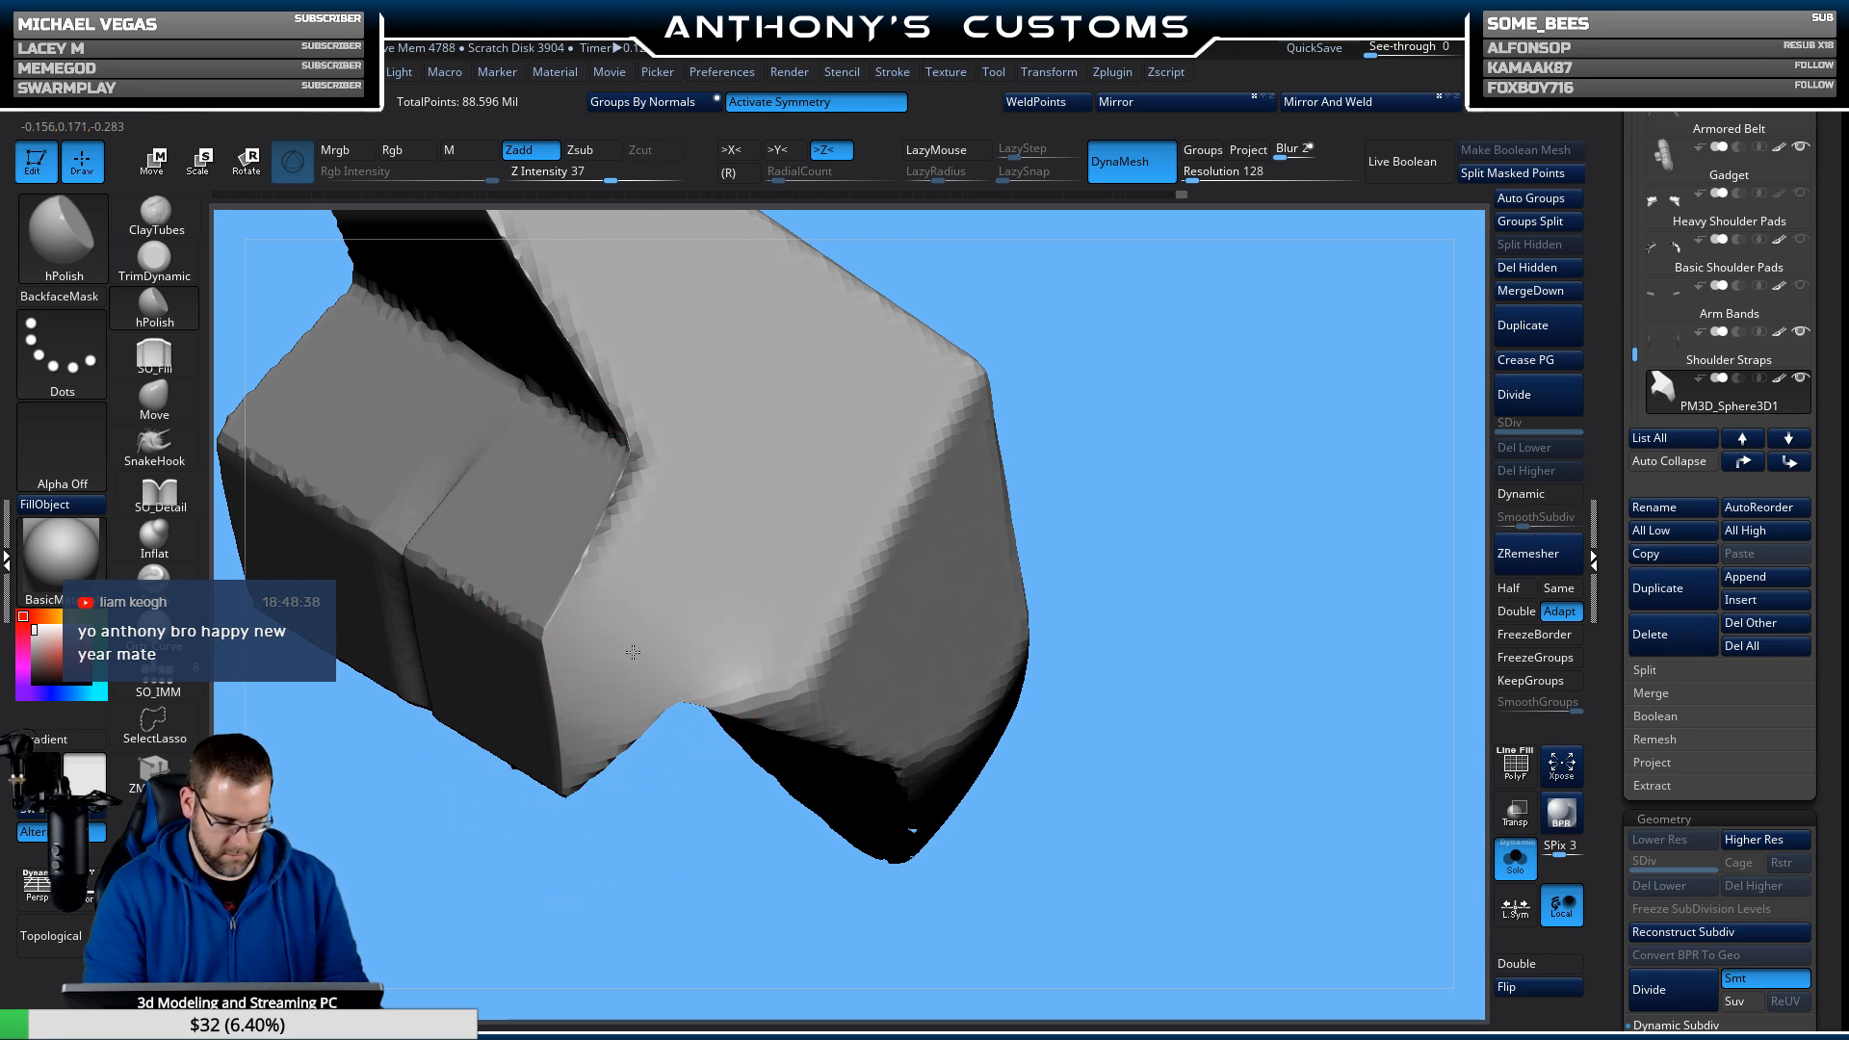
{"action": "left_click_drag", "start_coordinate": [1185, 458], "coordinate": [1216, 328]}
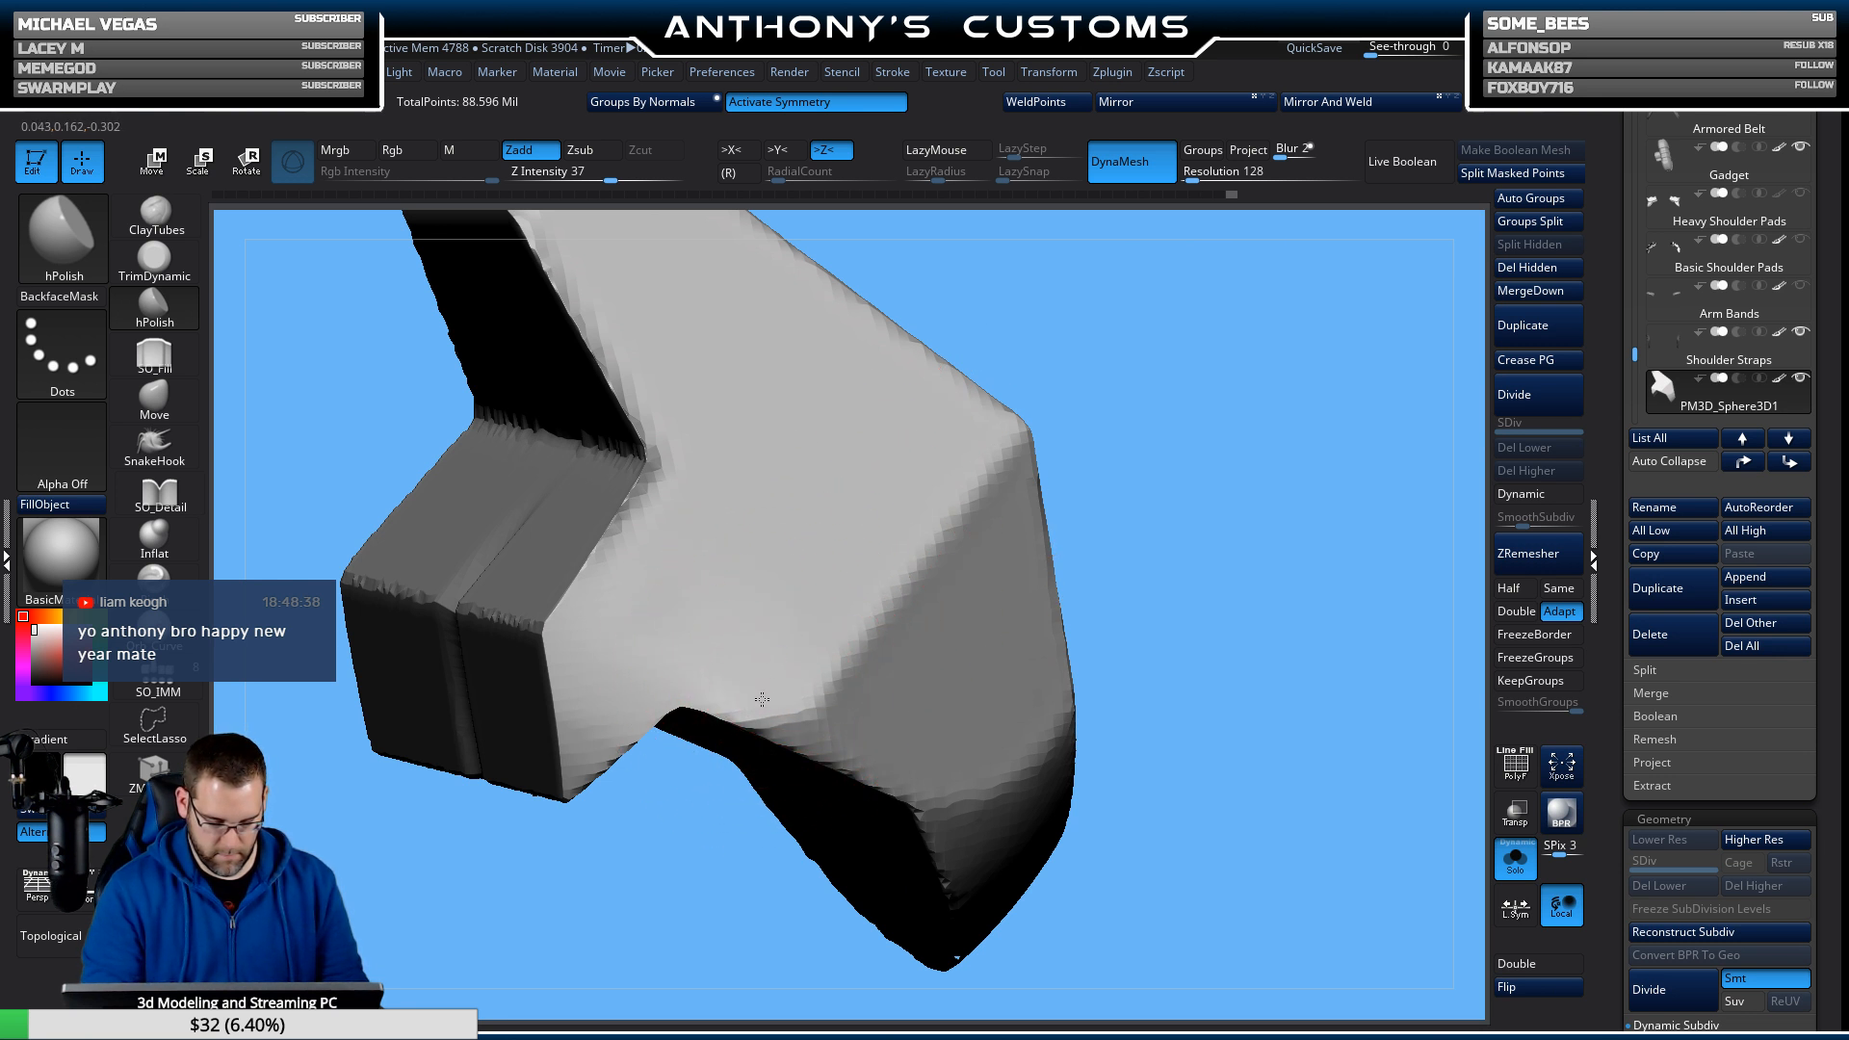
{"action": "left_click_drag", "start_coordinate": [789, 630], "coordinate": [853, 525]}
Apply Mirror And Weld to the shoulder part to make its two sides match.
{"action": "left_click_drag", "start_coordinate": [1243, 393], "coordinate": [1275, 338]}
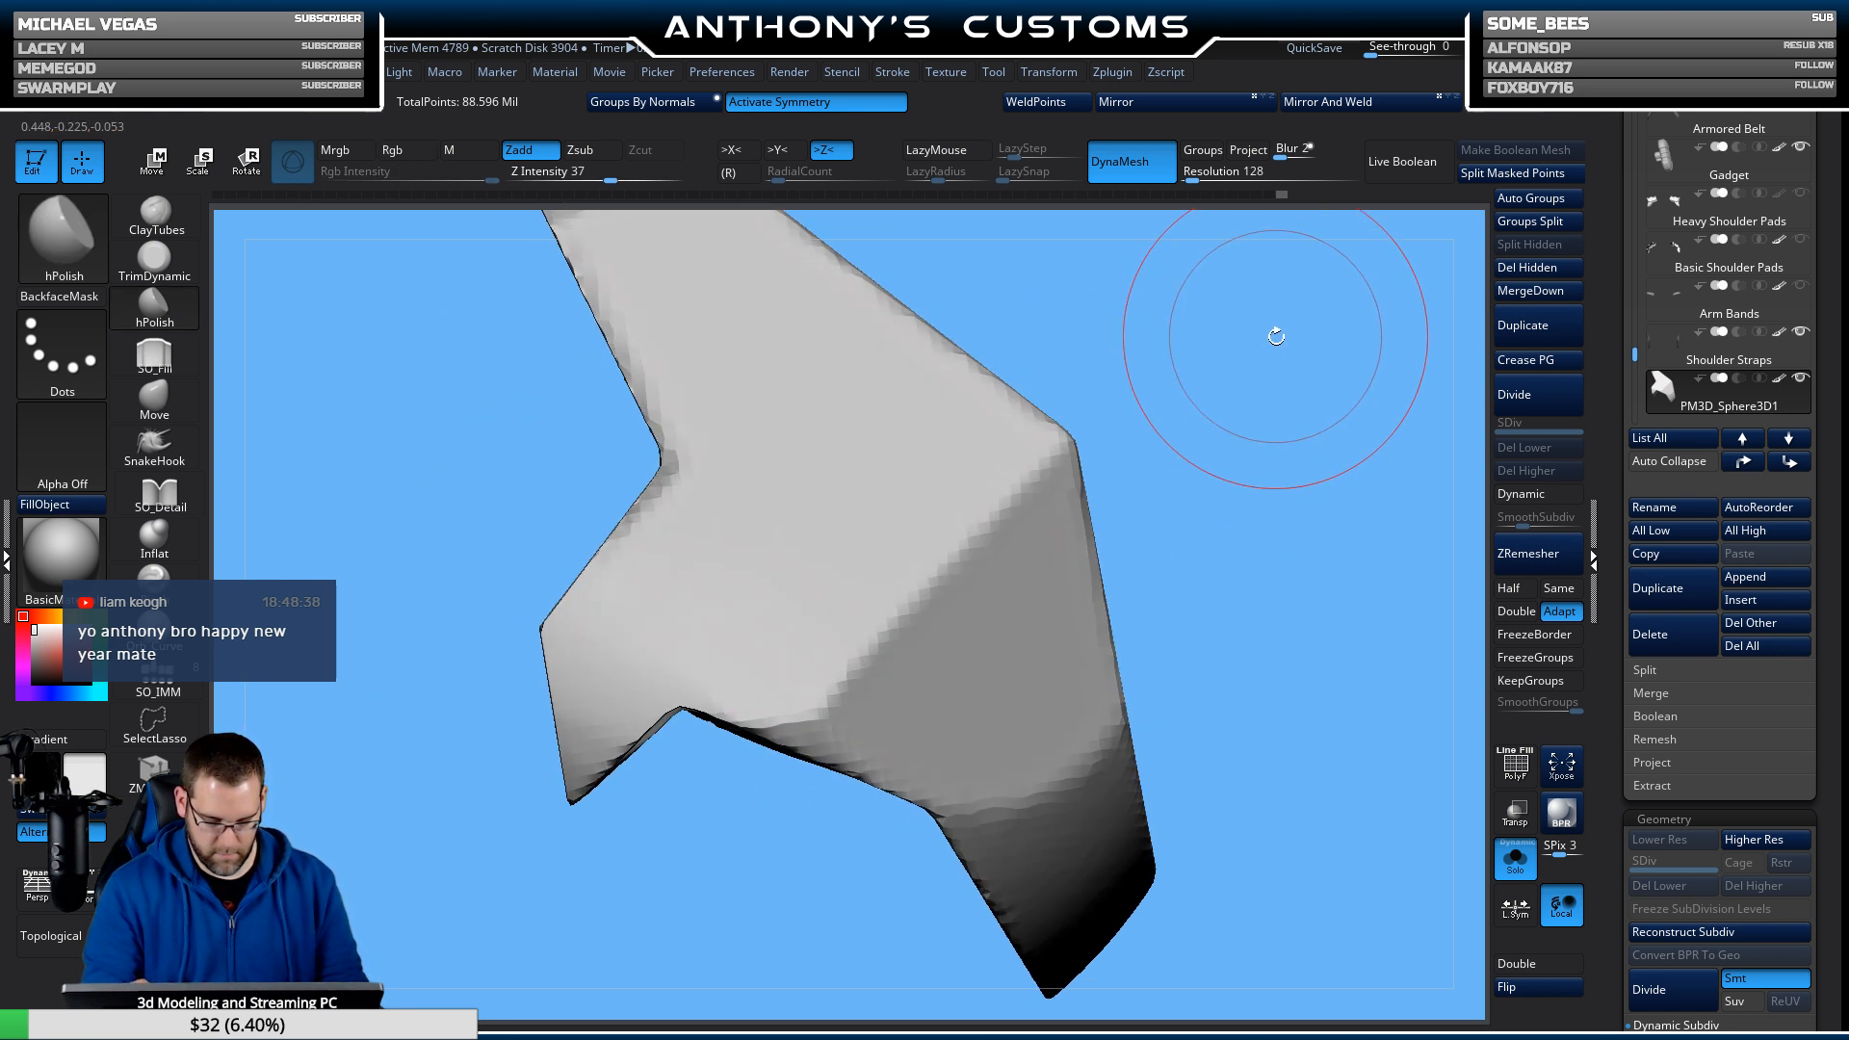
{"action": "mouse_move", "coordinate": [1315, 482]}
{"action": "left_mouse_down", "text": "alt"}
{"action": "mouse_move", "coordinate": [1197, 433]}
{"action": "mouse_move", "coordinate": [1330, 417]}
{"action": "mouse_move", "coordinate": [1292, 383]}
{"action": "mouse_move", "coordinate": [1280, 534]}
{"action": "mouse_move", "coordinate": [1358, 471]}
{"action": "mouse_move", "coordinate": [1305, 417]}
{"action": "mouse_move", "coordinate": [1242, 515]}
{"action": "mouse_move", "coordinate": [1185, 463]}
{"action": "mouse_move", "coordinate": [1201, 510]}
{"action": "mouse_move", "coordinate": [1188, 448]}
{"action": "mouse_move", "coordinate": [1323, 436]}
{"action": "left_mouse_up", "text": "alt"}
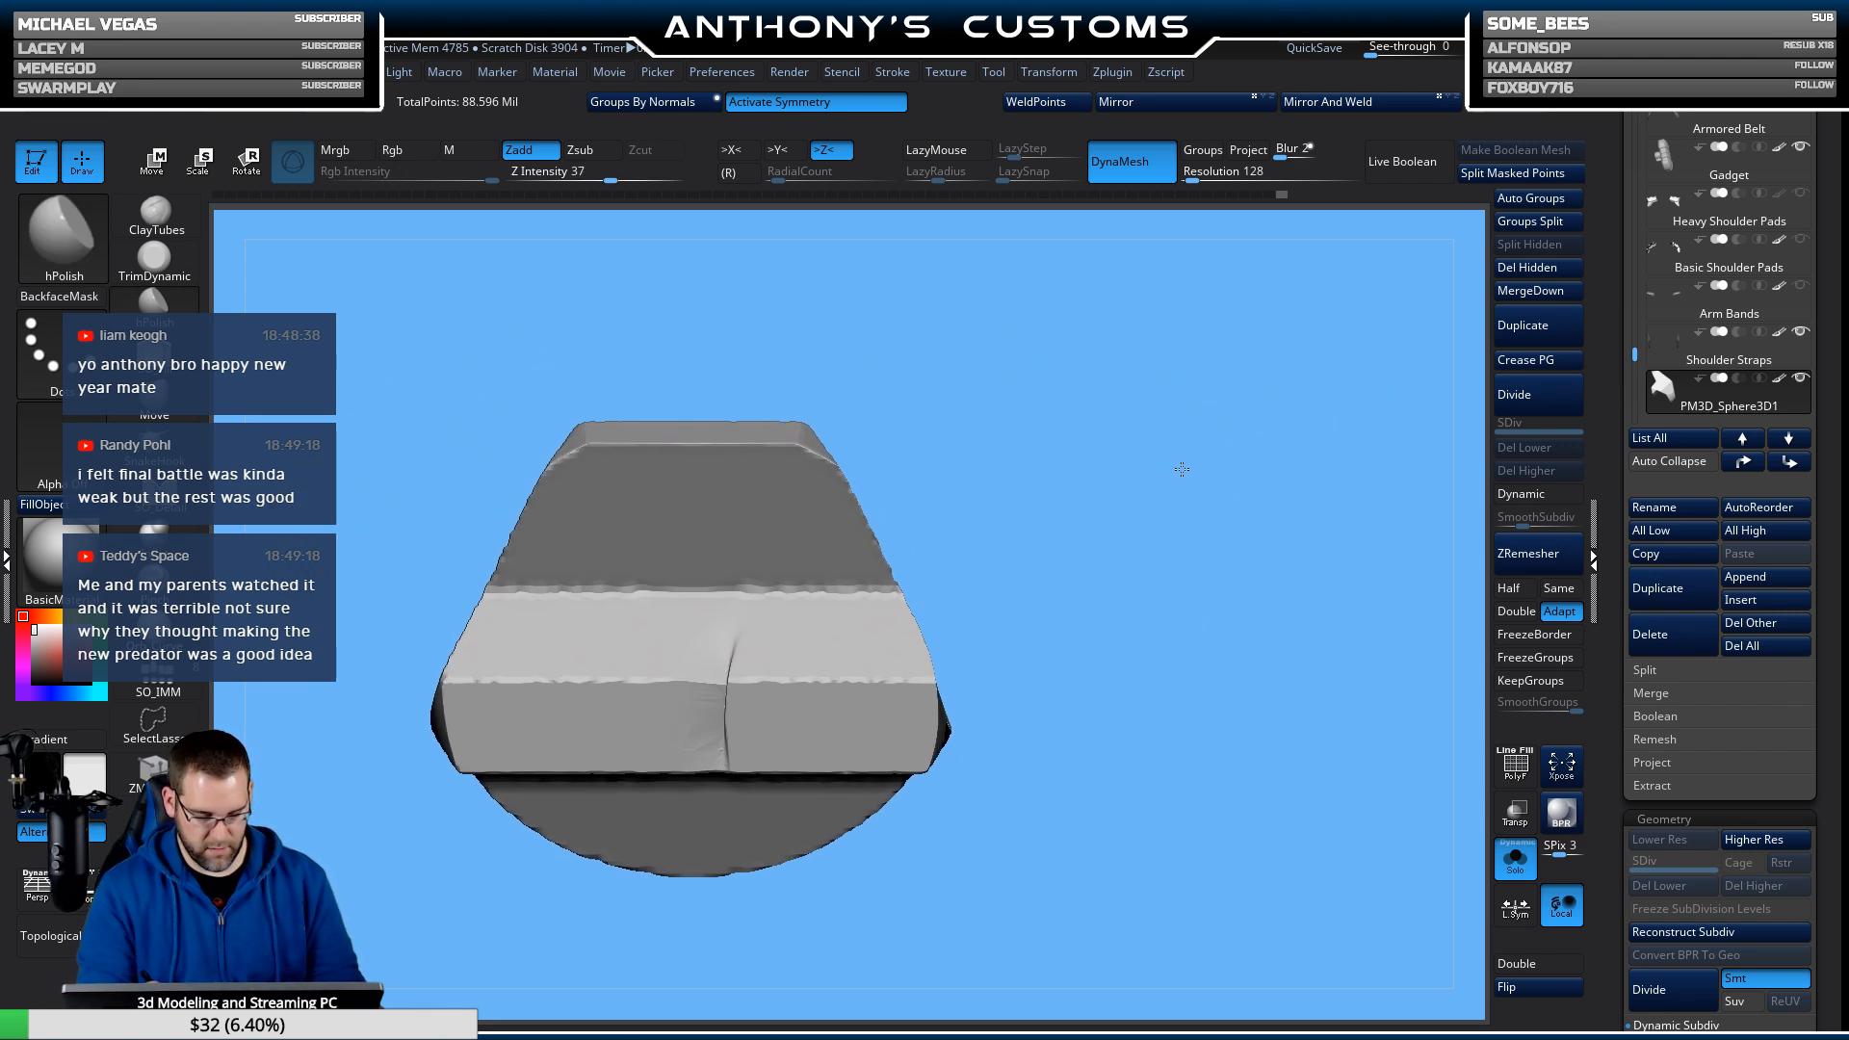
{"action": "left_click", "coordinate": [1406, 105]}
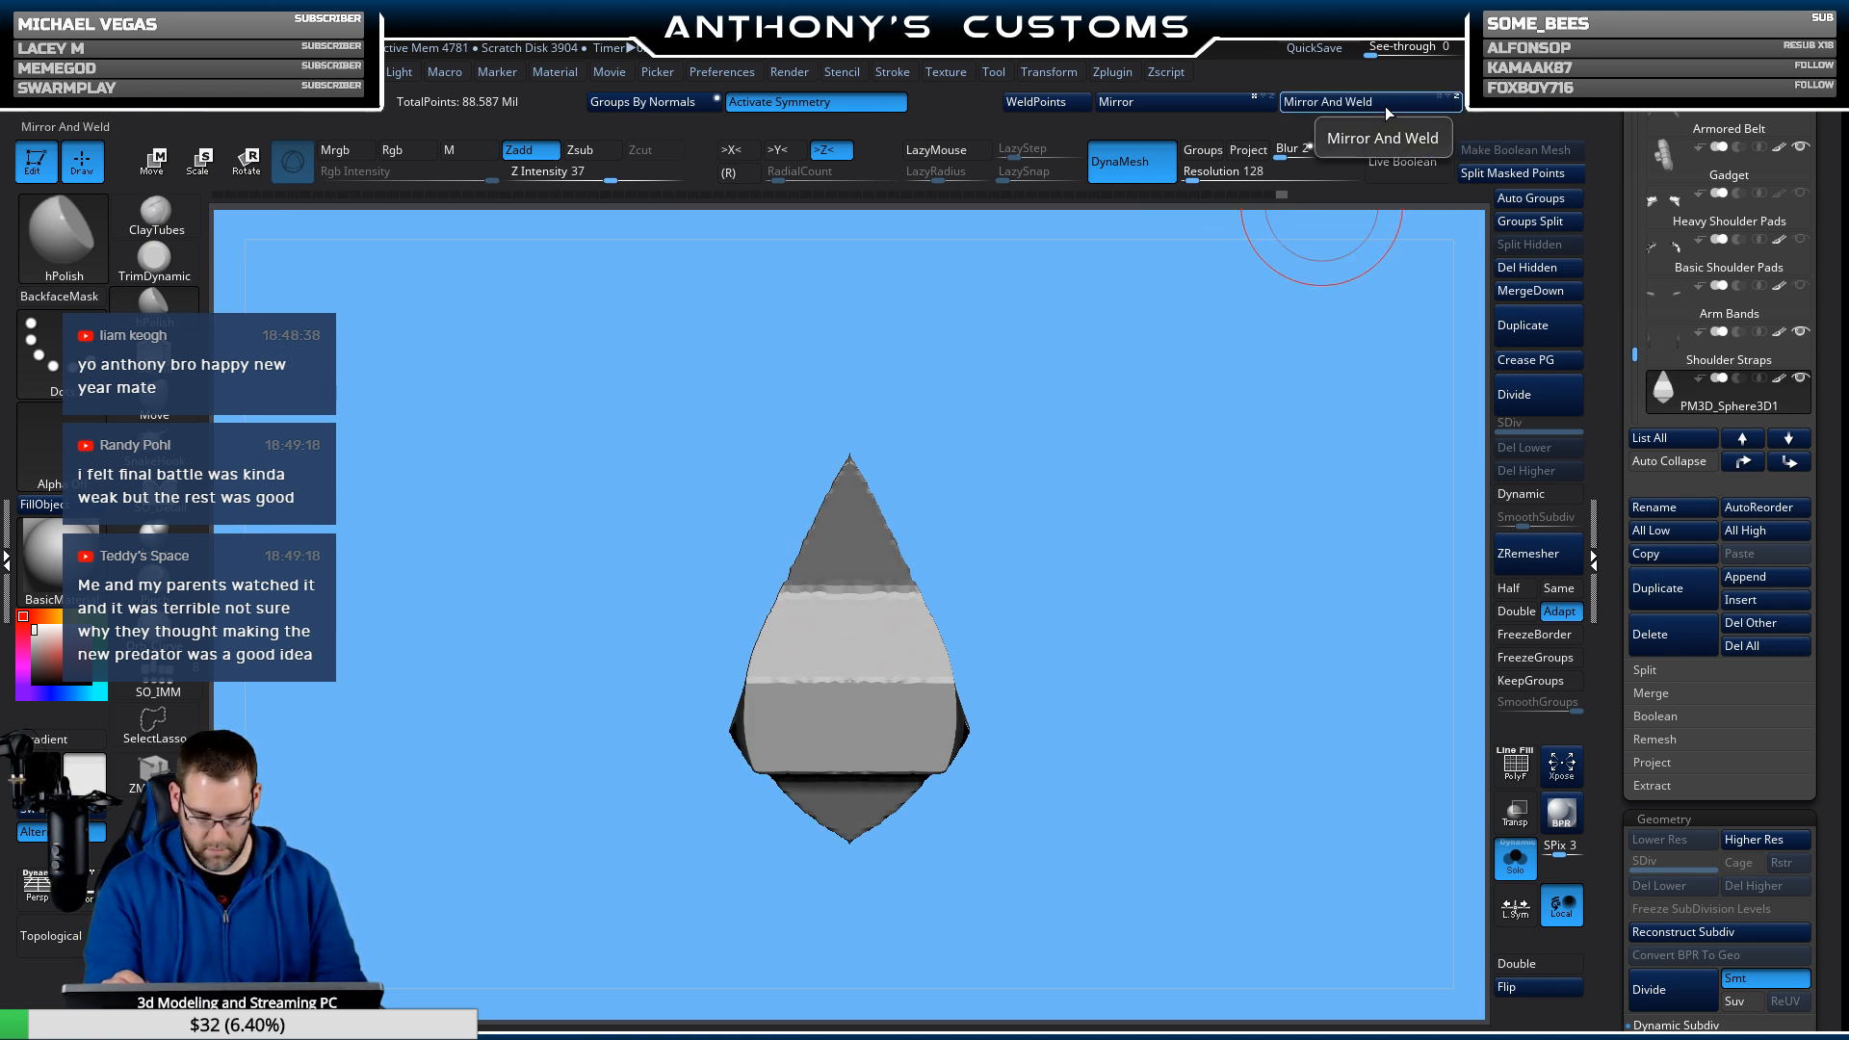
Undo the last mirror, recentre the gizmo and shoulder part on the axis, and apply Mirror And Weld again.
{"action": "key", "text": "ctrl+z"}
{"action": "key", "text": "w"}
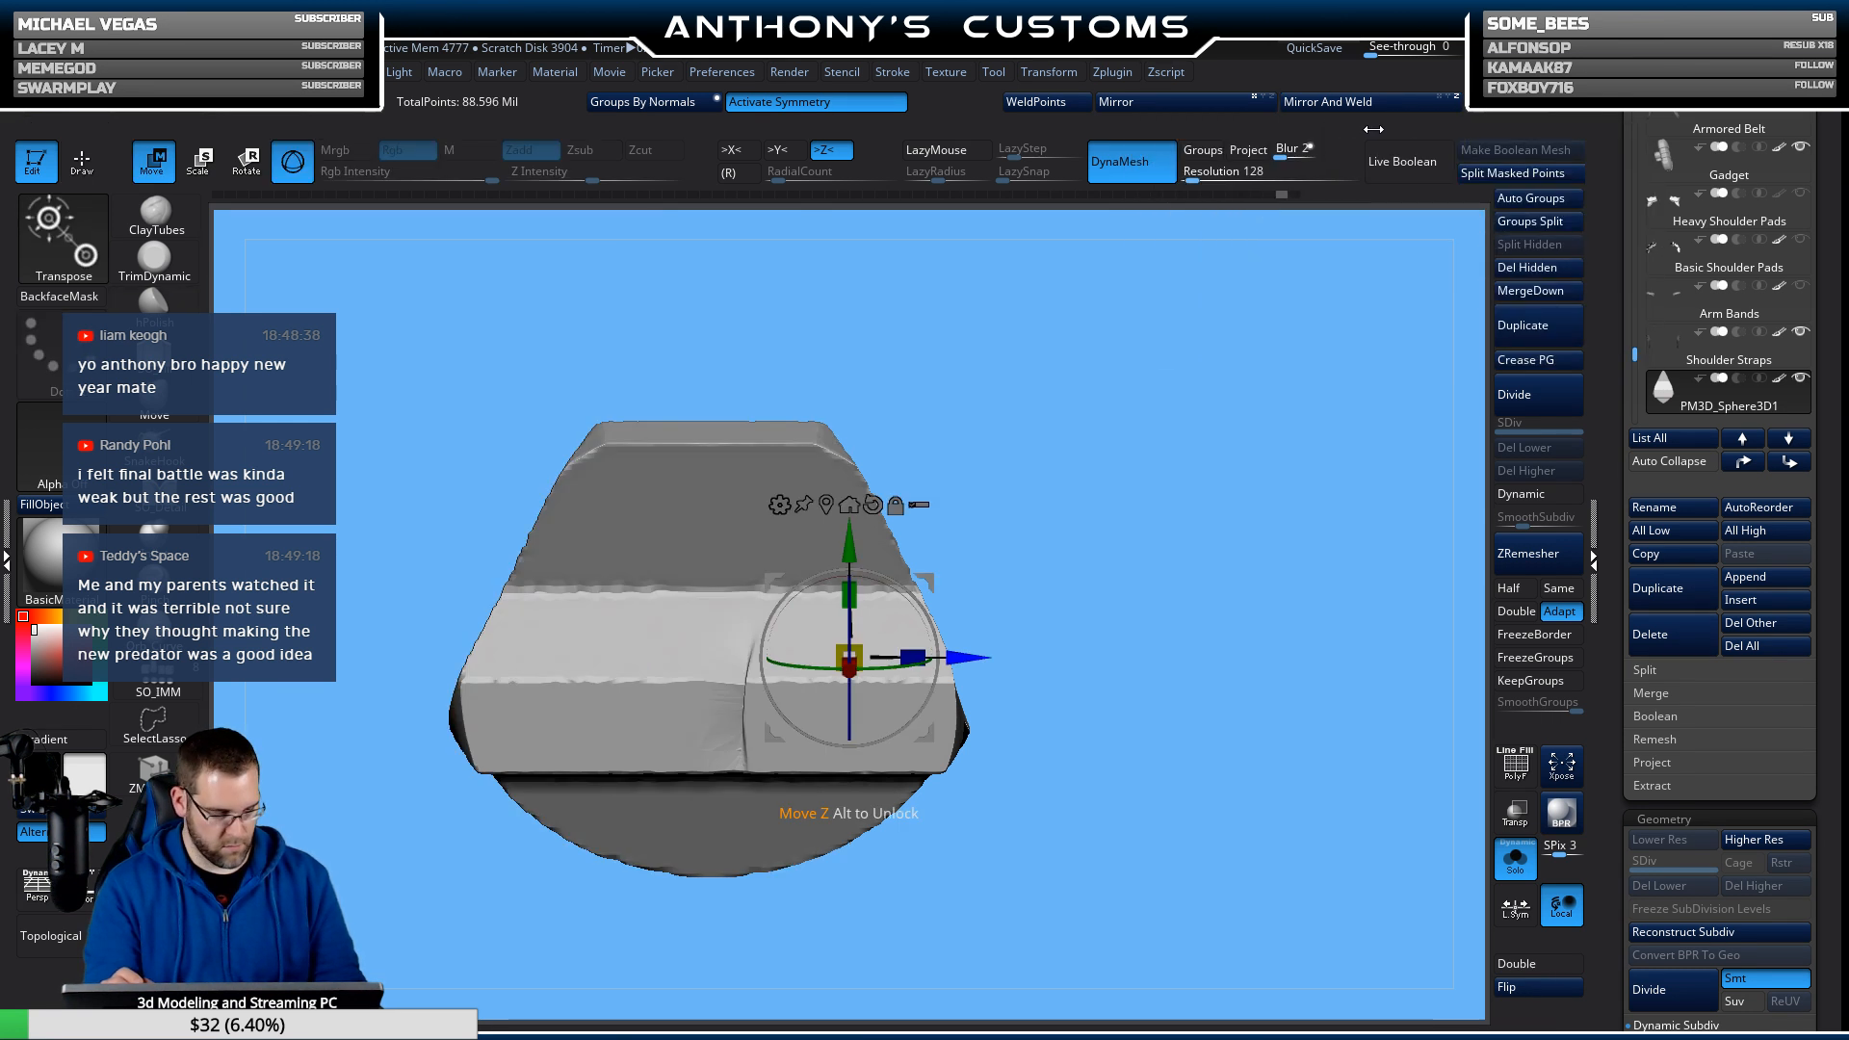
{"action": "left_click", "coordinate": [836, 500]}
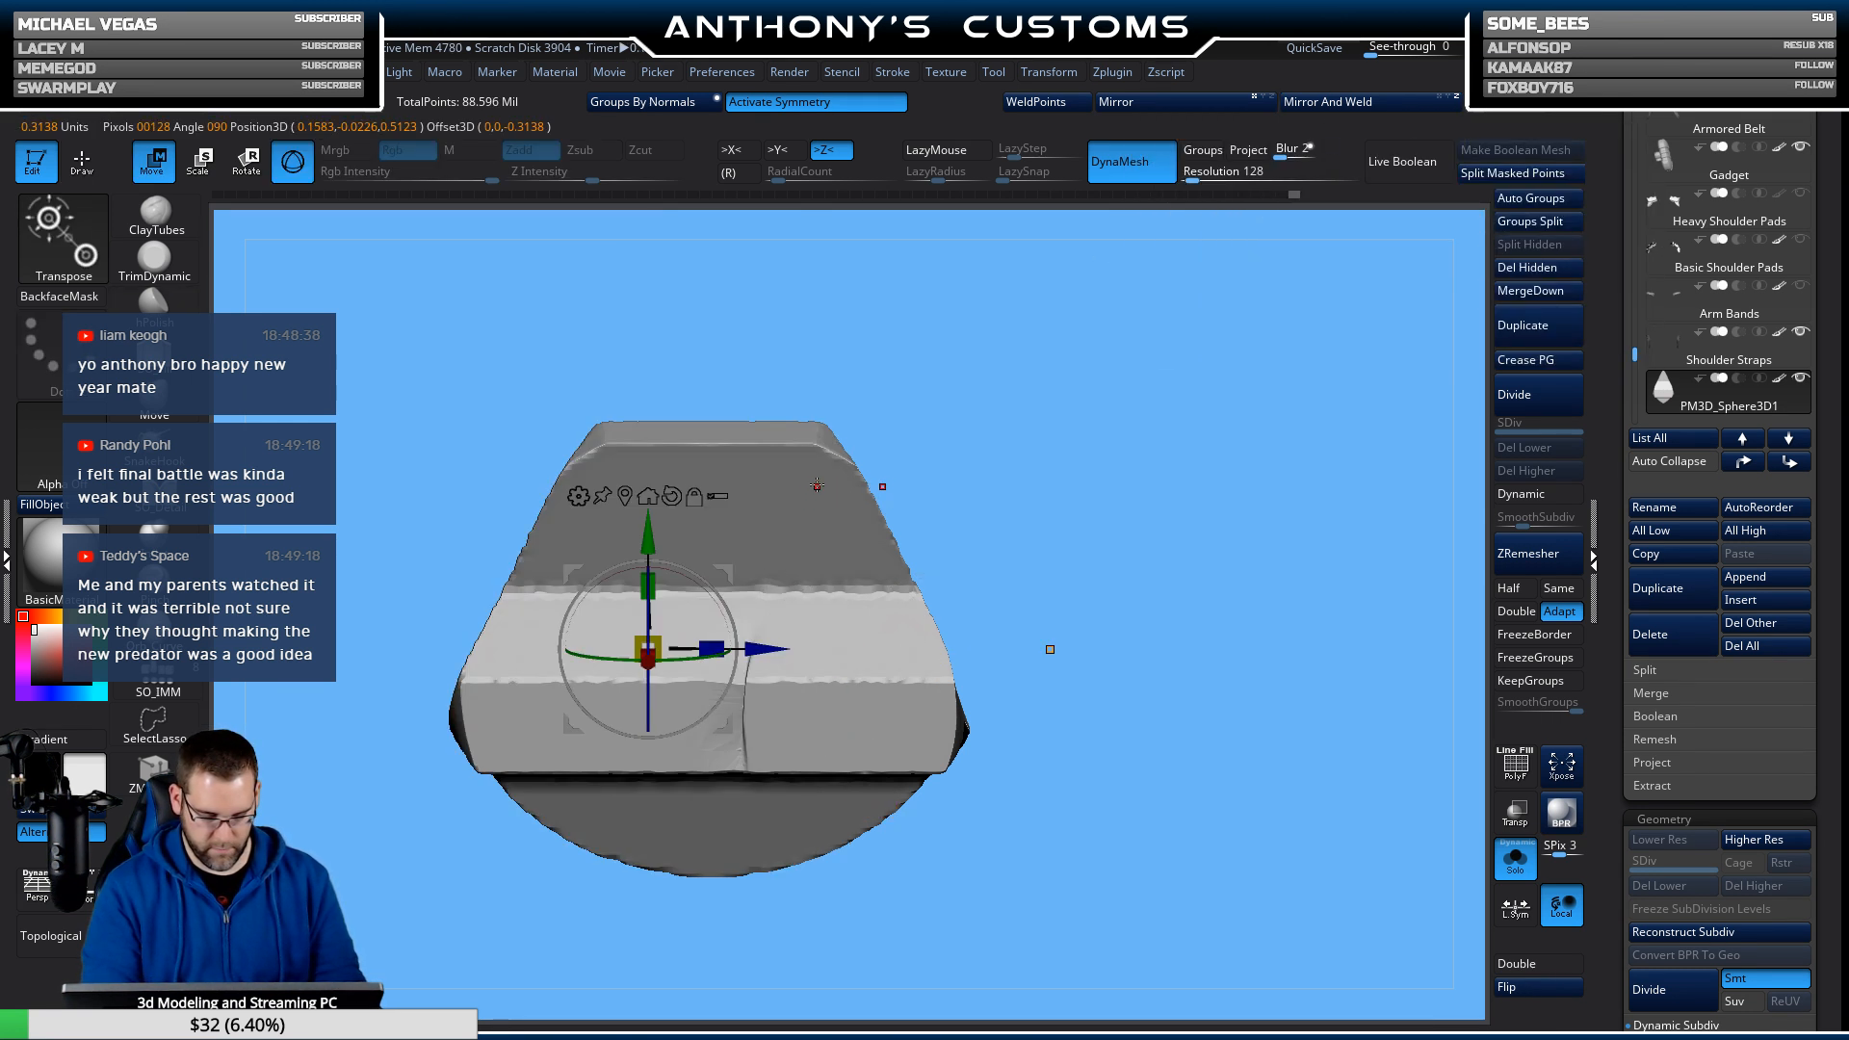
{"action": "left_click", "coordinate": [626, 496]}
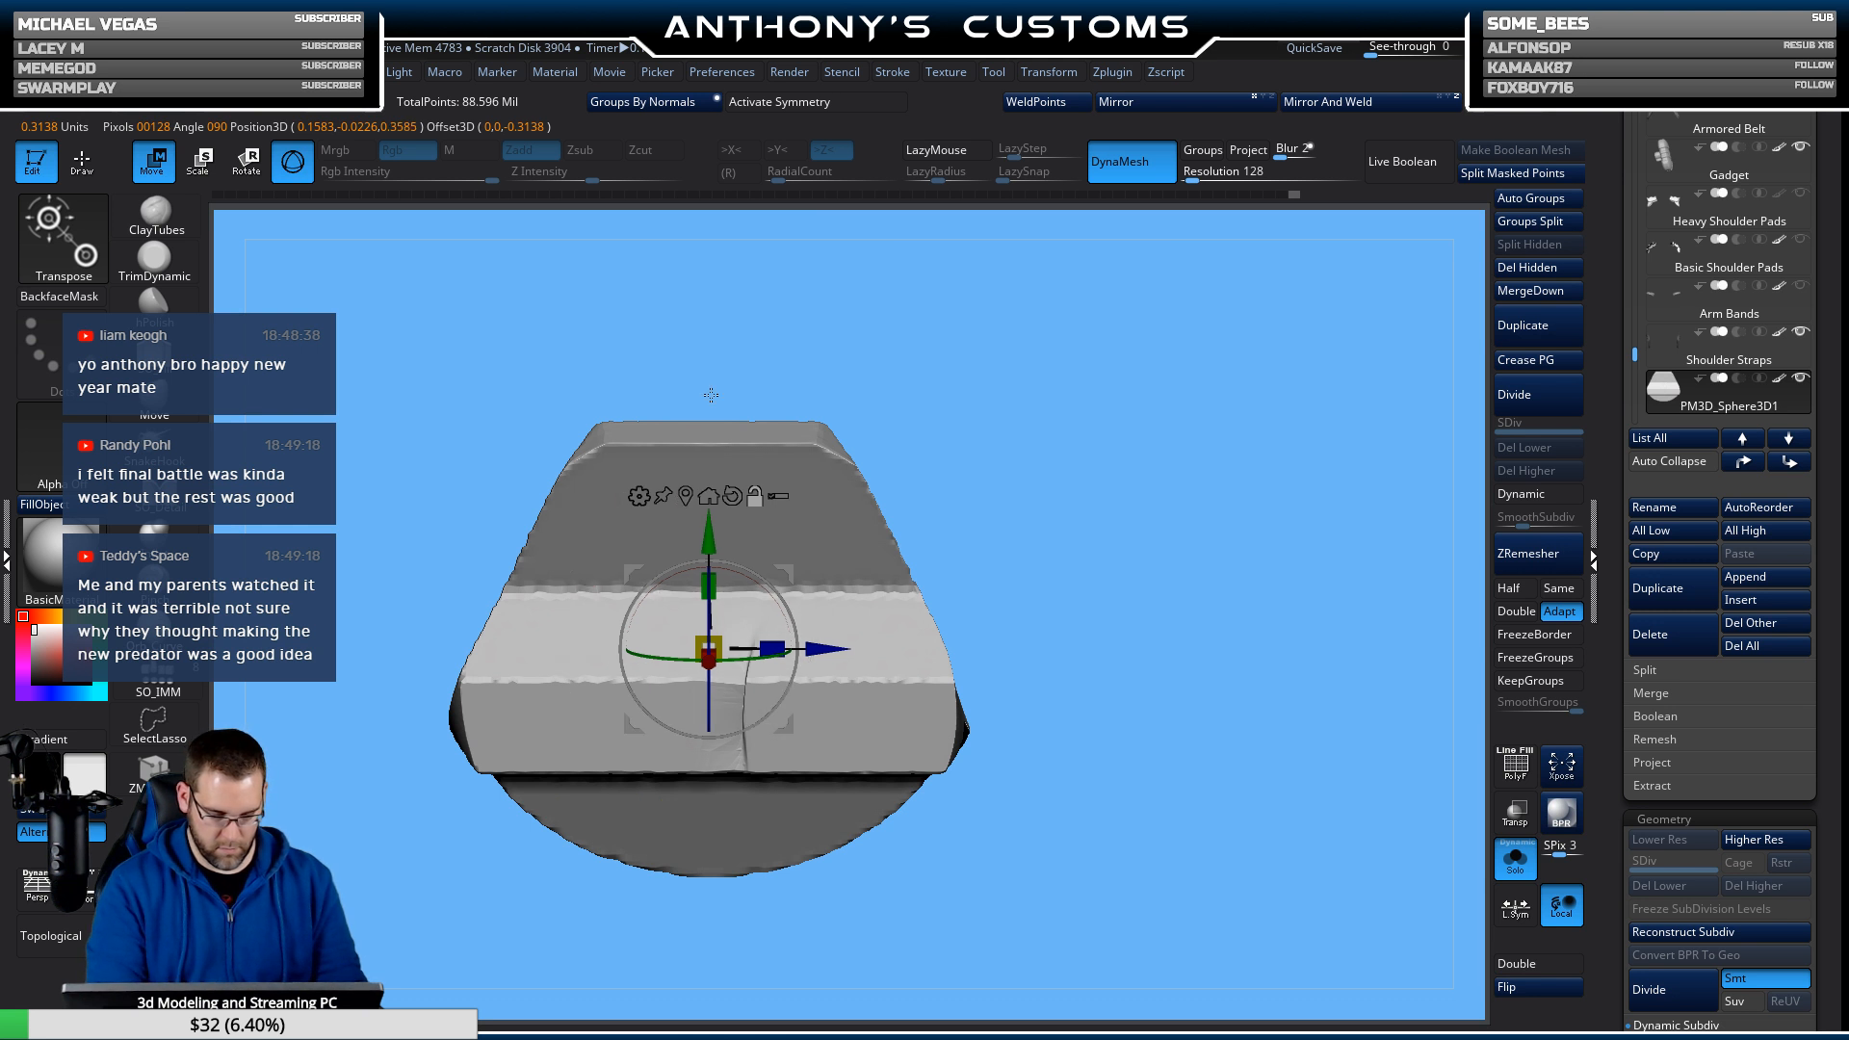
{"action": "left_click", "coordinate": [709, 497]}
{"action": "left_click", "coordinate": [1339, 103]}
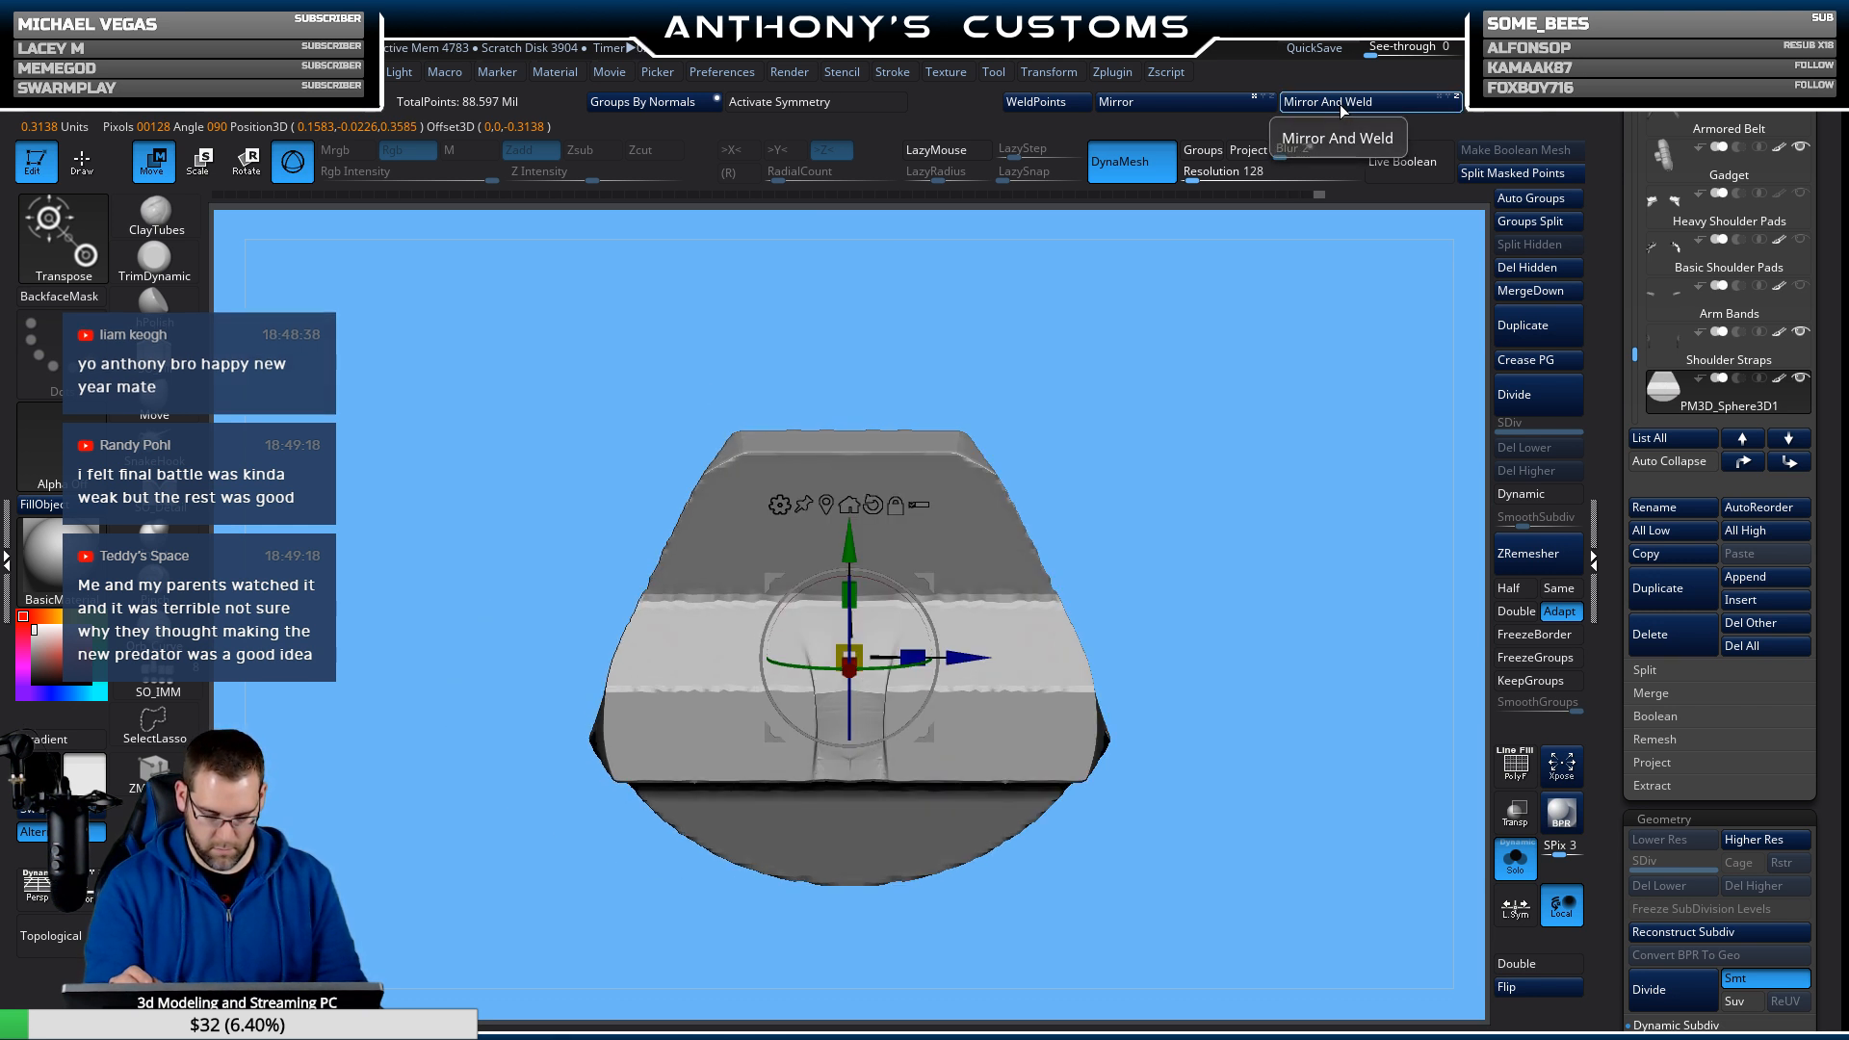
{"action": "key", "text": "q"}
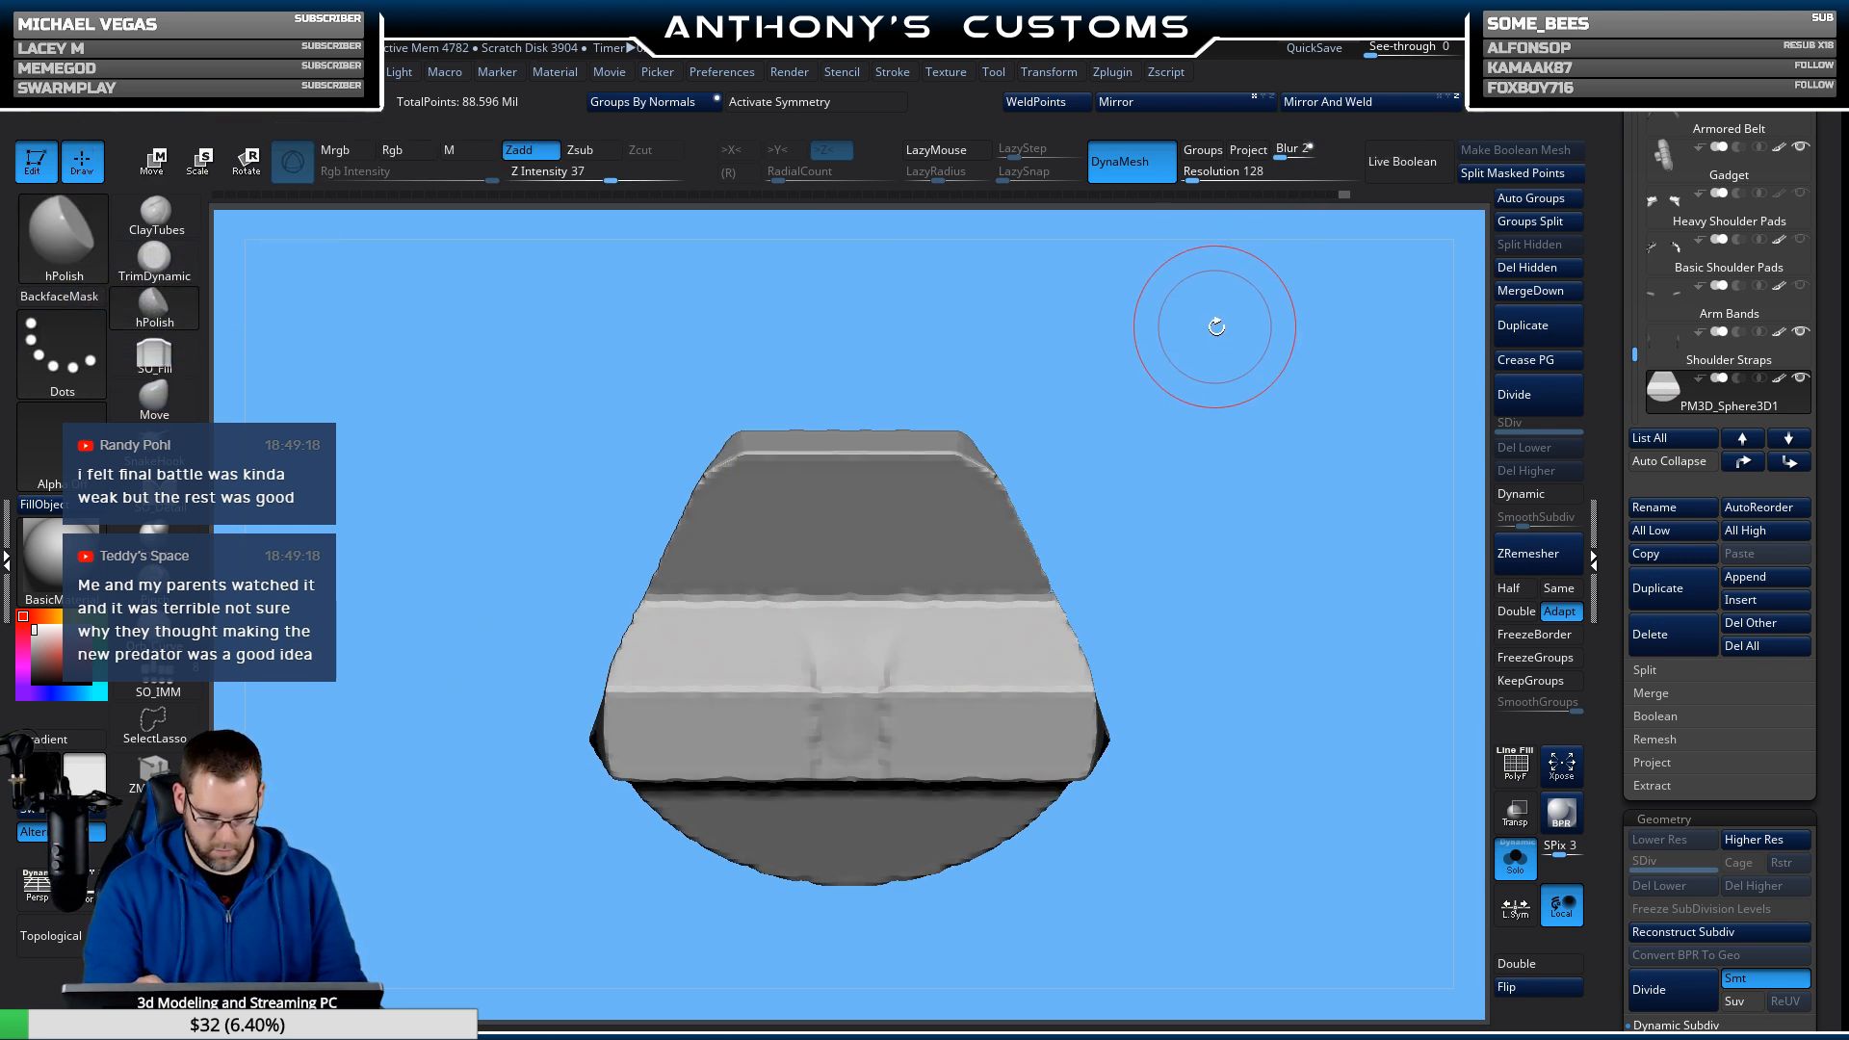
Polish the shoulder part's side face along the inner notch edge with hPolish strokes.
{"action": "left_click_drag", "start_coordinate": [1213, 318], "coordinate": [1167, 445]}
{"action": "mouse_move", "coordinate": [1213, 453]}
{"action": "left_mouse_down"}
{"action": "mouse_move", "coordinate": [1155, 501]}
{"action": "mouse_move", "coordinate": [1217, 413]}
{"action": "left_mouse_up"}
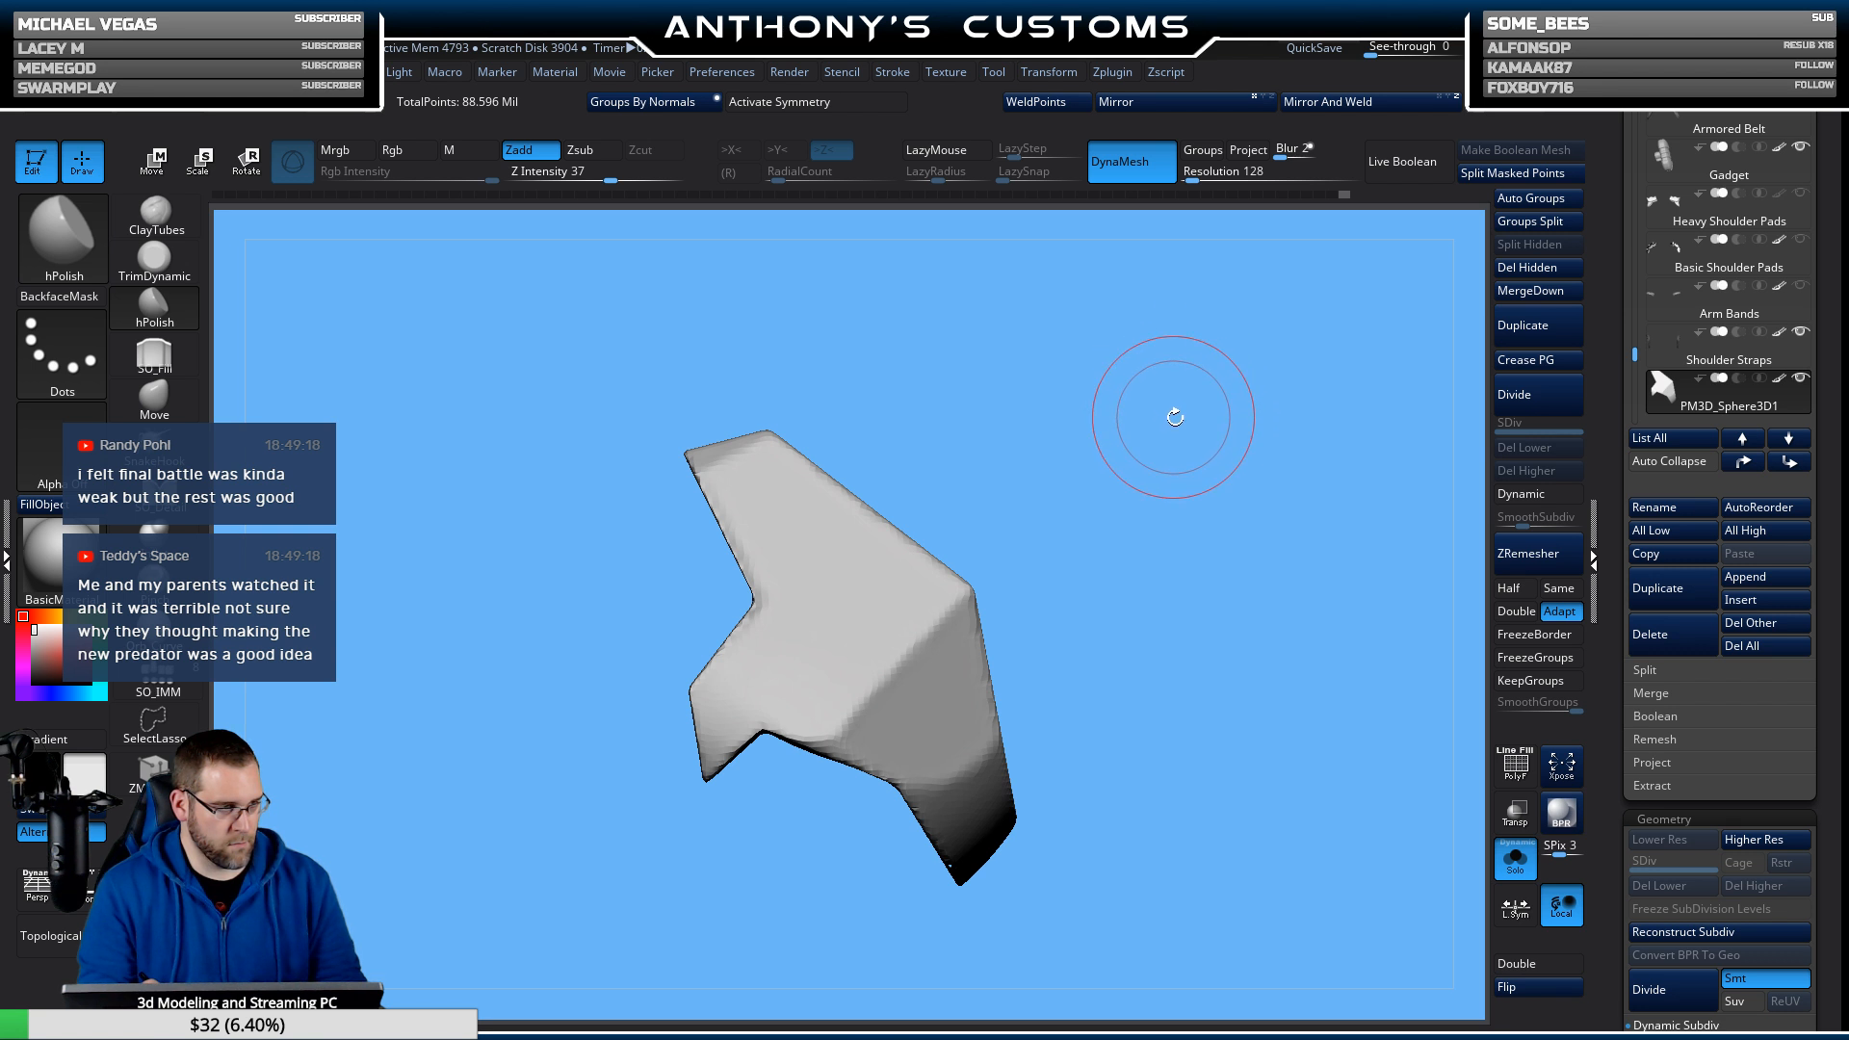
{"action": "mouse_move", "coordinate": [1176, 412]}
{"action": "left_mouse_down"}
{"action": "mouse_move", "coordinate": [1252, 525]}
{"action": "mouse_move", "coordinate": [1226, 489]}
{"action": "mouse_move", "coordinate": [1315, 472]}
{"action": "mouse_move", "coordinate": [1230, 627]}
{"action": "mouse_move", "coordinate": [1255, 504]}
{"action": "mouse_move", "coordinate": [1255, 530]}
{"action": "mouse_move", "coordinate": [1194, 521]}
{"action": "left_mouse_up"}
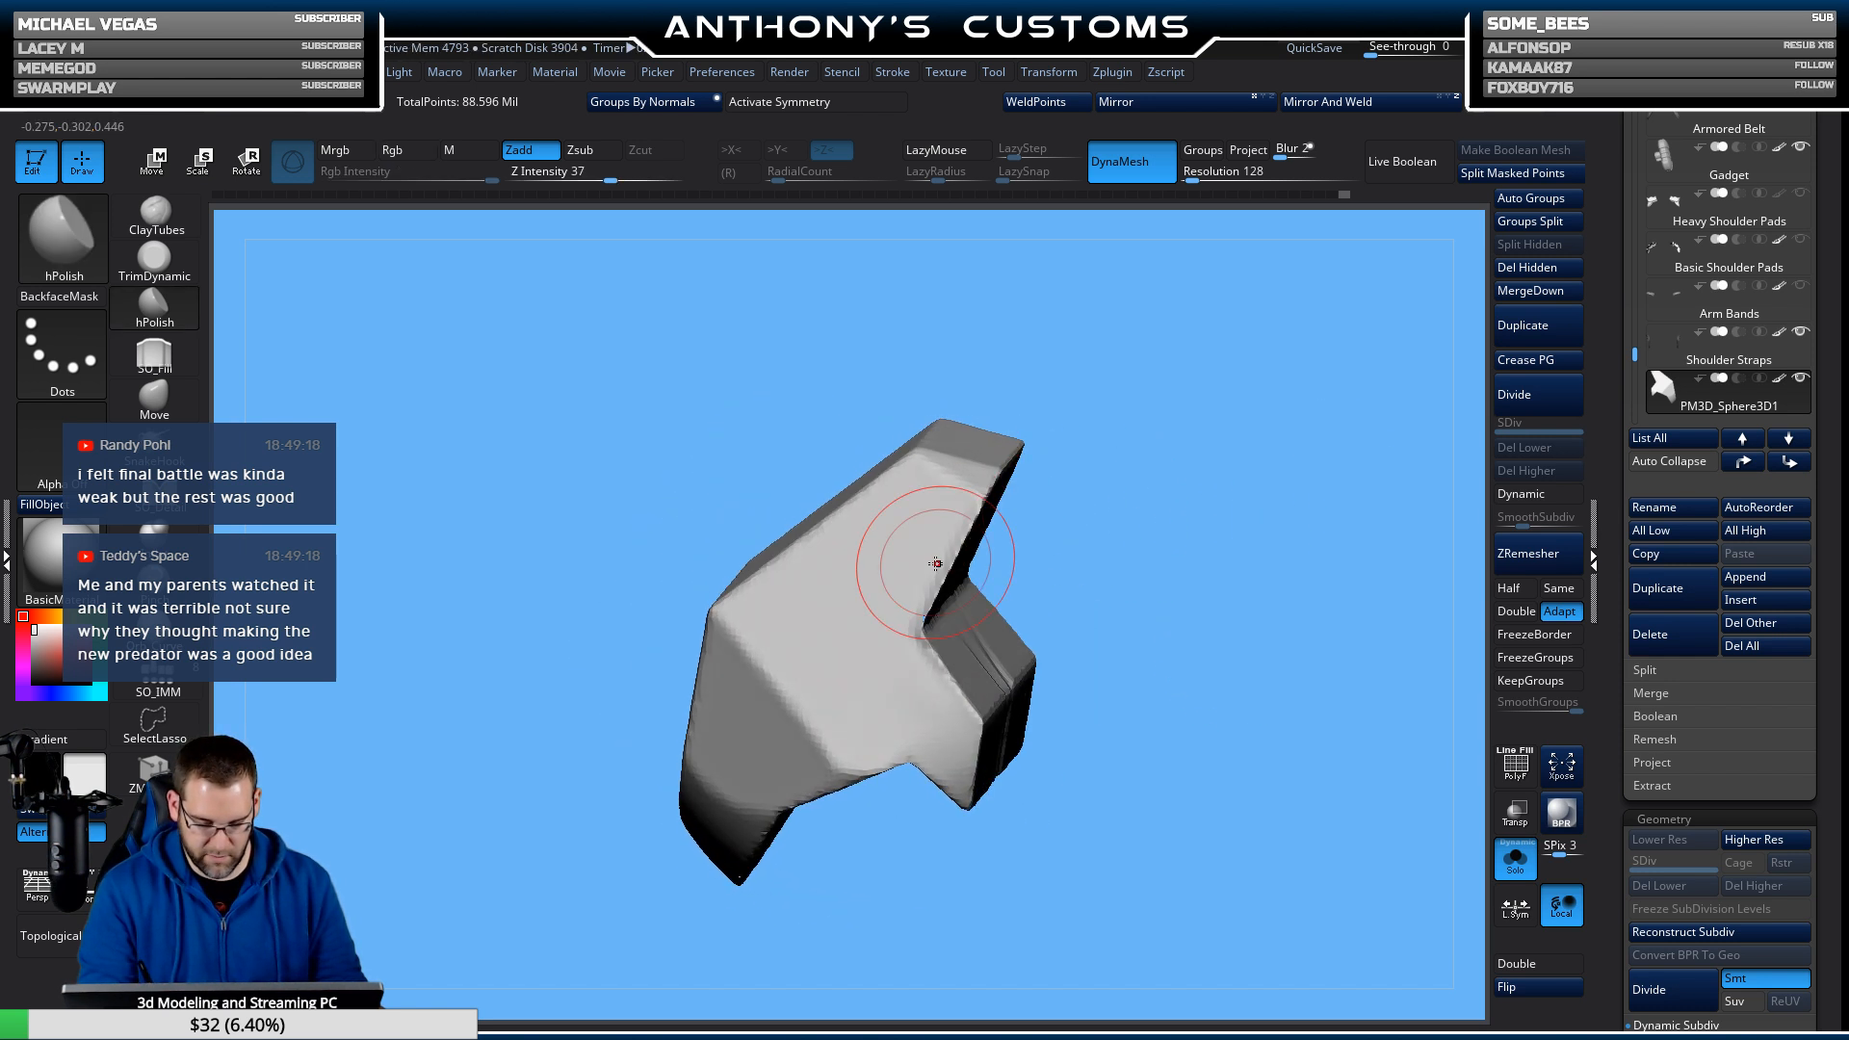
{"action": "left_click_drag", "start_coordinate": [933, 588], "coordinate": [936, 594]}
{"action": "mouse_move", "coordinate": [1098, 565]}
{"action": "left_mouse_down"}
{"action": "mouse_move", "coordinate": [1173, 484]}
{"action": "mouse_move", "coordinate": [1223, 467]}
{"action": "mouse_move", "coordinate": [1185, 539]}
{"action": "mouse_move", "coordinate": [1079, 536]}
{"action": "left_mouse_up"}
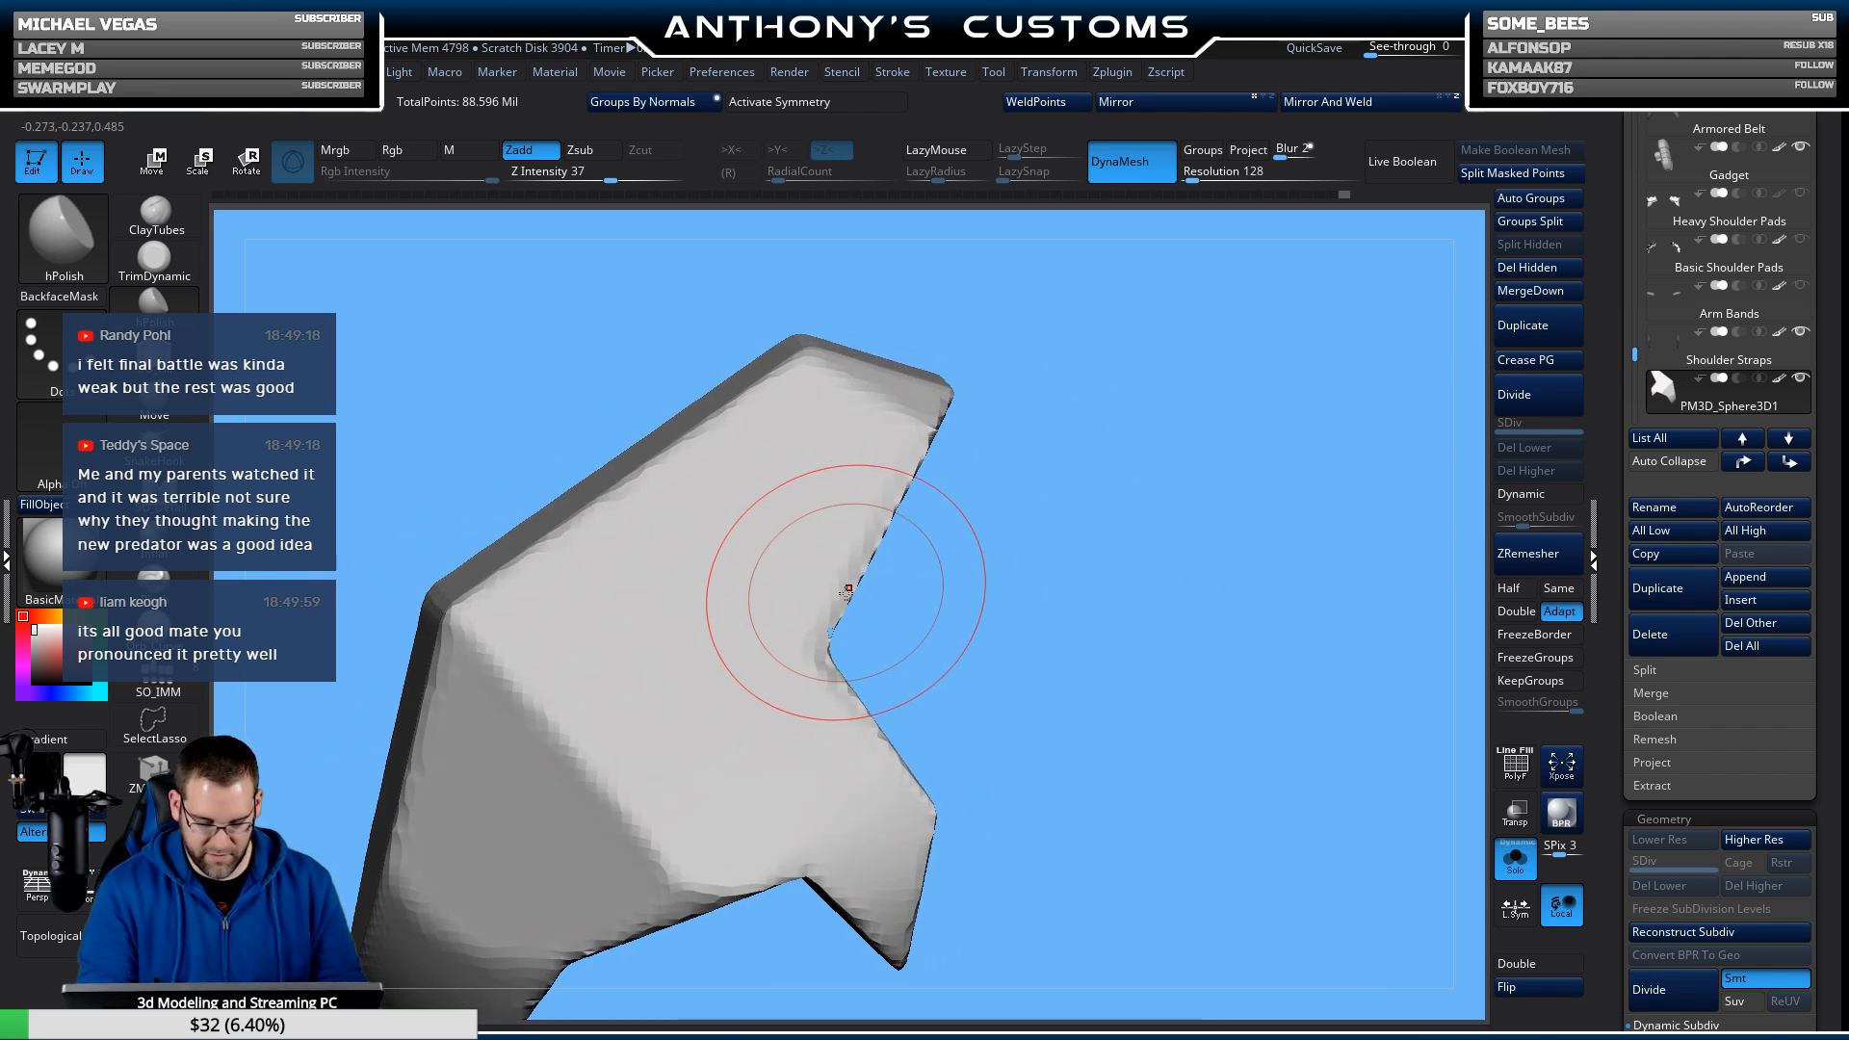
{"action": "mouse_move", "coordinate": [855, 580]}
{"action": "left_mouse_down"}
{"action": "mouse_move", "coordinate": [914, 442]}
{"action": "mouse_move", "coordinate": [818, 615]}
{"action": "mouse_move", "coordinate": [854, 726]}
{"action": "left_mouse_up"}
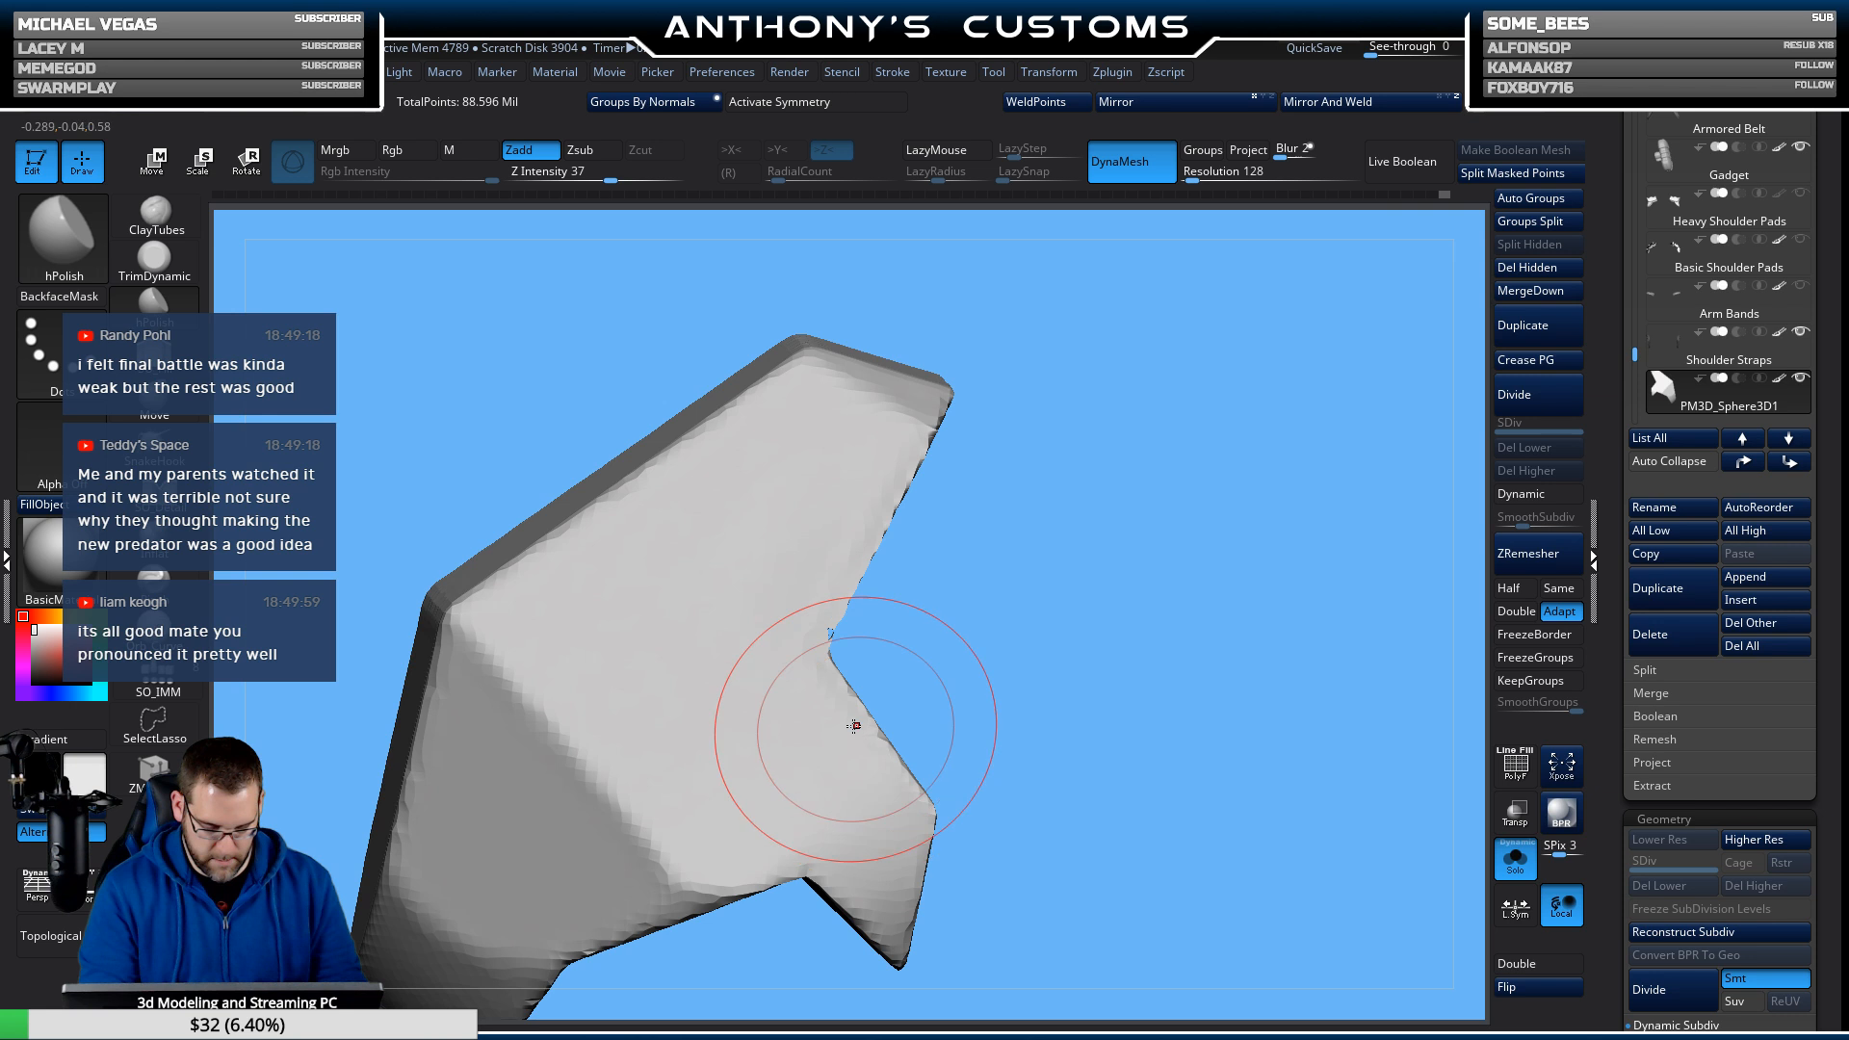
Set the DynaMesh resolution to 312 for the shoulder part.
{"action": "mouse_move", "coordinate": [1198, 598]}
{"action": "left_mouse_down"}
{"action": "mouse_move", "coordinate": [1204, 578]}
{"action": "mouse_move", "coordinate": [1197, 639]}
{"action": "mouse_move", "coordinate": [1200, 380]}
{"action": "left_mouse_up"}
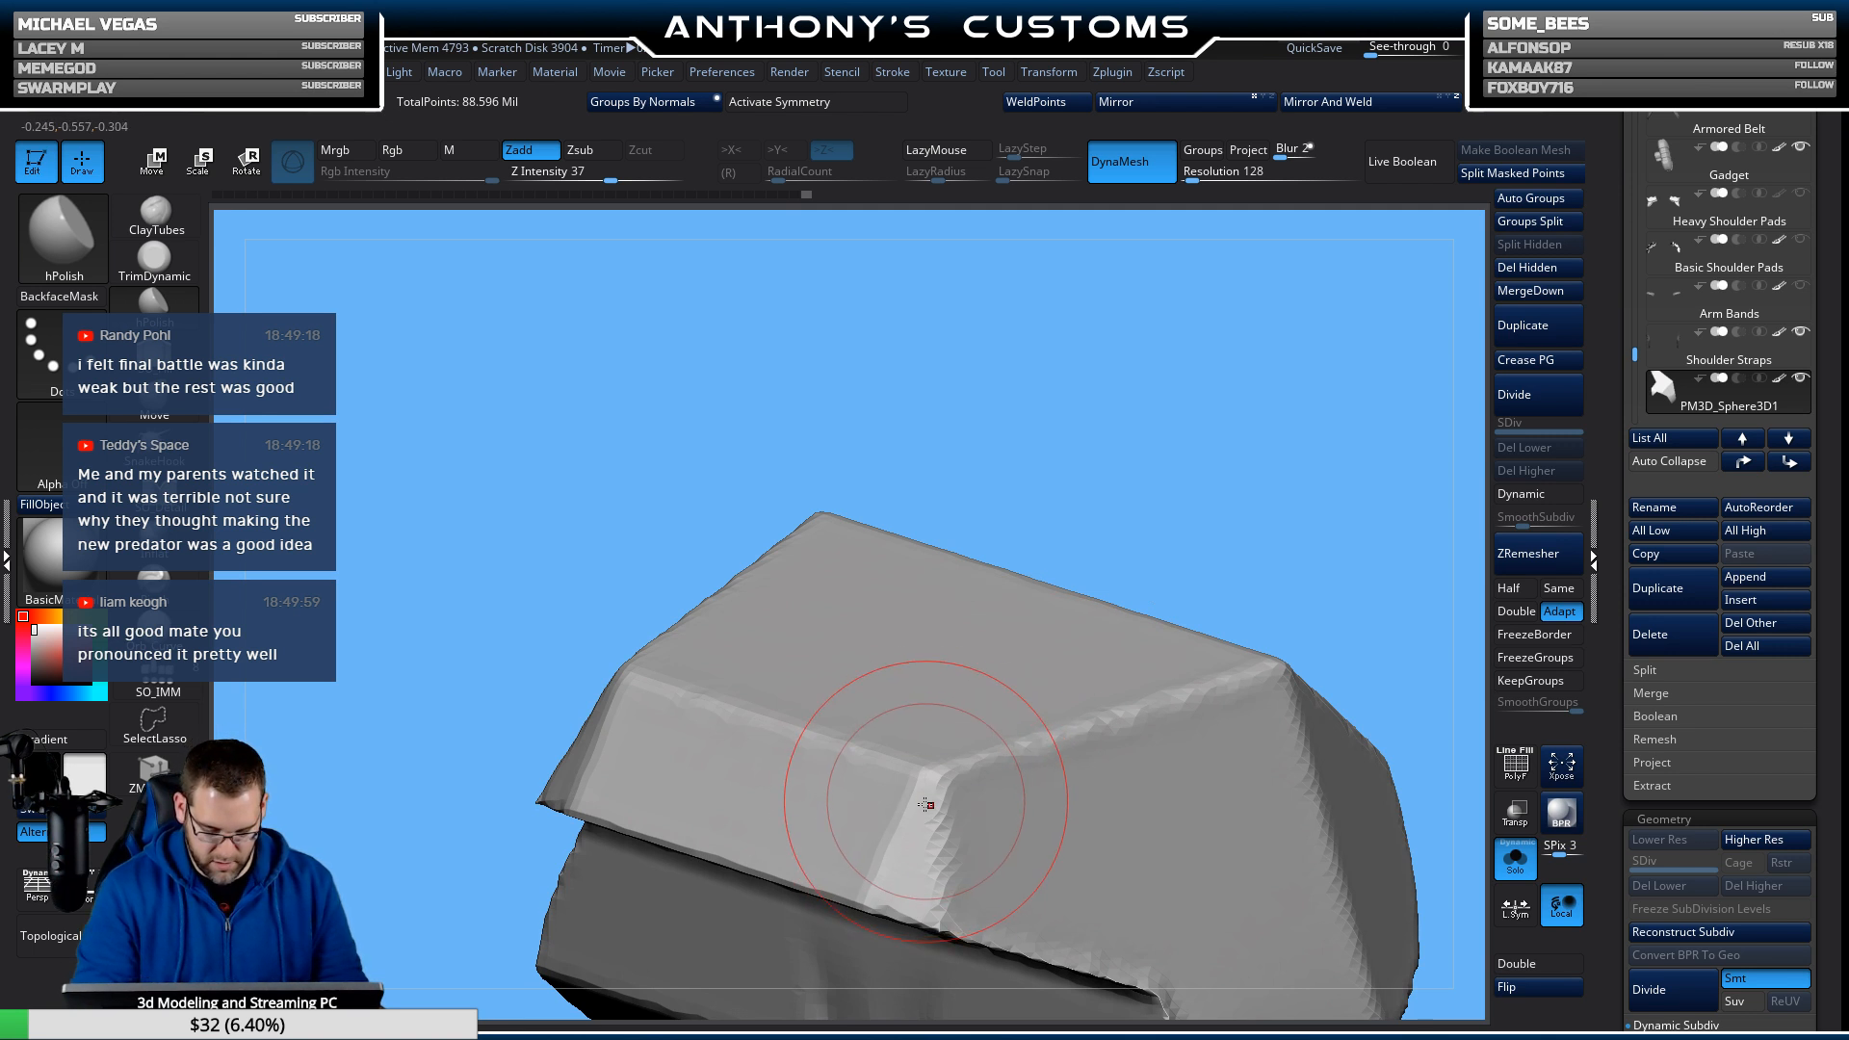
{"action": "left_click", "coordinate": [1212, 172]}
{"action": "type", "text": "312"}
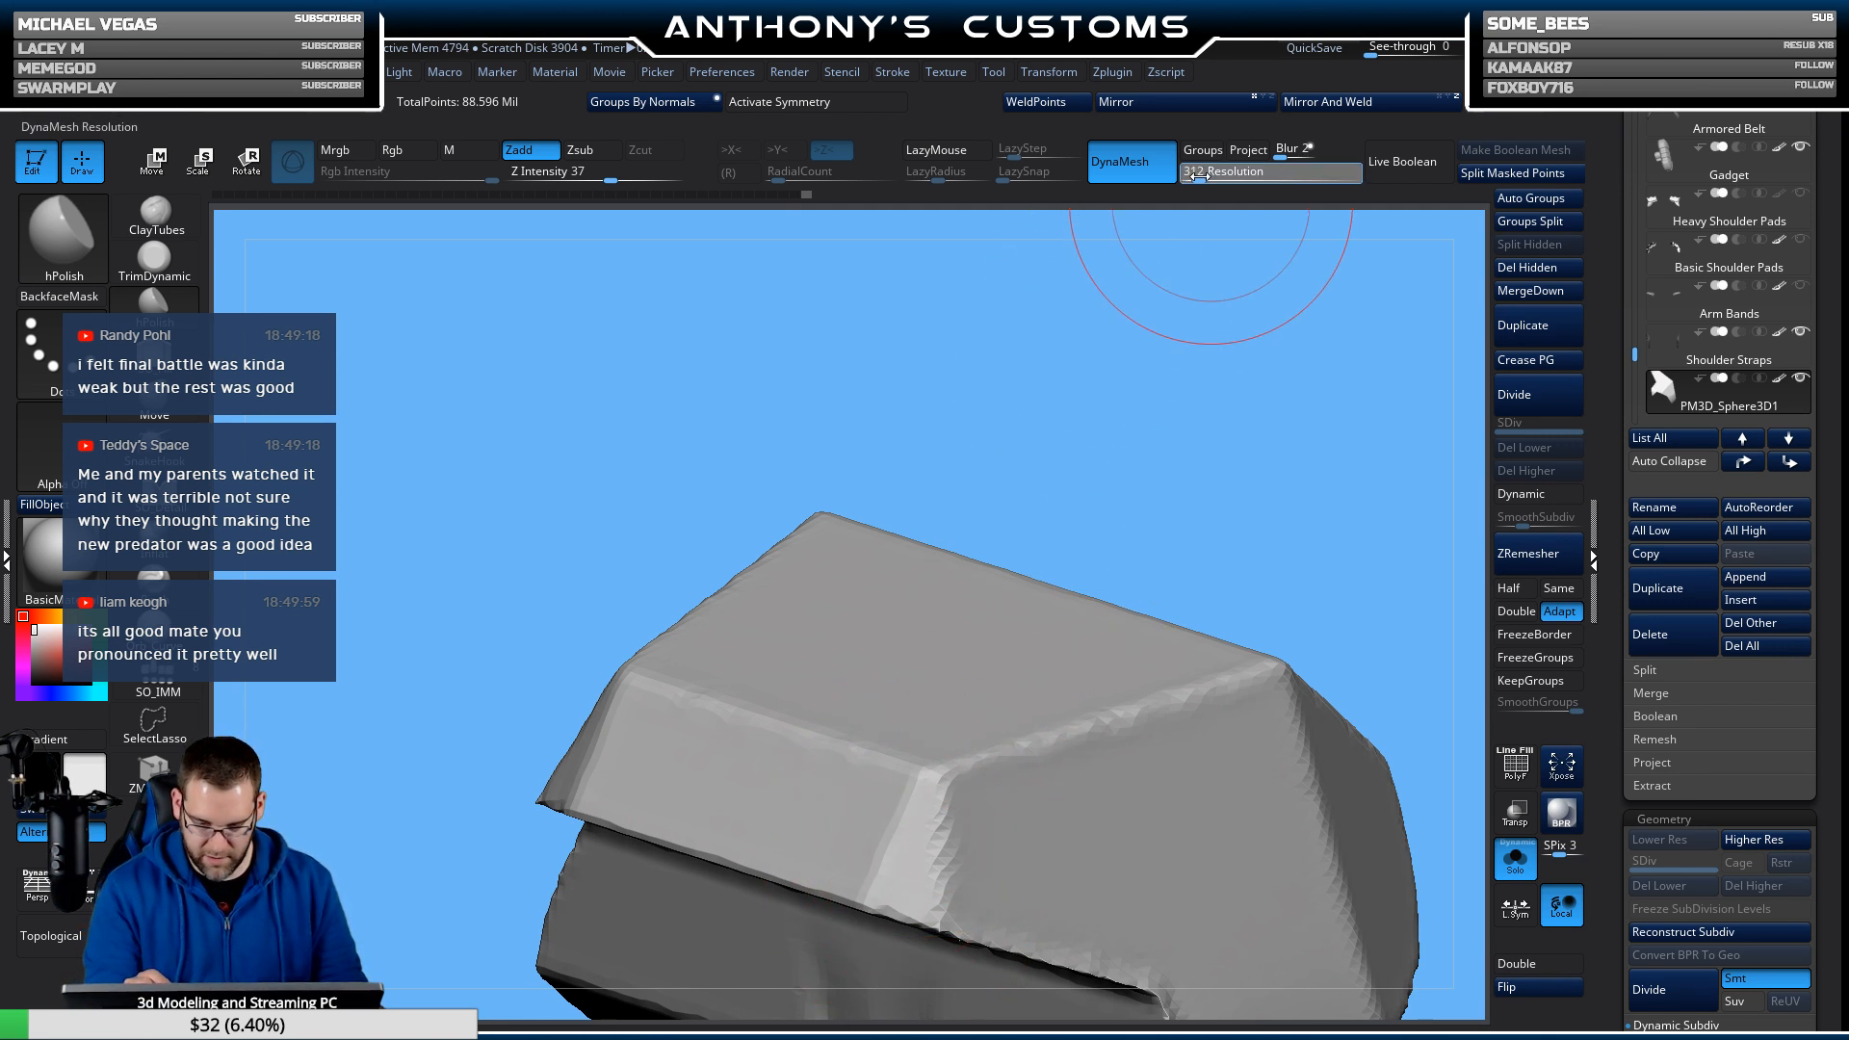
{"action": "key", "text": "Return"}
Flatten the corner facets beside the lower flap on both sides using a smaller hPolish brush with Z symmetry.
{"action": "right_click", "coordinate": [929, 770]}
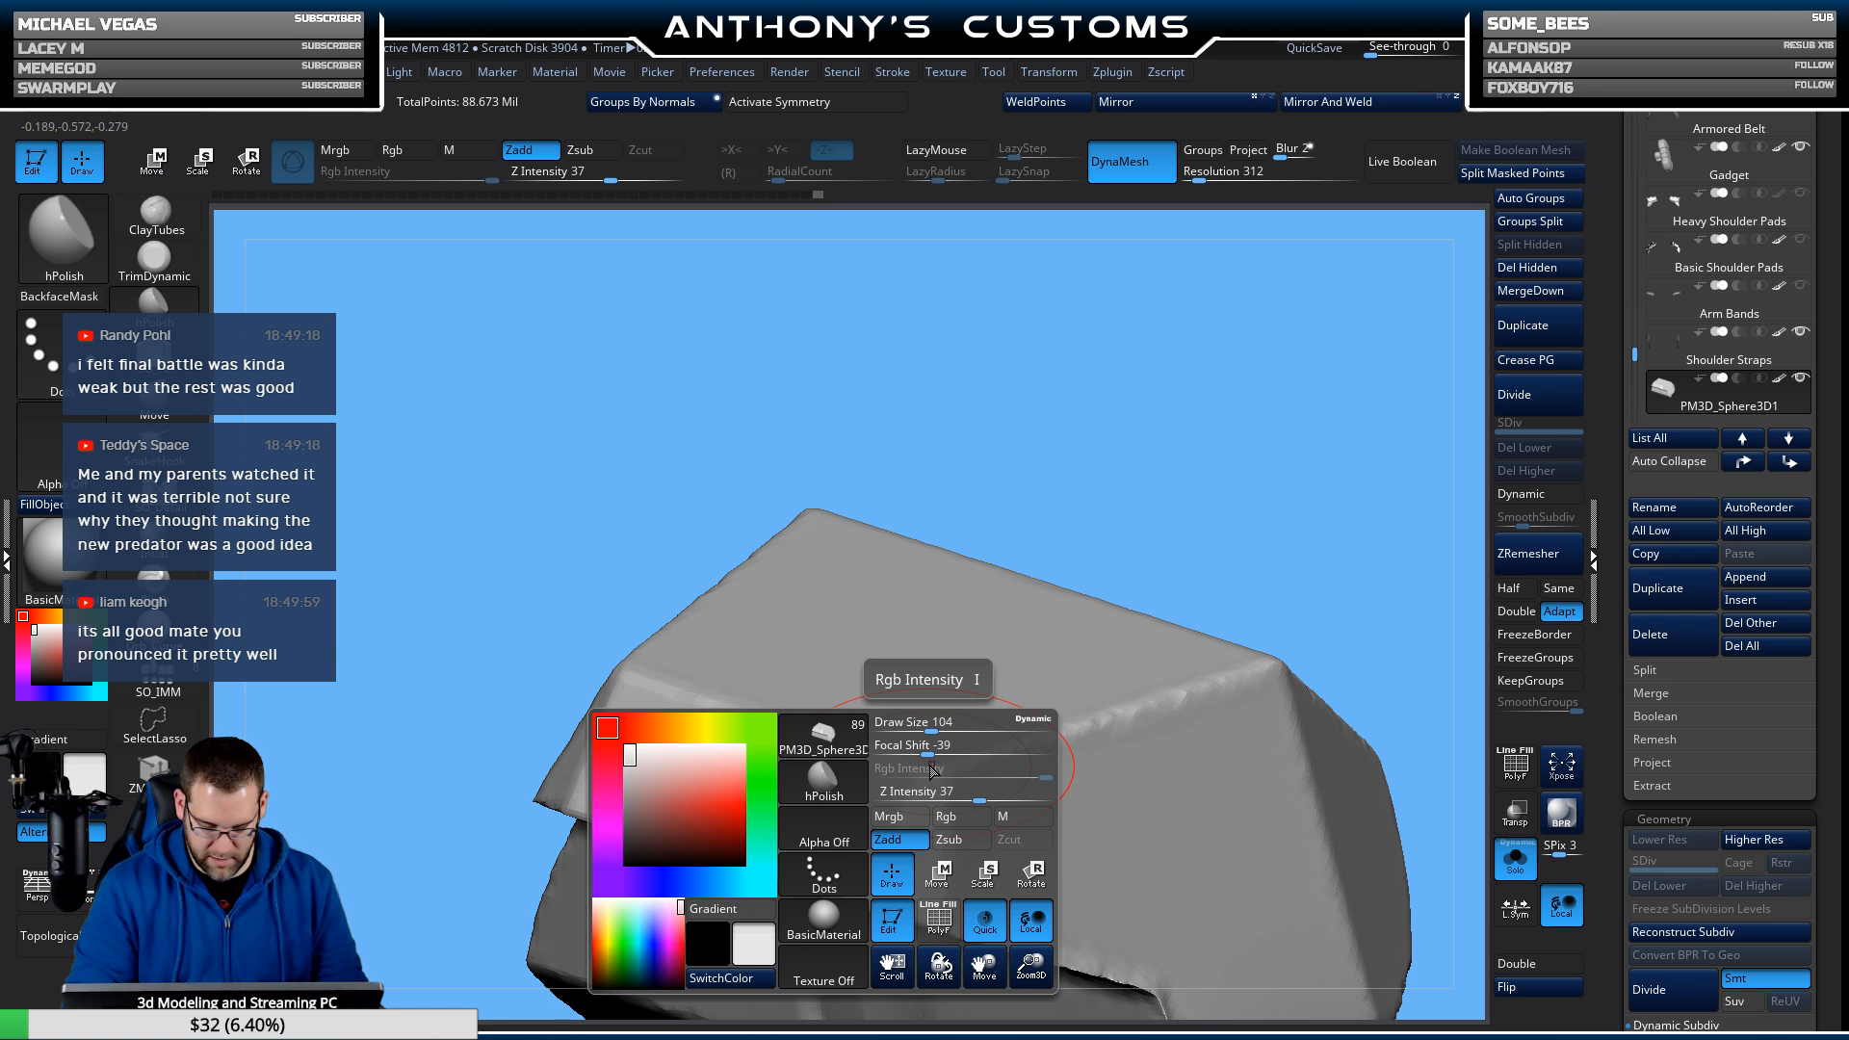
{"action": "left_click_drag", "start_coordinate": [929, 730], "coordinate": [917, 730]}
{"action": "mouse_move", "coordinate": [929, 838]}
{"action": "left_mouse_down"}
{"action": "mouse_move", "coordinate": [912, 836]}
{"action": "mouse_move", "coordinate": [897, 890]}
{"action": "left_mouse_up"}
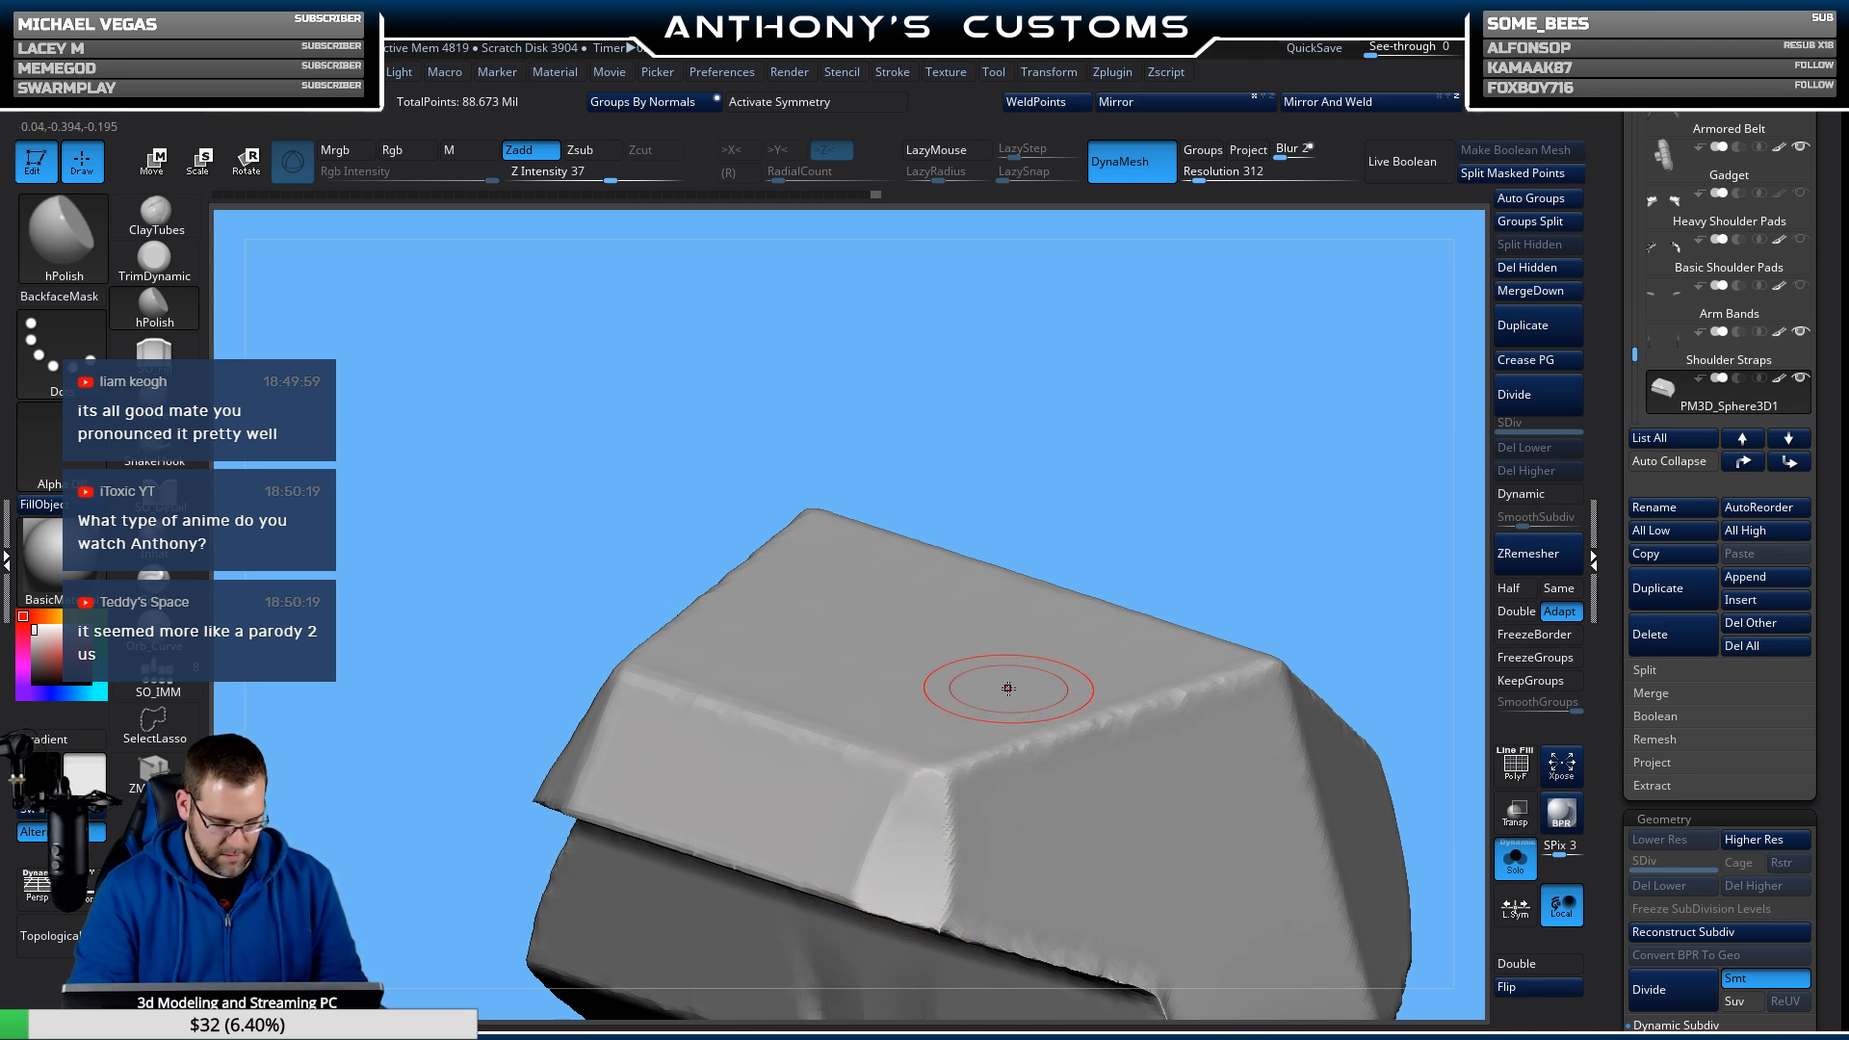
{"action": "key", "text": "x"}
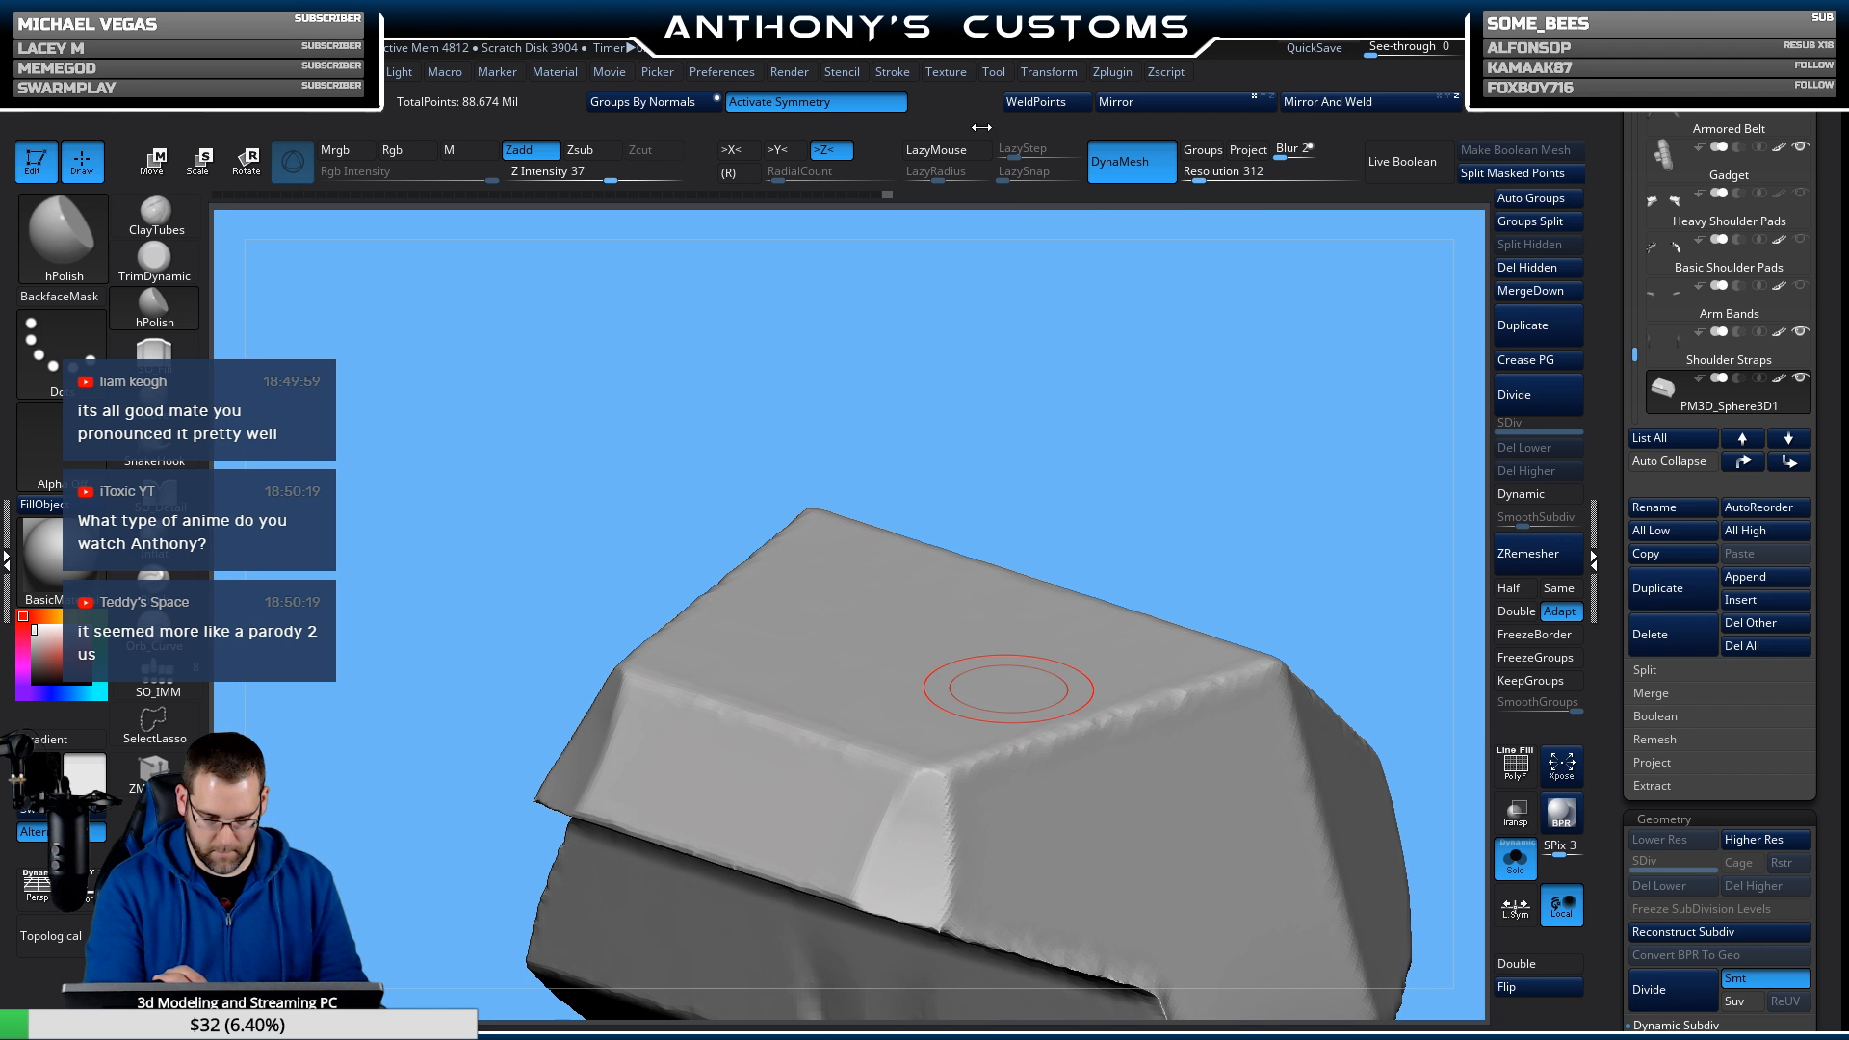
{"action": "mouse_move", "coordinate": [1272, 405]}
{"action": "left_mouse_down"}
{"action": "mouse_move", "coordinate": [1349, 481]}
{"action": "mouse_move", "coordinate": [1375, 466]}
{"action": "mouse_move", "coordinate": [1304, 433]}
{"action": "left_mouse_up"}
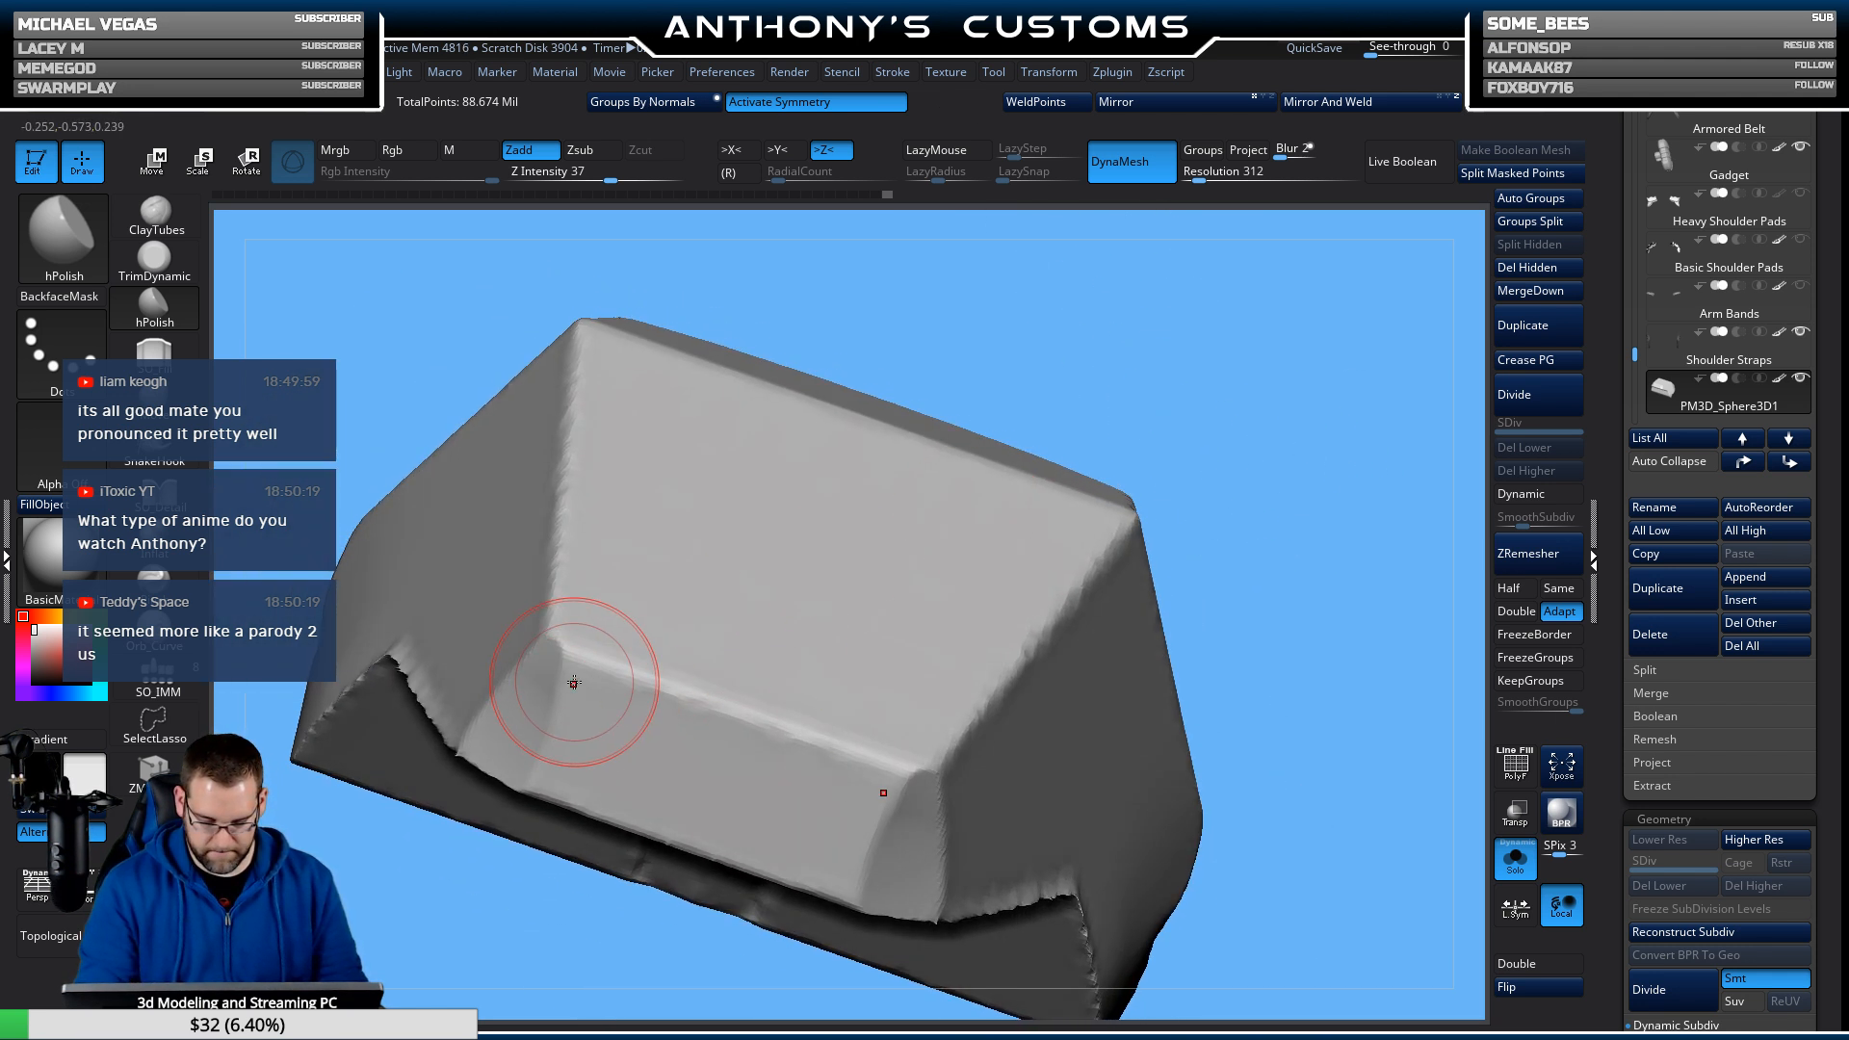
{"action": "left_click_drag", "start_coordinate": [574, 683], "coordinate": [575, 691]}
Trim the side face along its inner edge above the notch with TrimDynamic strokes.
{"action": "mouse_move", "coordinate": [1273, 486]}
{"action": "left_mouse_down", "text": "alt"}
{"action": "mouse_move", "coordinate": [1279, 427]}
{"action": "mouse_move", "coordinate": [1107, 607]}
{"action": "mouse_move", "coordinate": [1113, 587]}
{"action": "mouse_move", "coordinate": [1216, 574]}
{"action": "mouse_move", "coordinate": [1086, 739]}
{"action": "mouse_move", "coordinate": [1061, 731]}
{"action": "mouse_move", "coordinate": [1198, 559]}
{"action": "left_mouse_up", "text": "alt"}
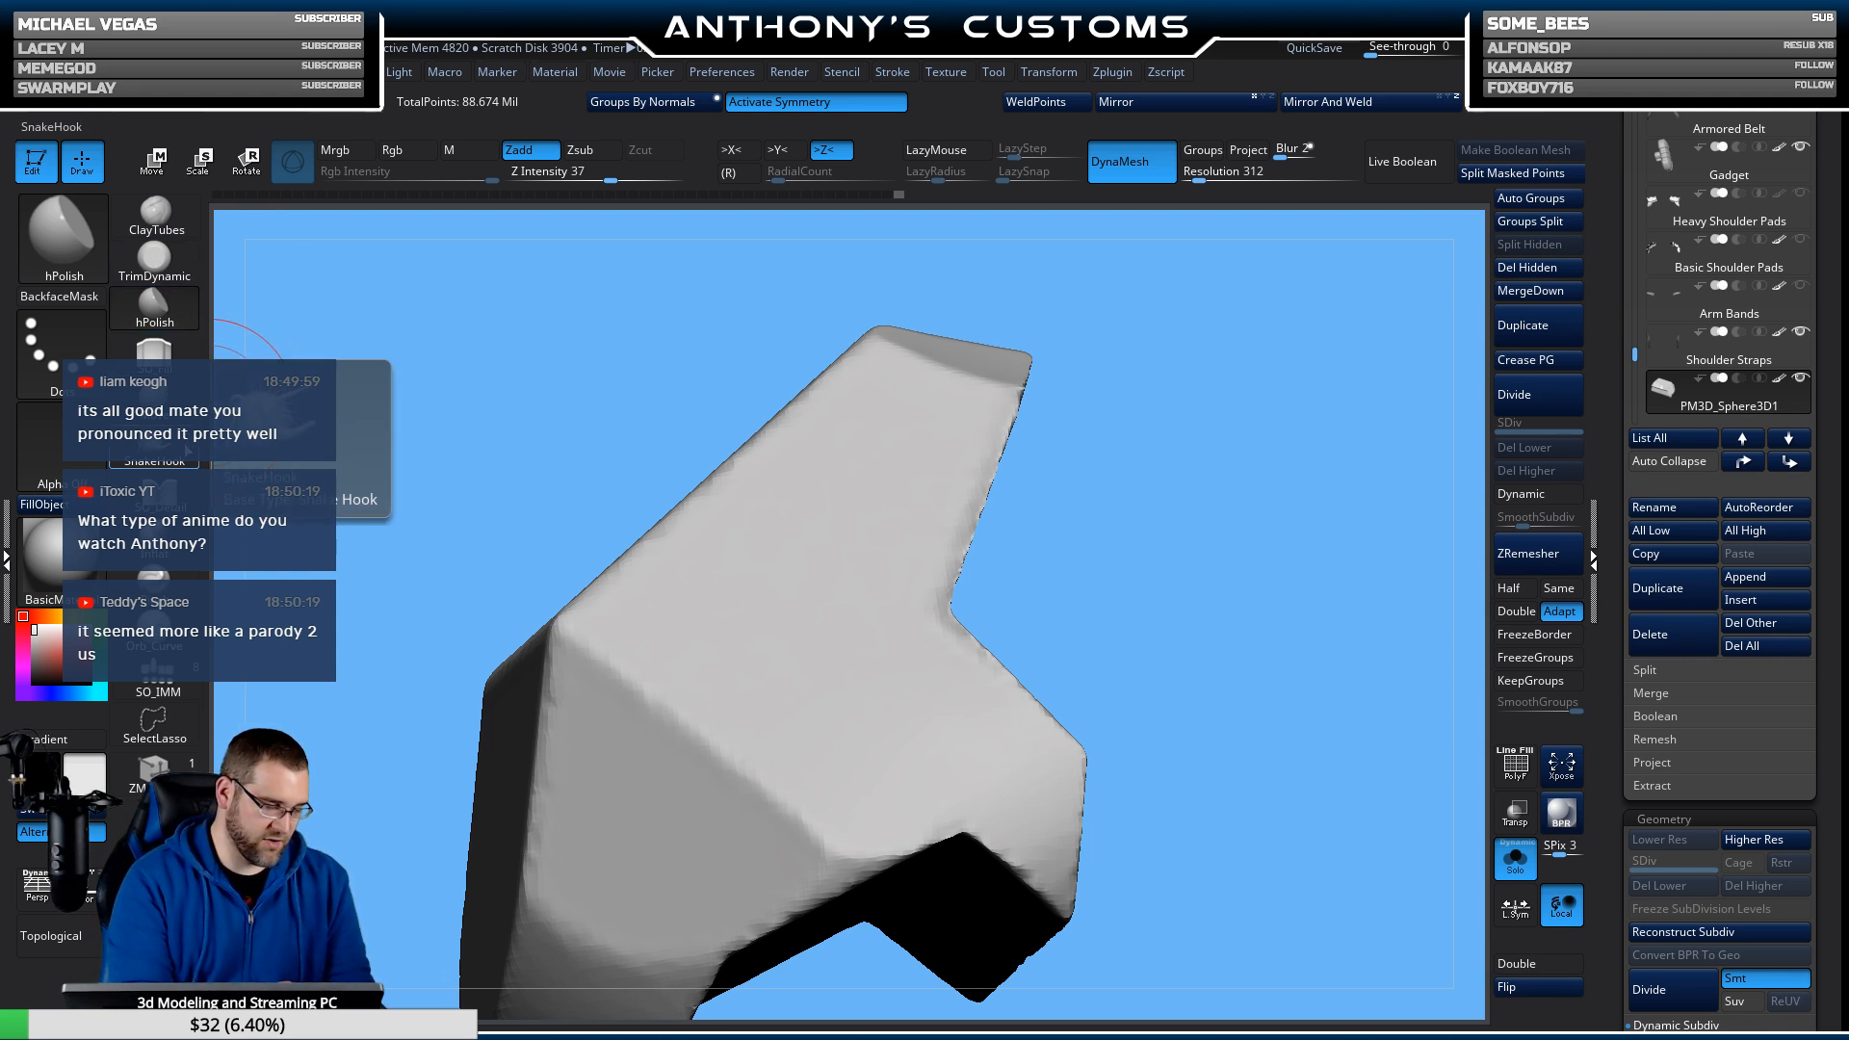
{"action": "left_click", "coordinate": [140, 271]}
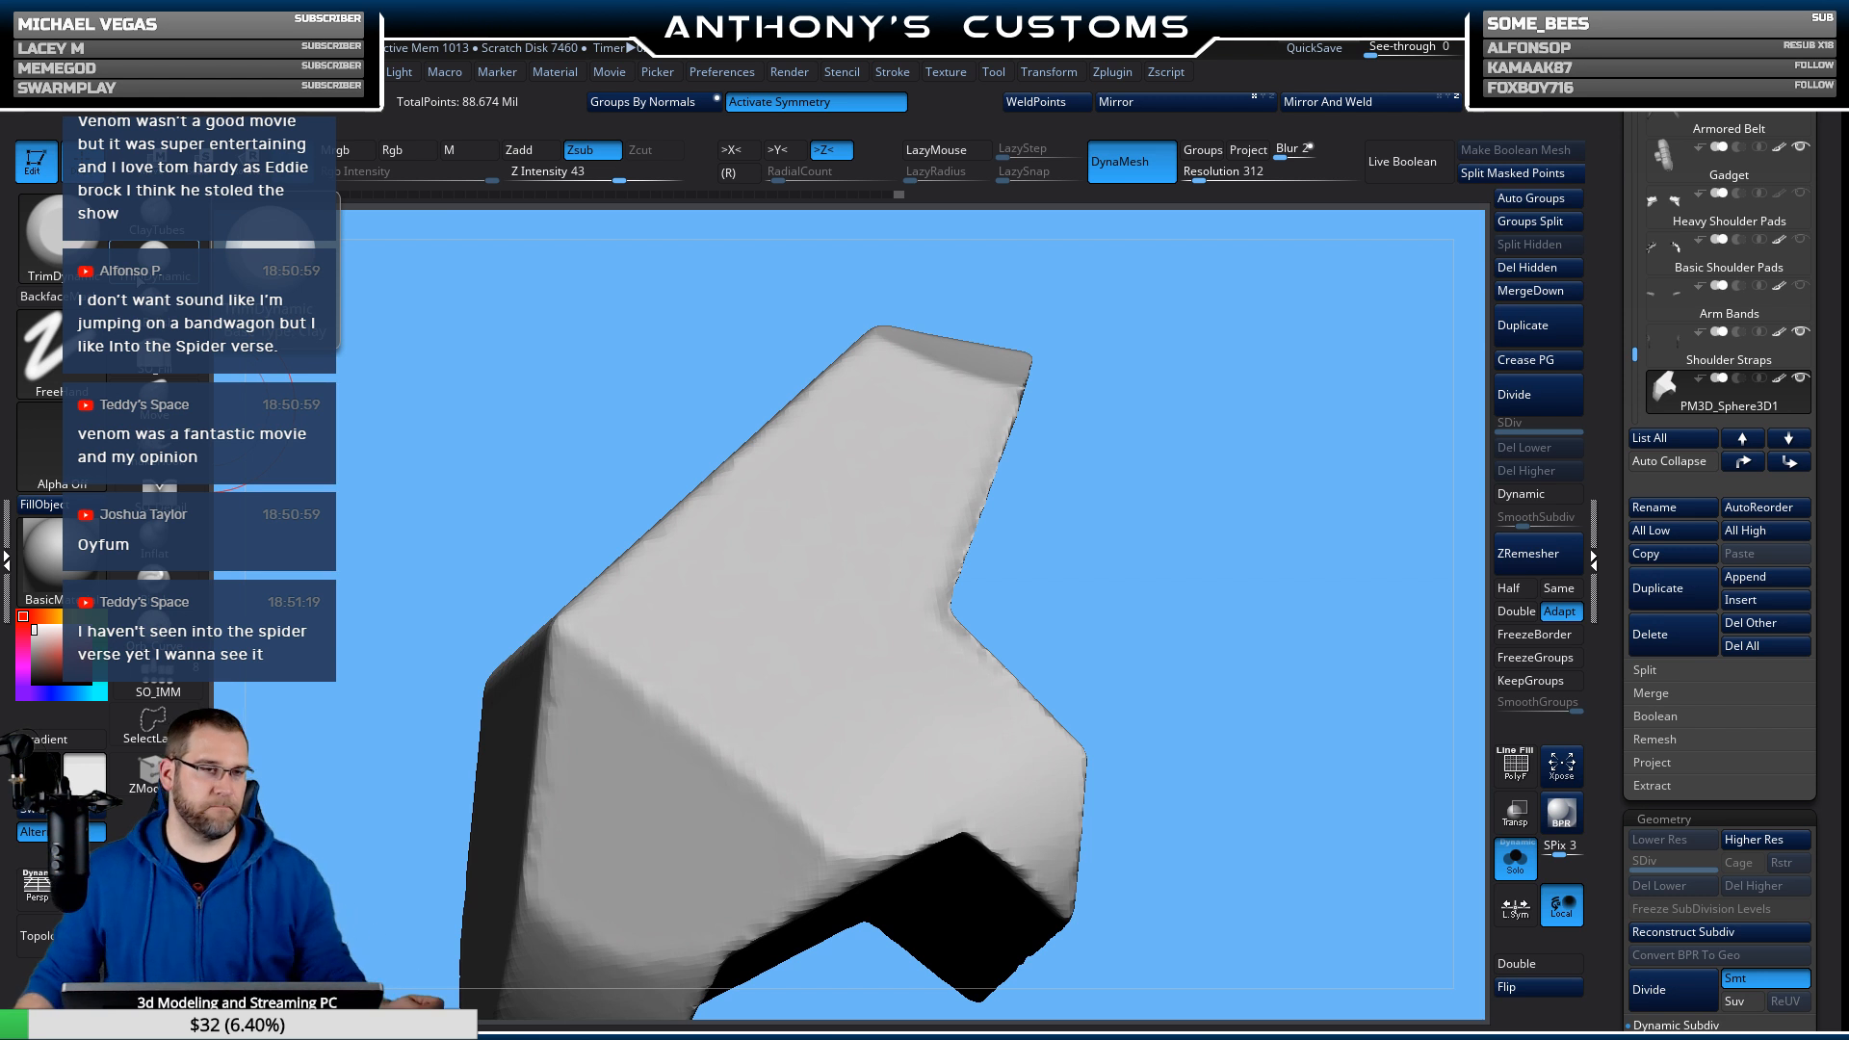
{"action": "left_click_drag", "start_coordinate": [1166, 480], "coordinate": [1129, 514]}
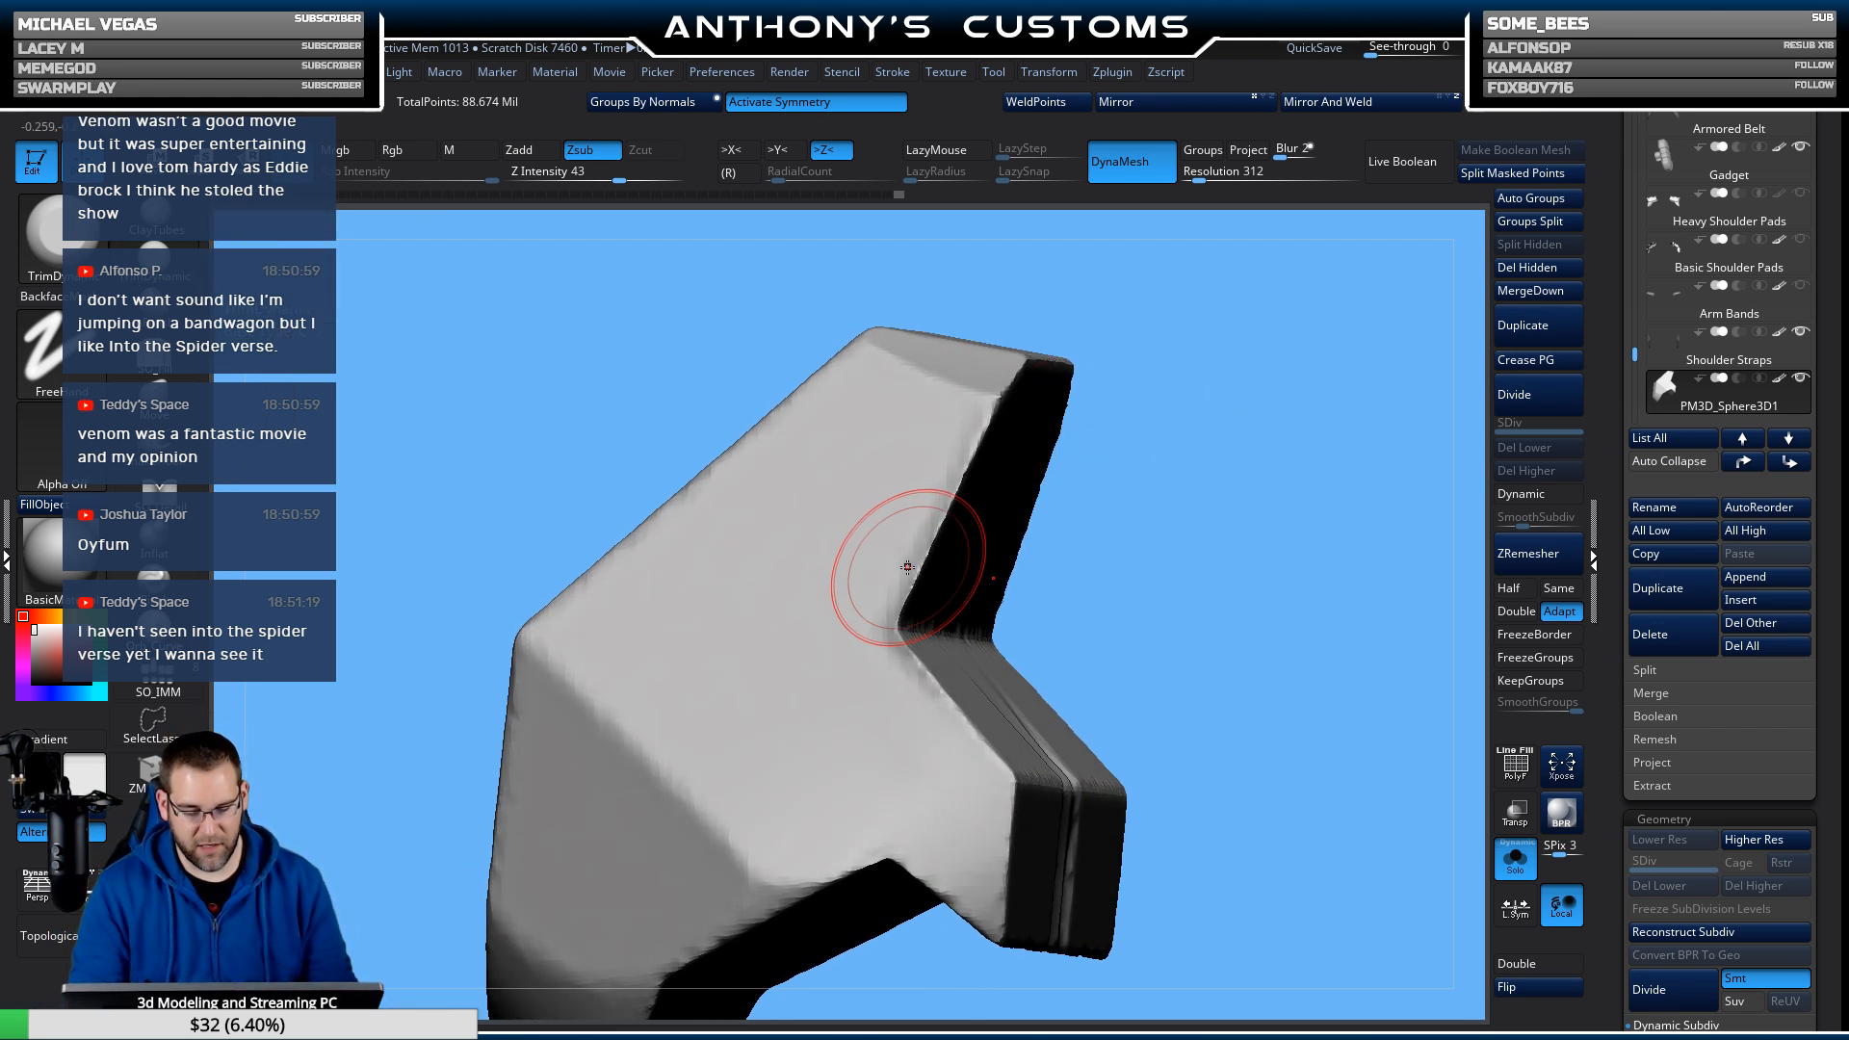
{"action": "mouse_move", "coordinate": [899, 591]}
{"action": "left_mouse_down"}
{"action": "mouse_move", "coordinate": [970, 443]}
{"action": "mouse_move", "coordinate": [879, 661]}
{"action": "mouse_move", "coordinate": [864, 650]}
{"action": "mouse_move", "coordinate": [968, 443]}
{"action": "mouse_move", "coordinate": [875, 598]}
{"action": "mouse_move", "coordinate": [965, 430]}
{"action": "left_mouse_up"}
{"action": "left_click_drag", "start_coordinate": [898, 584], "coordinate": [960, 426]}
{"action": "mouse_move", "coordinate": [1127, 424]}
{"action": "left_mouse_down"}
{"action": "mouse_move", "coordinate": [1239, 422]}
{"action": "mouse_move", "coordinate": [1058, 422]}
{"action": "left_mouse_up"}
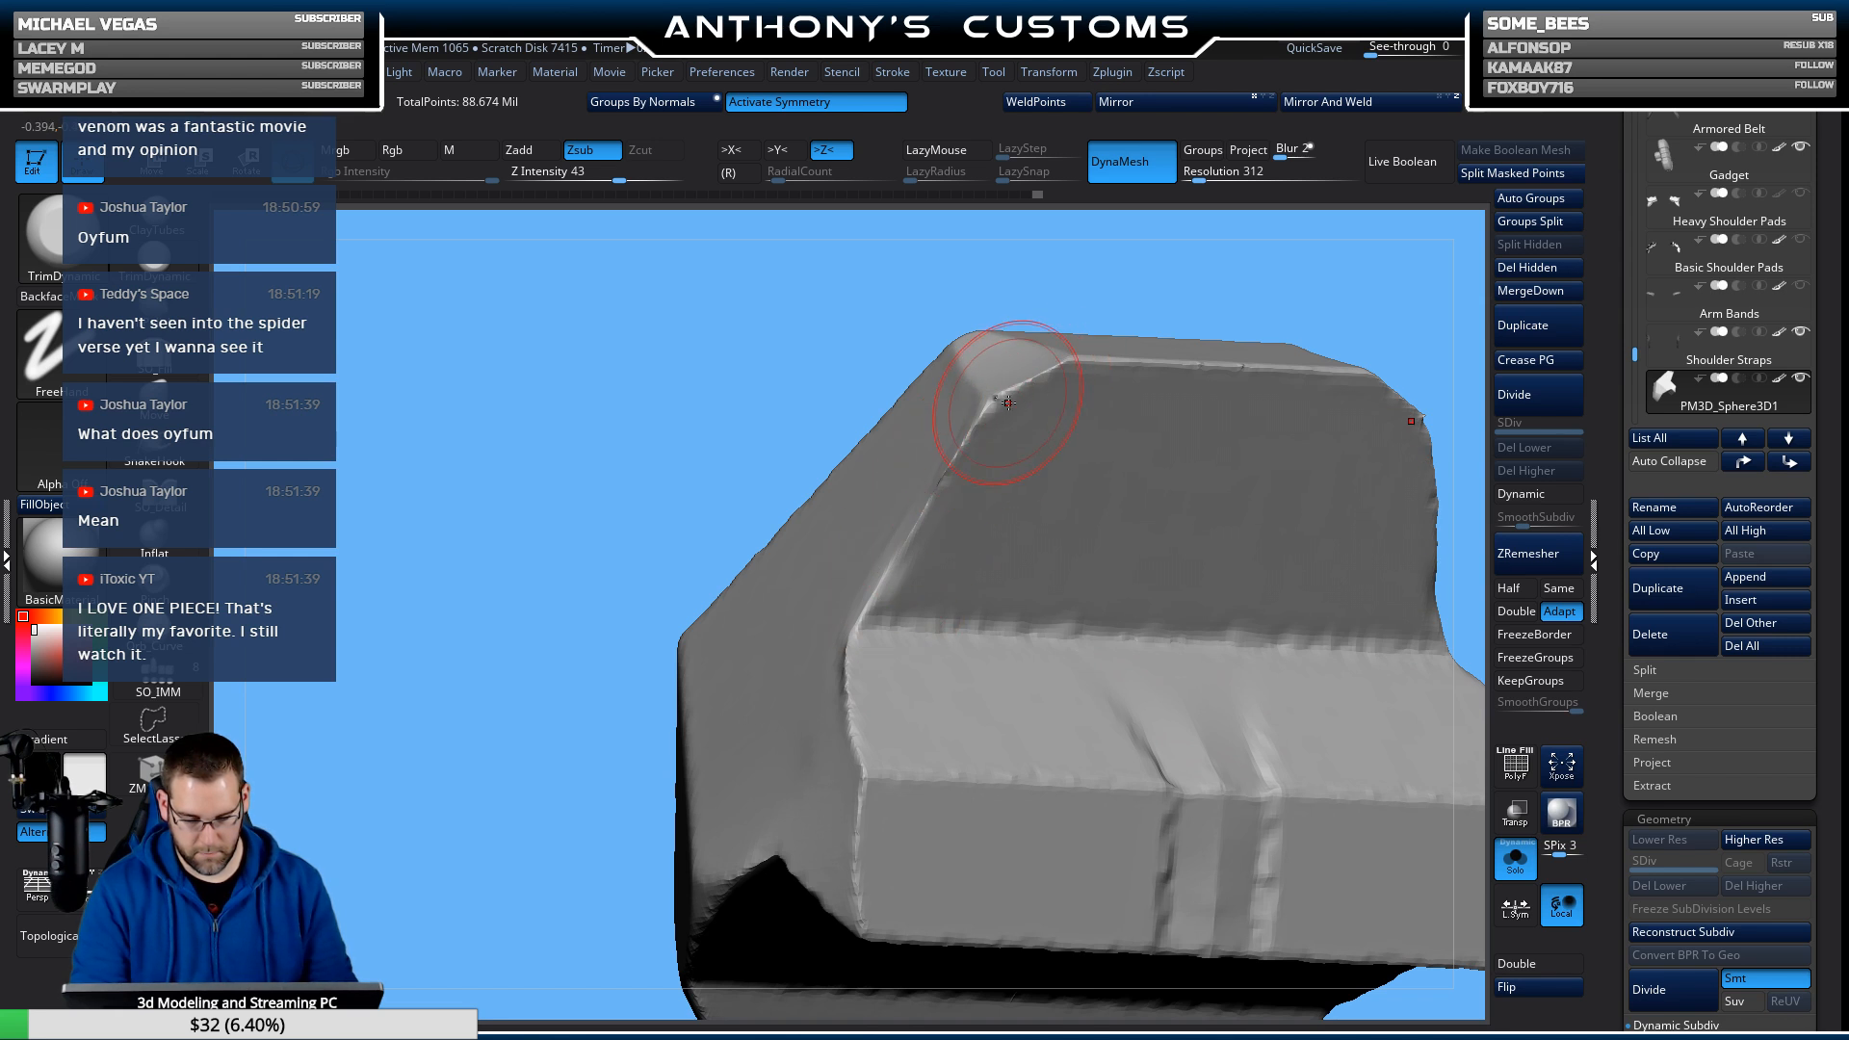
{"action": "left_click_drag", "start_coordinate": [1342, 256], "coordinate": [1285, 325]}
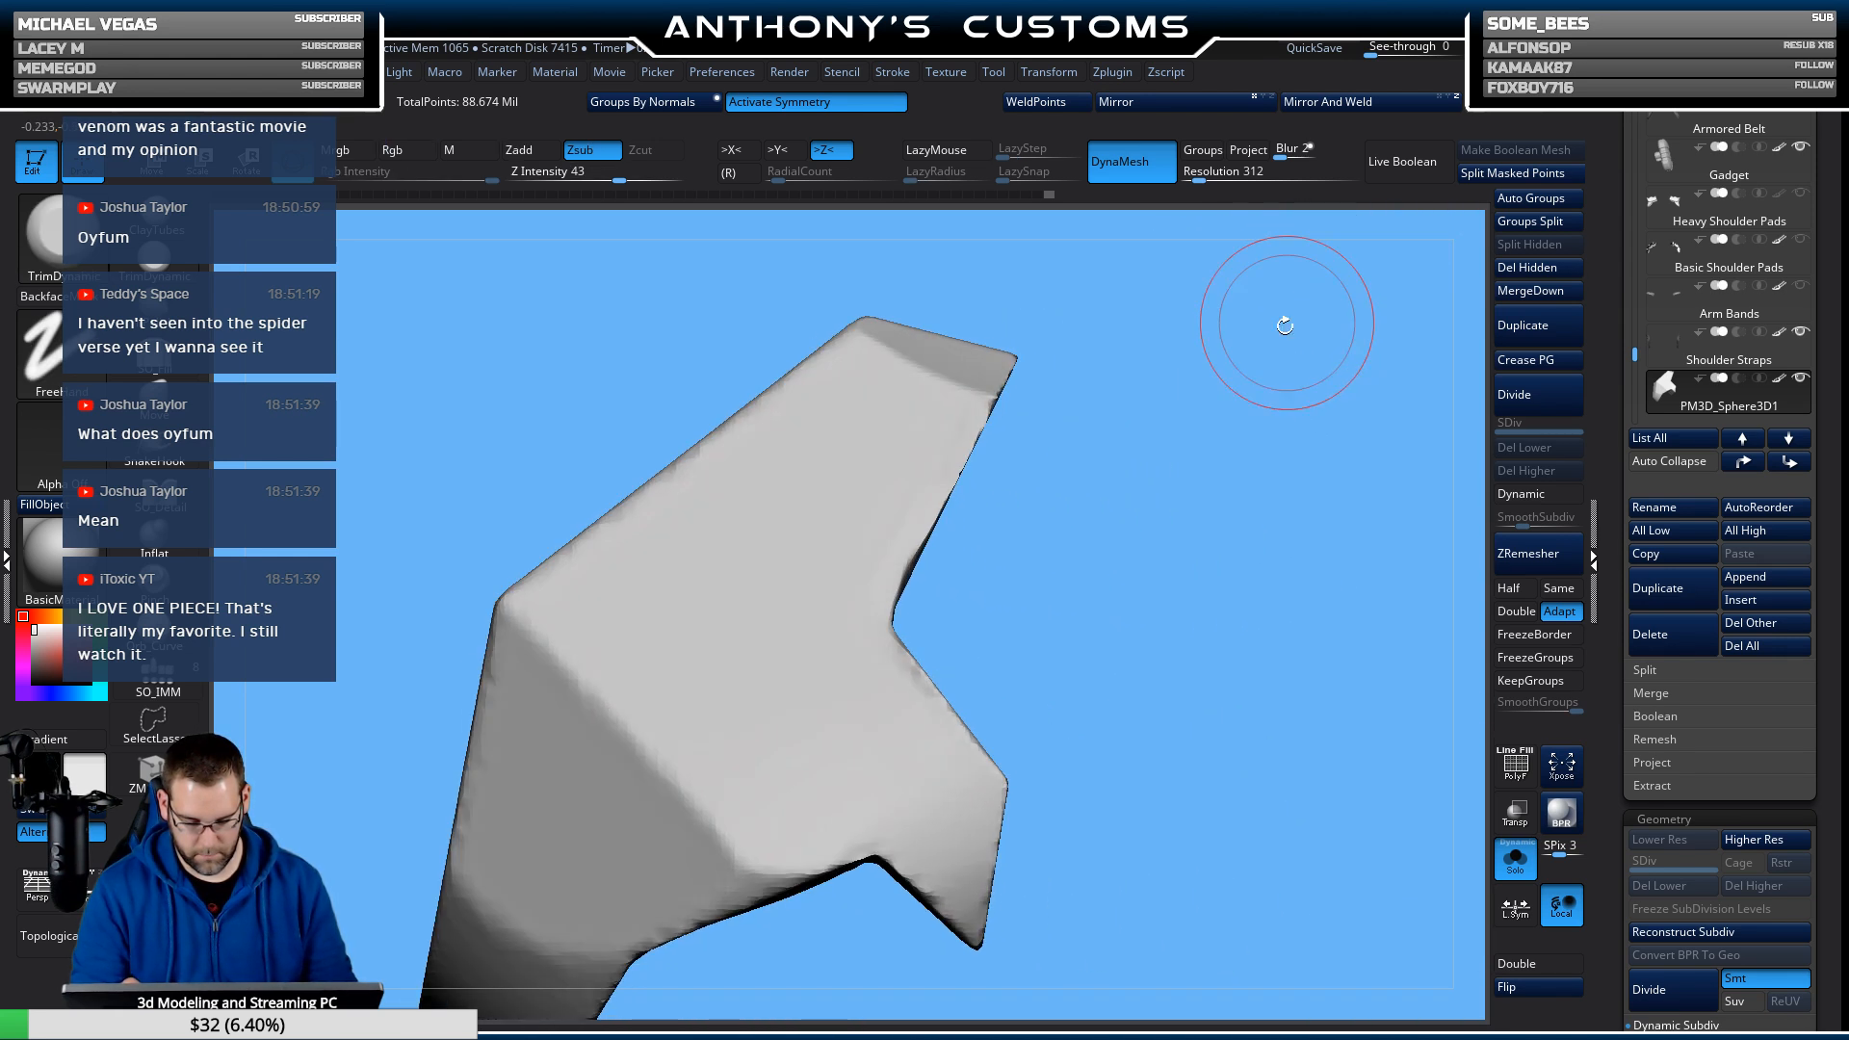
Turn off Solo mode, reset the gizmo orientation and move the shoulder pad up onto the figure's shoulder.
{"action": "left_click_drag", "start_coordinate": [1200, 532], "coordinate": [1197, 456], "text": "alt"}
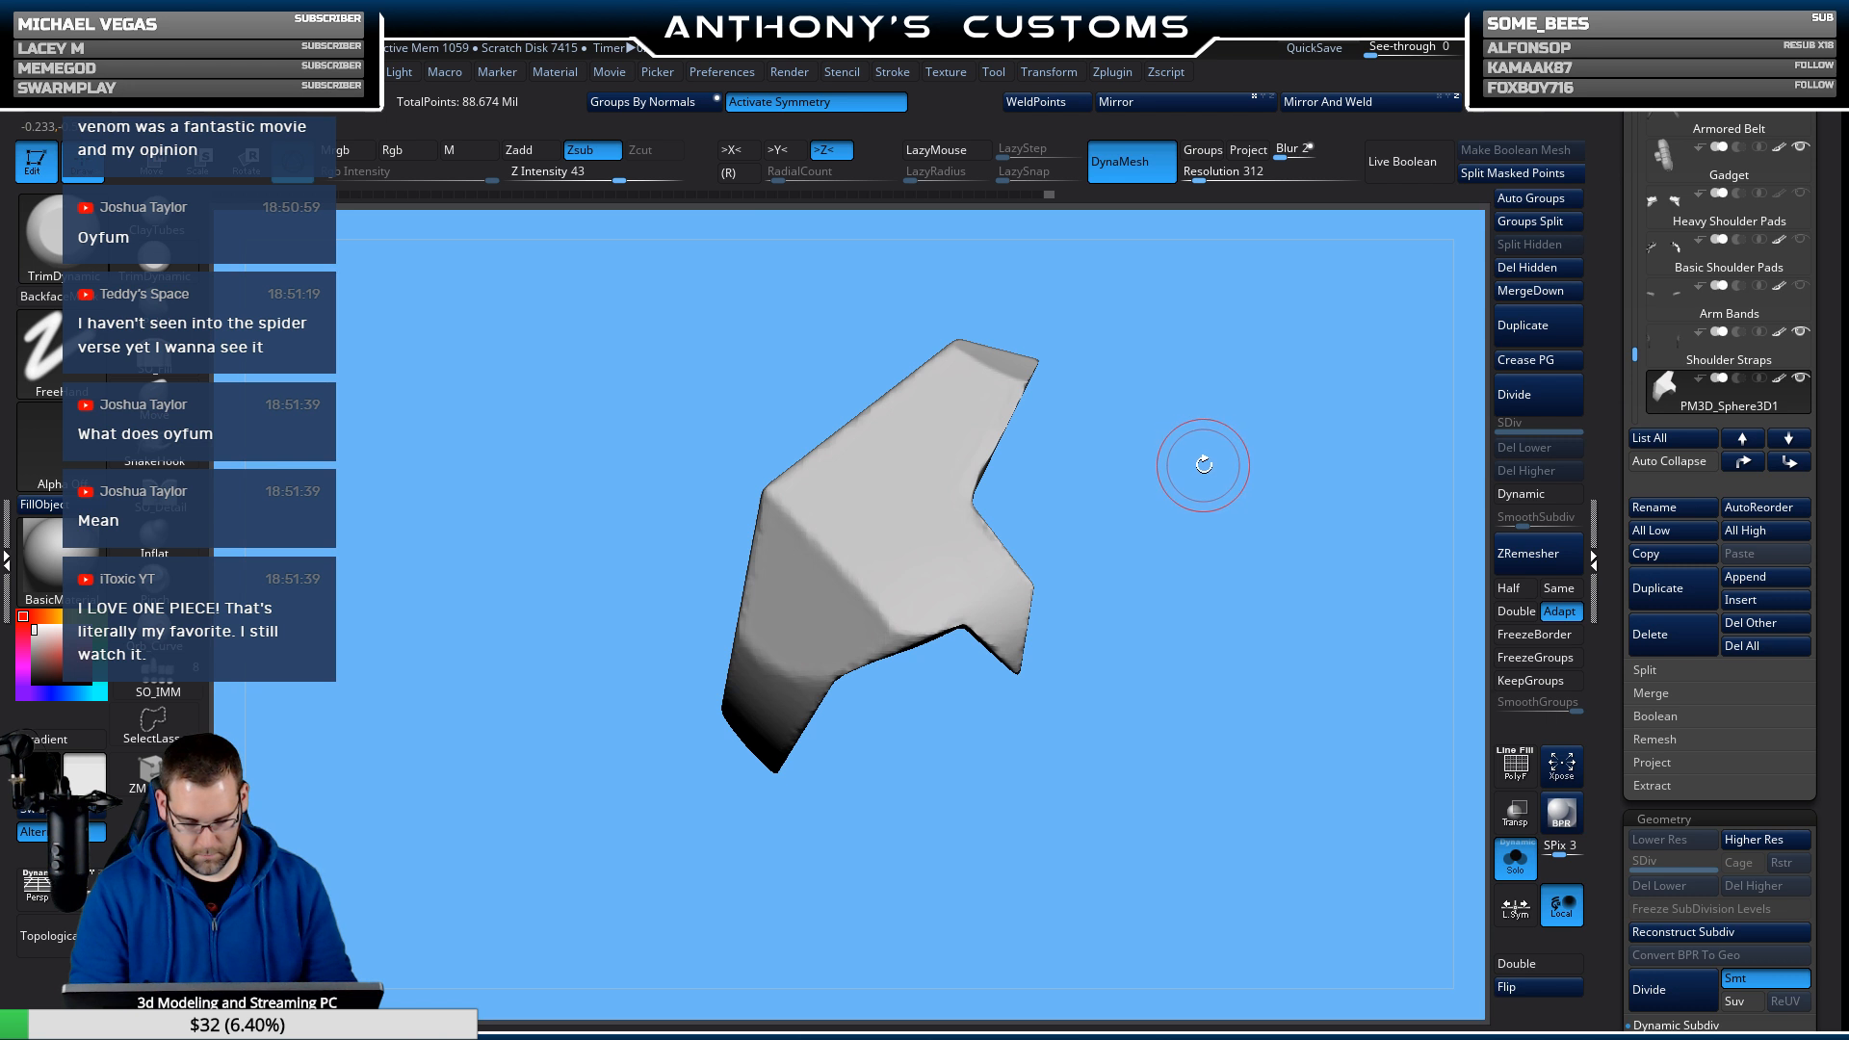
{"action": "left_click", "coordinate": [1515, 857]}
{"action": "left_click", "coordinate": [1515, 857]}
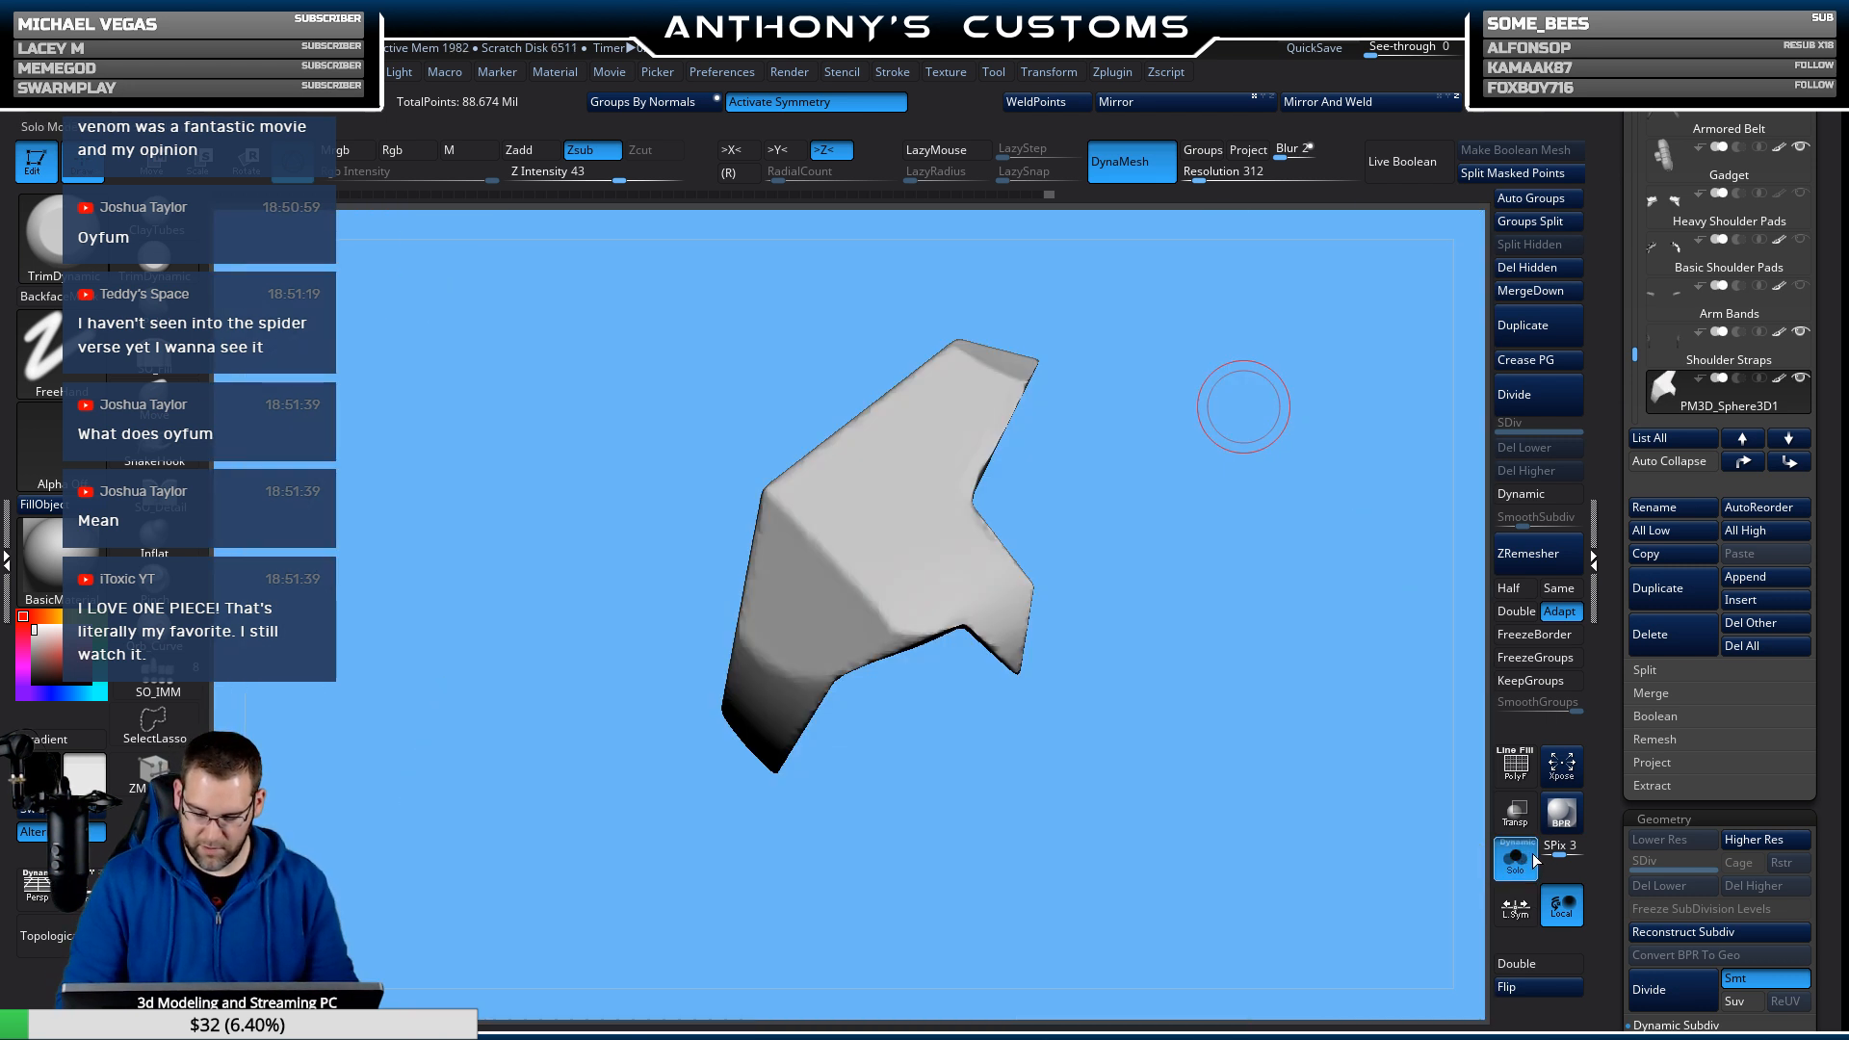
{"action": "left_click", "coordinate": [1515, 857]}
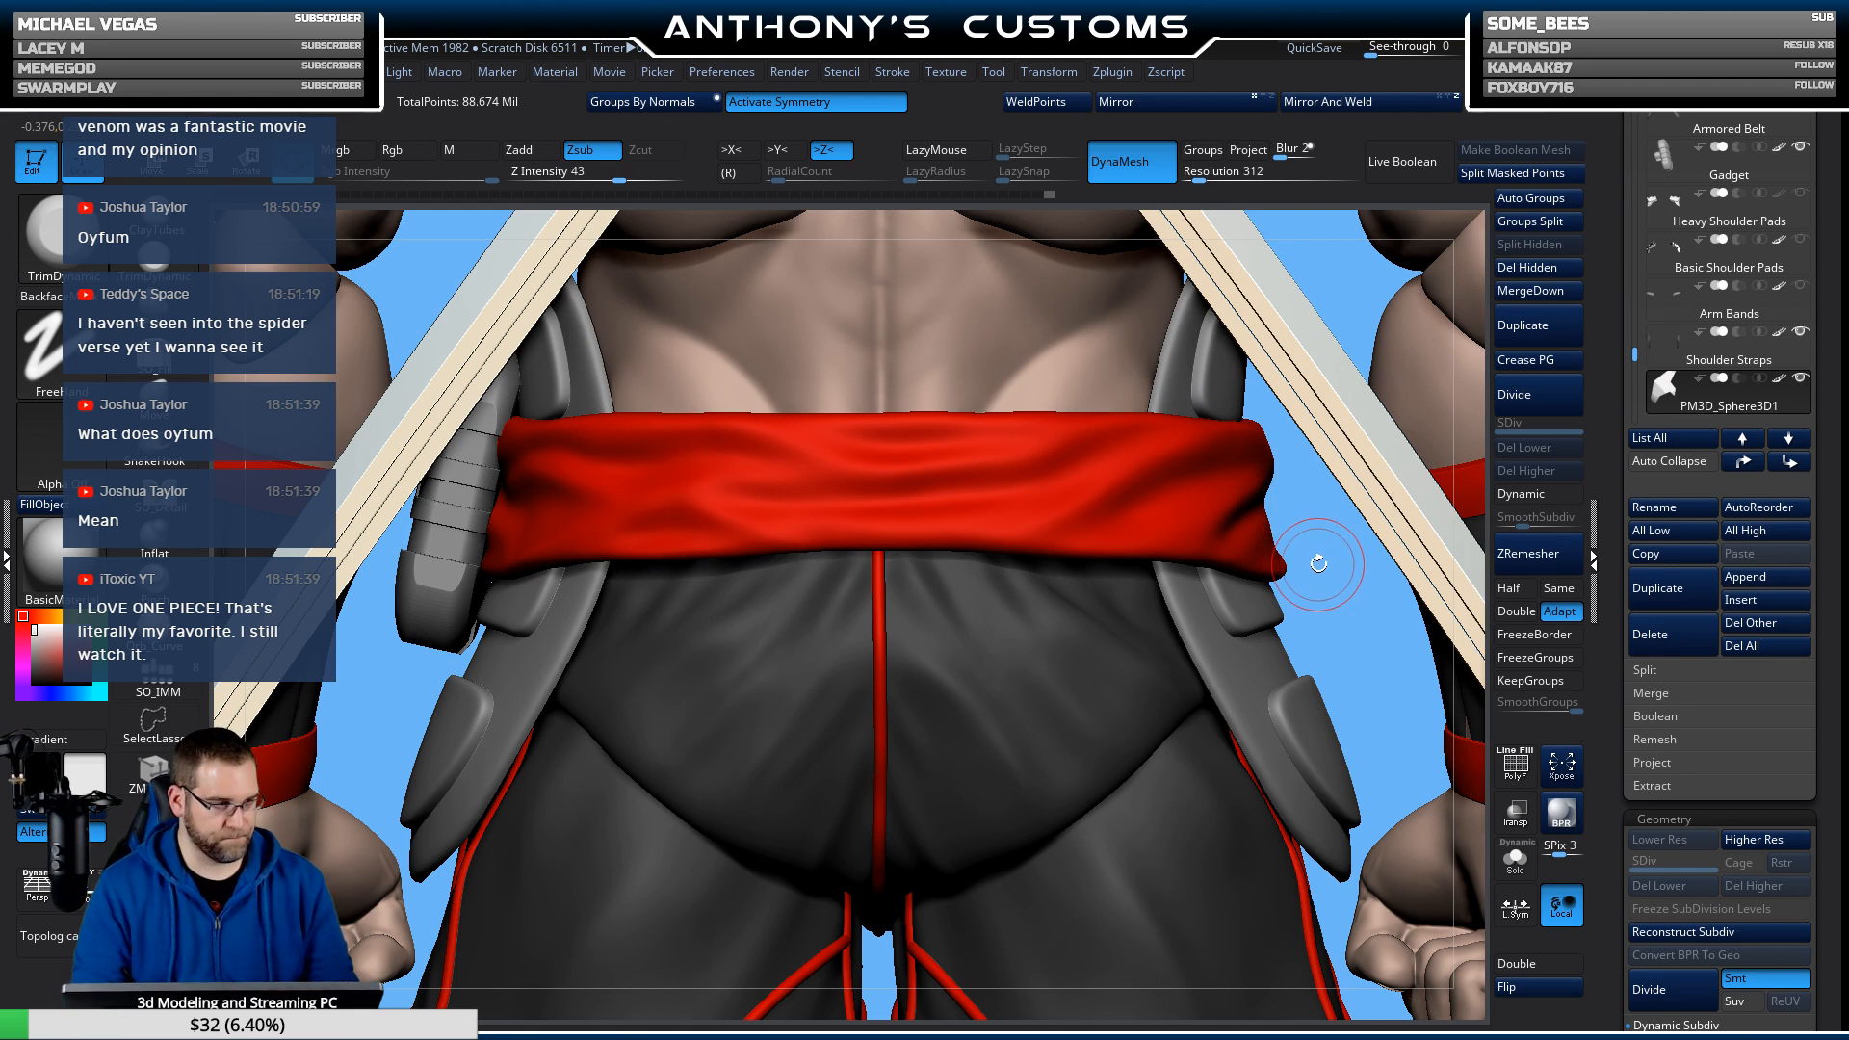
{"action": "left_click_drag", "start_coordinate": [1309, 551], "coordinate": [1294, 458], "text": "alt"}
{"action": "key", "text": "w"}
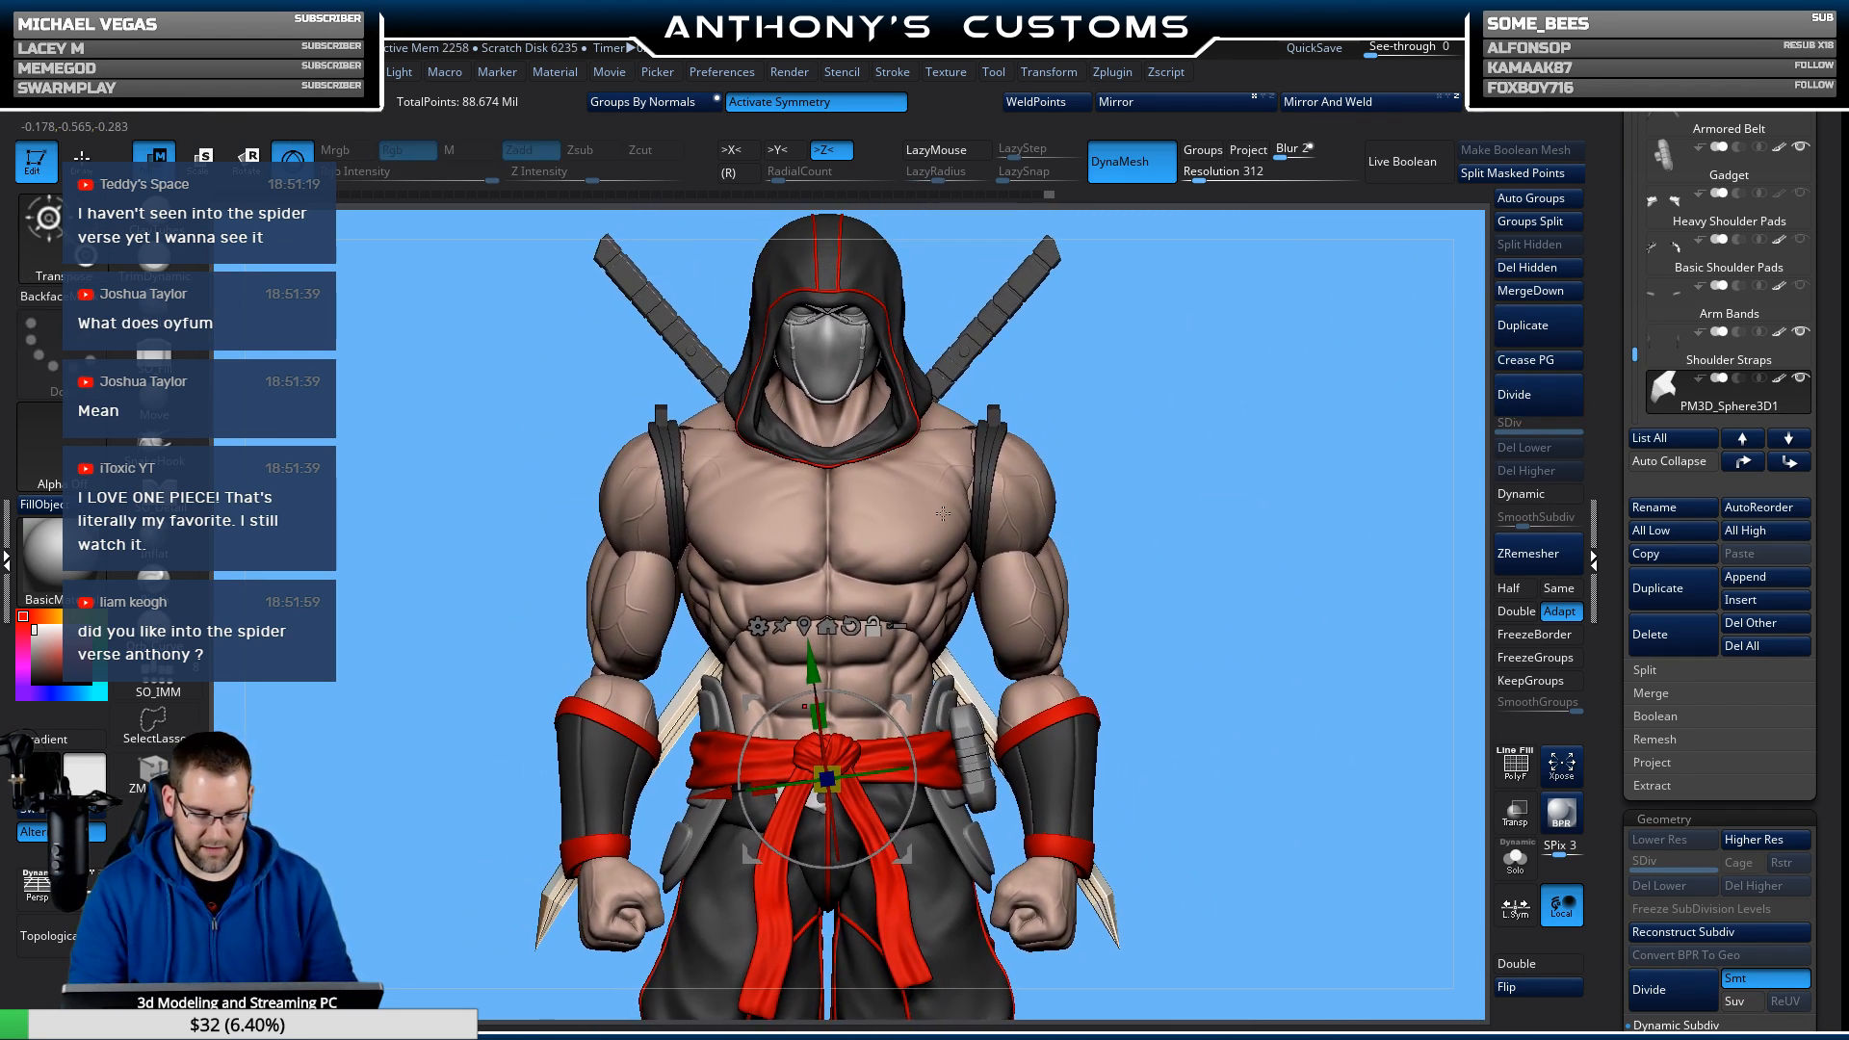
{"action": "left_click", "coordinate": [850, 626], "text": "alt"}
{"action": "left_click_drag", "start_coordinate": [910, 695], "coordinate": [1106, 421]}
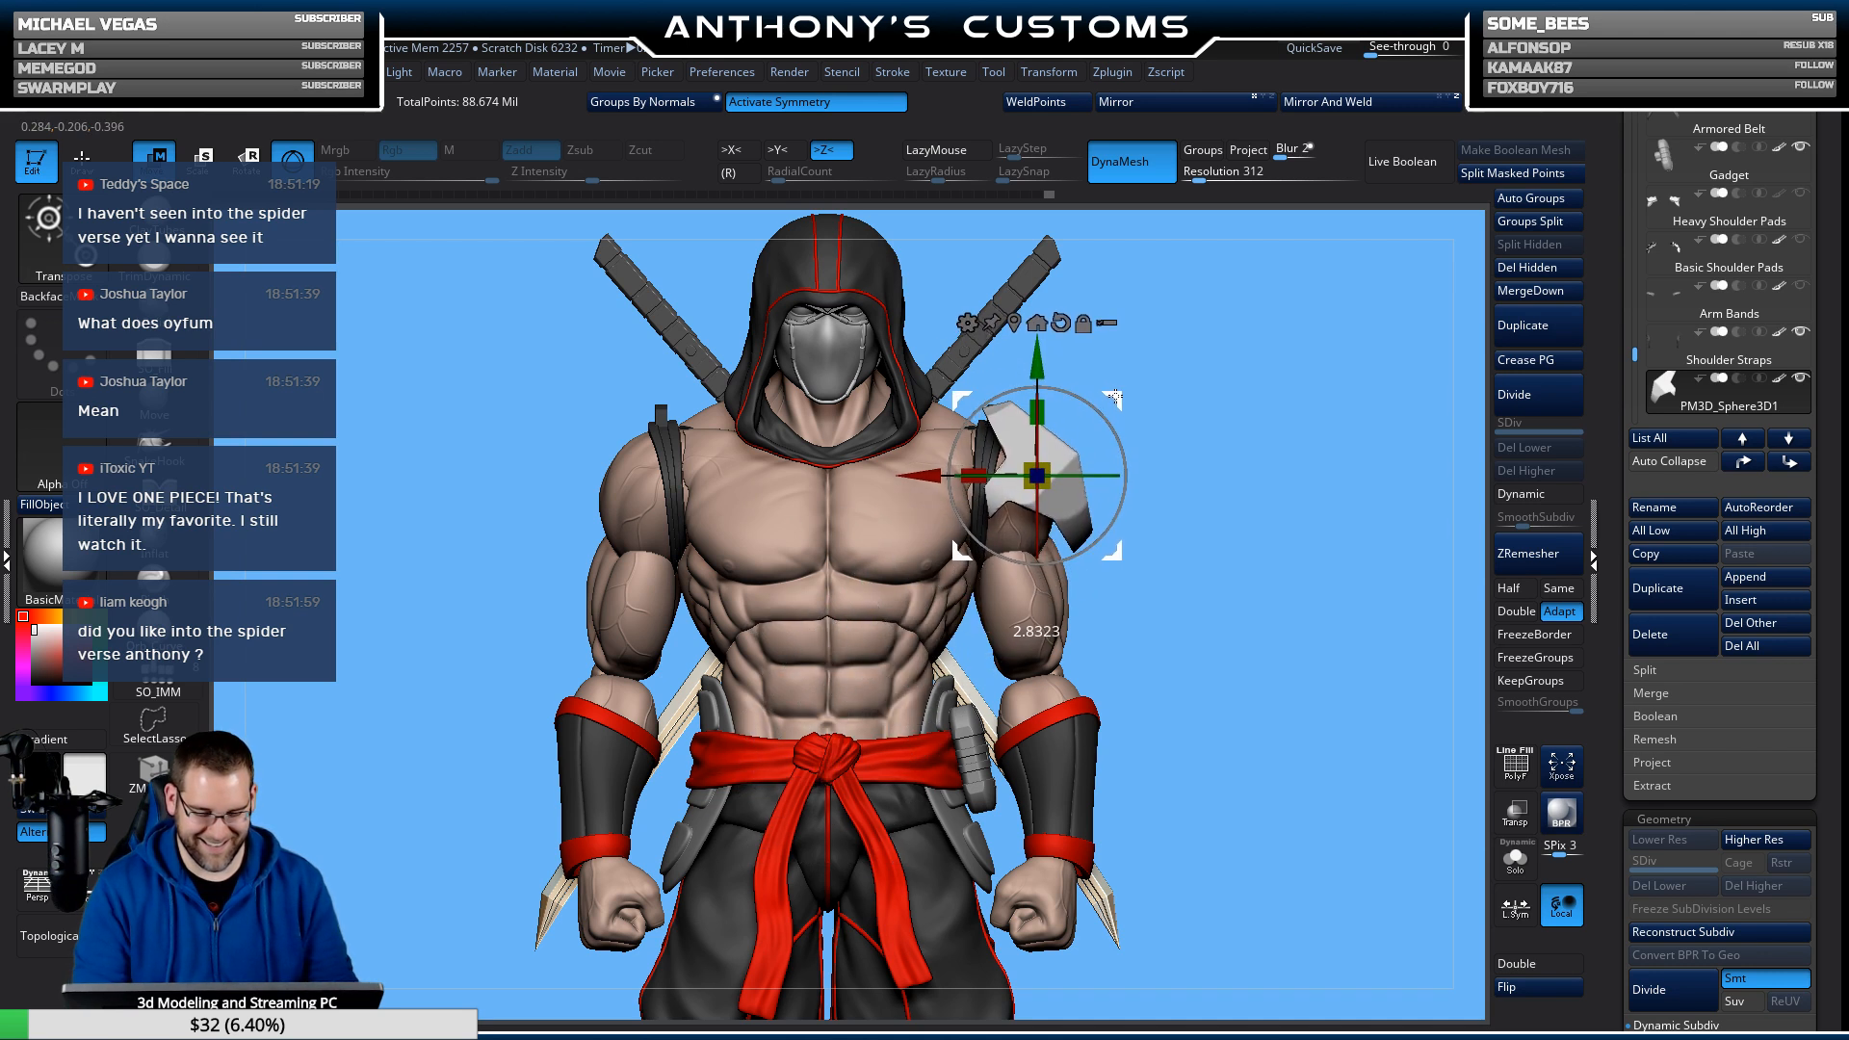
Turn off symmetry and shift the shoulder pad slightly toward the figure's back to line up with the shoulder.
{"action": "left_click_drag", "start_coordinate": [1340, 484], "coordinate": [1212, 460]}
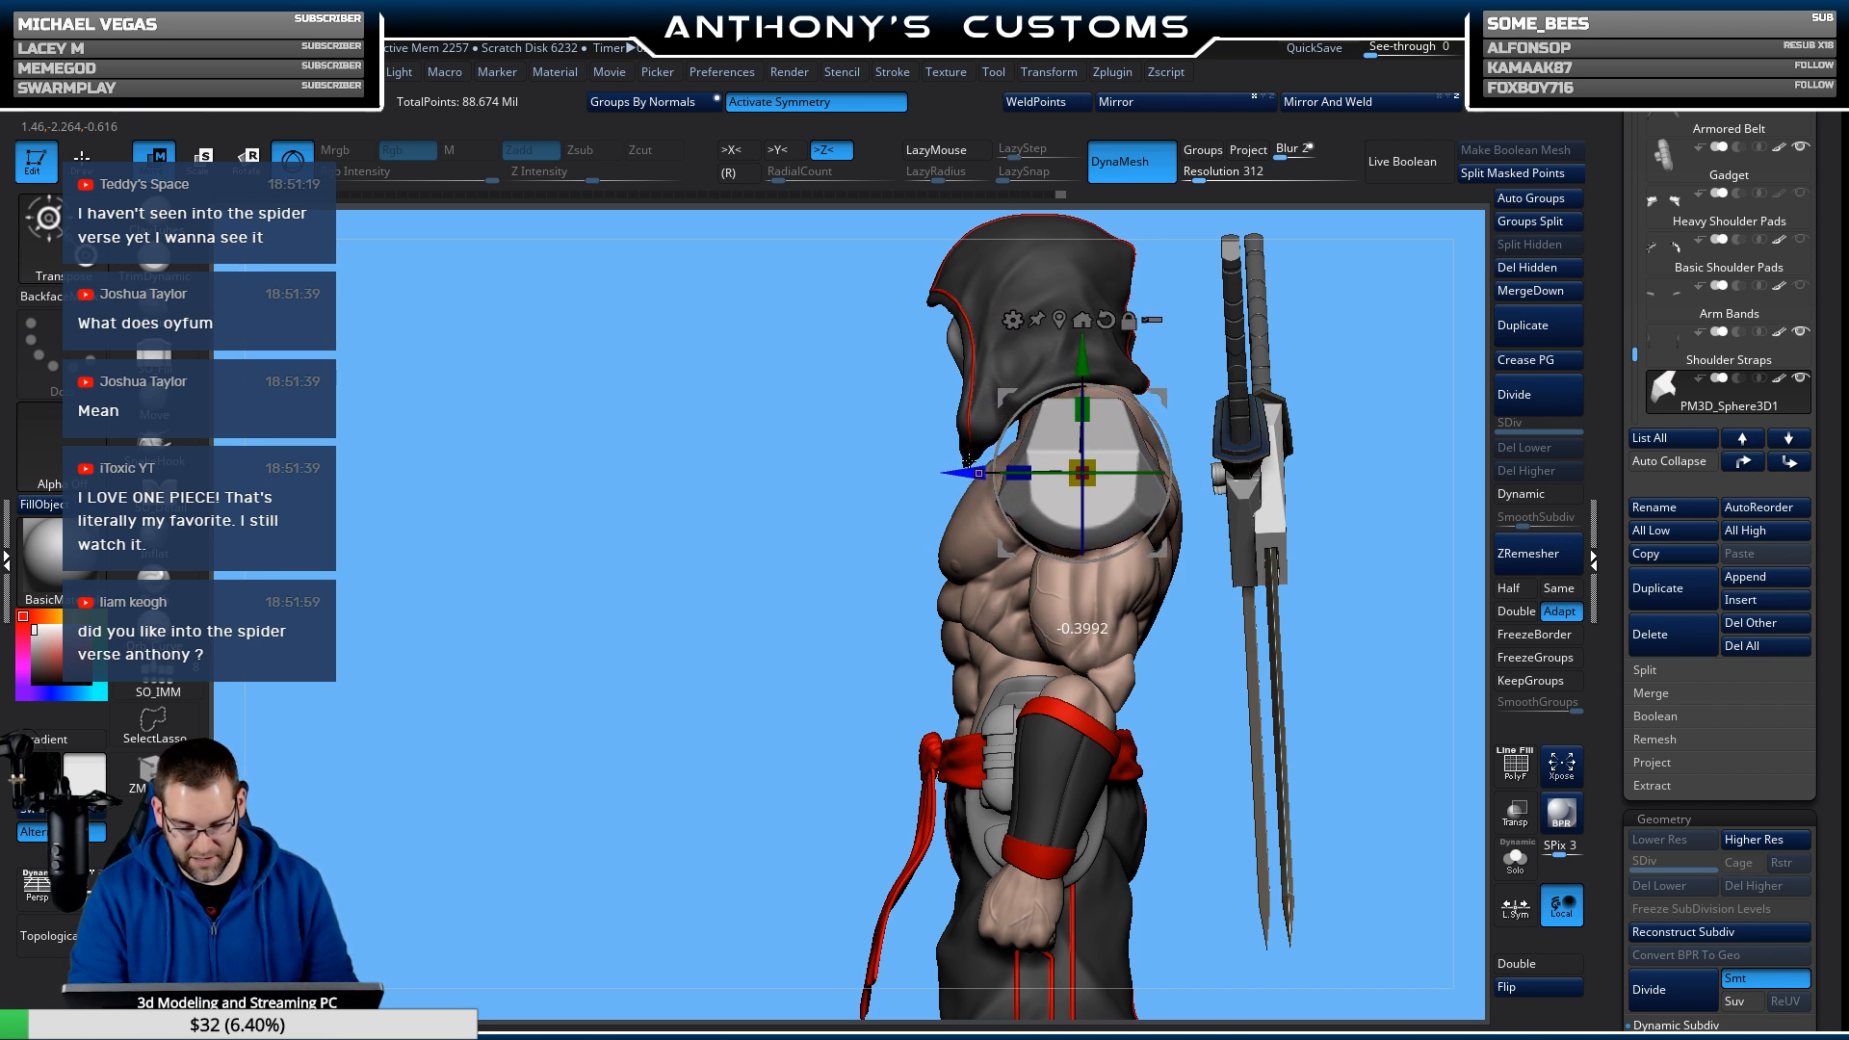
{"action": "left_click_drag", "start_coordinate": [954, 472], "coordinate": [959, 468]}
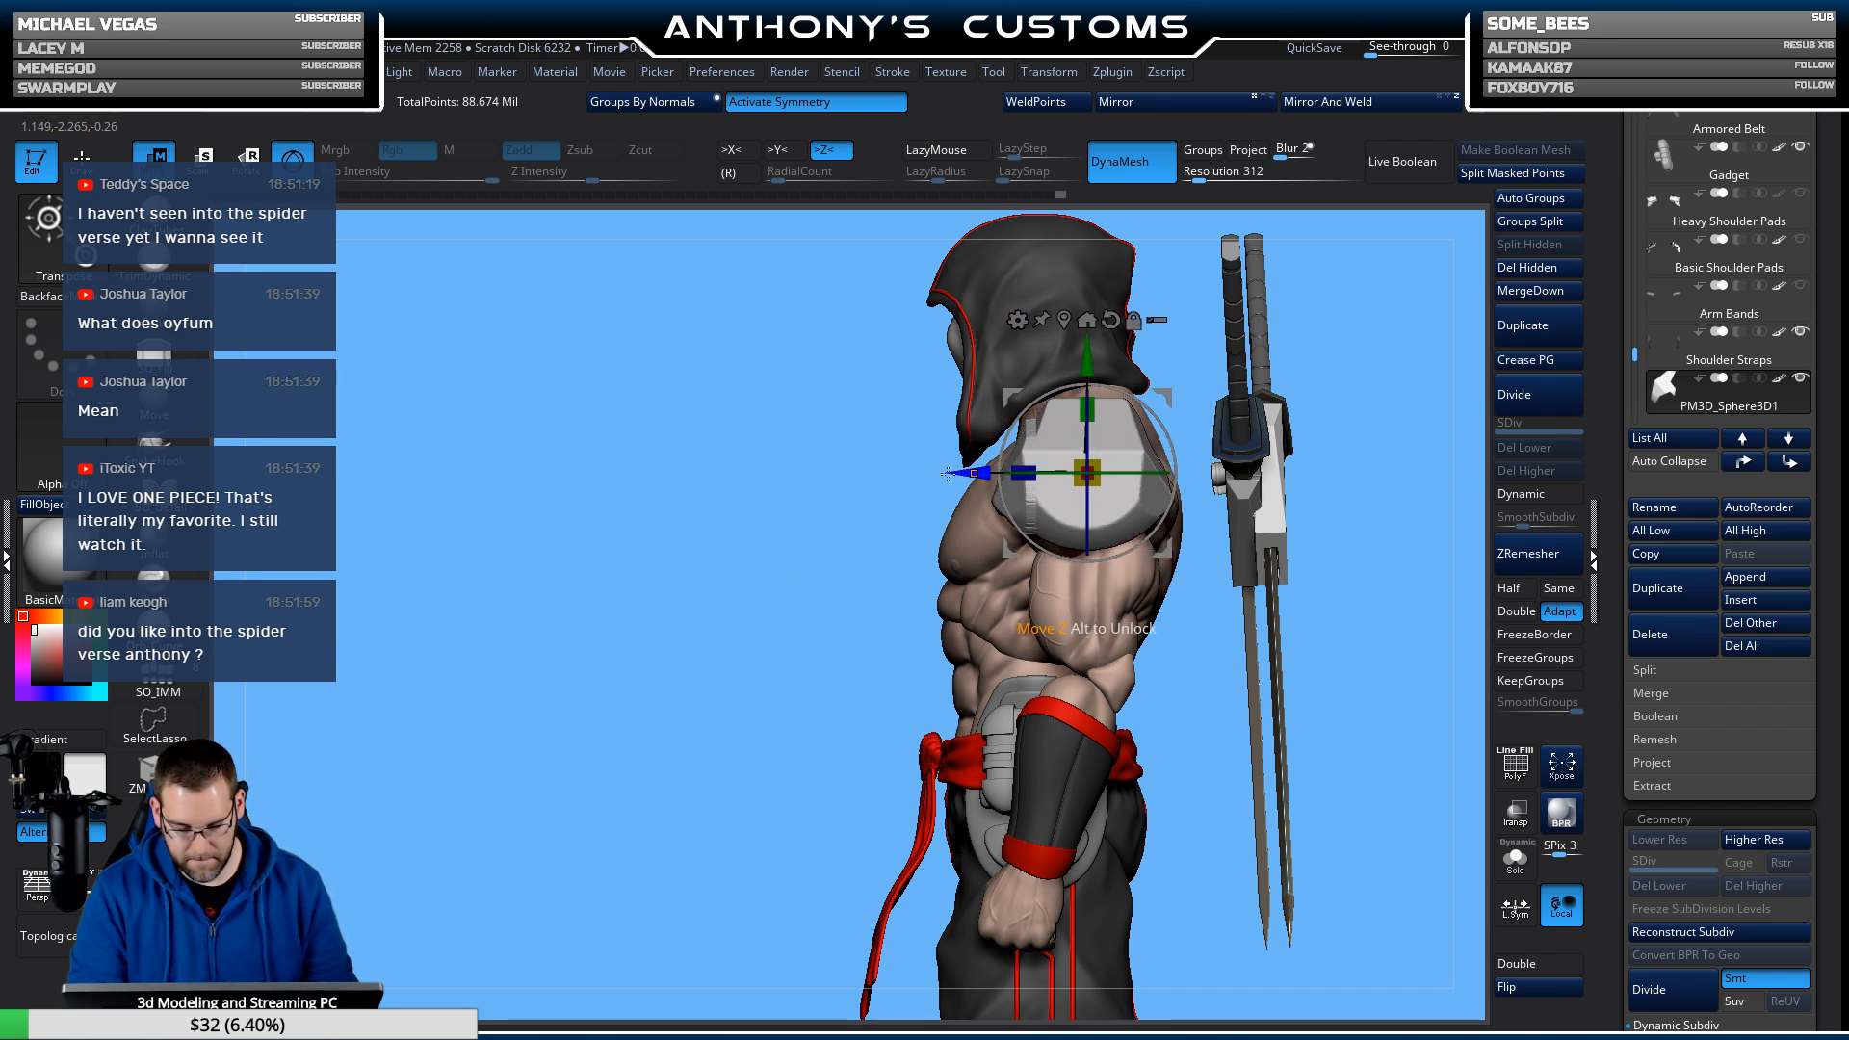
{"action": "key", "text": "ctrl+z"}
{"action": "key", "text": "x"}
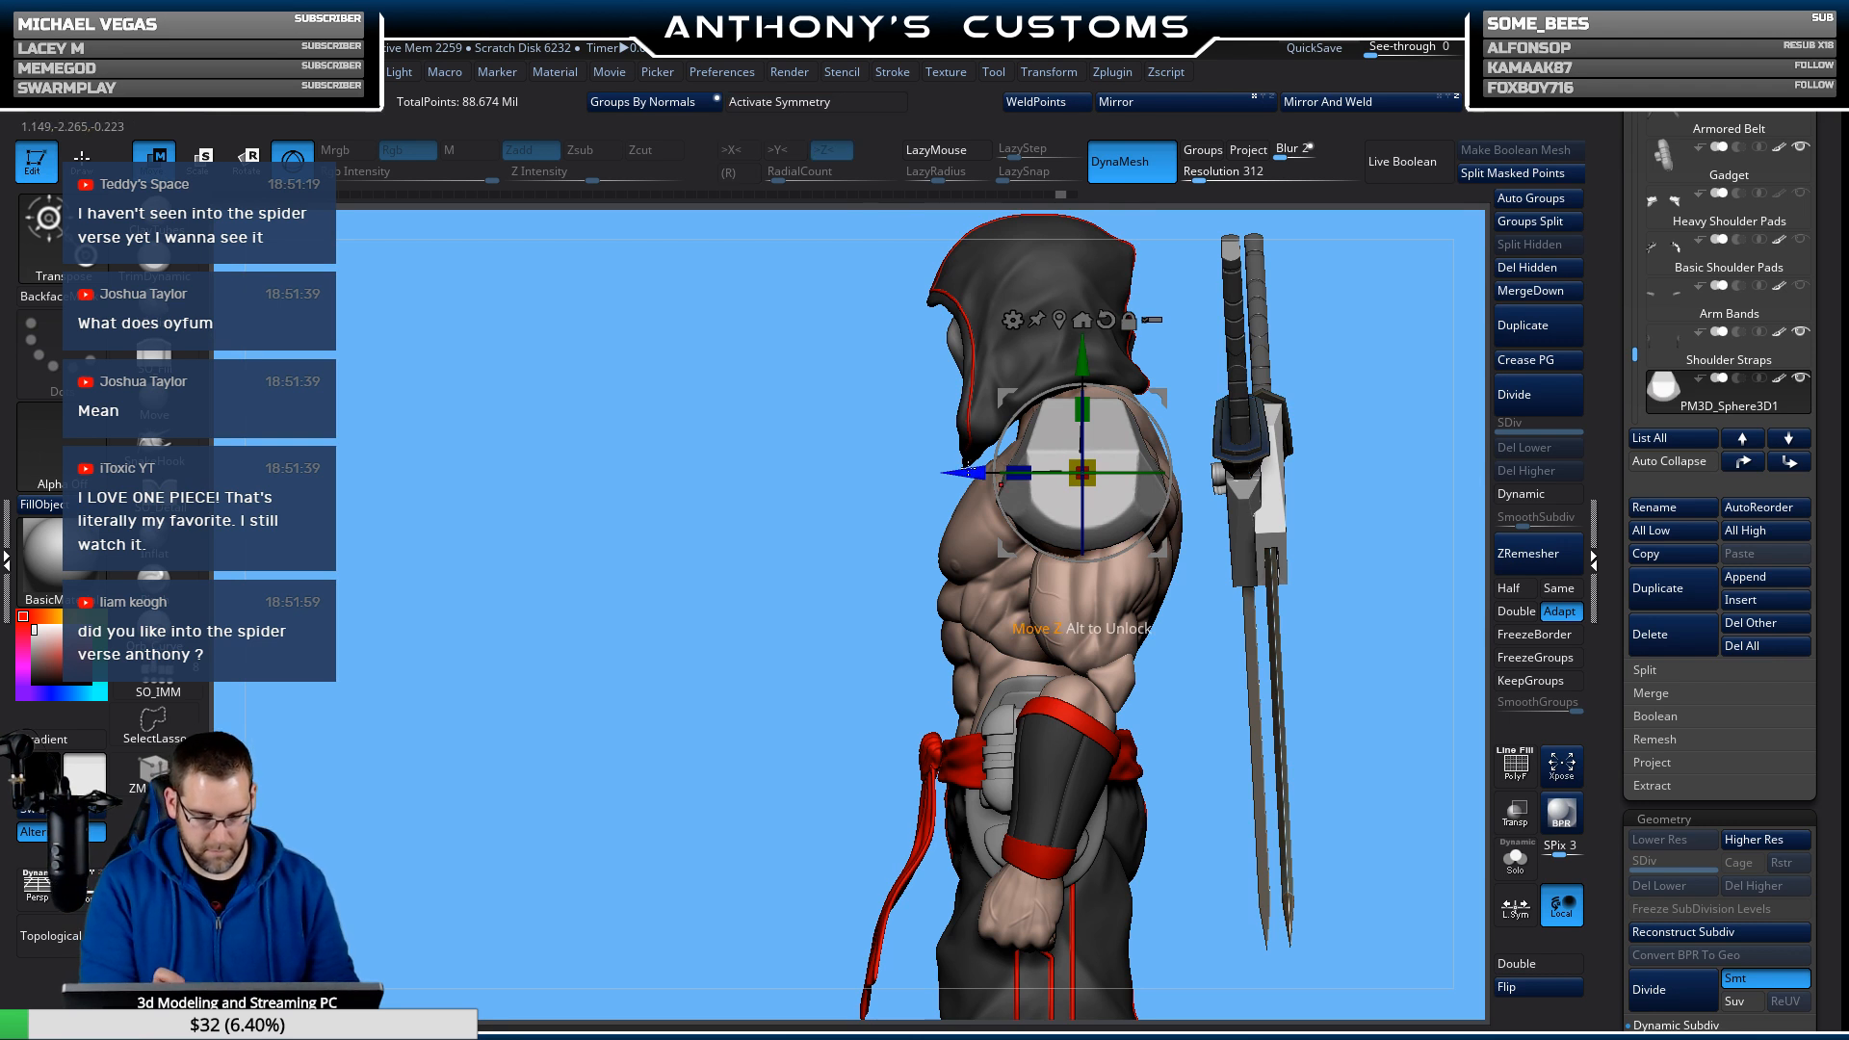
{"action": "left_click_drag", "start_coordinate": [963, 472], "coordinate": [967, 472]}
{"action": "left_click_drag", "start_coordinate": [820, 547], "coordinate": [1281, 569]}
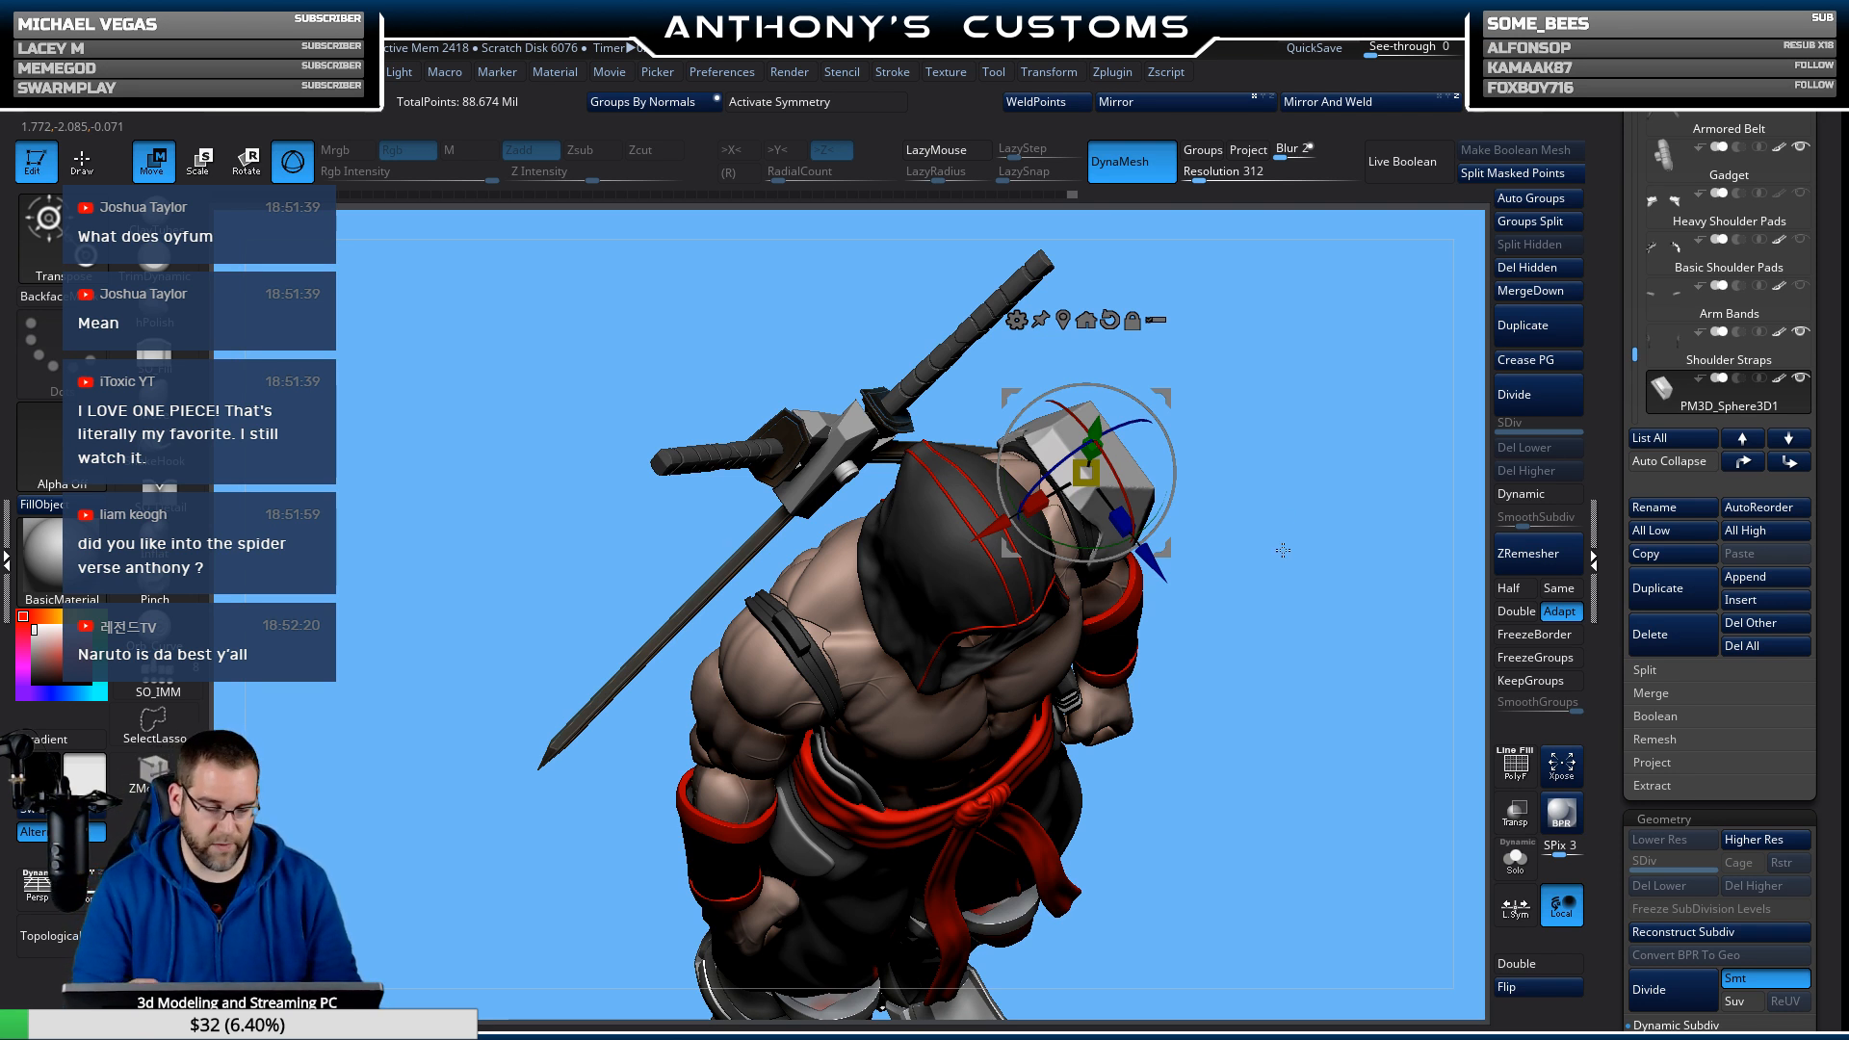
{"action": "mouse_move", "coordinate": [1186, 522]}
{"action": "left_mouse_down"}
{"action": "mouse_move", "coordinate": [1262, 412]}
{"action": "mouse_move", "coordinate": [1301, 414]}
{"action": "mouse_move", "coordinate": [1302, 470]}
{"action": "mouse_move", "coordinate": [1256, 494]}
{"action": "left_mouse_up"}
With transparency on, place the gizmo pivot at the pad's upper inner corner and tilt the pad slightly toward the arm.
{"action": "key", "text": "q"}
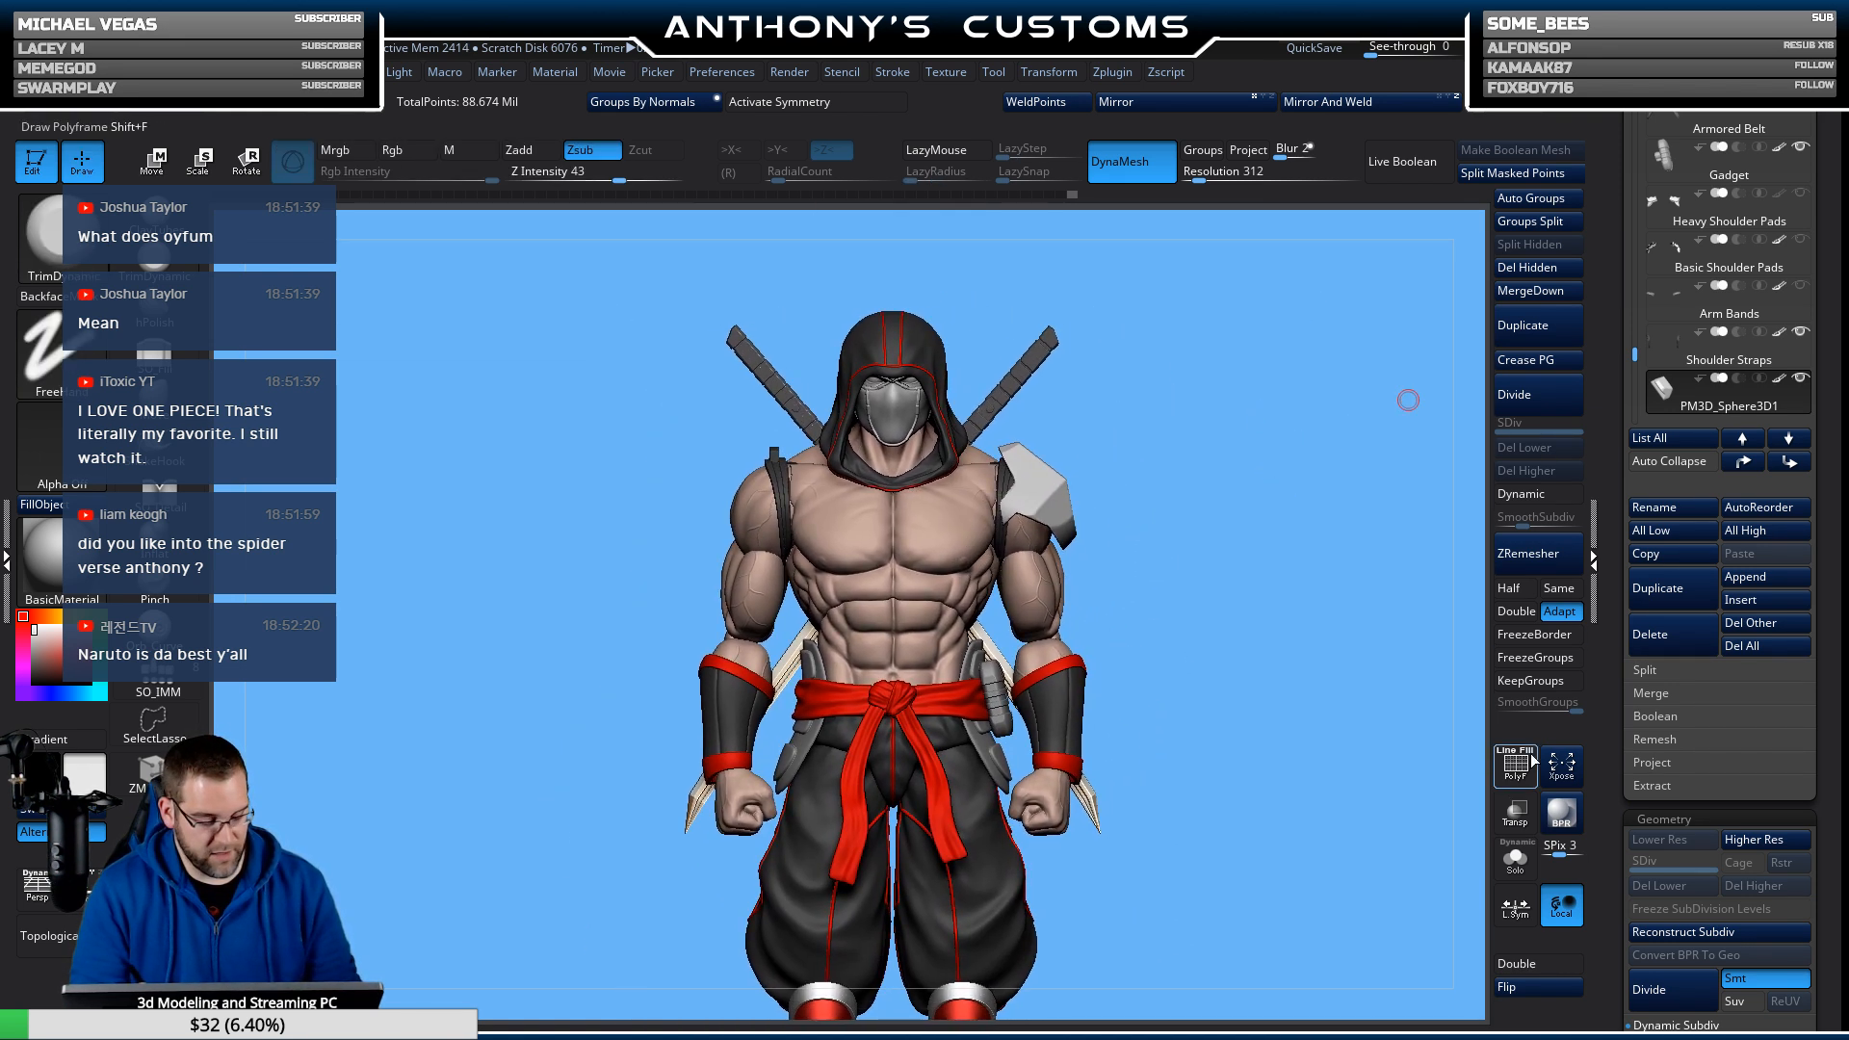
{"action": "left_click", "coordinate": [1516, 814]}
{"action": "left_click_drag", "start_coordinate": [1455, 732], "coordinate": [1296, 632], "text": "alt"}
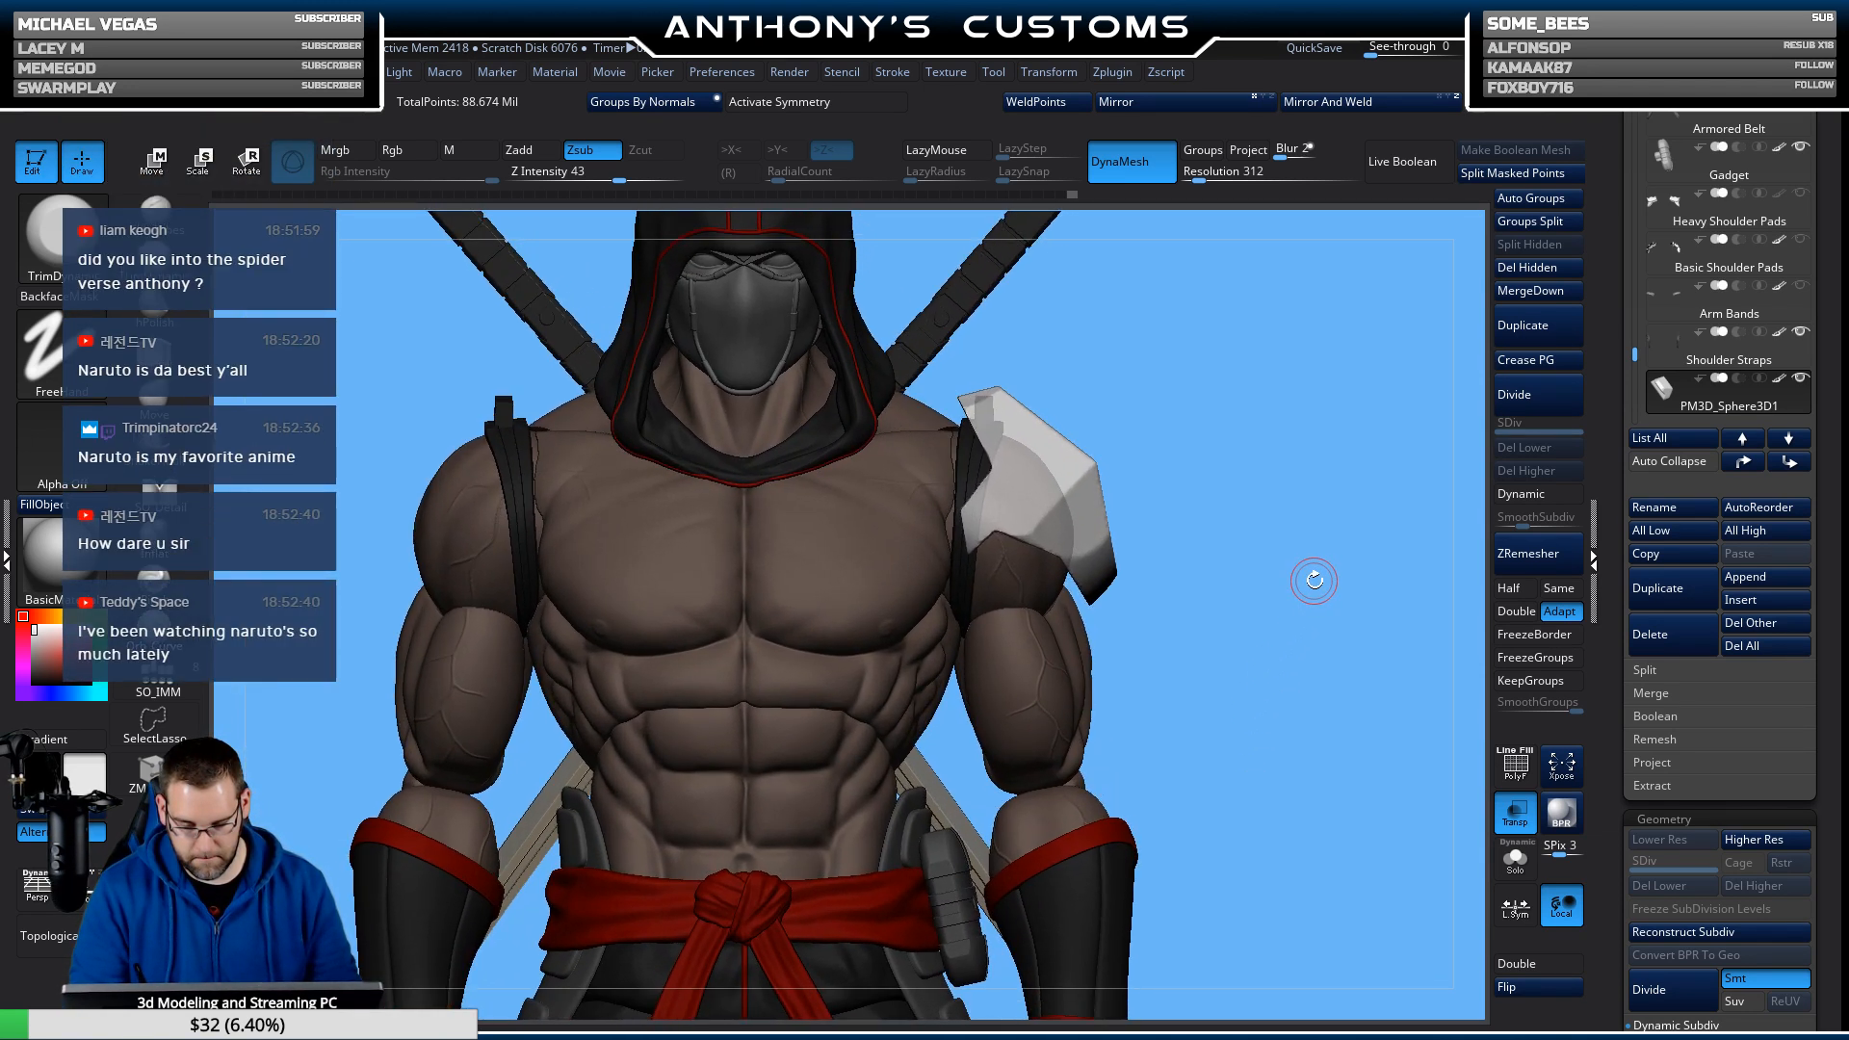
{"action": "key", "text": "w"}
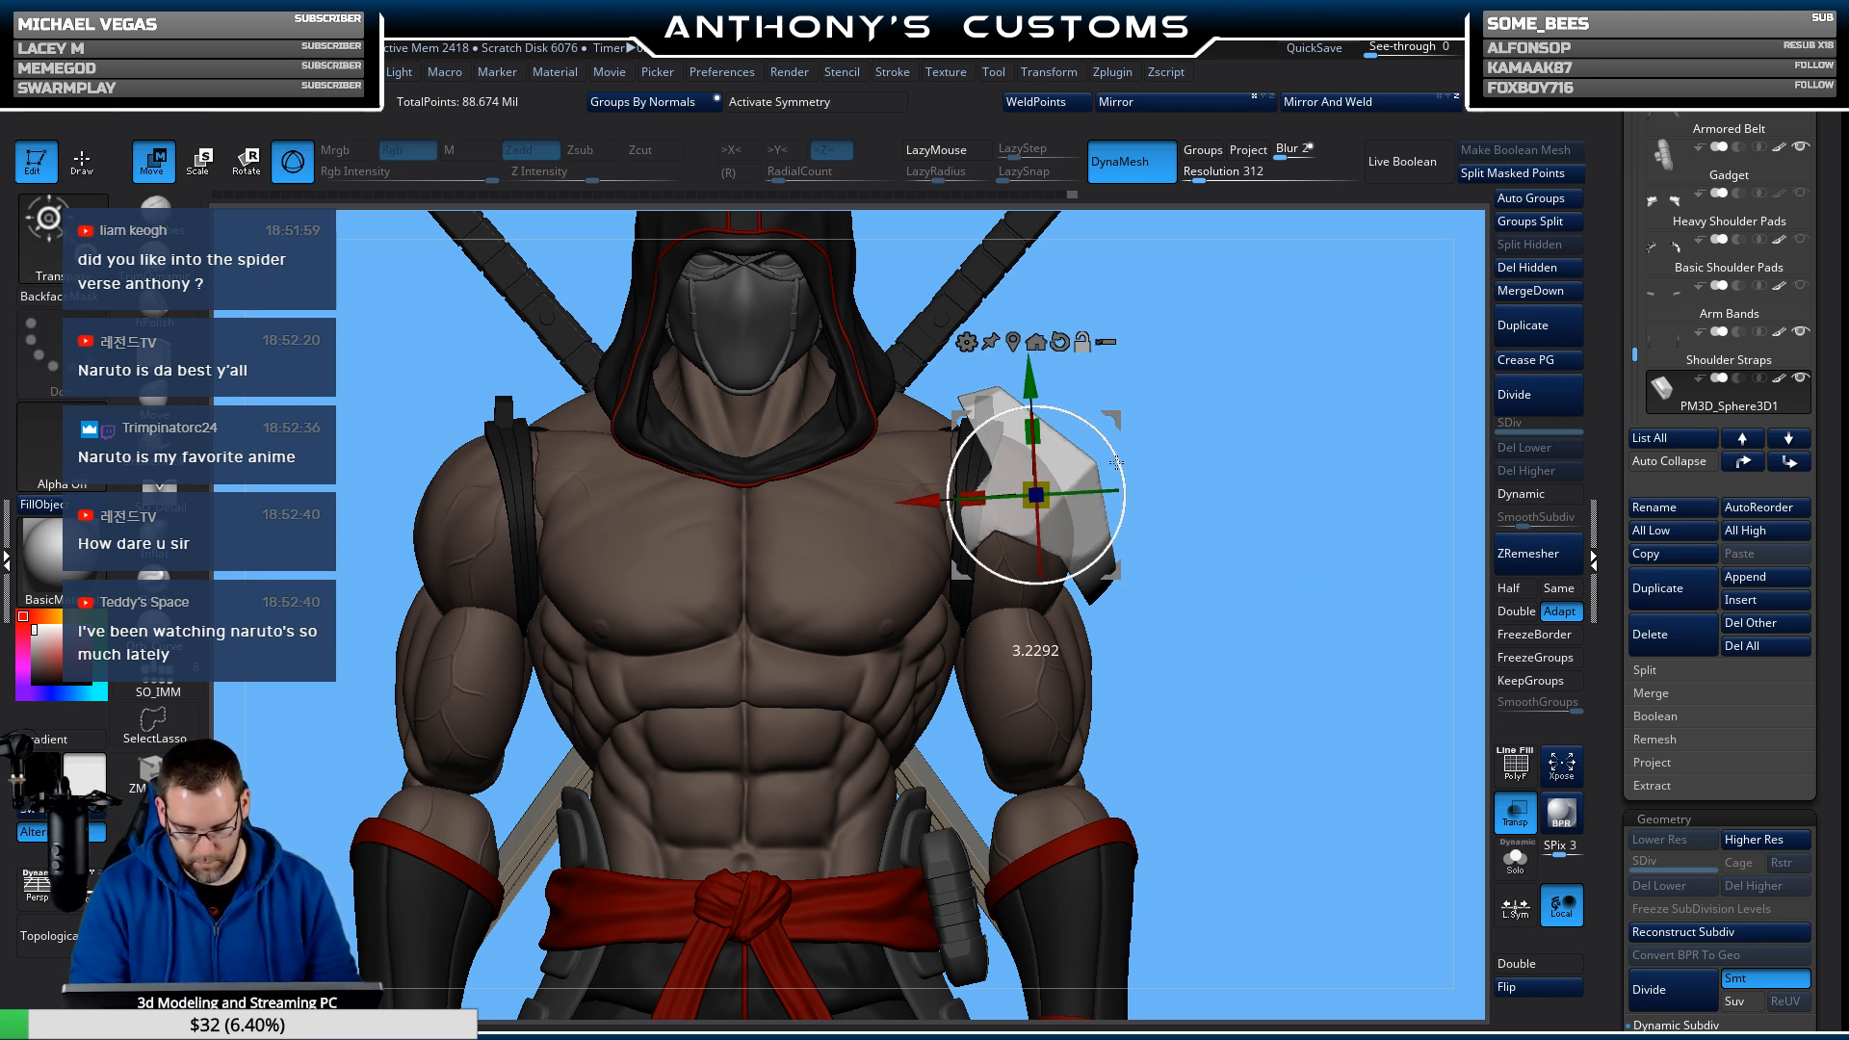
{"action": "left_click_drag", "start_coordinate": [1116, 464], "coordinate": [1099, 431], "text": "alt"}
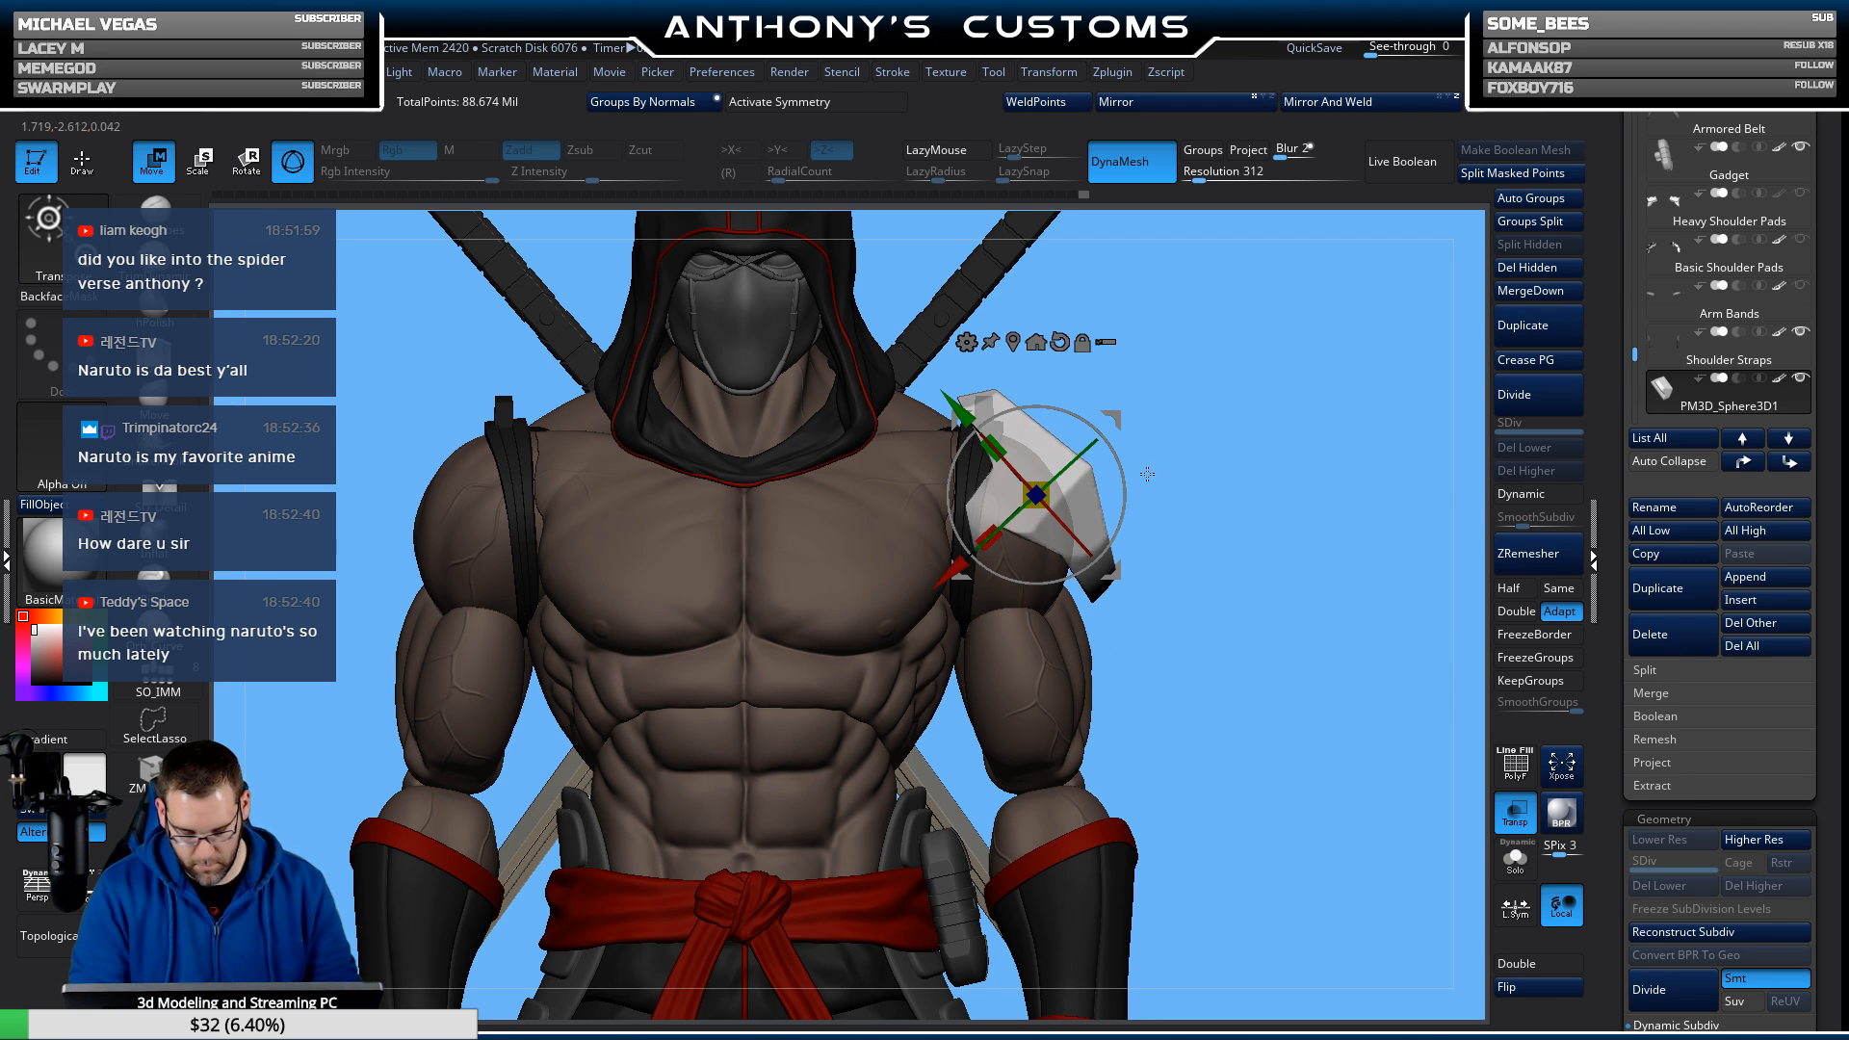
{"action": "left_click_drag", "start_coordinate": [960, 400], "coordinate": [888, 334], "text": "alt"}
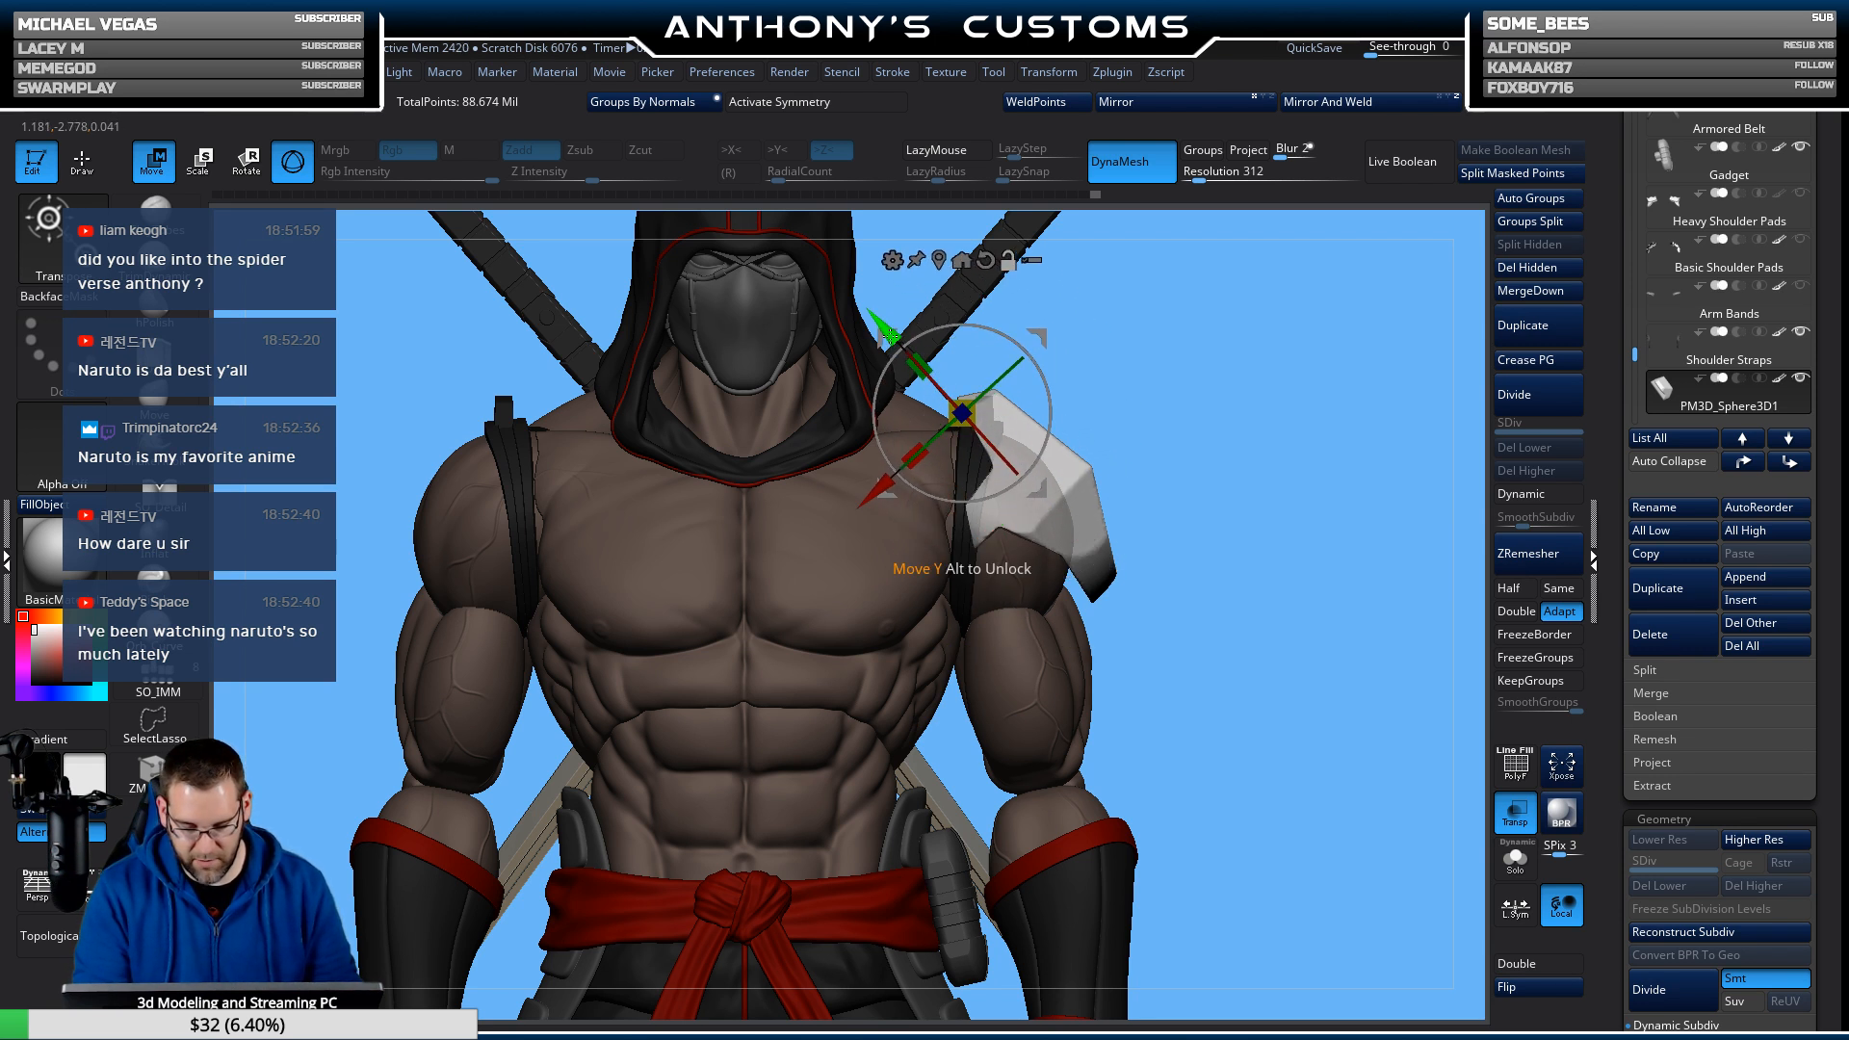
{"action": "left_click_drag", "start_coordinate": [1039, 338], "coordinate": [1047, 323], "text": "alt"}
{"action": "left_click_drag", "start_coordinate": [1058, 398], "coordinate": [1275, 436]}
{"action": "key", "text": "q"}
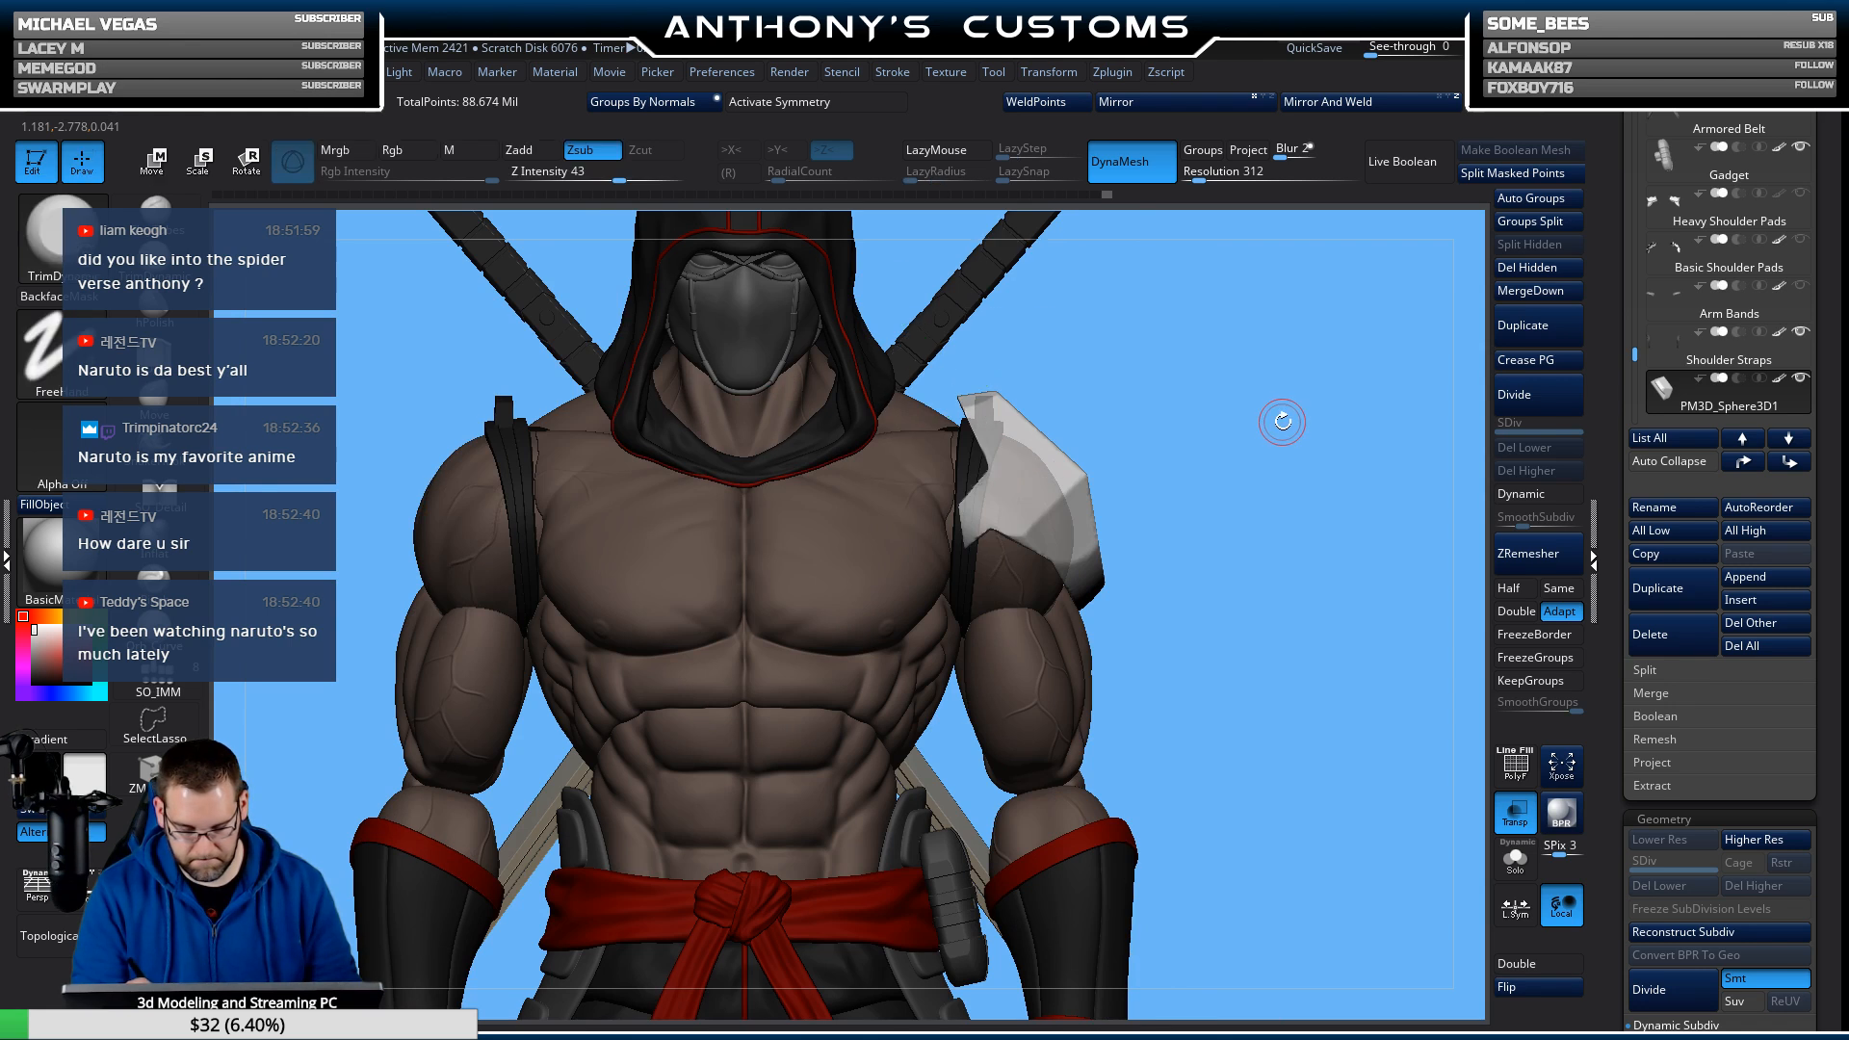
Turn off transparency and check the shoulder pad's fit and proportions on the figure from the front and at an angle.
{"action": "left_click", "coordinate": [1517, 818]}
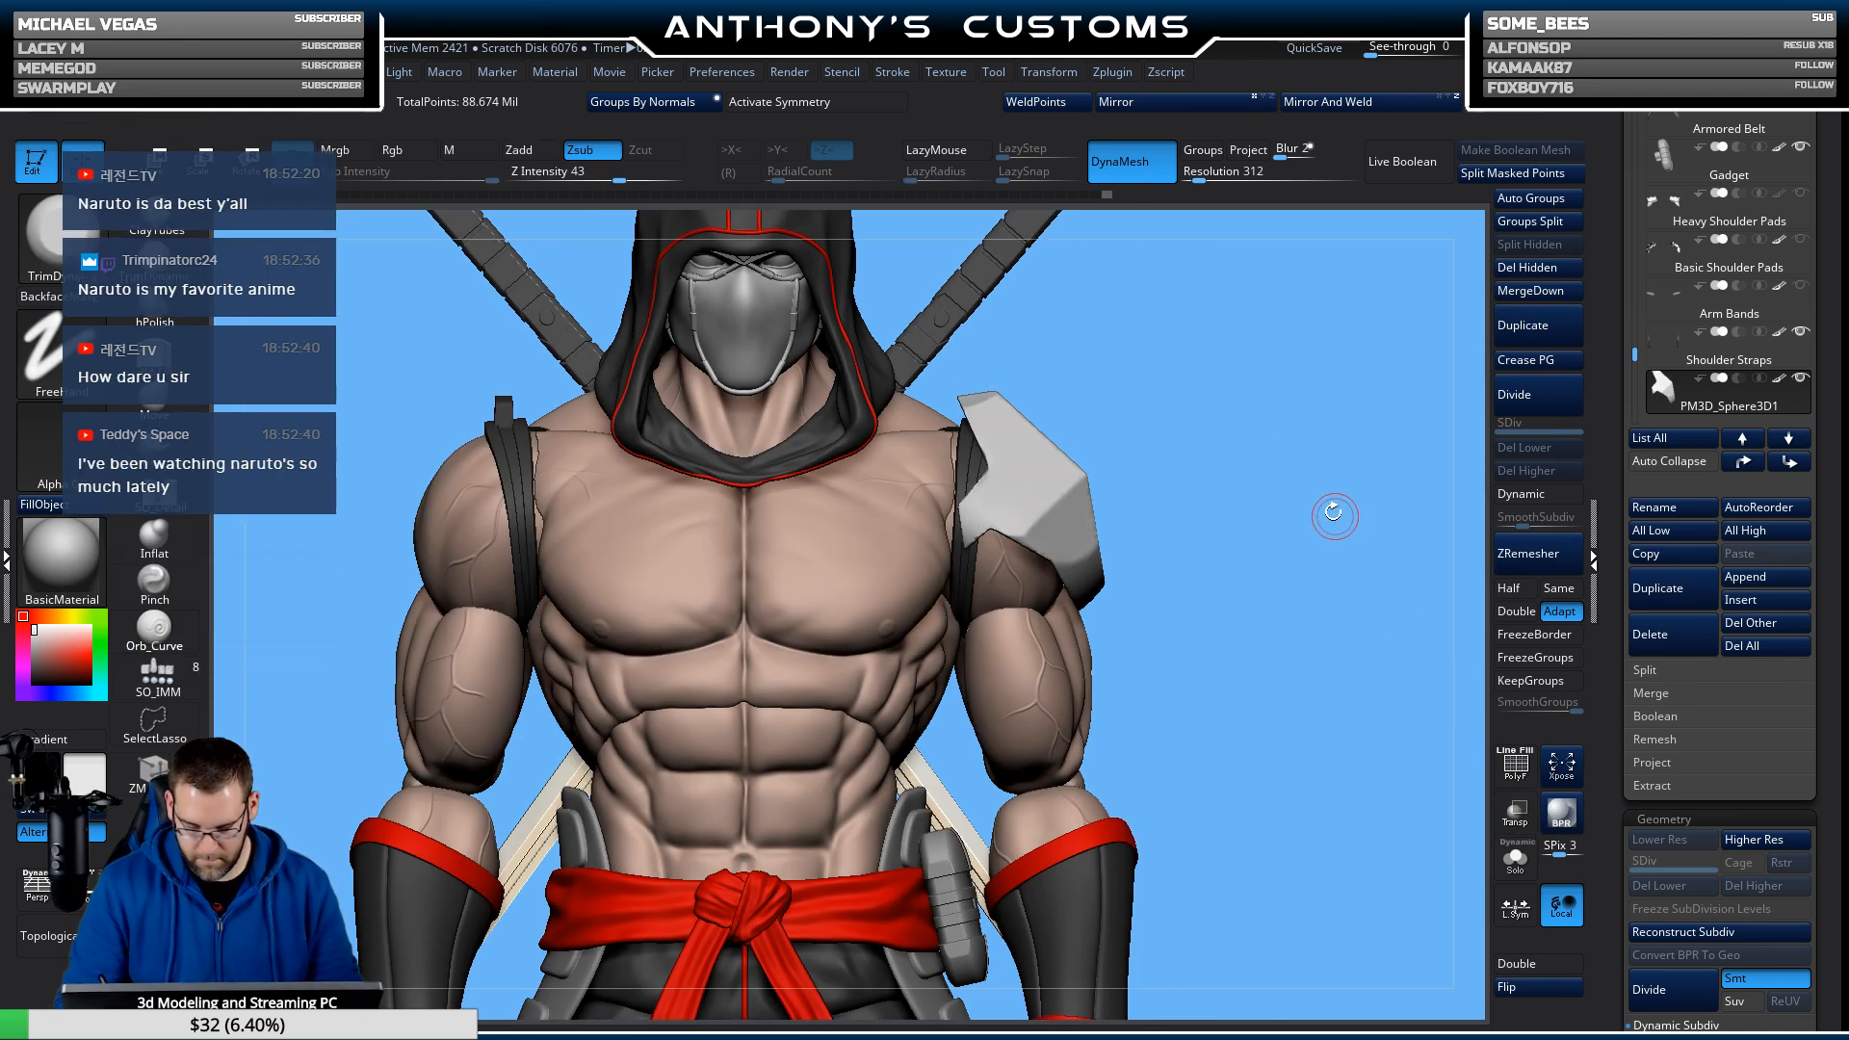
{"action": "left_click_drag", "start_coordinate": [1333, 512], "coordinate": [1233, 504], "text": "alt"}
{"action": "left_click_drag", "start_coordinate": [1244, 524], "coordinate": [1205, 502]}
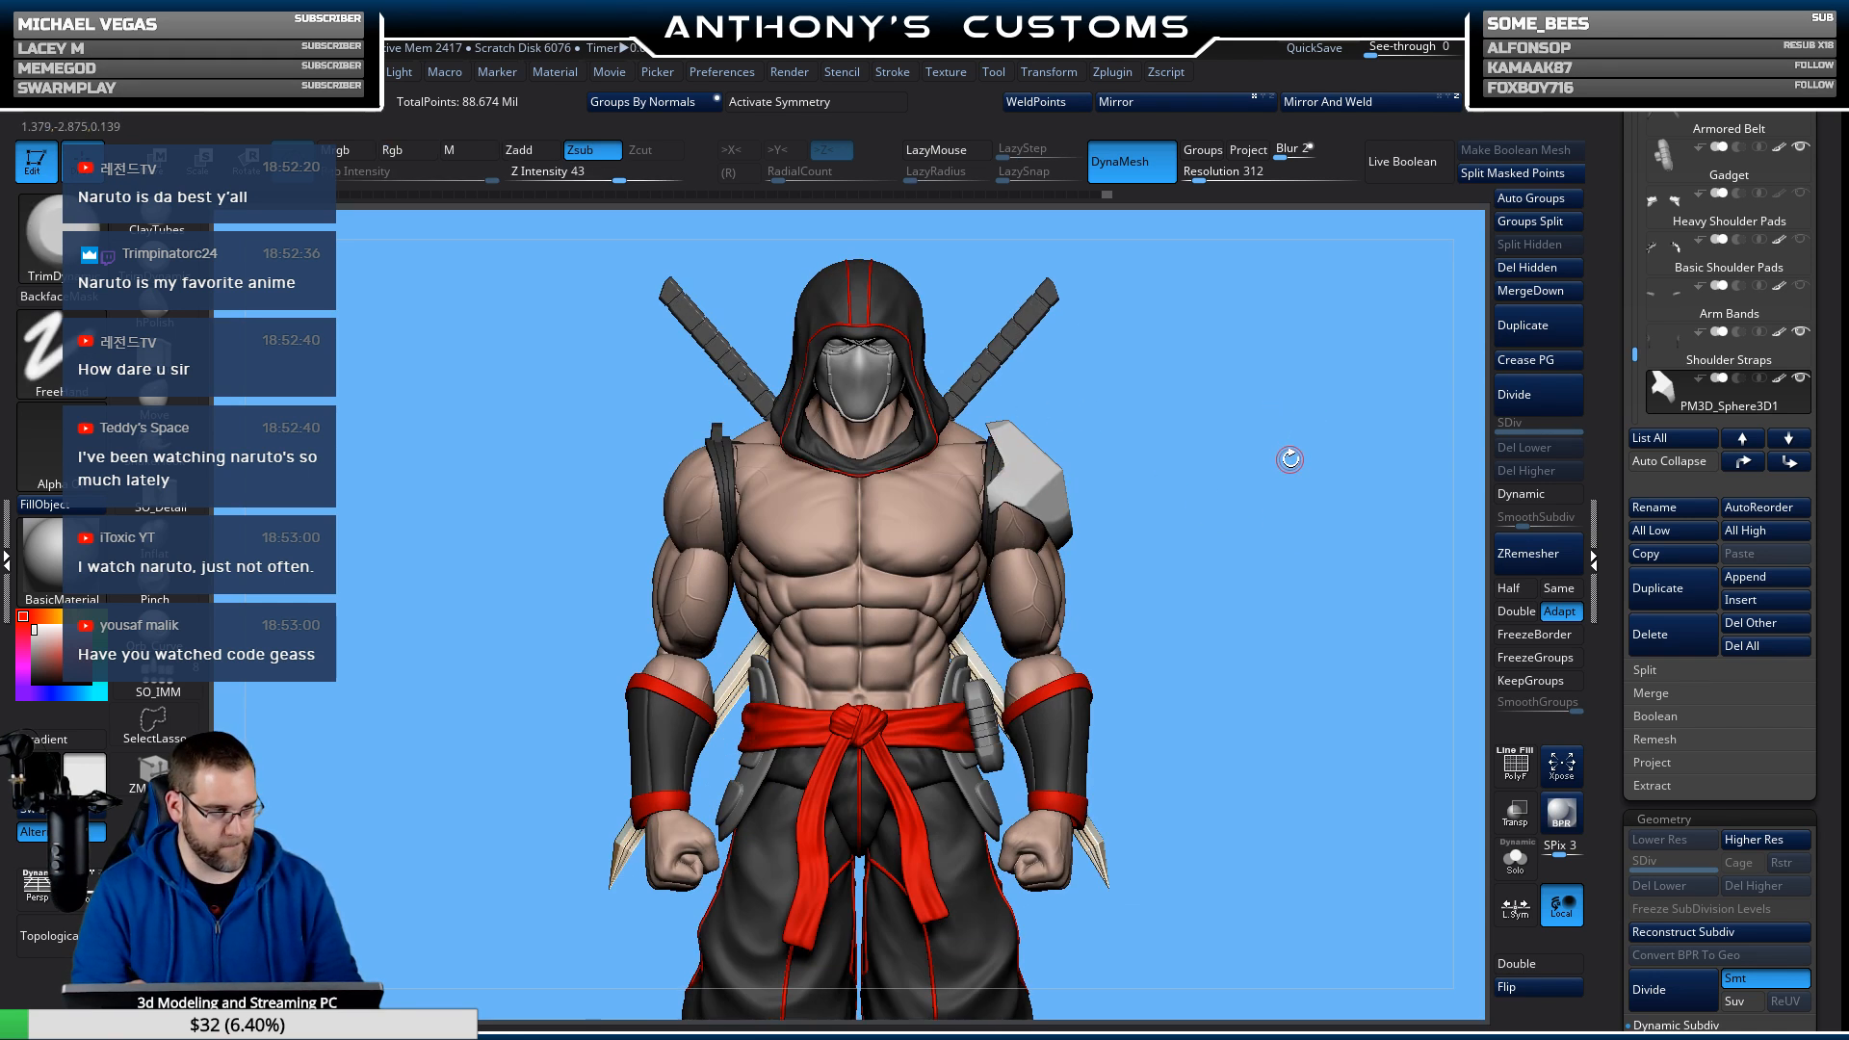
{"action": "left_click_drag", "start_coordinate": [1274, 456], "coordinate": [1271, 552], "text": "alt"}
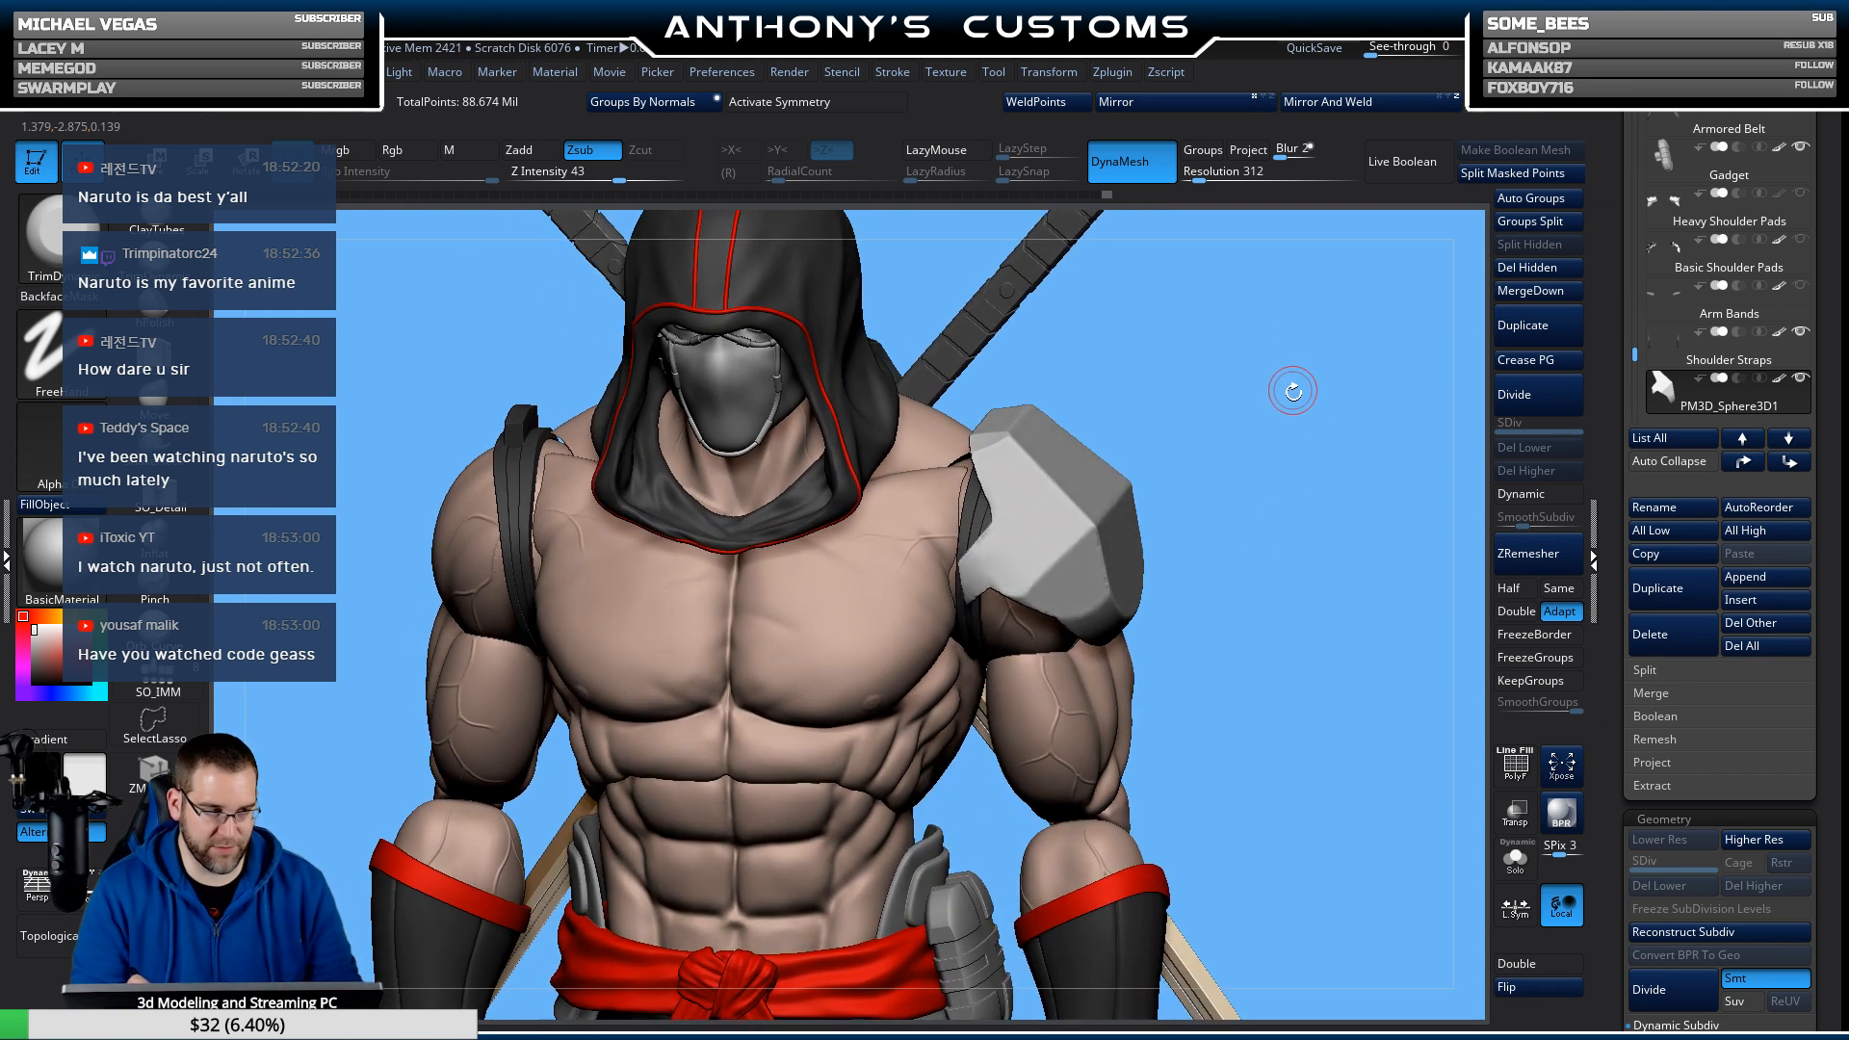
{"action": "left_click_drag", "start_coordinate": [1292, 388], "coordinate": [1322, 286]}
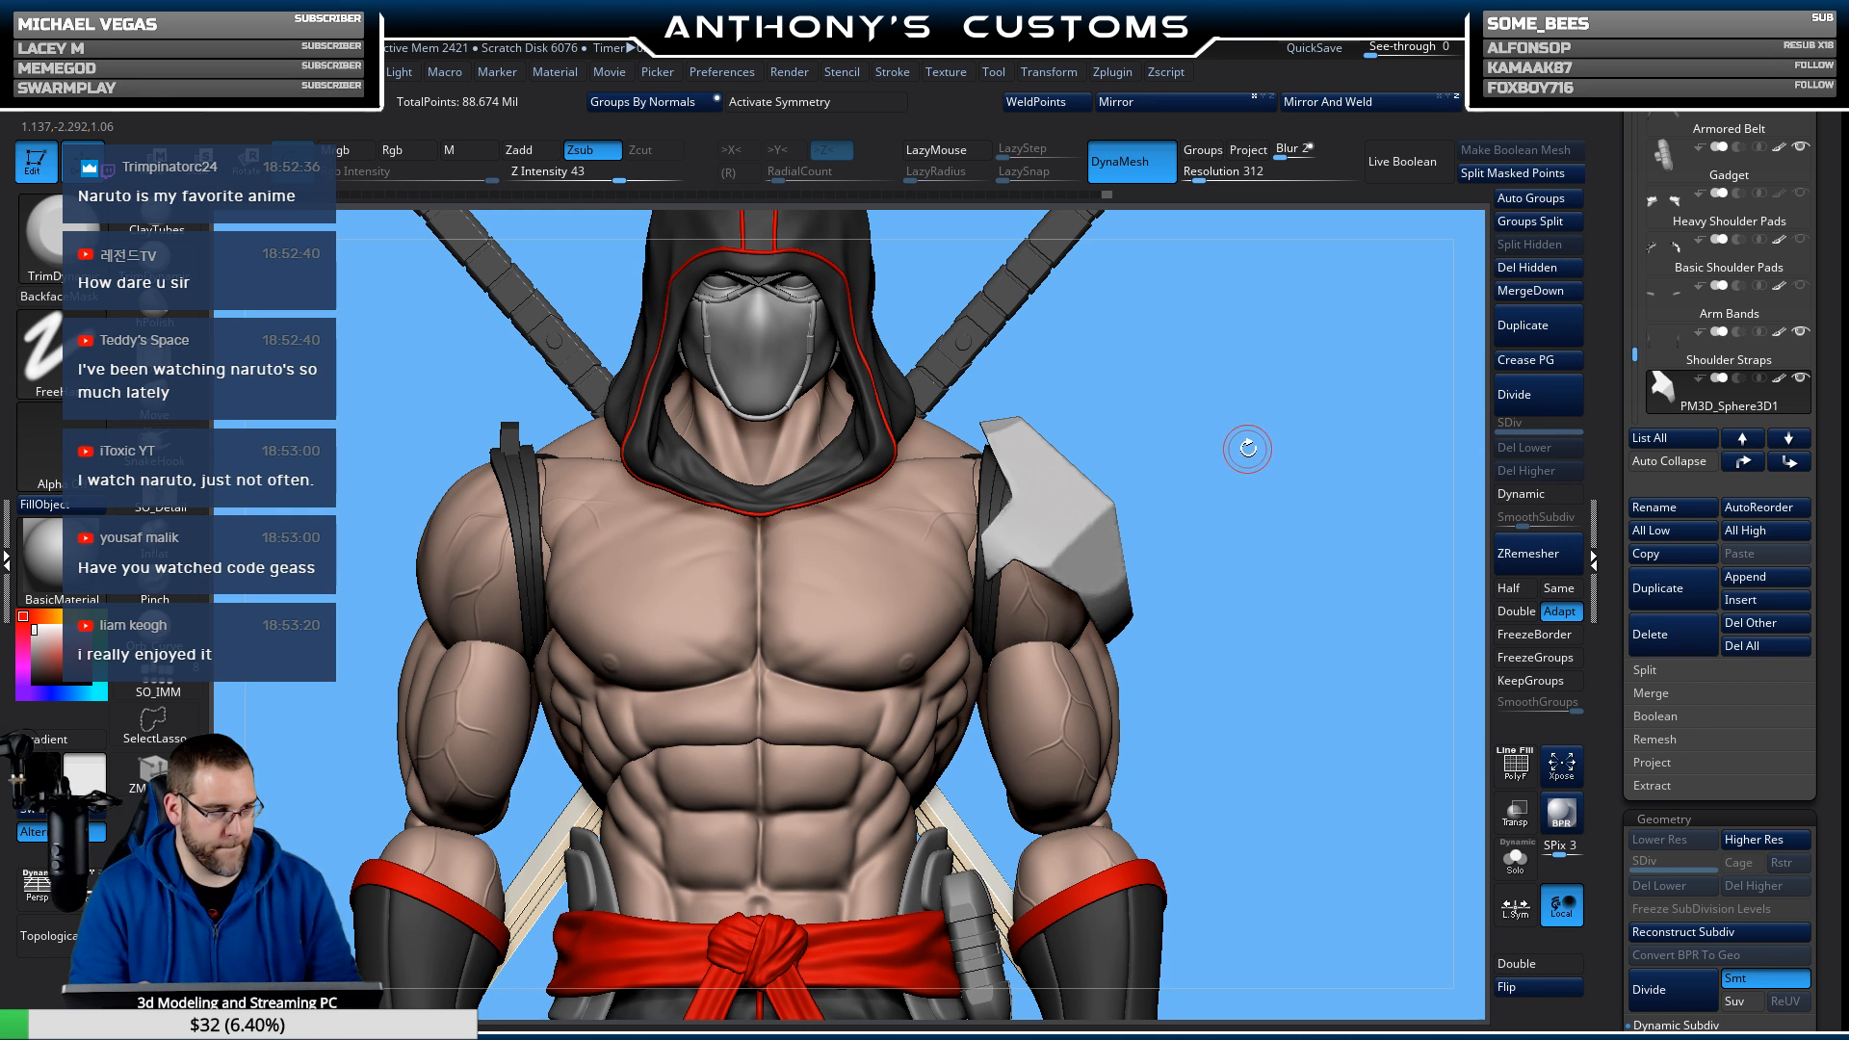
{"action": "mouse_move", "coordinate": [1248, 449]}
{"action": "left_mouse_down"}
{"action": "mouse_move", "coordinate": [1279, 450]}
{"action": "mouse_move", "coordinate": [1250, 446]}
{"action": "left_mouse_up"}
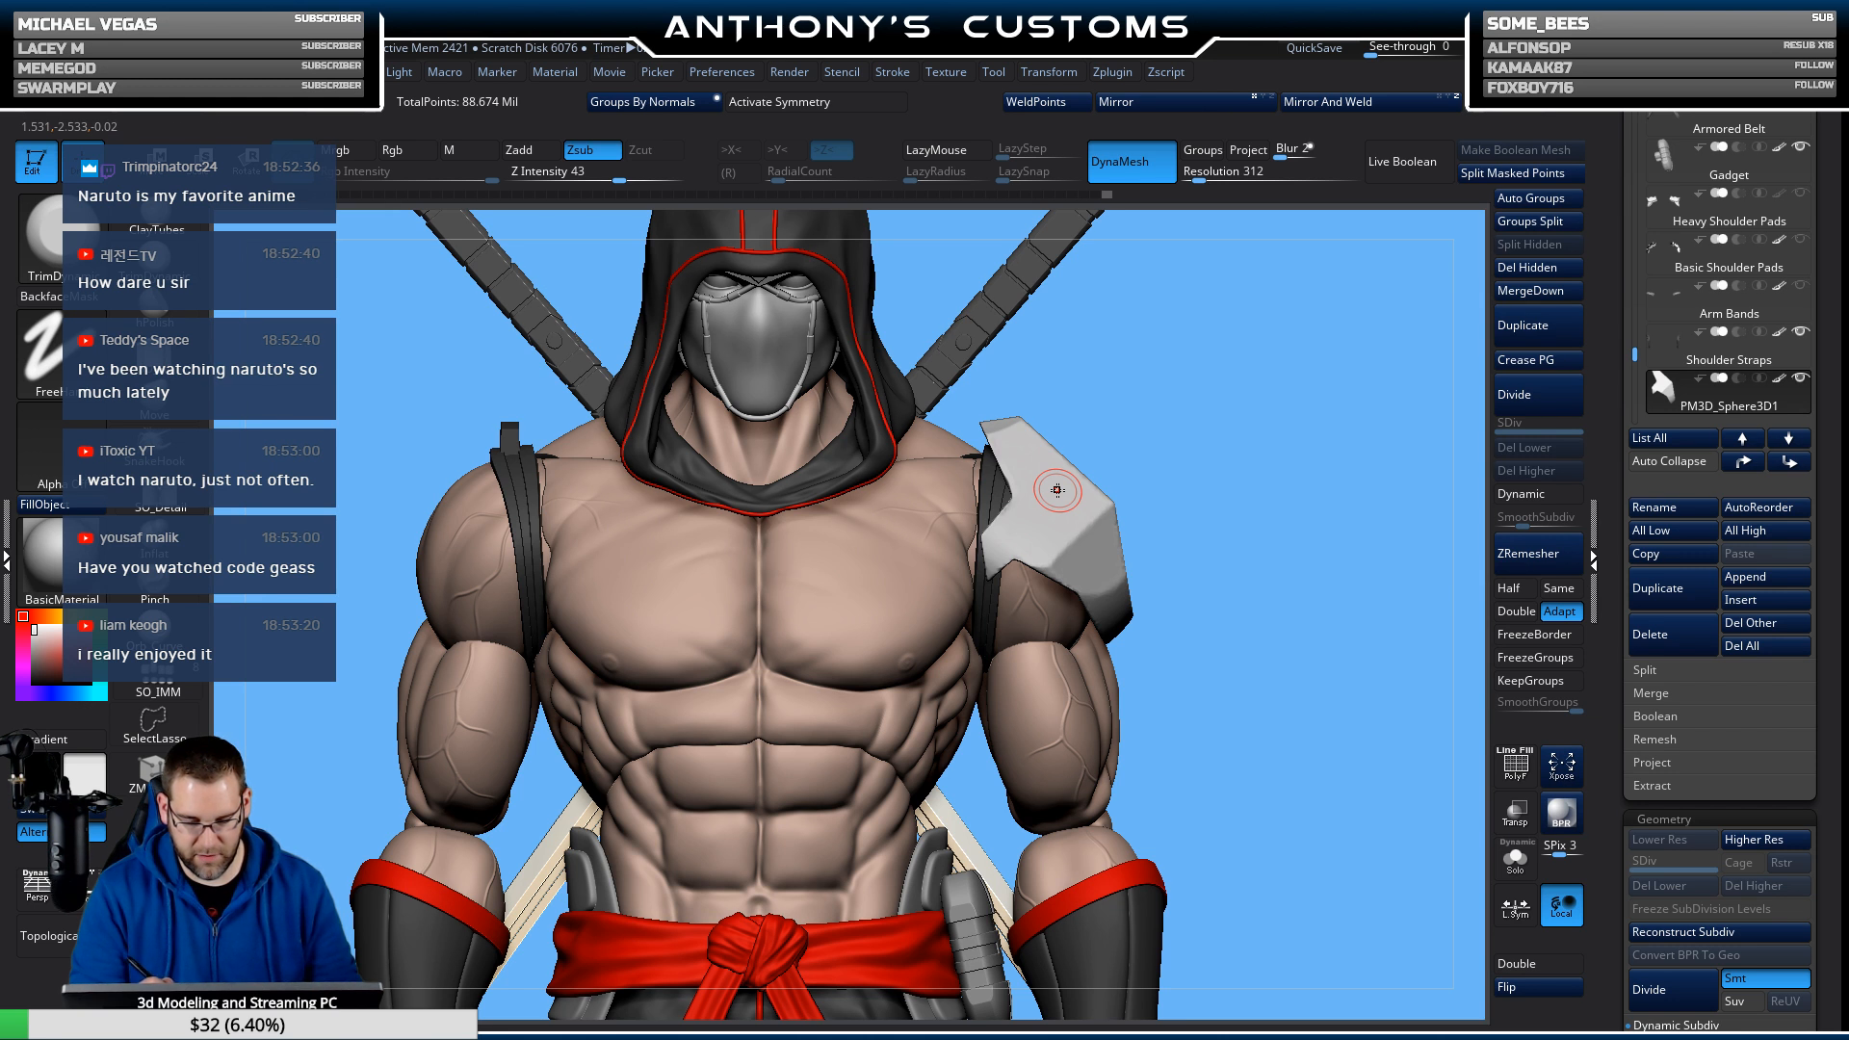
Isolate the pad in Solo mode, fill the inner notch by pulling its edge outward with the Move brush, and check it on the figure.
{"action": "left_click", "coordinate": [1517, 867]}
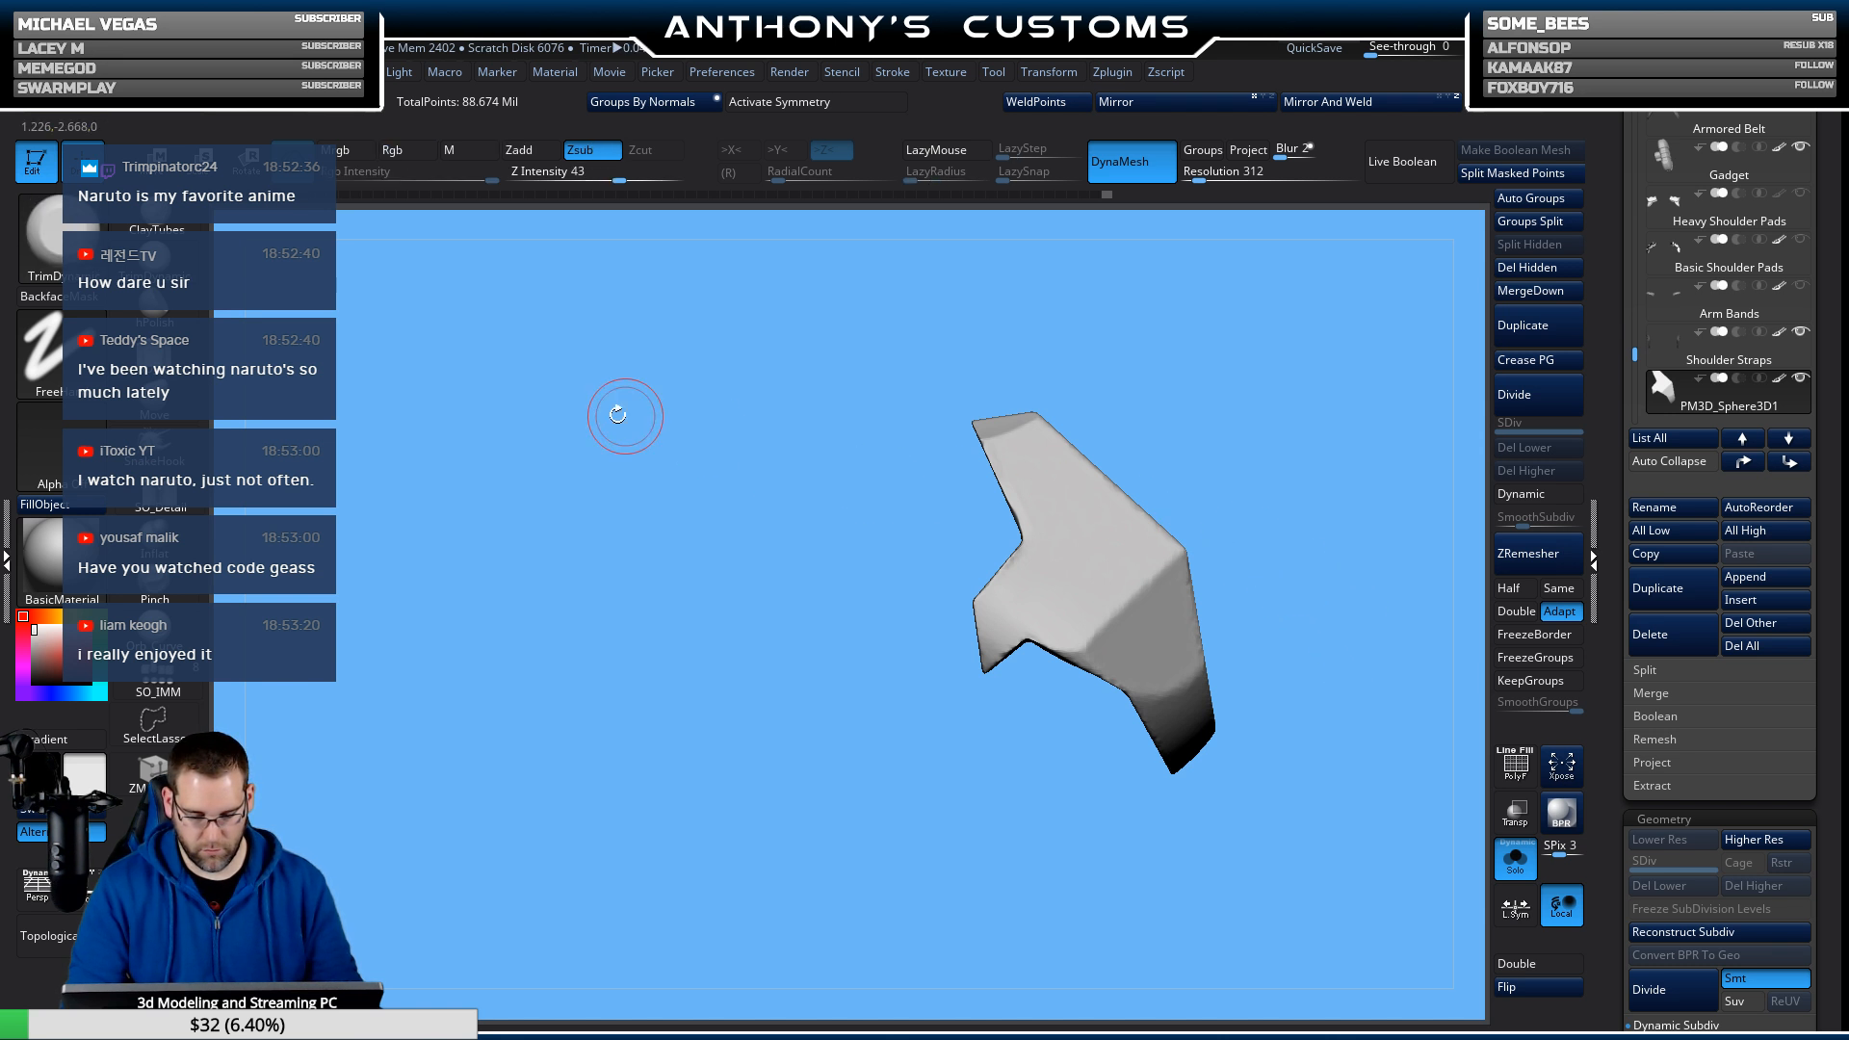
{"action": "left_click", "coordinate": [154, 400]}
{"action": "left_click_drag", "start_coordinate": [1027, 540], "coordinate": [981, 533]}
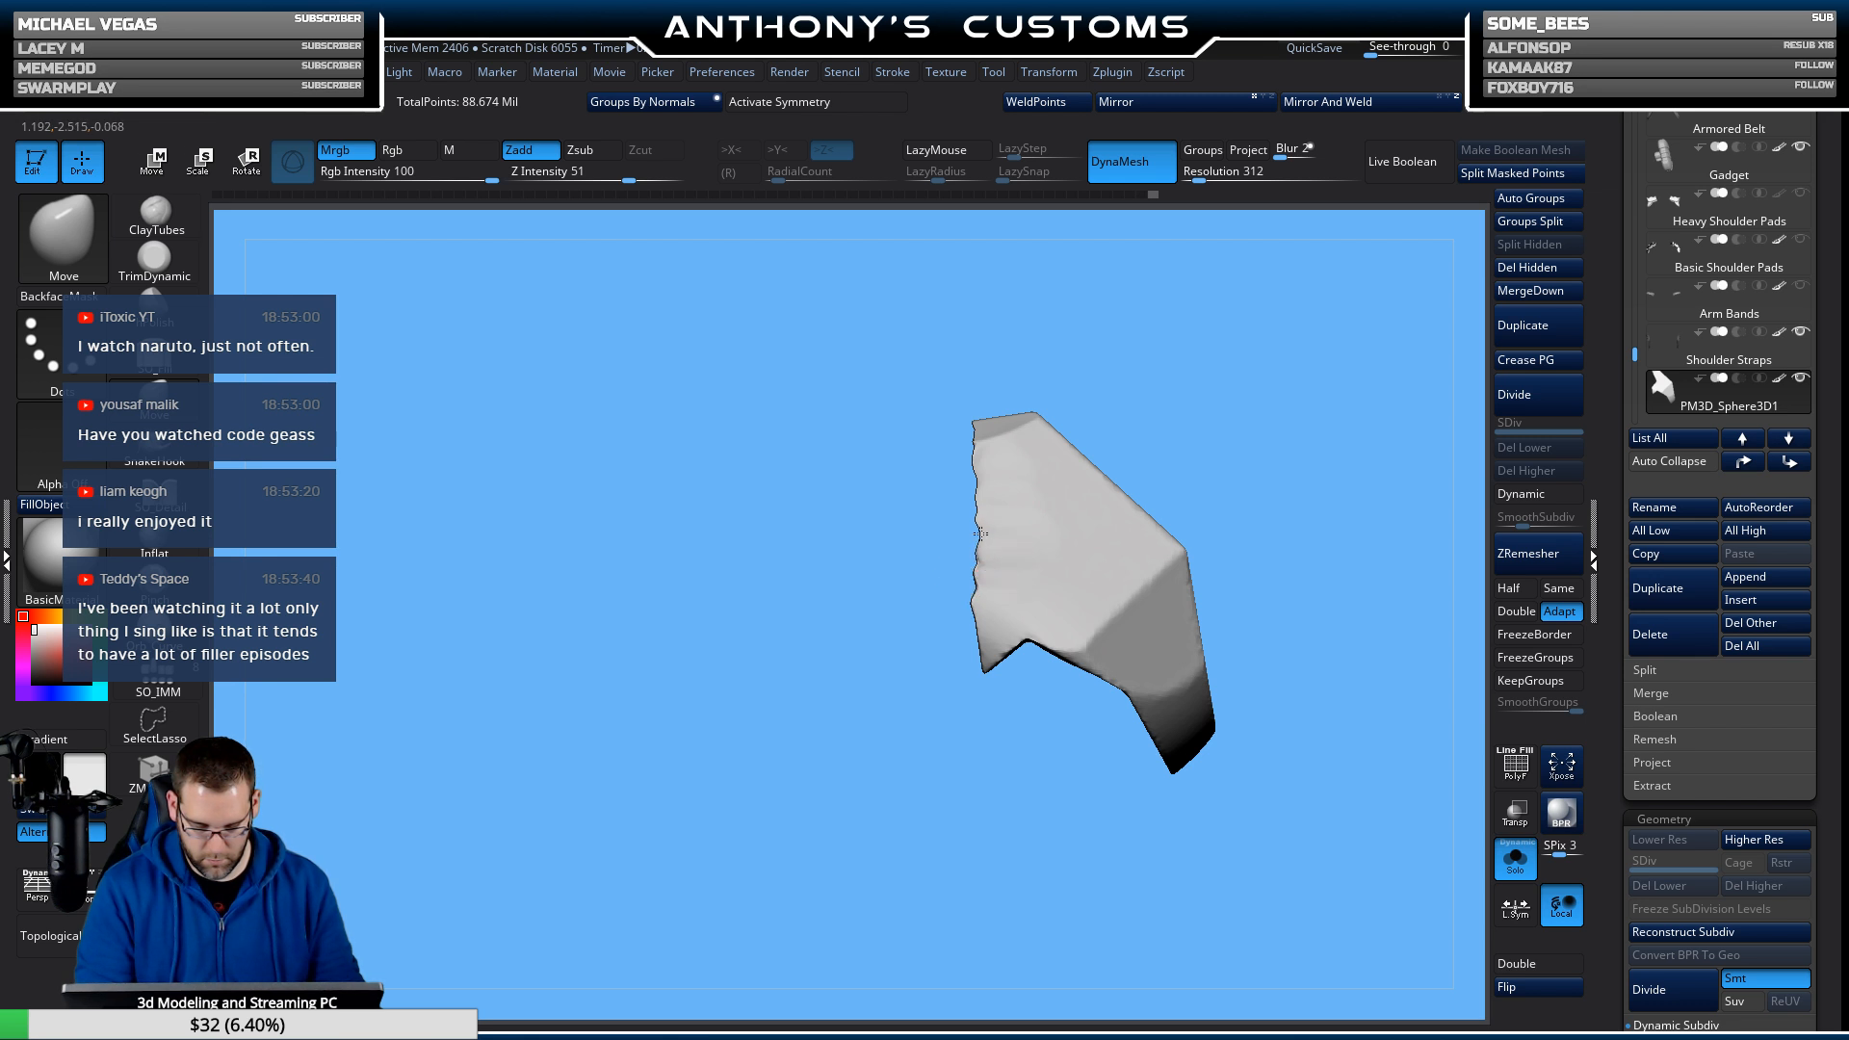
{"action": "left_click", "coordinate": [1516, 860]}
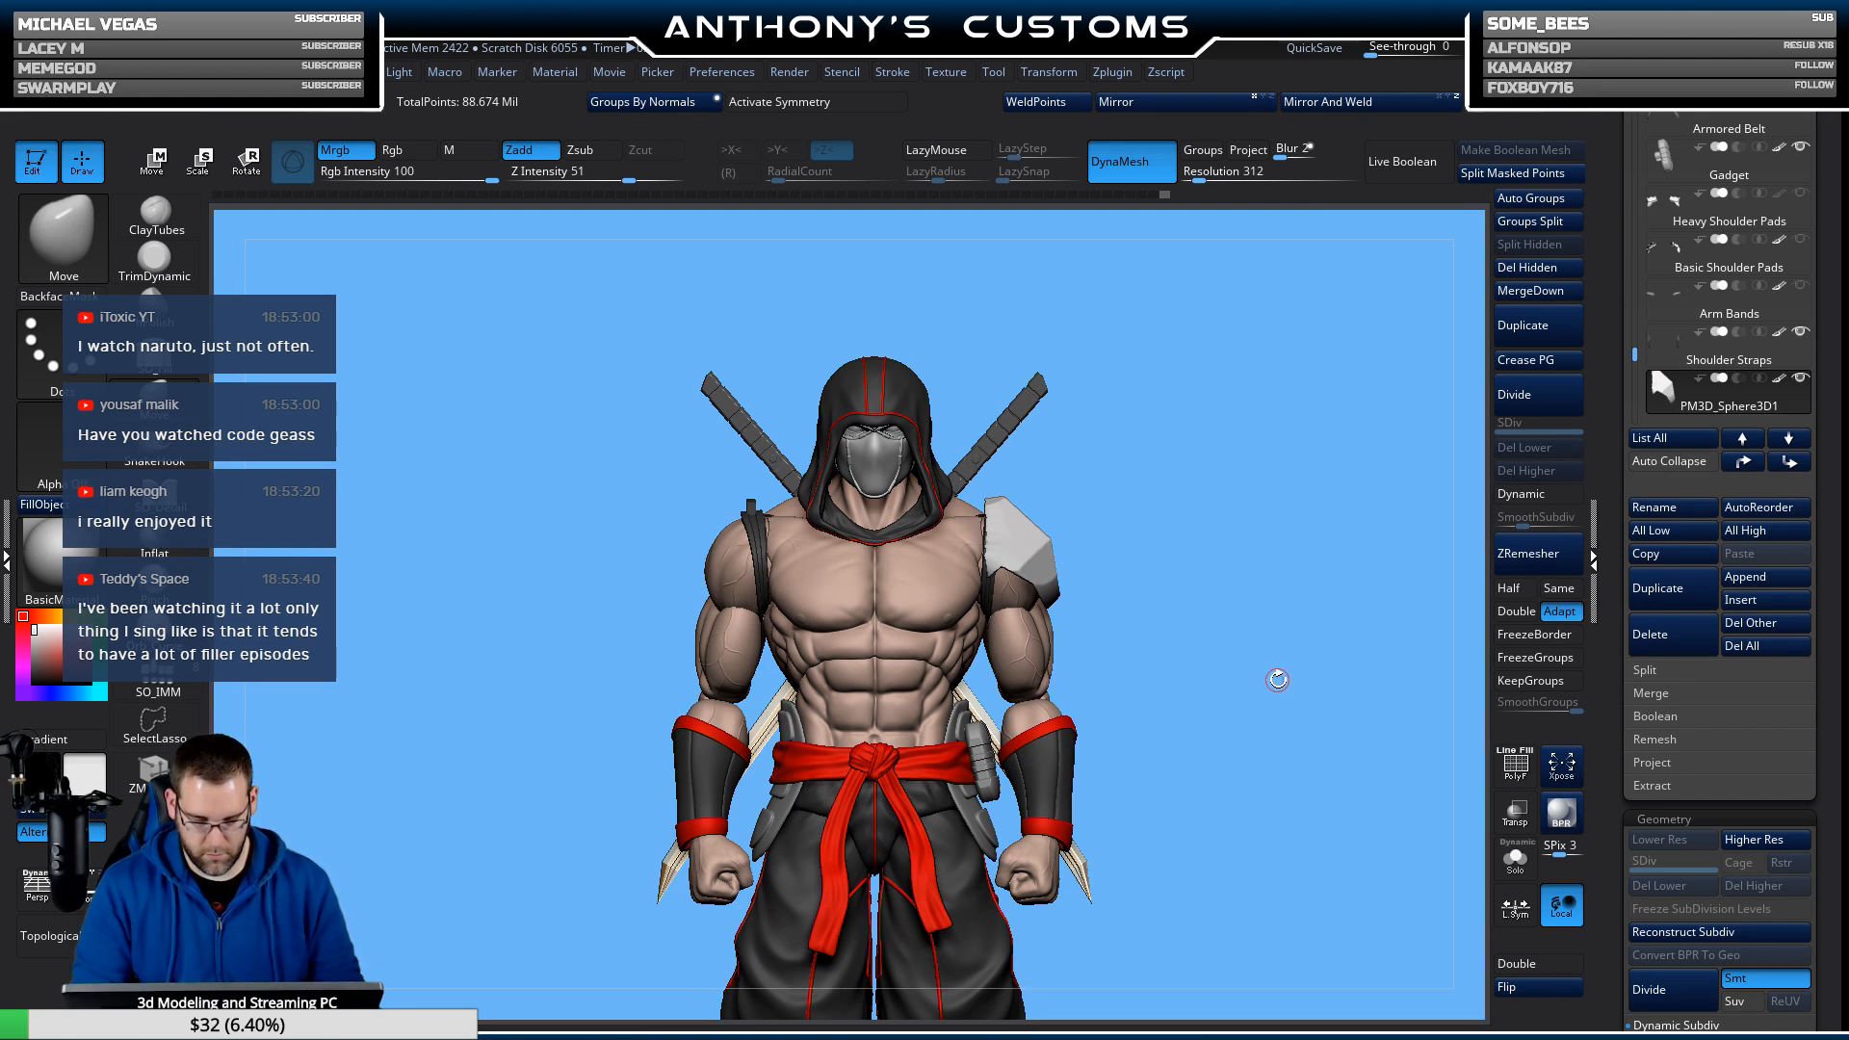
{"action": "left_click_drag", "start_coordinate": [1288, 703], "coordinate": [1387, 605]}
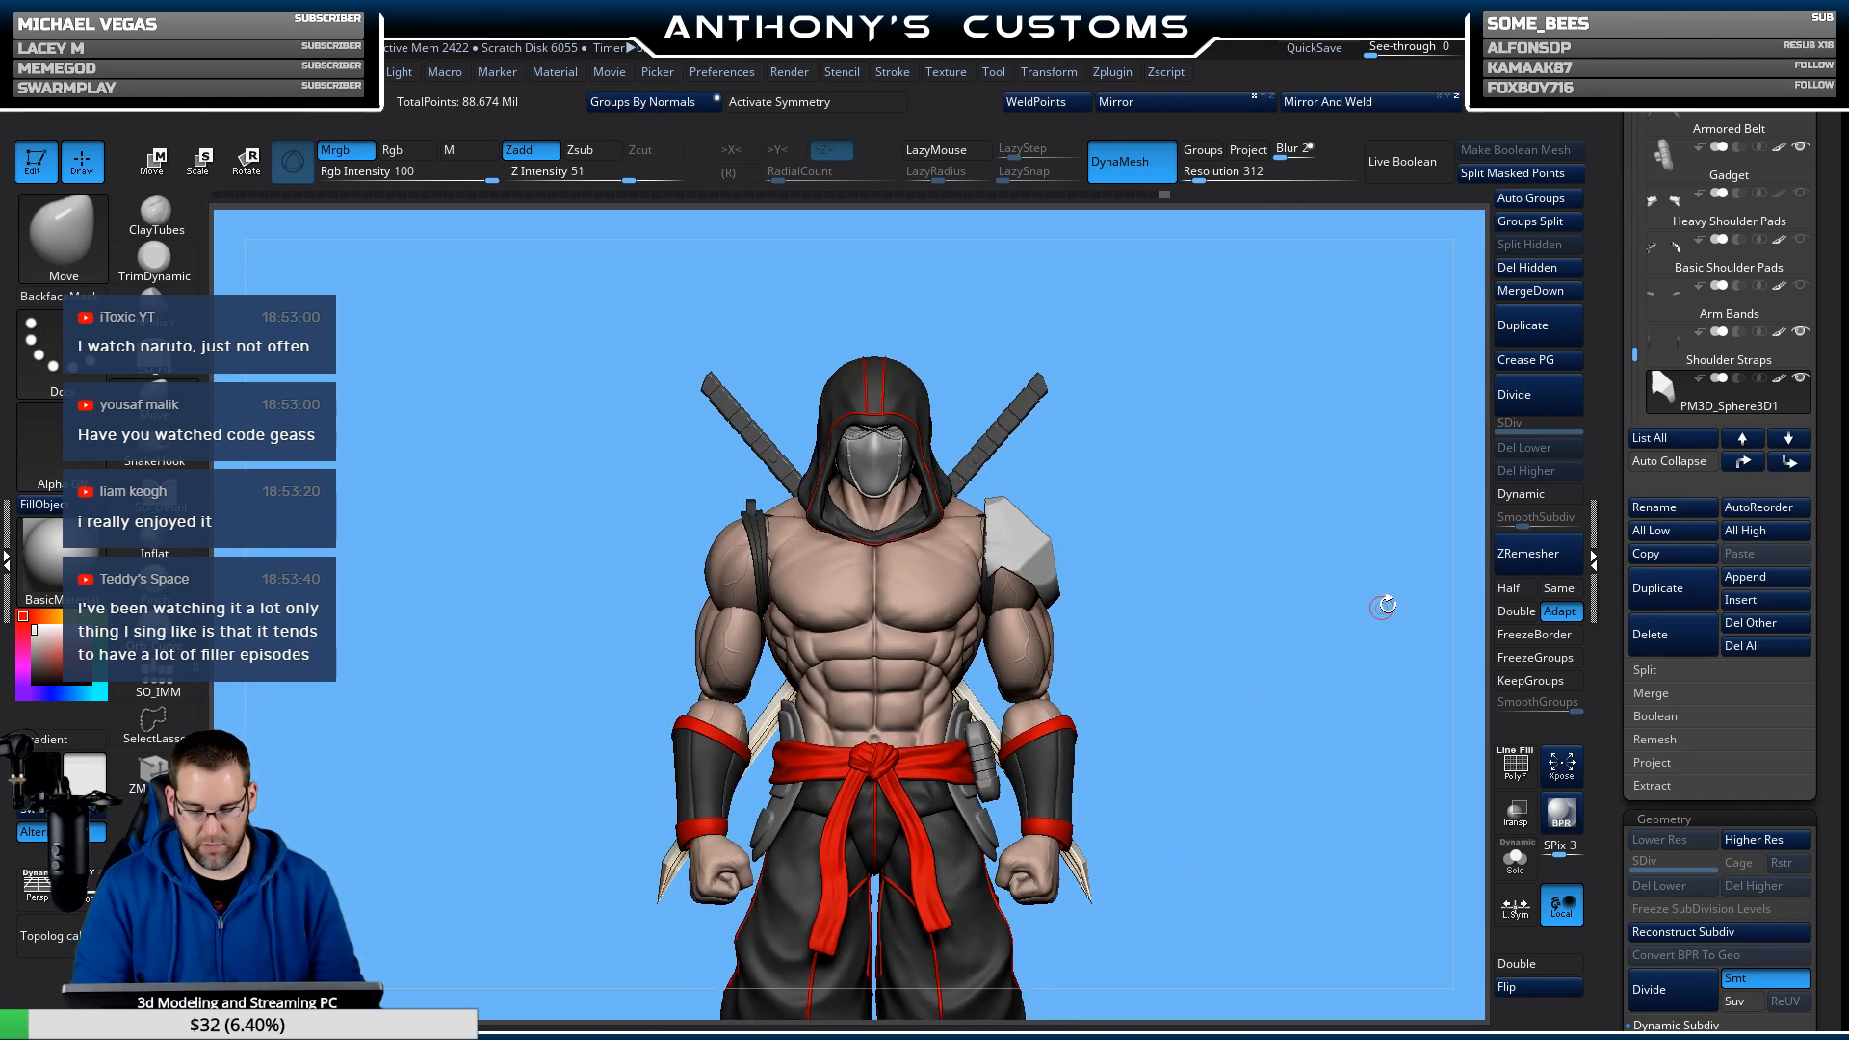
Isolate the pad again and pull its whole inner edge farther toward the neck with the Move brush.
{"action": "left_click", "coordinate": [1516, 861]}
{"action": "left_click_drag", "start_coordinate": [1349, 804], "coordinate": [1309, 936]}
{"action": "left_click_drag", "start_coordinate": [1346, 446], "coordinate": [1269, 469], "text": "alt"}
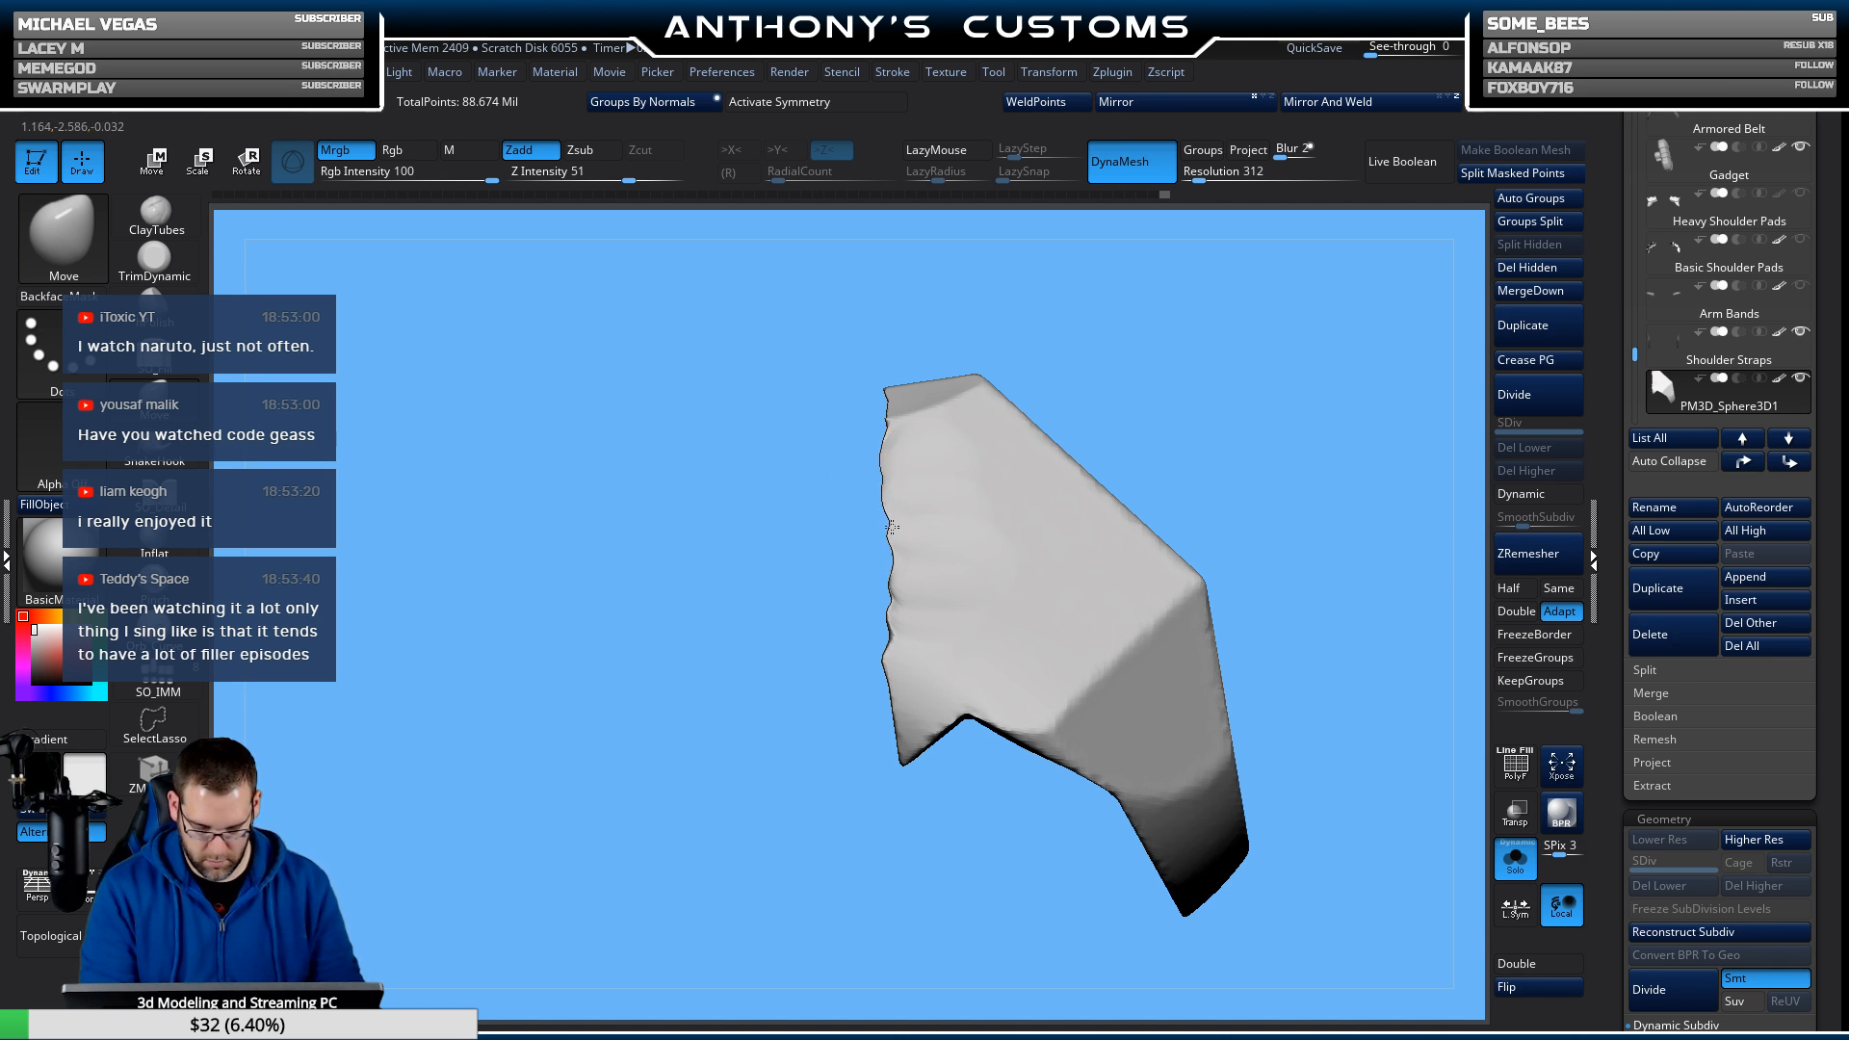
{"action": "left_click_drag", "start_coordinate": [892, 527], "coordinate": [876, 639]}
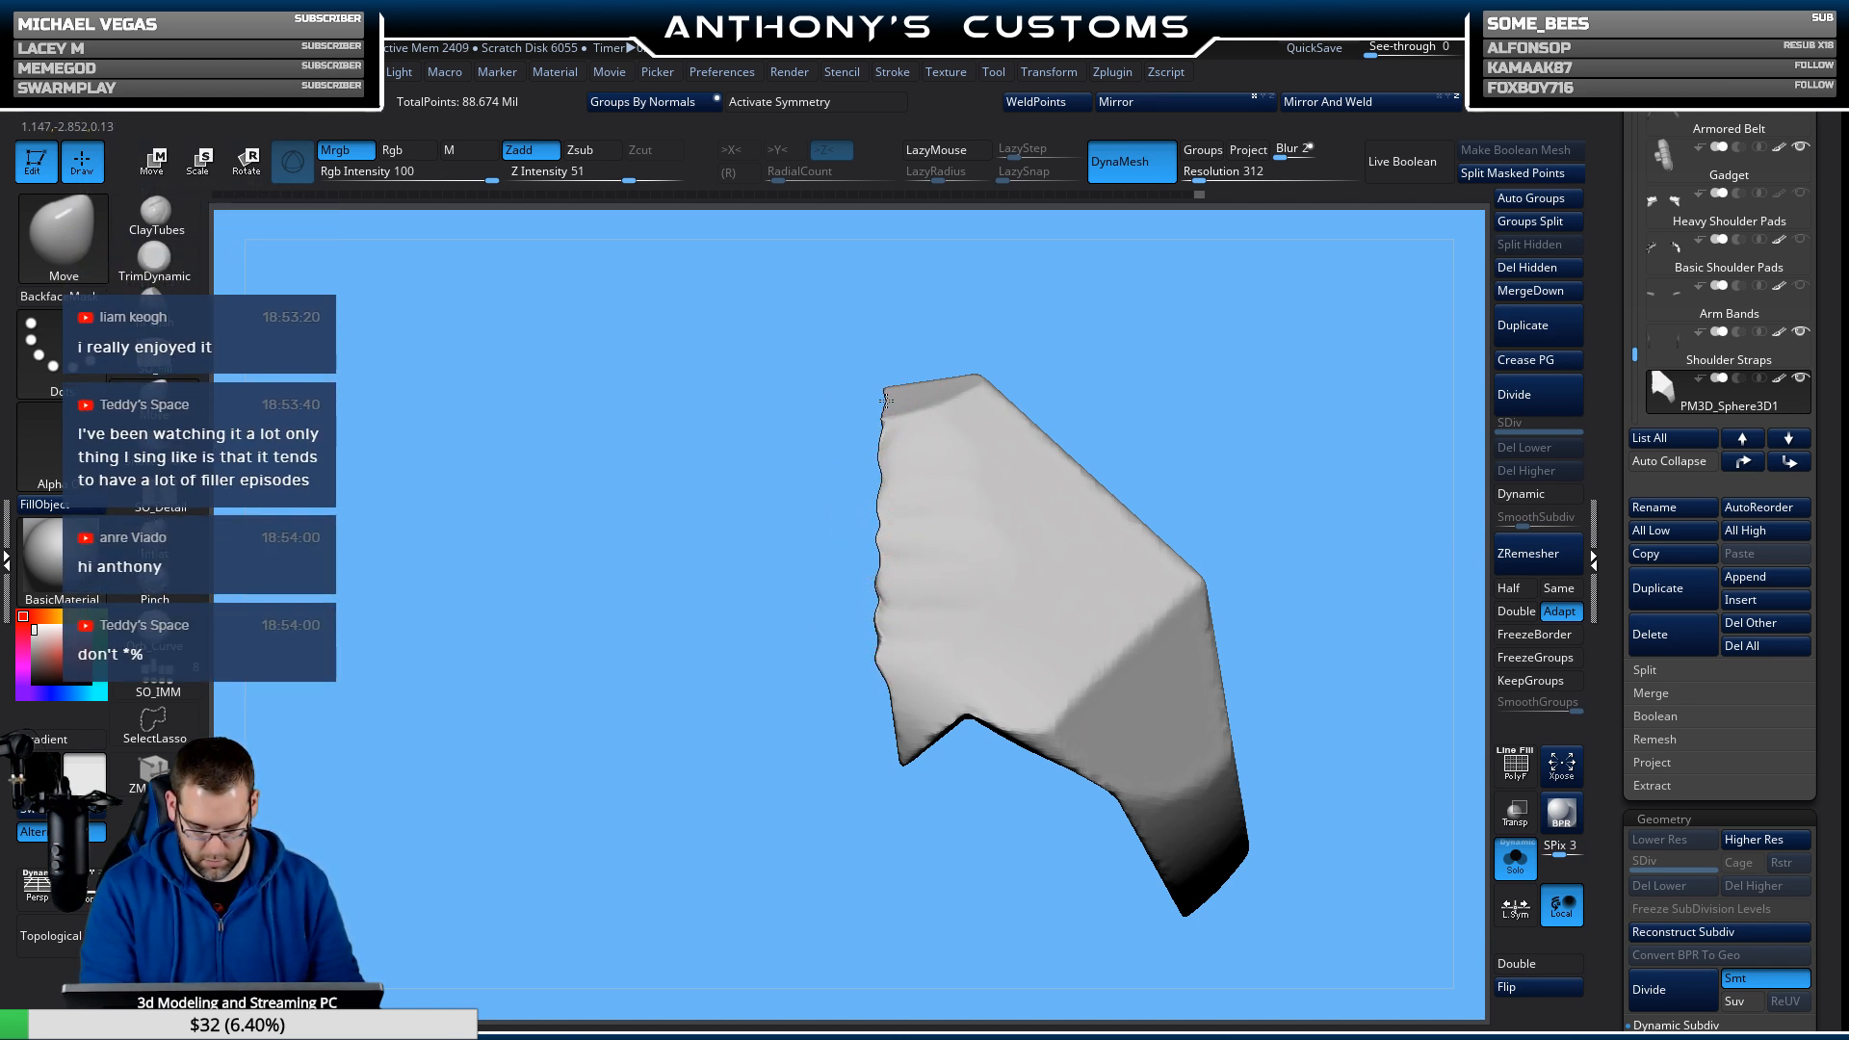
{"action": "left_click_drag", "start_coordinate": [1040, 285], "coordinate": [970, 309]}
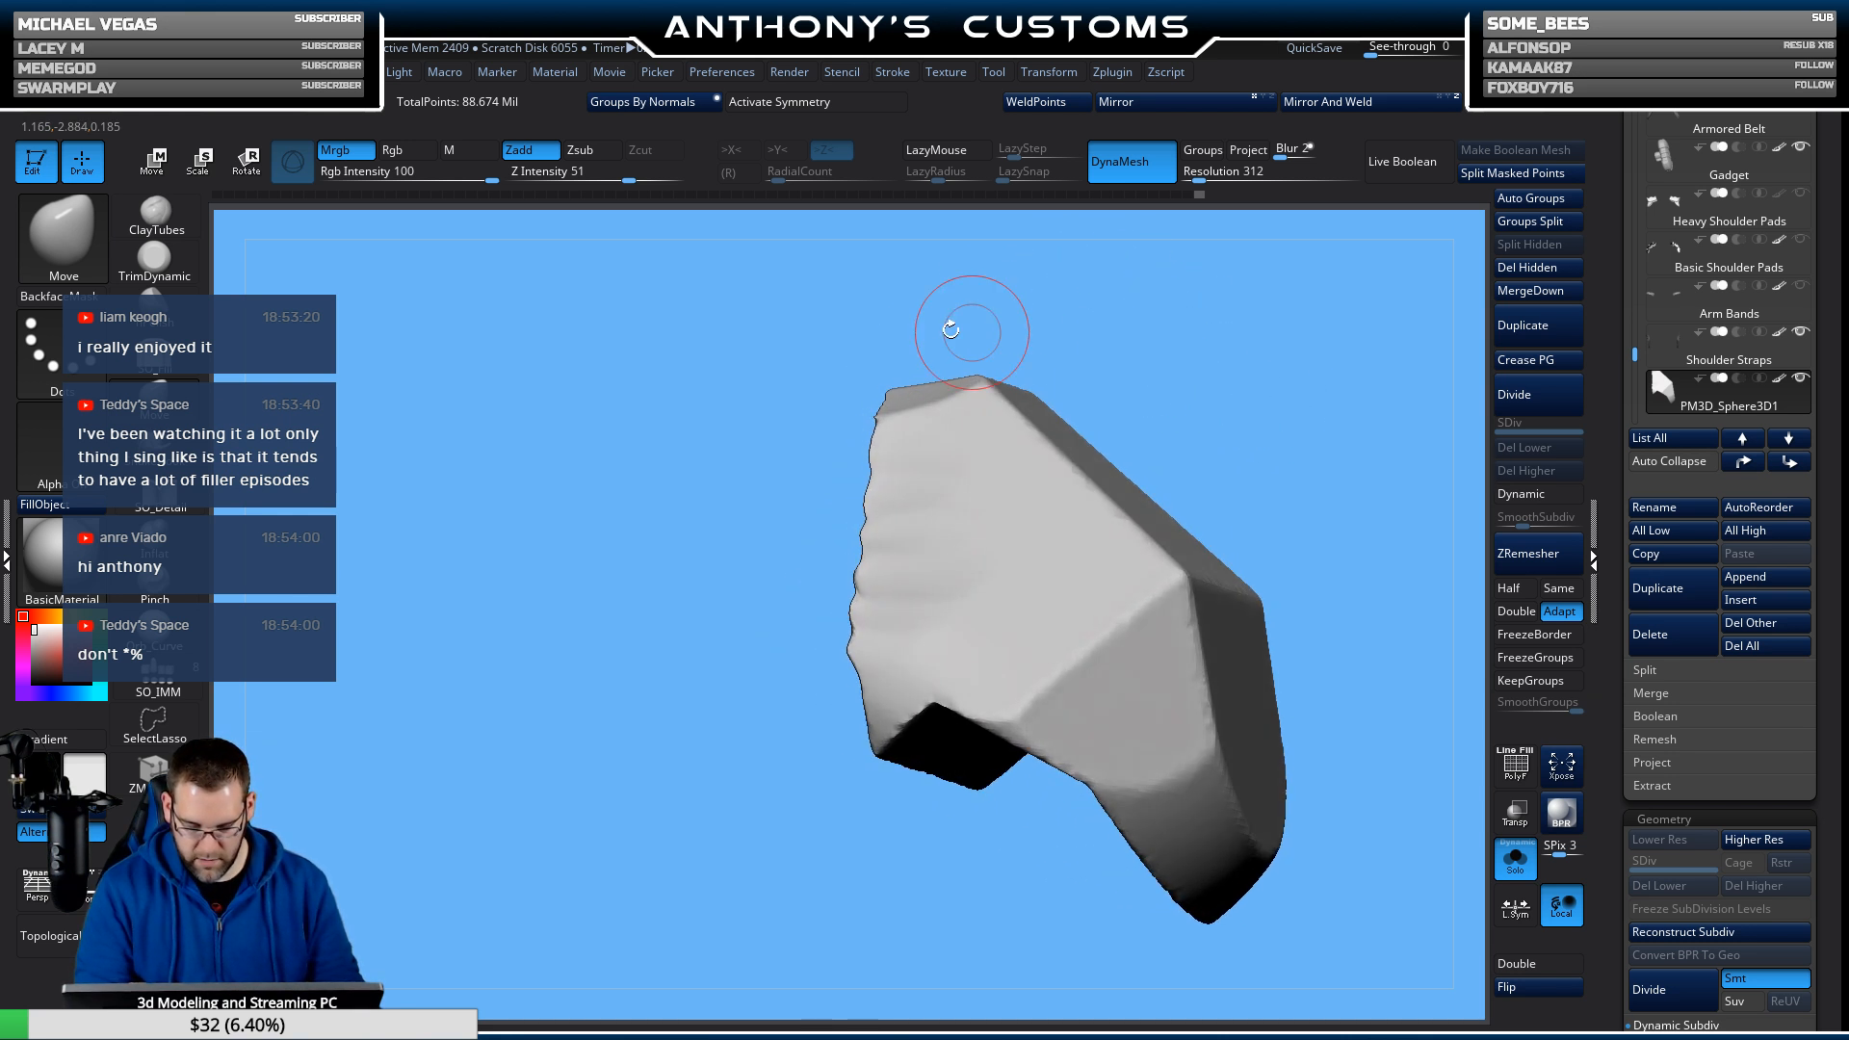
Build up the stretched, dented surface along the inner edge of the front face with SO_Fill strokes.
{"action": "left_click", "coordinate": [156, 357]}
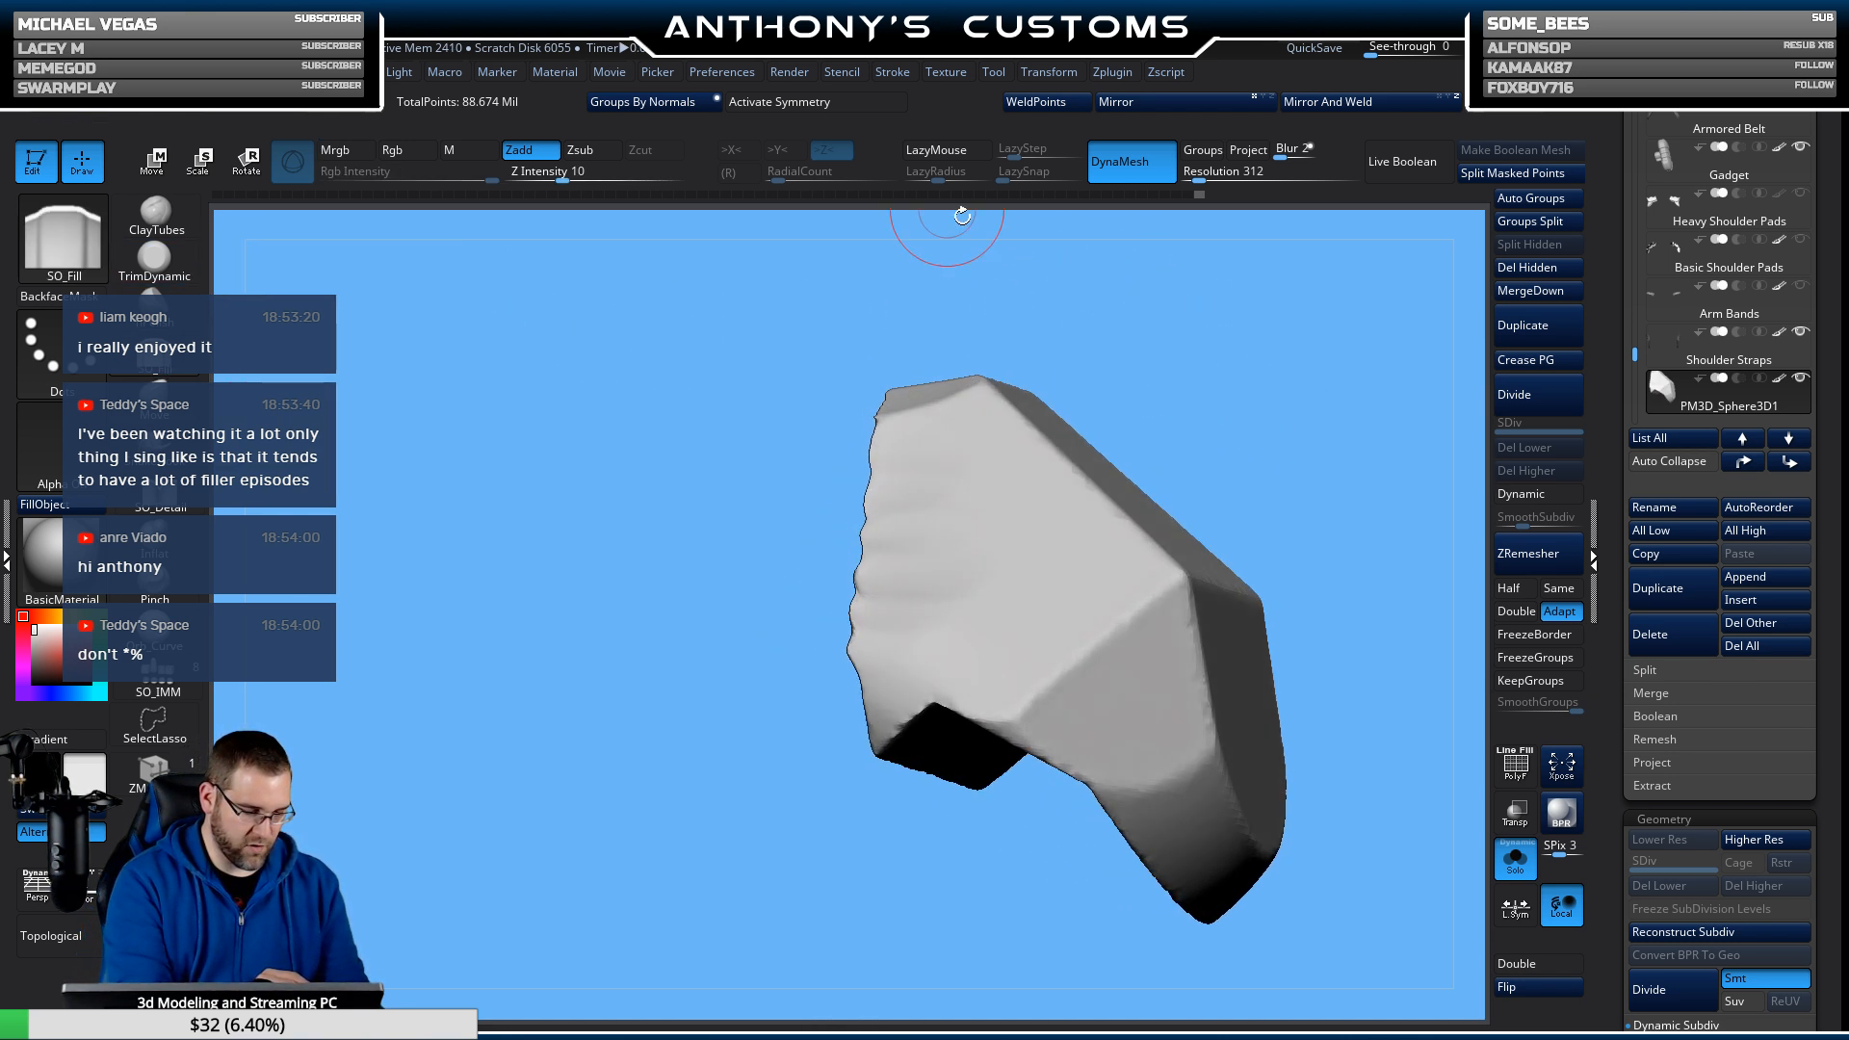
{"action": "left_click_drag", "start_coordinate": [1188, 362], "coordinate": [1167, 401]}
{"action": "left_click_drag", "start_coordinate": [921, 528], "coordinate": [904, 474]}
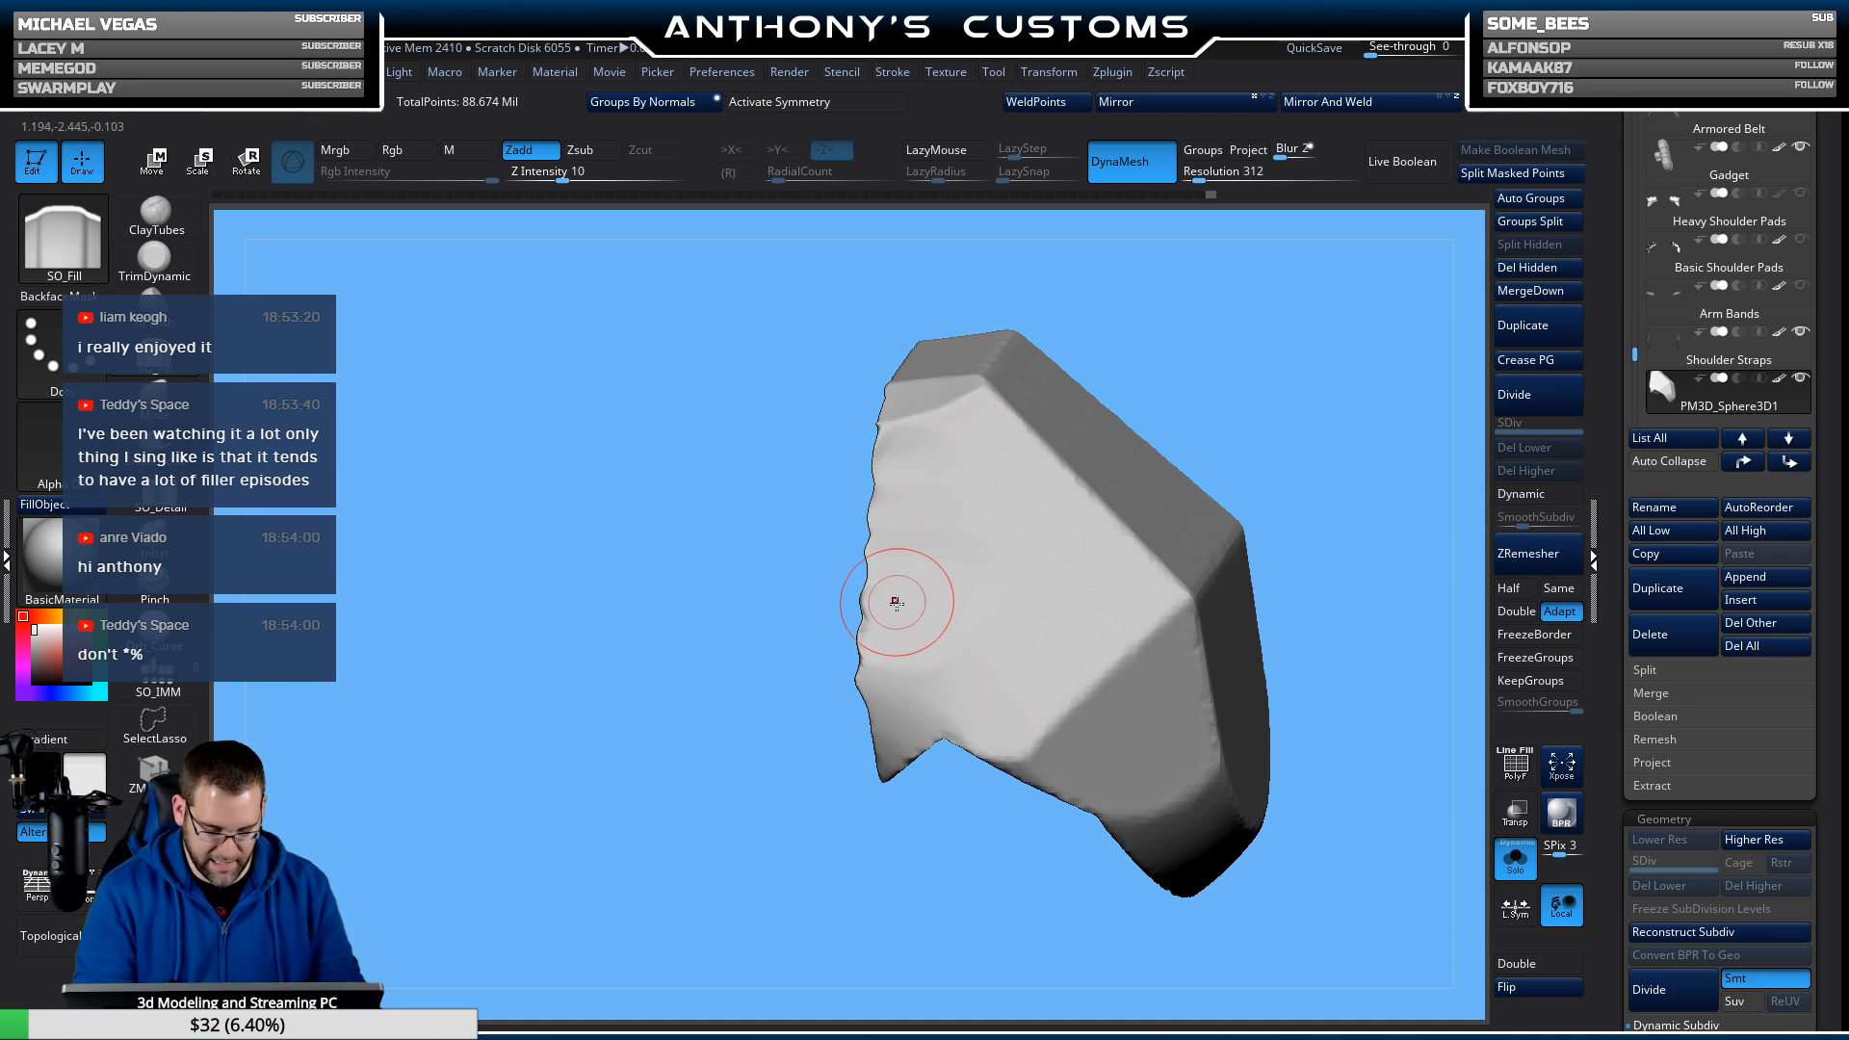
{"action": "mouse_move", "coordinate": [897, 603]}
{"action": "left_mouse_down"}
{"action": "mouse_move", "coordinate": [905, 509]}
{"action": "mouse_move", "coordinate": [889, 505]}
{"action": "mouse_move", "coordinate": [902, 641]}
{"action": "left_mouse_up"}
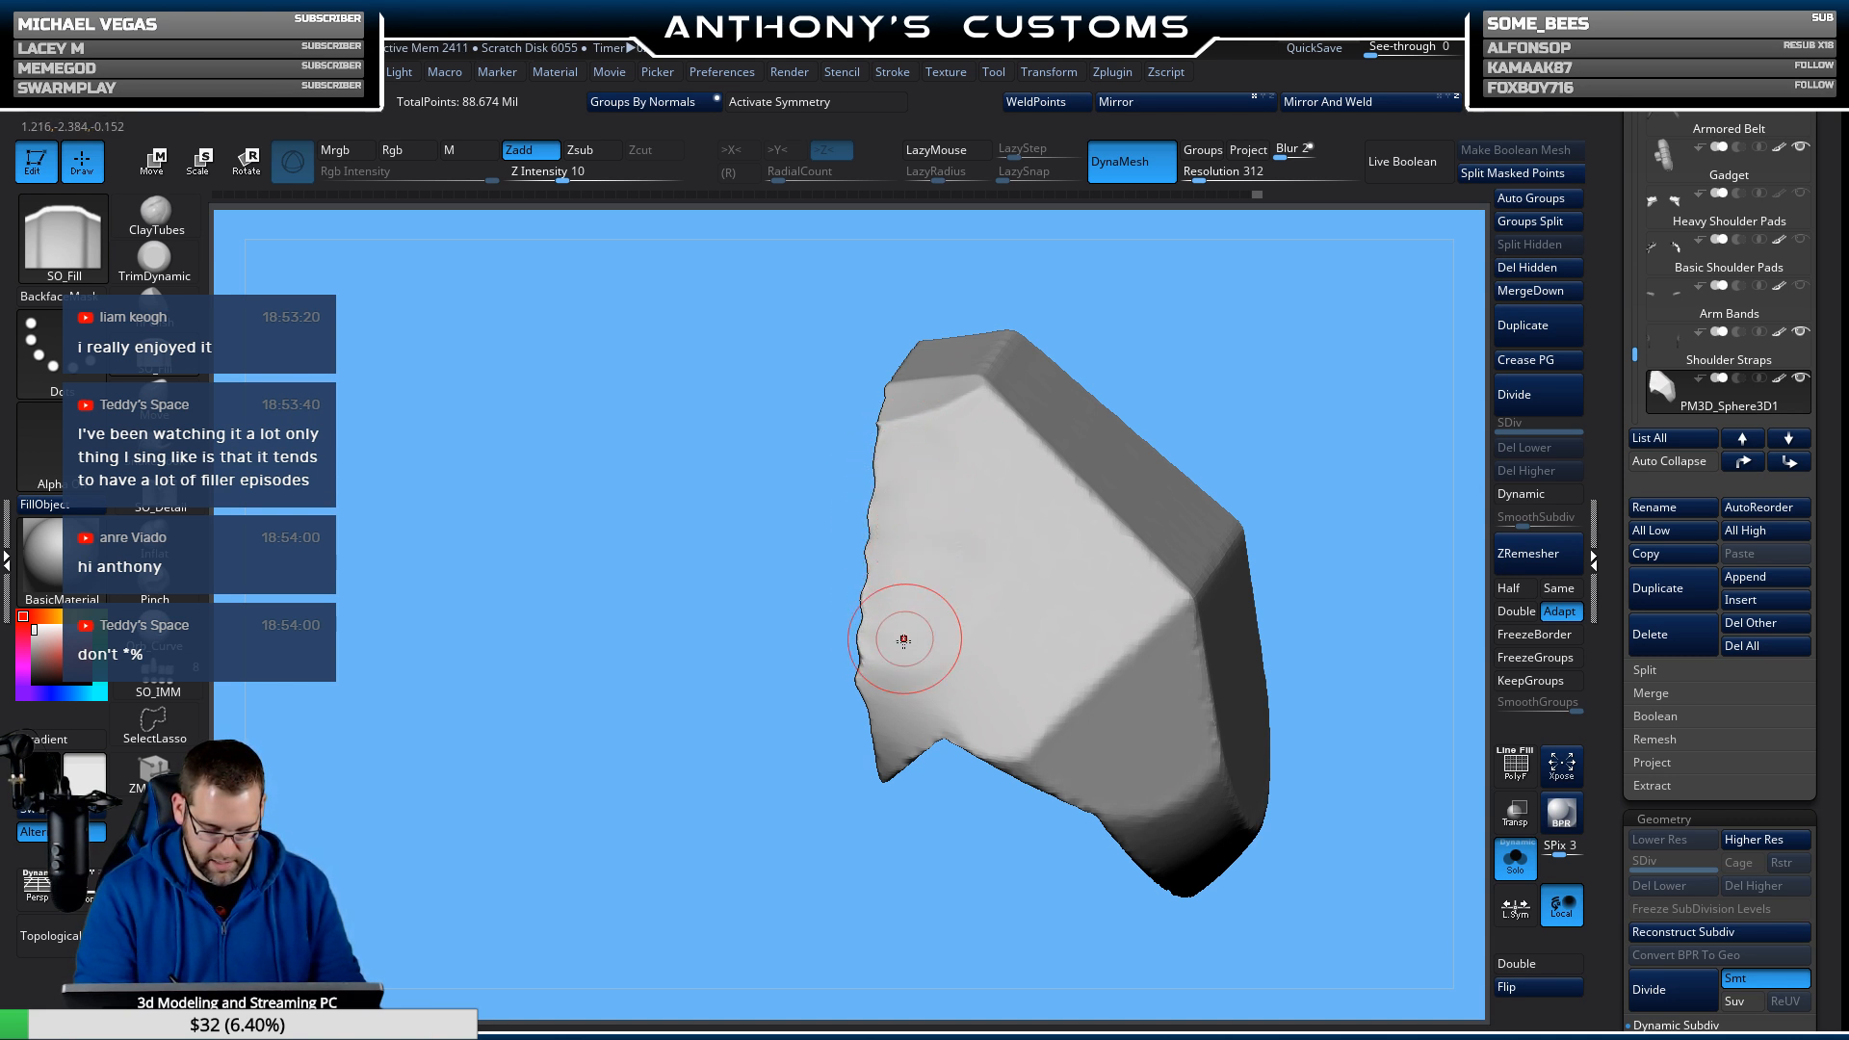
{"action": "mouse_move", "coordinate": [978, 361]}
{"action": "left_mouse_down"}
{"action": "mouse_move", "coordinate": [1069, 433]}
{"action": "mouse_move", "coordinate": [1002, 463]}
{"action": "left_mouse_up"}
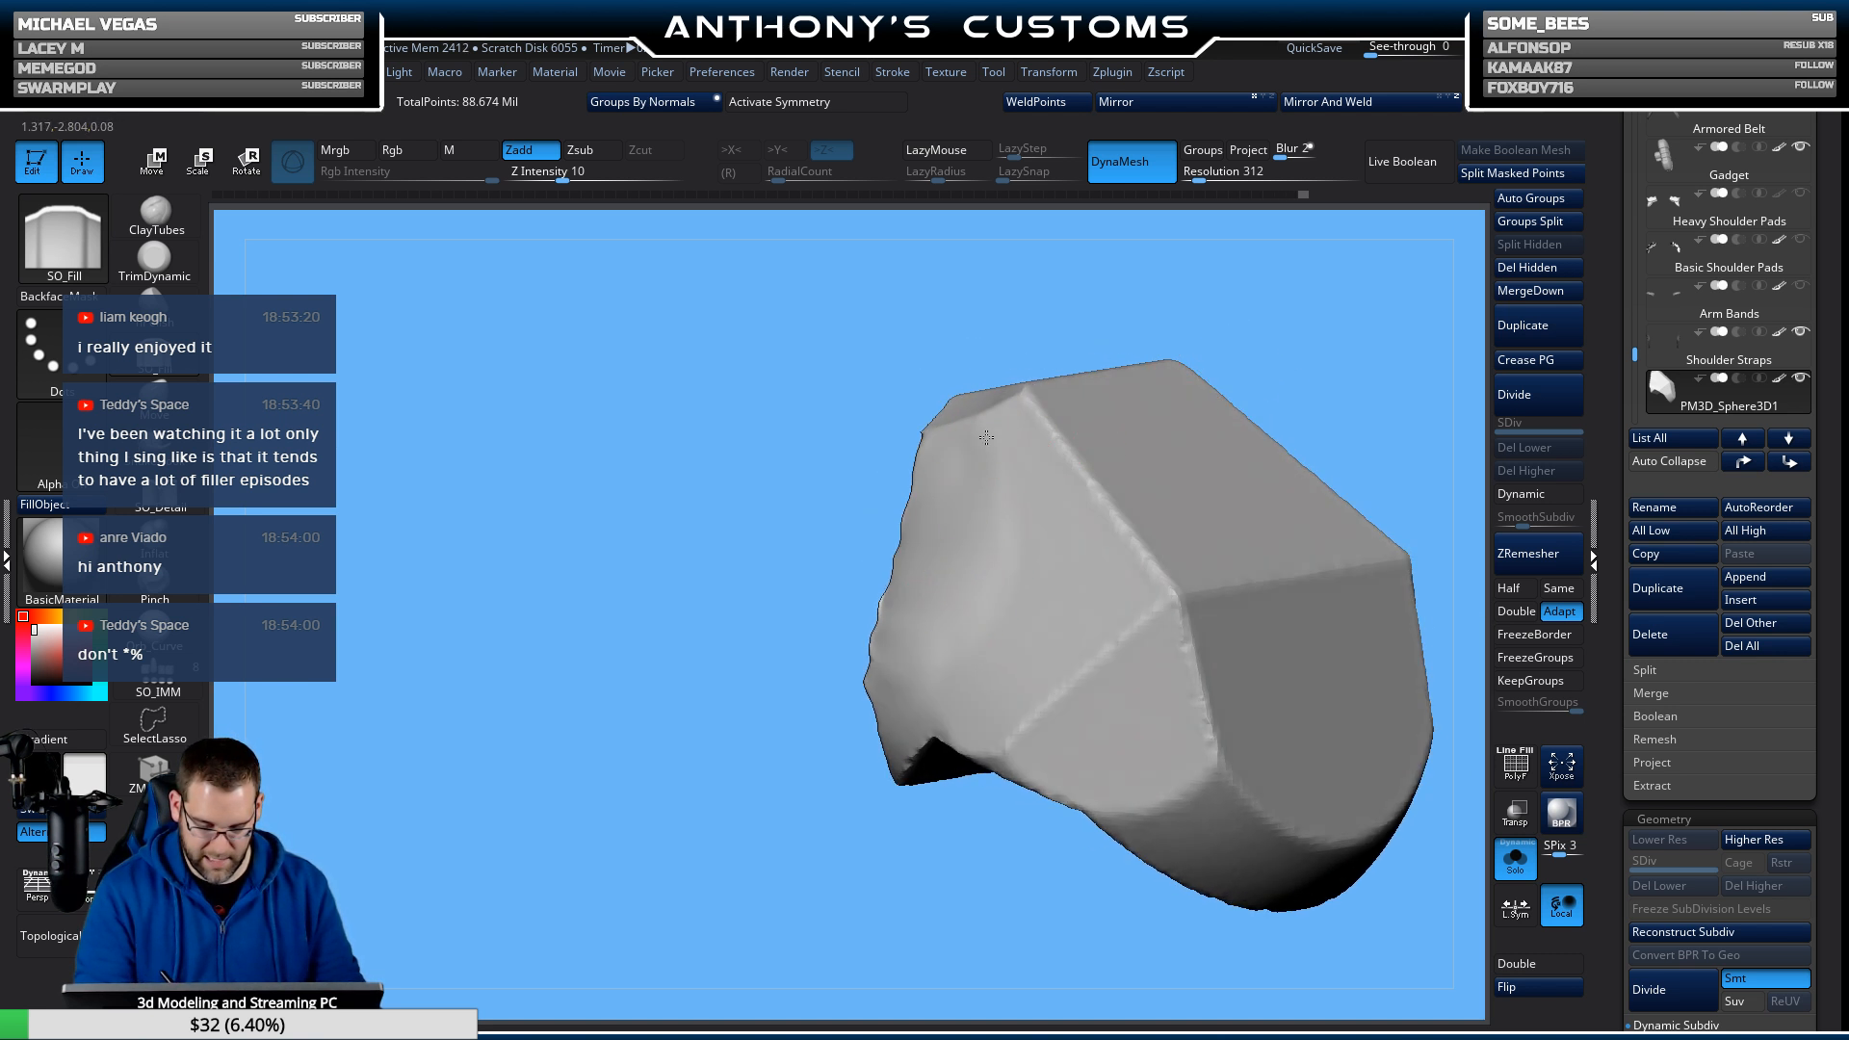
{"action": "left_click_drag", "start_coordinate": [909, 577], "coordinate": [903, 655]}
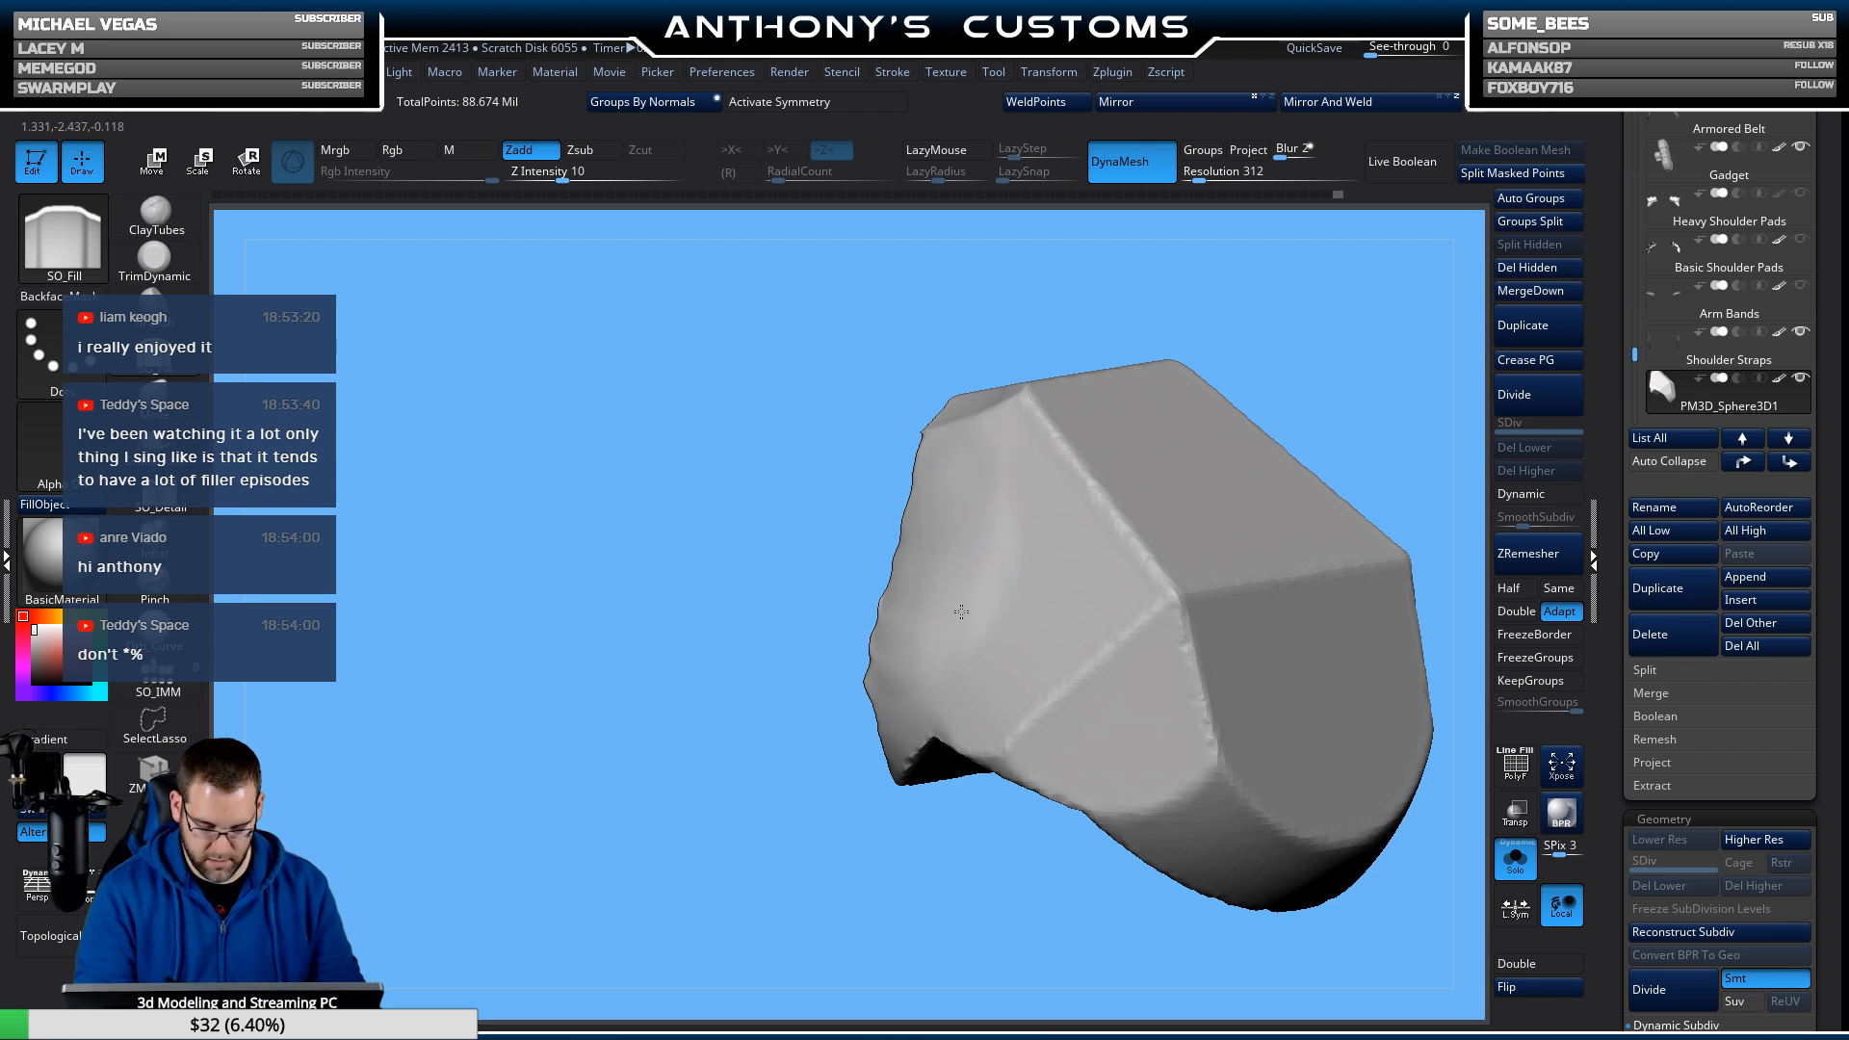
Remesh the pad with DynaMesh and cut its wavy inner edge straight with a ClipCurve line.
{"action": "key", "text": "ctrl"}
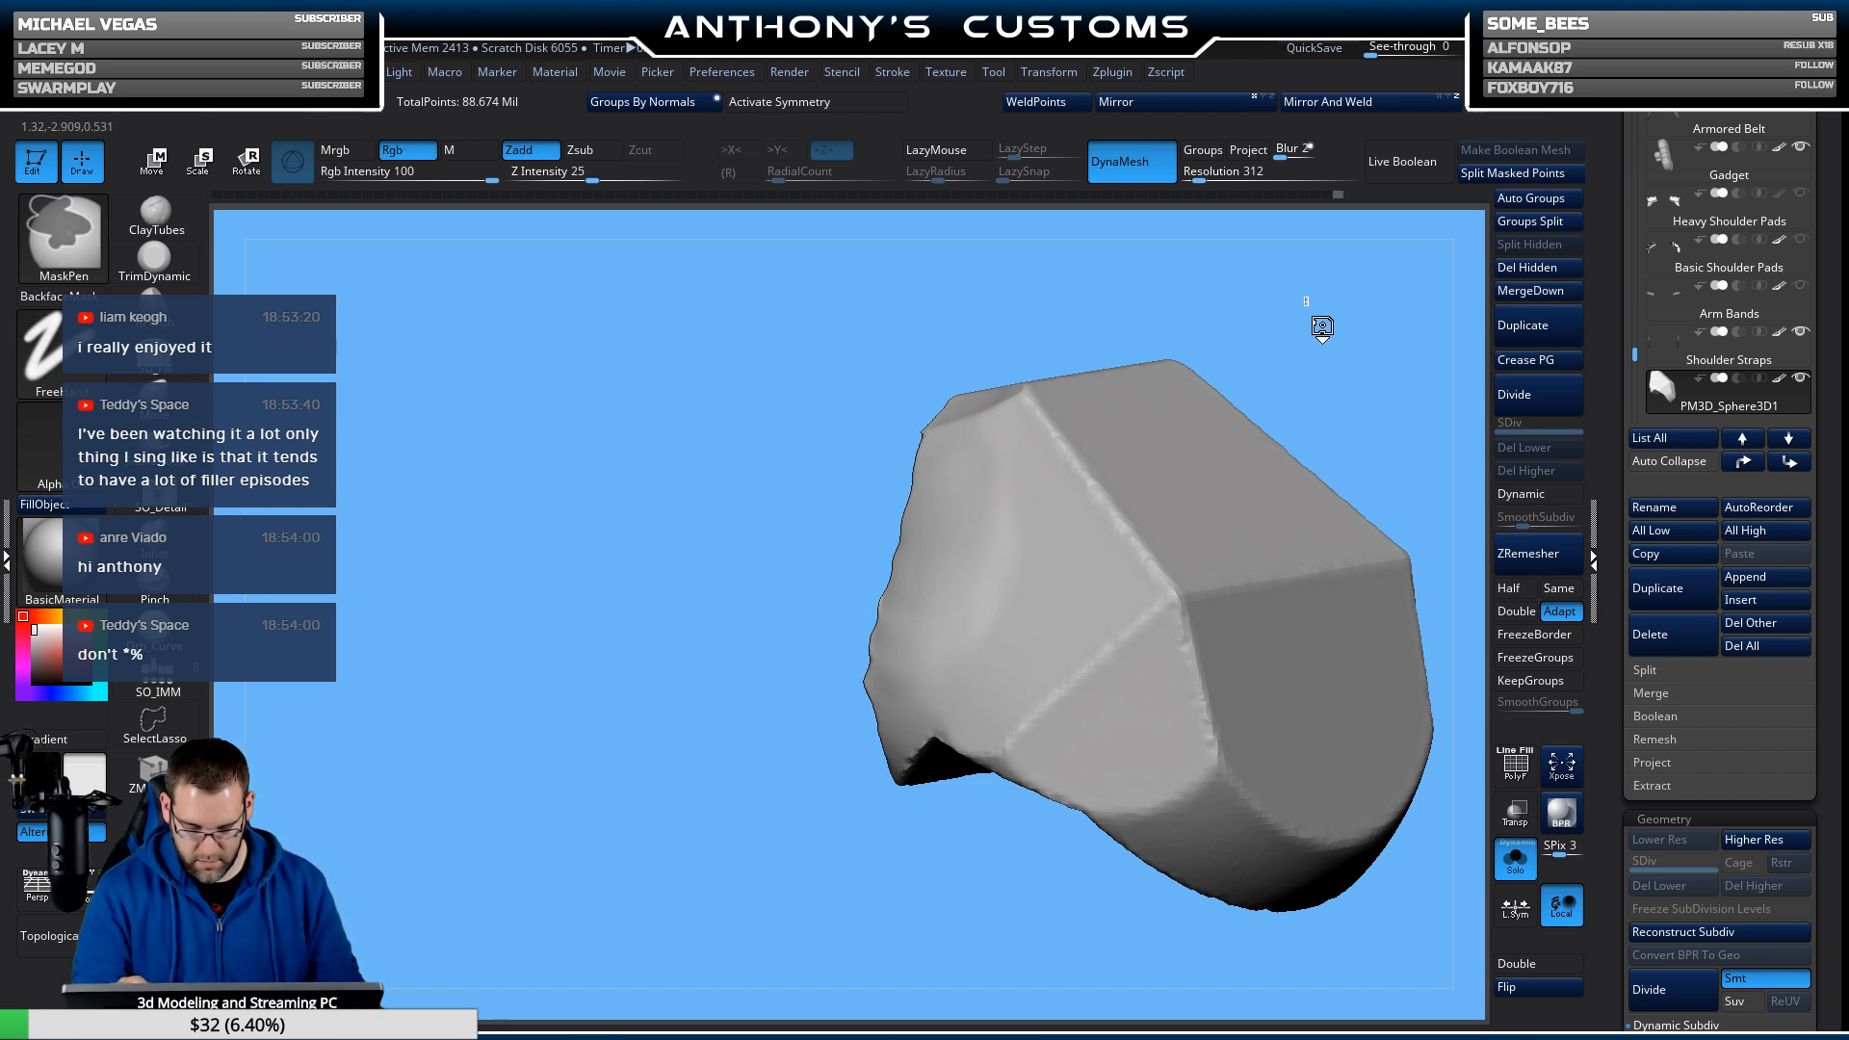
{"action": "left_click_drag", "start_coordinate": [1300, 318], "coordinate": [1329, 309]}
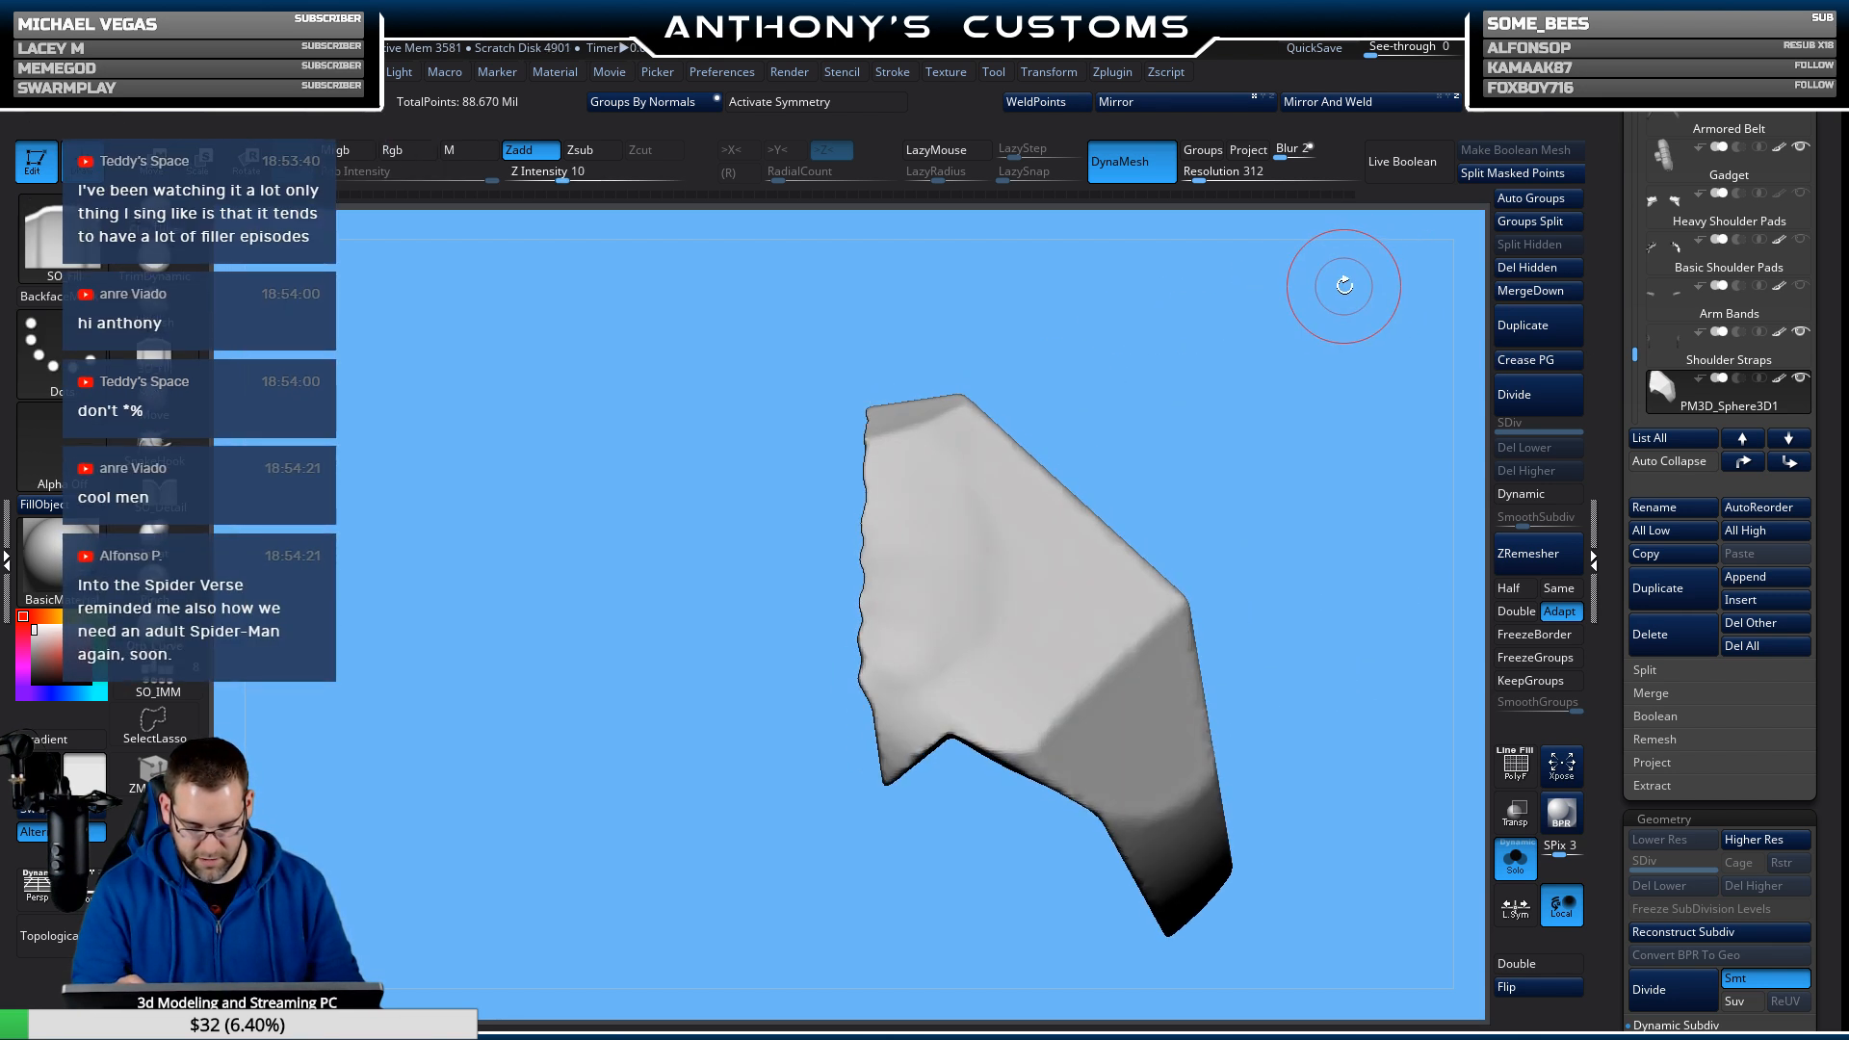
{"action": "key", "text": "ctrl+shift"}
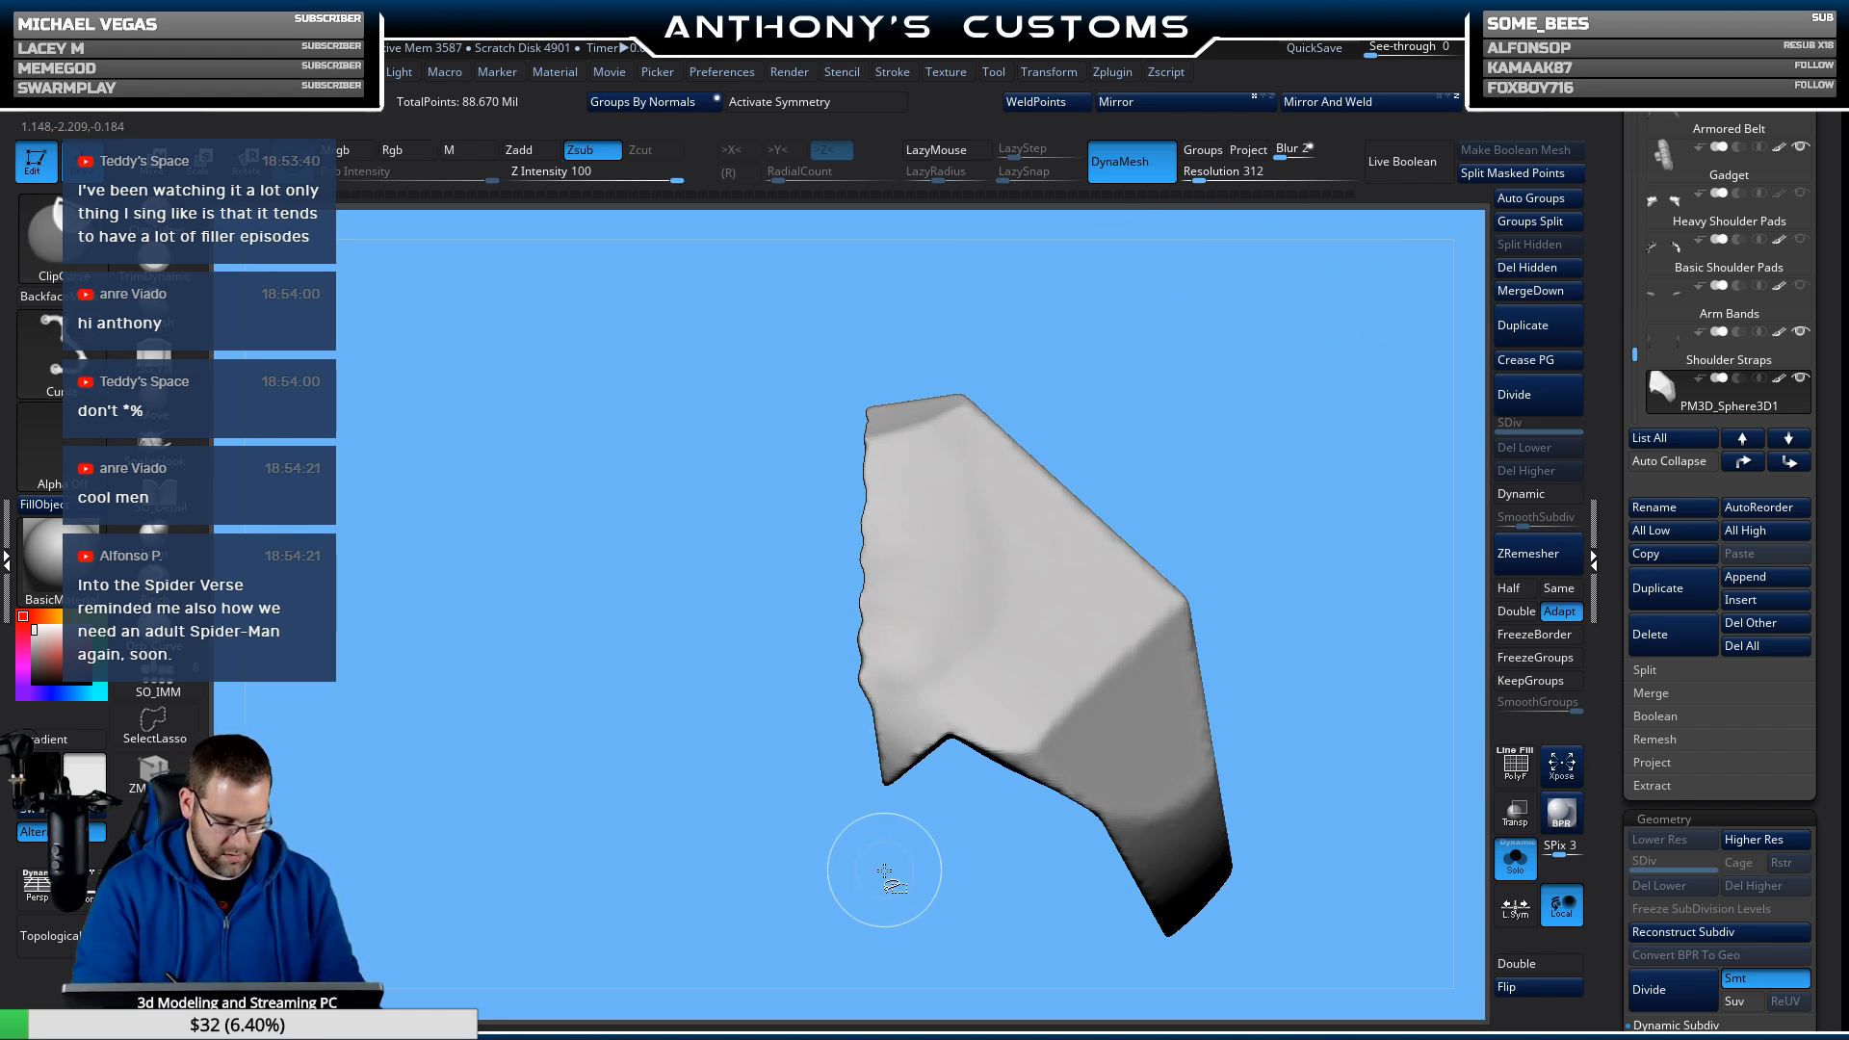
{"action": "mouse_move", "coordinate": [884, 871]}
{"action": "left_mouse_down", "text": "ctrl+shift"}
{"action": "mouse_move", "coordinate": [887, 320]}
{"action": "mouse_move", "coordinate": [858, 314]}
{"action": "mouse_move", "coordinate": [1284, 460]}
{"action": "mouse_move", "coordinate": [1262, 437]}
{"action": "mouse_move", "coordinate": [1305, 436]}
{"action": "mouse_move", "coordinate": [1310, 416]}
{"action": "left_mouse_up", "text": "ctrl+shift"}
Move the pad to the world center with the gizmo, then apply Mirror And Weld.
{"action": "key", "text": "w"}
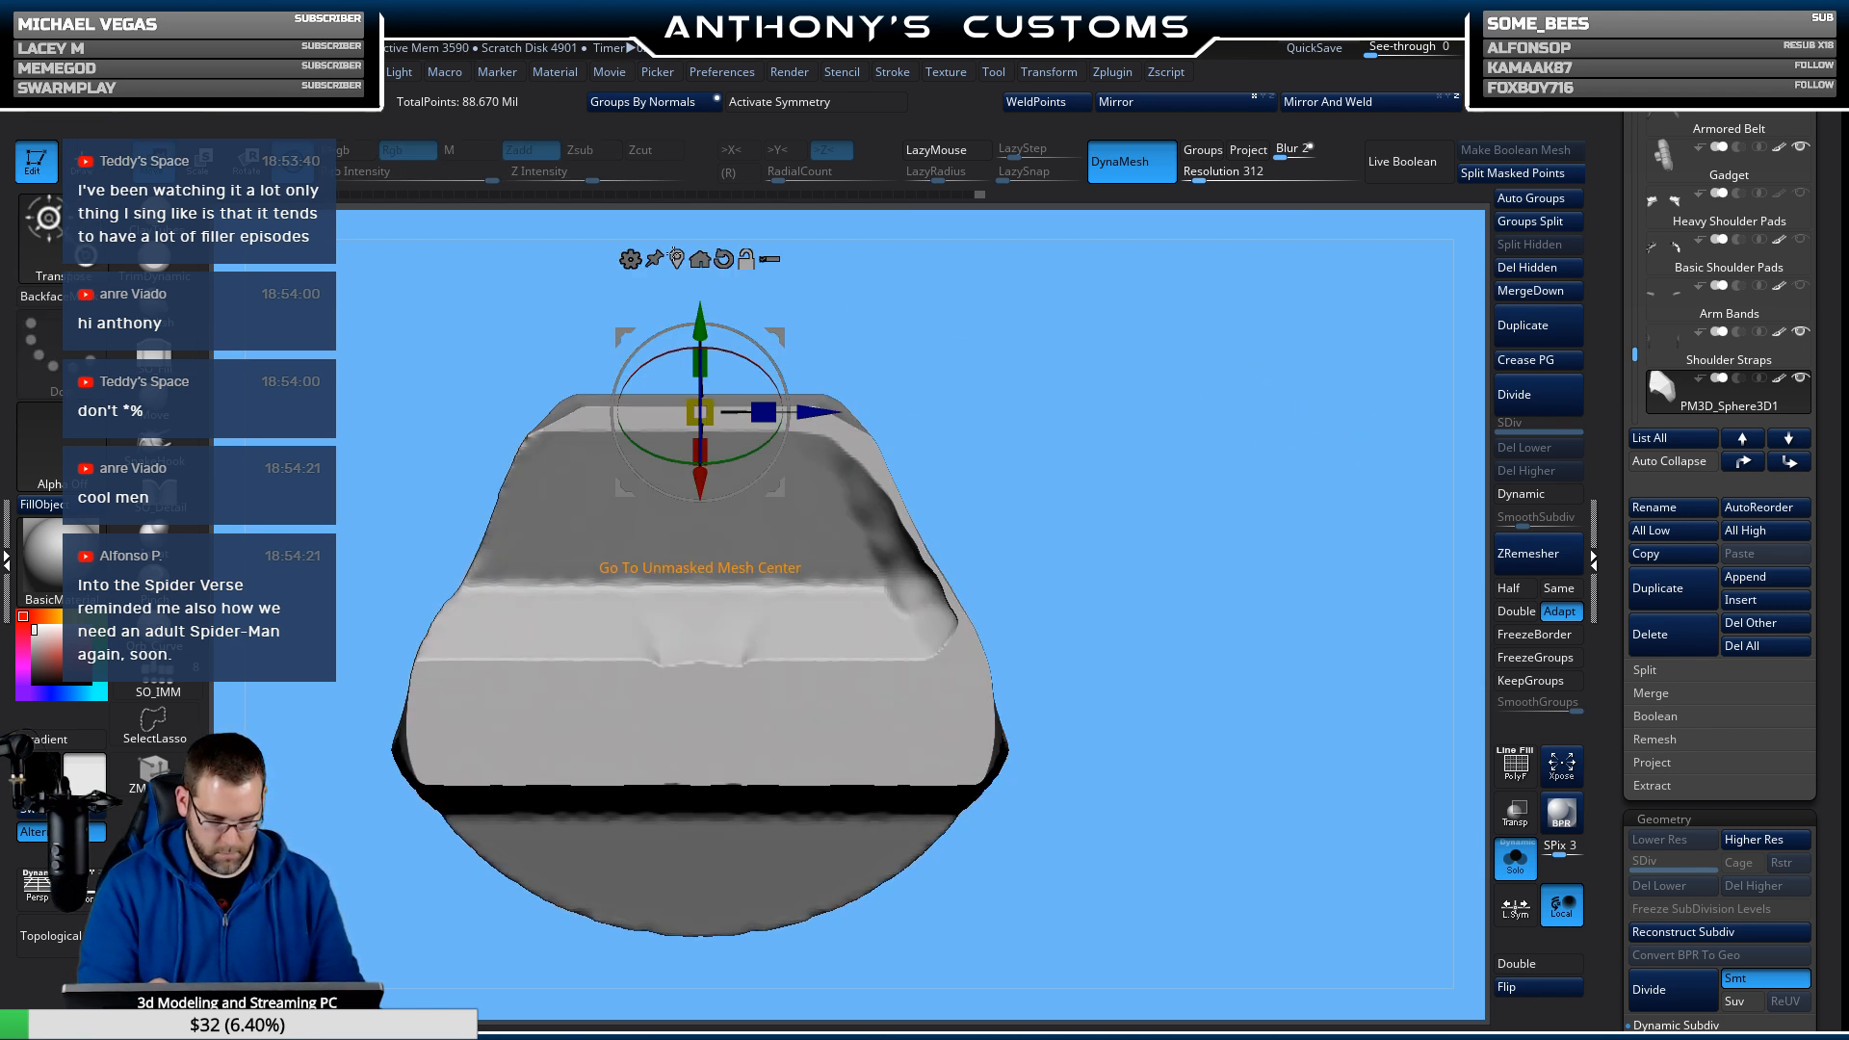
{"action": "left_click", "coordinate": [700, 258]}
{"action": "left_click", "coordinate": [700, 511]}
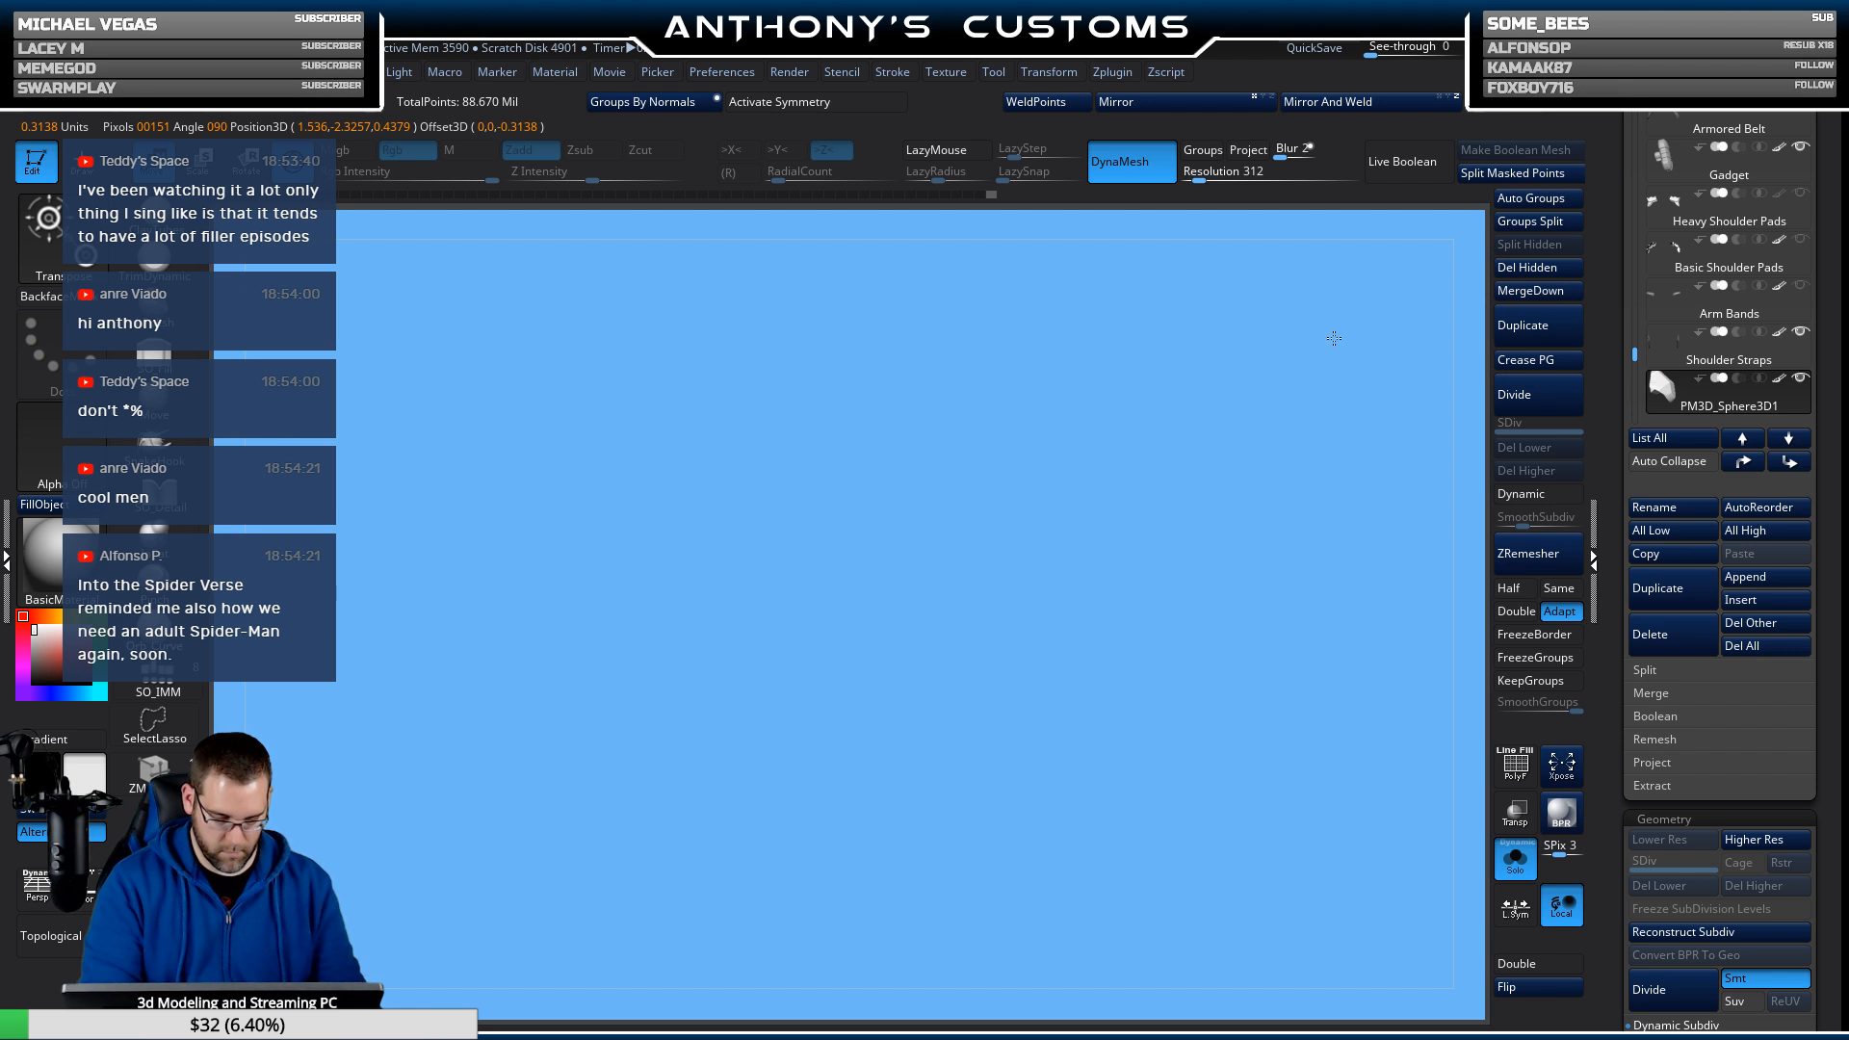
{"action": "key", "text": "f"}
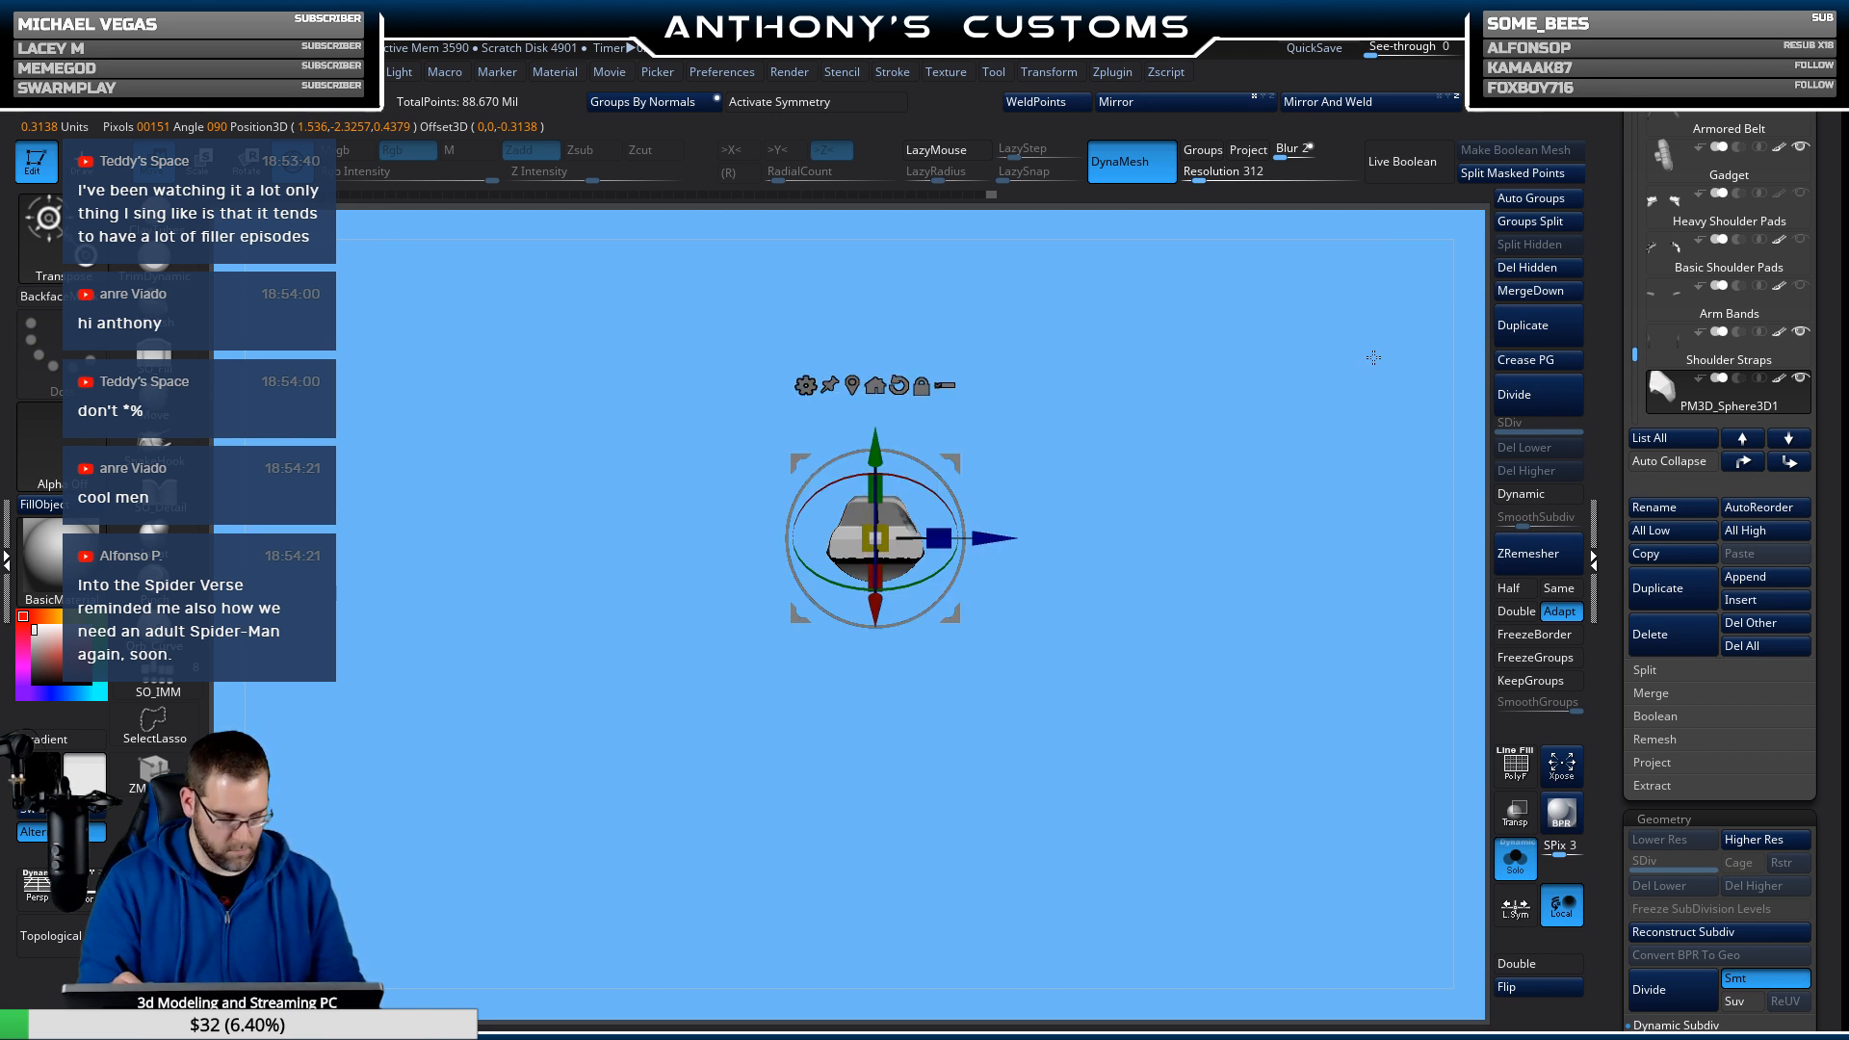
{"action": "left_click", "coordinate": [1327, 102]}
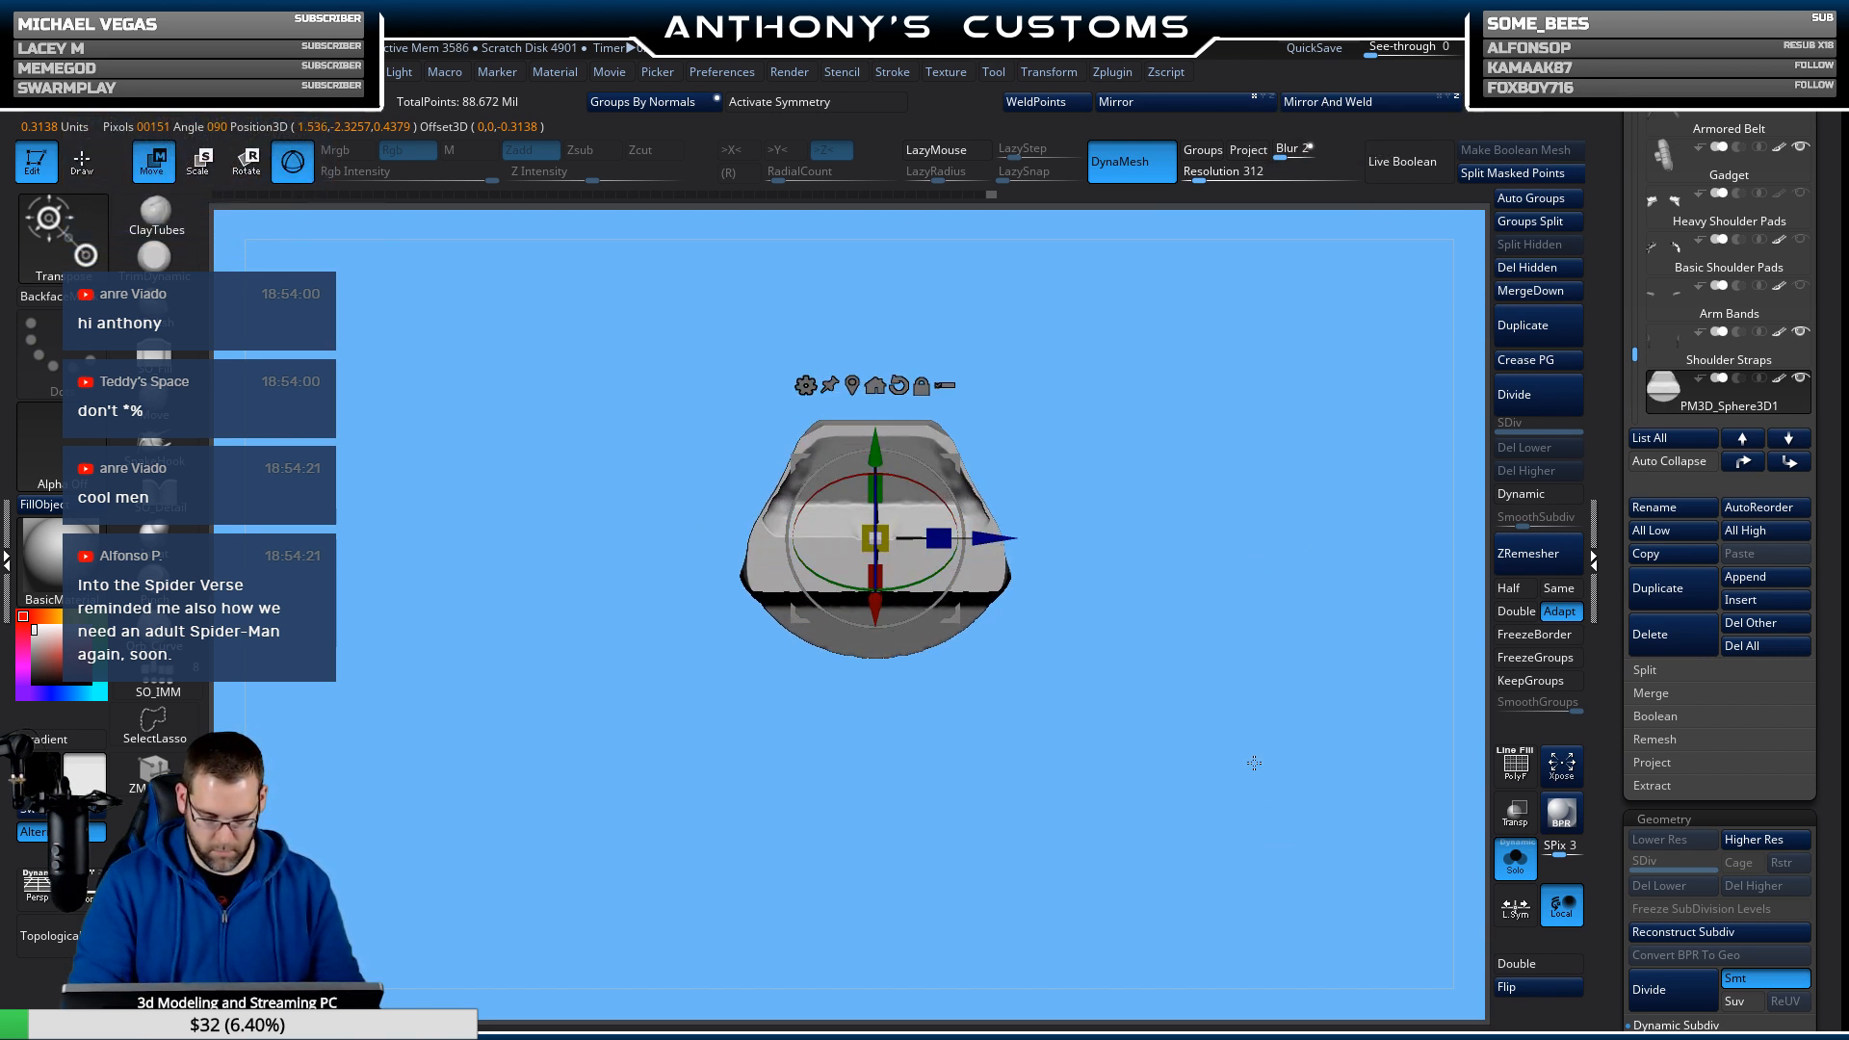
Return to Draw mode and remesh the mirrored pad with DynaMesh, keeping its outer face in view.
{"action": "left_click_drag", "start_coordinate": [1254, 762], "coordinate": [1276, 735], "text": "alt"}
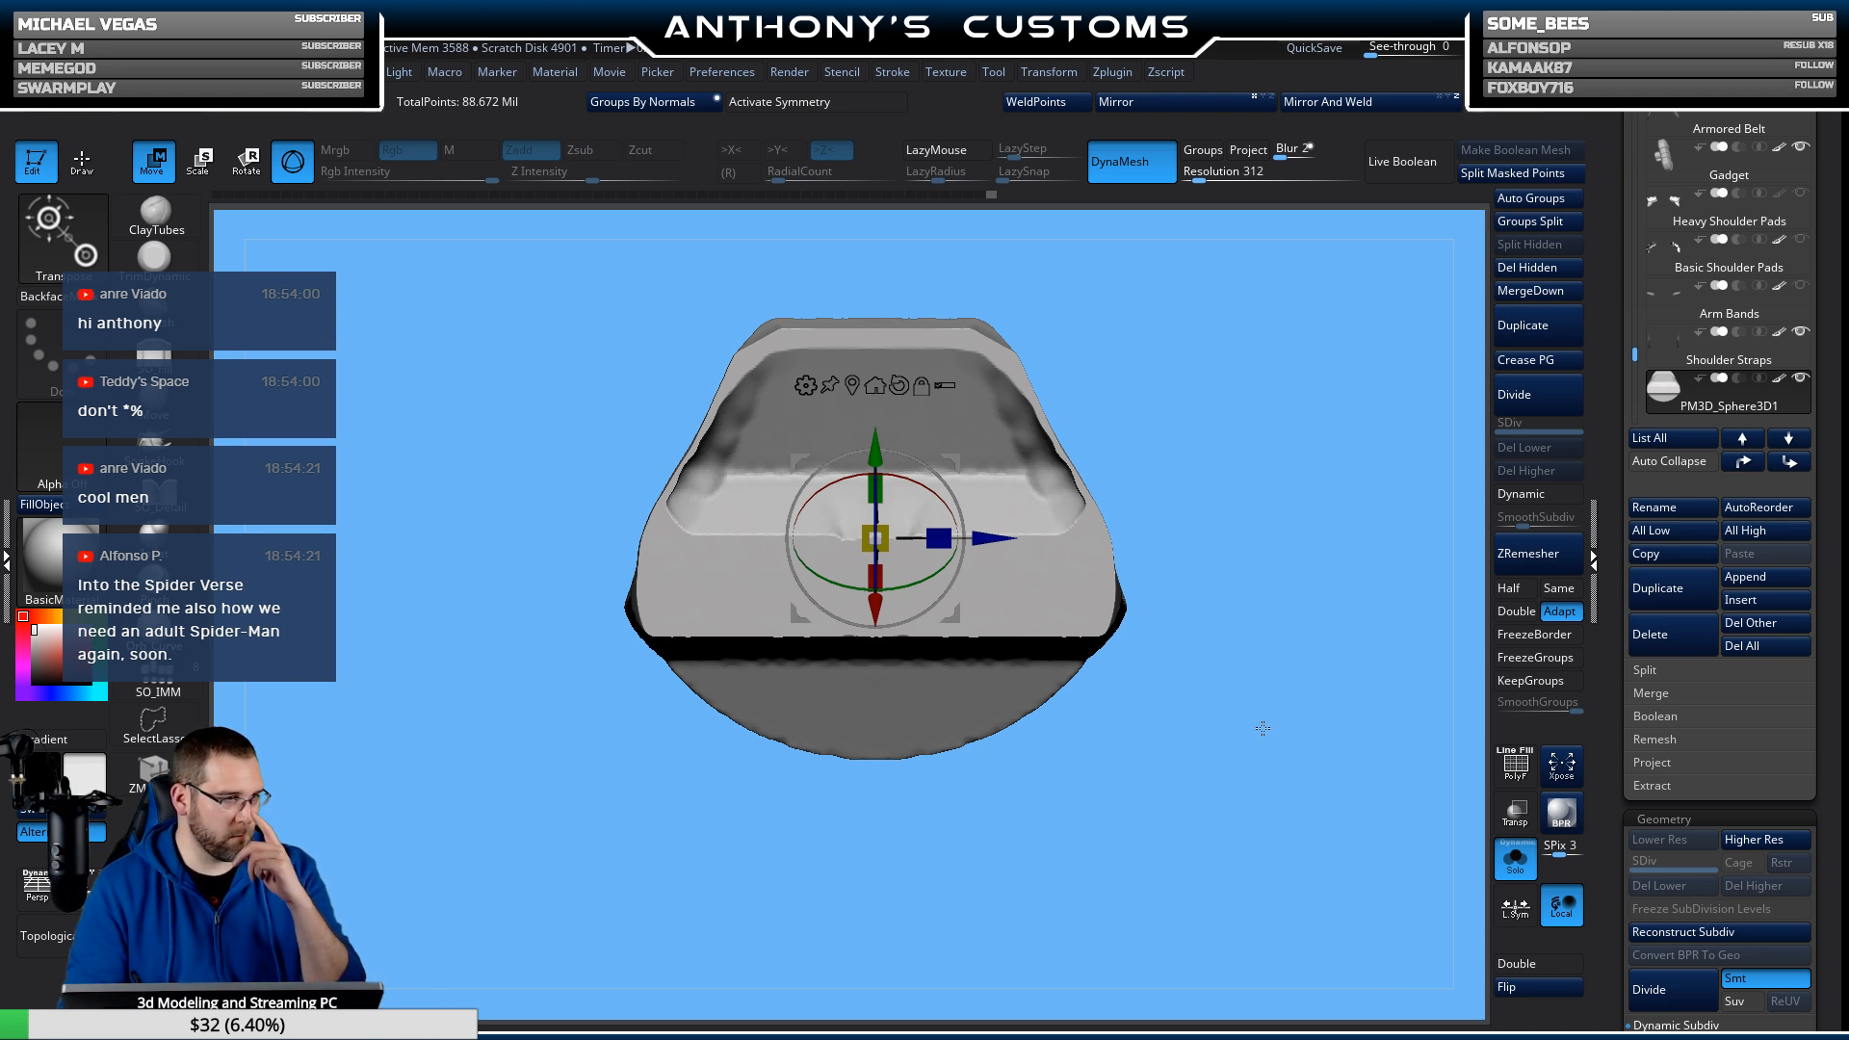
{"action": "left_click_drag", "start_coordinate": [1226, 764], "coordinate": [1128, 667]}
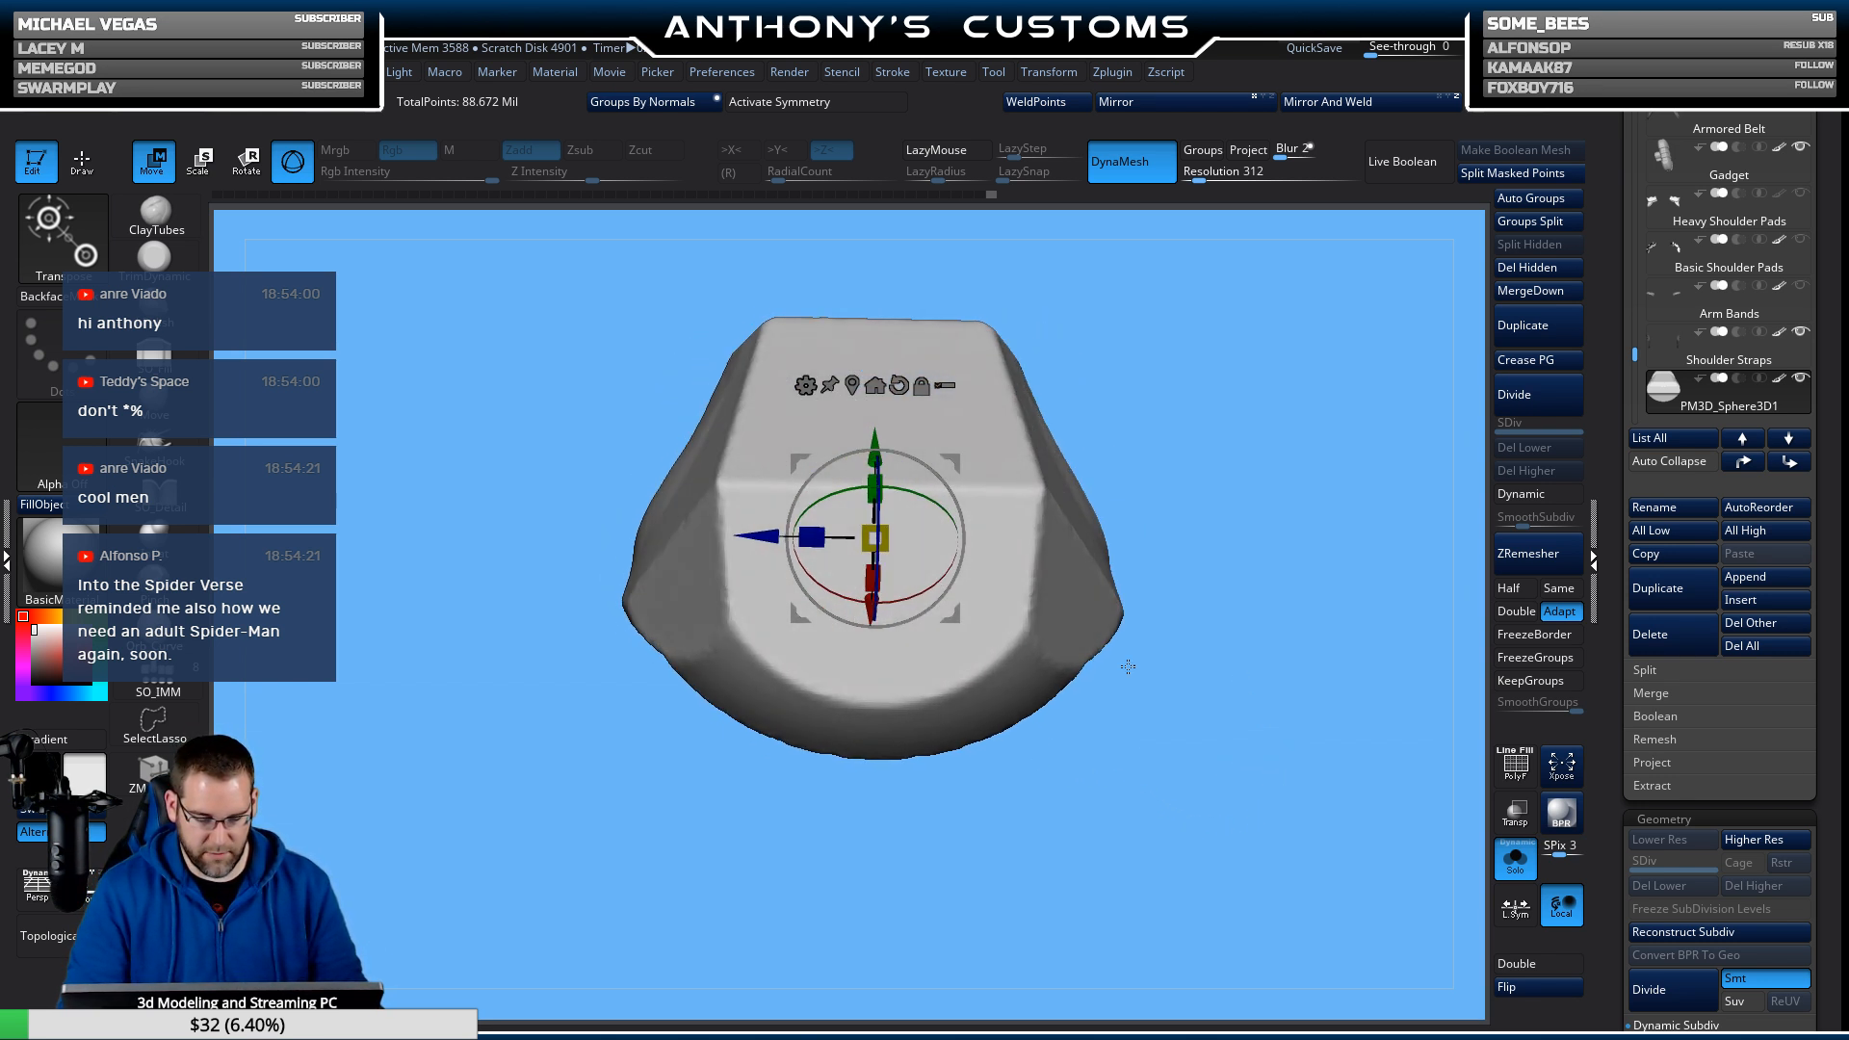
{"action": "key", "text": "q"}
{"action": "mouse_move", "coordinate": [1217, 747]}
{"action": "left_mouse_down"}
{"action": "mouse_move", "coordinate": [1239, 797]}
{"action": "mouse_move", "coordinate": [1297, 754]}
{"action": "mouse_move", "coordinate": [1225, 763]}
{"action": "left_mouse_up"}
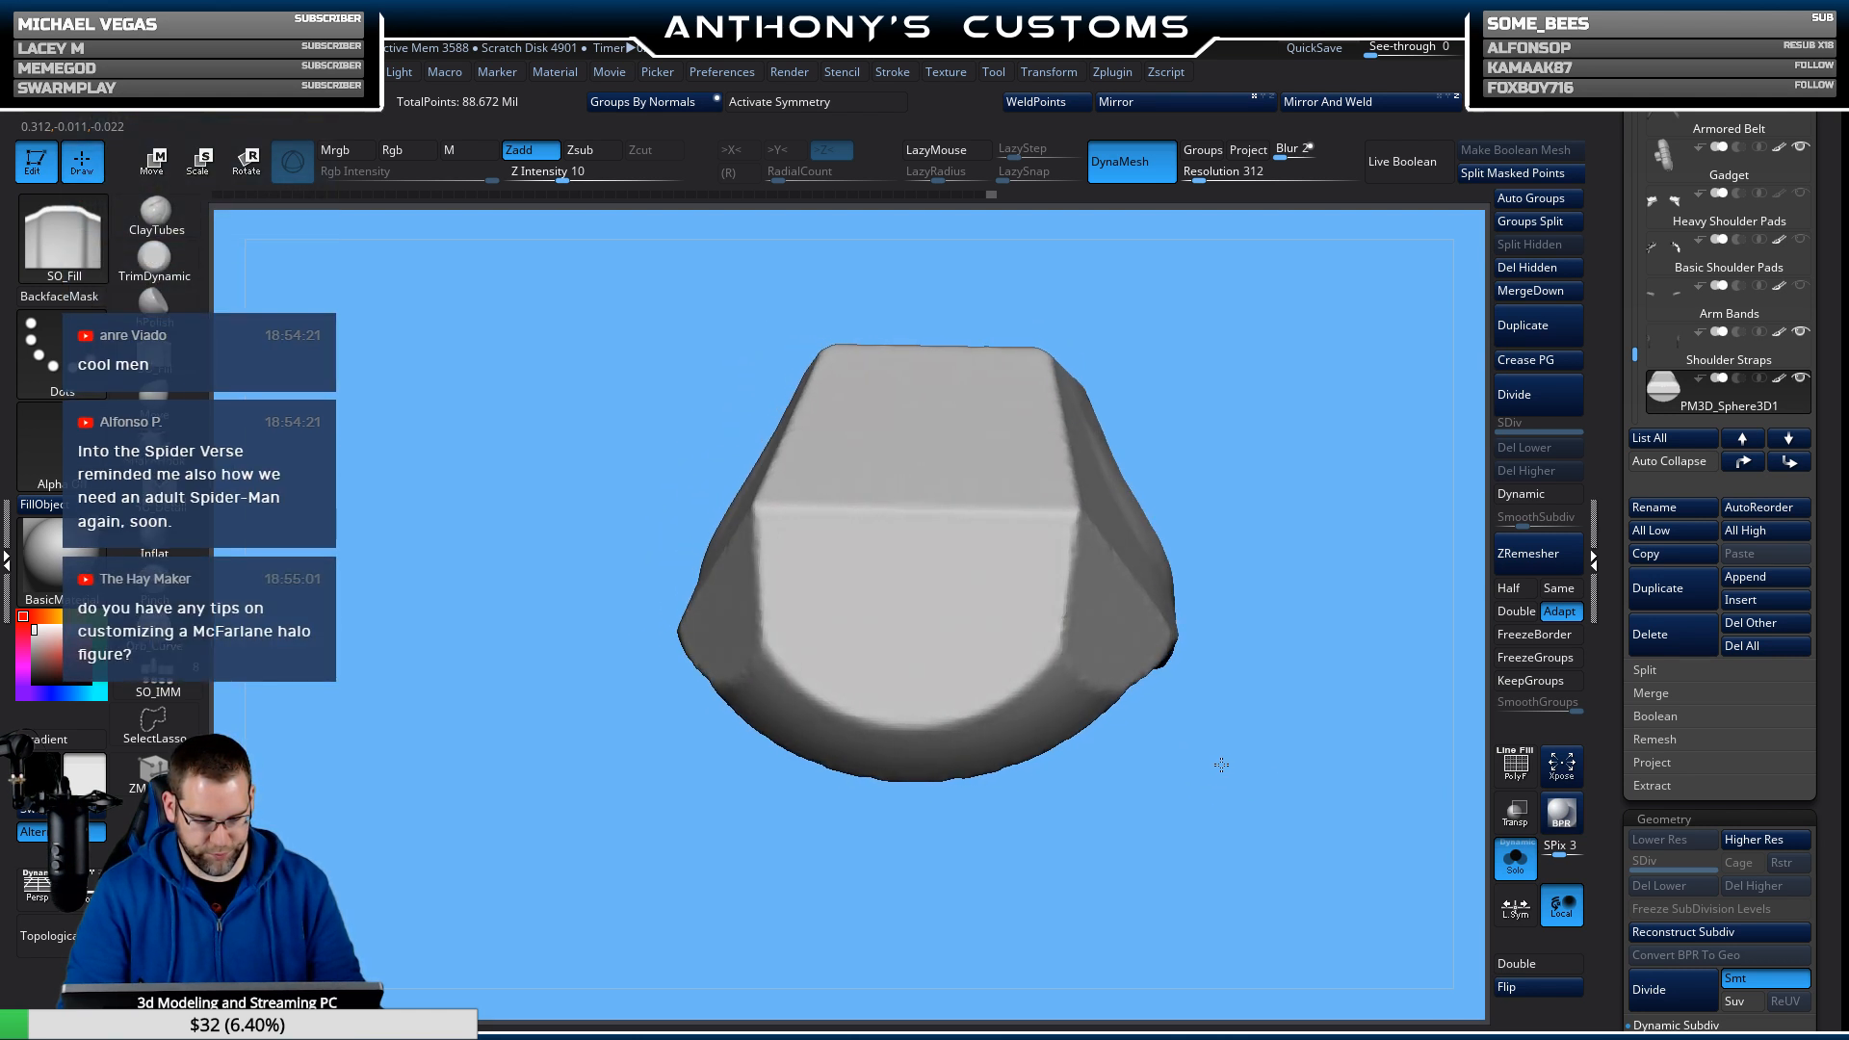
{"action": "key", "text": "ctrl"}
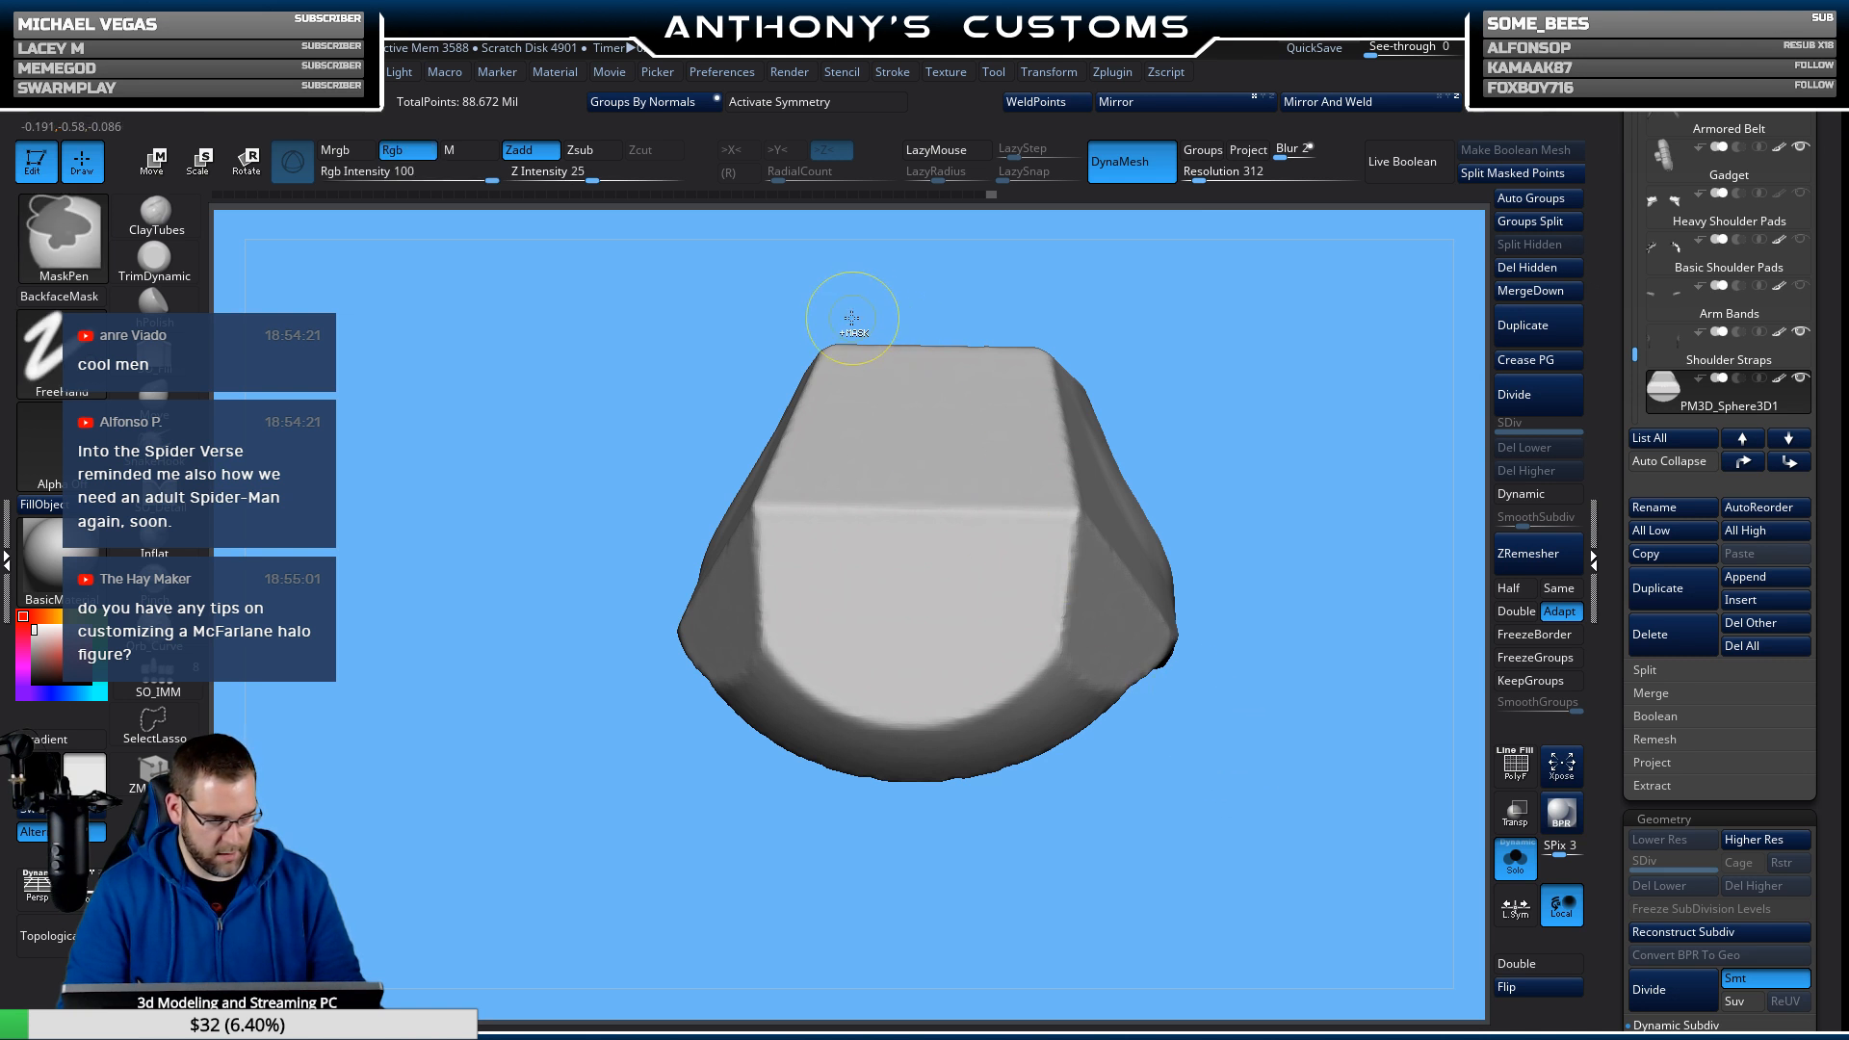
{"action": "mouse_move", "coordinate": [844, 315]}
{"action": "left_mouse_down", "text": "ctrl"}
{"action": "mouse_move", "coordinate": [757, 443]}
{"action": "mouse_move", "coordinate": [822, 328]}
{"action": "left_mouse_up", "text": "ctrl"}
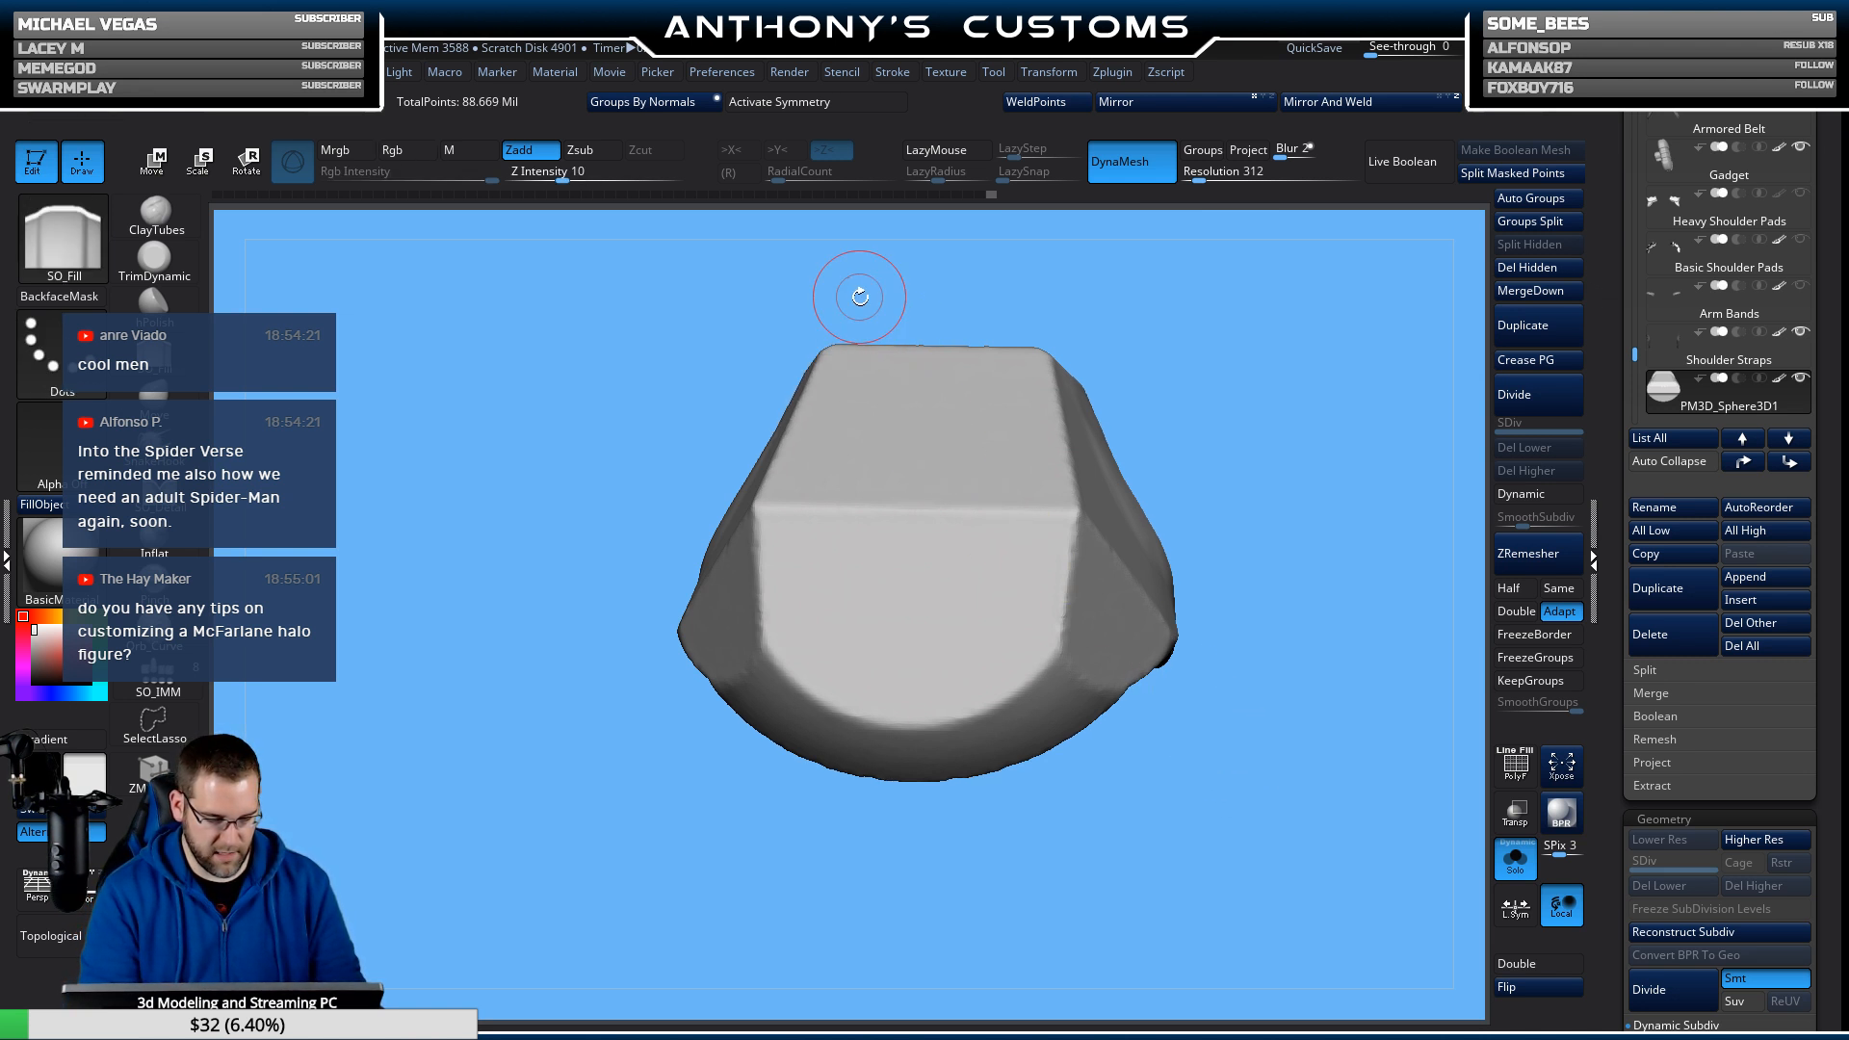
Clip the pad's sloping side straight with ClipCurve from the upper corner down to the widest point, and turn on Z symmetry.
{"action": "key", "text": "ctrl+shift"}
{"action": "left_click_drag", "start_coordinate": [749, 470], "coordinate": [722, 550], "text": "ctrl+shift"}
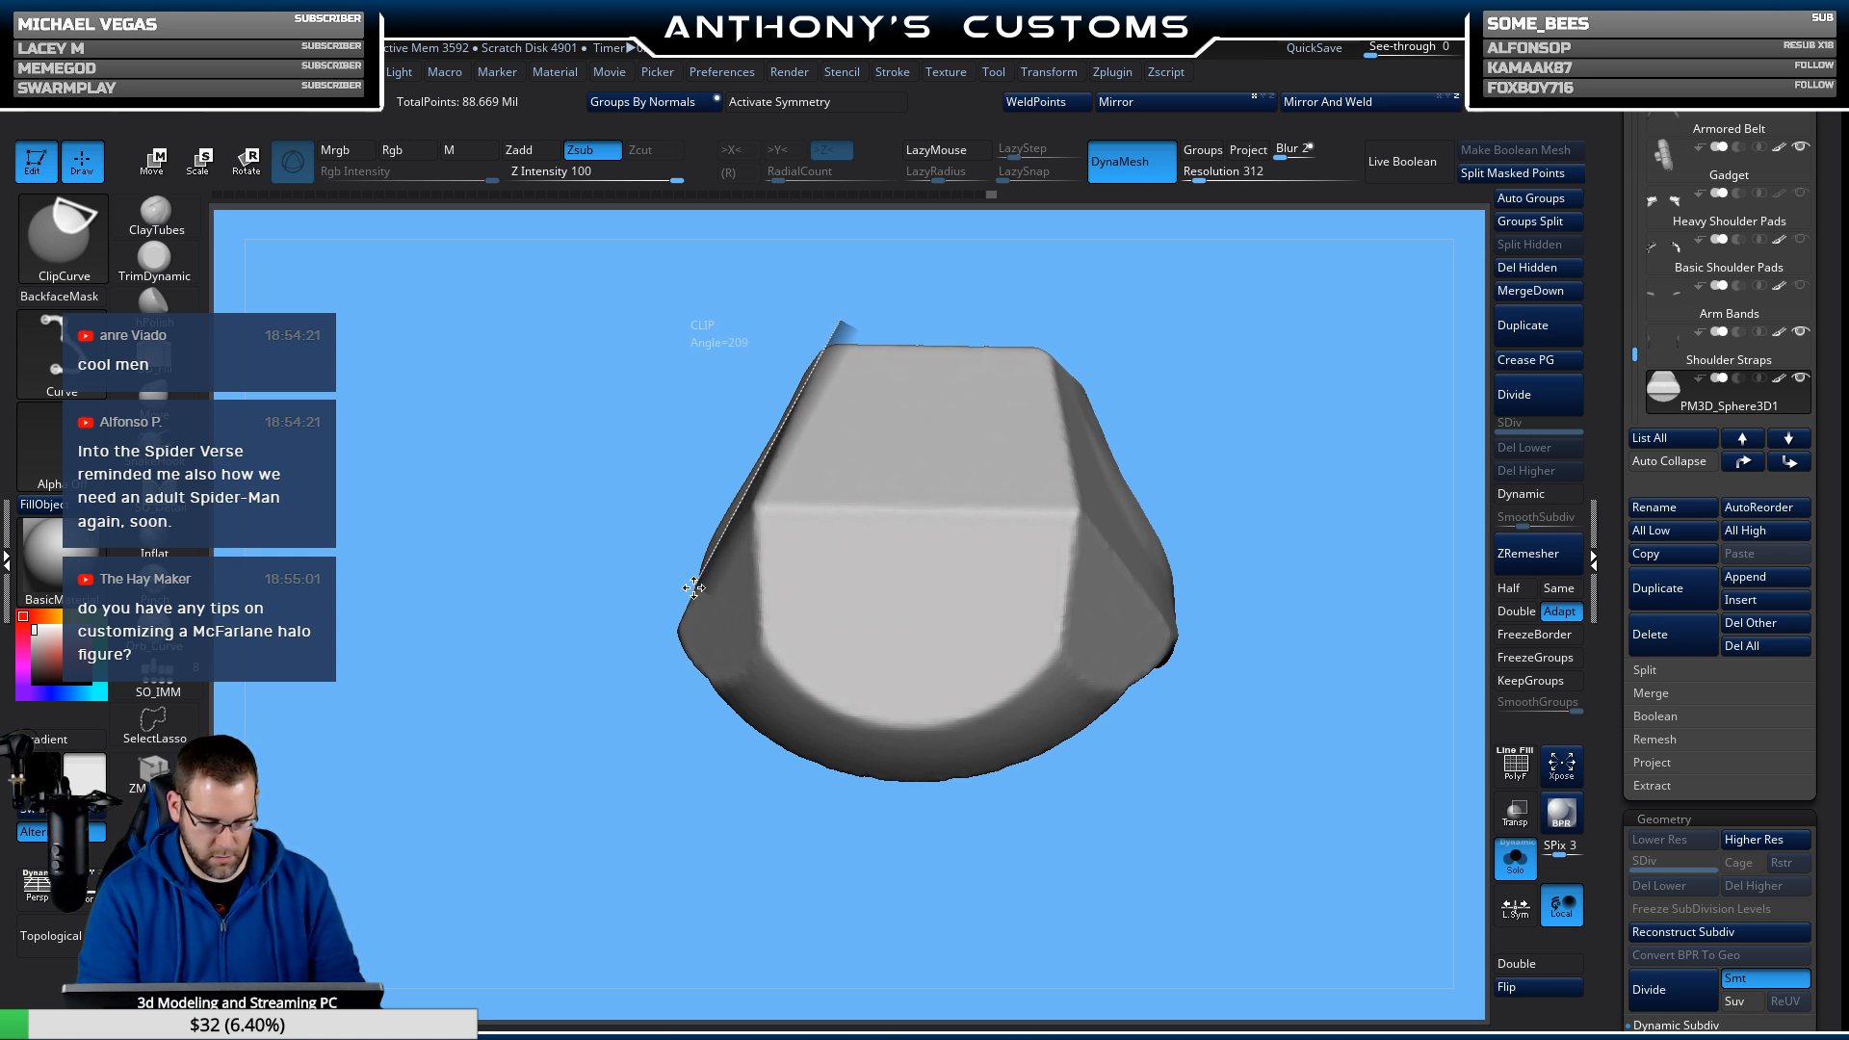
{"action": "left_click_drag", "start_coordinate": [694, 585], "coordinate": [691, 589], "text": "ctrl+shift"}
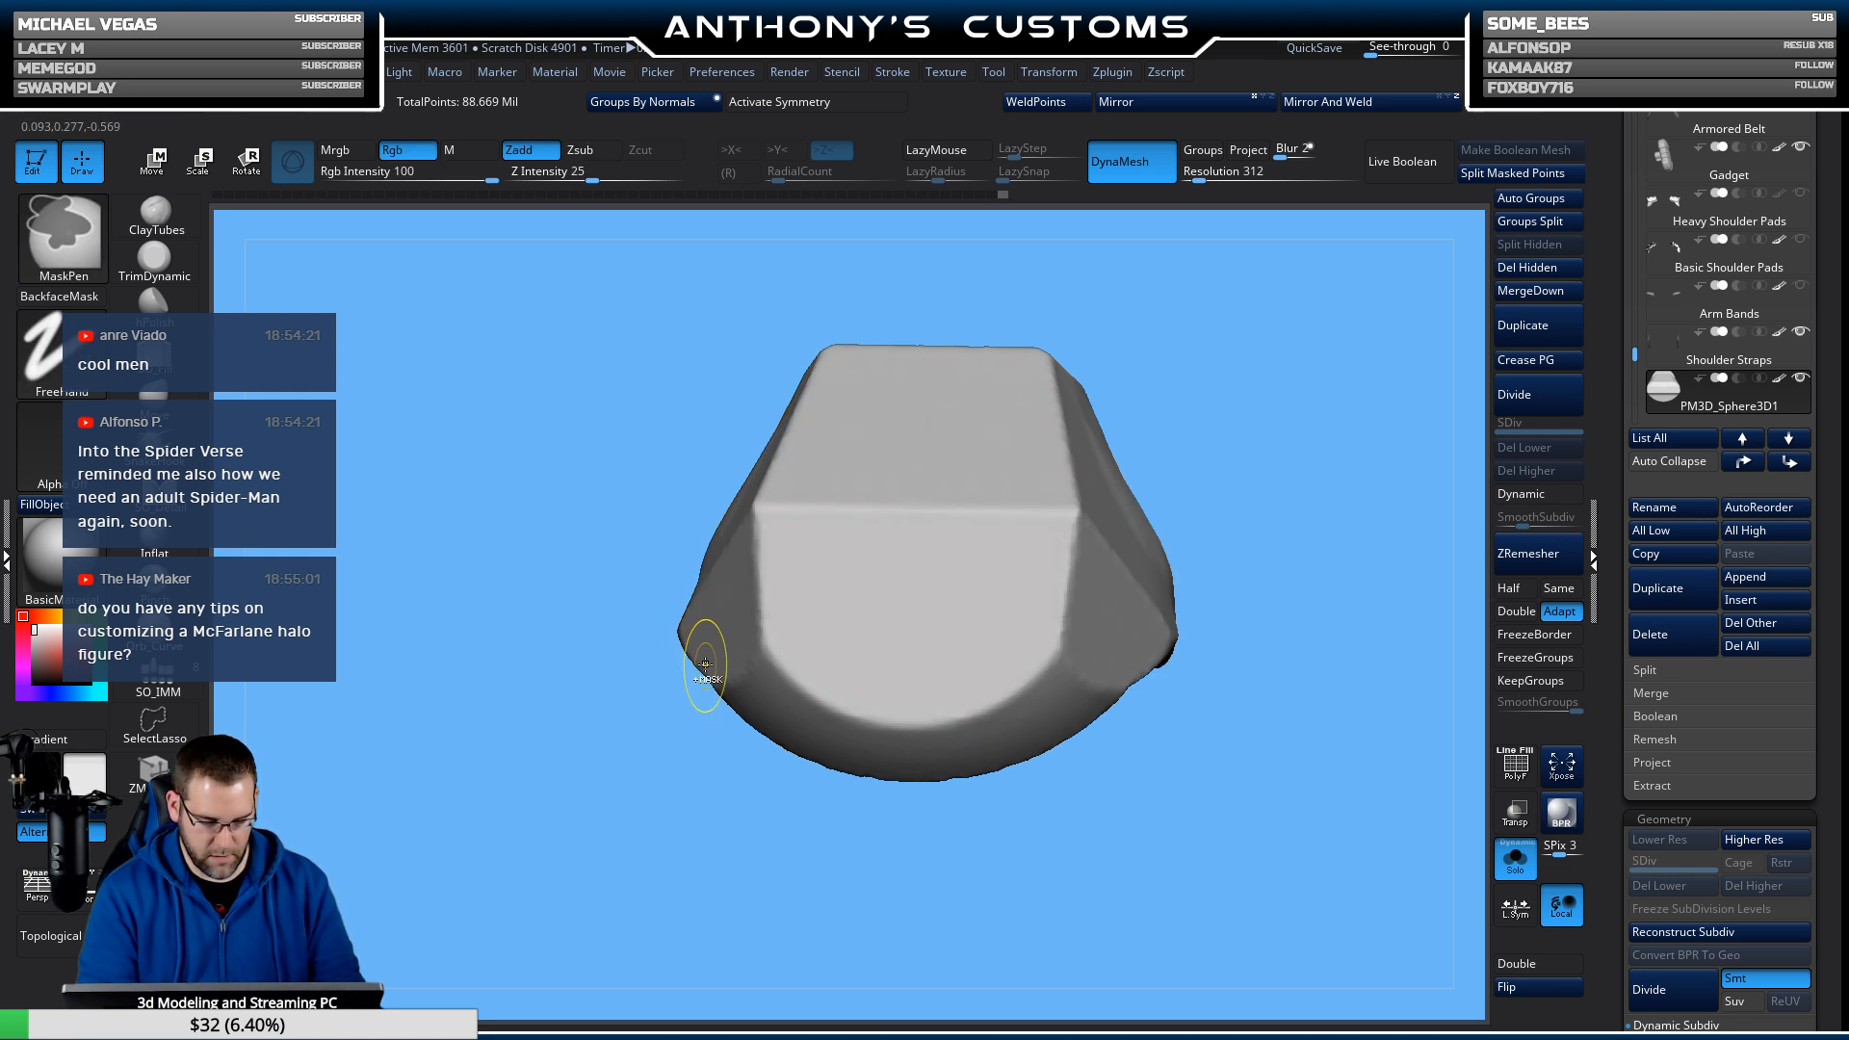
{"action": "left_click_drag", "start_coordinate": [609, 722], "coordinate": [623, 661], "text": "ctrl+shift"}
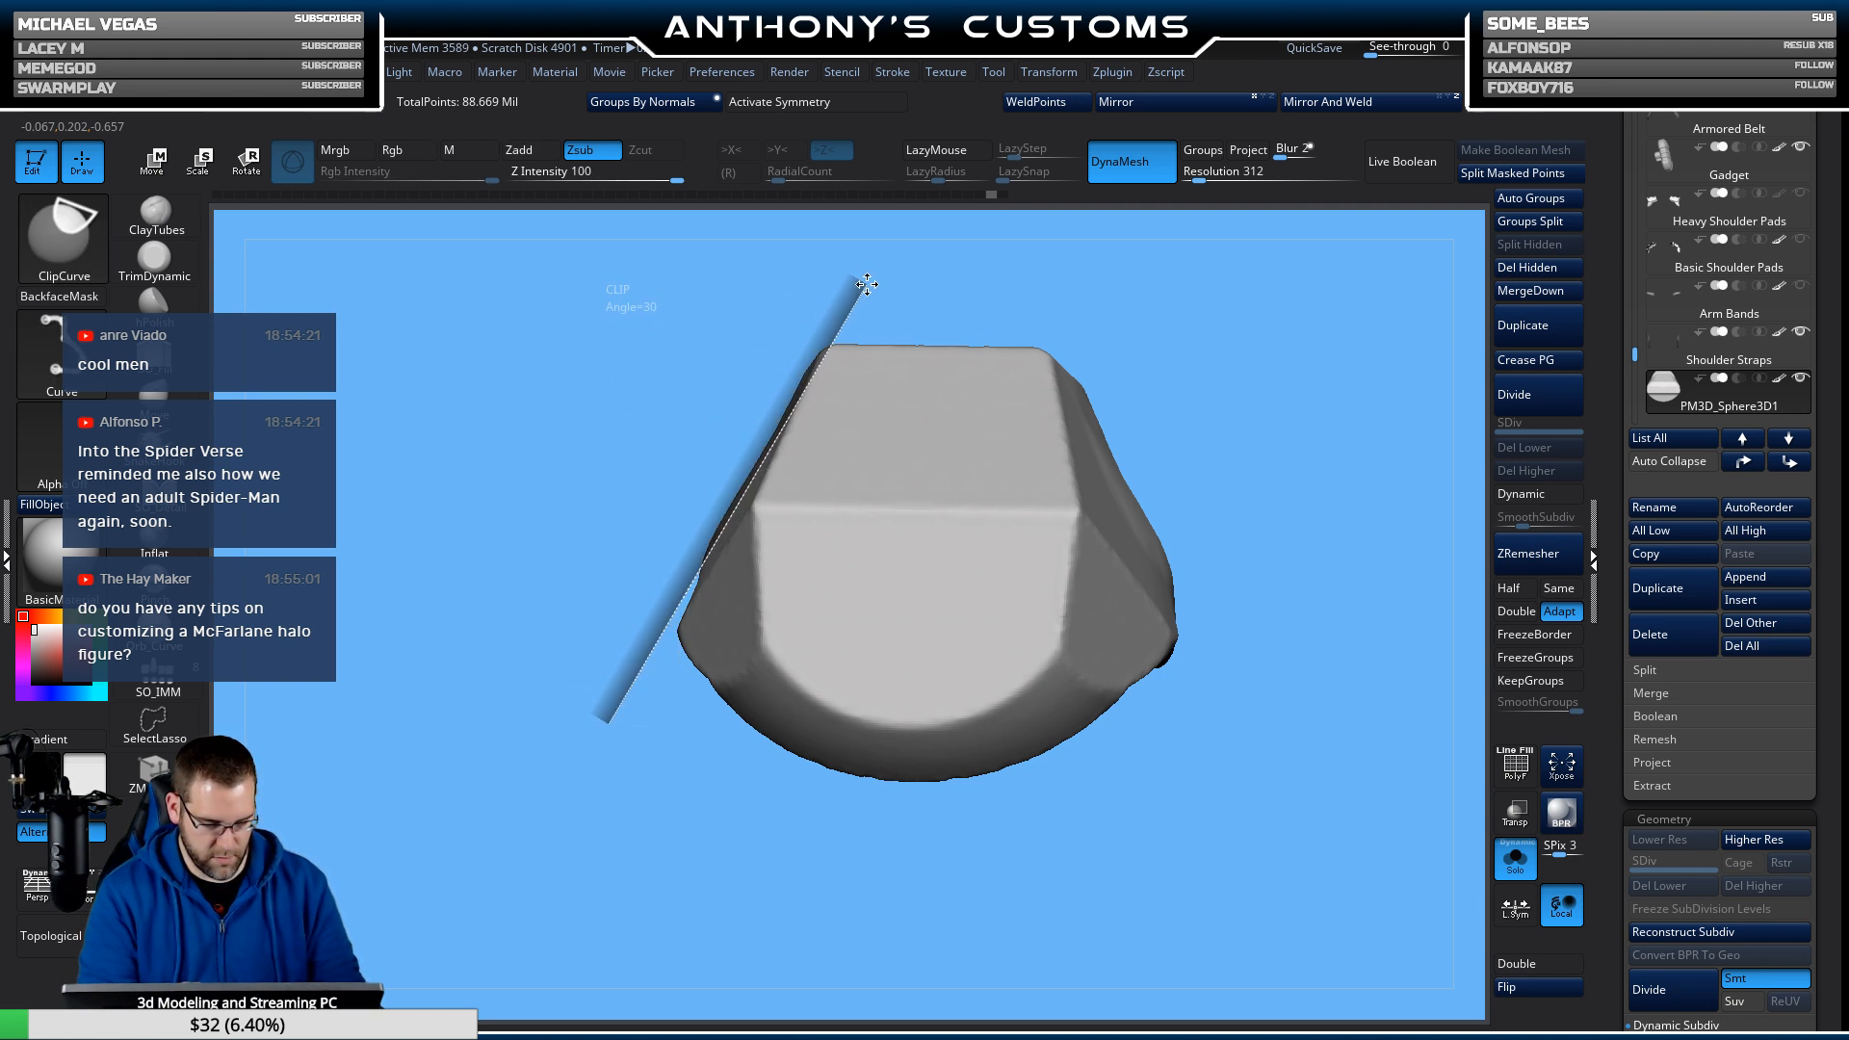
{"action": "left_click_drag", "start_coordinate": [865, 284], "coordinate": [867, 282], "text": "ctrl+shift"}
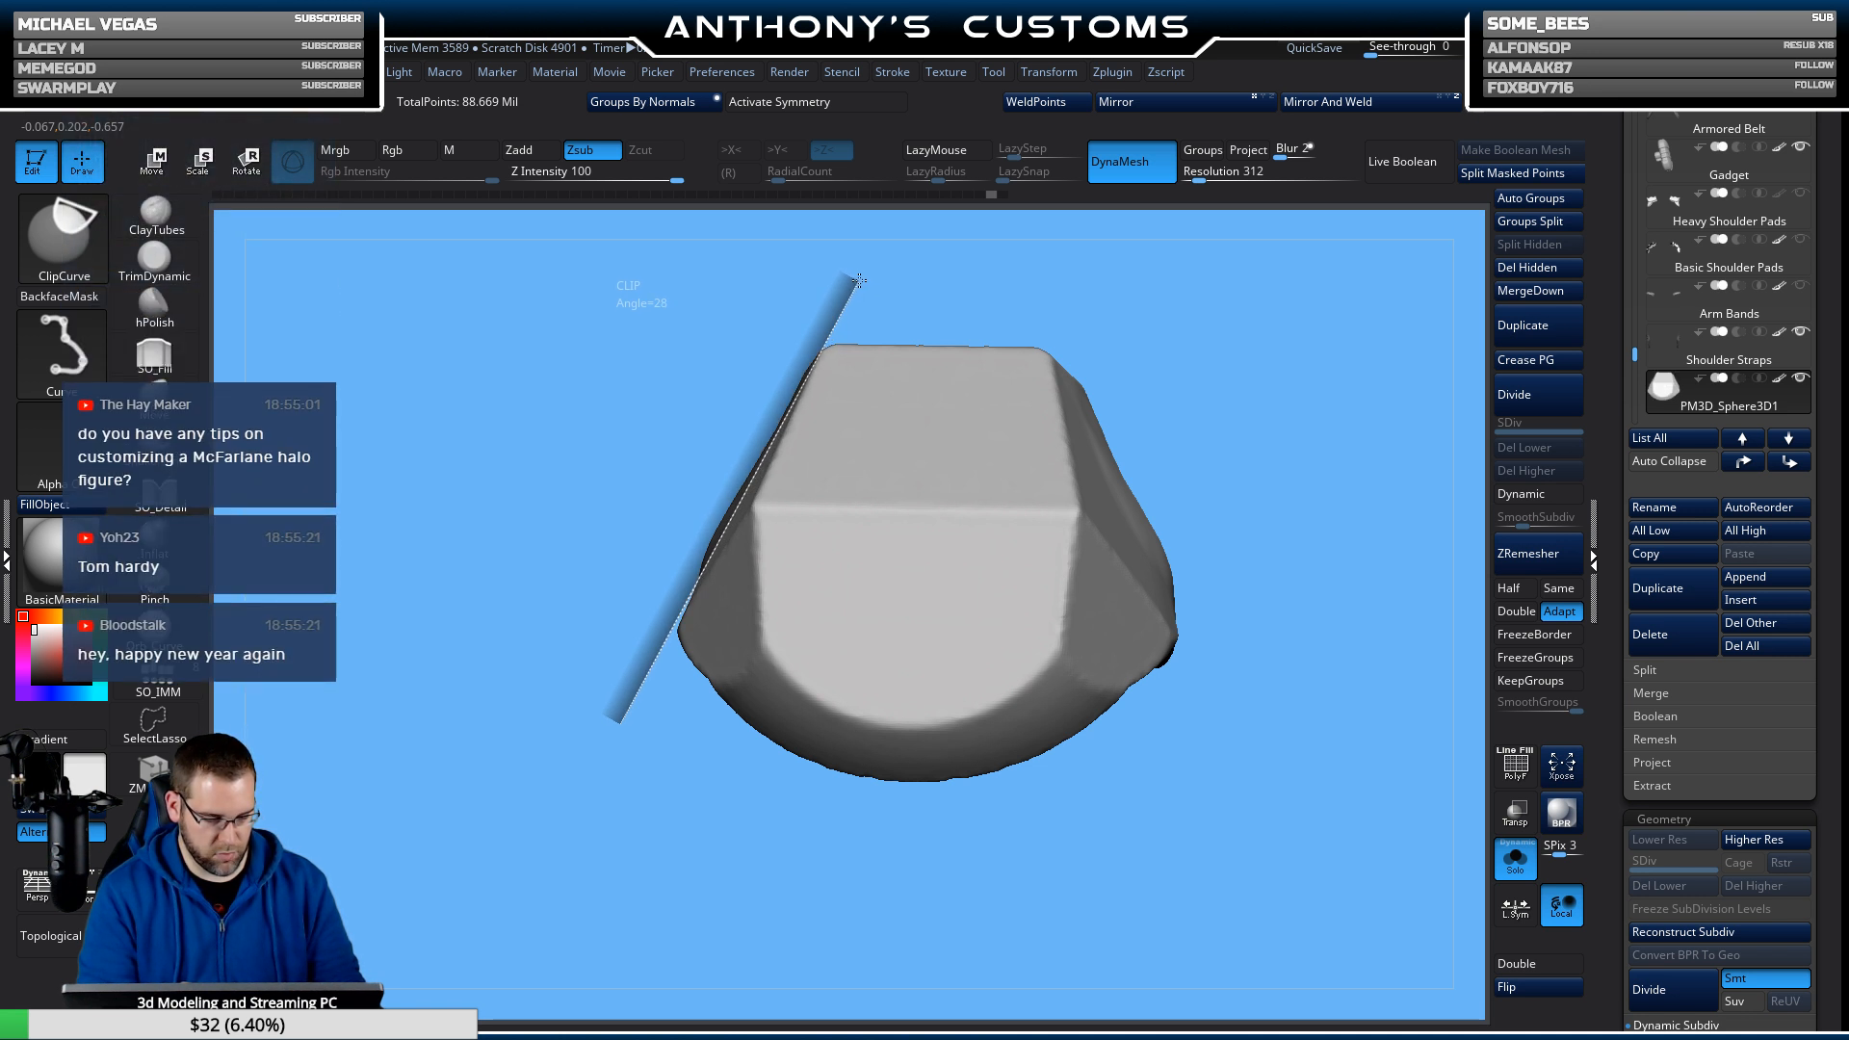
{"action": "left_click_drag", "start_coordinate": [860, 281], "coordinate": [863, 279], "text": "ctrl+shift"}
{"action": "mouse_move", "coordinate": [1210, 322]}
{"action": "left_mouse_down"}
{"action": "mouse_move", "coordinate": [1321, 381]}
{"action": "mouse_move", "coordinate": [1205, 400]}
{"action": "mouse_move", "coordinate": [1295, 383]}
{"action": "mouse_move", "coordinate": [1265, 381]}
{"action": "left_mouse_up"}
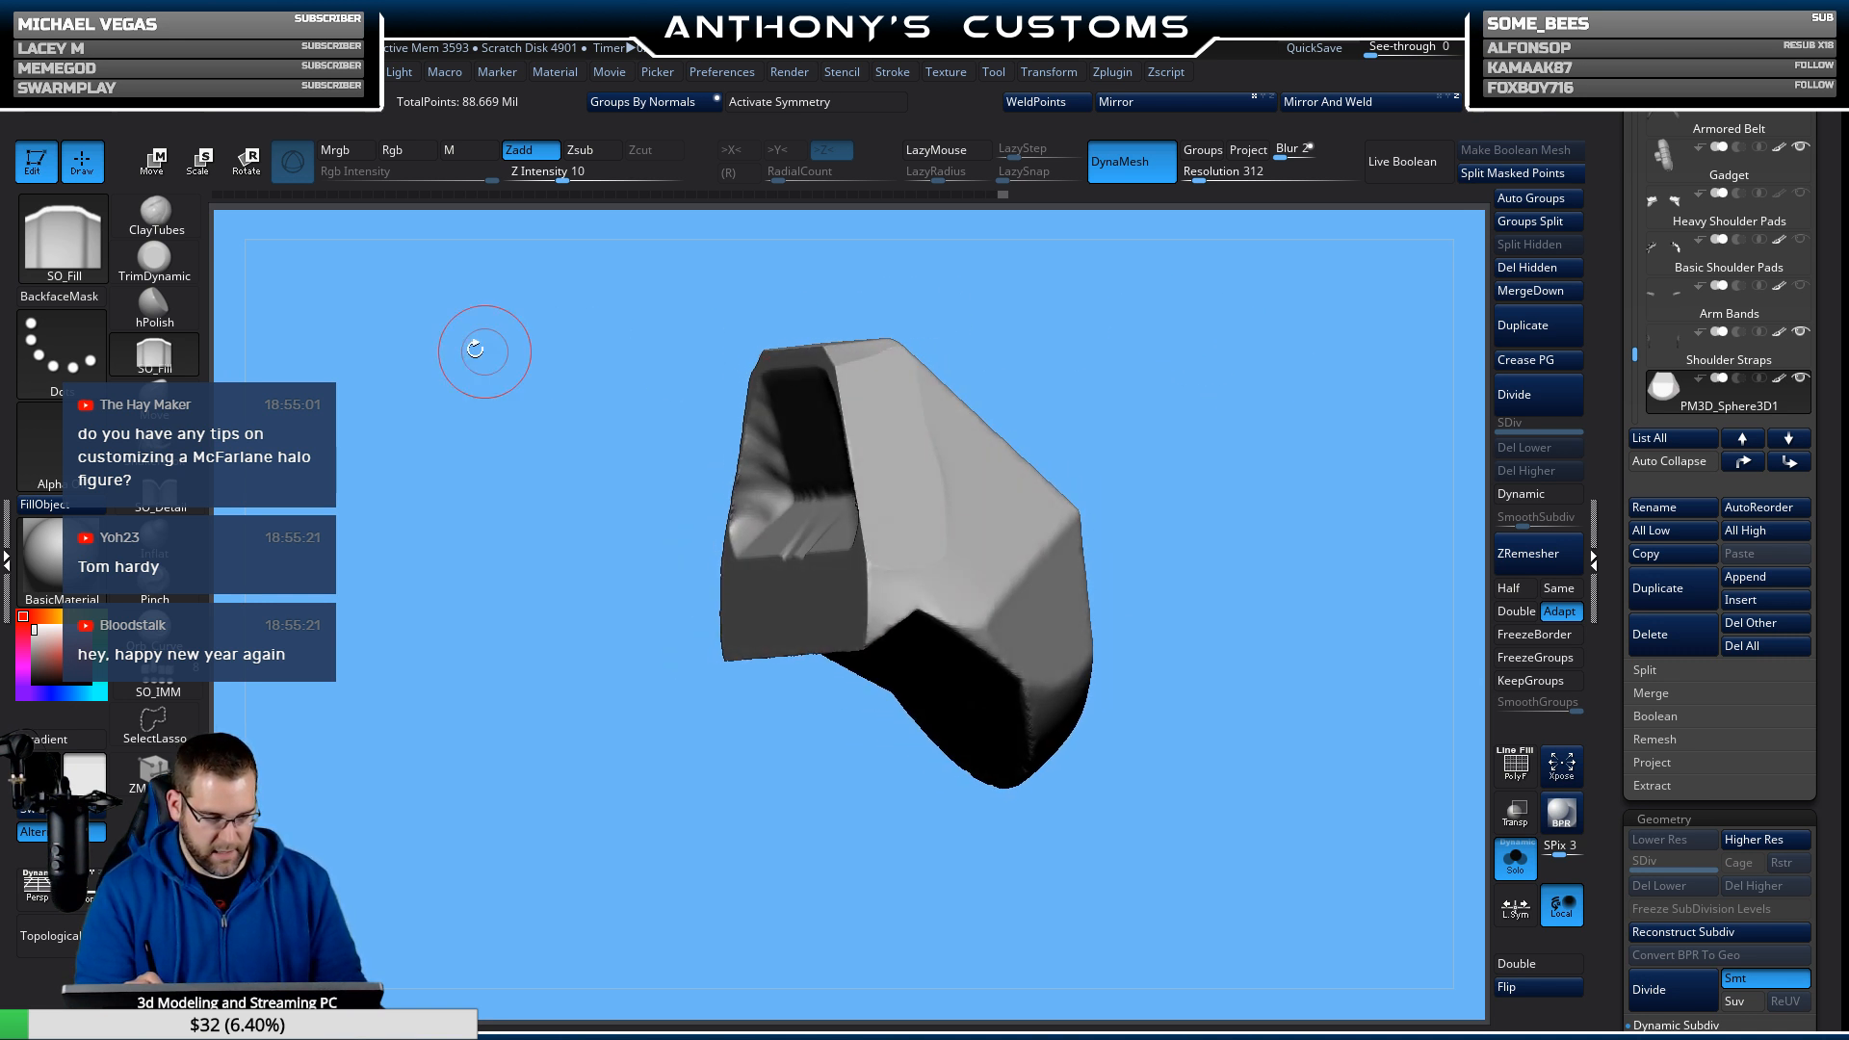
{"action": "key", "text": "x"}
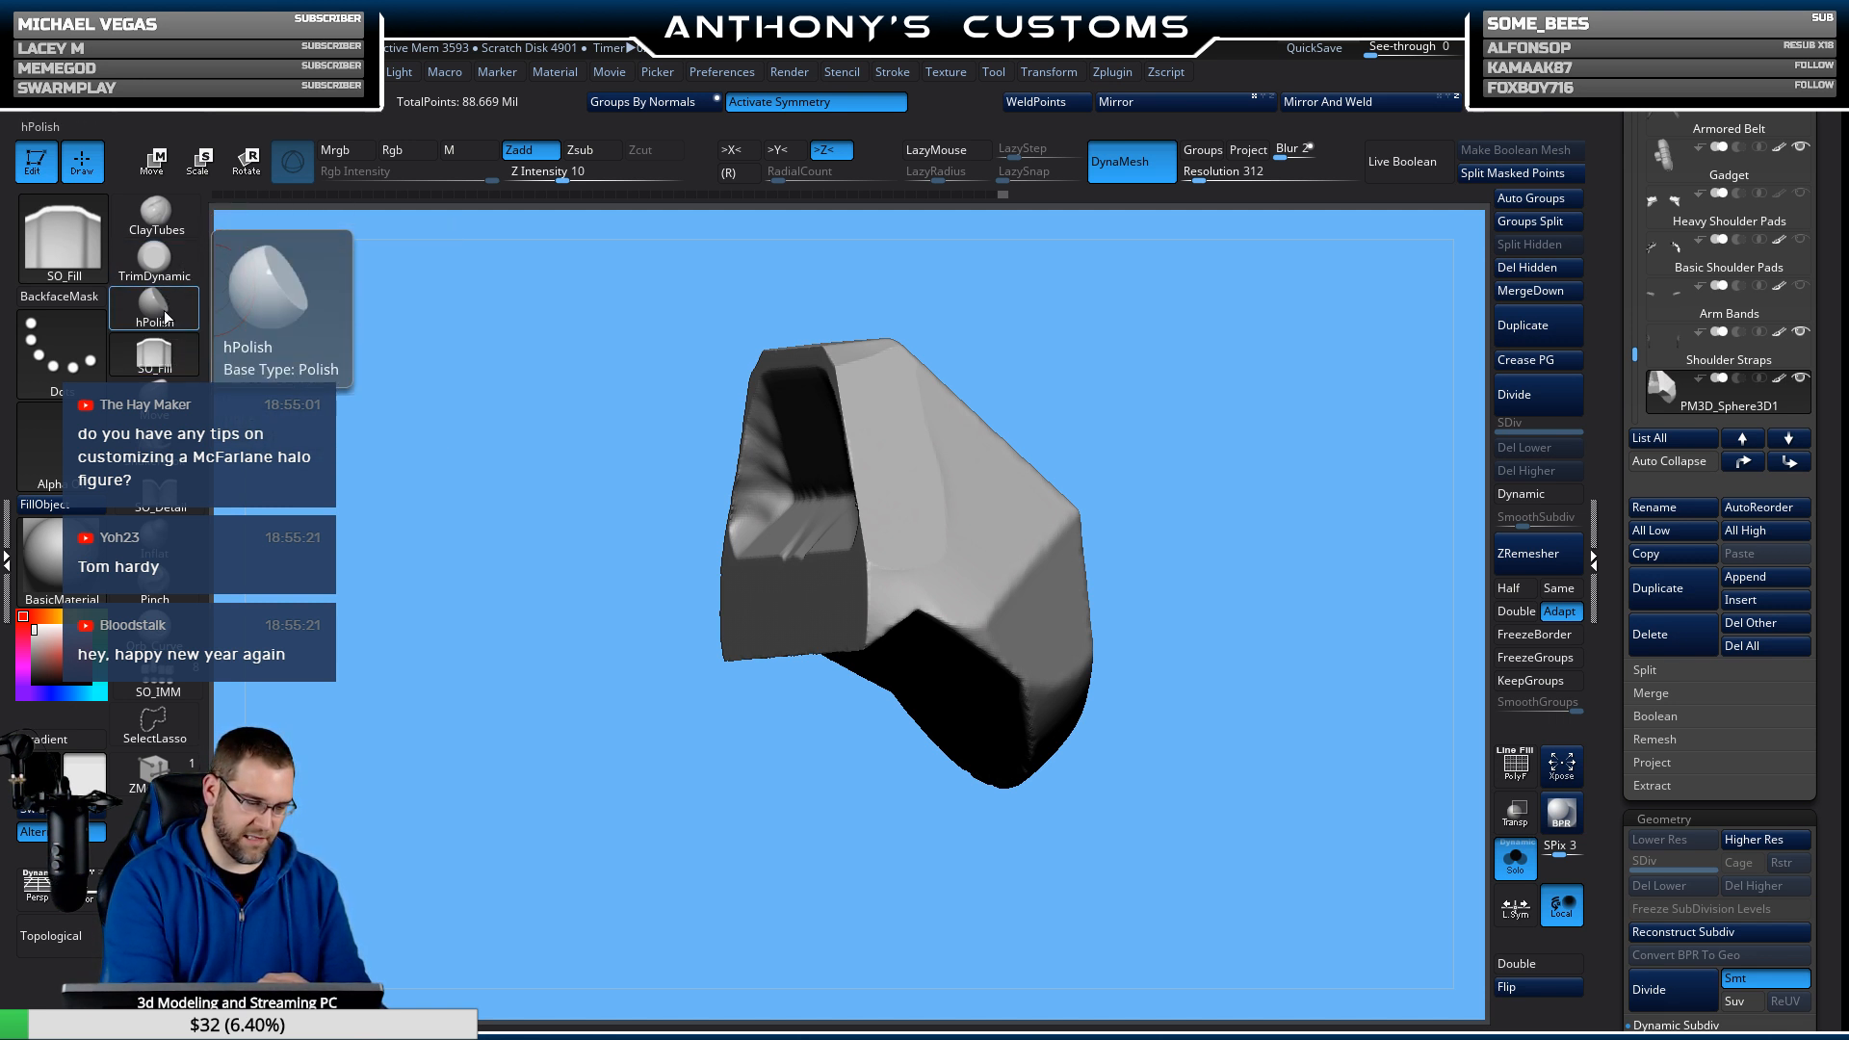
Flatten the pad's facets and edges with the hPolish brush, then apply Mirror And Weld.
{"action": "left_click", "coordinate": [164, 310]}
{"action": "left_click_drag", "start_coordinate": [1148, 351], "coordinate": [1044, 347]}
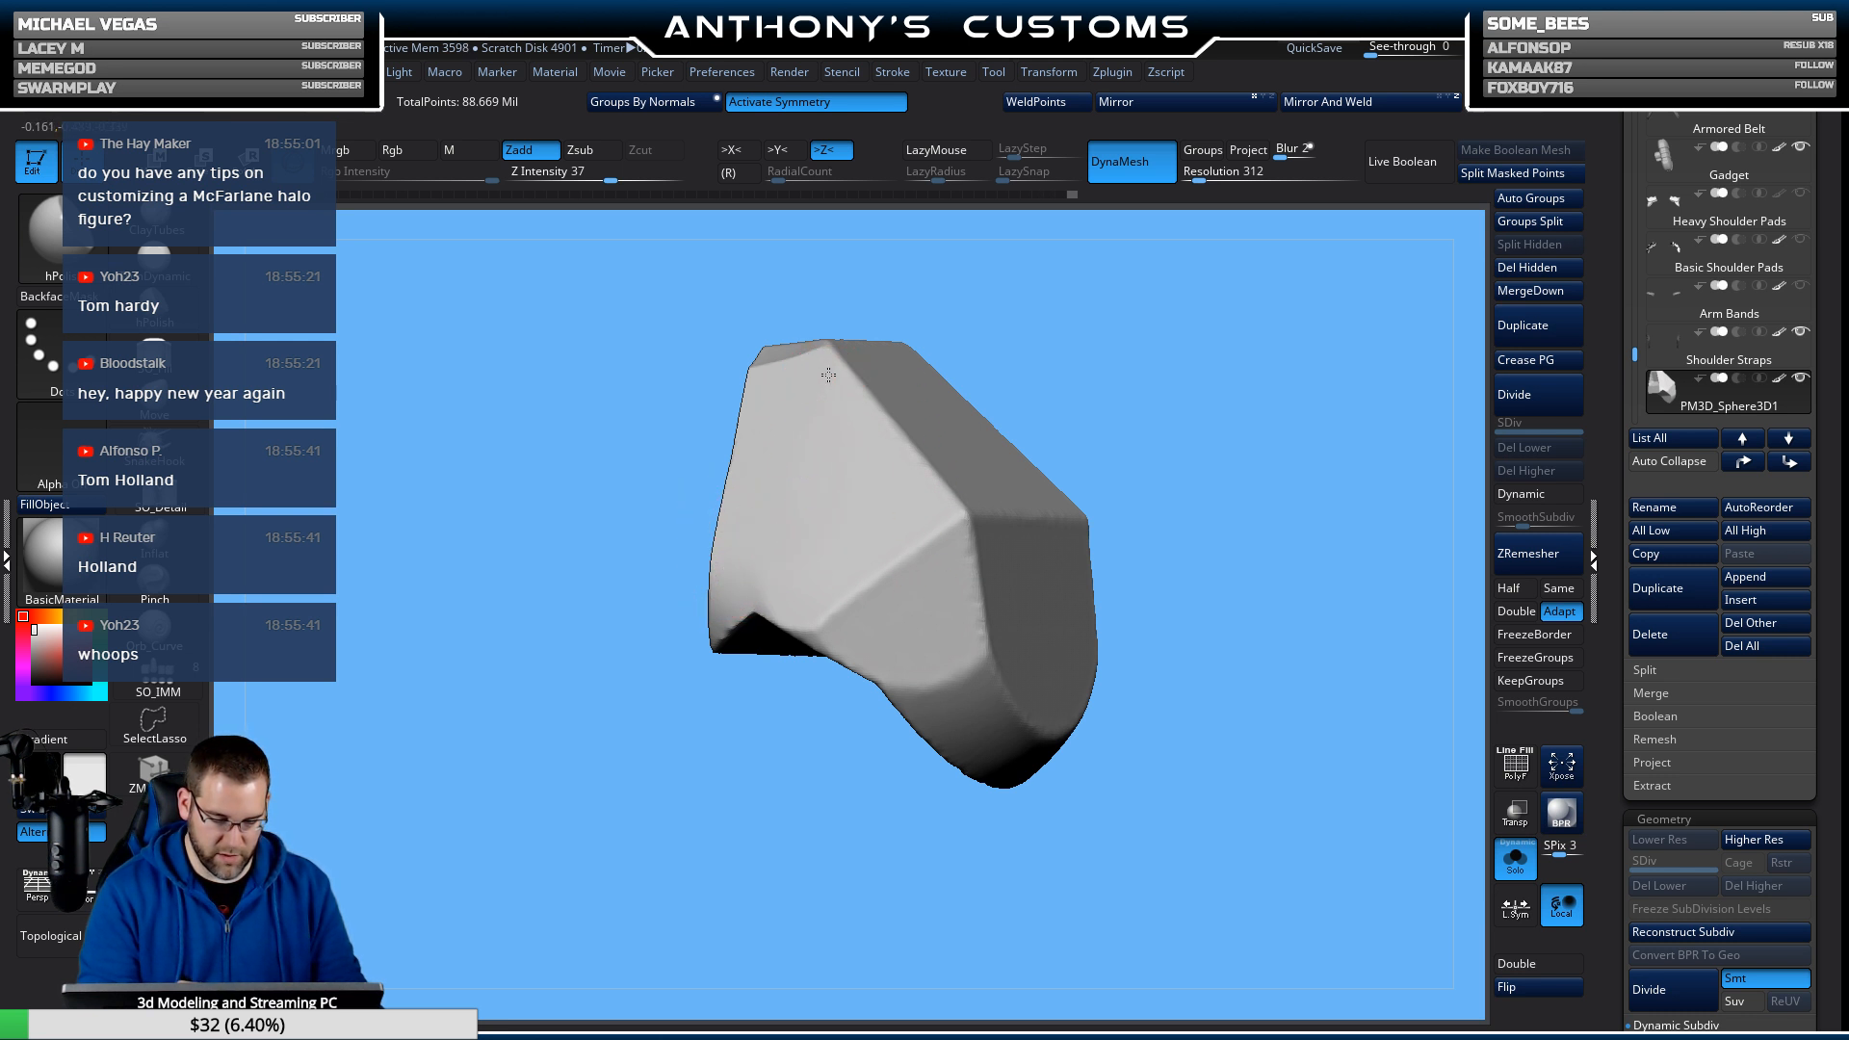
{"action": "left_click_drag", "start_coordinate": [1159, 359], "coordinate": [1277, 386]}
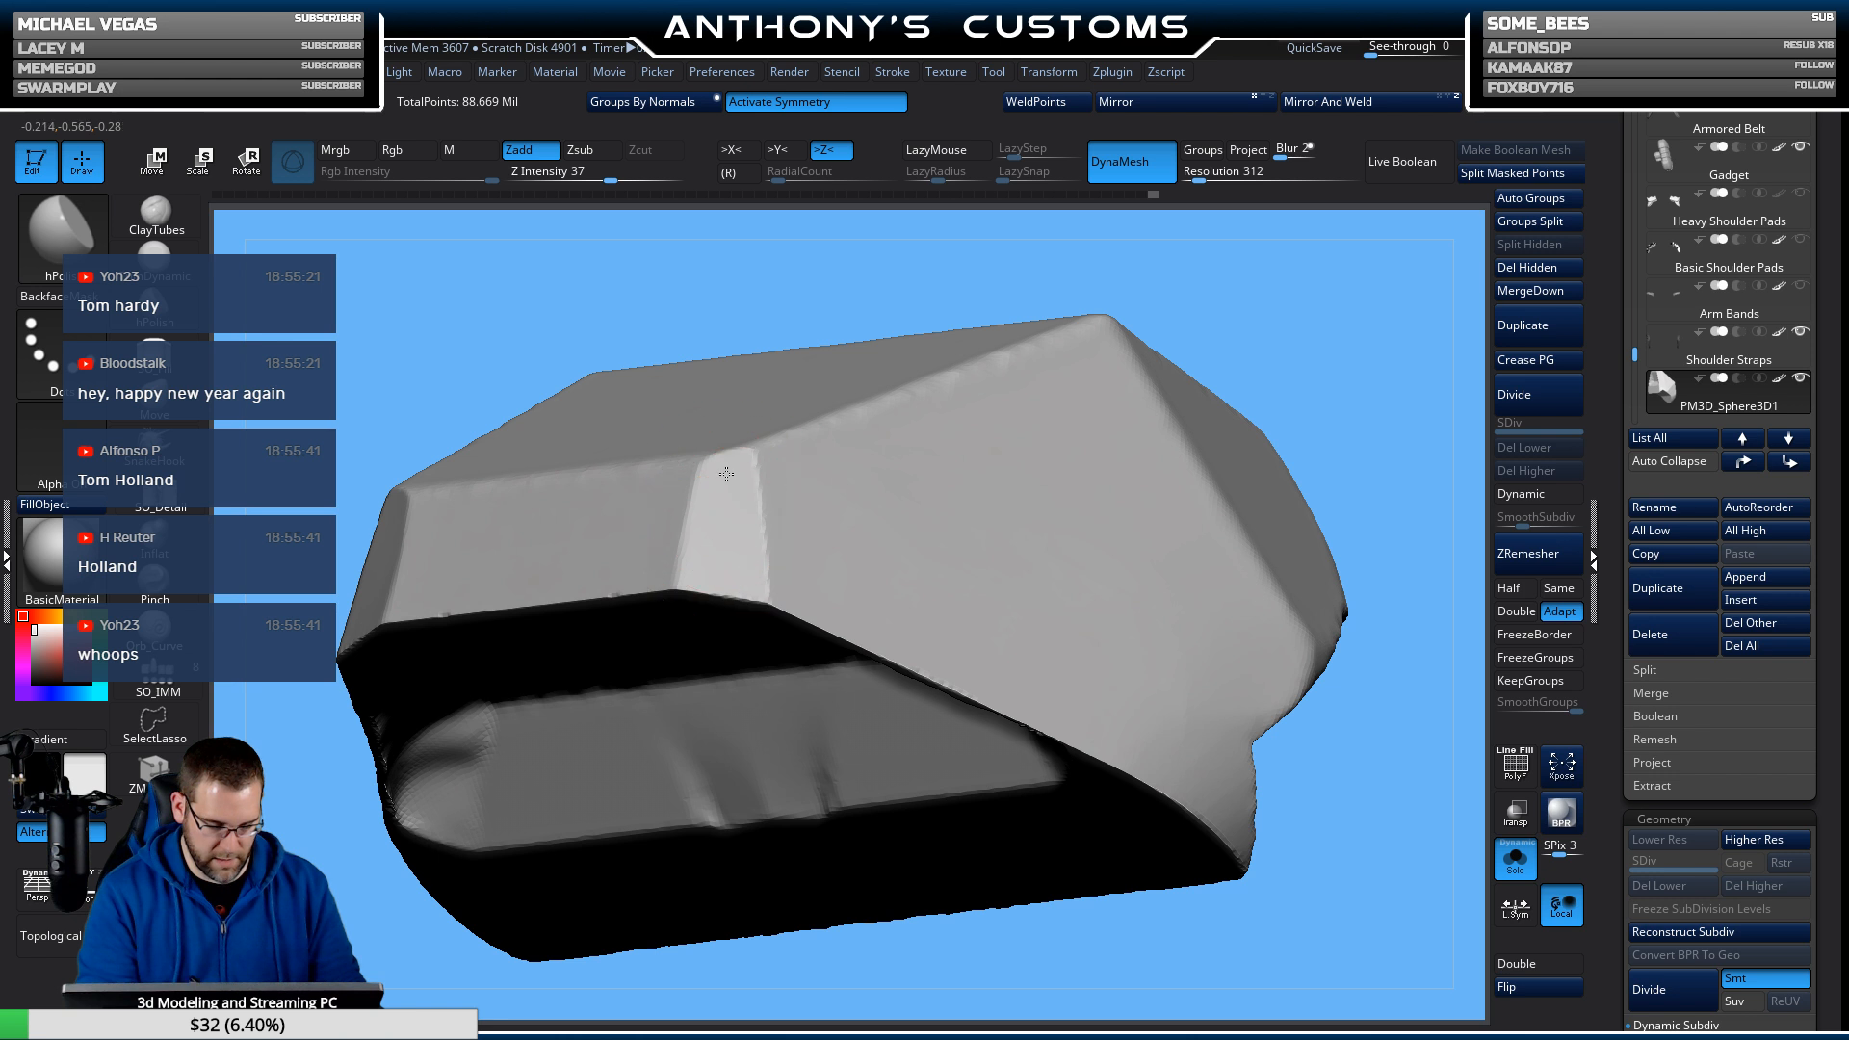
{"action": "left_click_drag", "start_coordinate": [1250, 247], "coordinate": [1262, 414]}
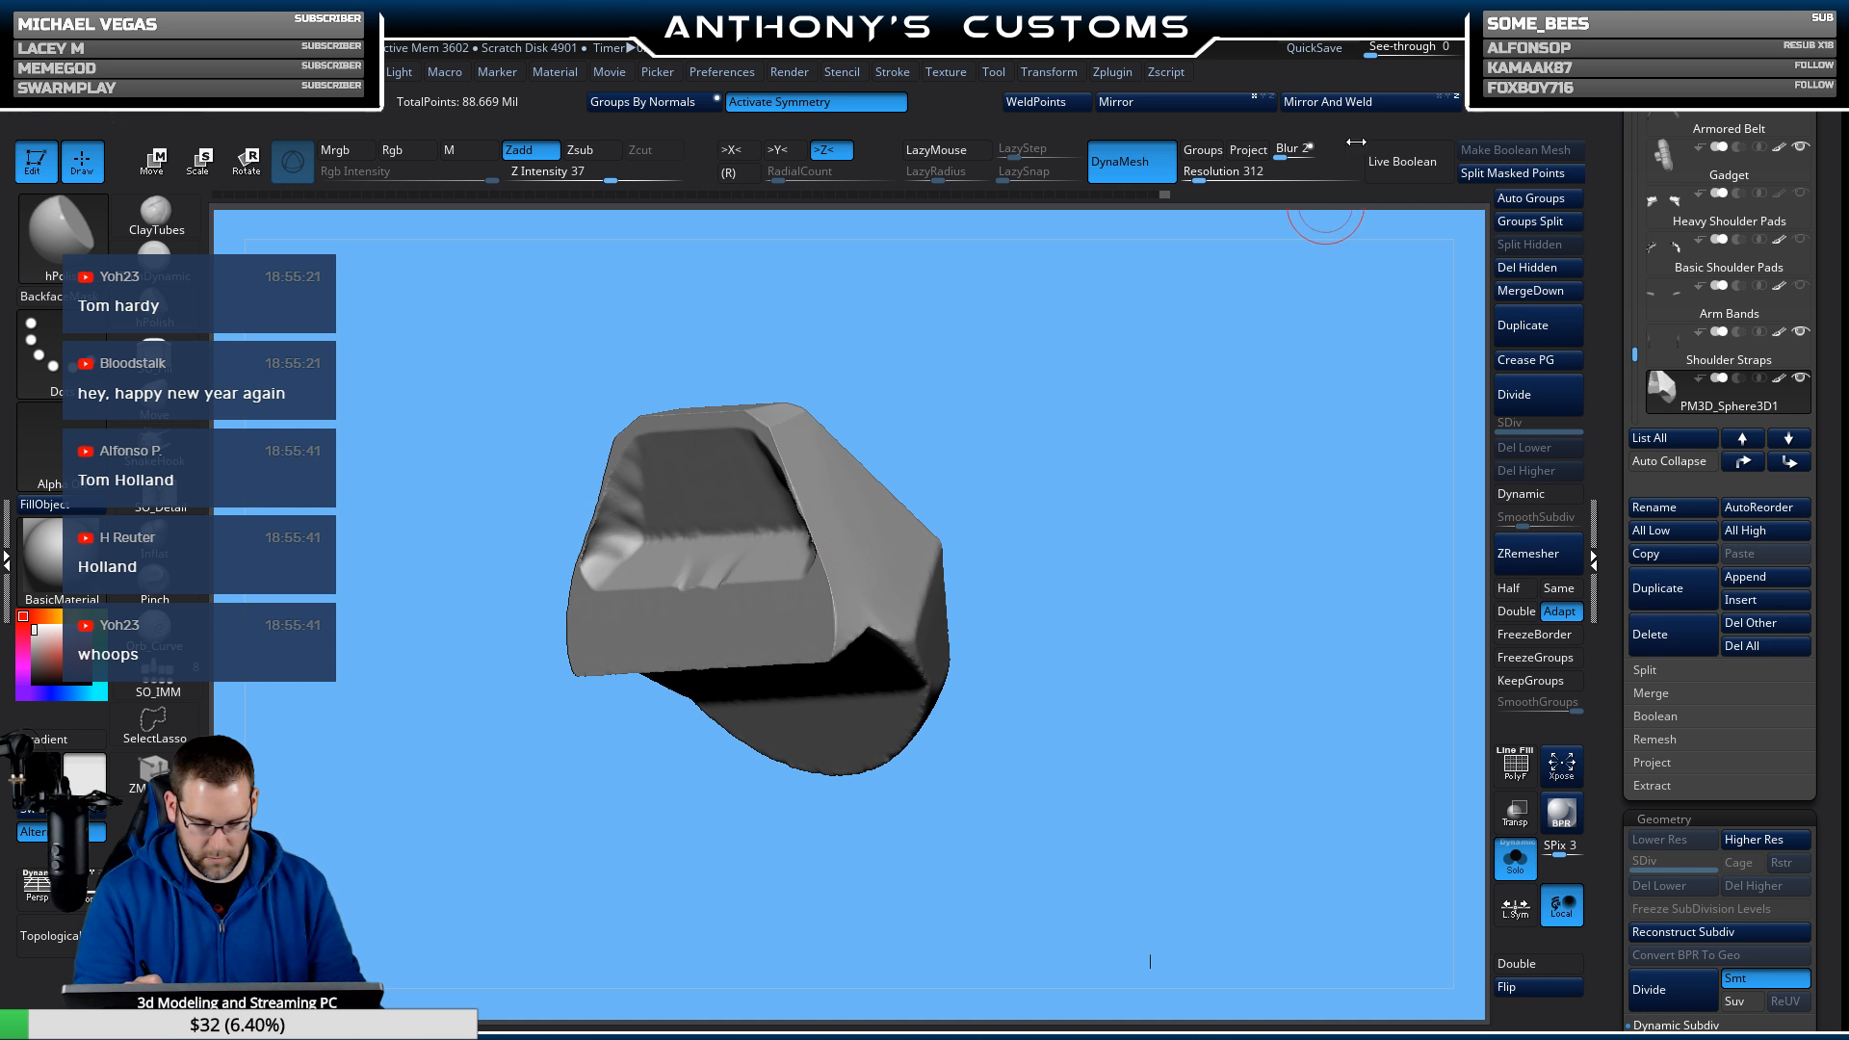
{"action": "left_click", "coordinate": [1371, 100]}
{"action": "left_click_drag", "start_coordinate": [1300, 355], "coordinate": [1251, 404]}
{"action": "left_click_drag", "start_coordinate": [1183, 456], "coordinate": [1200, 448], "text": "alt"}
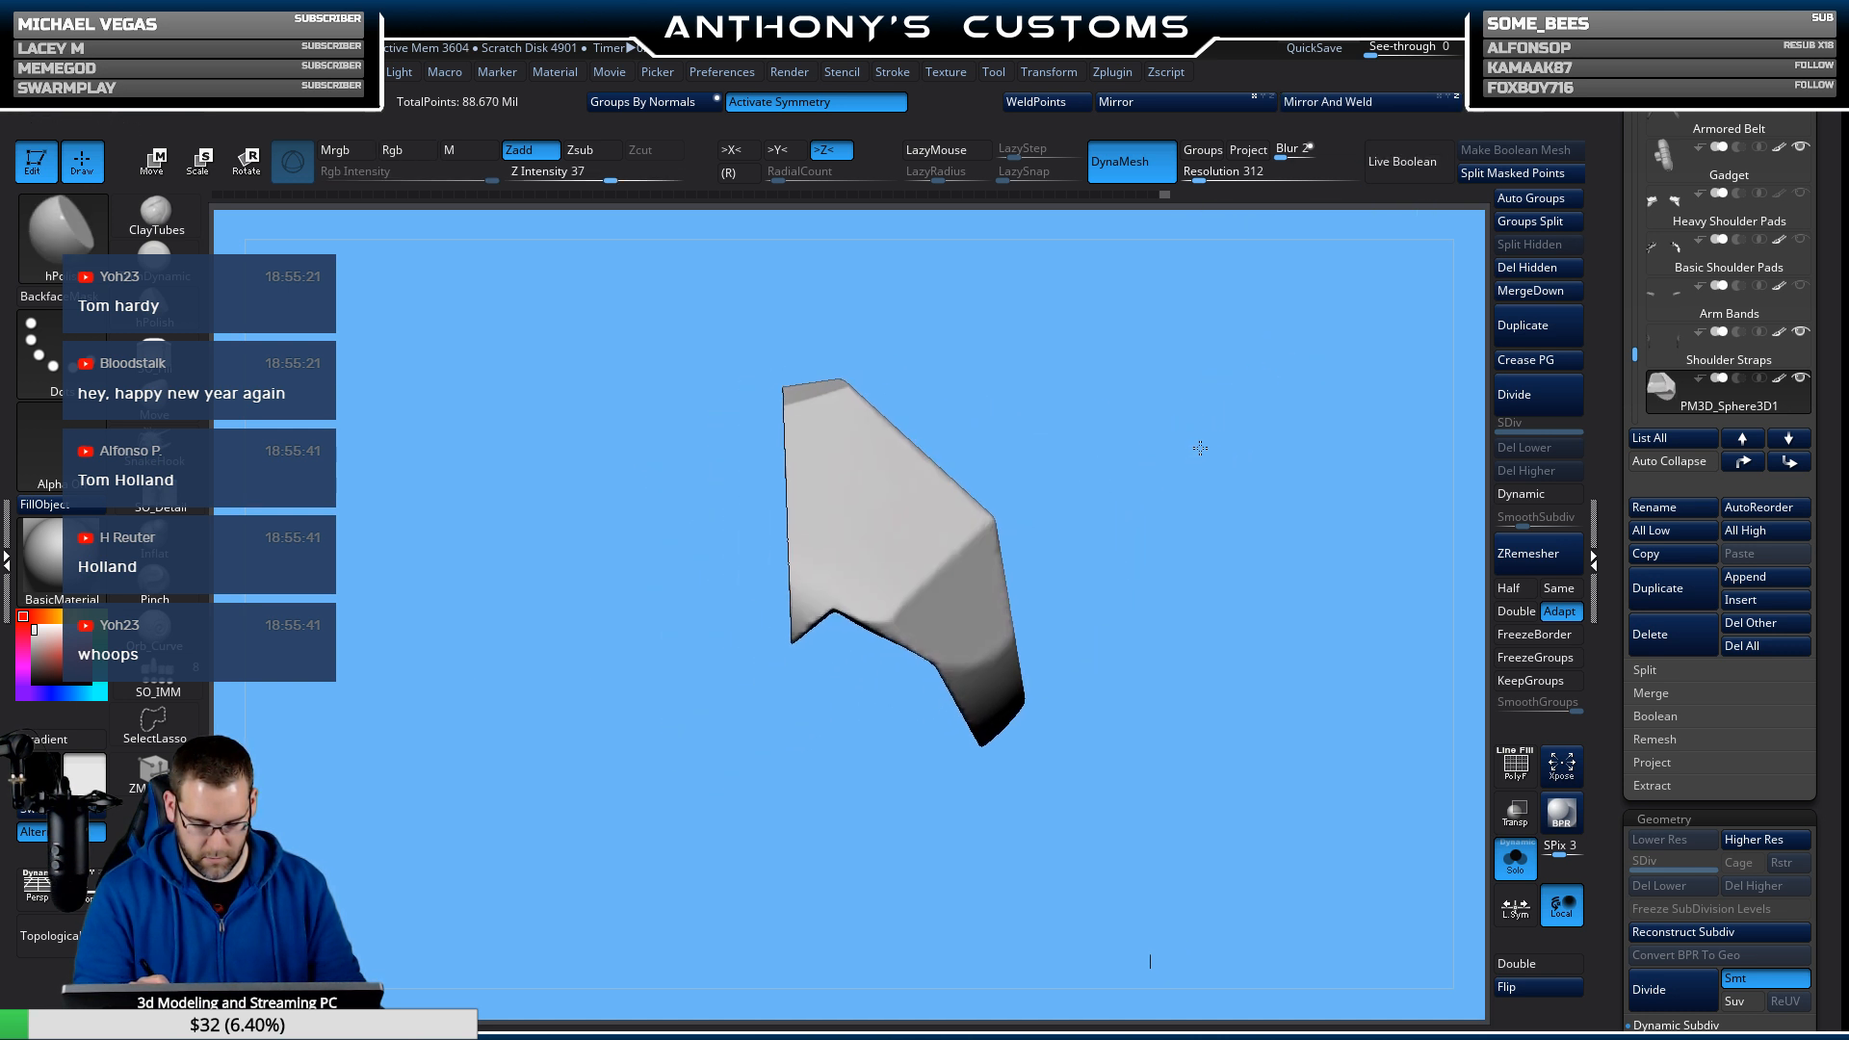
Show the full figure and move the pad from the waist onto the figure's left shoulder.
{"action": "left_click", "coordinate": [1515, 858]}
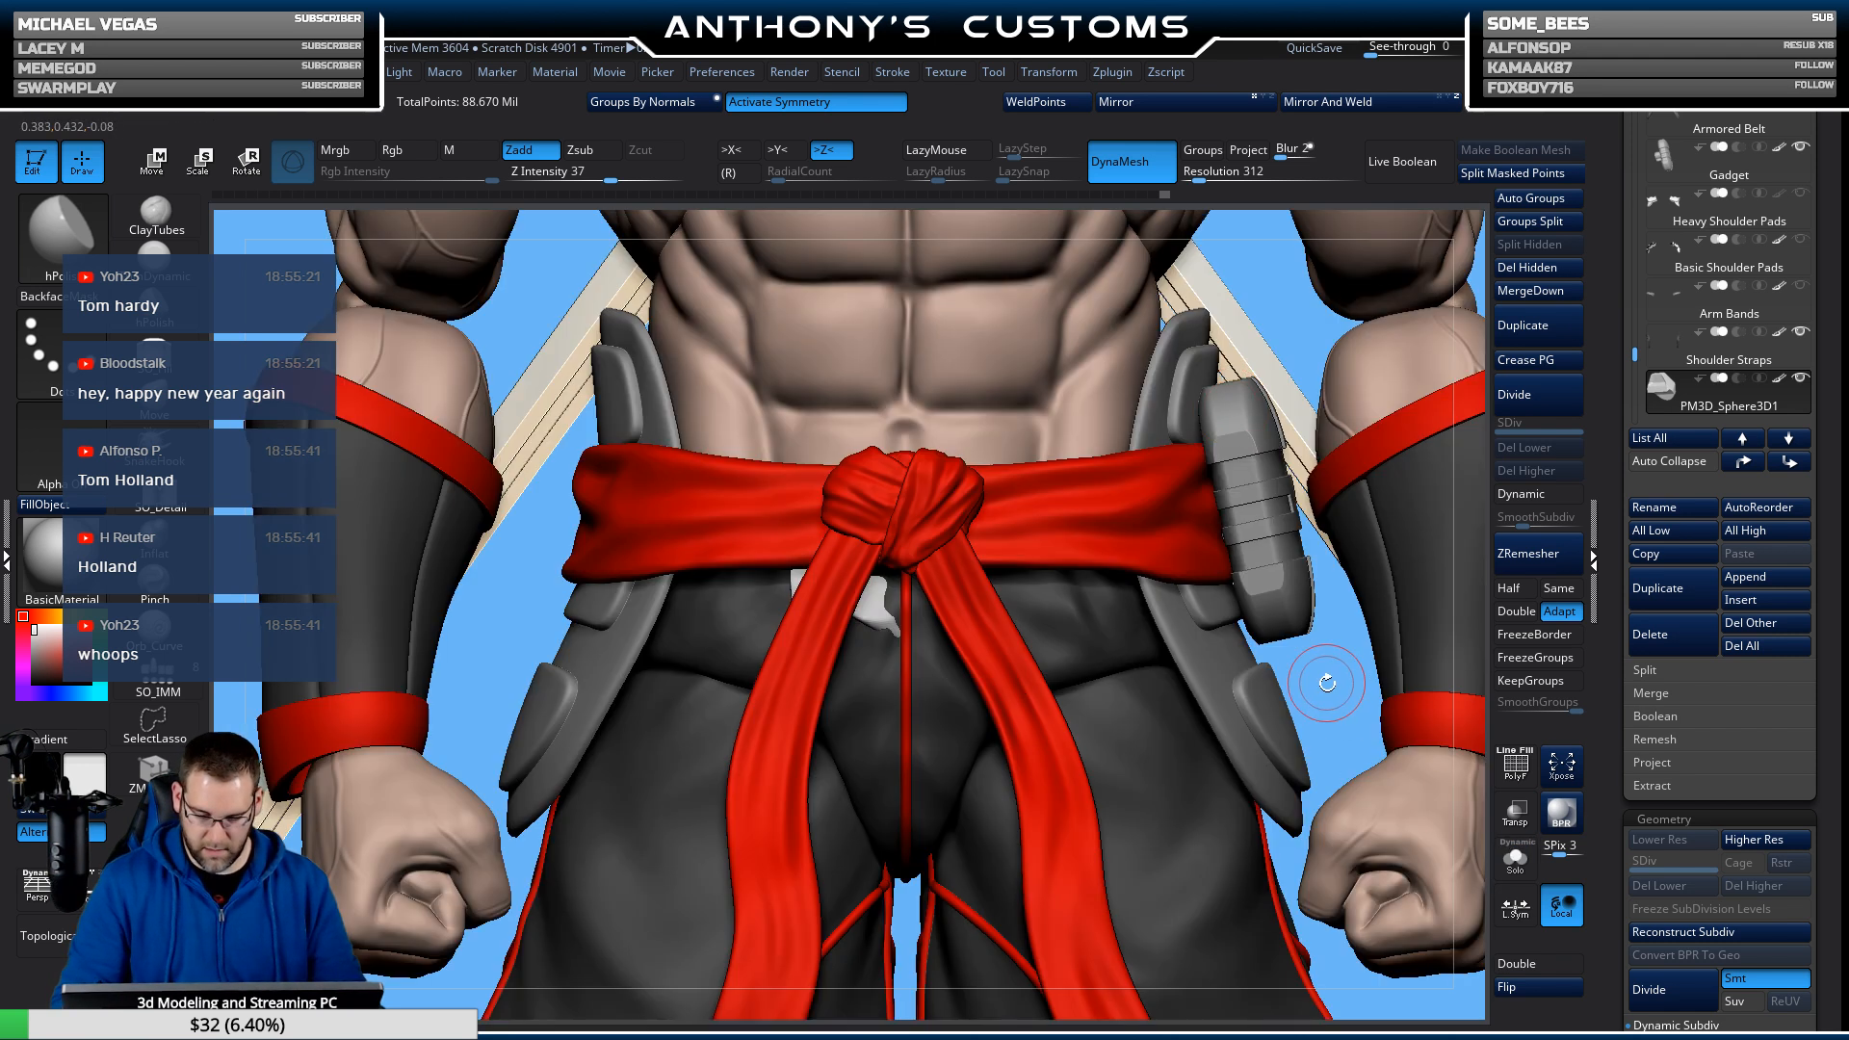
{"action": "left_click_drag", "start_coordinate": [1327, 682], "coordinate": [1278, 407], "text": "alt"}
{"action": "left_click_drag", "start_coordinate": [1273, 363], "coordinate": [1213, 545], "text": "alt"}
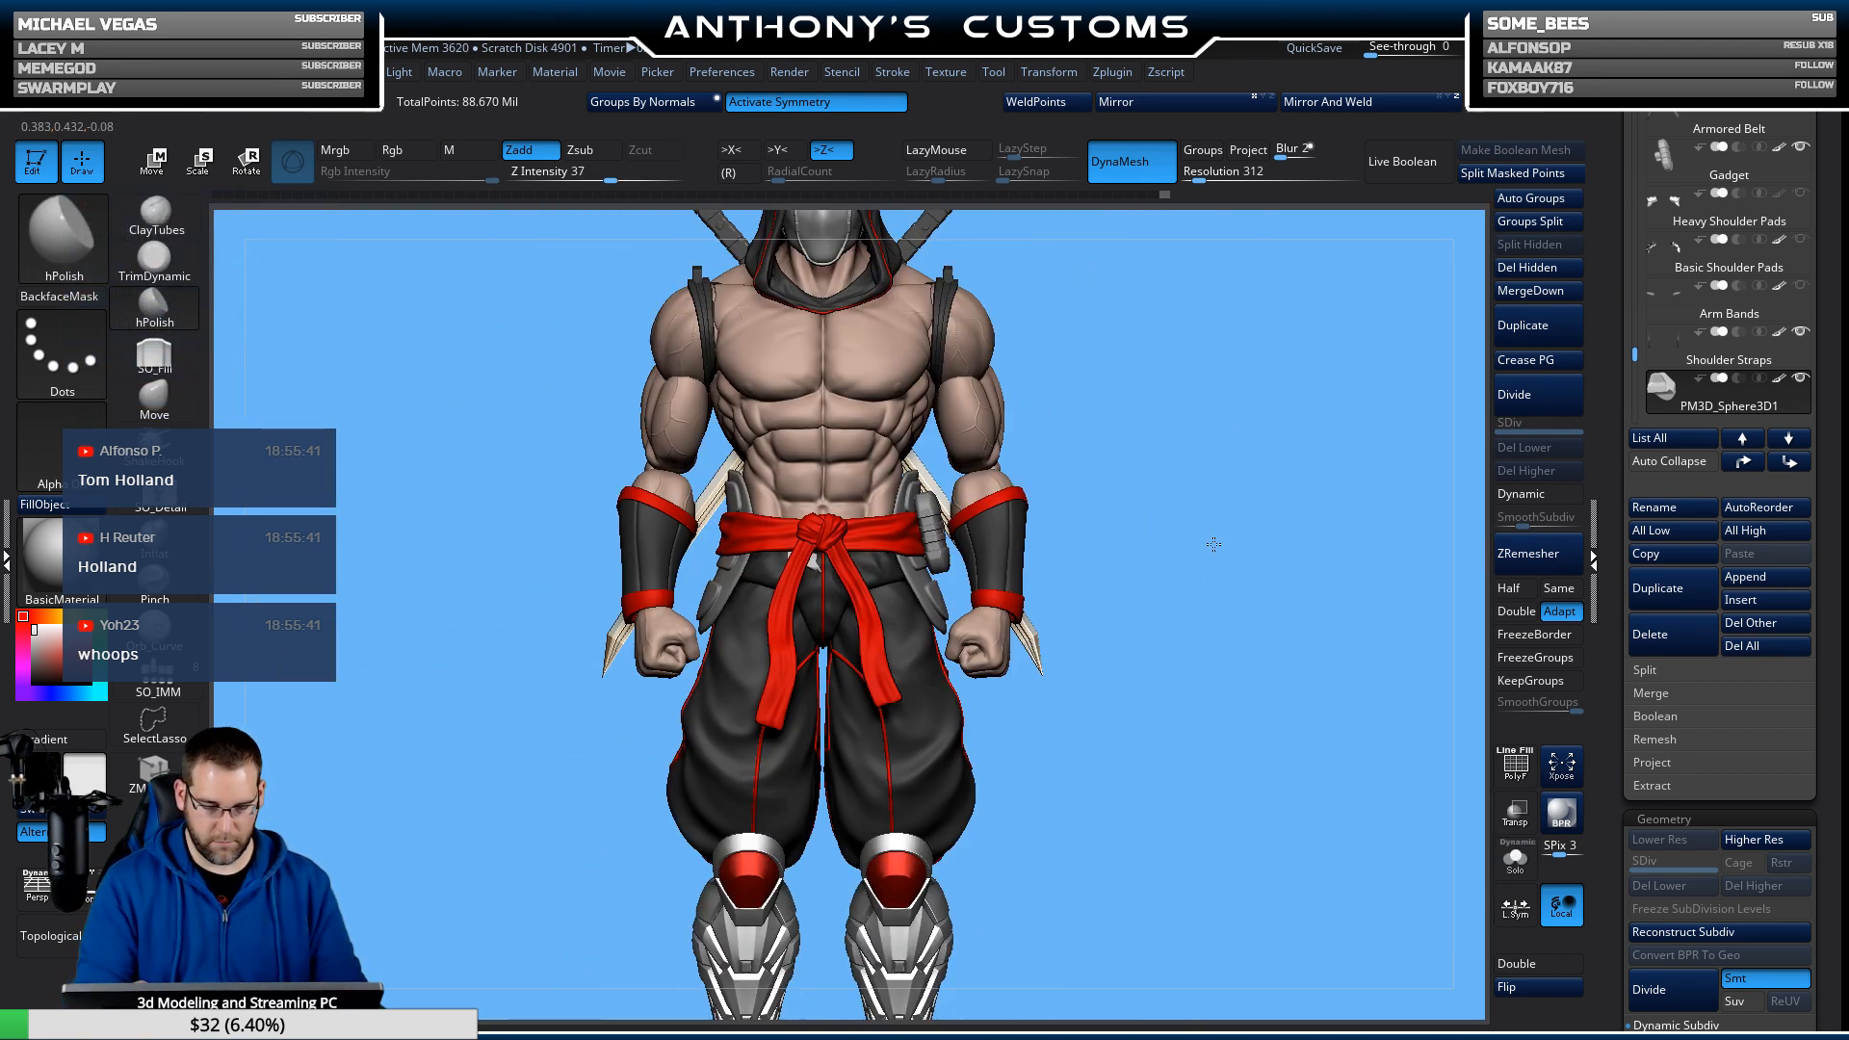
{"action": "key", "text": "w"}
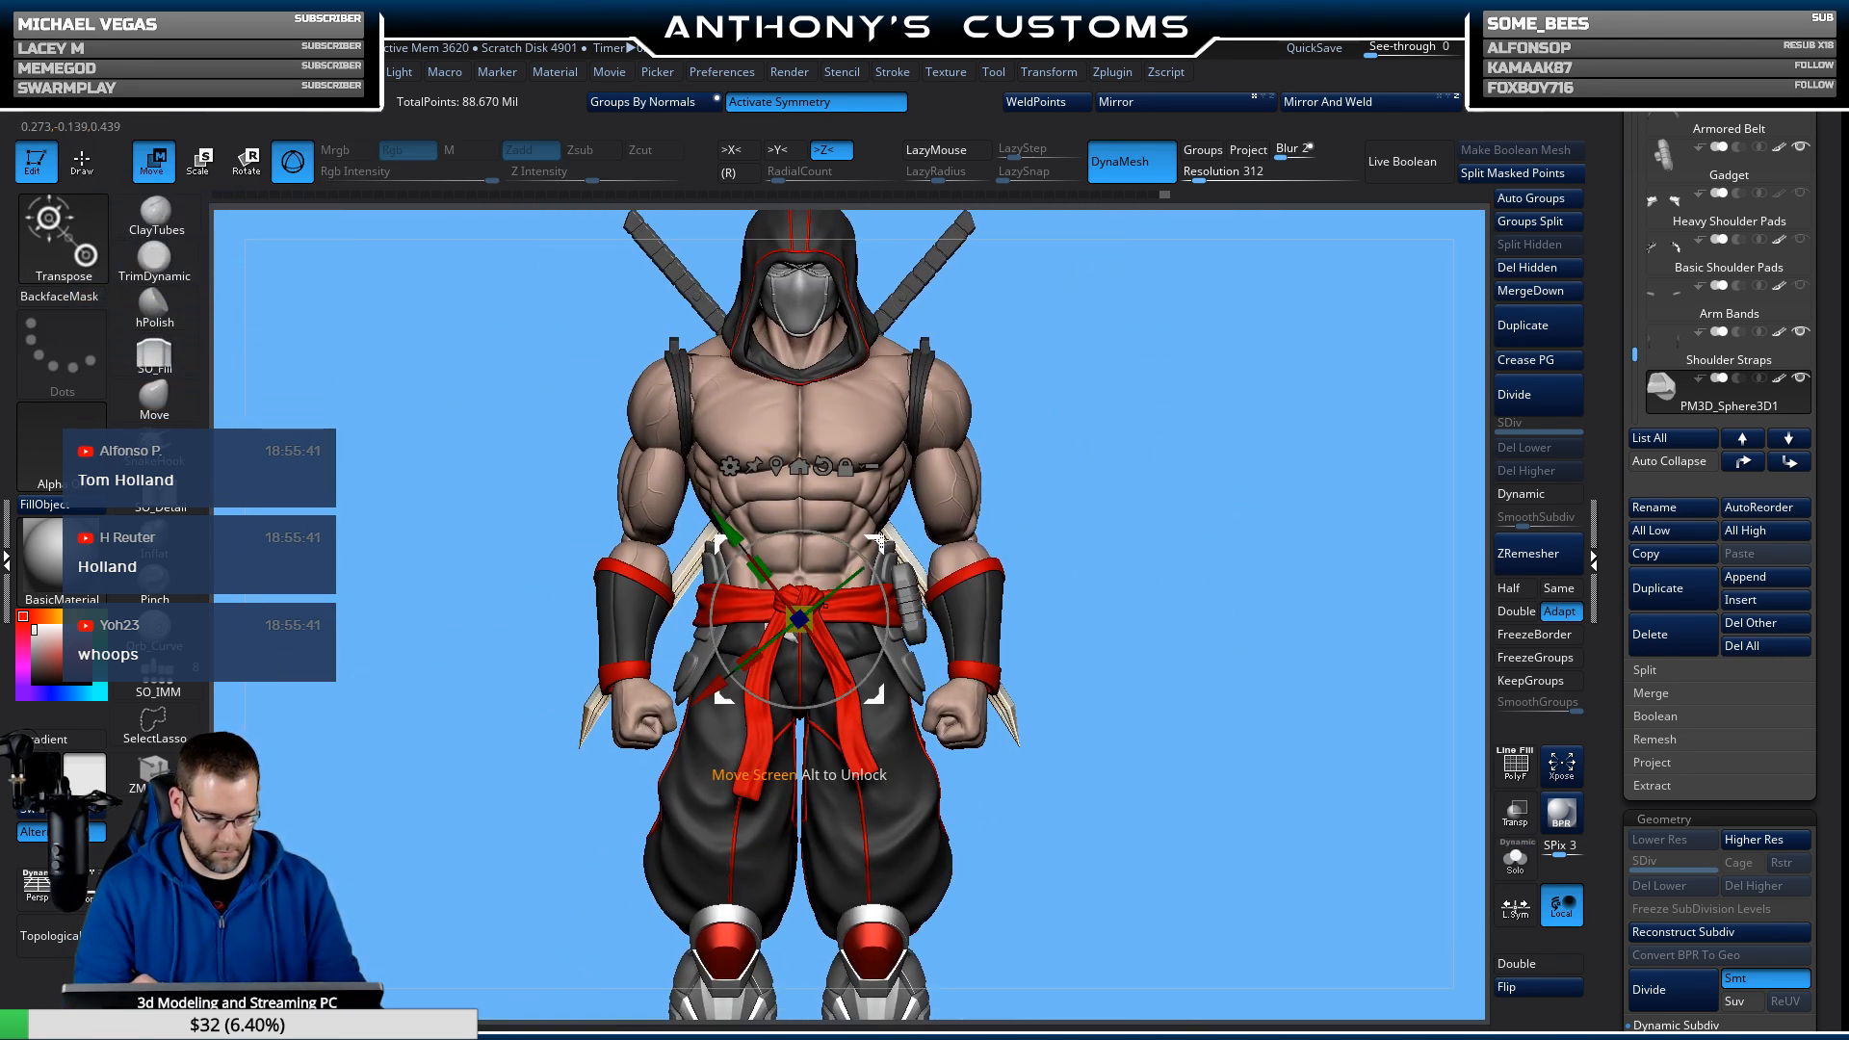
{"action": "left_click_drag", "start_coordinate": [880, 541], "coordinate": [1027, 309]}
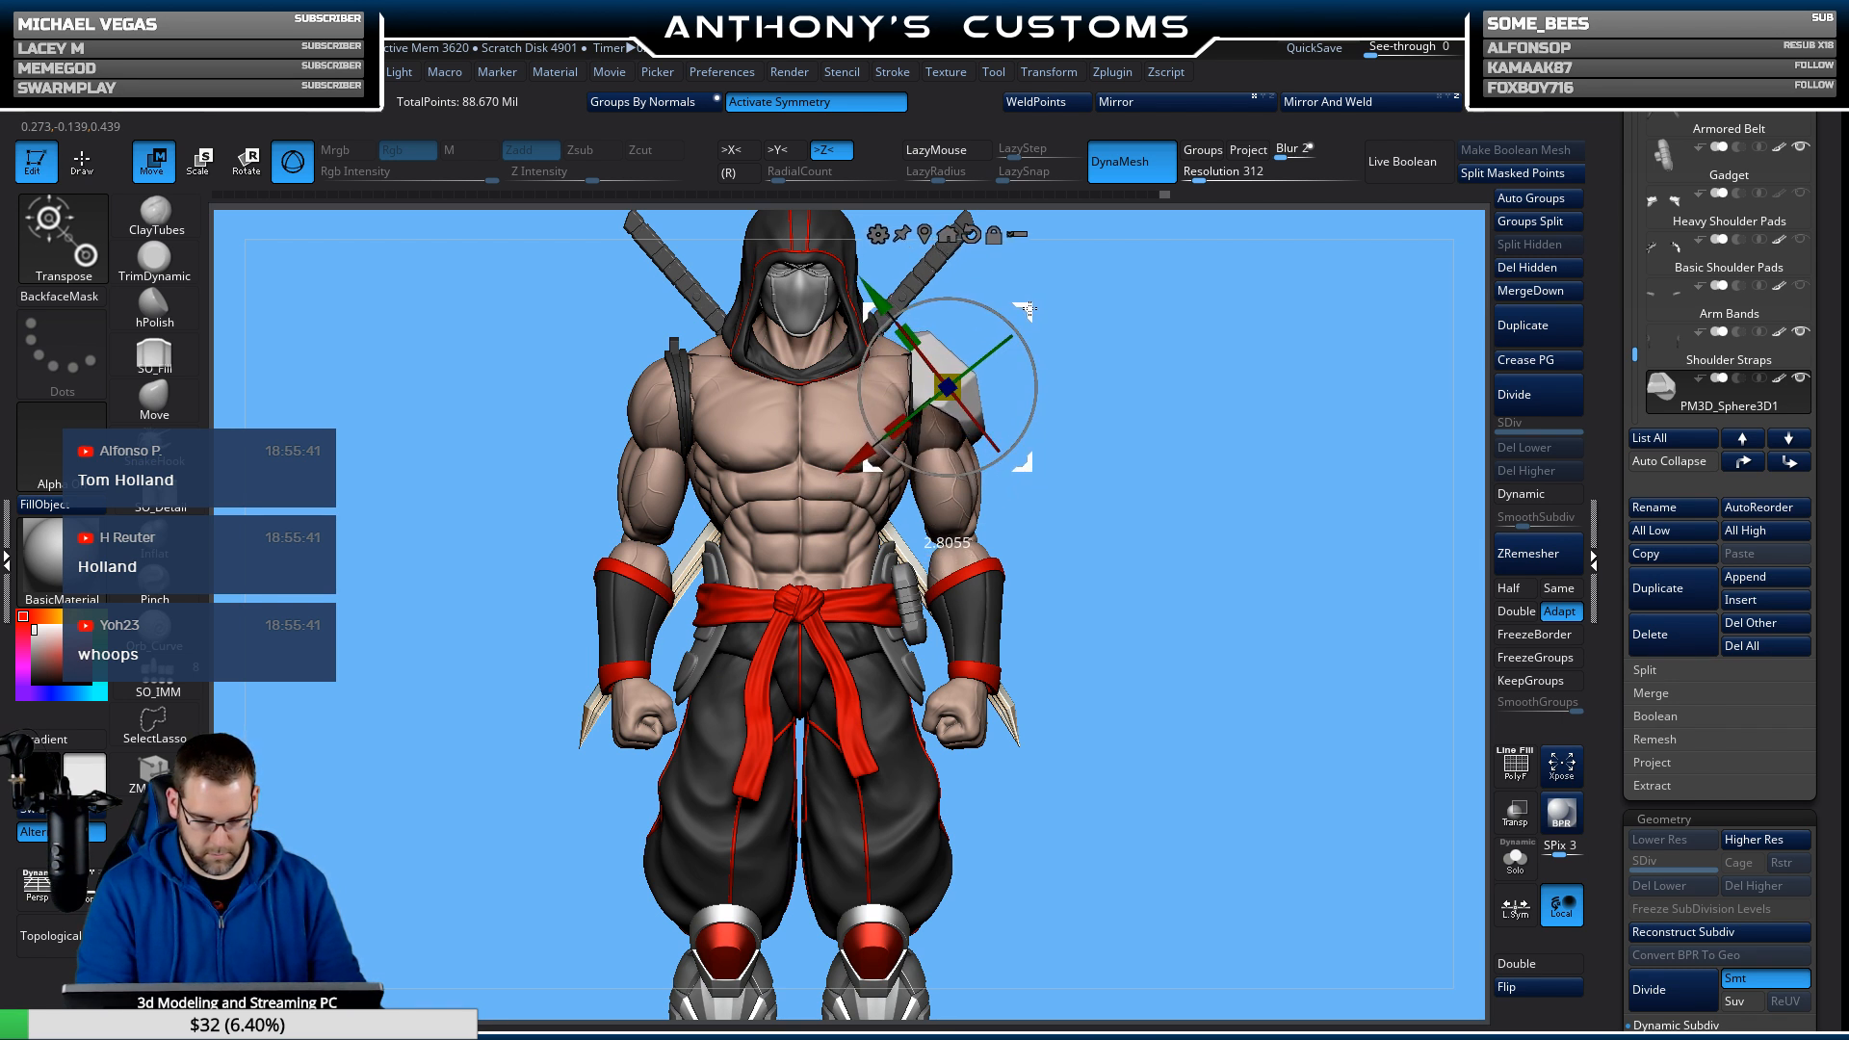
Turn off symmetry and shift the pad backward along its depth axis to center it on the shoulder, then return to Draw mode.
{"action": "left_click_drag", "start_coordinate": [1269, 433], "coordinate": [1171, 450]}
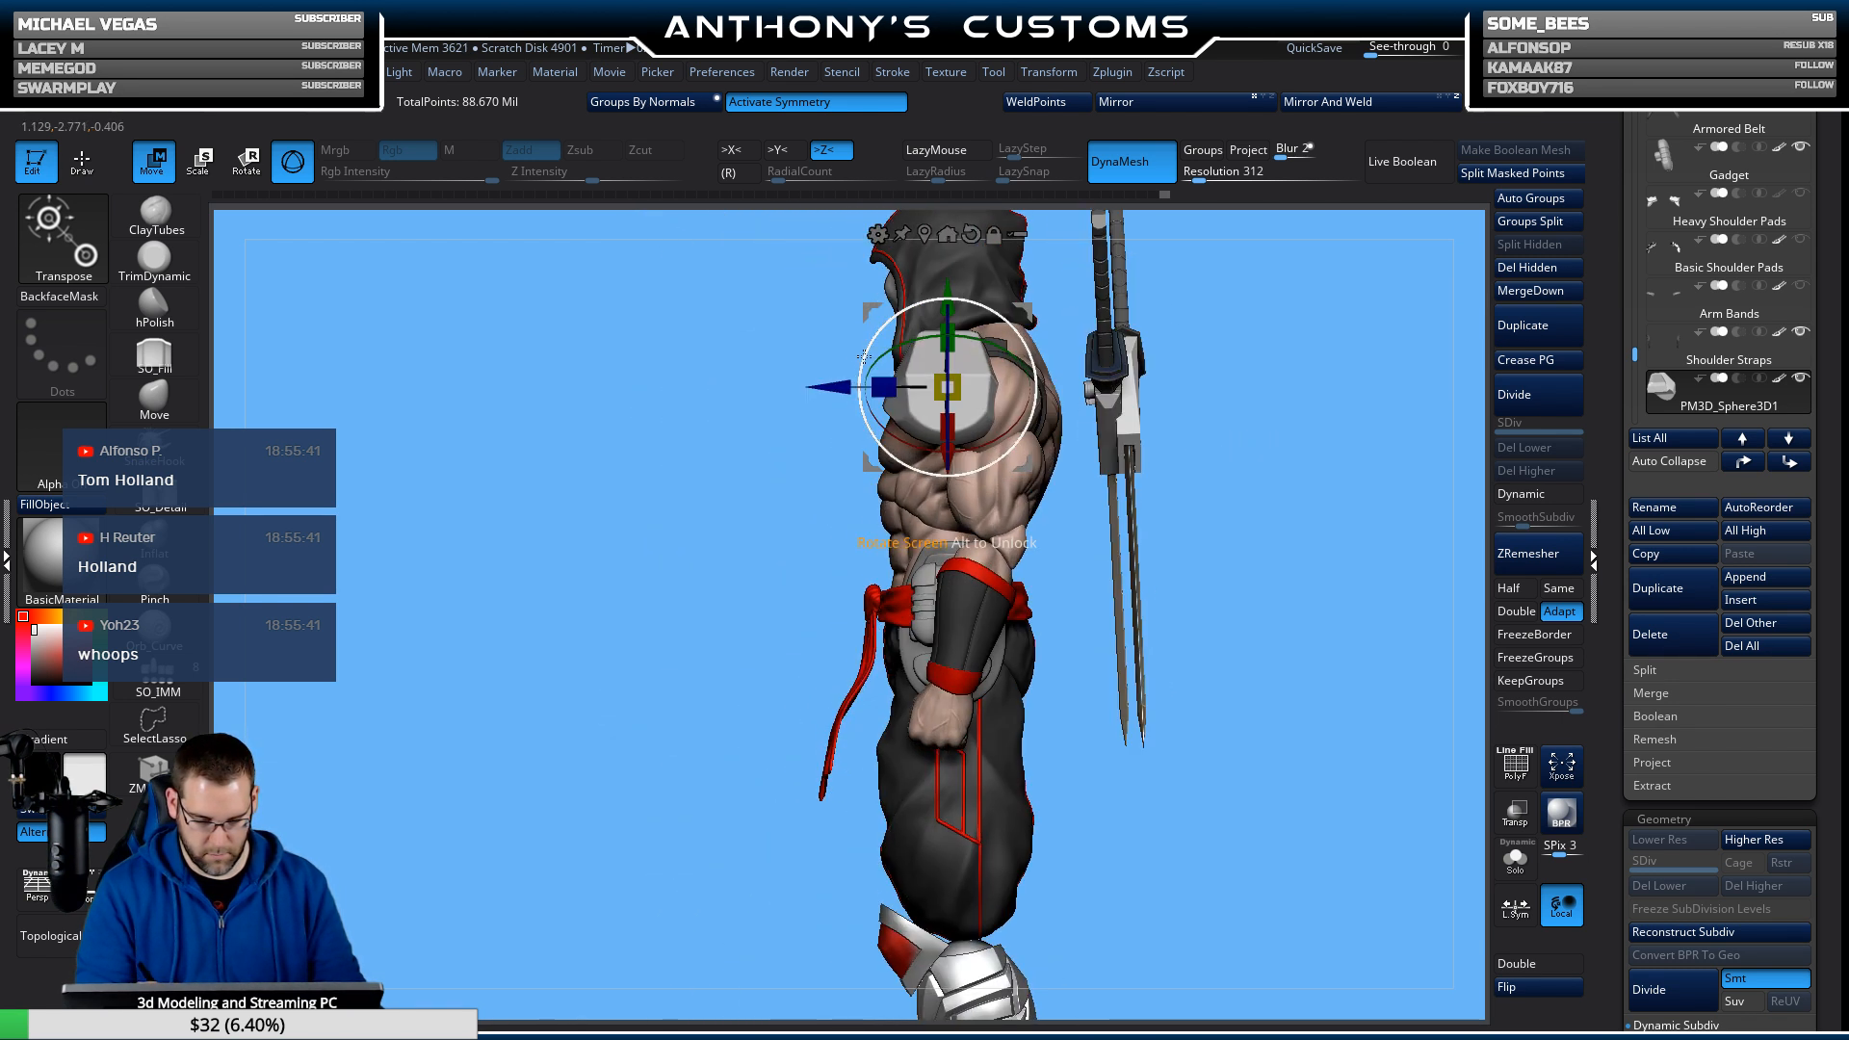
{"action": "key", "text": "x"}
{"action": "left_click_drag", "start_coordinate": [830, 385], "coordinate": [871, 375]}
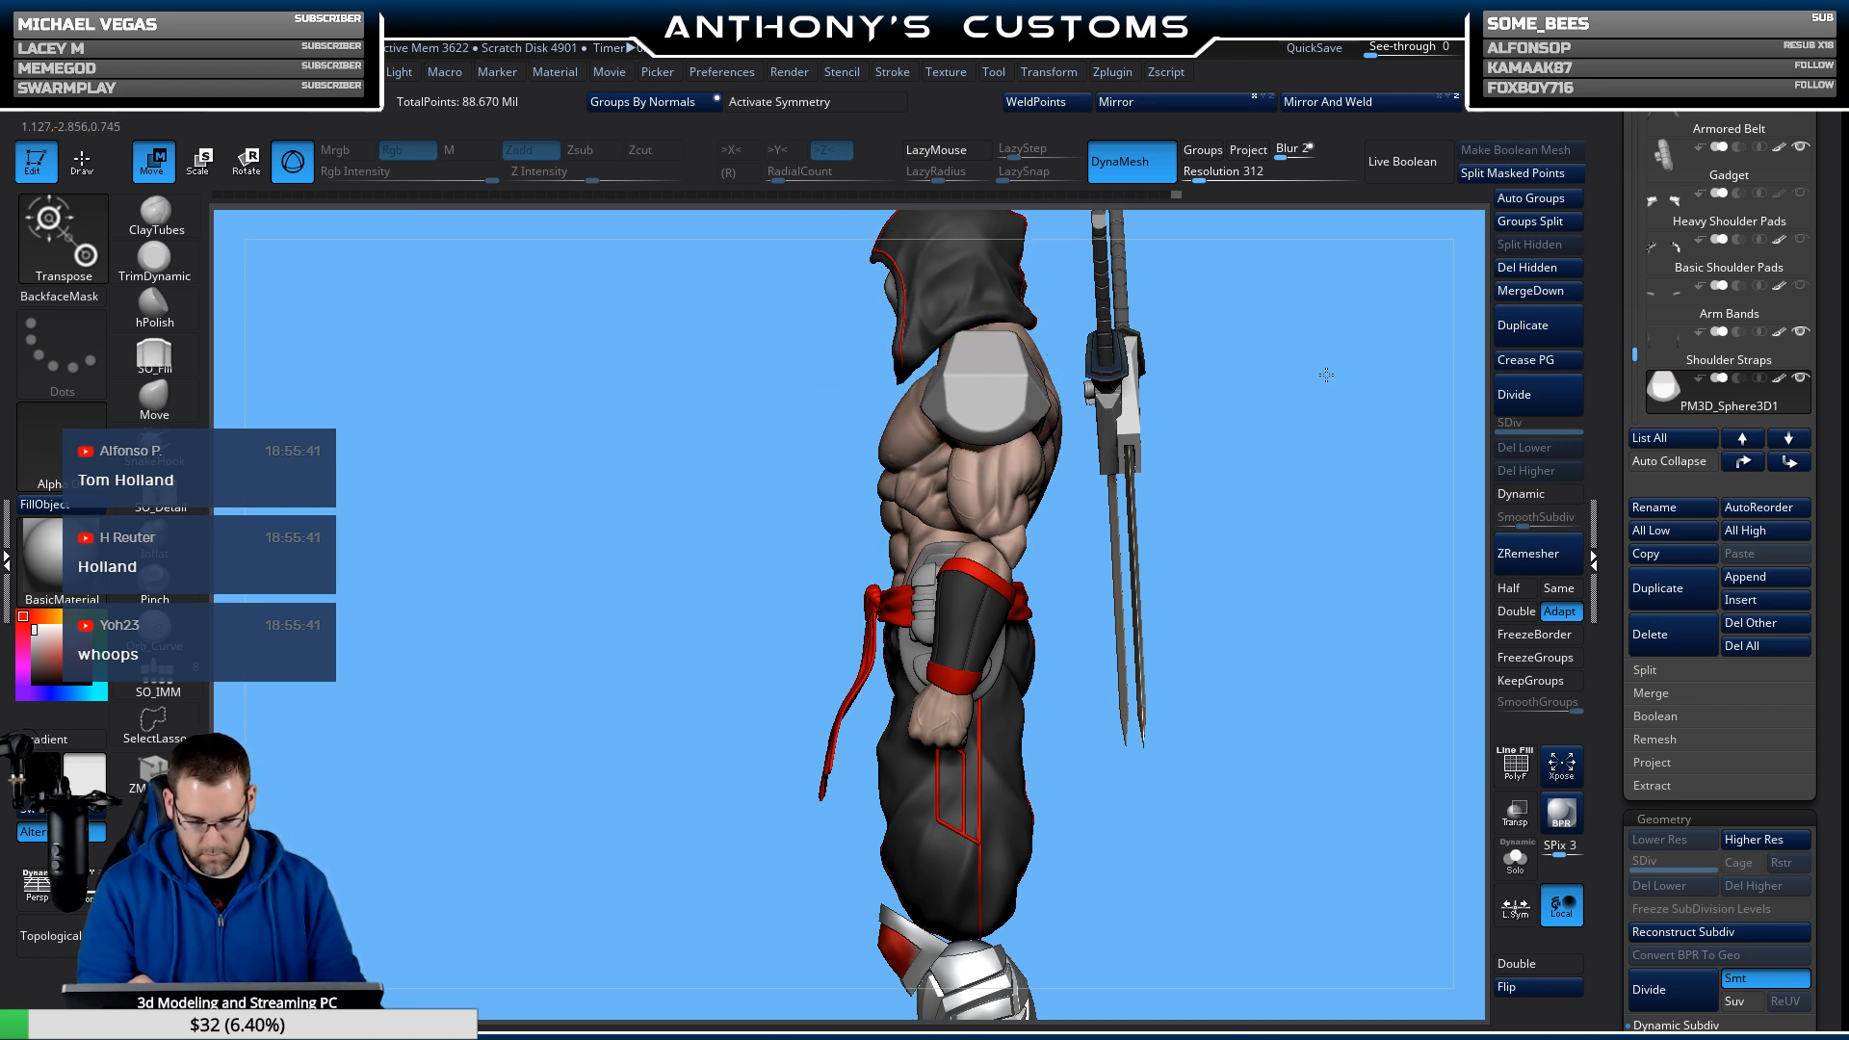
{"action": "left_click_drag", "start_coordinate": [1205, 260], "coordinate": [1324, 584]}
{"action": "left_click_drag", "start_coordinate": [882, 412], "coordinate": [879, 406]}
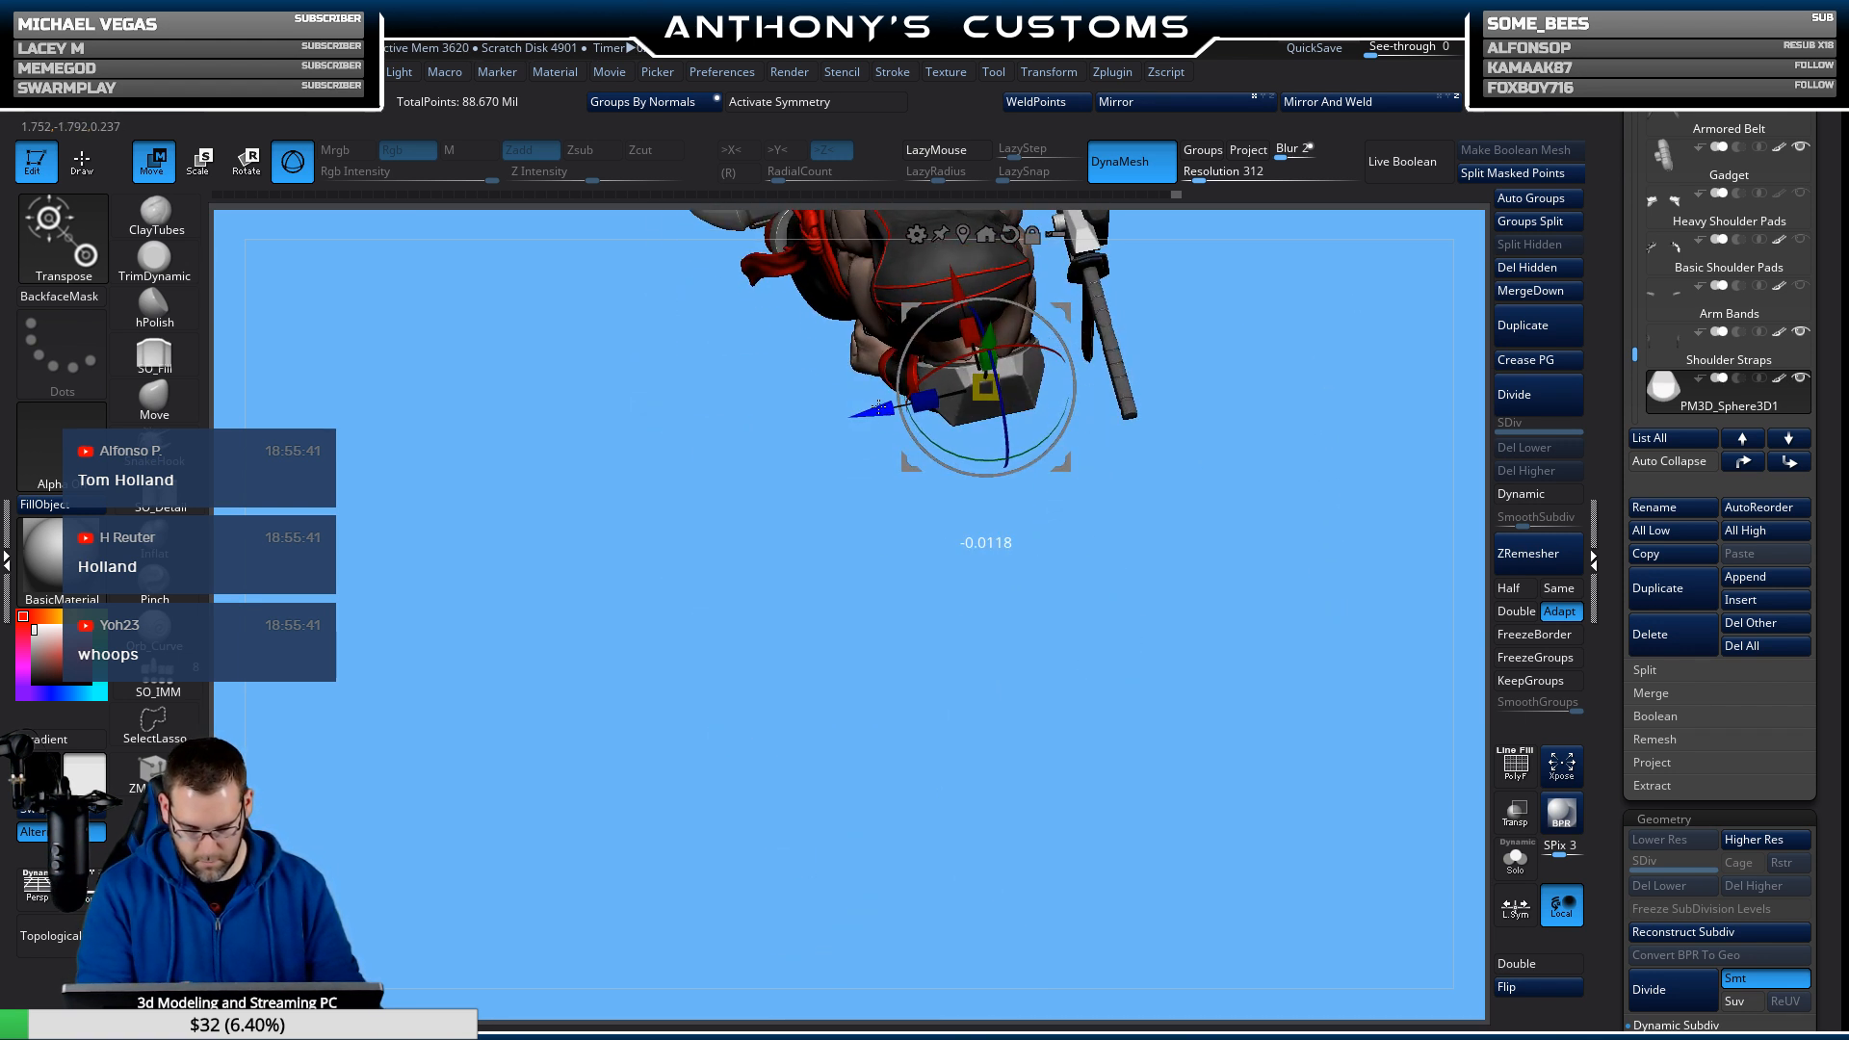
{"action": "left_click_drag", "start_coordinate": [875, 552], "coordinate": [762, 574]}
{"action": "key", "text": "q"}
{"action": "left_click_drag", "start_coordinate": [1297, 503], "coordinate": [1342, 520]}
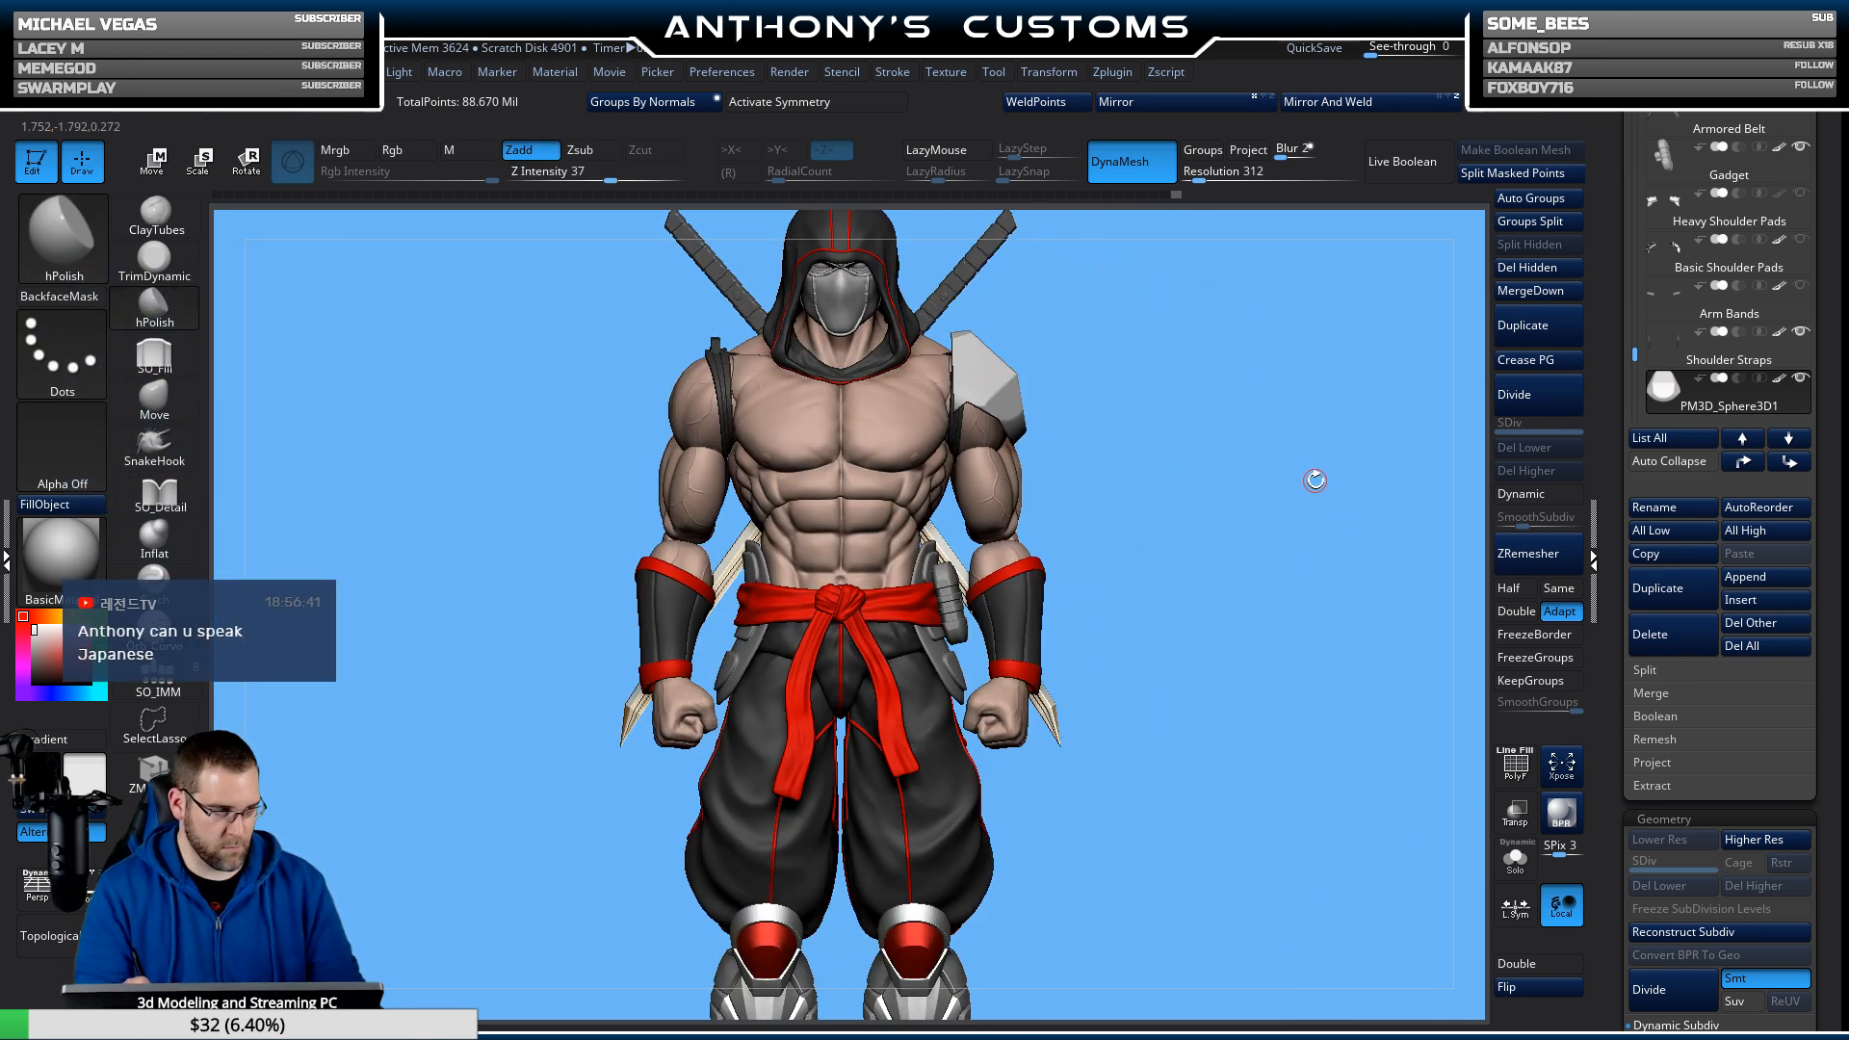
Reset the gizmo's orientation so its axes align with the world while the pad sits on the shoulder.
{"action": "left_click_drag", "start_coordinate": [1258, 427], "coordinate": [1238, 537], "text": "alt"}
{"action": "key", "text": "w"}
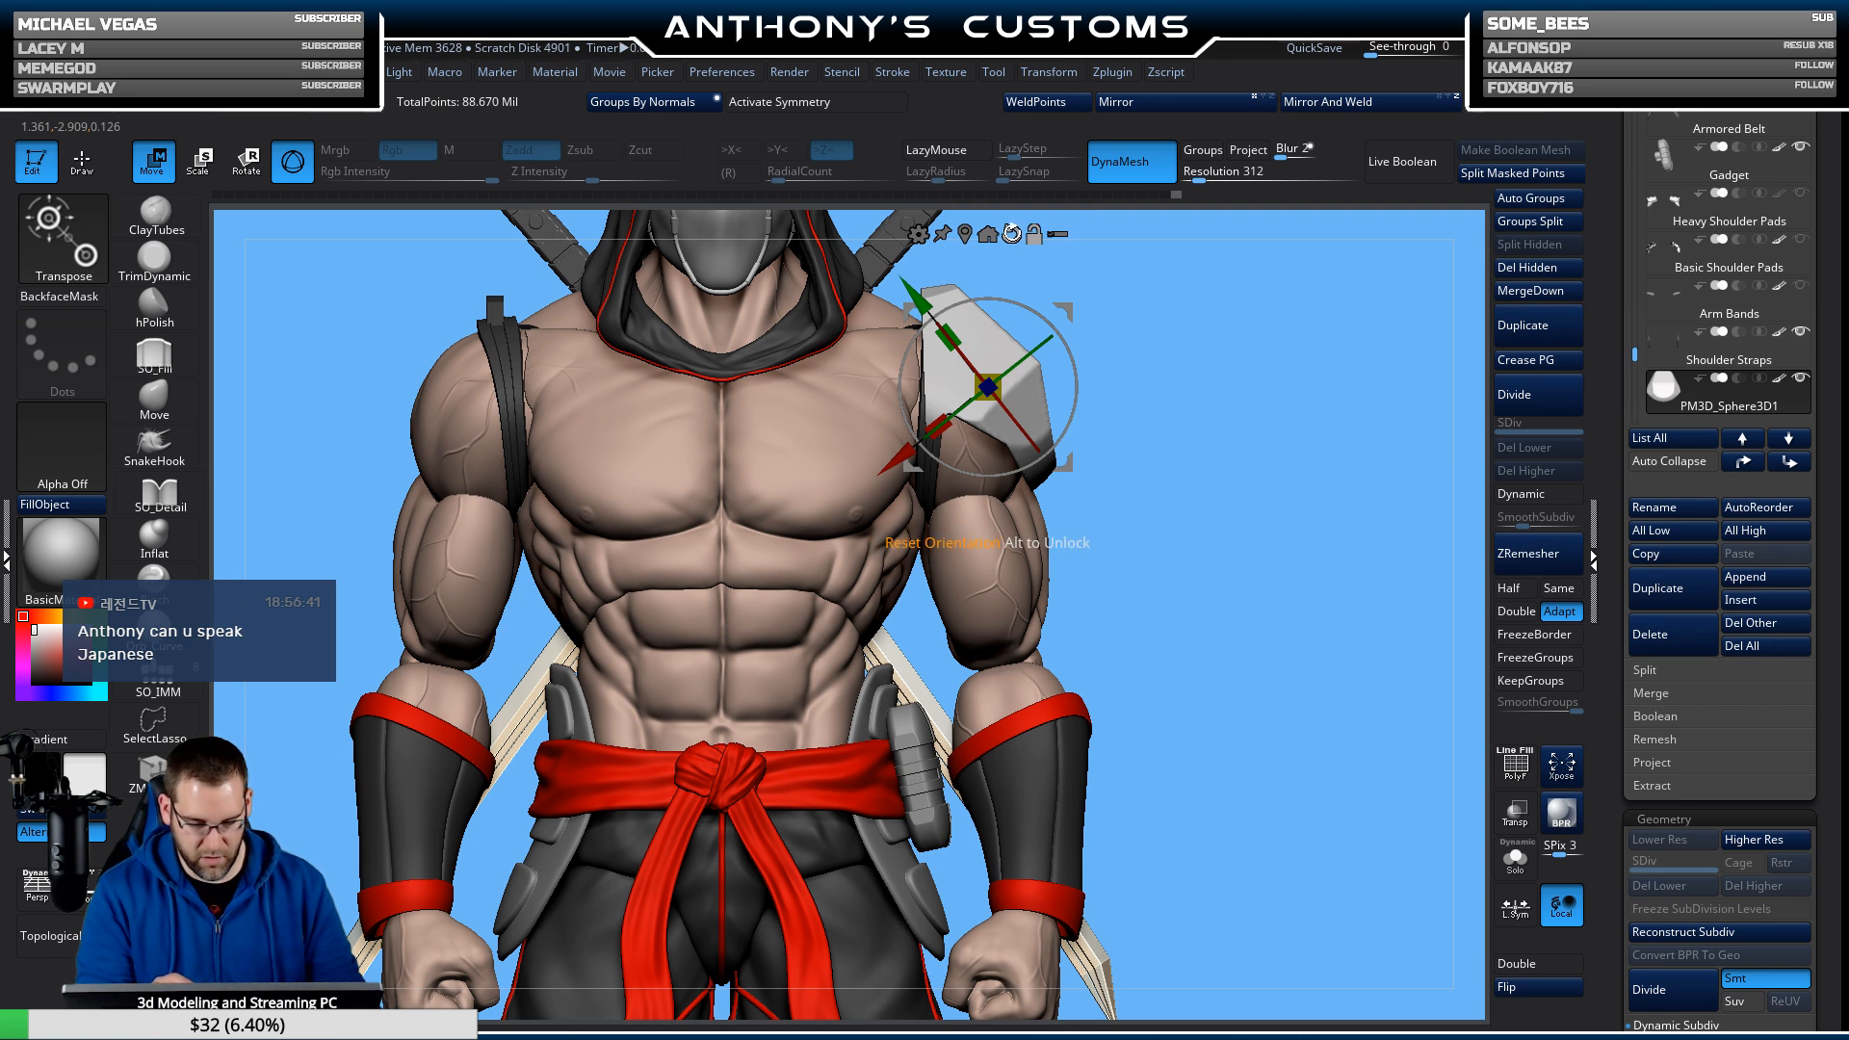
{"action": "left_click", "coordinate": [1011, 232], "text": "alt"}
{"action": "left_click_drag", "start_coordinate": [1170, 342], "coordinate": [1190, 438], "text": "alt"}
{"action": "left_click_drag", "start_coordinate": [1012, 370], "coordinate": [1103, 363]}
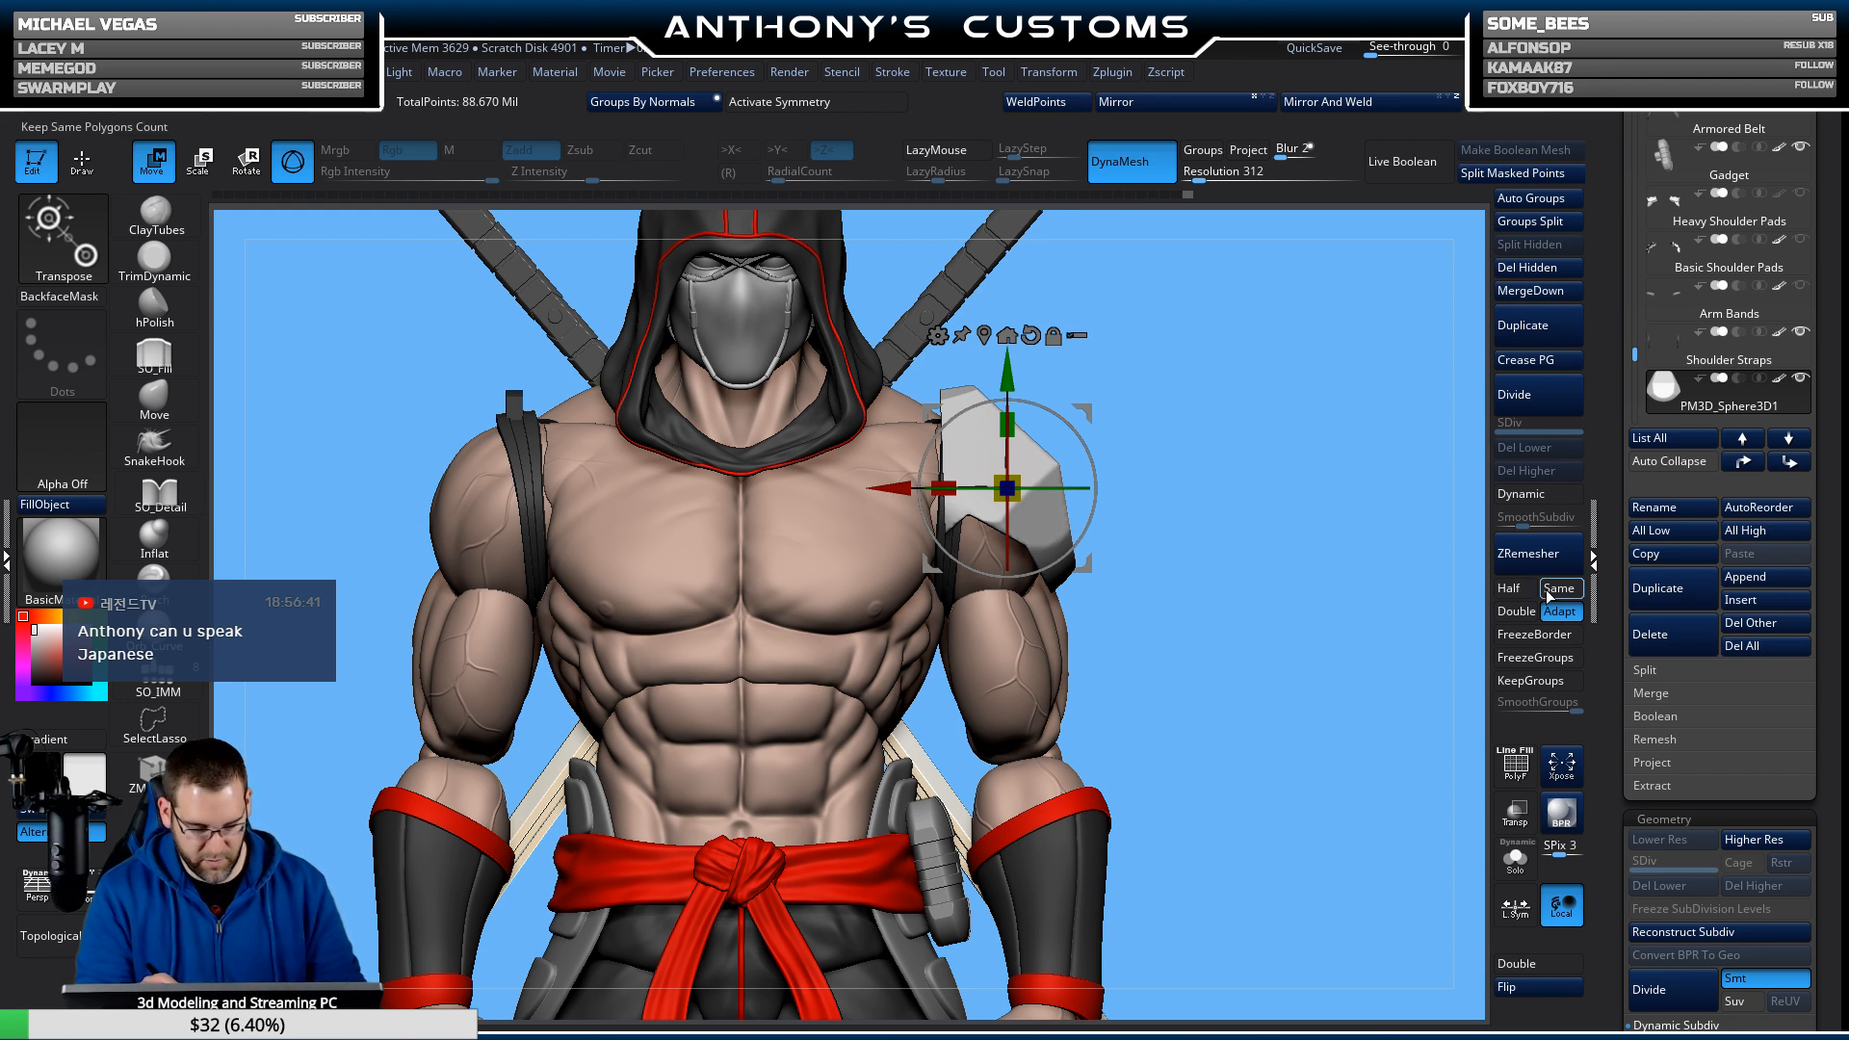
Examine the pad's fit on the shoulder from the front and side, briefly making the other parts transparent.
{"action": "left_click", "coordinate": [1516, 814]}
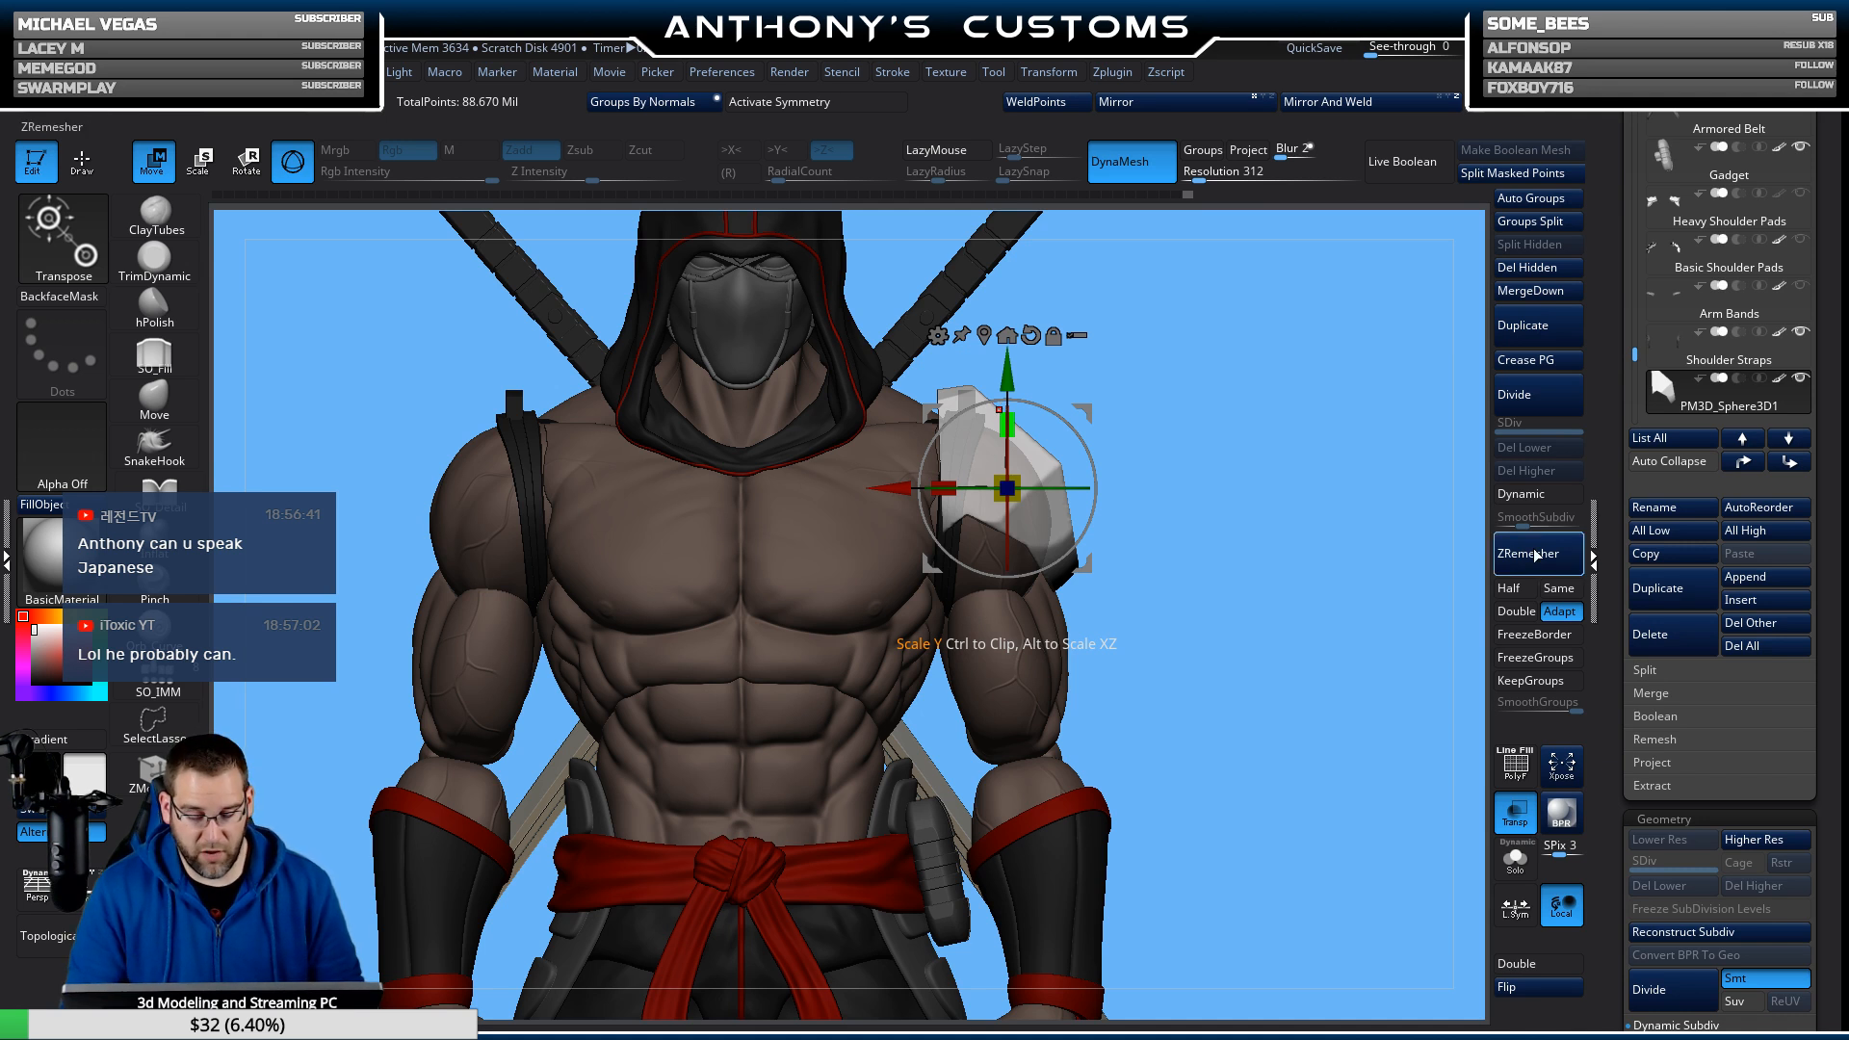
{"action": "left_click", "coordinate": [1515, 812]}
{"action": "key", "text": "q"}
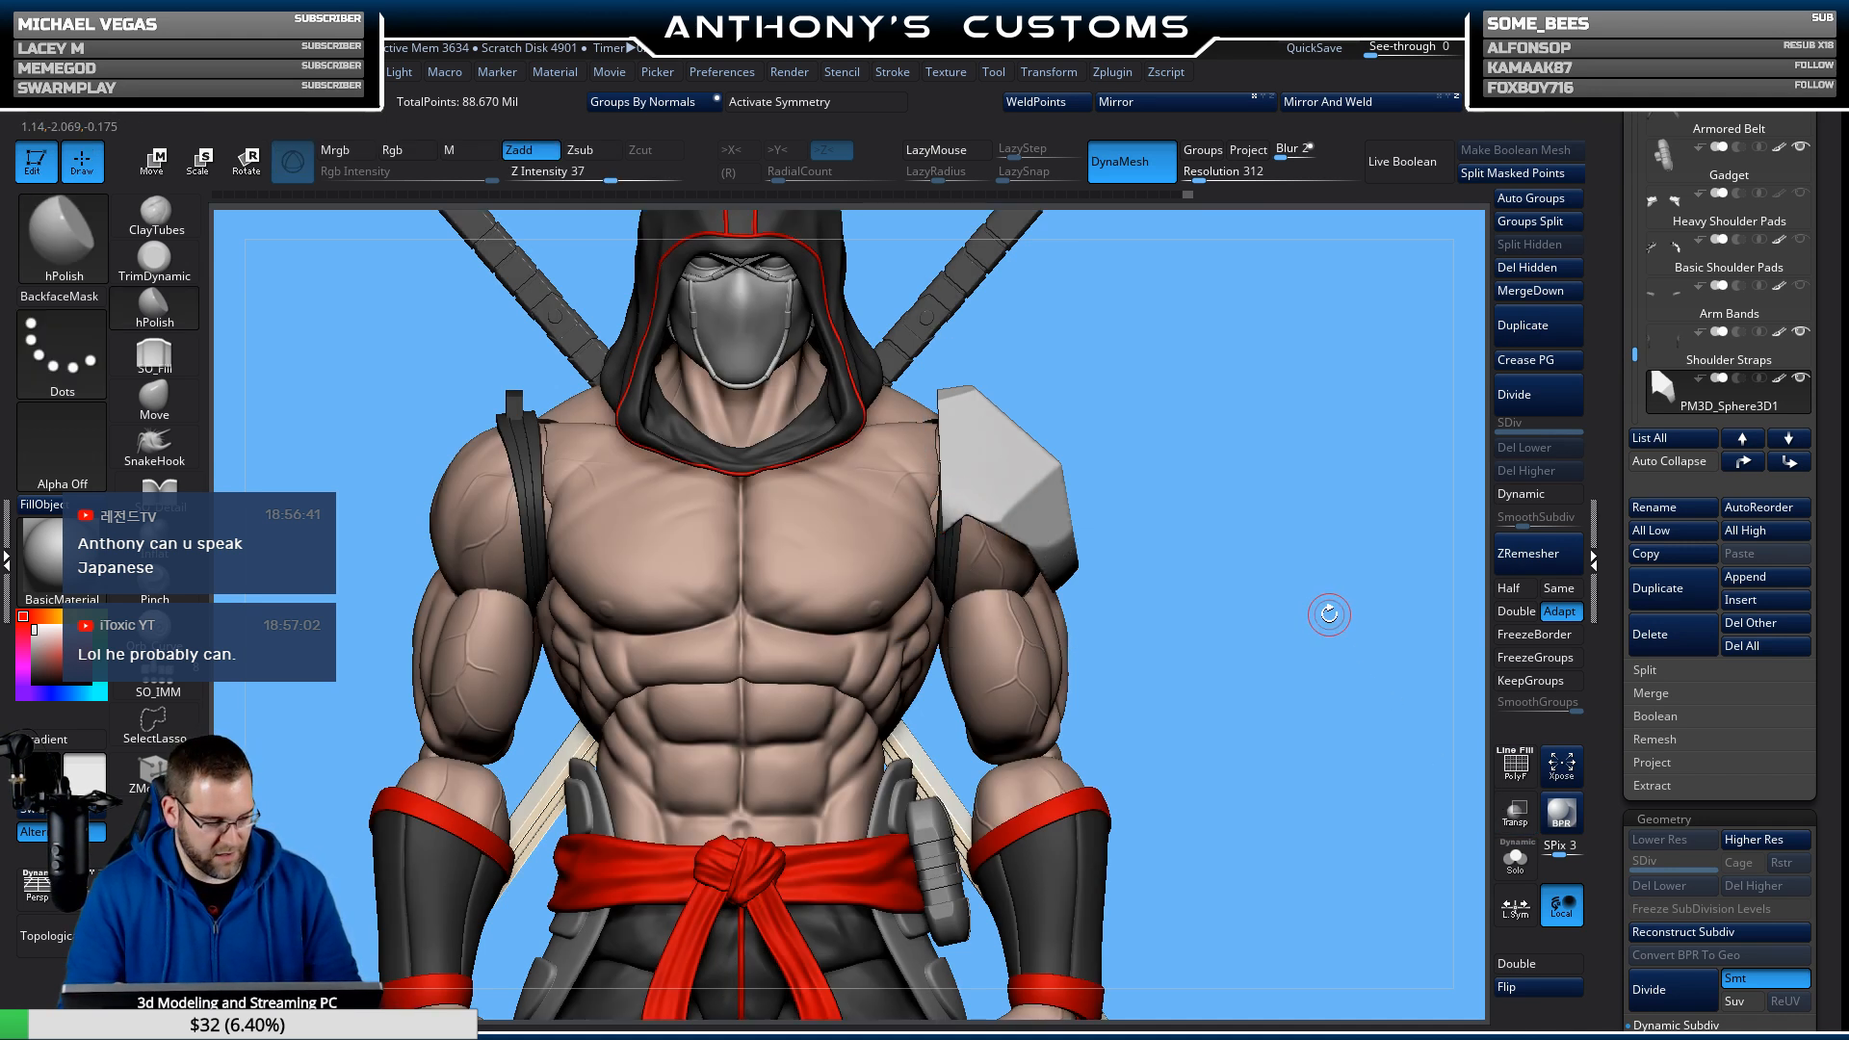
{"action": "mouse_move", "coordinate": [1329, 616]}
{"action": "left_mouse_down"}
{"action": "mouse_move", "coordinate": [1341, 745]}
{"action": "mouse_move", "coordinate": [1252, 706]}
{"action": "mouse_move", "coordinate": [1197, 719]}
{"action": "left_mouse_up"}
{"action": "left_click_drag", "start_coordinate": [1185, 784], "coordinate": [1277, 764]}
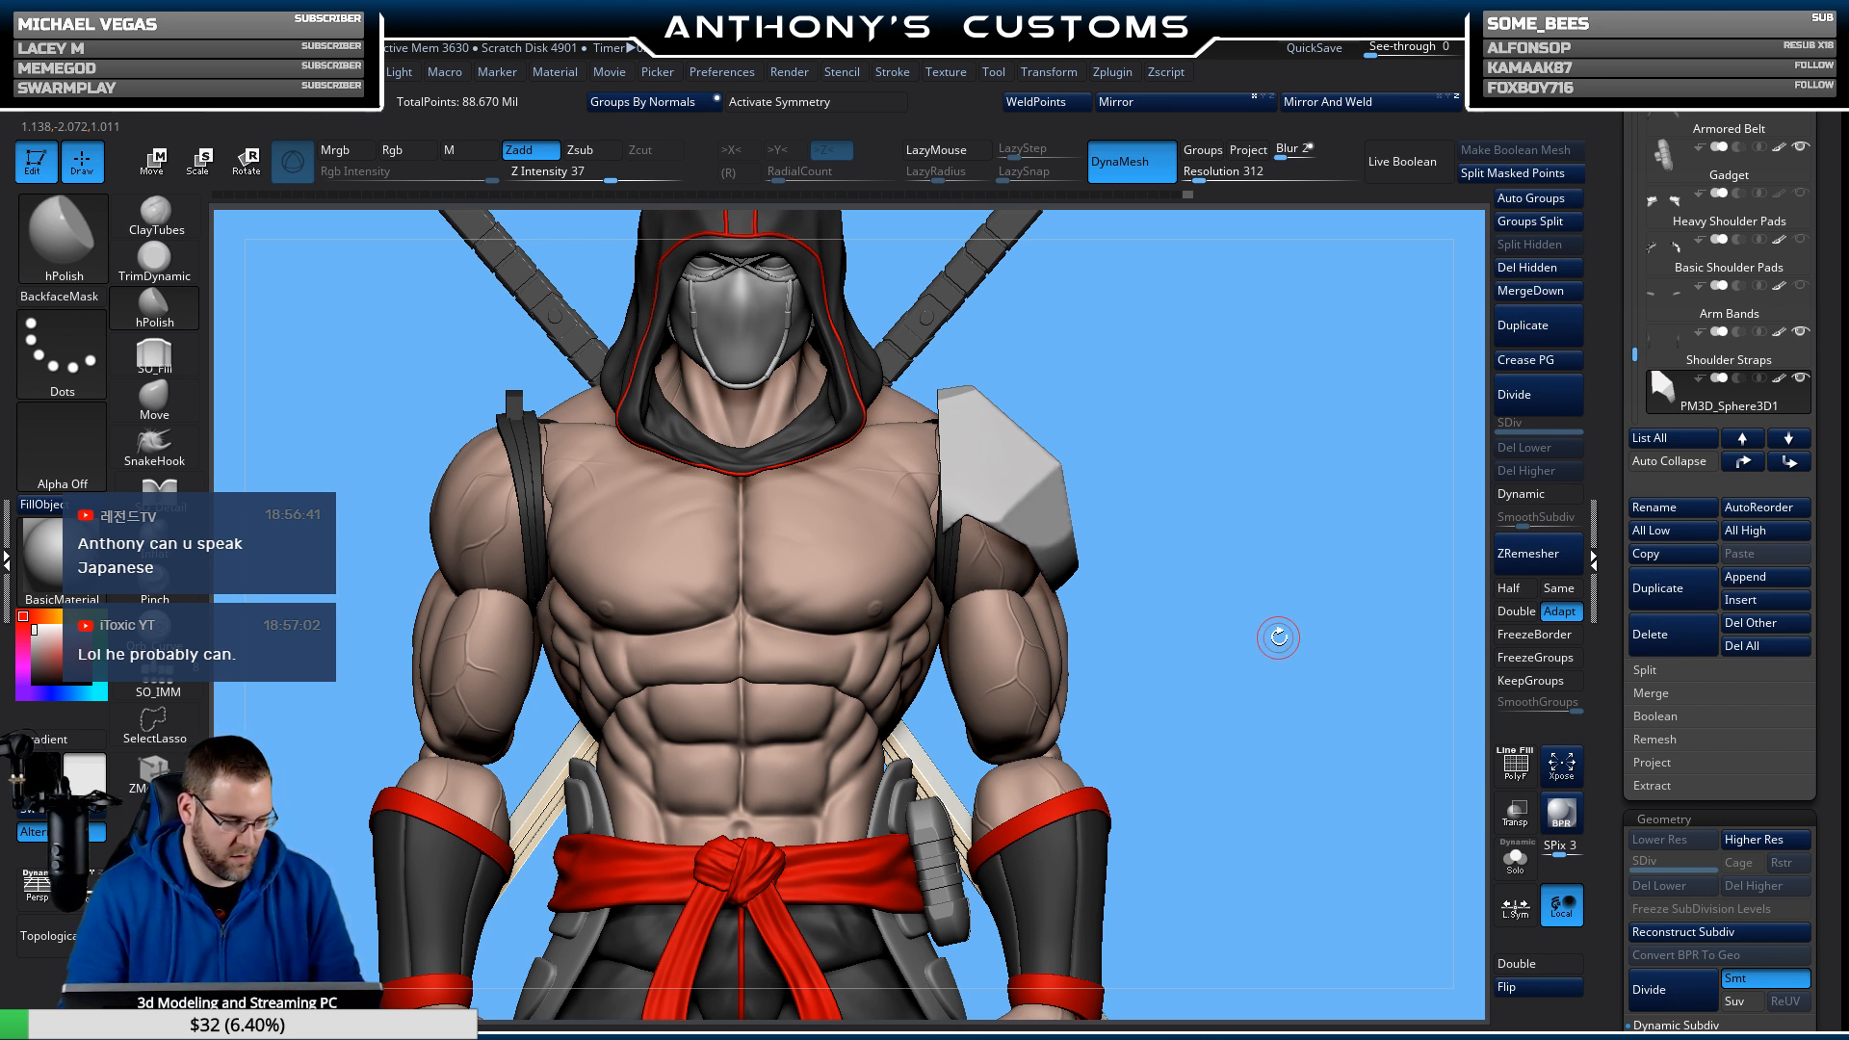
{"action": "mouse_move", "coordinate": [1280, 638]}
{"action": "left_mouse_down", "text": "alt"}
{"action": "mouse_move", "coordinate": [1275, 755]}
{"action": "mouse_move", "coordinate": [1287, 665]}
{"action": "left_mouse_up", "text": "alt"}
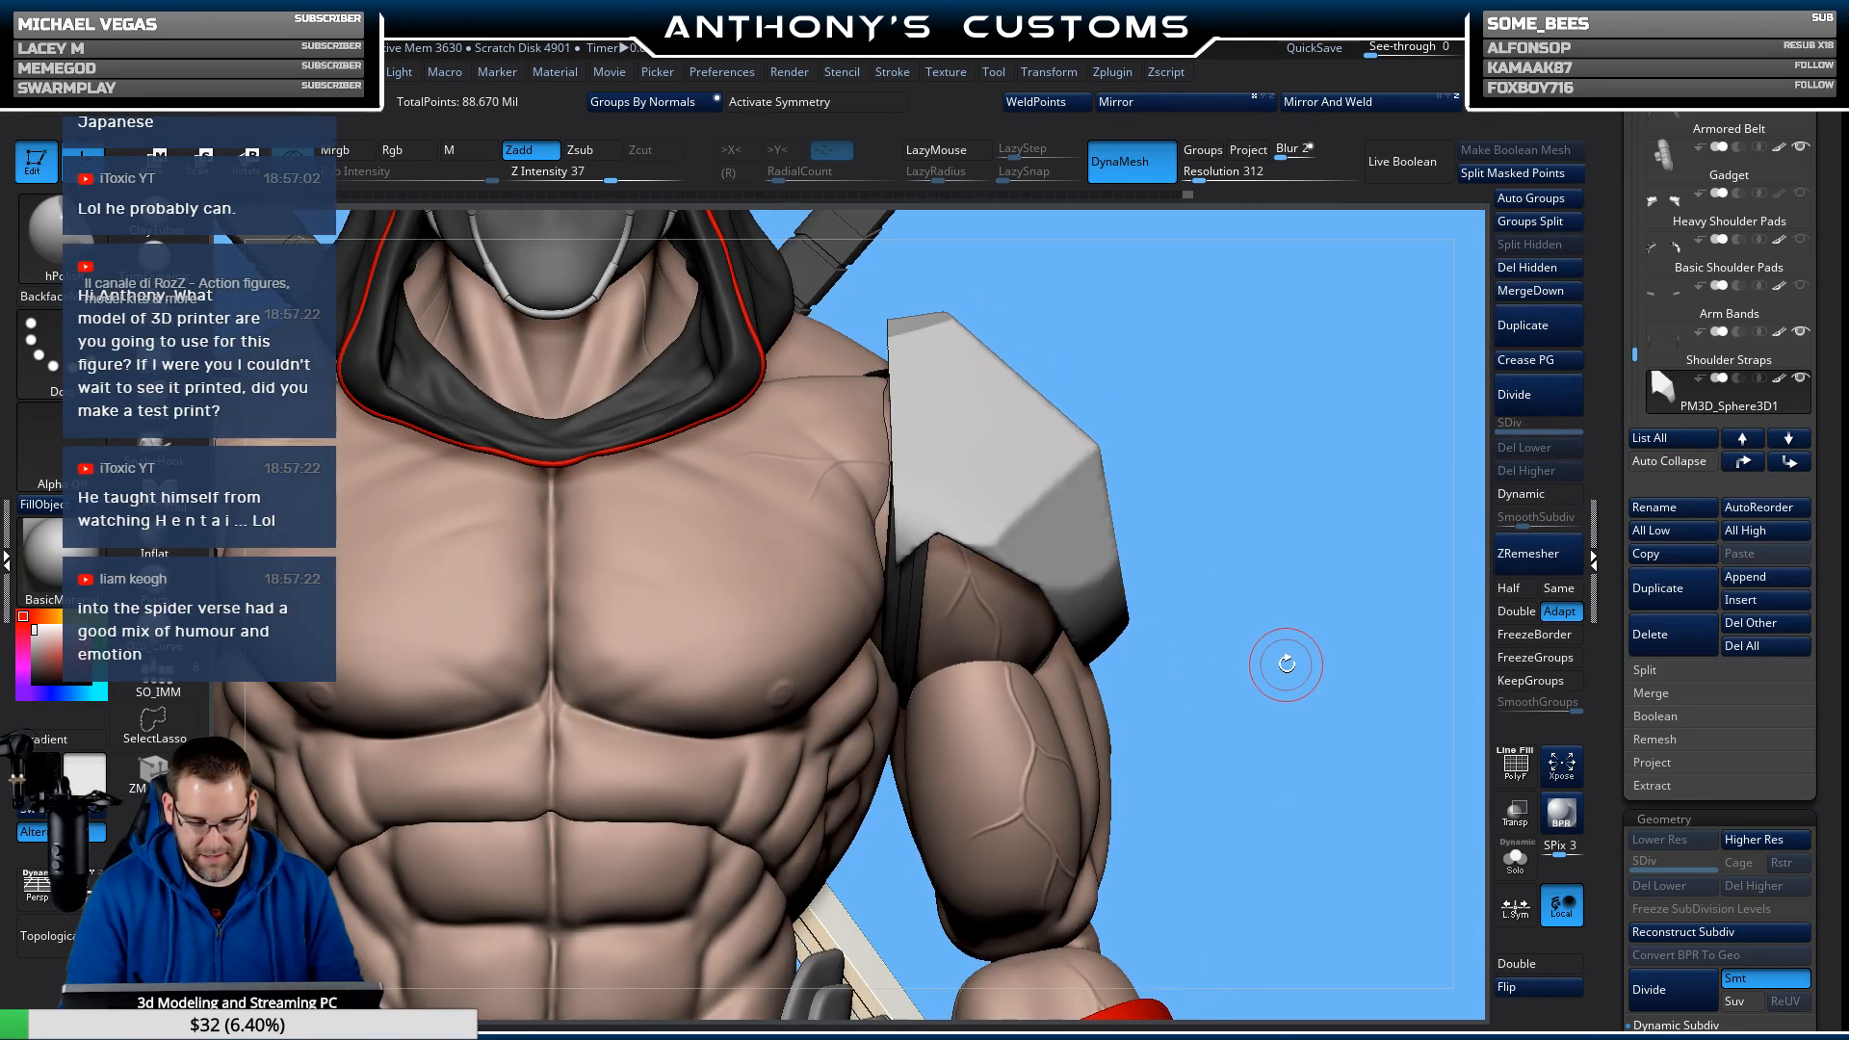
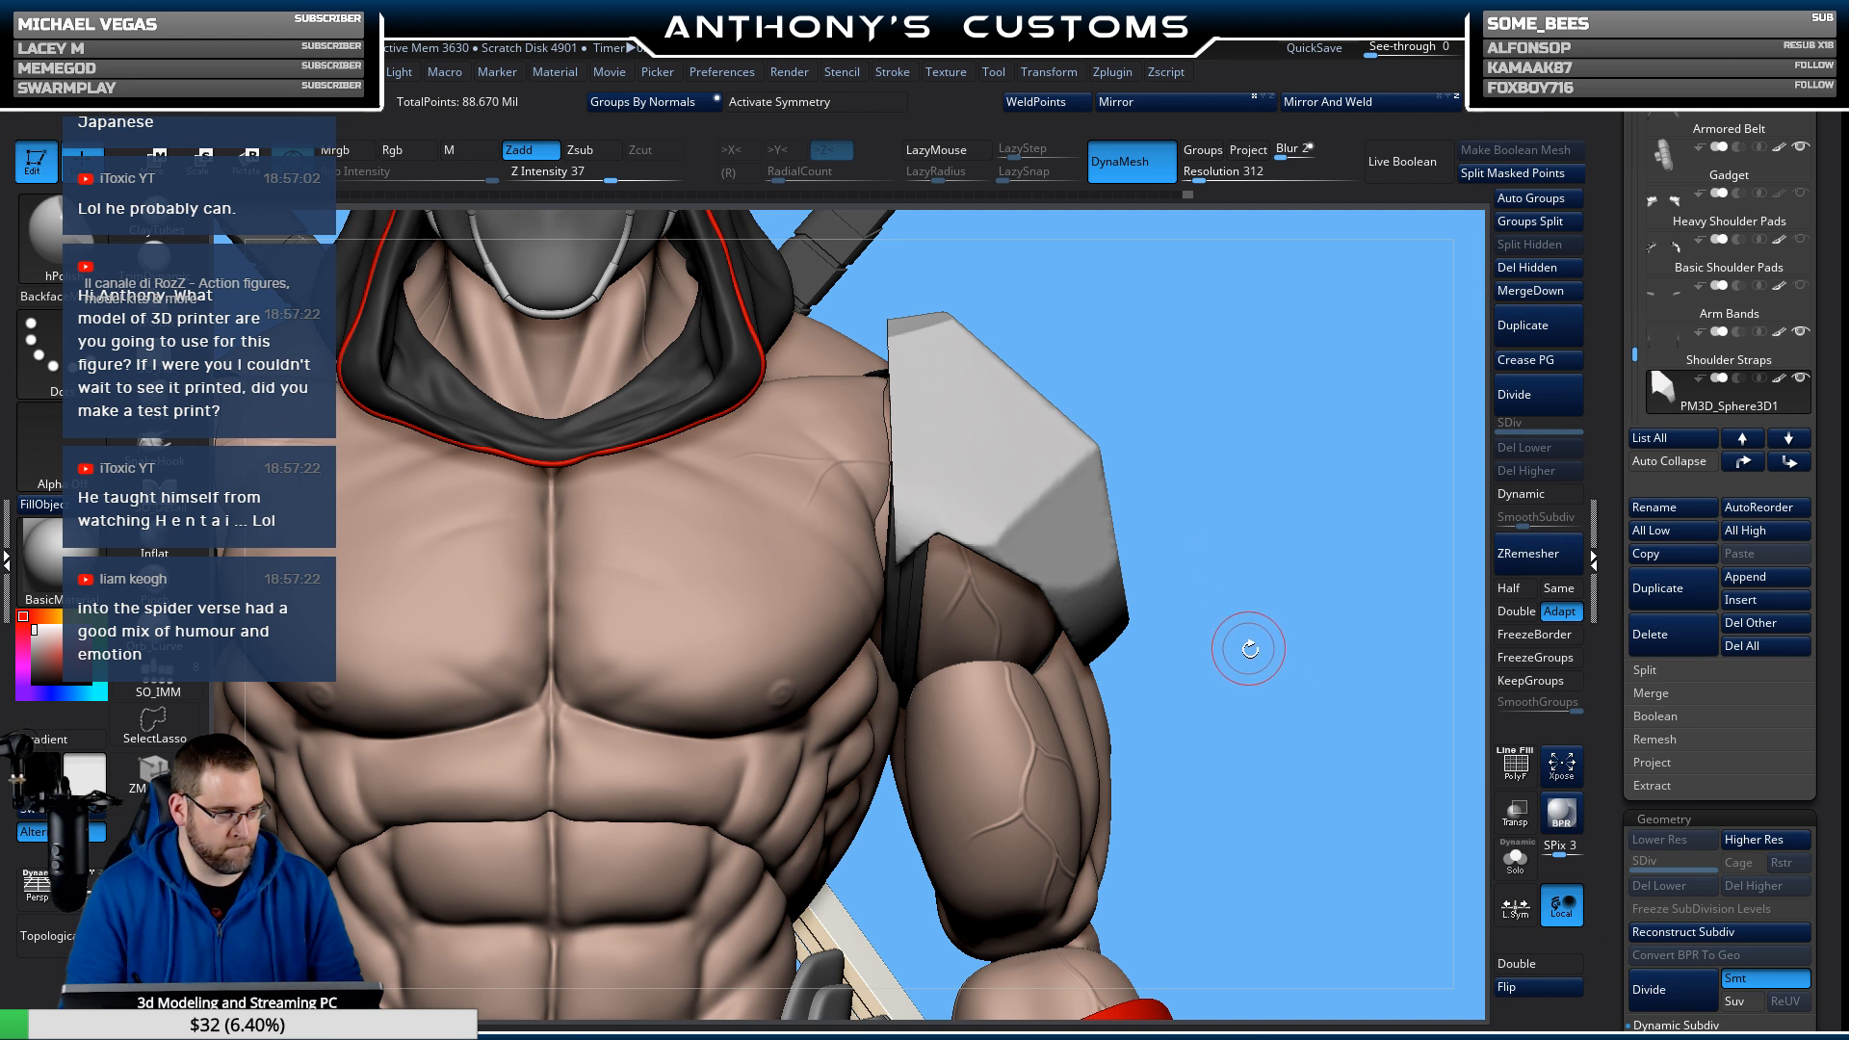
{"action": "key", "text": "shift"}
{"action": "mouse_move", "coordinate": [1261, 657]}
{"action": "left_mouse_down", "text": "alt"}
{"action": "mouse_move", "coordinate": [1215, 549]}
{"action": "mouse_move", "coordinate": [1235, 650]}
{"action": "left_mouse_up", "text": "alt"}
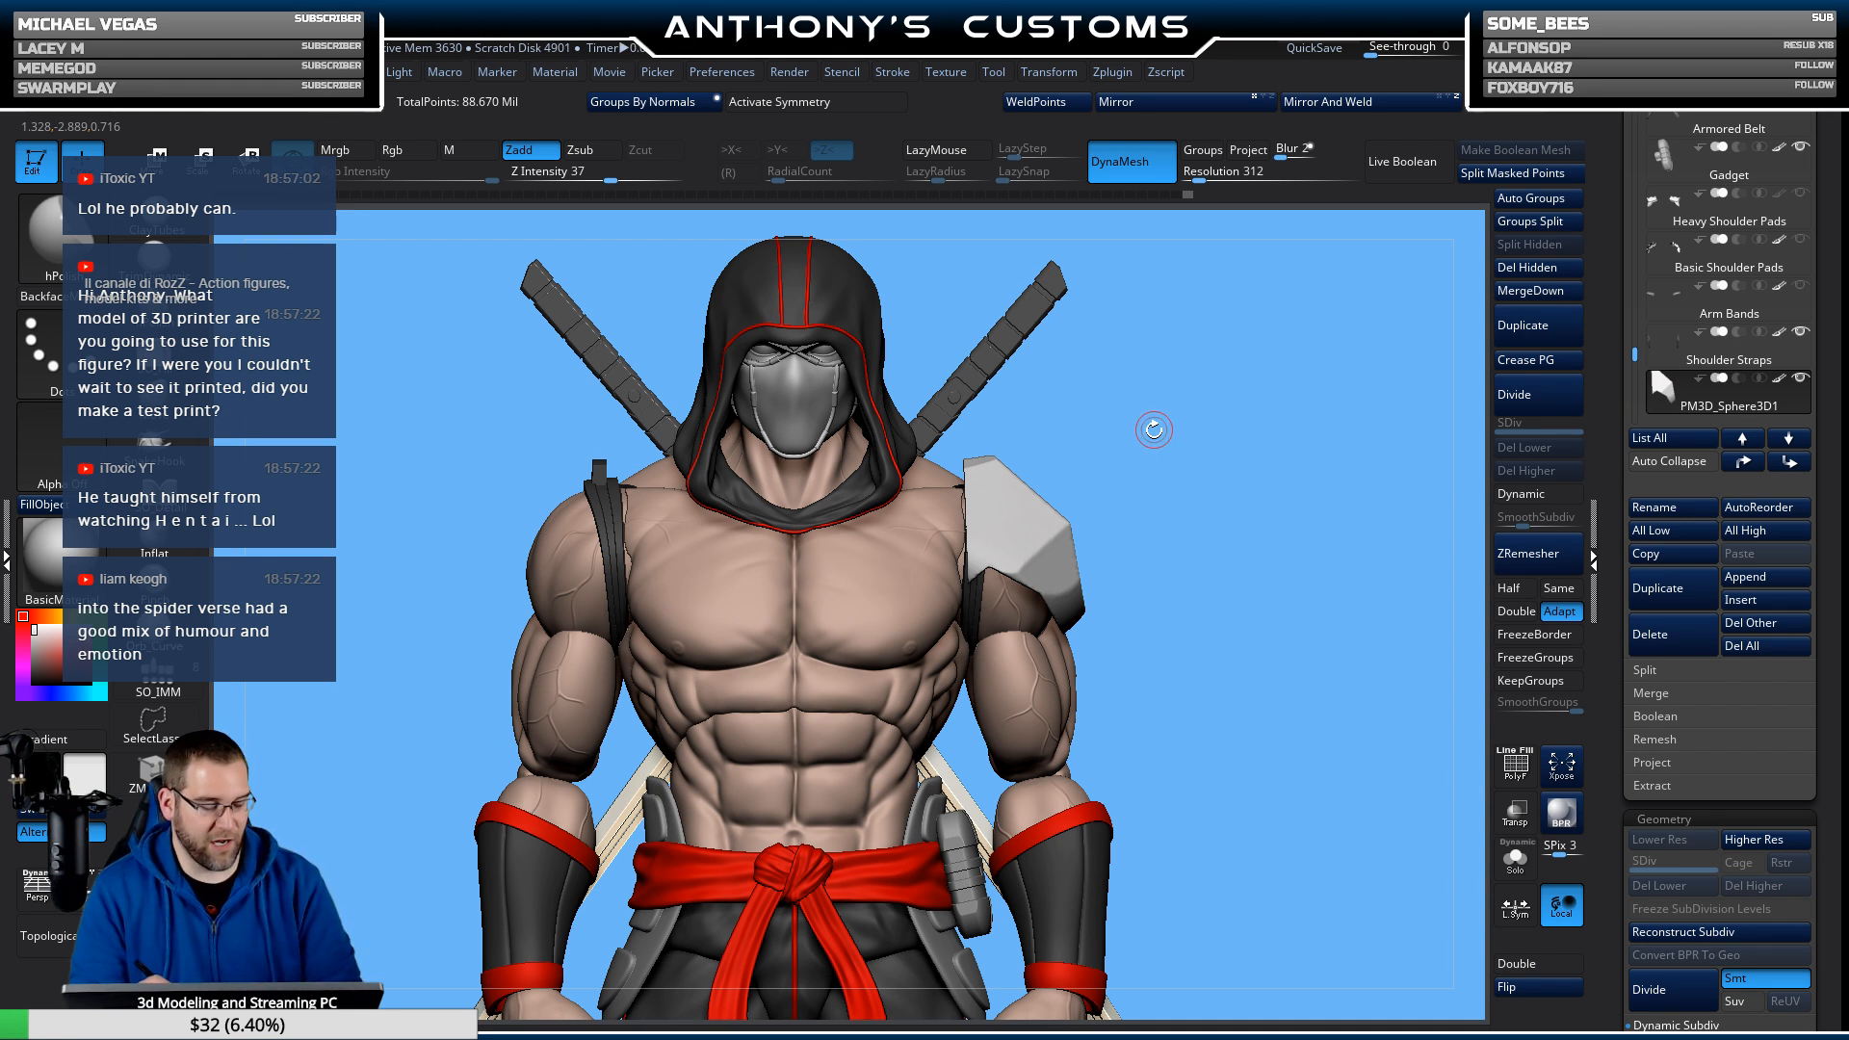
{"action": "left_click_drag", "start_coordinate": [1280, 524], "coordinate": [1244, 544]}
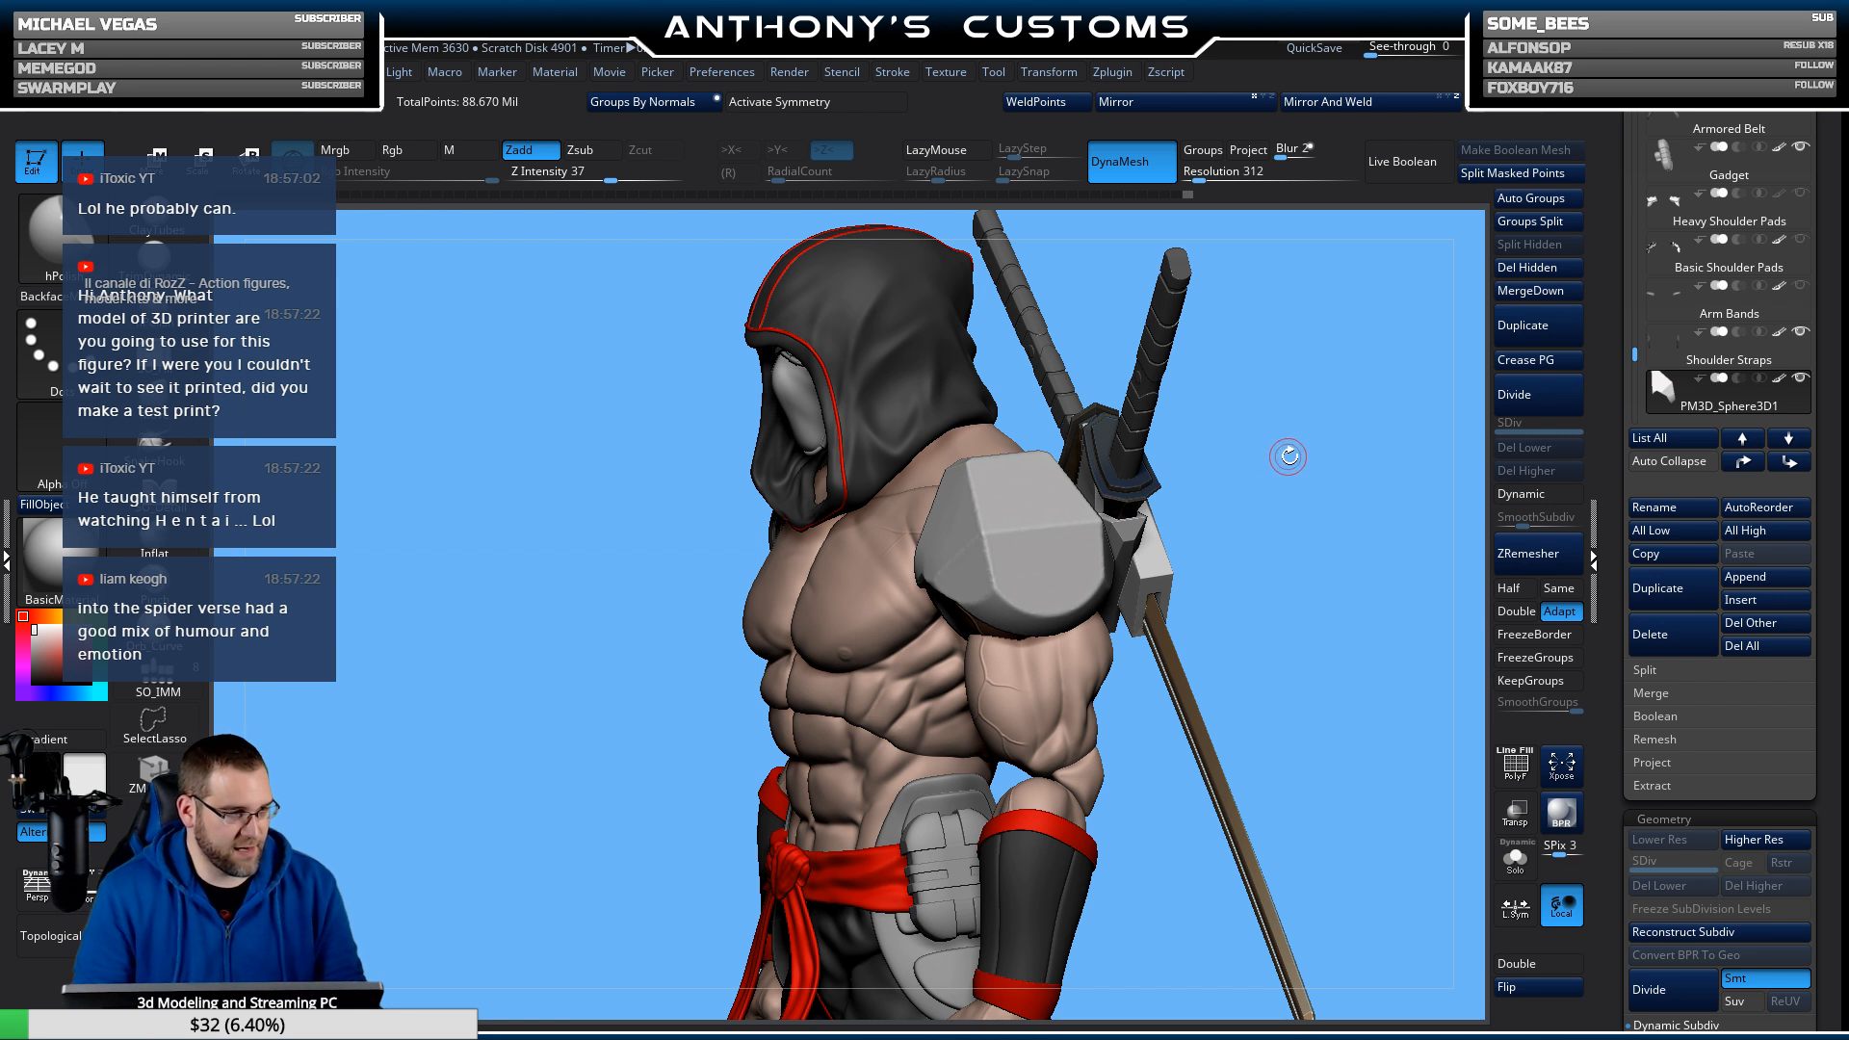
{"action": "left_click_drag", "start_coordinate": [1290, 516], "coordinate": [1367, 584], "text": "shift"}
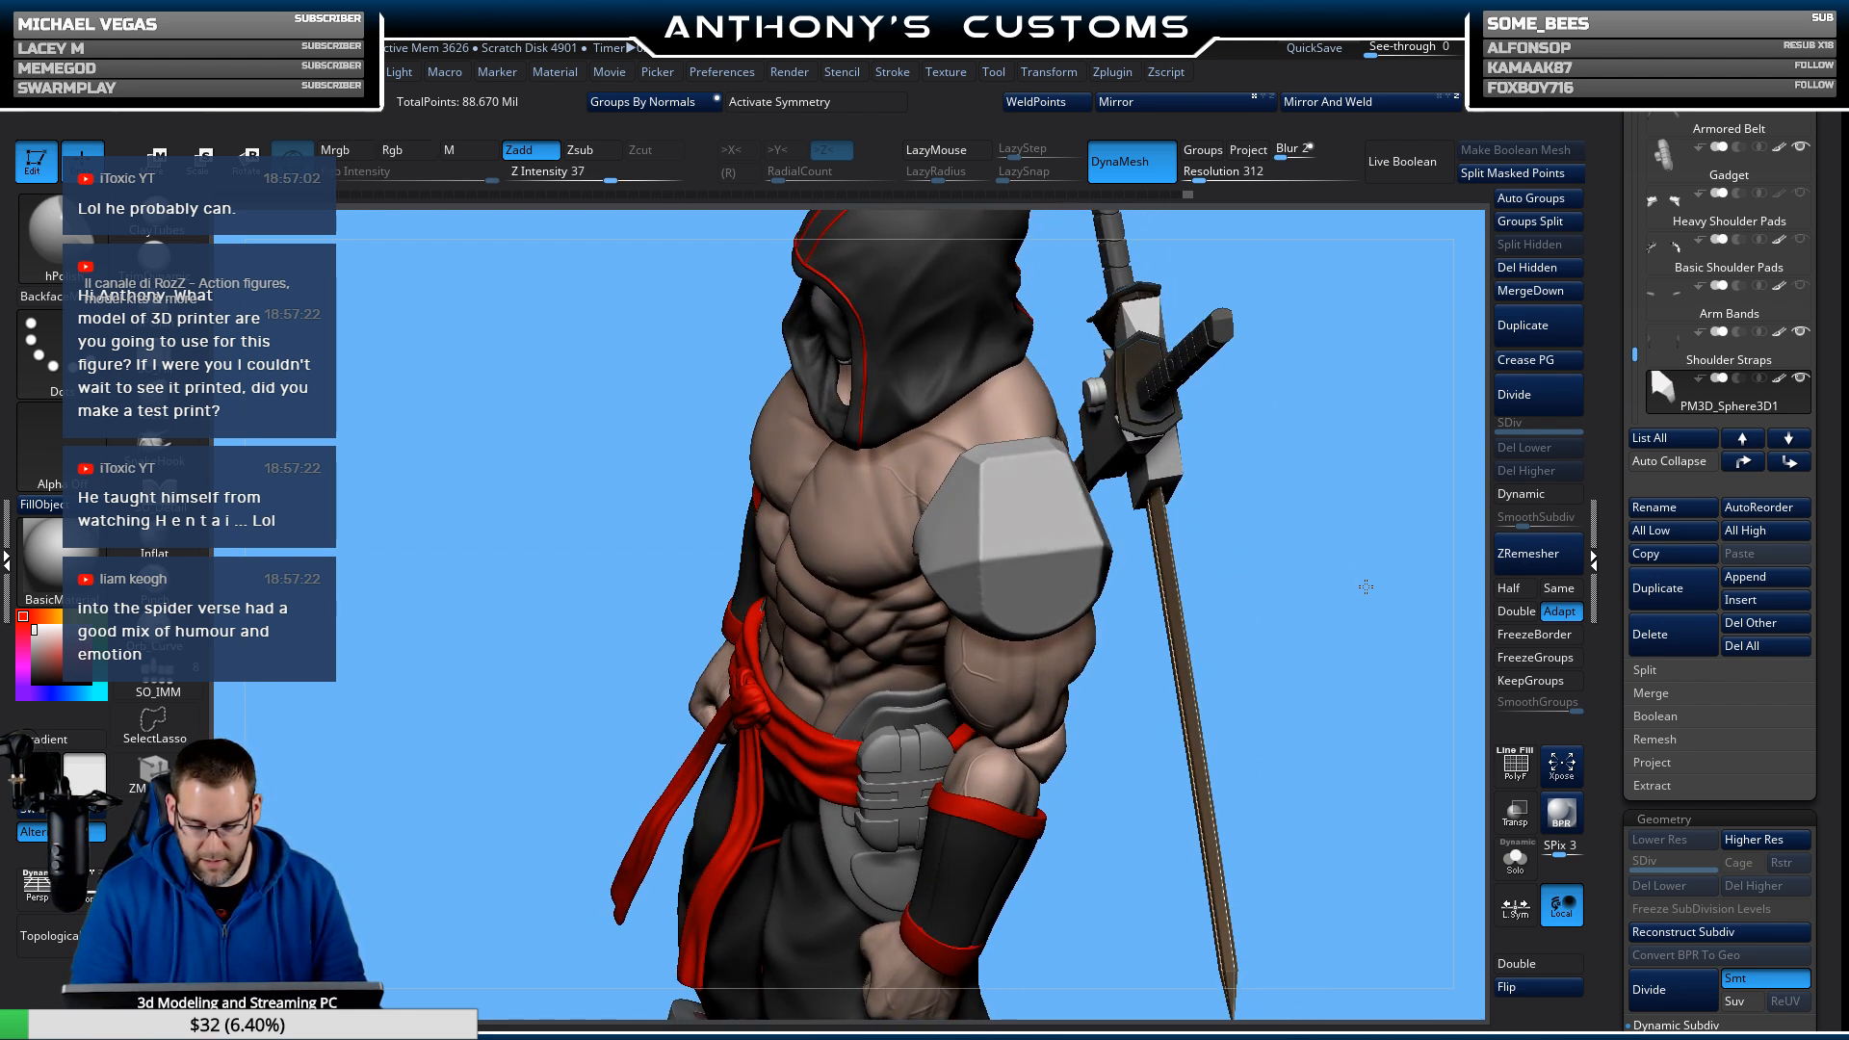
Return the pad to the world center with the gizmo and isolate it.
{"action": "key", "text": "w"}
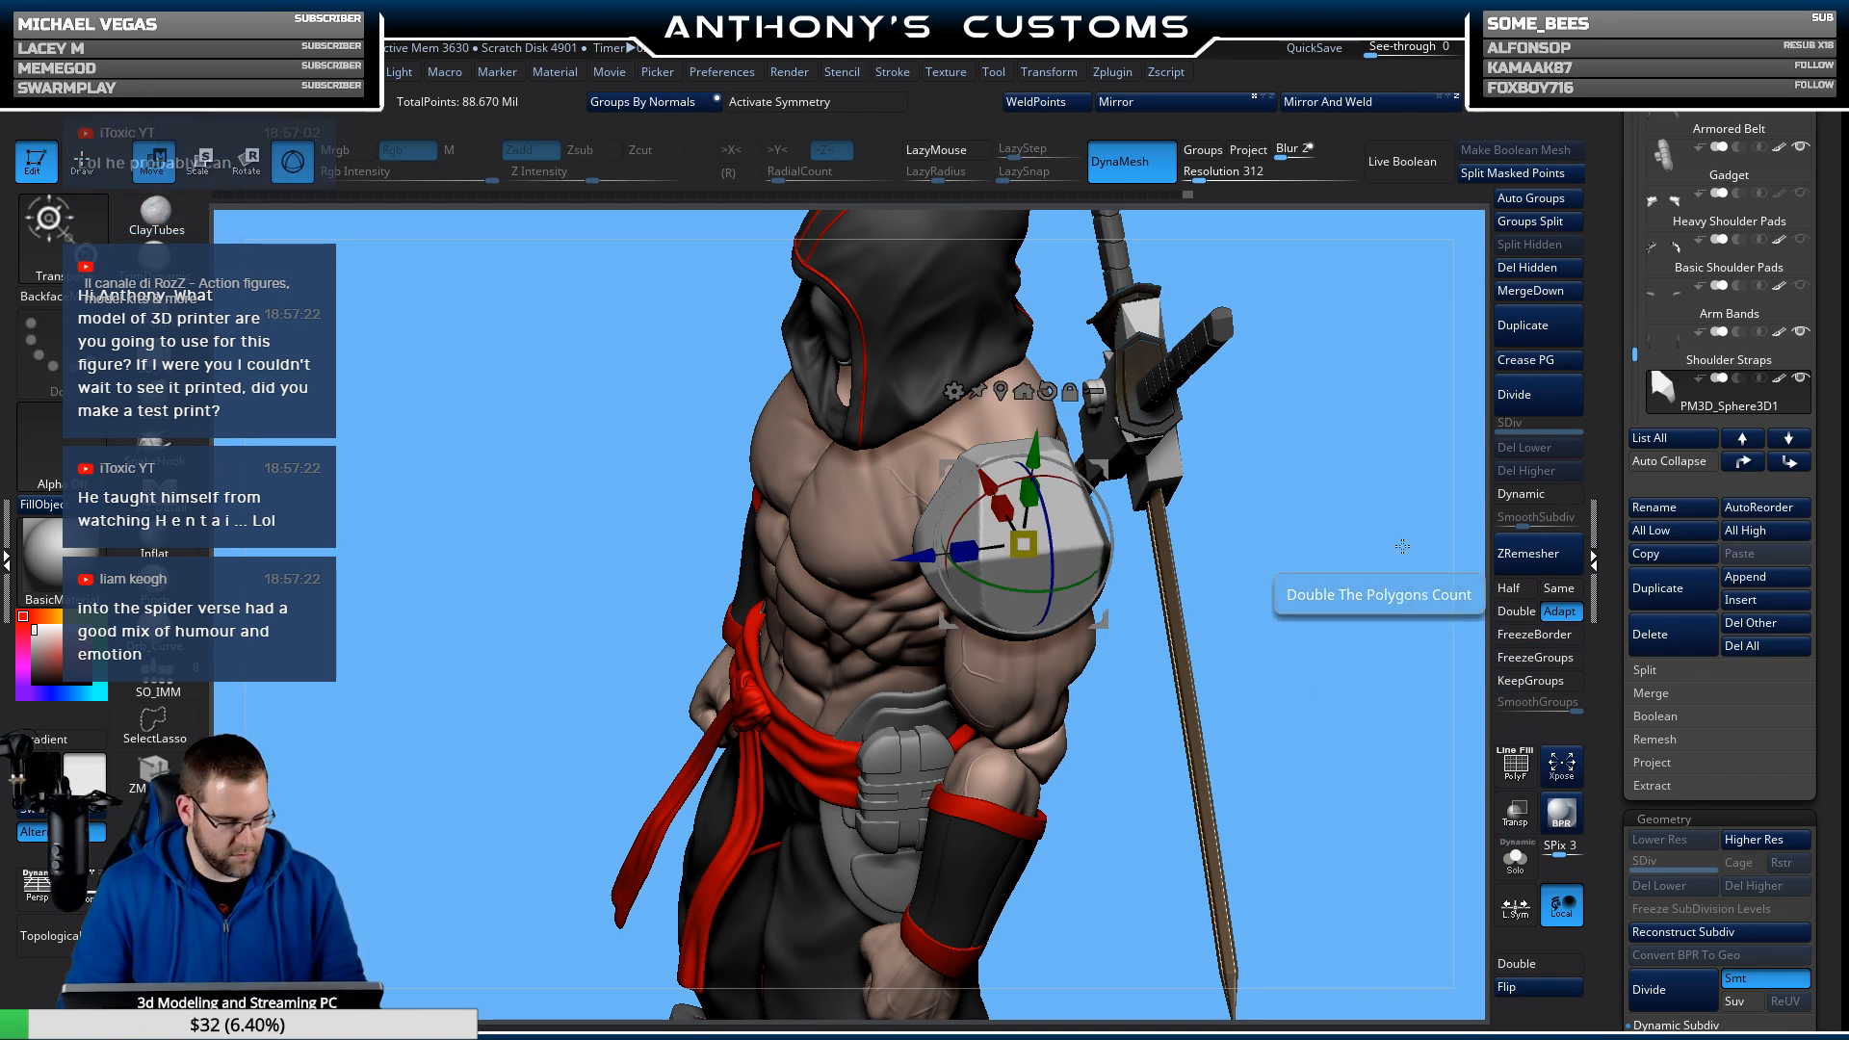
{"action": "left_click", "coordinate": [1047, 391]}
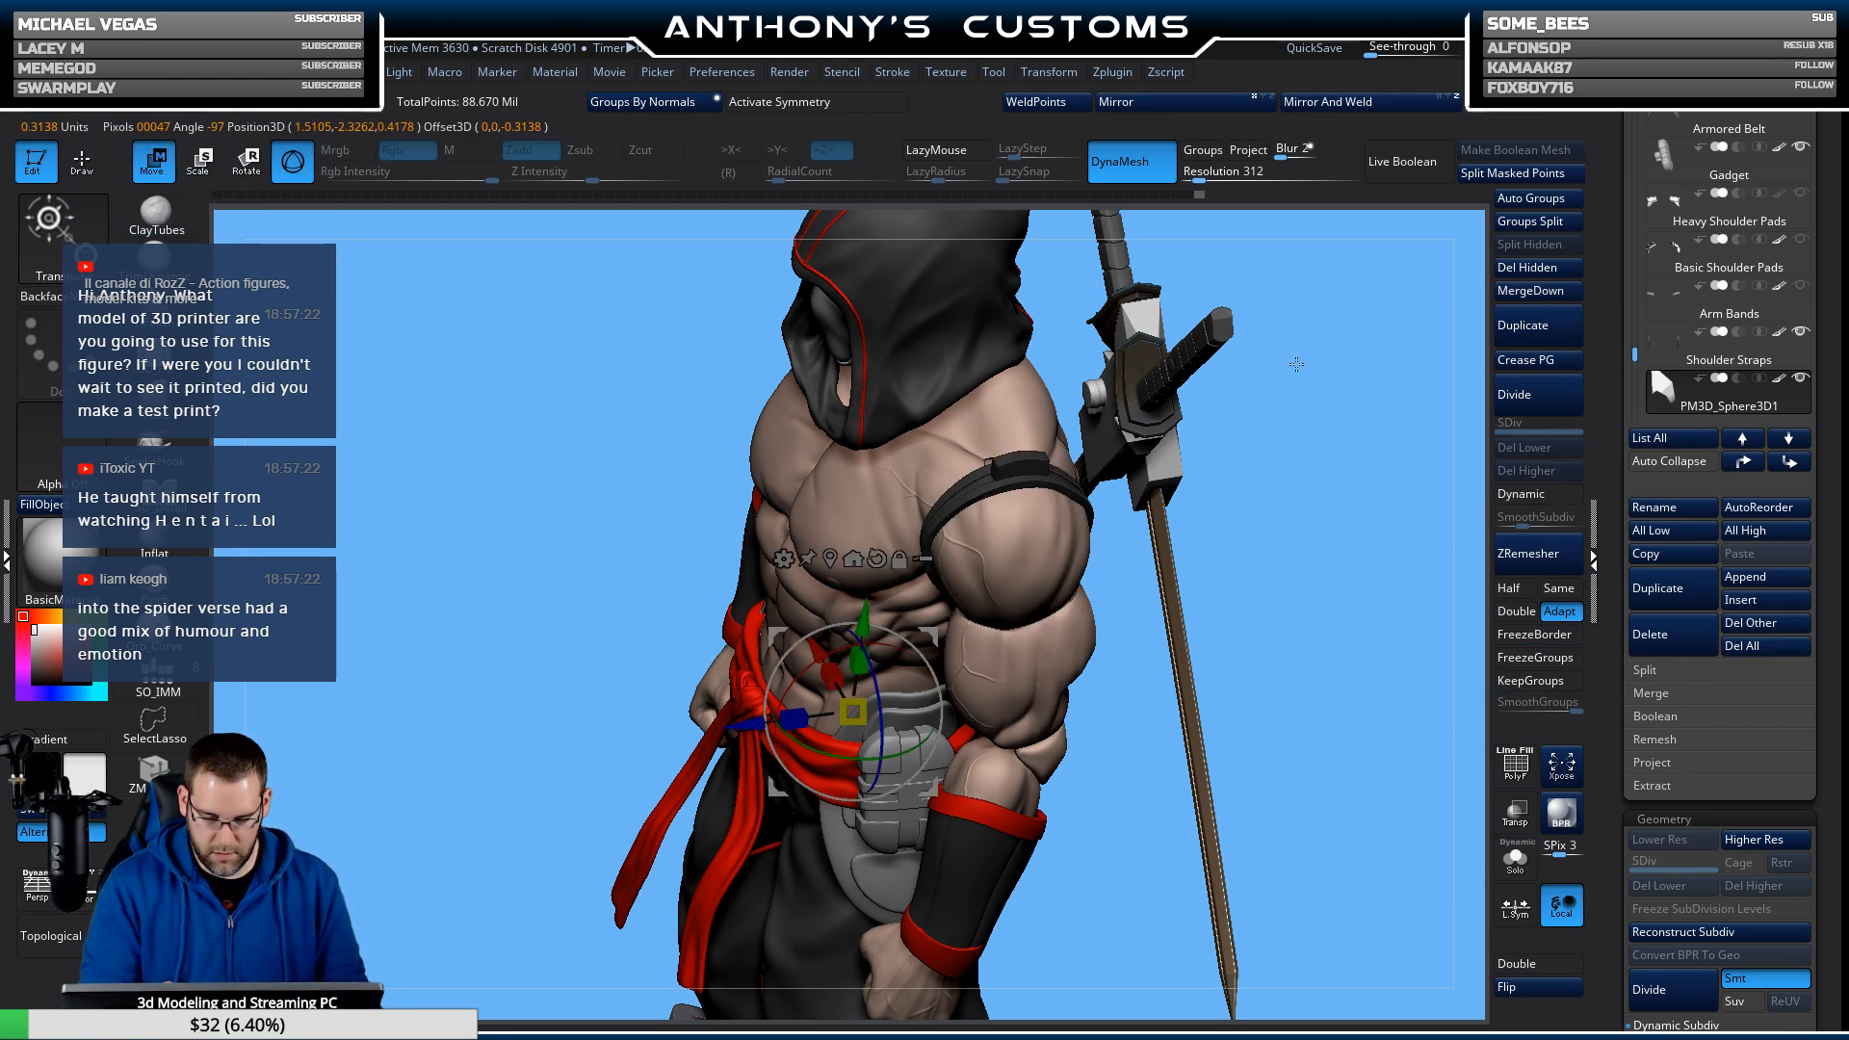
{"action": "left_click", "coordinate": [1515, 862]}
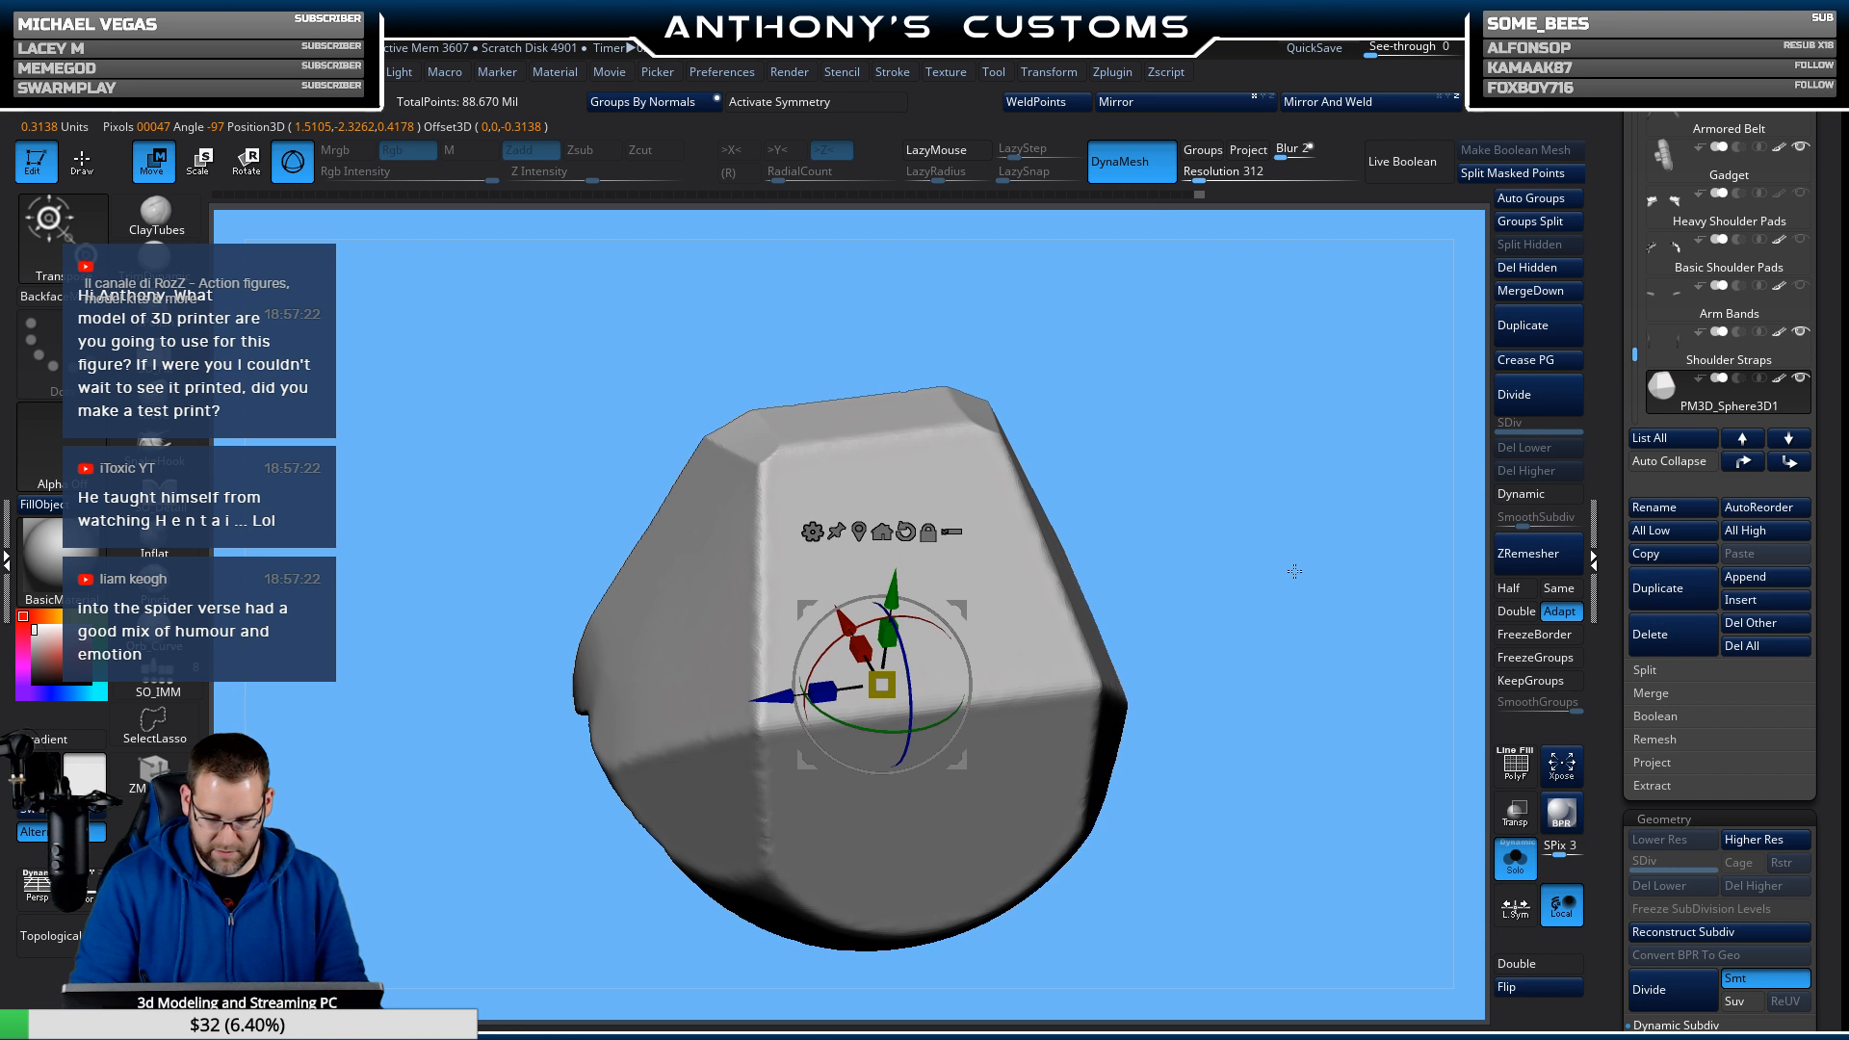
Turn on Z symmetry and trim the pad's upper side corners into broader flat facets with the TrimDynamic brush.
{"action": "key", "text": "q"}
{"action": "left_click_drag", "start_coordinate": [1321, 611], "coordinate": [1255, 427]}
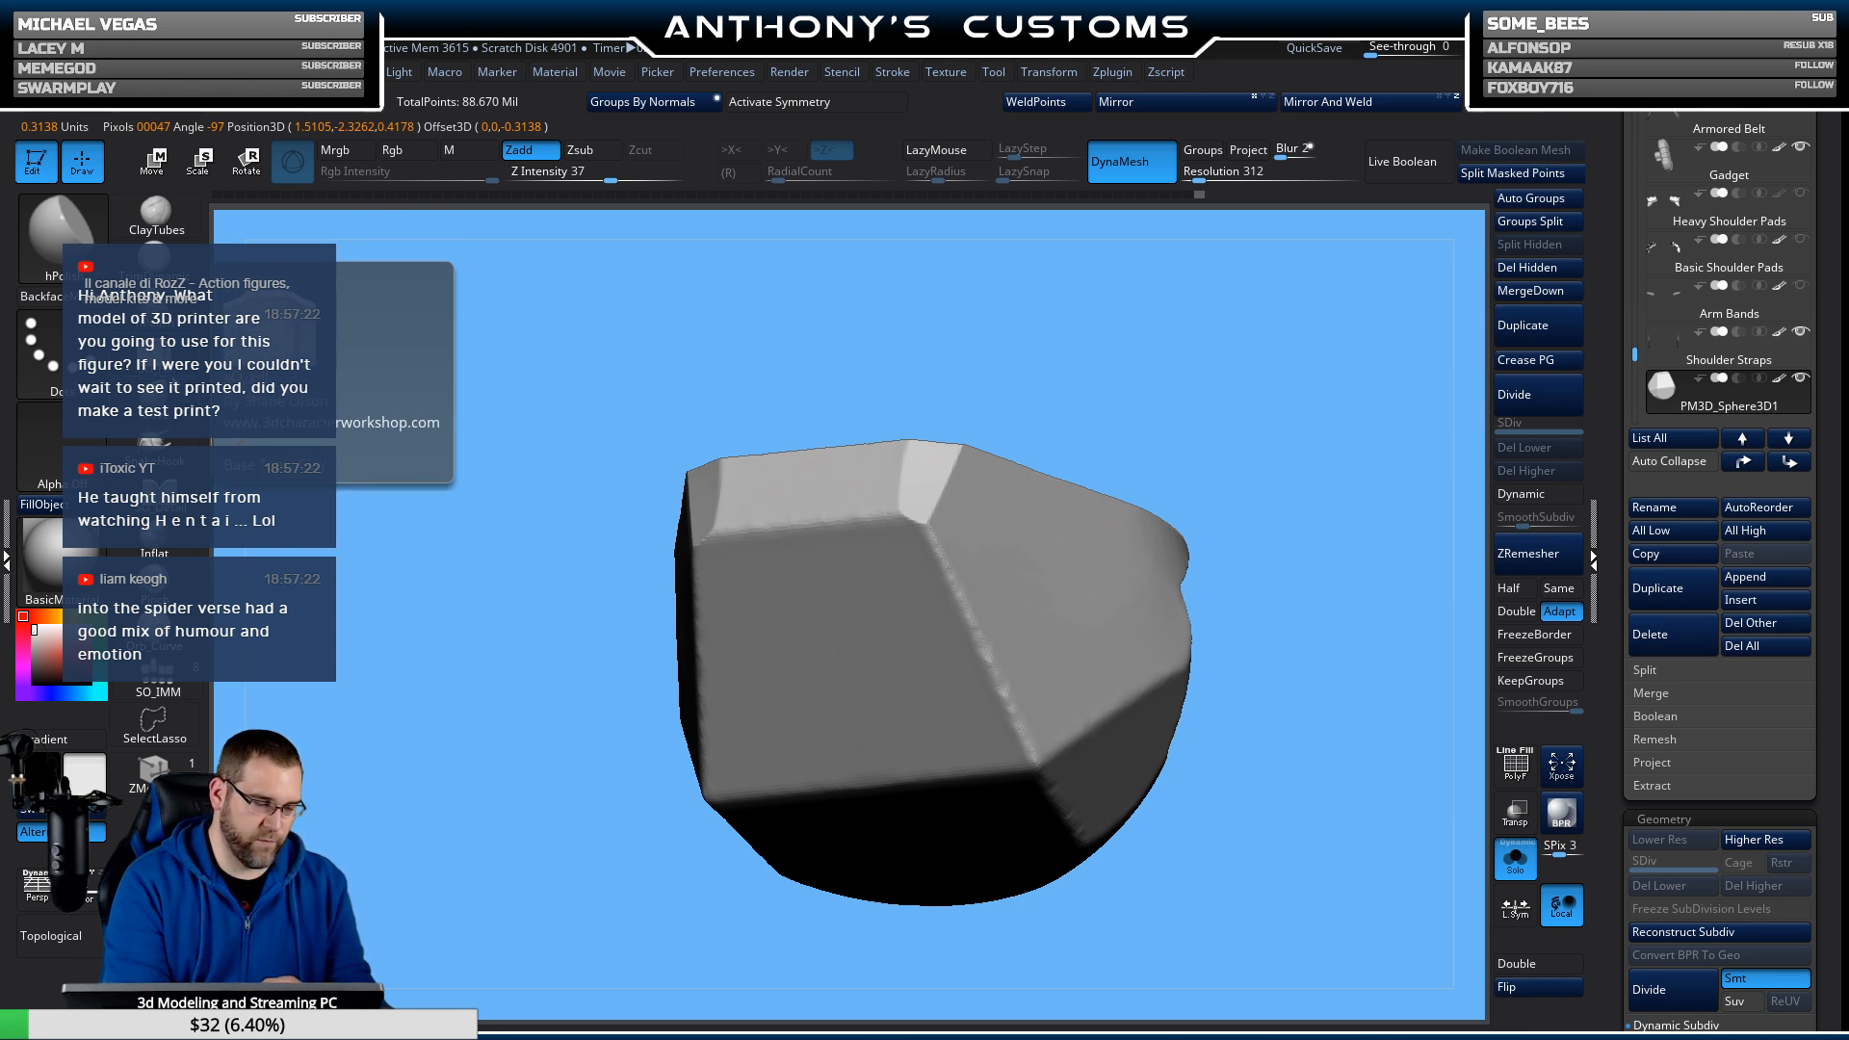
{"action": "left_click", "coordinate": [154, 262]}
{"action": "mouse_move", "coordinate": [1160, 330]}
{"action": "left_mouse_down"}
{"action": "mouse_move", "coordinate": [1036, 219]}
{"action": "mouse_move", "coordinate": [1025, 383]}
{"action": "mouse_move", "coordinate": [1052, 480]}
{"action": "mouse_move", "coordinate": [1060, 387]}
{"action": "left_mouse_up"}
{"action": "left_click", "coordinate": [847, 105]}
{"action": "right_click", "coordinate": [949, 426]}
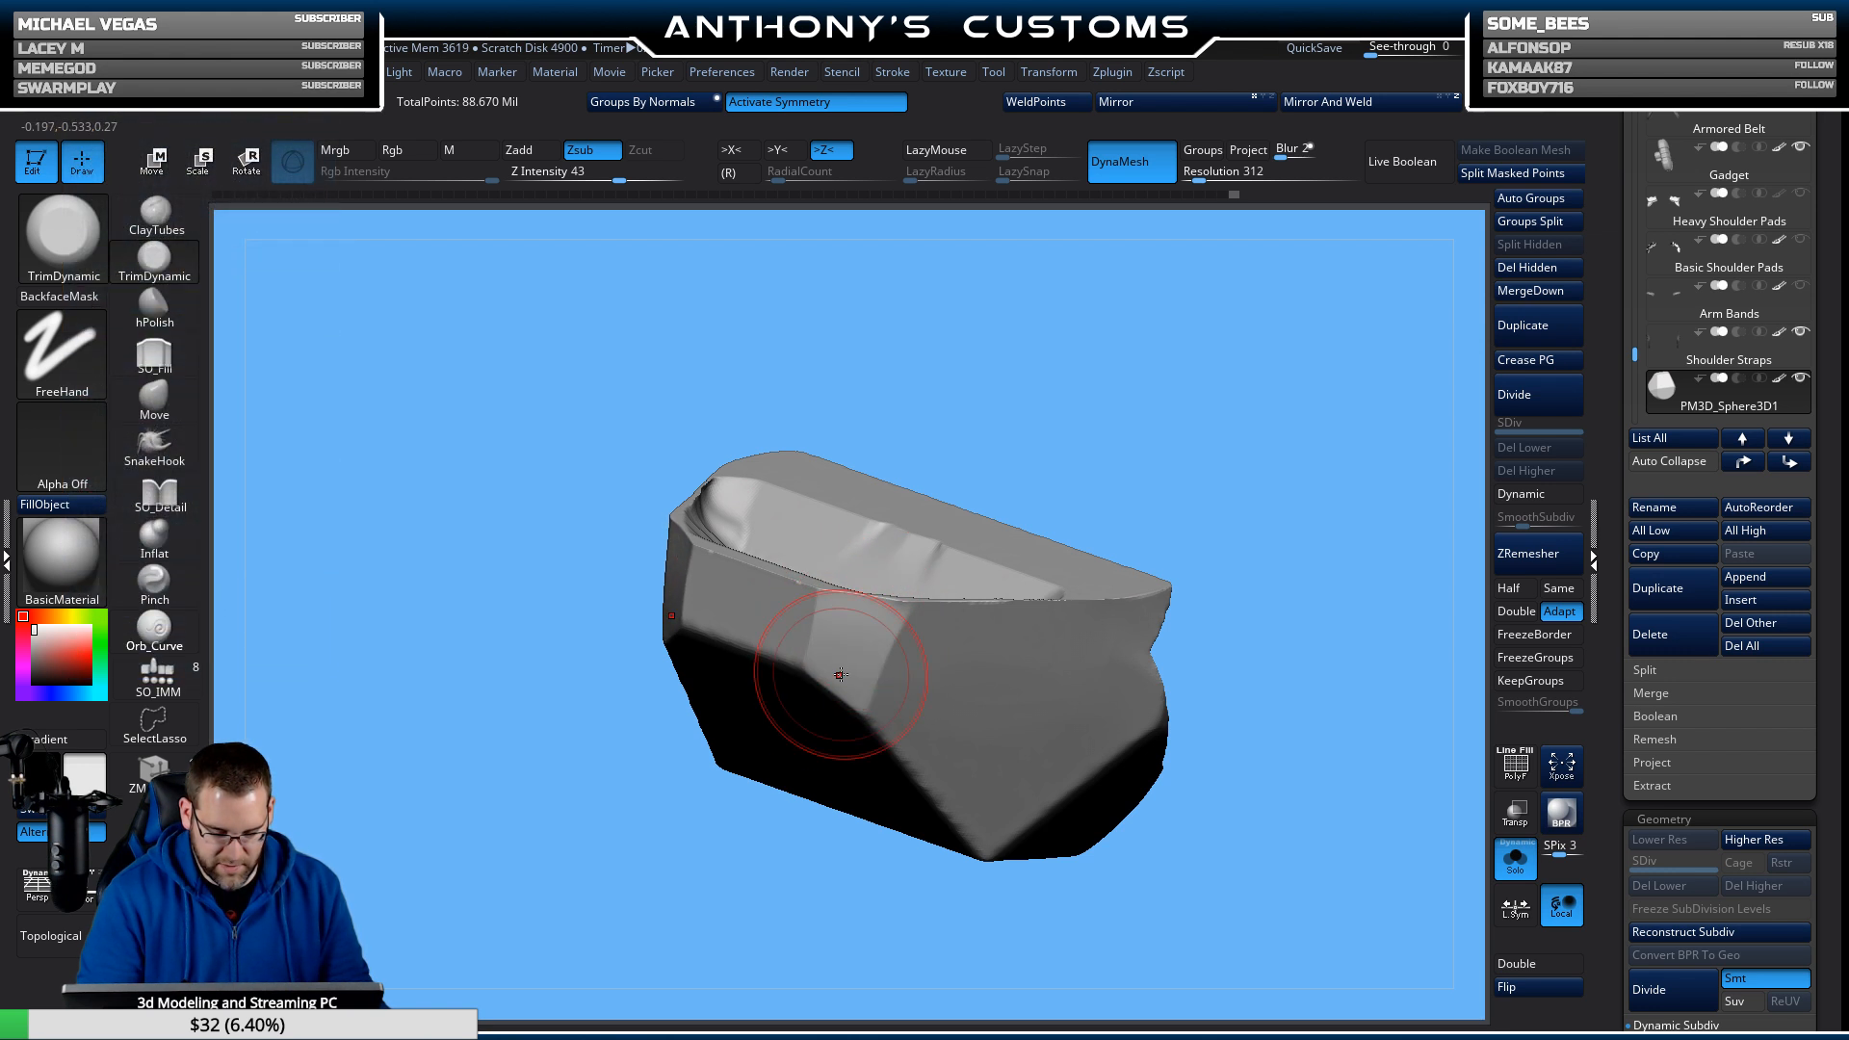
{"action": "left_click_drag", "start_coordinate": [1118, 499], "coordinate": [1230, 462]}
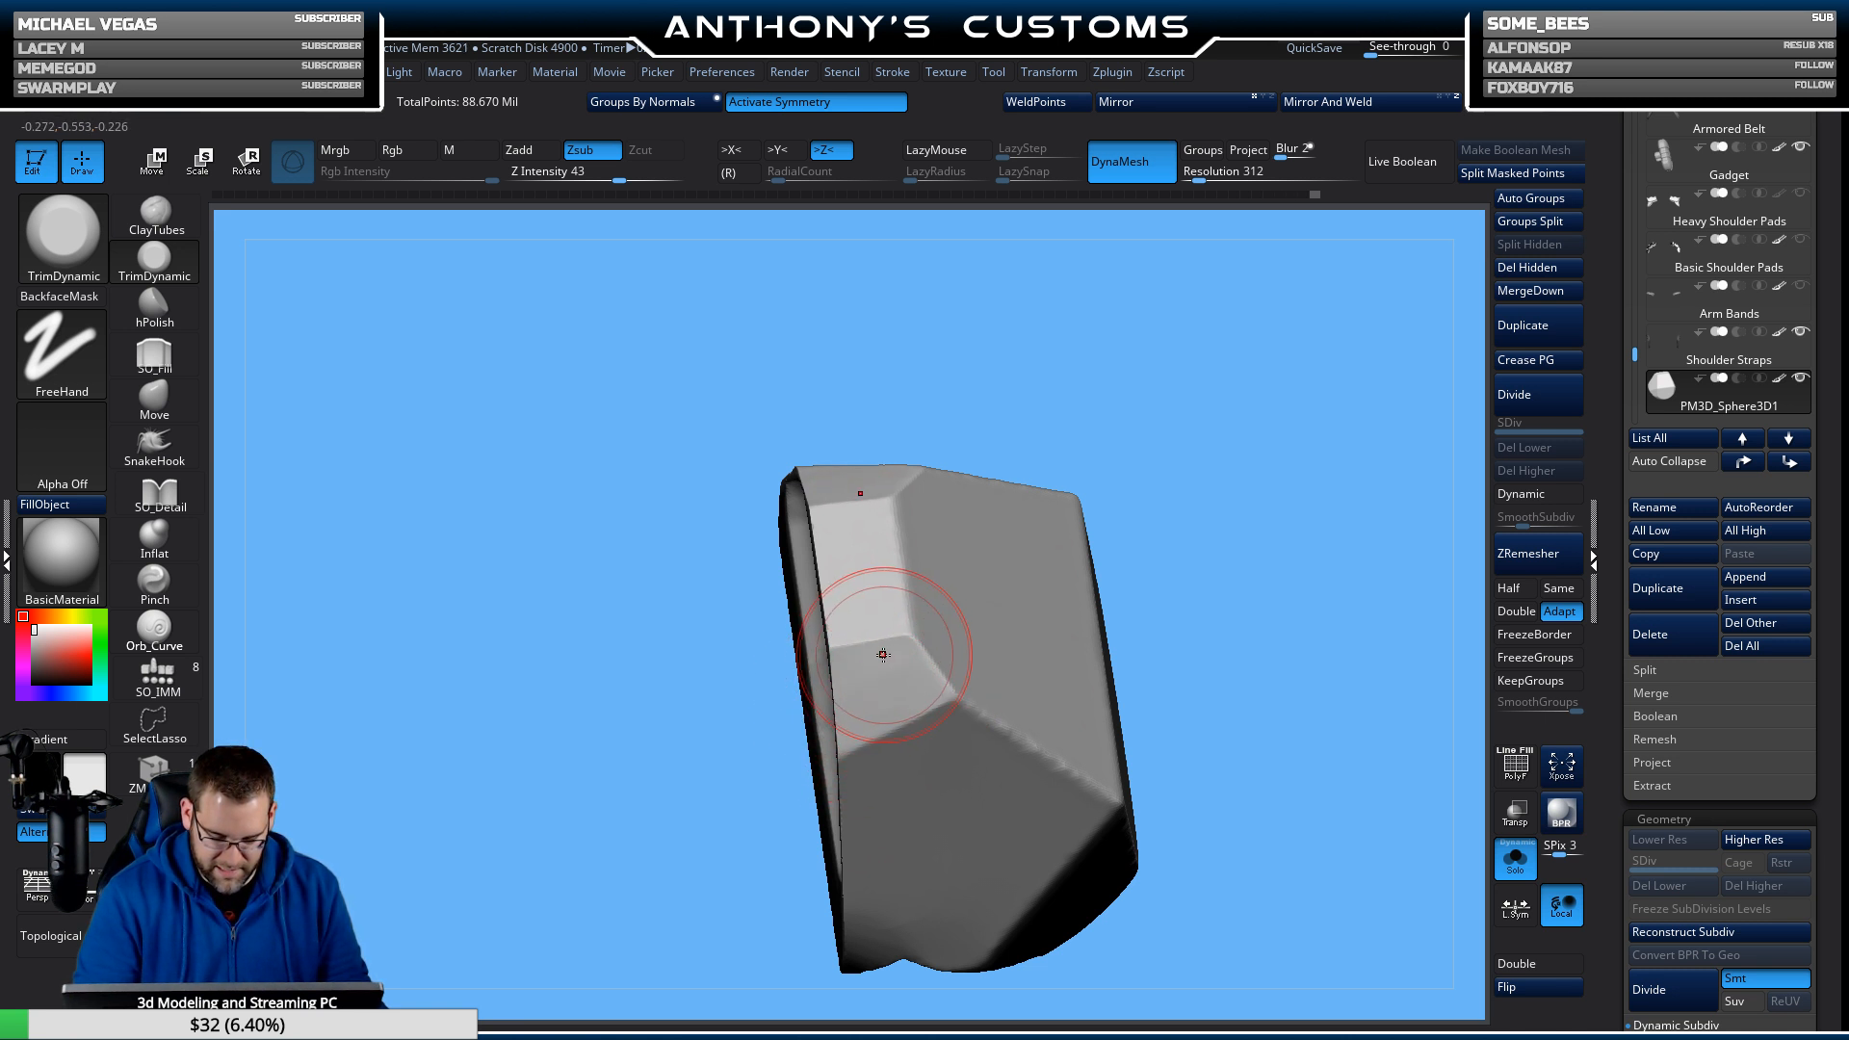
{"action": "left_click_drag", "start_coordinate": [1226, 483], "coordinate": [1256, 429]}
{"action": "left_click_drag", "start_coordinate": [1210, 619], "coordinate": [1370, 354]}
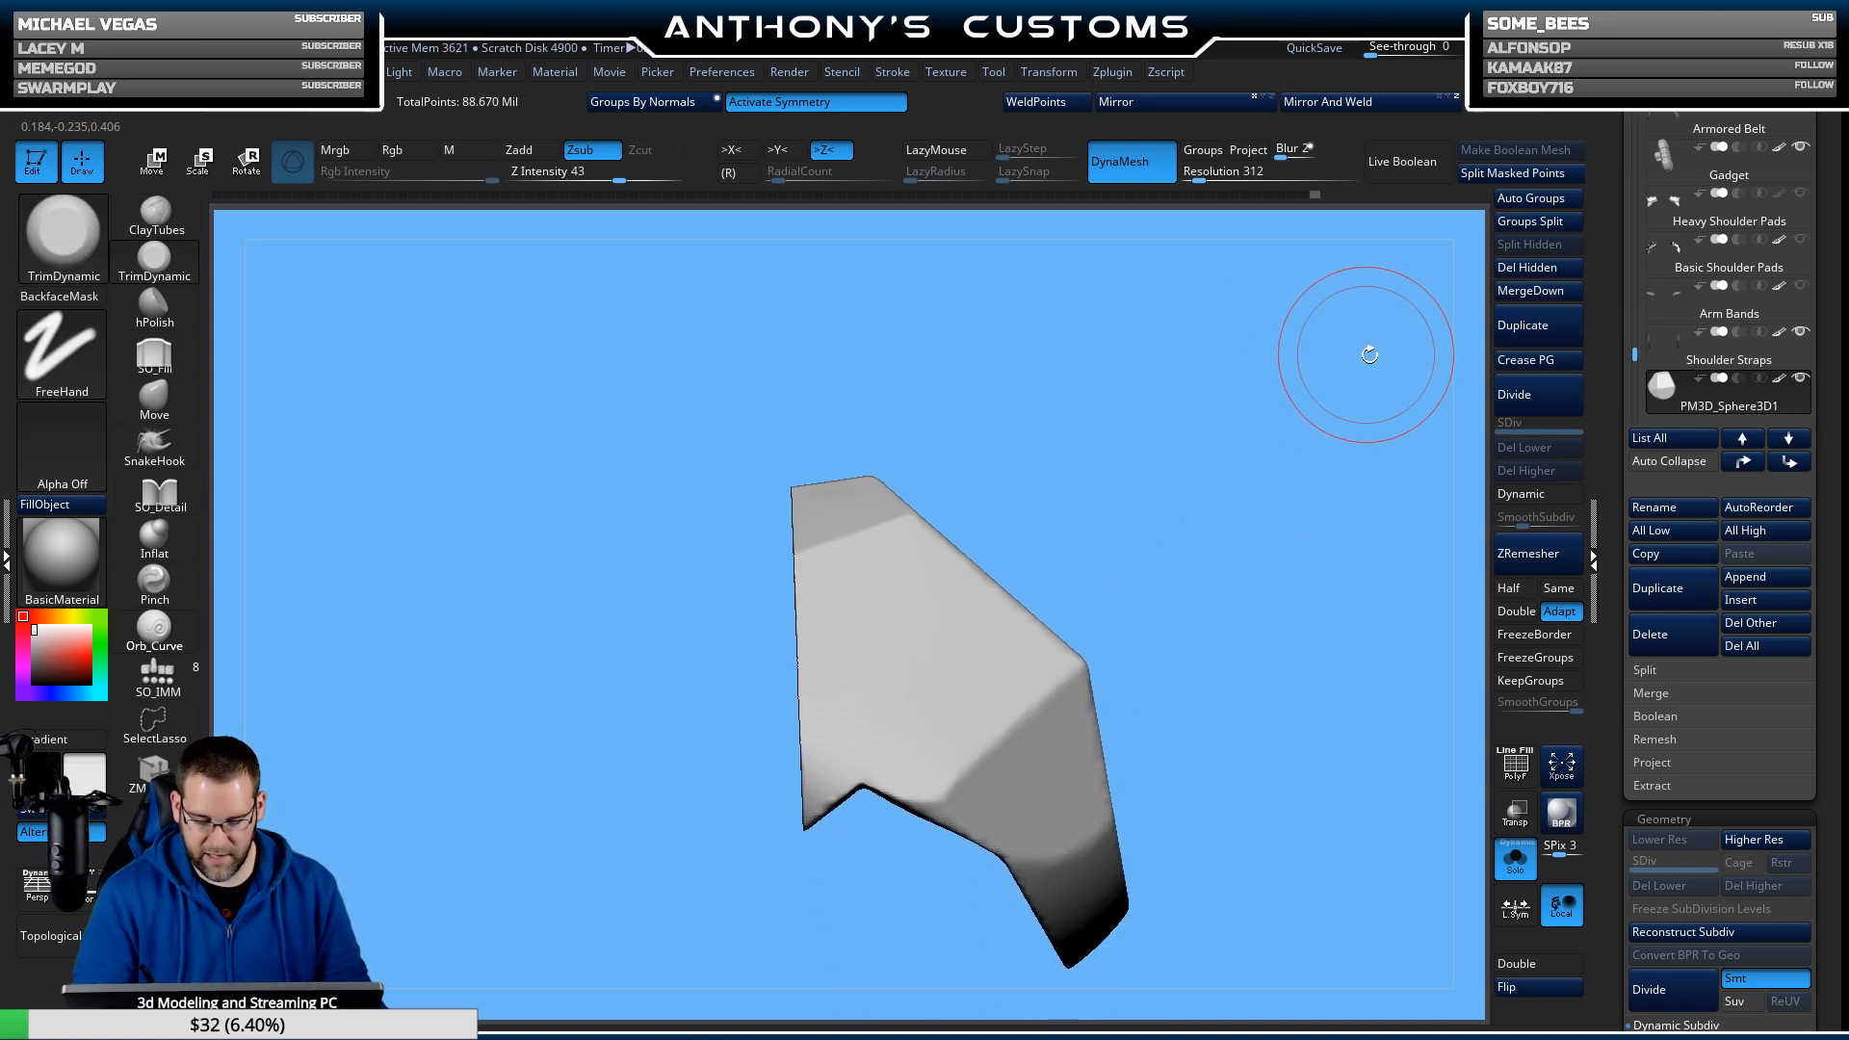
{"action": "left_click_drag", "start_coordinate": [1346, 798], "coordinate": [1214, 681]}
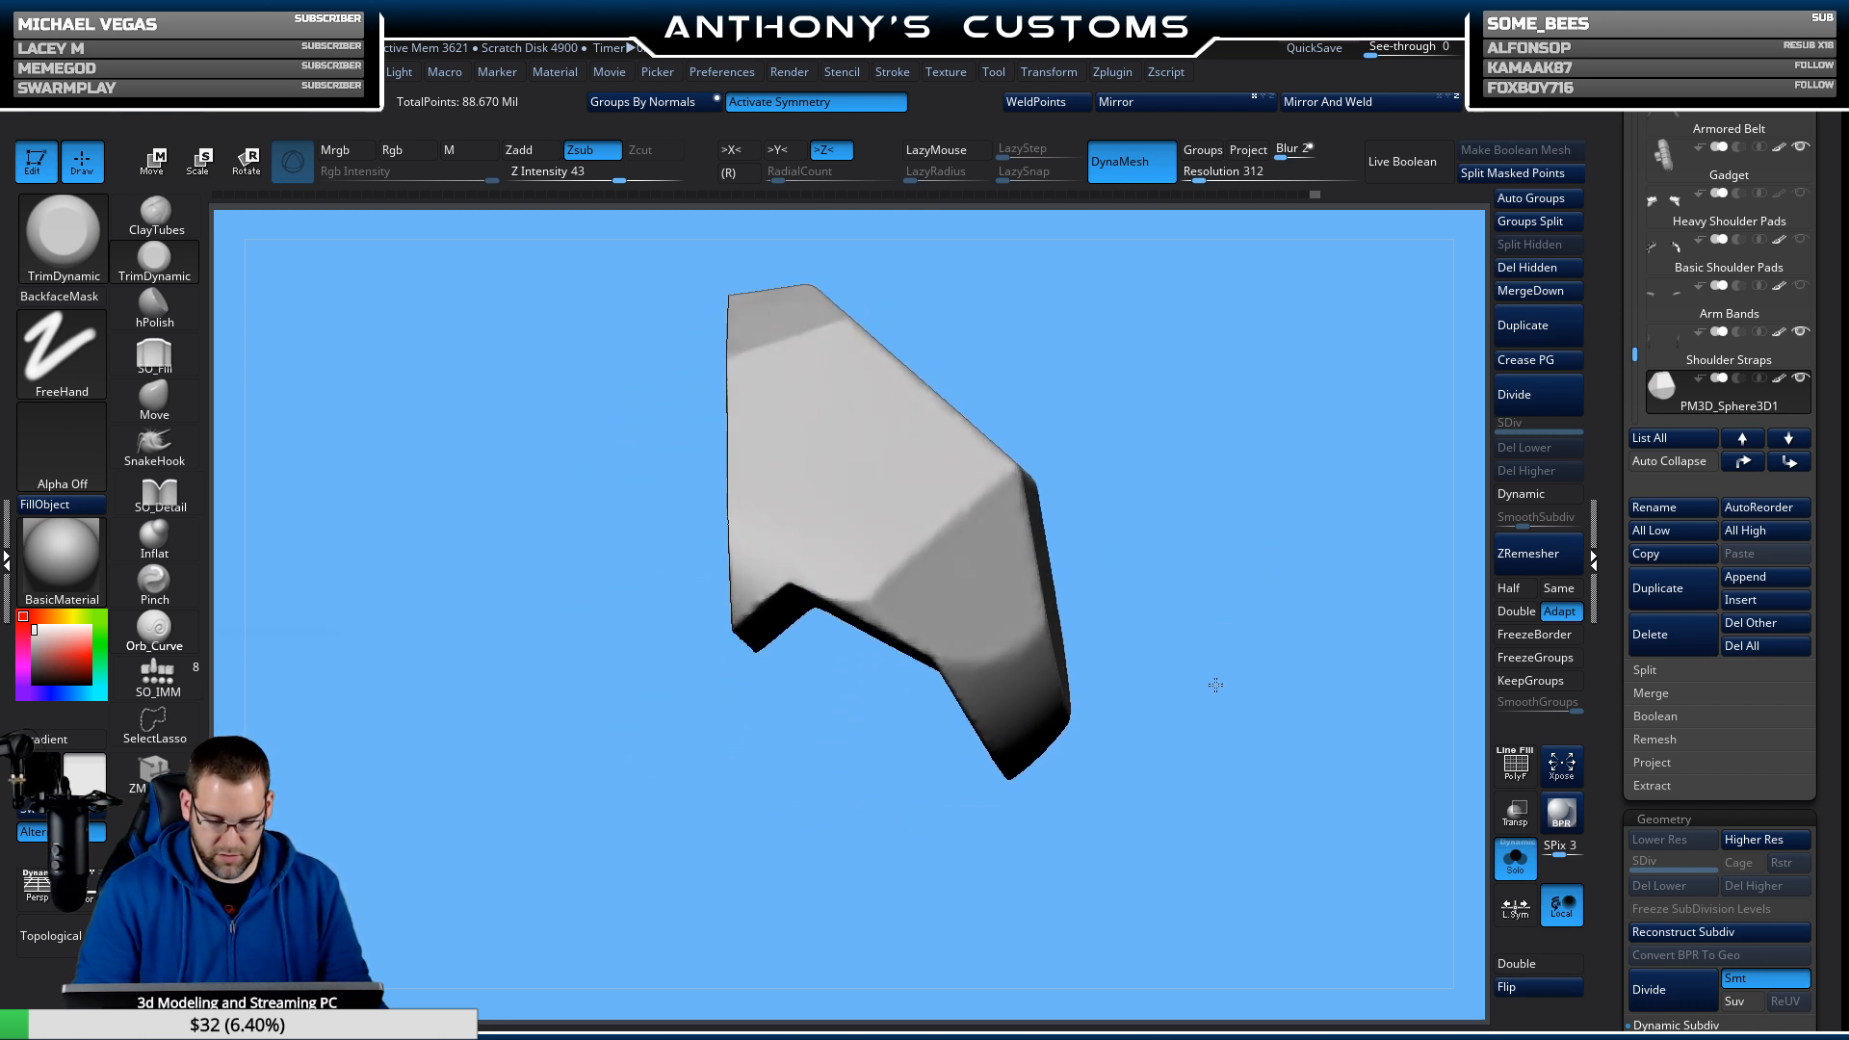
Show the full figure again and move the trimmed pad from the waist up to the figure's left shoulder.
{"action": "left_click", "coordinate": [1517, 859]}
{"action": "mouse_move", "coordinate": [1407, 655]}
{"action": "left_mouse_down", "text": "alt"}
{"action": "mouse_move", "coordinate": [1405, 530]}
{"action": "mouse_move", "coordinate": [1349, 562]}
{"action": "mouse_move", "coordinate": [1284, 751]}
{"action": "mouse_move", "coordinate": [1291, 711]}
{"action": "left_mouse_up", "text": "alt"}
{"action": "key", "text": "shift"}
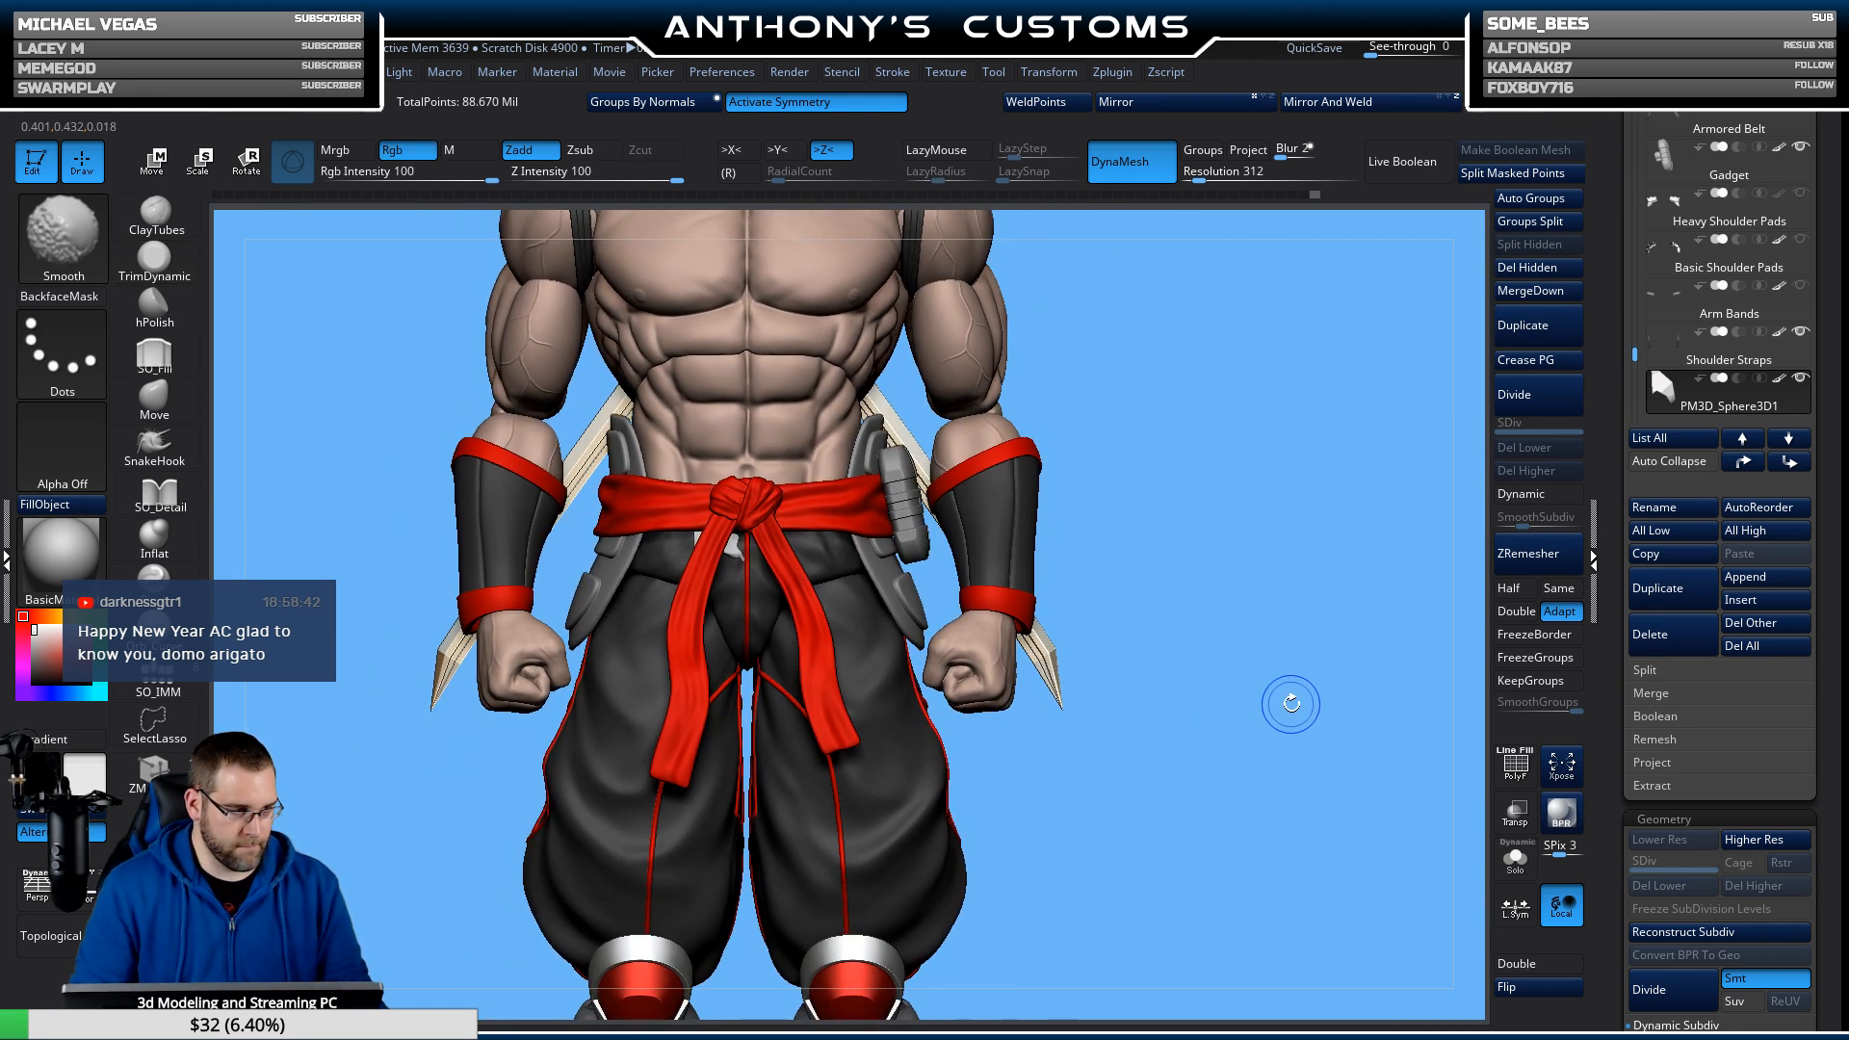
{"action": "left_click_drag", "start_coordinate": [1279, 643], "coordinate": [1247, 700], "text": "alt"}
{"action": "key", "text": "w"}
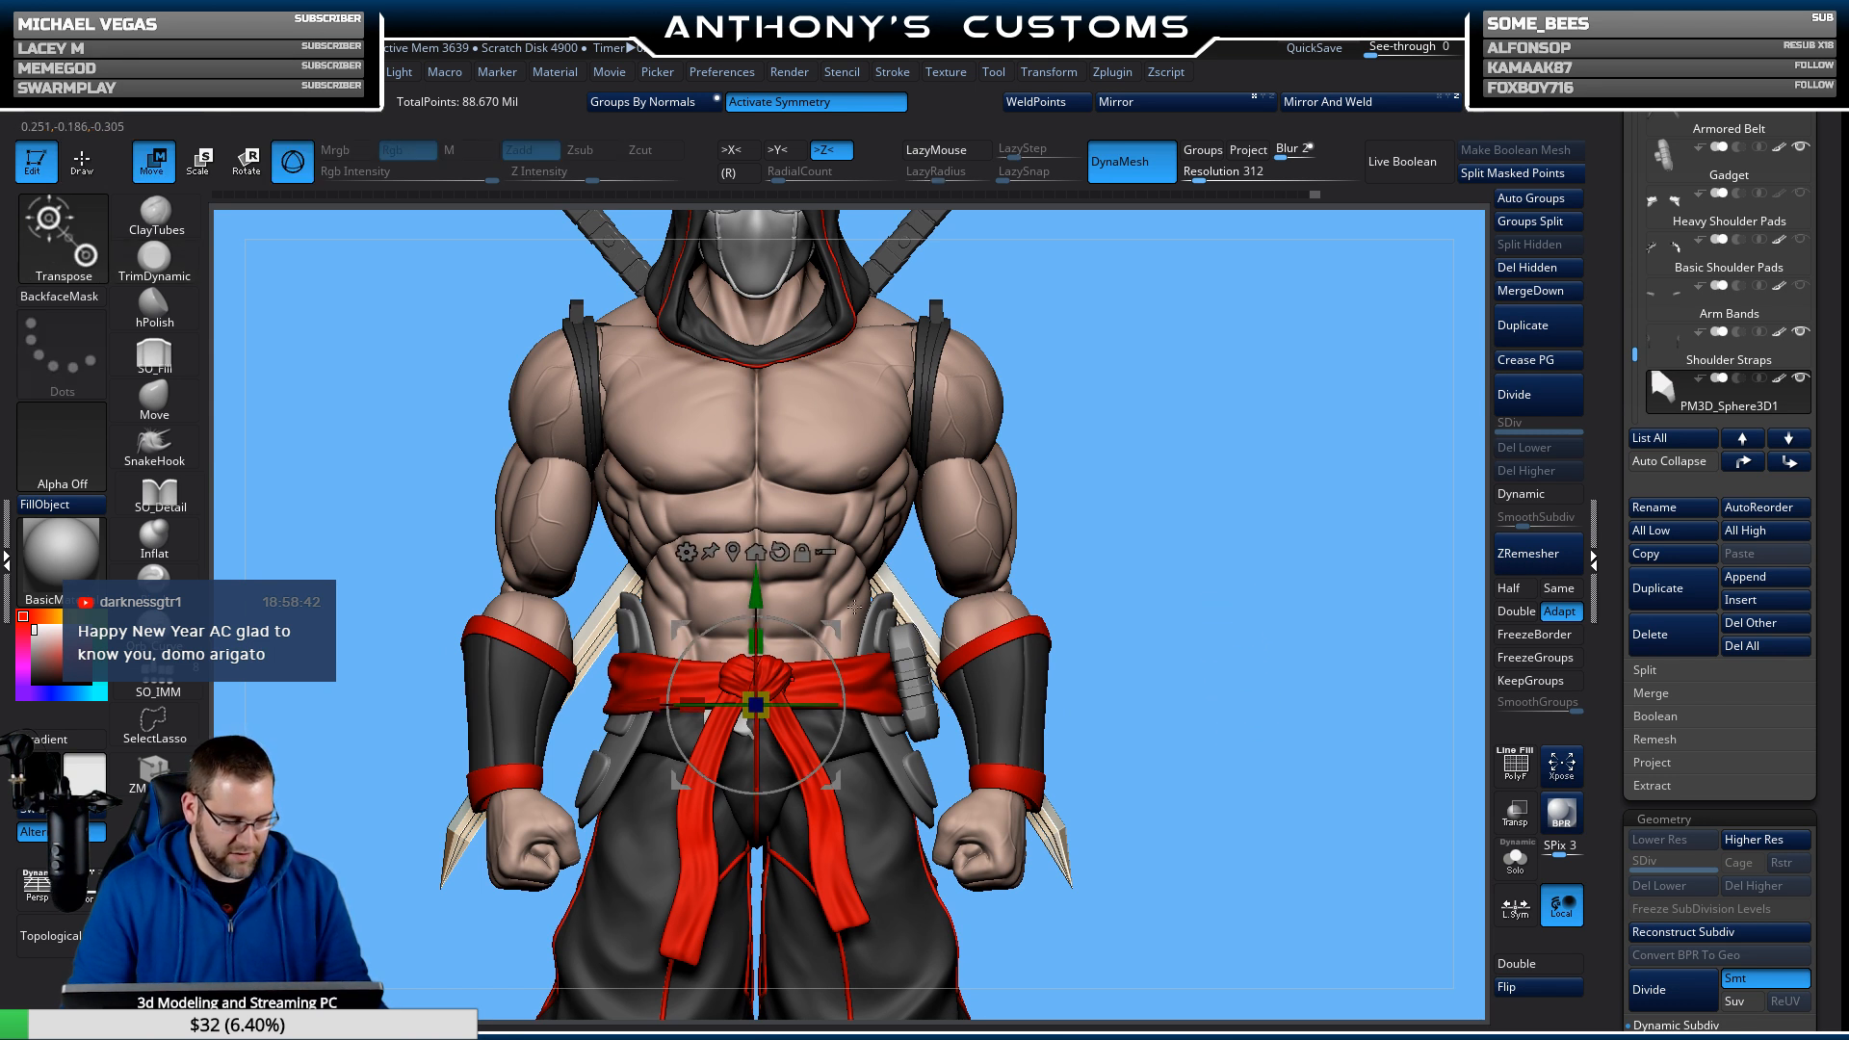
{"action": "left_click_drag", "start_coordinate": [854, 606], "coordinate": [1056, 301]}
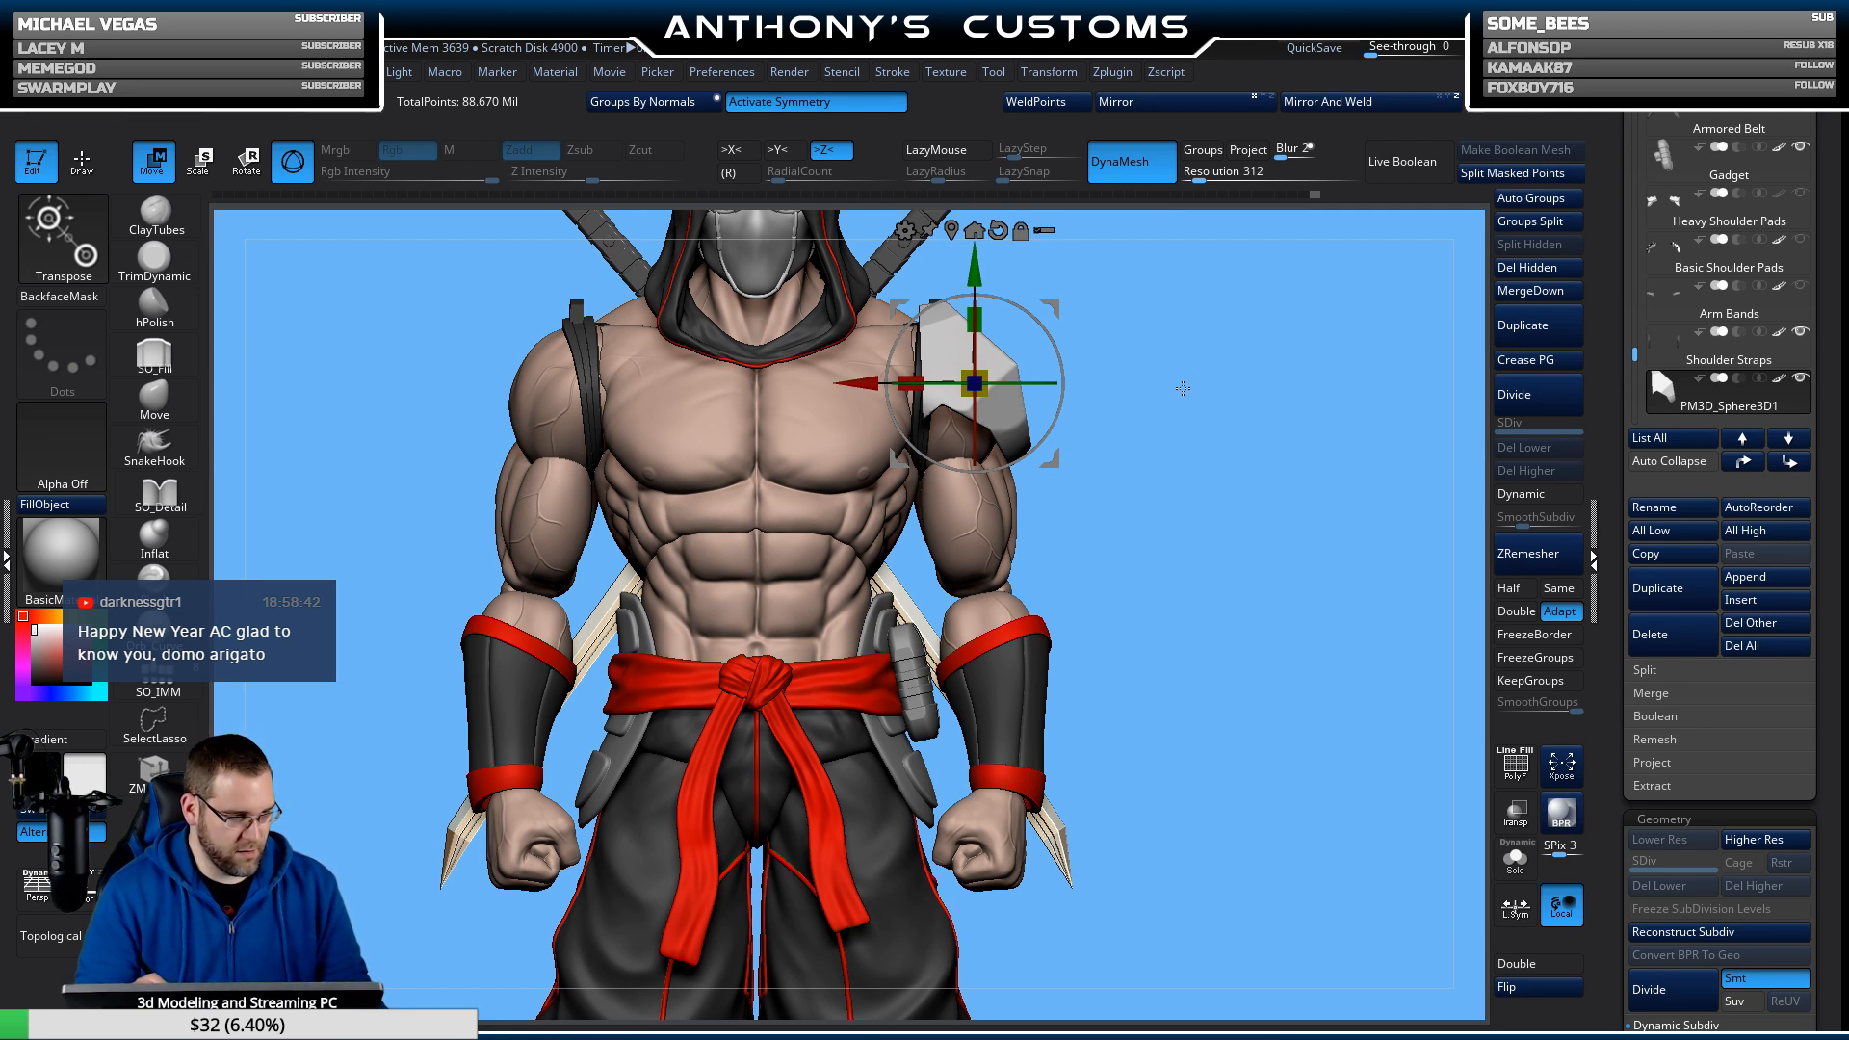
Turn off symmetry and fine-tune the pad's position over the shoulder along its depth axis in side view.
{"action": "left_click_drag", "start_coordinate": [1180, 372], "coordinate": [1136, 345], "text": "alt"}
{"action": "left_click_drag", "start_coordinate": [870, 377], "coordinate": [952, 384]}
{"action": "key", "text": "x"}
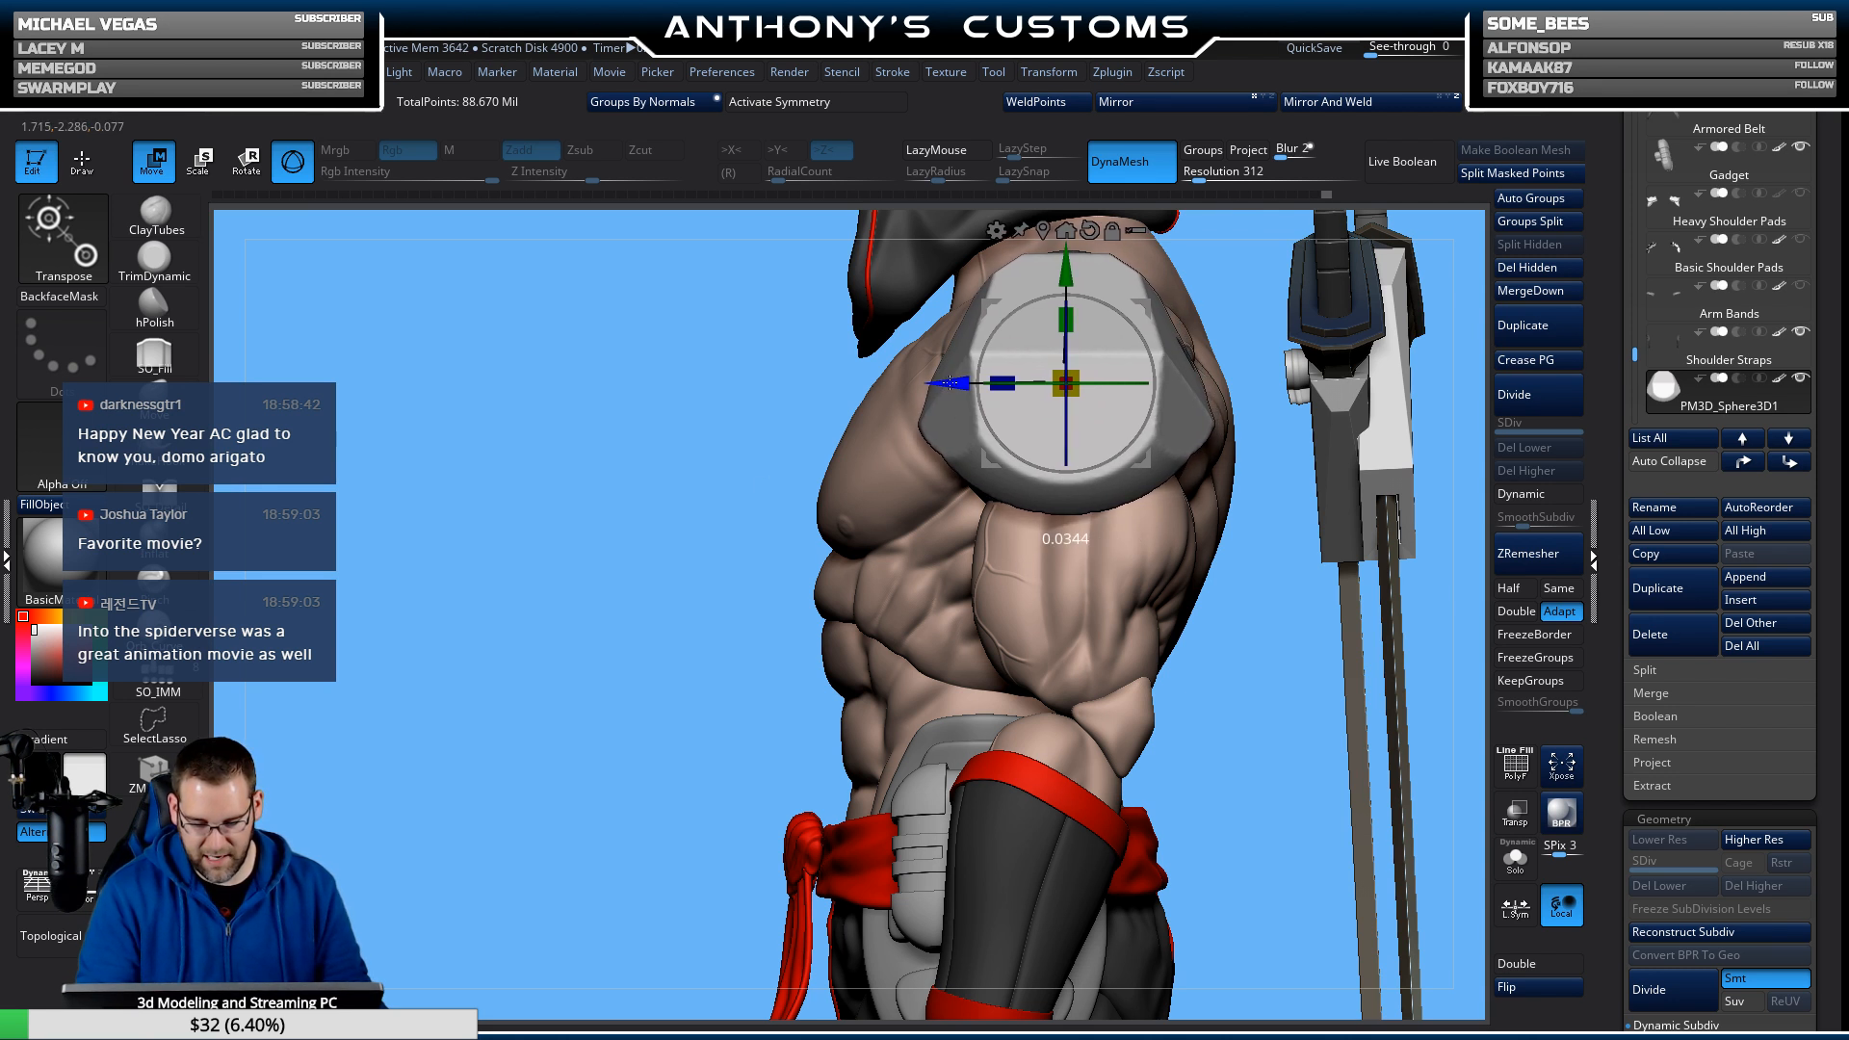
{"action": "right_click_drag", "start_coordinate": [936, 389], "coordinate": [1011, 385]}
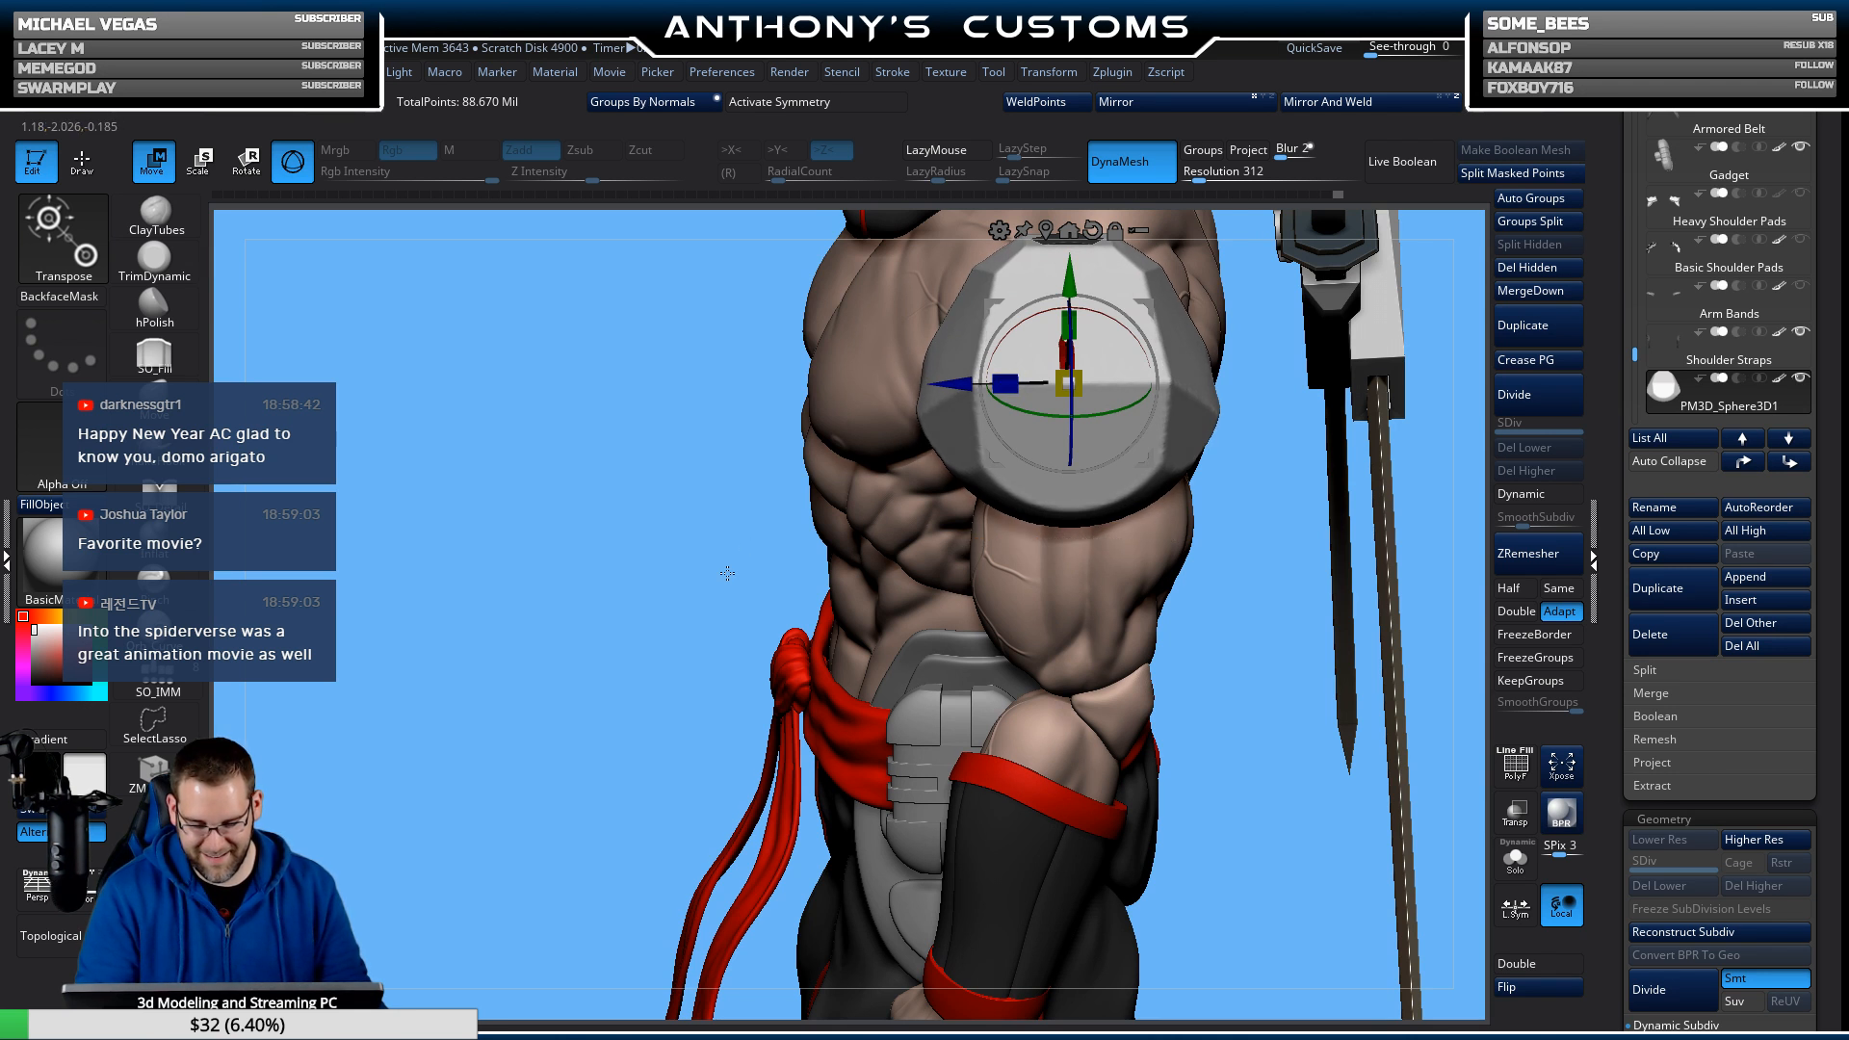
Nudge the pad slightly inward toward the shoulder along the X axis in front view, and check the fit with ghost transparency.
{"action": "right_click_drag", "start_coordinate": [728, 573], "coordinate": [1305, 418]}
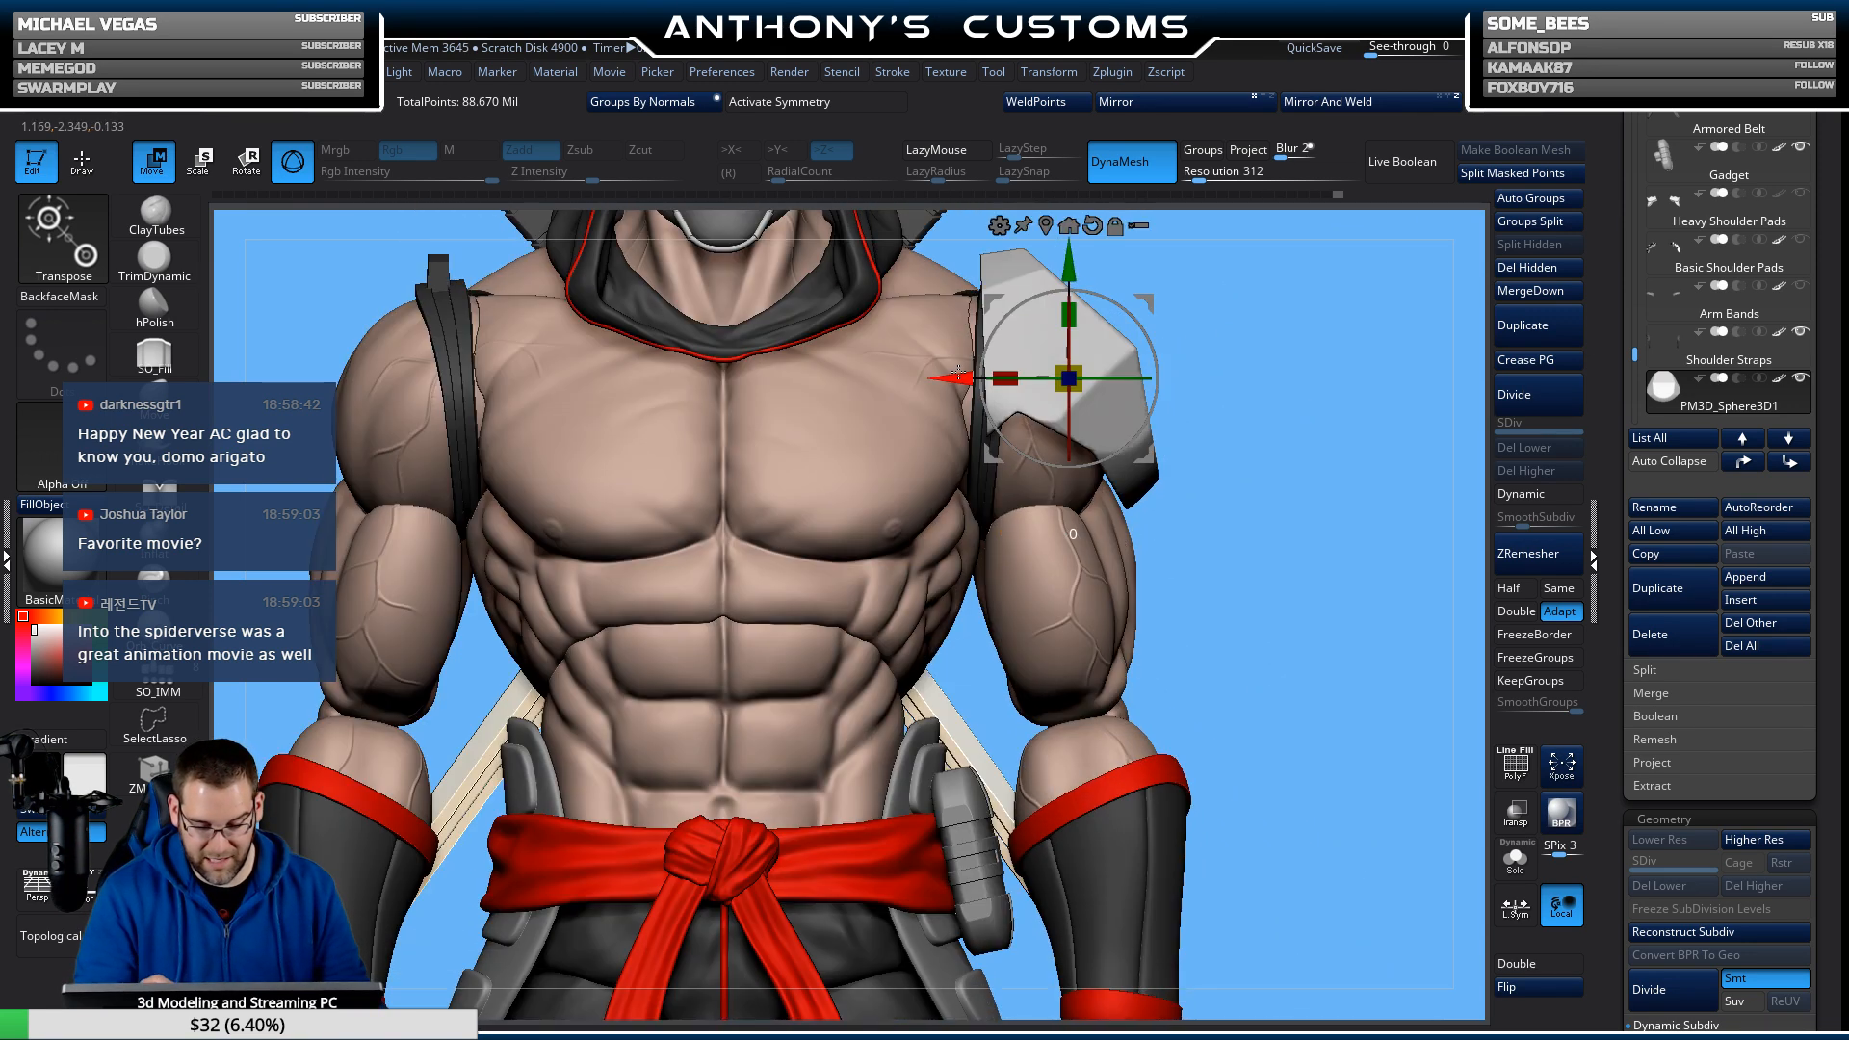
{"action": "left_click_drag", "start_coordinate": [959, 370], "coordinate": [951, 374]}
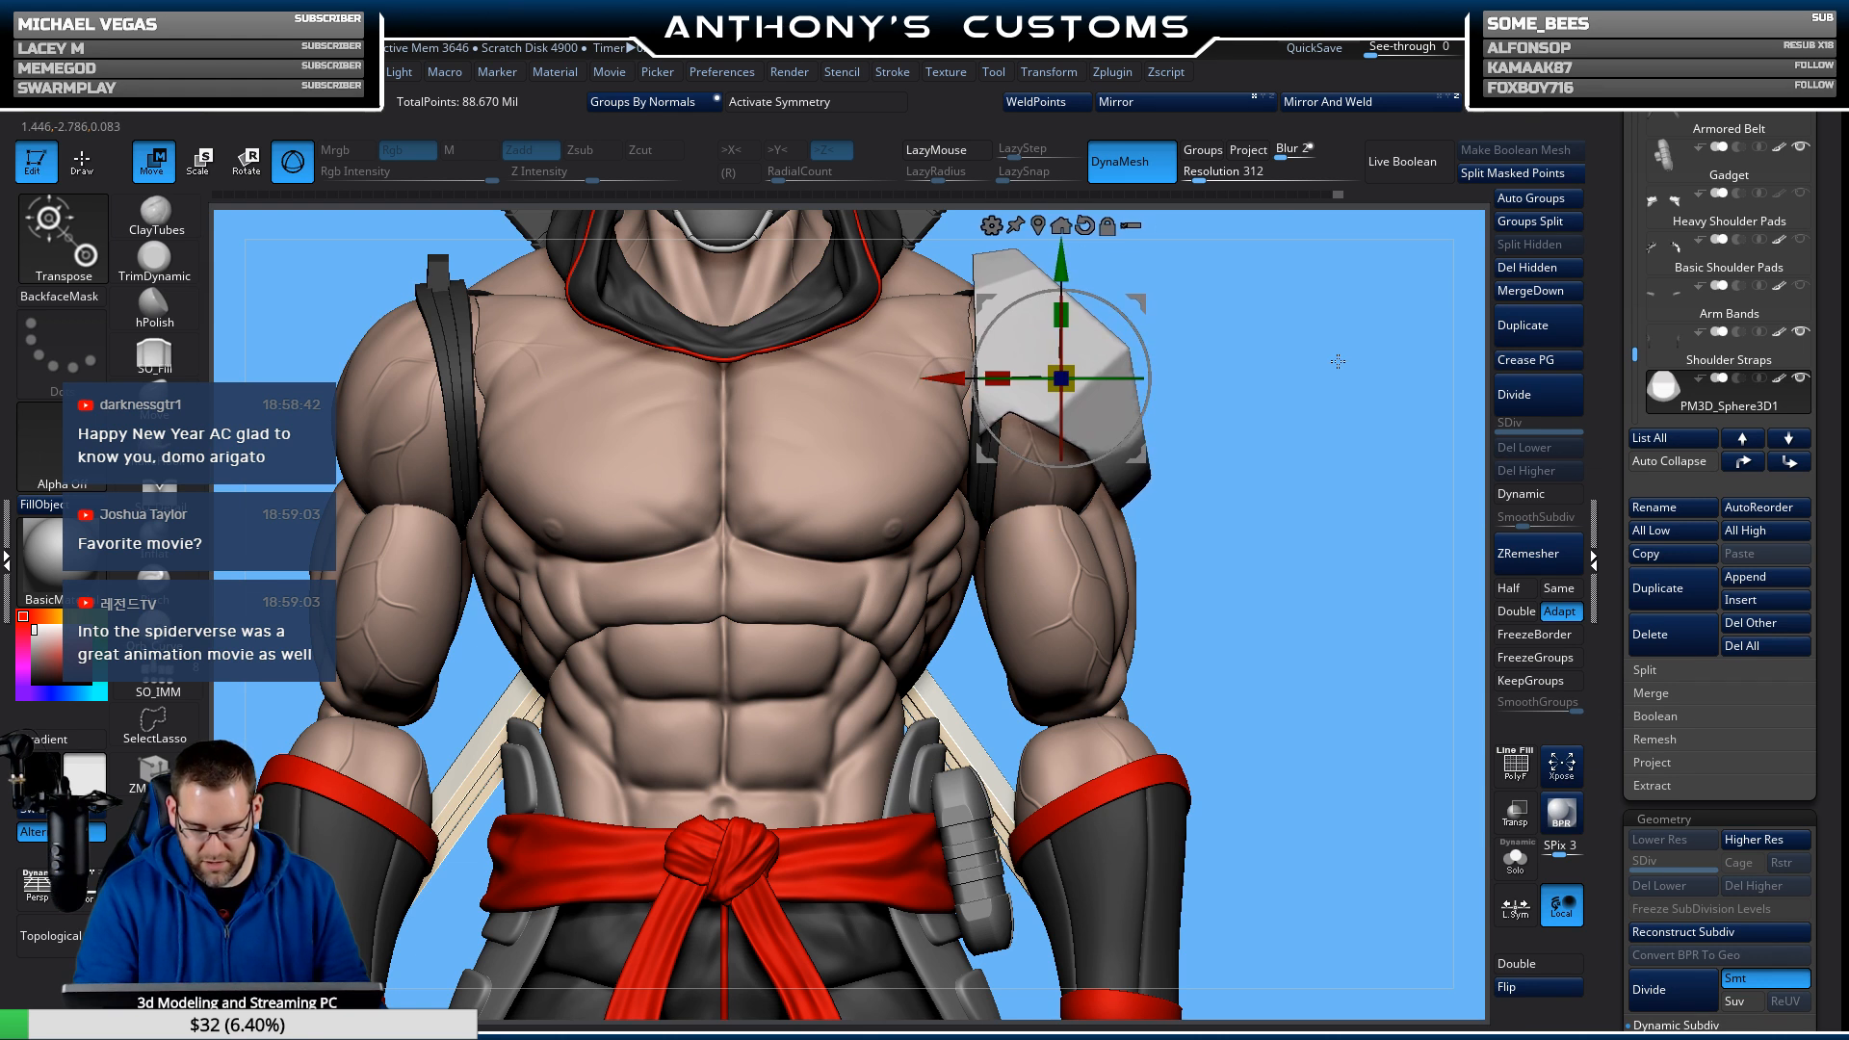
{"action": "mouse_move", "coordinate": [1338, 361]}
{"action": "right_mouse_down"}
{"action": "mouse_move", "coordinate": [1242, 371]}
{"action": "mouse_move", "coordinate": [1455, 339]}
{"action": "right_mouse_up"}
{"action": "key", "text": "q"}
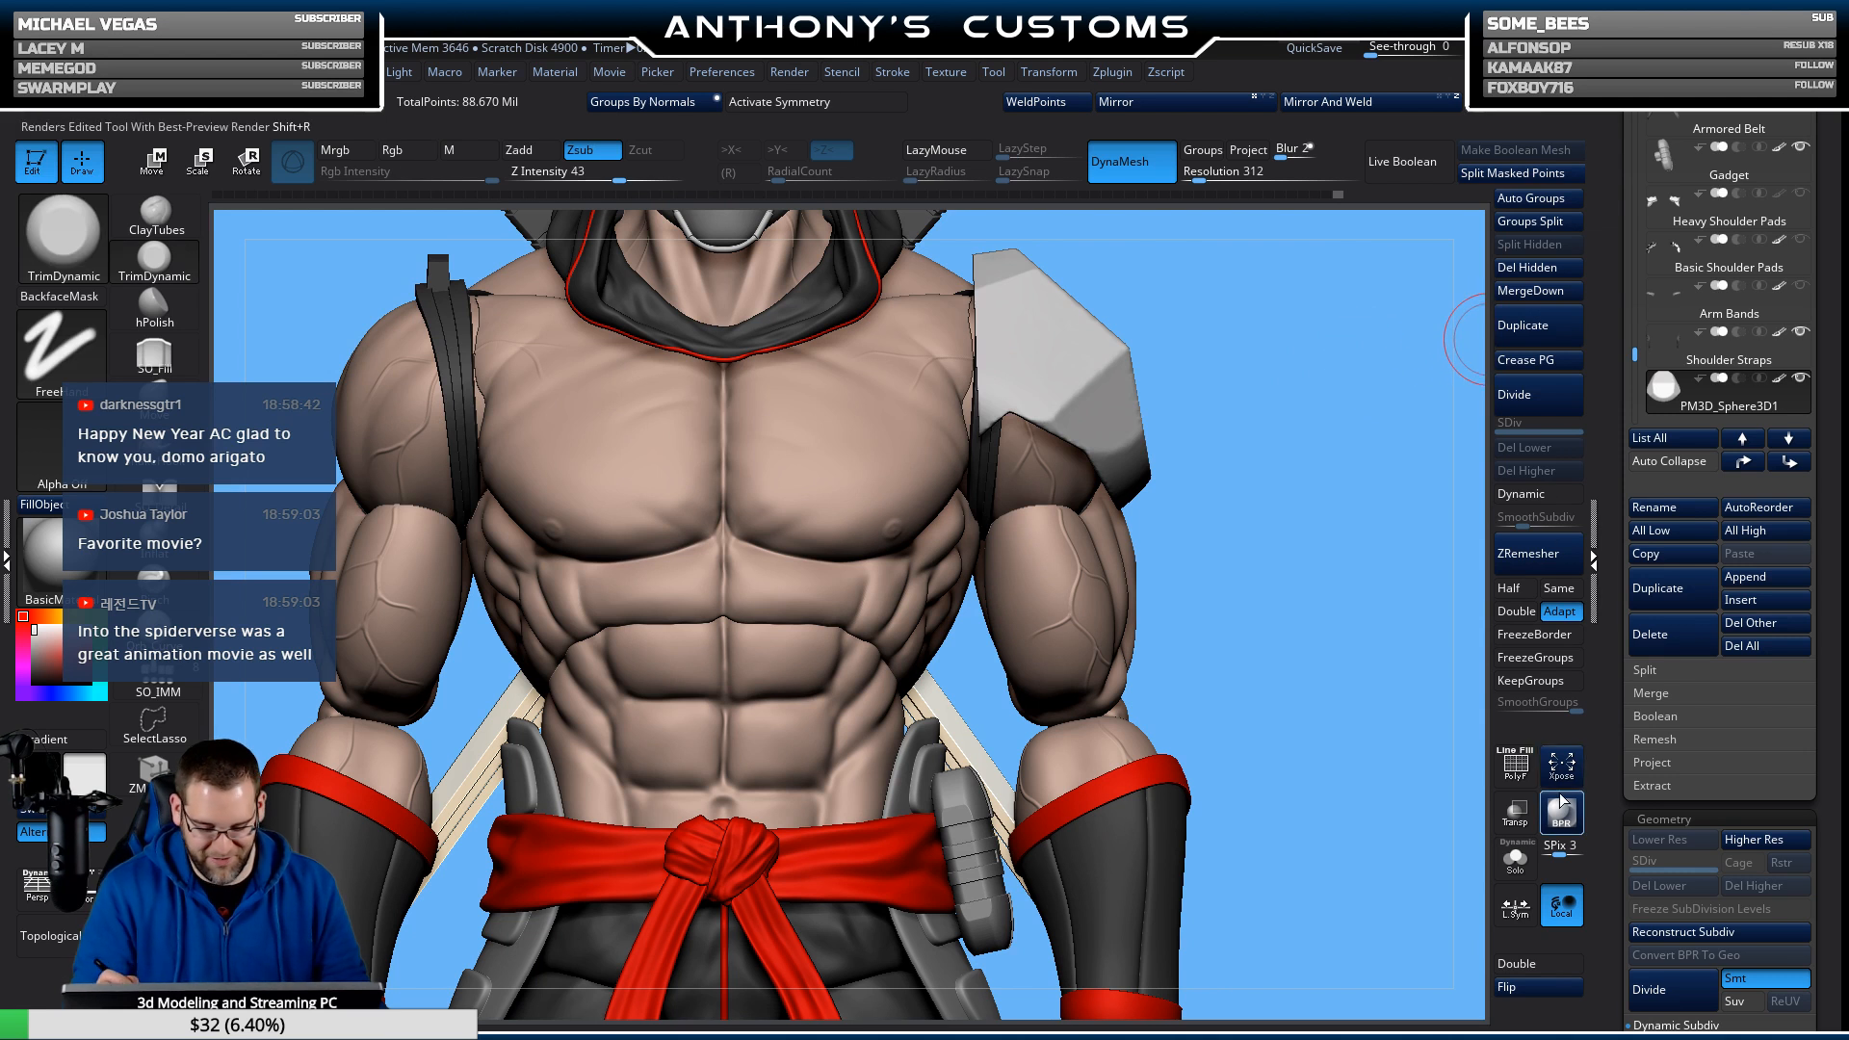
{"action": "left_click", "coordinate": [1515, 812]}
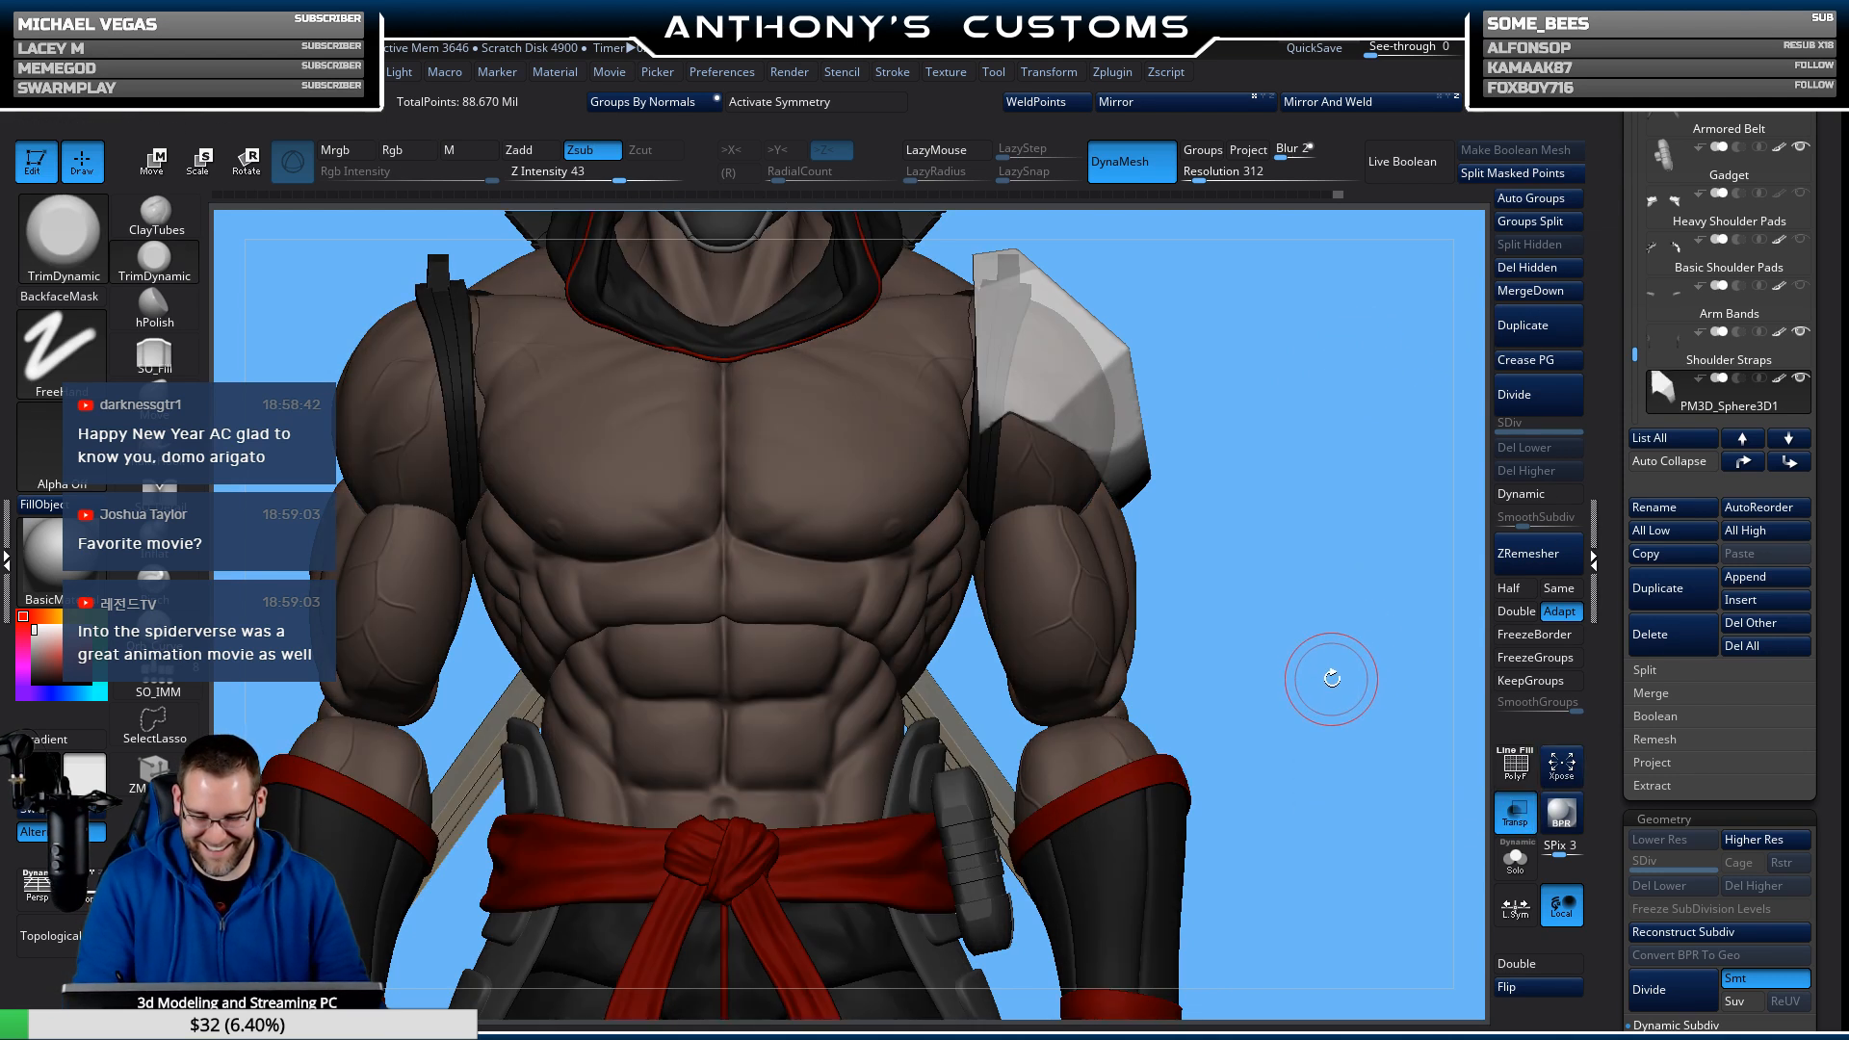
{"action": "left_click", "coordinate": [1516, 824]}
Isolate the pad, quick-save the project, undo the faulty clip and slice off the upper inner corner diagonally with ClipCurve.
{"action": "left_click", "coordinate": [1516, 851]}
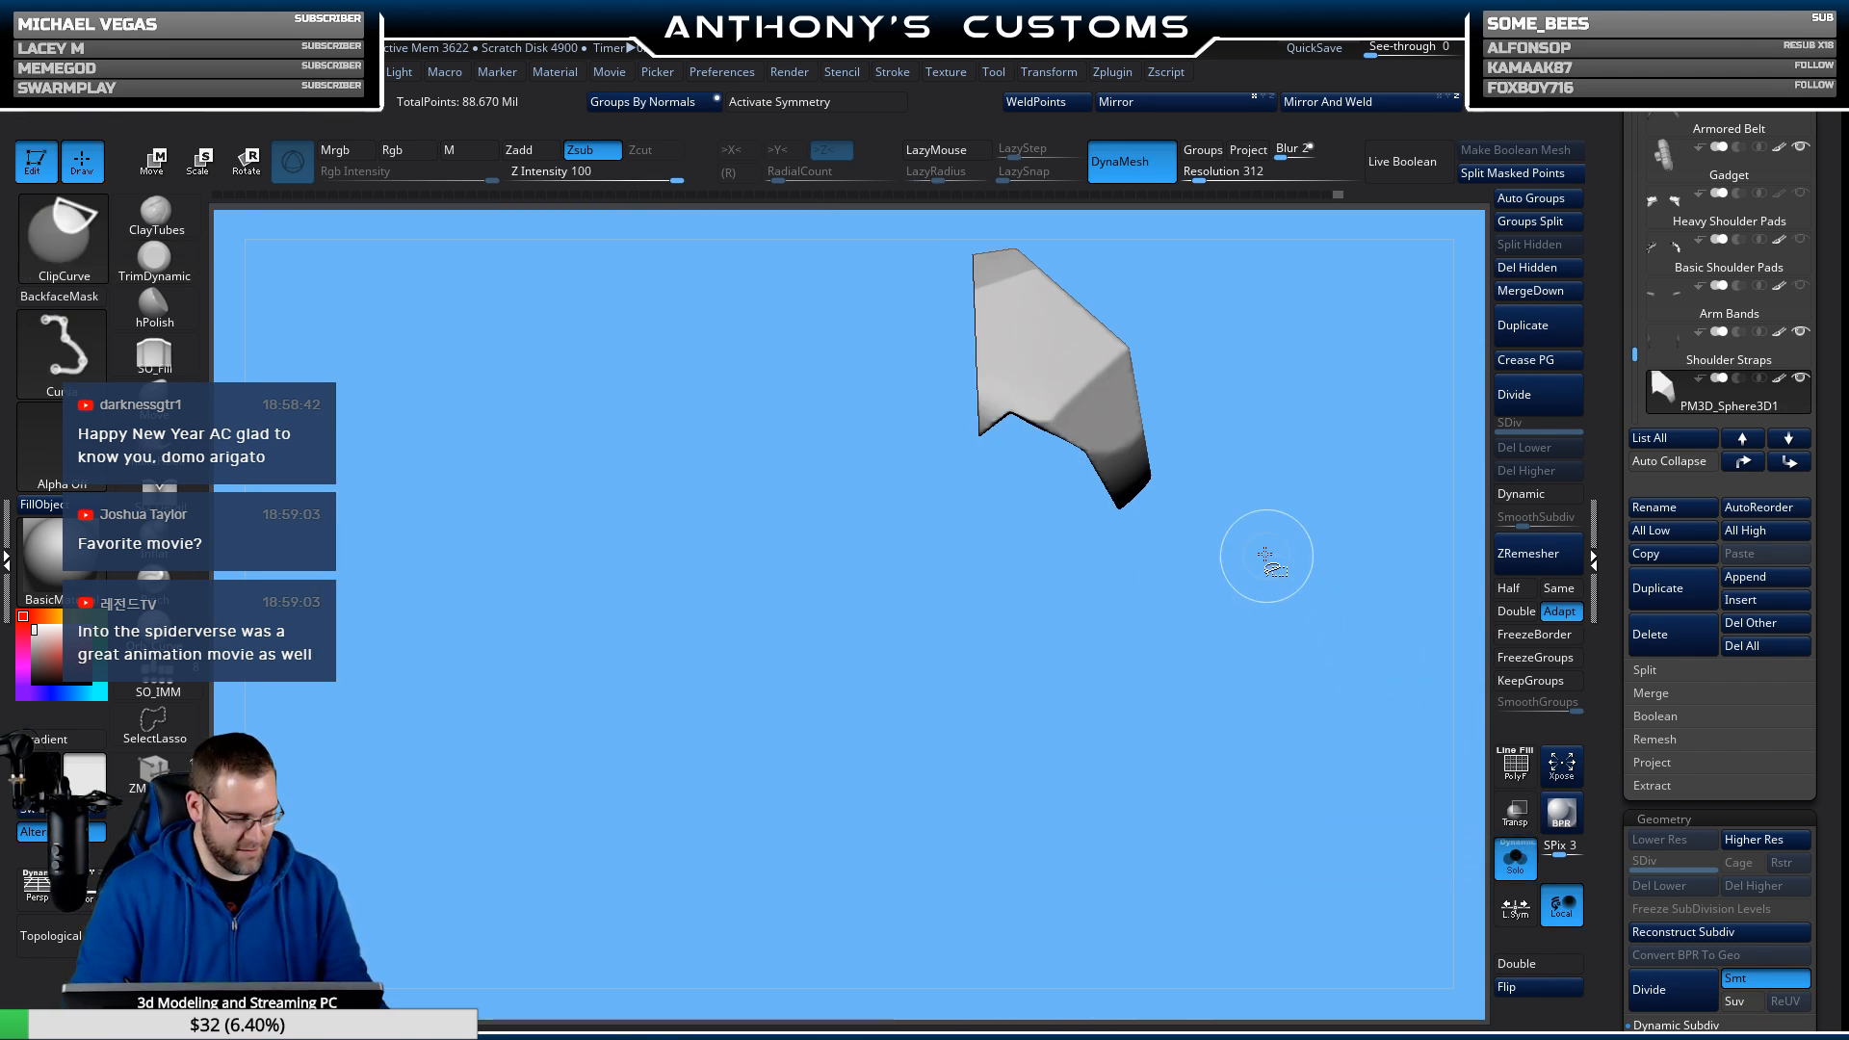
{"action": "left_click_drag", "start_coordinate": [1287, 578], "coordinate": [1217, 681], "text": "alt"}
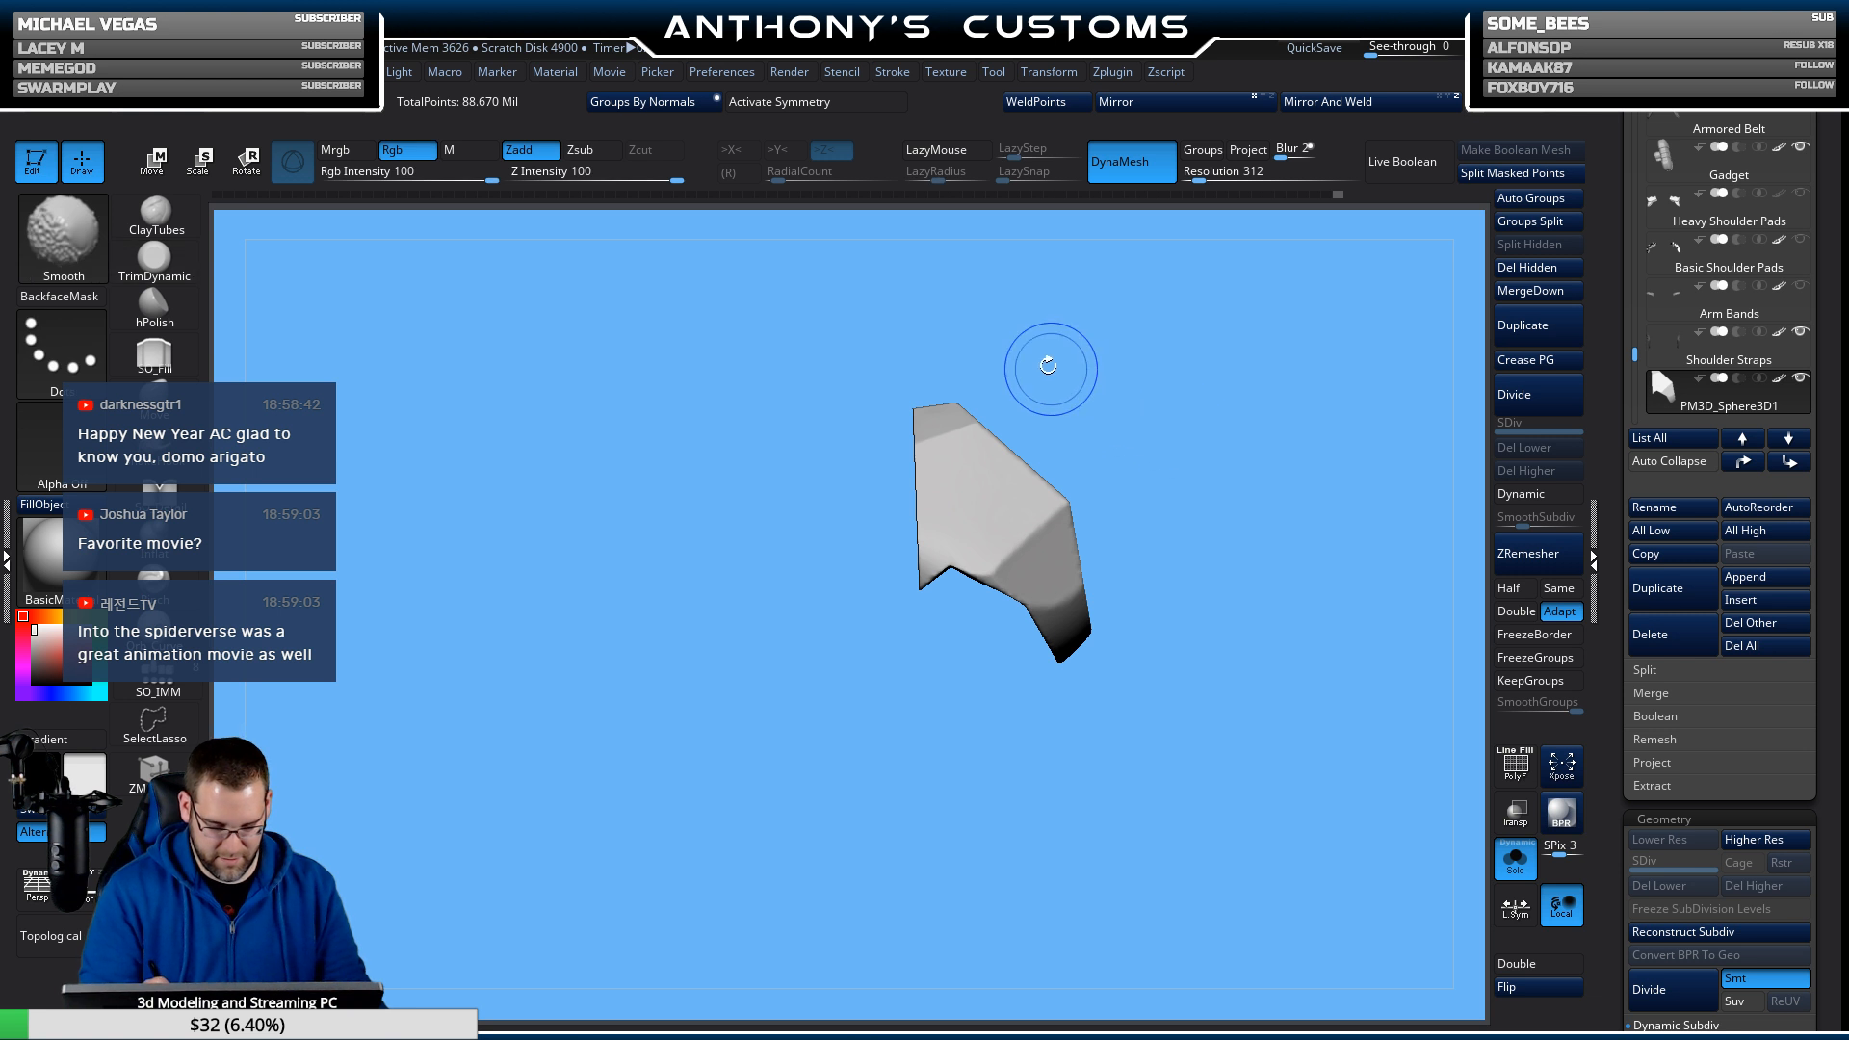
{"action": "key", "text": "ctrl+shift"}
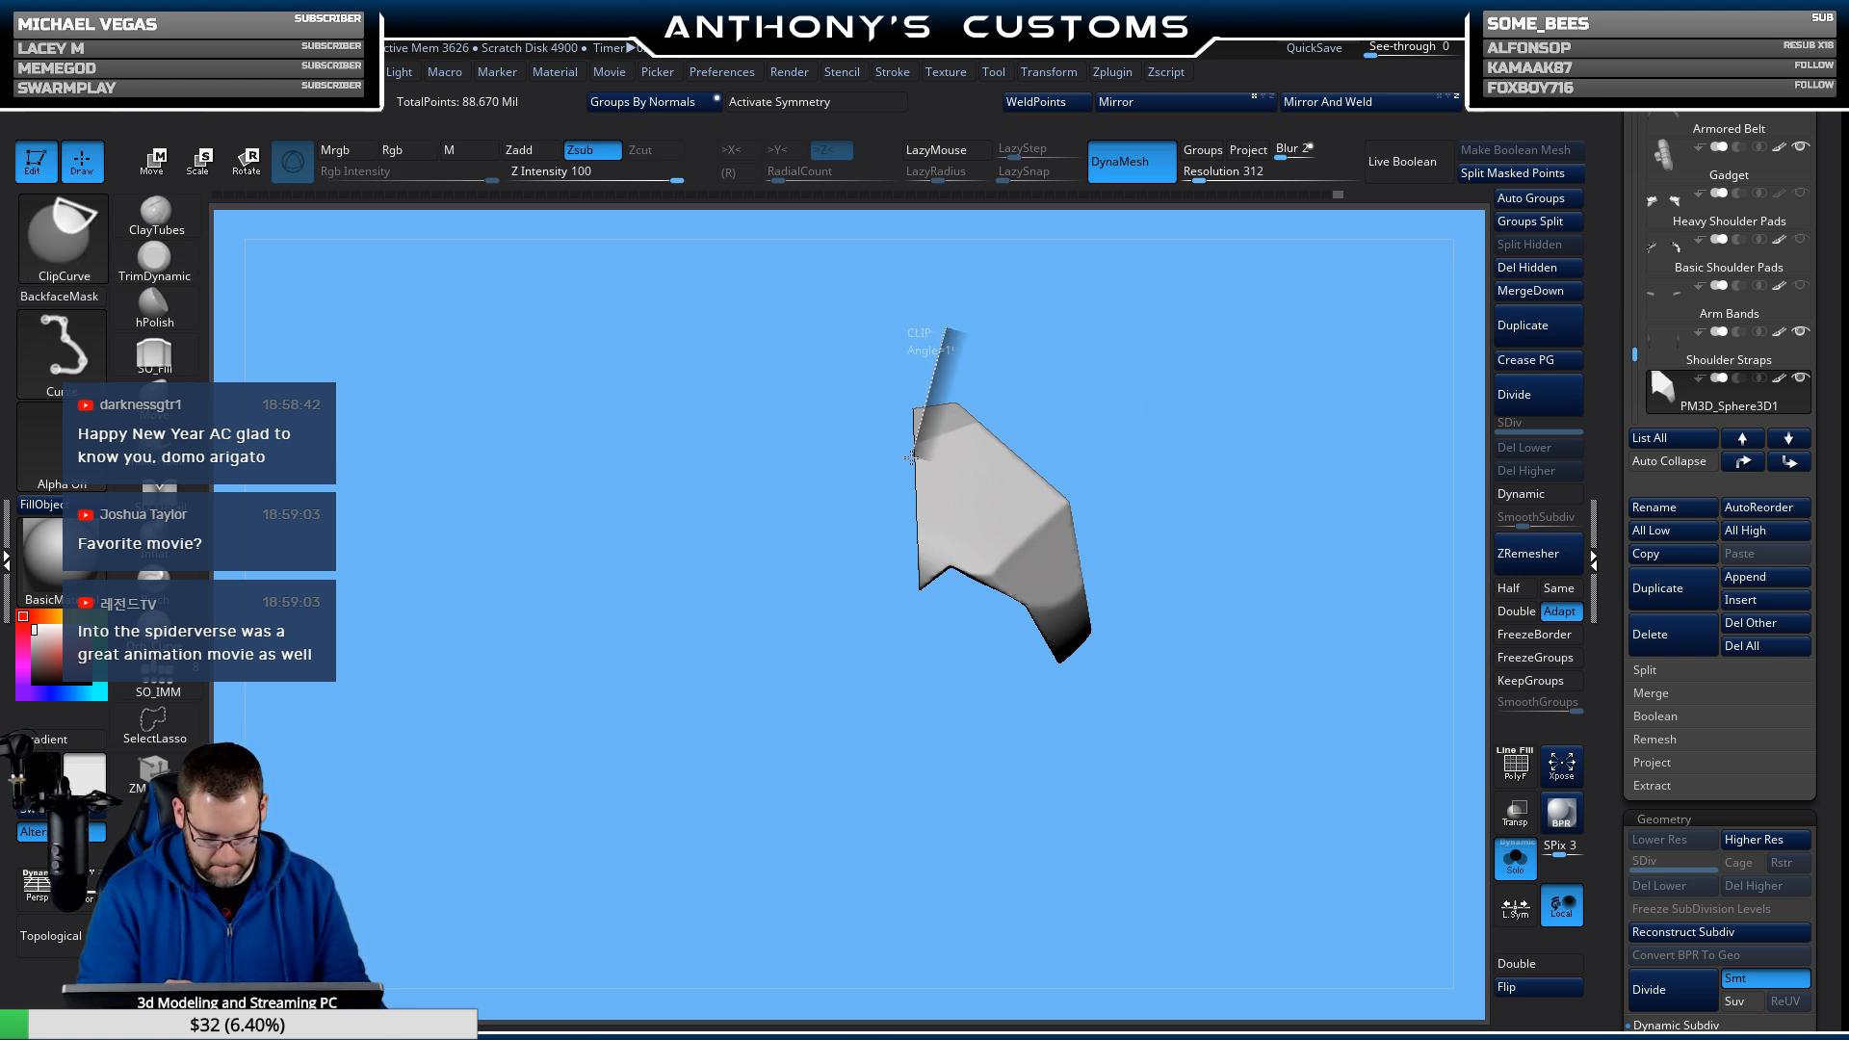
{"action": "key", "text": "ctrl+s"}
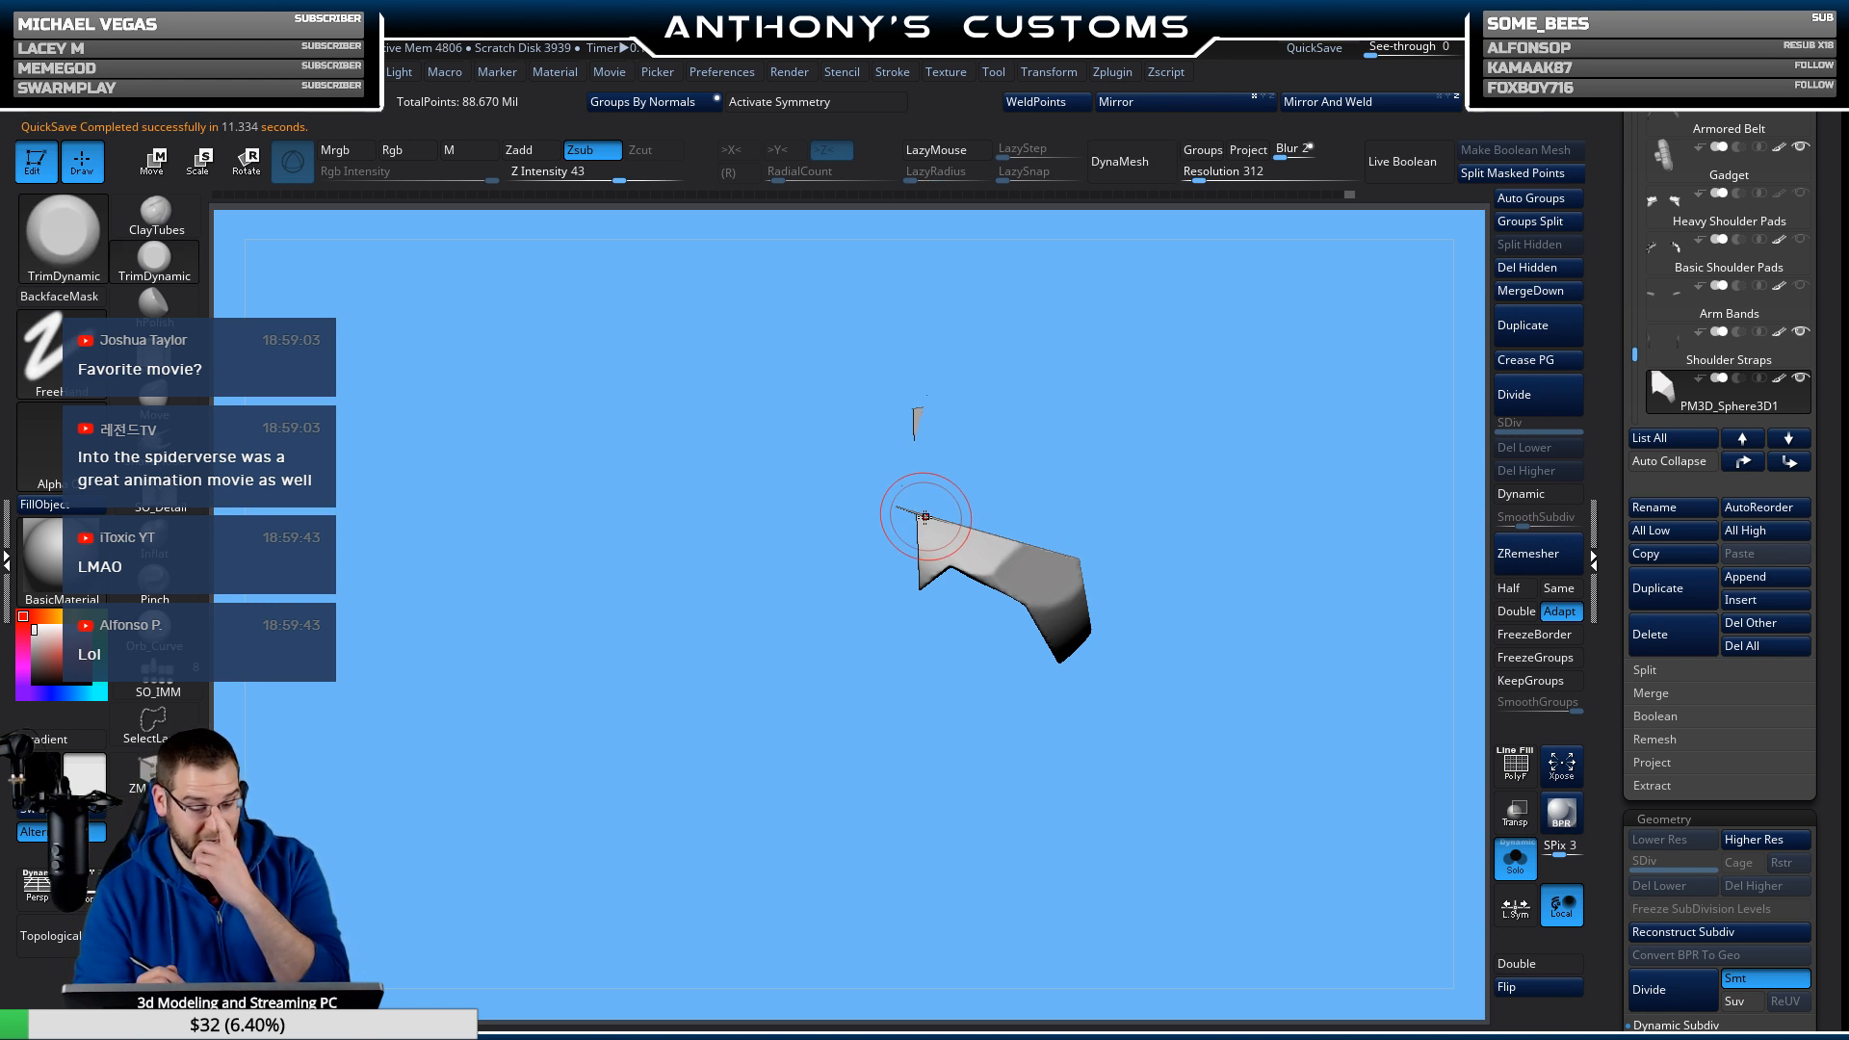
{"action": "key", "text": "ctrl+z"}
{"action": "left_click_drag", "start_coordinate": [886, 506], "coordinate": [949, 361], "text": "ctrl+shift"}
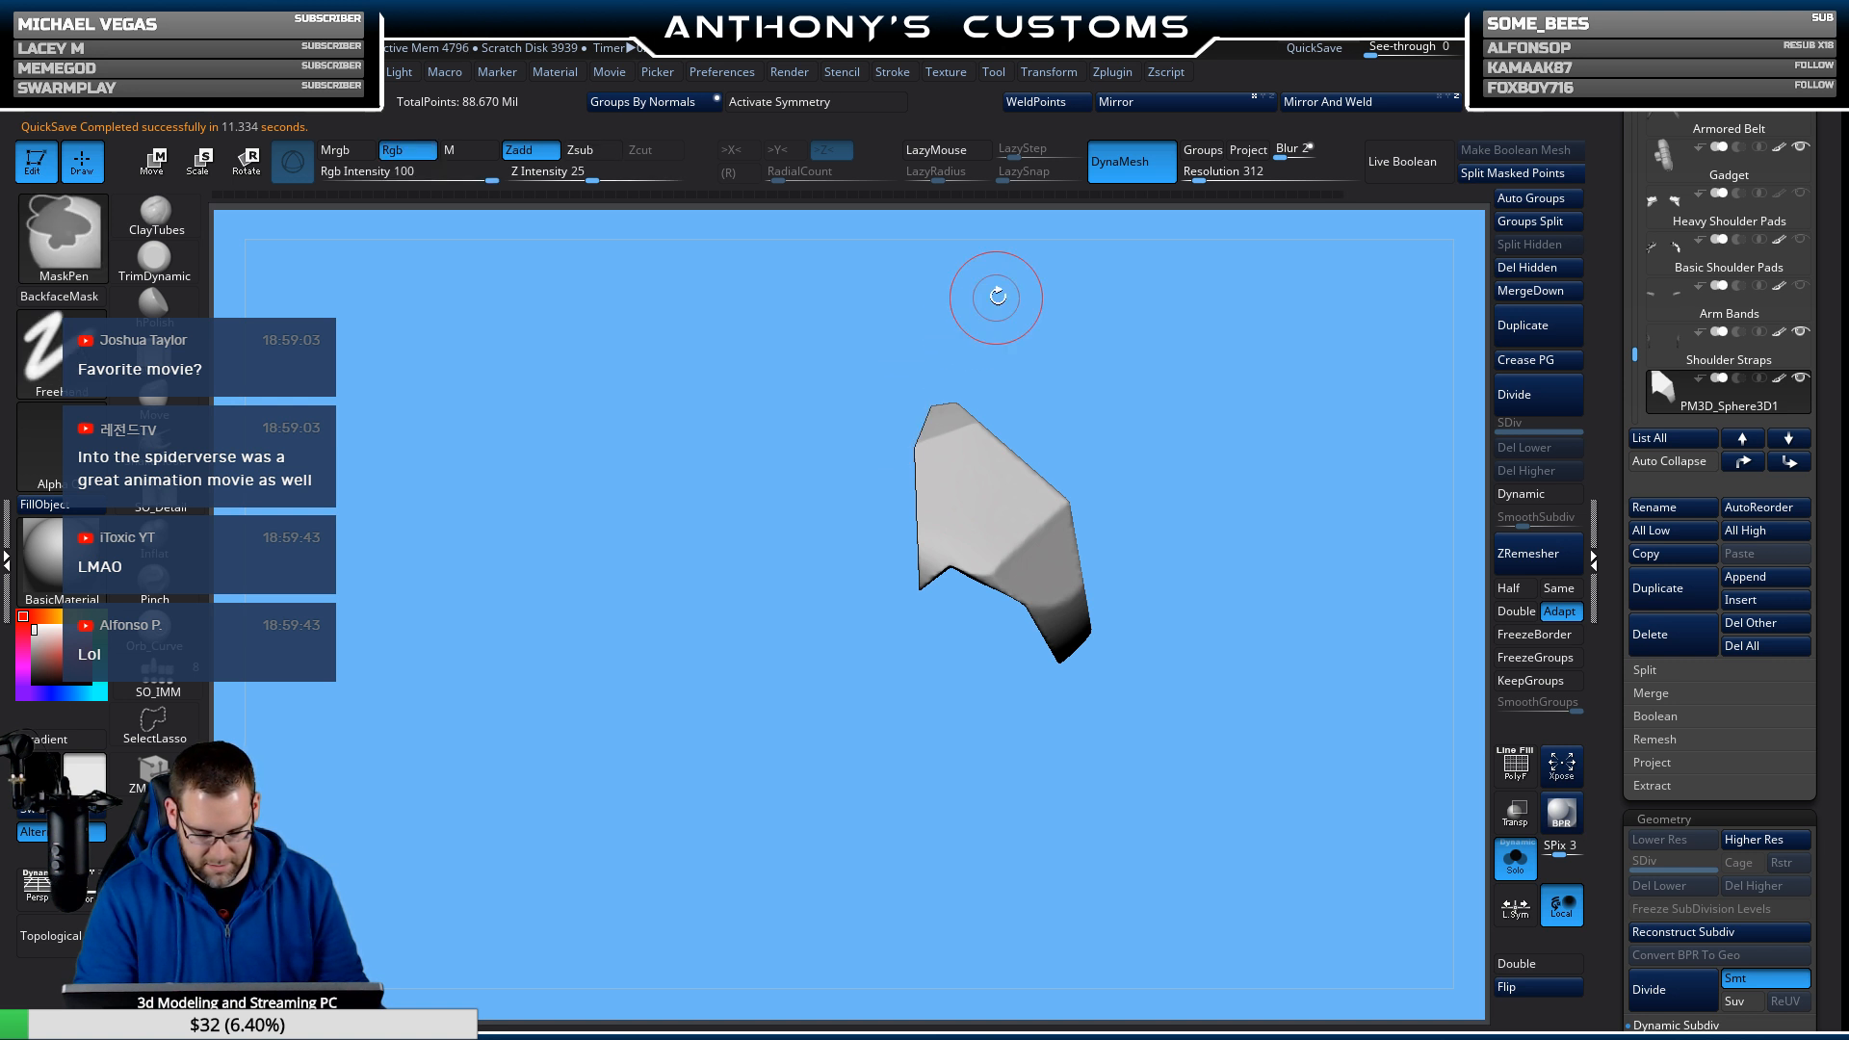
Show the full figure again and check the pad's fit on the shoulder from the front and side, including with ghost transparency.
{"action": "left_click", "coordinate": [1515, 860]}
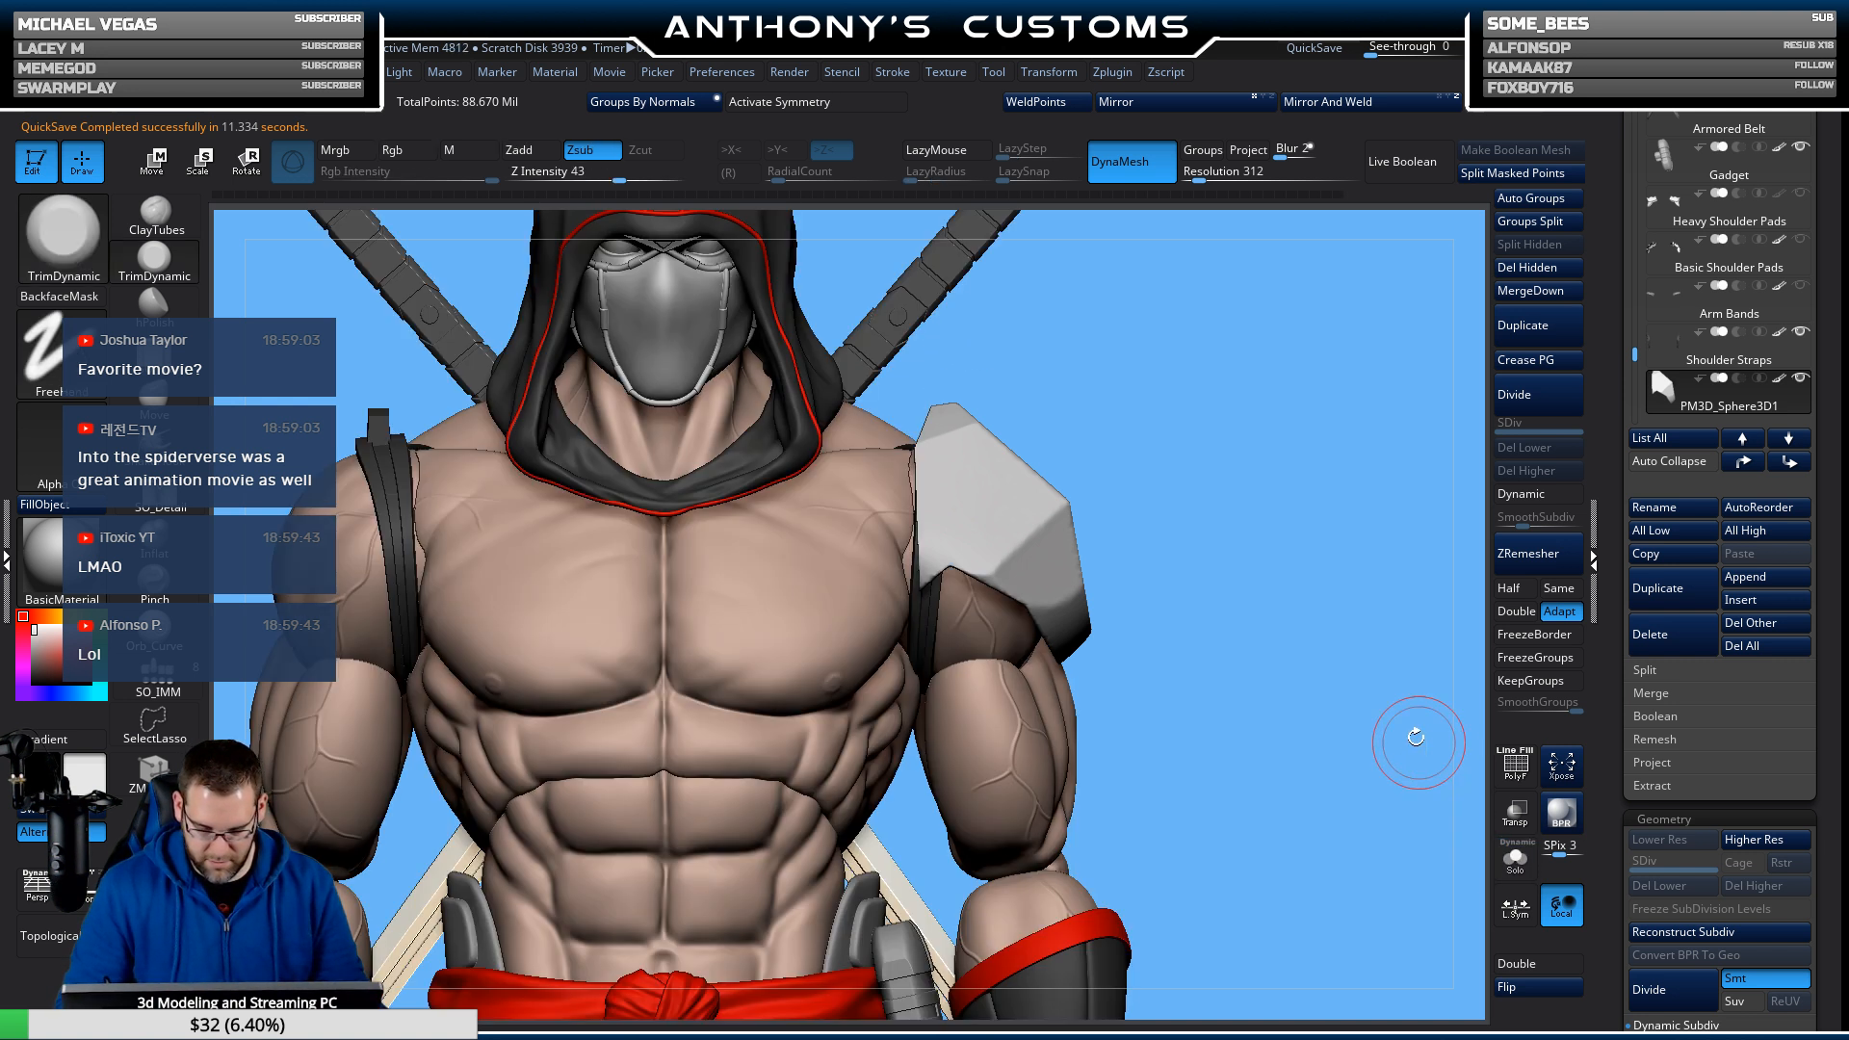
{"action": "left_click_drag", "start_coordinate": [1260, 573], "coordinate": [1248, 523], "text": "alt"}
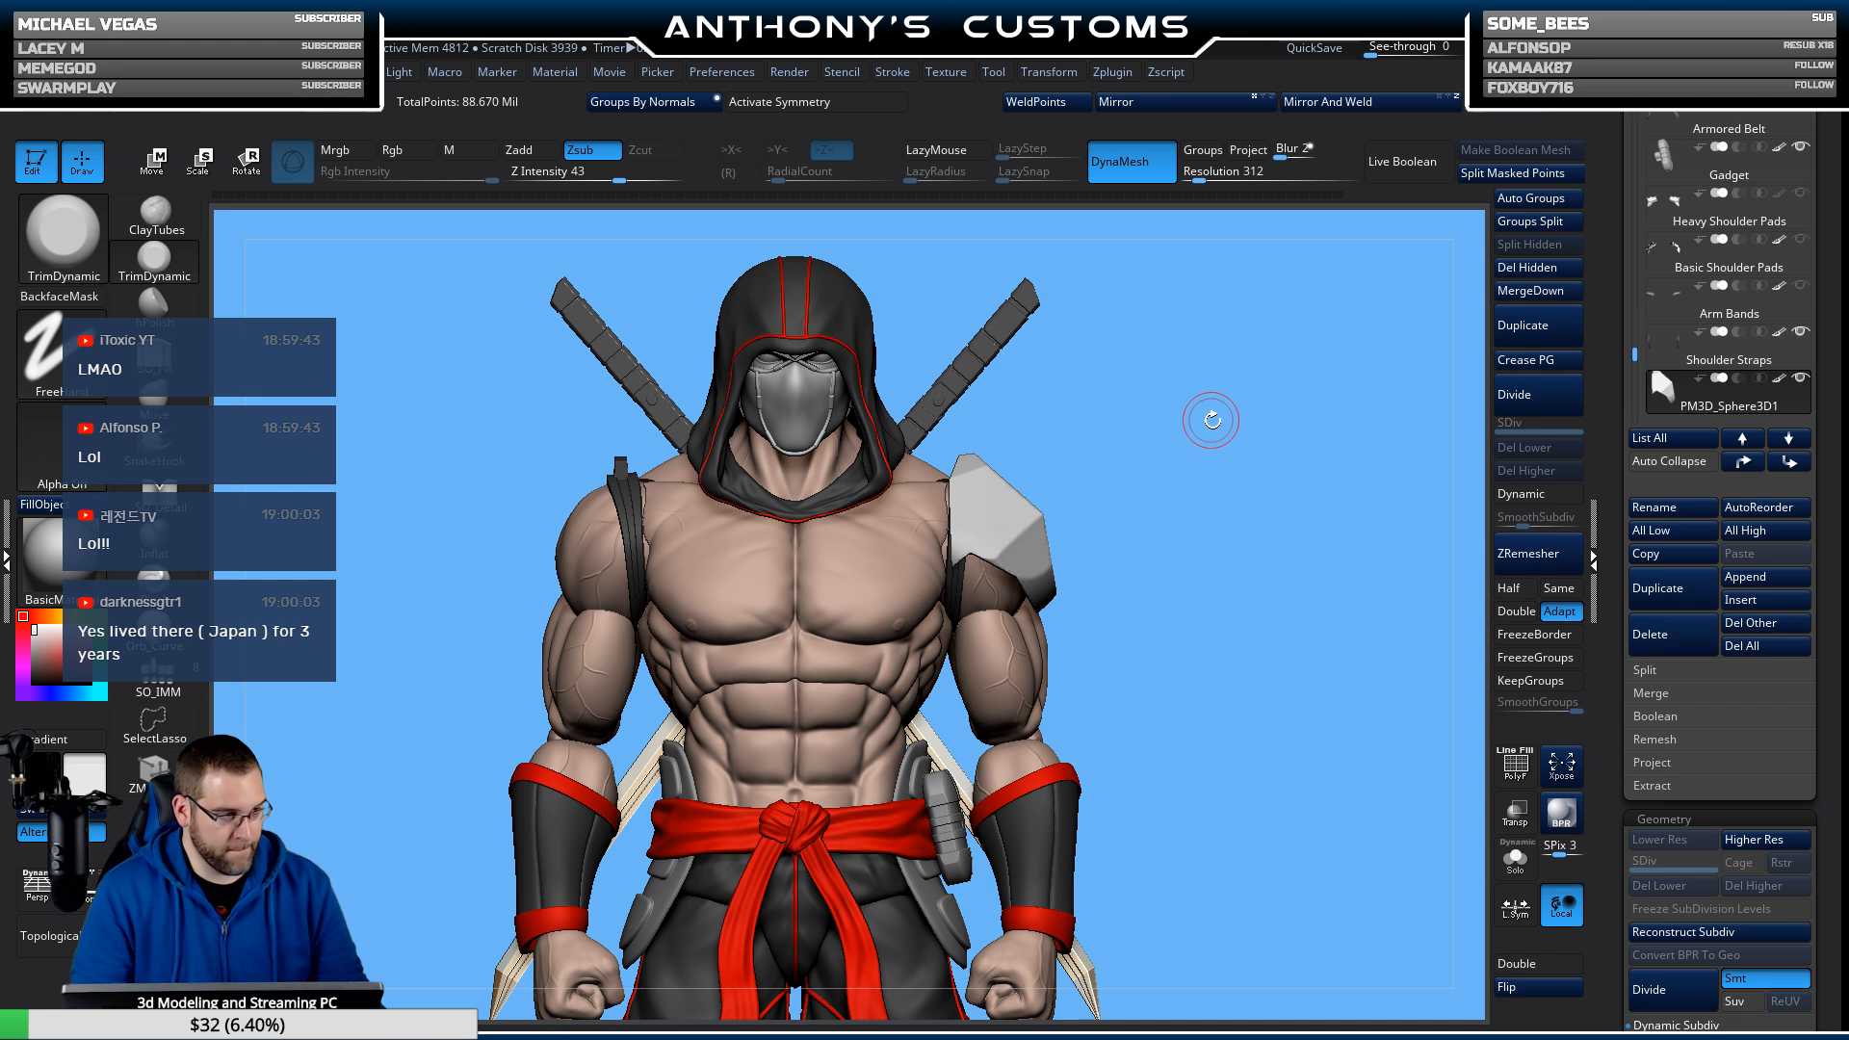
{"action": "left_click_drag", "start_coordinate": [1250, 535], "coordinate": [1339, 462]}
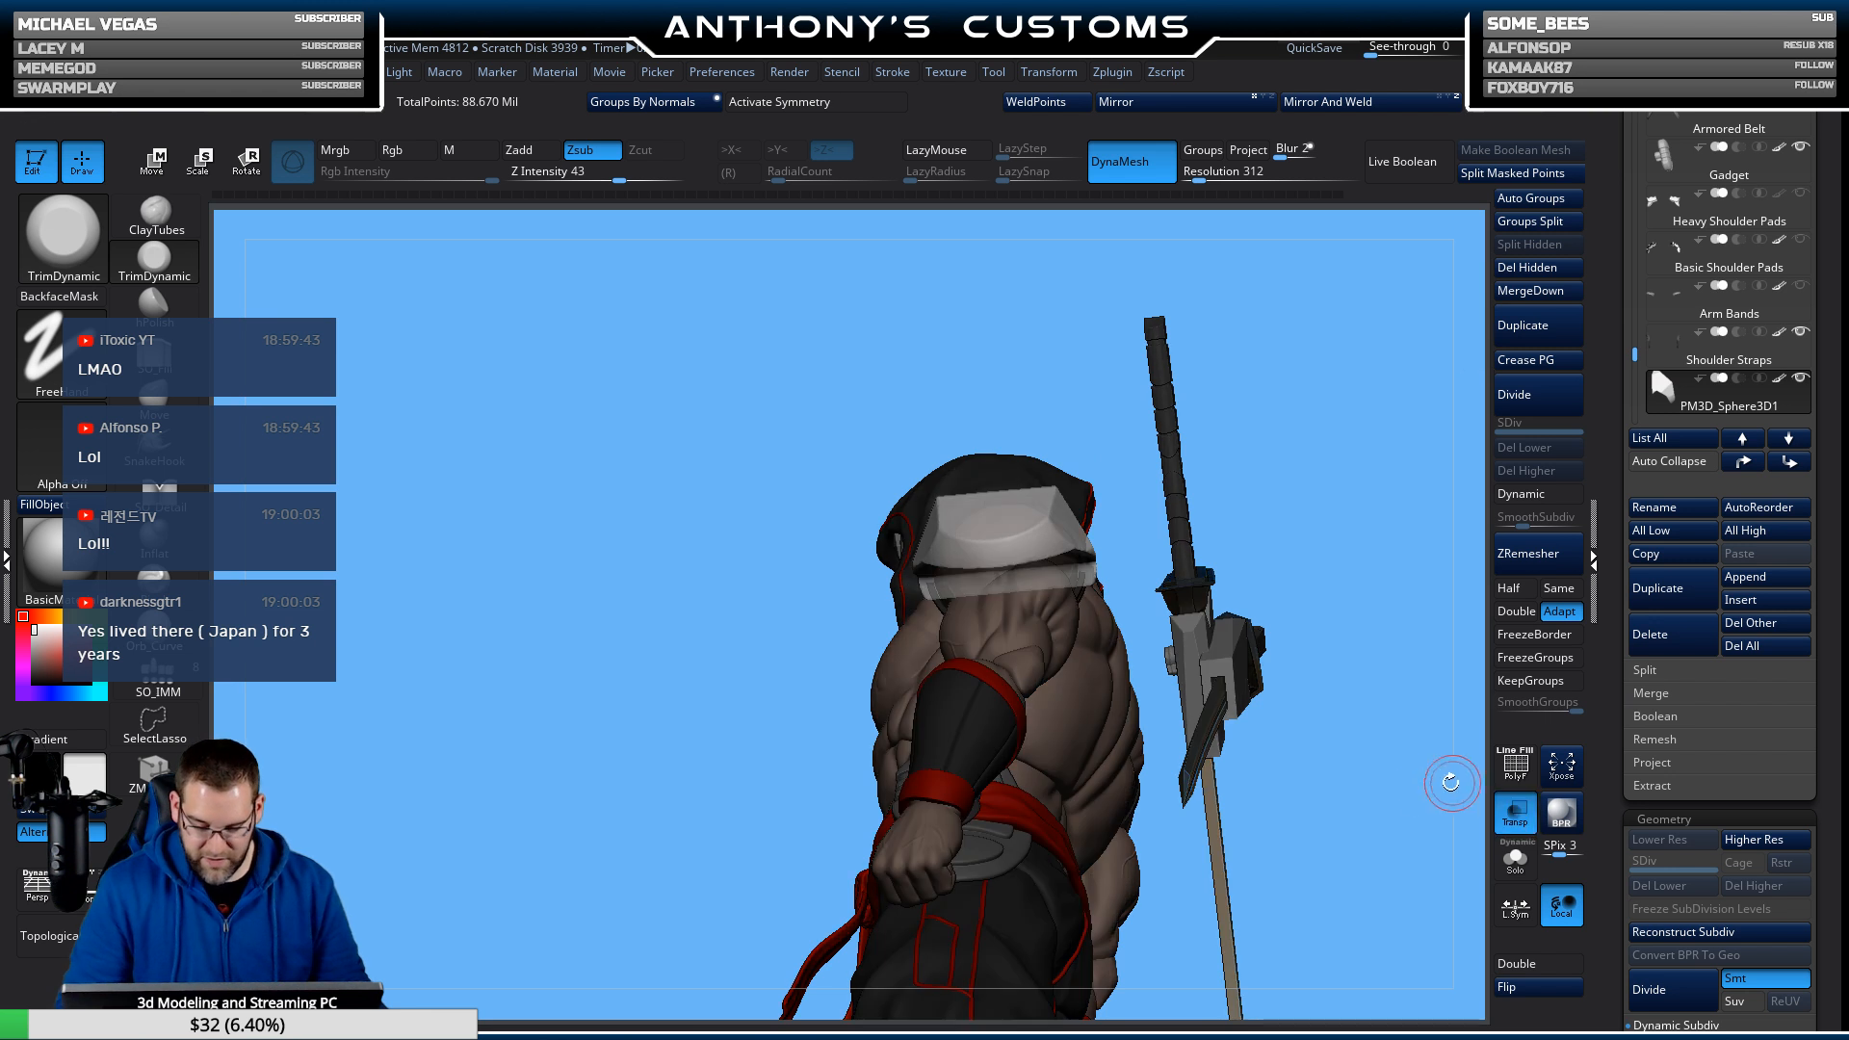
{"action": "left_click", "coordinate": [1515, 812]}
{"action": "left_click", "coordinate": [1517, 813]}
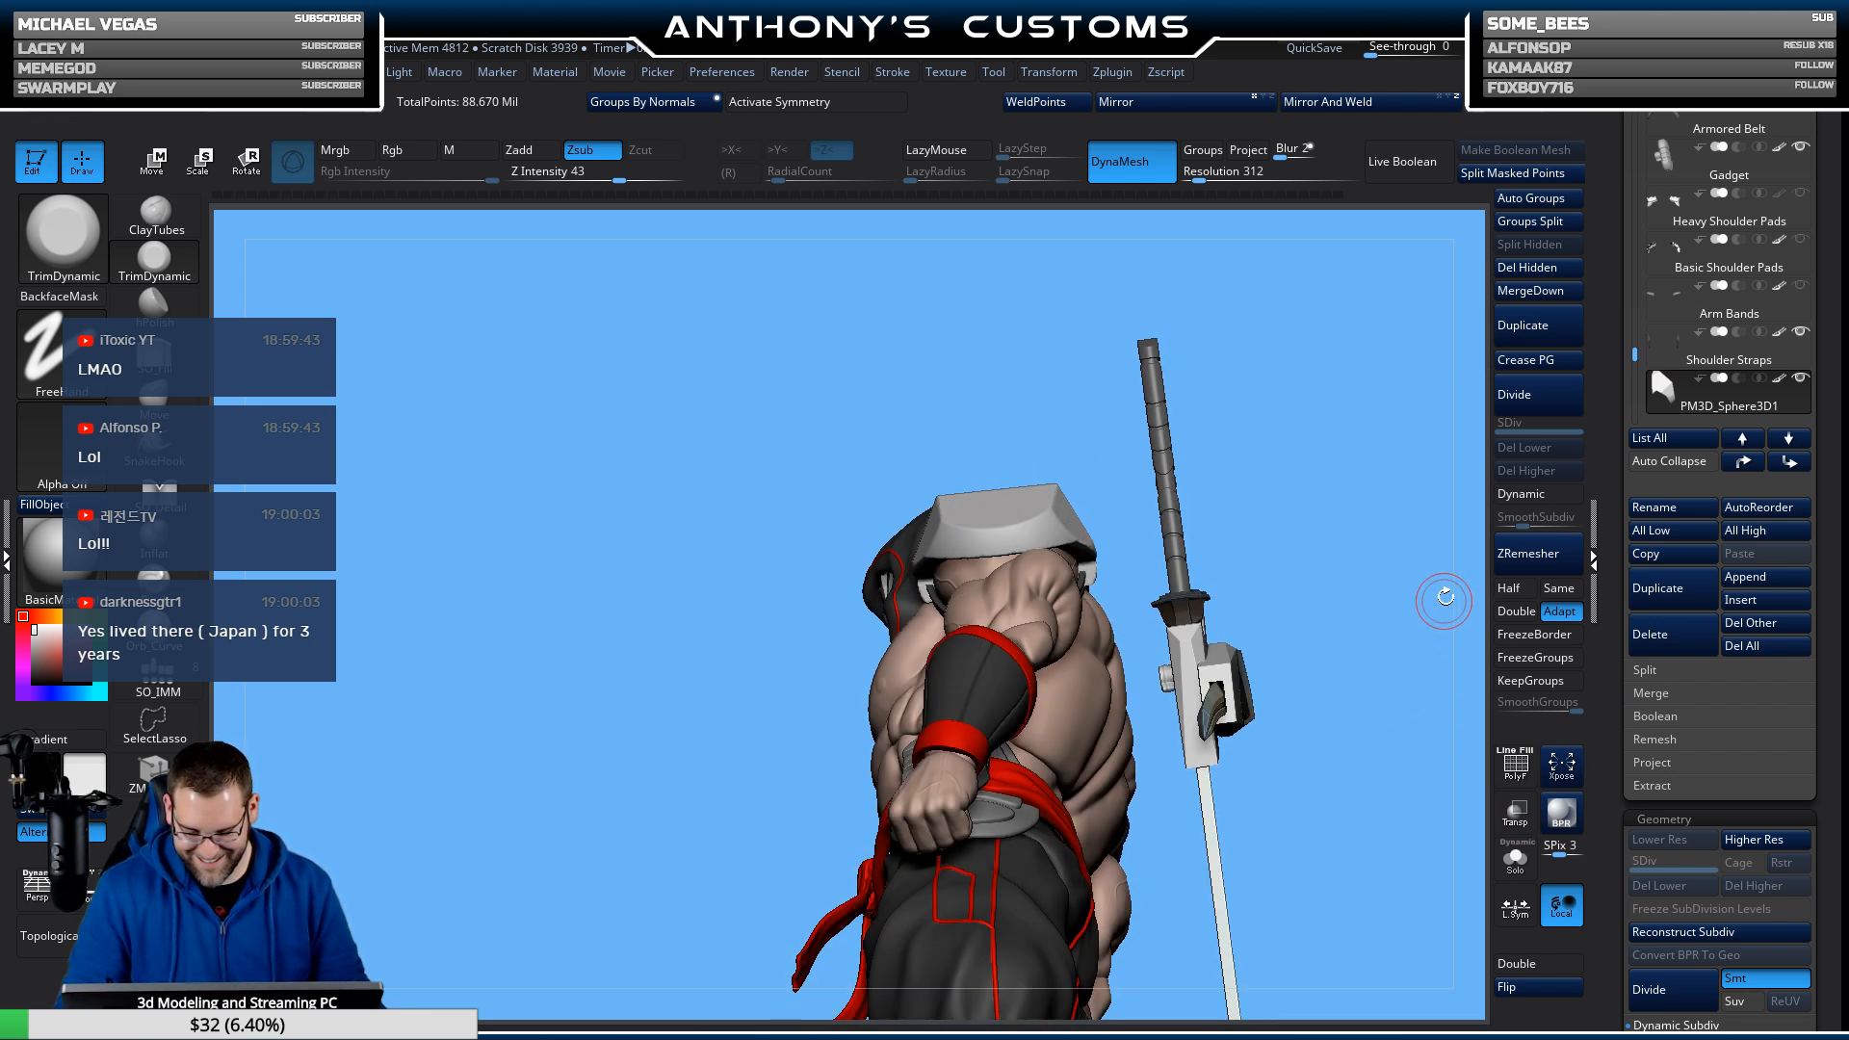
Isolate the pad and return it to the world center with the gizmo, checking its placement against the figure.
{"action": "left_click", "coordinate": [1515, 860]}
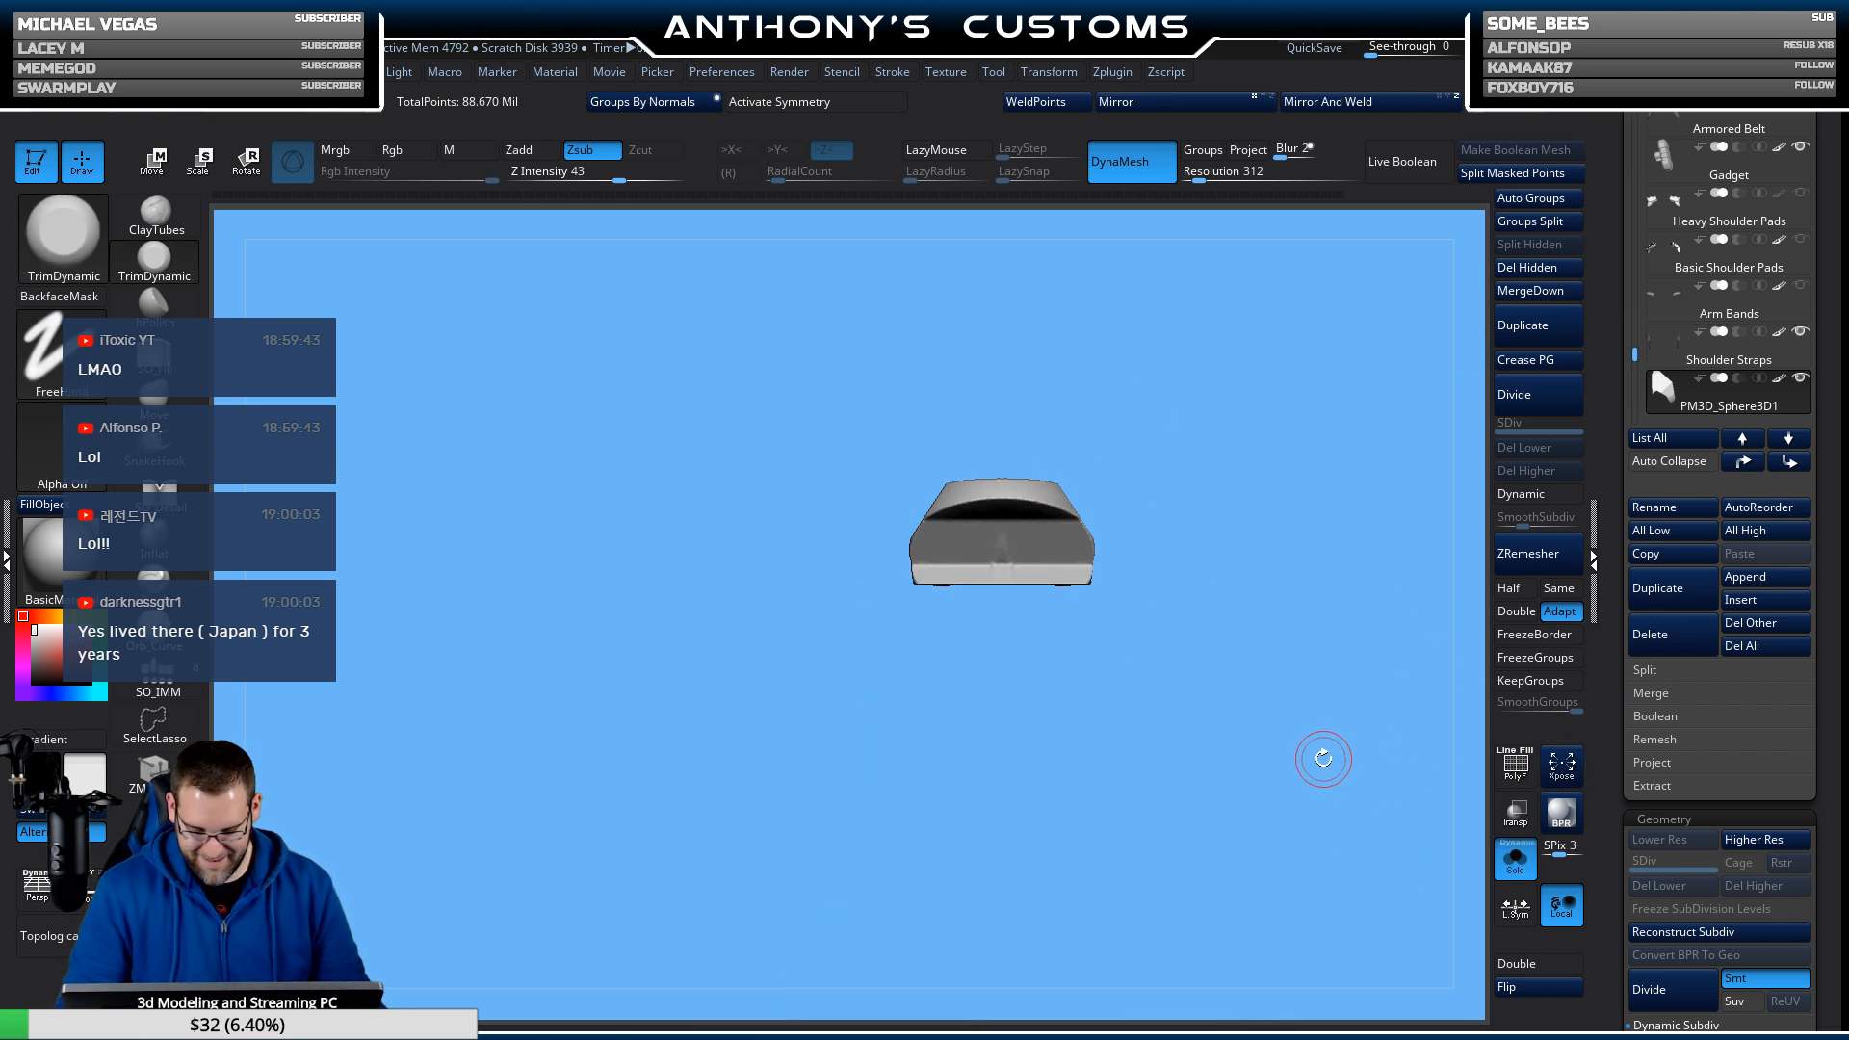
{"action": "mouse_move", "coordinate": [1318, 821]}
{"action": "left_mouse_down"}
{"action": "mouse_move", "coordinate": [1304, 796]}
{"action": "mouse_move", "coordinate": [1330, 857]}
{"action": "mouse_move", "coordinate": [1318, 840]}
{"action": "left_mouse_up"}
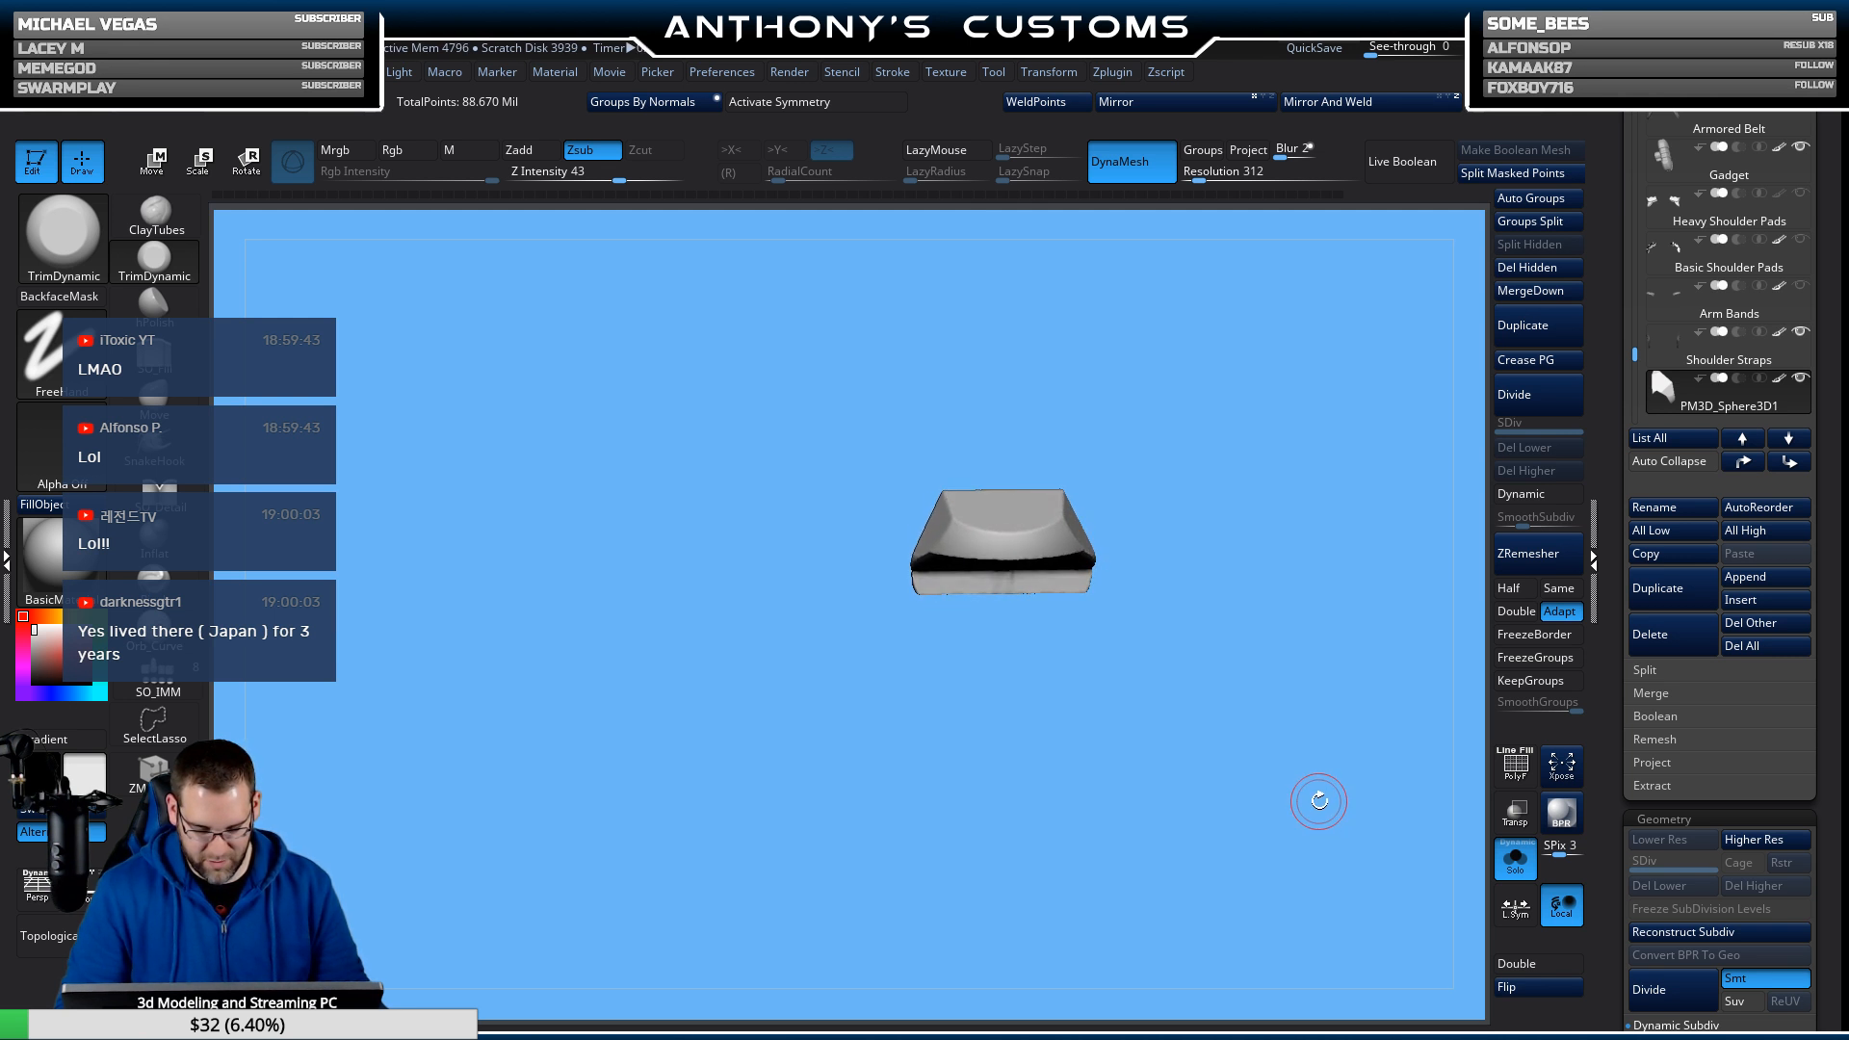
{"action": "key", "text": "w"}
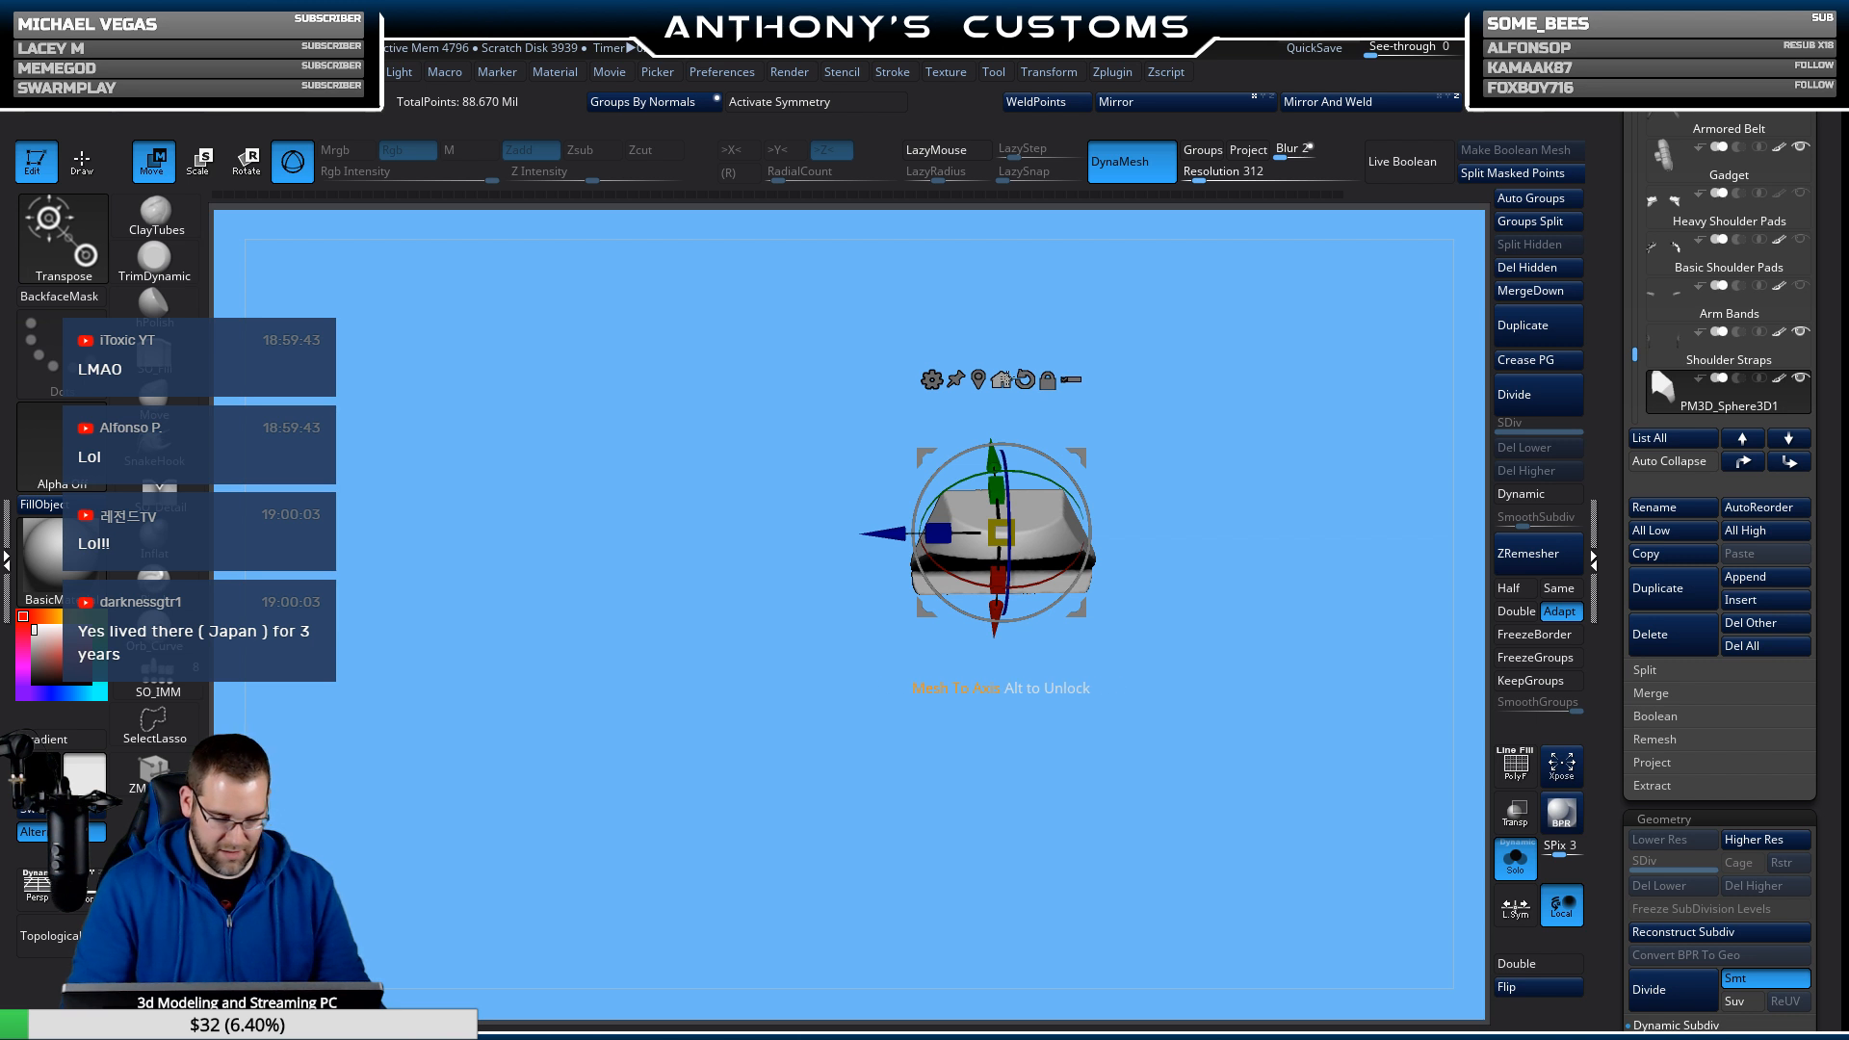
{"action": "left_click_drag", "start_coordinate": [1189, 363], "coordinate": [1179, 457]}
{"action": "left_click_drag", "start_coordinate": [1067, 358], "coordinate": [1005, 383], "text": "alt"}
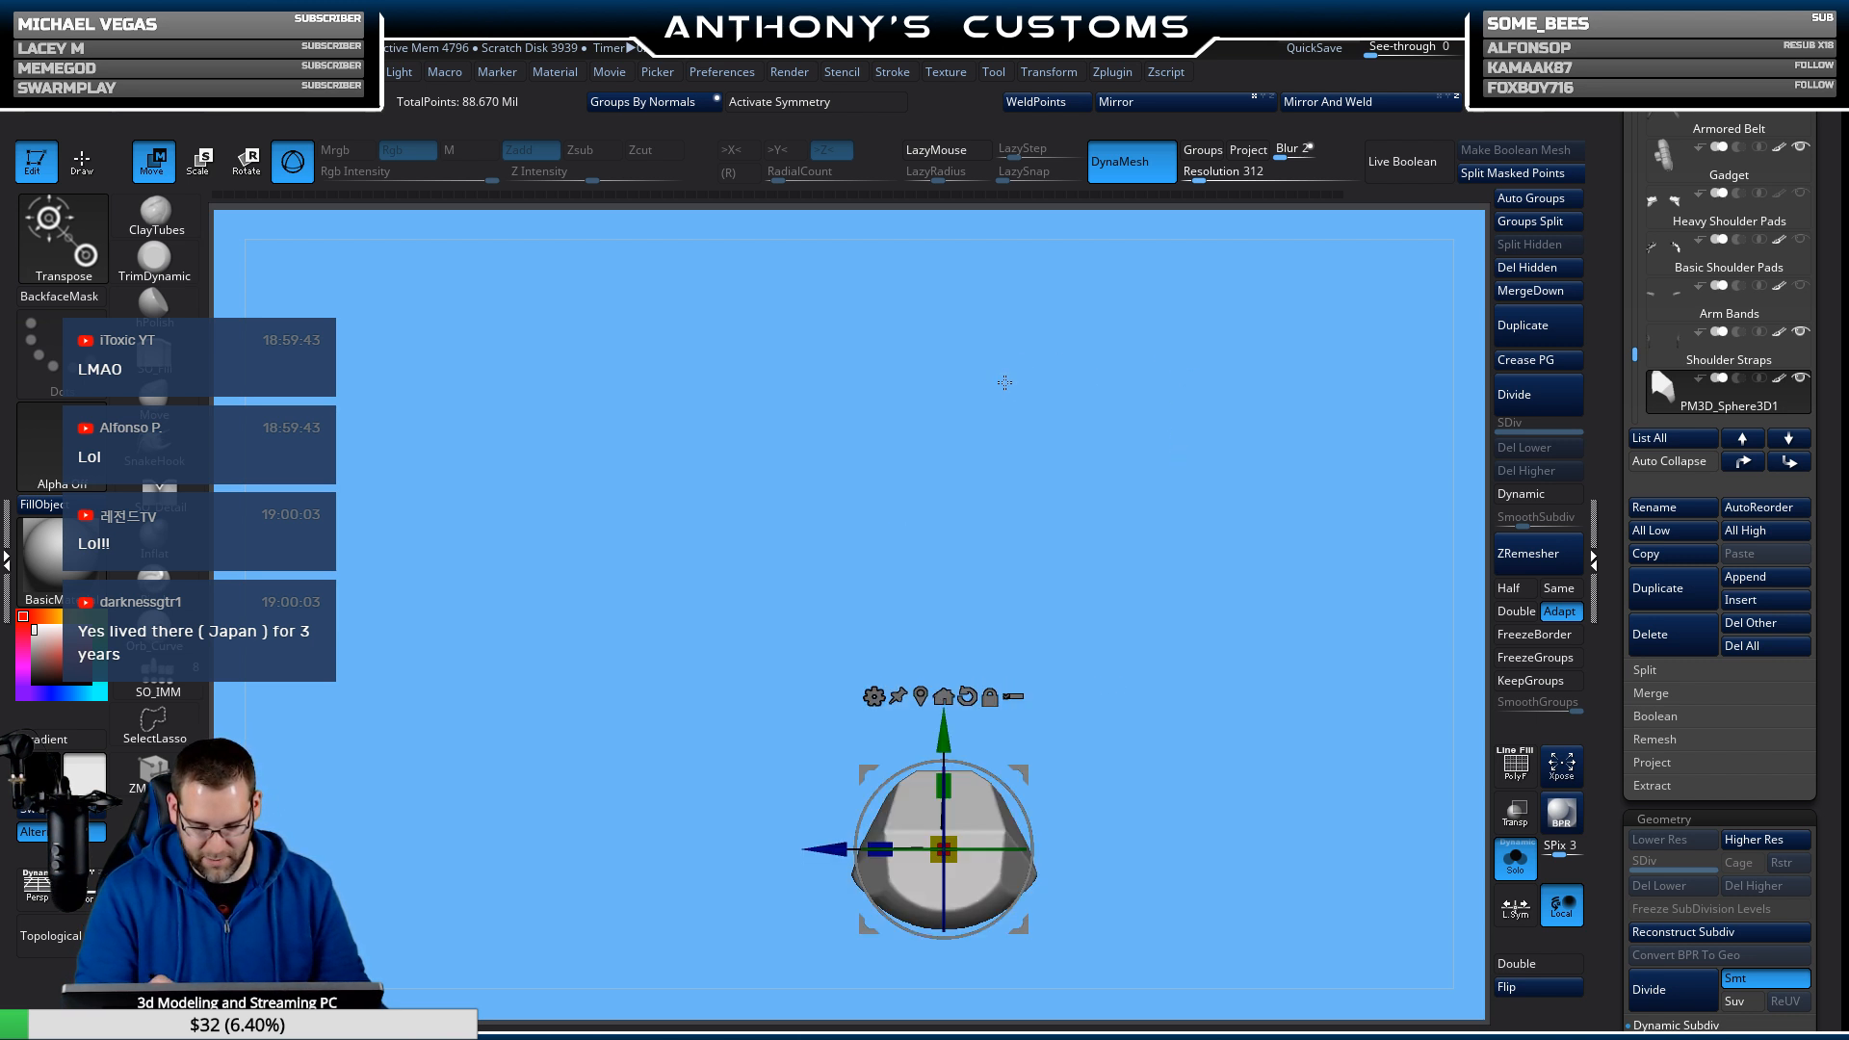
{"action": "key", "text": "f"}
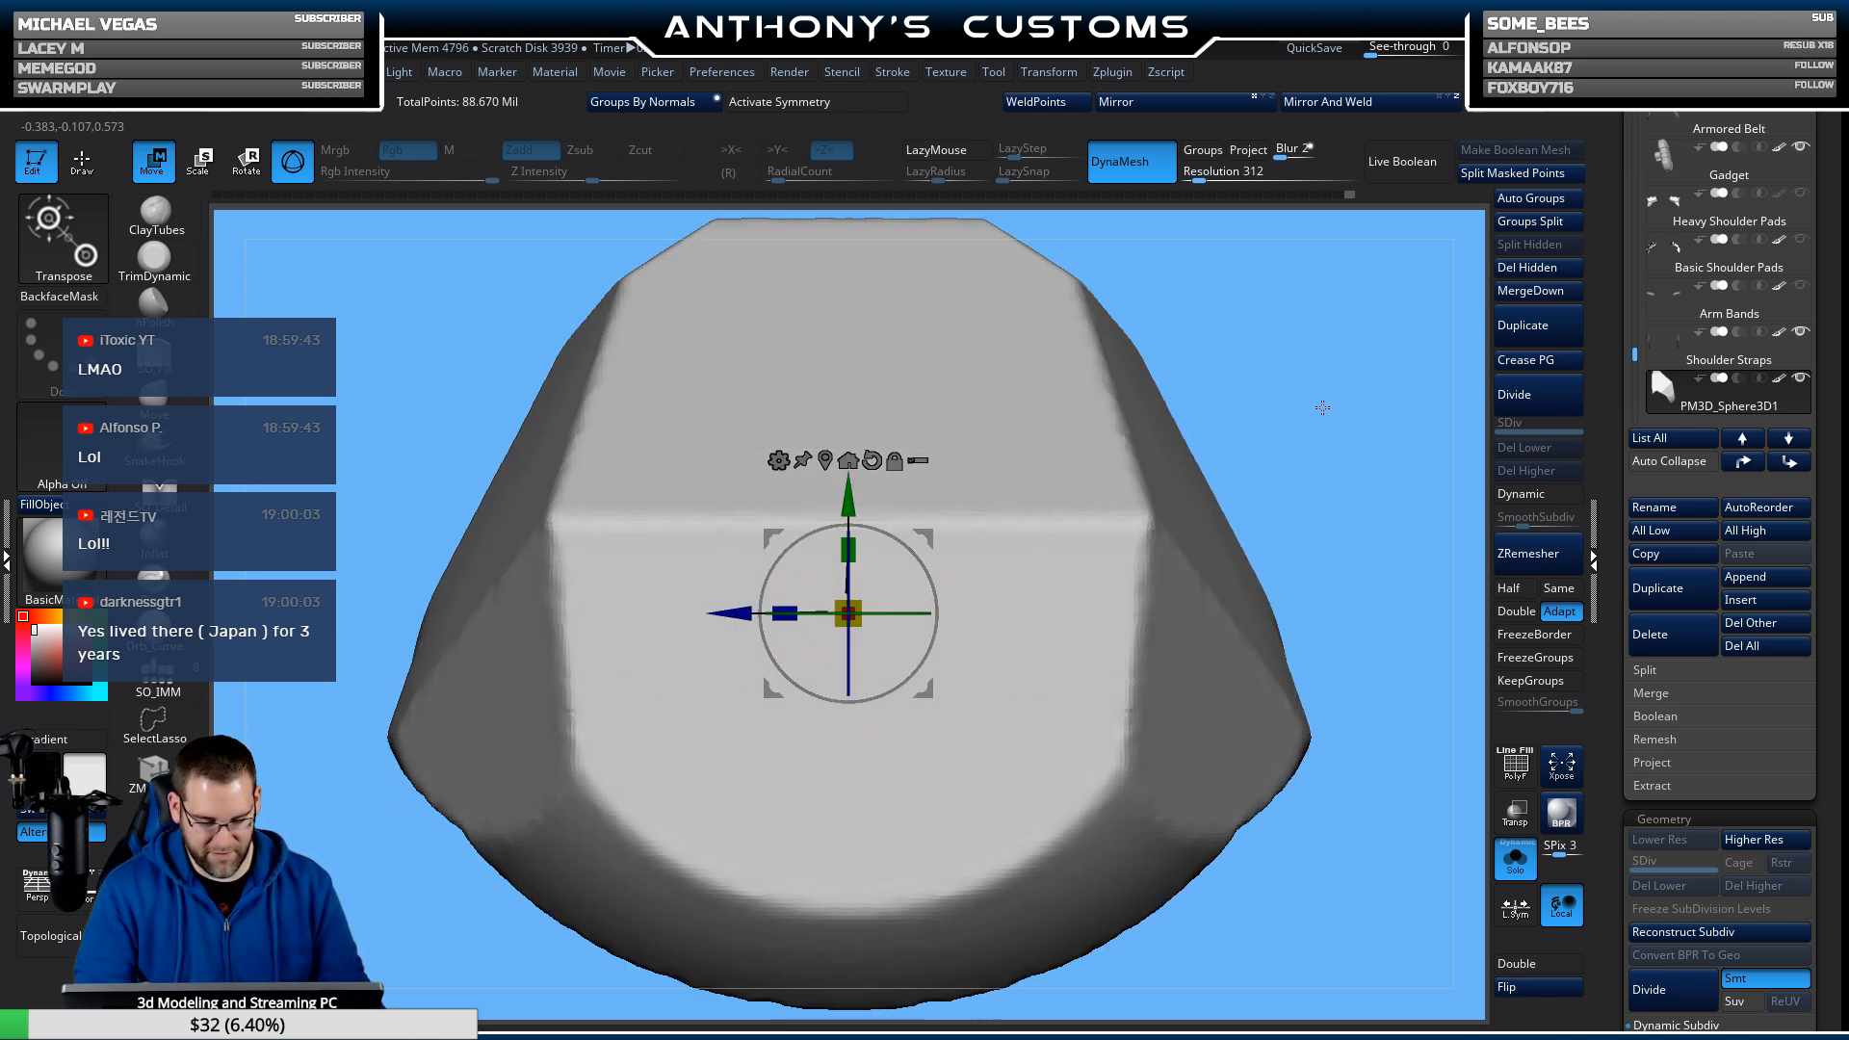
{"action": "left_click_drag", "start_coordinate": [1297, 481], "coordinate": [1312, 421]}
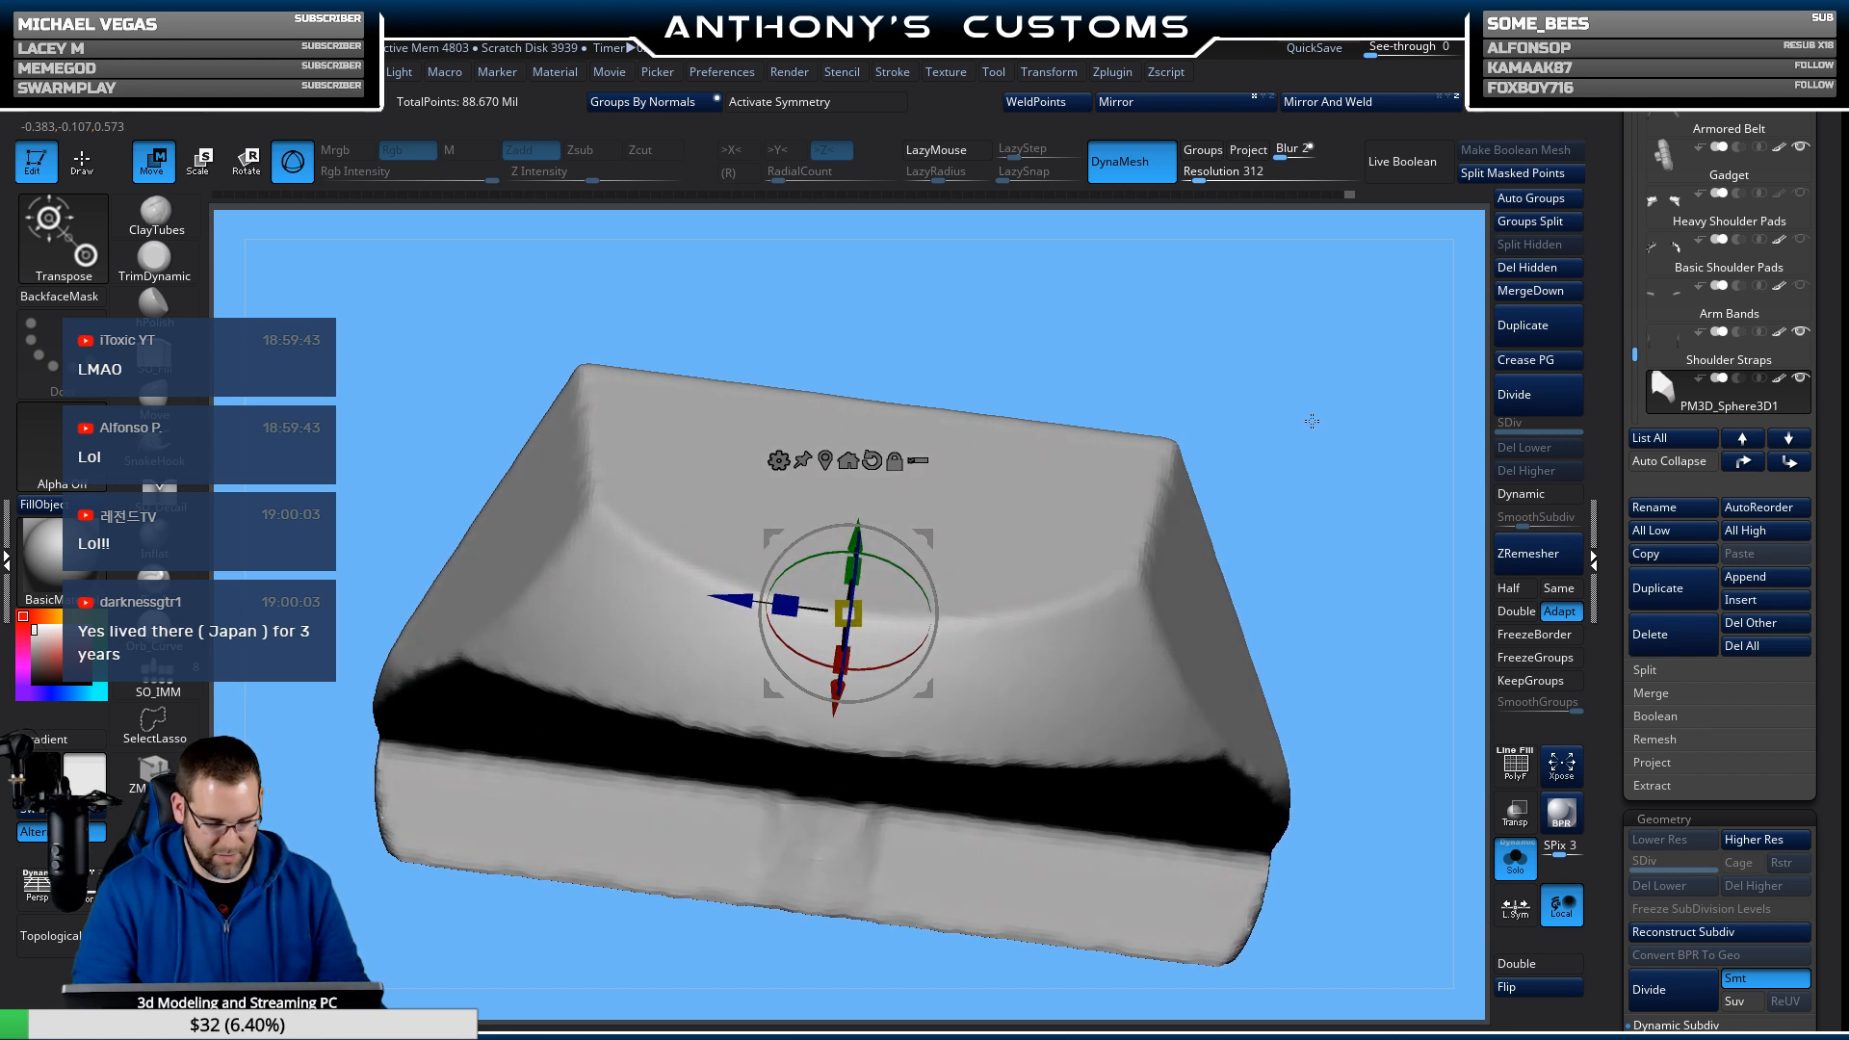
{"action": "left_click_drag", "start_coordinate": [823, 310], "coordinate": [1333, 469]}
{"action": "left_click", "coordinate": [1510, 853]}
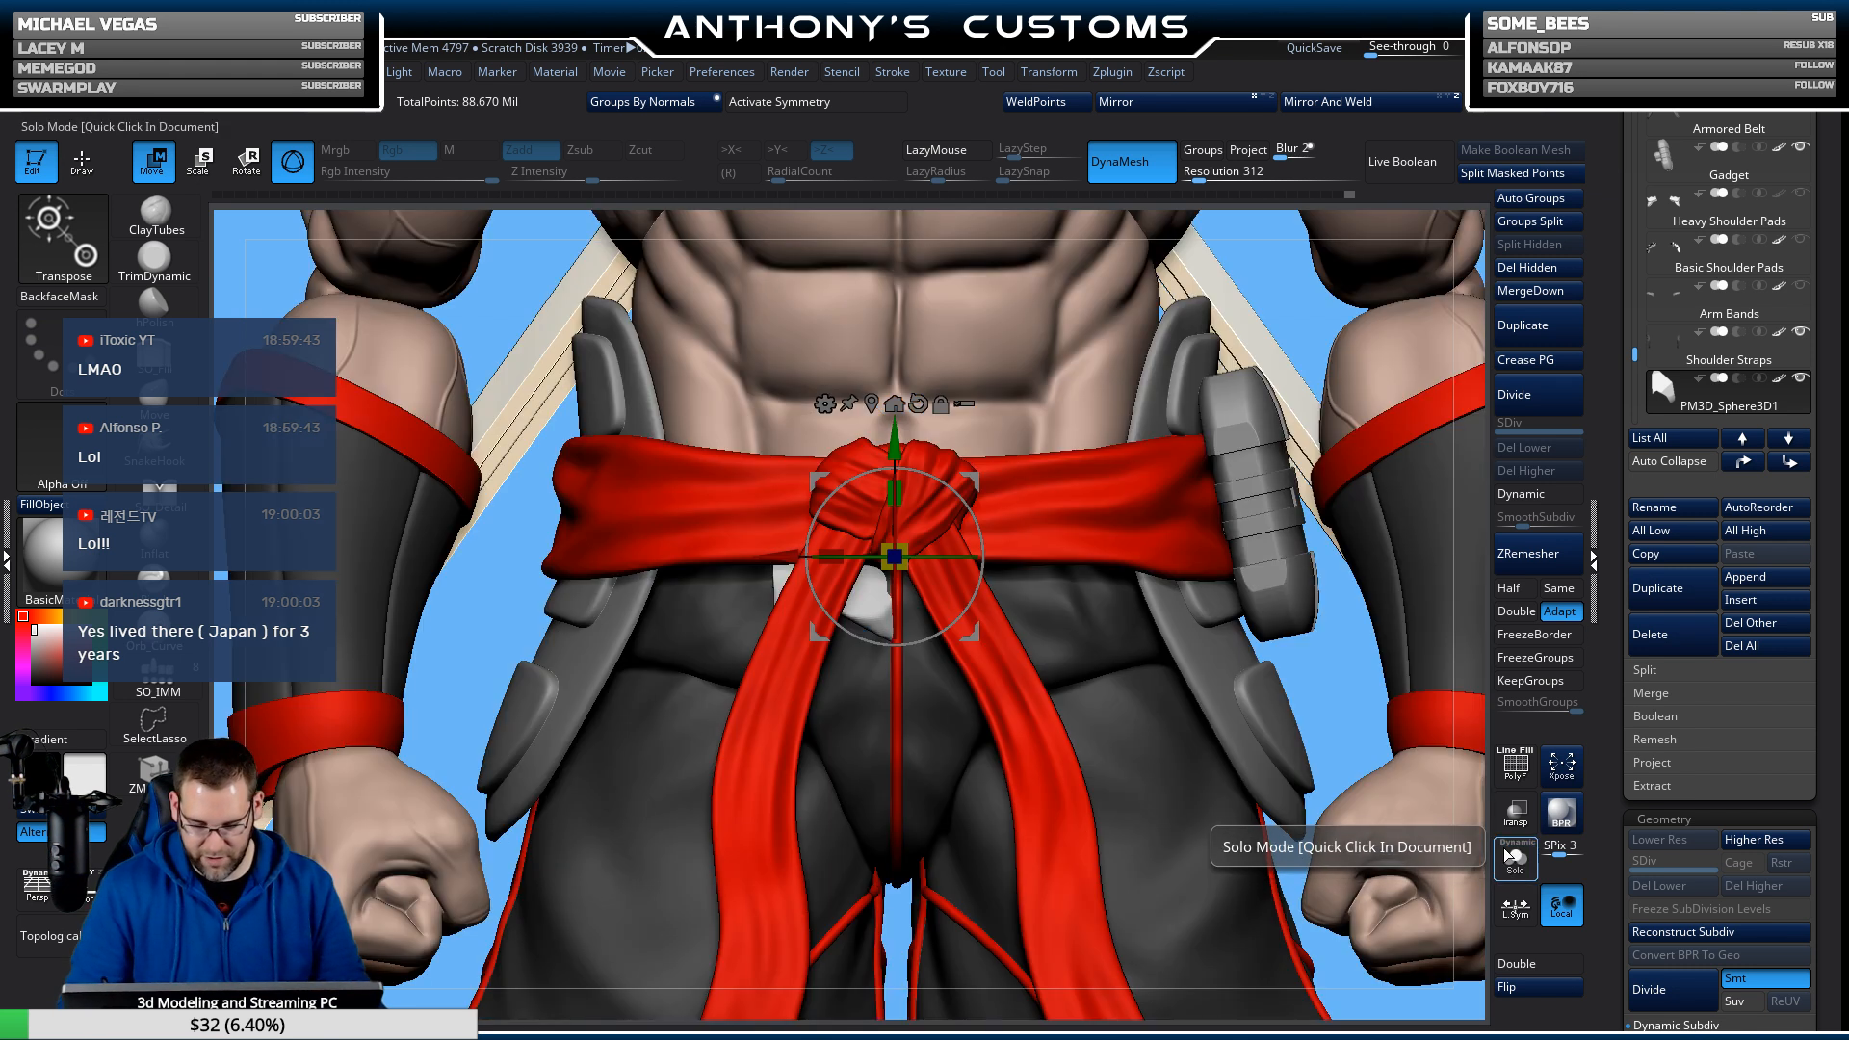
{"action": "left_click", "coordinate": [1508, 851]}
{"action": "mouse_move", "coordinate": [1335, 771]}
{"action": "left_mouse_down", "text": "alt"}
{"action": "mouse_move", "coordinate": [1294, 800]}
{"action": "mouse_move", "coordinate": [1287, 736]}
{"action": "left_mouse_up", "text": "alt"}
Turn on Z symmetry and build up the narrow strip along the pad's inner lower edge with the ClayTubes brush.
{"action": "key", "text": "q"}
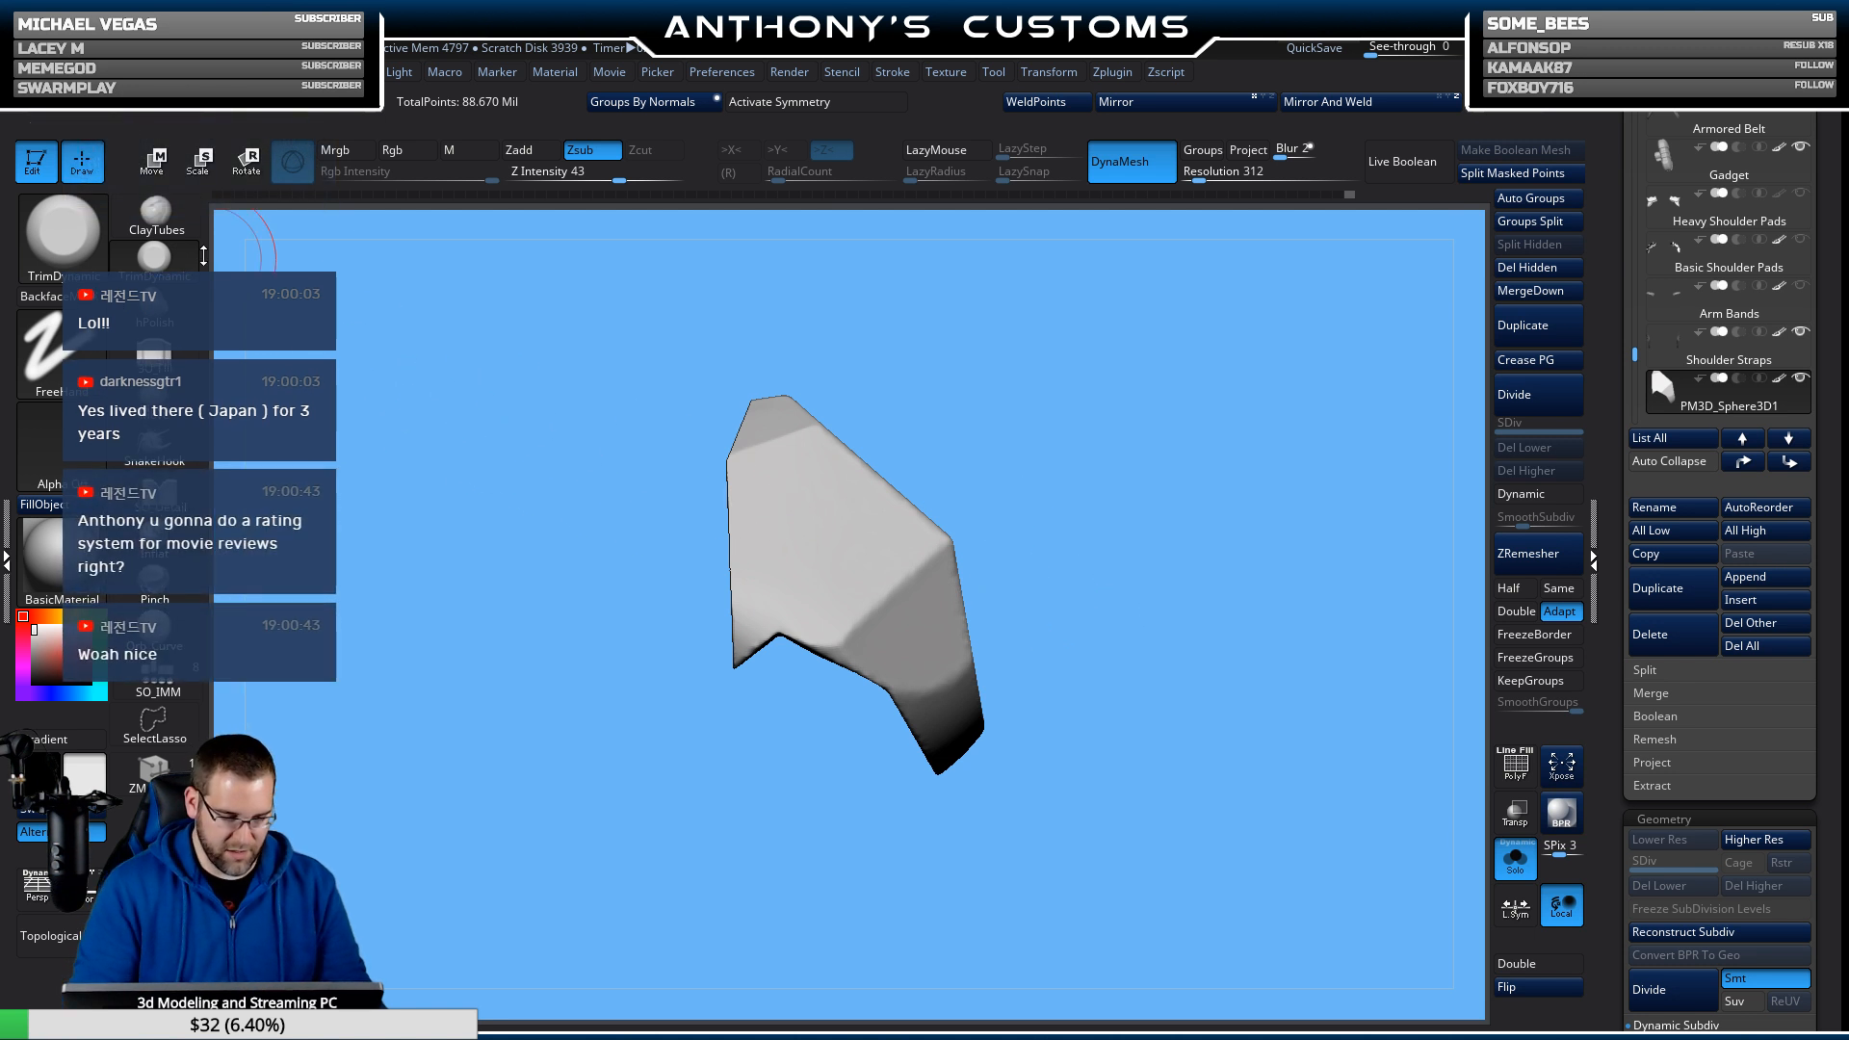
{"action": "left_click", "coordinate": [165, 264]}
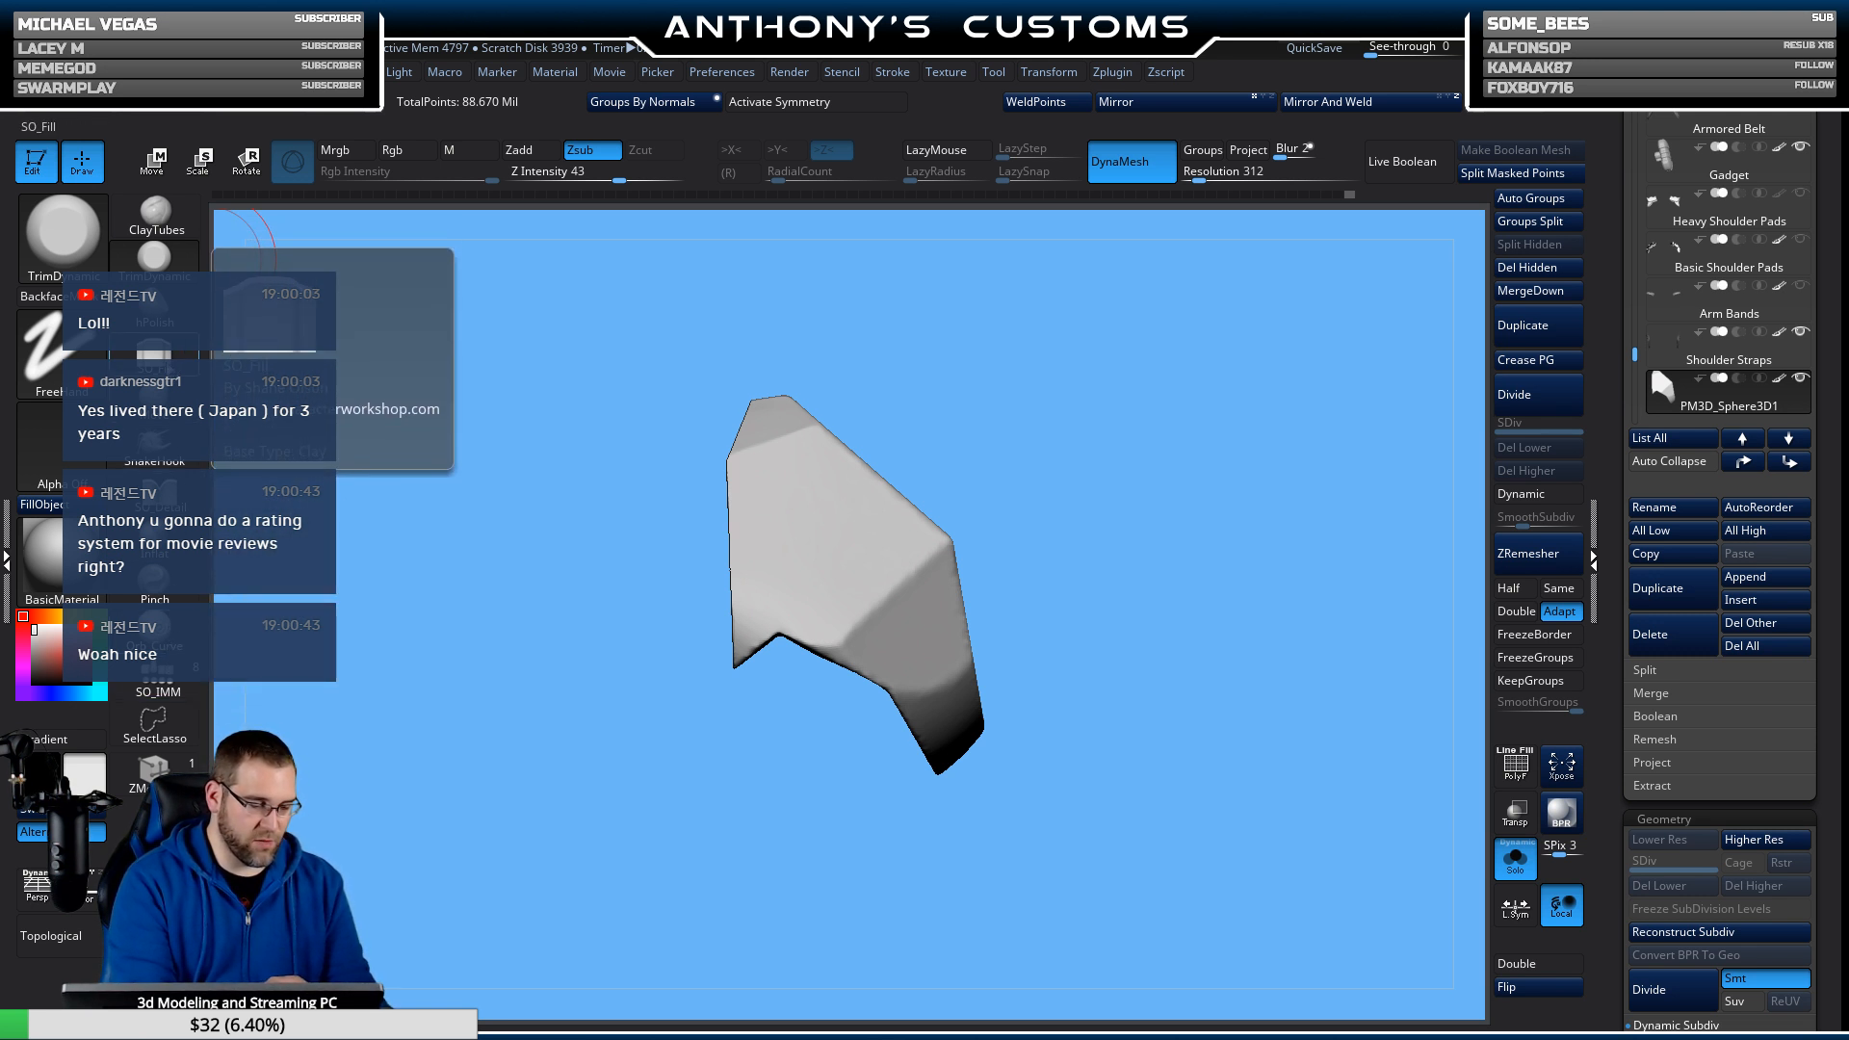
{"action": "left_click", "coordinate": [157, 217]}
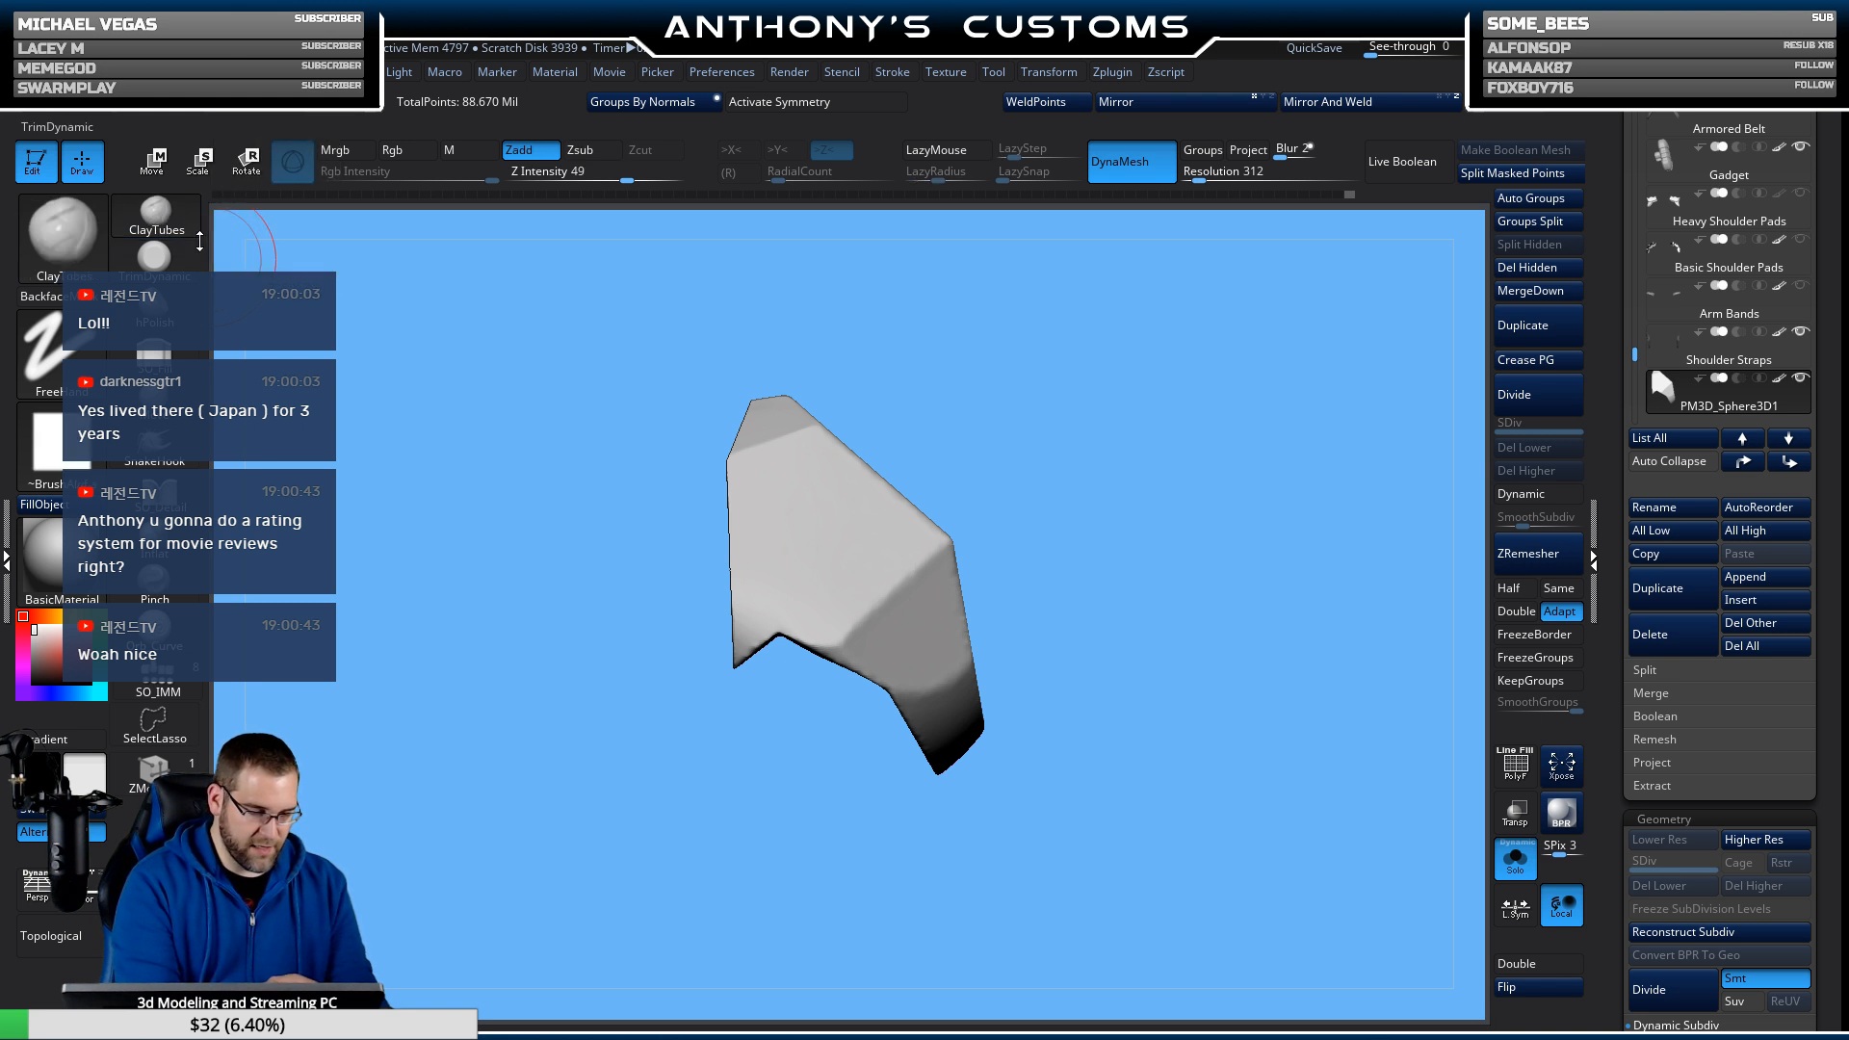
{"action": "left_click_drag", "start_coordinate": [1113, 581], "coordinate": [1098, 463]}
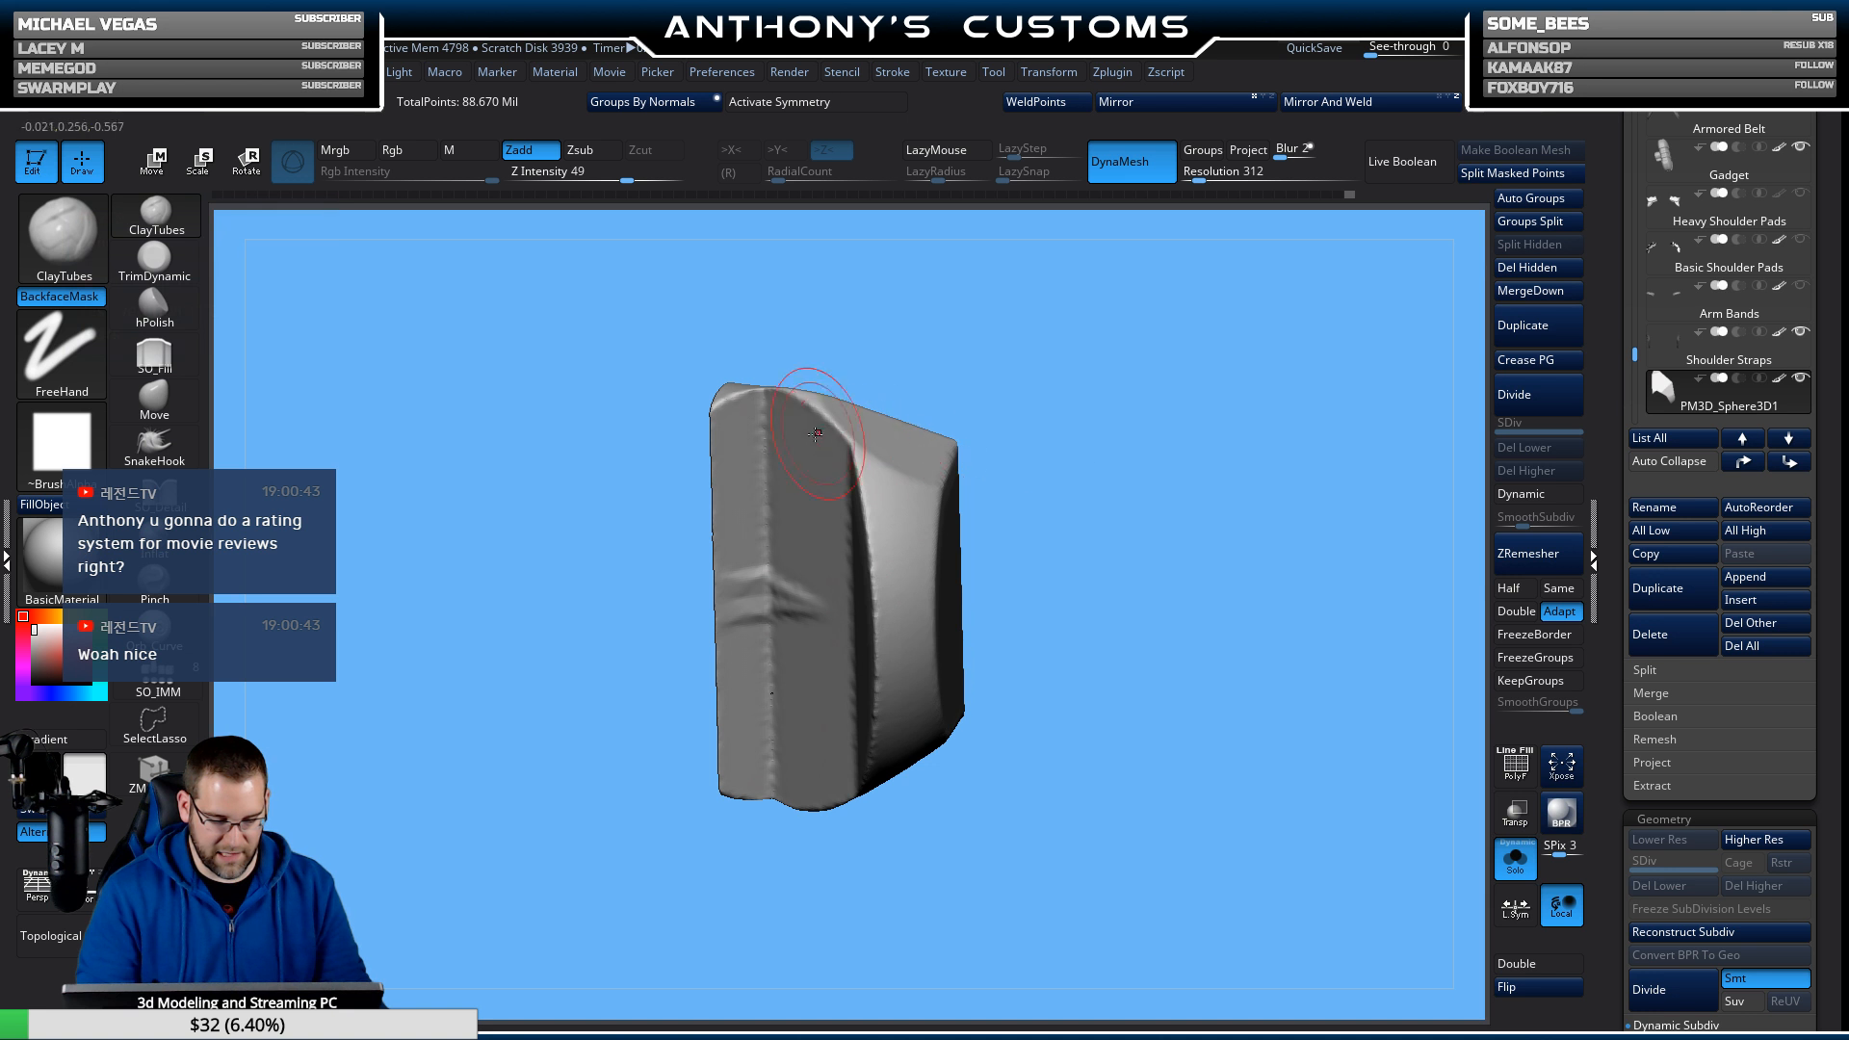
{"action": "left_click_drag", "start_coordinate": [744, 520], "coordinate": [737, 522]}
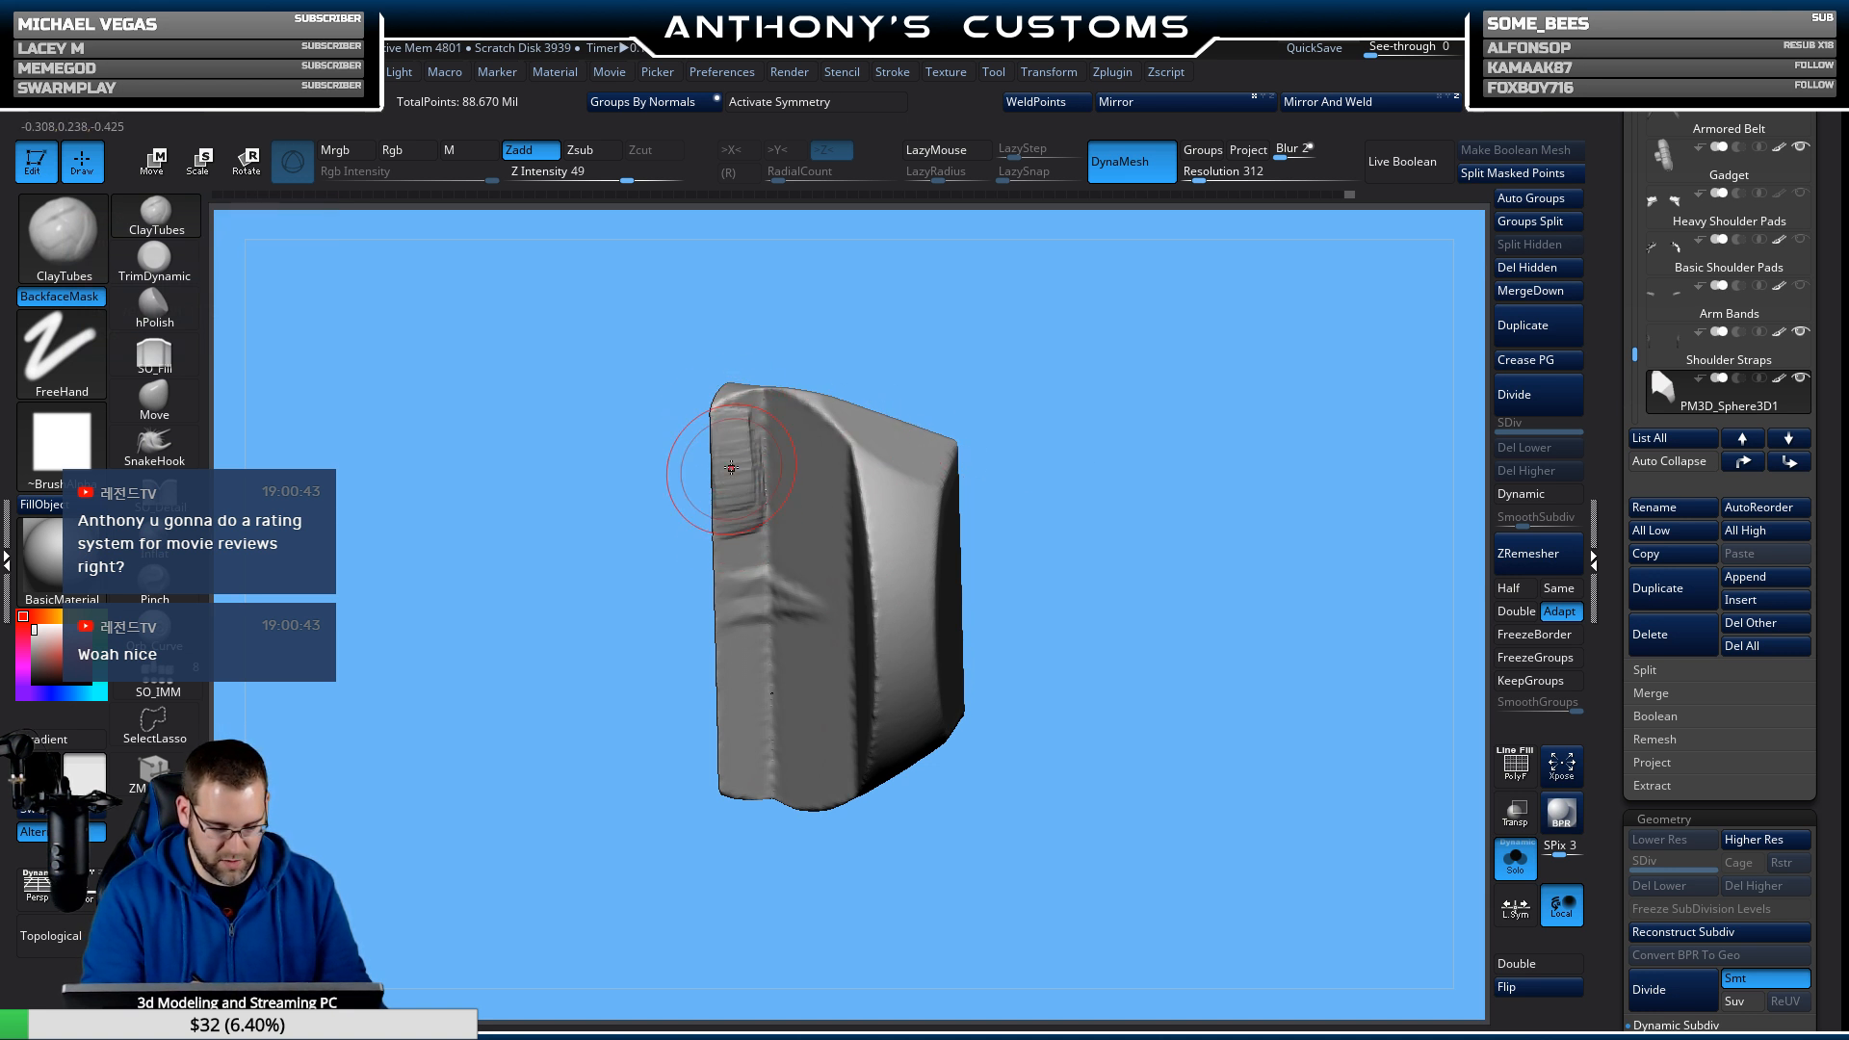
{"action": "key", "text": "ctrl"}
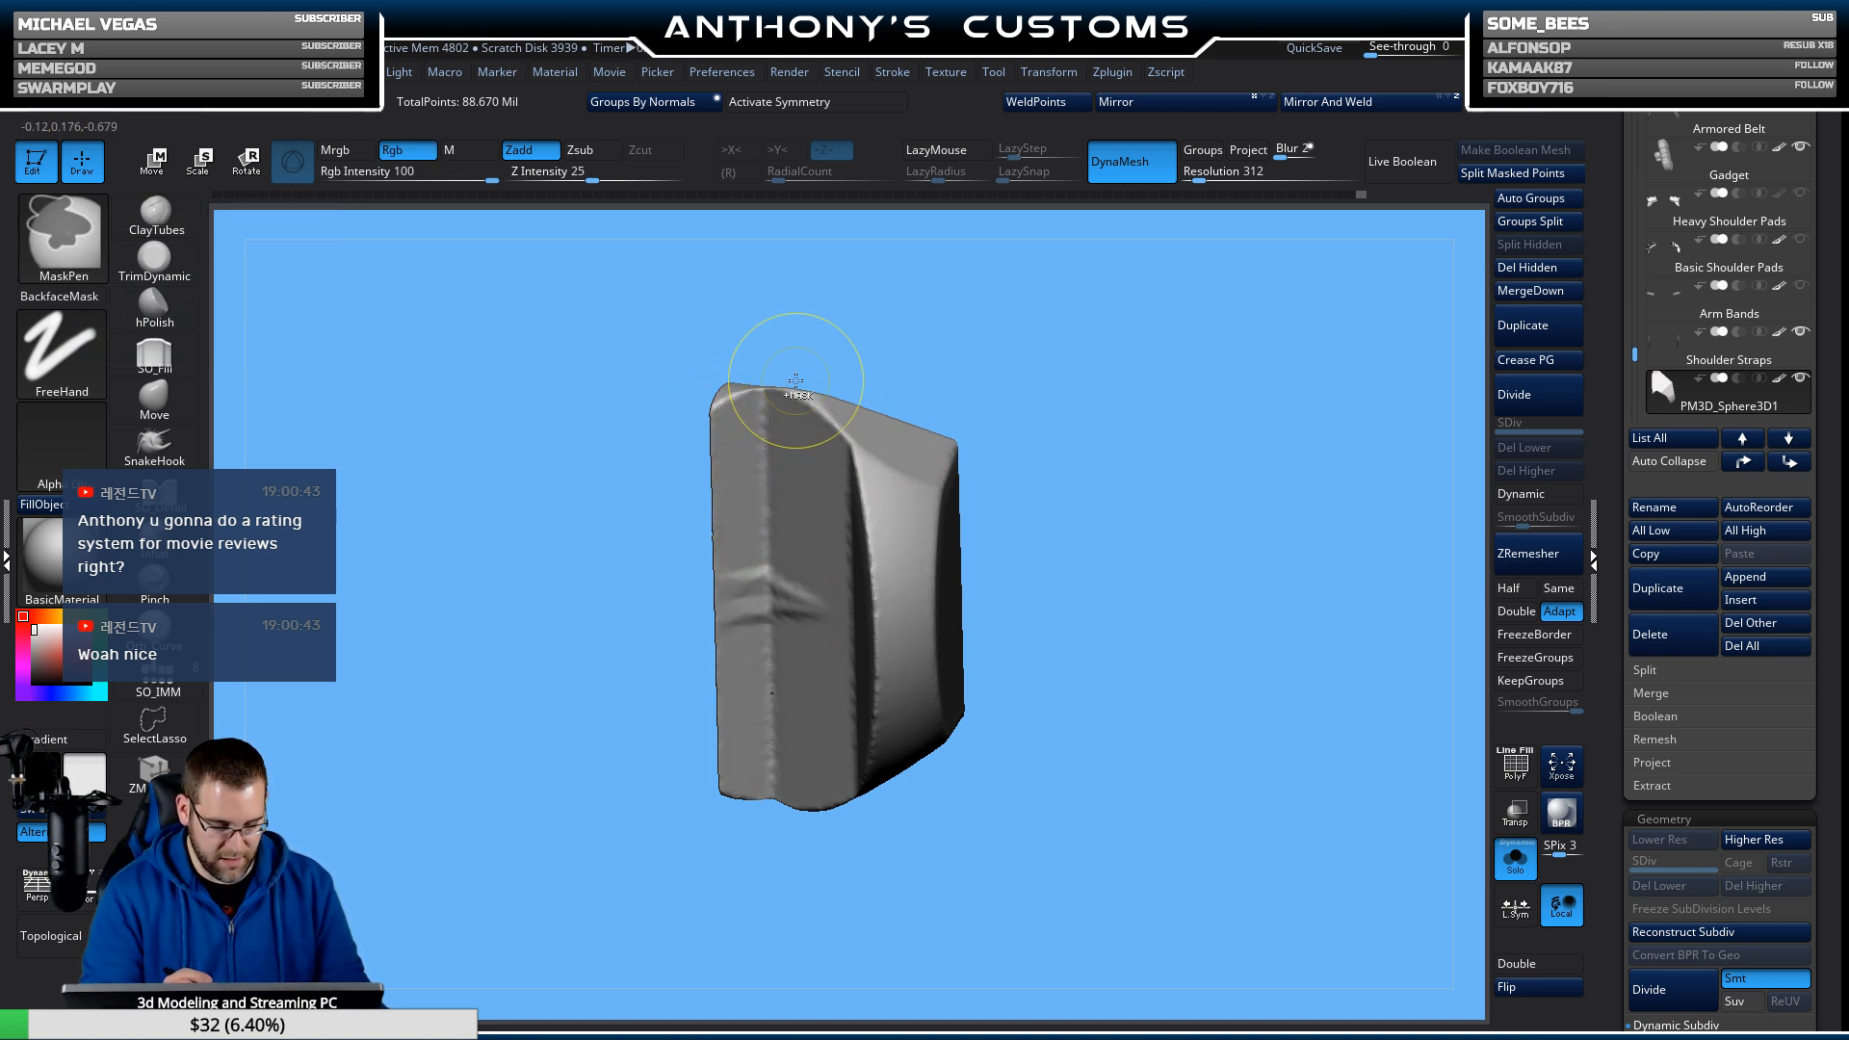
{"action": "left_click", "coordinate": [844, 99]}
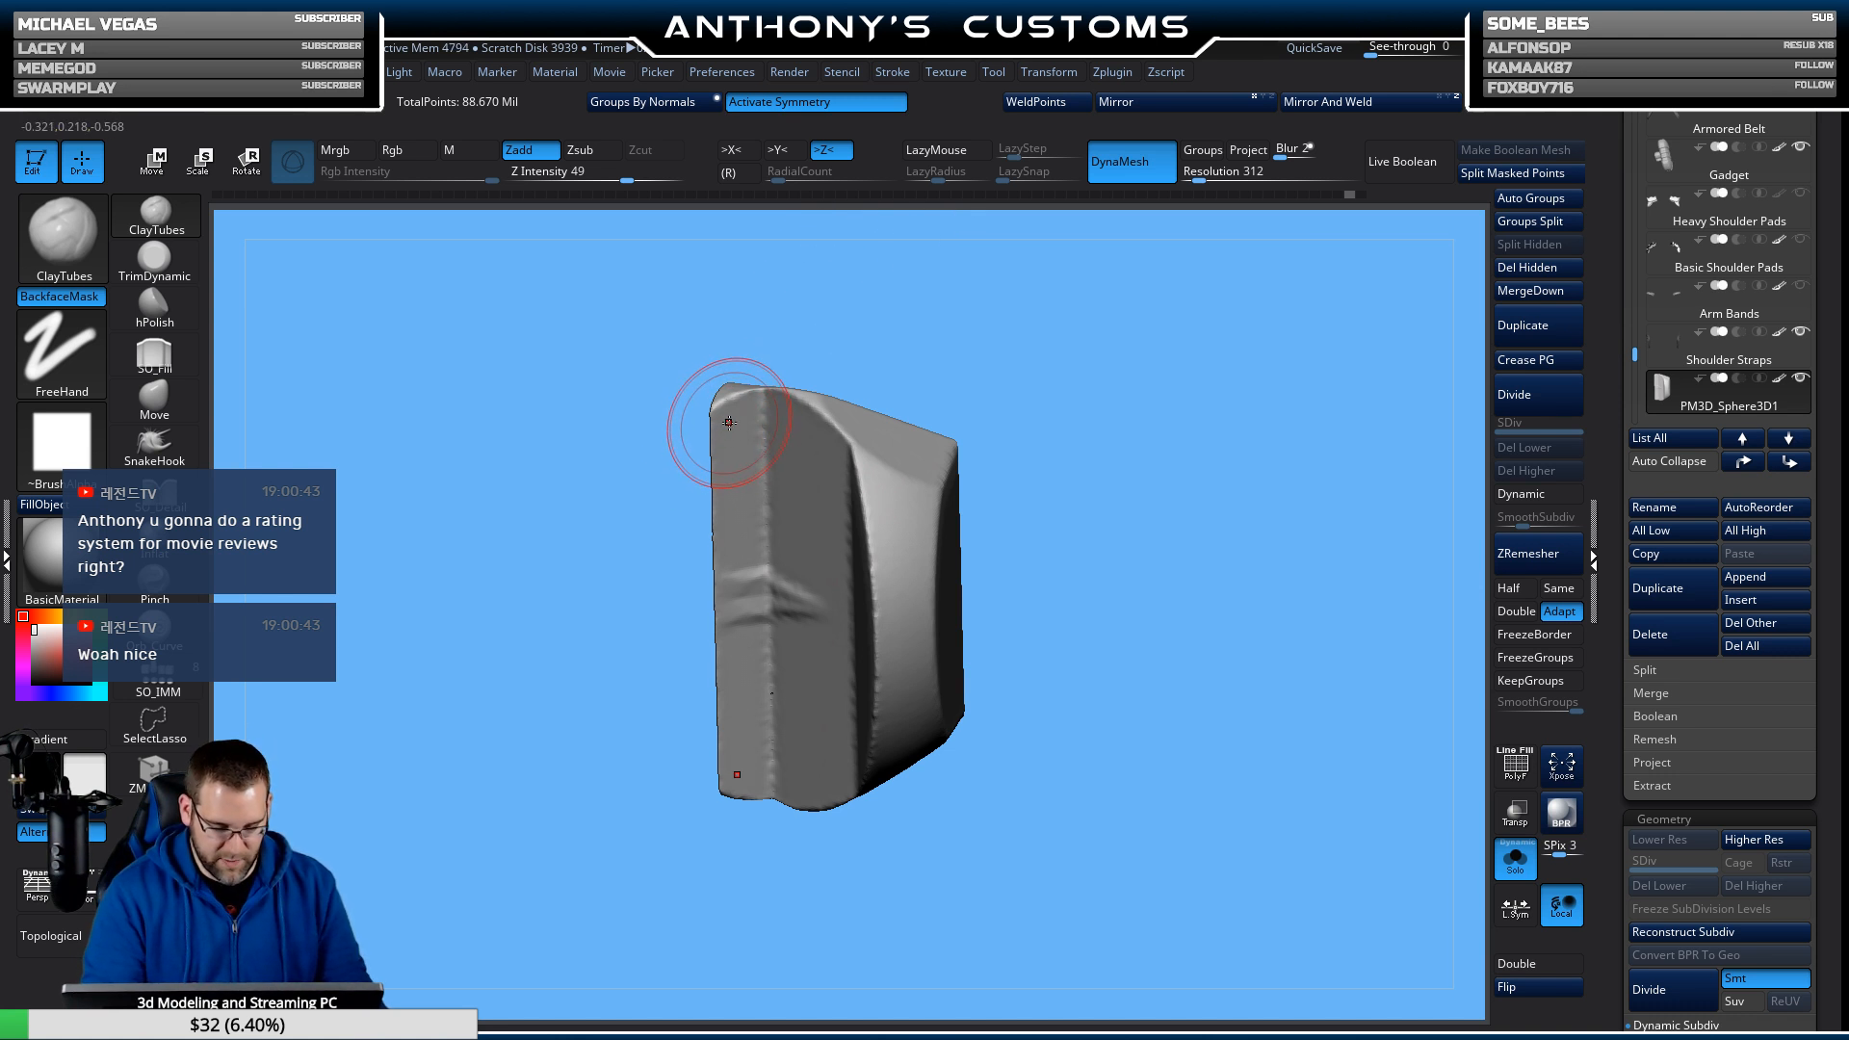
{"action": "left_click_drag", "start_coordinate": [732, 450], "coordinate": [742, 585]}
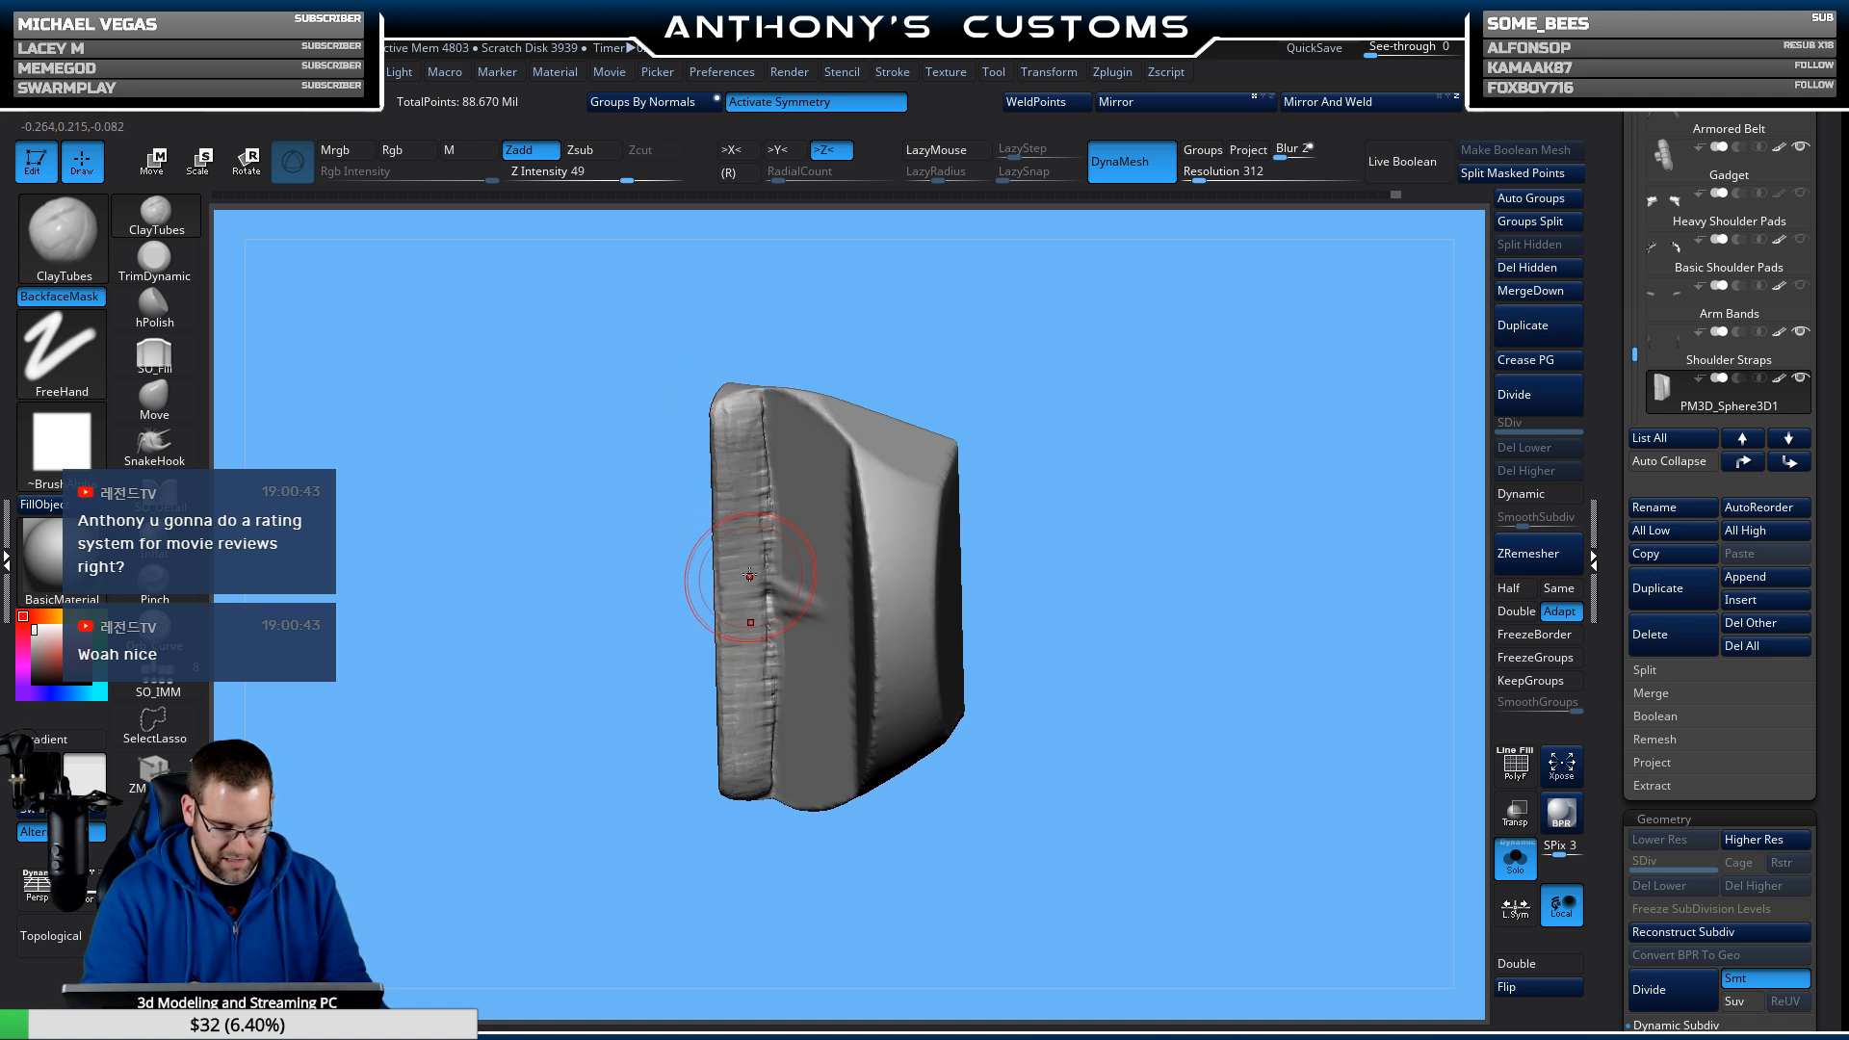
{"action": "left_click_drag", "start_coordinate": [749, 575], "coordinate": [731, 516]}
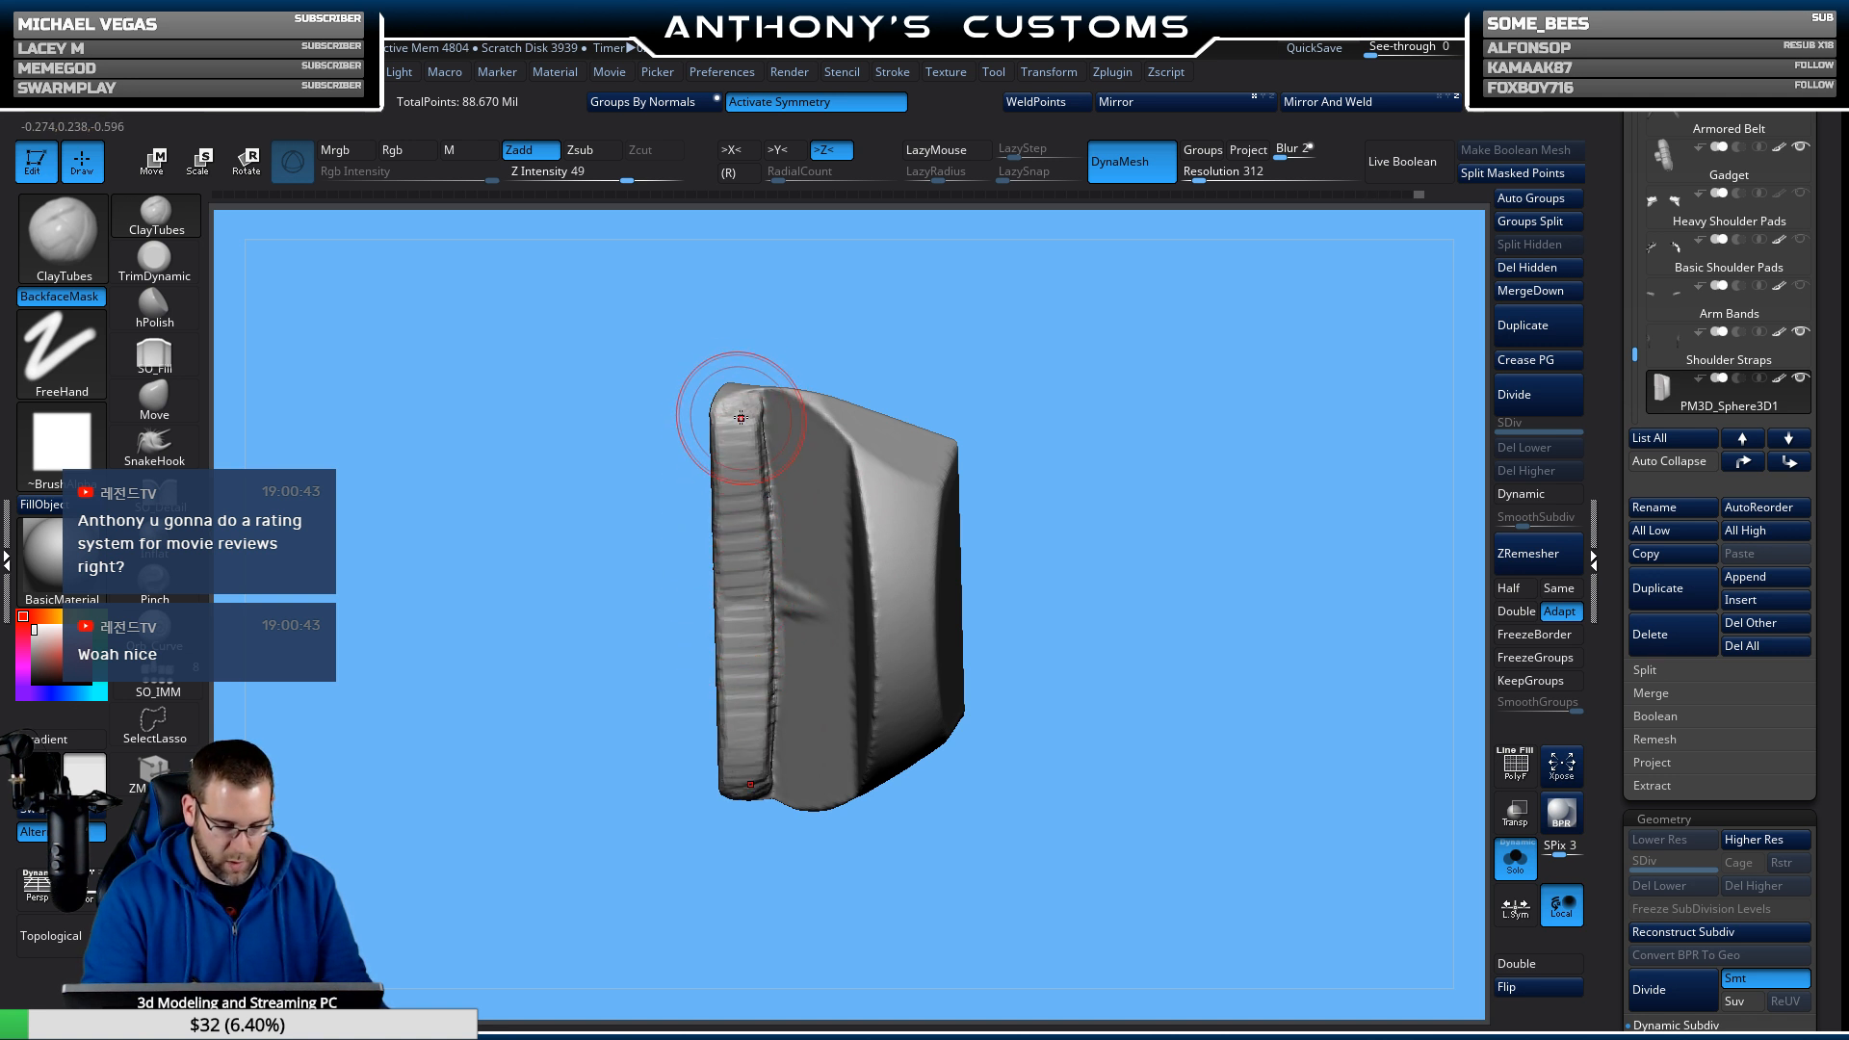
{"action": "left_click_drag", "start_coordinate": [757, 435], "coordinate": [758, 546]}
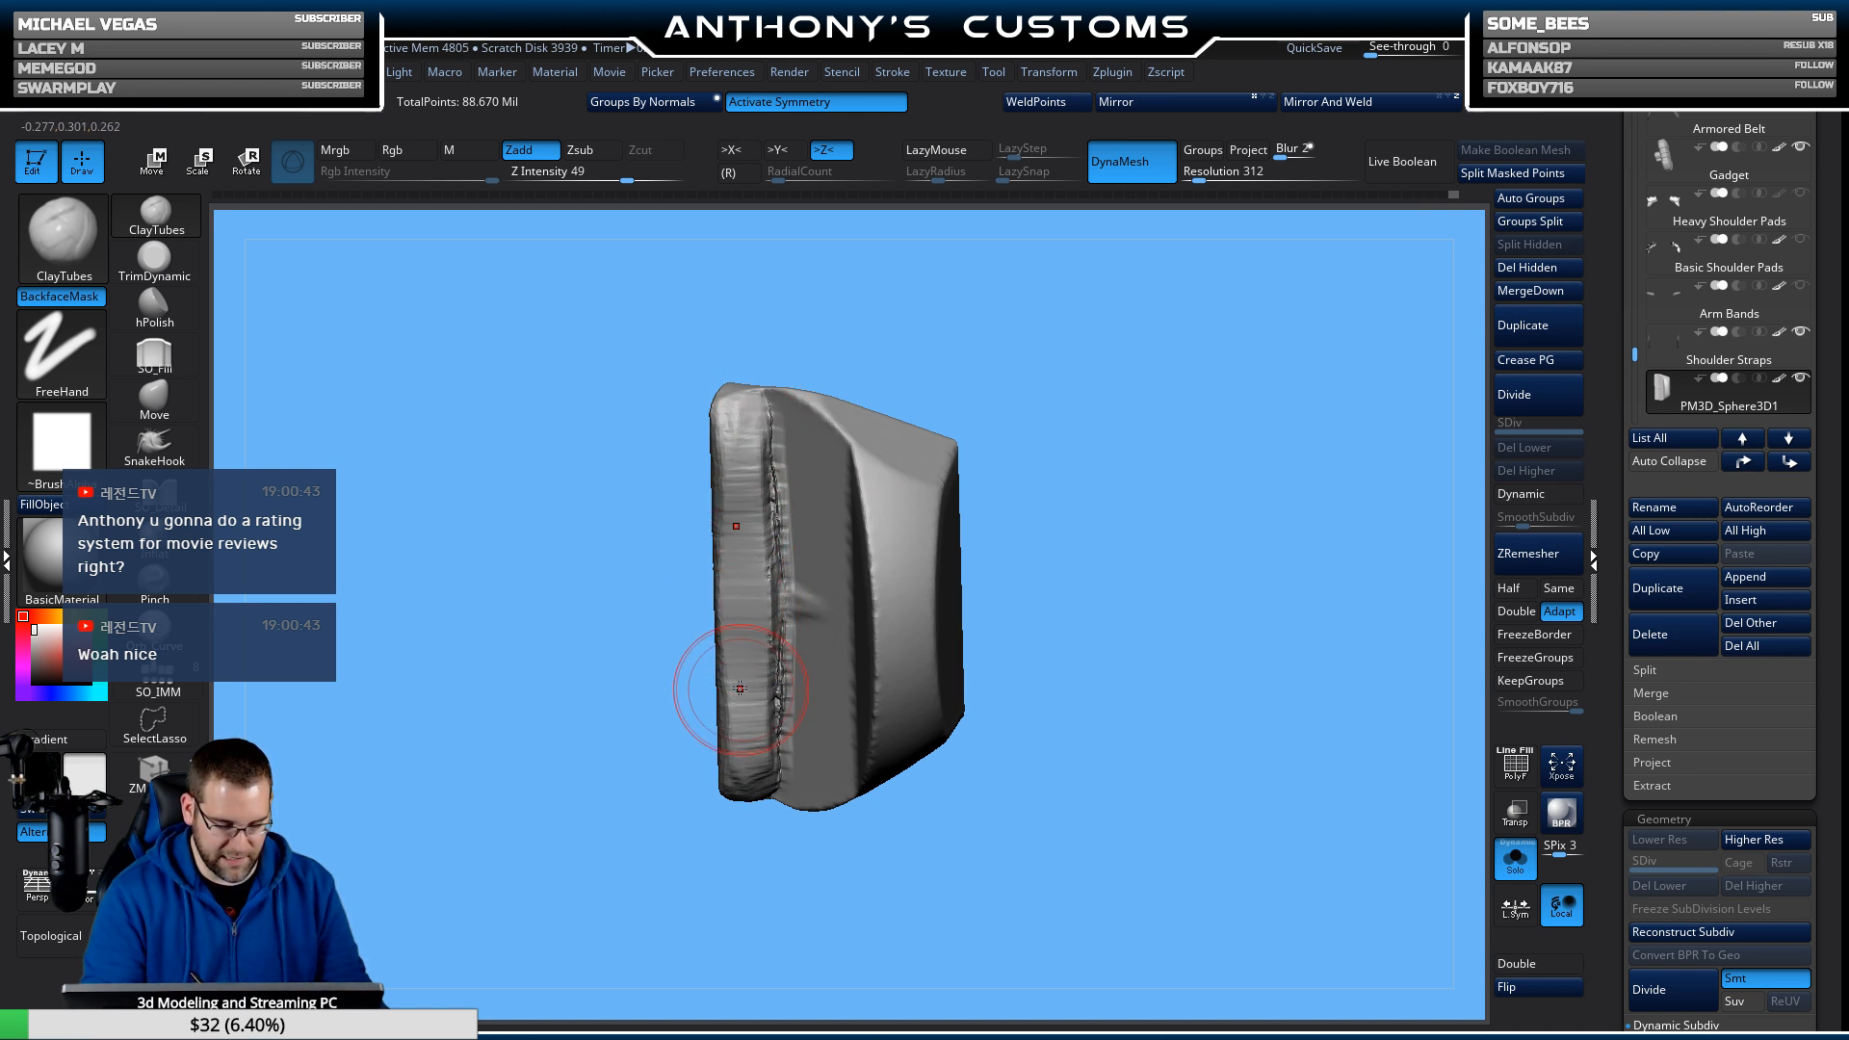
Continue building up the strip along the pad's inner lower edge with mirrored ClayTubes strokes, extending it around the rounded ends.
{"action": "left_click_drag", "start_coordinate": [973, 351], "coordinate": [1030, 385]}
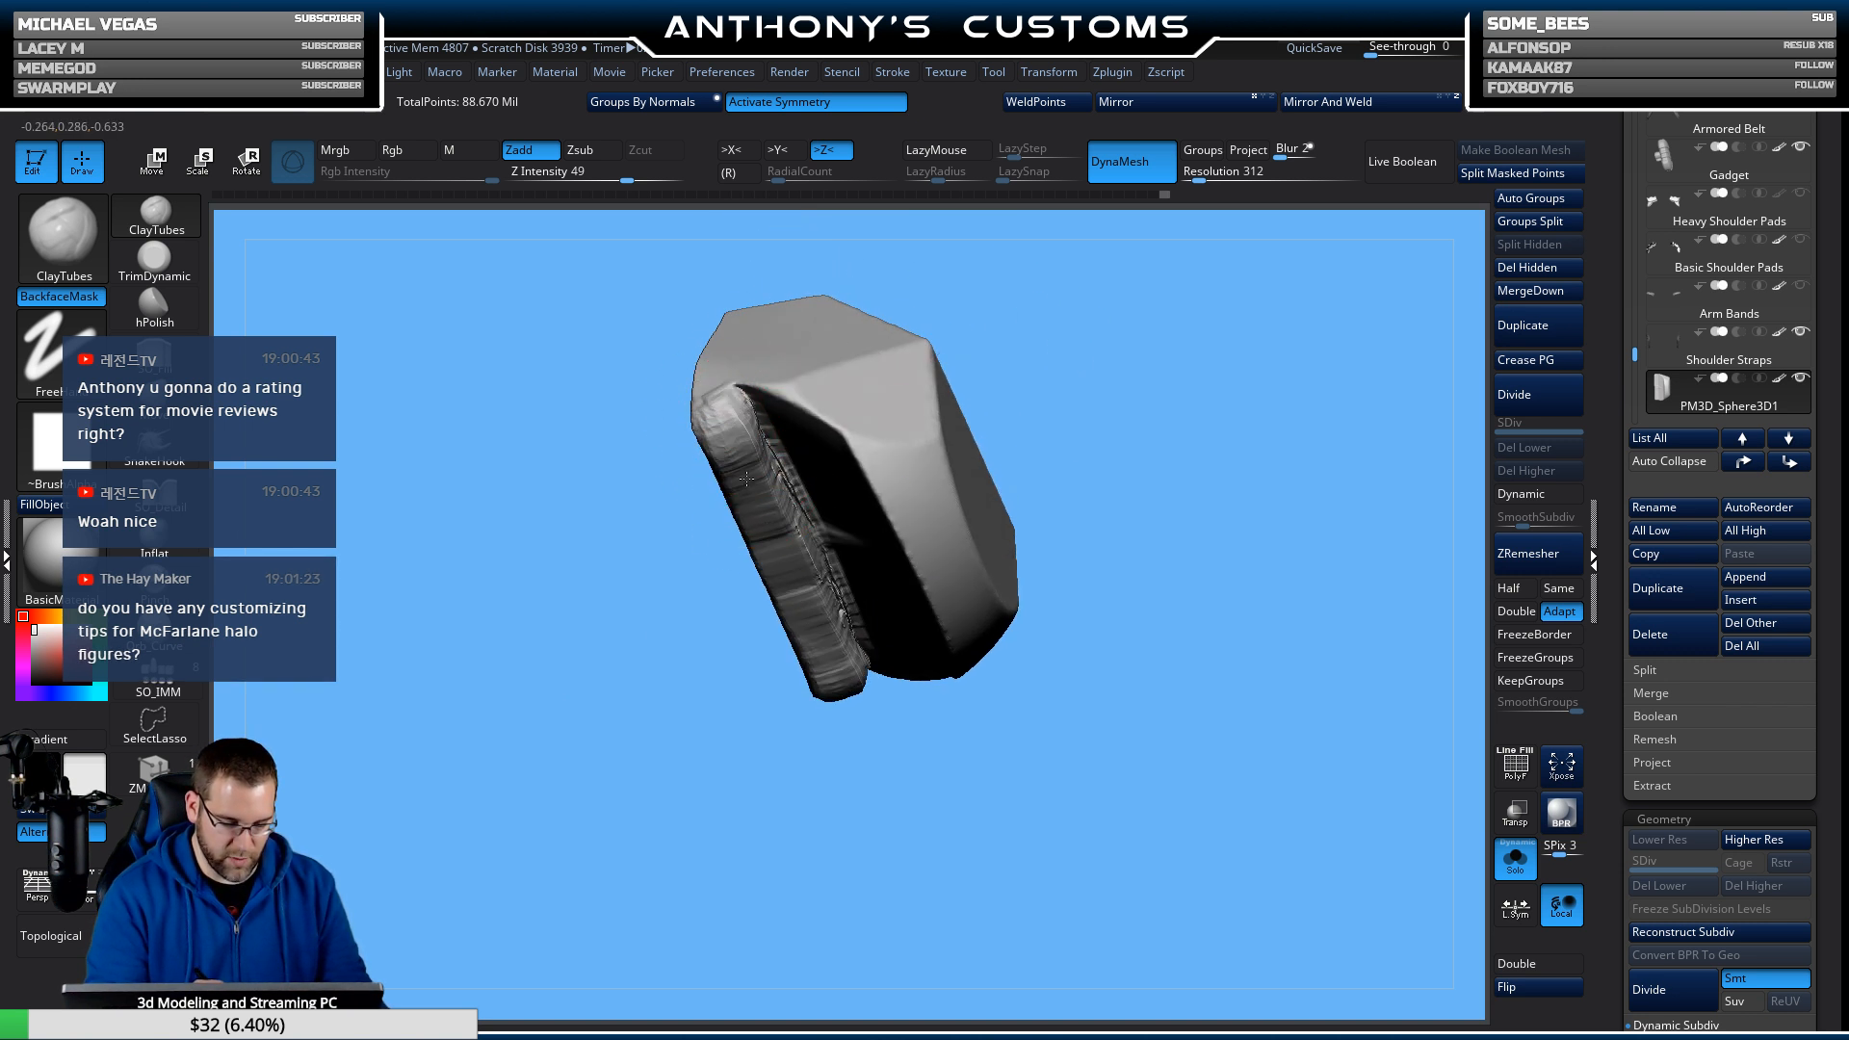
{"action": "left_click_drag", "start_coordinate": [1107, 422], "coordinate": [1145, 520]}
{"action": "left_click_drag", "start_coordinate": [1059, 349], "coordinate": [1090, 512], "text": "alt"}
{"action": "mouse_move", "coordinate": [1089, 511]}
{"action": "left_mouse_down"}
{"action": "mouse_move", "coordinate": [1099, 388]}
{"action": "mouse_move", "coordinate": [1059, 397]}
{"action": "left_mouse_up"}
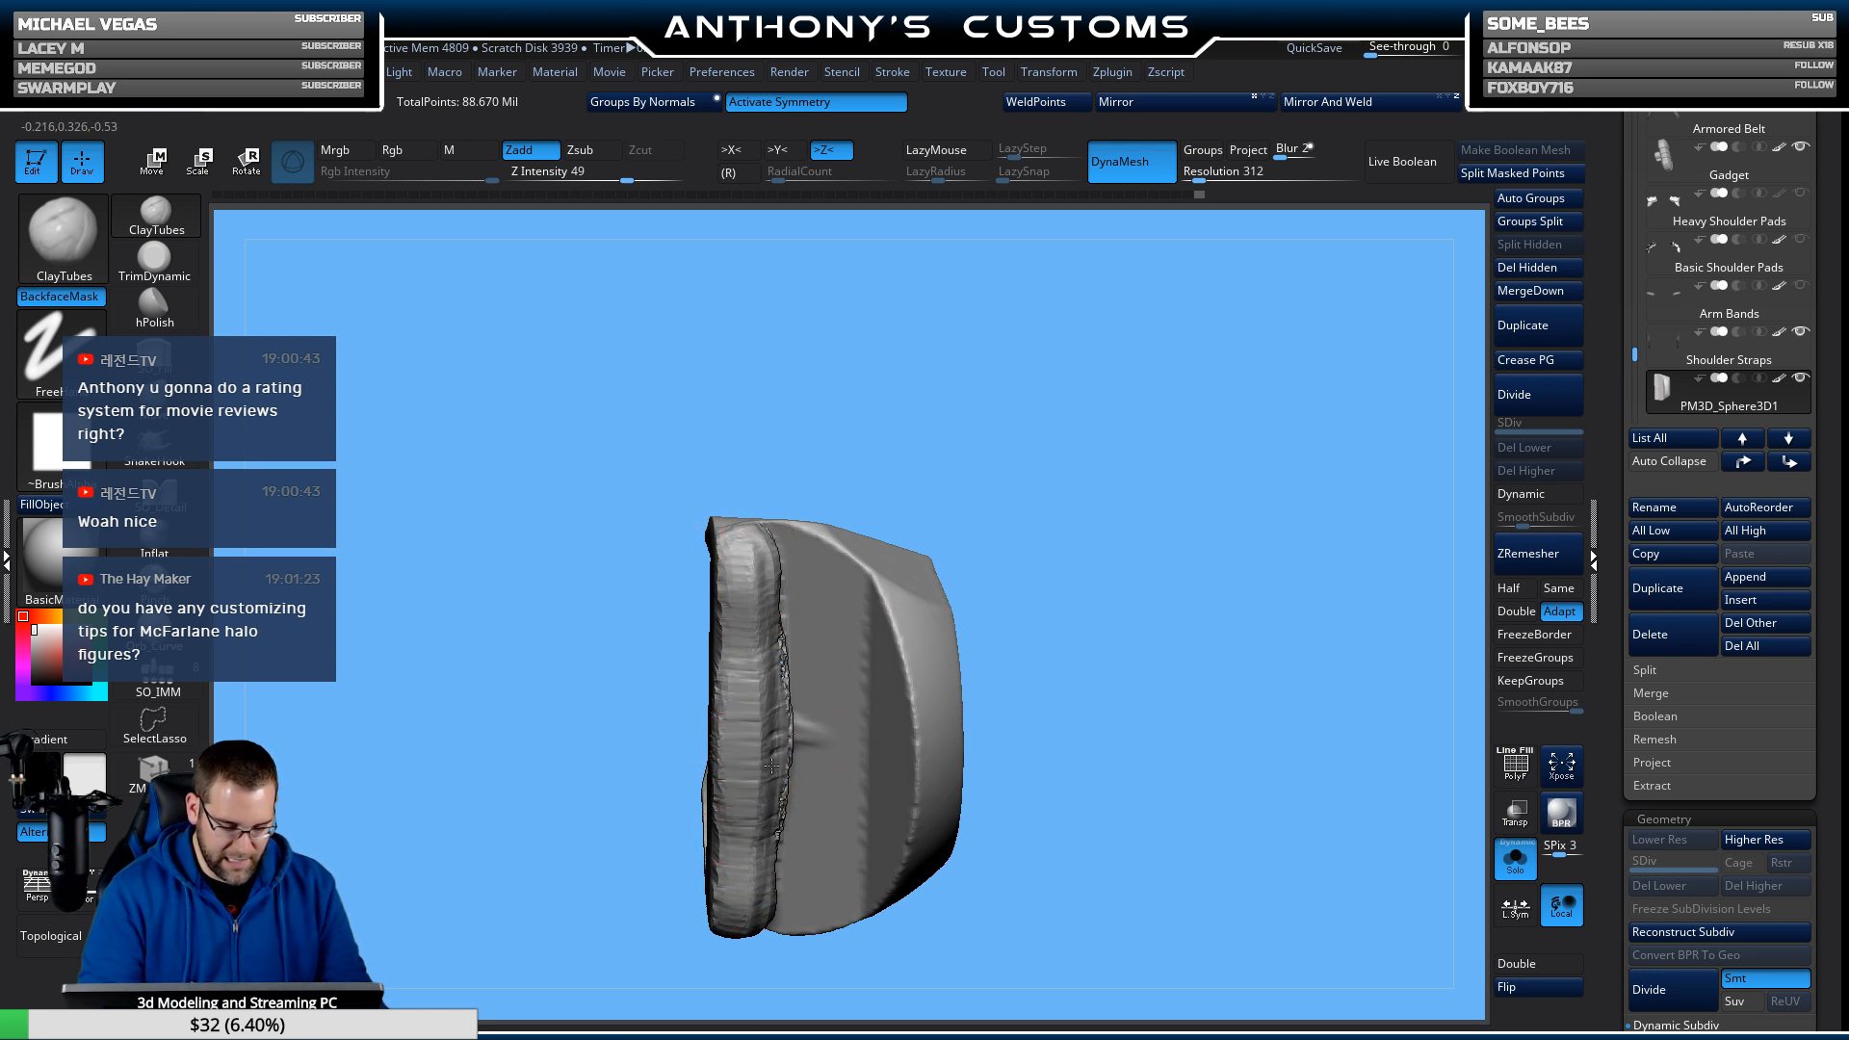
{"action": "key", "text": "ctrl"}
{"action": "mouse_move", "coordinate": [1073, 338]}
{"action": "left_mouse_down"}
{"action": "mouse_move", "coordinate": [1075, 598]}
{"action": "mouse_move", "coordinate": [1066, 433]}
{"action": "left_mouse_up"}
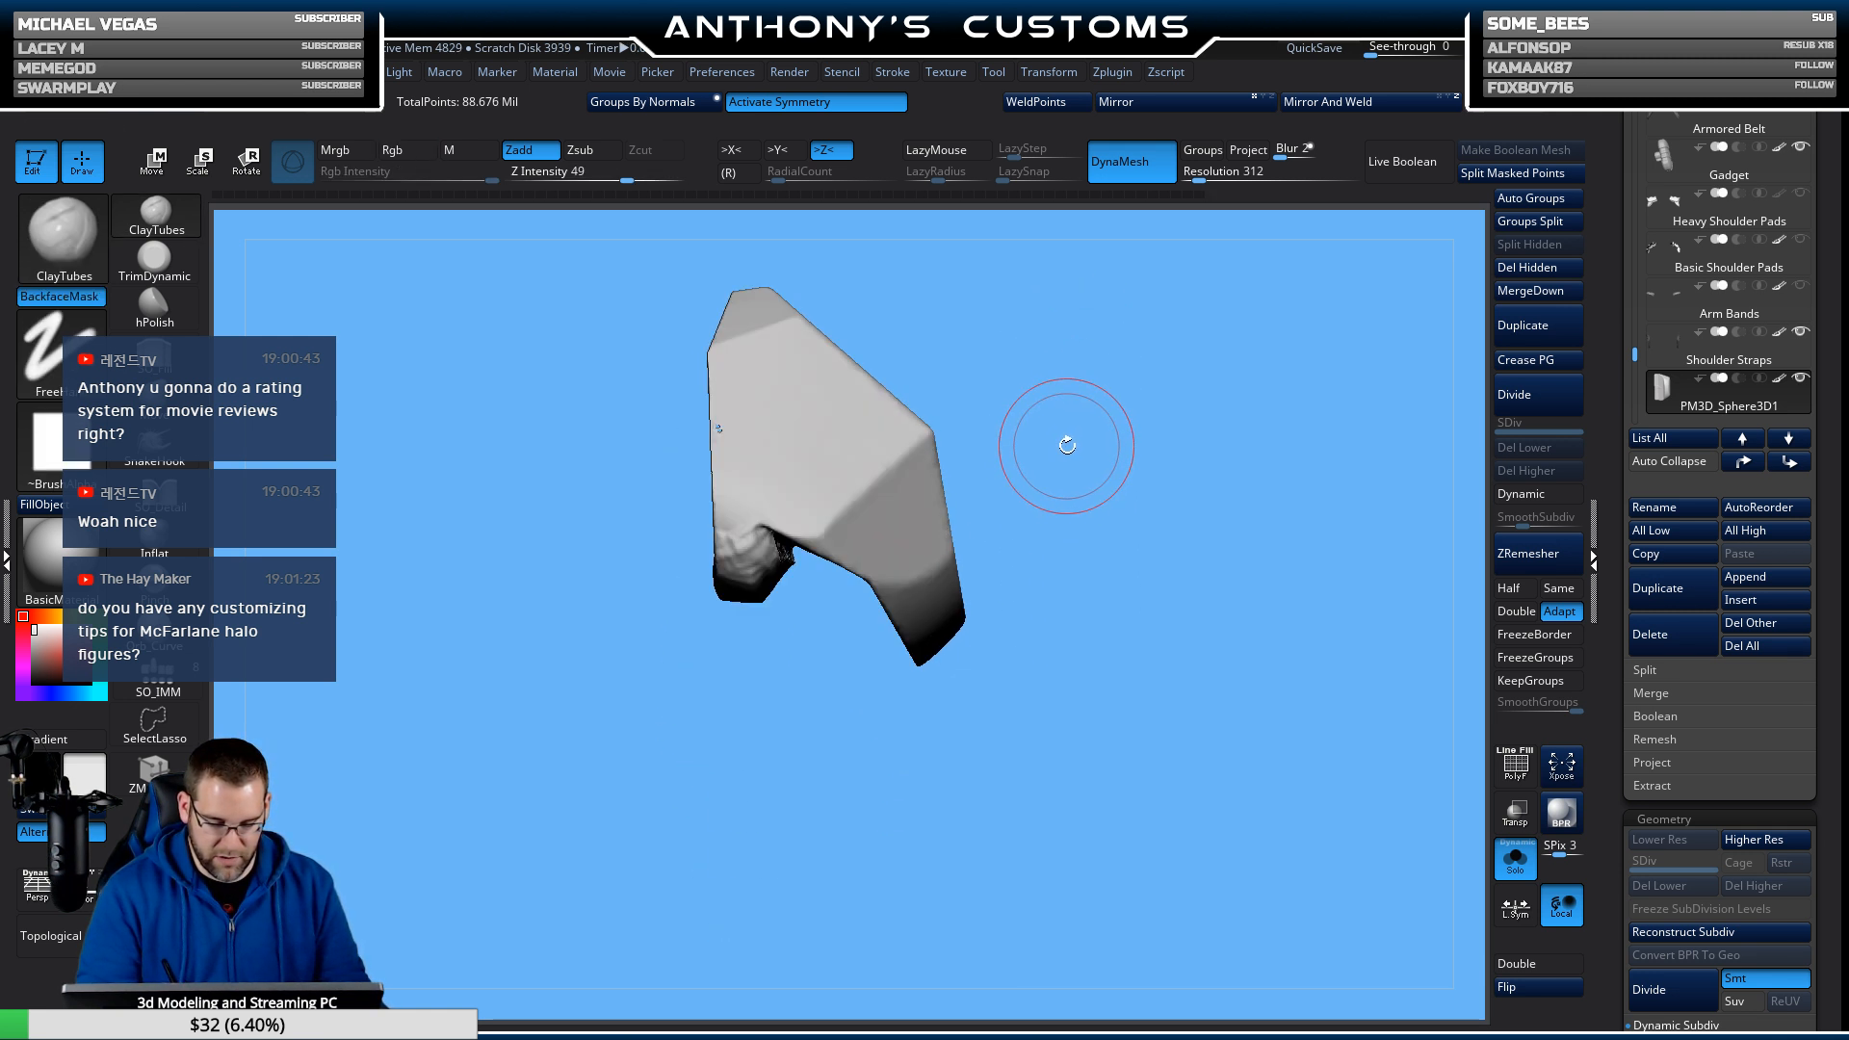
{"action": "left_click_drag", "start_coordinate": [1047, 497], "coordinate": [957, 412]}
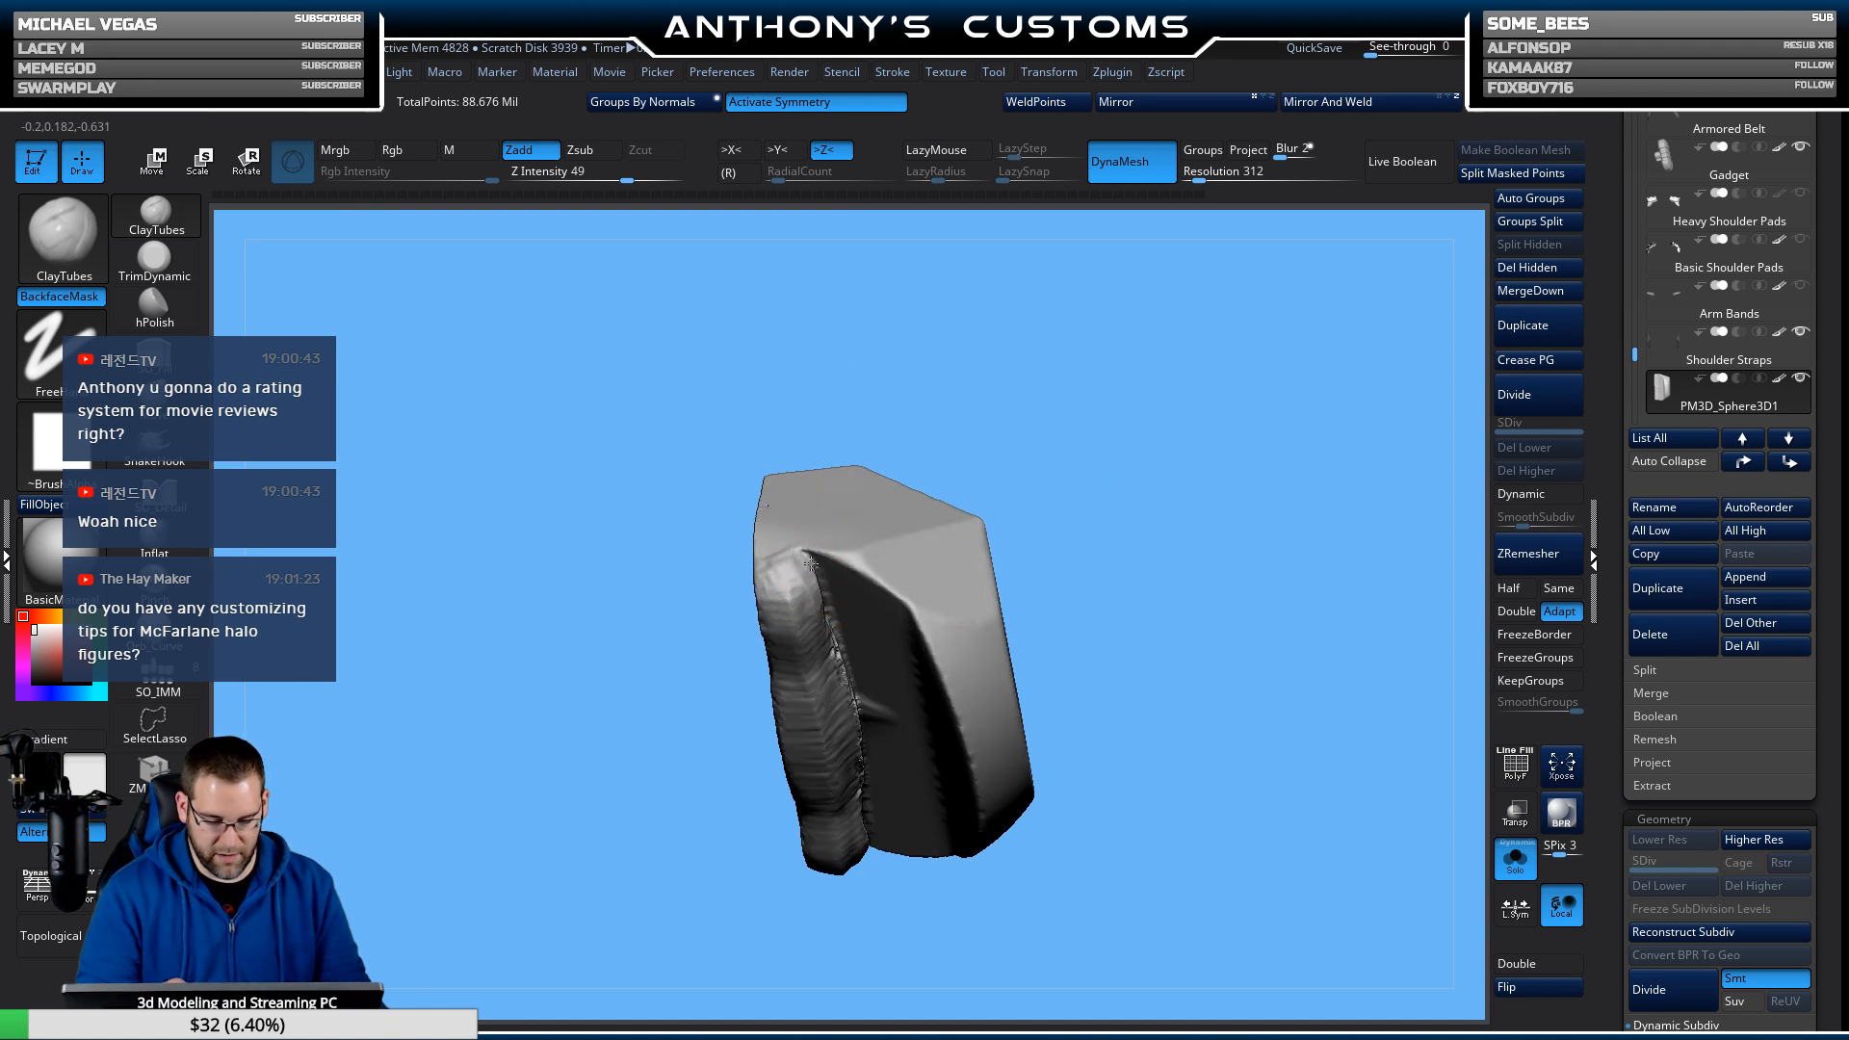
{"action": "left_click_drag", "start_coordinate": [818, 569], "coordinate": [815, 563]}
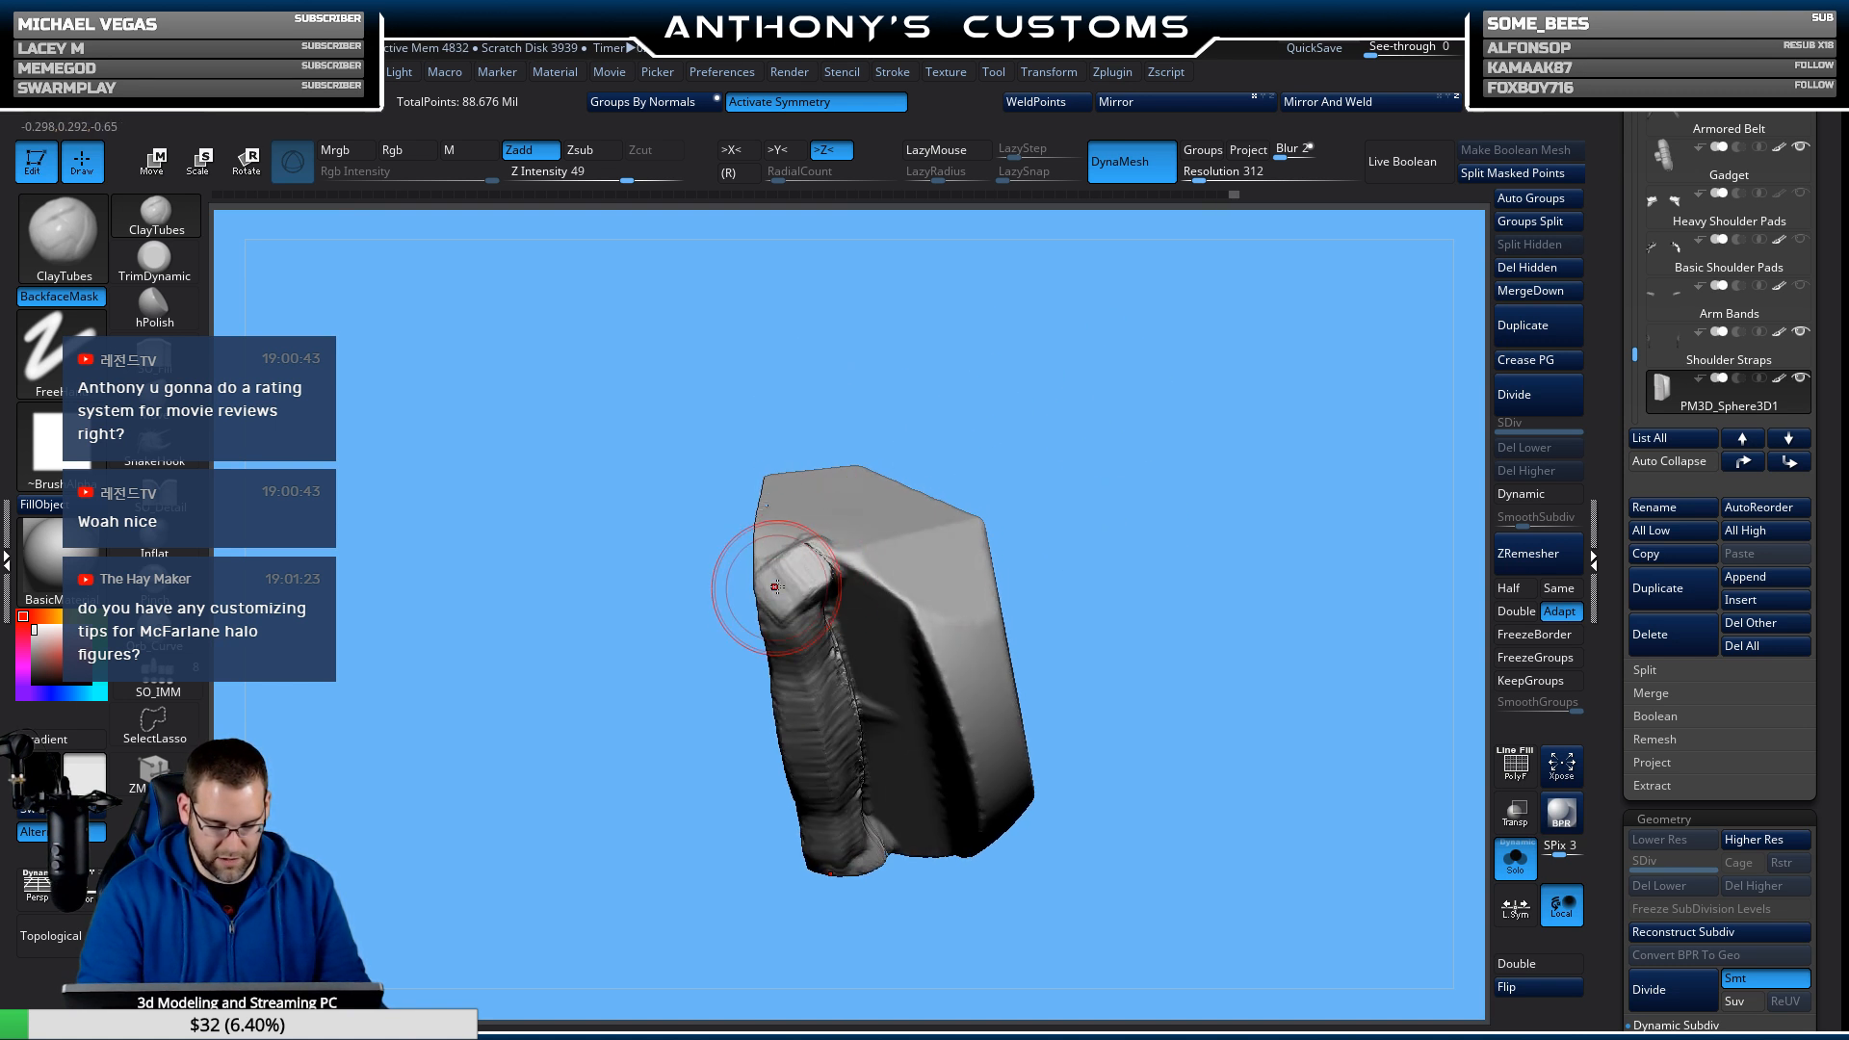
{"action": "left_click_drag", "start_coordinate": [1184, 433], "coordinate": [1144, 468]}
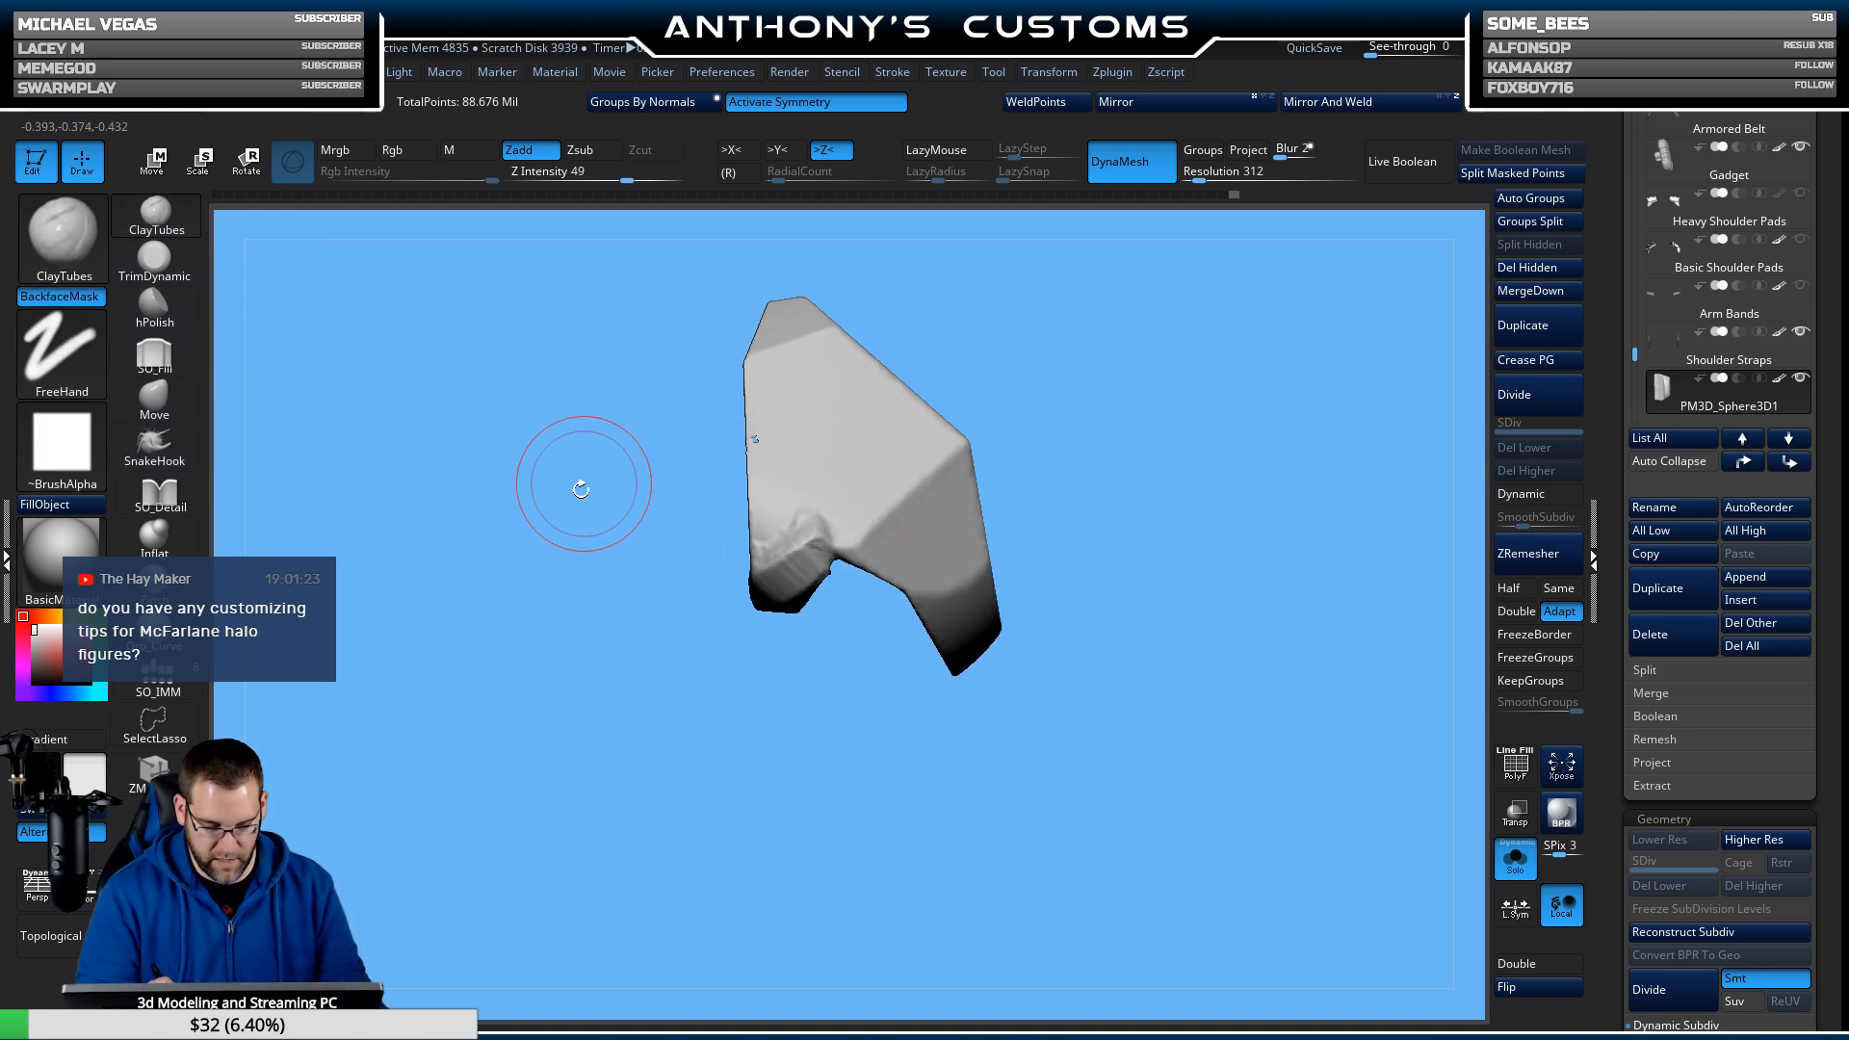
Build up the side corners of the recess in the pad's inner face with ClayTubes under Z symmetry.
{"action": "mouse_move", "coordinate": [702, 734]}
{"action": "left_mouse_down"}
{"action": "mouse_move", "coordinate": [783, 602]}
{"action": "mouse_move", "coordinate": [785, 673]}
{"action": "mouse_move", "coordinate": [772, 662]}
{"action": "left_mouse_up"}
{"action": "left_click_drag", "start_coordinate": [1128, 430], "coordinate": [1173, 503], "text": "ctrl"}
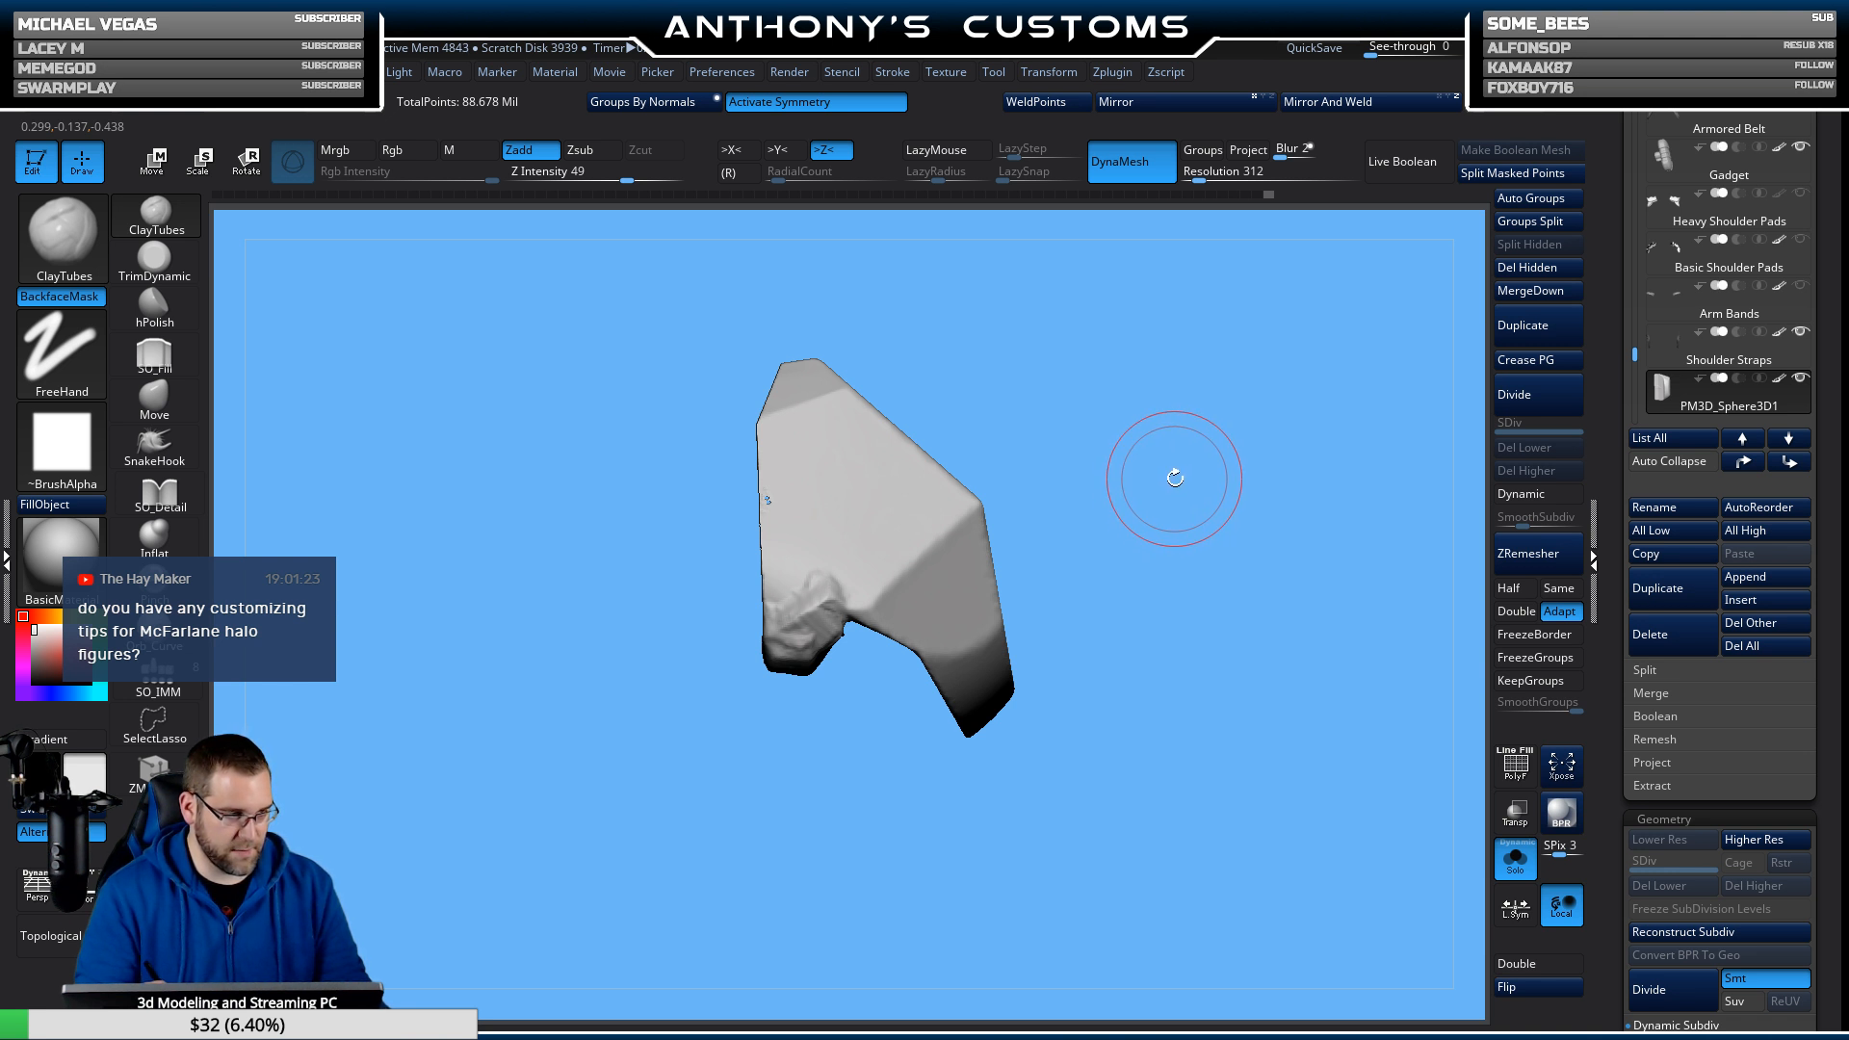
{"action": "left_click_drag", "start_coordinate": [1165, 495], "coordinate": [1220, 488]}
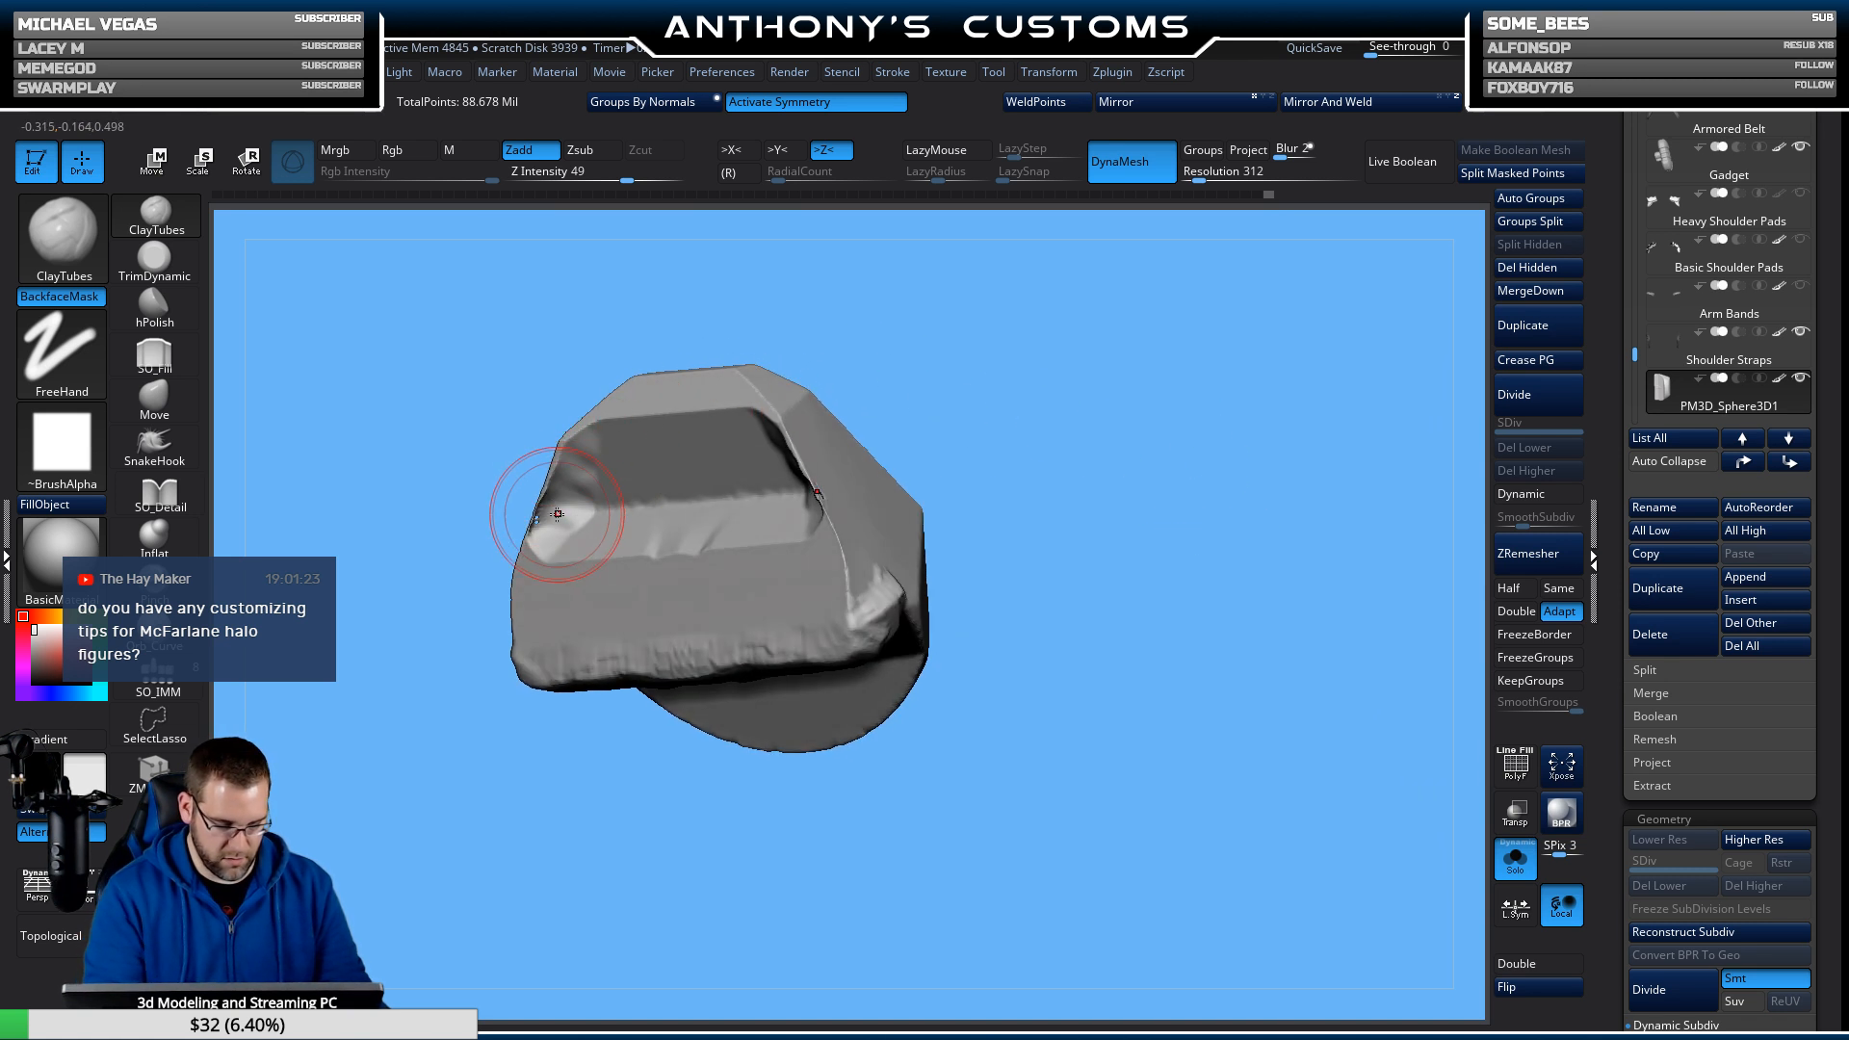
{"action": "mouse_move", "coordinate": [549, 520]}
{"action": "left_mouse_down"}
{"action": "mouse_move", "coordinate": [555, 501]}
{"action": "mouse_move", "coordinate": [545, 529]}
{"action": "left_mouse_up"}
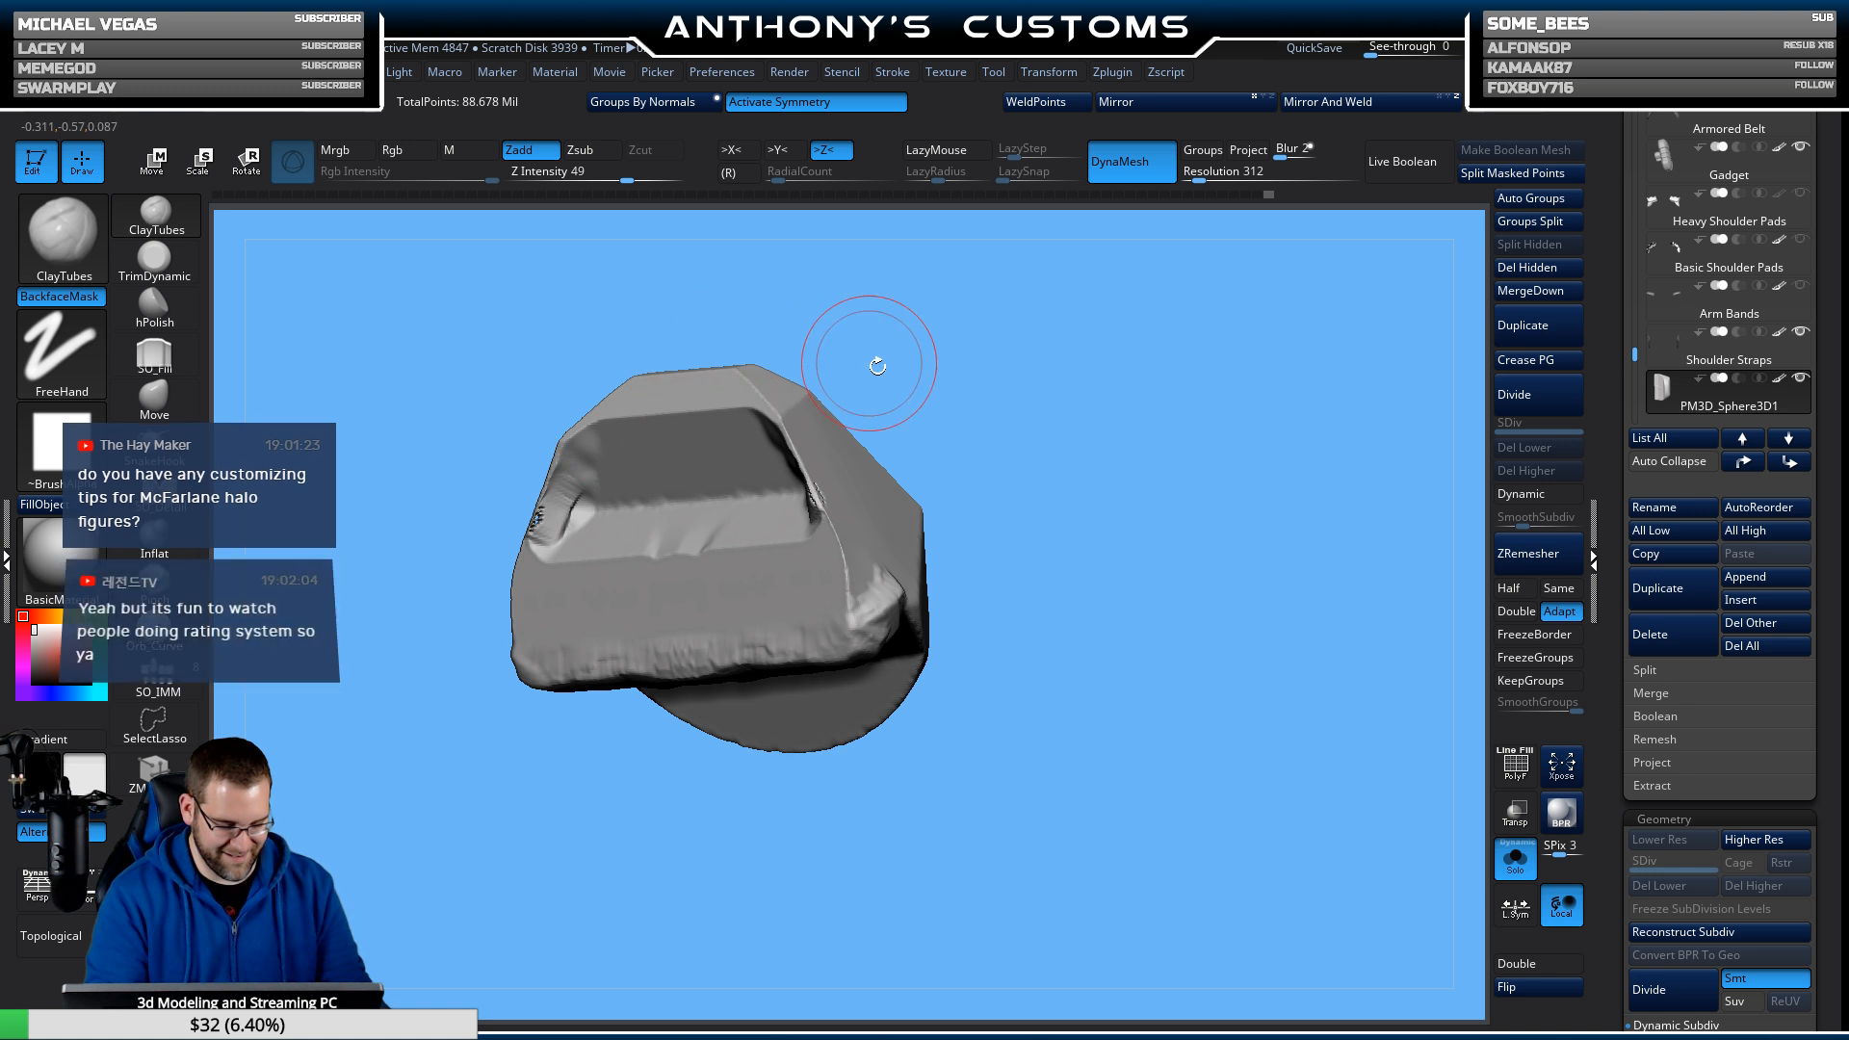
{"action": "left_click_drag", "start_coordinate": [1045, 395], "coordinate": [1094, 391]}
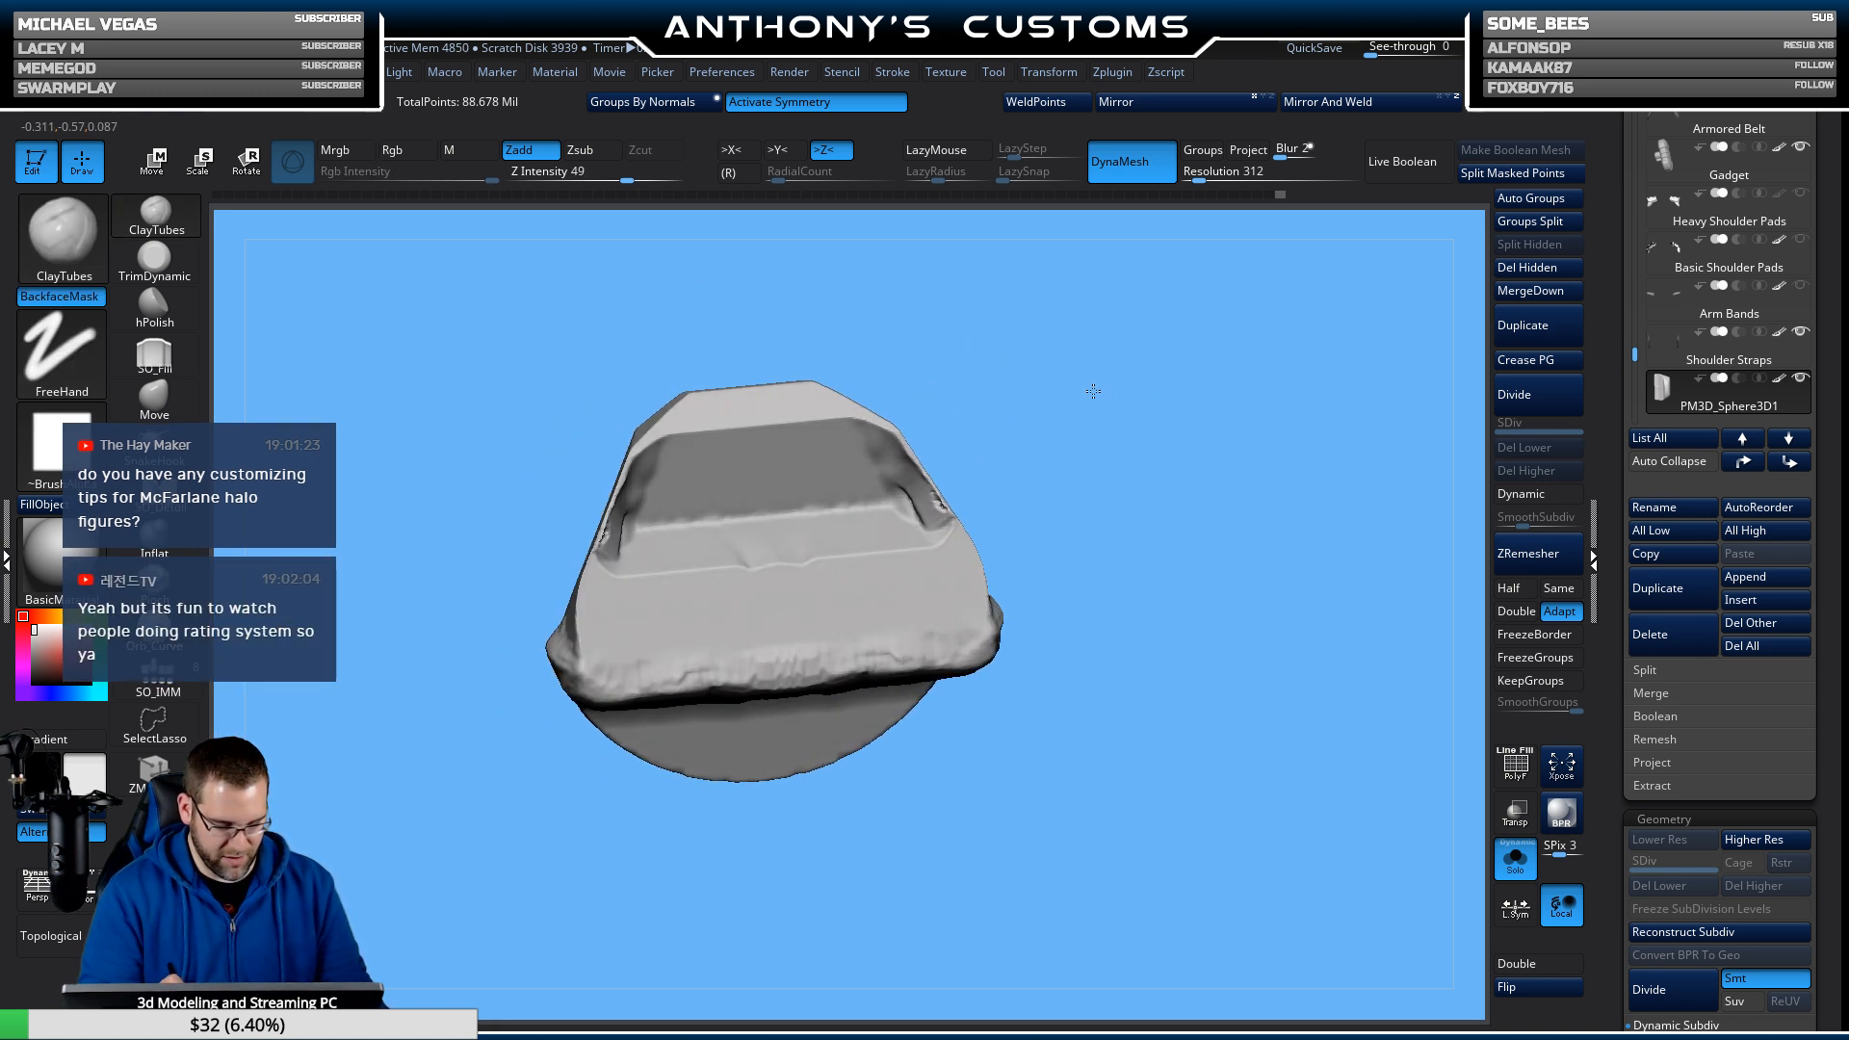
Fill in the recess across the pad's inner face with the SO_Fill brush.
{"action": "left_click", "coordinate": [169, 364]}
{"action": "mouse_move", "coordinate": [702, 536]}
{"action": "left_mouse_down"}
{"action": "mouse_move", "coordinate": [829, 486]}
{"action": "mouse_move", "coordinate": [661, 528]}
{"action": "mouse_move", "coordinate": [661, 495]}
{"action": "mouse_move", "coordinate": [636, 506]}
{"action": "mouse_move", "coordinate": [661, 485]}
{"action": "mouse_move", "coordinate": [708, 496]}
{"action": "mouse_move", "coordinate": [734, 536]}
{"action": "mouse_move", "coordinate": [747, 472]}
{"action": "mouse_move", "coordinate": [634, 541]}
{"action": "left_mouse_up"}
{"action": "mouse_move", "coordinate": [668, 463]}
{"action": "left_mouse_down"}
{"action": "mouse_move", "coordinate": [696, 531]}
{"action": "mouse_move", "coordinate": [837, 512]}
{"action": "left_mouse_up"}
Flatten the bulging inner face and recut its upper edge with ClipCurve from the profile view, undoing one cut along the way.
{"action": "mouse_move", "coordinate": [1077, 427]}
{"action": "left_mouse_down", "text": "ctrl"}
{"action": "mouse_move", "coordinate": [1243, 421]}
{"action": "mouse_move", "coordinate": [1180, 438]}
{"action": "mouse_move", "coordinate": [1147, 379]}
{"action": "left_mouse_up", "text": "ctrl"}
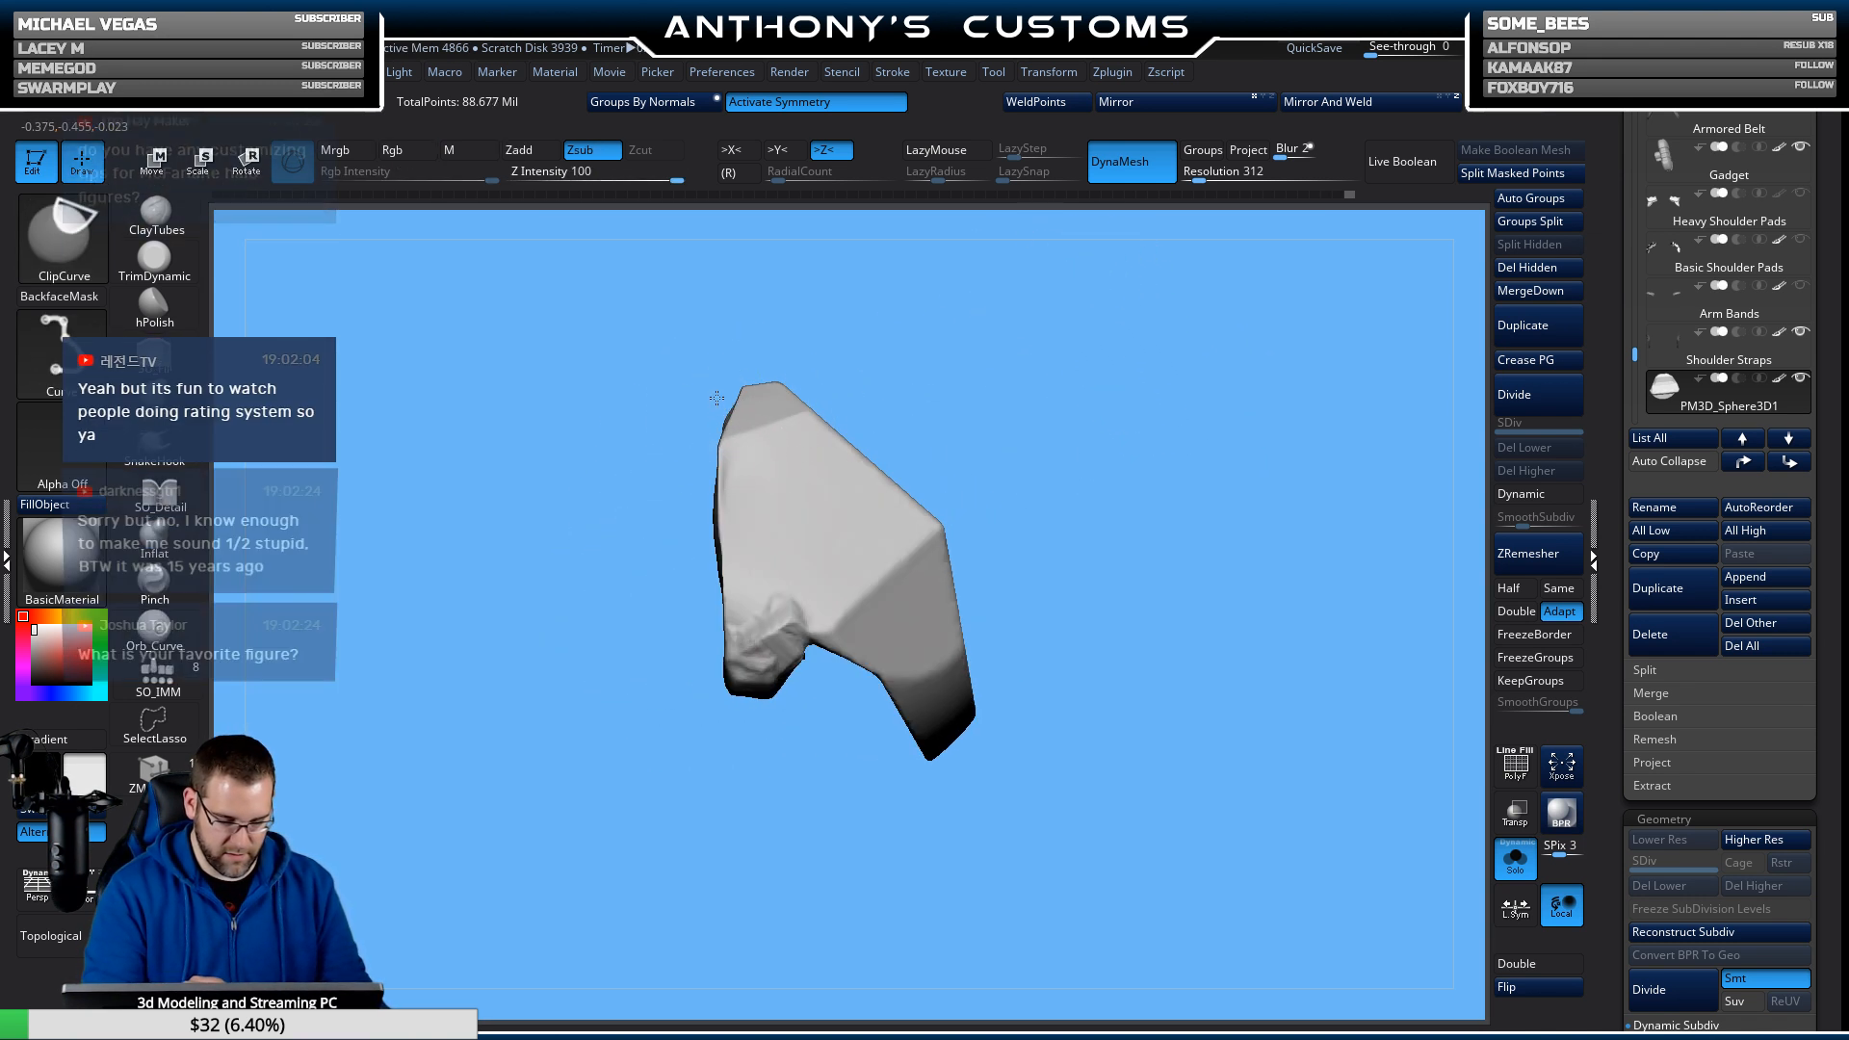
{"action": "mouse_move", "coordinate": [722, 396]}
{"action": "left_mouse_down", "text": "ctrl+shift"}
{"action": "mouse_move", "coordinate": [734, 830]}
{"action": "mouse_move", "coordinate": [753, 774]}
{"action": "mouse_move", "coordinate": [757, 807]}
{"action": "mouse_move", "coordinate": [717, 308]}
{"action": "left_mouse_up", "text": "ctrl+shift"}
{"action": "key", "text": "ctrl+z"}
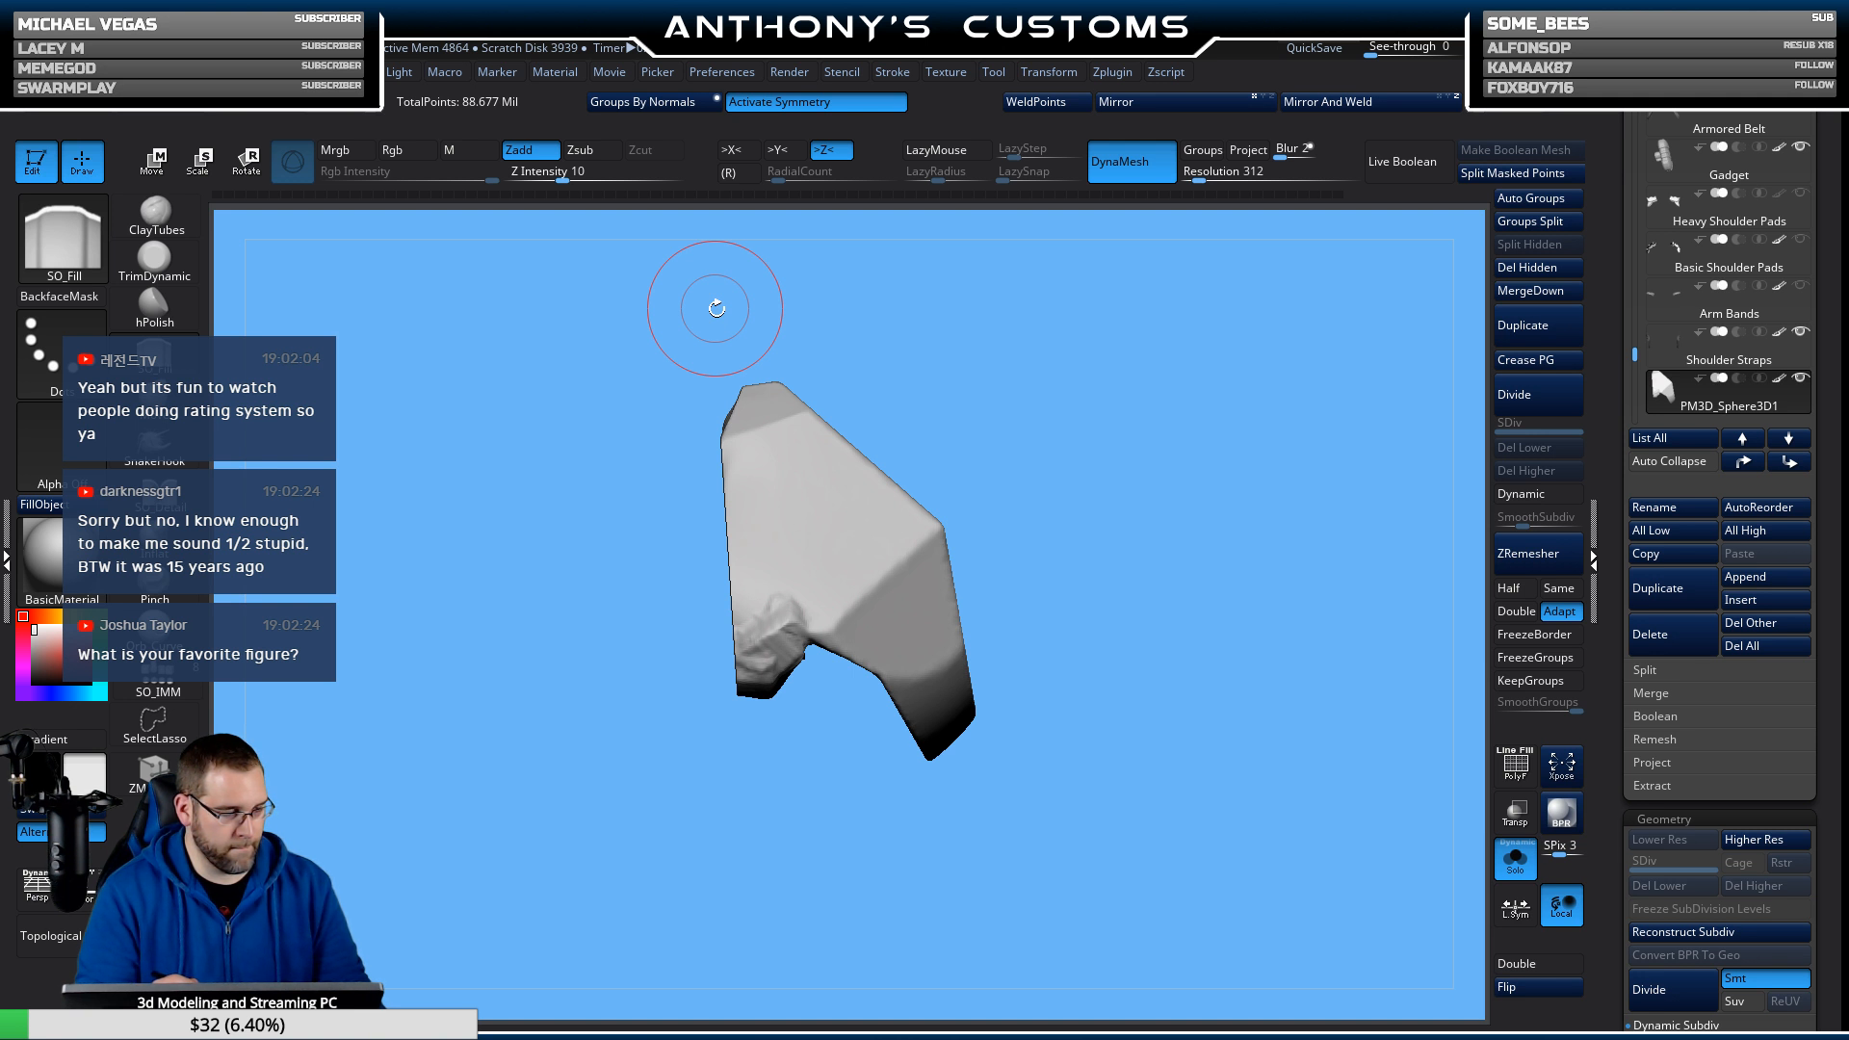
{"action": "left_click_drag", "start_coordinate": [1098, 414], "coordinate": [1149, 469], "text": "alt"}
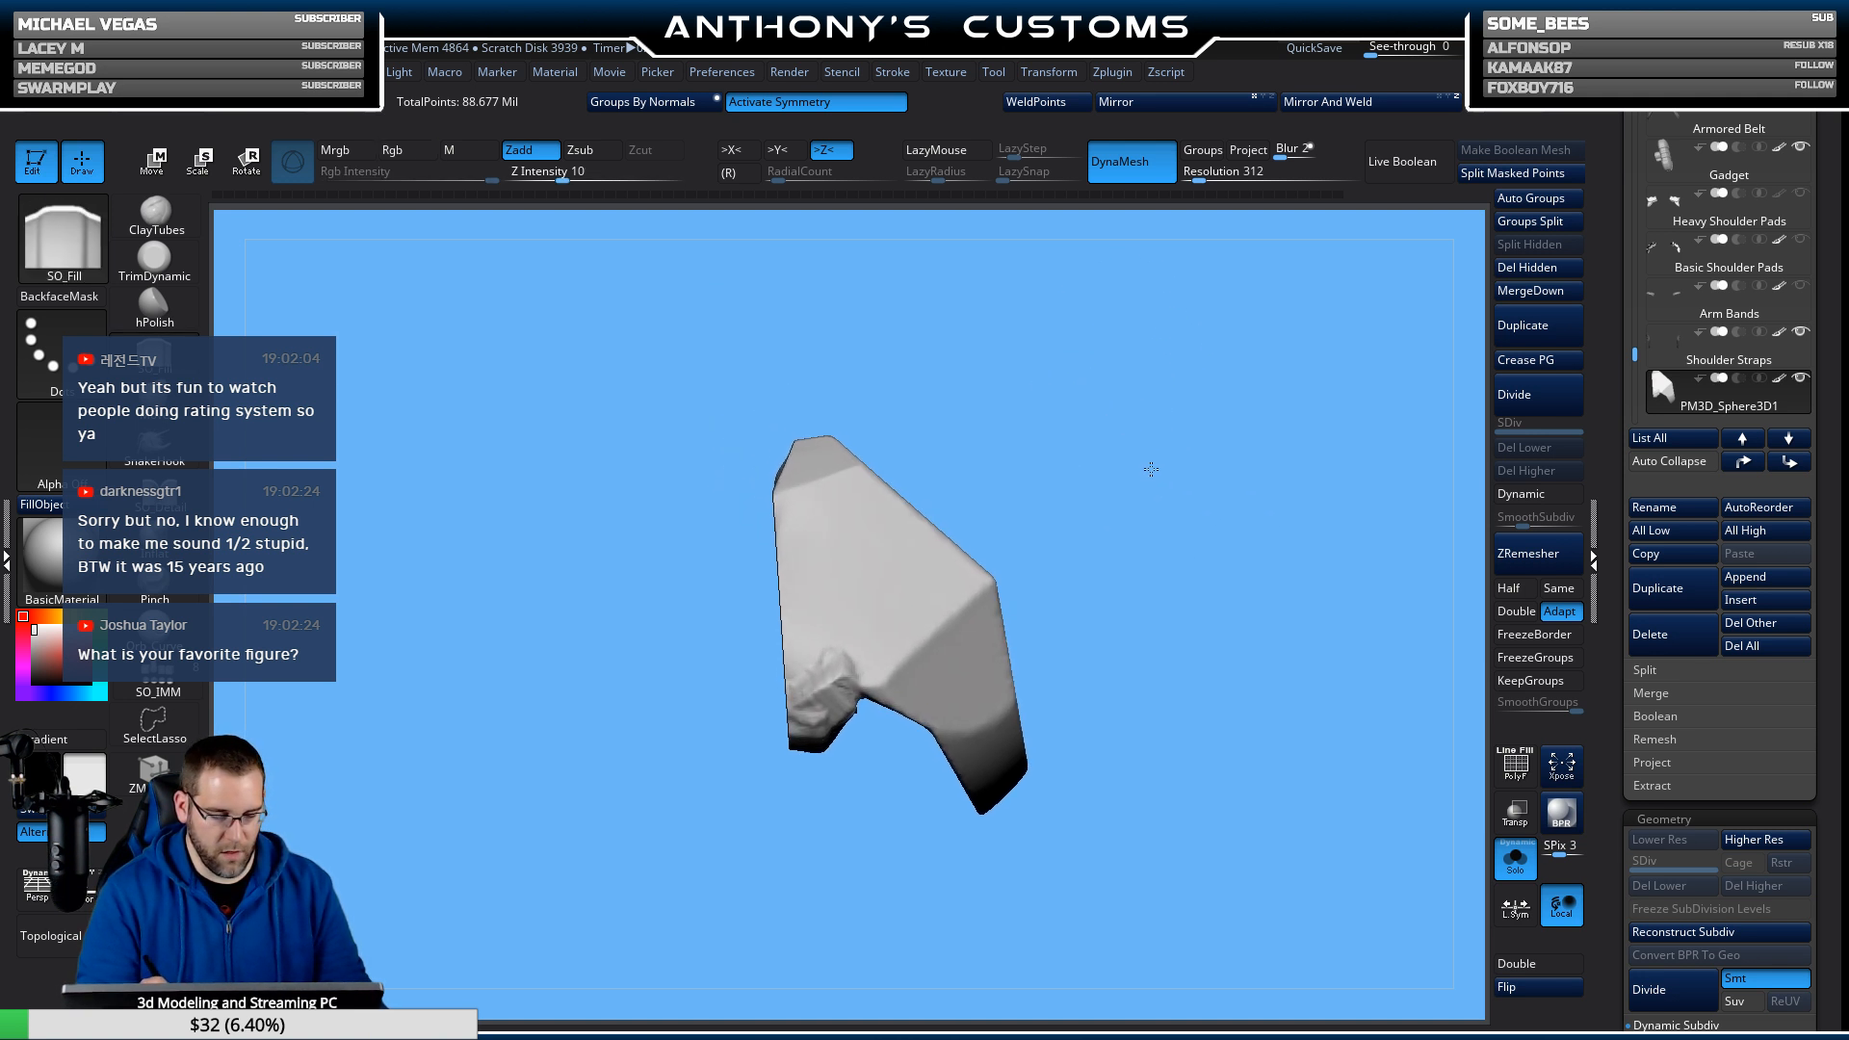
{"action": "mouse_move", "coordinate": [737, 554]}
{"action": "left_mouse_down", "text": "ctrl+shift"}
{"action": "mouse_move", "coordinate": [790, 403]}
{"action": "mouse_move", "coordinate": [812, 394]}
{"action": "left_mouse_up", "text": "ctrl+shift"}
Slice off the lumpy bulge at the lower side of the inner face with a near-vertical ClipCurve cut.
{"action": "left_click_drag", "start_coordinate": [1088, 418], "coordinate": [1123, 466]}
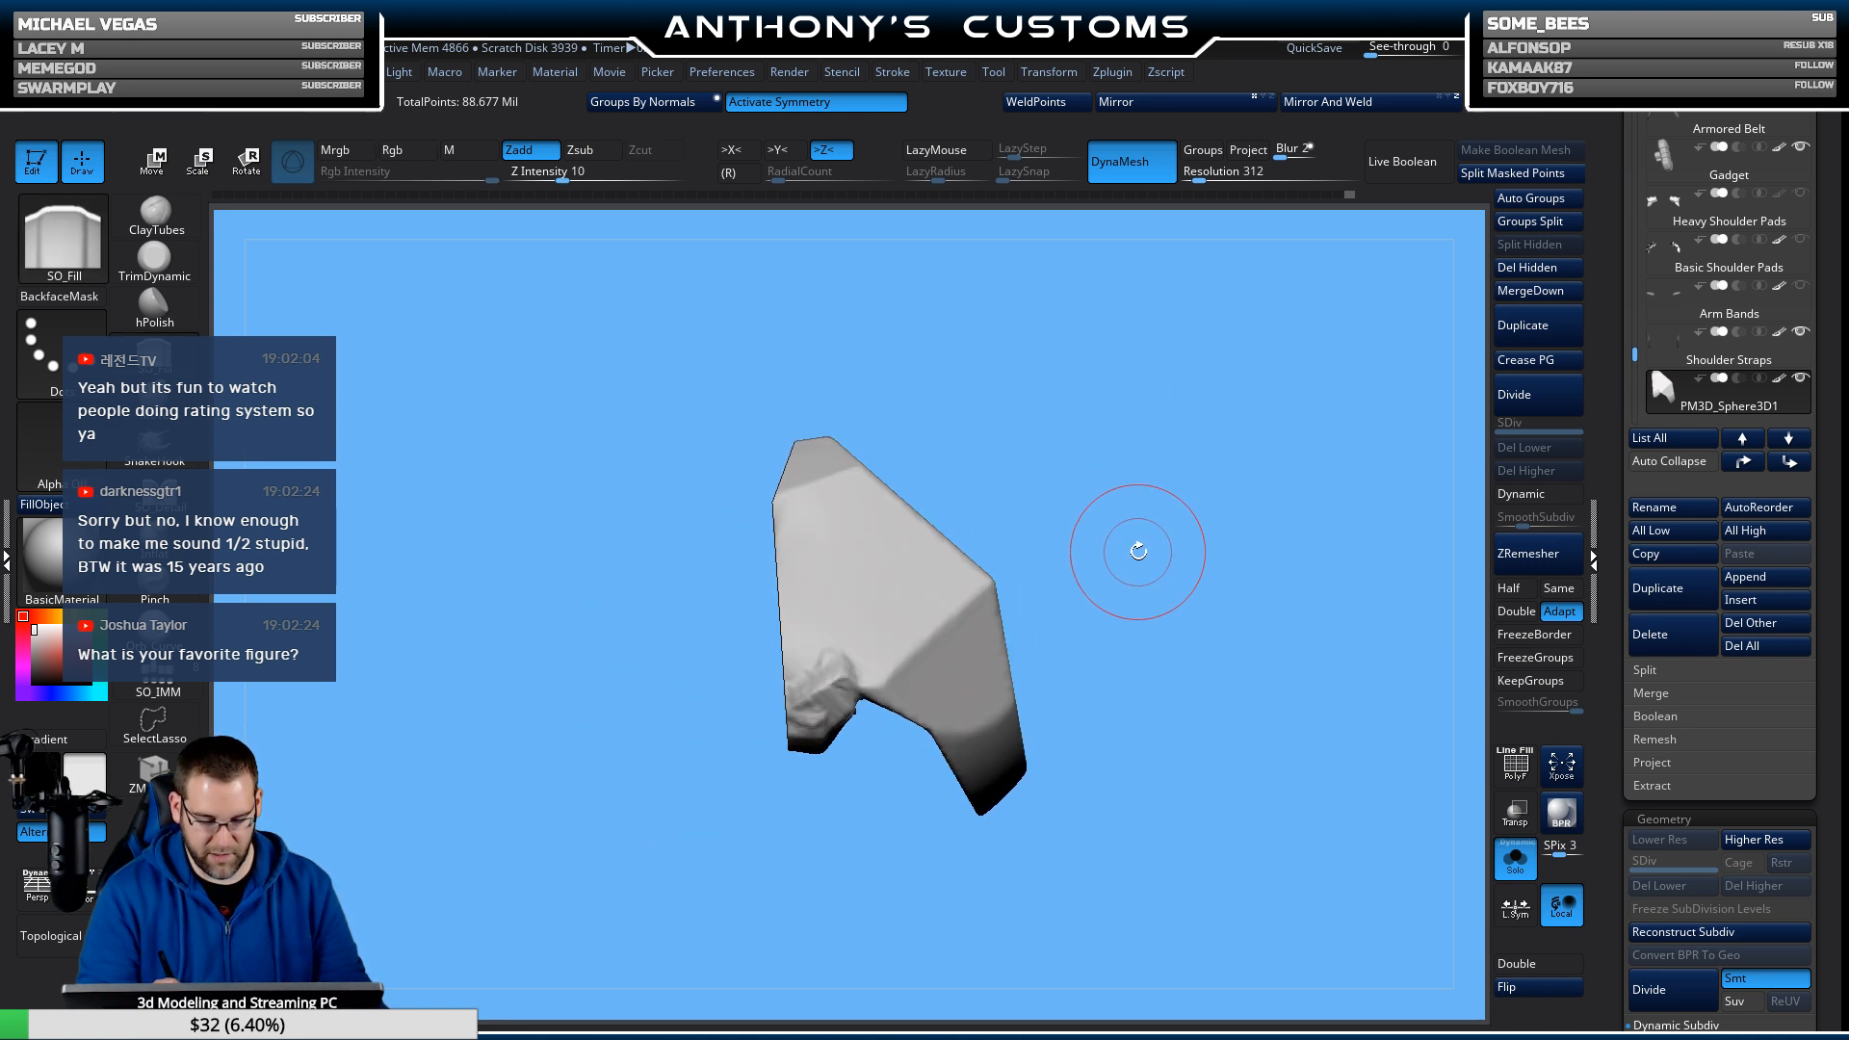
{"action": "mouse_move", "coordinate": [1138, 551]}
{"action": "left_mouse_down"}
{"action": "mouse_move", "coordinate": [1306, 661]}
{"action": "mouse_move", "coordinate": [1156, 537]}
{"action": "left_mouse_up"}
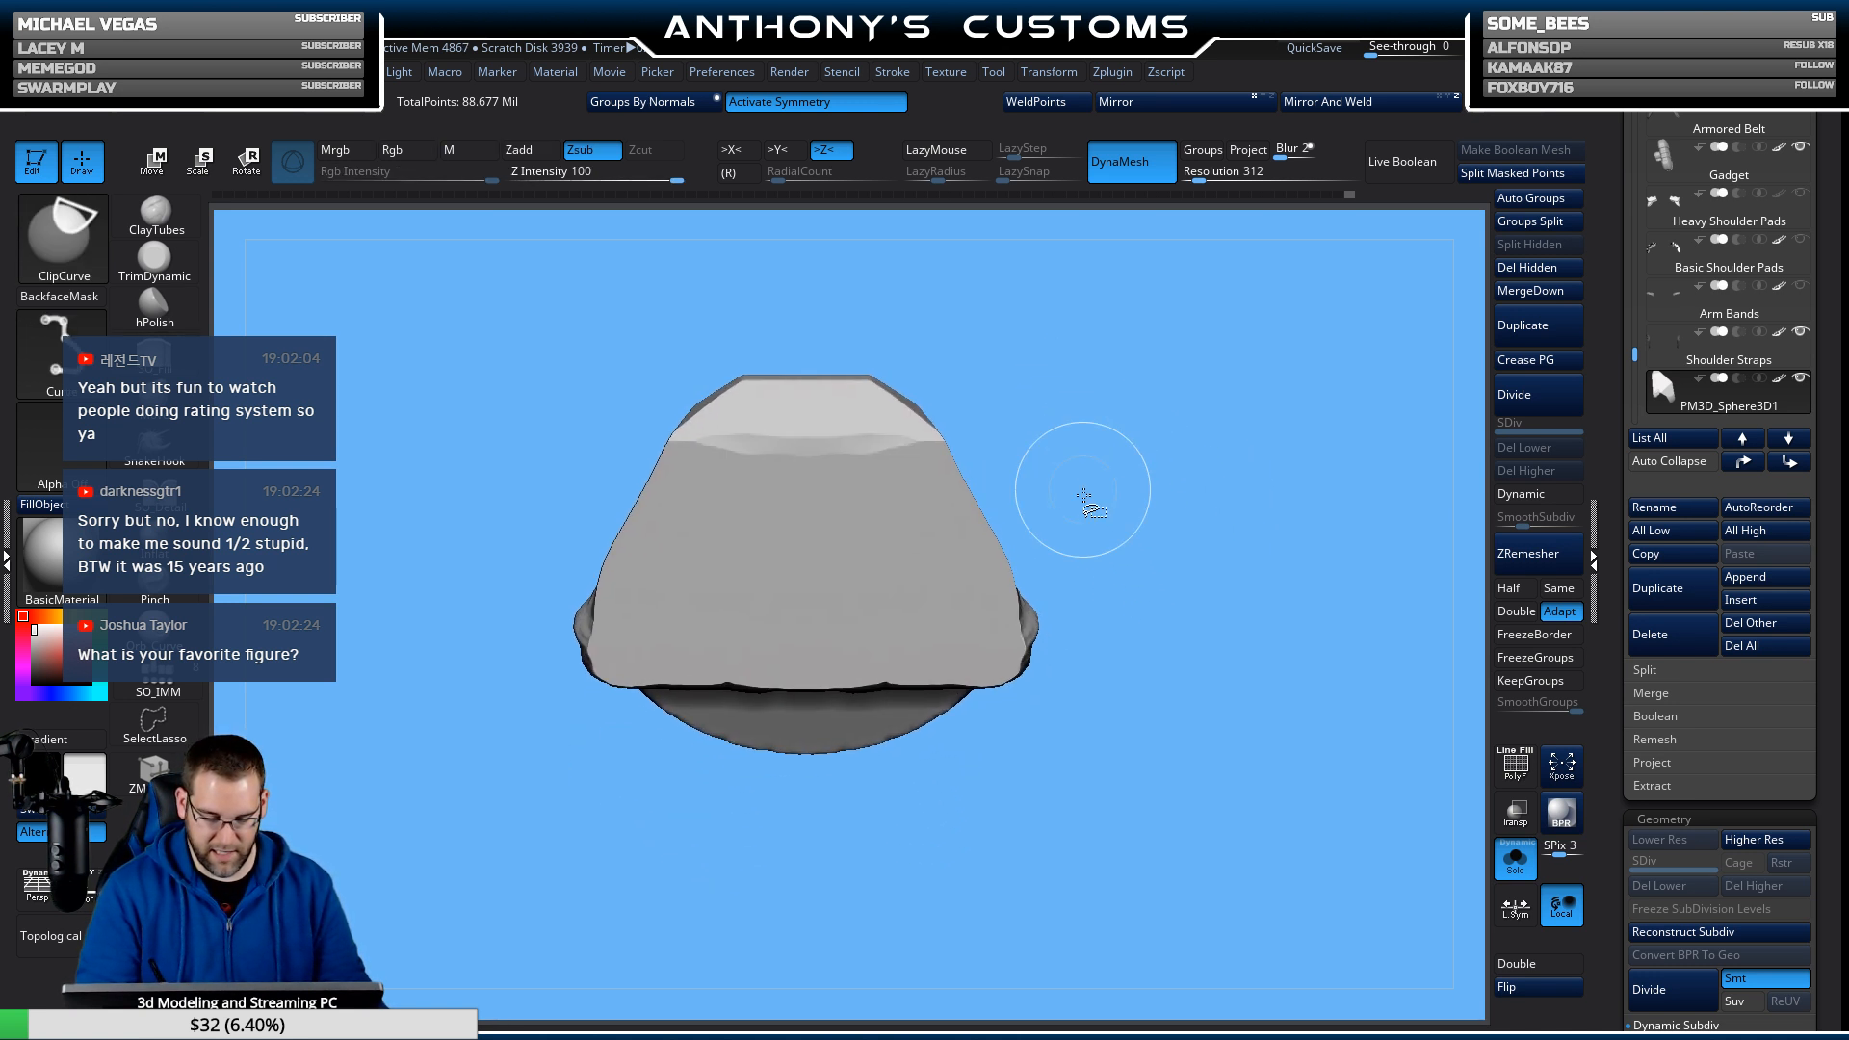
{"action": "left_click_drag", "start_coordinate": [1014, 508], "coordinate": [1035, 768], "text": "ctrl+shift"}
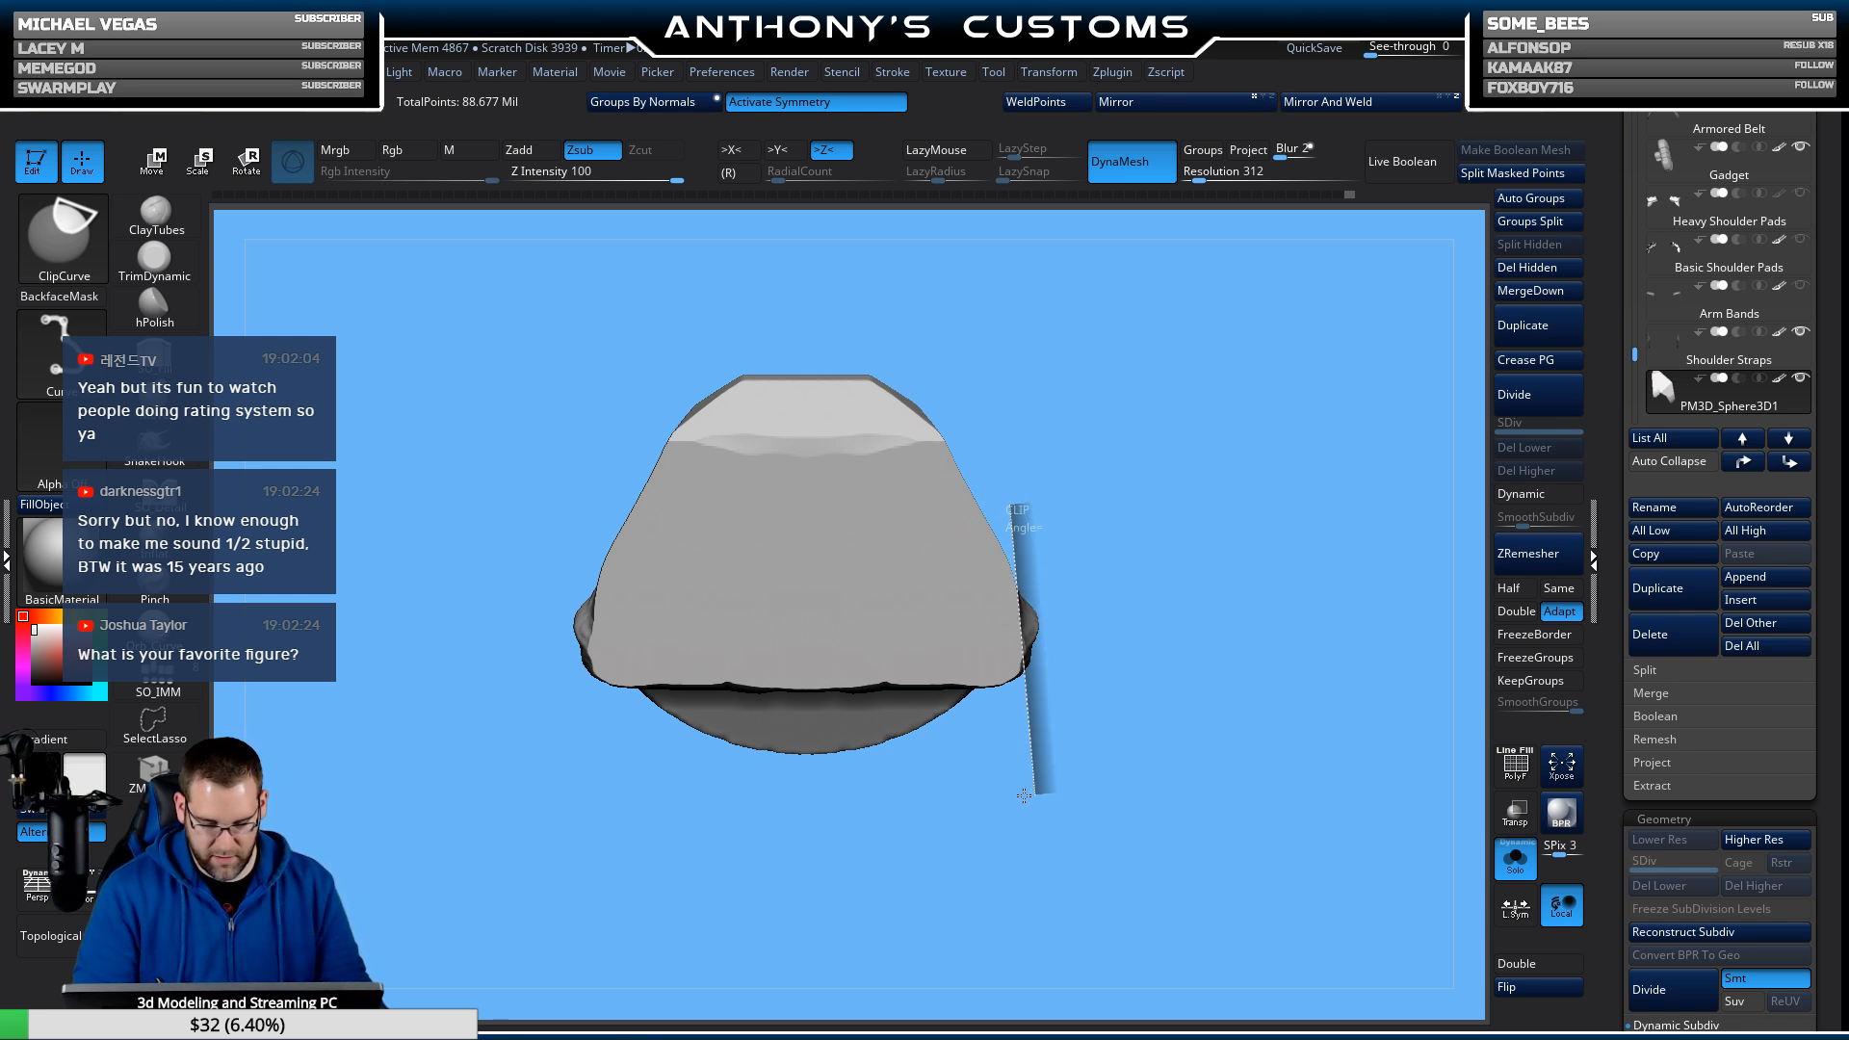
{"action": "left_click_drag", "start_coordinate": [1024, 795], "coordinate": [1024, 796], "text": "ctrl+shift"}
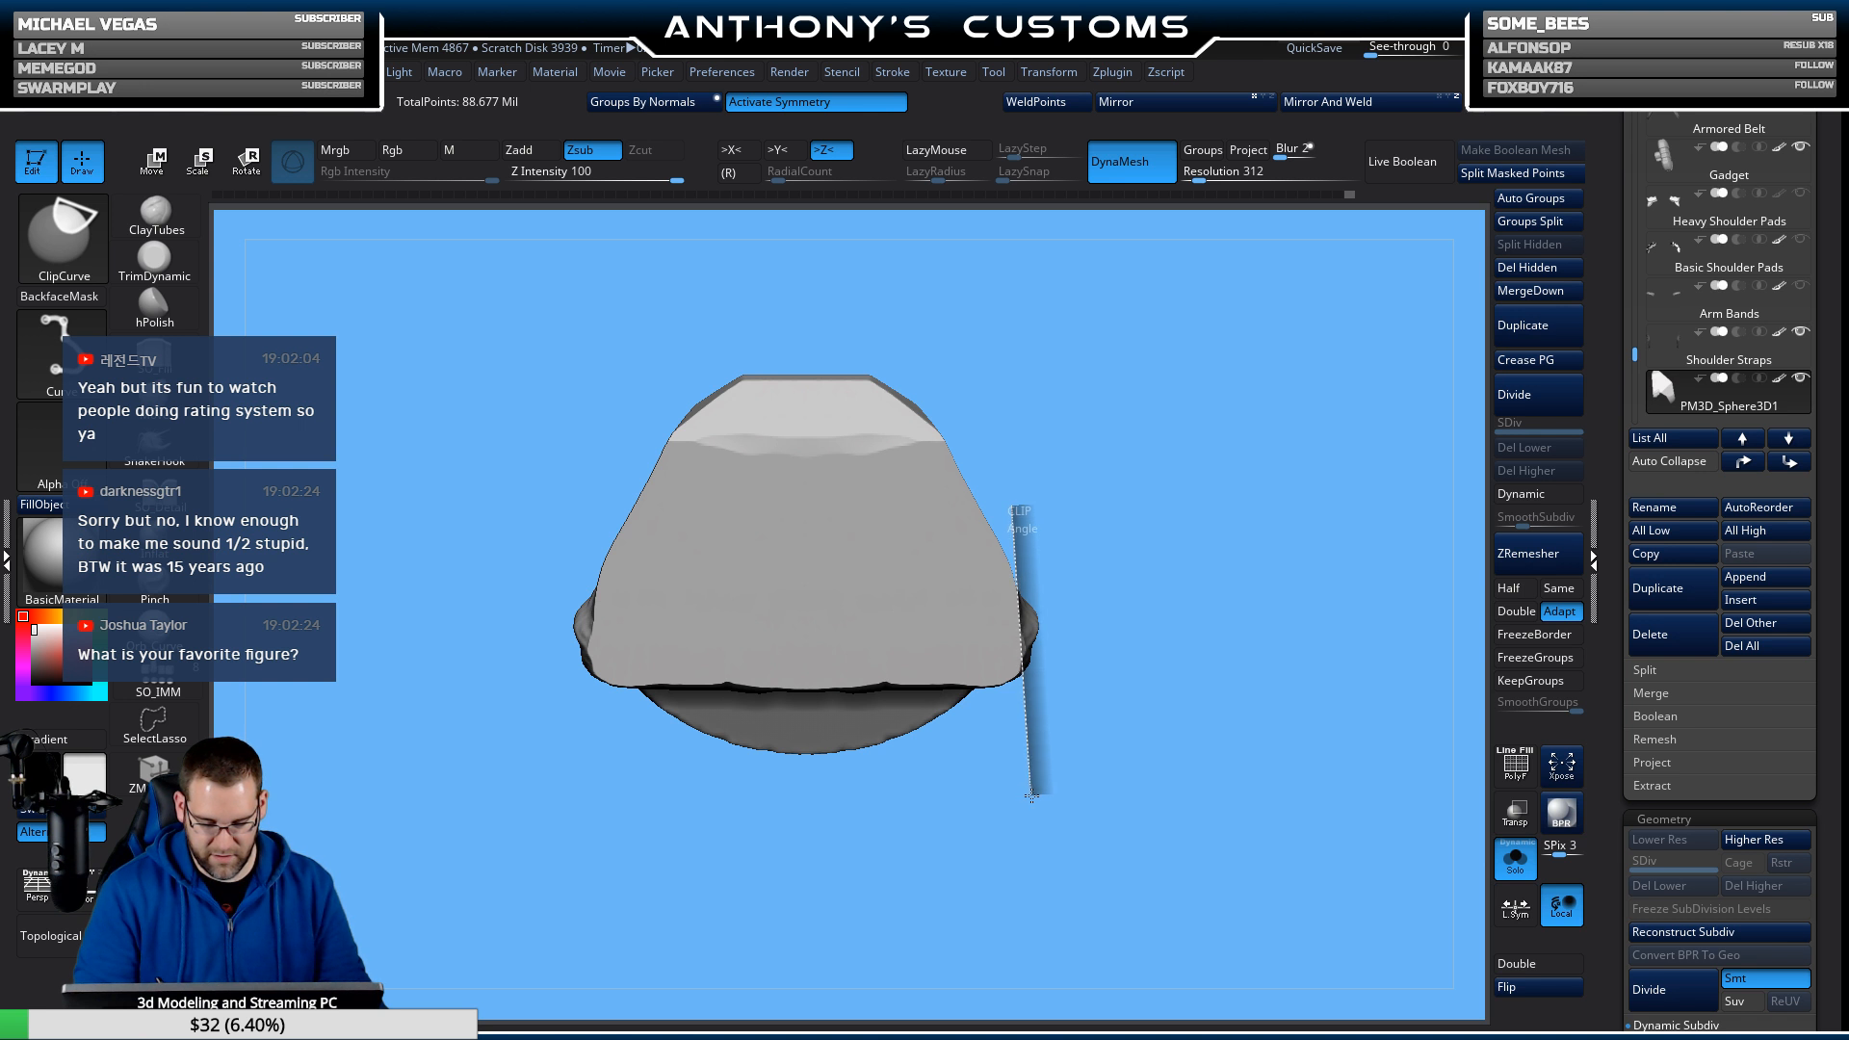
Trim the pad's slanted side with a 28-degree ClipCurve cut and clip the lower side facet with a second, steeper cut.
{"action": "mouse_move", "coordinate": [1066, 734]}
{"action": "left_mouse_down"}
{"action": "mouse_move", "coordinate": [1181, 504]}
{"action": "mouse_move", "coordinate": [1156, 627]}
{"action": "mouse_move", "coordinate": [1127, 628]}
{"action": "mouse_move", "coordinate": [1190, 628]}
{"action": "left_mouse_up"}
{"action": "mouse_move", "coordinate": [525, 682]}
{"action": "left_mouse_down", "text": "ctrl+shift"}
{"action": "mouse_move", "coordinate": [695, 323]}
{"action": "mouse_move", "coordinate": [725, 321]}
{"action": "left_mouse_up", "text": "ctrl+shift"}
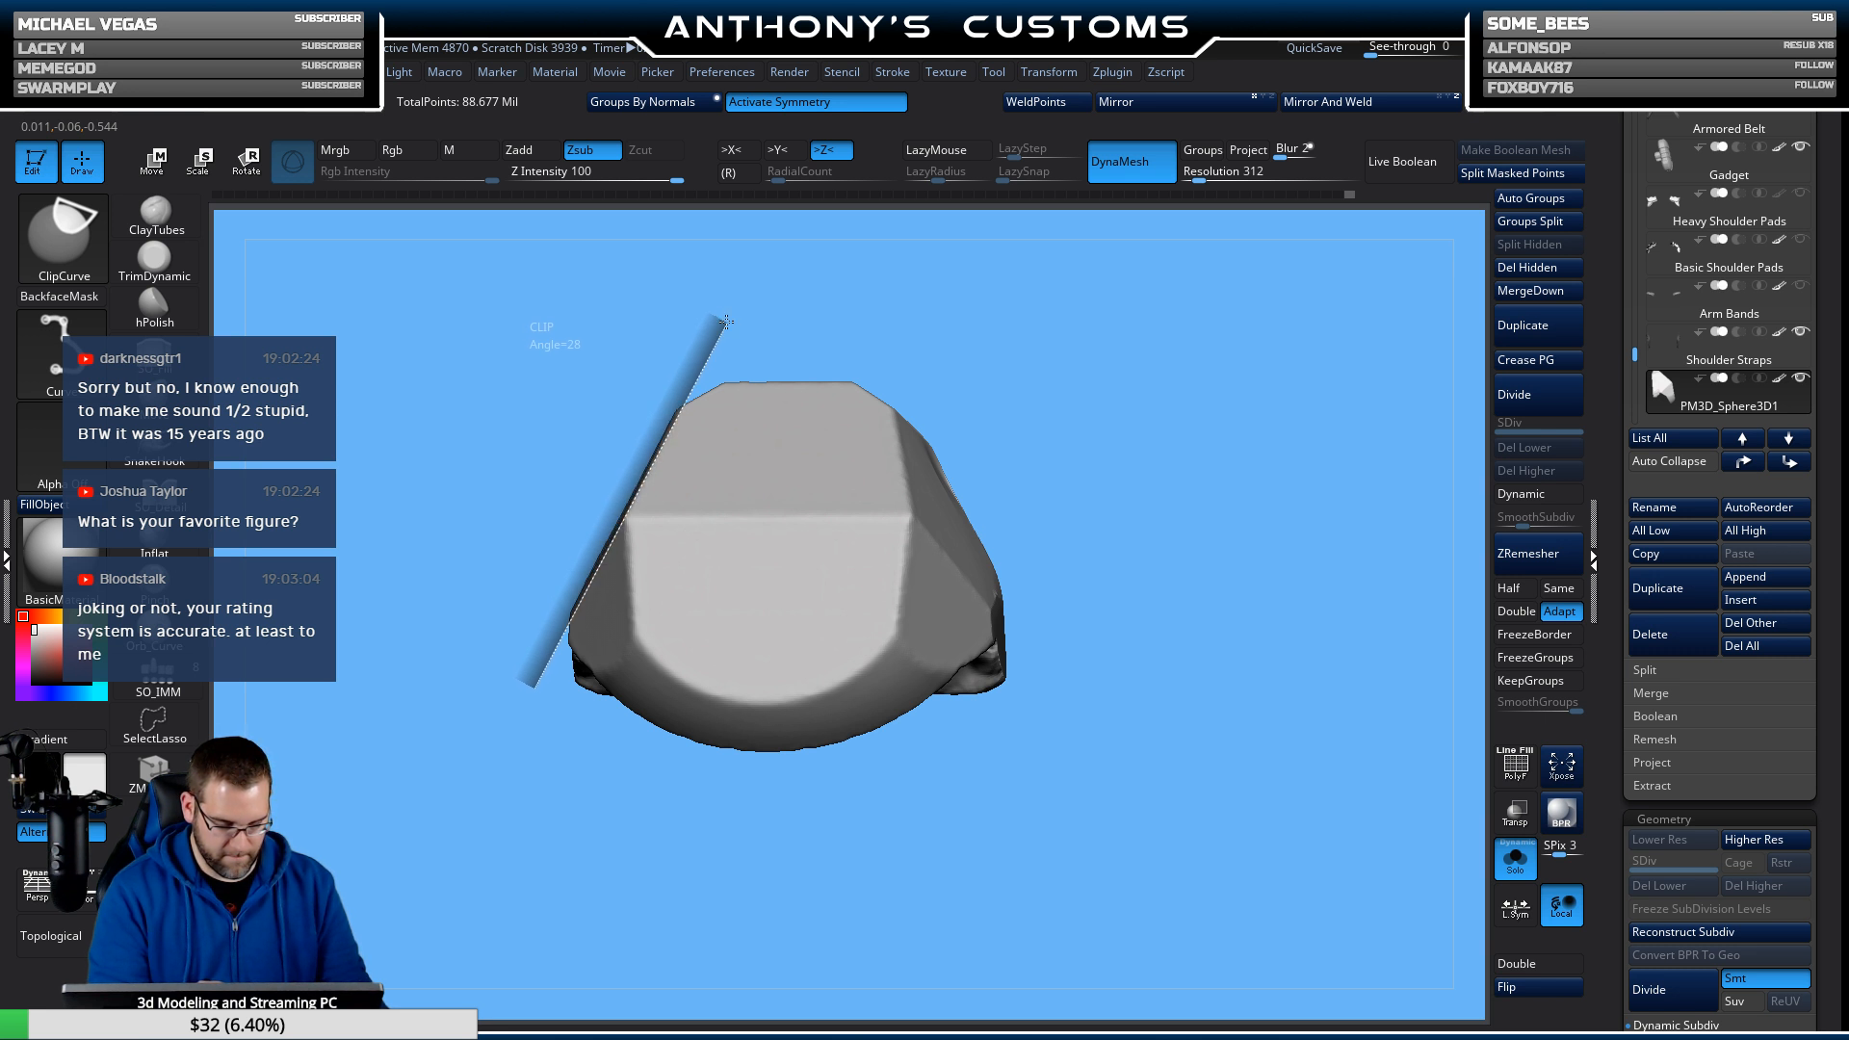
{"action": "left_click_drag", "start_coordinate": [725, 321], "coordinate": [726, 321], "text": "ctrl+shift"}
{"action": "mouse_move", "coordinate": [1140, 524]}
{"action": "left_mouse_down"}
{"action": "mouse_move", "coordinate": [1082, 536]}
{"action": "mouse_move", "coordinate": [1226, 536]}
{"action": "mouse_move", "coordinate": [1161, 542]}
{"action": "mouse_move", "coordinate": [1118, 598]}
{"action": "left_mouse_up"}
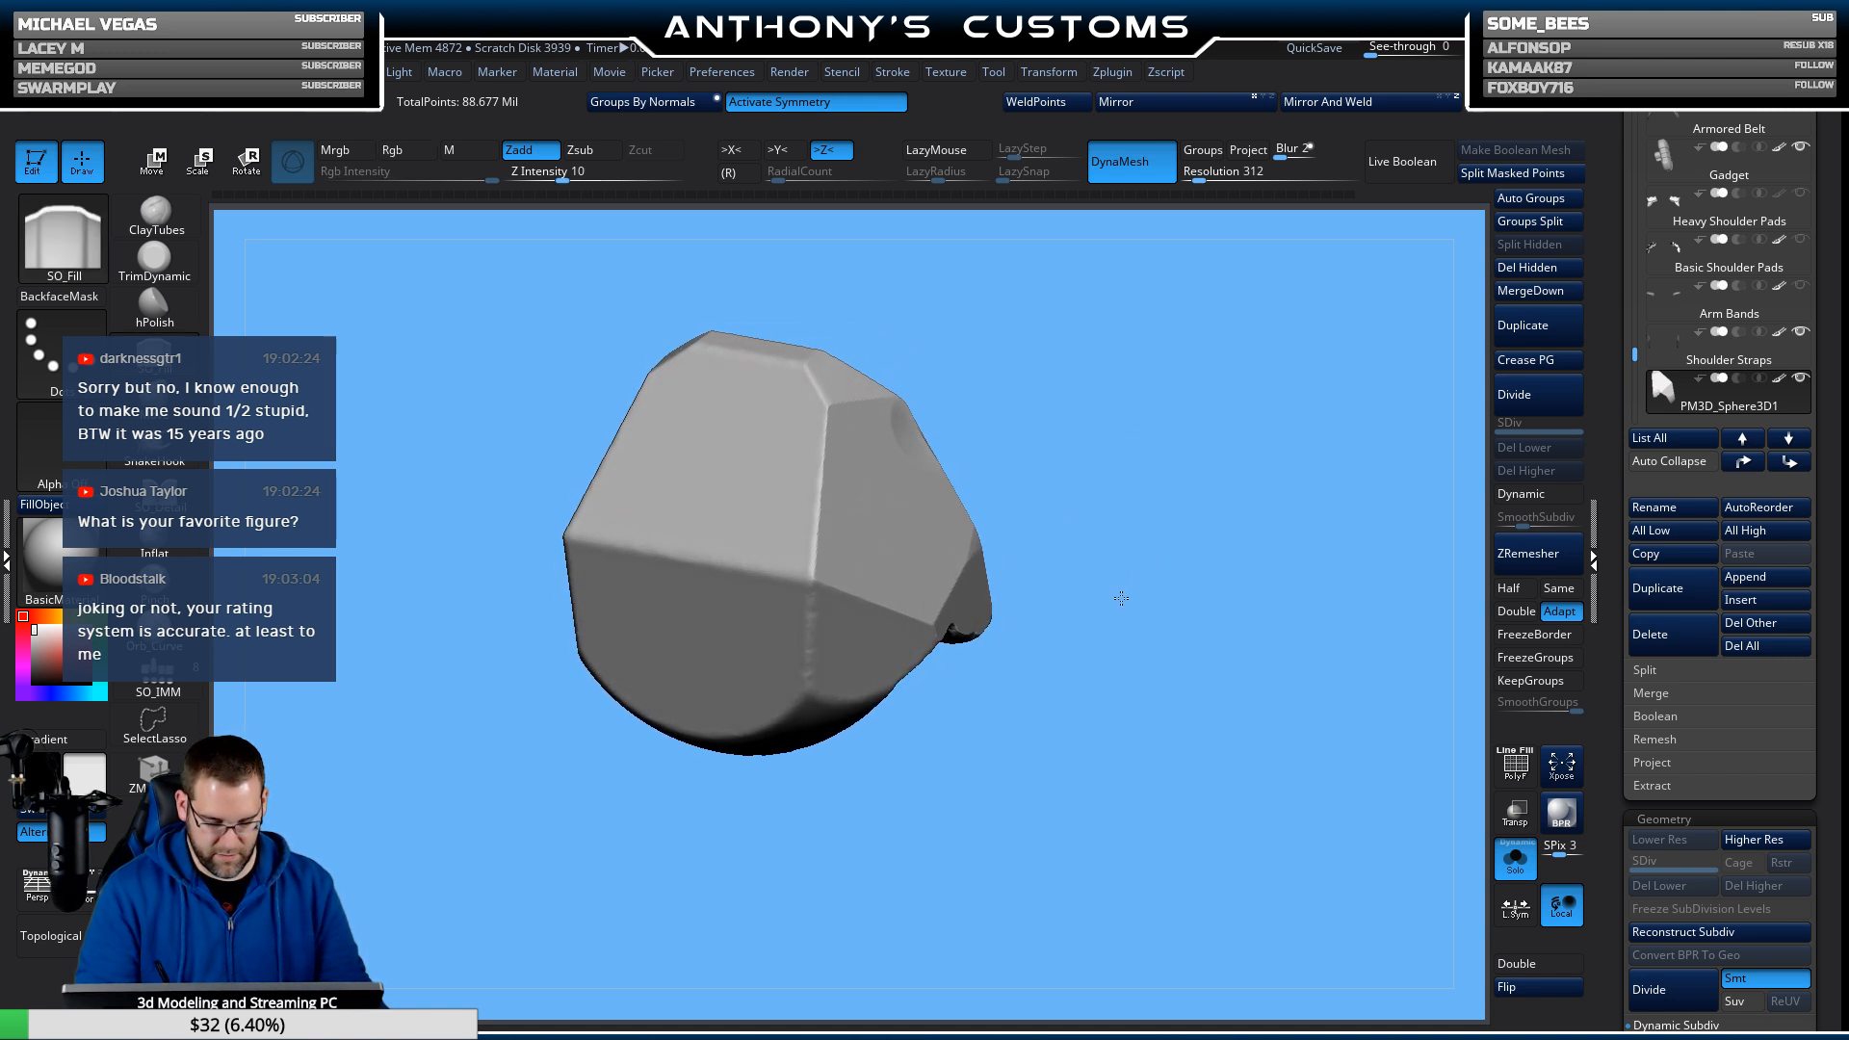
{"action": "left_click_drag", "start_coordinate": [596, 769], "coordinate": [552, 441], "text": "ctrl+shift"}
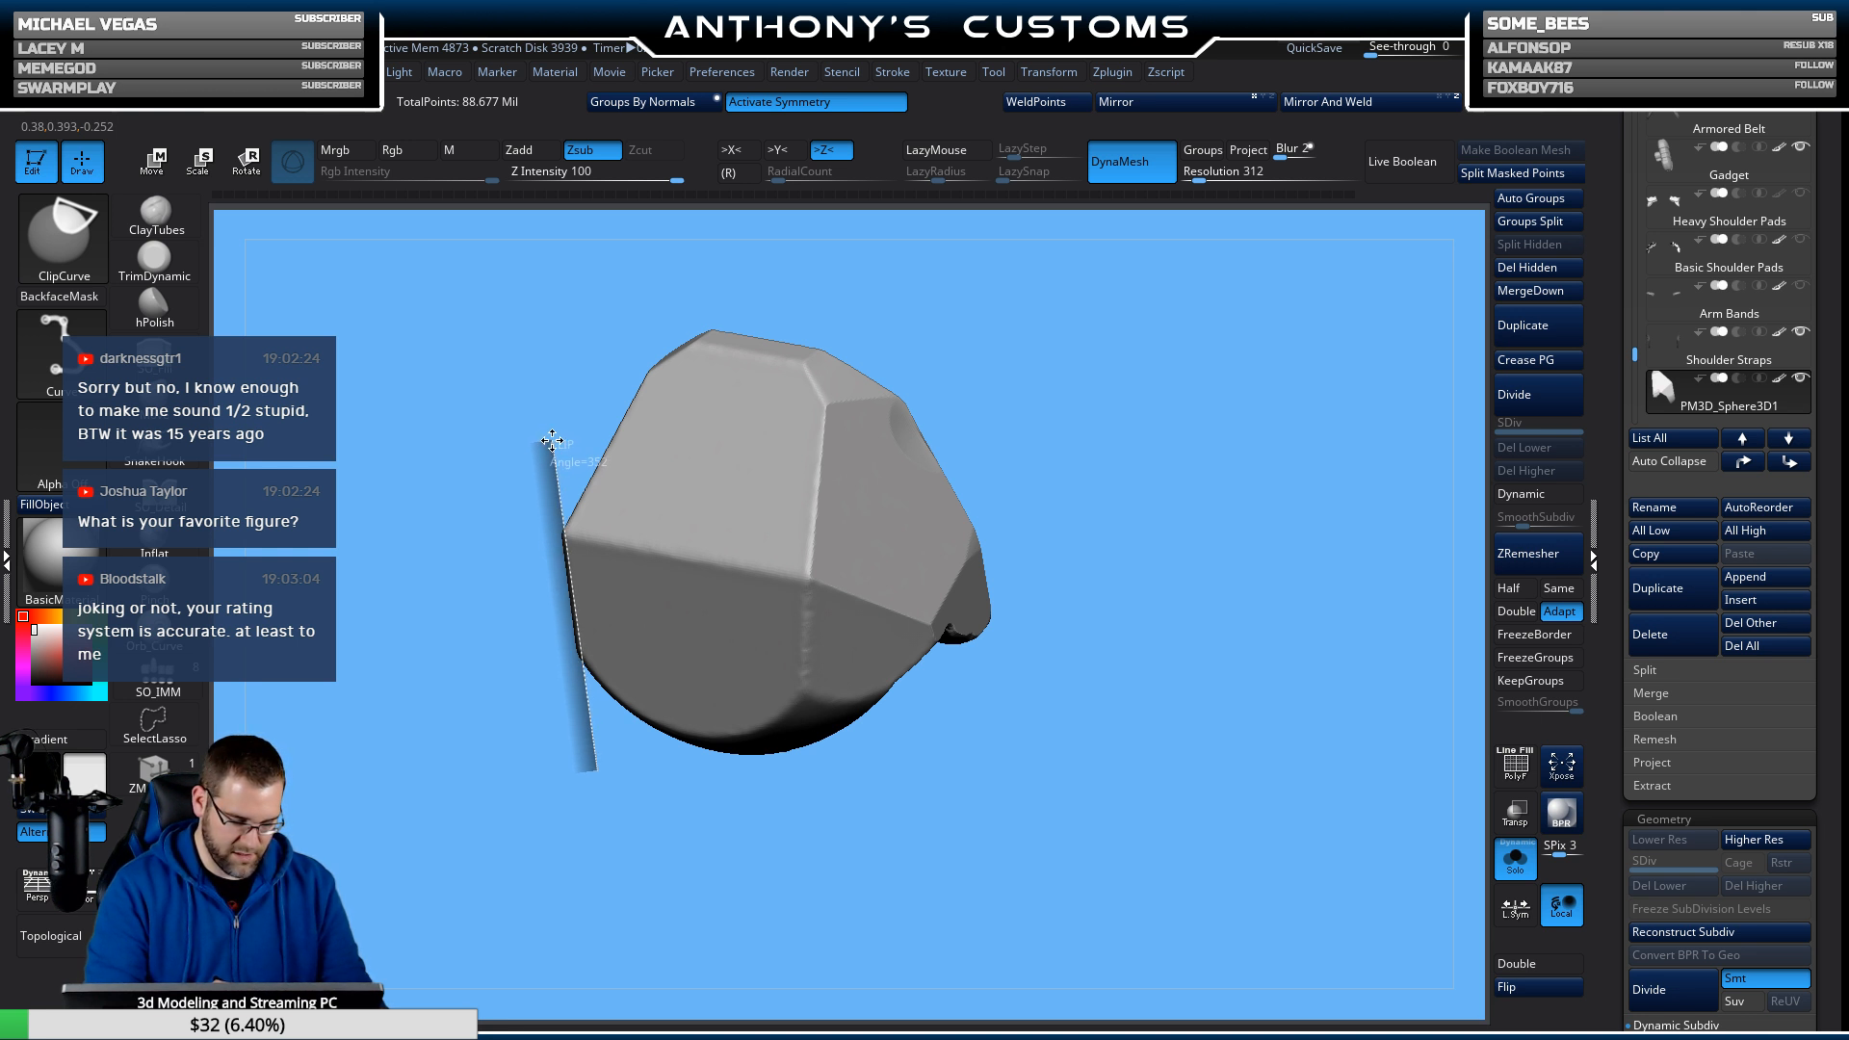
{"action": "left_click_drag", "start_coordinate": [552, 441], "coordinate": [1081, 718], "text": "ctrl+shift"}
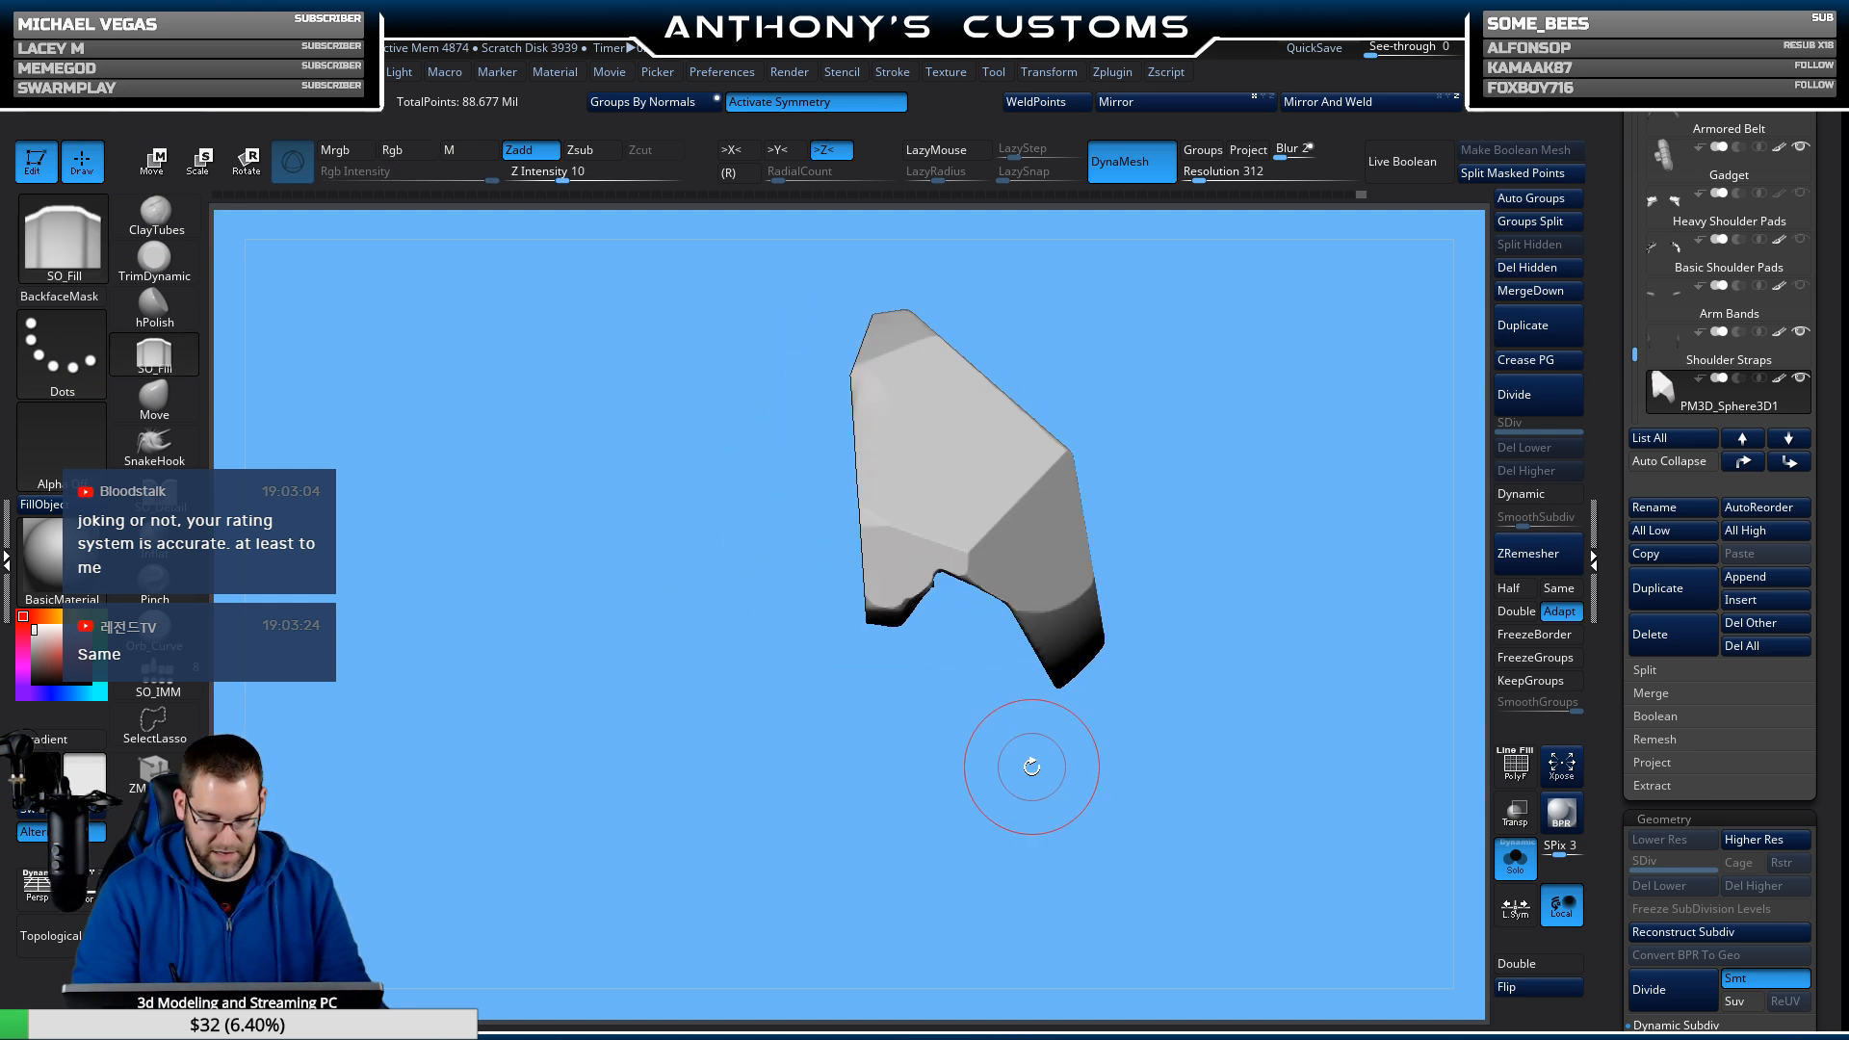
Clip the underside of the pad's inner edge straight and trim the corner beside the notch with ClipCurve.
{"action": "key", "text": "ctrl+shift"}
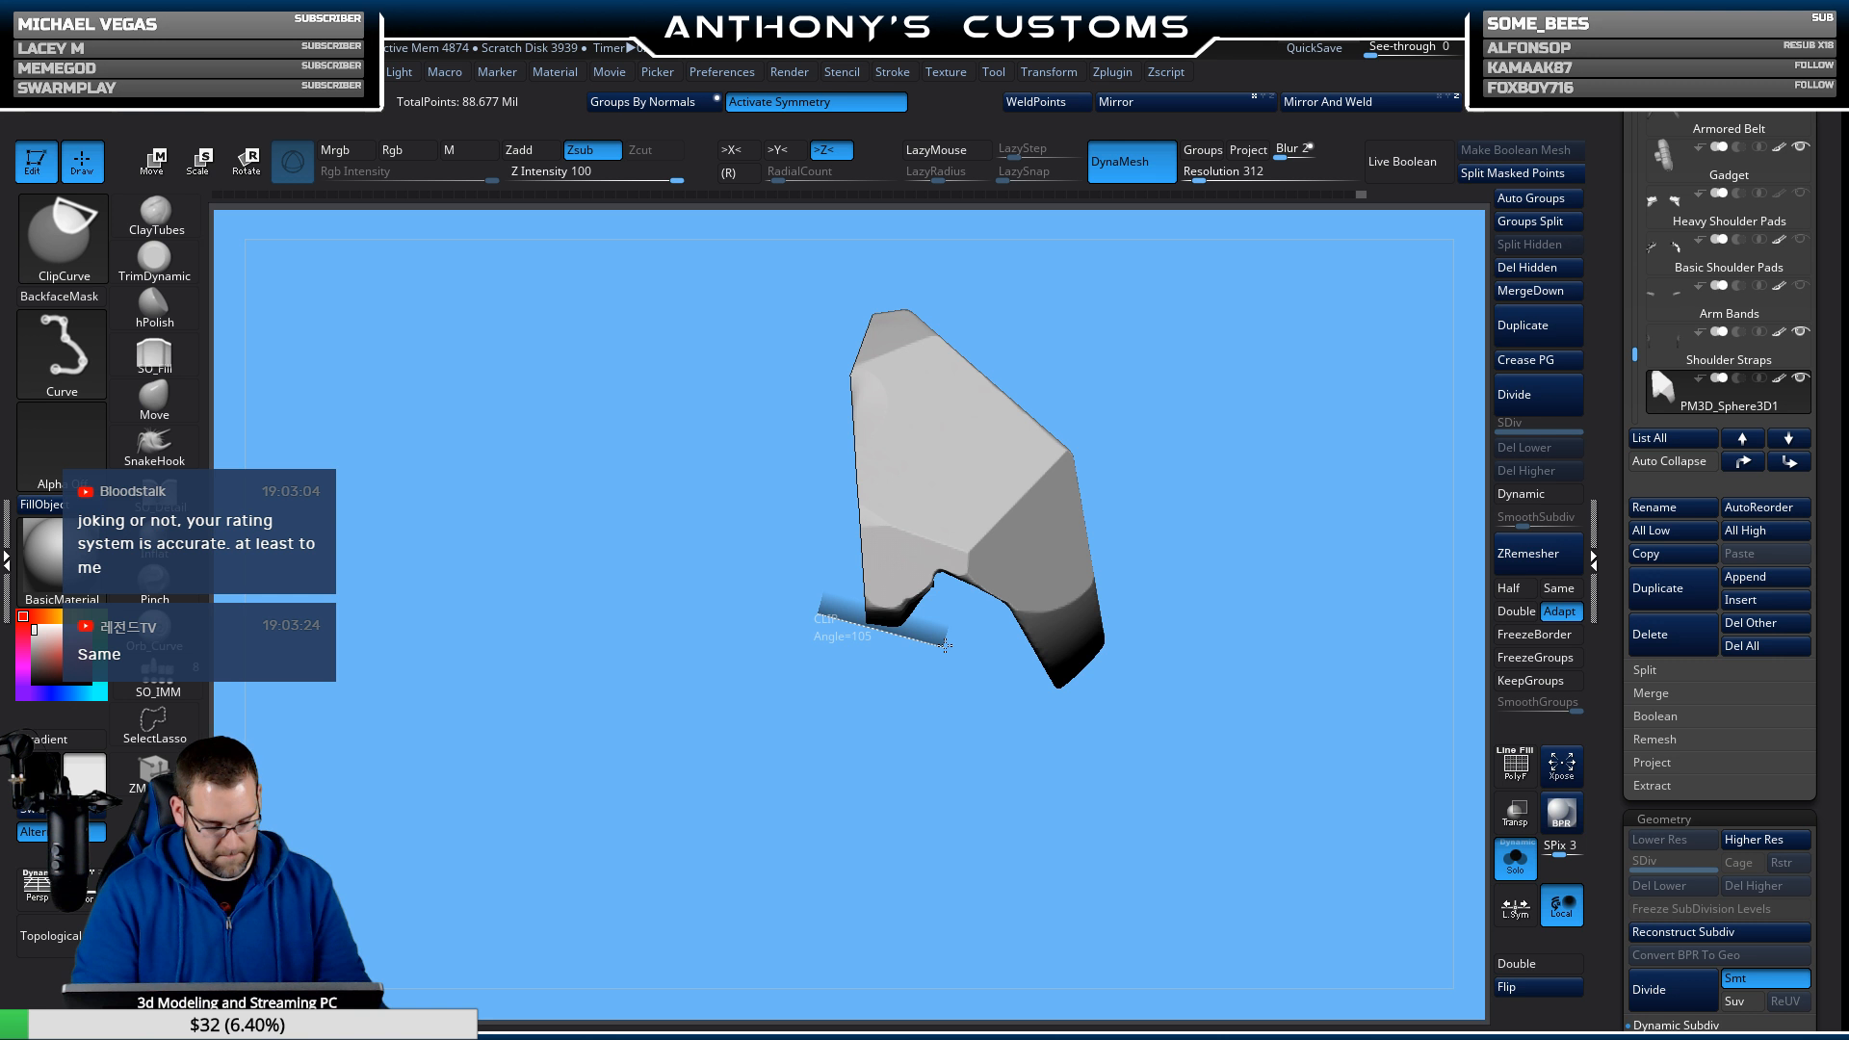
{"action": "left_click_drag", "start_coordinate": [945, 647], "coordinate": [948, 618], "text": "ctrl+shift"}
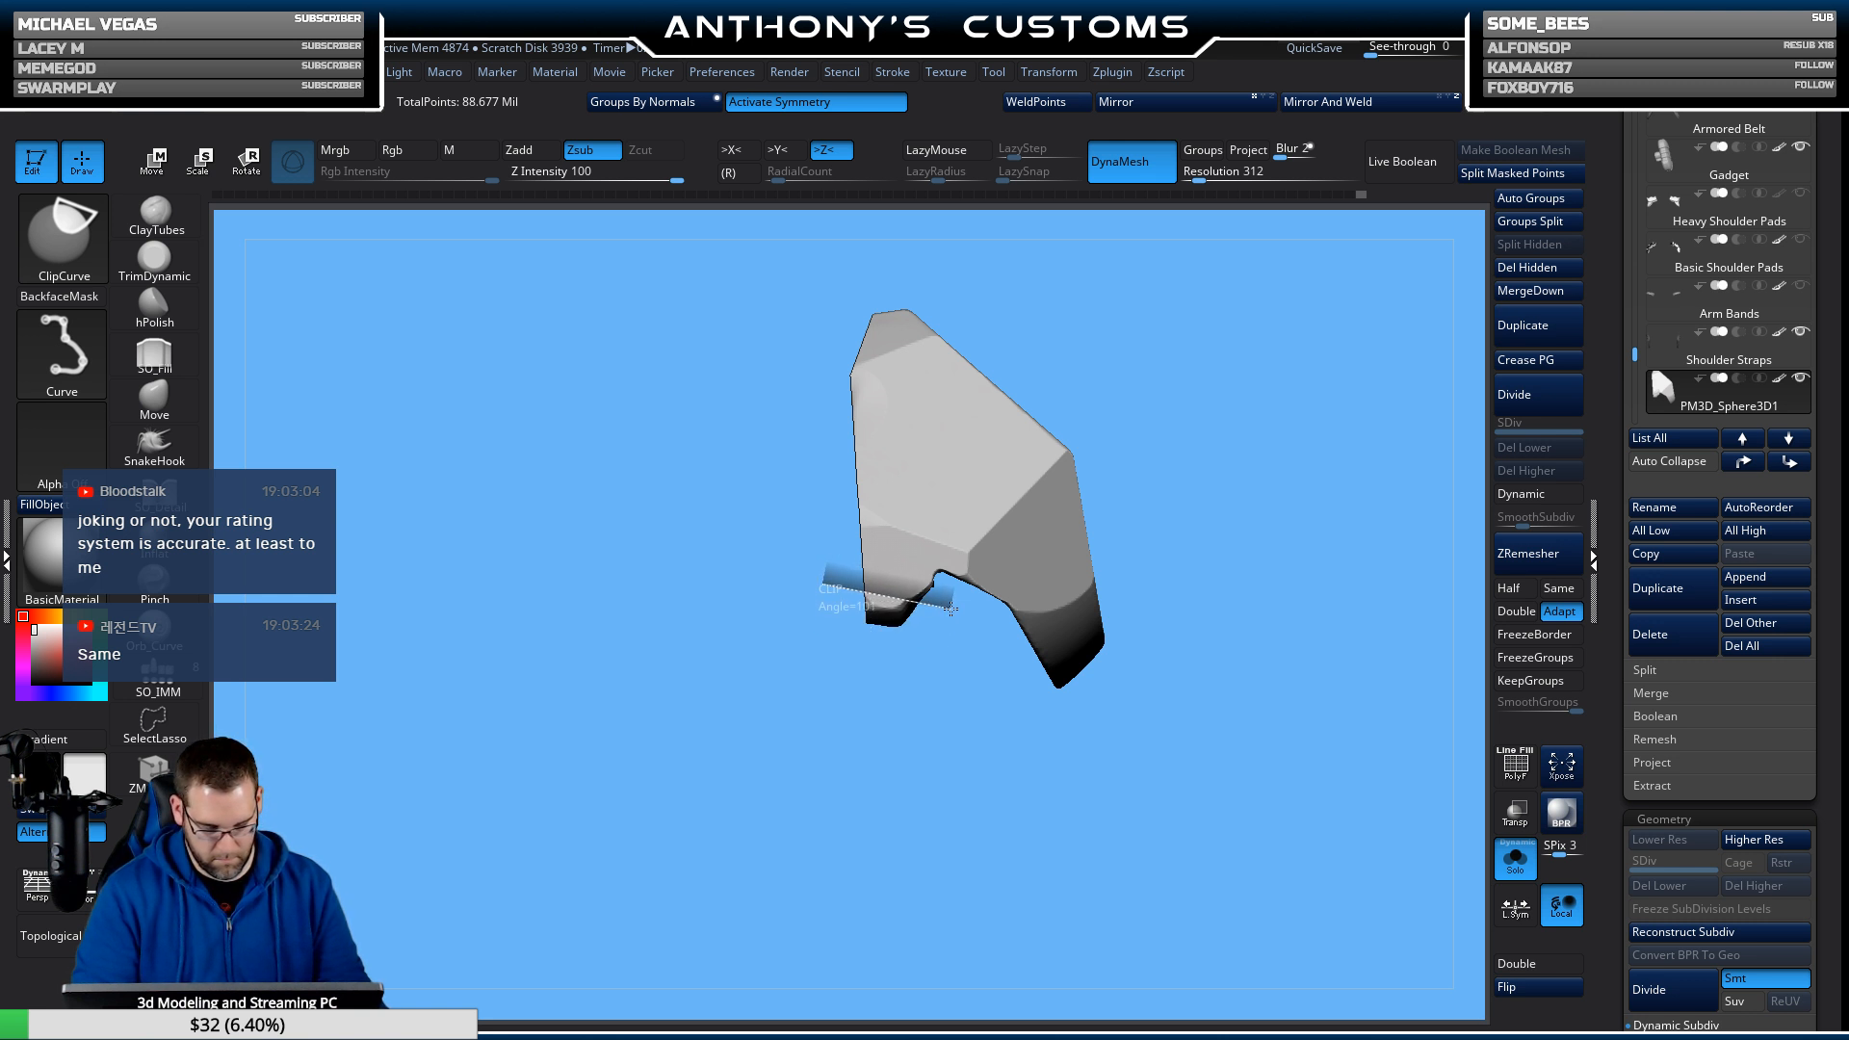
{"action": "mouse_move", "coordinate": [954, 608]}
{"action": "left_mouse_down", "text": "ctrl+shift"}
{"action": "mouse_move", "coordinate": [955, 724]}
{"action": "mouse_move", "coordinate": [978, 731]}
{"action": "left_mouse_up", "text": "ctrl+shift"}
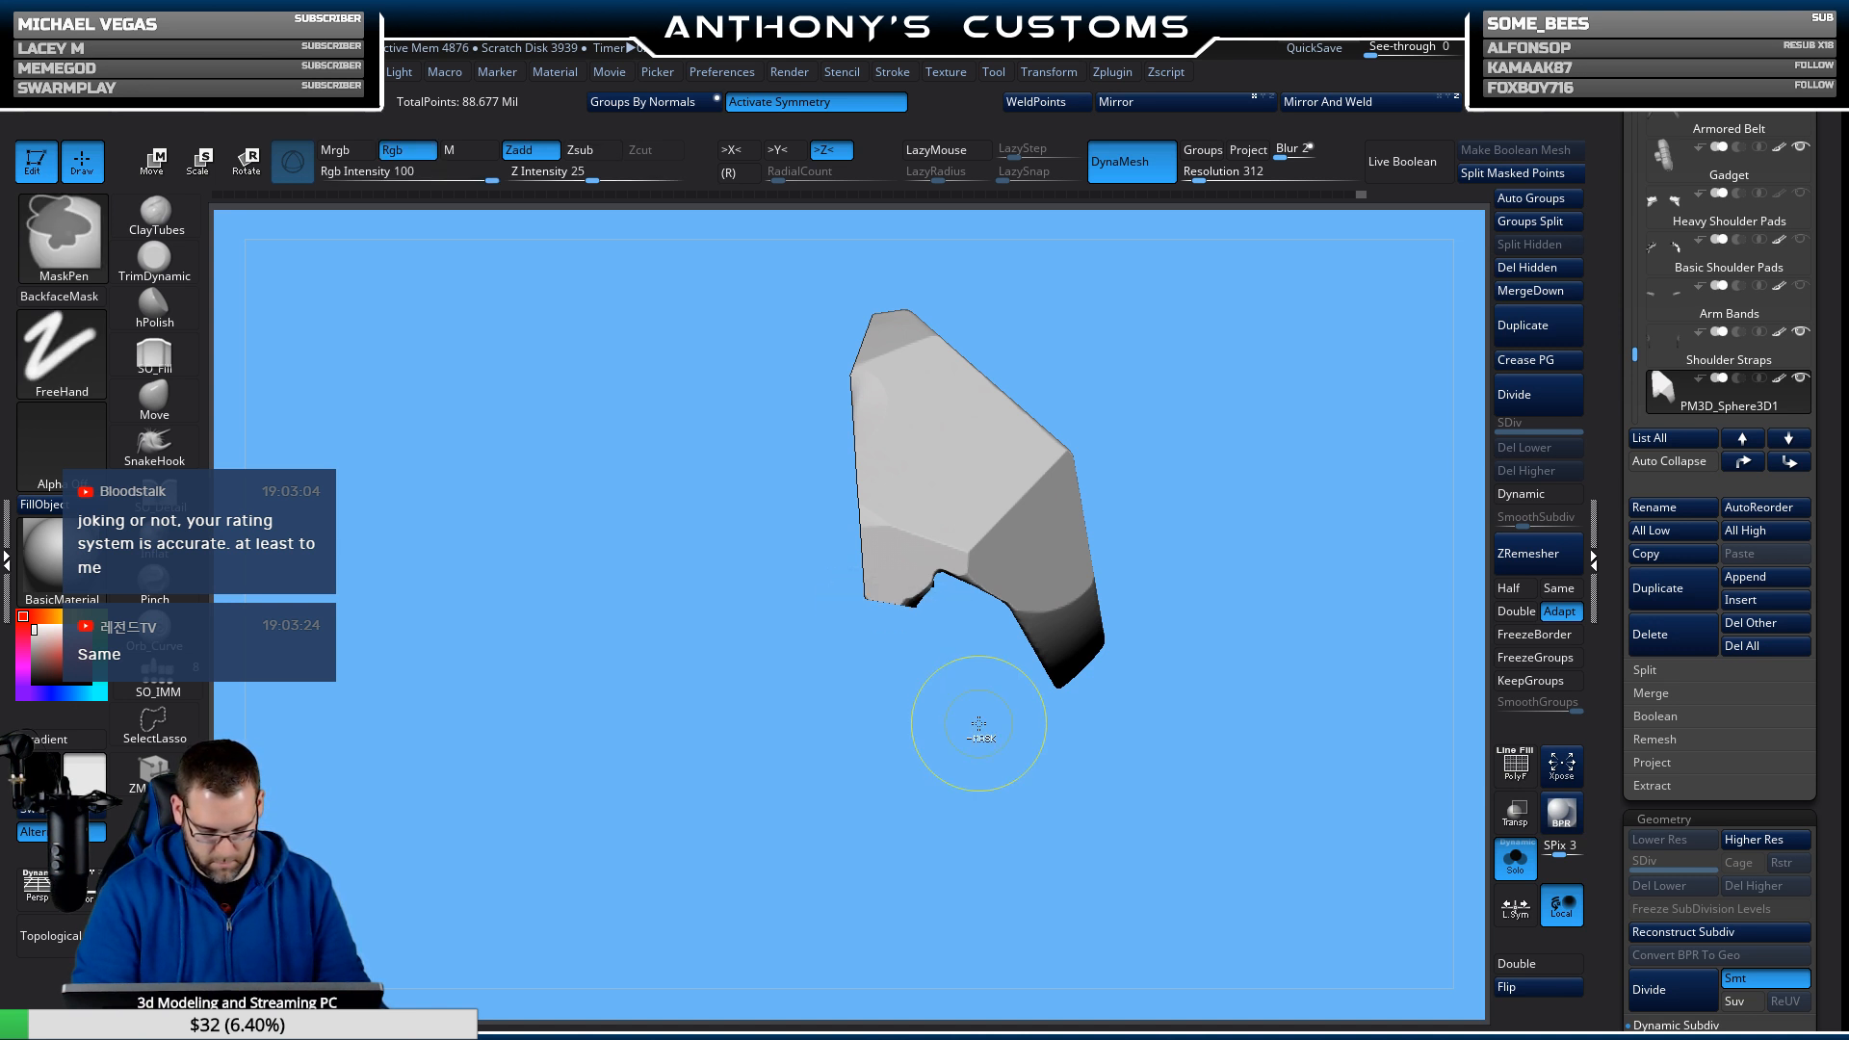
{"action": "mouse_move", "coordinate": [1260, 567]}
{"action": "left_mouse_down"}
{"action": "mouse_move", "coordinate": [1272, 423]}
{"action": "mouse_move", "coordinate": [1255, 537]}
{"action": "left_mouse_up"}
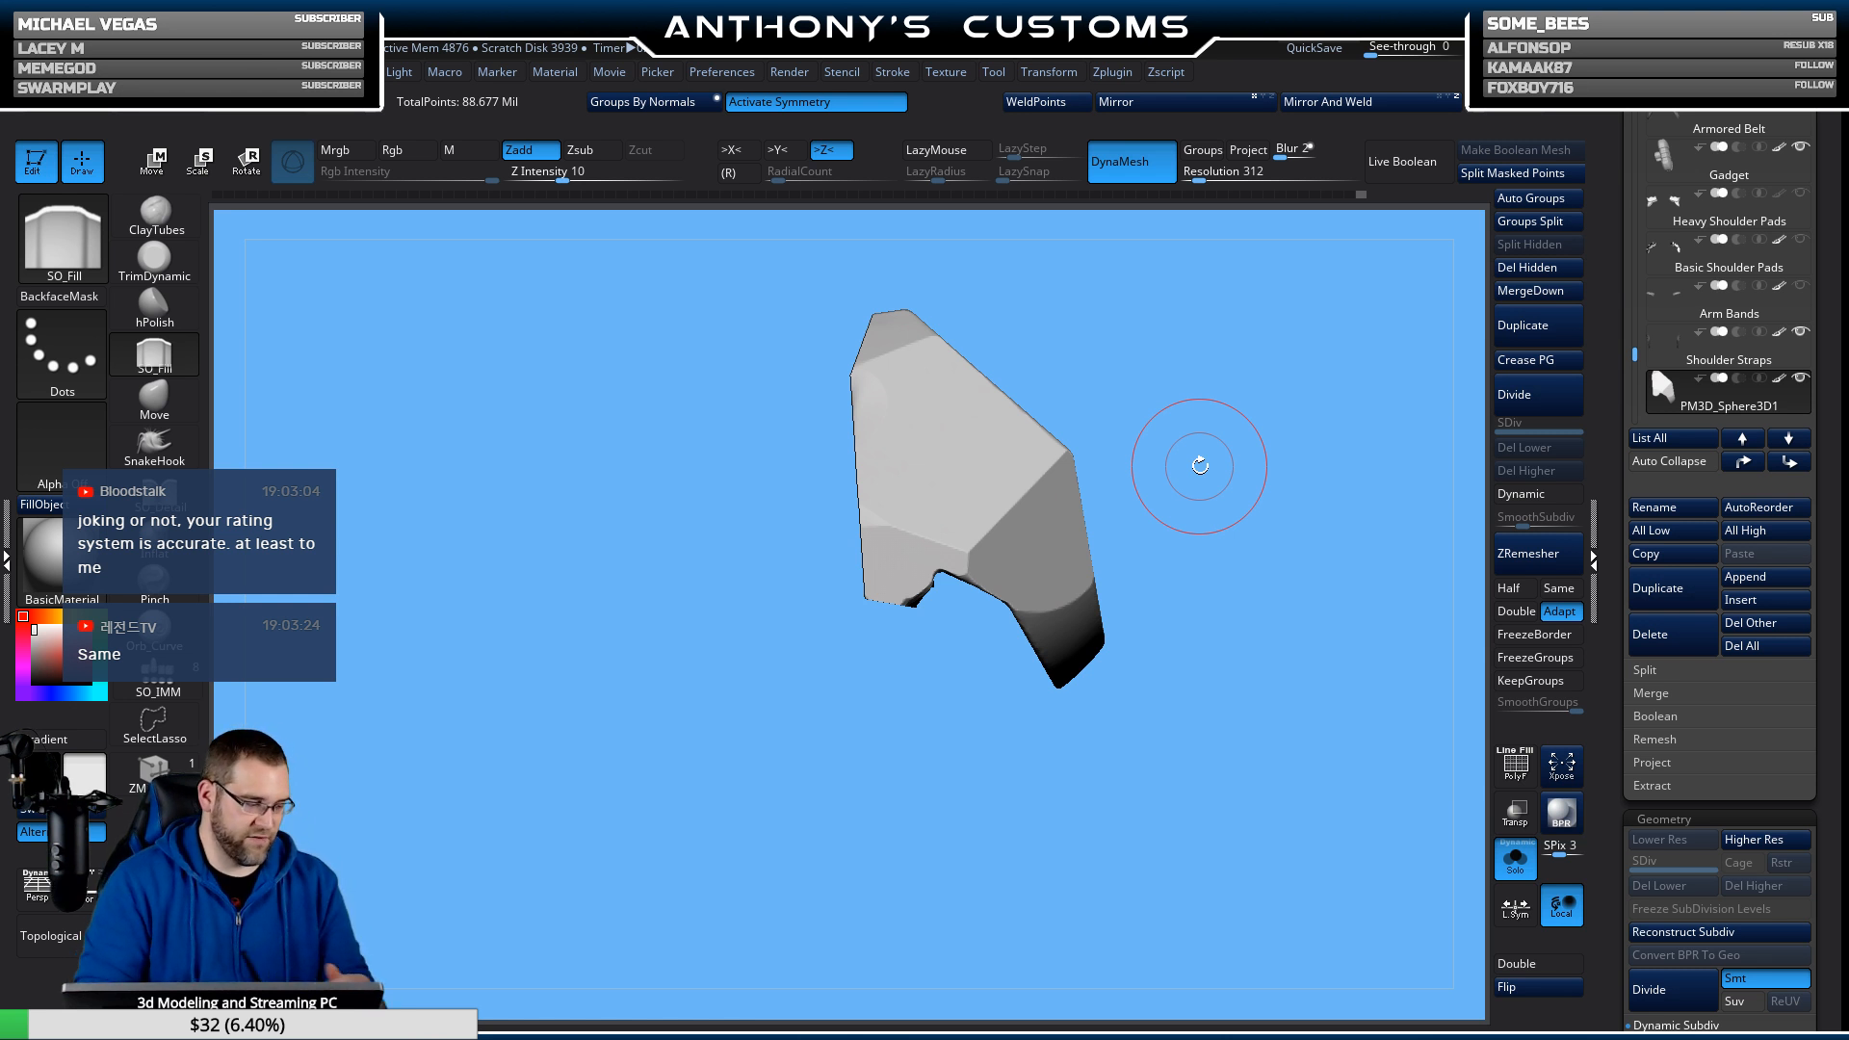
{"action": "key", "text": "ctrl+shift"}
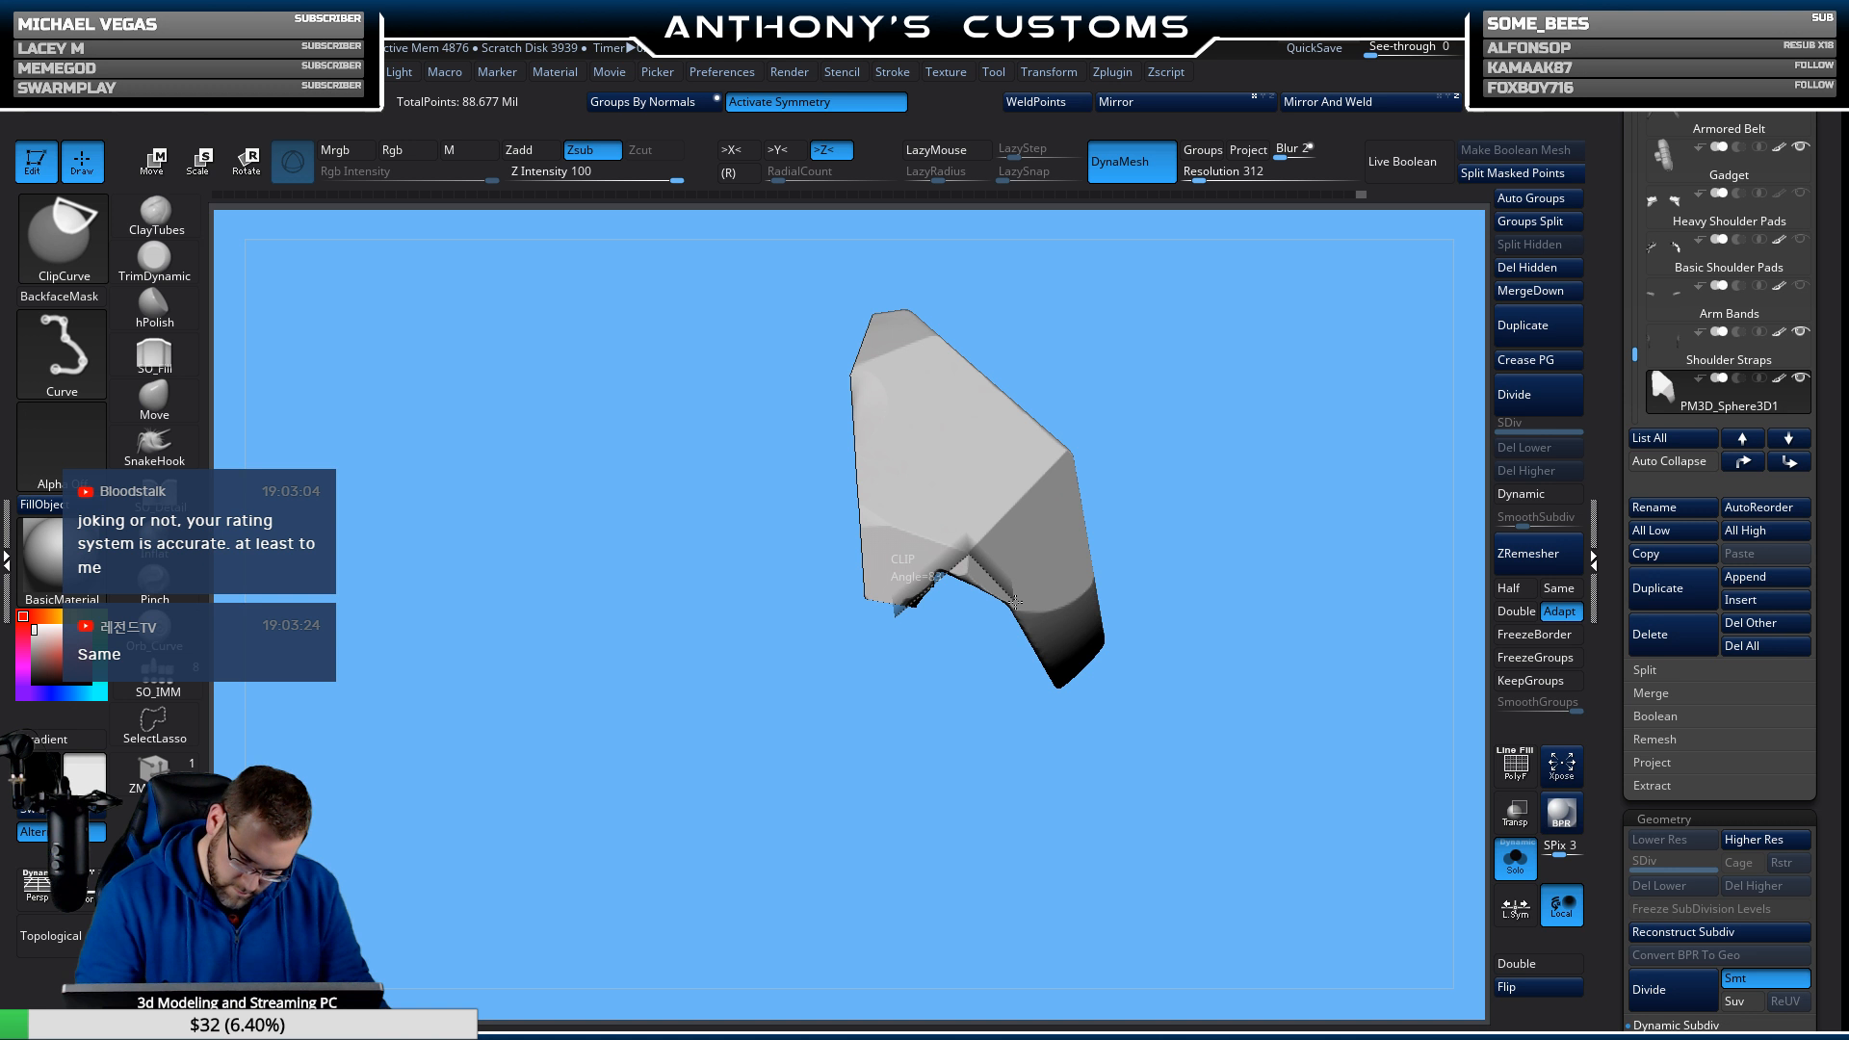
{"action": "left_click_drag", "start_coordinate": [1016, 602], "coordinate": [1069, 713], "text": "ctrl+shift"}
{"action": "mouse_move", "coordinate": [1238, 694]}
{"action": "left_mouse_down"}
{"action": "mouse_move", "coordinate": [1198, 710]}
{"action": "mouse_move", "coordinate": [1221, 789]}
{"action": "left_mouse_up"}
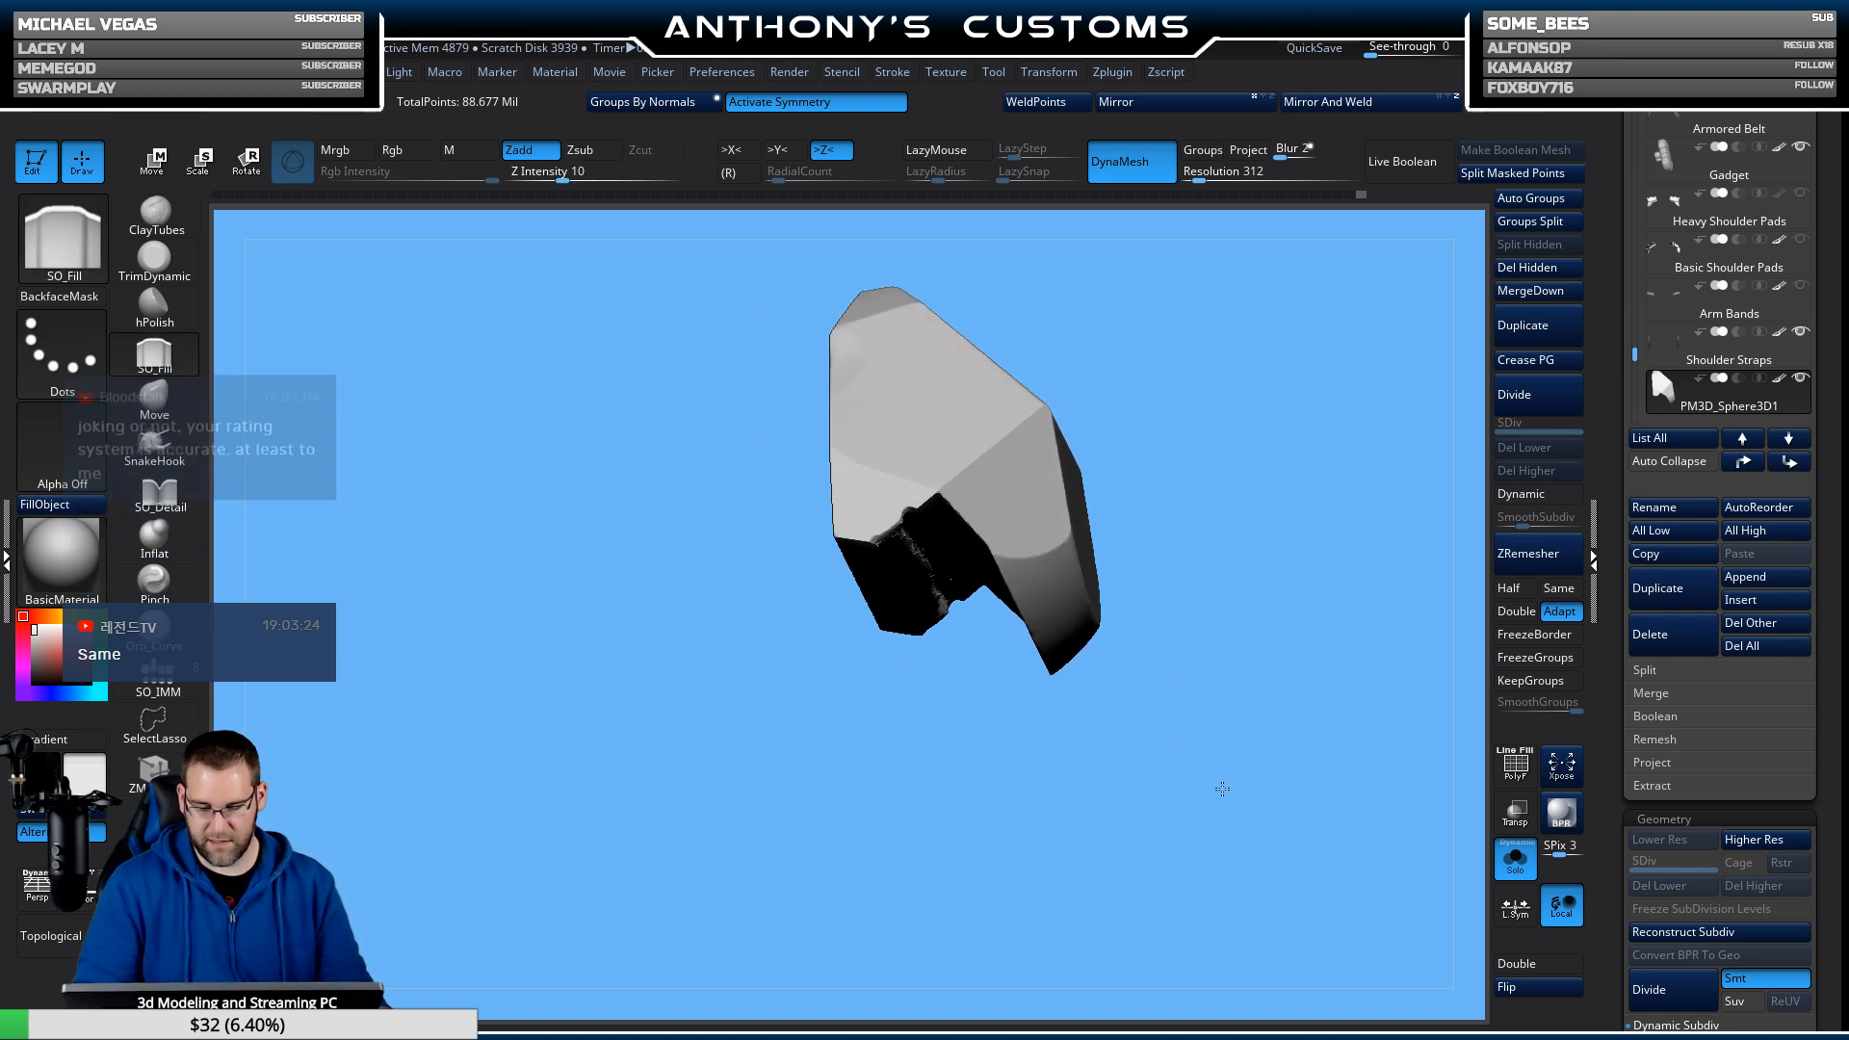
Move the pad onto the figure's left shoulder, check its fit from front and side with symmetry off, and return it to the world center isolated.
{"action": "left_click", "coordinate": [1515, 860]}
{"action": "mouse_move", "coordinate": [1397, 638]}
{"action": "left_mouse_down", "text": "alt"}
{"action": "mouse_move", "coordinate": [1345, 471]}
{"action": "mouse_move", "coordinate": [1291, 504]}
{"action": "mouse_move", "coordinate": [1222, 623]}
{"action": "left_mouse_up", "text": "alt"}
{"action": "key", "text": "w"}
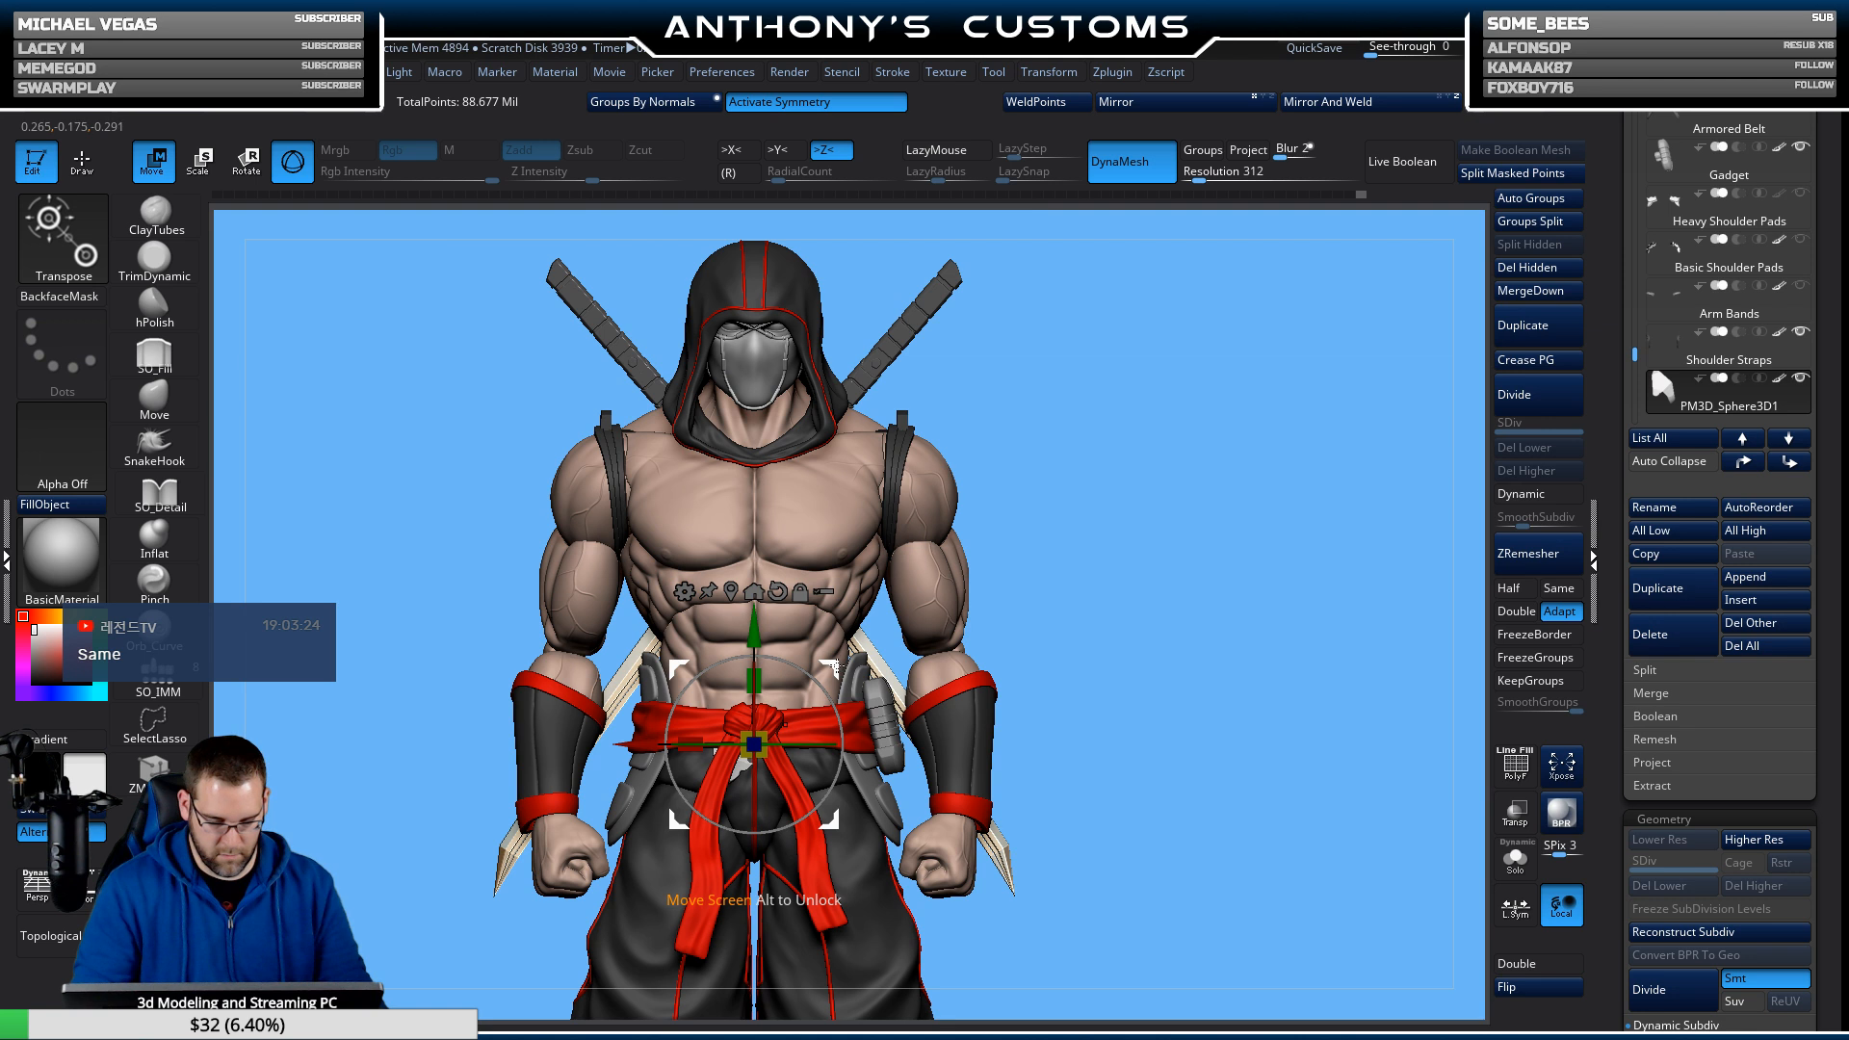
{"action": "left_click_drag", "start_coordinate": [754, 744], "coordinate": [926, 472]}
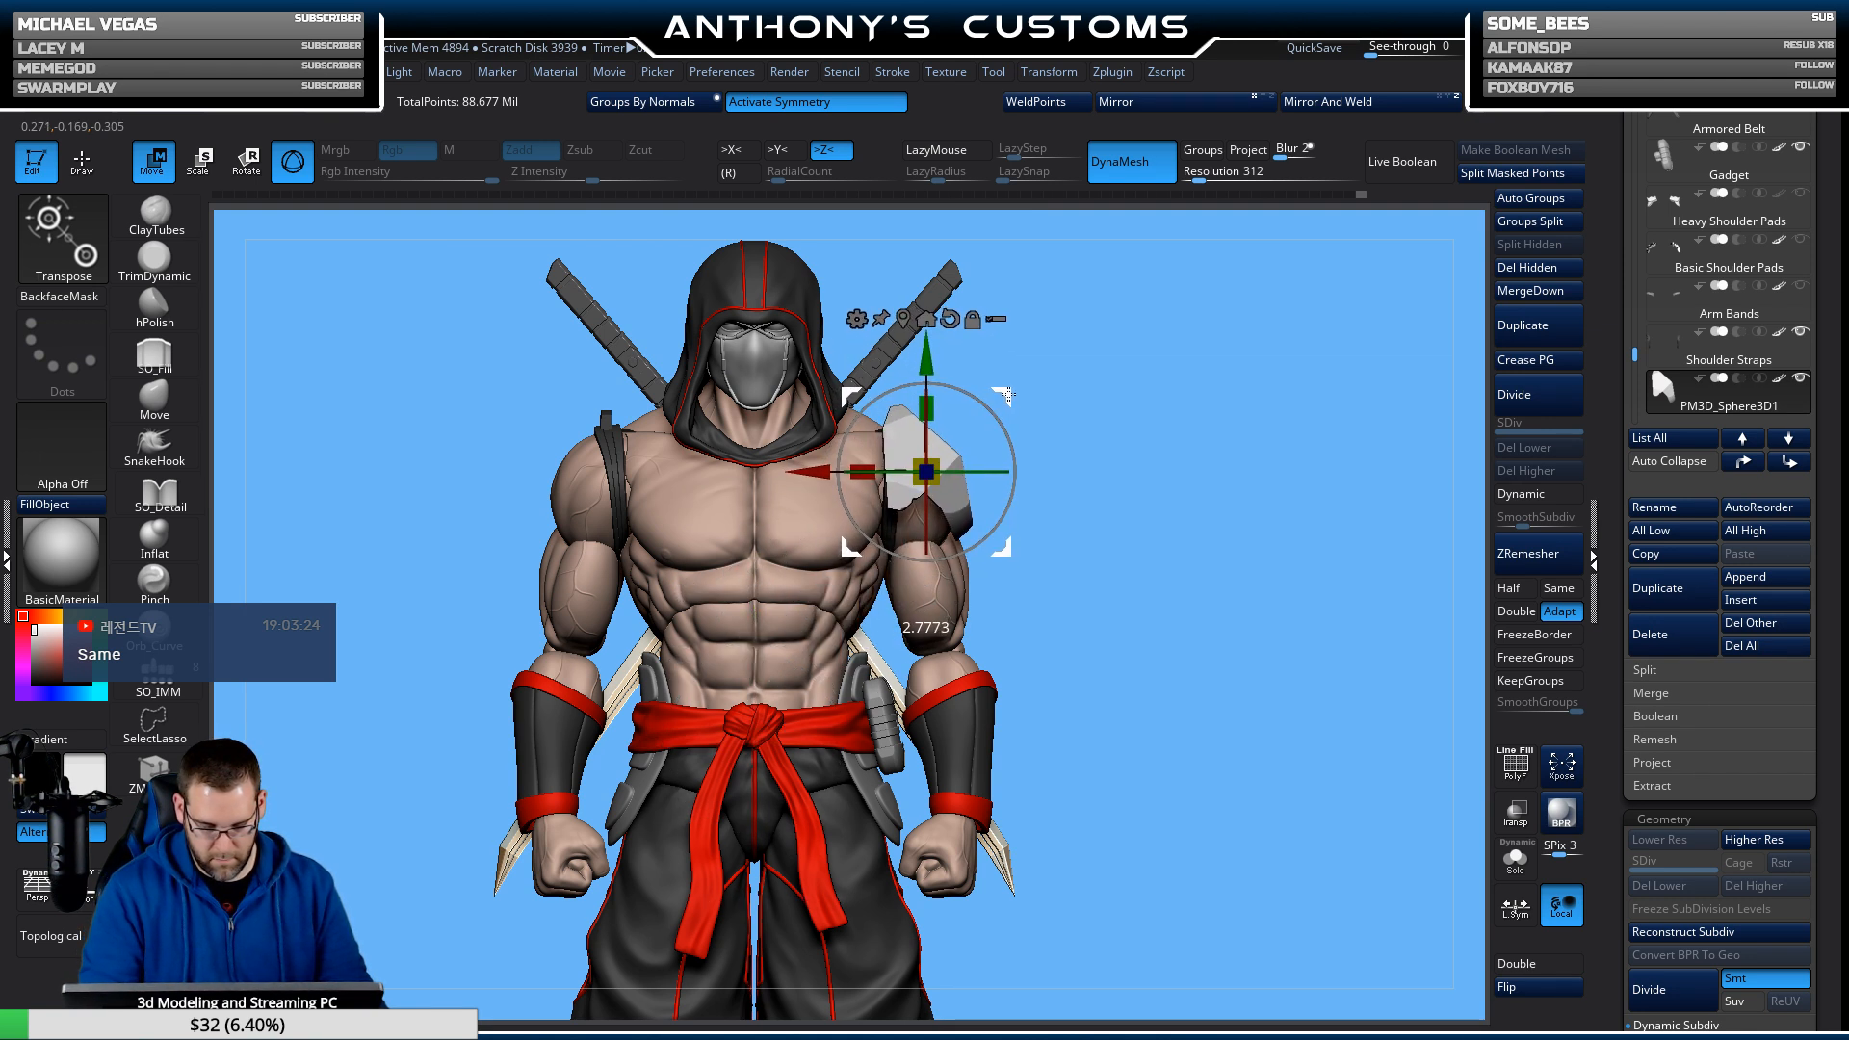
{"action": "left_click_drag", "start_coordinate": [1250, 366], "coordinate": [846, 461]}
{"action": "key", "text": "x"}
{"action": "left_click_drag", "start_coordinate": [1309, 323], "coordinate": [1180, 506]}
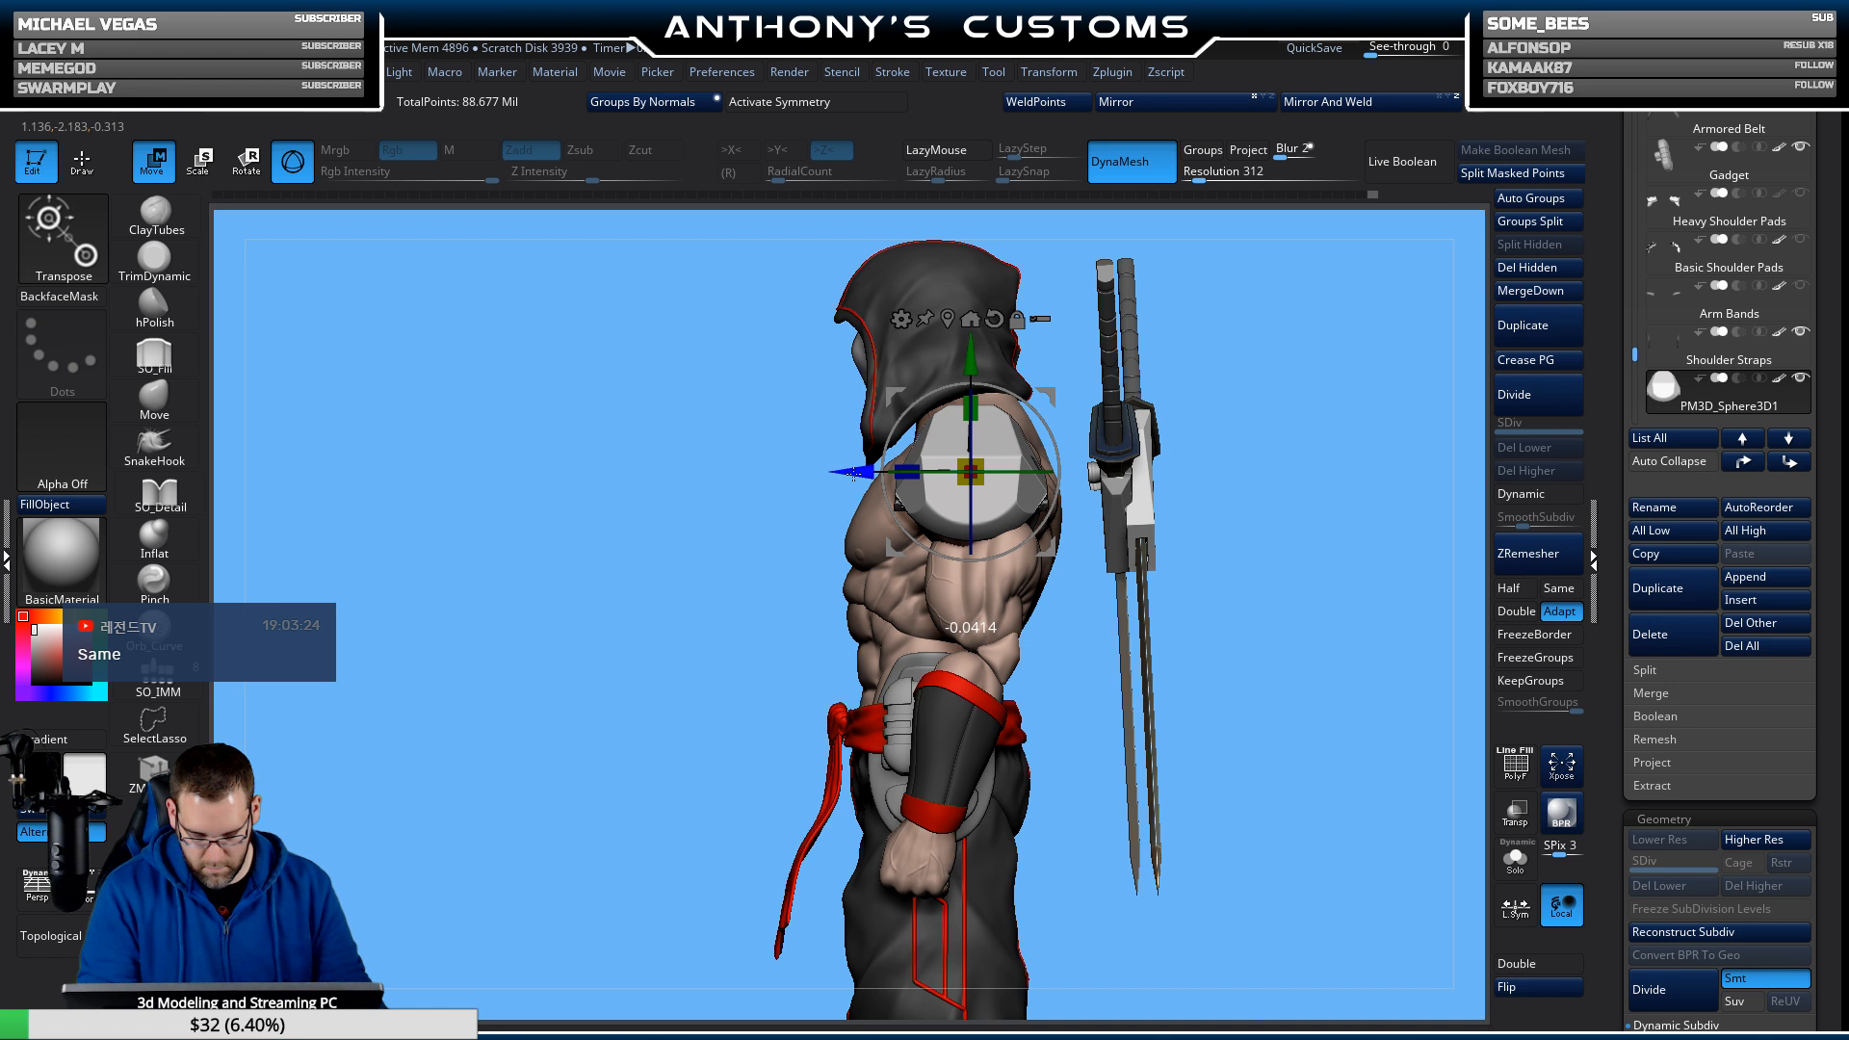
{"action": "left_click_drag", "start_coordinate": [855, 472], "coordinate": [856, 472]}
{"action": "left_click_drag", "start_coordinate": [1315, 416], "coordinate": [1259, 308]}
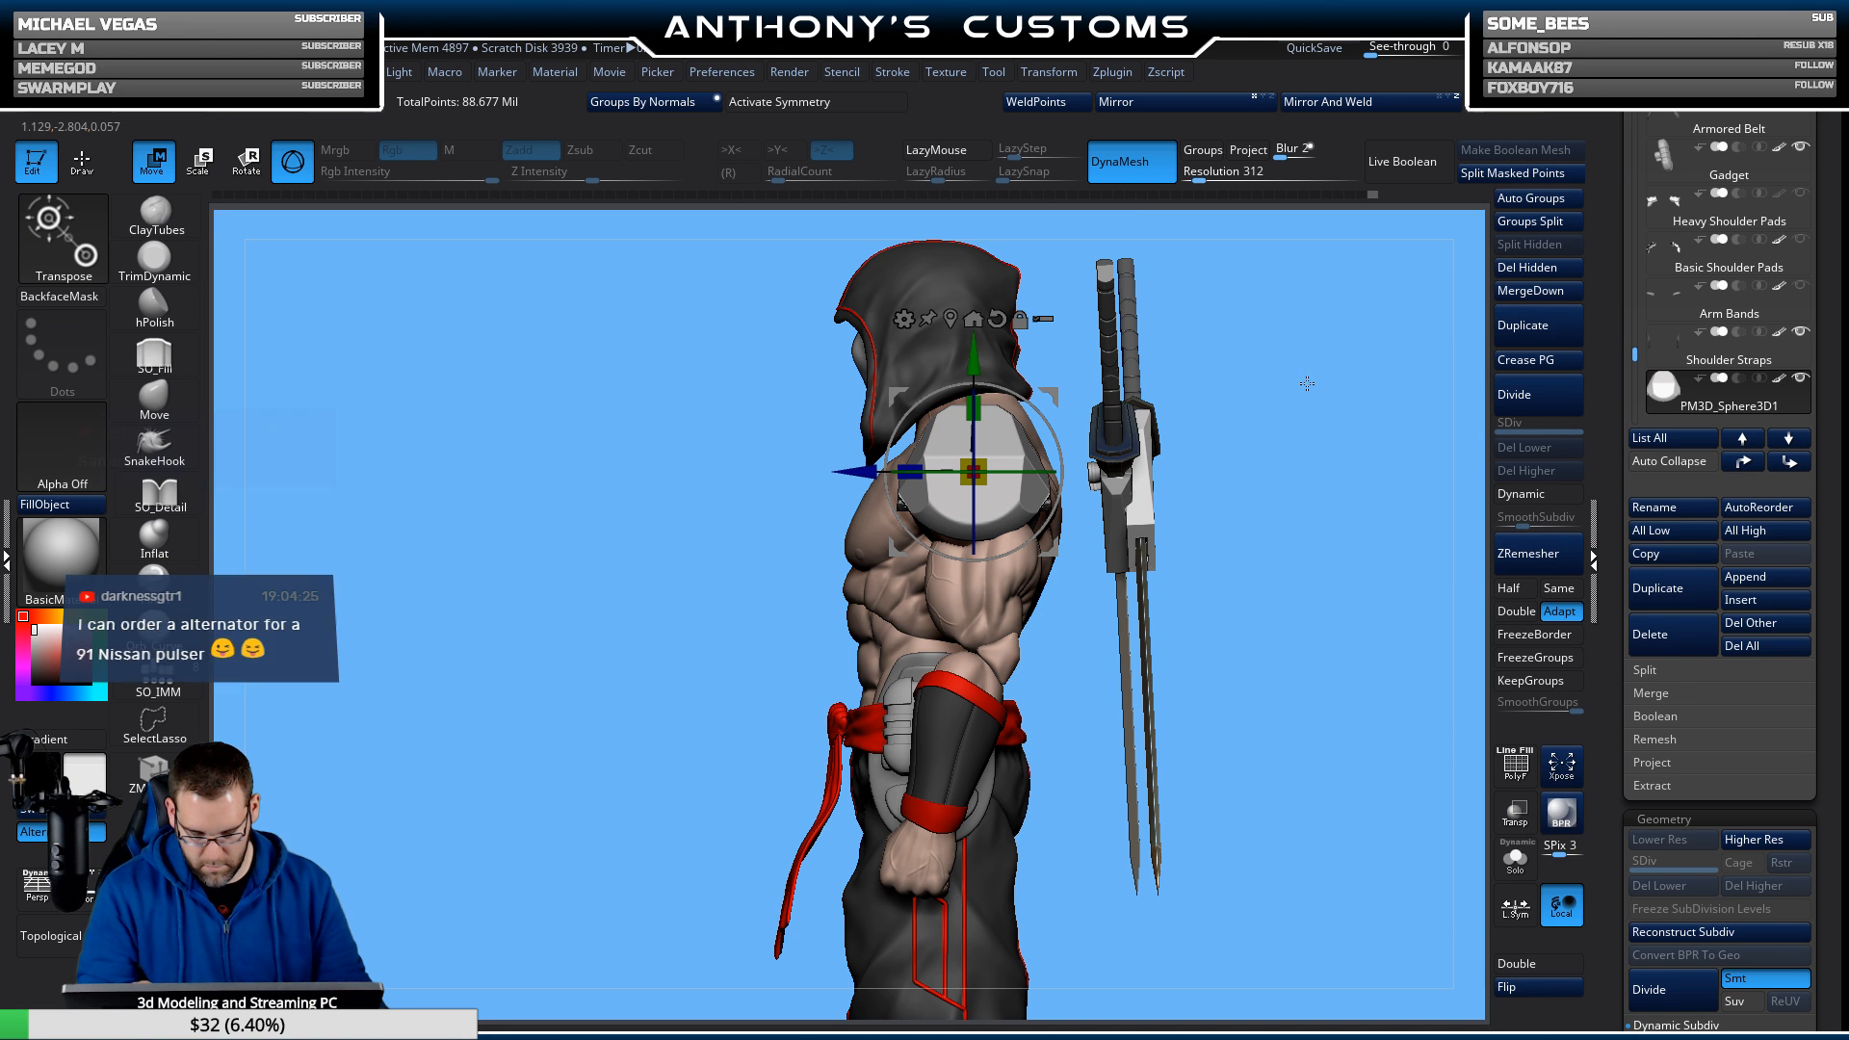
{"action": "left_click", "coordinate": [977, 315]}
{"action": "left_click", "coordinate": [1515, 857]}
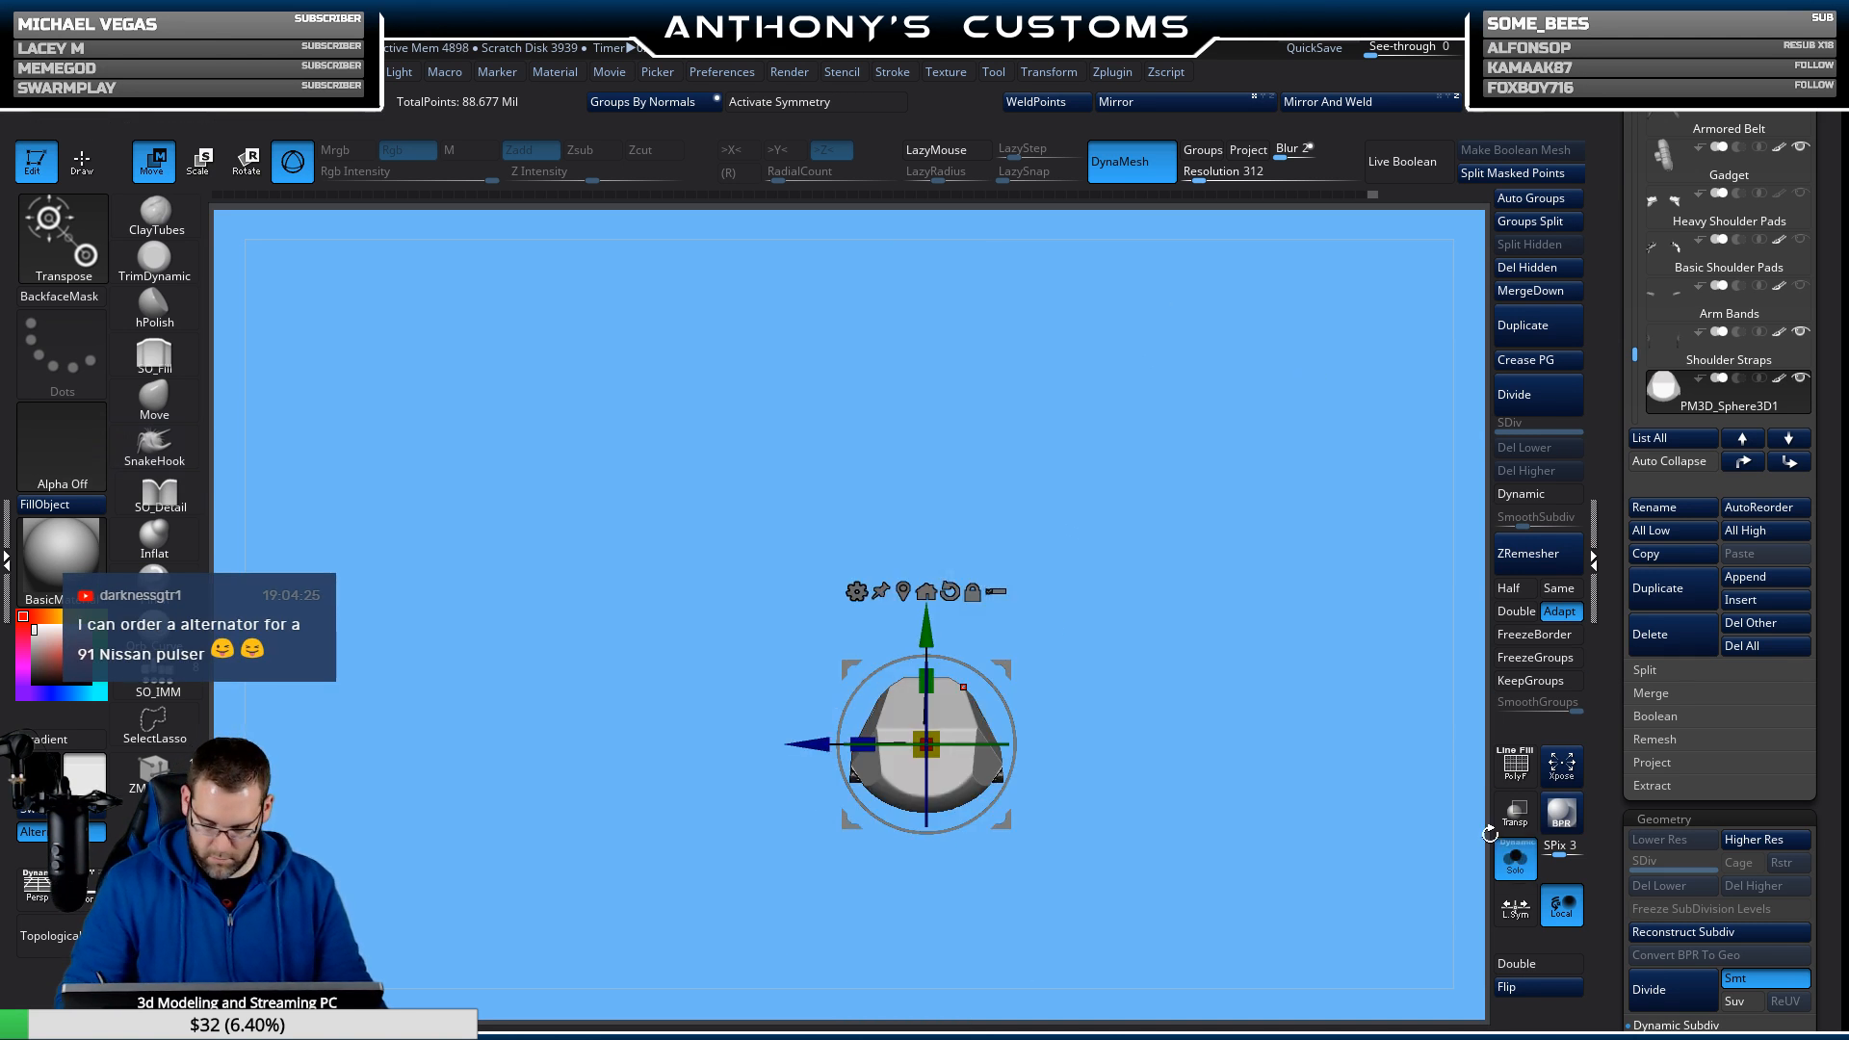
Clip off the pad's lower corner on one side with ClipCurve and copy the cut across with Mirror And Weld.
{"action": "mouse_move", "coordinate": [1282, 786]}
{"action": "left_mouse_down", "text": "alt"}
{"action": "mouse_move", "coordinate": [1281, 613]}
{"action": "mouse_move", "coordinate": [1383, 632]}
{"action": "mouse_move", "coordinate": [1362, 620]}
{"action": "mouse_move", "coordinate": [1347, 641]}
{"action": "mouse_move", "coordinate": [1345, 690]}
{"action": "left_mouse_up", "text": "alt"}
{"action": "key", "text": "q"}
{"action": "mouse_move", "coordinate": [1127, 749]}
{"action": "left_mouse_down", "text": "ctrl+shift"}
{"action": "mouse_move", "coordinate": [1161, 518]}
{"action": "mouse_move", "coordinate": [1140, 742]}
{"action": "mouse_move", "coordinate": [1157, 773]}
{"action": "mouse_move", "coordinate": [1121, 778]}
{"action": "left_mouse_up", "text": "ctrl+shift"}
{"action": "key", "text": "ctrl+z"}
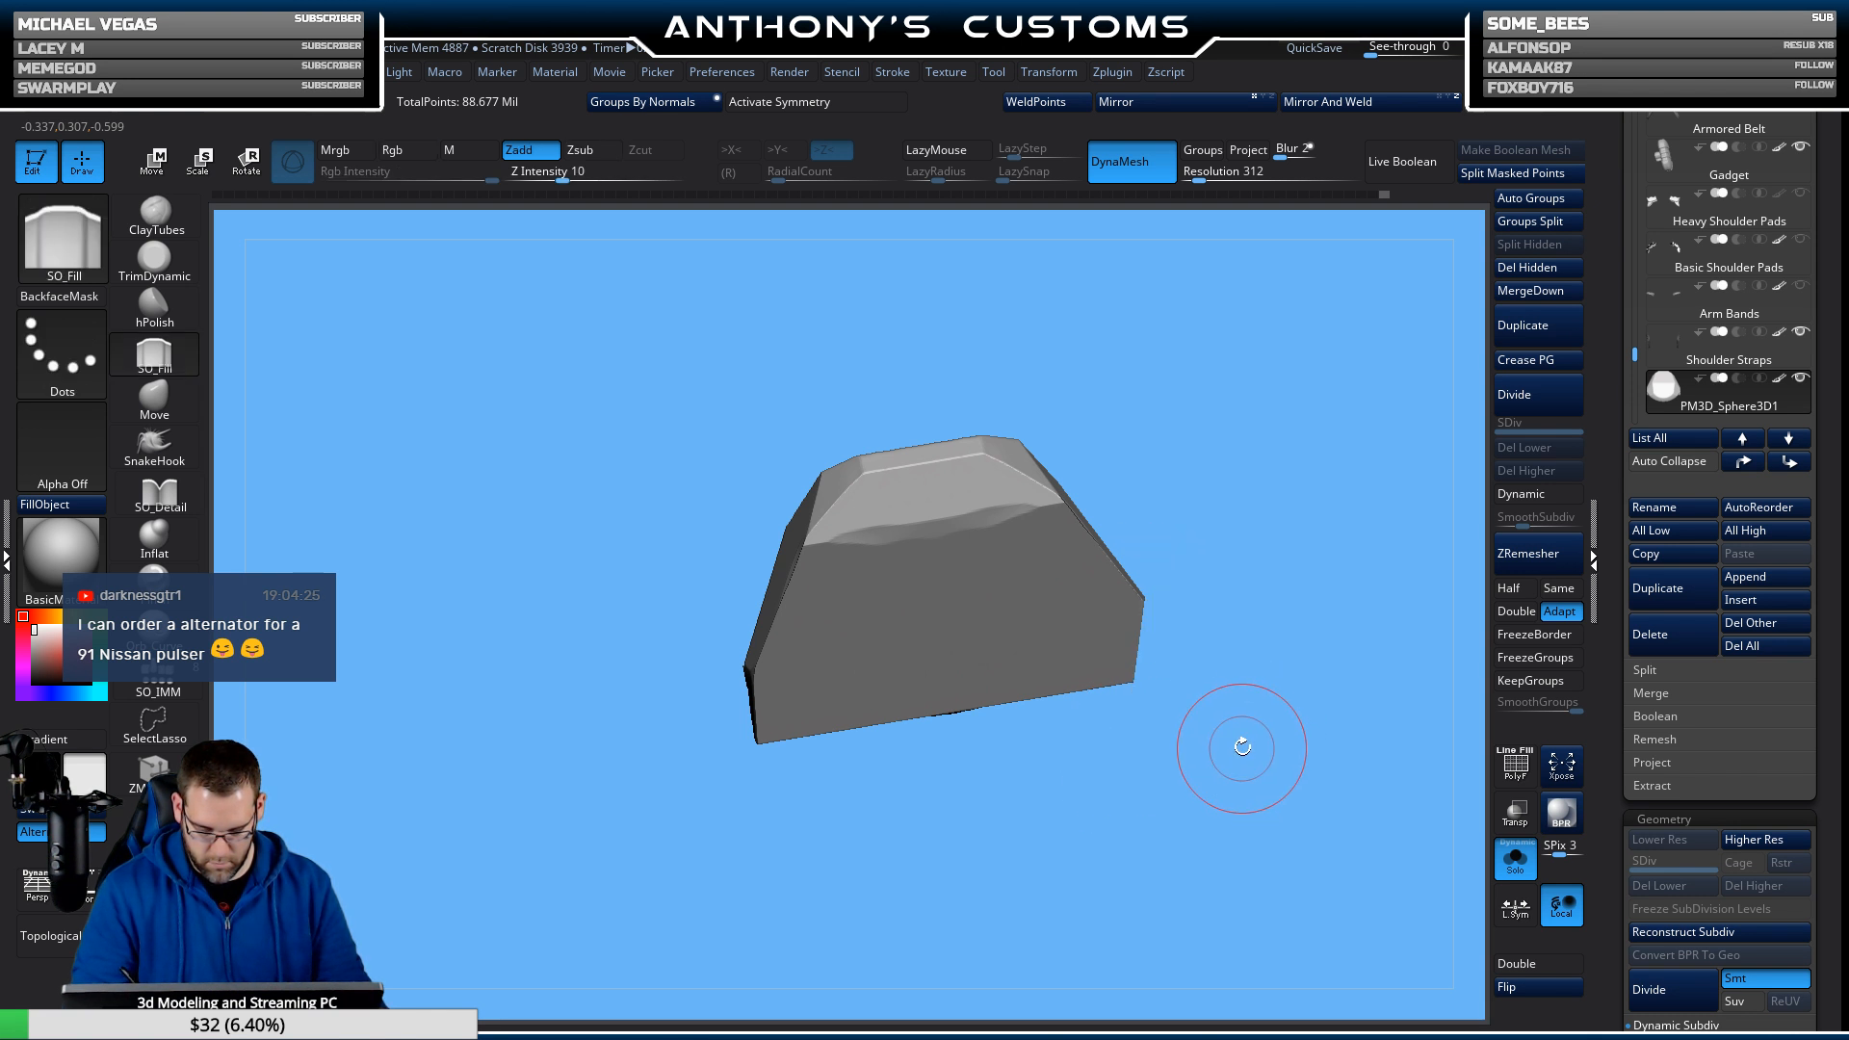
{"action": "left_click", "coordinate": [1371, 104]}
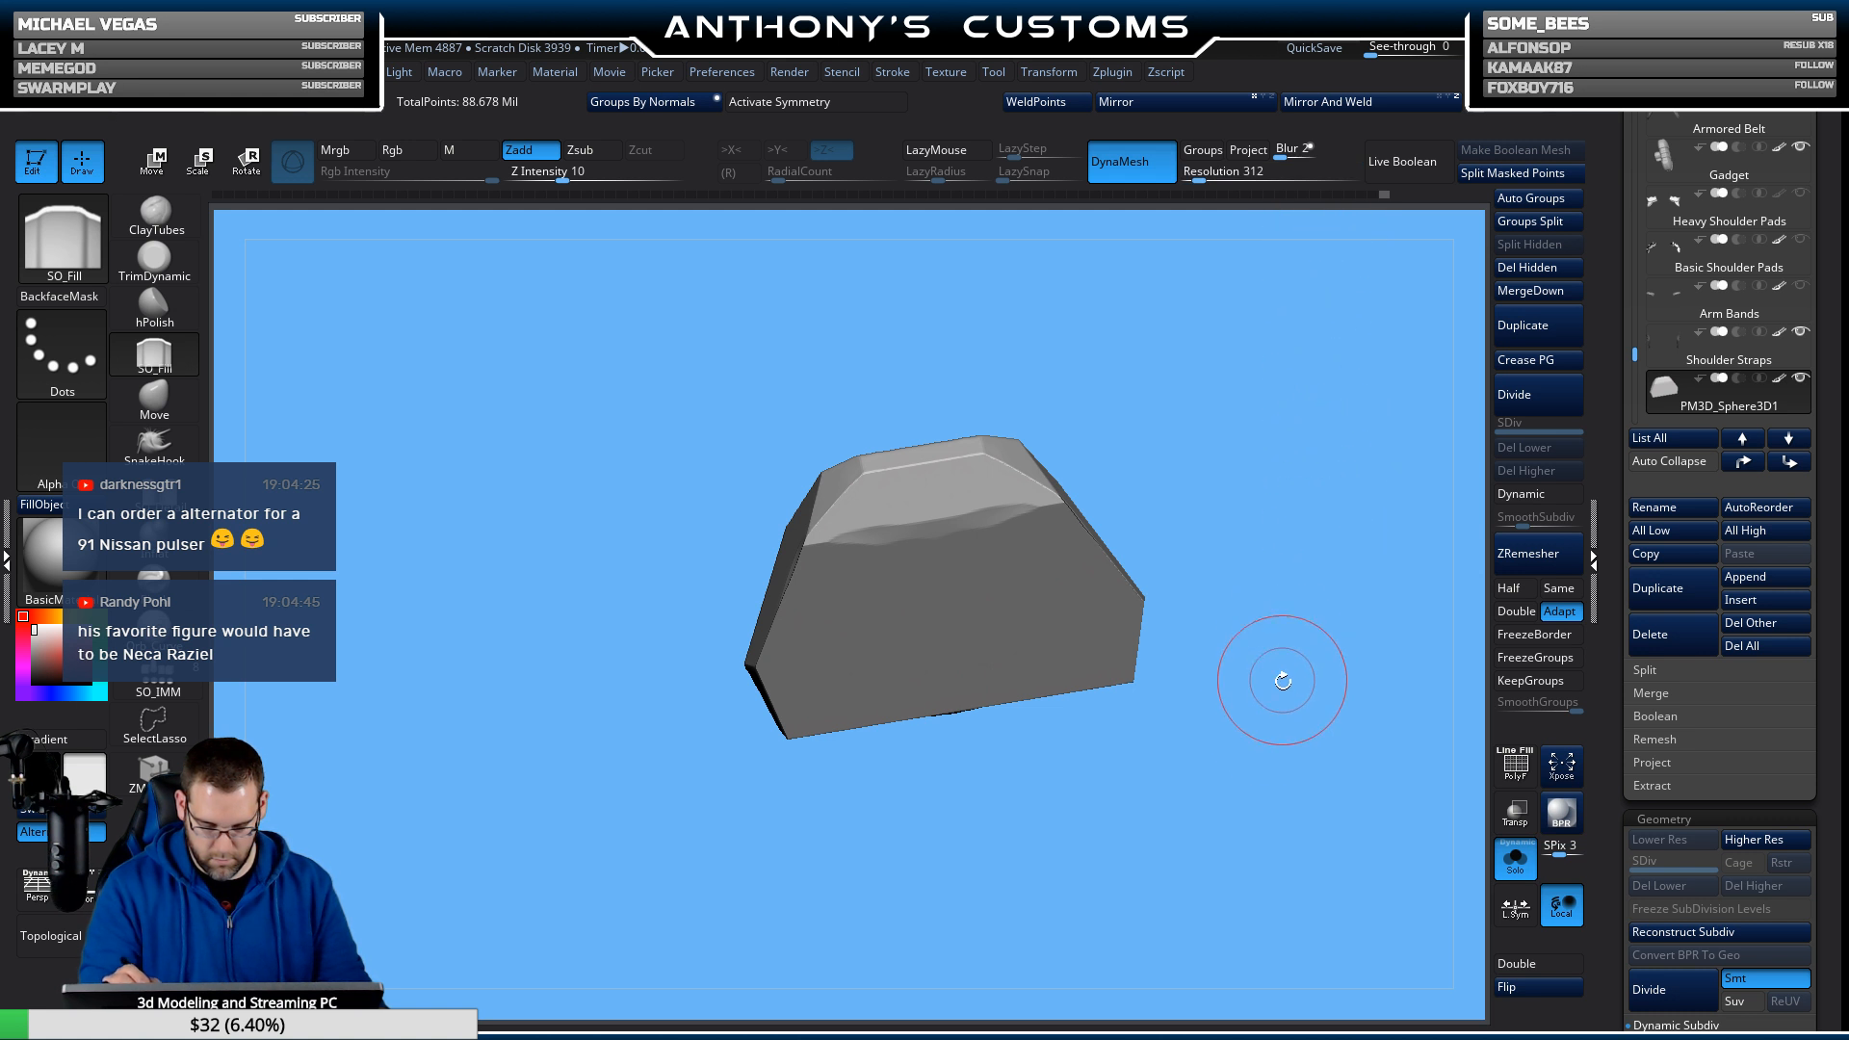
{"action": "mouse_move", "coordinate": [1280, 673]}
{"action": "left_mouse_down", "text": "shift"}
{"action": "mouse_move", "coordinate": [1245, 667]}
{"action": "mouse_move", "coordinate": [1182, 714]}
{"action": "mouse_move", "coordinate": [1216, 633]}
{"action": "left_mouse_up", "text": "shift"}
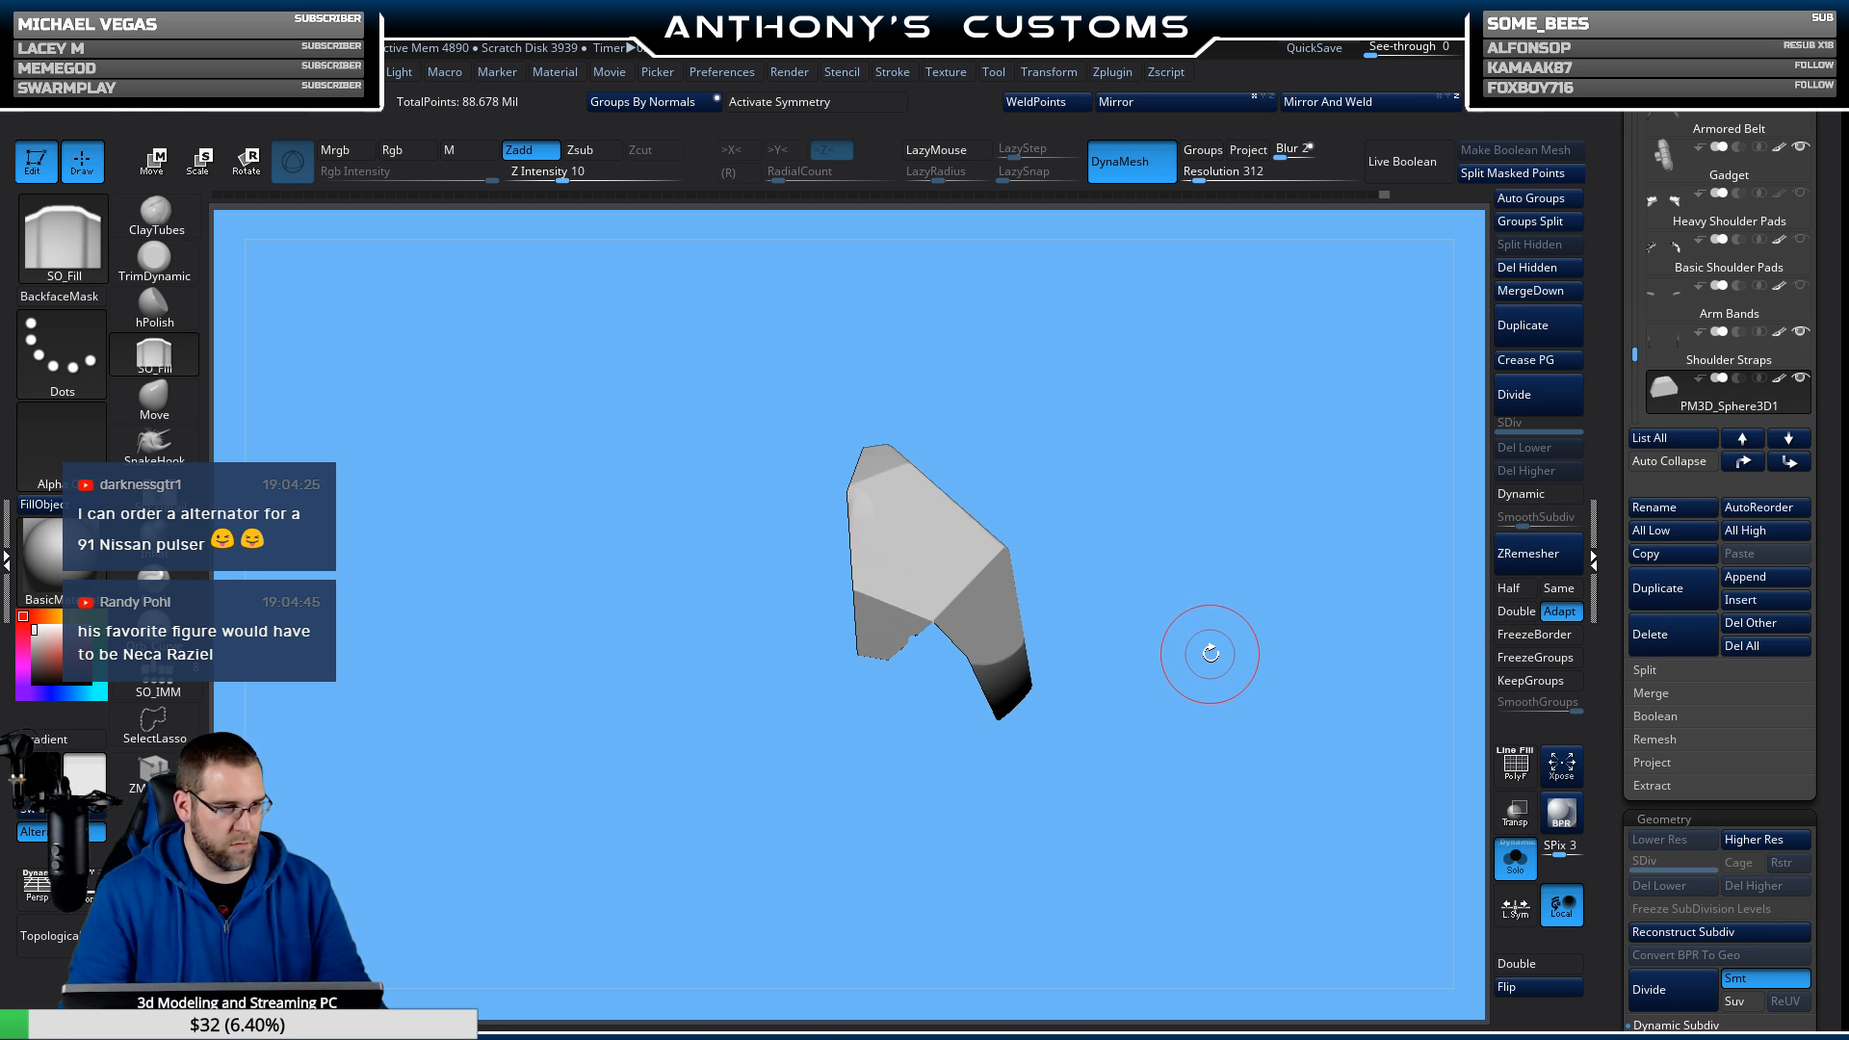
Fill and smooth the jagged cut along the pad's underside with the SO_Fill brush, using Z symmetry.
{"action": "mouse_move", "coordinate": [1225, 686]}
{"action": "left_mouse_down"}
{"action": "mouse_move", "coordinate": [1235, 730]}
{"action": "mouse_move", "coordinate": [1165, 702]}
{"action": "mouse_move", "coordinate": [1222, 767]}
{"action": "mouse_move", "coordinate": [1298, 715]}
{"action": "mouse_move", "coordinate": [1239, 710]}
{"action": "mouse_move", "coordinate": [1210, 743]}
{"action": "mouse_move", "coordinate": [1189, 735]}
{"action": "mouse_move", "coordinate": [1248, 717]}
{"action": "mouse_move", "coordinate": [1209, 713]}
{"action": "mouse_move", "coordinate": [1274, 737]}
{"action": "mouse_move", "coordinate": [1212, 595]}
{"action": "left_mouse_up"}
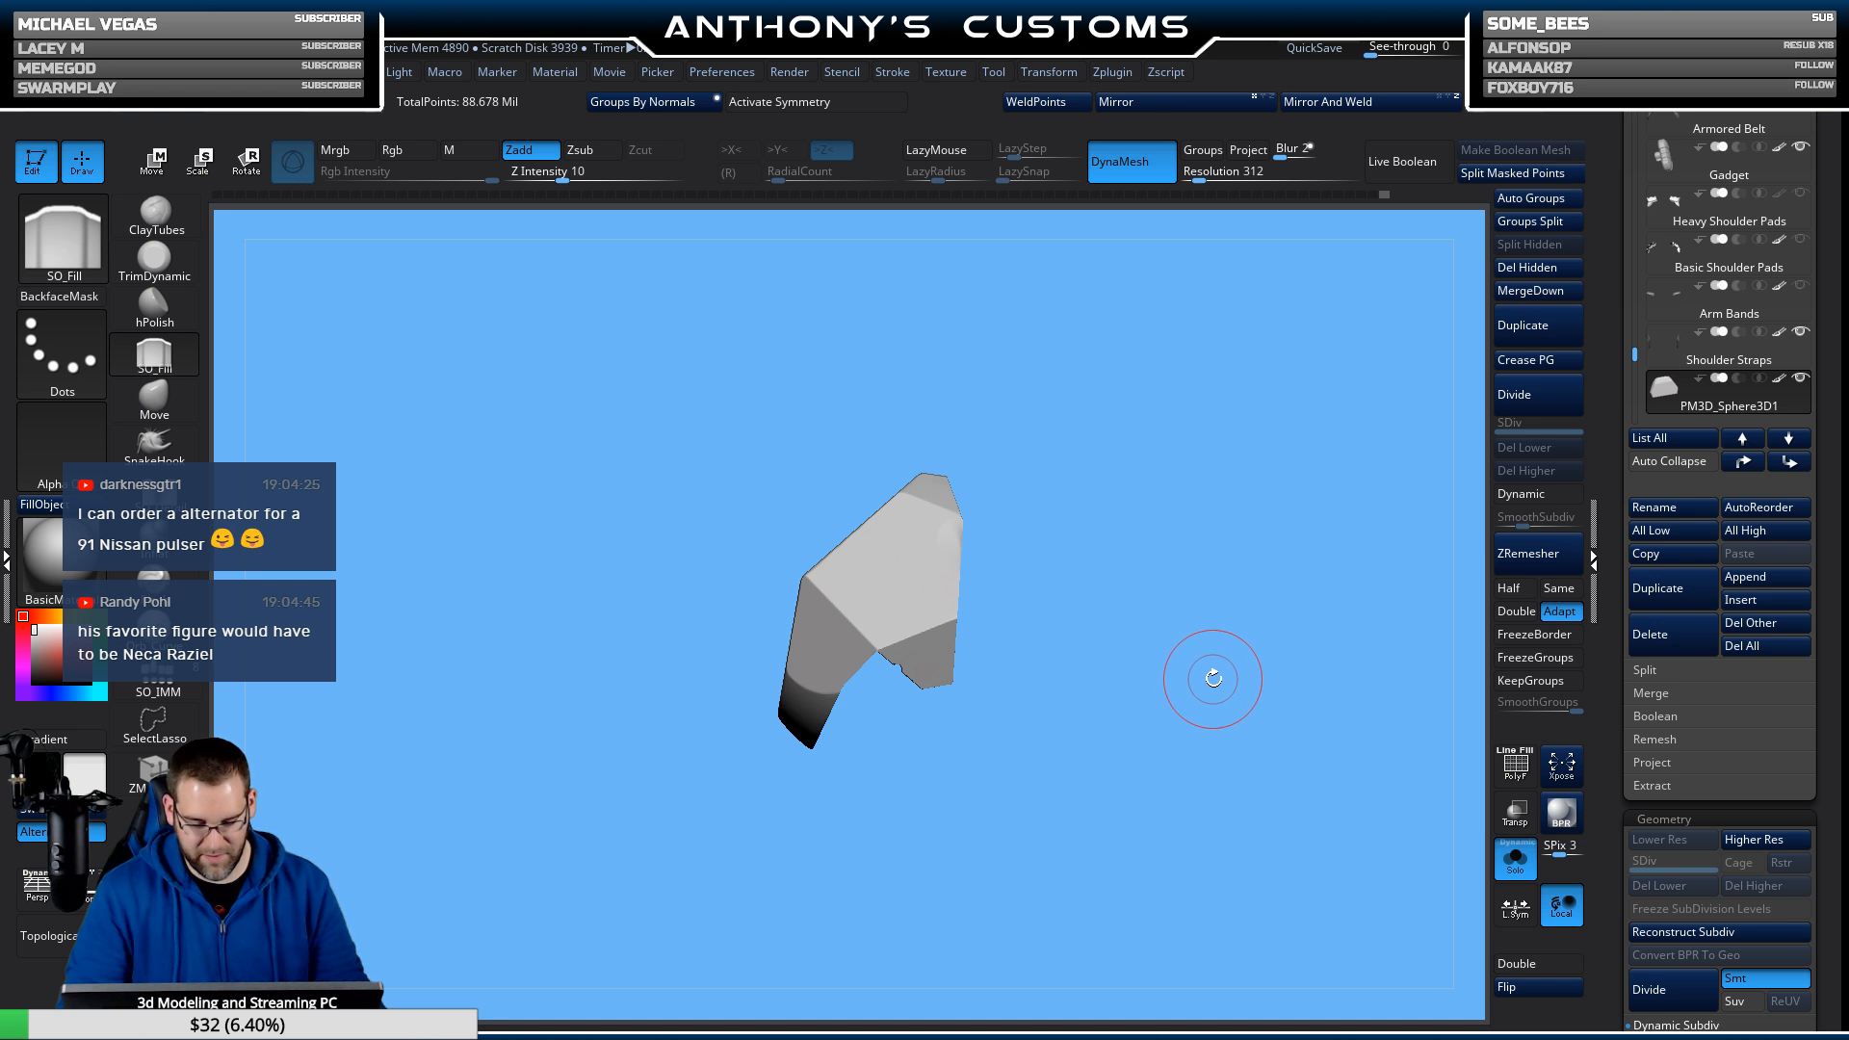
{"action": "mouse_move", "coordinate": [1190, 709]}
{"action": "left_mouse_down"}
{"action": "mouse_move", "coordinate": [1243, 708]}
{"action": "mouse_move", "coordinate": [1203, 717]}
{"action": "left_mouse_up"}
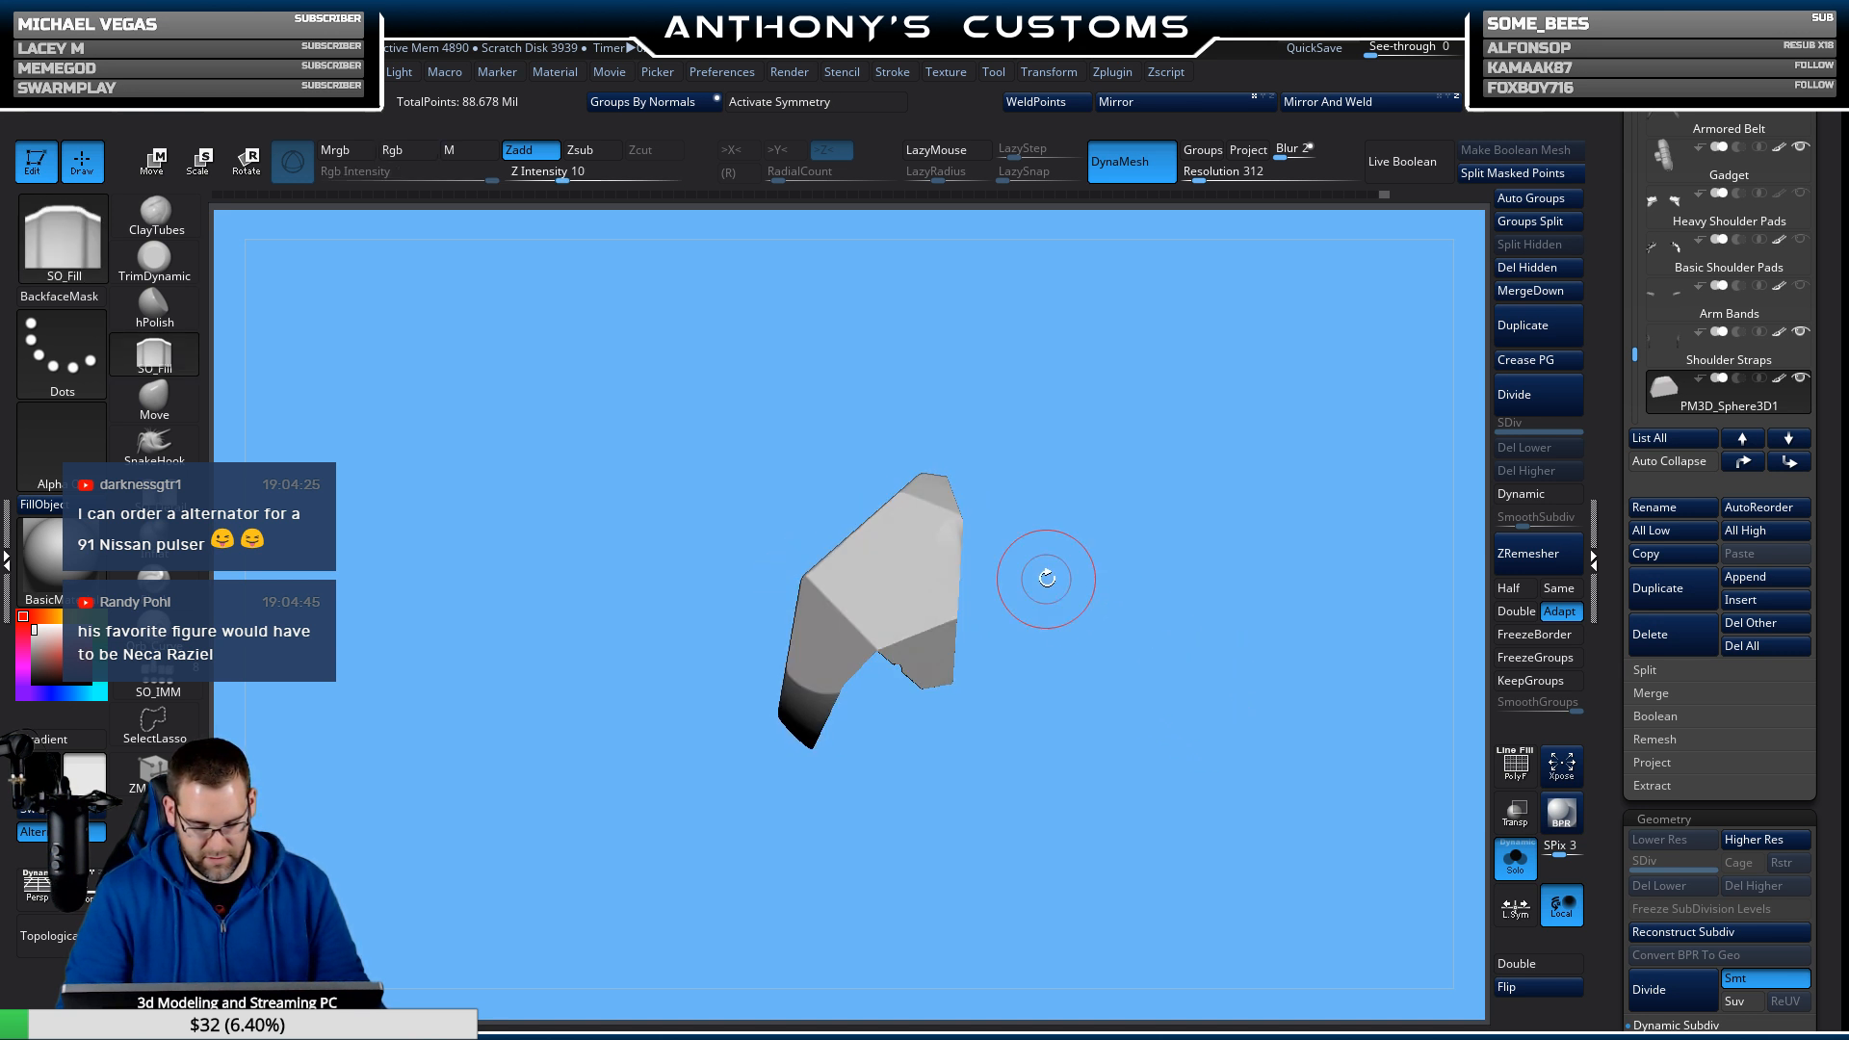
{"action": "key", "text": "b"}
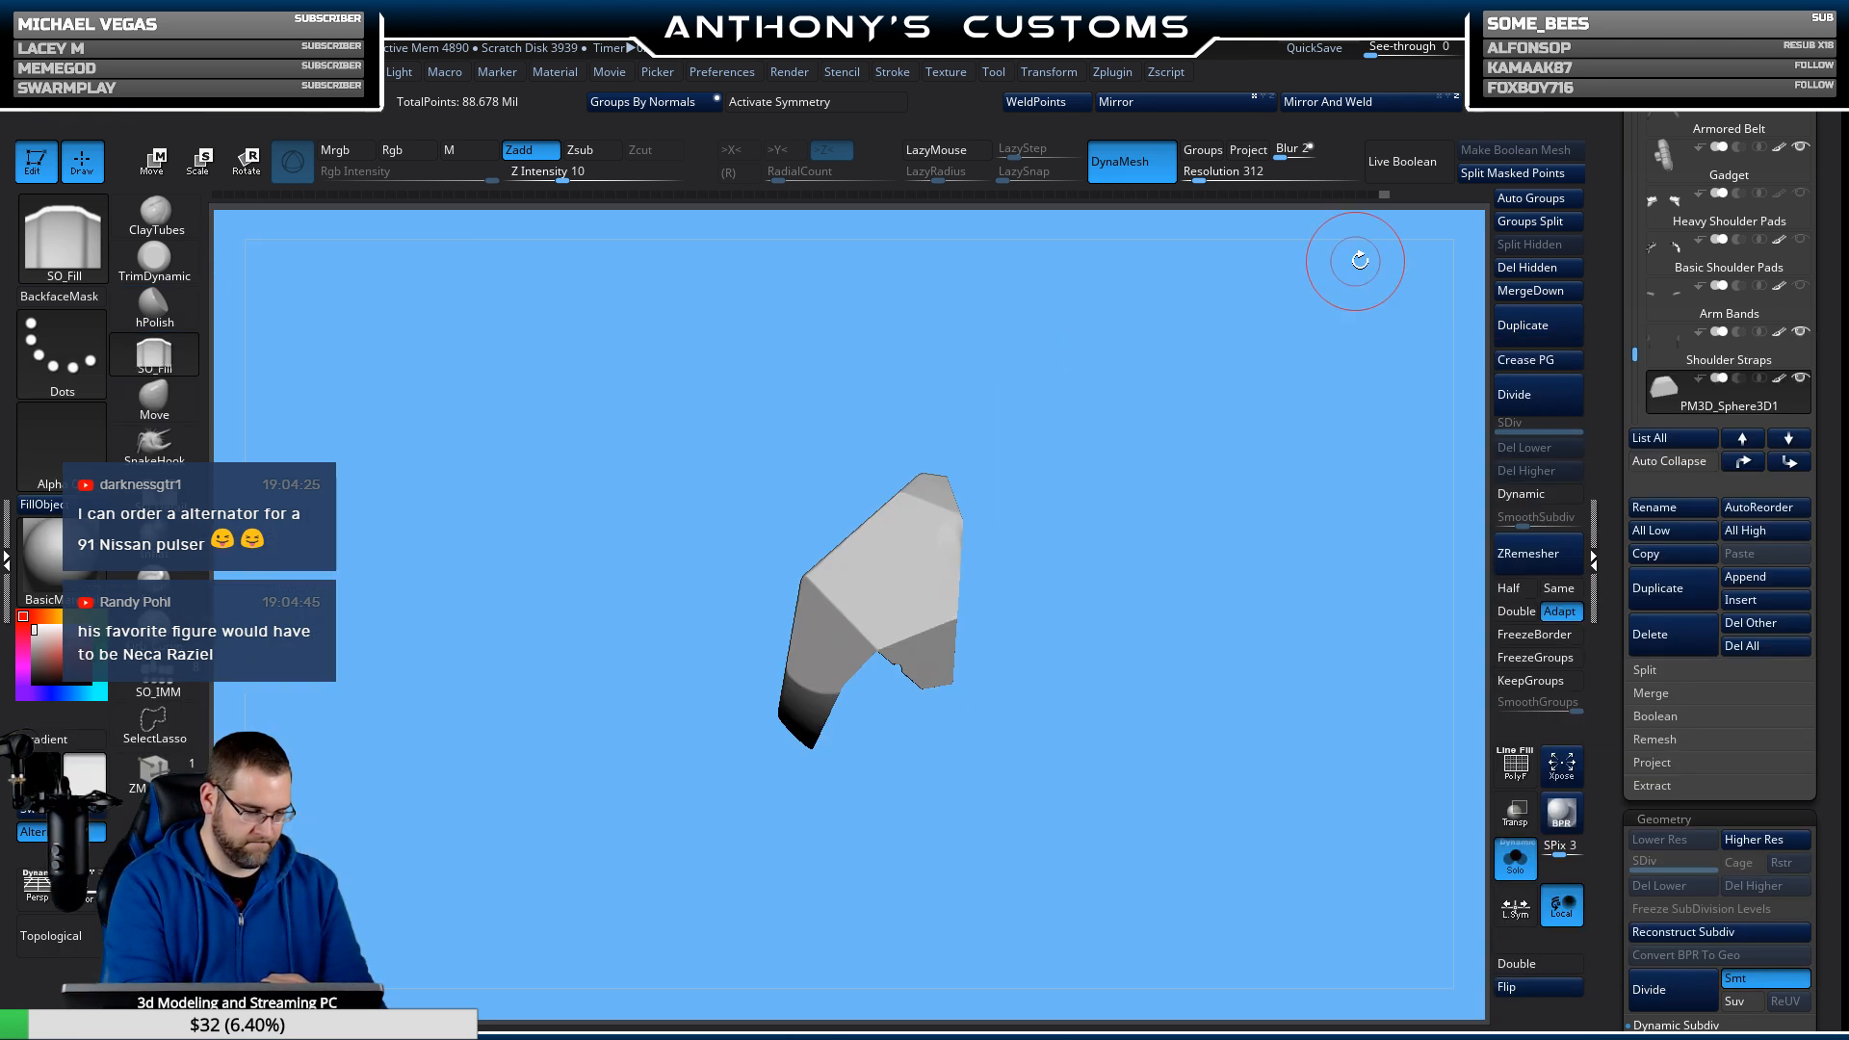
{"action": "left_click_drag", "start_coordinate": [1359, 261], "coordinate": [1210, 504]}
{"action": "key", "text": "space"}
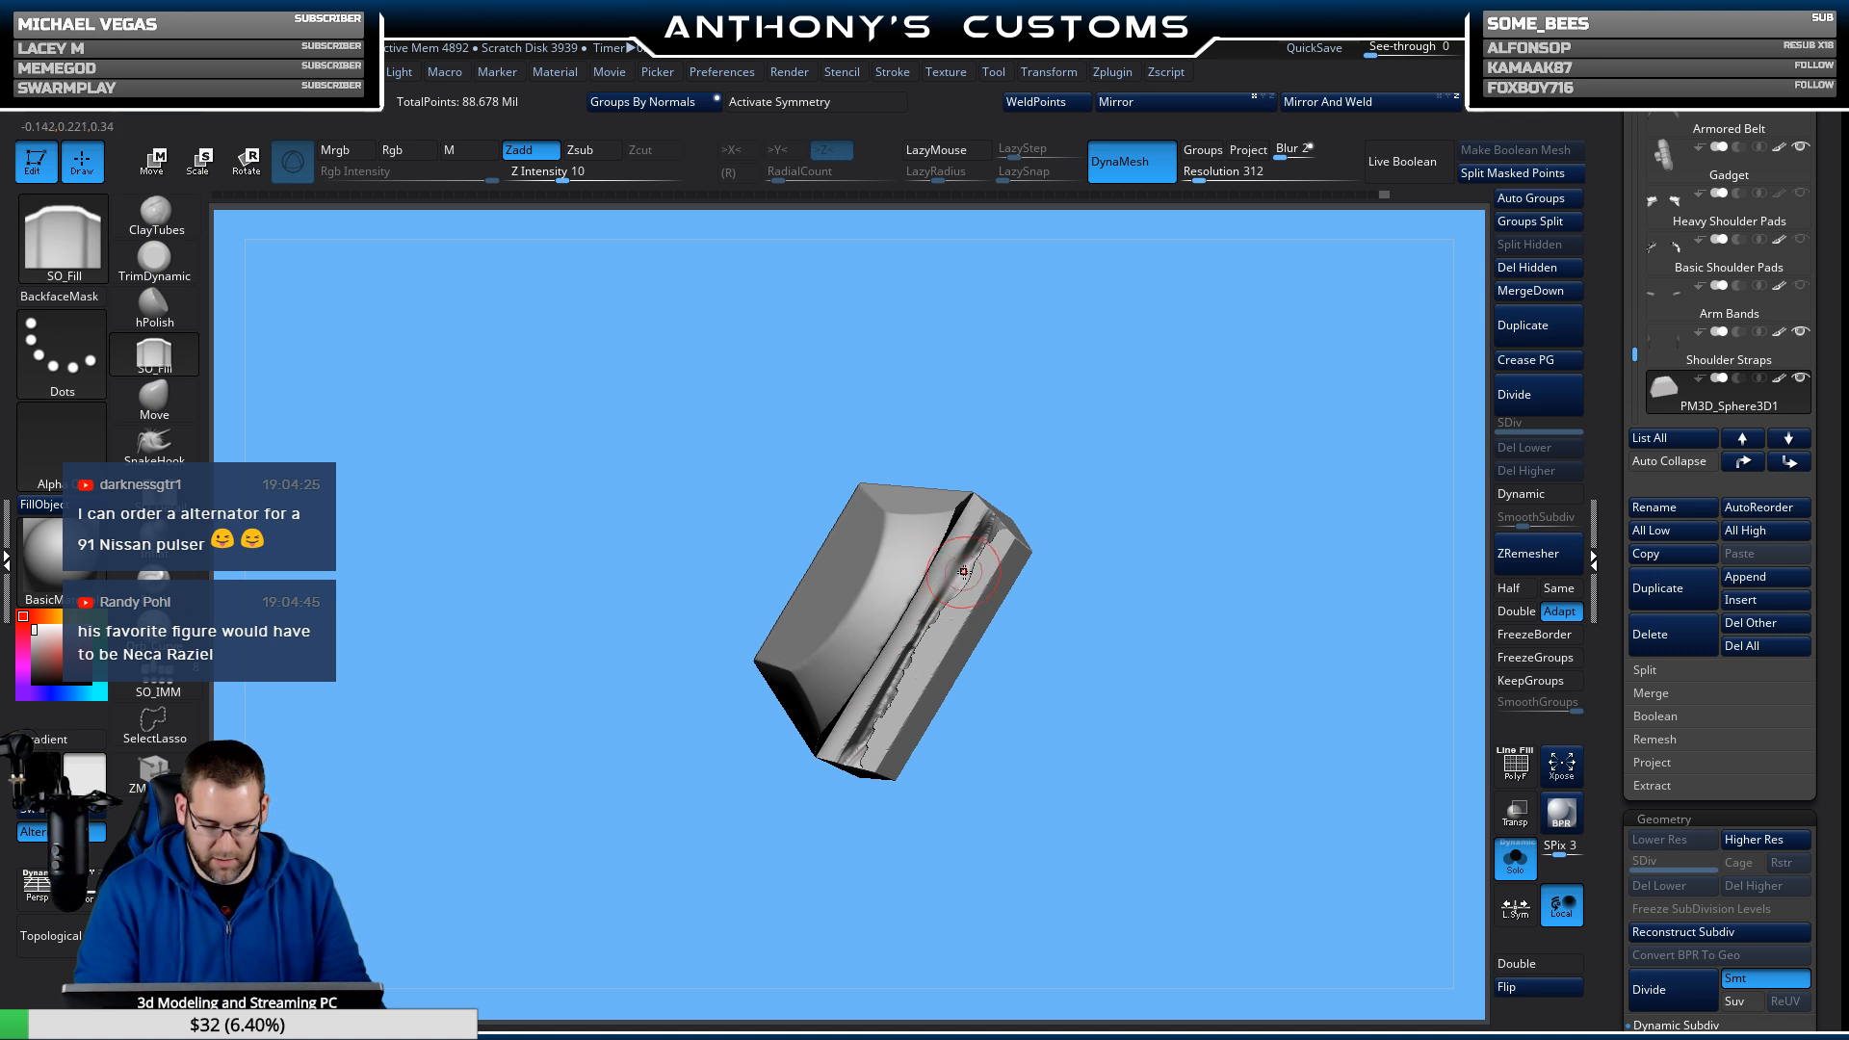
{"action": "key", "text": "ctrl"}
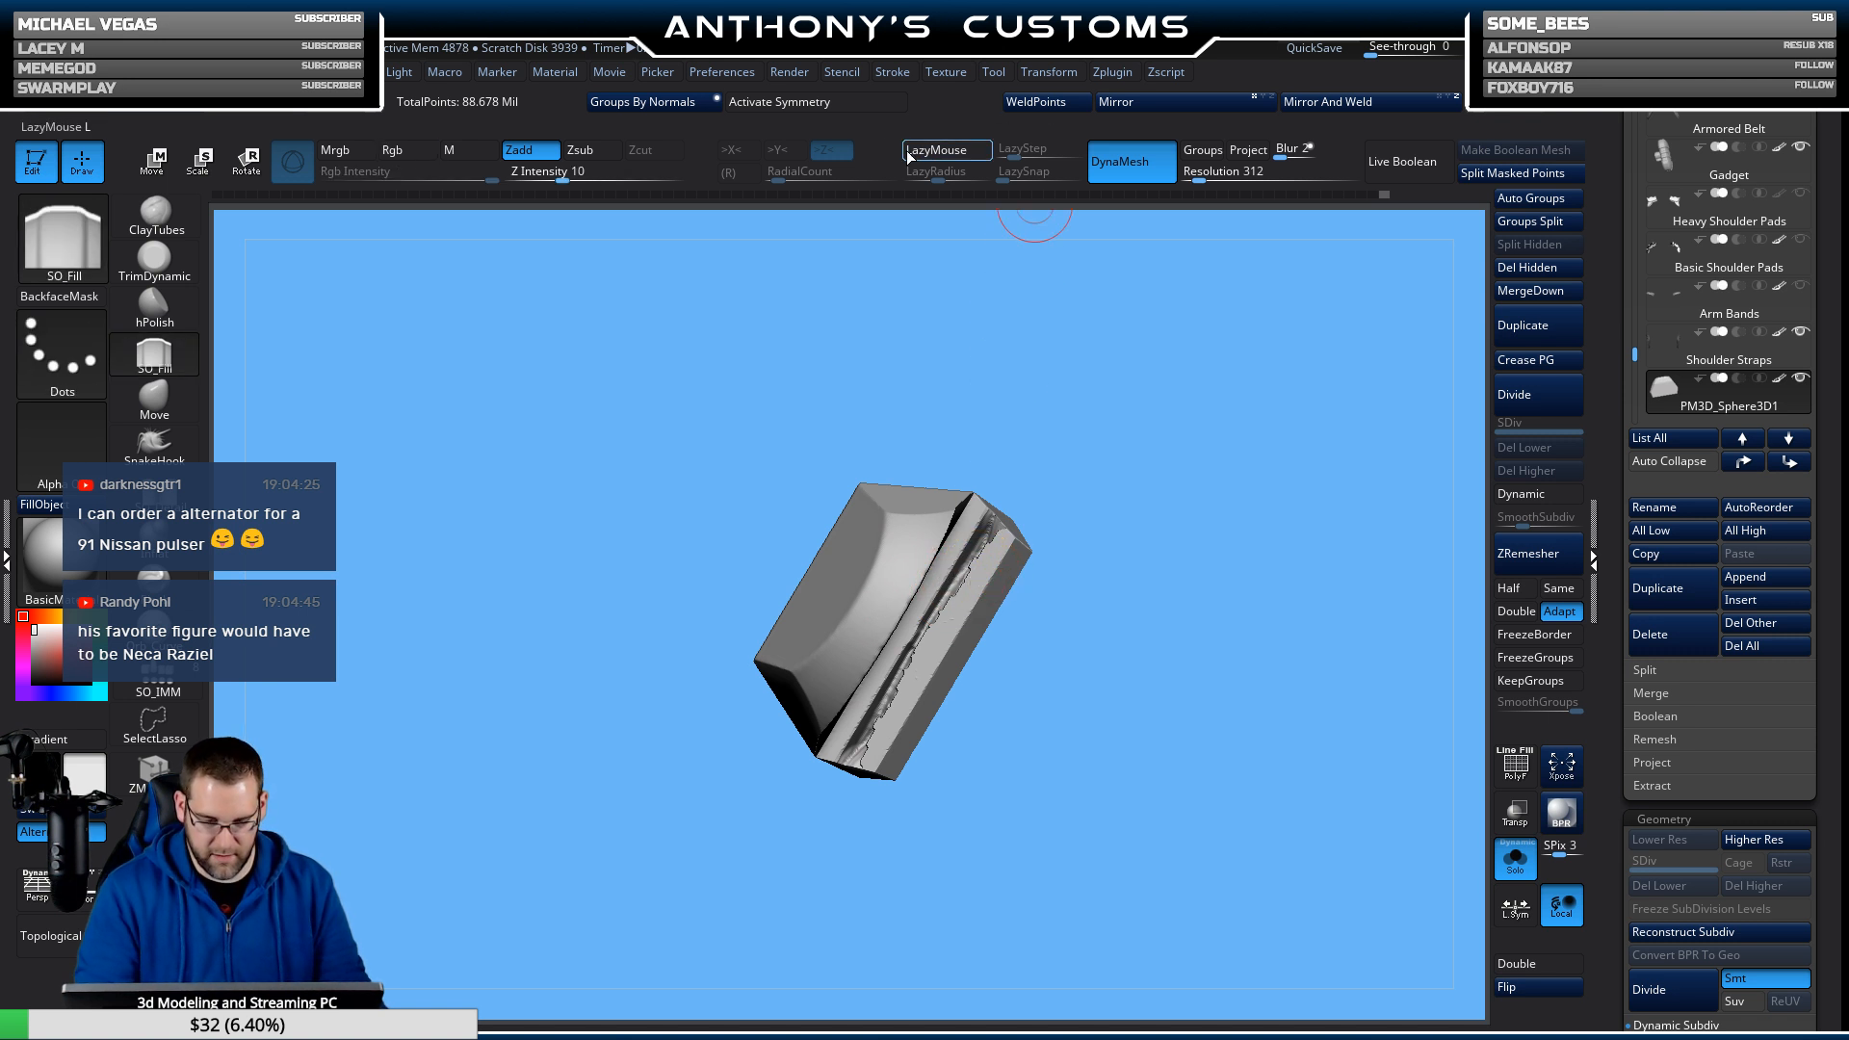
{"action": "left_click", "coordinate": [863, 101]}
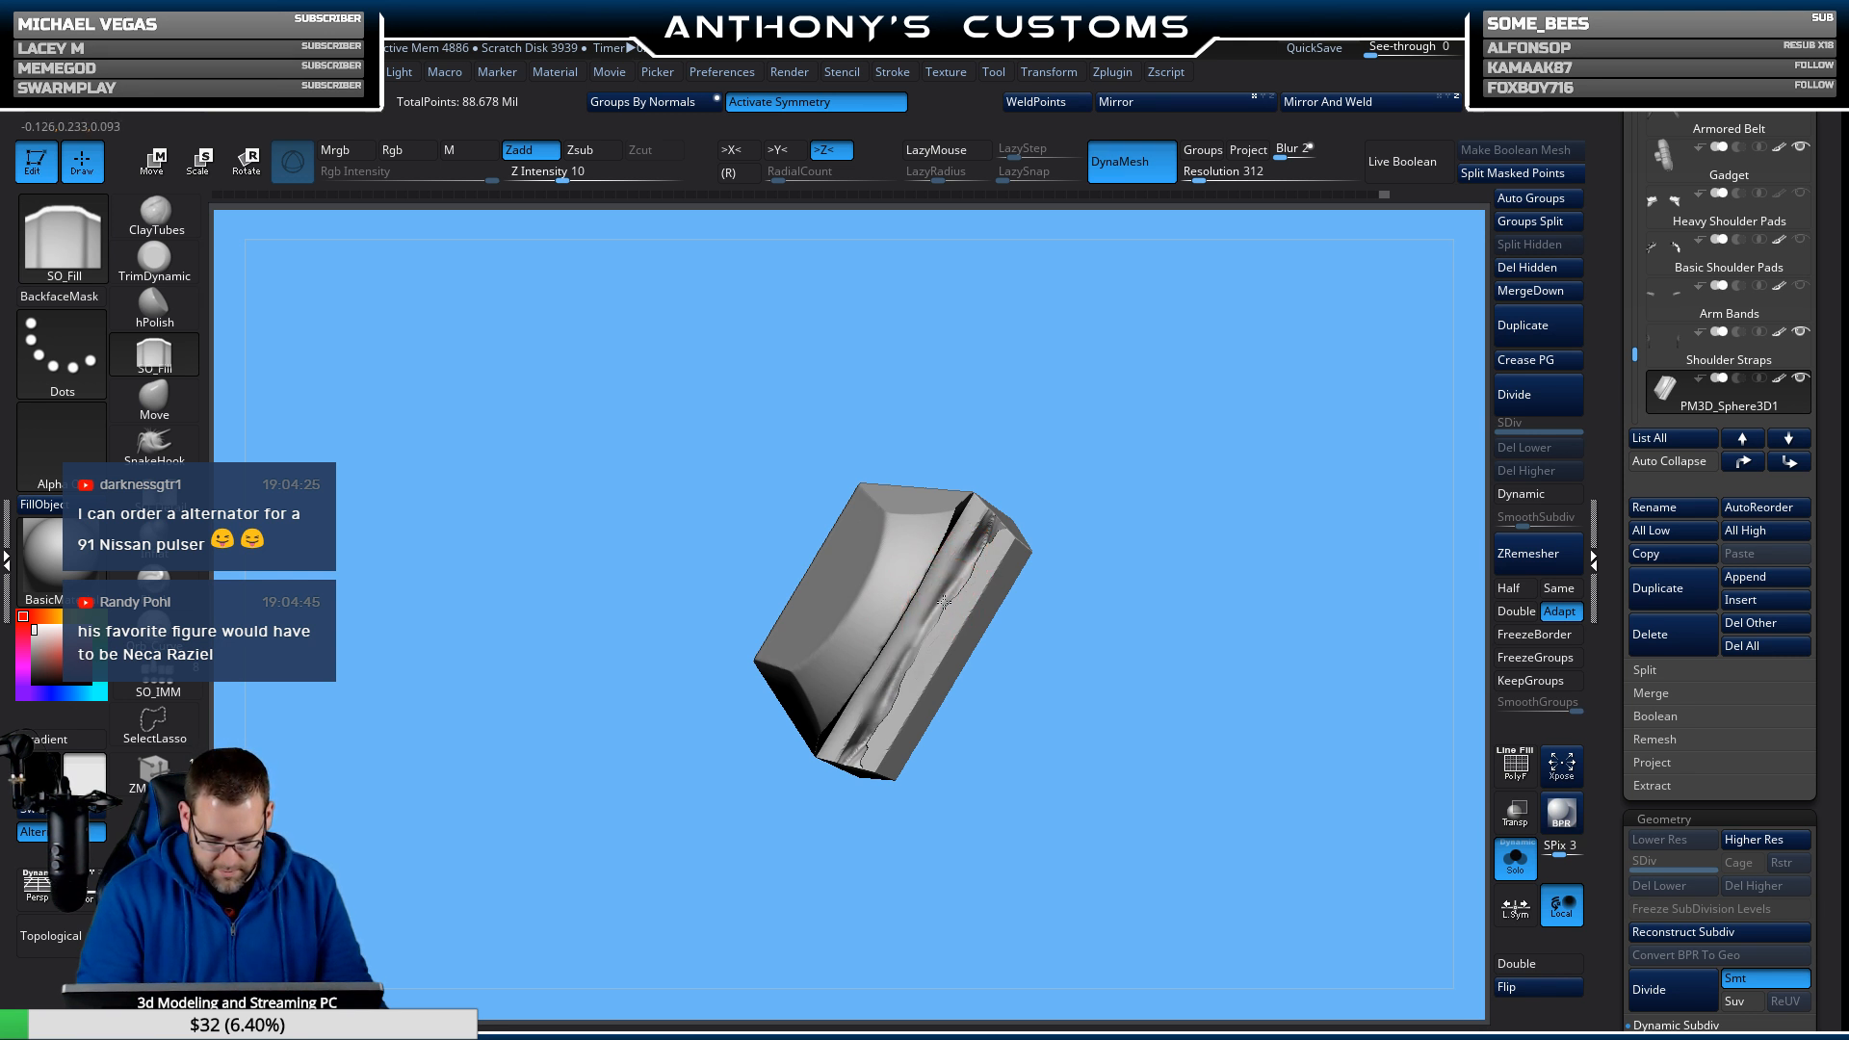
{"action": "key", "text": "space"}
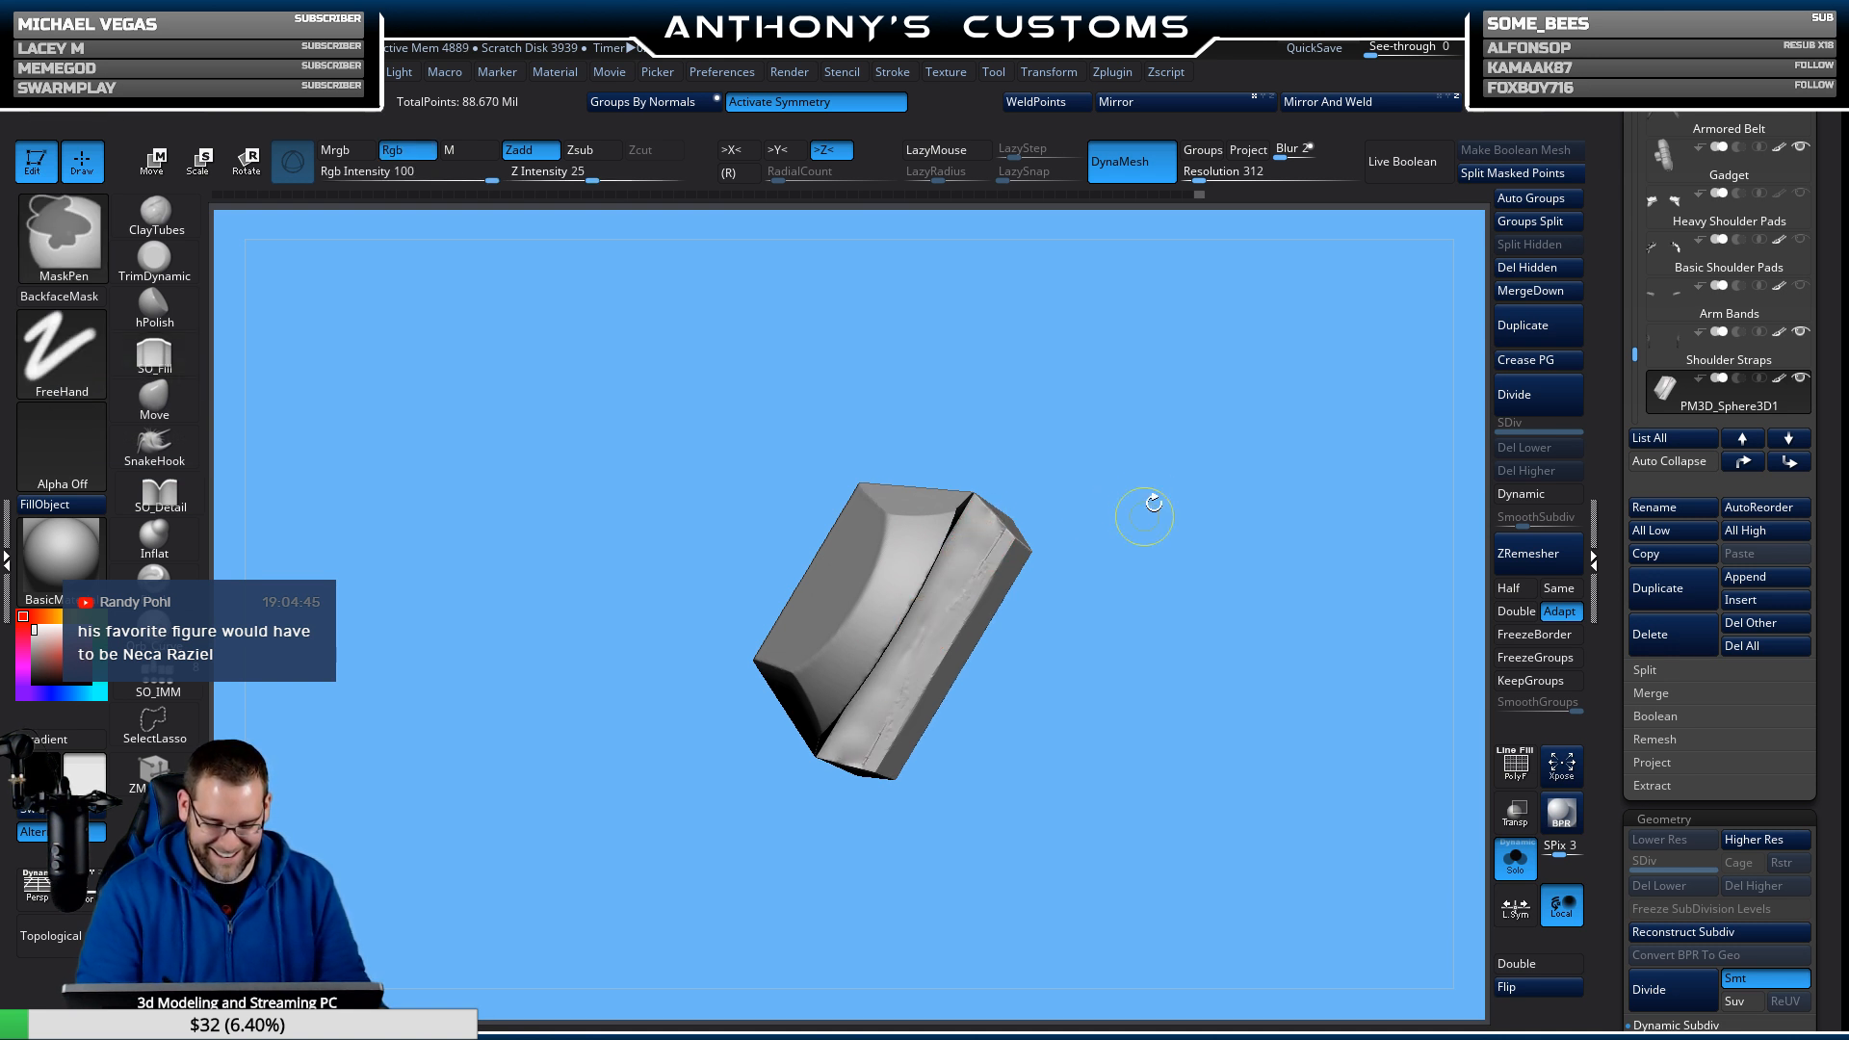
{"action": "mouse_move", "coordinate": [1139, 511]}
{"action": "left_mouse_down"}
{"action": "mouse_move", "coordinate": [1107, 632]}
{"action": "mouse_move", "coordinate": [1003, 559]}
{"action": "left_mouse_up"}
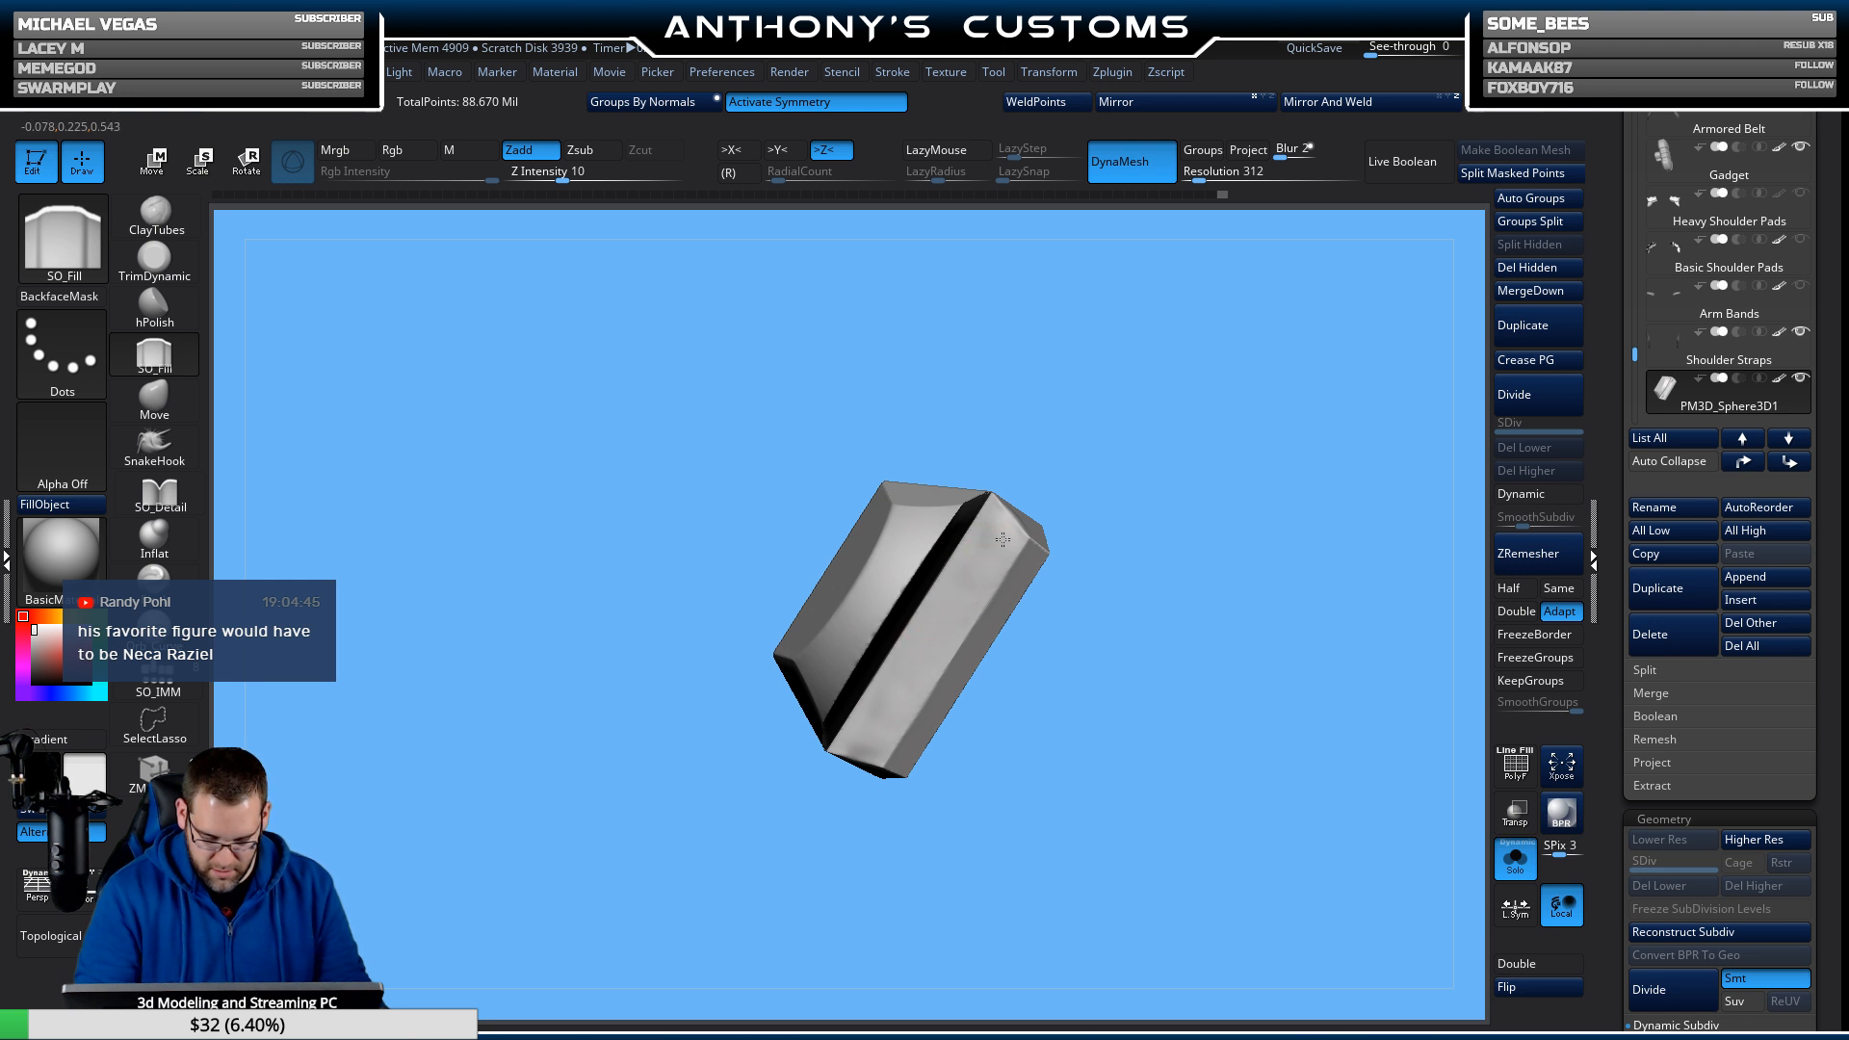
{"action": "mouse_move", "coordinate": [1140, 537]}
{"action": "left_mouse_down"}
{"action": "mouse_move", "coordinate": [1160, 772]}
{"action": "mouse_move", "coordinate": [1079, 812]}
{"action": "mouse_move", "coordinate": [1056, 727]}
{"action": "mouse_move", "coordinate": [1140, 693]}
{"action": "mouse_move", "coordinate": [1211, 722]}
{"action": "mouse_move", "coordinate": [1252, 699]}
{"action": "mouse_move", "coordinate": [1237, 593]}
{"action": "mouse_move", "coordinate": [1223, 689]}
{"action": "mouse_move", "coordinate": [1305, 702]}
{"action": "mouse_move", "coordinate": [1403, 531]}
{"action": "left_mouse_up"}
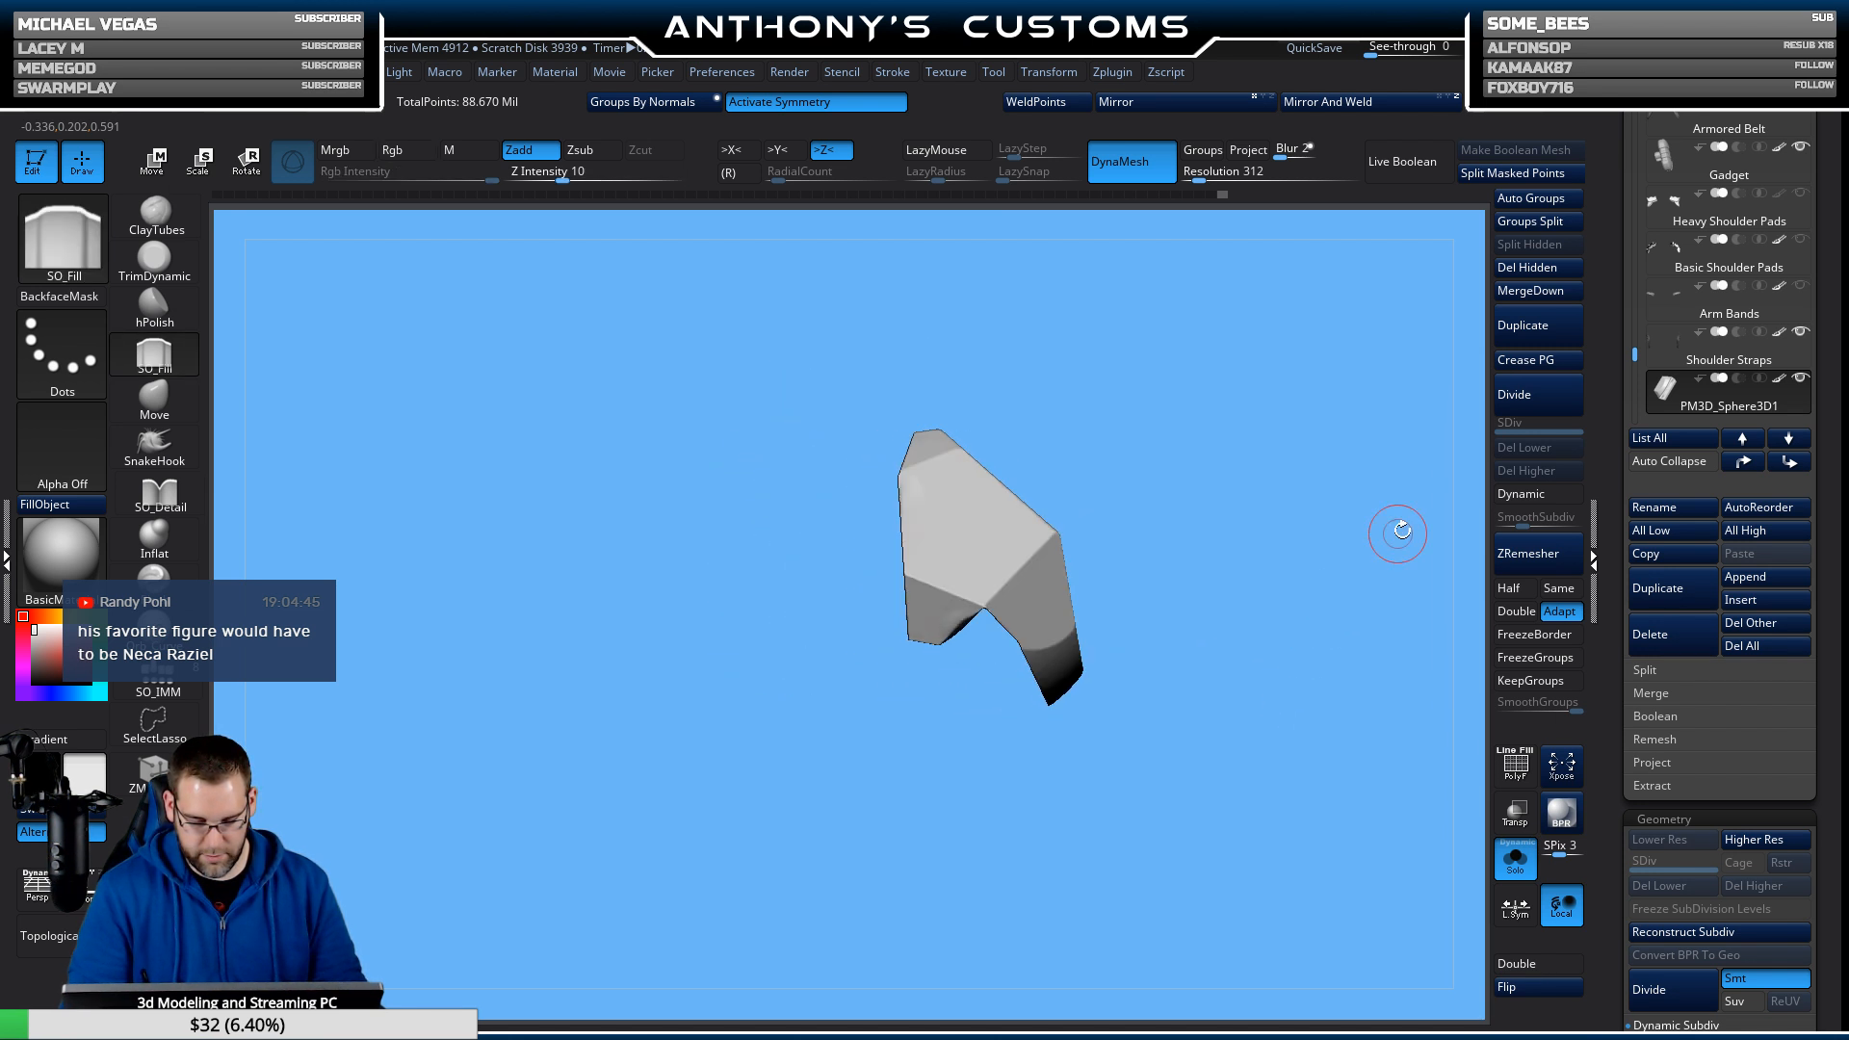
Show the full figure, place the pad on the left shoulder with symmetry off, check its fit, and return it to the world center isolated.
{"action": "left_click", "coordinate": [1516, 858]}
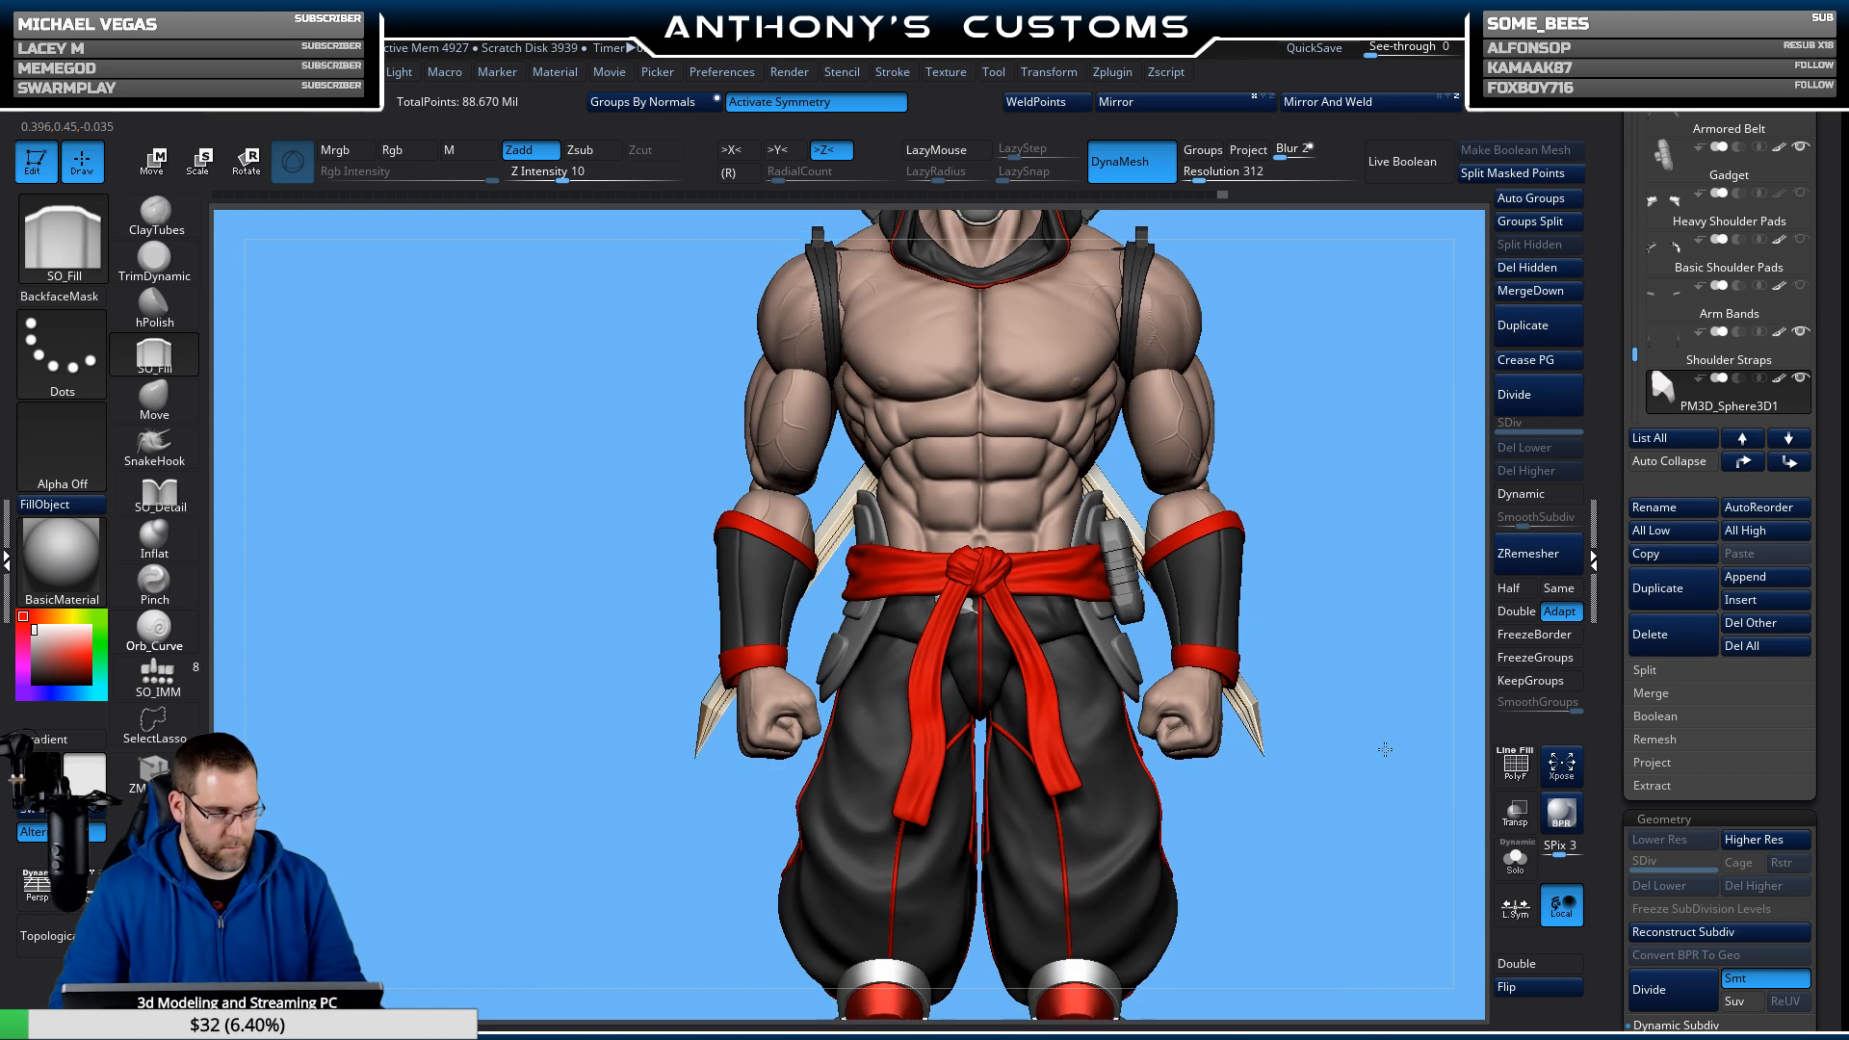
{"action": "key", "text": "w"}
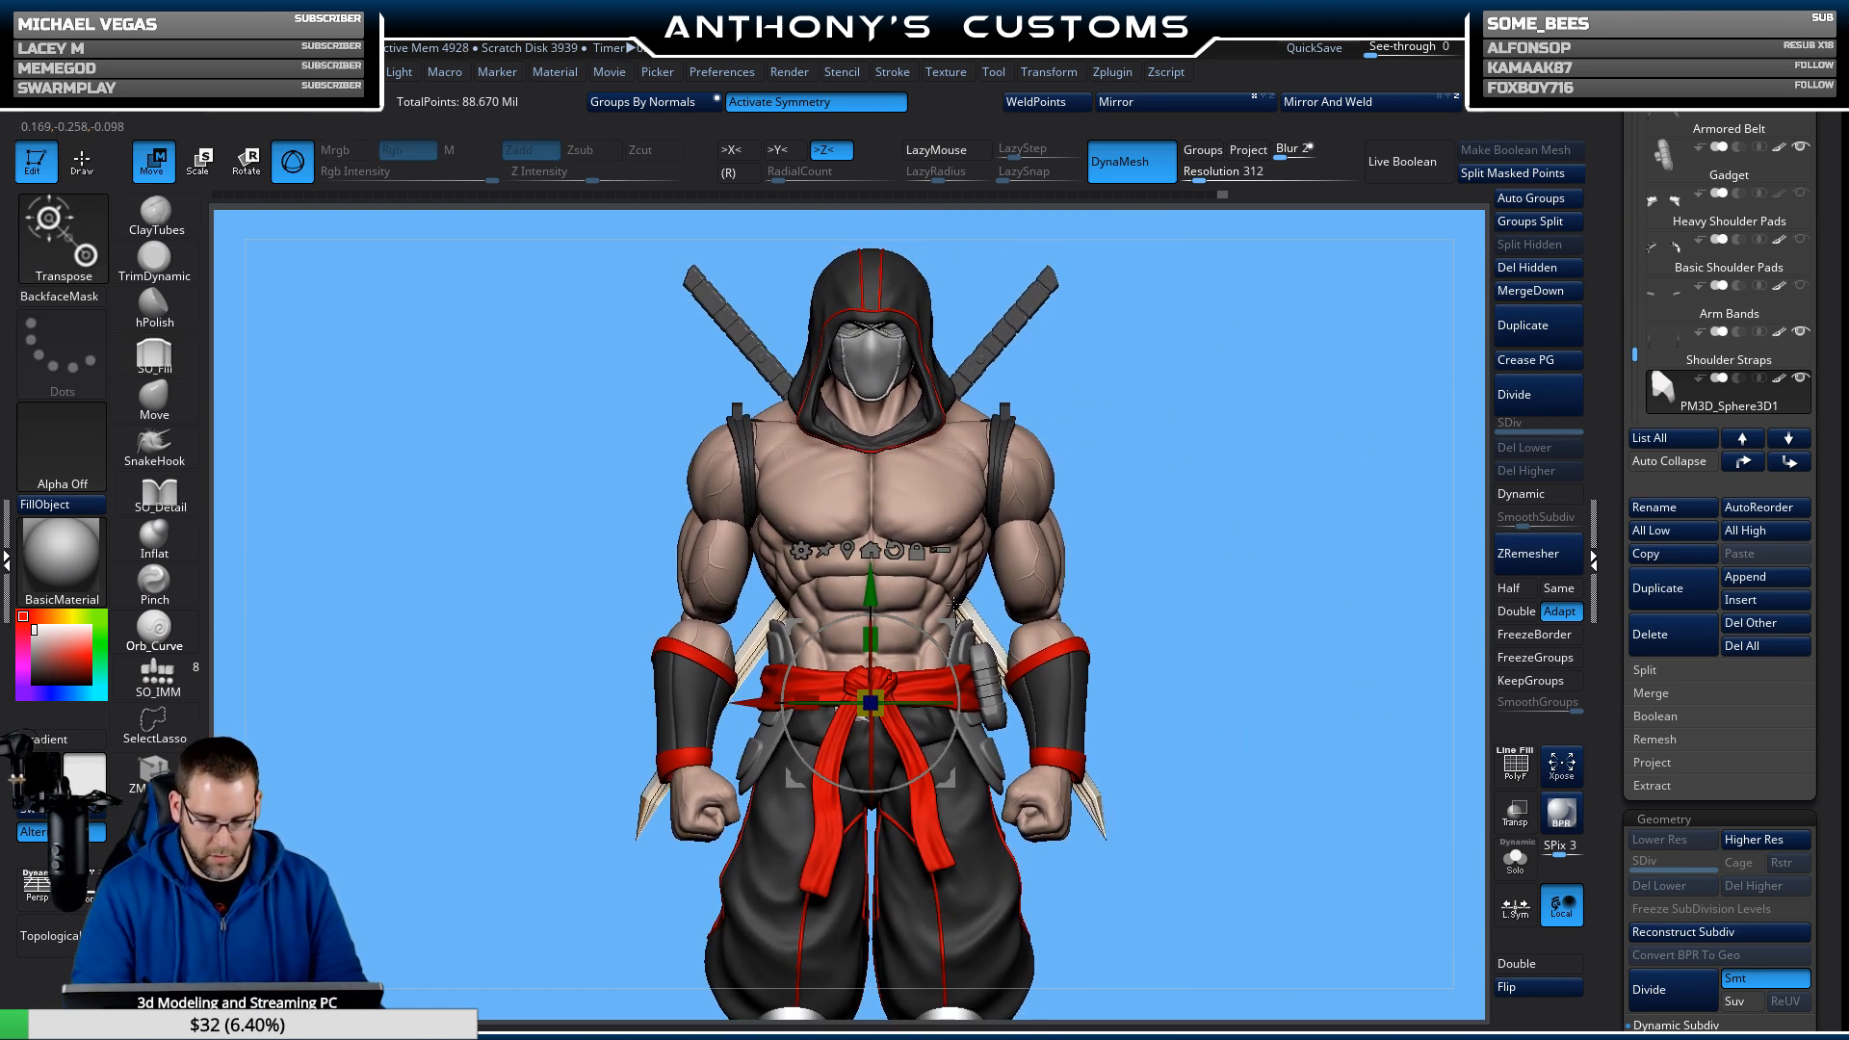
{"action": "left_click_drag", "start_coordinate": [992, 415], "coordinate": [1194, 384]}
{"action": "key", "text": "x"}
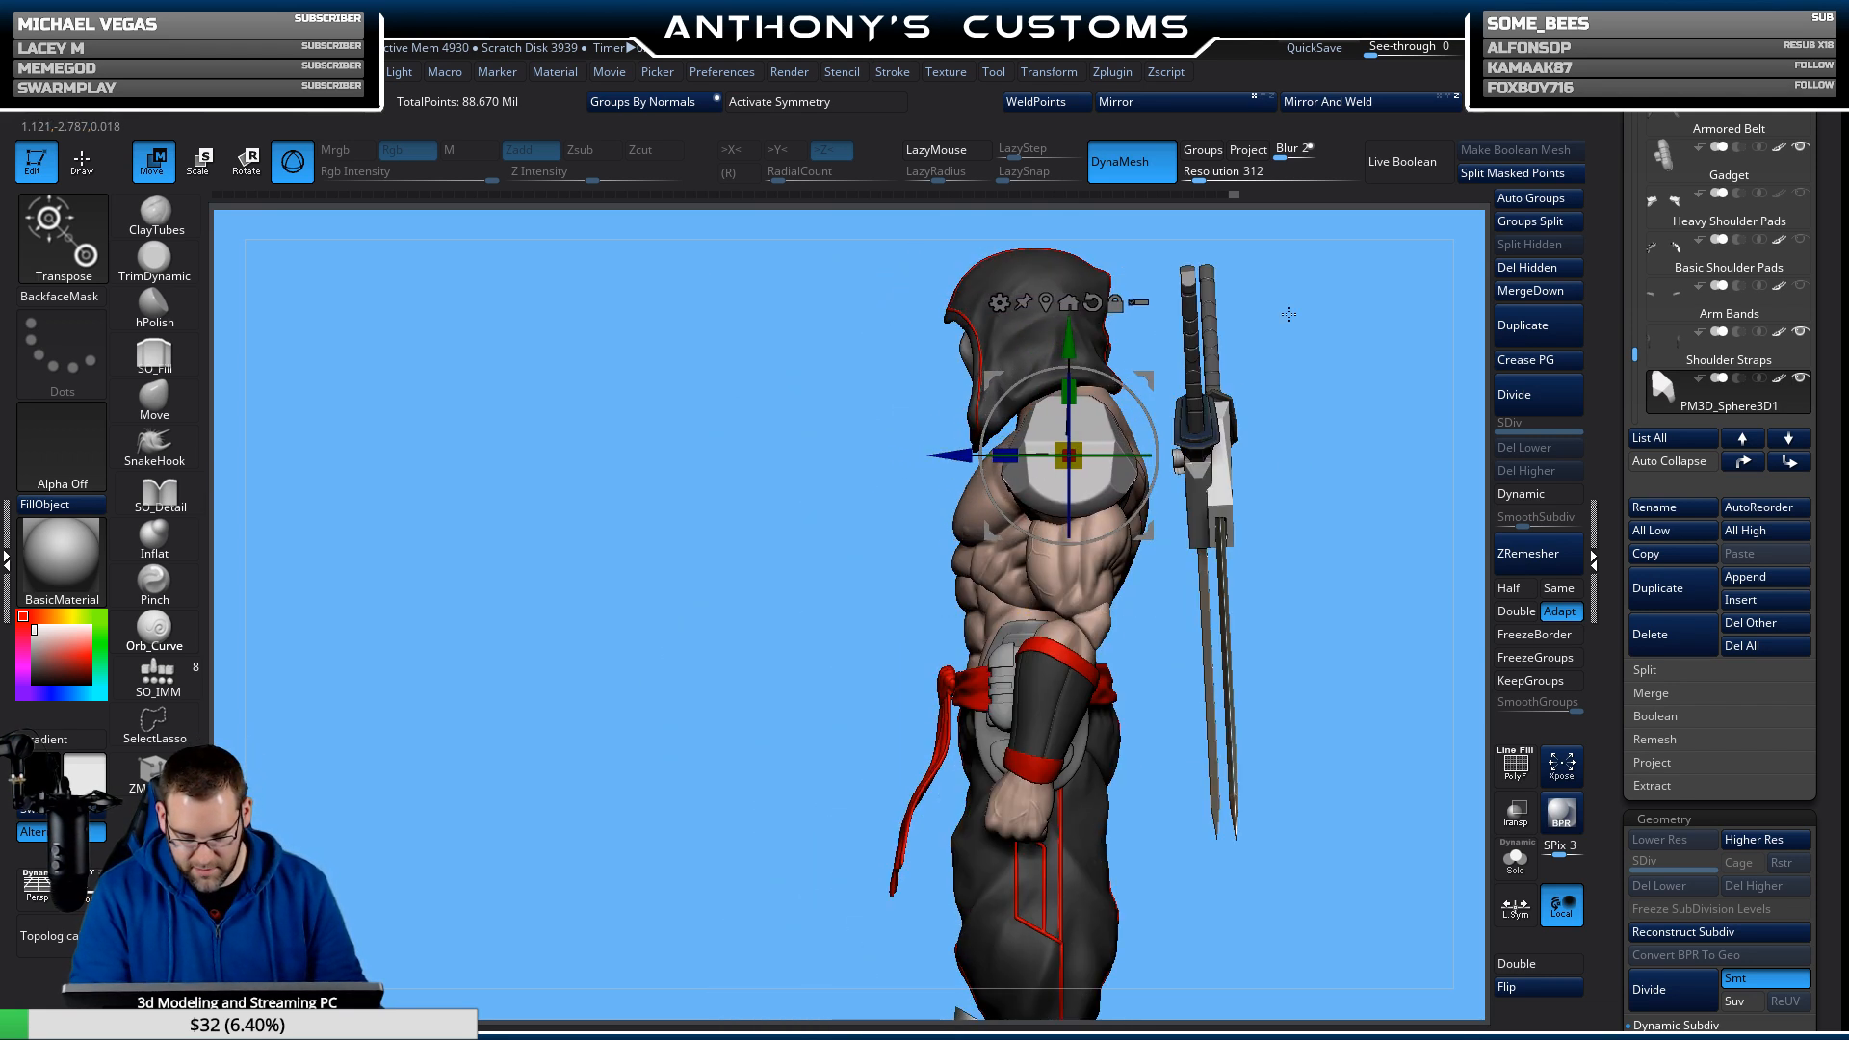
{"action": "left_click_drag", "start_coordinate": [1289, 314], "coordinate": [1325, 611]}
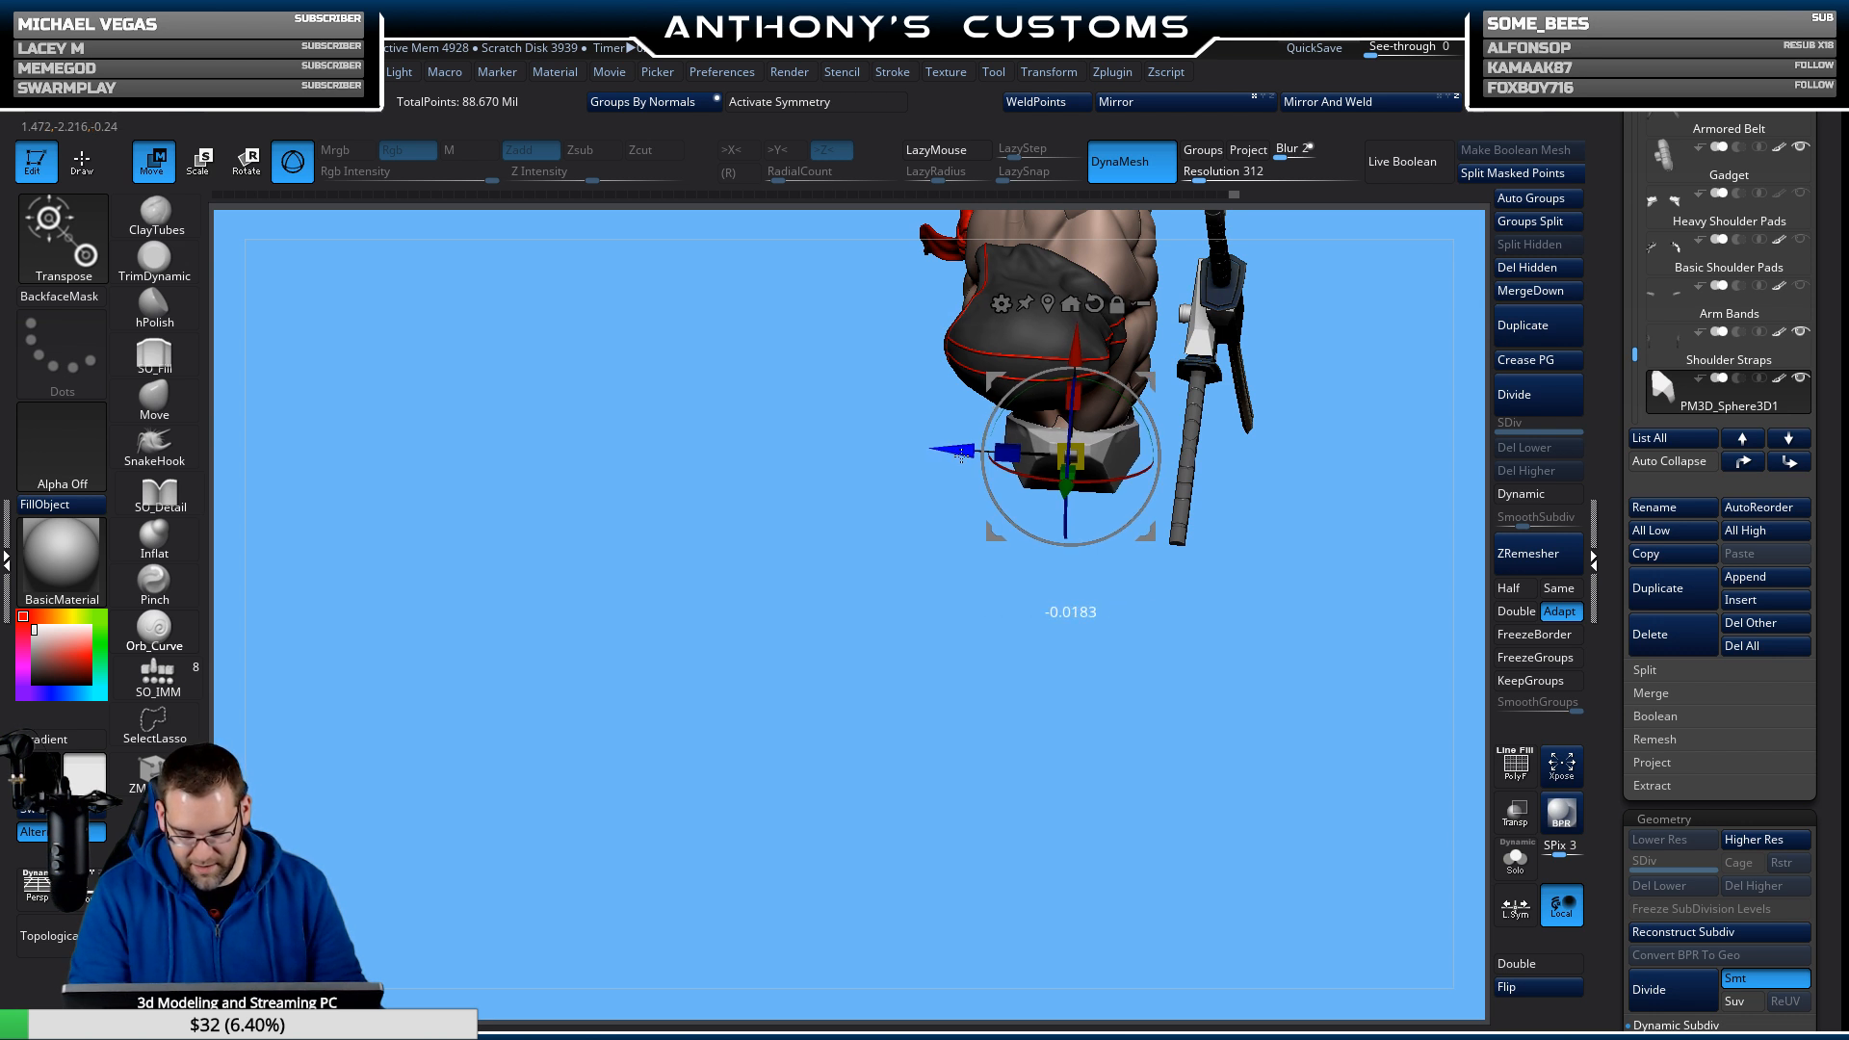
{"action": "left_click_drag", "start_coordinate": [1085, 625], "coordinate": [1123, 339]}
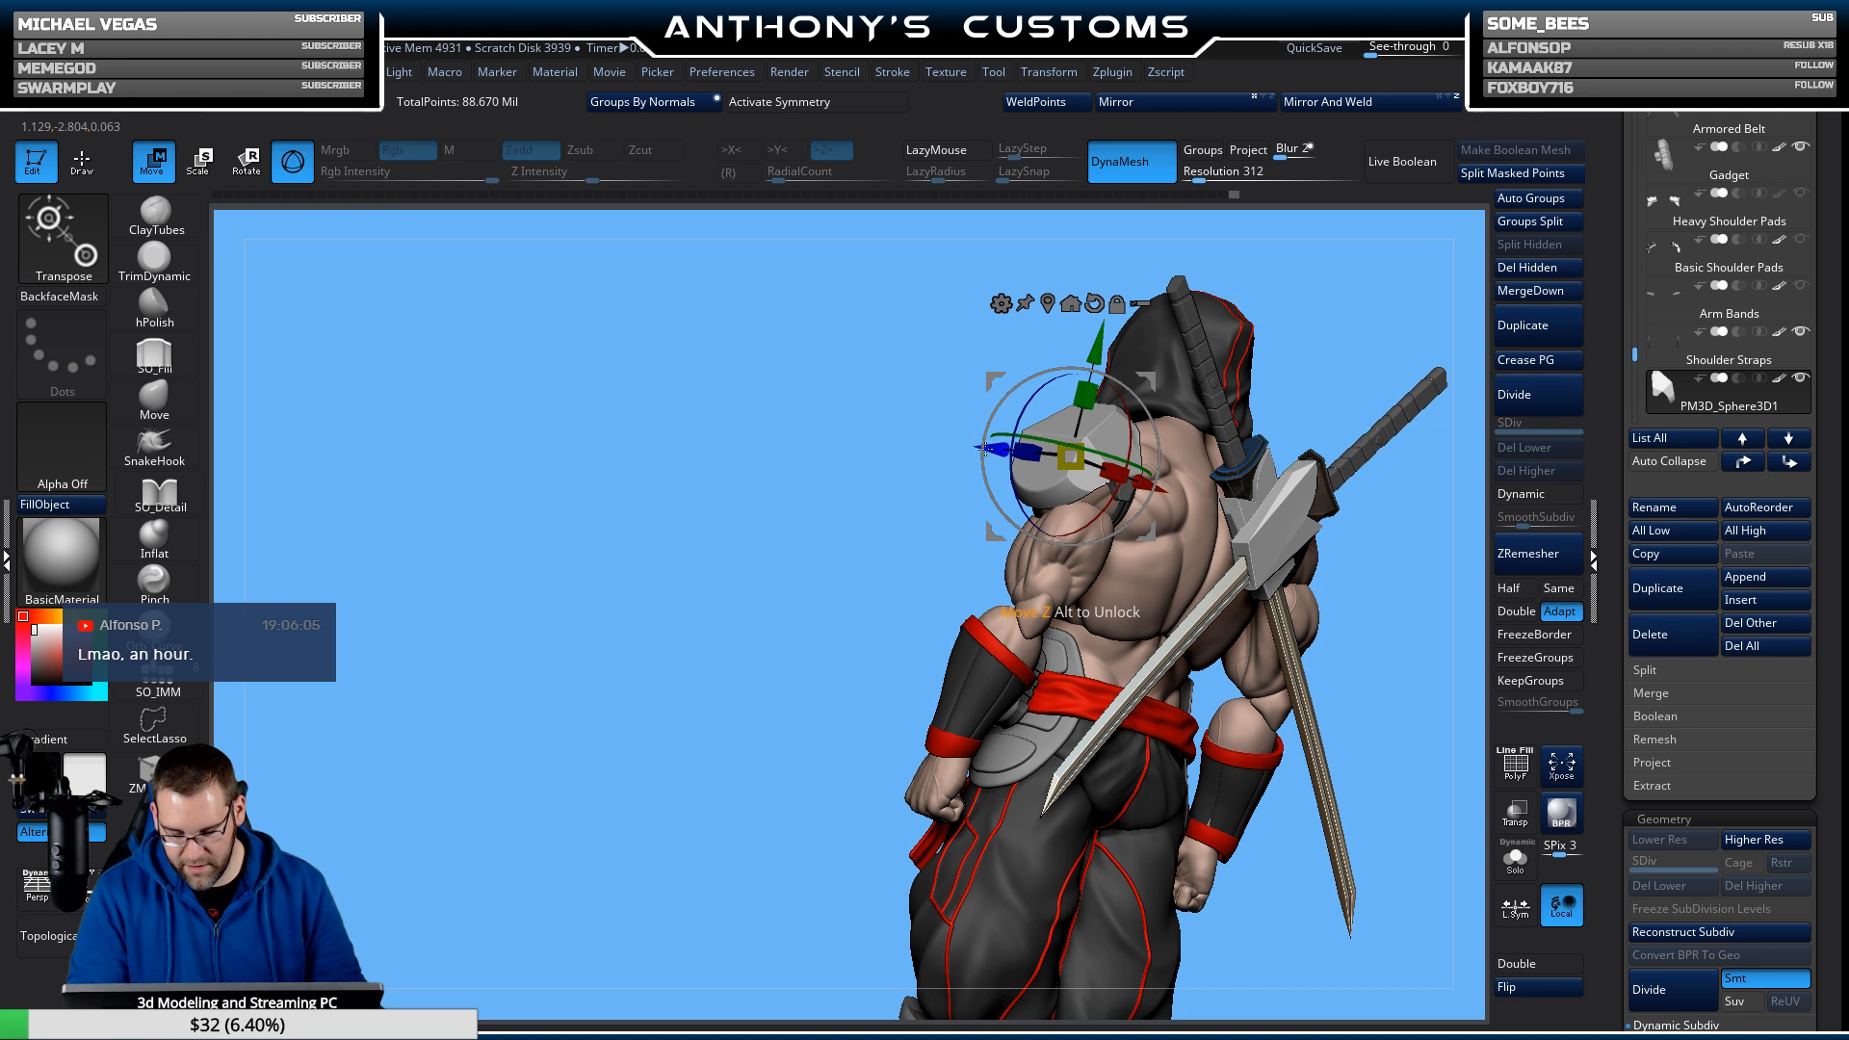
{"action": "left_click_drag", "start_coordinate": [964, 578], "coordinate": [1007, 622], "text": "shift"}
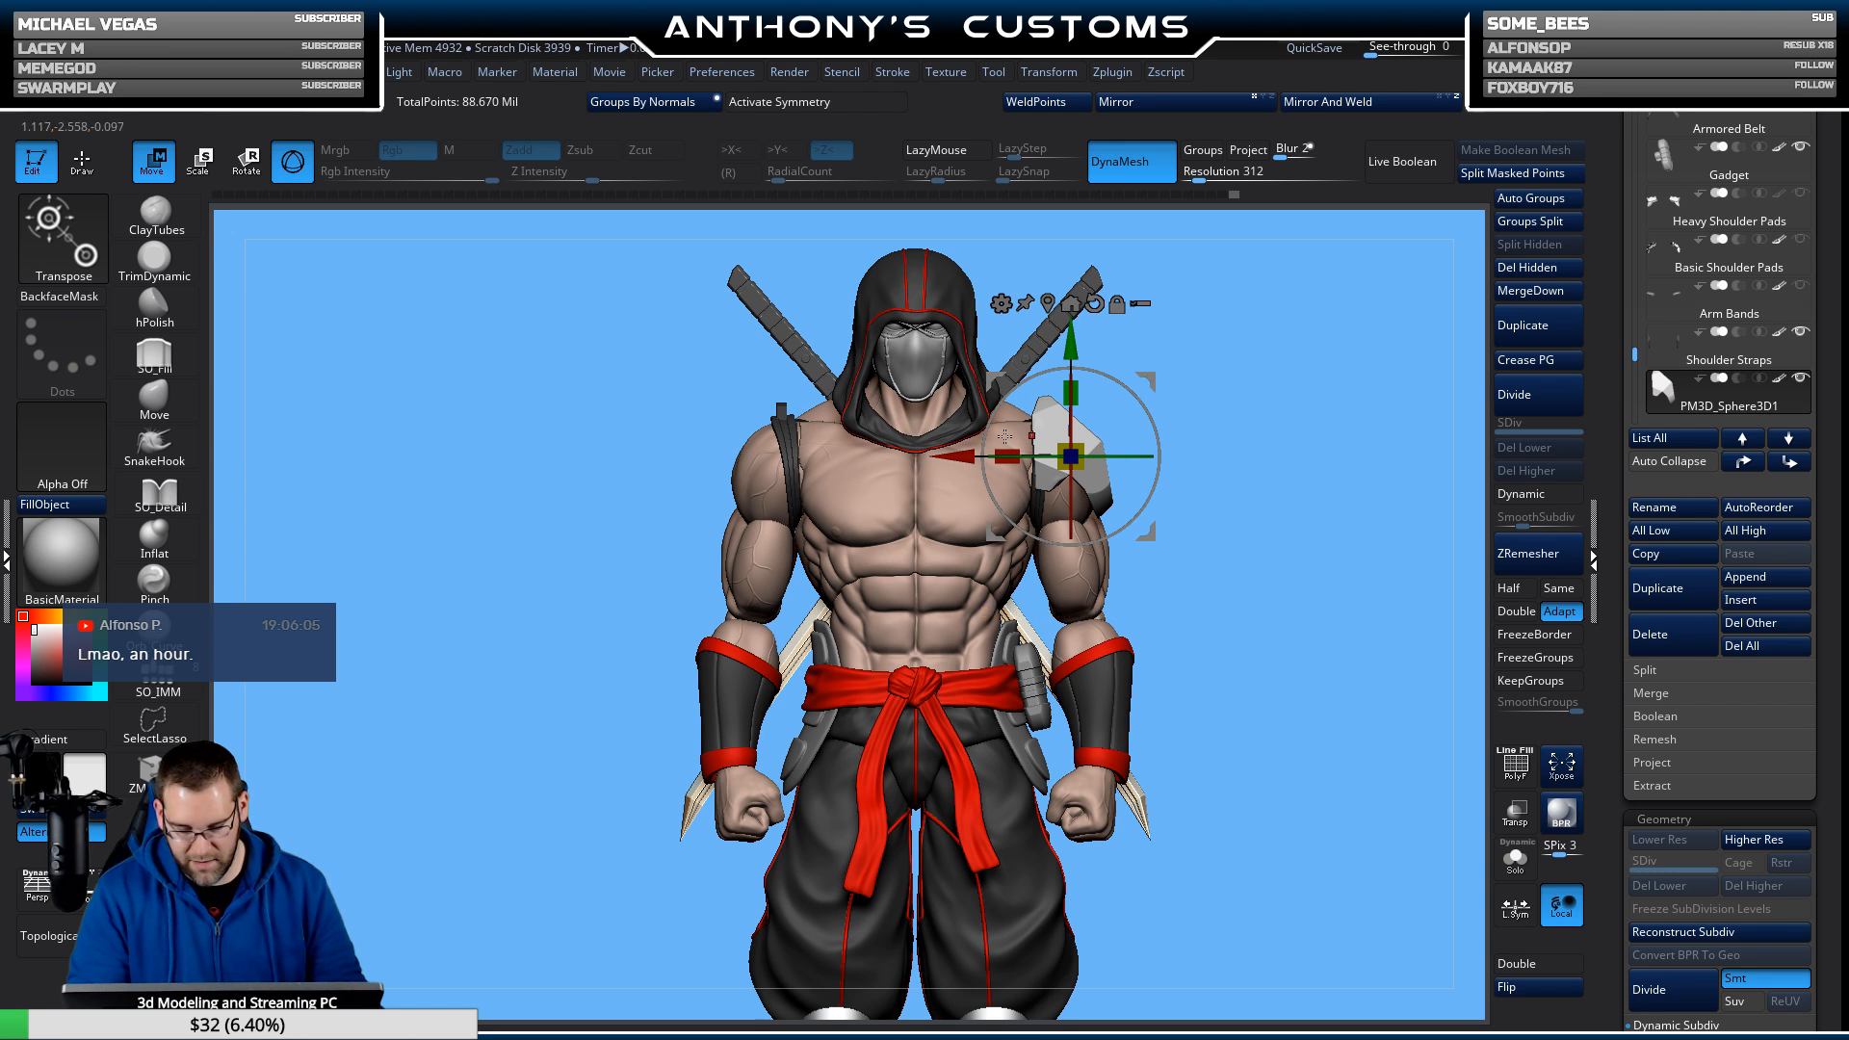
{"action": "left_click", "coordinate": [1071, 304]}
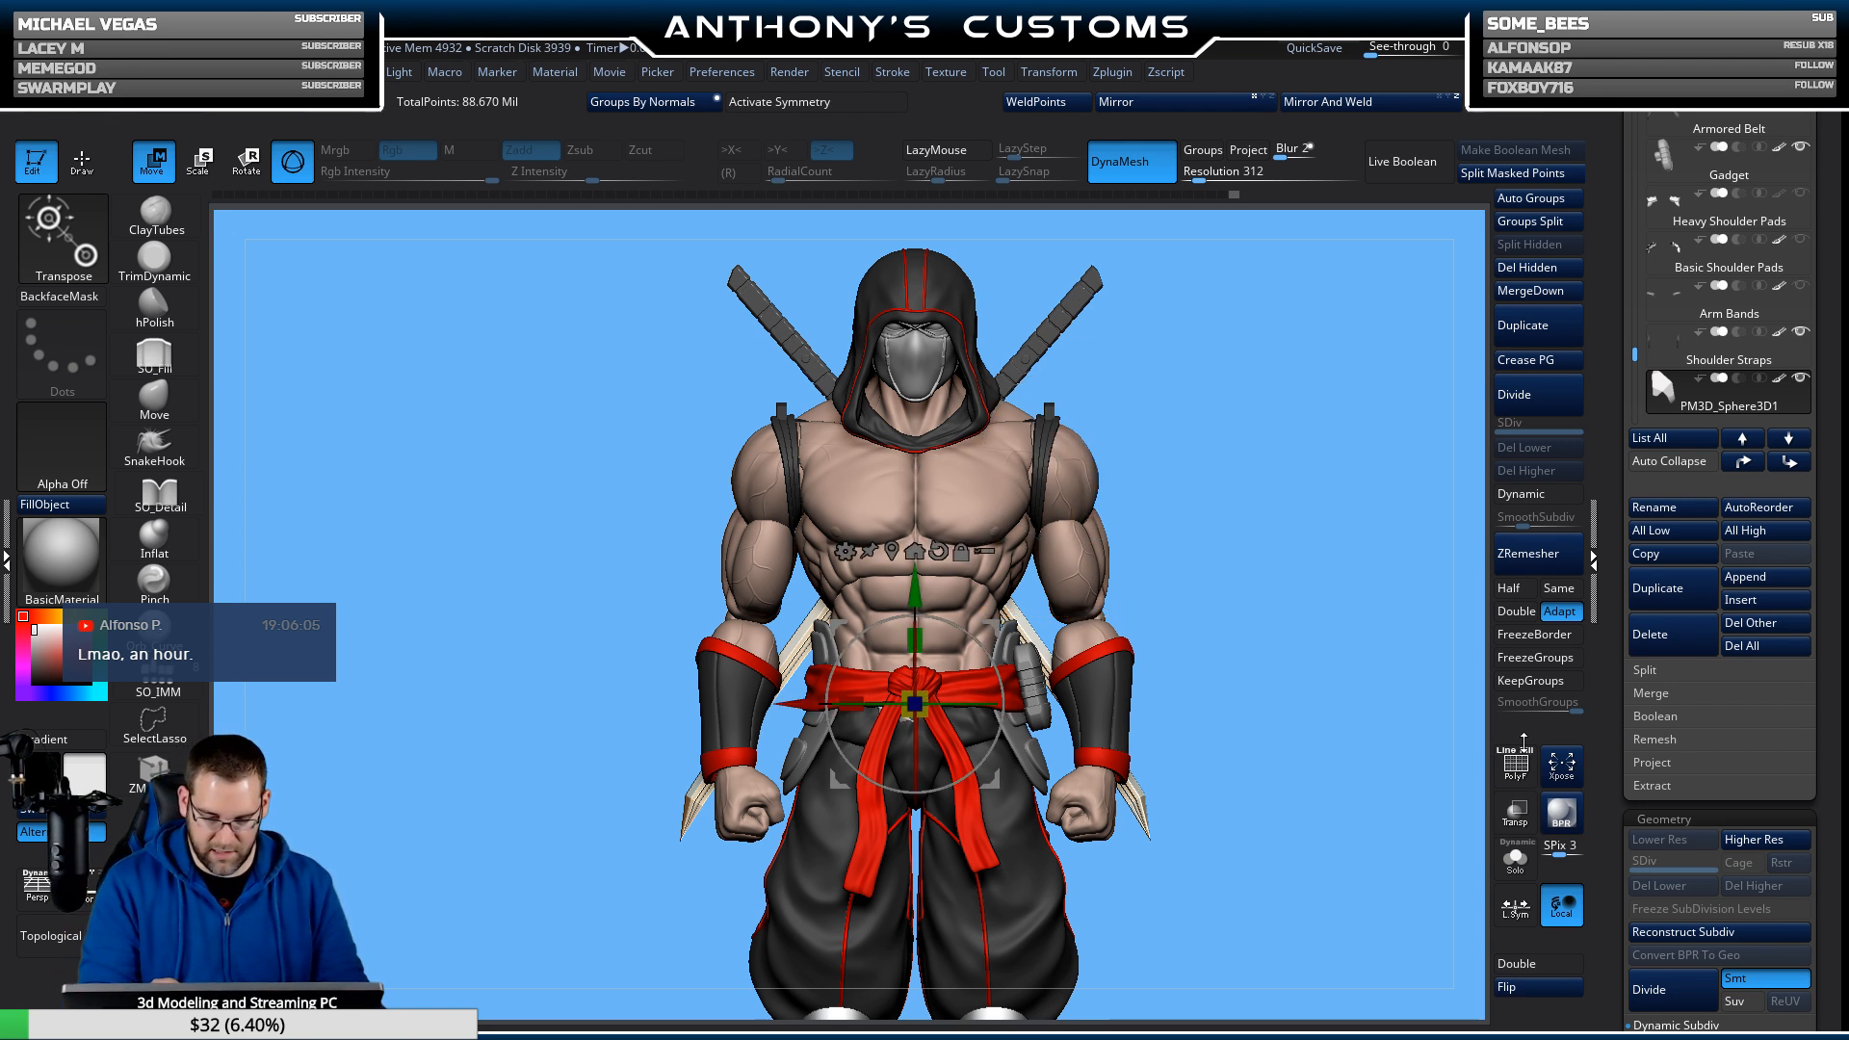
{"action": "left_click", "coordinate": [1516, 860]}
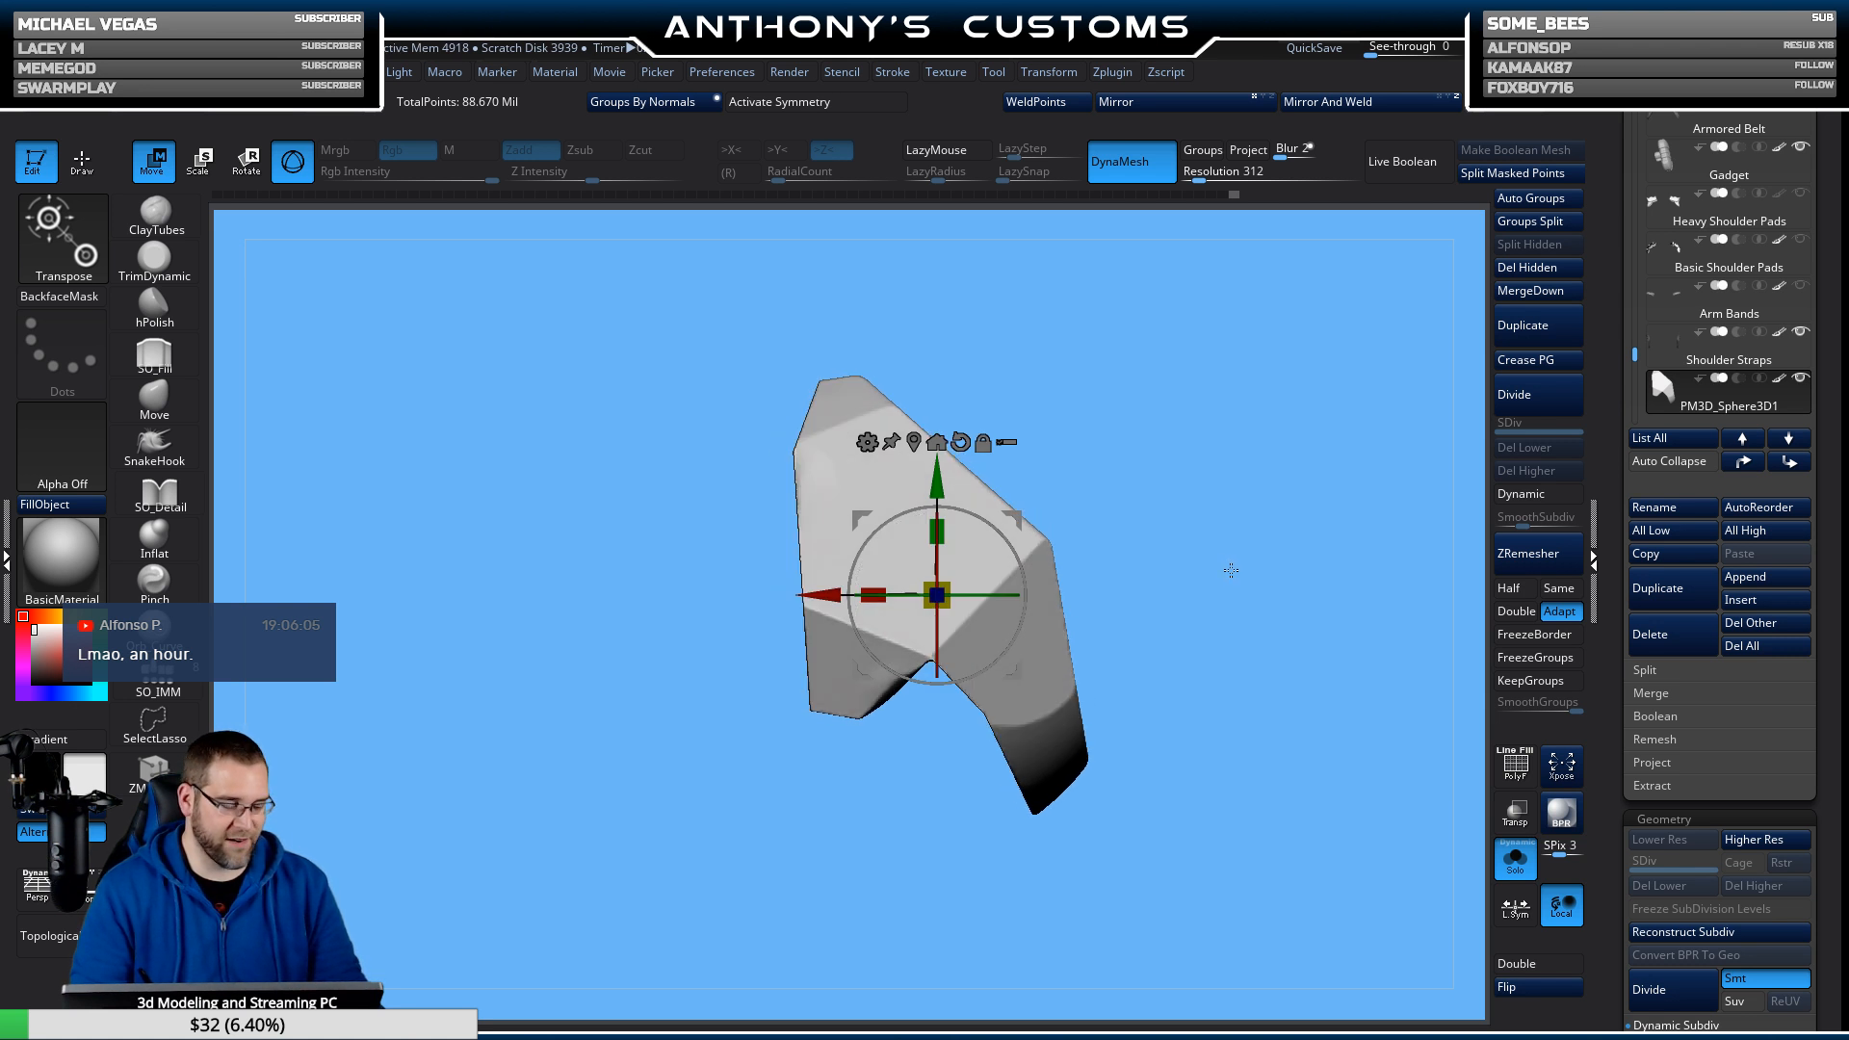
Mask the pad's inner flap with MaskLasso and invert the mask so only that flap stays editable.
{"action": "key", "text": "q"}
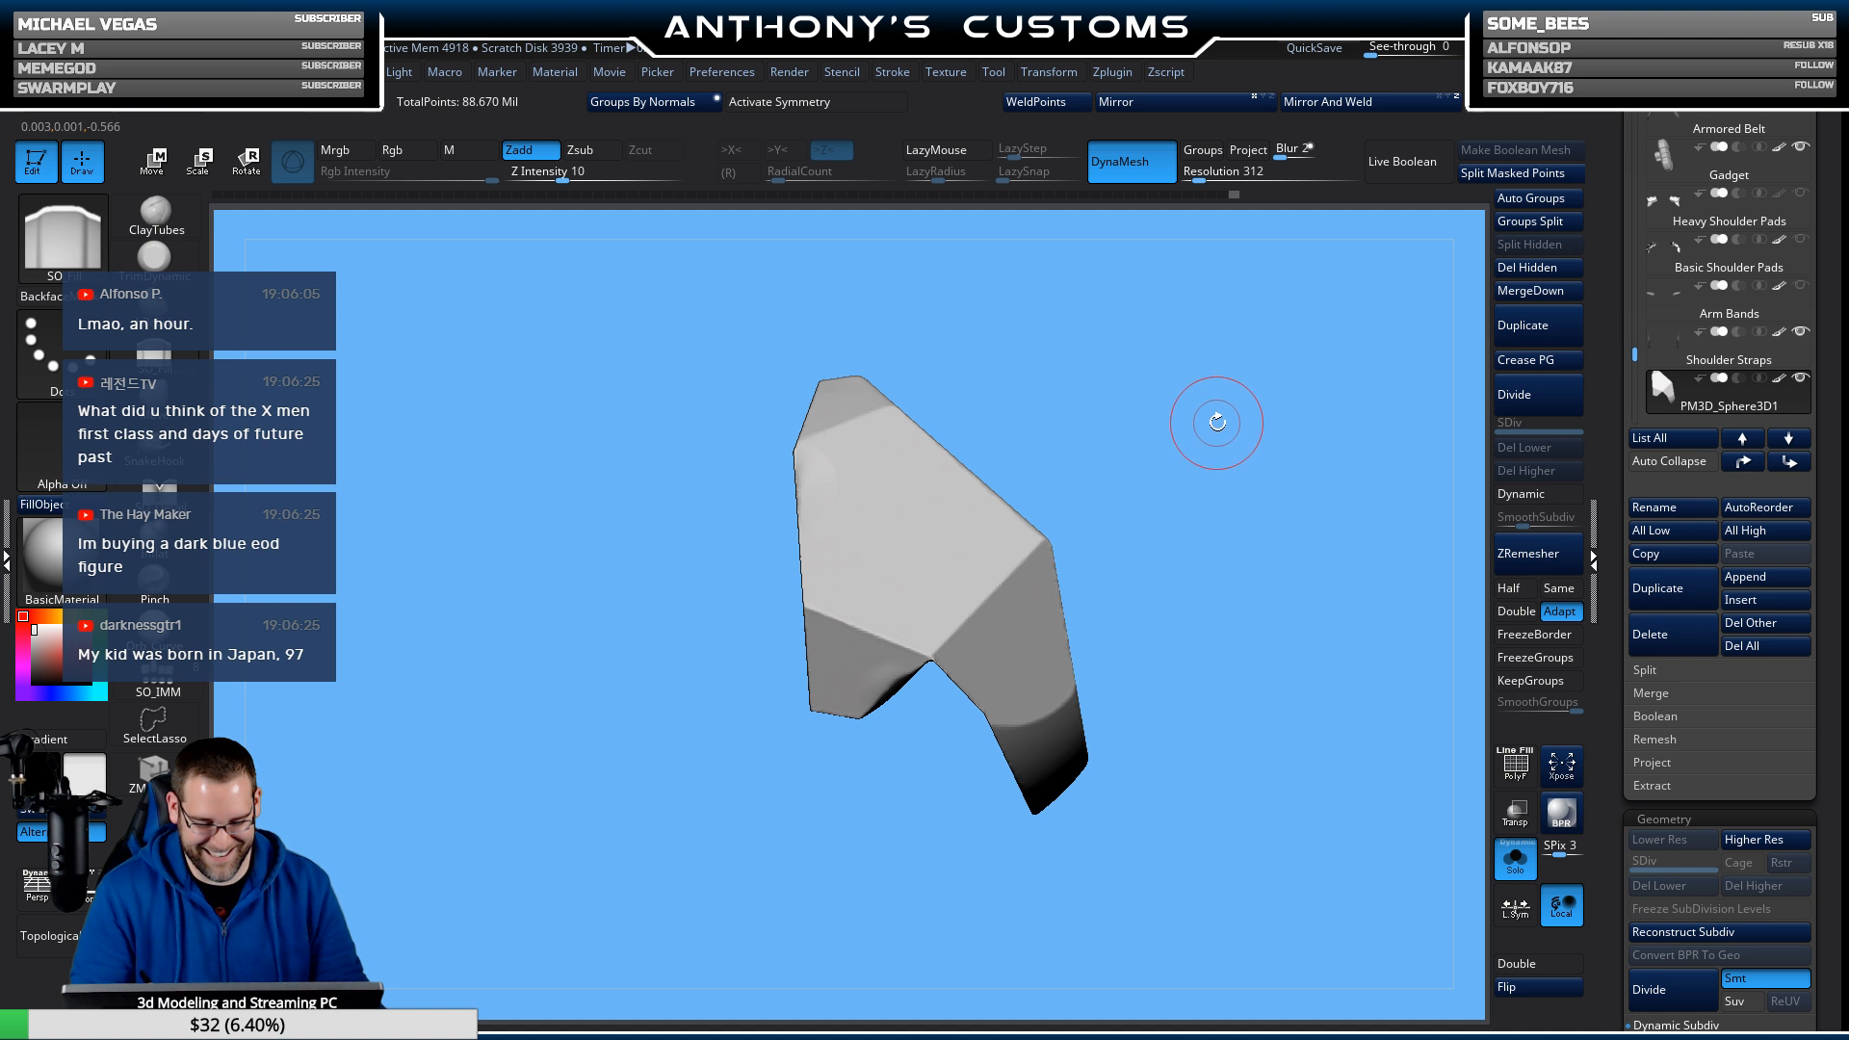
{"action": "key", "text": "ctrl+shift"}
{"action": "key", "text": "ctrl"}
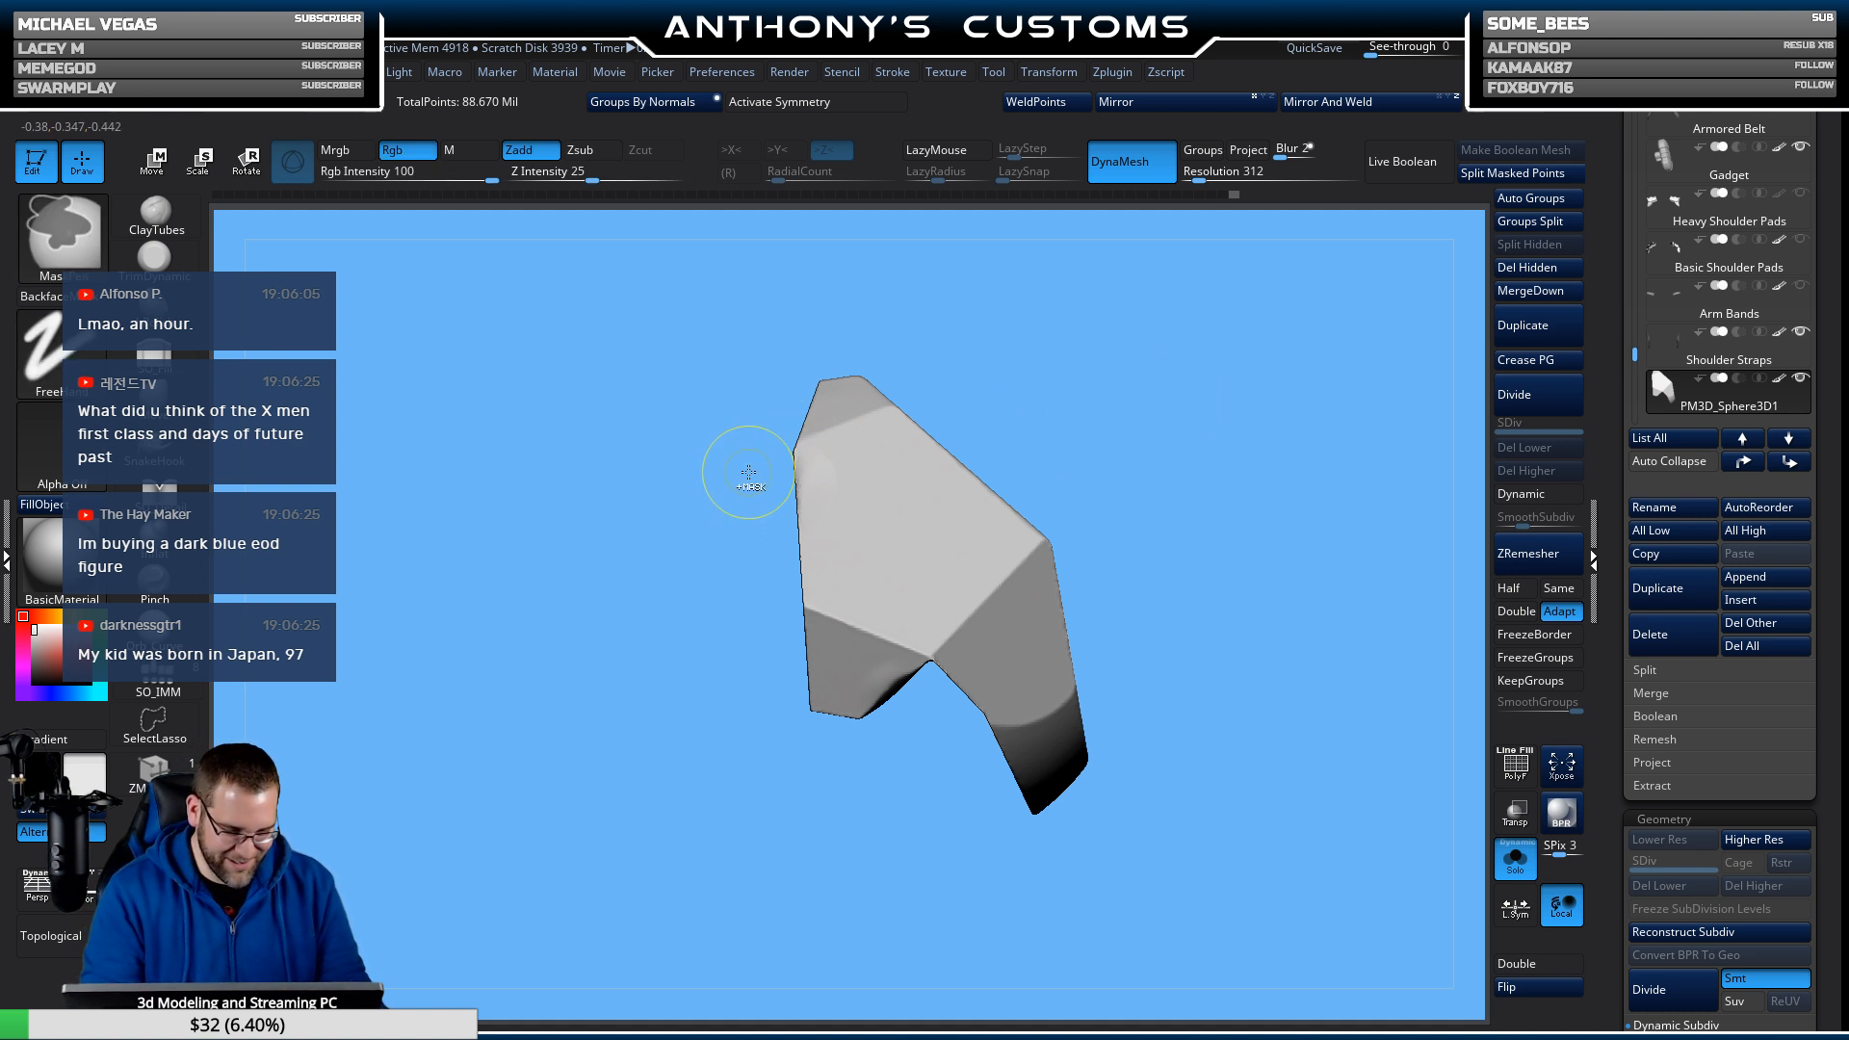
{"action": "left_click", "coordinate": [63, 232], "text": "ctrl"}
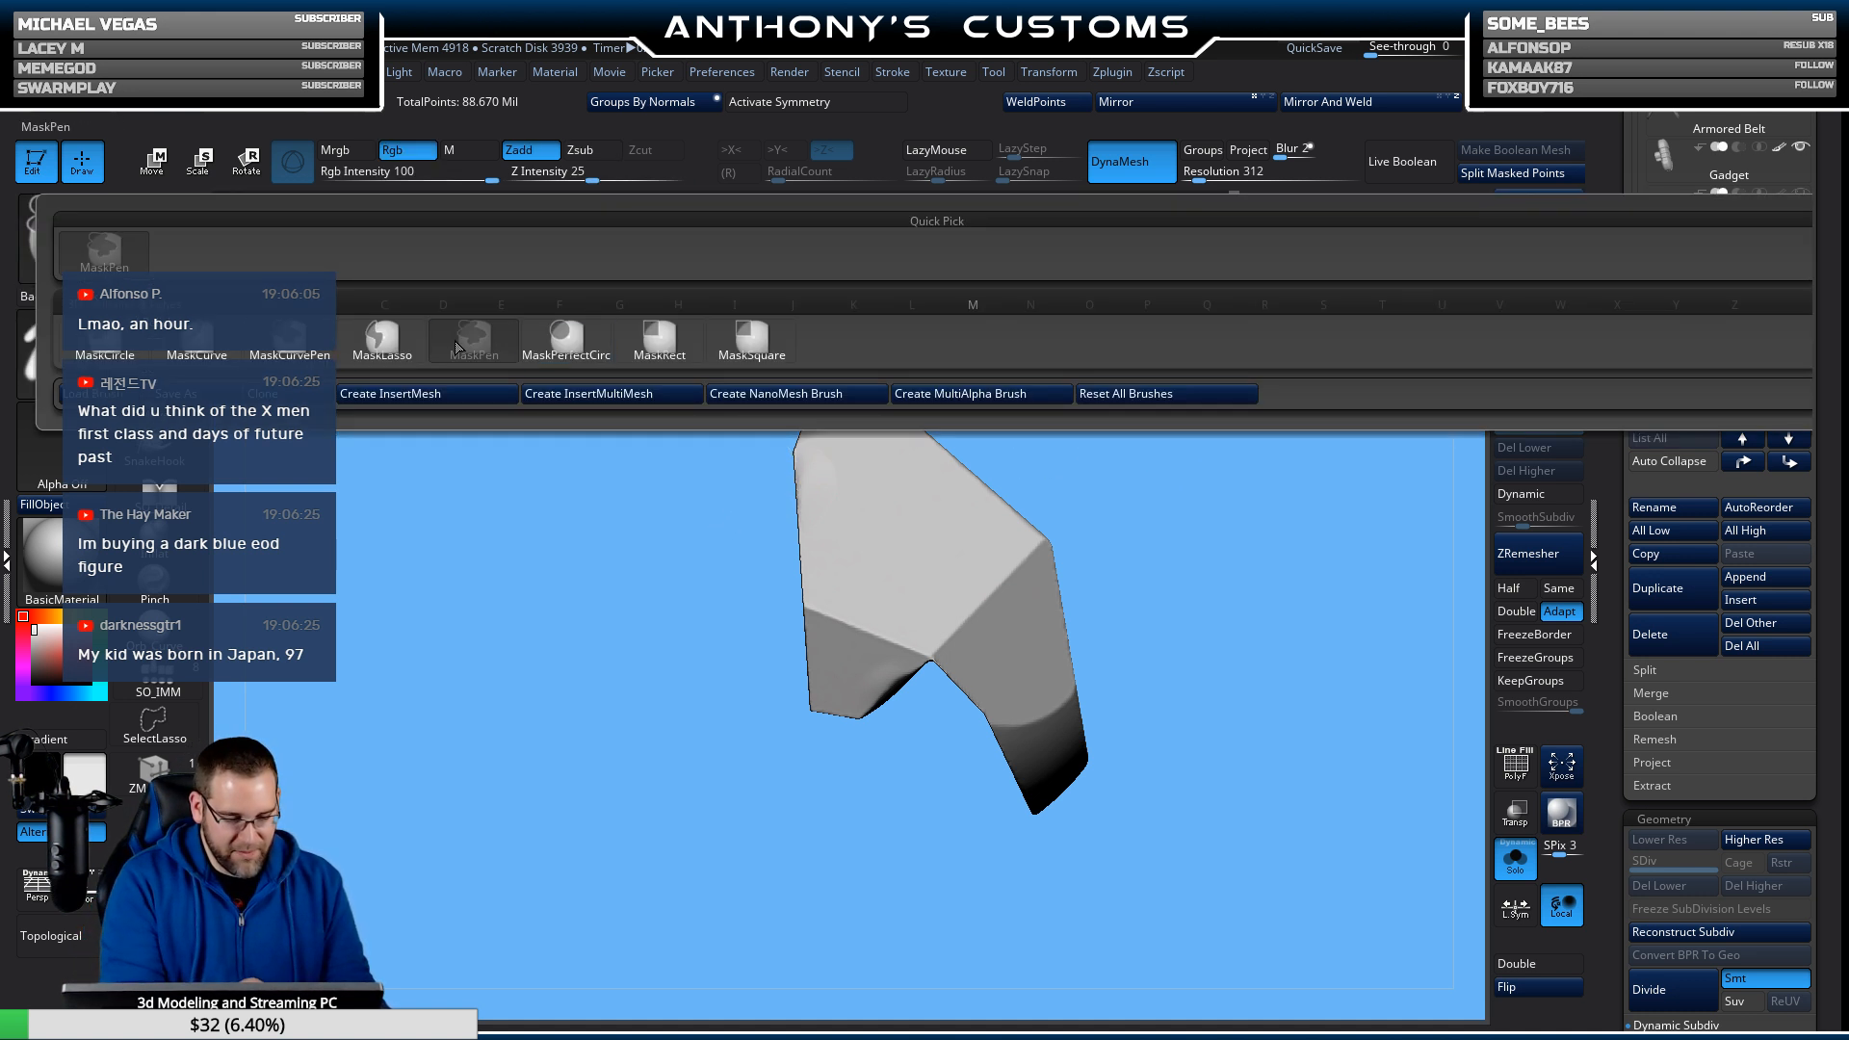
{"action": "left_click", "coordinate": [458, 345], "text": "ctrl"}
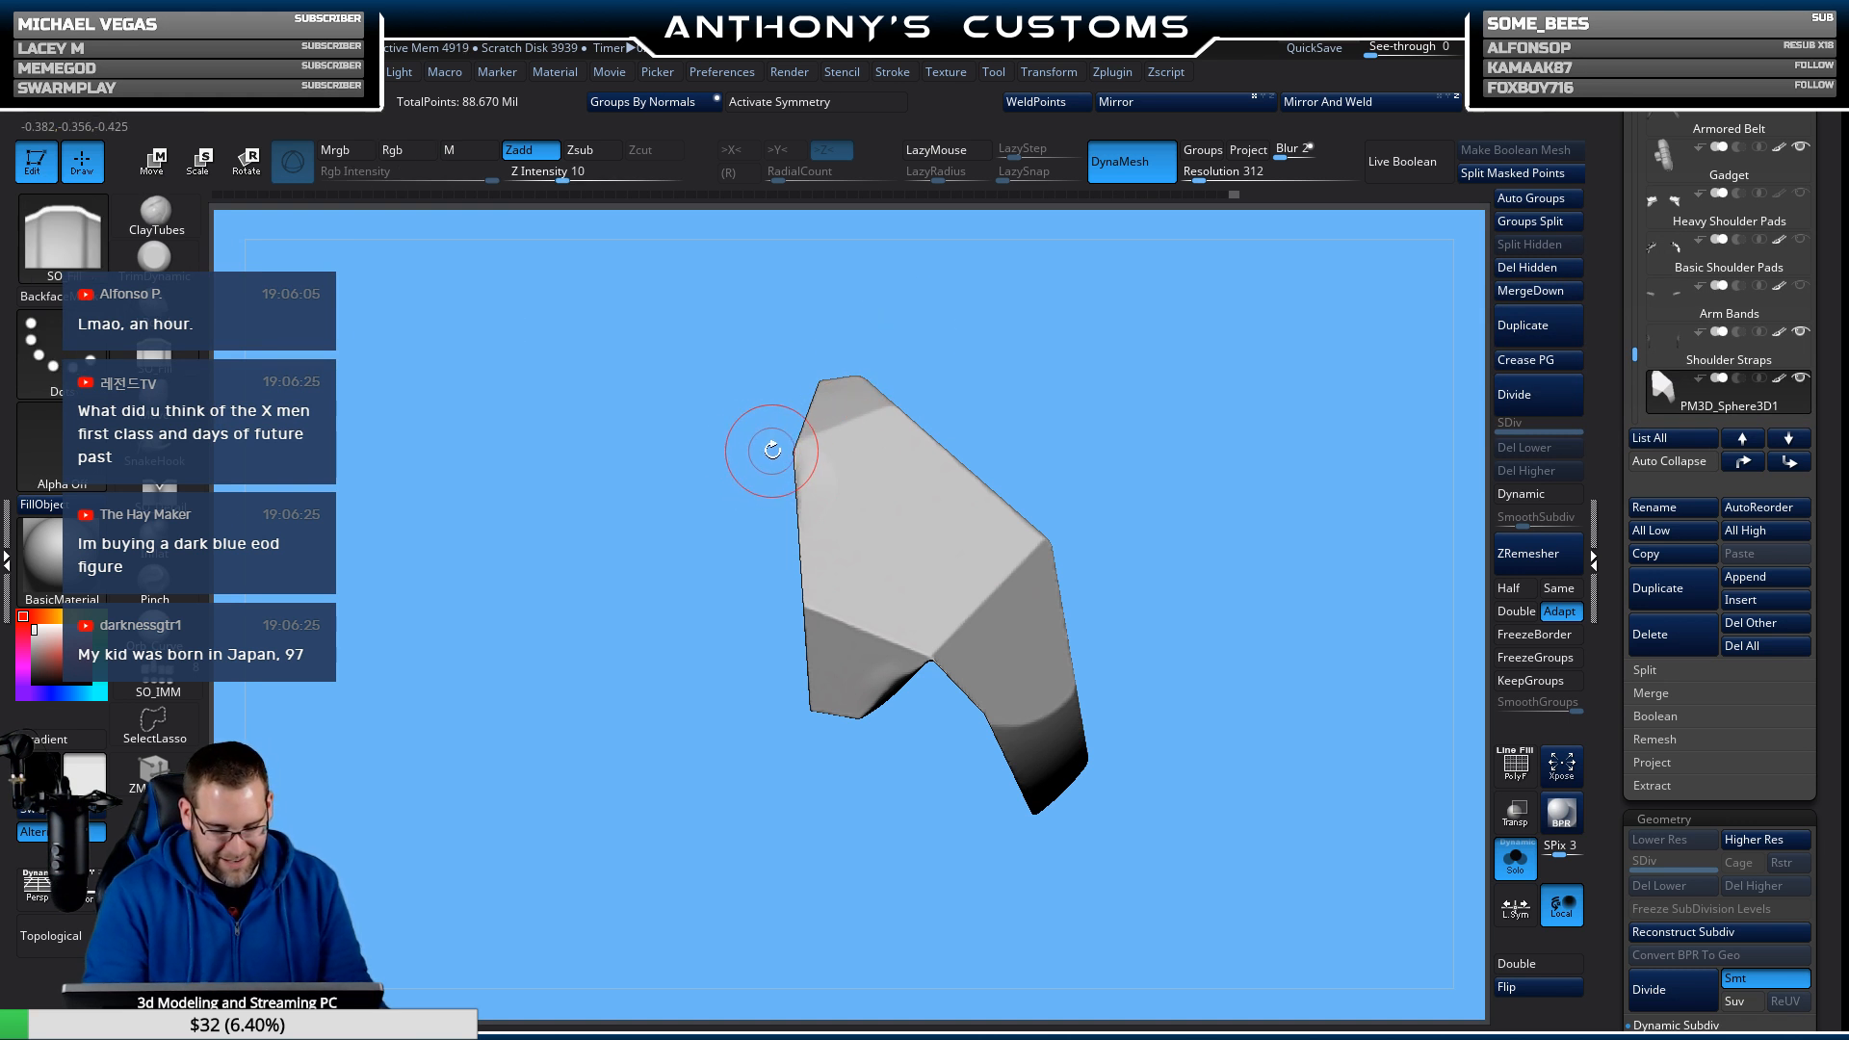
{"action": "key", "text": "ctrl"}
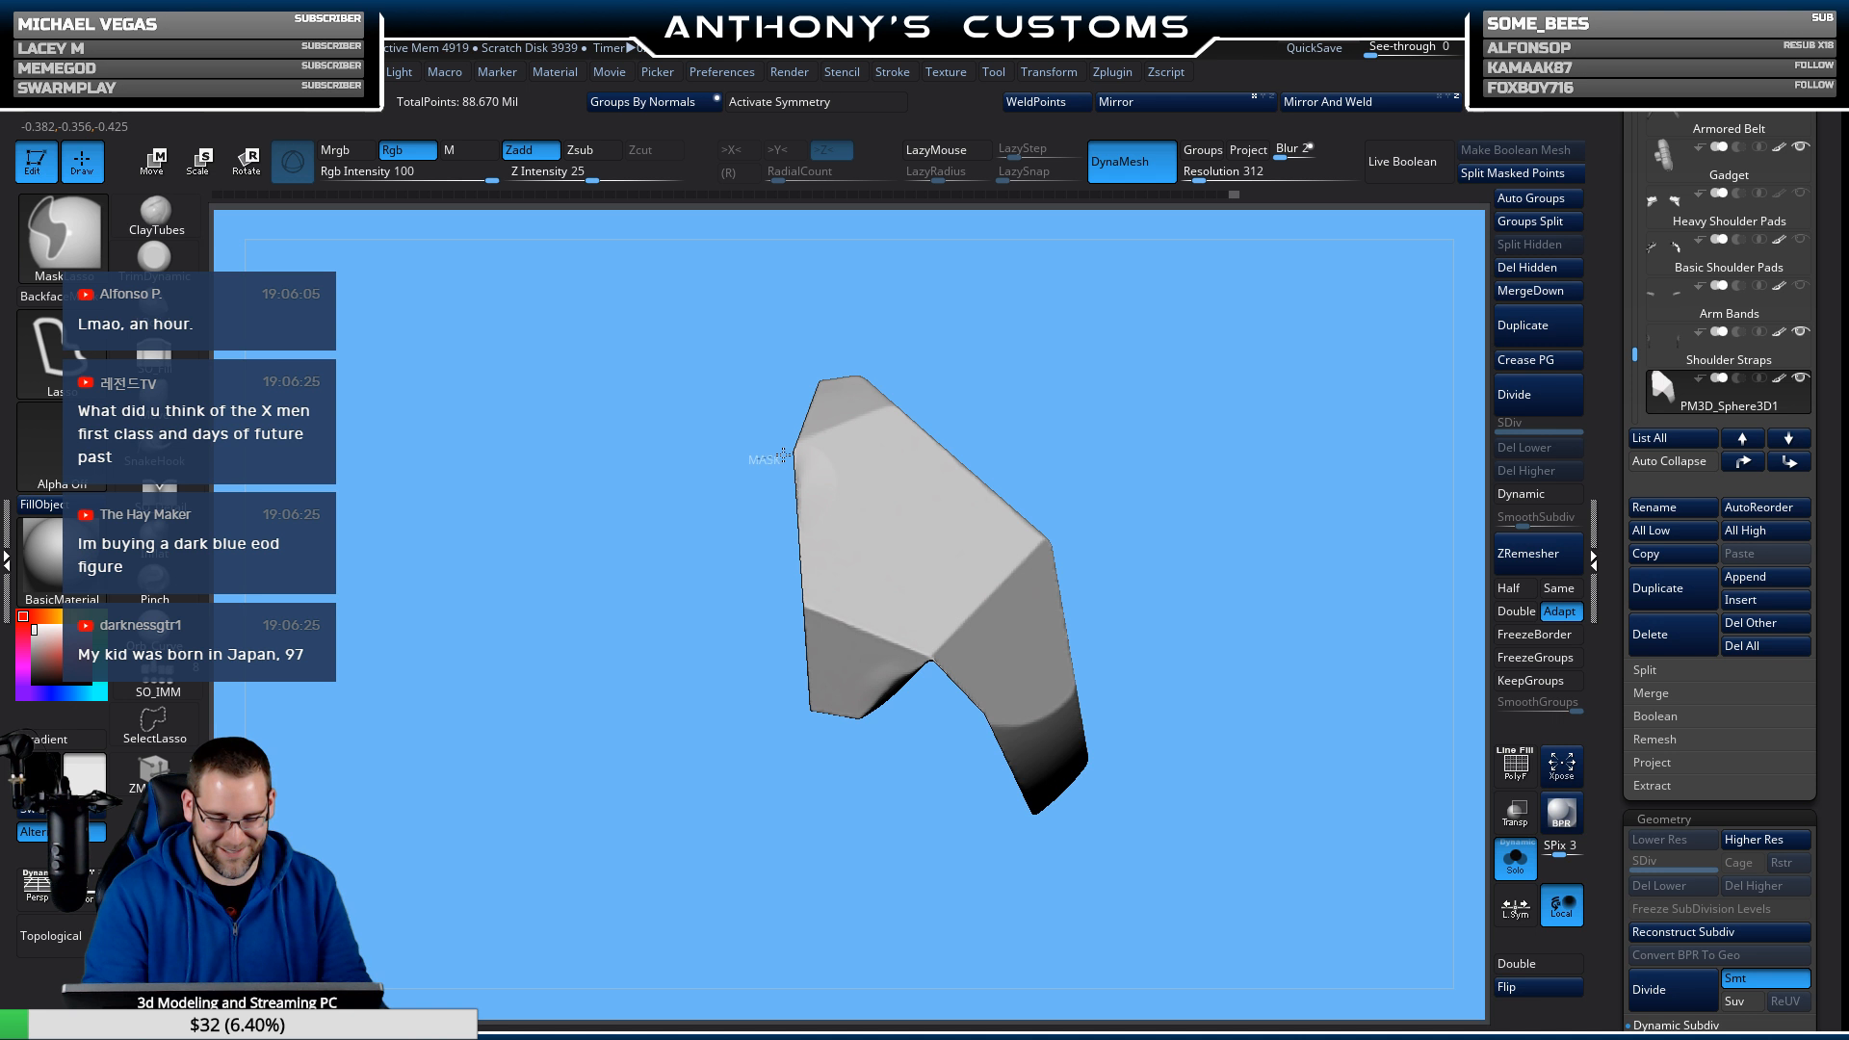
{"action": "mouse_move", "coordinate": [834, 447]}
{"action": "left_mouse_down", "text": "ctrl"}
{"action": "mouse_move", "coordinate": [929, 530]}
{"action": "mouse_move", "coordinate": [939, 782]}
{"action": "left_mouse_up", "text": "ctrl"}
{"action": "mouse_move", "coordinate": [735, 507]}
{"action": "left_mouse_down", "text": "ctrl+alt"}
{"action": "mouse_move", "coordinate": [848, 809]}
{"action": "mouse_move", "coordinate": [693, 747]}
{"action": "left_mouse_up", "text": "ctrl+alt"}
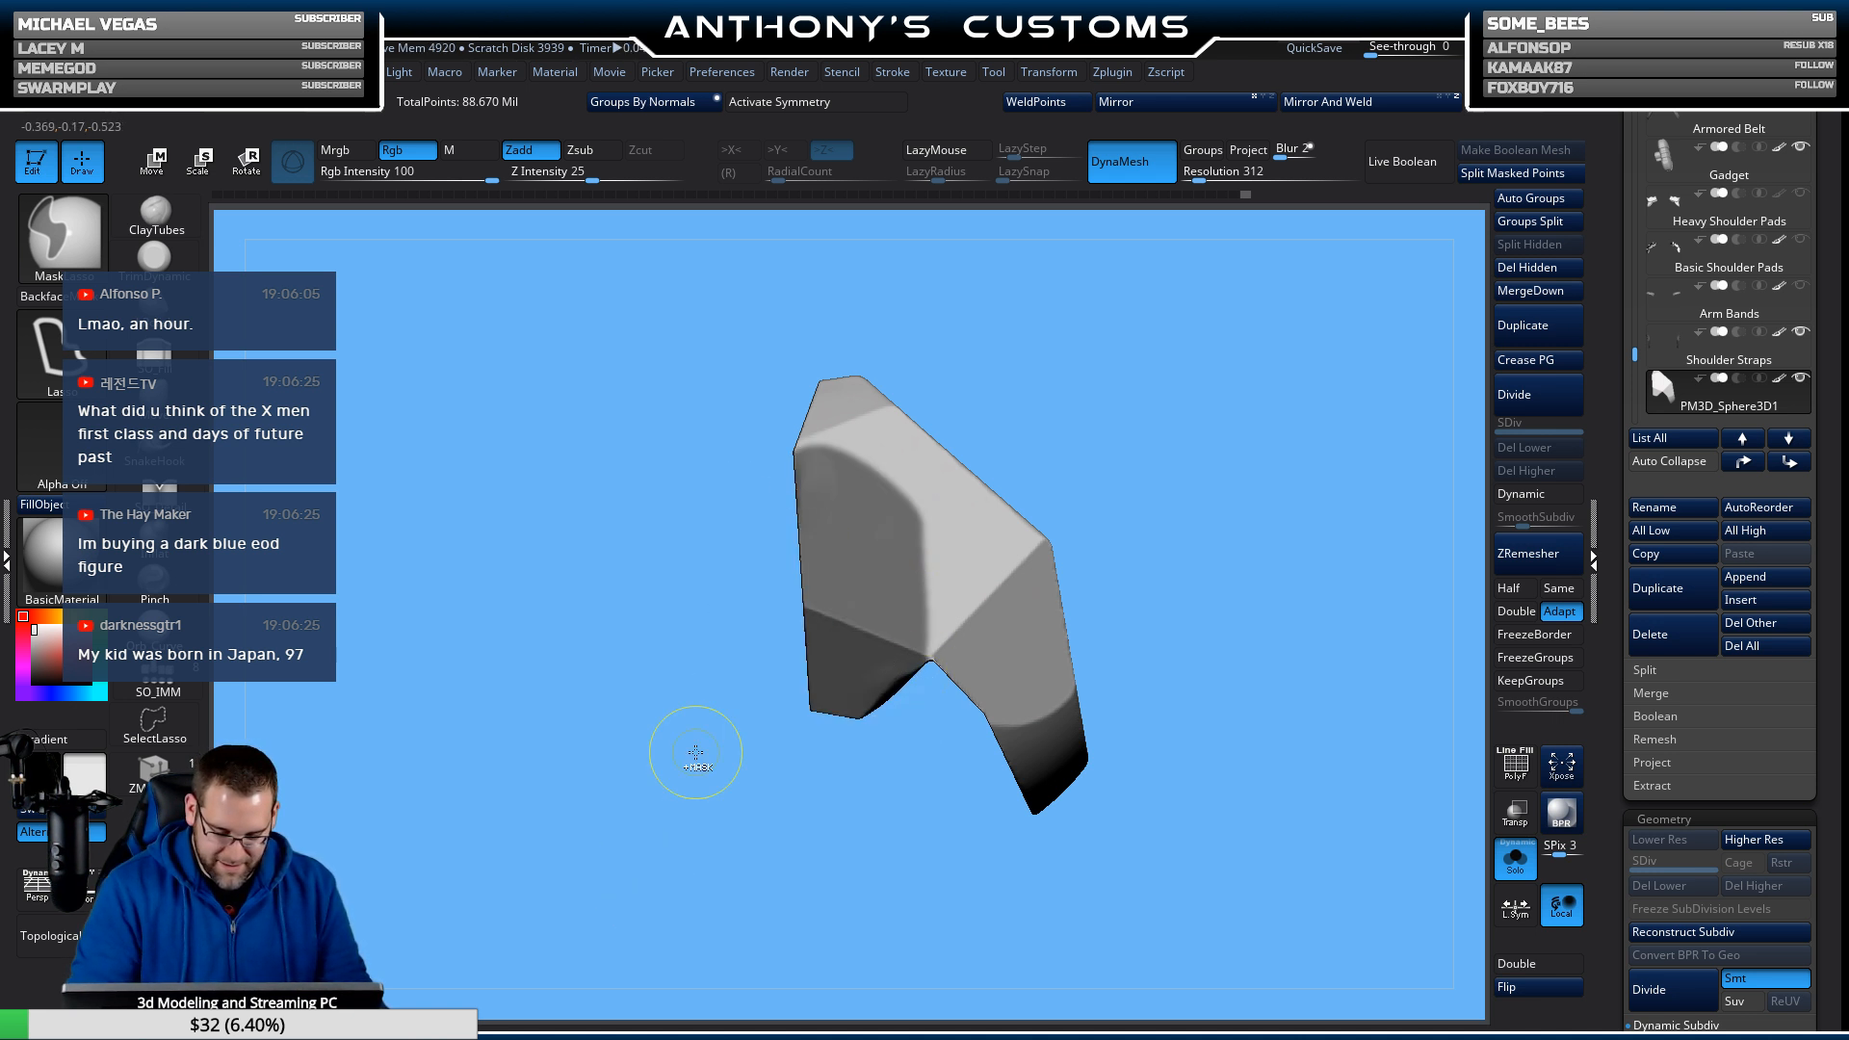
{"action": "left_click", "coordinate": [1242, 607], "text": "ctrl"}
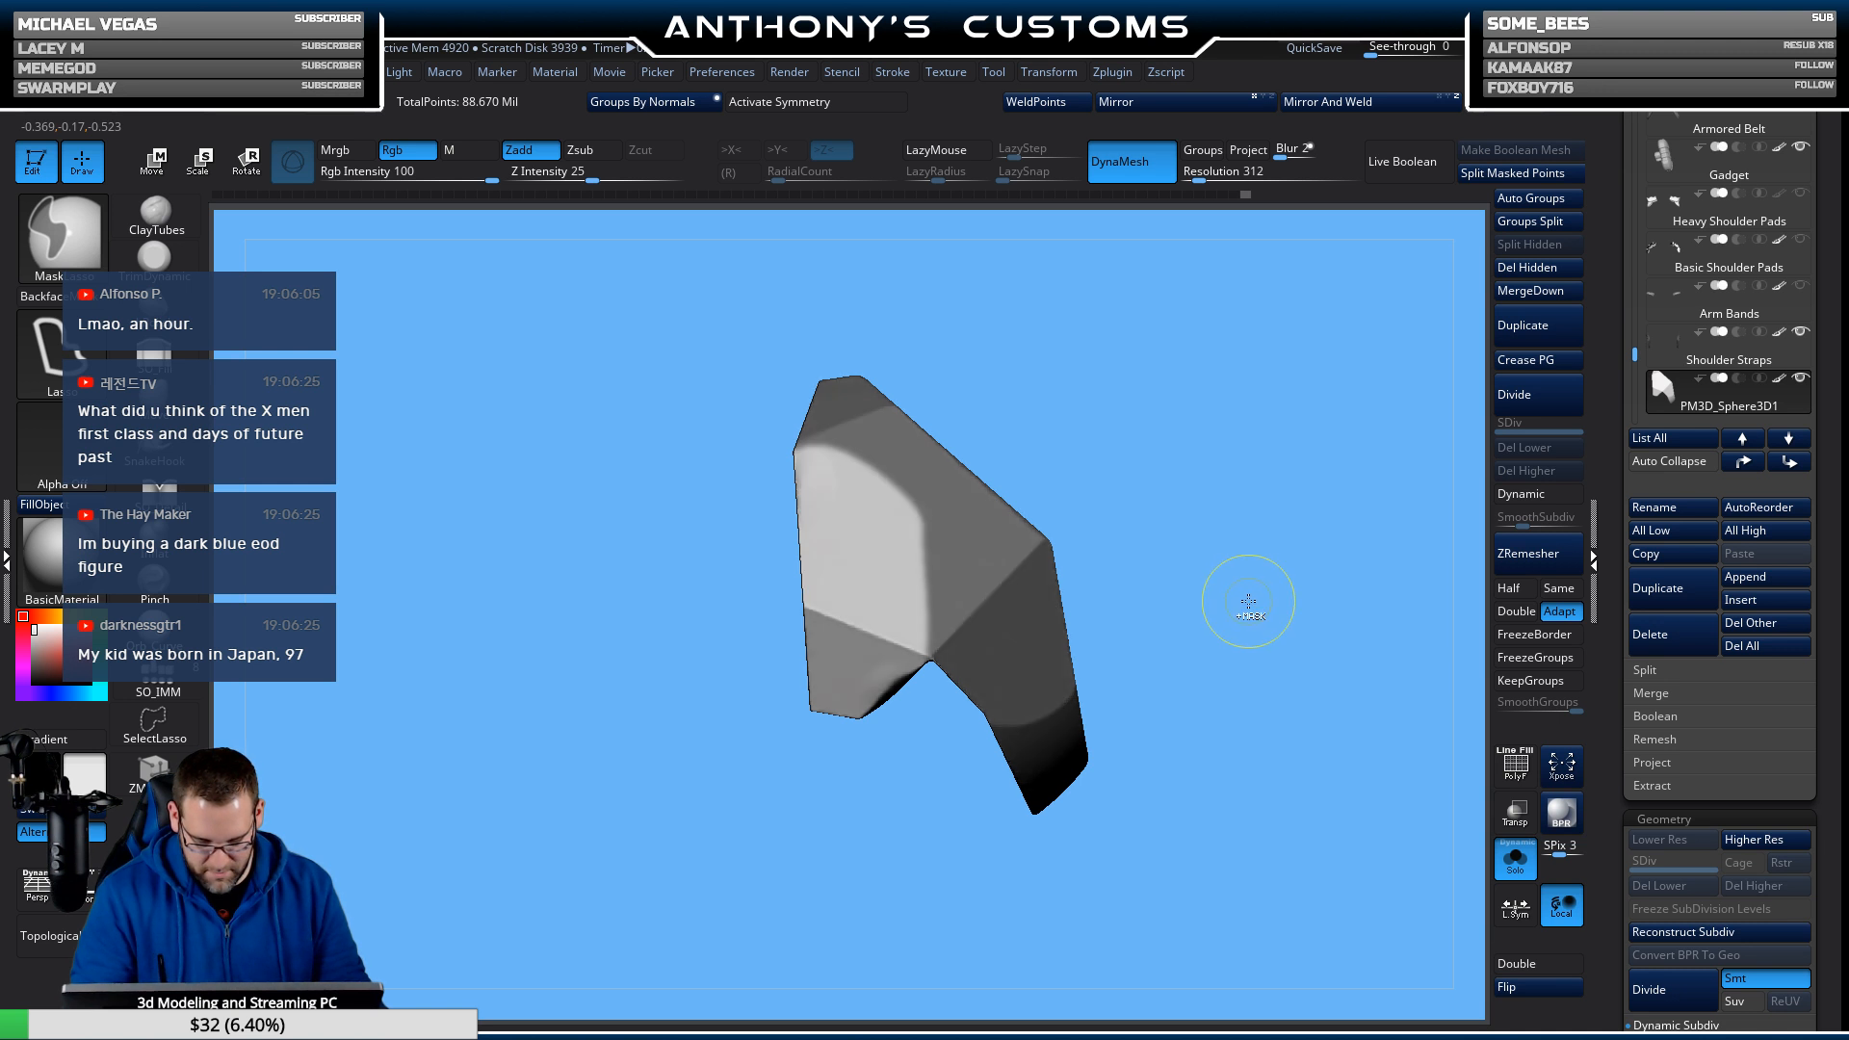
Rotate the unmasked inner flap outward around the pad's upper inner corner and clear the mask.
{"action": "key", "text": "w"}
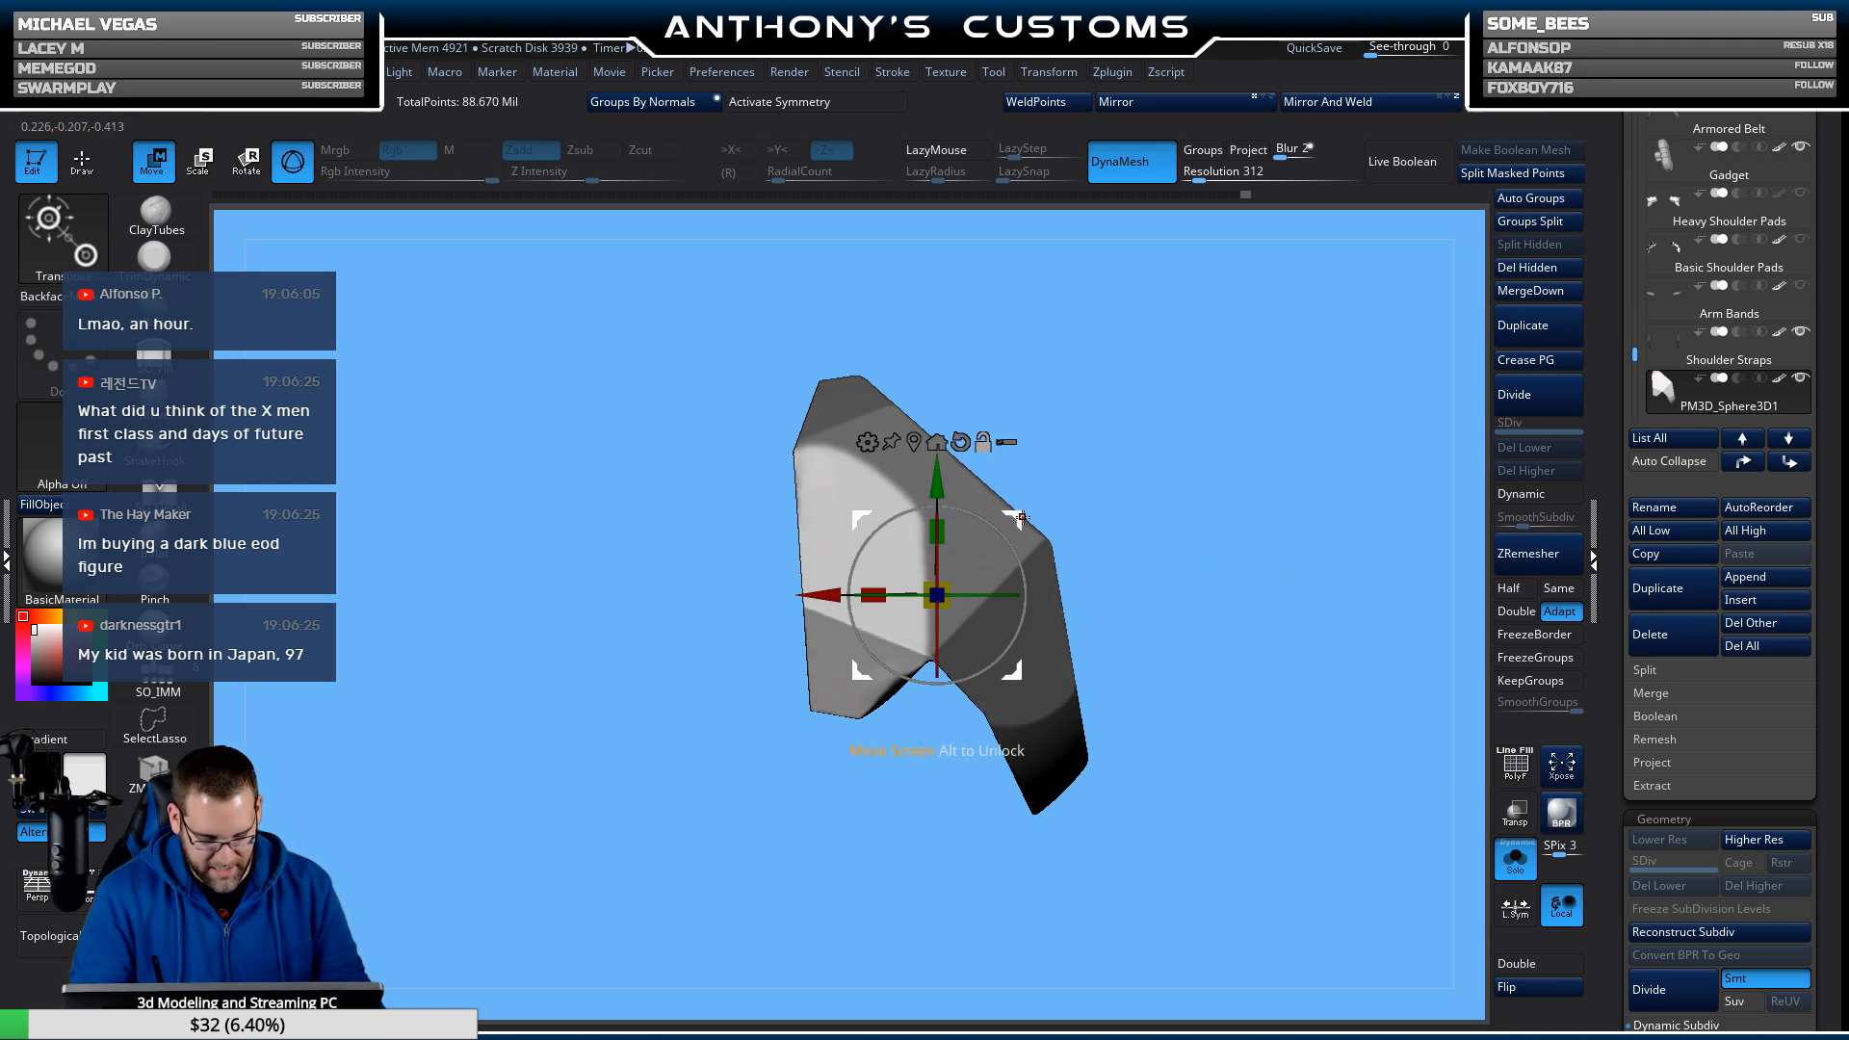
{"action": "left_click_drag", "start_coordinate": [1021, 517], "coordinate": [944, 347], "text": "alt"}
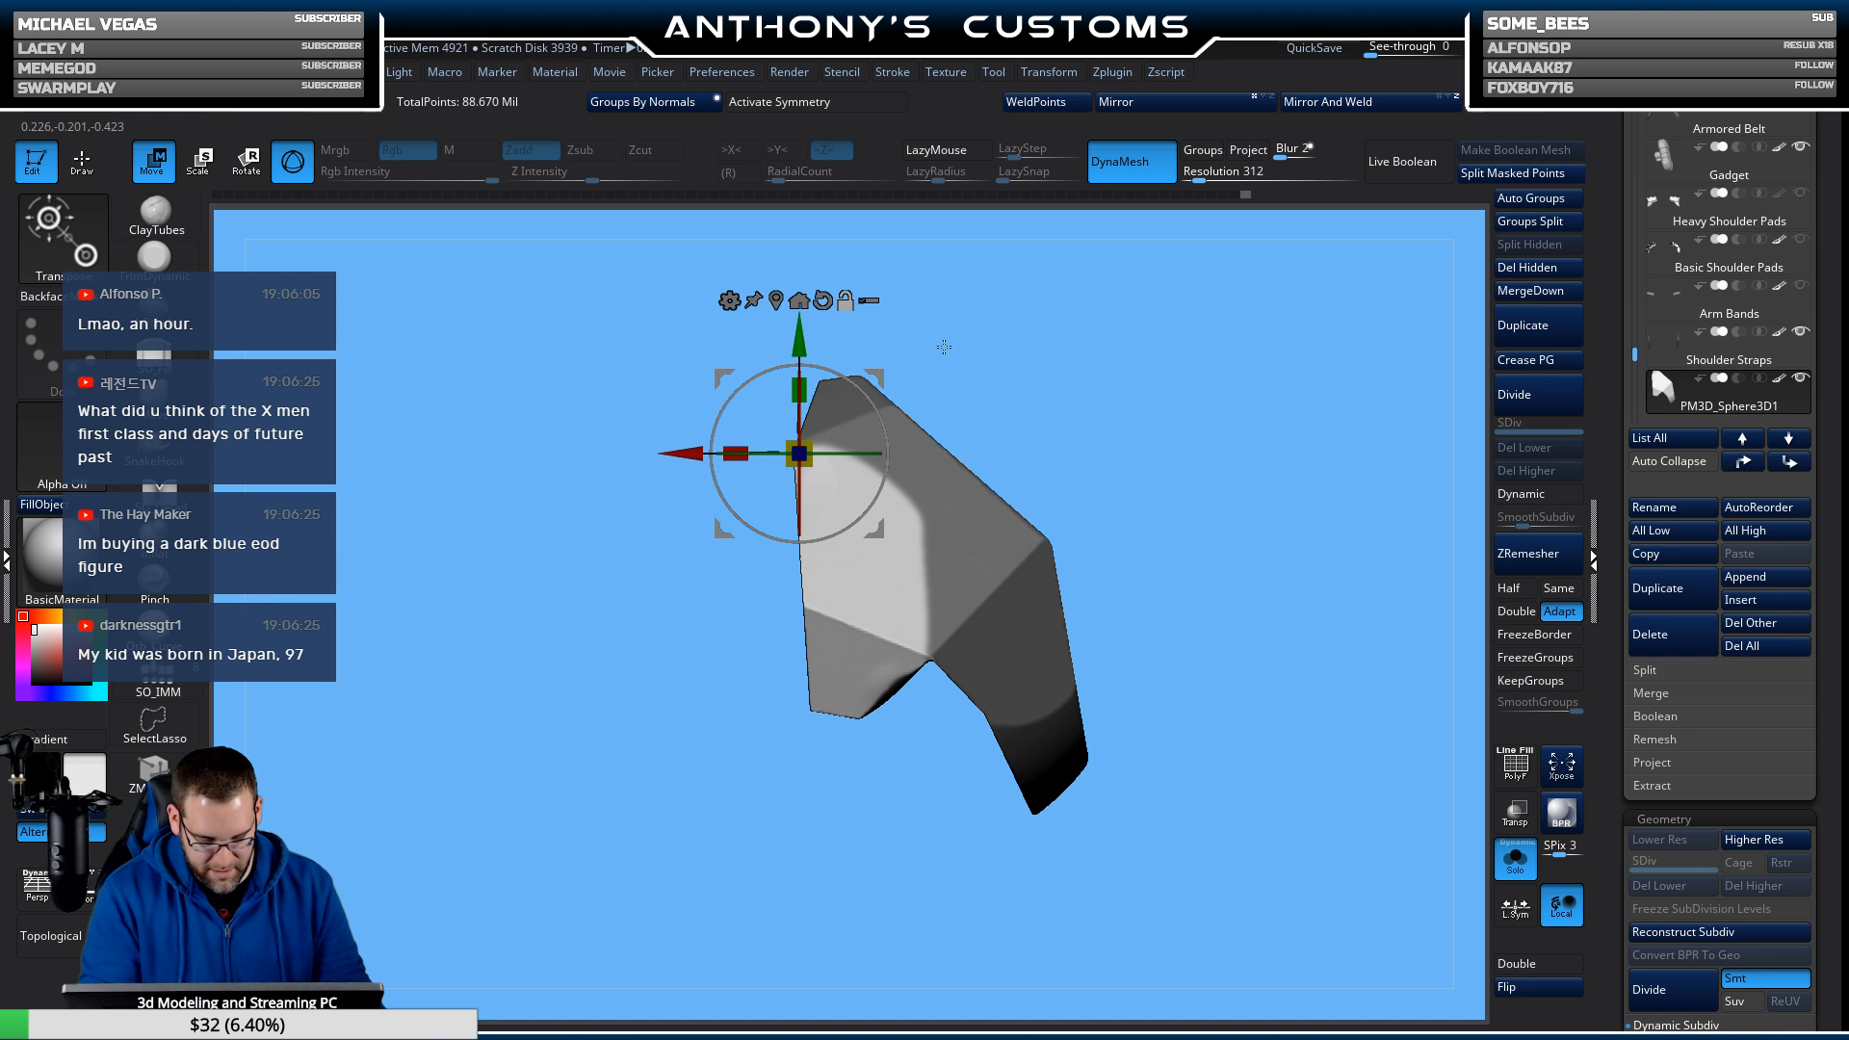
{"action": "left_click_drag", "start_coordinate": [884, 472], "coordinate": [879, 494]}
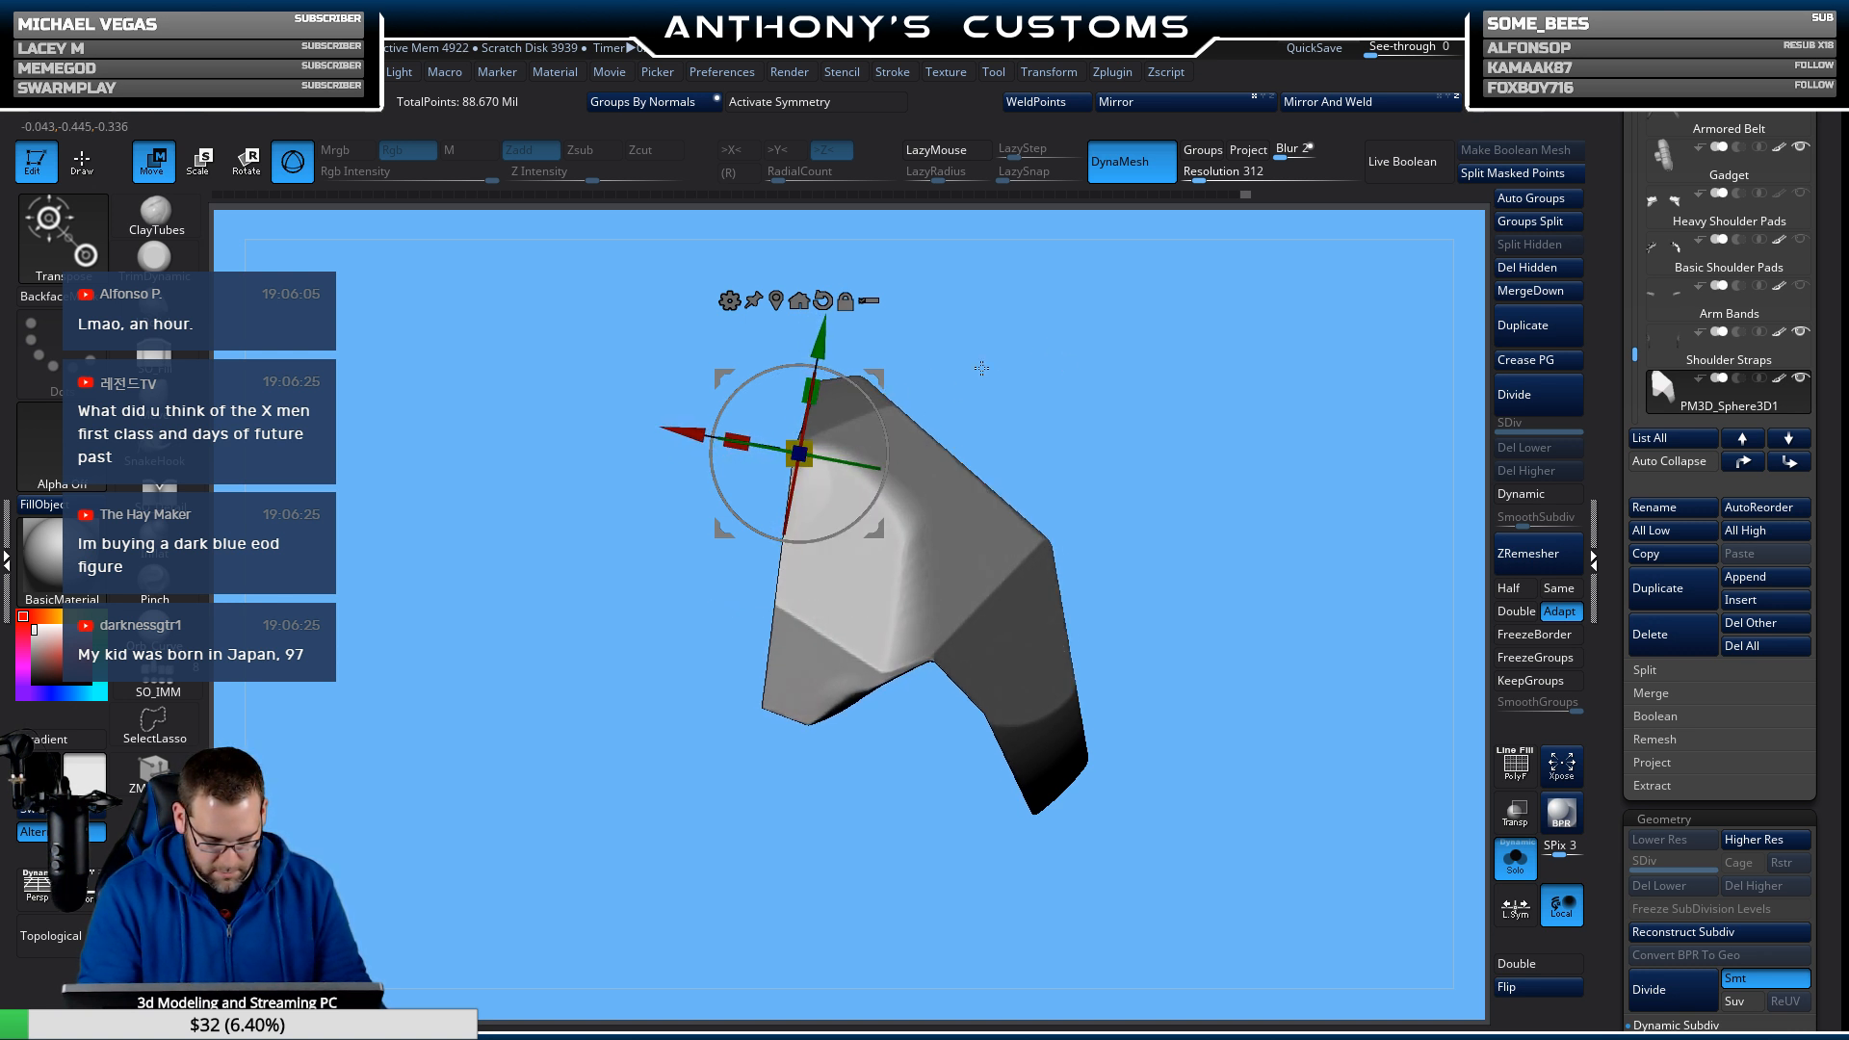
{"action": "key", "text": "q"}
{"action": "left_click_drag", "start_coordinate": [1205, 432], "coordinate": [1175, 442], "text": "ctrl"}
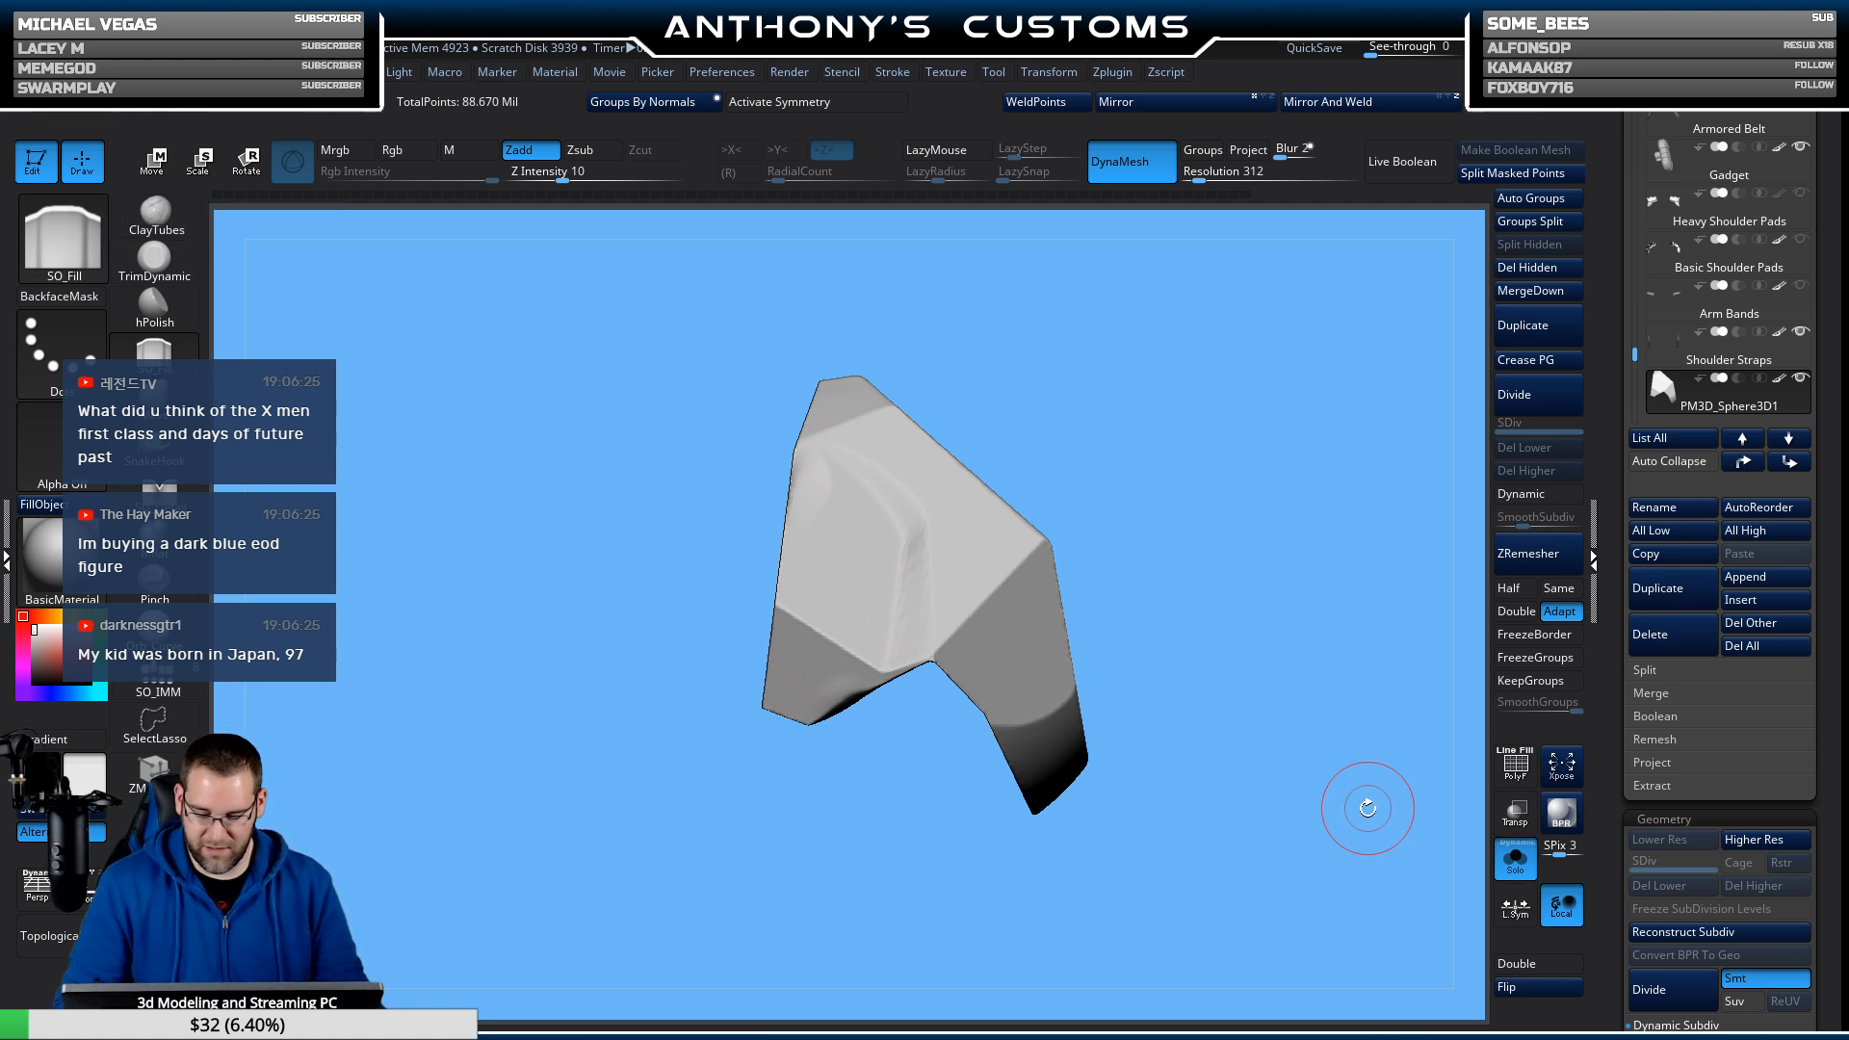
Show the full figure, reset the pad's gizmo to the center, and move the pad onto the left shoulder.
{"action": "left_click_drag", "start_coordinate": [1362, 806], "coordinate": [1489, 813]}
{"action": "left_click", "coordinate": [1509, 864]}
{"action": "left_click_drag", "start_coordinate": [1396, 732], "coordinate": [1268, 595]}
{"action": "key", "text": "w"}
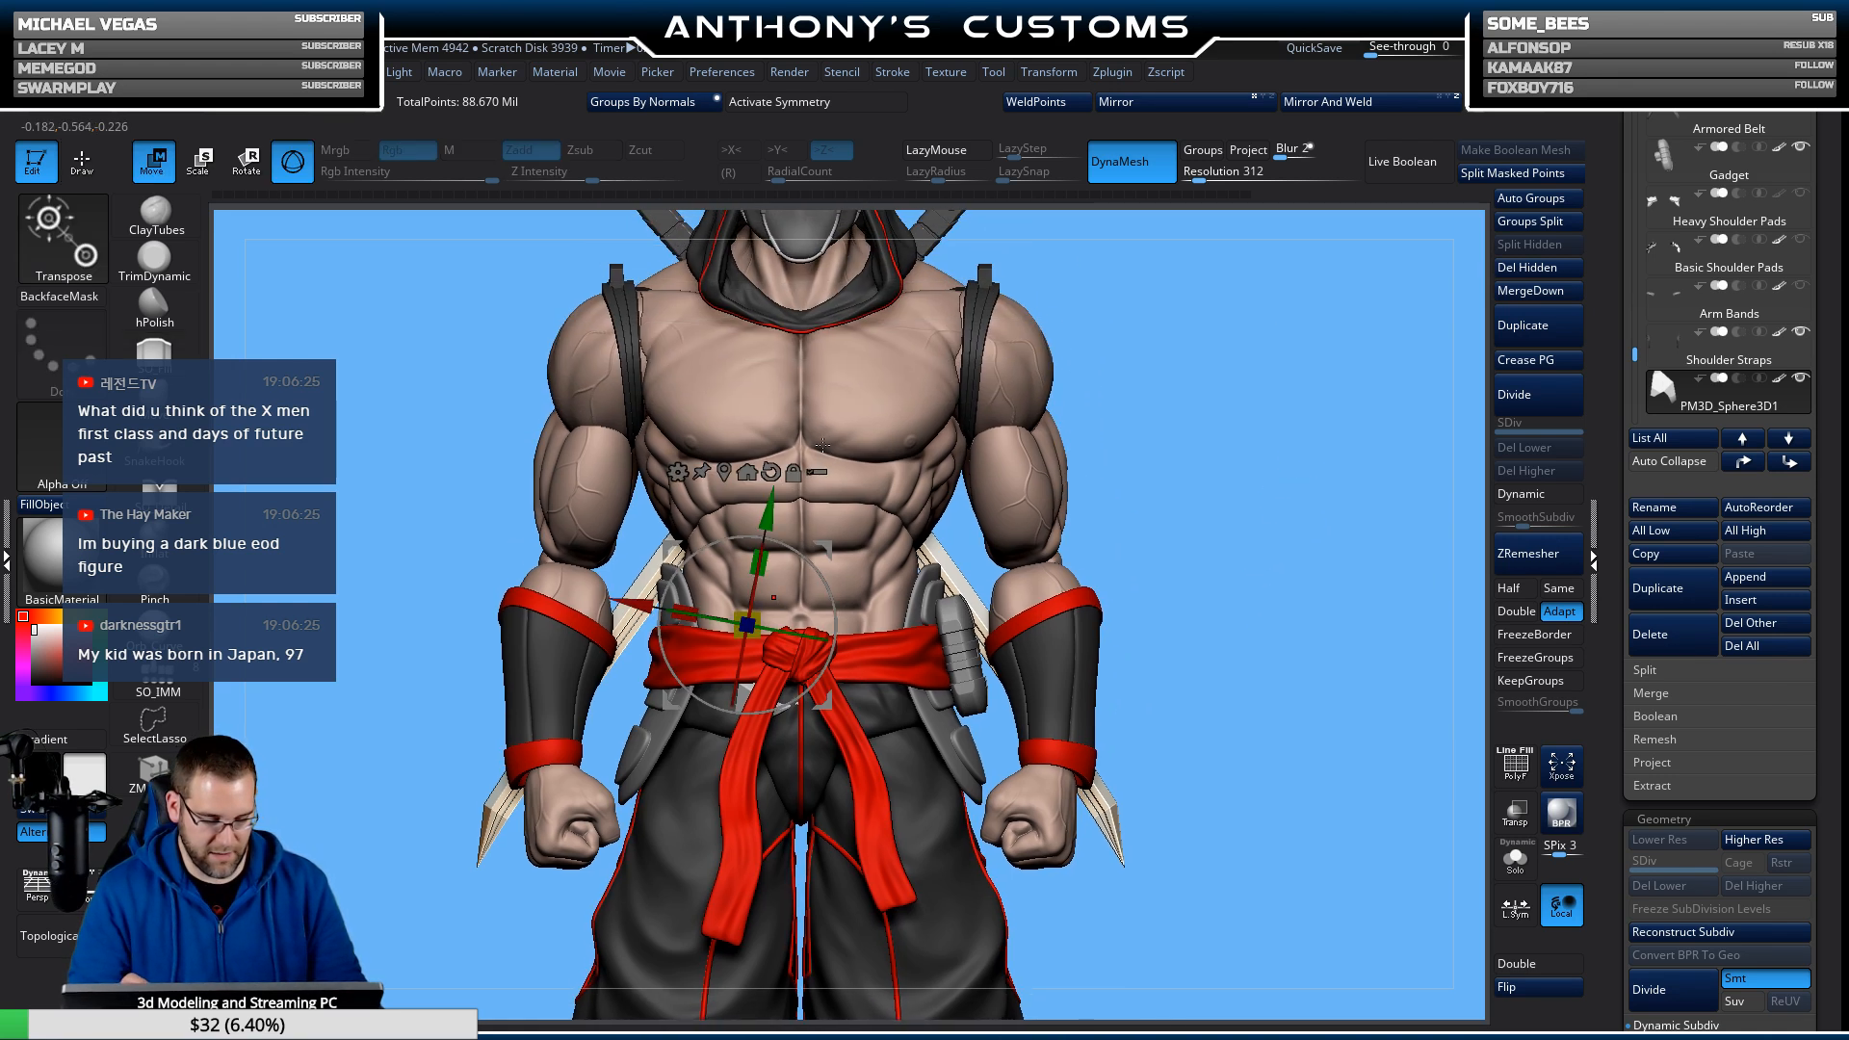
{"action": "left_click", "coordinate": [747, 472]}
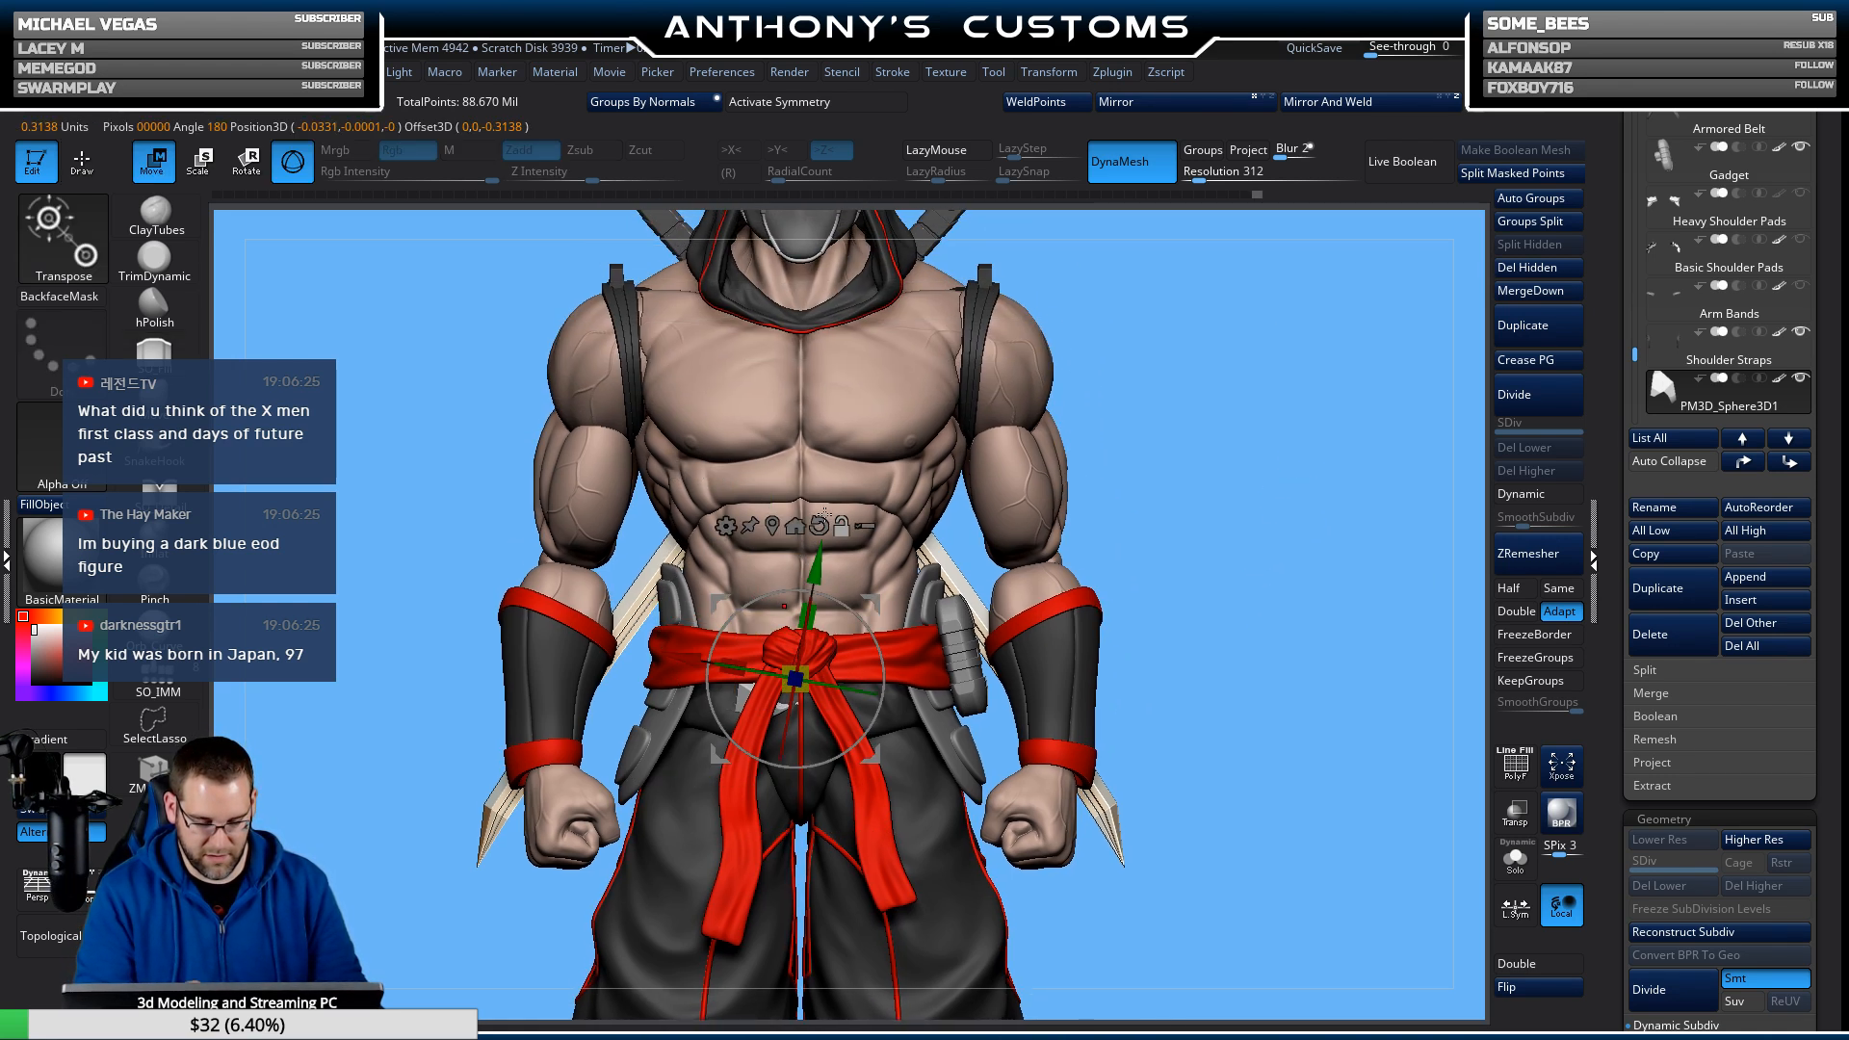
{"action": "left_click_drag", "start_coordinate": [873, 603], "coordinate": [1096, 264]}
Shift the pad backward to center it on the shoulder in side view and tilt it about 4.4 degrees in front view.
{"action": "left_click_drag", "start_coordinate": [1324, 421], "coordinate": [1141, 424]}
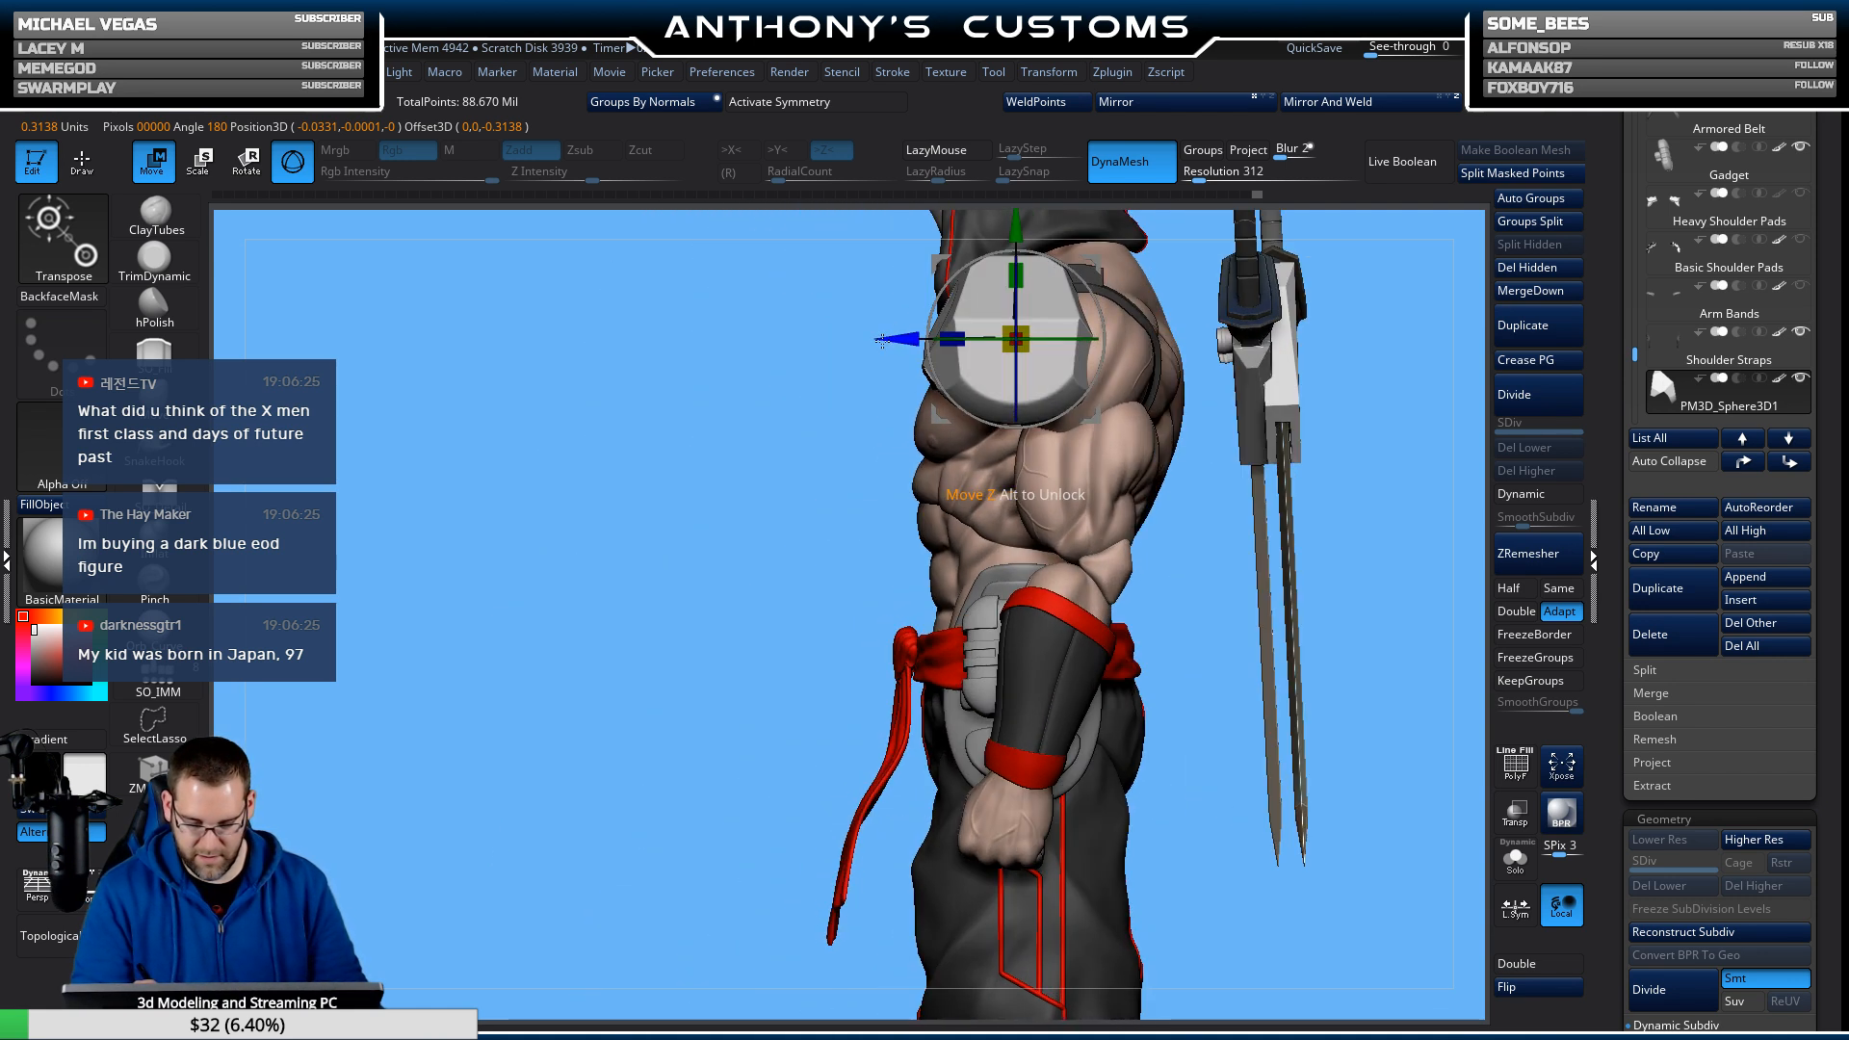
{"action": "left_click_drag", "start_coordinate": [883, 340], "coordinate": [942, 340]}
{"action": "left_click_drag", "start_coordinate": [853, 481], "coordinate": [1089, 501]}
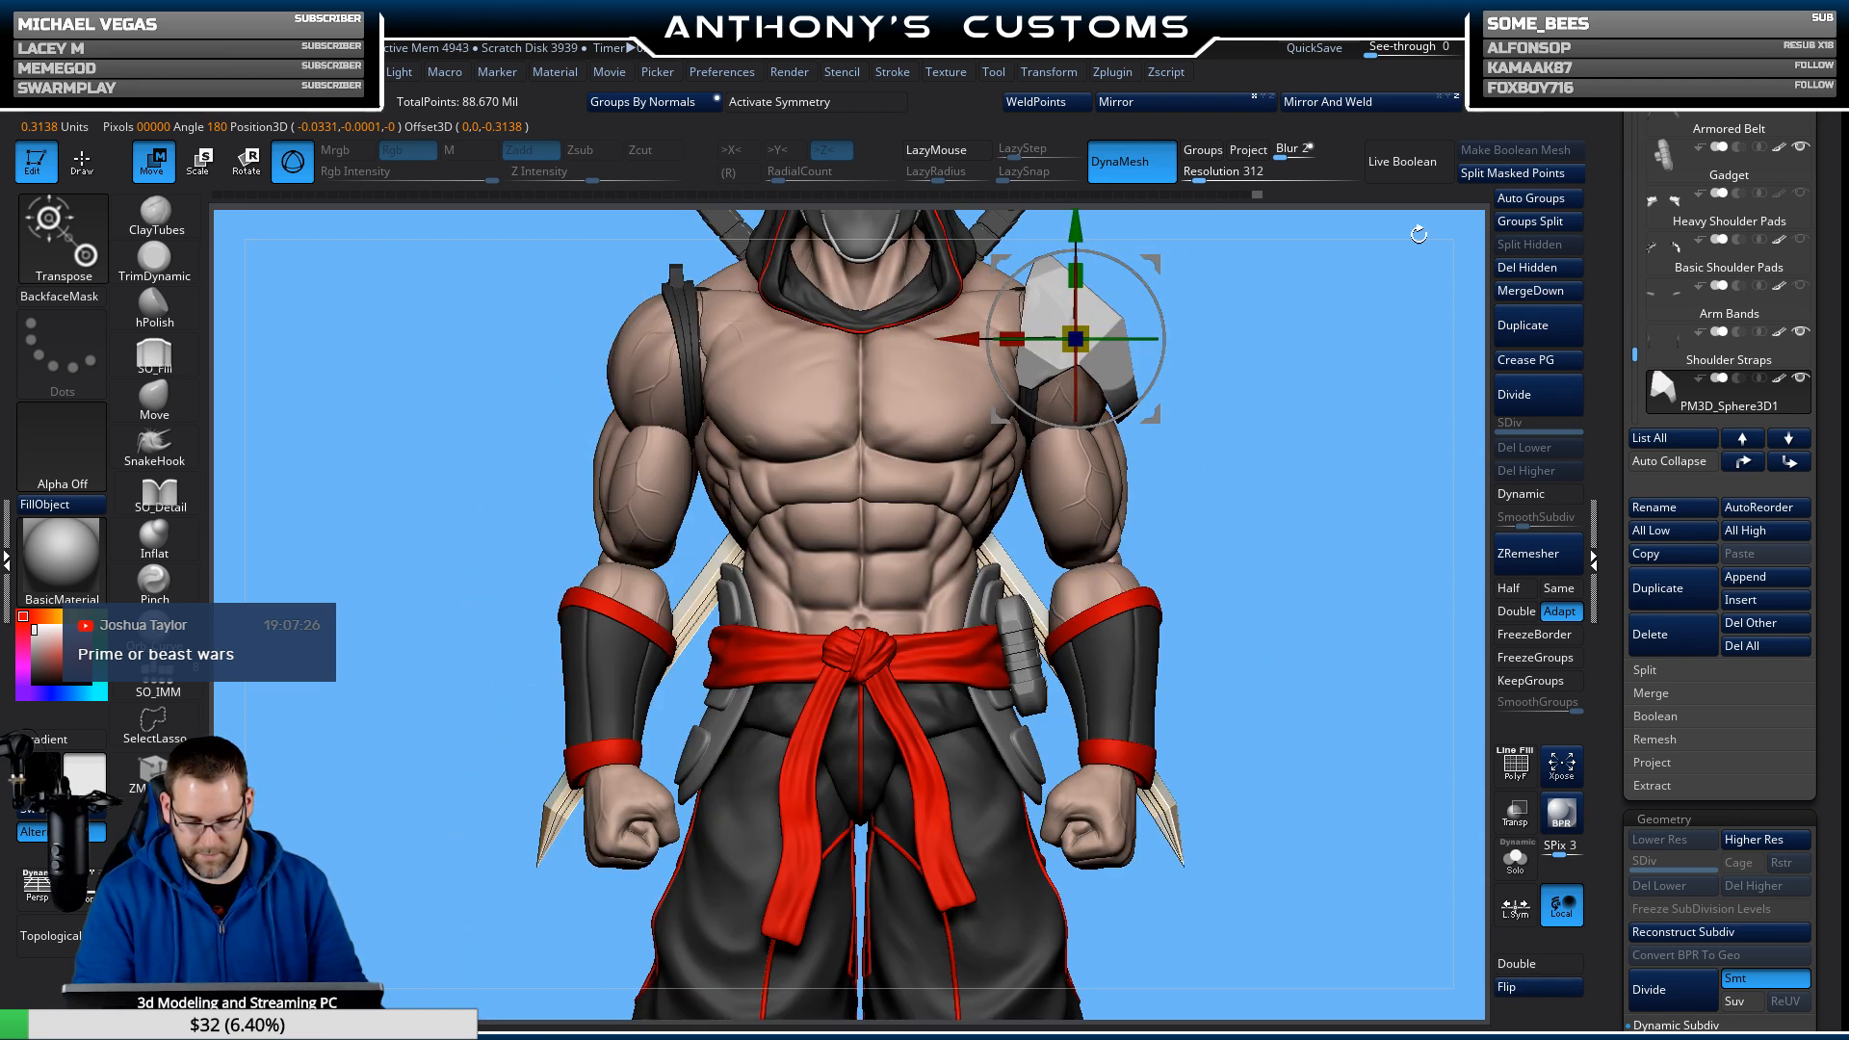
{"action": "left_click_drag", "start_coordinate": [1164, 317], "coordinate": [1164, 310]}
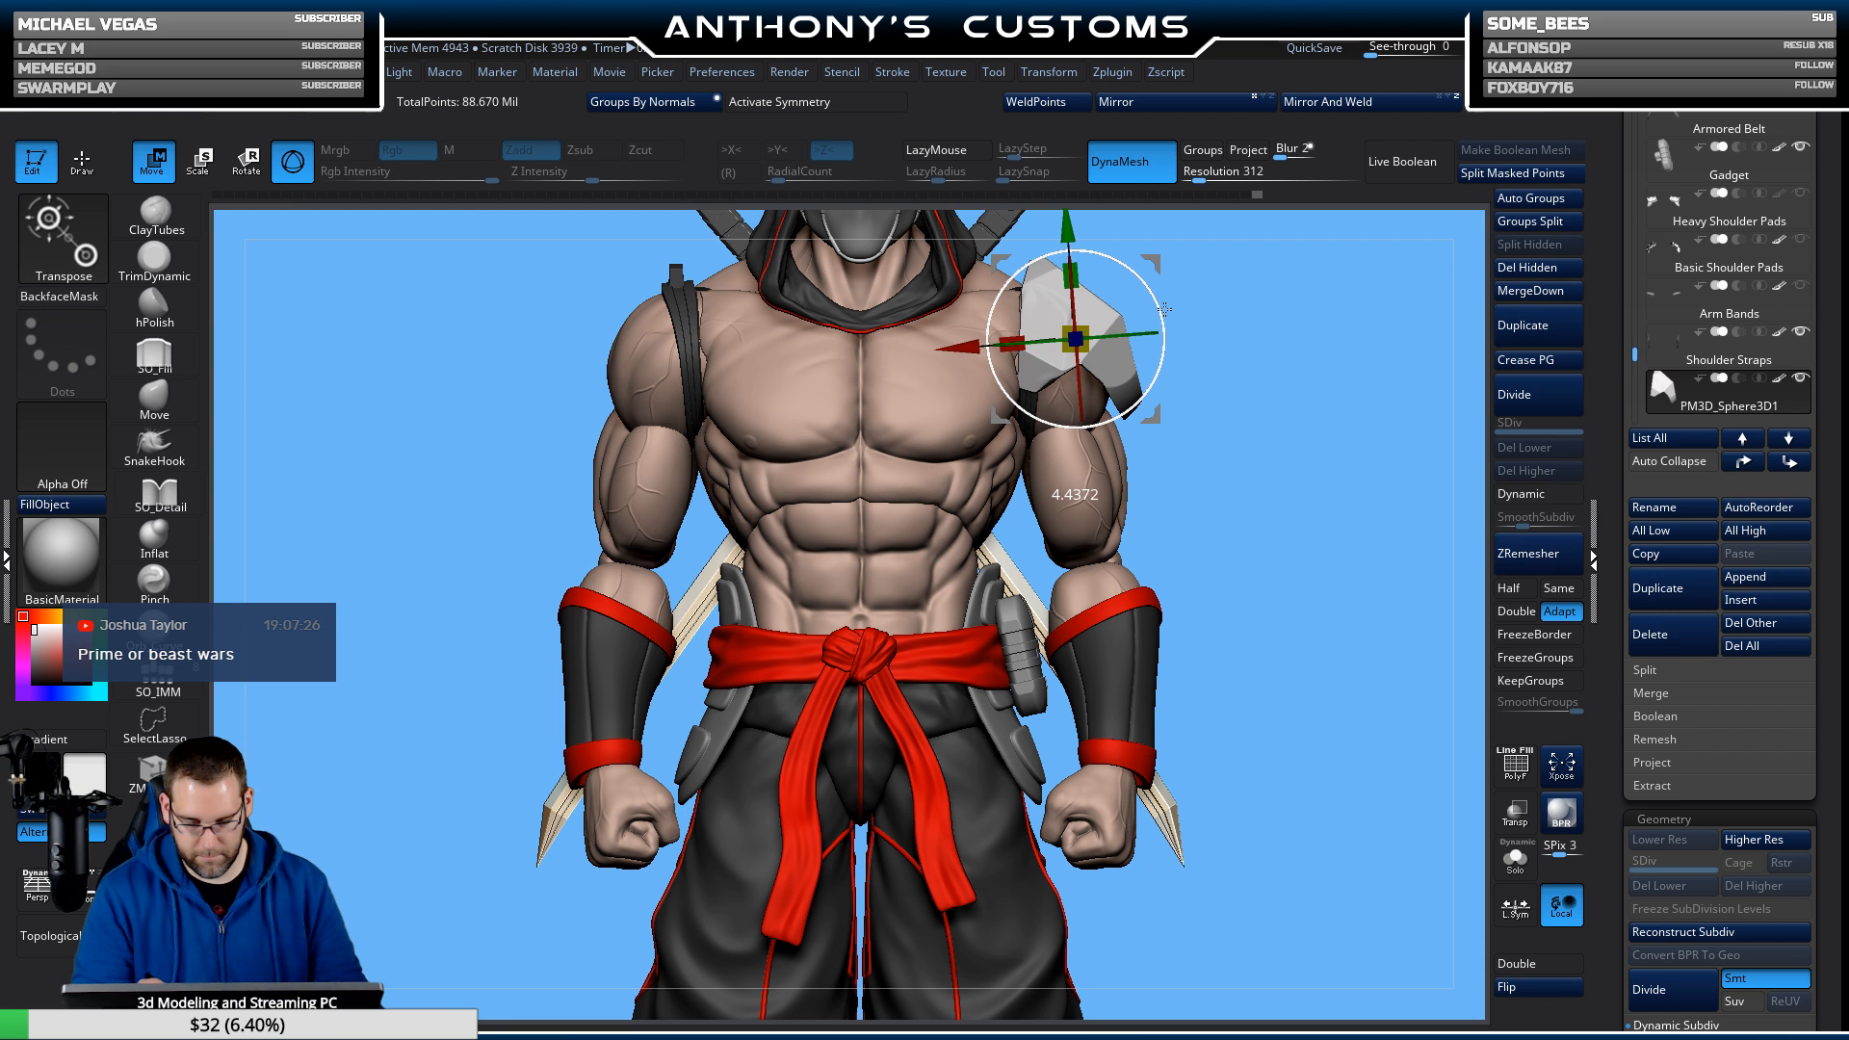
View the fitted pad from the side and turn on transparency for the figure's other parts.
{"action": "mouse_move", "coordinate": [1280, 429]}
{"action": "left_mouse_down", "text": "alt"}
{"action": "mouse_move", "coordinate": [1268, 346]}
{"action": "mouse_move", "coordinate": [1234, 498]}
{"action": "mouse_move", "coordinate": [1214, 498]}
{"action": "mouse_move", "coordinate": [1230, 443]}
{"action": "mouse_move", "coordinate": [1277, 521]}
{"action": "mouse_move", "coordinate": [1259, 433]}
{"action": "mouse_move", "coordinate": [1280, 327]}
{"action": "mouse_move", "coordinate": [1313, 459]}
{"action": "mouse_move", "coordinate": [1354, 385]}
{"action": "left_mouse_up", "text": "alt"}
{"action": "key", "text": "q"}
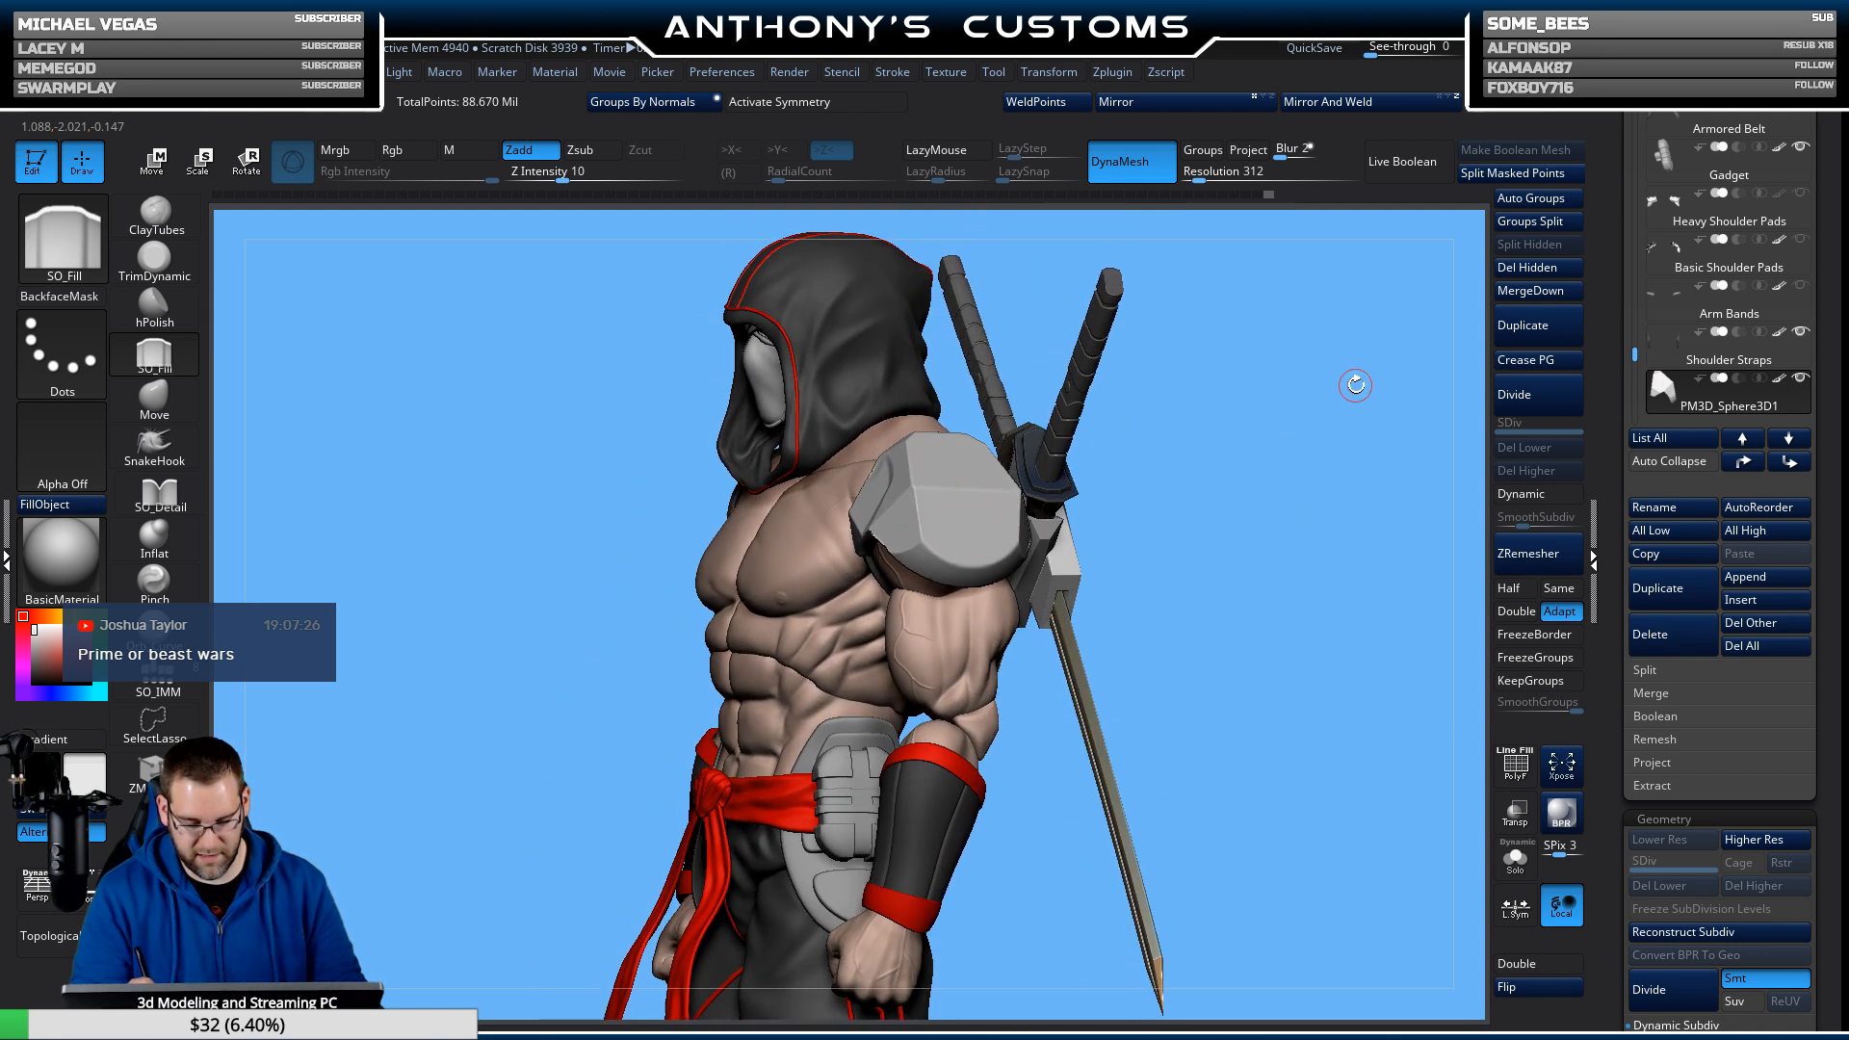
{"action": "left_click", "coordinate": [1515, 814]}
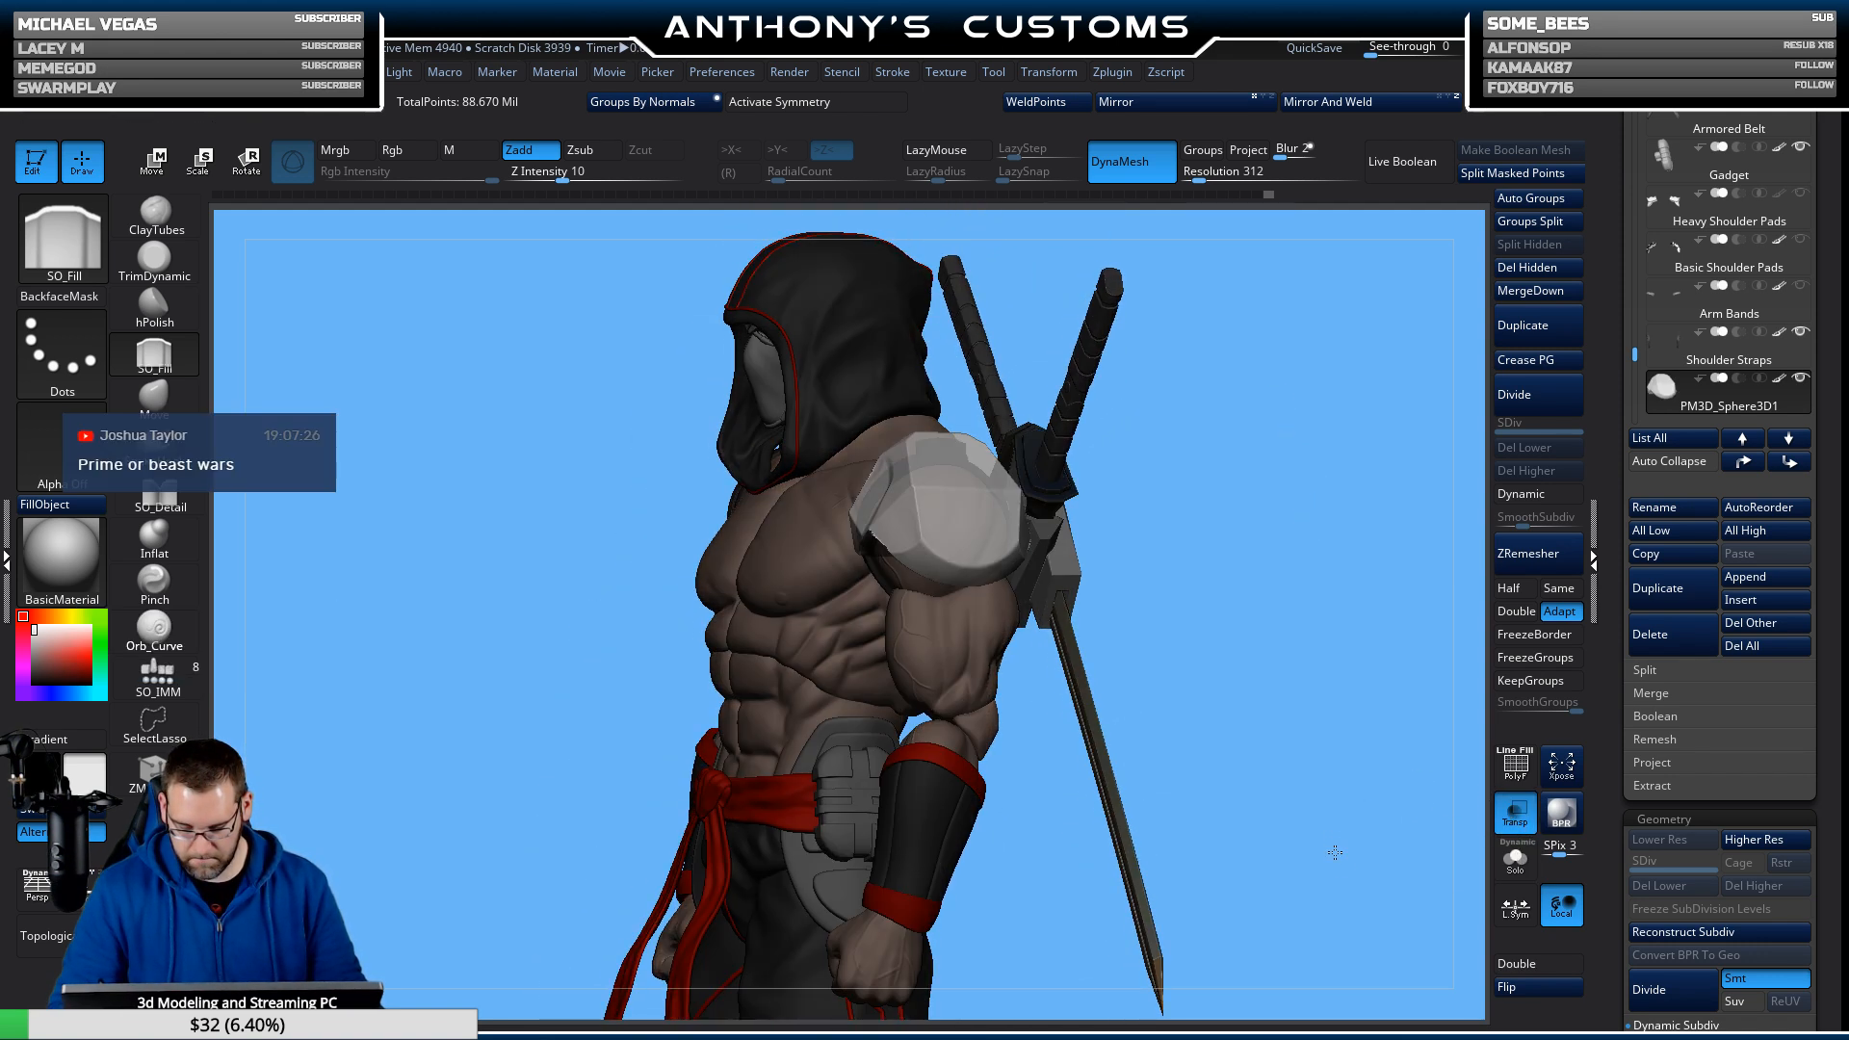
Inspect the pad's fit on the shoulder from the back and front, with and without transparency and the polyframe overlay.
{"action": "left_click_drag", "start_coordinate": [1367, 770], "coordinate": [1227, 854]}
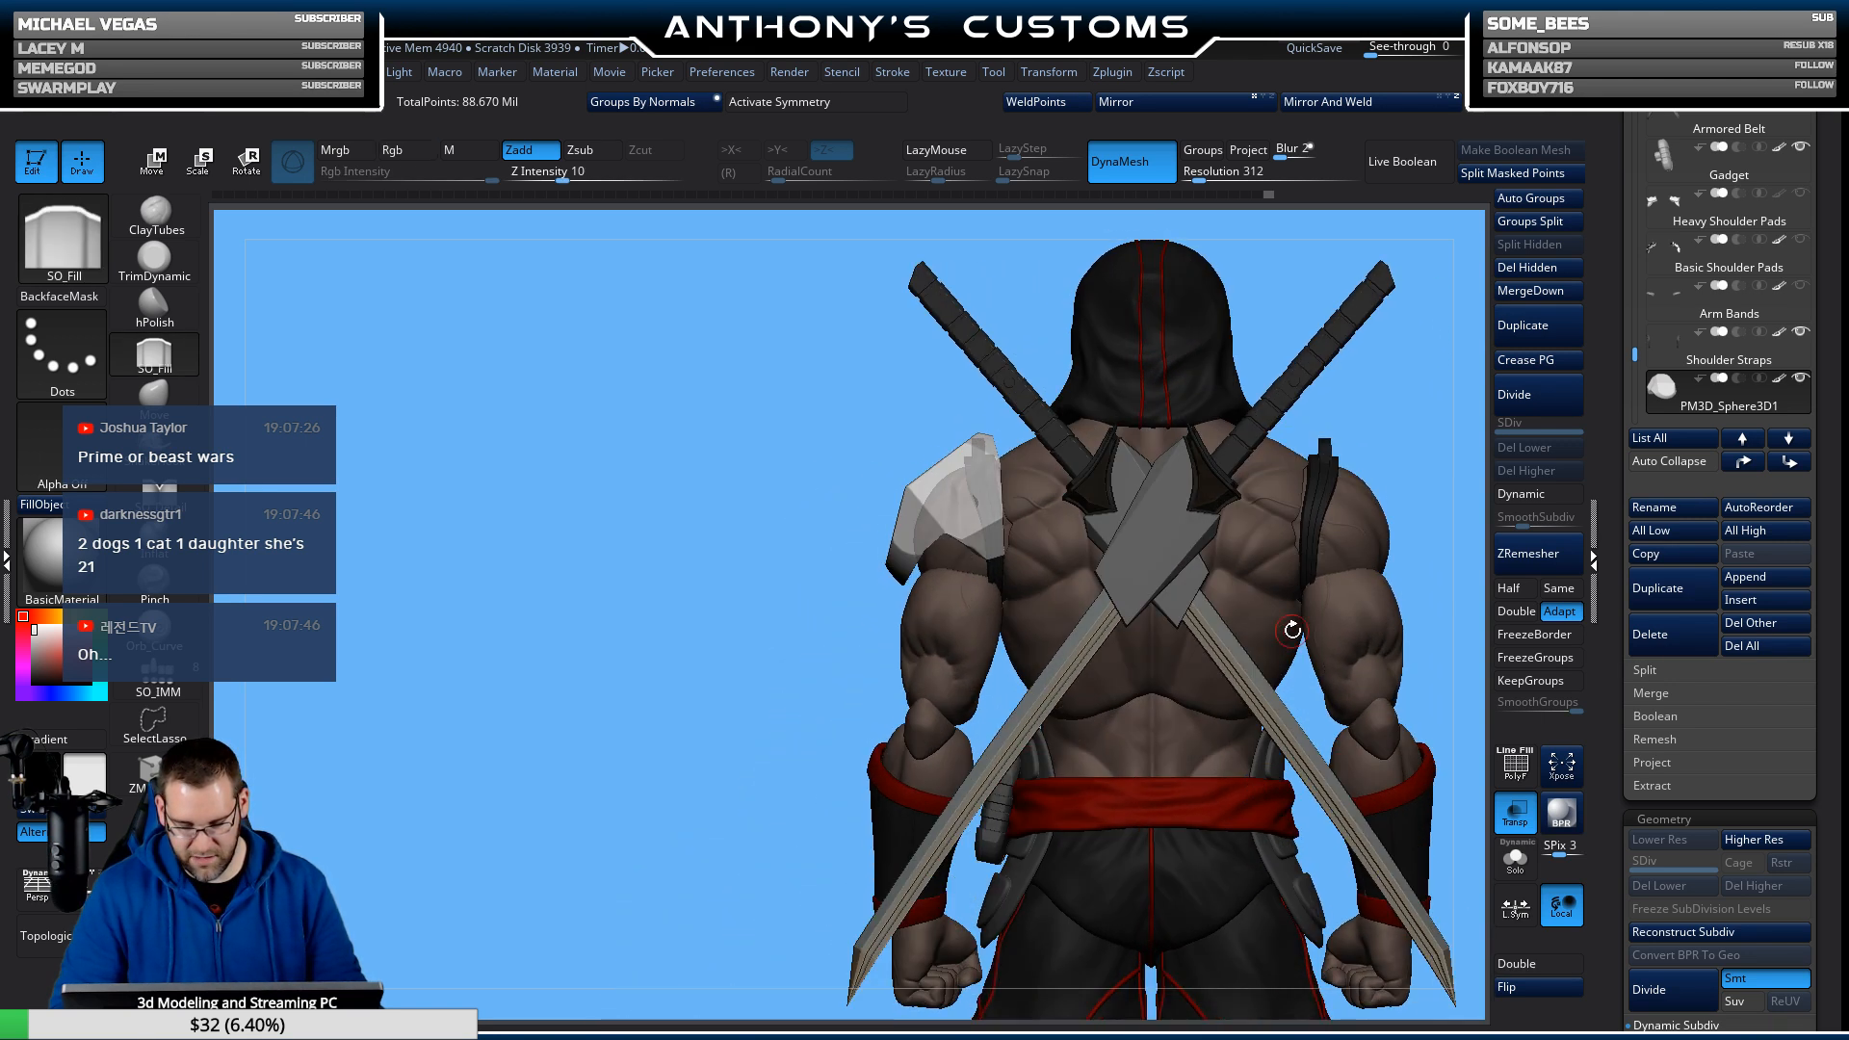
{"action": "left_click_drag", "start_coordinate": [828, 739], "coordinate": [937, 693]}
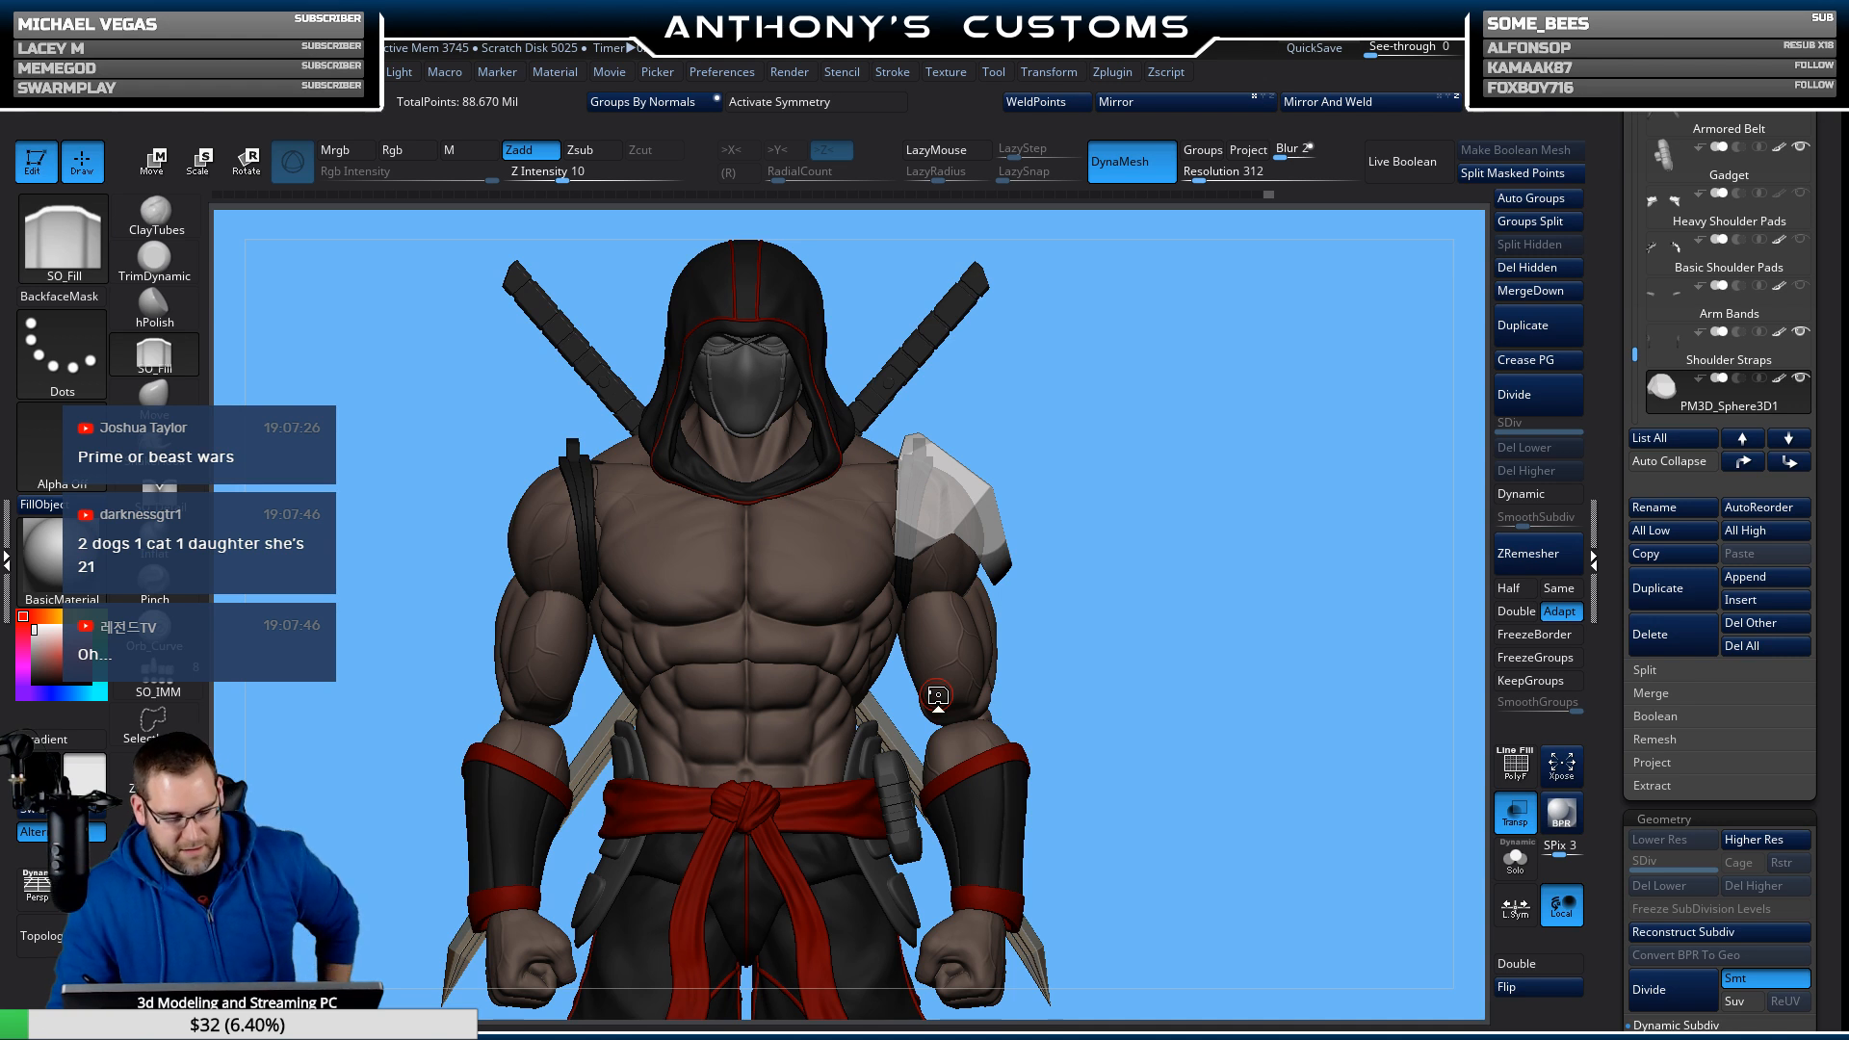
{"action": "left_click", "coordinate": [1516, 815]}
{"action": "left_click_drag", "start_coordinate": [1260, 605], "coordinate": [1255, 690], "text": "alt"}
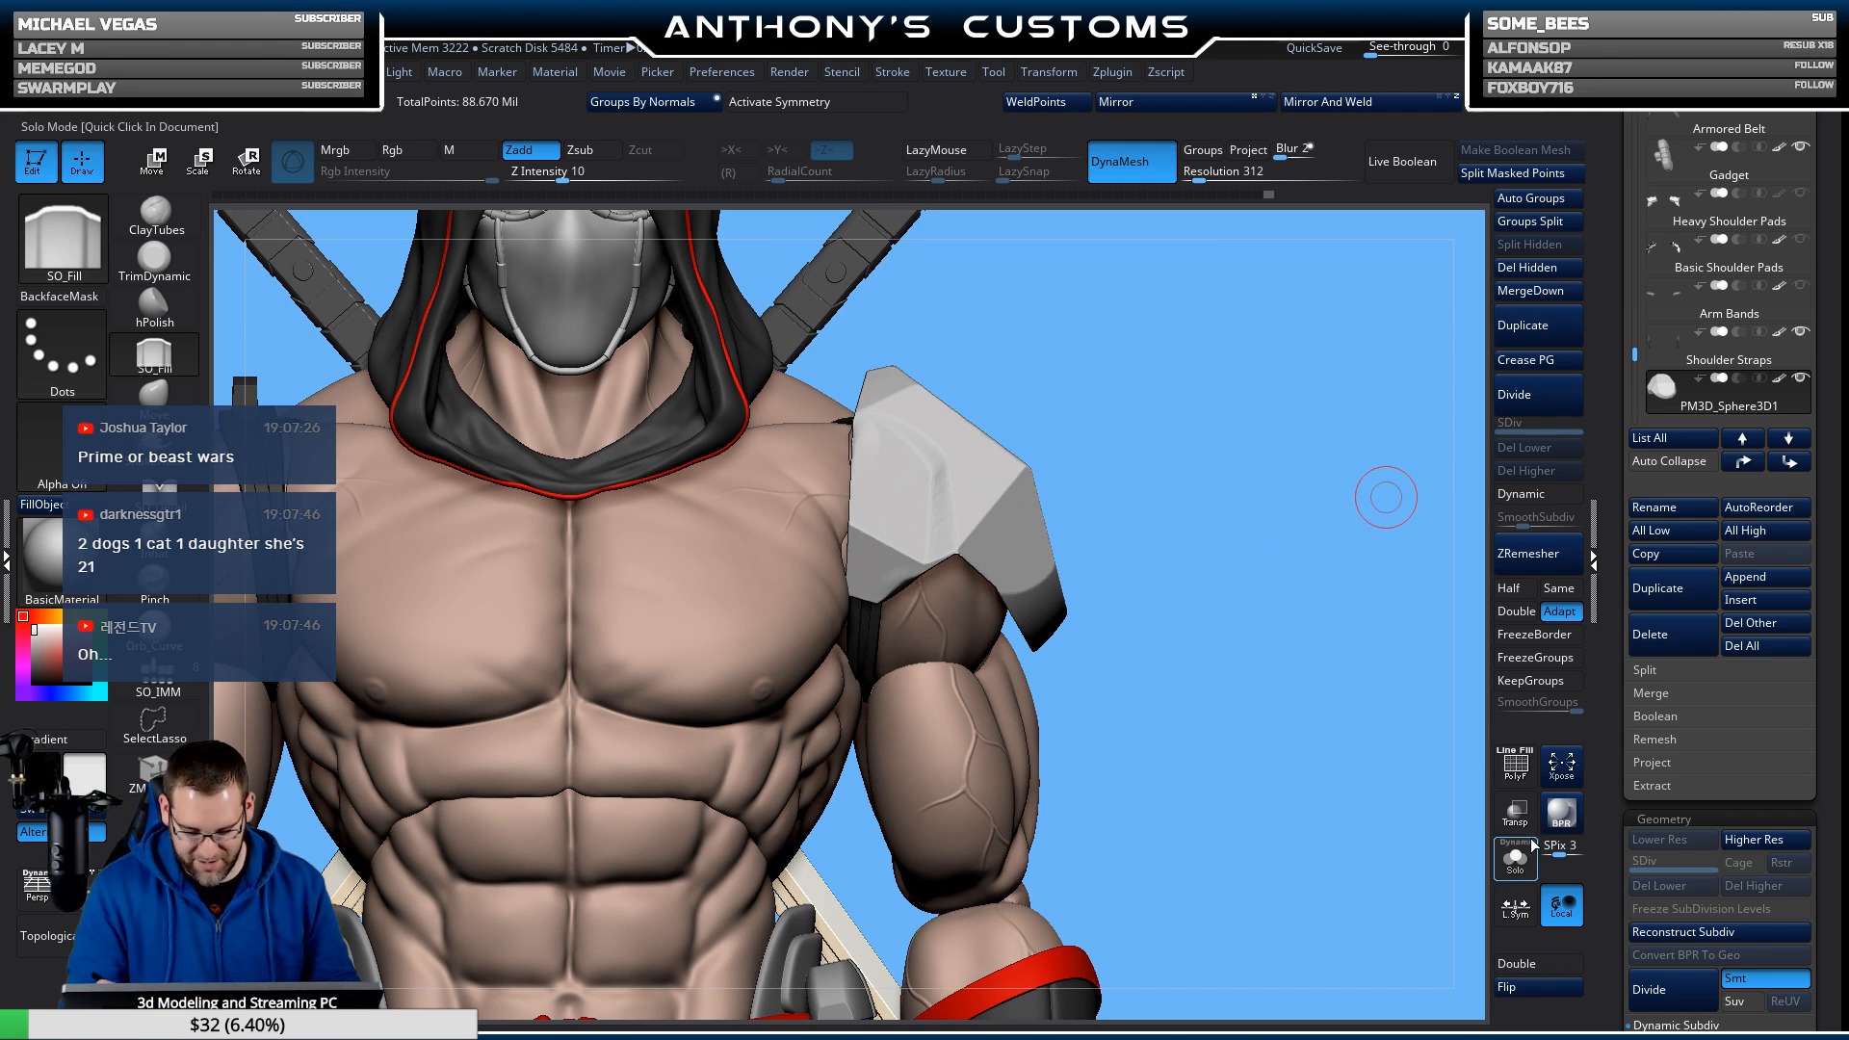
{"action": "mouse_move", "coordinate": [1293, 802]}
{"action": "left_mouse_down"}
{"action": "mouse_move", "coordinate": [1256, 805]}
{"action": "mouse_move", "coordinate": [1315, 814]}
{"action": "mouse_move", "coordinate": [1289, 825]}
{"action": "mouse_move", "coordinate": [1269, 818]}
{"action": "mouse_move", "coordinate": [1312, 812]}
{"action": "left_mouse_up"}
{"action": "left_click", "coordinate": [1515, 764]}
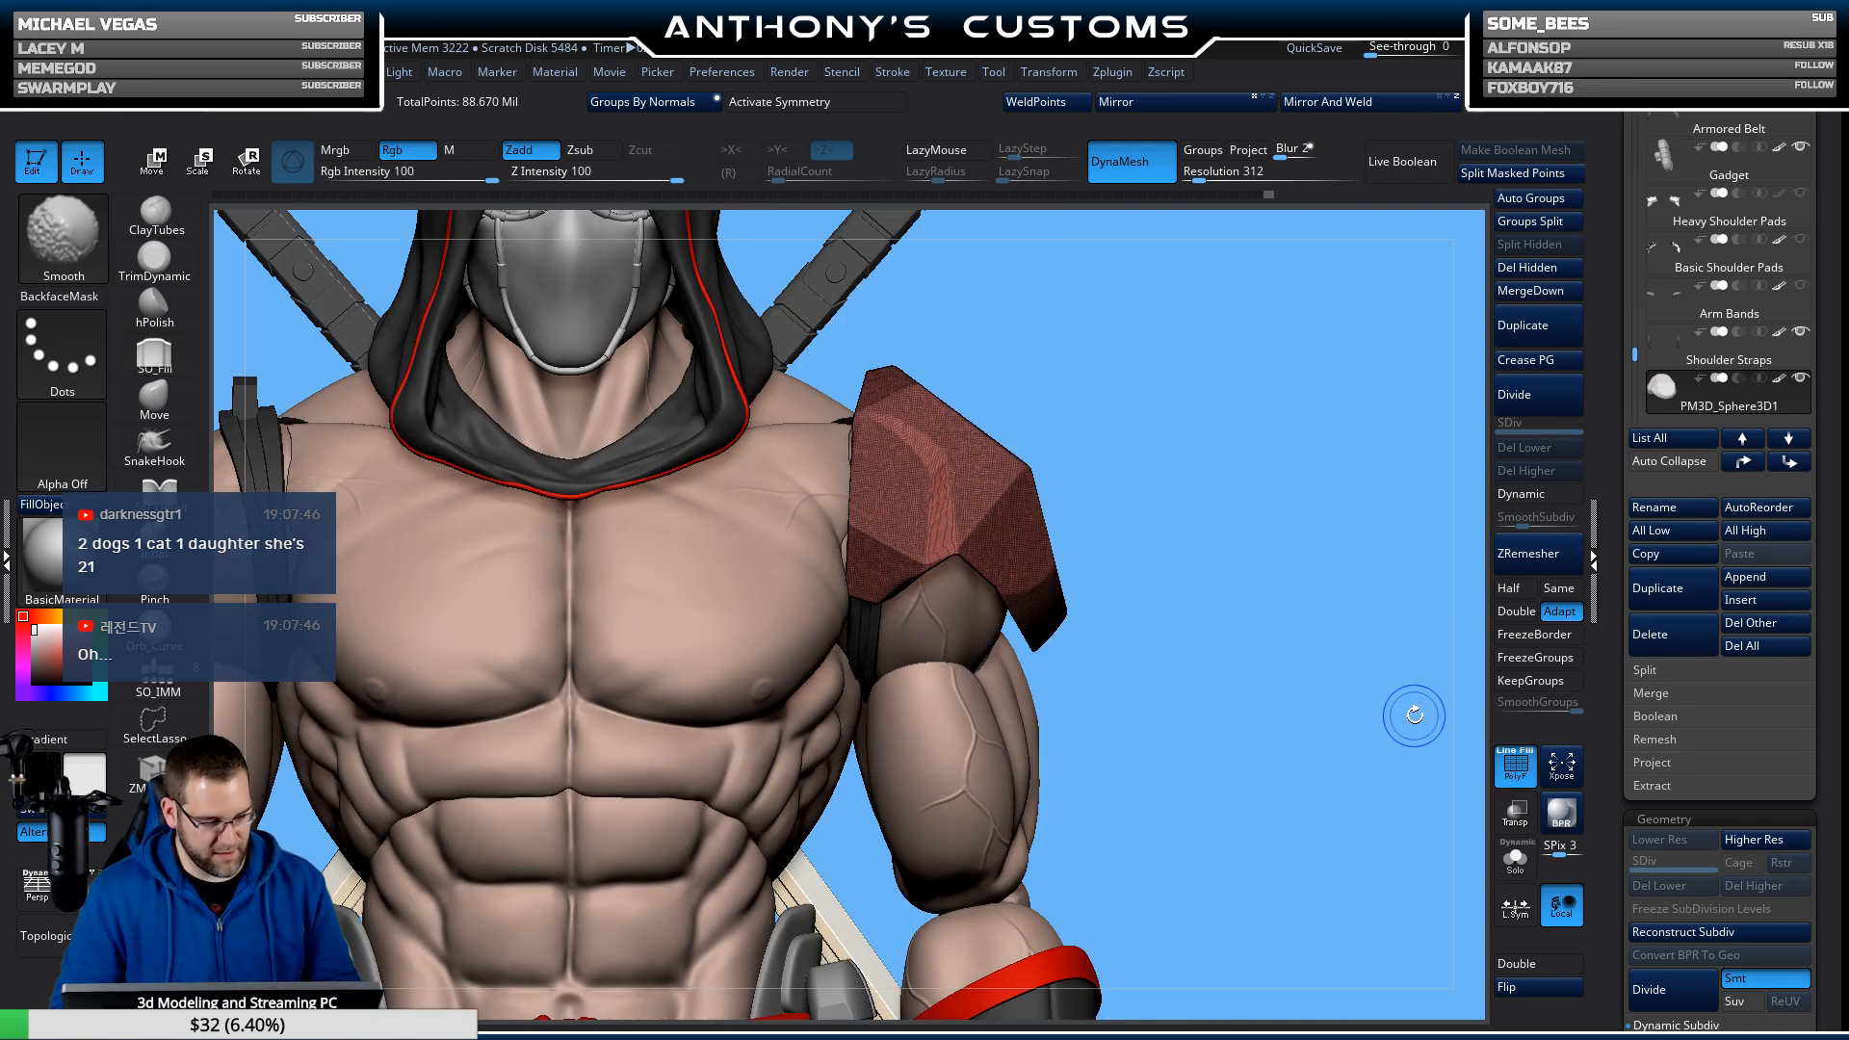
{"action": "left_click", "coordinate": [1519, 815]}
{"action": "key", "text": "shift+f"}
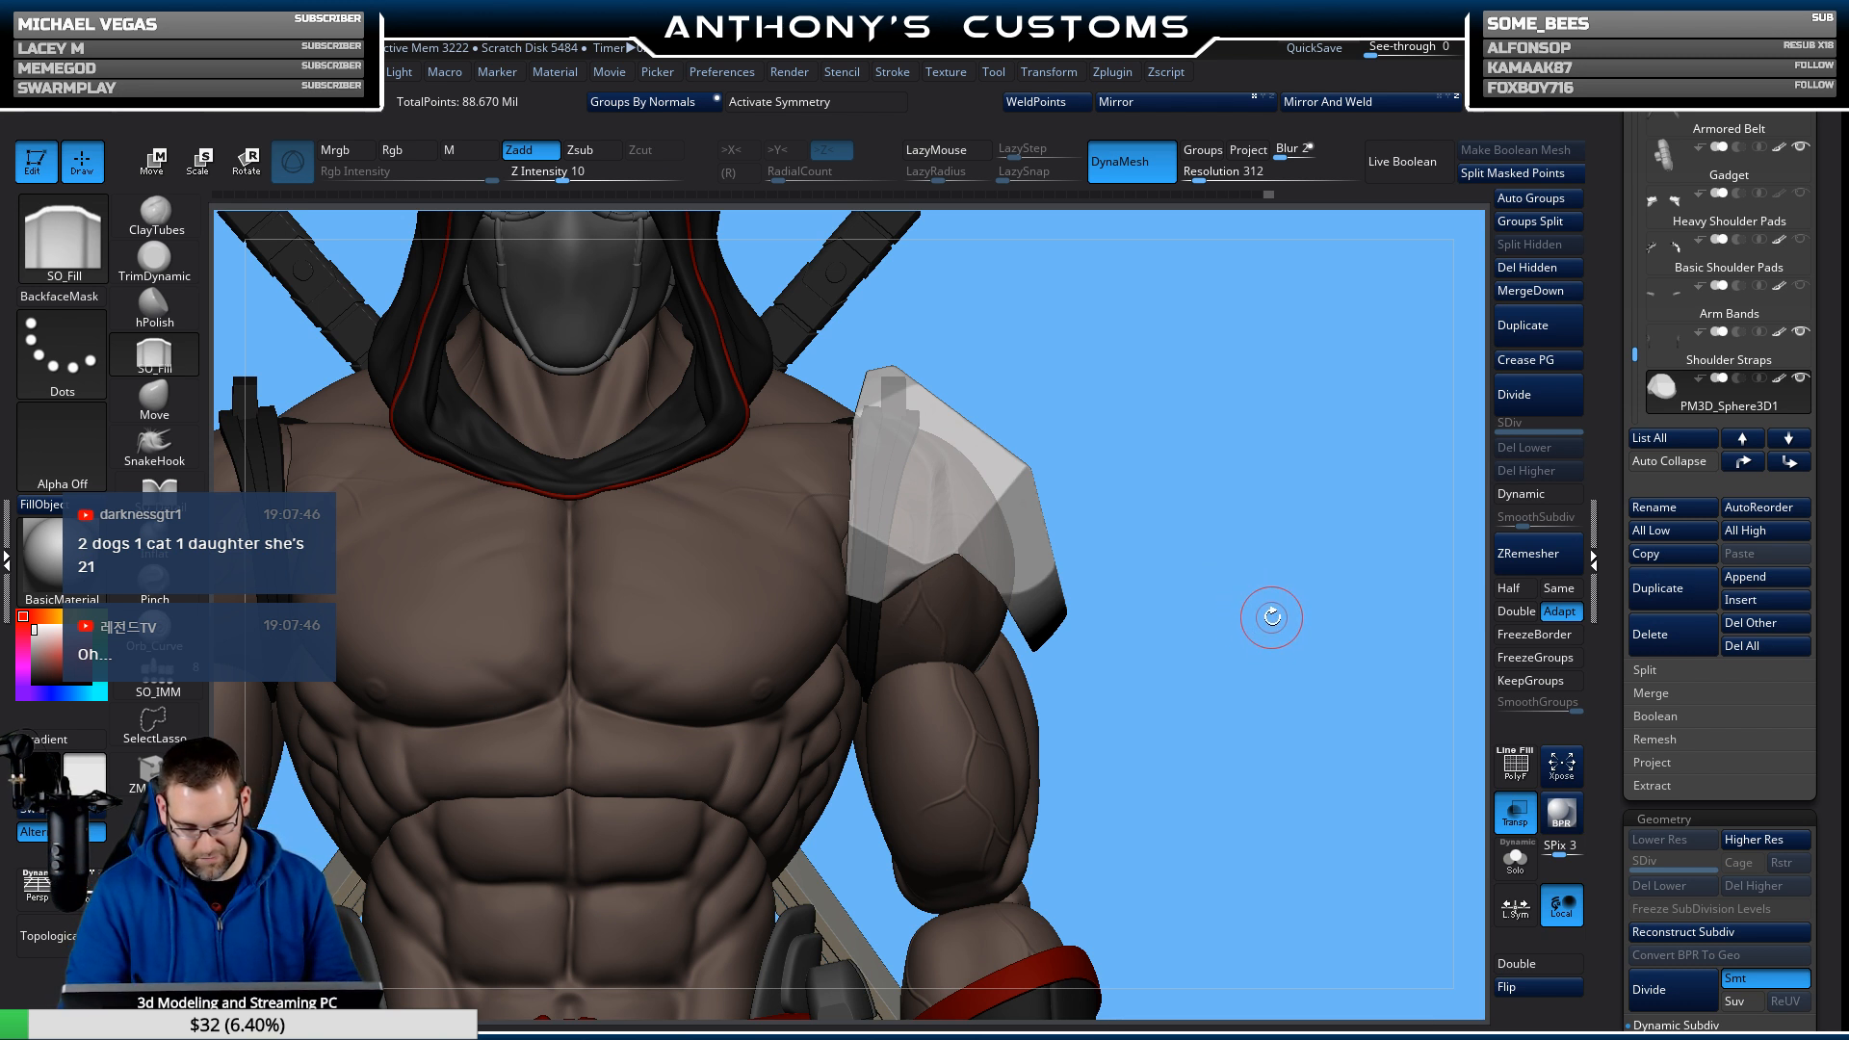
Nudge the pad slightly outward from the shoulder, check it from the back, and shift it slightly back inward.
{"action": "key", "text": "w"}
{"action": "left_click_drag", "start_coordinate": [843, 517], "coordinate": [849, 519]}
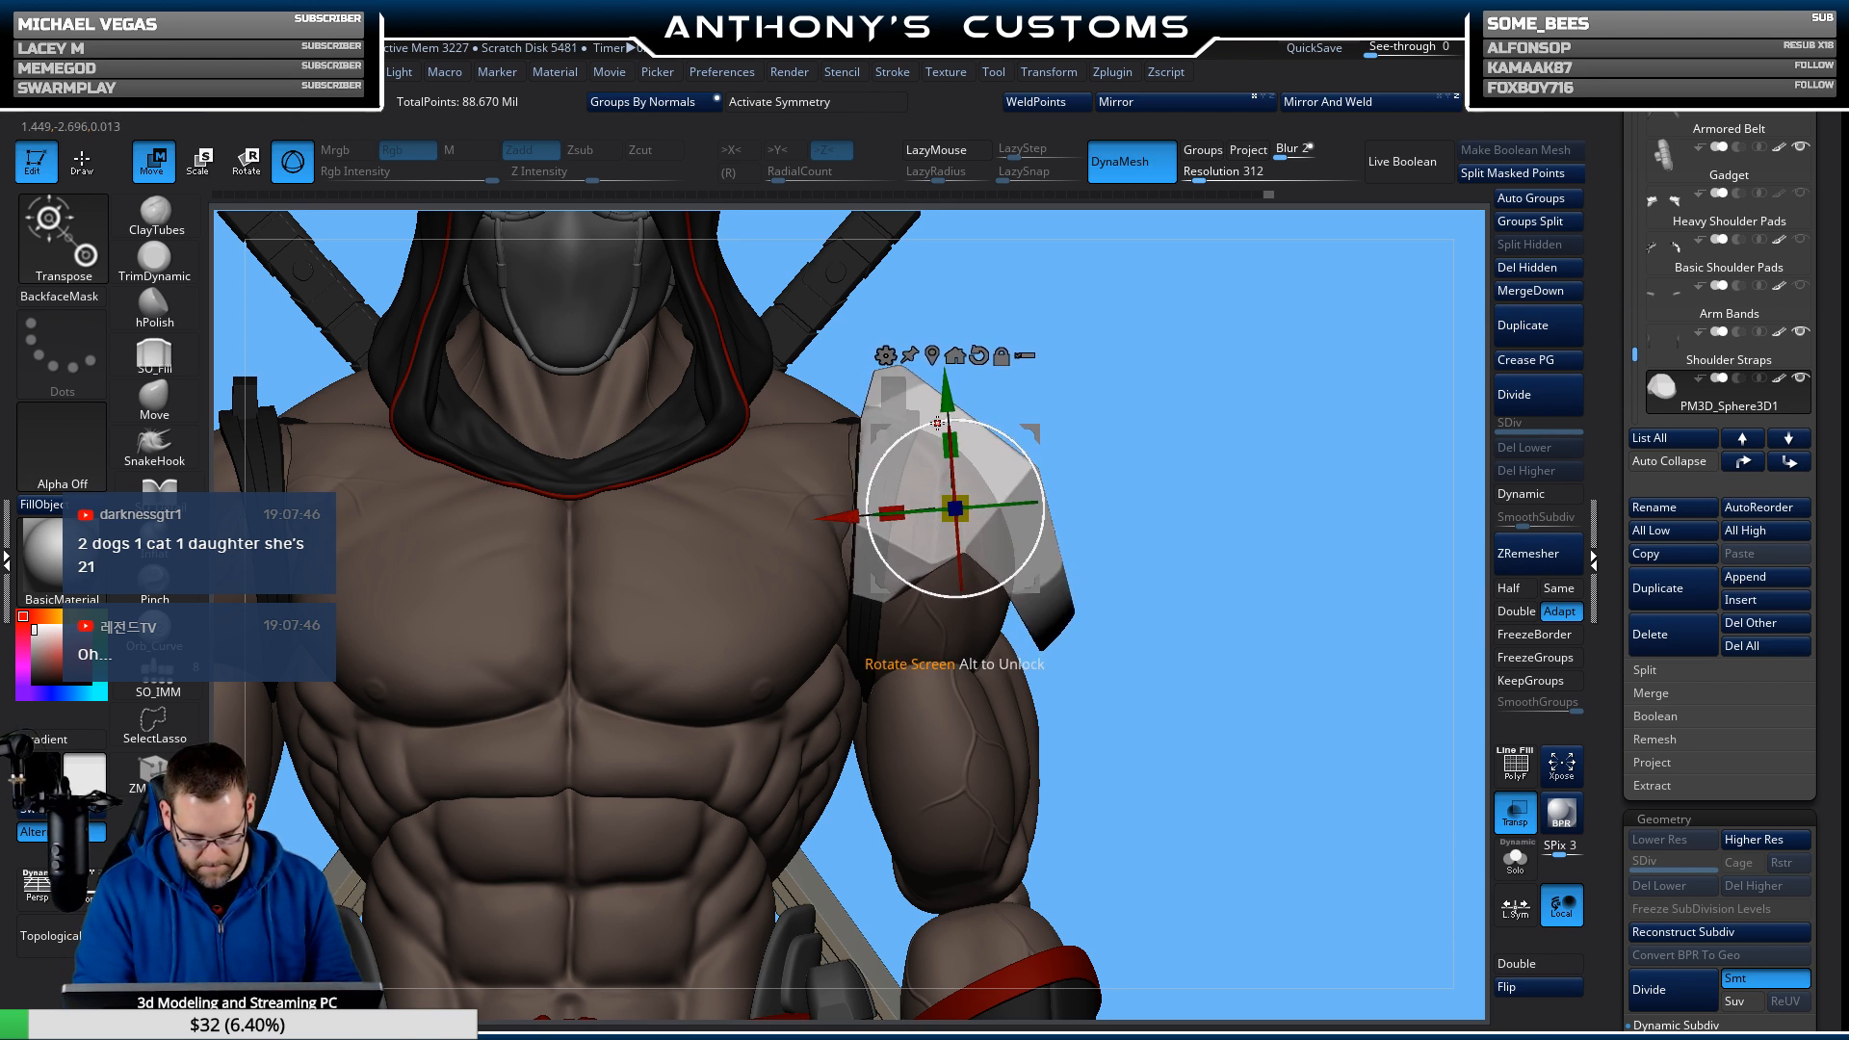
{"action": "key", "text": "q"}
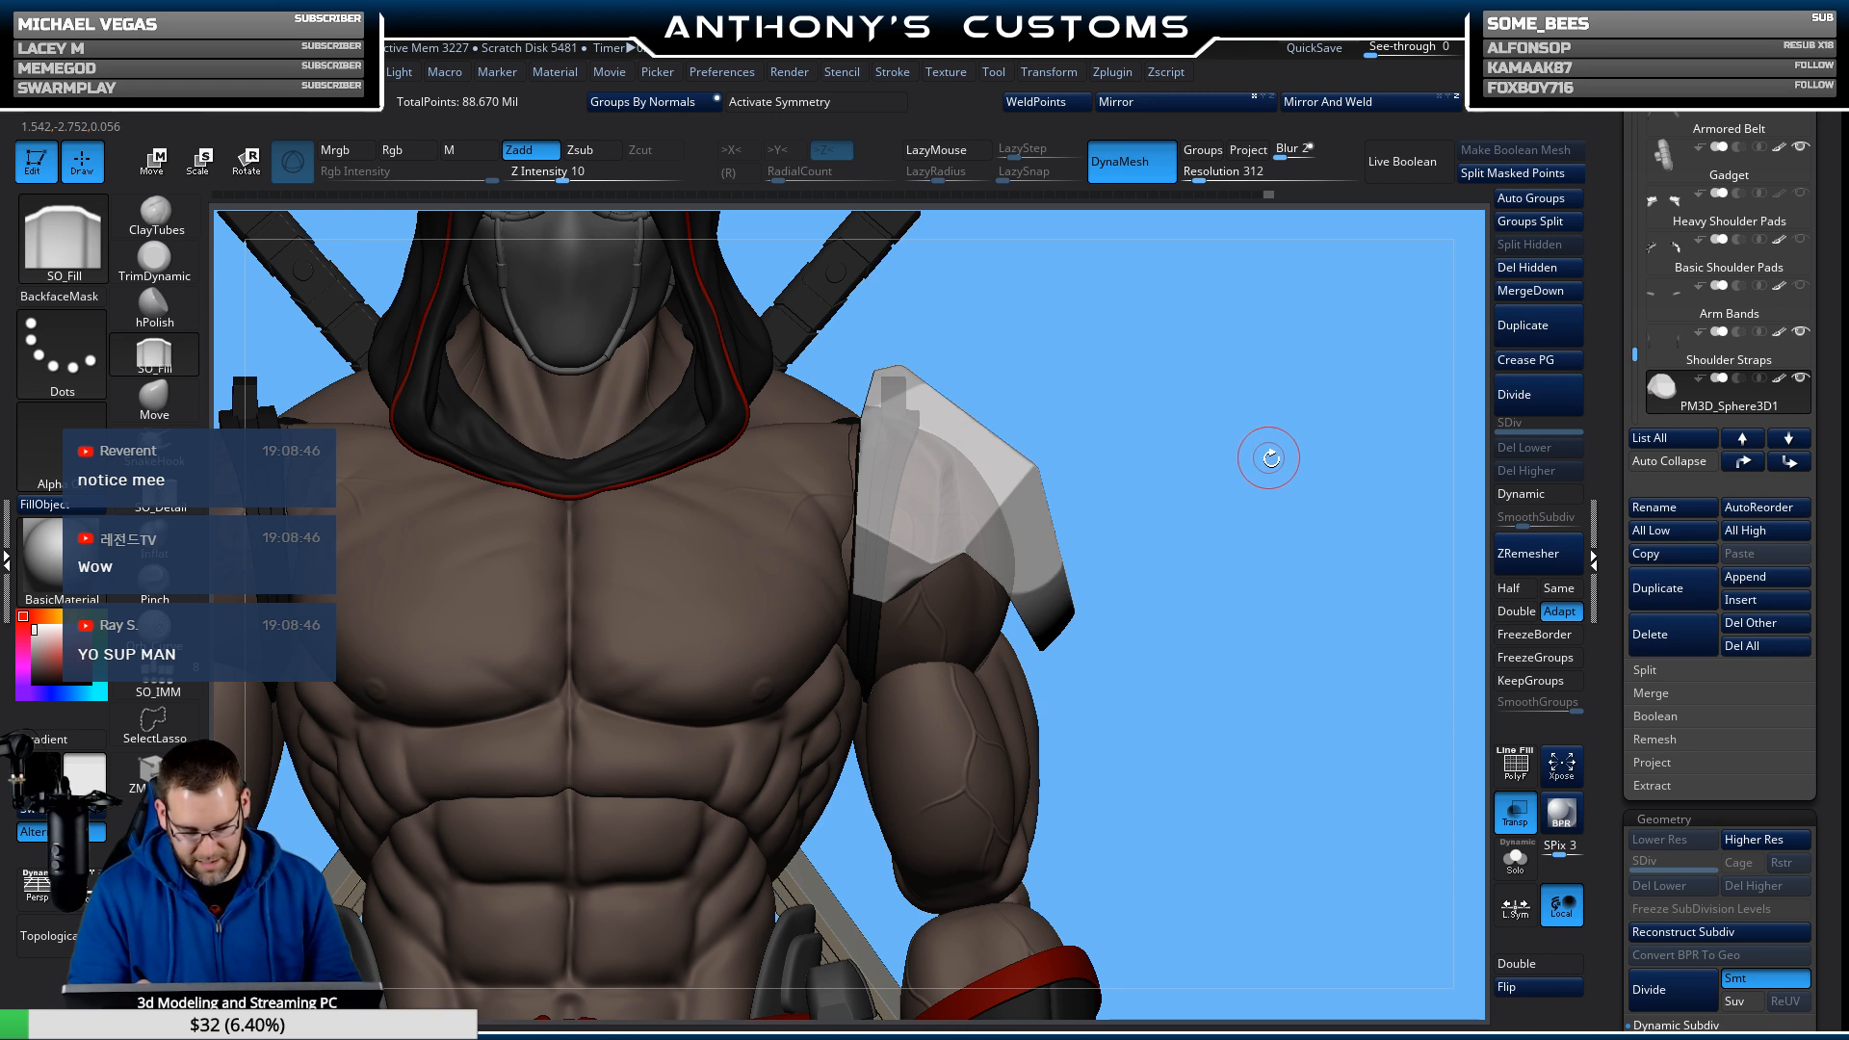
{"action": "left_click_drag", "start_coordinate": [1269, 458], "coordinate": [1151, 606]}
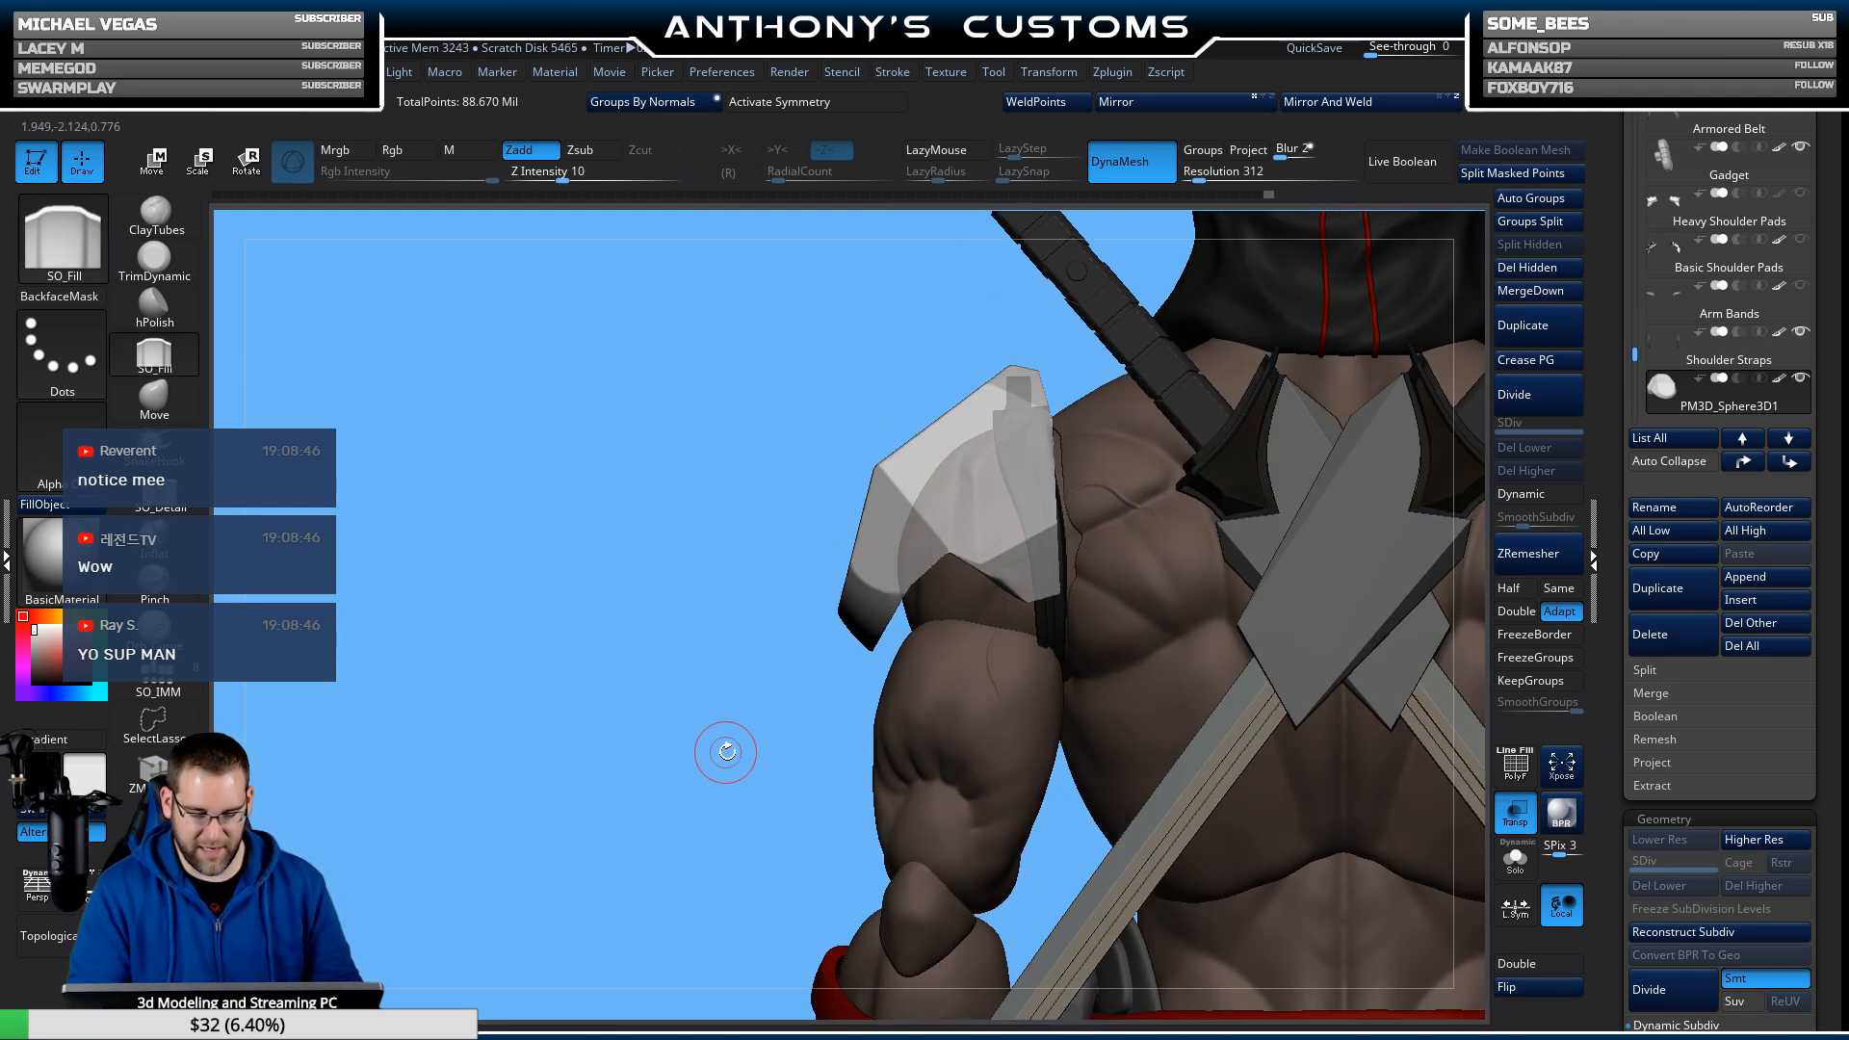
{"action": "left_click_drag", "start_coordinate": [728, 751], "coordinate": [848, 739]}
{"action": "mouse_move", "coordinate": [580, 821]}
{"action": "left_mouse_down"}
{"action": "mouse_move", "coordinate": [657, 791]}
{"action": "mouse_move", "coordinate": [673, 759]}
{"action": "left_mouse_up"}
{"action": "key", "text": "w"}
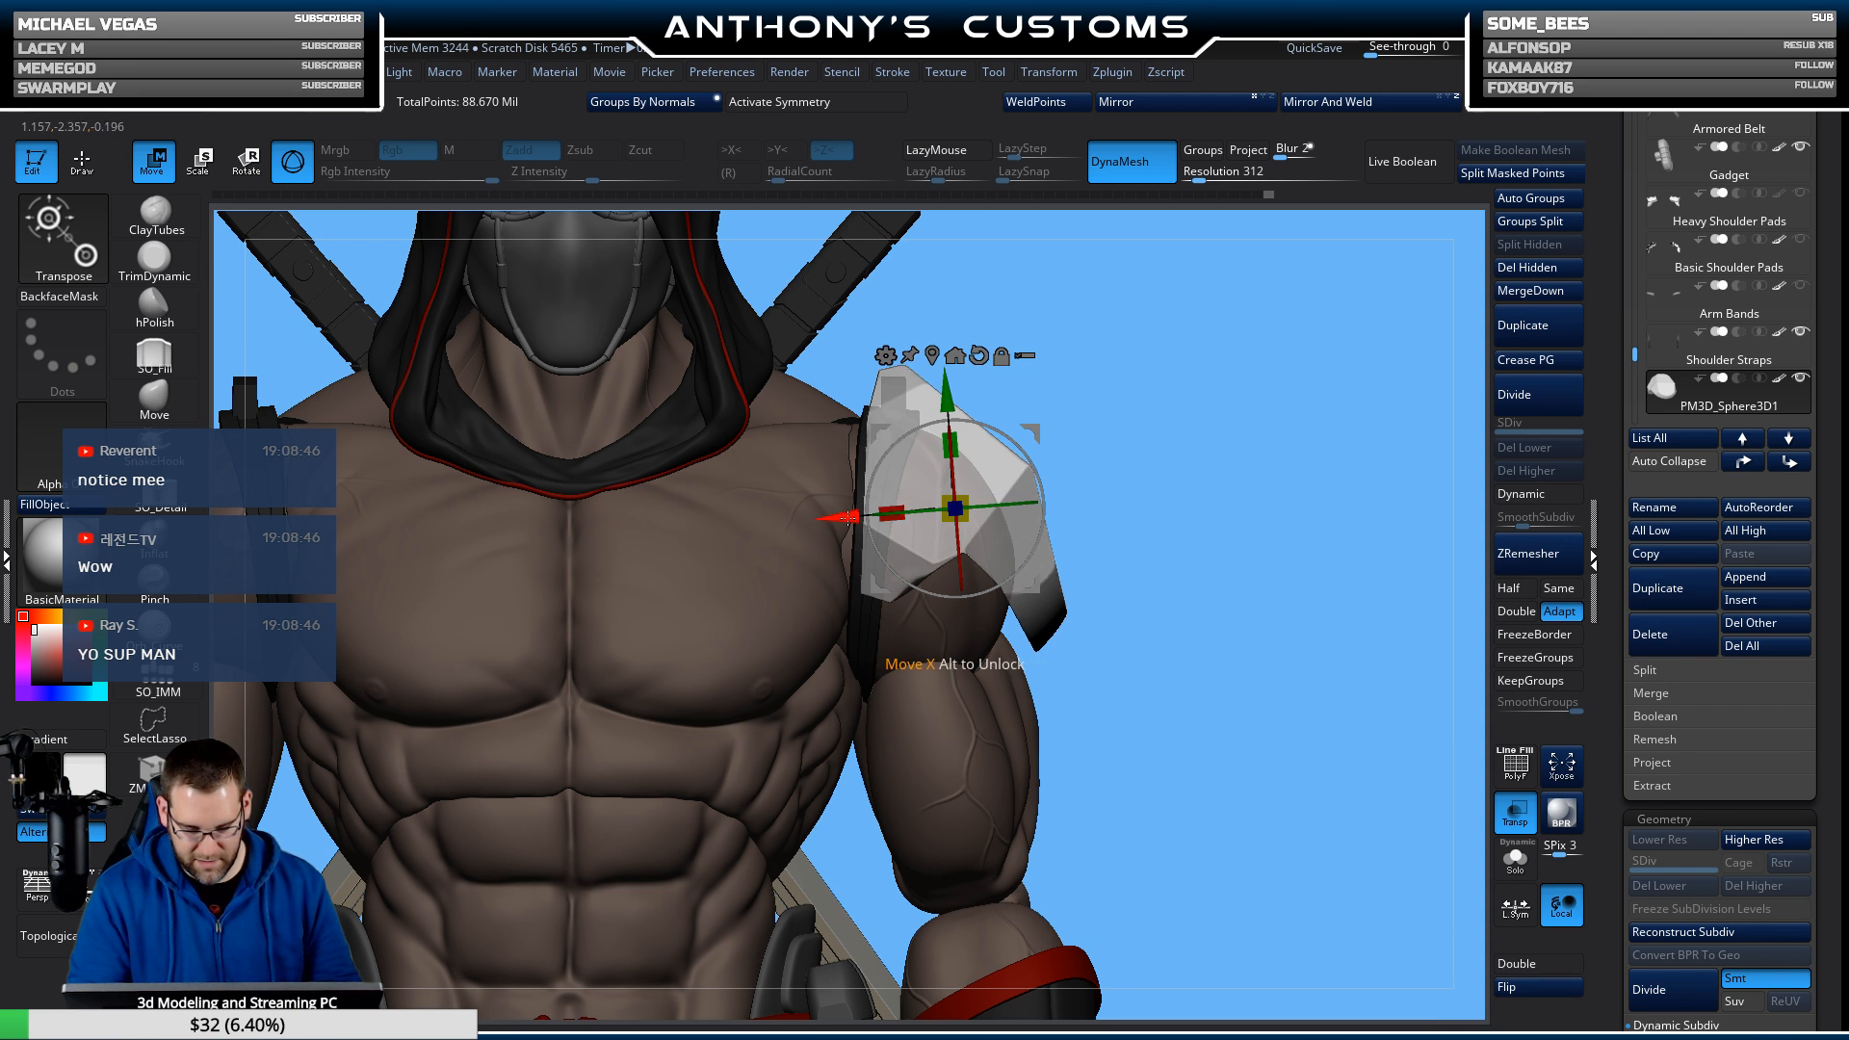
{"action": "left_click_drag", "start_coordinate": [844, 519], "coordinate": [841, 519]}
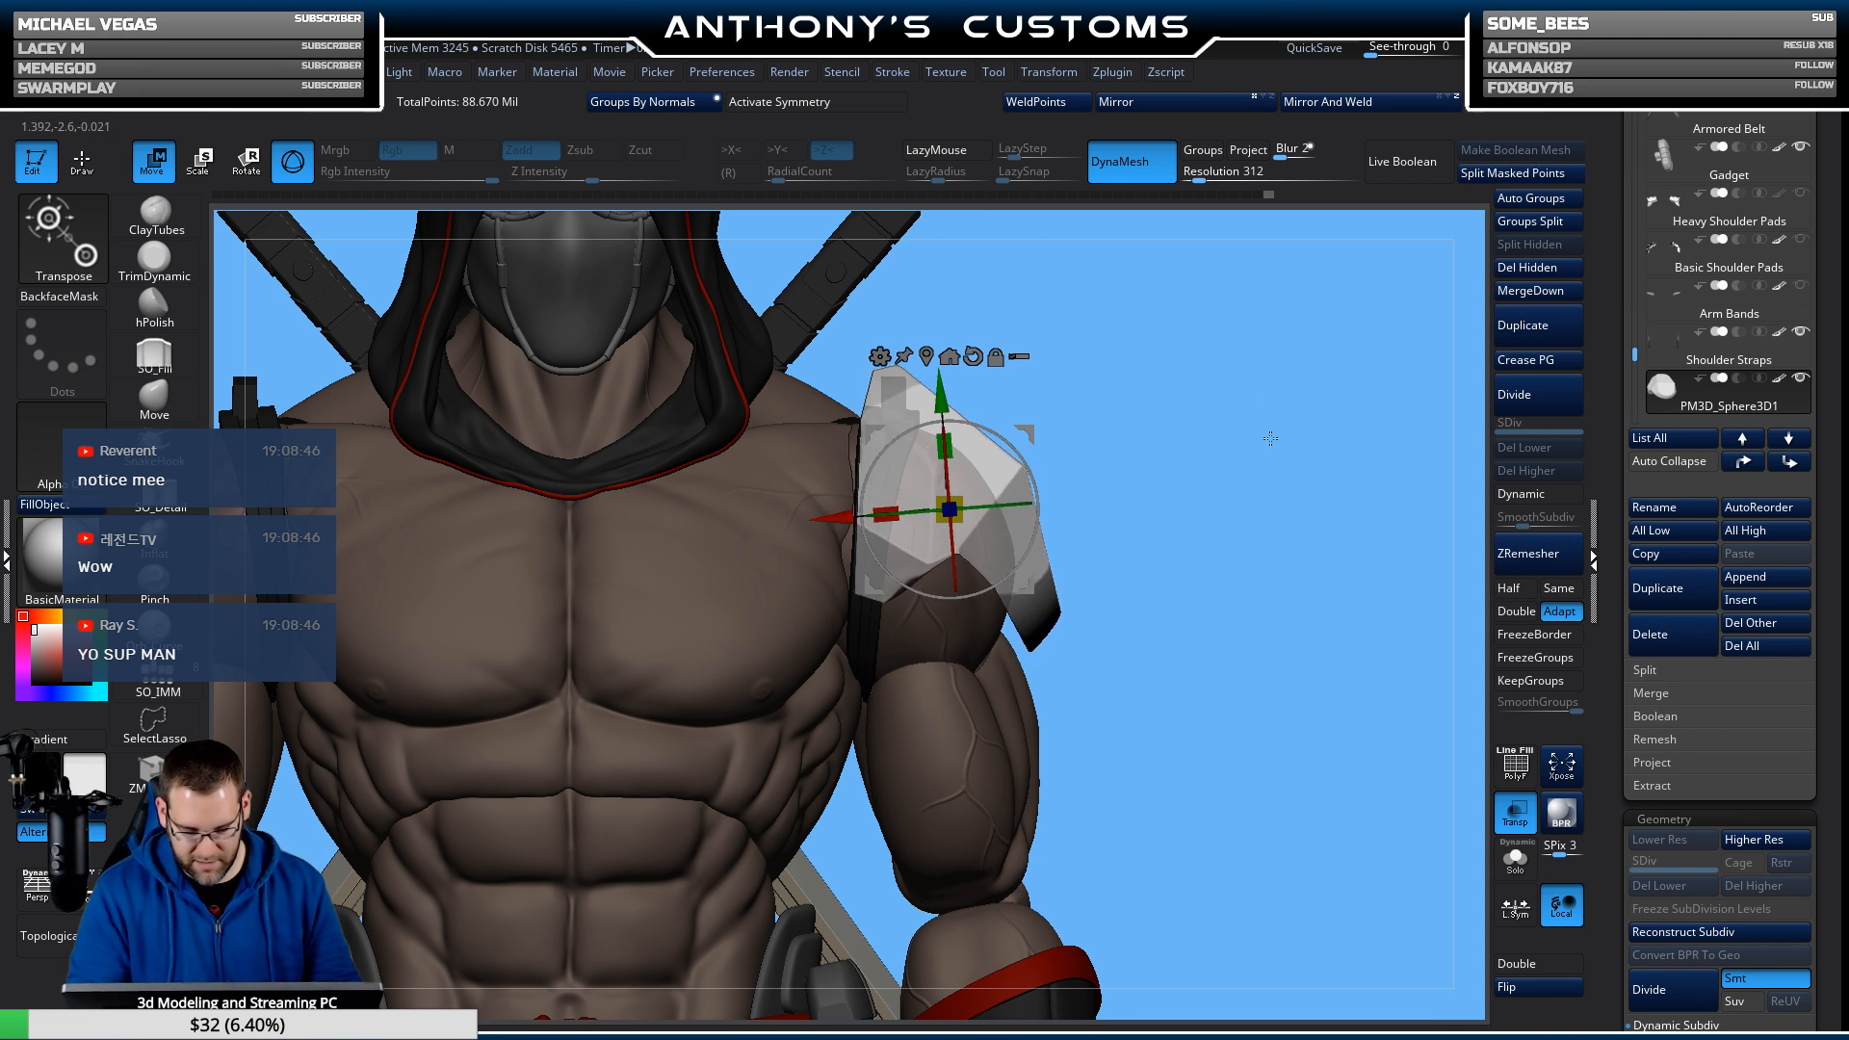
Return the pad to the world center, turn off transparency, and isolate it in a close view showing its underside.
{"action": "mouse_move", "coordinate": [1270, 438]}
{"action": "left_mouse_down"}
{"action": "mouse_move", "coordinate": [1241, 610]}
{"action": "mouse_move", "coordinate": [1269, 472]}
{"action": "left_mouse_up"}
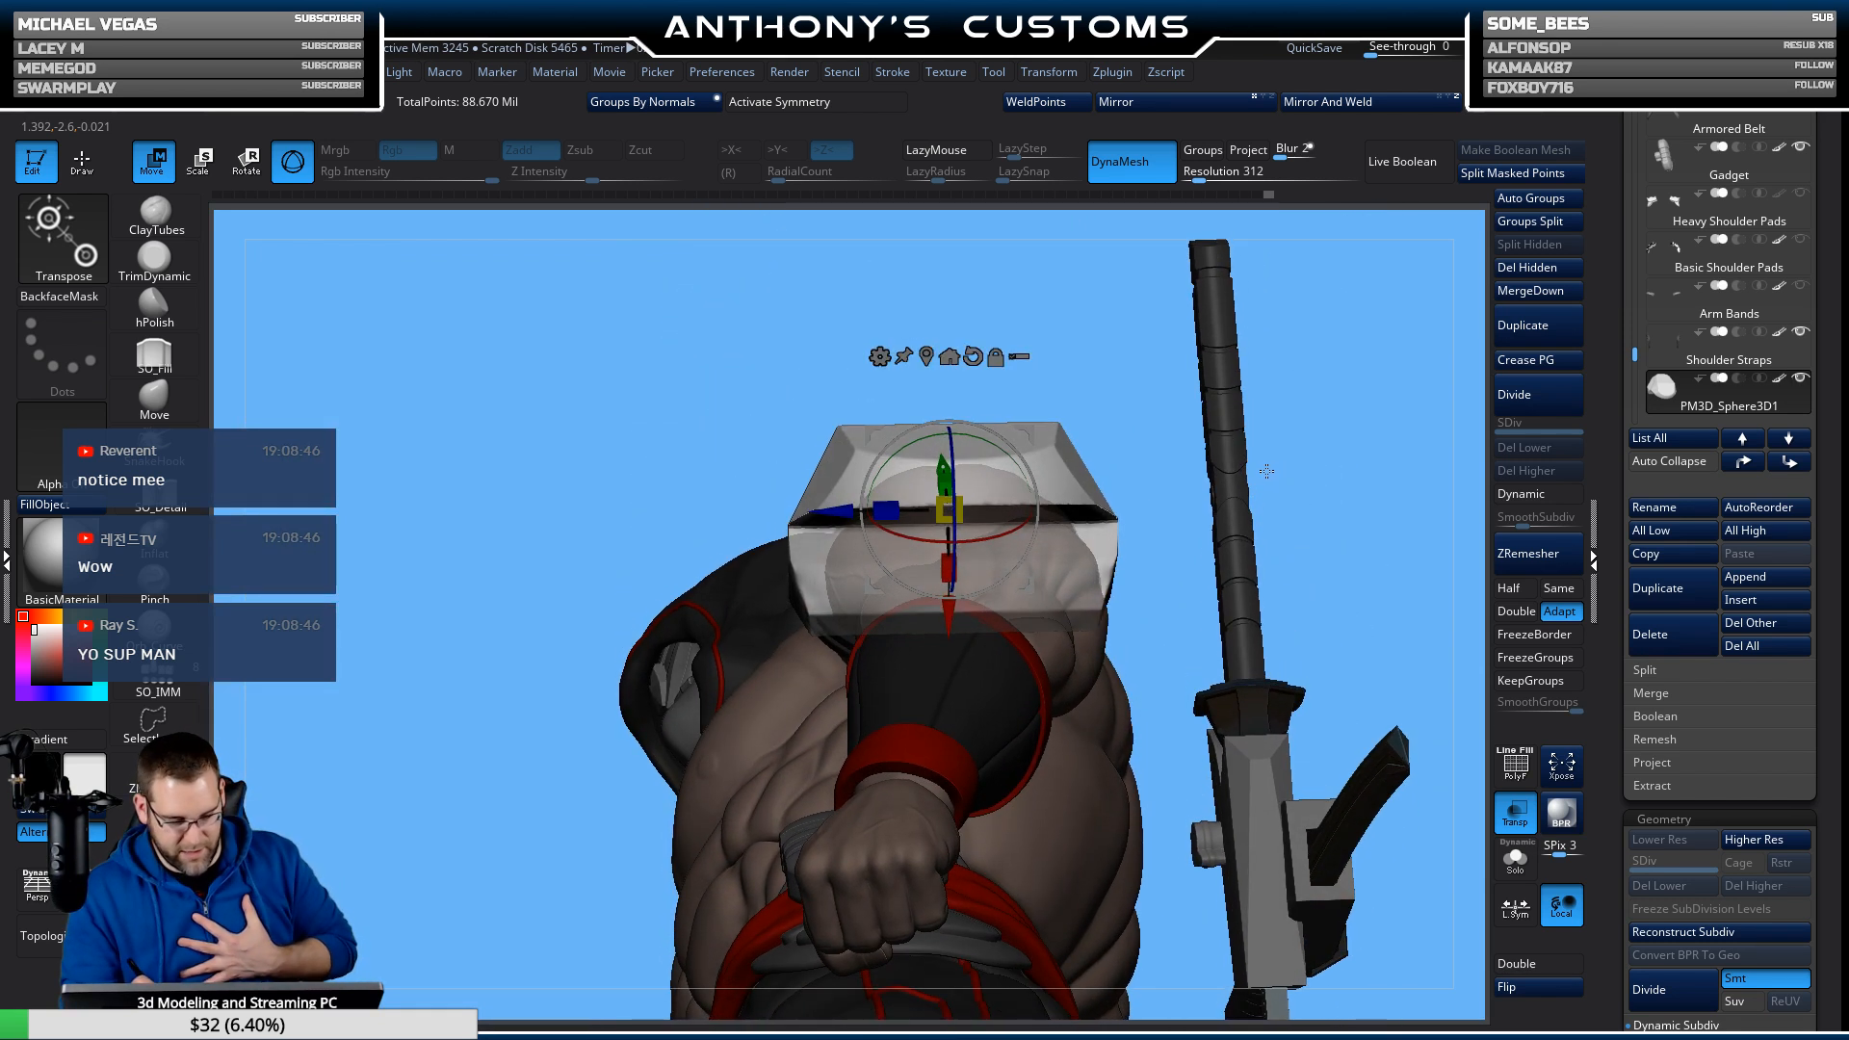
{"action": "left_click_drag", "start_coordinate": [1270, 471], "coordinate": [1149, 380]}
{"action": "left_click_drag", "start_coordinate": [1186, 492], "coordinate": [1128, 553]}
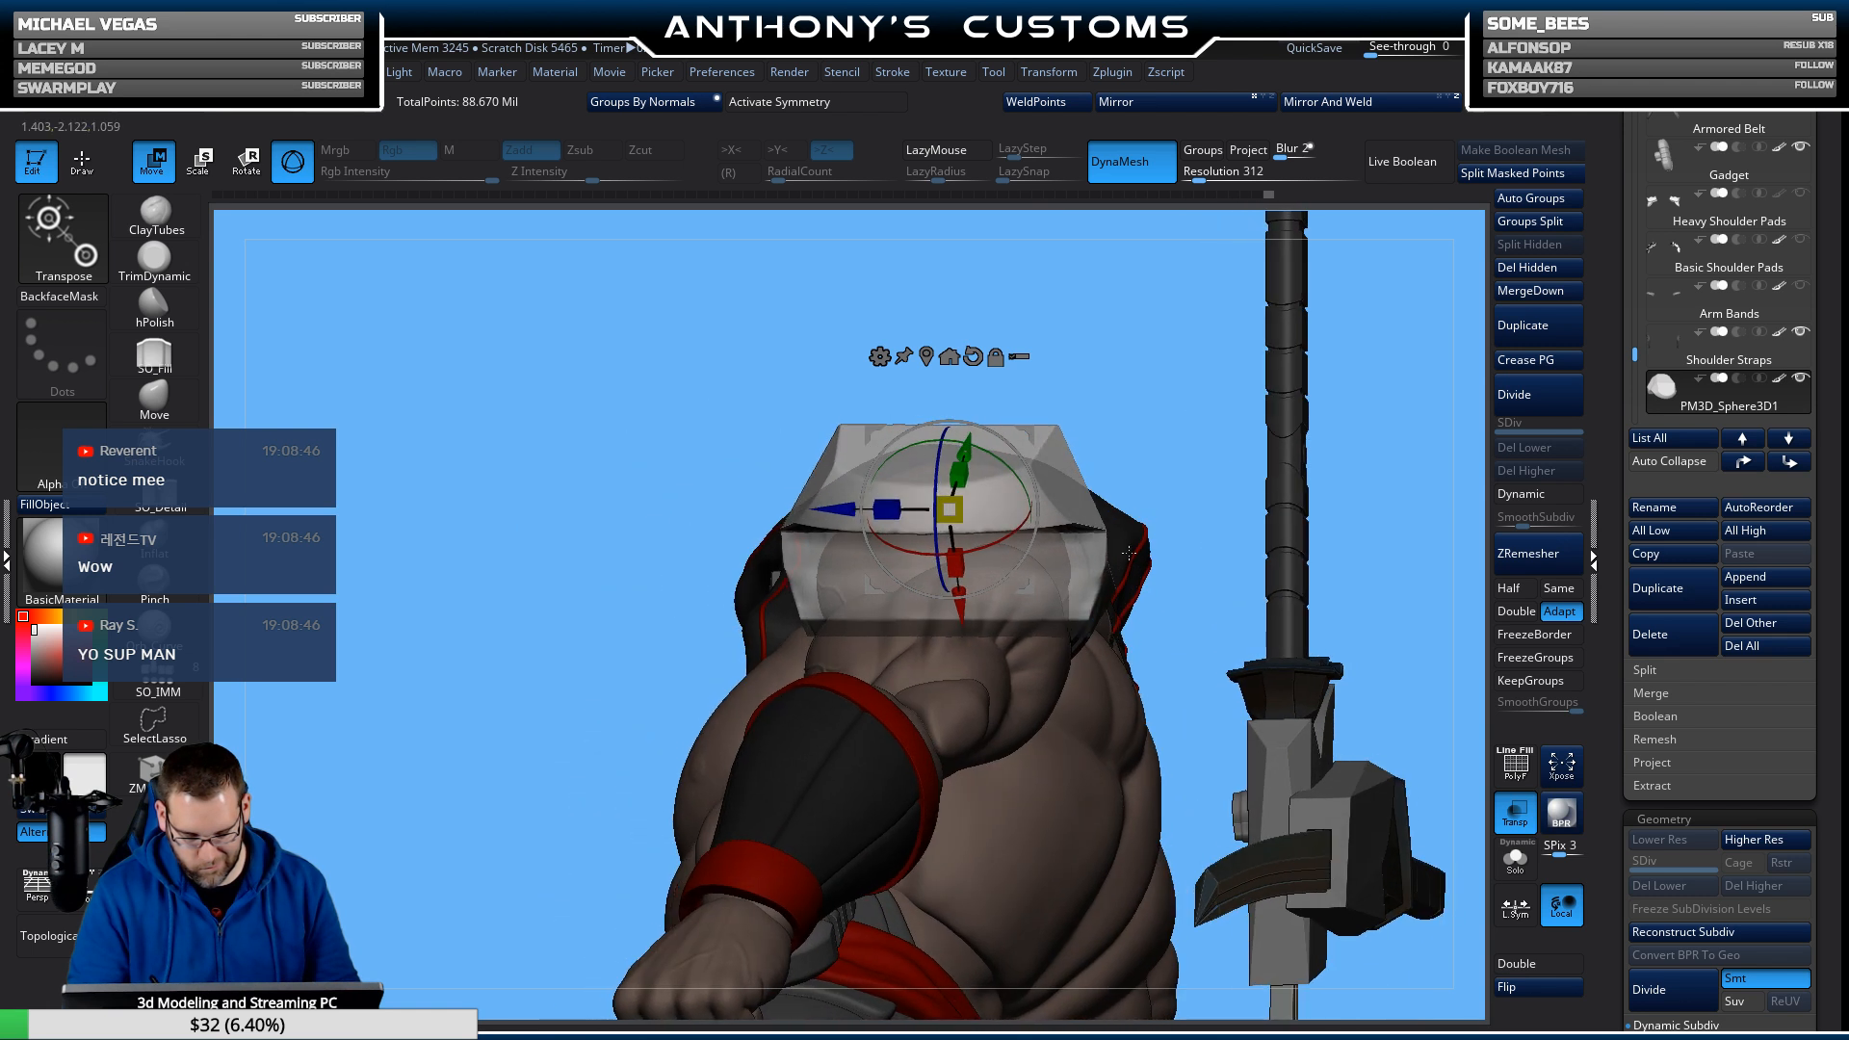
{"action": "left_click", "coordinate": [945, 356]}
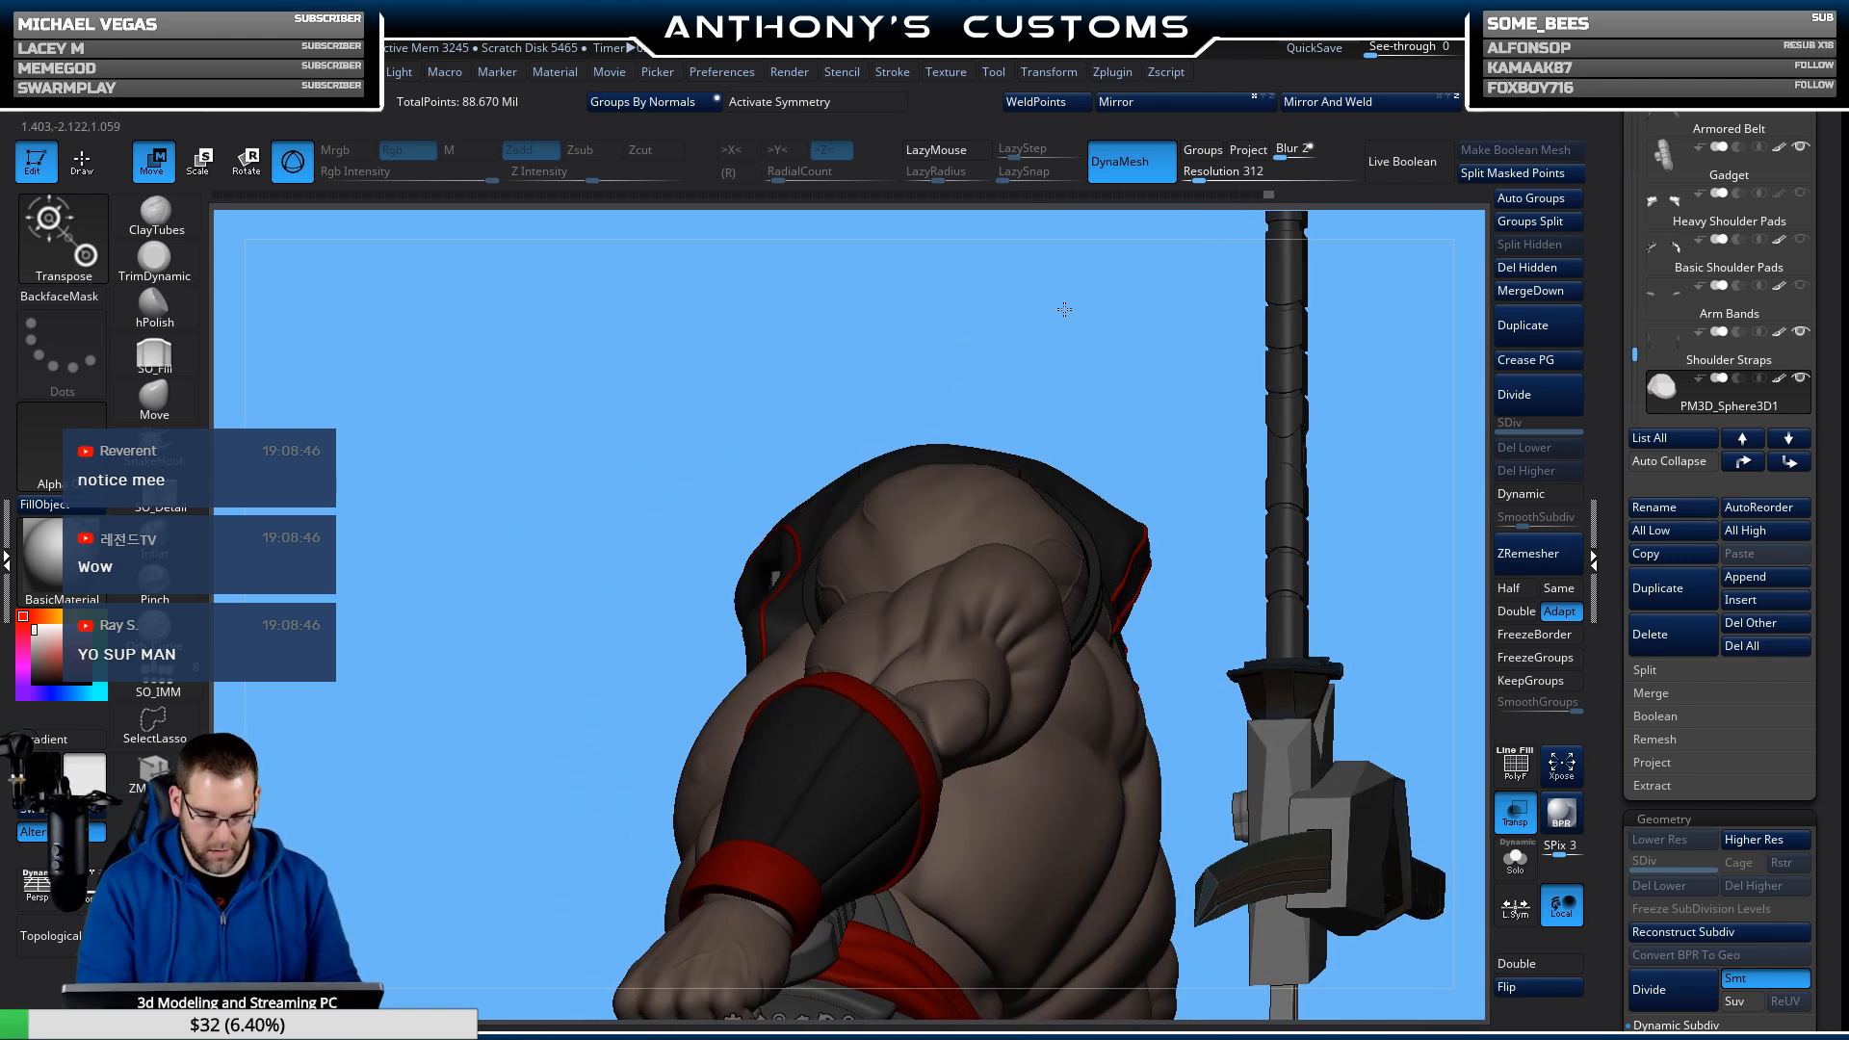
{"action": "left_click", "coordinate": [1515, 814]}
{"action": "left_click", "coordinate": [1515, 857]}
{"action": "key", "text": "f"}
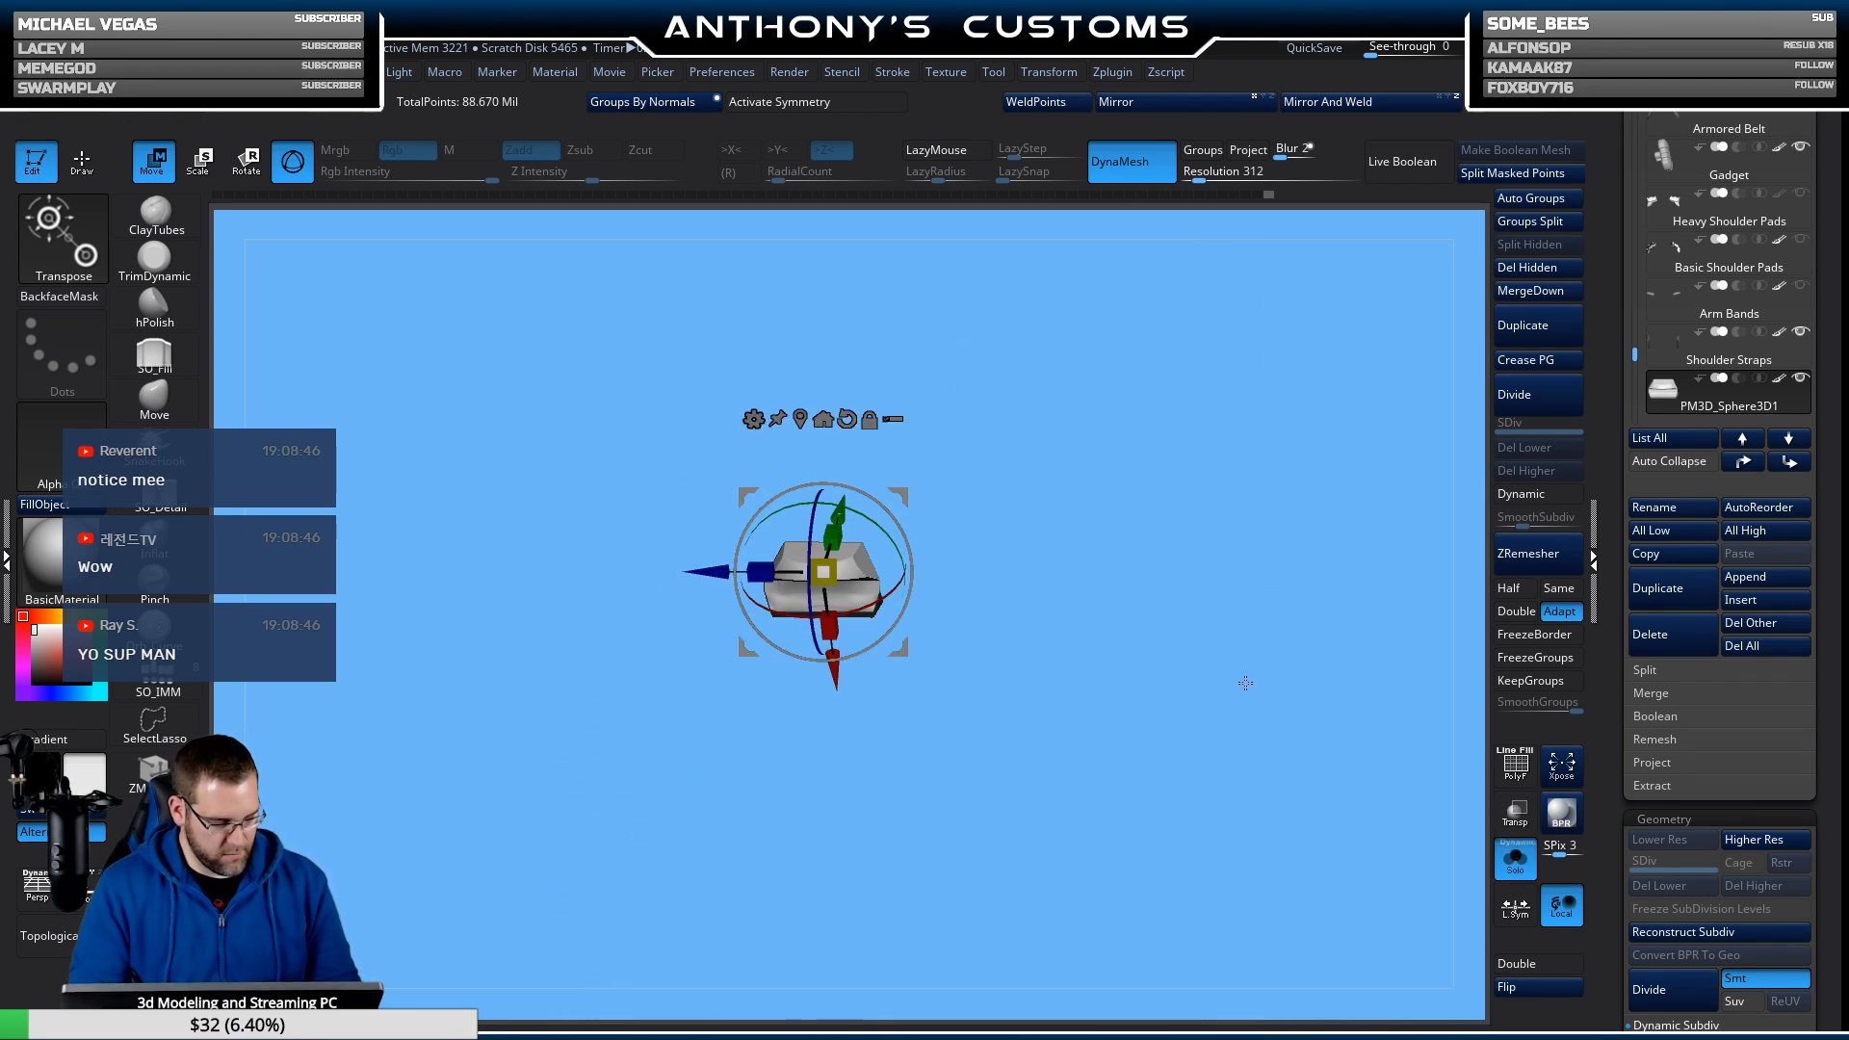
{"action": "left_click_drag", "start_coordinate": [1246, 681], "coordinate": [1208, 764], "text": "shift"}
{"action": "left_click_drag", "start_coordinate": [1209, 712], "coordinate": [1250, 740]}
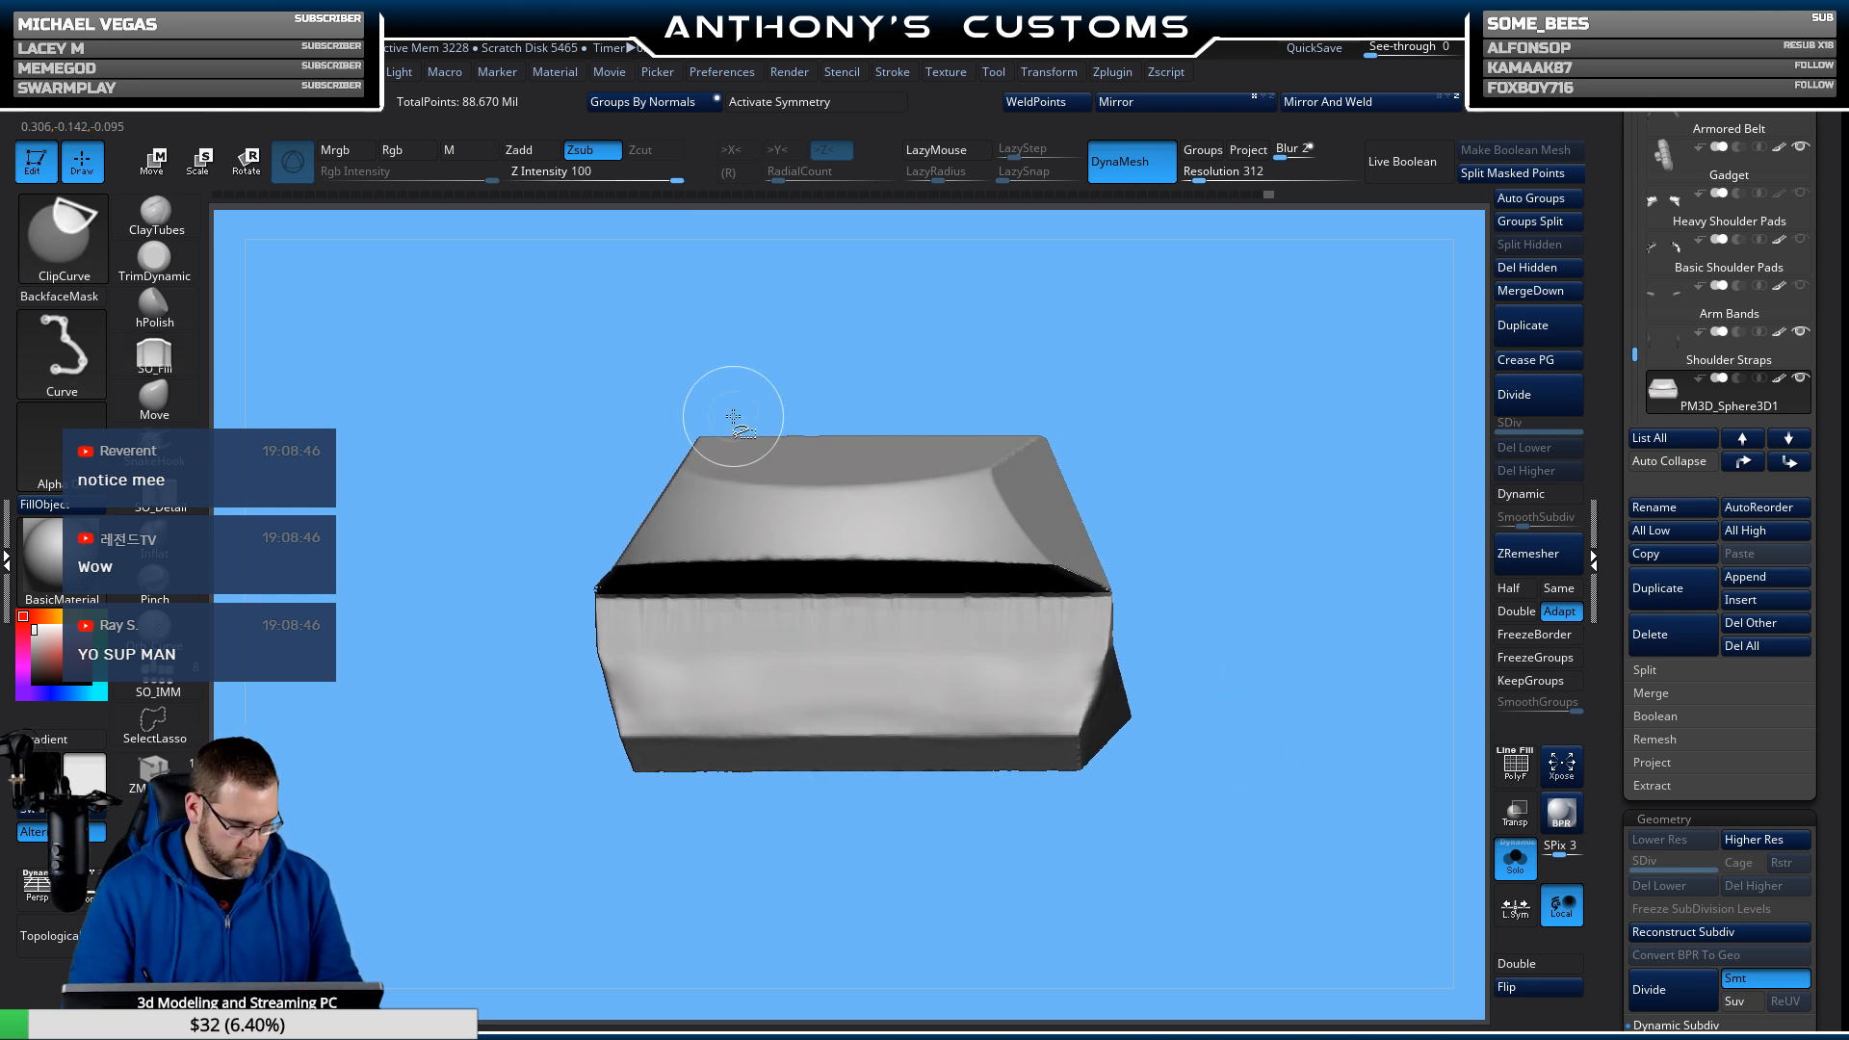
Trim one sloped end of the pad with a 45-degree ClipCurve cut and mirror and weld it to the other side.
{"action": "left_click_drag", "start_coordinate": [567, 600], "coordinate": [710, 464], "text": "ctrl+shift"}
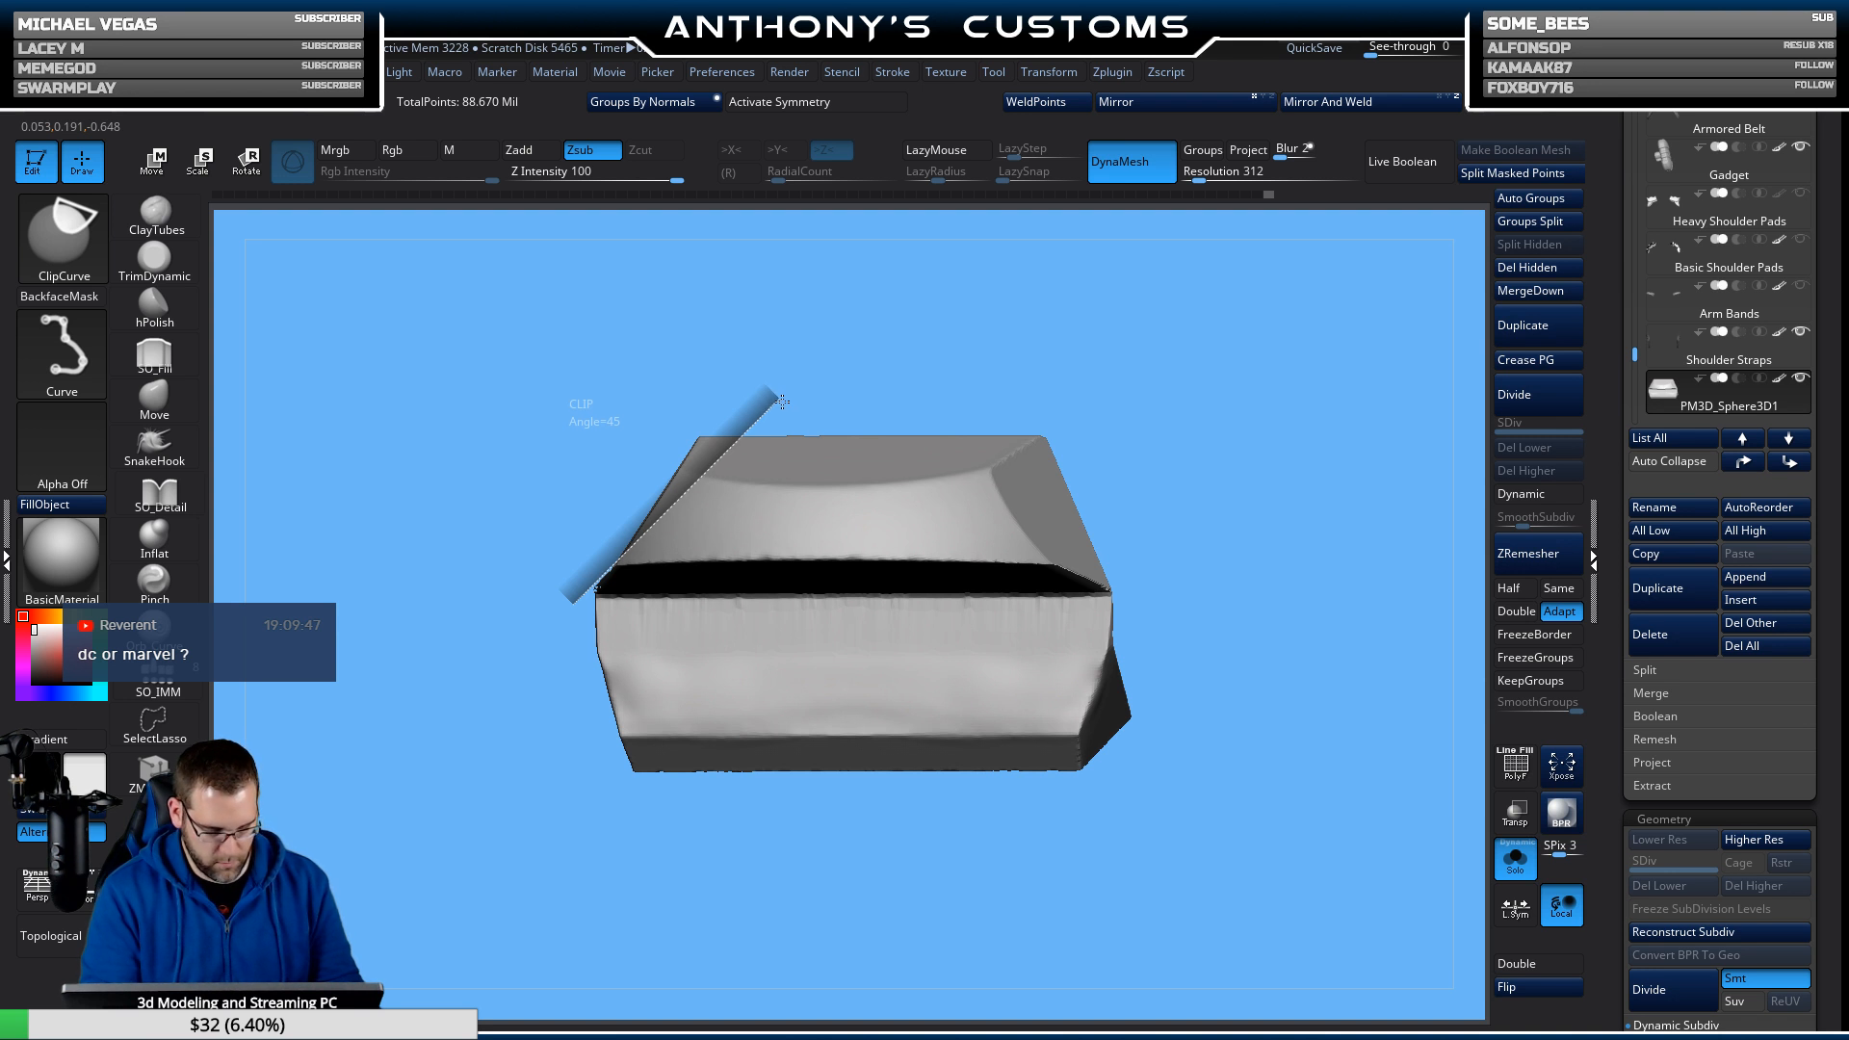
{"action": "left_click_drag", "start_coordinate": [782, 402], "coordinate": [782, 406], "text": "ctrl+shift"}
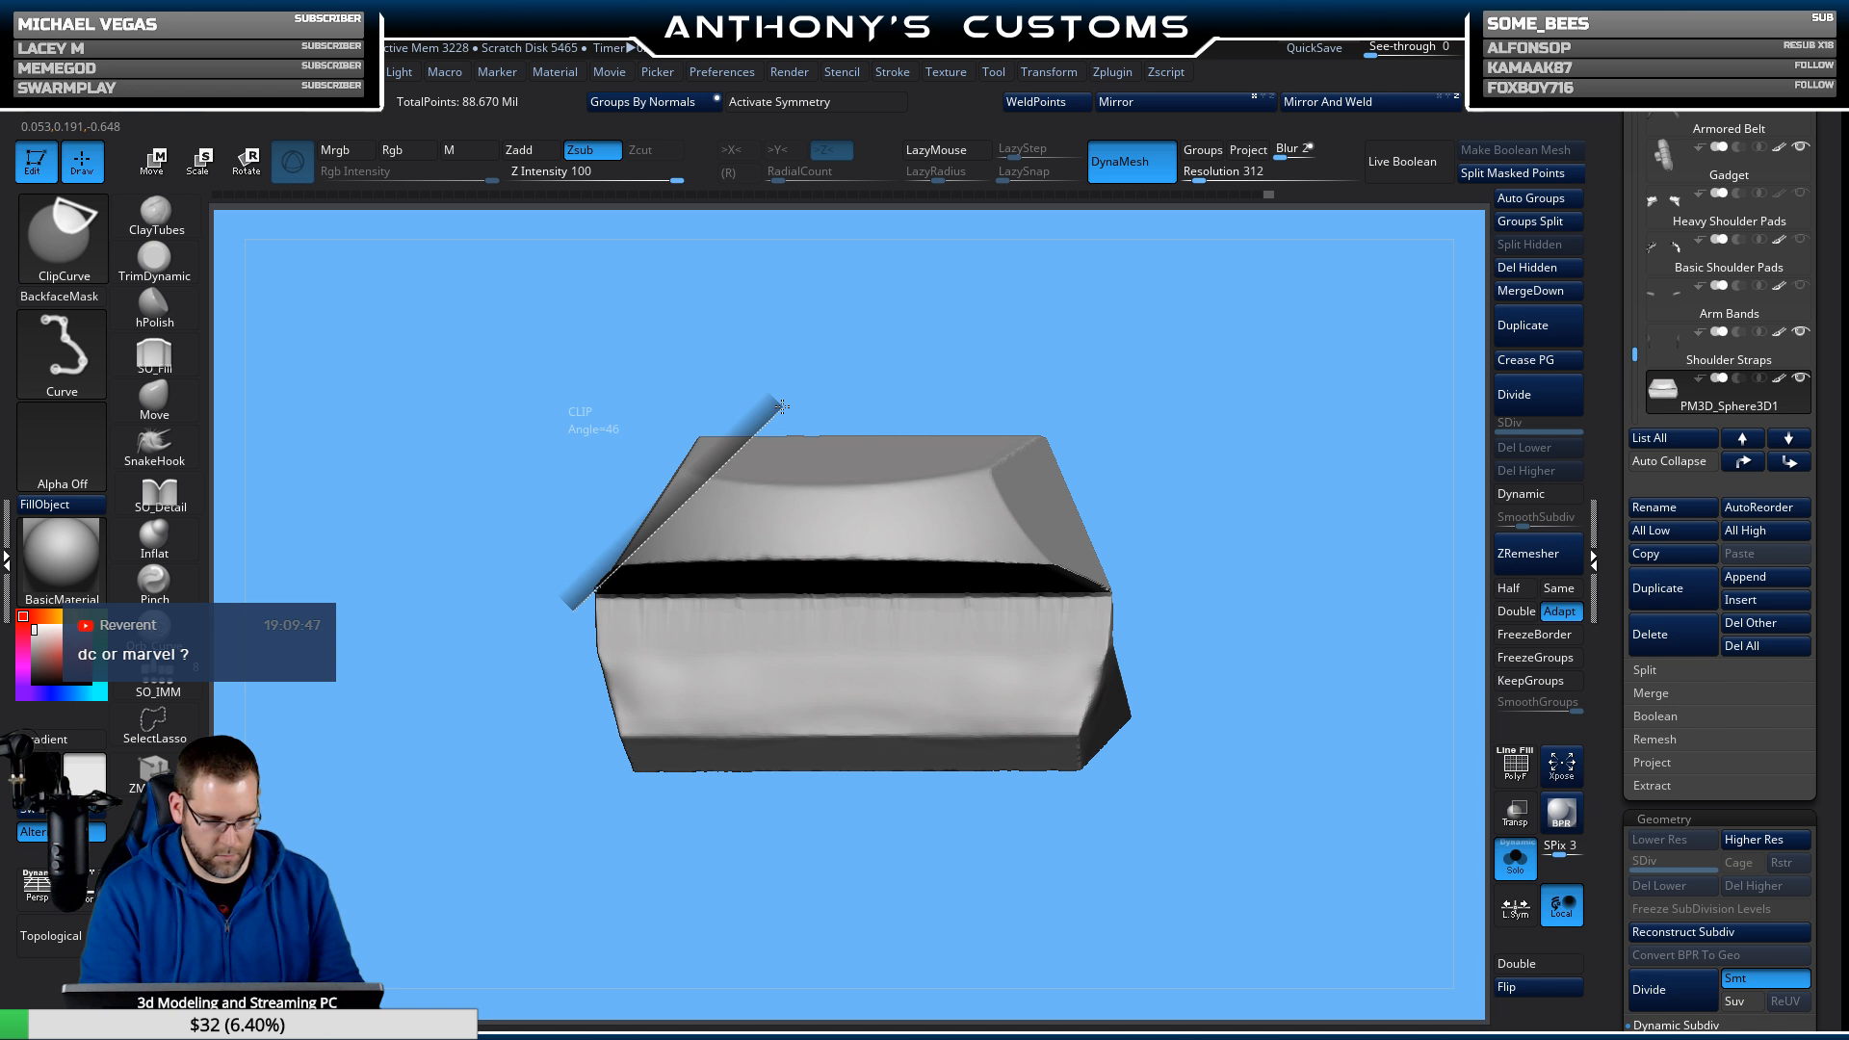
{"action": "left_click_drag", "start_coordinate": [797, 364], "coordinate": [798, 361], "text": "ctrl+shift"}
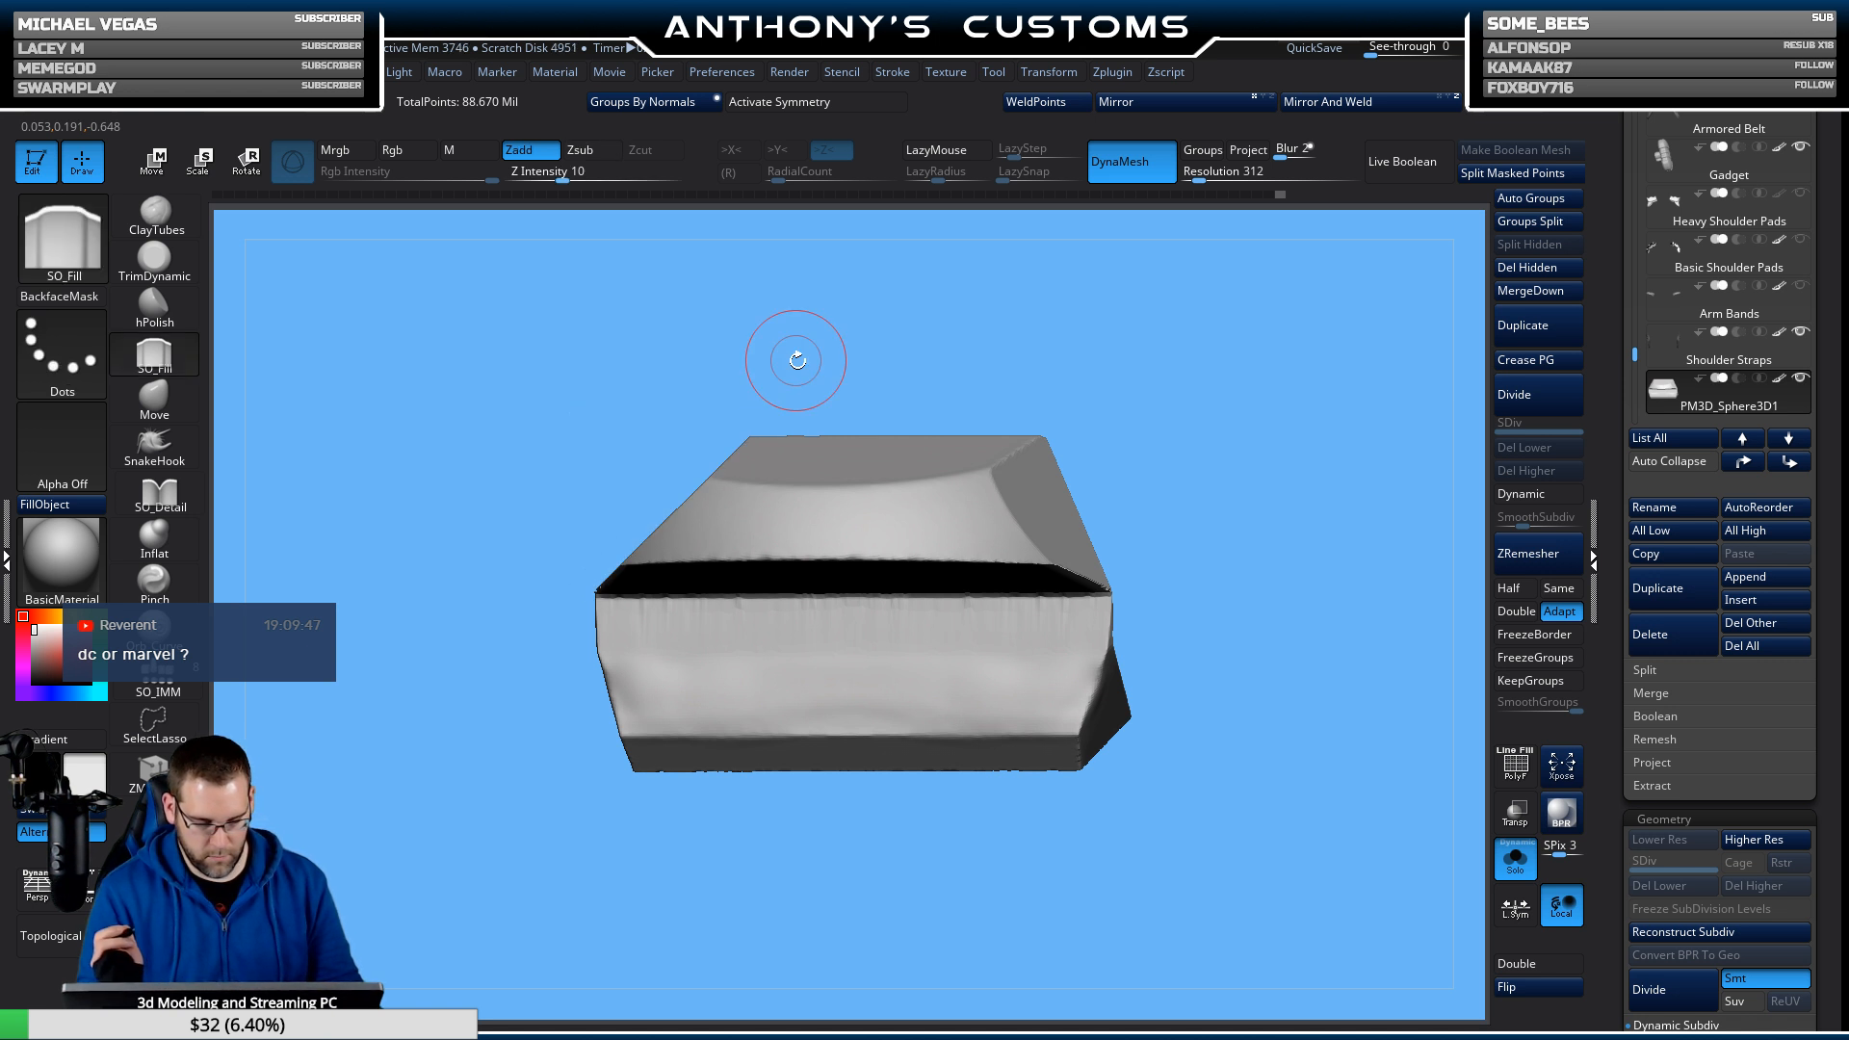
{"action": "left_click", "coordinate": [1353, 103]}
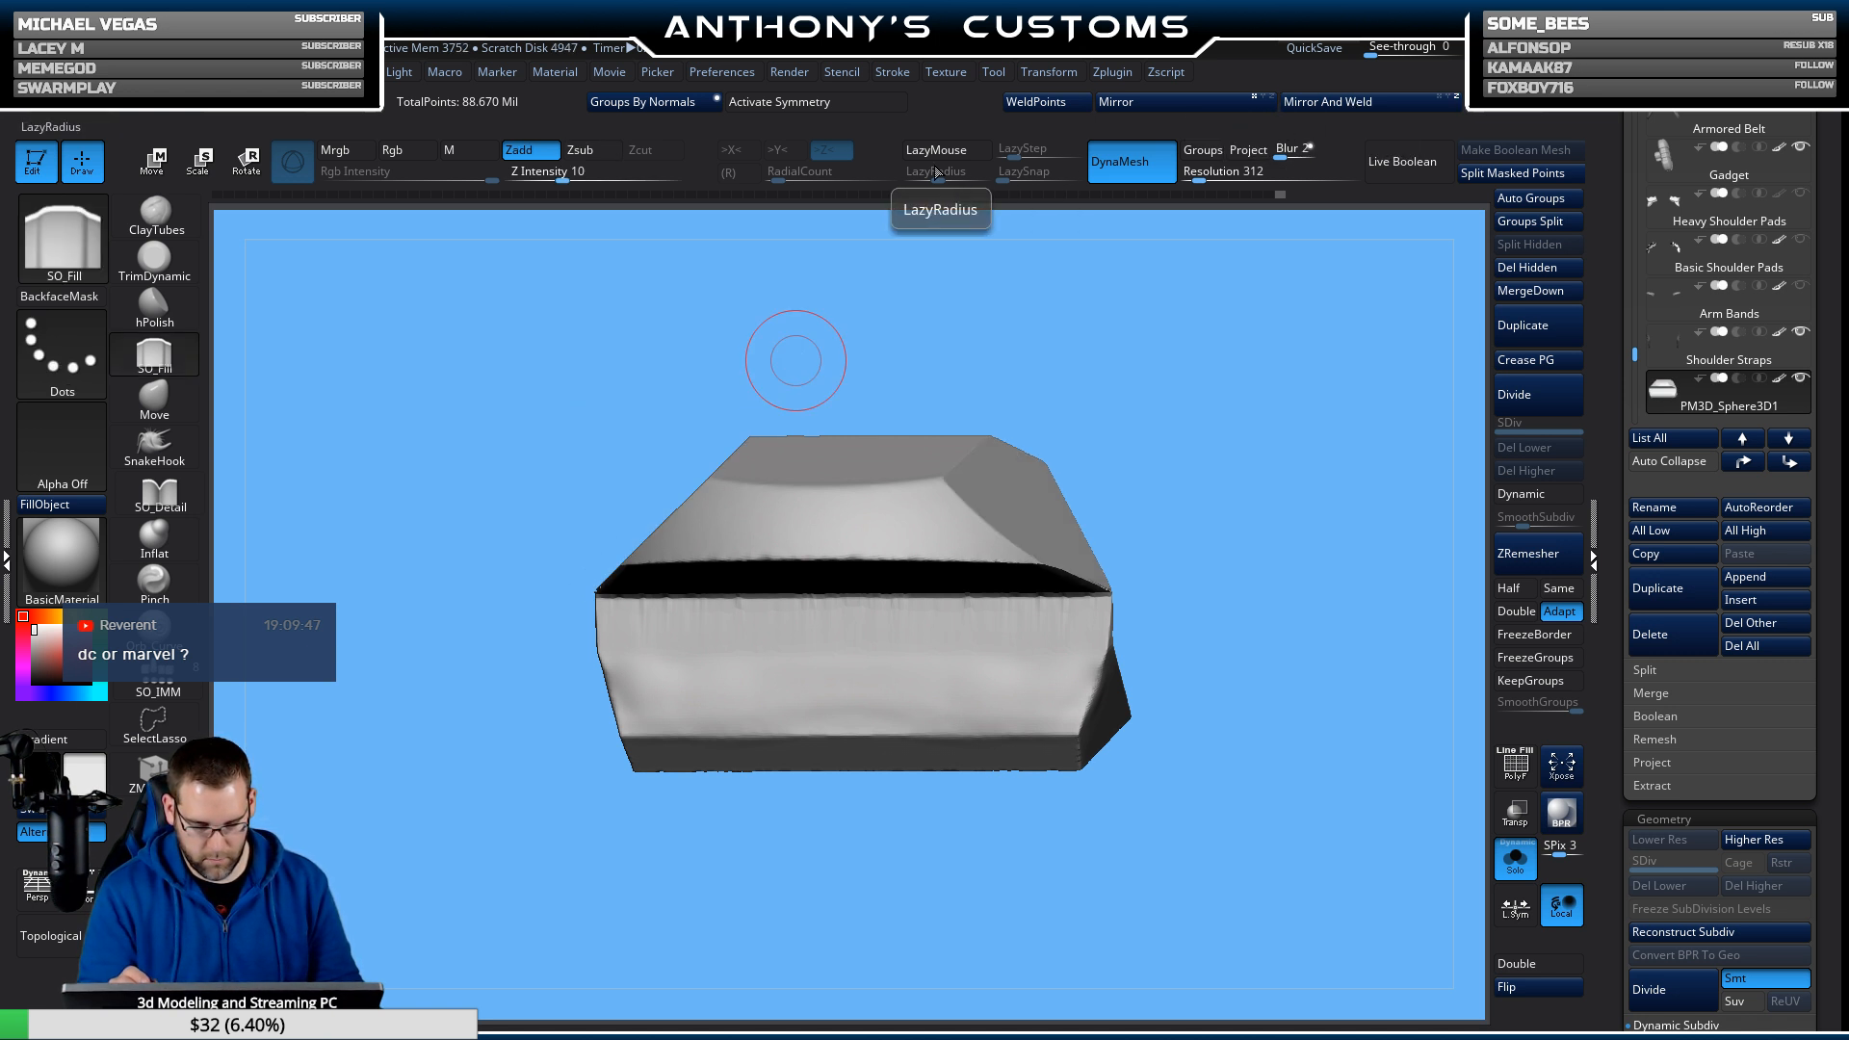
Activate Z symmetry and trim the pad's outer face to a steeper angle with ClipCurve in front view.
{"action": "left_click", "coordinate": [842, 103]}
{"action": "left_click_drag", "start_coordinate": [1120, 270], "coordinate": [1291, 551]}
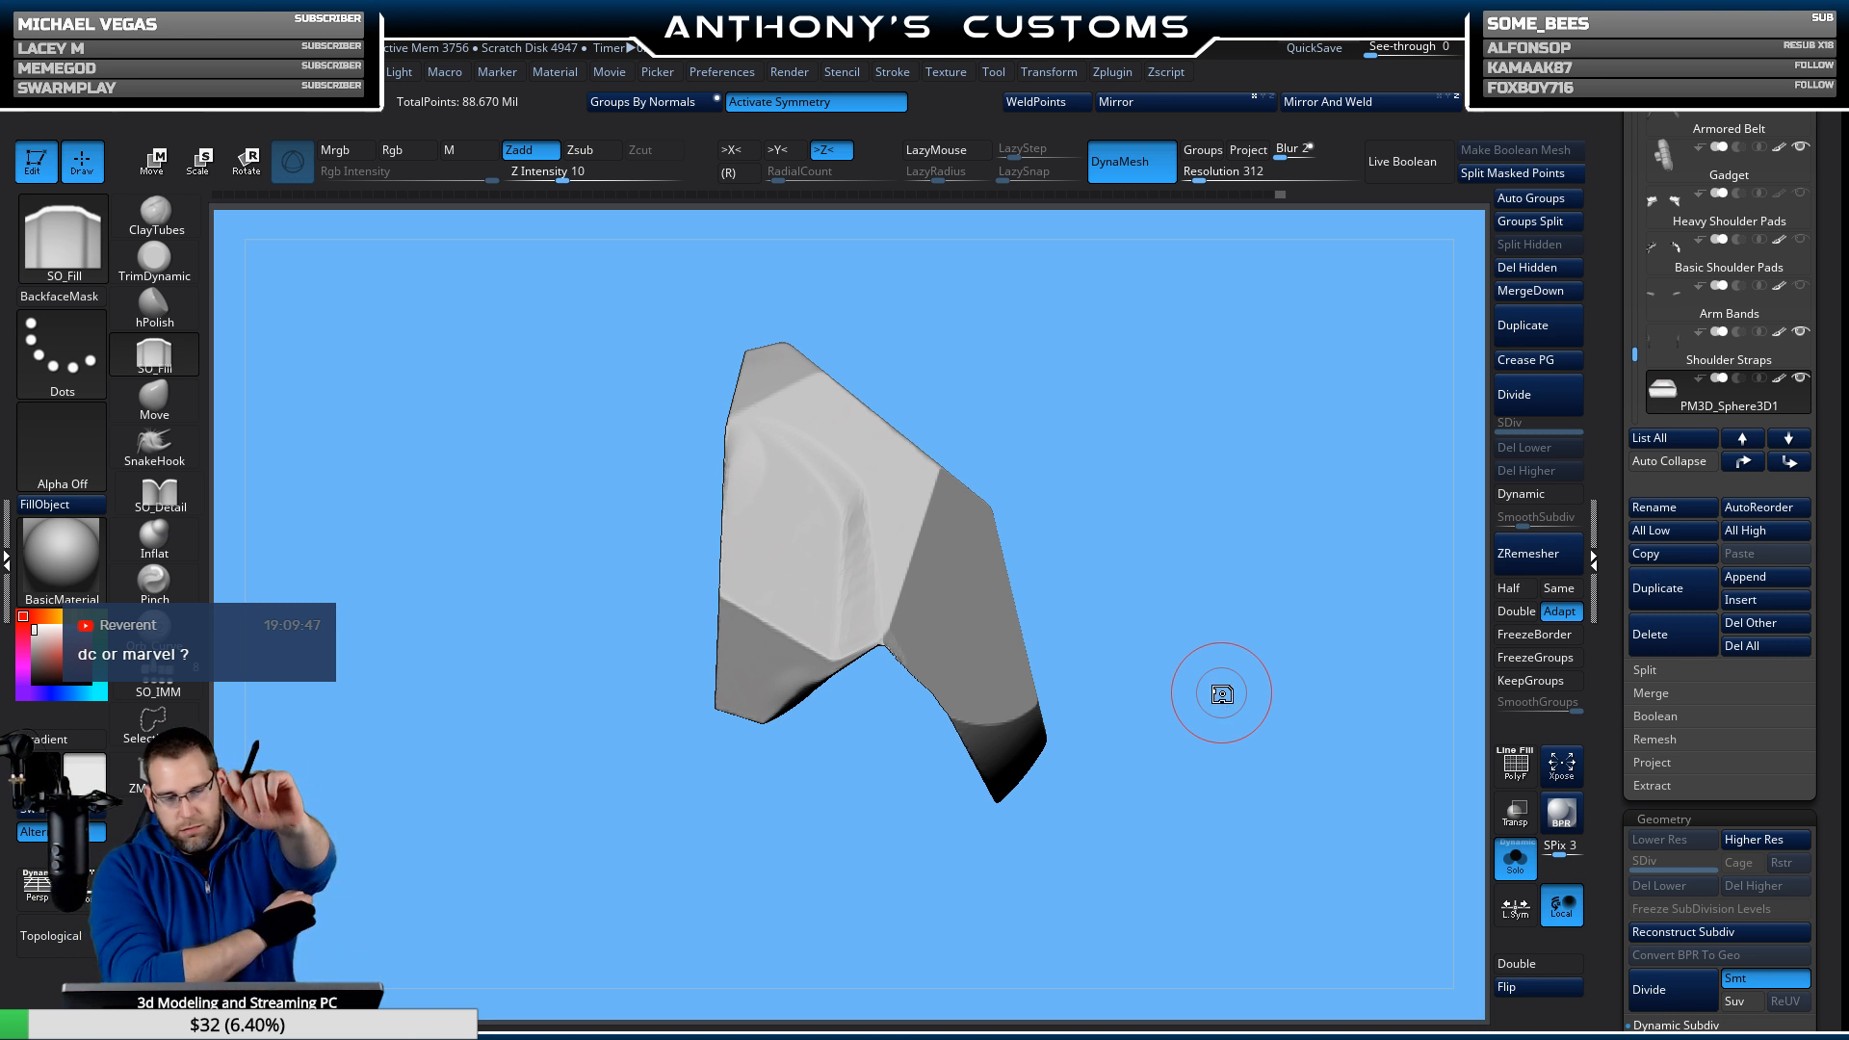
{"action": "left_click_drag", "start_coordinate": [1222, 693], "coordinate": [1313, 610]}
{"action": "mouse_move", "coordinate": [1349, 836]}
{"action": "left_mouse_down"}
{"action": "mouse_move", "coordinate": [1277, 832]}
{"action": "mouse_move", "coordinate": [1343, 841]}
{"action": "left_mouse_up"}
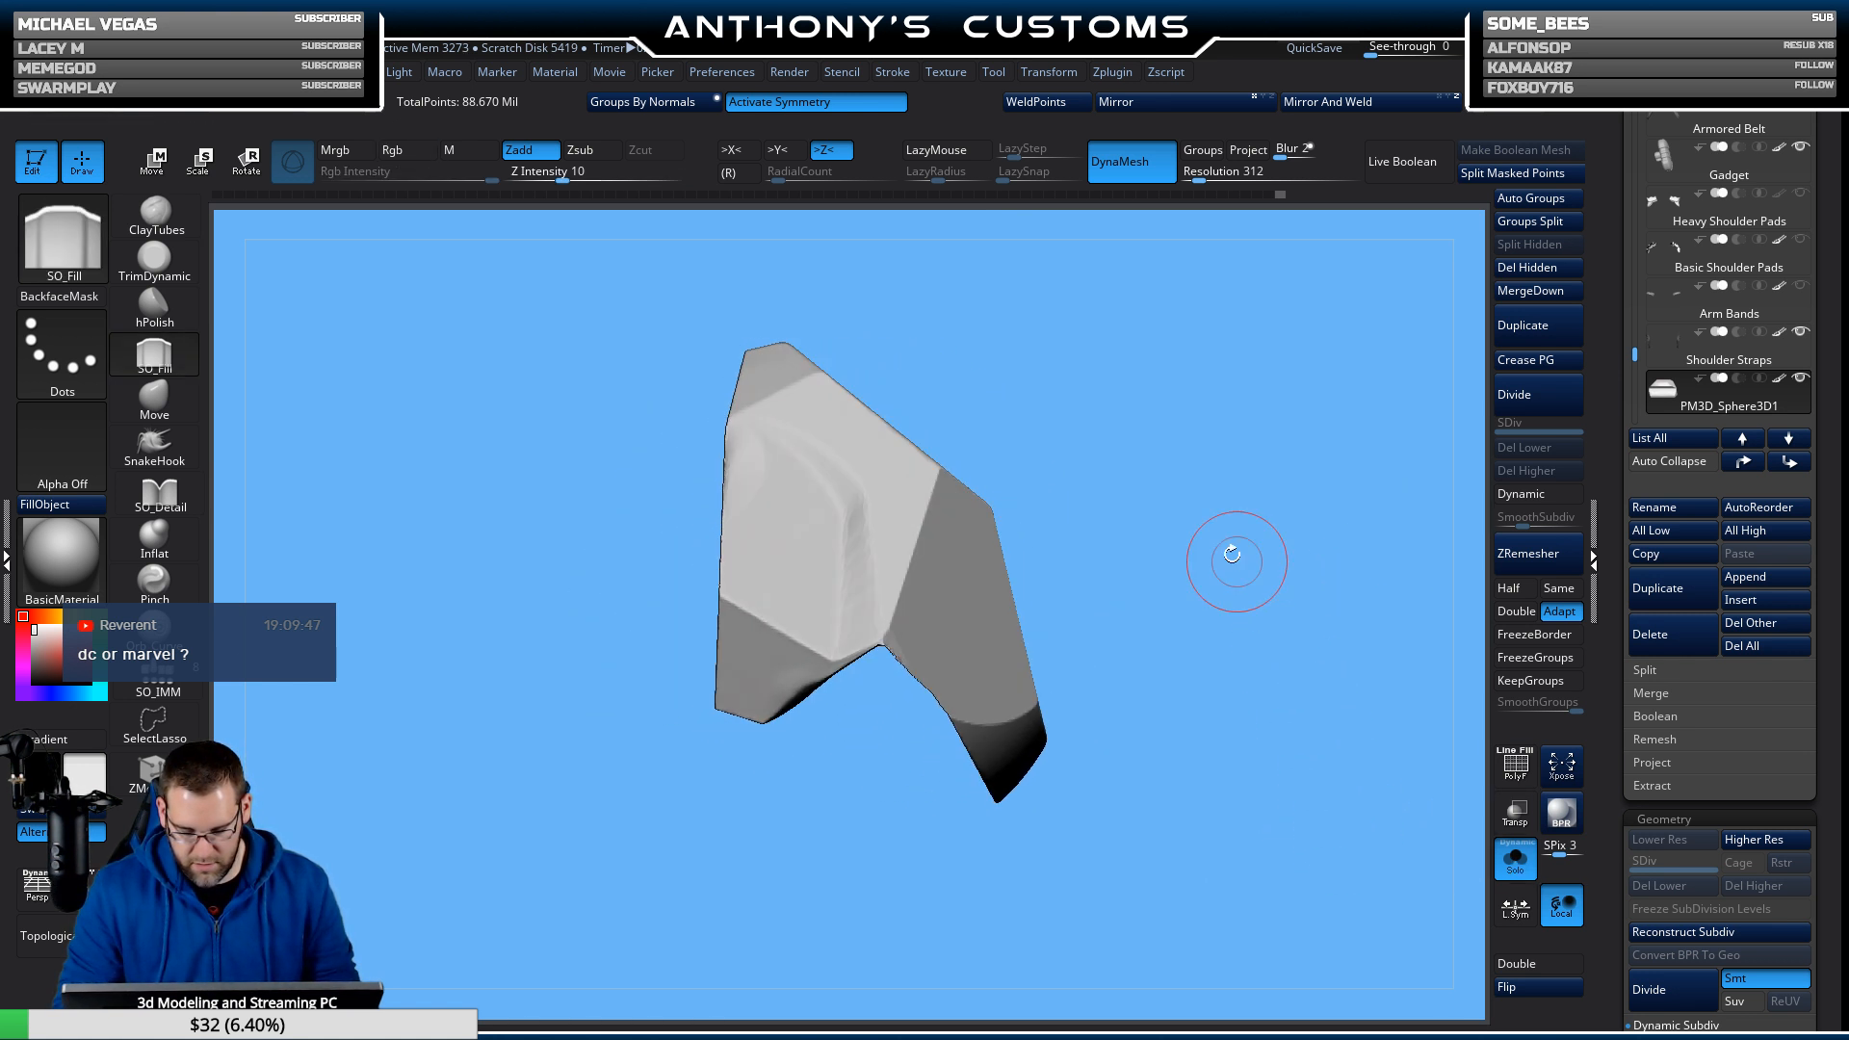
{"action": "left_click_drag", "start_coordinate": [1023, 472], "coordinate": [1038, 737], "text": "ctrl+shift"}
{"action": "mouse_move", "coordinate": [1040, 854]}
{"action": "left_mouse_down", "text": "ctrl+shift"}
{"action": "mouse_move", "coordinate": [1012, 850]}
{"action": "mouse_move", "coordinate": [1041, 835]}
{"action": "left_mouse_up", "text": "ctrl+shift"}
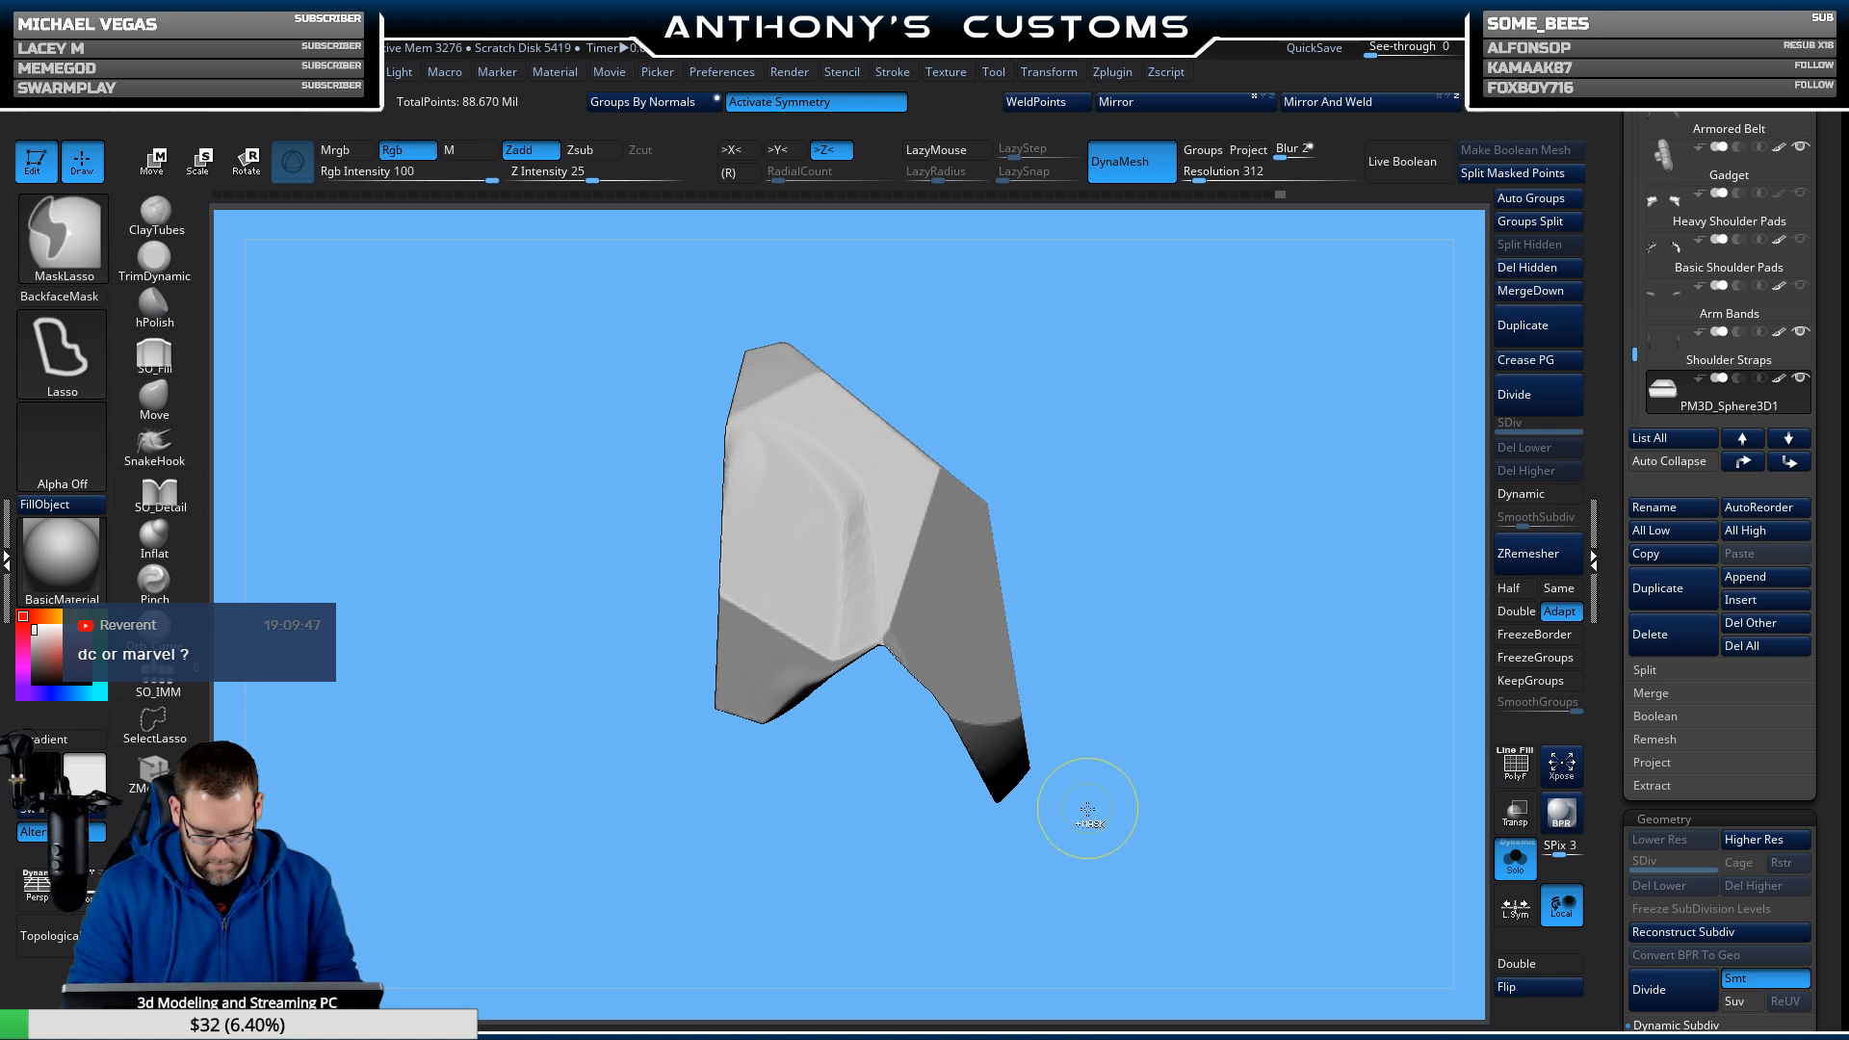
{"action": "mouse_move", "coordinate": [1239, 742]}
{"action": "left_mouse_down"}
{"action": "mouse_move", "coordinate": [1161, 794]}
{"action": "mouse_move", "coordinate": [1221, 737]}
{"action": "mouse_move", "coordinate": [1205, 745]}
{"action": "mouse_move", "coordinate": [1230, 813]}
{"action": "left_mouse_up"}
{"action": "key", "text": "ctrl"}
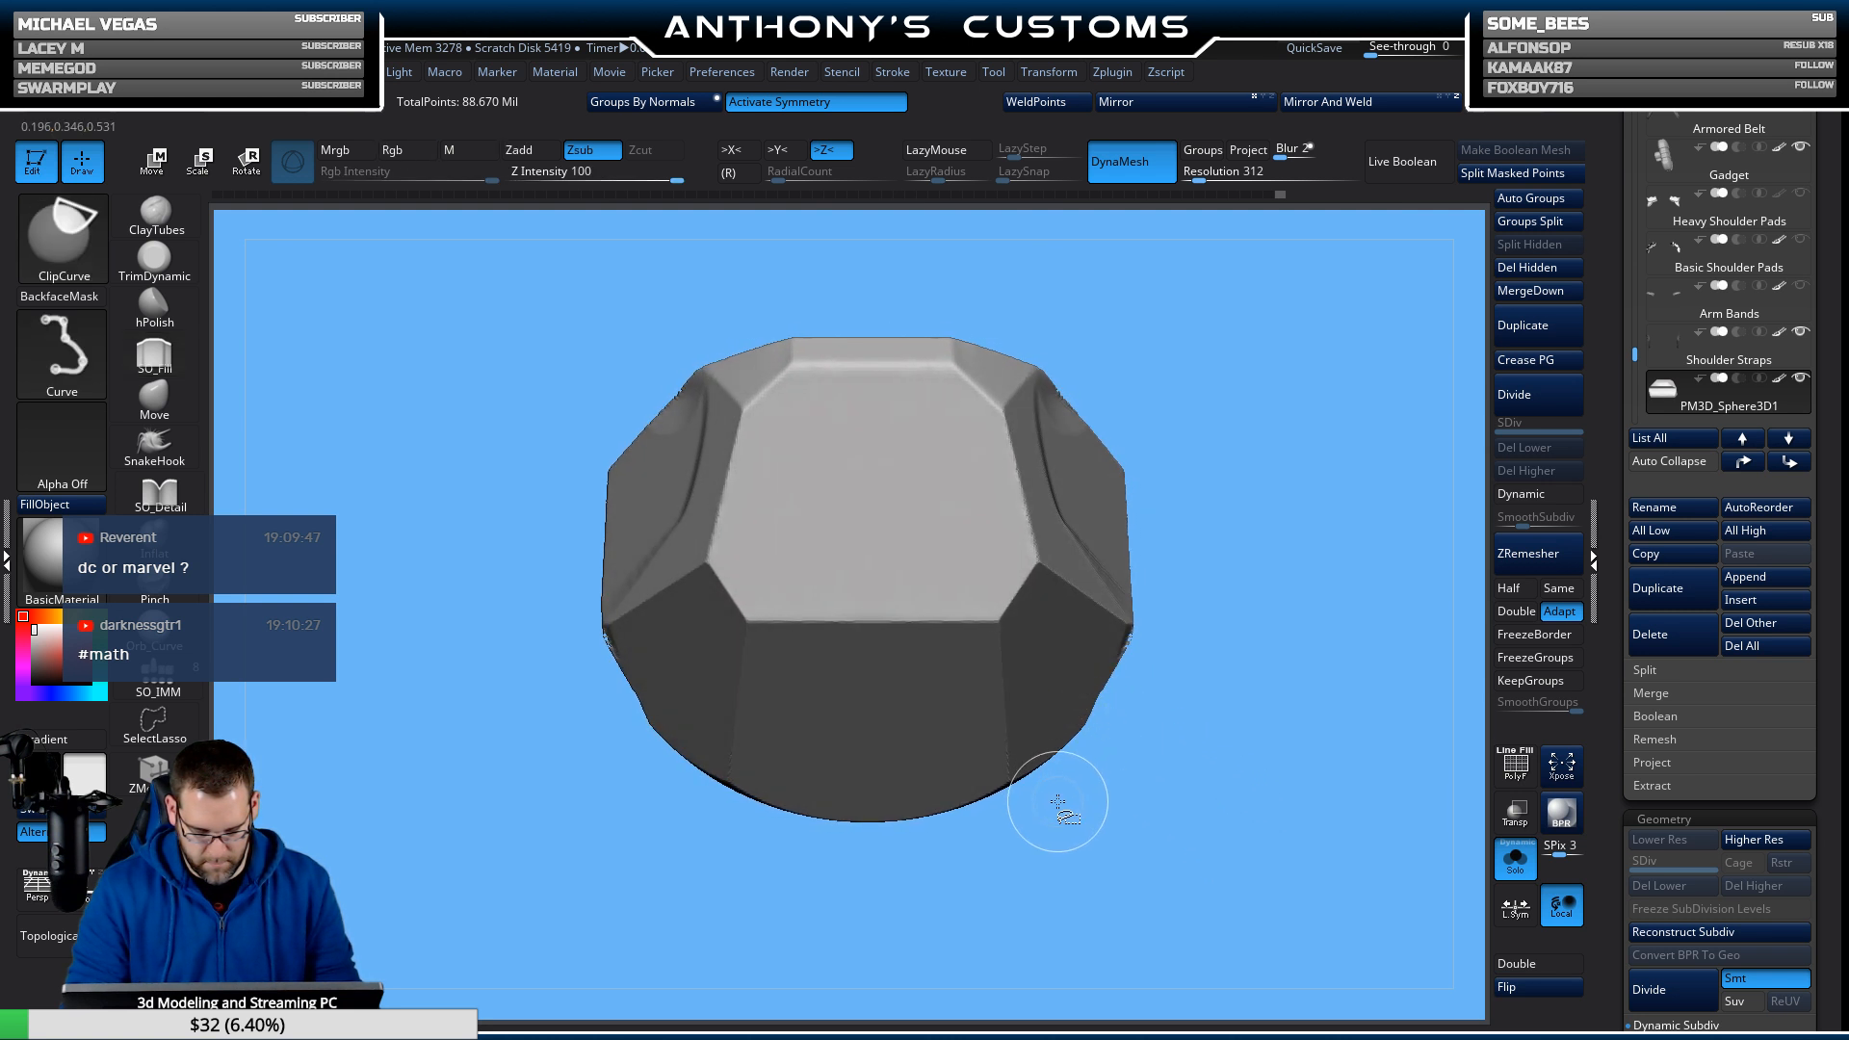
{"action": "mouse_move", "coordinate": [1056, 805]}
{"action": "left_mouse_down"}
{"action": "mouse_move", "coordinate": [1098, 803]}
{"action": "mouse_move", "coordinate": [1080, 775]}
{"action": "mouse_move", "coordinate": [1098, 752]}
{"action": "mouse_move", "coordinate": [1136, 772]}
{"action": "mouse_move", "coordinate": [1137, 809]}
{"action": "left_mouse_up"}
{"action": "key", "text": "ctrl+shift"}
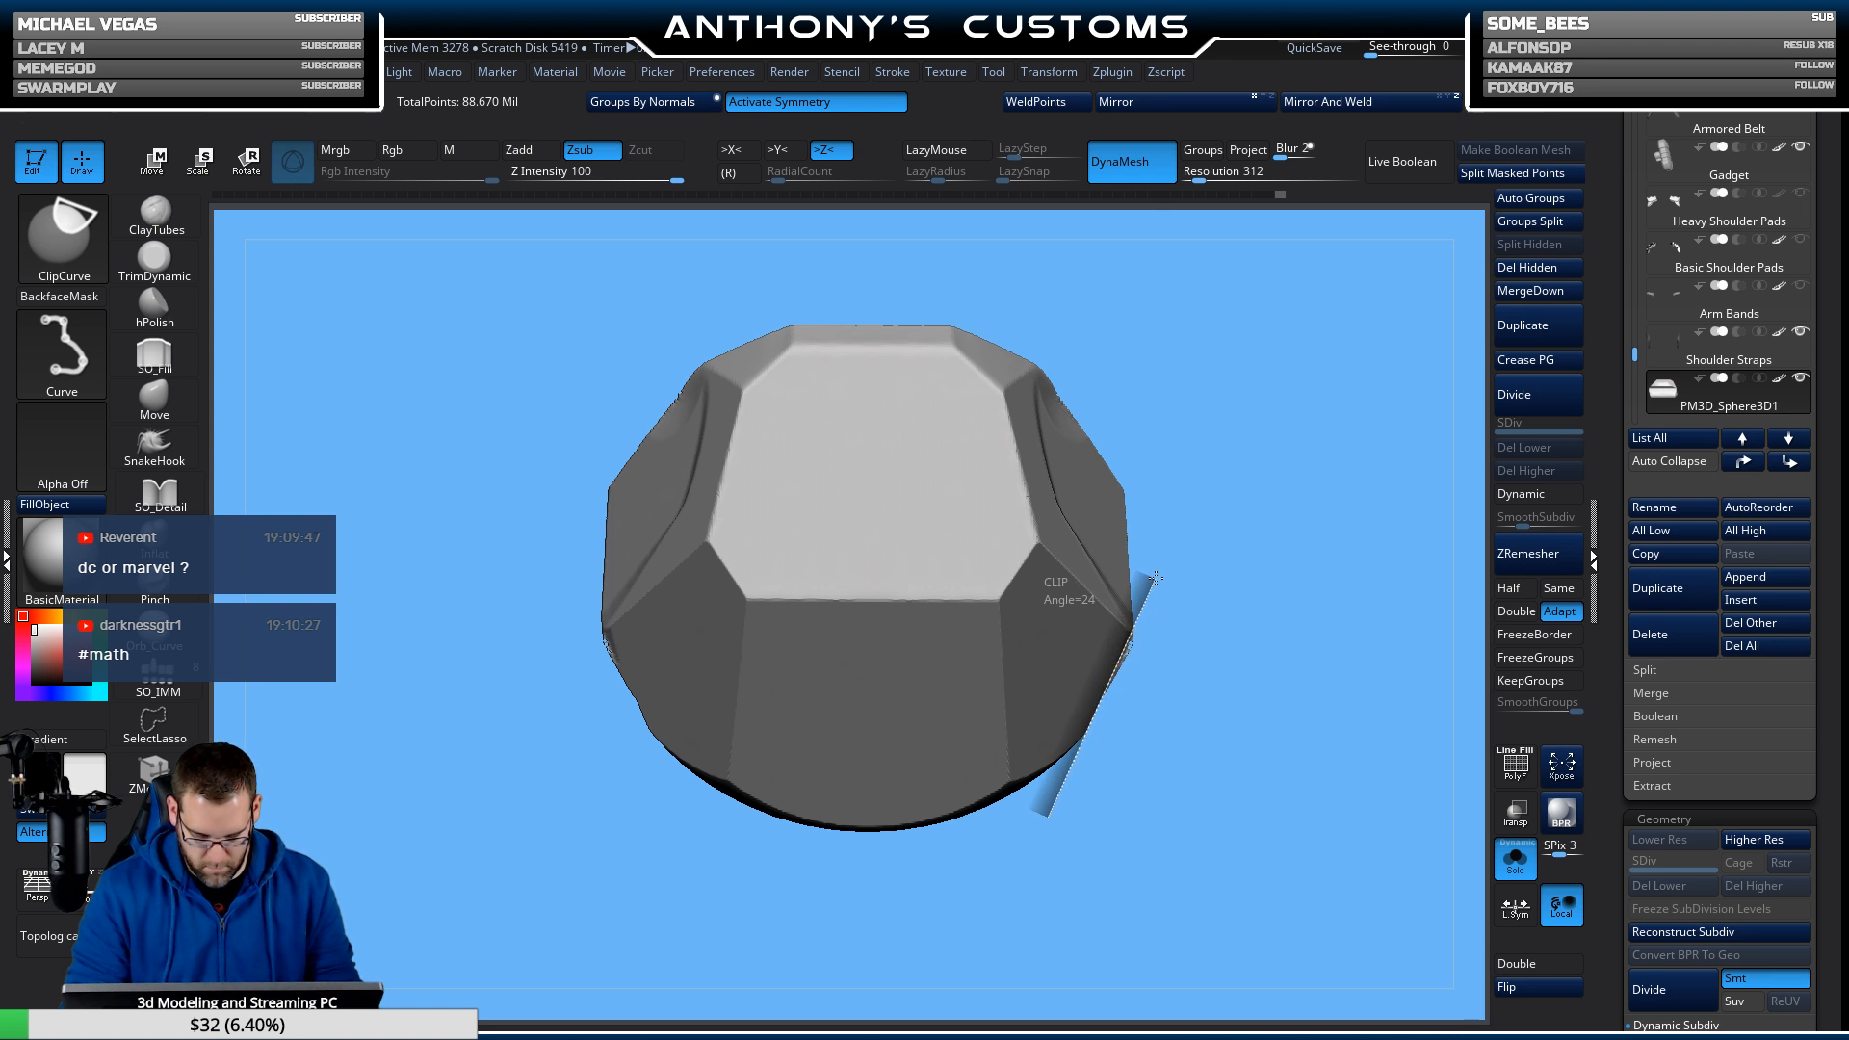
{"action": "mouse_move", "coordinate": [1158, 578]}
{"action": "left_mouse_down", "text": "ctrl+shift"}
{"action": "mouse_move", "coordinate": [1160, 702]}
{"action": "mouse_move", "coordinate": [1113, 817]}
{"action": "mouse_move", "coordinate": [1058, 804]}
{"action": "mouse_move", "coordinate": [1146, 739]}
{"action": "mouse_move", "coordinate": [1151, 771]}
{"action": "mouse_move", "coordinate": [1072, 790]}
{"action": "left_mouse_up", "text": "ctrl+shift"}
{"action": "key", "text": "ctrl+z"}
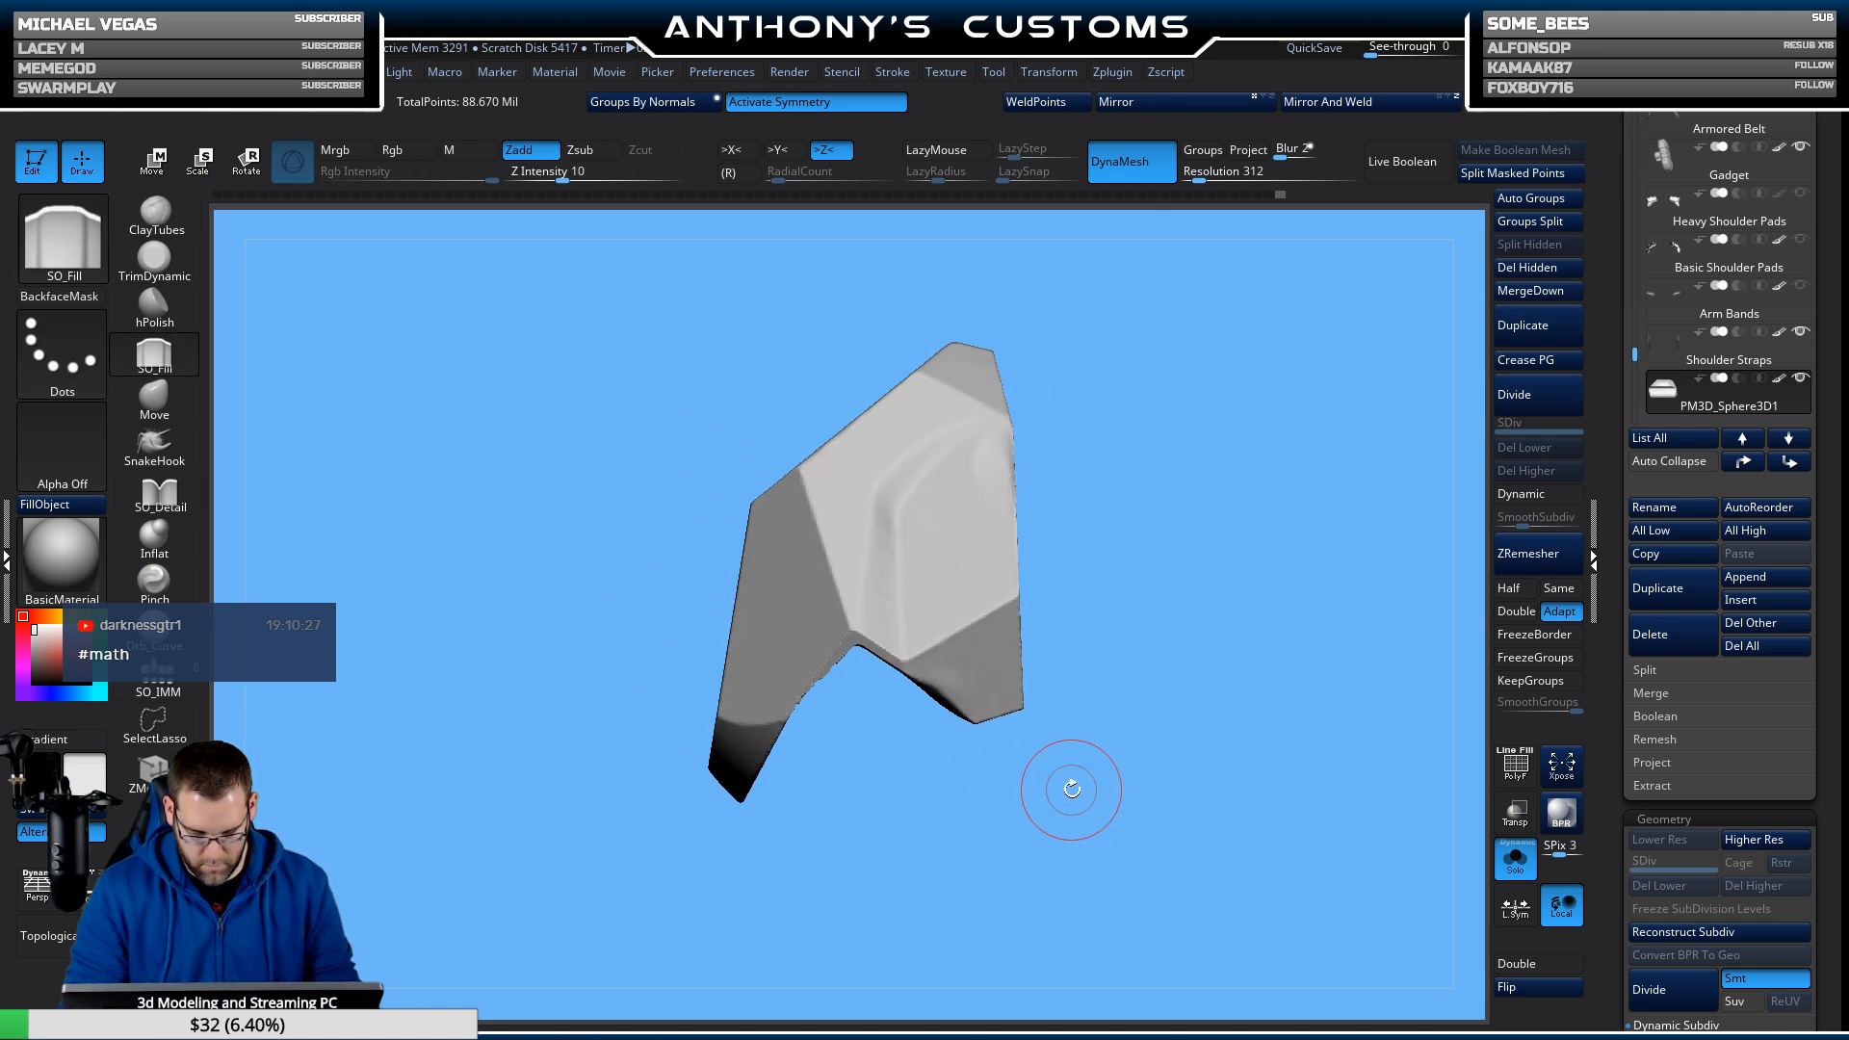
Save the project and clip the pad's underside along a bent curve following the inside of the outer and inner flaps.
{"action": "key", "text": "ctrl+s"}
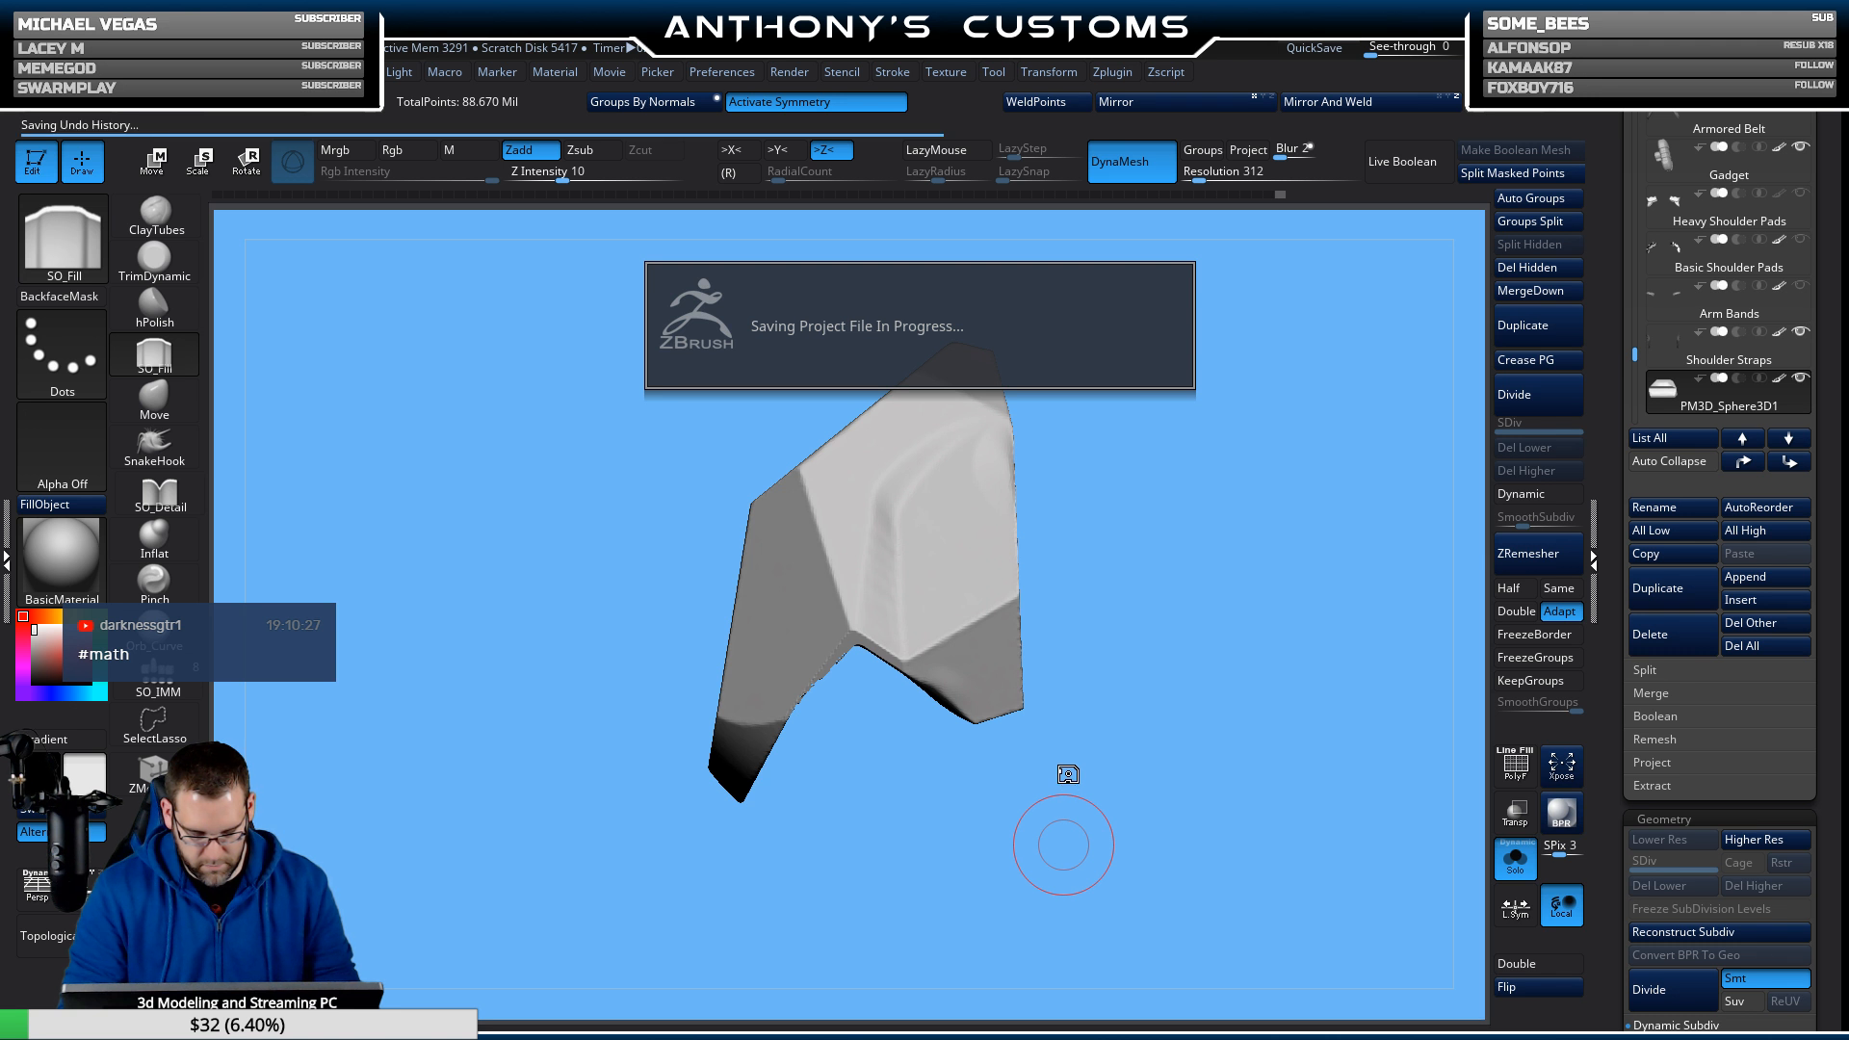
{"action": "left_click_drag", "start_coordinate": [1063, 845], "coordinate": [1069, 771]}
{"action": "mouse_move", "coordinate": [1194, 631]}
{"action": "left_mouse_down"}
{"action": "mouse_move", "coordinate": [1197, 741]}
{"action": "mouse_move", "coordinate": [1127, 717]}
{"action": "left_mouse_up"}
{"action": "key", "text": "ctrl+shift"}
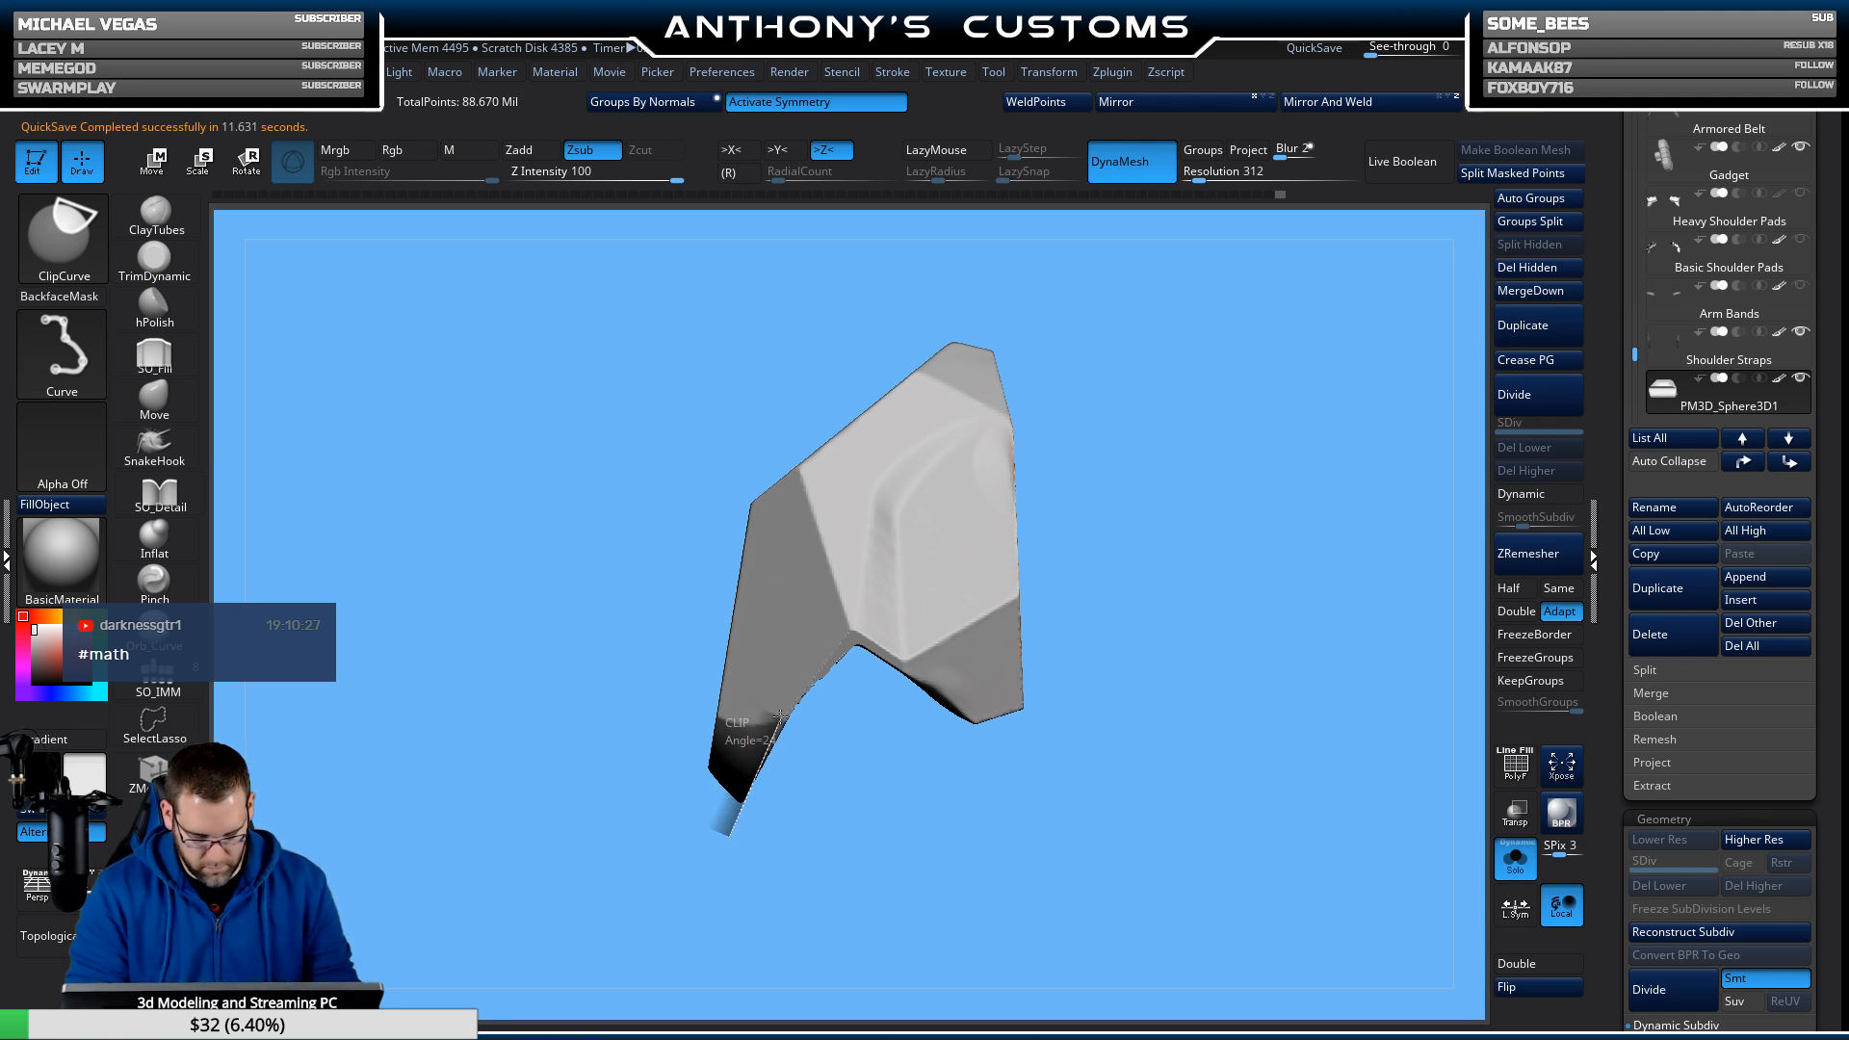
{"action": "left_click_drag", "start_coordinate": [780, 716], "coordinate": [838, 654], "text": "ctrl+shift"}
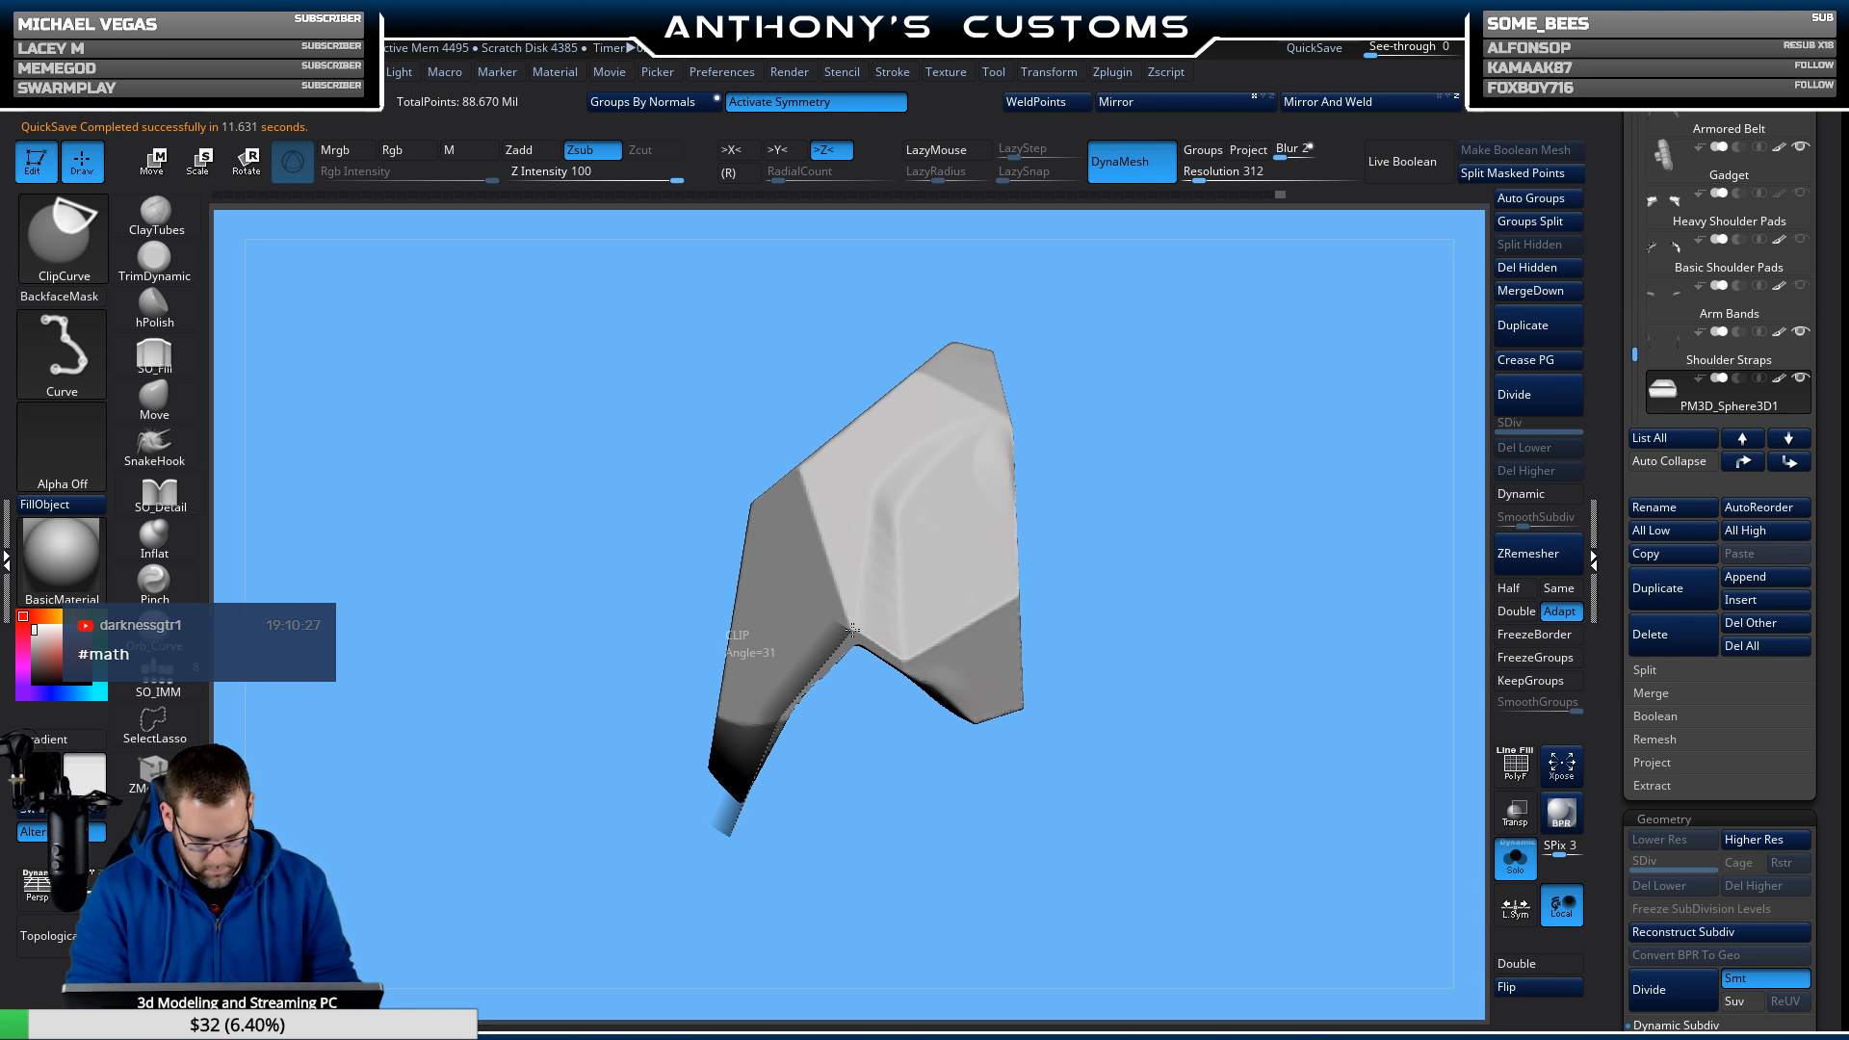
{"action": "left_click_drag", "start_coordinate": [852, 630], "coordinate": [934, 697], "text": "ctrl+shift"}
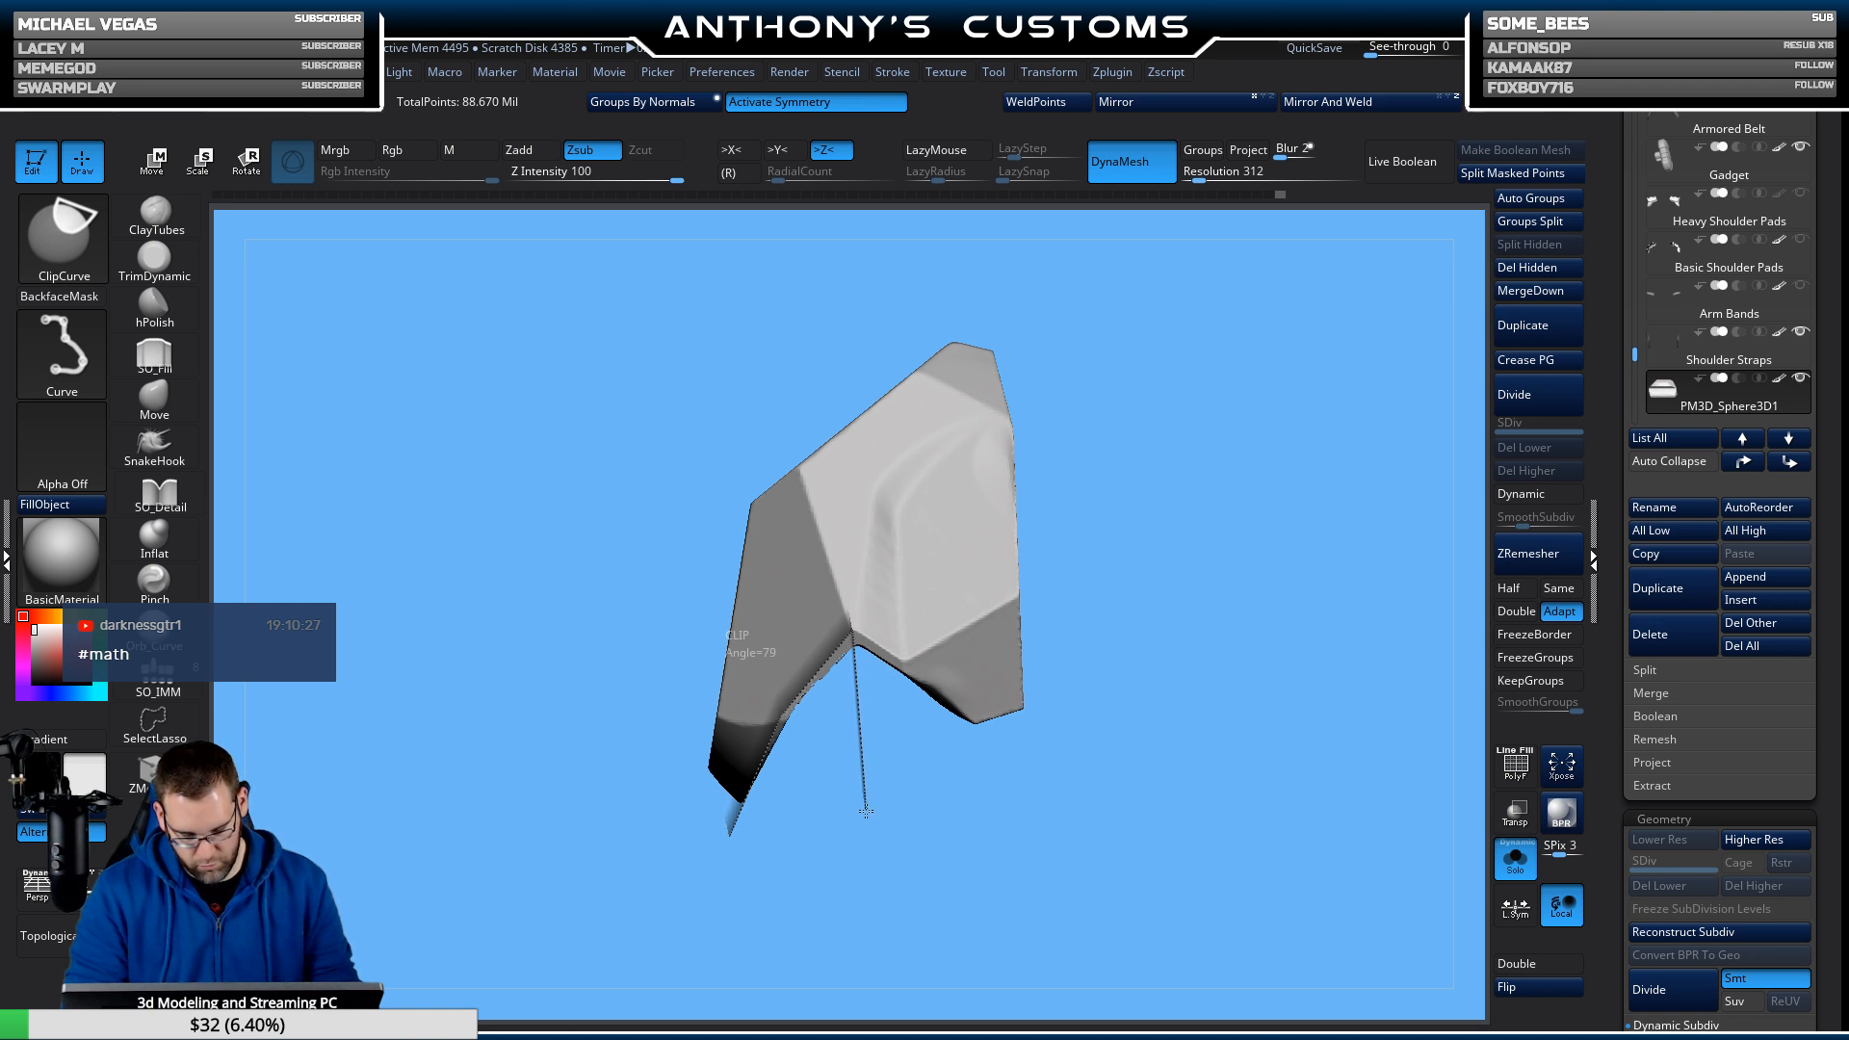
{"action": "left_click_drag", "start_coordinate": [866, 812], "coordinate": [1029, 761], "text": "ctrl+shift"}
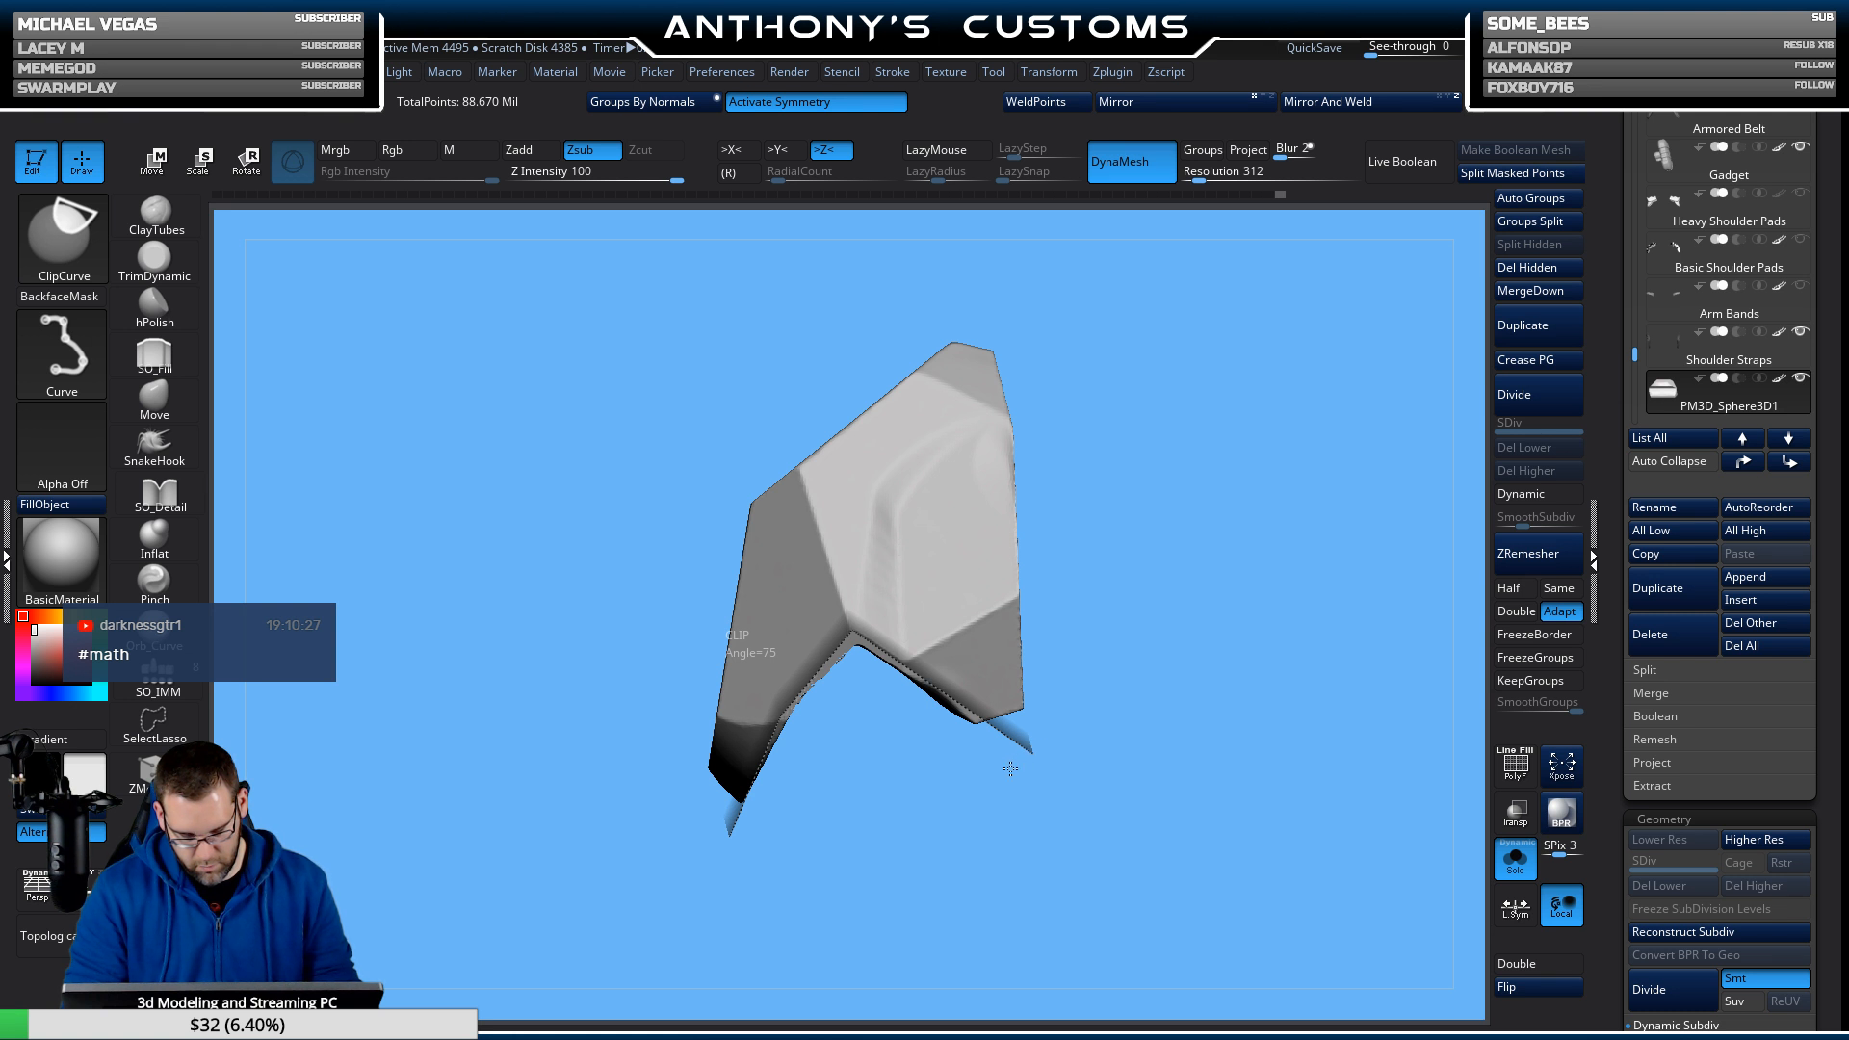
{"action": "left_click_drag", "start_coordinate": [1010, 768], "coordinate": [1008, 769], "text": "ctrl+shift"}
{"action": "mouse_move", "coordinate": [846, 854]}
{"action": "left_mouse_down"}
{"action": "mouse_move", "coordinate": [1132, 839]}
{"action": "mouse_move", "coordinate": [1042, 857]}
{"action": "mouse_move", "coordinate": [1156, 775]}
{"action": "mouse_move", "coordinate": [1123, 742]}
{"action": "mouse_move", "coordinate": [1069, 747]}
{"action": "mouse_move", "coordinate": [1099, 856]}
{"action": "mouse_move", "coordinate": [1085, 900]}
{"action": "mouse_move", "coordinate": [1168, 777]}
{"action": "left_mouse_up"}
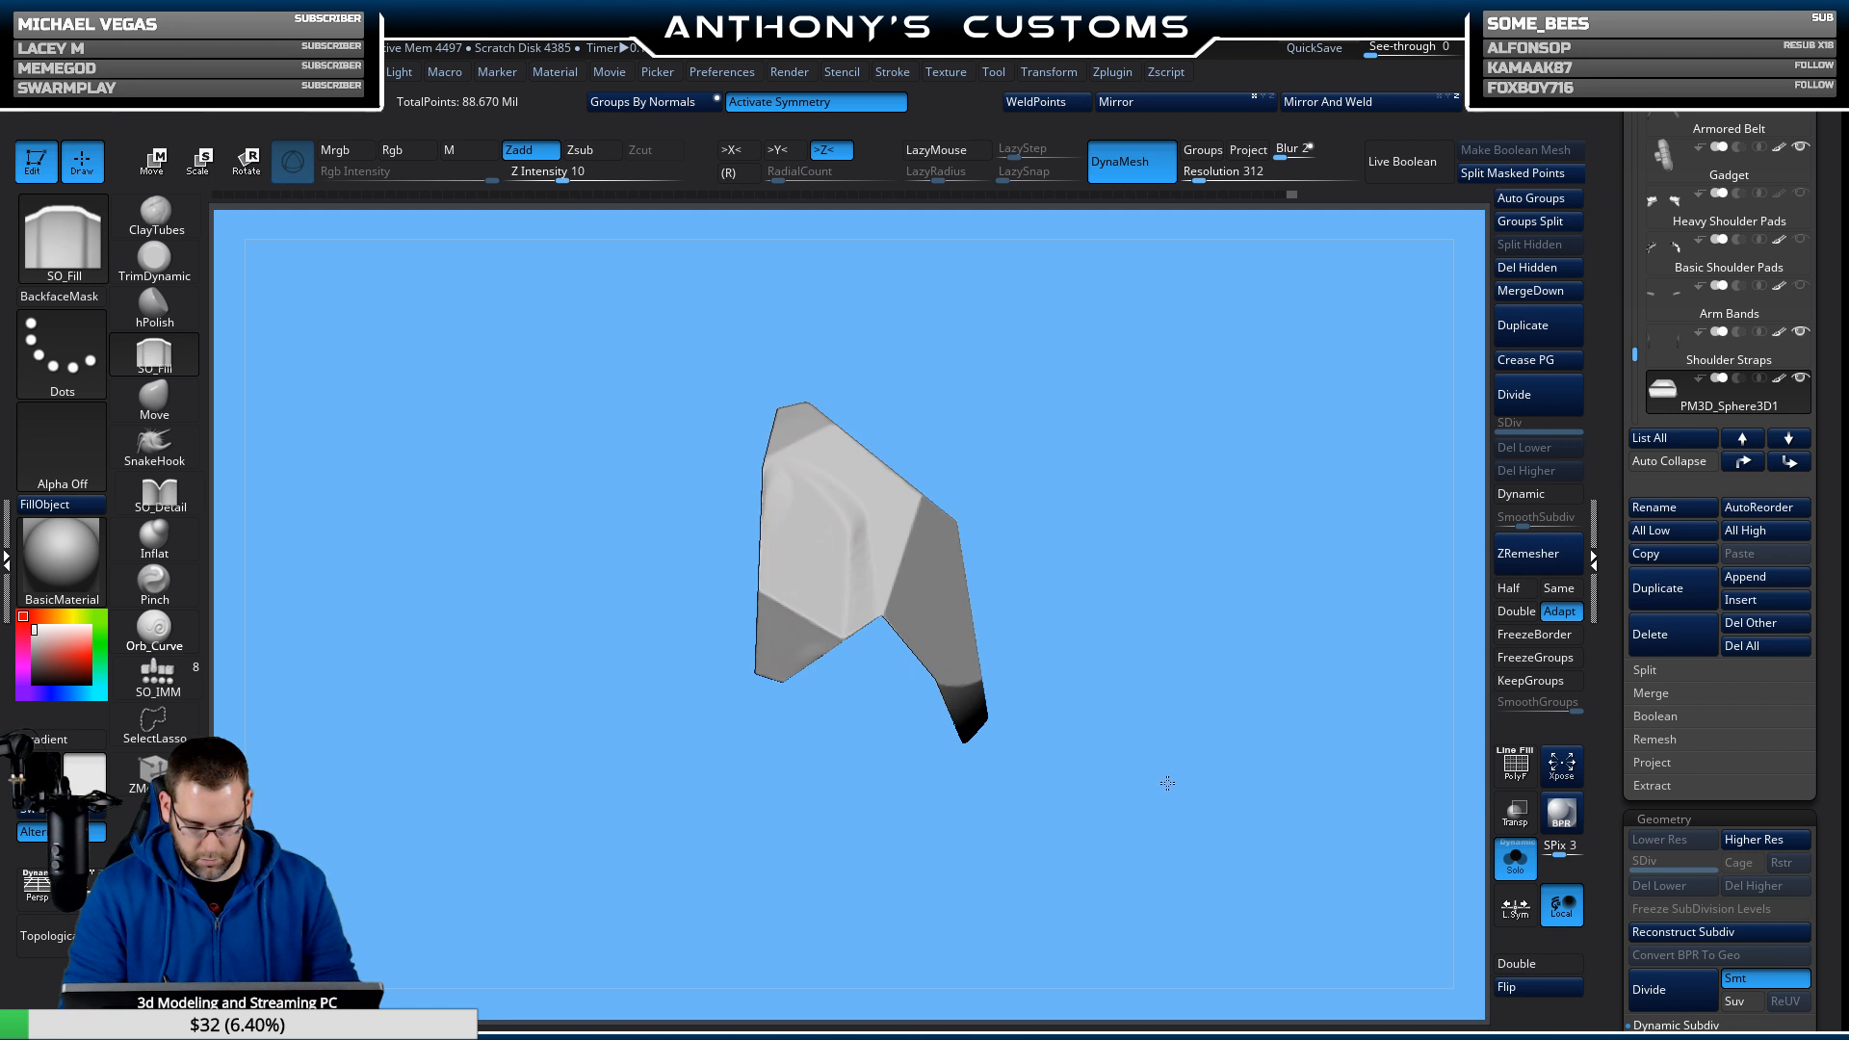
Show the full figure, move the pad back onto the left shoulder, centering it in side view, and turn off symmetry.
{"action": "left_click", "coordinate": [1507, 846]}
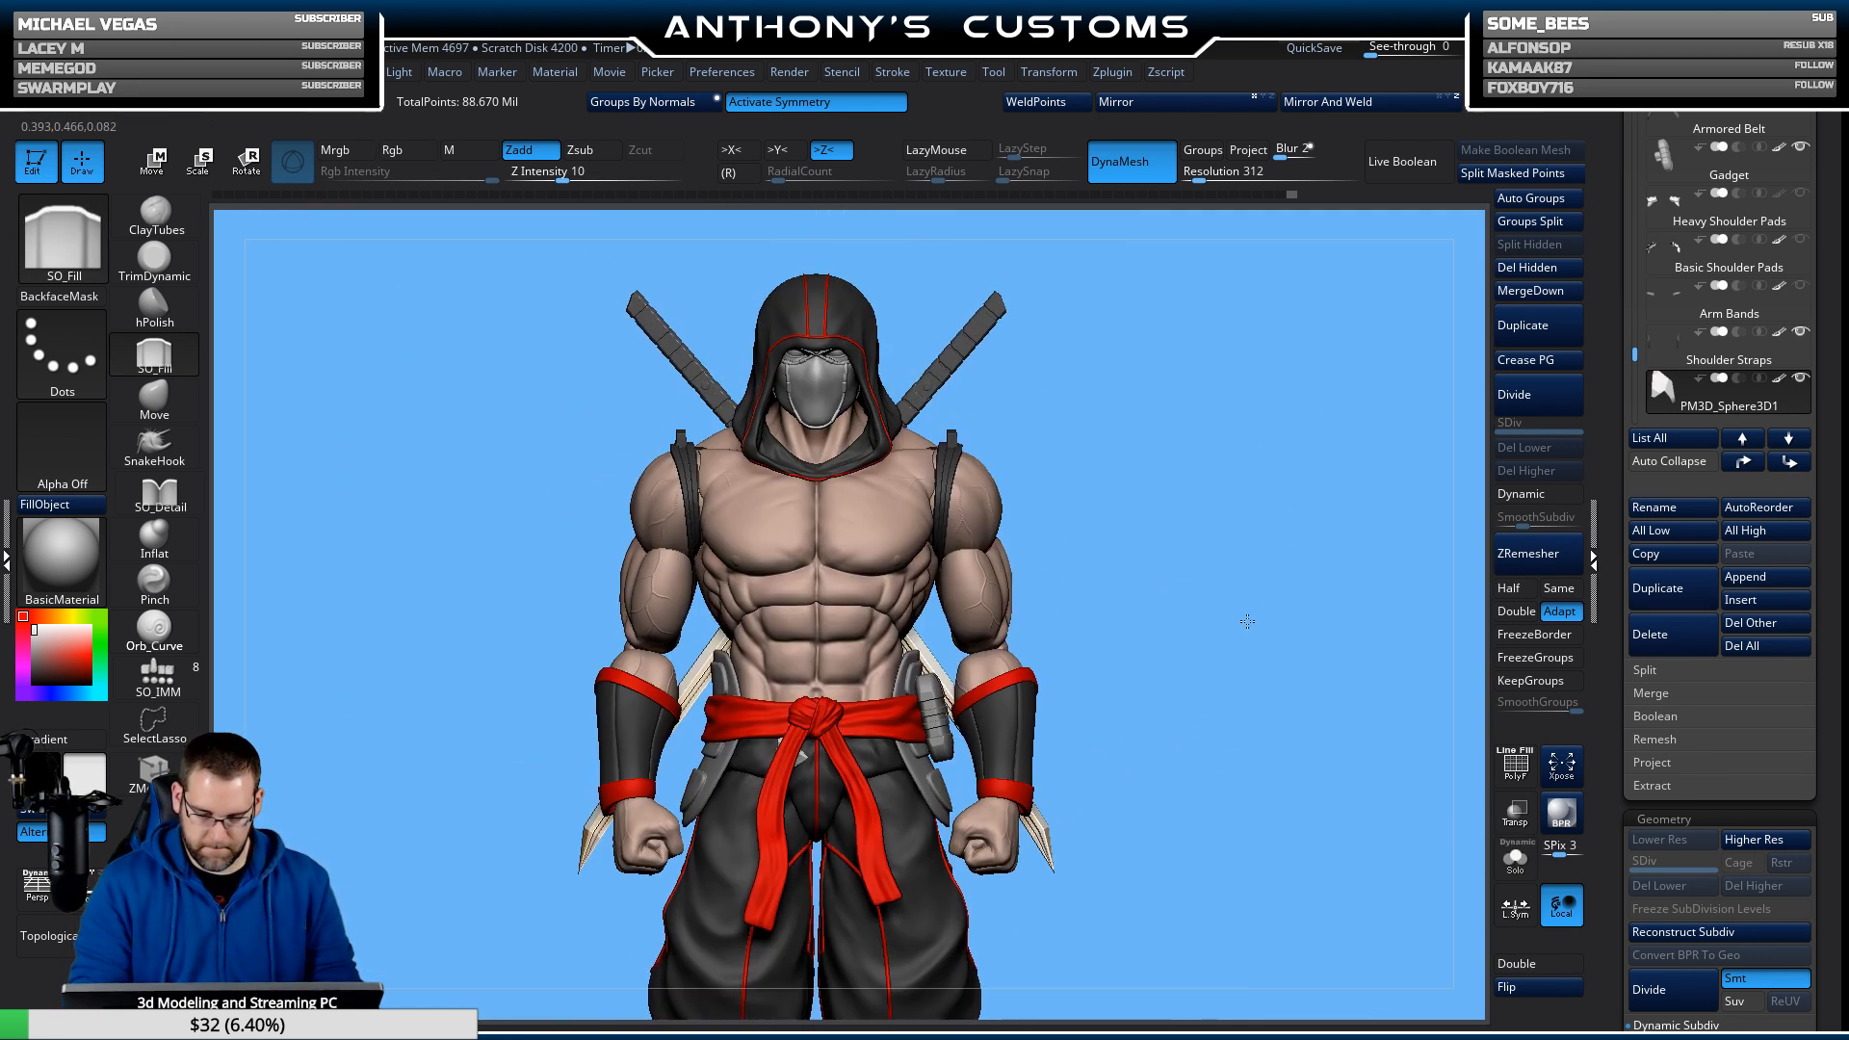
{"action": "key", "text": "w"}
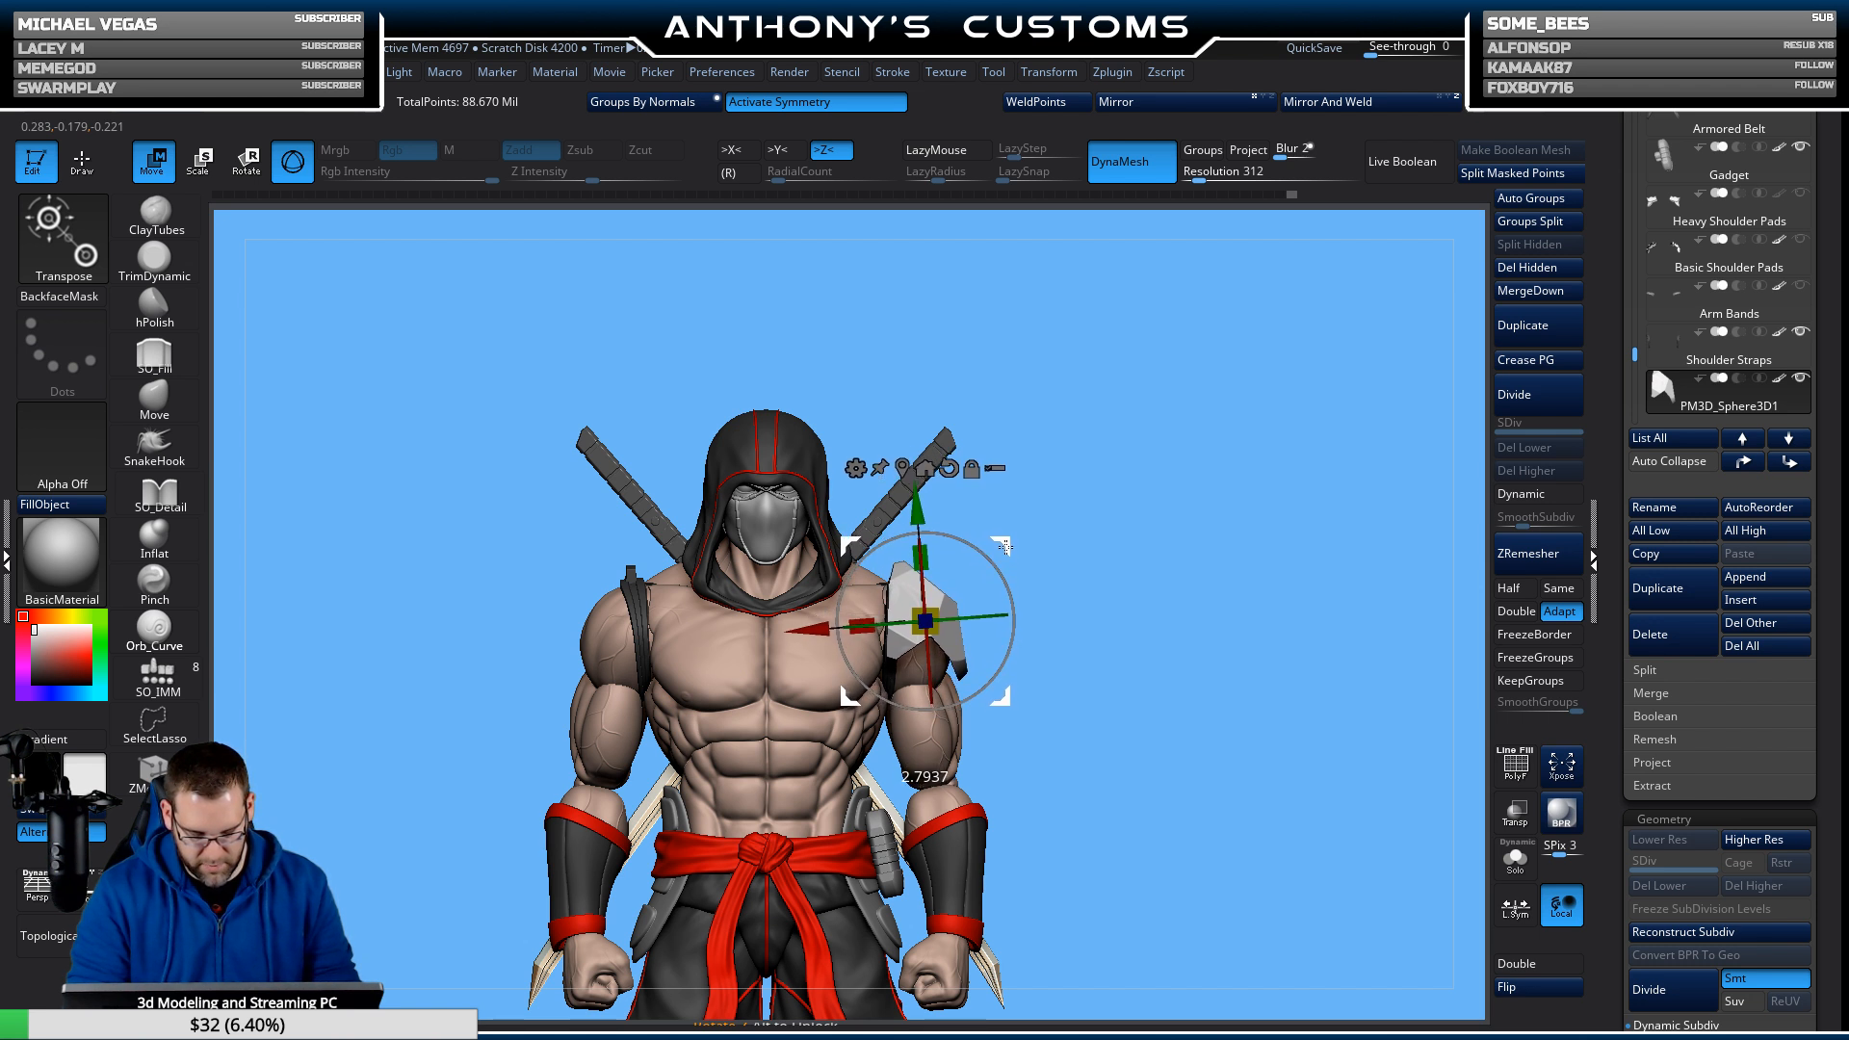
{"action": "left_click_drag", "start_coordinate": [1204, 567], "coordinate": [817, 608]}
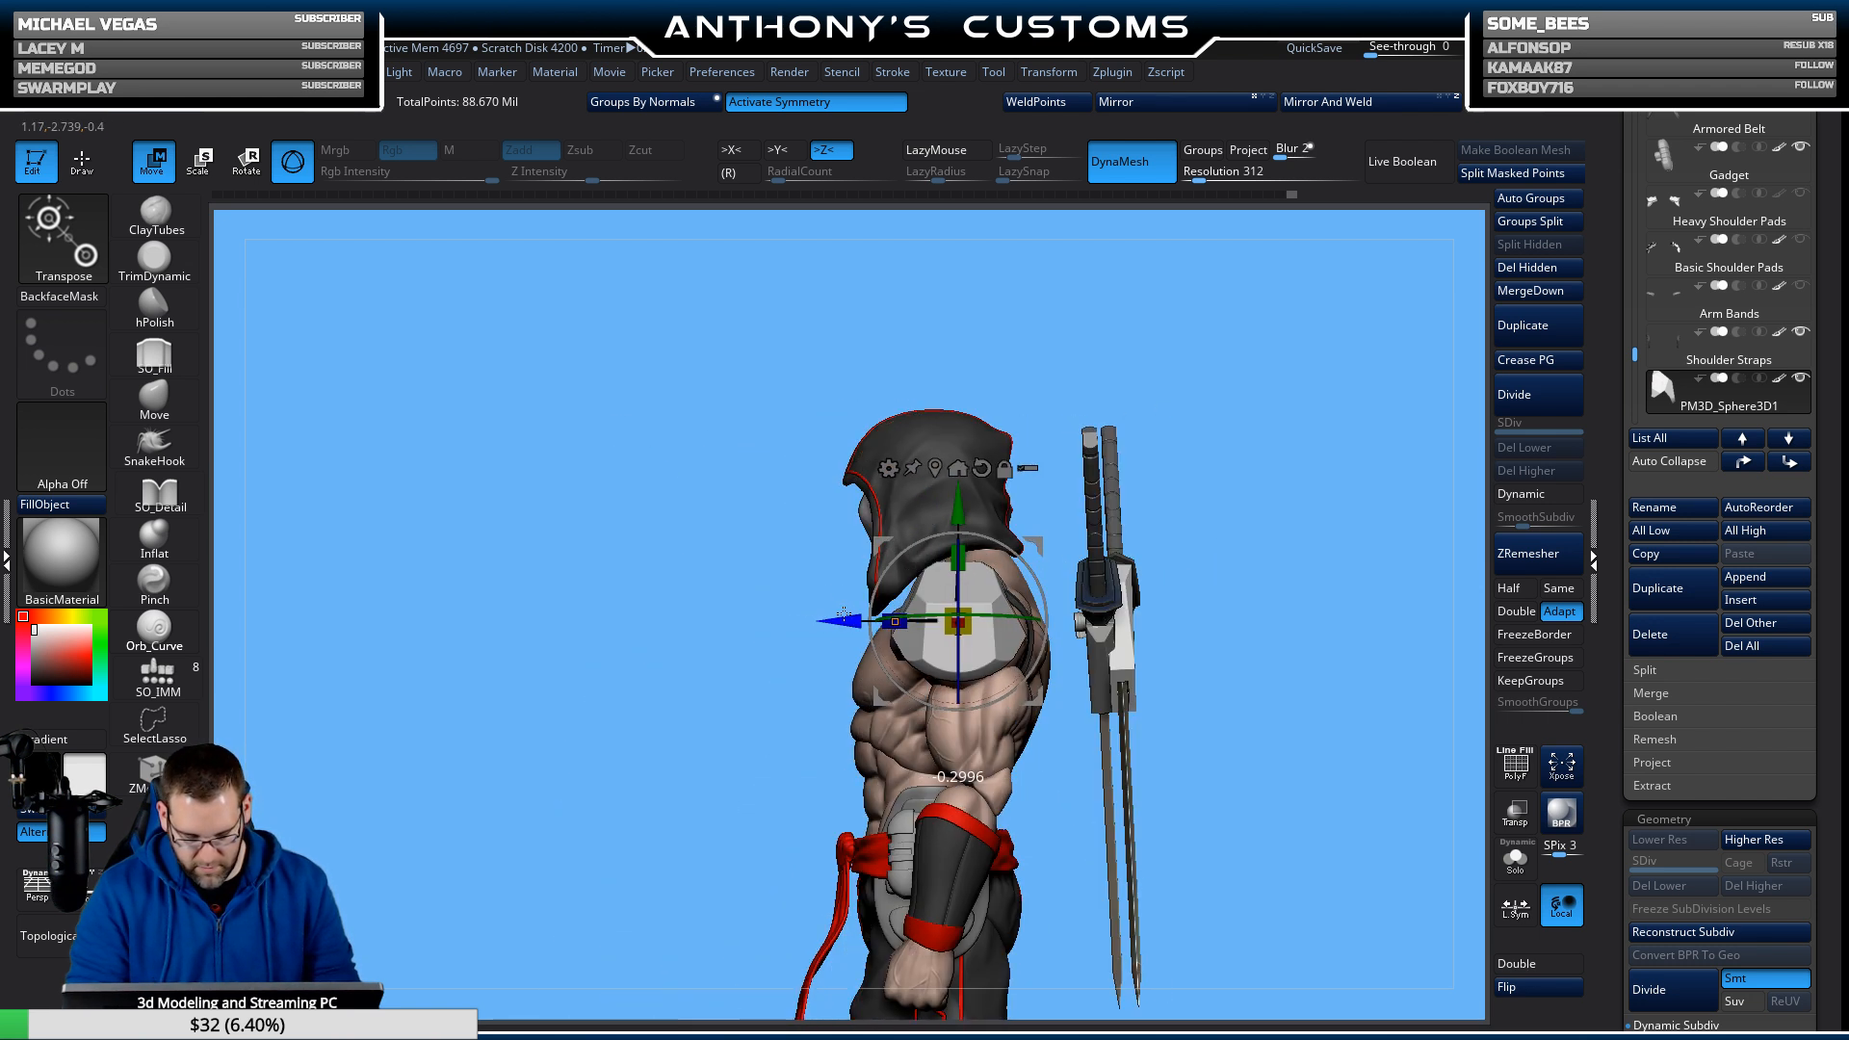
{"action": "left_click", "coordinate": [853, 103]}
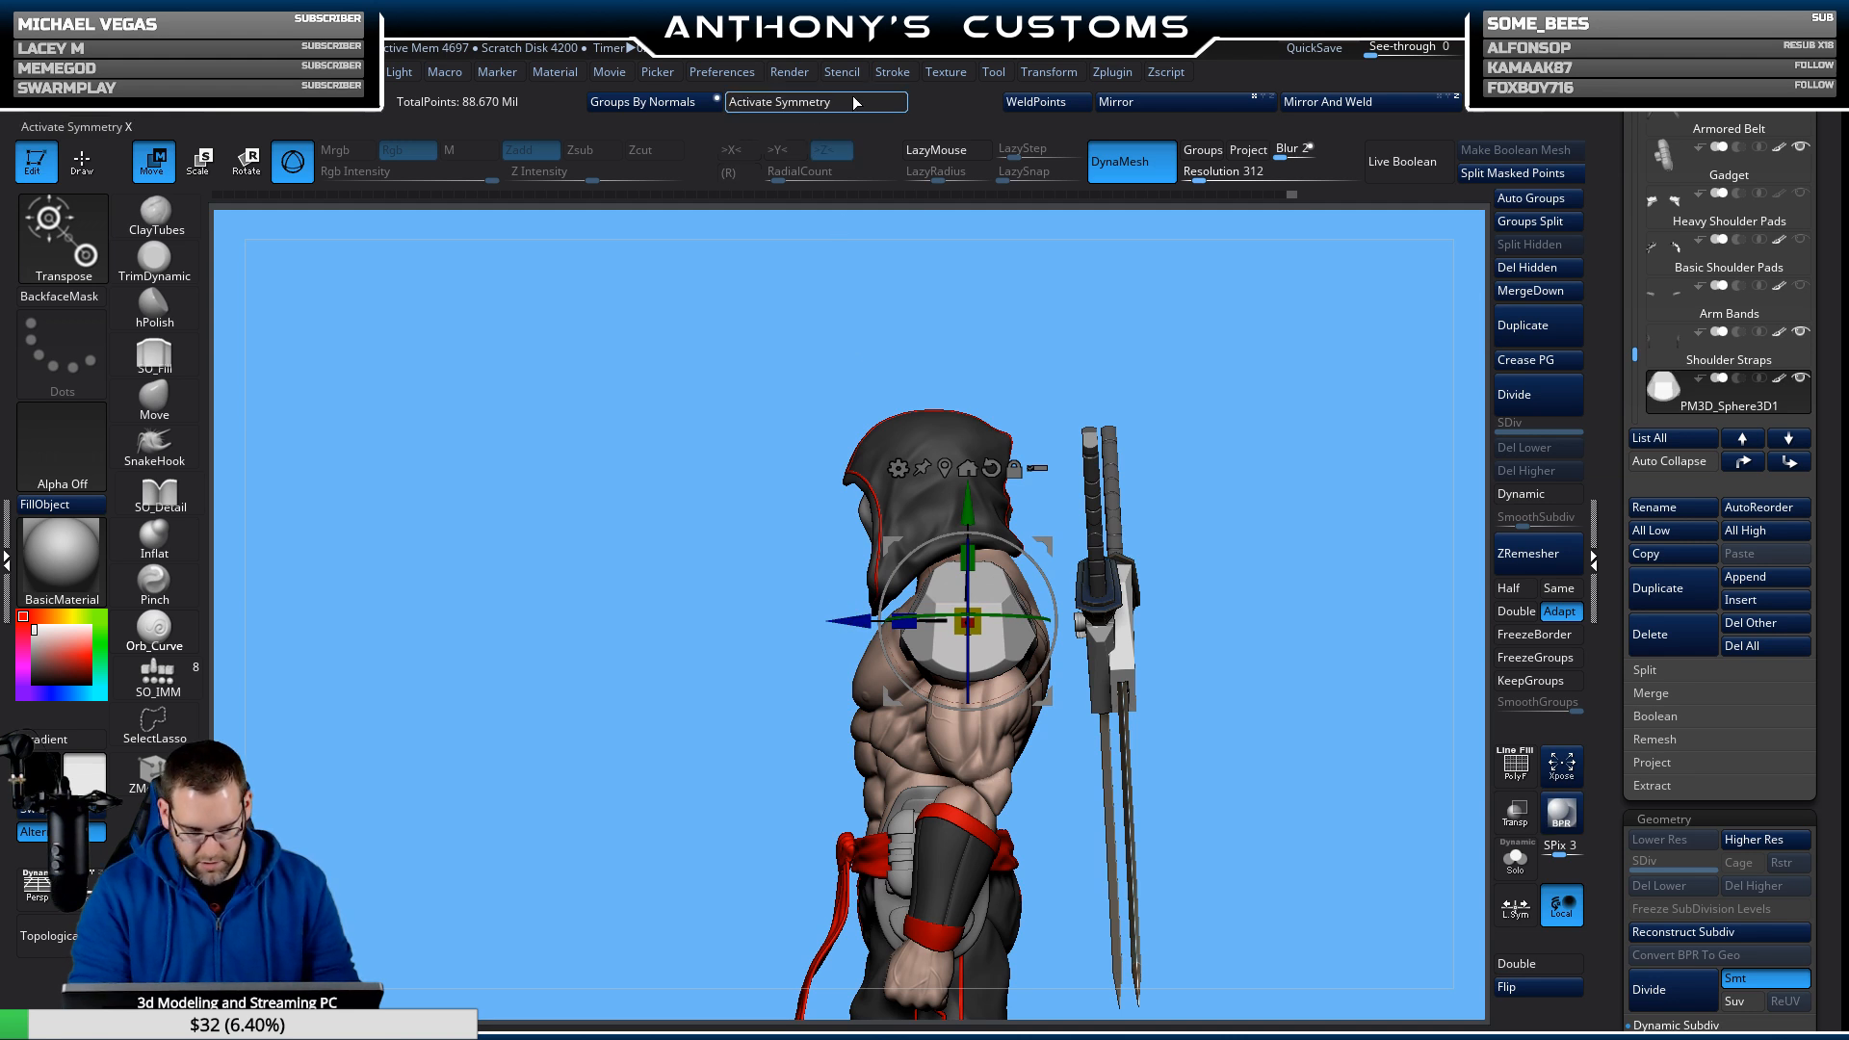
Check the pad's fit from several angles, then nudge it slightly inward against the left shoulder in transparent front view.
{"action": "left_click_drag", "start_coordinate": [1276, 463], "coordinate": [1270, 737]}
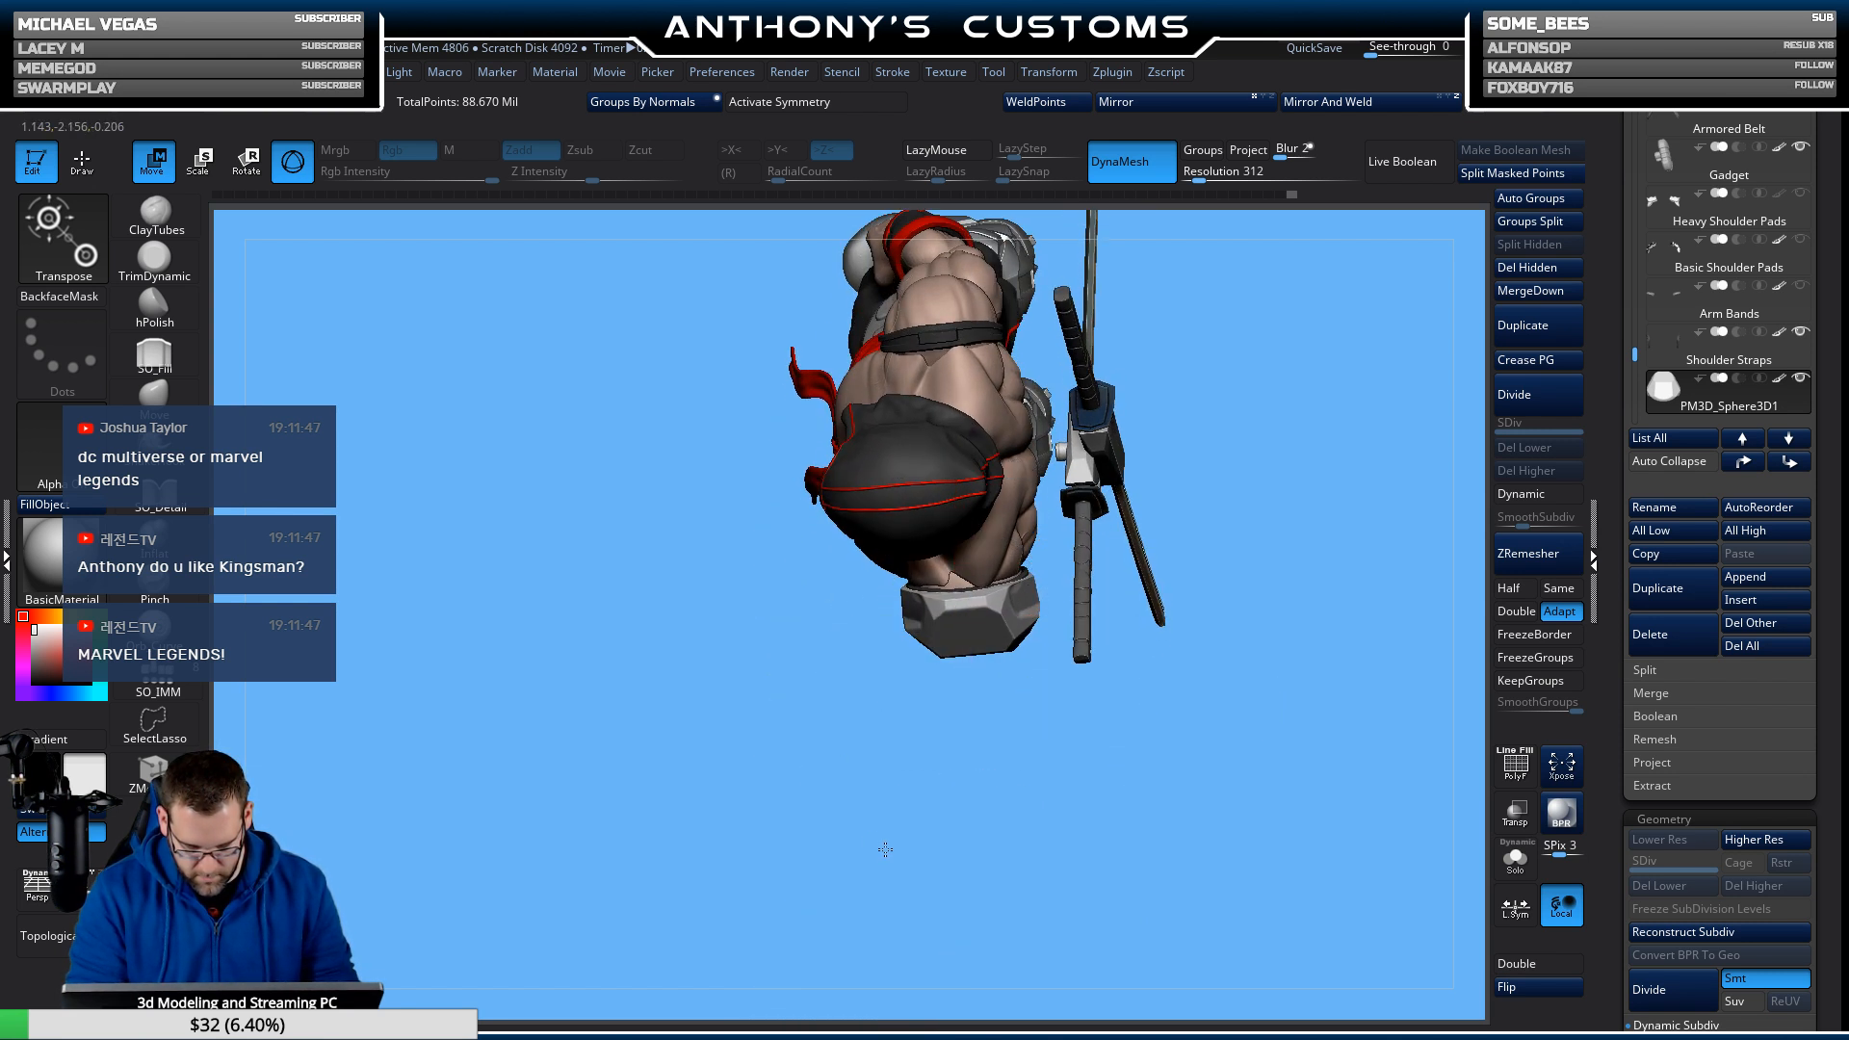
{"action": "left_click_drag", "start_coordinate": [885, 850], "coordinate": [814, 755]}
{"action": "left_click_drag", "start_coordinate": [1238, 629], "coordinate": [1247, 563], "text": "alt"}
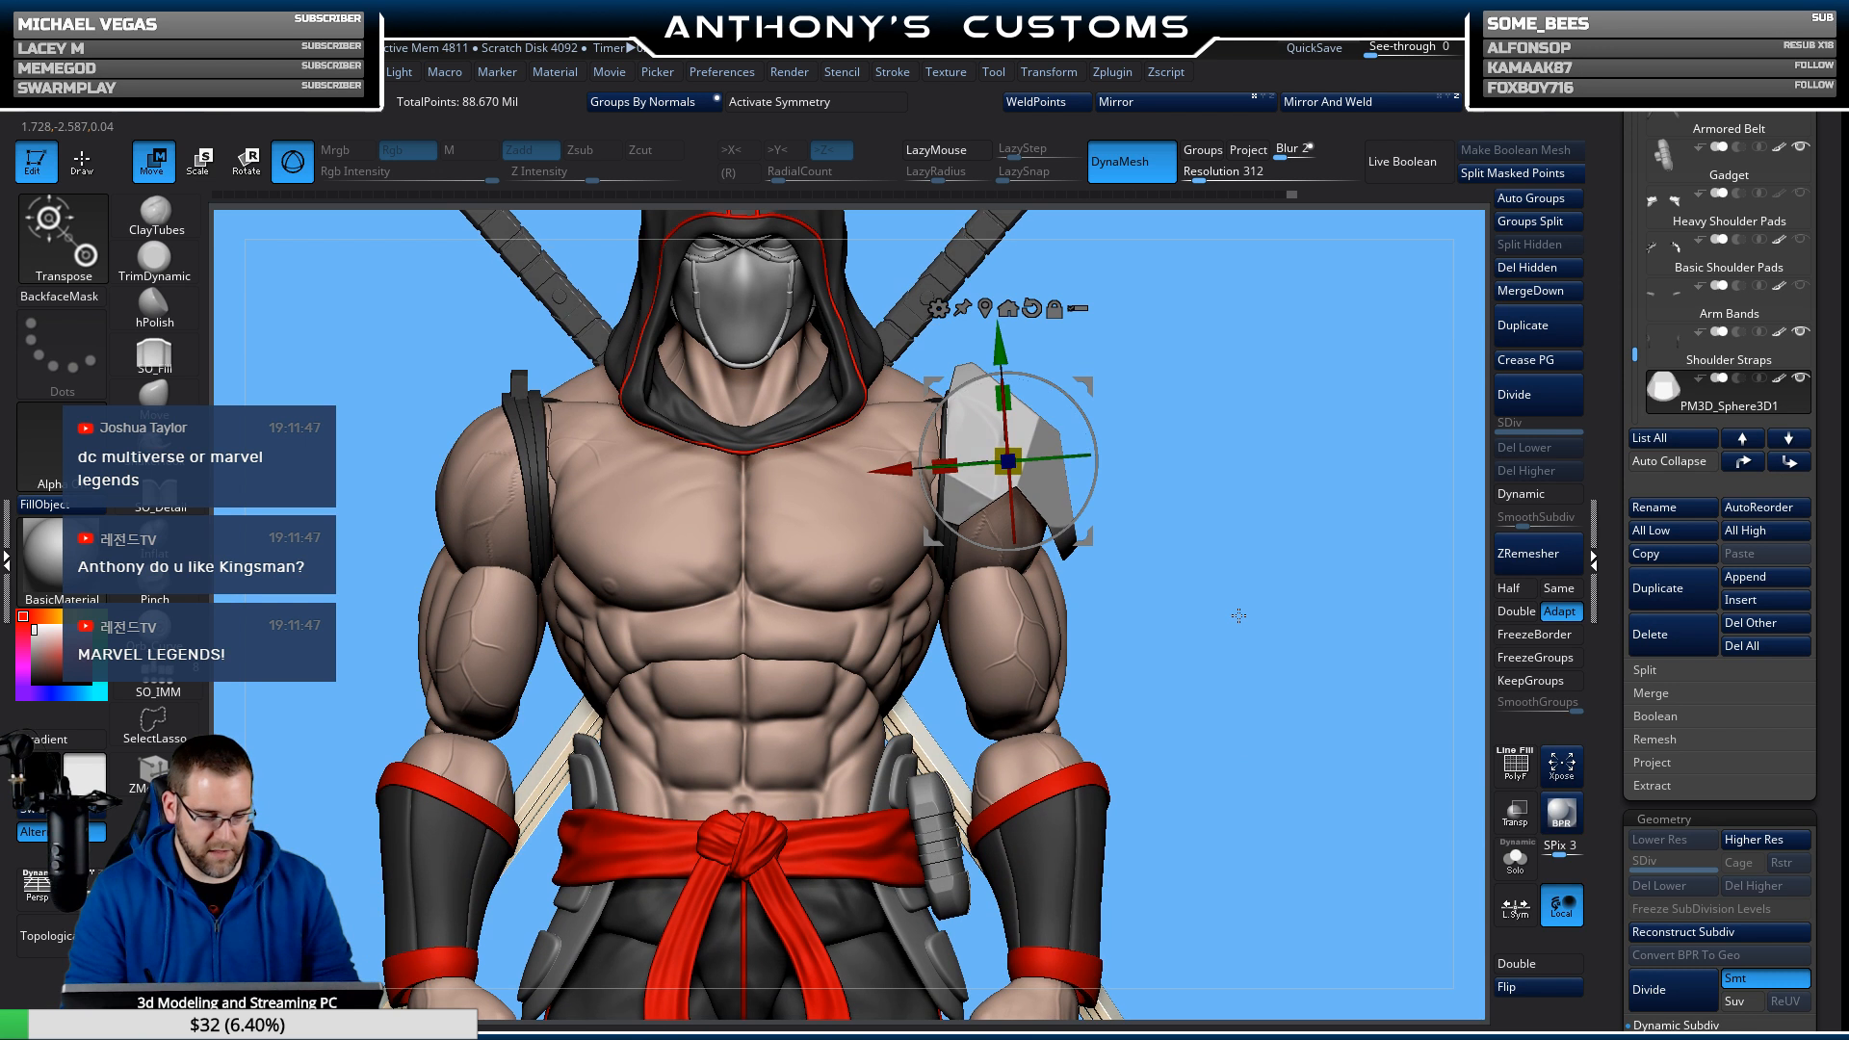
{"action": "key", "text": "shift+f"}
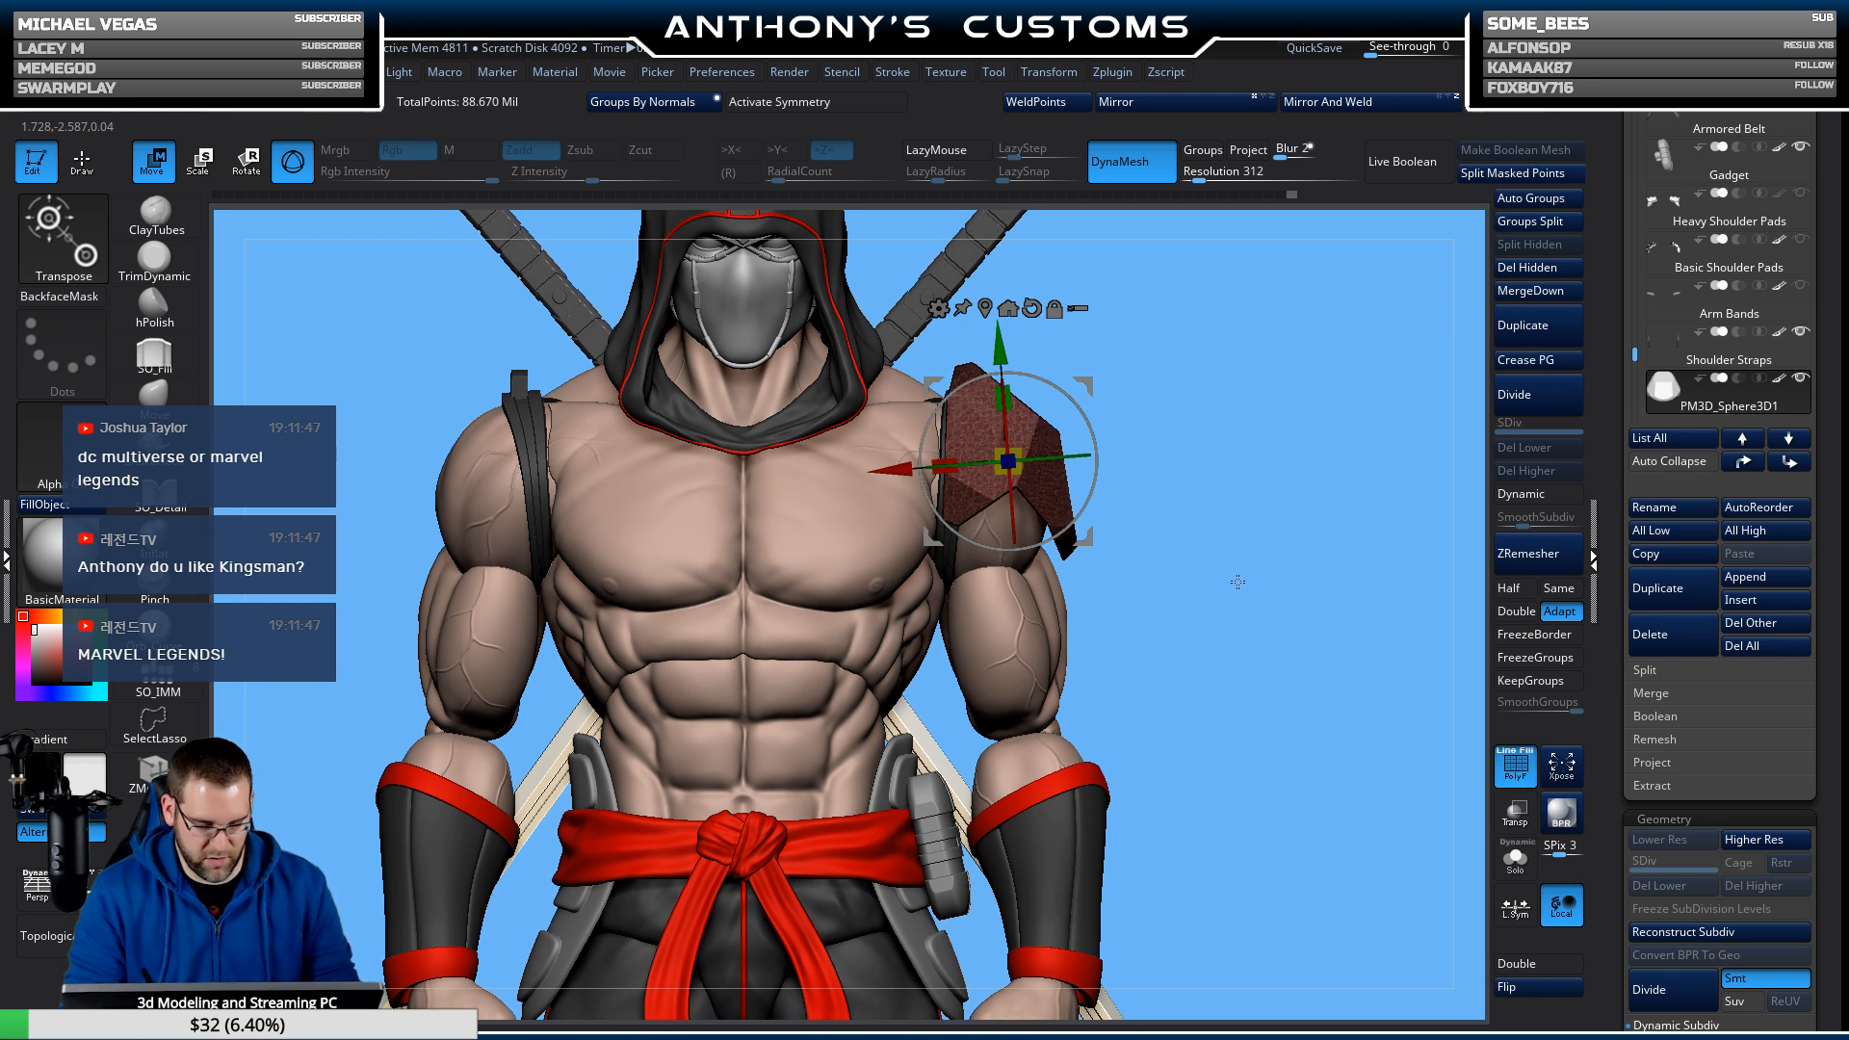
{"action": "key", "text": "shift+f"}
{"action": "left_click", "coordinate": [1515, 813]}
{"action": "left_click_drag", "start_coordinate": [1332, 787], "coordinate": [1332, 834], "text": "alt"}
{"action": "left_click_drag", "start_coordinate": [1281, 529], "coordinate": [1311, 559], "text": "alt"}
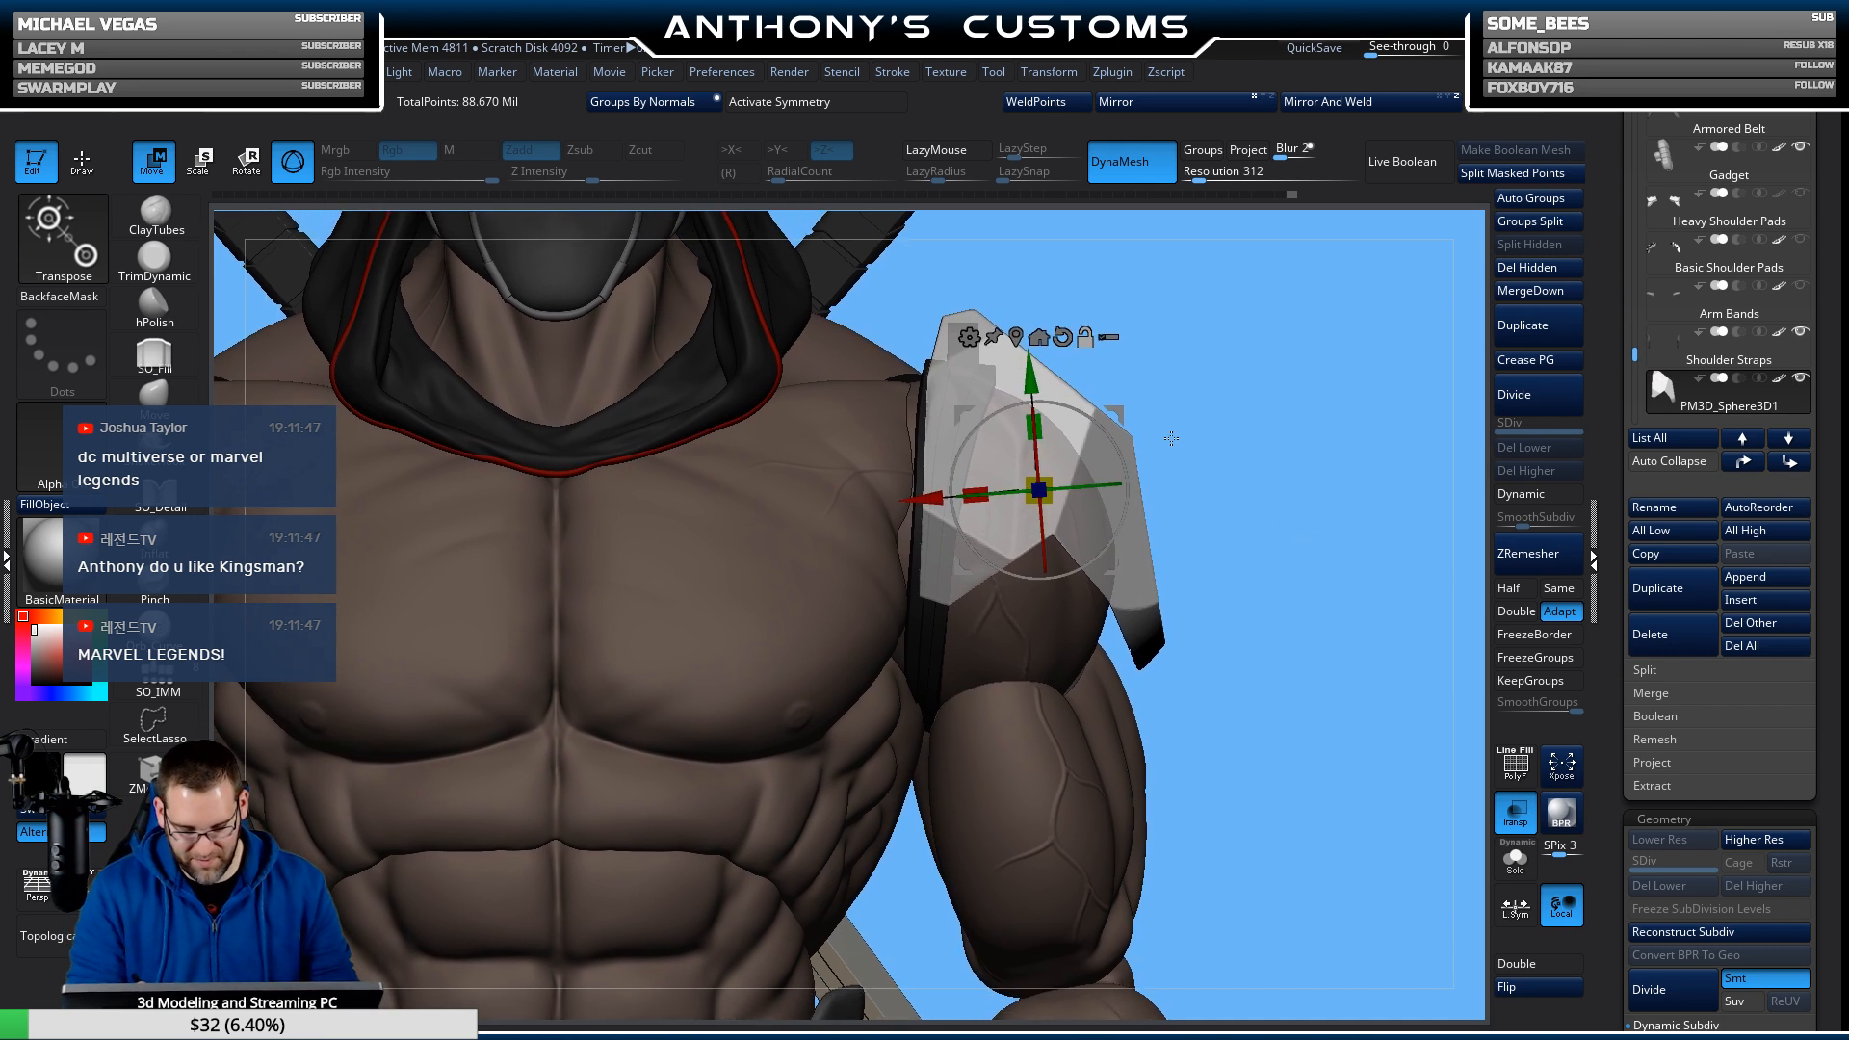
{"action": "left_click_drag", "start_coordinate": [926, 499], "coordinate": [918, 500]}
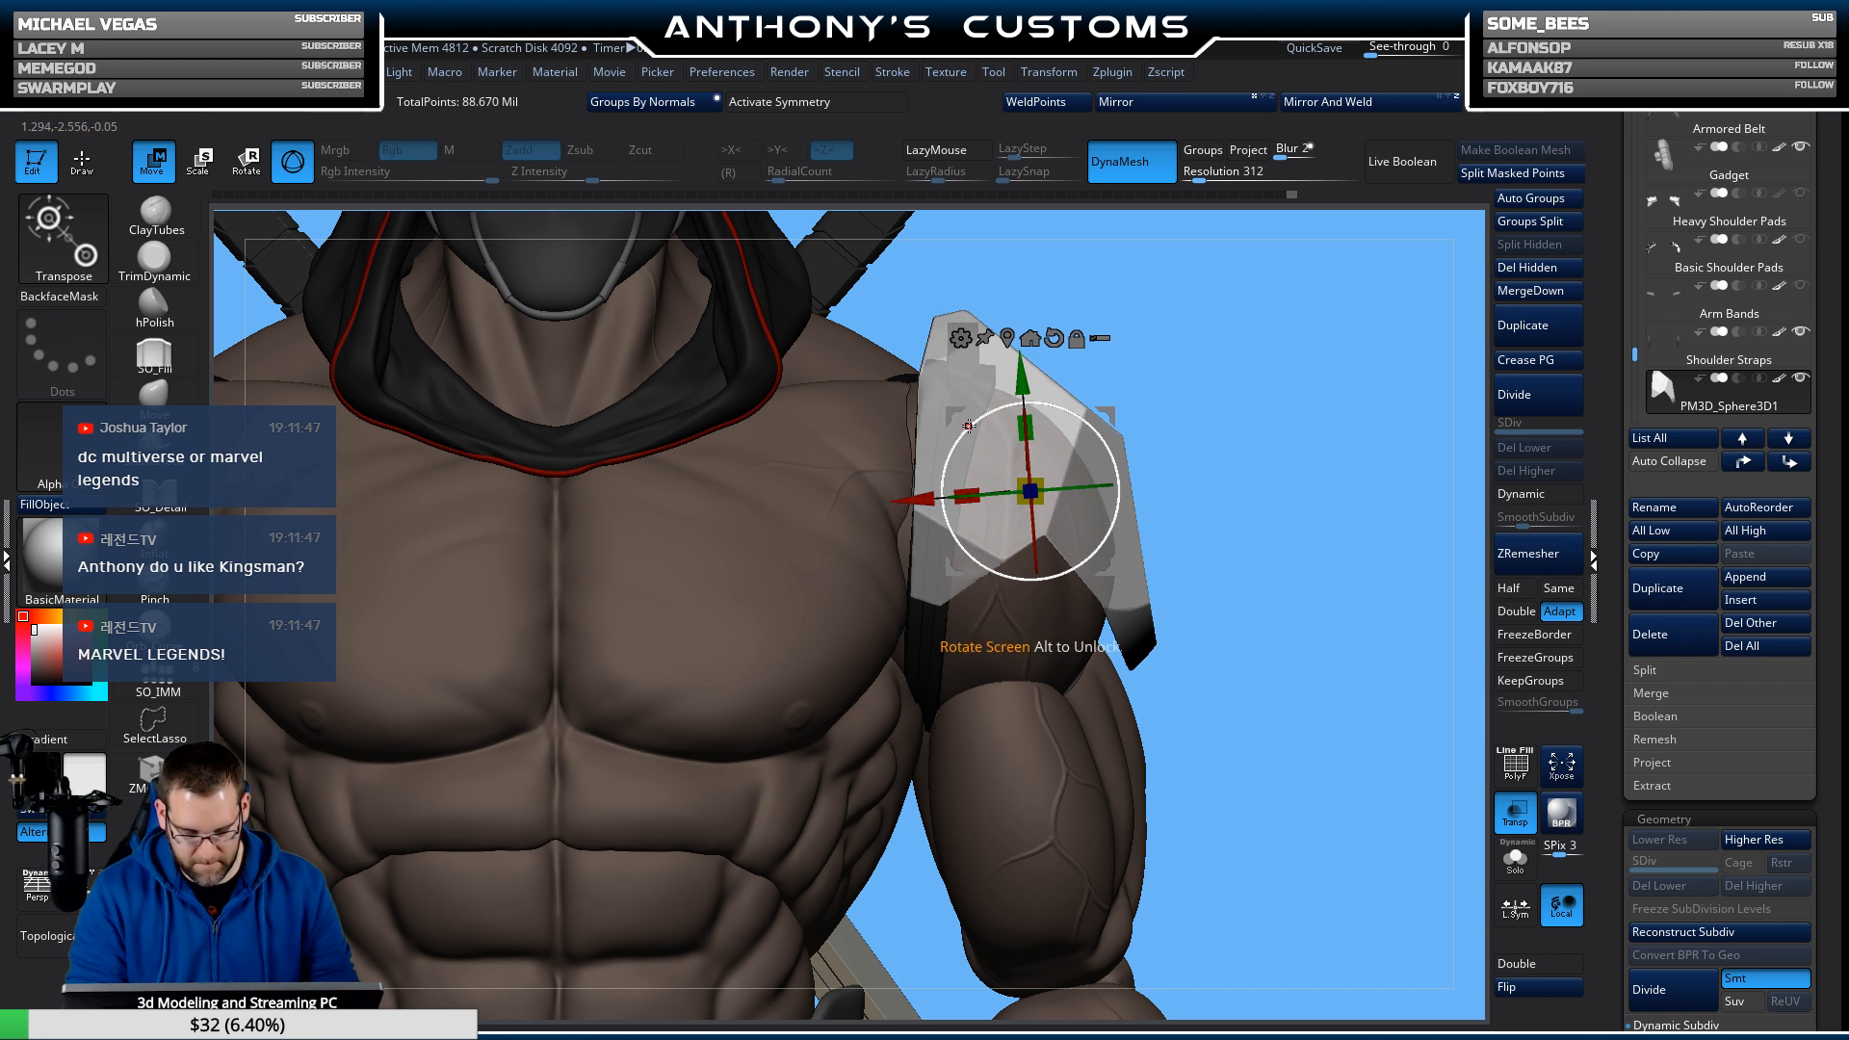
{"action": "key", "text": "q"}
{"action": "left_click", "coordinate": [1515, 814]}
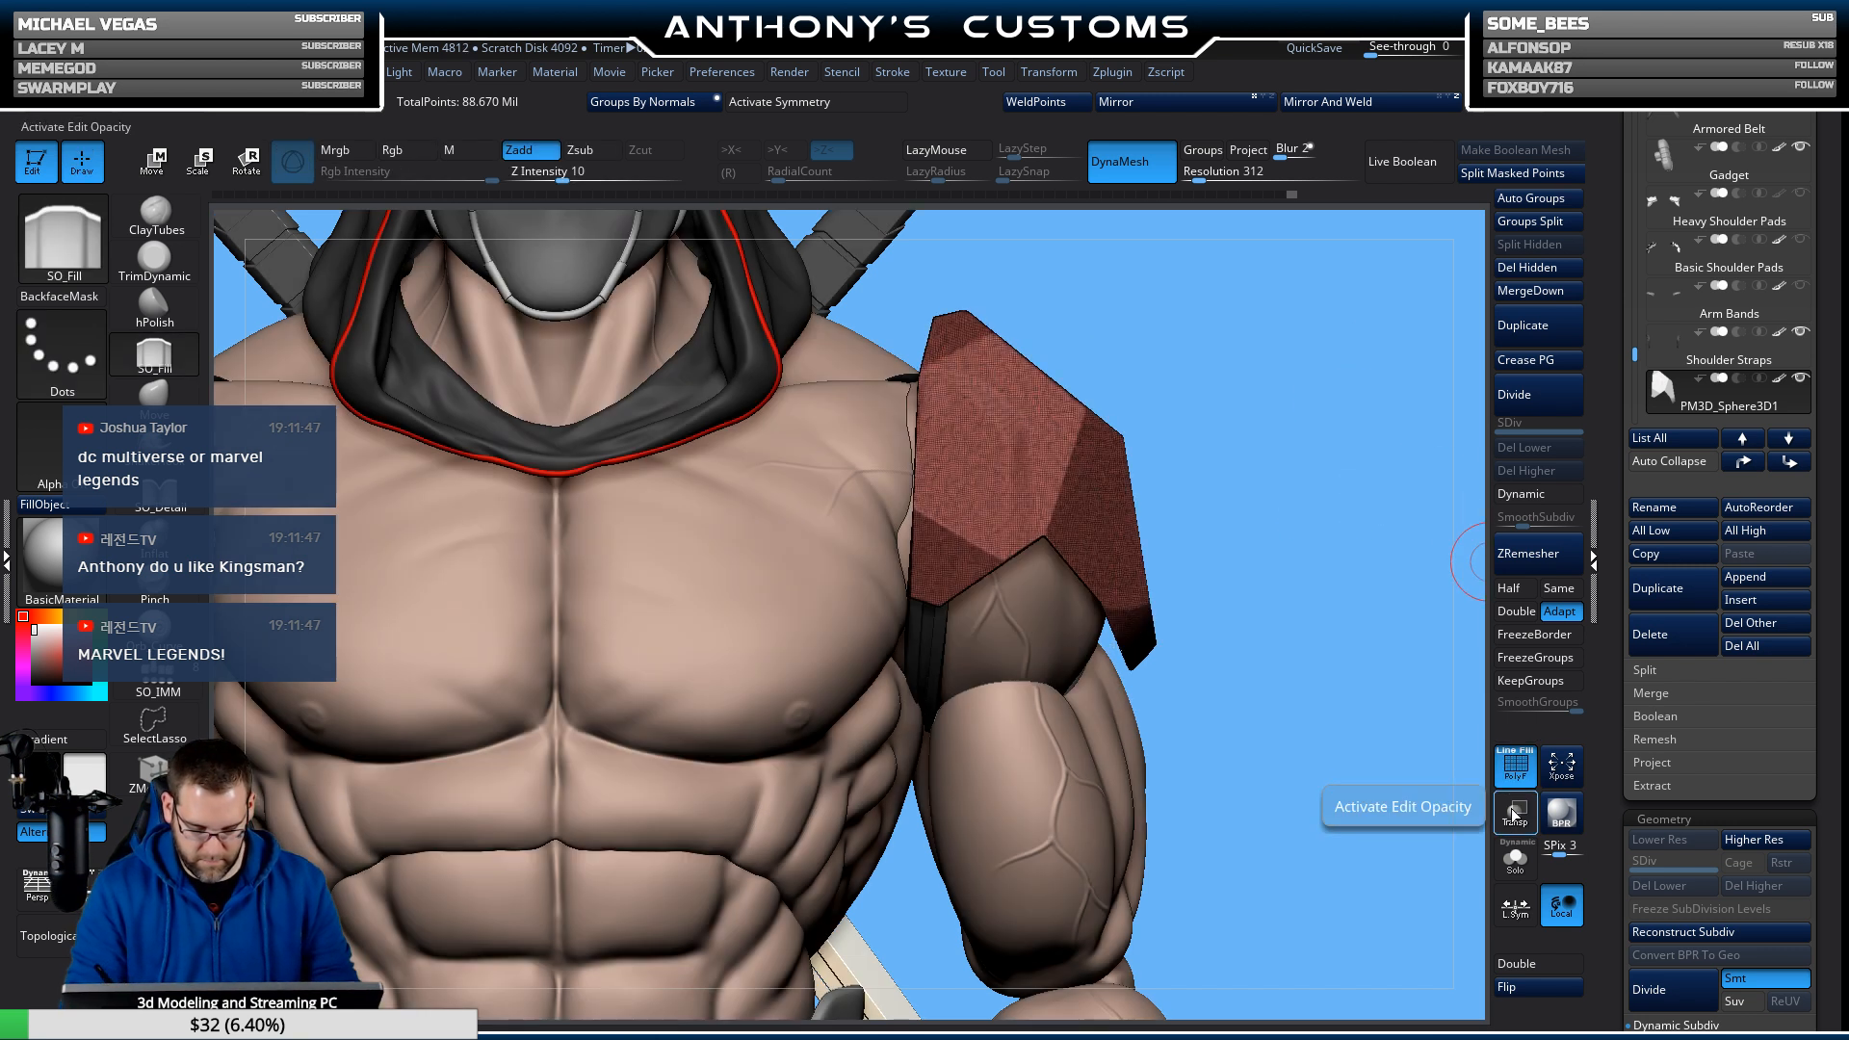
Scale the pad by about 1.05 front to back so it covers the shoulder, and check its fit from below and in front.
{"action": "left_click_drag", "start_coordinate": [1333, 590], "coordinate": [1333, 695]}
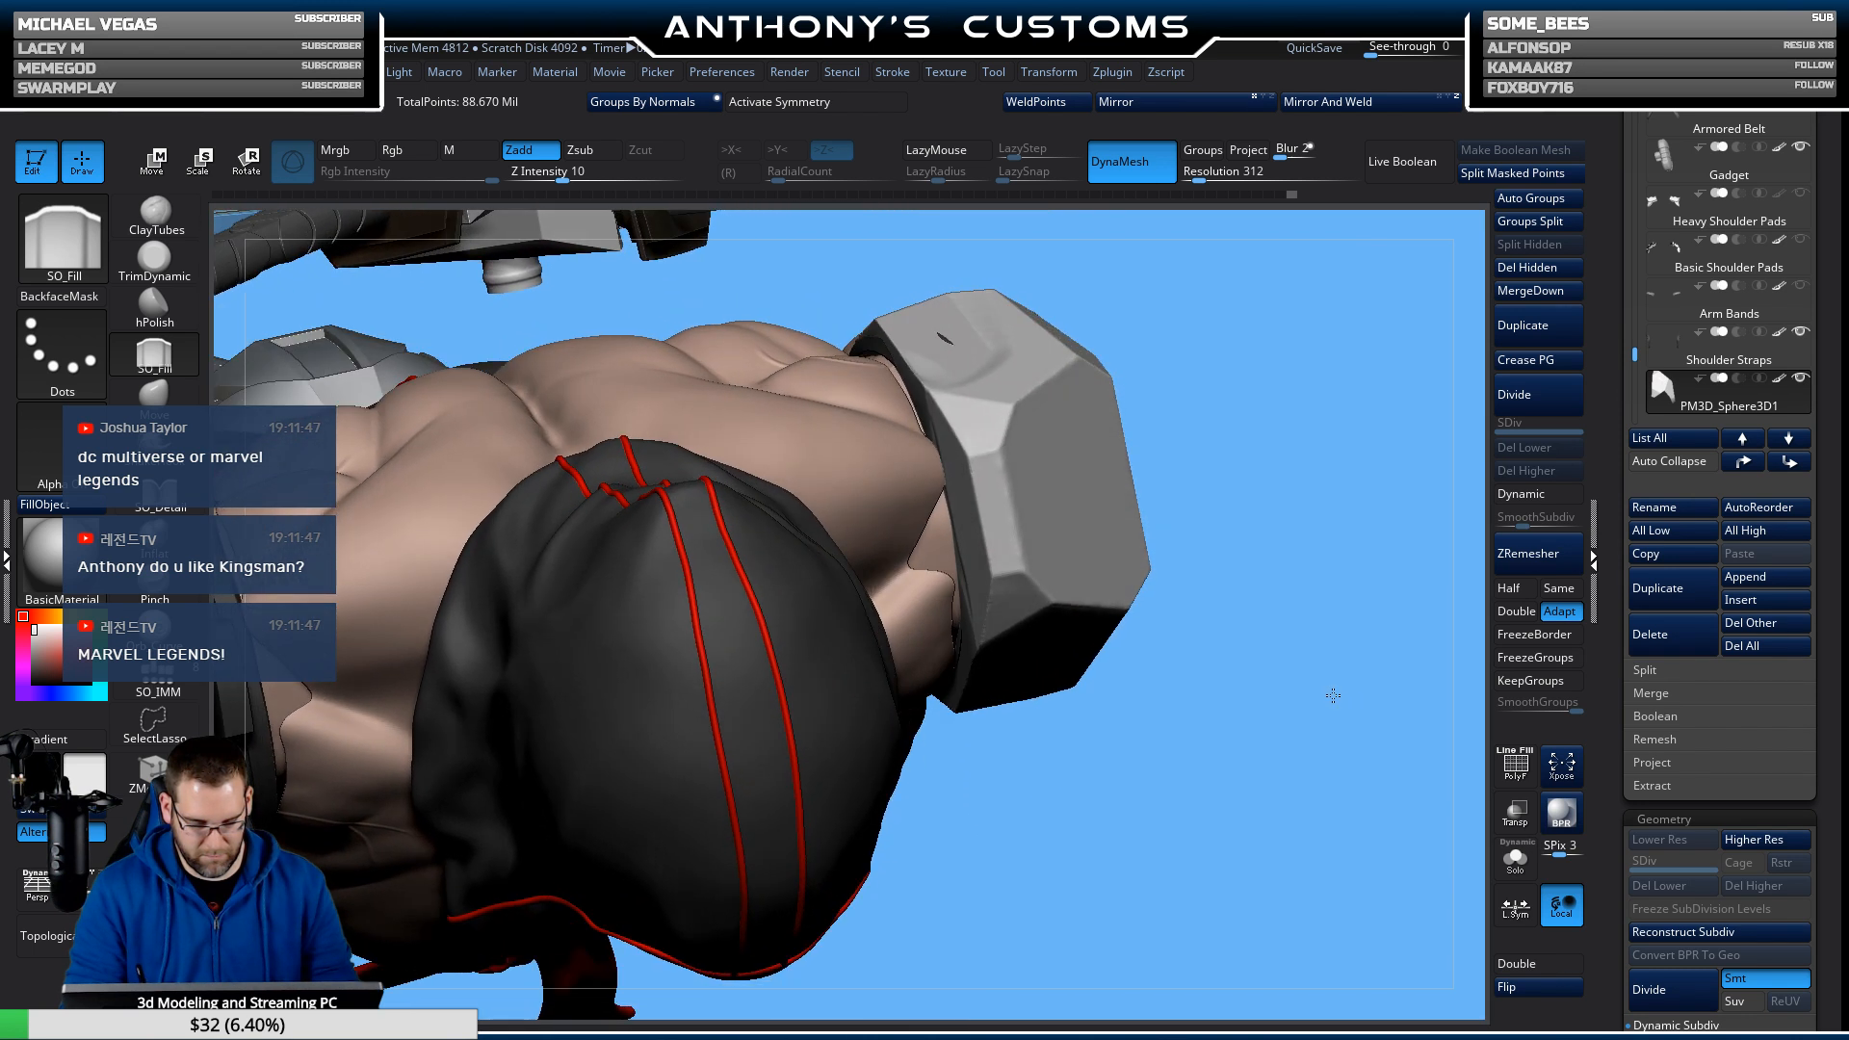
{"action": "key", "text": "w"}
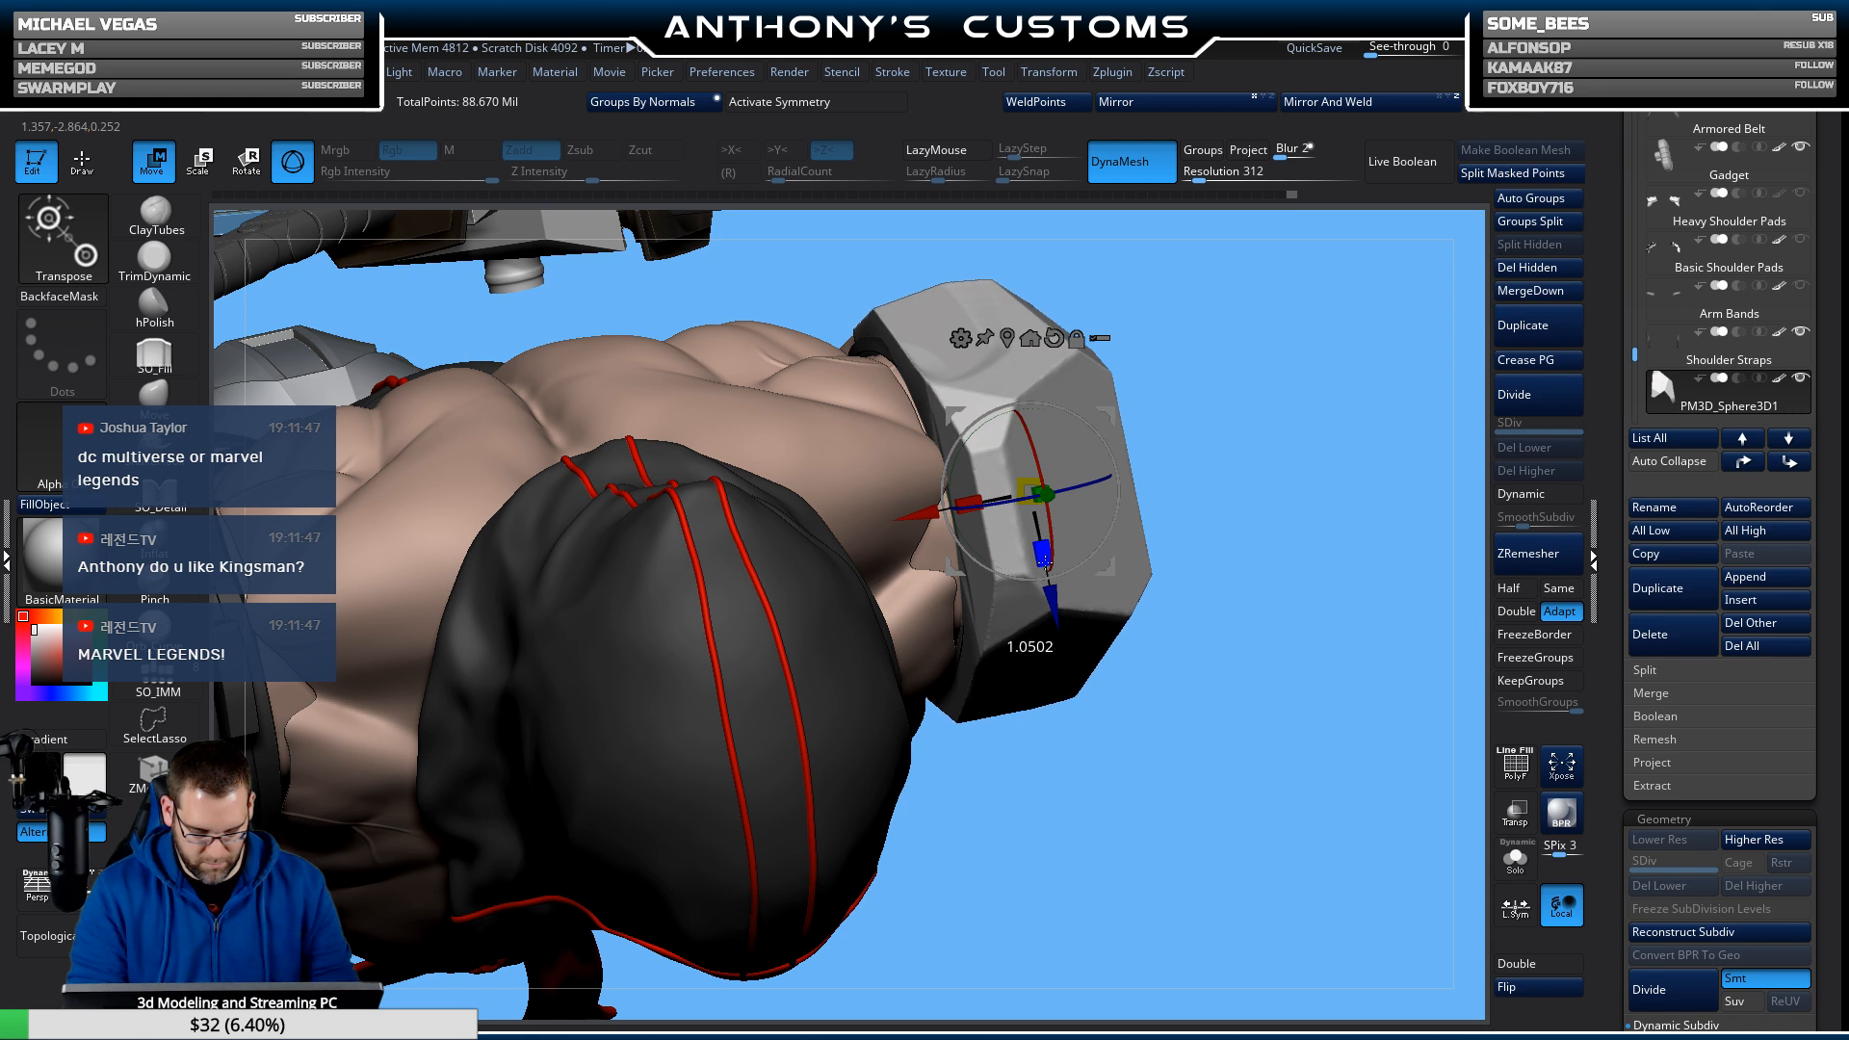
{"action": "left_click_drag", "start_coordinate": [1275, 593], "coordinate": [1321, 470]}
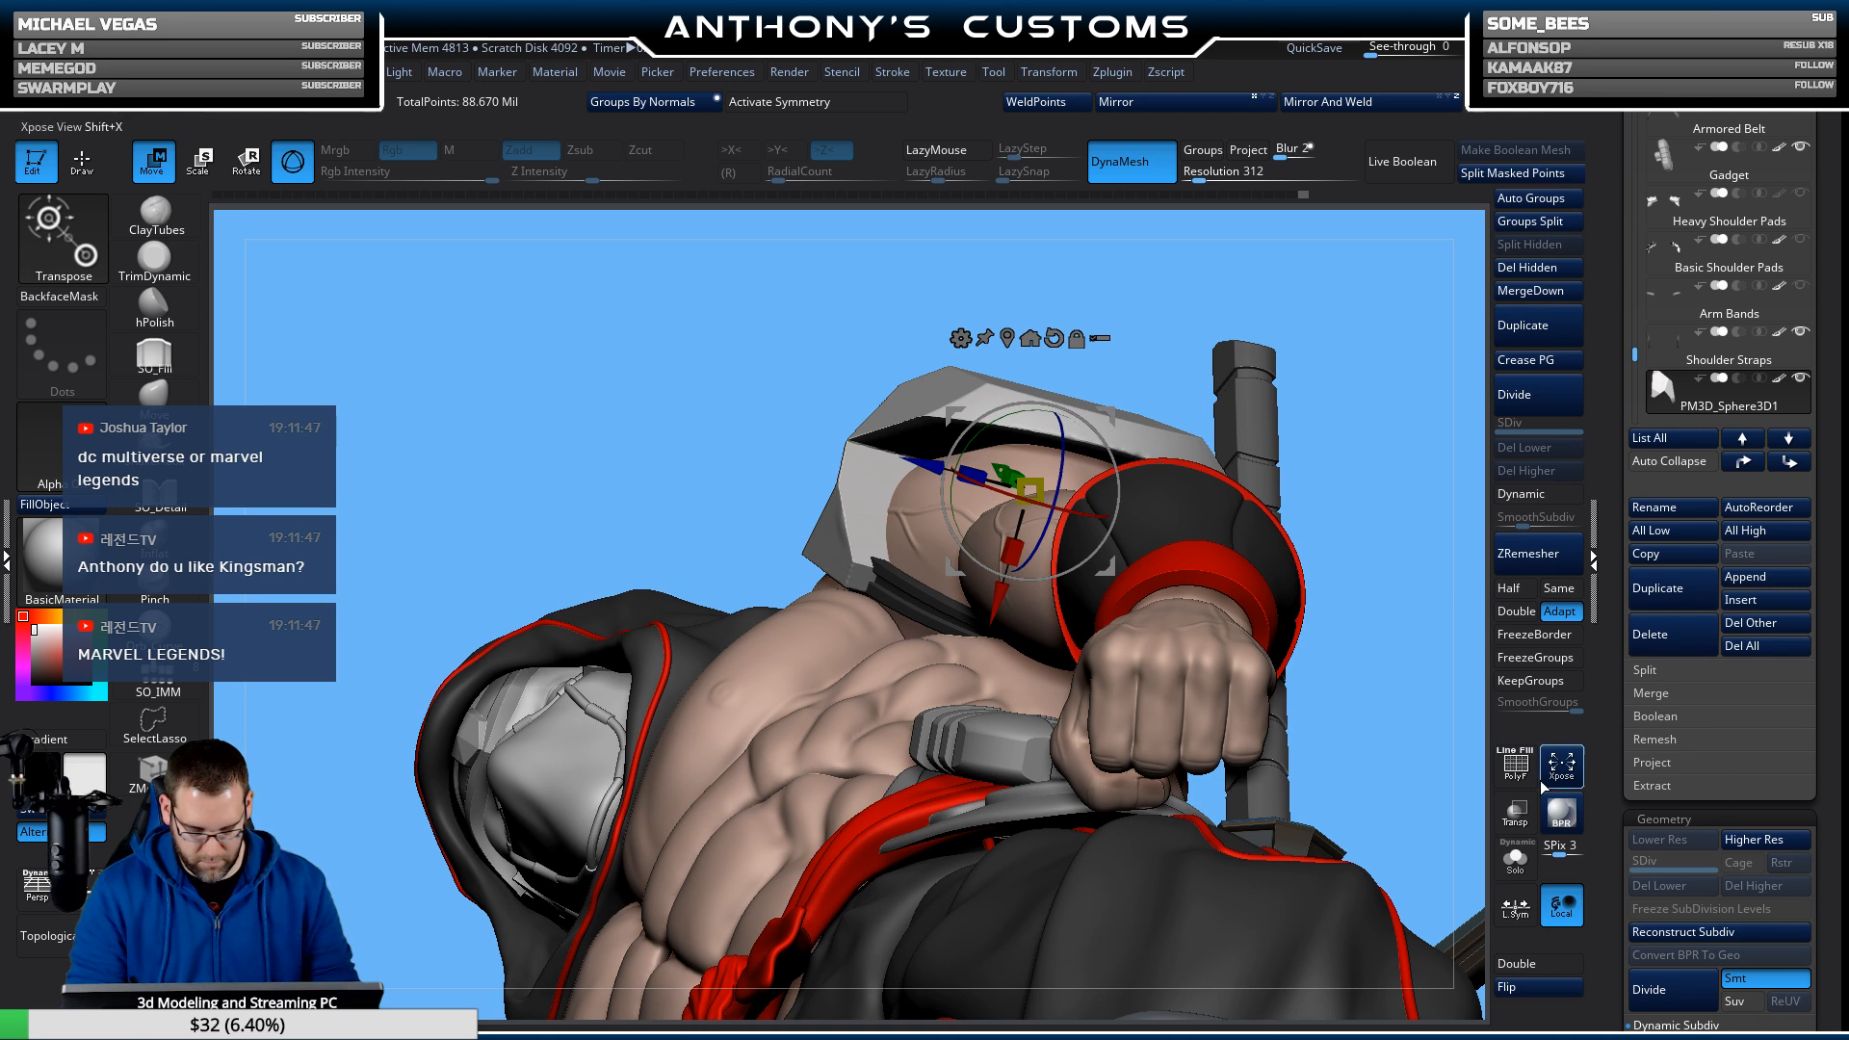
{"action": "left_click_drag", "start_coordinate": [1397, 693], "coordinate": [1273, 726]}
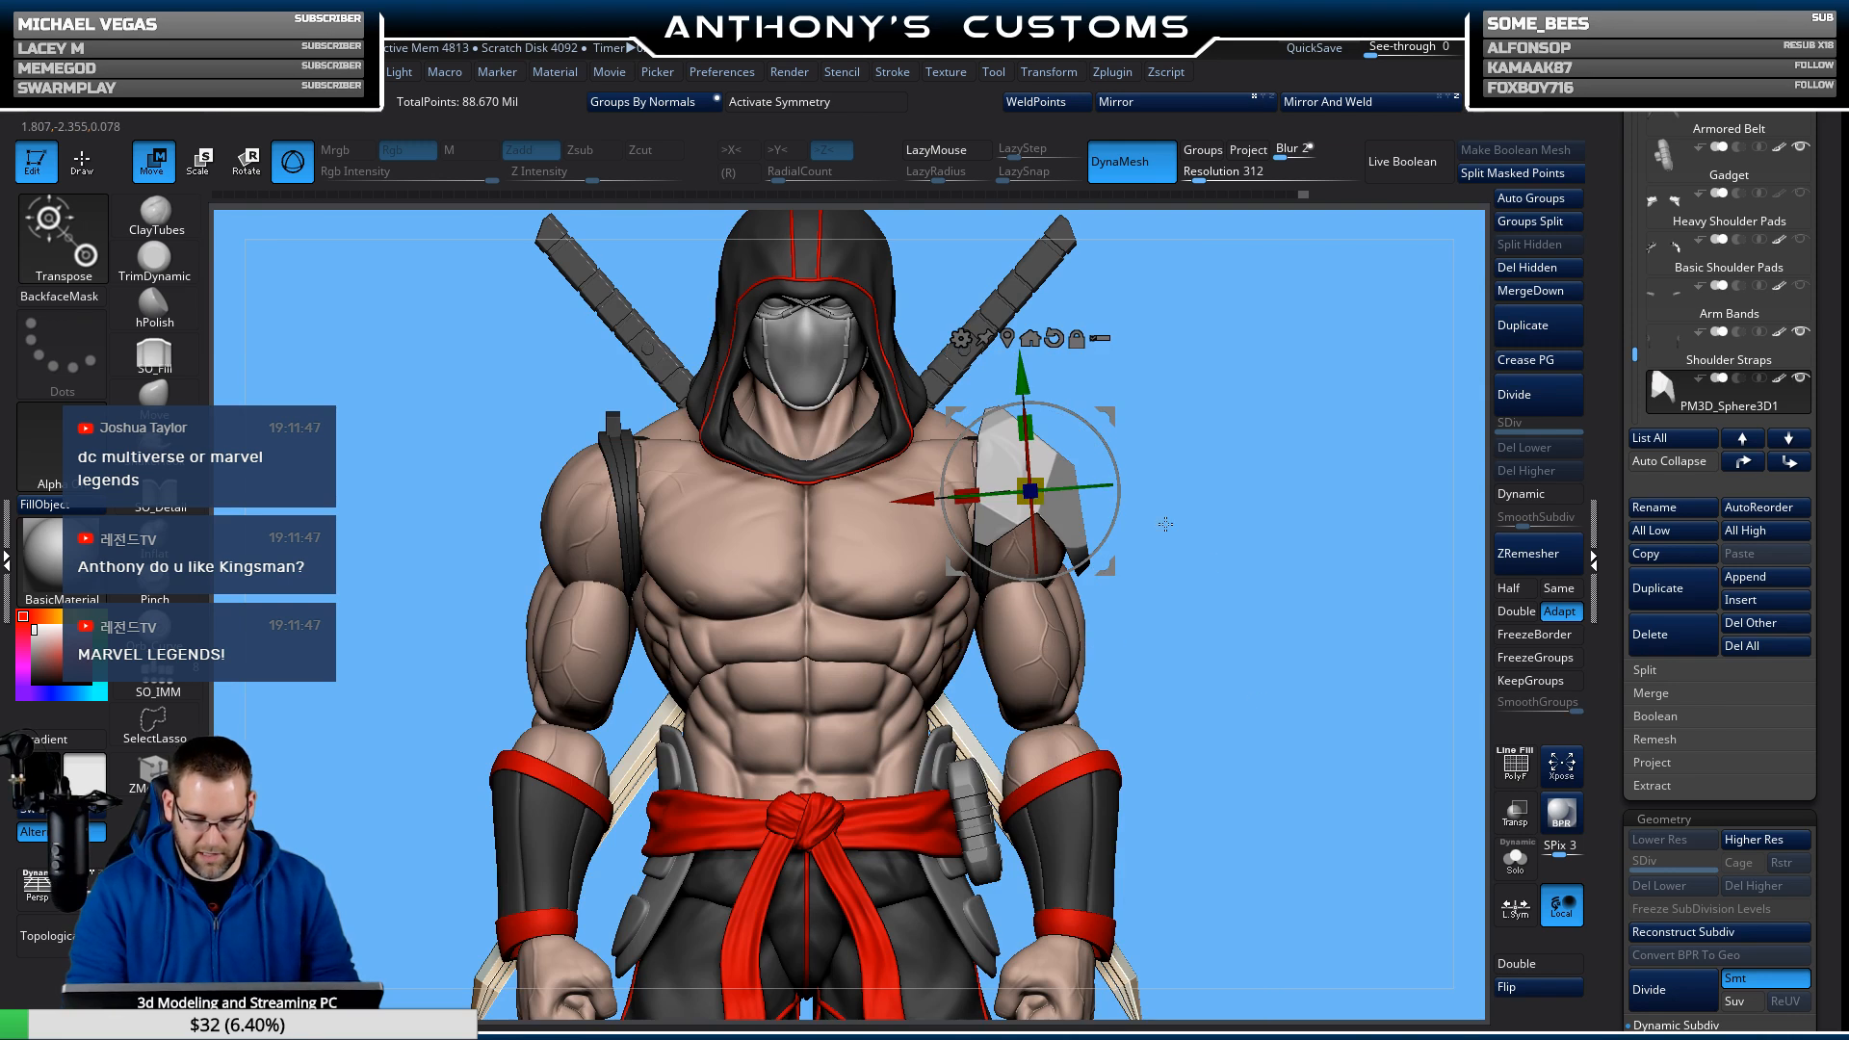
{"action": "left_click_drag", "start_coordinate": [1165, 524], "coordinate": [1209, 402]}
{"action": "key", "text": "q"}
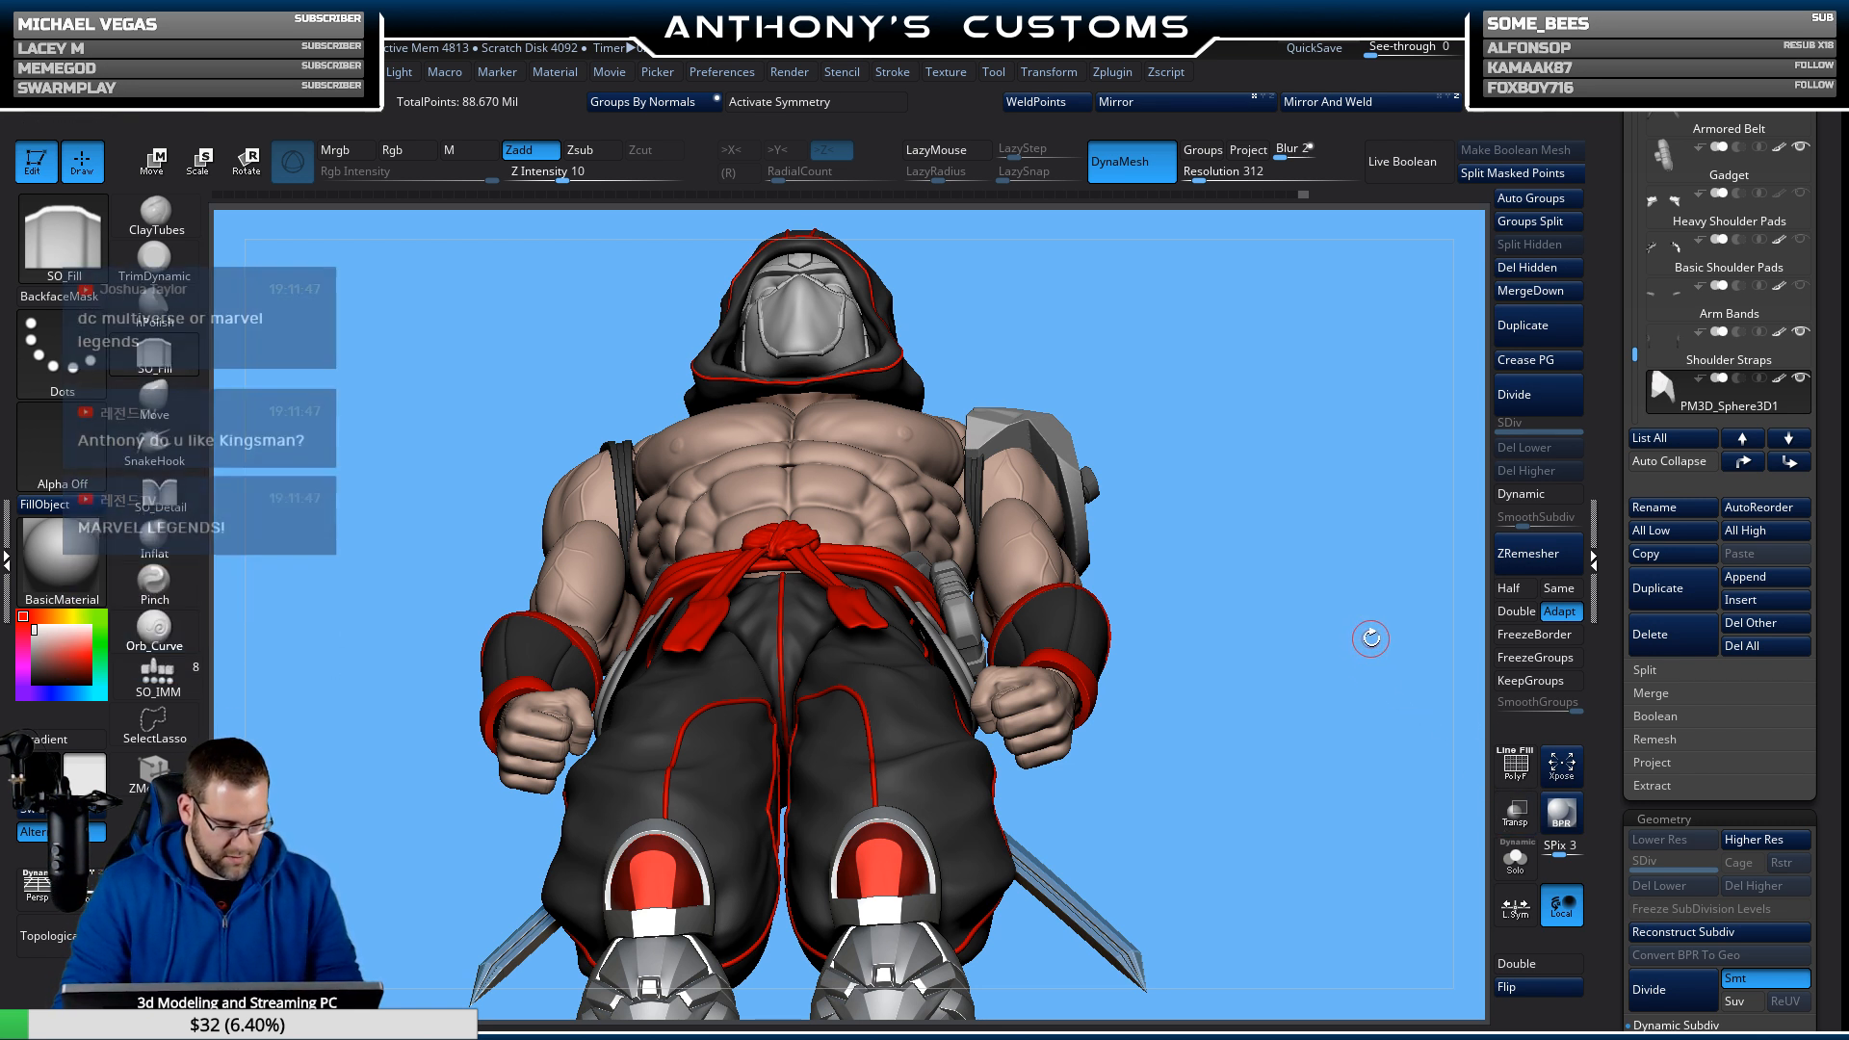
Send the shoulder pad back to the world origin and isolate it.
{"action": "key", "text": "f"}
{"action": "key", "text": "f"}
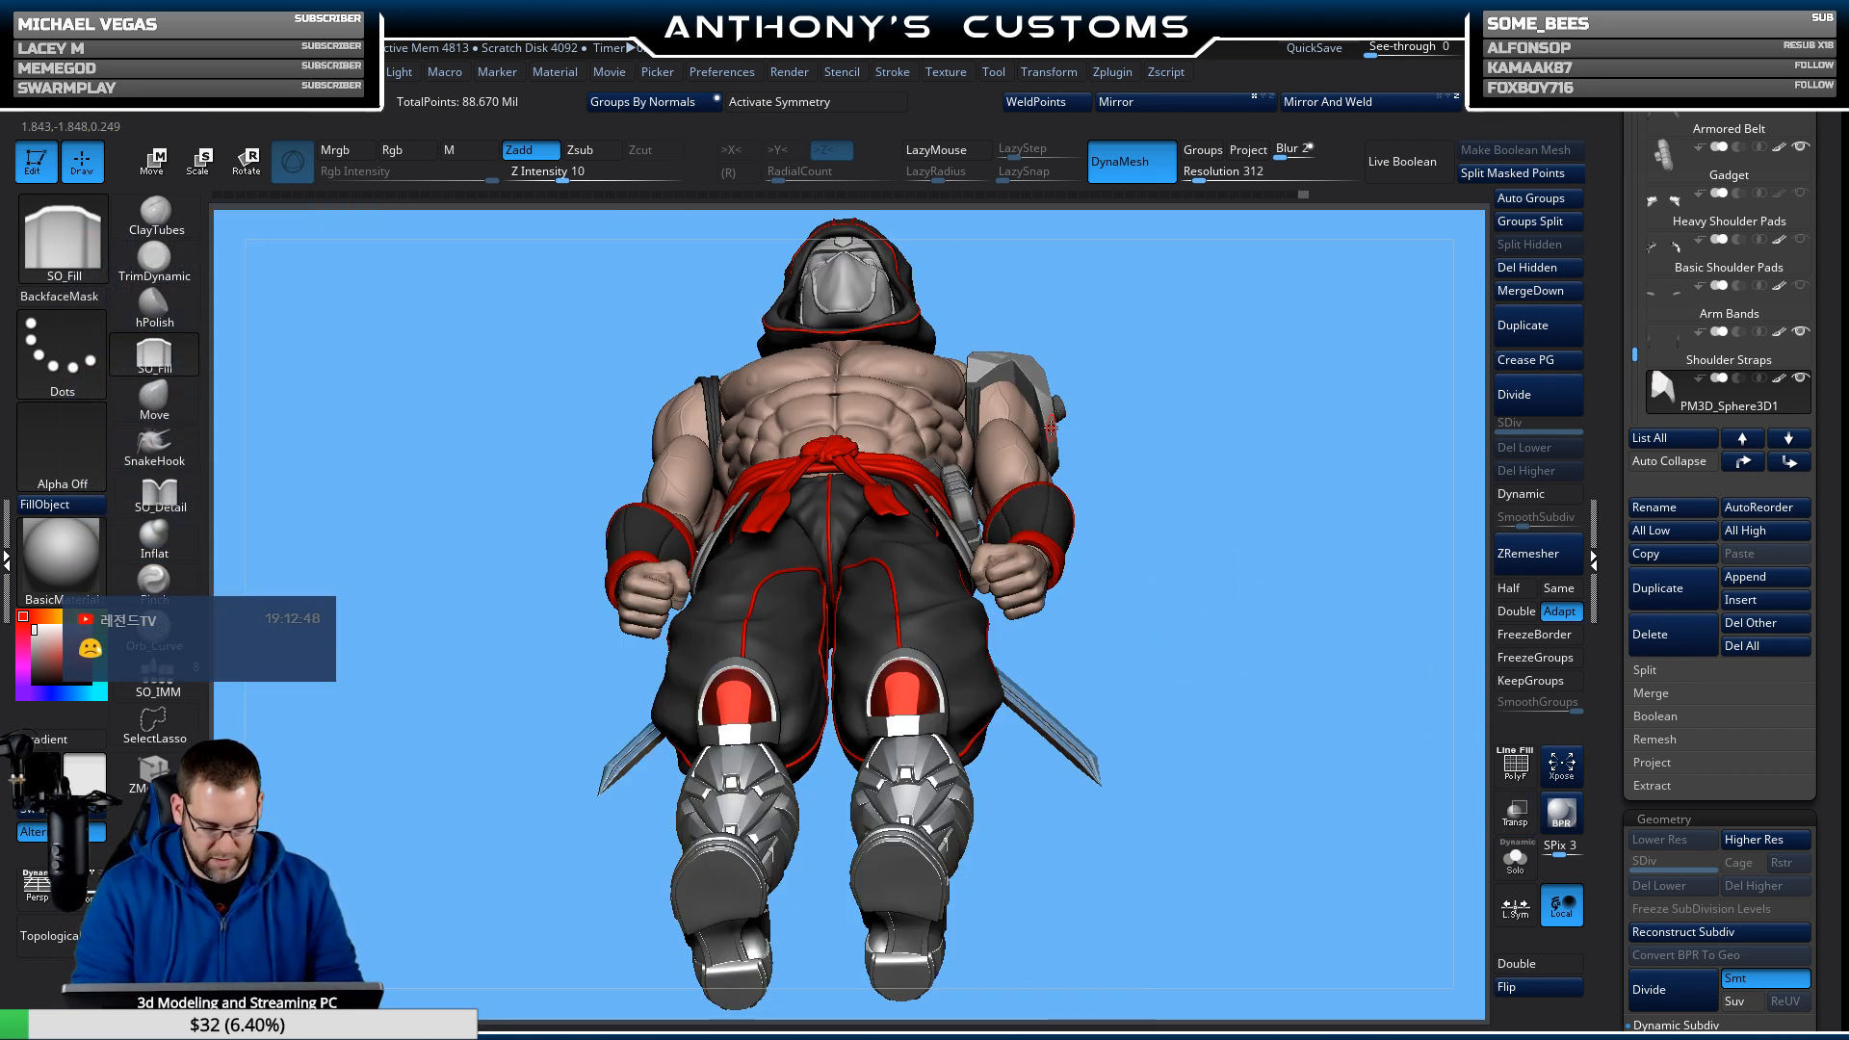
{"action": "key", "text": "w"}
{"action": "left_click", "coordinate": [1015, 261]}
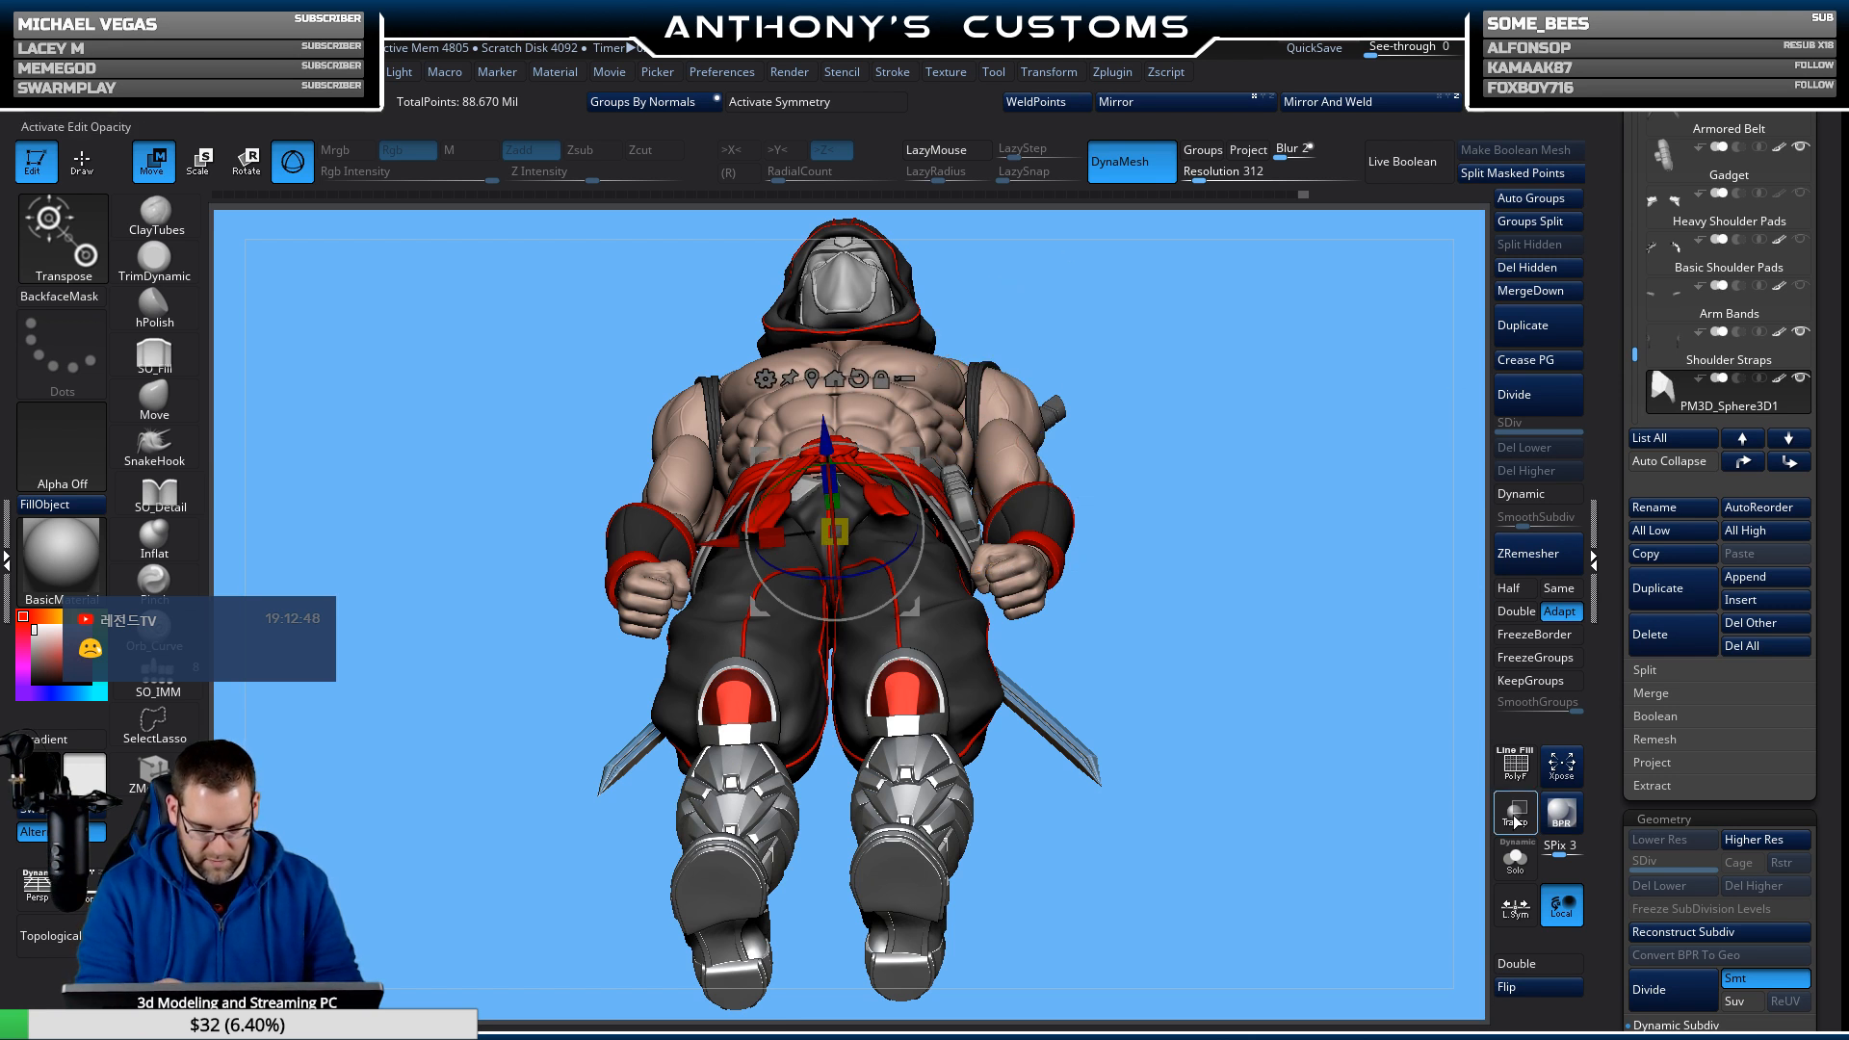
{"action": "left_click", "coordinate": [1516, 860]}
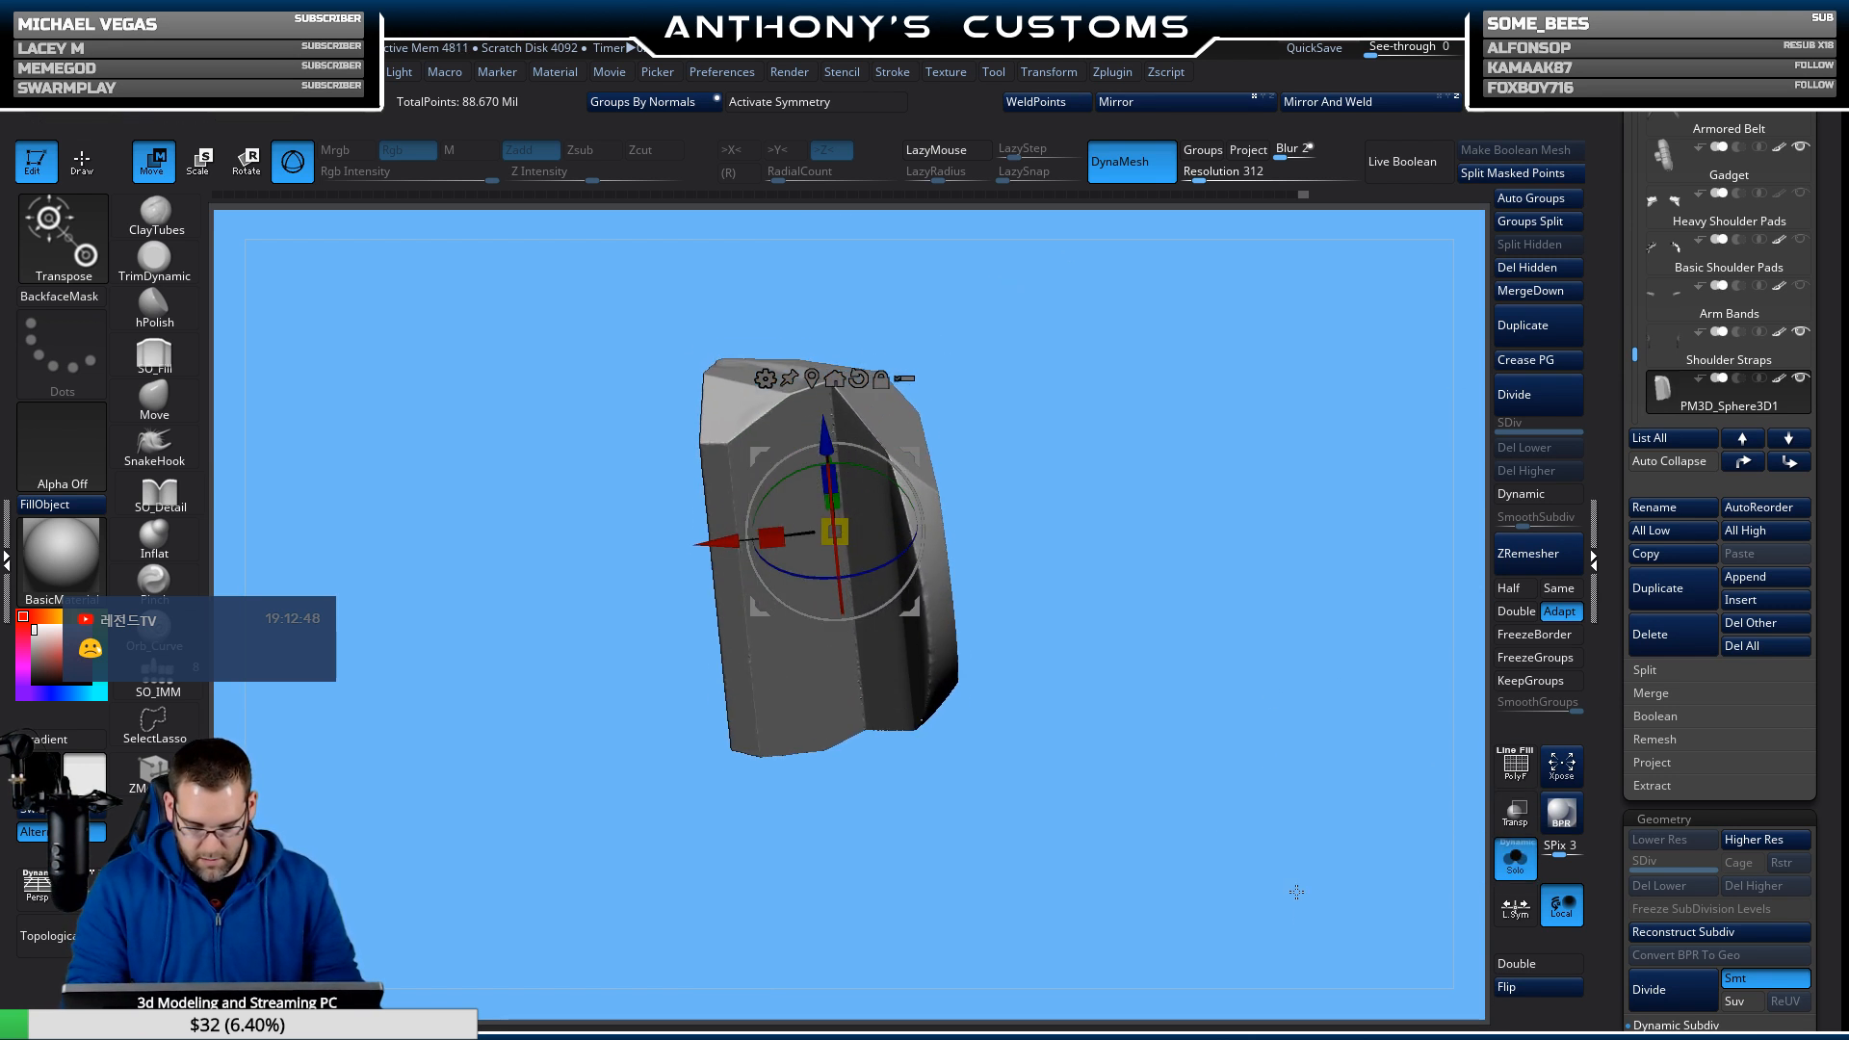
Activate Z symmetry, trim the pad's ends toward the outer side with a slanted ClipCurve cut, and show the full figure.
{"action": "mouse_move", "coordinate": [1282, 788]}
{"action": "left_mouse_down"}
{"action": "mouse_move", "coordinate": [1262, 776]}
{"action": "mouse_move", "coordinate": [1296, 785]}
{"action": "mouse_move", "coordinate": [1286, 803]}
{"action": "left_mouse_up"}
{"action": "key", "text": "x"}
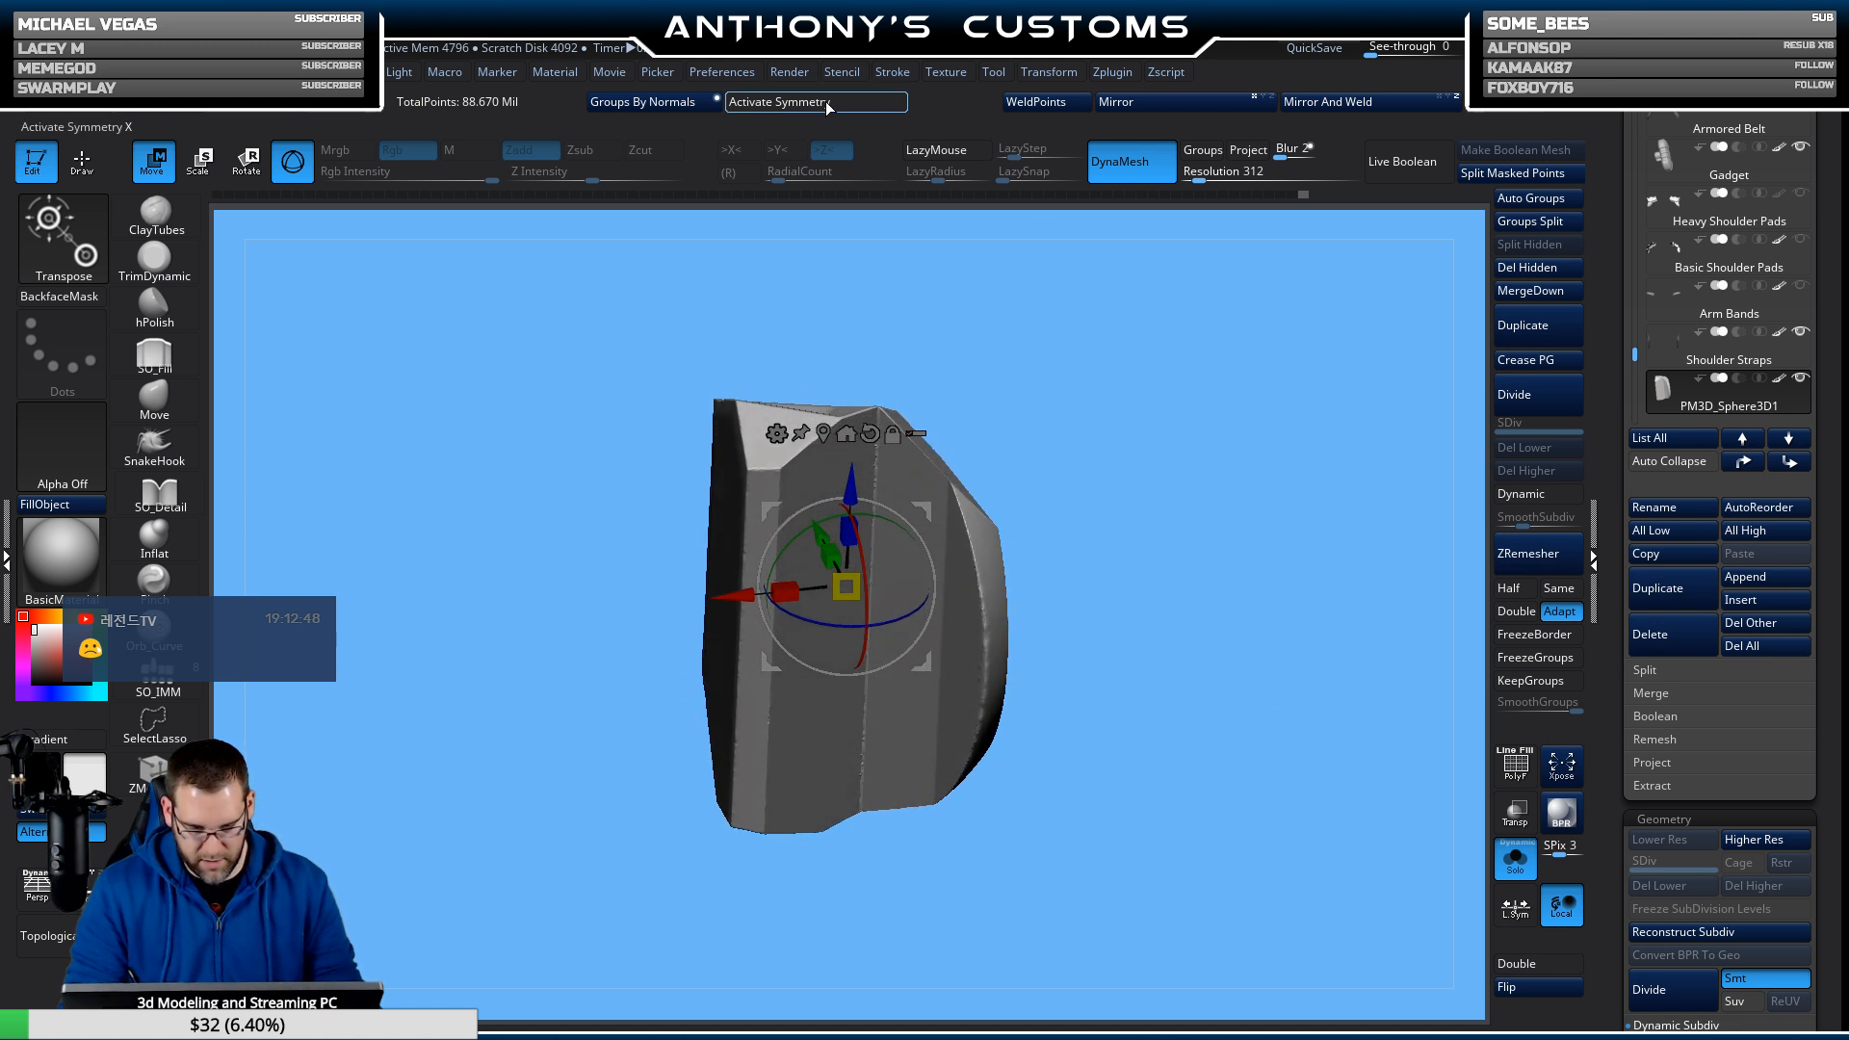
{"action": "key", "text": "q"}
{"action": "key", "text": "ctrl+shift"}
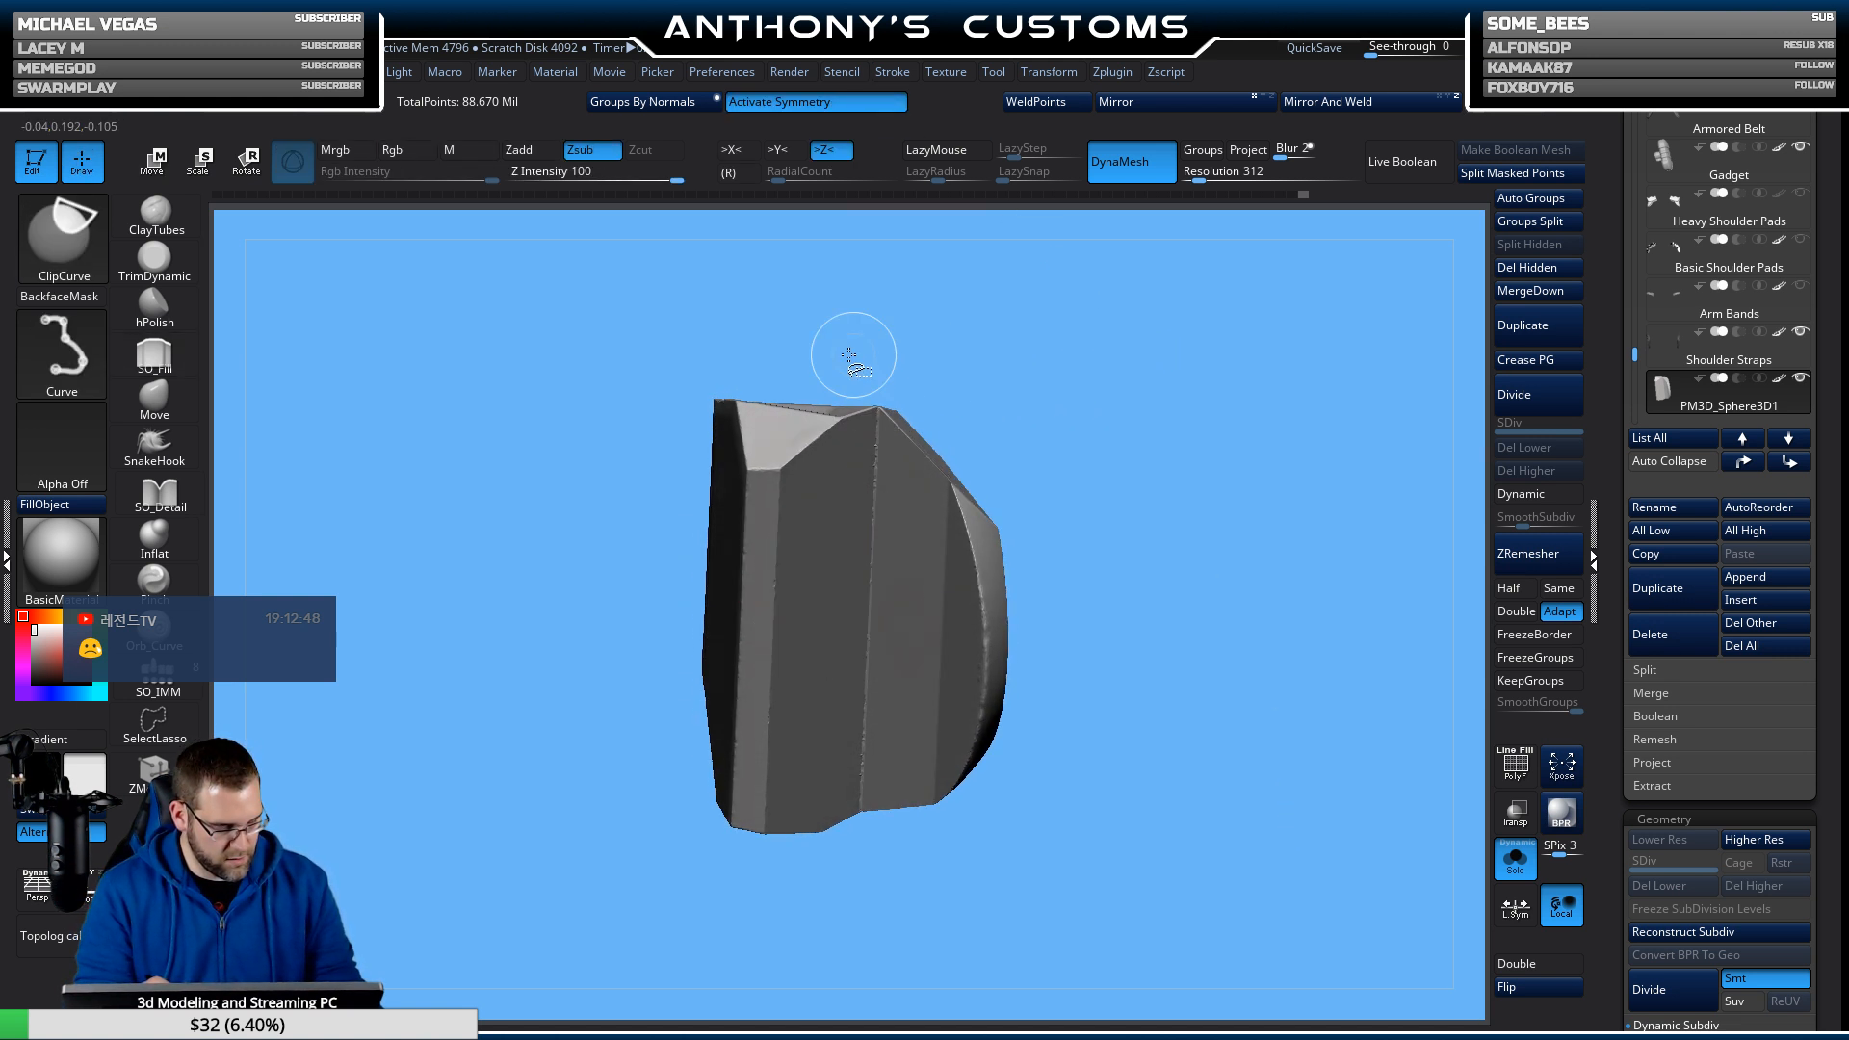
{"action": "left_click_drag", "start_coordinate": [638, 377], "coordinate": [1046, 500], "text": "ctrl+shift"}
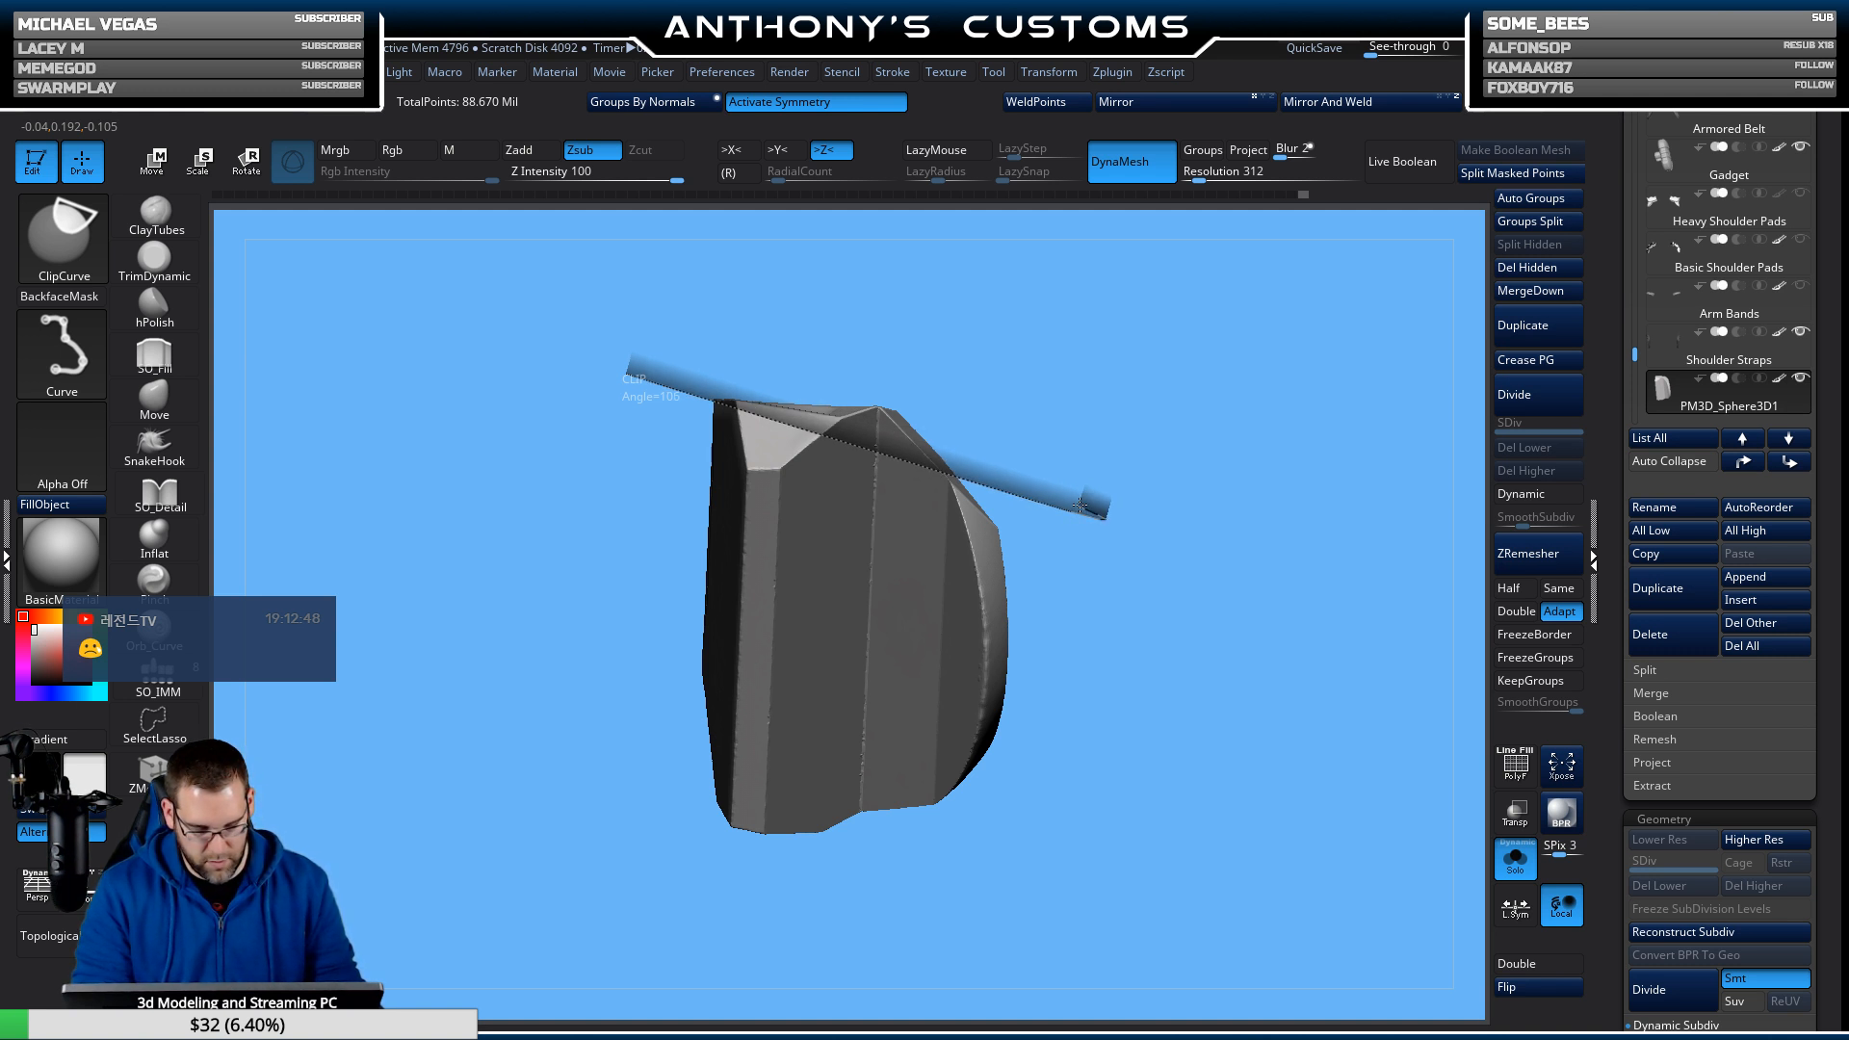
{"action": "mouse_move", "coordinate": [1078, 507]}
{"action": "left_mouse_down", "text": "ctrl+shift"}
{"action": "mouse_move", "coordinate": [1107, 466]}
{"action": "mouse_move", "coordinate": [1231, 555]}
{"action": "mouse_move", "coordinate": [1197, 735]}
{"action": "mouse_move", "coordinate": [1219, 629]}
{"action": "mouse_move", "coordinate": [1296, 568]}
{"action": "left_mouse_up", "text": "ctrl+shift"}
{"action": "left_click", "coordinate": [1515, 859]}
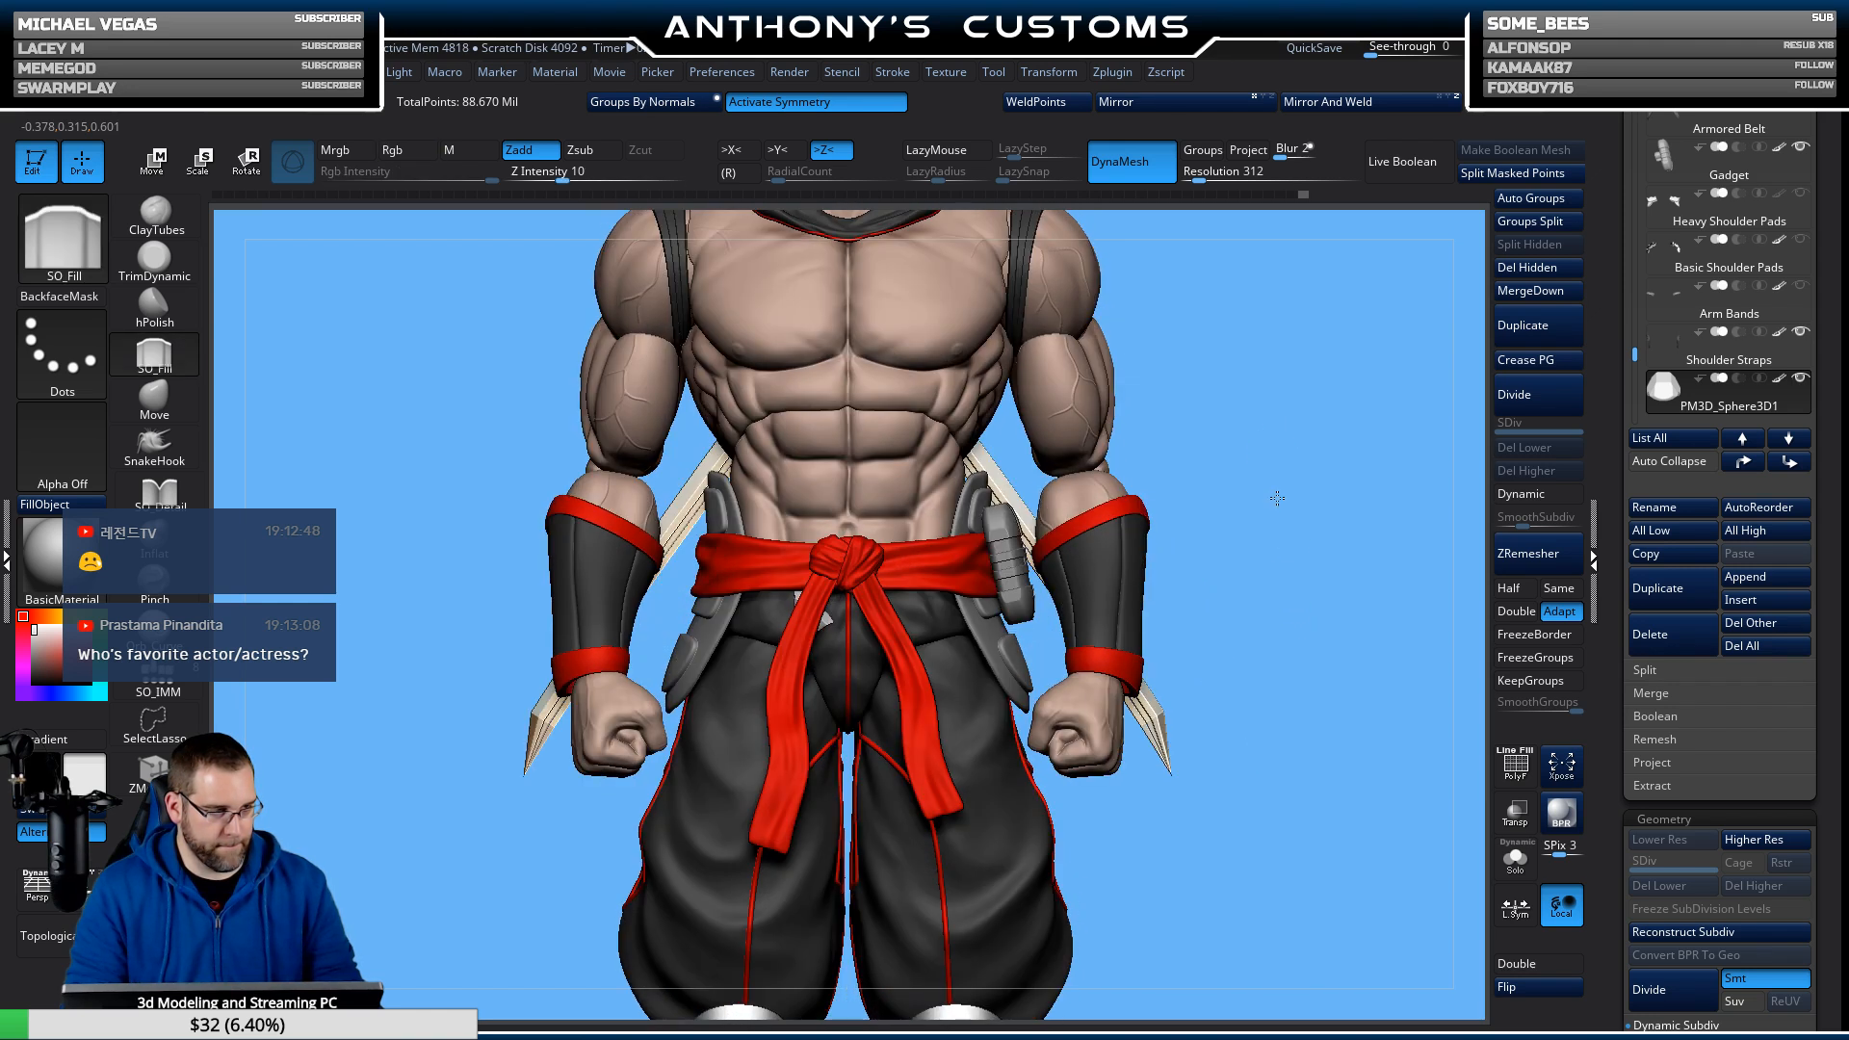
Turn off symmetry, reset the gizmo orientation and move the pad onto the left shoulder, adjusting it in front and side views.
{"action": "left_click_drag", "start_coordinate": [1277, 500], "coordinate": [1216, 587], "text": "alt"}
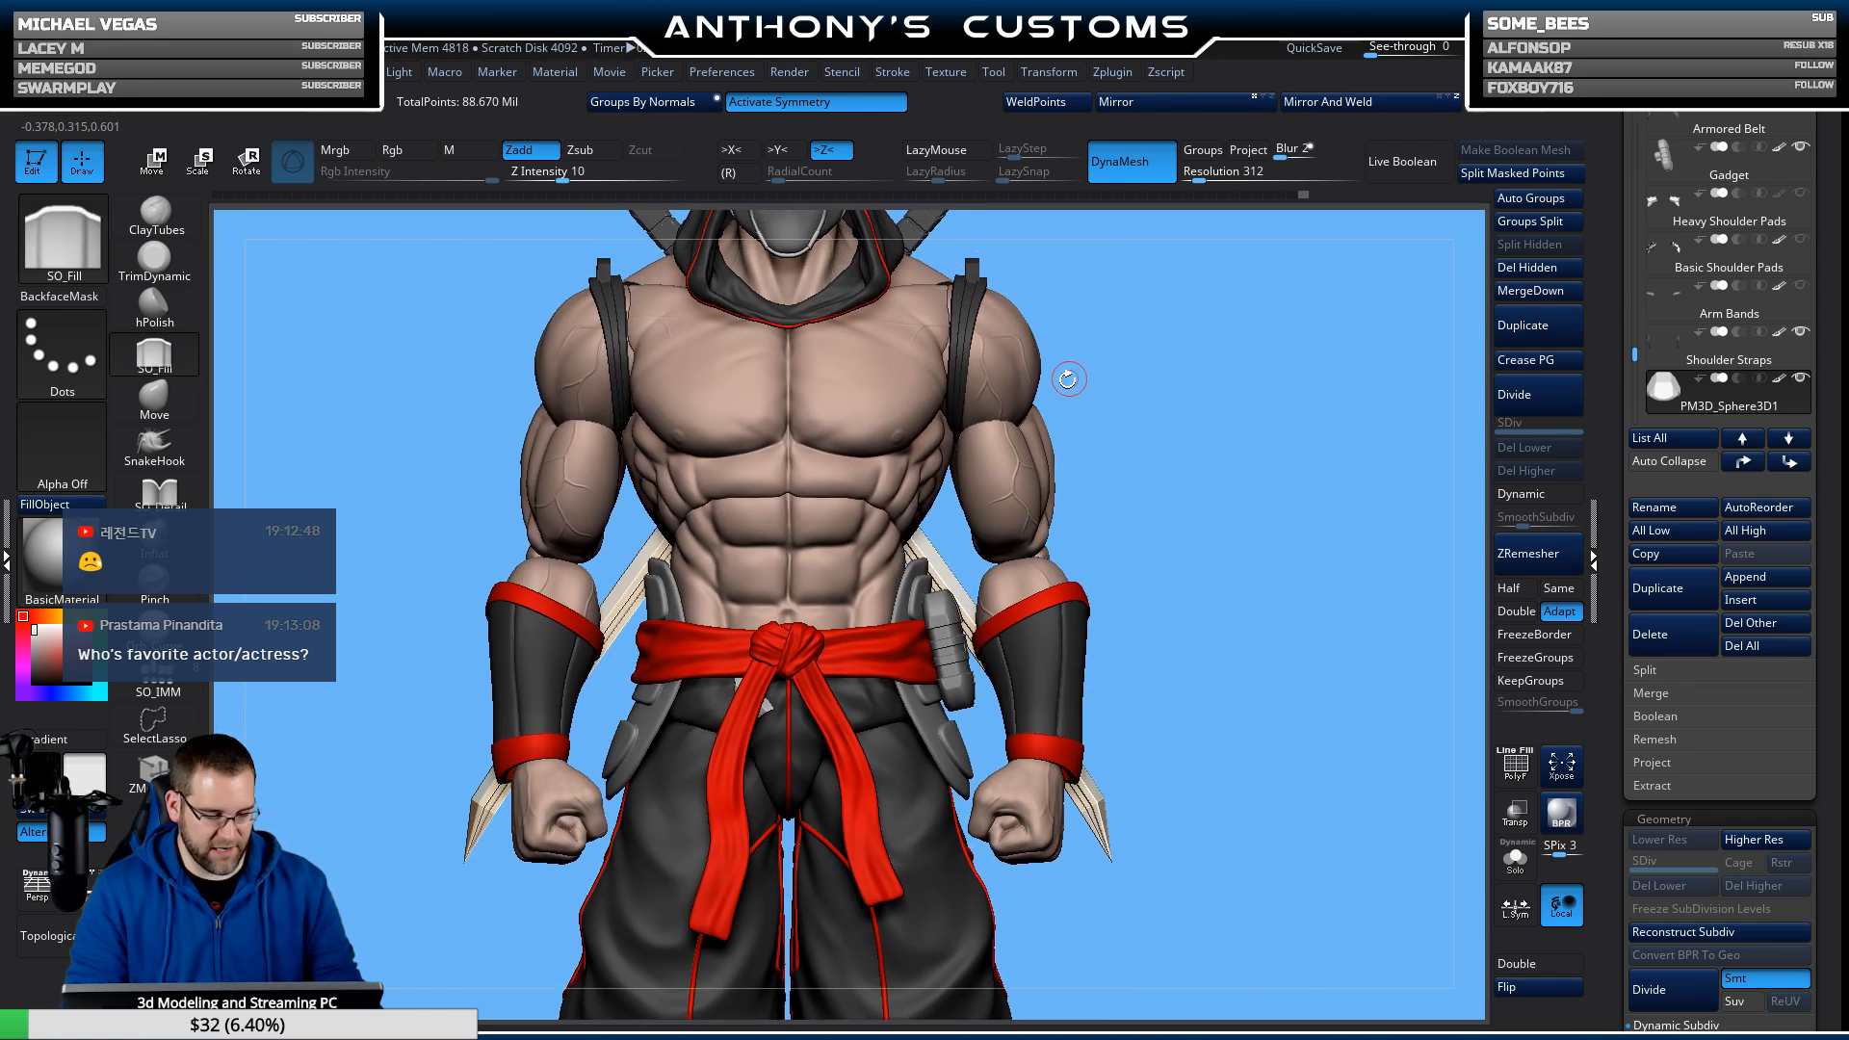
{"action": "key", "text": "w"}
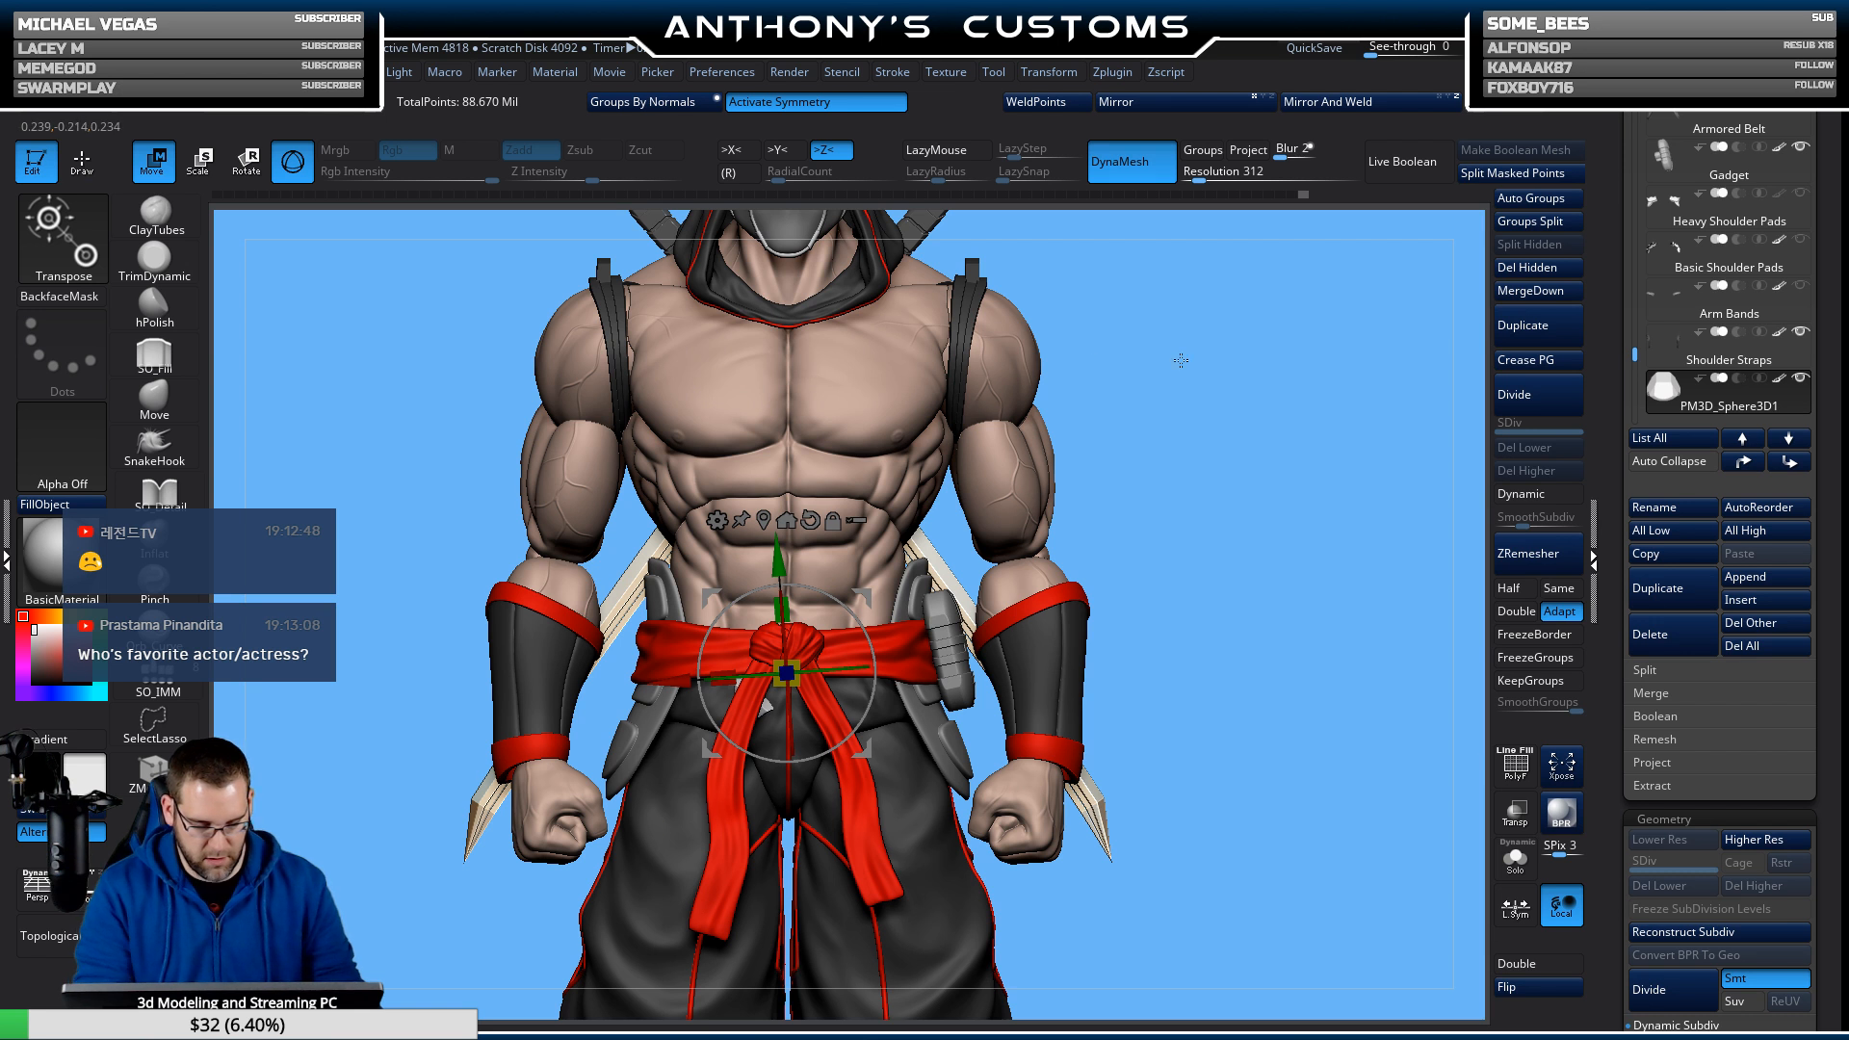
{"action": "key", "text": "x"}
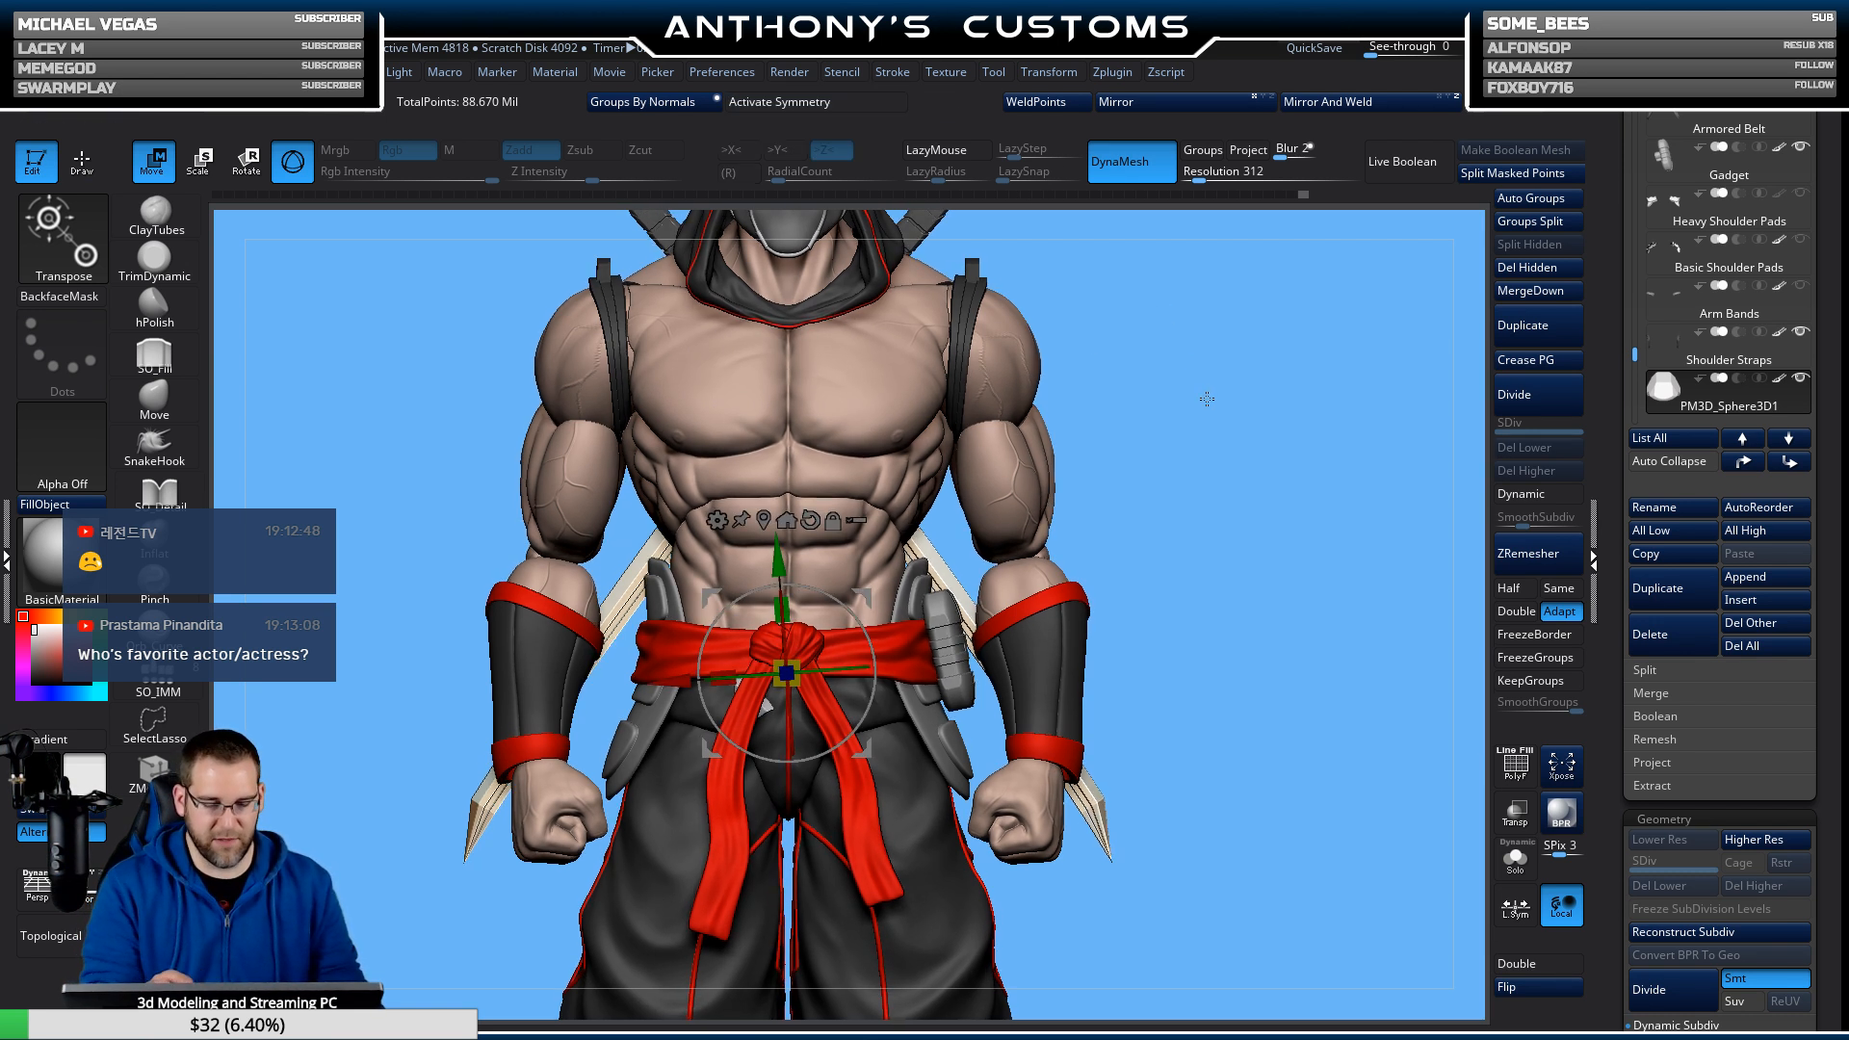
{"action": "left_click", "coordinate": [810, 520]}
{"action": "left_click_drag", "start_coordinate": [863, 594], "coordinate": [1077, 252]}
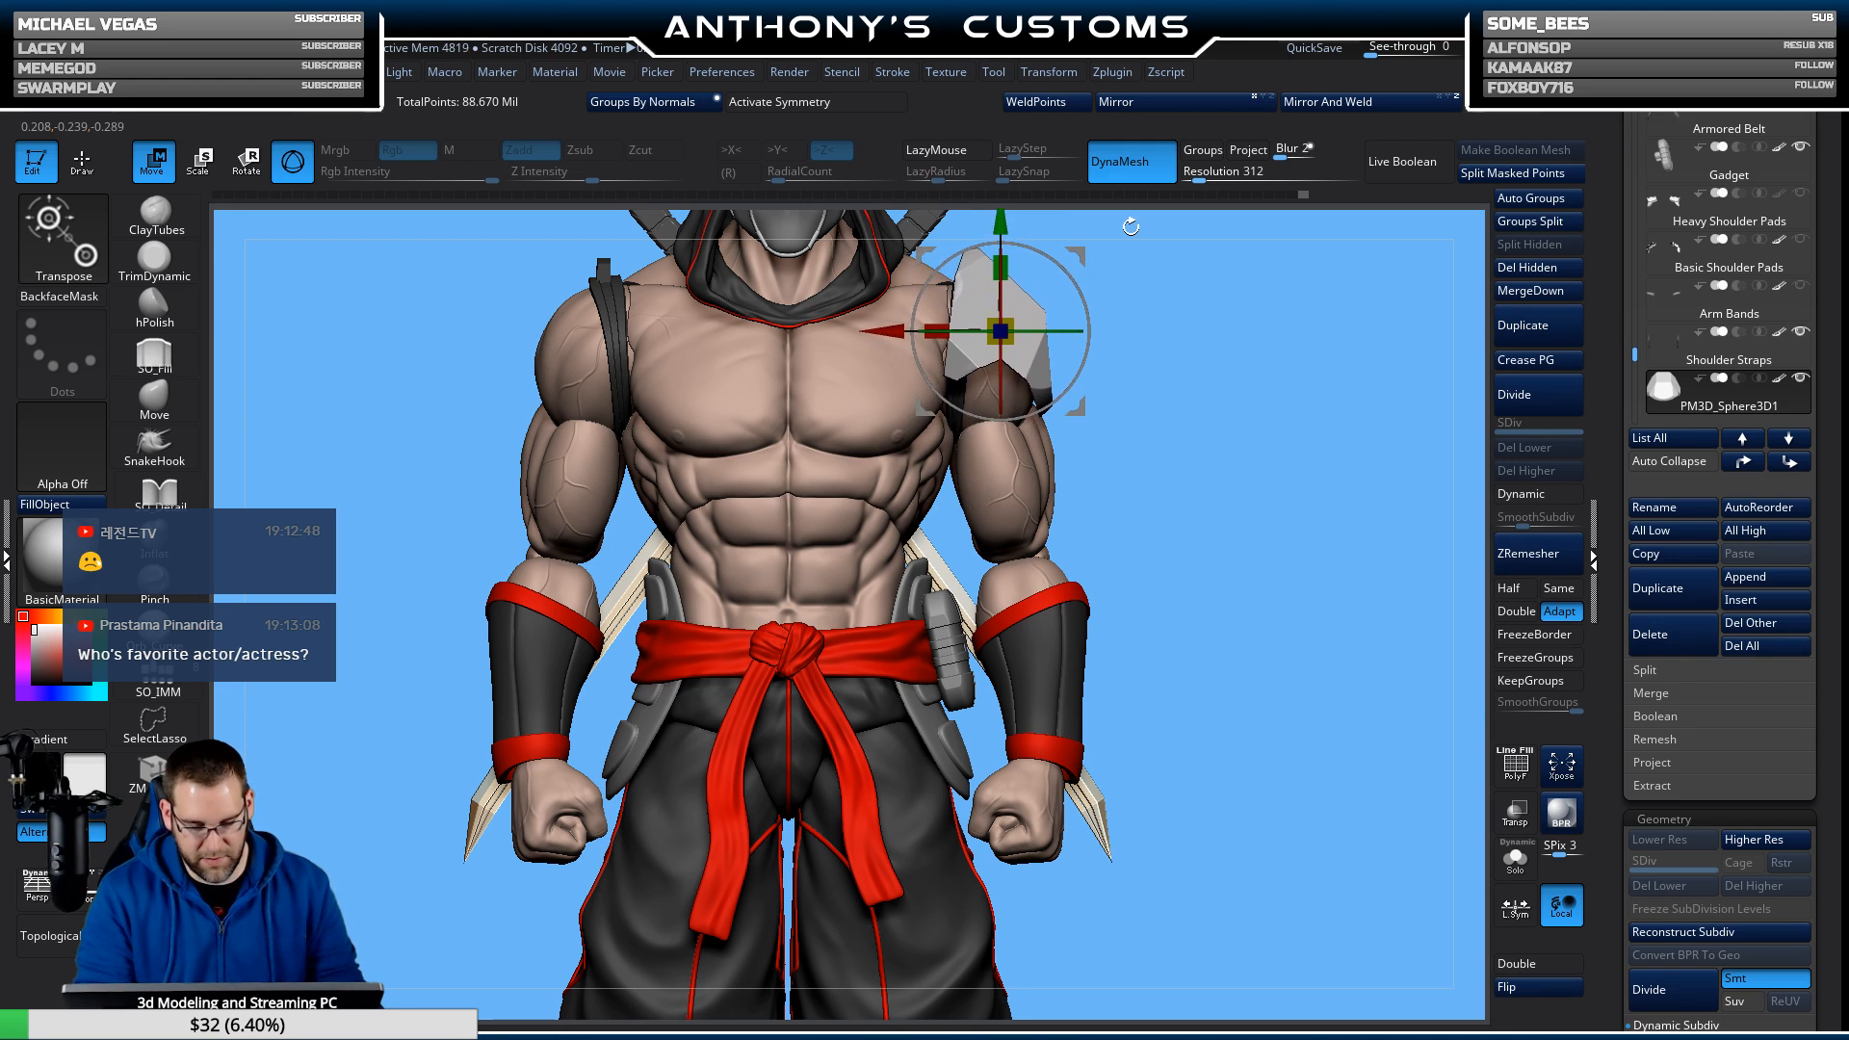
{"action": "left_click_drag", "start_coordinate": [1317, 416], "coordinate": [1202, 451]}
{"action": "left_click_drag", "start_coordinate": [889, 331], "coordinate": [944, 328]}
{"action": "left_click_drag", "start_coordinate": [755, 549], "coordinate": [768, 793]}
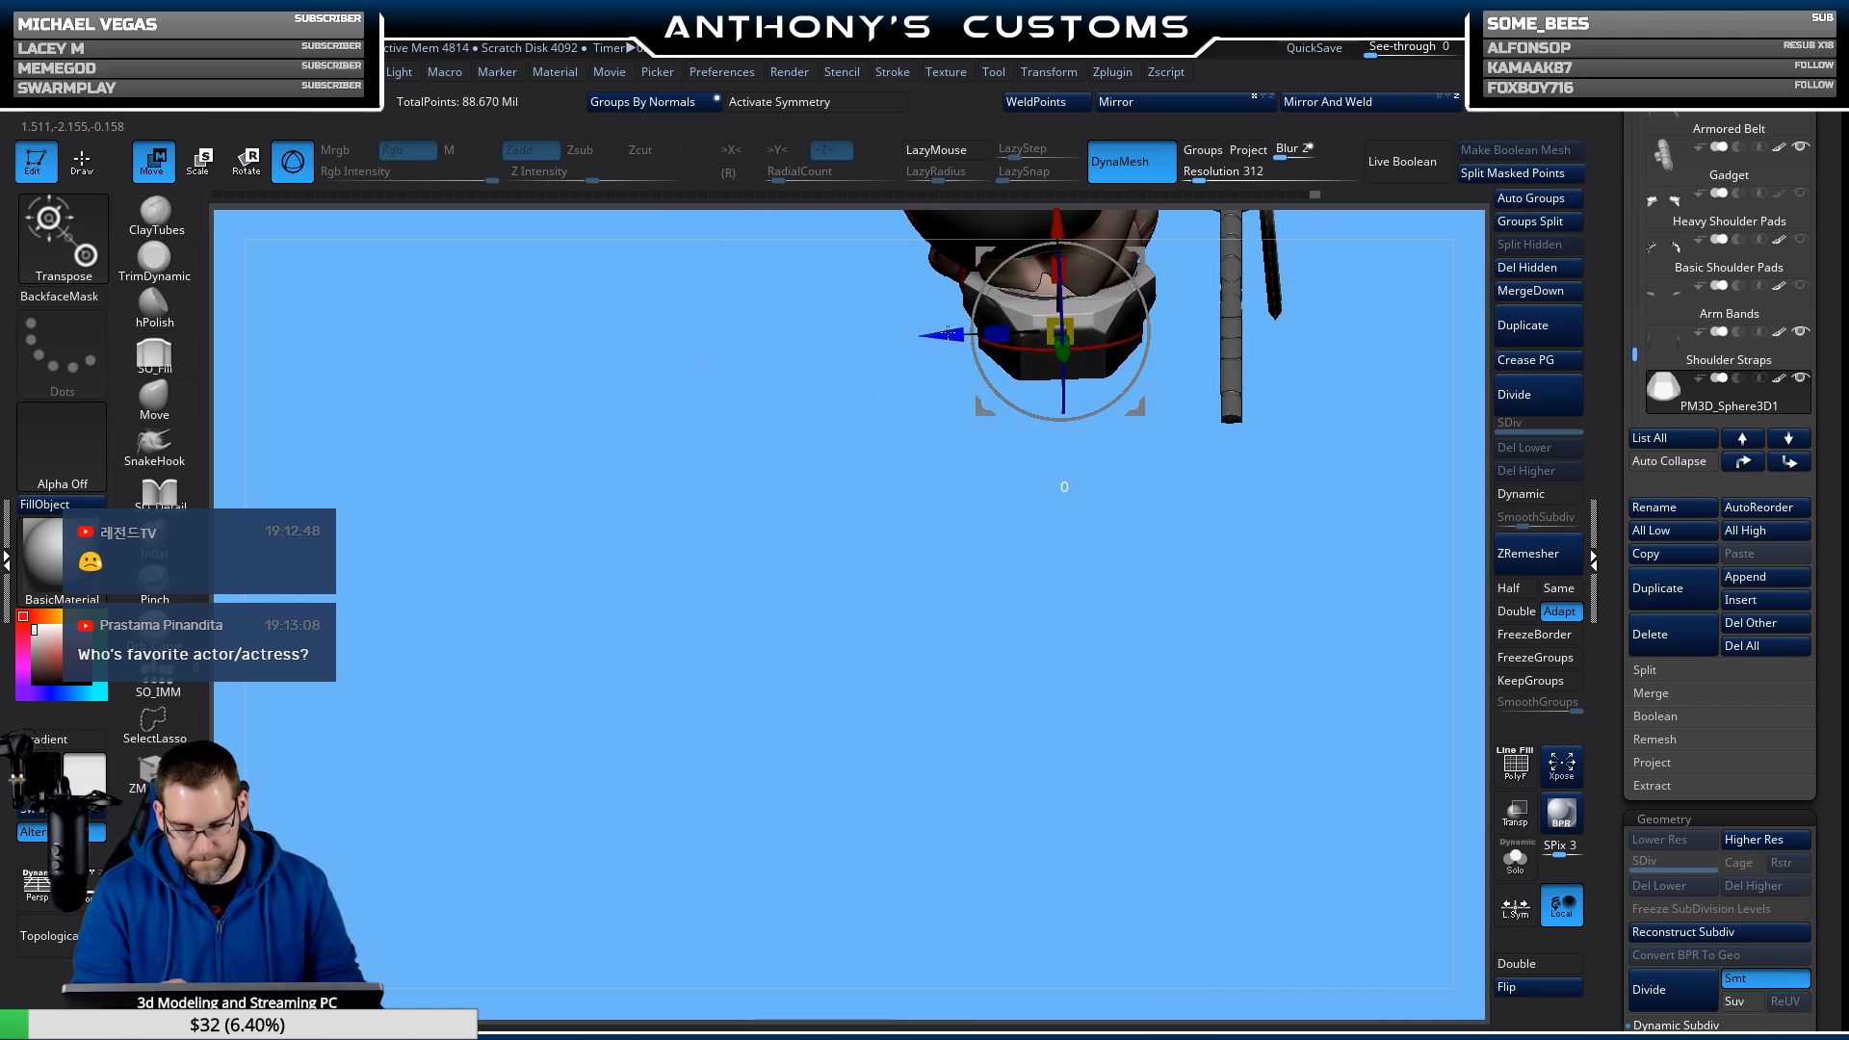
{"action": "left_click_drag", "start_coordinate": [933, 539], "coordinate": [871, 408]}
{"action": "left_click_drag", "start_coordinate": [717, 549], "coordinate": [860, 536]}
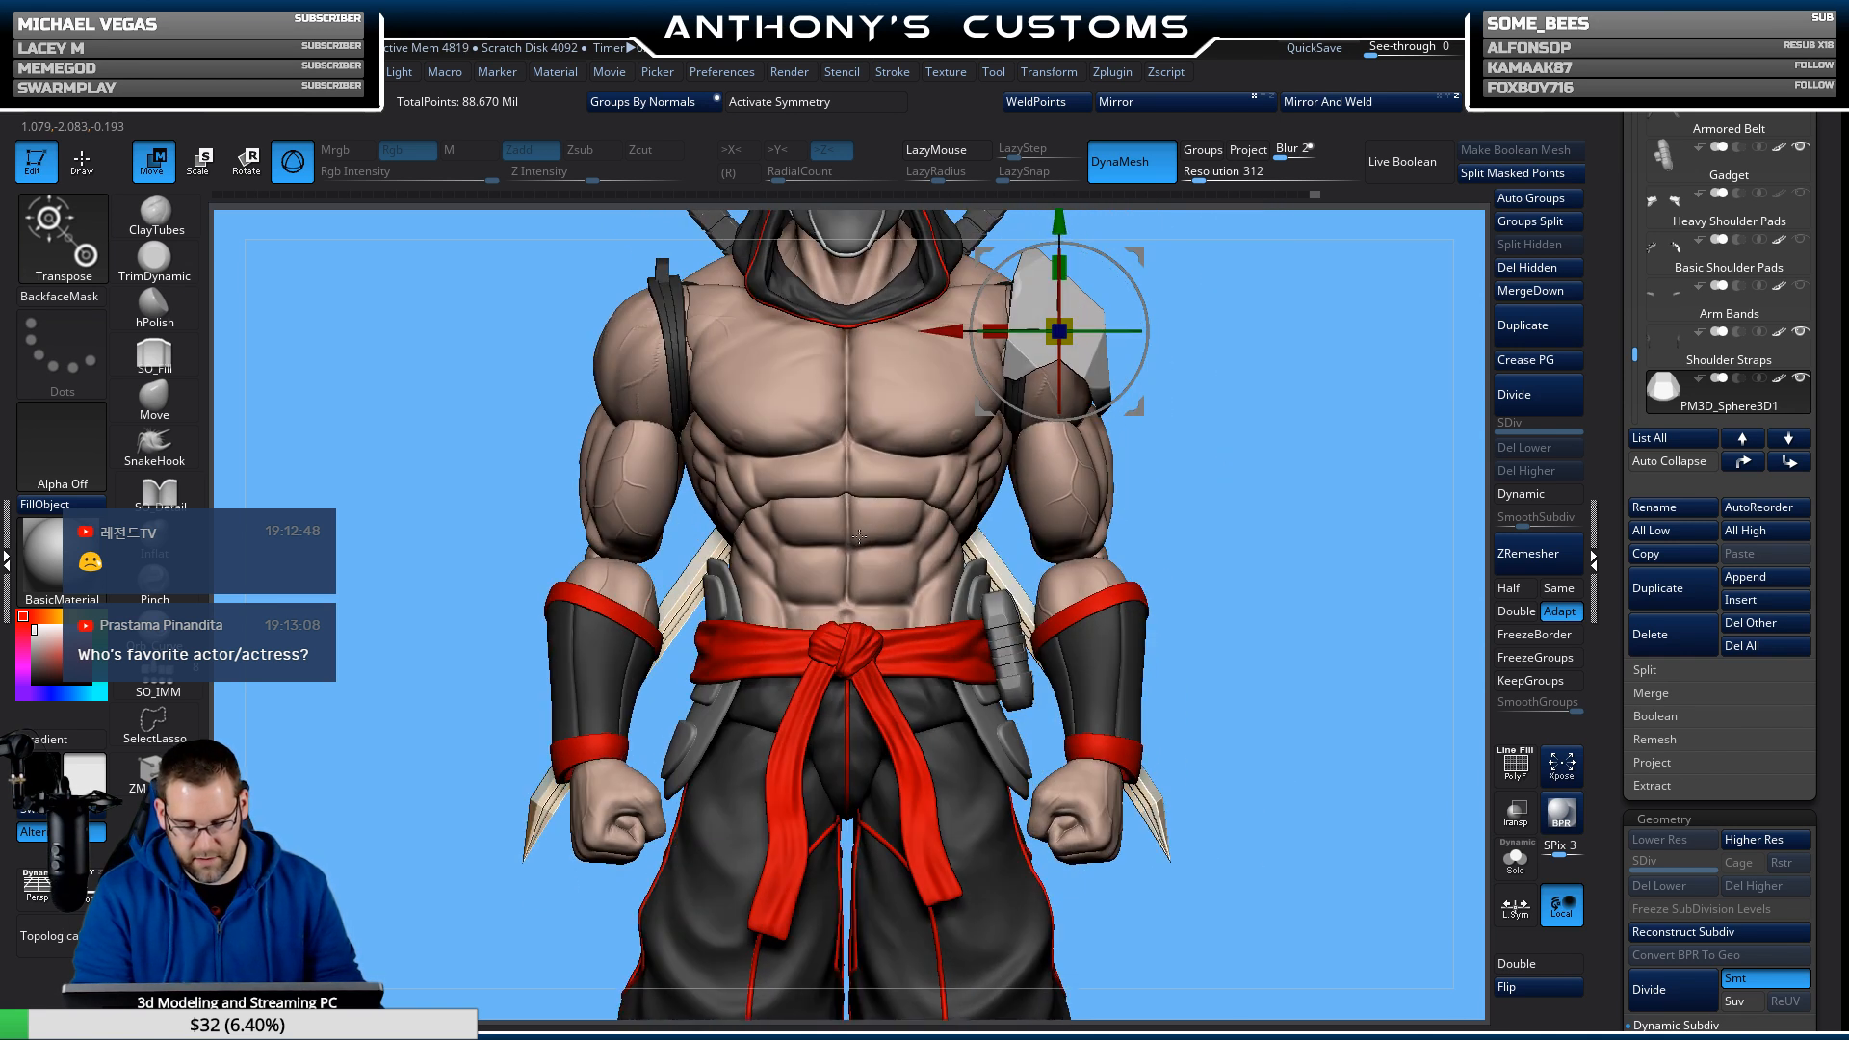
Nudge the pad into place over the shoulder strap in transparent front view and inspect the fit from above.
{"action": "left_click_drag", "start_coordinate": [1332, 363], "coordinate": [1275, 522], "text": "alt"}
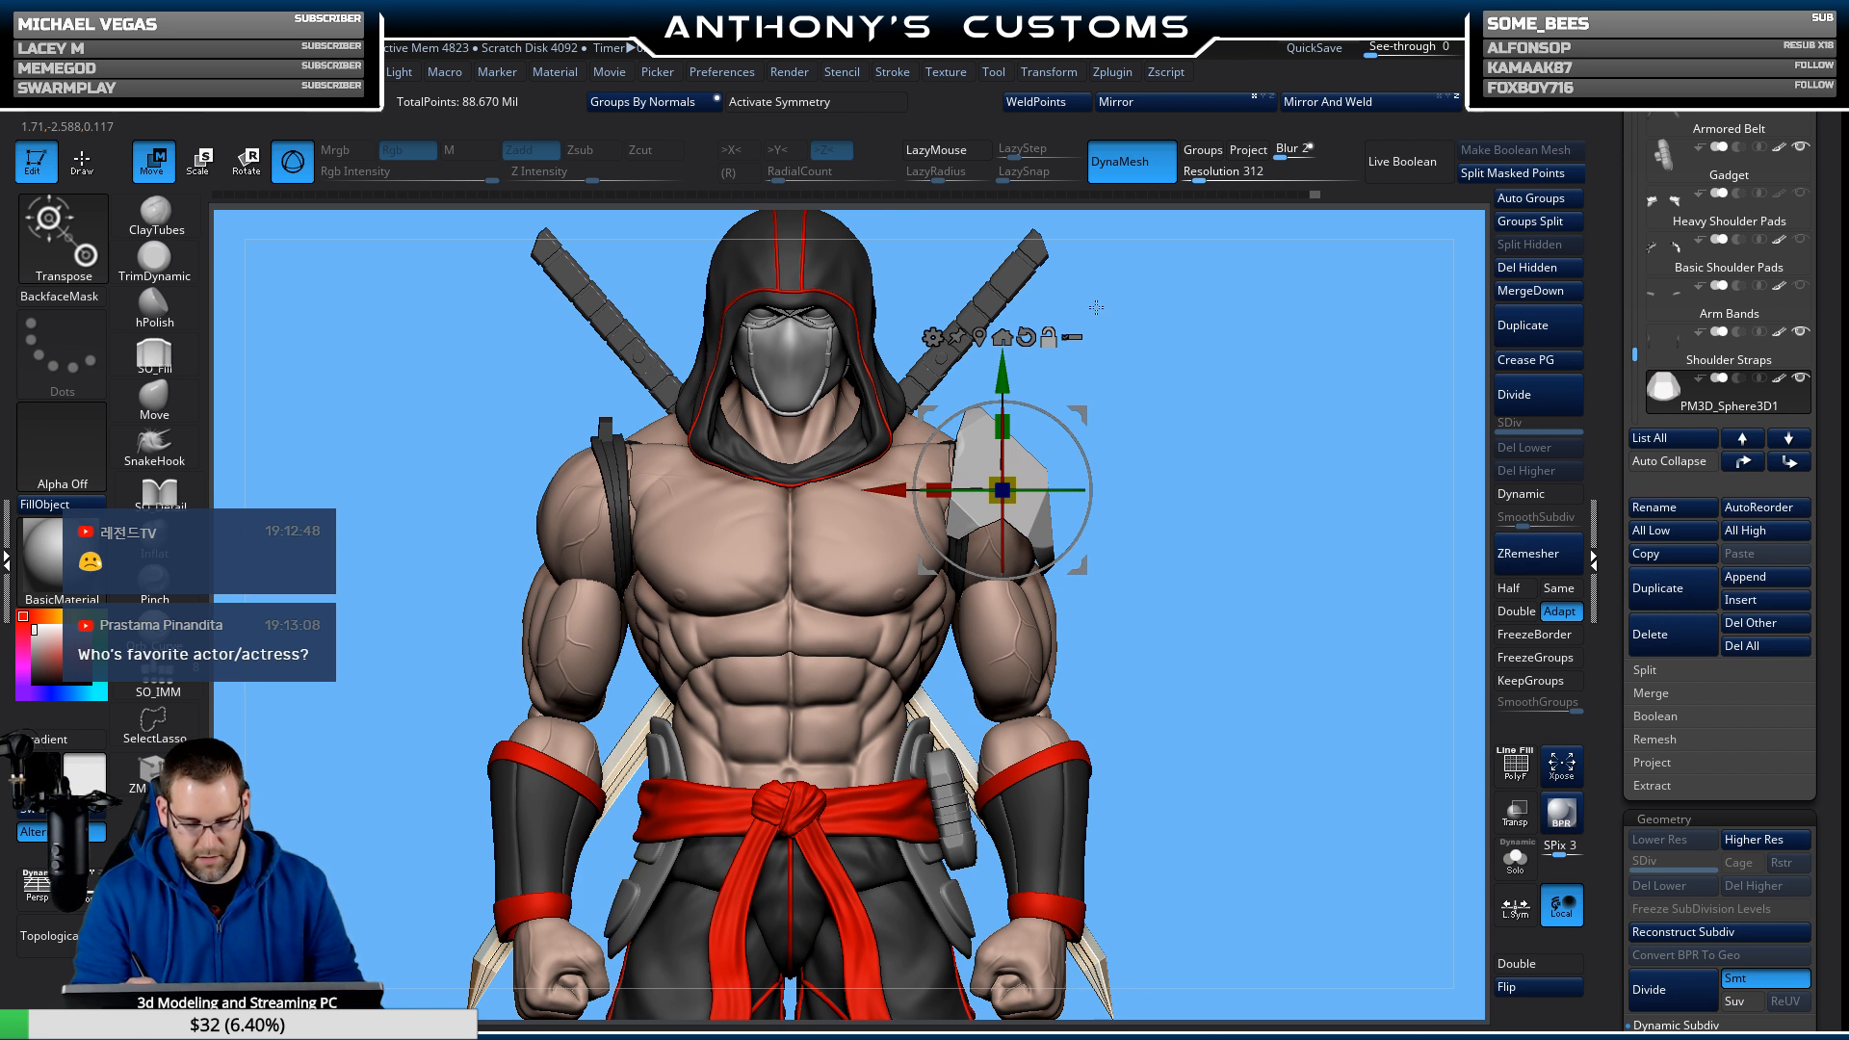
{"action": "left_click", "coordinate": [1515, 814]}
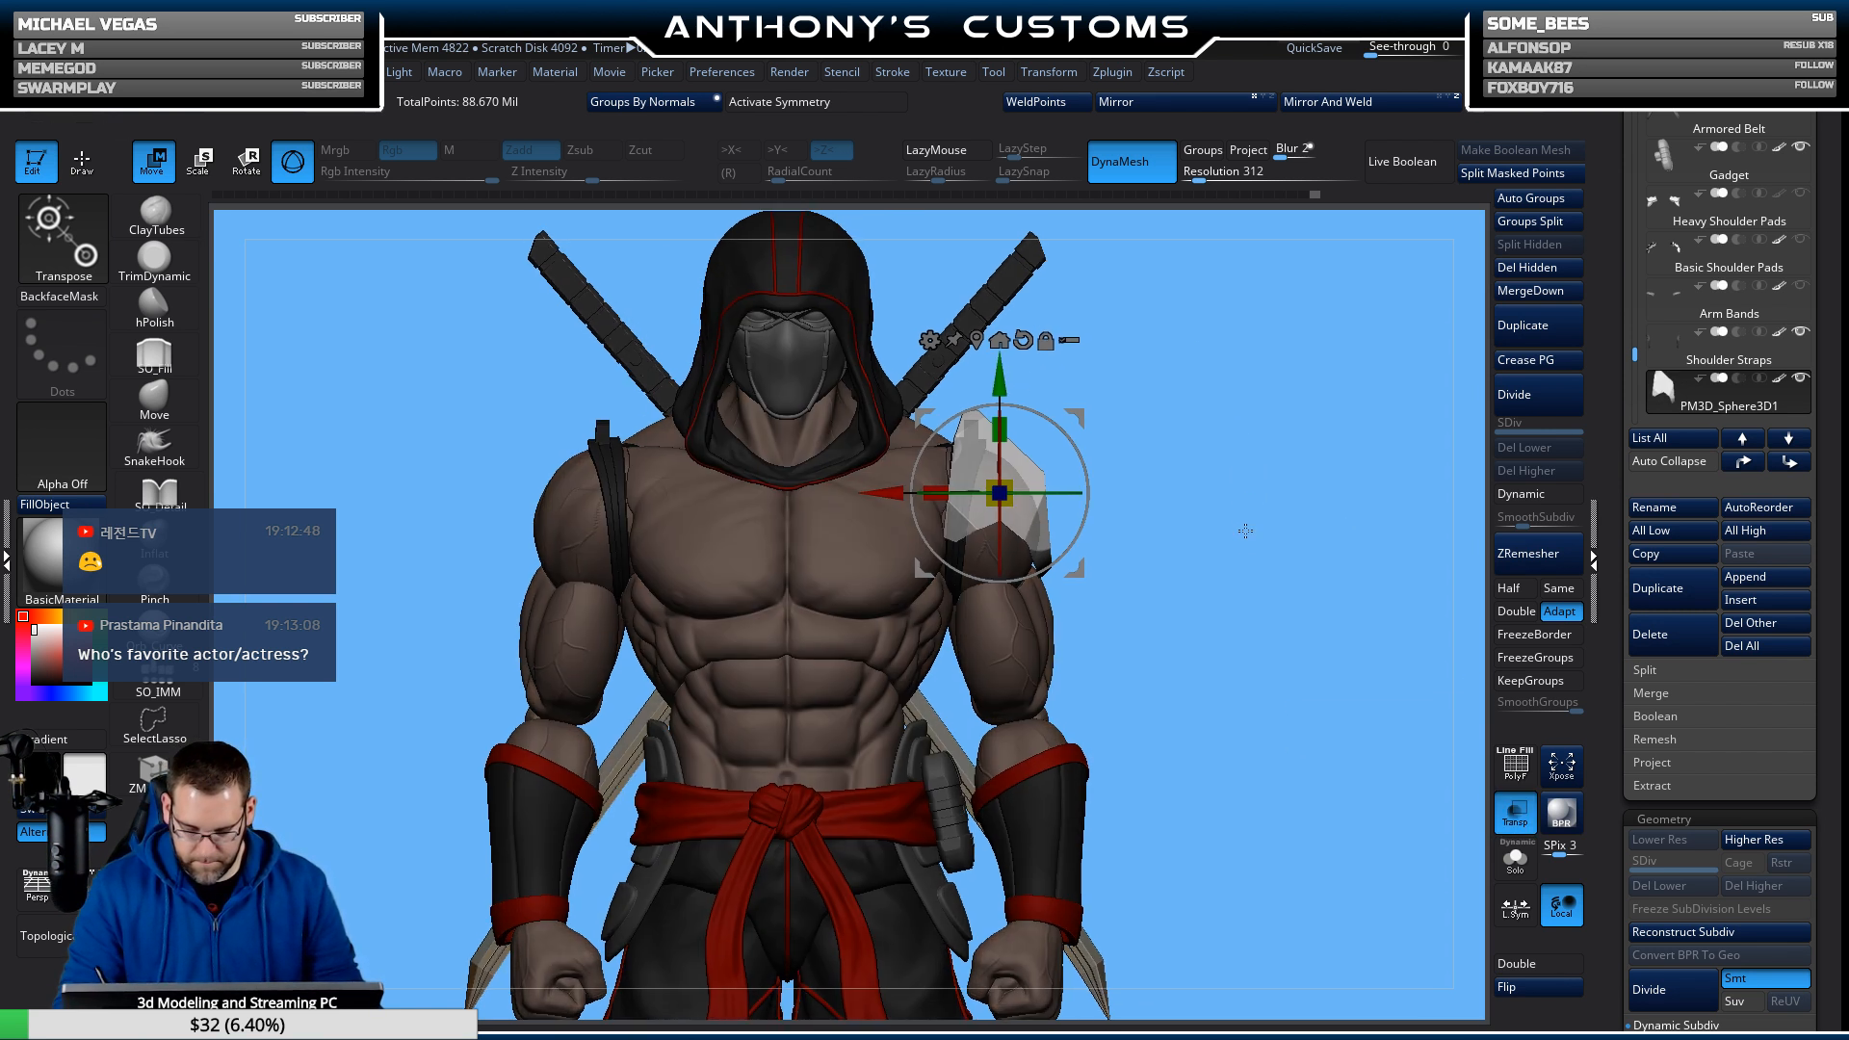
{"action": "left_click_drag", "start_coordinate": [1252, 674], "coordinate": [1233, 540], "text": "alt"}
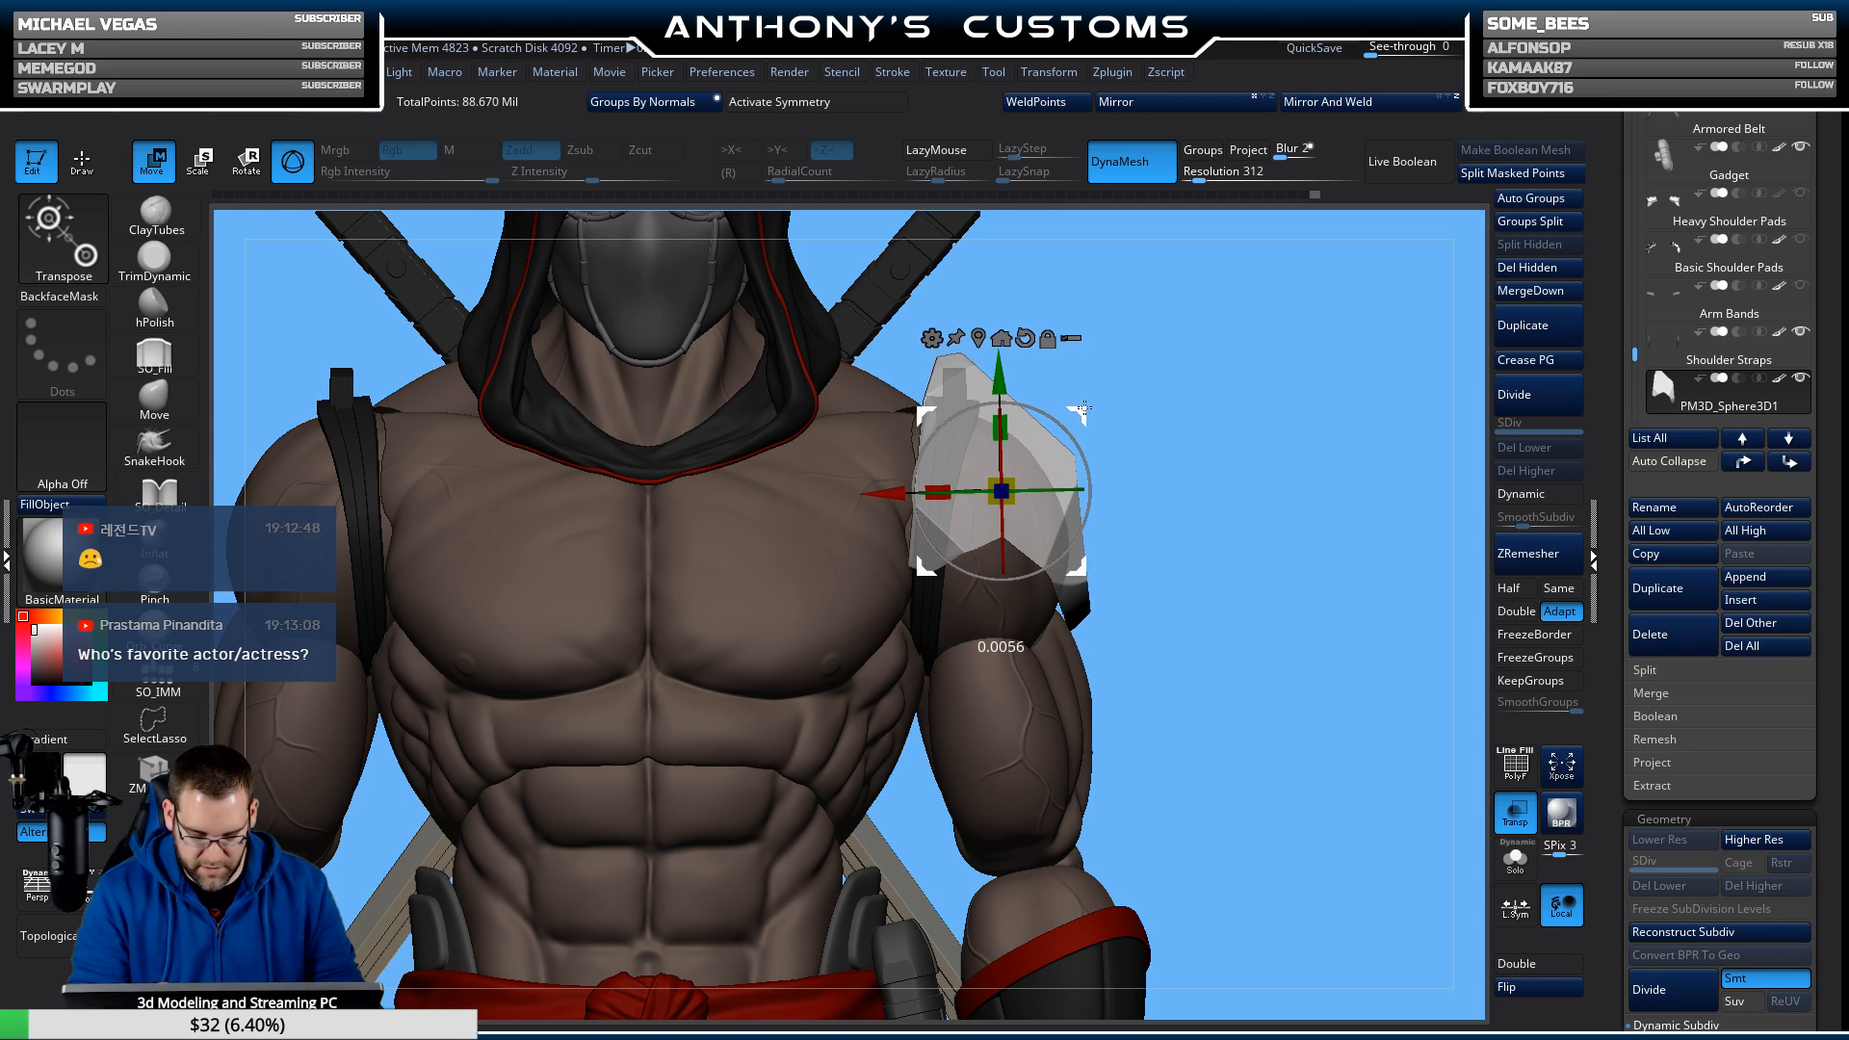
{"action": "left_click_drag", "start_coordinate": [1253, 457], "coordinate": [1488, 438]}
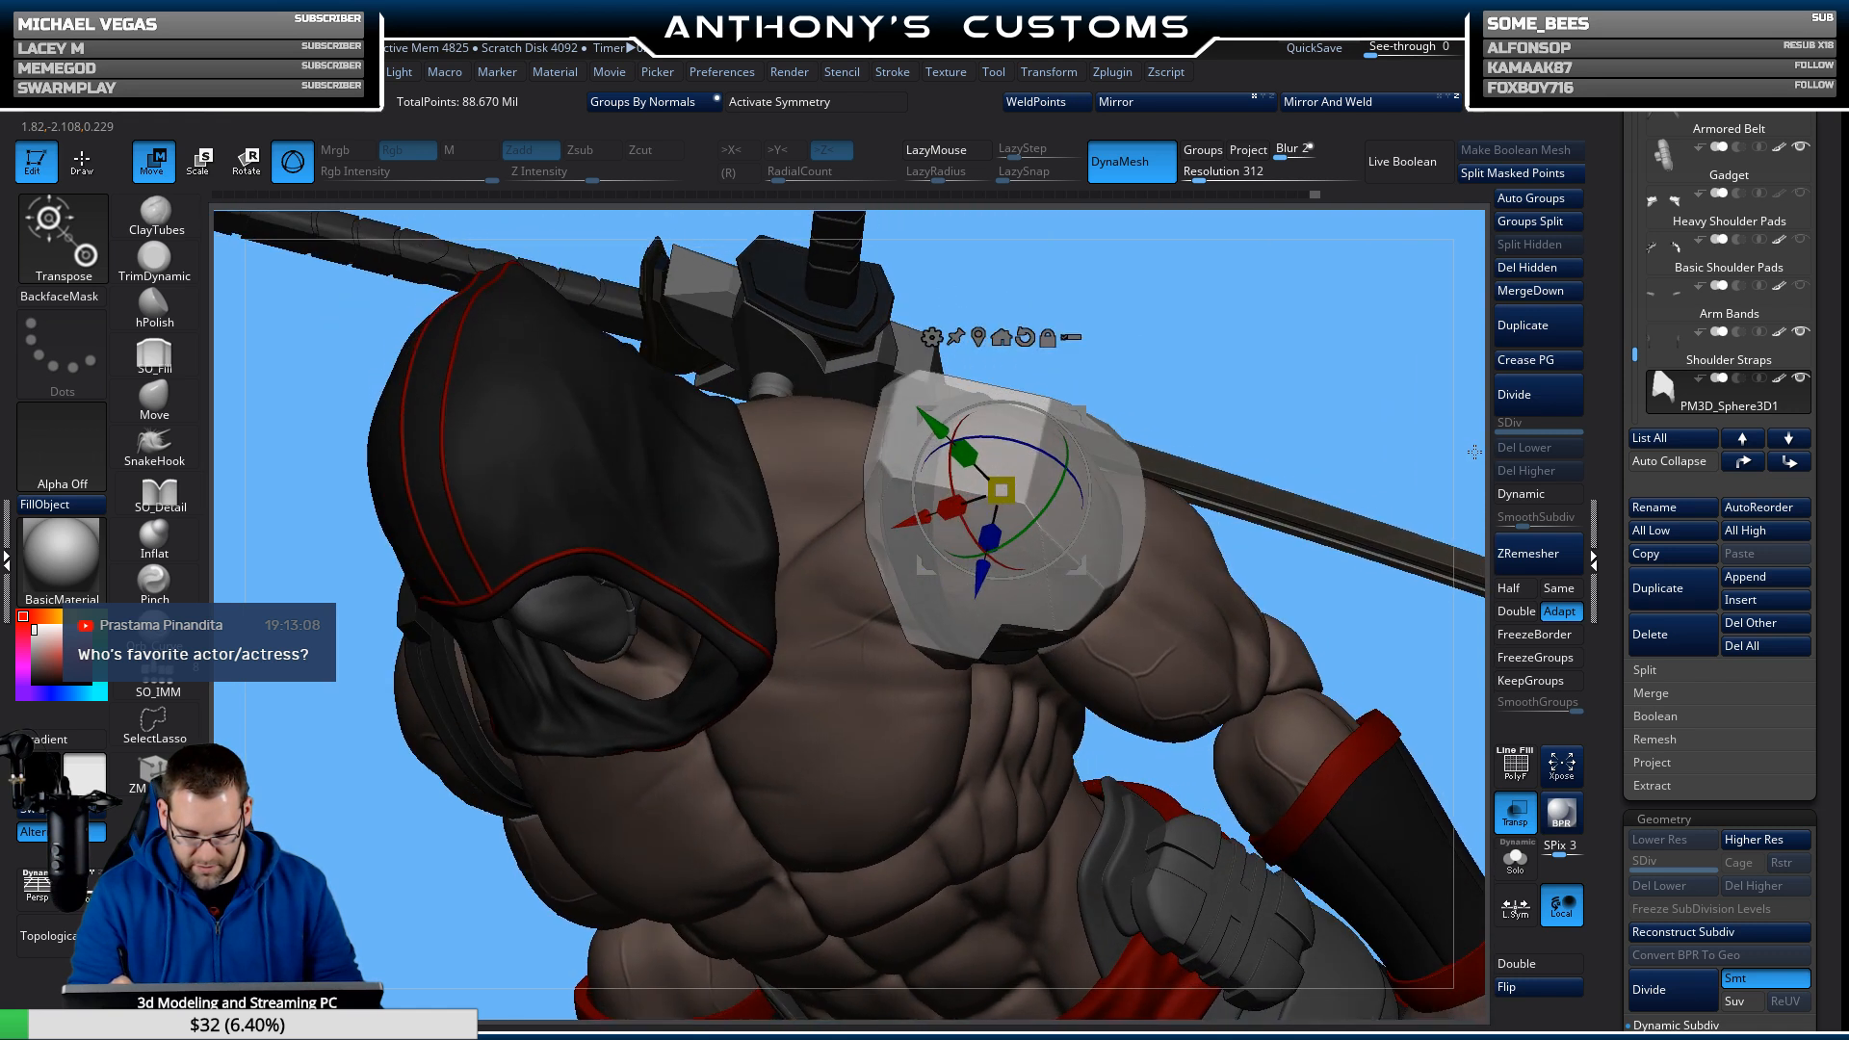
{"action": "left_click", "coordinate": [1515, 826]}
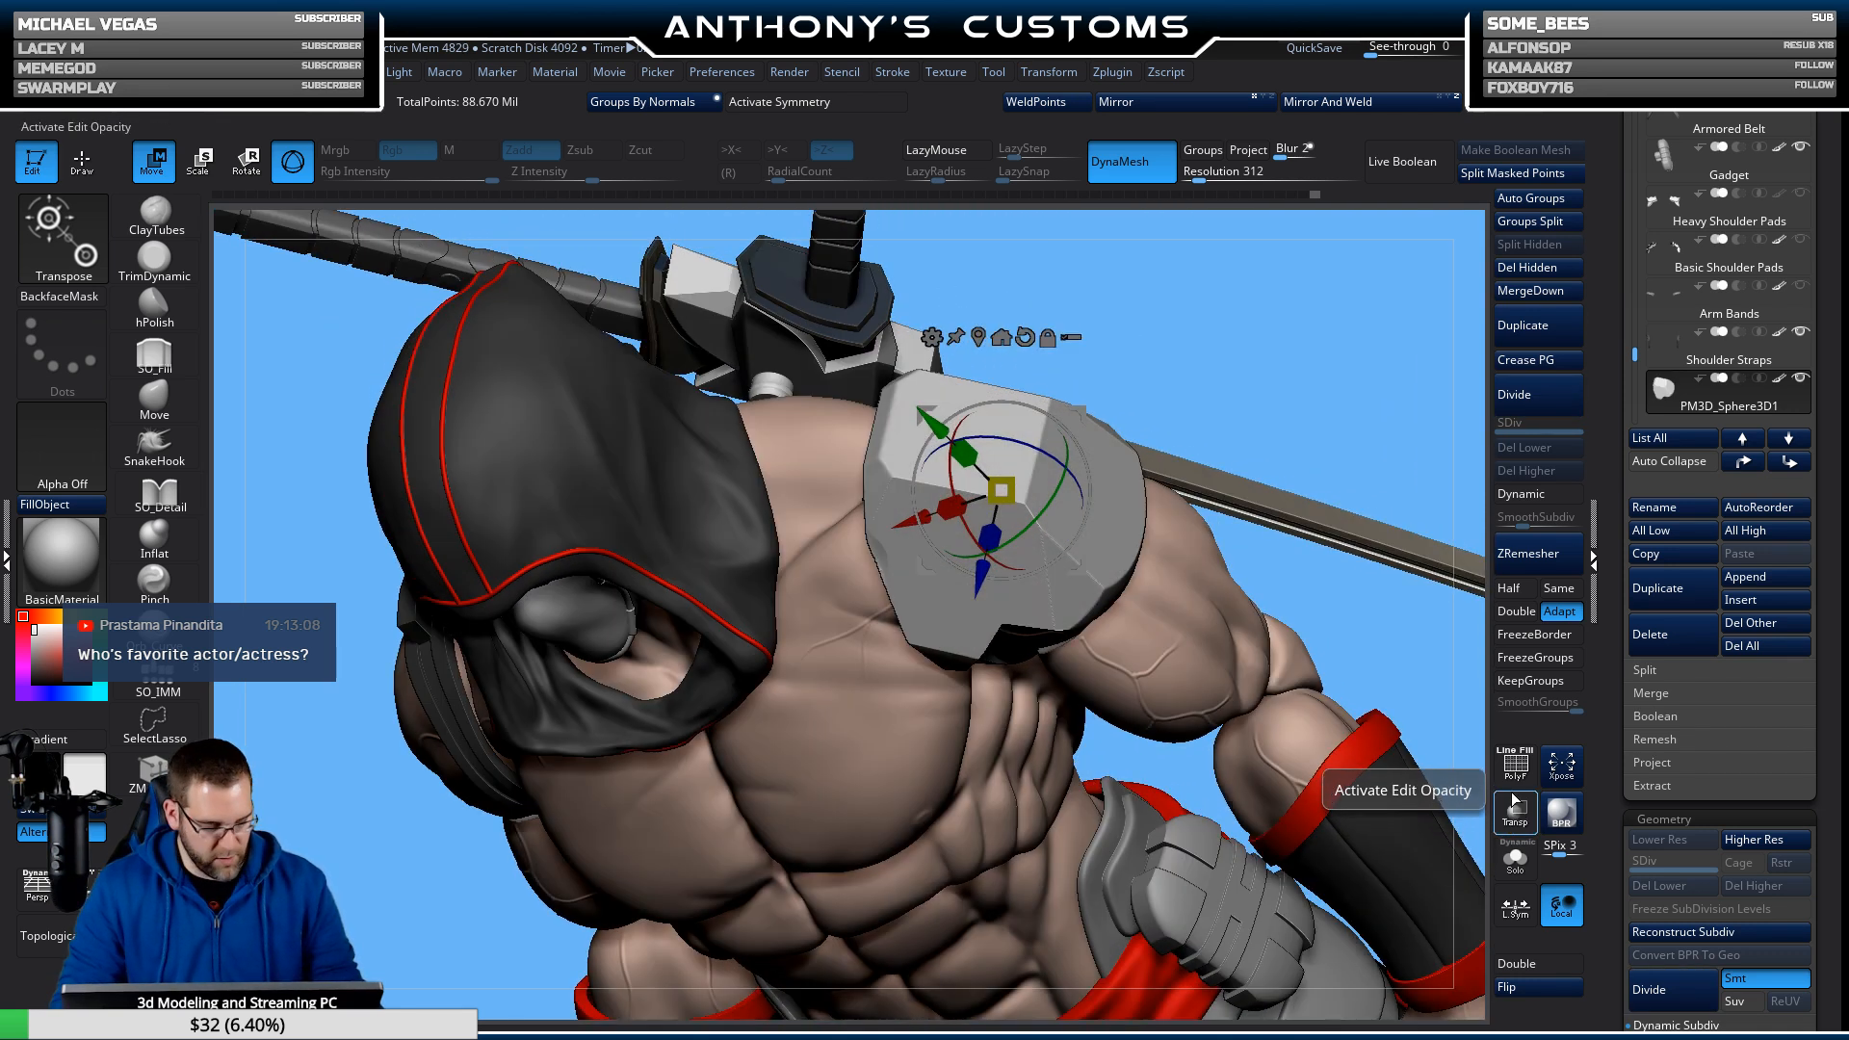
Return the pad to the world origin, isolate it and bring its underside into close view.
{"action": "left_click", "coordinate": [1002, 338]}
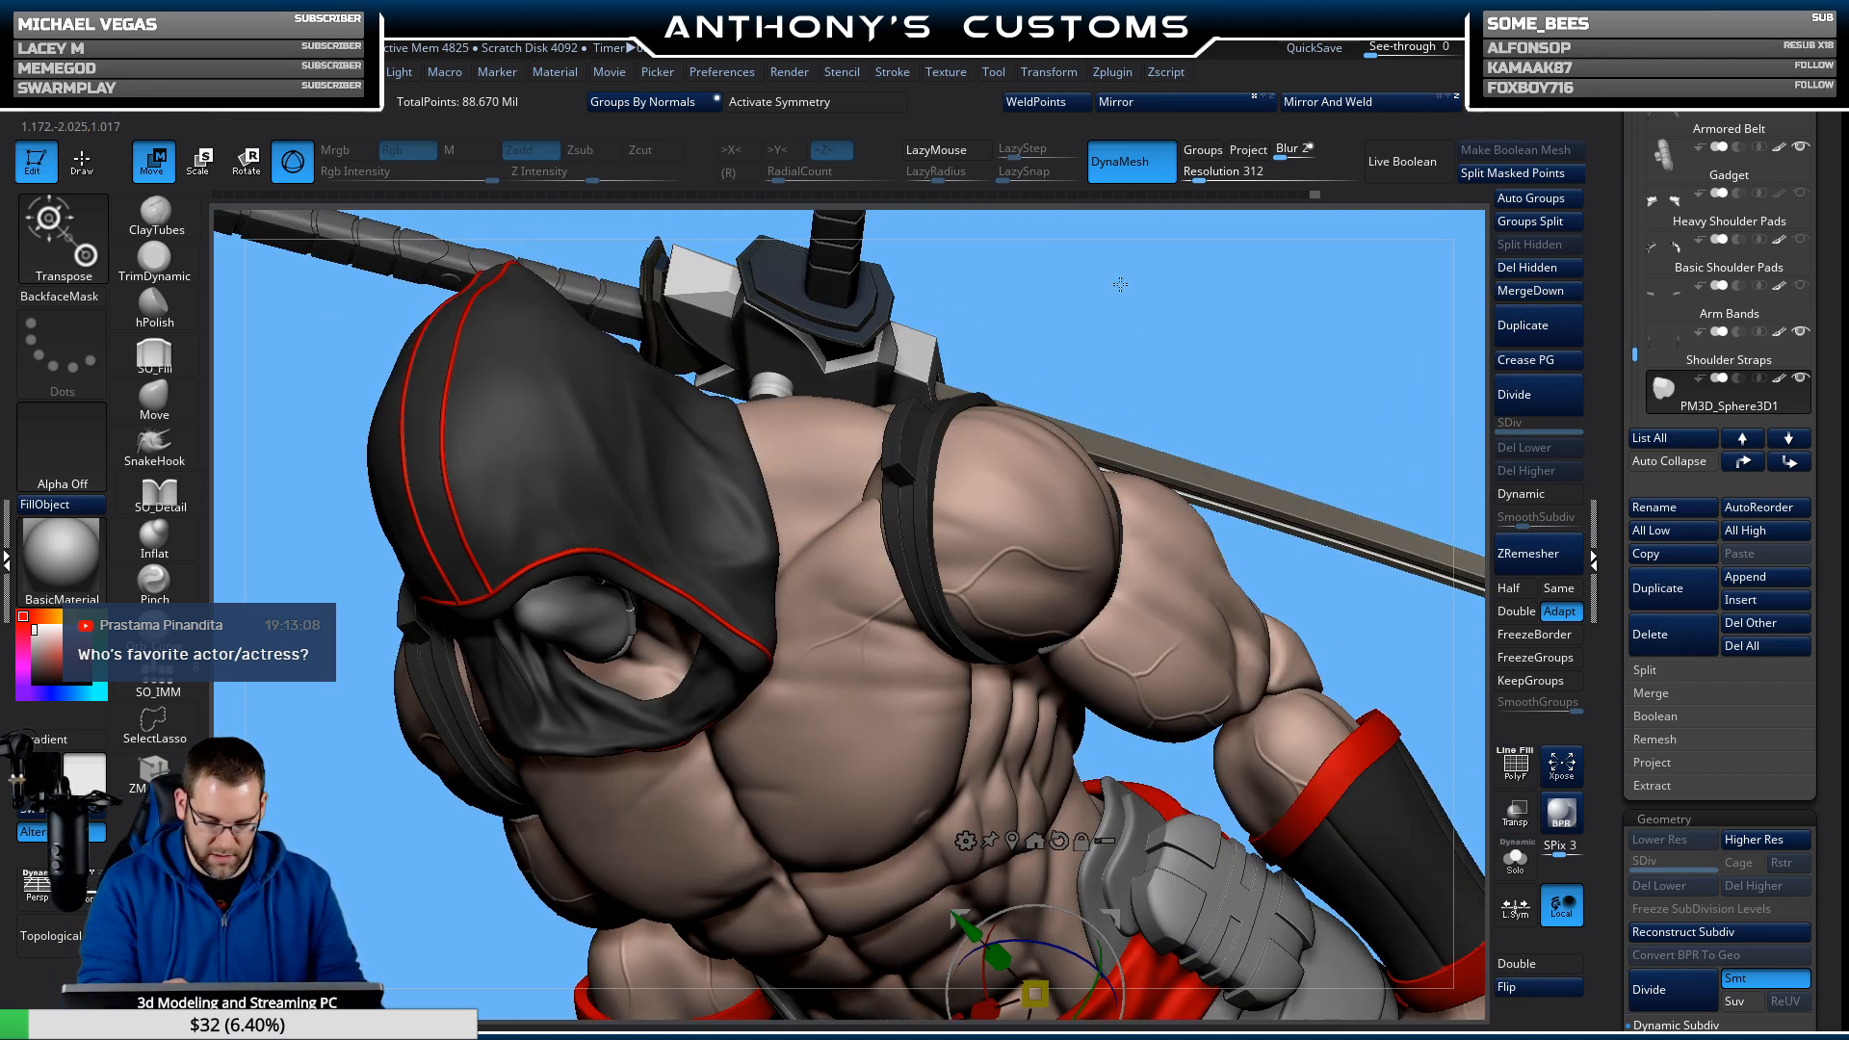
{"action": "left_click", "coordinate": [1515, 858]}
{"action": "mouse_move", "coordinate": [1290, 751]}
{"action": "left_mouse_down"}
{"action": "mouse_move", "coordinate": [1305, 642]}
{"action": "mouse_move", "coordinate": [1309, 859]}
{"action": "mouse_move", "coordinate": [1238, 500]}
{"action": "mouse_move", "coordinate": [1267, 500]}
{"action": "left_mouse_up"}
{"action": "key", "text": "q"}
{"action": "mouse_move", "coordinate": [1333, 718]}
{"action": "left_mouse_down", "text": "alt"}
{"action": "mouse_move", "coordinate": [1244, 492]}
{"action": "mouse_move", "coordinate": [1325, 543]}
{"action": "left_mouse_up", "text": "alt"}
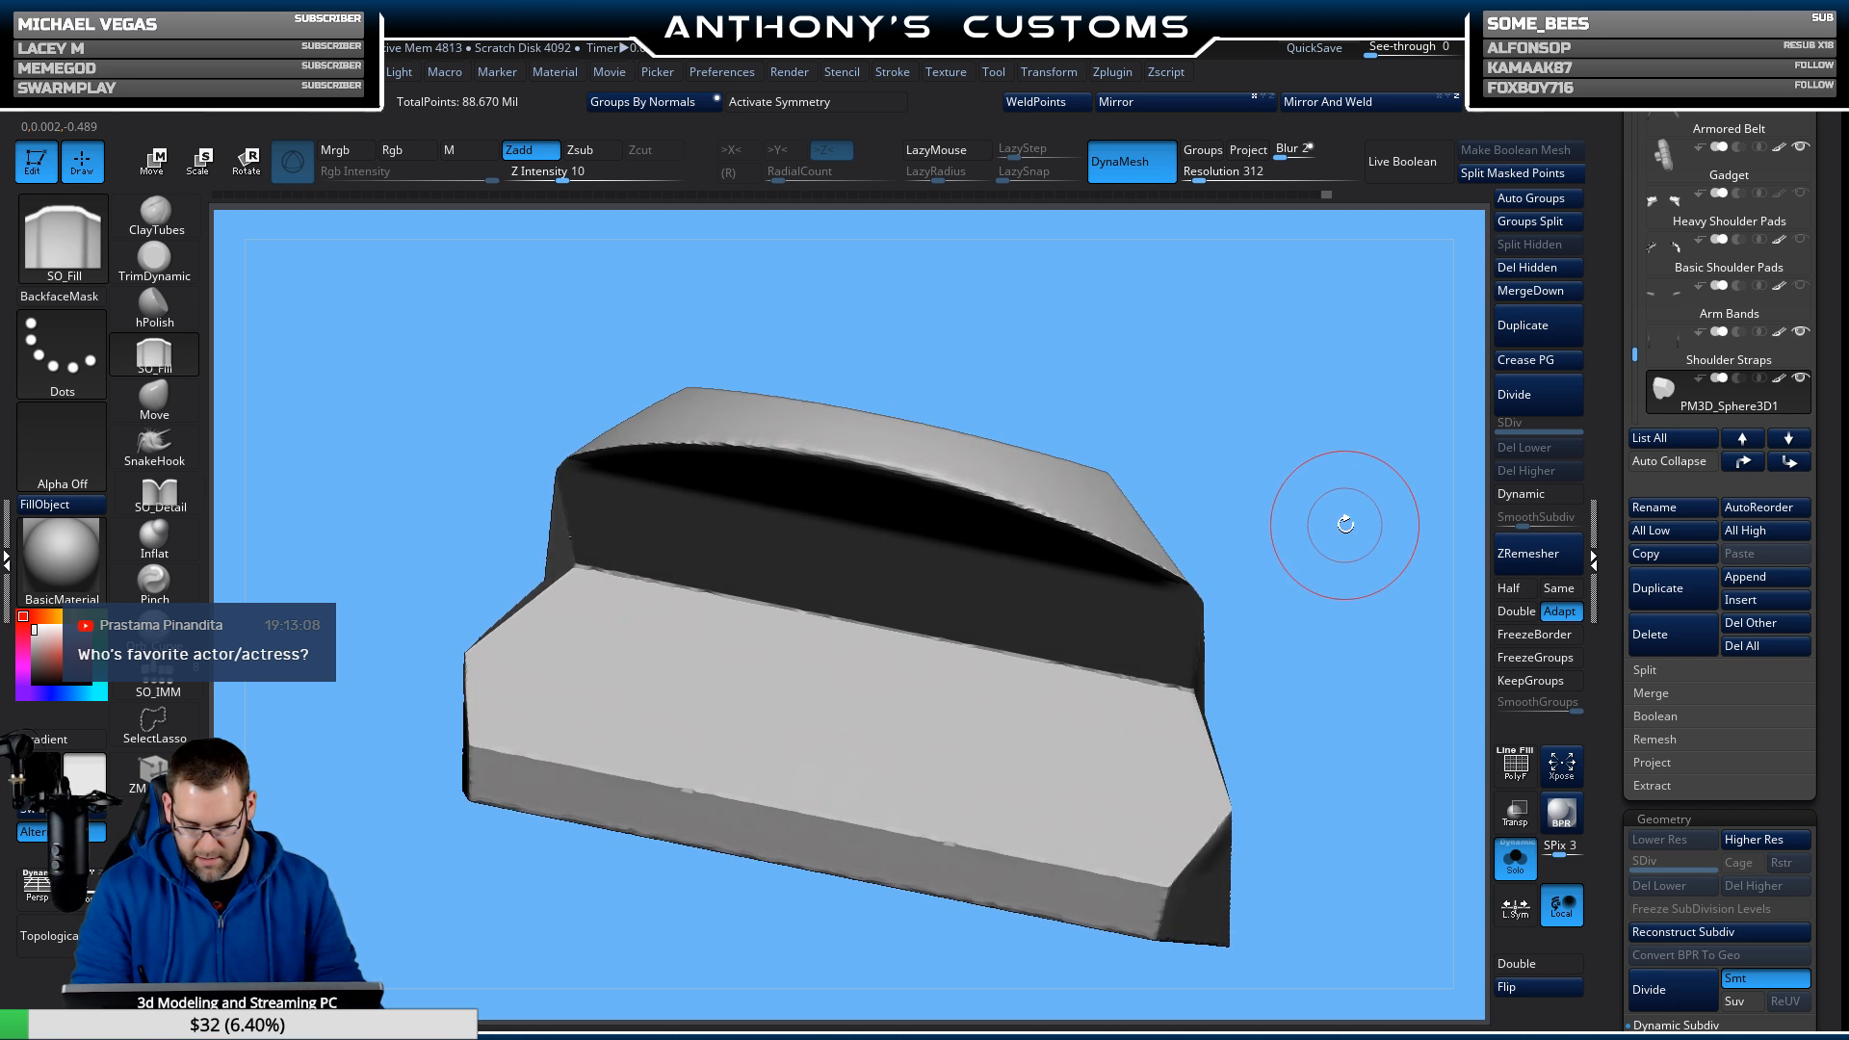
Activate Z symmetry and trim the ends of the pad's flaps with a diagonal ClipCurve cut.
{"action": "left_click", "coordinate": [867, 101]}
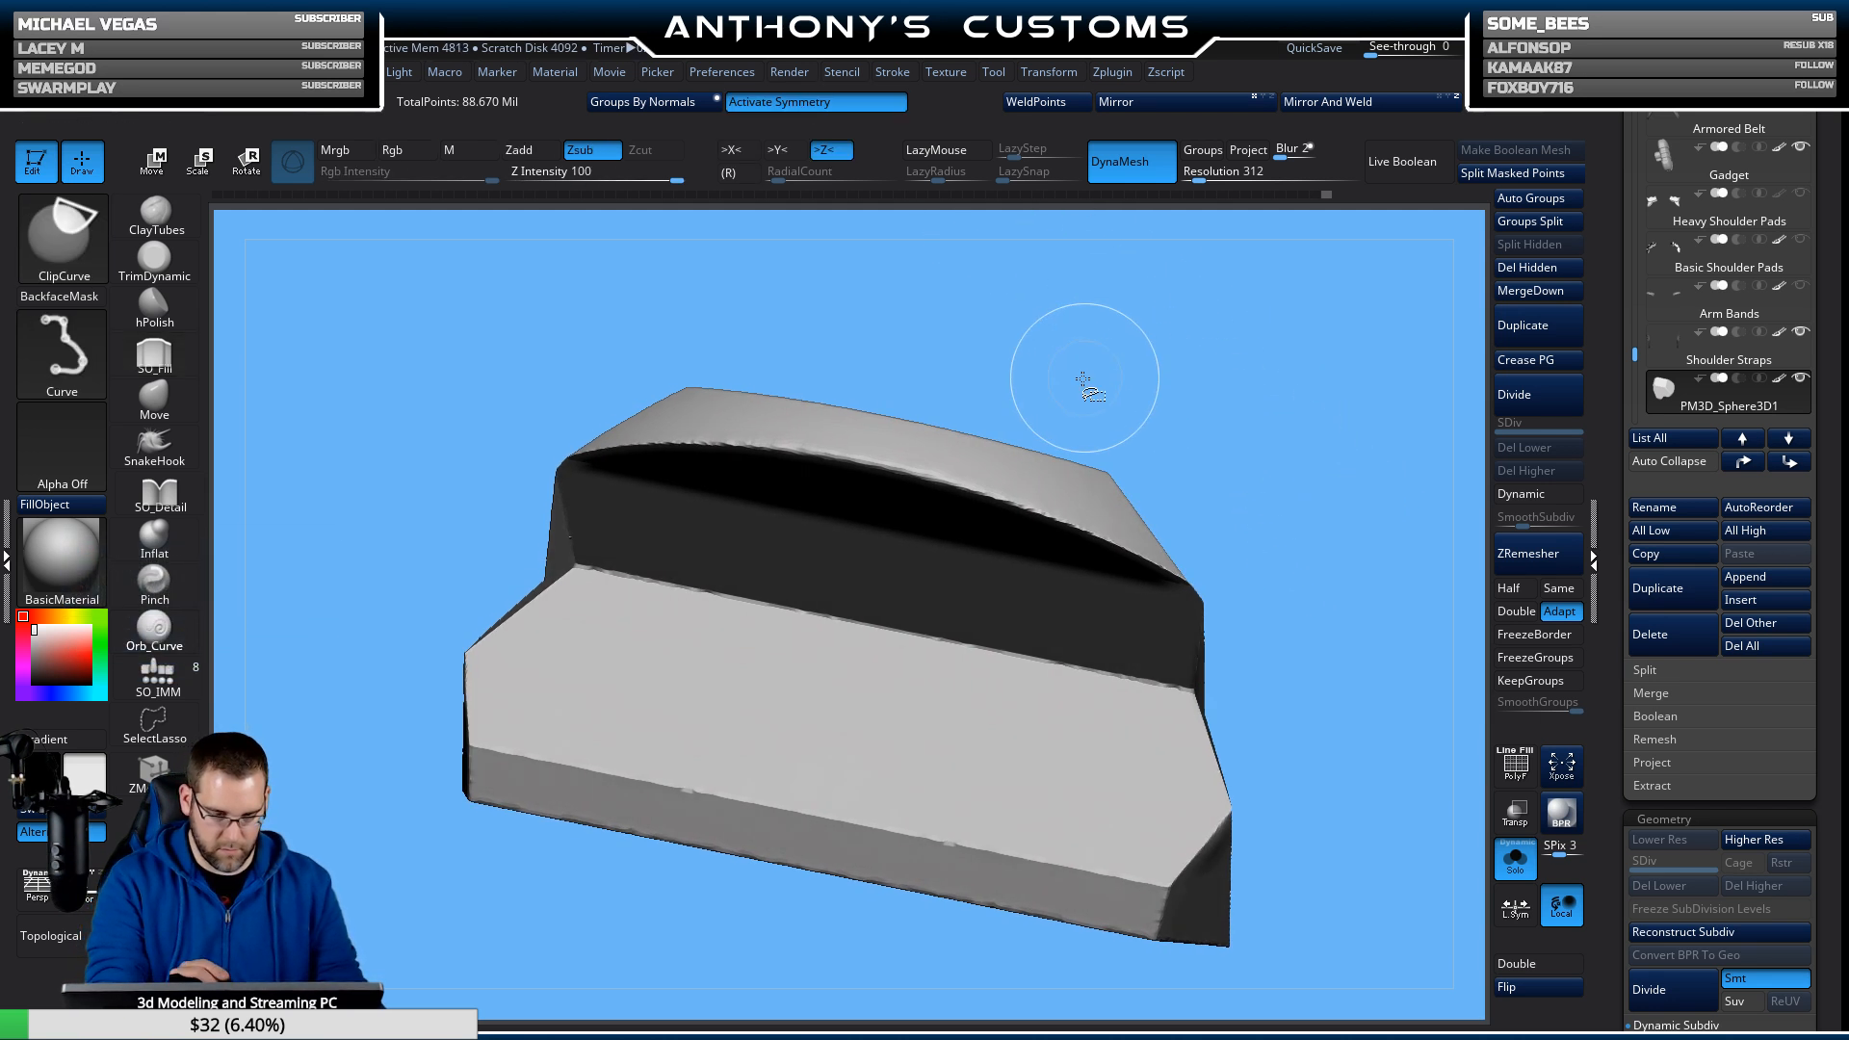
{"action": "mouse_move", "coordinate": [1065, 401]}
{"action": "left_mouse_down", "text": "ctrl+shift"}
{"action": "mouse_move", "coordinate": [1115, 446]}
{"action": "mouse_move", "coordinate": [1270, 698]}
{"action": "mouse_move", "coordinate": [1280, 756]}
{"action": "left_mouse_up", "text": "ctrl+shift"}
{"action": "mouse_move", "coordinate": [1329, 694]}
{"action": "left_mouse_down"}
{"action": "mouse_move", "coordinate": [1333, 792]}
{"action": "mouse_move", "coordinate": [1343, 753]}
{"action": "mouse_move", "coordinate": [1375, 767]}
{"action": "mouse_move", "coordinate": [1309, 595]}
{"action": "mouse_move", "coordinate": [1268, 766]}
{"action": "mouse_move", "coordinate": [1229, 764]}
{"action": "mouse_move", "coordinate": [1181, 829]}
{"action": "mouse_move", "coordinate": [1187, 804]}
{"action": "left_mouse_up"}
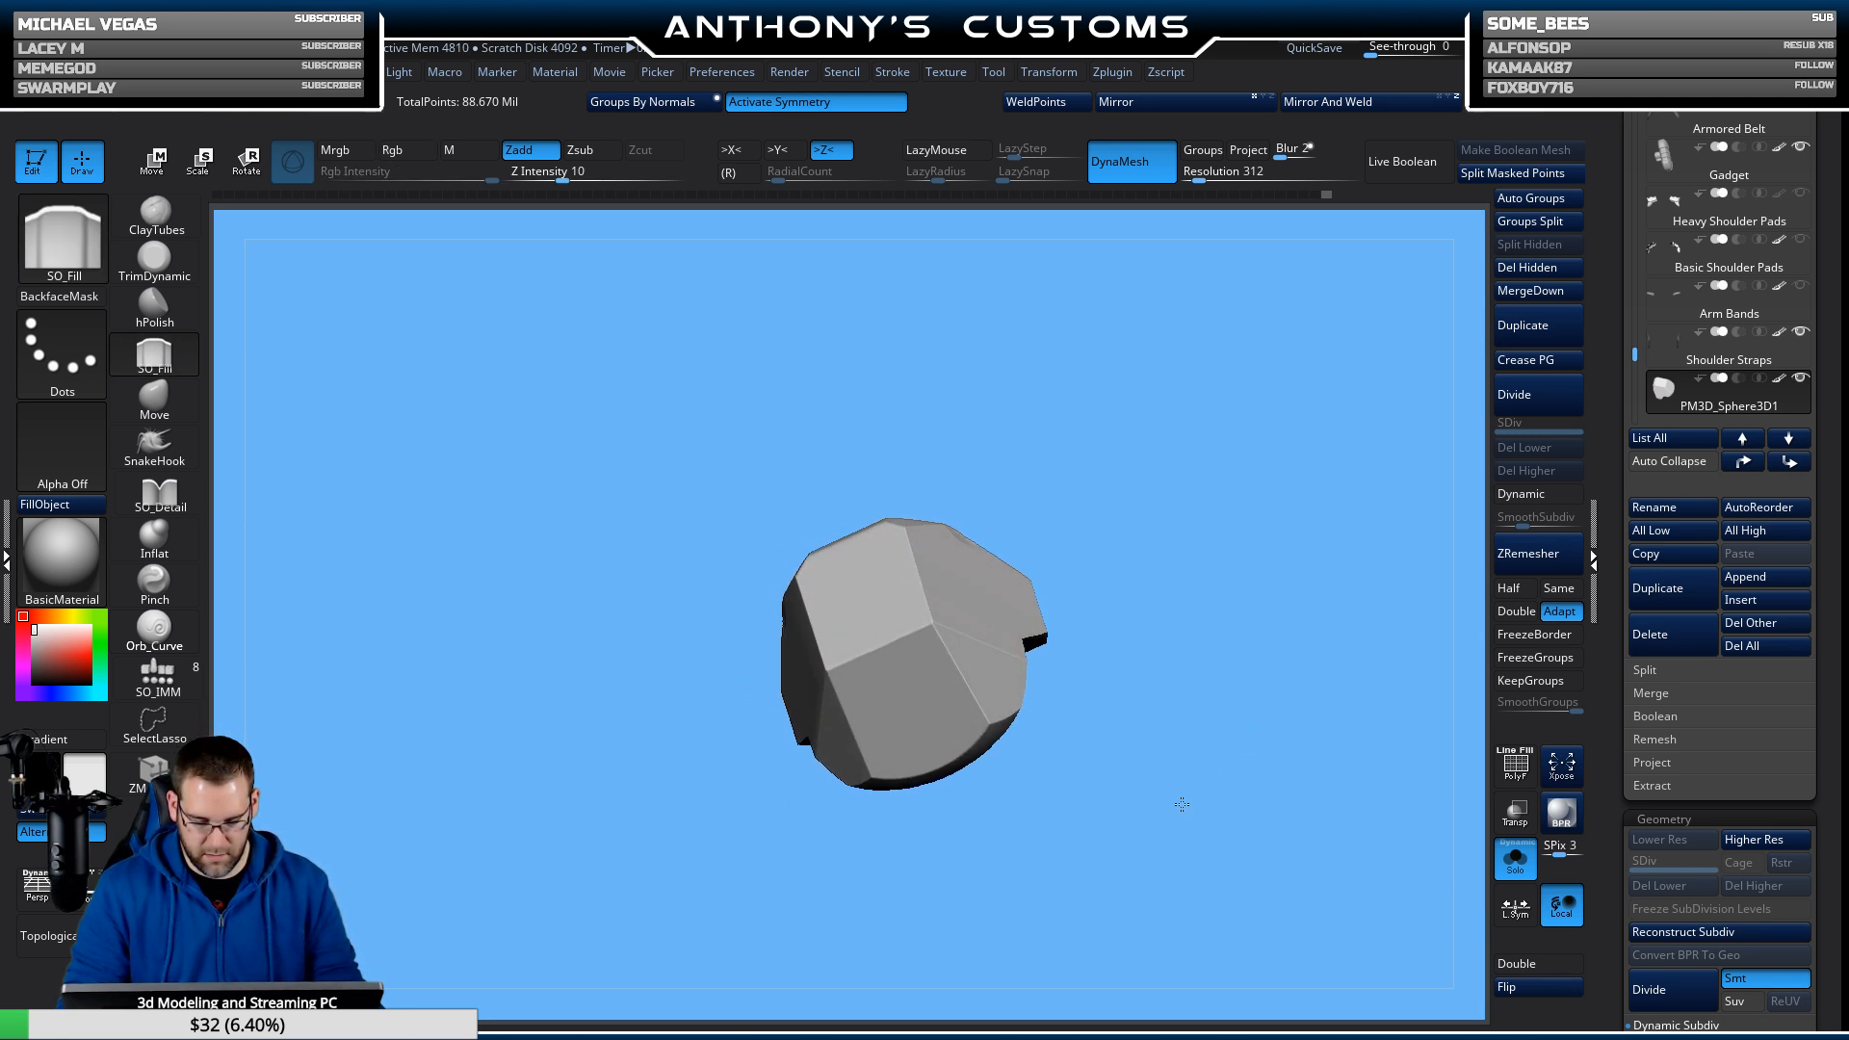
Trim the pad's rounded upper end corners flat with a slanted ClipCurve cut, undoing unwanted attempts.
{"action": "left_click_drag", "start_coordinate": [844, 516], "coordinate": [766, 666], "text": "ctrl+shift"}
{"action": "key", "text": "ctrl+z"}
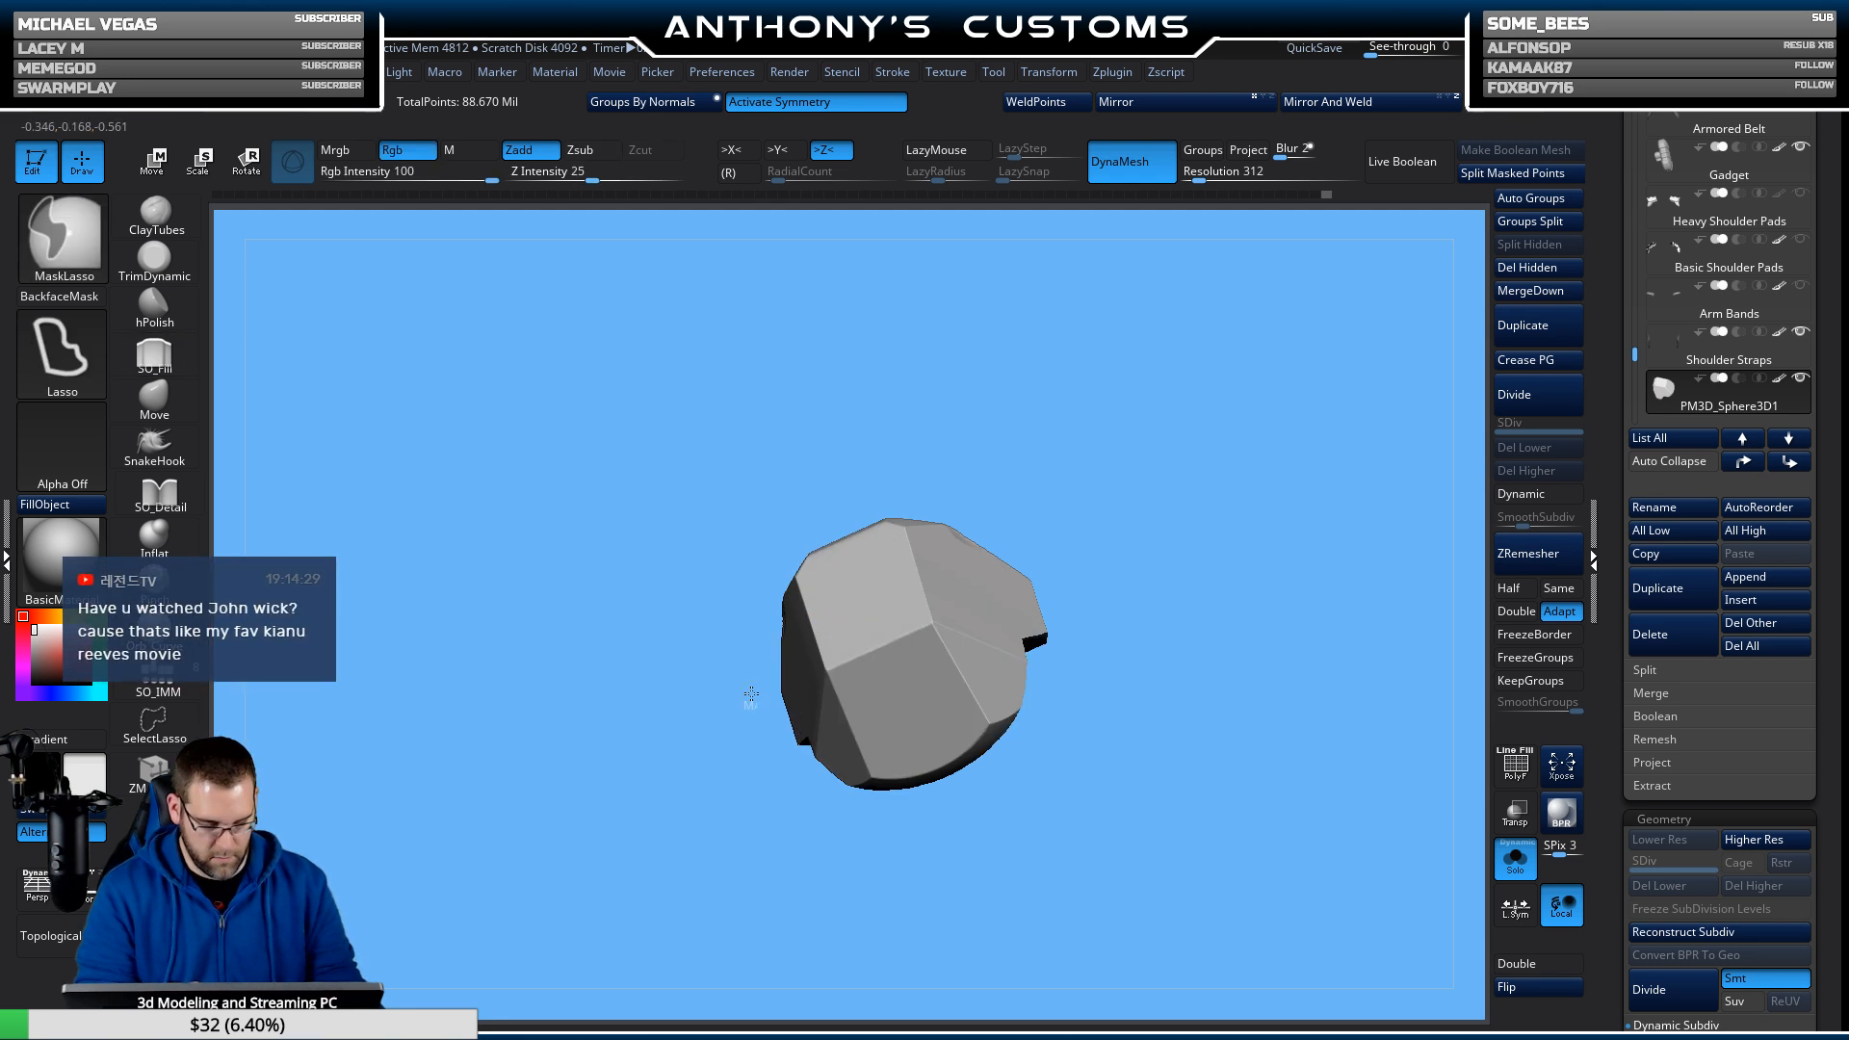
{"action": "mouse_move", "coordinate": [811, 554]}
{"action": "left_mouse_down", "text": "ctrl"}
{"action": "mouse_move", "coordinate": [724, 666]}
{"action": "mouse_move", "coordinate": [695, 669]}
{"action": "mouse_move", "coordinate": [836, 502]}
{"action": "left_mouse_up", "text": "ctrl"}
{"action": "key", "text": "ctrl+z"}
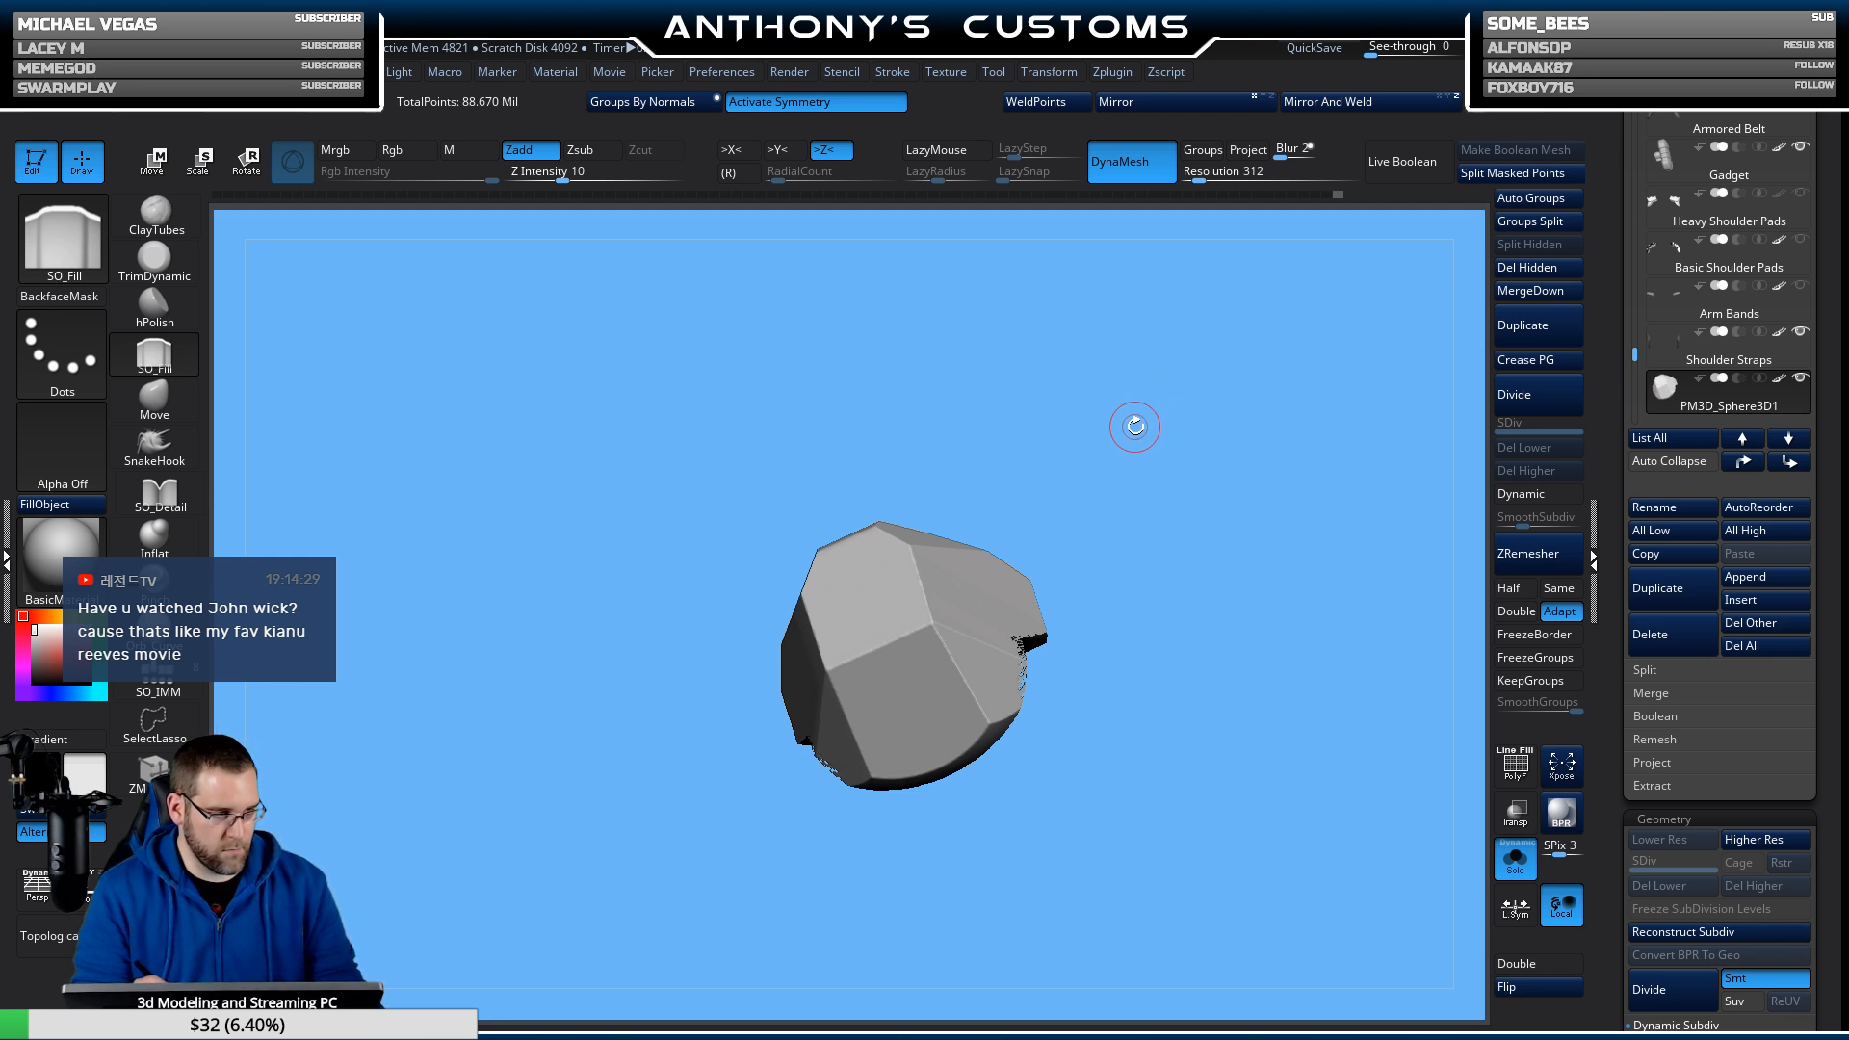
In side view, flatten the outer edge of the pad's short flap with a near-vertical ClipCurve cut.
{"action": "mouse_move", "coordinate": [1099, 441]}
{"action": "left_mouse_down"}
{"action": "mouse_move", "coordinate": [1205, 442]}
{"action": "mouse_move", "coordinate": [1272, 413]}
{"action": "mouse_move", "coordinate": [1242, 405]}
{"action": "mouse_move", "coordinate": [1211, 553]}
{"action": "mouse_move", "coordinate": [1205, 450]}
{"action": "left_mouse_up"}
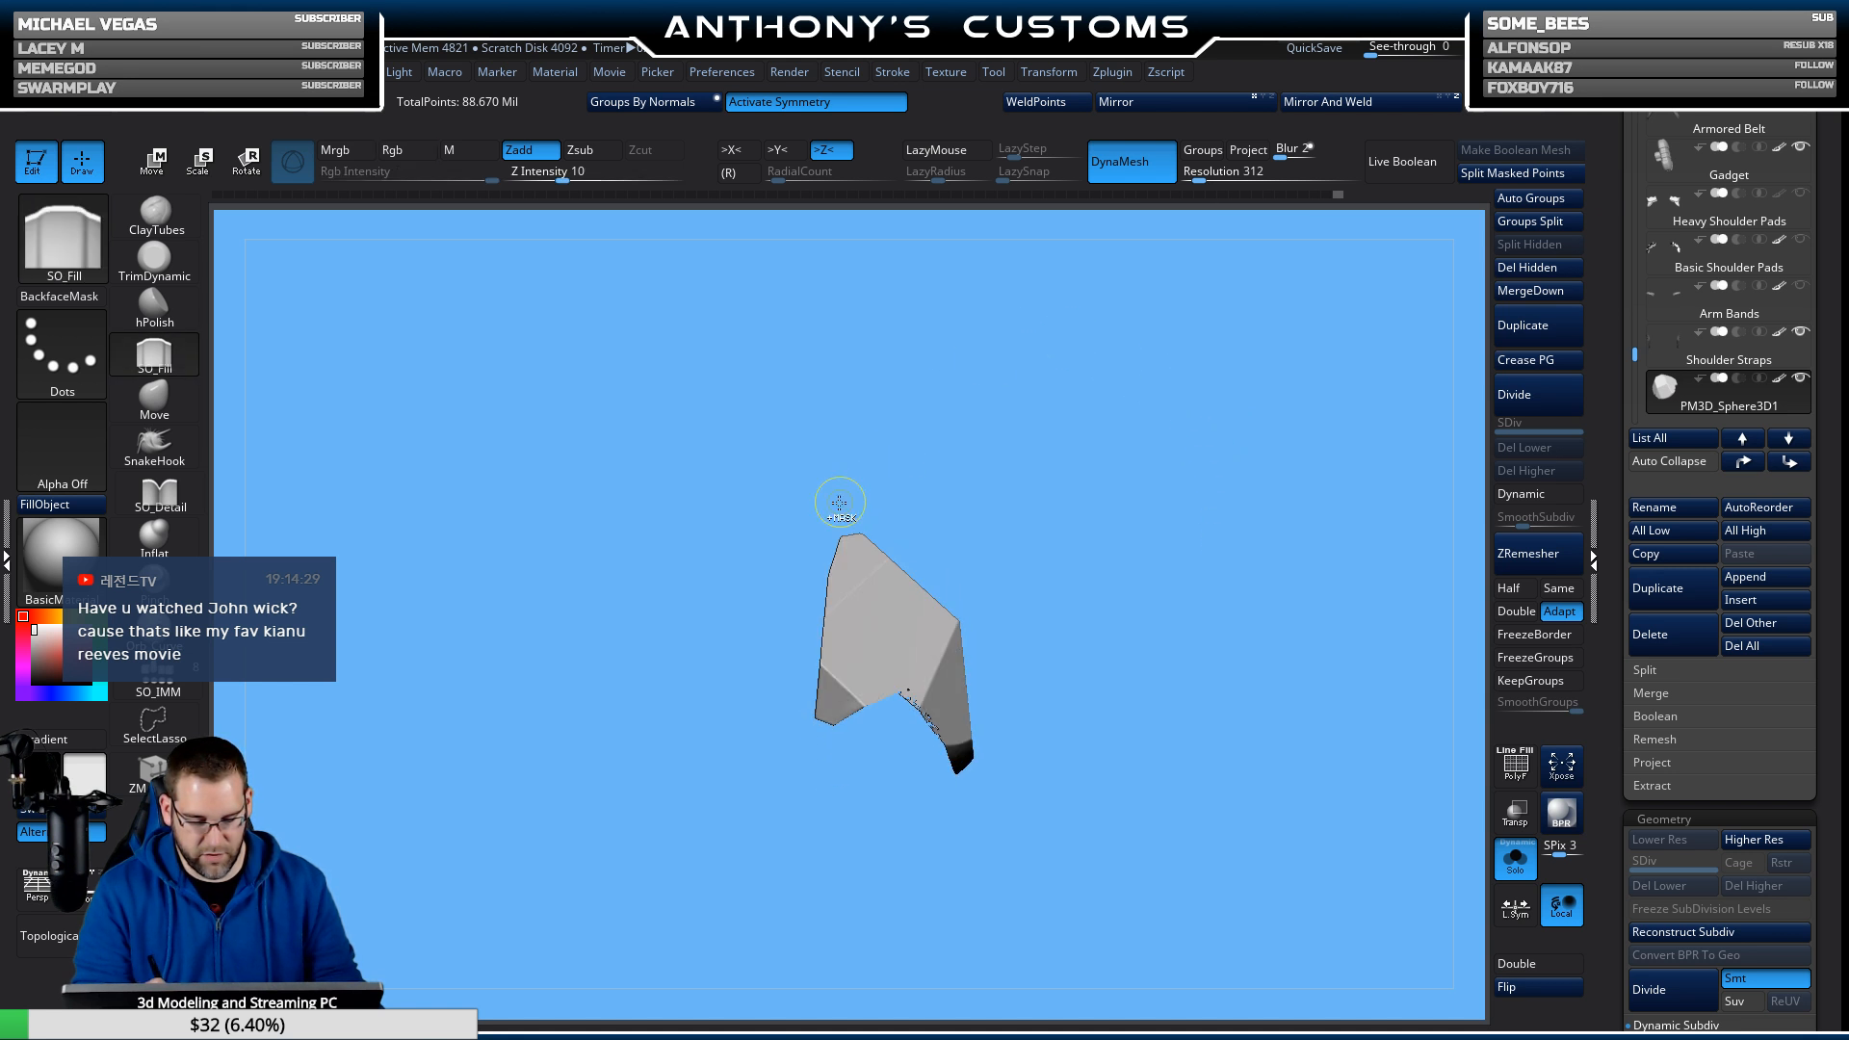
{"action": "mouse_move", "coordinate": [778, 531]}
{"action": "left_mouse_down", "text": "ctrl+shift"}
{"action": "mouse_move", "coordinate": [1013, 483]}
{"action": "mouse_move", "coordinate": [1010, 506]}
{"action": "mouse_move", "coordinate": [1082, 557]}
{"action": "mouse_move", "coordinate": [1095, 594]}
{"action": "mouse_move", "coordinate": [1073, 528]}
{"action": "left_mouse_up", "text": "ctrl+shift"}
{"action": "key", "text": "ctrl+shift"}
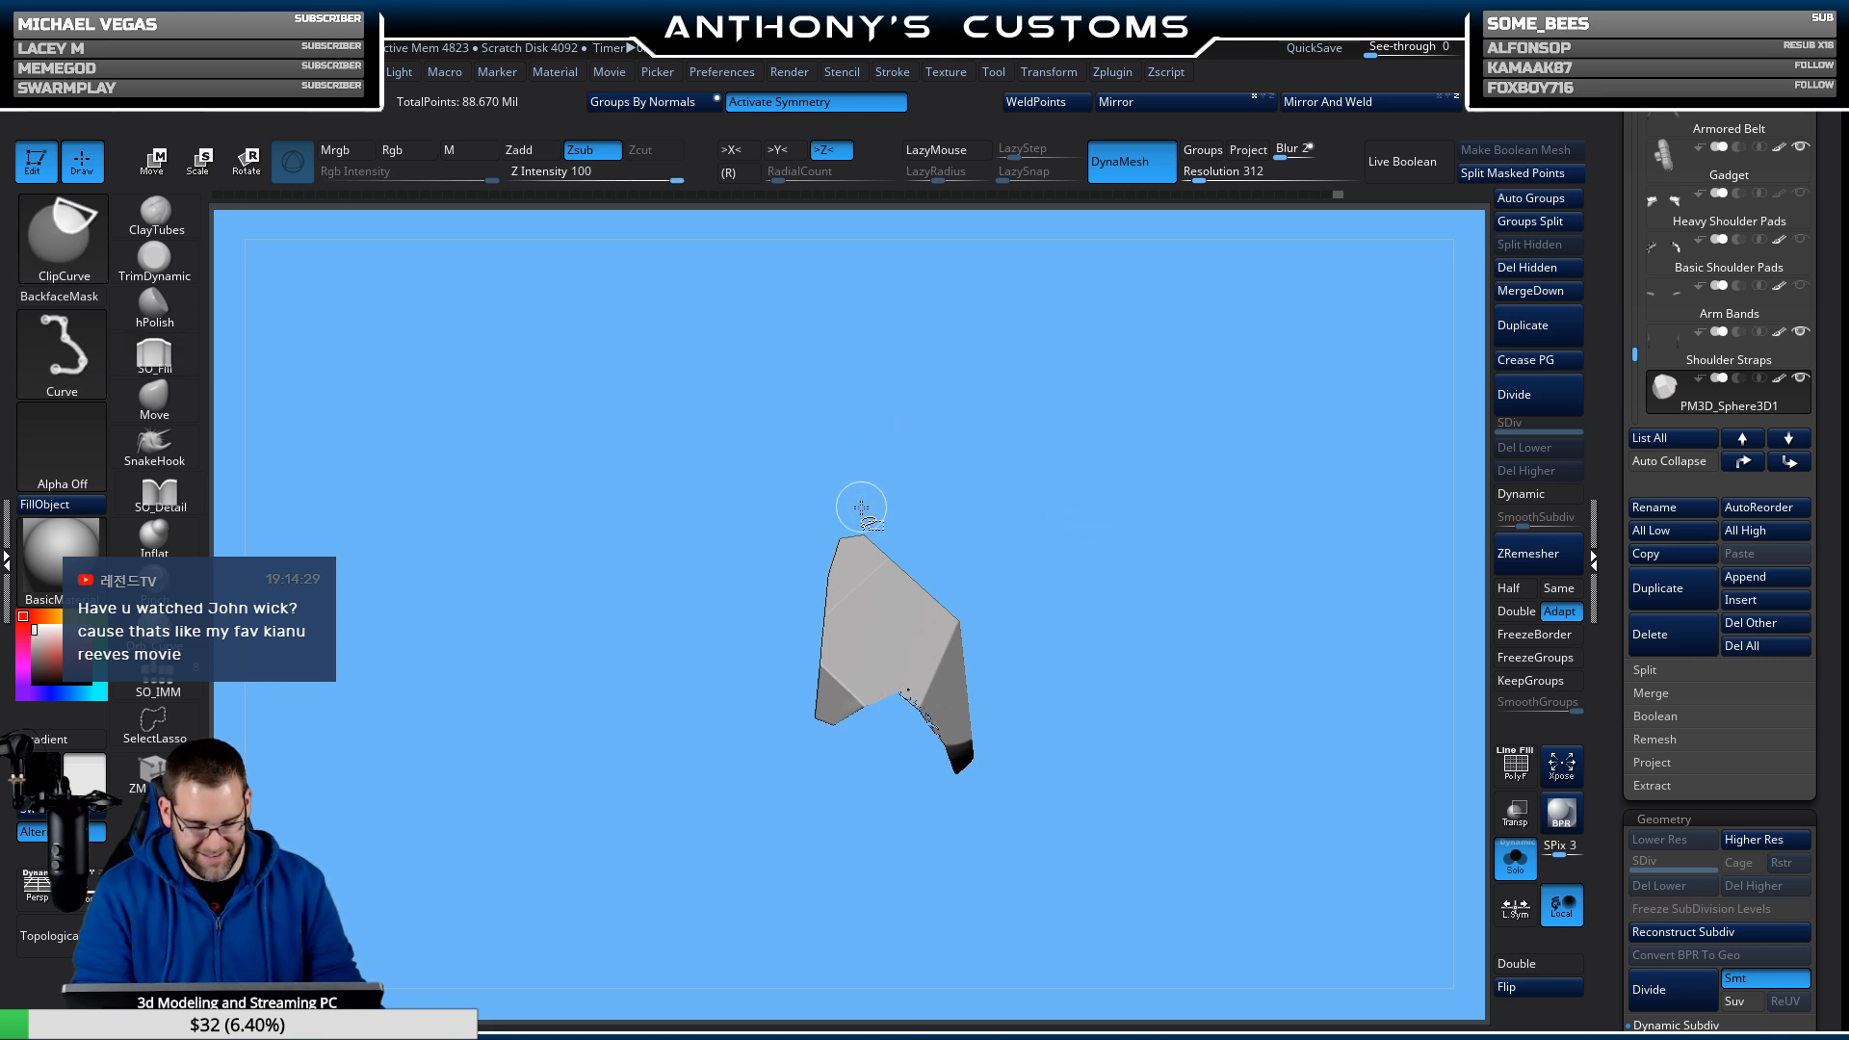
{"action": "mouse_move", "coordinate": [804, 633]}
{"action": "left_mouse_down", "text": "ctrl+shift"}
{"action": "mouse_move", "coordinate": [906, 400]}
{"action": "mouse_move", "coordinate": [866, 493]}
{"action": "left_mouse_up", "text": "ctrl+shift"}
{"action": "mouse_move", "coordinate": [1128, 511]}
{"action": "left_mouse_down"}
{"action": "mouse_move", "coordinate": [1209, 533]}
{"action": "mouse_move", "coordinate": [1133, 506]}
{"action": "left_mouse_up"}
{"action": "key", "text": "ctrl+shift"}
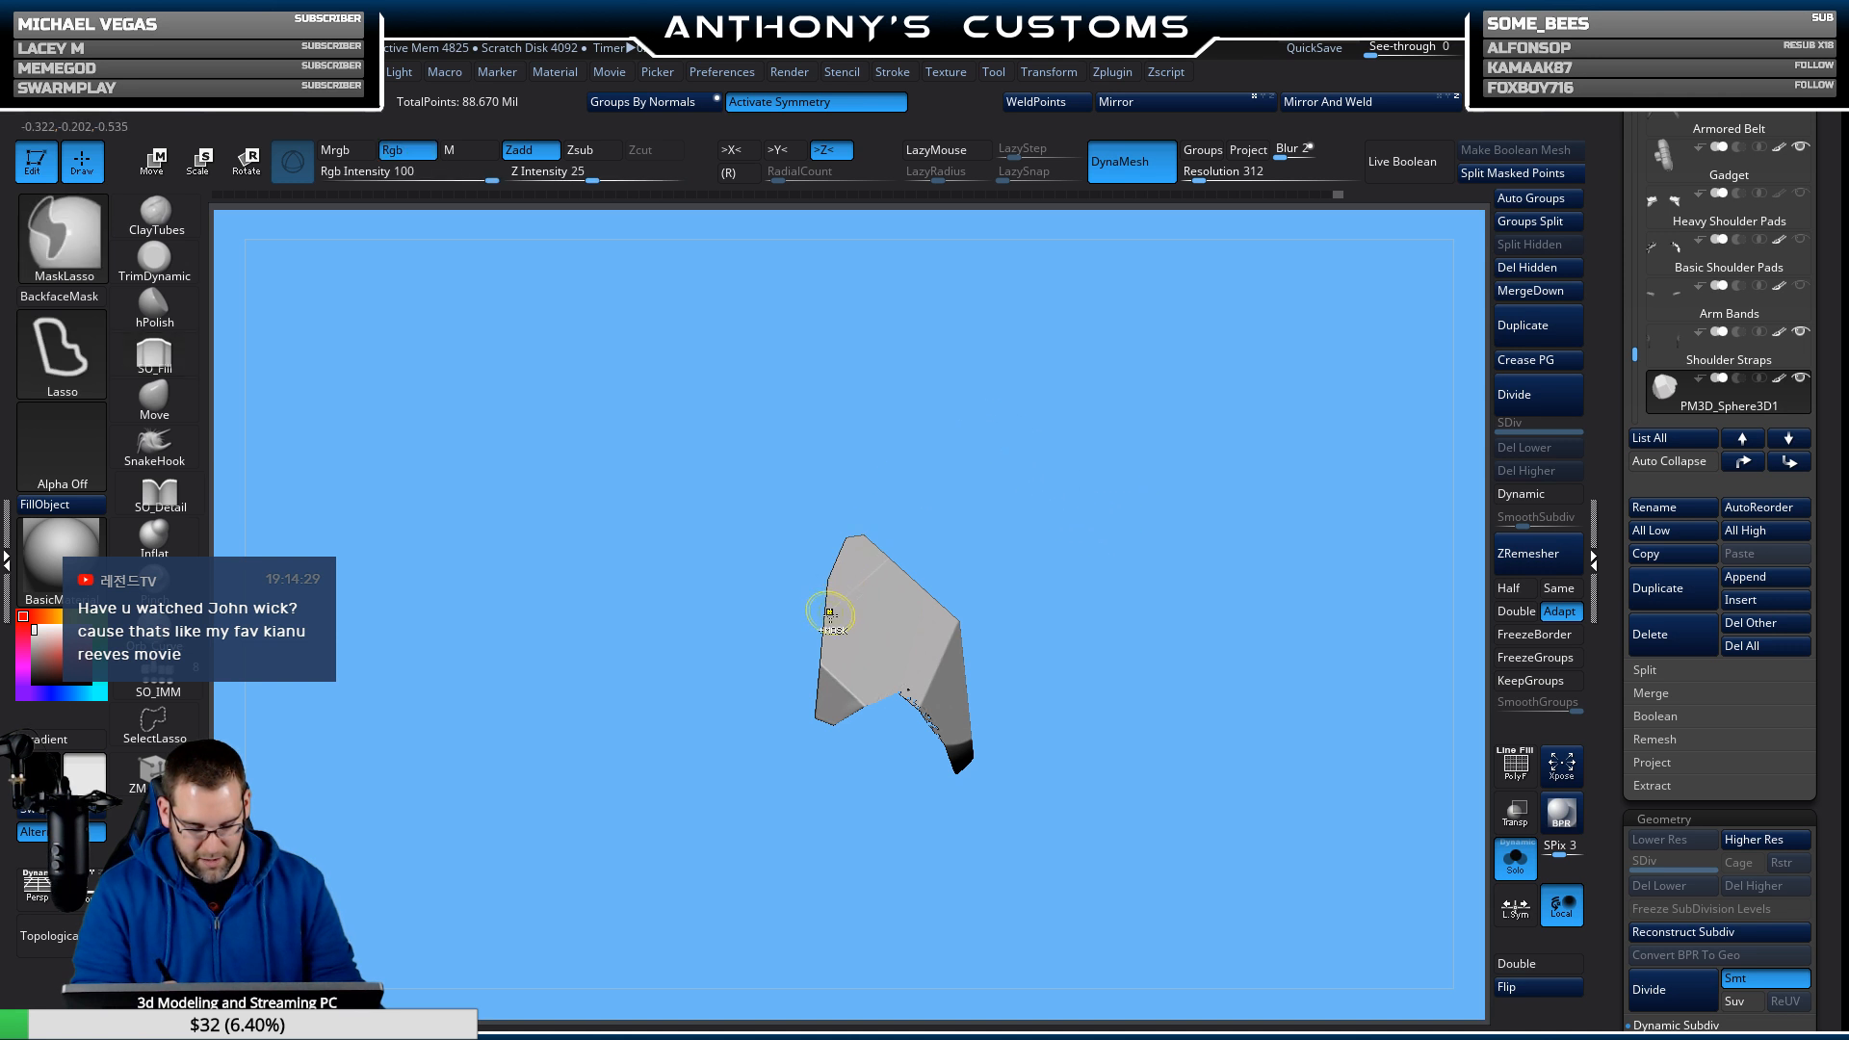
{"action": "left_click_drag", "start_coordinate": [816, 749], "coordinate": [809, 587], "text": "ctrl+shift"}
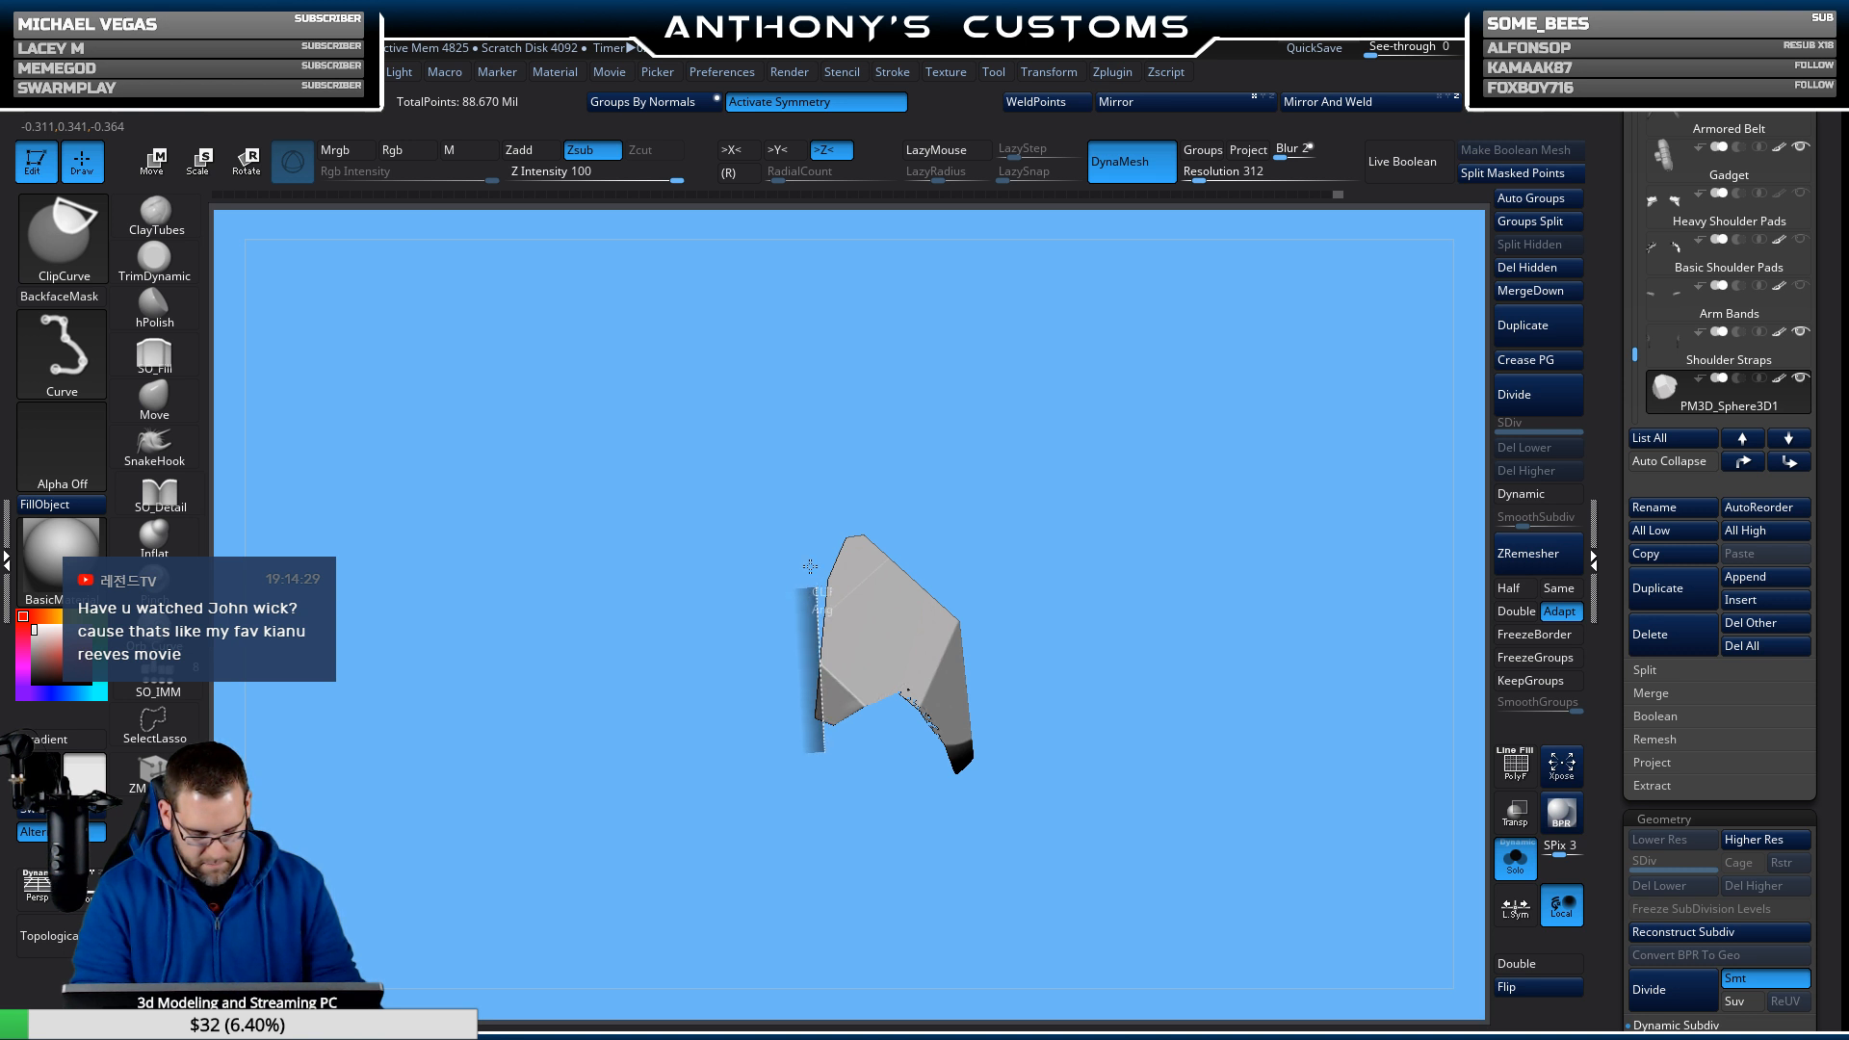
{"action": "left_click_drag", "start_coordinate": [810, 566], "coordinate": [812, 556], "text": "ctrl+shift"}
{"action": "mouse_move", "coordinate": [1111, 541]}
{"action": "left_mouse_down"}
{"action": "mouse_move", "coordinate": [1123, 485]}
{"action": "mouse_move", "coordinate": [1098, 540]}
{"action": "mouse_move", "coordinate": [1089, 500]}
{"action": "left_mouse_up"}
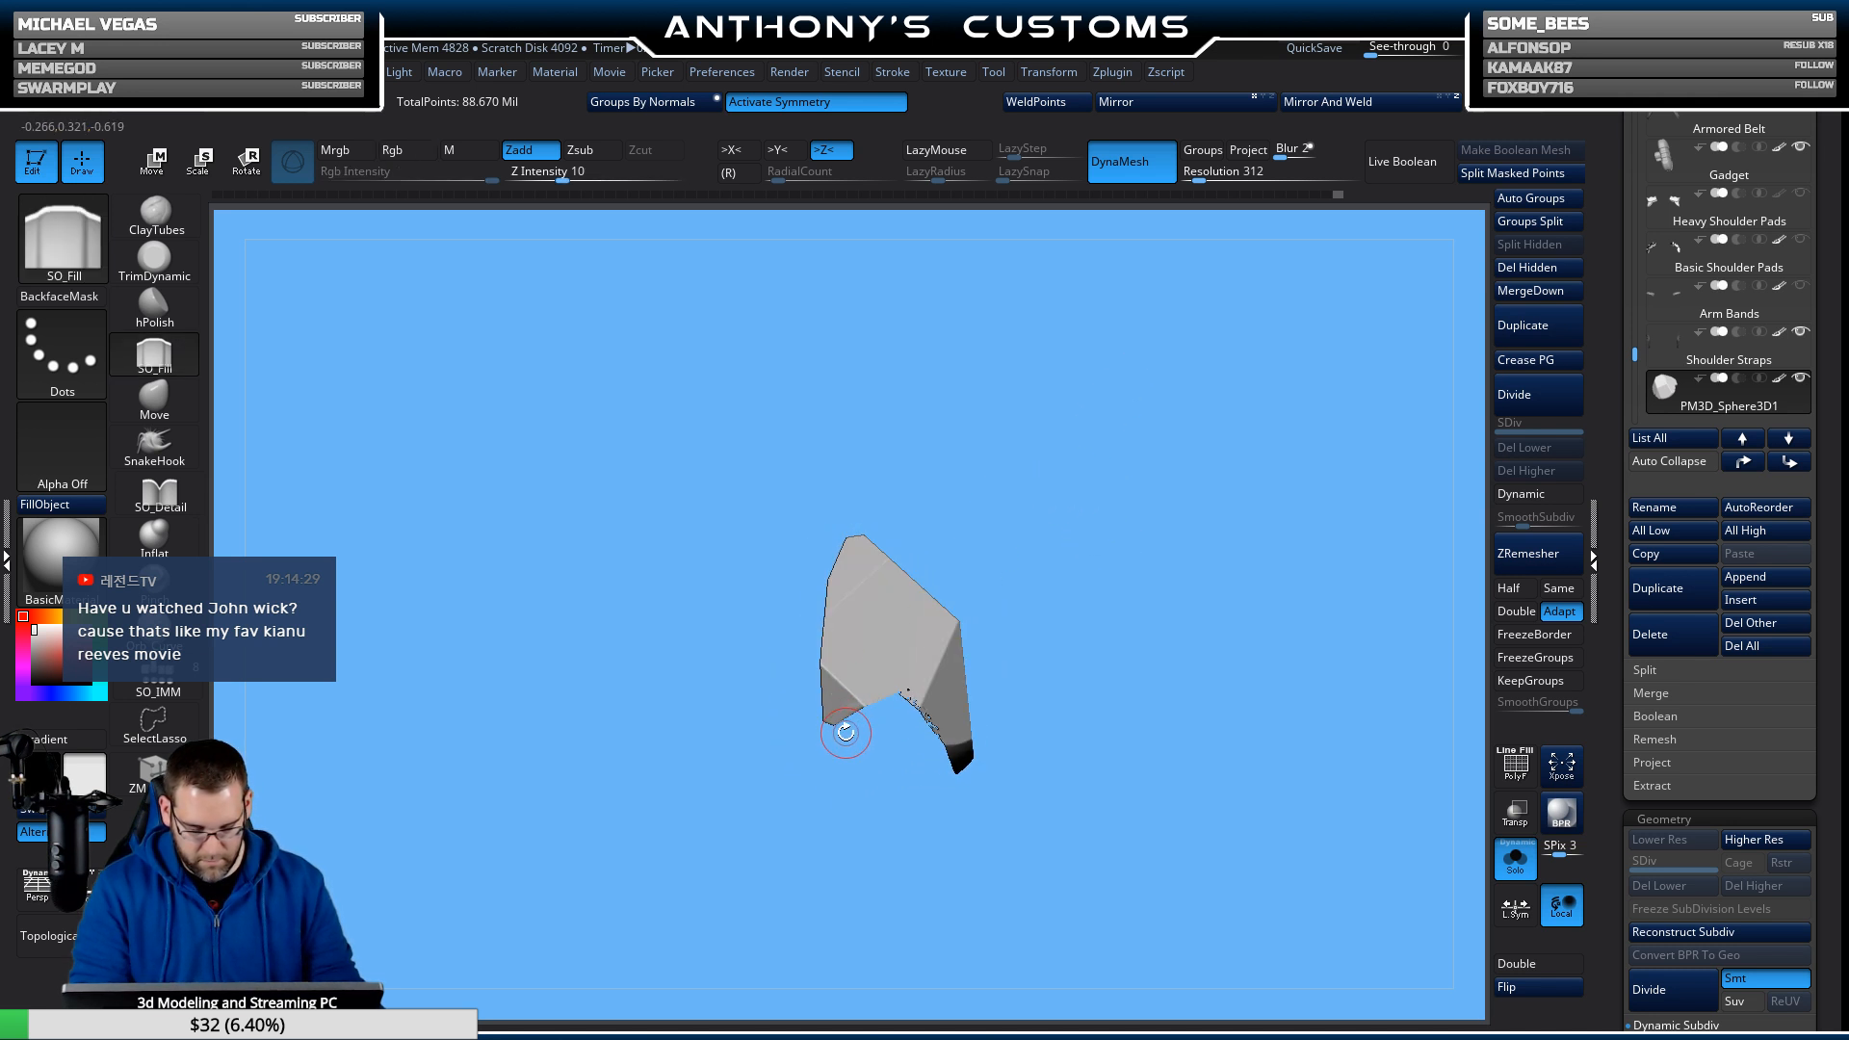
Trim the pad's jagged arched underside with a ClipCurve bent along the arch between the two flaps.
{"action": "key", "text": "ctrl+shift"}
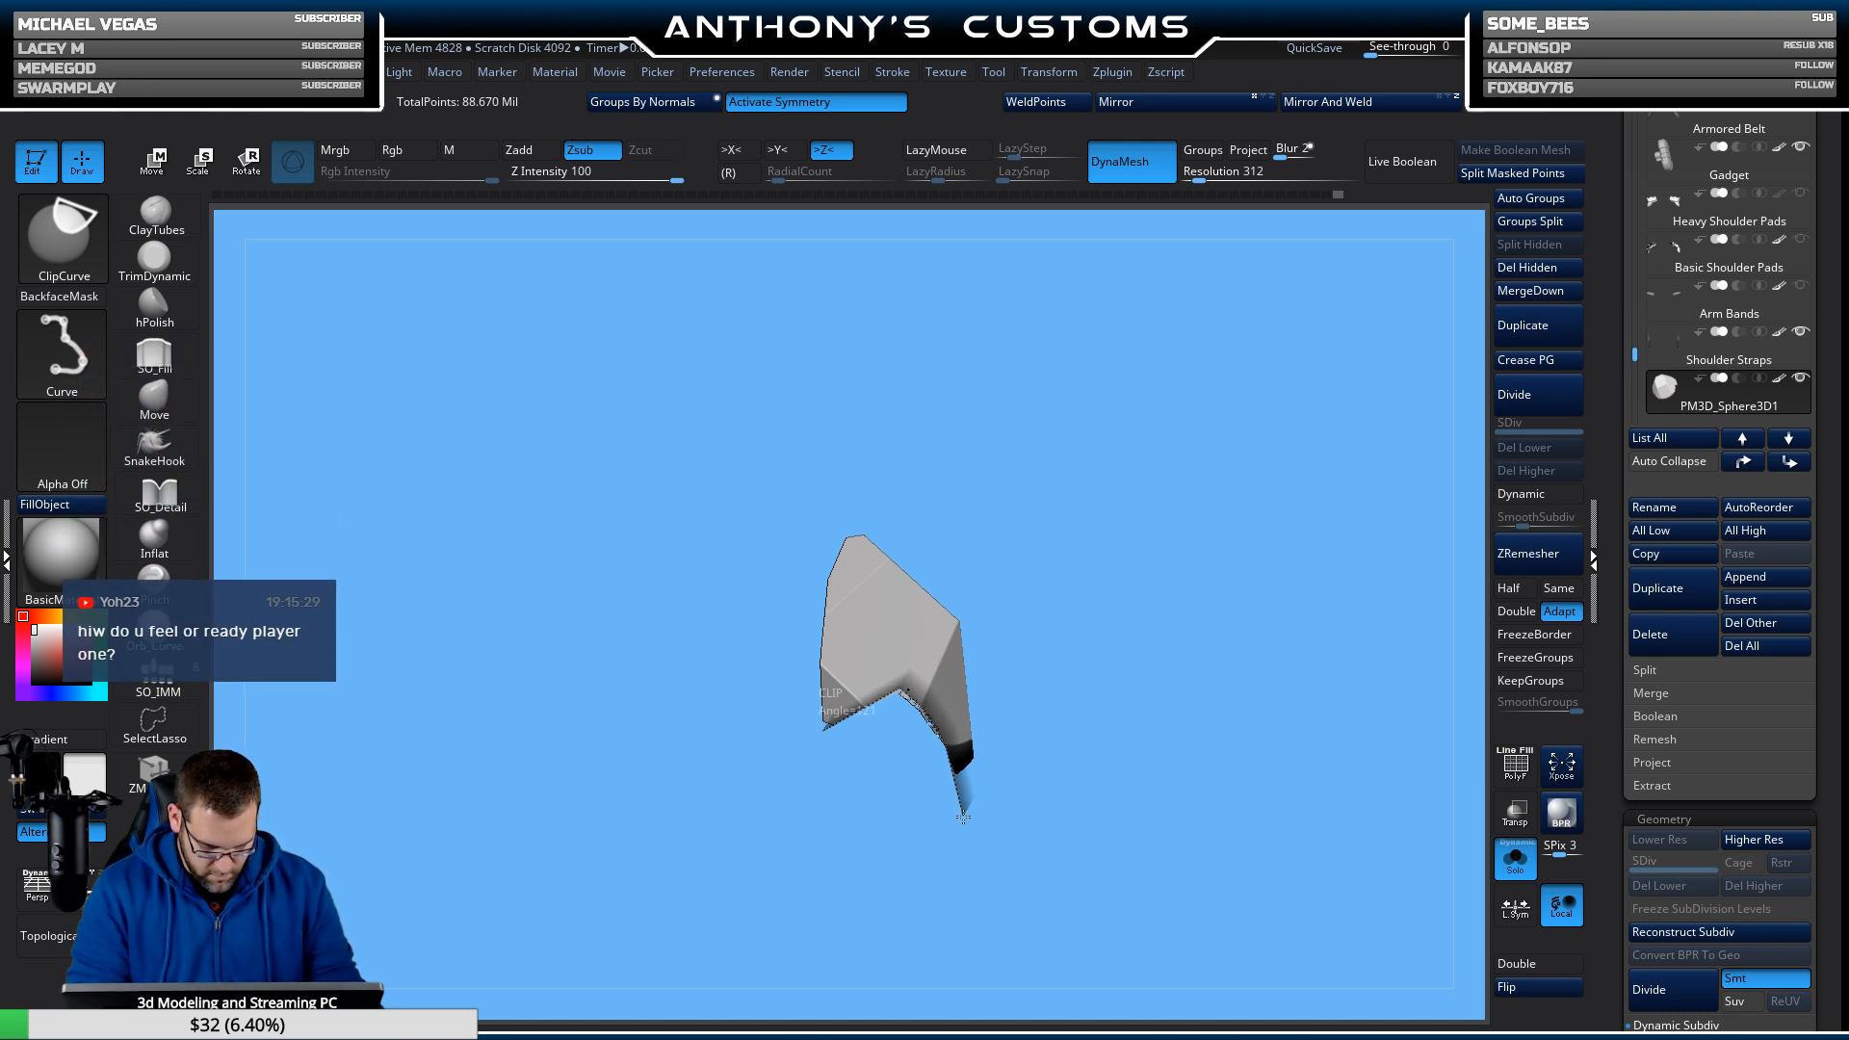
{"action": "mouse_move", "coordinate": [975, 818]}
{"action": "left_mouse_down", "text": "ctrl+shift"}
{"action": "mouse_move", "coordinate": [964, 836]}
{"action": "mouse_move", "coordinate": [1141, 723]}
{"action": "mouse_move", "coordinate": [1155, 568]}
{"action": "mouse_move", "coordinate": [1134, 566]}
{"action": "mouse_move", "coordinate": [1149, 752]}
{"action": "mouse_move", "coordinate": [1117, 885]}
{"action": "mouse_move", "coordinate": [1102, 755]}
{"action": "mouse_move", "coordinate": [1177, 609]}
{"action": "mouse_move", "coordinate": [1159, 836]}
{"action": "mouse_move", "coordinate": [1118, 805]}
{"action": "left_mouse_up", "text": "ctrl+shift"}
{"action": "key", "text": "ctrl"}
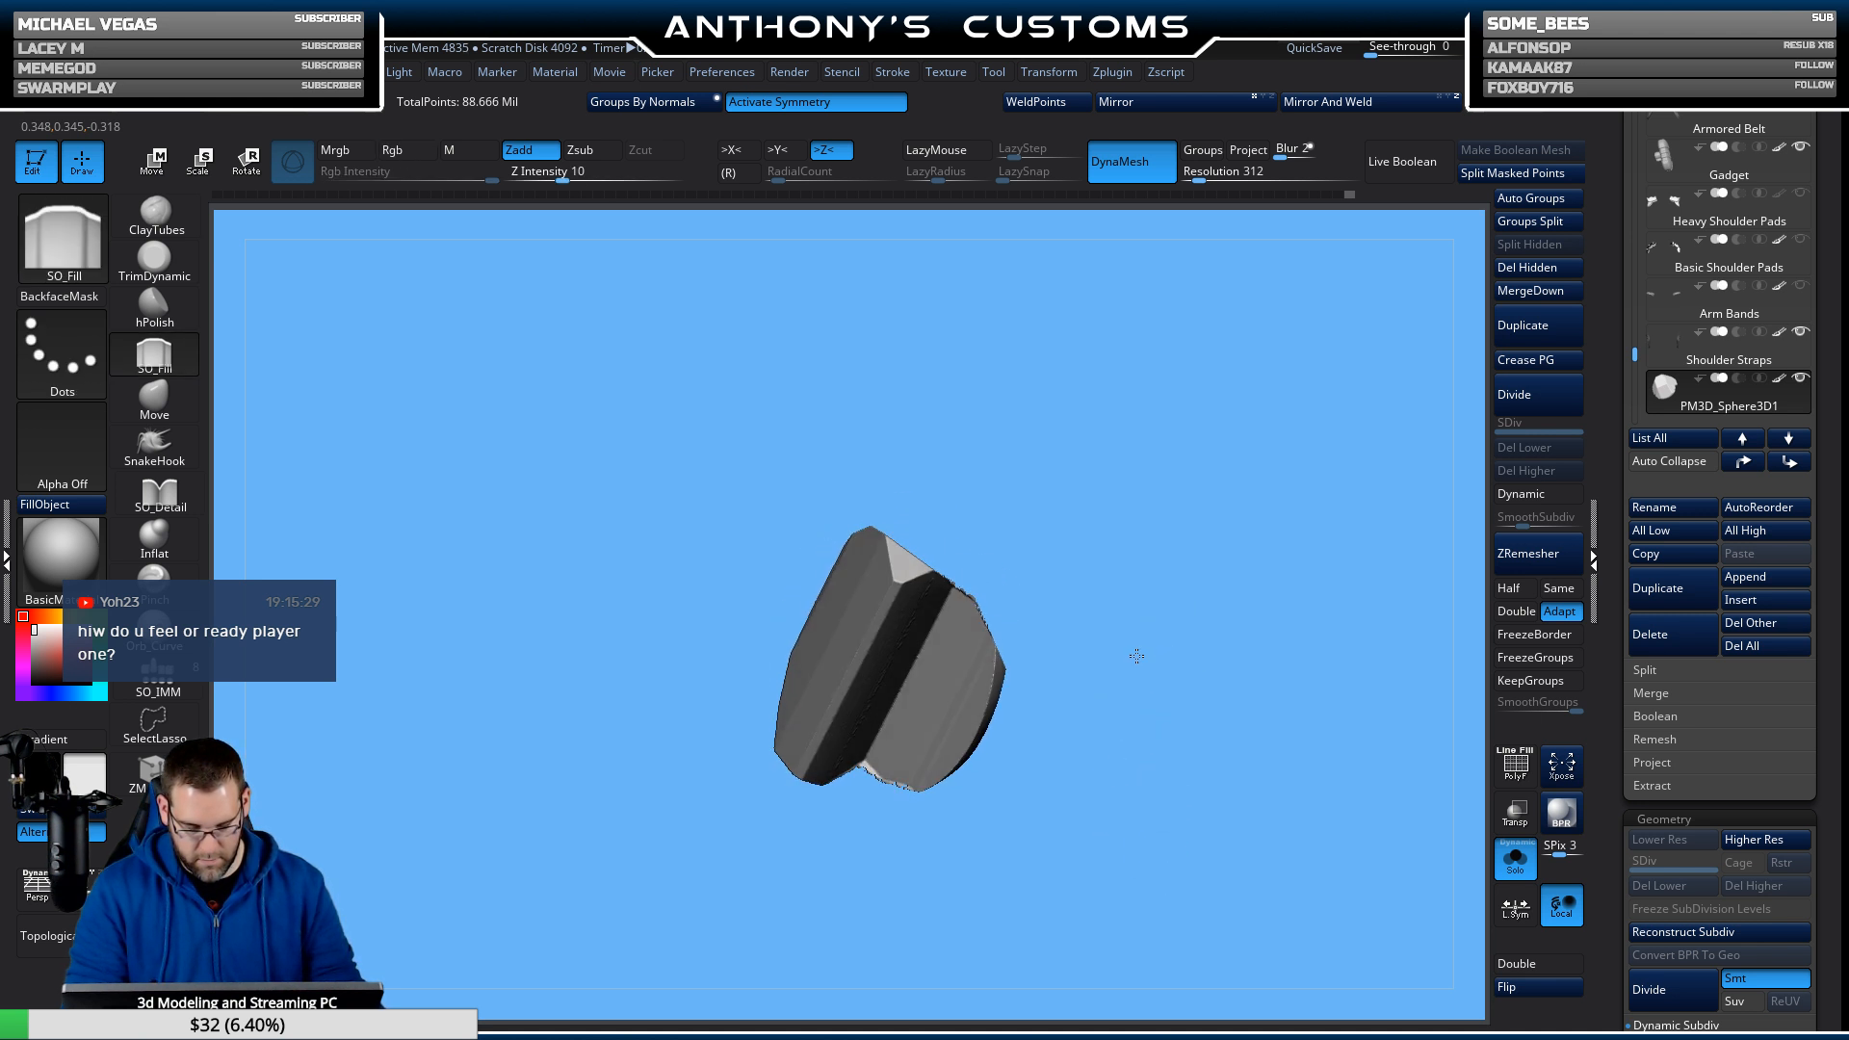
Bevel the lower outer corner of the short flap with a diagonal ClipCurve cut, undoing any unwanted attempt.
{"action": "key", "text": "ctrl+shift"}
{"action": "mouse_move", "coordinate": [815, 721]}
{"action": "left_mouse_down", "text": "ctrl+shift"}
{"action": "mouse_move", "coordinate": [909, 816]}
{"action": "mouse_move", "coordinate": [747, 632]}
{"action": "left_mouse_up", "text": "ctrl+shift"}
{"action": "key", "text": "ctrl+z"}
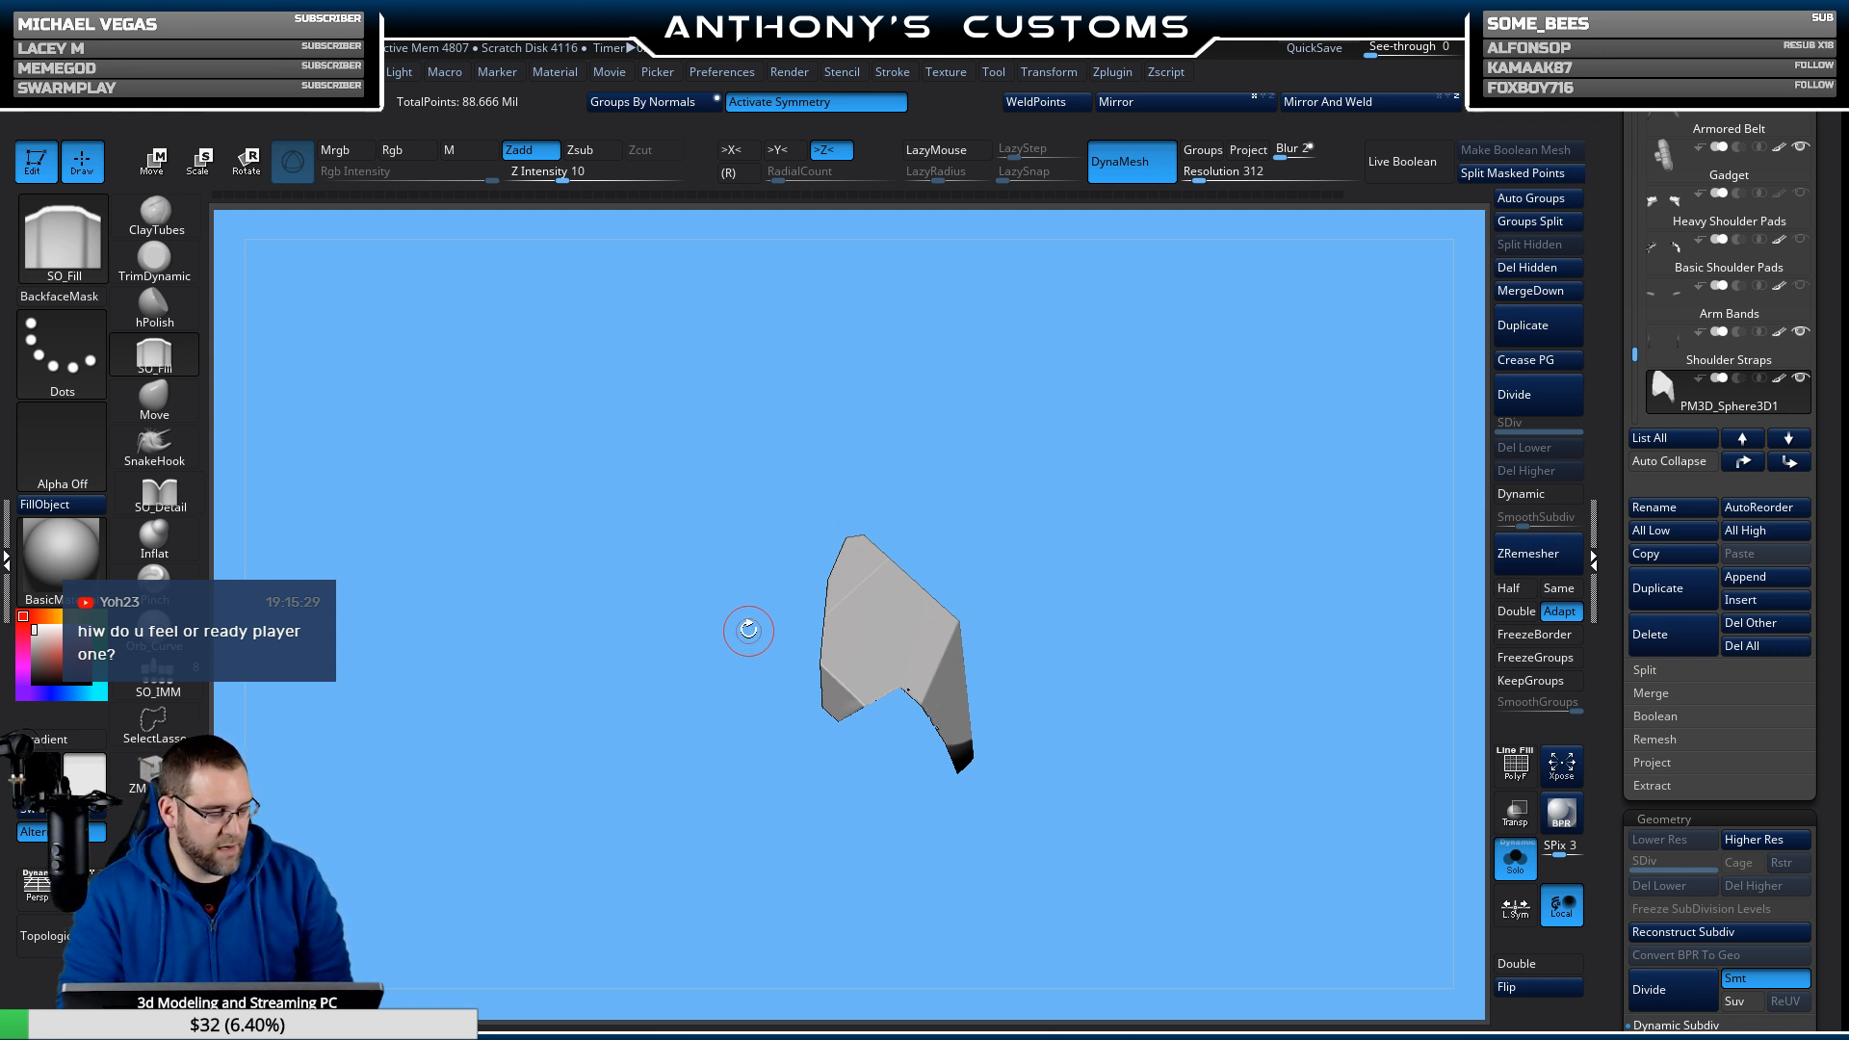
From the underside, straighten the slanted side edge of the rounded flap with a diagonal ClipCurve cut.
{"action": "mouse_move", "coordinate": [1291, 826]}
{"action": "left_mouse_down"}
{"action": "mouse_move", "coordinate": [1305, 817]}
{"action": "mouse_move", "coordinate": [1293, 839]}
{"action": "mouse_move", "coordinate": [1262, 781]}
{"action": "mouse_move", "coordinate": [1288, 709]}
{"action": "left_mouse_up"}
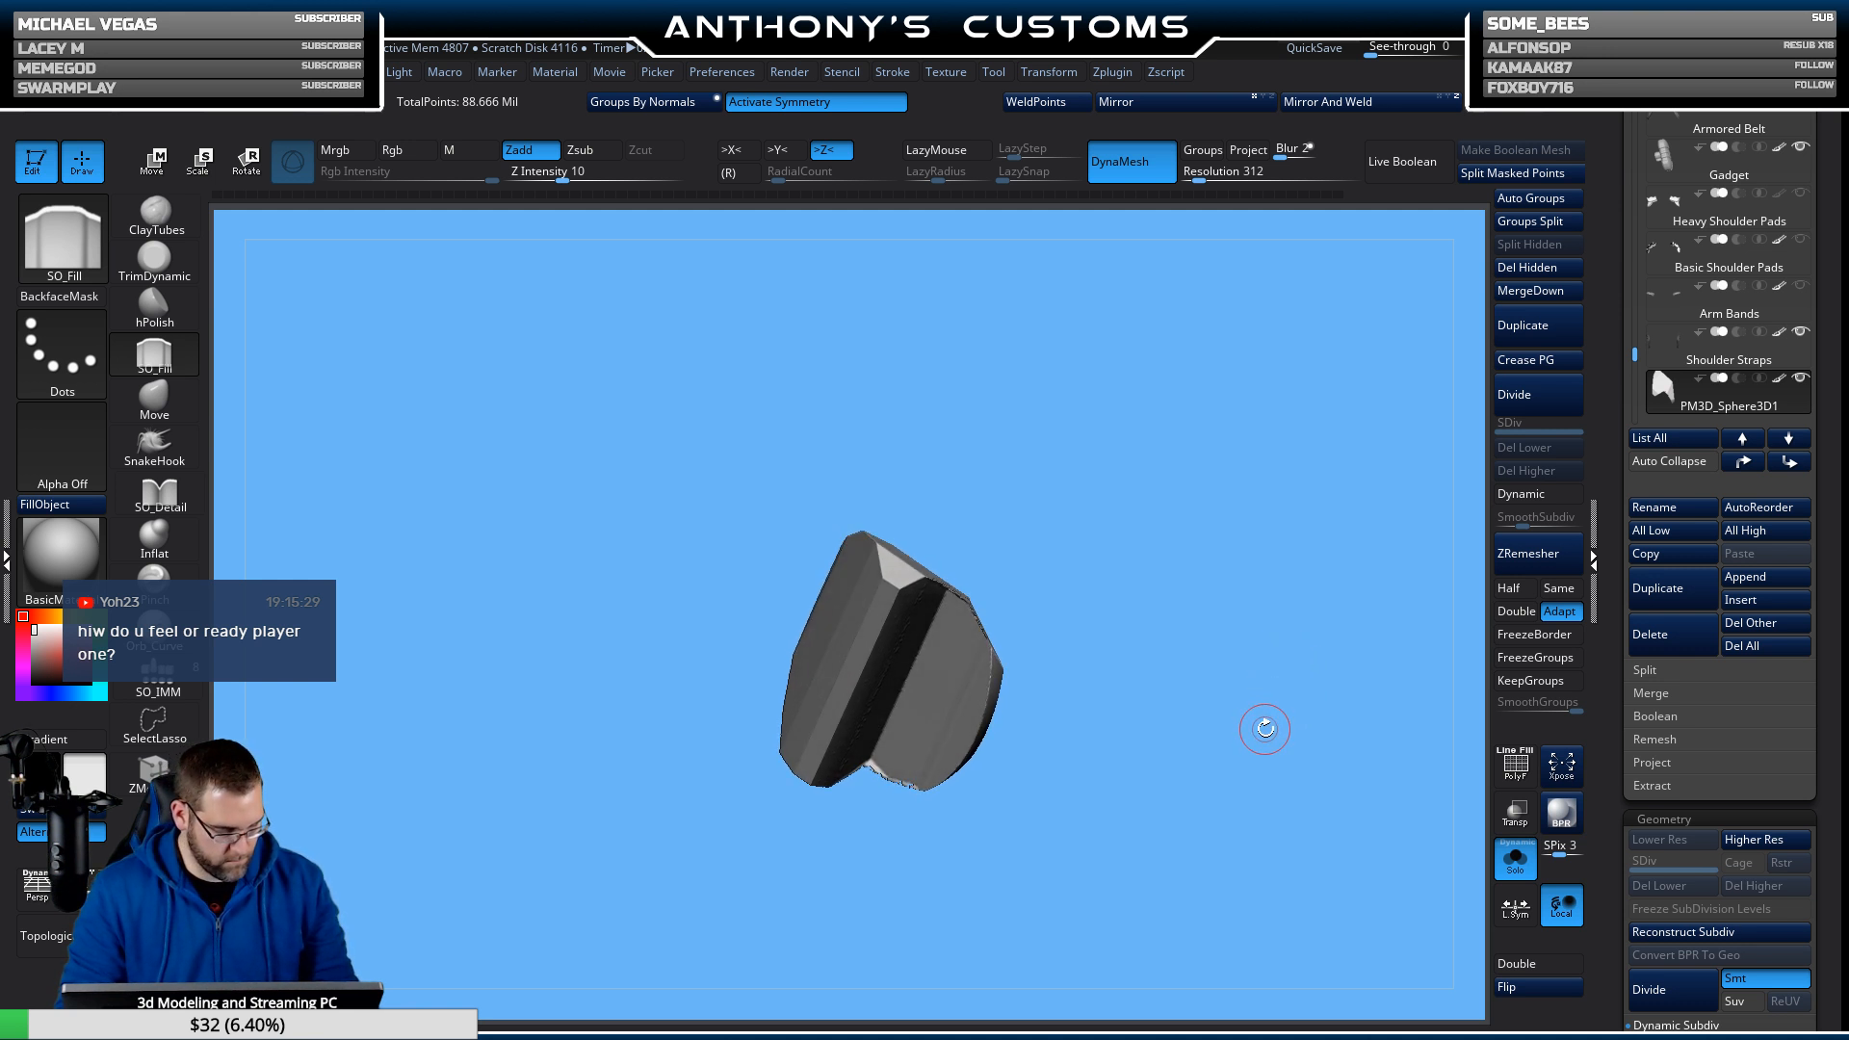
{"action": "left_click_drag", "start_coordinate": [1266, 729], "coordinate": [1266, 724]}
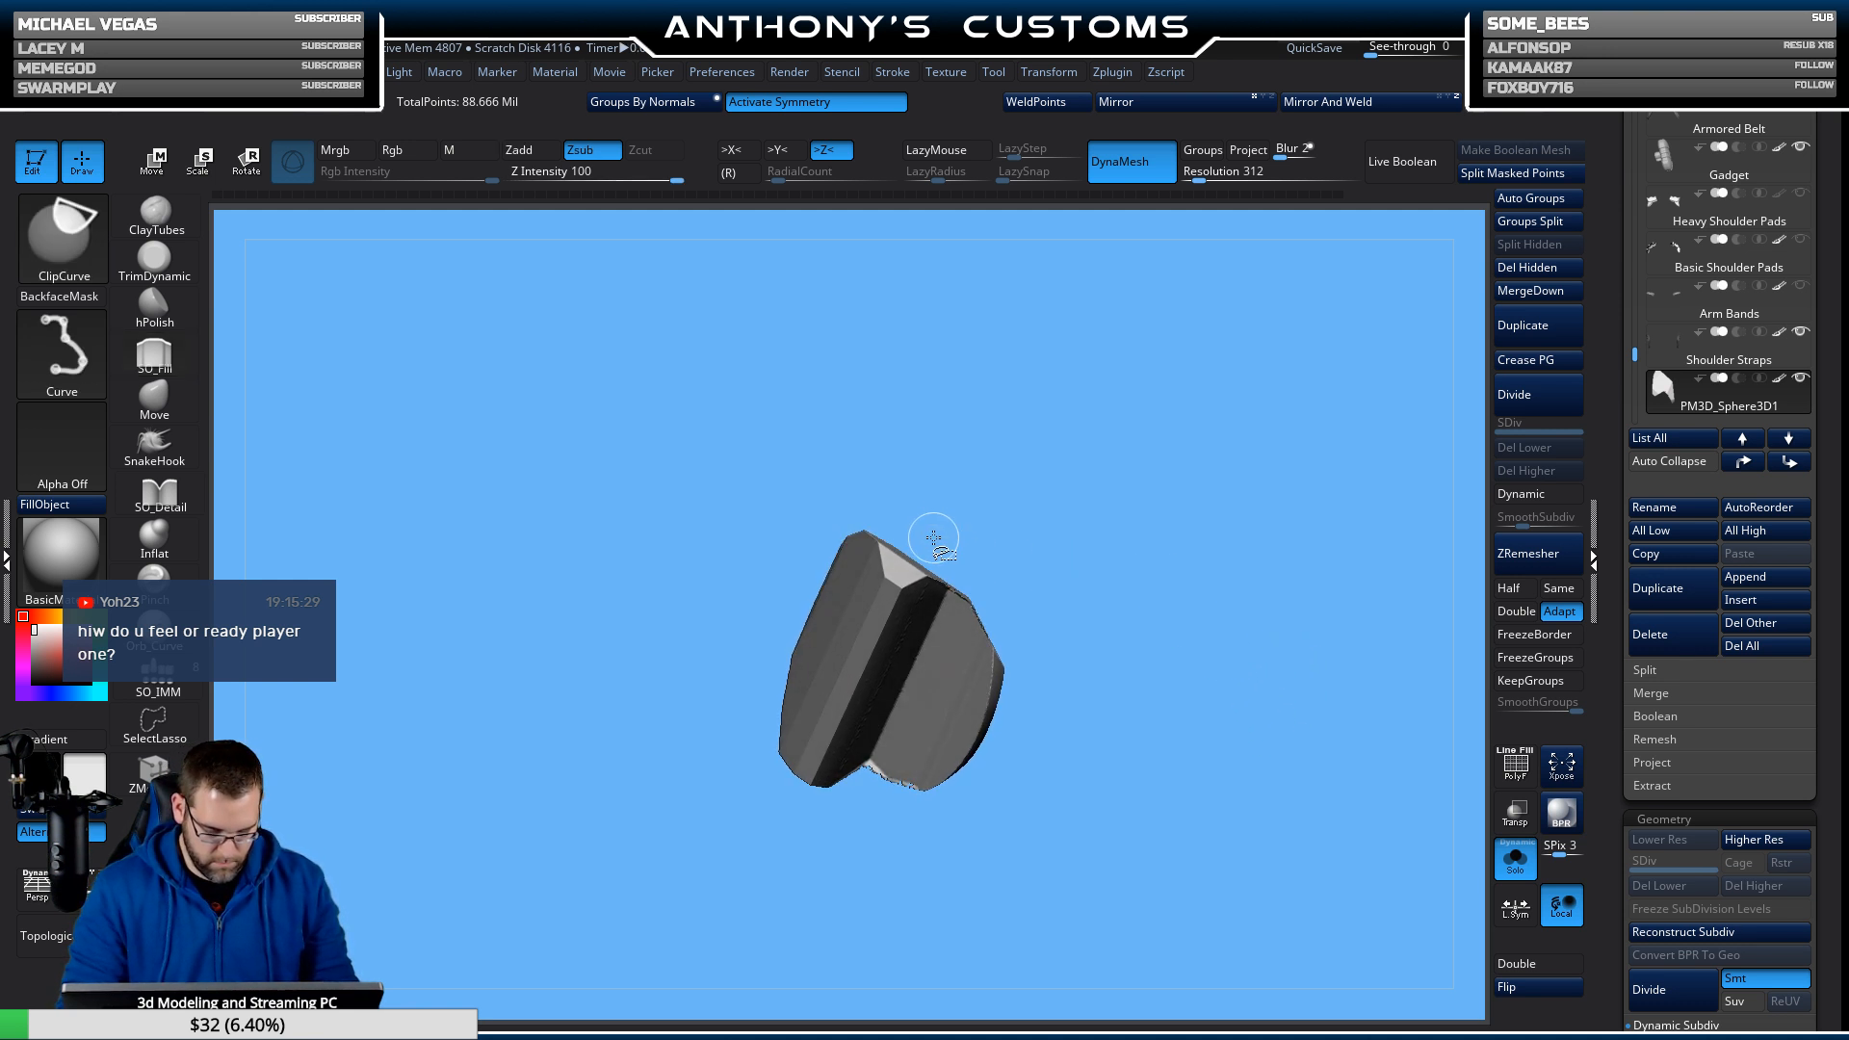
{"action": "left_click_drag", "start_coordinate": [947, 547], "coordinate": [1059, 718], "text": "ctrl+shift"}
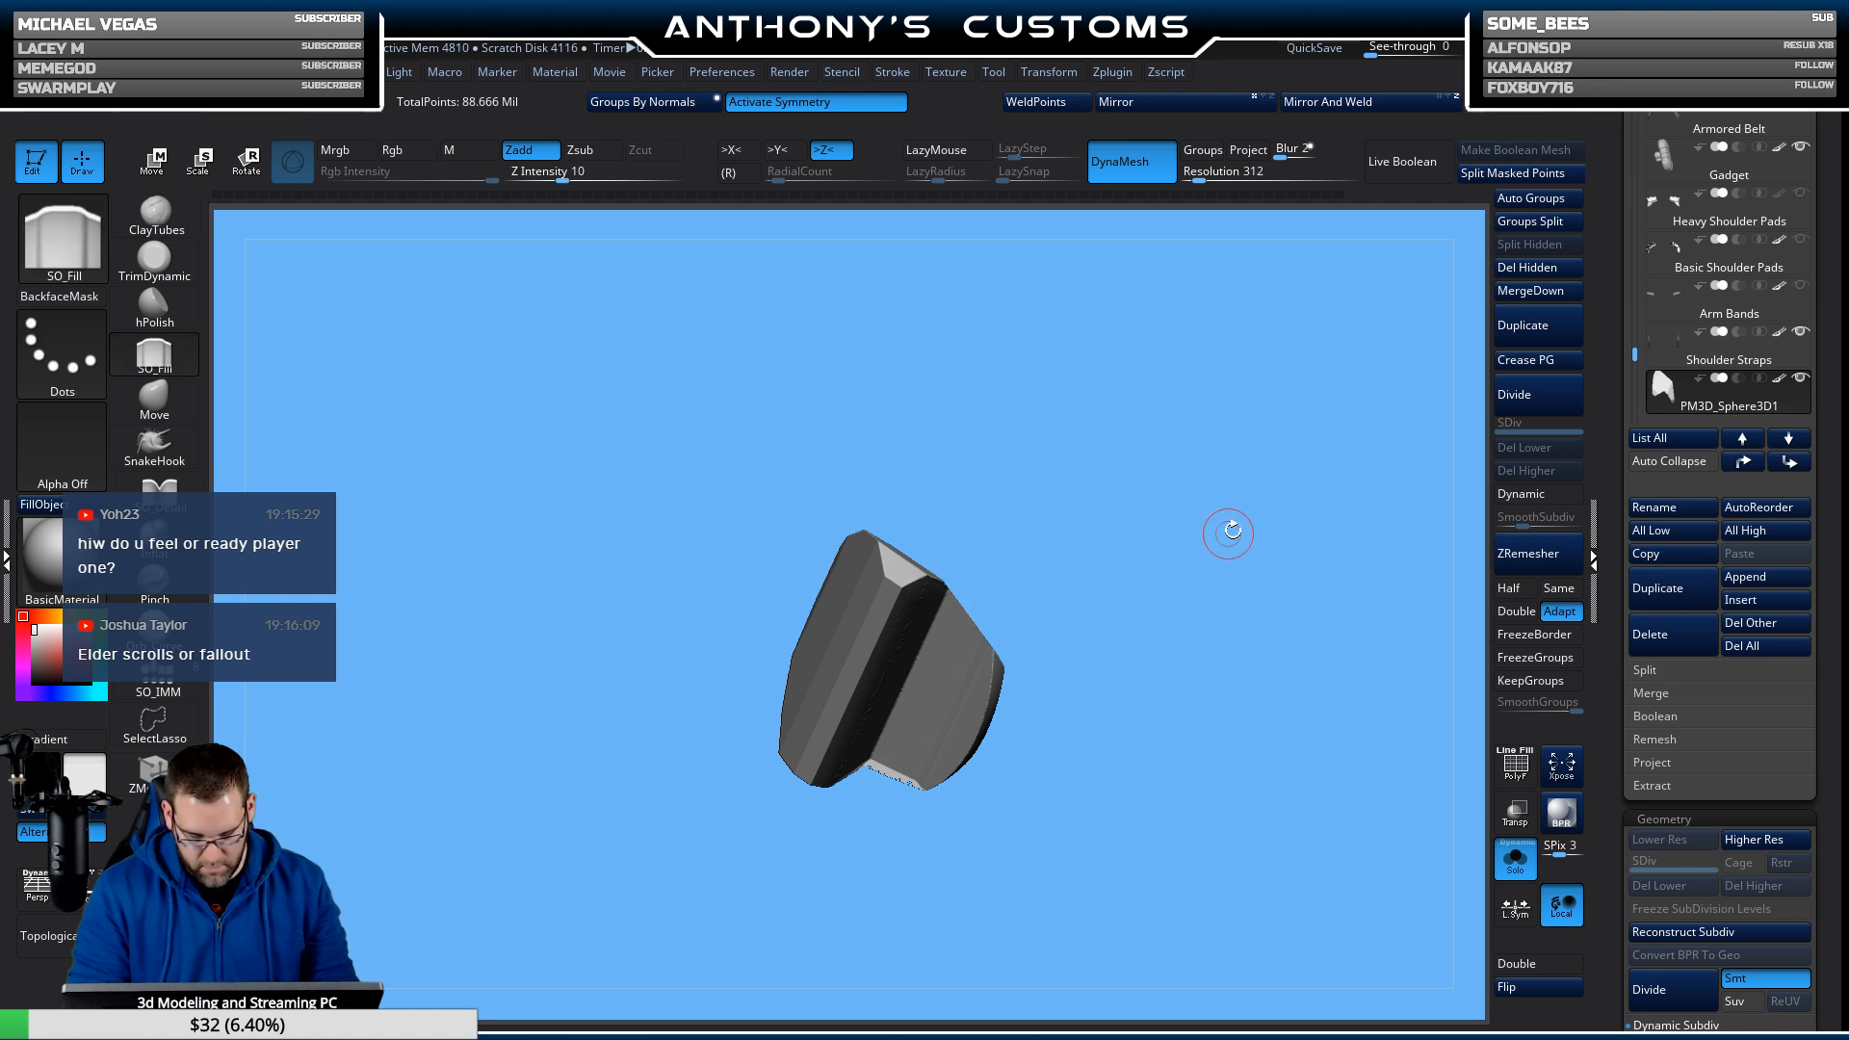
Turn off Solo to bring back the whole ninja figure and face it from the front.
{"action": "mouse_move", "coordinate": [1226, 529]}
{"action": "left_mouse_down"}
{"action": "mouse_move", "coordinate": [1248, 795]}
{"action": "mouse_move", "coordinate": [1269, 782]}
{"action": "mouse_move", "coordinate": [1173, 776]}
{"action": "left_mouse_up"}
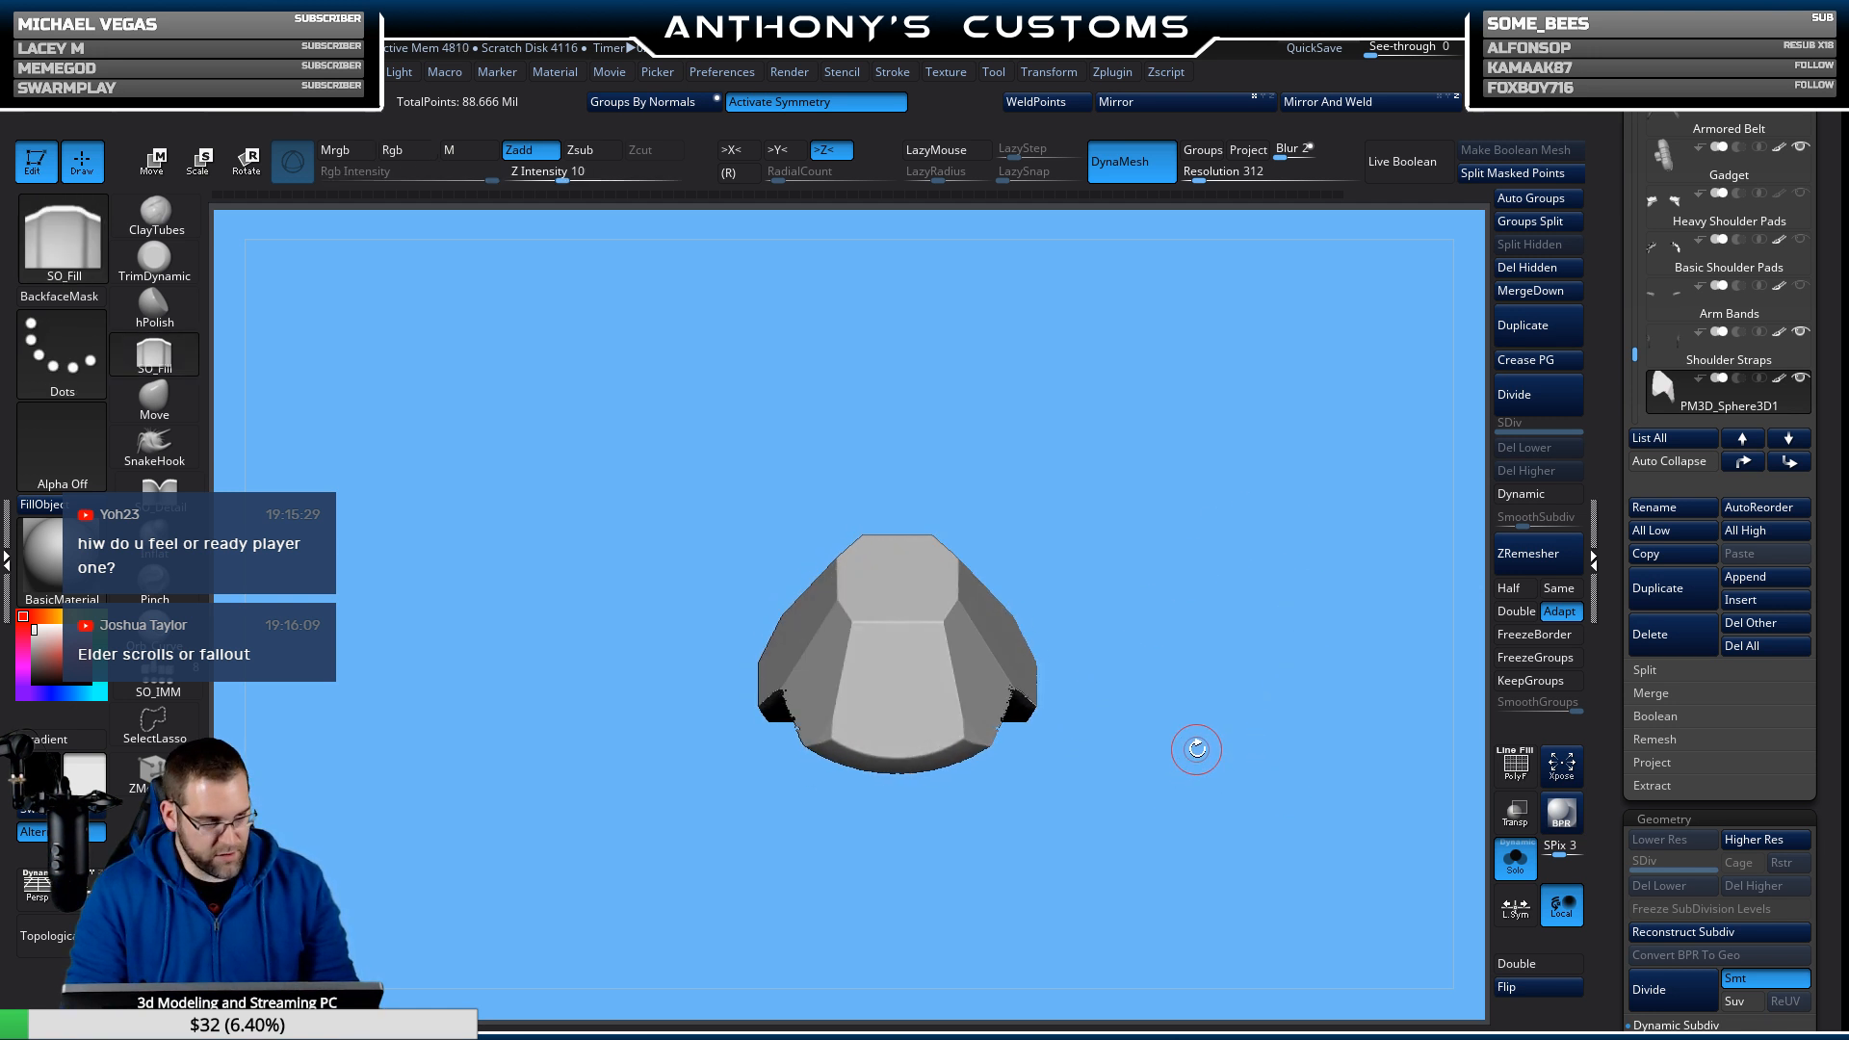
{"action": "left_click", "coordinate": [1515, 857]}
{"action": "left_click_drag", "start_coordinate": [1177, 740], "coordinate": [1242, 728]}
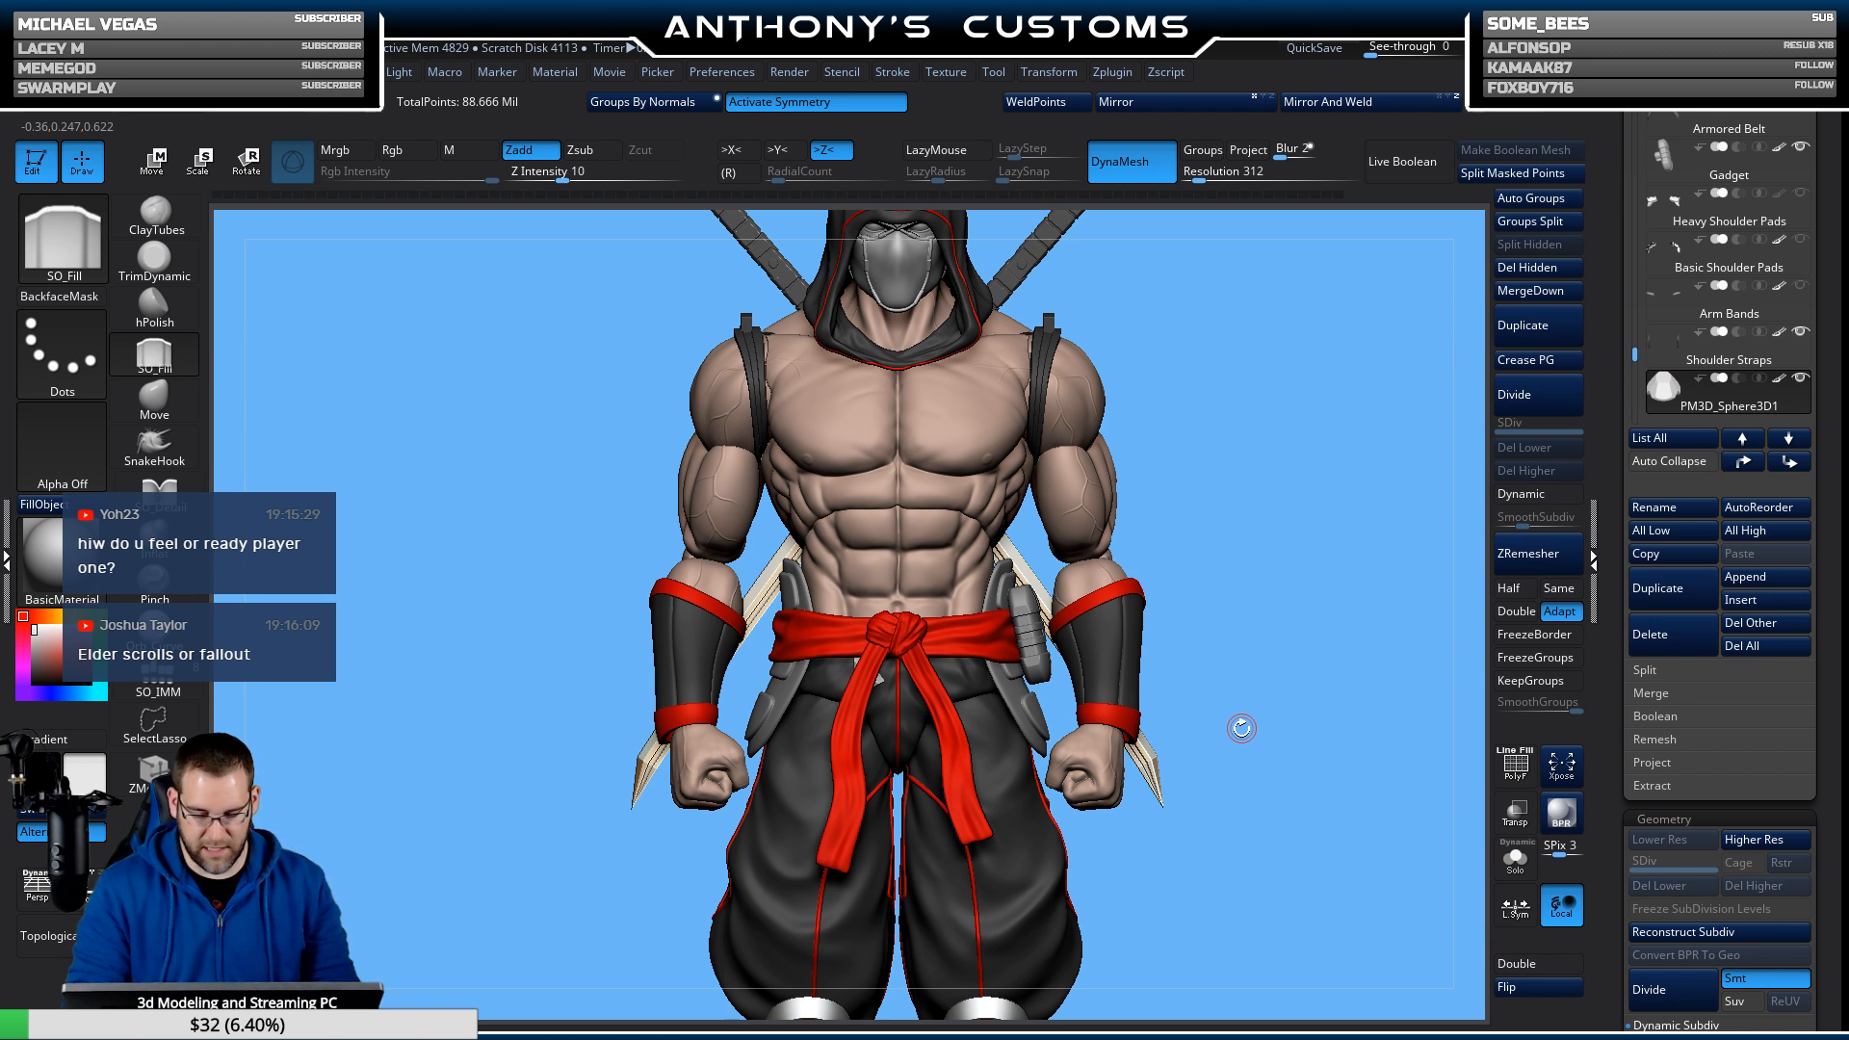
Move the faceted sphere piece from the waist onto the character's left shoulder and turn off symmetry.
{"action": "left_click_drag", "start_coordinate": [1335, 603], "coordinate": [1295, 744], "text": "alt"}
{"action": "key", "text": "w"}
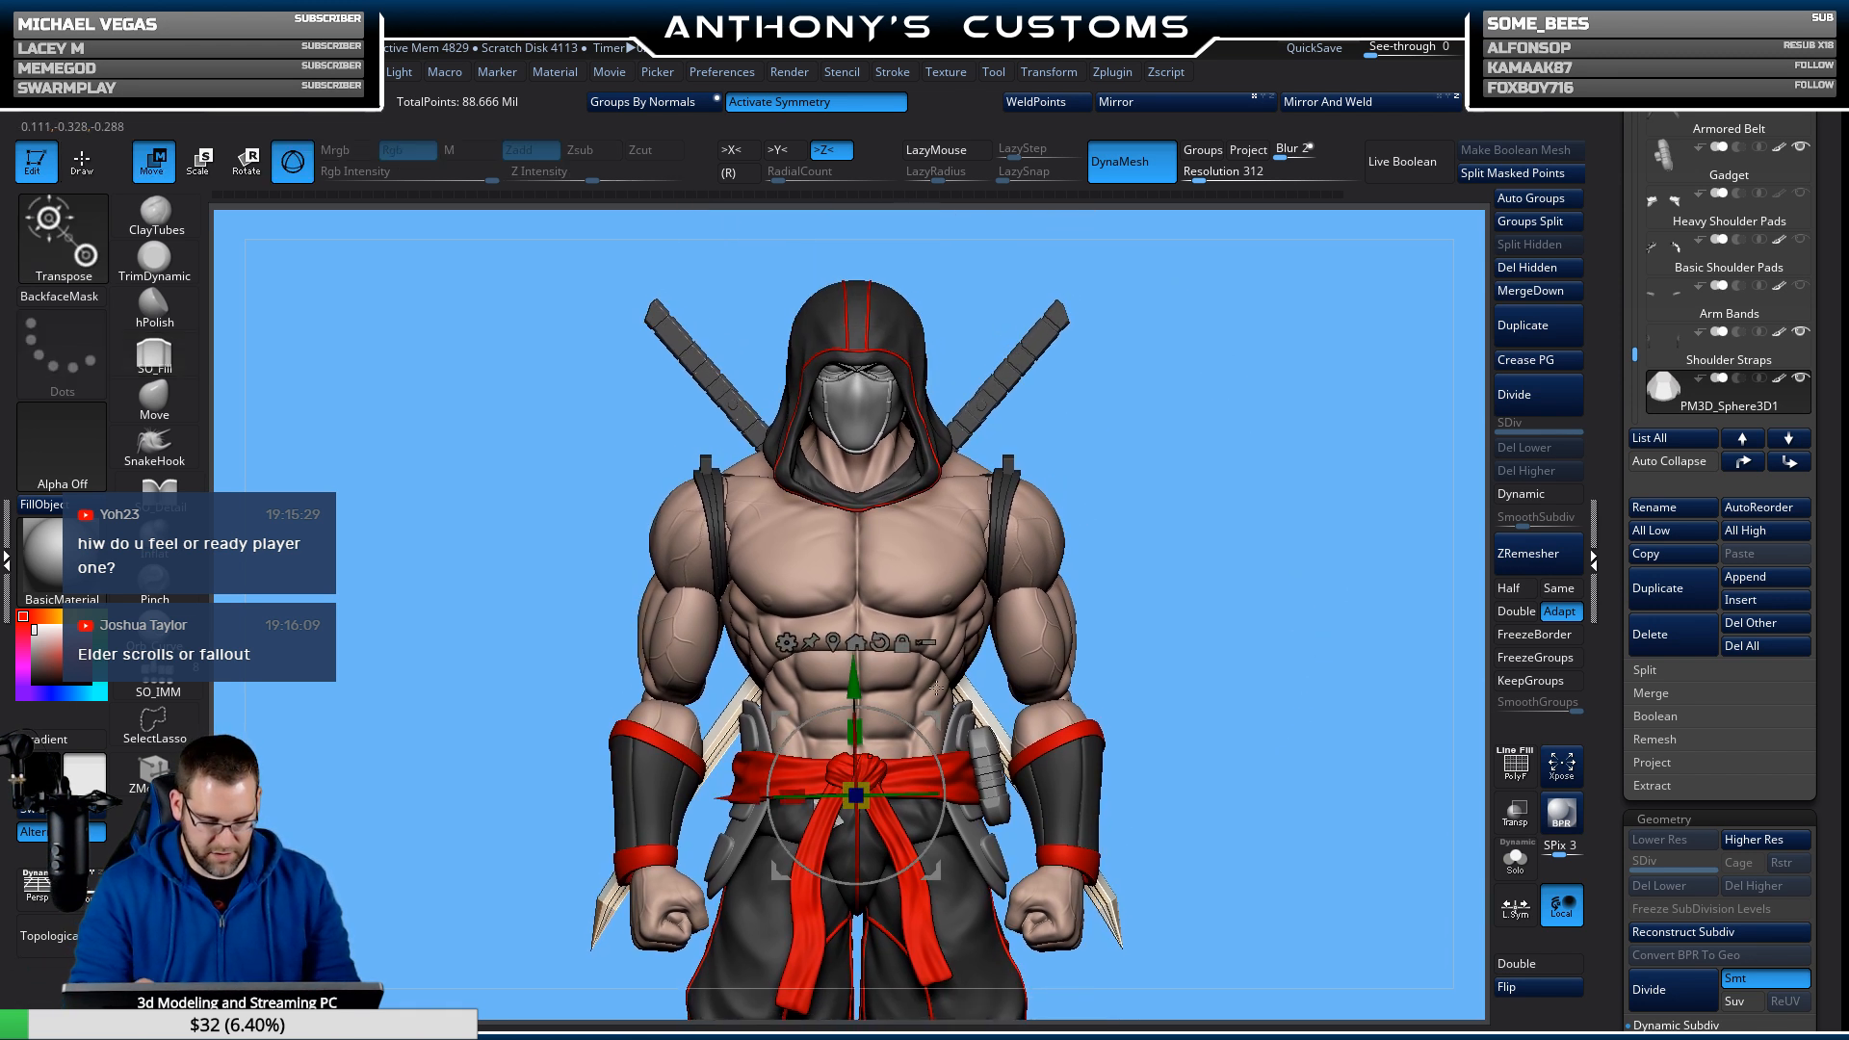
{"action": "left_click_drag", "start_coordinate": [855, 795], "coordinate": [1020, 523]}
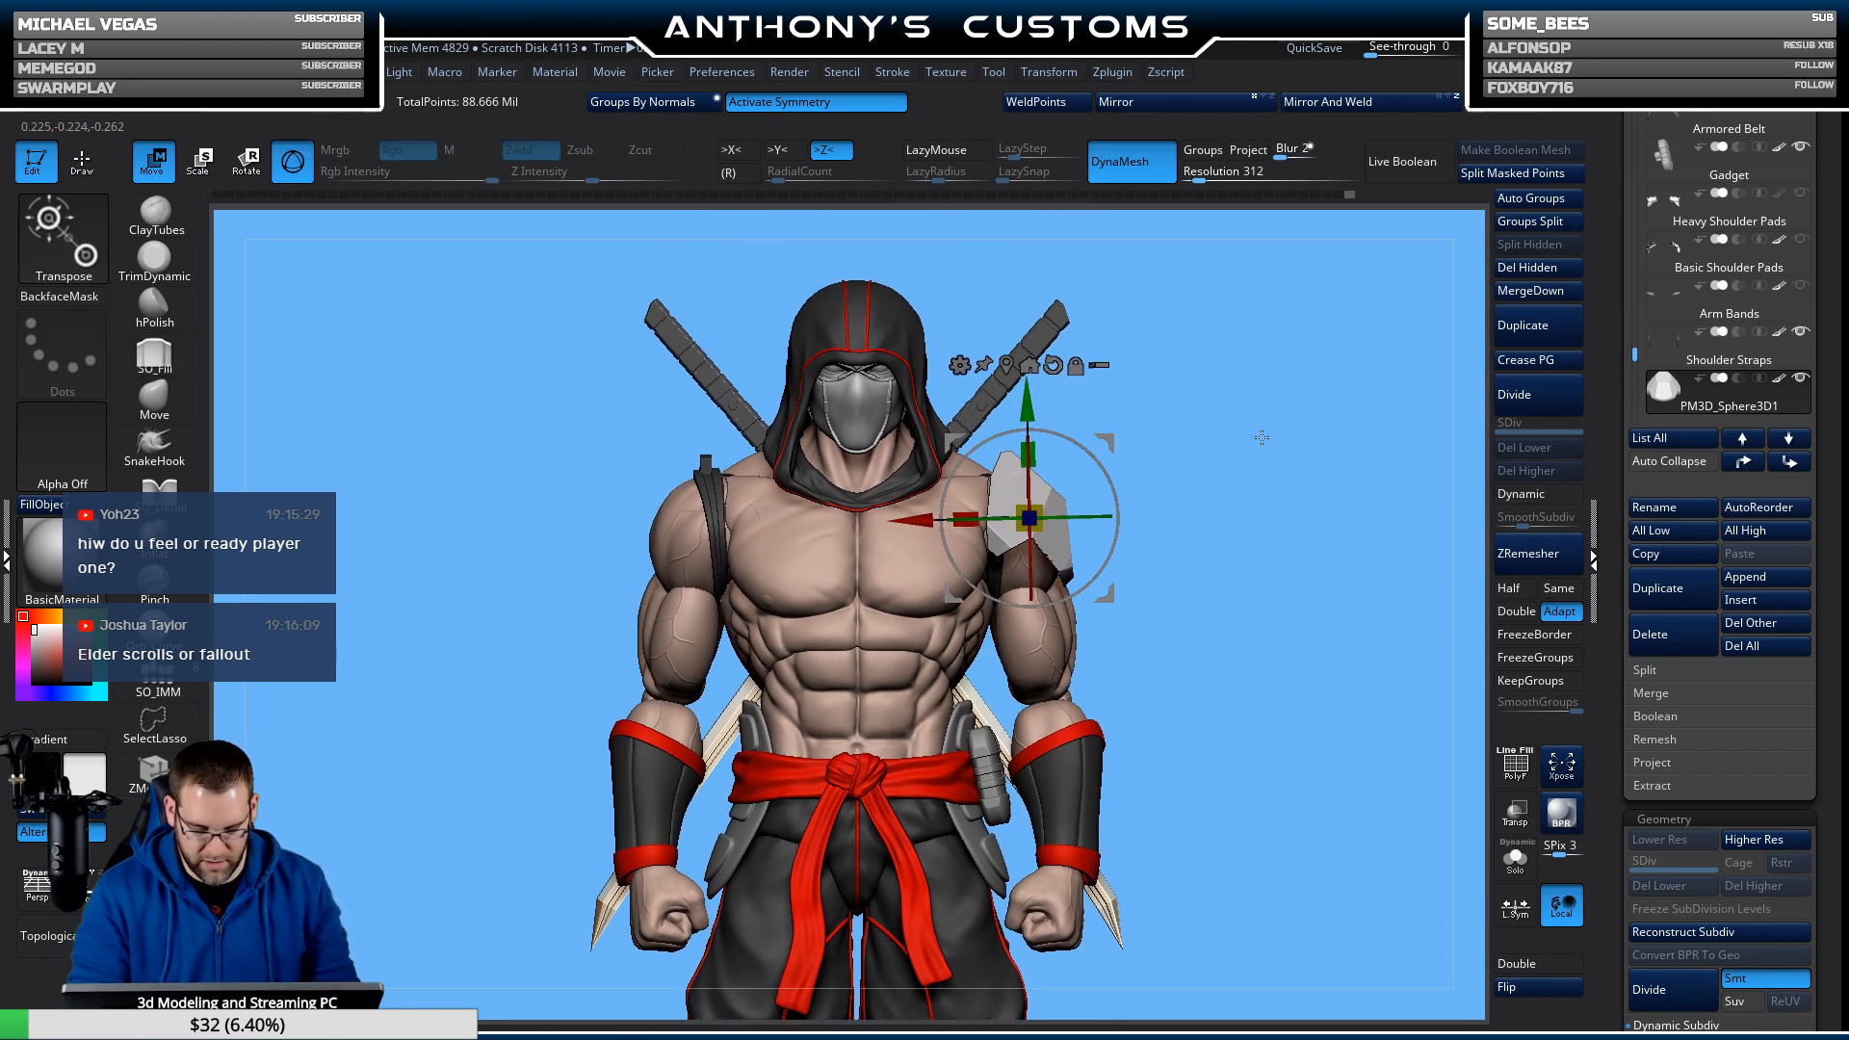
{"action": "left_click_drag", "start_coordinate": [1318, 477], "coordinate": [1233, 485]}
{"action": "key", "text": "x"}
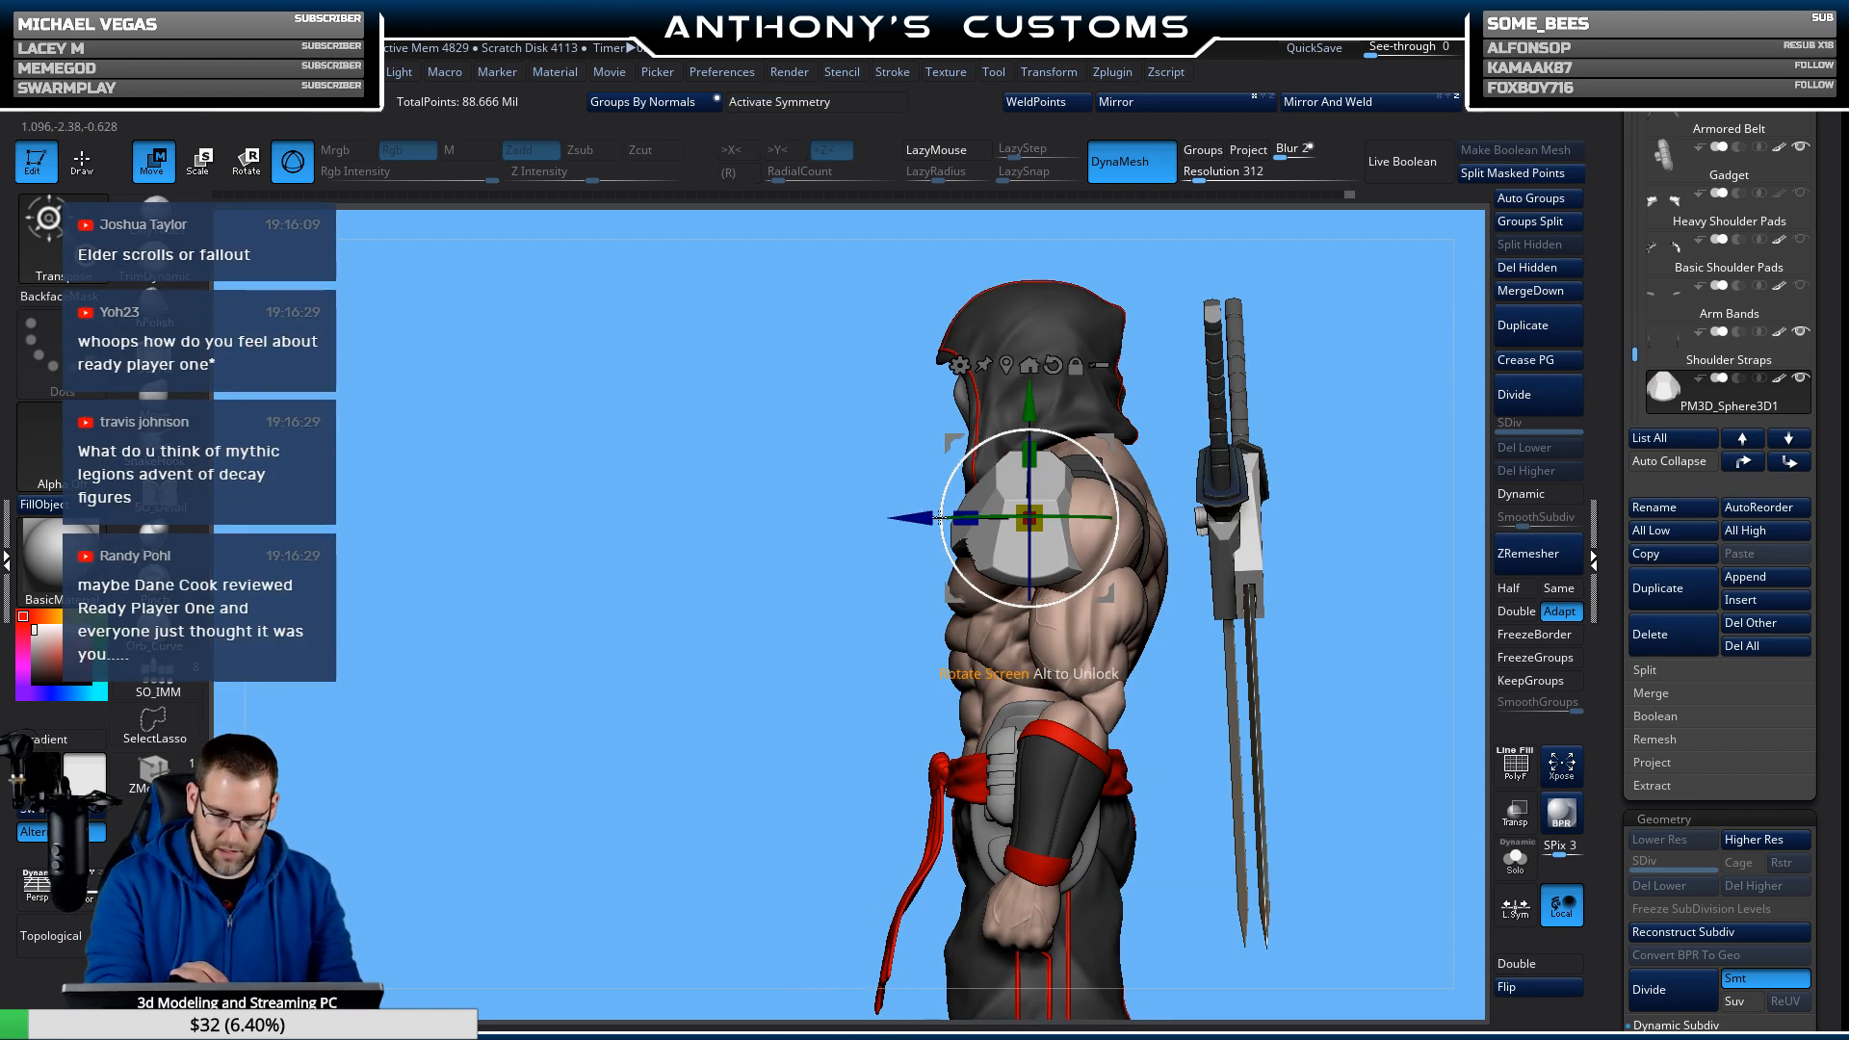
Shift the shoulder plate backward along its depth axis to centre it over the upper arm.
{"action": "left_click_drag", "start_coordinate": [939, 517], "coordinate": [952, 513]}
{"action": "right_click_drag", "start_coordinate": [963, 510], "coordinate": [1004, 520]}
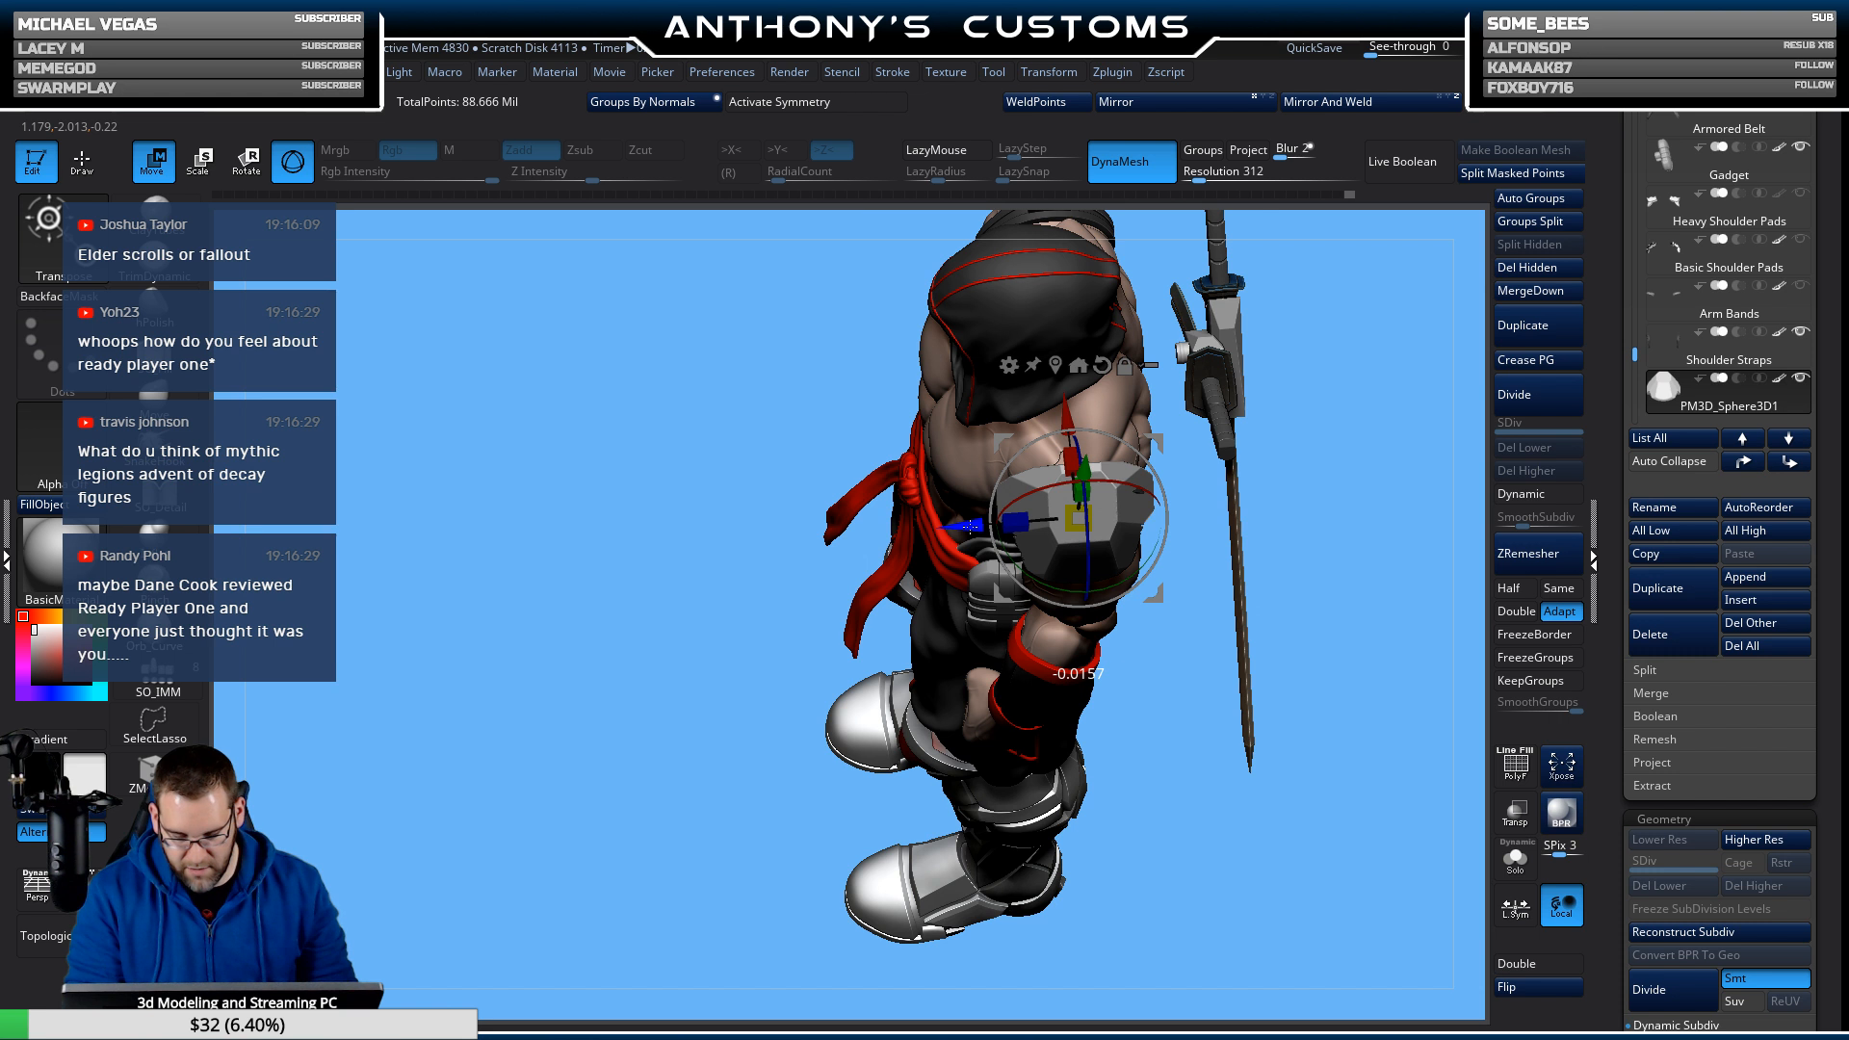
{"action": "right_click_drag", "start_coordinate": [1333, 528], "coordinate": [1222, 466]}
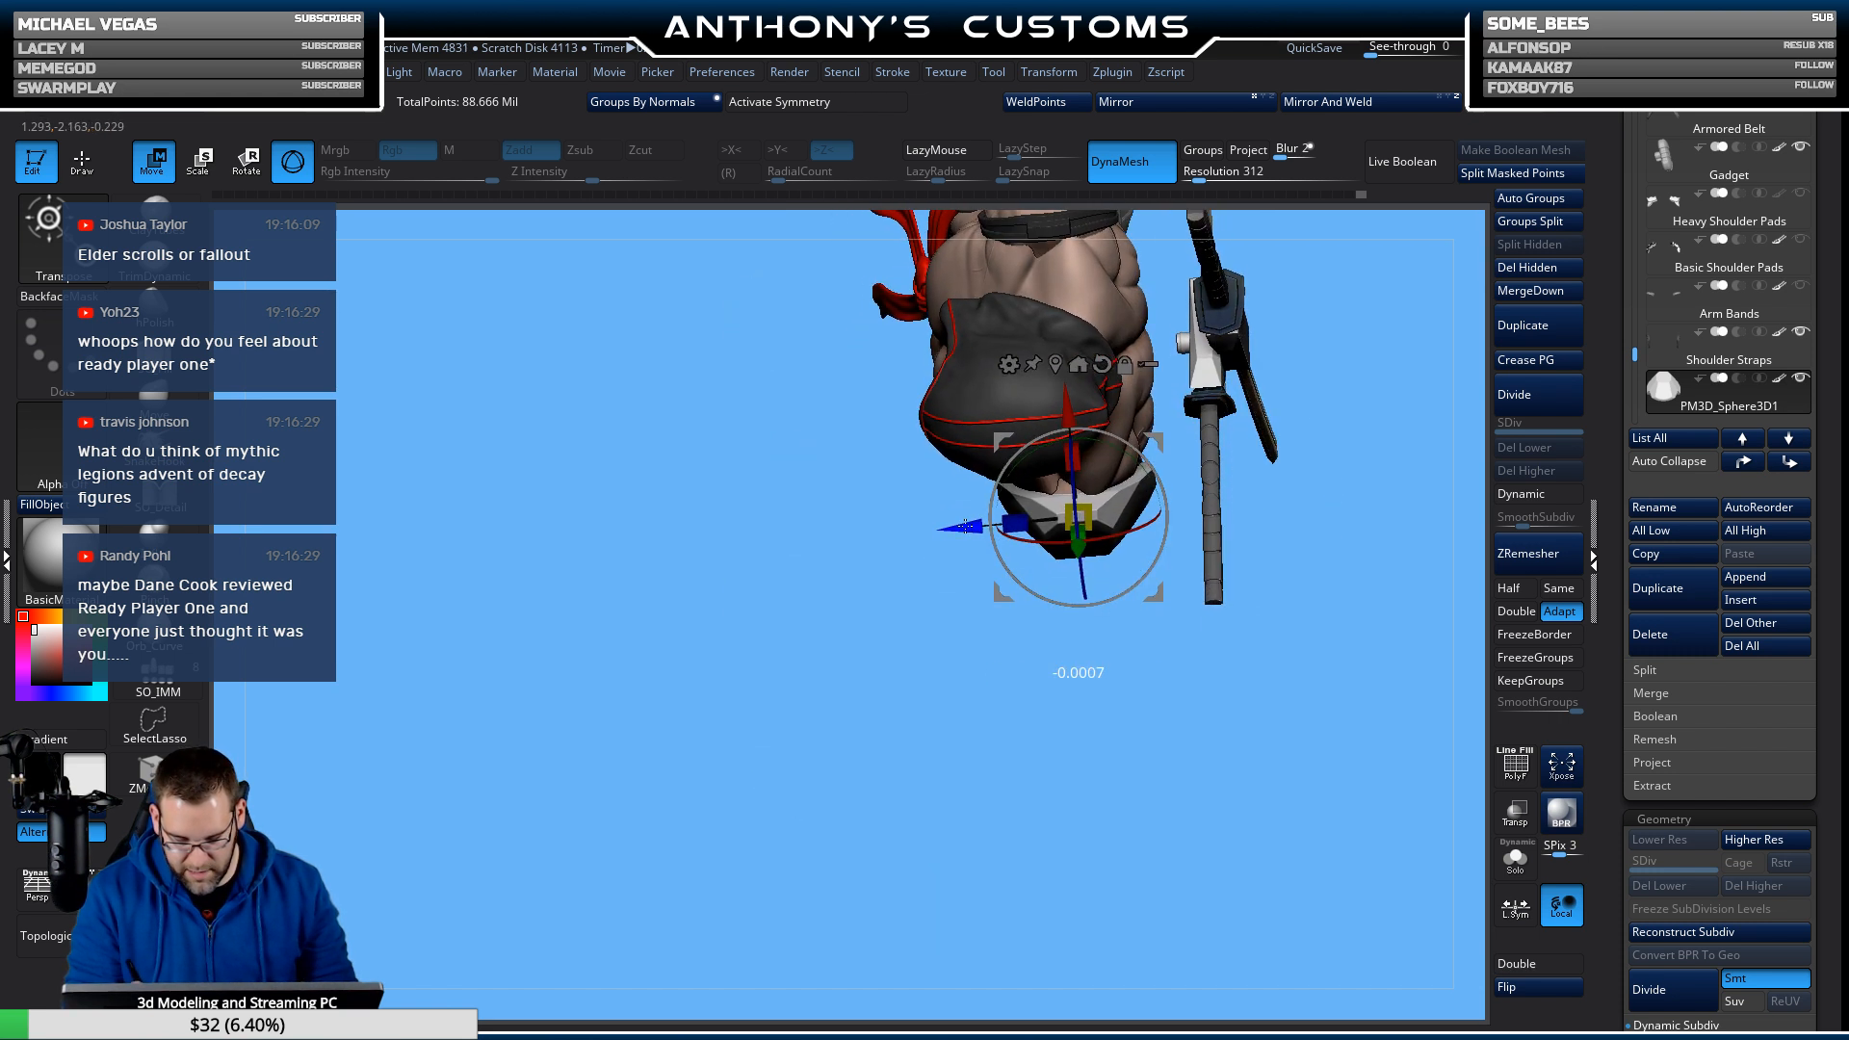
{"action": "right_click_drag", "start_coordinate": [967, 565], "coordinate": [1302, 353]}
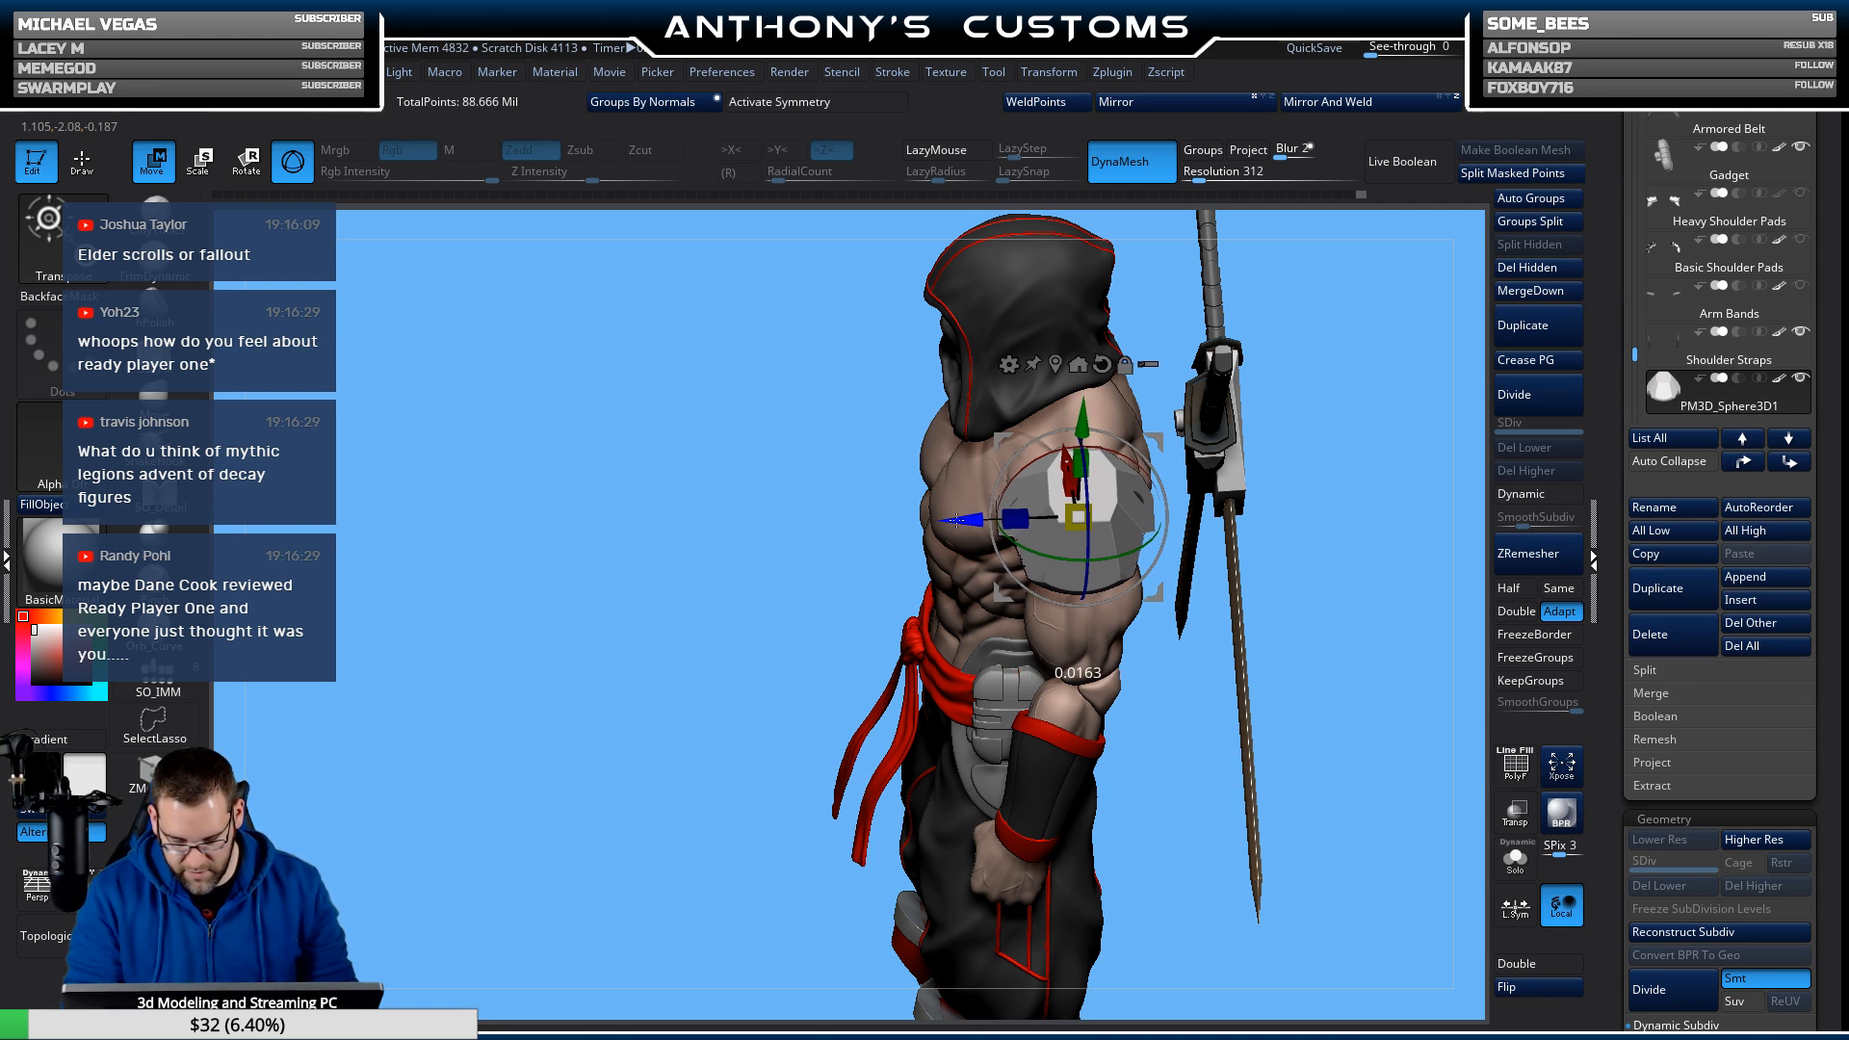
{"action": "right_click_drag", "start_coordinate": [1014, 450], "coordinate": [1443, 477]}
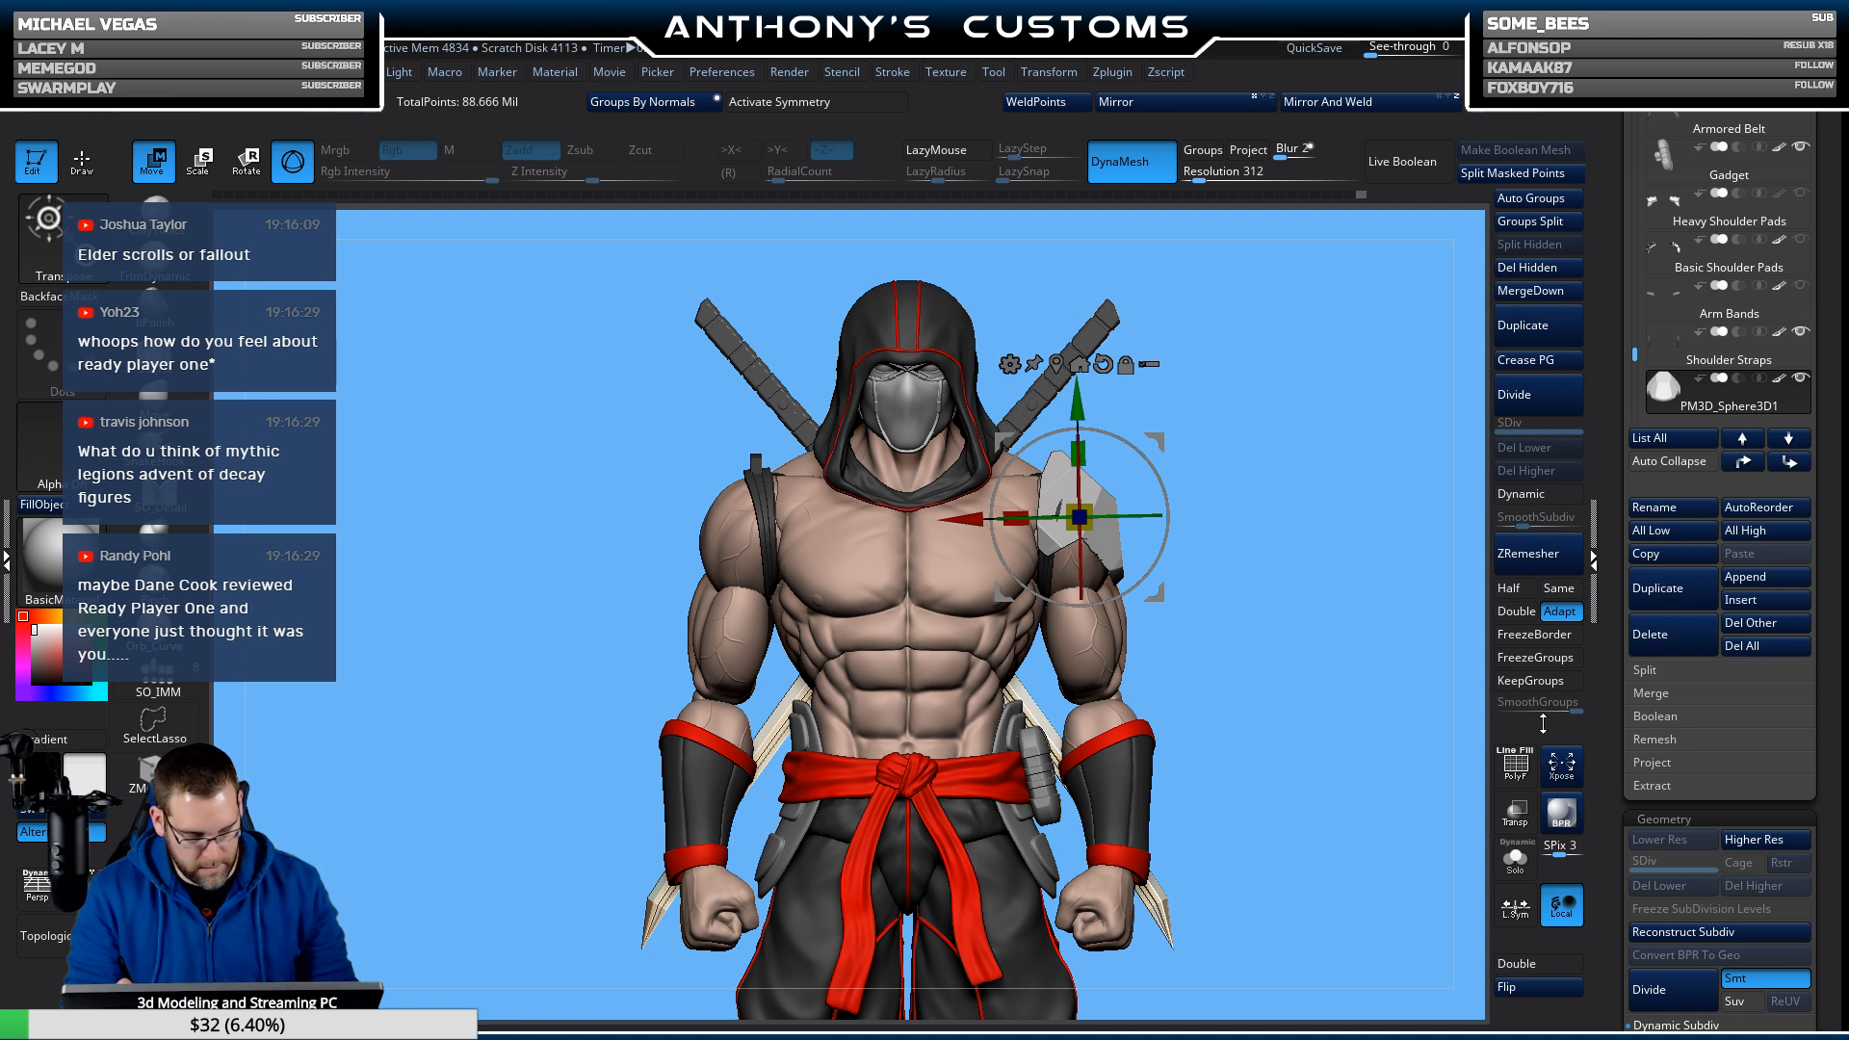
Adjust the shoulder plate's Z scale to fit around the arm, using transparency to check its overlap with the body.
{"action": "left_click", "coordinate": [1518, 815]}
{"action": "right_click_drag", "start_coordinate": [1329, 764], "coordinate": [1292, 714], "text": "ctrl"}
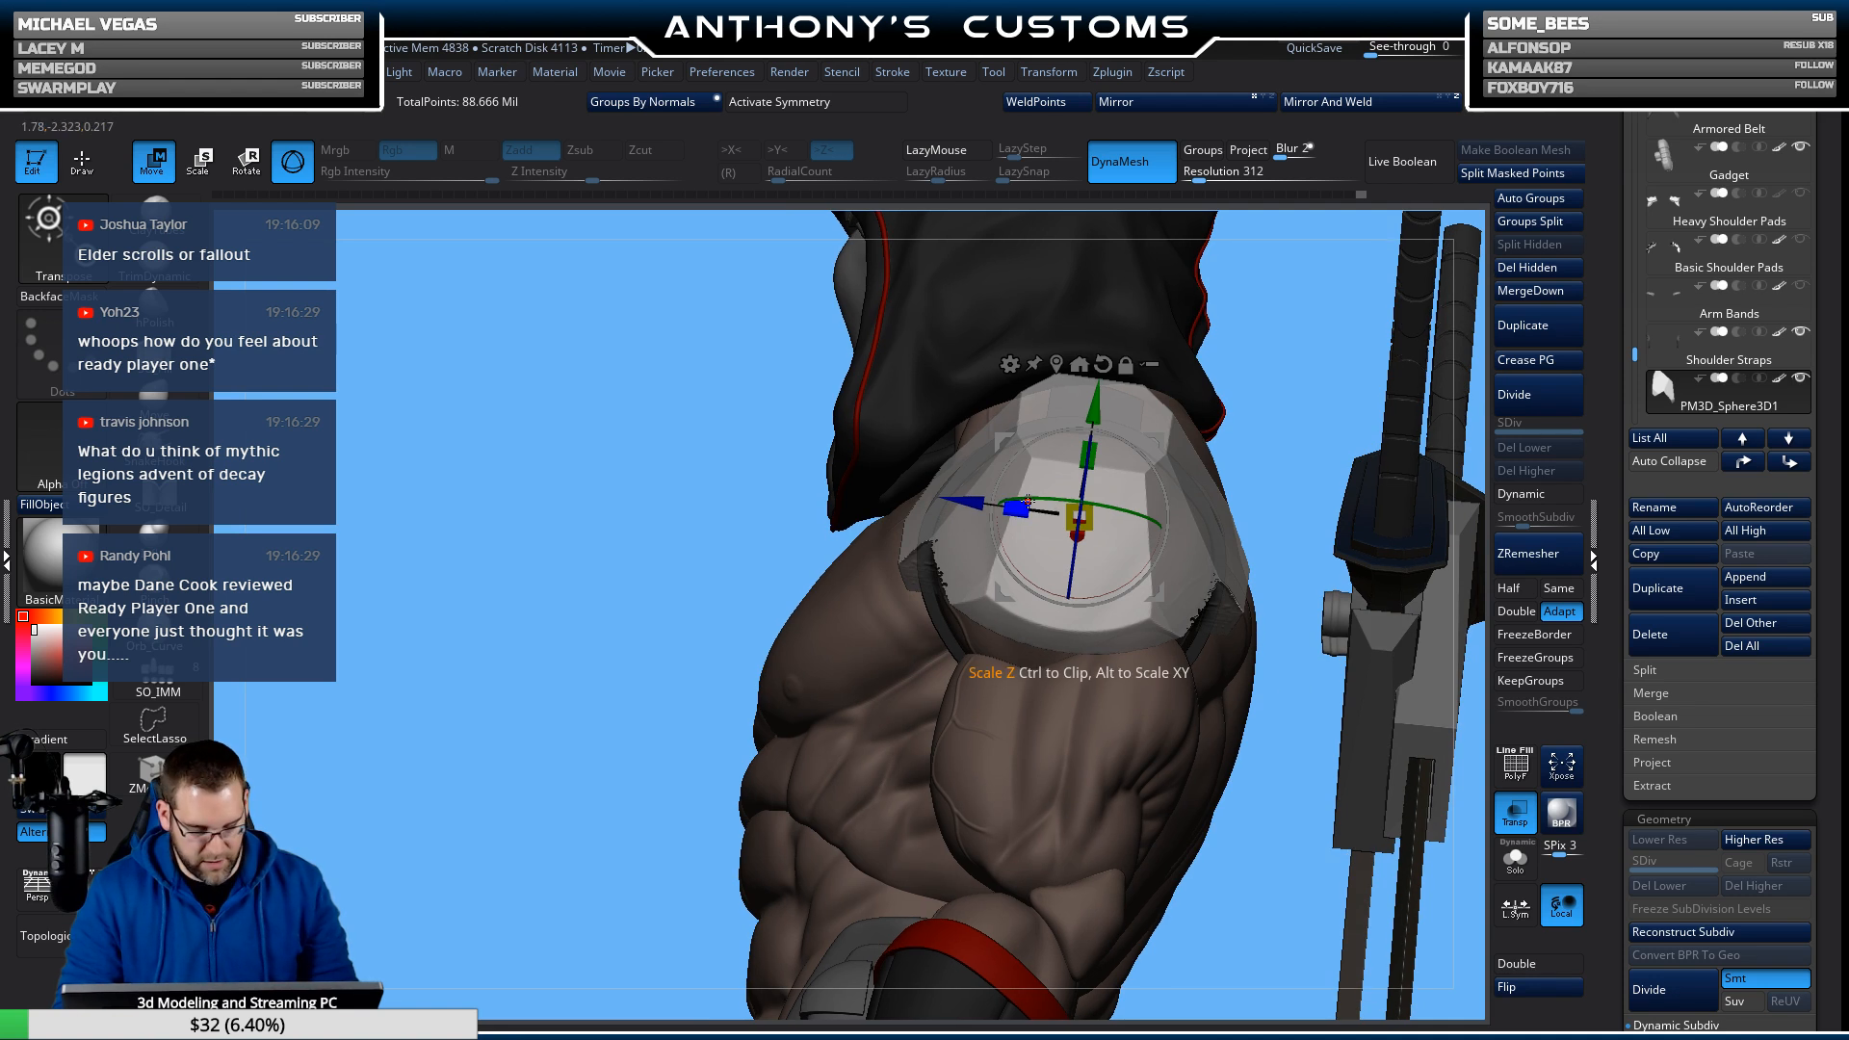
{"action": "left_click_drag", "start_coordinate": [1021, 508], "coordinate": [1023, 508]}
{"action": "right_click_drag", "start_coordinate": [737, 637], "coordinate": [706, 767]}
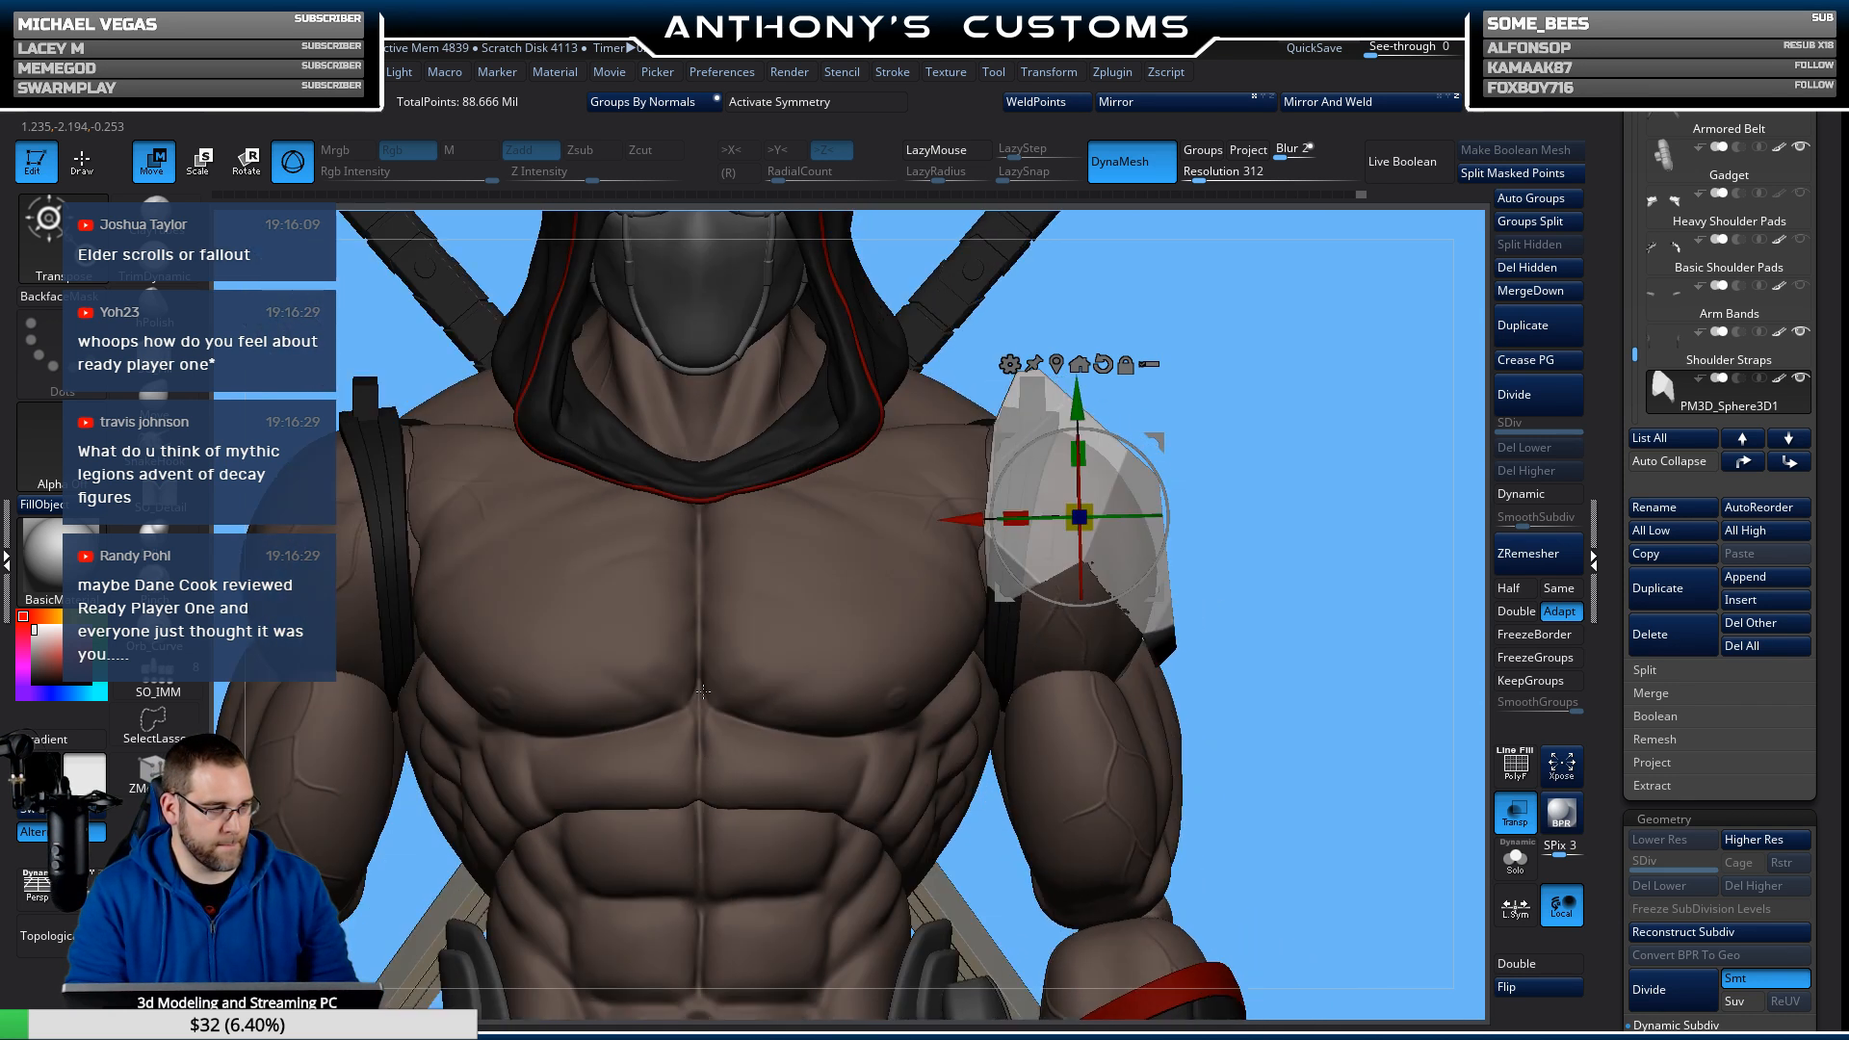
{"action": "right_click_drag", "start_coordinate": [1374, 537], "coordinate": [1333, 531], "text": "ctrl"}
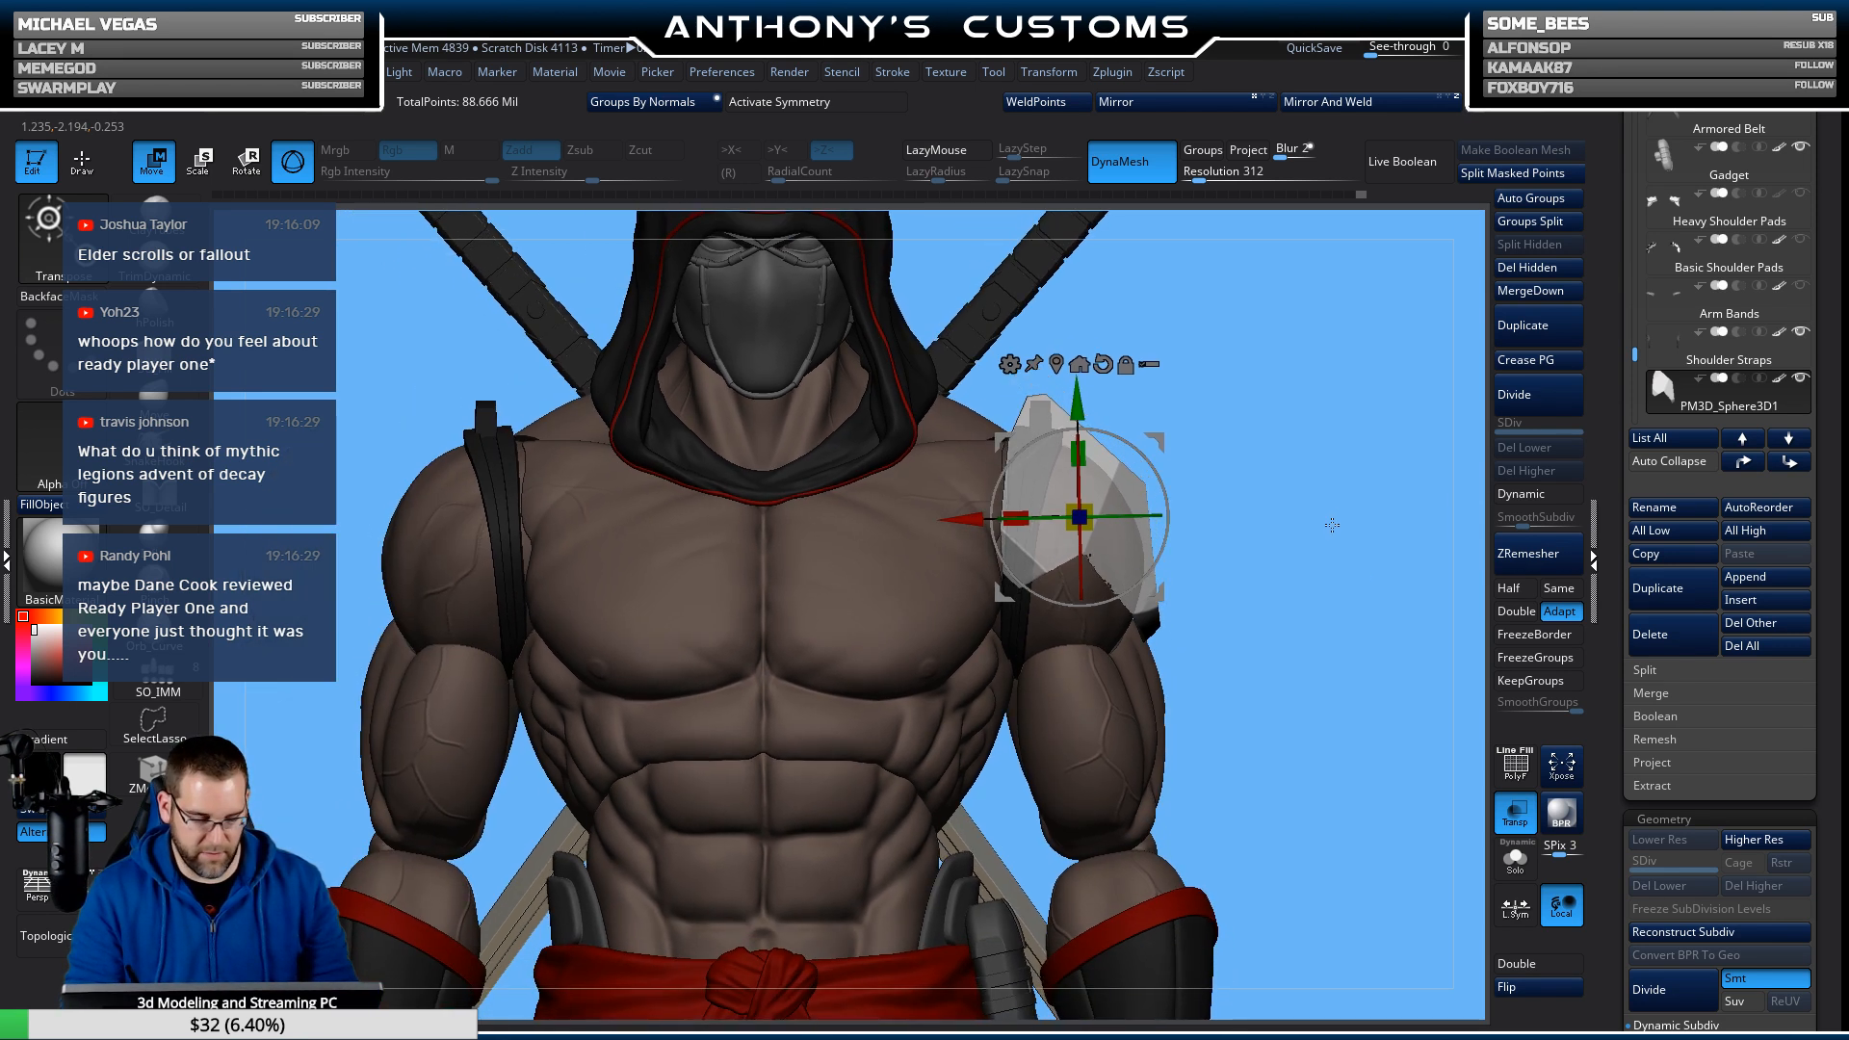
{"action": "left_click", "coordinate": [1513, 810]}
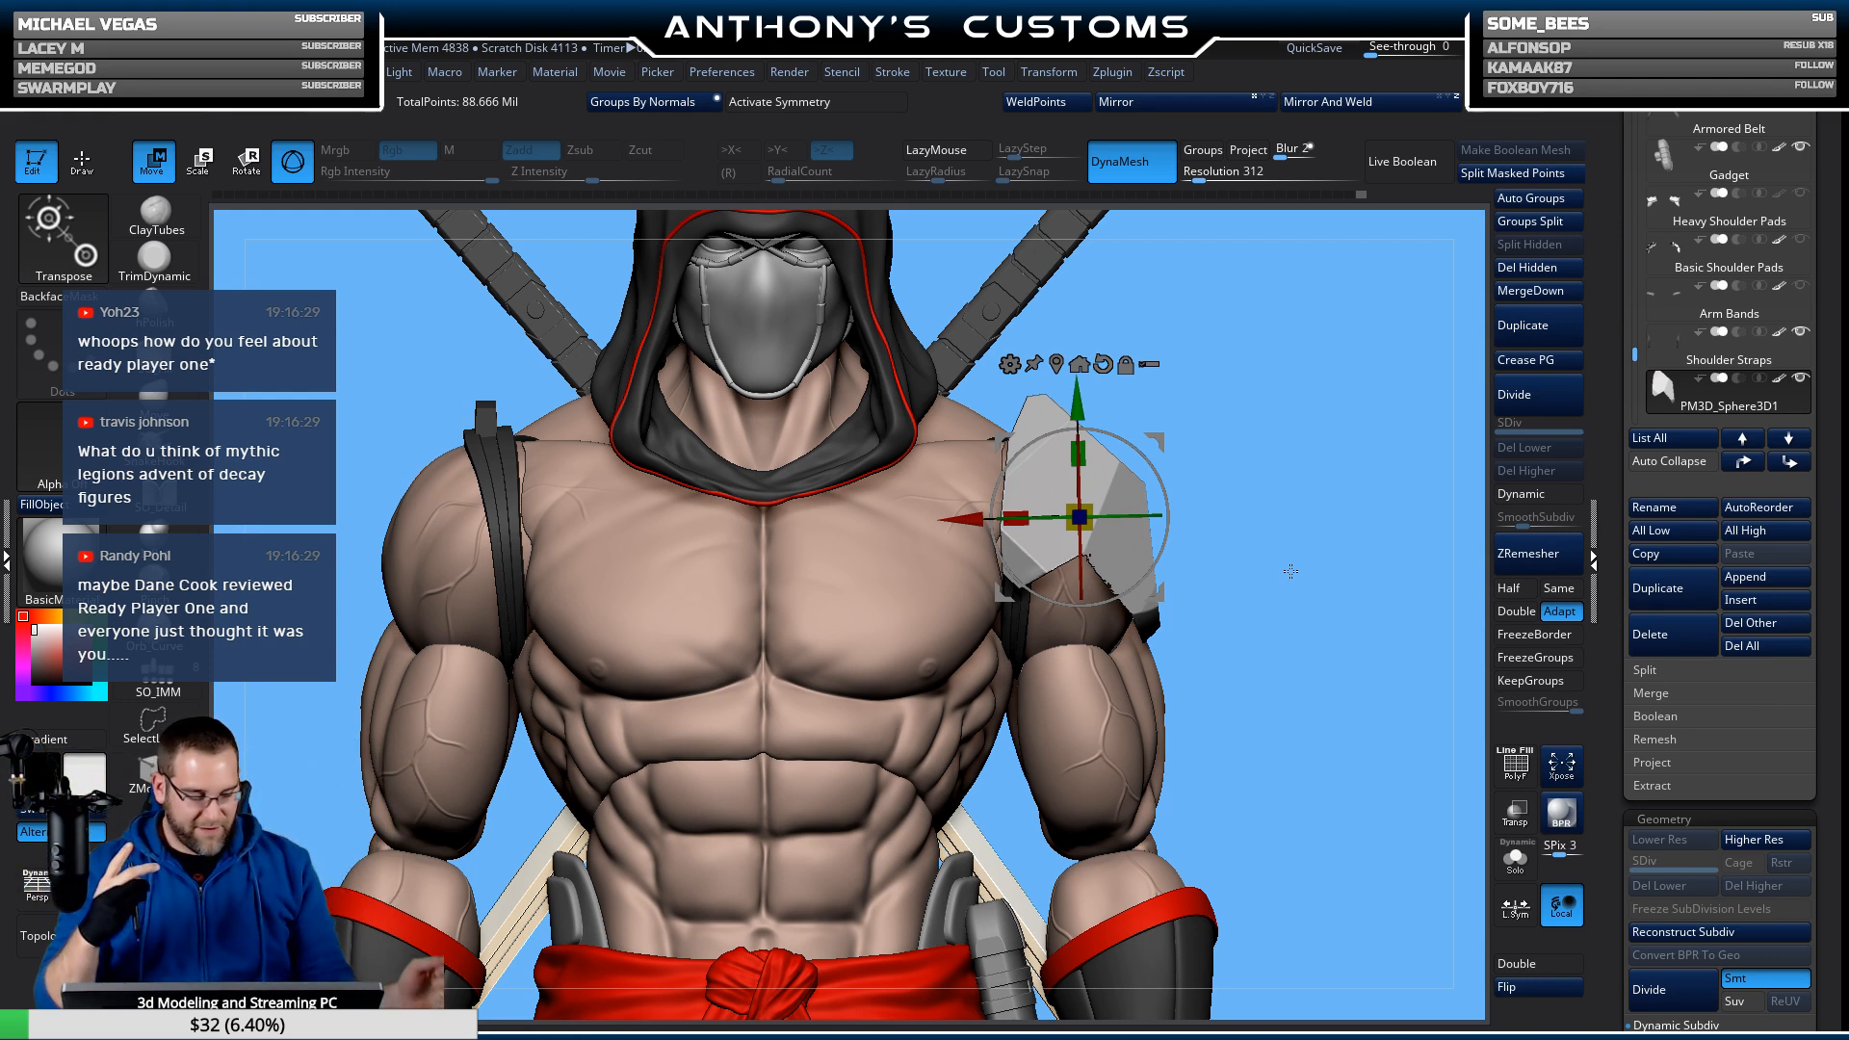
Examine the shoulder plate's fit on the arm from the front, above and side, with and without transparency.
{"action": "key", "text": "q"}
{"action": "left_click_drag", "start_coordinate": [1298, 631], "coordinate": [1333, 591]}
{"action": "left_click", "coordinate": [1522, 815]}
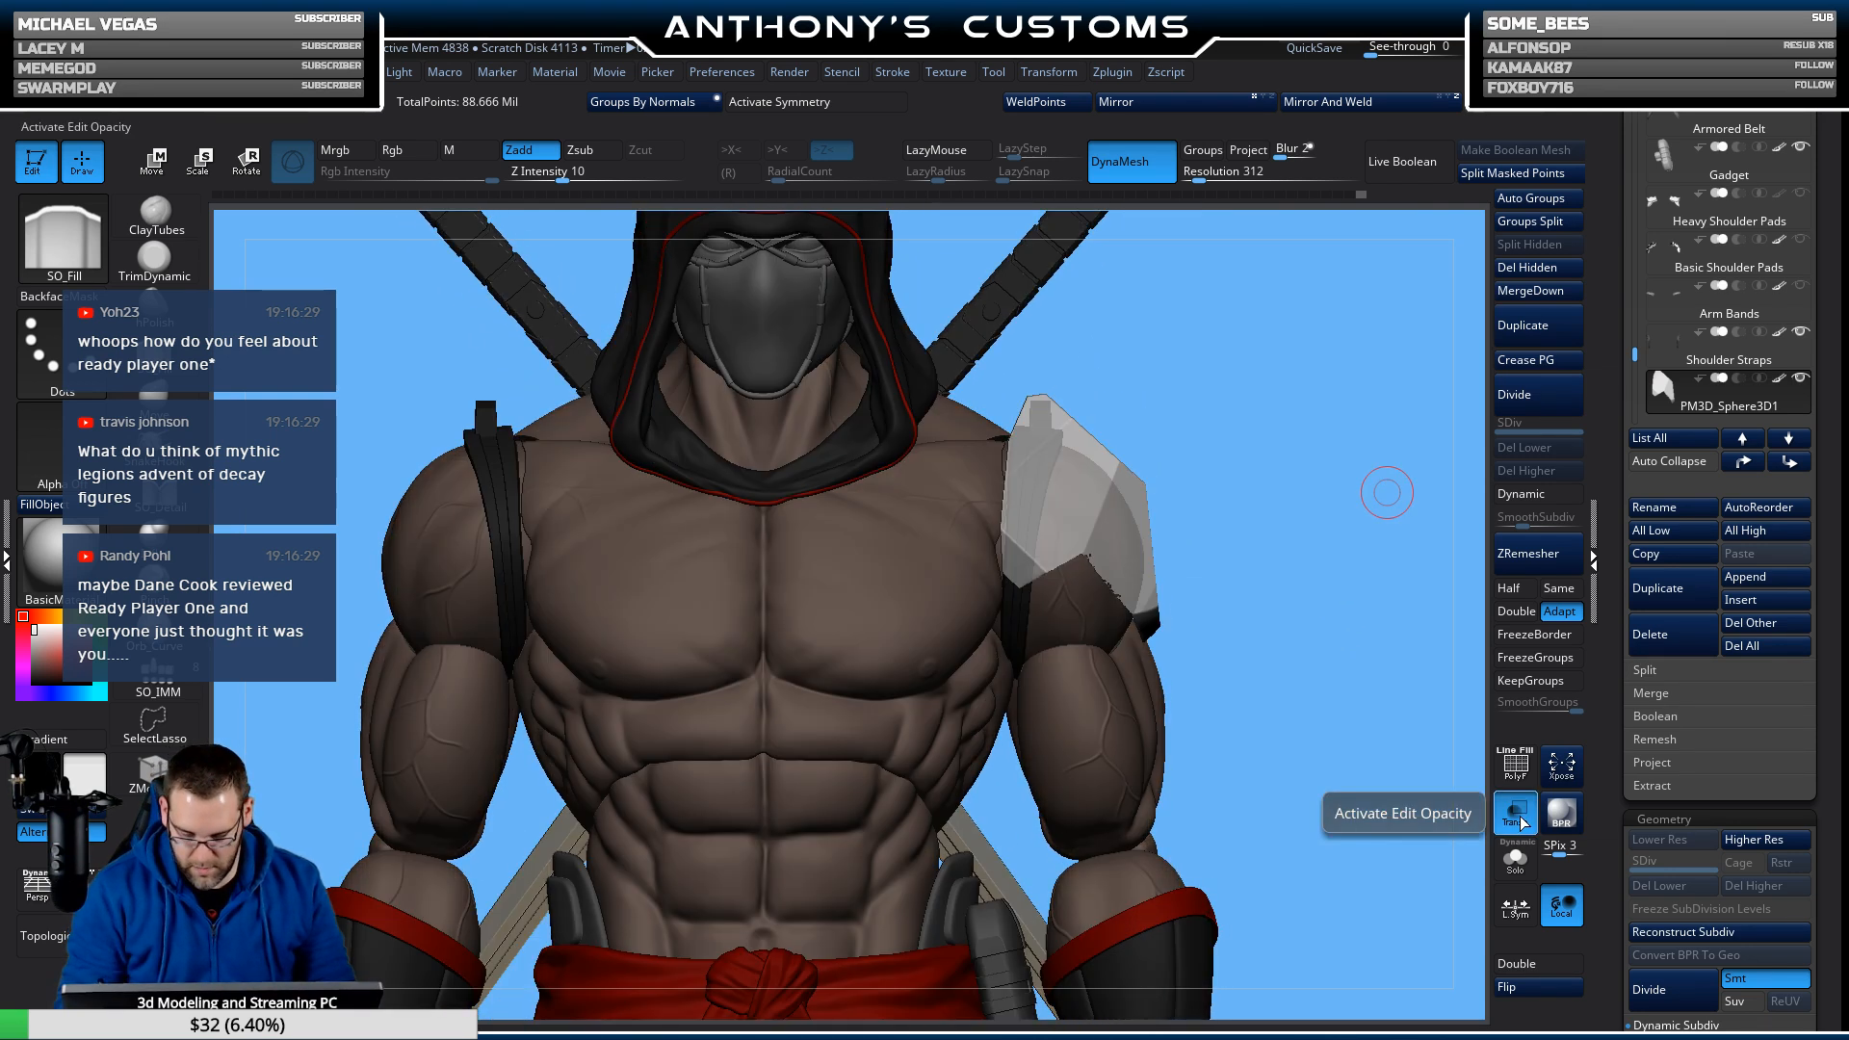
{"action": "left_click", "coordinate": [1519, 817]}
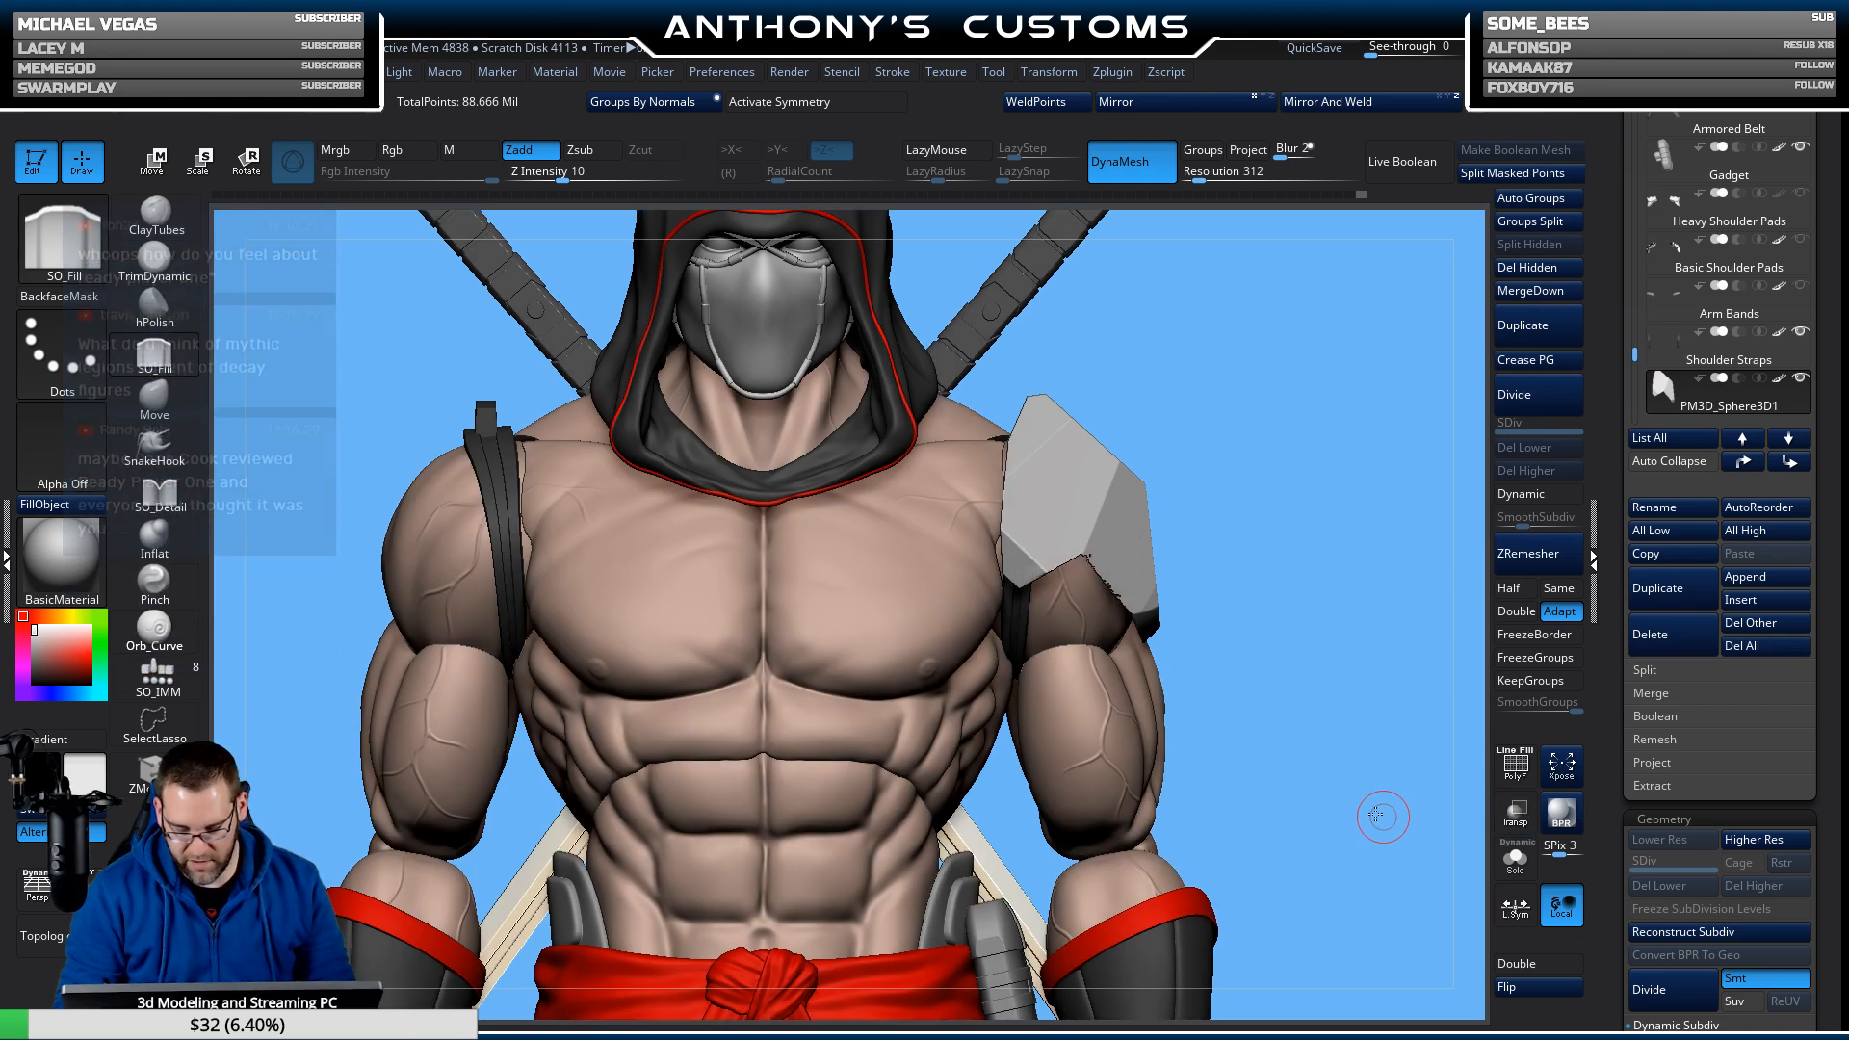
{"action": "left_click_drag", "start_coordinate": [1445, 809], "coordinate": [1341, 832]}
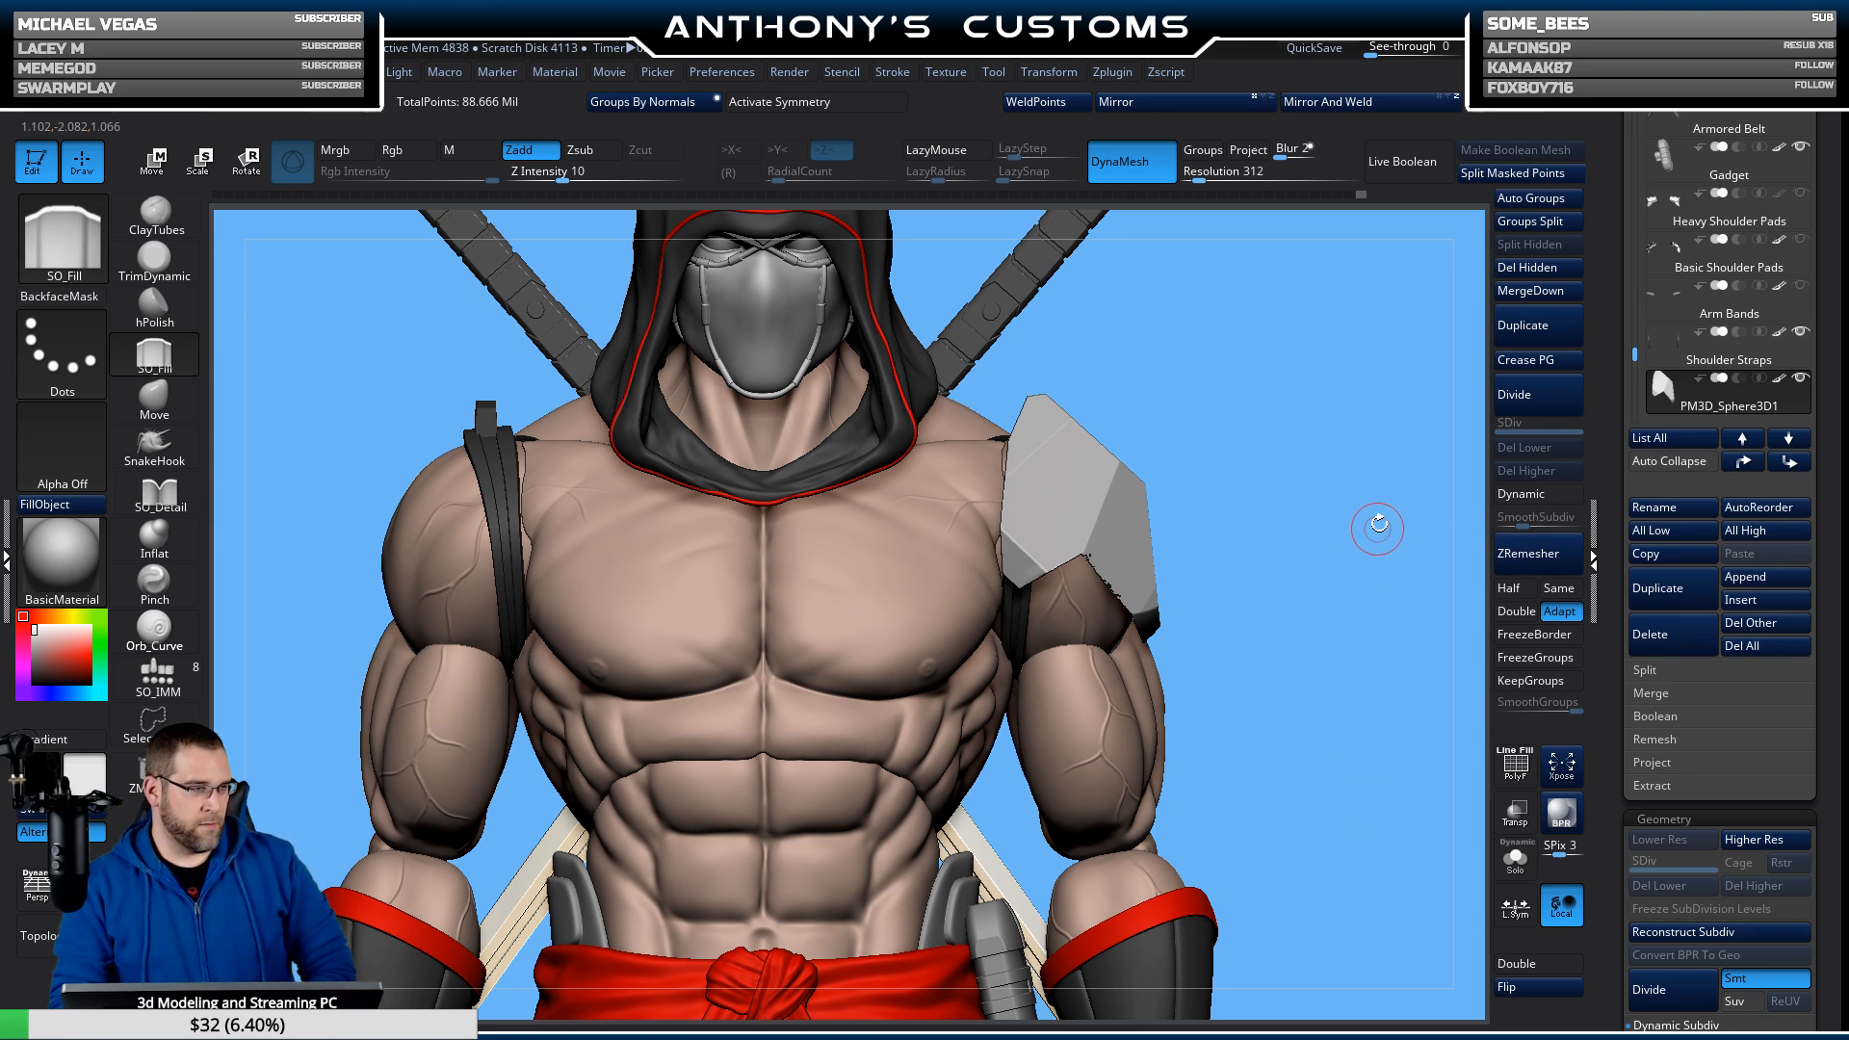
{"action": "mouse_move", "coordinate": [1303, 695]}
{"action": "left_mouse_down"}
{"action": "mouse_move", "coordinate": [1291, 664]}
{"action": "mouse_move", "coordinate": [1310, 635]}
{"action": "mouse_move", "coordinate": [1357, 710]}
{"action": "mouse_move", "coordinate": [1321, 591]}
{"action": "mouse_move", "coordinate": [1392, 582]}
{"action": "left_mouse_up"}
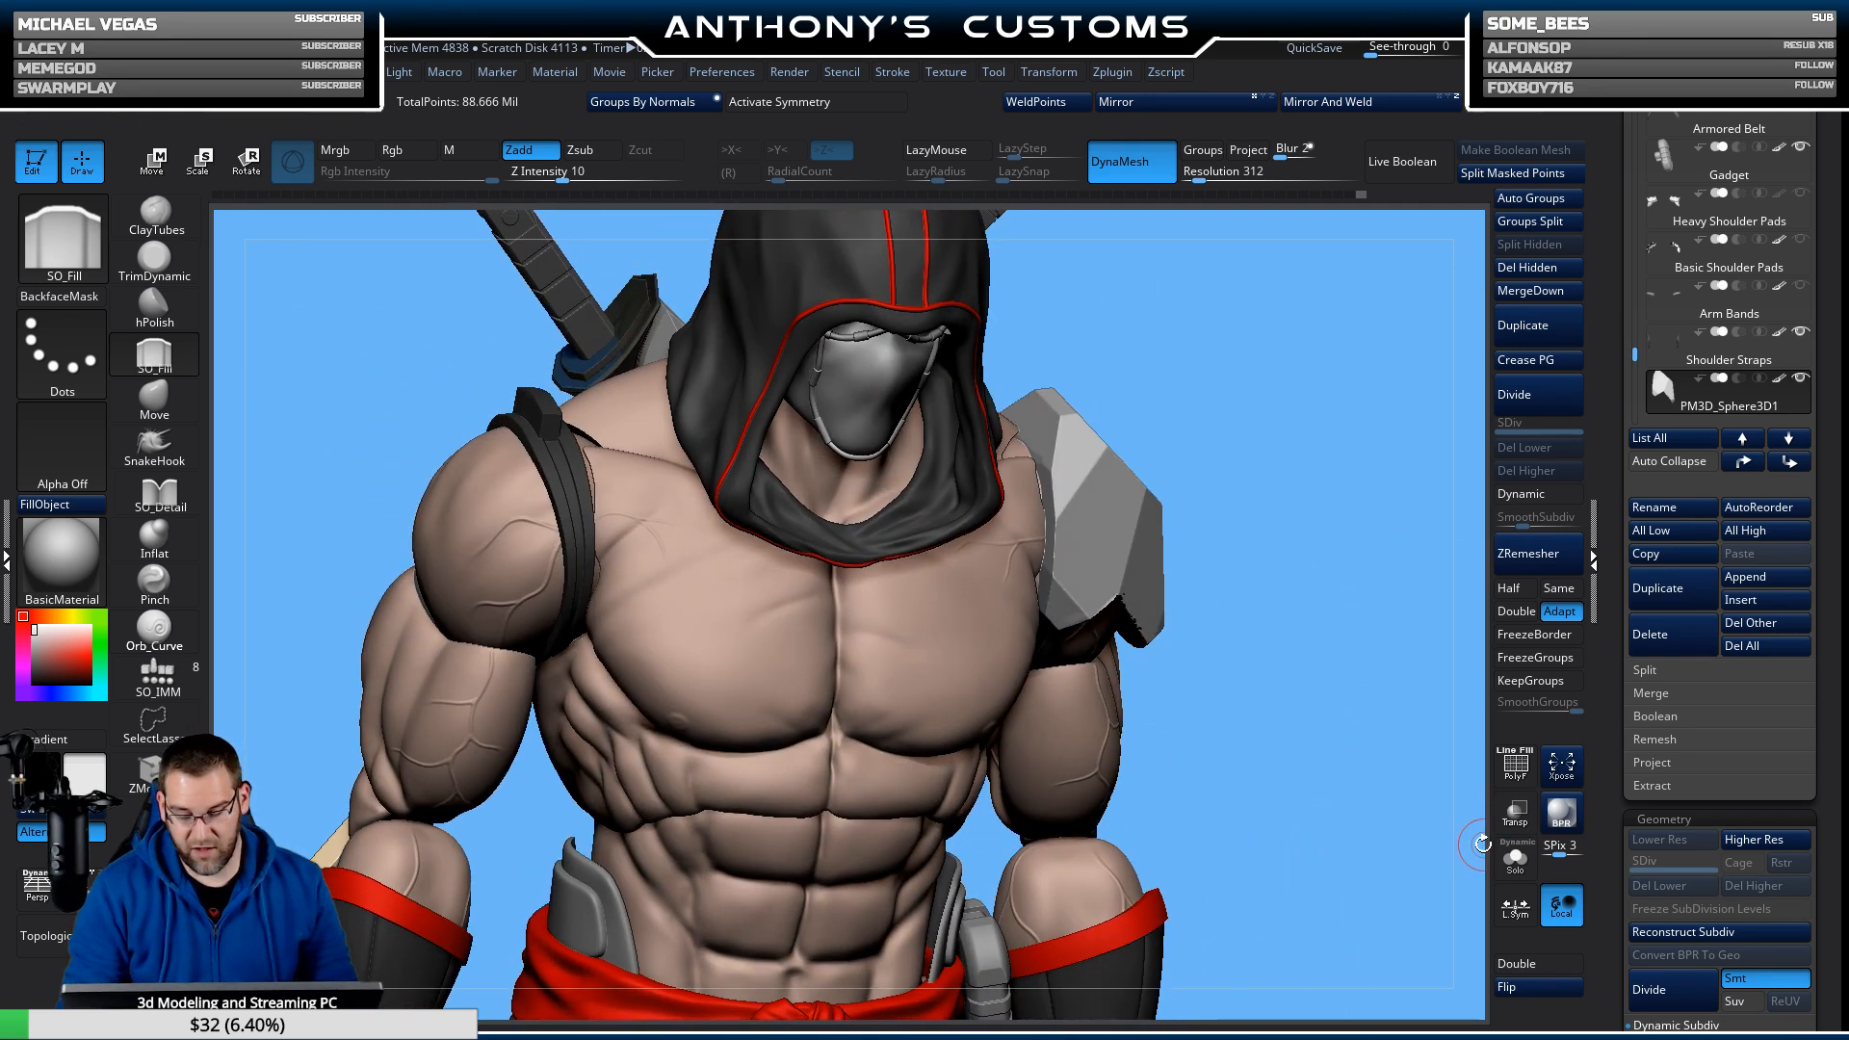
{"action": "mouse_move", "coordinate": [1354, 847]}
{"action": "left_mouse_down"}
{"action": "mouse_move", "coordinate": [1266, 844]}
{"action": "mouse_move", "coordinate": [1274, 805]}
{"action": "mouse_move", "coordinate": [1288, 886]}
{"action": "left_mouse_up"}
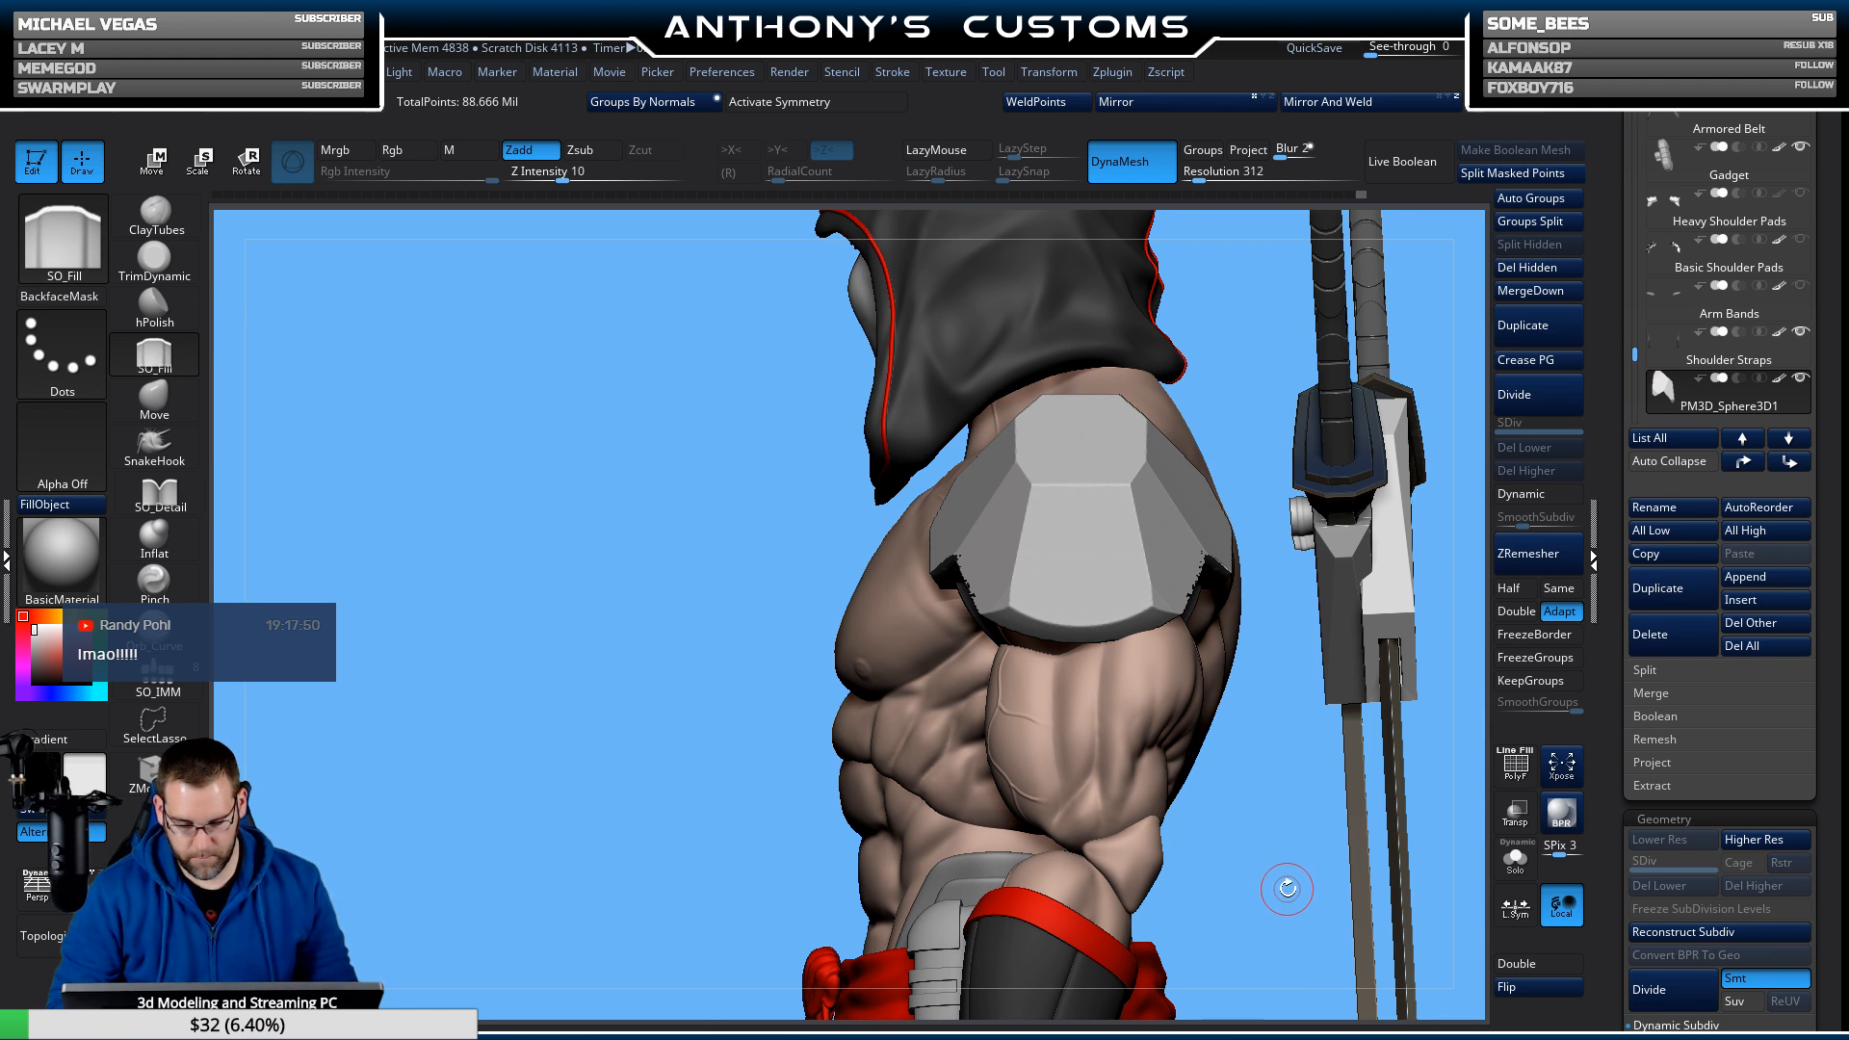
{"action": "left_click_drag", "start_coordinate": [1249, 845], "coordinate": [1300, 839]}
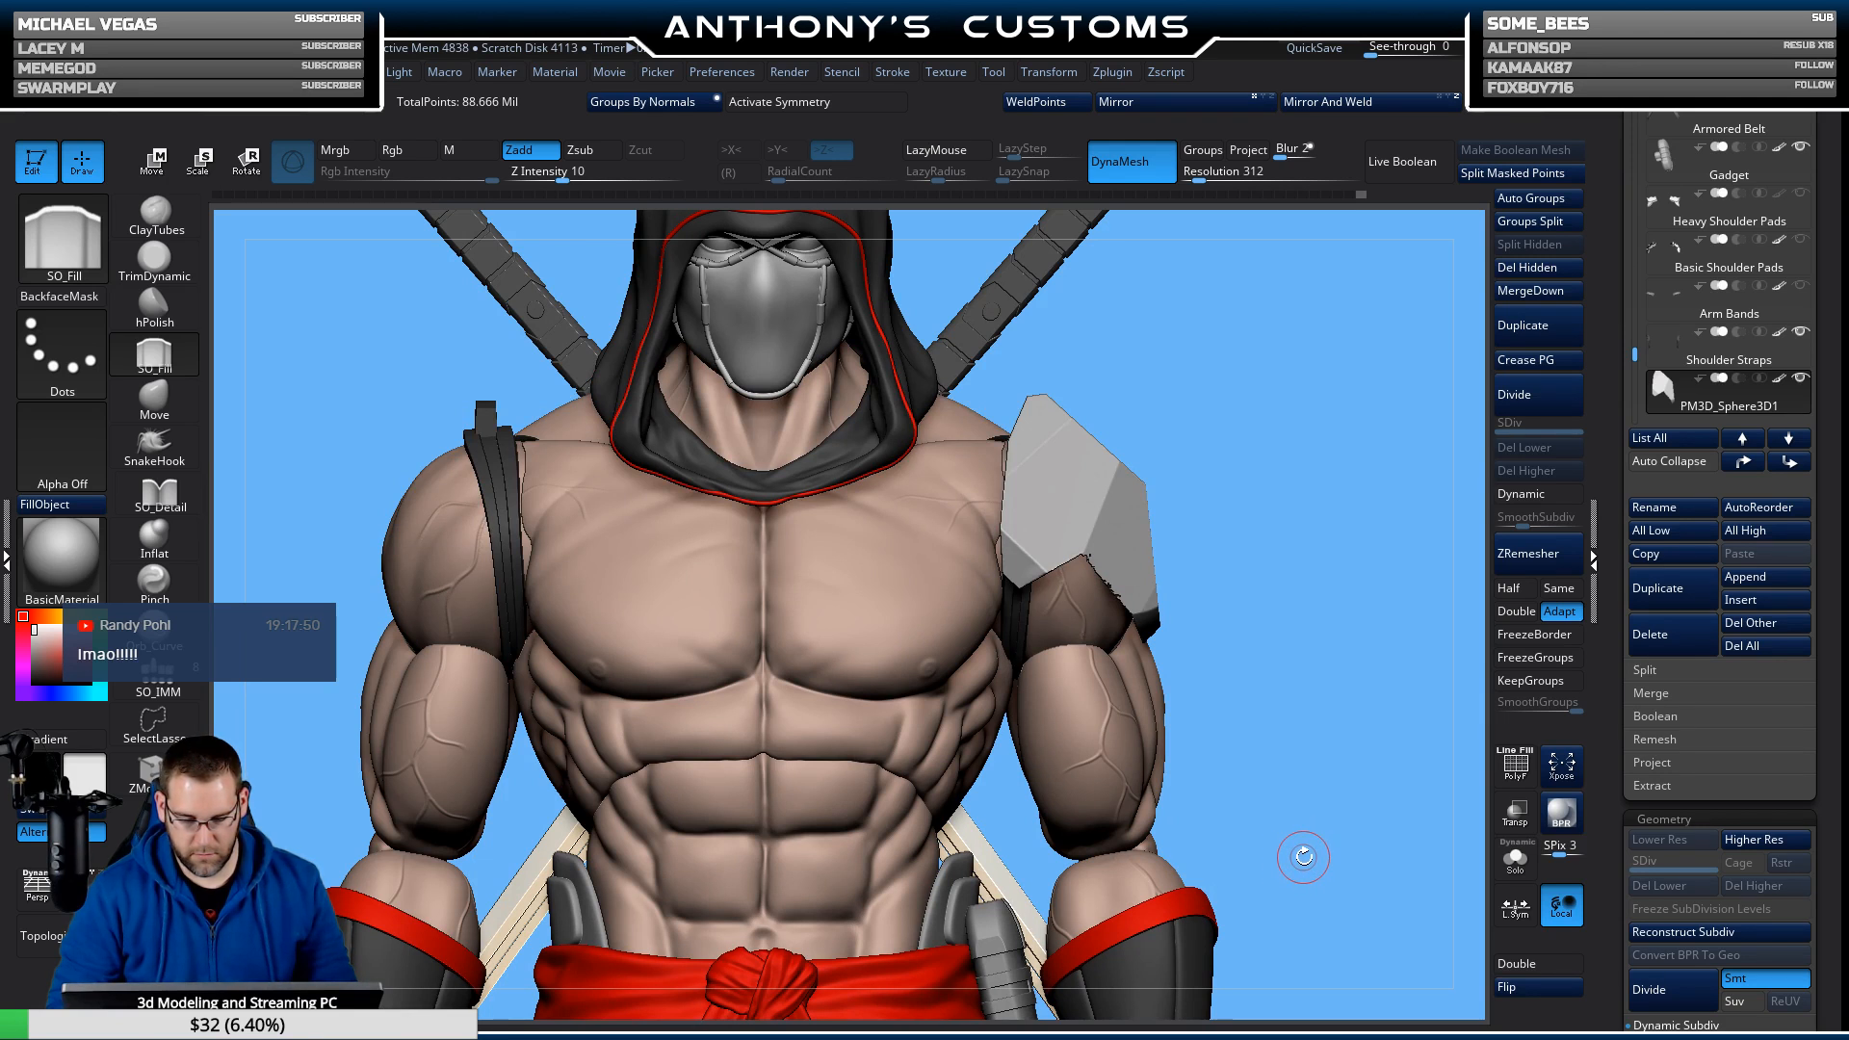
{"action": "left_click_drag", "start_coordinate": [1334, 853], "coordinate": [1320, 809], "text": "alt"}
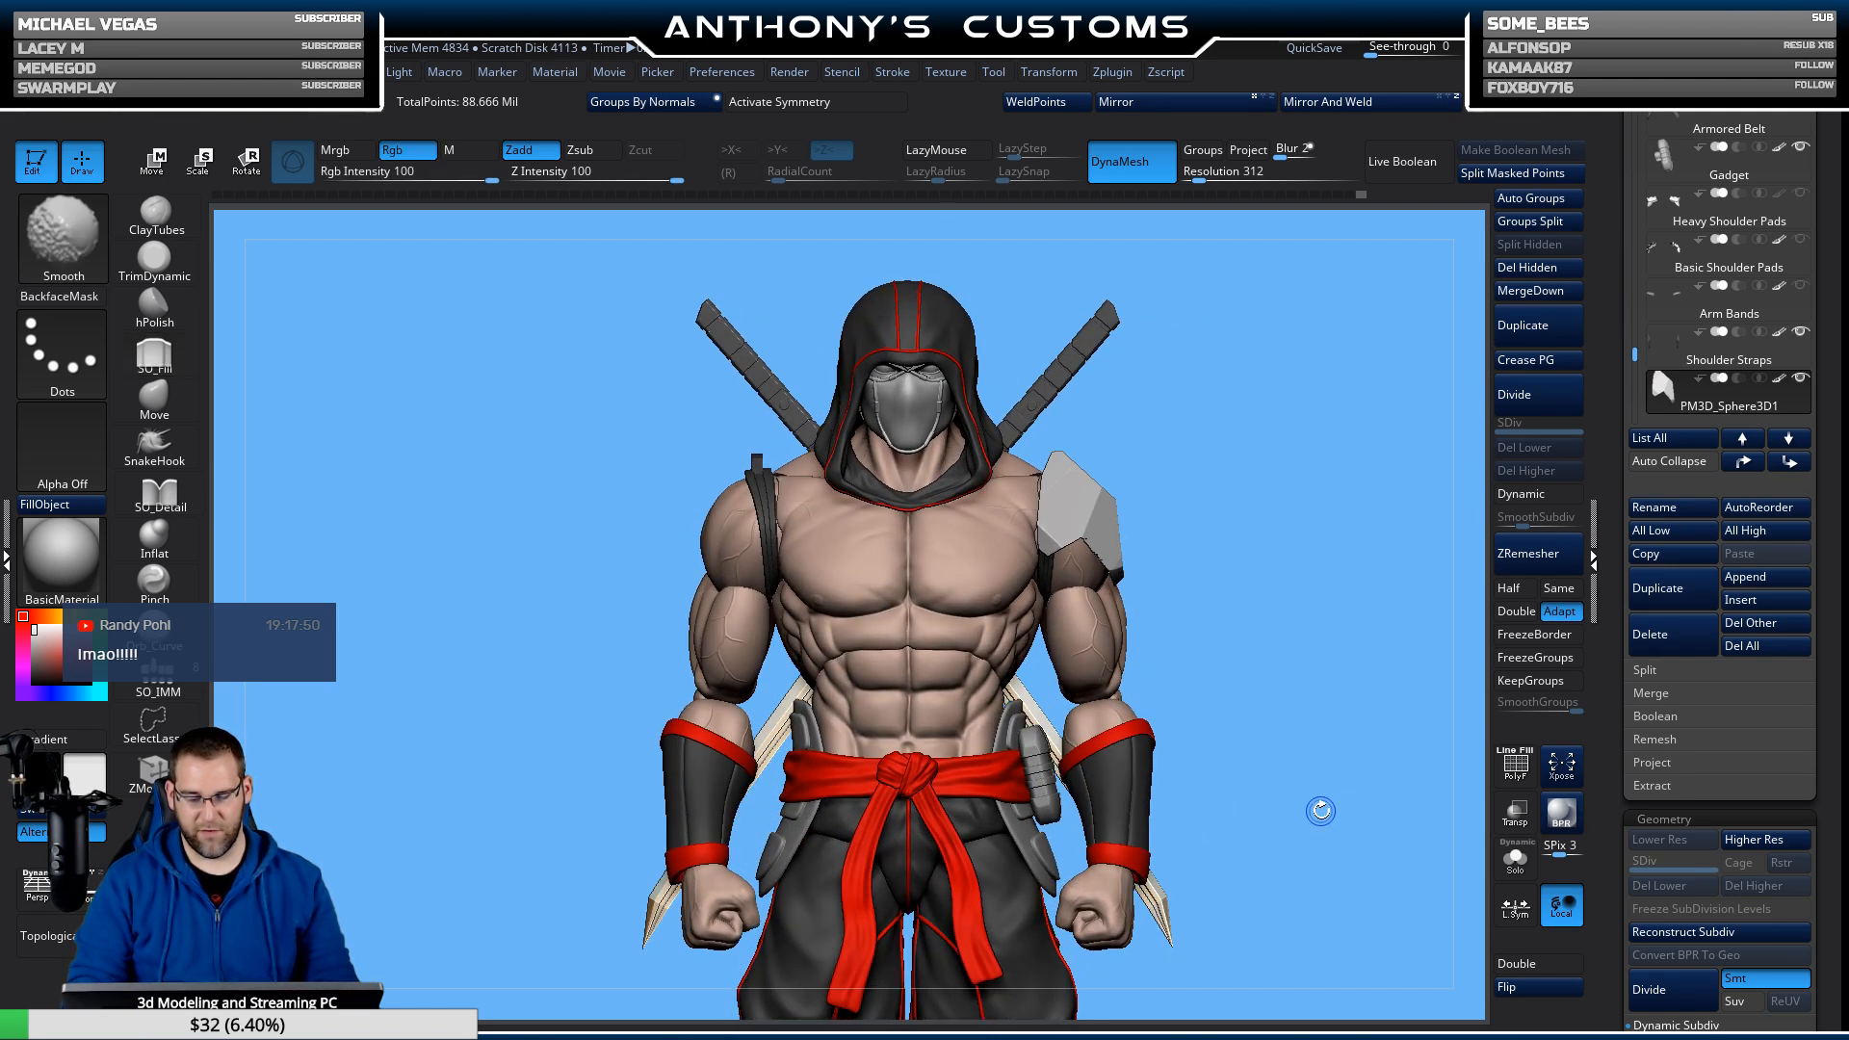
Trim the outer side of the shoulder plate with slanted ClipCurve cuts to add another facet.
{"action": "key", "text": "ctrl+shift"}
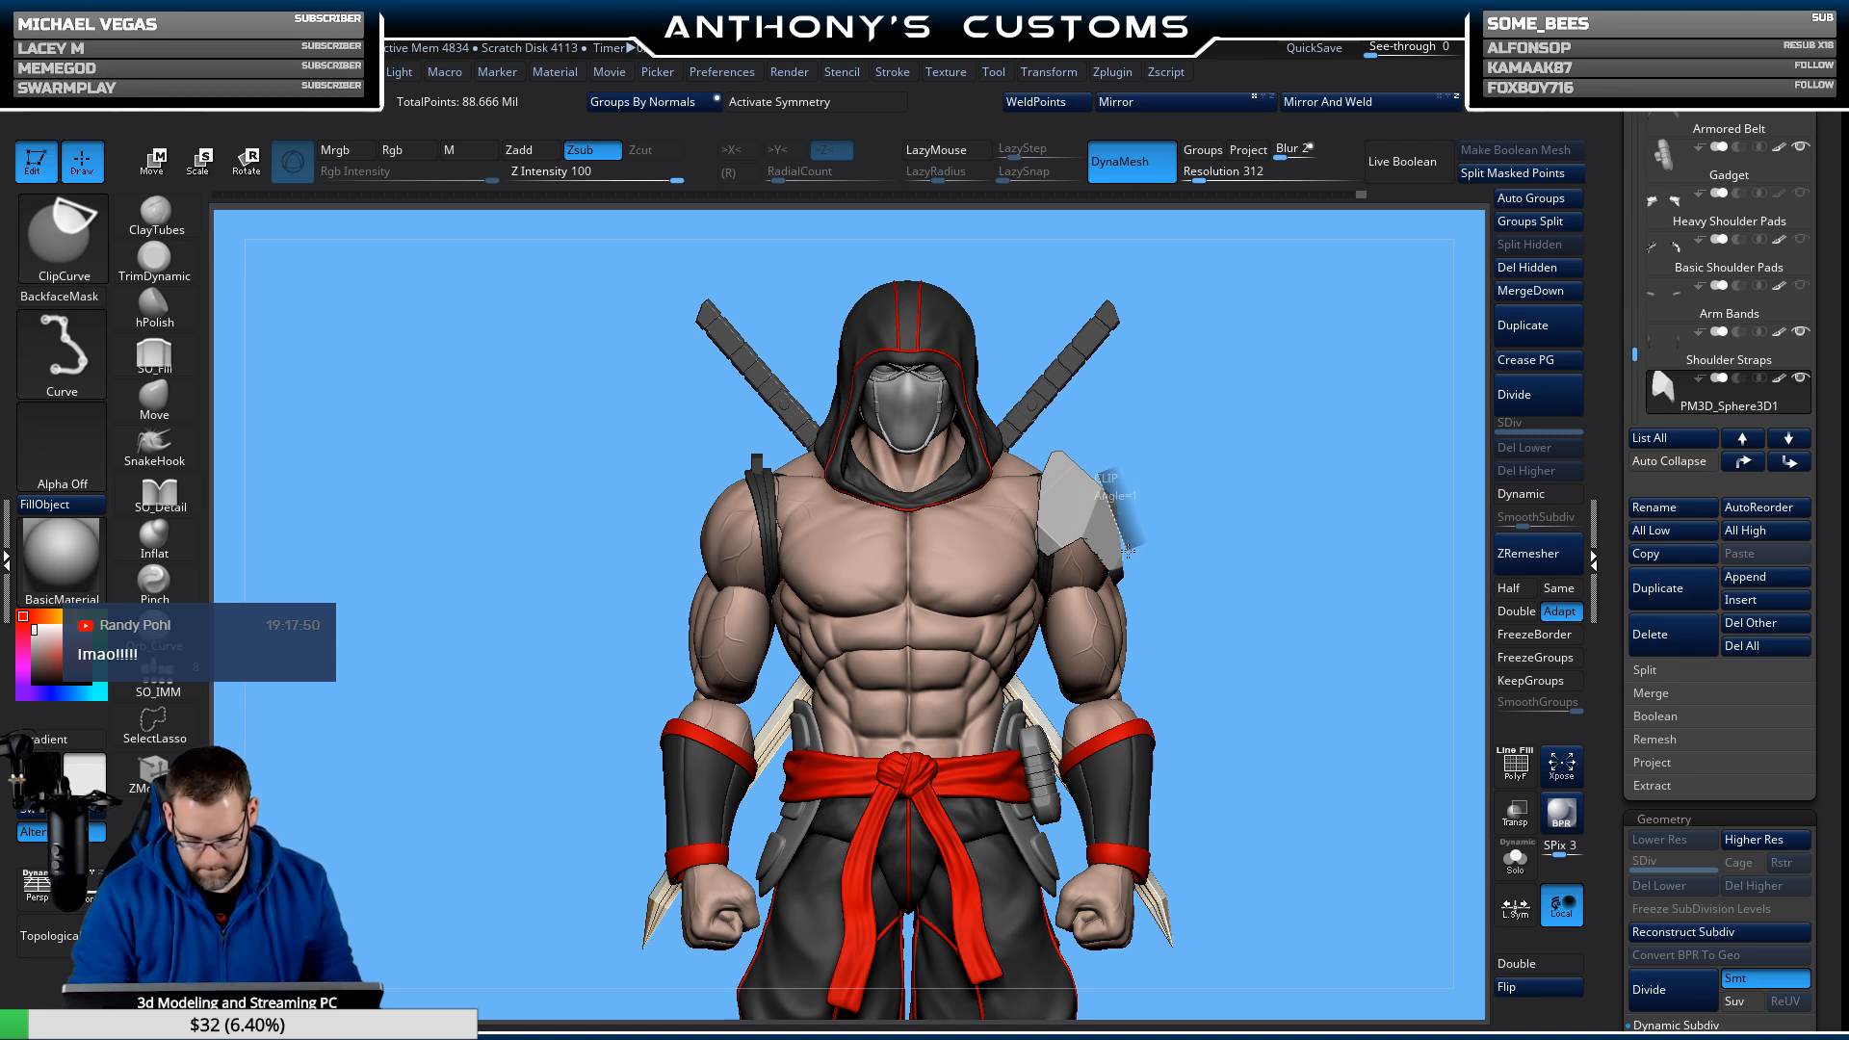
{"action": "left_click_drag", "start_coordinate": [1142, 537], "coordinate": [1199, 463], "text": "ctrl+shift"}
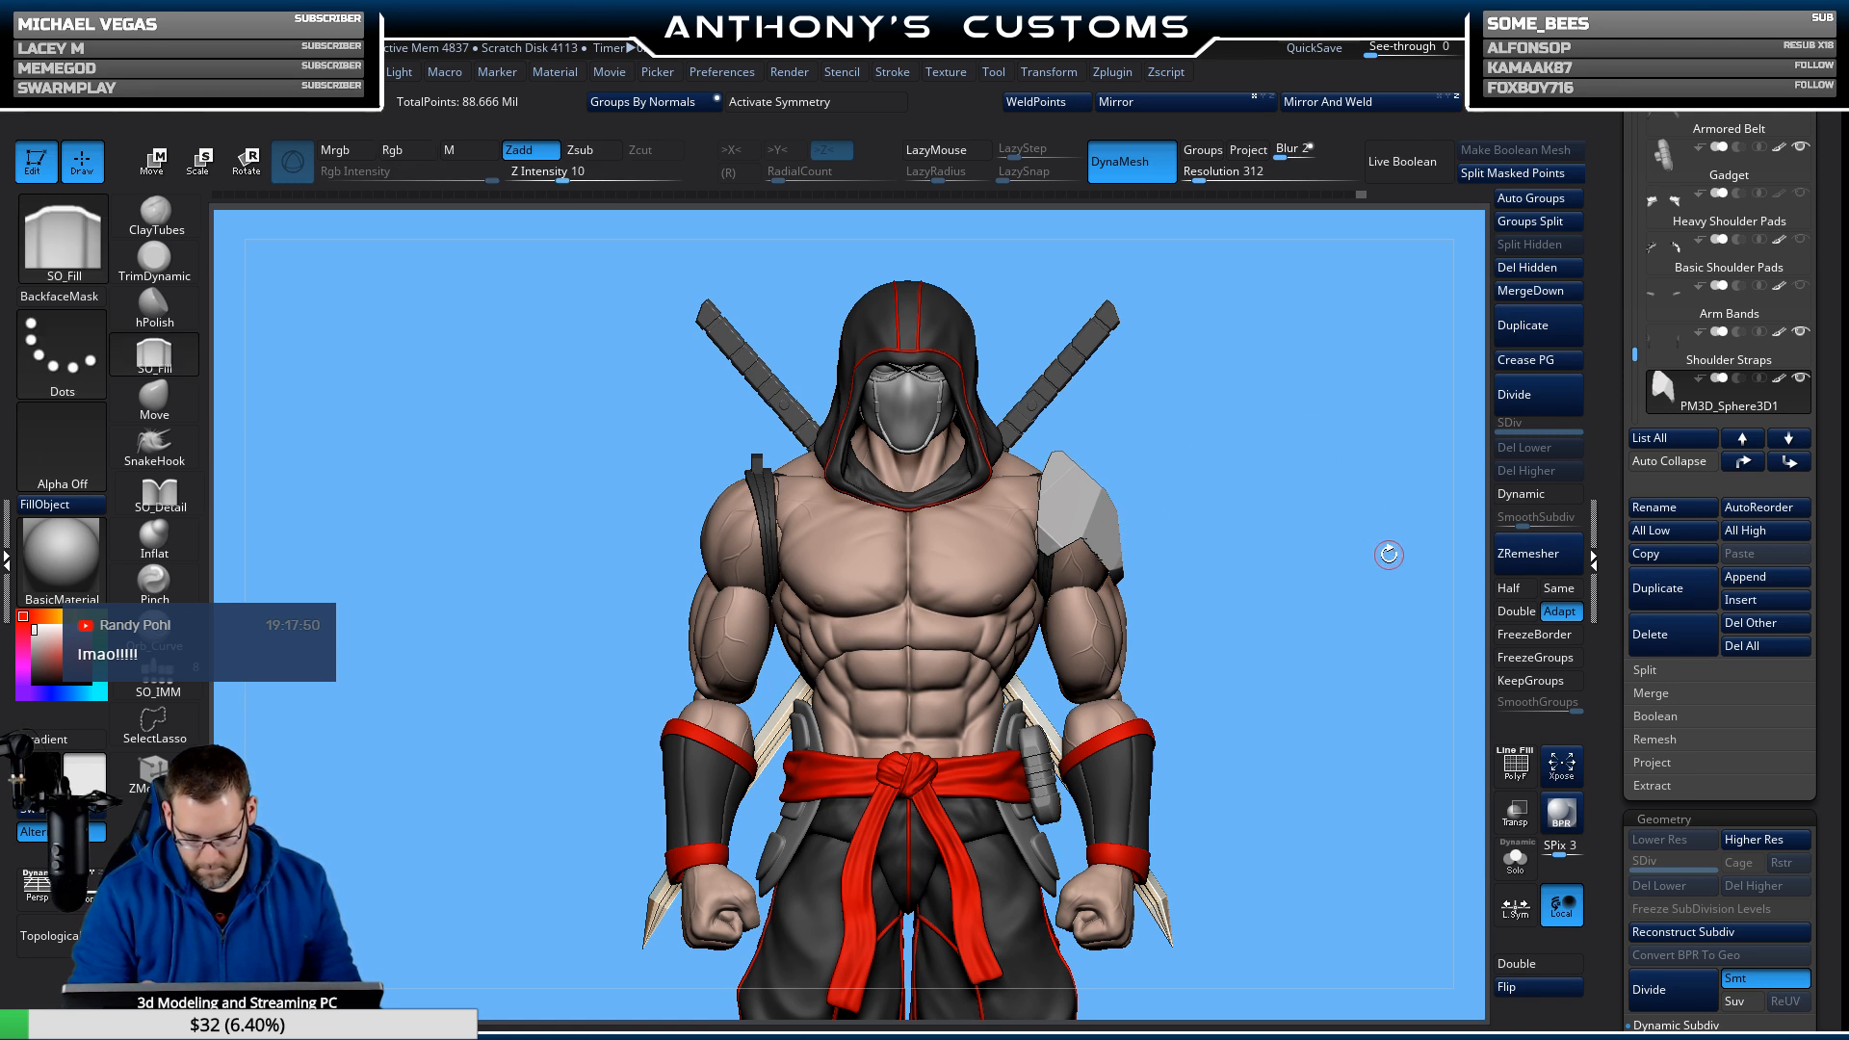
{"action": "mouse_move", "coordinate": [1389, 554]}
{"action": "left_mouse_down"}
{"action": "mouse_move", "coordinate": [1329, 557]}
{"action": "mouse_move", "coordinate": [1372, 557]}
{"action": "mouse_move", "coordinate": [1368, 543]}
{"action": "left_mouse_up"}
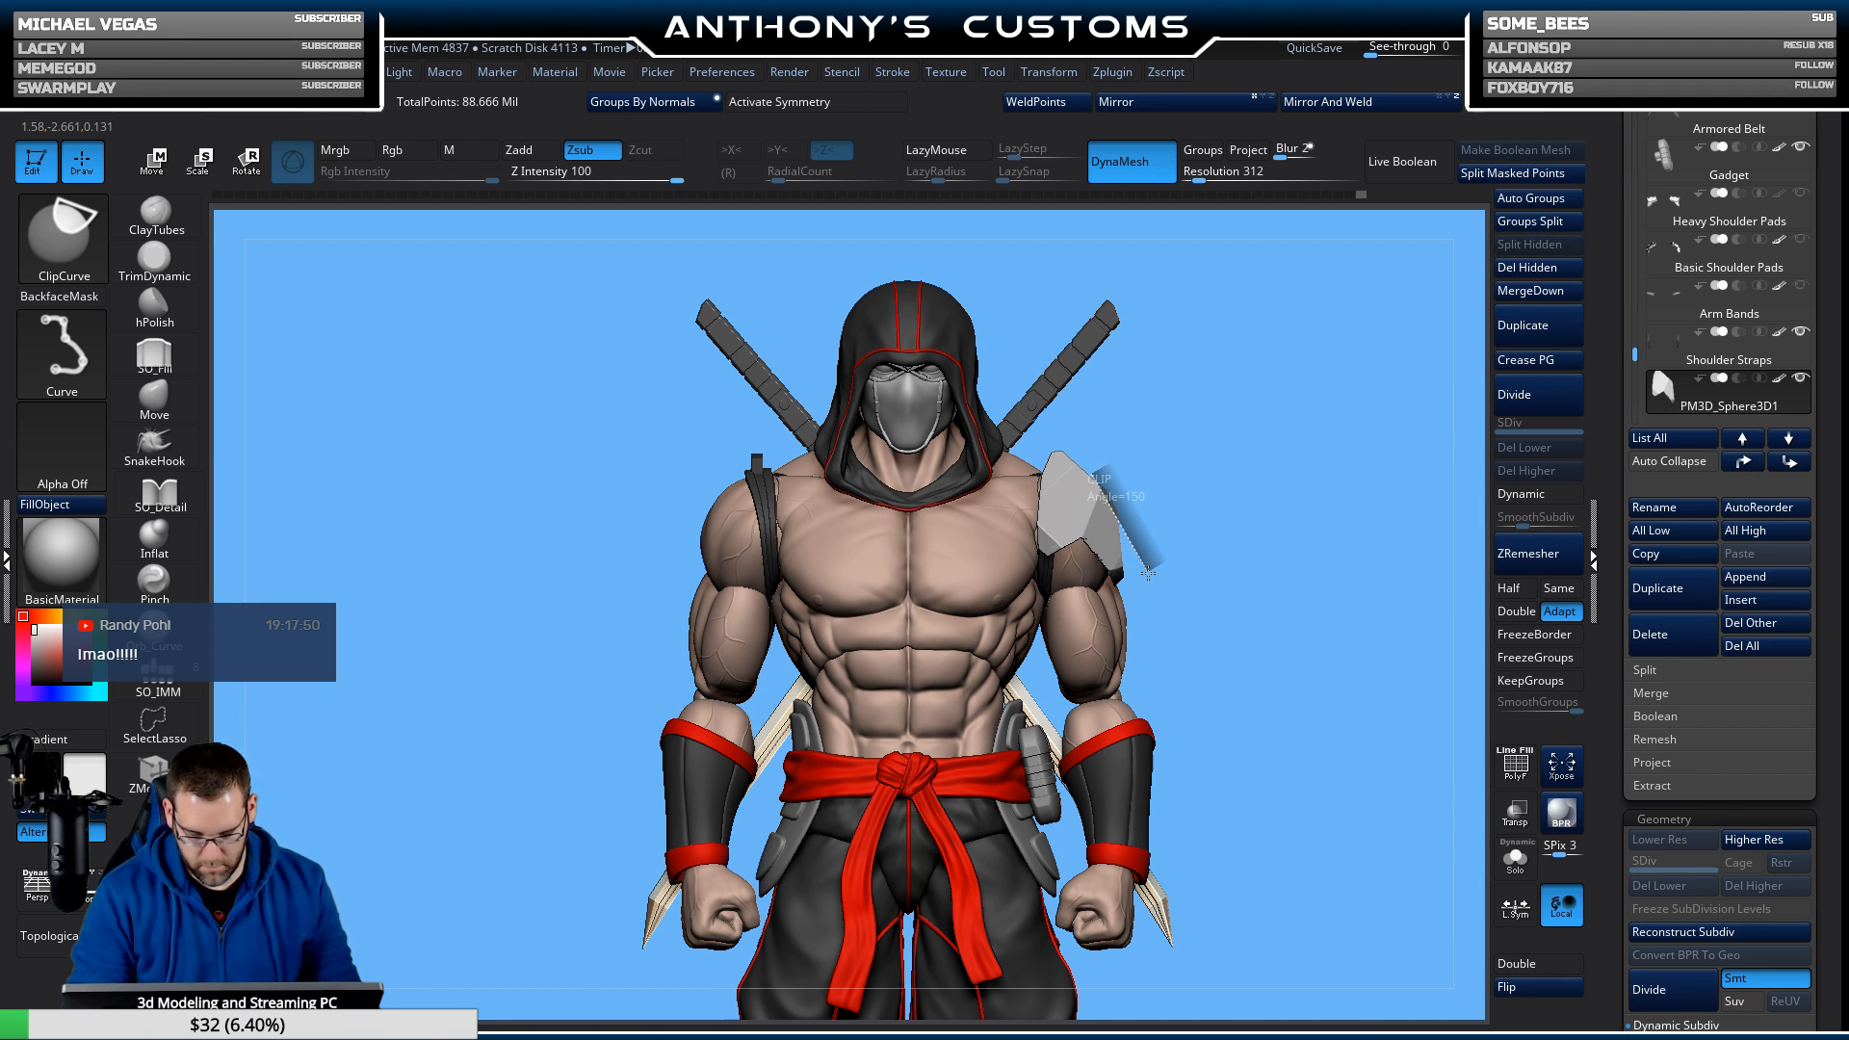
{"action": "left_click_drag", "start_coordinate": [1148, 574], "coordinate": [1156, 568], "text": "ctrl+shift"}
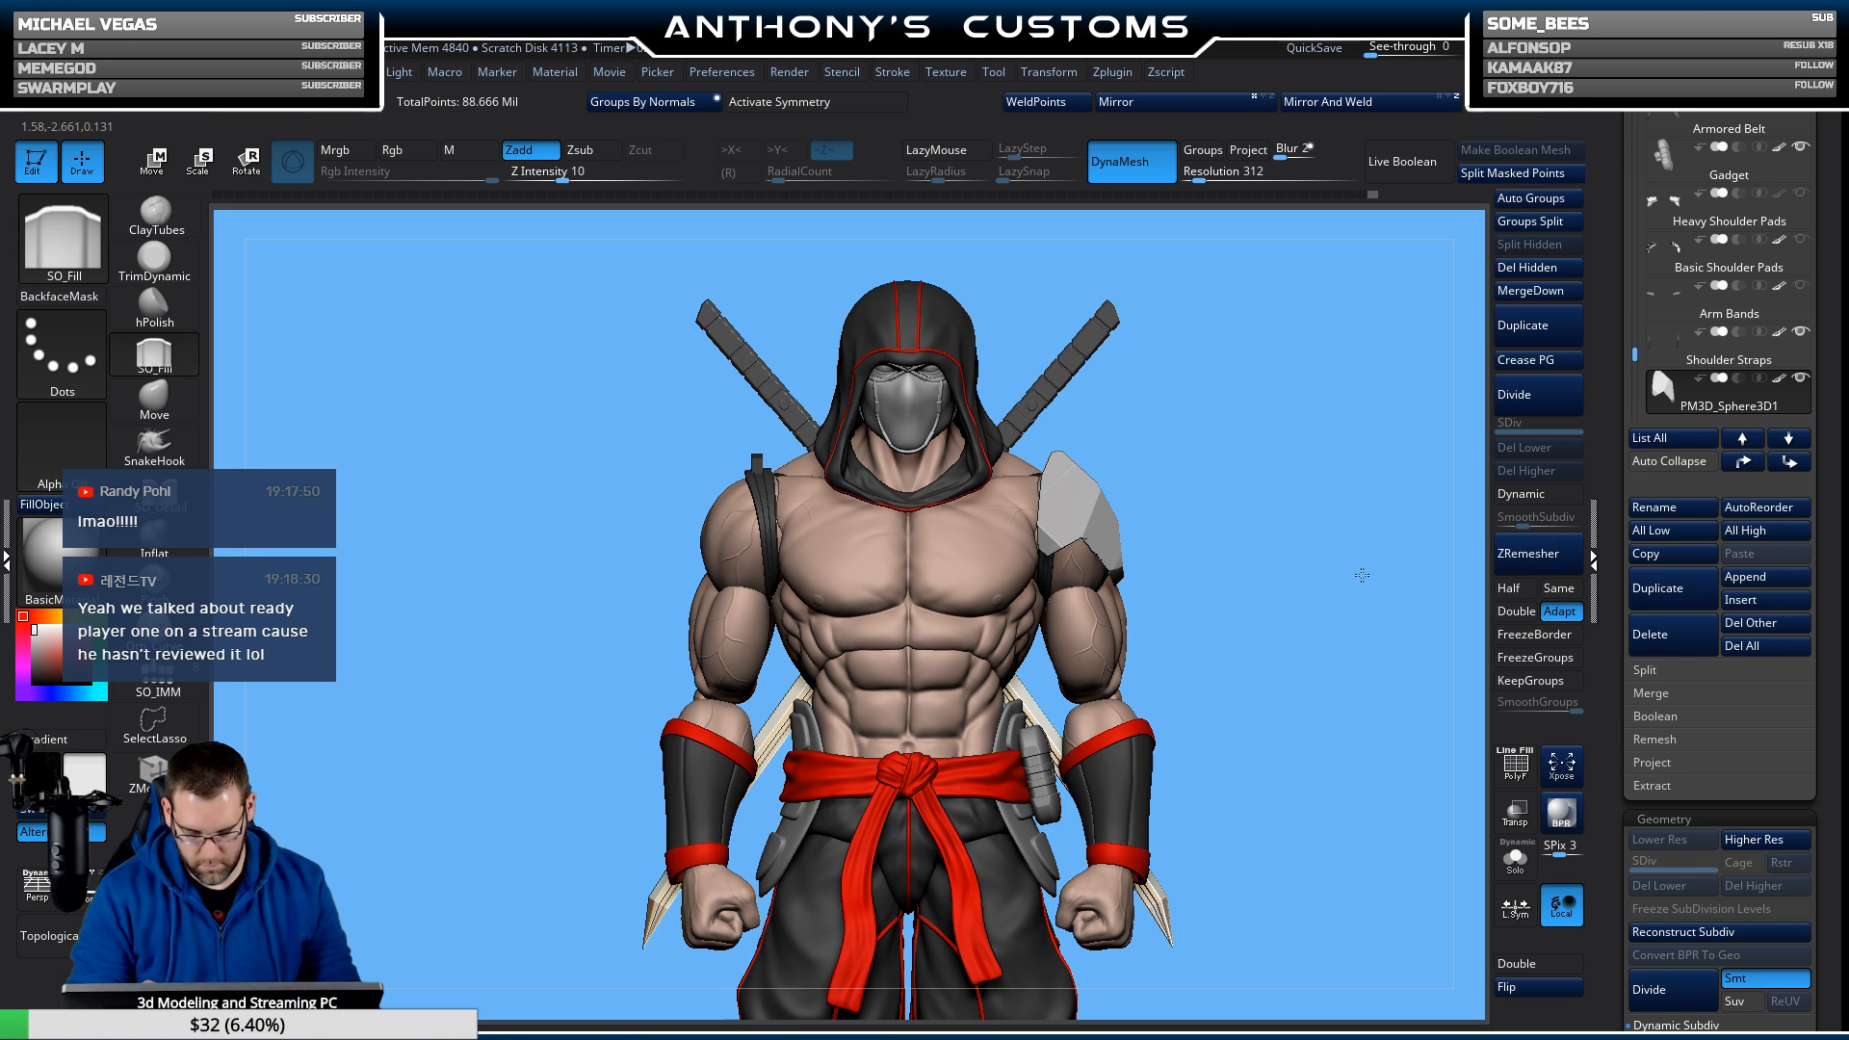
{"action": "mouse_move", "coordinate": [1362, 575]}
{"action": "left_mouse_down"}
{"action": "mouse_move", "coordinate": [1297, 577]}
{"action": "mouse_move", "coordinate": [1358, 568]}
{"action": "mouse_move", "coordinate": [1351, 549]}
{"action": "left_mouse_up"}
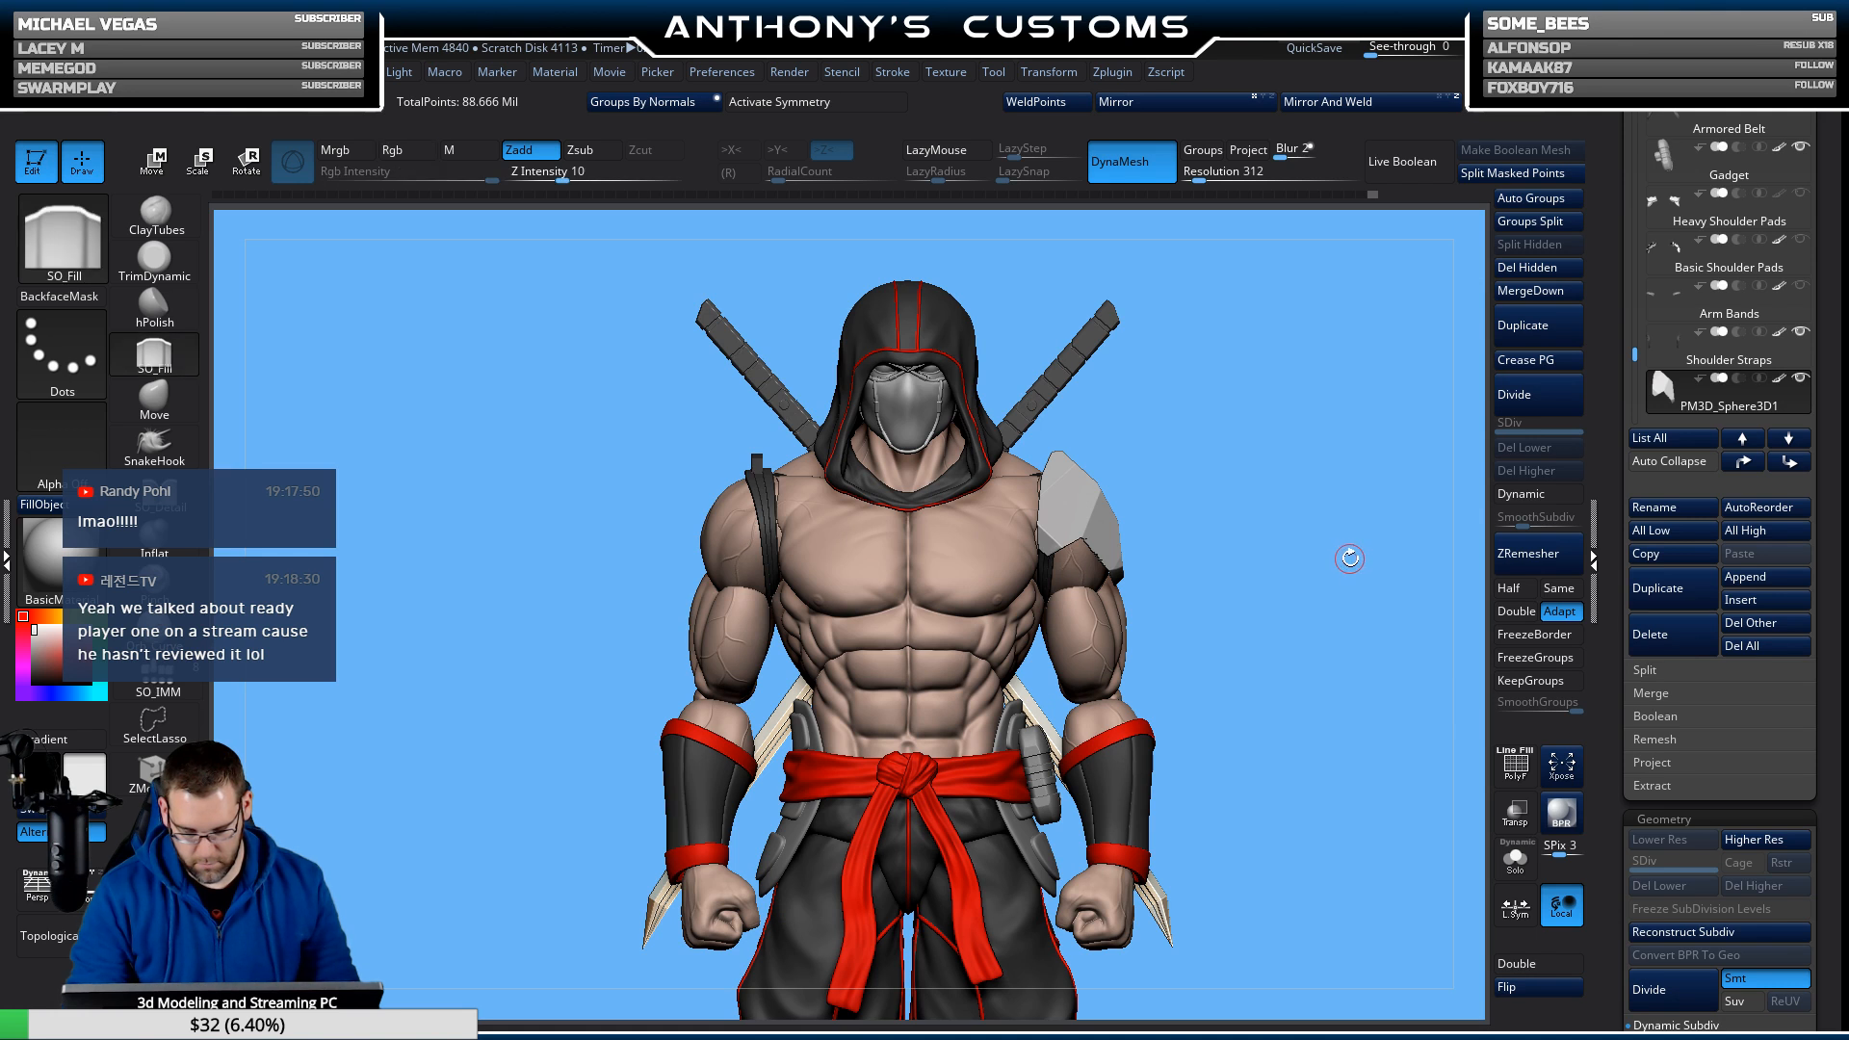
{"action": "left_click_drag", "start_coordinate": [1334, 568], "coordinate": [1348, 530]}
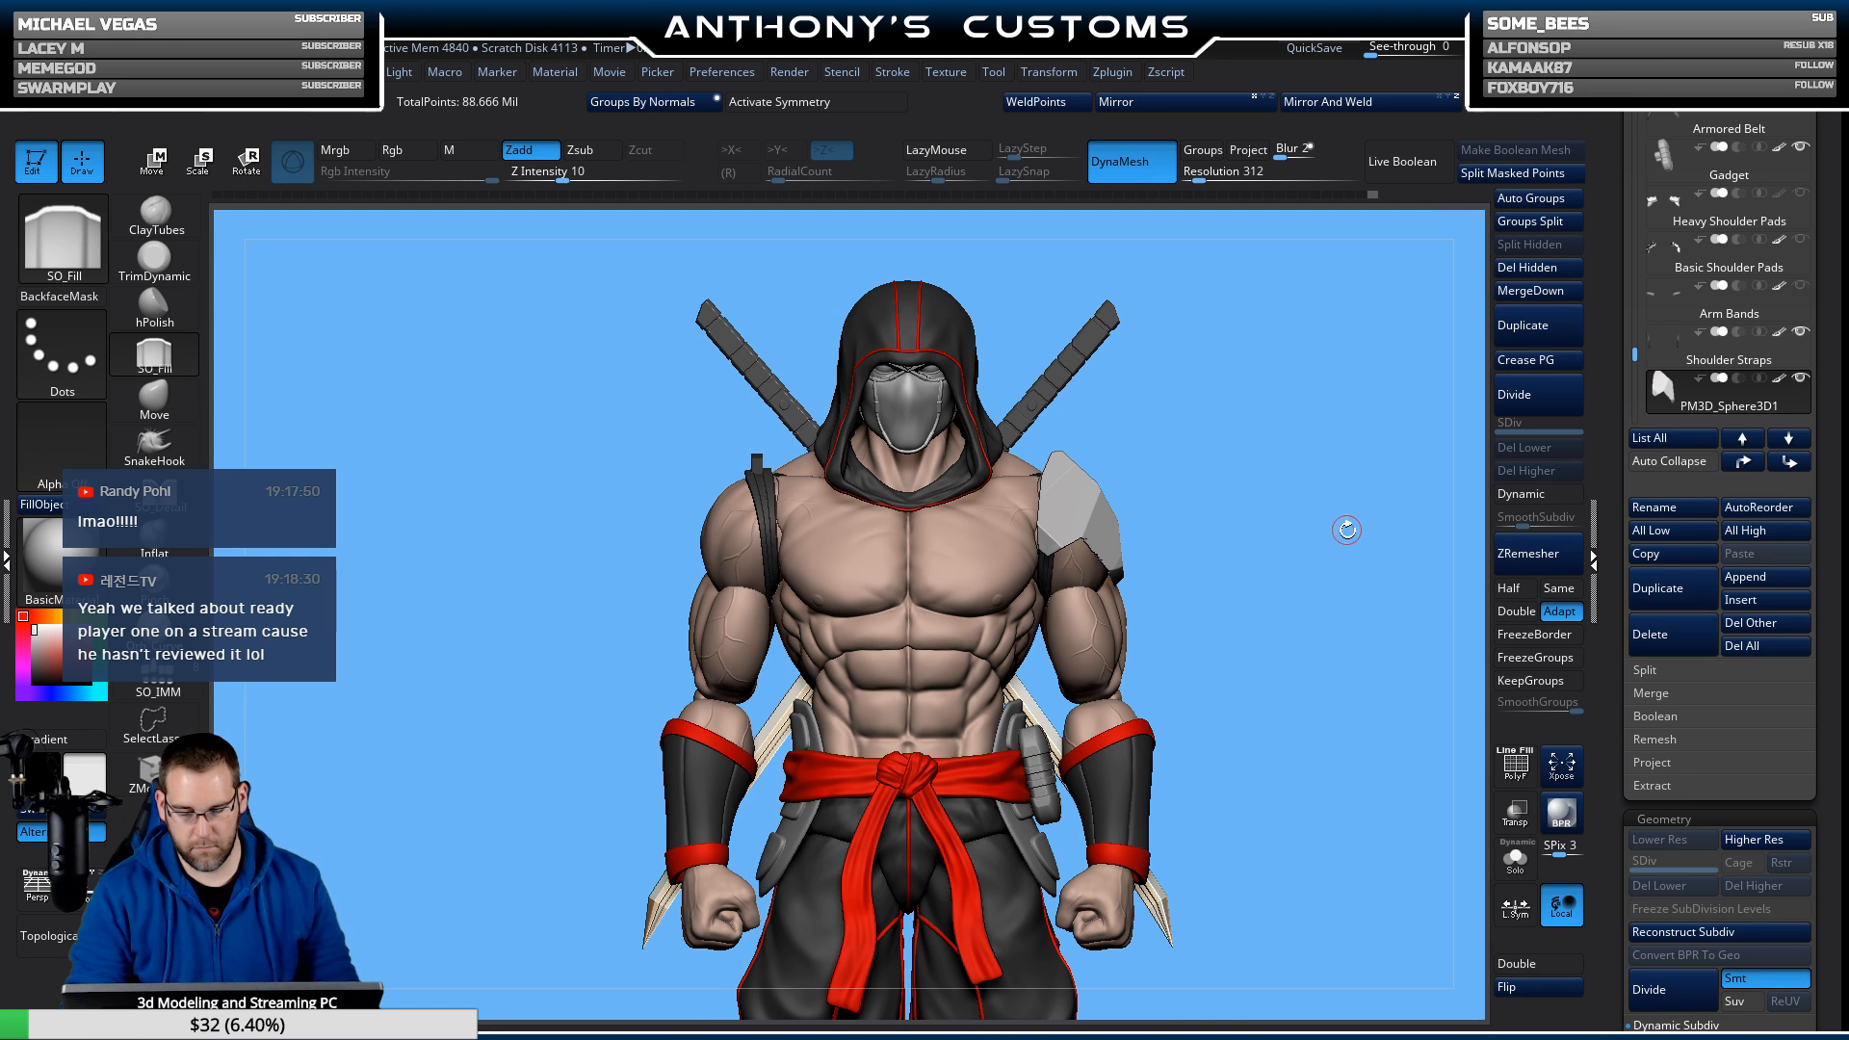
Flatten the tip of the shoulder plate with a horizontal ClipCurve cut.
{"action": "mouse_move", "coordinate": [1330, 627]}
{"action": "left_mouse_down", "text": "alt"}
{"action": "mouse_move", "coordinate": [1295, 491]}
{"action": "mouse_move", "coordinate": [1321, 569]}
{"action": "mouse_move", "coordinate": [1345, 572]}
{"action": "mouse_move", "coordinate": [1321, 549]}
{"action": "mouse_move", "coordinate": [1275, 631]}
{"action": "left_mouse_up", "text": "alt"}
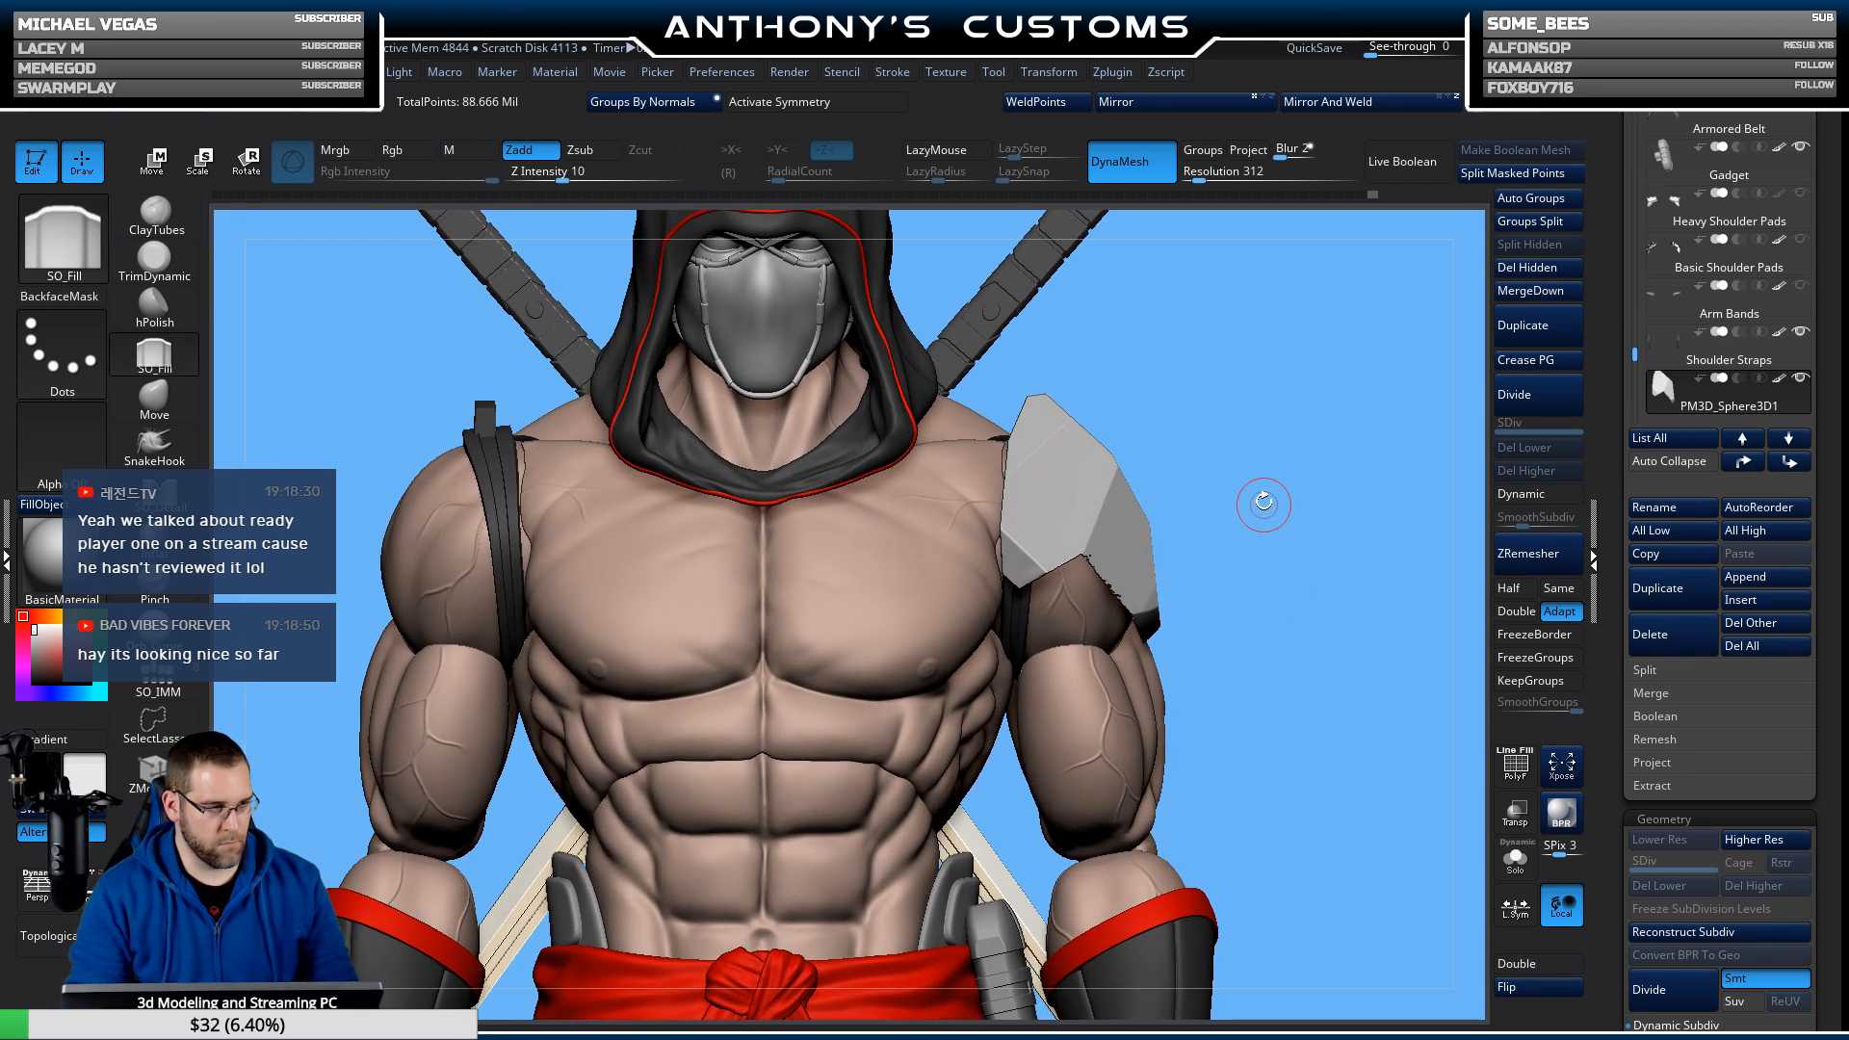
{"action": "left_click_drag", "start_coordinate": [1239, 504], "coordinate": [1296, 551], "text": "alt"}
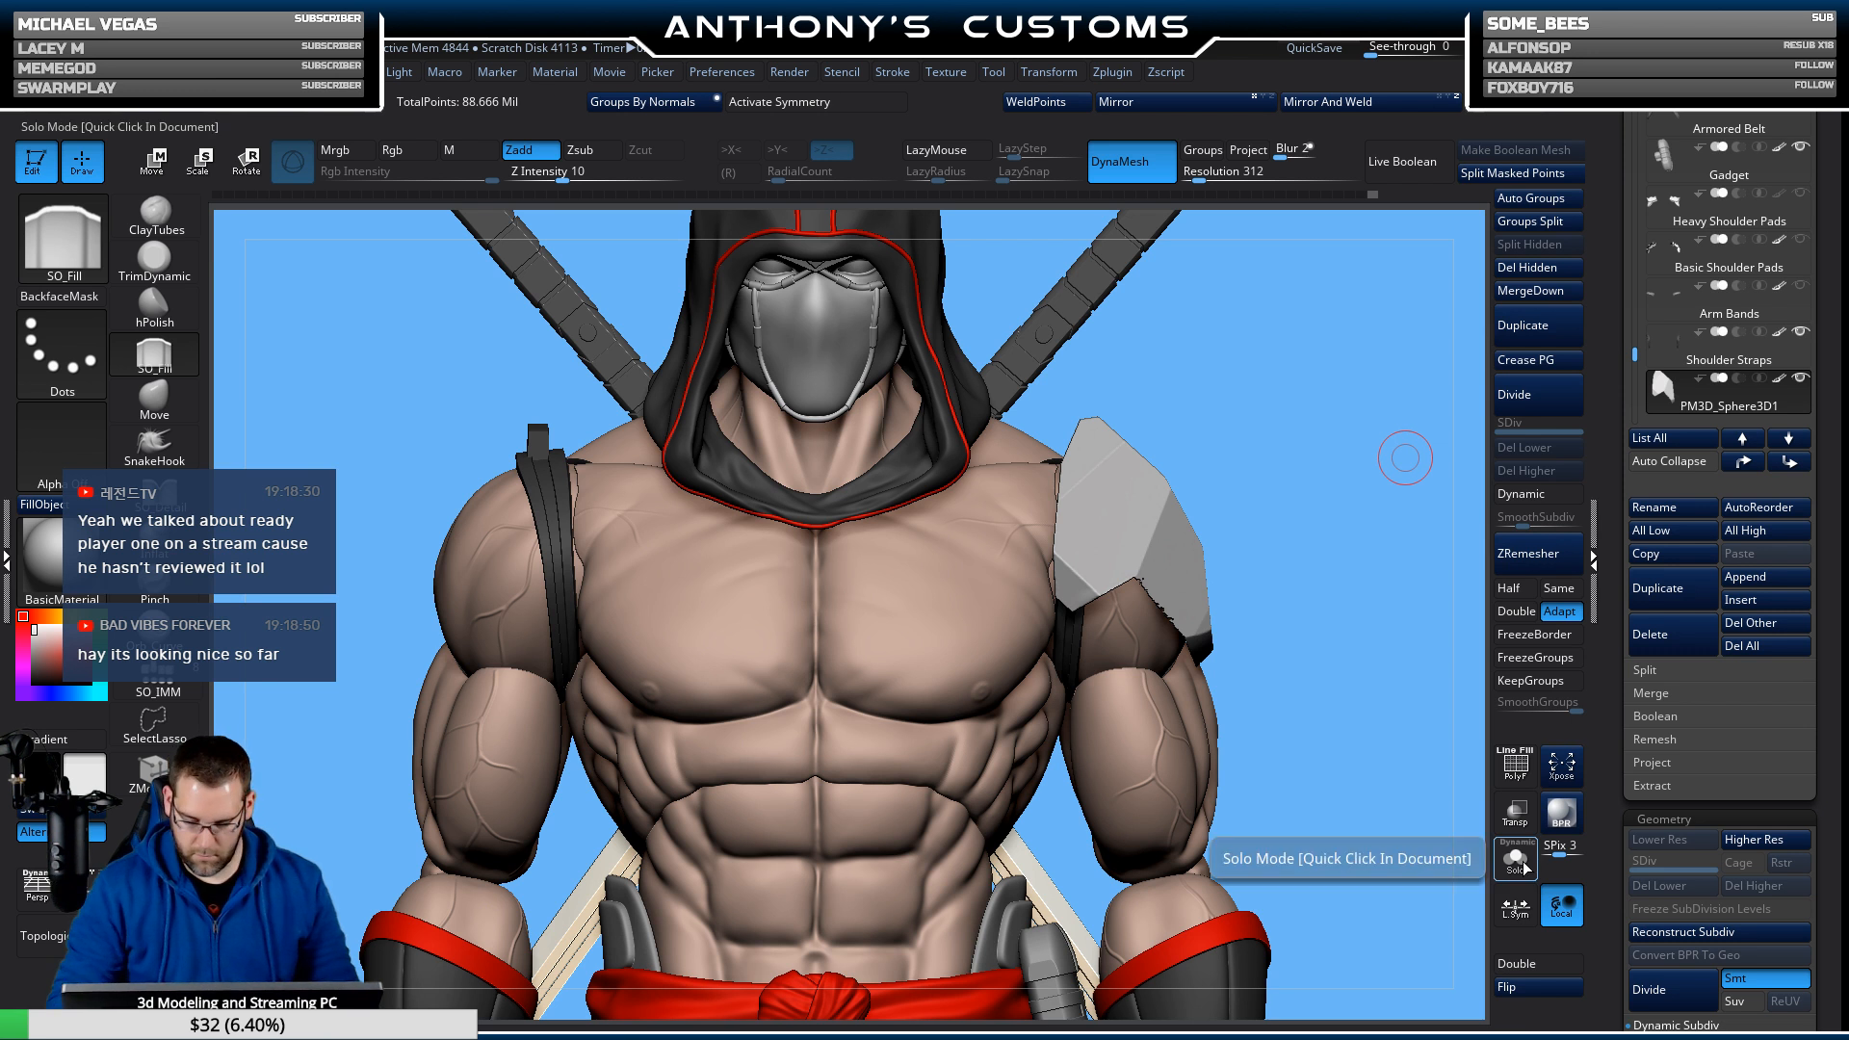
{"action": "left_click", "coordinate": [1515, 816]}
{"action": "left_click", "coordinate": [1515, 818]}
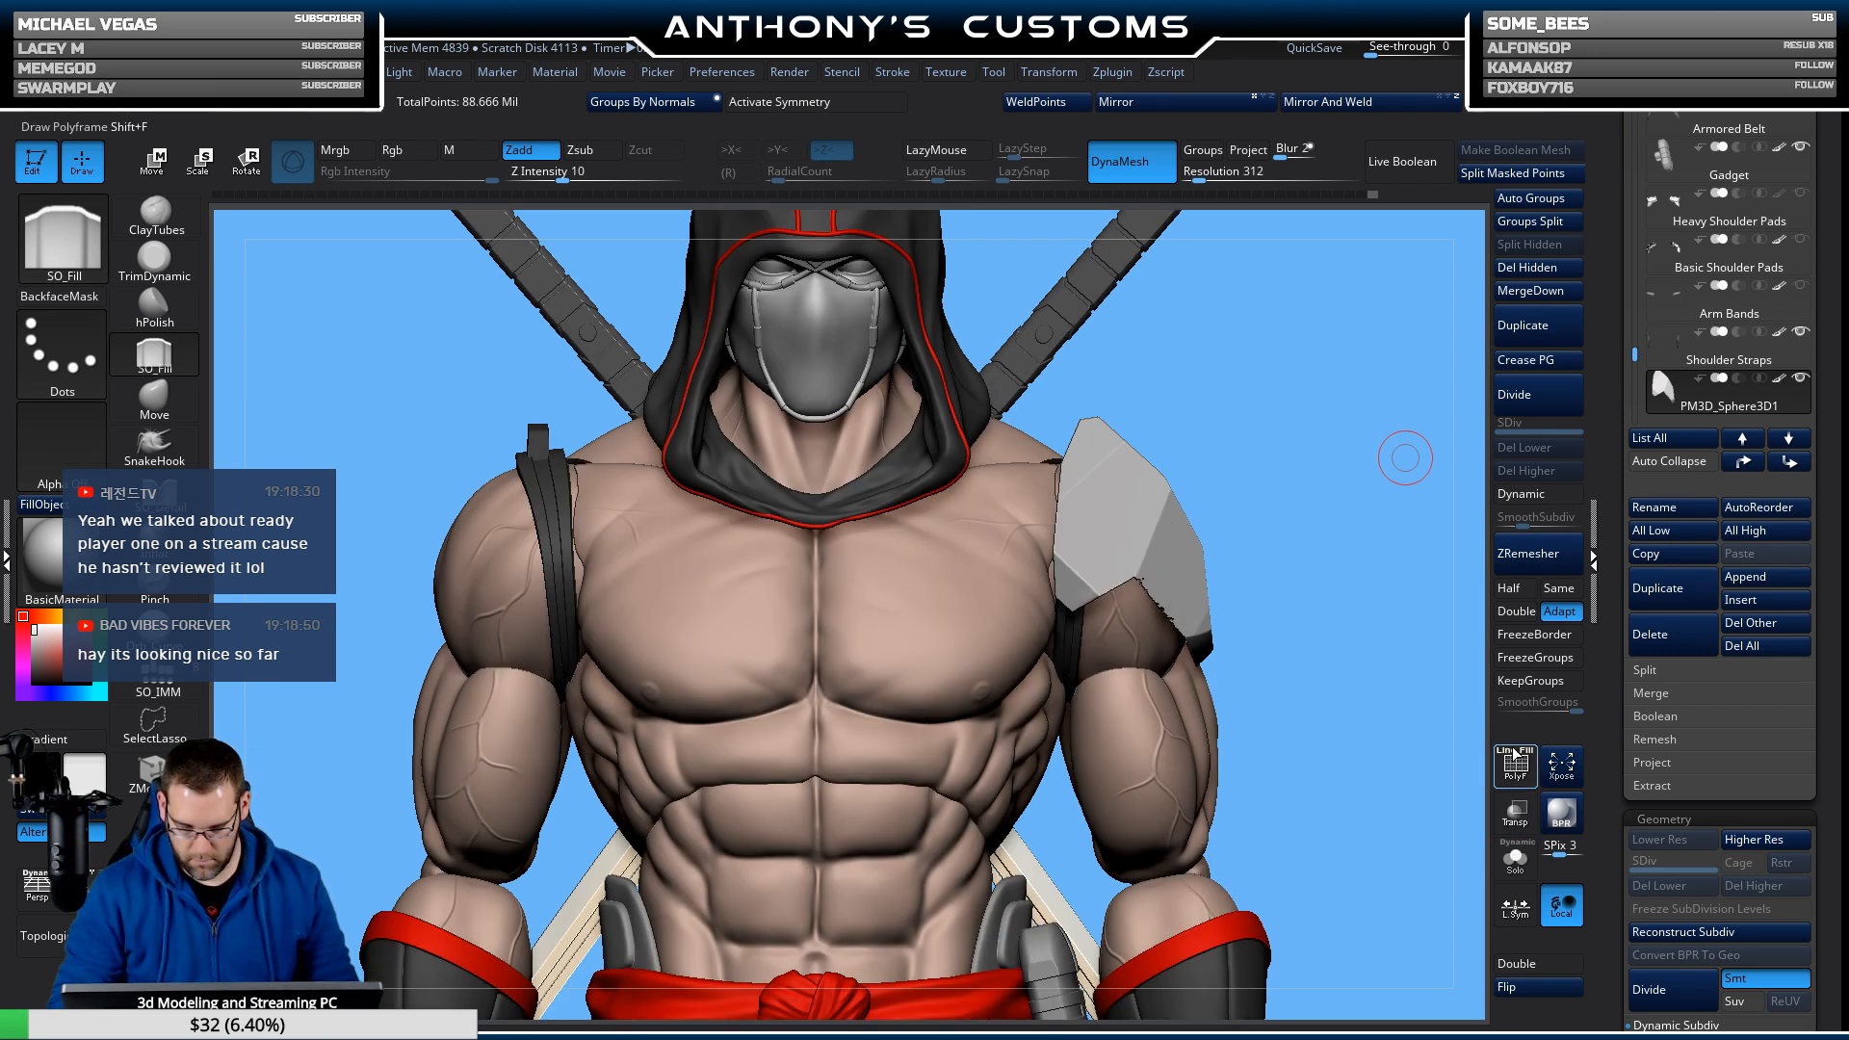
{"action": "key", "text": "ctrl+shift"}
{"action": "left_click_drag", "start_coordinate": [1171, 423], "coordinate": [1171, 423], "text": "ctrl+shift"}
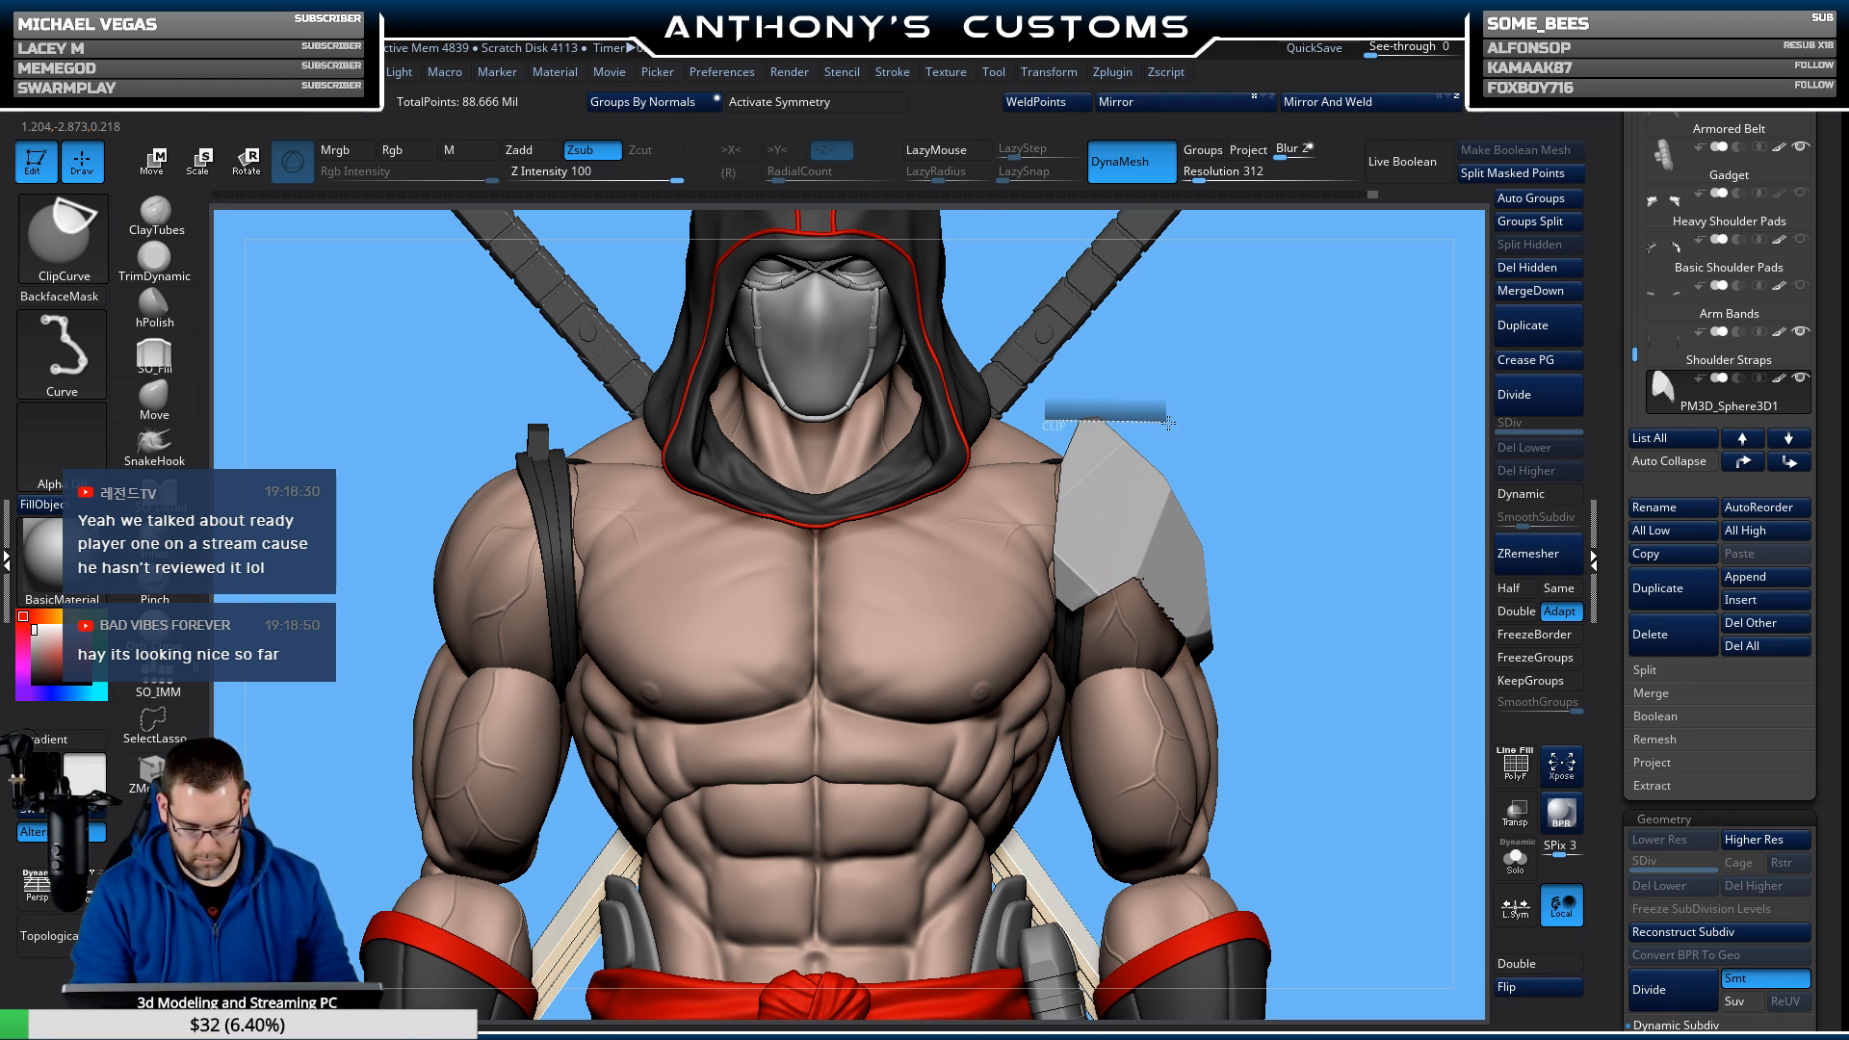
{"action": "left_click_drag", "start_coordinate": [1172, 413], "coordinate": [1173, 413], "text": "ctrl+shift"}
{"action": "mouse_move", "coordinate": [1326, 549]}
{"action": "left_mouse_down"}
{"action": "mouse_move", "coordinate": [1290, 568]}
{"action": "mouse_move", "coordinate": [1252, 553]}
{"action": "mouse_move", "coordinate": [1353, 481]}
{"action": "left_mouse_up"}
{"action": "key", "text": "w"}
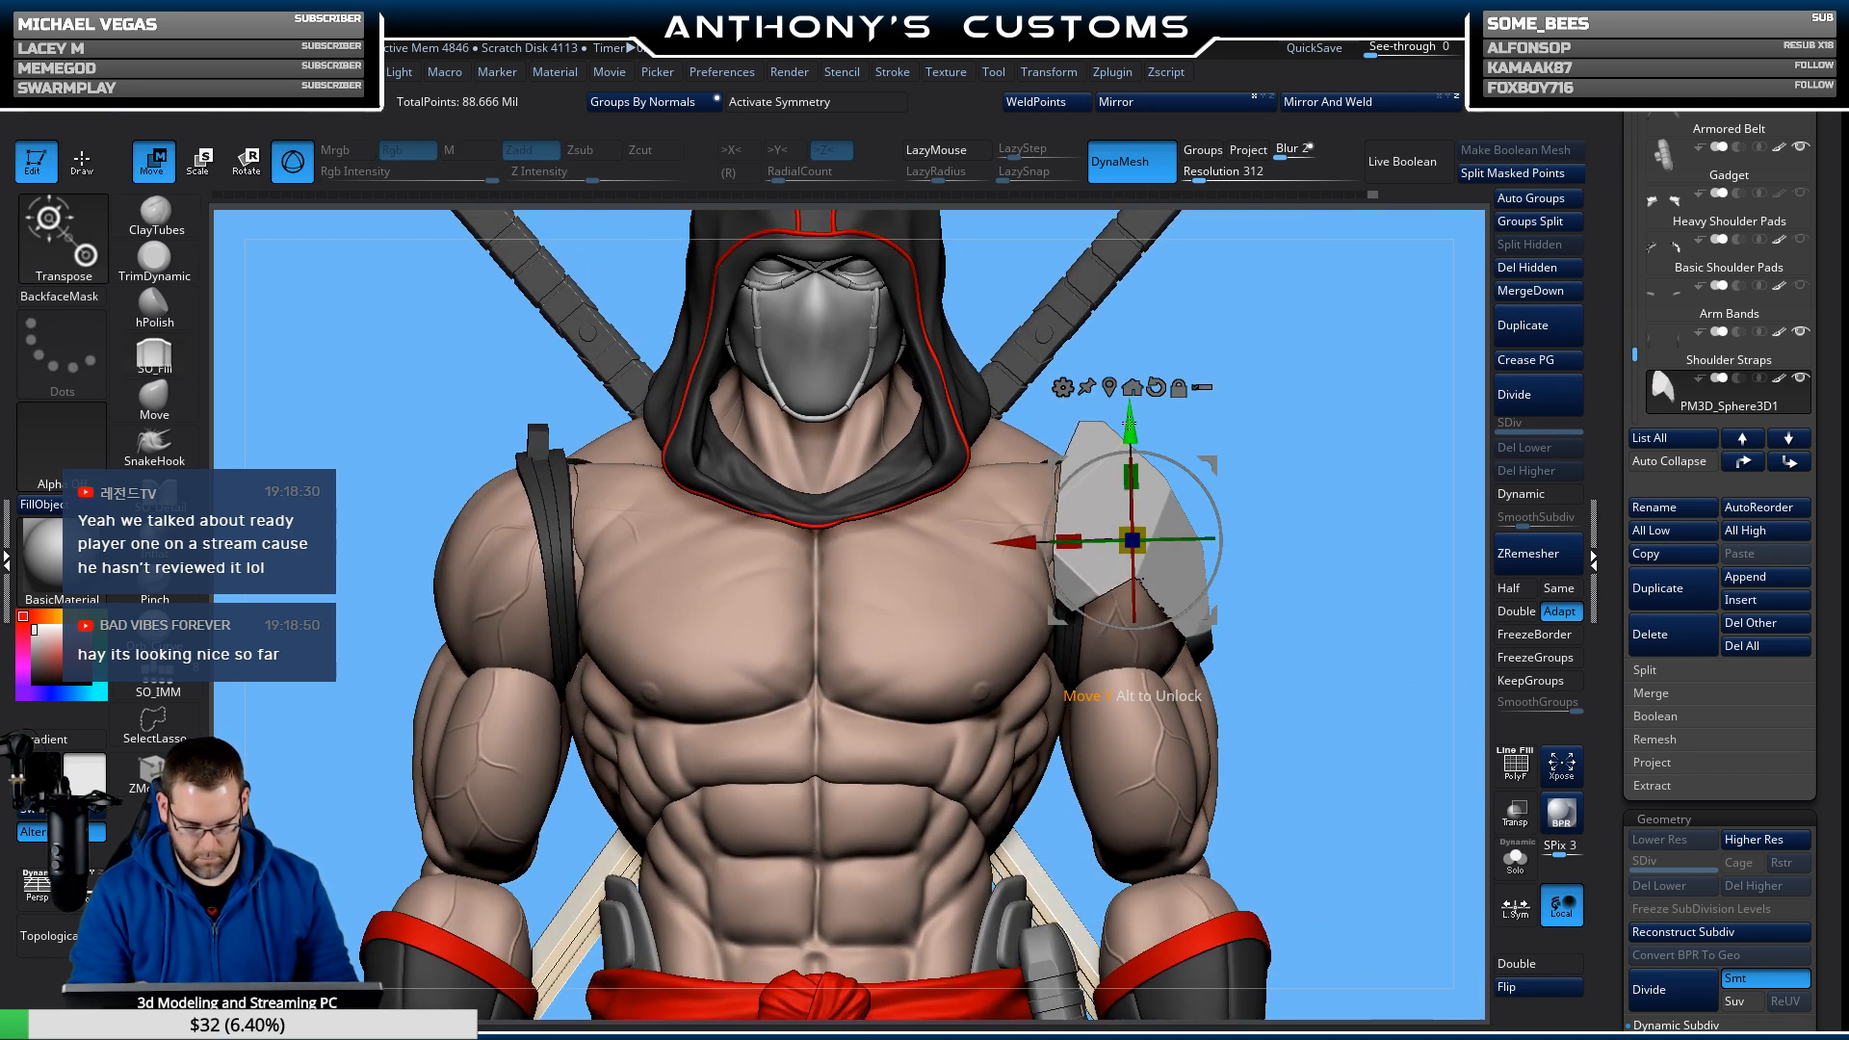
{"action": "left_click", "coordinate": [1156, 386]}
{"action": "key", "text": "q"}
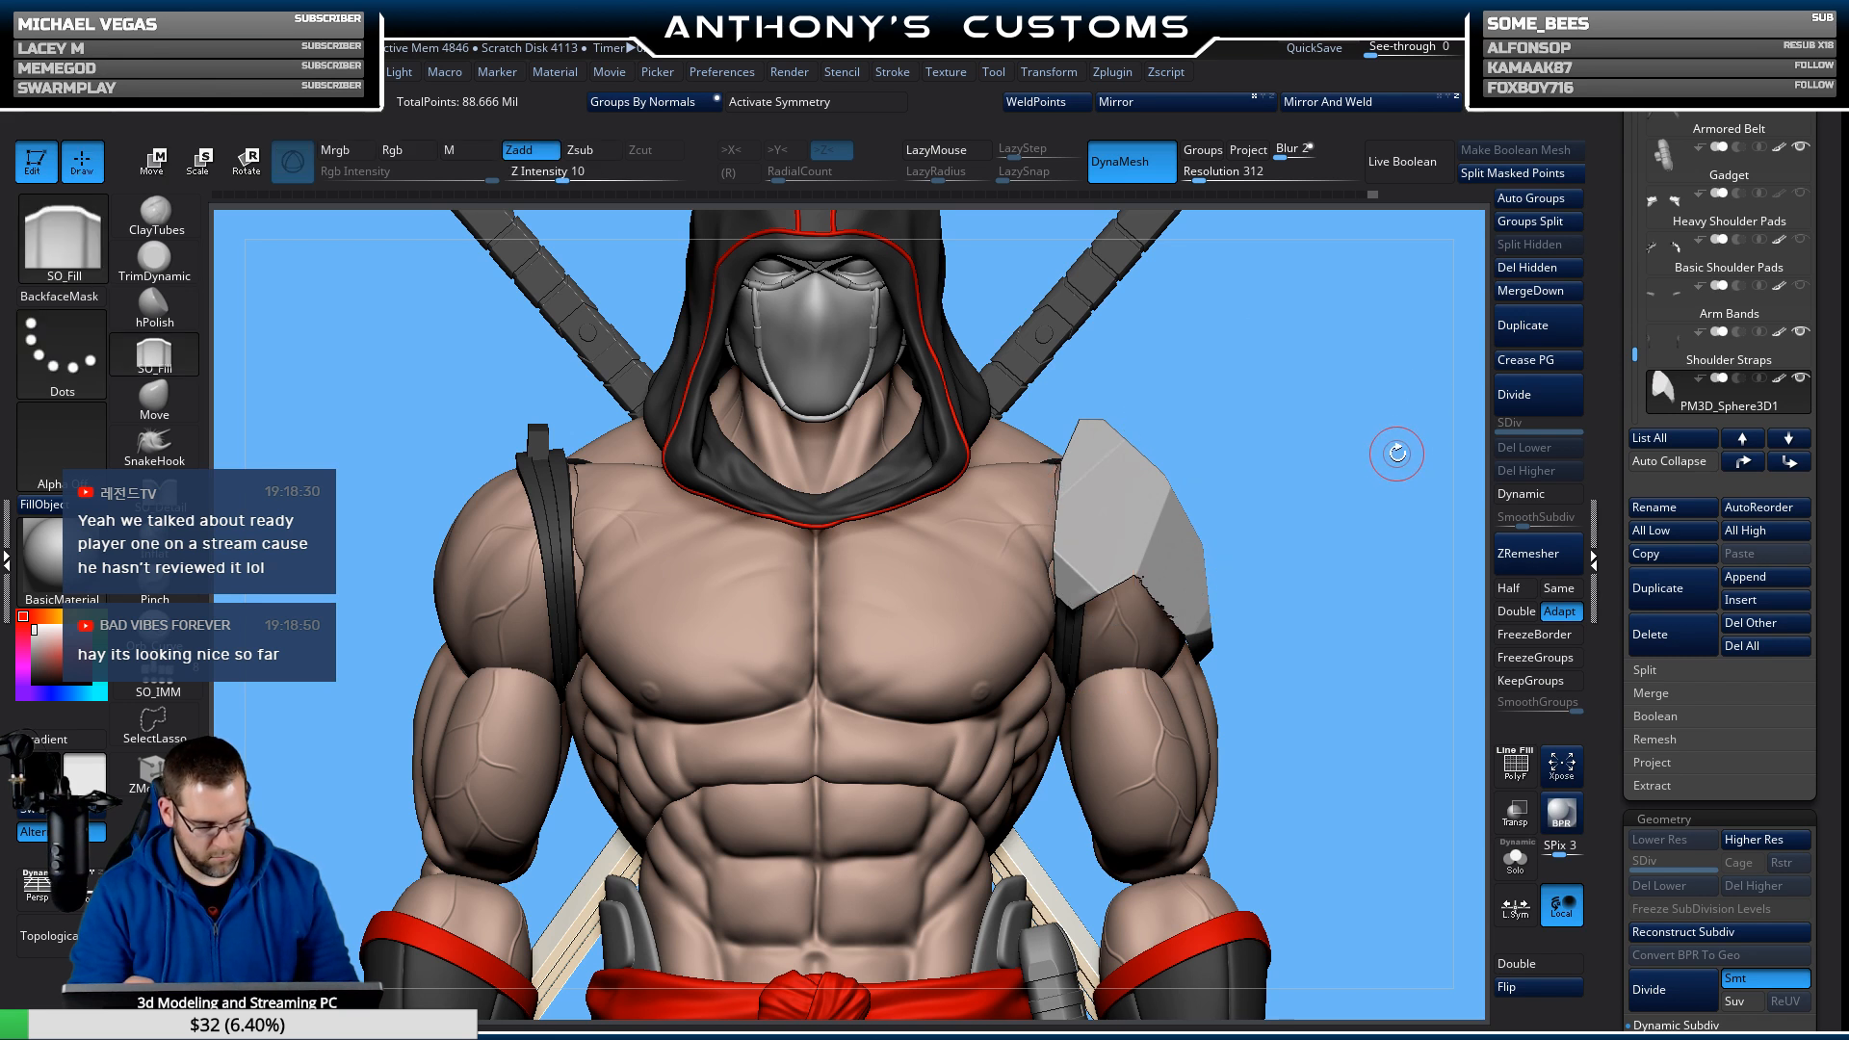
Raise the shoulder plate slightly along Y and trim its top edge with a level ClipCurve cut, using transparency to compare it with the strap.
{"action": "left_click", "coordinate": [1515, 812]}
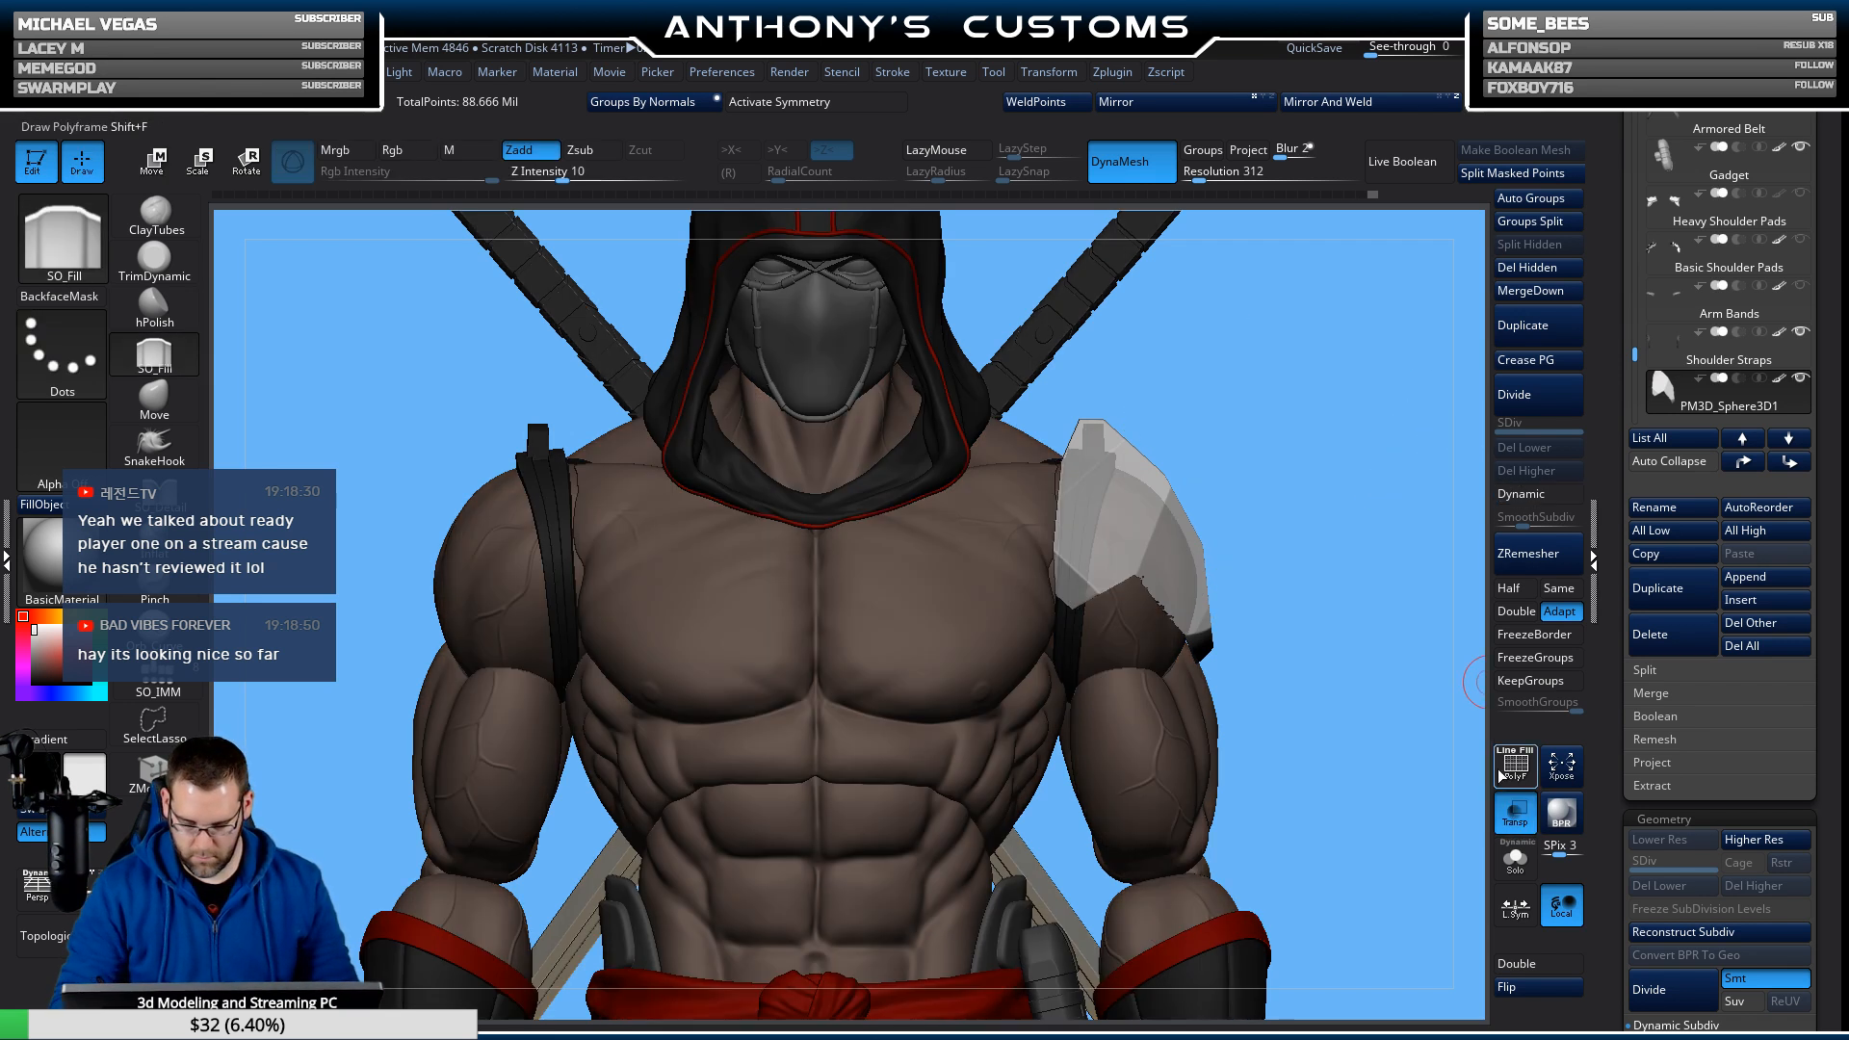
{"action": "key", "text": "w"}
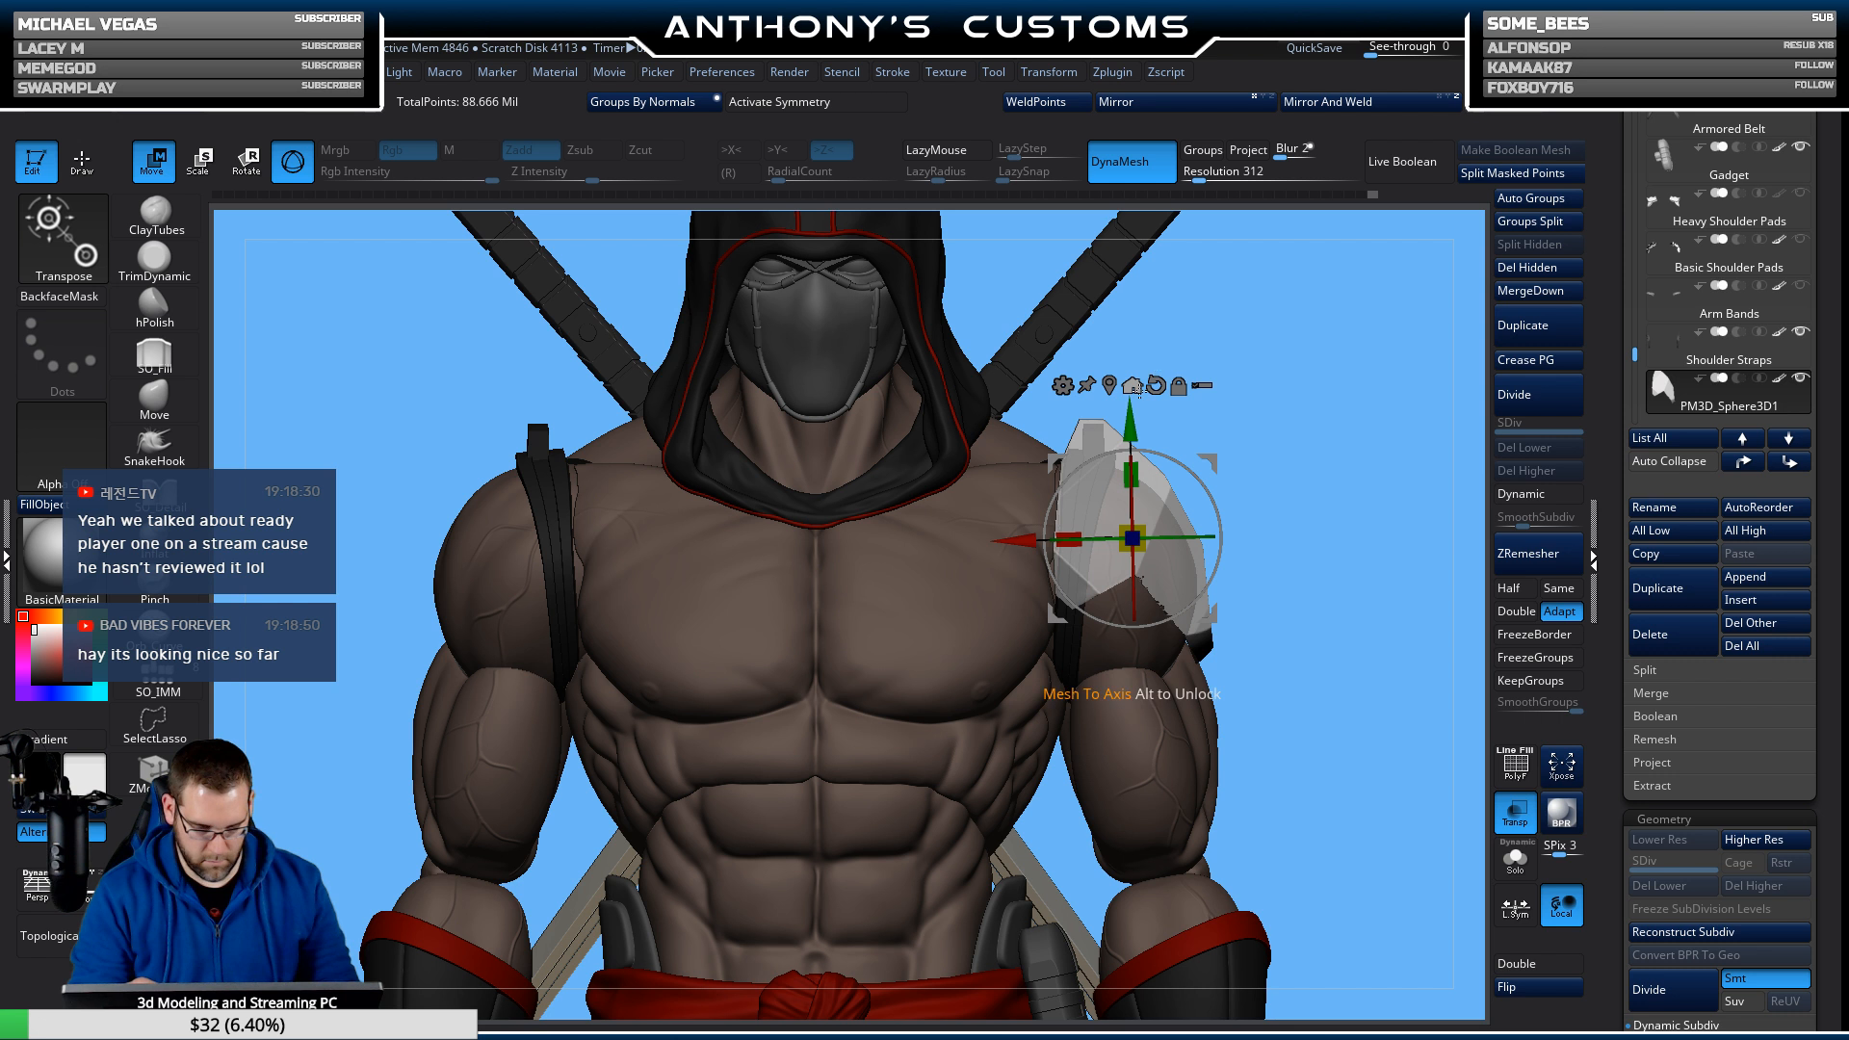
{"action": "key", "text": "q"}
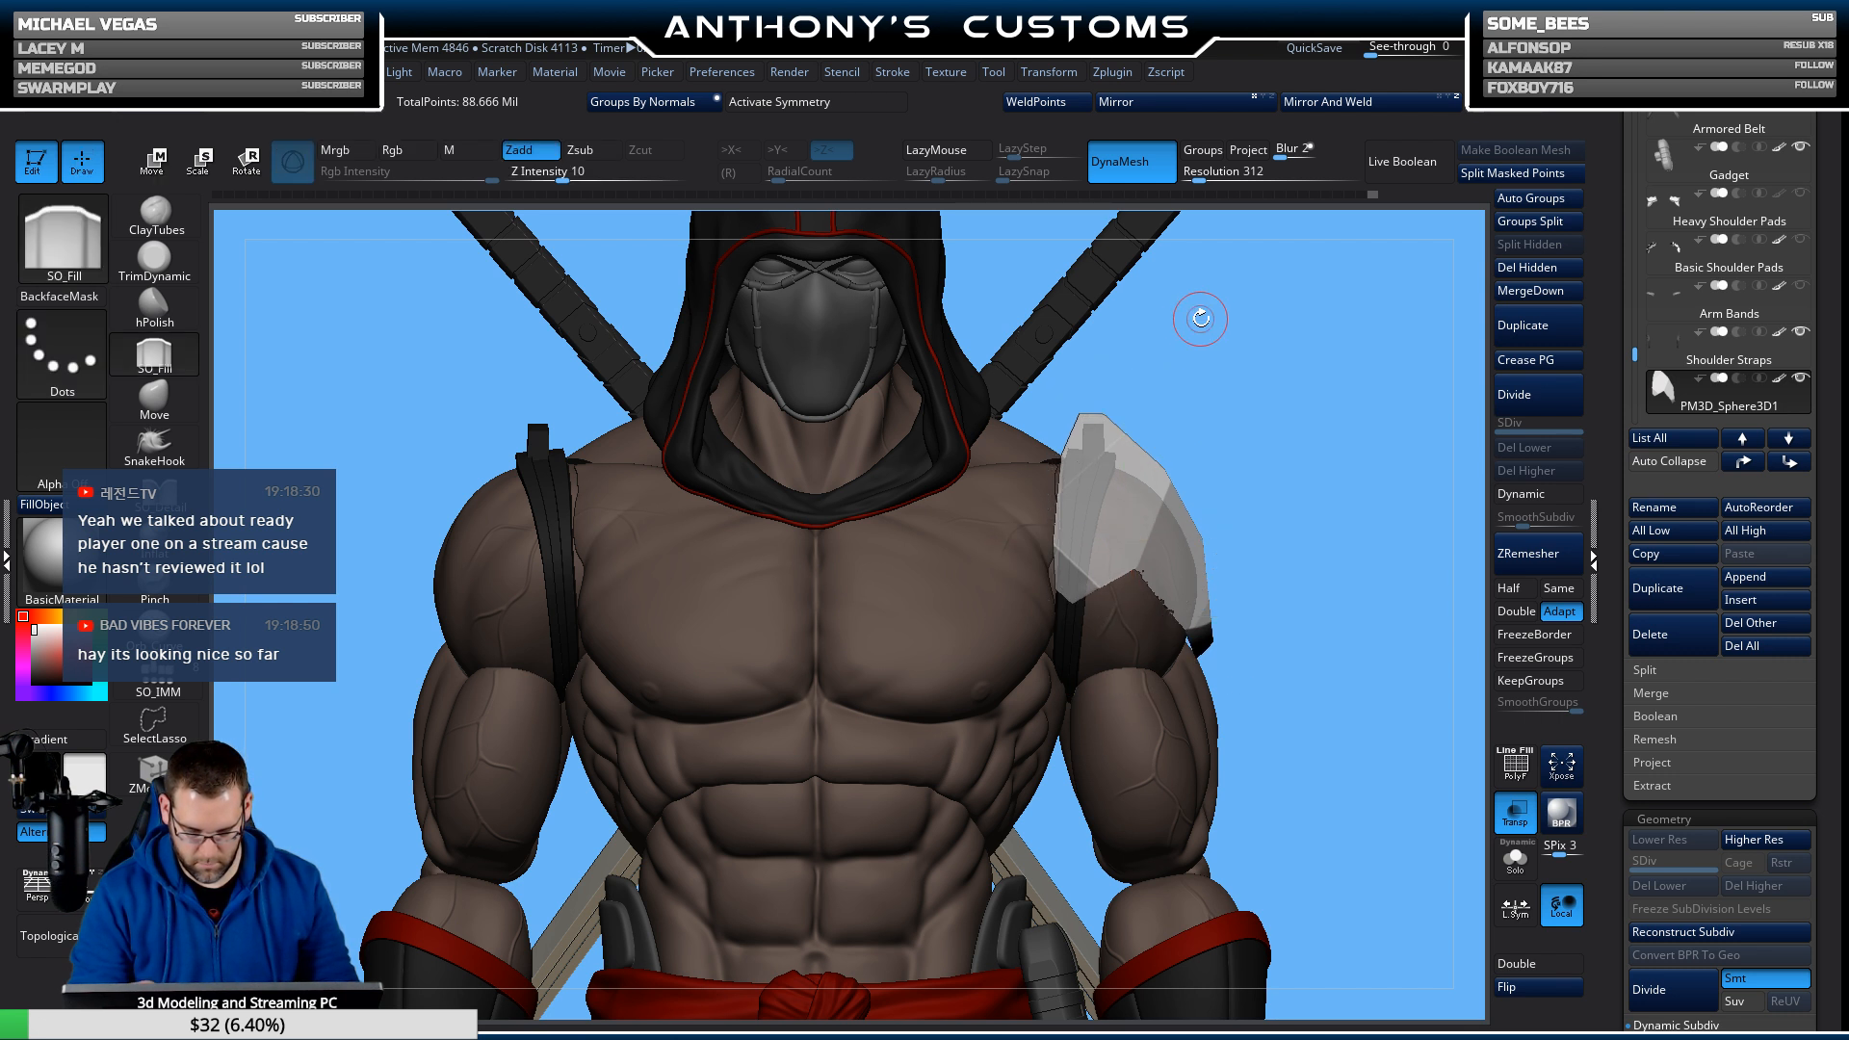
{"action": "left_click_drag", "start_coordinate": [1047, 409], "coordinate": [1194, 417], "text": "ctrl+shift"}
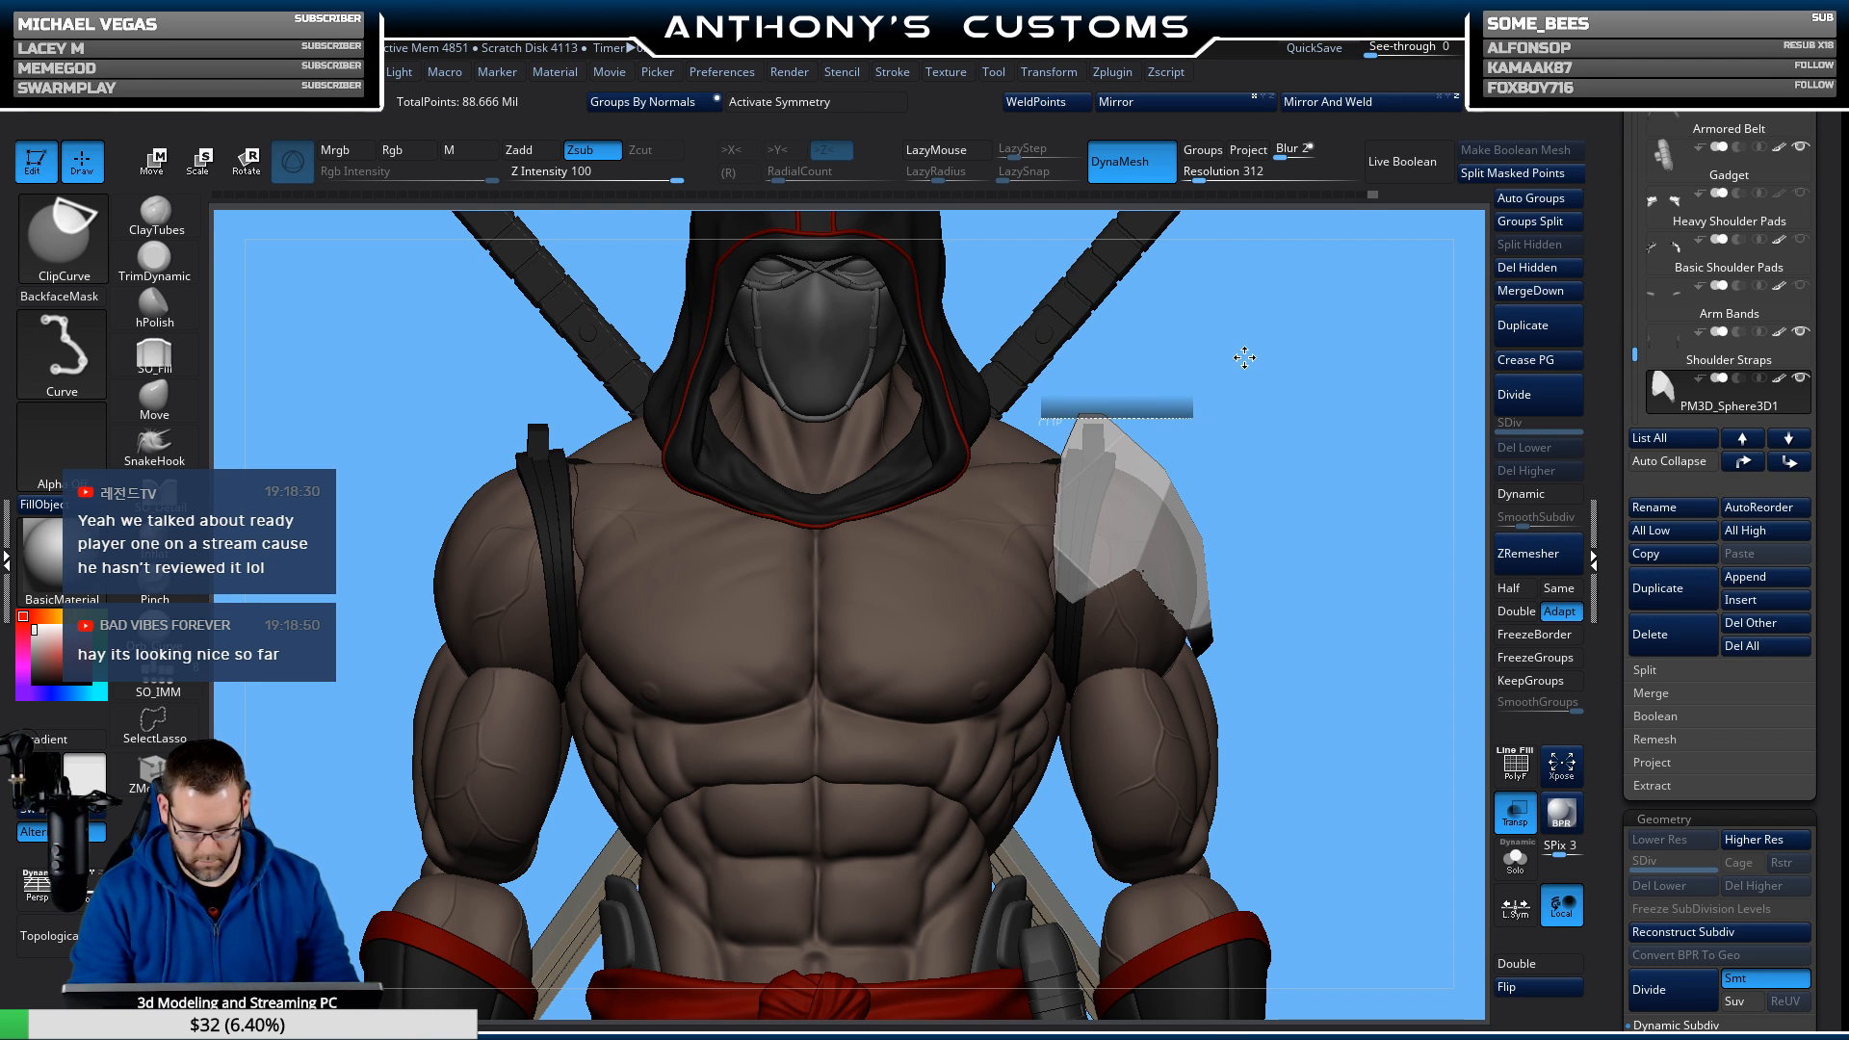
{"action": "left_click_drag", "start_coordinate": [1245, 359], "coordinate": [1242, 360], "text": "ctrl+shift"}
{"action": "key", "text": "w"}
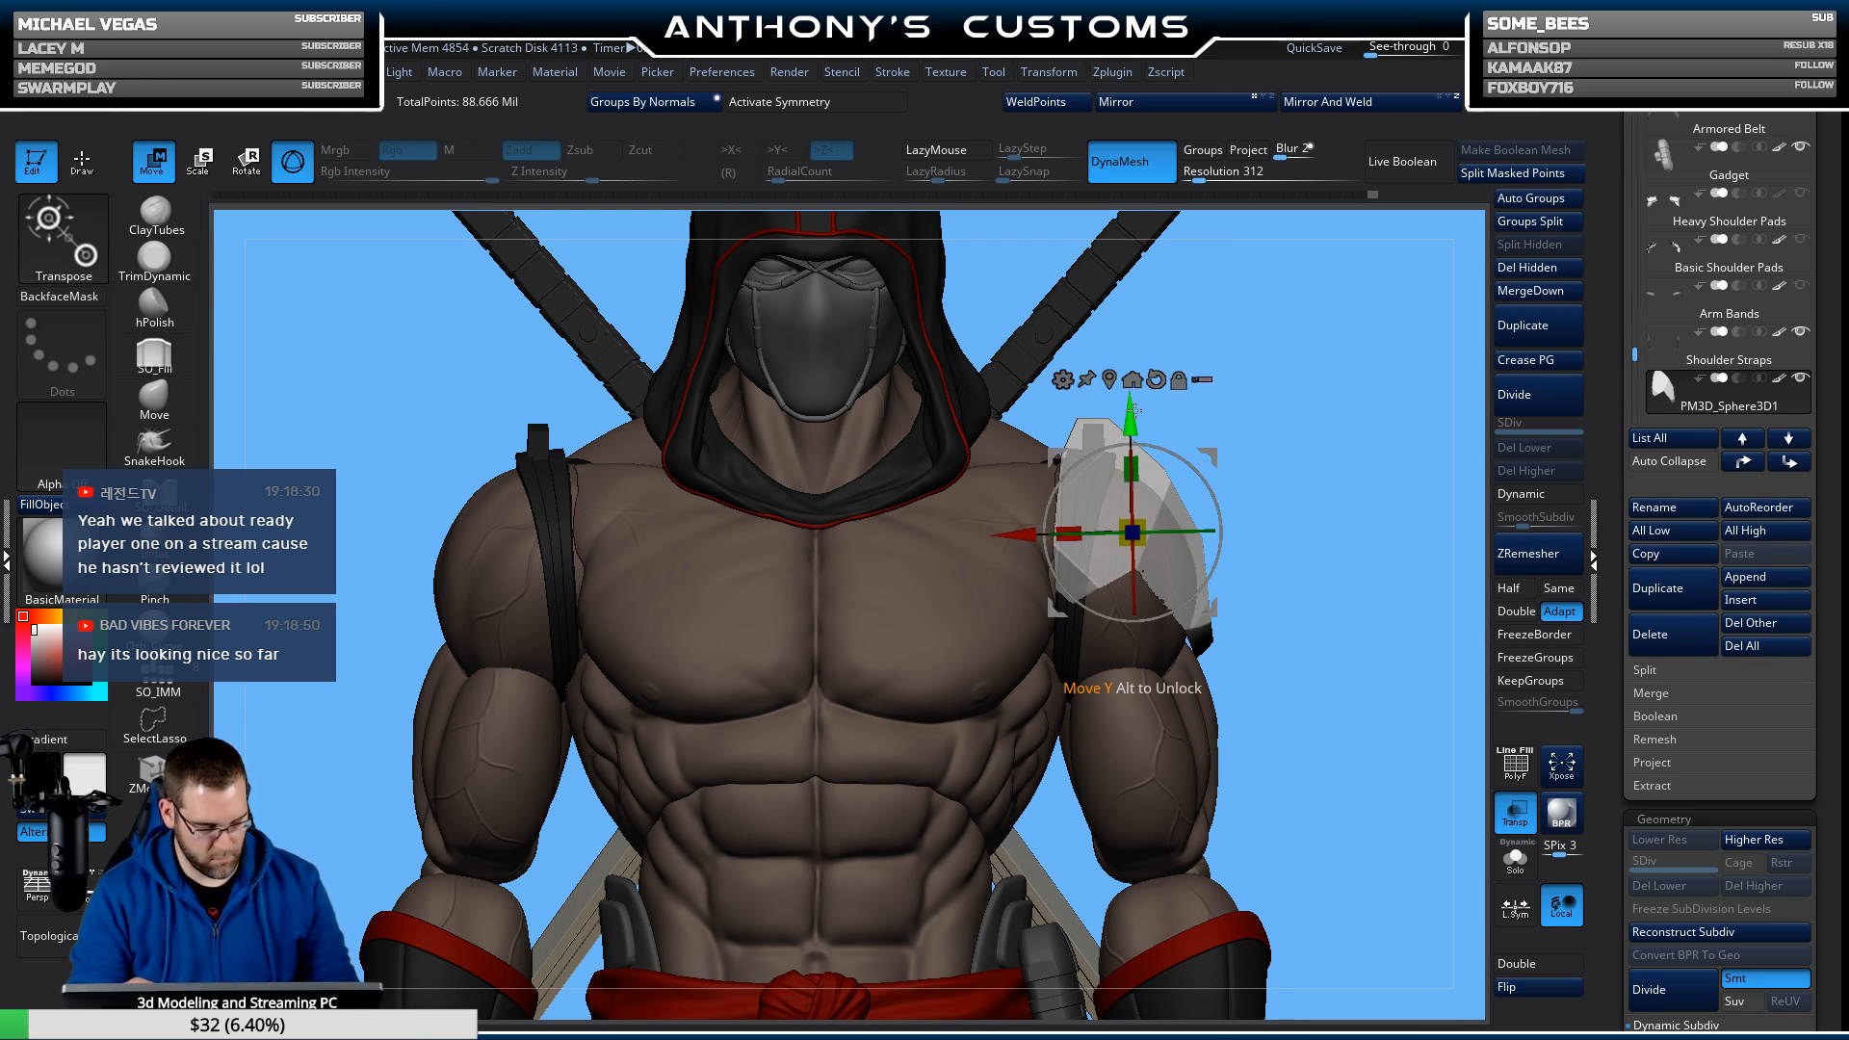
{"action": "key", "text": "q"}
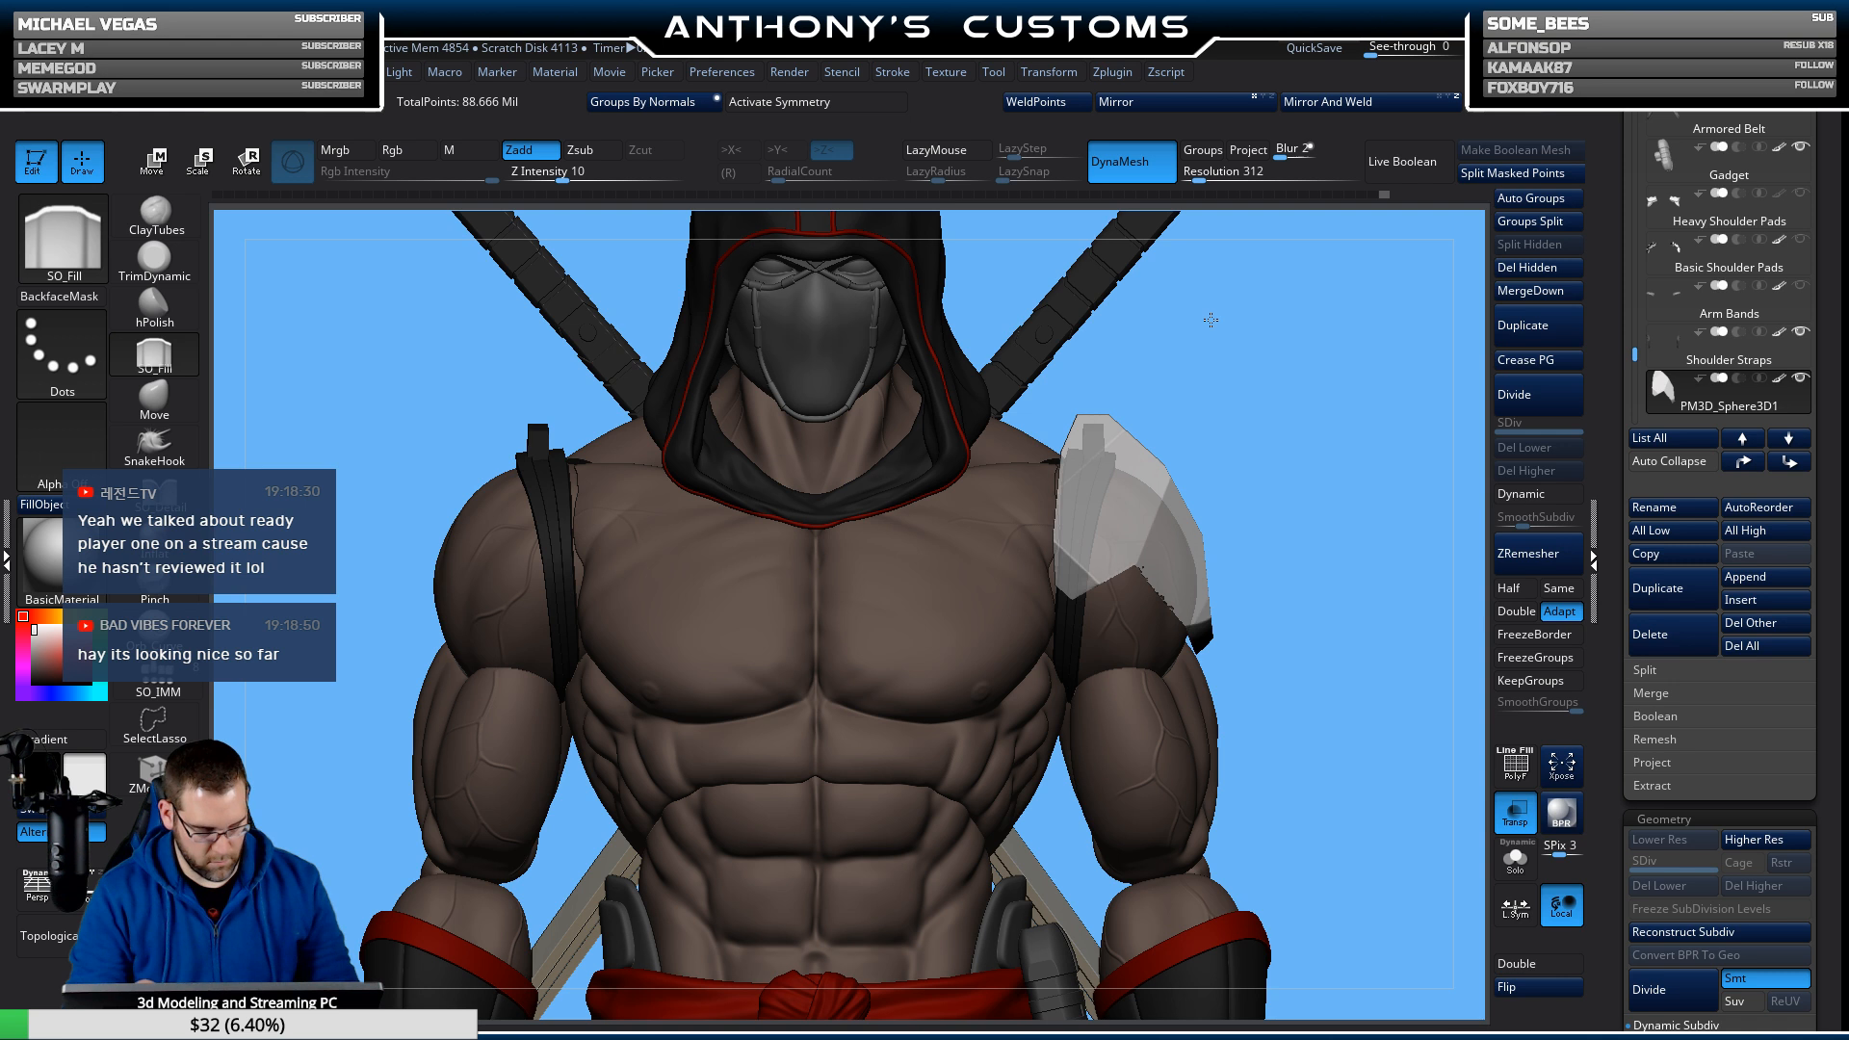
{"action": "mouse_move", "coordinate": [1370, 500]}
{"action": "left_mouse_down"}
{"action": "mouse_move", "coordinate": [1332, 510]}
{"action": "mouse_move", "coordinate": [1377, 491]}
{"action": "left_mouse_up"}
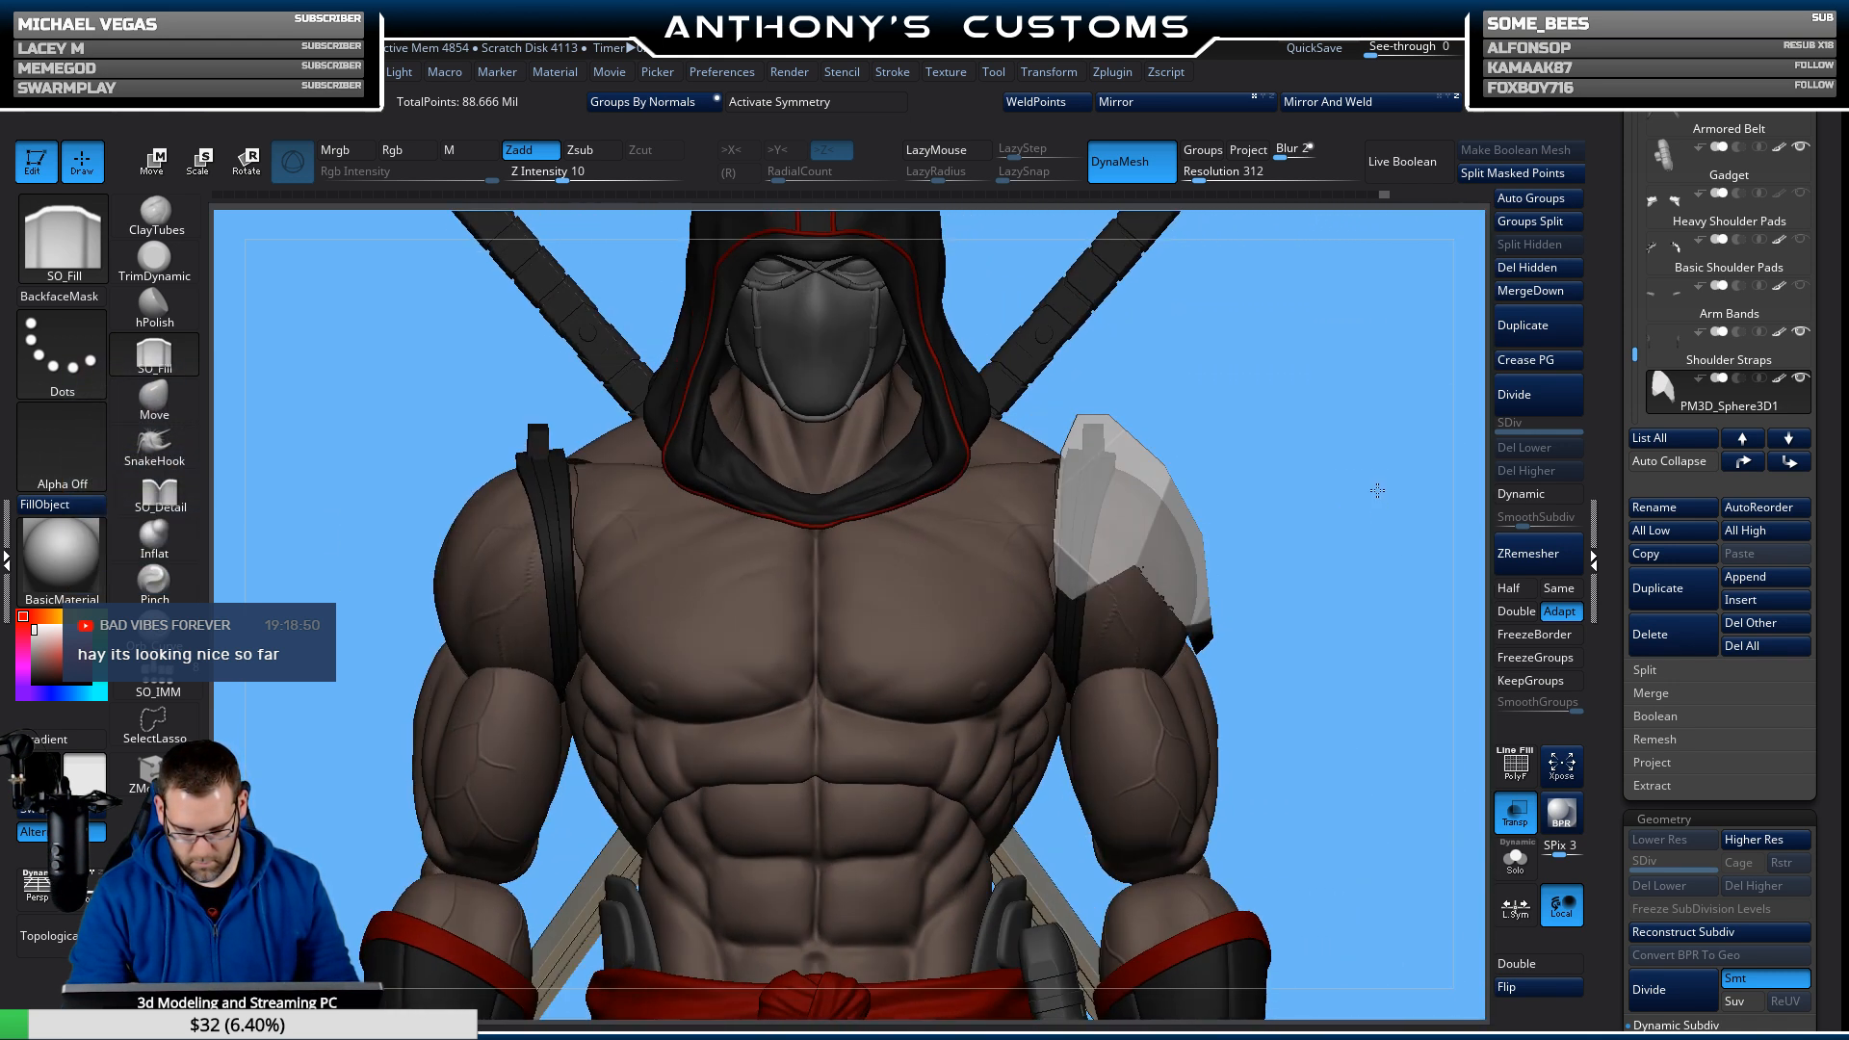
{"action": "left_click", "coordinate": [1527, 809]}
Check the shoulder plate on the whole figure from the side and front, and isolate it with Solo mode.
{"action": "key", "text": "f"}
{"action": "mouse_move", "coordinate": [1320, 681]}
{"action": "left_mouse_down"}
{"action": "mouse_move", "coordinate": [1250, 714]}
{"action": "mouse_move", "coordinate": [1258, 659]}
{"action": "mouse_move", "coordinate": [1281, 693]}
{"action": "mouse_move", "coordinate": [1226, 755]}
{"action": "mouse_move", "coordinate": [1173, 750]}
{"action": "mouse_move", "coordinate": [1368, 641]}
{"action": "left_mouse_up"}
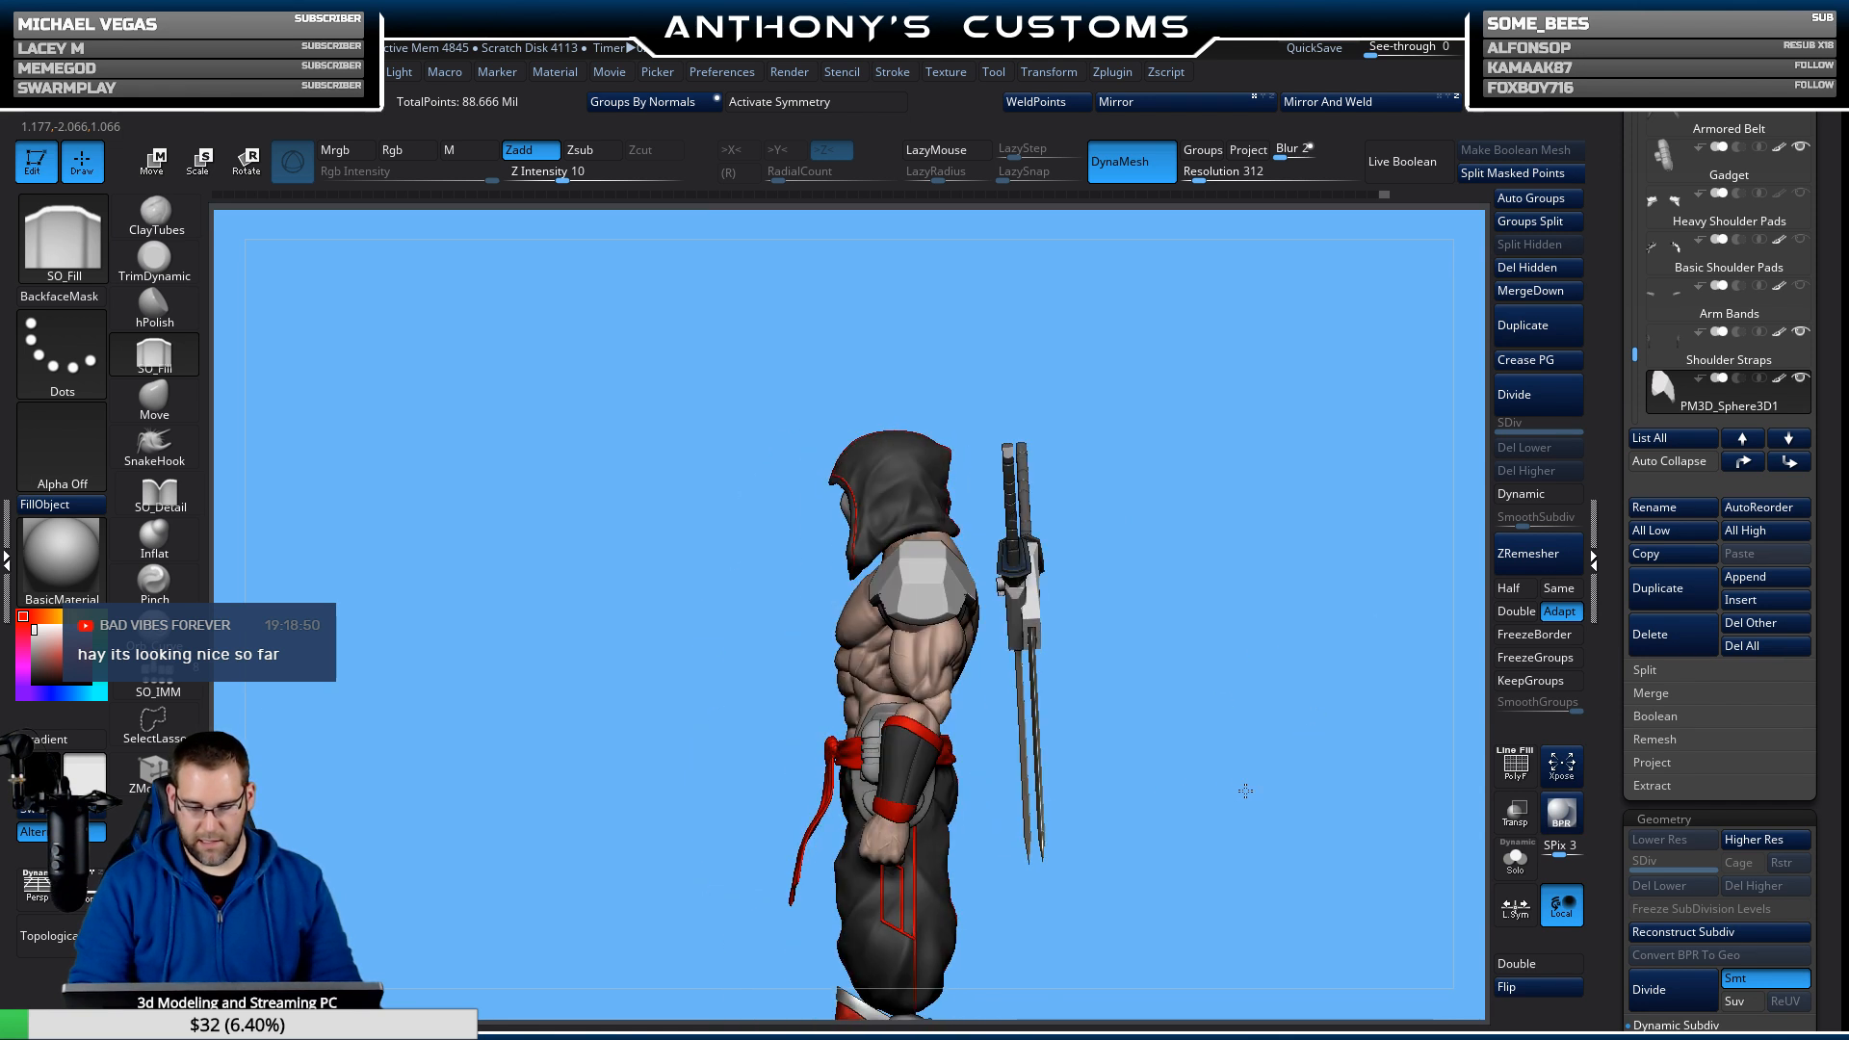
{"action": "left_click_drag", "start_coordinate": [1245, 789], "coordinate": [1209, 731]}
{"action": "key", "text": "w"}
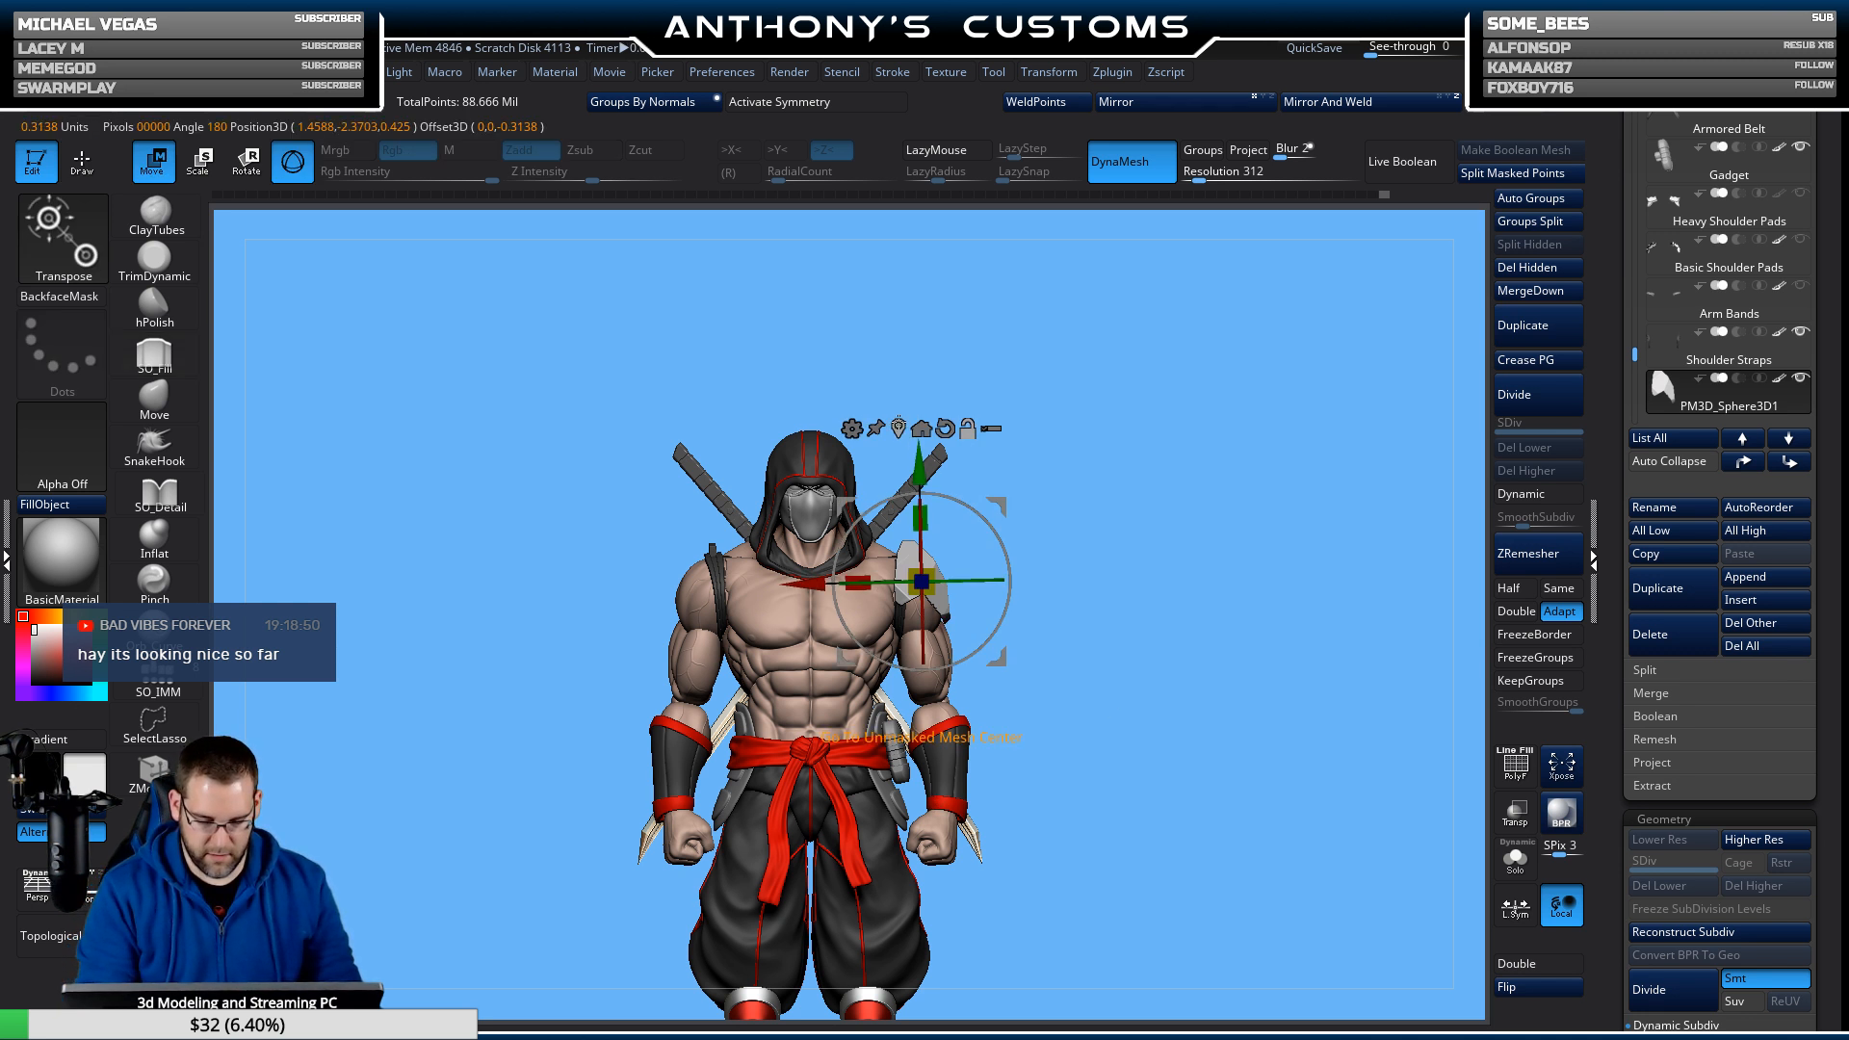
{"action": "left_click", "coordinate": [1515, 858]}
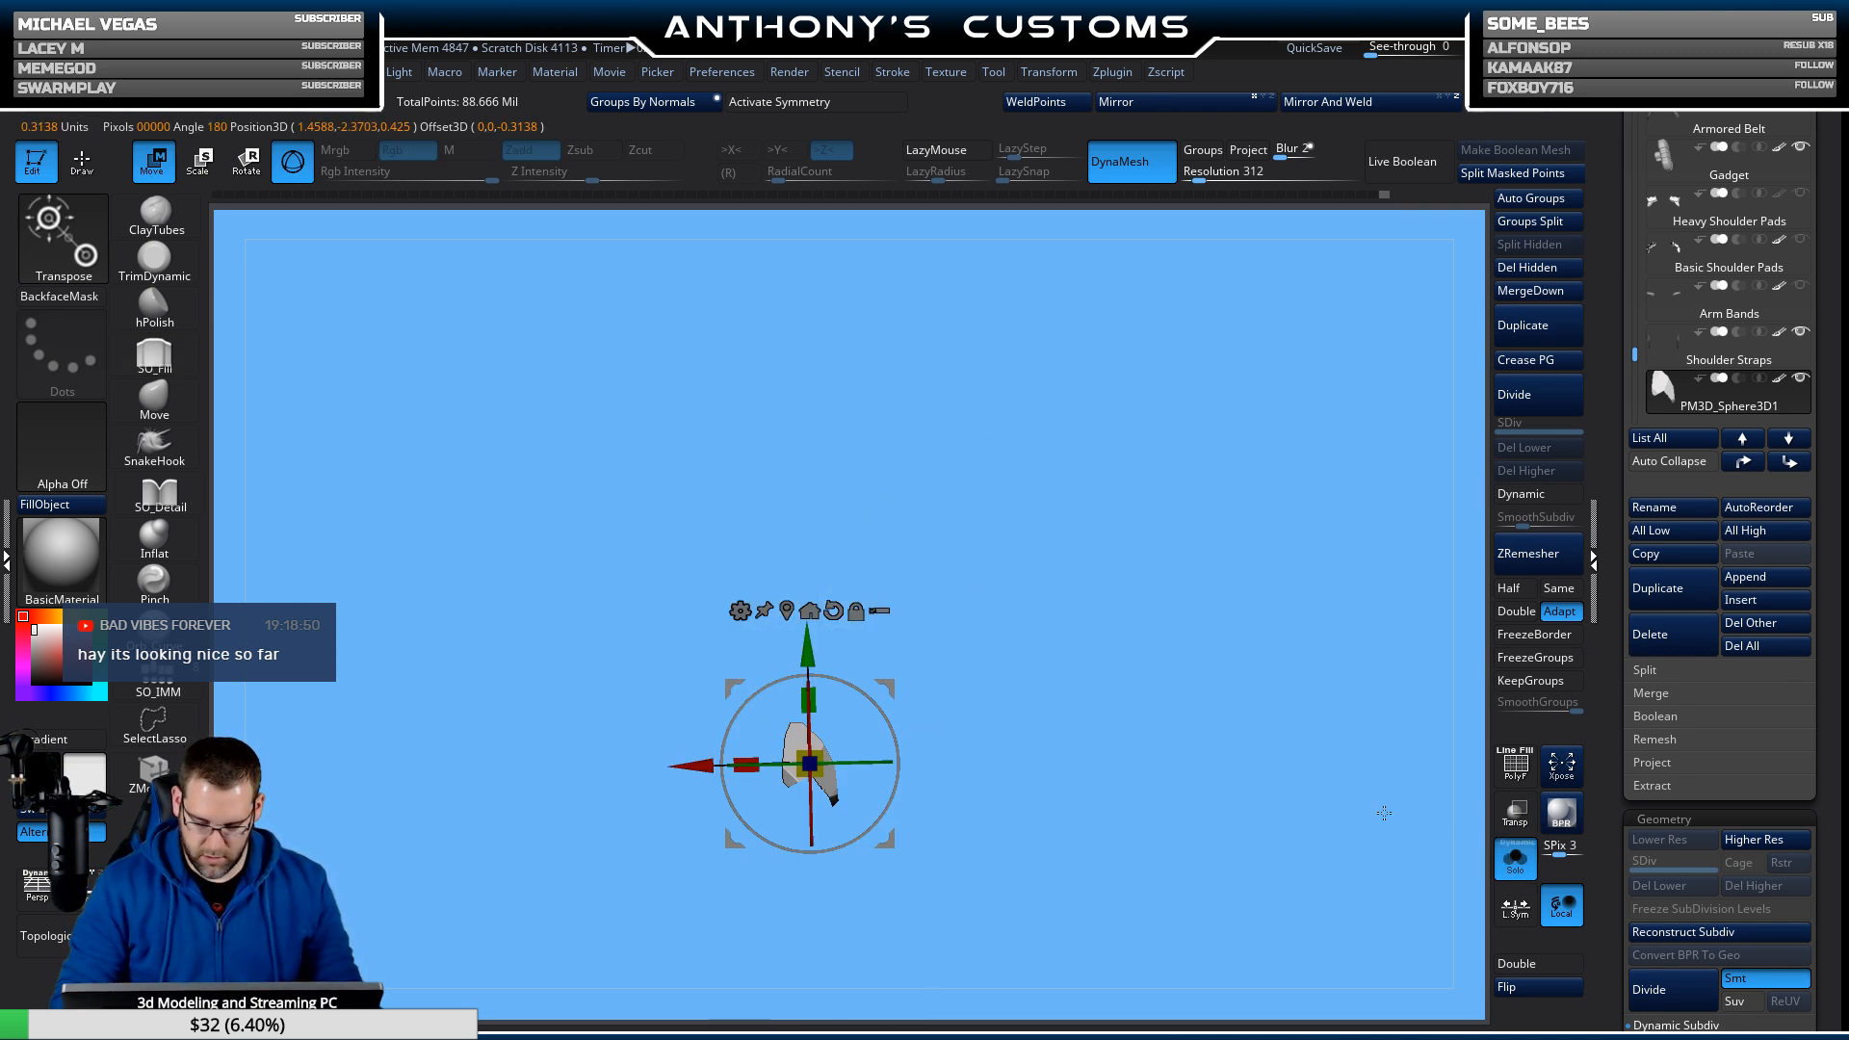
{"action": "left_click_drag", "start_coordinate": [1205, 847], "coordinate": [1292, 788]}
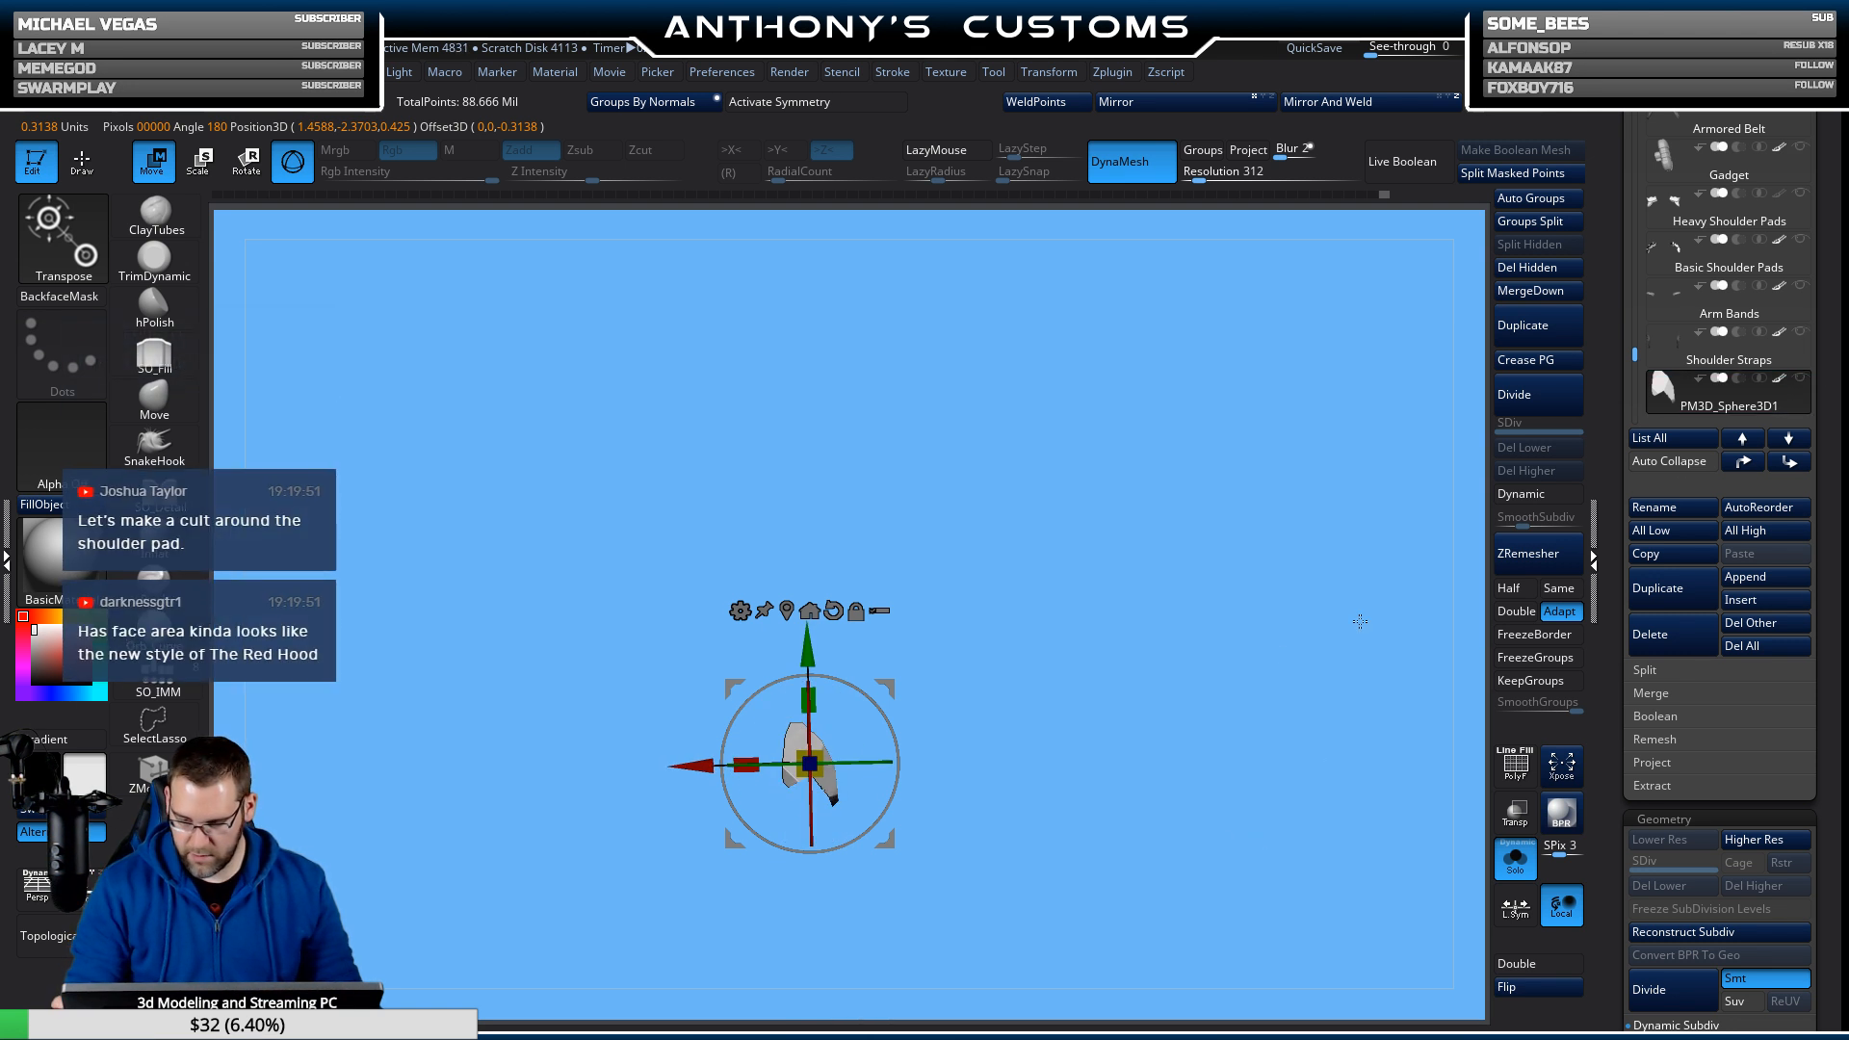
Rotate the isolated shoulder plate upright so it faces straight forward, and reset the gizmo's orientation.
{"action": "left_click_drag", "start_coordinate": [856, 762], "coordinate": [717, 776]}
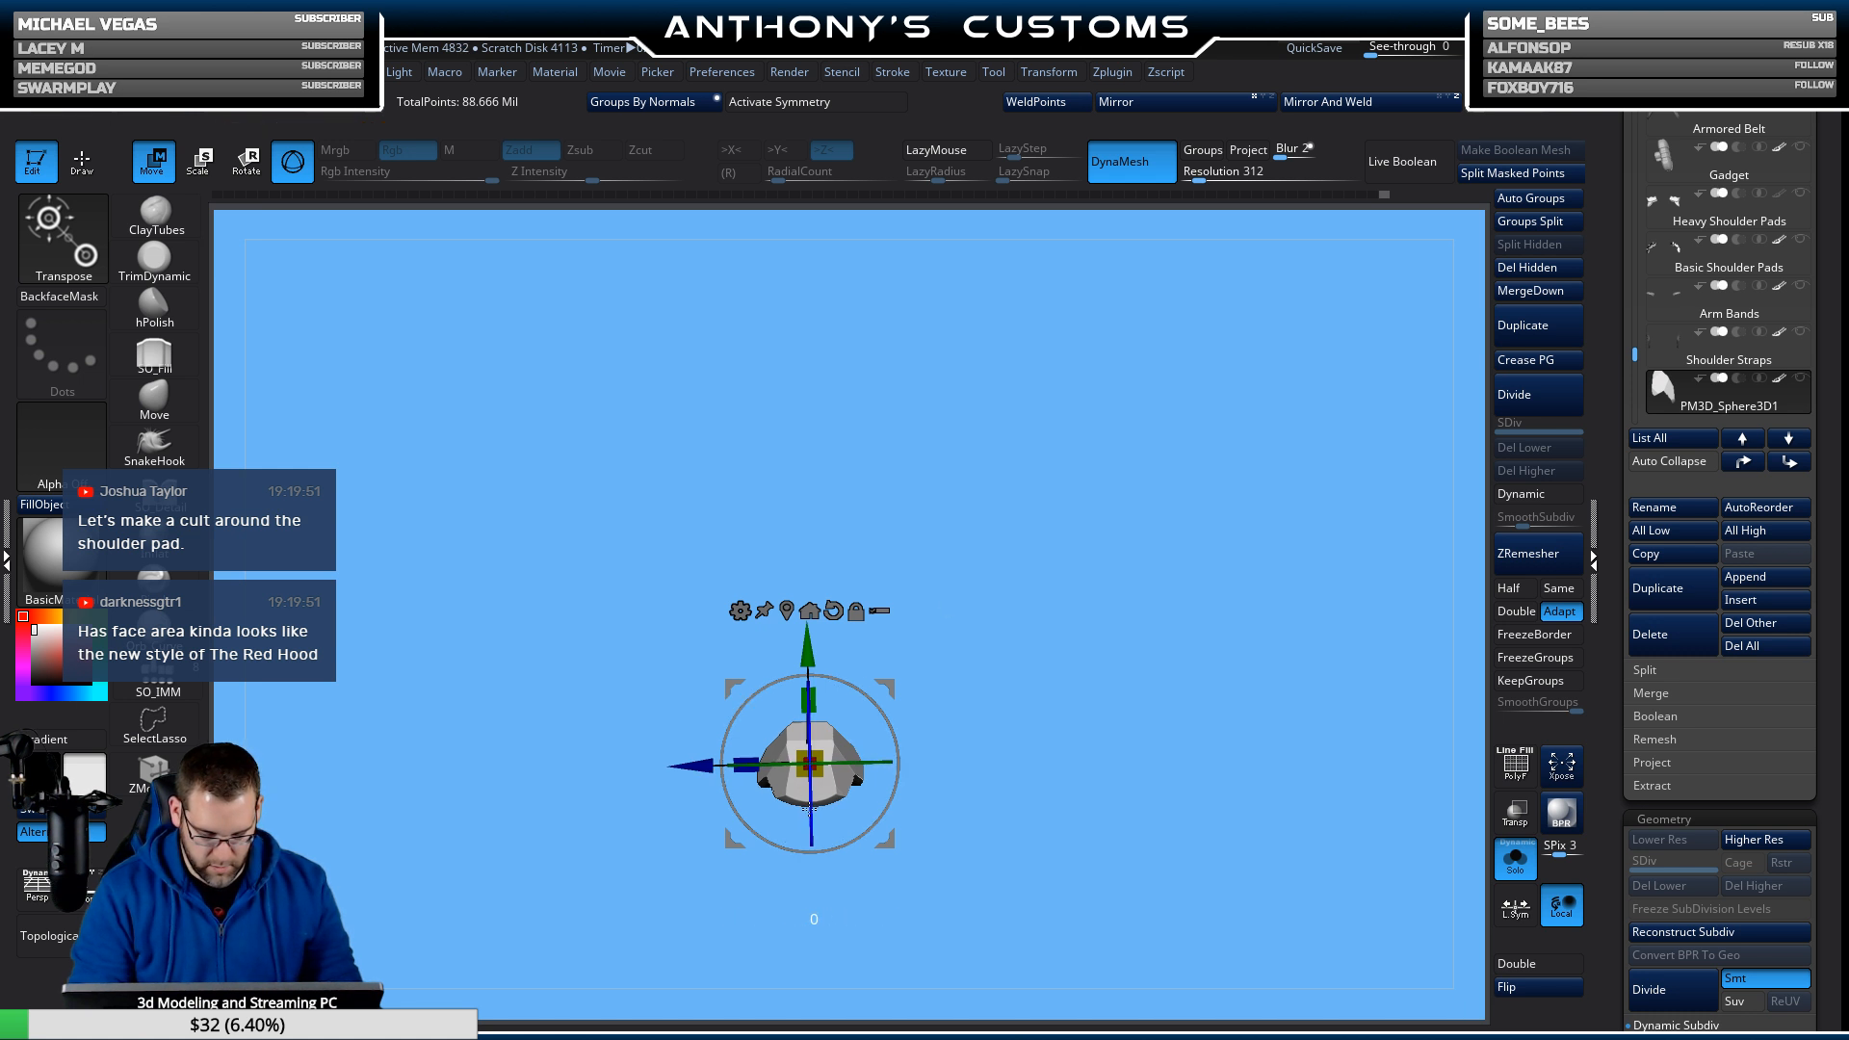
{"action": "left_click_drag", "start_coordinate": [809, 815], "coordinate": [804, 858]}
{"action": "left_click_drag", "start_coordinate": [986, 671], "coordinate": [1104, 666]}
{"action": "left_click_drag", "start_coordinate": [887, 749], "coordinate": [884, 739]}
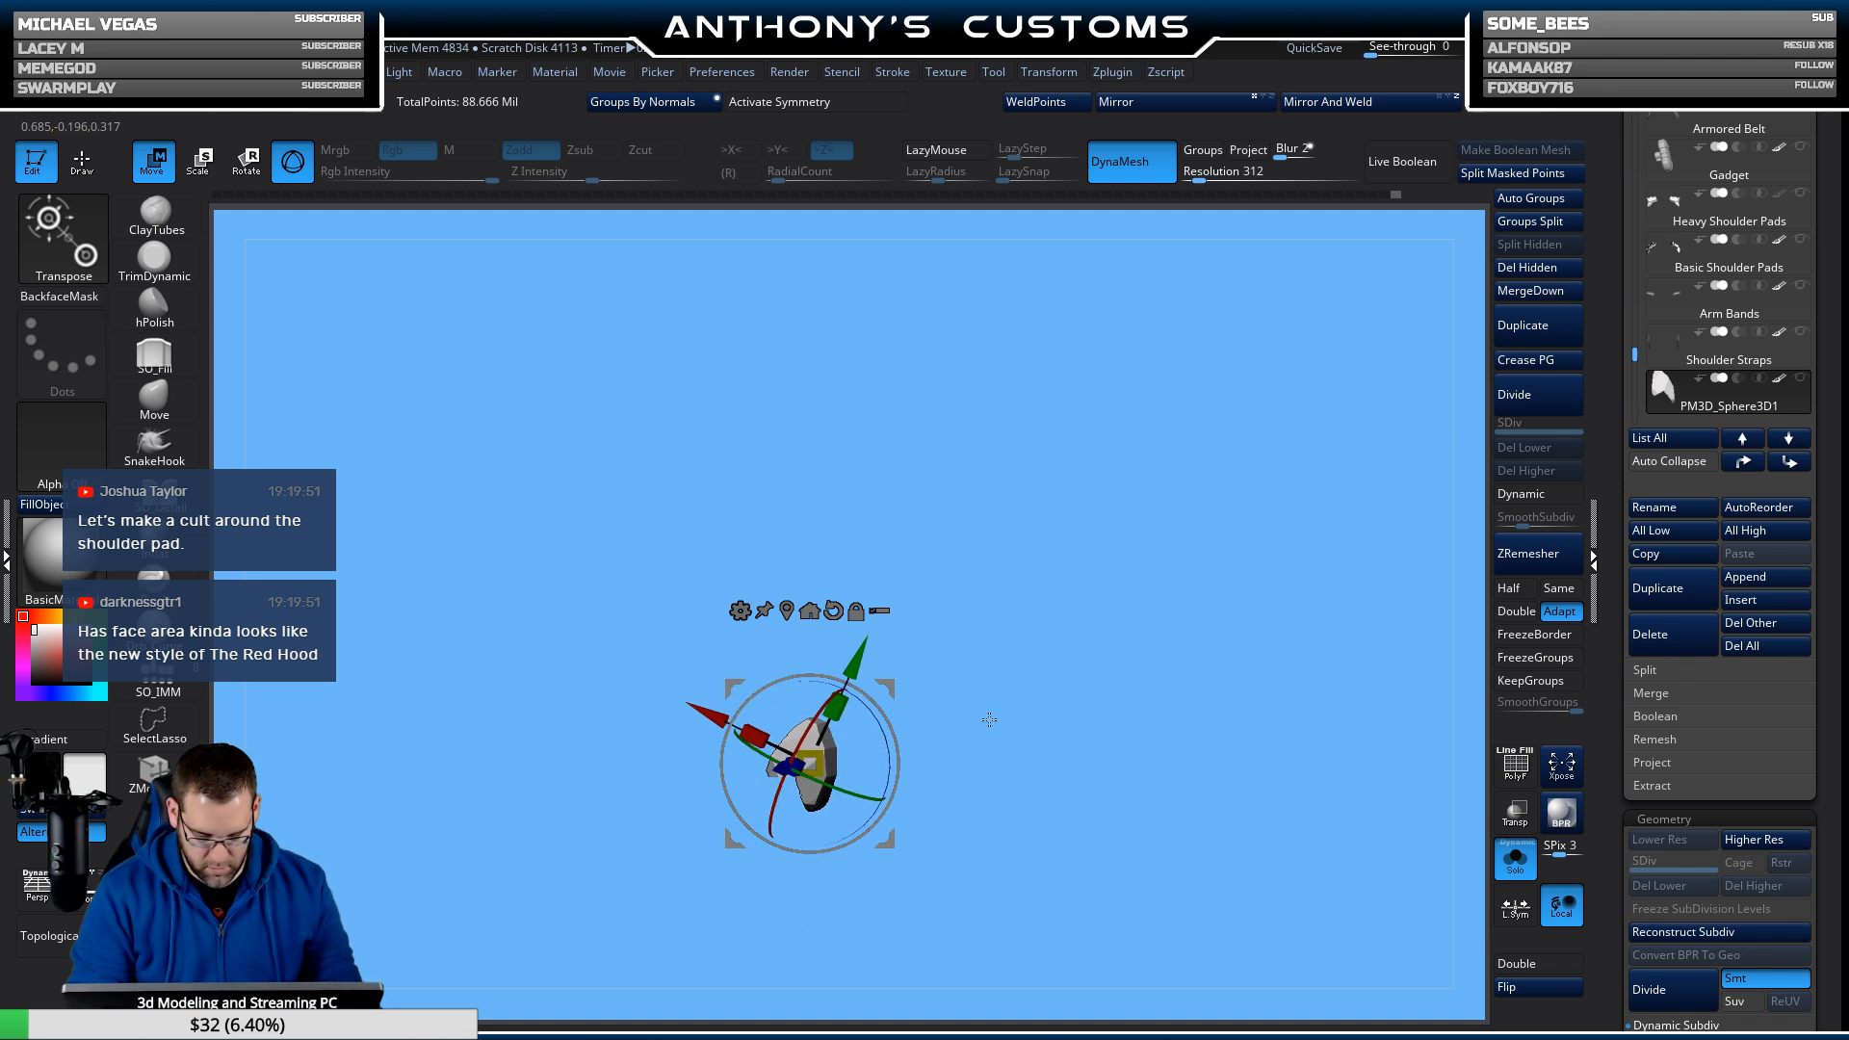
{"action": "left_click_drag", "start_coordinate": [989, 719], "coordinate": [1019, 686]}
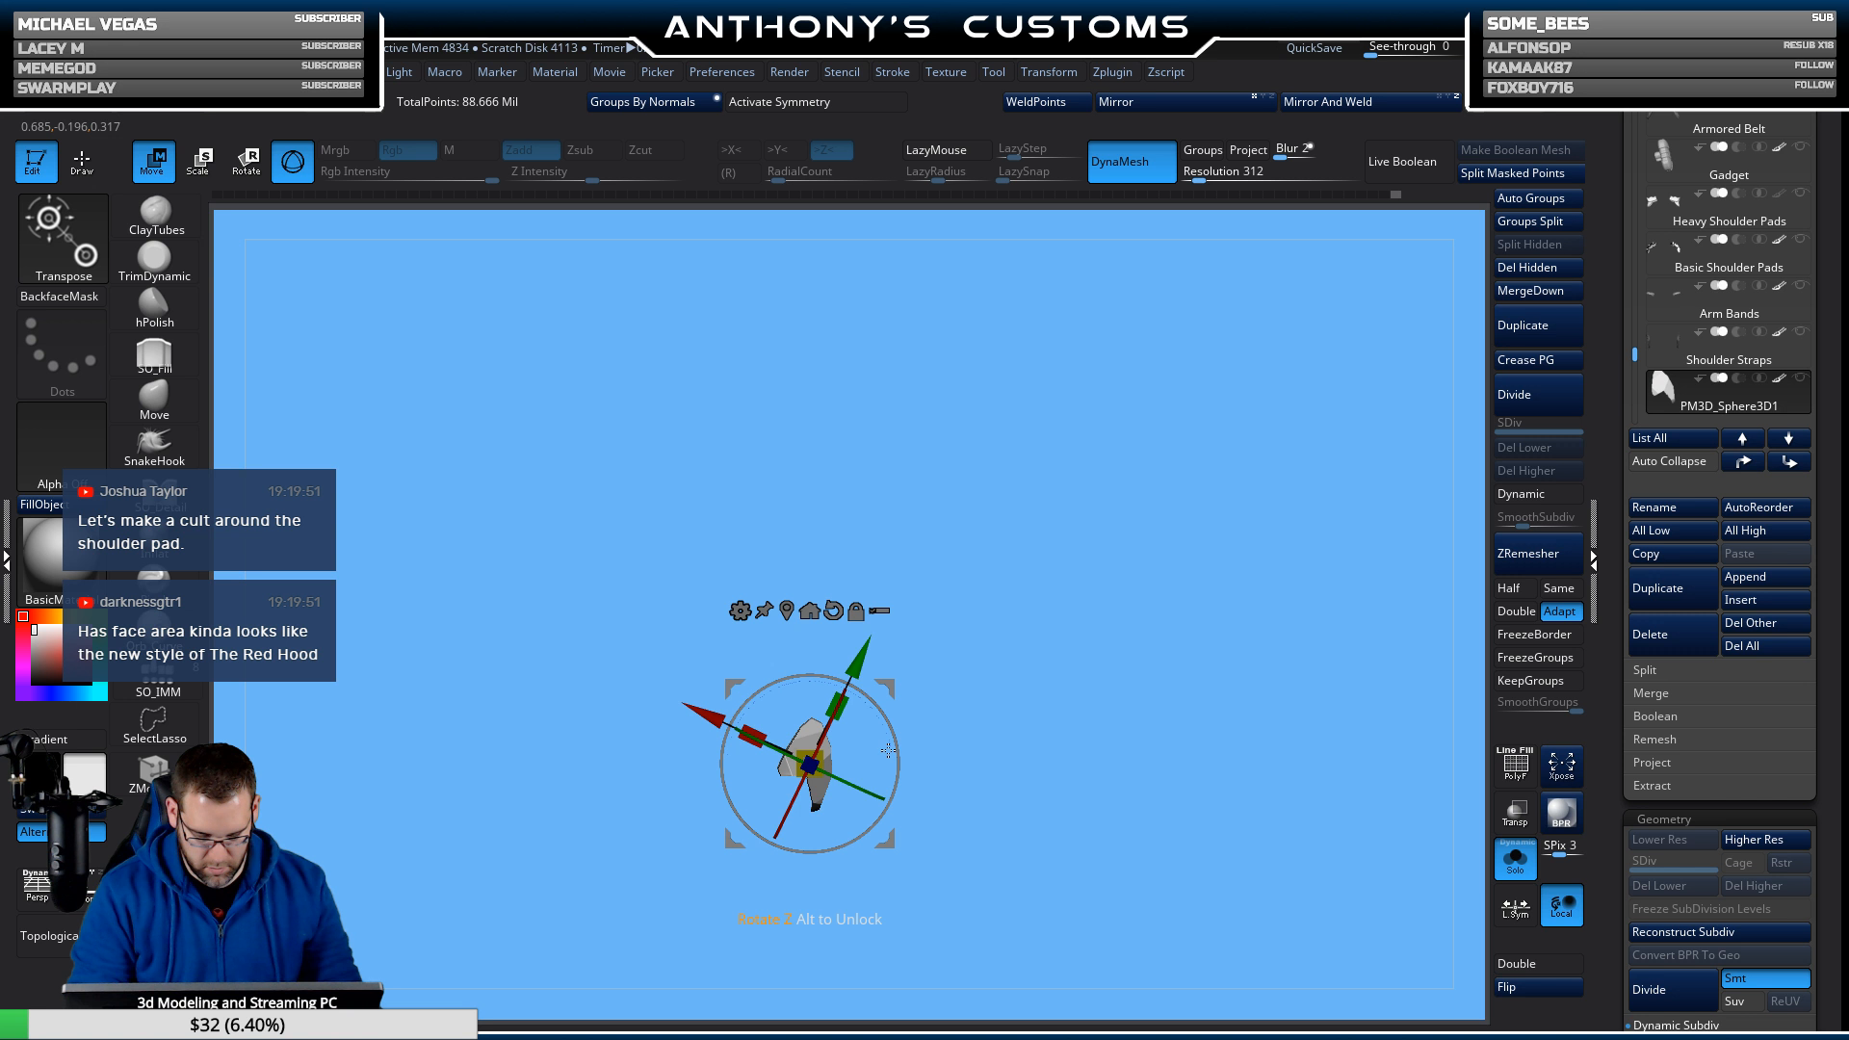
{"action": "left_click_drag", "start_coordinate": [1023, 720], "coordinate": [956, 712]}
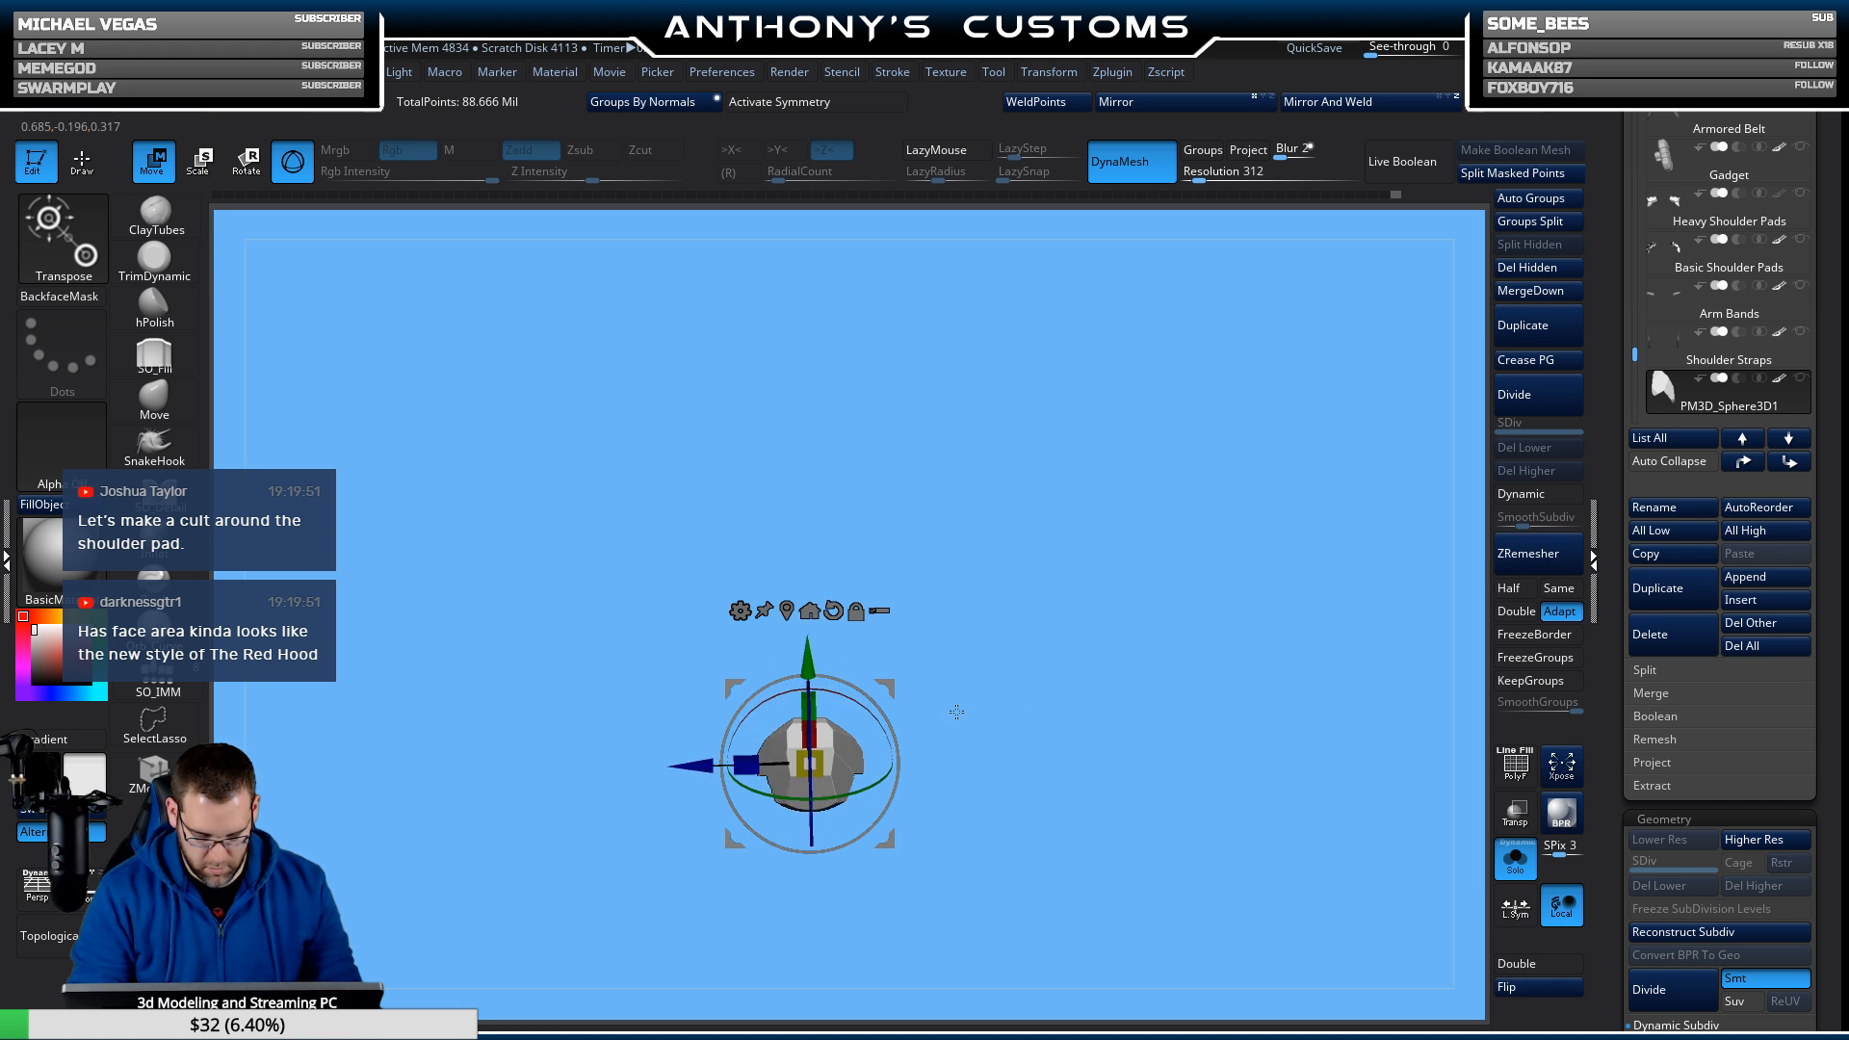
{"action": "left_click", "coordinate": [834, 611]}
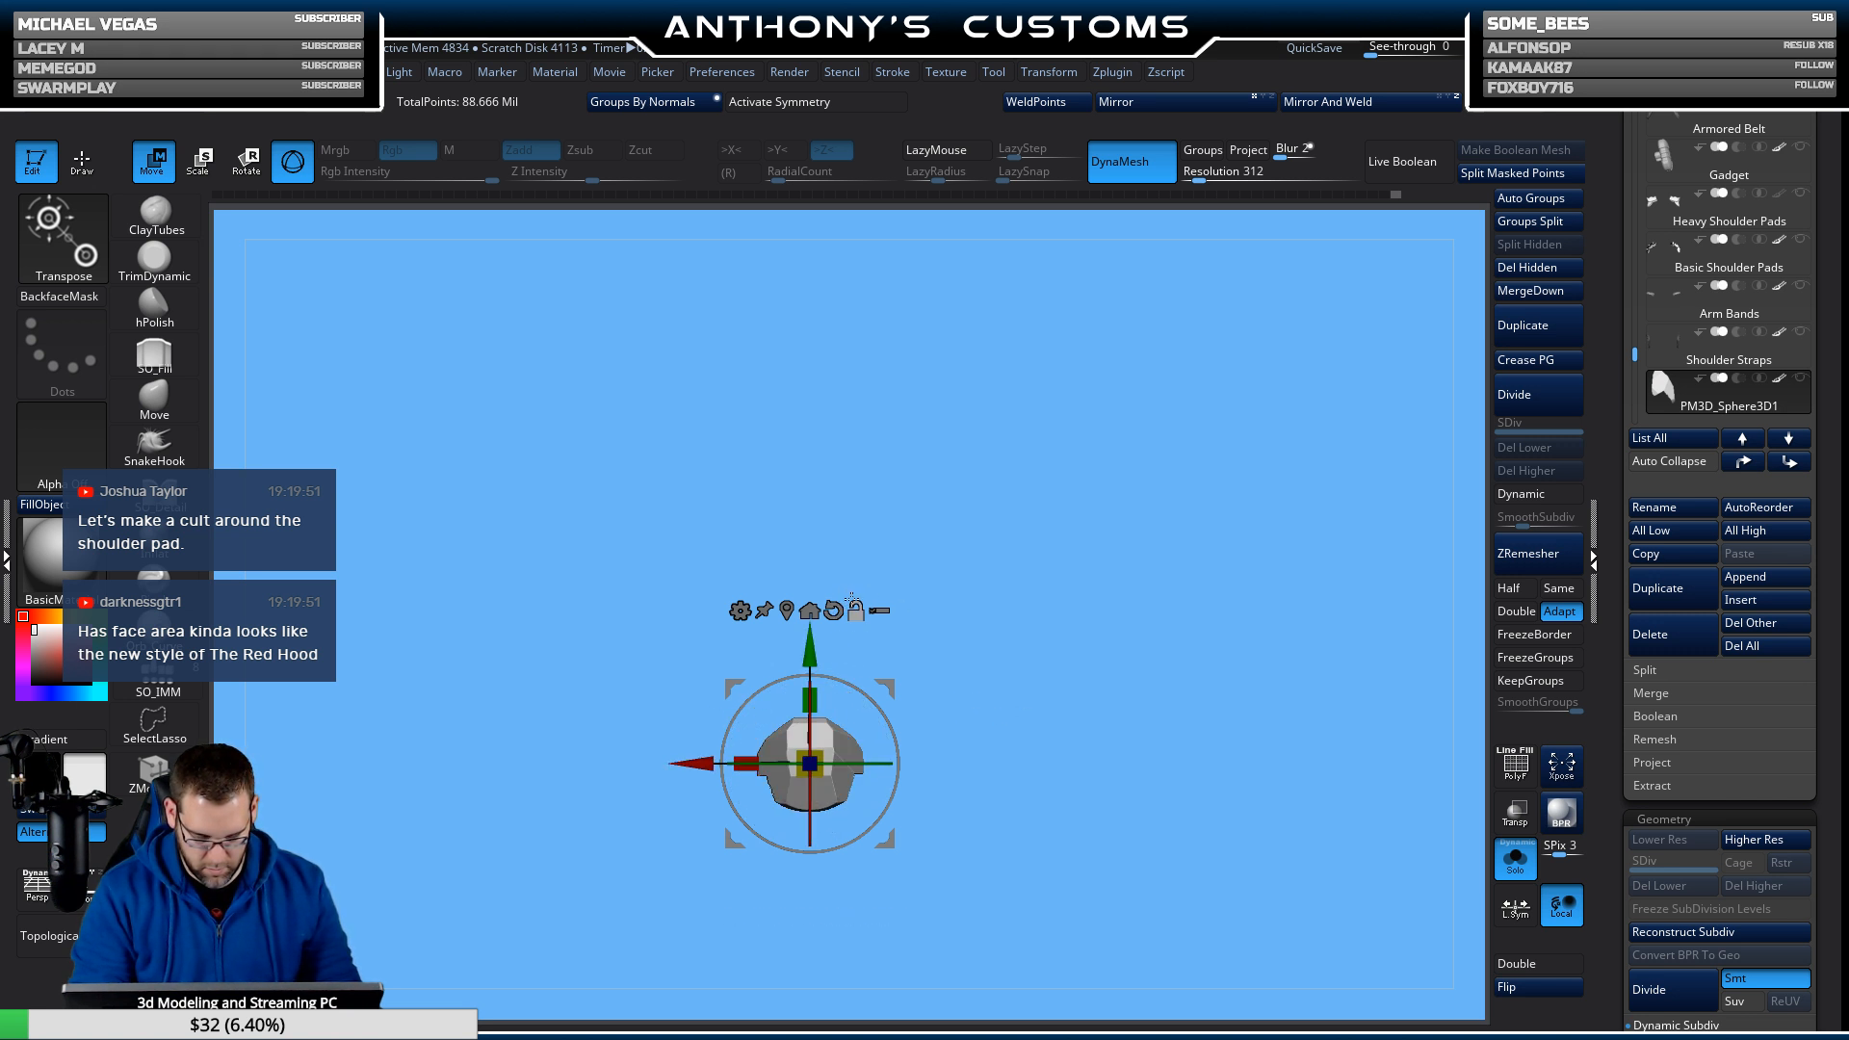
Append a ZSphere as a new subtool and make the shoulder plate visible together with it.
{"action": "left_click_drag", "start_coordinate": [1086, 582], "coordinate": [1148, 664], "text": "alt"}
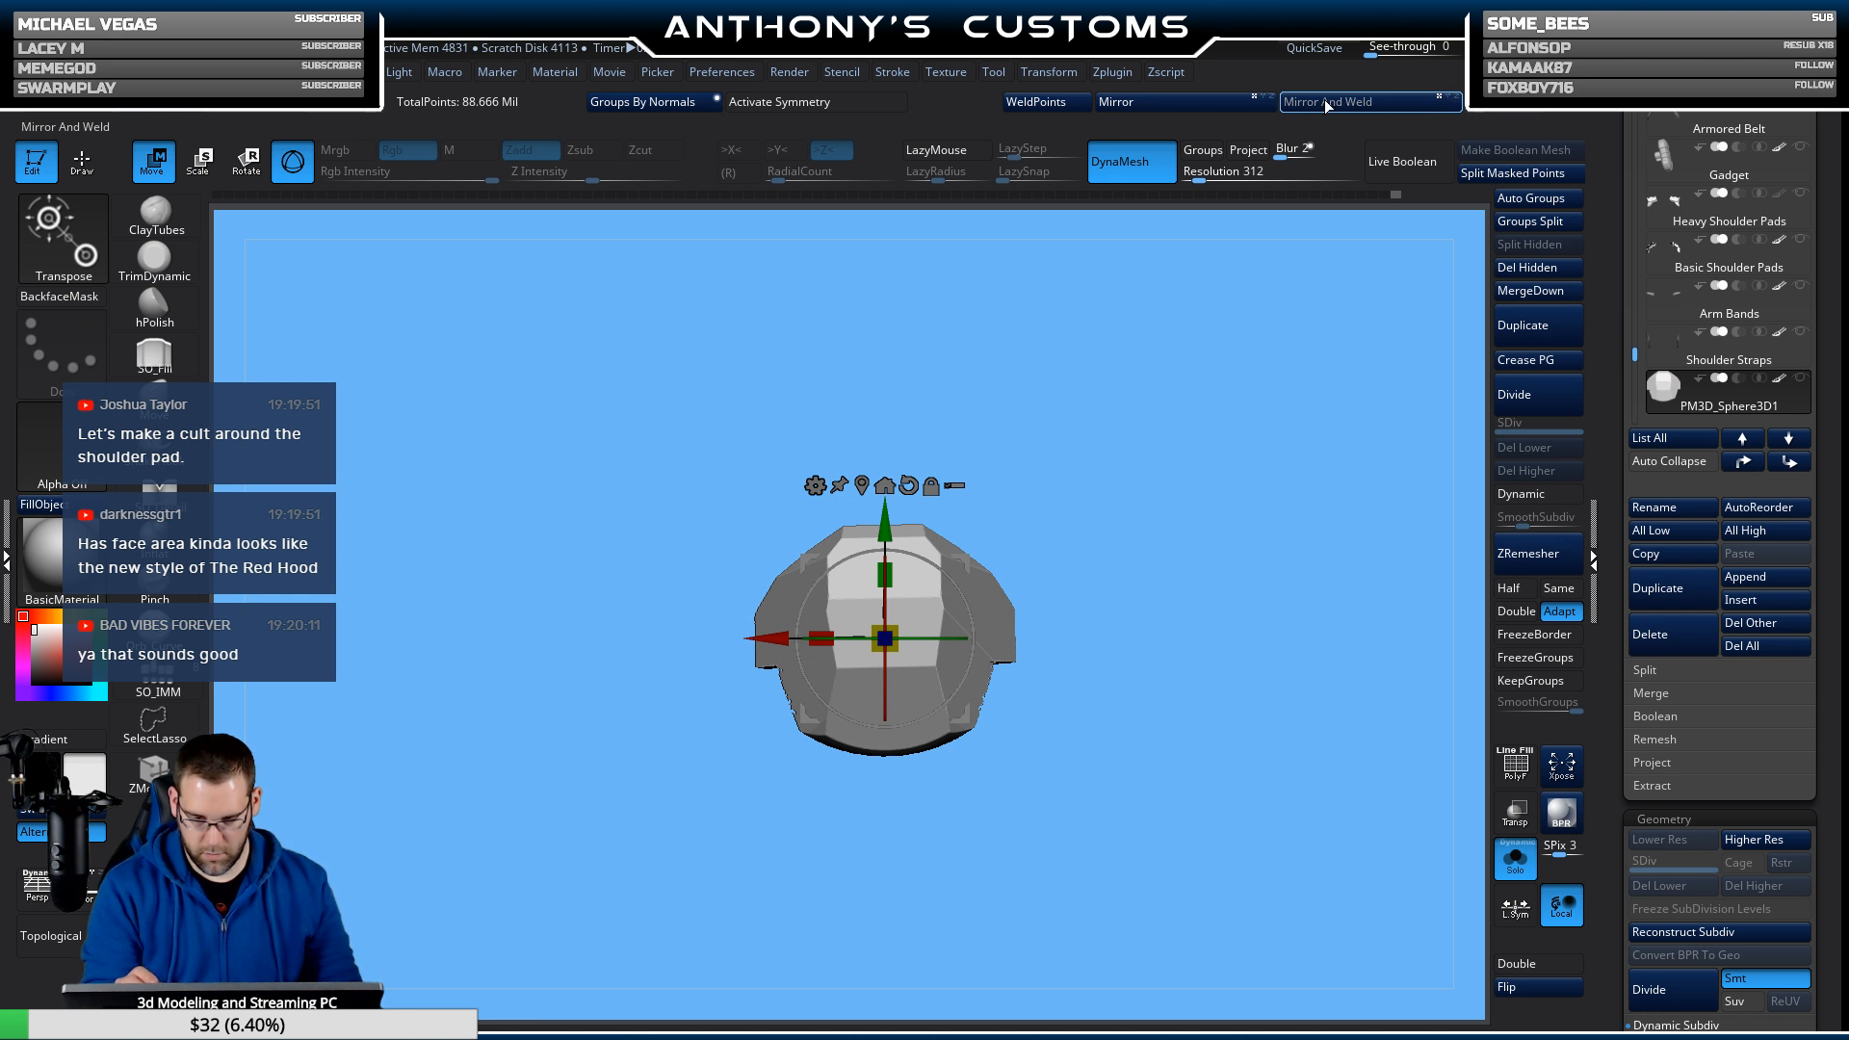
{"action": "mouse_move", "coordinate": [1212, 602]}
{"action": "left_mouse_down"}
{"action": "mouse_move", "coordinate": [1204, 677]}
{"action": "mouse_move", "coordinate": [1208, 589]}
{"action": "left_mouse_up"}
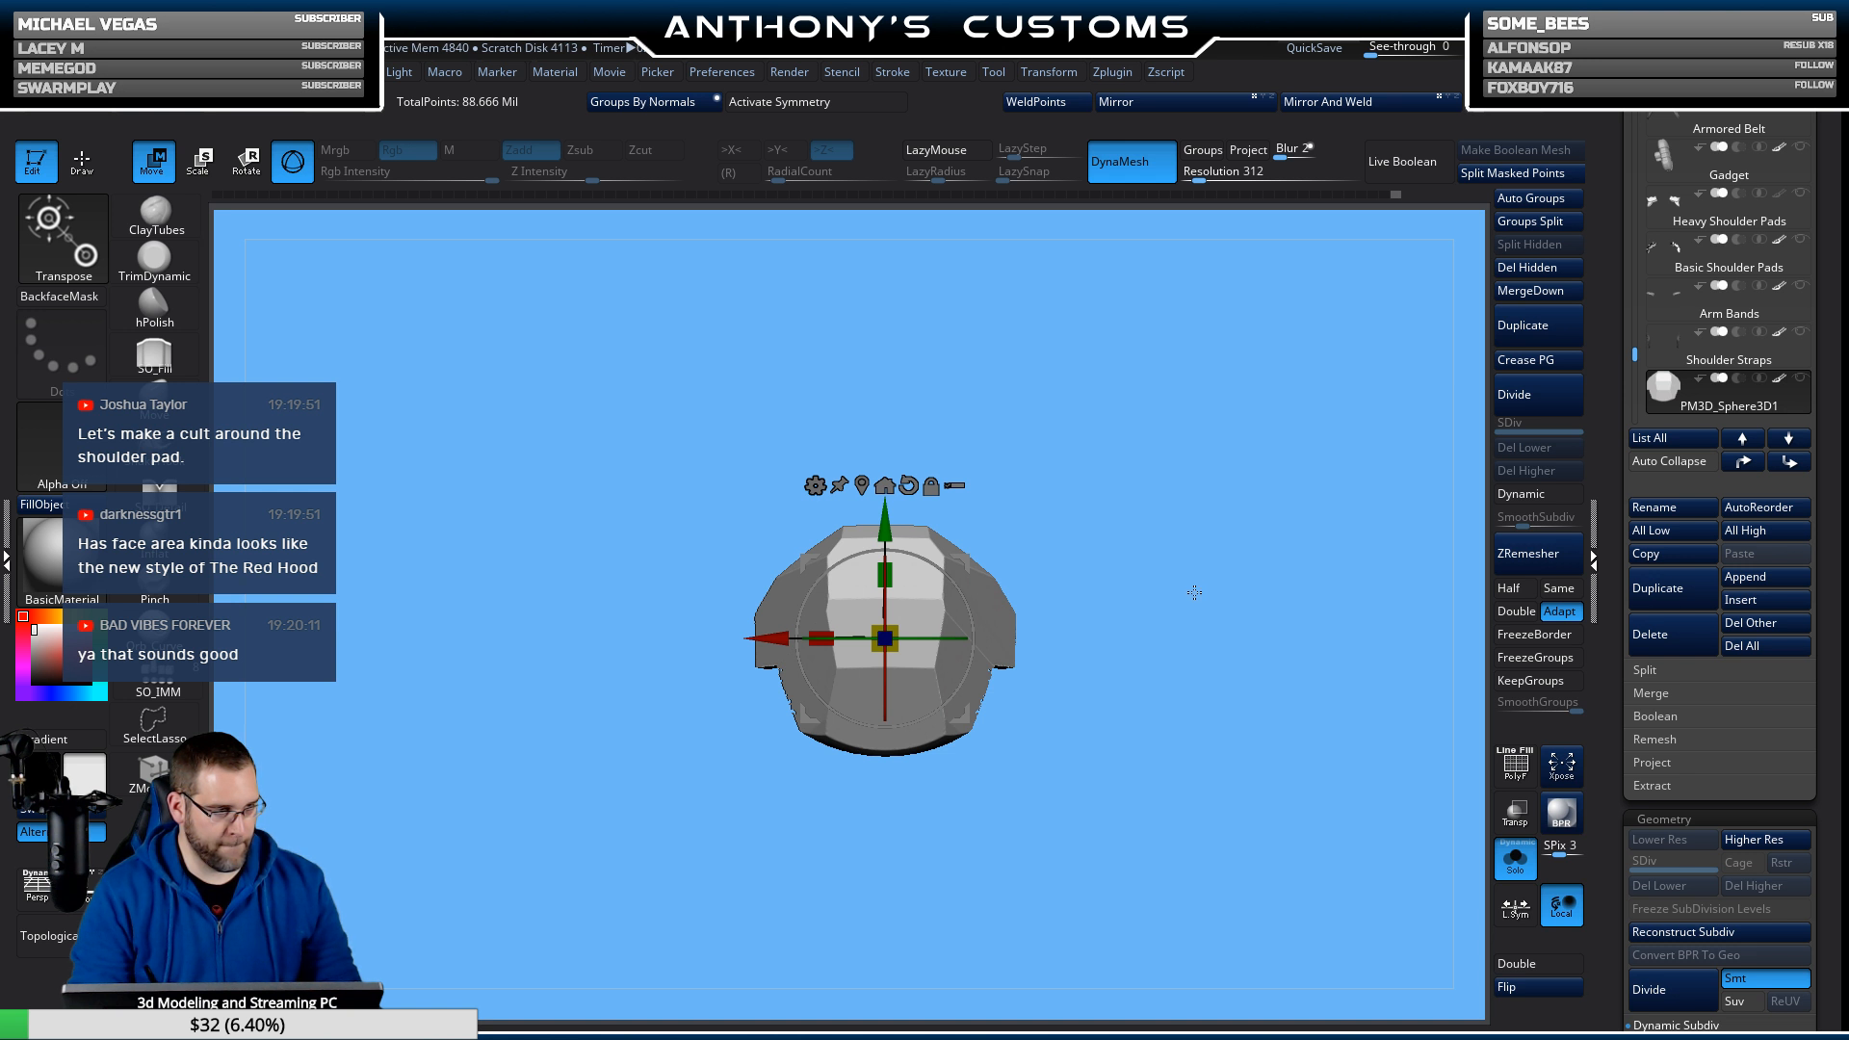
{"action": "left_click_drag", "start_coordinate": [1038, 761], "coordinate": [1083, 737]}
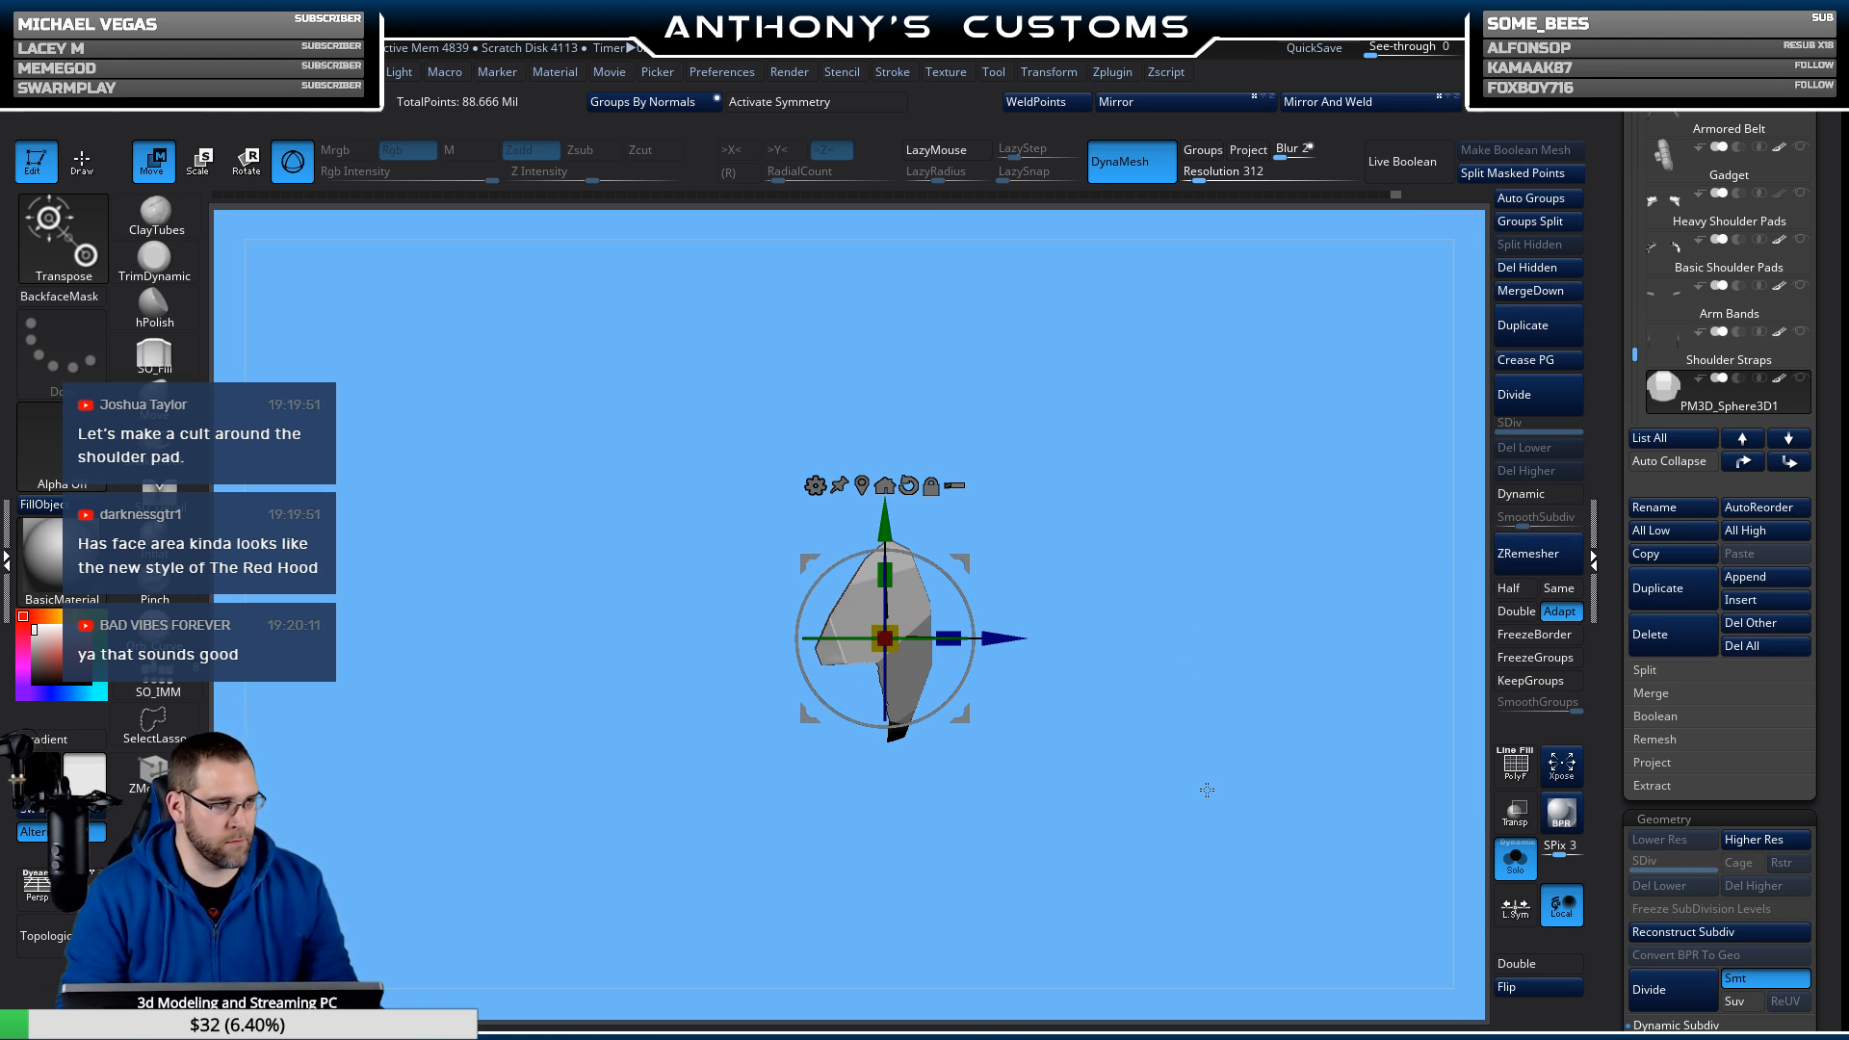
{"action": "mouse_move", "coordinate": [1207, 790]}
{"action": "left_mouse_down"}
{"action": "mouse_move", "coordinate": [1123, 784]}
{"action": "mouse_move", "coordinate": [1127, 747]}
{"action": "mouse_move", "coordinate": [1218, 748]}
{"action": "mouse_move", "coordinate": [1185, 755]}
{"action": "mouse_move", "coordinate": [1192, 888]}
{"action": "left_mouse_up"}
{"action": "key", "text": "q"}
{"action": "key", "text": "f"}
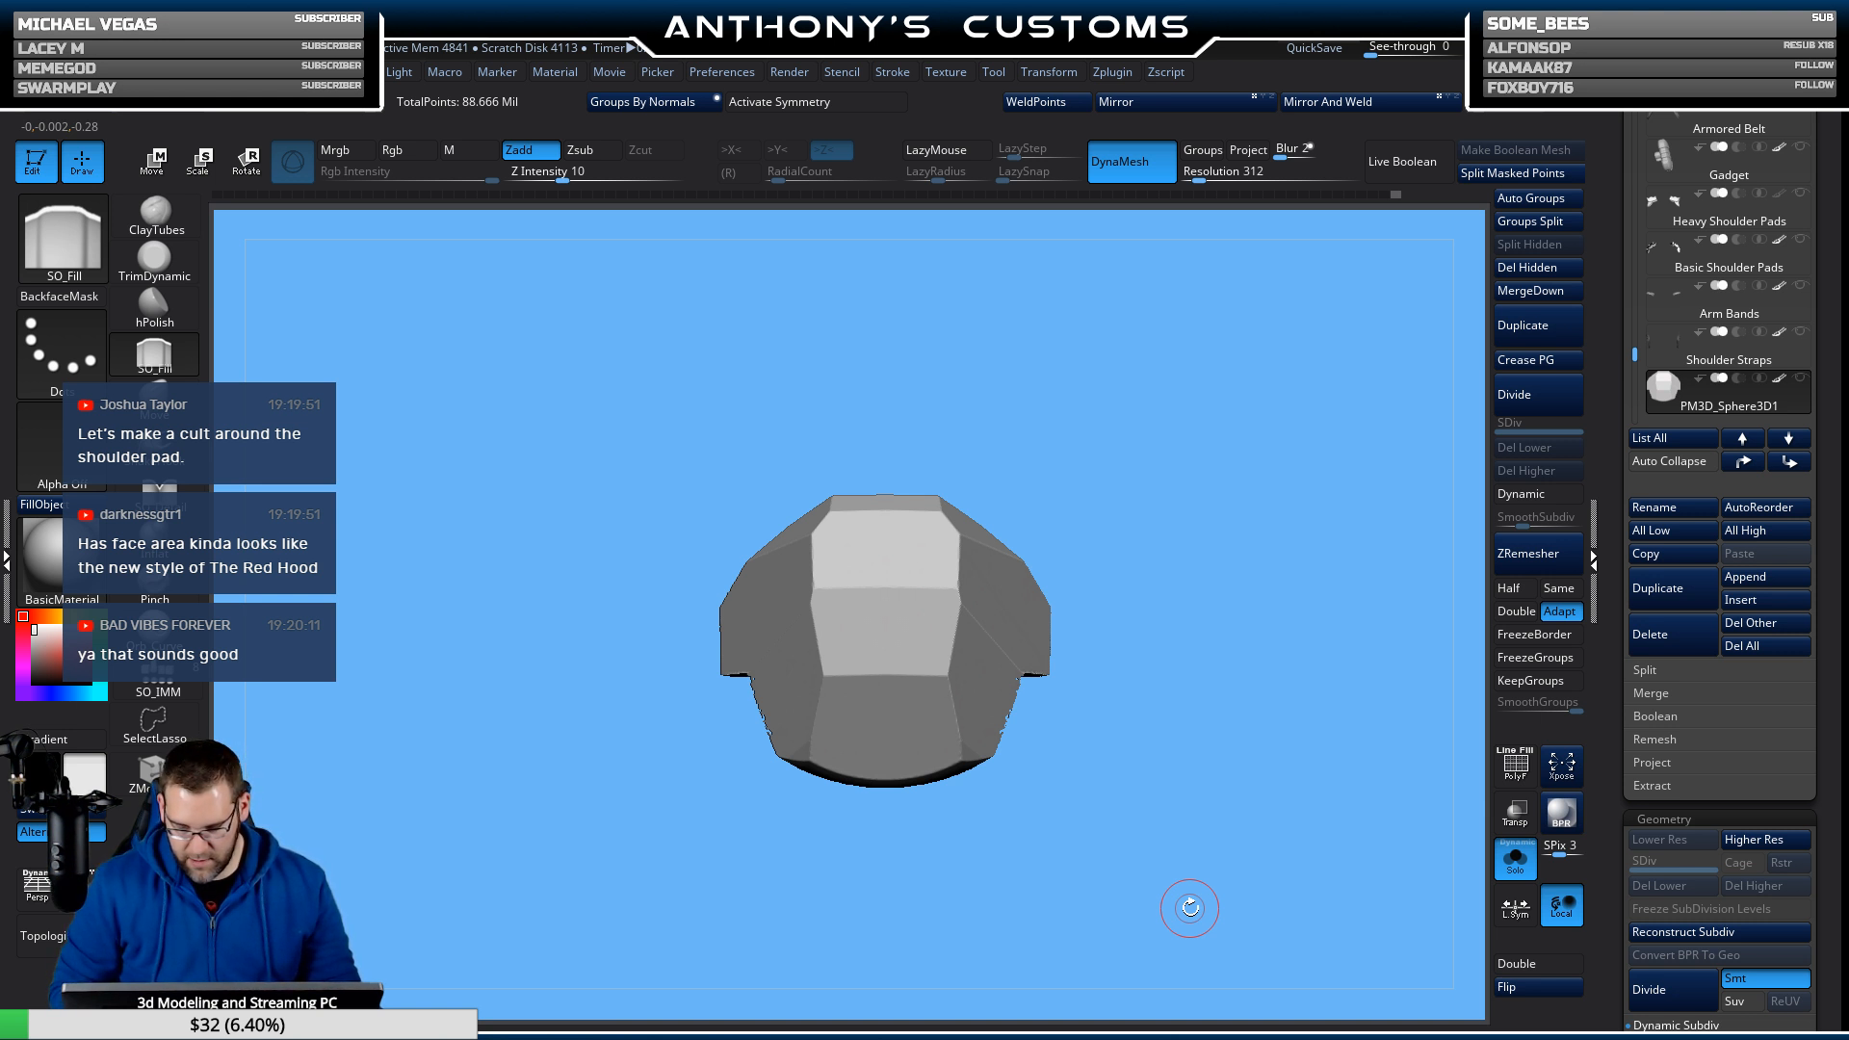
{"action": "scroll", "coordinate": [1724, 675], "scroll_direction": "down", "scroll_amount": 3}
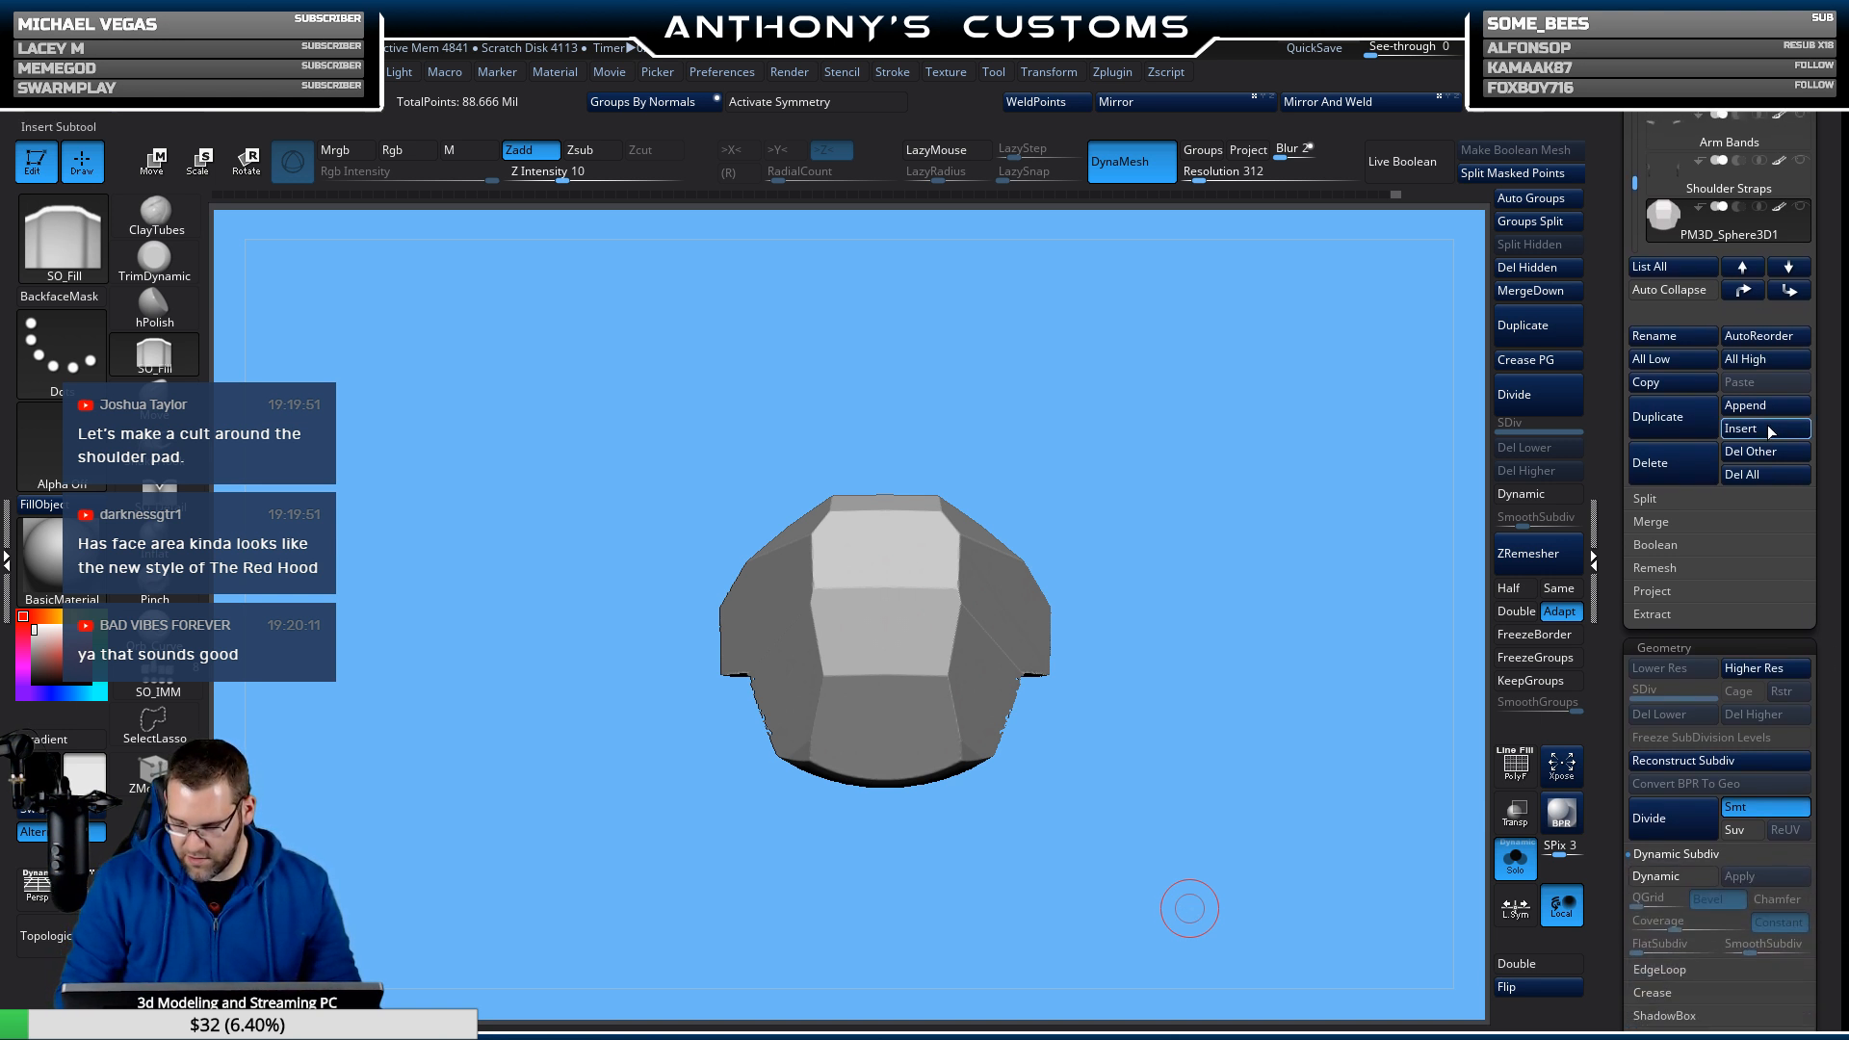
{"action": "left_click", "coordinate": [1745, 405]}
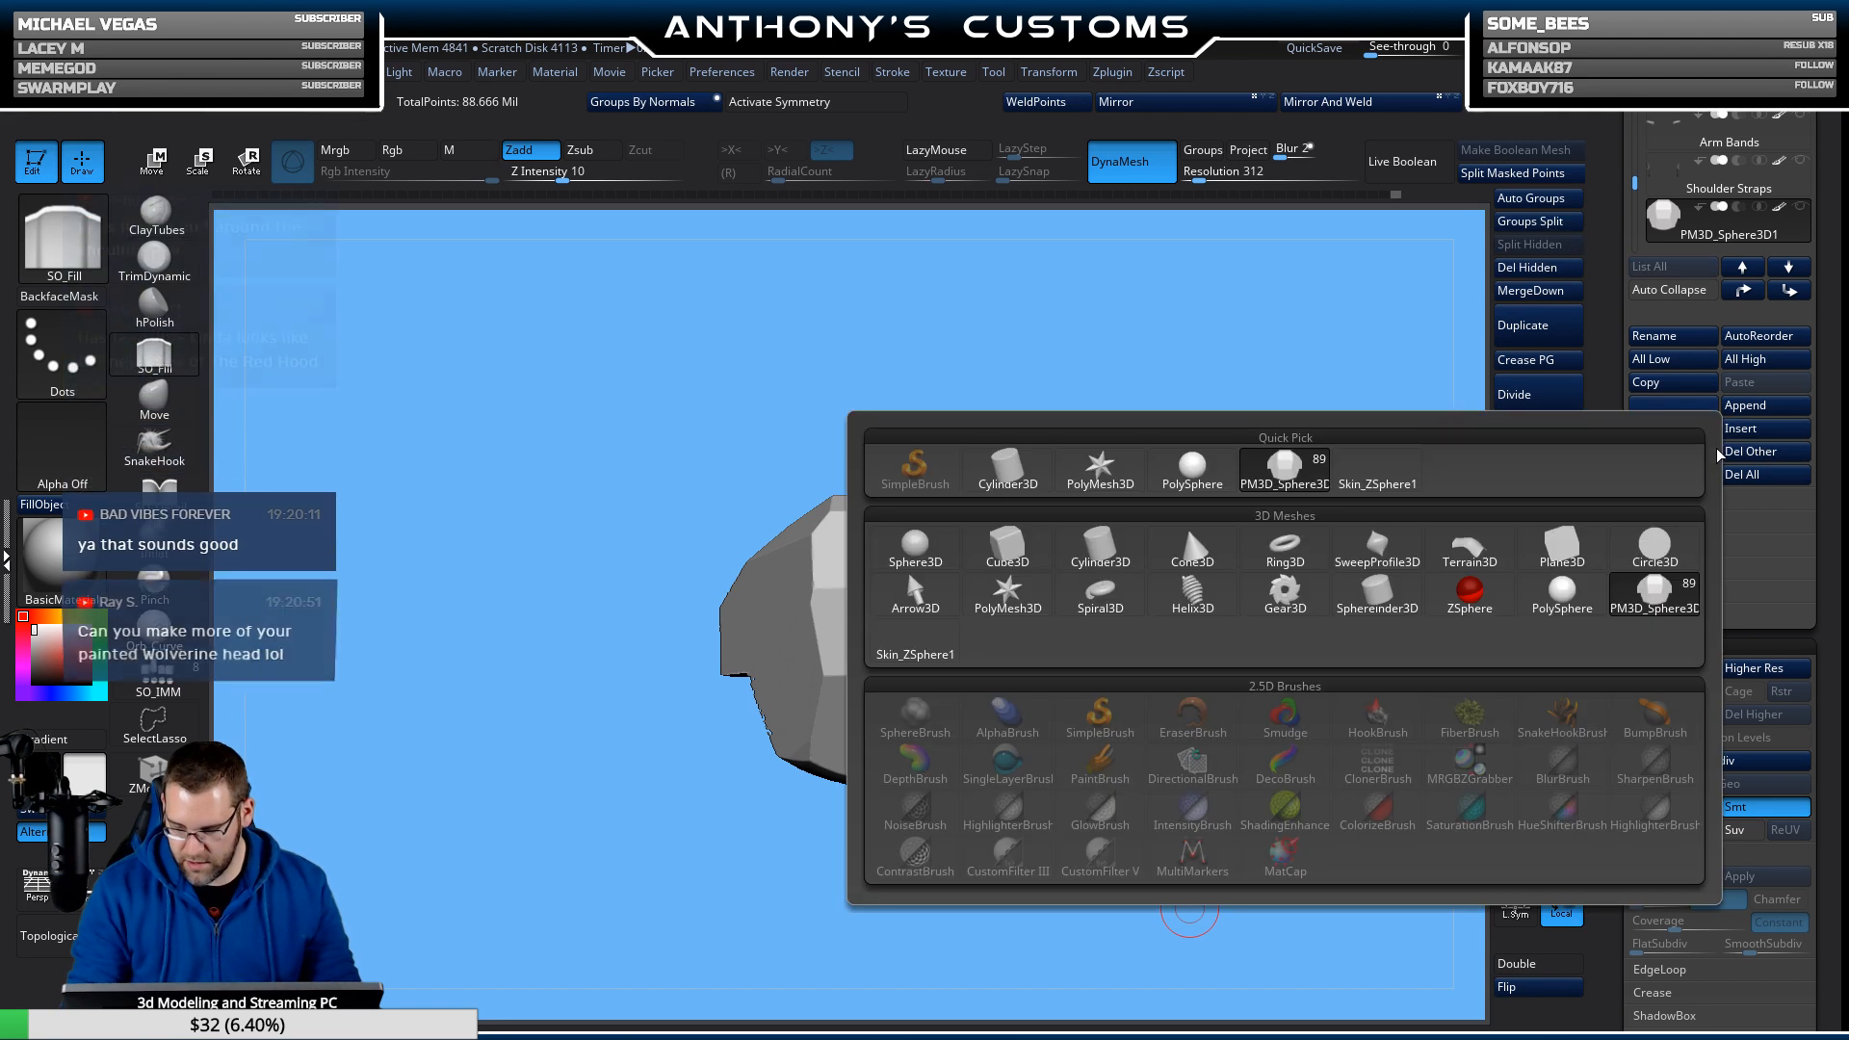
{"action": "left_click", "coordinate": [1476, 589]}
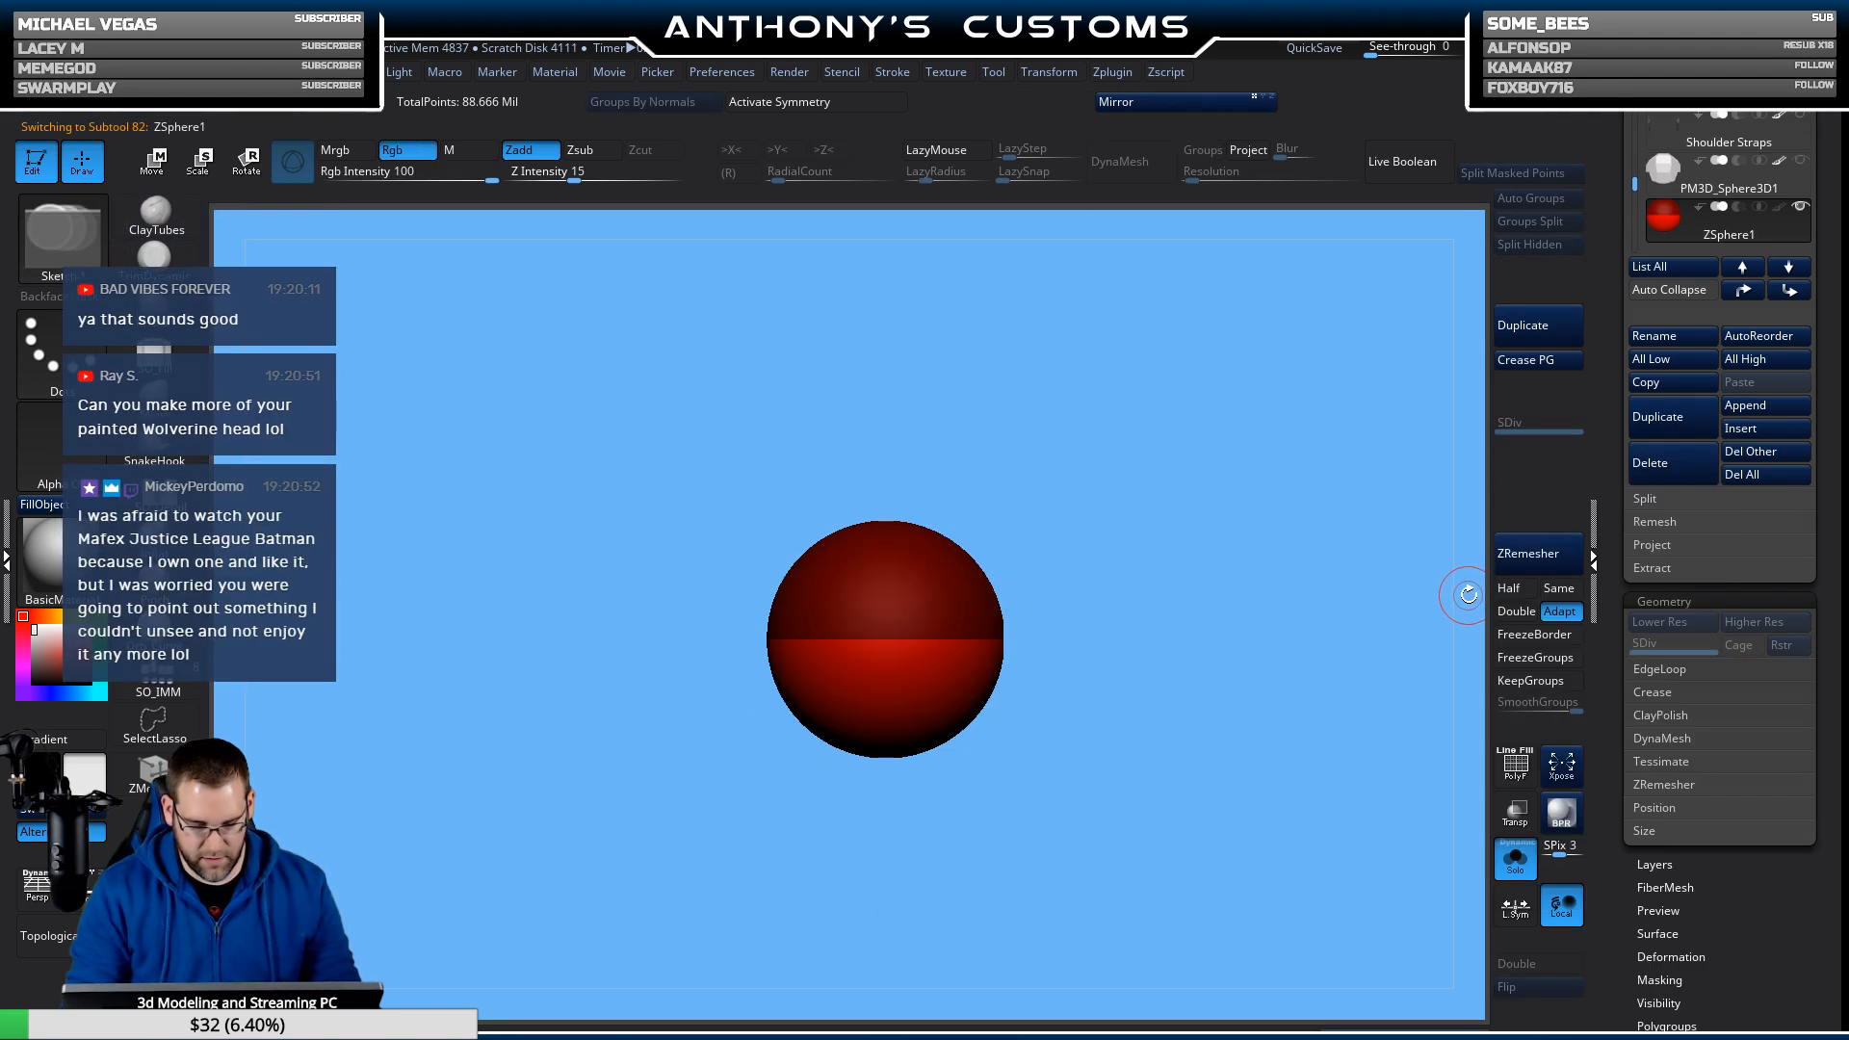
{"action": "left_click", "coordinate": [1802, 159]}
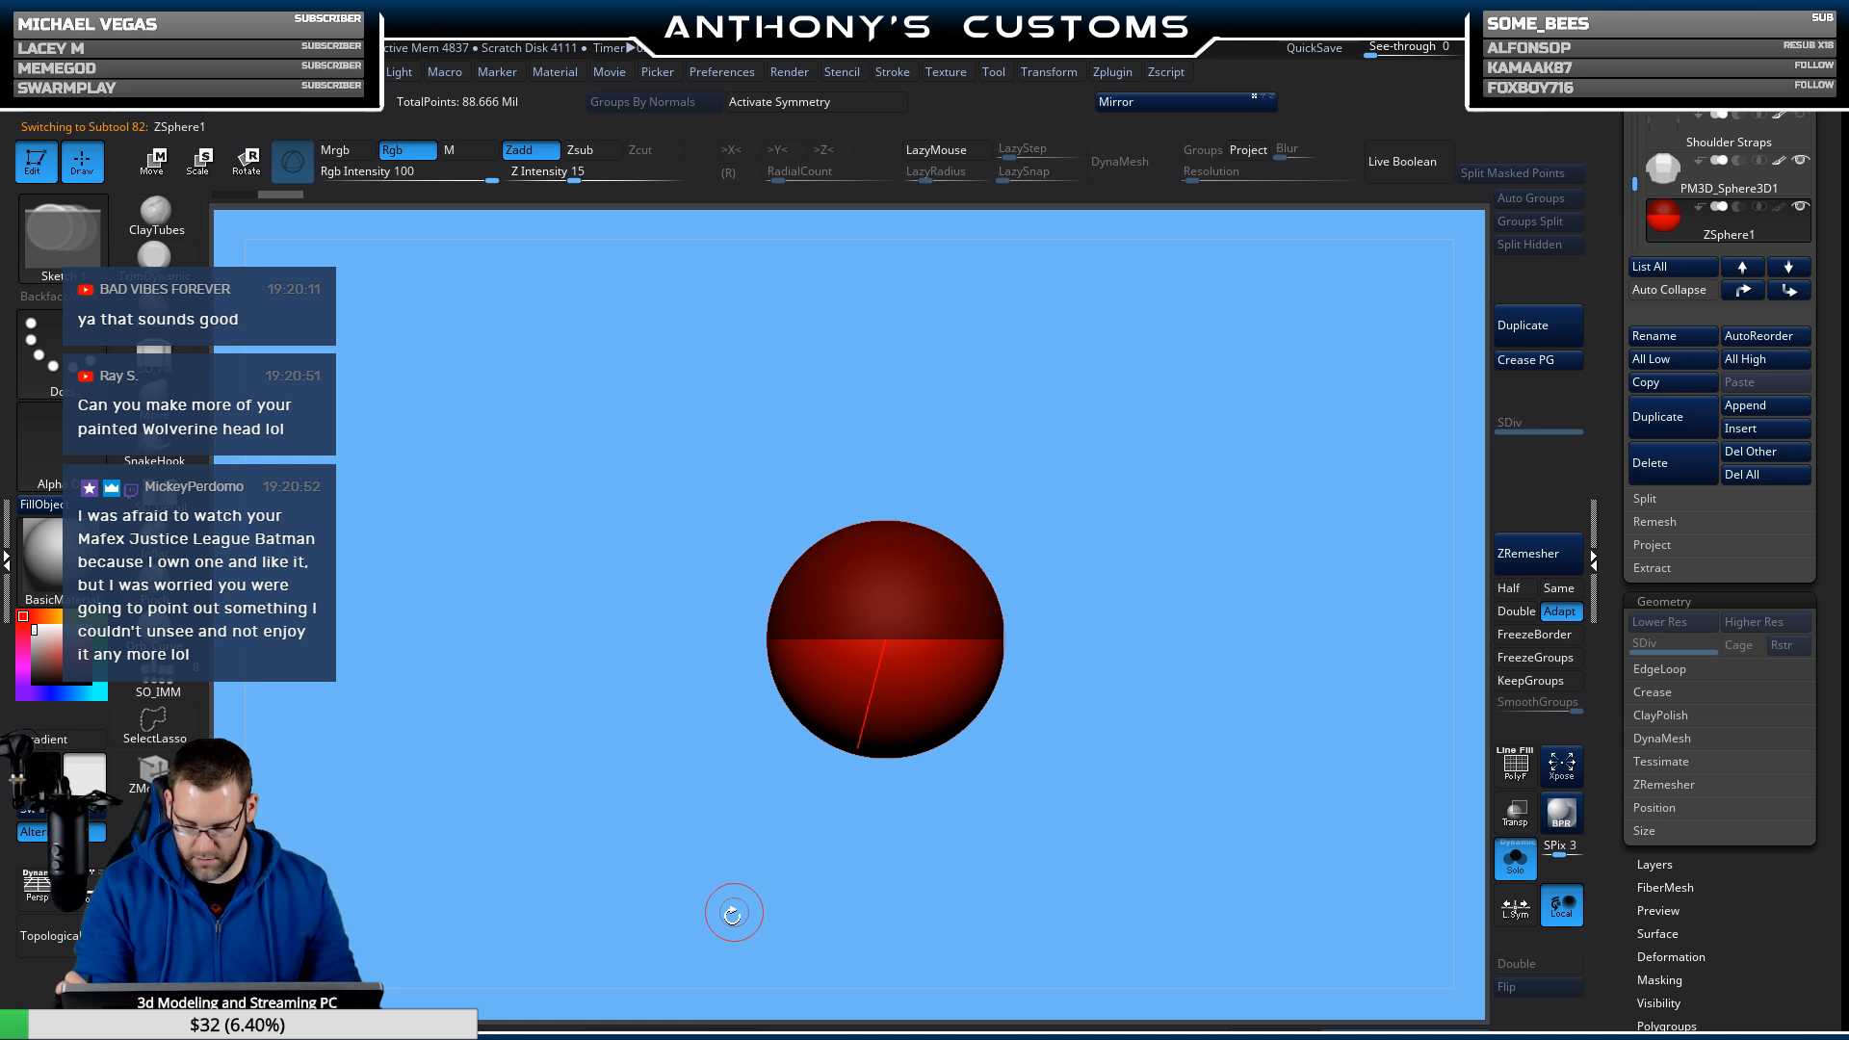
Switch the ZSphere to sketch mode with X symmetry active, and turn off Solo mode to show the shoulder plate.
{"action": "left_click", "coordinate": [684, 1029]}
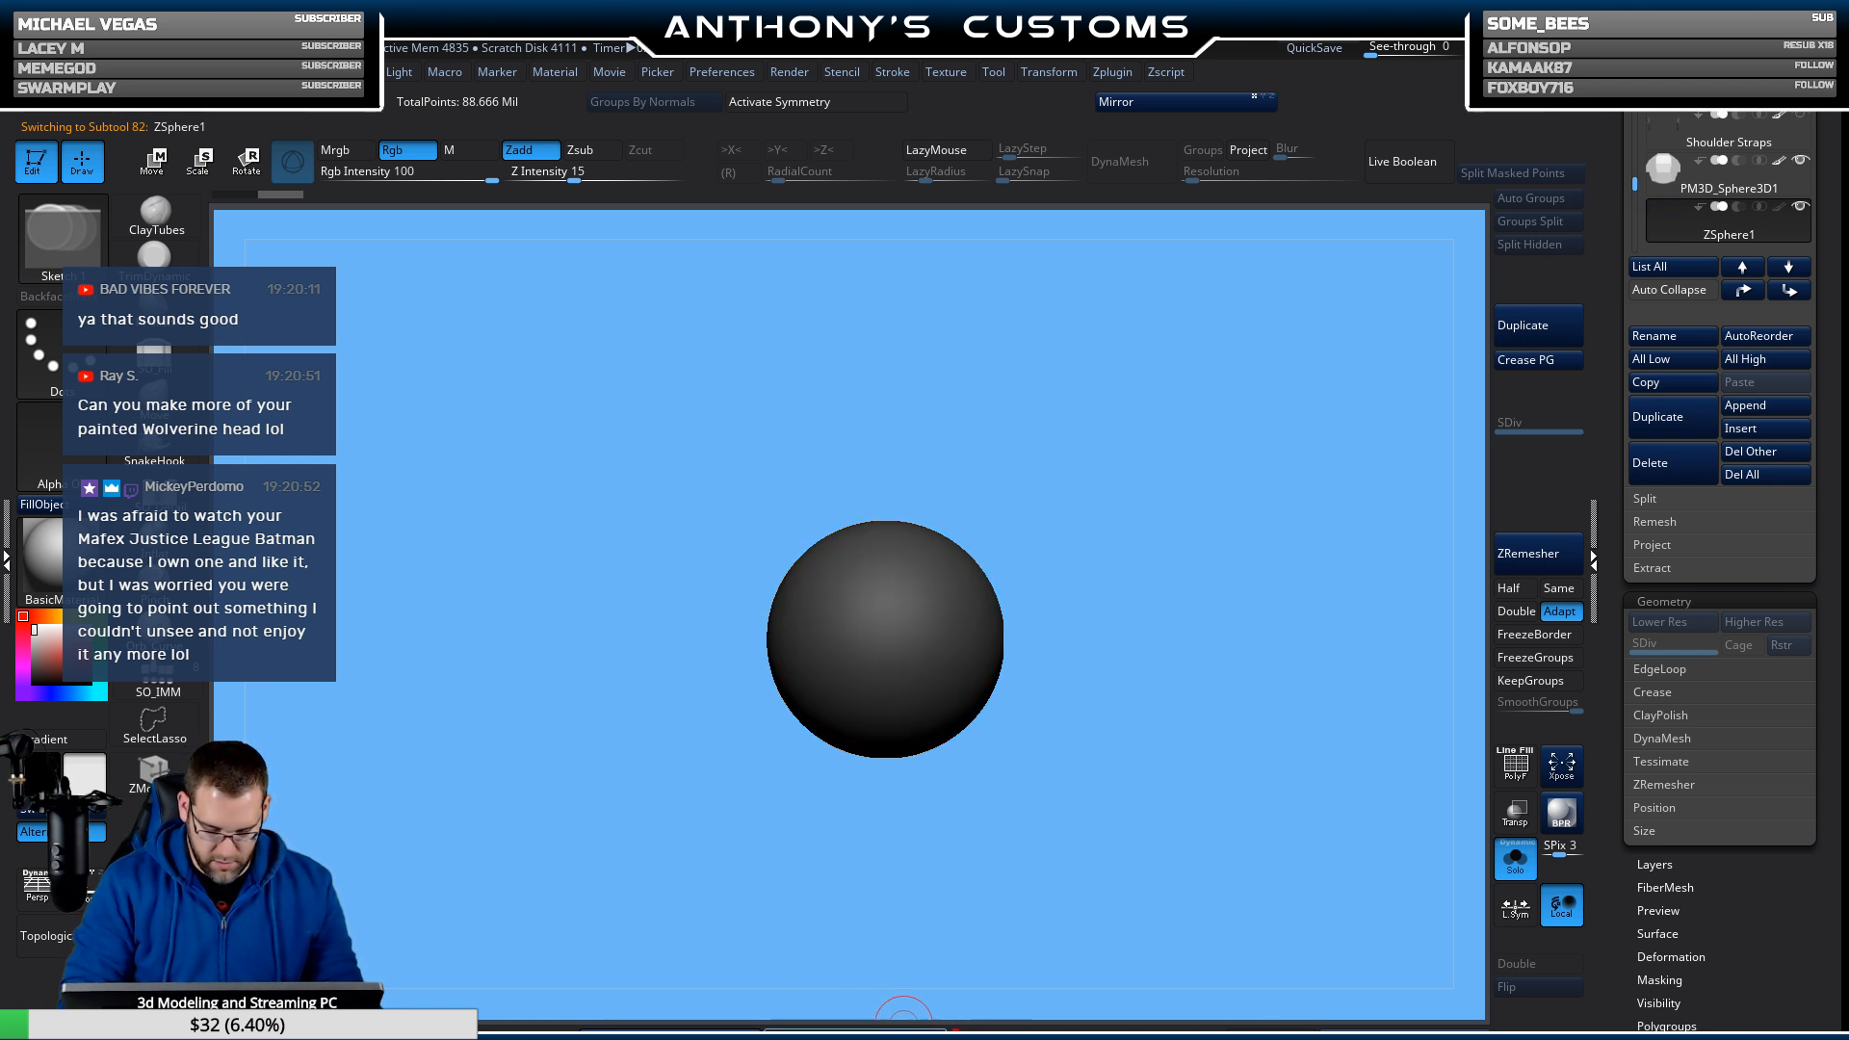
{"action": "left_click", "coordinate": [865, 104]}
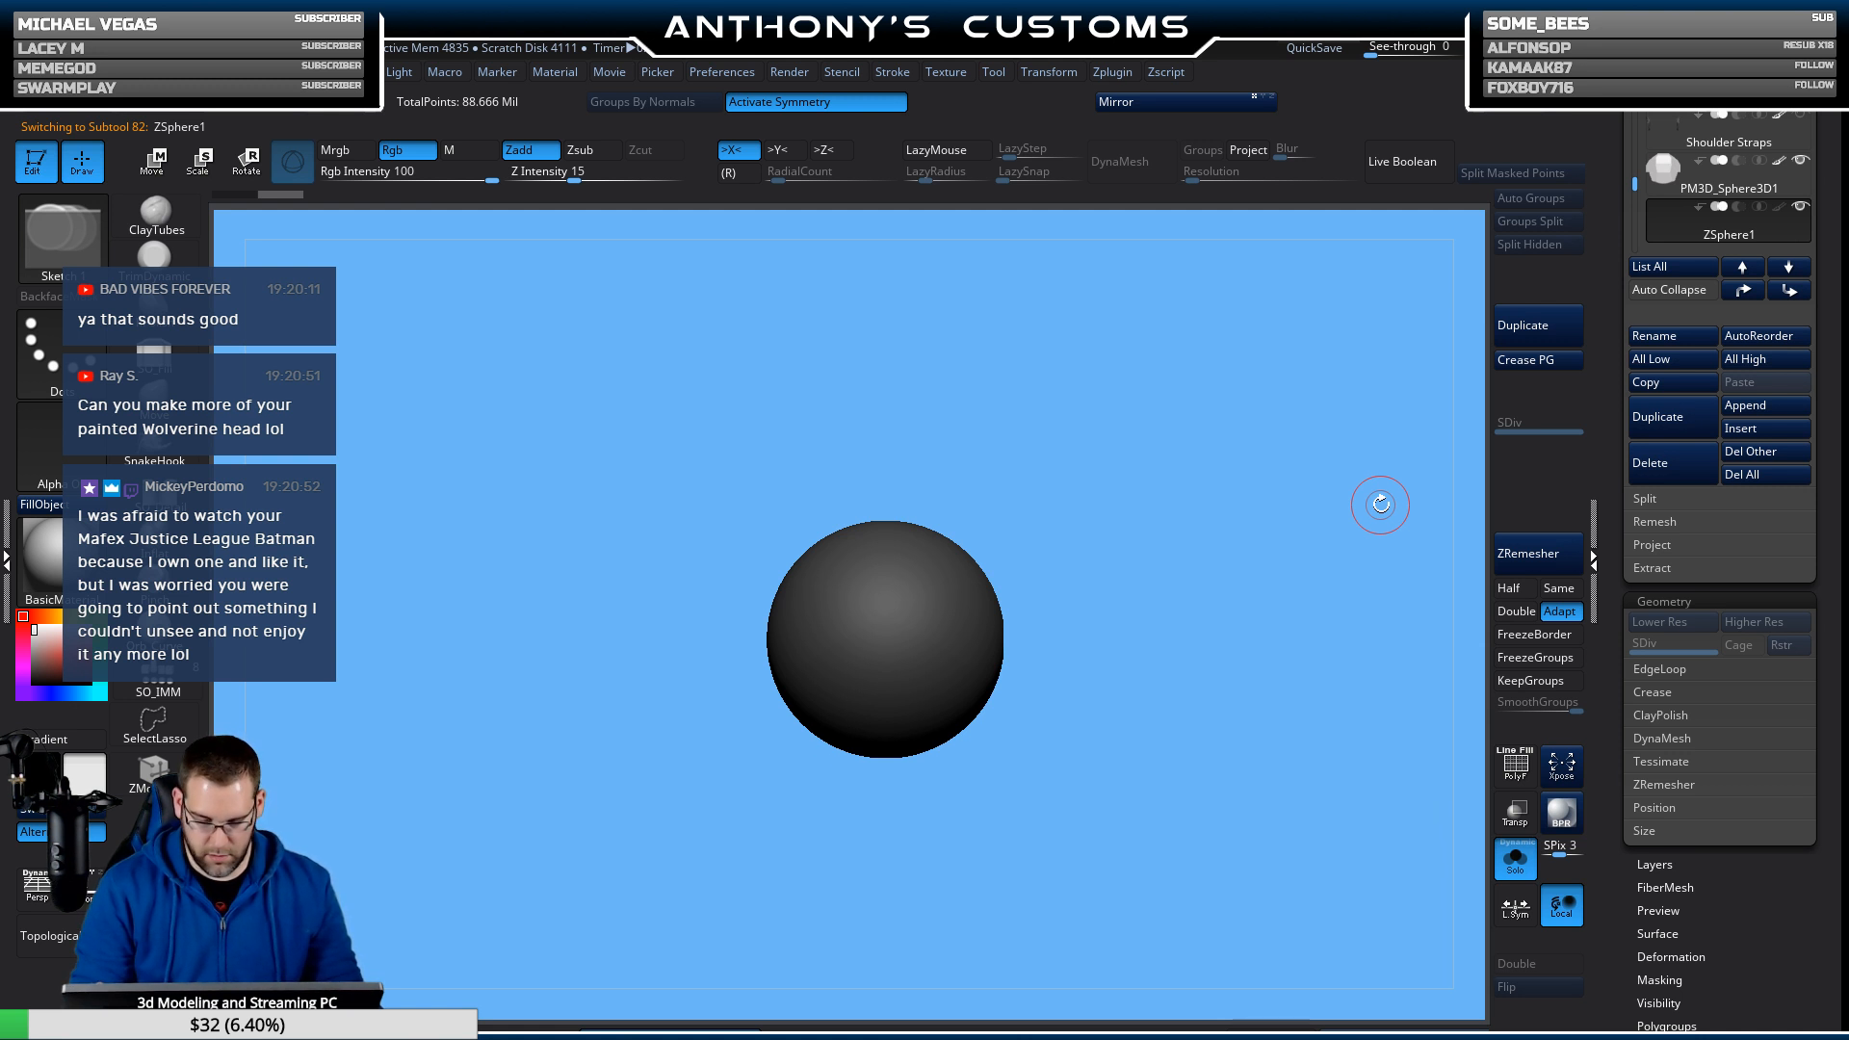
{"action": "left_click", "coordinate": [1515, 858]}
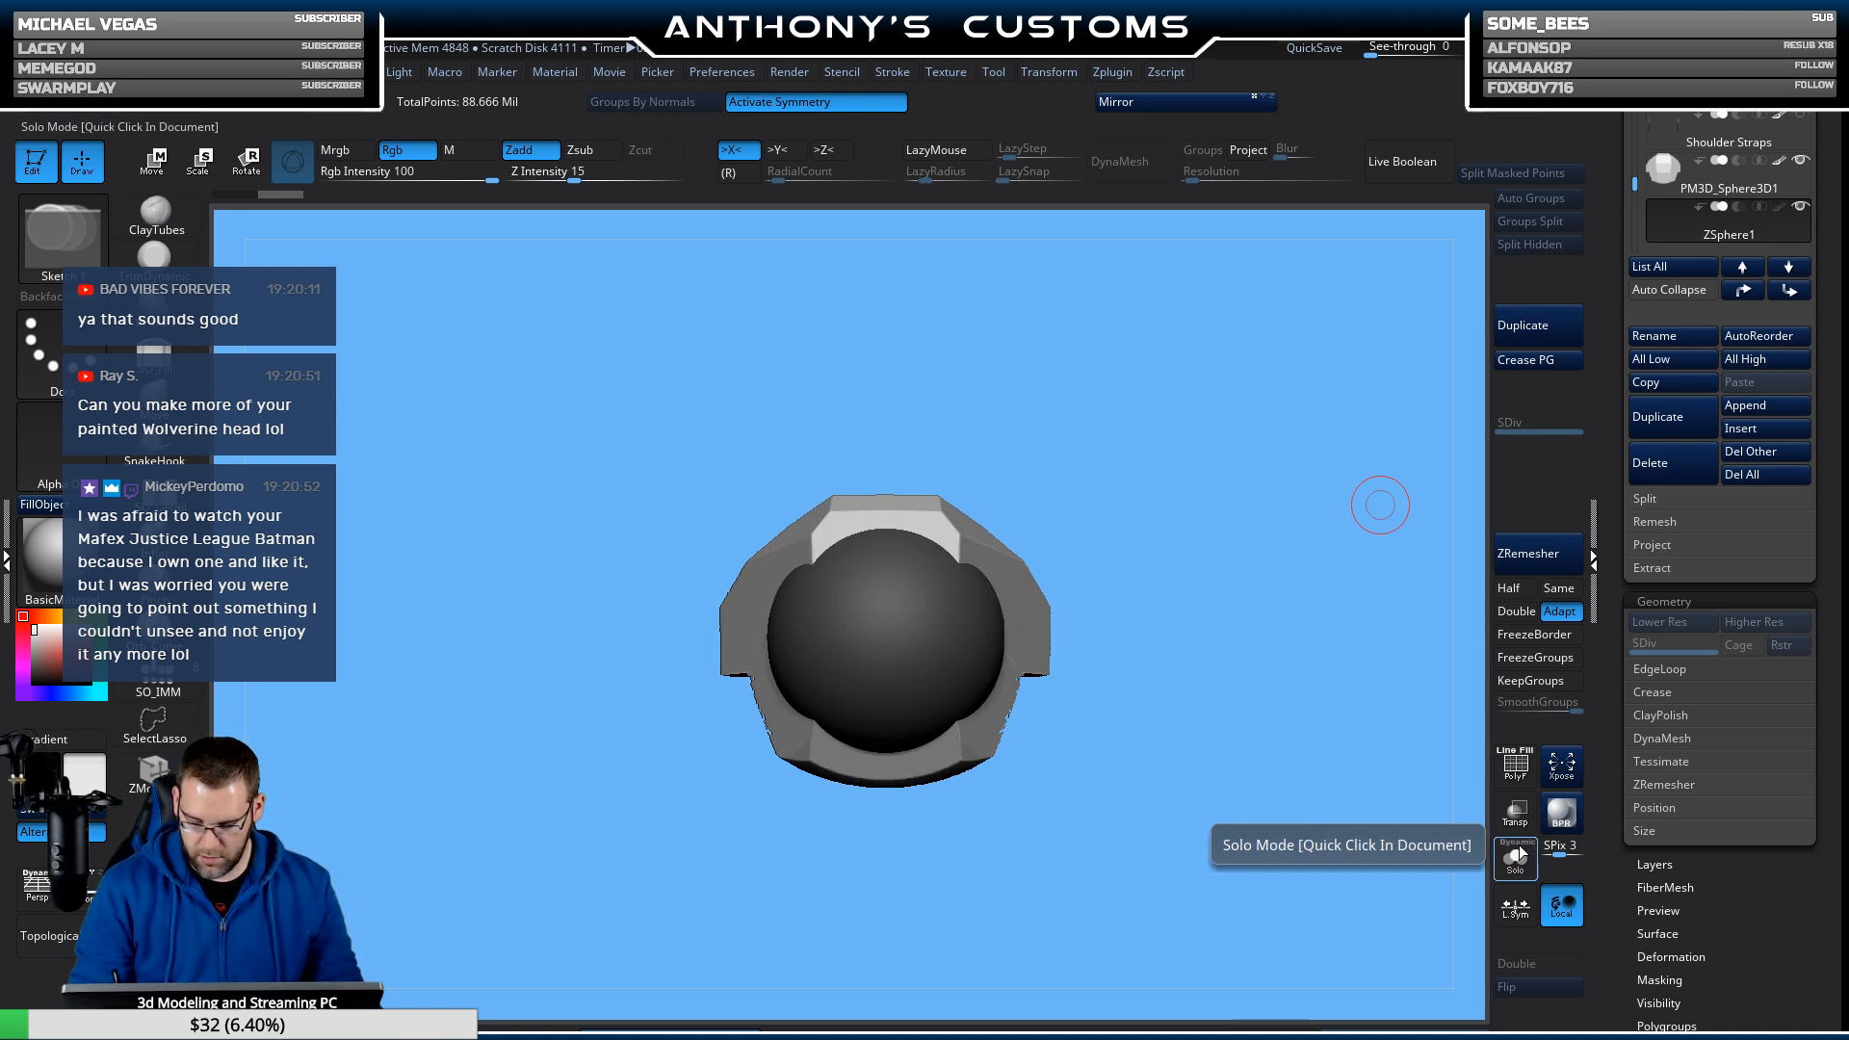
{"action": "key", "text": "w"}
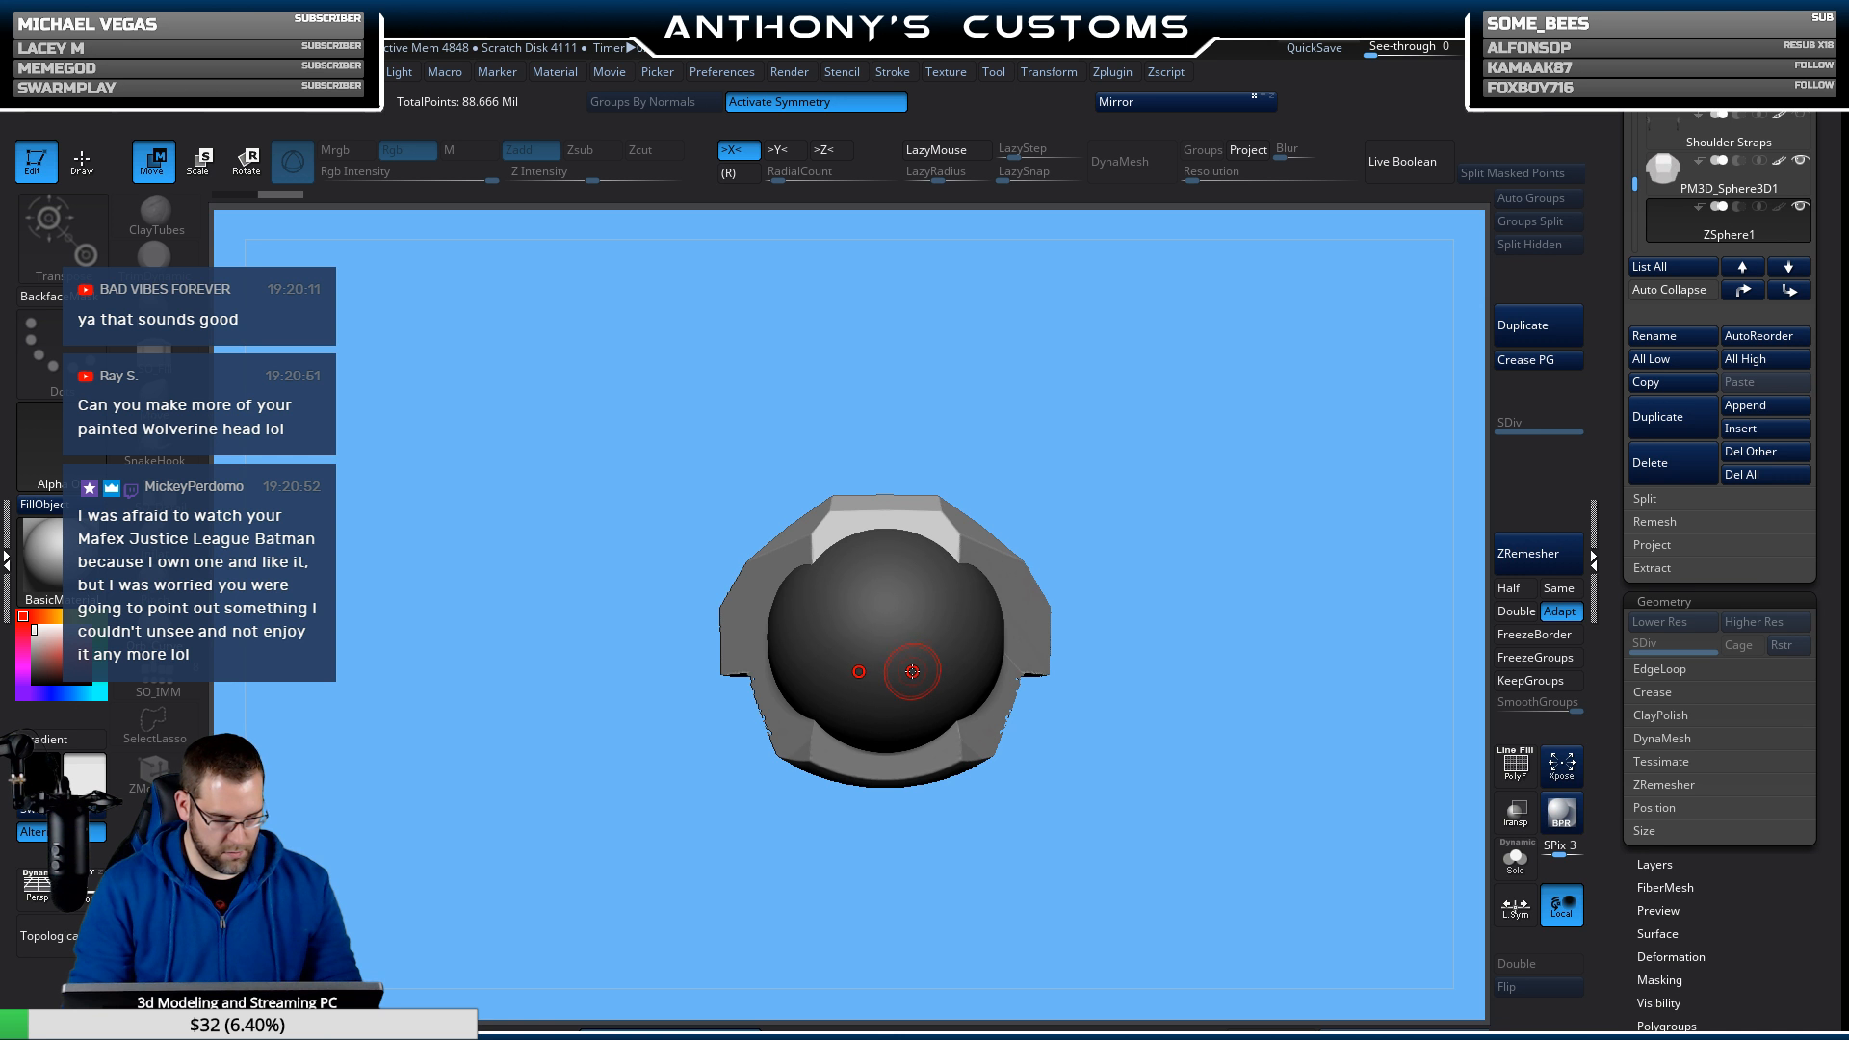
{"action": "mouse_move", "coordinate": [912, 671]}
{"action": "right_mouse_down"}
{"action": "mouse_move", "coordinate": [929, 280]}
{"action": "mouse_move", "coordinate": [982, 626]}
{"action": "mouse_move", "coordinate": [945, 701]}
{"action": "right_mouse_up"}
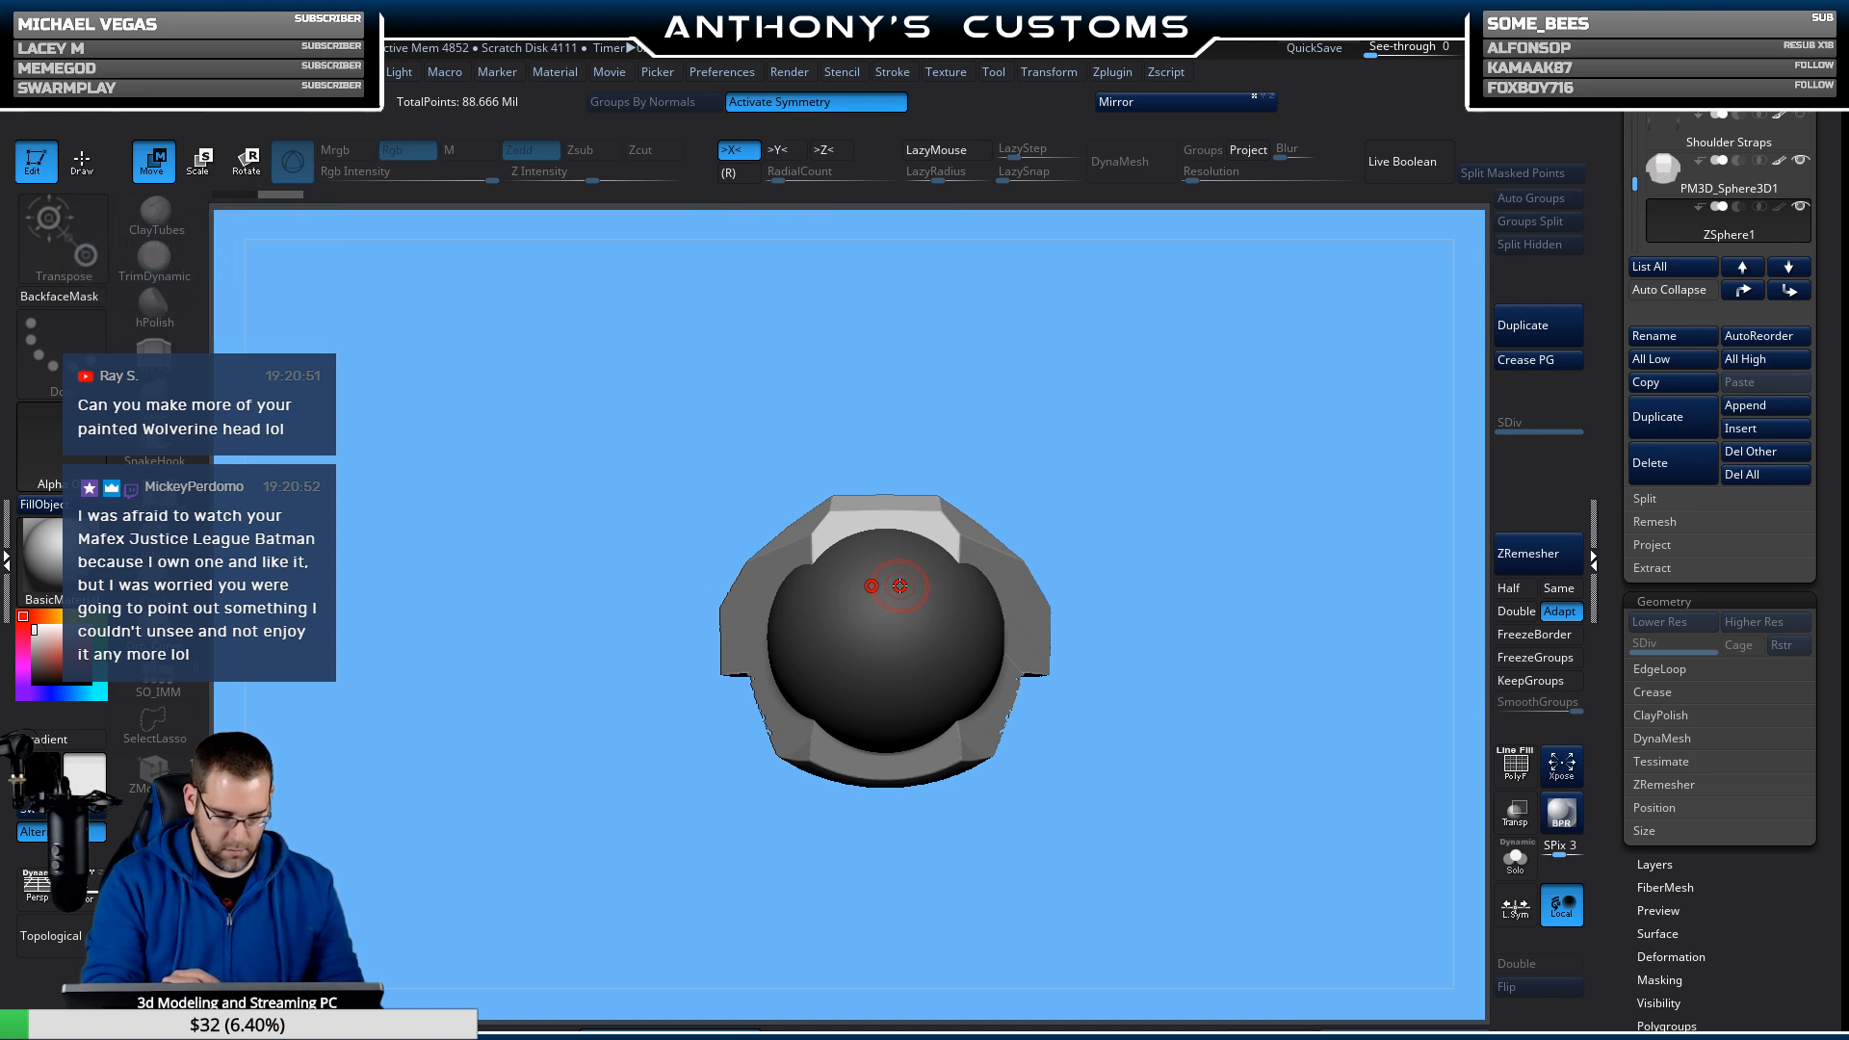
{"action": "mouse_move", "coordinate": [900, 586]}
{"action": "right_mouse_down"}
{"action": "mouse_move", "coordinate": [907, 453]}
{"action": "mouse_move", "coordinate": [914, 572]}
{"action": "right_mouse_up"}
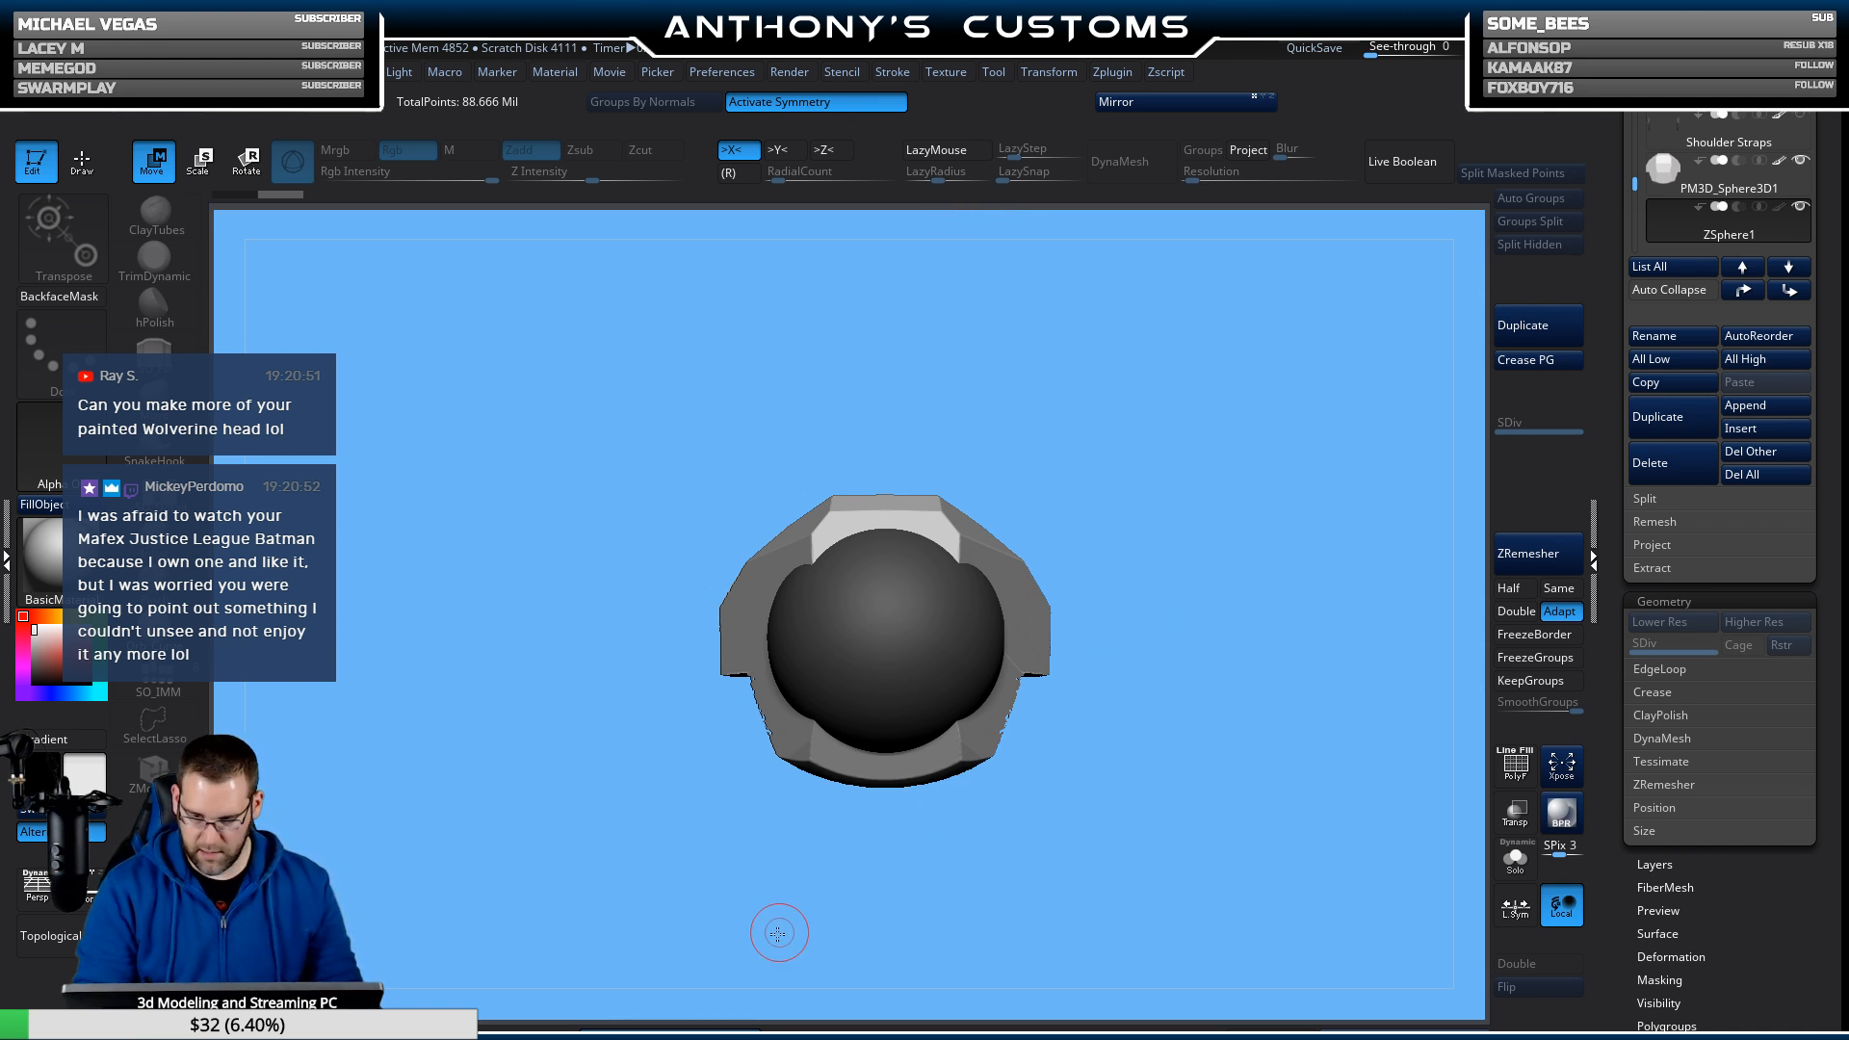
{"action": "key", "text": "q"}
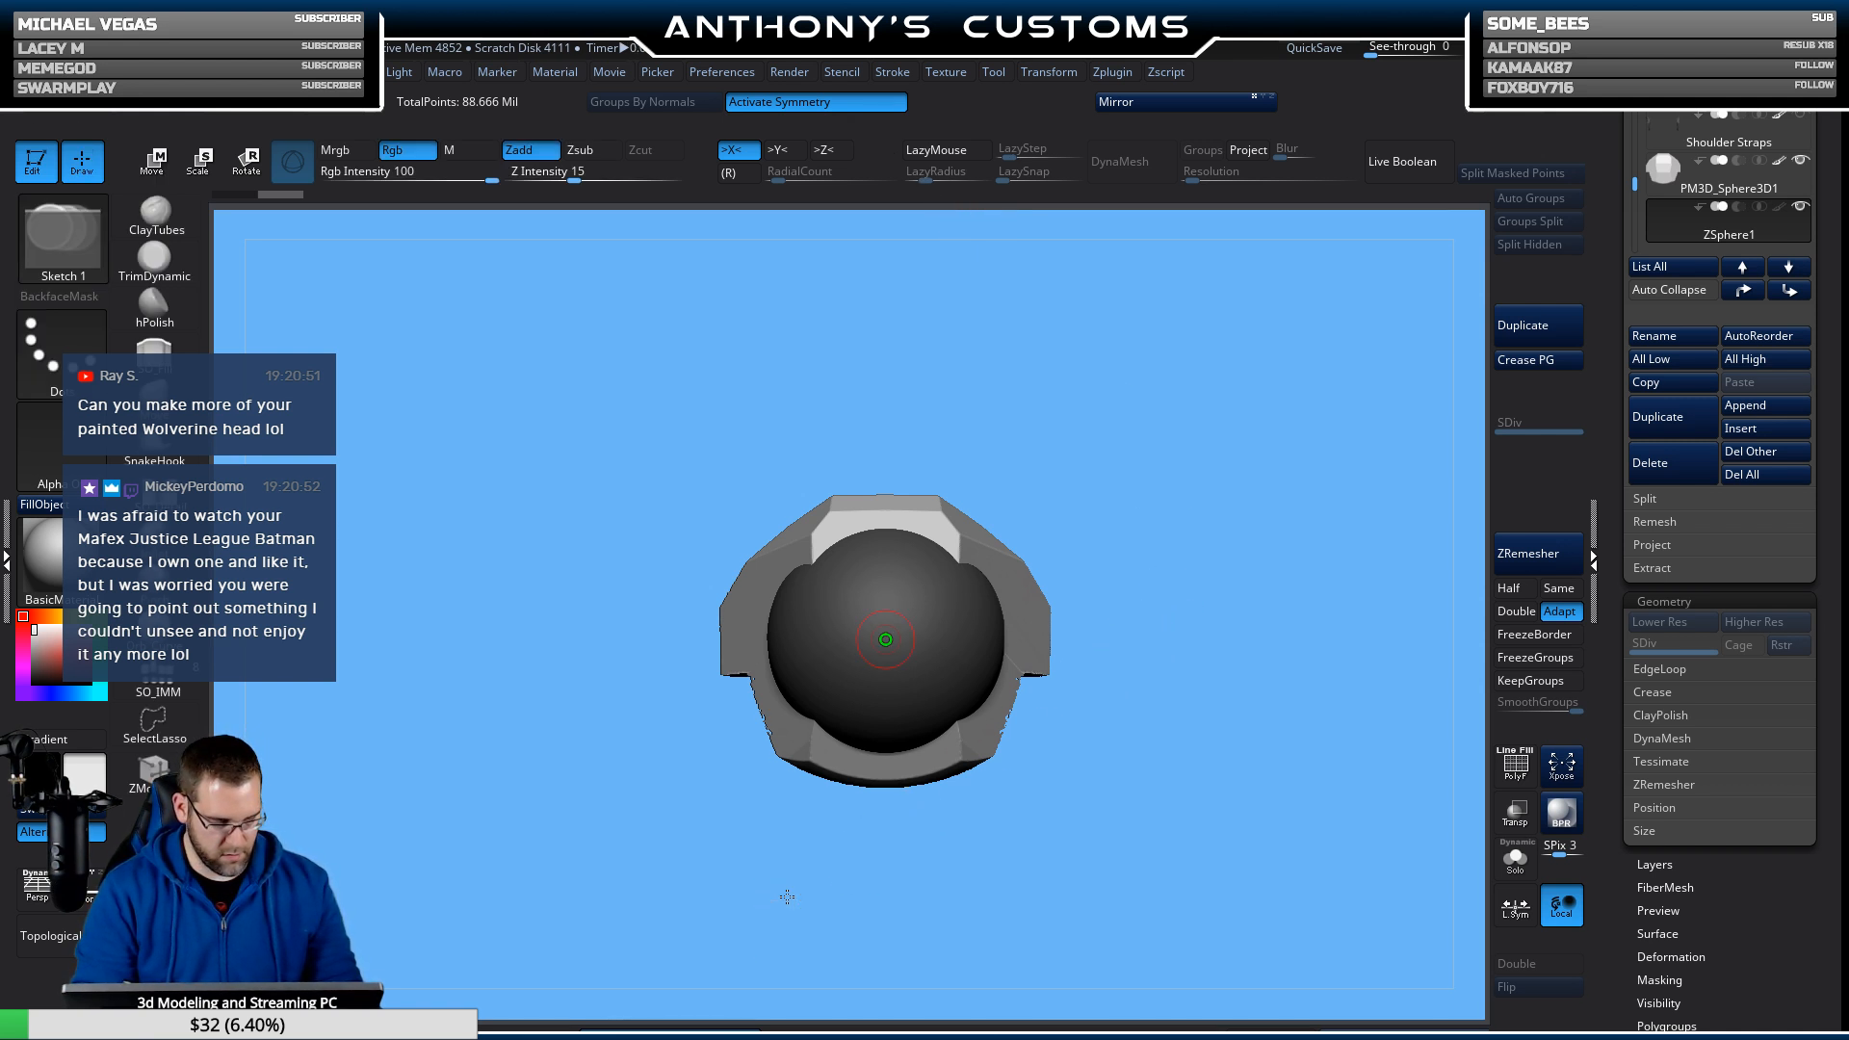
{"action": "right_click_drag", "start_coordinate": [1156, 665], "coordinate": [1252, 654]}
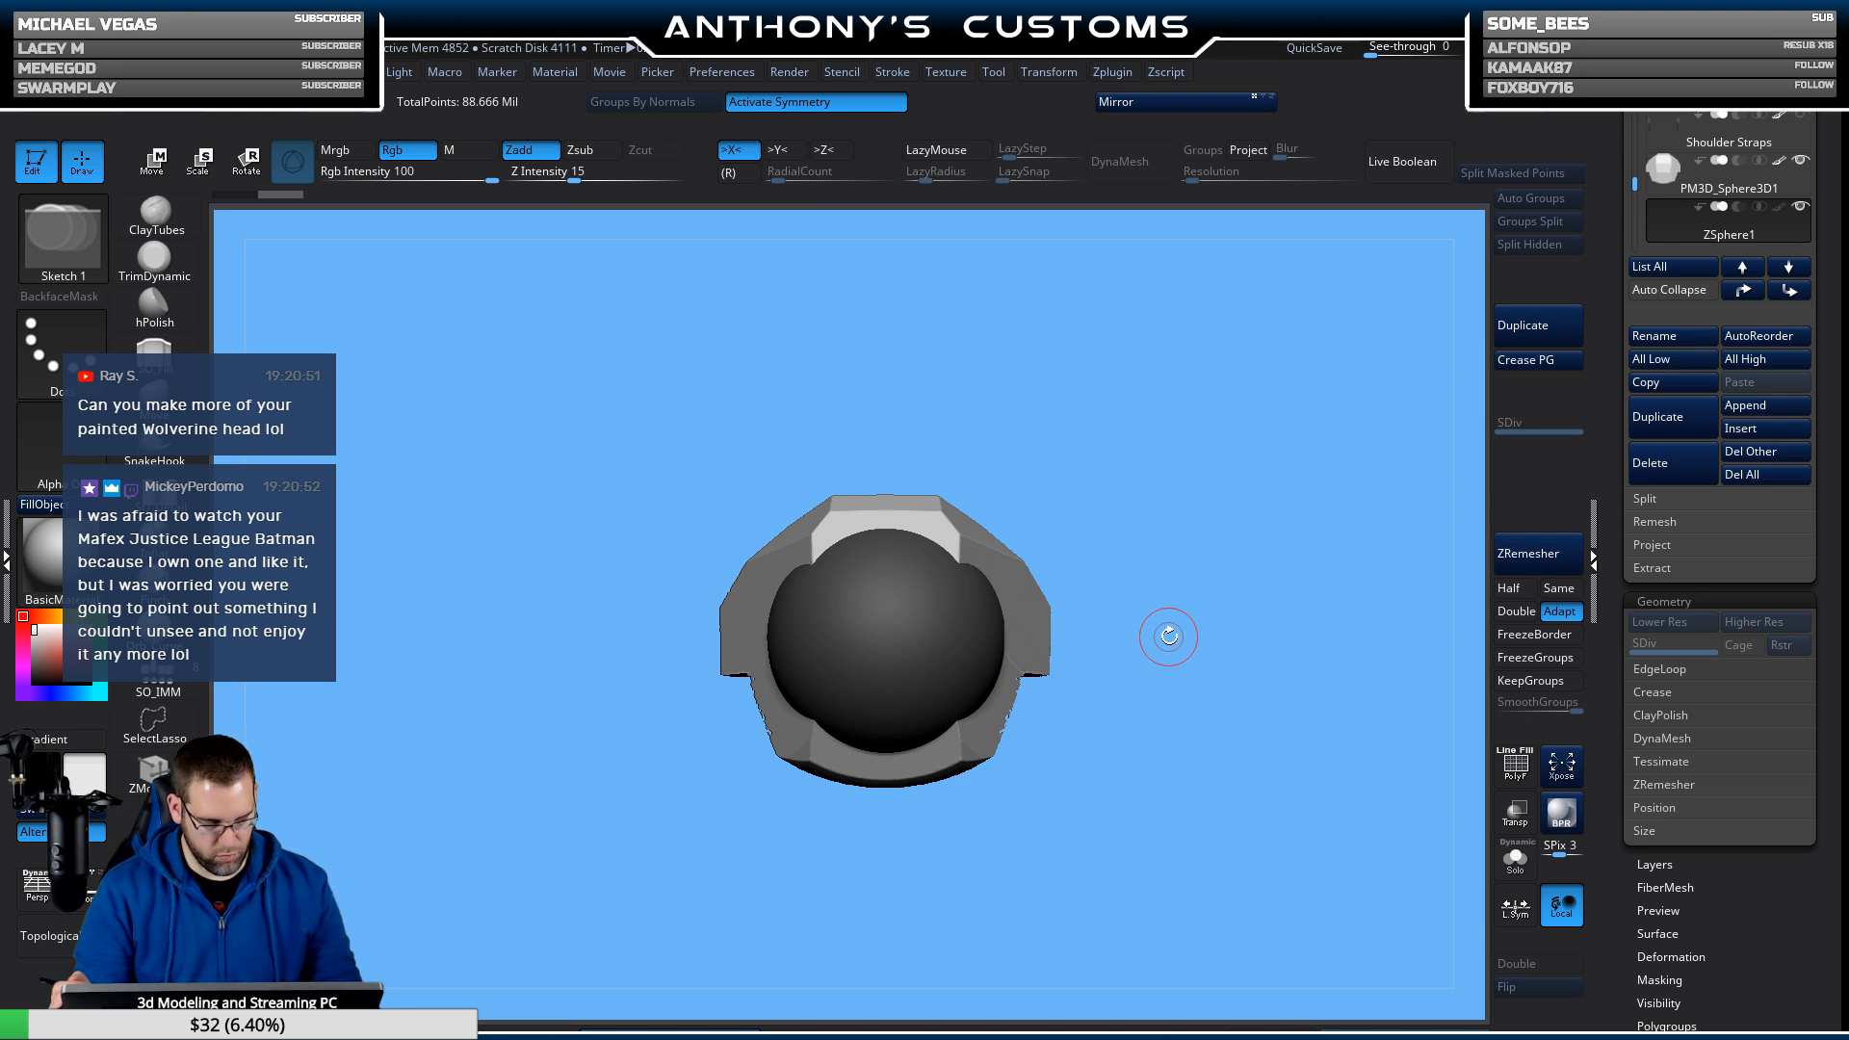
Return the ZSphere to normal ZSphere mode and move it up, clear of the shoulder plate.
{"action": "left_click", "coordinate": [674, 1033]}
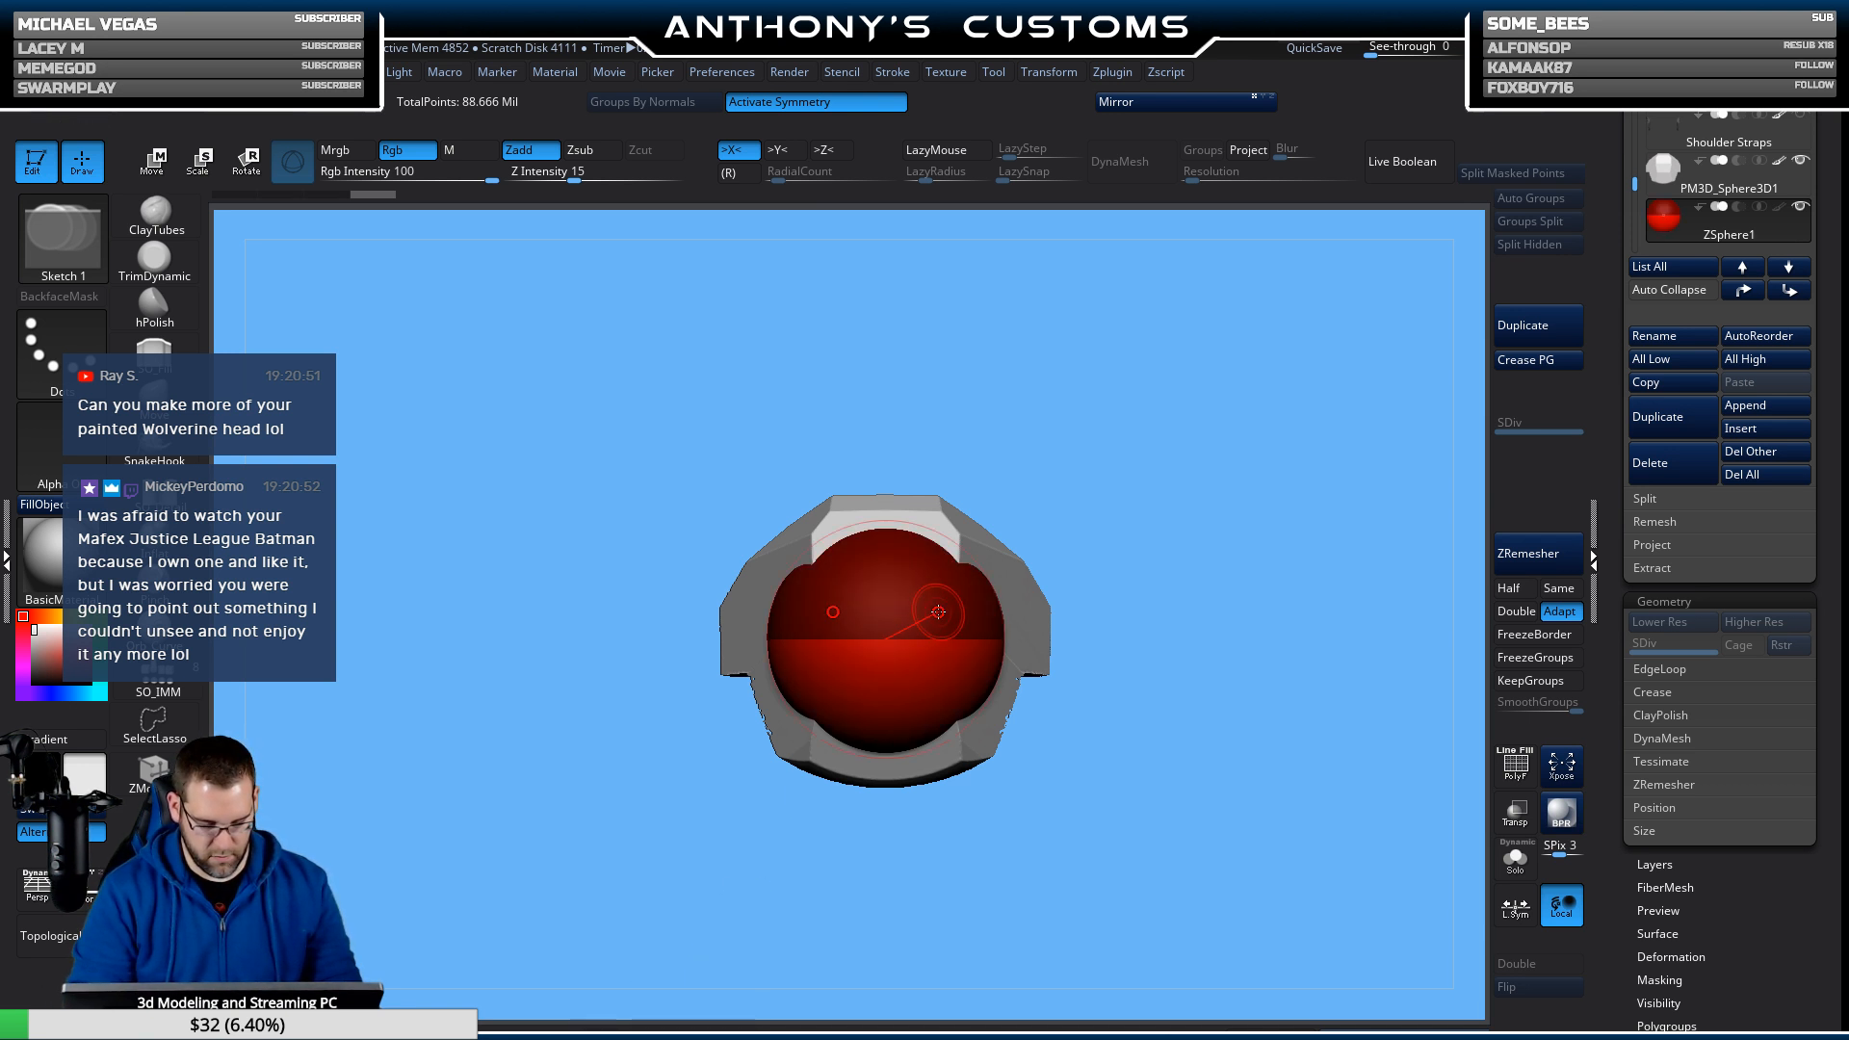
{"action": "key", "text": "w"}
{"action": "left_click_drag", "start_coordinate": [928, 622], "coordinate": [956, 81]}
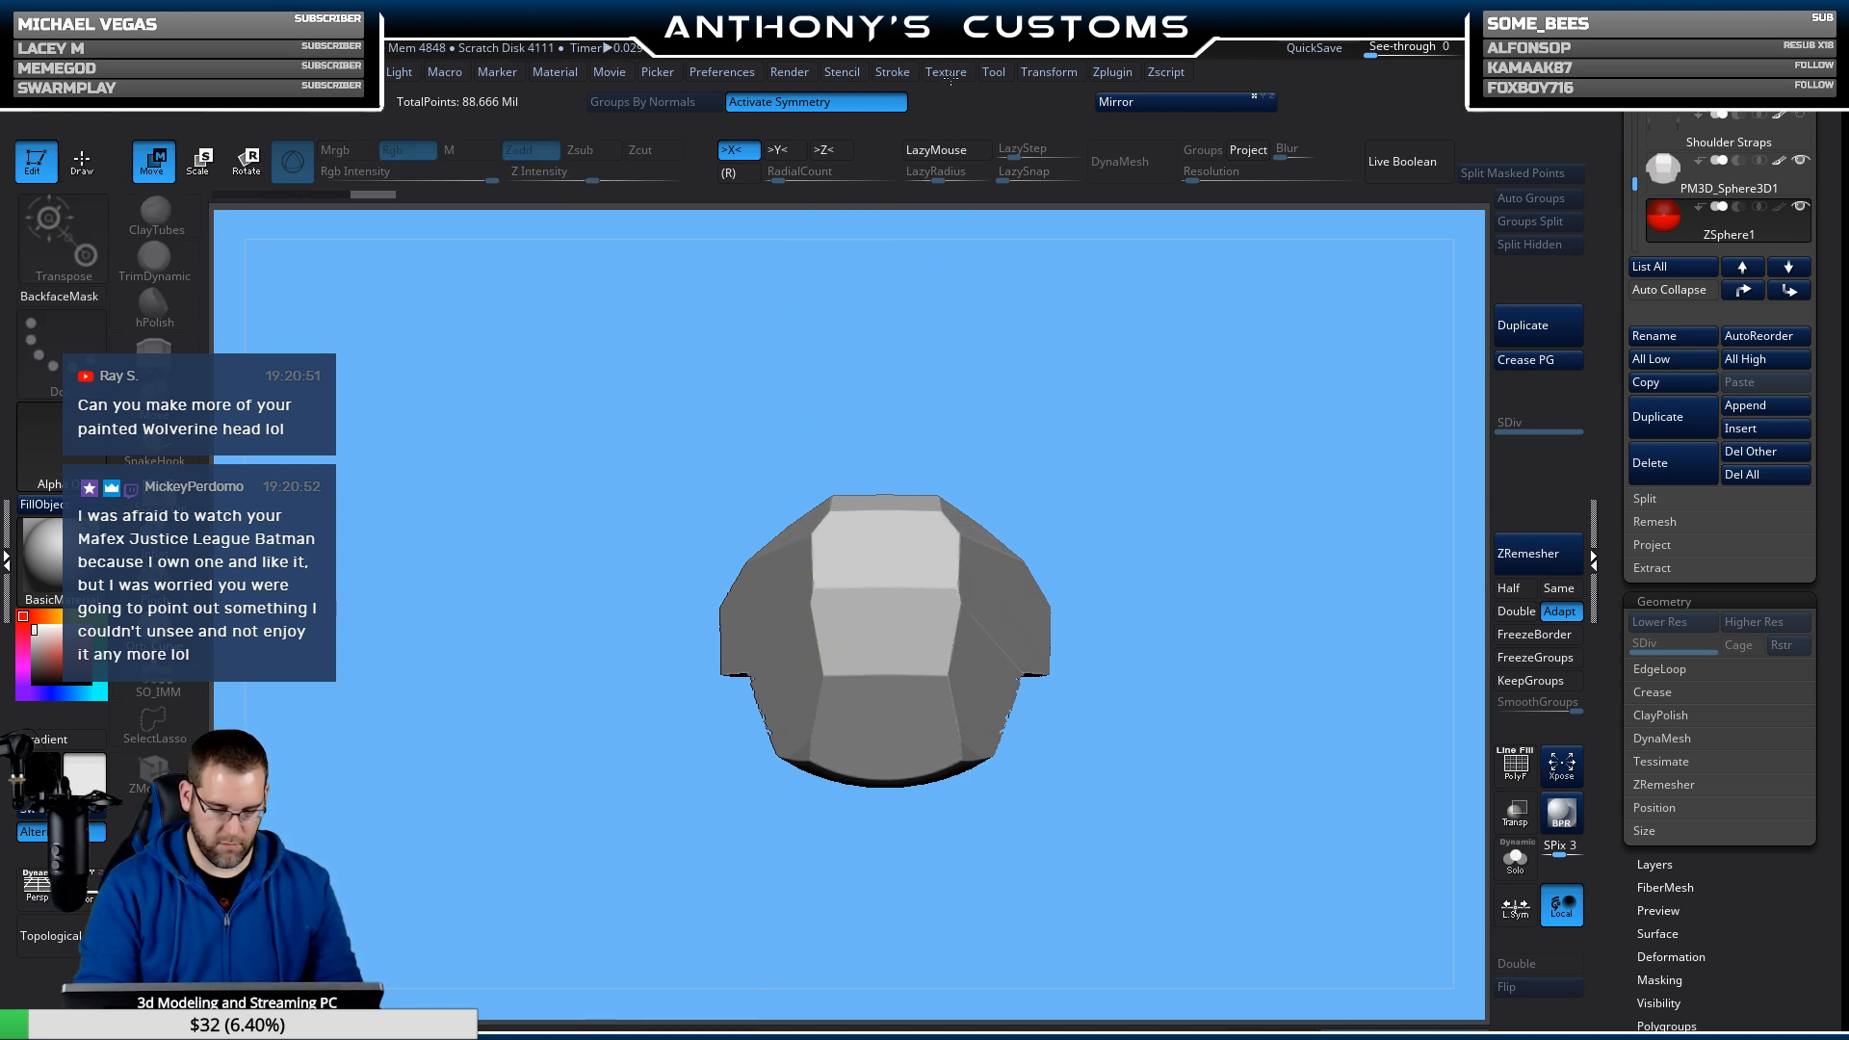
{"action": "key", "text": "q"}
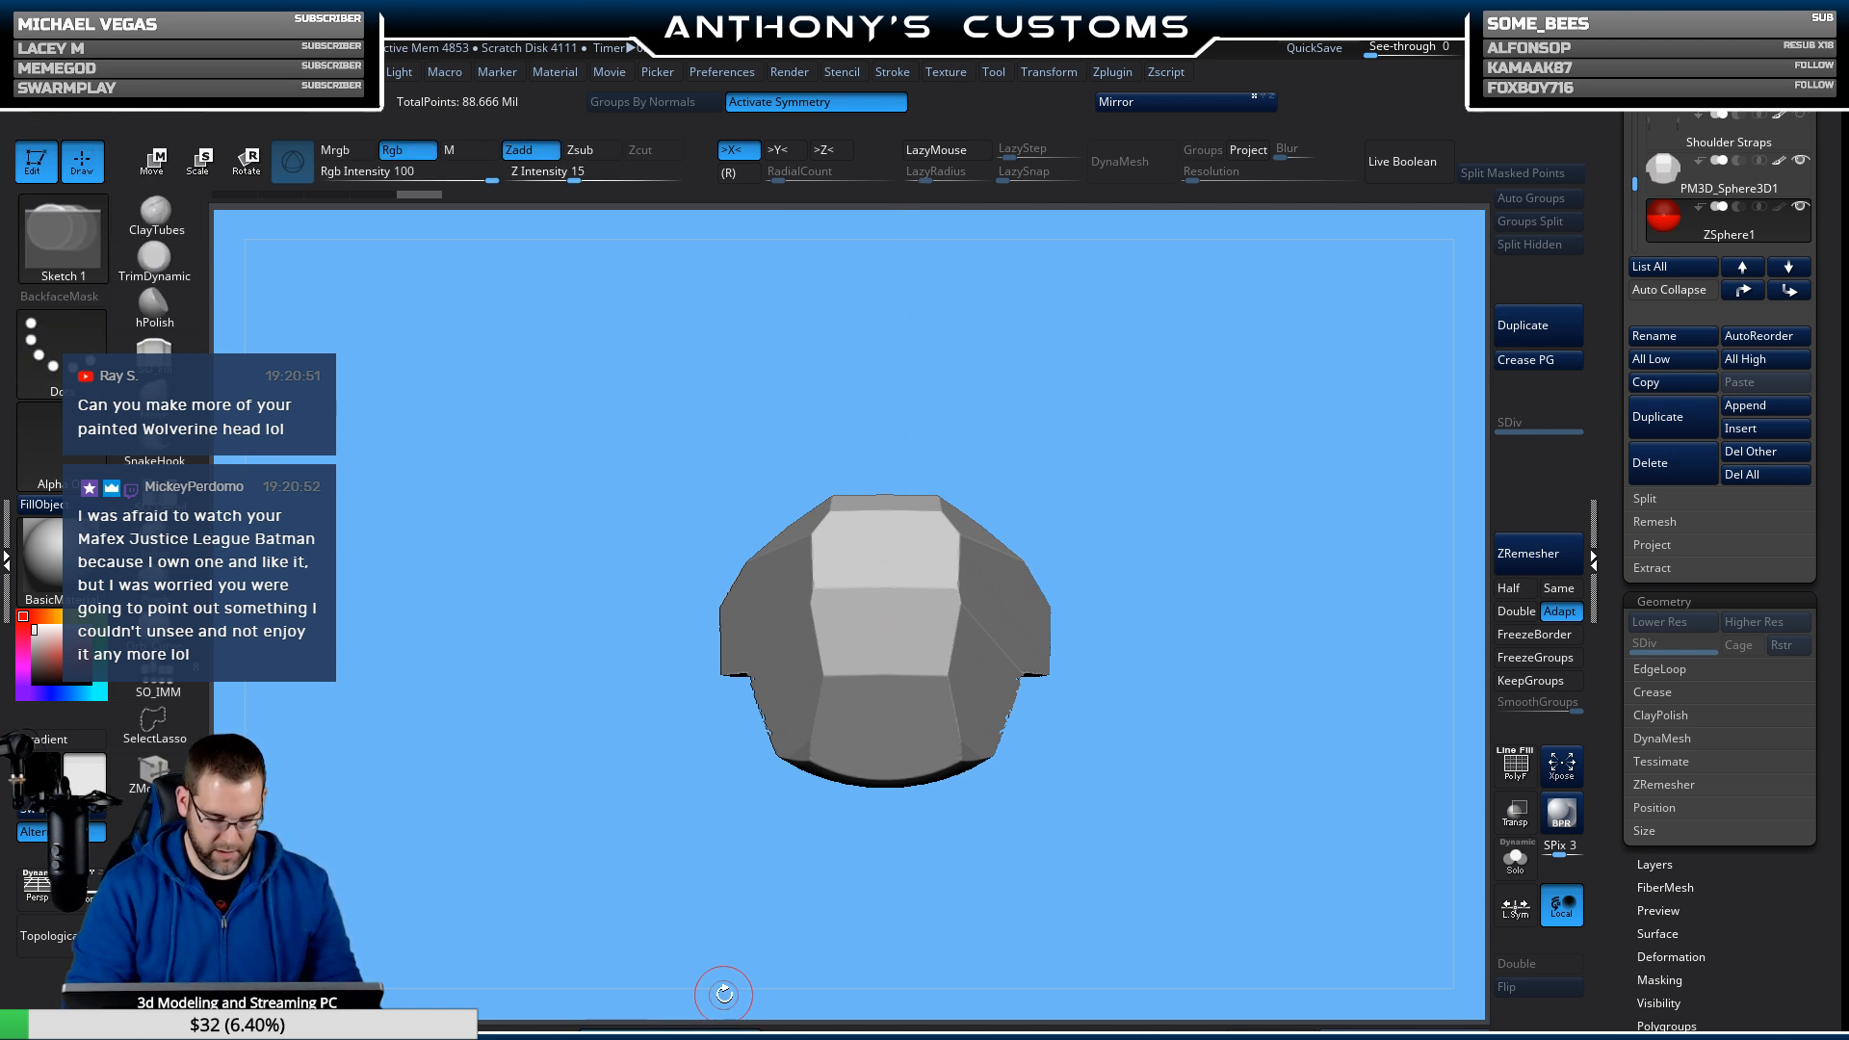
Start the symmetrical ZSphere topology by placing points around the narrow facet at the outer side tip of the shoulder plate.
{"action": "mouse_move", "coordinate": [1268, 569]}
{"action": "left_mouse_down"}
{"action": "mouse_move", "coordinate": [1256, 622]}
{"action": "mouse_move", "coordinate": [1252, 597]}
{"action": "left_mouse_up"}
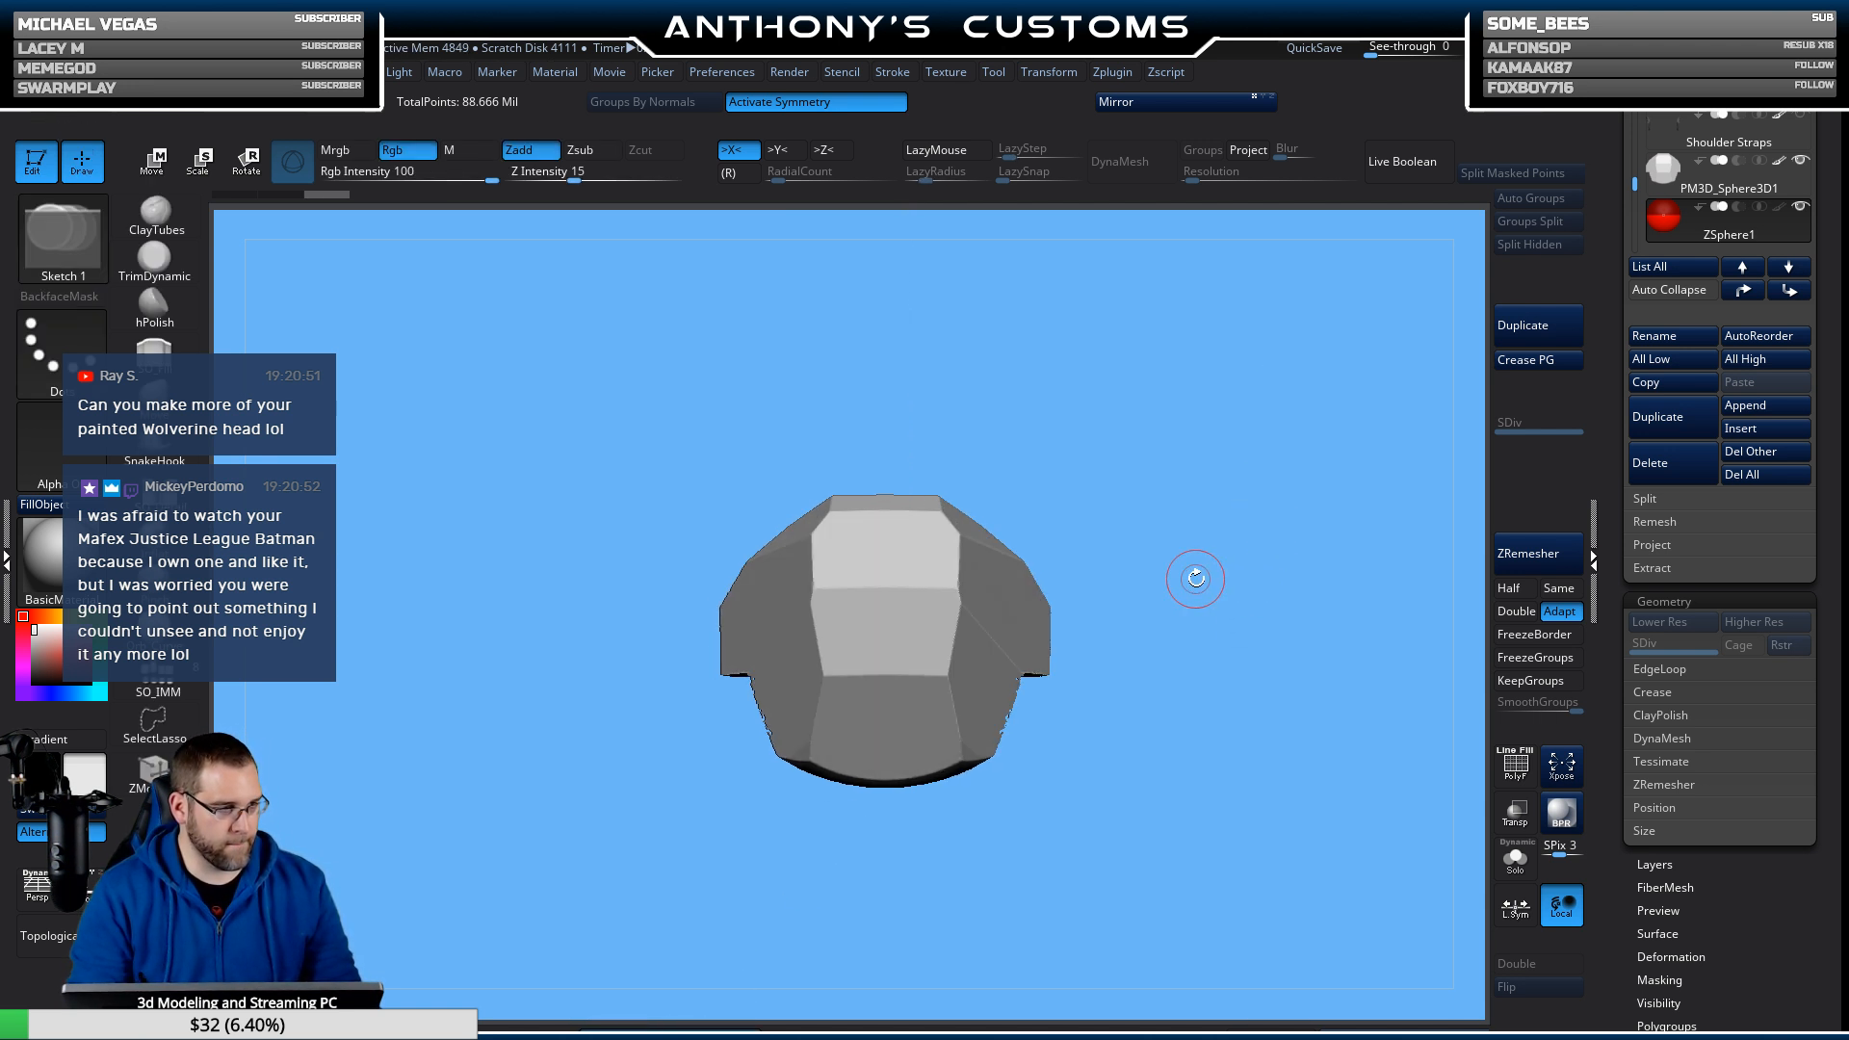
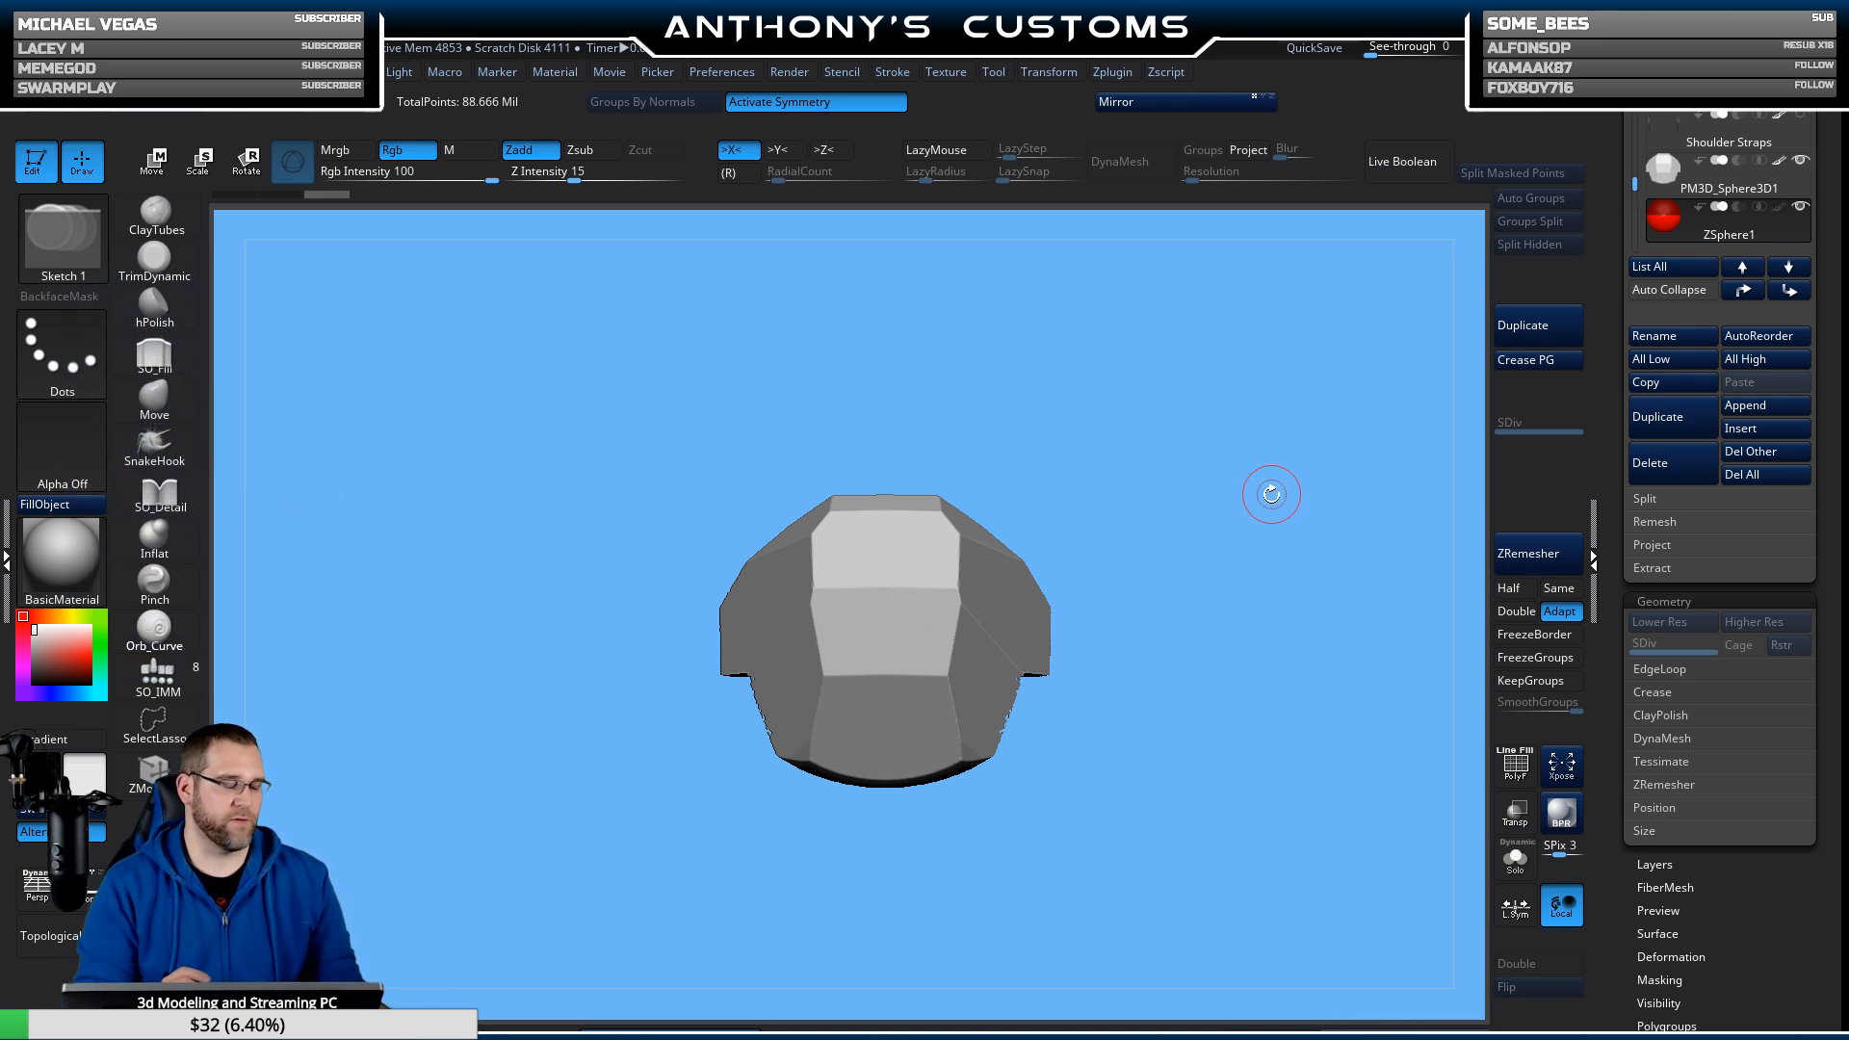
{"action": "mouse_move", "coordinate": [1250, 560]}
{"action": "left_mouse_down", "text": "alt"}
{"action": "mouse_move", "coordinate": [1251, 741]}
{"action": "mouse_move", "coordinate": [1322, 699]}
{"action": "mouse_move", "coordinate": [1291, 673]}
{"action": "mouse_move", "coordinate": [1333, 680]}
{"action": "mouse_move", "coordinate": [1304, 669]}
{"action": "left_mouse_up", "text": "alt"}
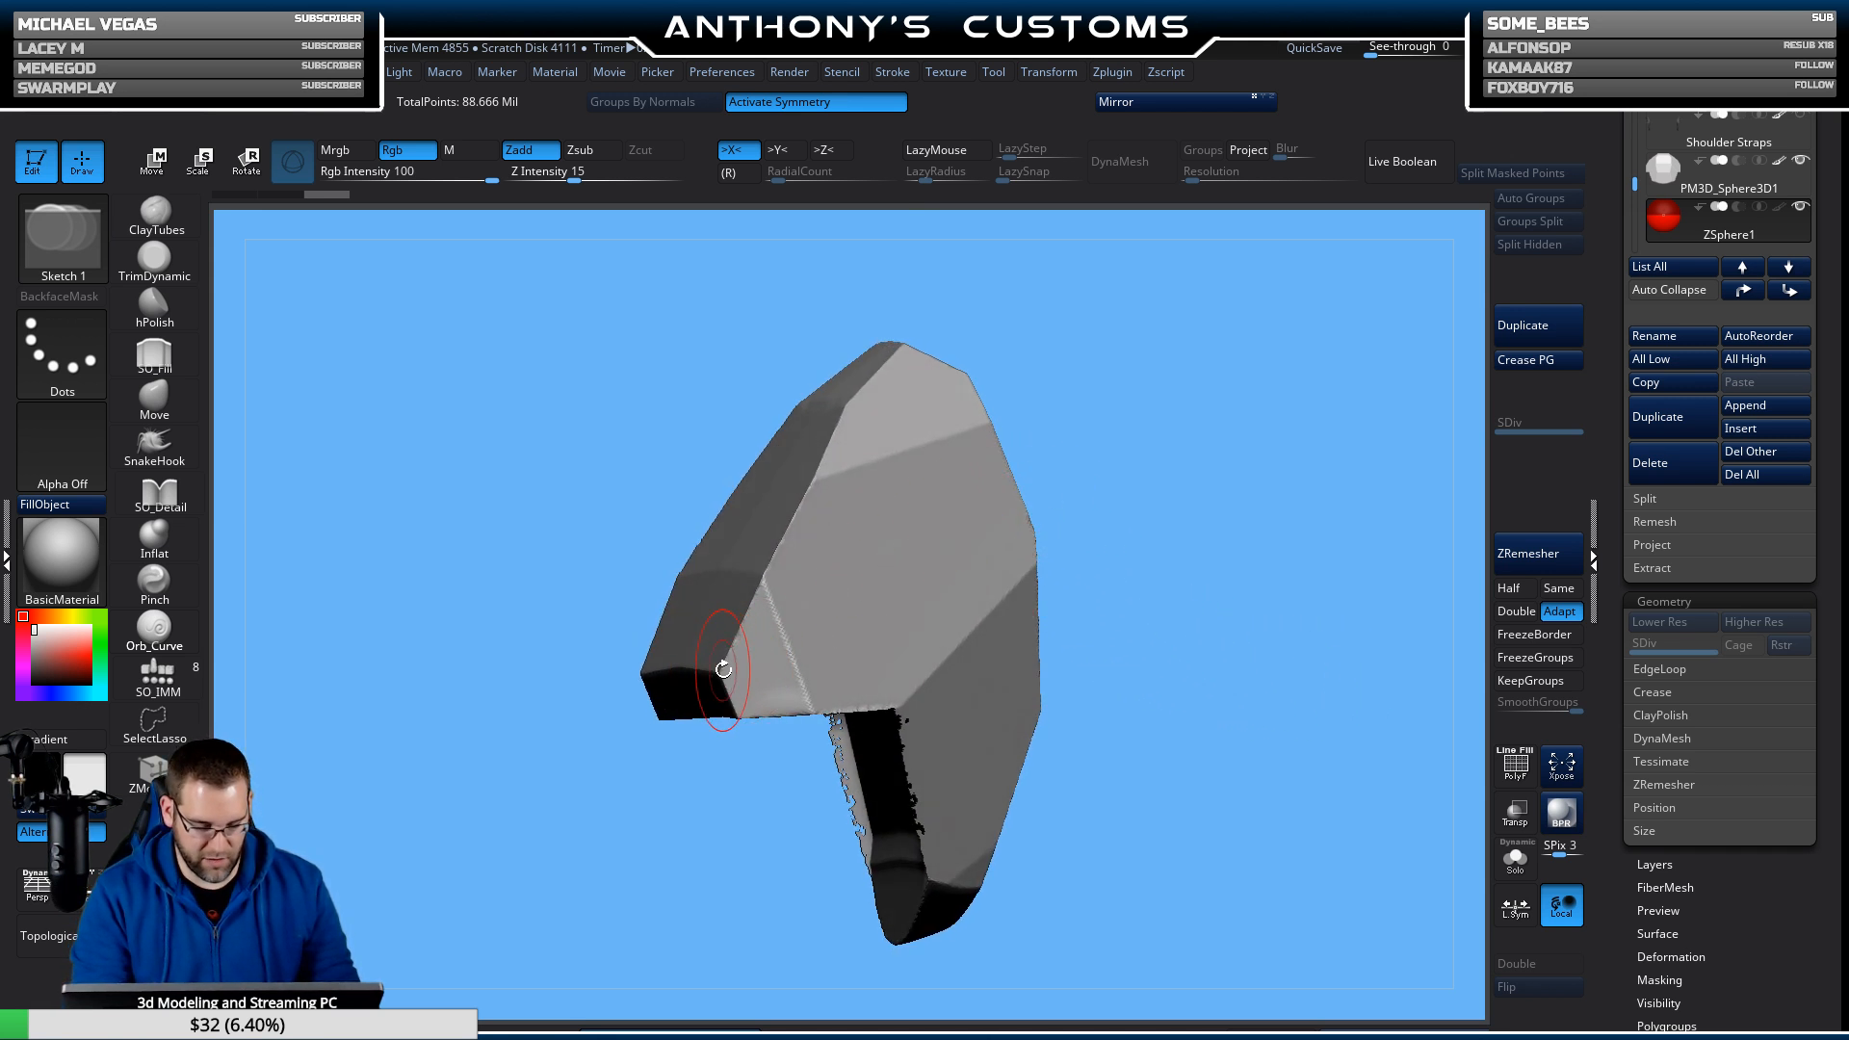
{"action": "left_click_drag", "start_coordinate": [1194, 500], "coordinate": [1130, 426]}
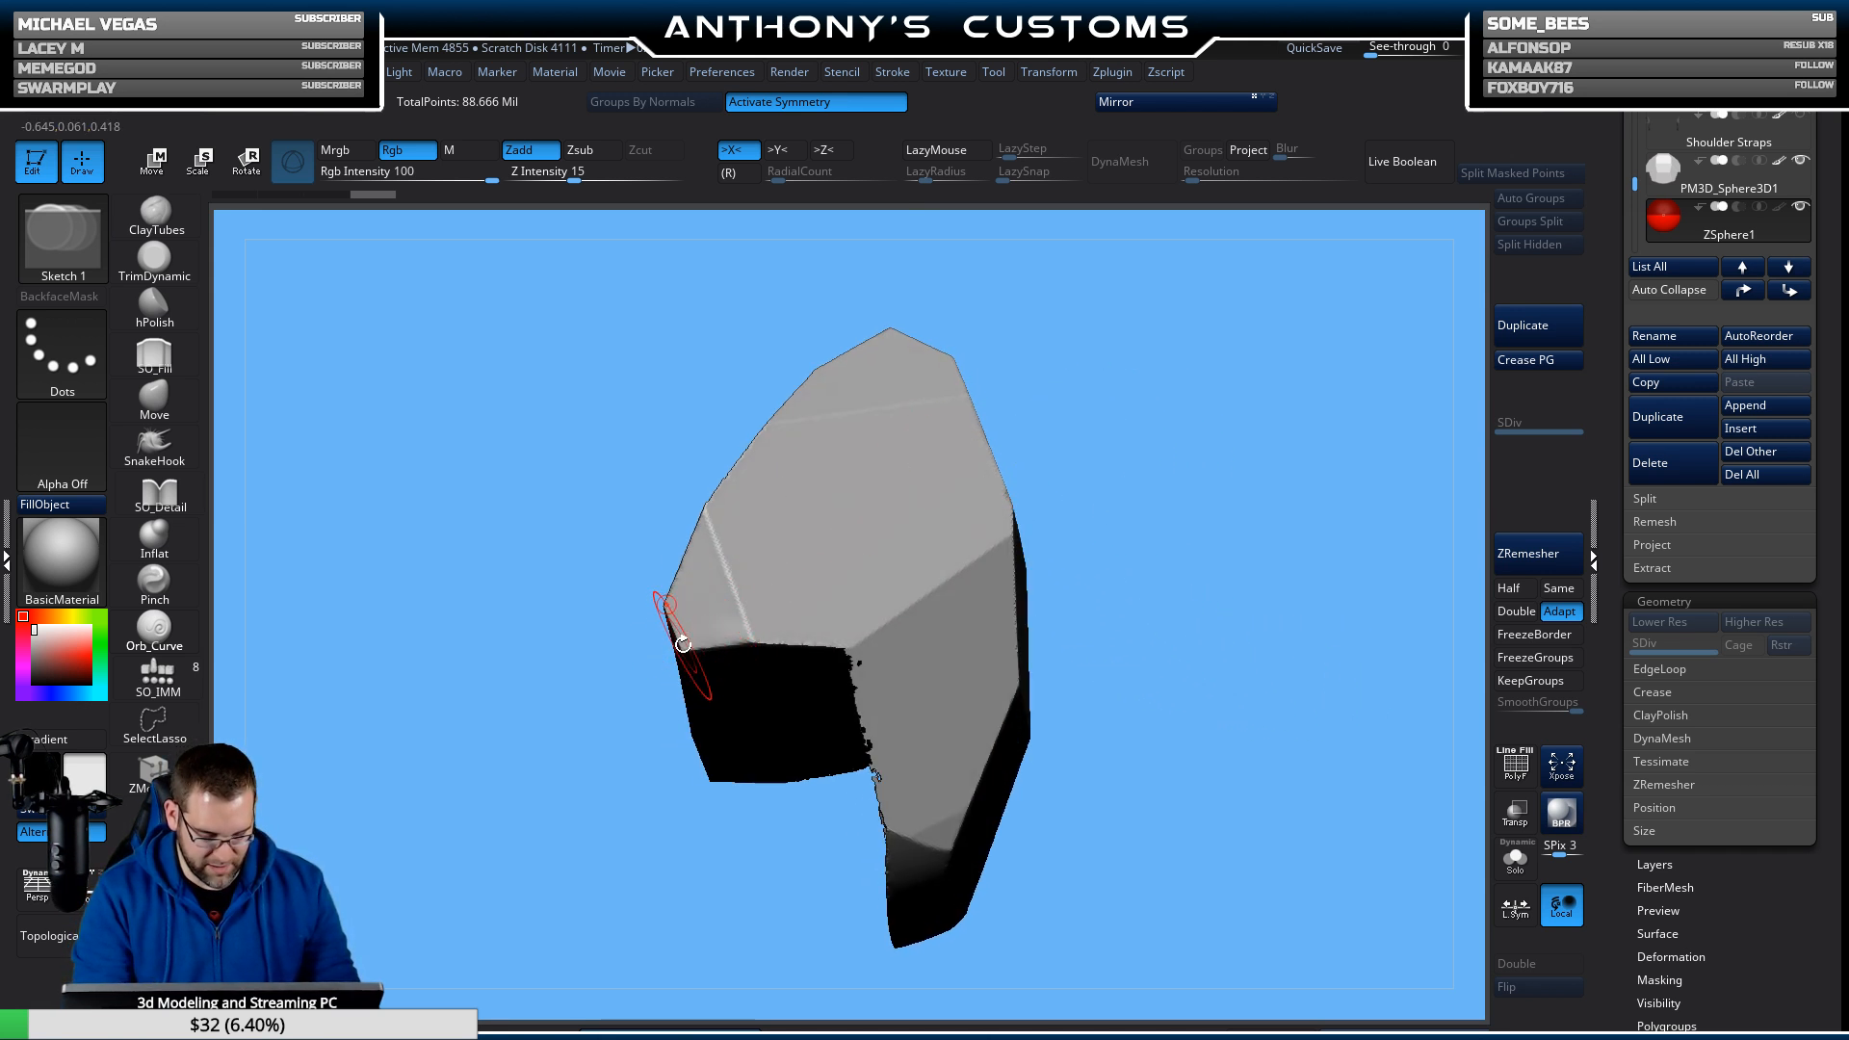
{"action": "left_click", "coordinate": [706, 511]}
{"action": "left_click", "coordinate": [666, 604]}
{"action": "mouse_move", "coordinate": [1238, 418]}
{"action": "left_mouse_down"}
{"action": "mouse_move", "coordinate": [1241, 475]}
{"action": "mouse_move", "coordinate": [1226, 462]}
{"action": "left_mouse_up"}
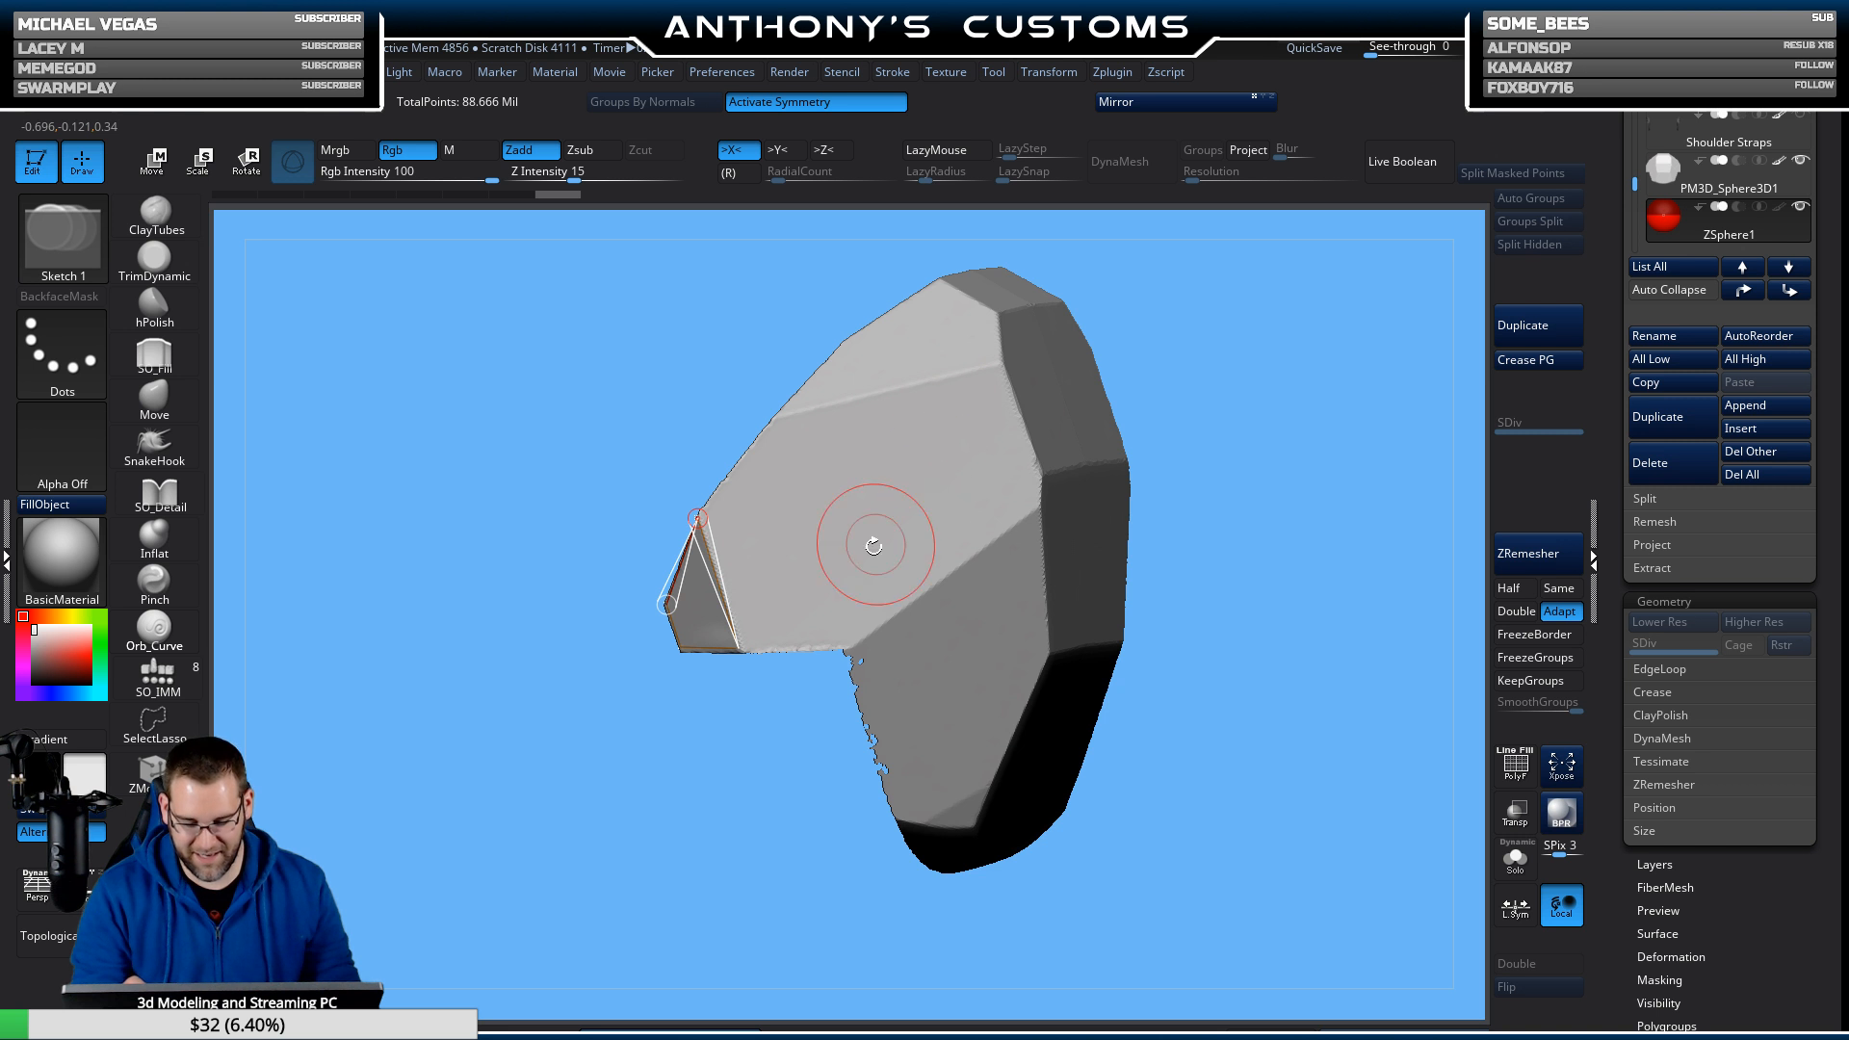
Extend the topology across the plate's side panel with two adjoining faces, from the tip facet to the front panel's edge.
{"action": "left_click", "coordinate": [775, 425]}
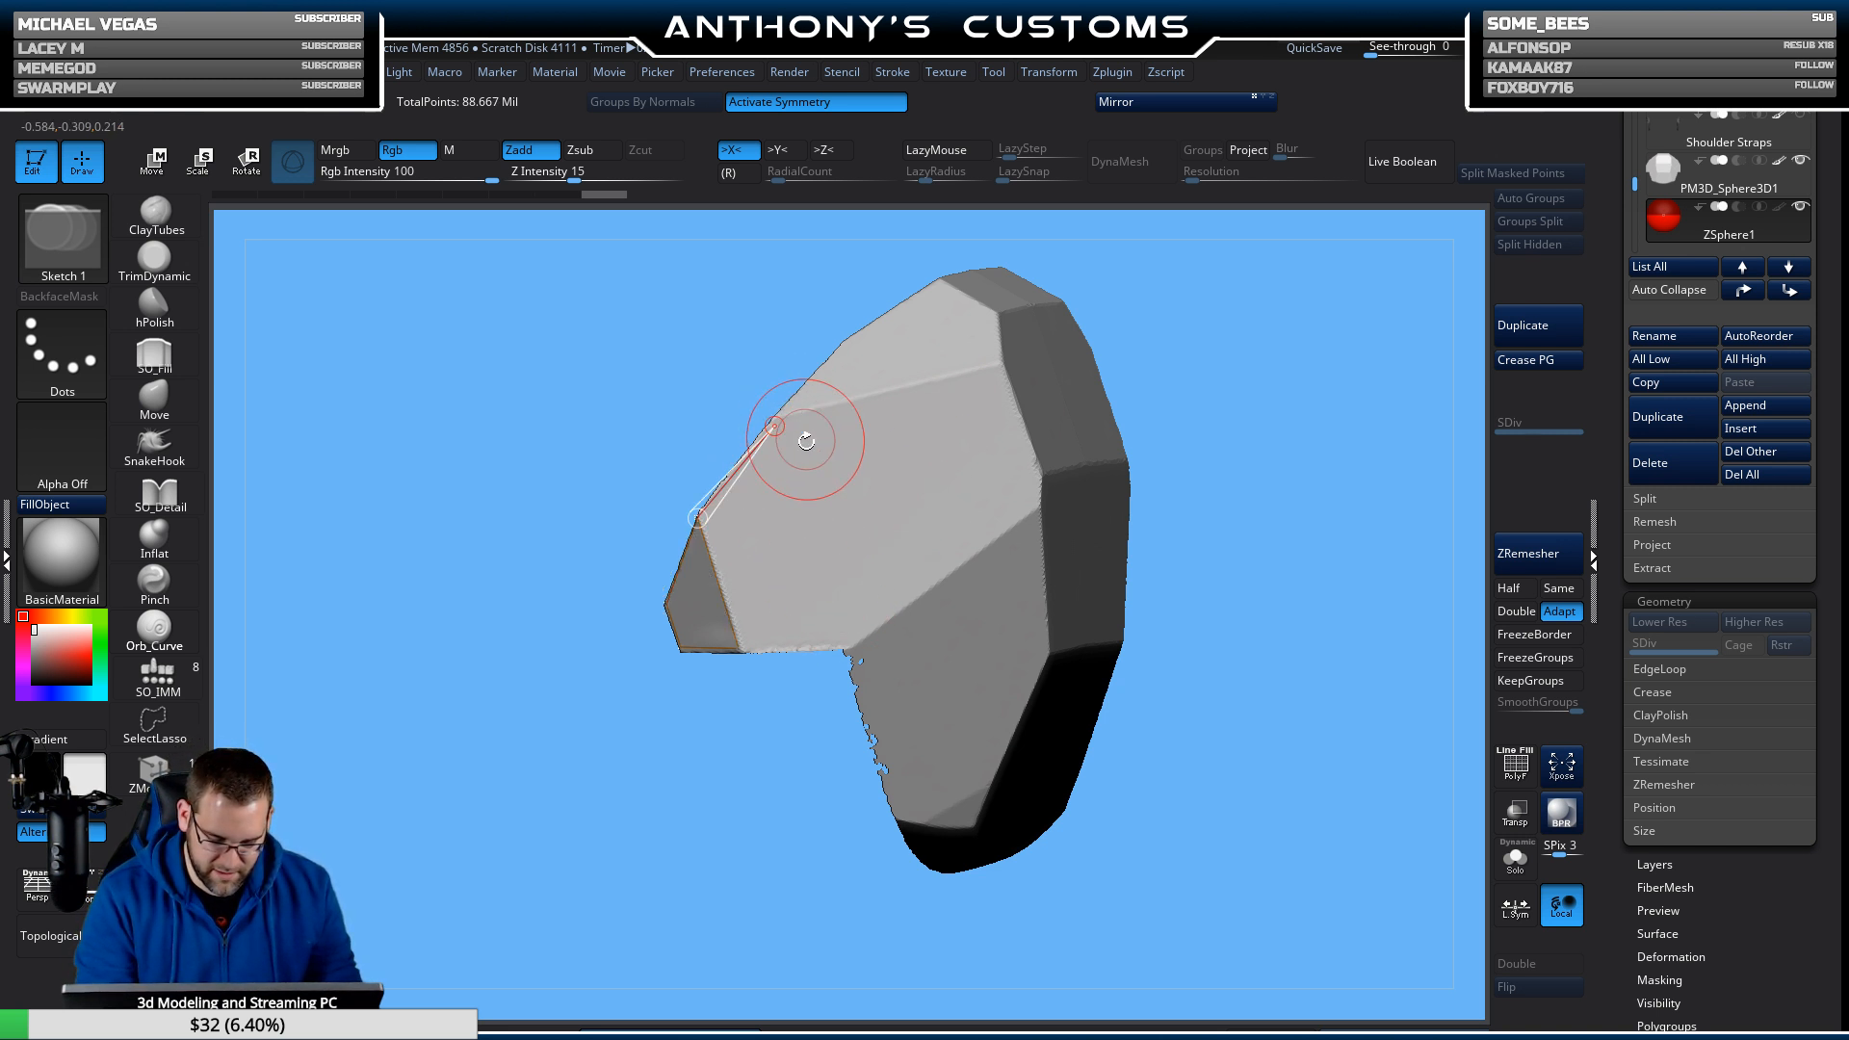
{"action": "left_click", "coordinate": [844, 642]}
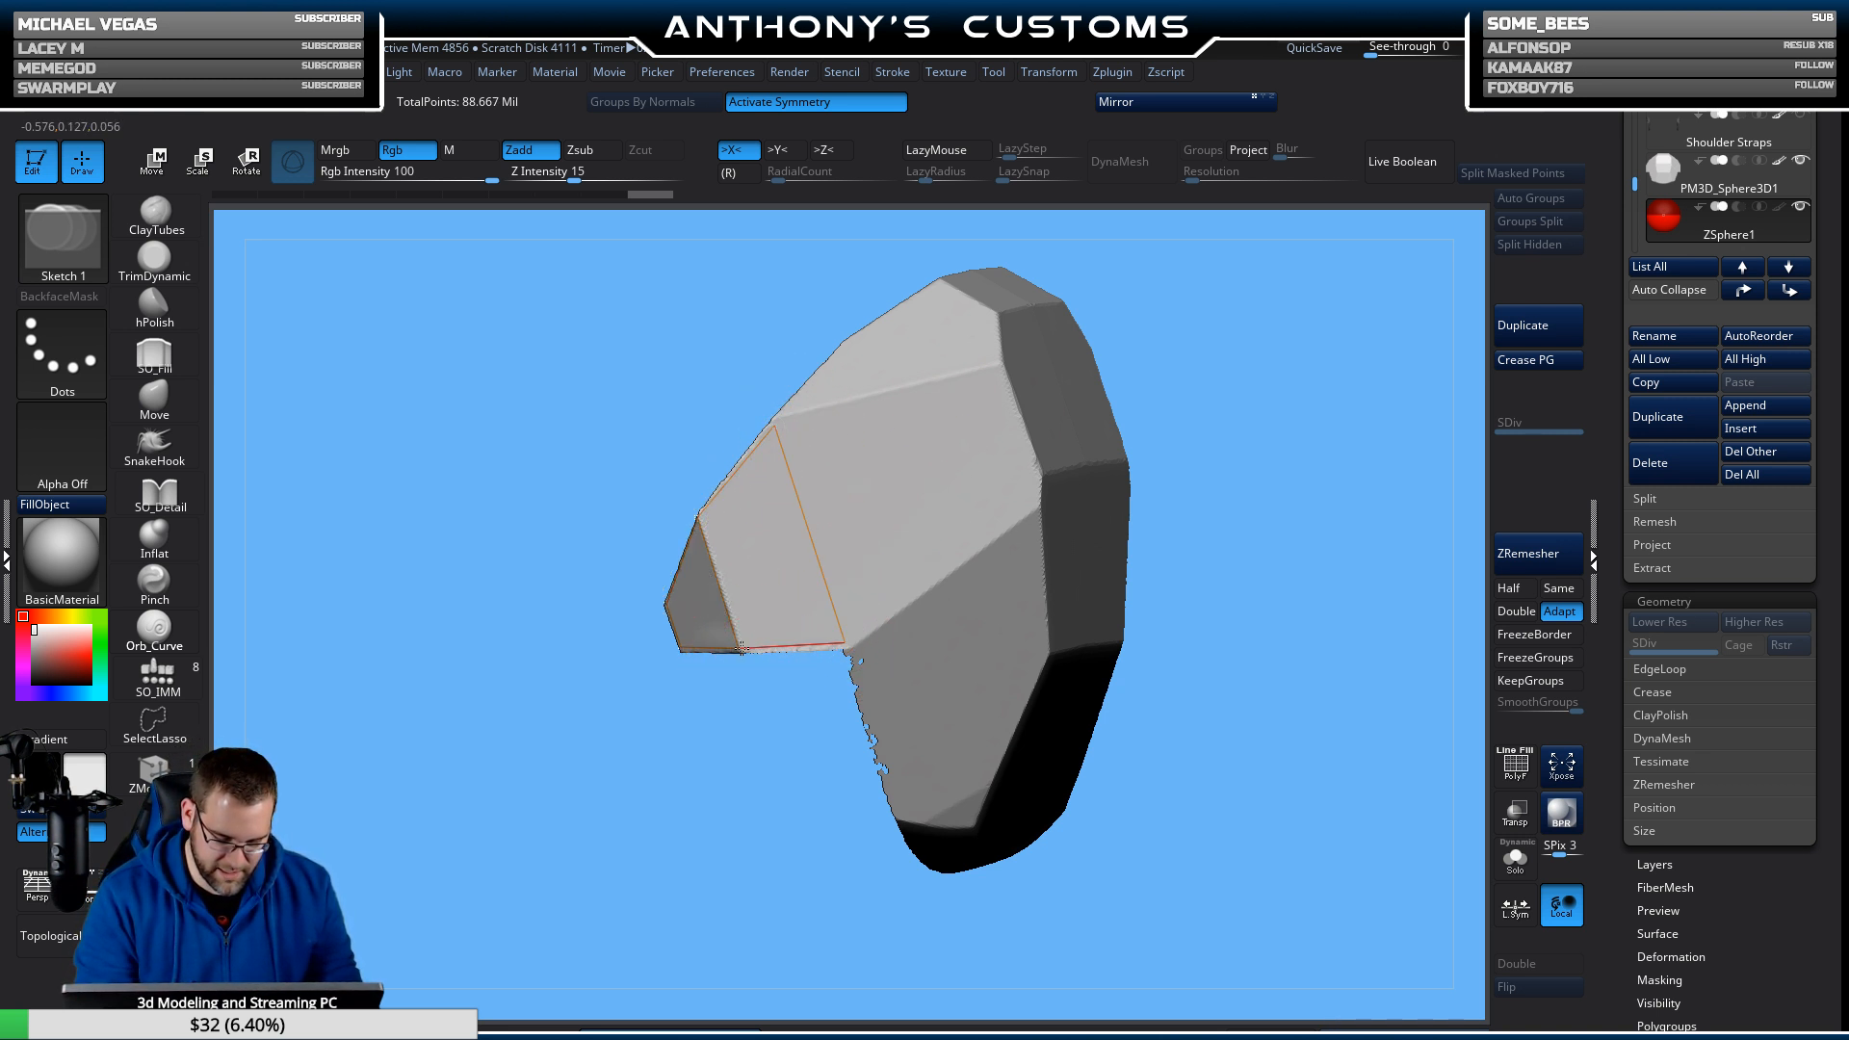
{"action": "left_click_drag", "start_coordinate": [1246, 380], "coordinate": [1246, 363]}
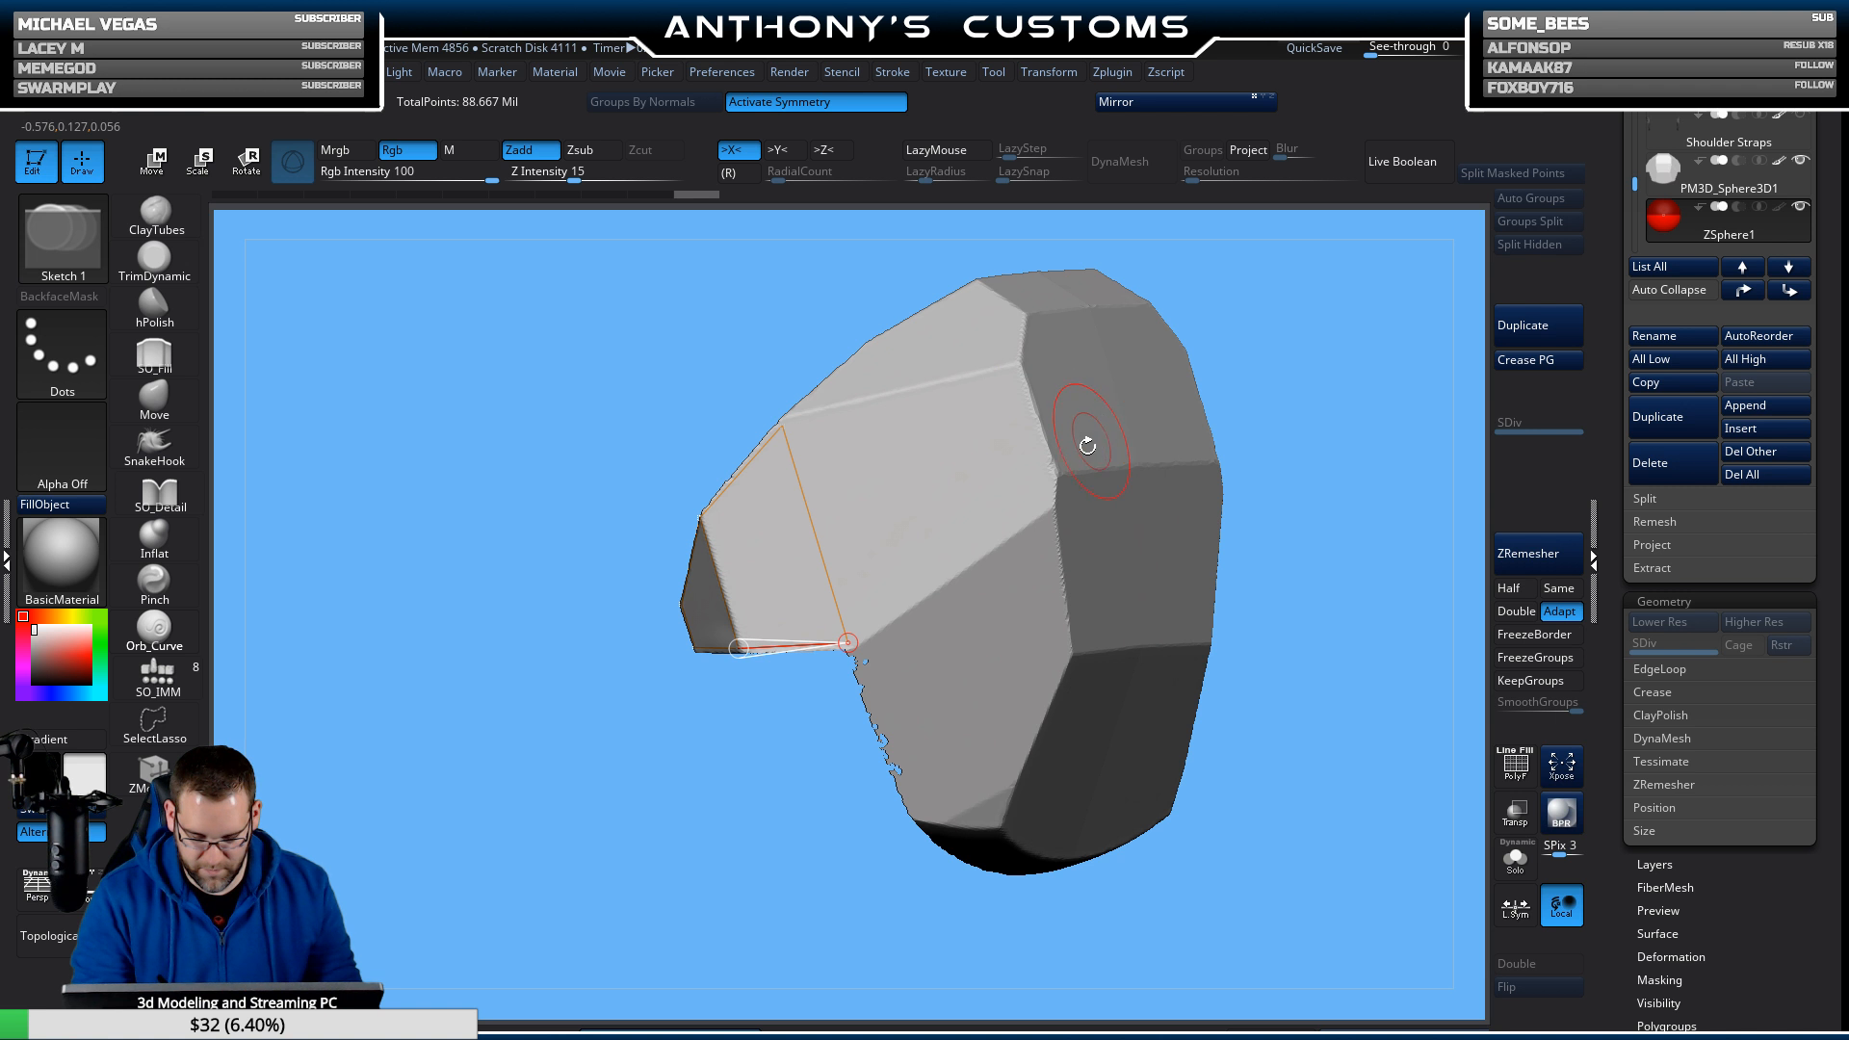
{"action": "left_click", "coordinate": [1056, 478]}
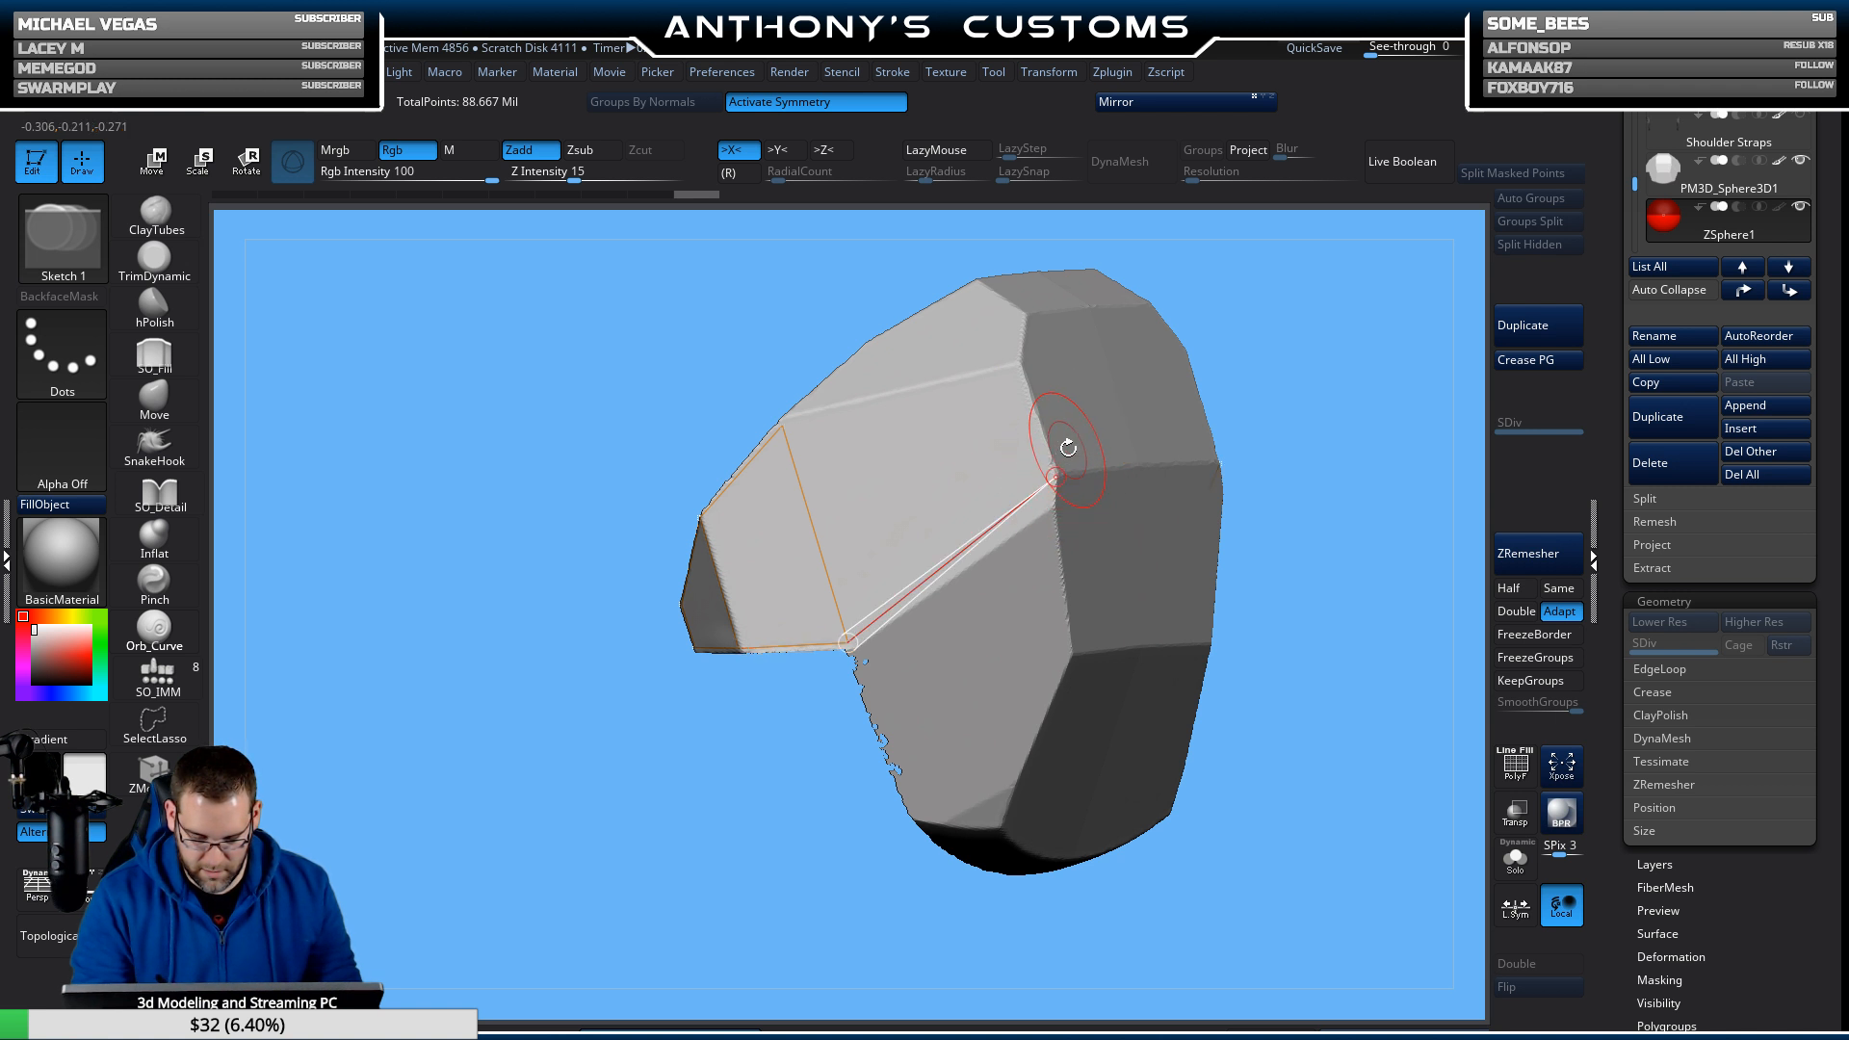
{"action": "left_click", "coordinate": [1020, 366]}
{"action": "left_click", "coordinate": [786, 423]}
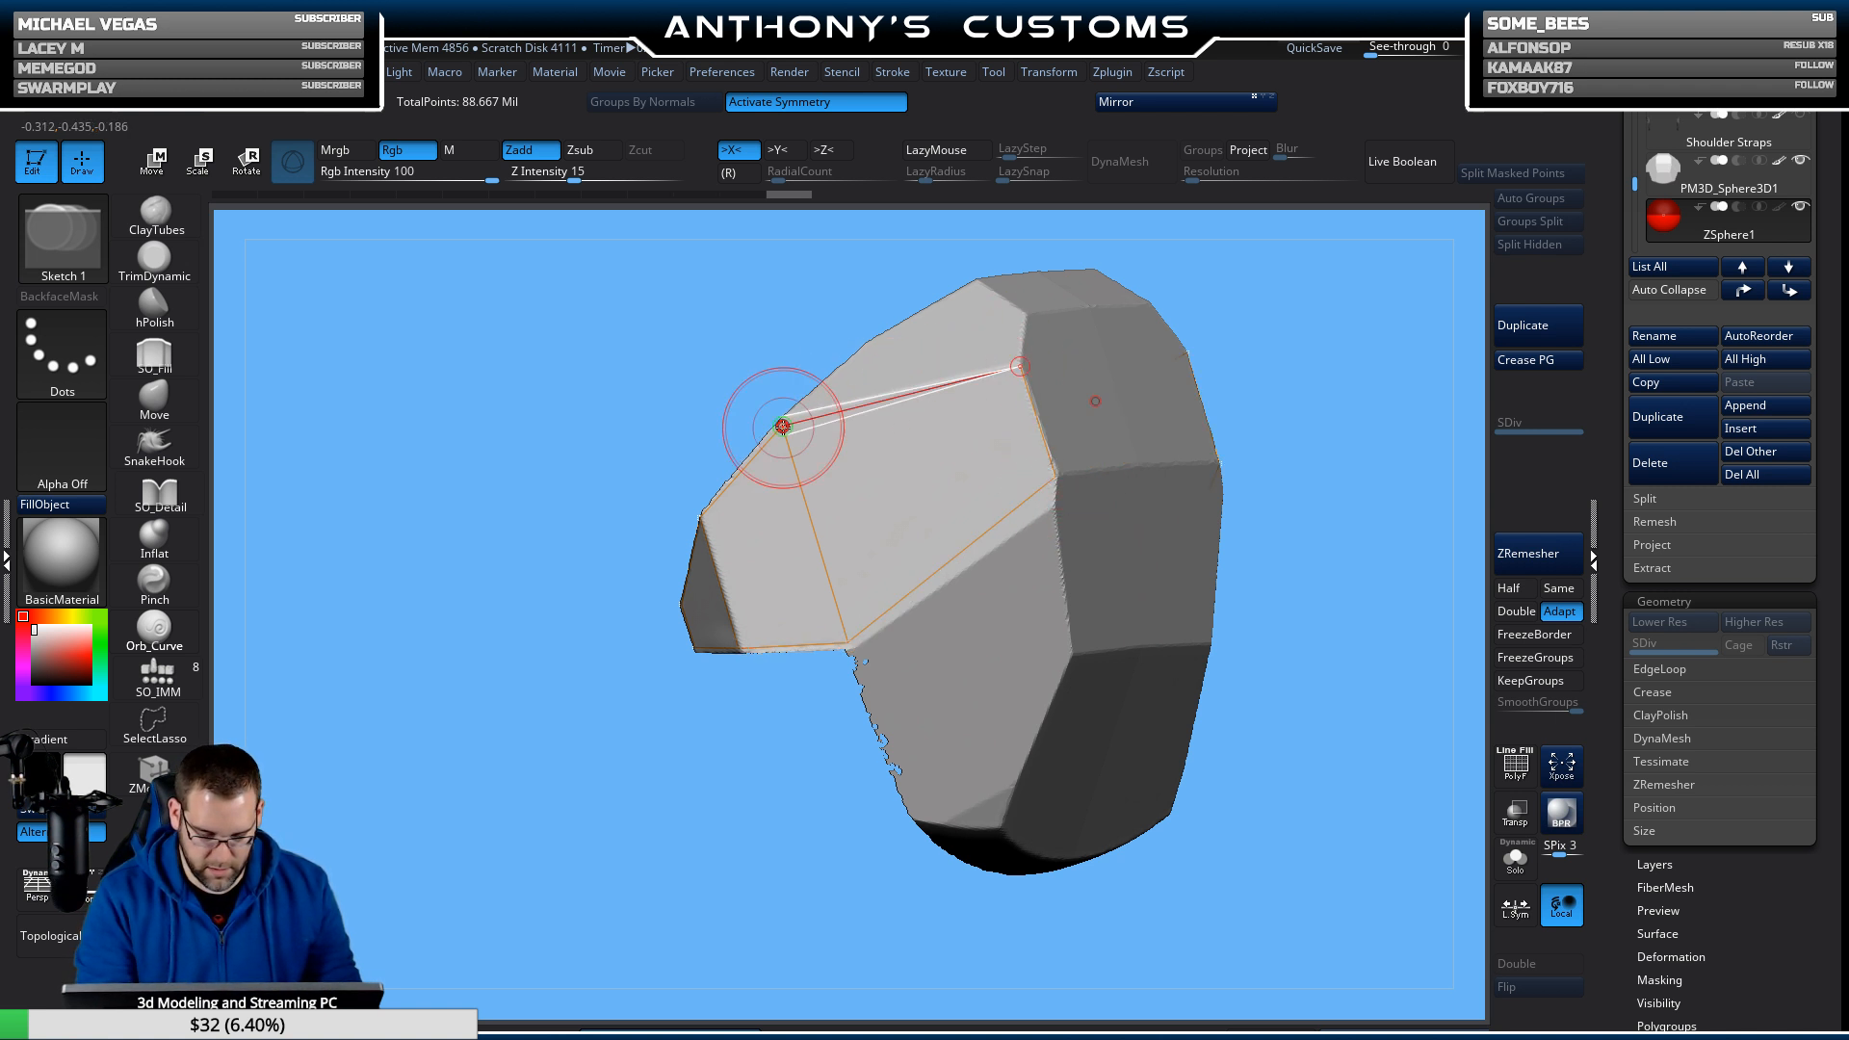
Draw topology over the sloping facet above the side panel, splitting it into faces, and quick-save the project.
{"action": "left_click_drag", "start_coordinate": [1274, 279], "coordinate": [1276, 345]}
{"action": "left_click", "coordinate": [1024, 308]}
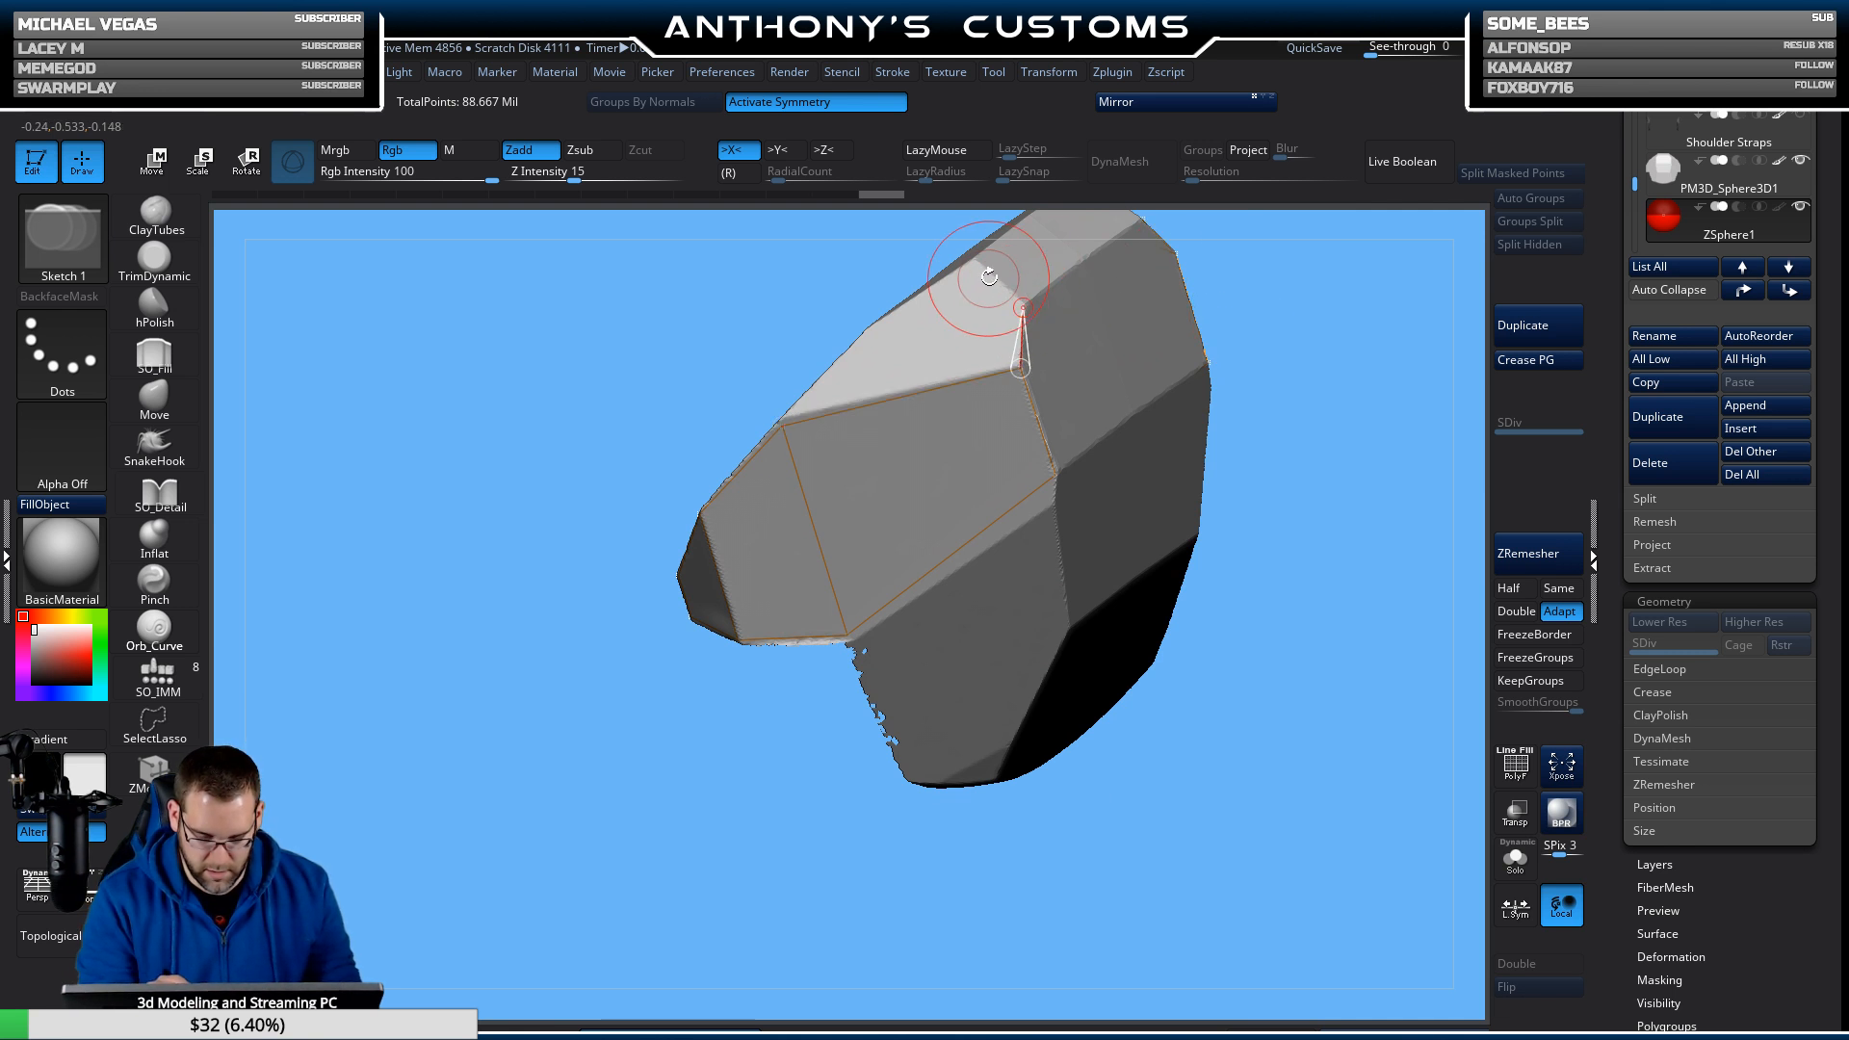
{"action": "key", "text": "ctrl+s"}
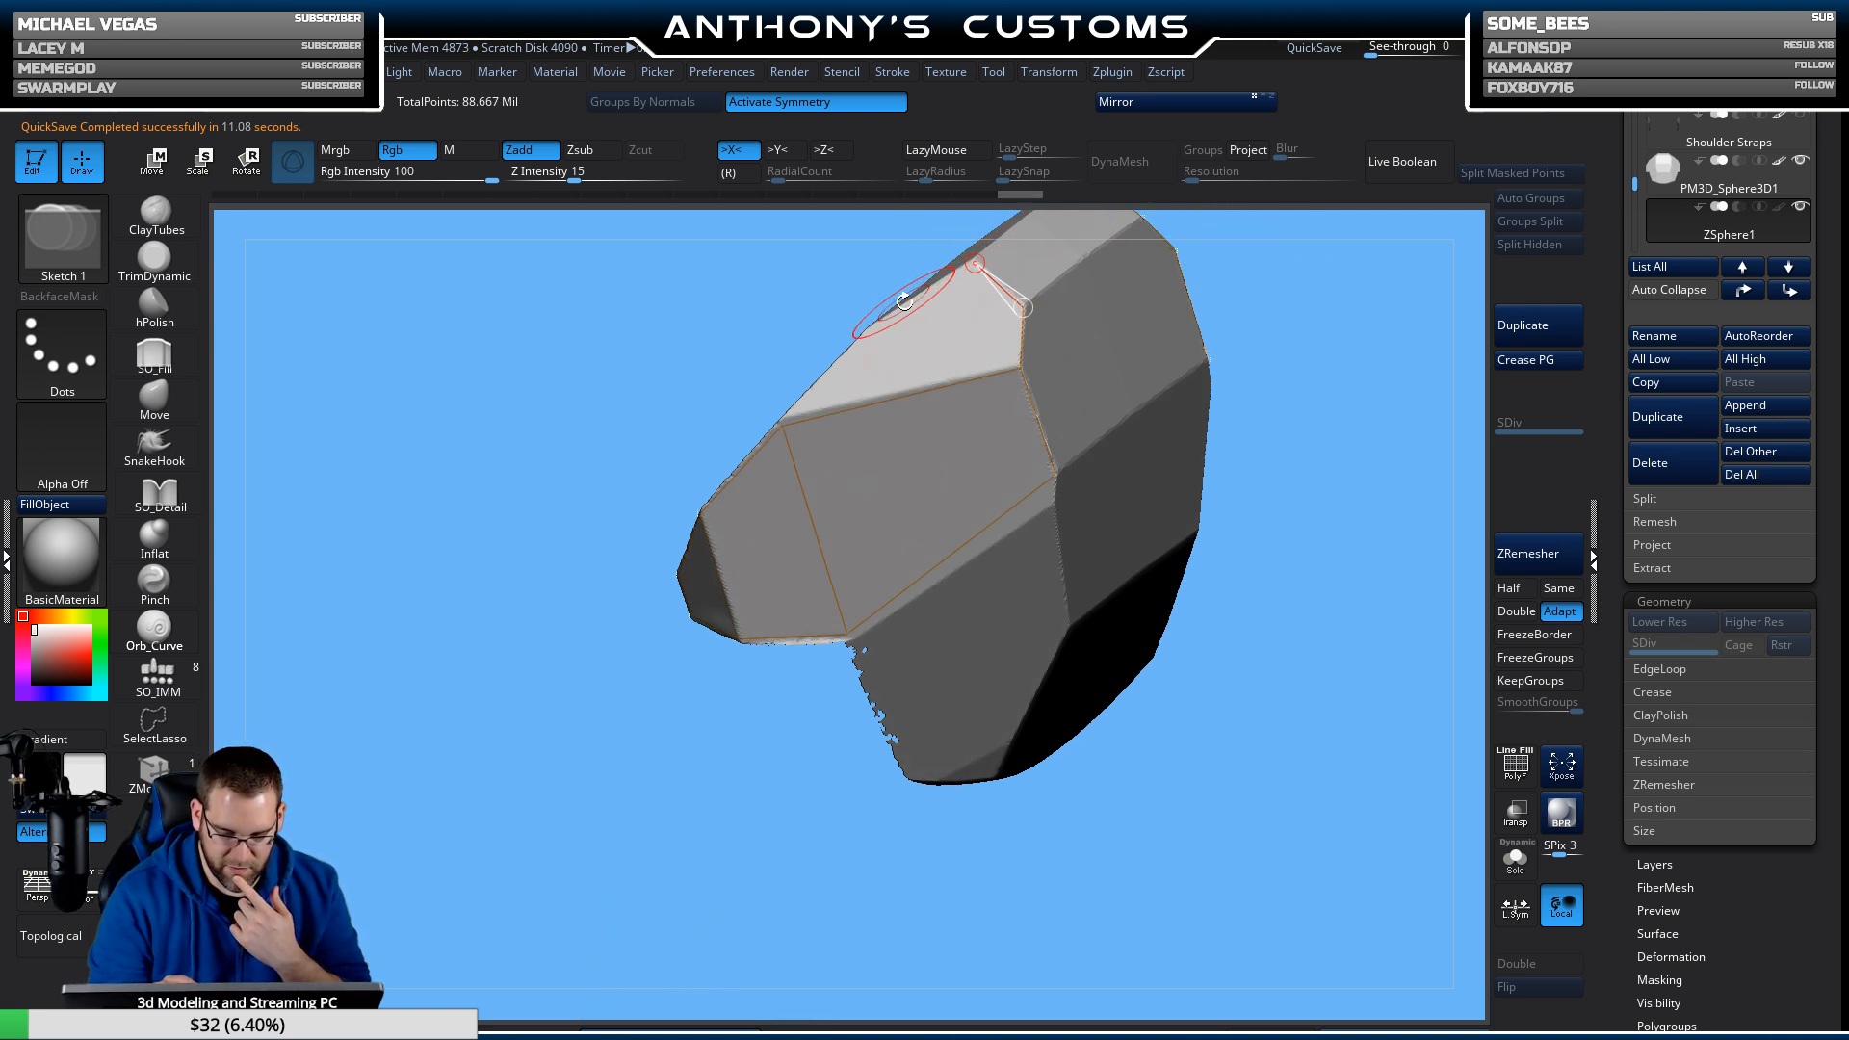
{"action": "left_click", "coordinate": [870, 329]}
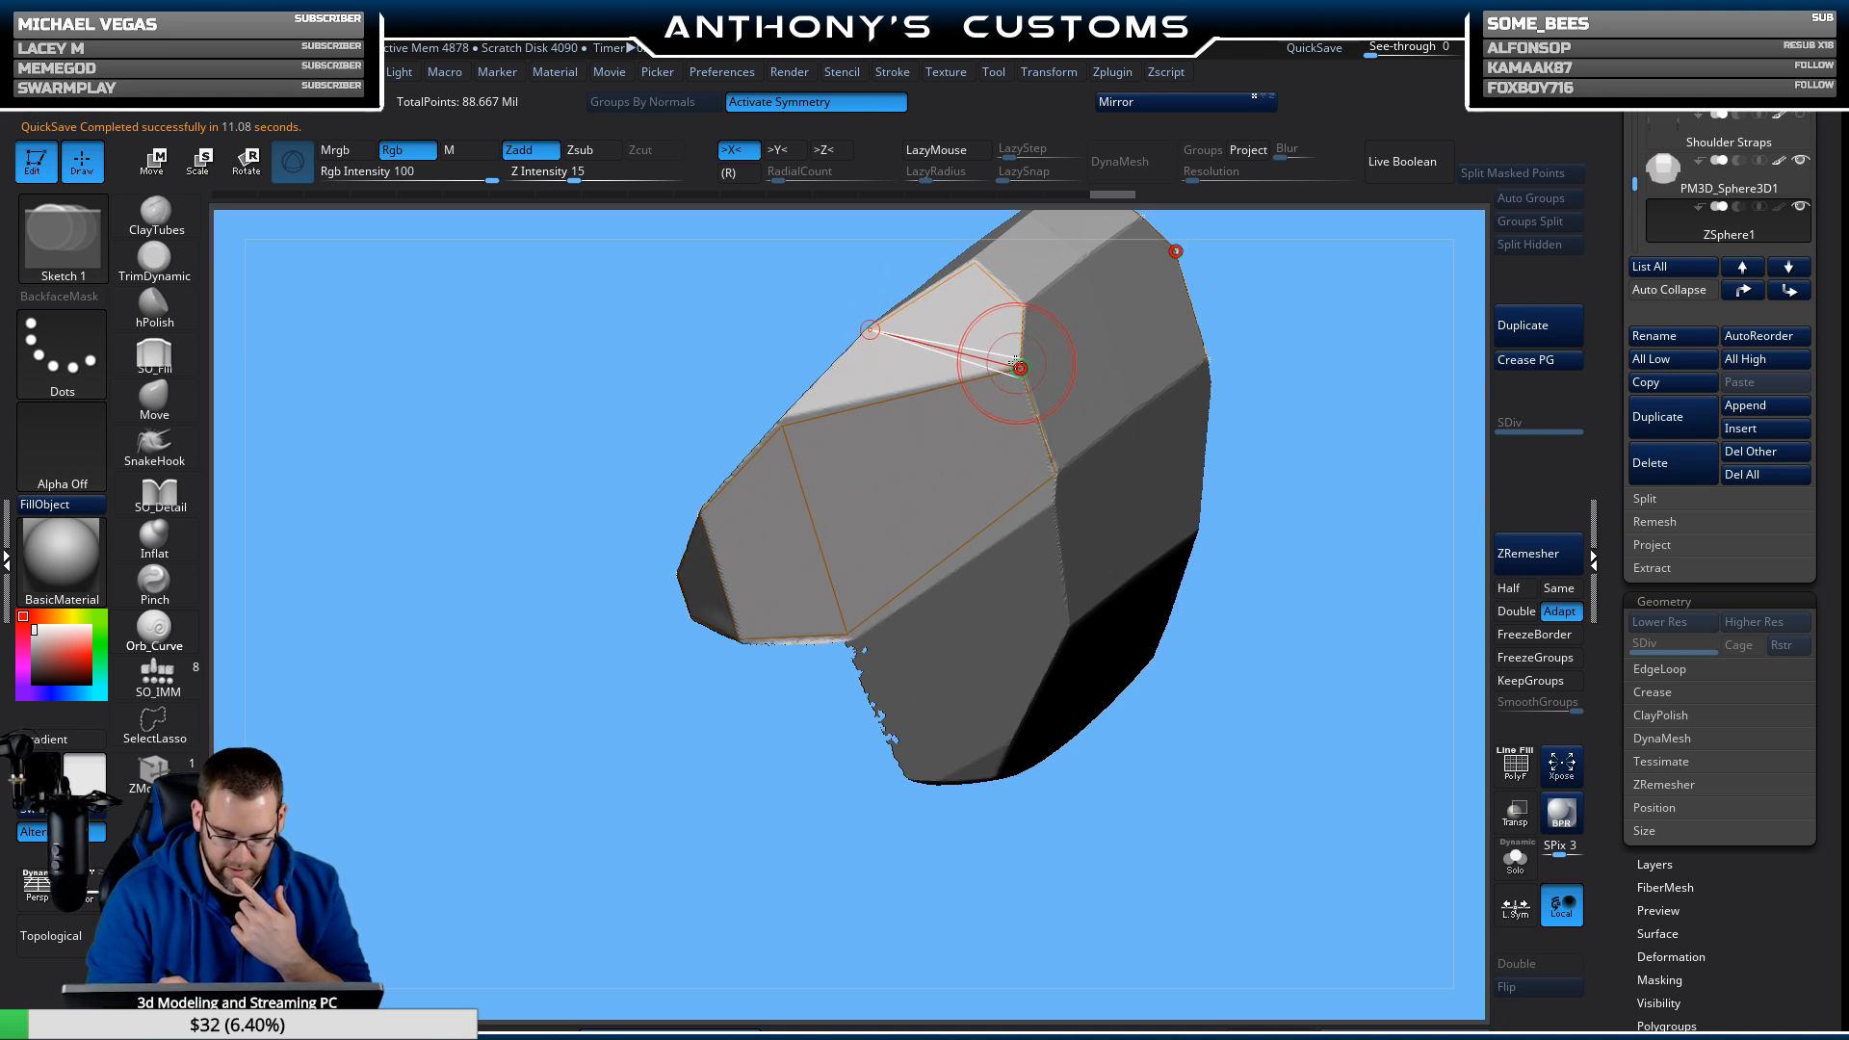
{"action": "left_click", "coordinate": [782, 425]}
{"action": "mouse_move", "coordinate": [1343, 448]}
{"action": "left_mouse_down"}
{"action": "mouse_move", "coordinate": [1354, 414]}
{"action": "mouse_move", "coordinate": [1333, 413]}
{"action": "left_mouse_up"}
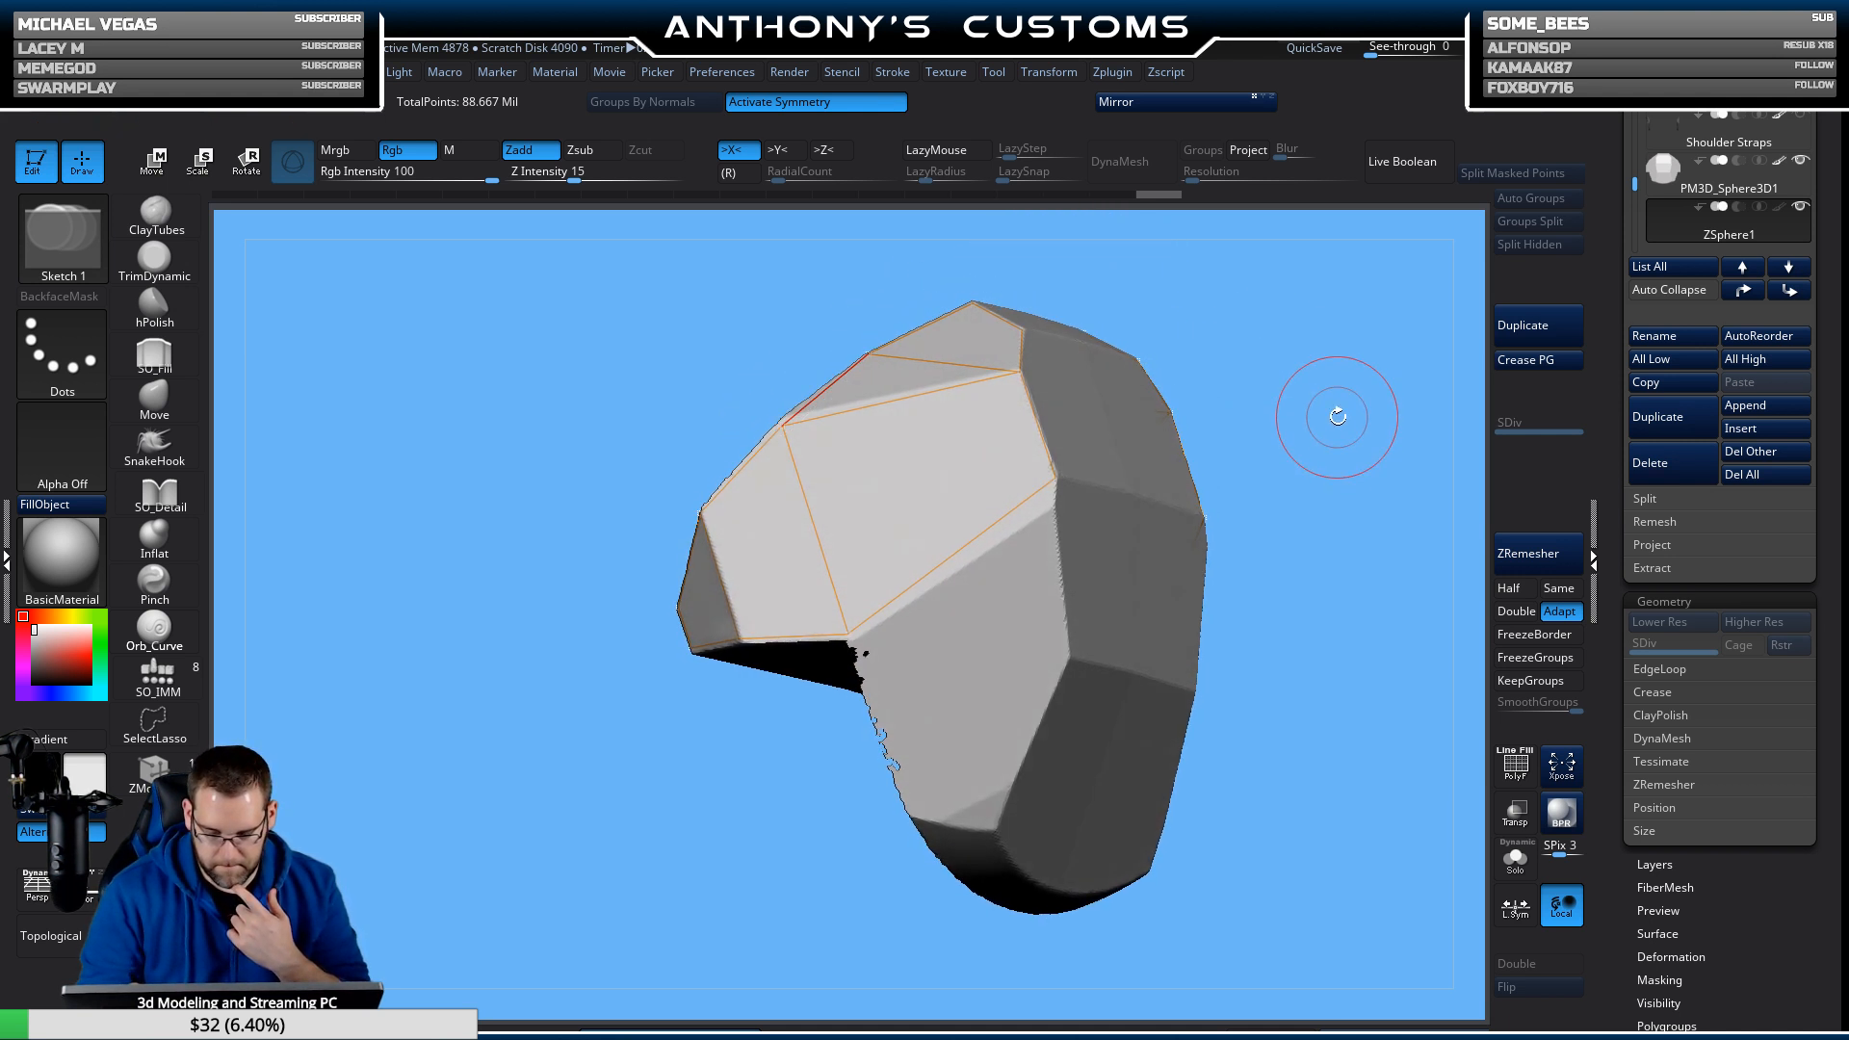
Cover the lower side facets with faces, from the side panel down to the lower corner of the front panel.
{"action": "left_click", "coordinate": [1056, 477]}
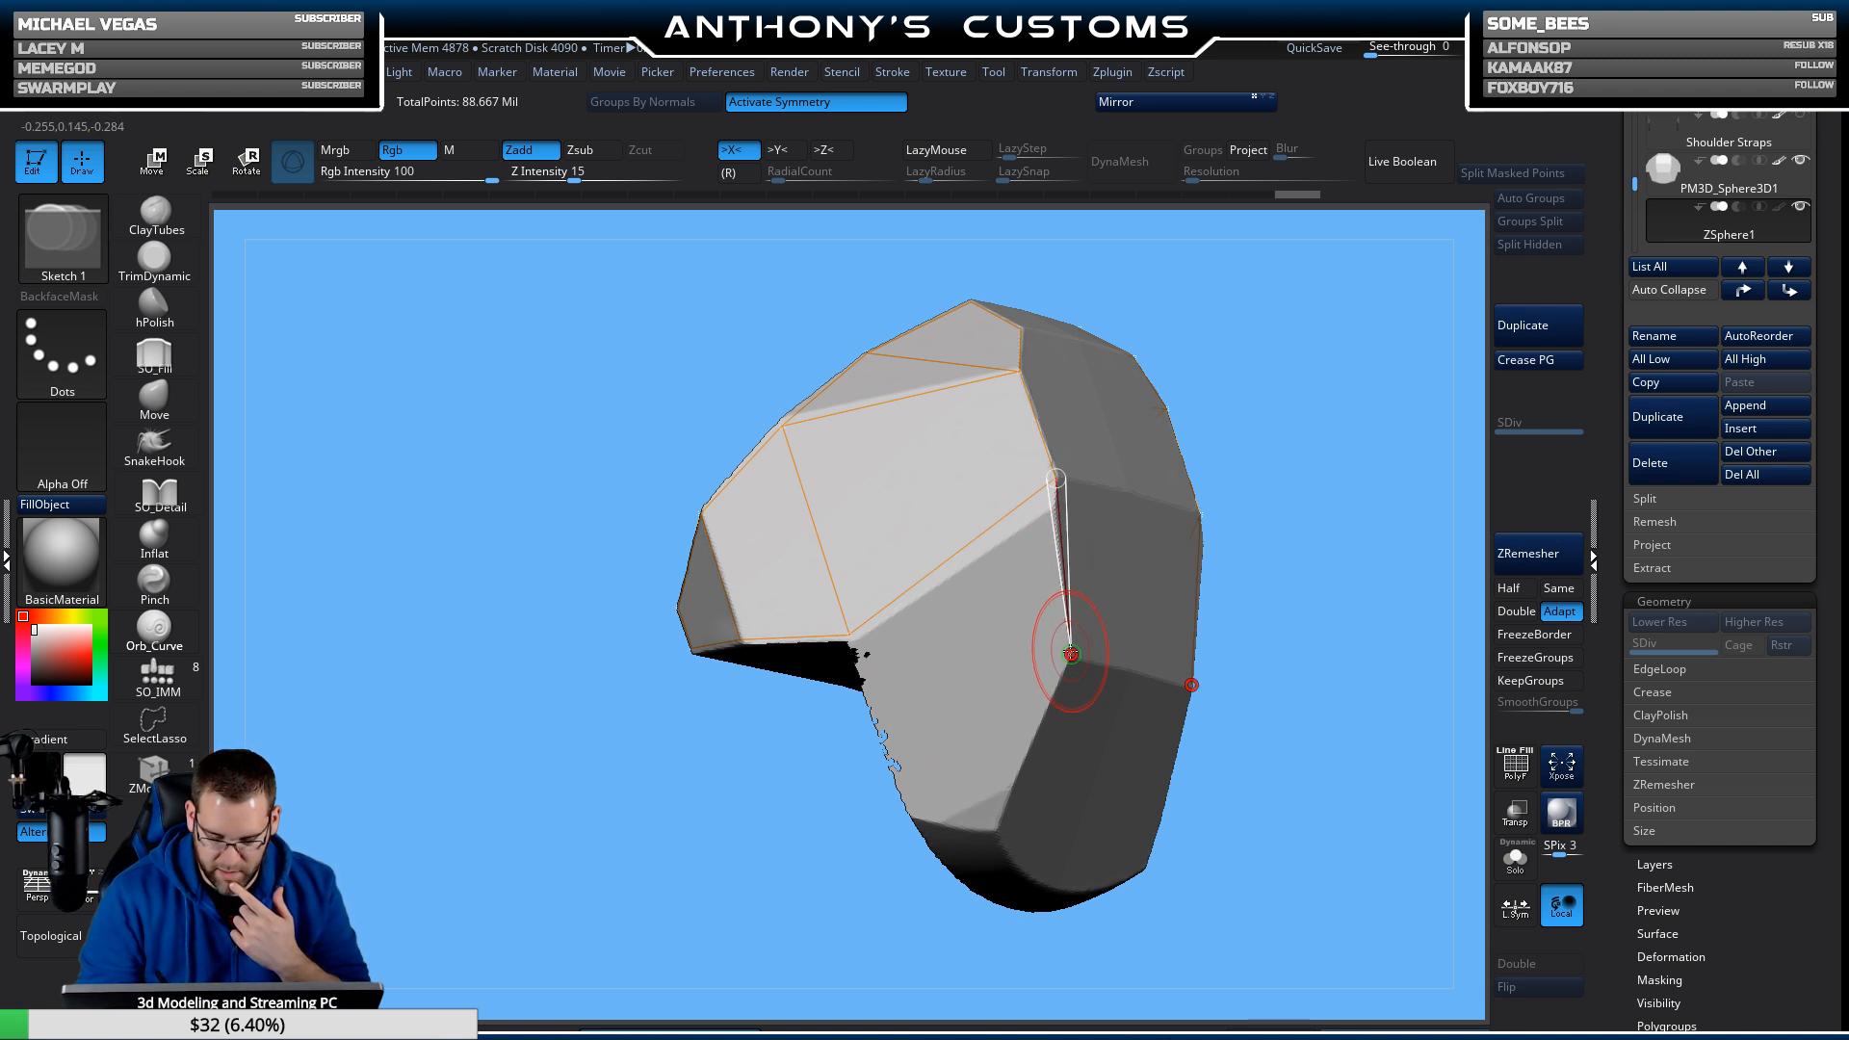
{"action": "left_click", "coordinate": [1071, 655]}
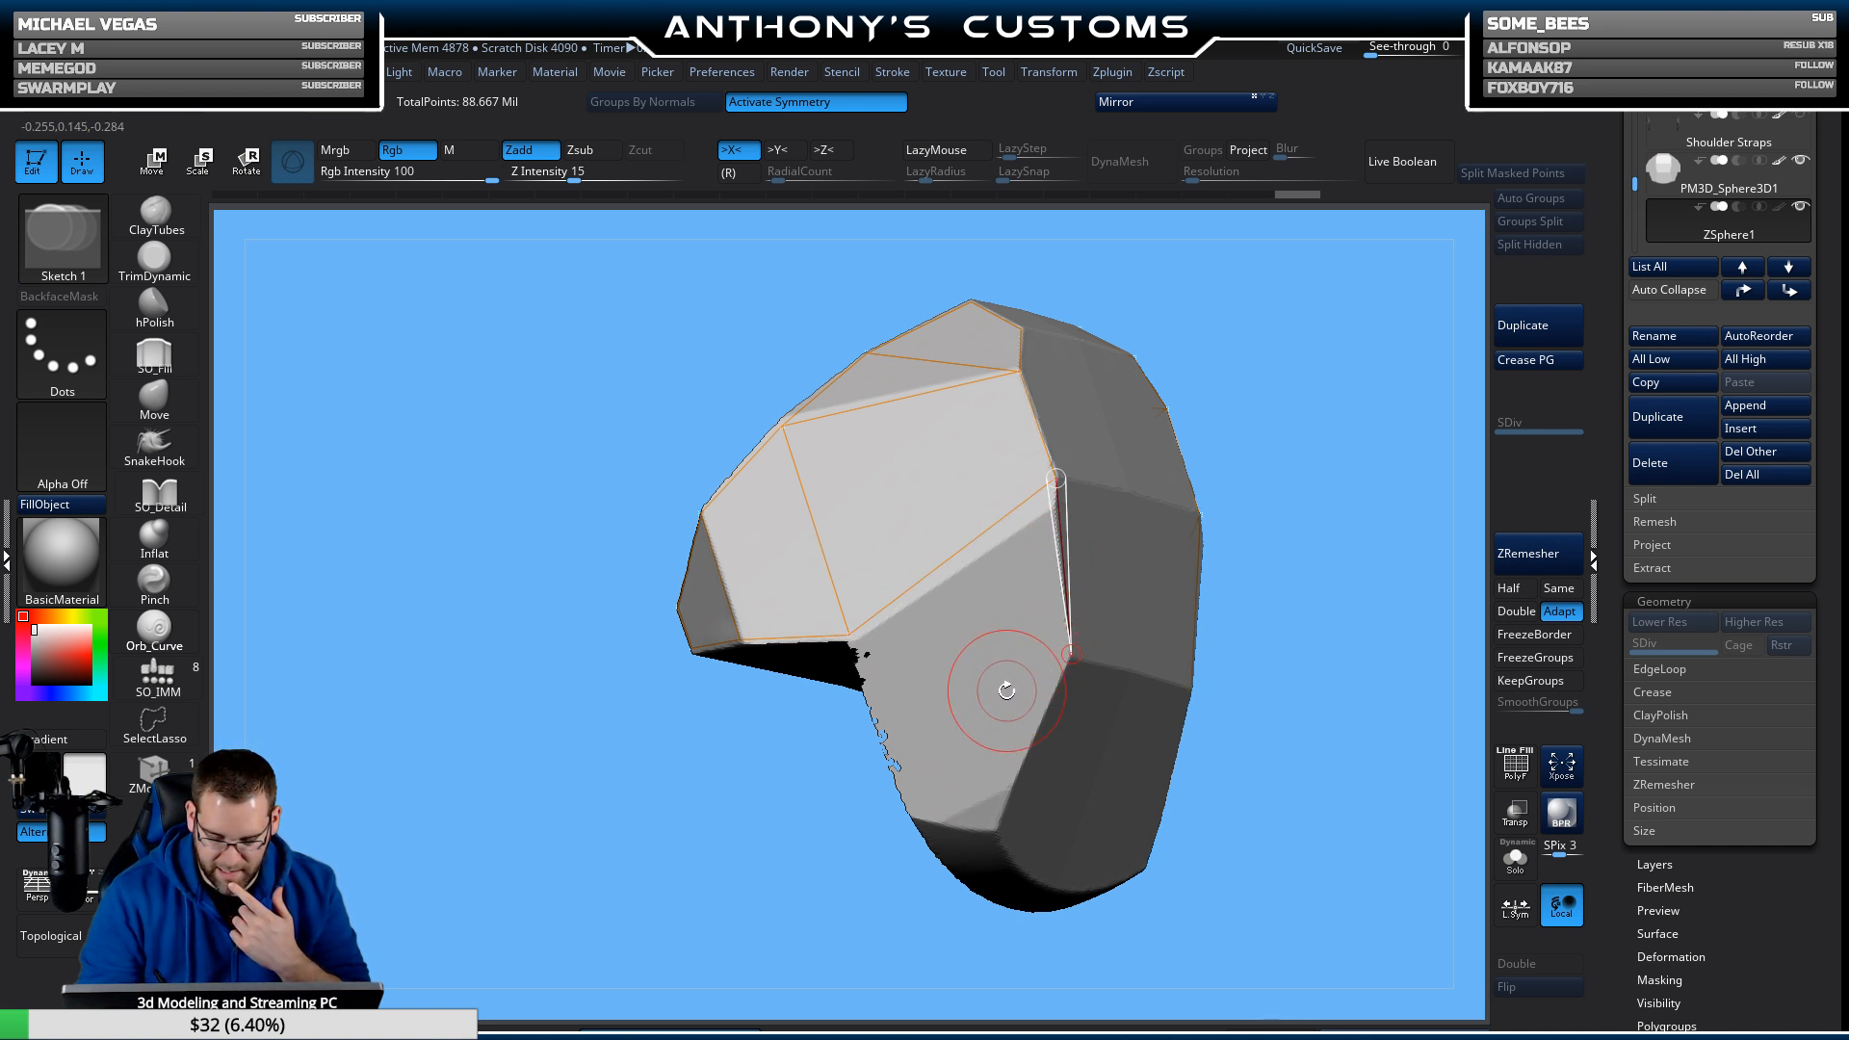
{"action": "left_click", "coordinate": [913, 809]}
{"action": "left_click_drag", "start_coordinate": [1330, 598], "coordinate": [1136, 607]}
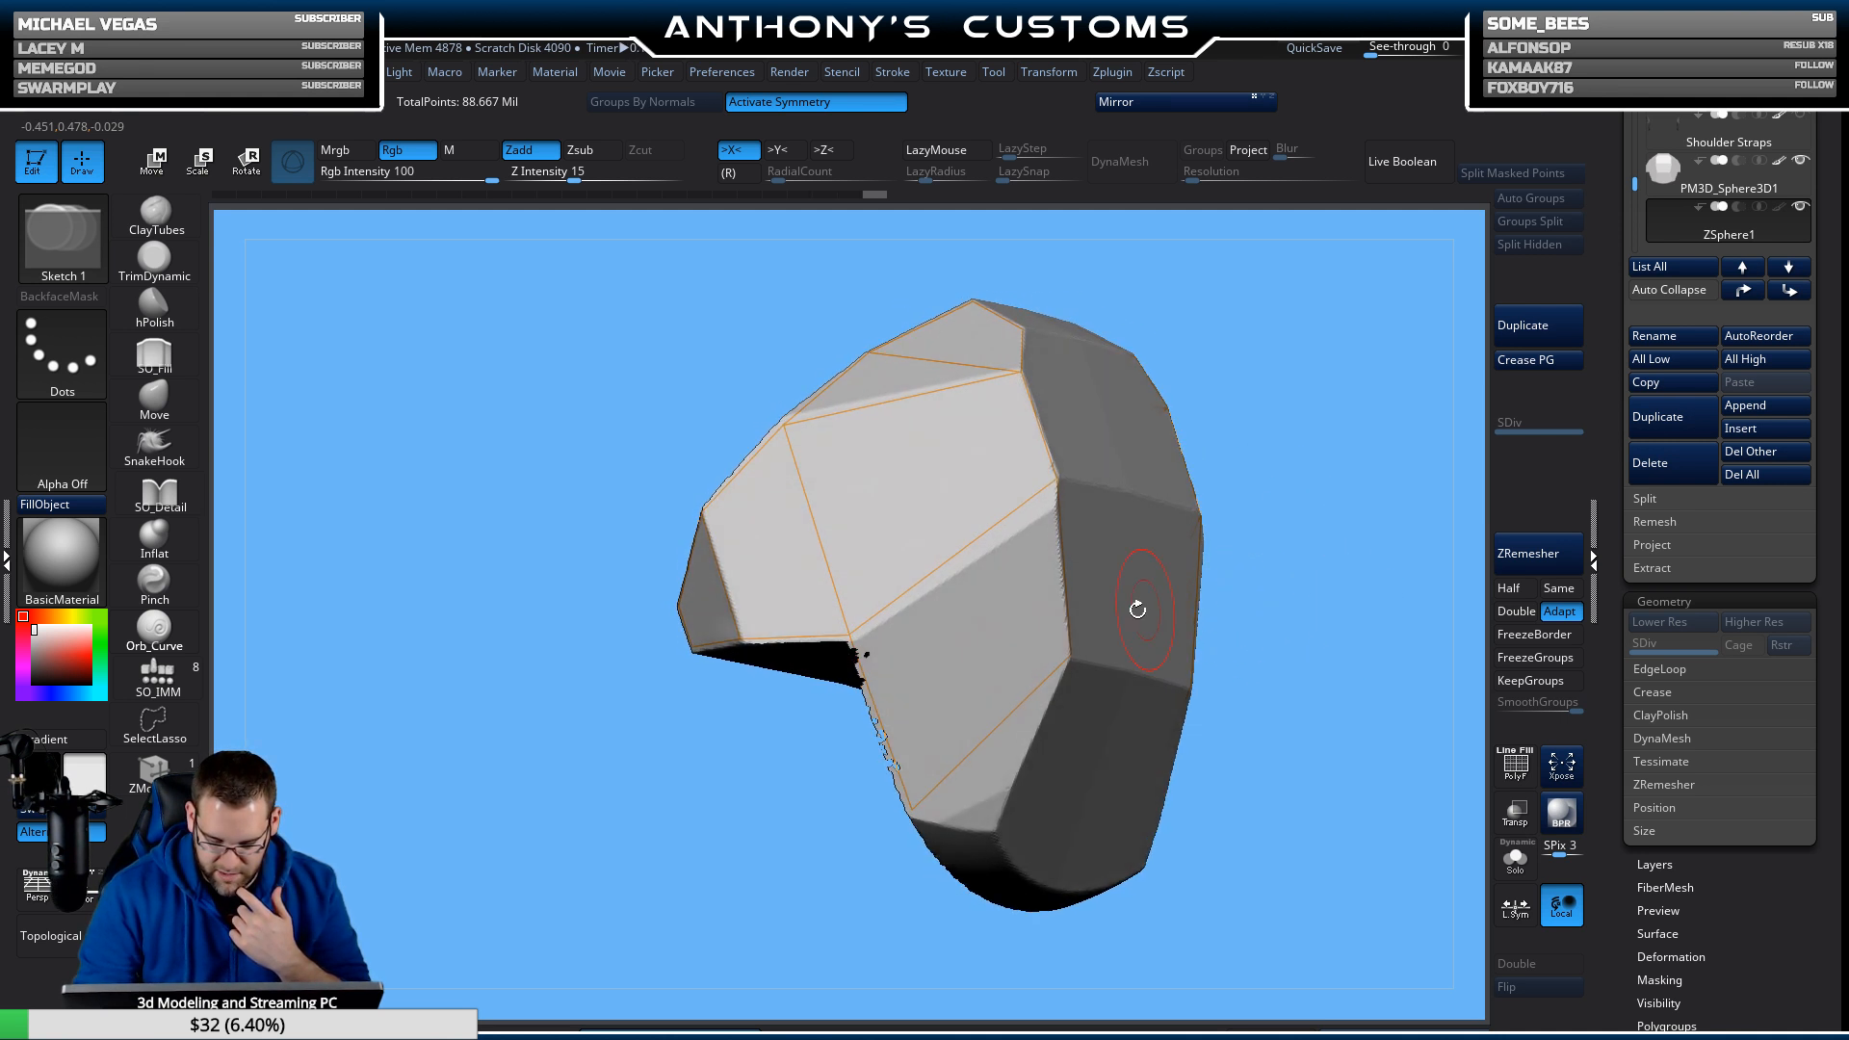
{"action": "left_click", "coordinate": [994, 827]}
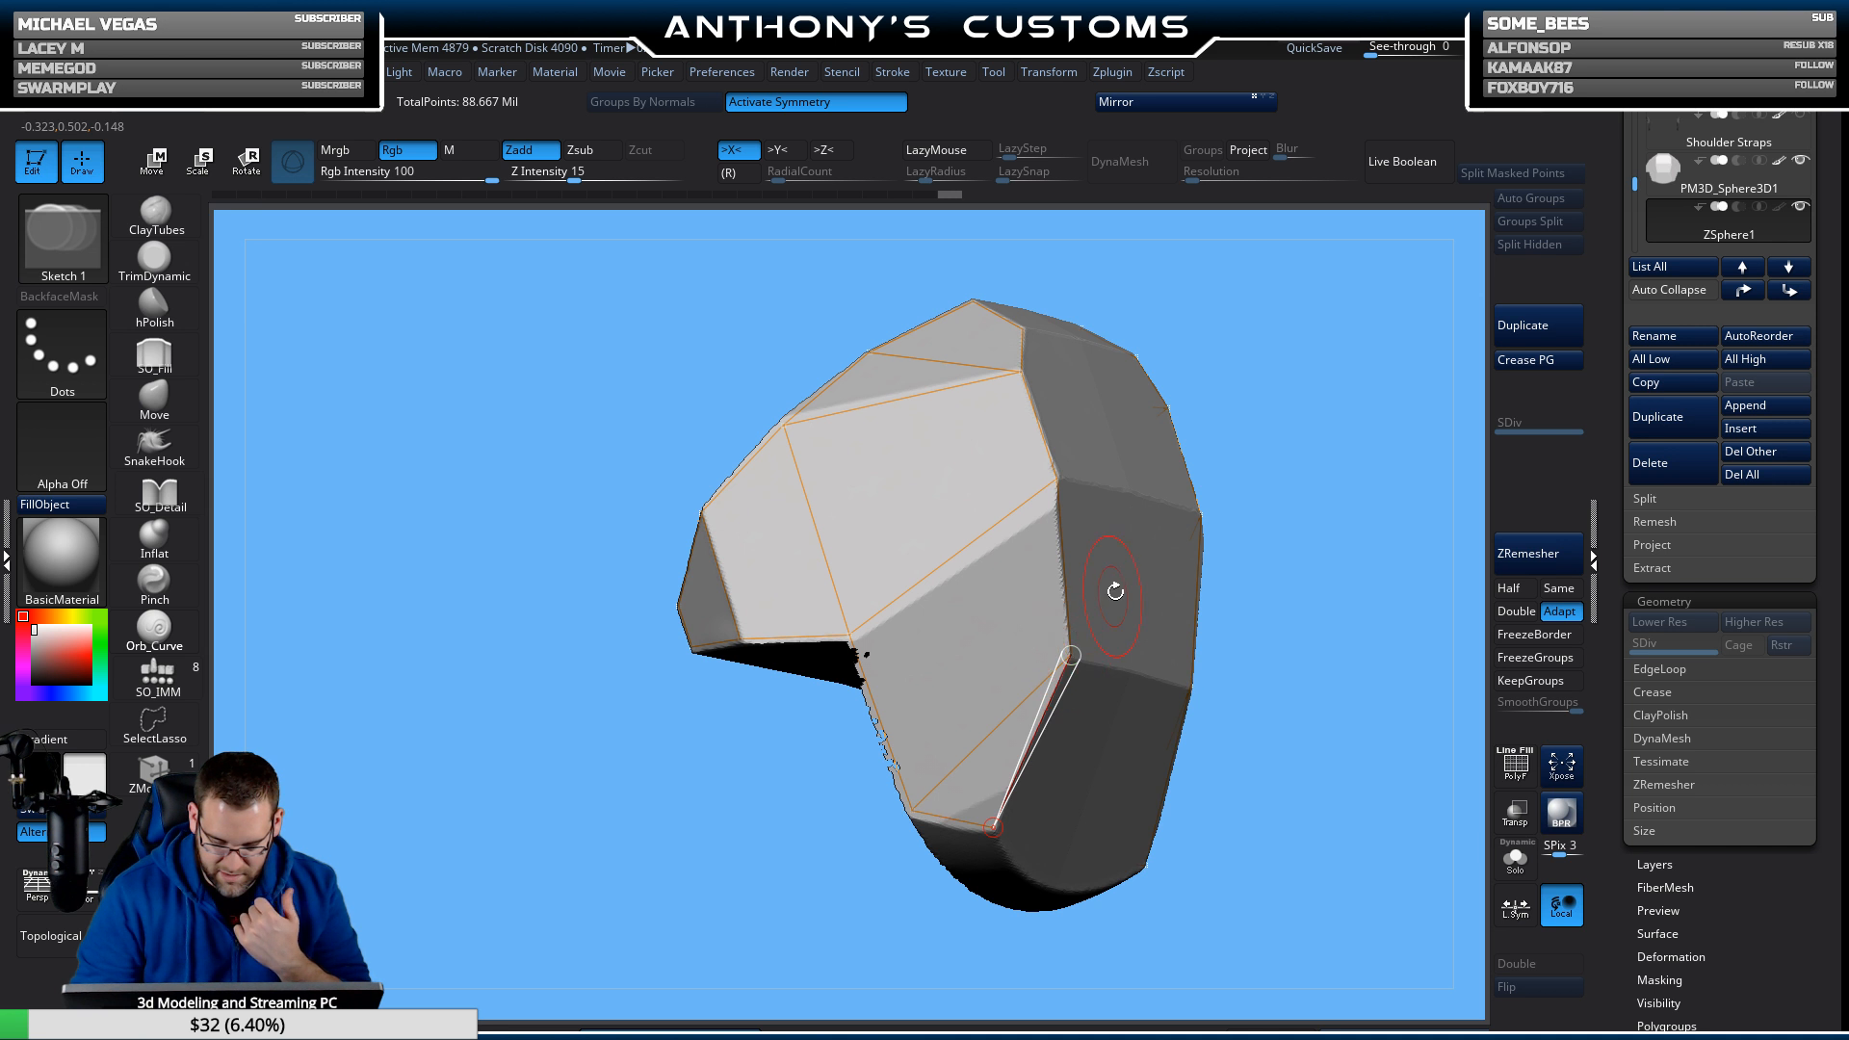
{"action": "left_click_drag", "start_coordinate": [1348, 559], "coordinate": [1245, 660]}
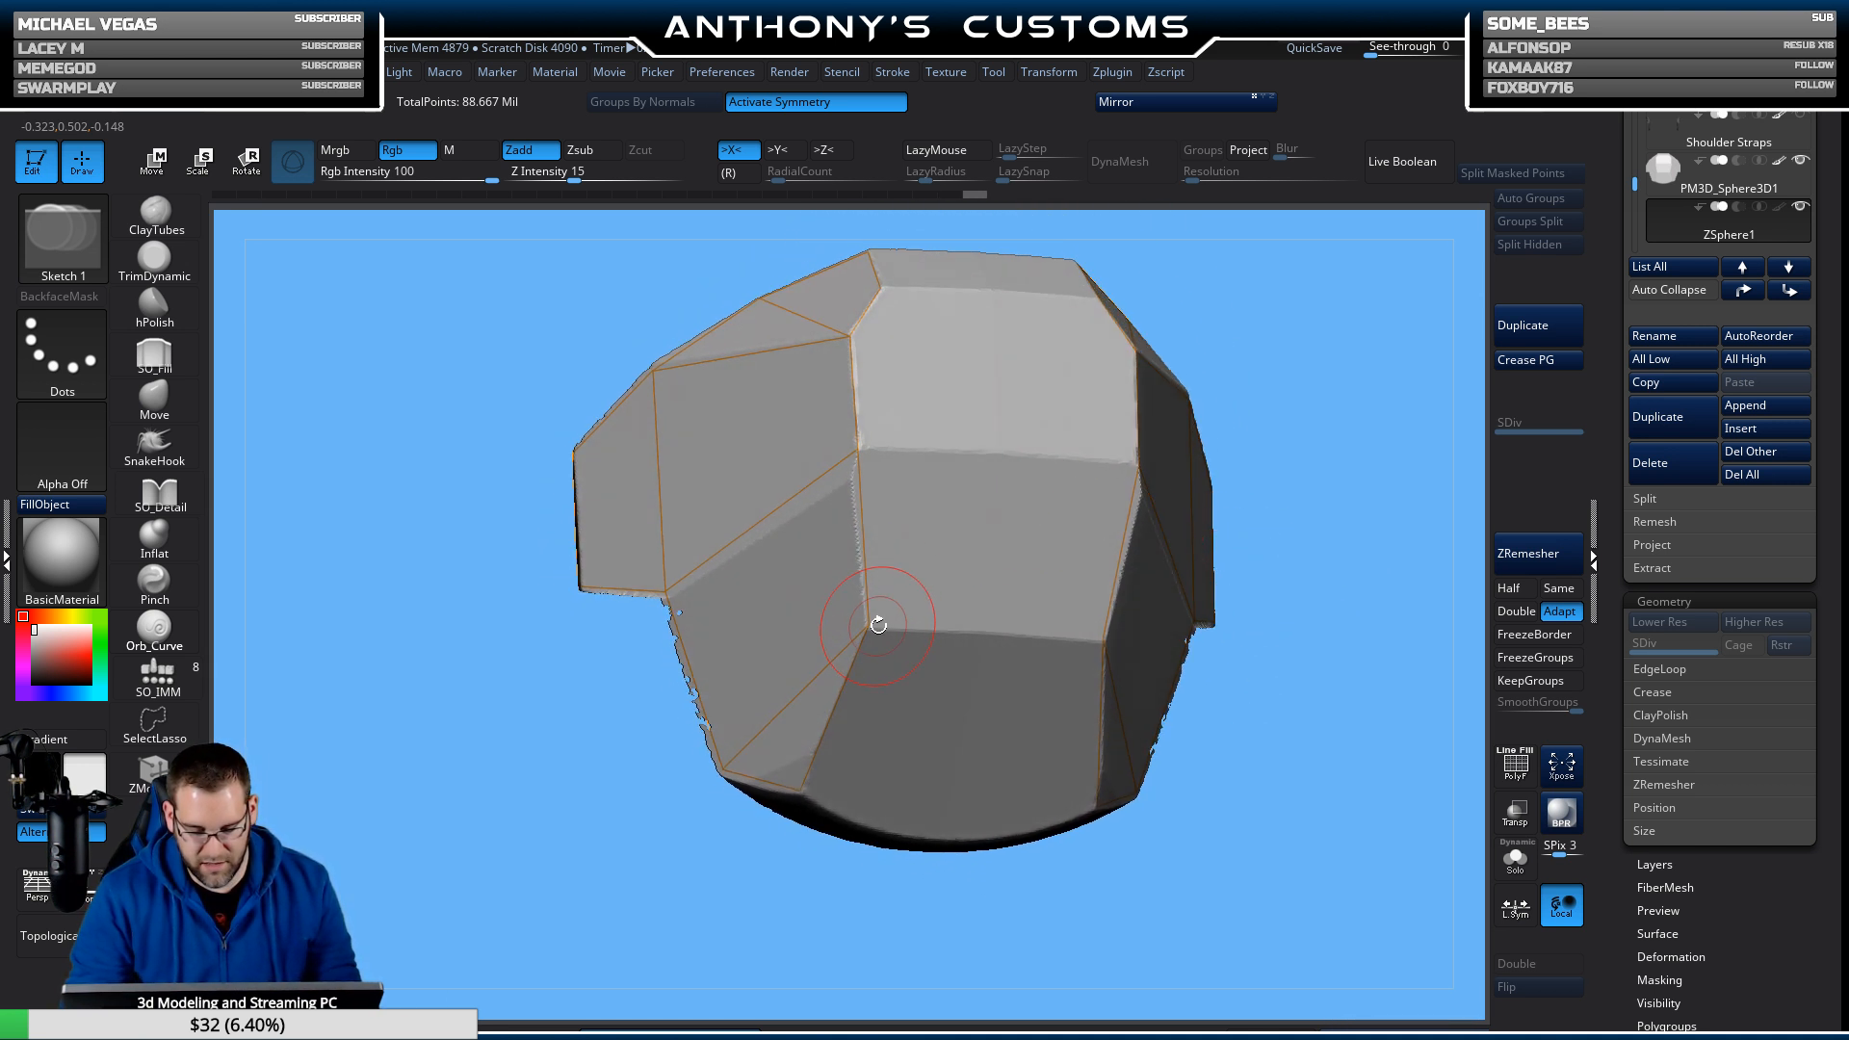
Bridge the mirrored halves with faces across the upper and middle front facets of the plate.
{"action": "left_click_drag", "start_coordinate": [1259, 504], "coordinate": [1342, 508]}
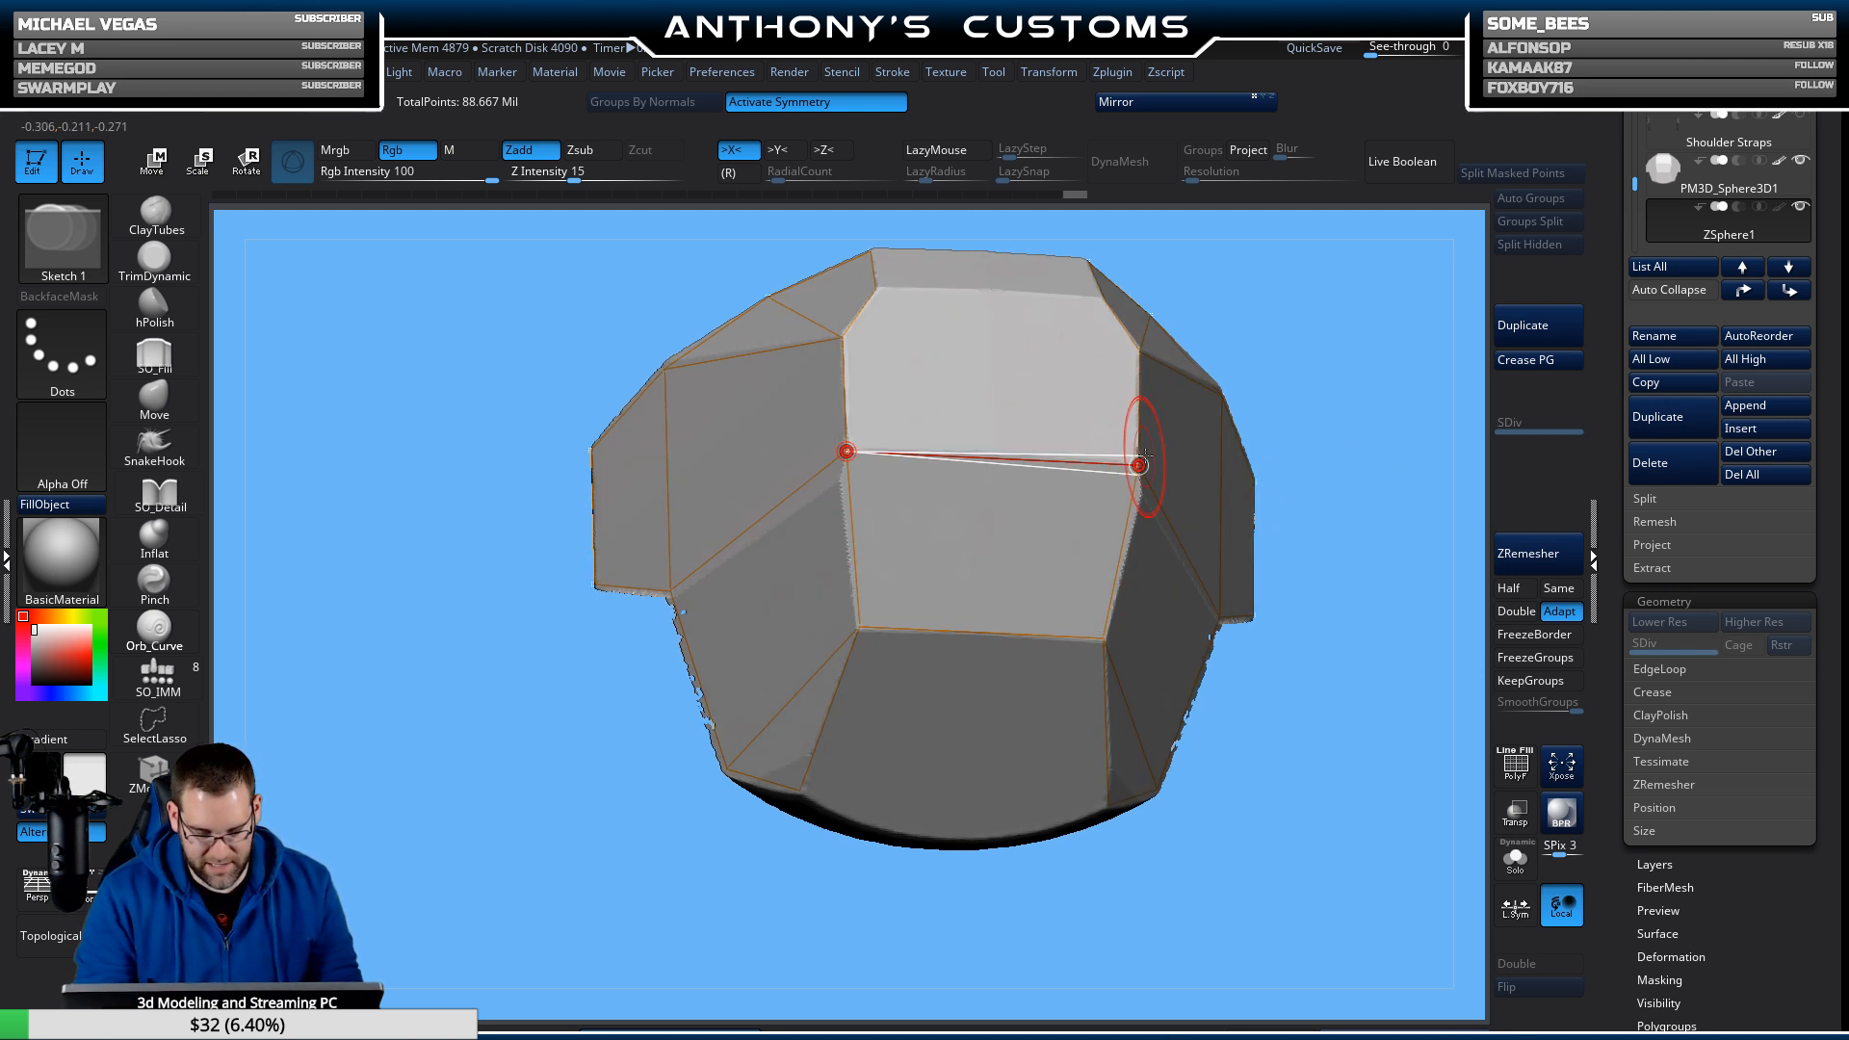
{"action": "left_click_drag", "start_coordinate": [1342, 392], "coordinate": [1267, 377]}
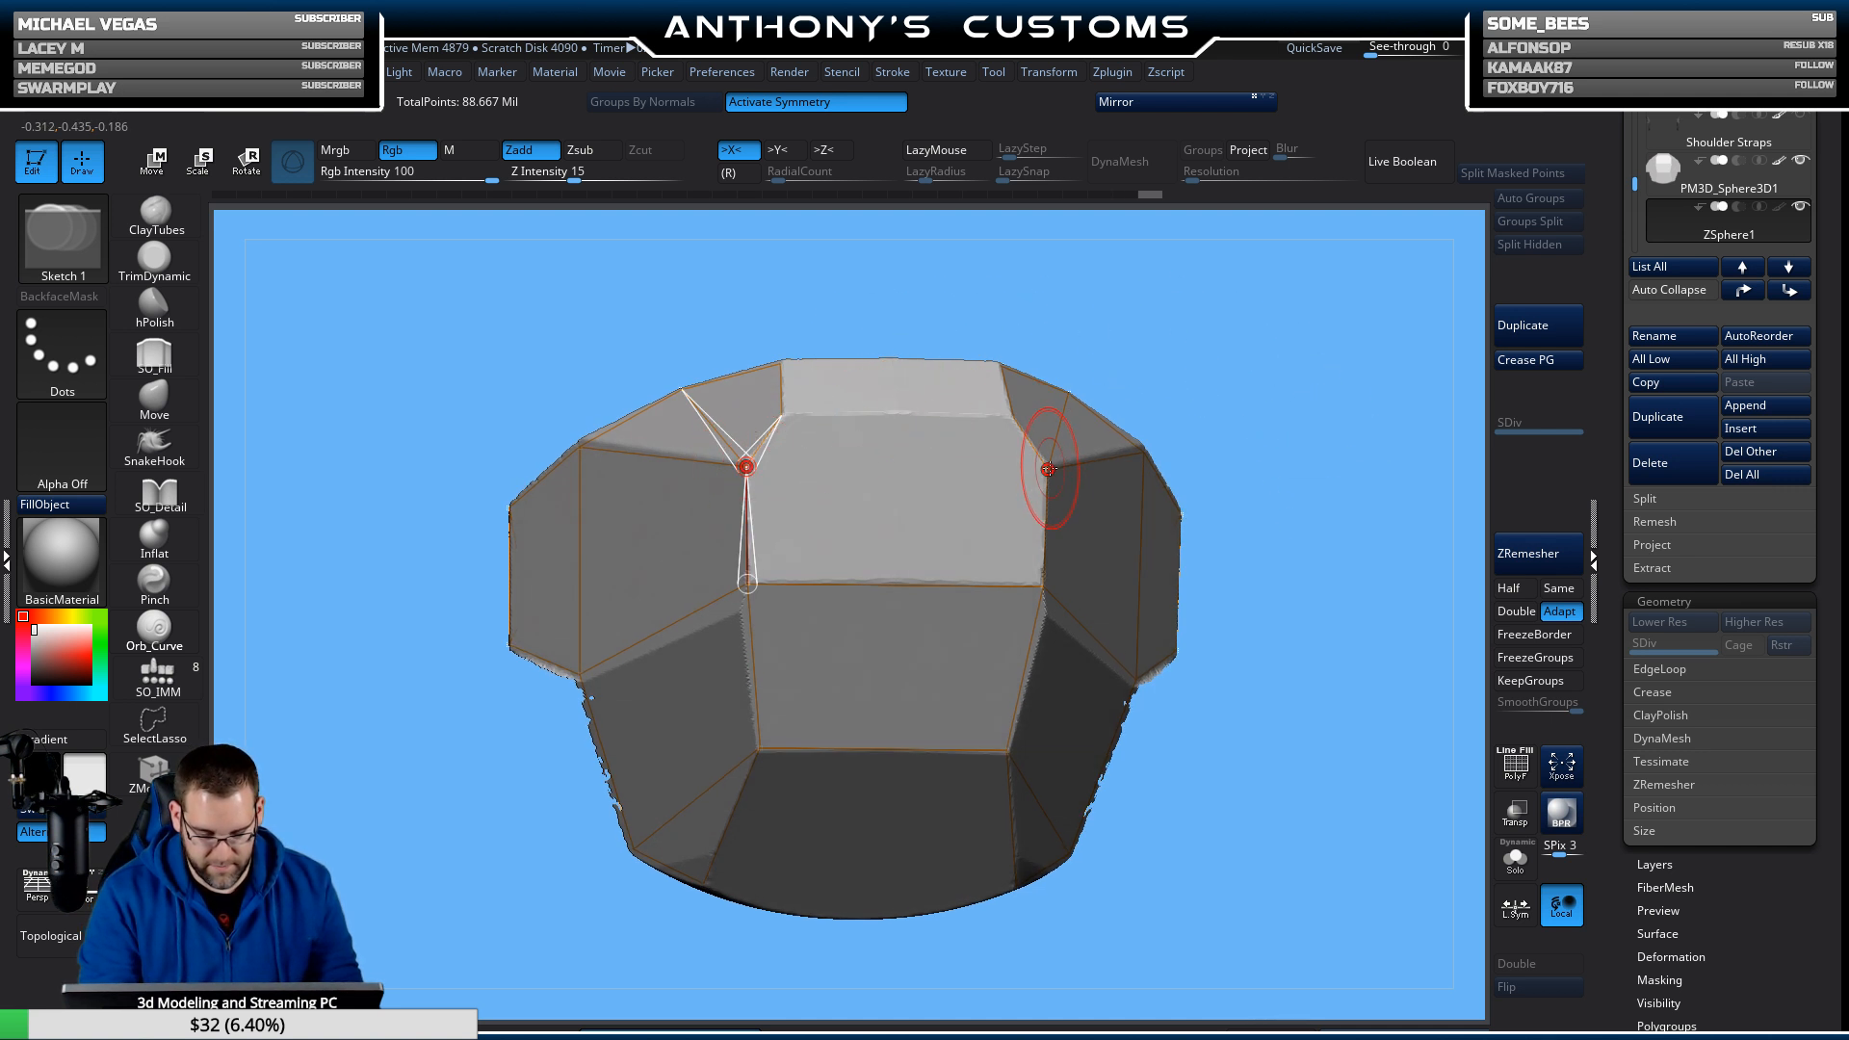
{"action": "left_click_drag", "start_coordinate": [1123, 400], "coordinate": [1259, 384]}
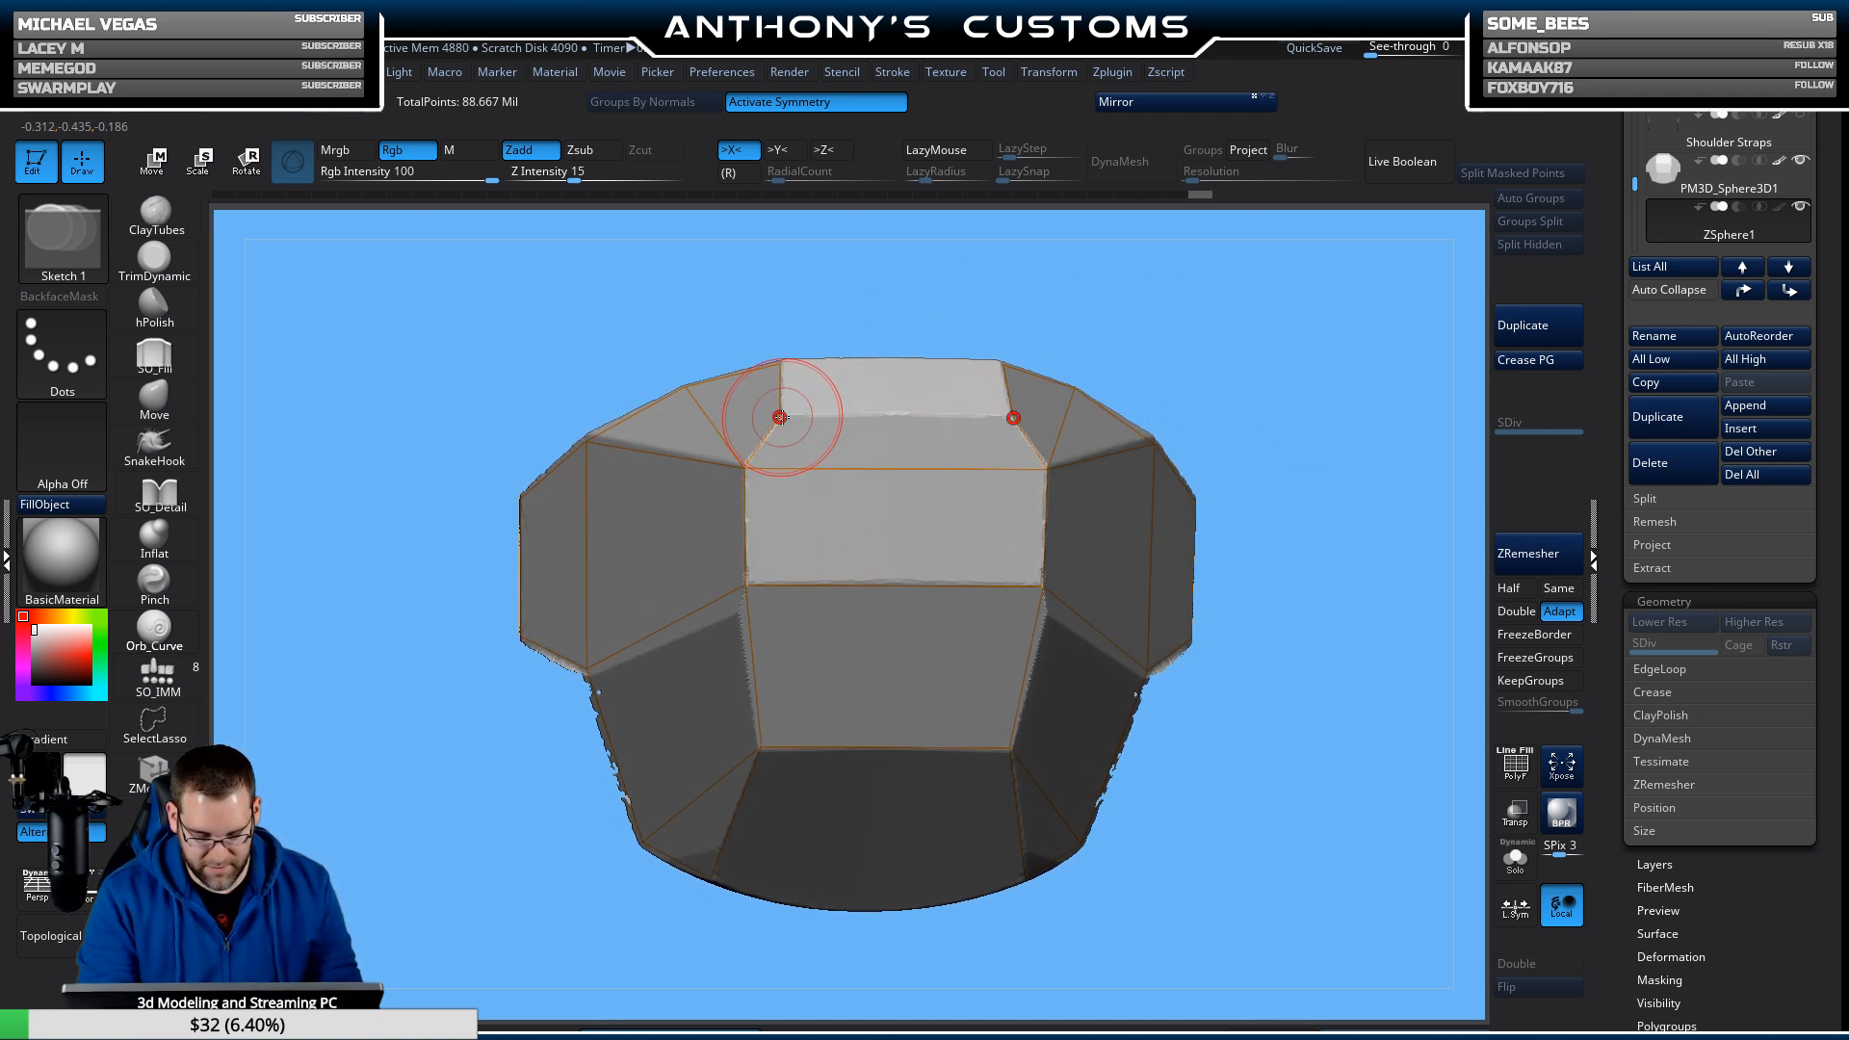
{"action": "left_click_drag", "start_coordinate": [1253, 304], "coordinate": [1300, 425]}
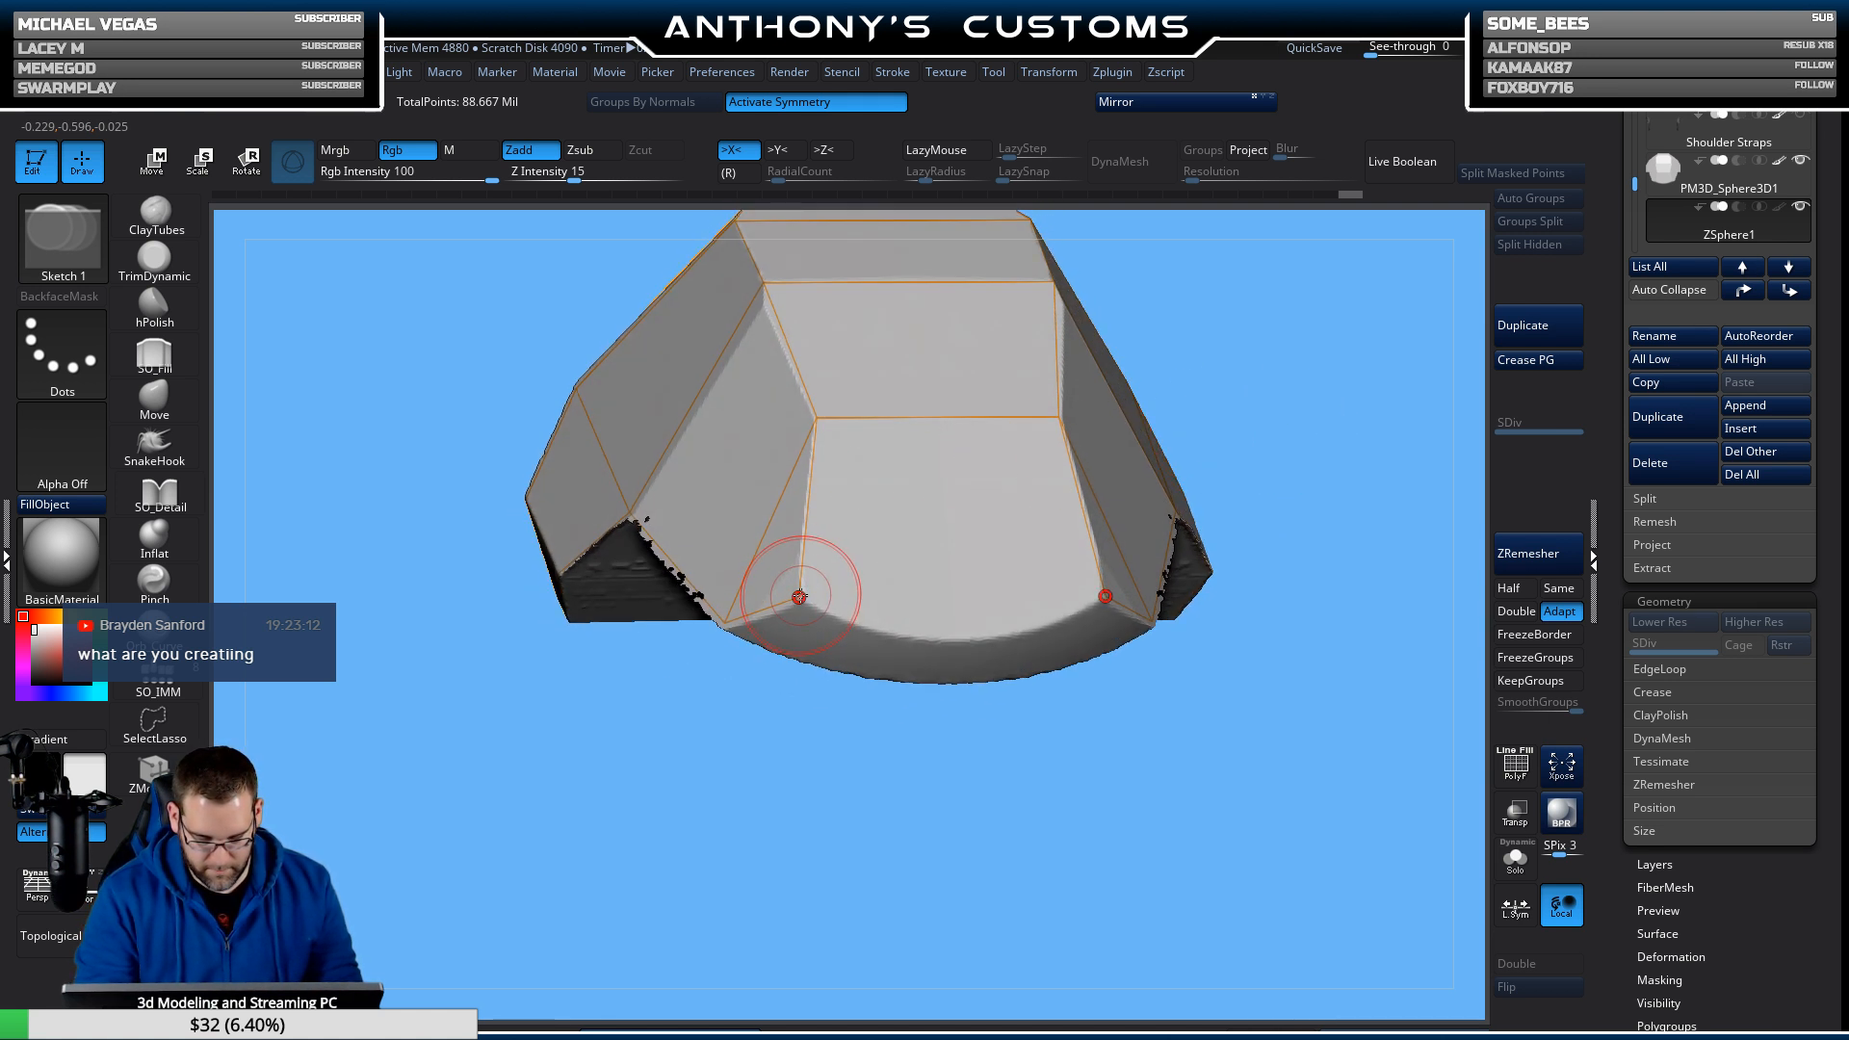
Connect the lowest front facet's bottom corners and trace the curved lower rim using vertices on the symmetry centre line.
{"action": "left_click_drag", "start_coordinate": [824, 766], "coordinate": [811, 760]}
{"action": "left_click", "coordinate": [716, 597]}
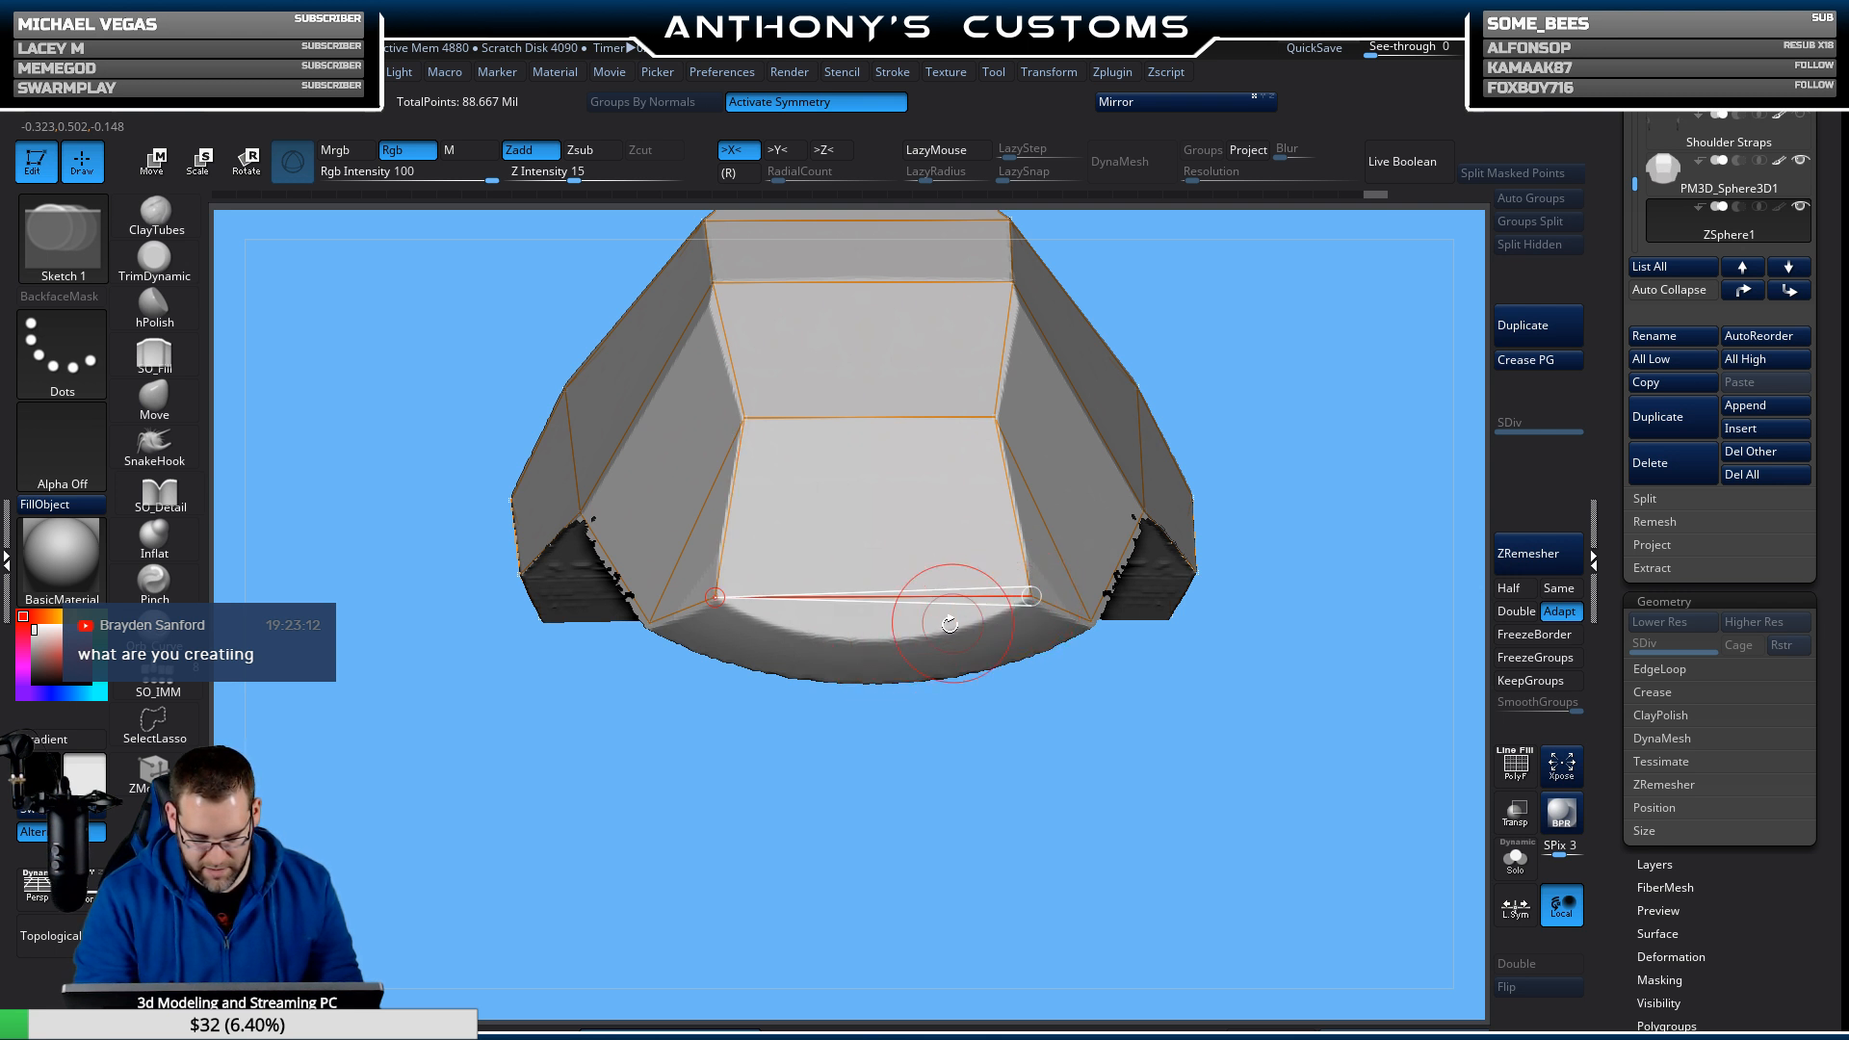
{"action": "mouse_move", "coordinate": [840, 773]}
{"action": "left_mouse_down"}
{"action": "mouse_move", "coordinate": [883, 773]}
{"action": "mouse_move", "coordinate": [813, 771]}
{"action": "mouse_move", "coordinate": [800, 854]}
{"action": "mouse_move", "coordinate": [812, 802]}
{"action": "mouse_move", "coordinate": [793, 771]}
{"action": "mouse_move", "coordinate": [819, 773]}
{"action": "mouse_move", "coordinate": [828, 730]}
{"action": "left_mouse_up"}
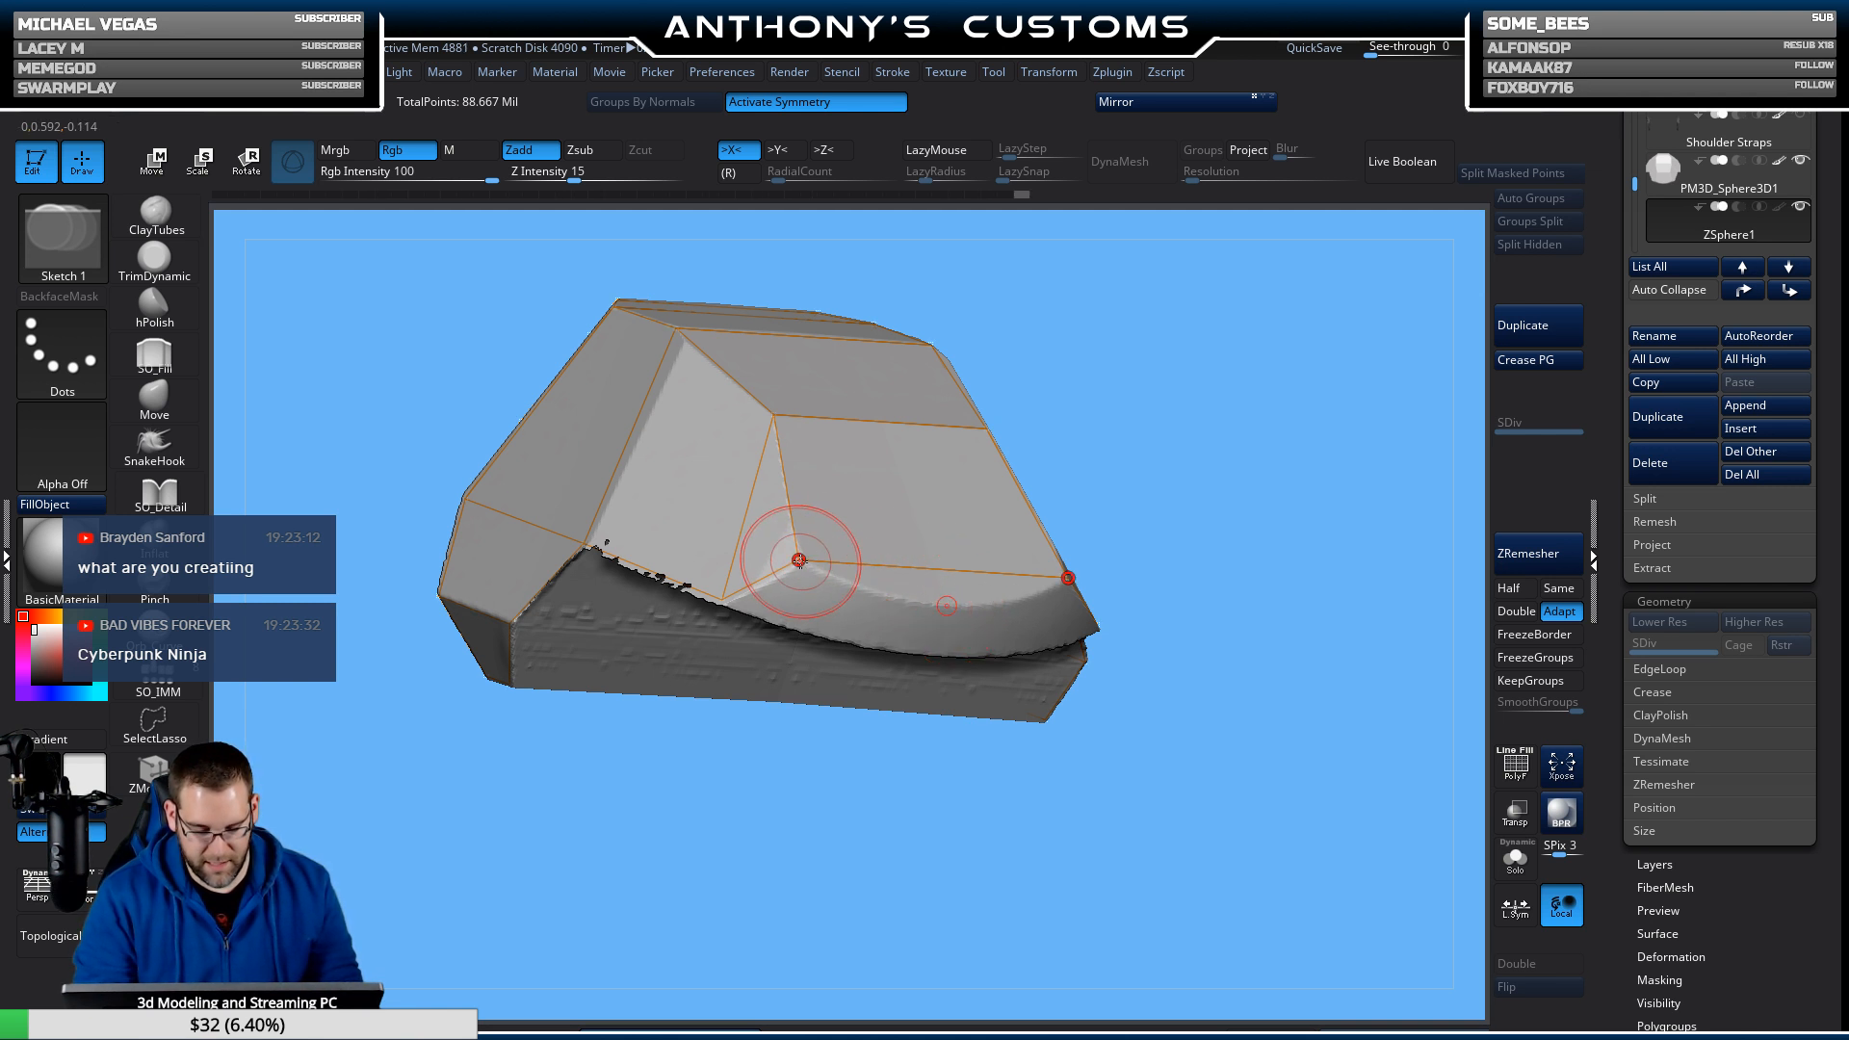
{"action": "left_click_drag", "start_coordinate": [842, 796], "coordinate": [960, 588]}
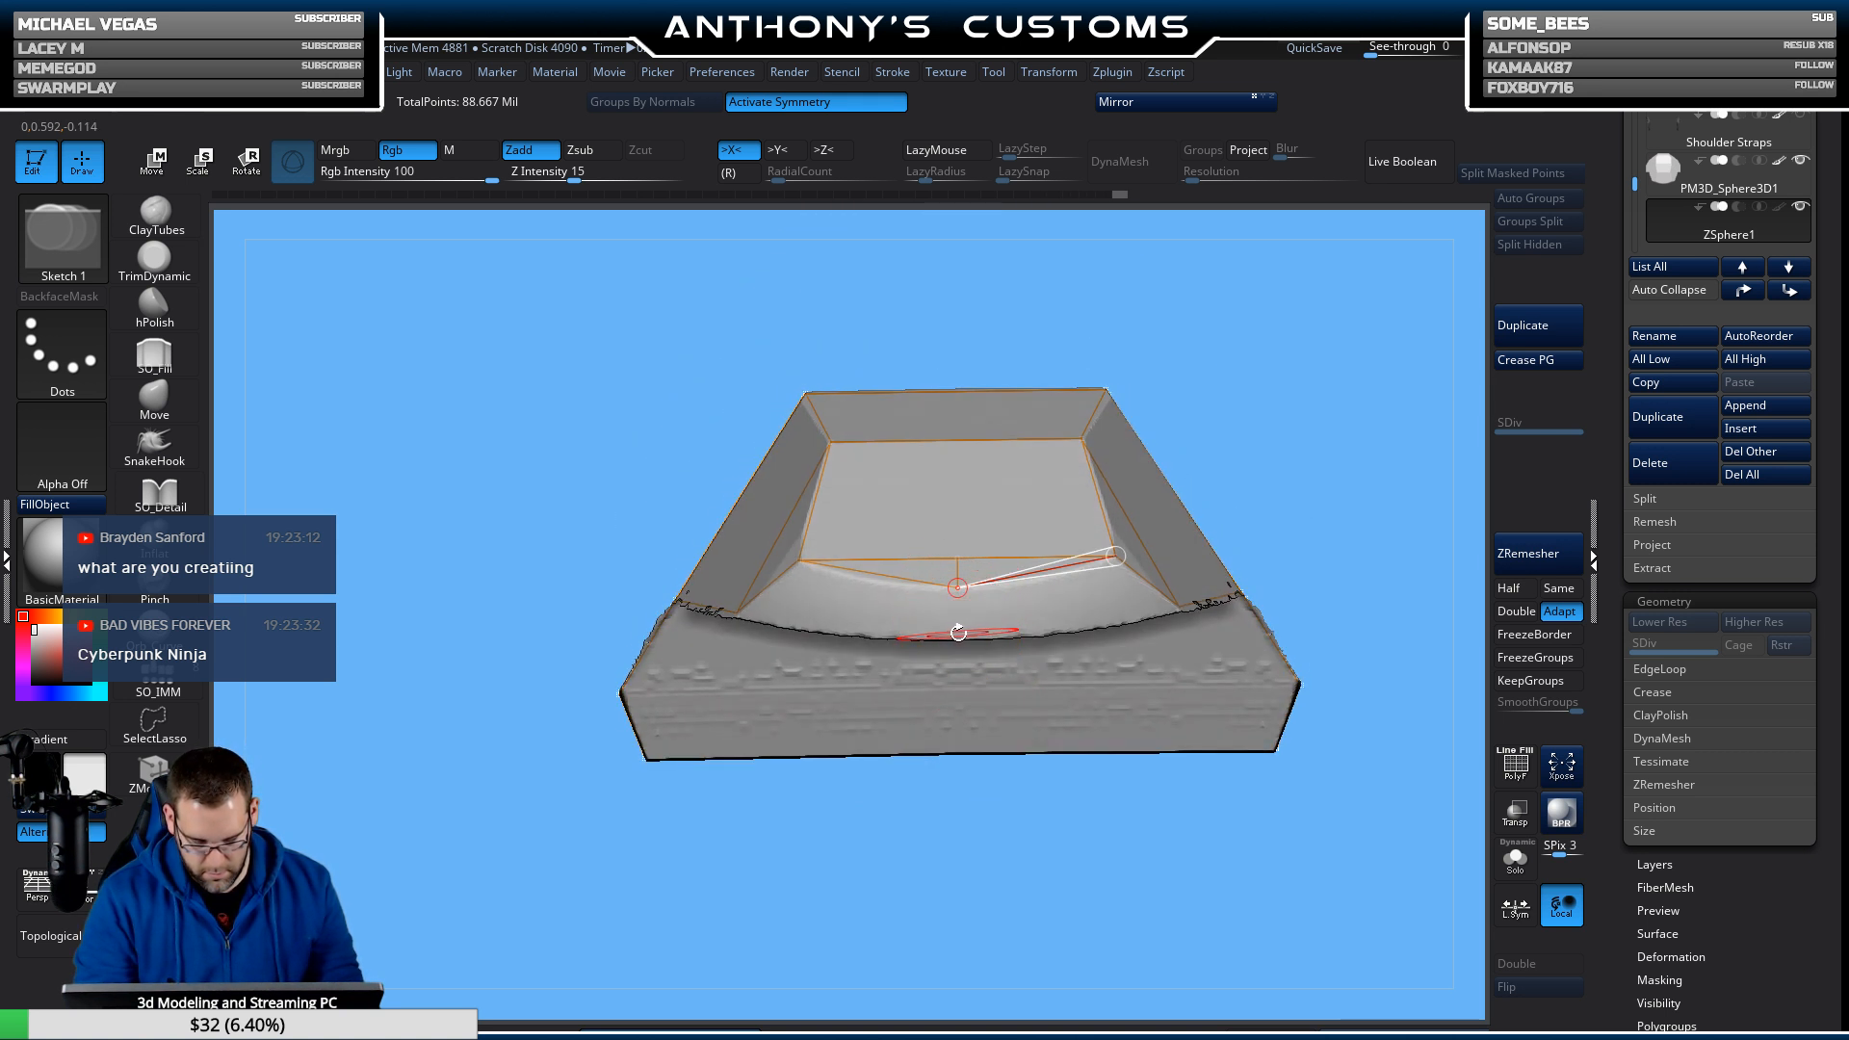
{"action": "left_click_drag", "start_coordinate": [930, 814], "coordinate": [900, 685]}
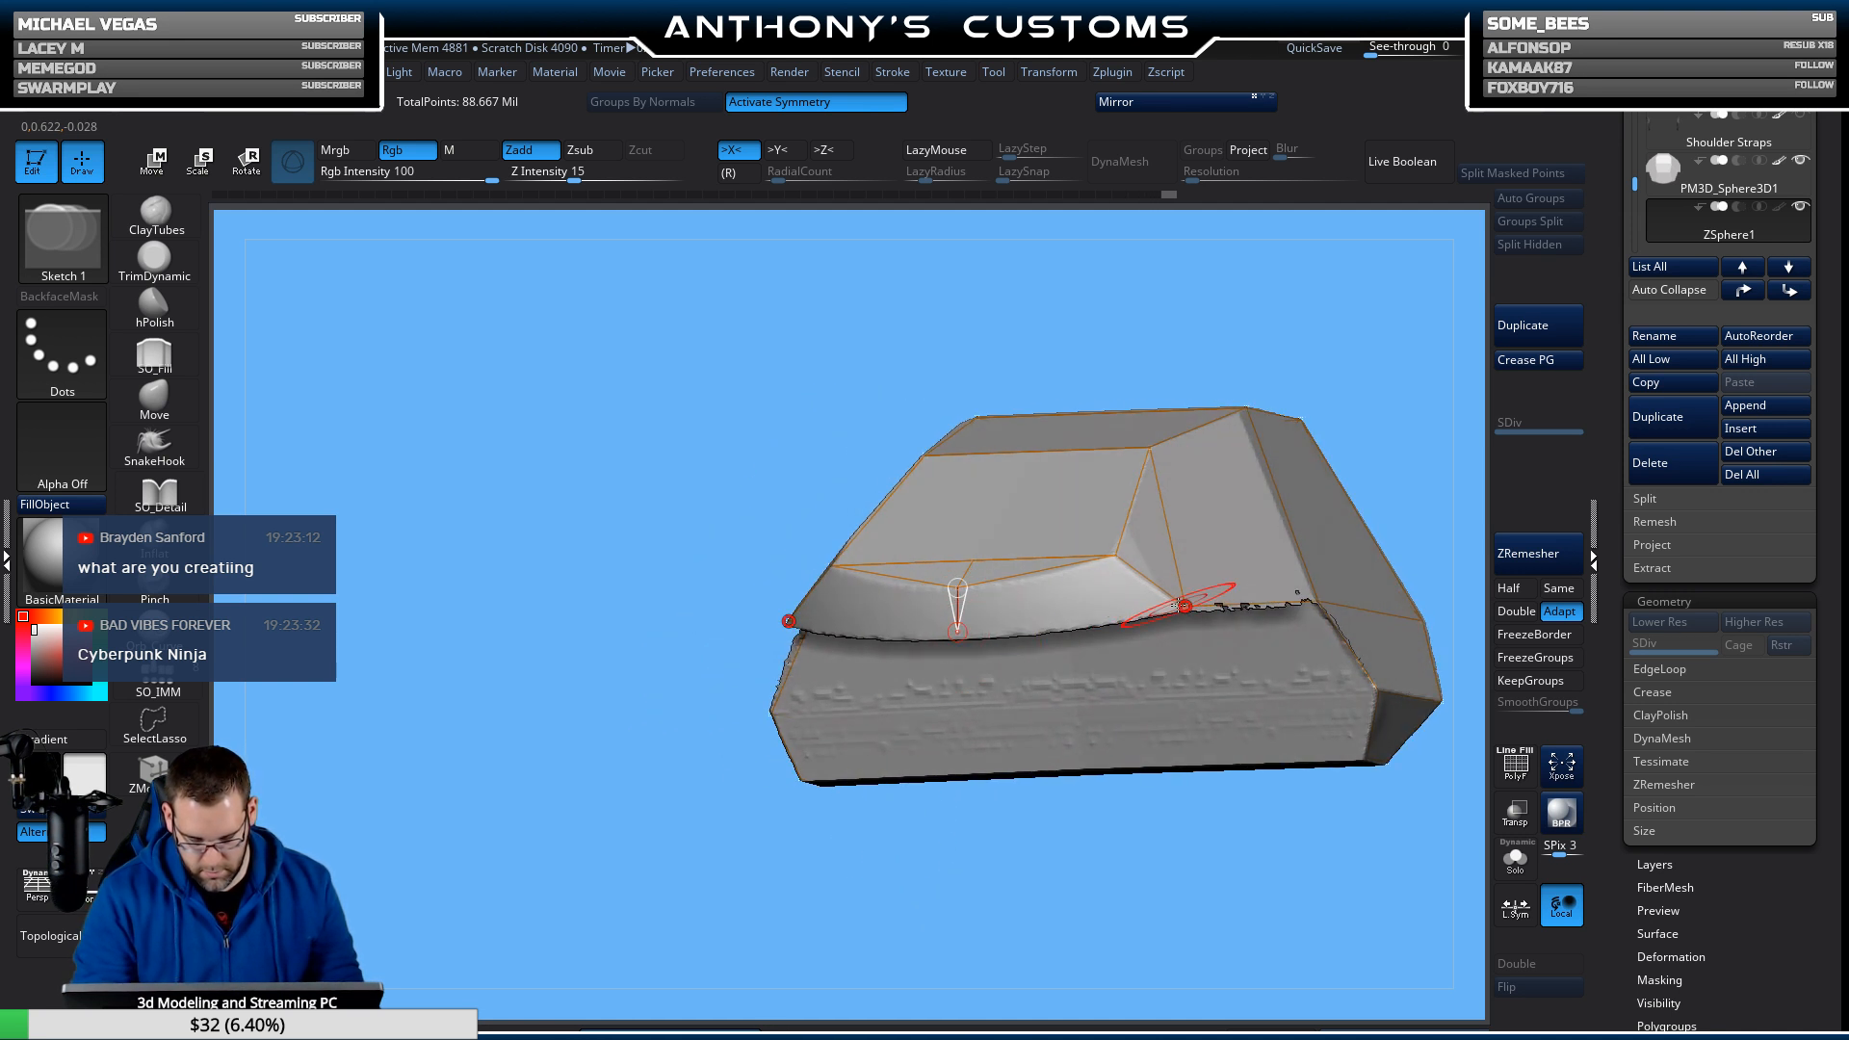
{"action": "left_click_drag", "start_coordinate": [1204, 526], "coordinate": [1097, 812]}
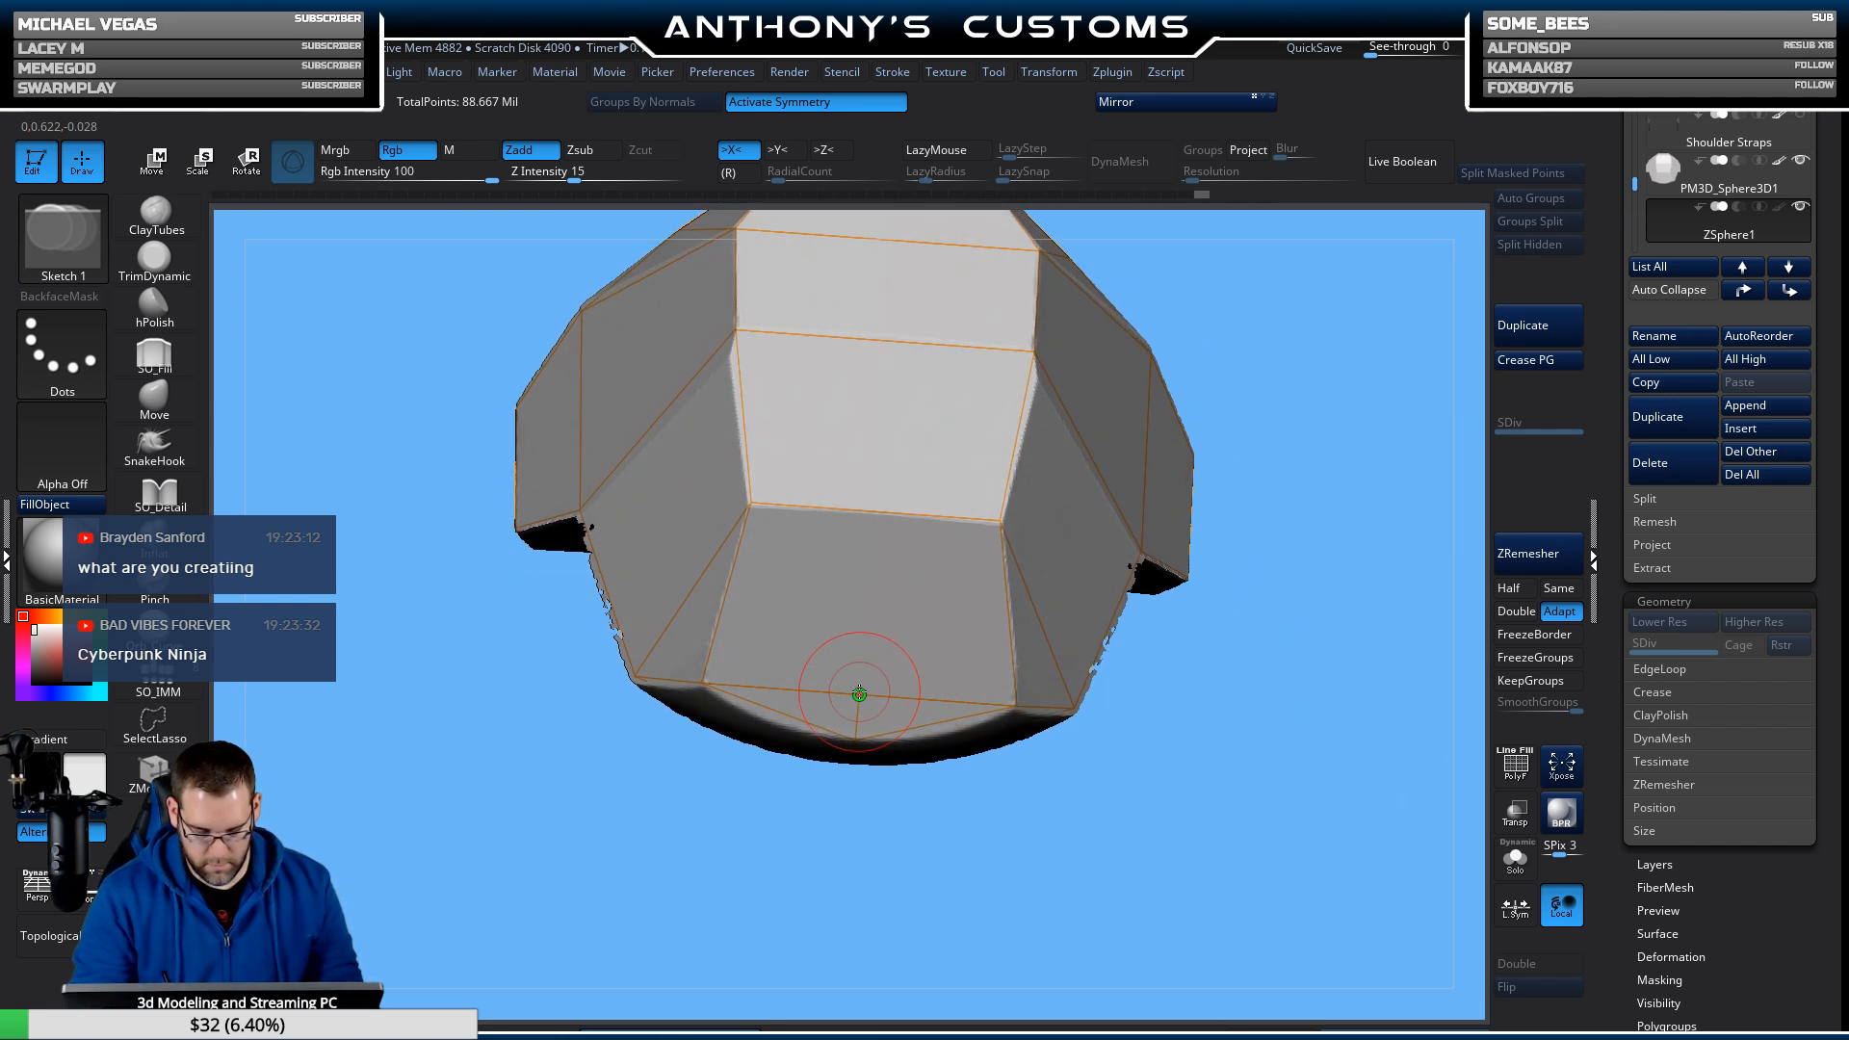
Try to move the centre vertex on the lowest front facet's bottom edge, undo the attempts, and return to Draw mode.
{"action": "mouse_move", "coordinate": [859, 693]}
{"action": "left_mouse_down"}
{"action": "mouse_move", "coordinate": [870, 492]}
{"action": "mouse_move", "coordinate": [905, 851]}
{"action": "mouse_move", "coordinate": [1318, 338]}
{"action": "mouse_move", "coordinate": [1342, 524]}
{"action": "mouse_move", "coordinate": [1273, 463]}
{"action": "mouse_move", "coordinate": [1321, 379]}
{"action": "left_mouse_up"}
{"action": "key", "text": "space"}
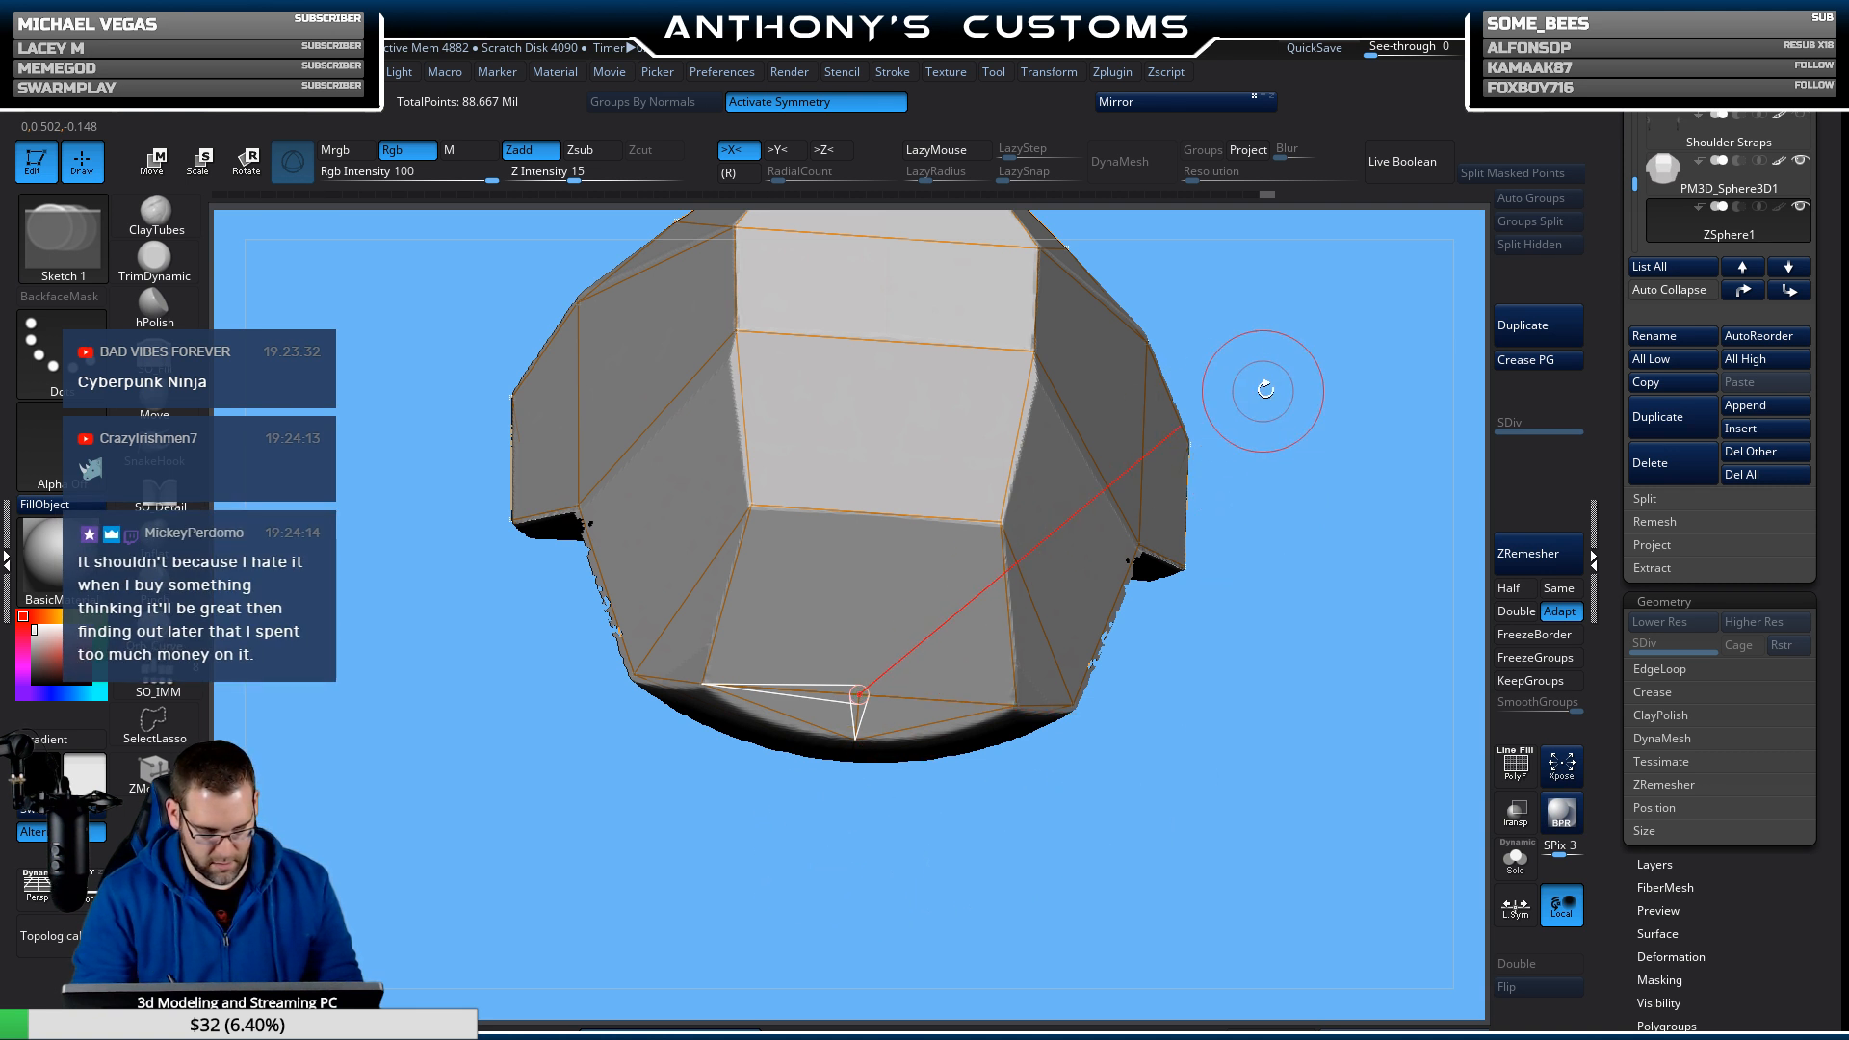
{"action": "key", "text": "w"}
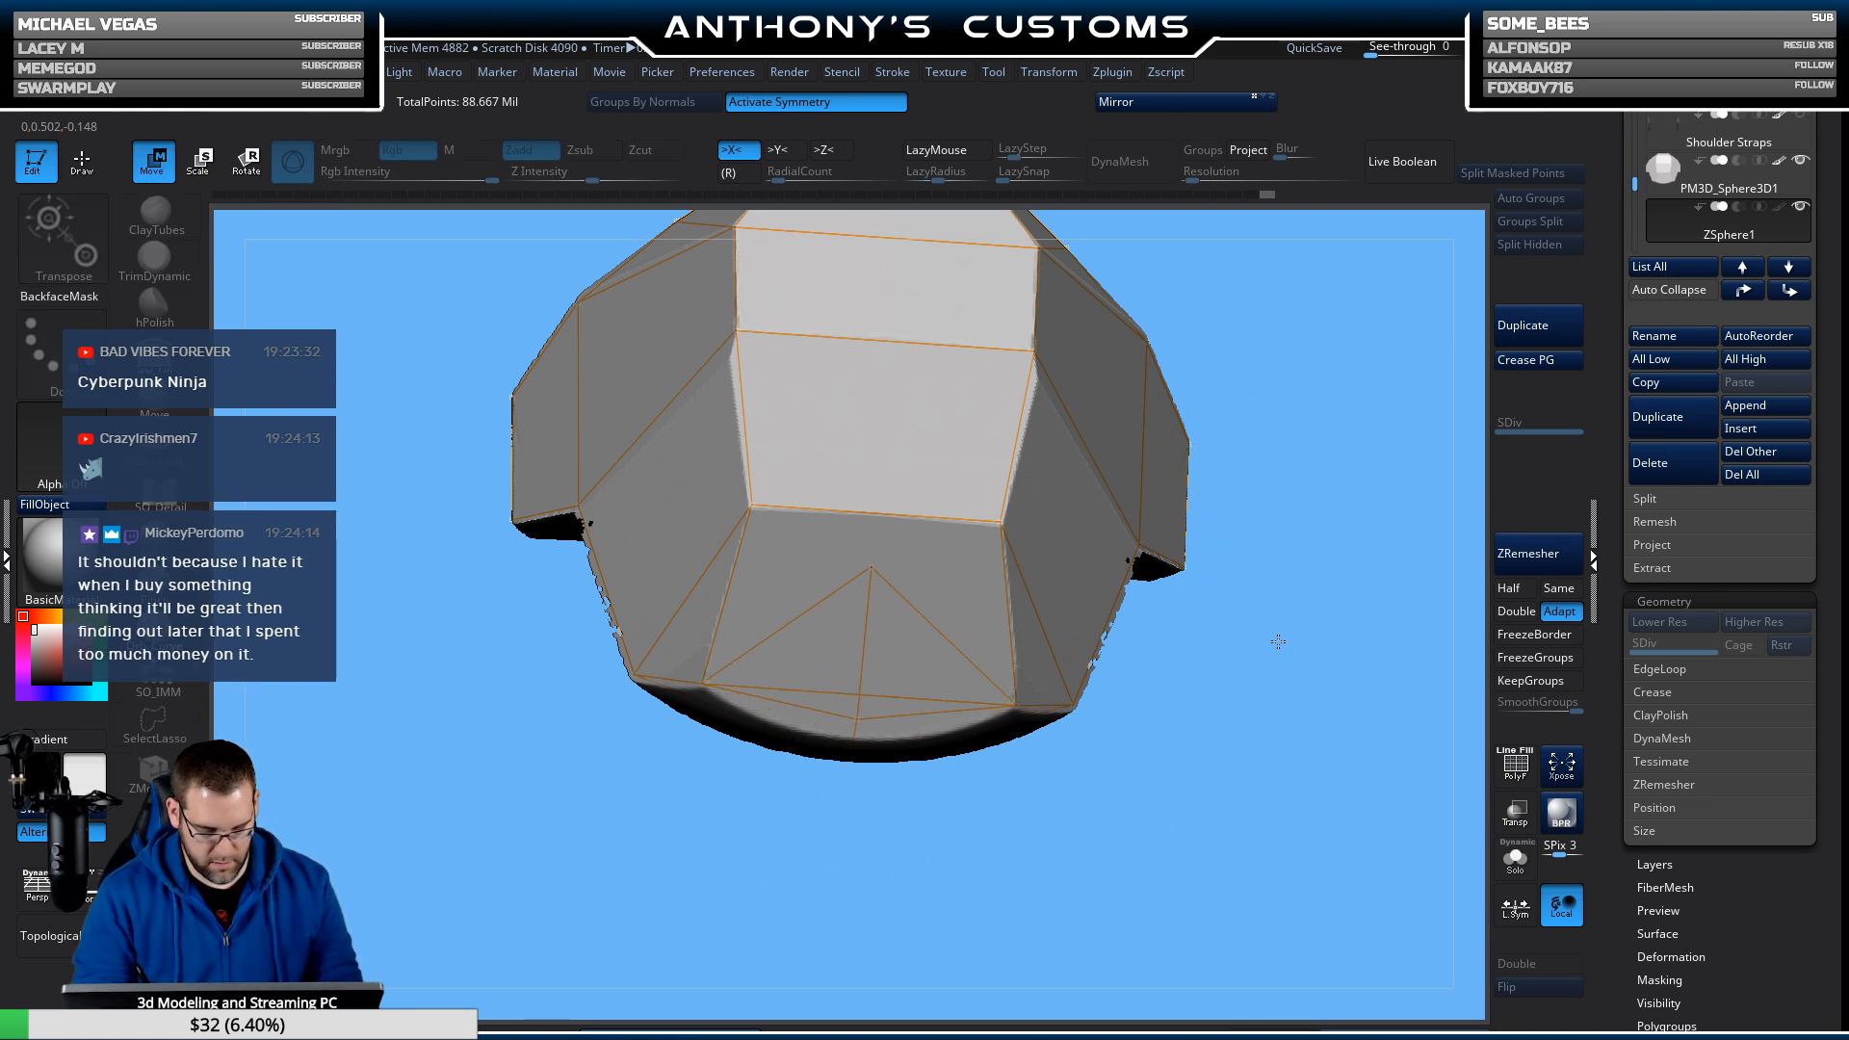
{"action": "key", "text": "ctrl+z"}
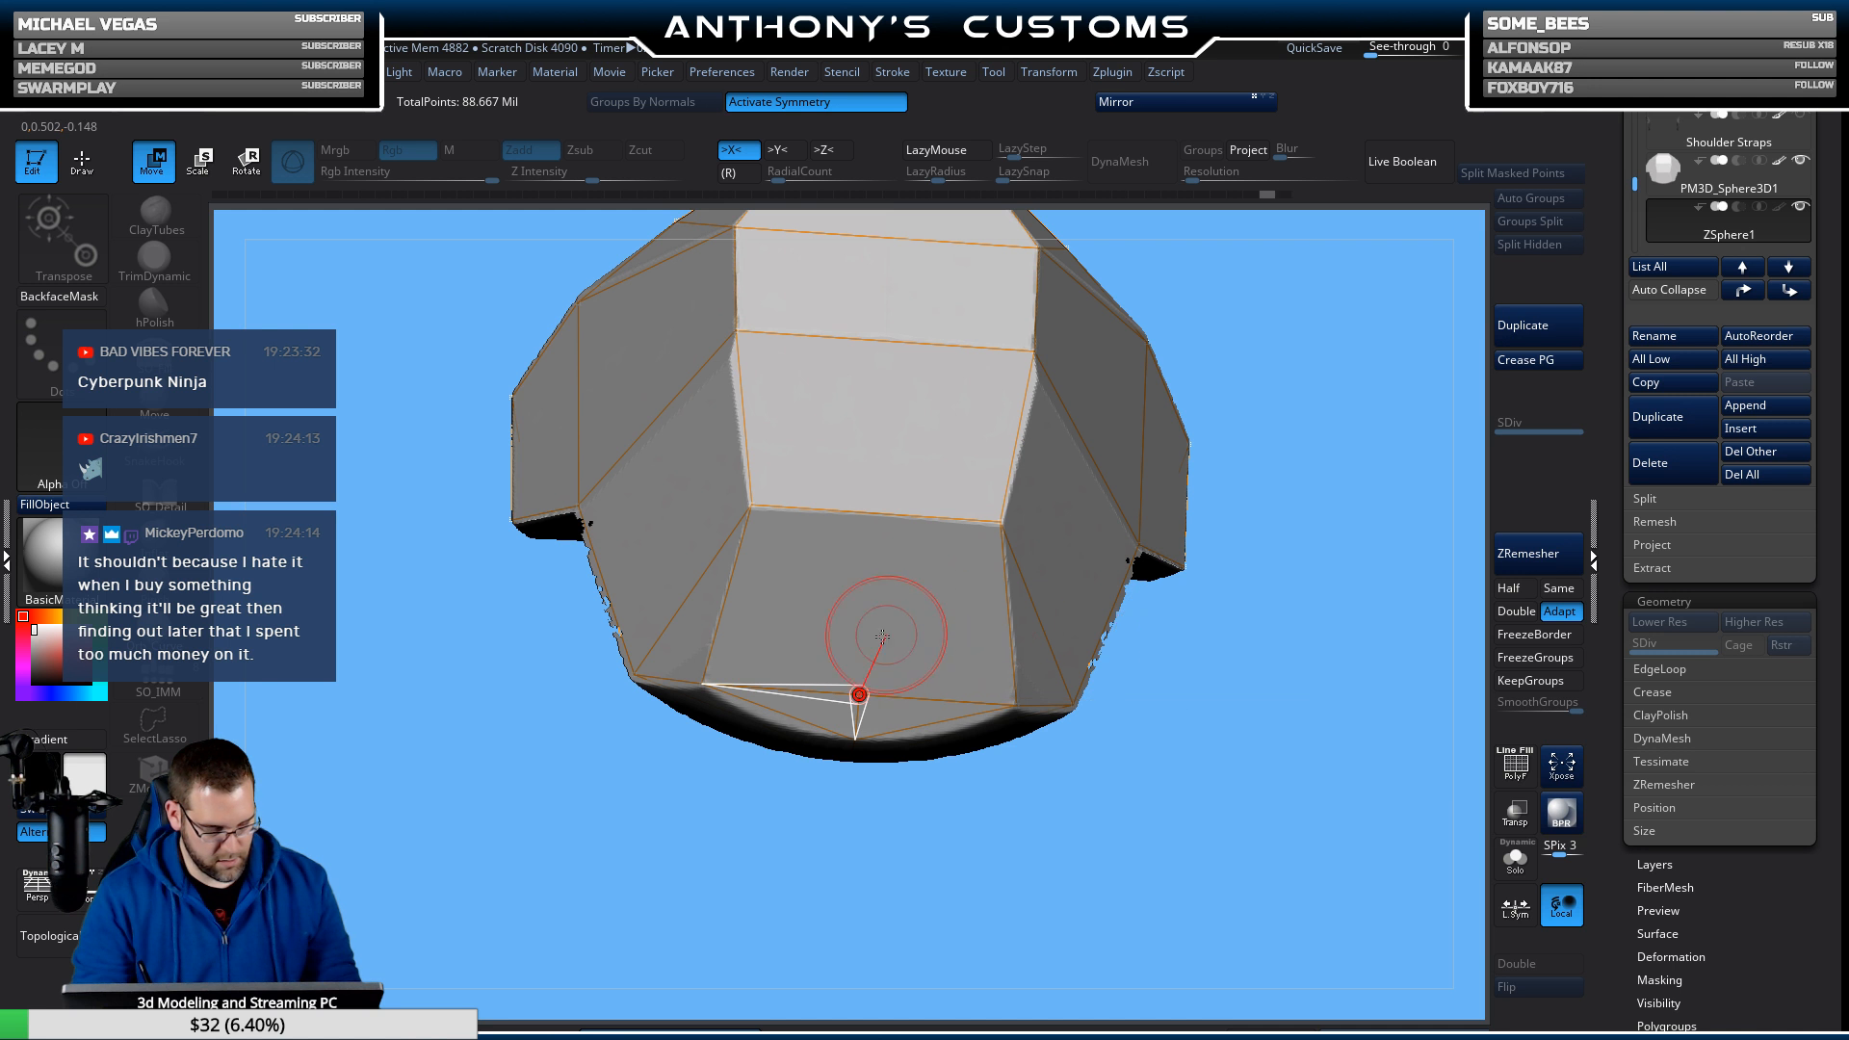
{"action": "left_click", "coordinate": [859, 696]}
{"action": "mouse_move", "coordinate": [859, 695]}
{"action": "left_mouse_down"}
{"action": "mouse_move", "coordinate": [887, 443]}
{"action": "mouse_move", "coordinate": [963, 804]}
{"action": "left_mouse_up"}
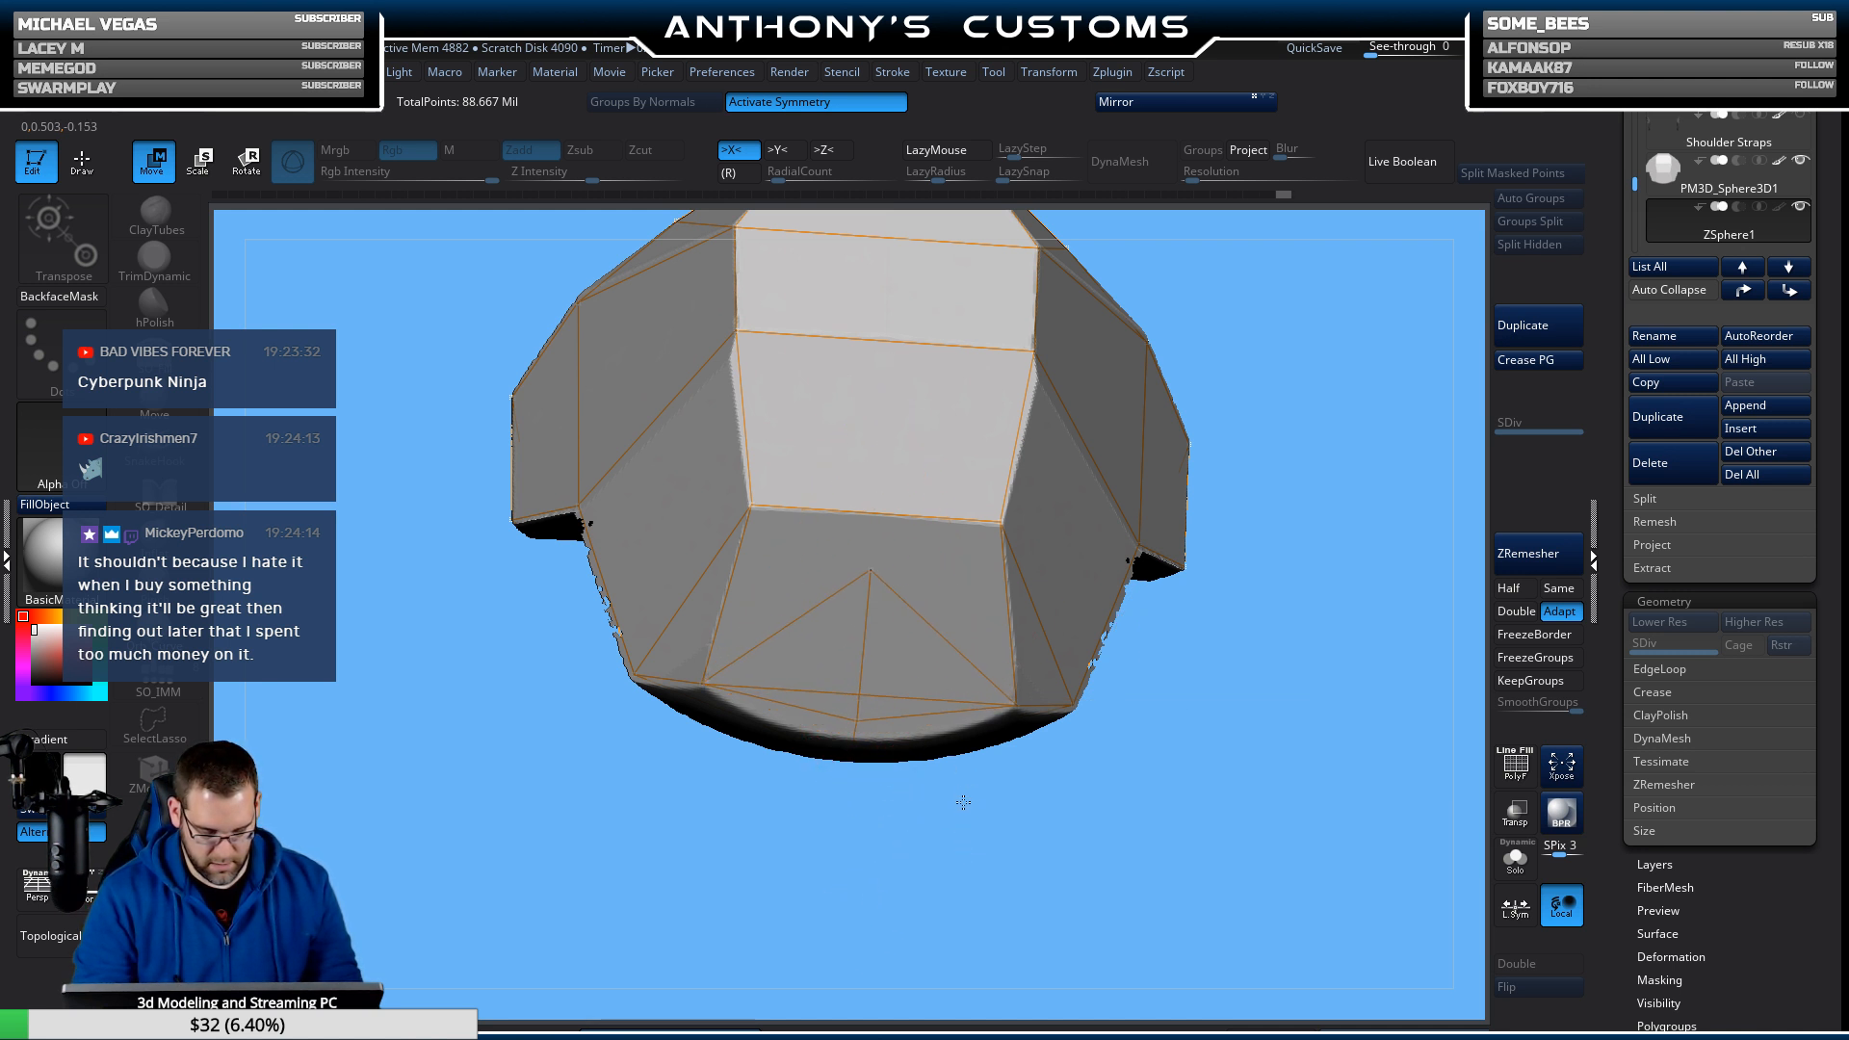
{"action": "key", "text": "ctrl+z"}
{"action": "key", "text": "ctrl+z"}
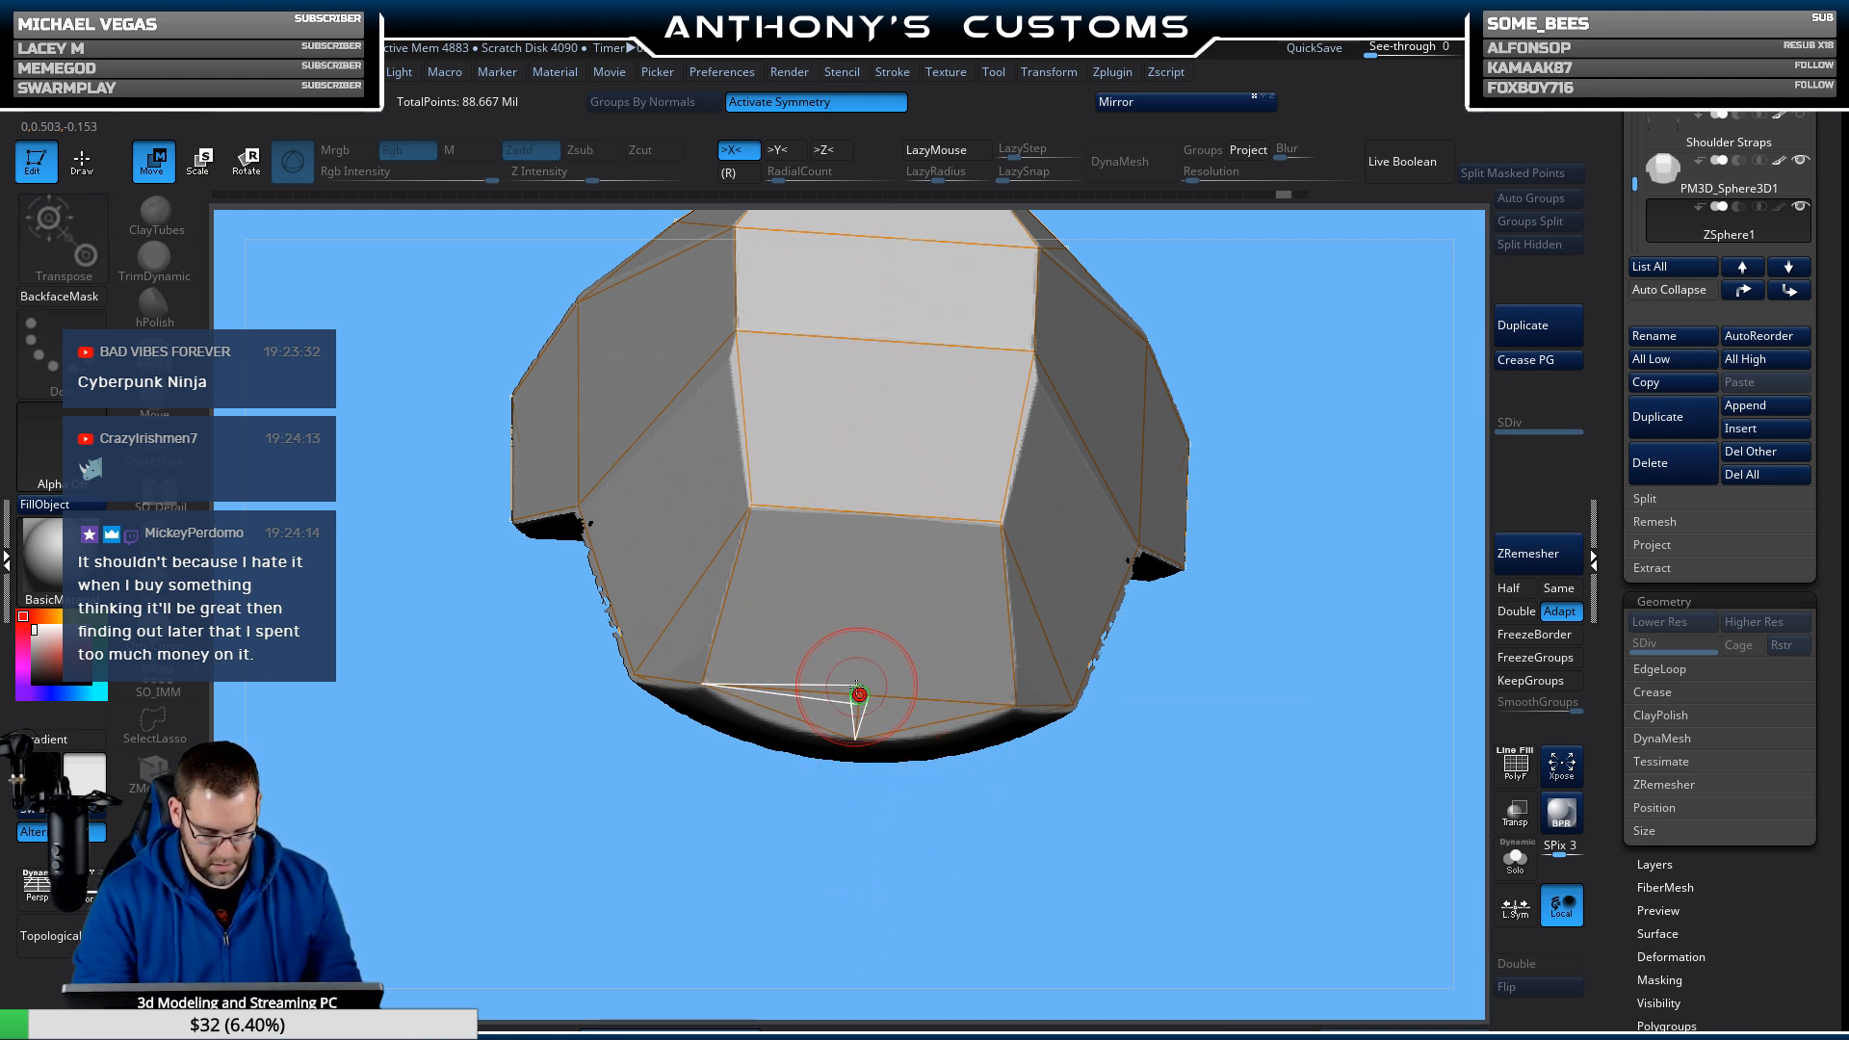
{"action": "key", "text": "q"}
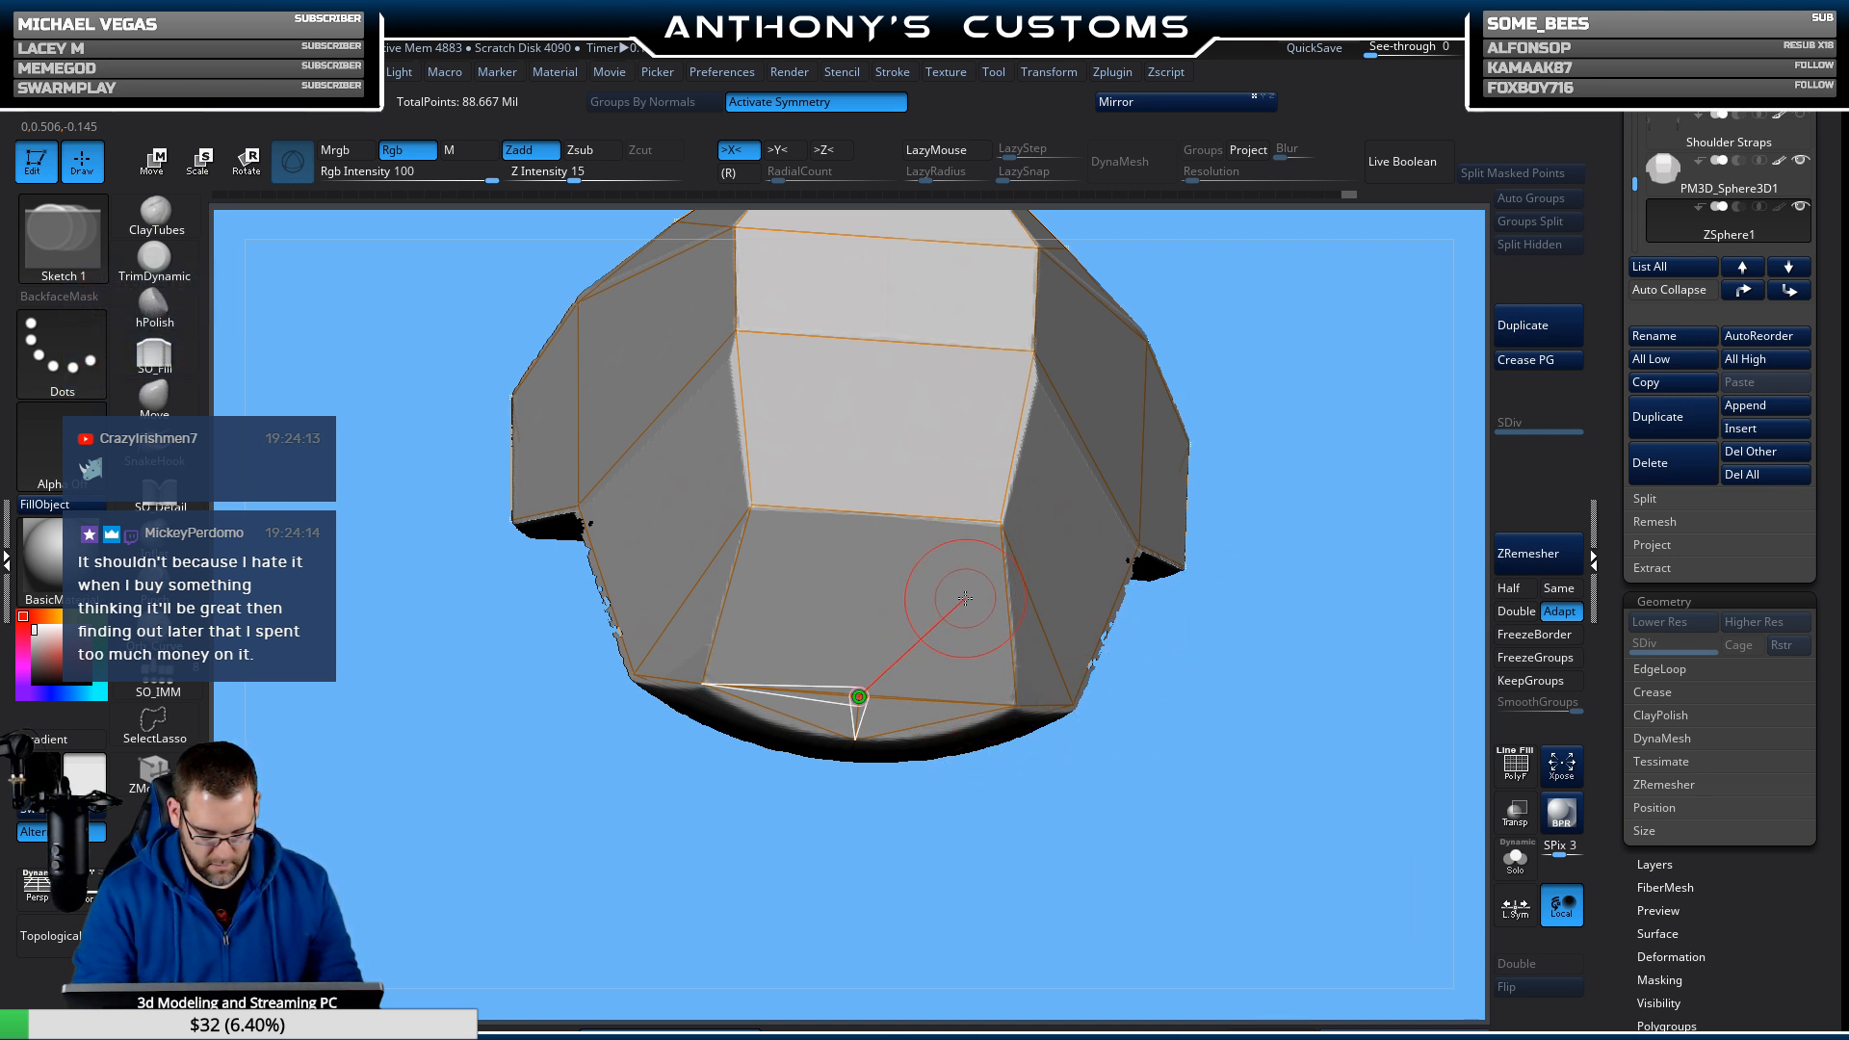
{"action": "left_click", "coordinate": [1050, 717]}
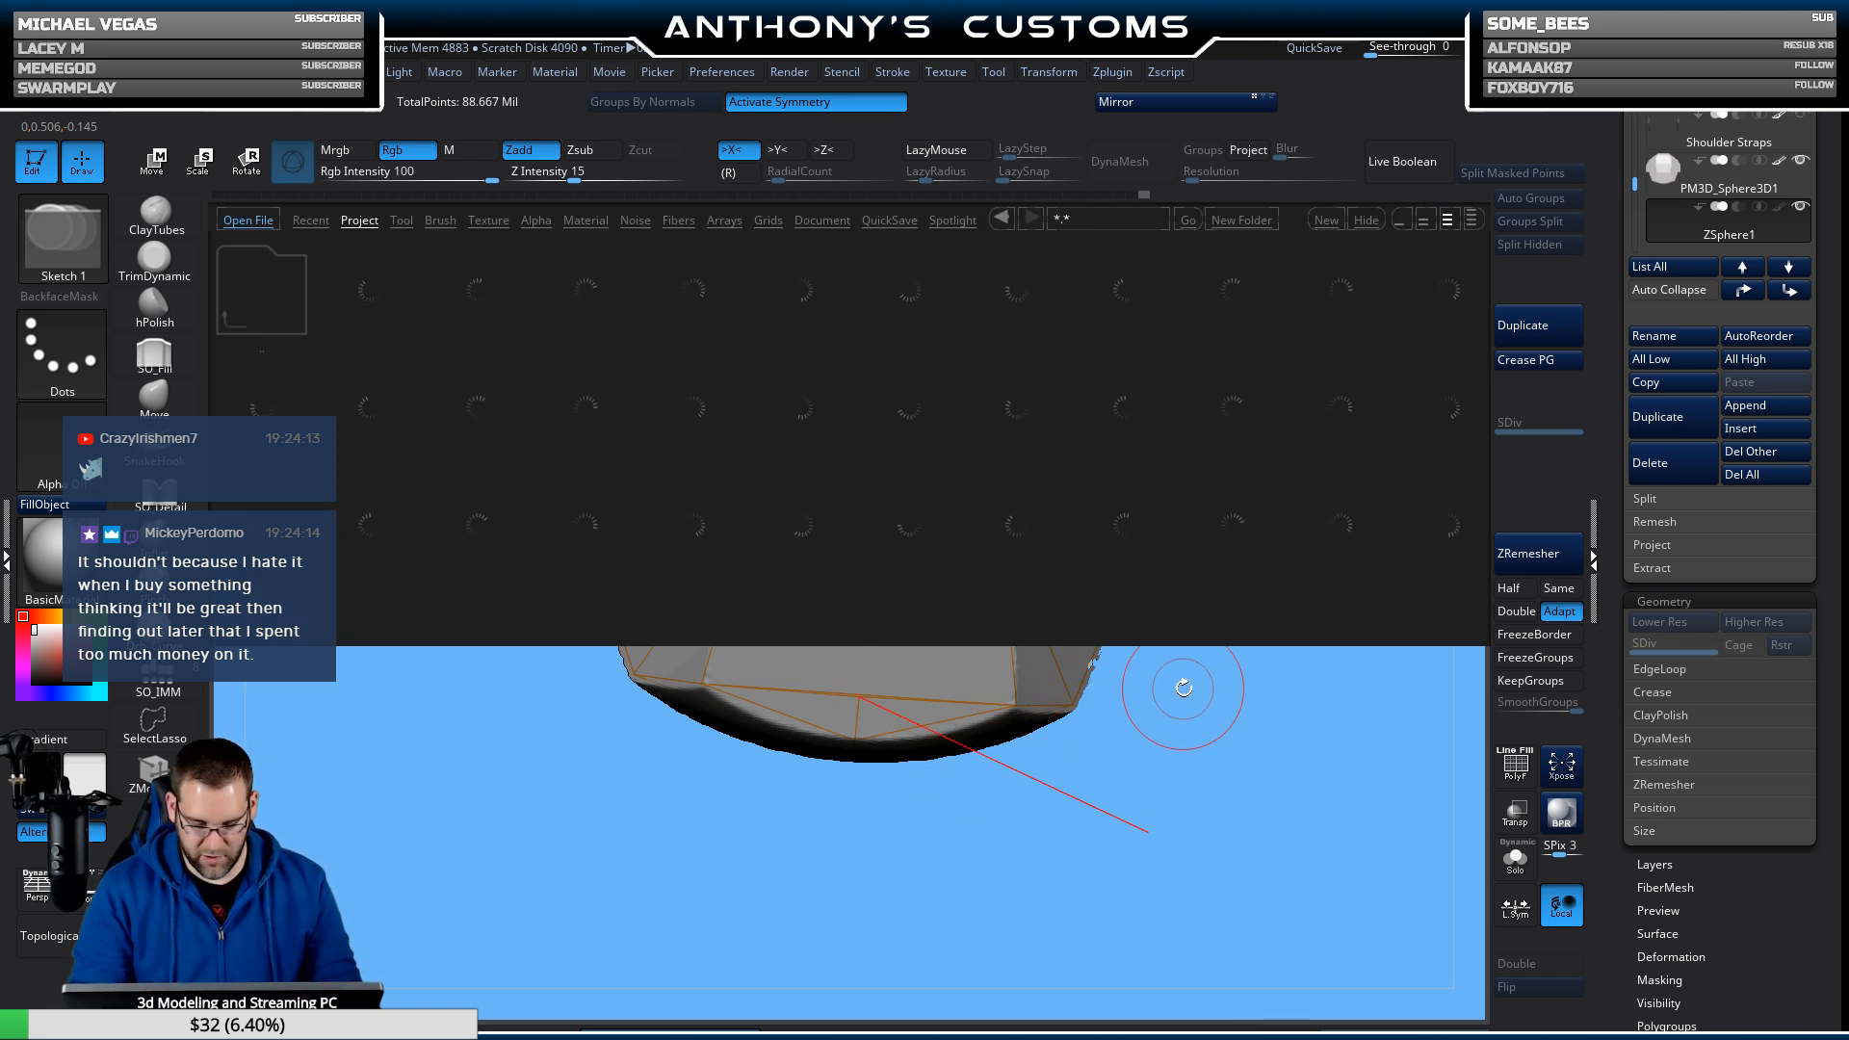
Extend the topology from the centre vertex of the lowest front facet down to the curved lower rim and out to its corner.
{"action": "left_click_drag", "start_coordinate": [1170, 723], "coordinate": [1200, 604]}
{"action": "key", "text": "ctrl"}
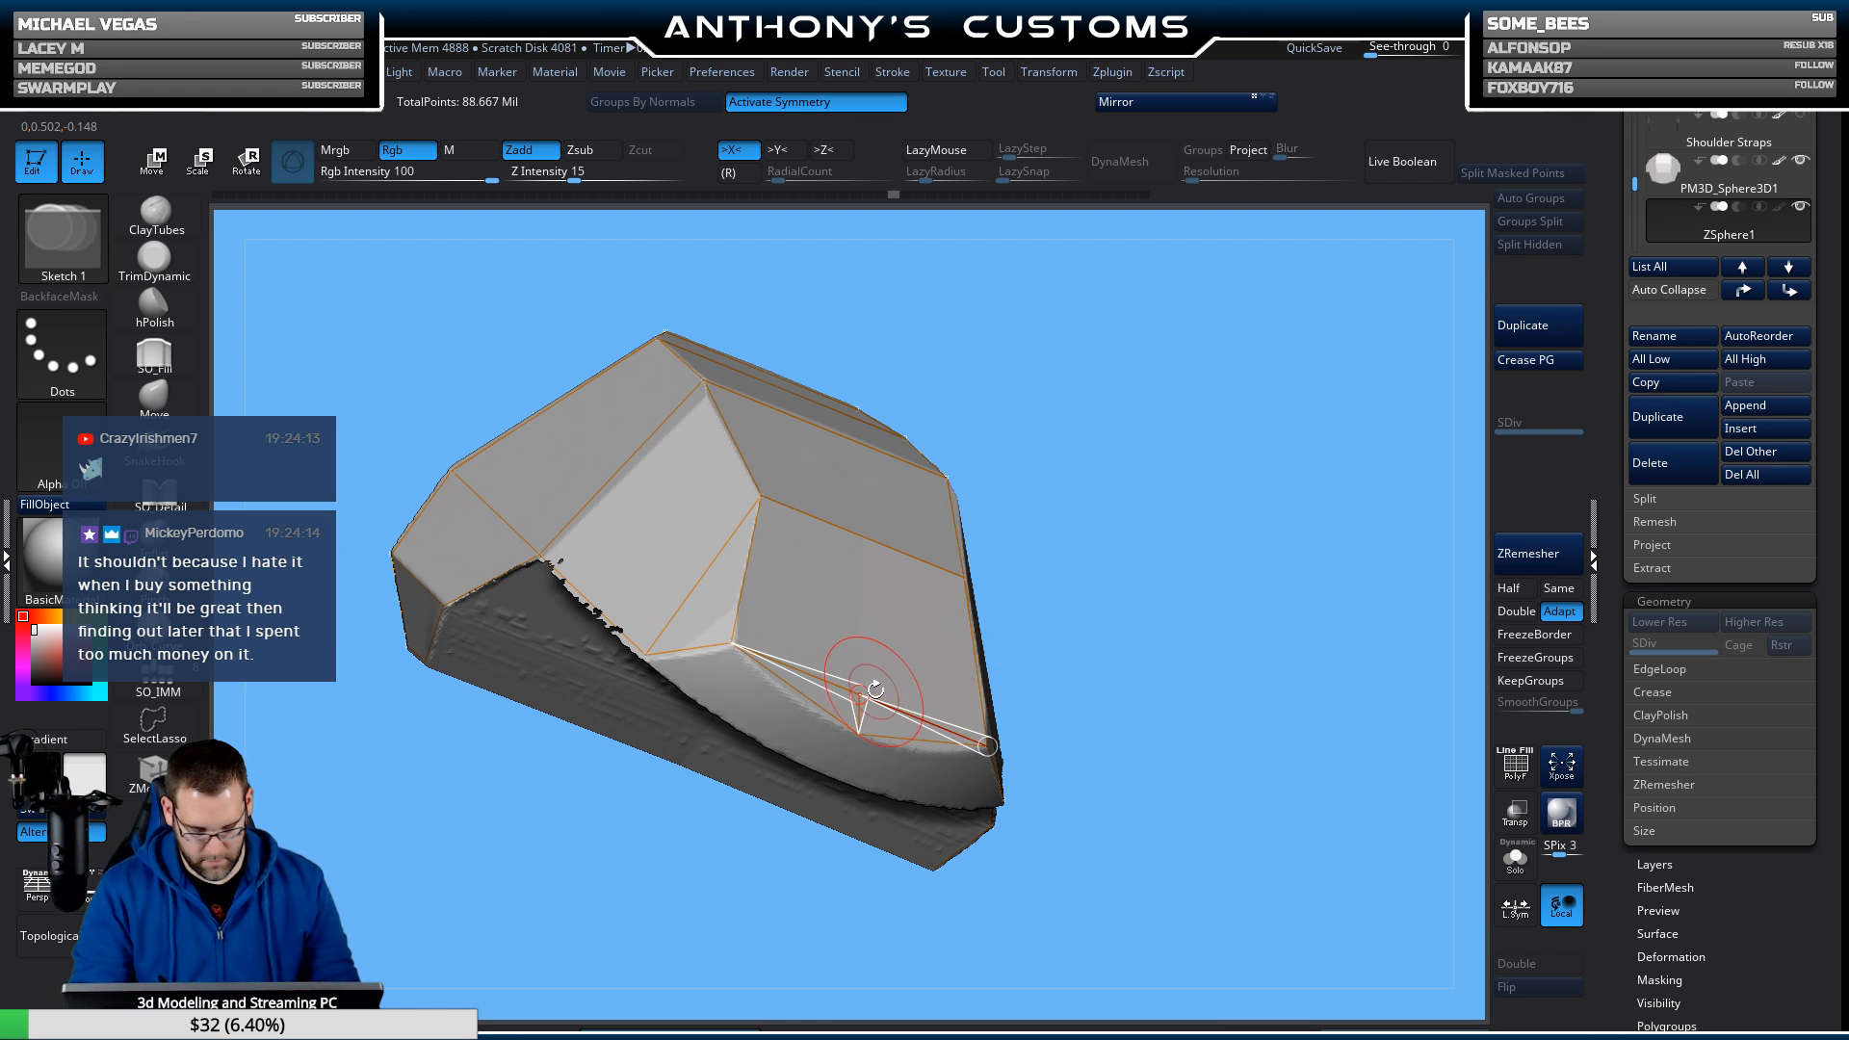
{"action": "left_click_drag", "start_coordinate": [1127, 581], "coordinate": [1169, 550]}
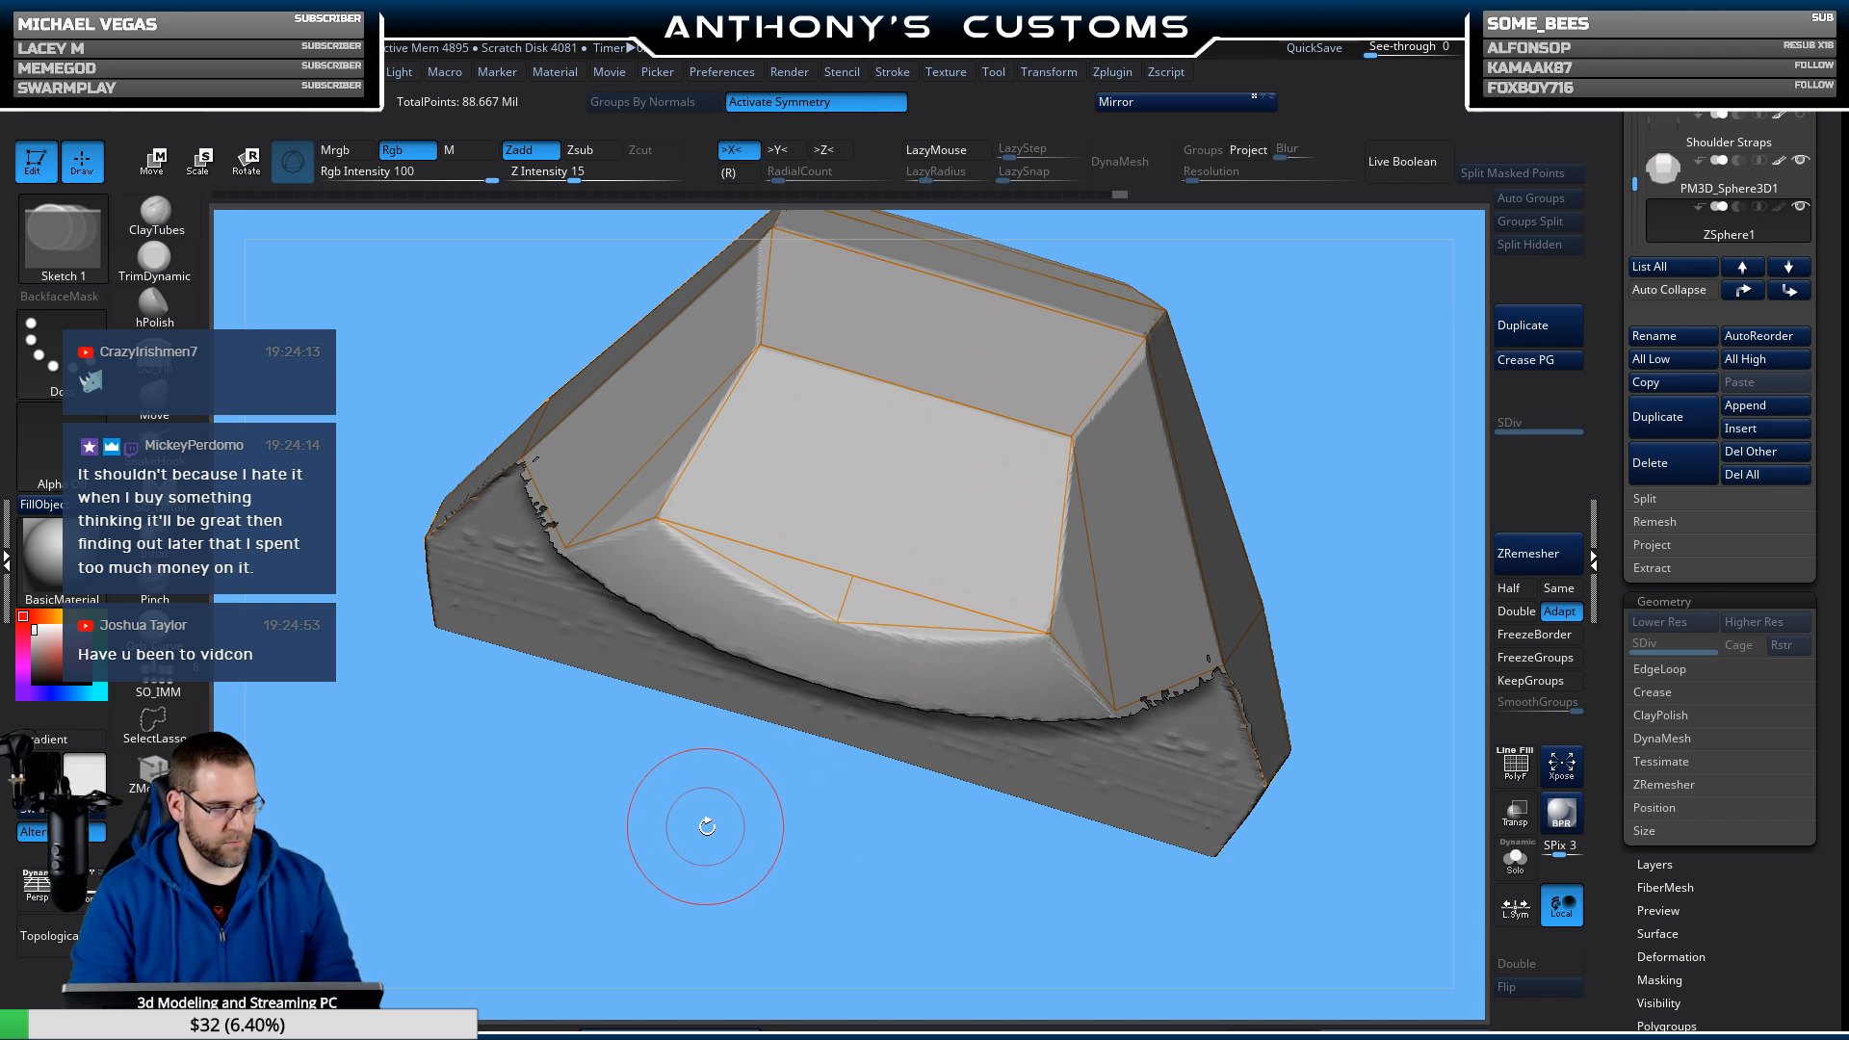
{"action": "mouse_move", "coordinate": [668, 772]}
{"action": "left_mouse_down"}
{"action": "mouse_move", "coordinate": [669, 852]}
{"action": "mouse_move", "coordinate": [693, 809]}
{"action": "left_mouse_up"}
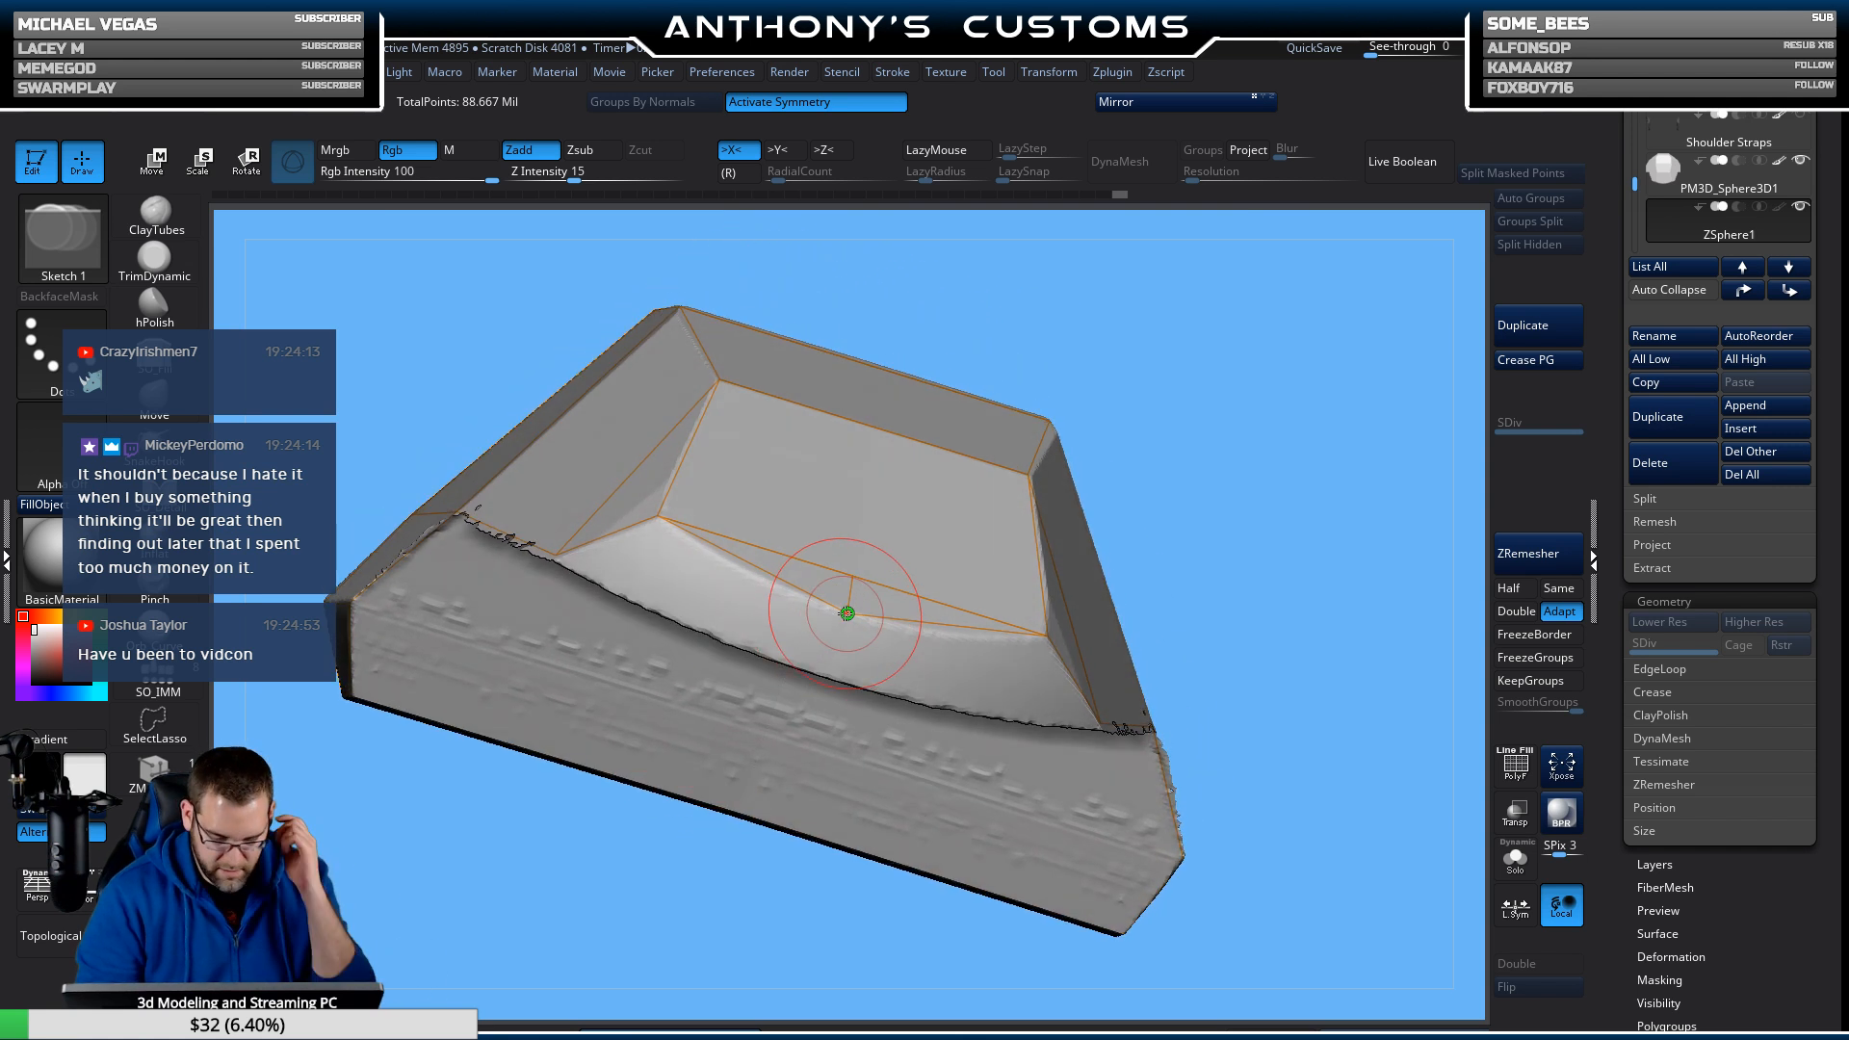
{"action": "left_click", "coordinate": [829, 670]}
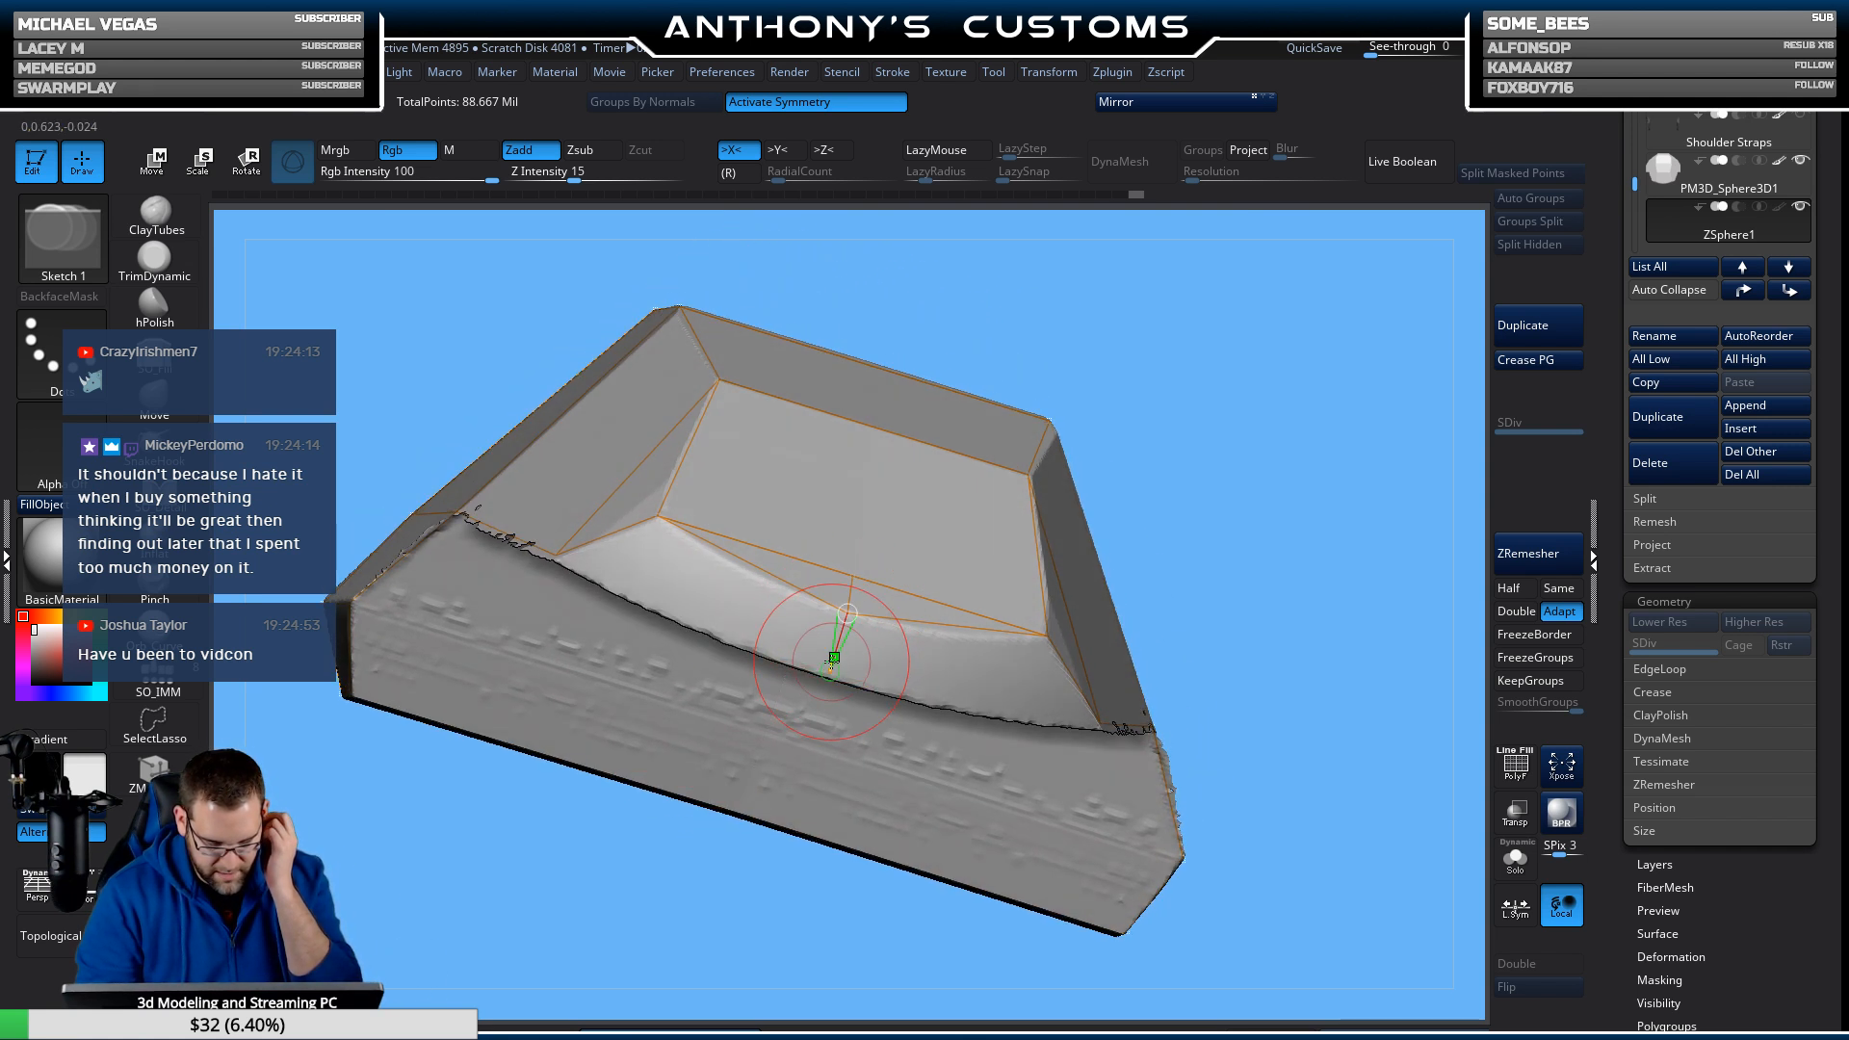
{"action": "left_click_drag", "start_coordinate": [1295, 470], "coordinate": [1233, 457]}
{"action": "left_click", "coordinate": [1126, 725]}
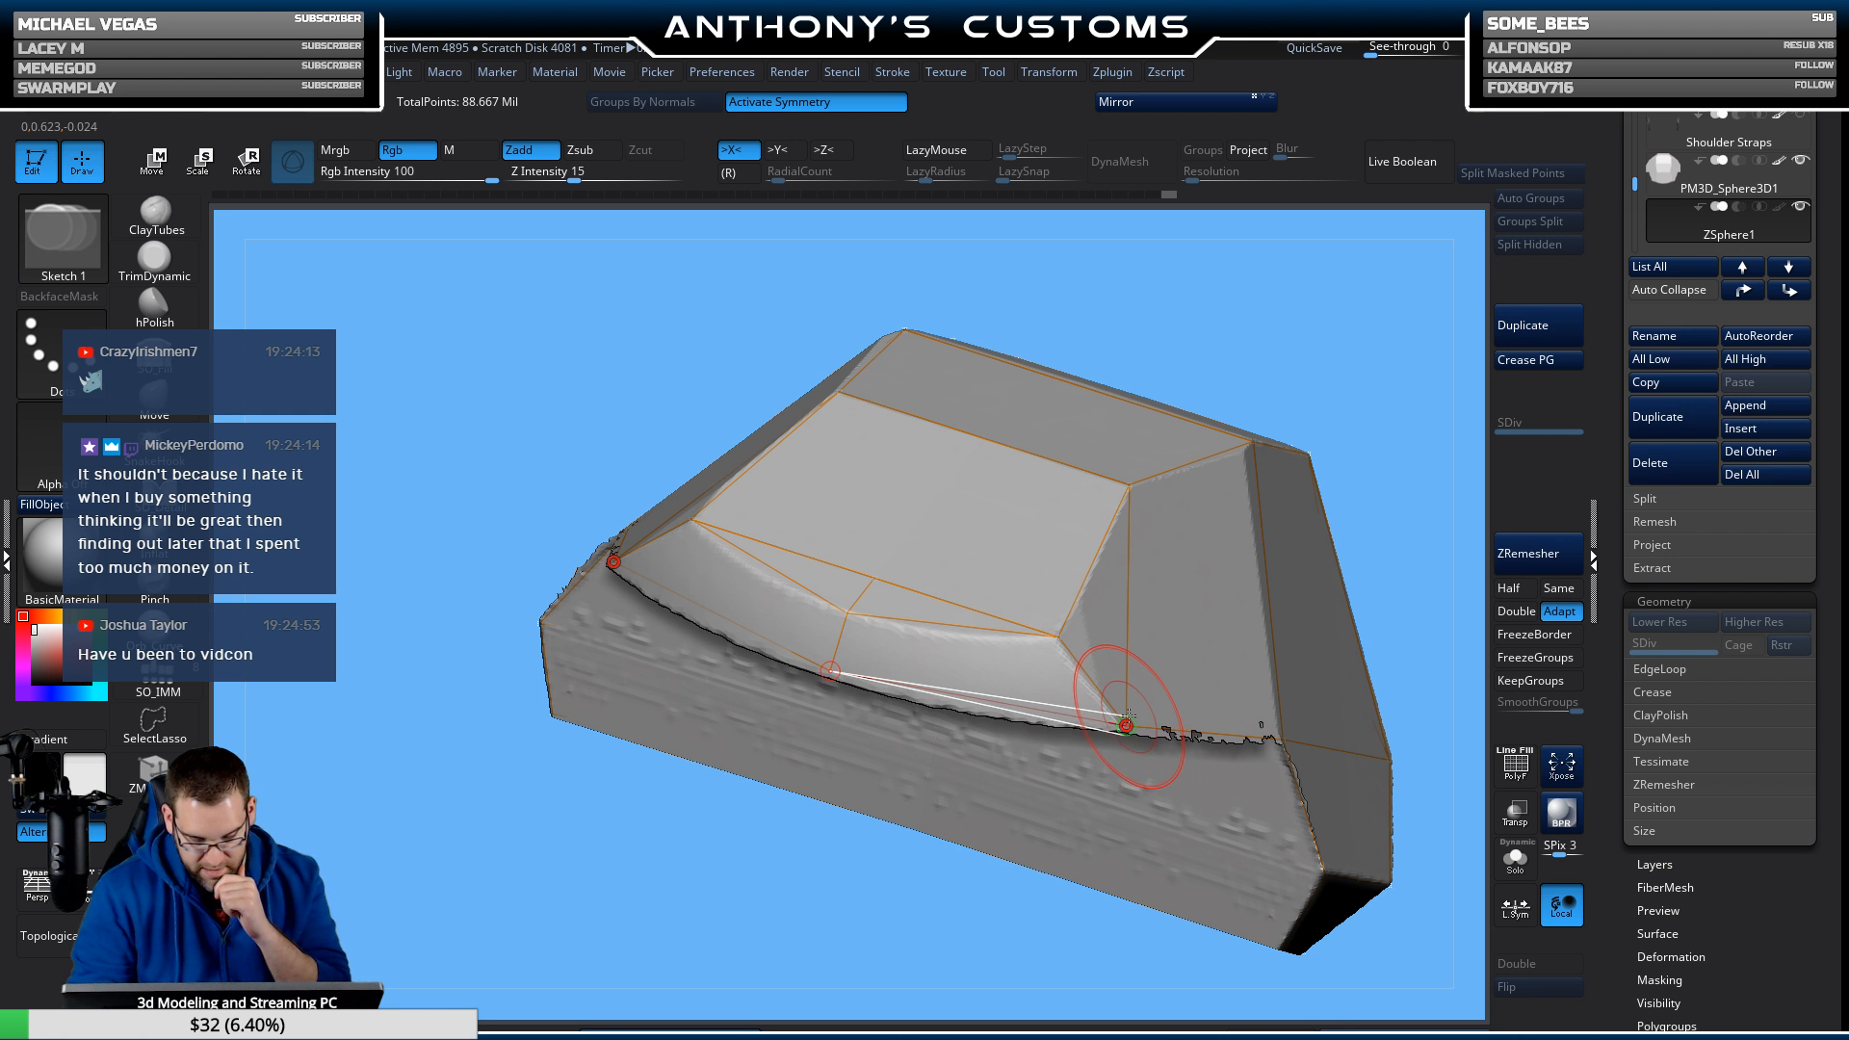
{"action": "left_click_drag", "start_coordinate": [1362, 363], "coordinate": [1376, 451]}
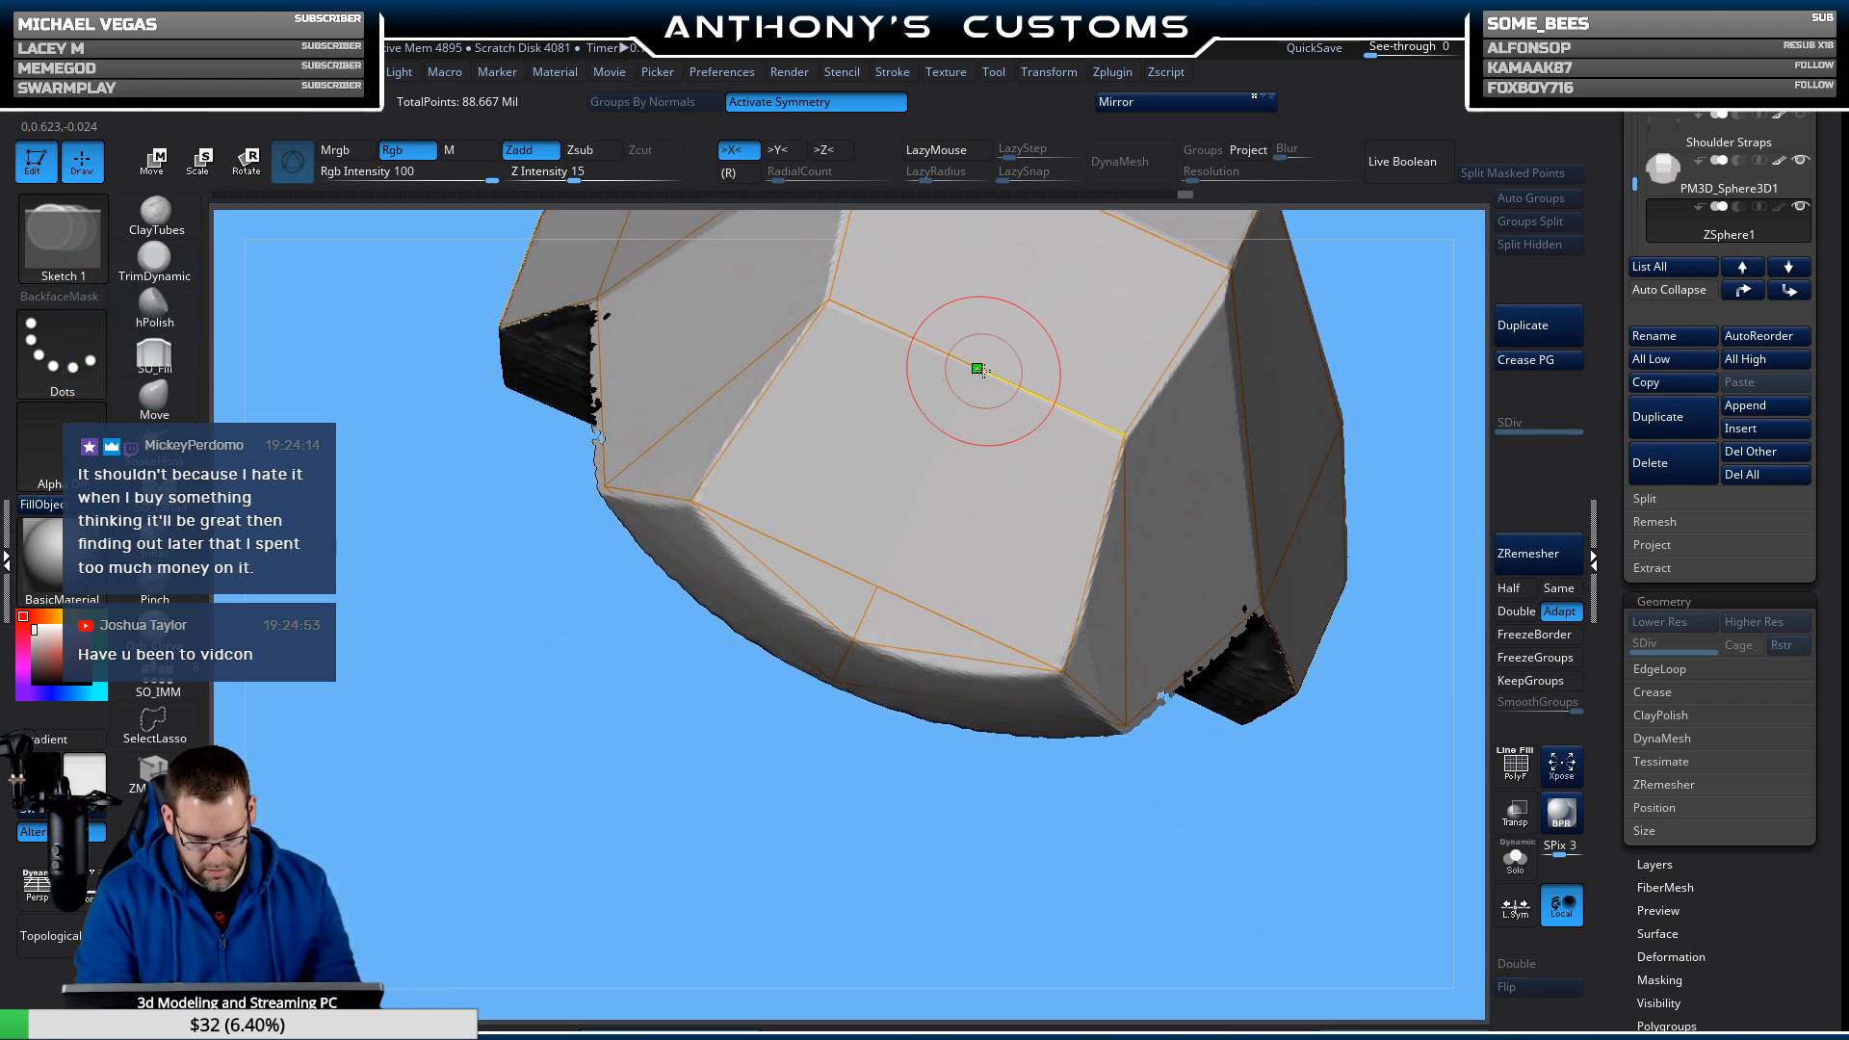
{"action": "left_click_drag", "start_coordinate": [832, 811], "coordinate": [830, 807]}
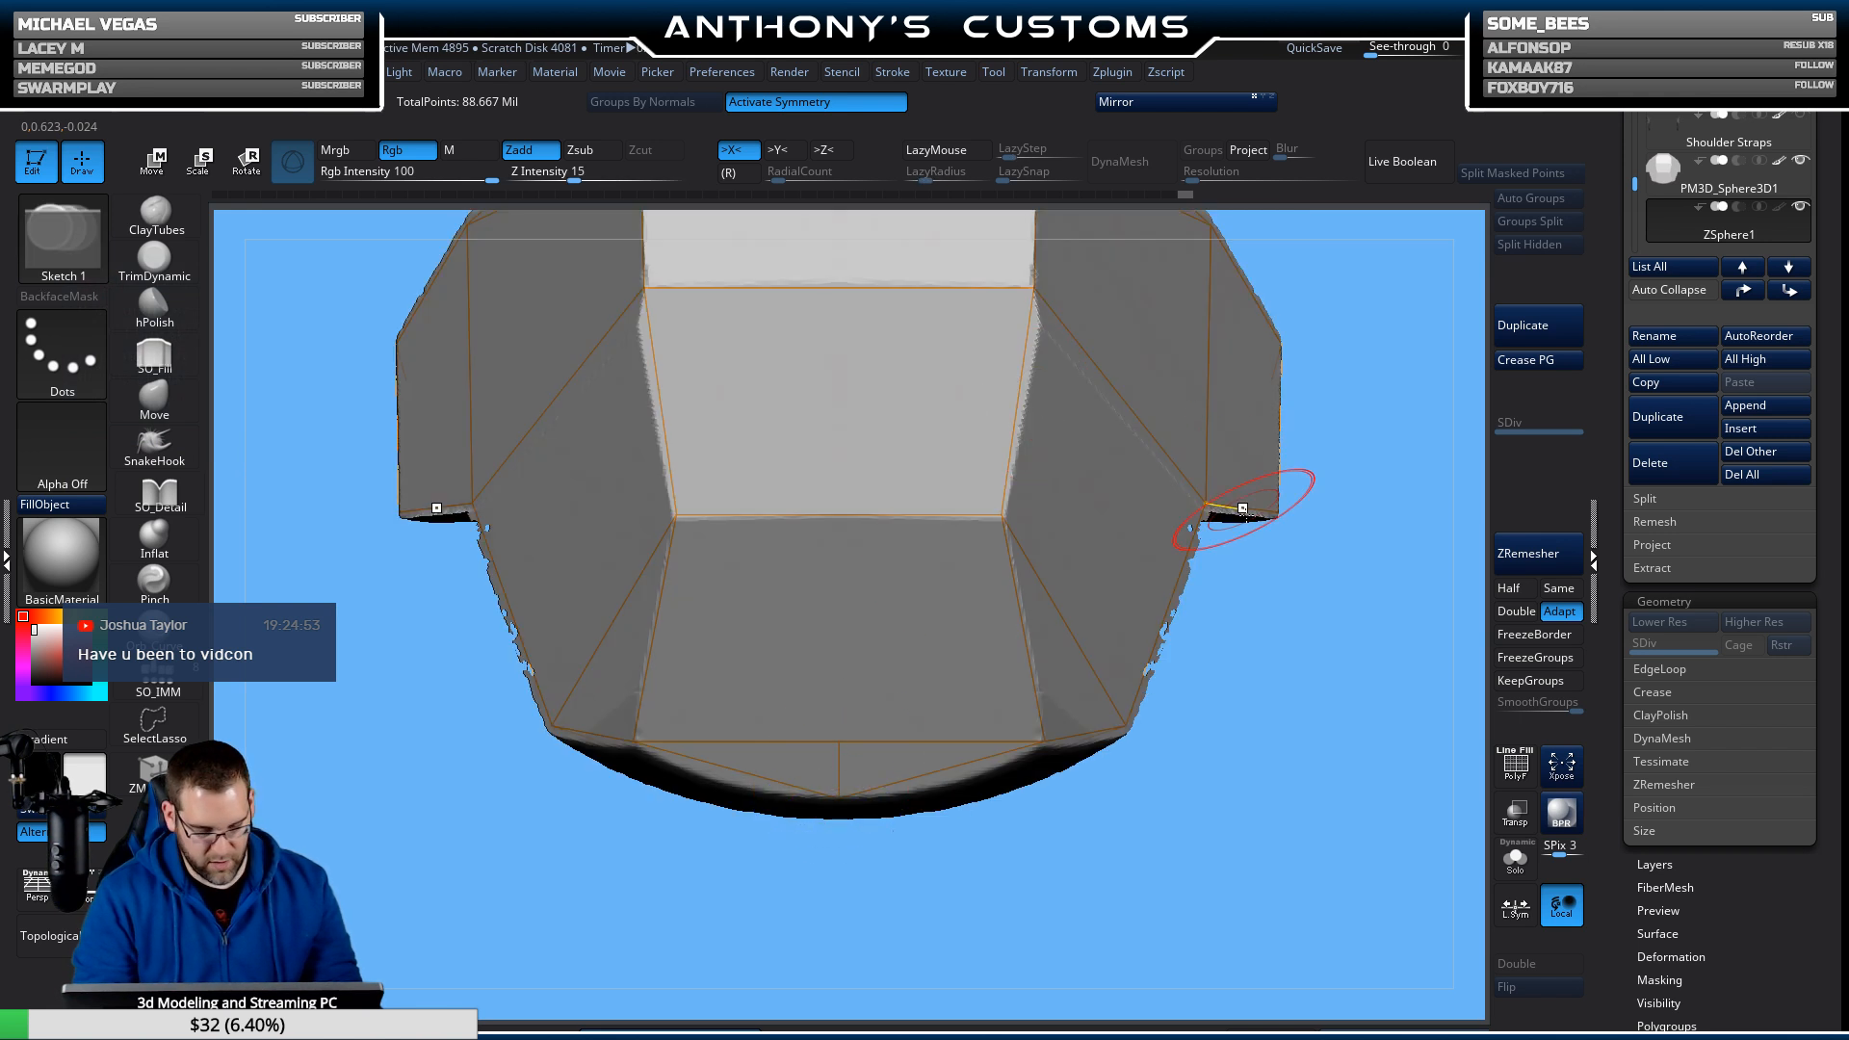
Split the front facets along the symmetry centre line with vertices and edges, from the lowest facet up to the top panel.
{"action": "left_click_drag", "start_coordinate": [1296, 679], "coordinate": [1275, 356]}
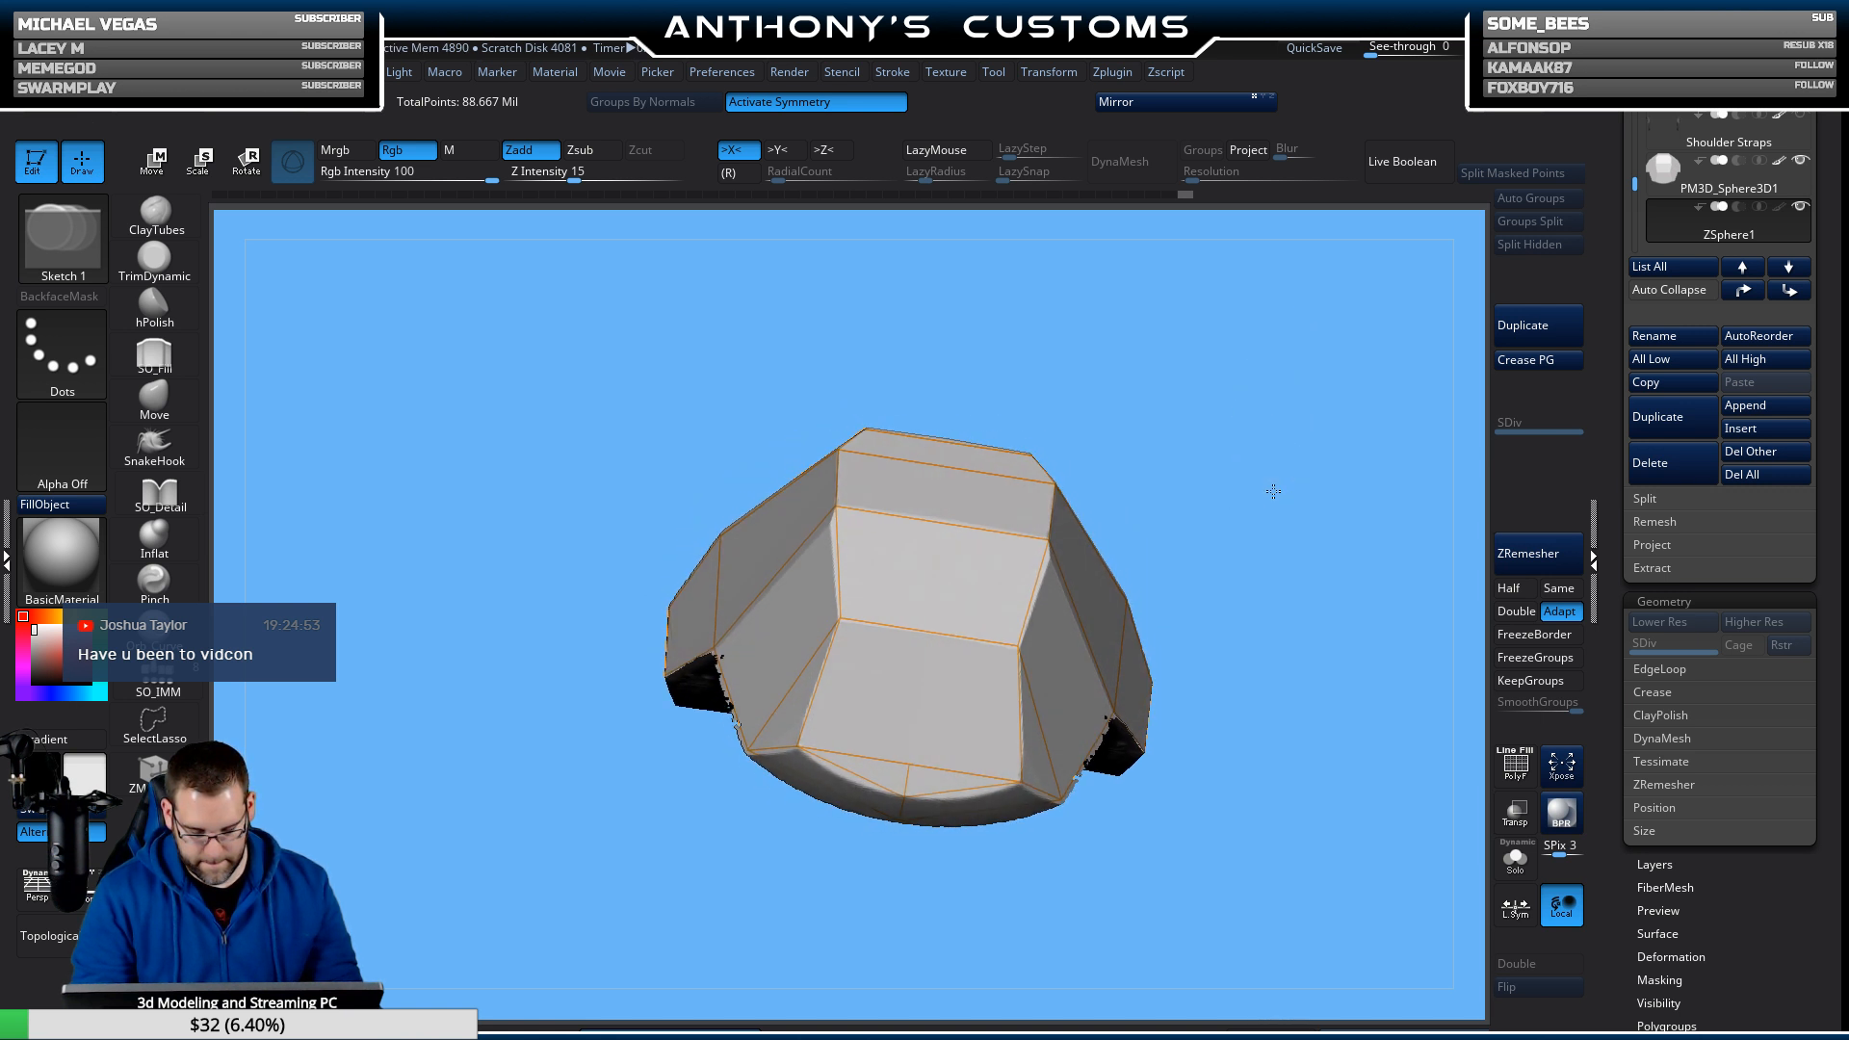
{"action": "left_click_drag", "start_coordinate": [1274, 491], "coordinate": [1267, 558]}
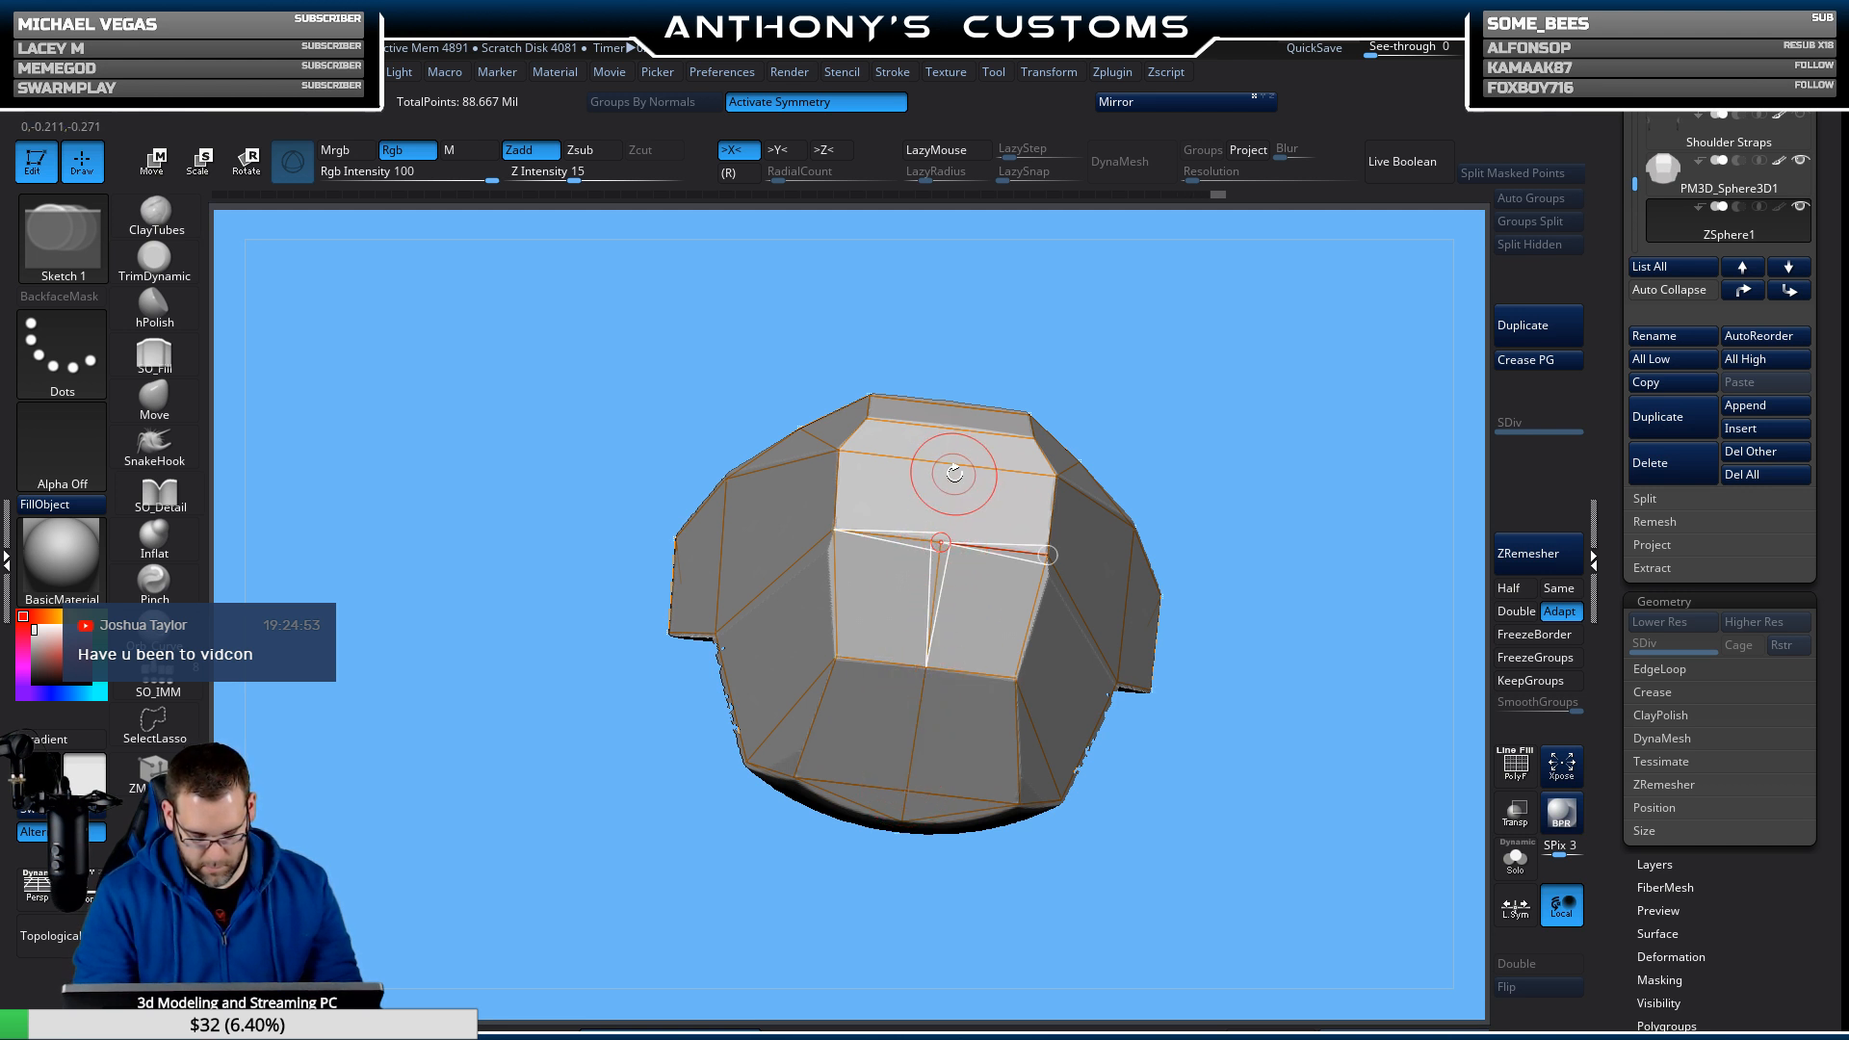
{"action": "left_click_drag", "start_coordinate": [1239, 384], "coordinate": [1261, 524]}
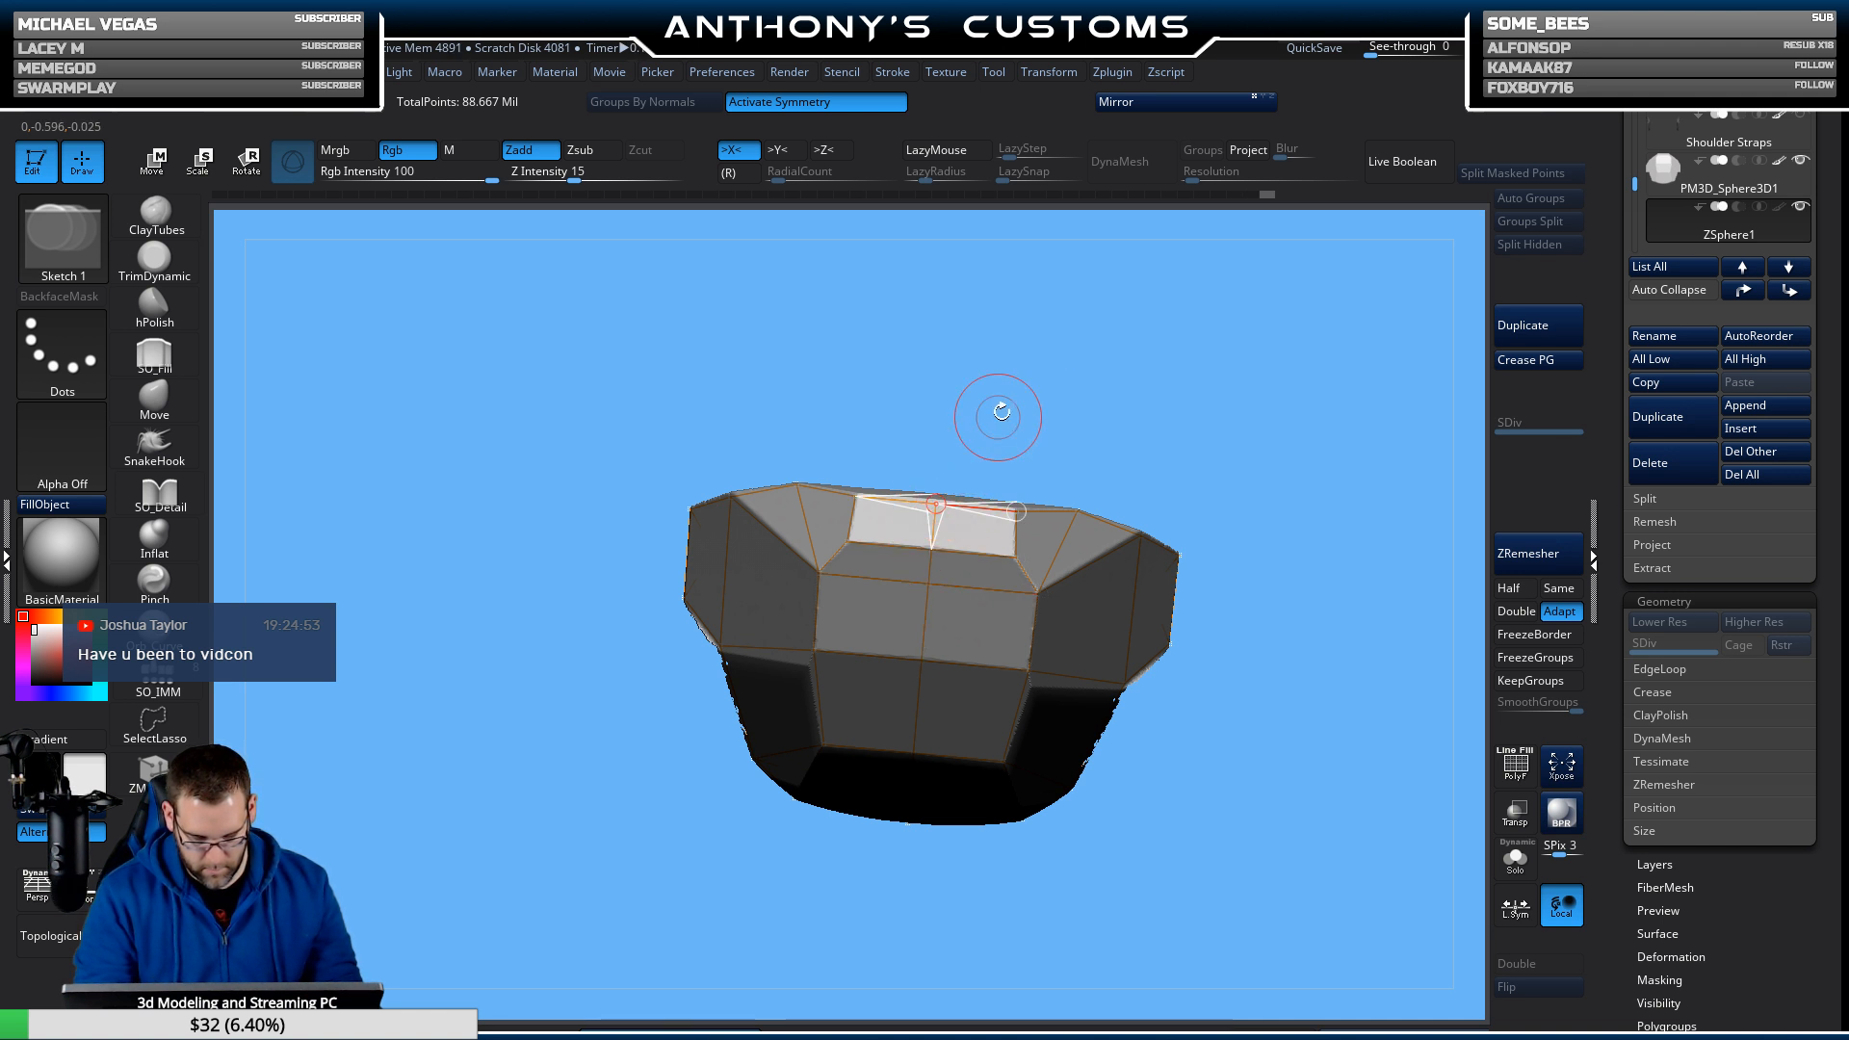
{"action": "mouse_move", "coordinate": [1267, 475]}
{"action": "left_mouse_down"}
{"action": "mouse_move", "coordinate": [1290, 486]}
{"action": "mouse_move", "coordinate": [1305, 359]}
{"action": "mouse_move", "coordinate": [1286, 487]}
{"action": "mouse_move", "coordinate": [1255, 425]}
{"action": "mouse_move", "coordinate": [1263, 495]}
{"action": "mouse_move", "coordinate": [1289, 493]}
{"action": "left_mouse_up"}
{"action": "key", "text": "shift"}
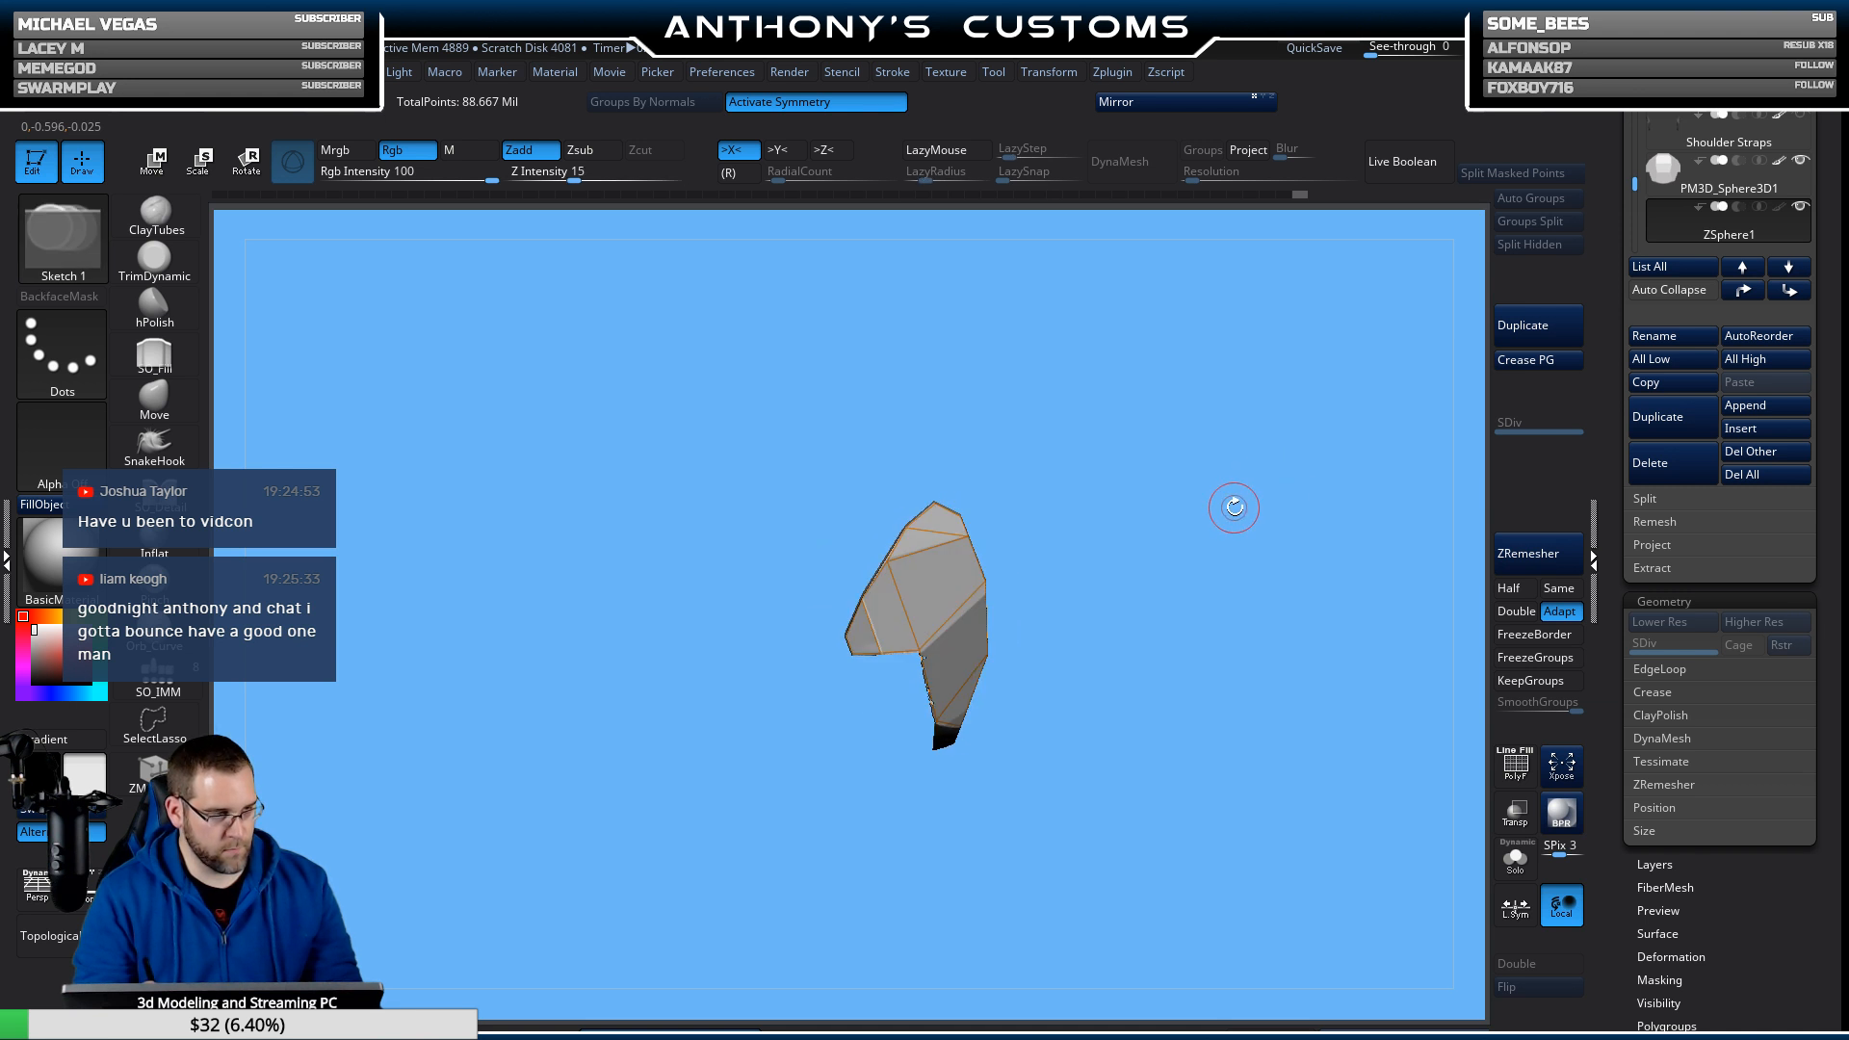
Undo the stray vertex placed beside the plate and the centre-line splits on the upper front facets.
{"action": "left_click", "coordinate": [1240, 570]}
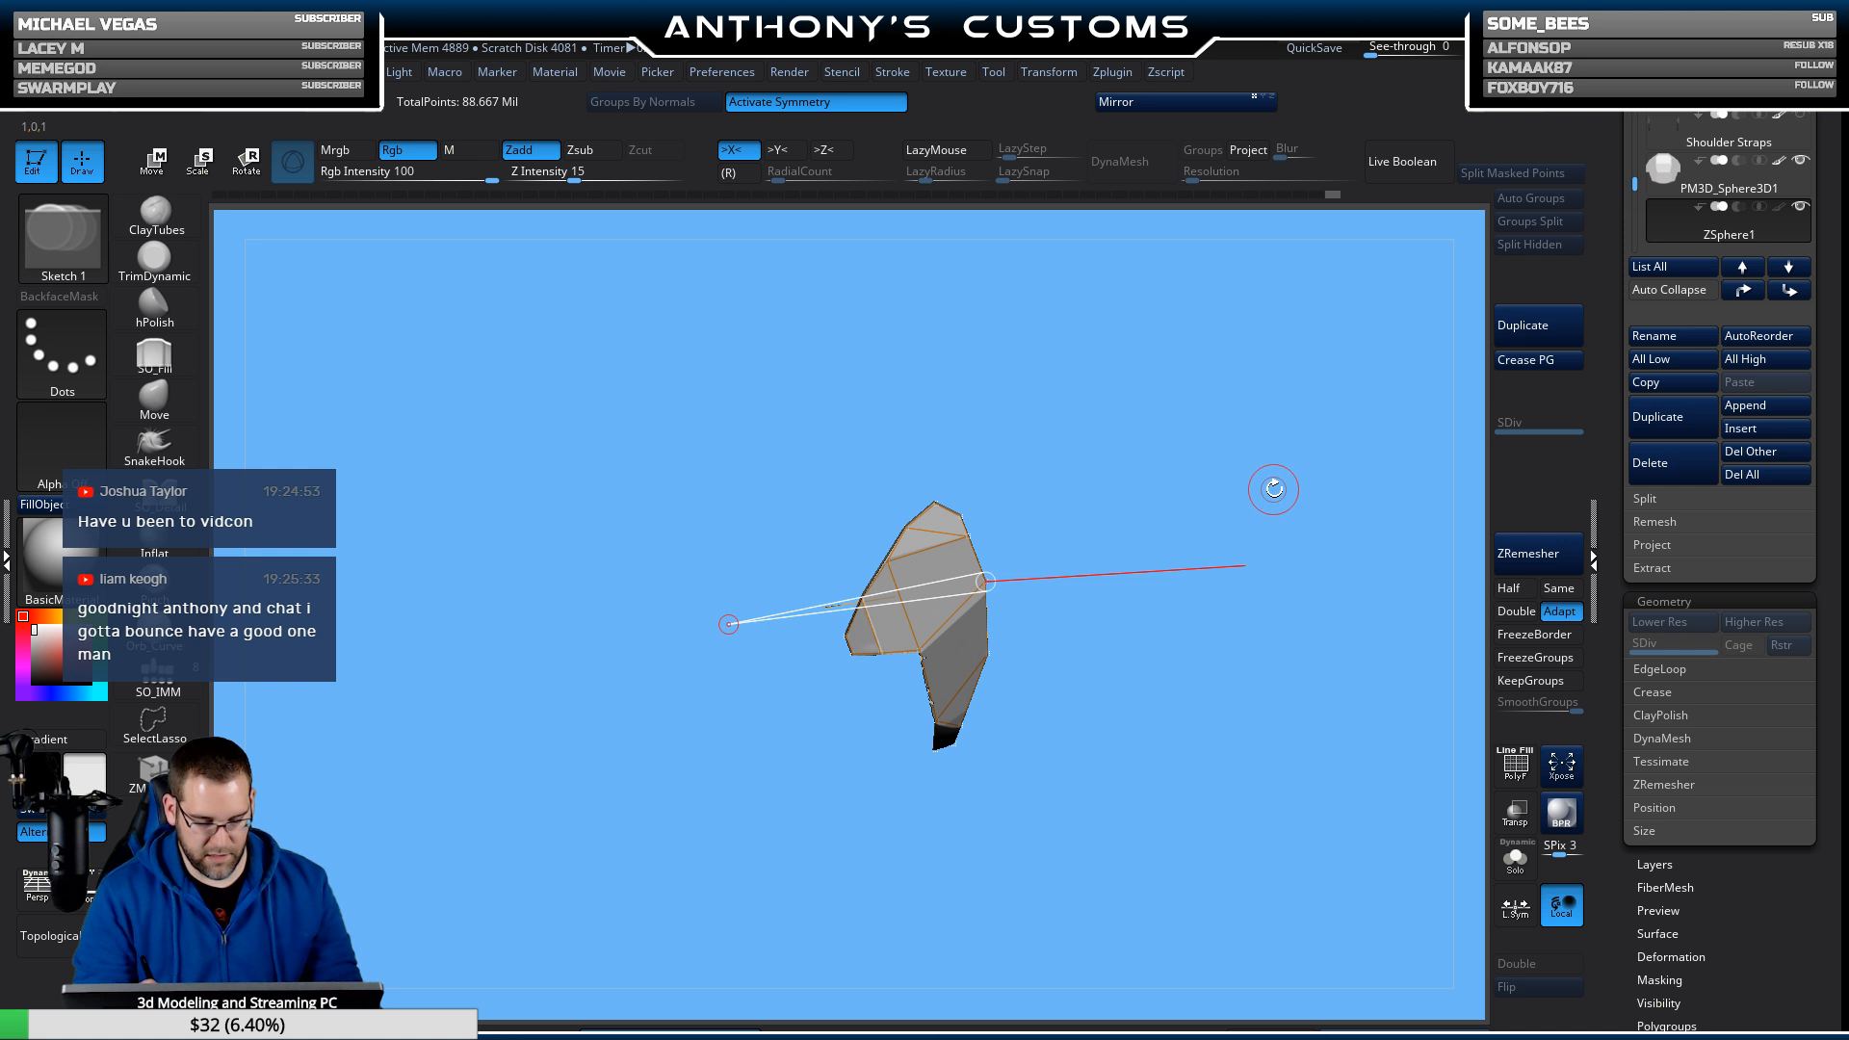
{"action": "key", "text": "ctrl"}
{"action": "key", "text": "ctrl+z"}
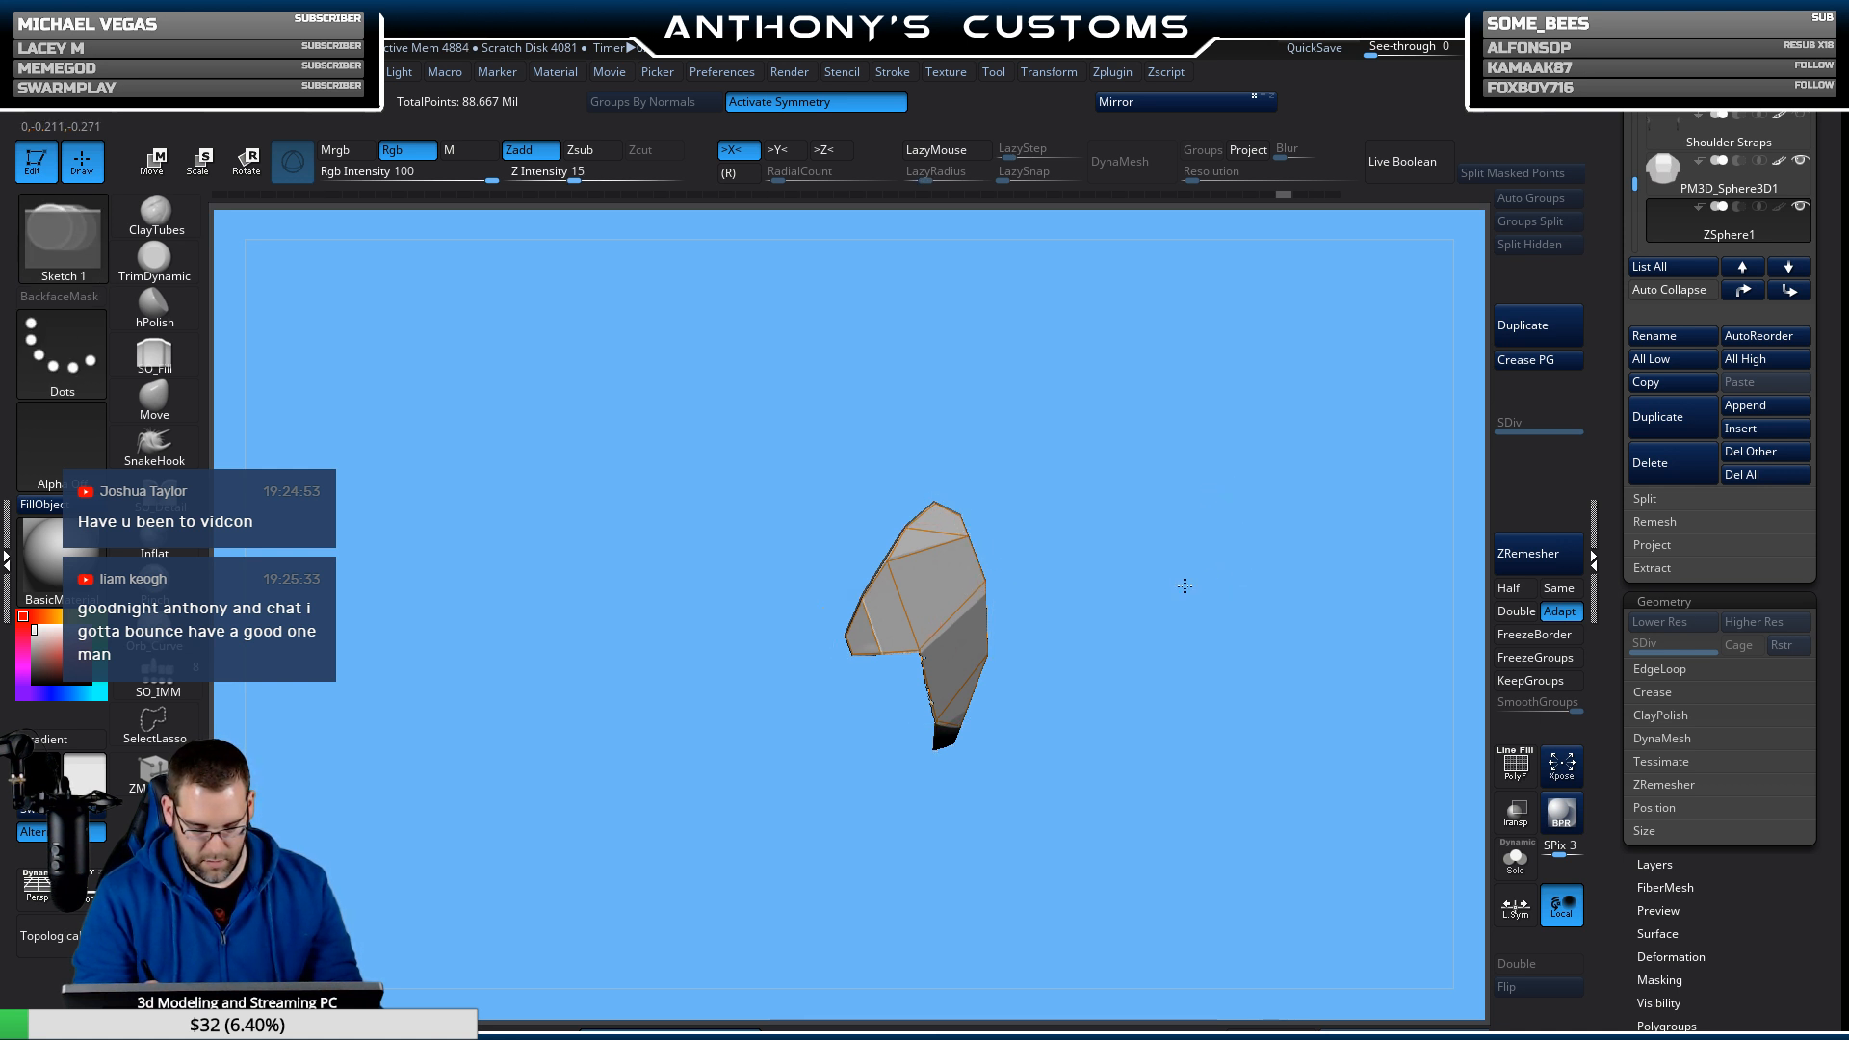
{"action": "key", "text": "ctrl+z"}
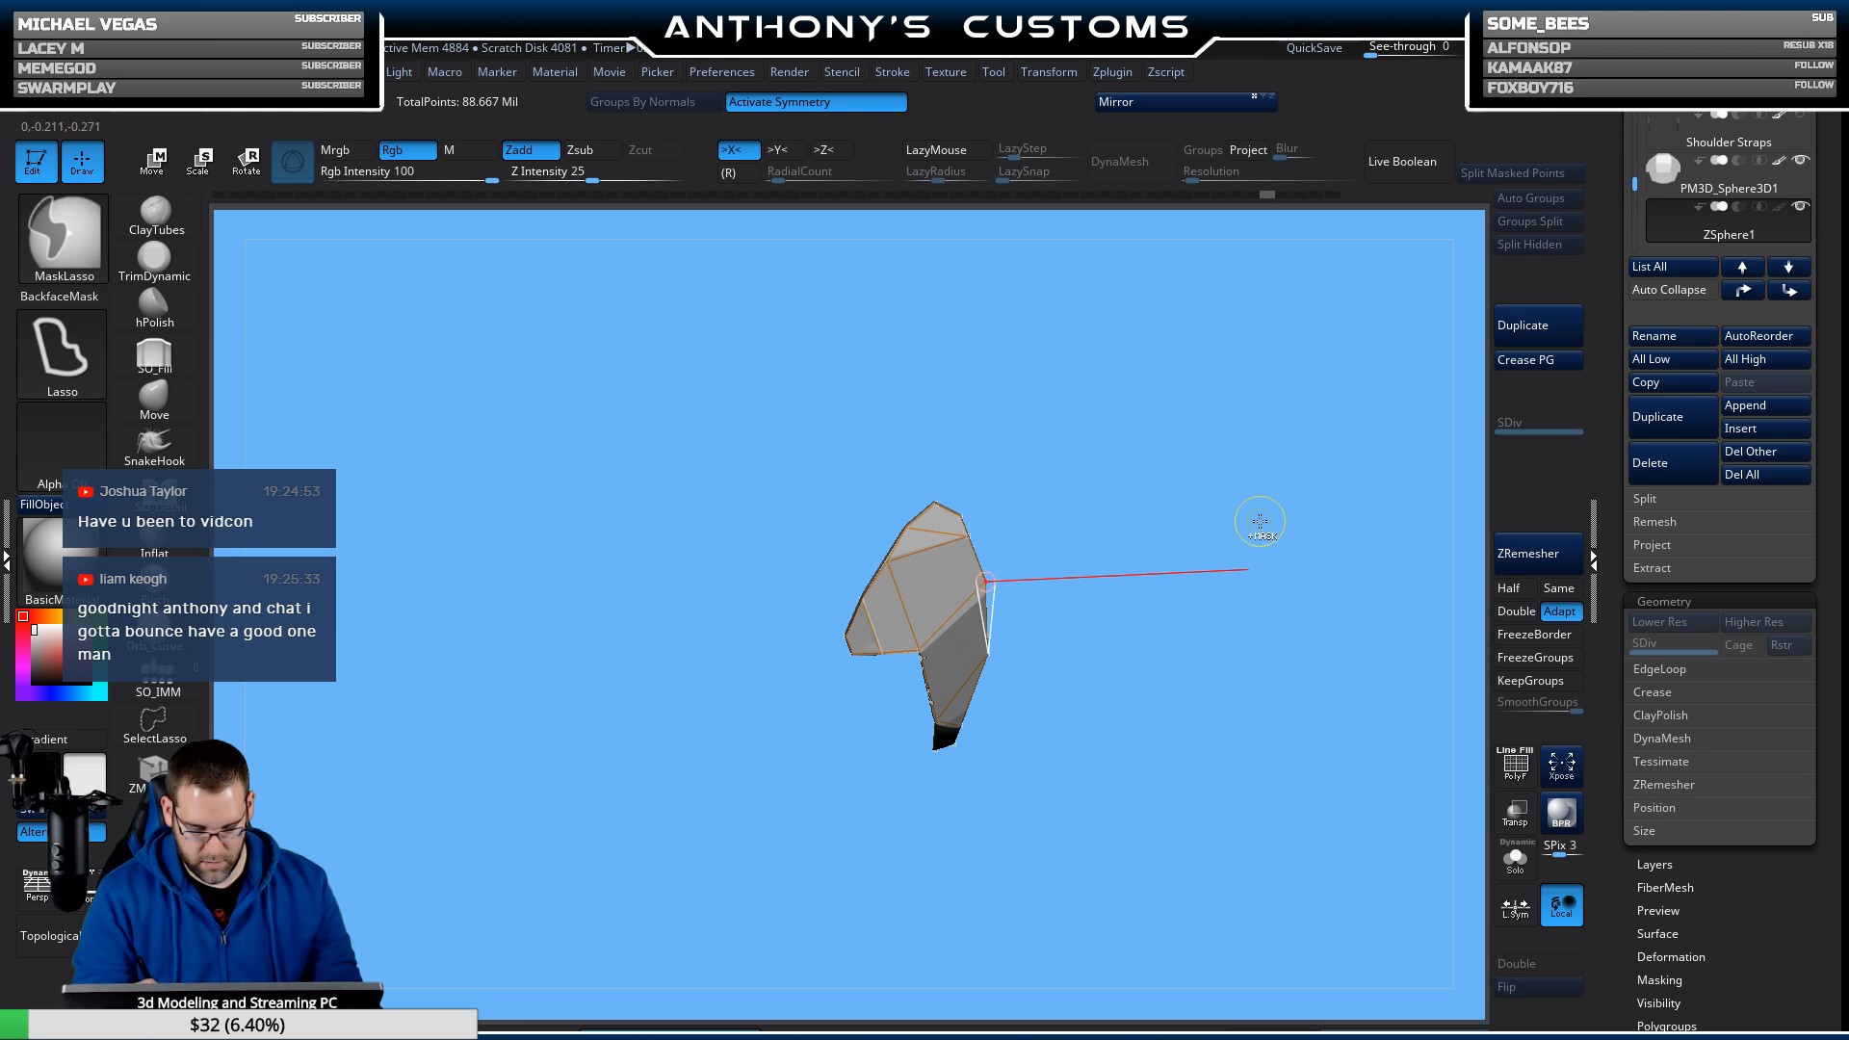
Preview the adaptive skin of the plate's ZSphere topology, isolate it in Solo mode and generate the skin as a mesh.
{"action": "left_click_drag", "start_coordinate": [1257, 523], "coordinate": [1136, 477]}
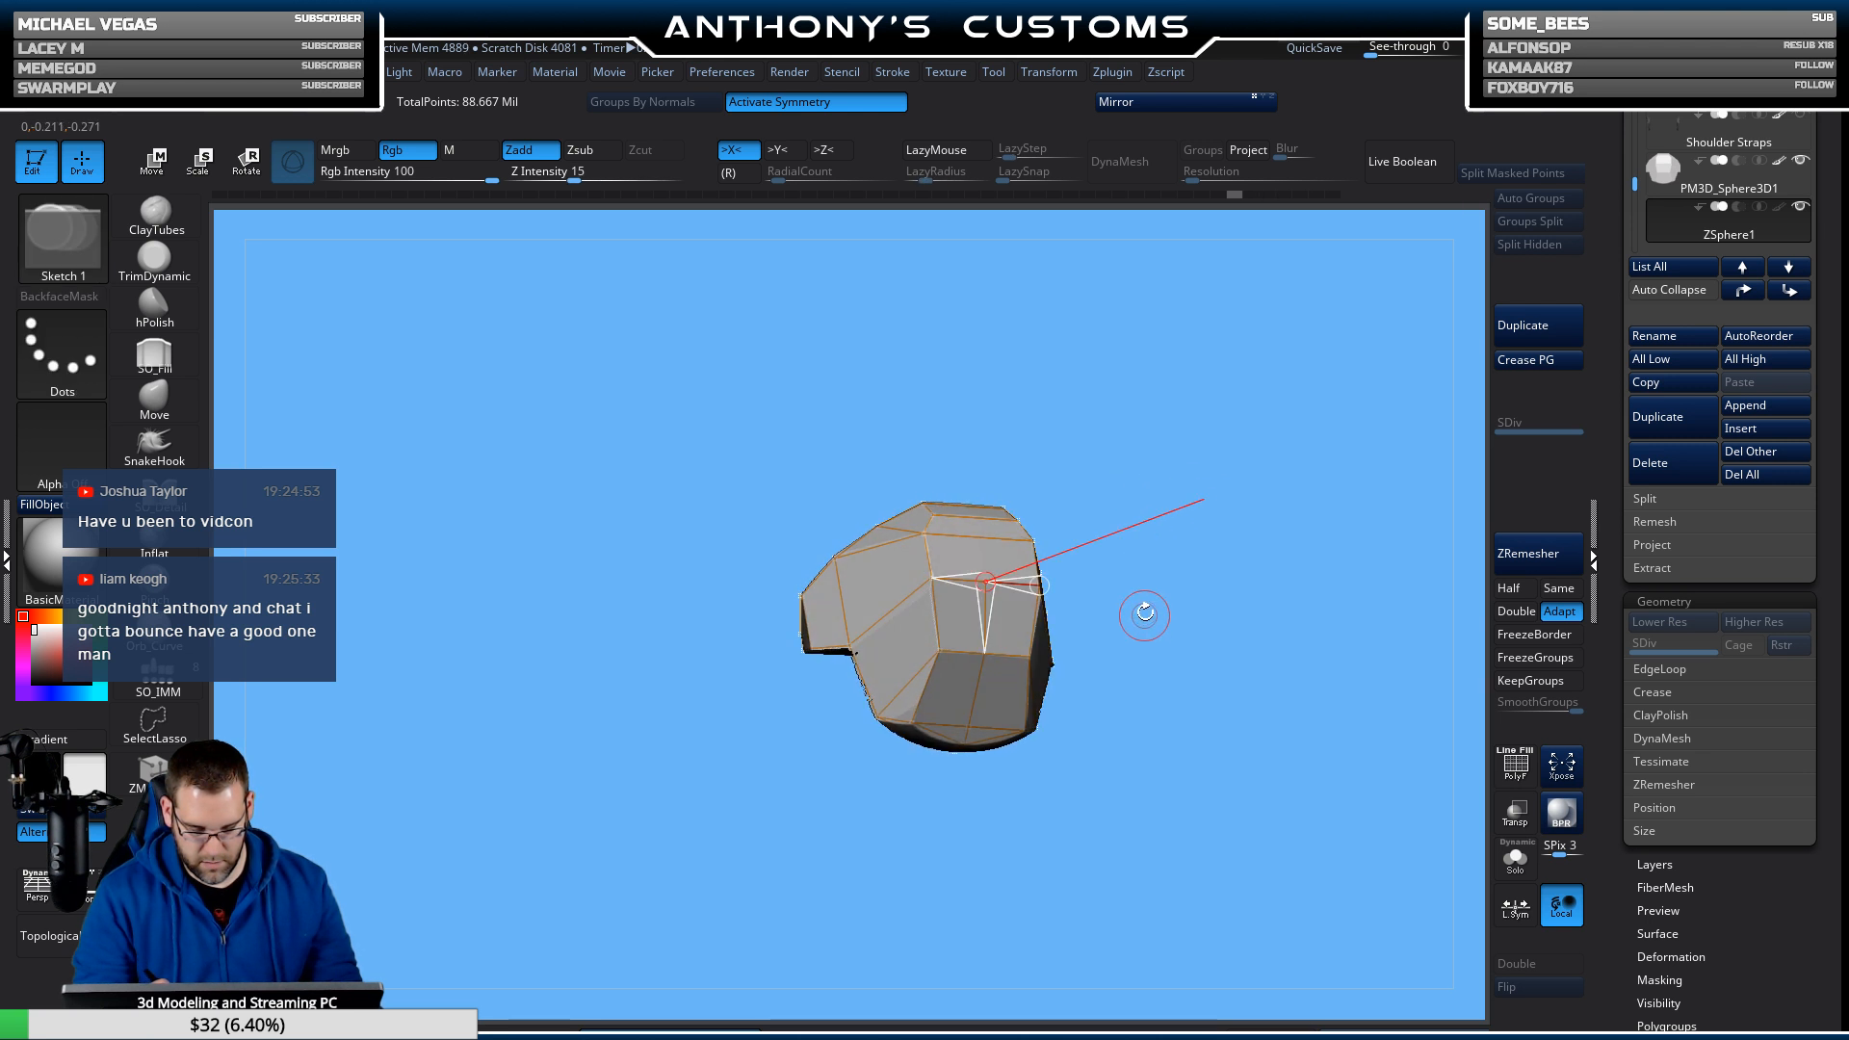
{"action": "left_click_drag", "start_coordinate": [1144, 614], "coordinate": [1179, 576]}
{"action": "scroll", "coordinate": [1014, 545], "scroll_direction": "up", "scroll_amount": 5}
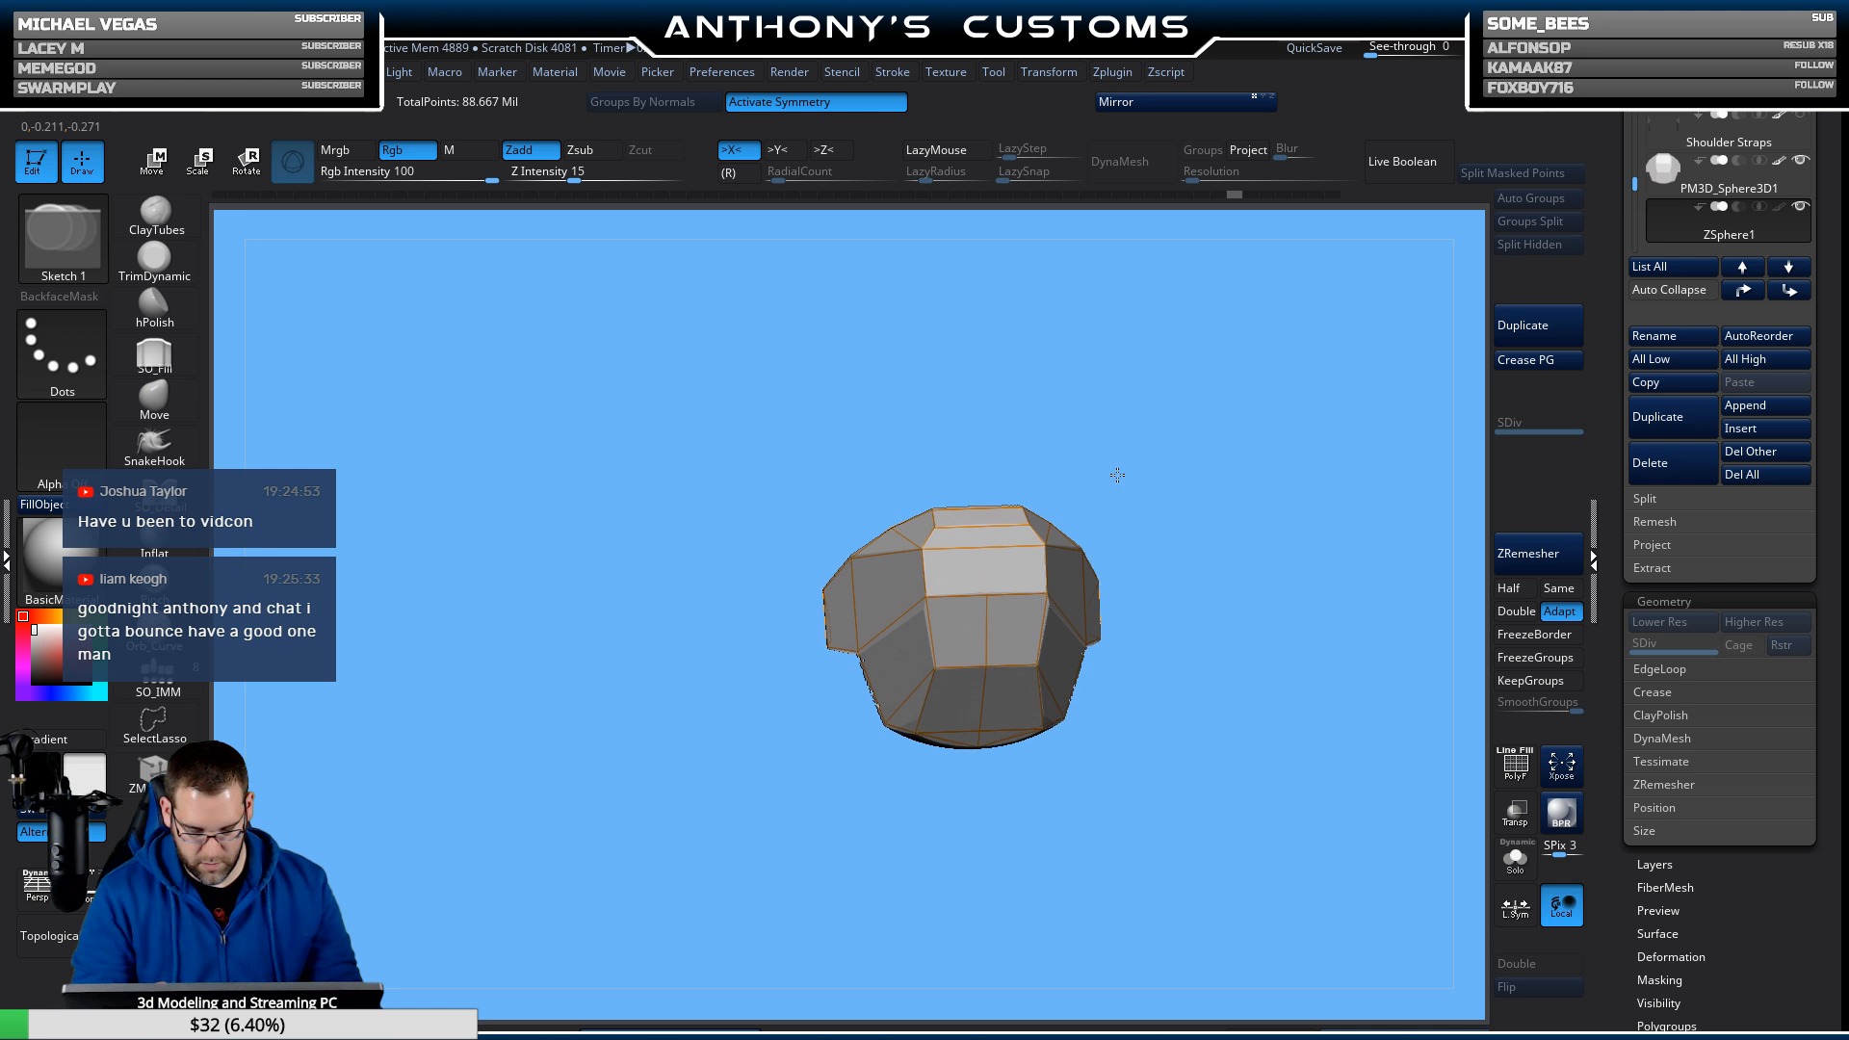
{"action": "mouse_move", "coordinate": [987, 582]}
{"action": "left_mouse_down"}
{"action": "mouse_move", "coordinate": [980, 424]}
{"action": "mouse_move", "coordinate": [992, 591]}
{"action": "left_mouse_up"}
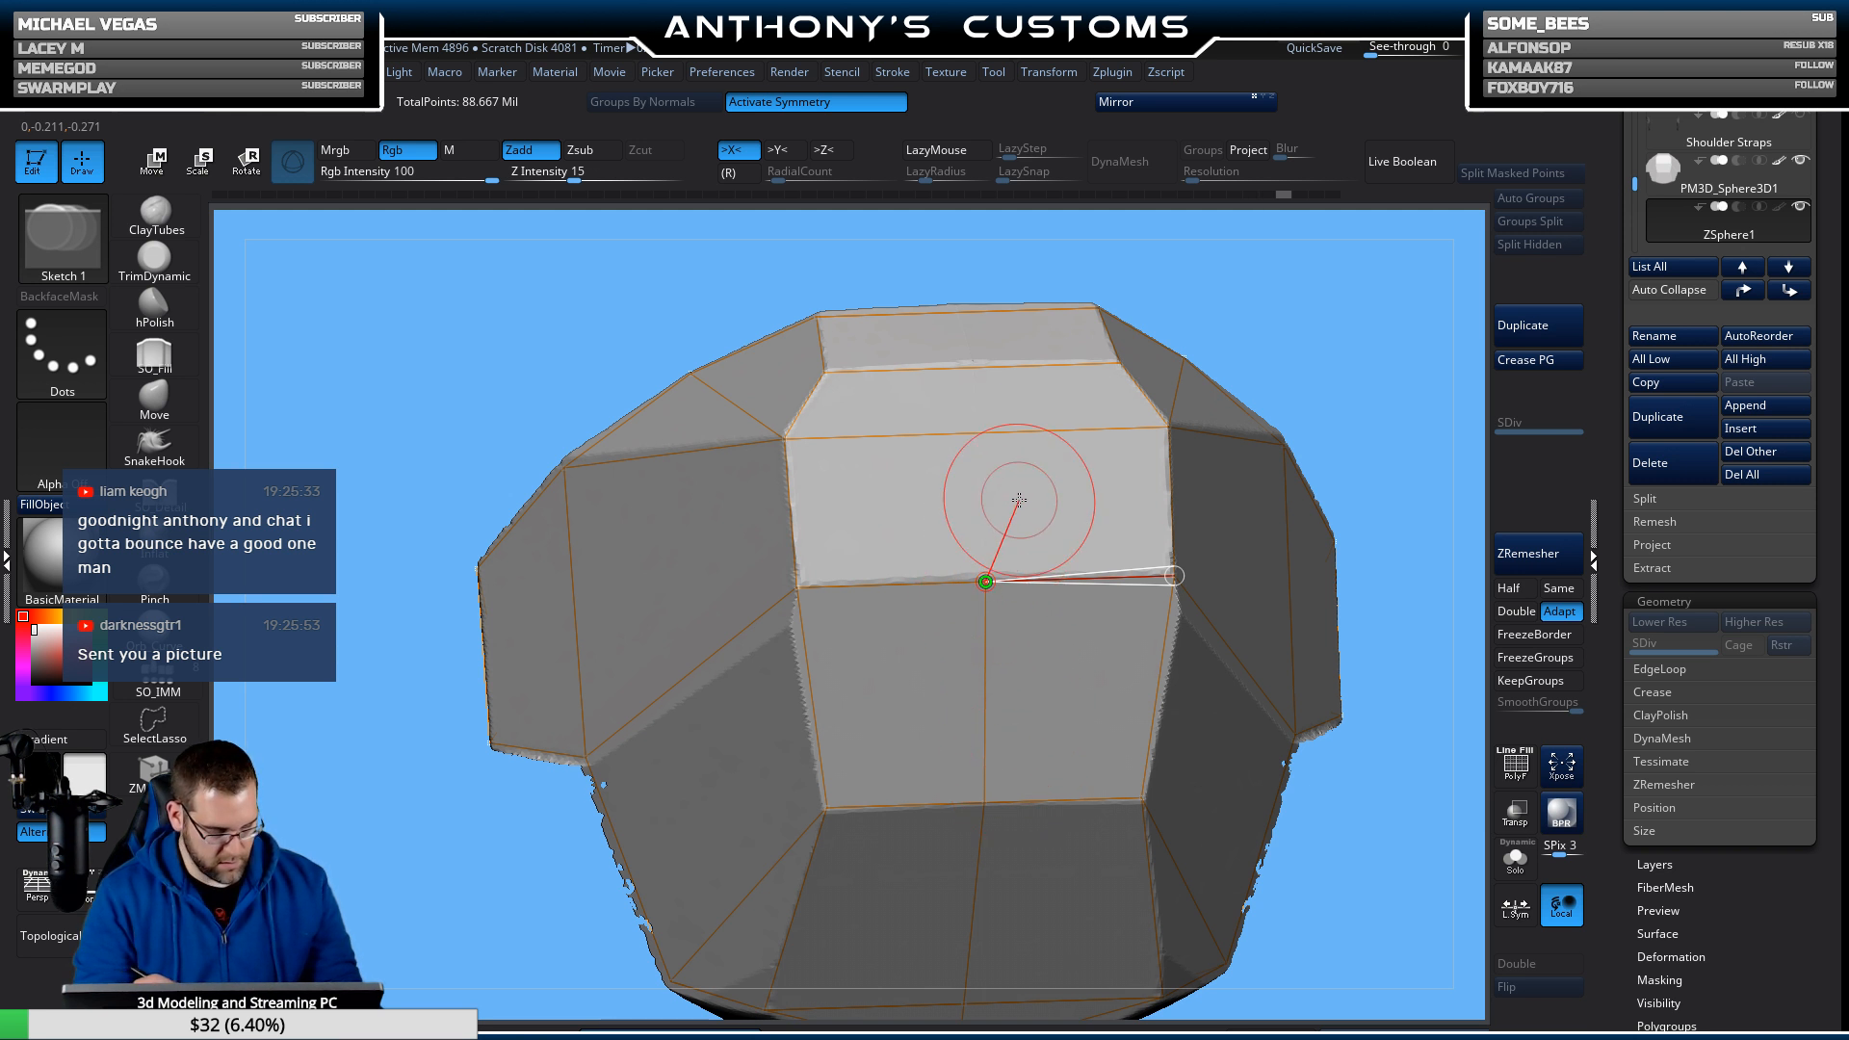
{"action": "key", "text": "a"}
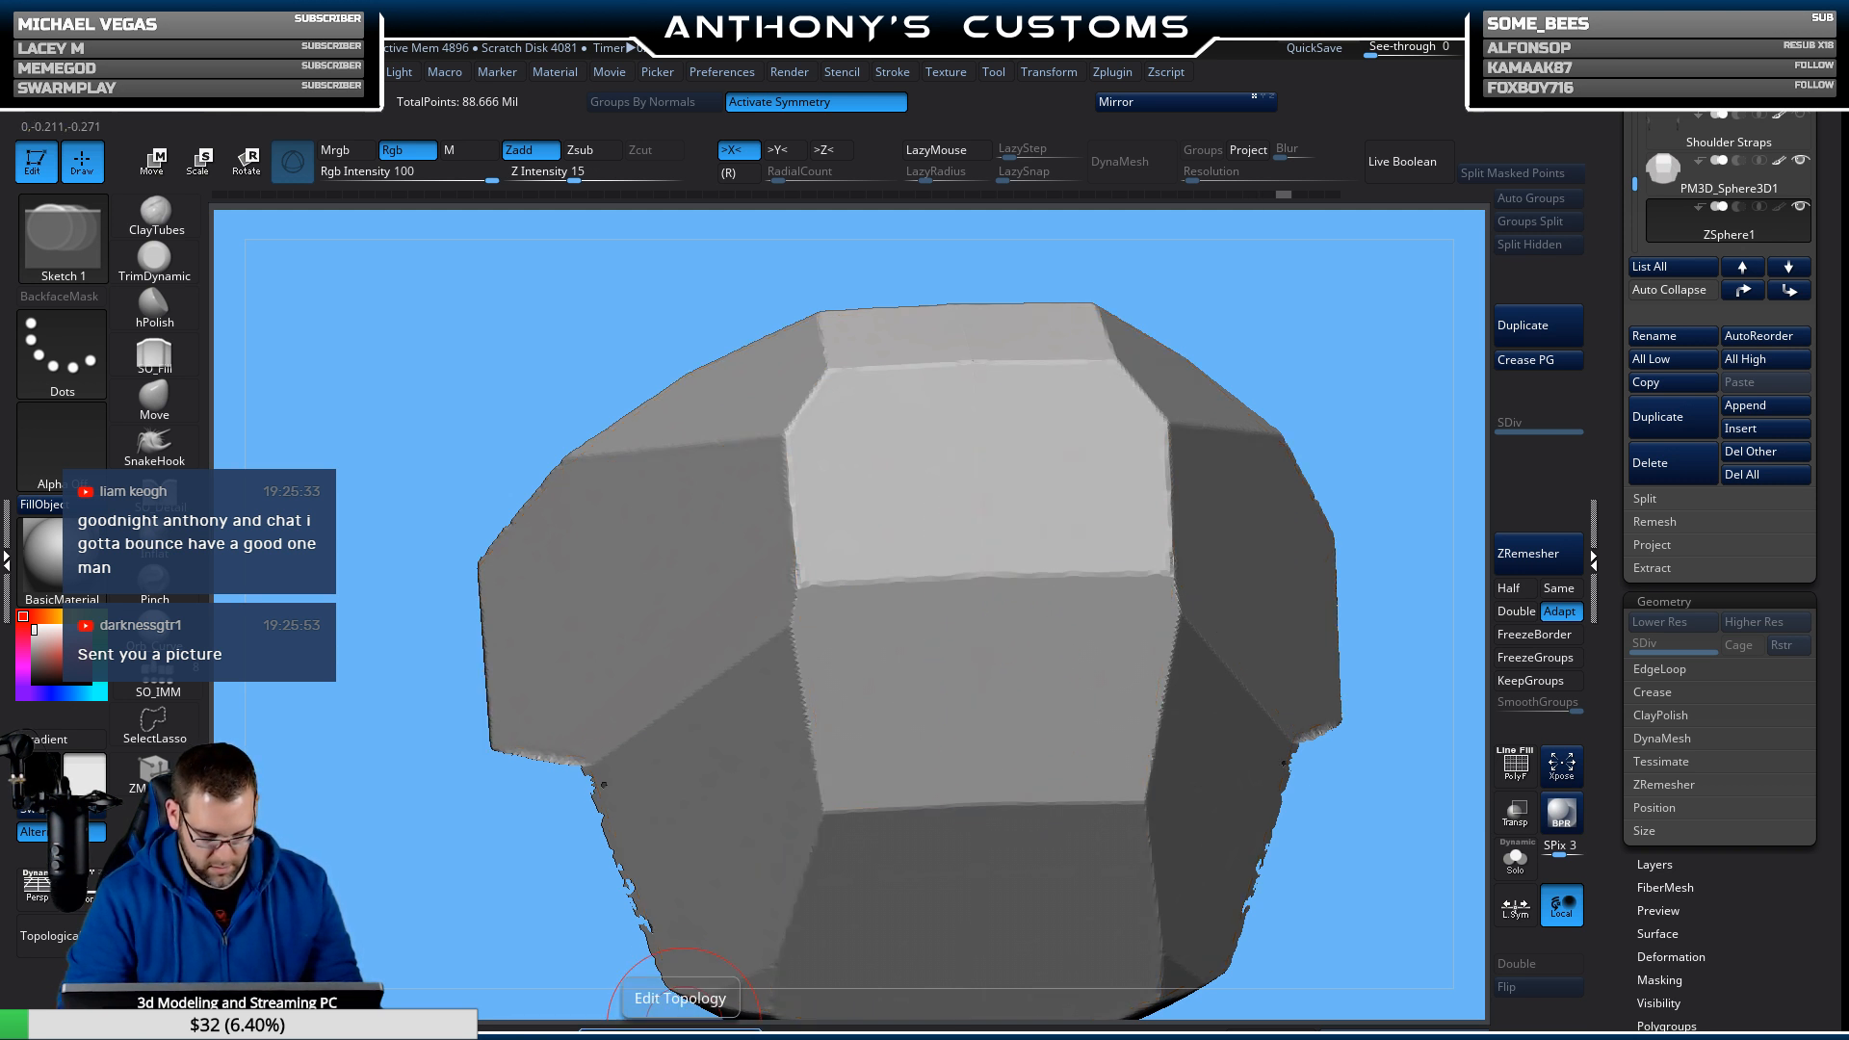
{"action": "key", "text": "a"}
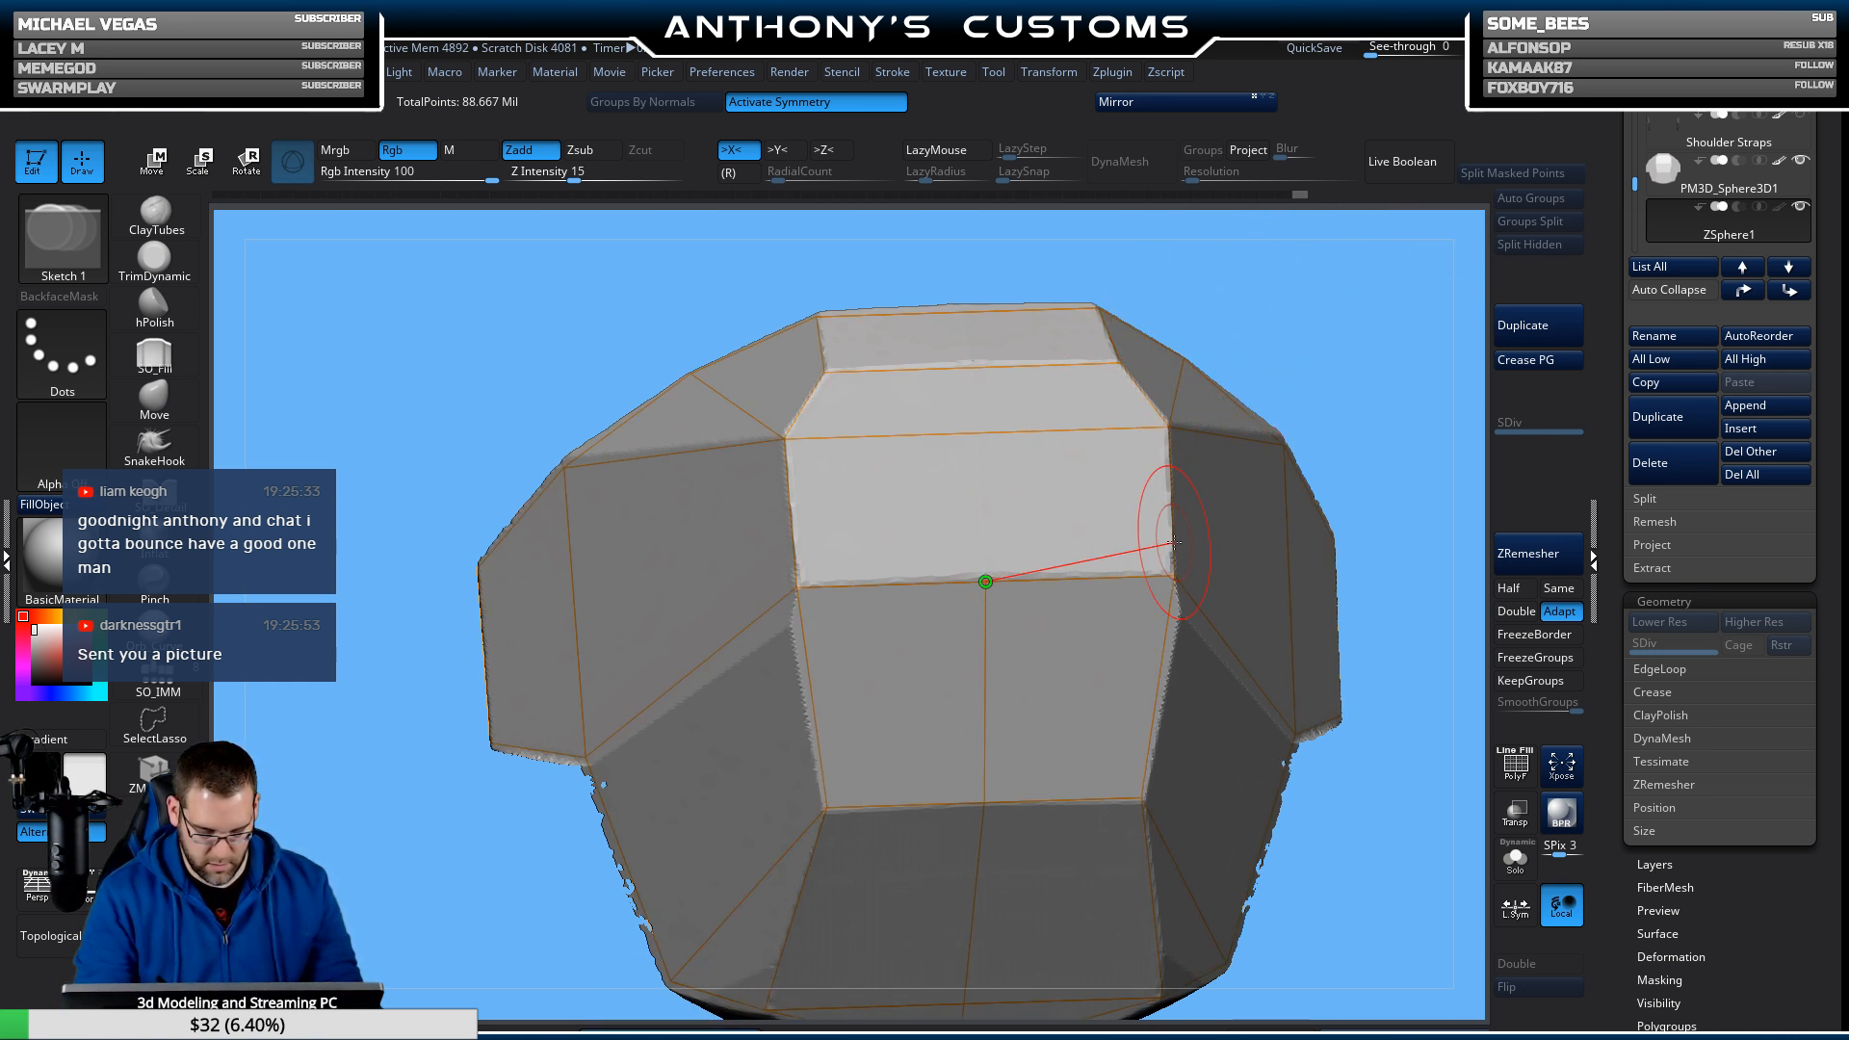
{"action": "key", "text": "a"}
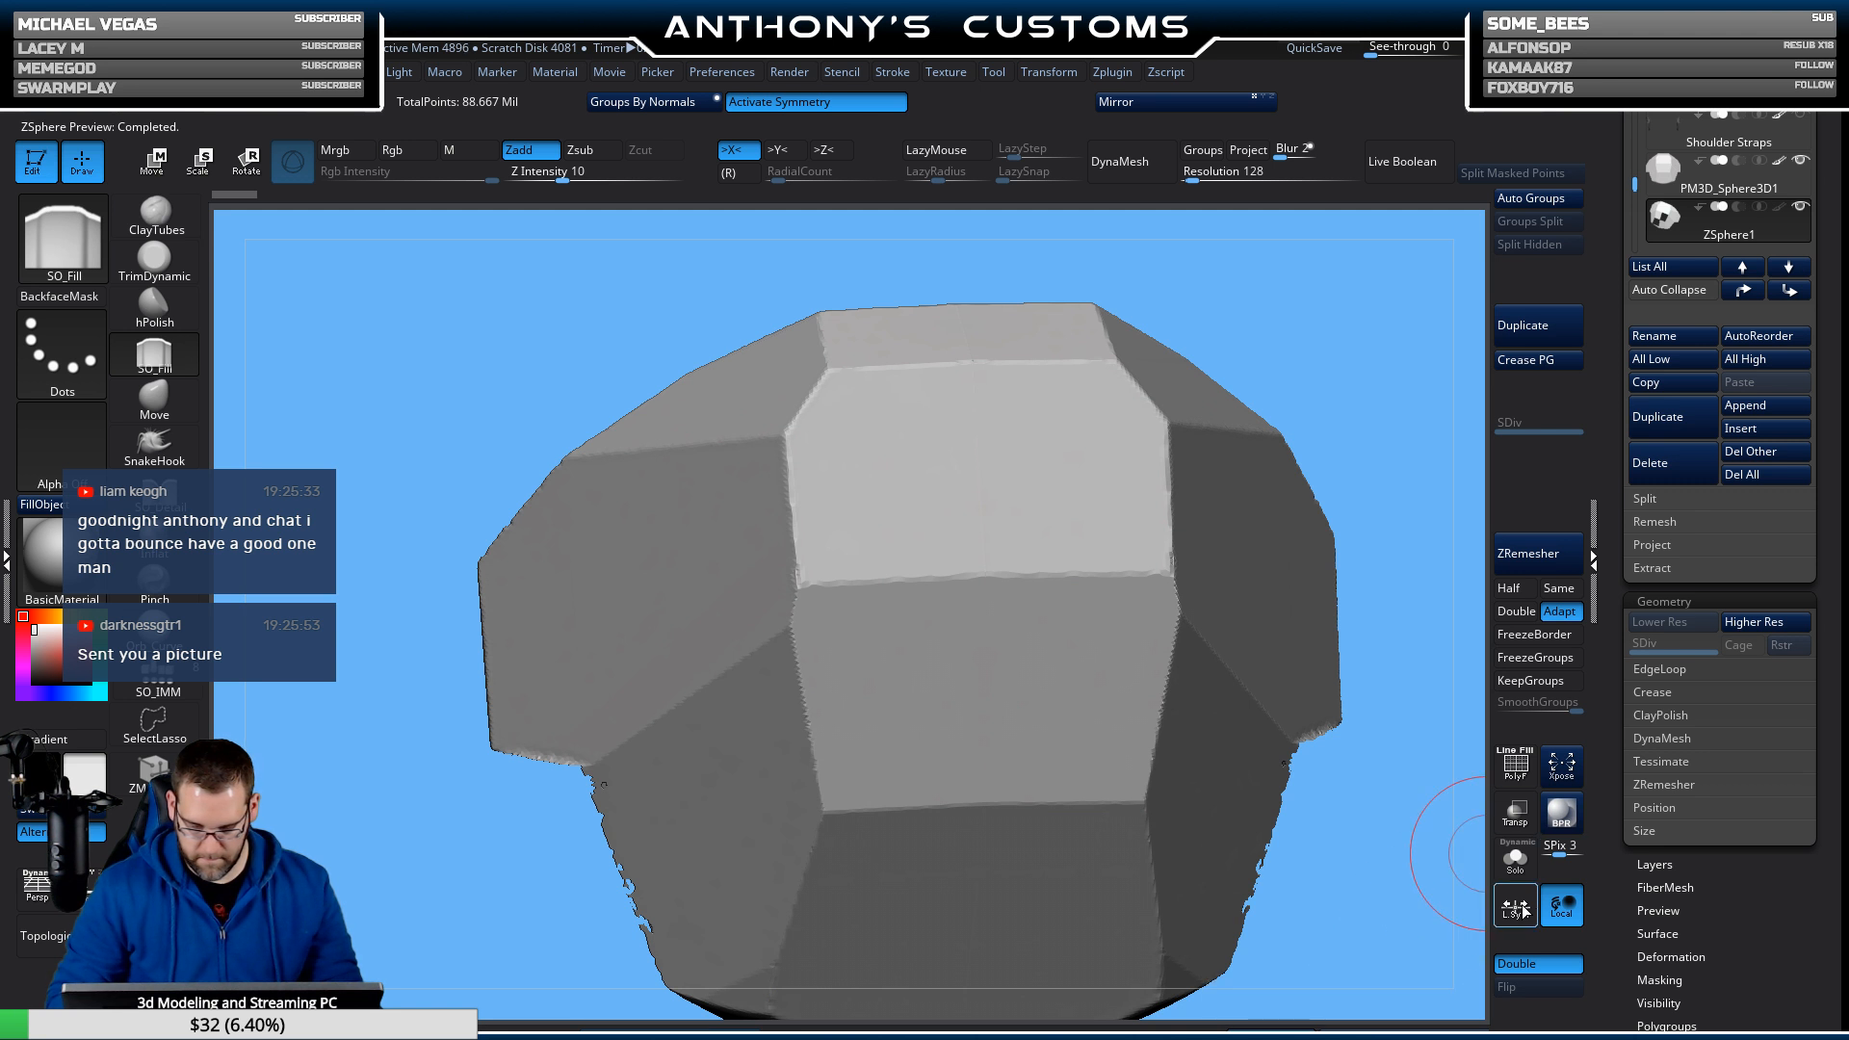
{"action": "left_click", "coordinate": [1516, 860]}
{"action": "mouse_move", "coordinate": [1342, 887]}
{"action": "left_mouse_down", "text": "alt"}
{"action": "mouse_move", "coordinate": [1300, 728]}
{"action": "mouse_move", "coordinate": [1277, 784]}
{"action": "mouse_move", "coordinate": [1134, 844]}
{"action": "mouse_move", "coordinate": [1121, 818]}
{"action": "mouse_move", "coordinate": [1194, 848]}
{"action": "mouse_move", "coordinate": [1305, 838]}
{"action": "mouse_move", "coordinate": [1281, 849]}
{"action": "mouse_move", "coordinate": [1275, 780]}
{"action": "mouse_move", "coordinate": [1280, 832]}
{"action": "mouse_move", "coordinate": [1237, 882]}
{"action": "mouse_move", "coordinate": [1187, 921]}
{"action": "mouse_move", "coordinate": [1104, 931]}
{"action": "mouse_move", "coordinate": [1289, 871]}
{"action": "left_mouse_up", "text": "alt"}
{"action": "key", "text": "a"}
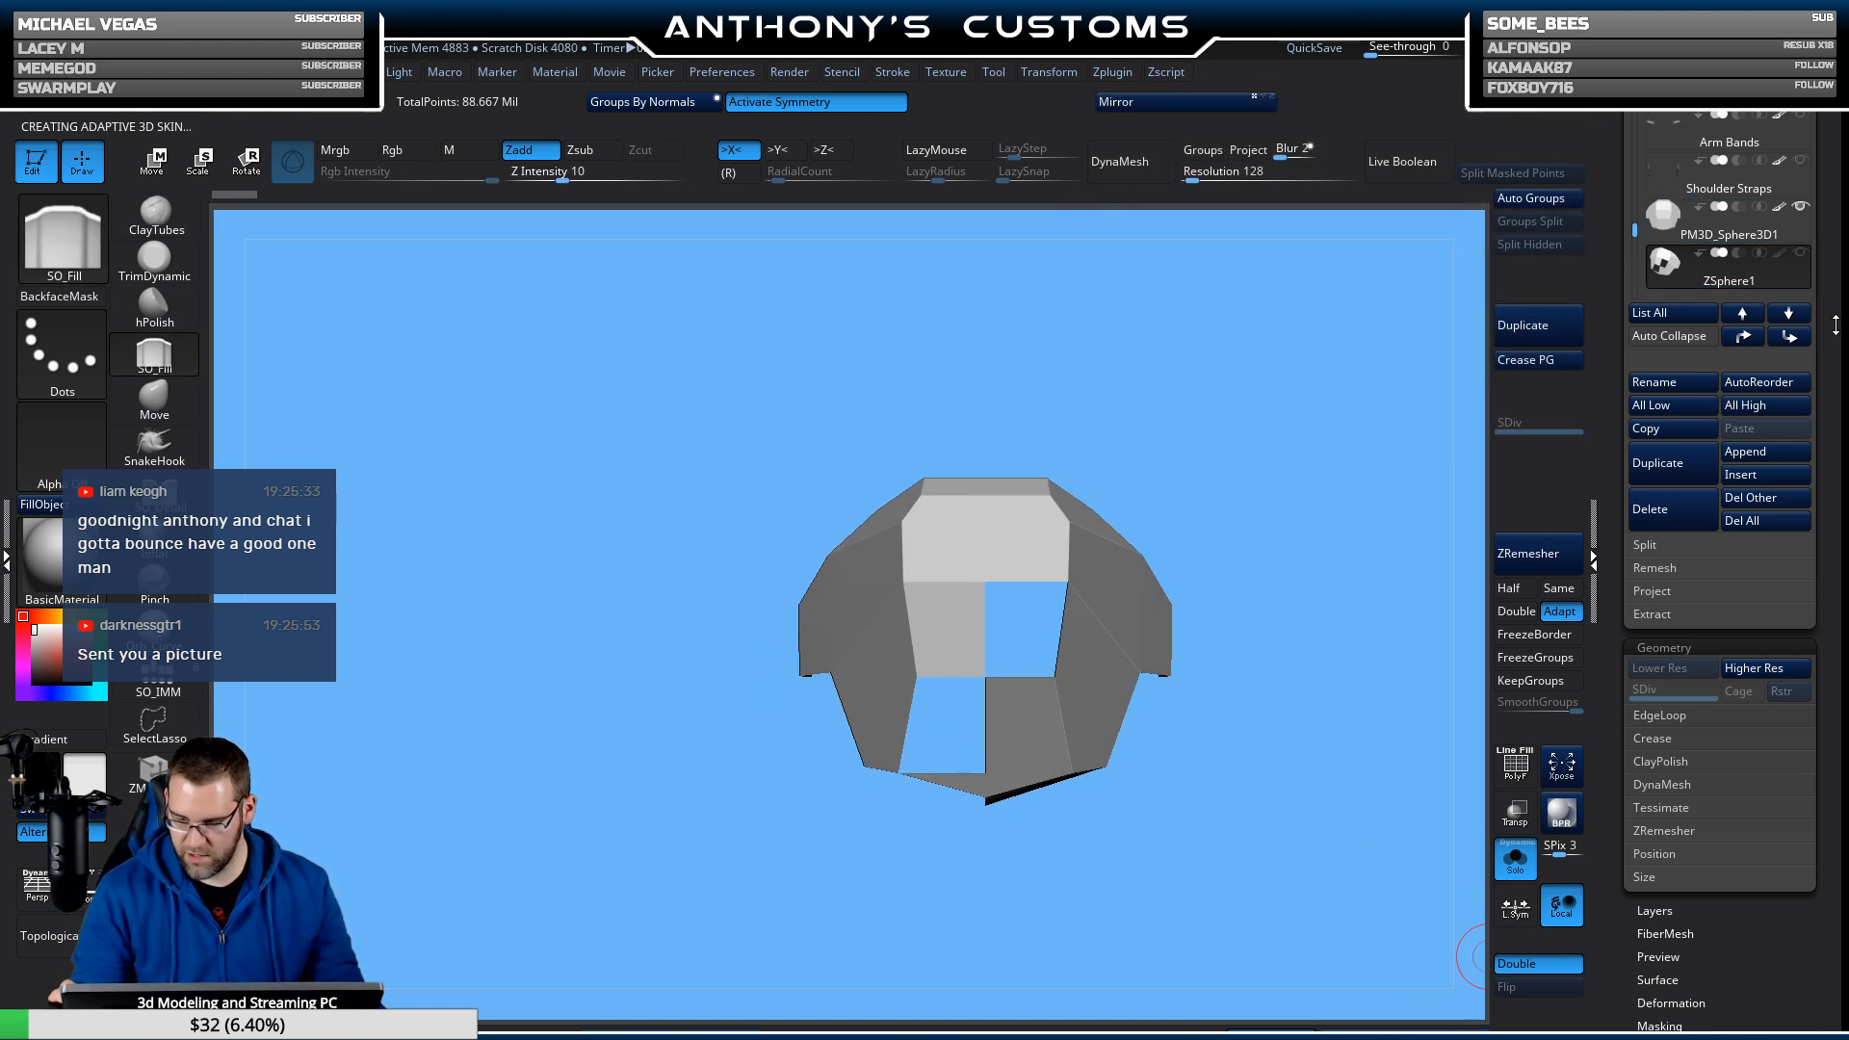
Insert the Skin_ZSphere2 mesh as a subtool below ZSphere1 and turn off its double-sided display.
{"action": "left_click", "coordinate": [1762, 476]}
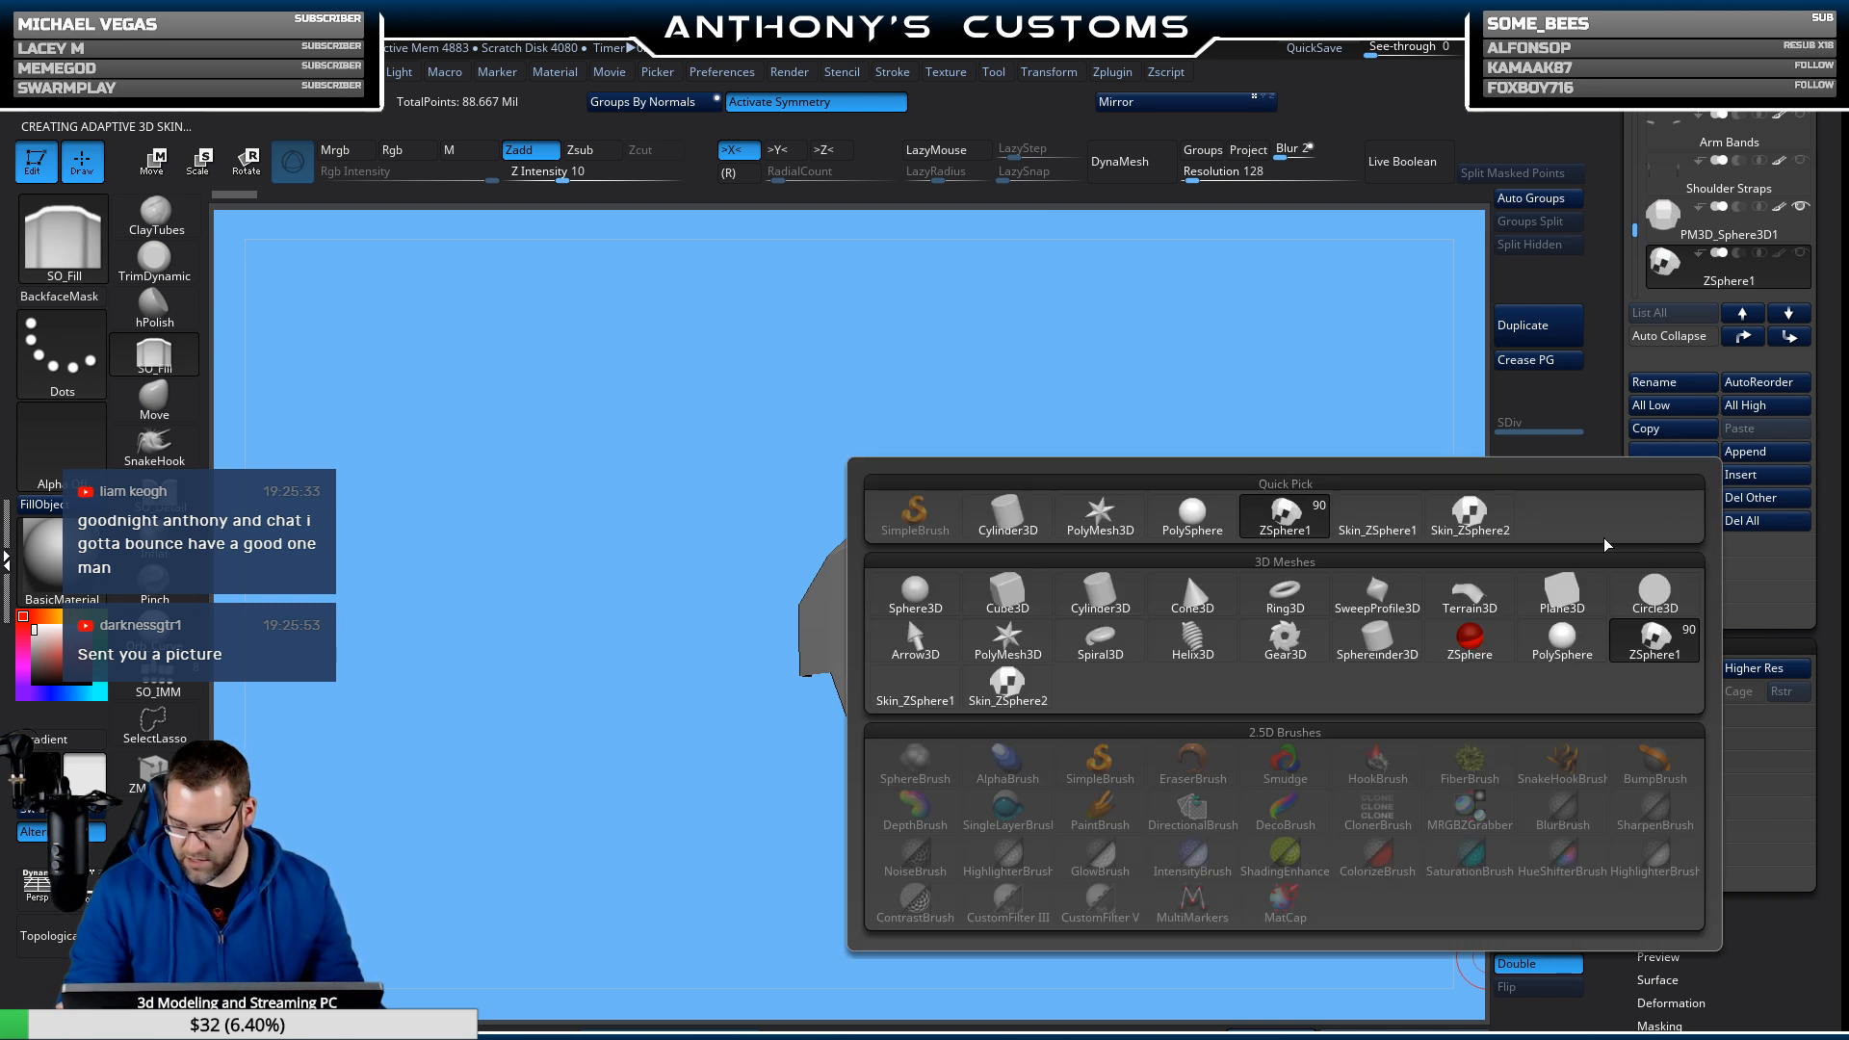
{"action": "left_click", "coordinate": [1008, 687]}
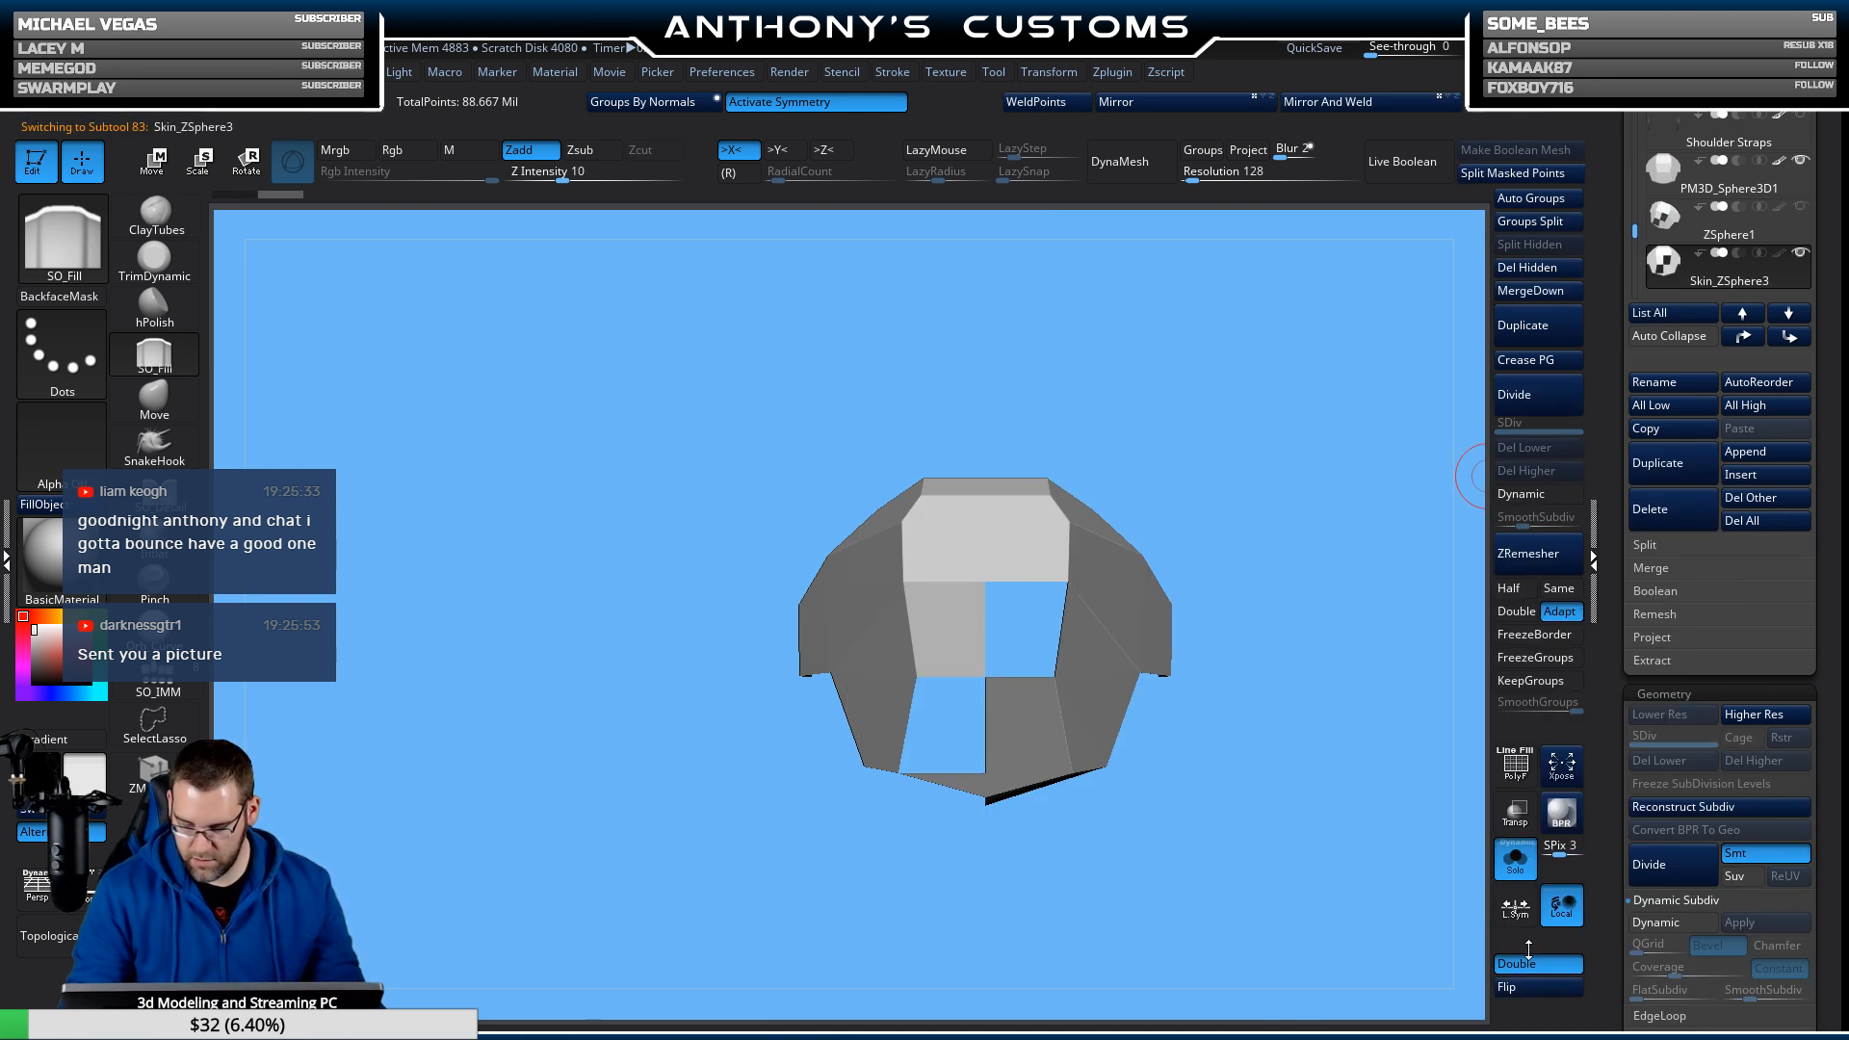
{"action": "left_click", "coordinate": [1531, 963]}
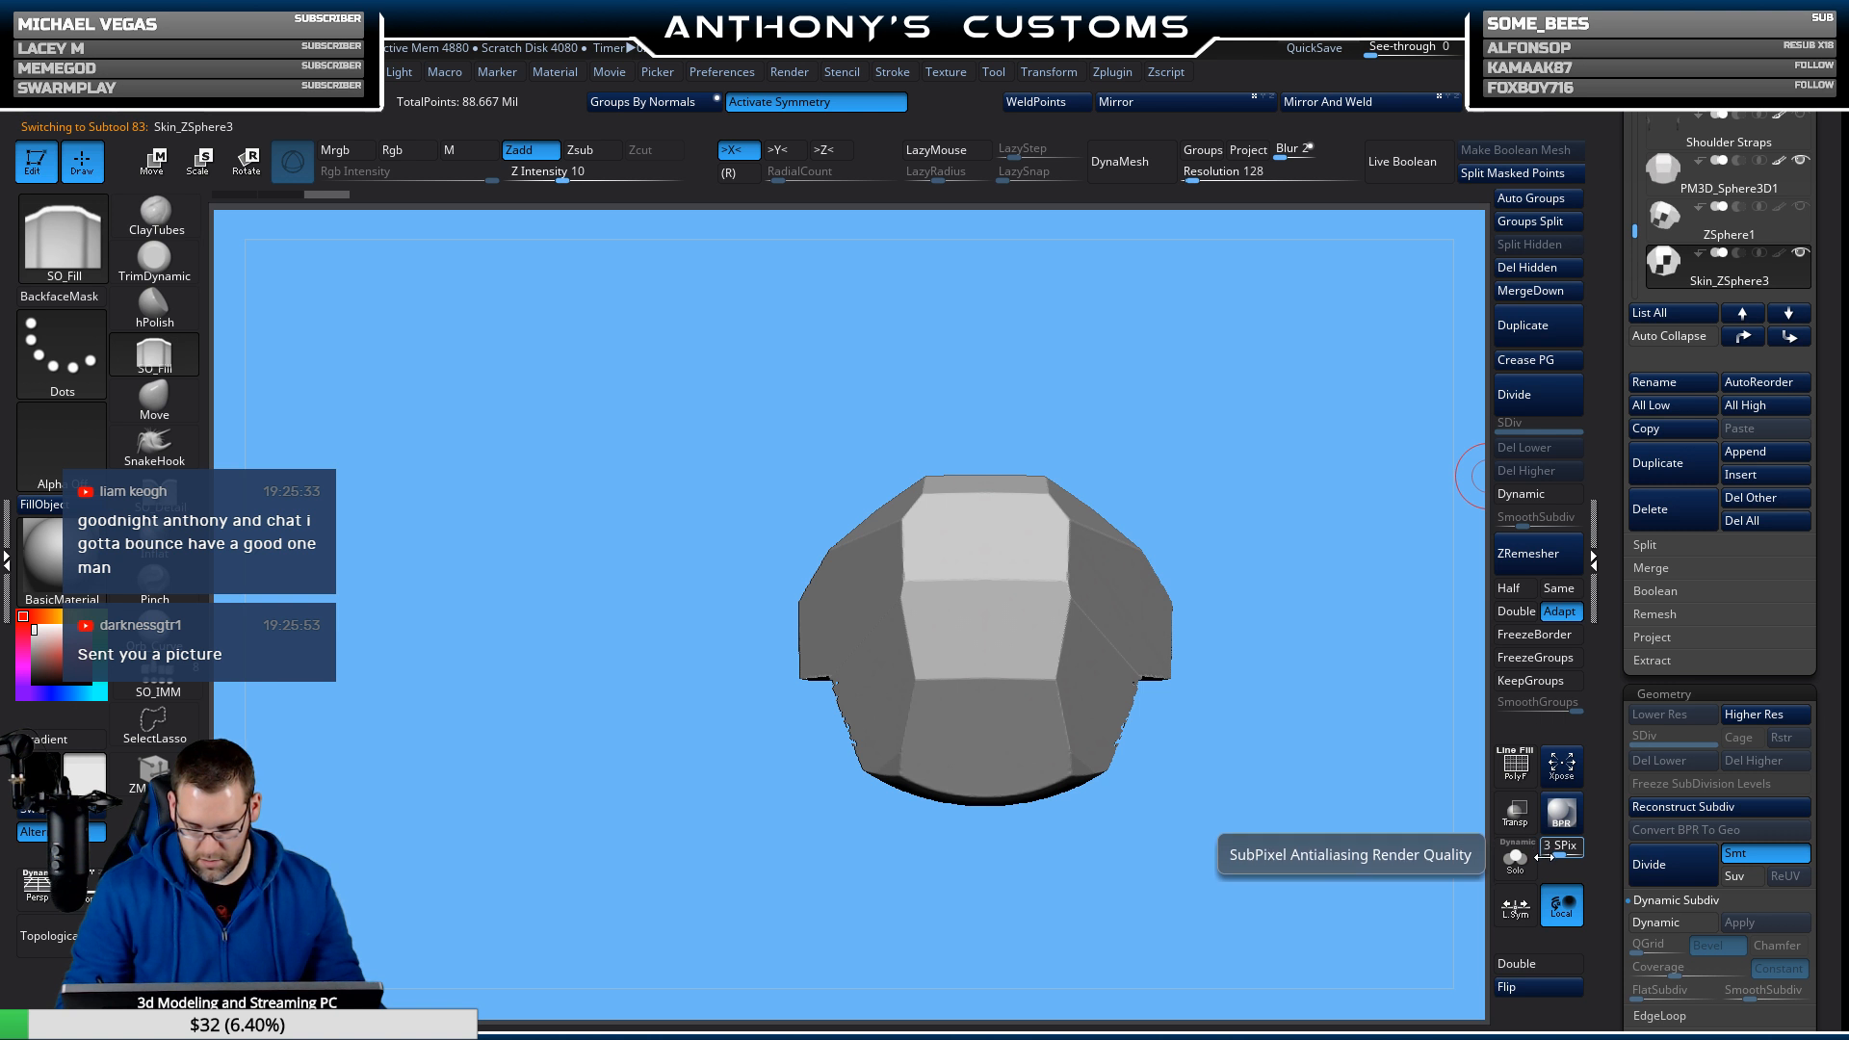
Isolate the inserted skin mesh with its polyframe shown and examine its face orientation and gaps.
{"action": "left_click_drag", "start_coordinate": [1464, 853], "coordinate": [1364, 795]}
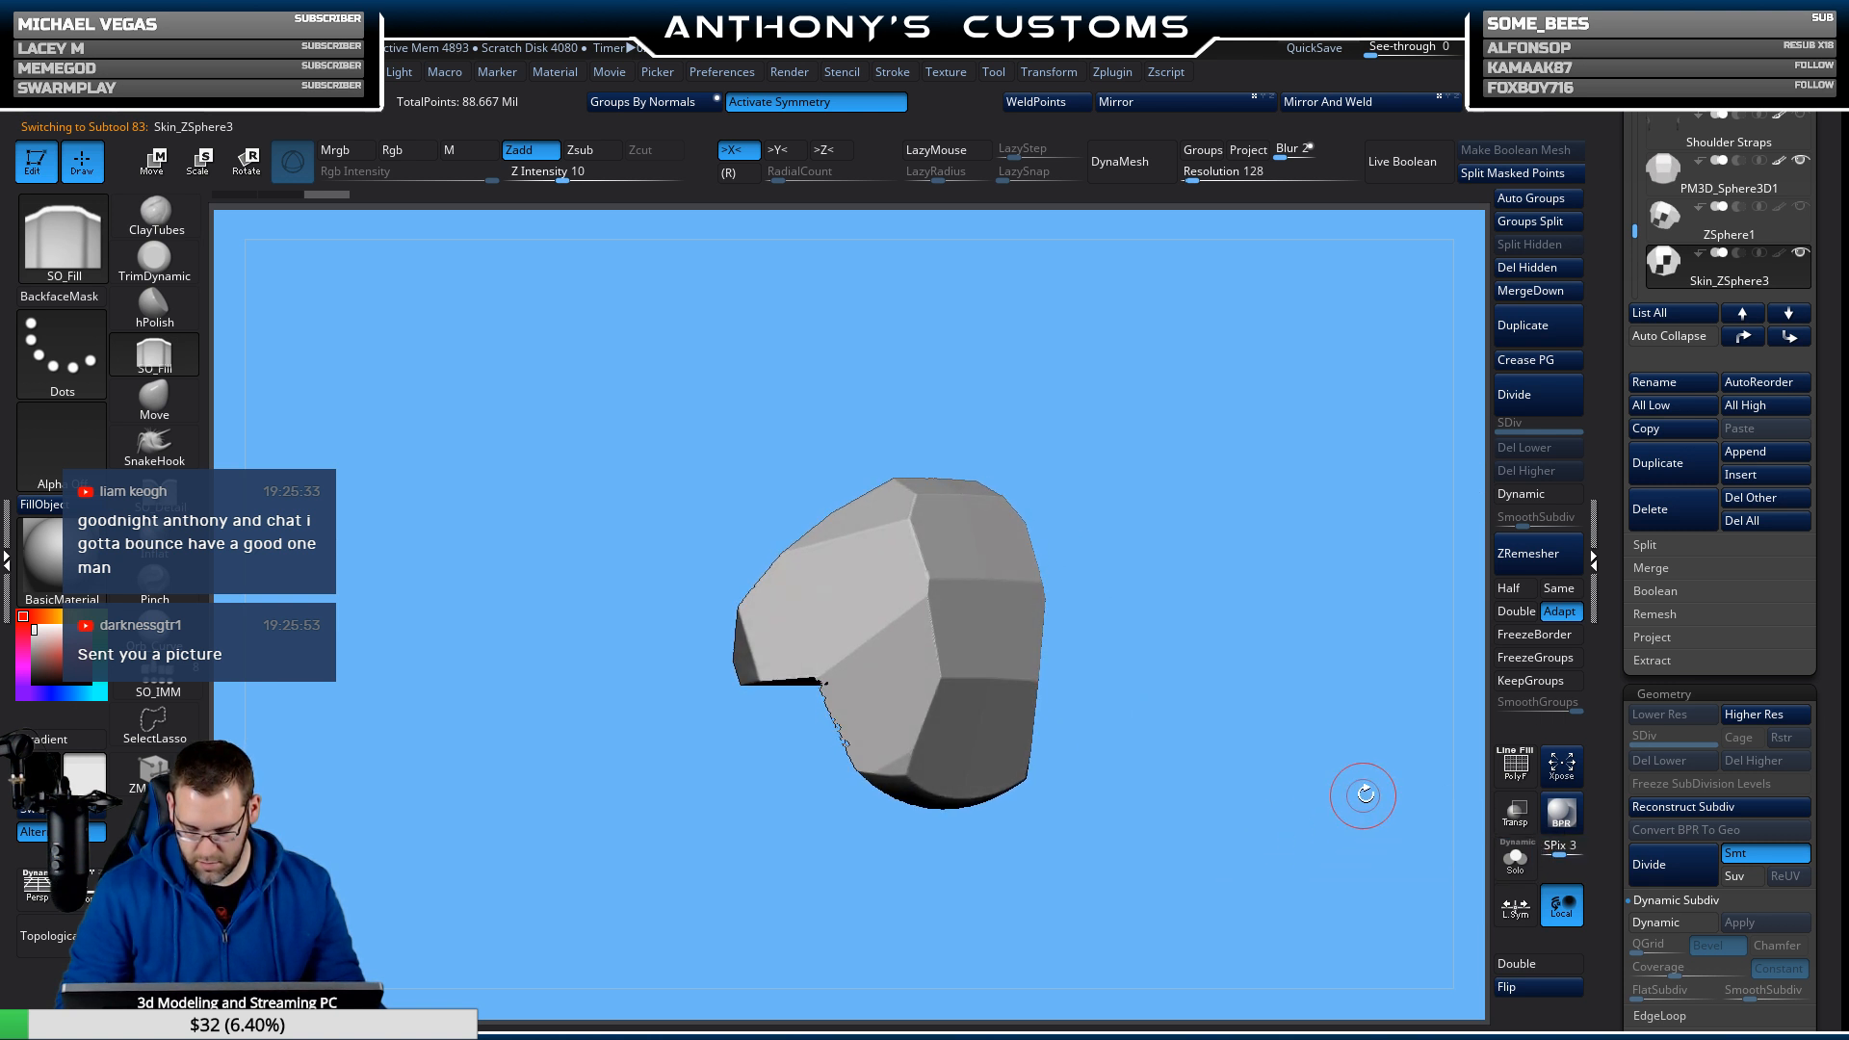
{"action": "left_click", "coordinate": [1515, 857]}
{"action": "left_click_drag", "start_coordinate": [1478, 858], "coordinate": [1205, 871]}
{"action": "key", "text": "shift+f"}
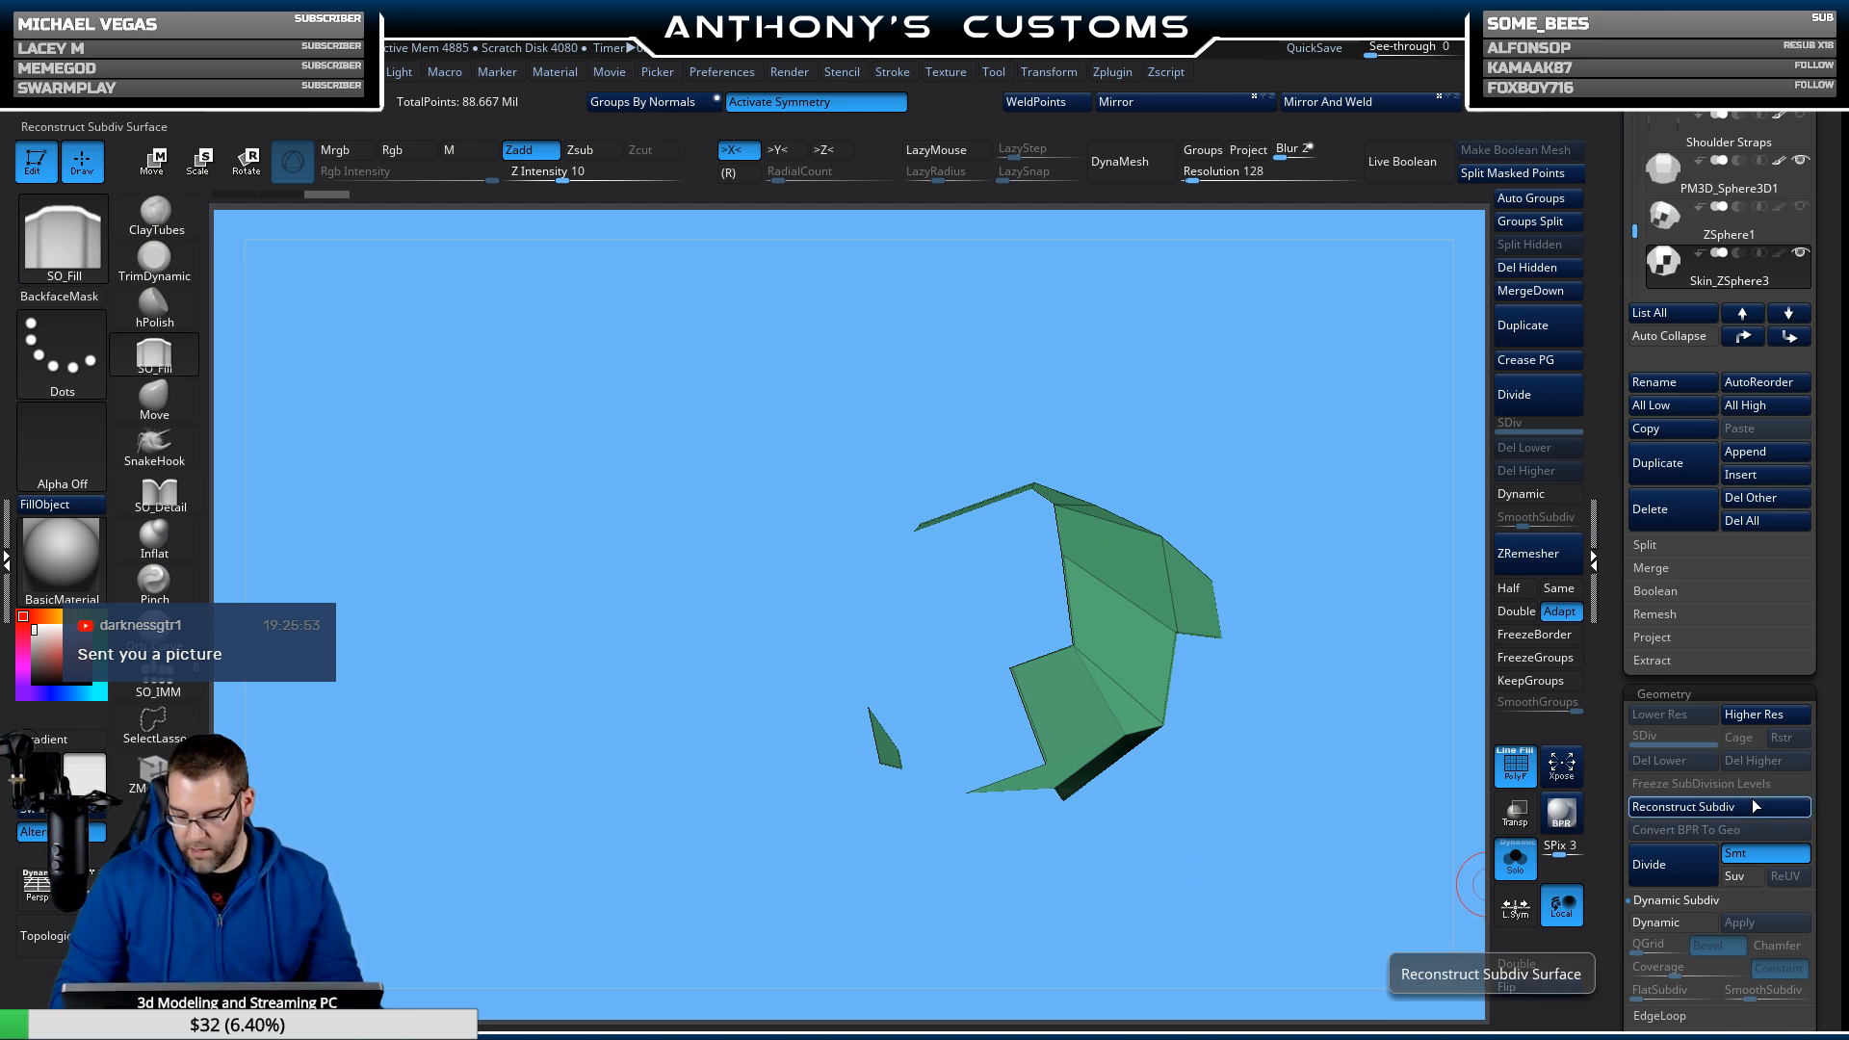
Delete the inserted skin subtool and the ZSphere1 topology subtool.
{"action": "left_click", "coordinate": [1667, 509]}
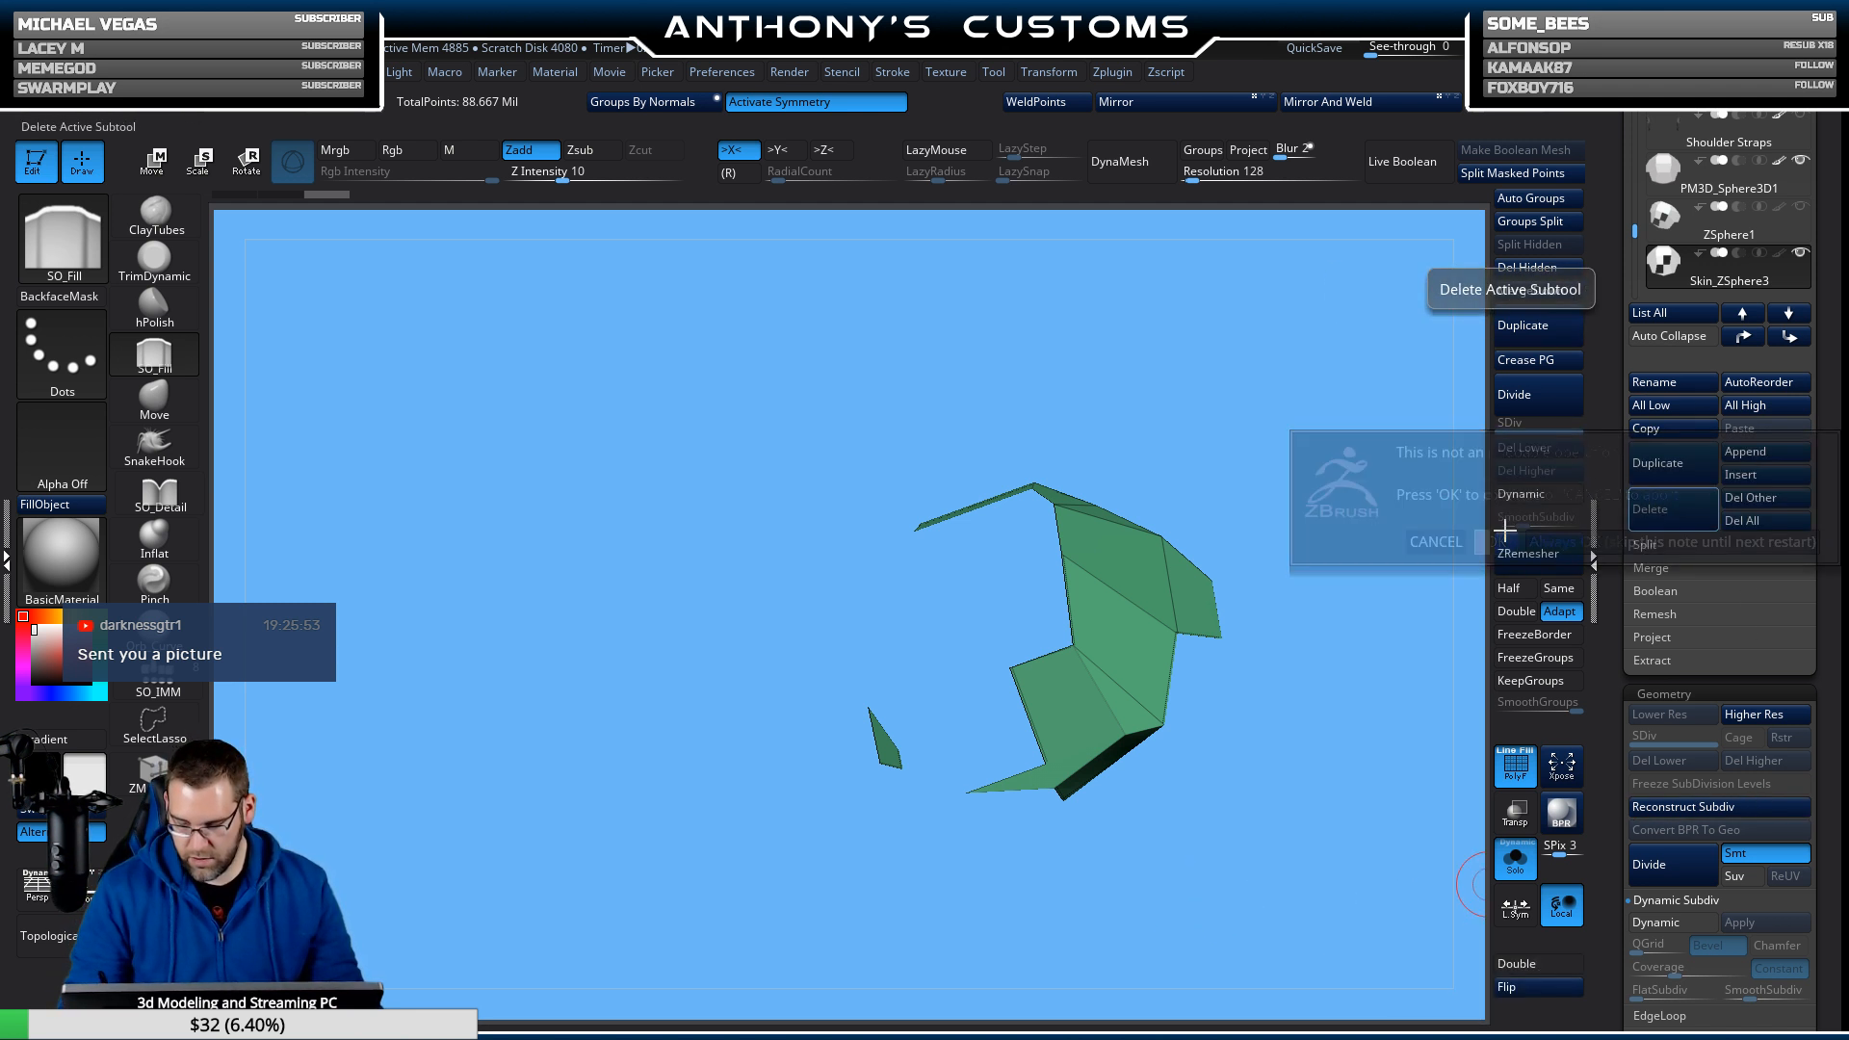
{"action": "left_click", "coordinate": [1499, 539]}
{"action": "left_click", "coordinate": [1677, 518]}
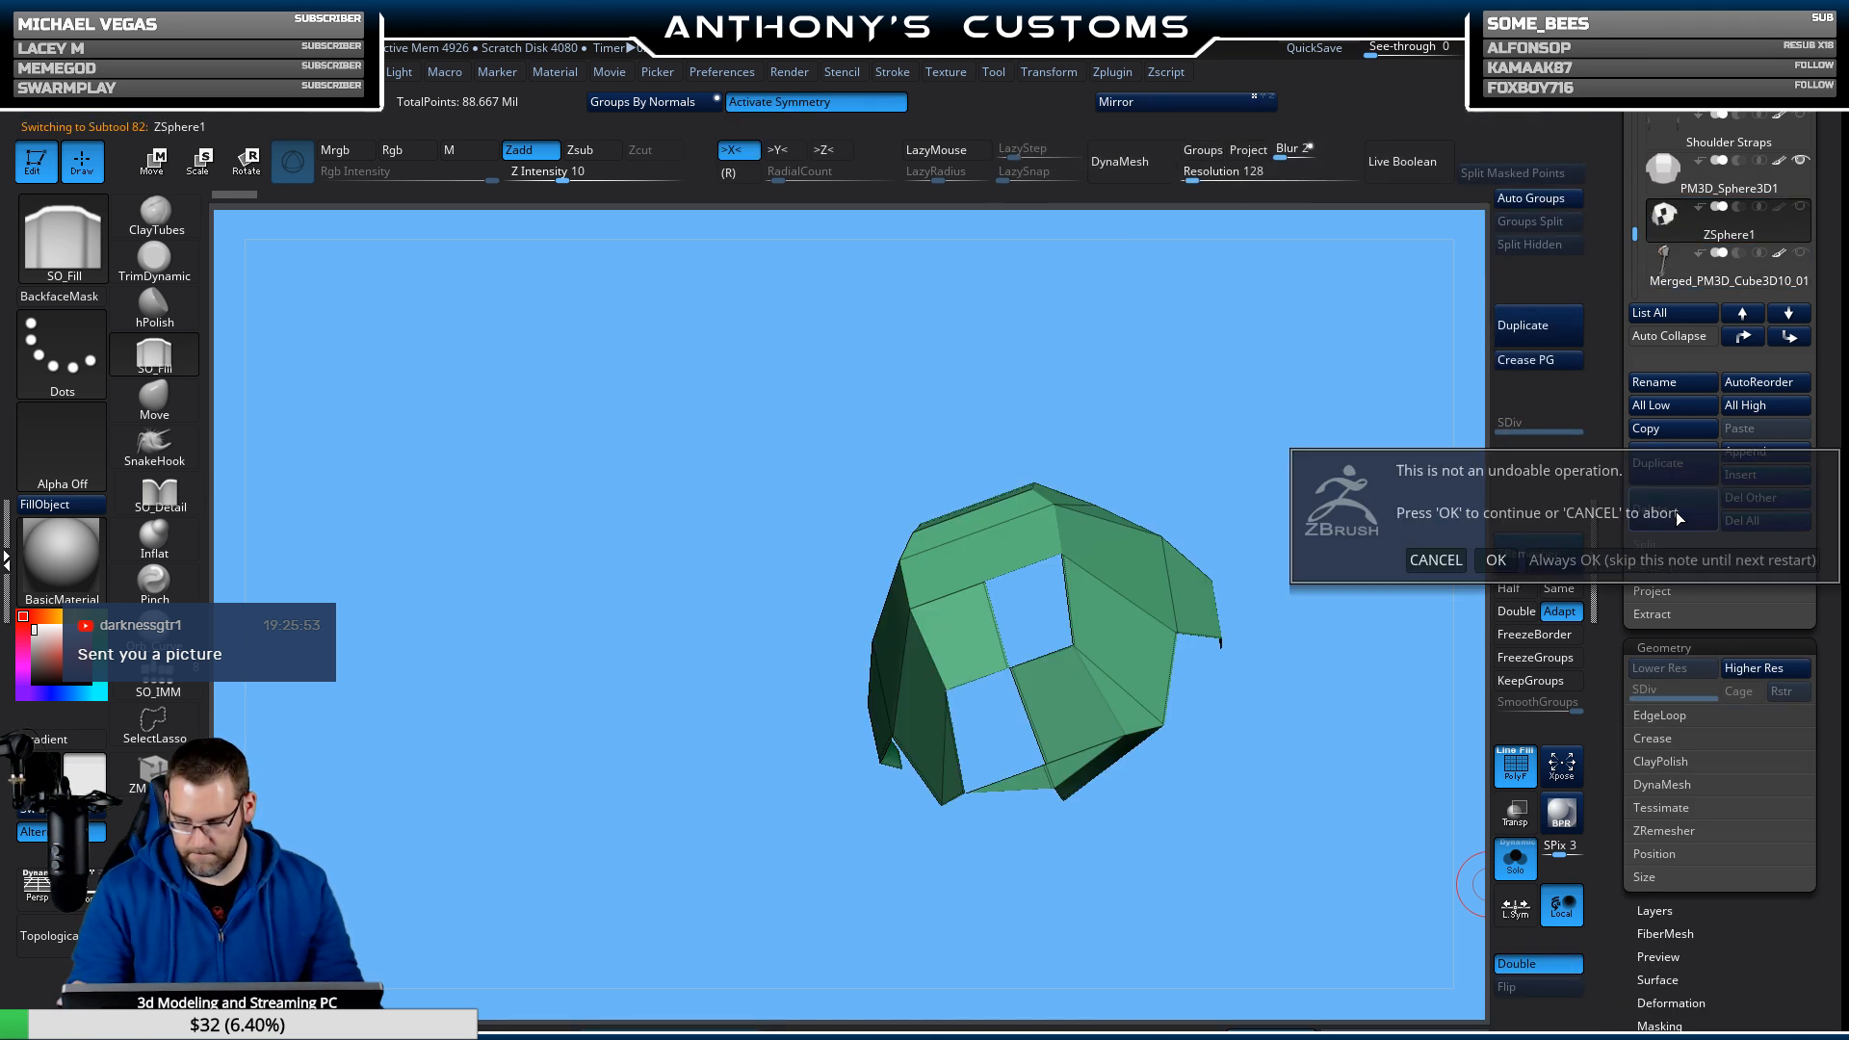
{"action": "left_click", "coordinate": [1496, 560]}
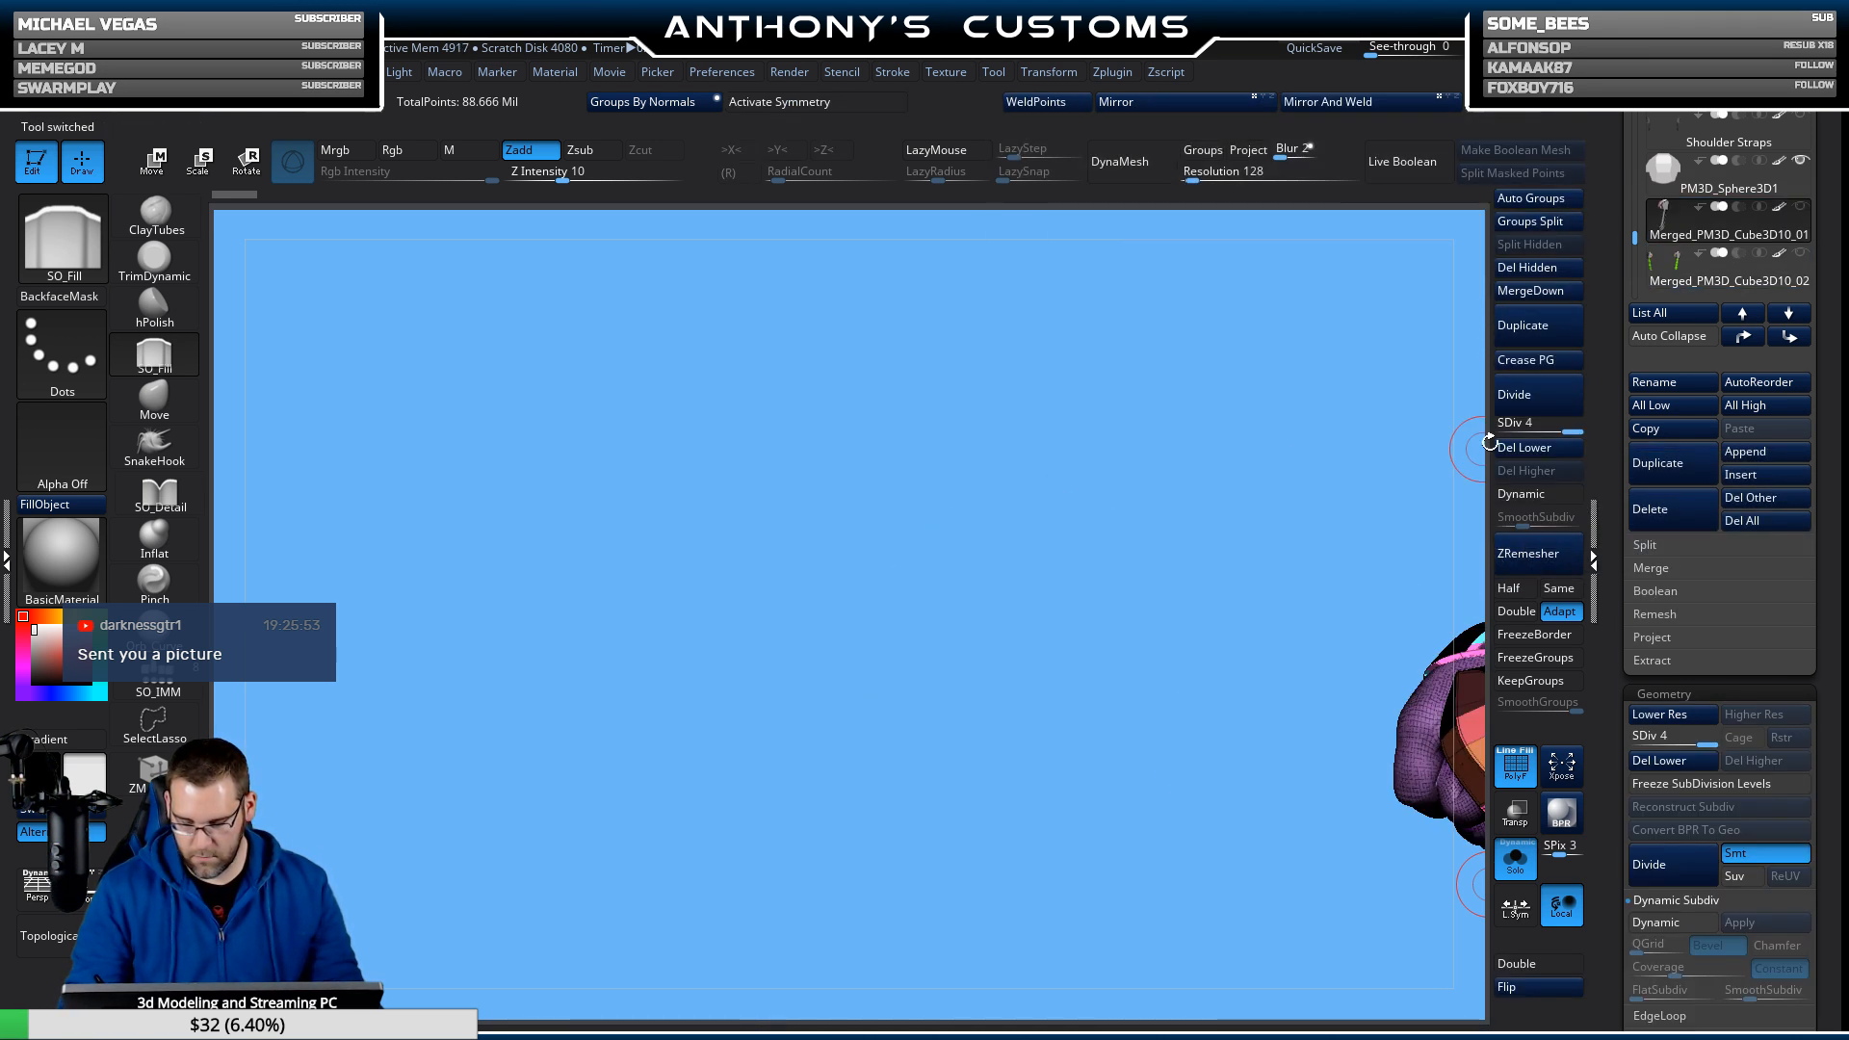
Select the original armour plate subtool PM3D_Sphere3D1 and save the project.
{"action": "left_click", "coordinate": [1673, 181]}
{"action": "mouse_move", "coordinate": [1403, 495]}
{"action": "left_mouse_down"}
{"action": "mouse_move", "coordinate": [1371, 743]}
{"action": "mouse_move", "coordinate": [1231, 772]}
{"action": "mouse_move", "coordinate": [1268, 732]}
{"action": "mouse_move", "coordinate": [1259, 787]}
{"action": "left_mouse_up"}
{"action": "key", "text": "ctrl"}
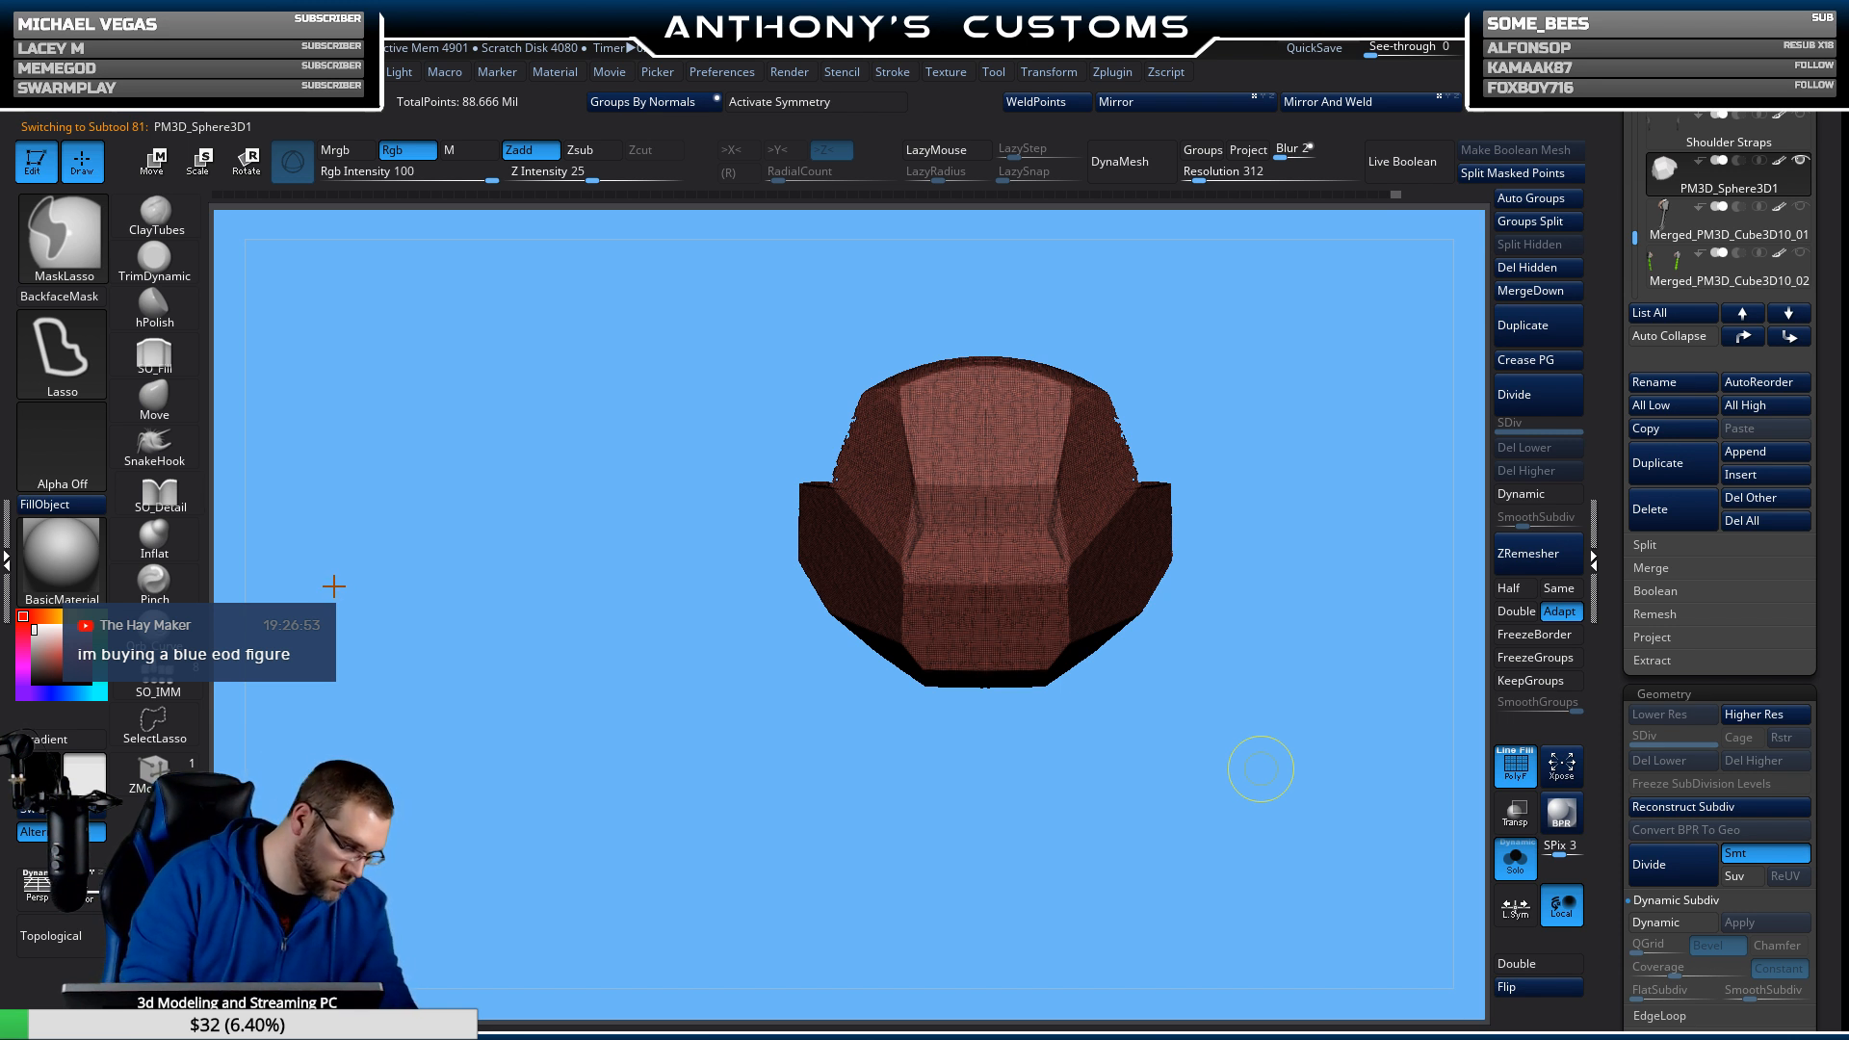
{"action": "key", "text": "ctrl+s"}
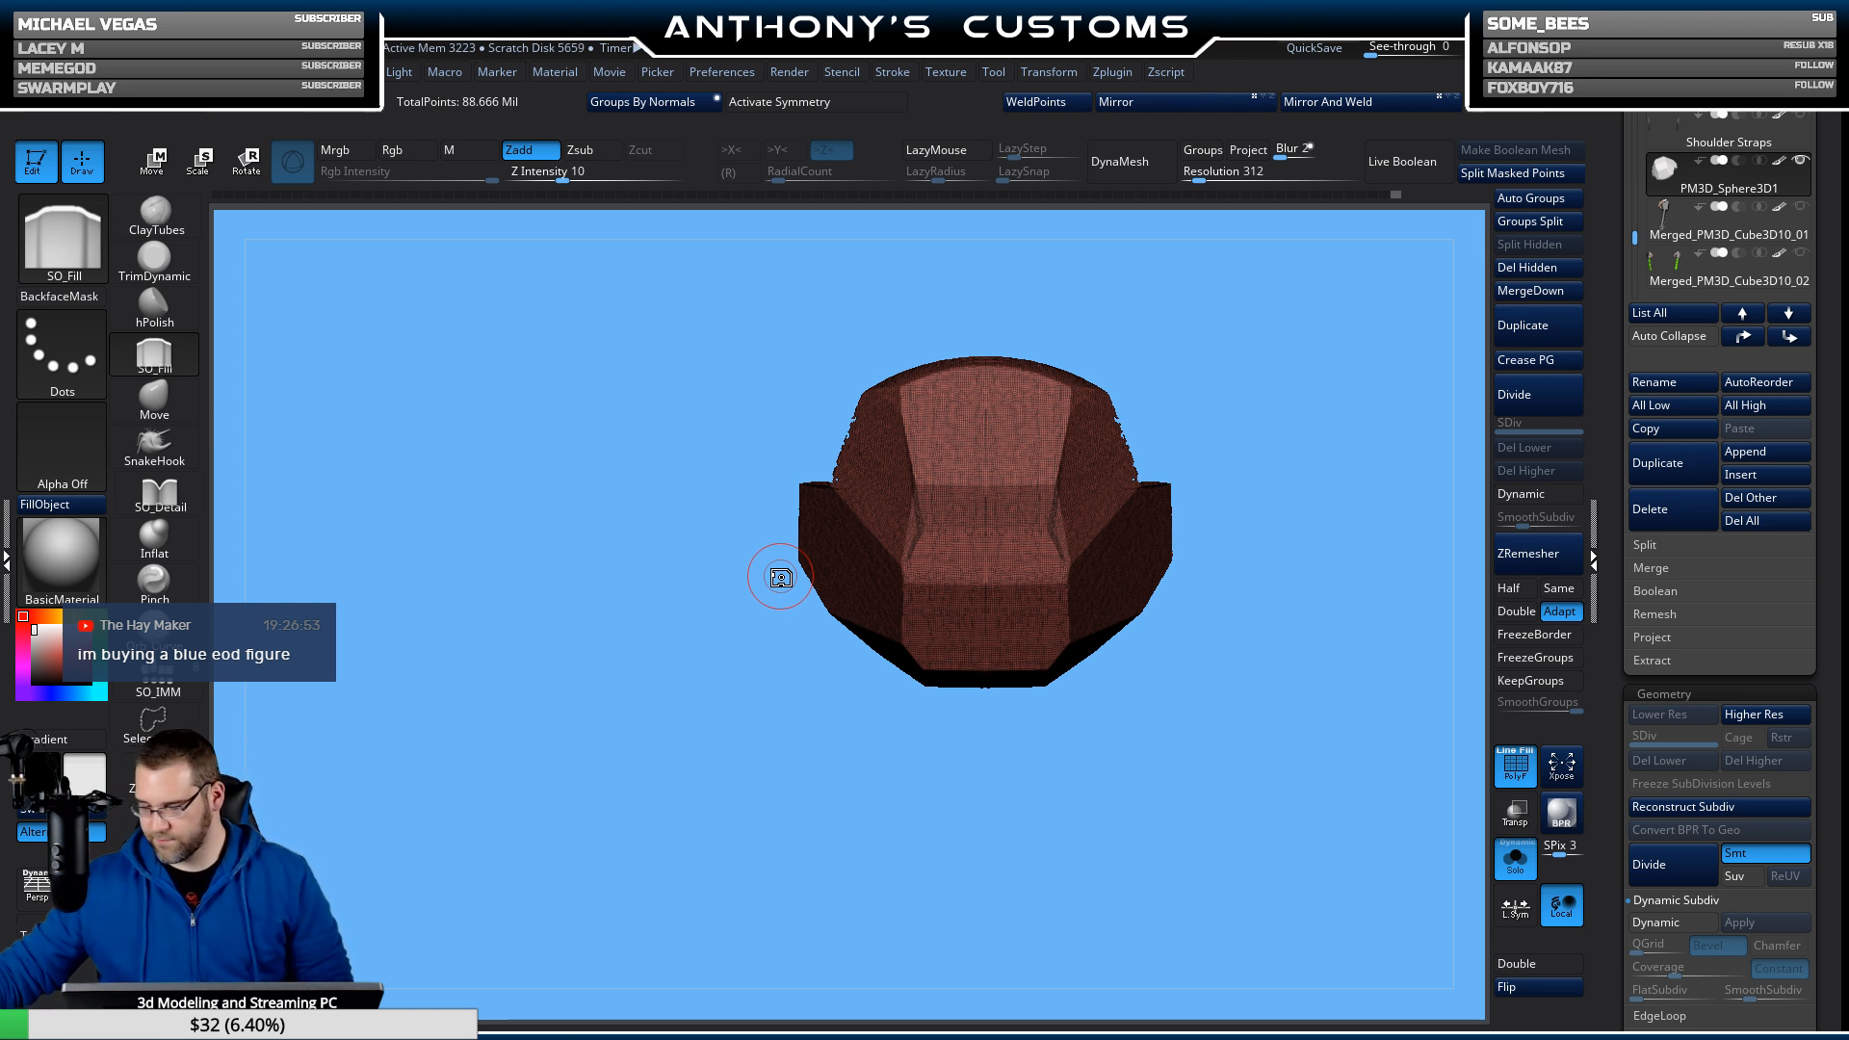
Remesh the isolated armour plate with DynaMesh and hide its polyframe.
{"action": "mouse_move", "coordinate": [1203, 679]}
{"action": "left_mouse_down"}
{"action": "mouse_move", "coordinate": [1146, 674]}
{"action": "mouse_move", "coordinate": [1222, 656]}
{"action": "left_mouse_up"}
{"action": "left_click_drag", "start_coordinate": [1272, 588], "coordinate": [1193, 779], "text": "alt"}
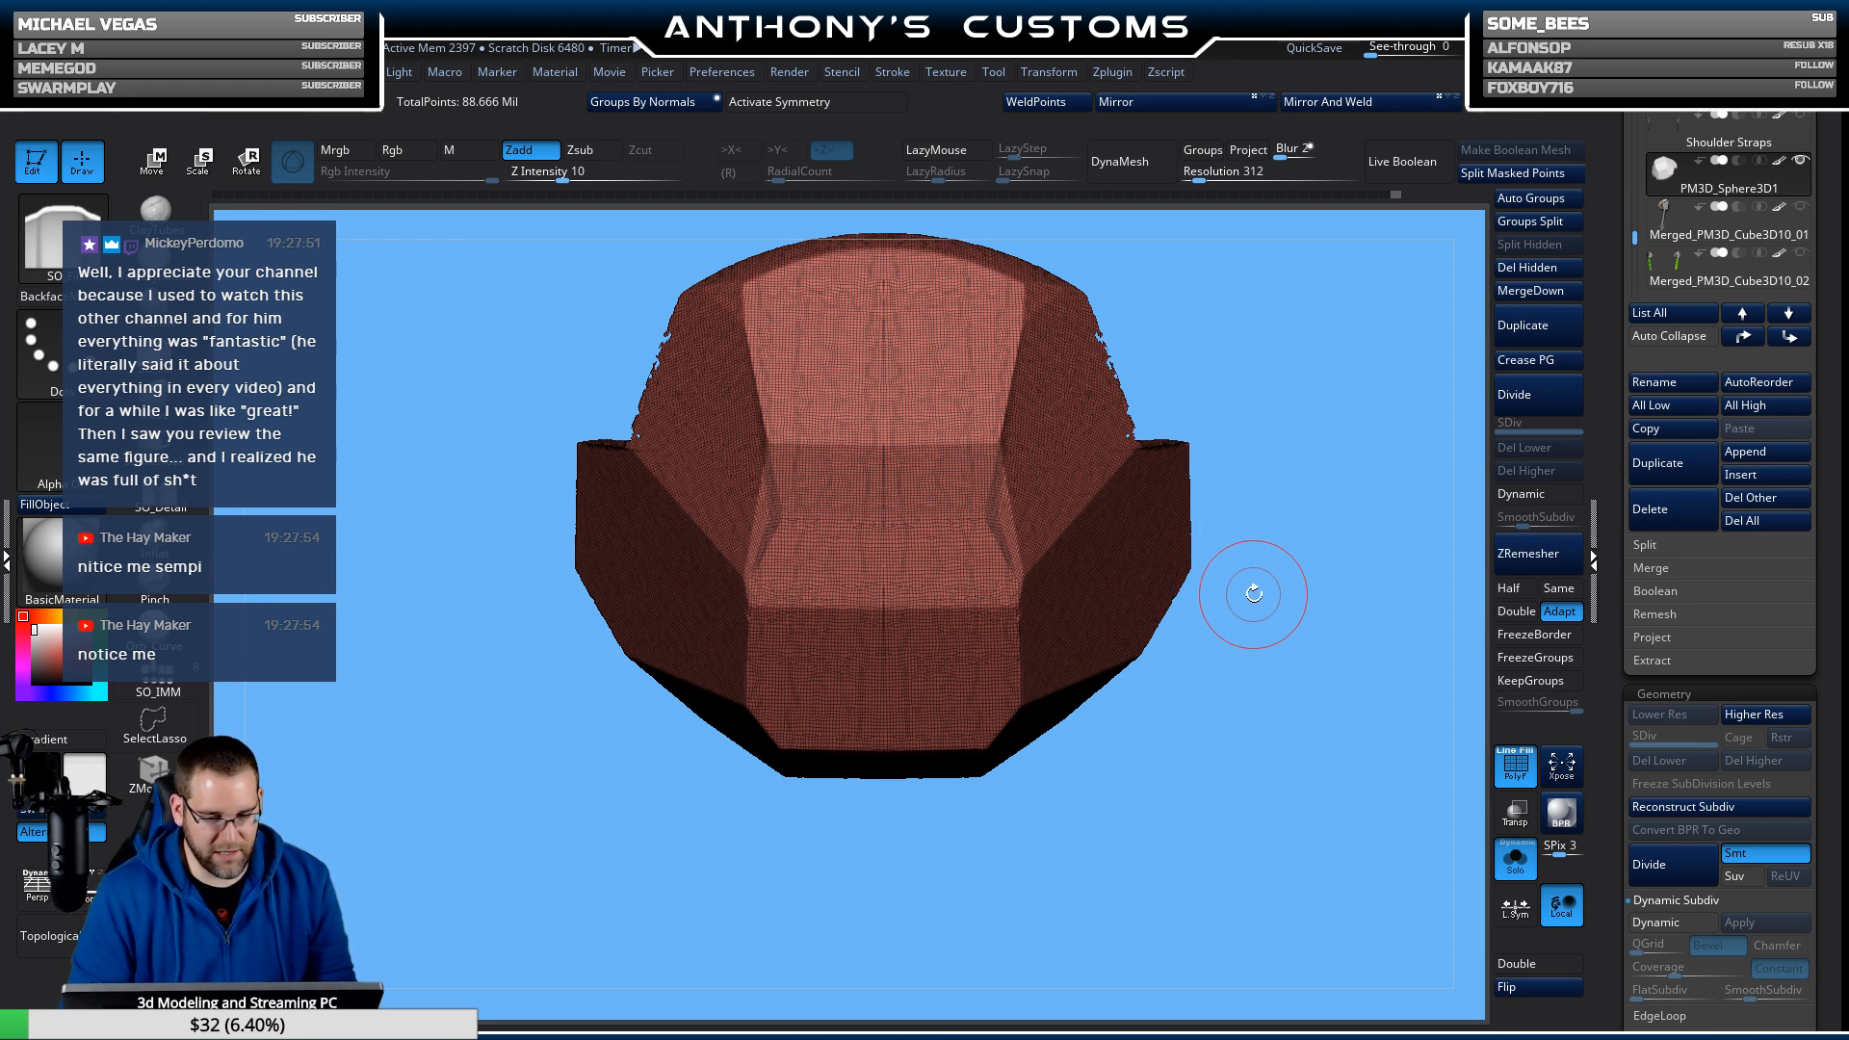
{"action": "left_click", "coordinate": [1146, 166]}
{"action": "key", "text": "ctrl"}
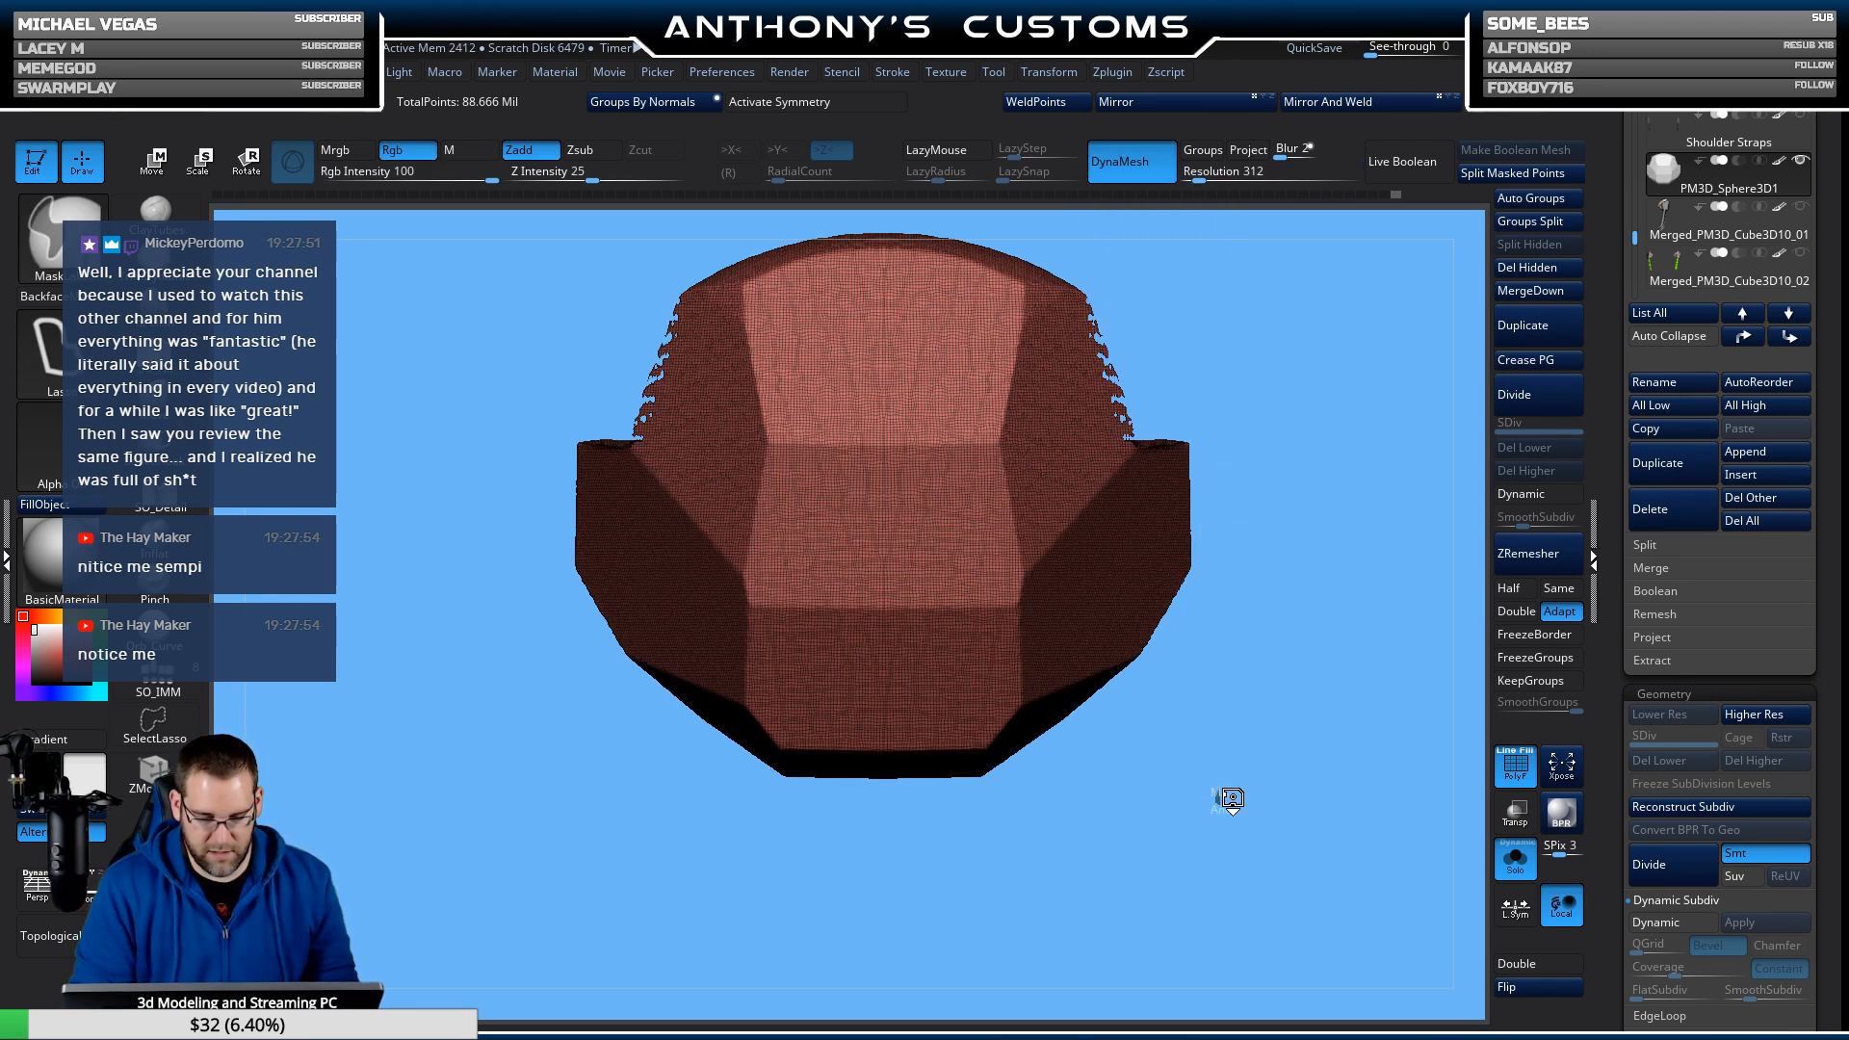
{"action": "mouse_move", "coordinate": [1238, 756]}
{"action": "left_mouse_down"}
{"action": "mouse_move", "coordinate": [1230, 685]}
{"action": "mouse_move", "coordinate": [1215, 806]}
{"action": "mouse_move", "coordinate": [1254, 807]}
{"action": "mouse_move", "coordinate": [1175, 783]}
{"action": "mouse_move", "coordinate": [1180, 692]}
{"action": "left_mouse_up"}
{"action": "key", "text": "shift+f"}
Open the saved action figure document whose thumbnail shows the isolated faceted plate.
{"action": "left_click", "coordinate": [722, 73]}
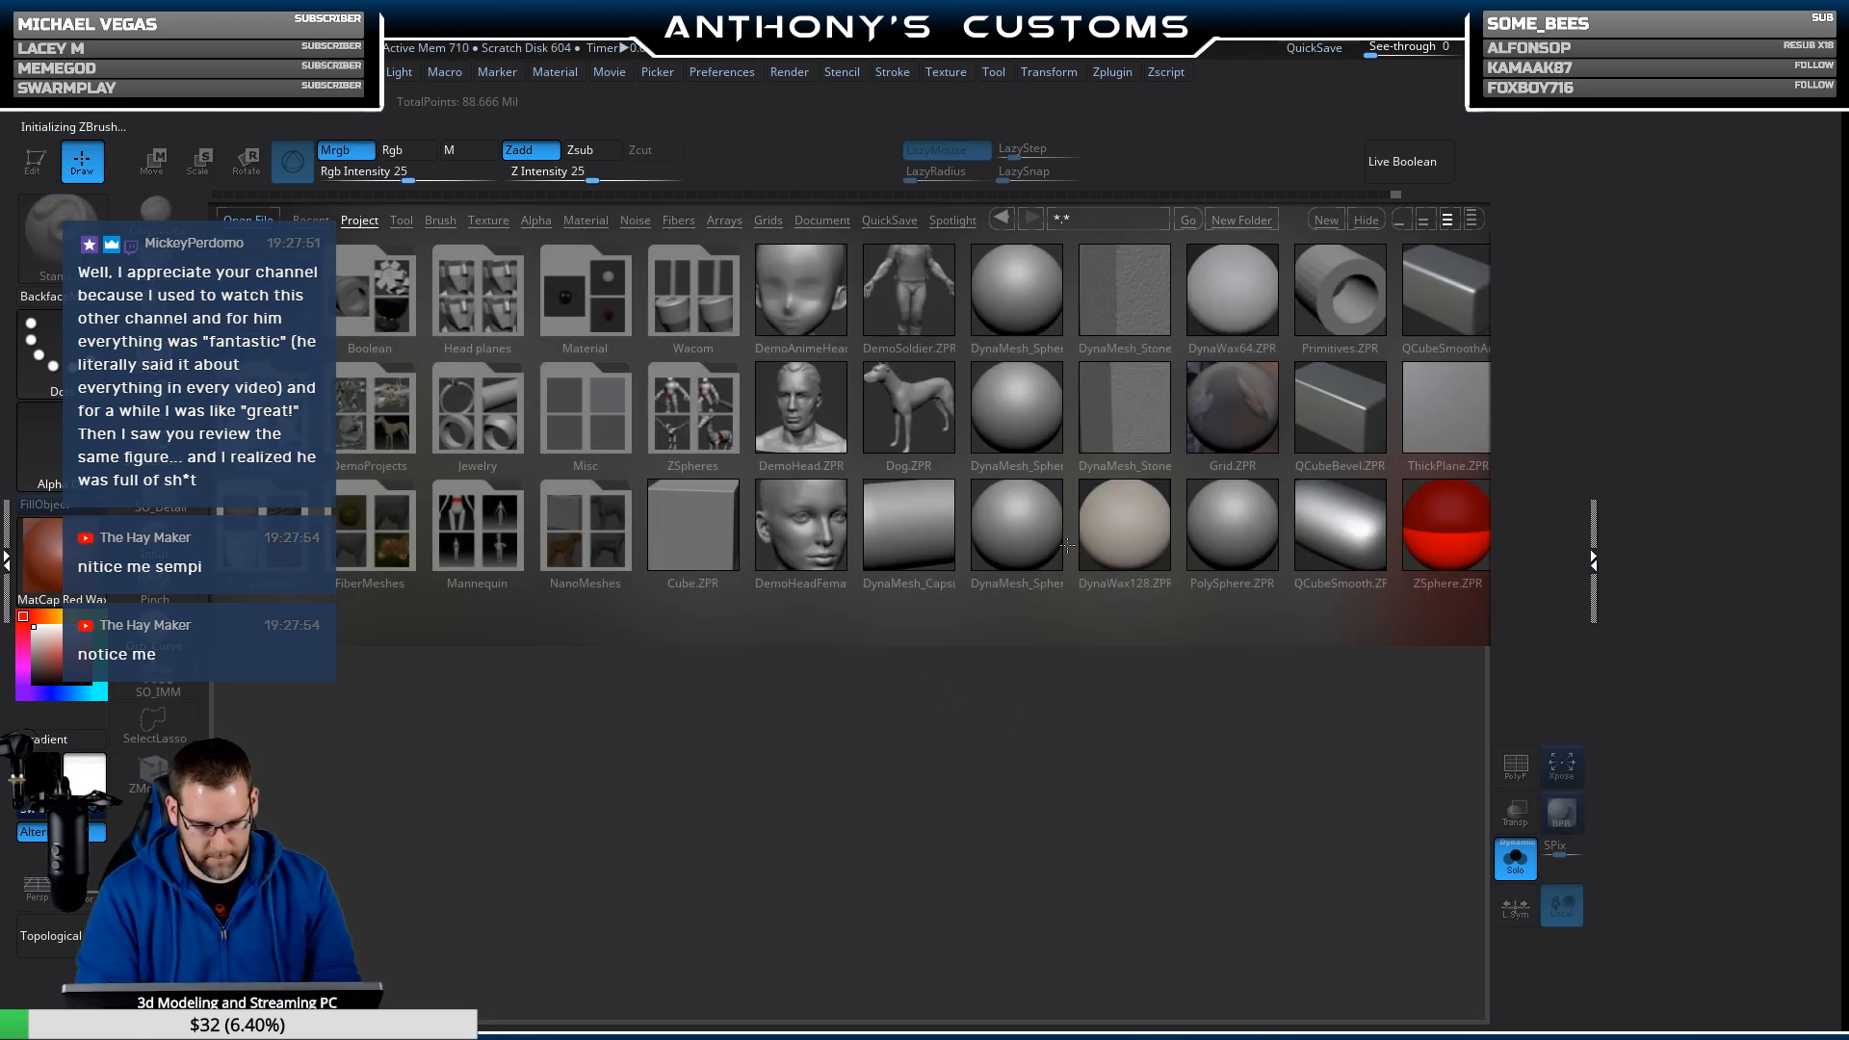
{"action": "left_click", "coordinate": [820, 223]}
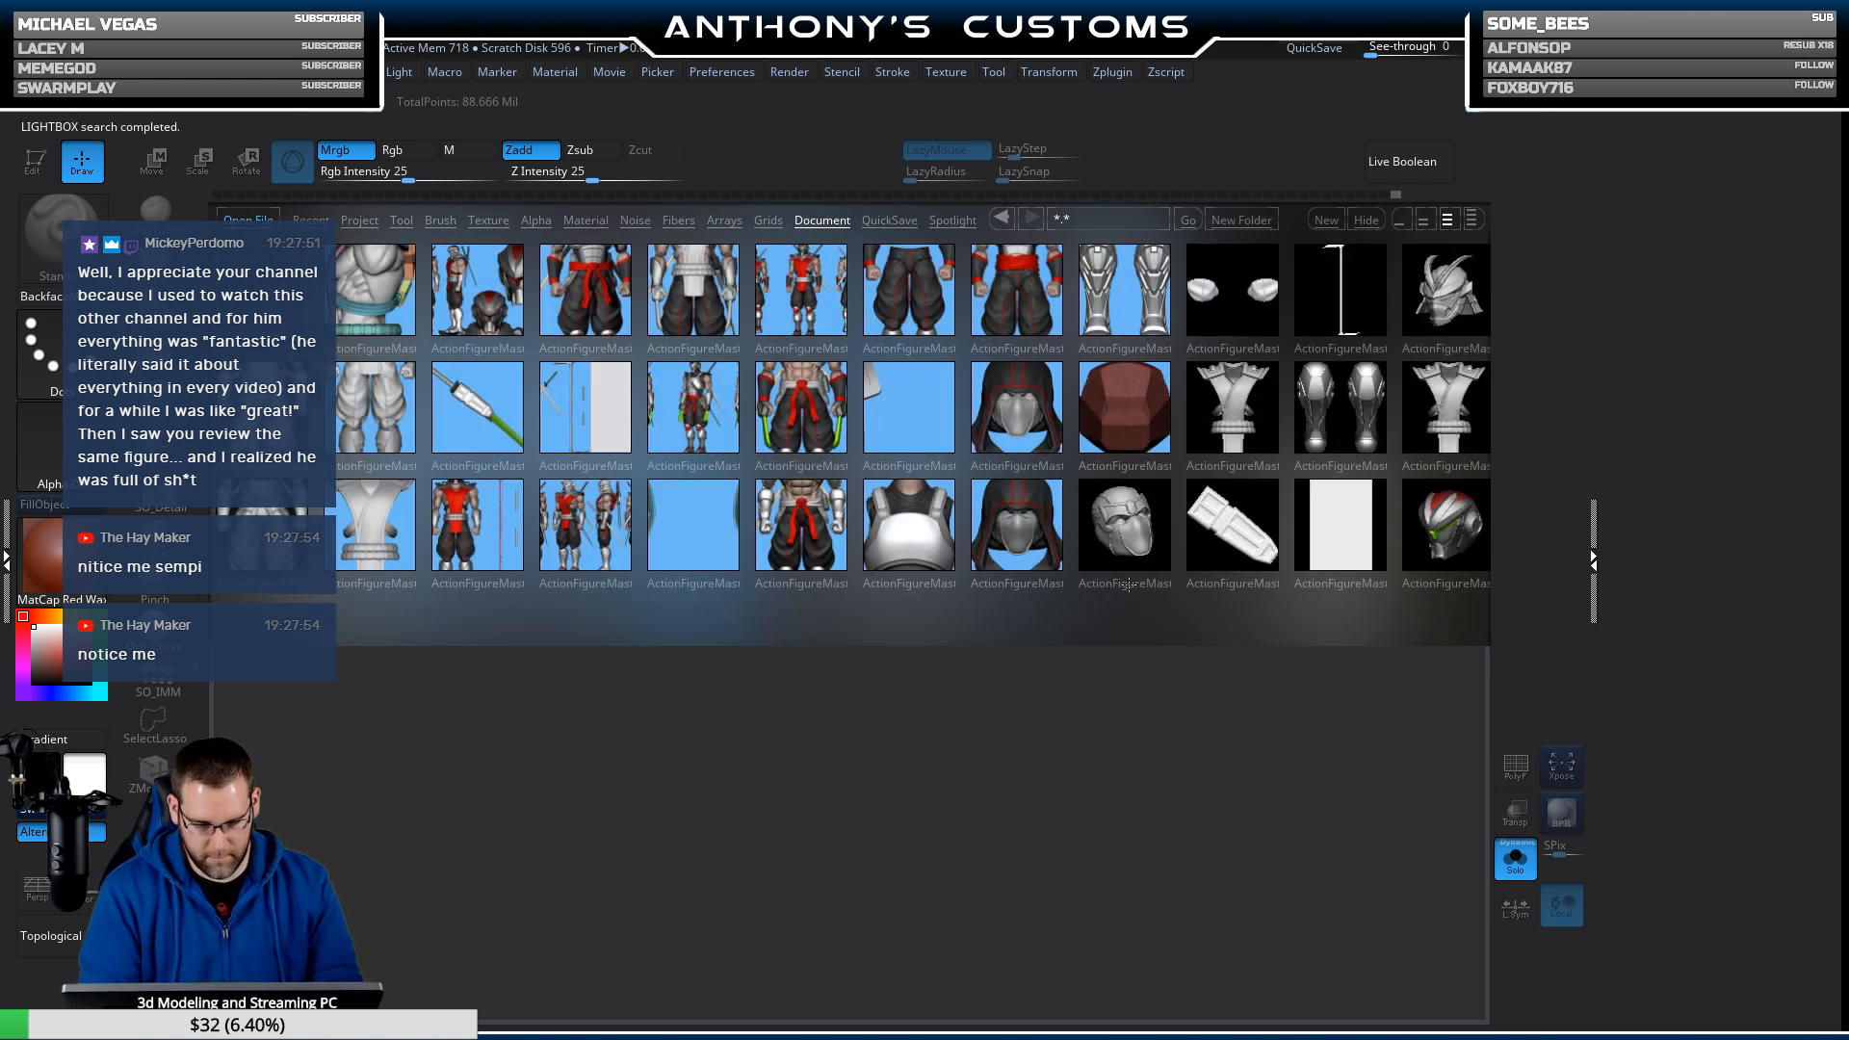
{"action": "double_click", "coordinate": [1117, 421]}
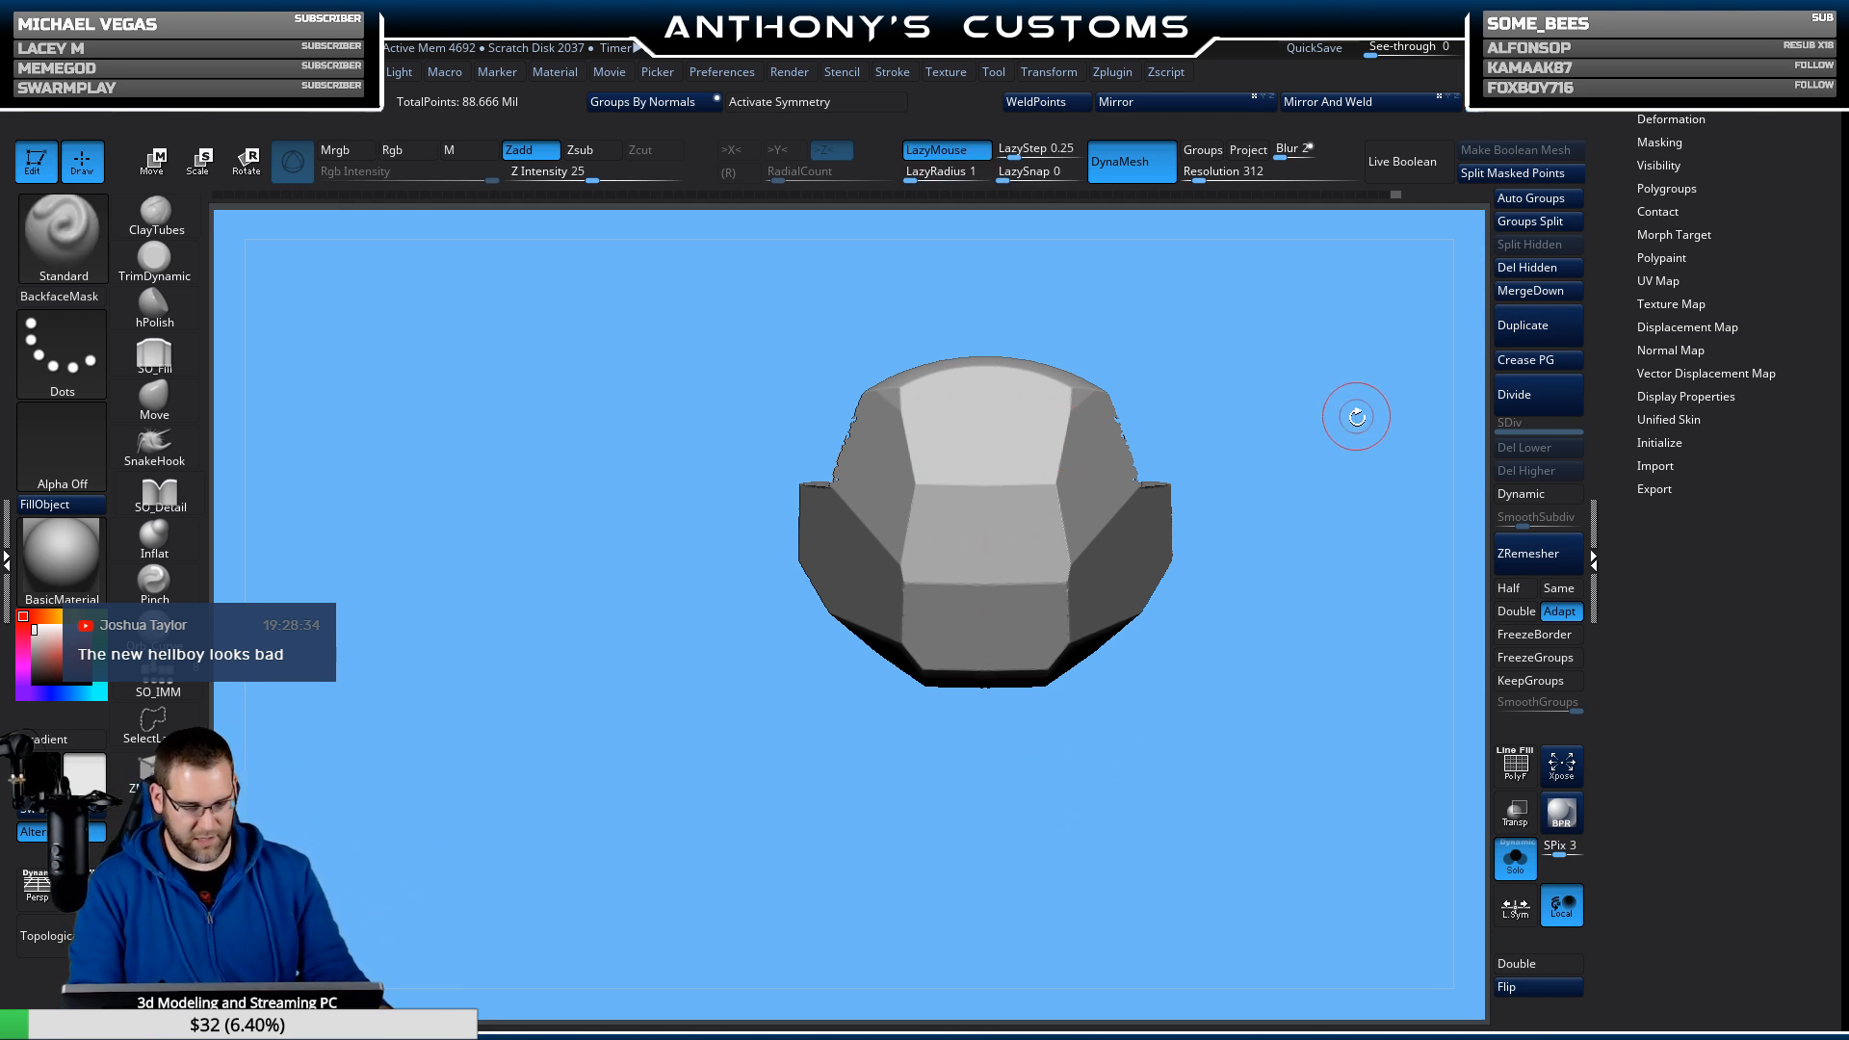
Turn off Solo mode and insert a ZSphere subtool directly below the armour plate subtool PM3D_Sphere3D1.
{"action": "left_click_drag", "start_coordinate": [1267, 655], "coordinate": [1294, 743], "text": "alt"}
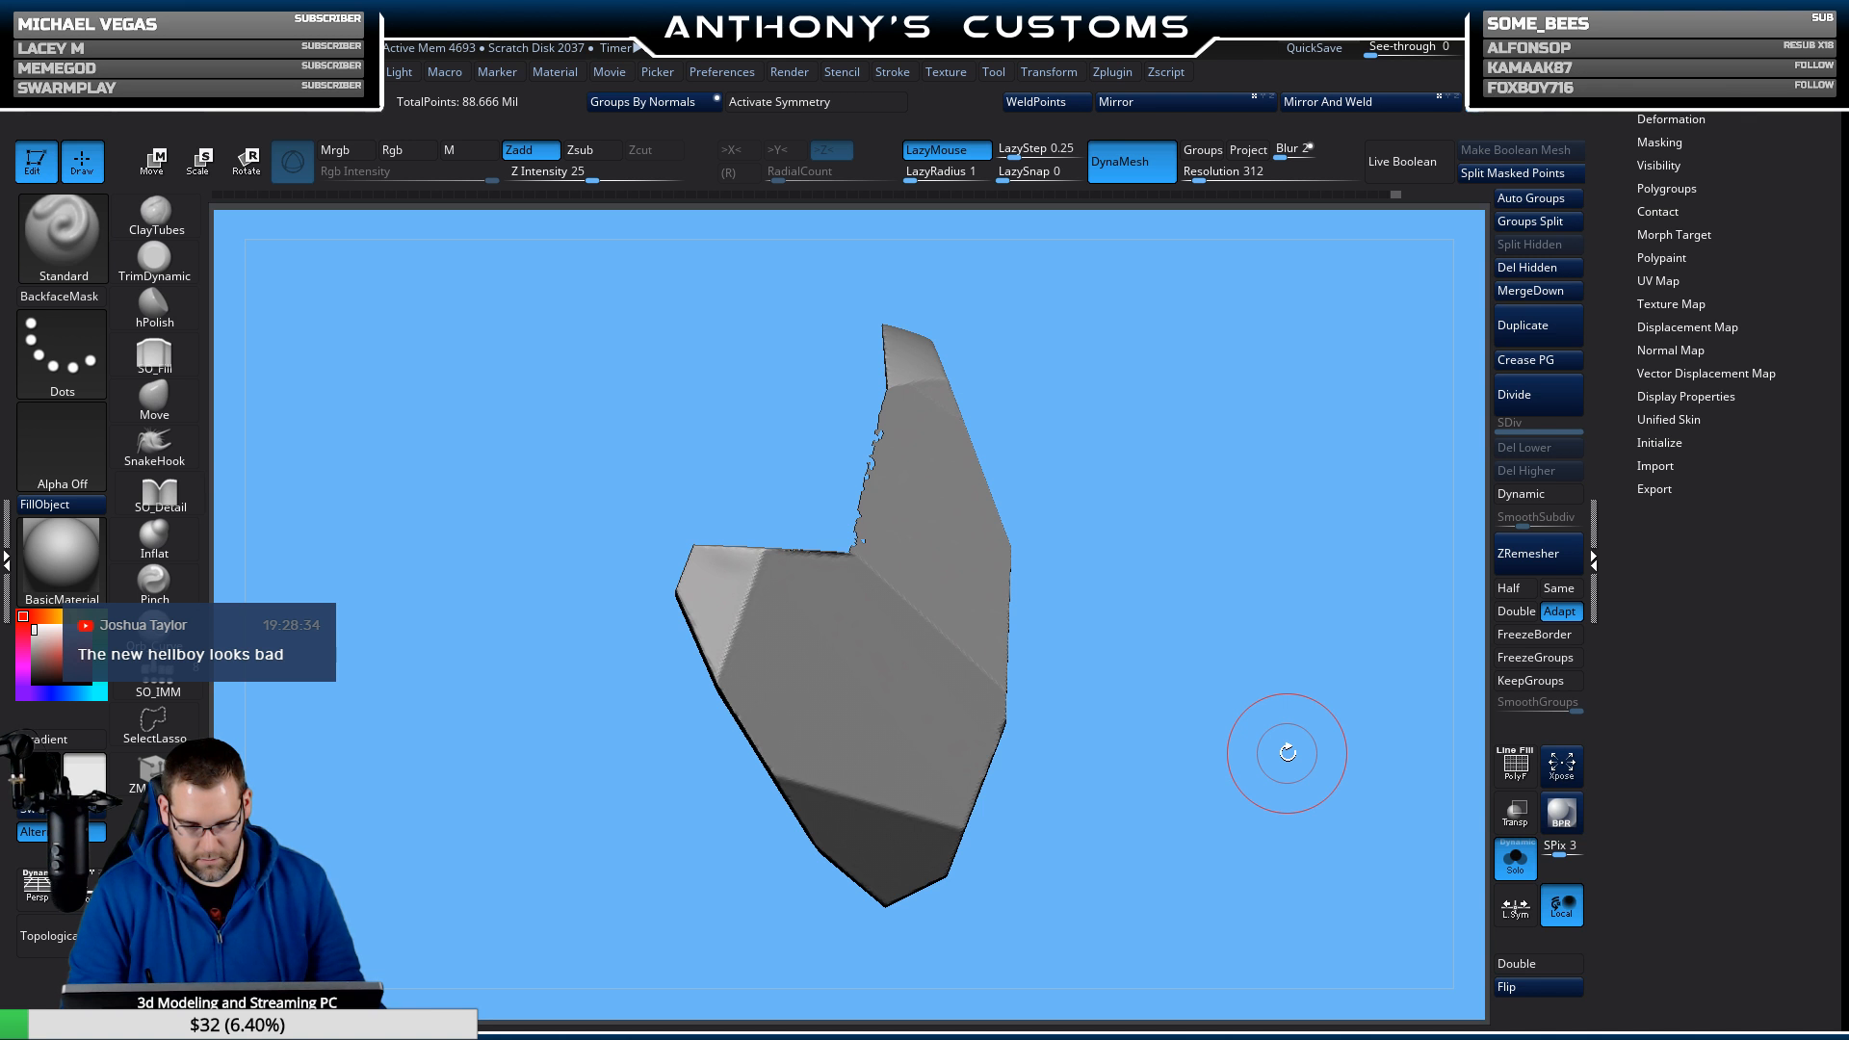
{"action": "left_click", "coordinate": [1515, 858]}
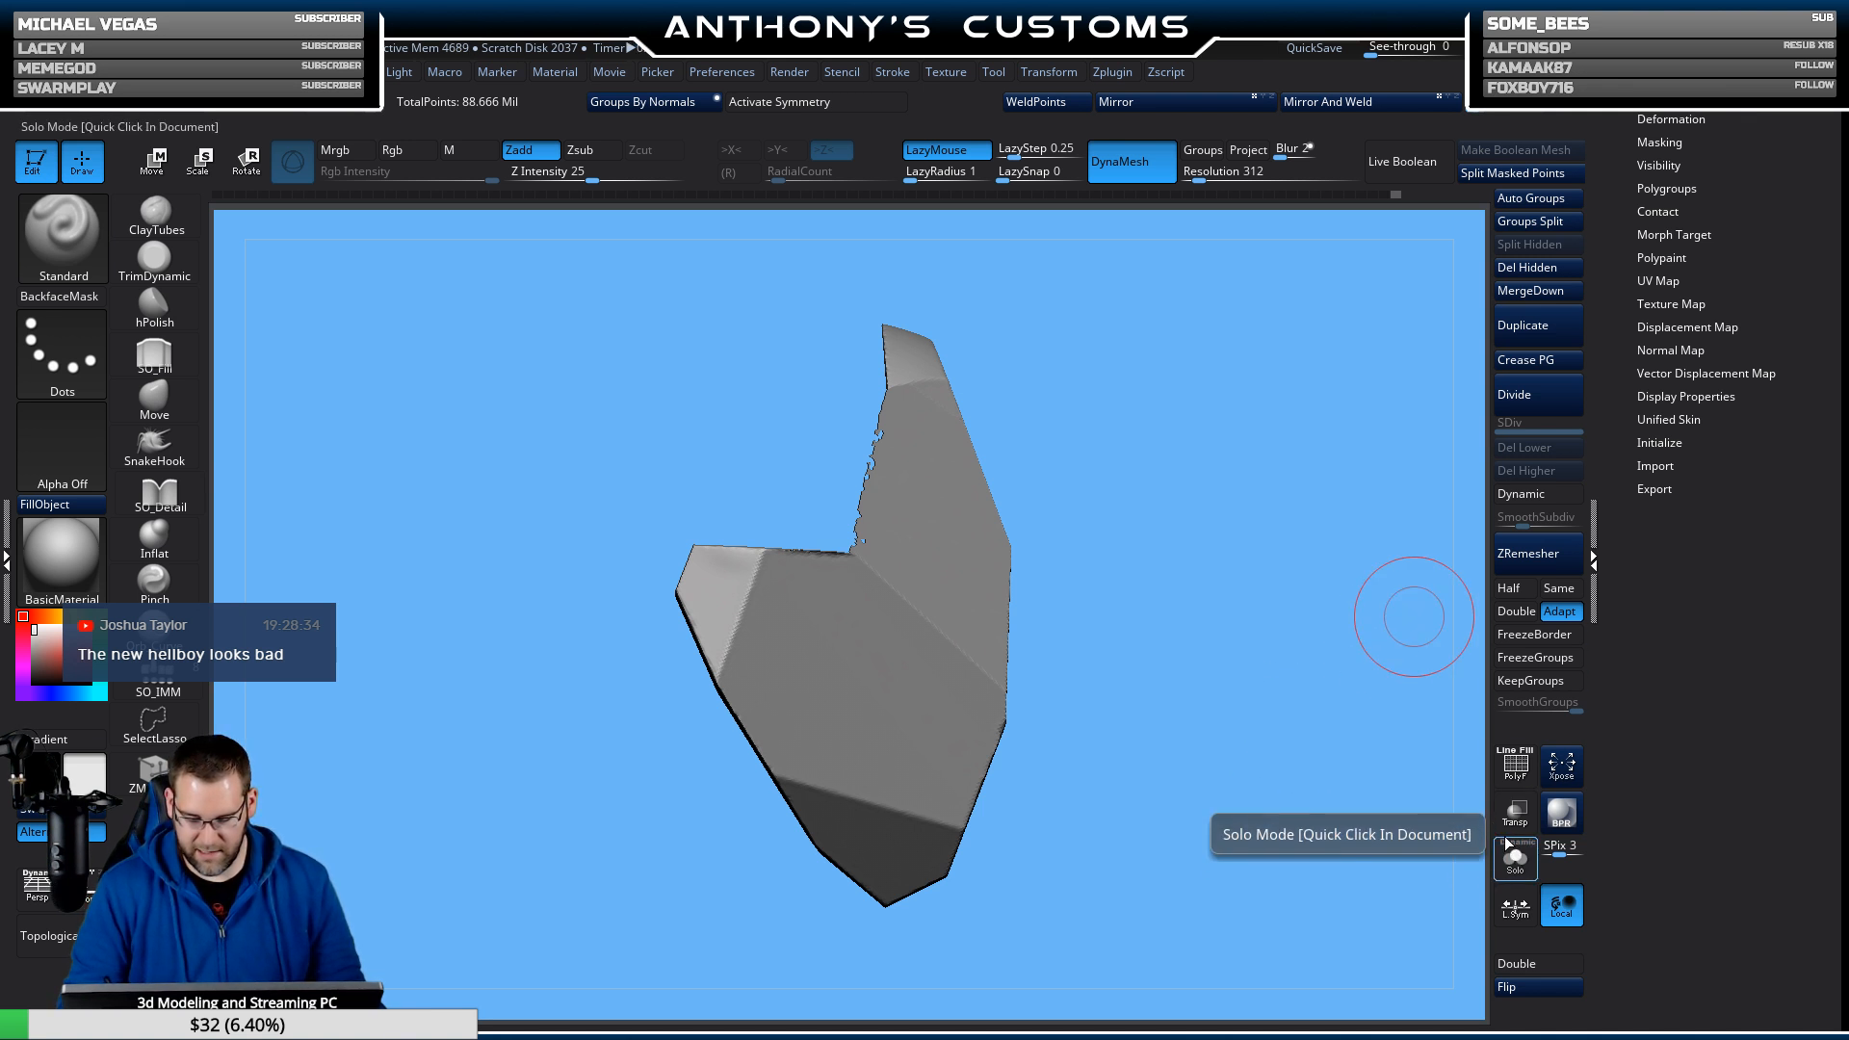
{"action": "mouse_move", "coordinate": [1320, 789]}
{"action": "left_mouse_down"}
{"action": "mouse_move", "coordinate": [1281, 640]}
{"action": "mouse_move", "coordinate": [1259, 727]}
{"action": "mouse_move", "coordinate": [1144, 760]}
{"action": "mouse_move", "coordinate": [1171, 833]}
{"action": "mouse_move", "coordinate": [1231, 789]}
{"action": "mouse_move", "coordinate": [1428, 731]}
{"action": "mouse_move", "coordinate": [1296, 607]}
{"action": "mouse_move", "coordinate": [1301, 541]}
{"action": "mouse_move", "coordinate": [1205, 784]}
{"action": "mouse_move", "coordinate": [1210, 731]}
{"action": "mouse_move", "coordinate": [1255, 760]}
{"action": "mouse_move", "coordinate": [1263, 845]}
{"action": "mouse_move", "coordinate": [1284, 801]}
{"action": "mouse_move", "coordinate": [1349, 784]}
{"action": "mouse_move", "coordinate": [1297, 740]}
{"action": "left_mouse_up"}
{"action": "scroll", "coordinate": [1714, 289], "scroll_direction": "up", "scroll_amount": 5}
{"action": "left_click", "coordinate": [1657, 505]}
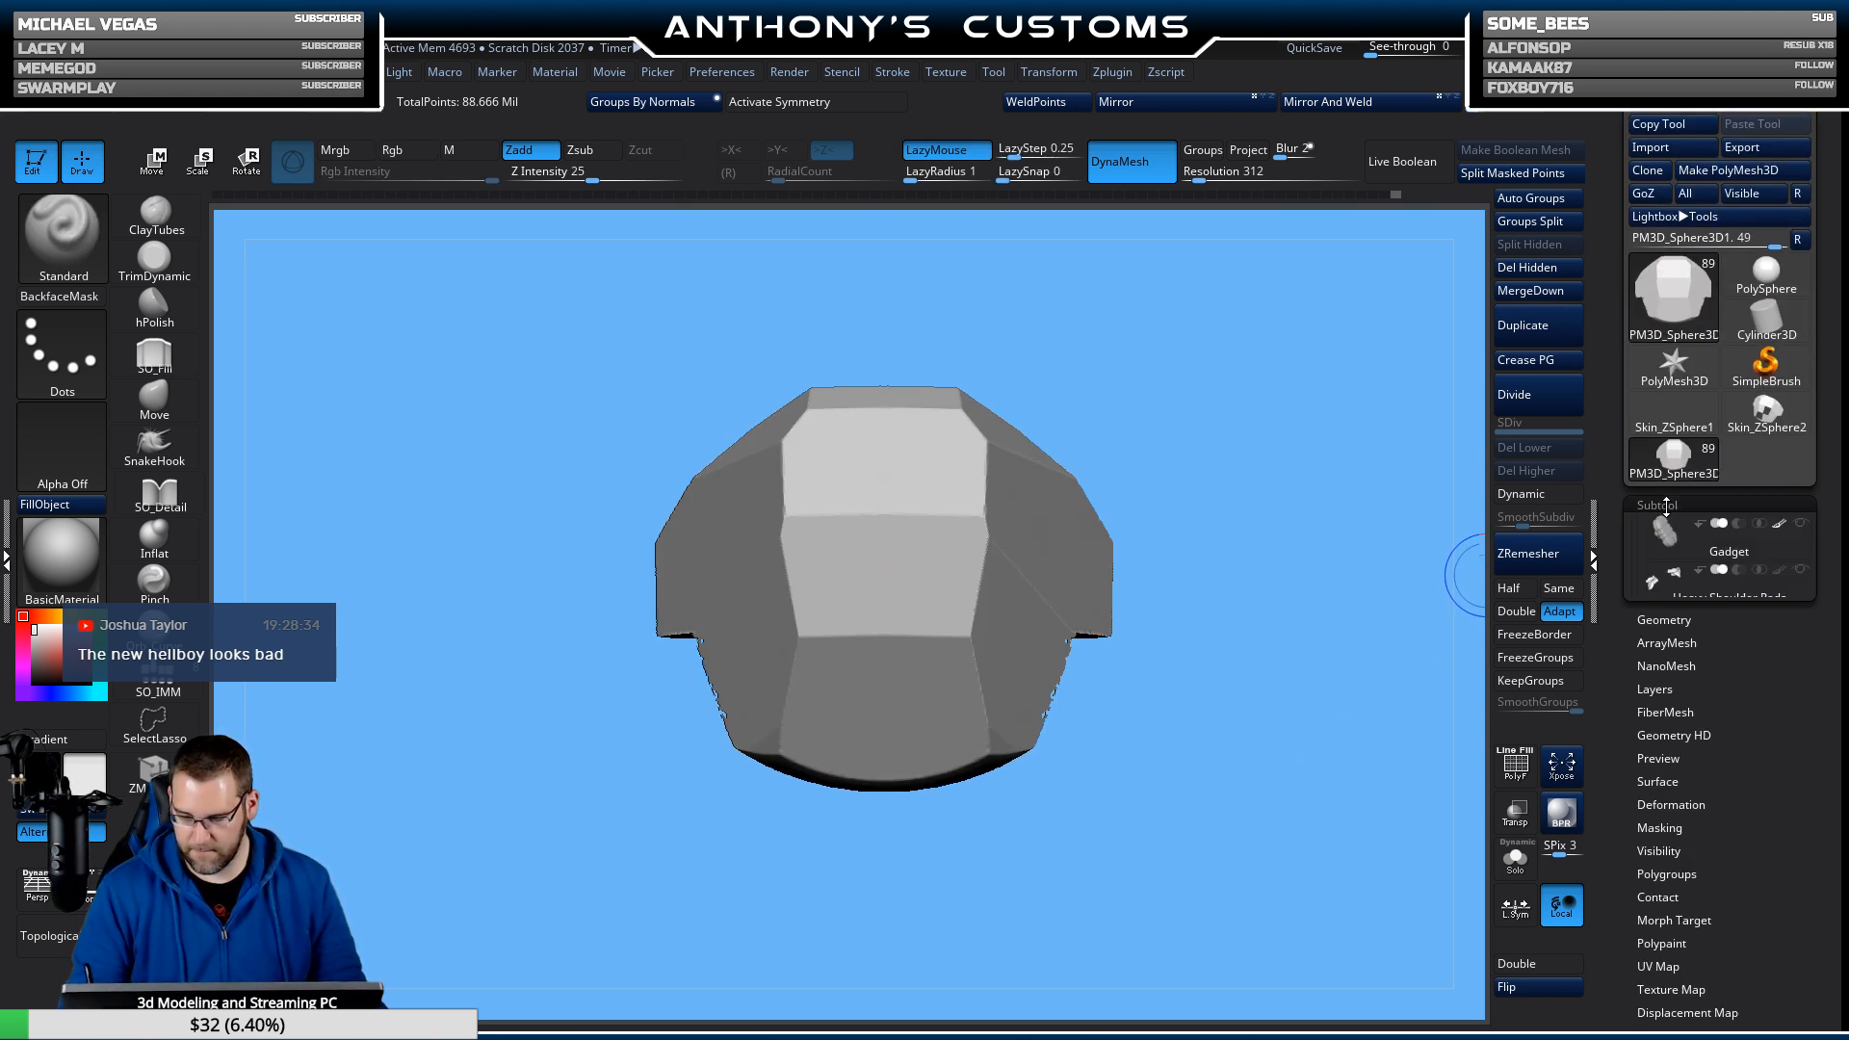
{"action": "scroll", "coordinate": [1724, 578], "scroll_direction": "down", "scroll_amount": 5}
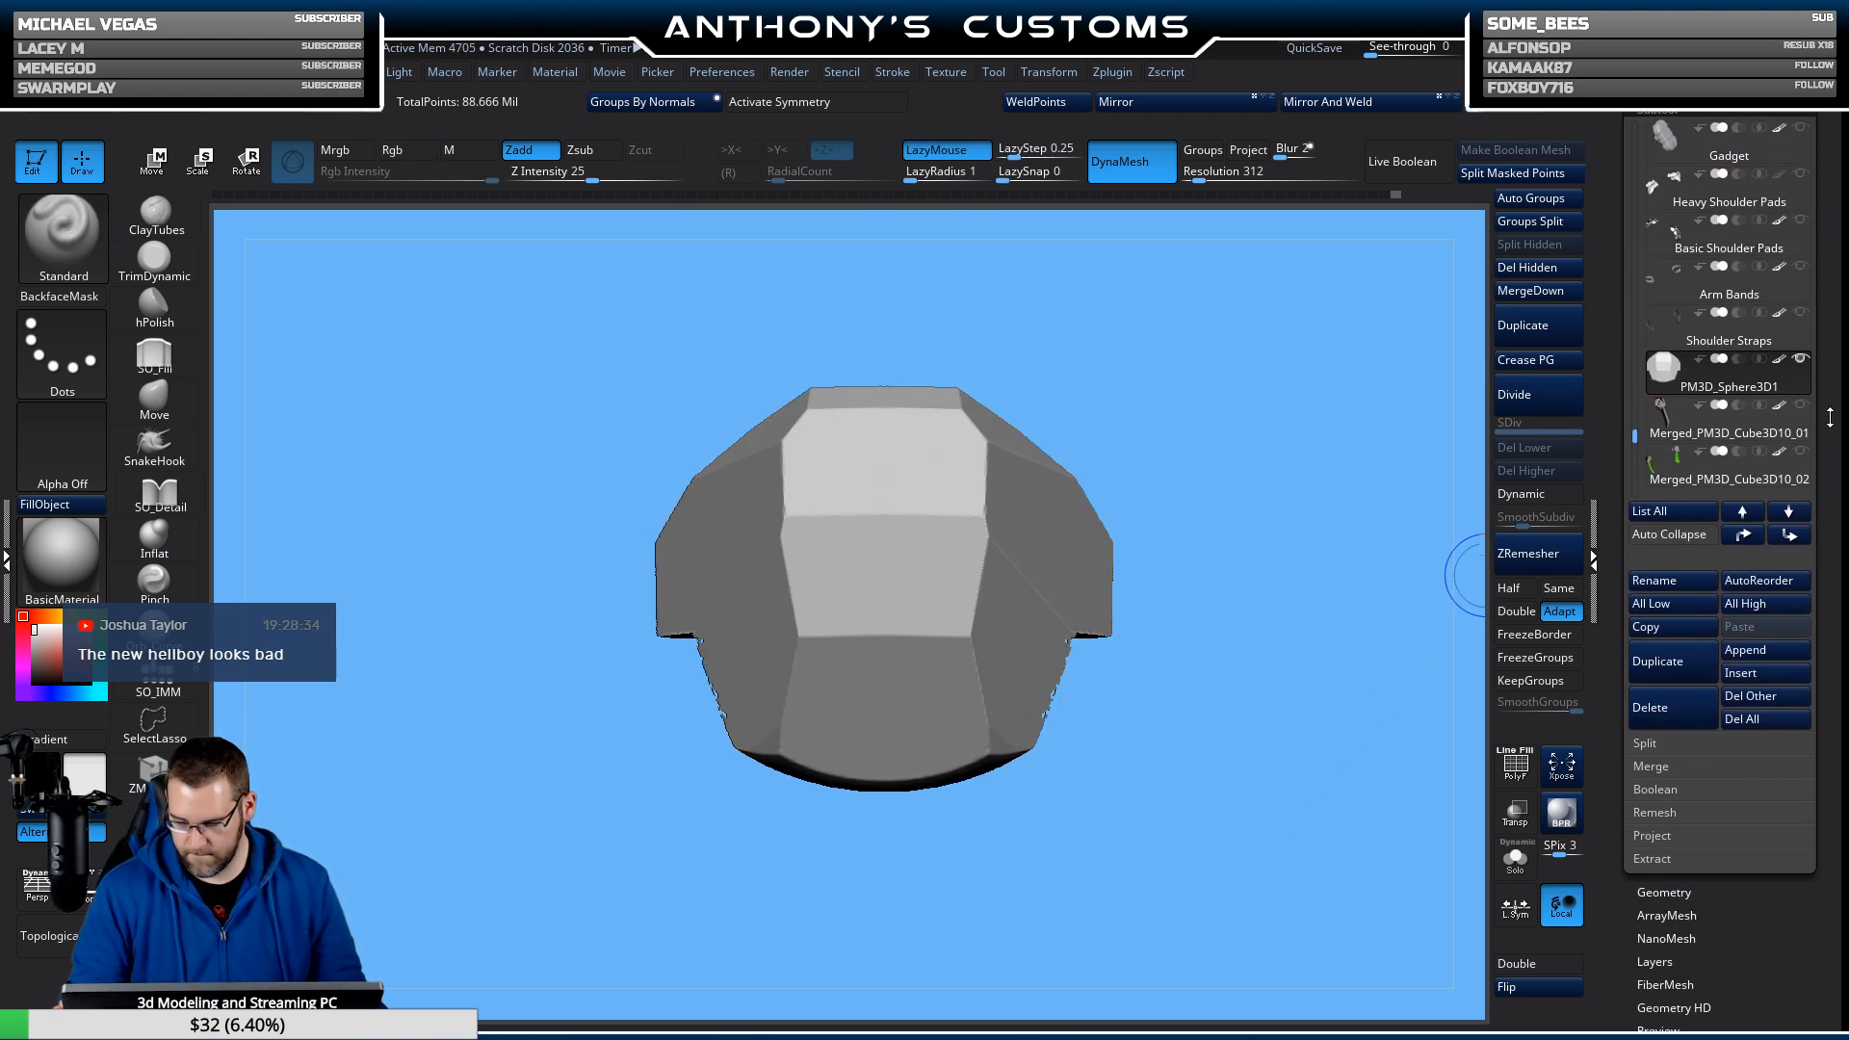
{"action": "left_click", "coordinate": [1741, 669]}
{"action": "left_click", "coordinate": [1469, 742]}
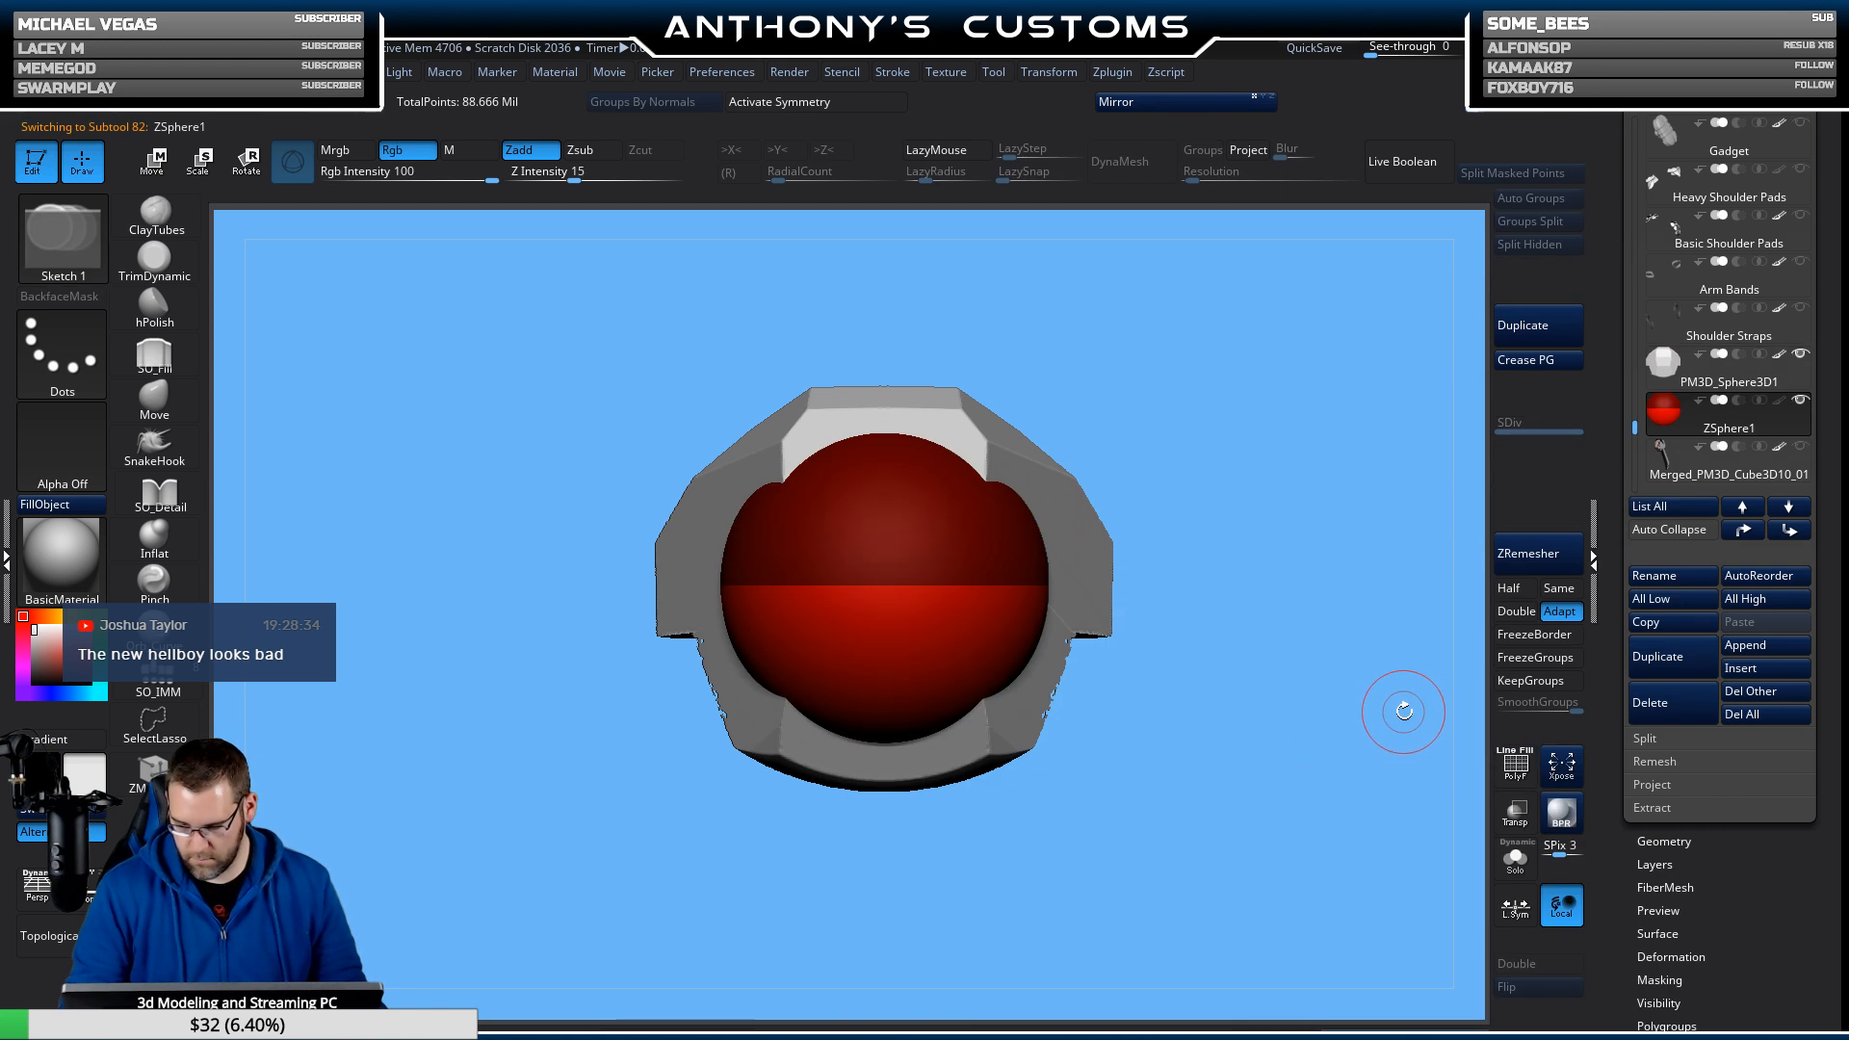
Move the ZSphere clear of the armour plate and activate symmetry on the X axis.
{"action": "key", "text": "w"}
{"action": "left_click_drag", "start_coordinate": [910, 684], "coordinate": [917, 69]}
{"action": "mouse_move", "coordinate": [1147, 797]}
{"action": "left_mouse_down"}
{"action": "mouse_move", "coordinate": [1192, 824]}
{"action": "mouse_move", "coordinate": [1192, 793]}
{"action": "left_mouse_up"}
{"action": "key", "text": "q"}
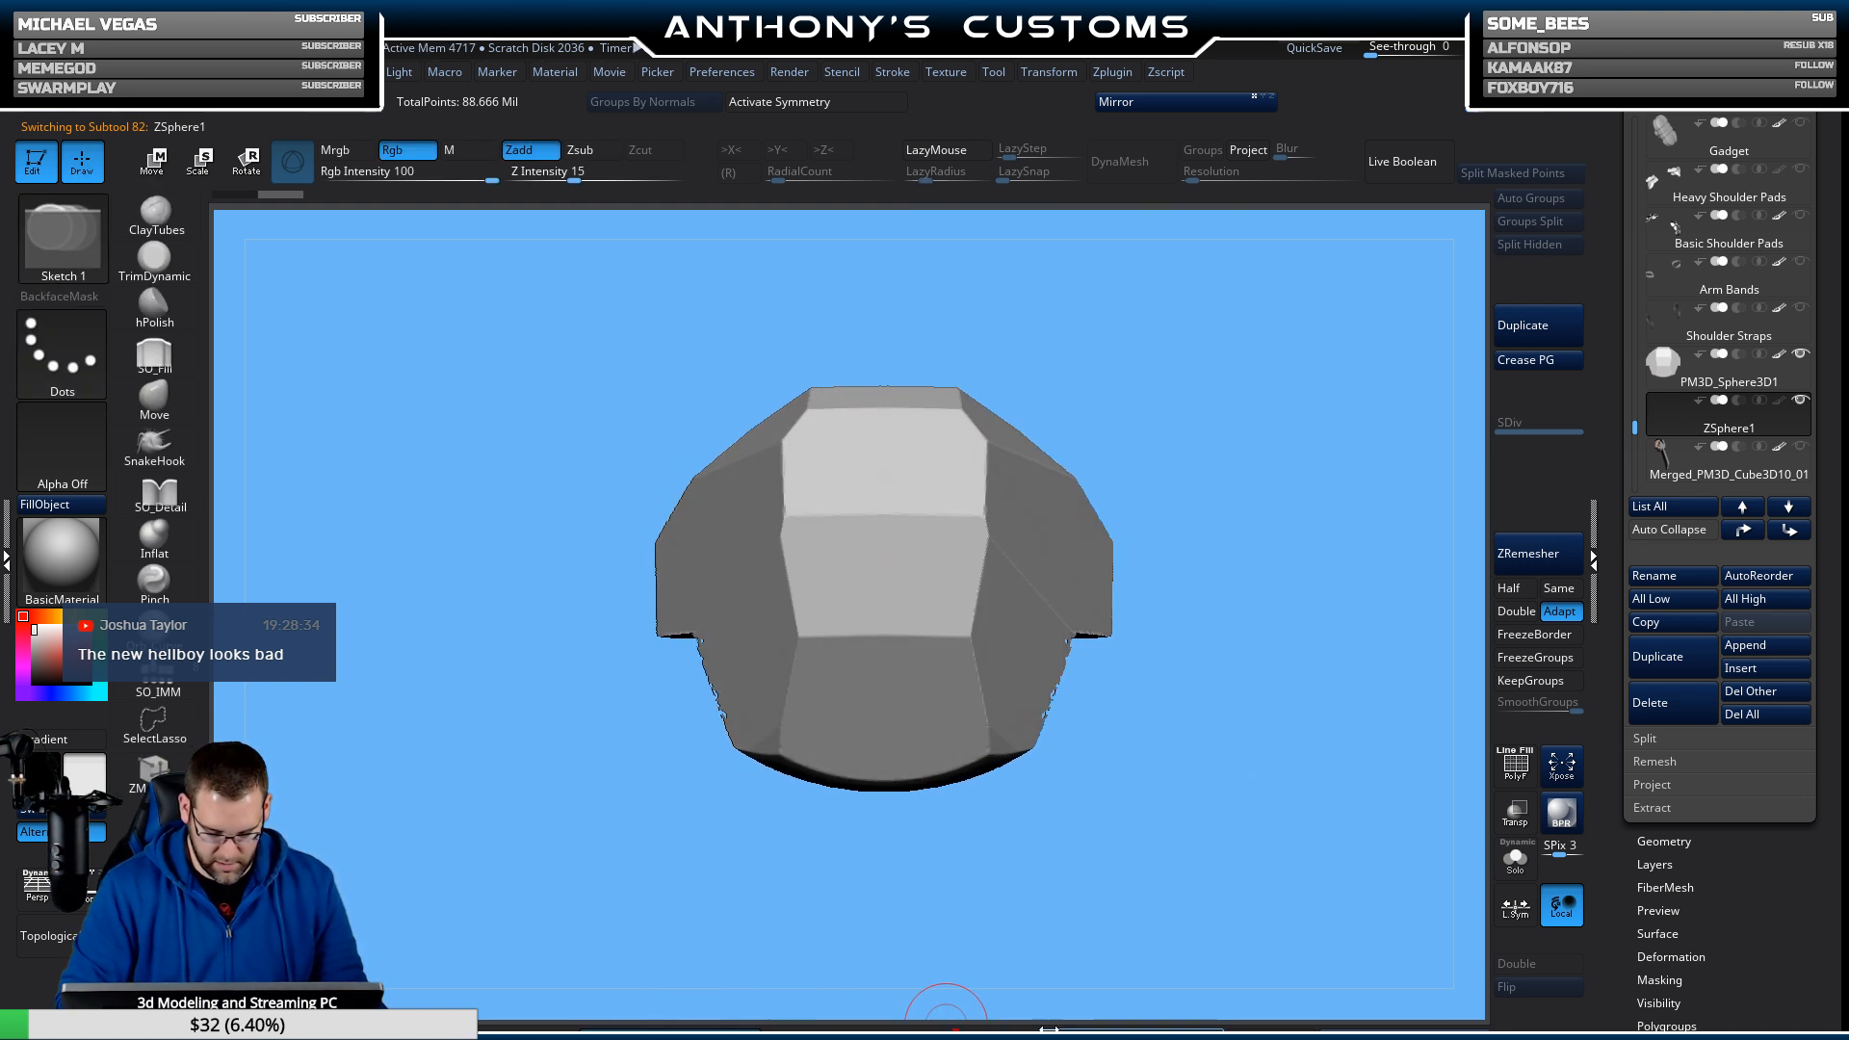
{"action": "key", "text": "x"}
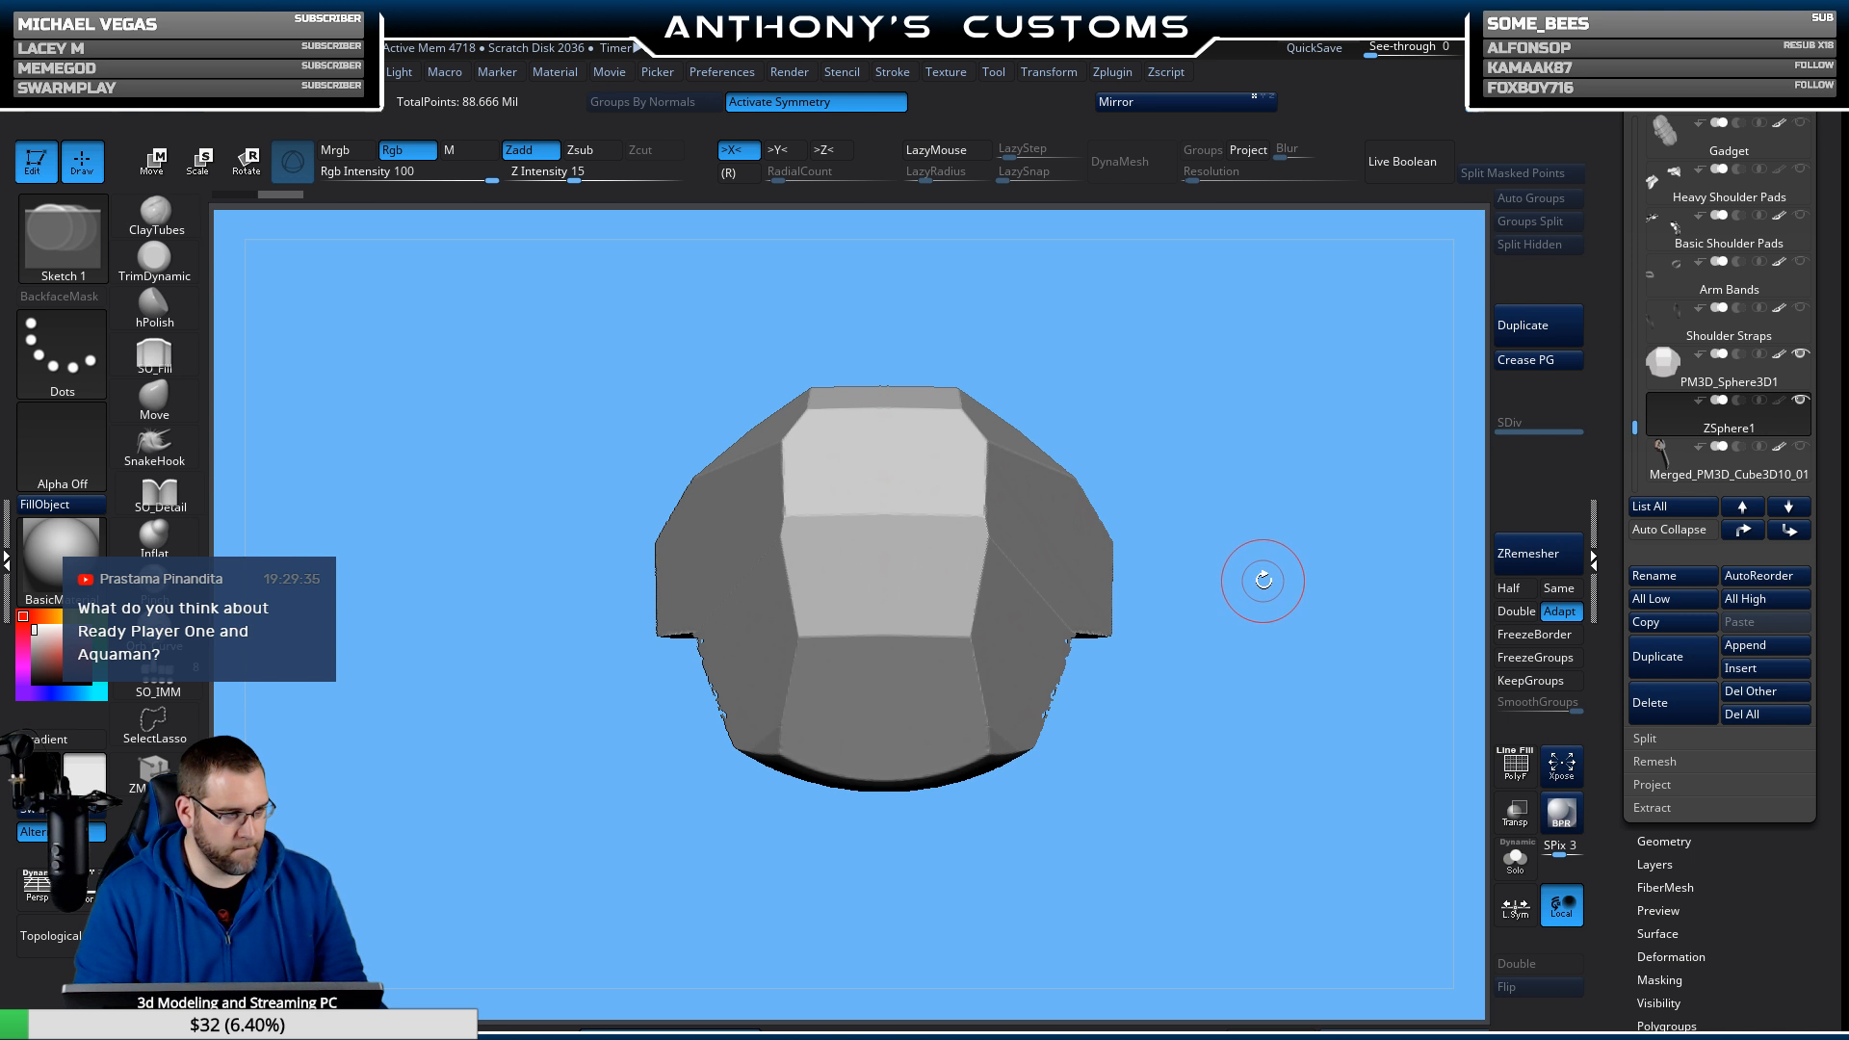
Outline the lower part of the plate's central strip with mirrored topology points closed into one quad.
{"action": "mouse_move", "coordinate": [1259, 581]}
{"action": "left_mouse_down", "text": "alt"}
{"action": "mouse_move", "coordinate": [1257, 740]}
{"action": "mouse_move", "coordinate": [1275, 744]}
{"action": "left_mouse_up", "text": "alt"}
{"action": "key", "text": "shift"}
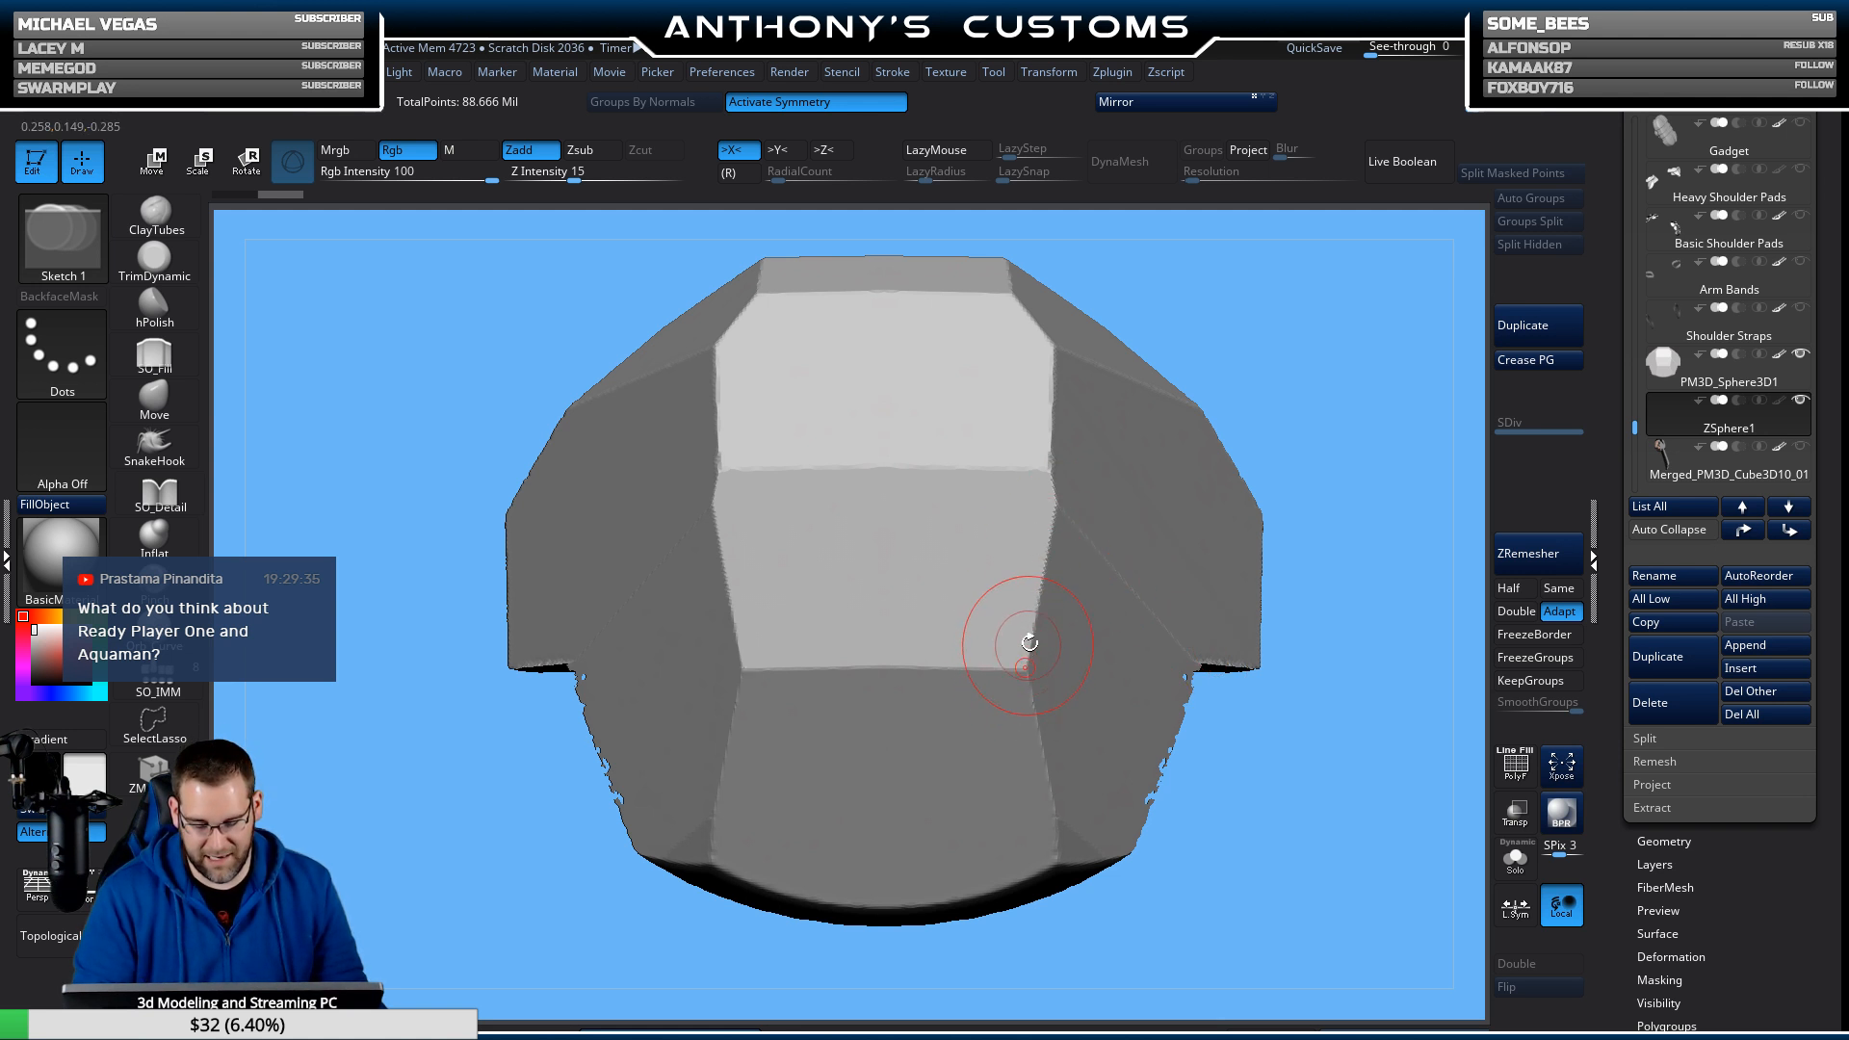
{"action": "left_click", "coordinate": [1056, 502]}
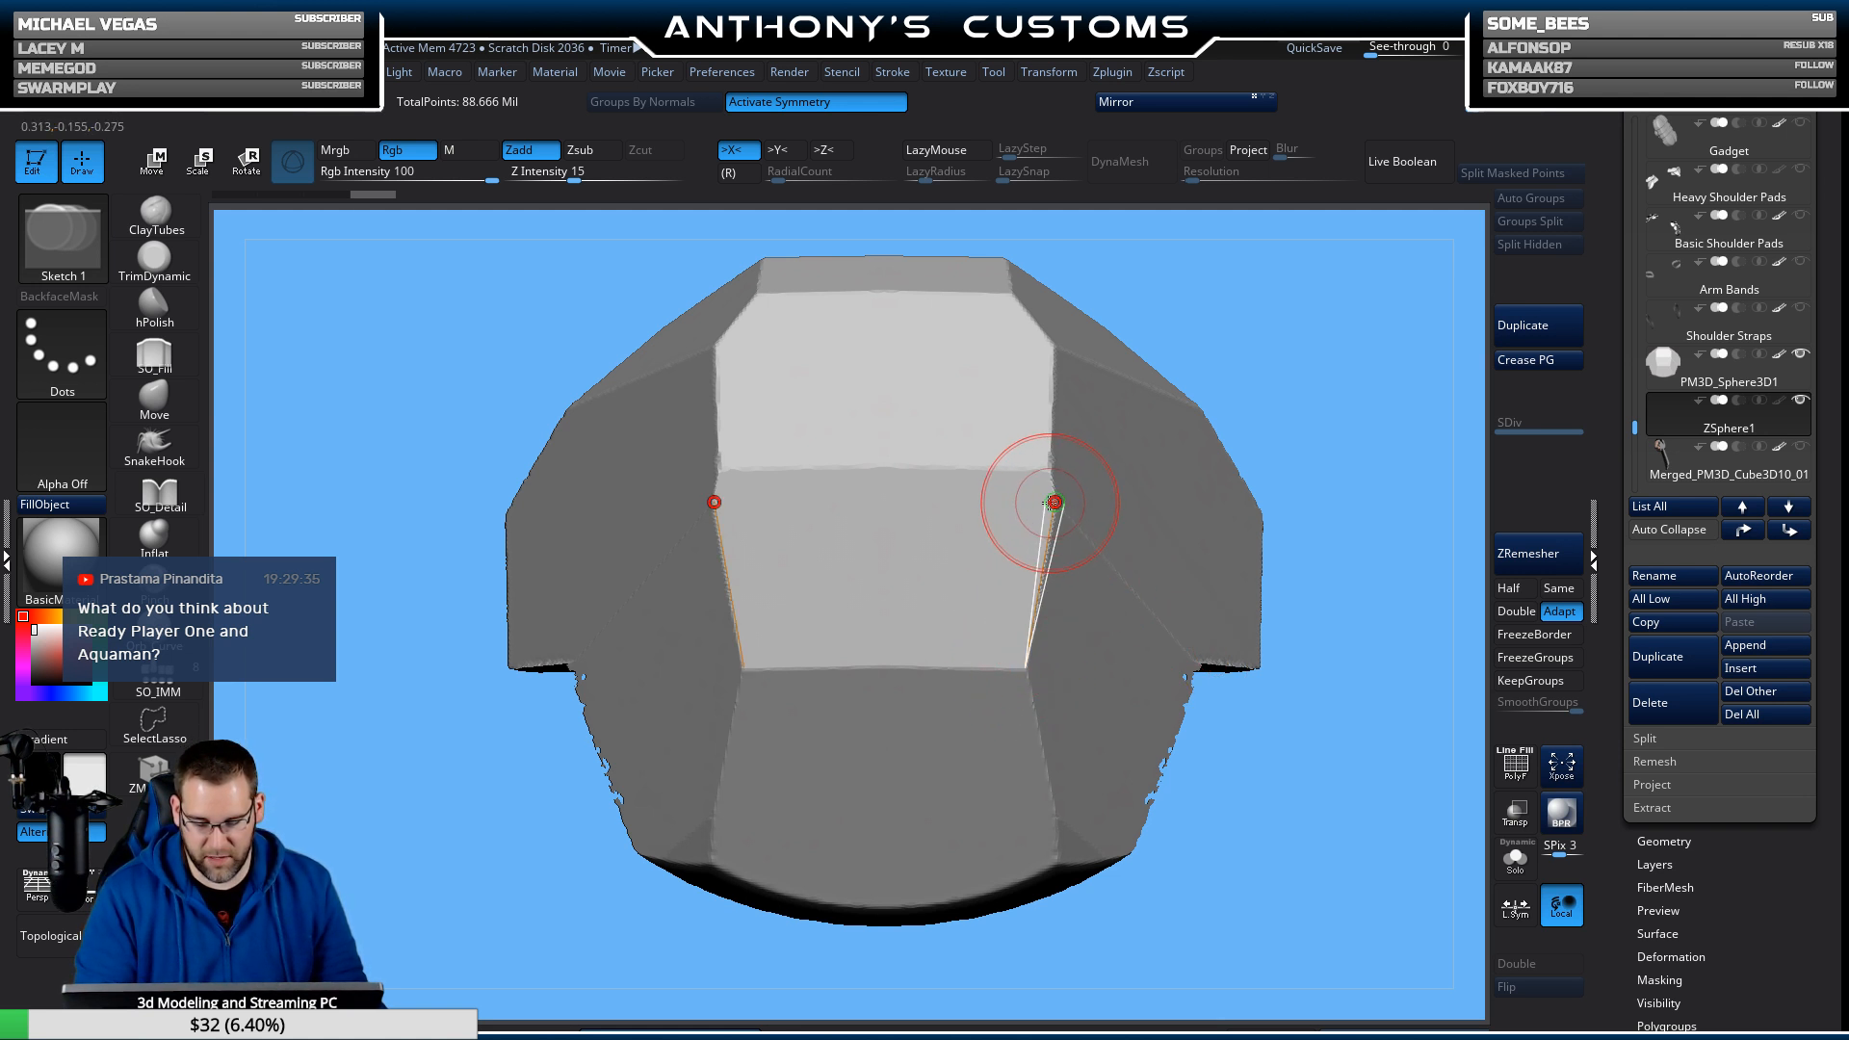
{"action": "left_click", "coordinate": [715, 502]}
{"action": "left_click_drag", "start_coordinate": [1345, 378], "coordinate": [1107, 459]}
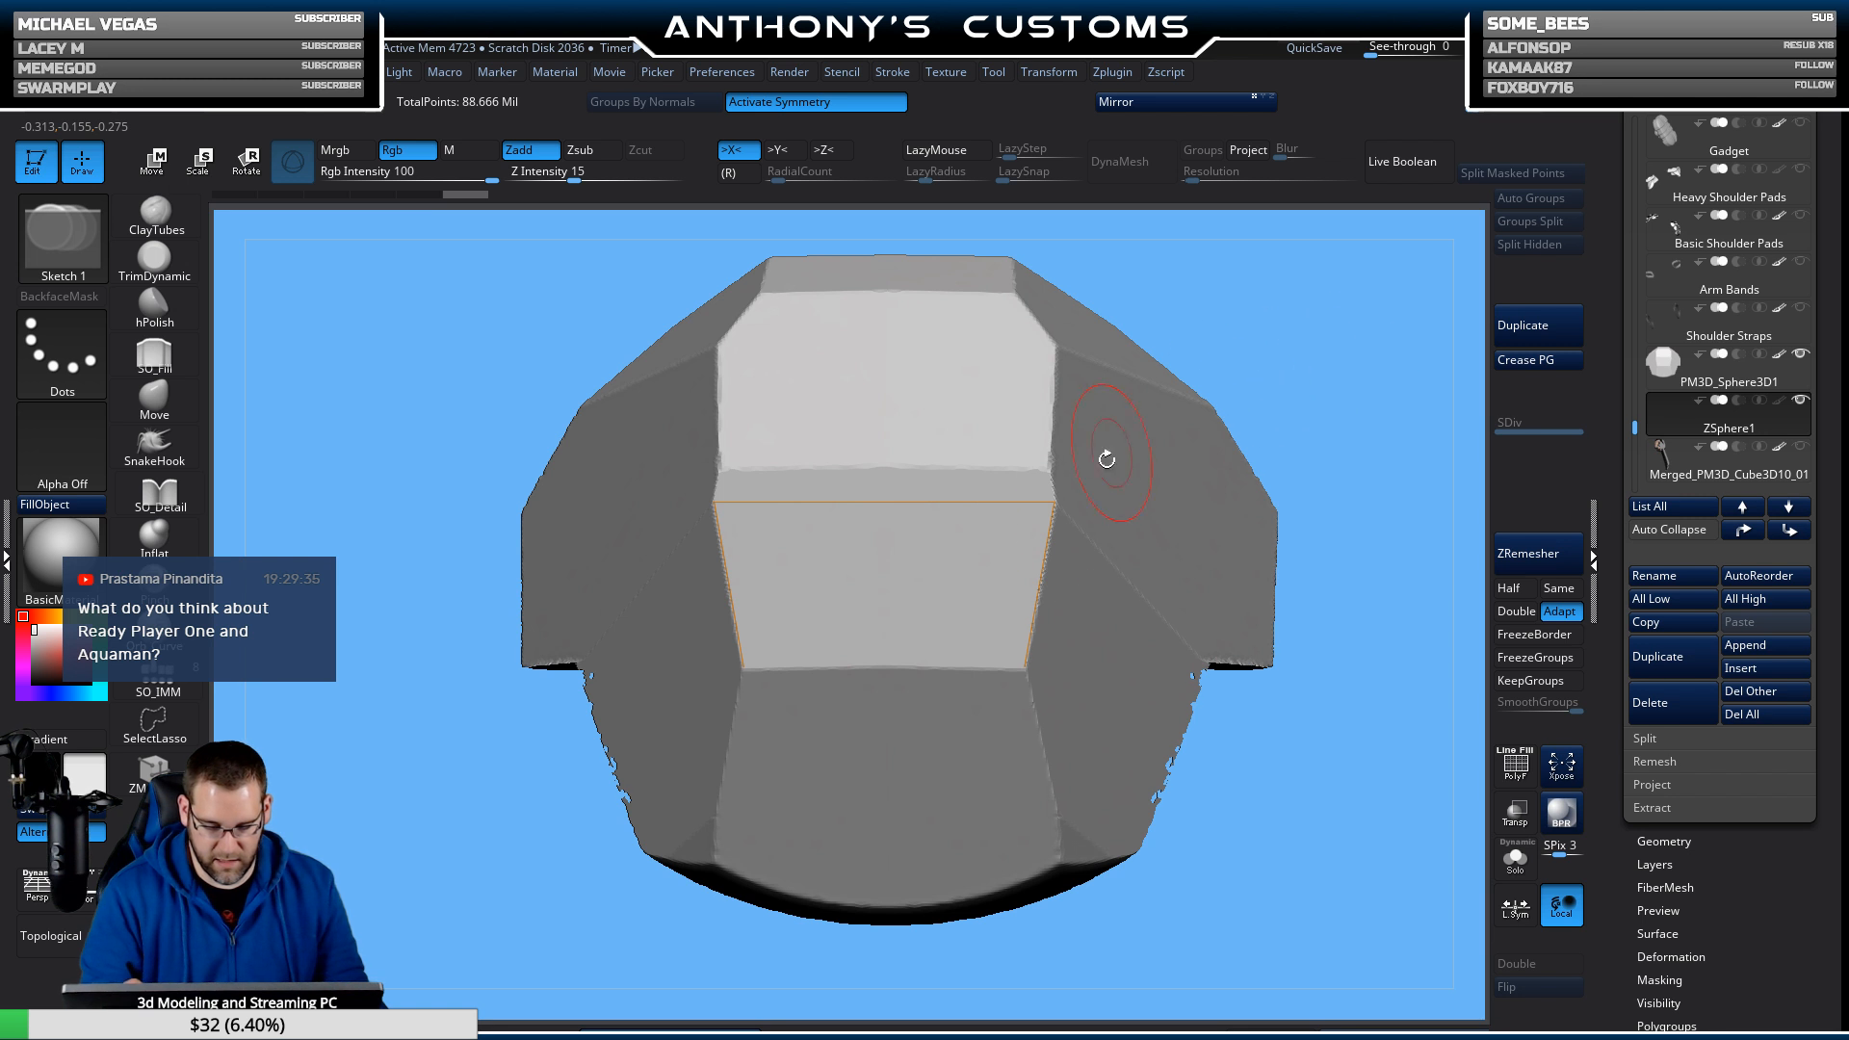
{"action": "left_click", "coordinate": [743, 668]}
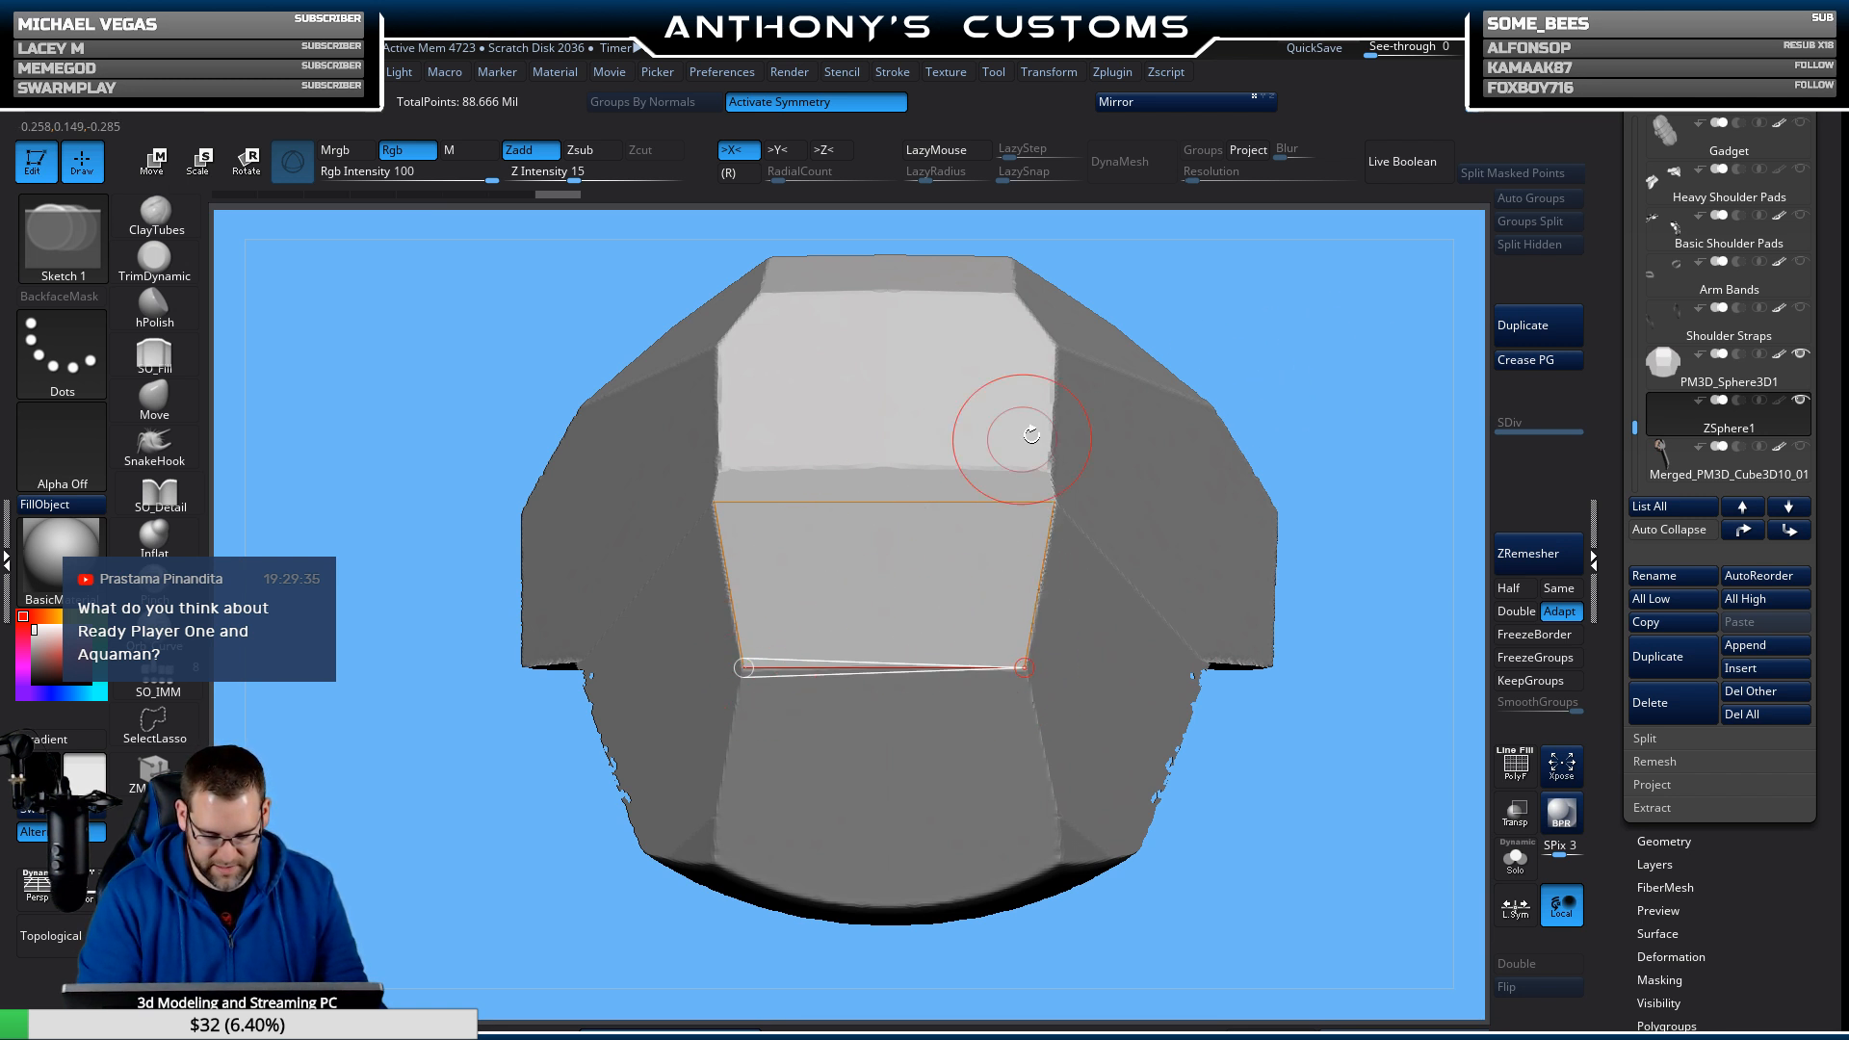
Extend the central topology strip with three more quads up to the plate's narrow end edge.
{"action": "left_click_drag", "start_coordinate": [1321, 351], "coordinate": [1365, 397]}
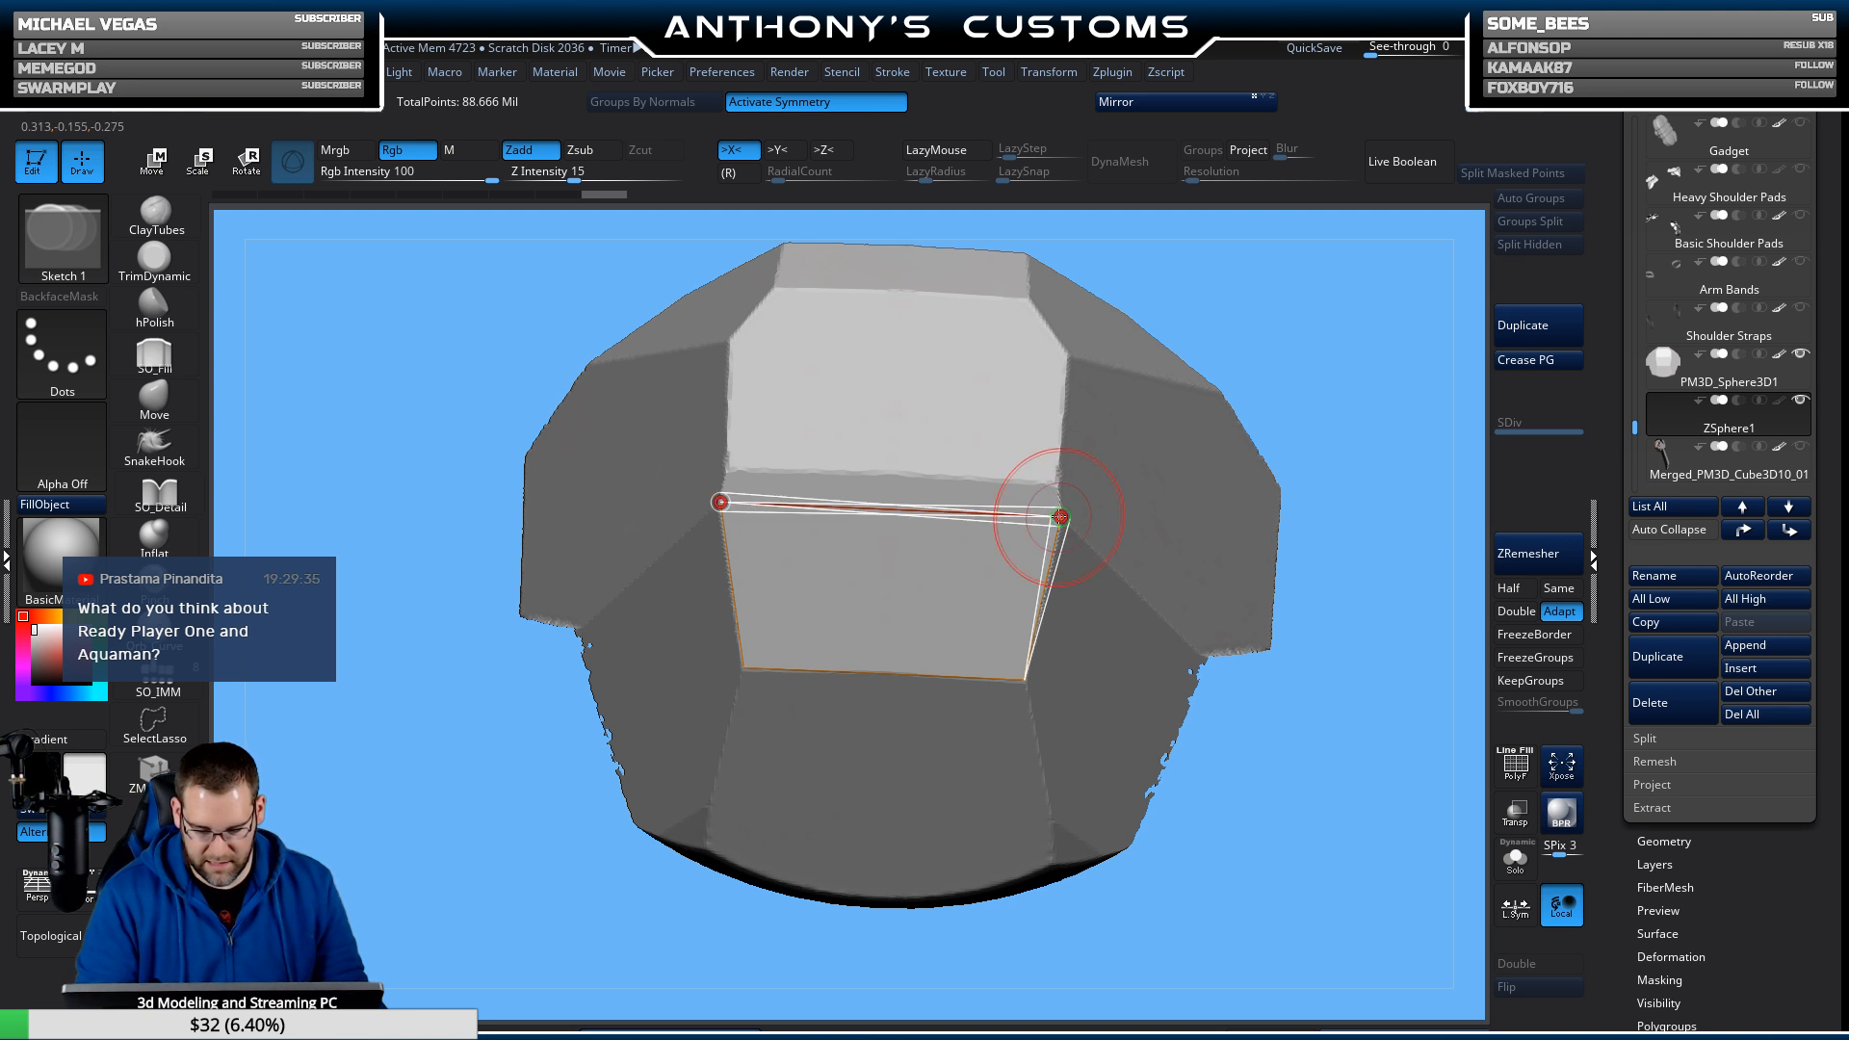
{"action": "left_click", "coordinate": [1068, 358]}
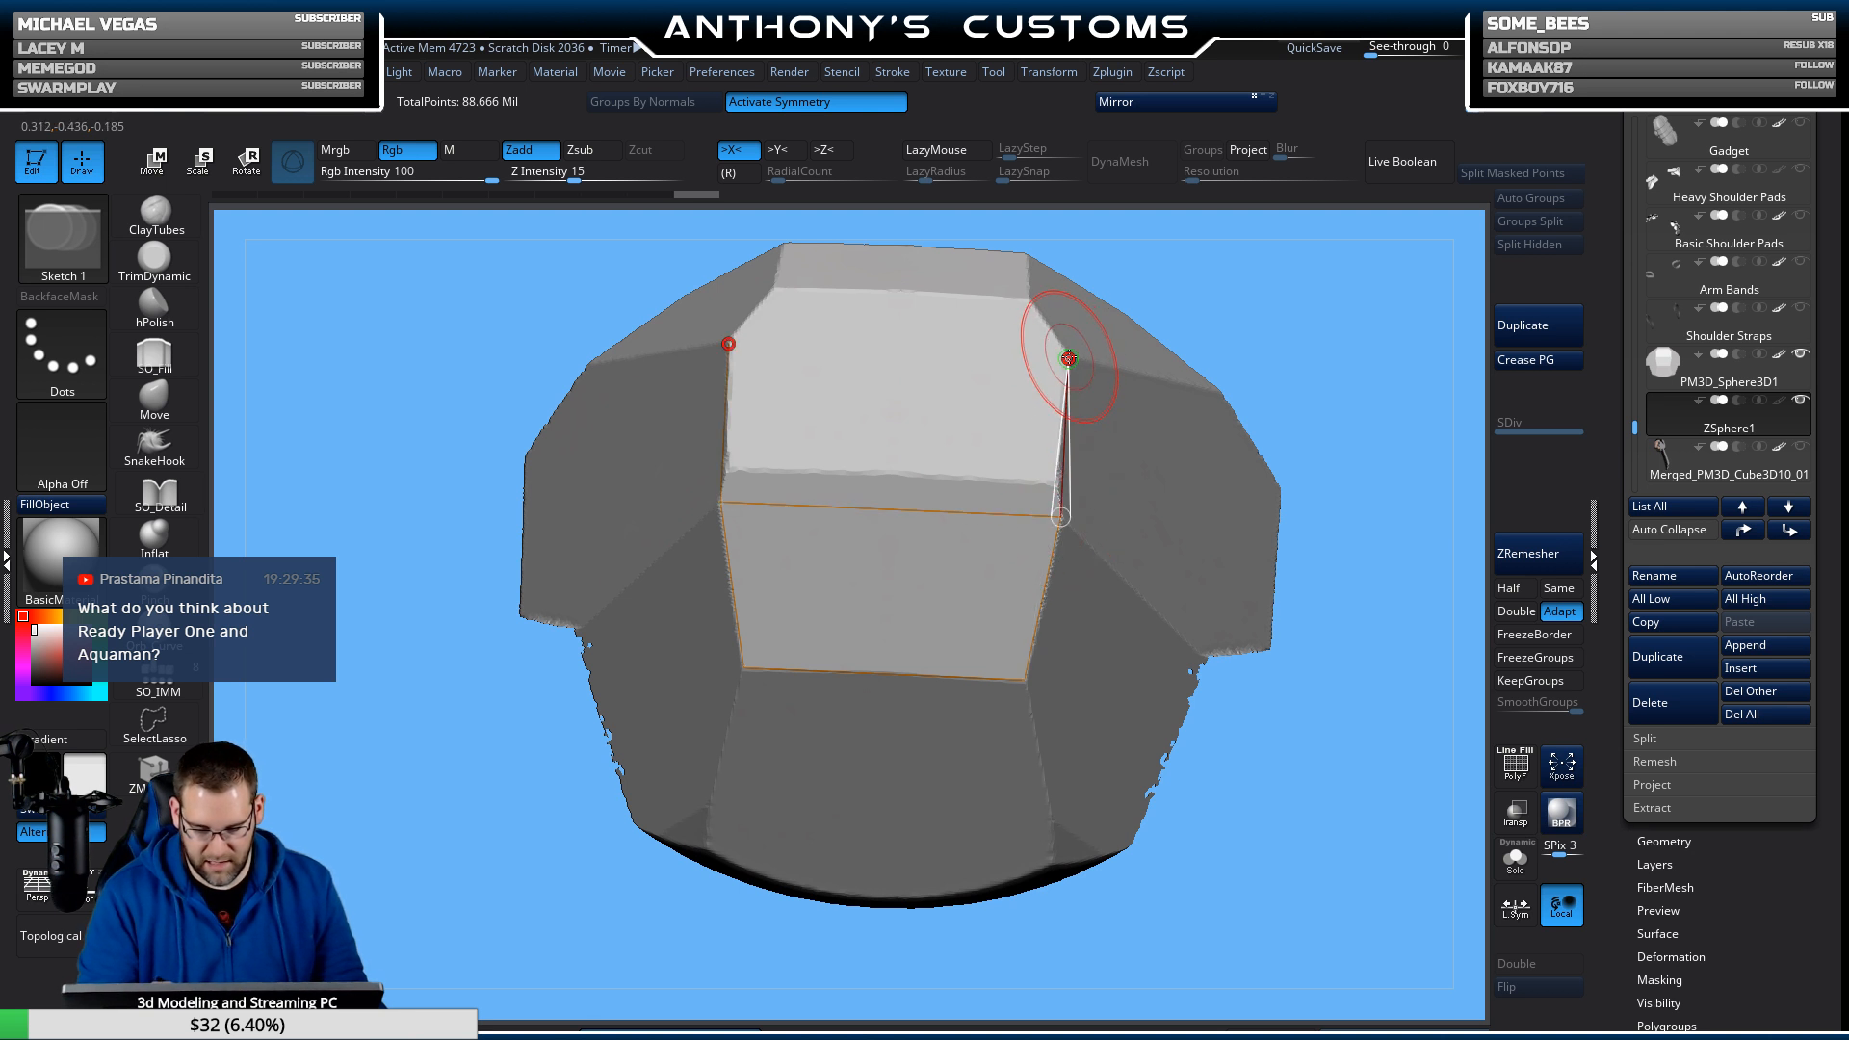
{"action": "left_click", "coordinate": [729, 344]}
{"action": "left_click", "coordinate": [1031, 297]}
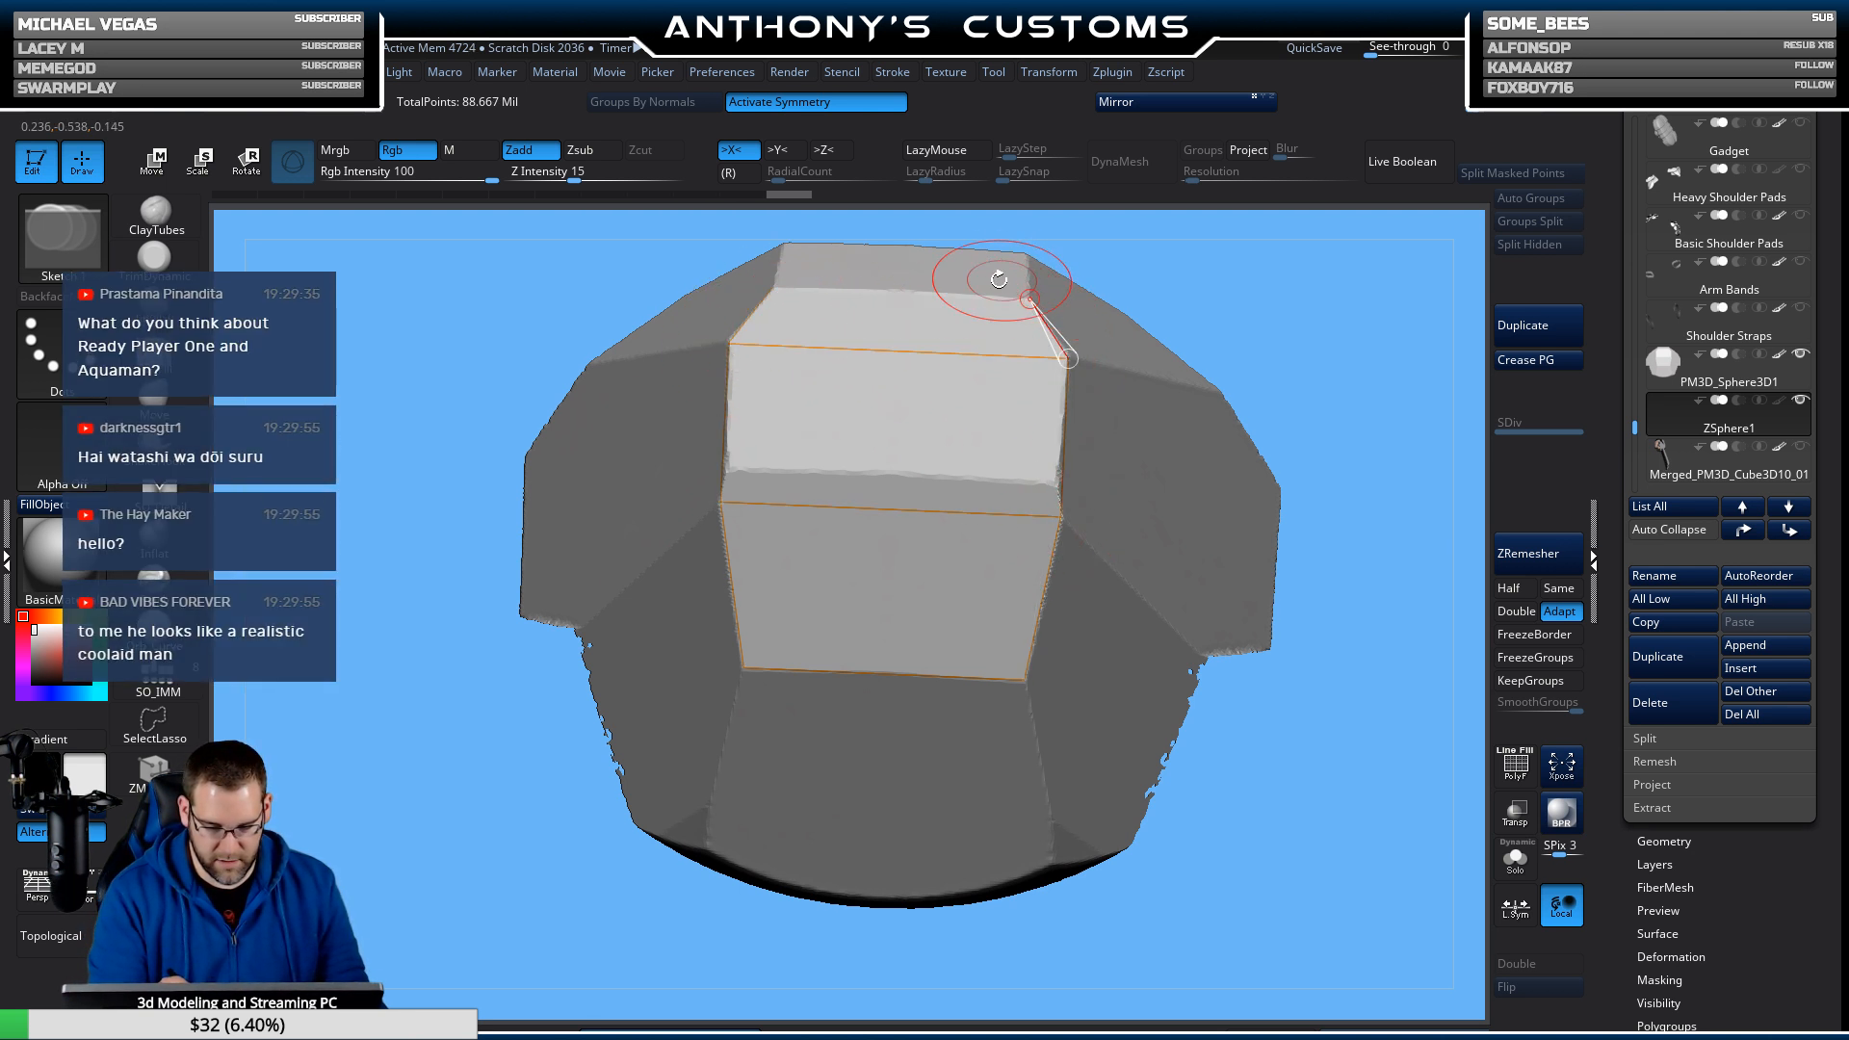
{"action": "left_click", "coordinate": [784, 276]}
{"action": "left_click_drag", "start_coordinate": [1358, 337], "coordinate": [1044, 322]}
{"action": "left_click", "coordinate": [948, 458]}
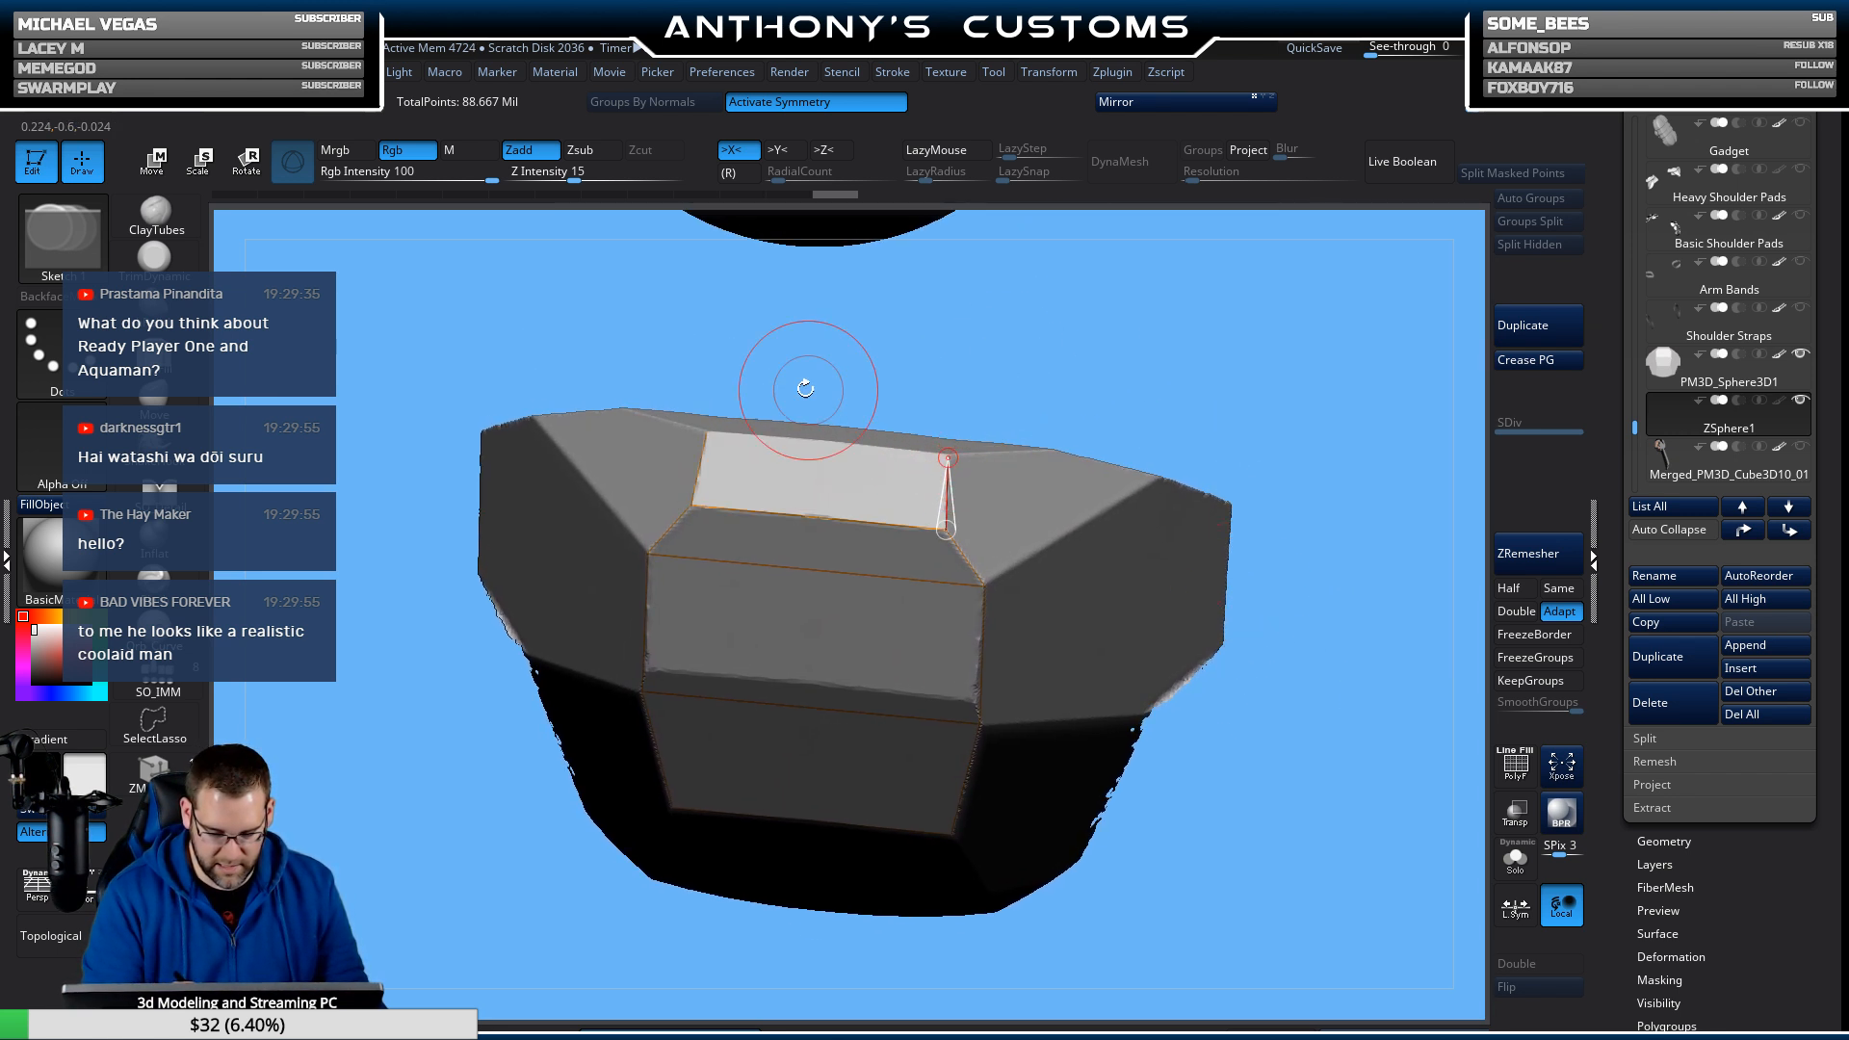
{"action": "left_click", "coordinate": [706, 434]}
Draw two topology quads across the narrow side facet beside the central strip, out to the plate's rim.
{"action": "left_click_drag", "start_coordinate": [1269, 380], "coordinate": [1272, 375]}
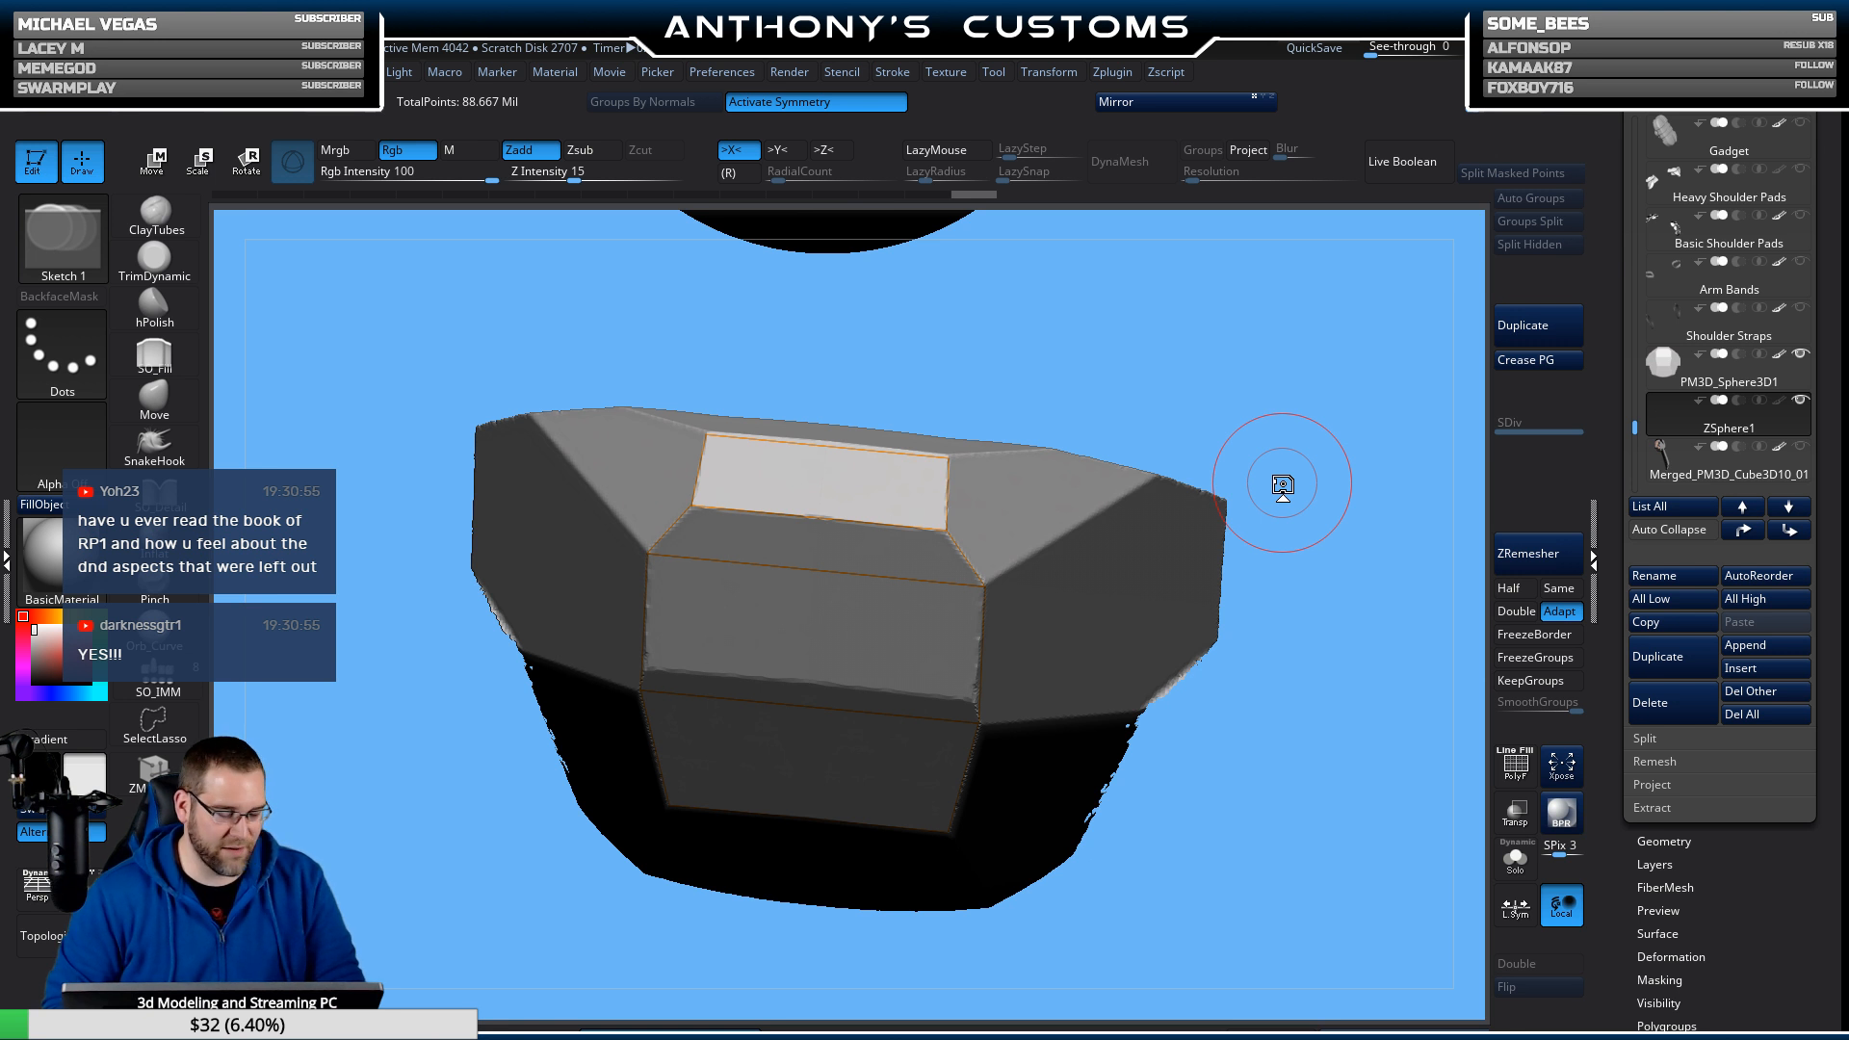
{"action": "left_click_drag", "start_coordinate": [1337, 382], "coordinate": [1311, 353]}
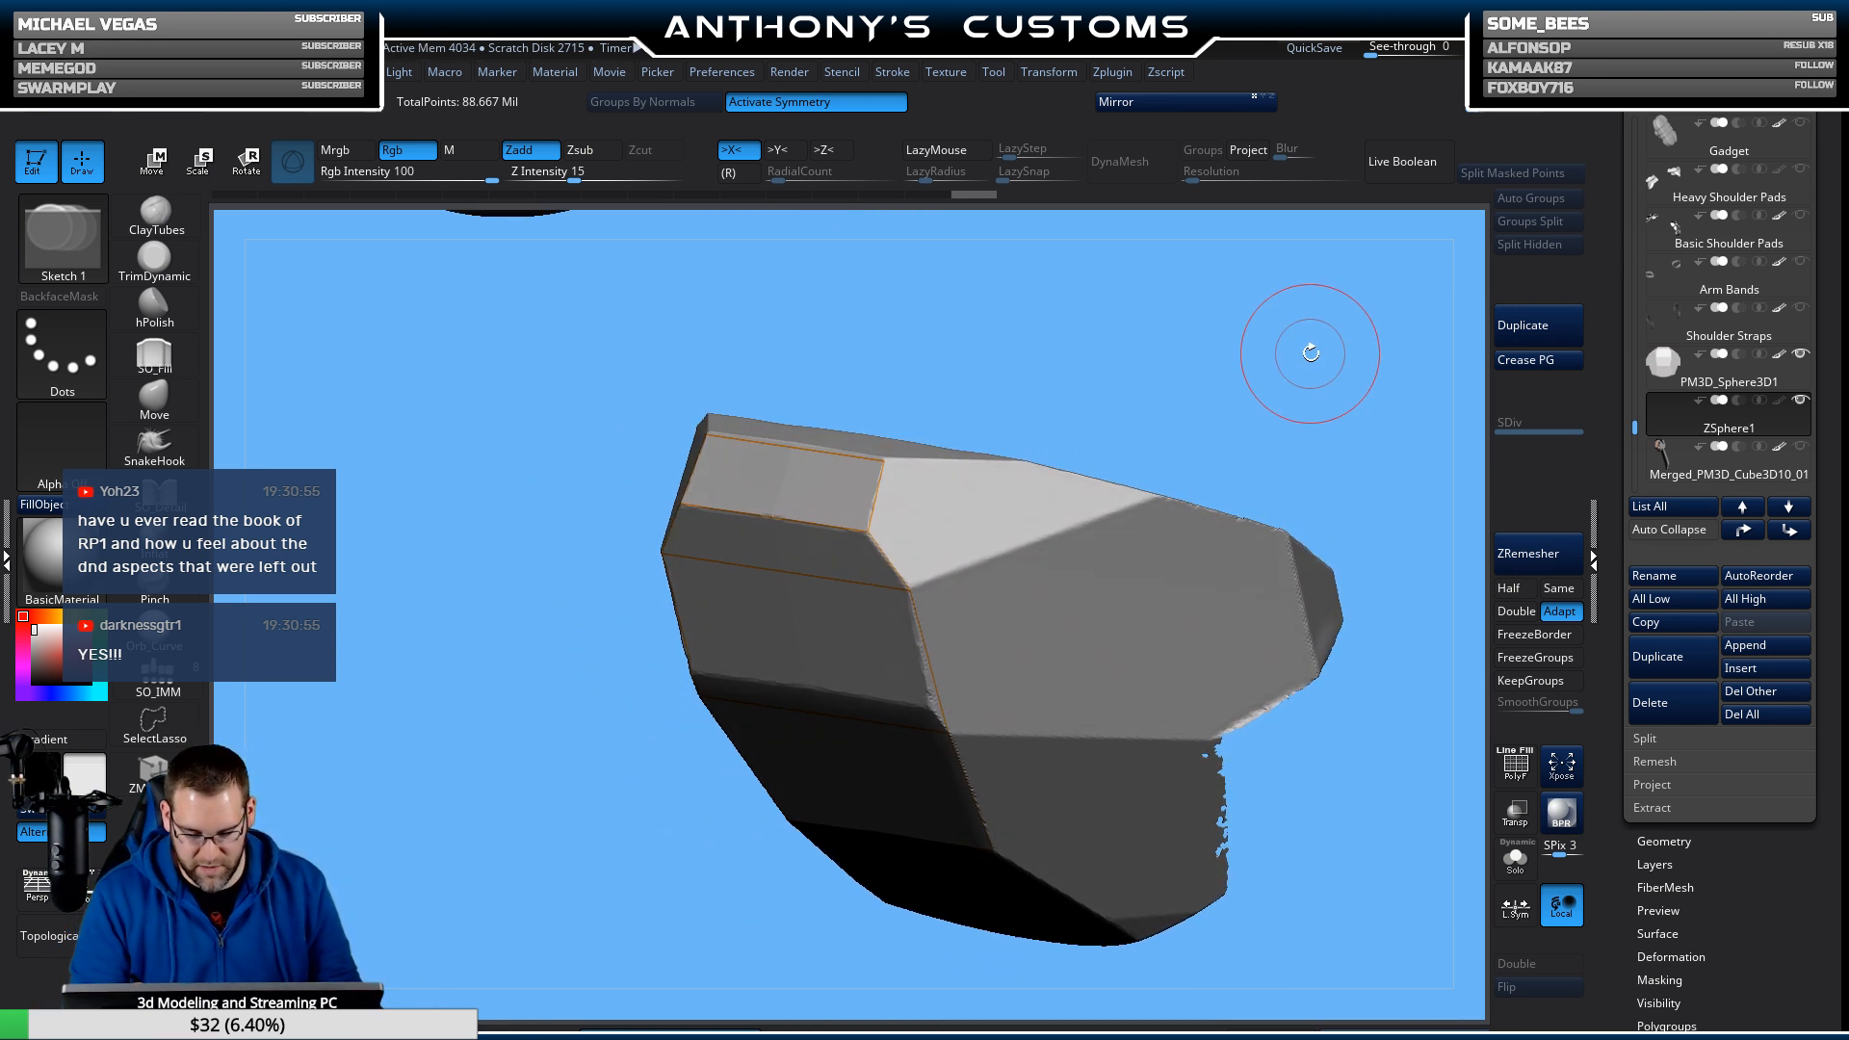
{"action": "left_click", "coordinate": [911, 589]}
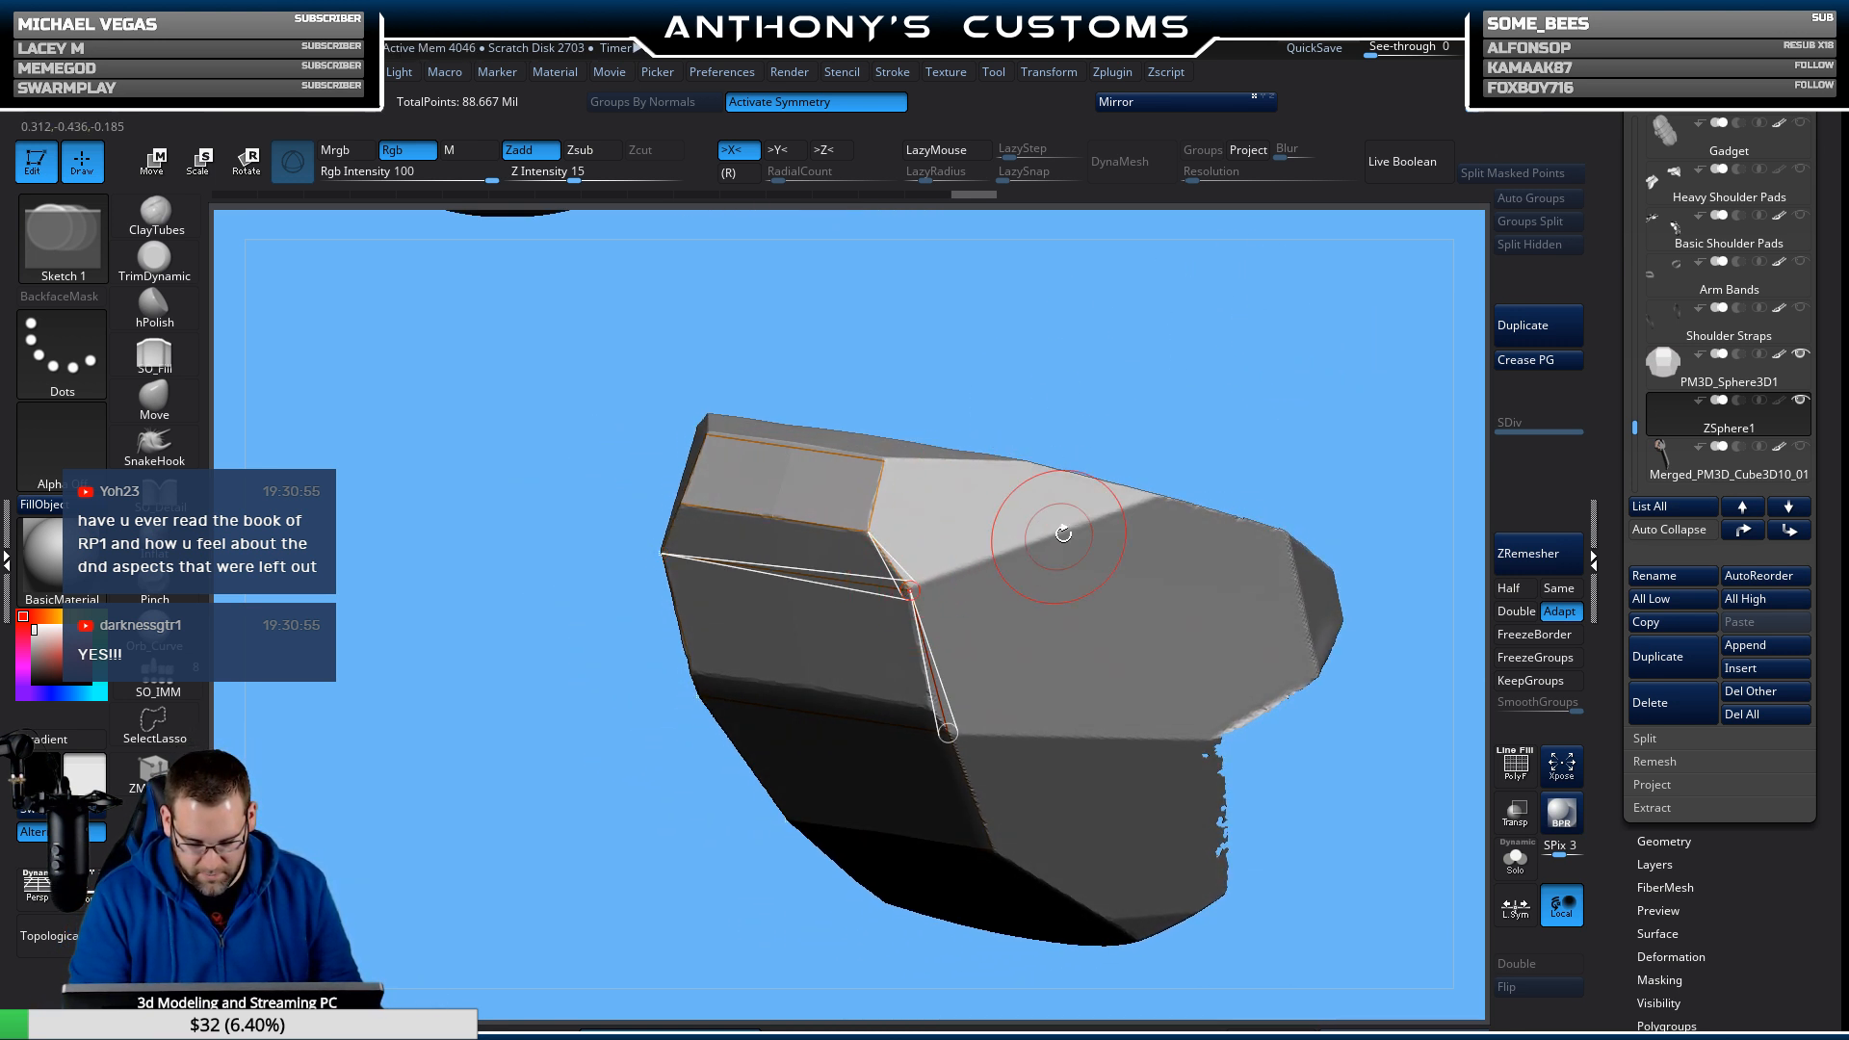
{"action": "left_click", "coordinate": [1157, 497]}
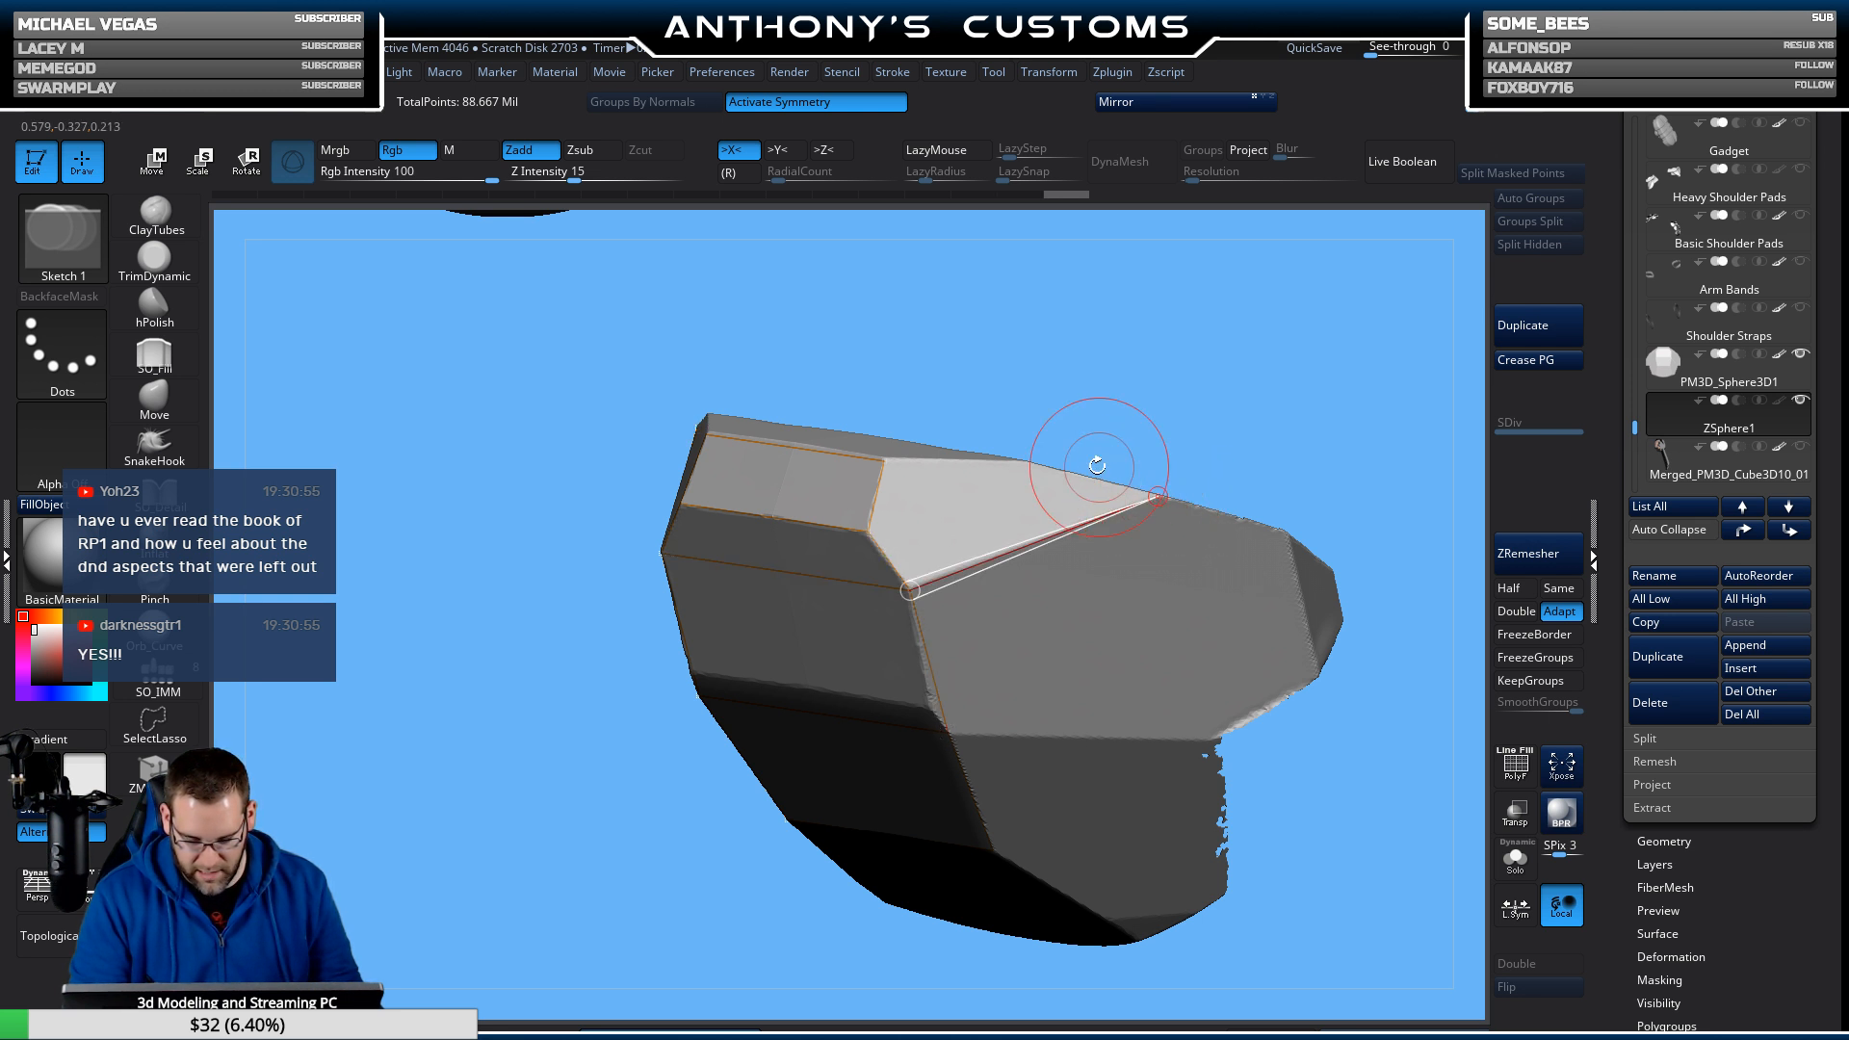
{"action": "left_click", "coordinate": [868, 532]}
{"action": "left_click", "coordinate": [884, 461]}
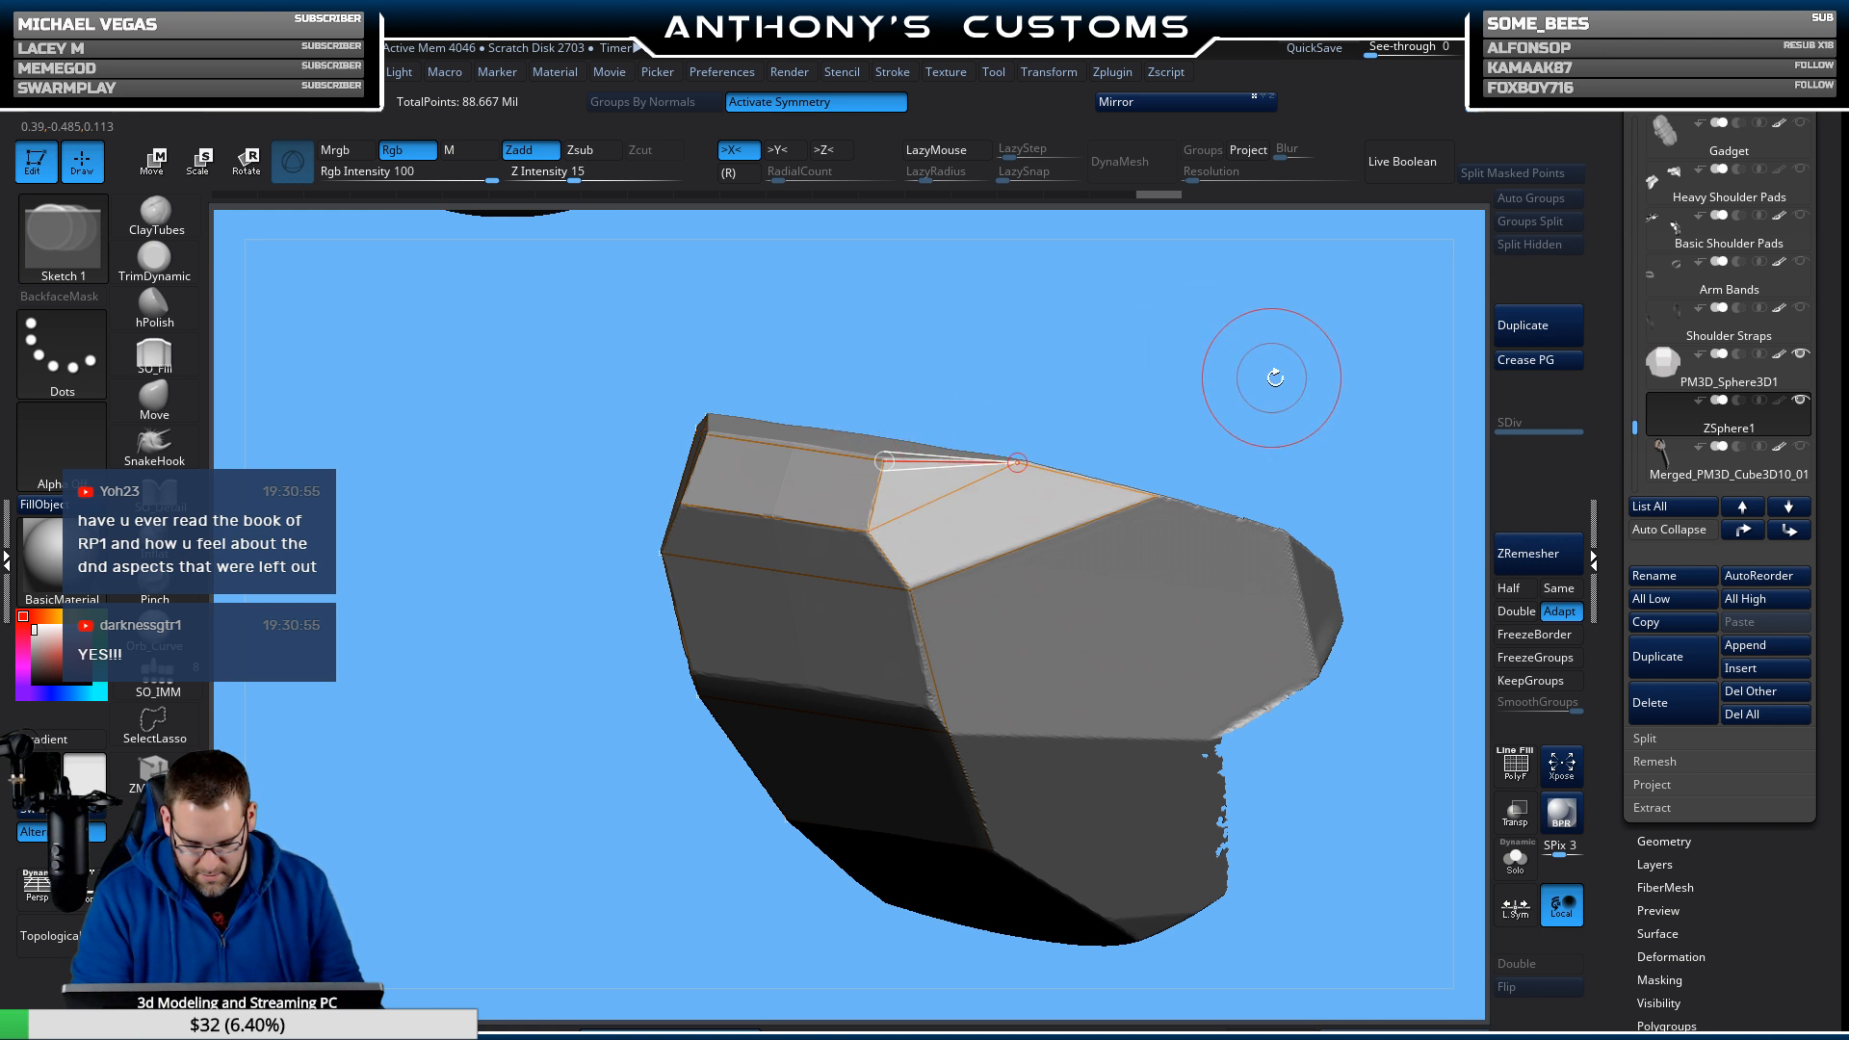
Outline the large side facet with topology edges and divide it from the notch corner to the opposite rim corner.
{"action": "left_click_drag", "start_coordinate": [1273, 377], "coordinate": [1320, 309]}
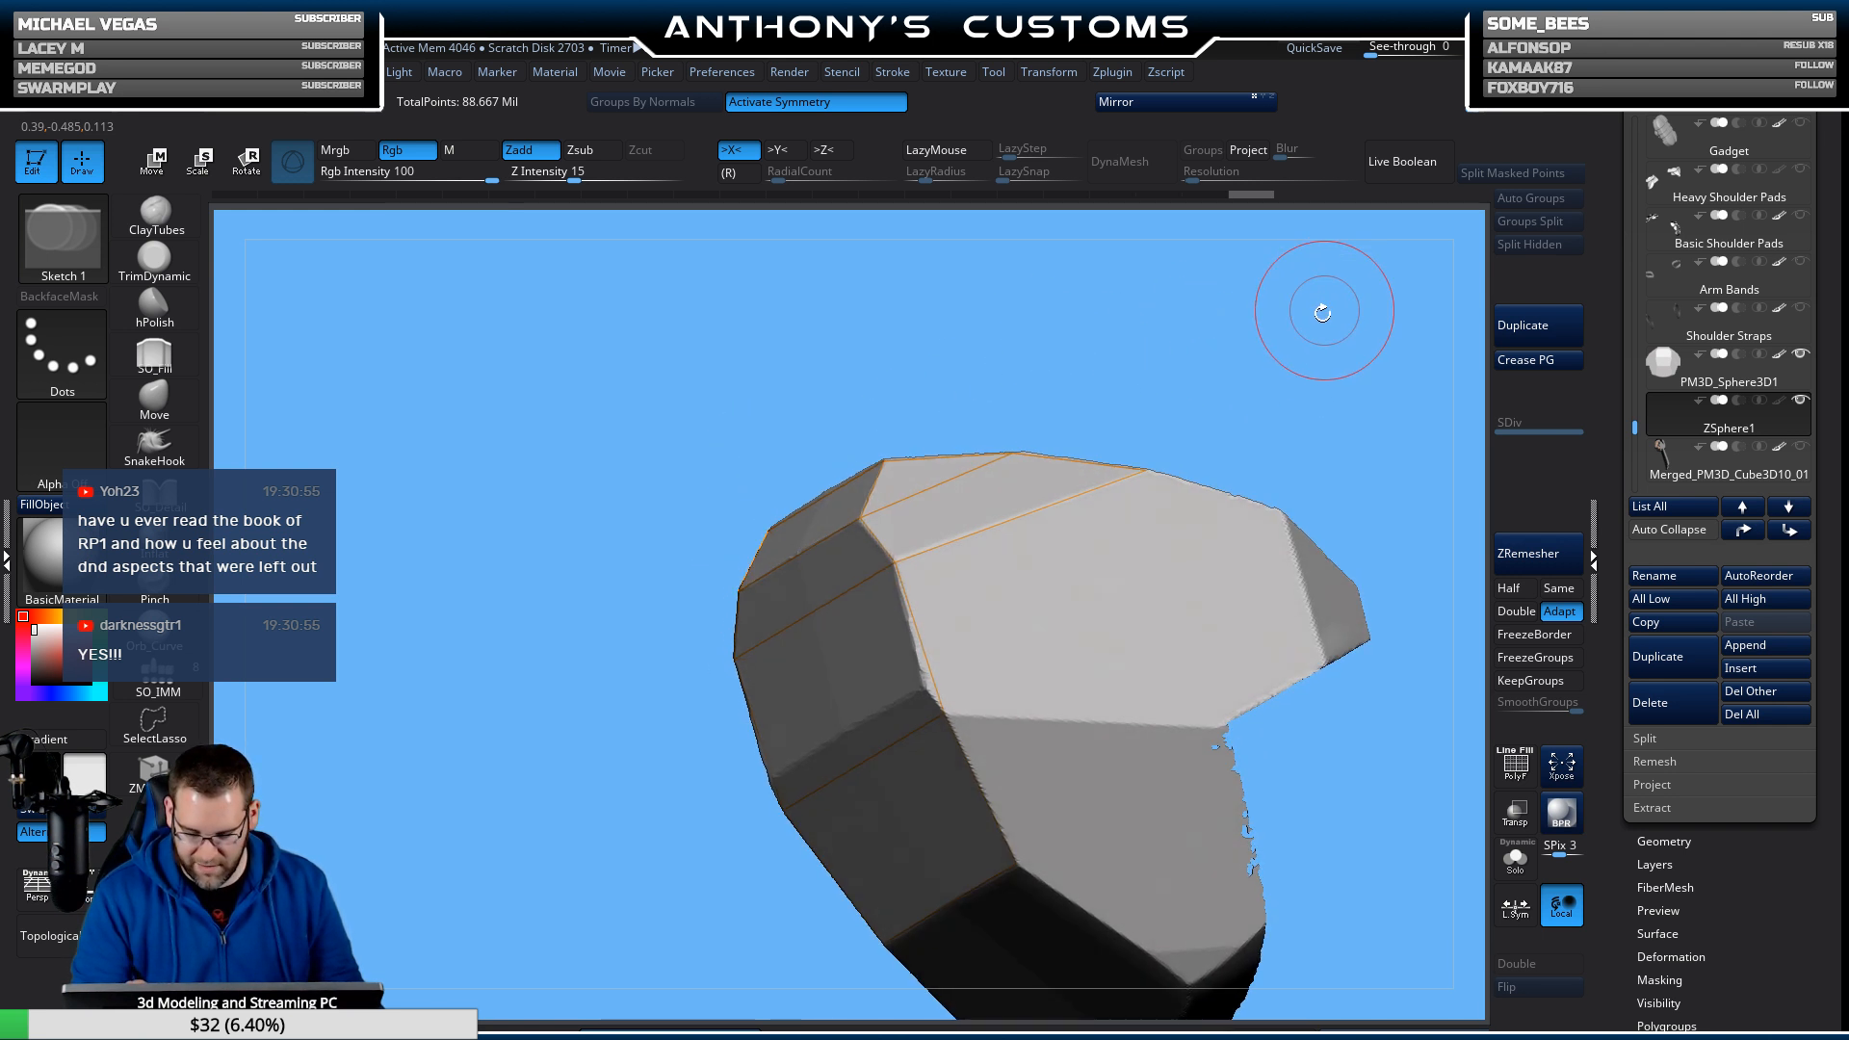
{"action": "left_click", "coordinate": [945, 713]}
{"action": "left_click", "coordinate": [1221, 726]}
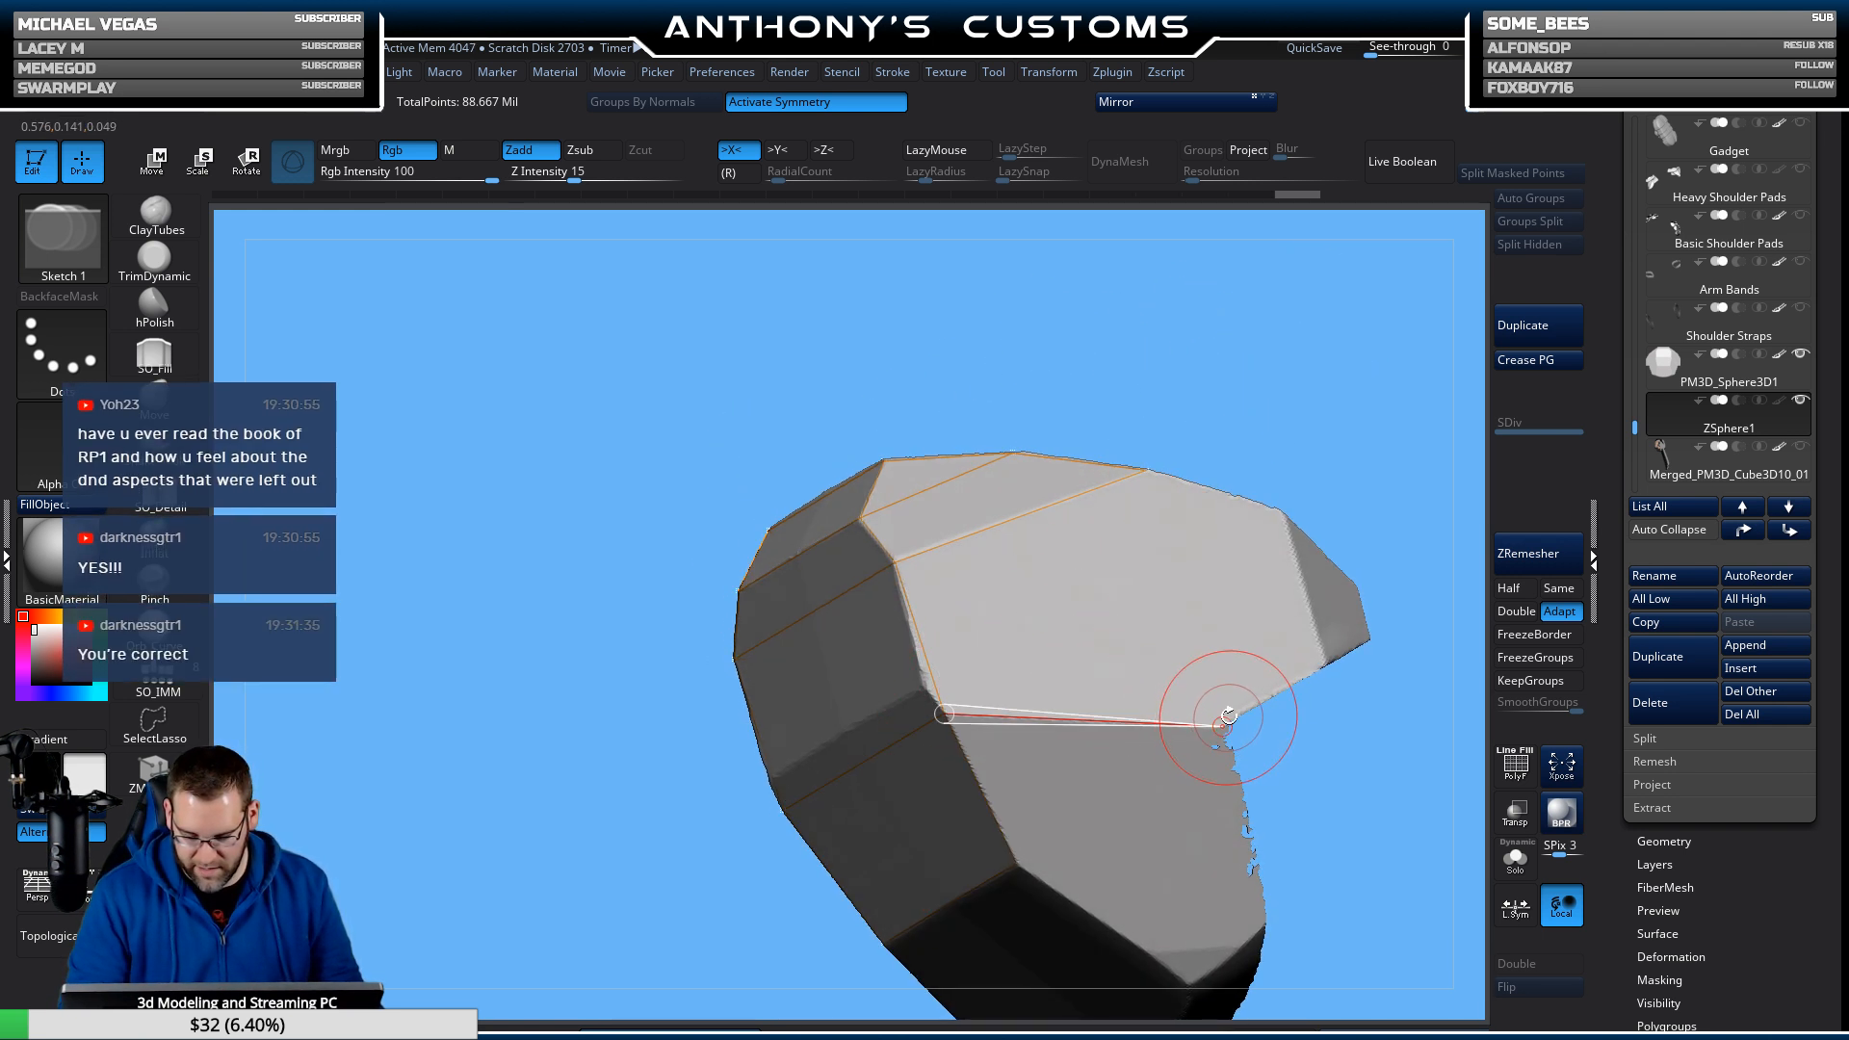
{"action": "left_click", "coordinate": [1324, 659]}
{"action": "left_click", "coordinate": [1282, 513]}
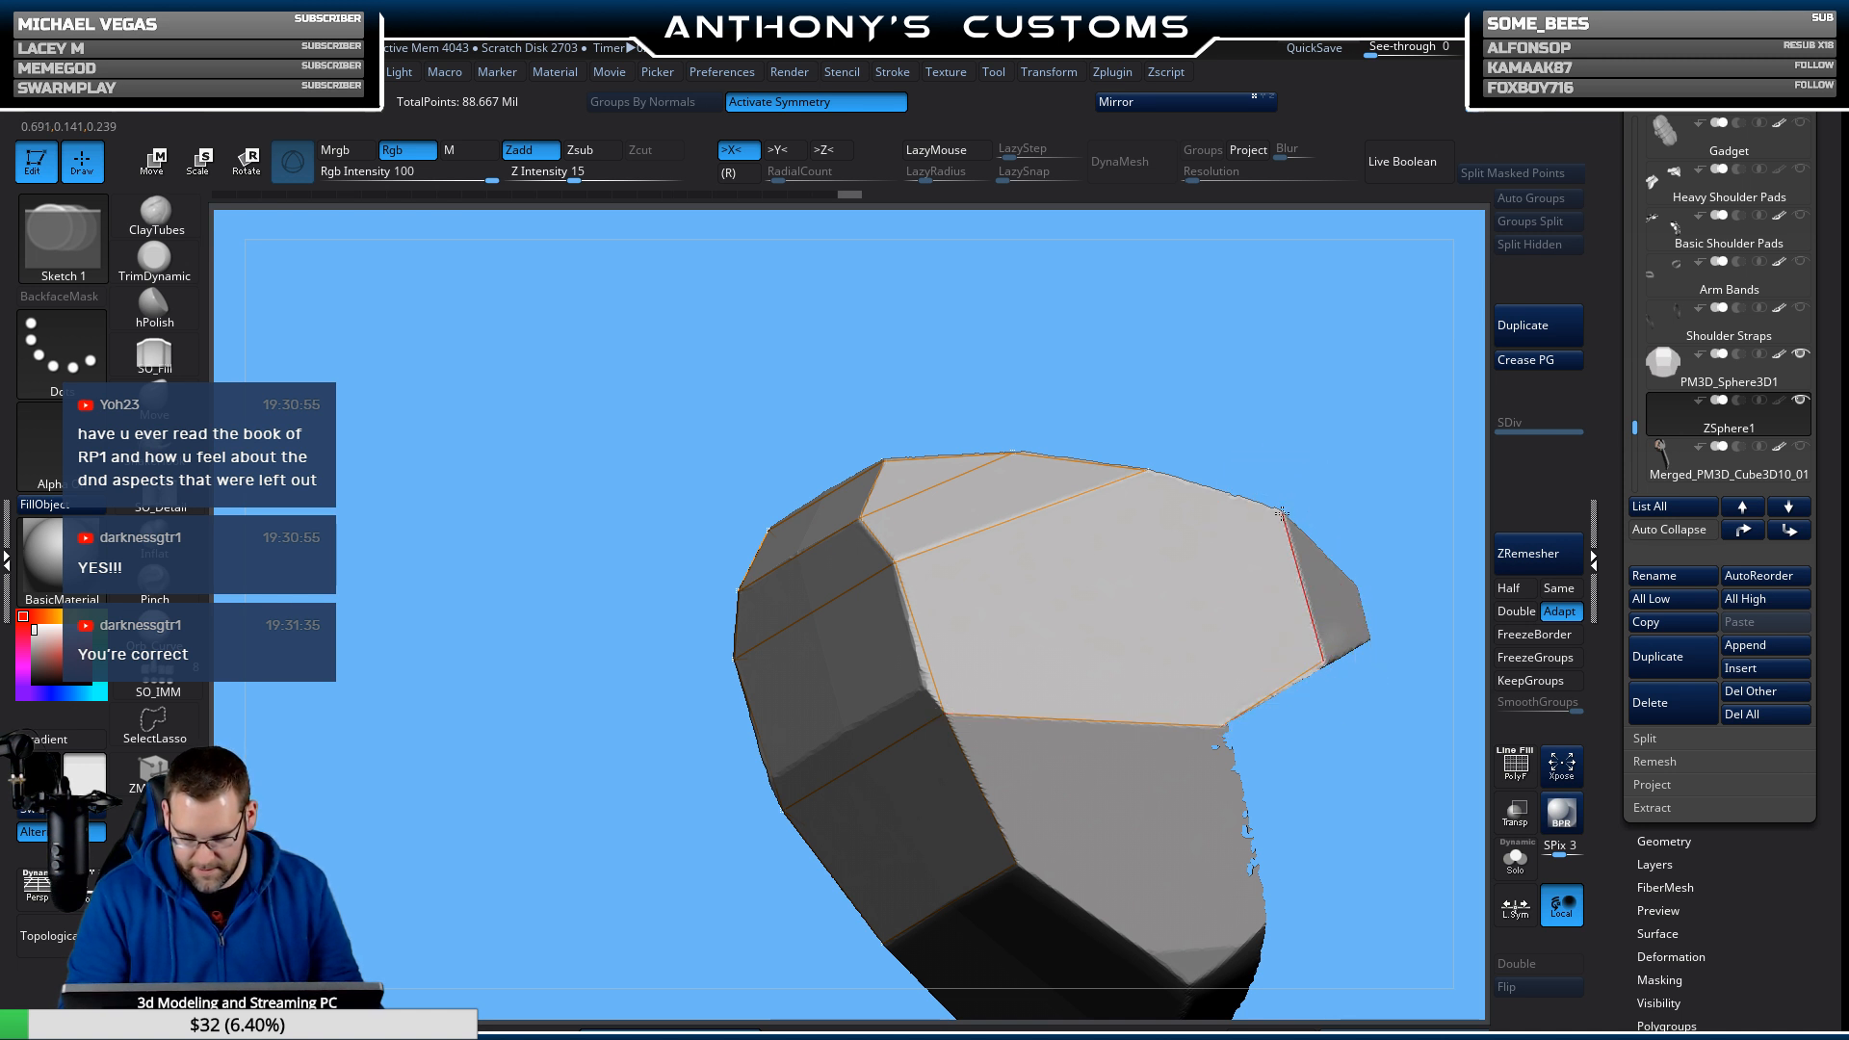
{"action": "left_click", "coordinate": [1154, 469]}
{"action": "mouse_move", "coordinate": [1356, 409]}
{"action": "left_mouse_down"}
{"action": "mouse_move", "coordinate": [1346, 433]}
{"action": "mouse_move", "coordinate": [1367, 424]}
{"action": "mouse_move", "coordinate": [1342, 401]}
{"action": "left_mouse_up"}
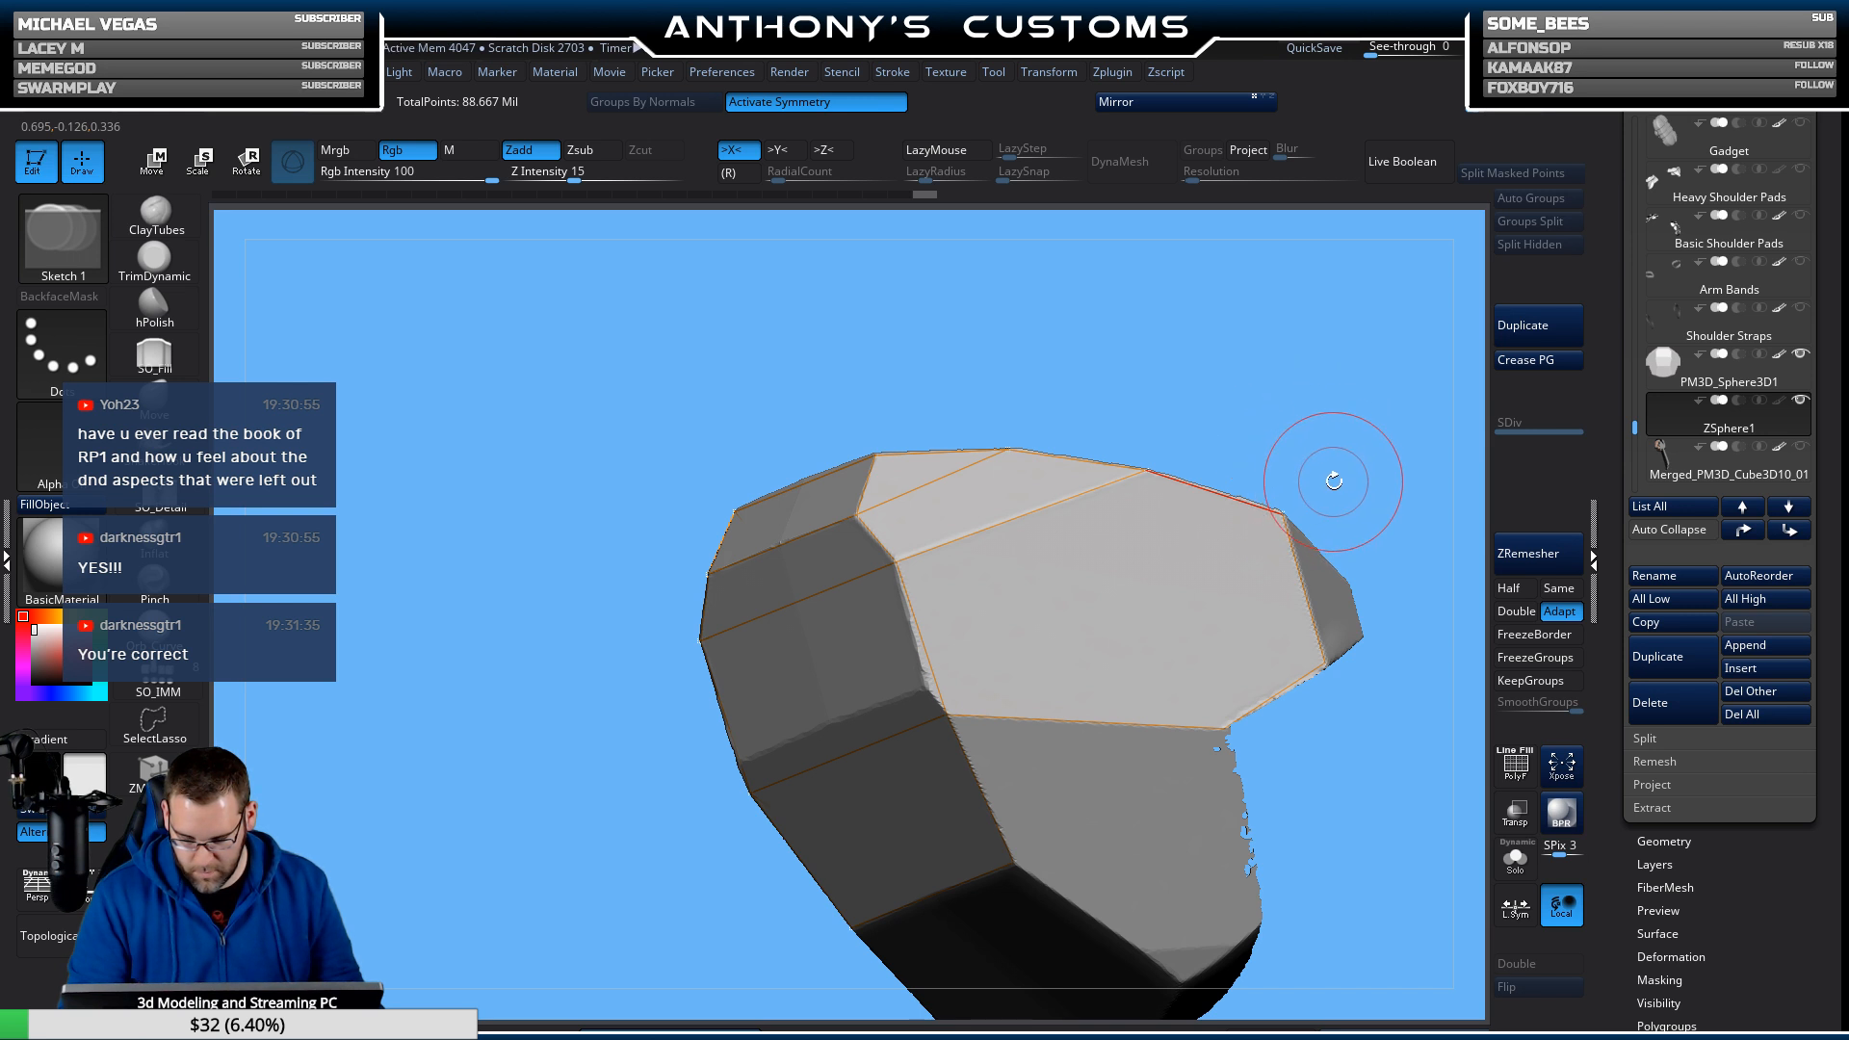
{"action": "mouse_move", "coordinate": [1329, 474]}
{"action": "left_mouse_down"}
{"action": "mouse_move", "coordinate": [1381, 455]}
{"action": "mouse_move", "coordinate": [1337, 486]}
{"action": "left_mouse_up"}
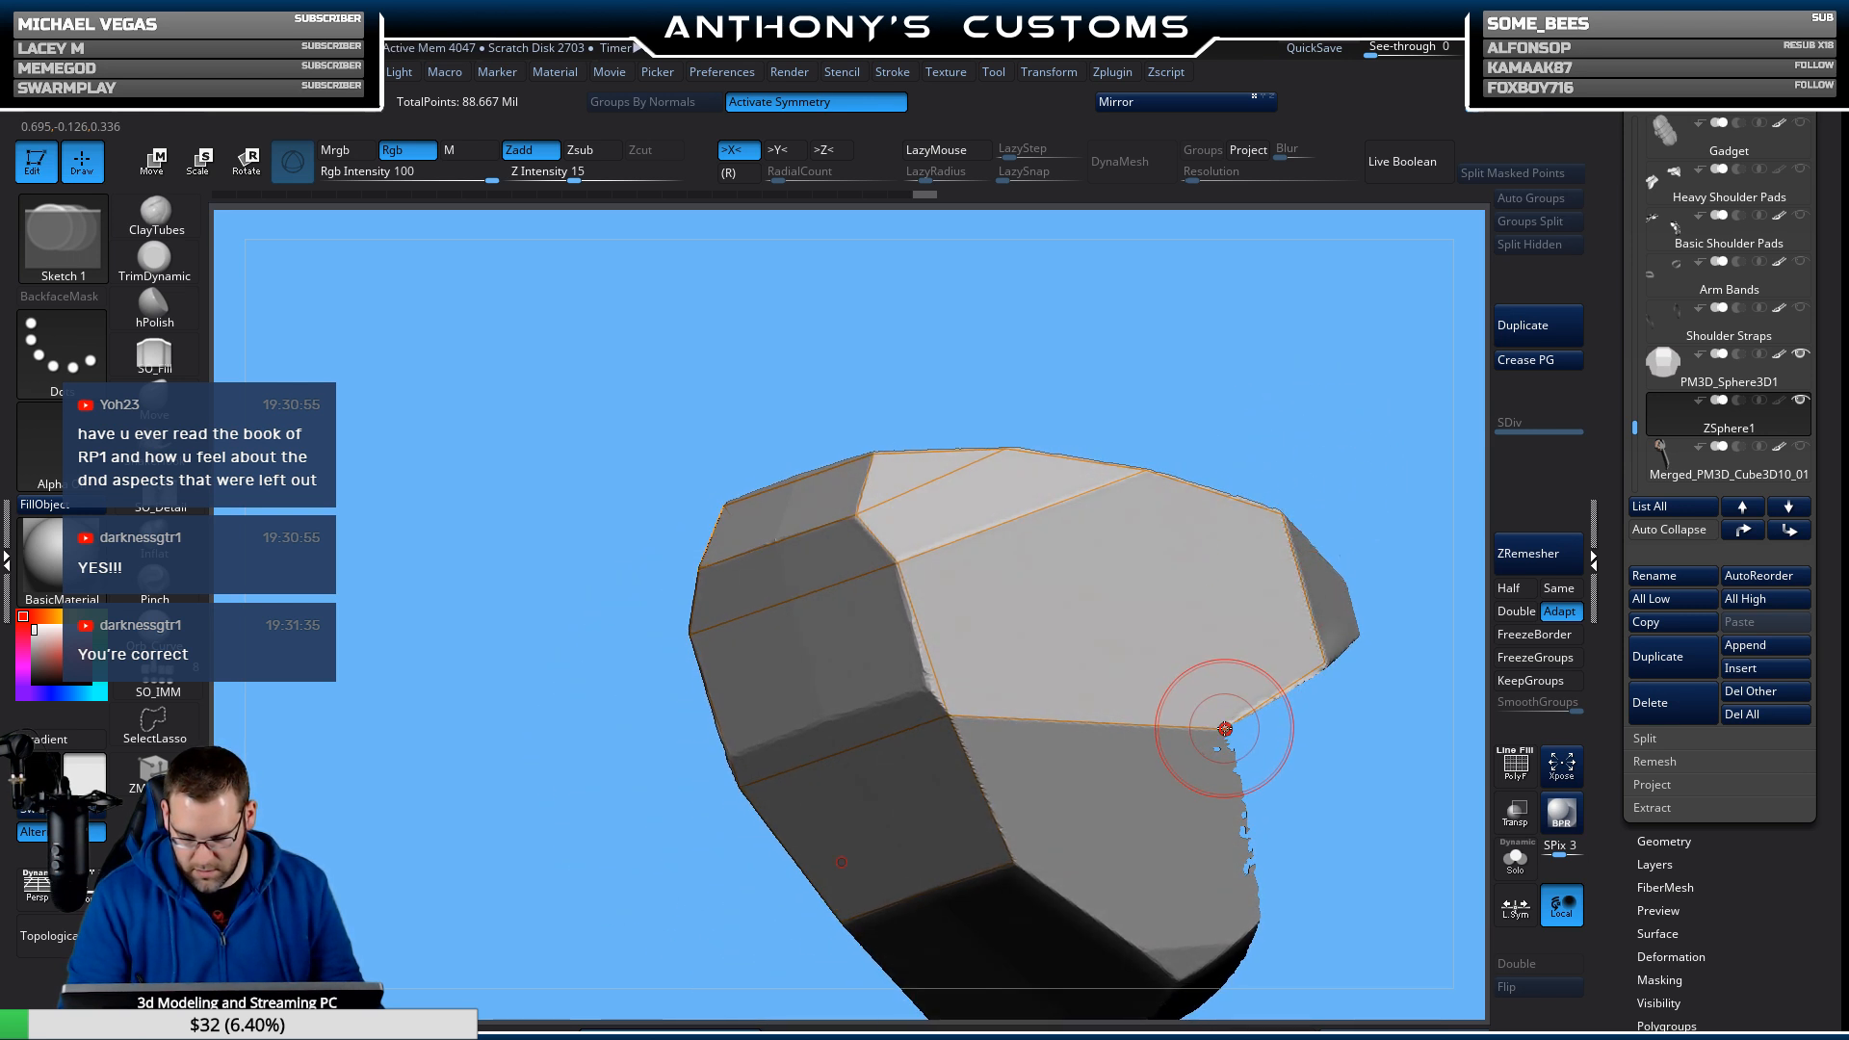
{"action": "left_click_drag", "start_coordinate": [1224, 728], "coordinate": [1160, 442]}
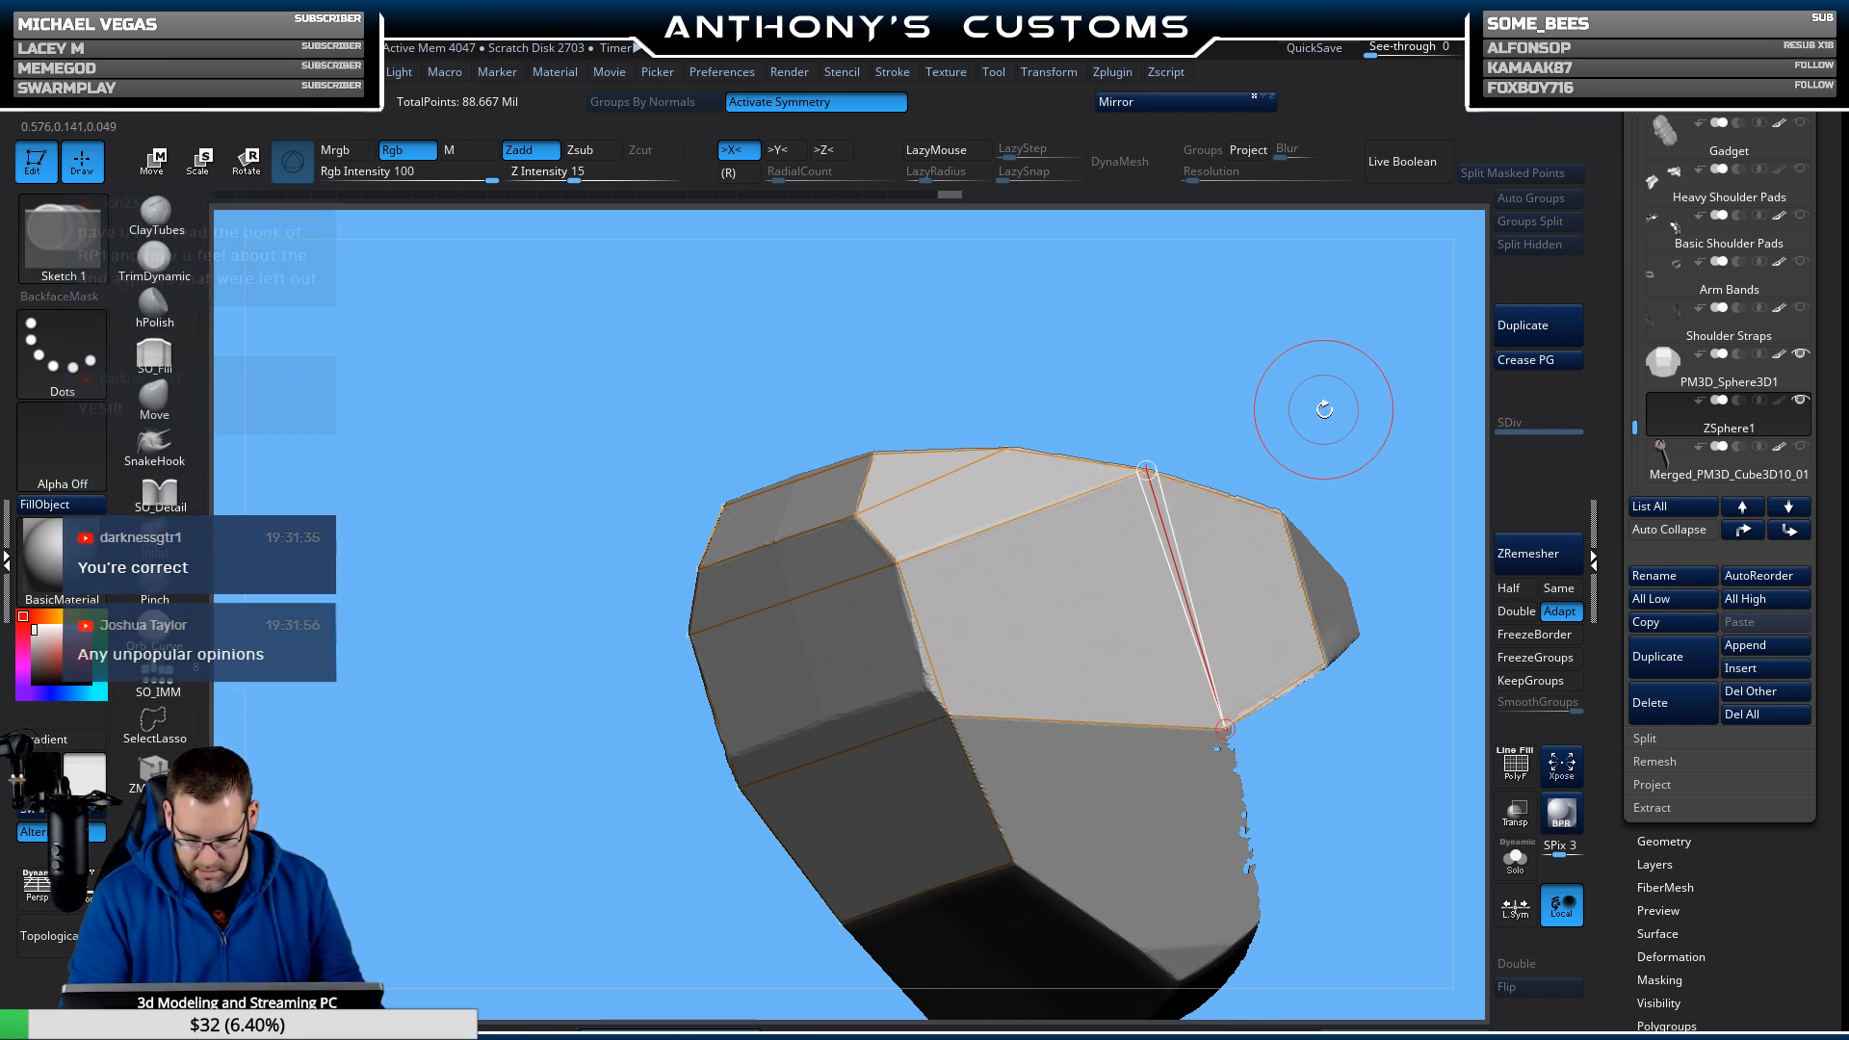
Add topology edges around the small facet at the outer tip of the plate's side wing.
{"action": "left_click_drag", "start_coordinate": [1333, 415], "coordinate": [1353, 403]}
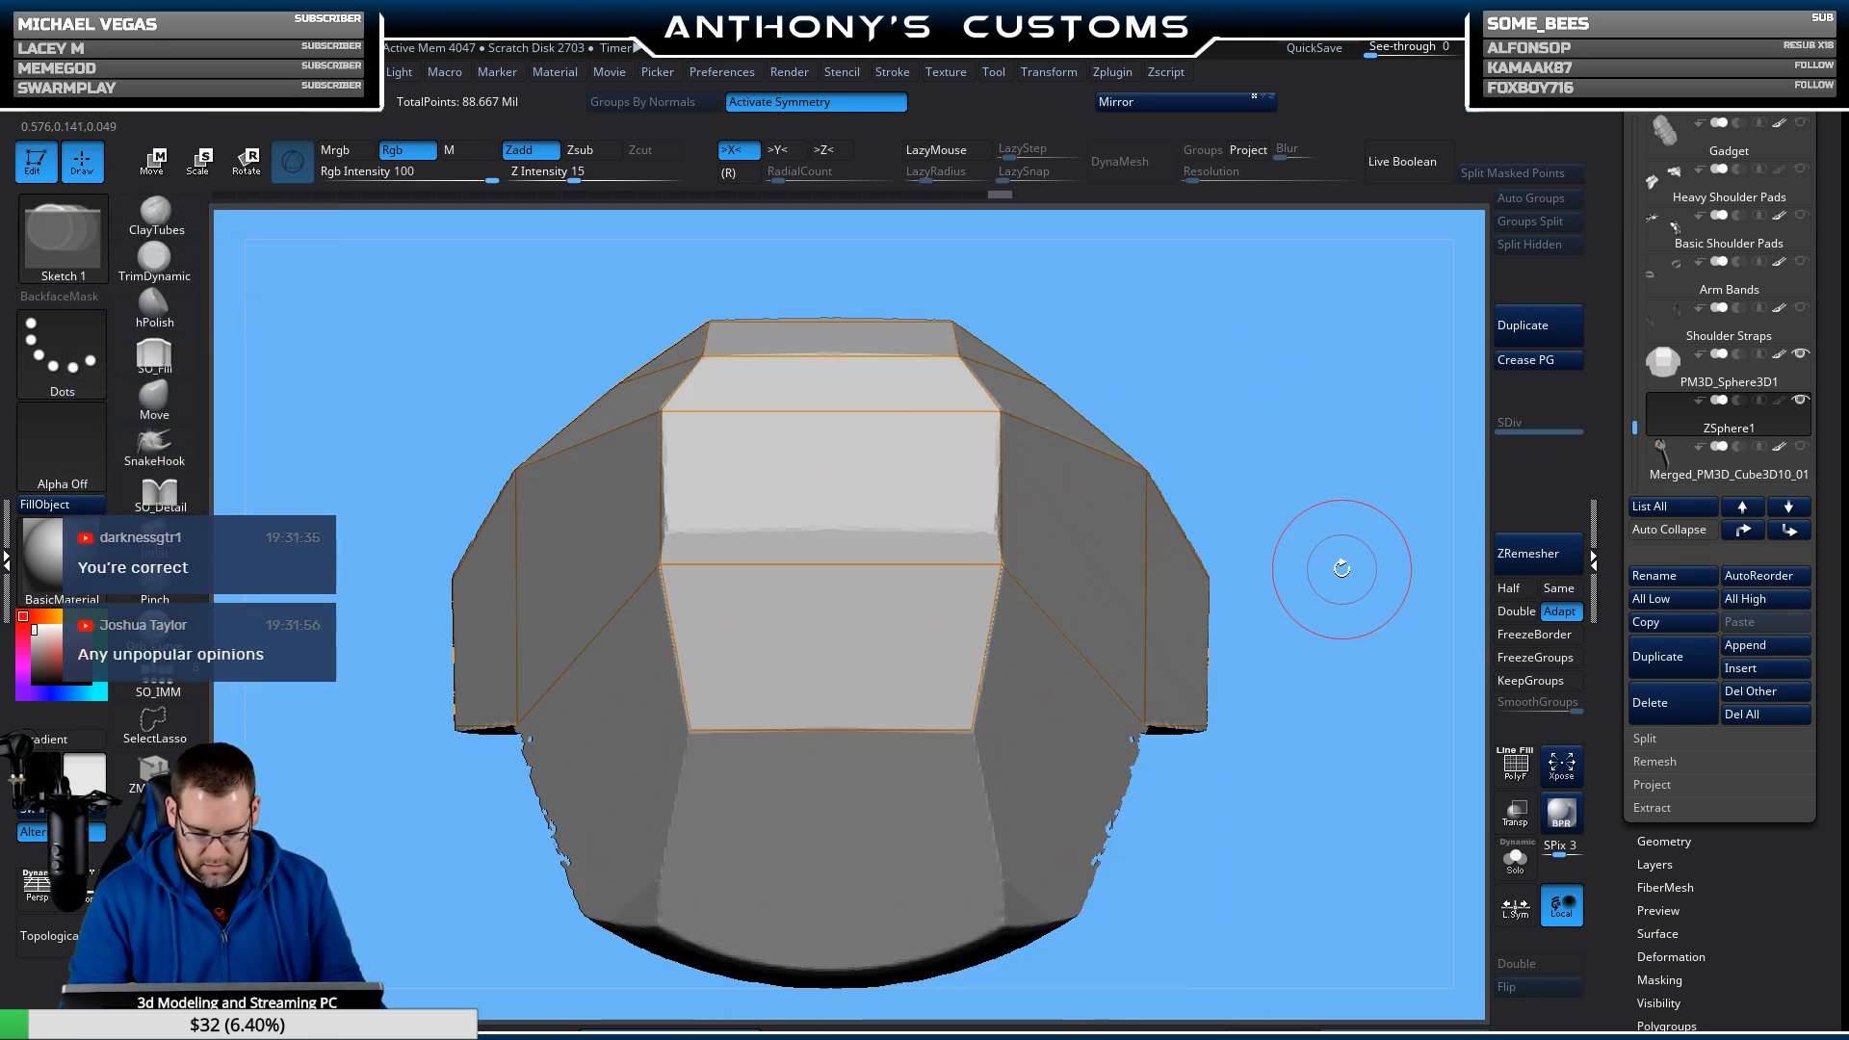
{"action": "left_click_drag", "start_coordinate": [1333, 591], "coordinate": [1236, 586], "text": "alt"}
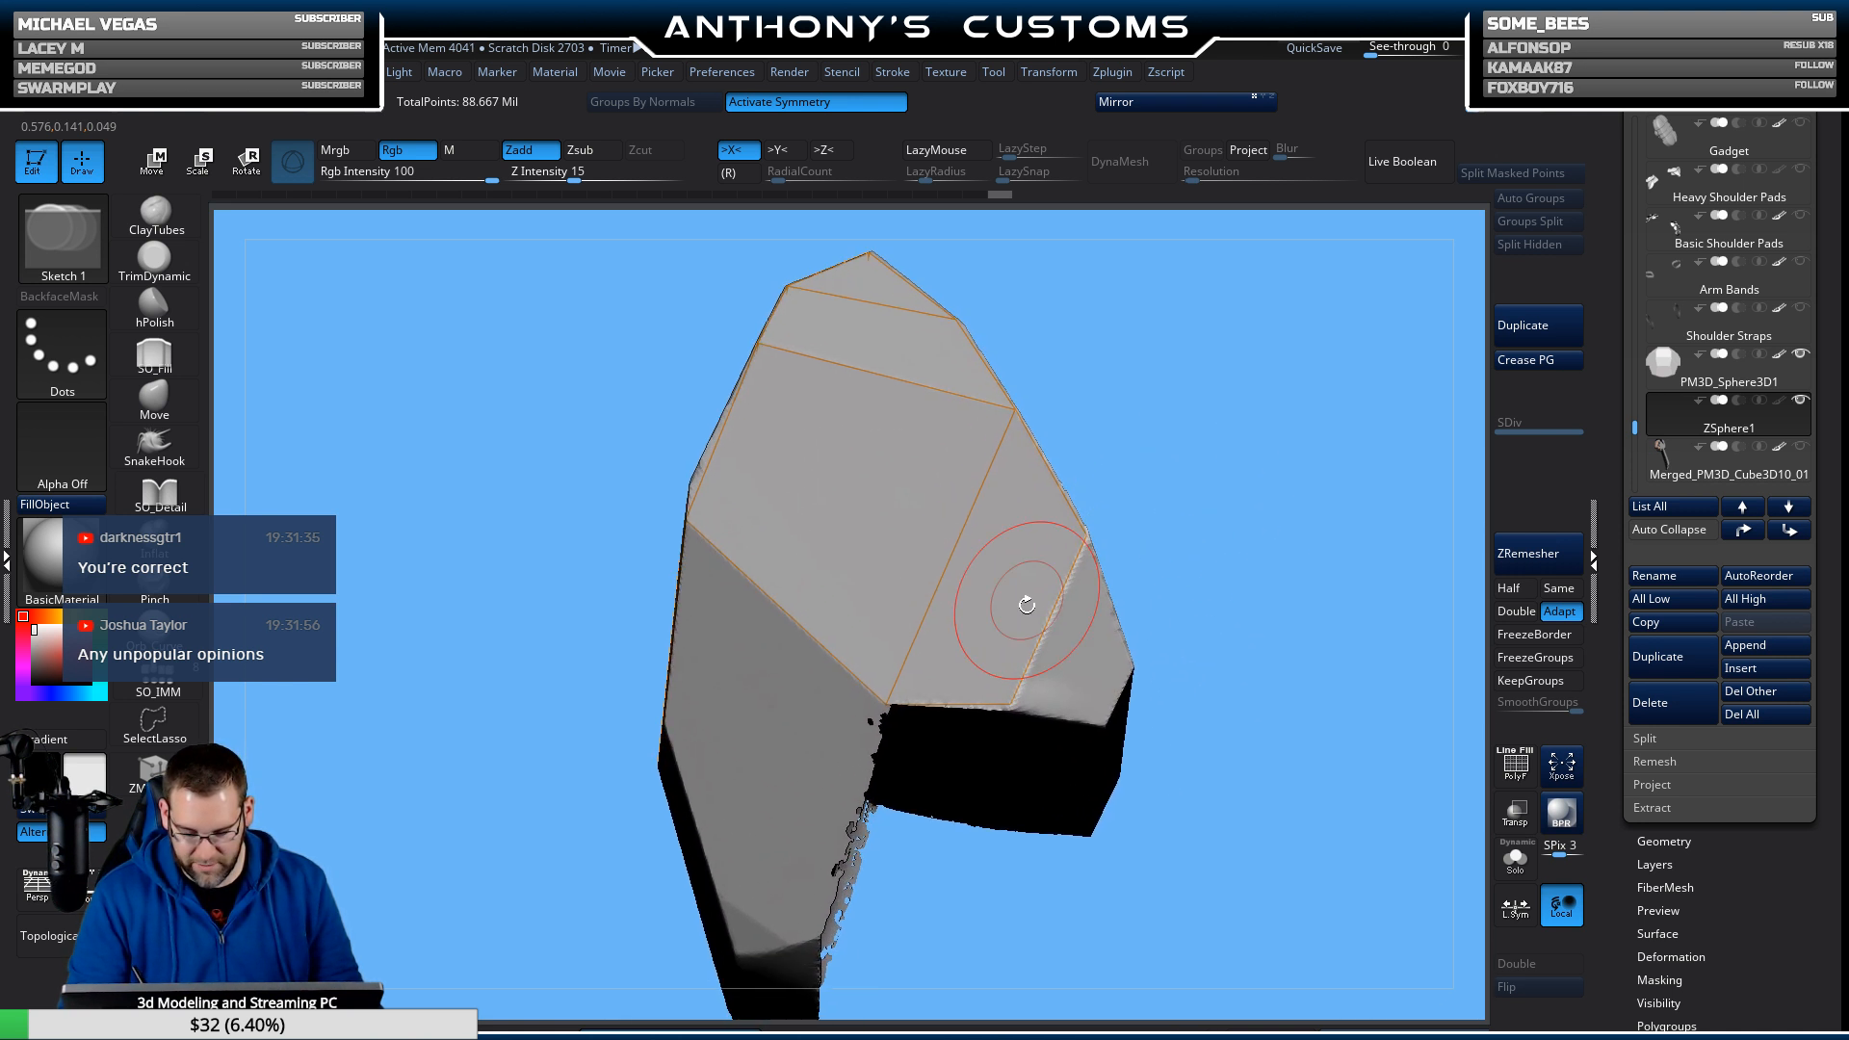
{"action": "left_click", "coordinate": [1011, 704]}
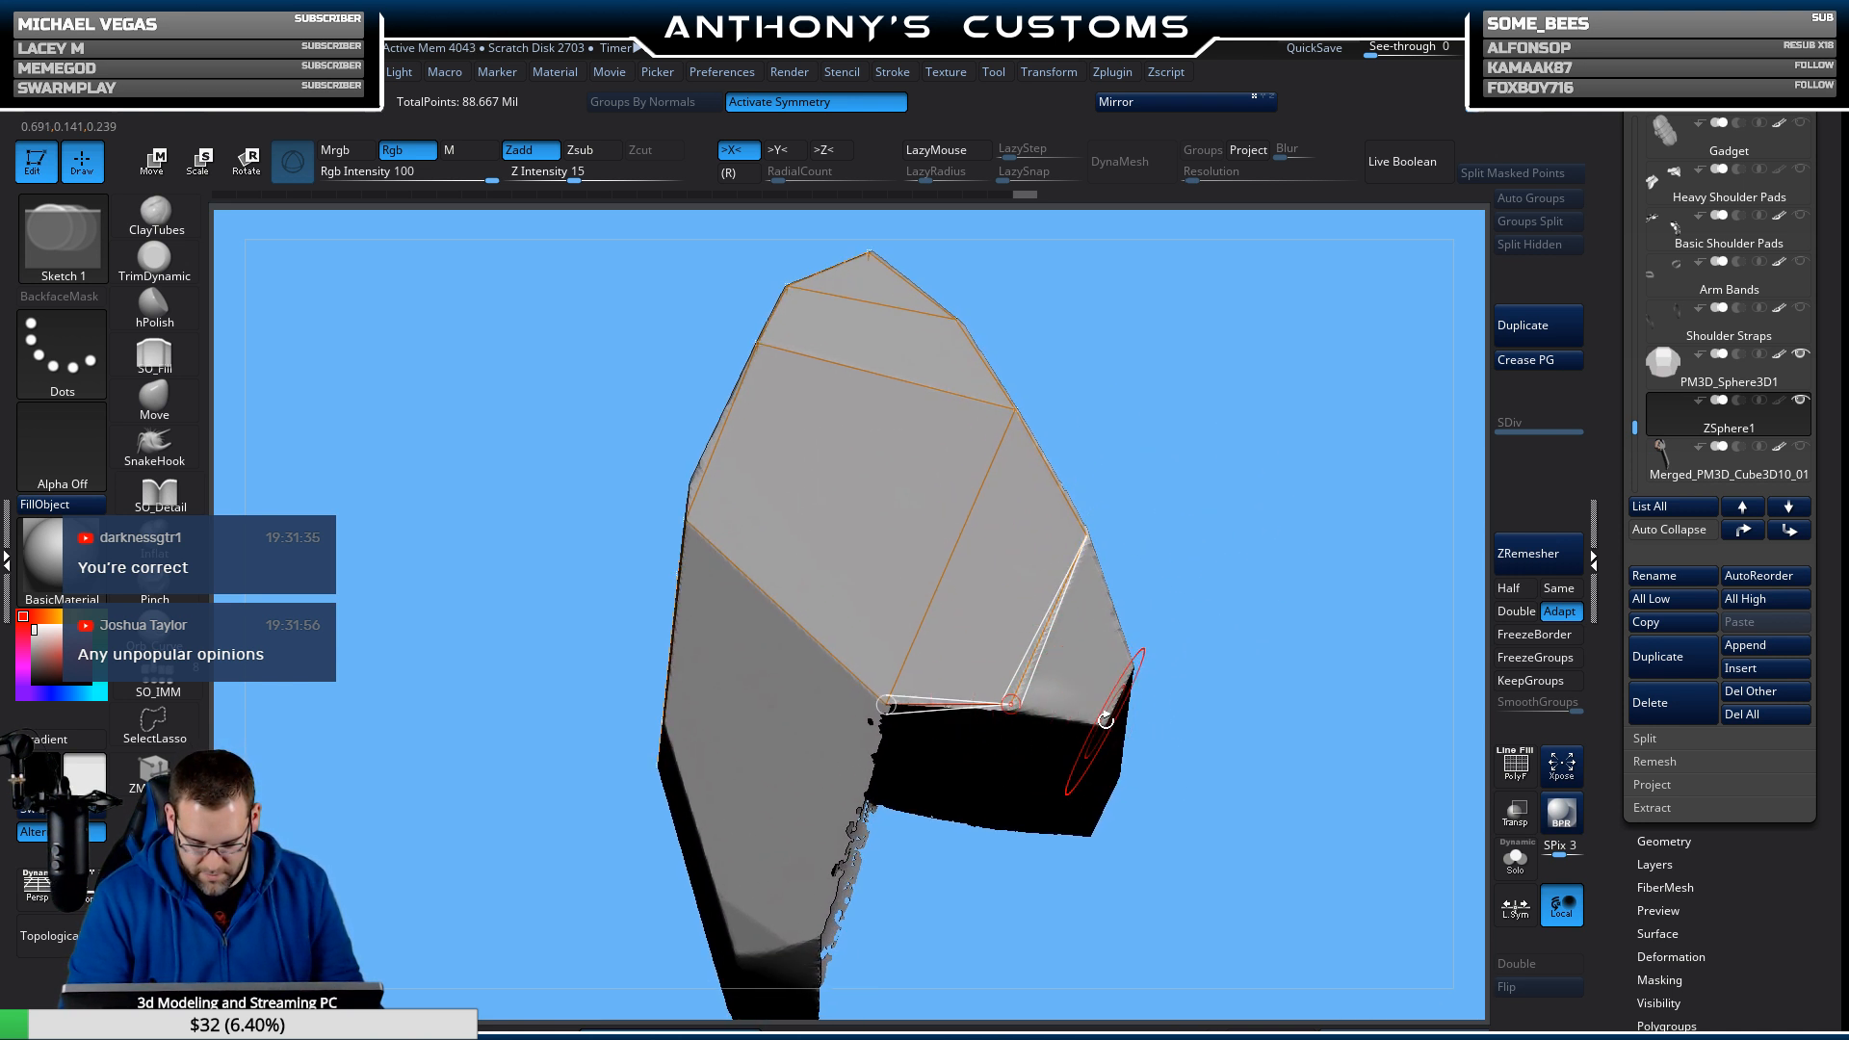
{"action": "left_click", "coordinate": [1104, 721]}
{"action": "left_click", "coordinate": [1130, 666]}
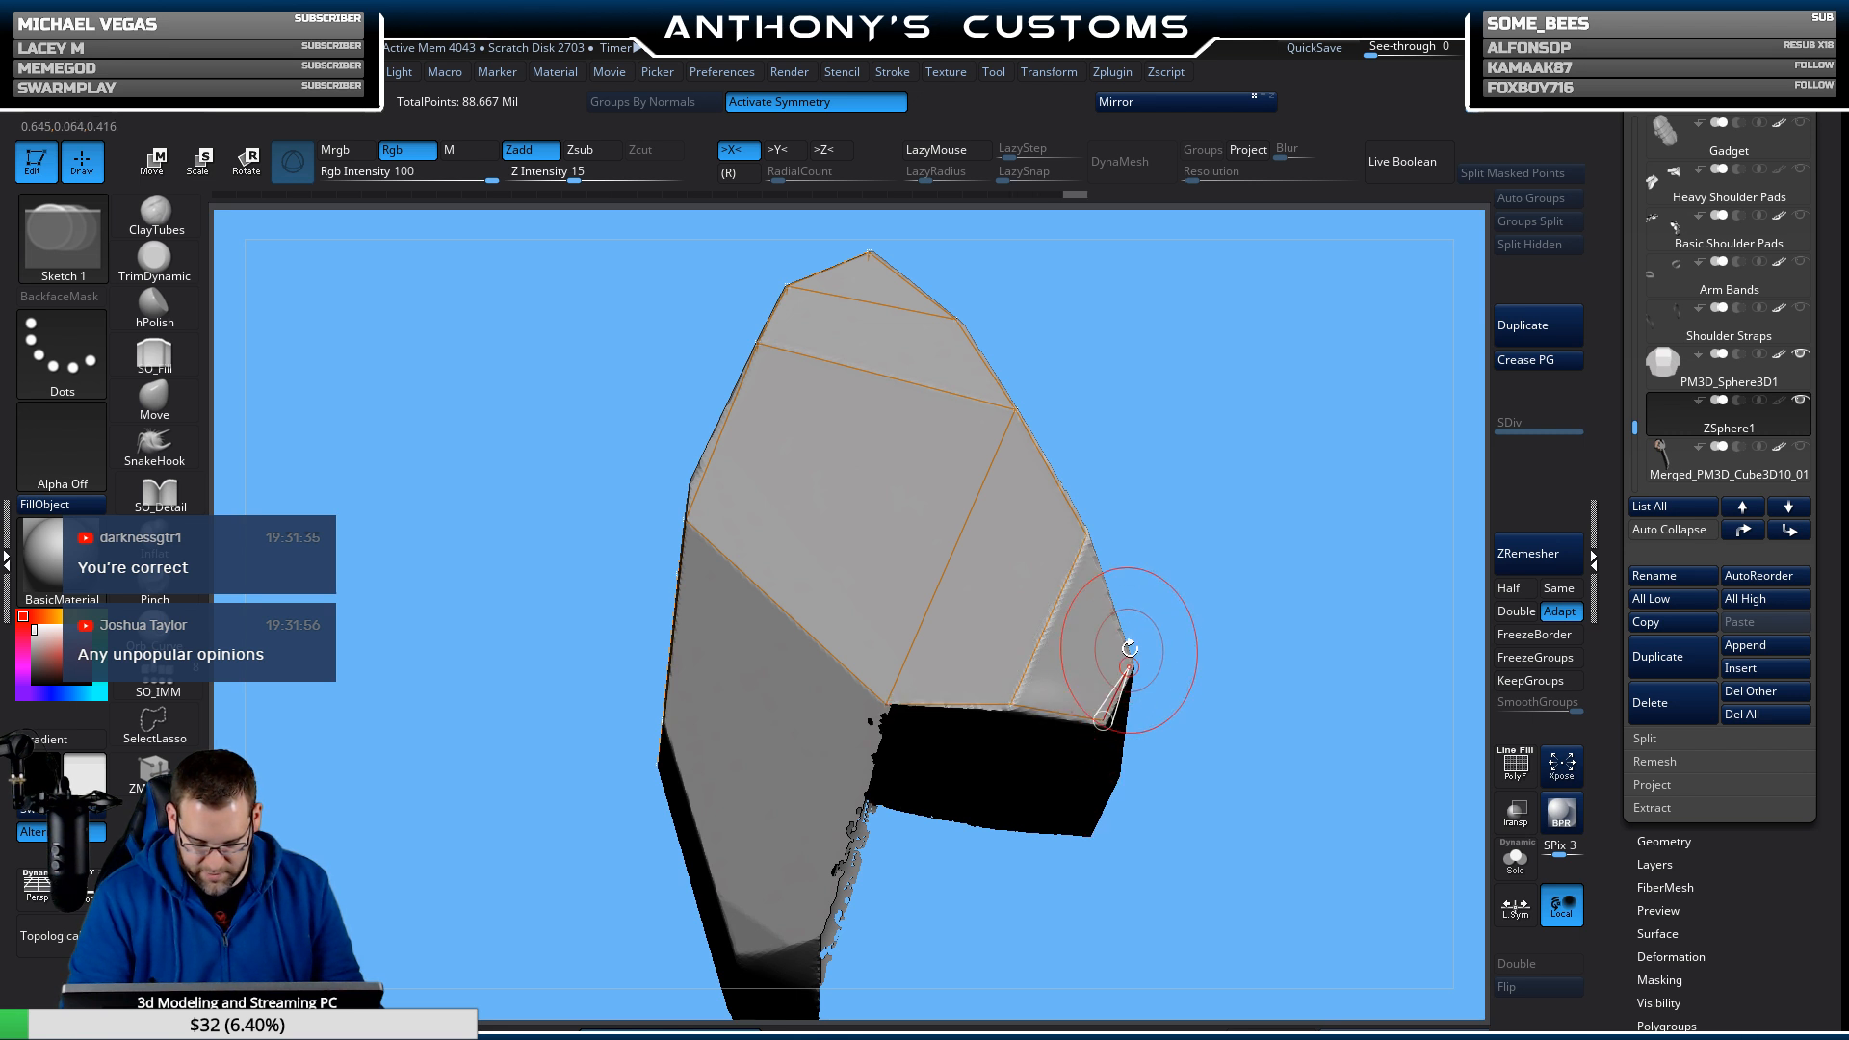
Outline the side facet between the central strip, the notch and the wide-end rim with topology edges, and divide it diagonally.
{"action": "left_click_drag", "start_coordinate": [1156, 463], "coordinate": [1243, 591]}
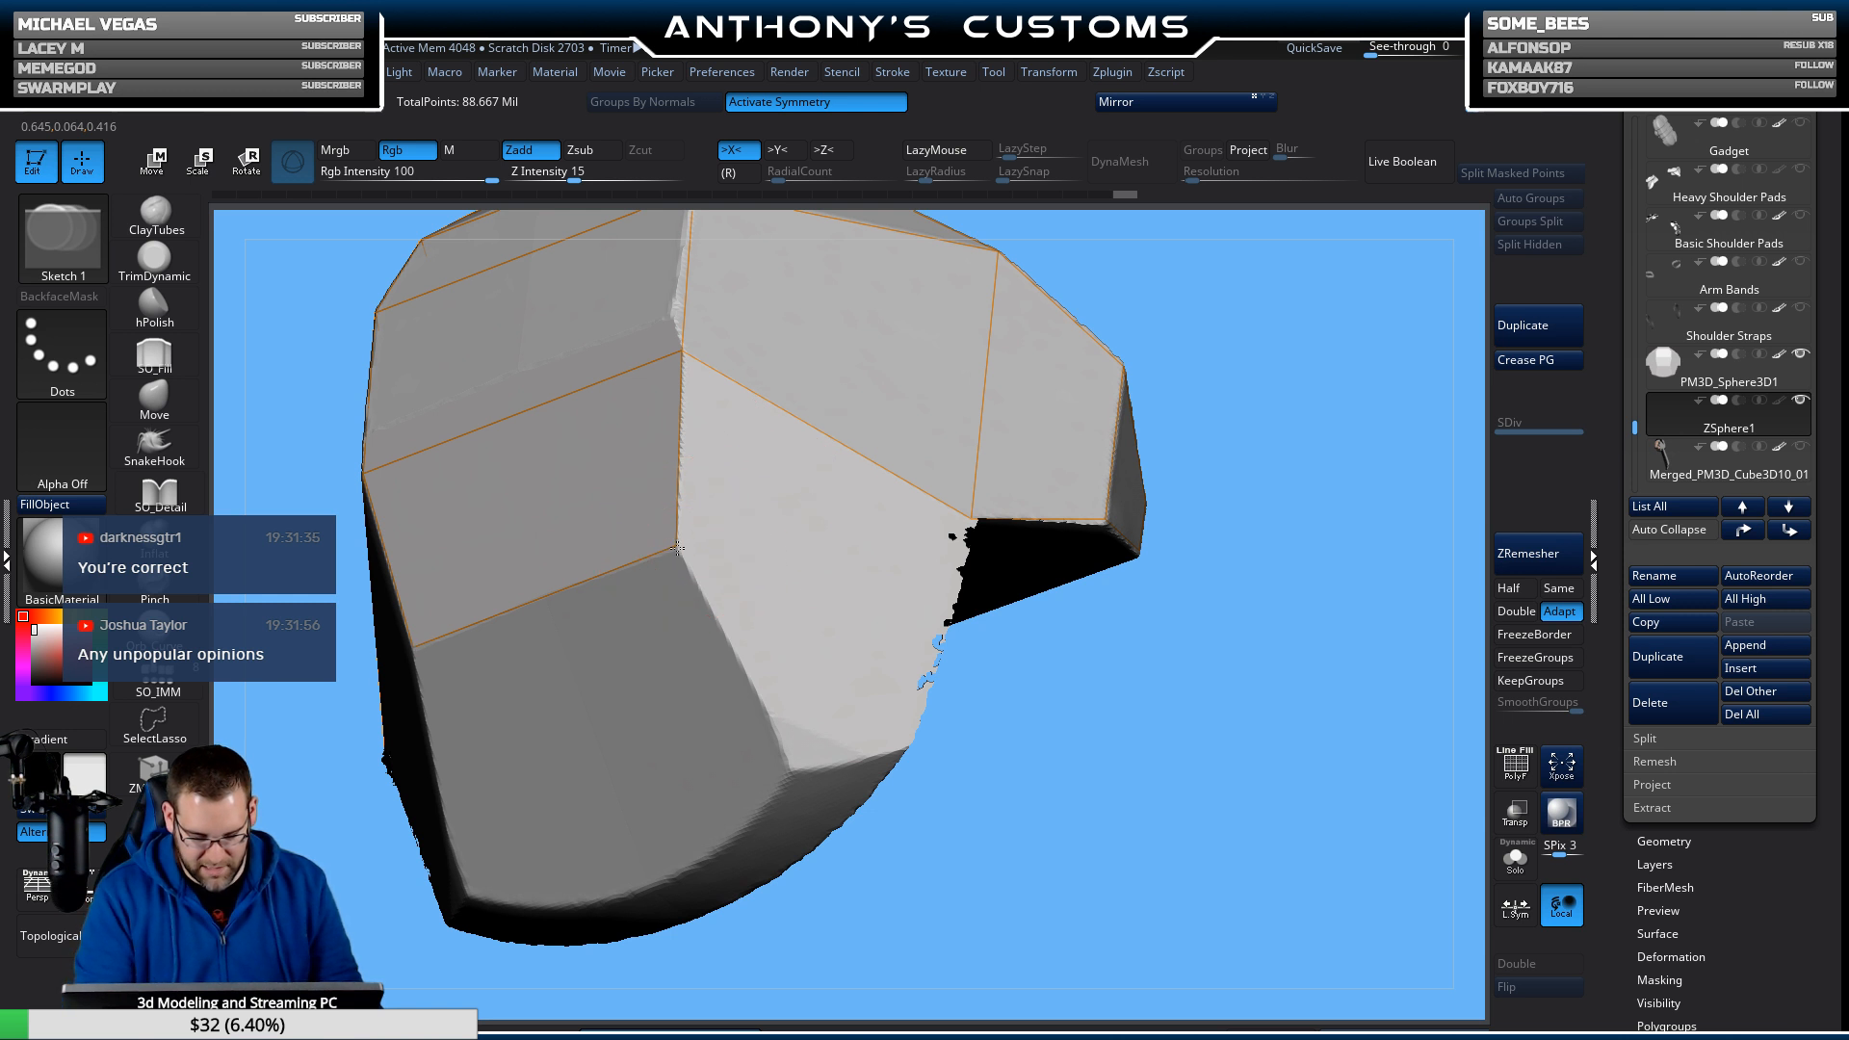
{"action": "left_click", "coordinate": [675, 546]}
{"action": "left_click", "coordinate": [794, 762]}
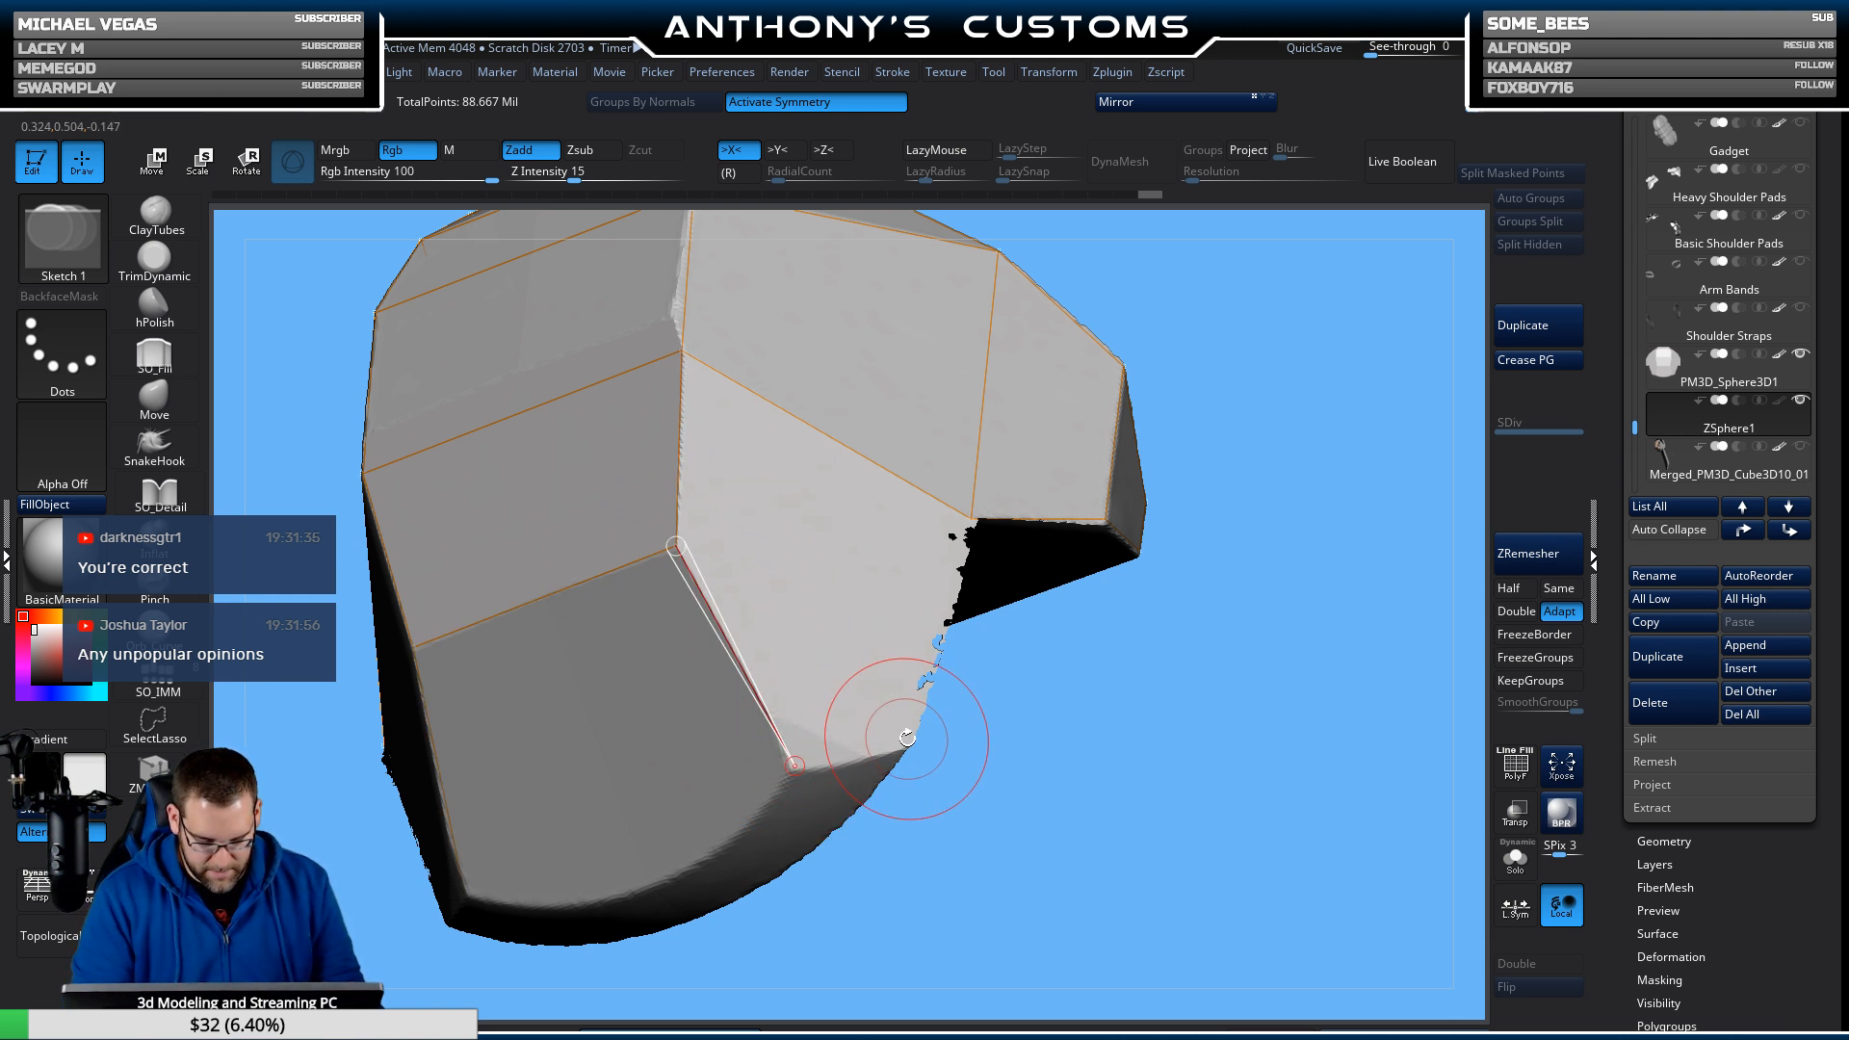
{"action": "left_click", "coordinate": [907, 742]}
{"action": "left_click", "coordinate": [971, 519]}
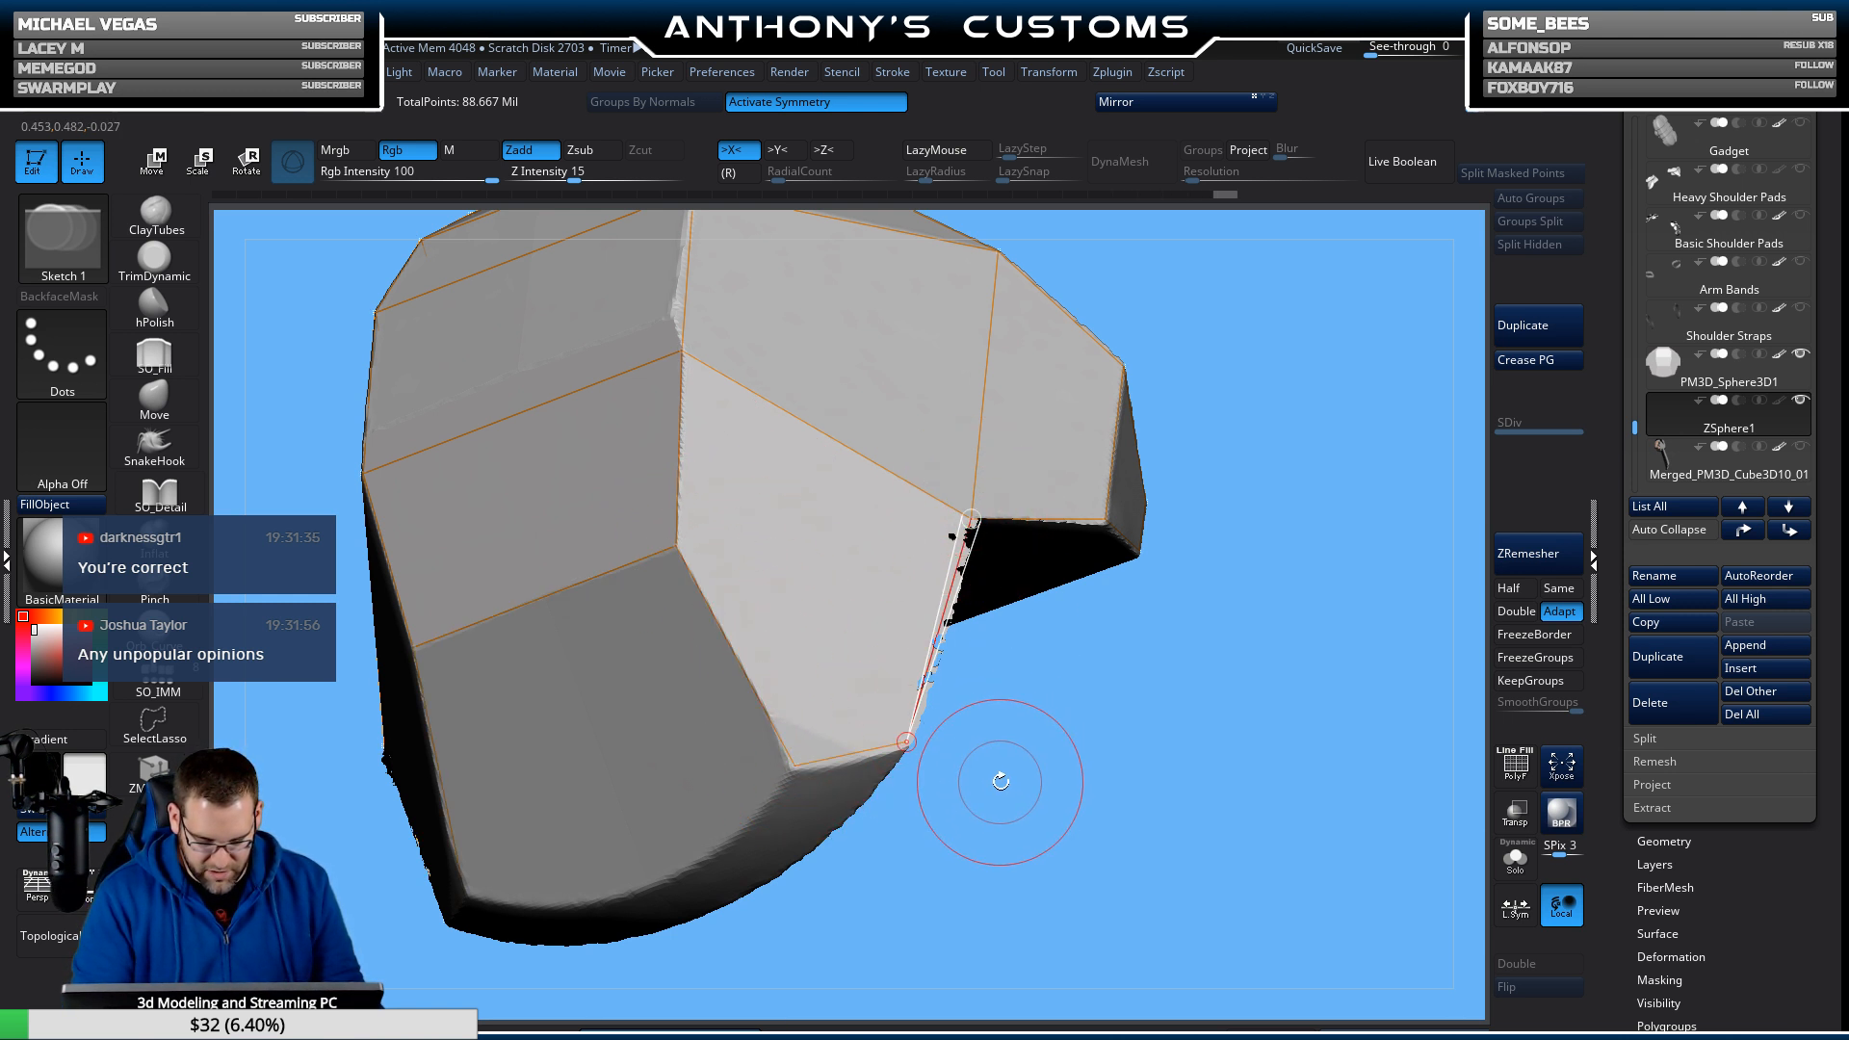
{"action": "left_click_drag", "start_coordinate": [1000, 778], "coordinate": [1194, 504]}
{"action": "left_click", "coordinate": [678, 546]}
{"action": "left_click", "coordinate": [907, 743]}
Try to close the central facet at the wide end through a midpoint on the curved edge, with a midline edge splitting the facet.
{"action": "left_click", "coordinate": [953, 565]}
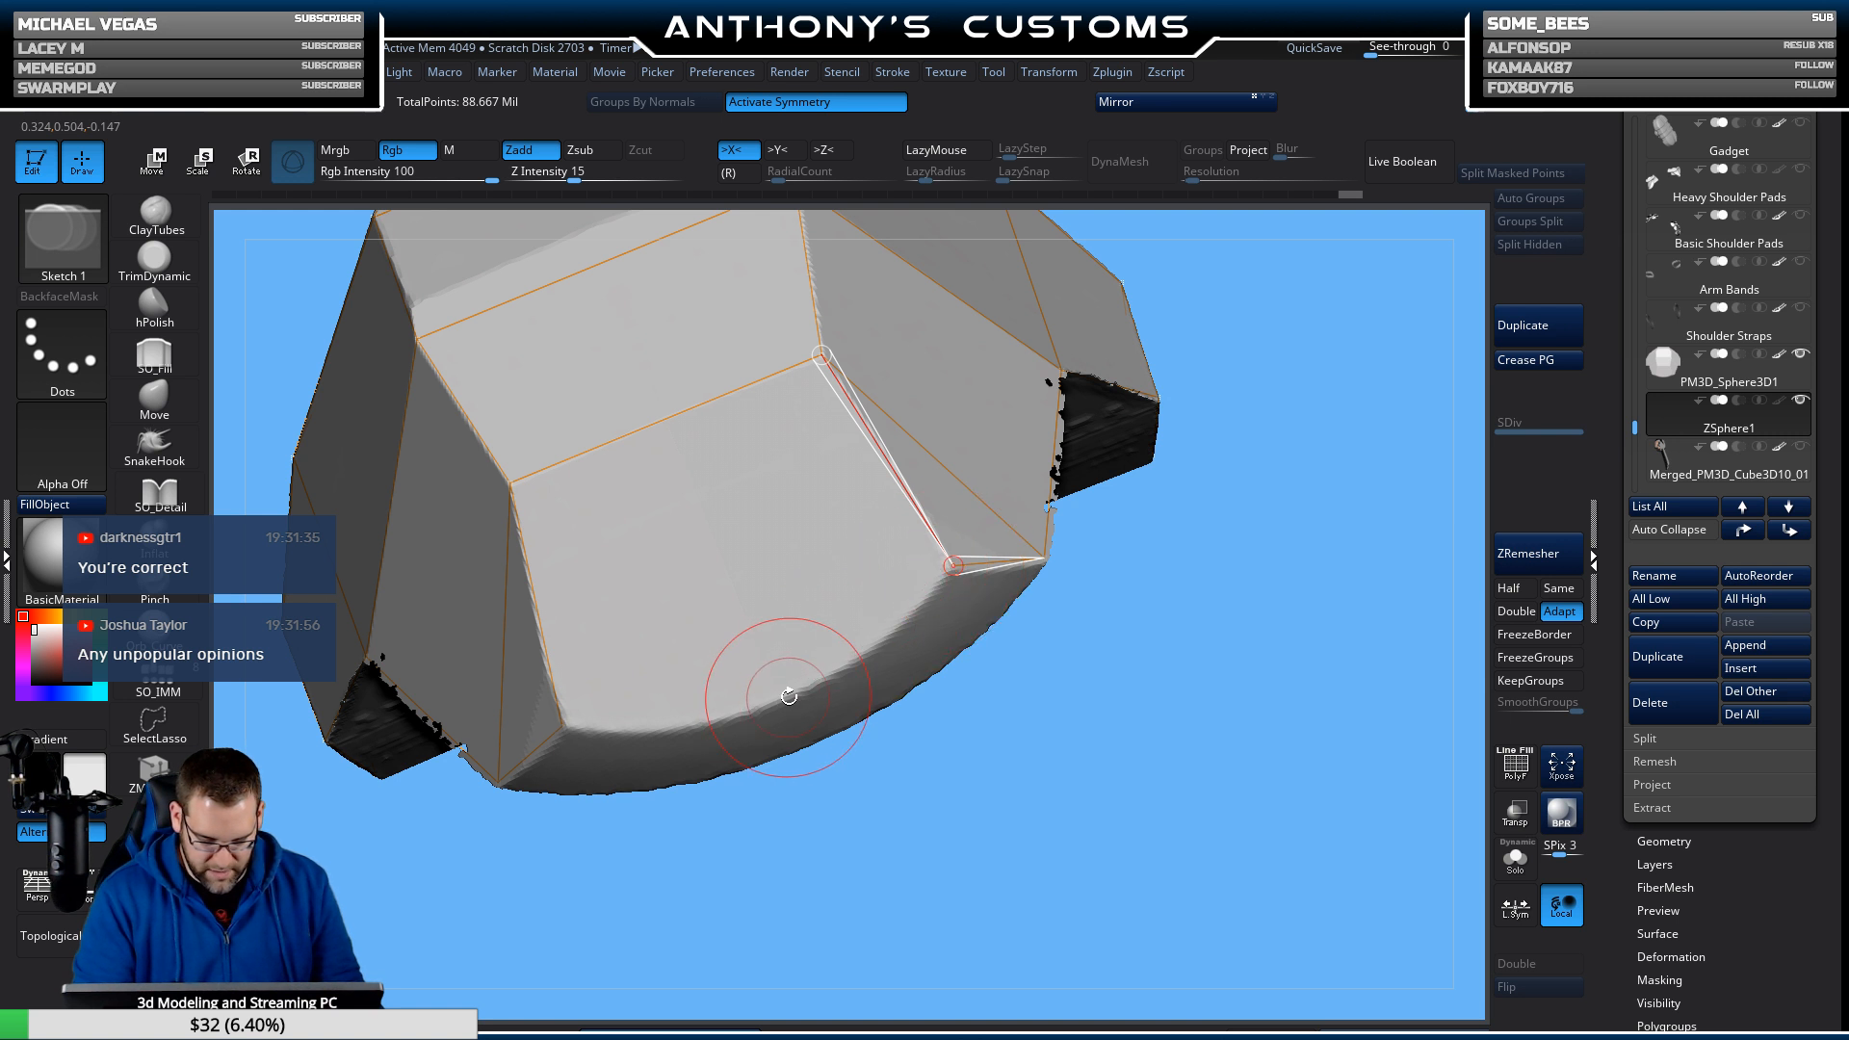
{"action": "key", "text": "ctrl+z"}
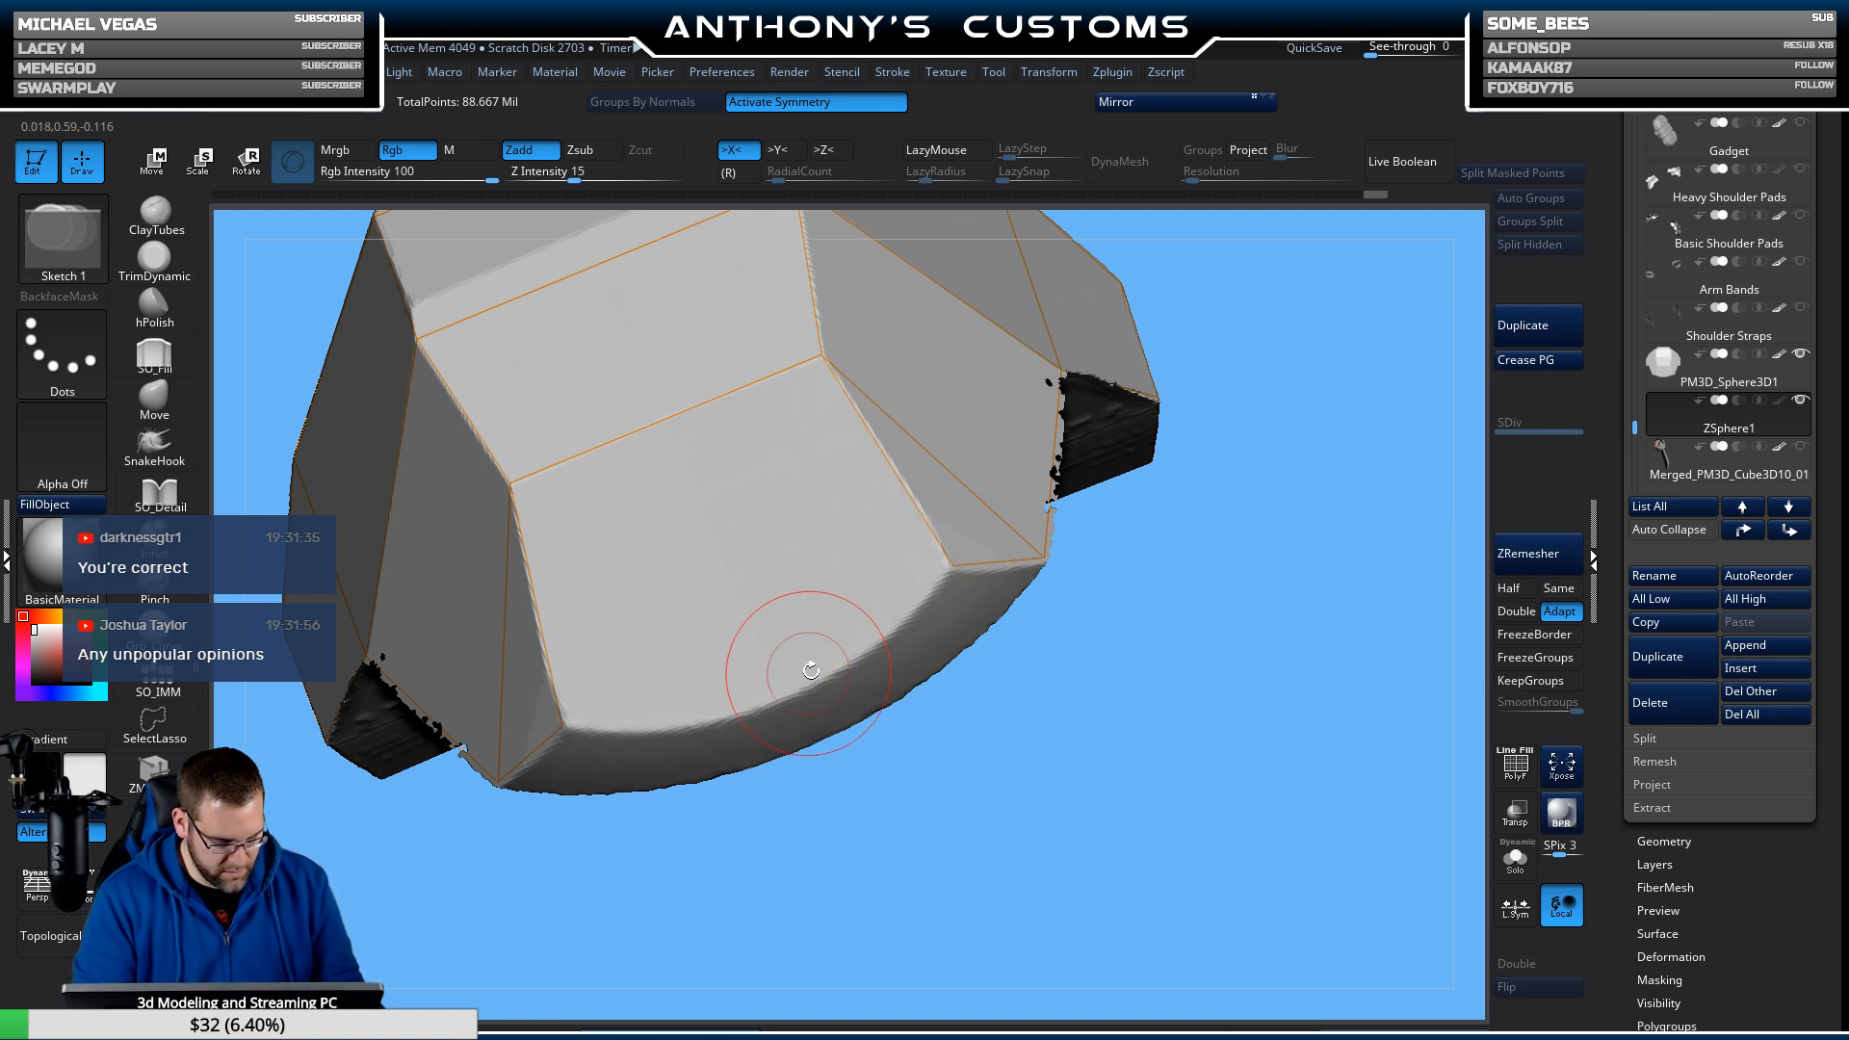
{"action": "left_click", "coordinate": [953, 565]}
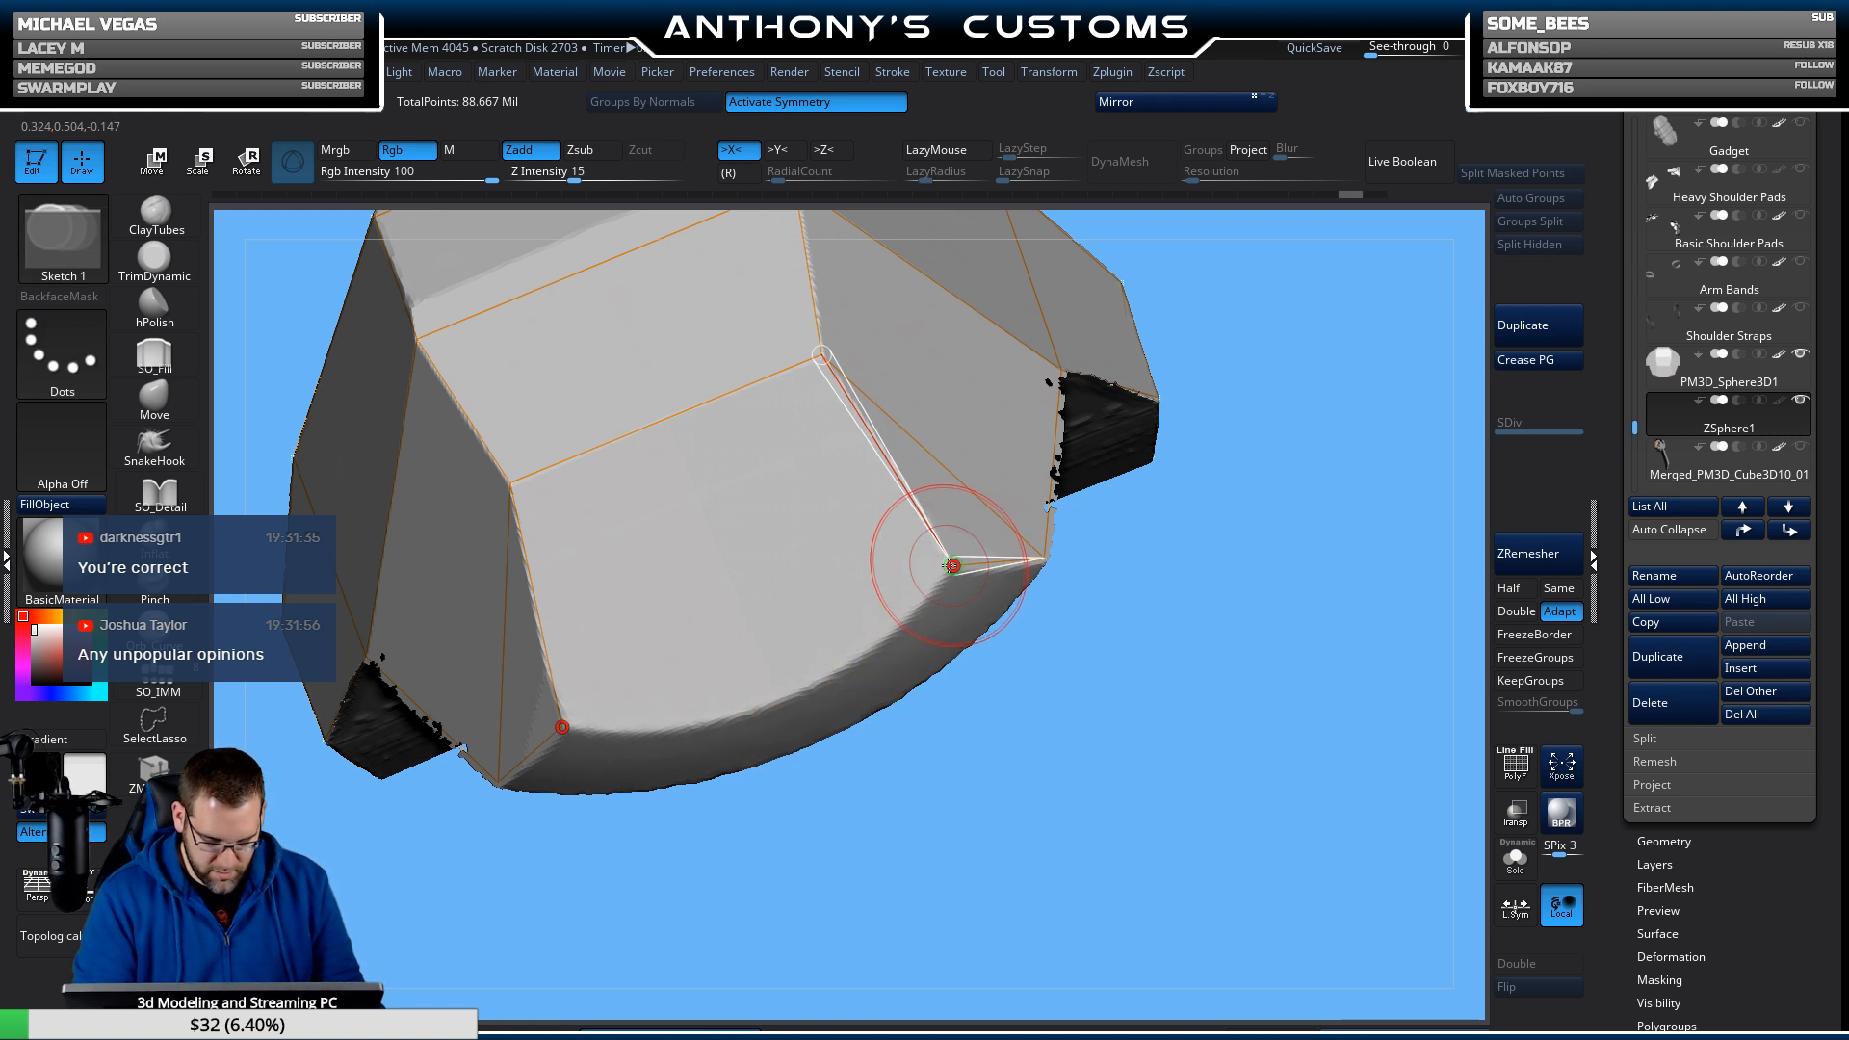
{"action": "left_click", "coordinate": [780, 696]}
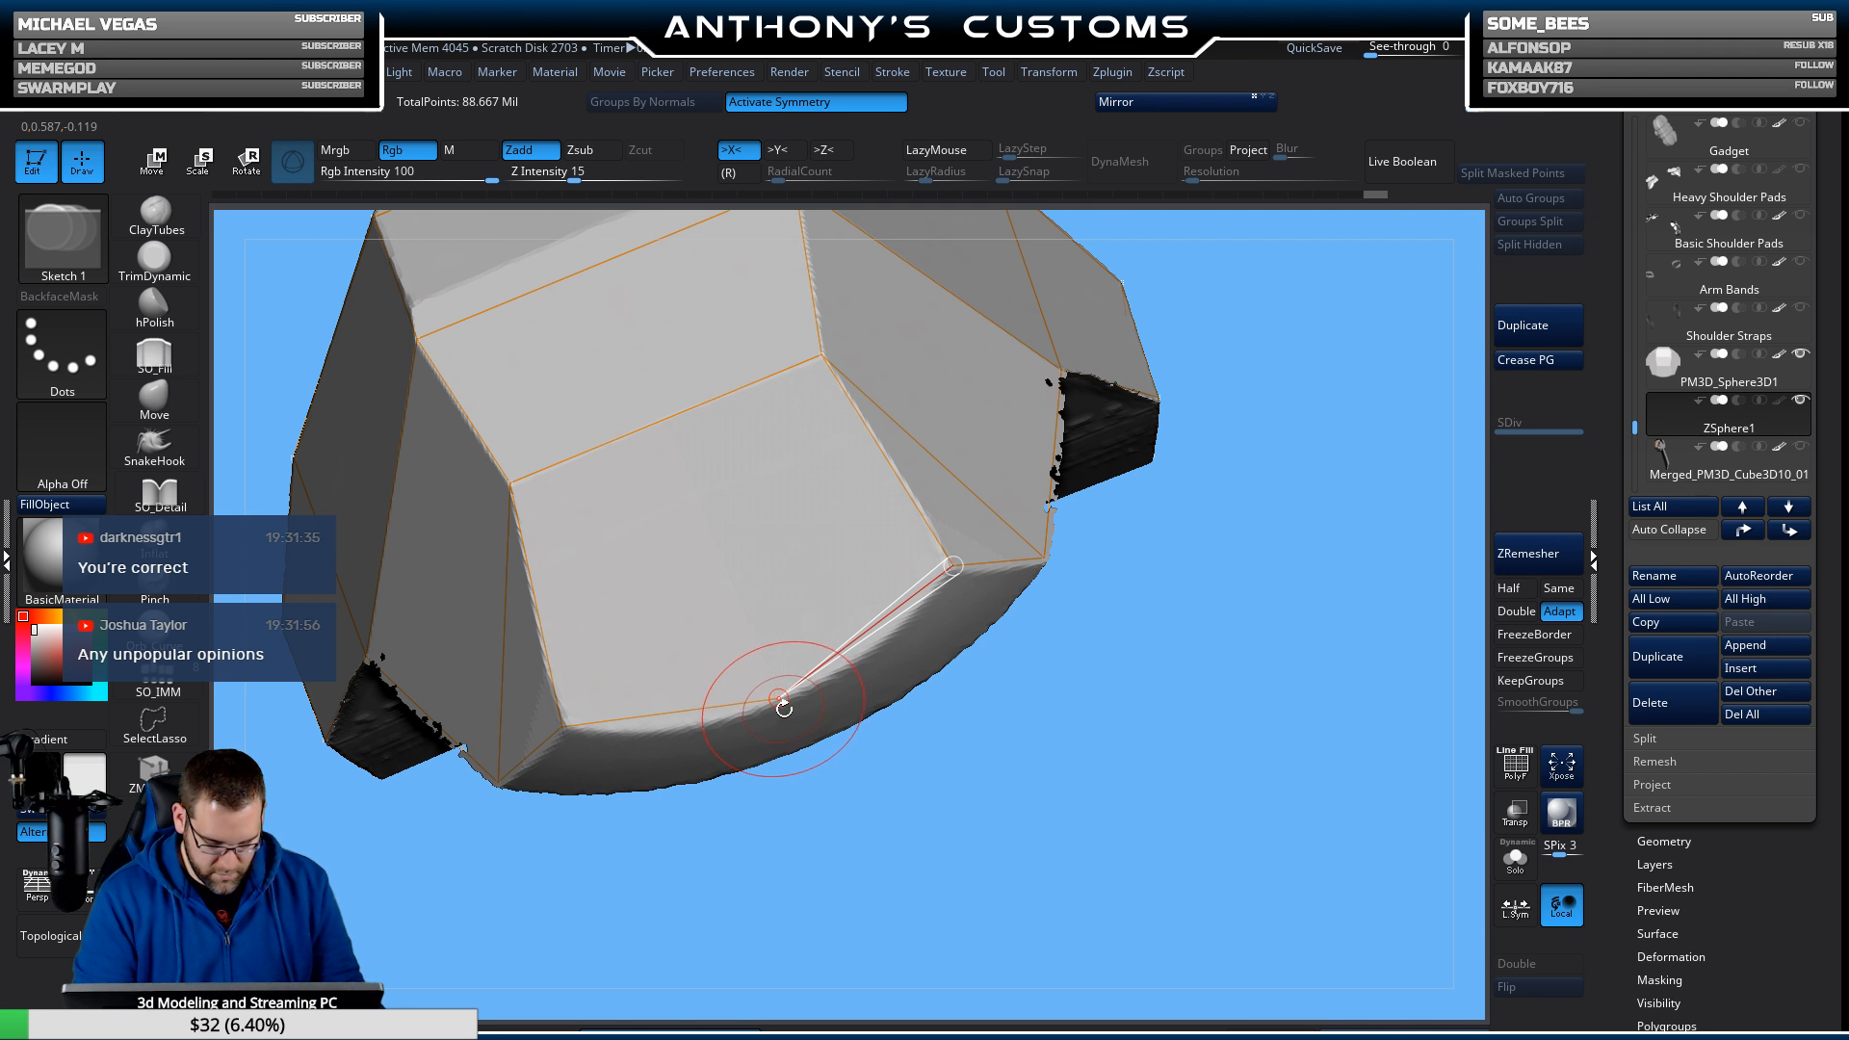
{"action": "left_click", "coordinate": [666, 420]}
{"action": "mouse_move", "coordinate": [887, 796]}
{"action": "left_mouse_down"}
{"action": "mouse_move", "coordinate": [884, 745]}
{"action": "mouse_move", "coordinate": [881, 766]}
{"action": "left_mouse_up"}
{"action": "left_click", "coordinate": [748, 640]}
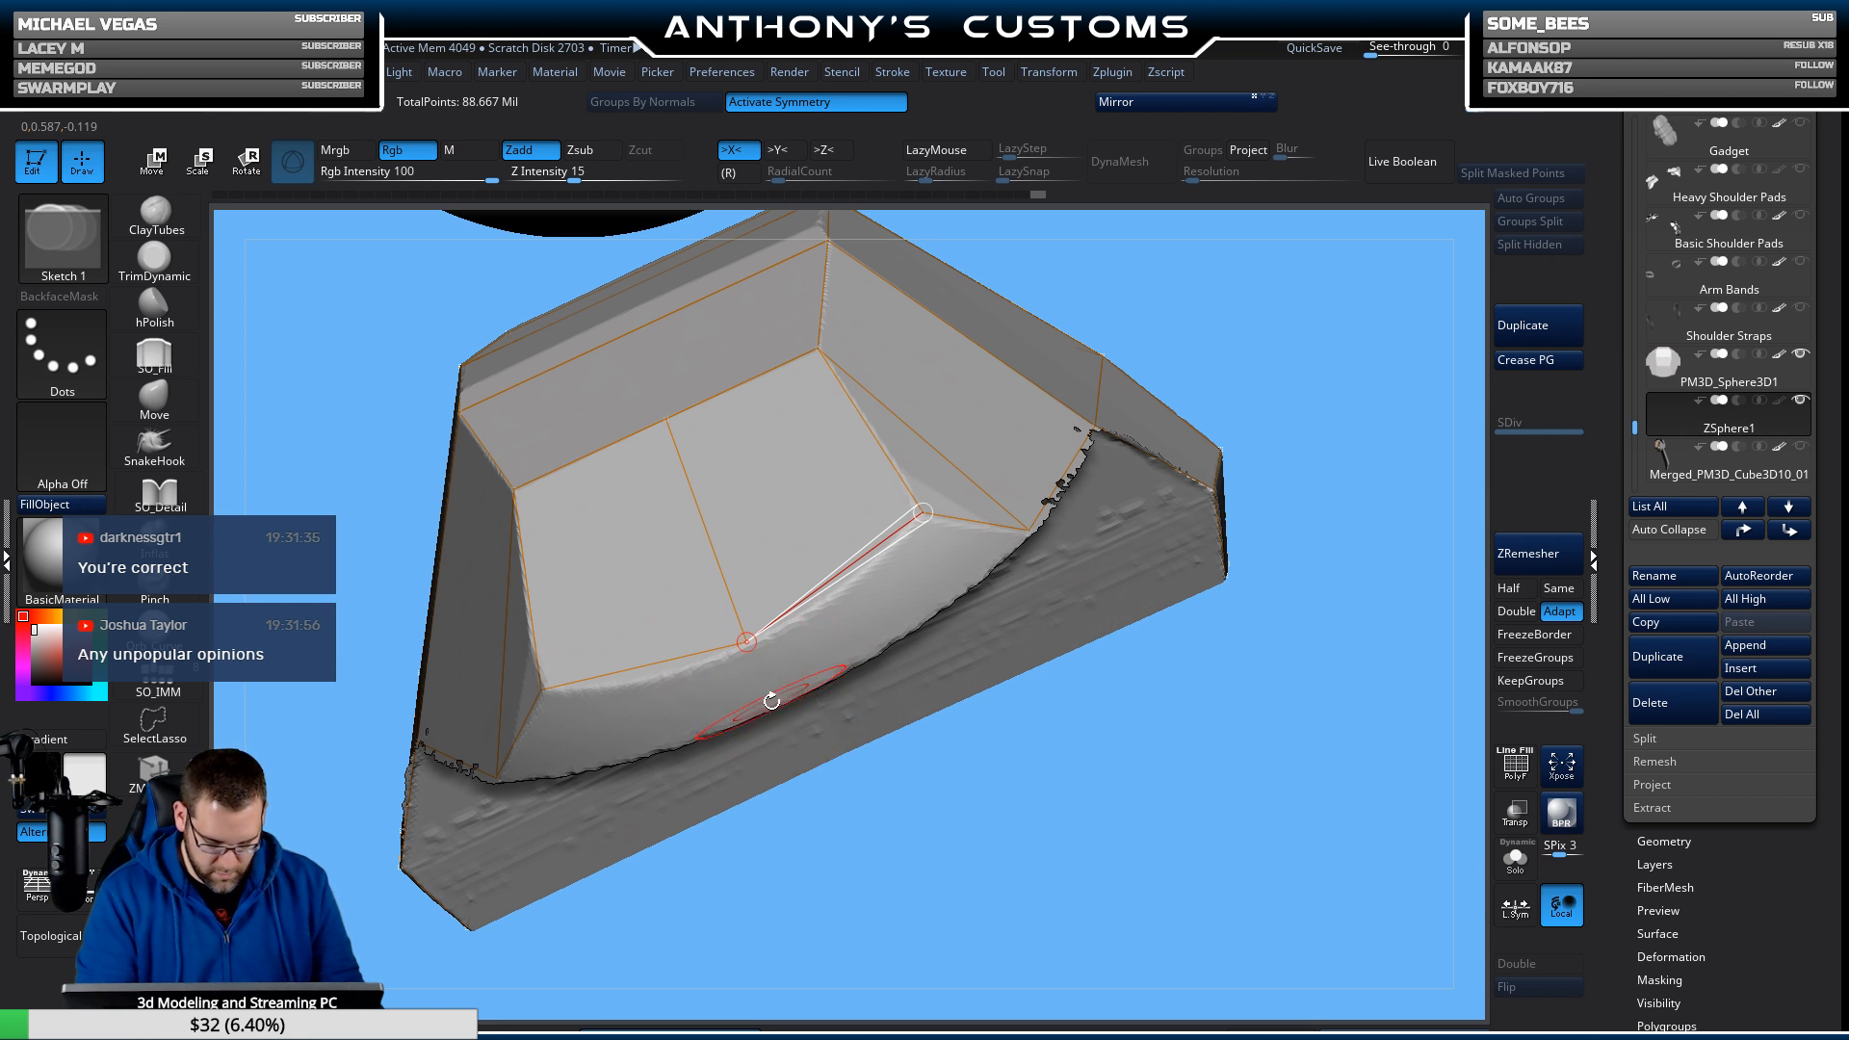
Try to extend the topology from the wide-end midpoint across the curved bevel to the plate's outer rim.
{"action": "left_click_drag", "start_coordinate": [879, 785], "coordinate": [825, 752]}
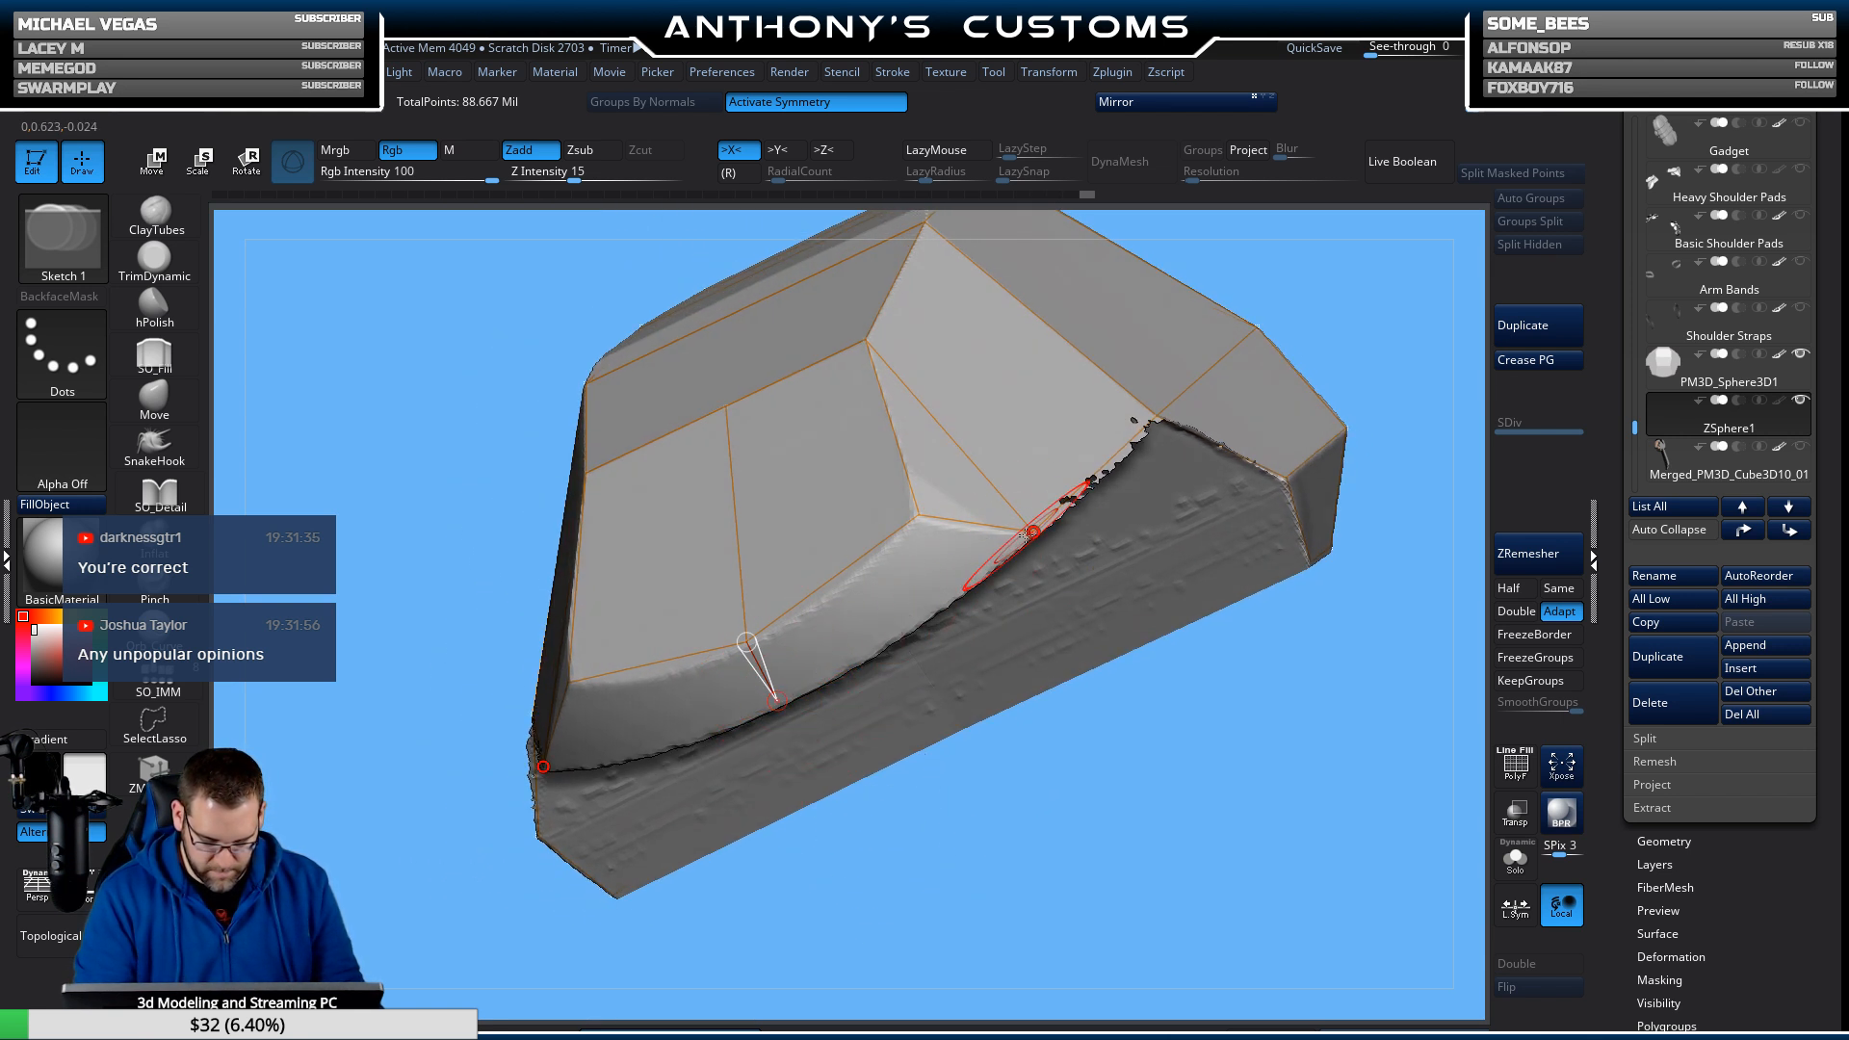
{"action": "left_click_drag", "start_coordinate": [1123, 784], "coordinate": [1197, 784]}
{"action": "left_click_drag", "start_coordinate": [1131, 731], "coordinate": [1106, 619]}
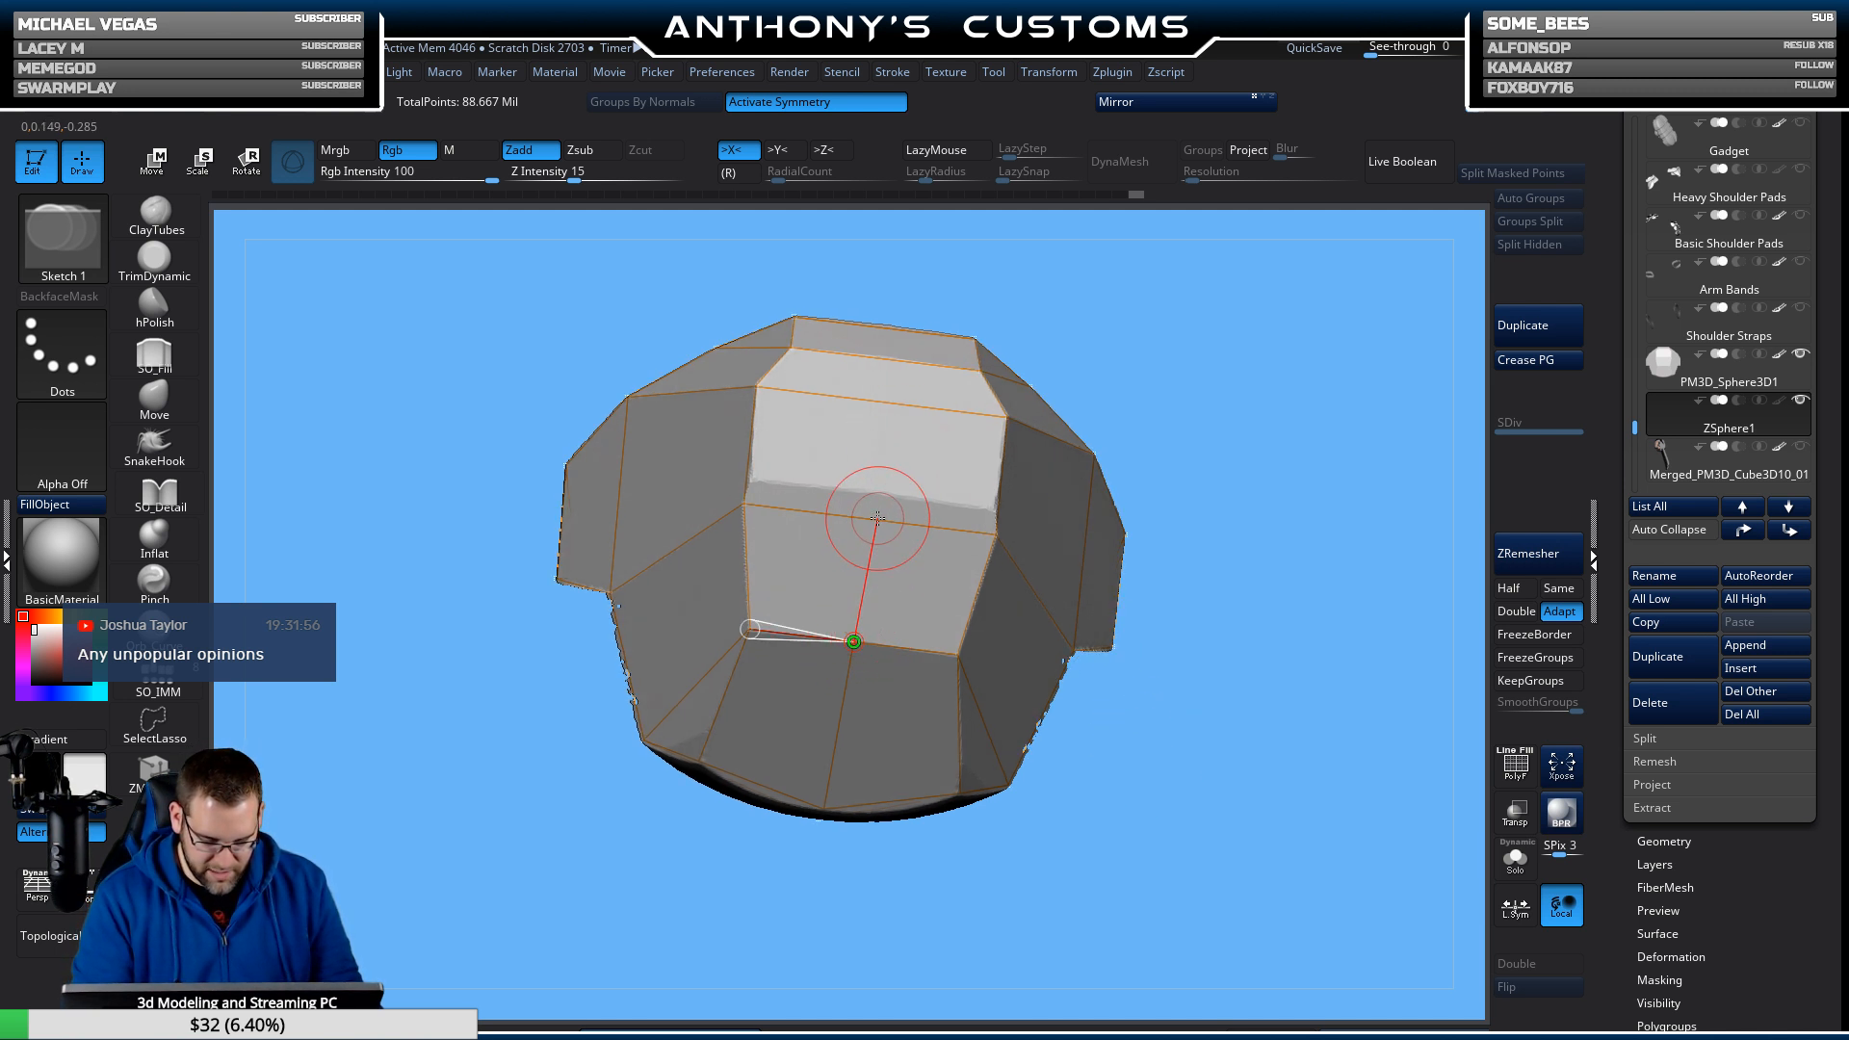
{"action": "left_click_drag", "start_coordinate": [878, 518], "coordinate": [864, 601]}
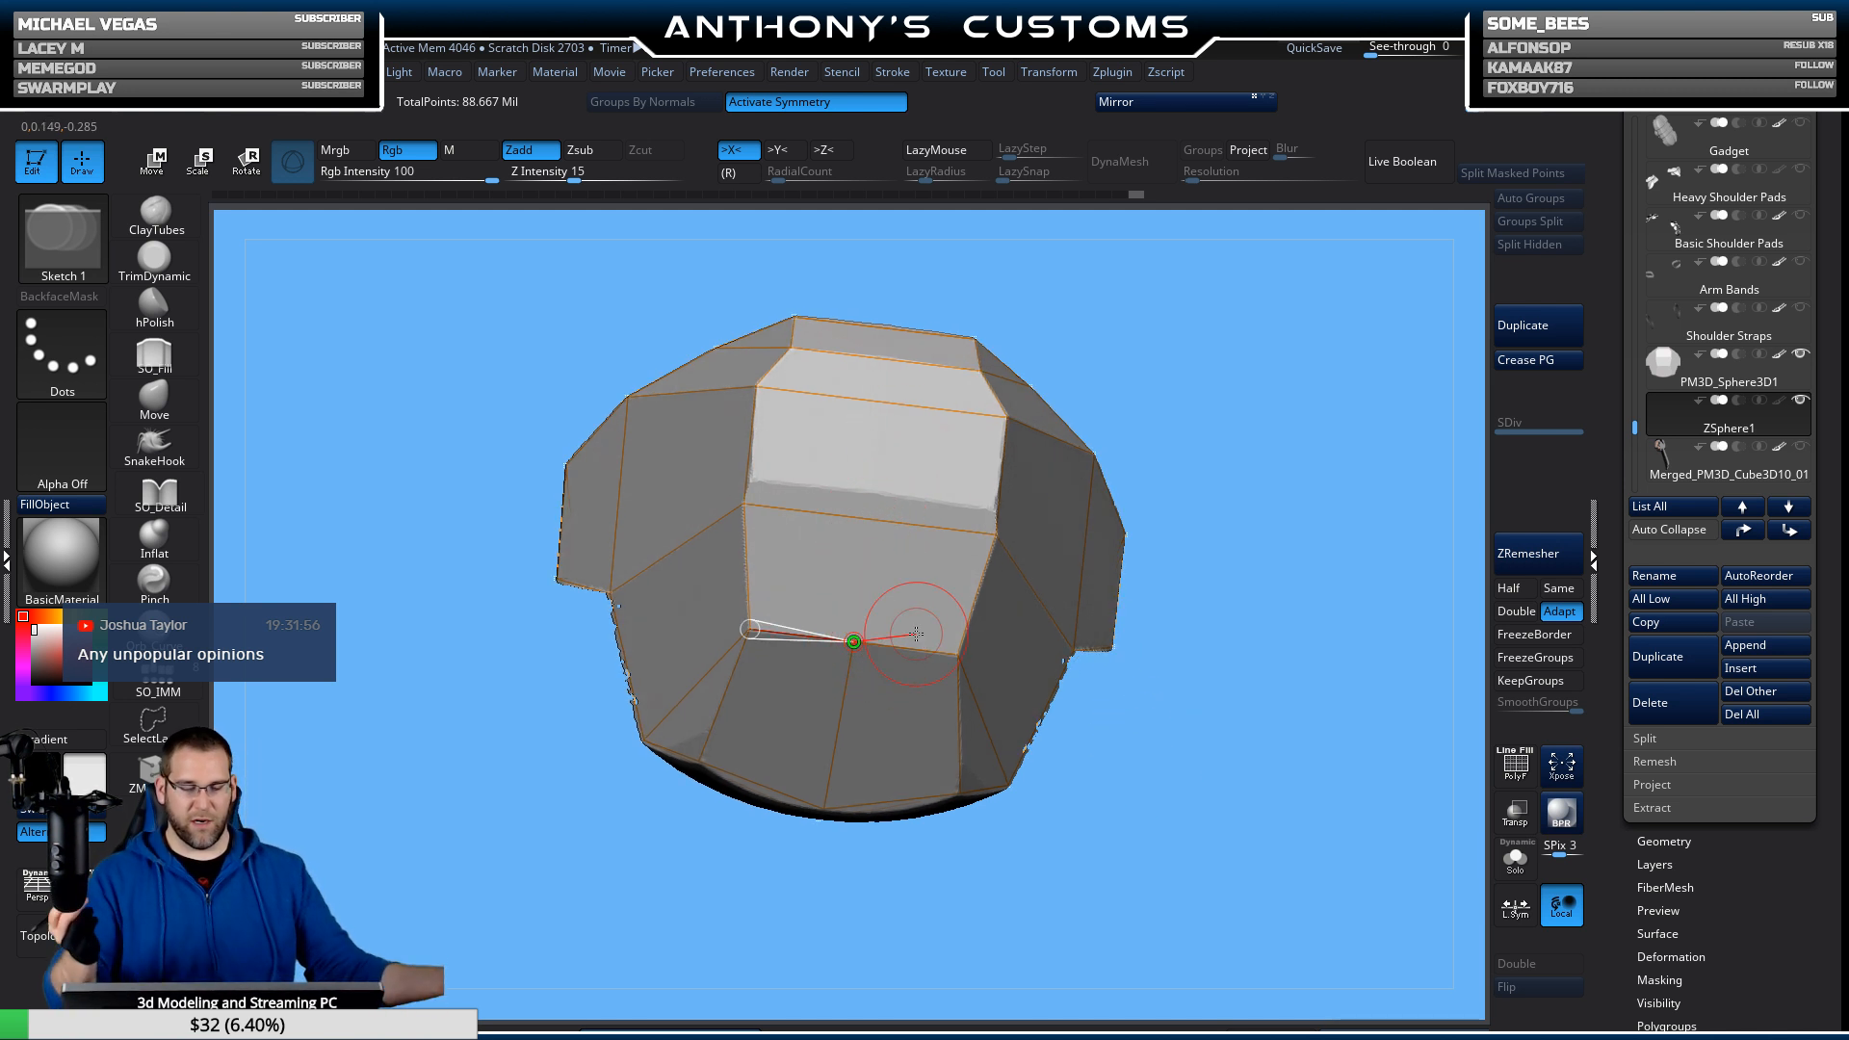
{"action": "key", "text": "ctrl"}
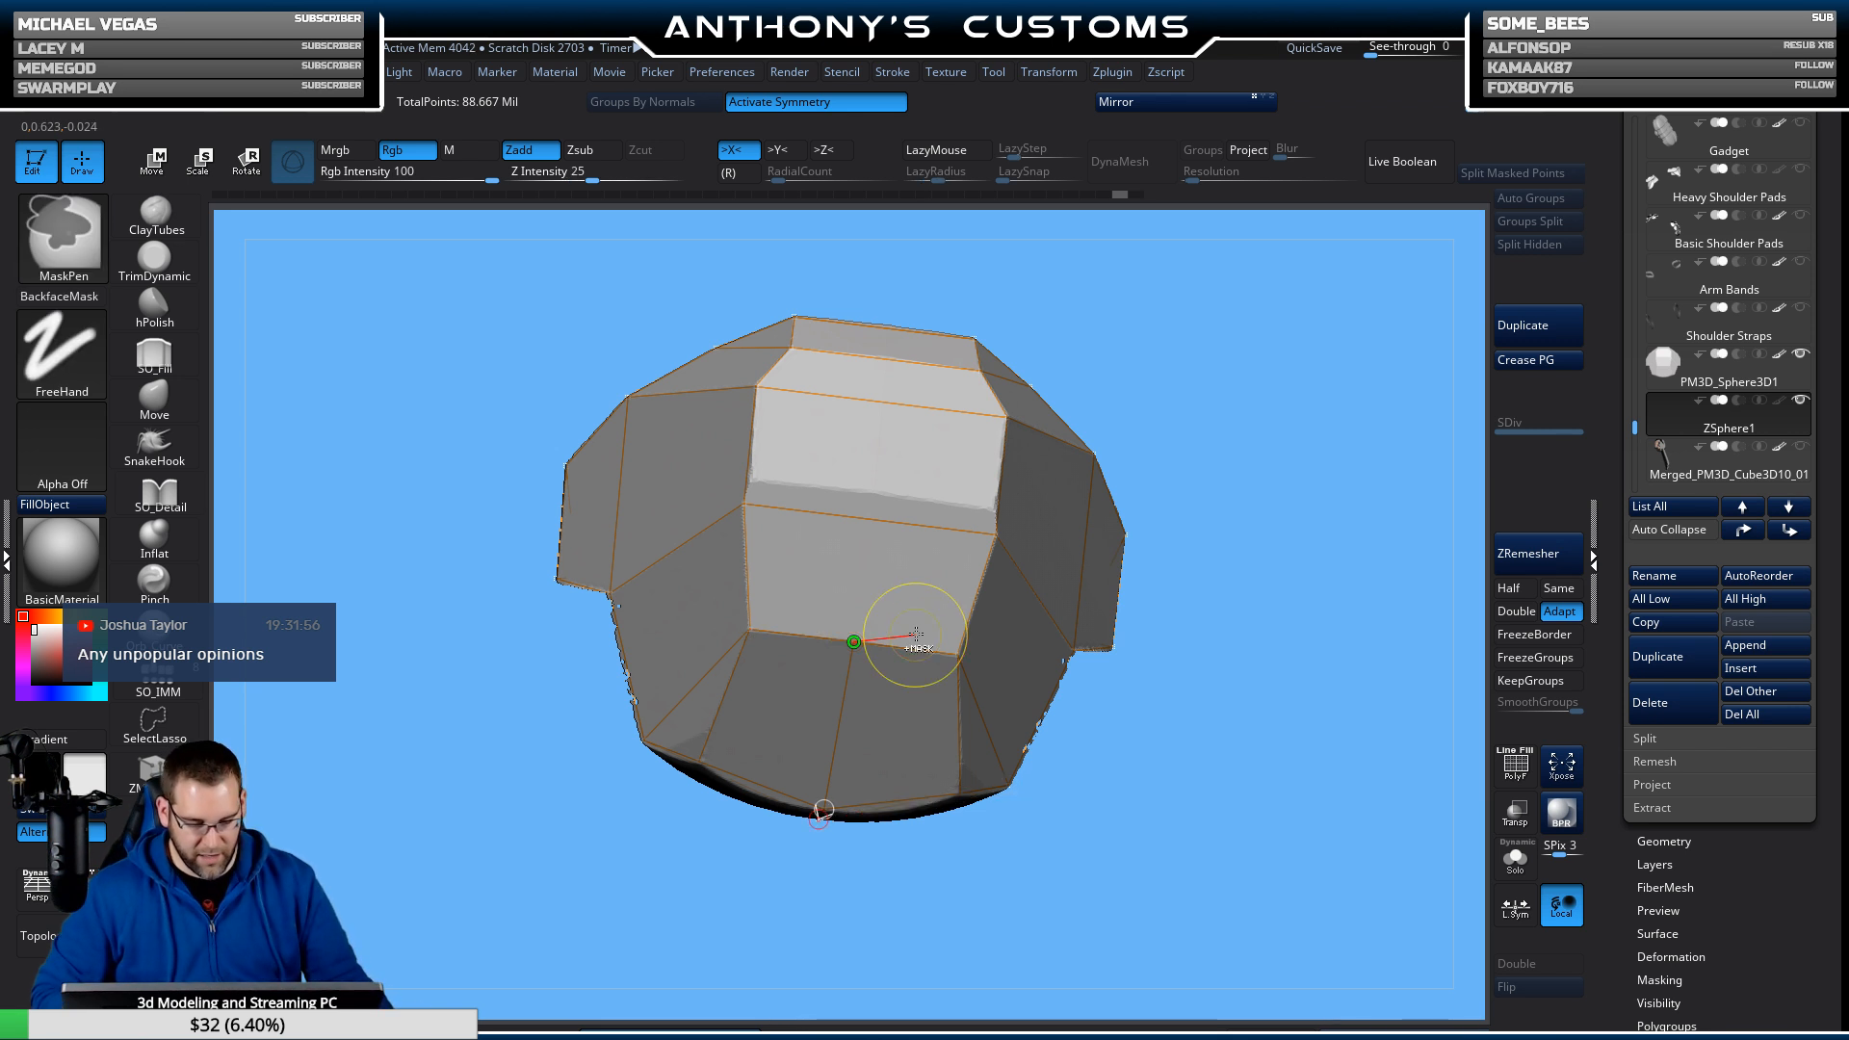
{"action": "mouse_move", "coordinate": [1202, 707]}
{"action": "left_mouse_down"}
{"action": "mouse_move", "coordinate": [1201, 652]}
{"action": "mouse_move", "coordinate": [1185, 776]}
{"action": "left_mouse_up"}
Undo the bevel edge and the midline edge of the central wide-end facet.
{"action": "key", "text": "ctrl"}
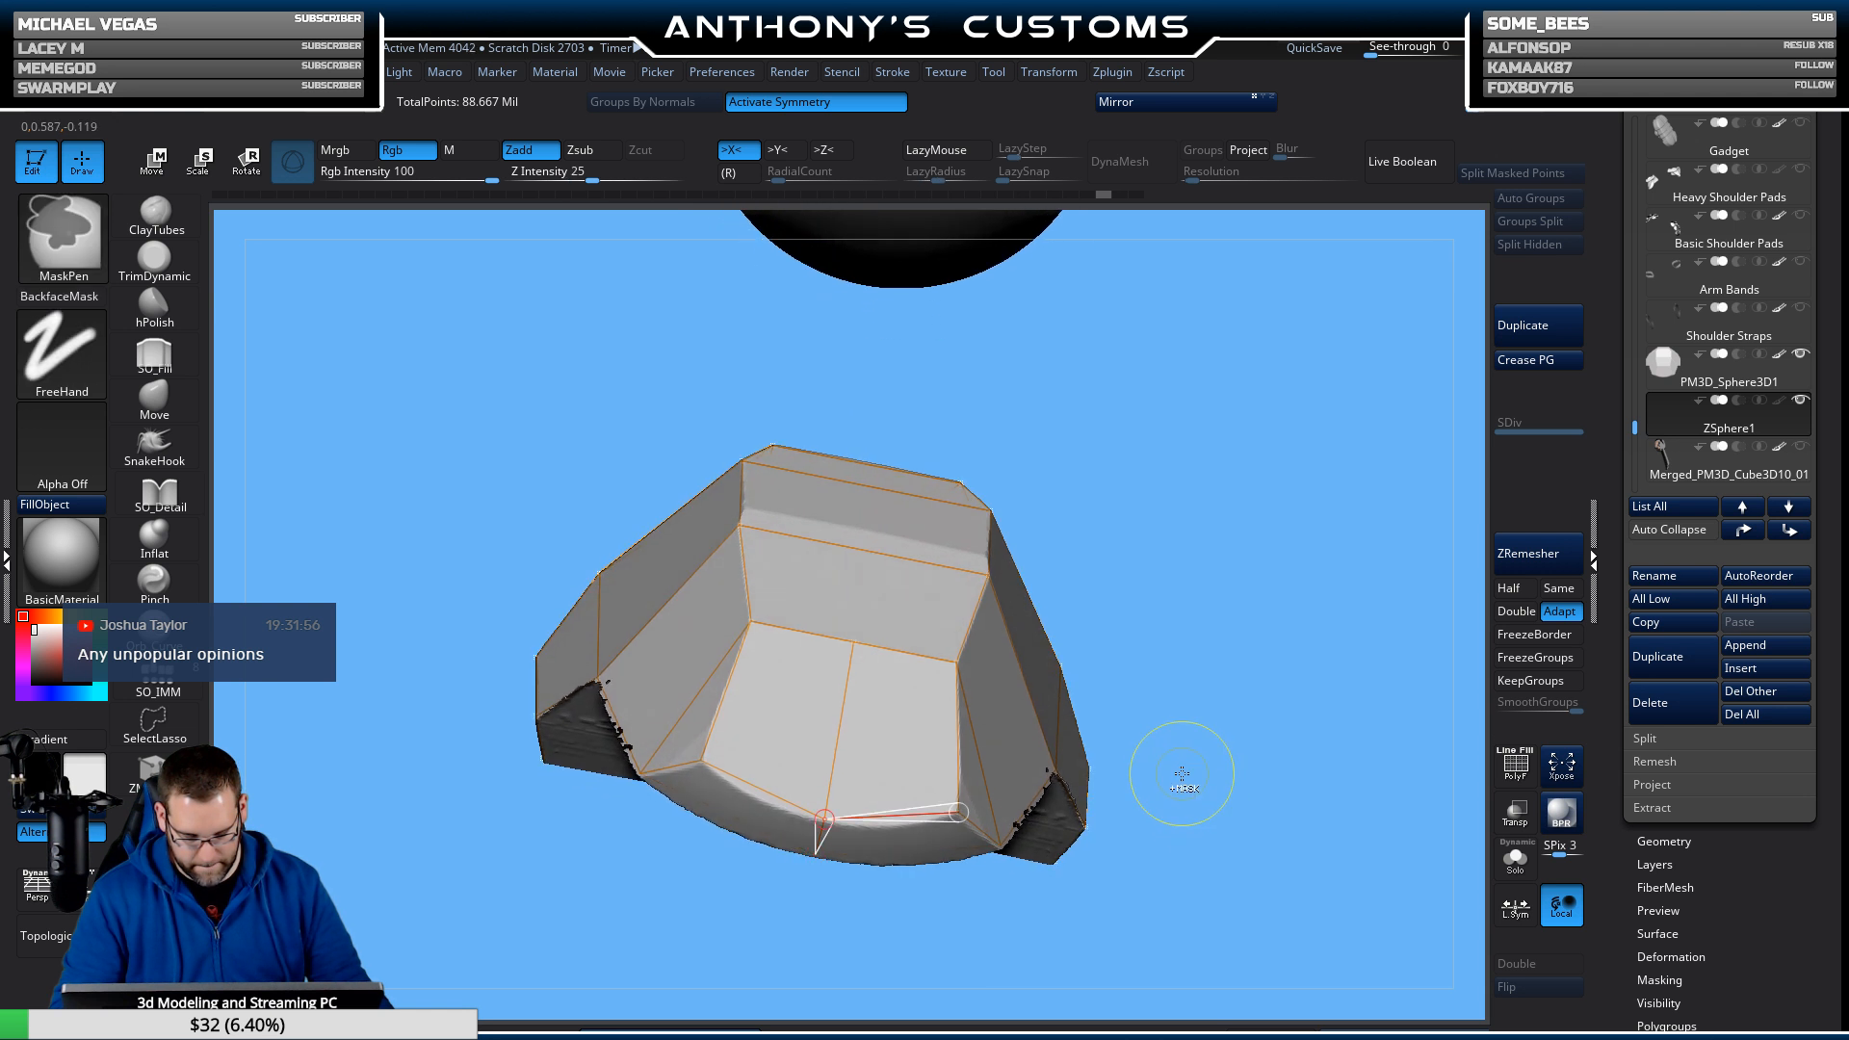
{"action": "key", "text": "ctrl+z"}
{"action": "key", "text": "ctrl+z"}
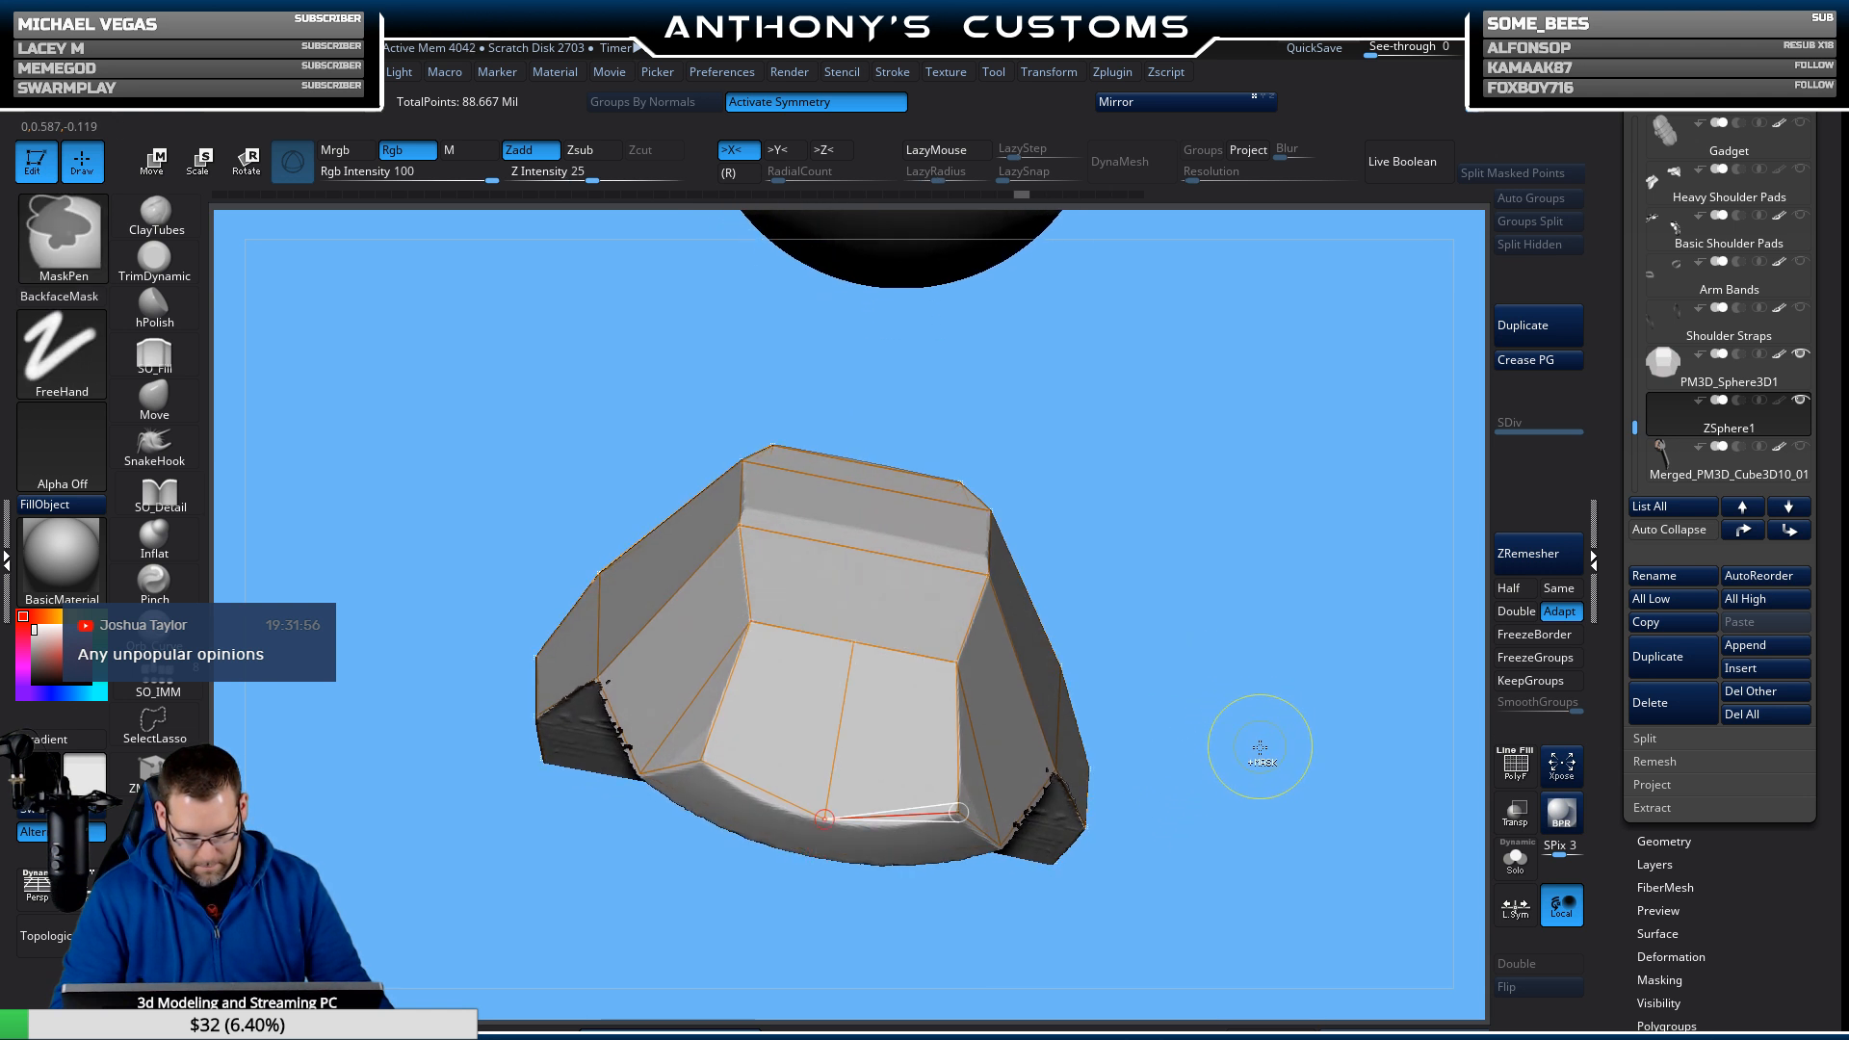
{"action": "key", "text": "ctrl+z"}
{"action": "key", "text": "ctrl+z"}
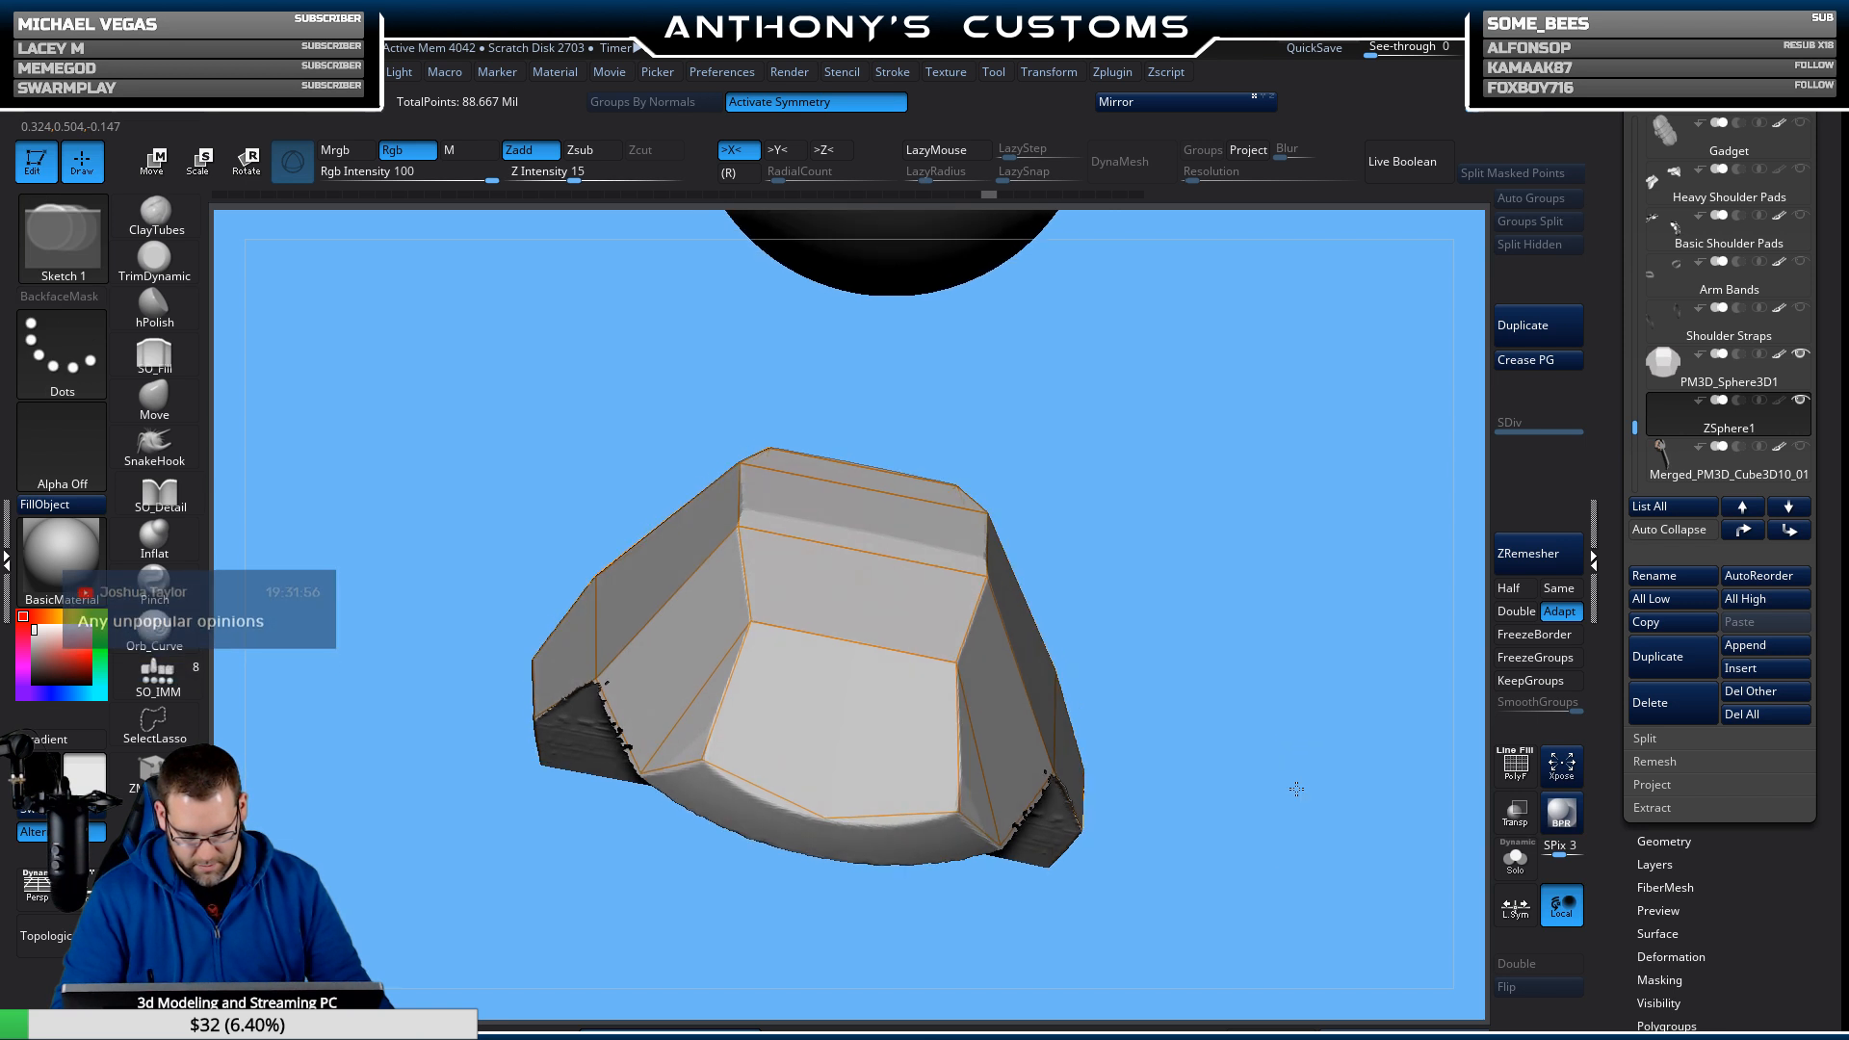
Close the central facet at the wide end with one straight topology edge between its two side corners.
{"action": "left_click_drag", "start_coordinate": [1297, 789], "coordinate": [1194, 691]}
{"action": "mouse_move", "coordinate": [950, 802]}
{"action": "left_mouse_down"}
{"action": "mouse_move", "coordinate": [710, 736]}
{"action": "mouse_move", "coordinate": [692, 749]}
{"action": "left_mouse_up"}
{"action": "left_click_drag", "start_coordinate": [1249, 685], "coordinate": [1215, 574]}
{"action": "left_click", "coordinate": [990, 829]}
{"action": "mouse_move", "coordinate": [1238, 807]}
{"action": "left_mouse_down"}
{"action": "mouse_move", "coordinate": [1275, 801]}
{"action": "mouse_move", "coordinate": [845, 700]}
{"action": "left_mouse_up"}
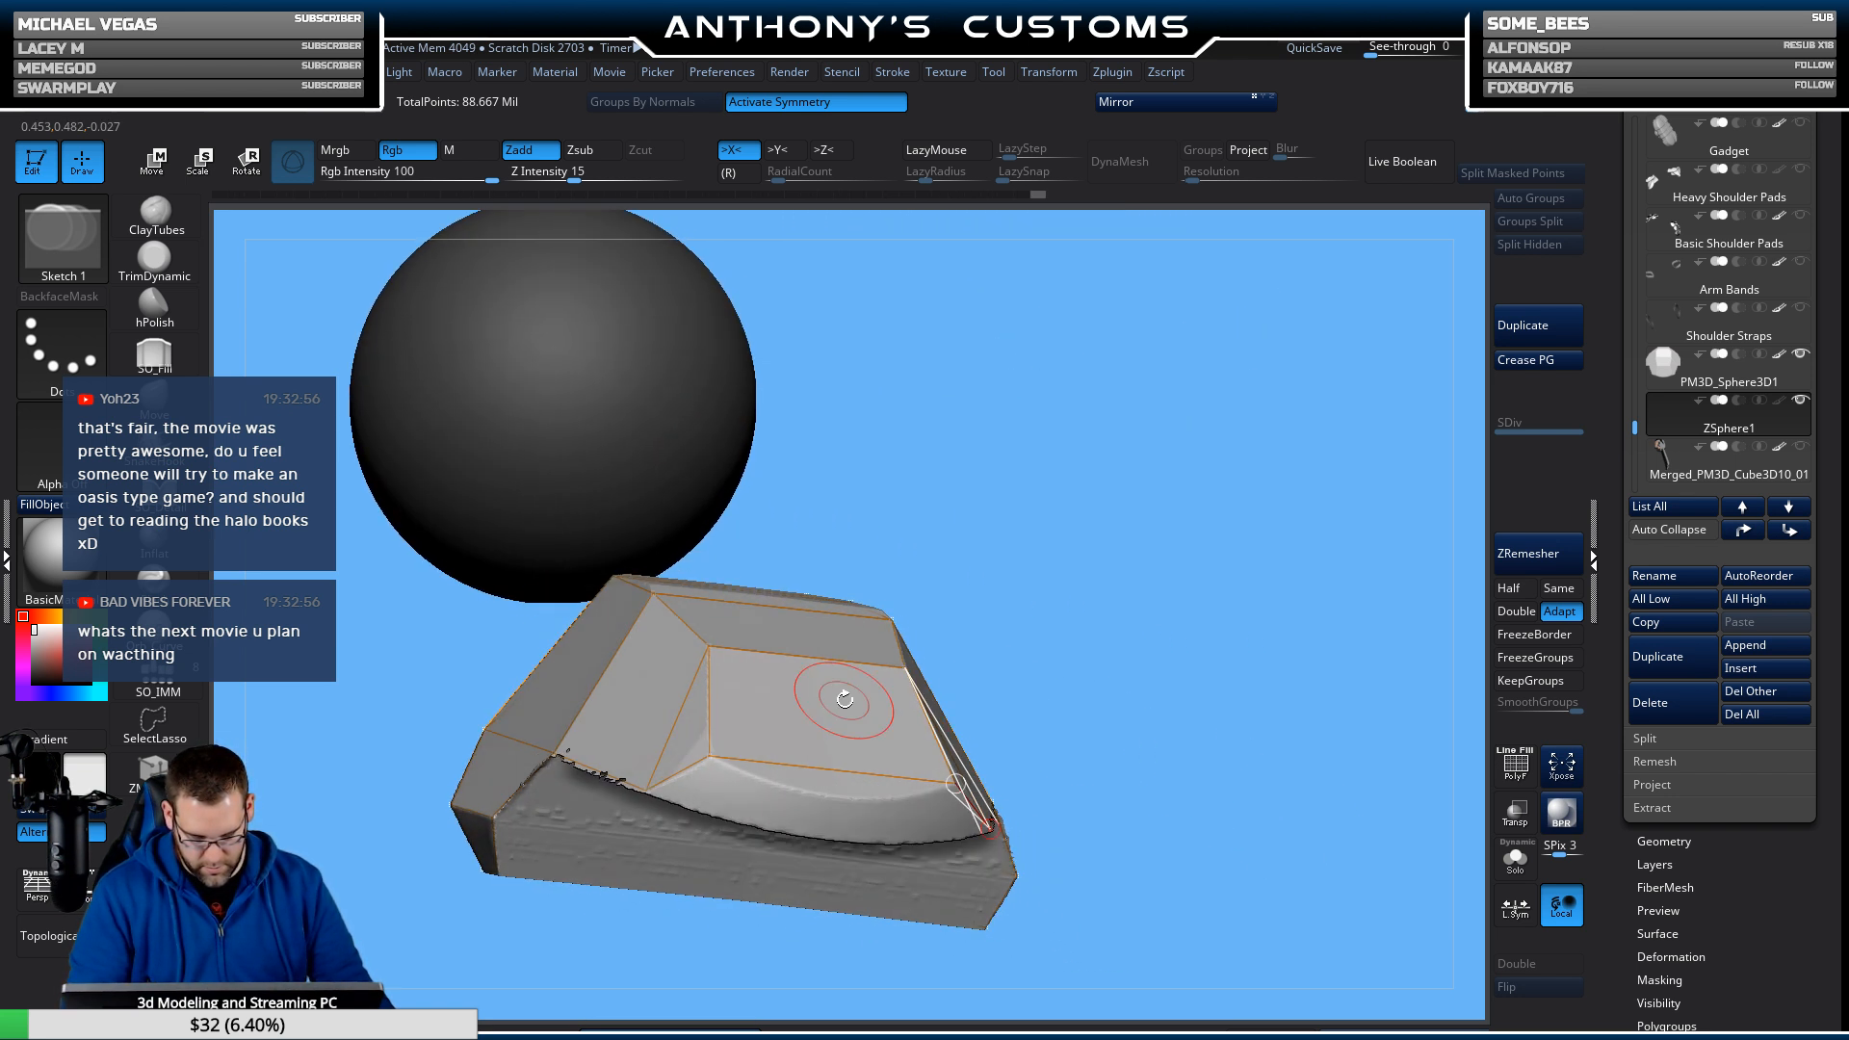
{"action": "left_click", "coordinate": [647, 790]}
{"action": "left_click_drag", "start_coordinate": [1232, 689], "coordinate": [1248, 696]}
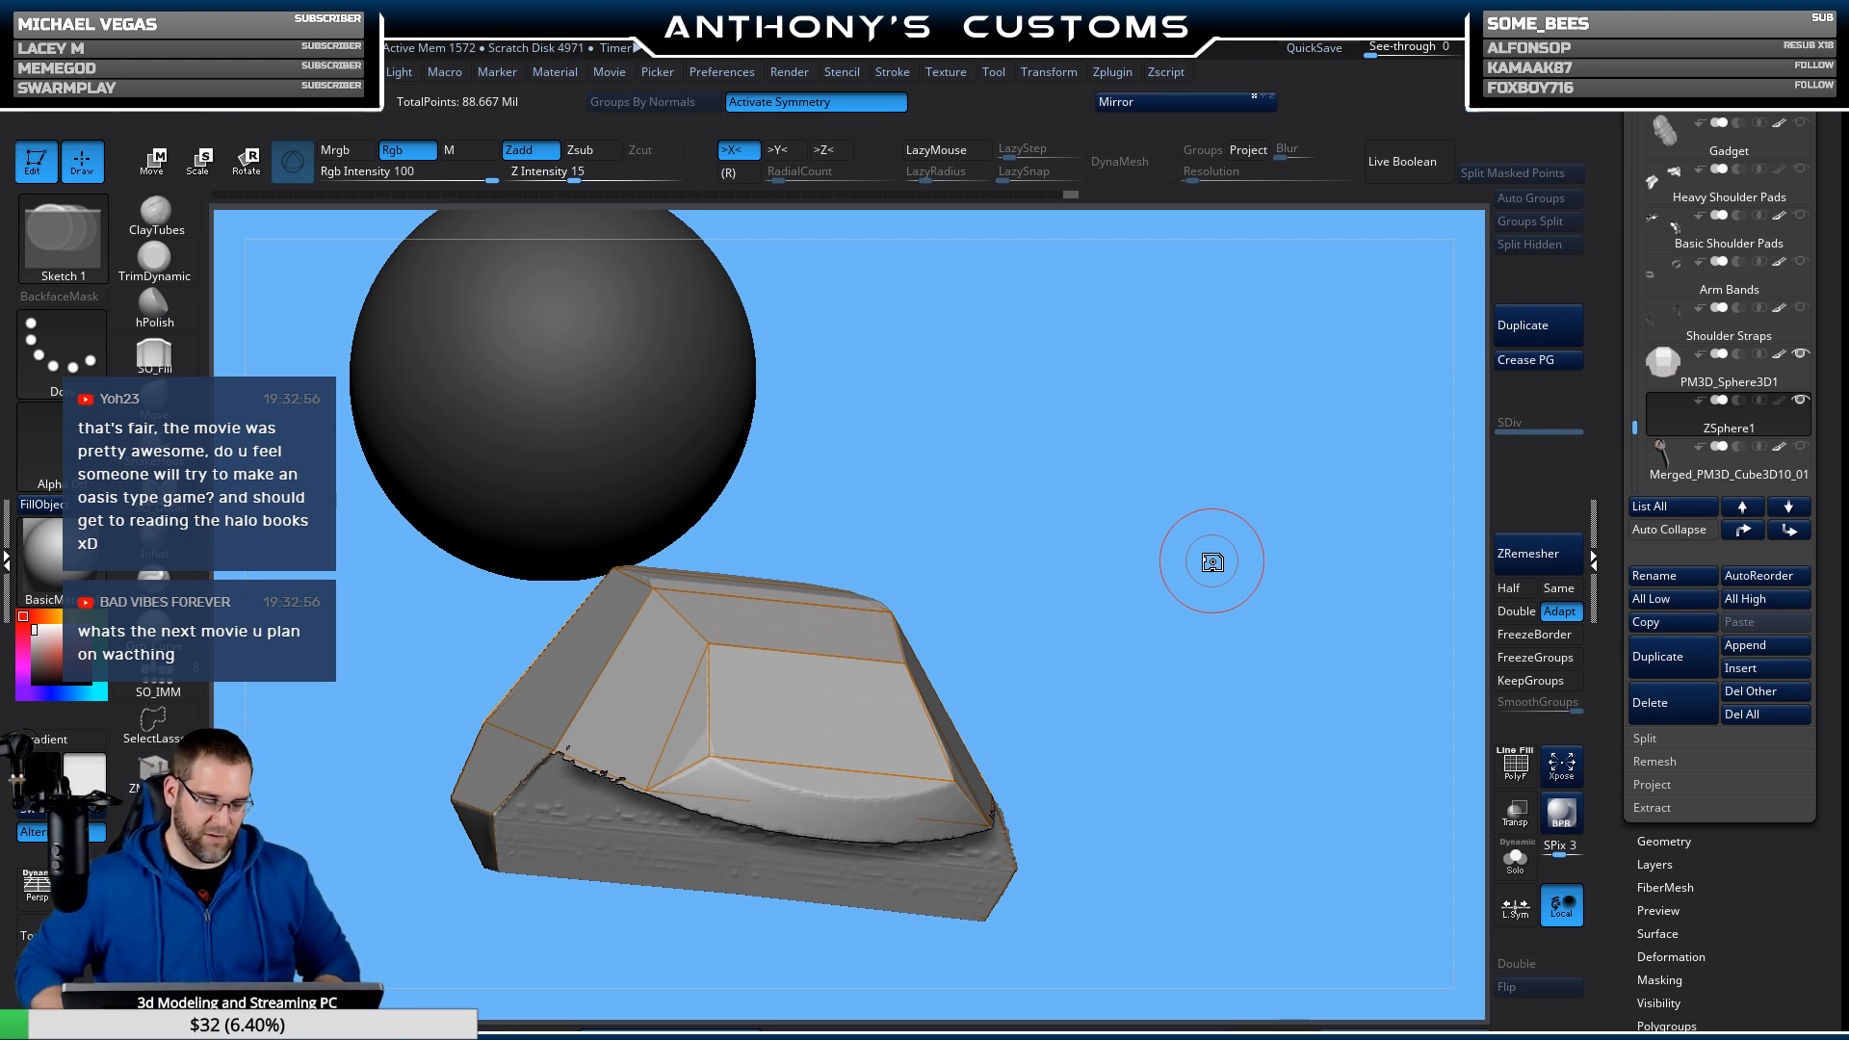
Preview the finished topology as a skin, isolate it in Solo mode and toggle its double-sided display.
{"action": "left_click_drag", "start_coordinate": [1212, 562], "coordinate": [1205, 669]}
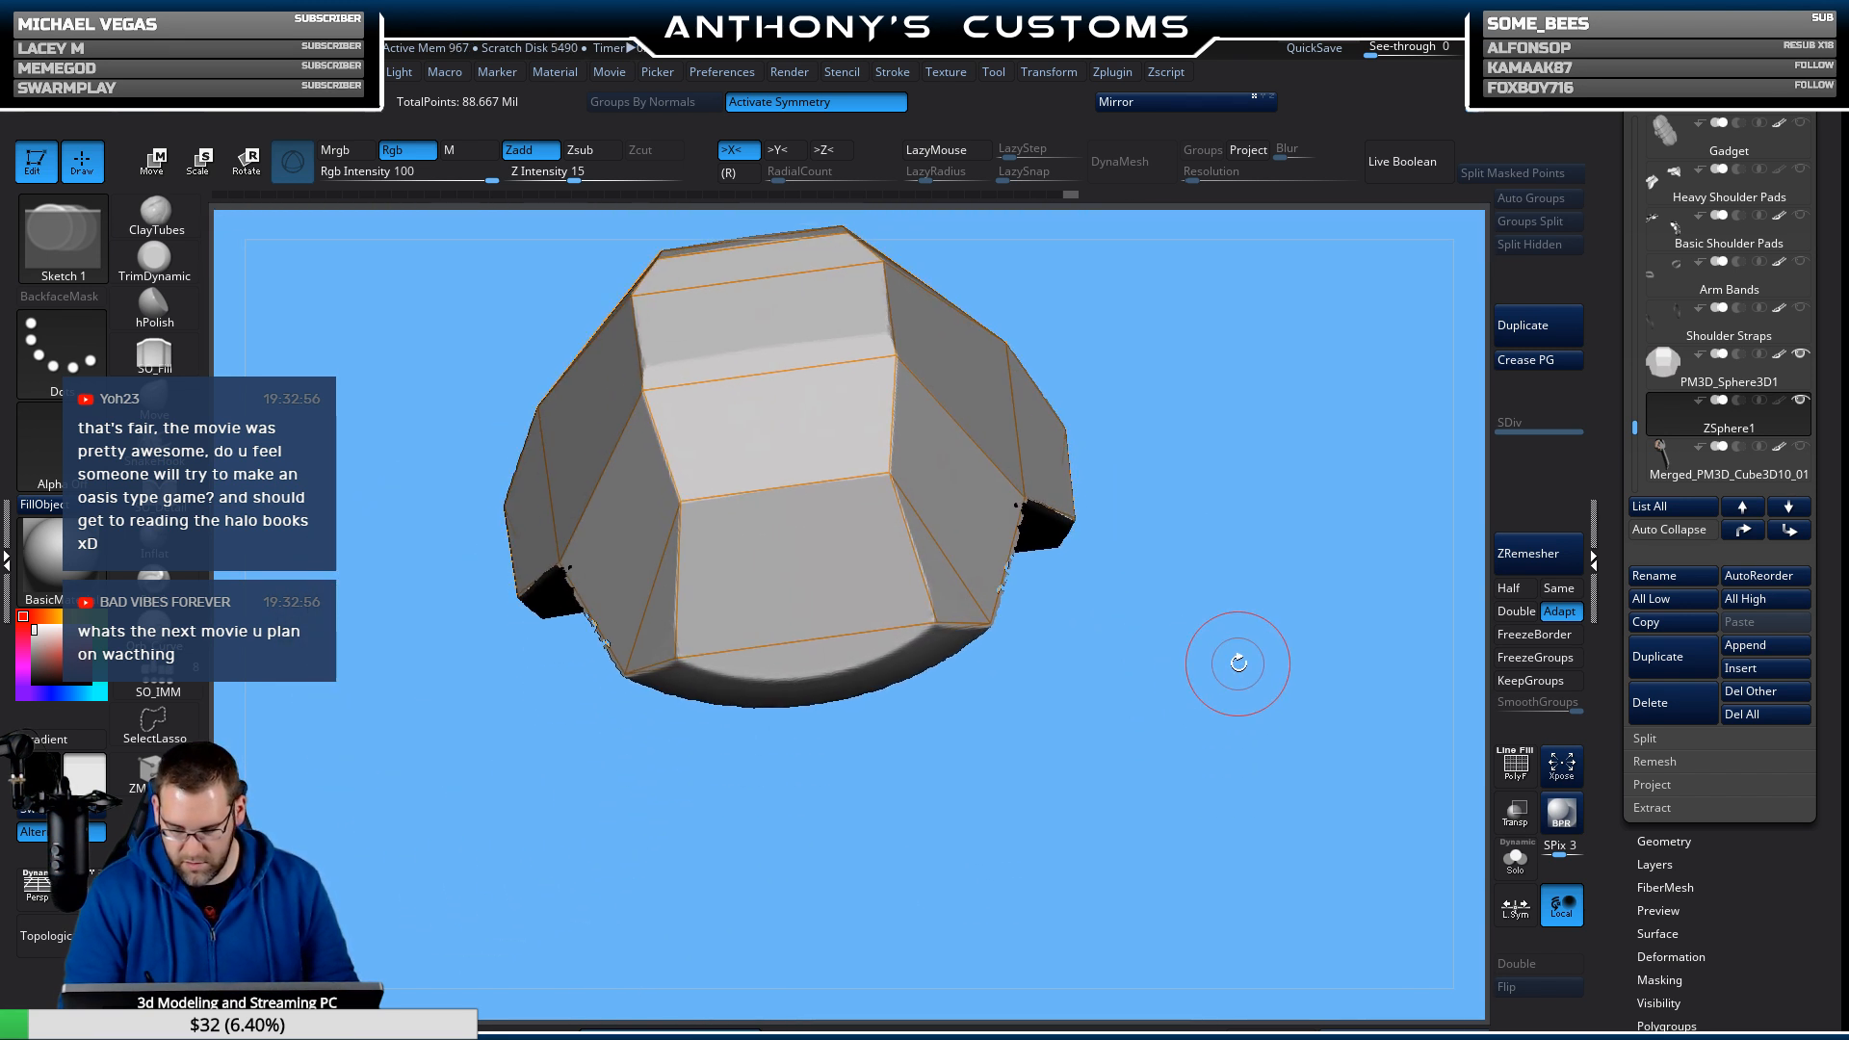
{"action": "left_click", "coordinate": [1518, 869]}
{"action": "left_click", "coordinate": [1517, 963]}
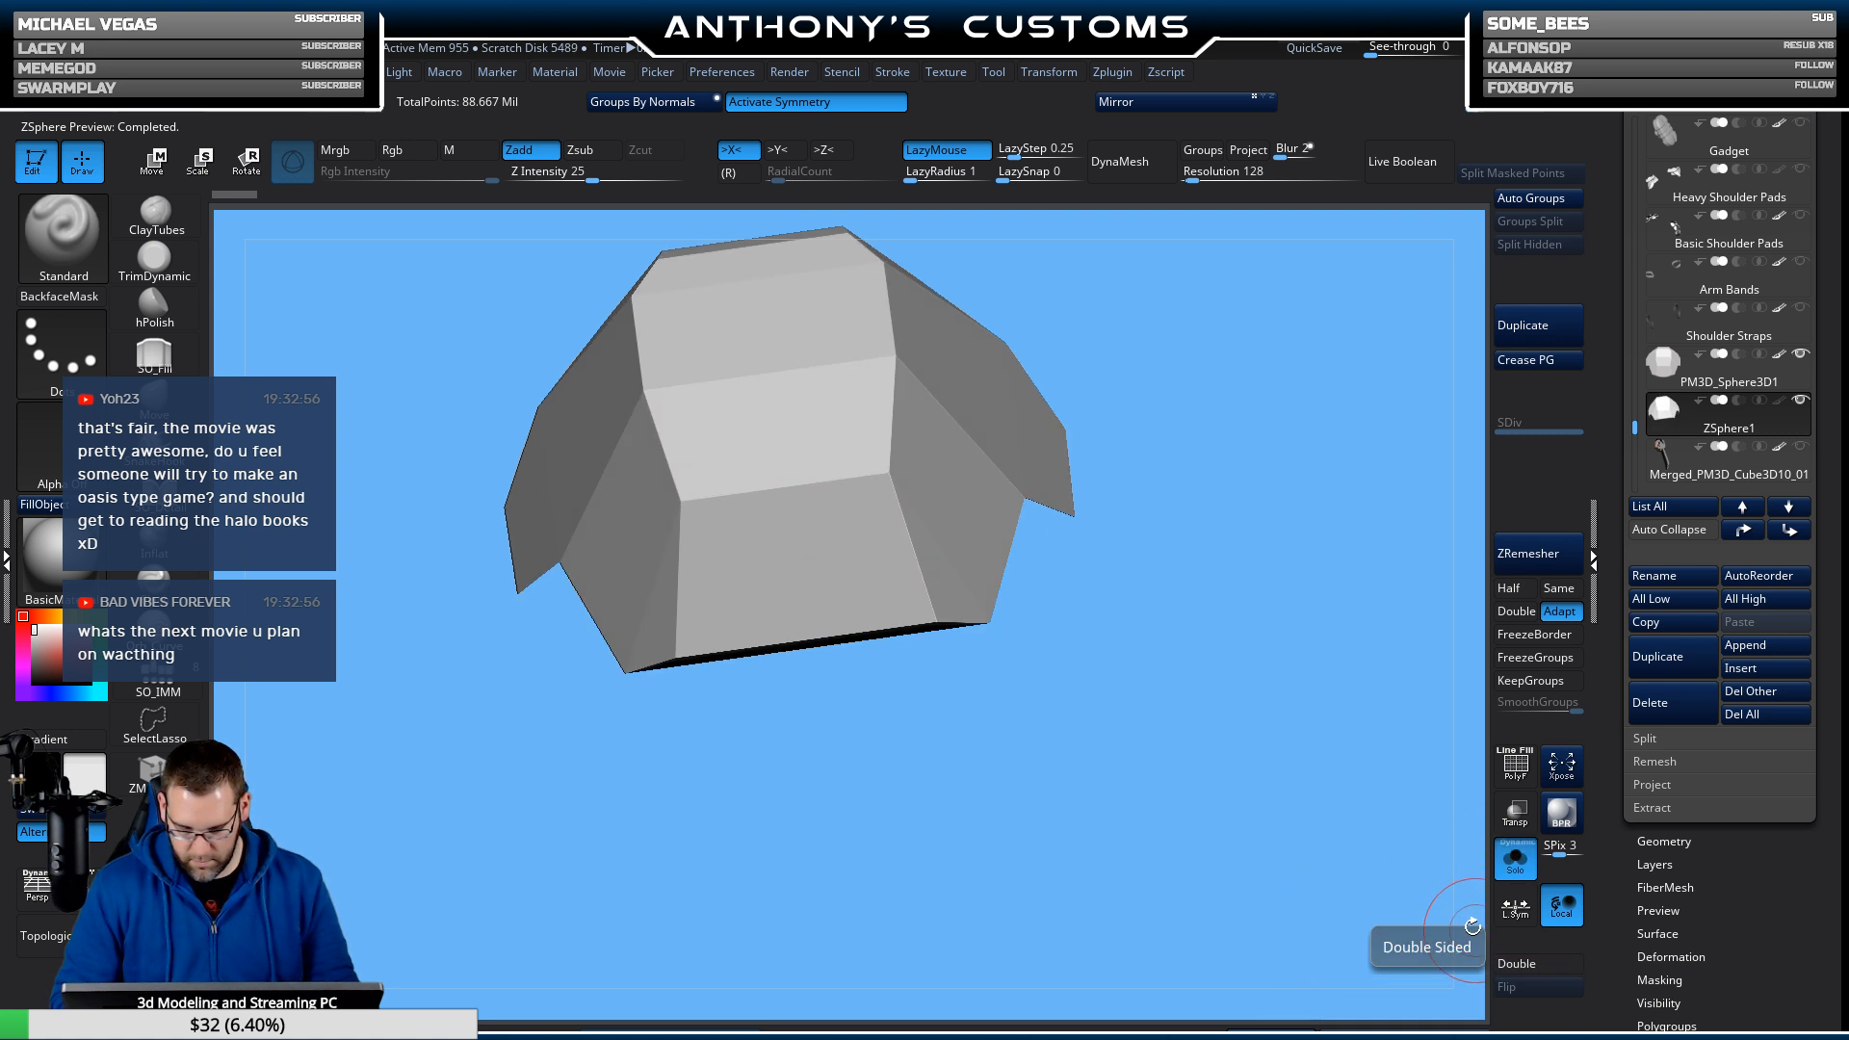
{"action": "left_click_drag", "start_coordinate": [1242, 840], "coordinate": [1383, 832]}
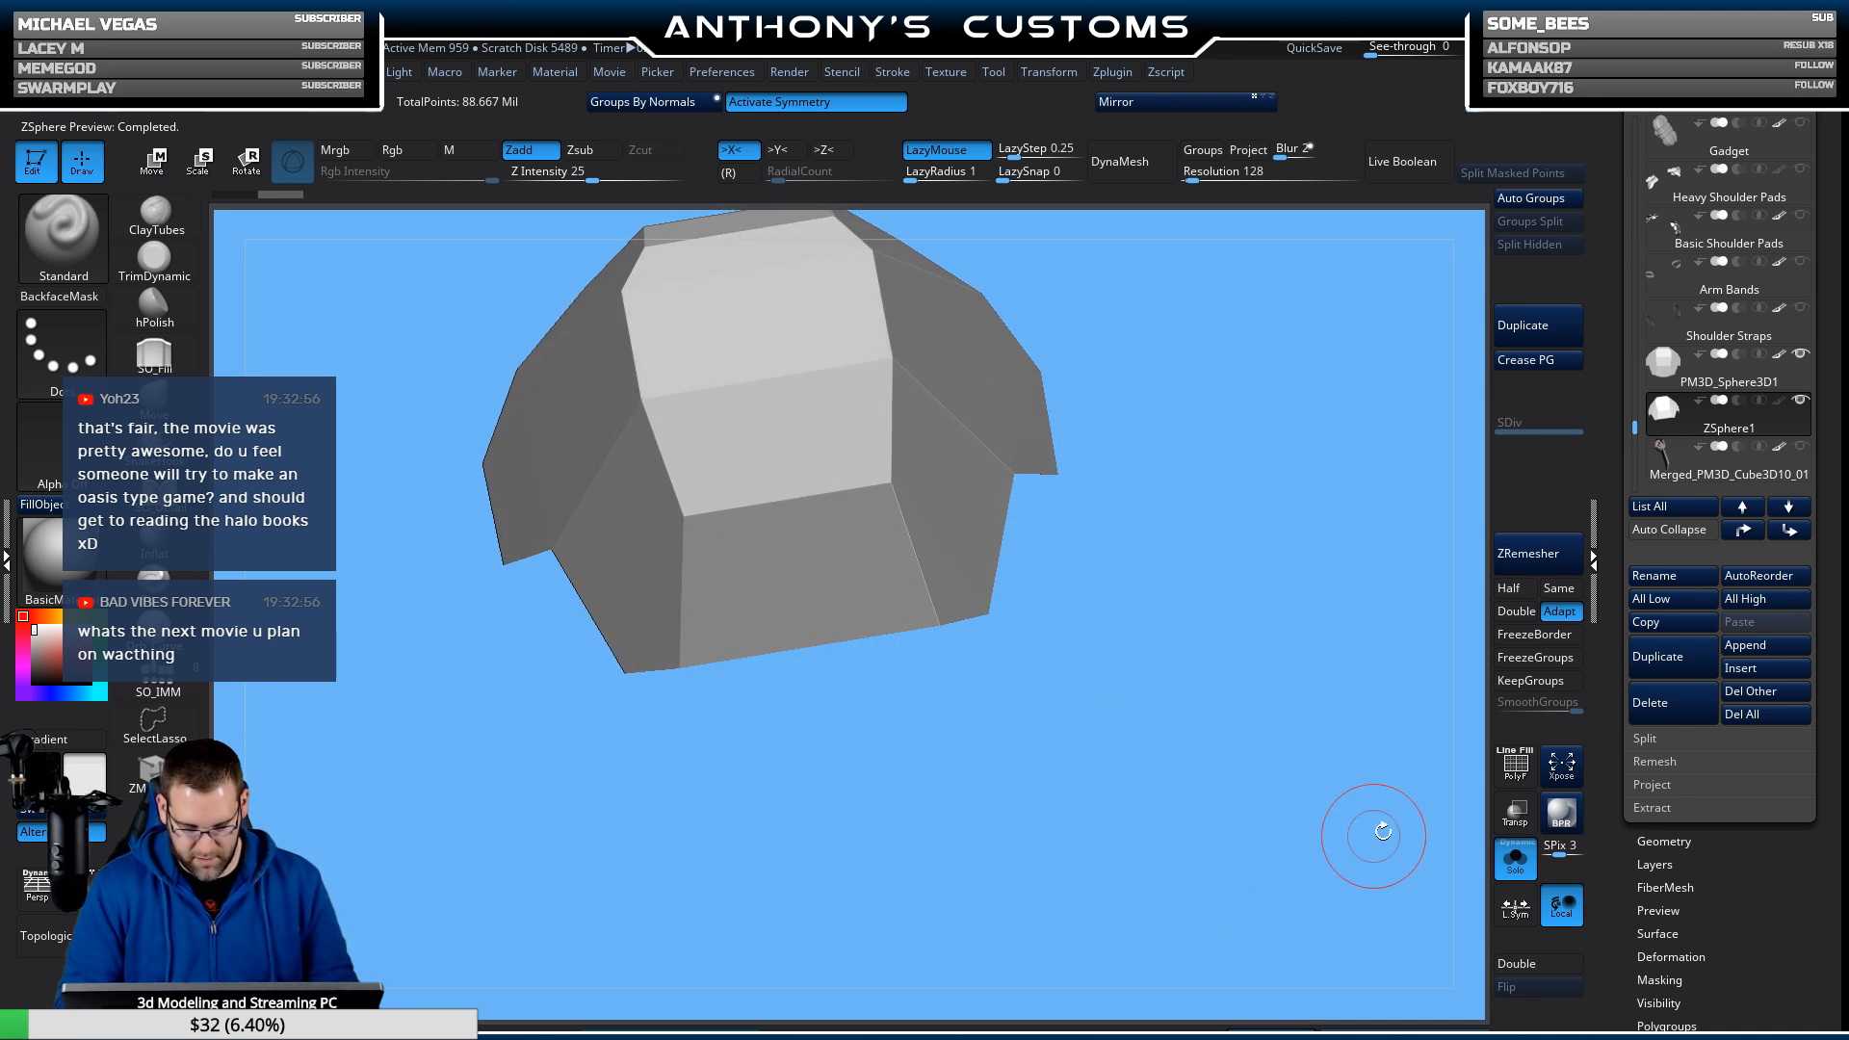
Insert the Skin_ZSphere4 mesh as a new subtool and delete the ZSphere1 subtool.
{"action": "left_click", "coordinate": [1751, 668]}
{"action": "left_click", "coordinate": [1118, 795]}
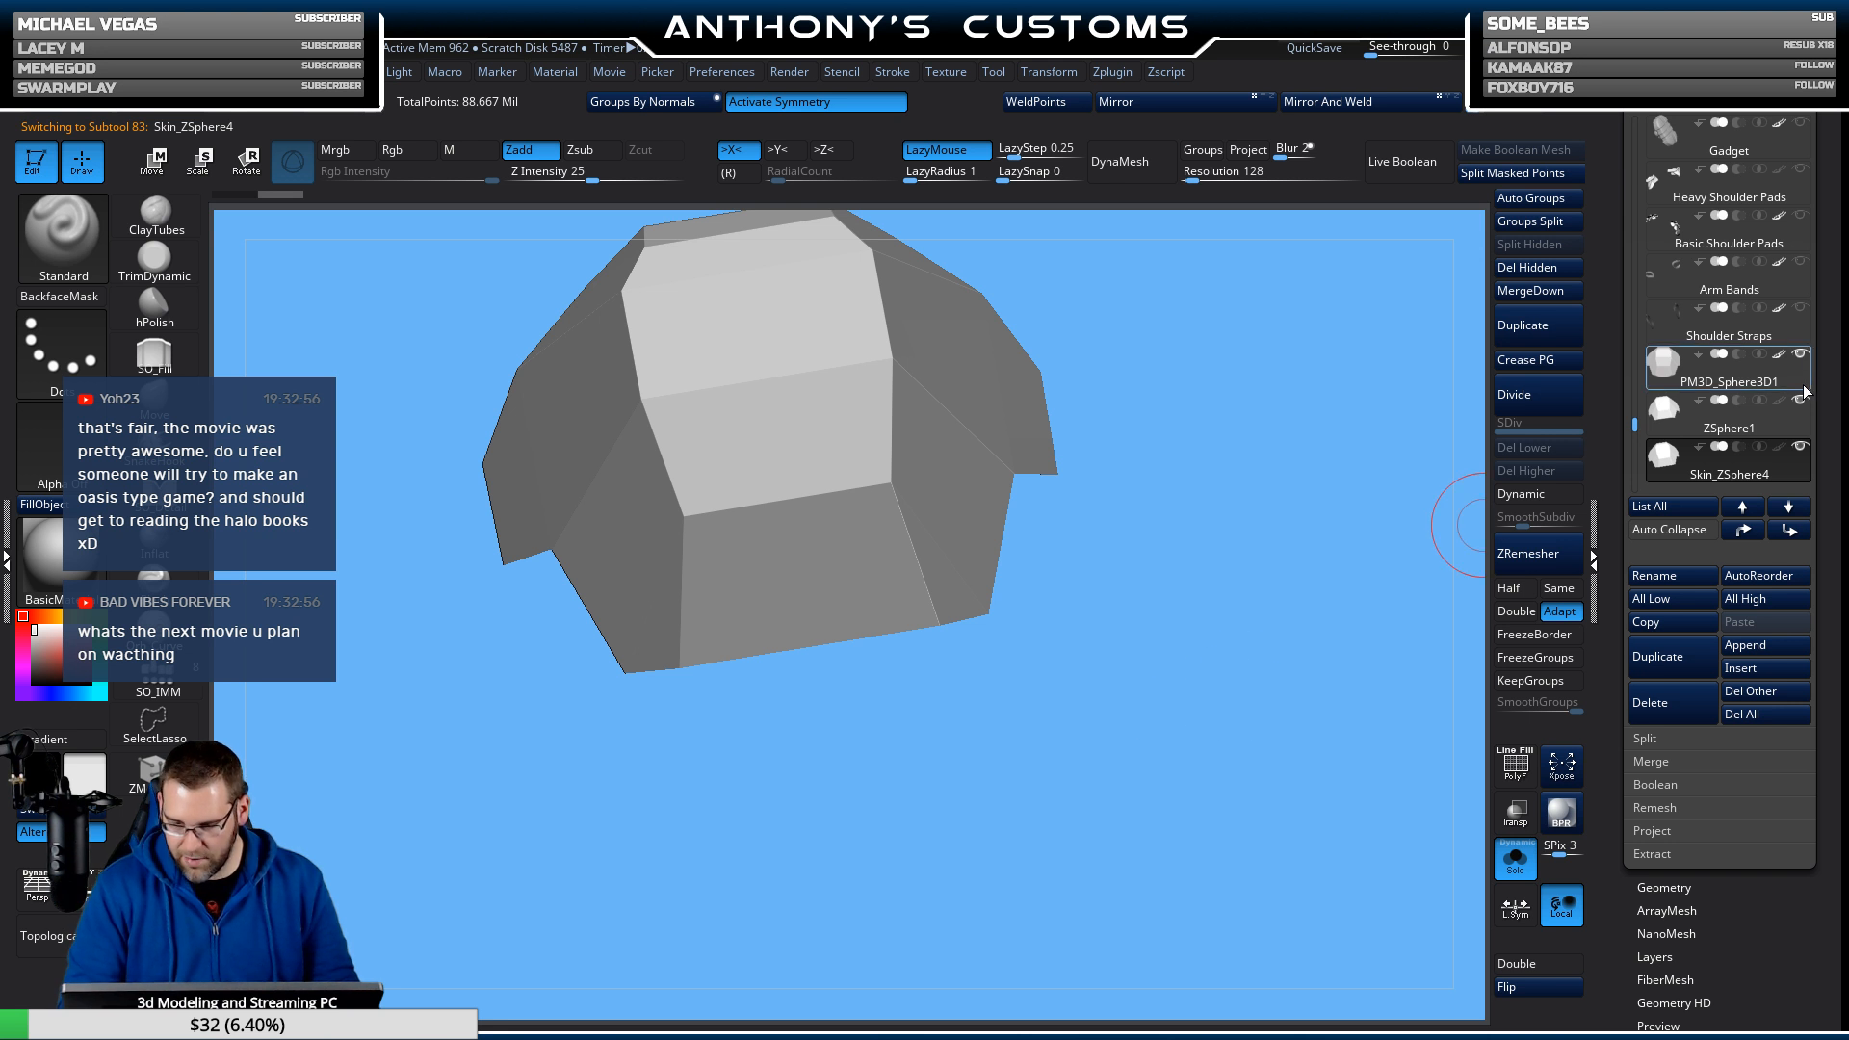
{"action": "left_click", "coordinate": [1772, 419]}
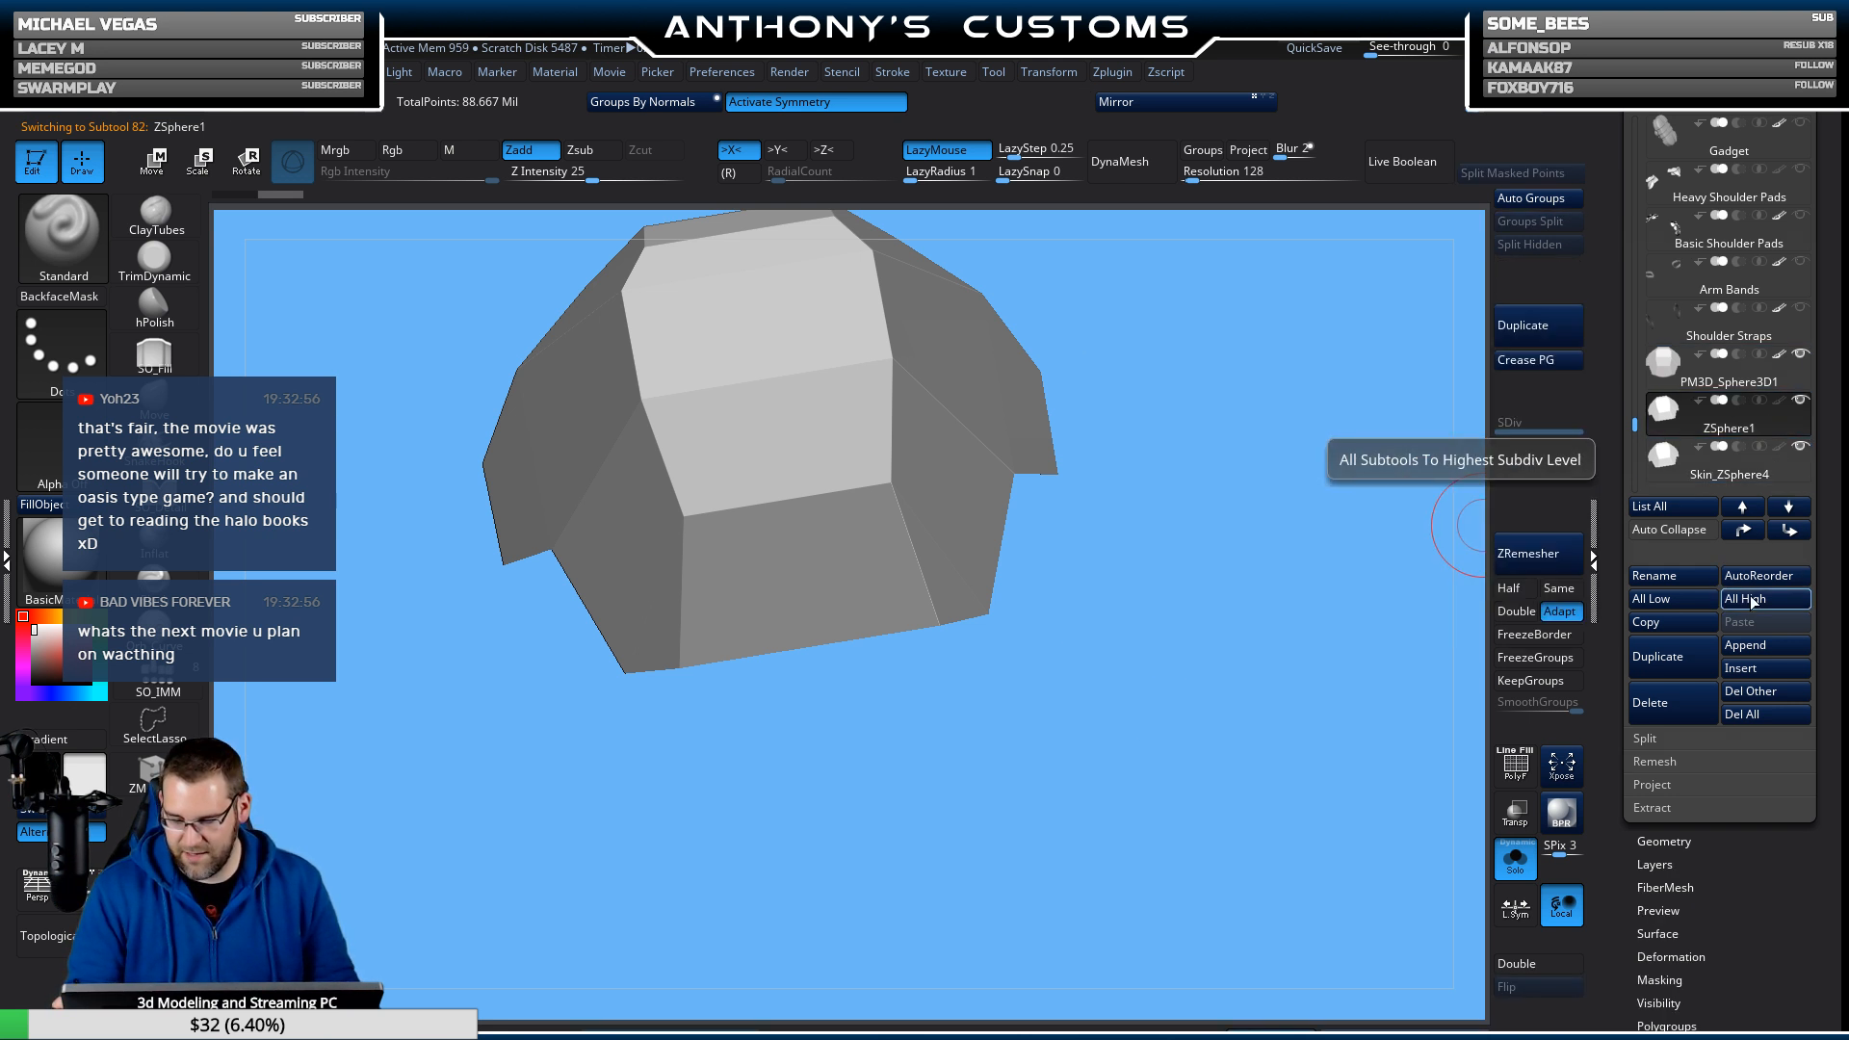
{"action": "left_click", "coordinate": [1665, 704]}
{"action": "left_click", "coordinate": [1494, 744]}
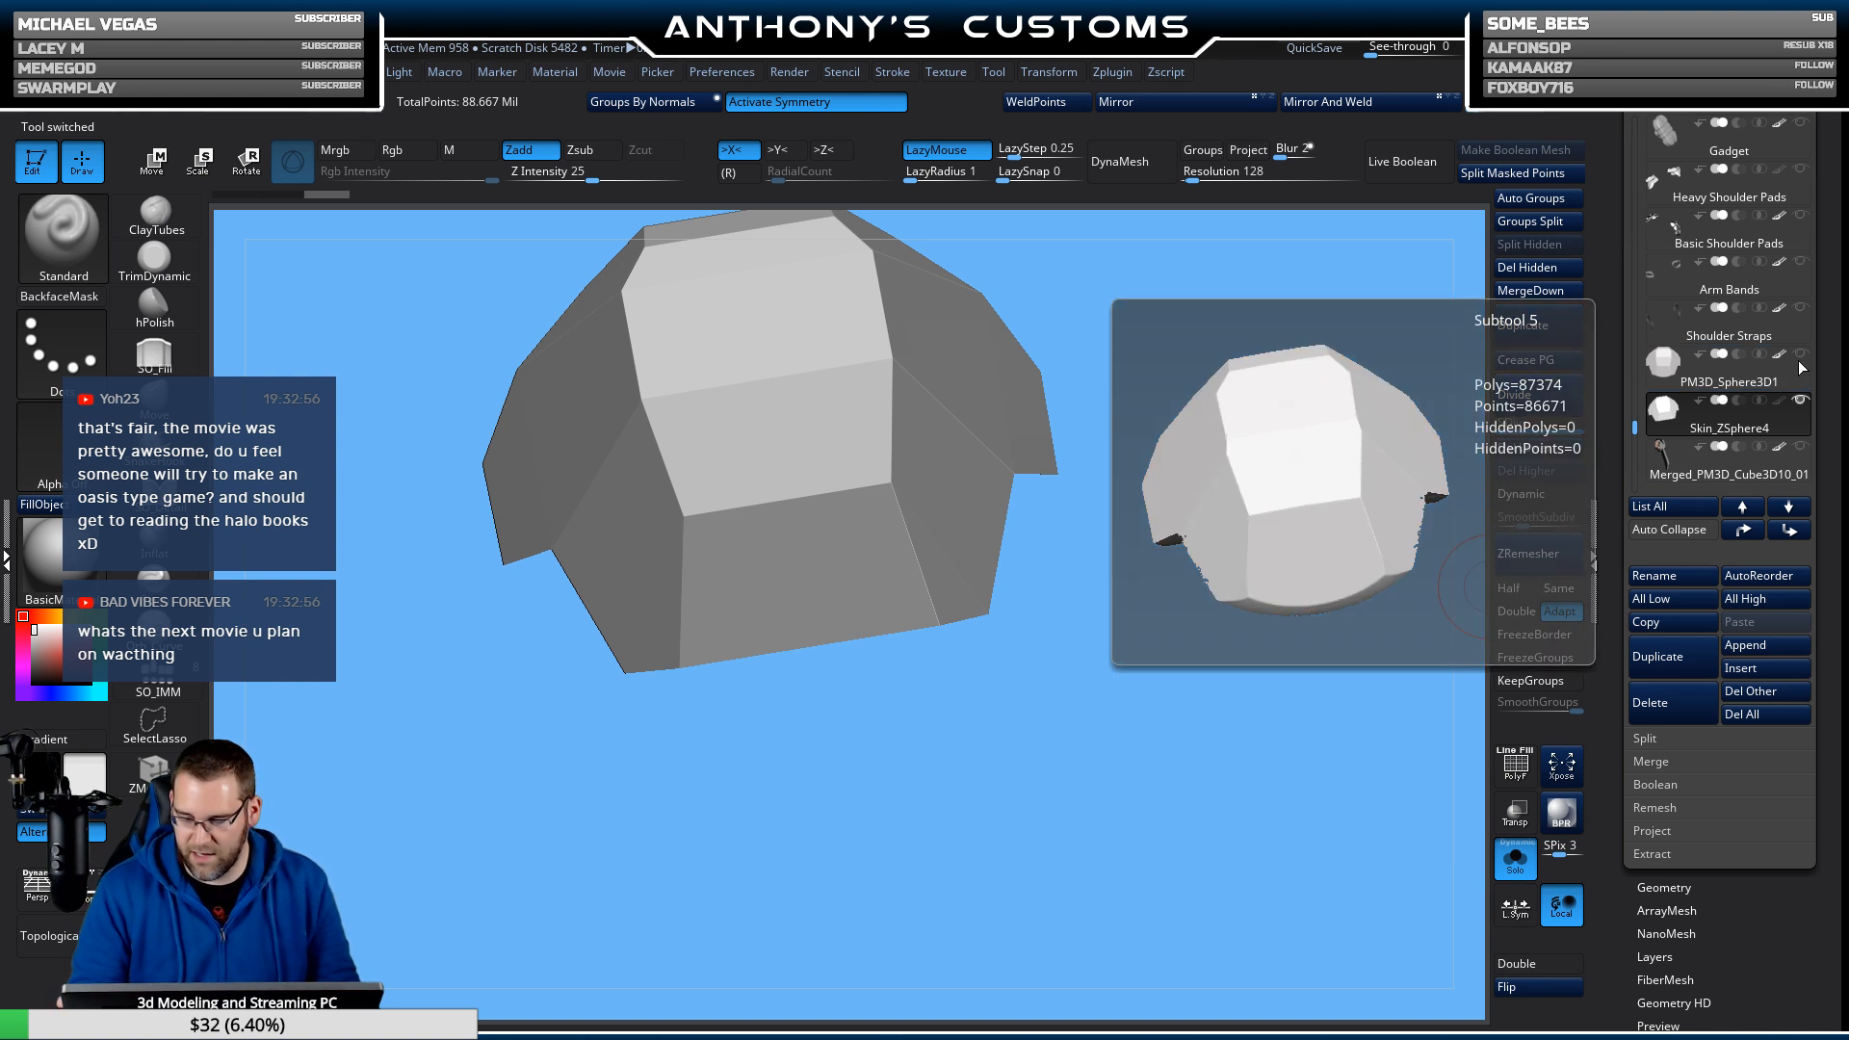
Select the ZModeler brush and set the target of its QMesh polygon action to Polygroup All.
{"action": "mouse_move", "coordinate": [1099, 726]}
{"action": "left_mouse_down"}
{"action": "mouse_move", "coordinate": [1142, 717]}
{"action": "mouse_move", "coordinate": [1127, 665]}
{"action": "mouse_move", "coordinate": [1160, 697]}
{"action": "mouse_move", "coordinate": [1193, 640]}
{"action": "mouse_move", "coordinate": [1277, 671]}
{"action": "mouse_move", "coordinate": [1164, 755]}
{"action": "mouse_move", "coordinate": [809, 632]}
{"action": "left_mouse_up"}
{"action": "key", "text": "b"}
{"action": "key", "text": "z"}
{"action": "key", "text": "m"}
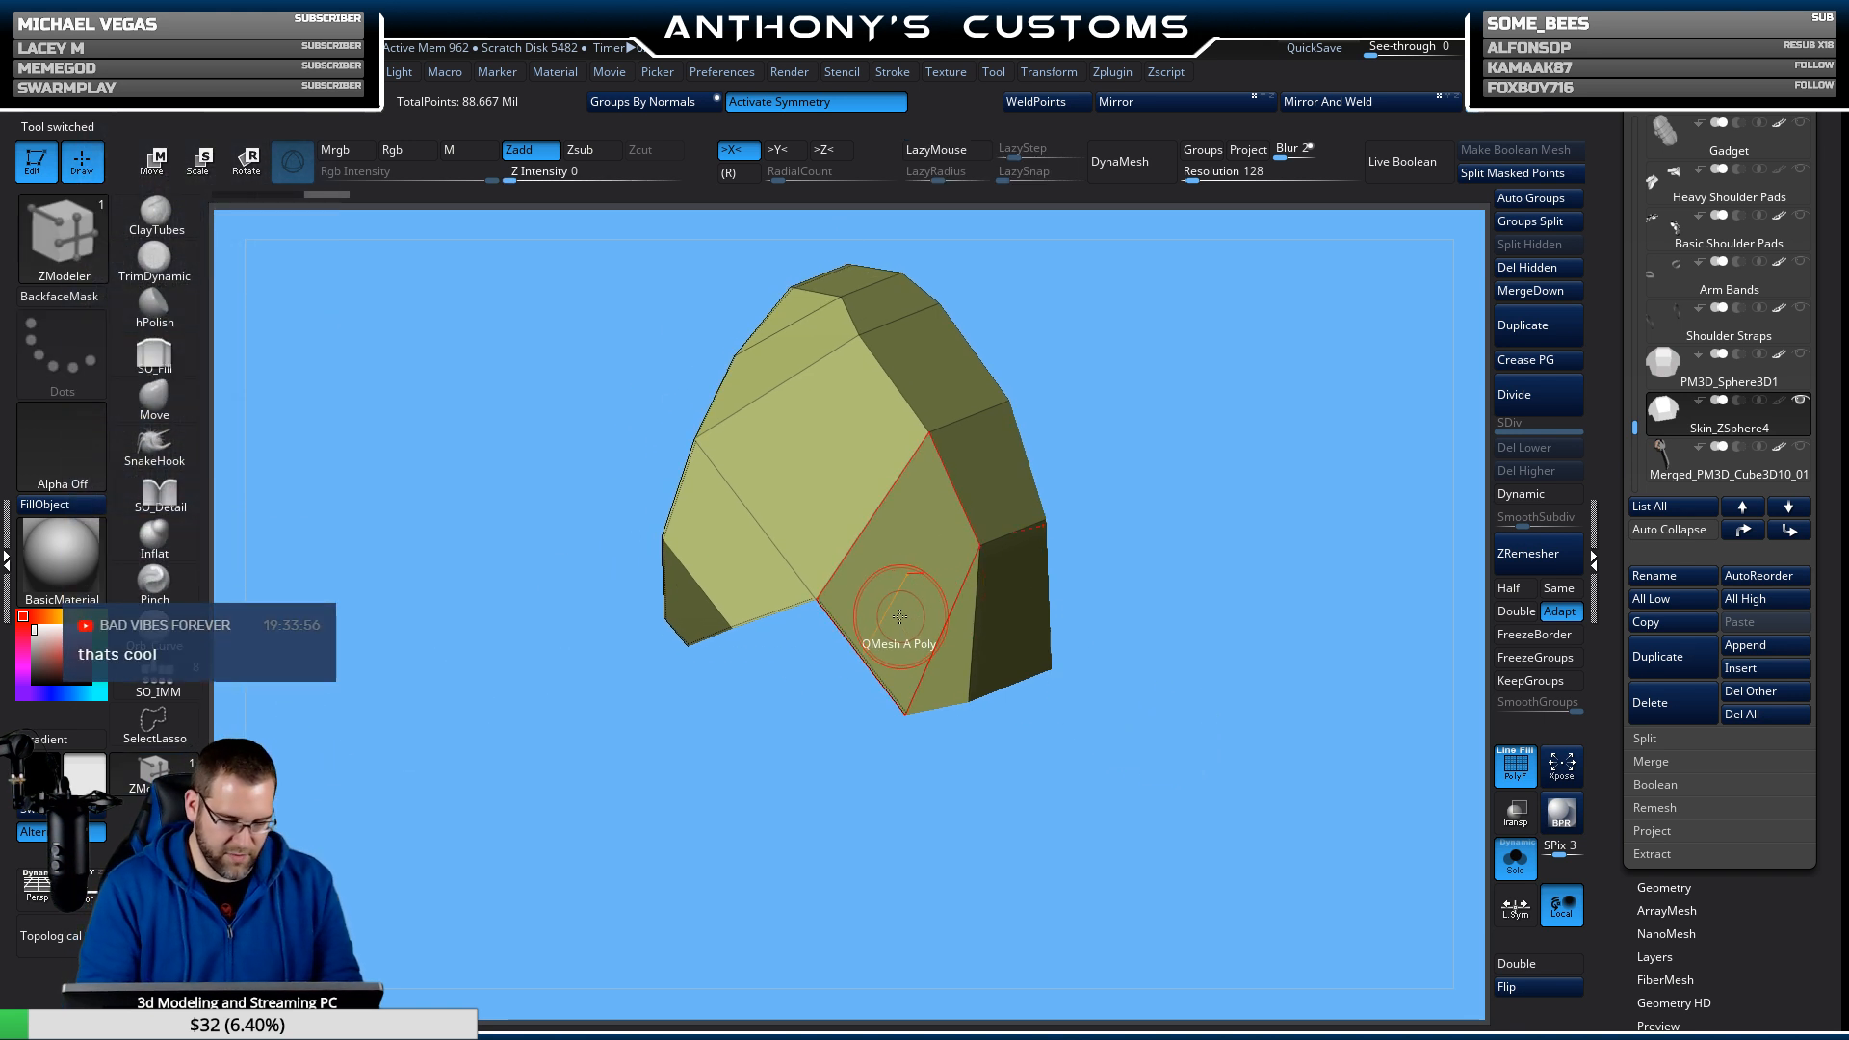
{"action": "key", "text": "space"}
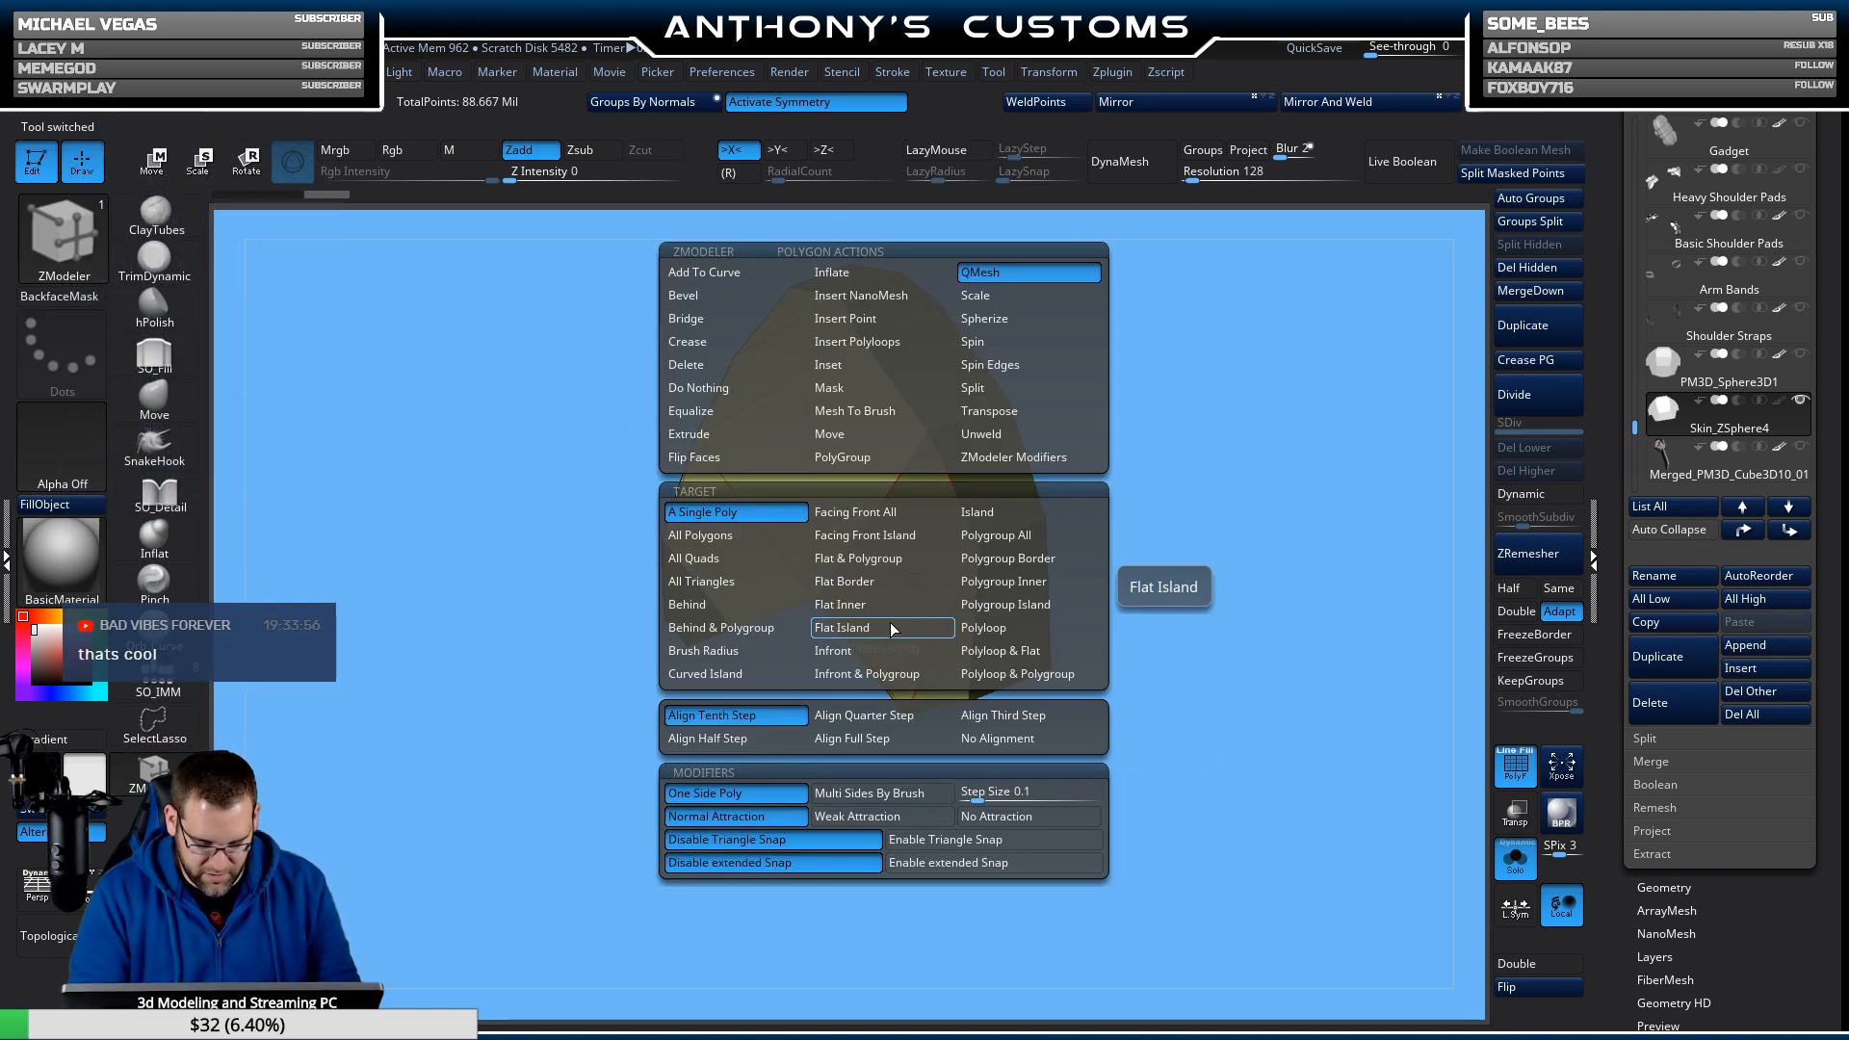
{"action": "left_click", "coordinate": [1002, 535]}
Mirror and weld the plate mesh about its centre to create an edge line down the middle.
{"action": "left_click_drag", "start_coordinate": [1176, 495], "coordinate": [1222, 430]}
{"action": "left_click_drag", "start_coordinate": [978, 577], "coordinate": [1082, 767]}
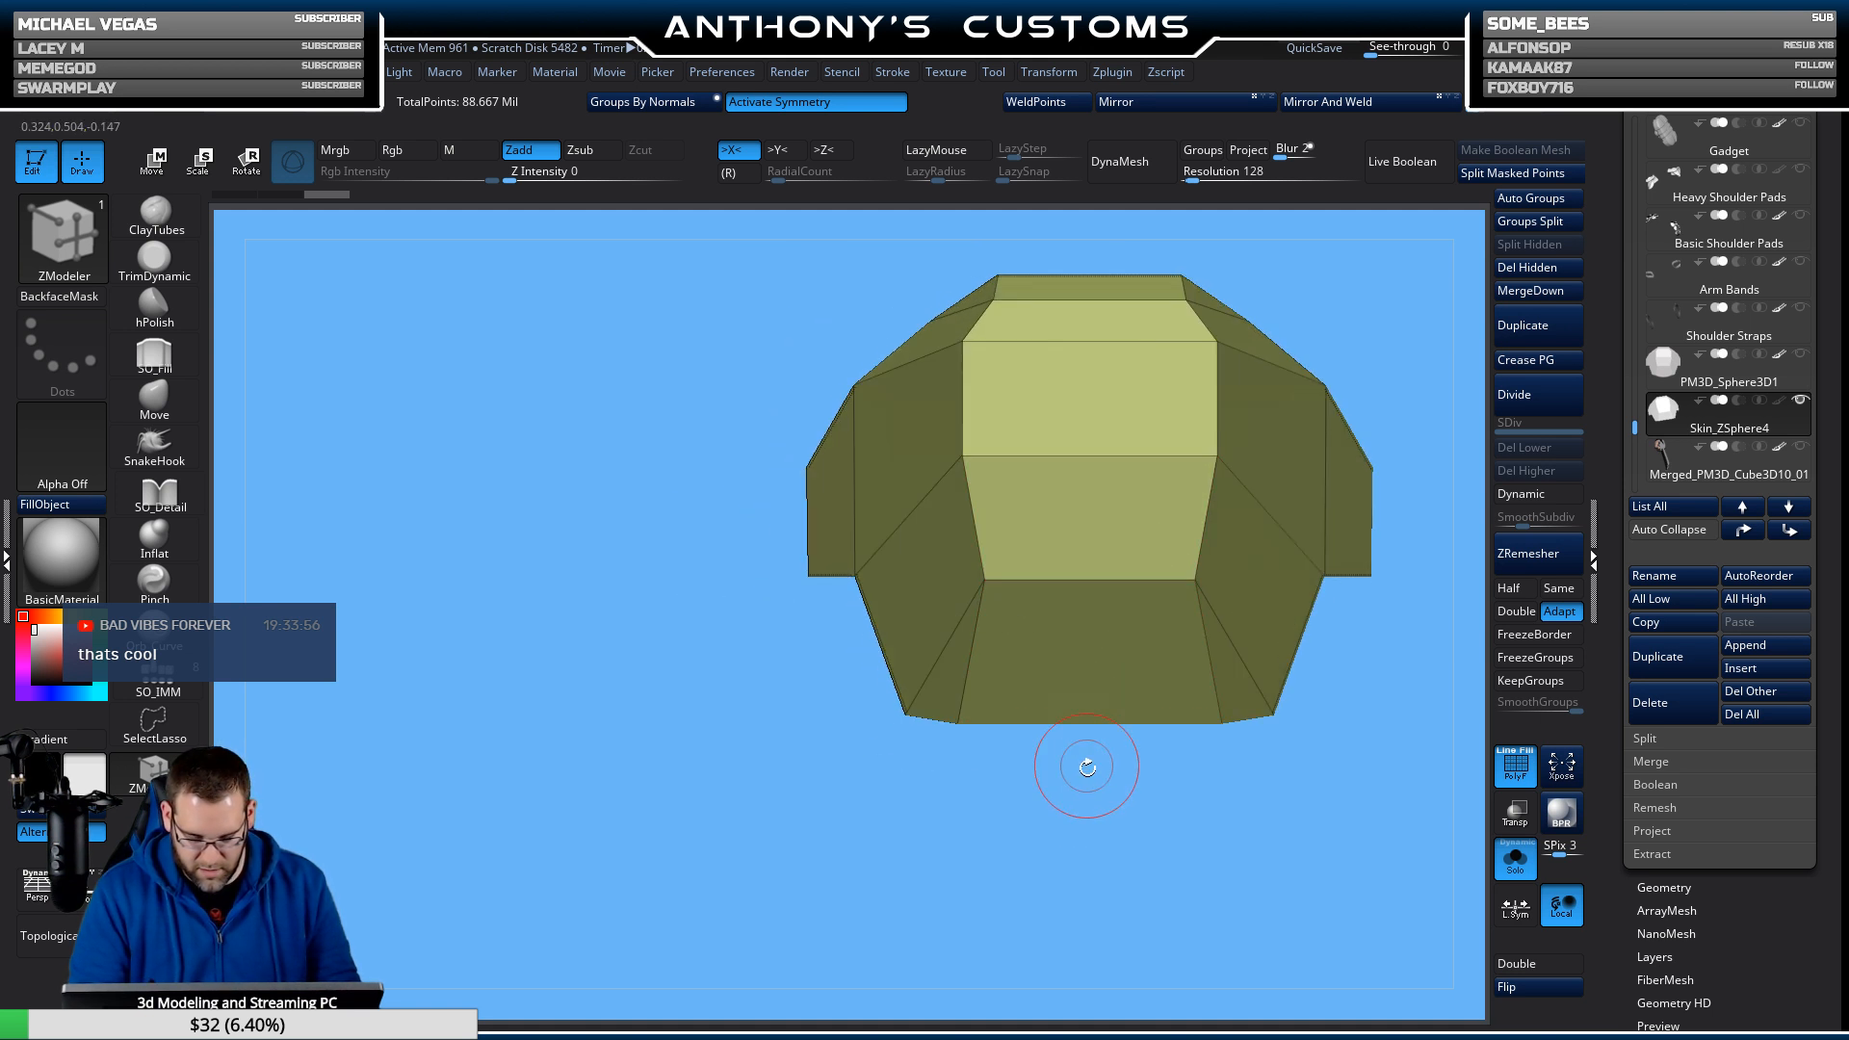
{"action": "left_click", "coordinate": [1388, 104]}
{"action": "mouse_move", "coordinate": [1091, 871]}
{"action": "left_mouse_down"}
{"action": "mouse_move", "coordinate": [1106, 881]}
{"action": "mouse_move", "coordinate": [1177, 784]}
{"action": "mouse_move", "coordinate": [1139, 748]}
{"action": "left_mouse_up"}
{"action": "key", "text": "ctrl"}
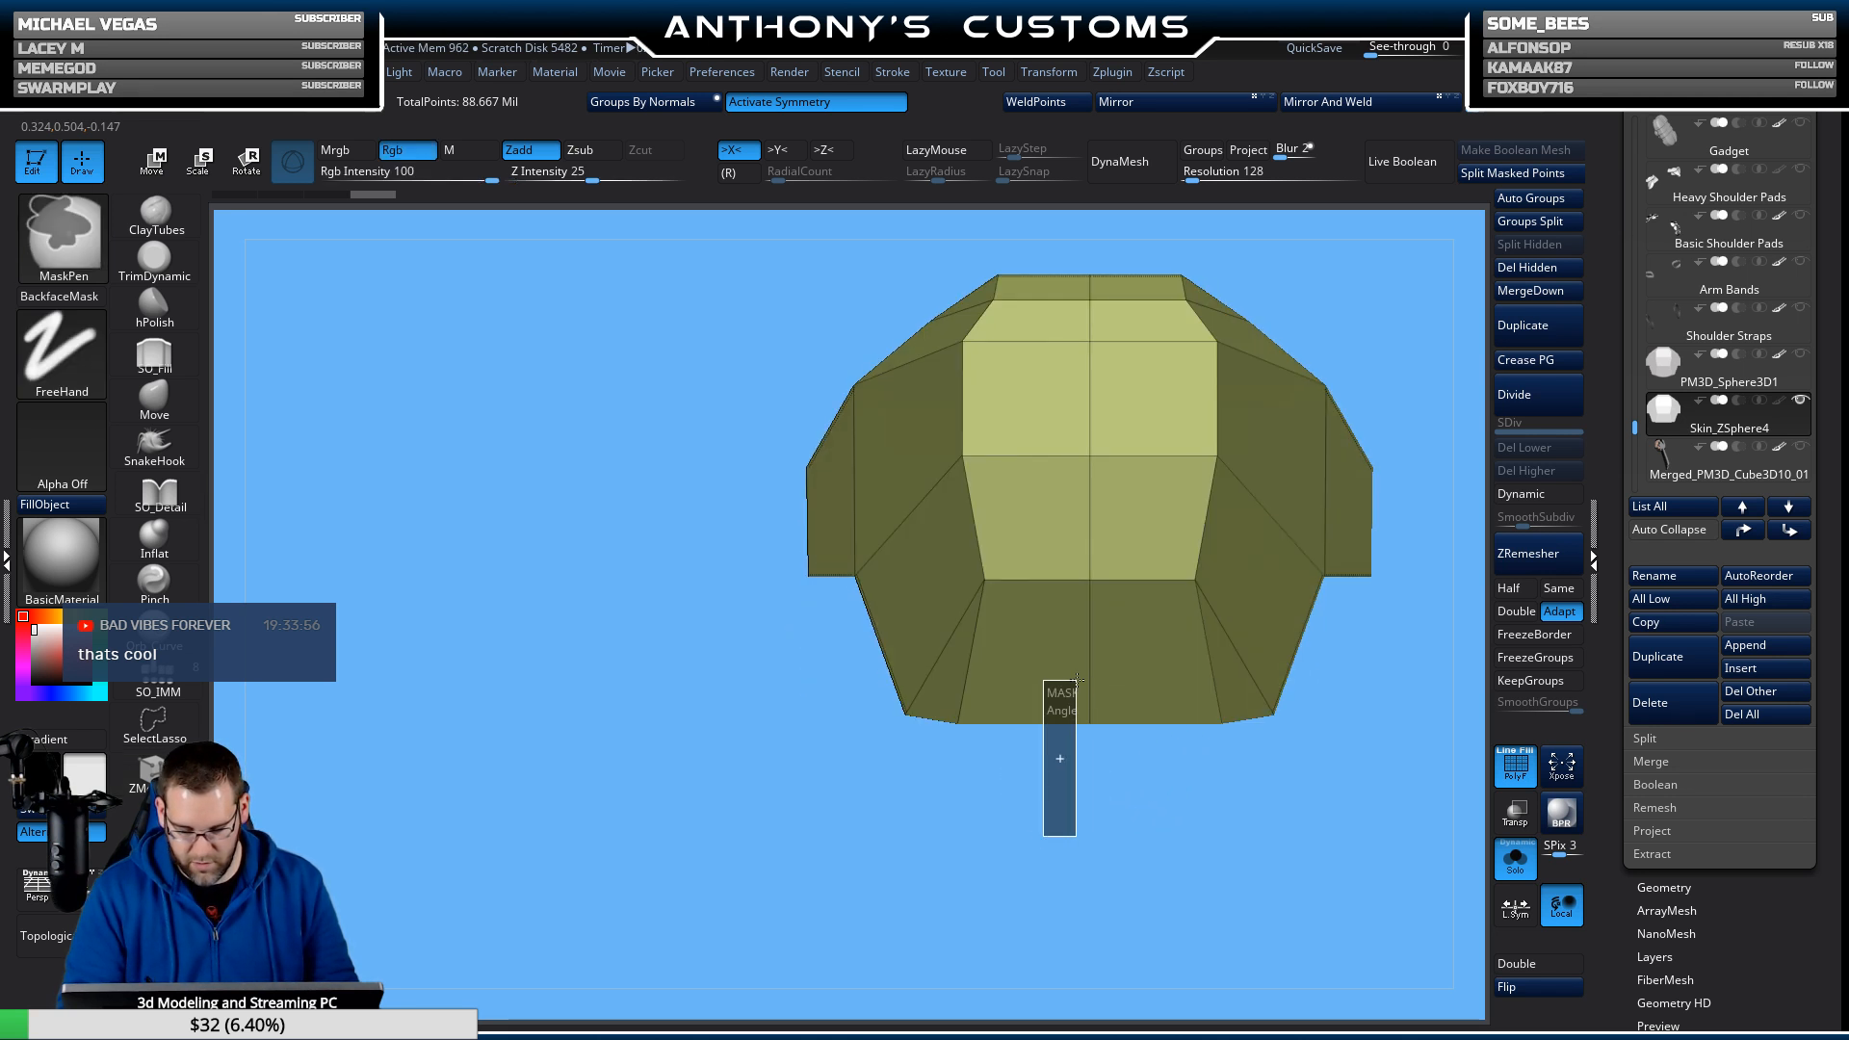
{"action": "left_click_drag", "start_coordinate": [1077, 680], "coordinate": [1136, 671], "text": "ctrl"}
{"action": "left_click_drag", "start_coordinate": [1175, 870], "coordinate": [1153, 845], "text": "ctrl"}
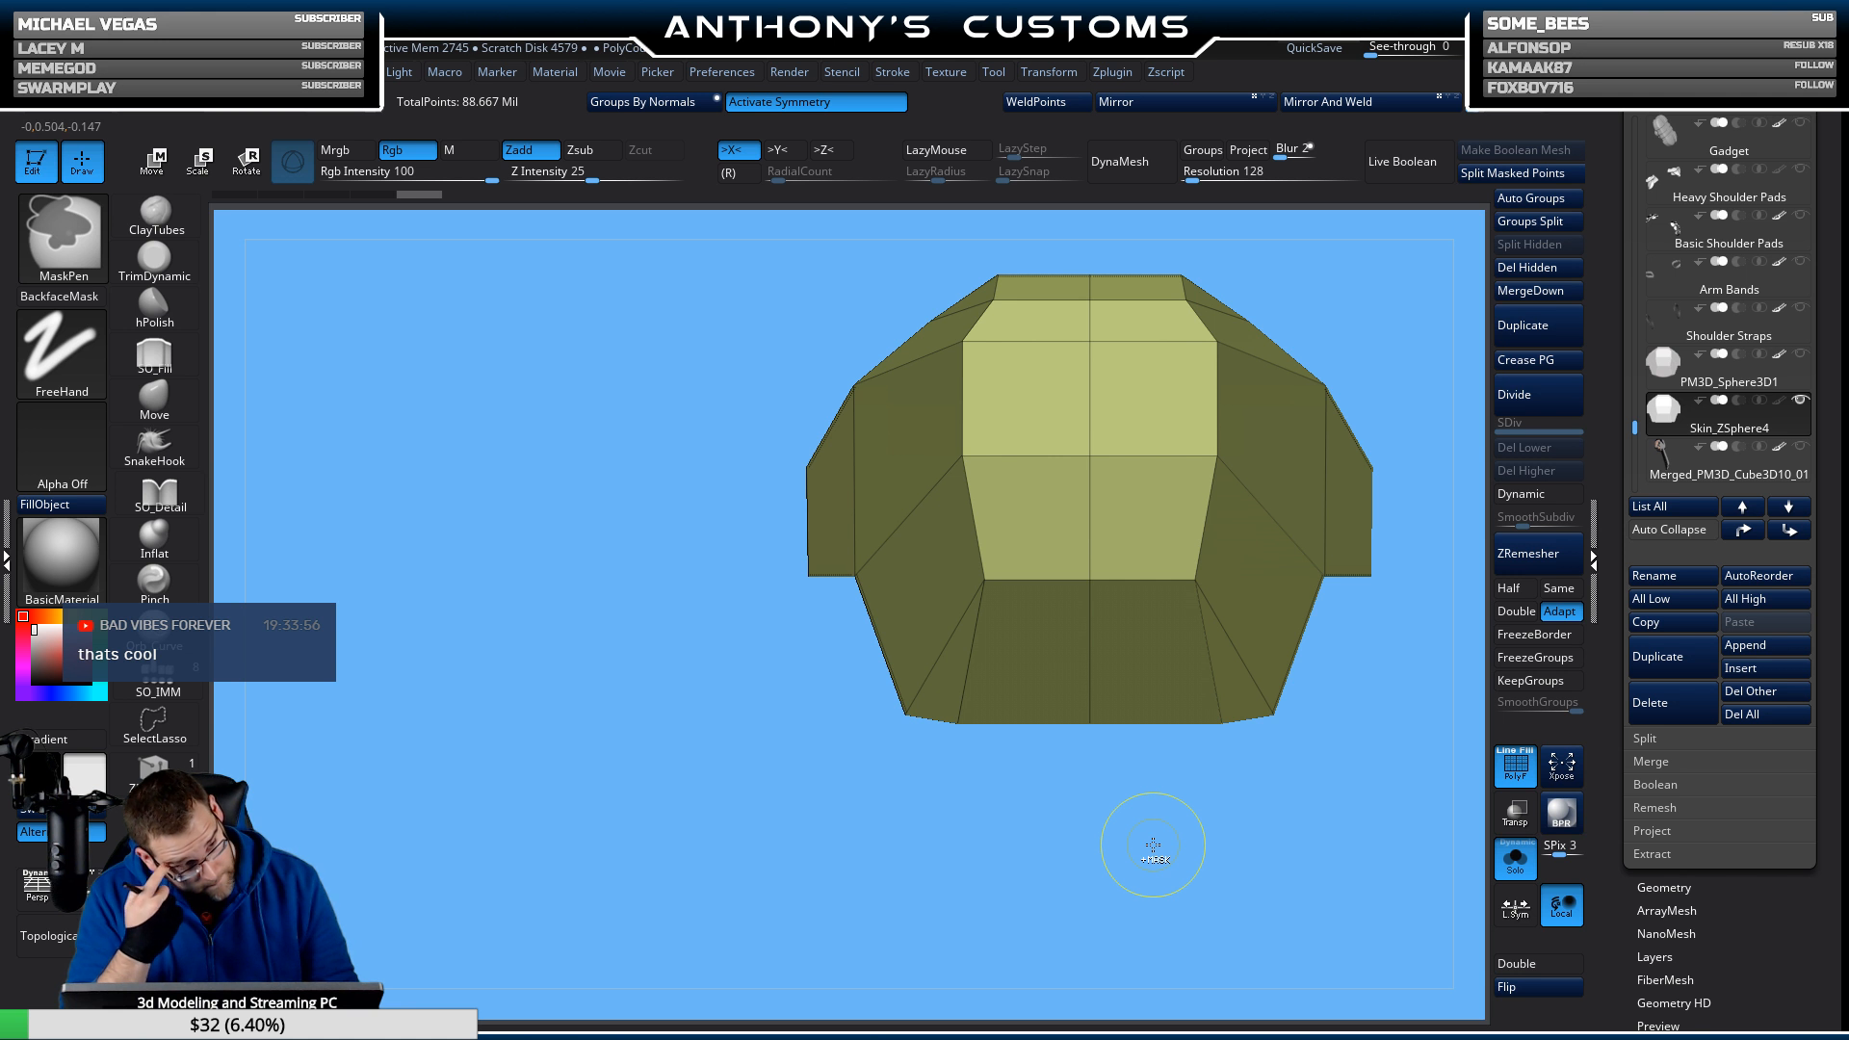
{"action": "key", "text": "b"}
{"action": "key", "text": "z"}
{"action": "key", "text": "m"}
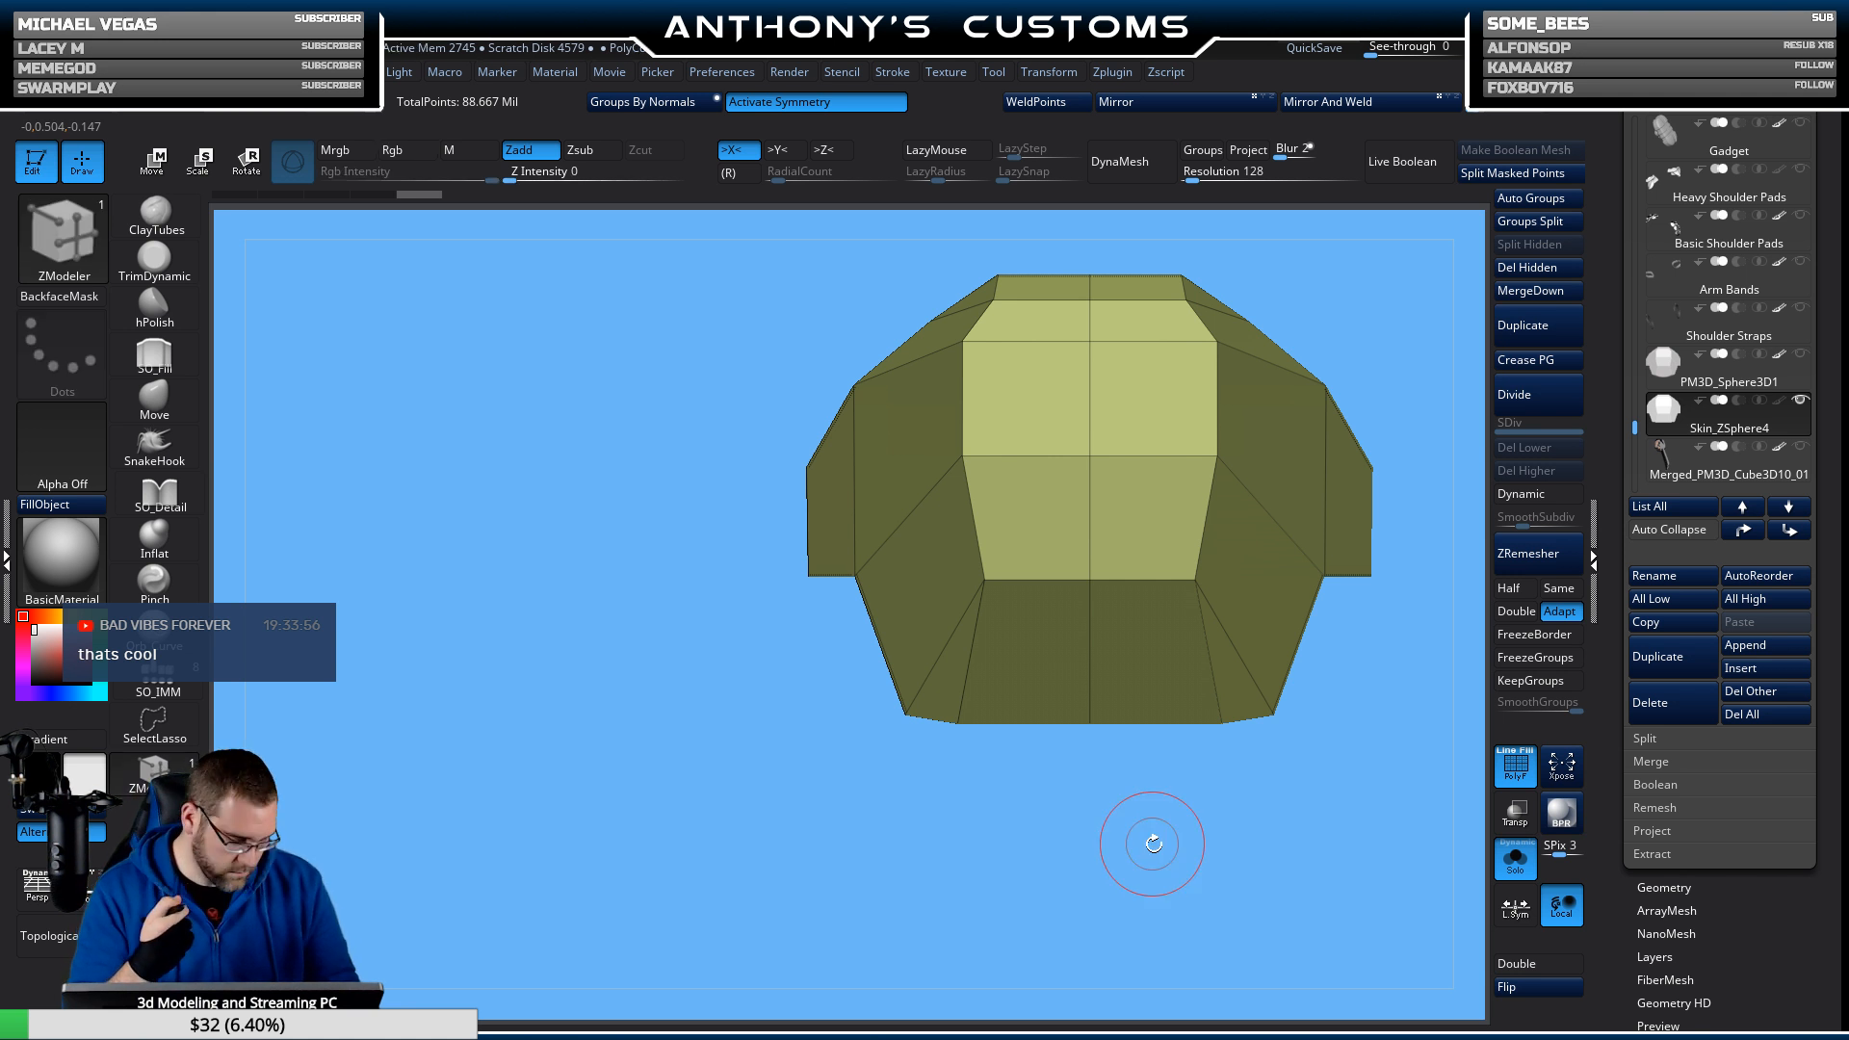
{"action": "mouse_move", "coordinate": [1151, 840]}
{"action": "left_mouse_down"}
{"action": "mouse_move", "coordinate": [1176, 771]}
{"action": "mouse_move", "coordinate": [1189, 818]}
{"action": "mouse_move", "coordinate": [1169, 771]}
{"action": "mouse_move", "coordinate": [1082, 826]}
{"action": "left_mouse_up"}
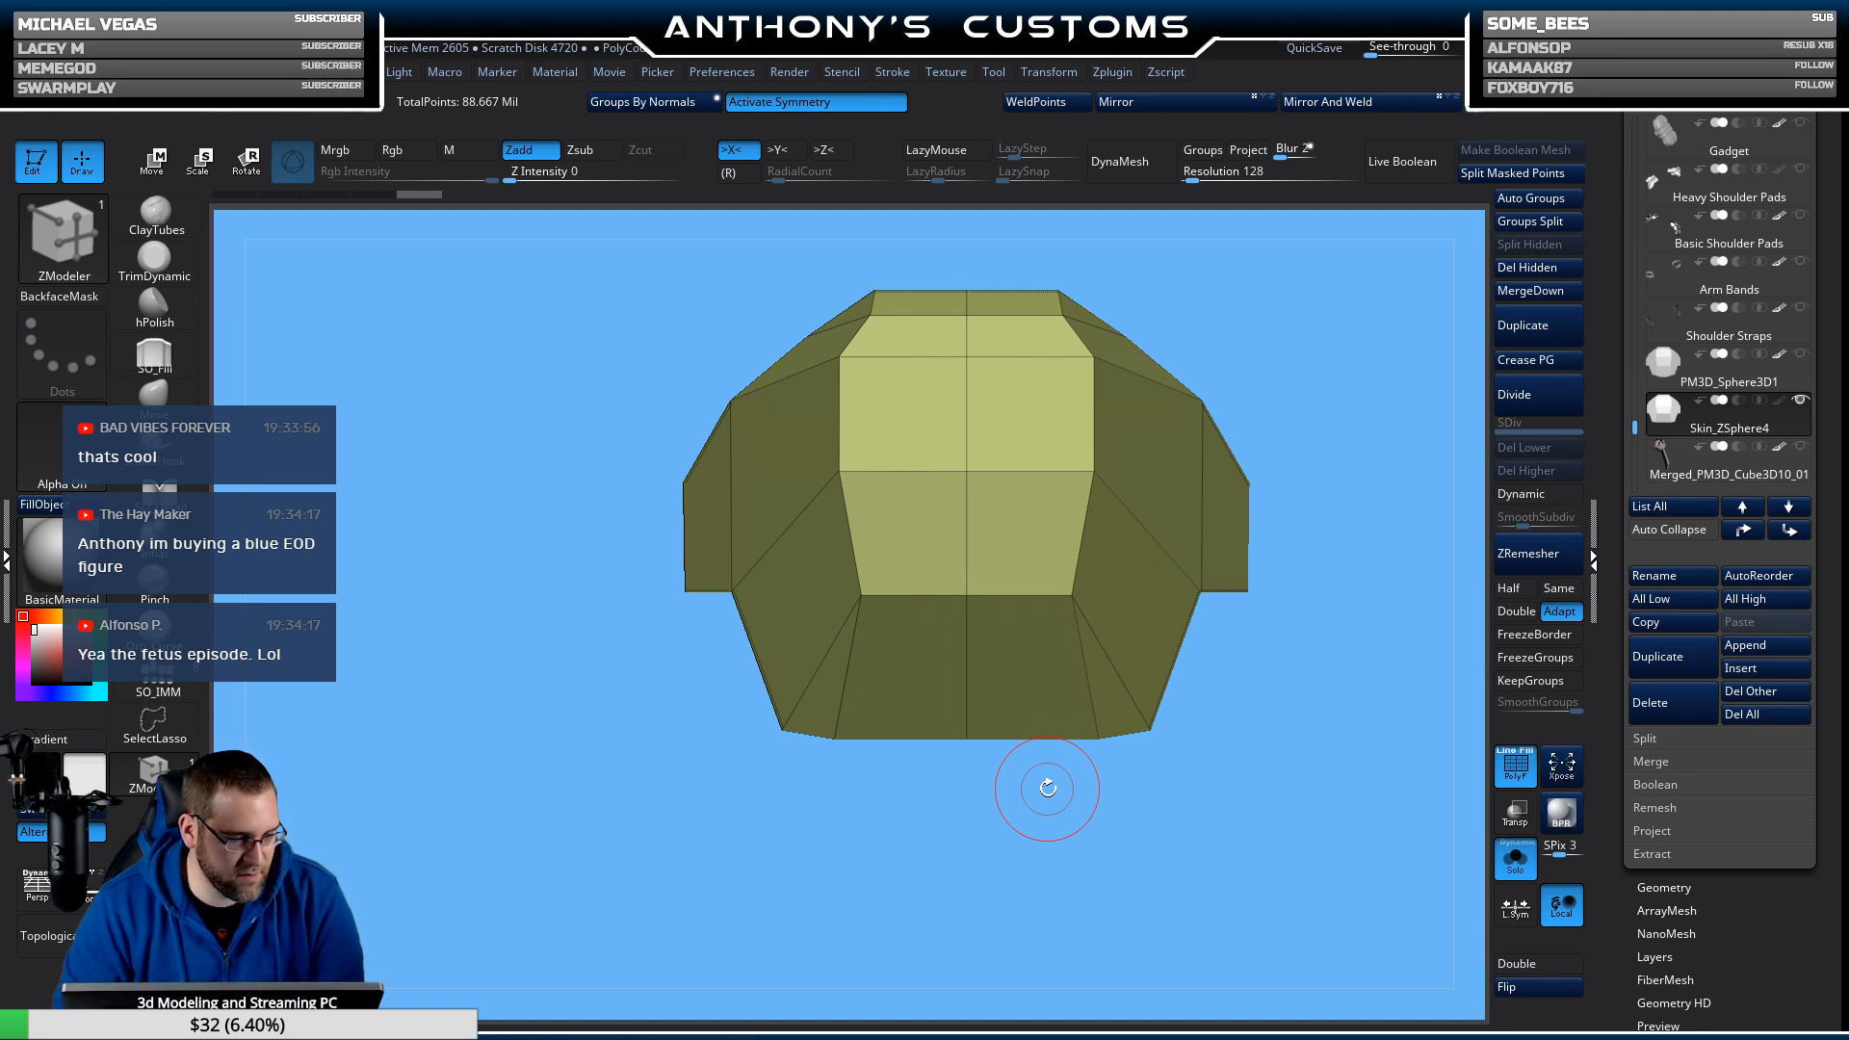
Mask the whole plate except the centre point of its wide bottom edge.
{"action": "left_click_drag", "start_coordinate": [1048, 790], "coordinate": [1117, 772]}
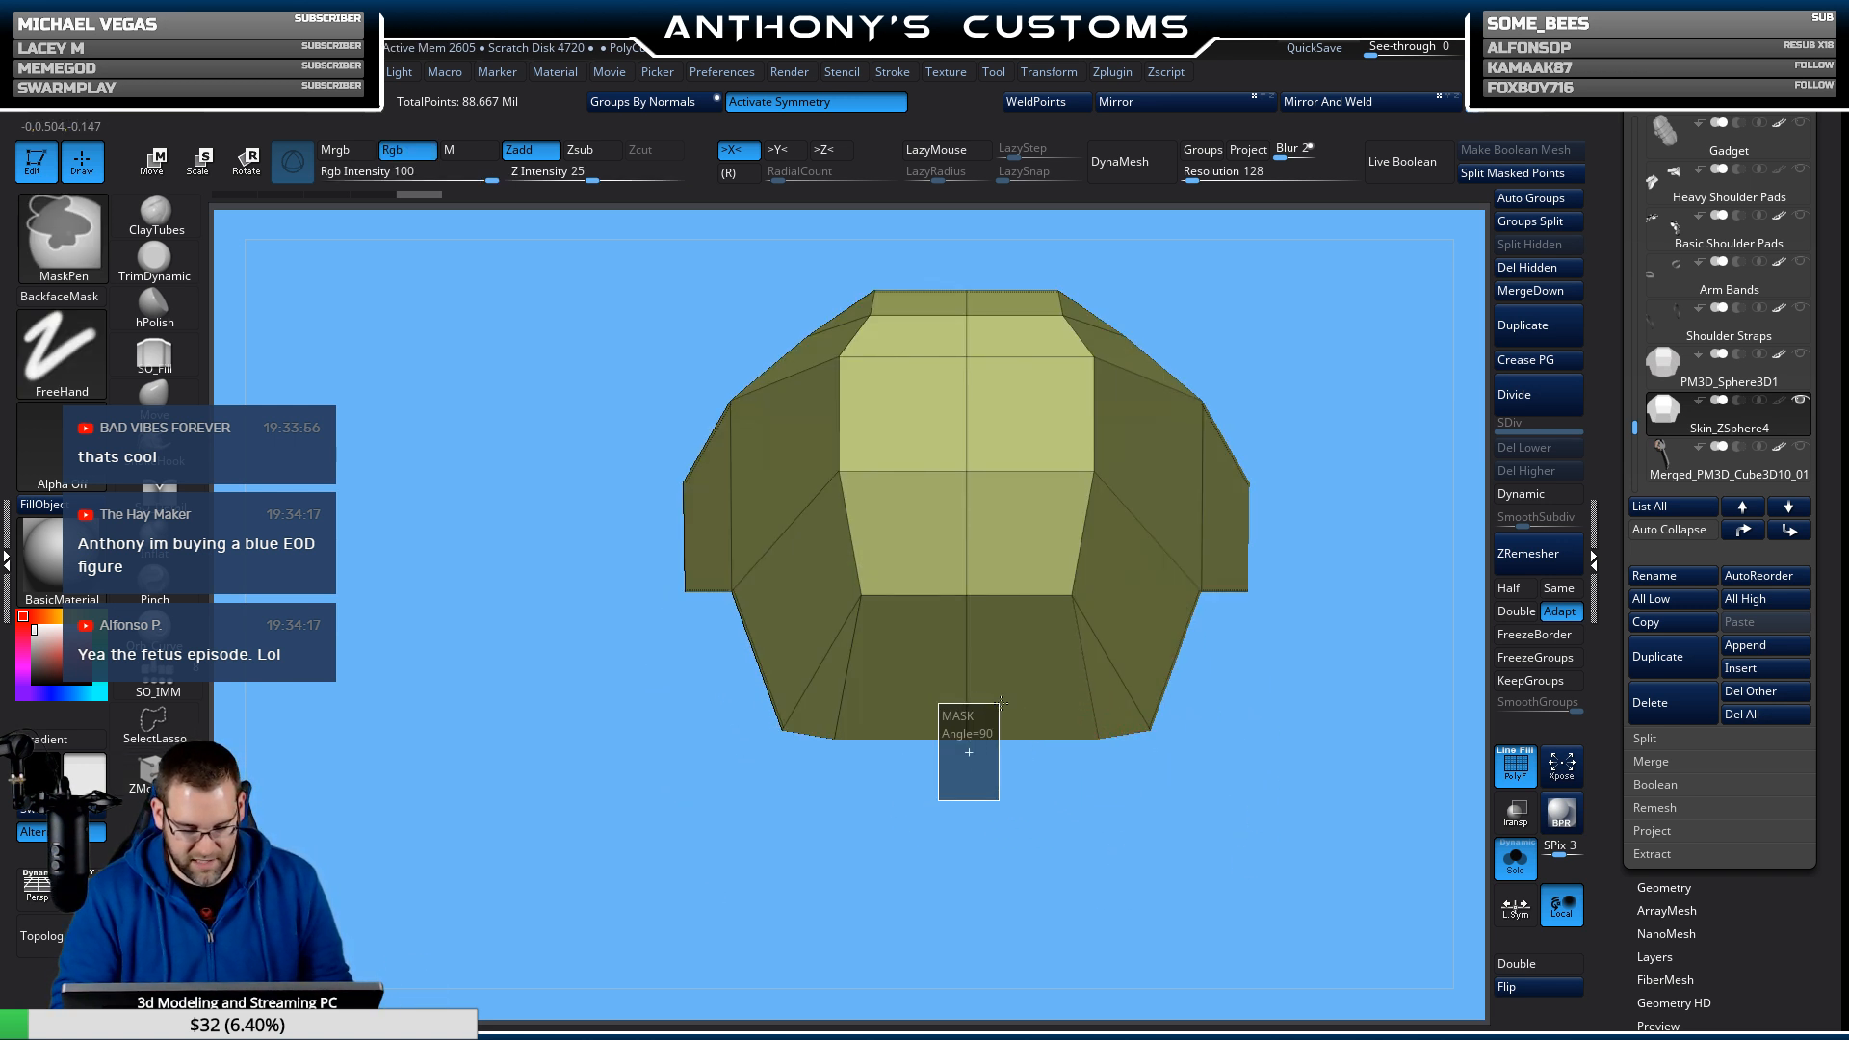
{"action": "left_click", "coordinate": [1070, 876], "text": "ctrl"}
{"action": "left_click_drag", "start_coordinate": [1073, 869], "coordinate": [1038, 928], "text": "ctrl"}
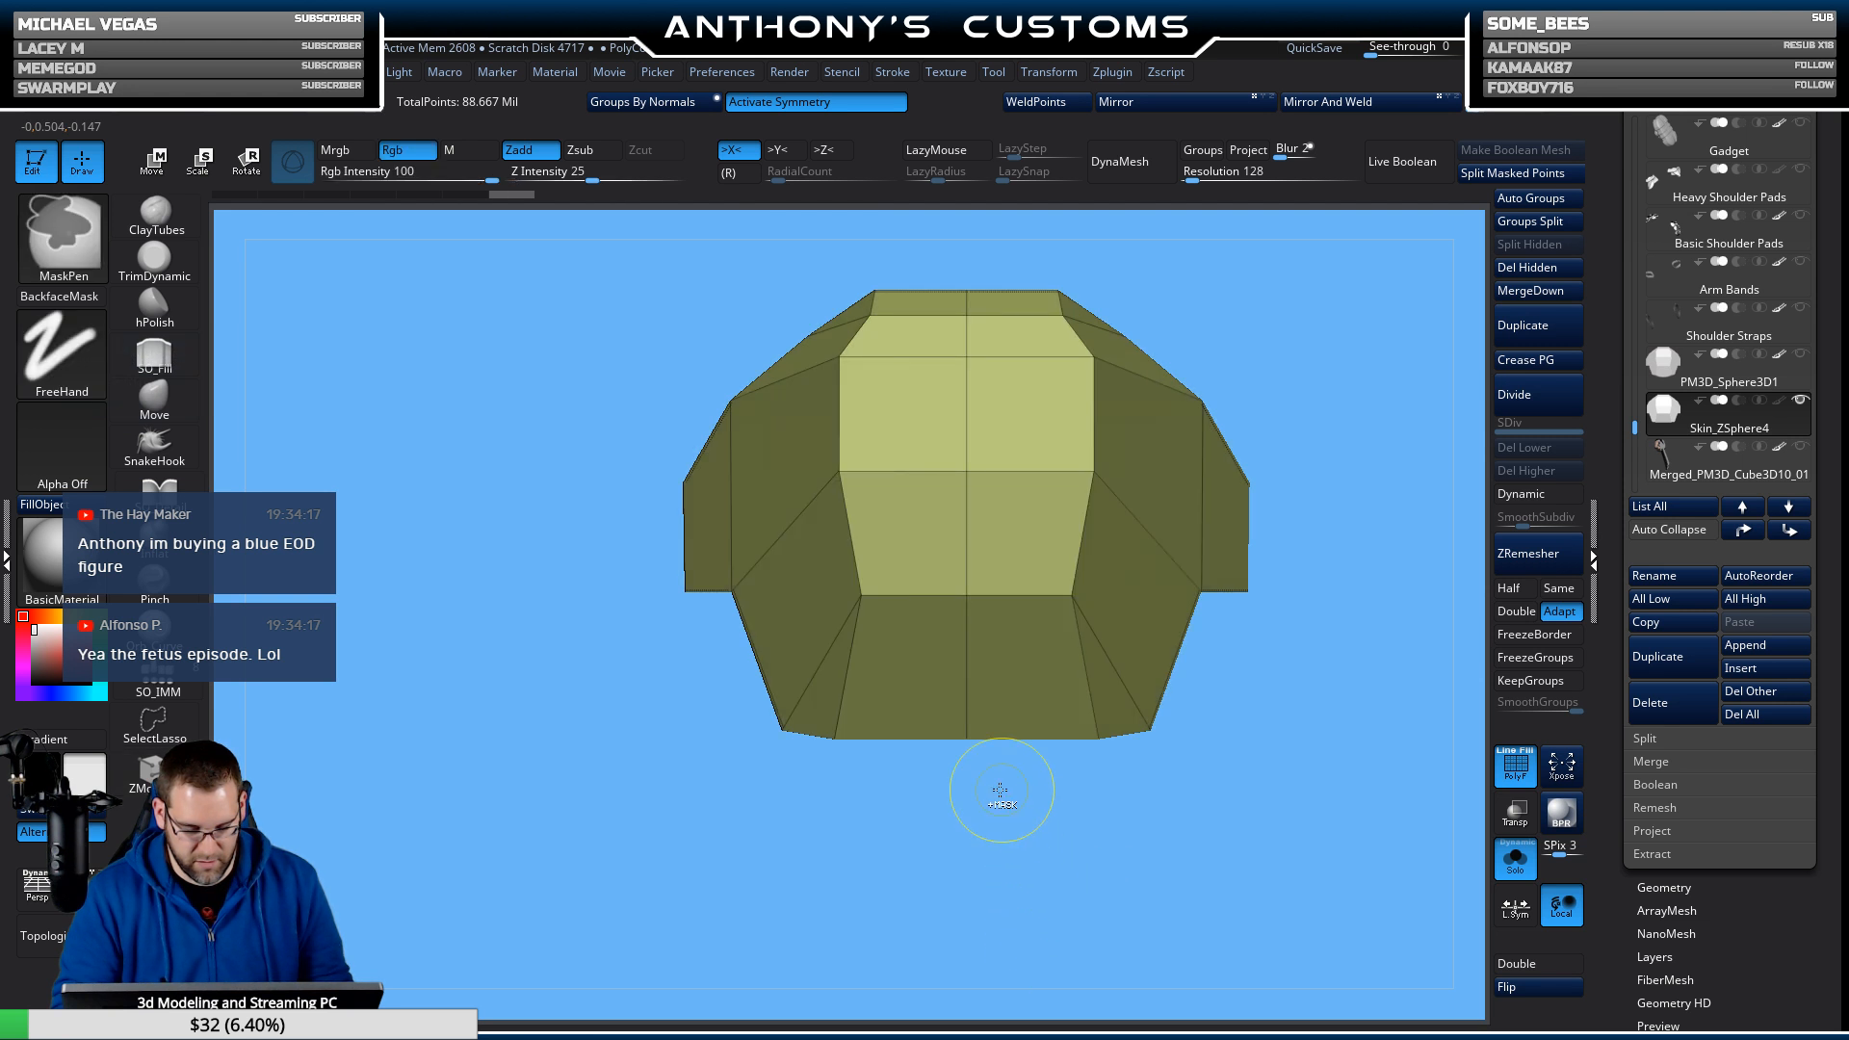
{"action": "left_click_drag", "start_coordinate": [1005, 848], "coordinate": [948, 692], "text": "ctrl"}
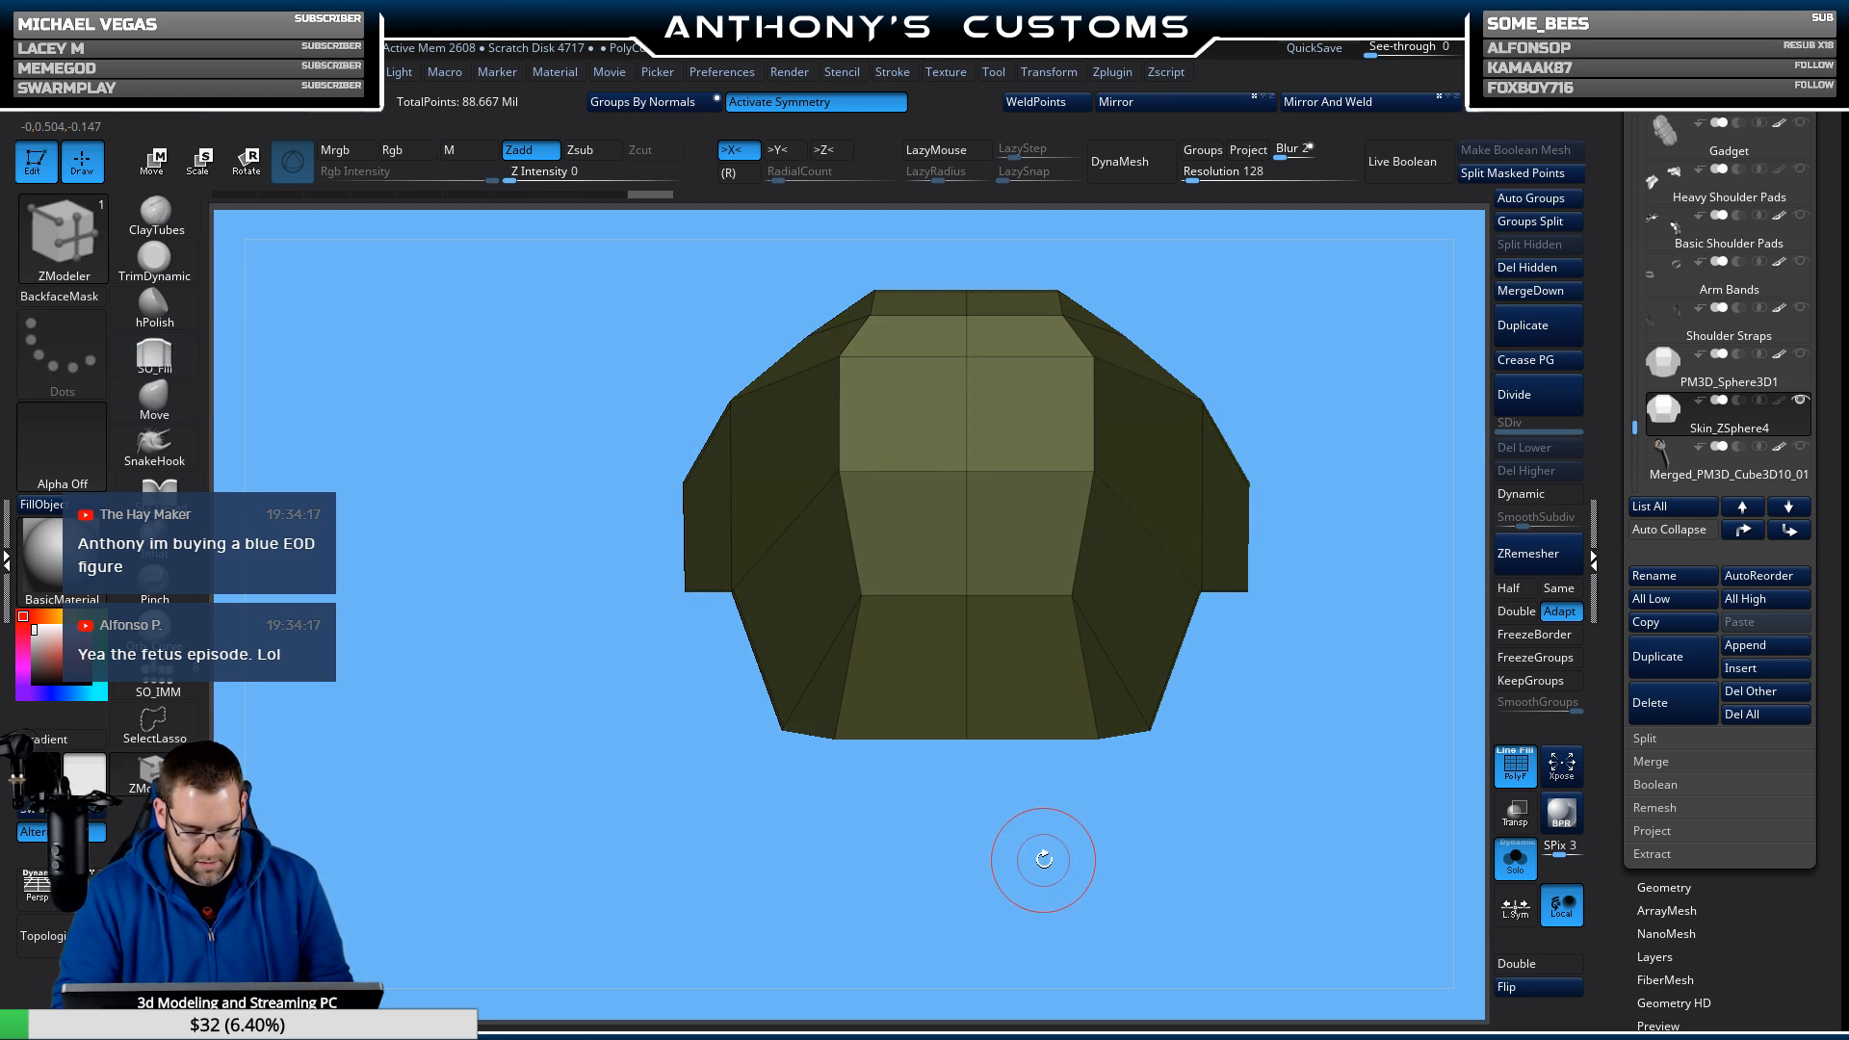
Adjust the position of the bottom edge's unmasked centre point along the Z axis with the Move gizmo.
{"action": "key", "text": "w"}
{"action": "mouse_move", "coordinate": [1040, 857]}
{"action": "left_mouse_down"}
{"action": "mouse_move", "coordinate": [1388, 382]}
{"action": "mouse_move", "coordinate": [1371, 290]}
{"action": "left_mouse_up"}
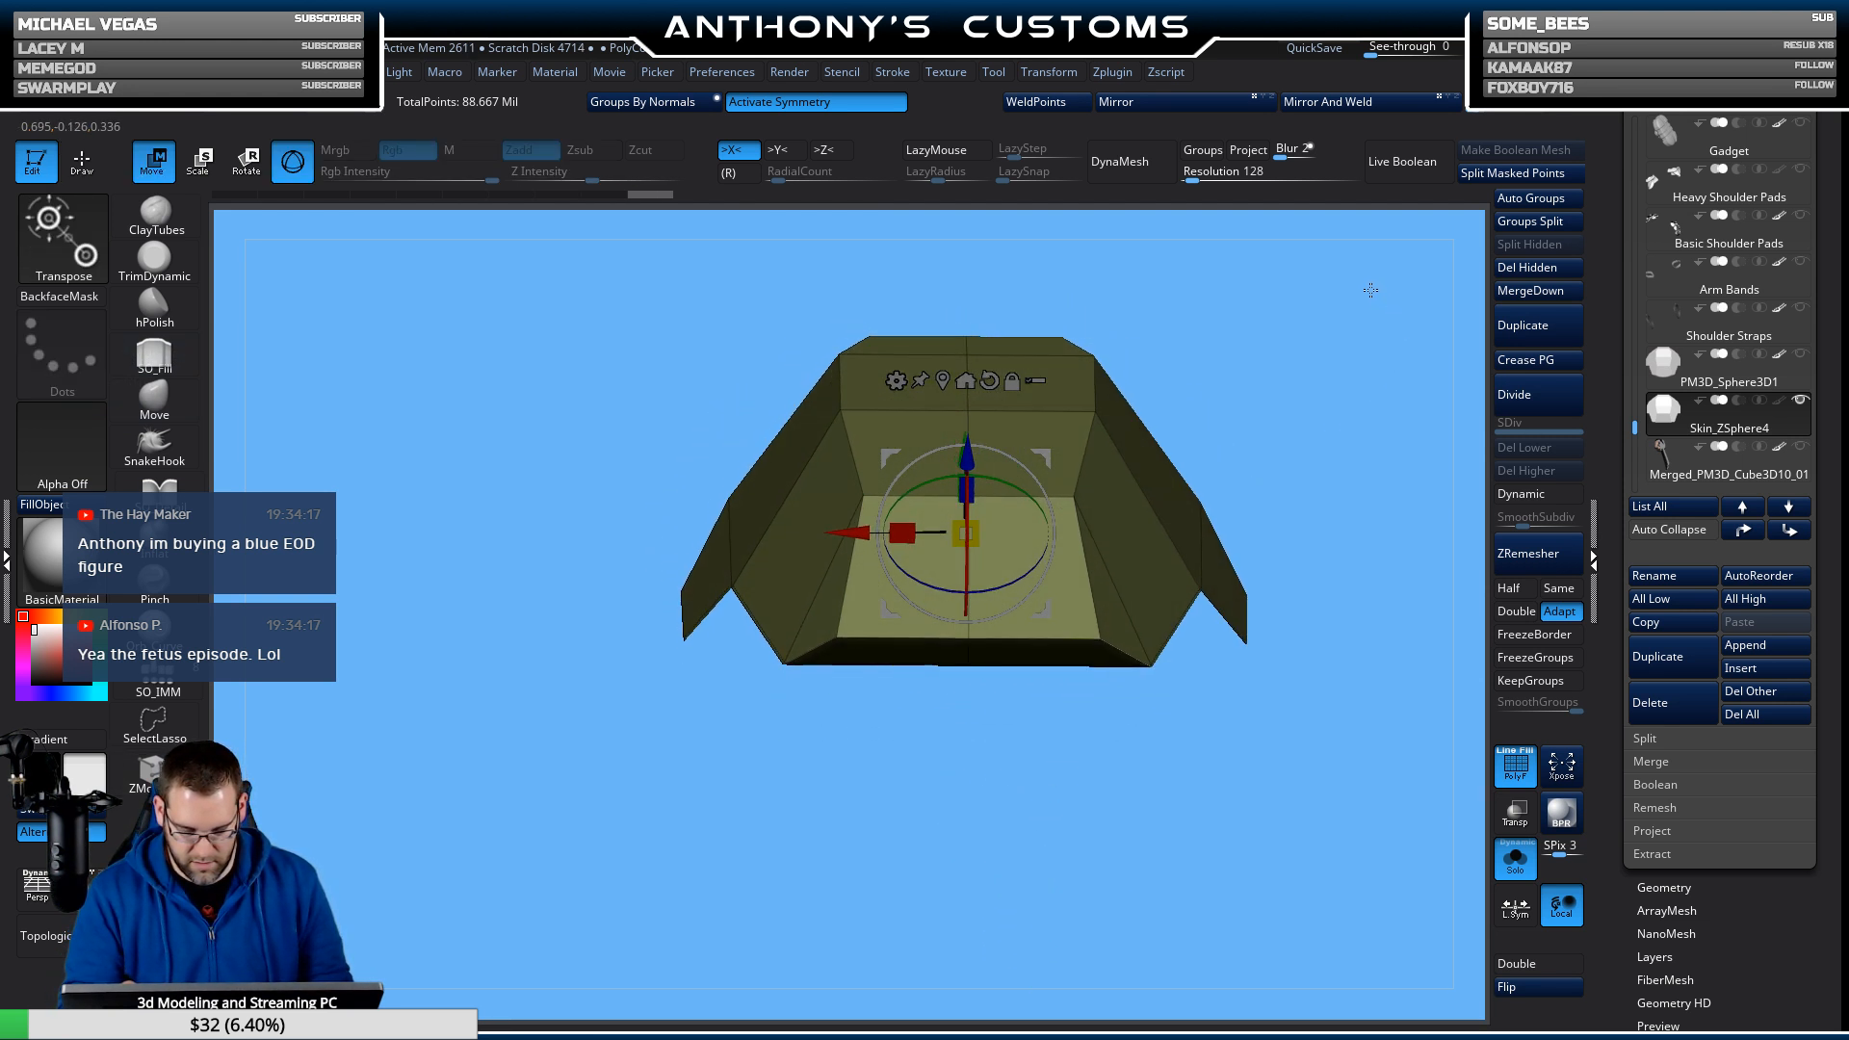
{"action": "left_click_drag", "start_coordinate": [1159, 343], "coordinate": [1056, 348]}
{"action": "left_click_drag", "start_coordinate": [939, 462], "coordinate": [948, 486]}
{"action": "left_click_drag", "start_coordinate": [1205, 296], "coordinate": [1125, 286]}
{"action": "left_click_drag", "start_coordinate": [972, 445], "coordinate": [972, 458]}
{"action": "left_click_drag", "start_coordinate": [1208, 359], "coordinate": [1309, 284]}
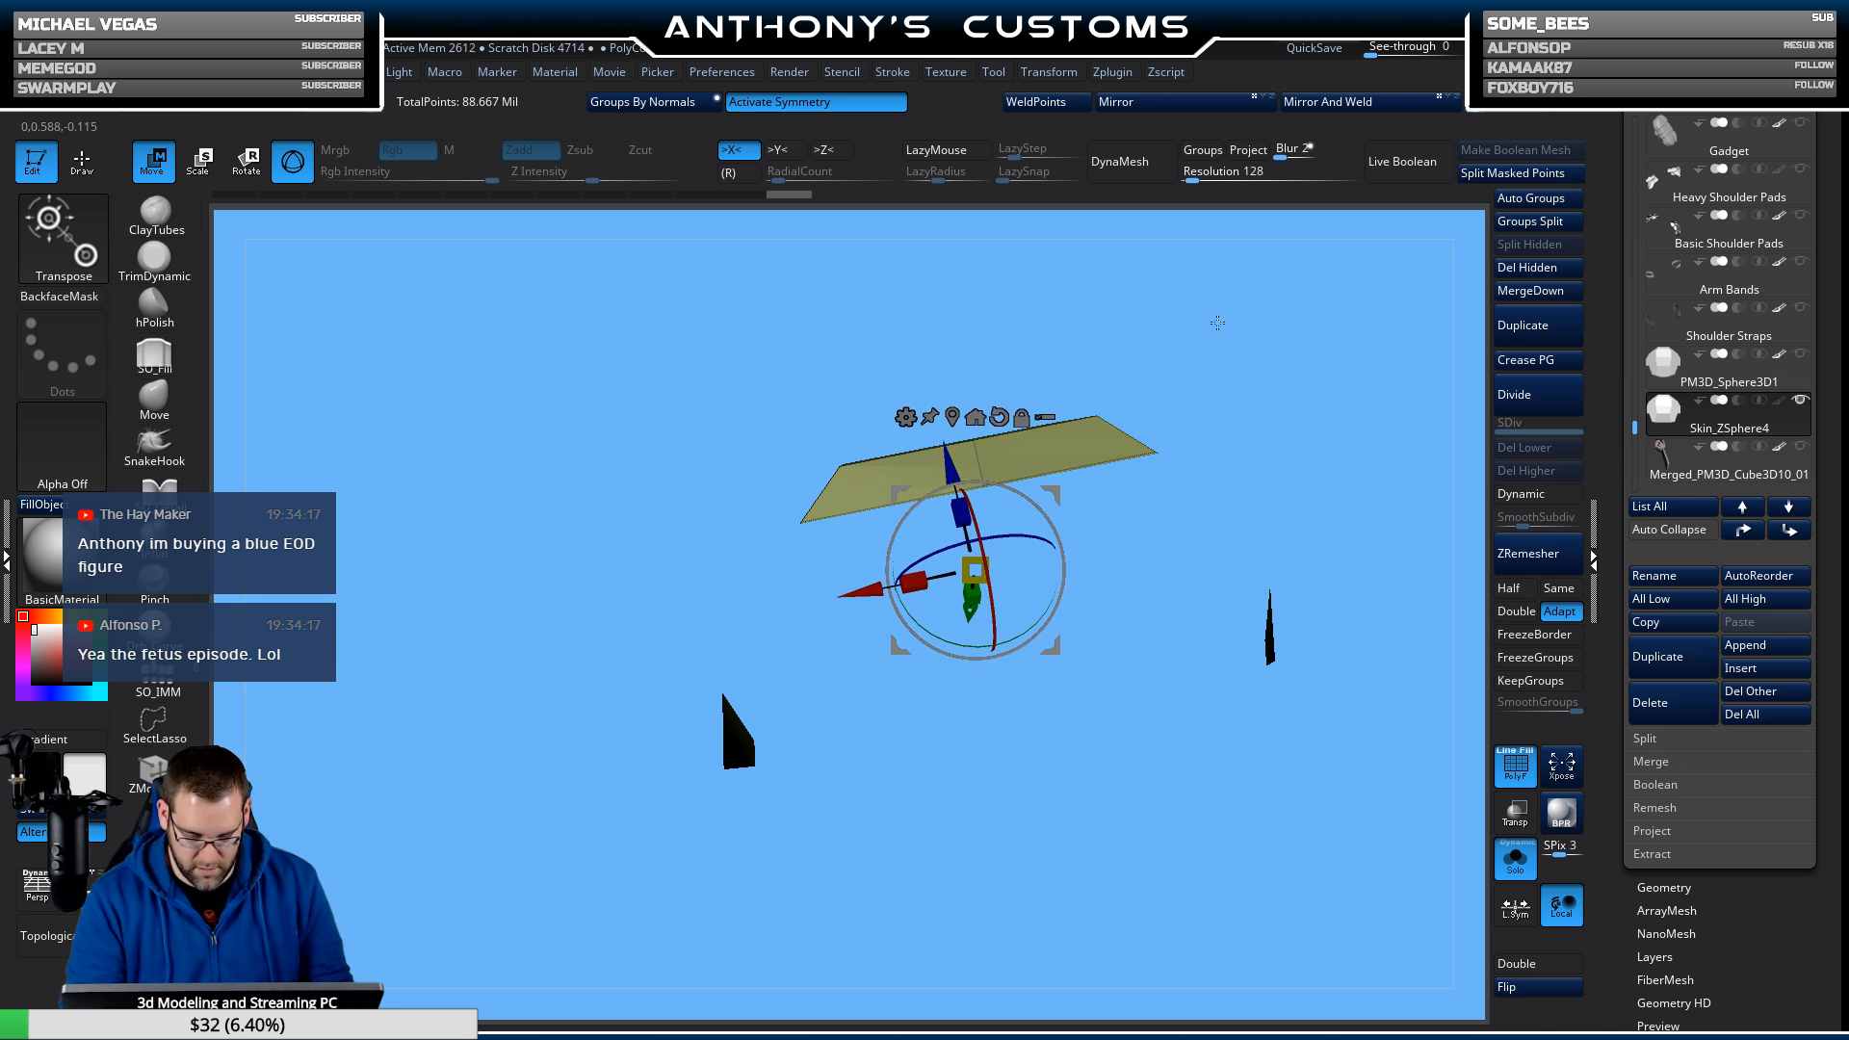
Reposition and realign the Move gizmo on the plate and adjust the unmasked point with it.
{"action": "left_click_drag", "start_coordinate": [1217, 322], "coordinate": [1308, 425]}
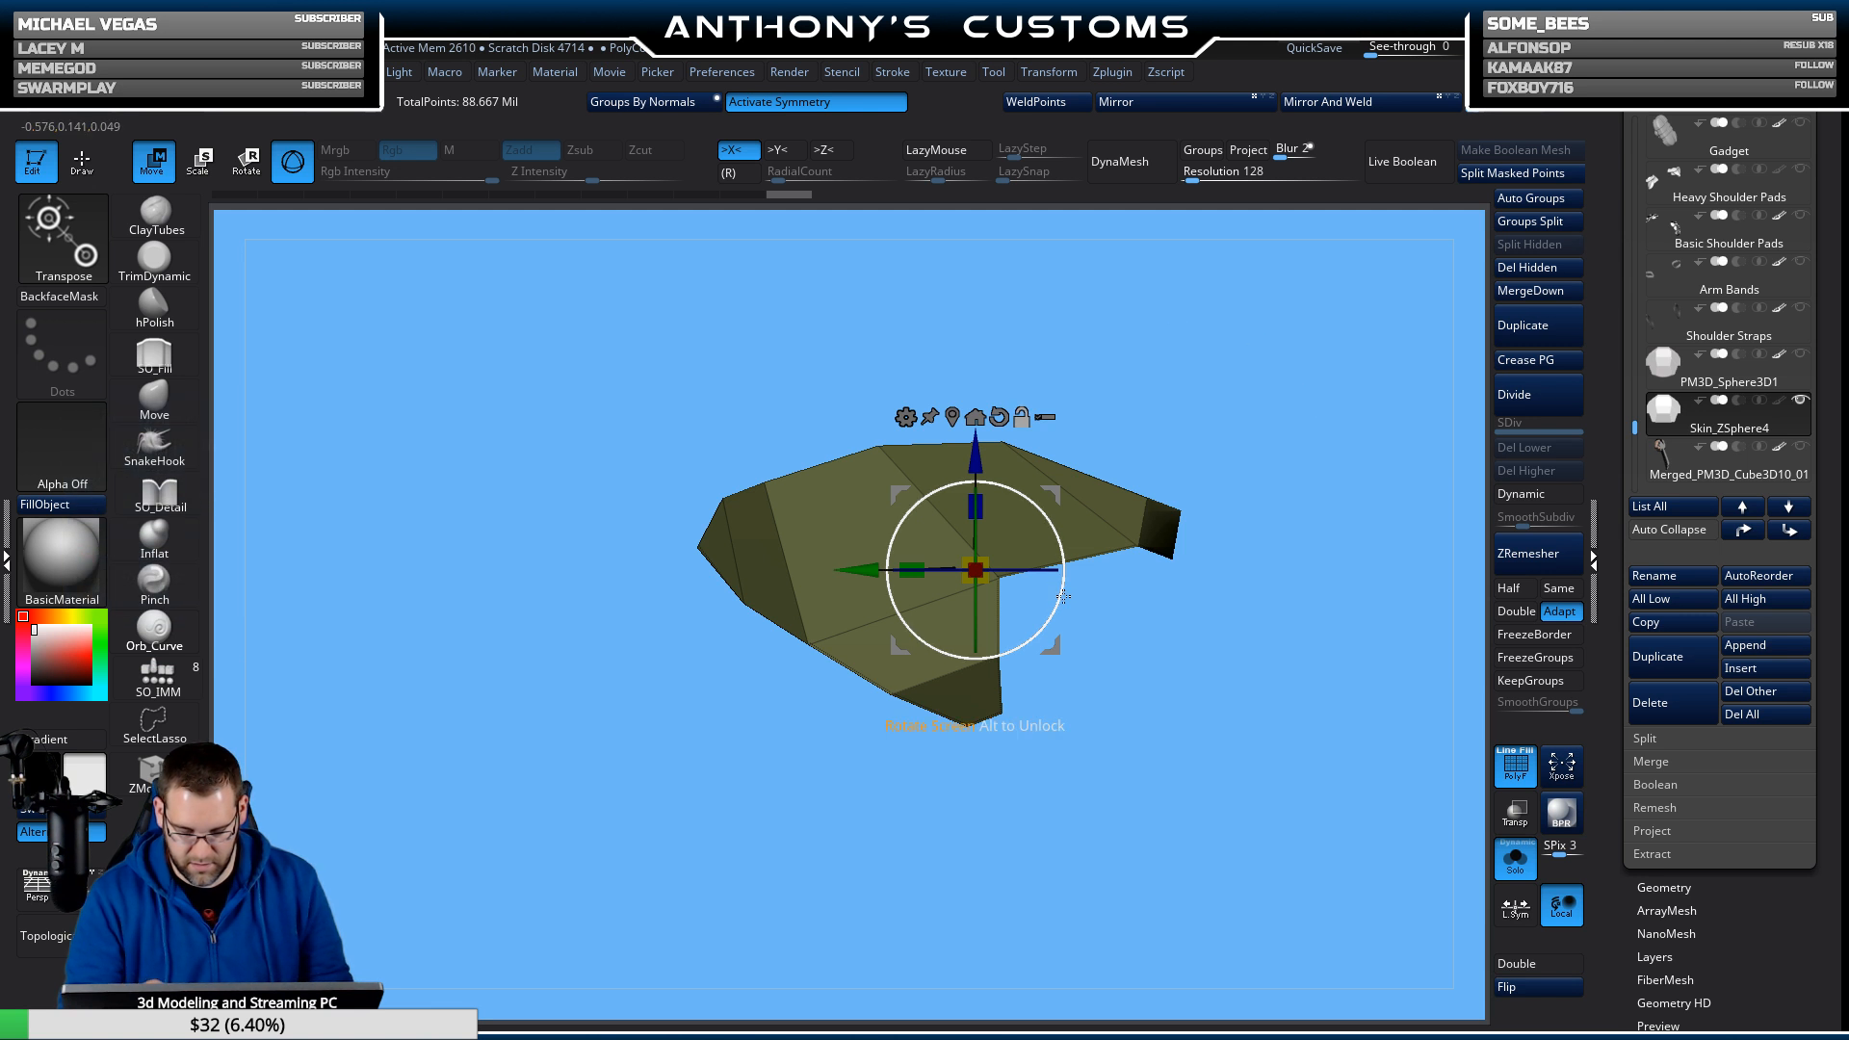
{"action": "left_click_drag", "start_coordinate": [1057, 492], "coordinate": [1192, 406], "text": "alt"}
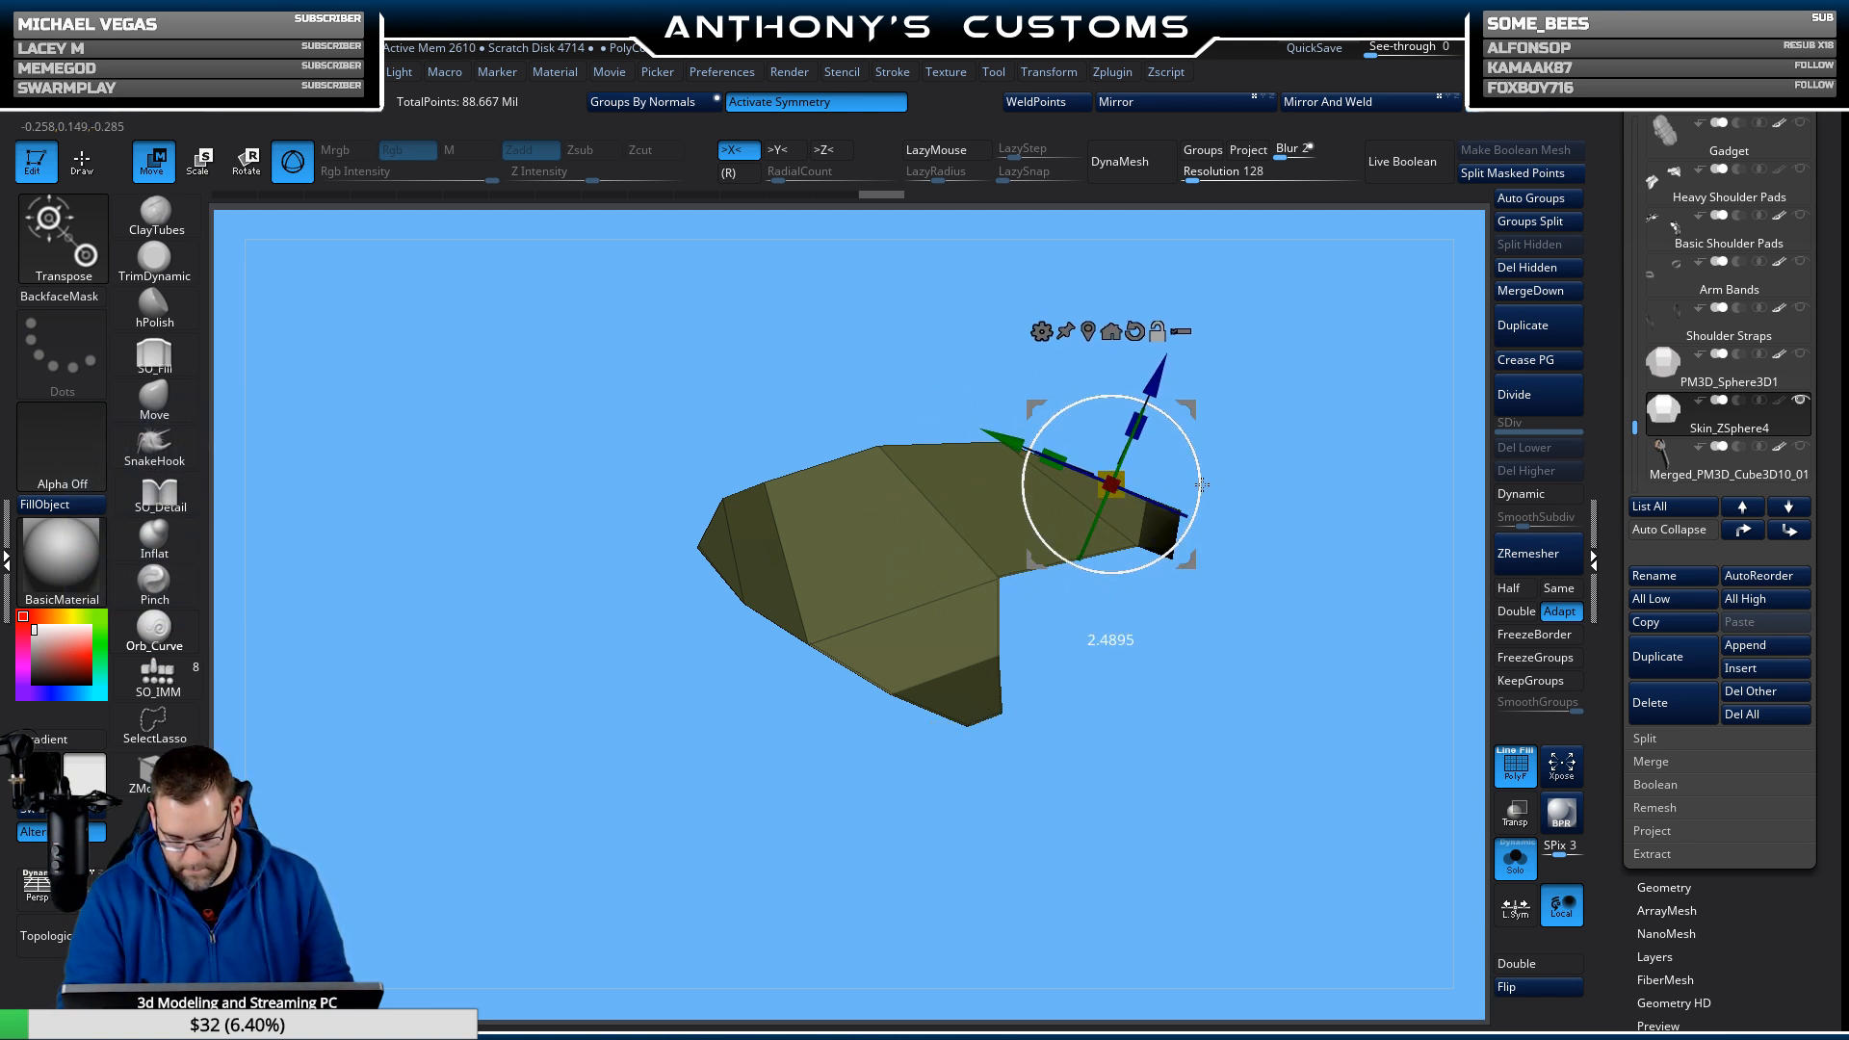
{"action": "left_click_drag", "start_coordinate": [1202, 482], "coordinate": [1203, 484], "text": "alt"}
{"action": "left_click_drag", "start_coordinate": [1347, 500], "coordinate": [1277, 496]}
{"action": "left_click_drag", "start_coordinate": [1363, 360], "coordinate": [1229, 438]}
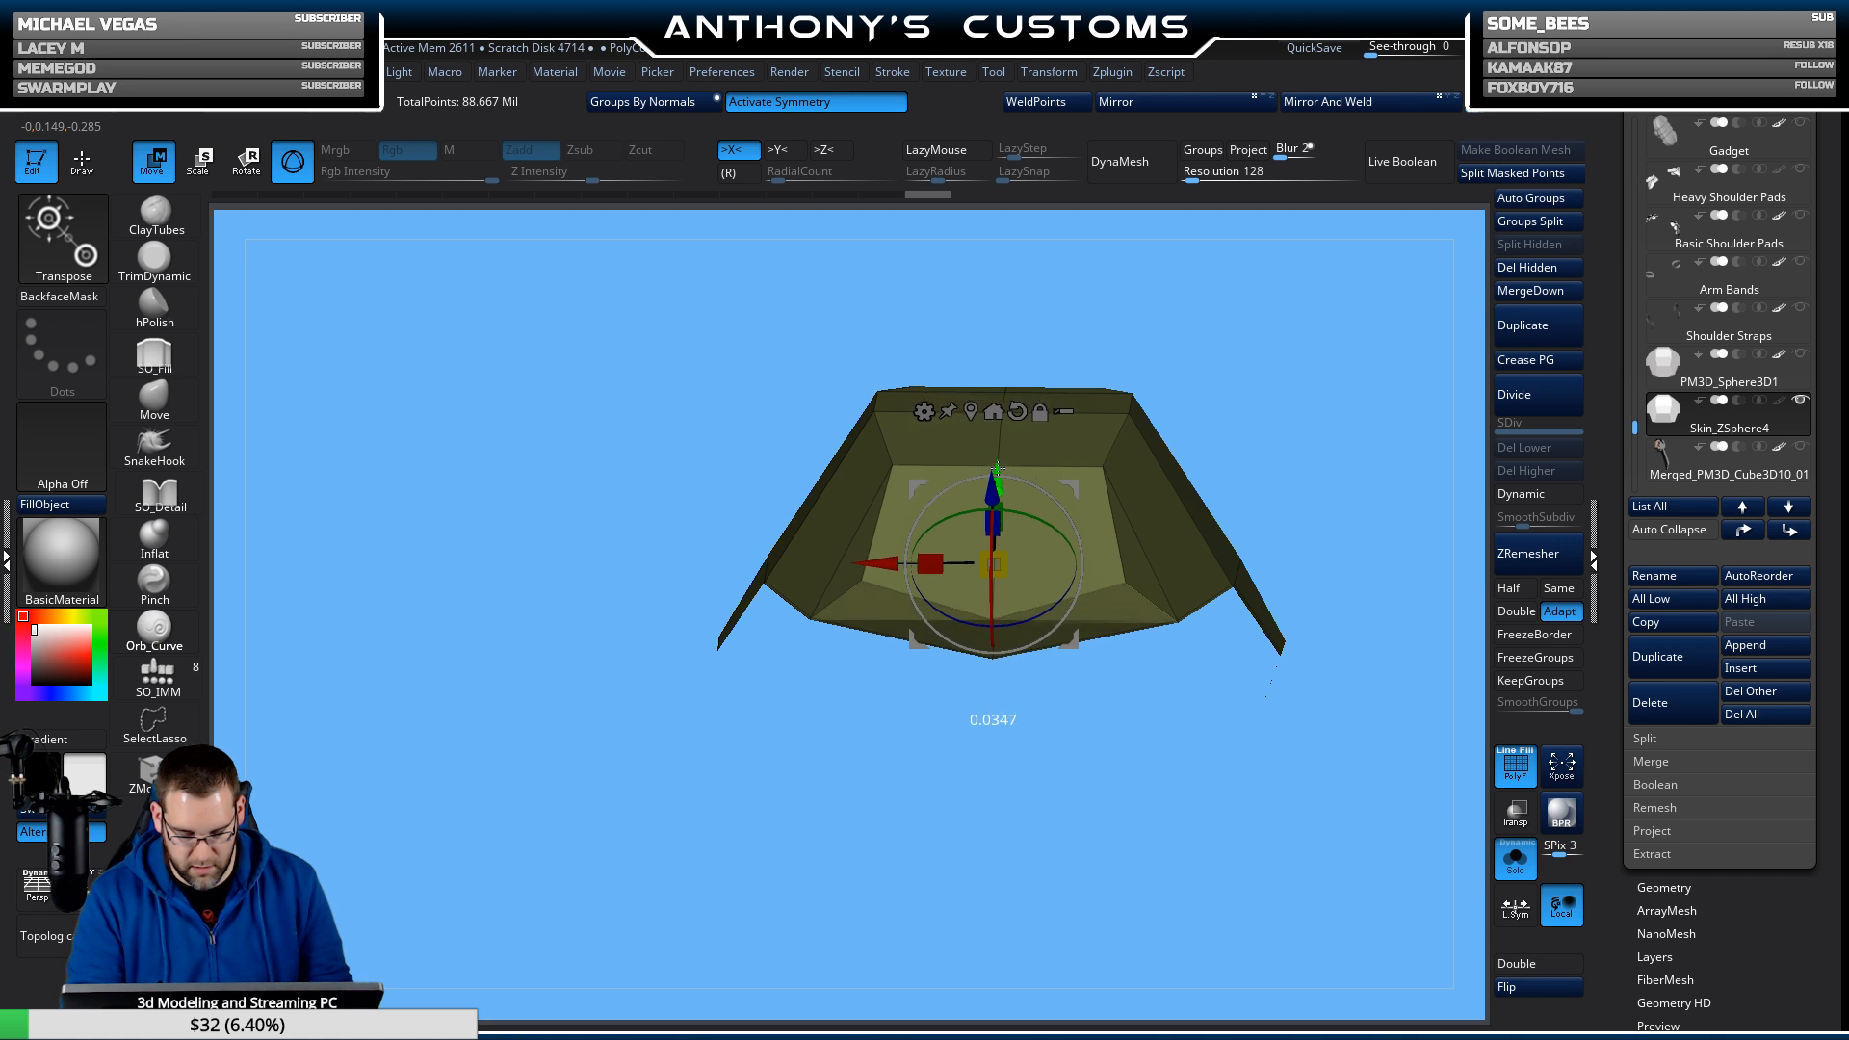
Extrude all the plate's polygons into a thick shell with ZModeler's QMesh Polygroup All action and flip its normals.
{"action": "key", "text": "b"}
{"action": "key", "text": "z"}
{"action": "key", "text": "m"}
{"action": "mouse_move", "coordinate": [1338, 383]}
{"action": "left_mouse_down"}
{"action": "mouse_move", "coordinate": [1304, 516]}
{"action": "mouse_move", "coordinate": [1222, 623]}
{"action": "mouse_move", "coordinate": [1214, 528]}
{"action": "left_mouse_up"}
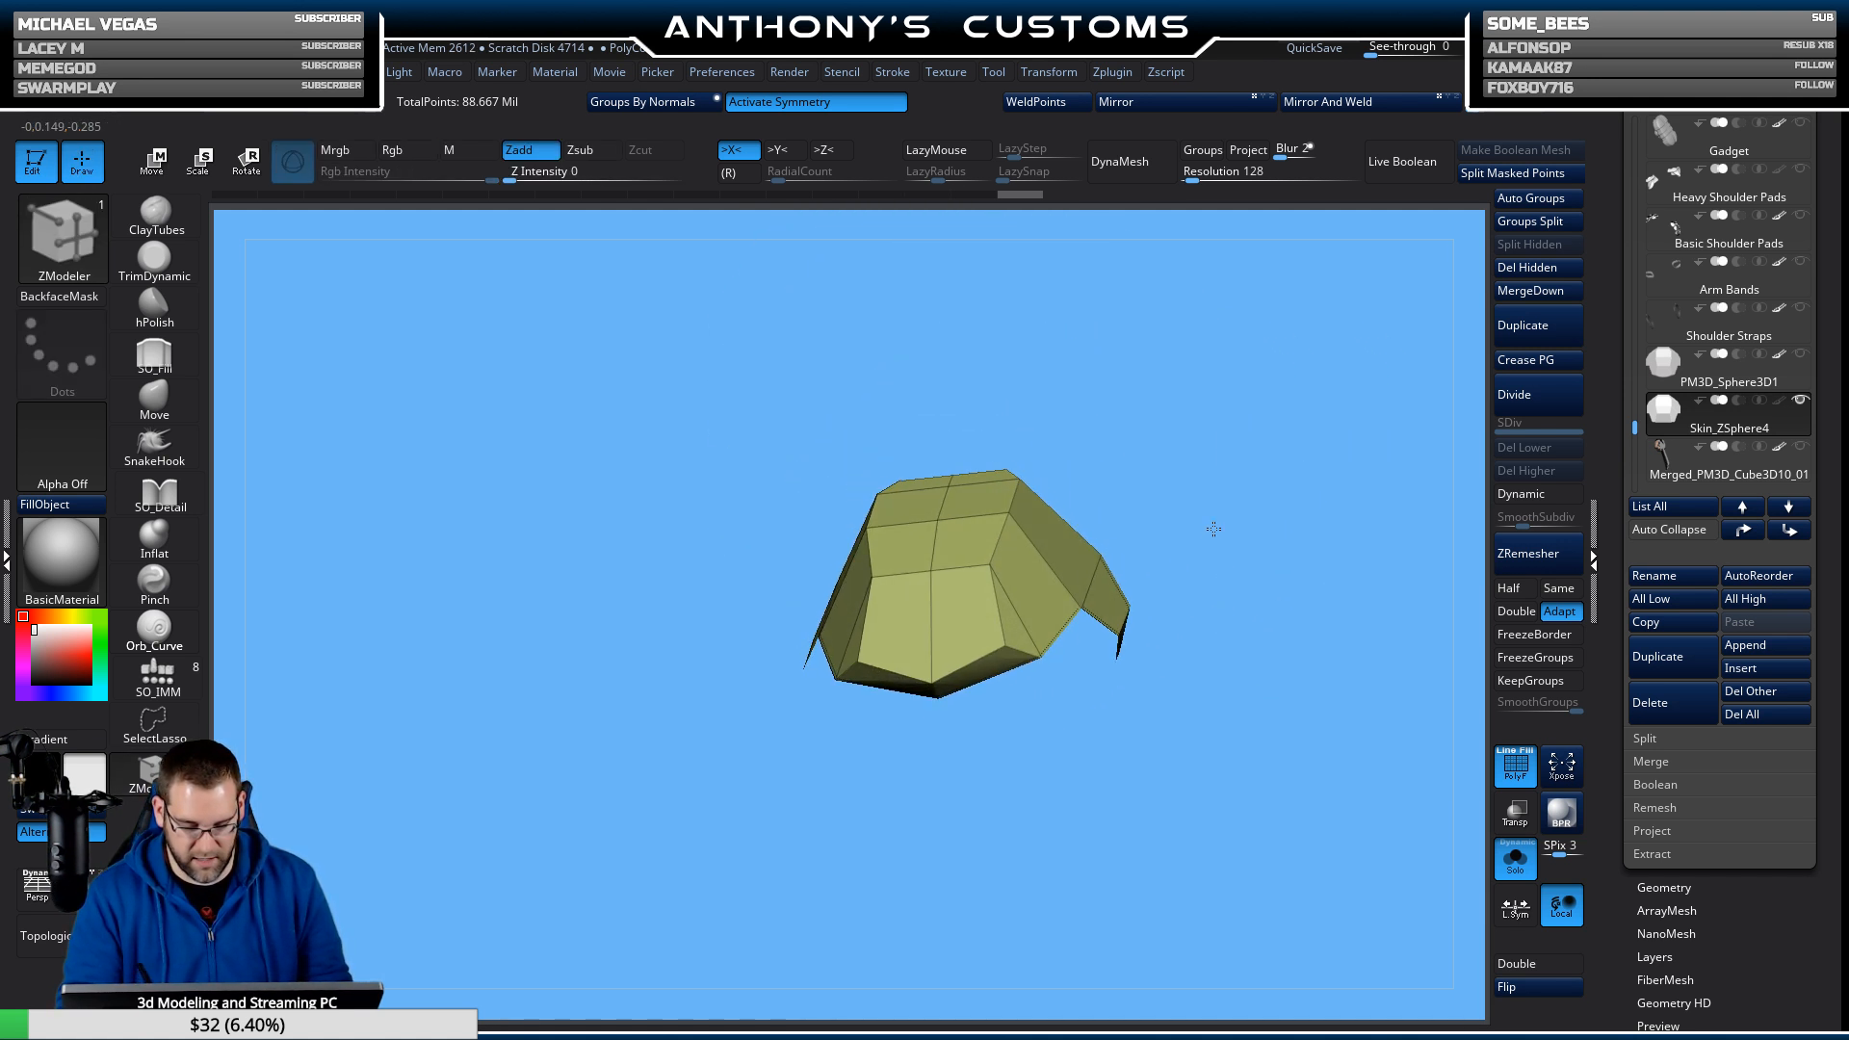
{"action": "left_click_drag", "start_coordinate": [1197, 459], "coordinate": [1261, 587]}
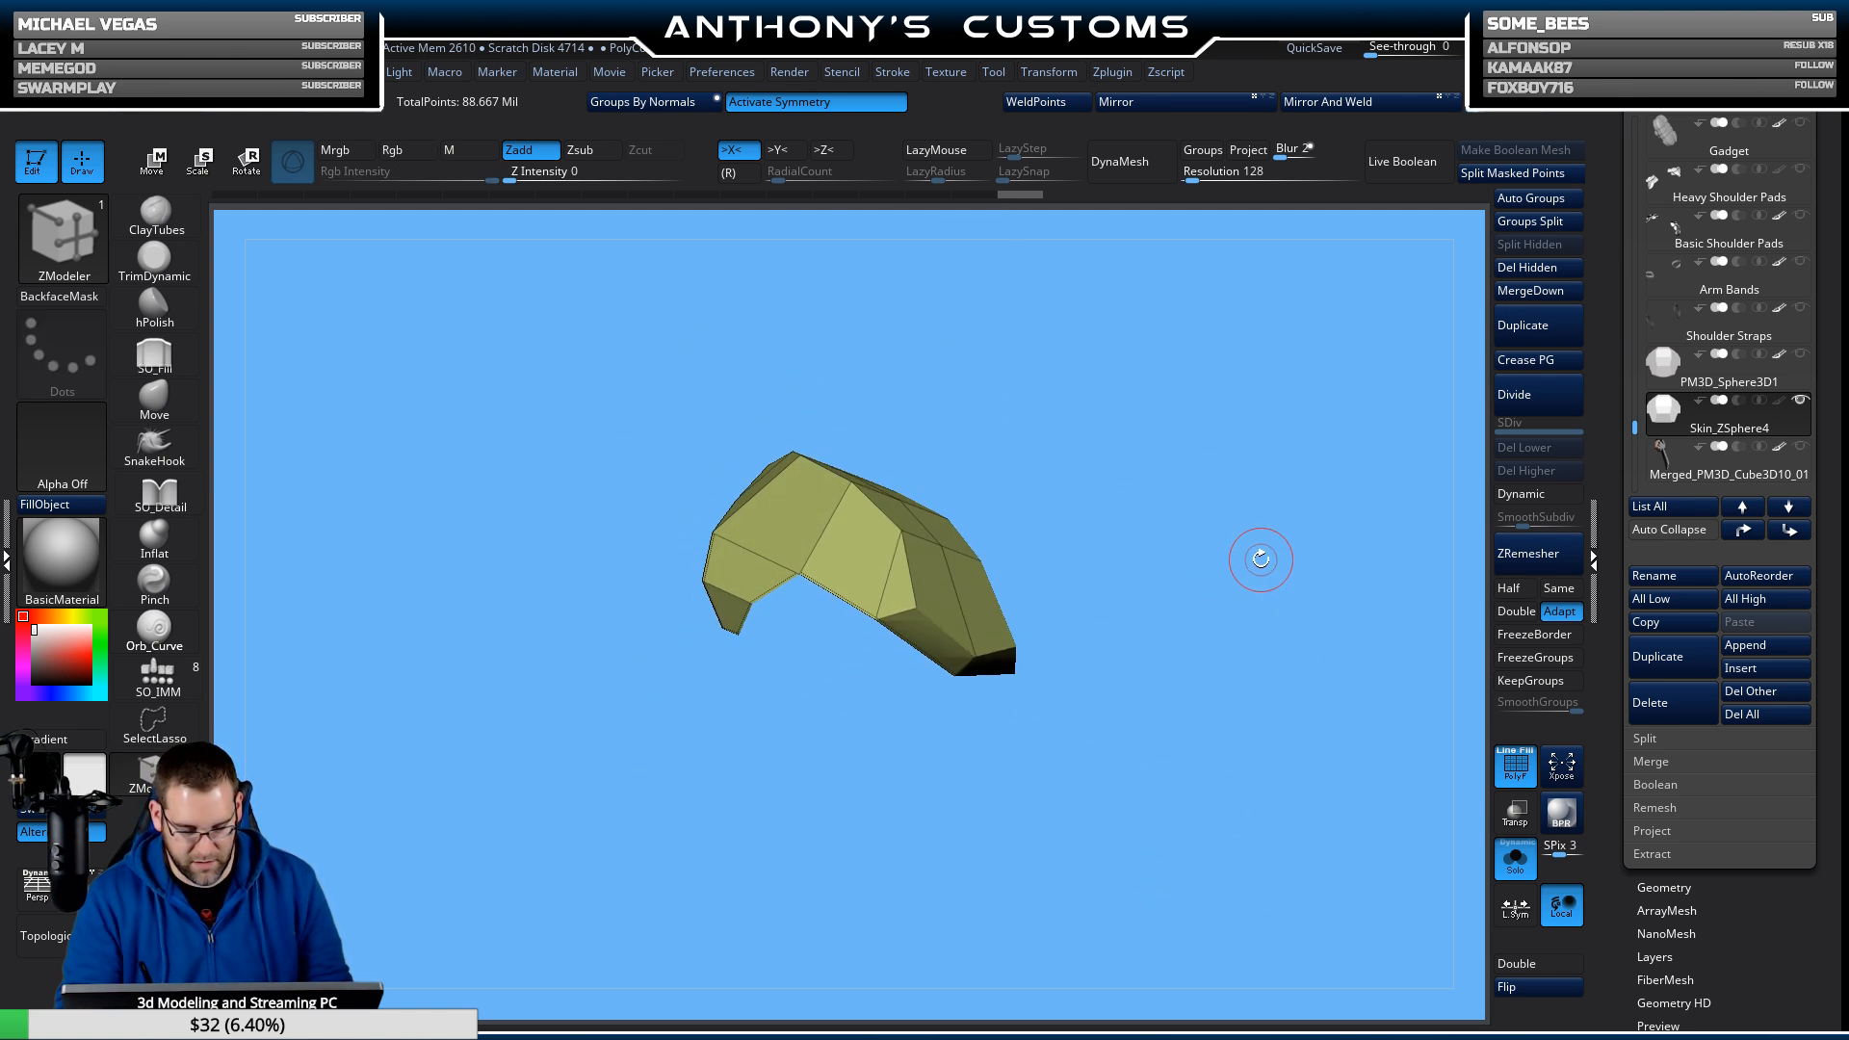
{"action": "left_click_drag", "start_coordinate": [1236, 506], "coordinate": [1098, 449]}
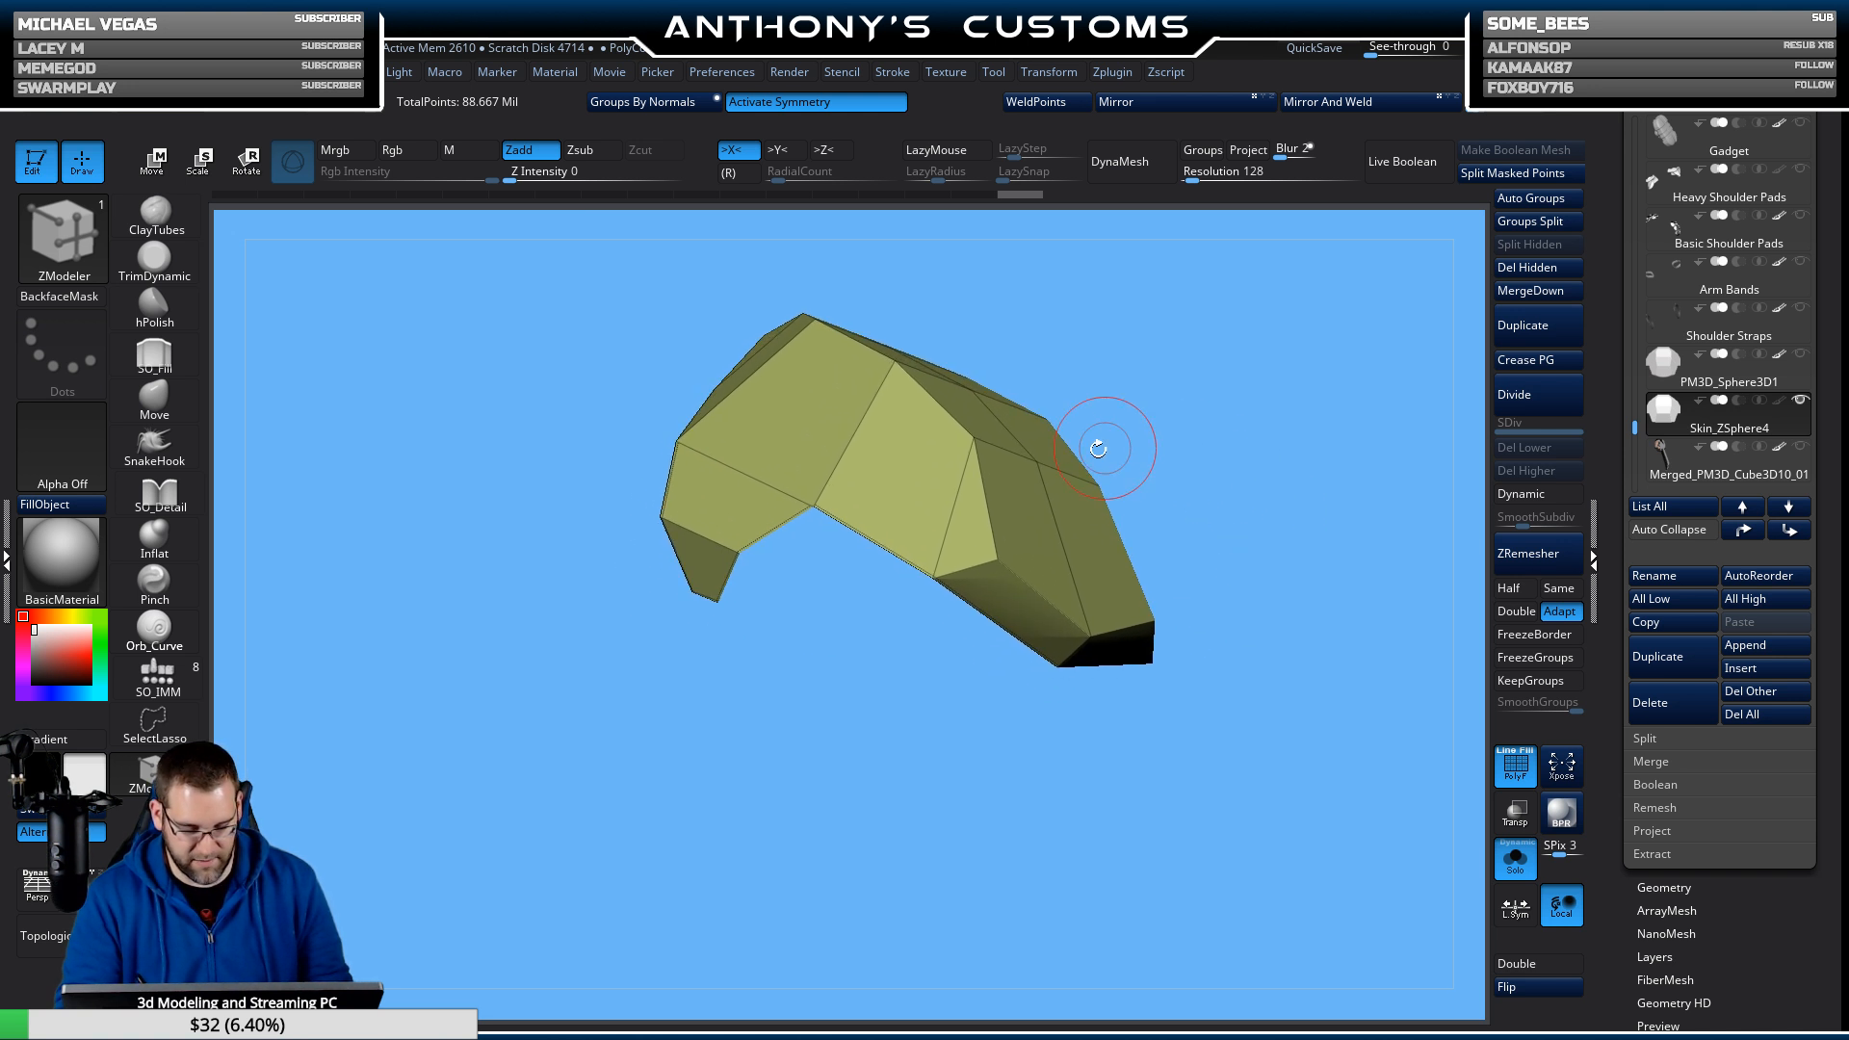
{"action": "left_click_drag", "start_coordinate": [1036, 550], "coordinate": [1006, 566]}
{"action": "mouse_move", "coordinate": [1255, 520]}
{"action": "left_mouse_down"}
{"action": "mouse_move", "coordinate": [1325, 376]}
{"action": "mouse_move", "coordinate": [1234, 520]}
{"action": "mouse_move", "coordinate": [1335, 546]}
{"action": "mouse_move", "coordinate": [1280, 524]}
{"action": "left_mouse_up"}
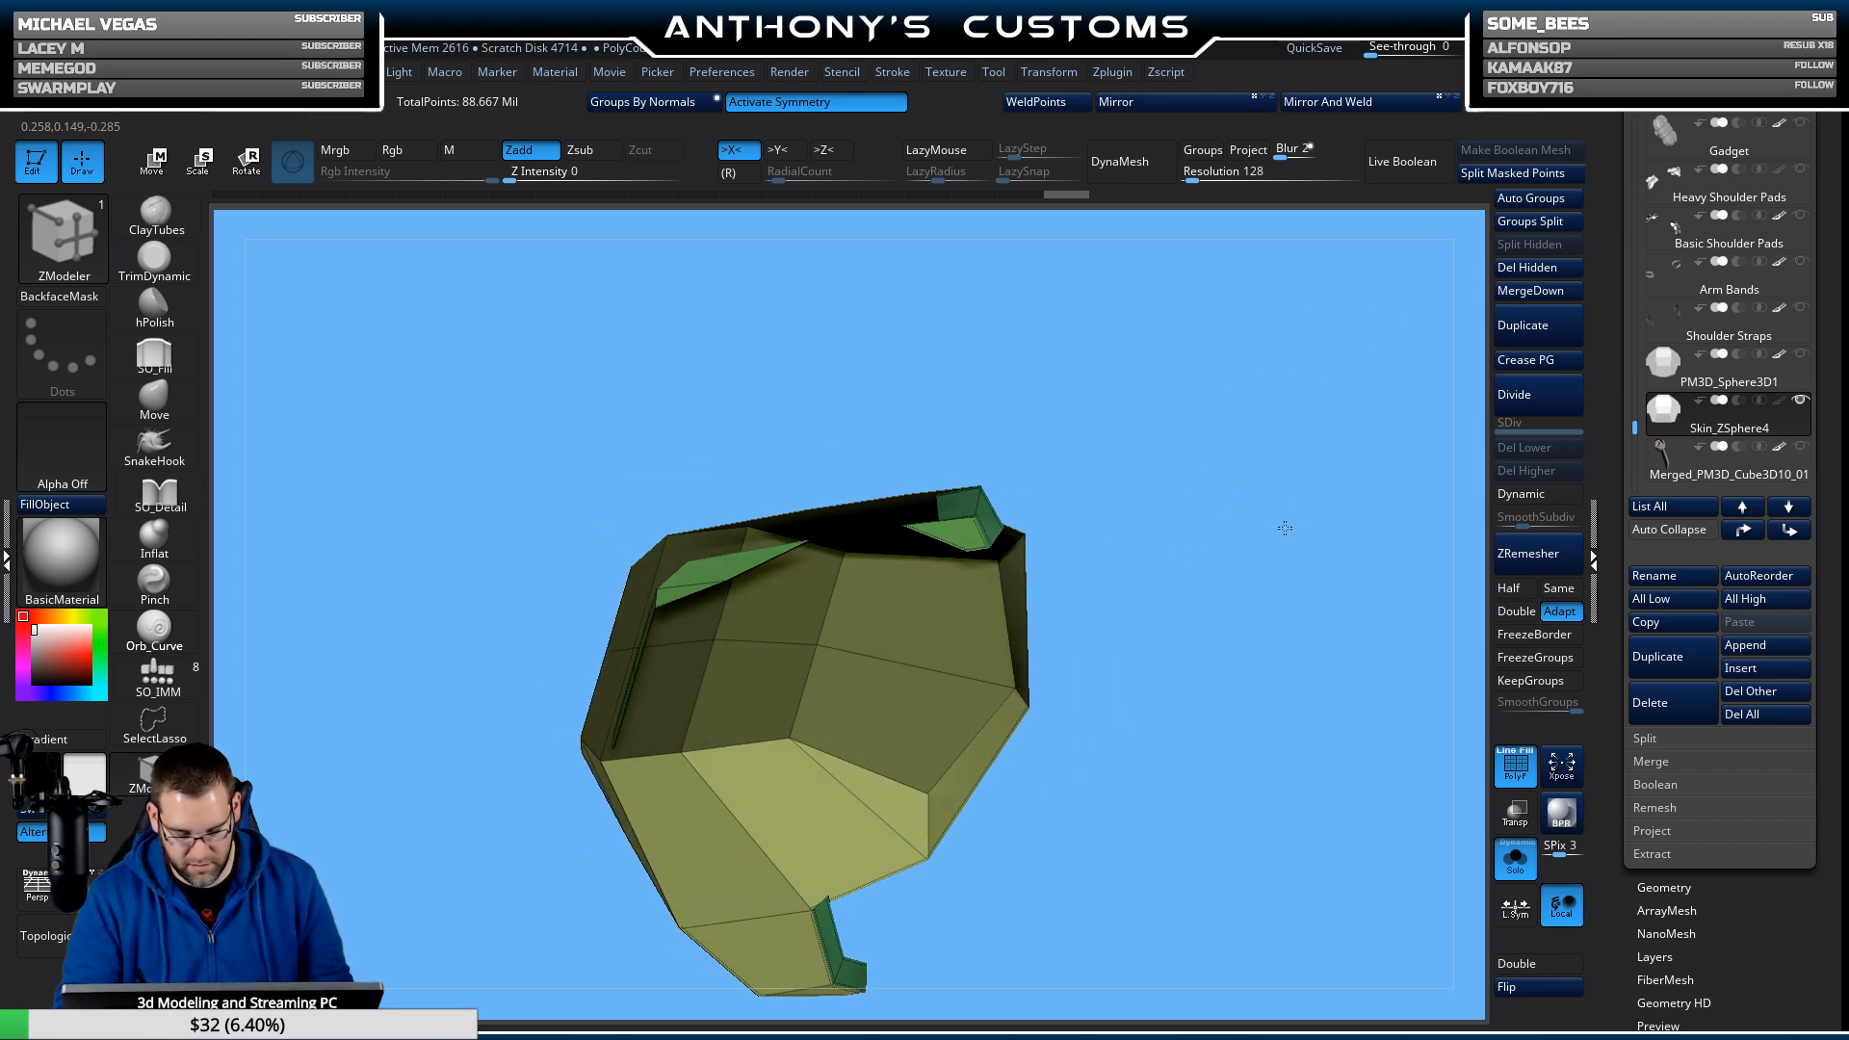
{"action": "left_click", "coordinate": [1536, 989]}
Set the ZModeler edge action to Crease and crease the edge along the plate's wide lower front.
{"action": "left_click_drag", "start_coordinate": [1230, 689], "coordinate": [965, 656]}
{"action": "key", "text": "space"}
{"action": "left_click", "coordinate": [814, 619]}
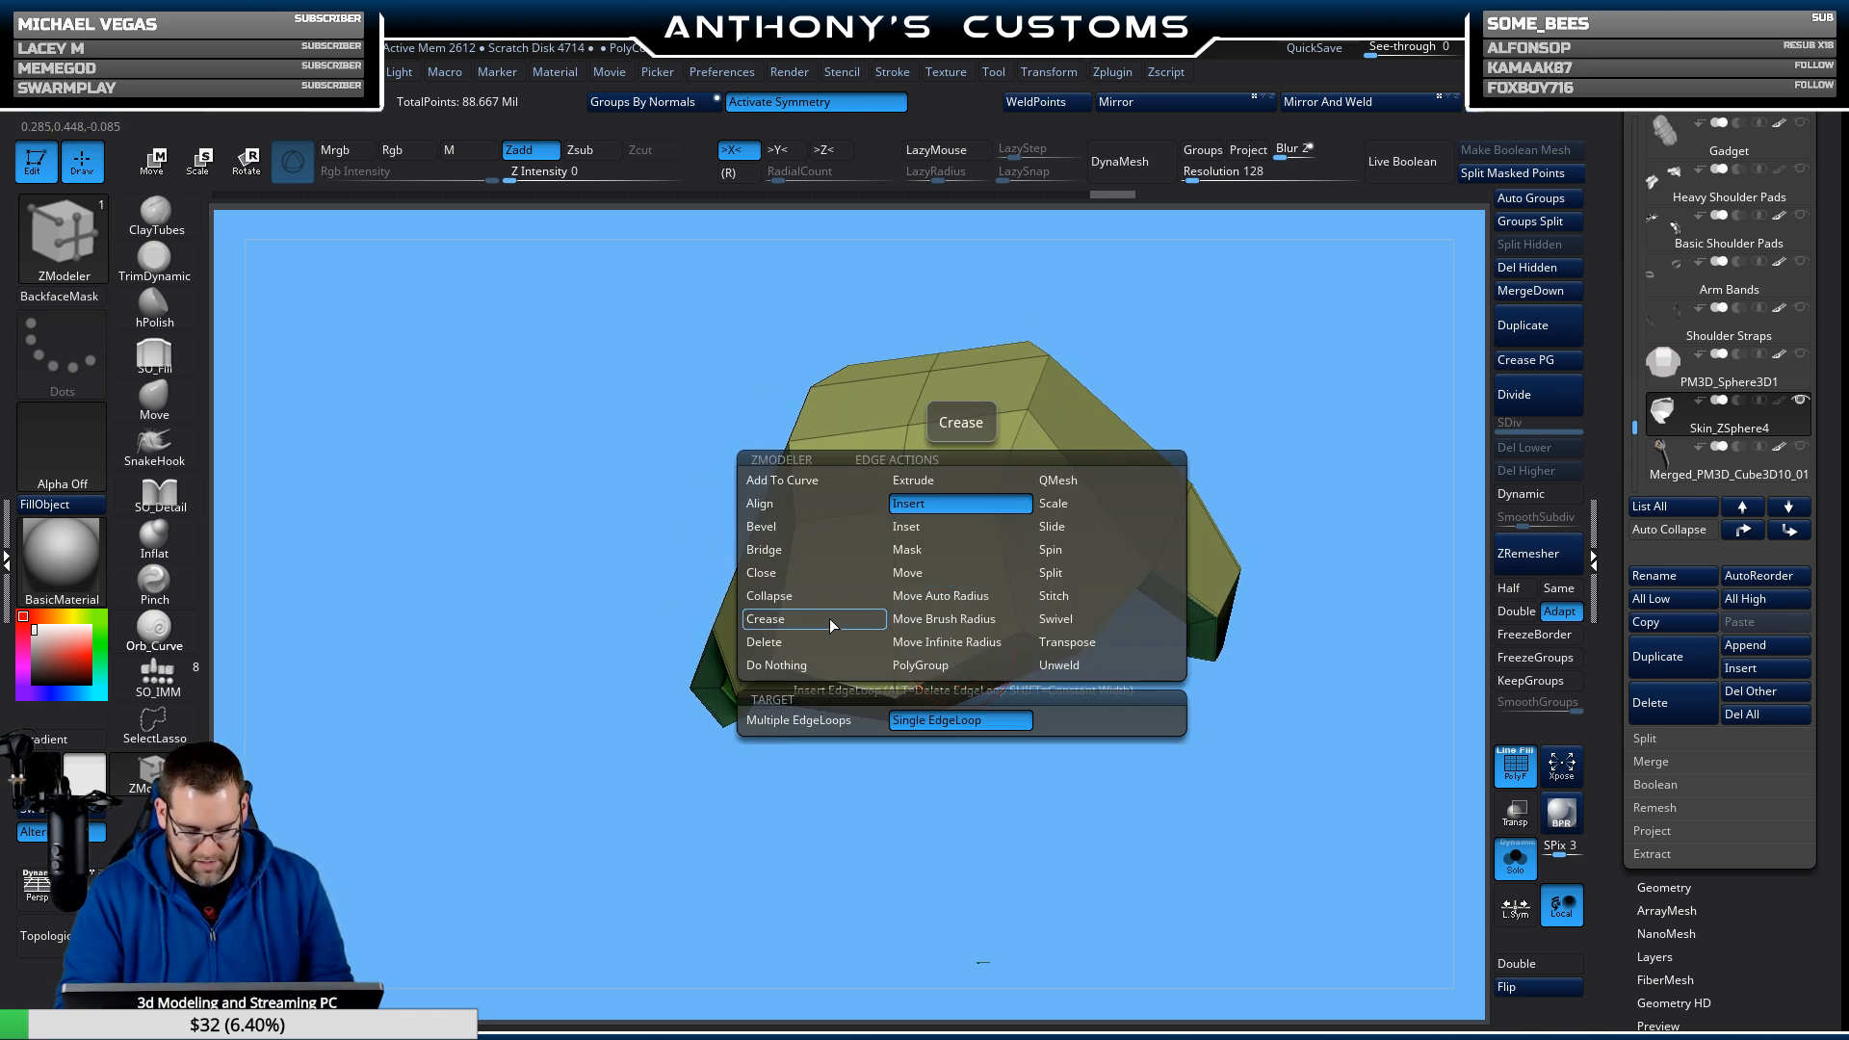
{"action": "left_click", "coordinate": [966, 656]}
{"action": "mouse_move", "coordinate": [973, 746]}
{"action": "left_mouse_down"}
{"action": "mouse_move", "coordinate": [977, 764]}
{"action": "mouse_move", "coordinate": [961, 759]}
{"action": "mouse_move", "coordinate": [998, 765]}
{"action": "left_mouse_up"}
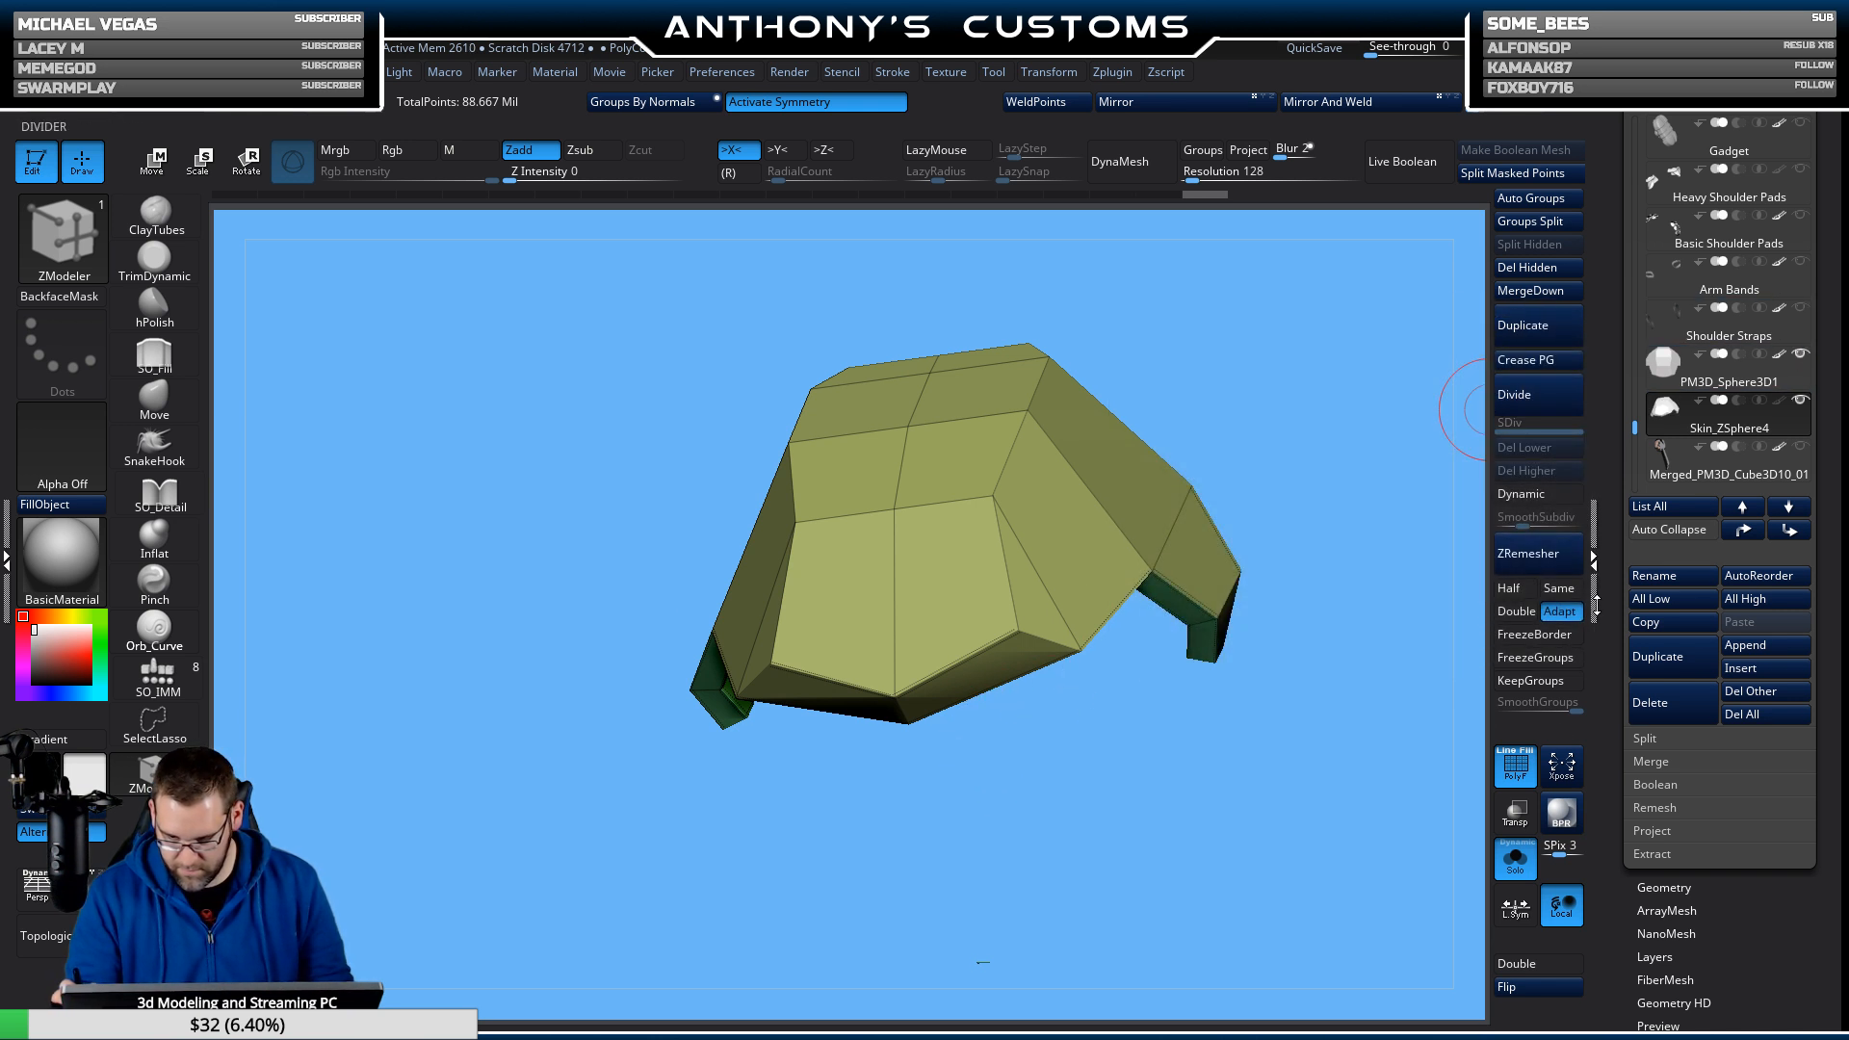
Turn off Solo and inspect the facets of the original PM3D_Sphere3D1 sculpt before returning to the Skin_ZSphere4 plate.
{"action": "left_click", "coordinate": [1515, 858]}
{"action": "mouse_move", "coordinate": [1789, 342]}
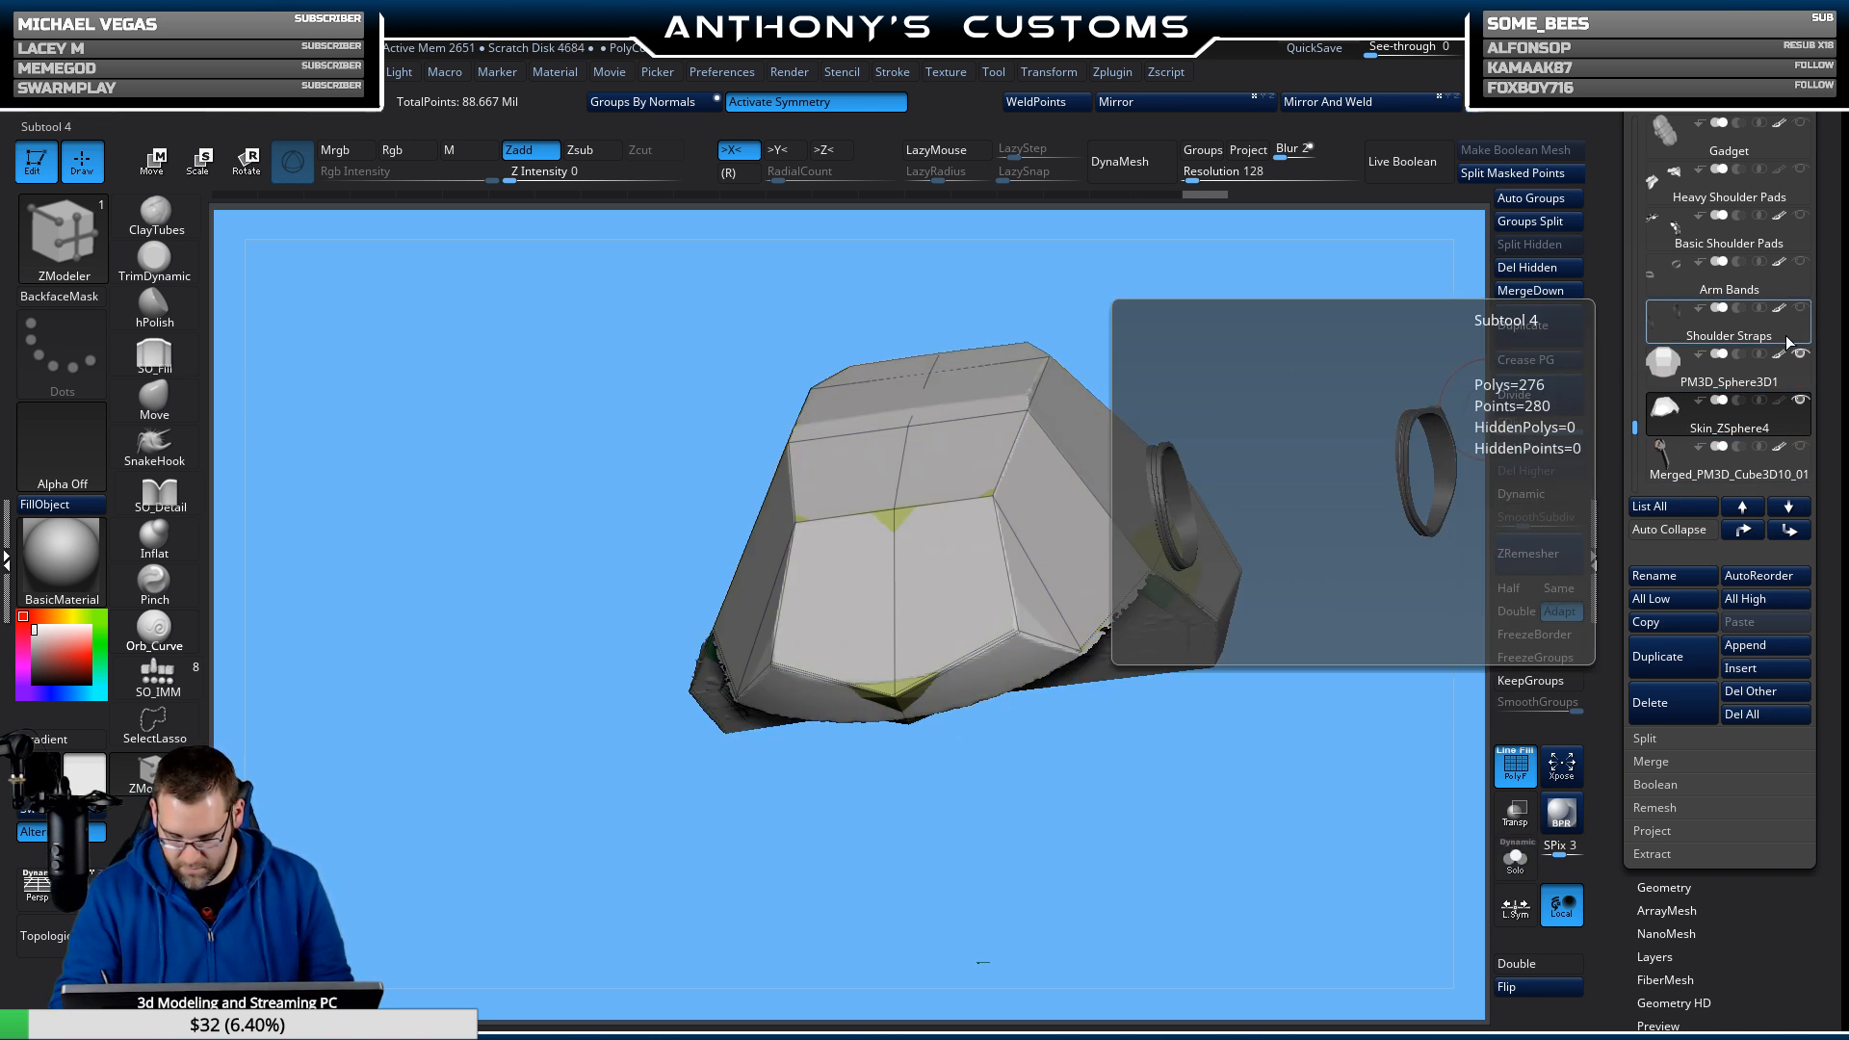
{"action": "left_click", "coordinate": [1792, 383]}
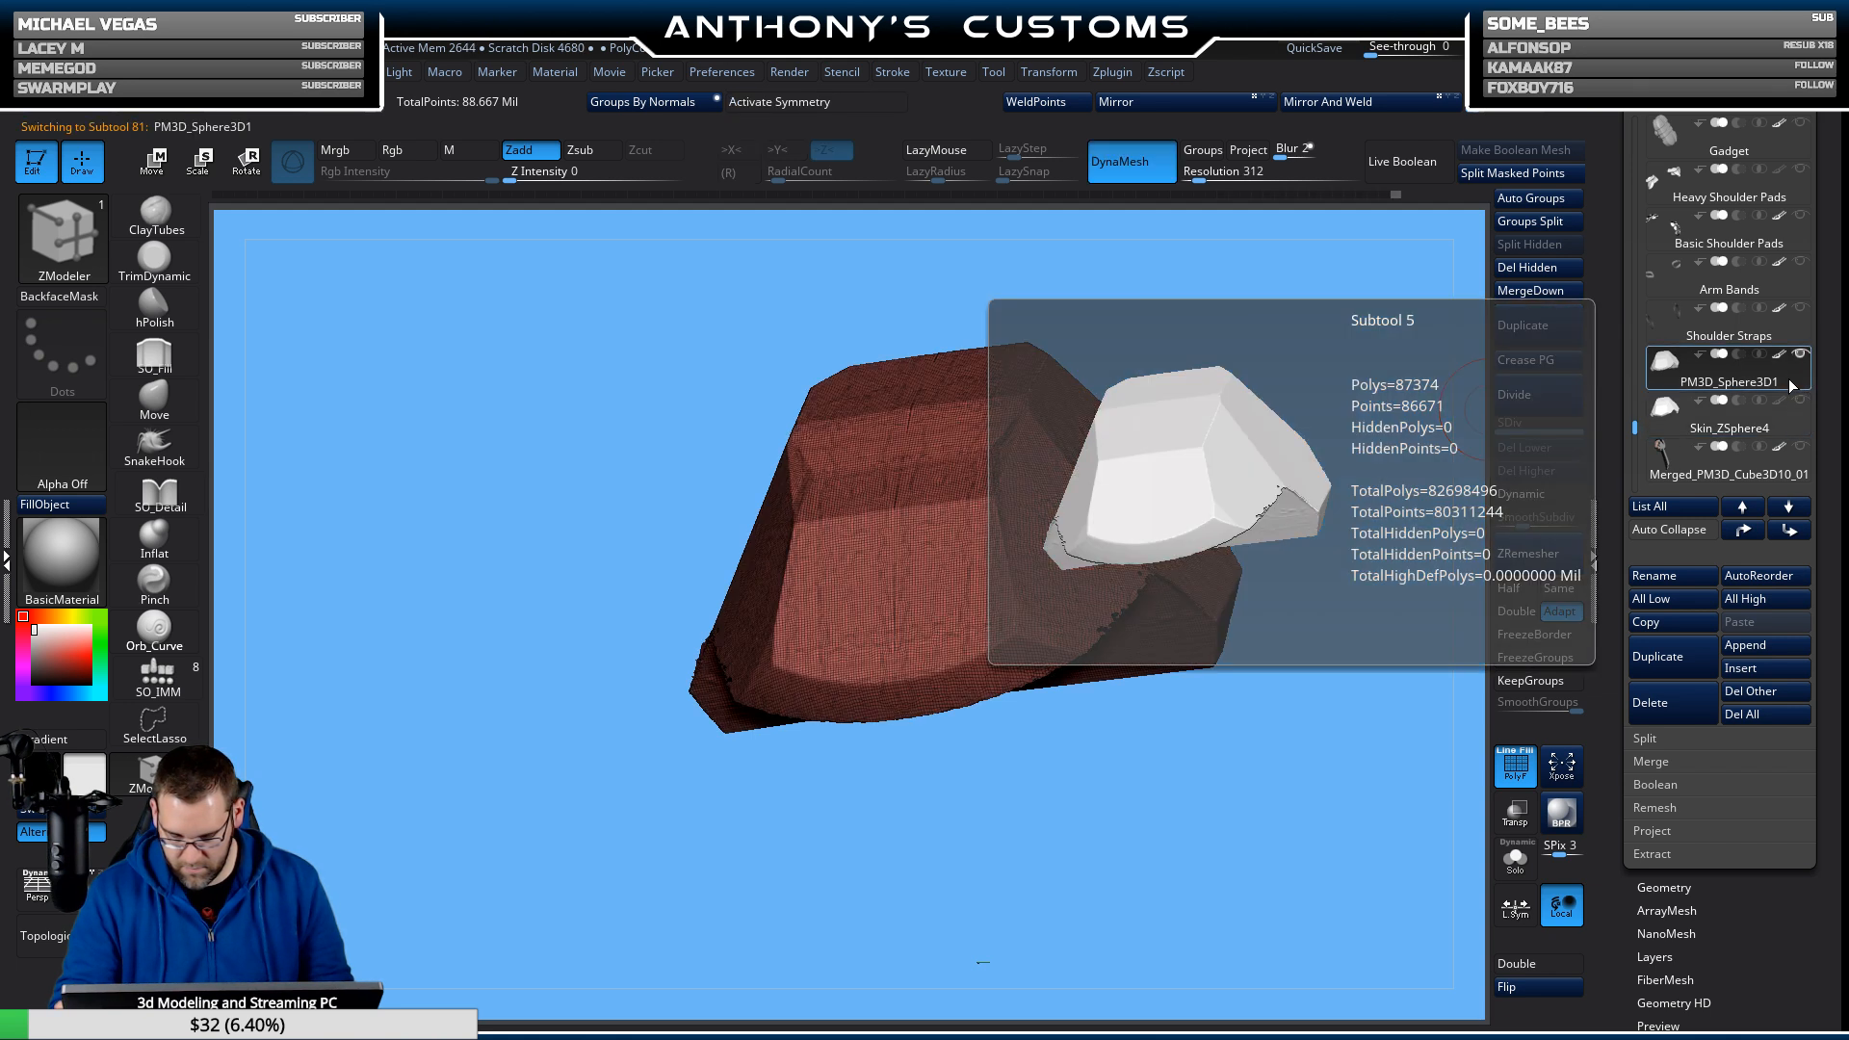
{"action": "left_click_drag", "start_coordinate": [1248, 777], "coordinate": [1206, 814]}
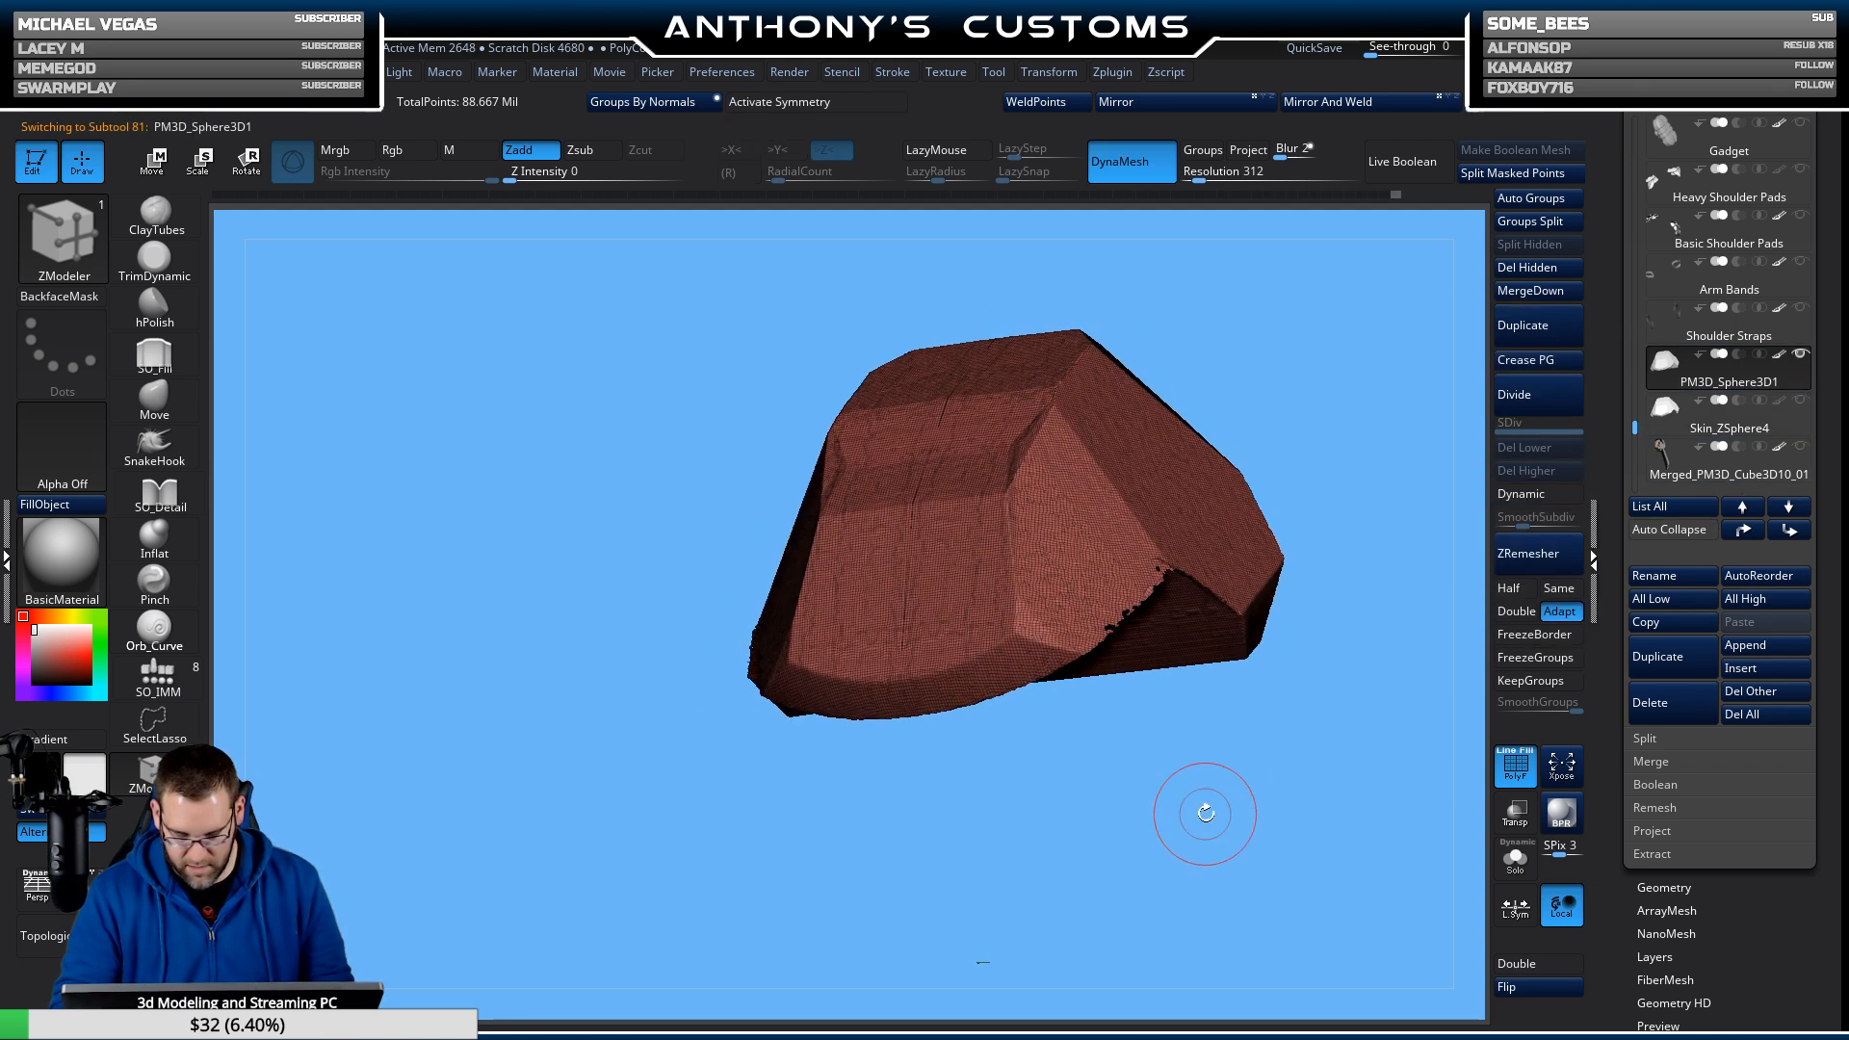
{"action": "left_click", "coordinate": [1759, 430]}
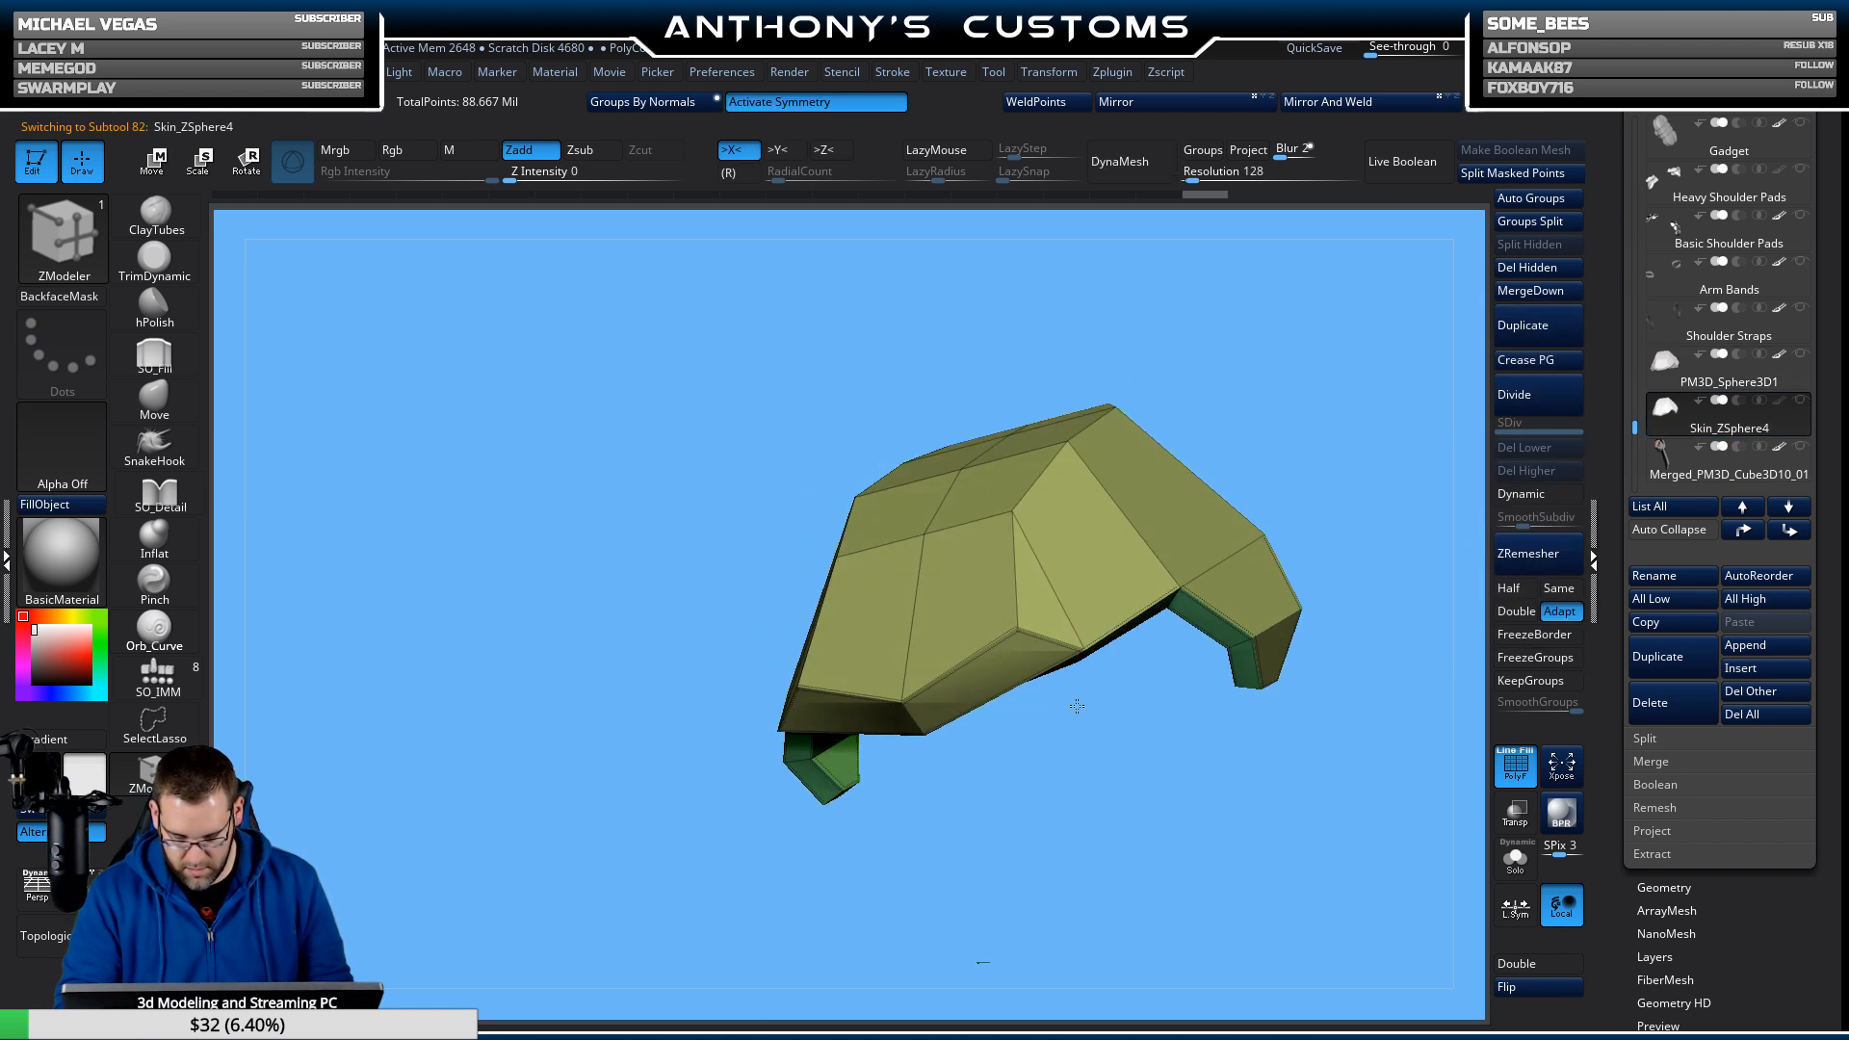
Crease the edges between the plate's front and side facets, checking them against the PM3D_Sphere3D1 sculpt.
{"action": "left_click_drag", "start_coordinate": [1077, 706], "coordinate": [1242, 717]}
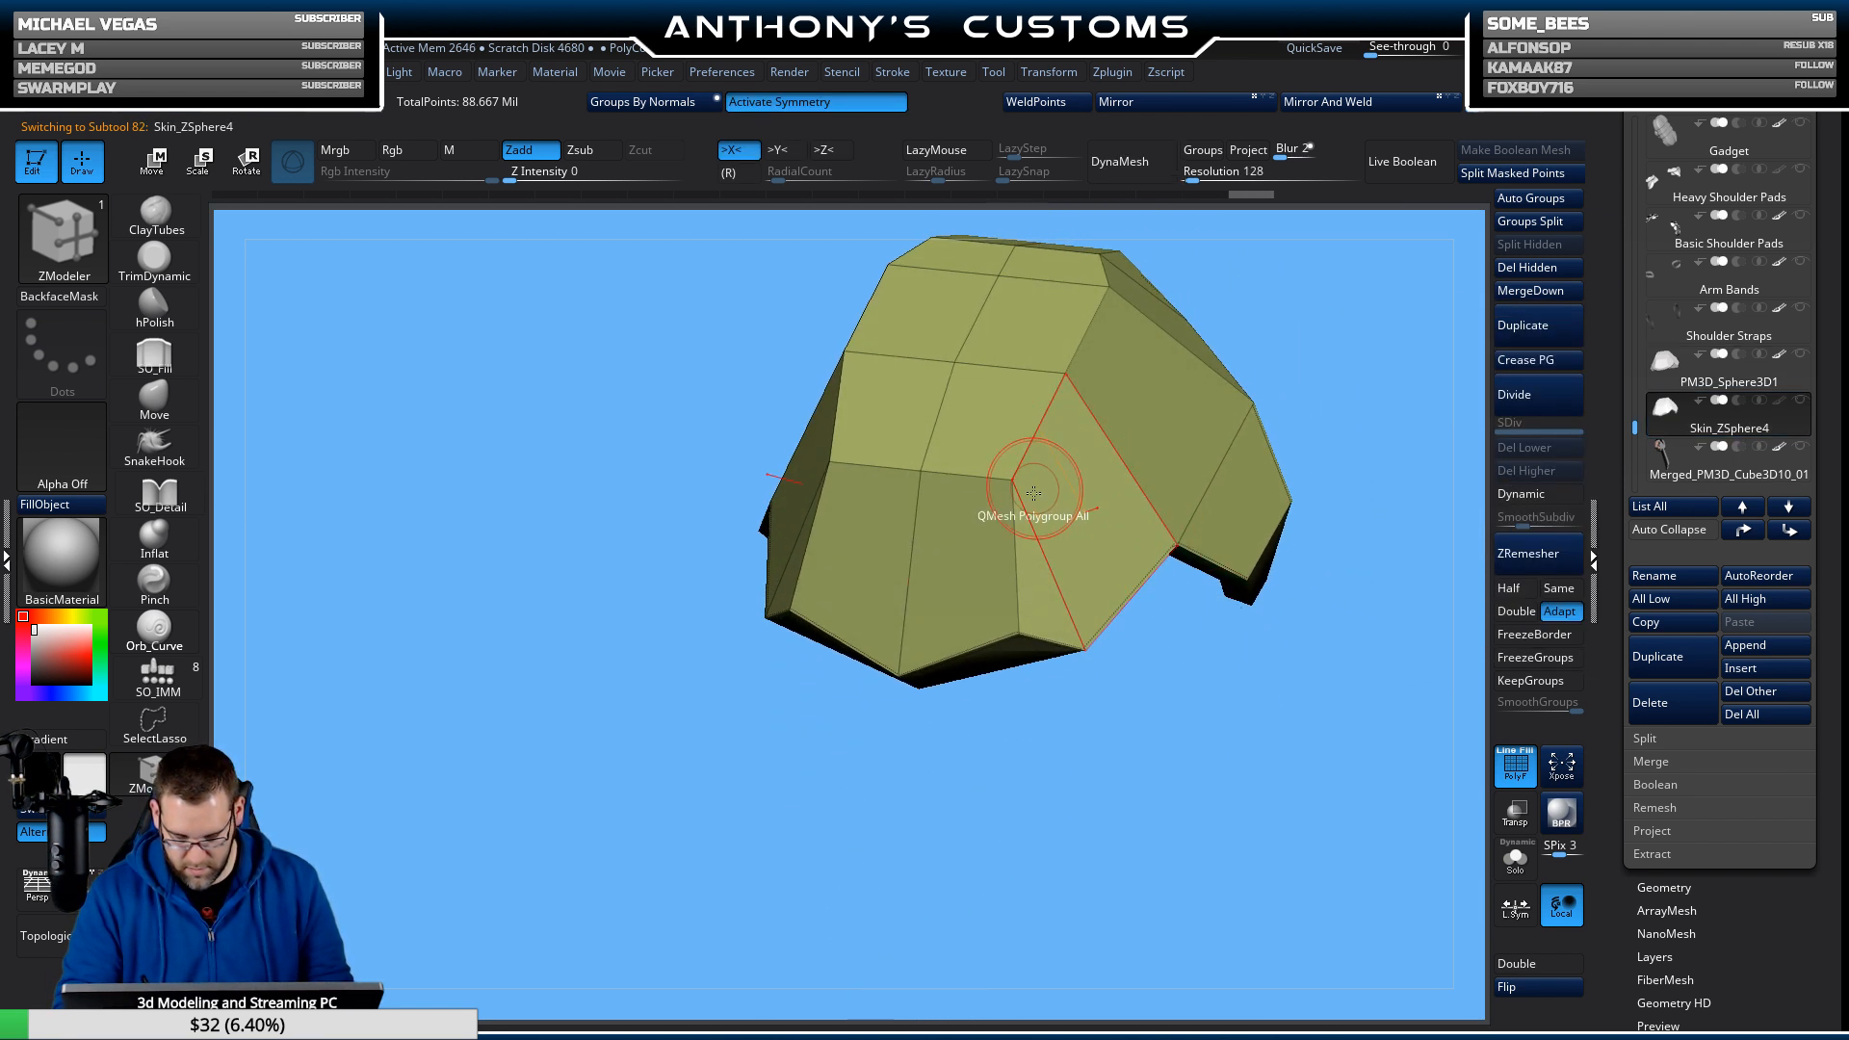
{"action": "left_click", "coordinate": [988, 475]}
{"action": "left_click_drag", "start_coordinate": [1218, 645], "coordinate": [1167, 559]}
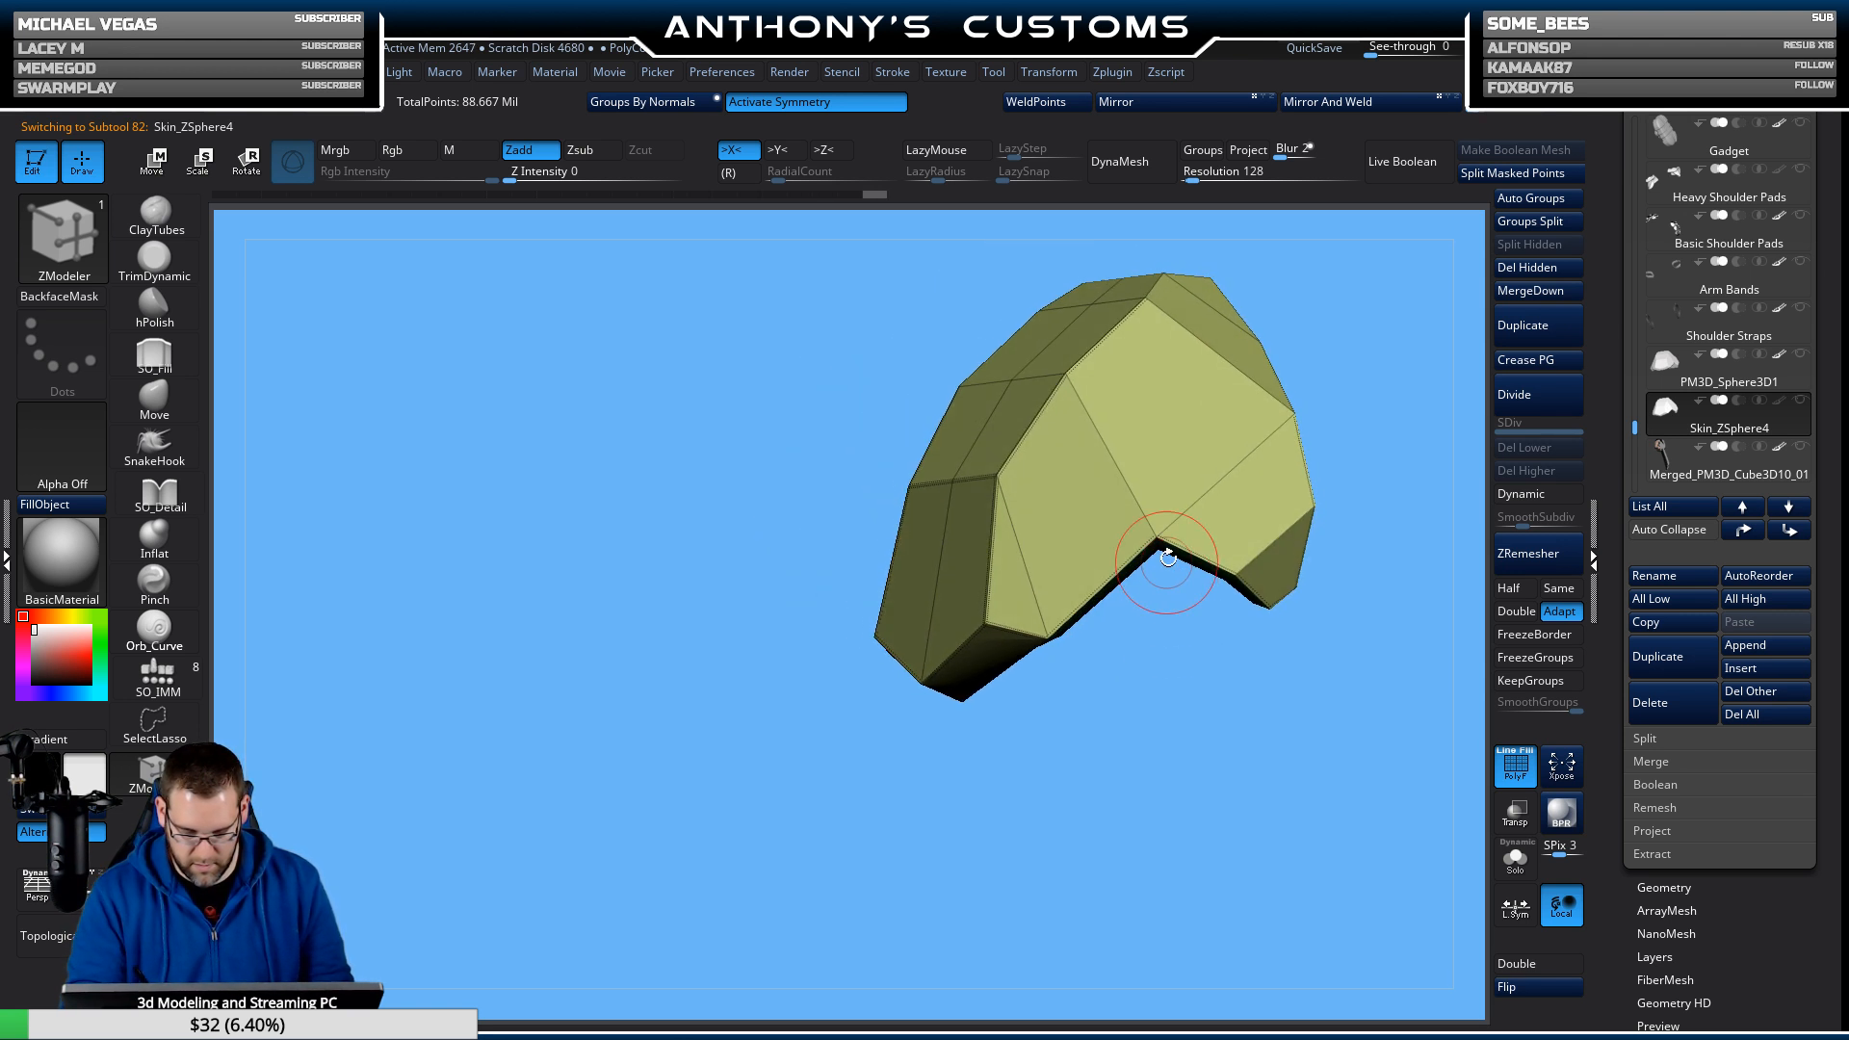
{"action": "left_click_drag", "start_coordinate": [1168, 665], "coordinate": [1311, 372]}
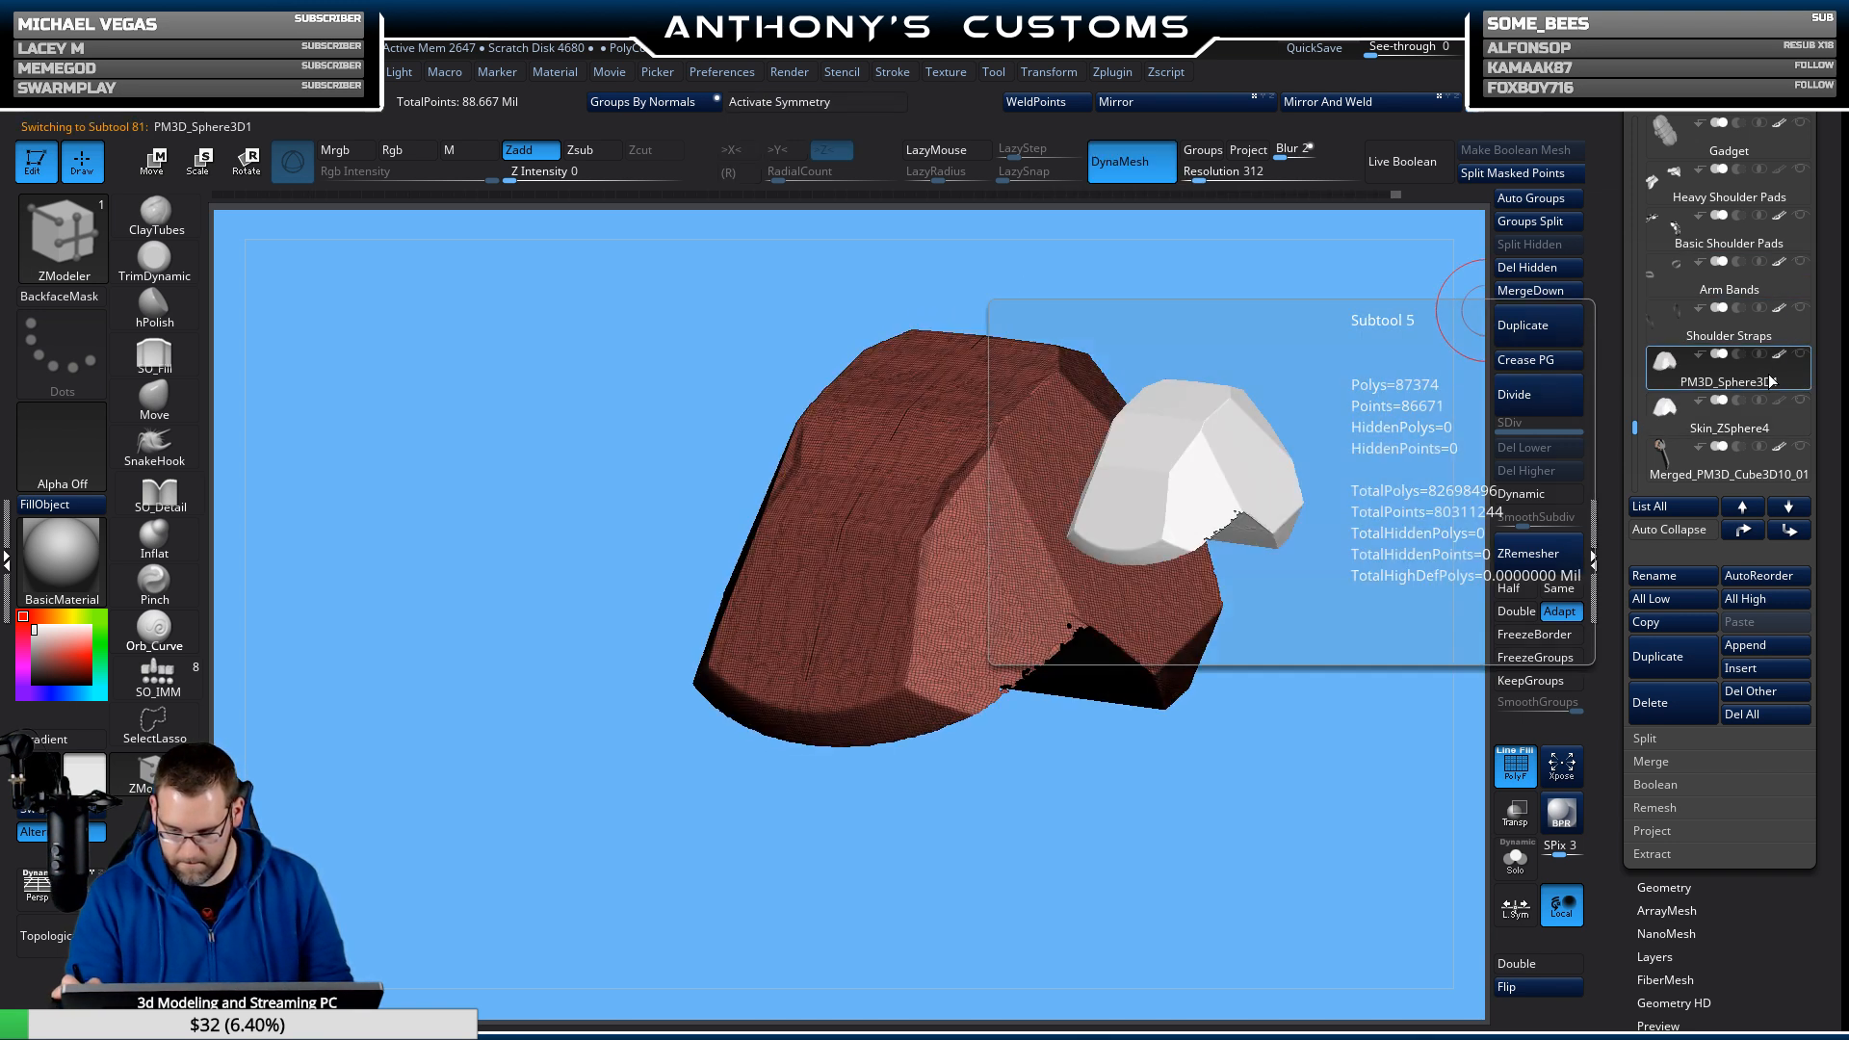
{"action": "left_click", "coordinate": [1673, 407]}
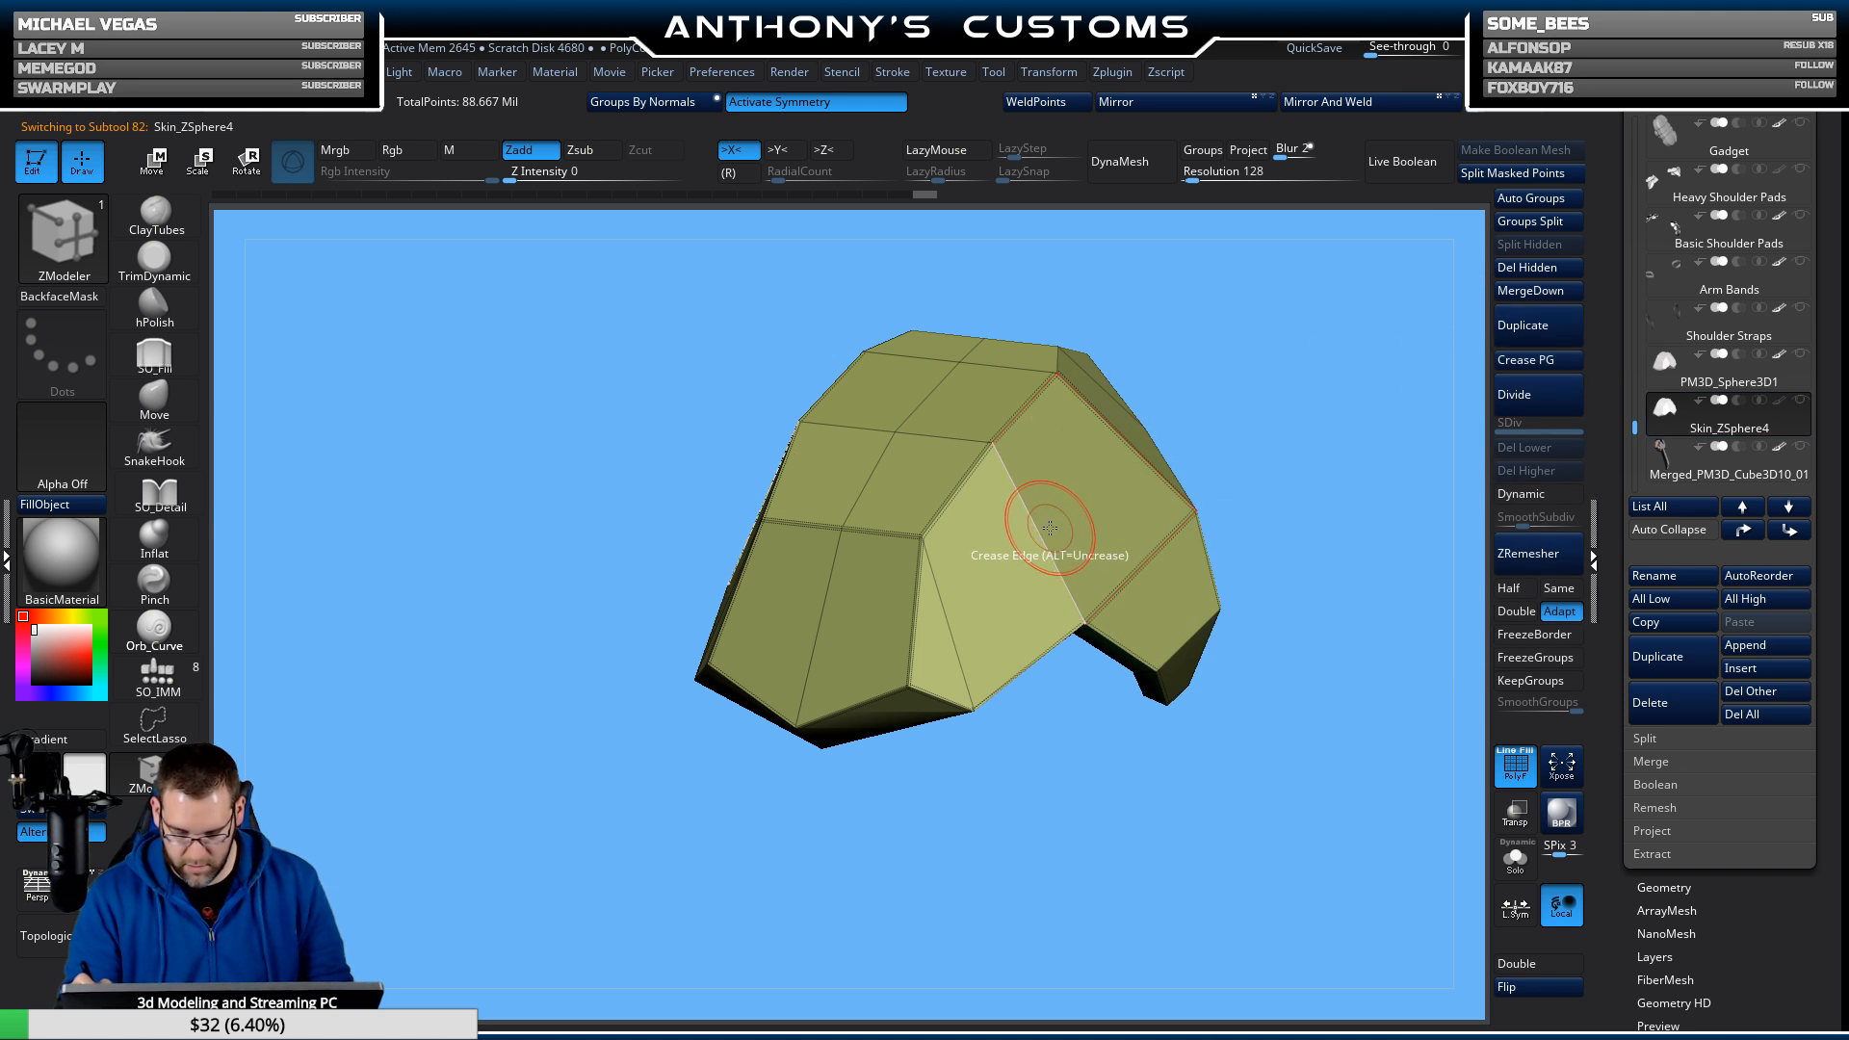
{"action": "left_click_drag", "start_coordinate": [1390, 416], "coordinate": [1373, 368]}
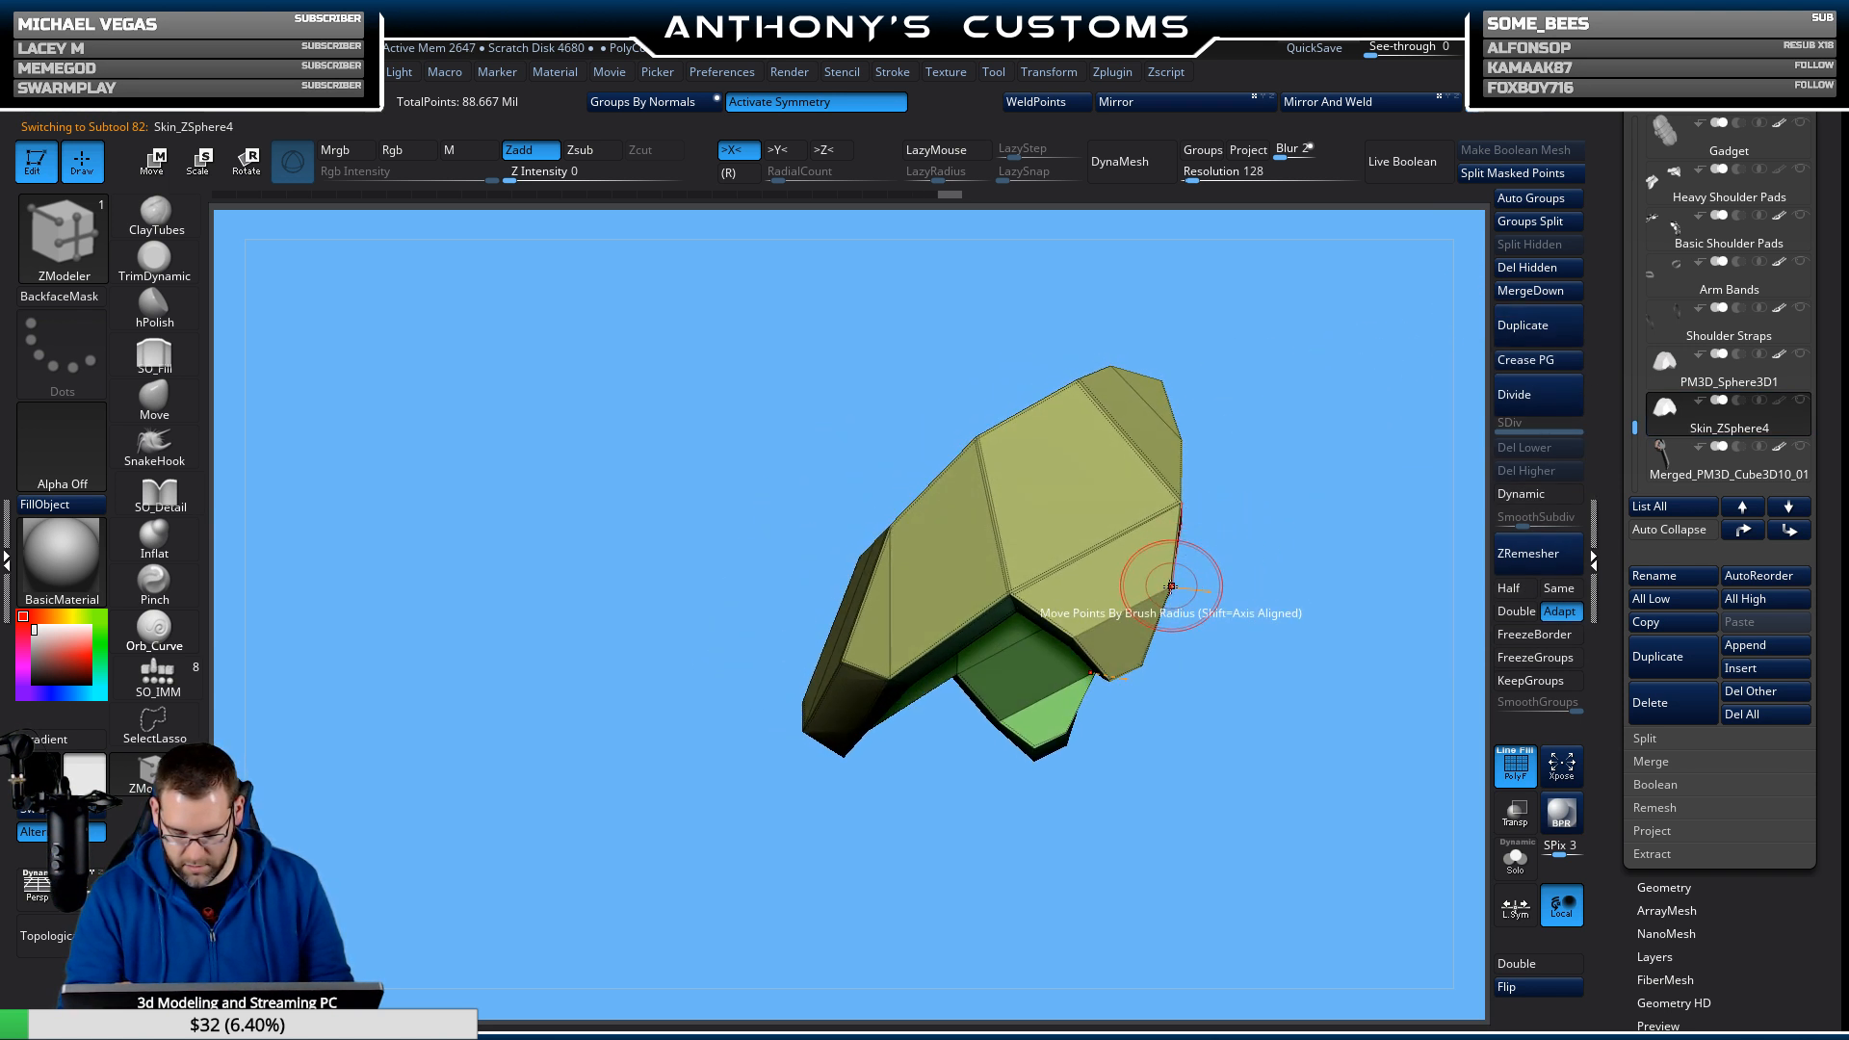
{"action": "left_click_drag", "start_coordinate": [1317, 558], "coordinate": [1483, 451]}
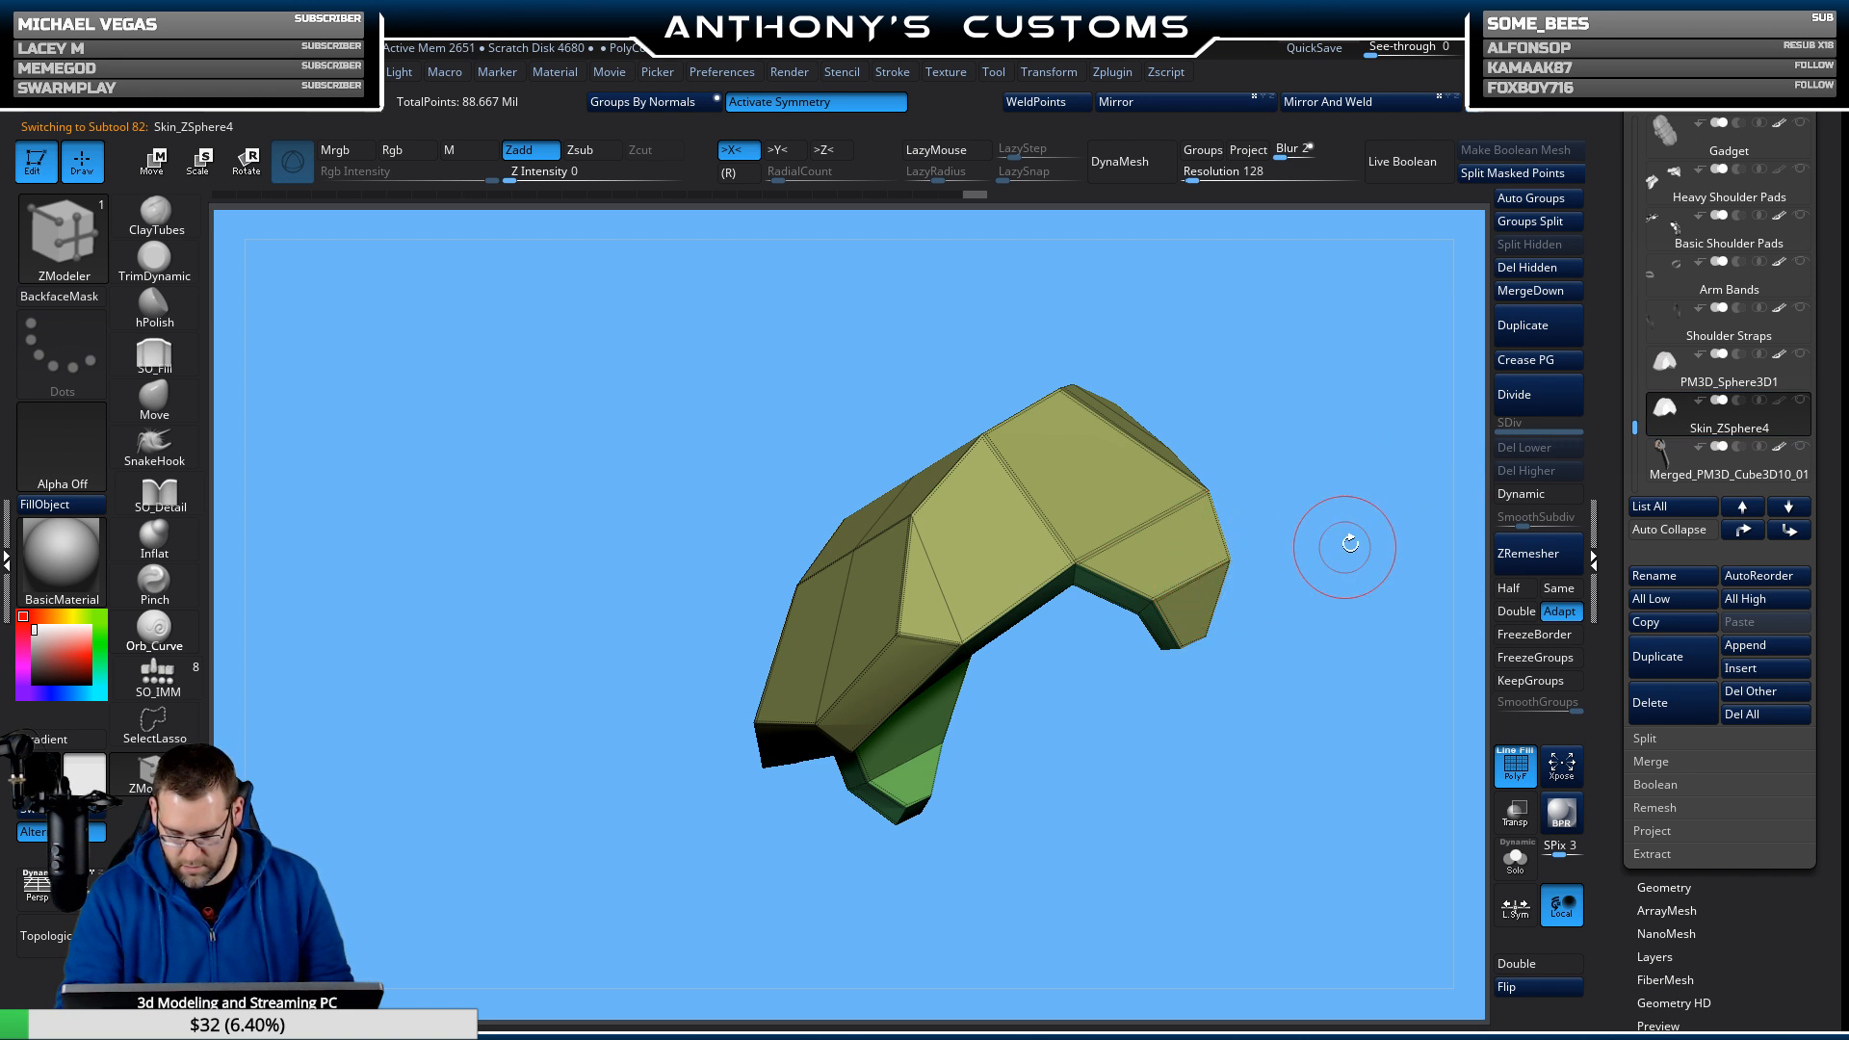
Compare the plate with the original sculpt again and crease its remaining hard facet edges around the sides and rim.
{"action": "left_click", "coordinate": [1703, 387]}
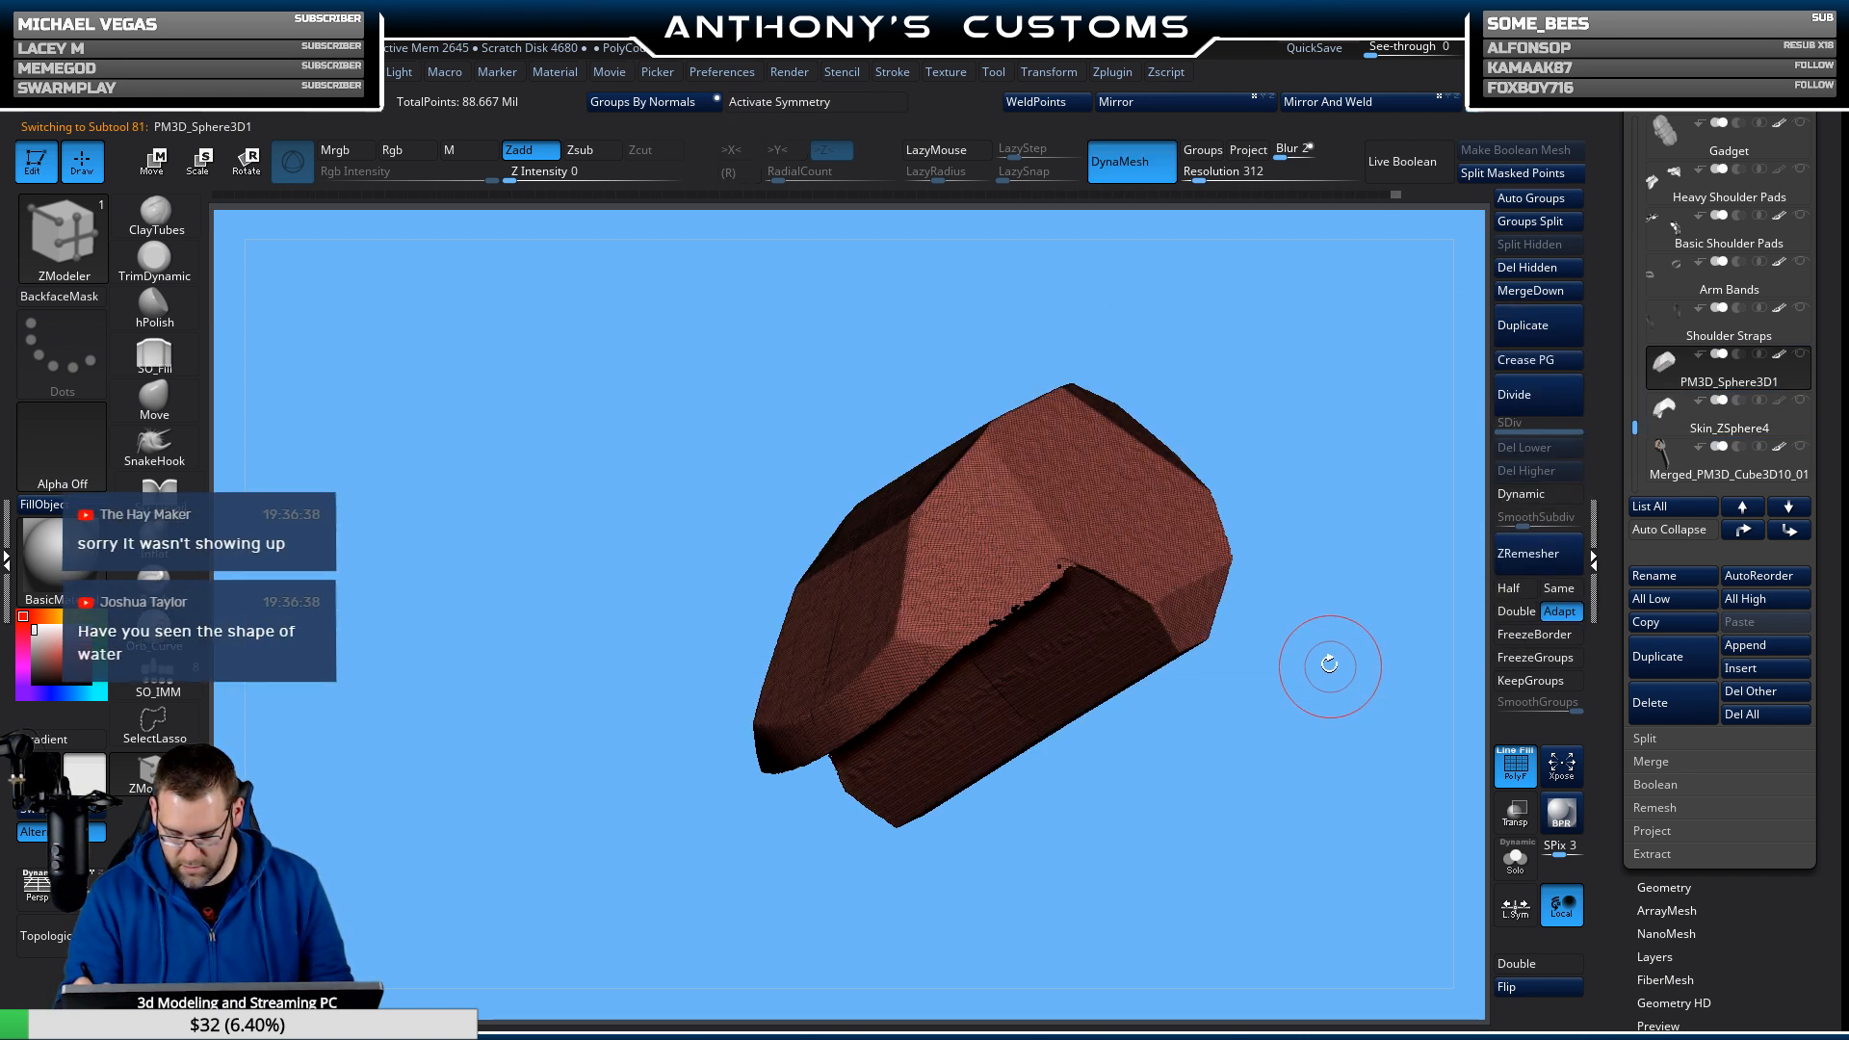
{"action": "left_click", "coordinate": [1669, 409]}
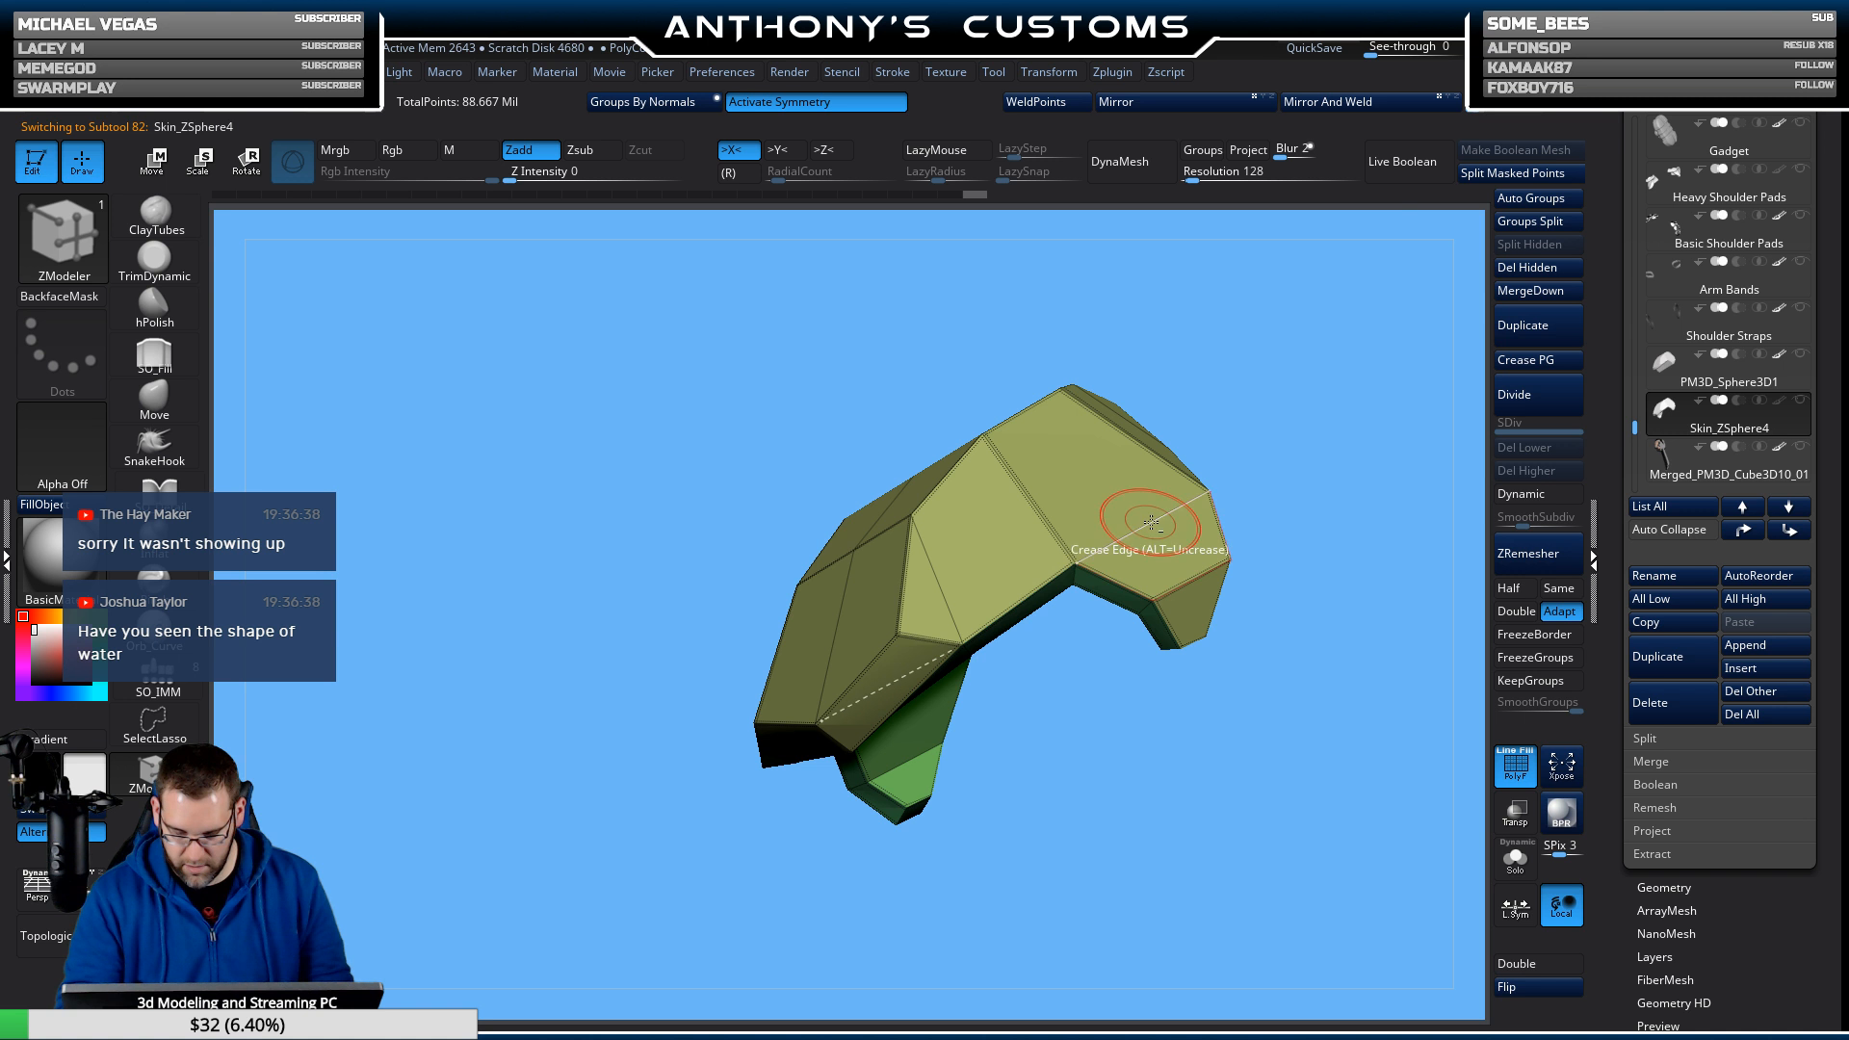
{"action": "left_click_drag", "start_coordinate": [1152, 523], "coordinate": [1230, 531]}
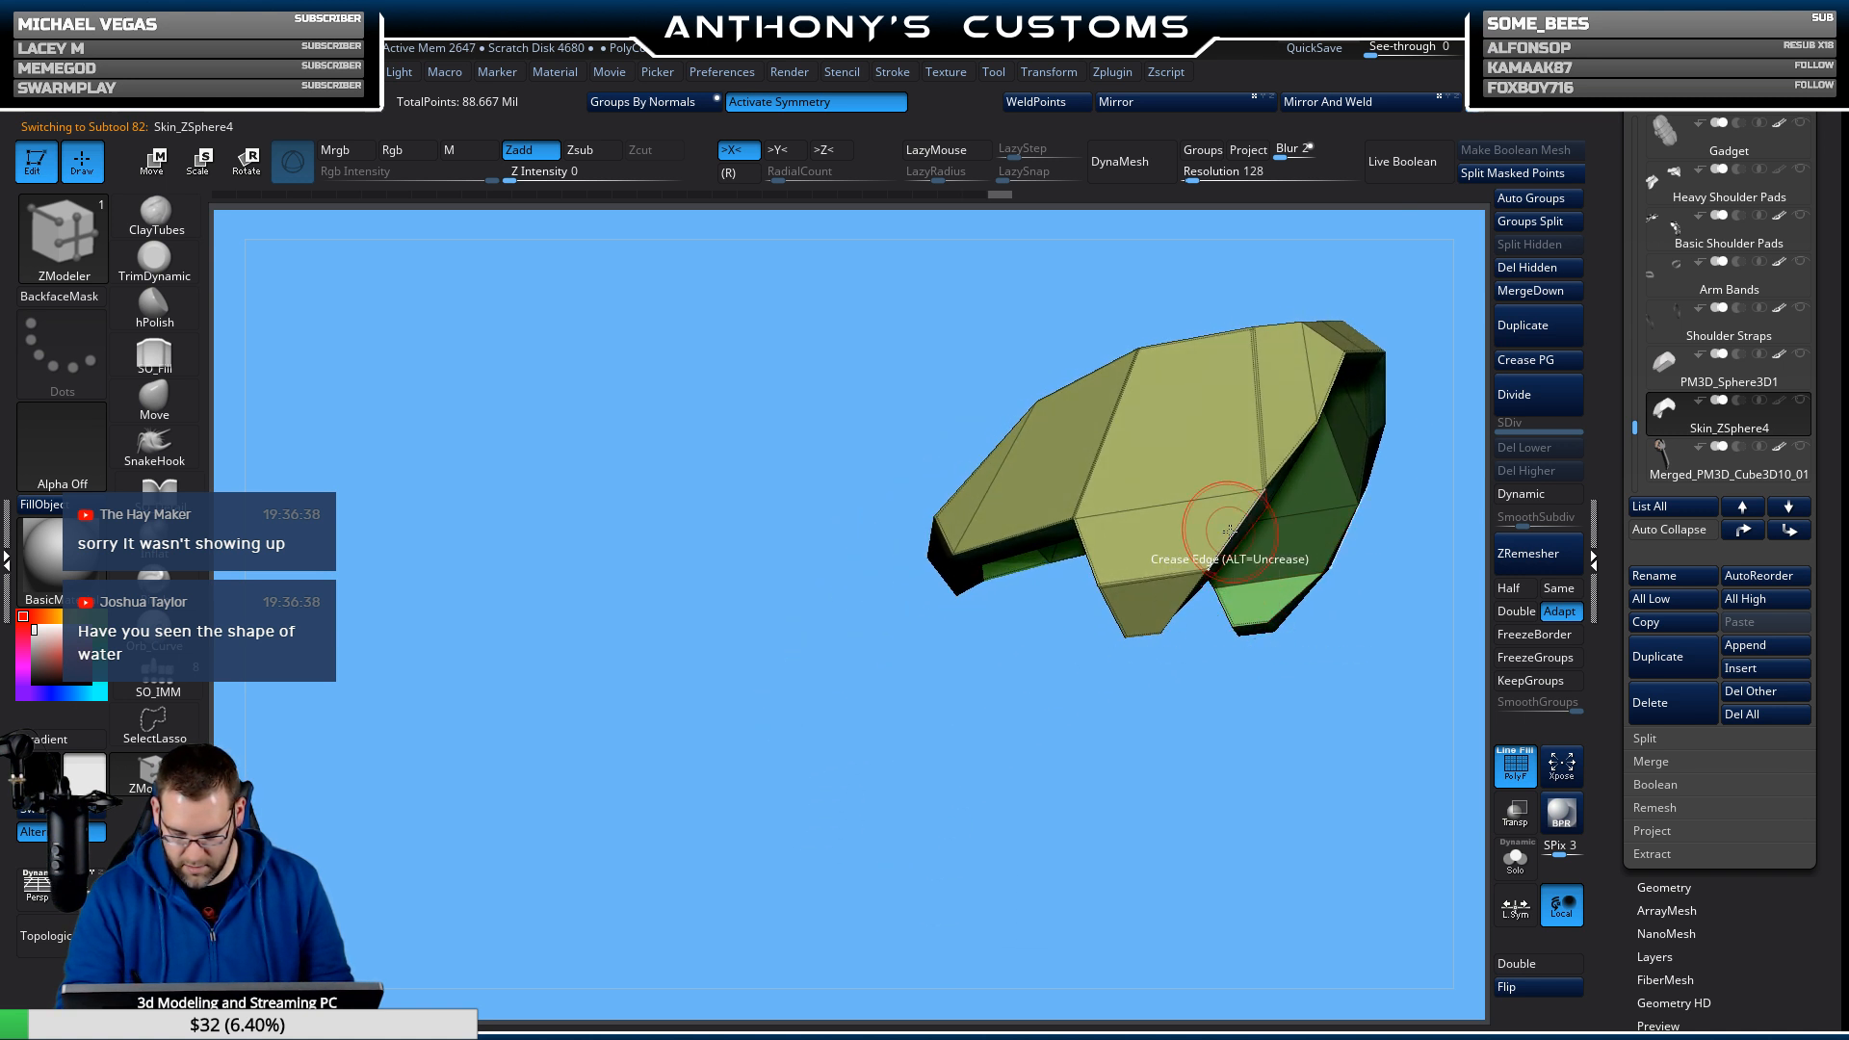
{"action": "left_click_drag", "start_coordinate": [1202, 632], "coordinate": [903, 818]}
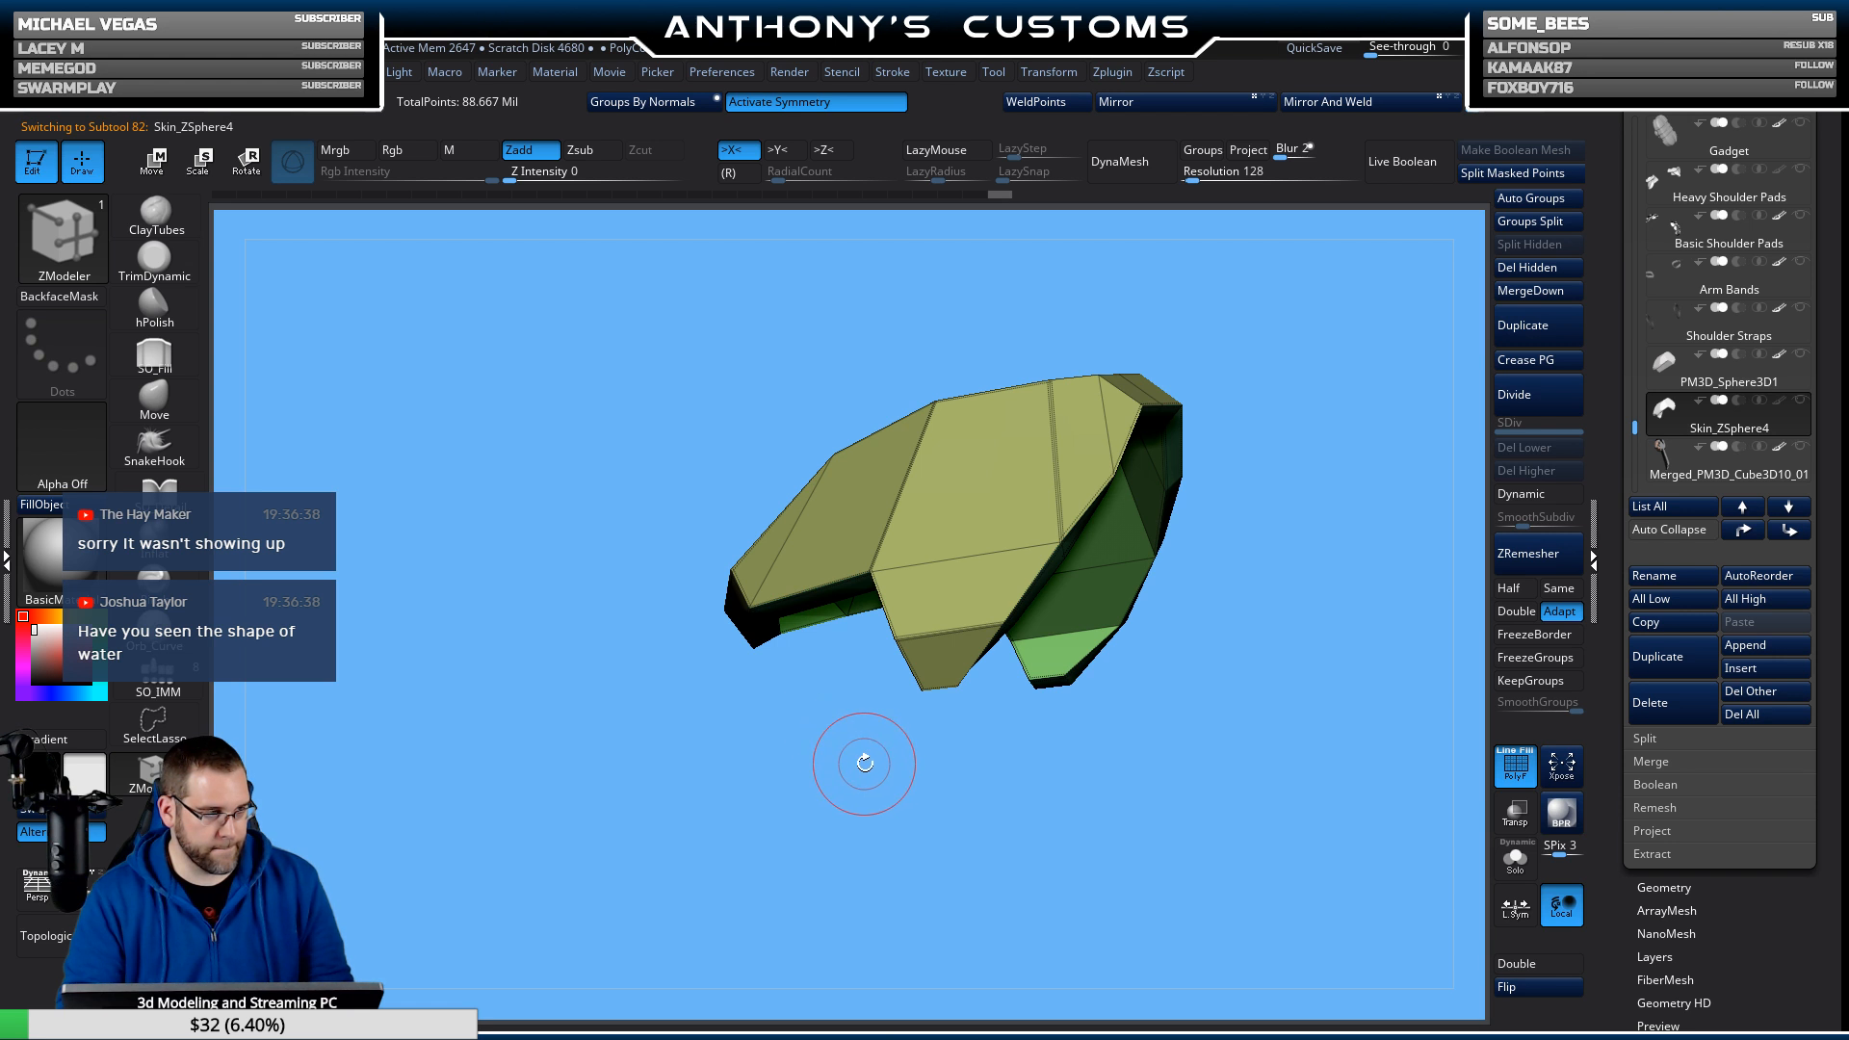
{"action": "left_click_drag", "start_coordinate": [890, 808], "coordinate": [1091, 595]}
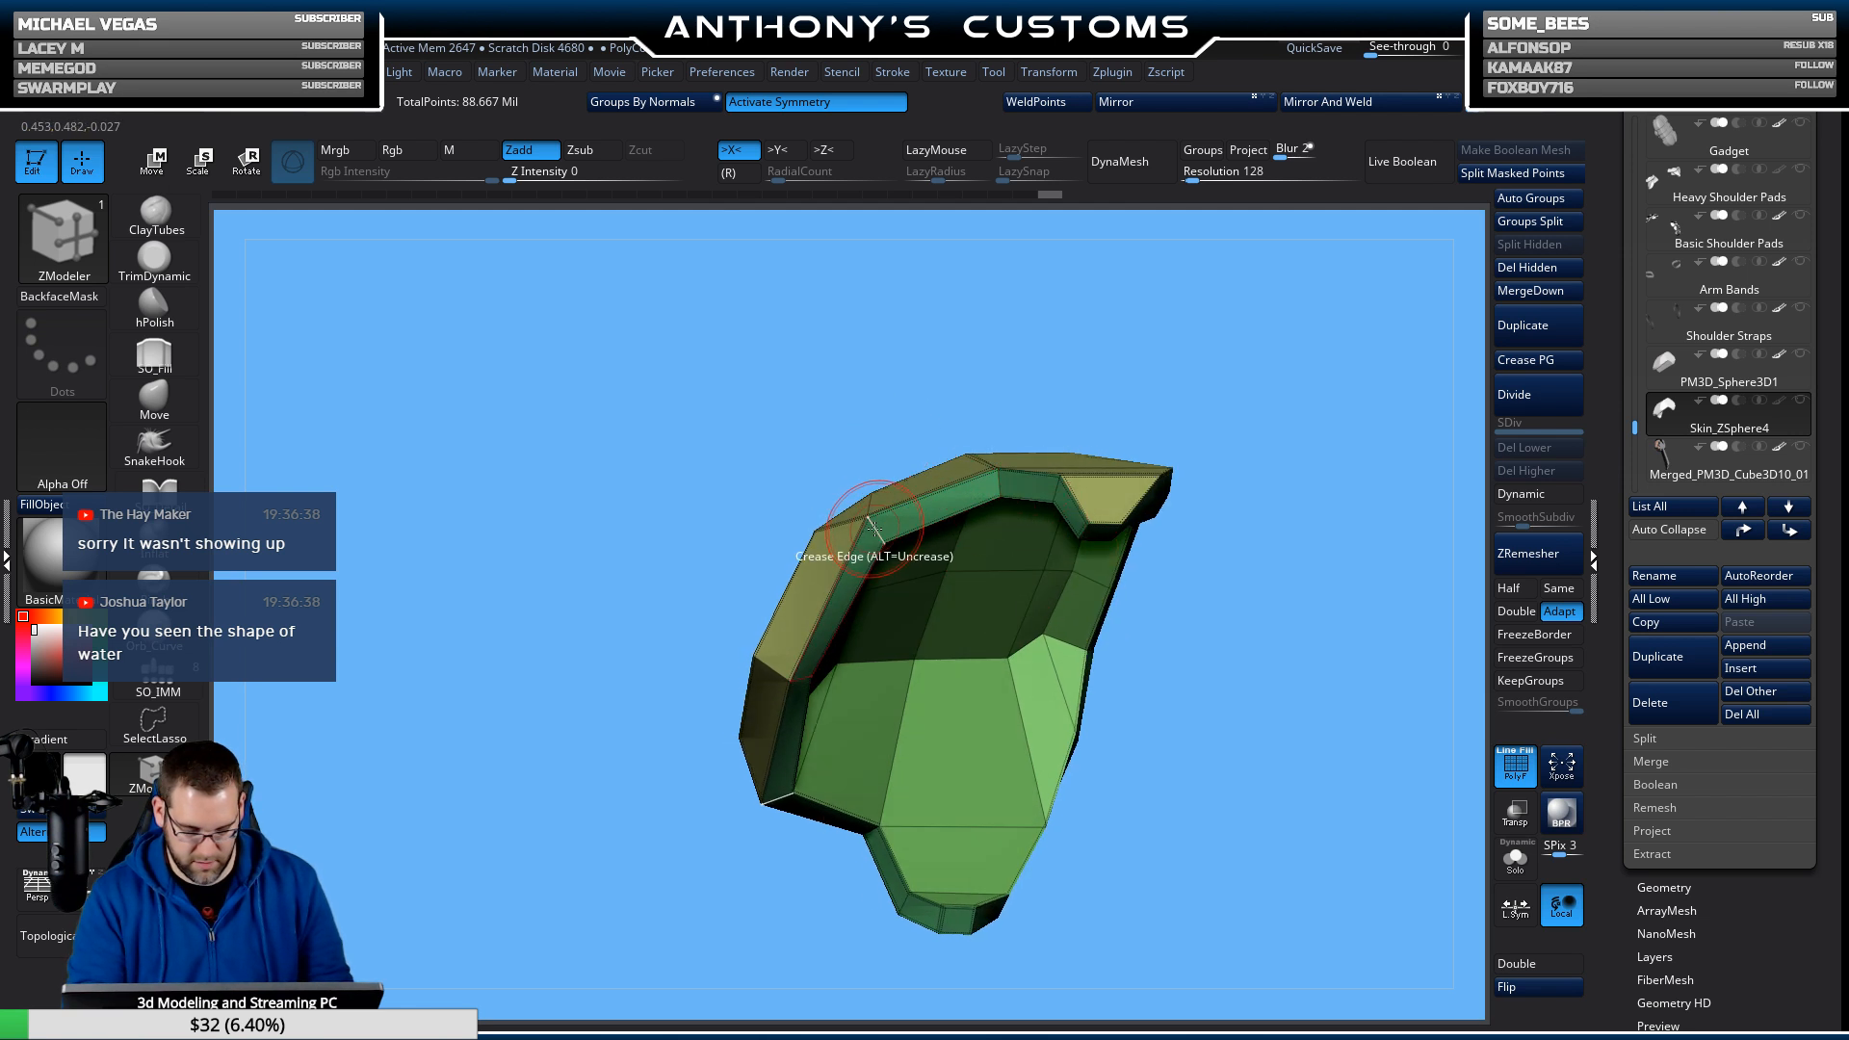
{"action": "left_click_drag", "start_coordinate": [1291, 437], "coordinate": [1383, 384]}
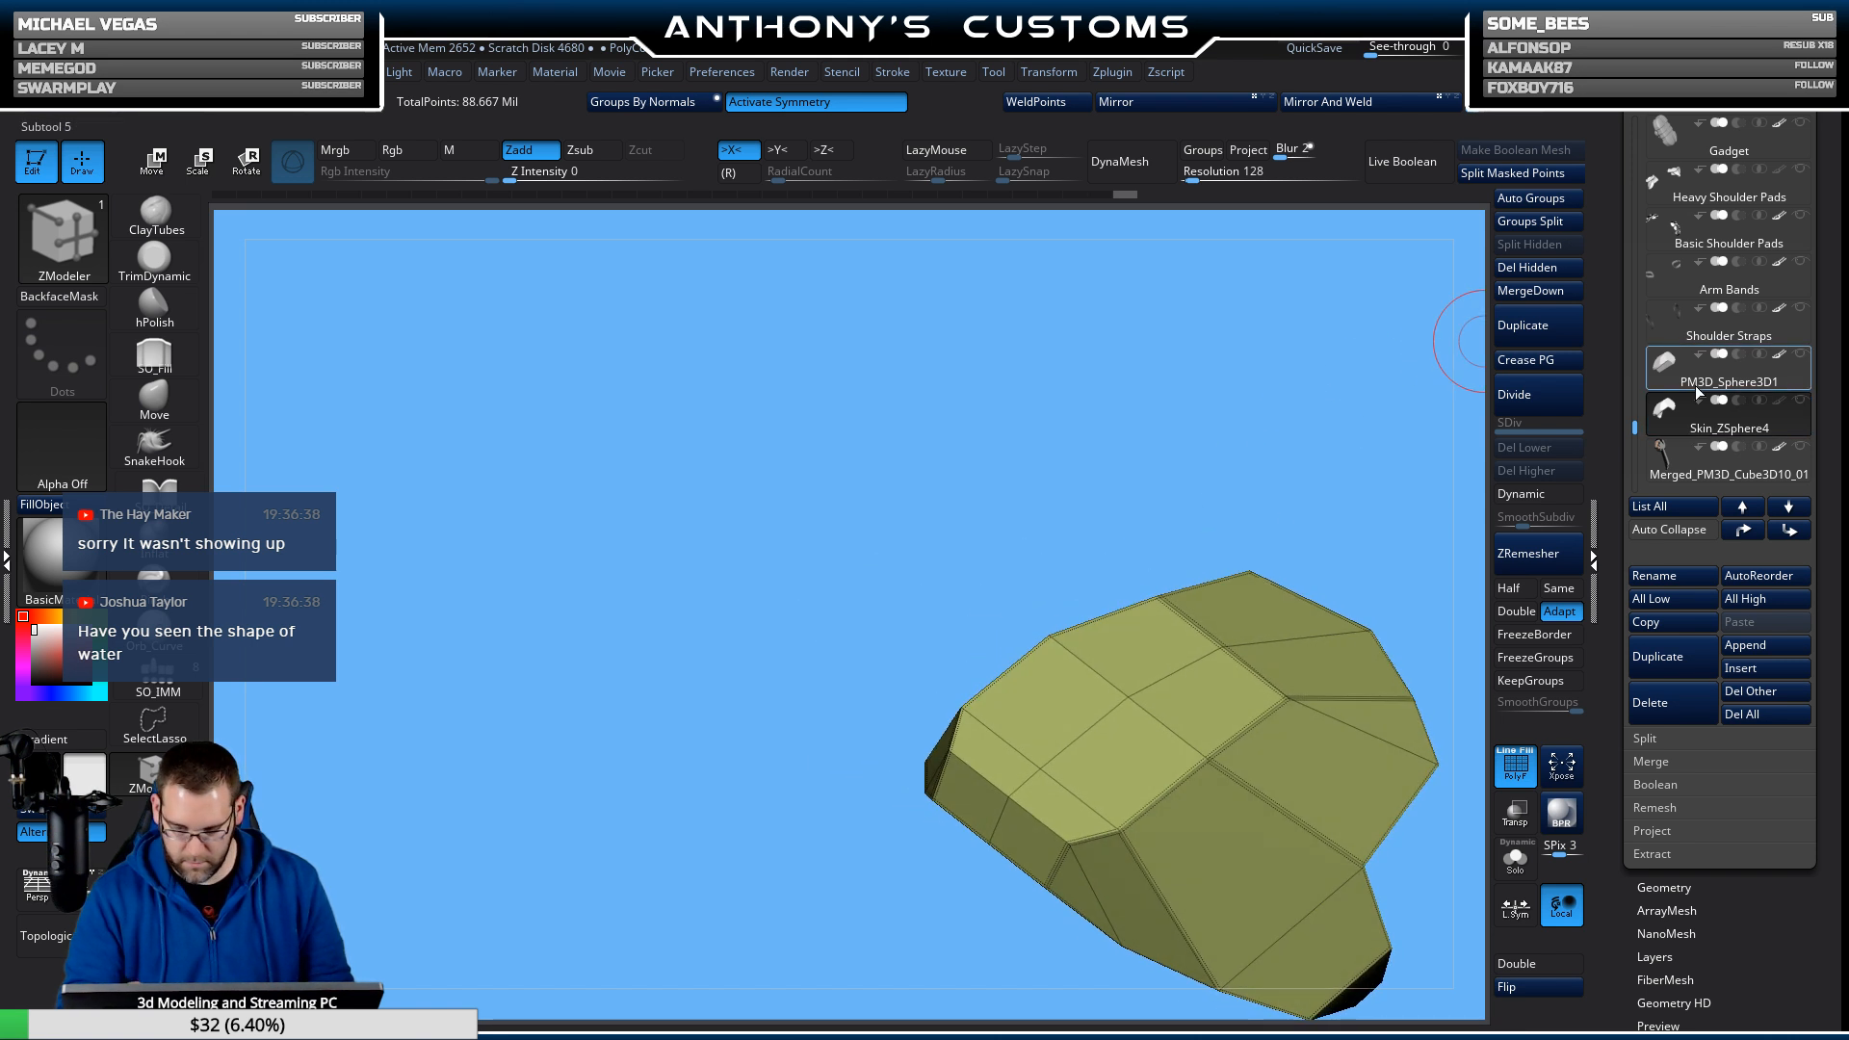
{"action": "left_click", "coordinate": [1693, 416]}
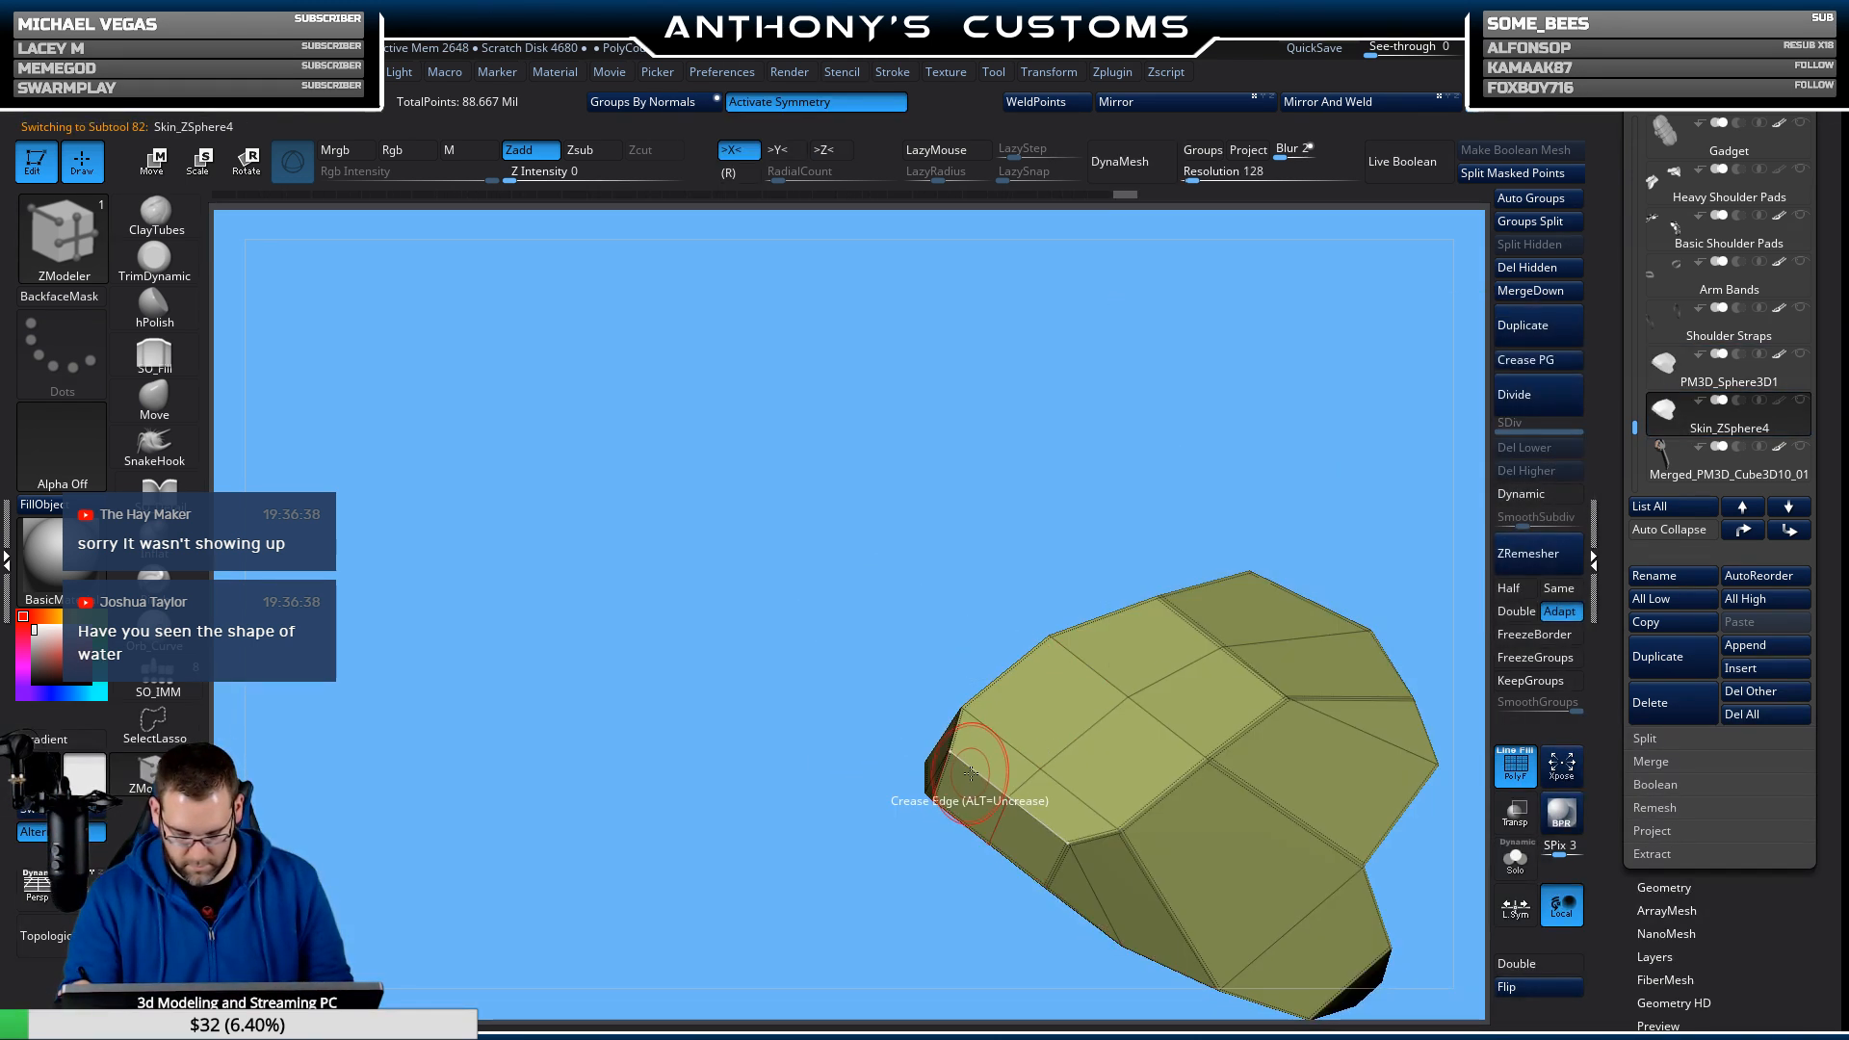
Crease the inner and outer edges of the shell's rim, including both side tips.
{"action": "left_click_drag", "start_coordinate": [1341, 450], "coordinate": [1162, 445]}
{"action": "left_click_drag", "start_coordinate": [1256, 391], "coordinate": [1221, 549]}
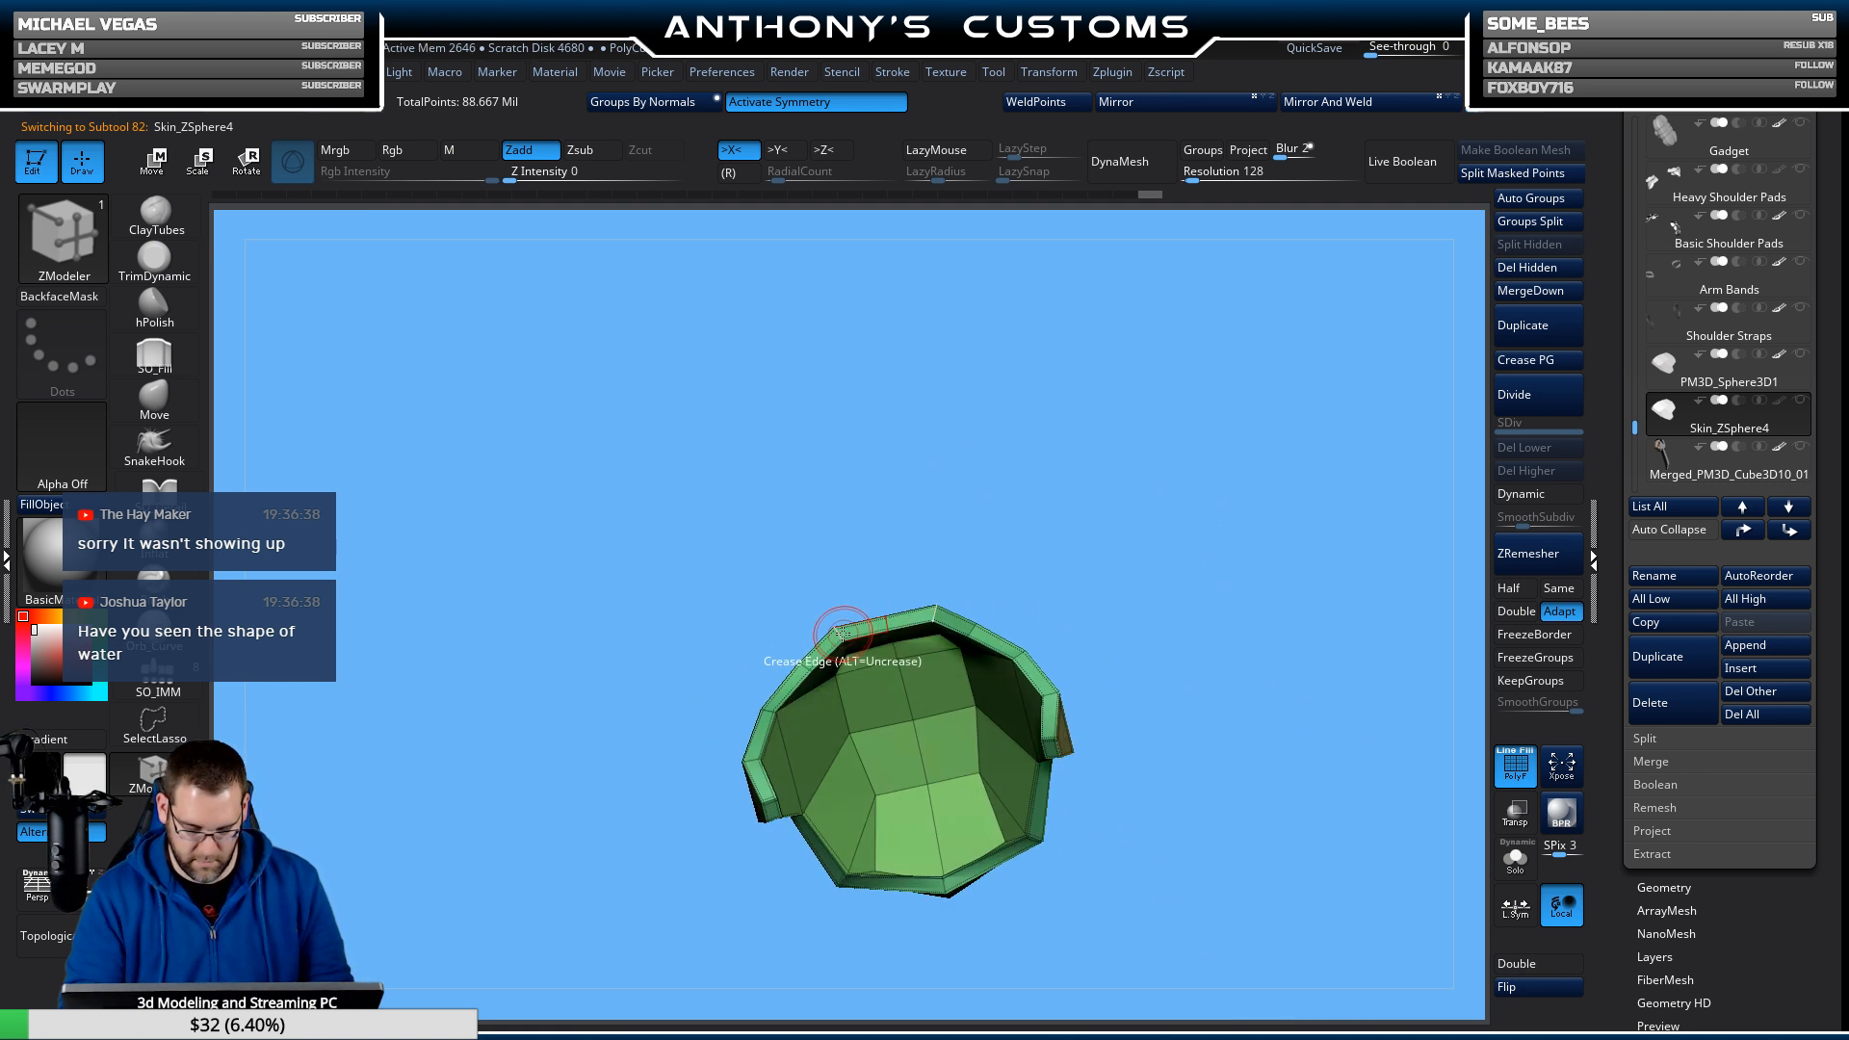
{"action": "left_click_drag", "start_coordinate": [1212, 457], "coordinate": [1311, 520]}
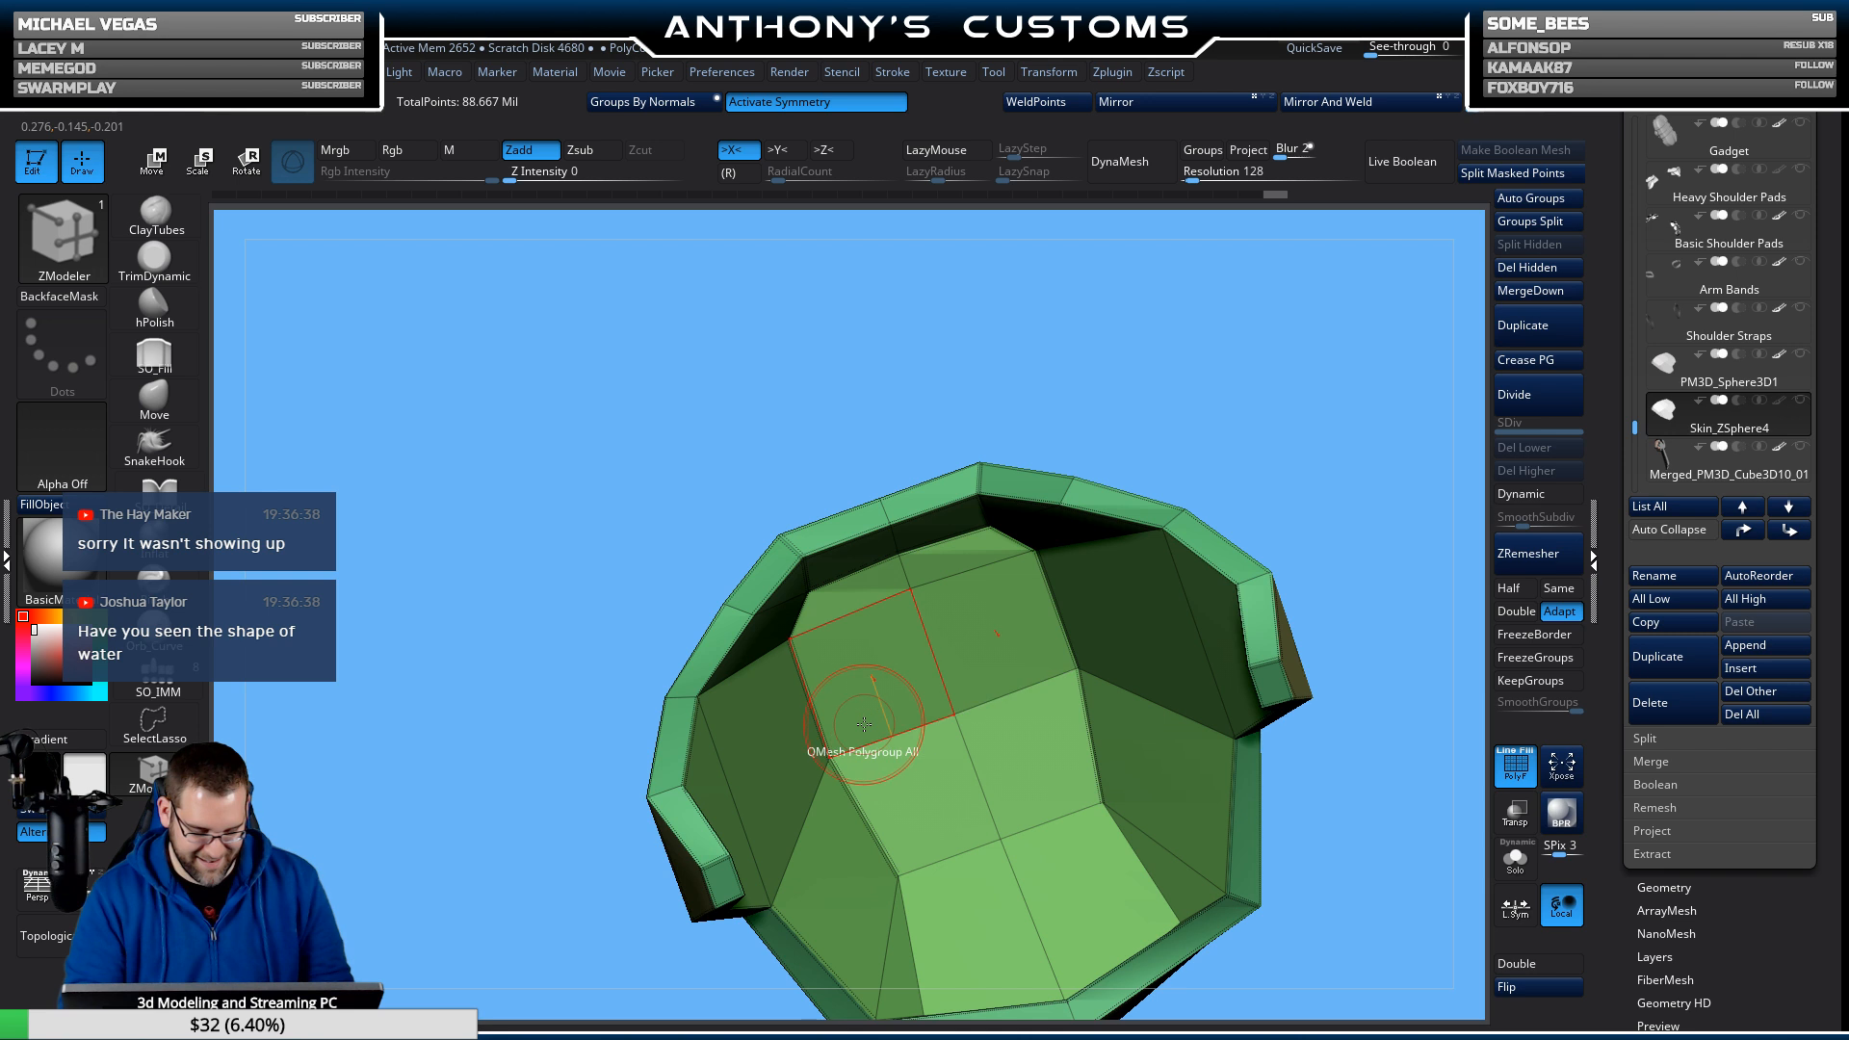
{"action": "left_click_drag", "start_coordinate": [1379, 503], "coordinate": [1335, 358]}
{"action": "left_click_drag", "start_coordinate": [1260, 536], "coordinate": [1196, 503]}
{"action": "left_click_drag", "start_coordinate": [821, 727], "coordinate": [656, 706]}
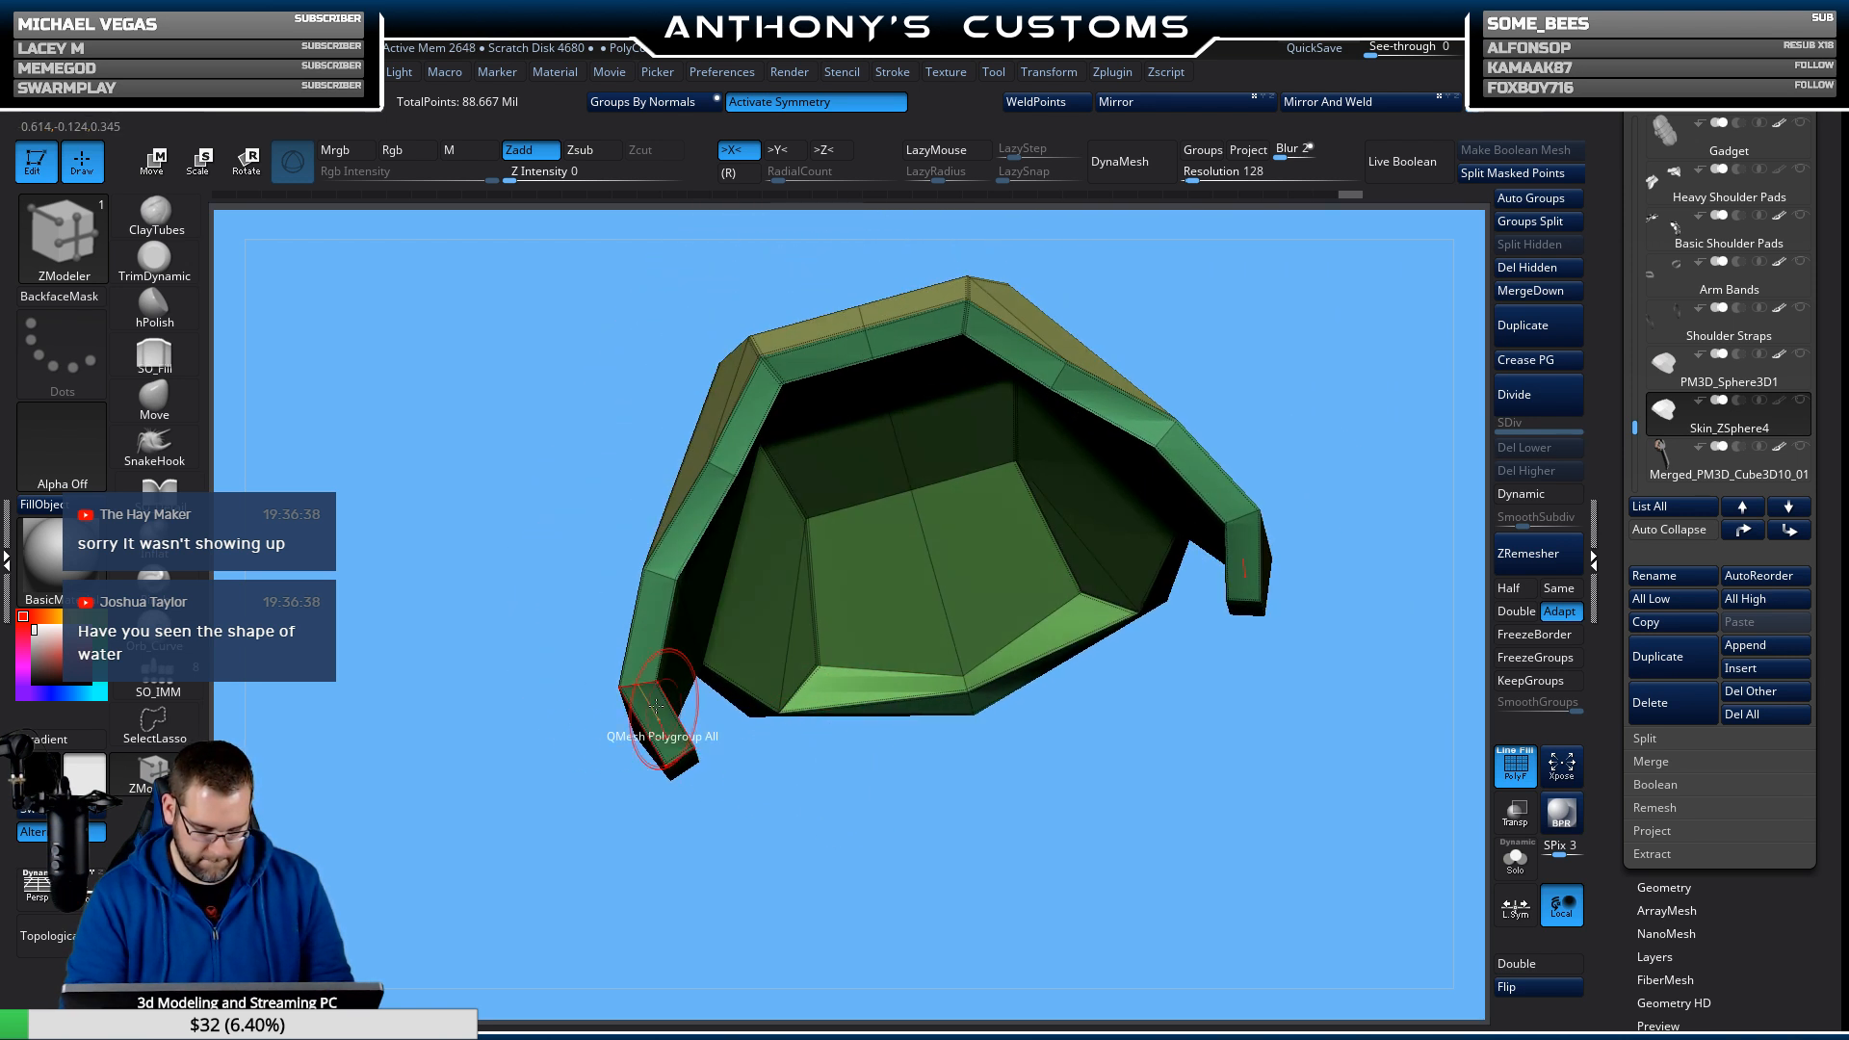
Adjust the inner centre point of the plate's wide bottom rim using the Move brush with a small draw size.
{"action": "left_click", "coordinate": [172, 409]}
{"action": "left_click_drag", "start_coordinate": [805, 809], "coordinate": [956, 817]}
{"action": "key", "text": "space"}
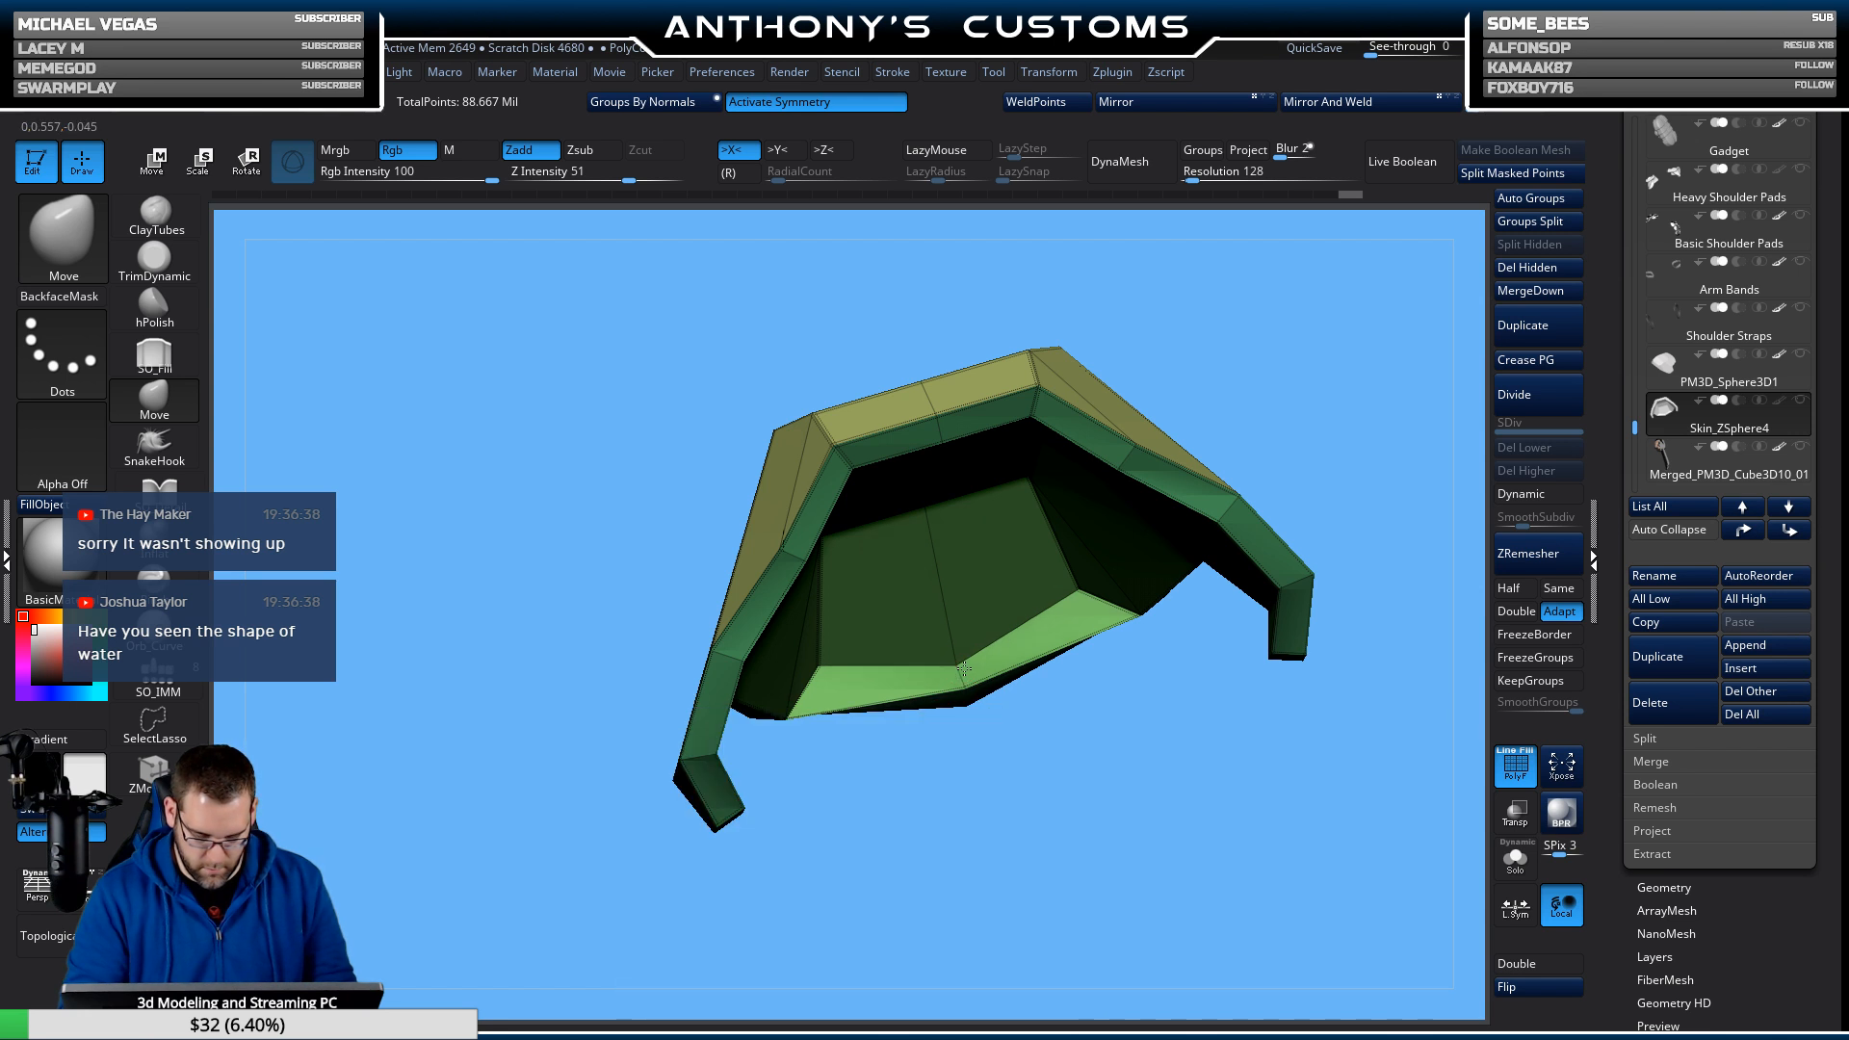
{"action": "left_click_drag", "start_coordinate": [1027, 764], "coordinate": [967, 631]}
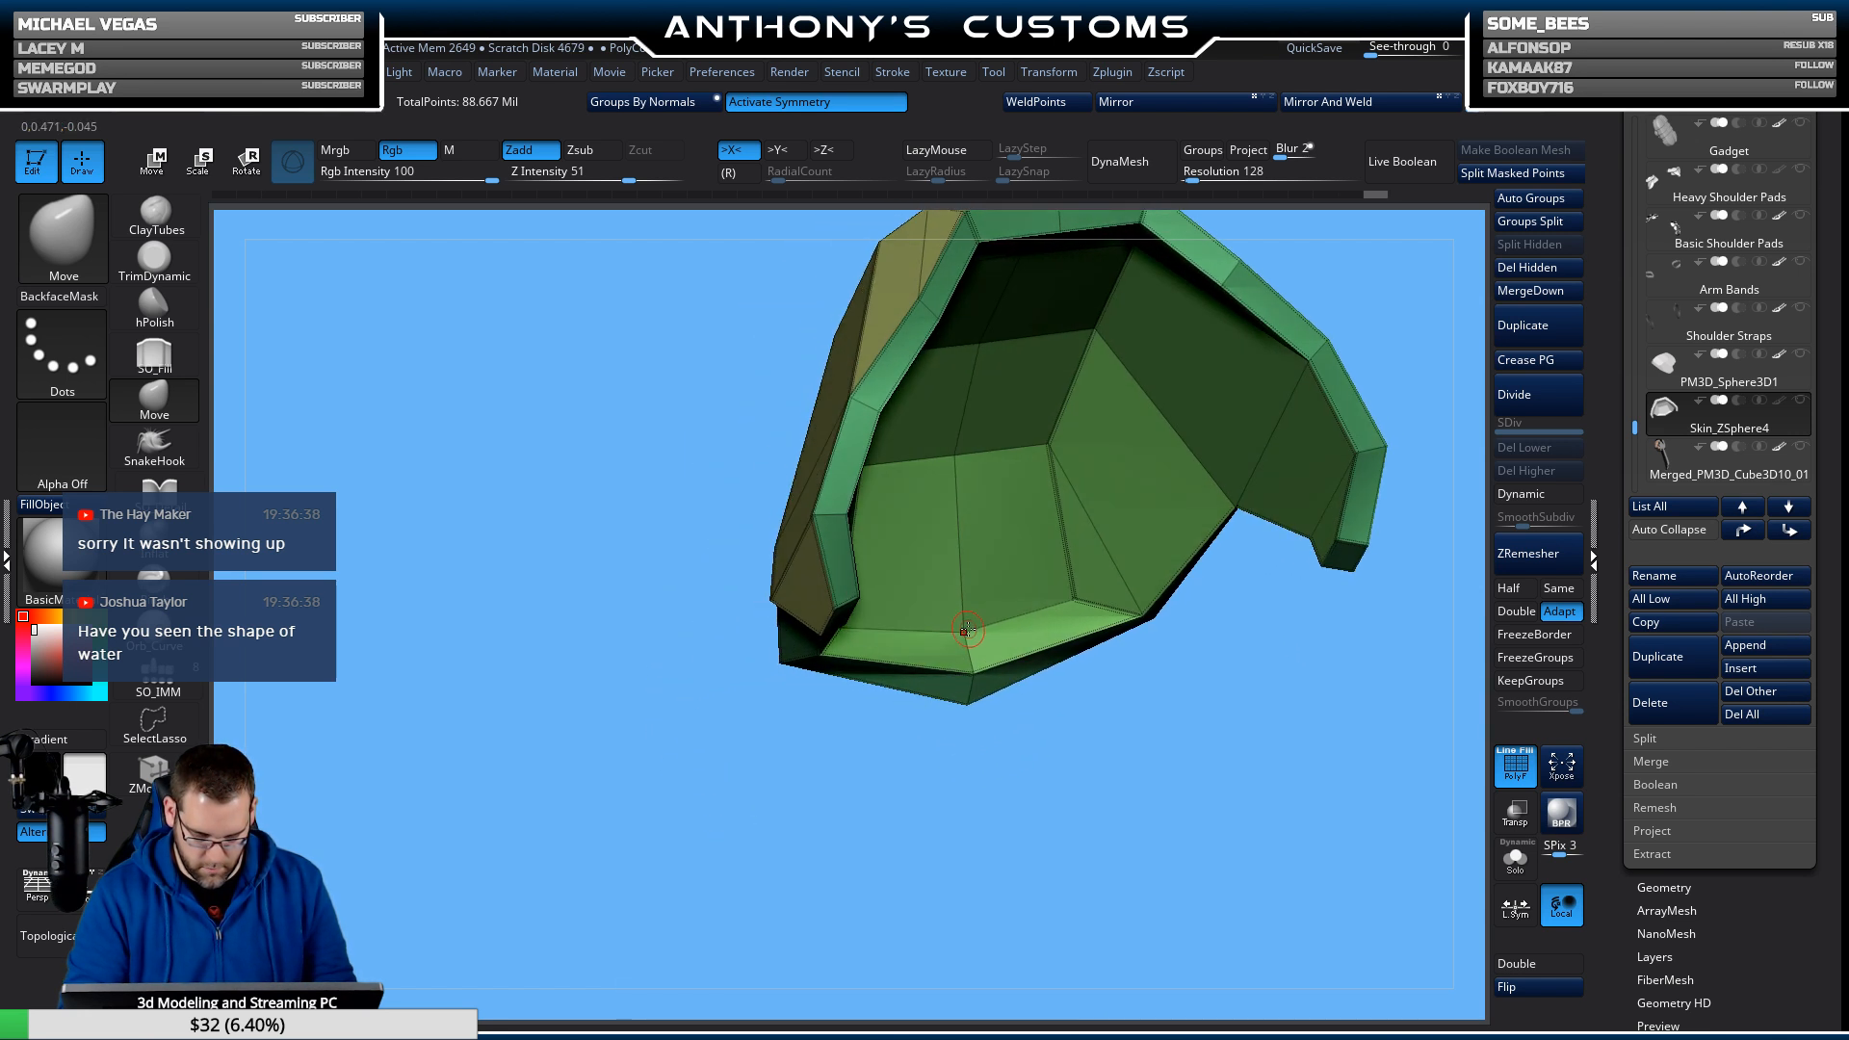
{"action": "left_click_drag", "start_coordinate": [1037, 757], "coordinate": [963, 621]}
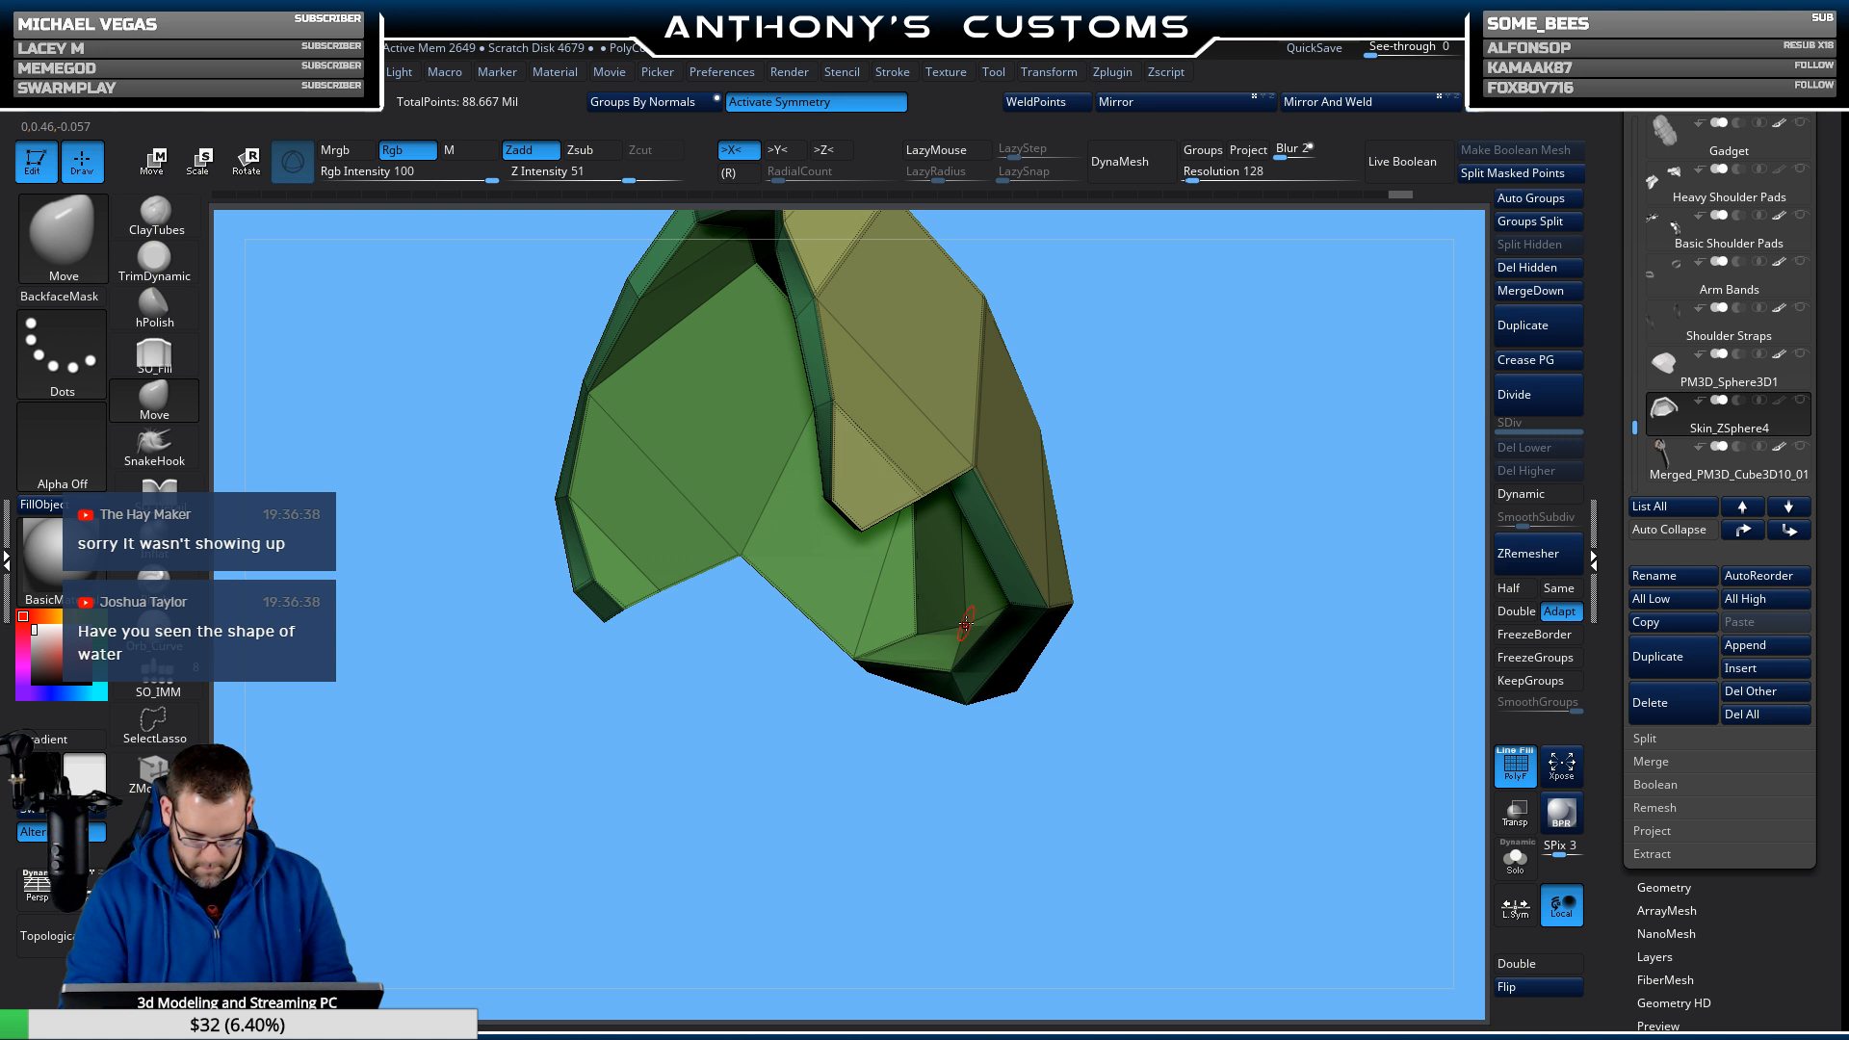
Turn on dynamic subdivision and adjust the centre of the plate's wide bottom rim with a larger Move brush, checking the curve from several sides.
{"action": "left_click", "coordinate": [1522, 493]}
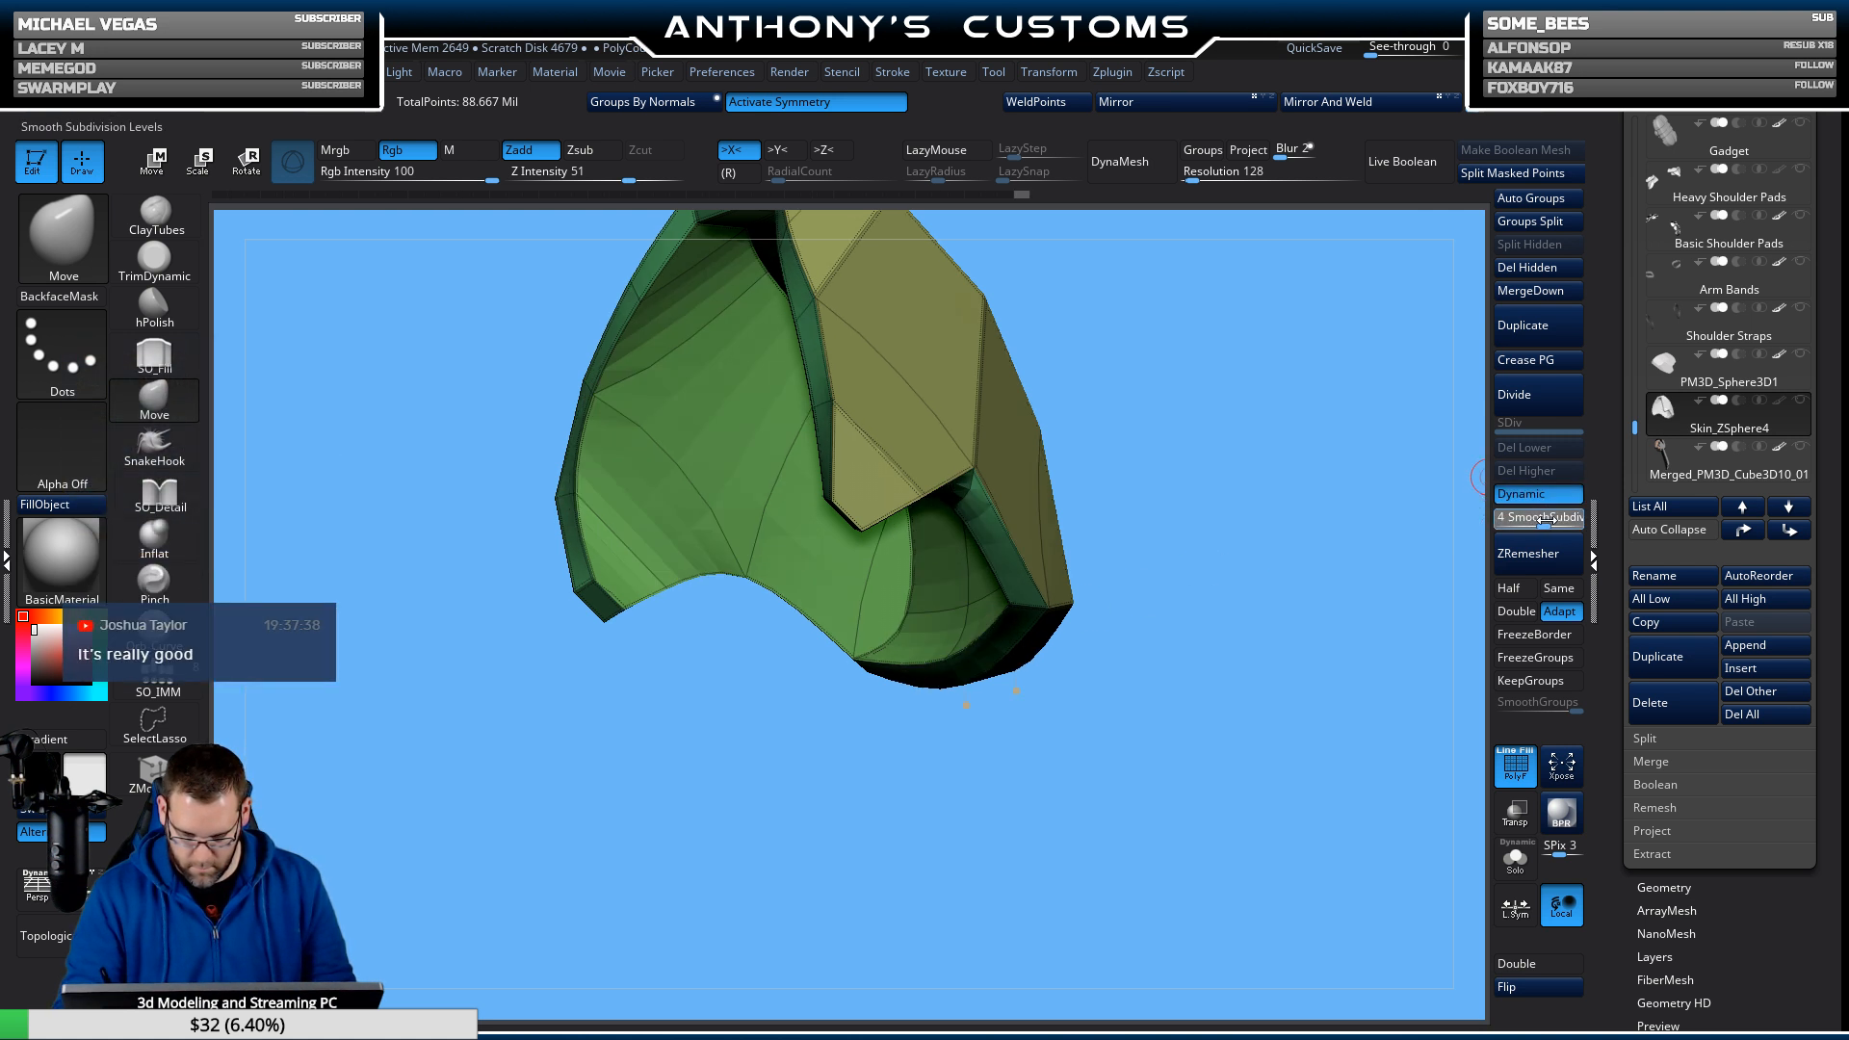
{"action": "mouse_move", "coordinate": [1317, 645]}
{"action": "left_mouse_down"}
{"action": "mouse_move", "coordinate": [1176, 710]}
{"action": "mouse_move", "coordinate": [1207, 741]}
{"action": "mouse_move", "coordinate": [1214, 670]}
{"action": "mouse_move", "coordinate": [1315, 568]}
{"action": "mouse_move", "coordinate": [1313, 429]}
{"action": "mouse_move", "coordinate": [1305, 486]}
{"action": "left_mouse_up"}
{"action": "key", "text": "space"}
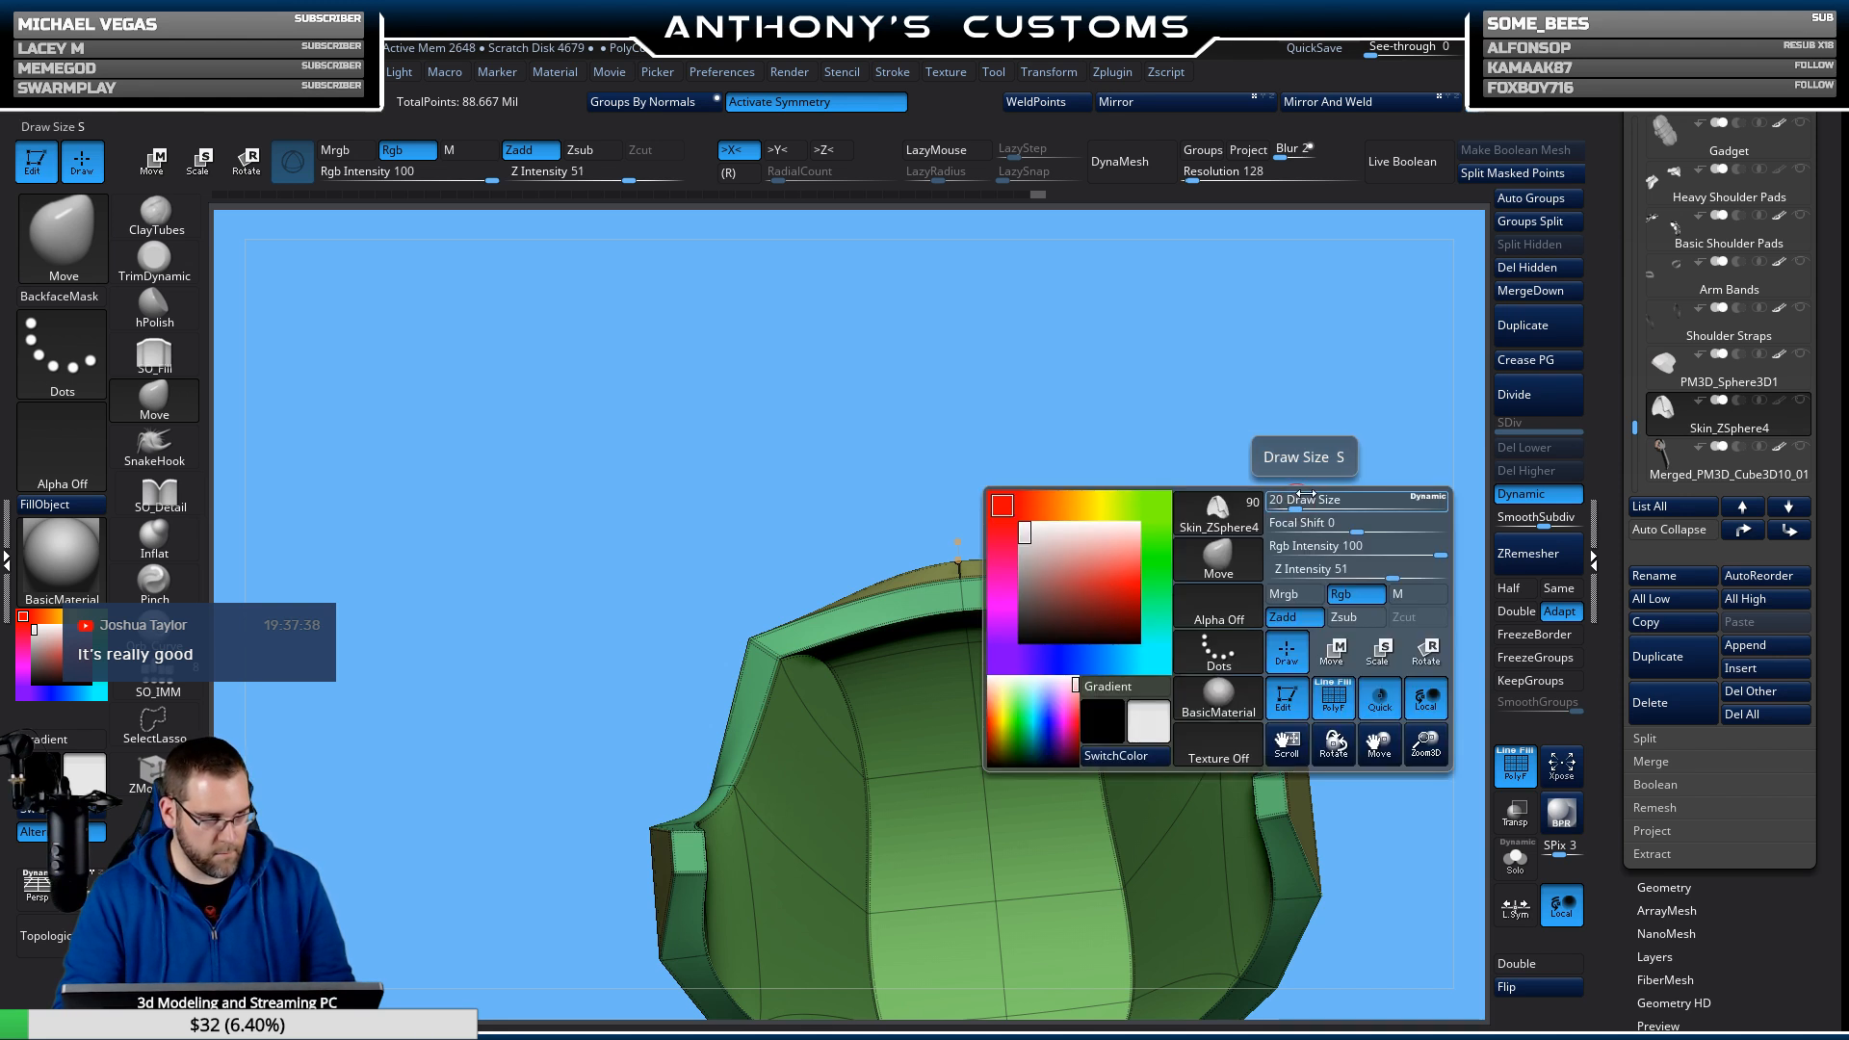
{"action": "left_click_drag", "start_coordinate": [1313, 495], "coordinate": [970, 529]}
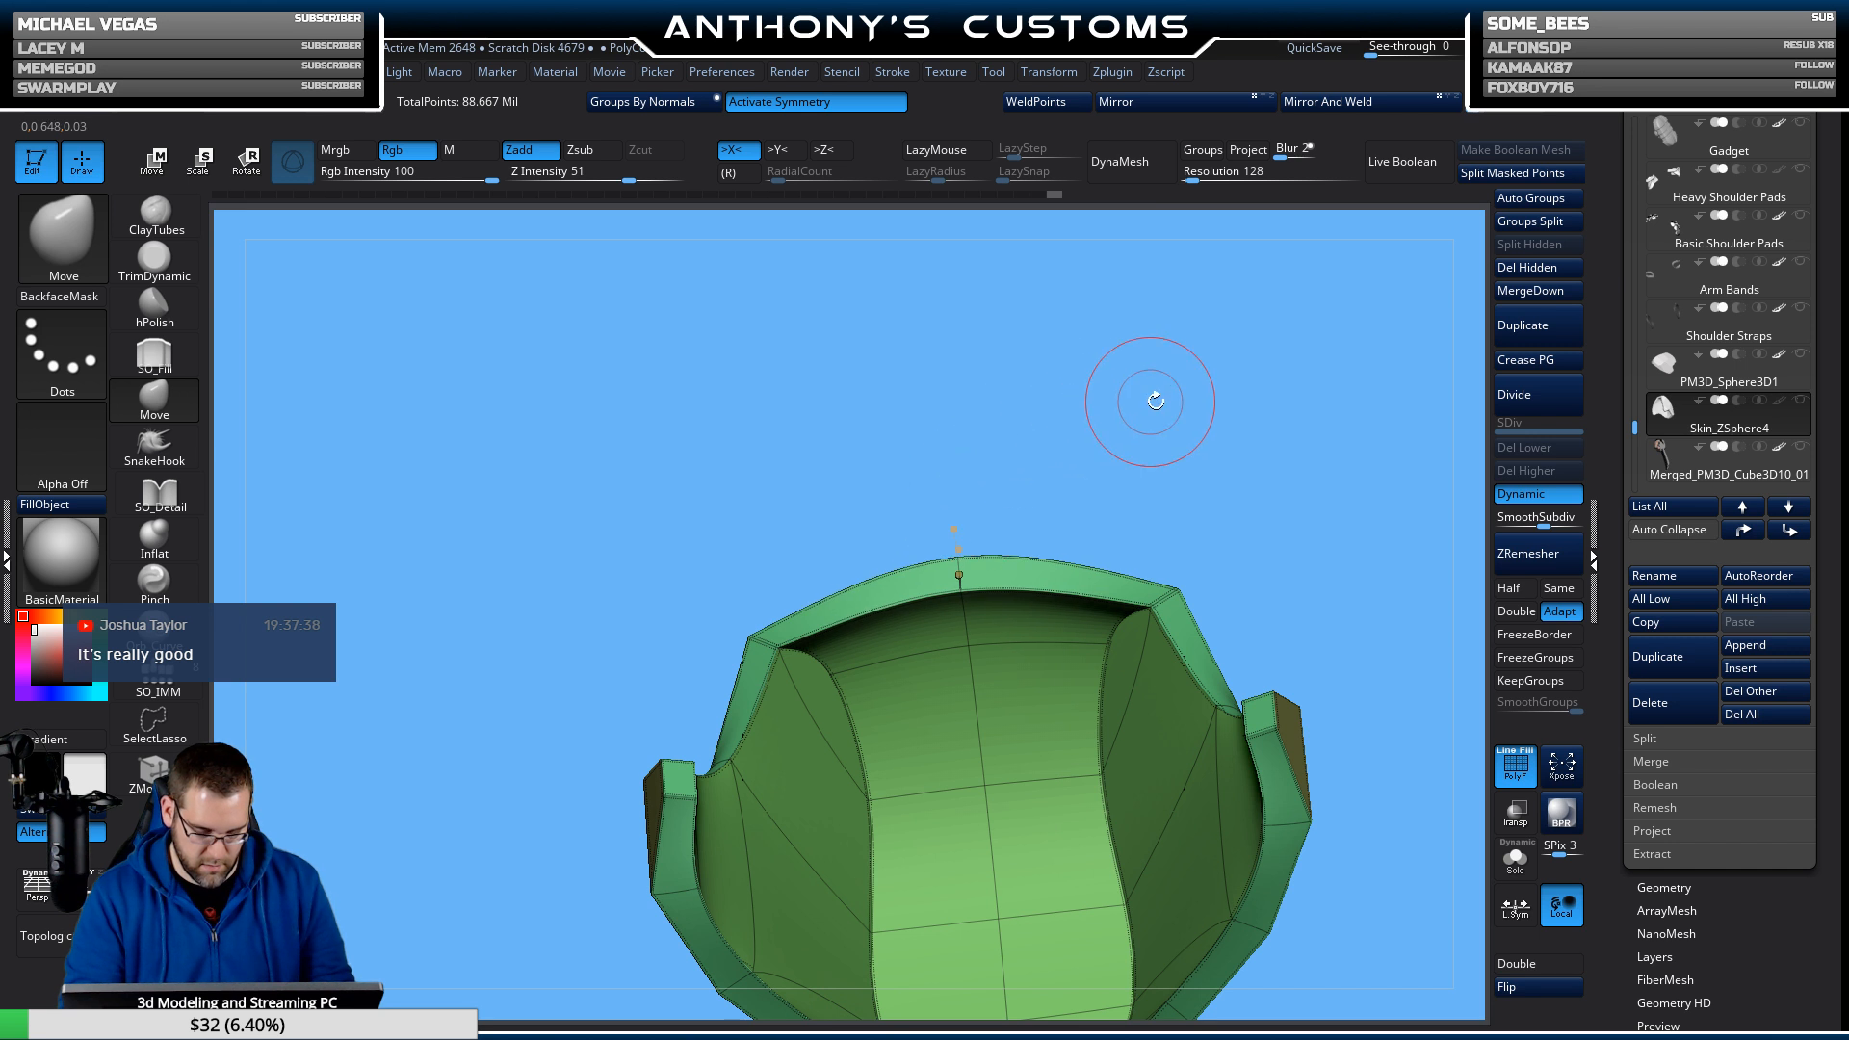
{"action": "left_click_drag", "start_coordinate": [1156, 401], "coordinate": [1057, 761]}
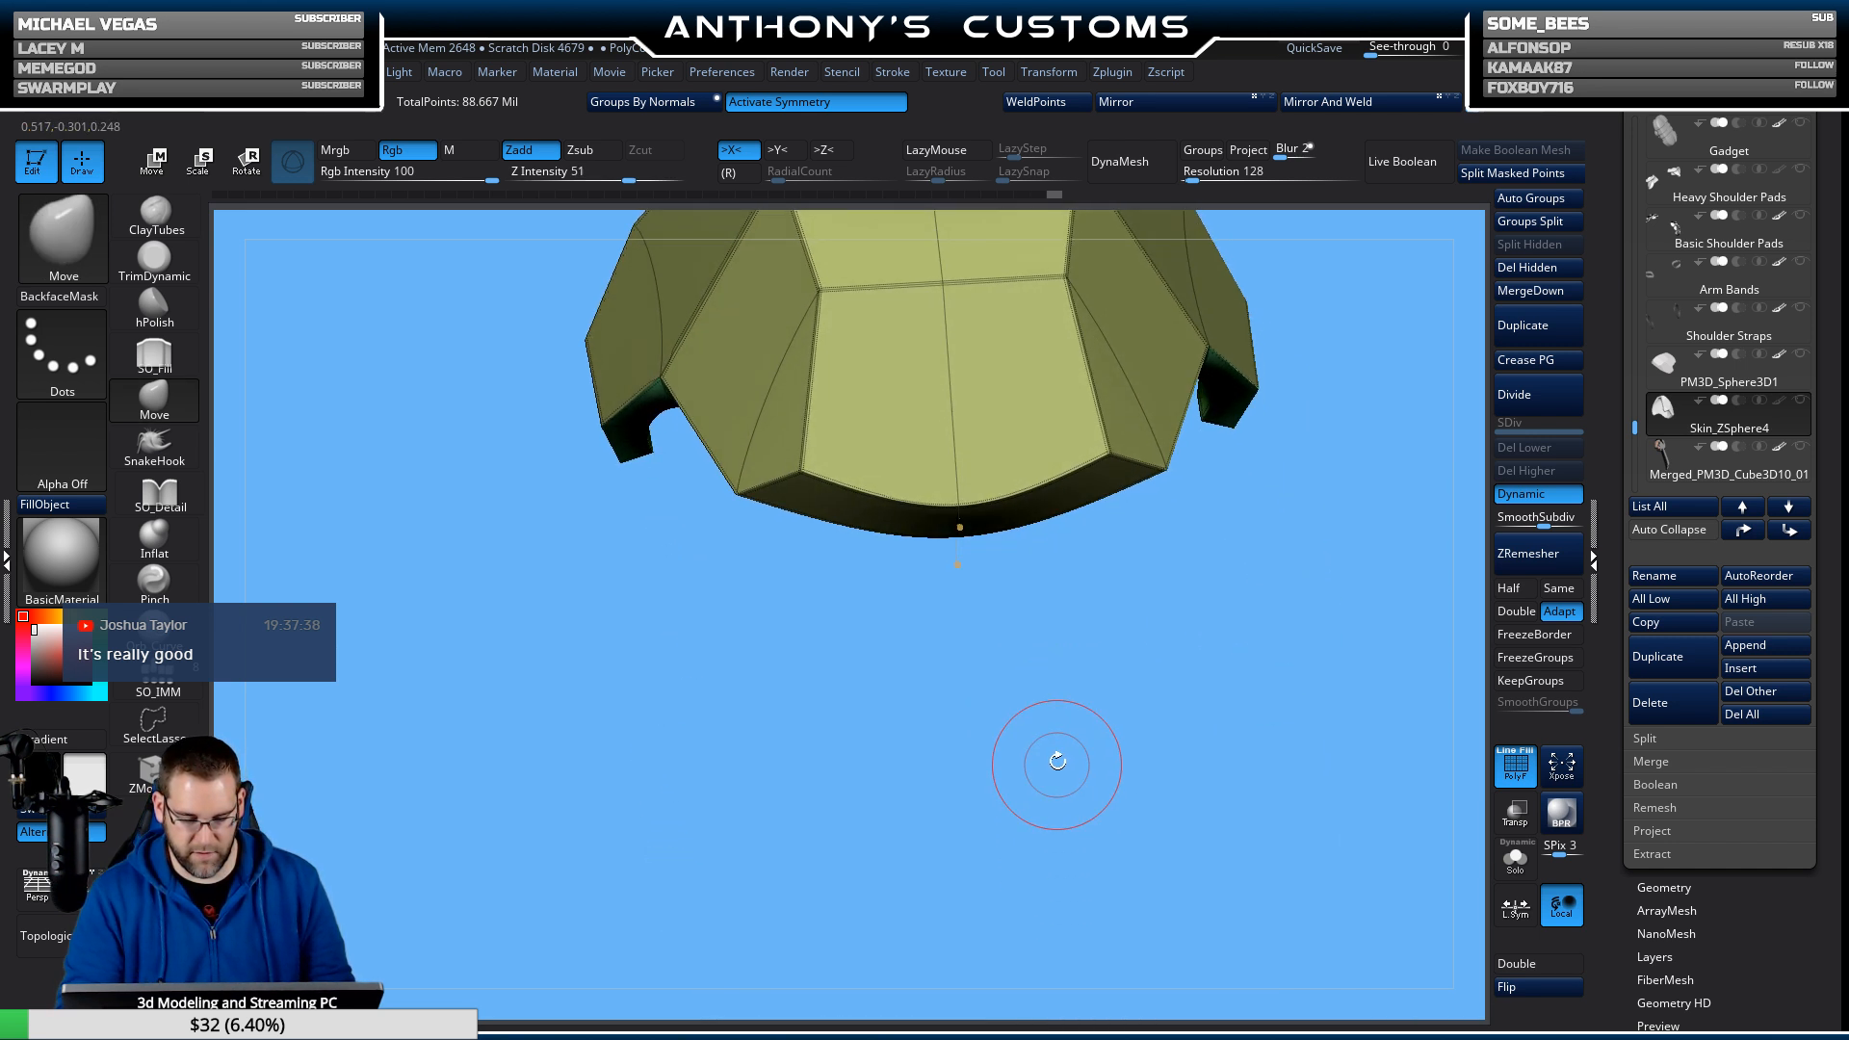
{"action": "left_click_drag", "start_coordinate": [981, 658], "coordinate": [928, 738]}
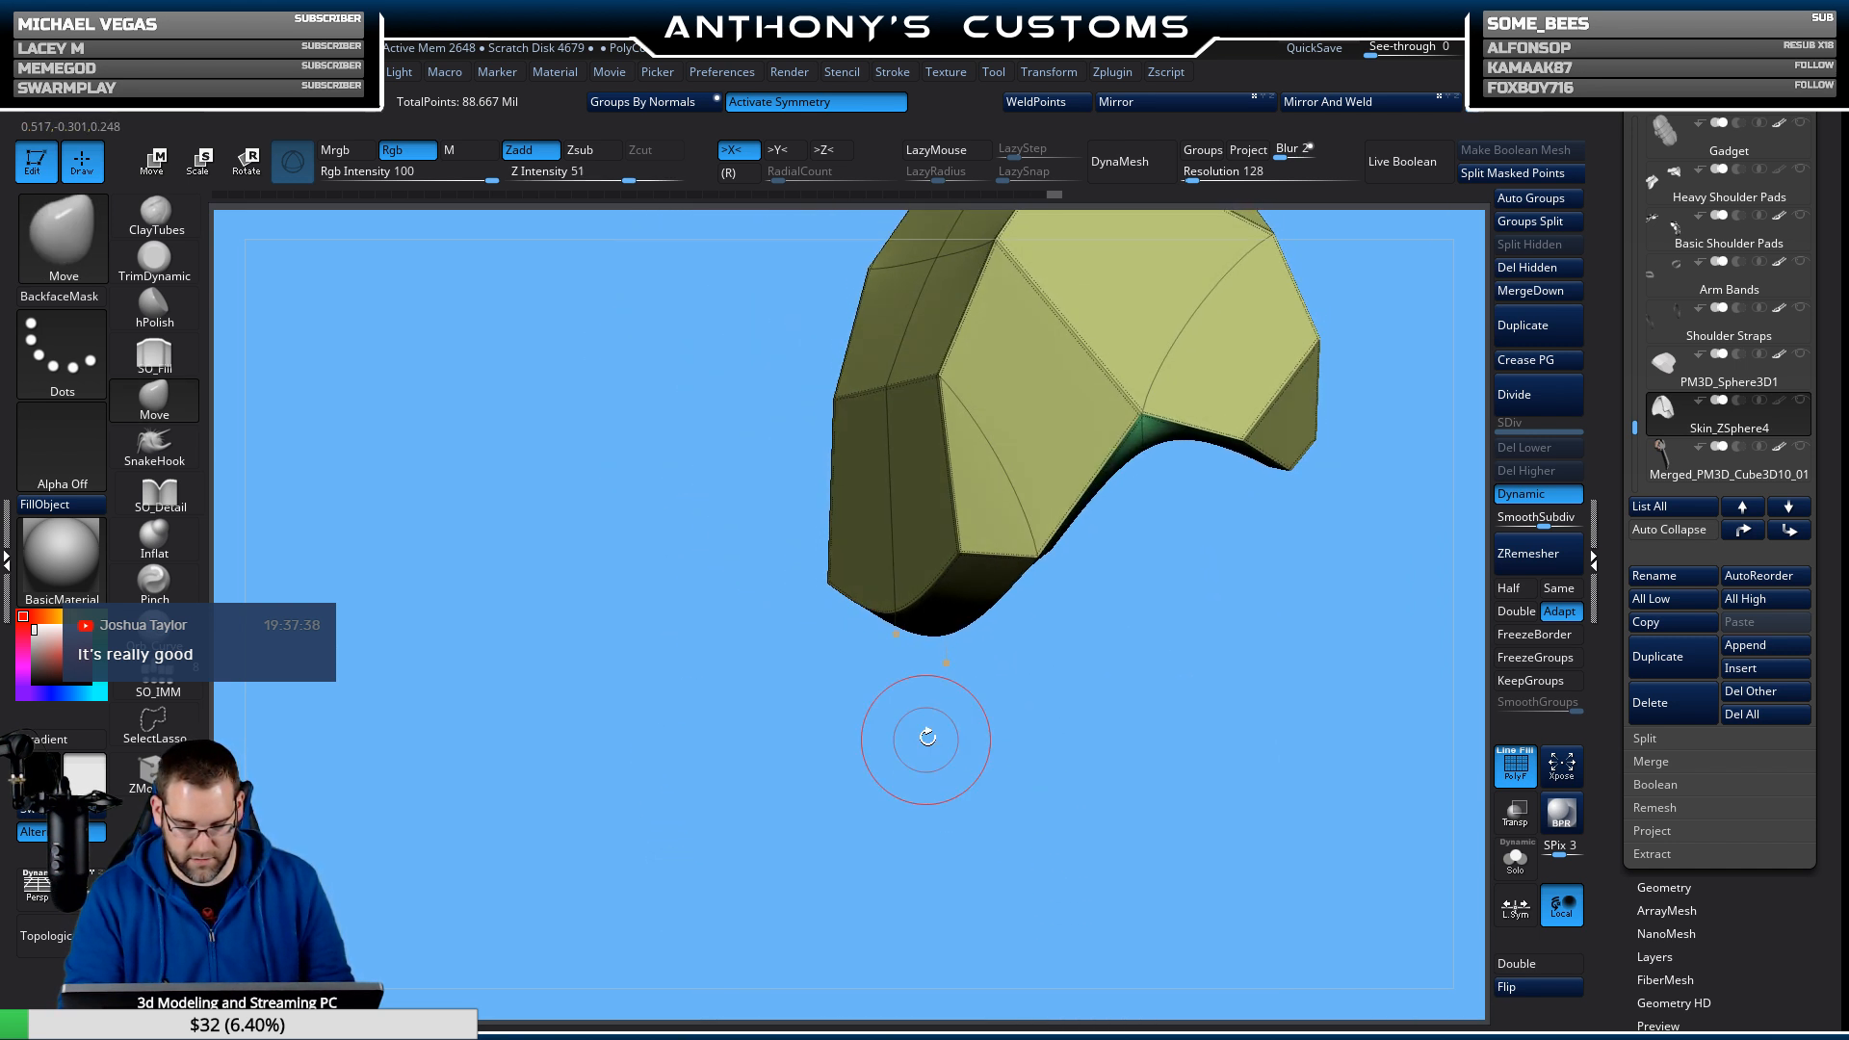
{"action": "left_click_drag", "start_coordinate": [979, 557], "coordinate": [993, 687]}
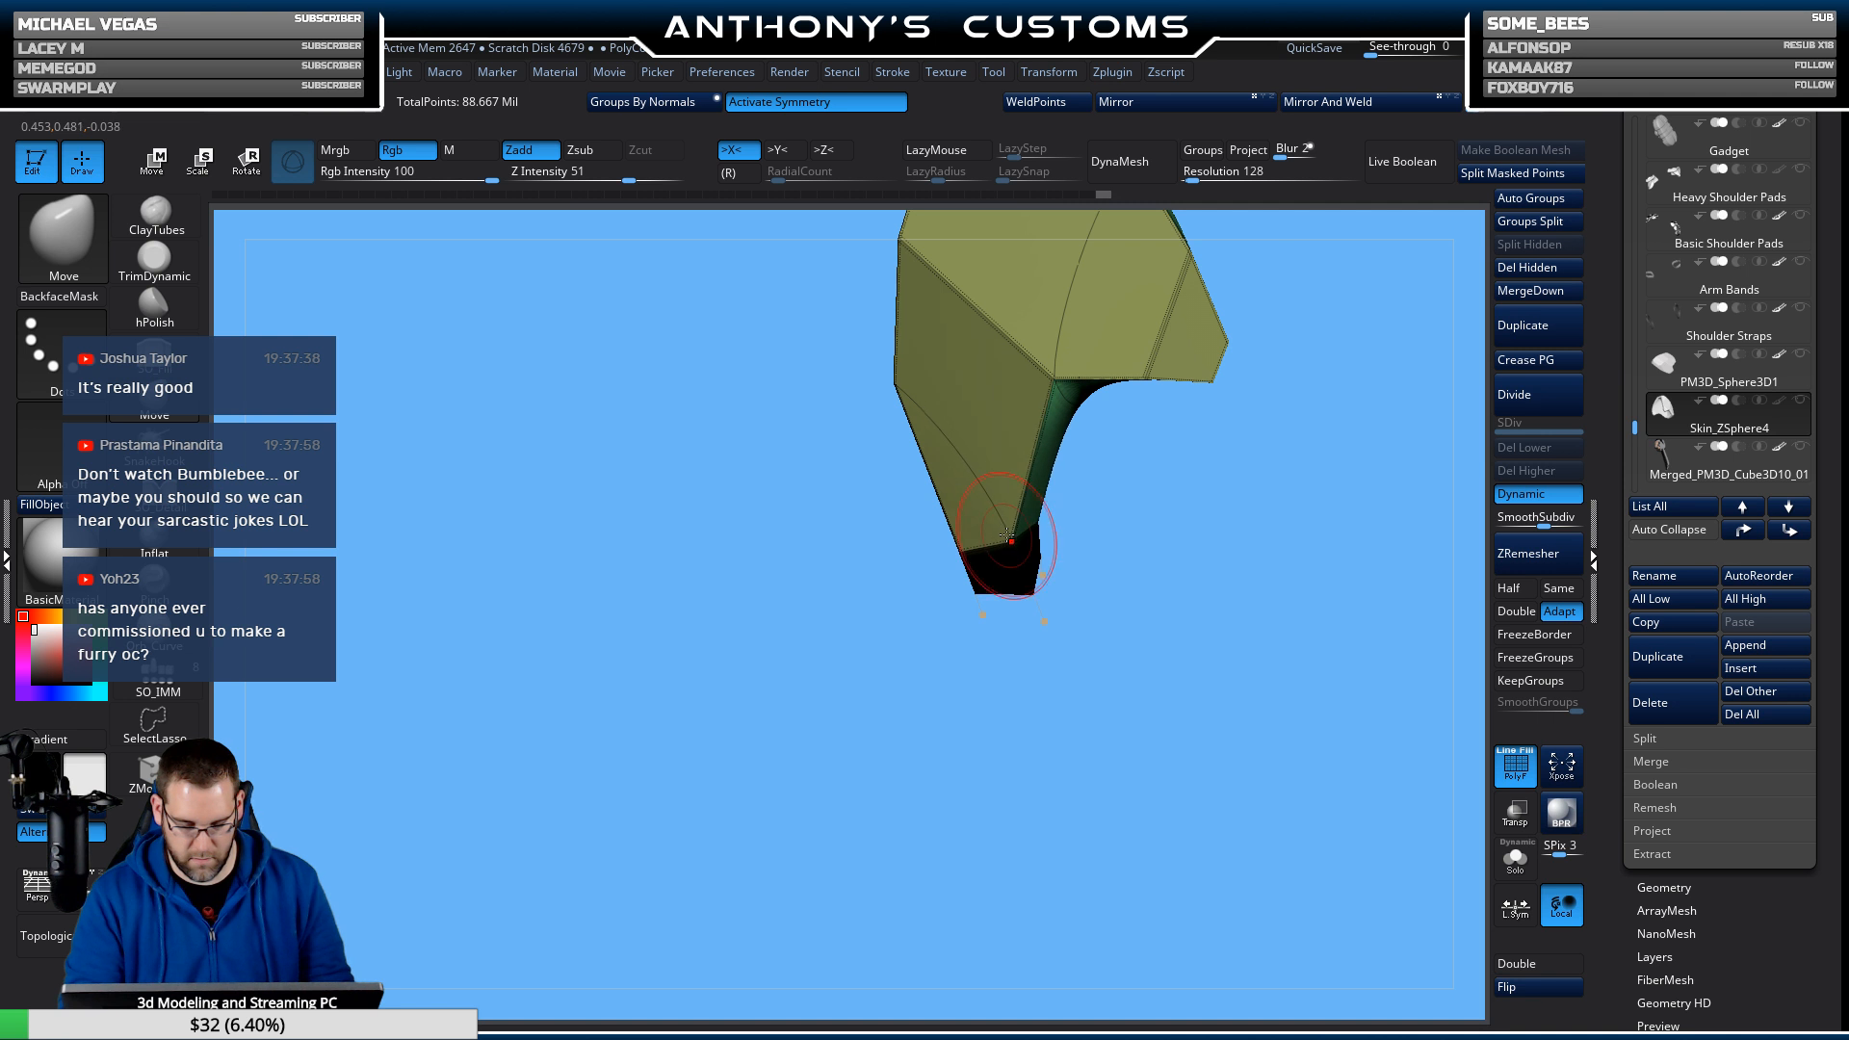
{"action": "left_click_drag", "start_coordinate": [1063, 682], "coordinate": [929, 727]}
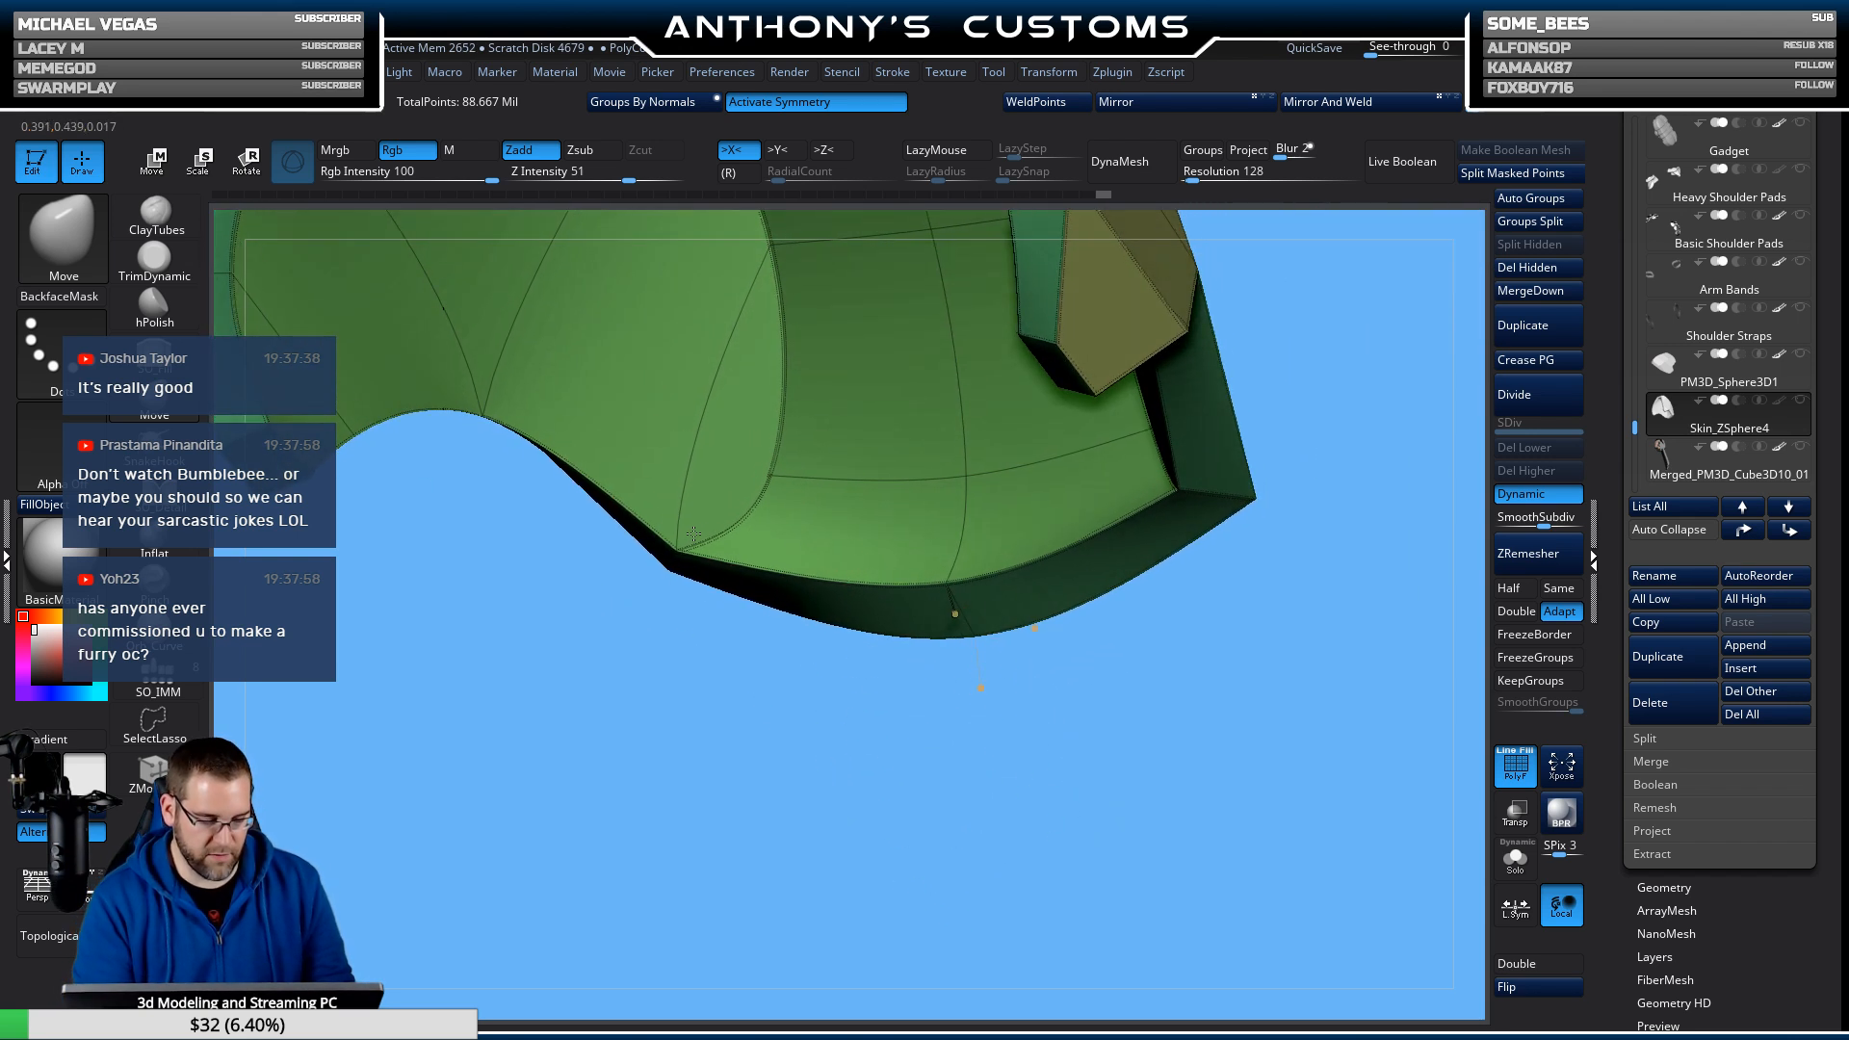
Crease the short corner edges across the rim's thickness along the side notches and the inner side facet edge with ZModeler.
{"action": "left_click_drag", "start_coordinate": [705, 510], "coordinate": [1182, 387]}
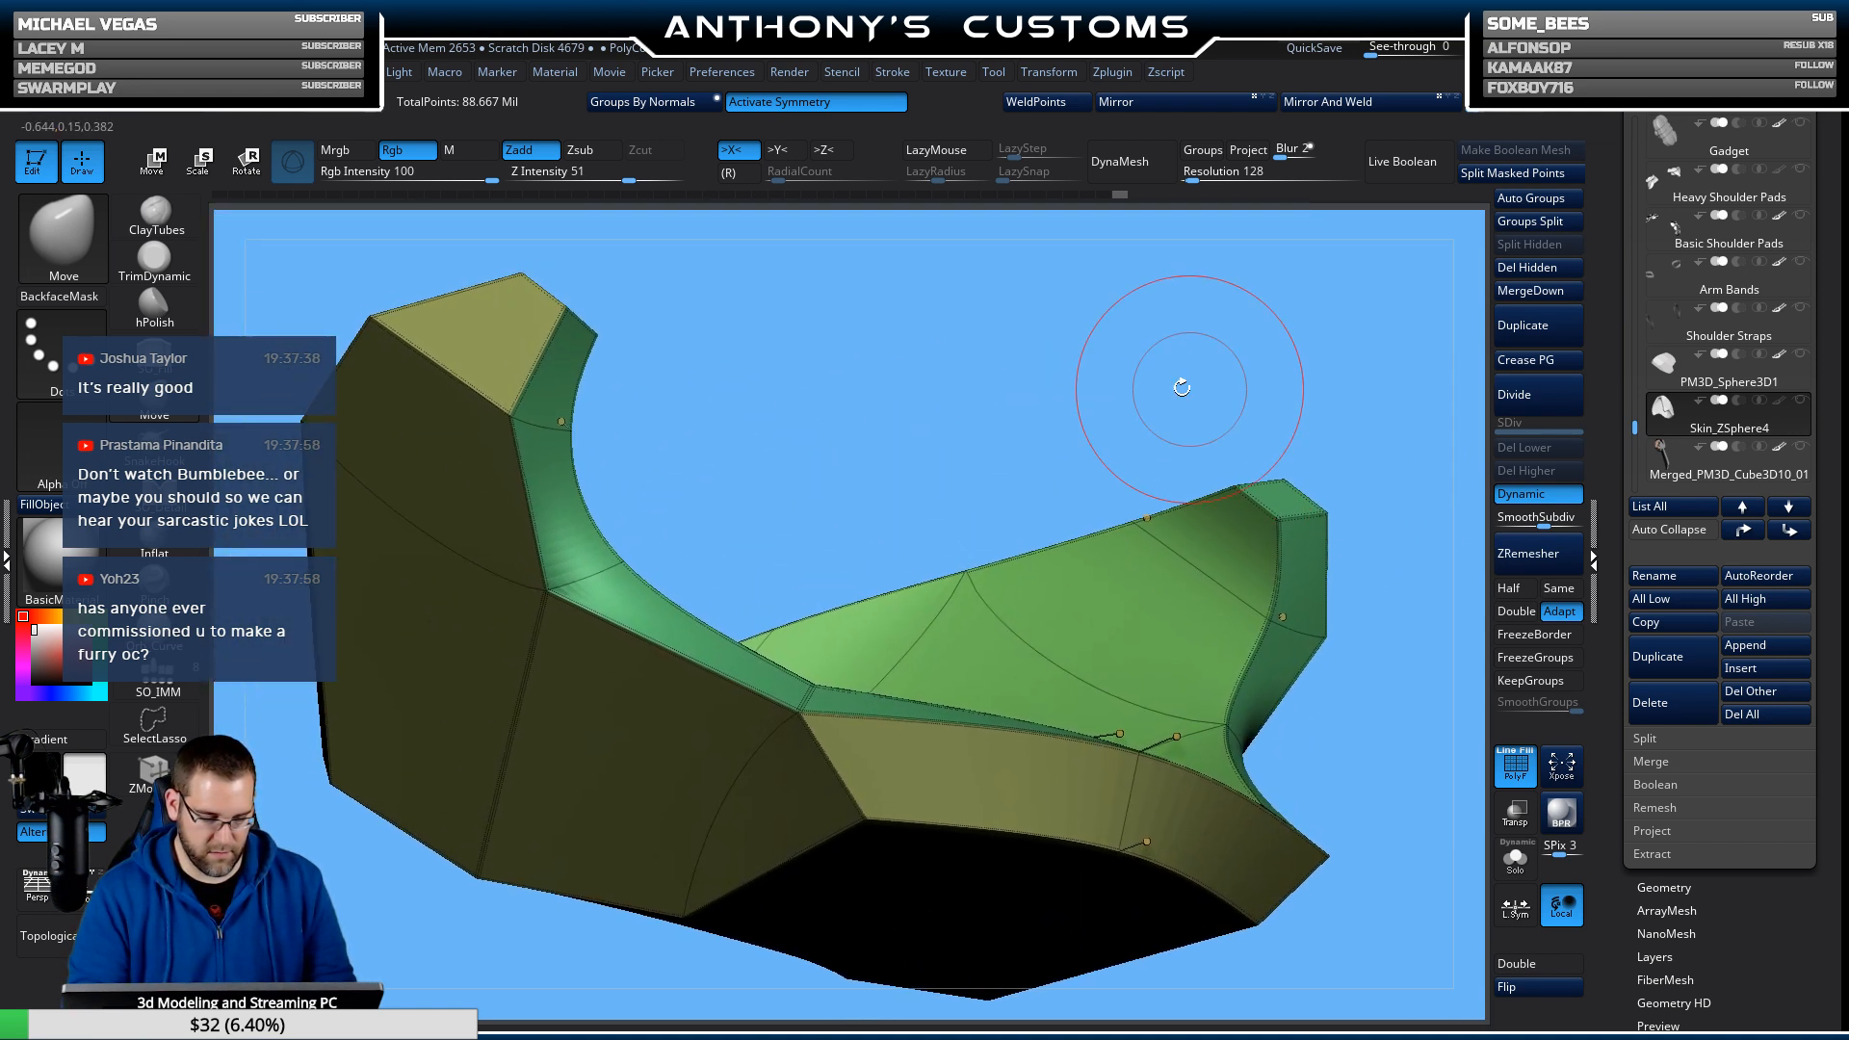
{"action": "left_click", "coordinate": [164, 771]}
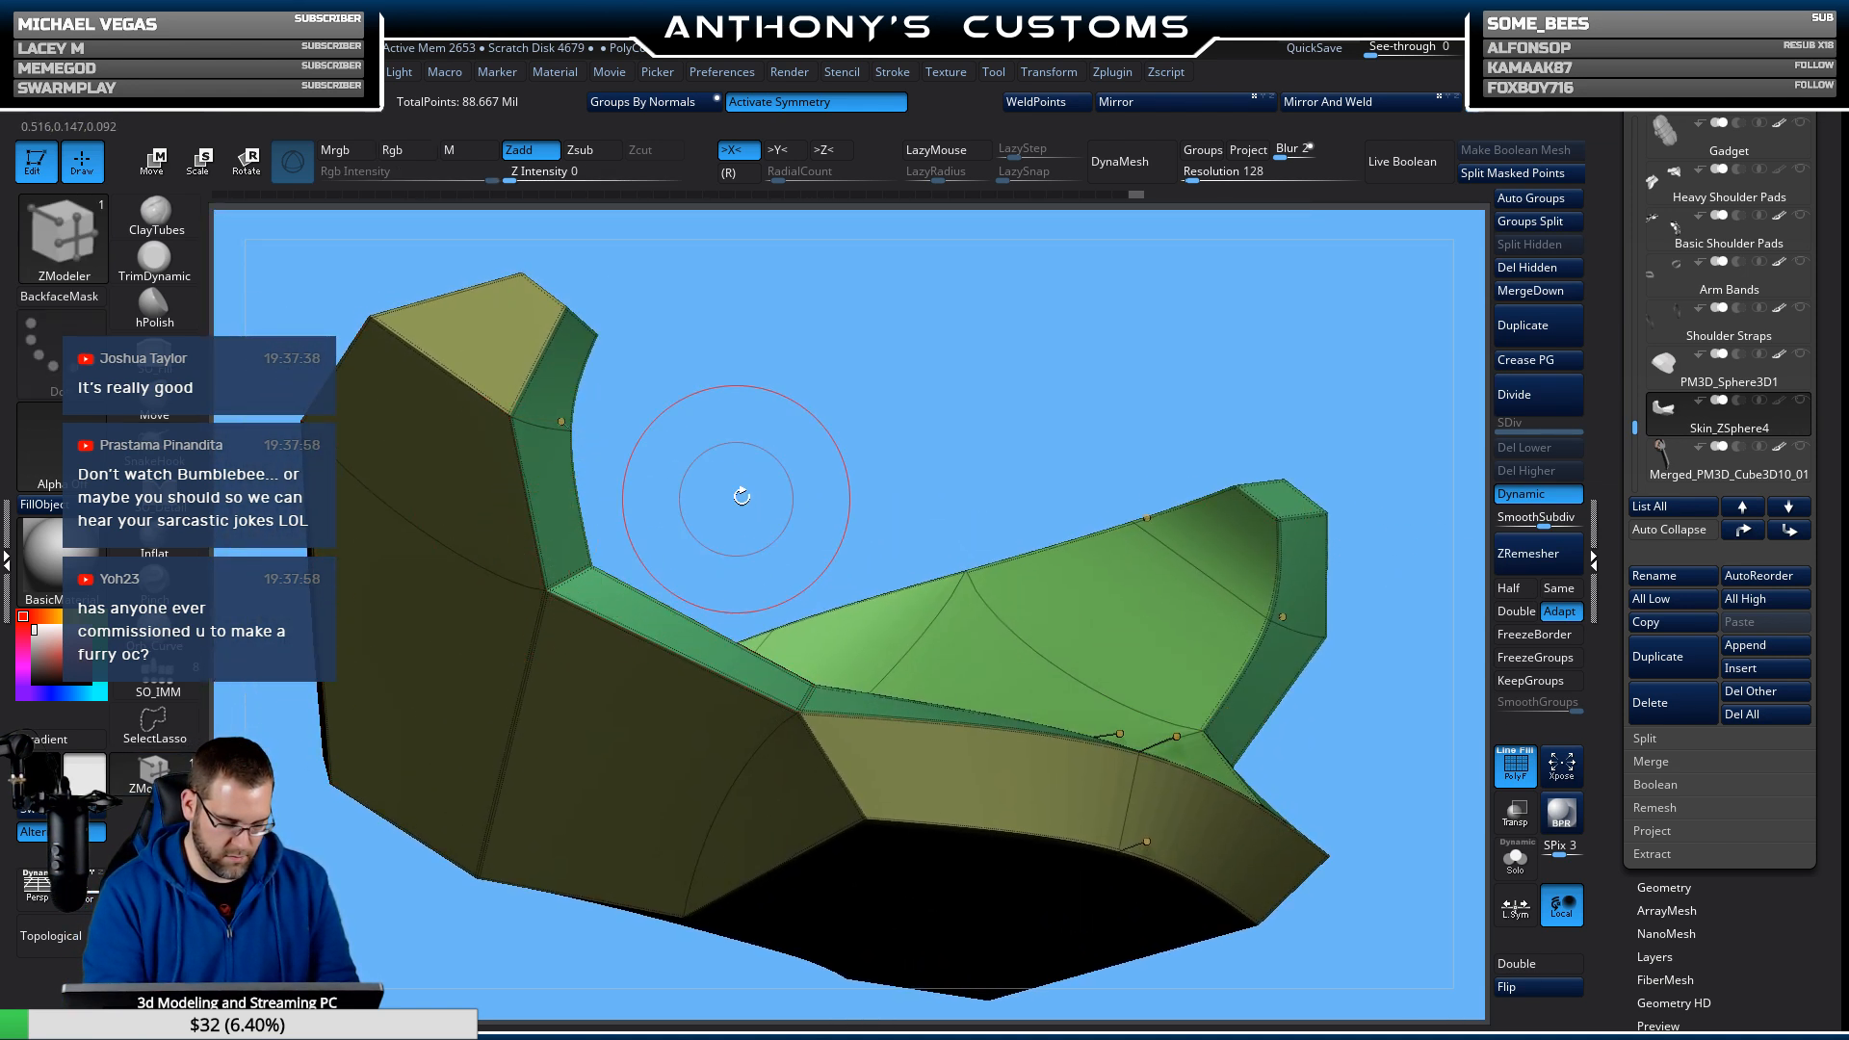
{"action": "mouse_move", "coordinate": [742, 496]}
{"action": "left_mouse_down"}
{"action": "mouse_move", "coordinate": [747, 452]}
{"action": "mouse_move", "coordinate": [727, 504]}
{"action": "left_mouse_up"}
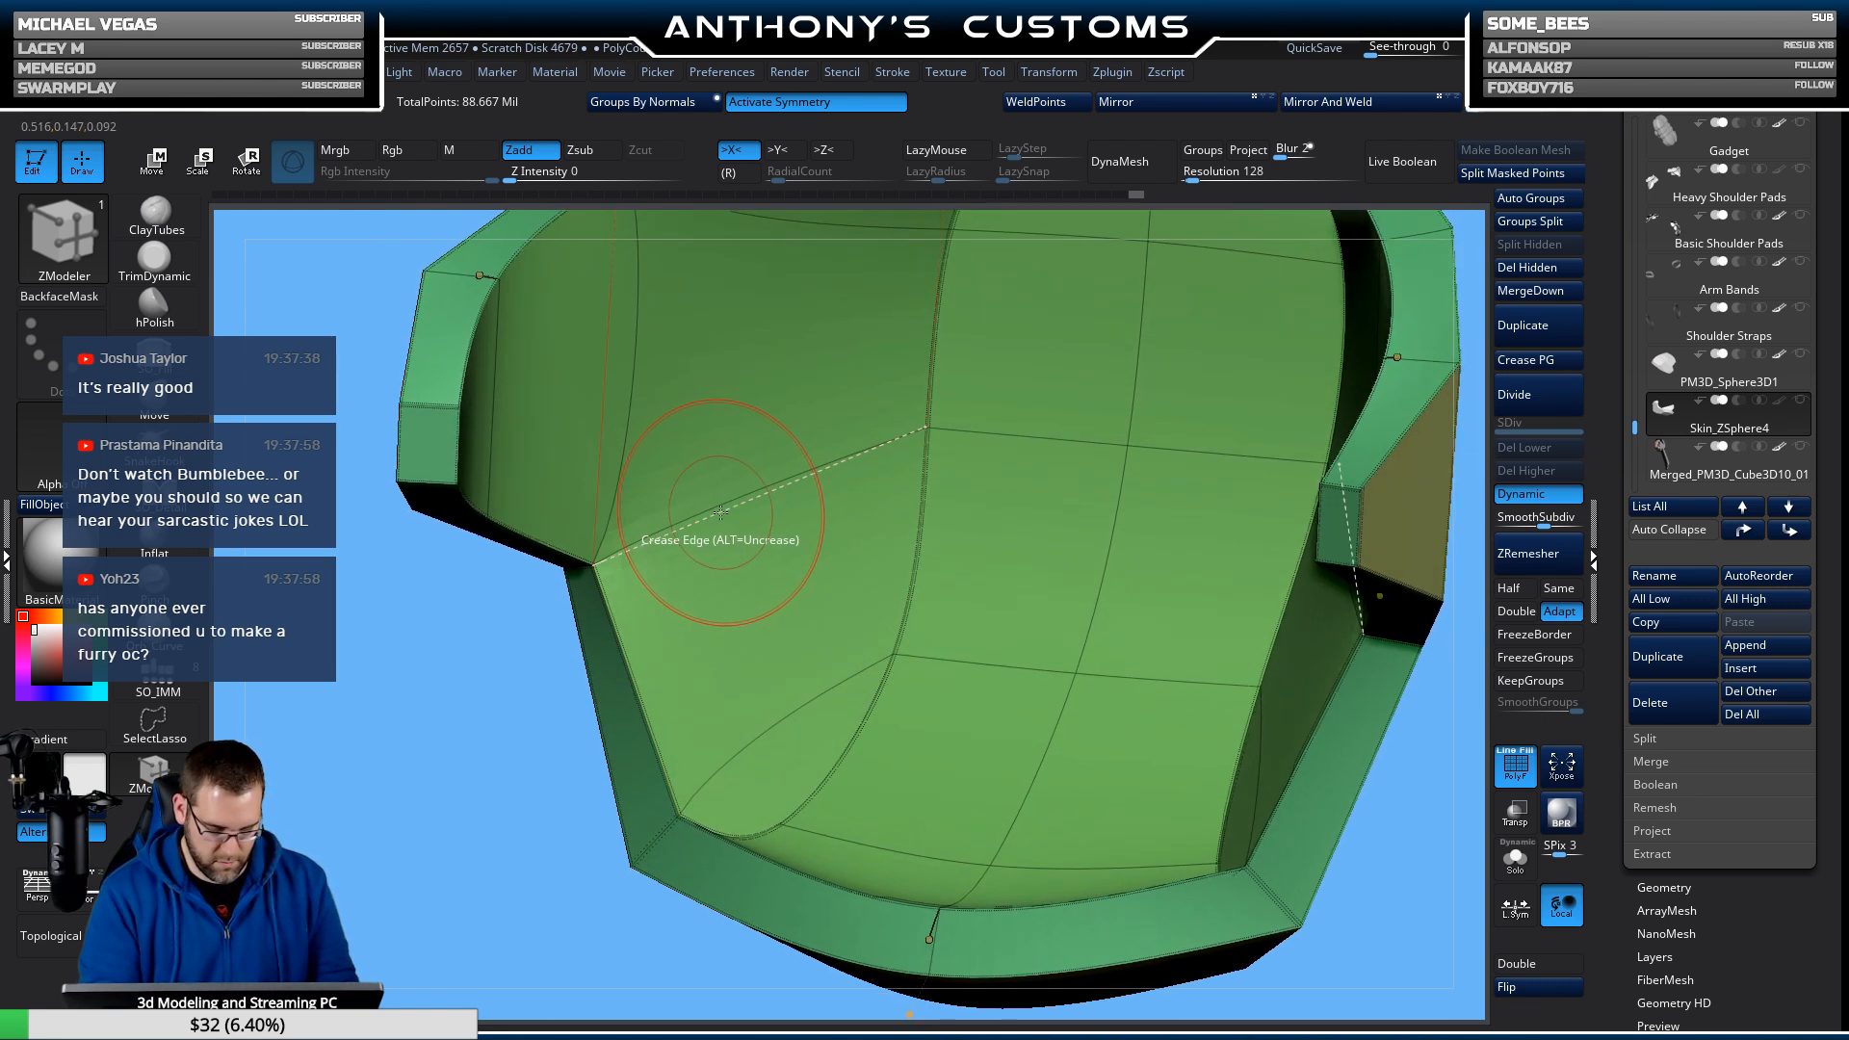
{"action": "left_click", "coordinate": [721, 512]}
{"action": "left_click_drag", "start_coordinate": [507, 836], "coordinate": [723, 516]}
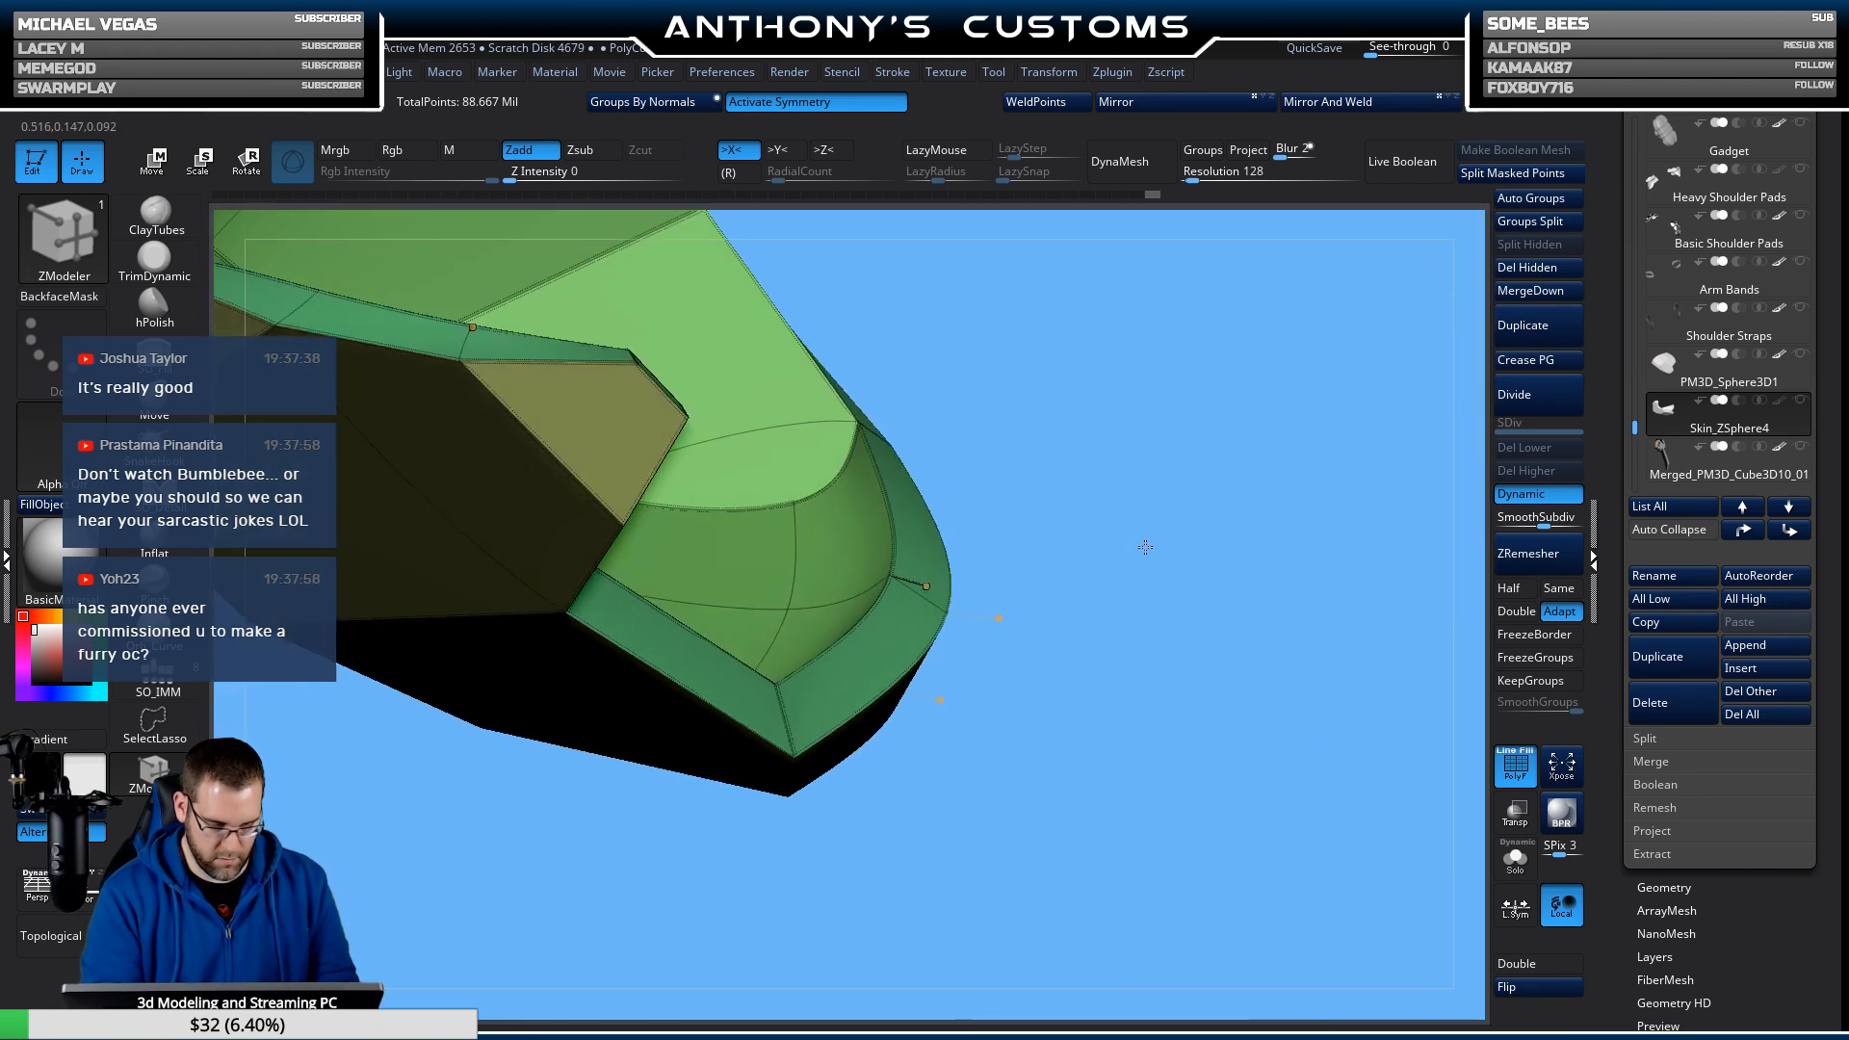
{"action": "left_click_drag", "start_coordinate": [1145, 547], "coordinate": [865, 470]}
{"action": "left_click_drag", "start_coordinate": [1002, 470], "coordinate": [1049, 695]}
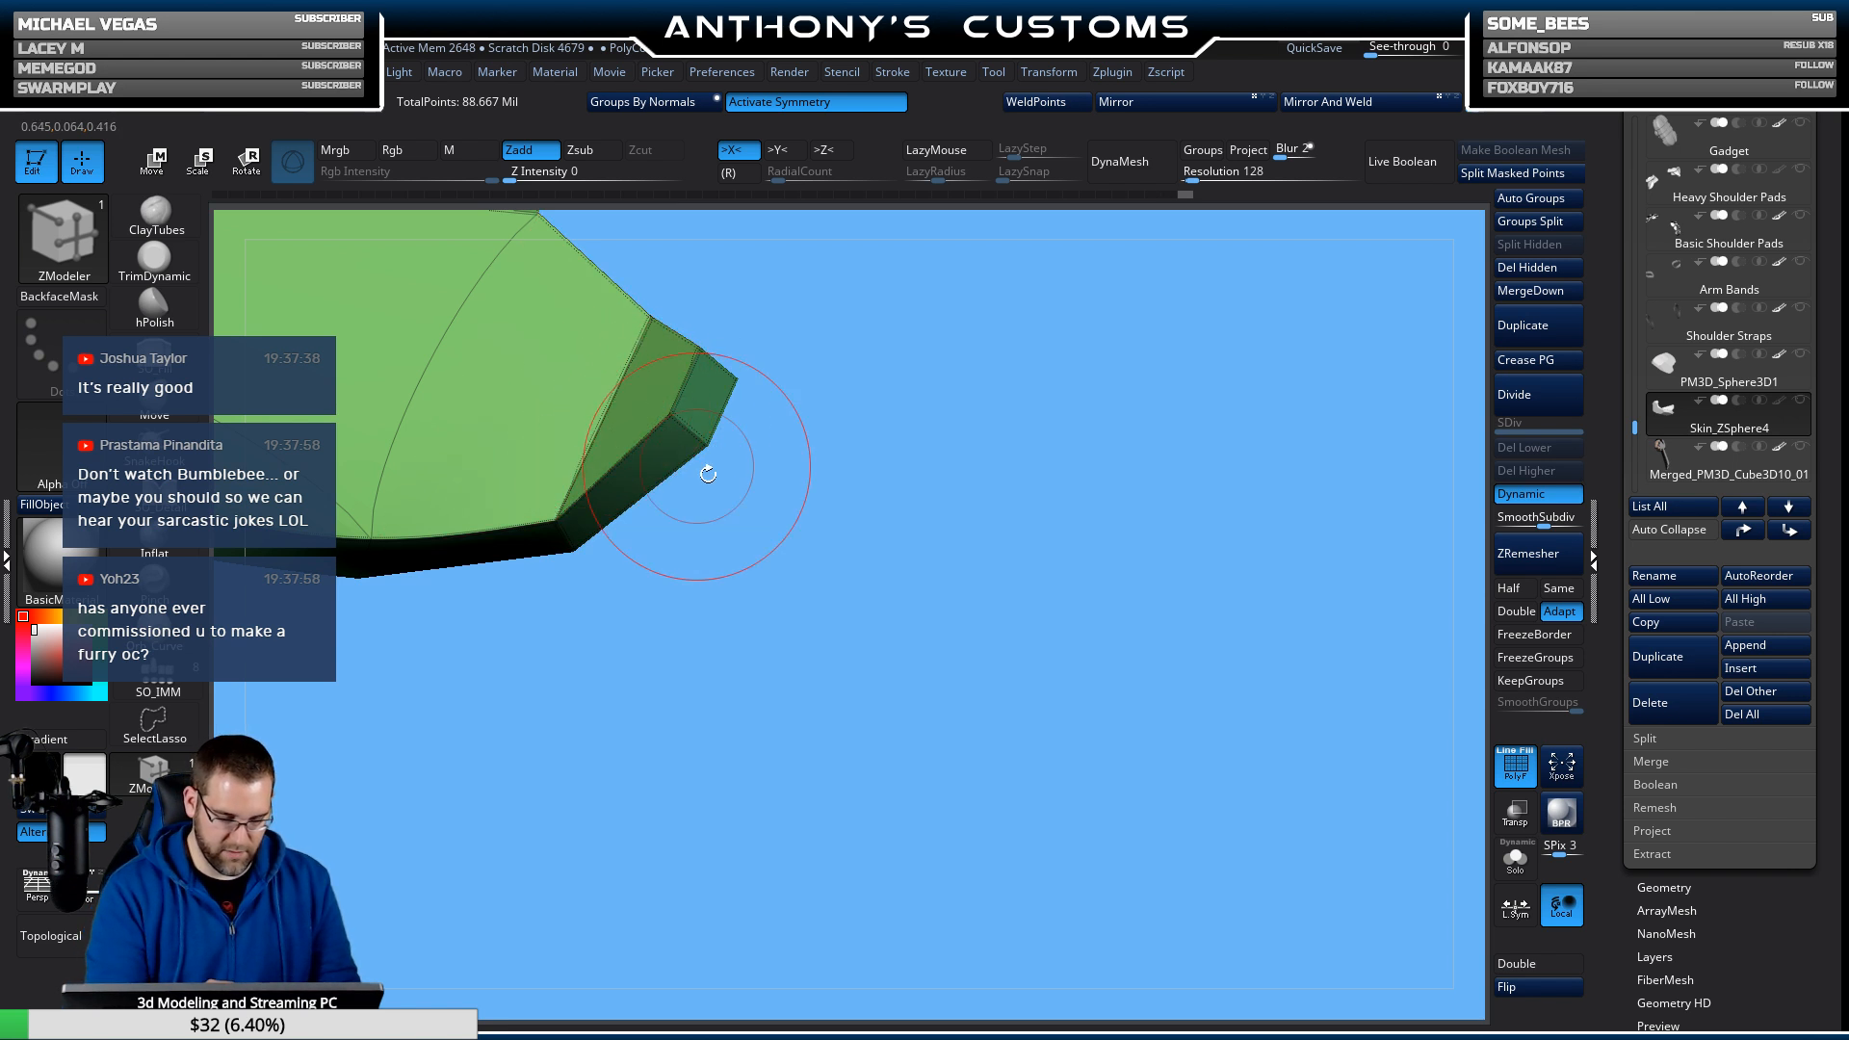
Check the side tips and inside of the shell, and crease the remaining hard inner facet edges.
{"action": "left_click_drag", "start_coordinate": [708, 474], "coordinate": [1195, 706]}
{"action": "left_click_drag", "start_coordinate": [791, 599], "coordinate": [744, 695]}
{"action": "left_click_drag", "start_coordinate": [805, 542], "coordinate": [841, 518]}
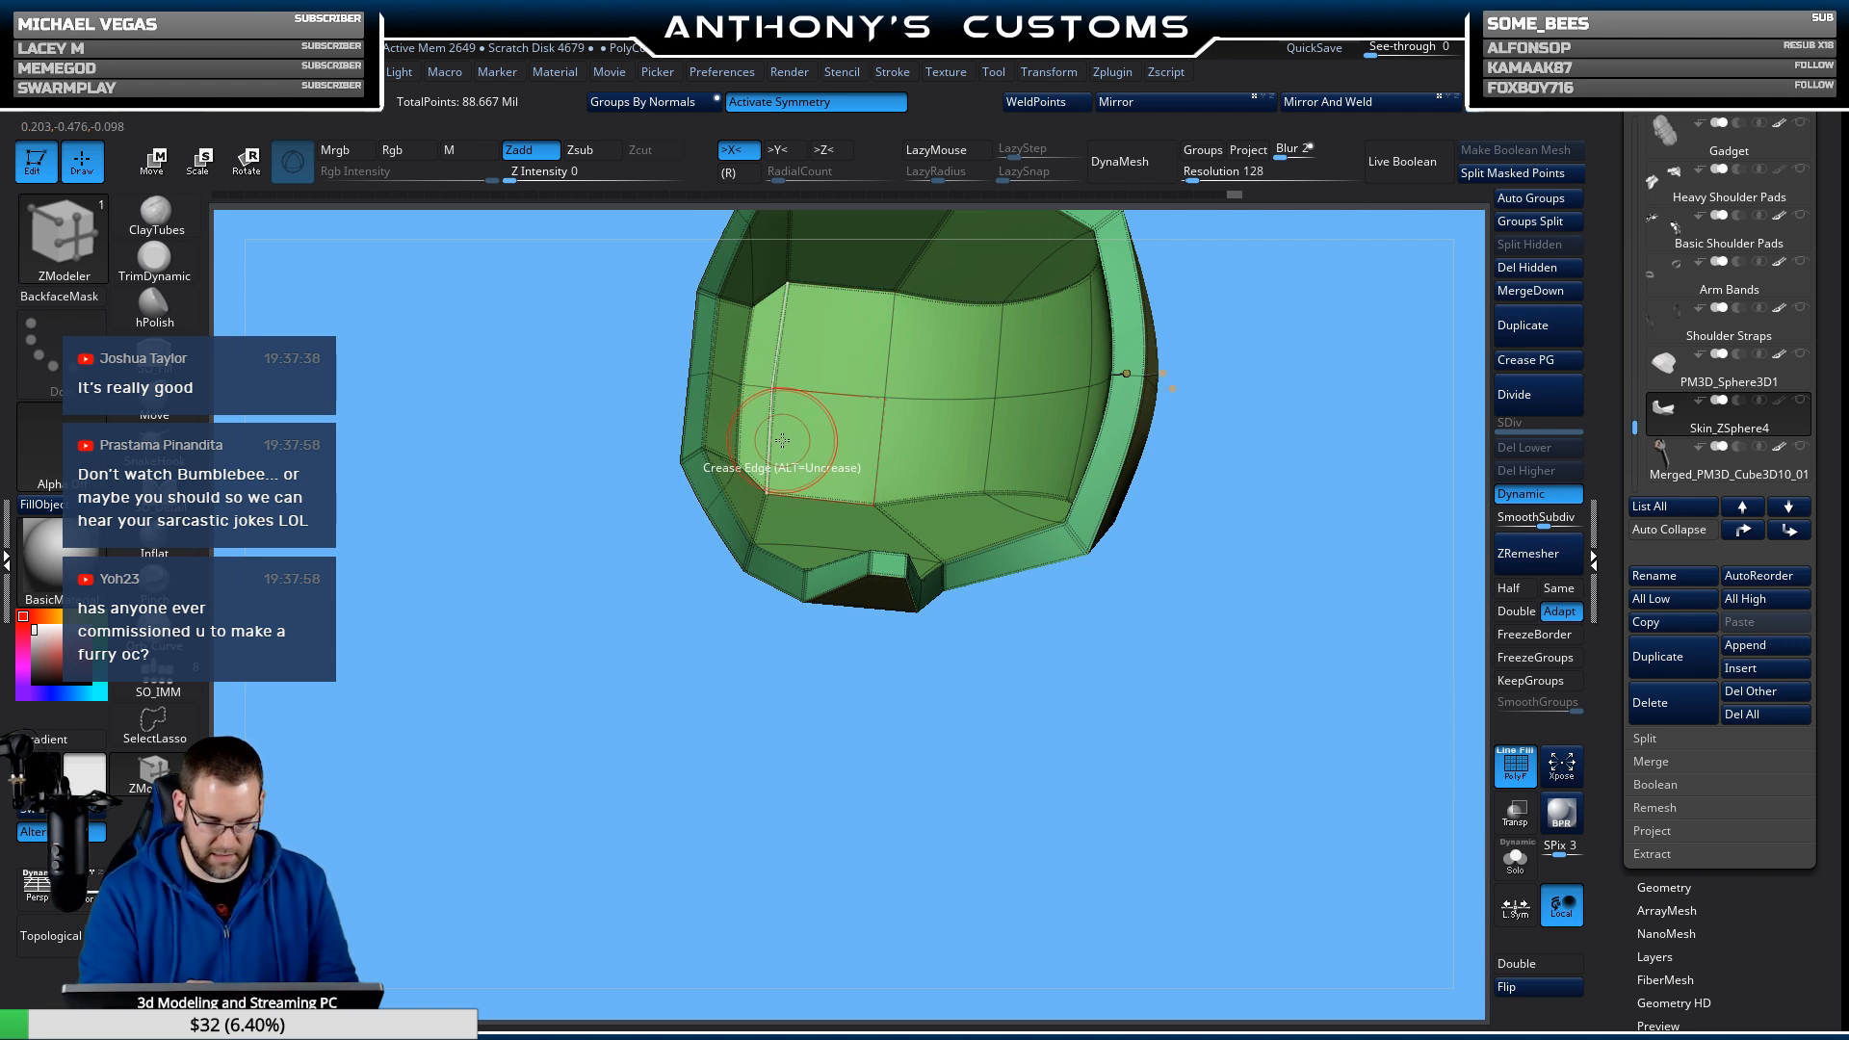
{"action": "left_click_drag", "start_coordinate": [974, 768], "coordinate": [1025, 435]}
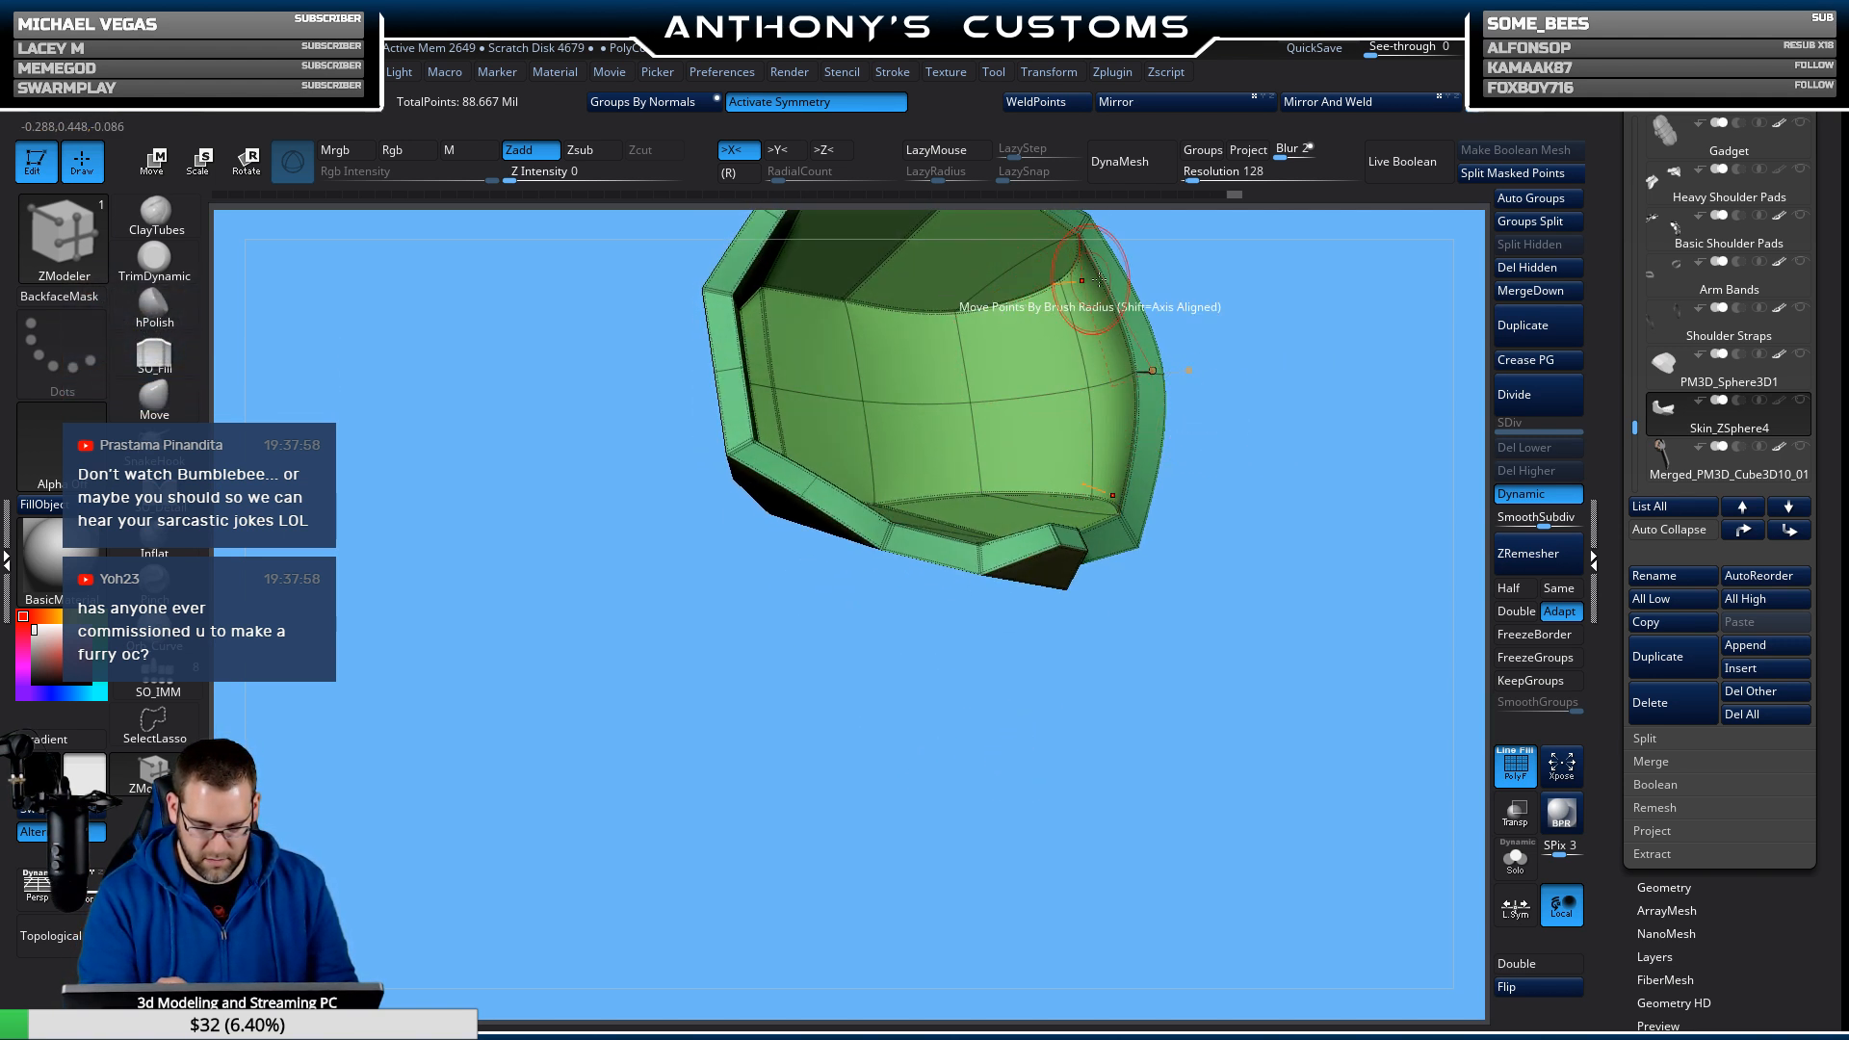
{"action": "mouse_move", "coordinate": [1199, 347]}
{"action": "left_mouse_down"}
{"action": "mouse_move", "coordinate": [1205, 500]}
{"action": "mouse_move", "coordinate": [1152, 653]}
{"action": "left_mouse_up"}
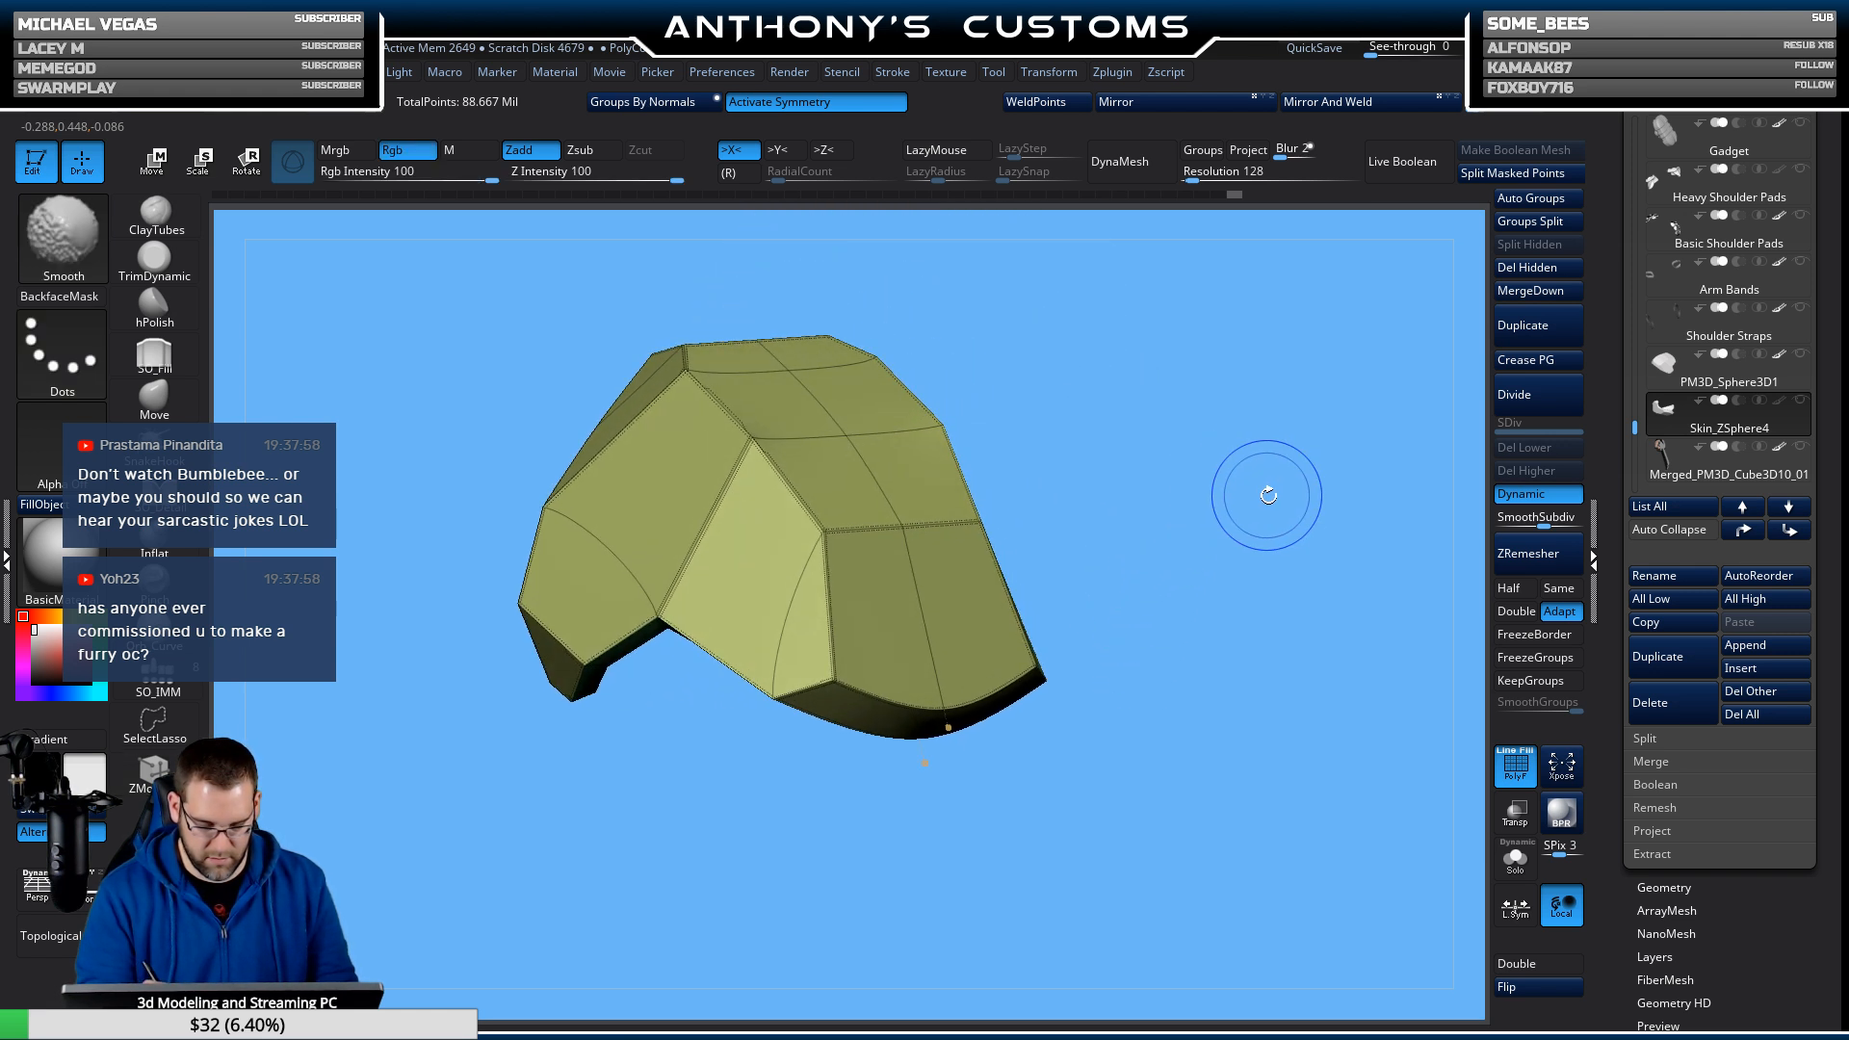
Hide the polygon wireframe and refine the centre of the wide bottom rim with the Move brush.
{"action": "key", "text": "shift+f"}
{"action": "mouse_move", "coordinate": [1211, 579]}
{"action": "left_mouse_down"}
{"action": "mouse_move", "coordinate": [1299, 597]}
{"action": "mouse_move", "coordinate": [1252, 604]}
{"action": "mouse_move", "coordinate": [1269, 621]}
{"action": "left_mouse_up"}
{"action": "left_click", "coordinate": [154, 399]}
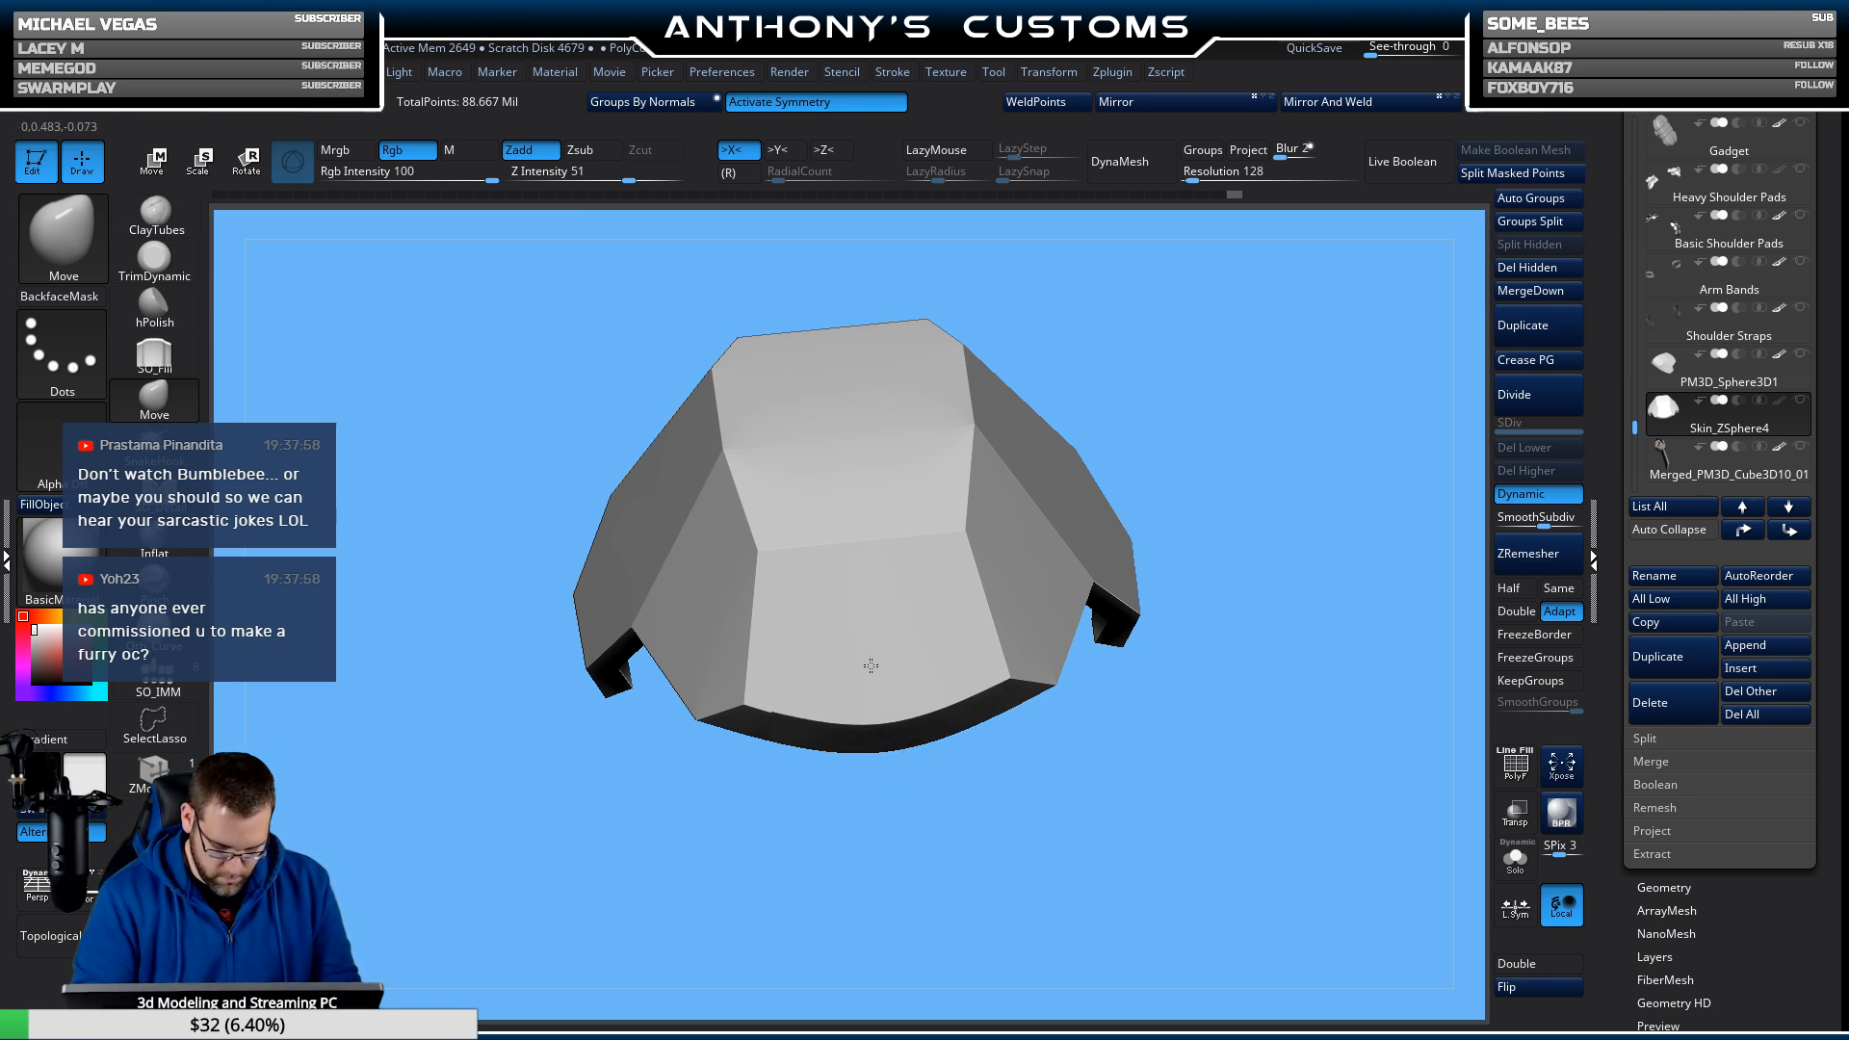
{"action": "mouse_move", "coordinate": [918, 755]}
{"action": "left_mouse_down"}
{"action": "mouse_move", "coordinate": [909, 838]}
{"action": "mouse_move", "coordinate": [886, 837]}
{"action": "mouse_move", "coordinate": [871, 776]}
{"action": "mouse_move", "coordinate": [939, 770]}
{"action": "left_mouse_up"}
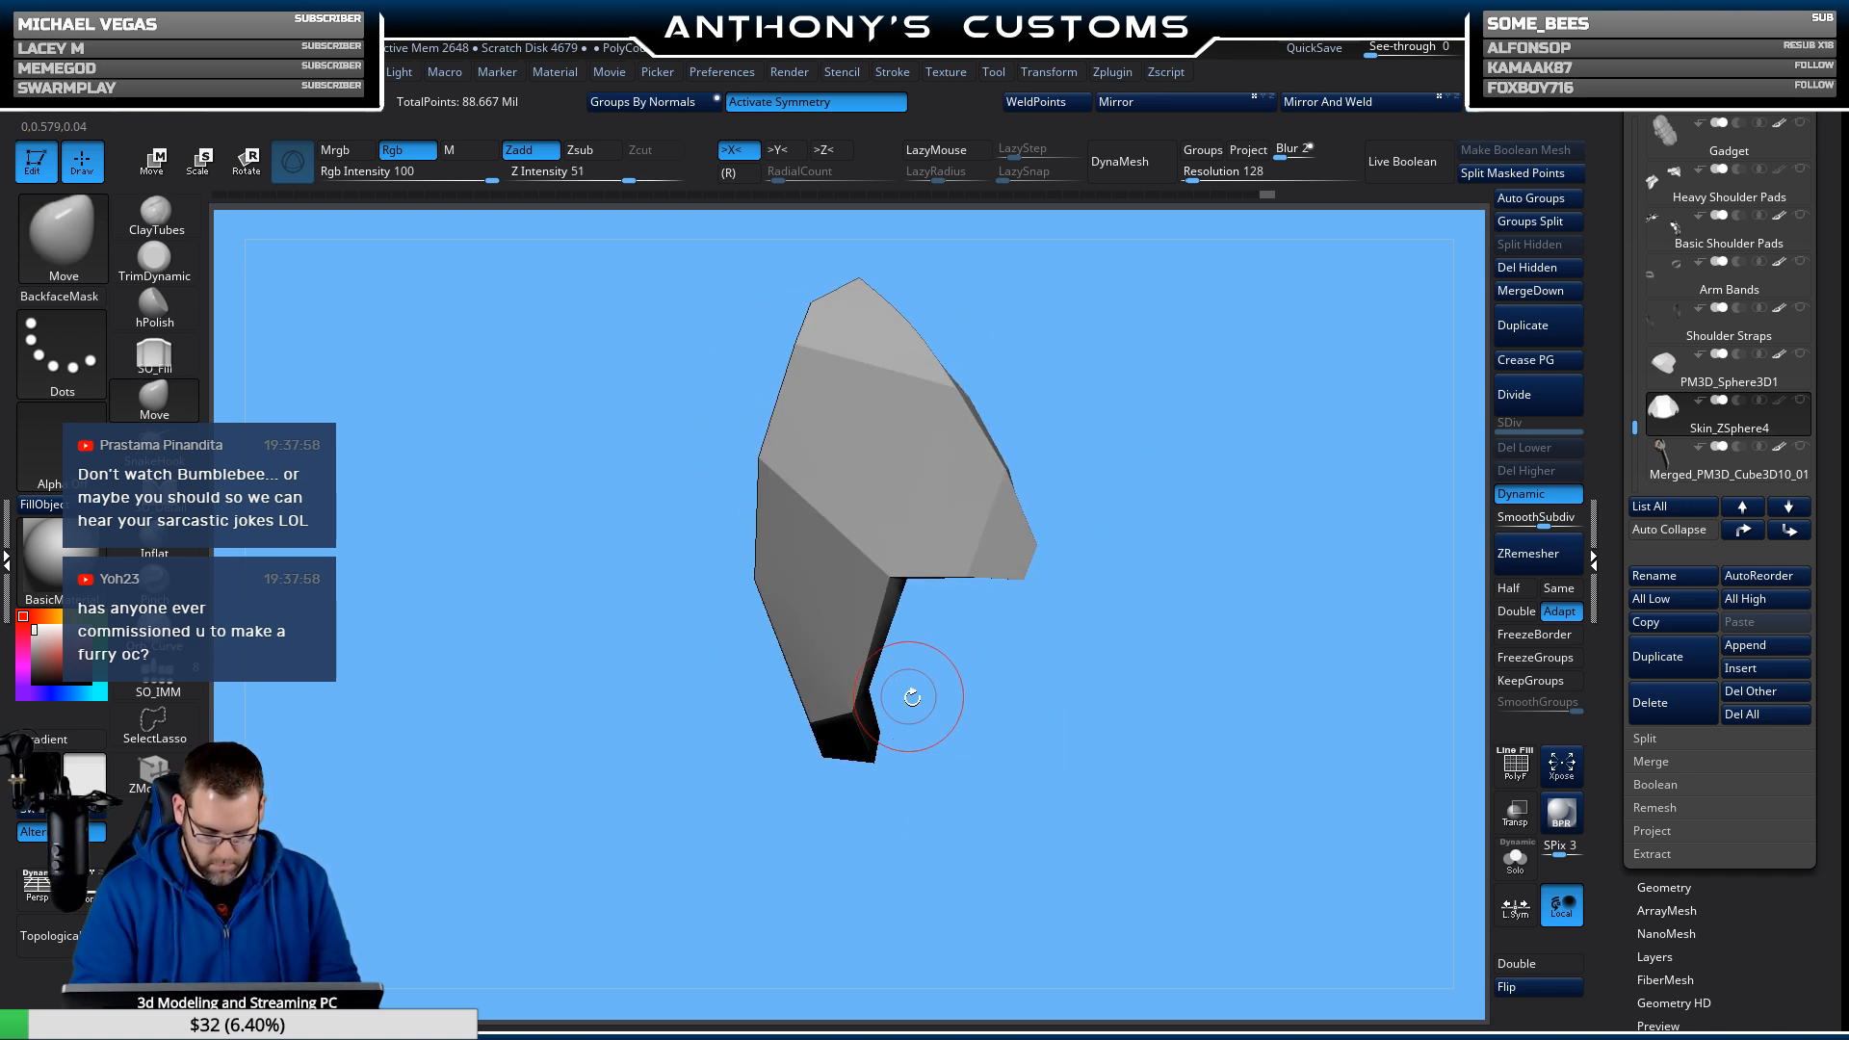
{"action": "left_click_drag", "start_coordinate": [912, 698], "coordinate": [934, 685]}
{"action": "left_click_drag", "start_coordinate": [770, 676], "coordinate": [837, 824]}
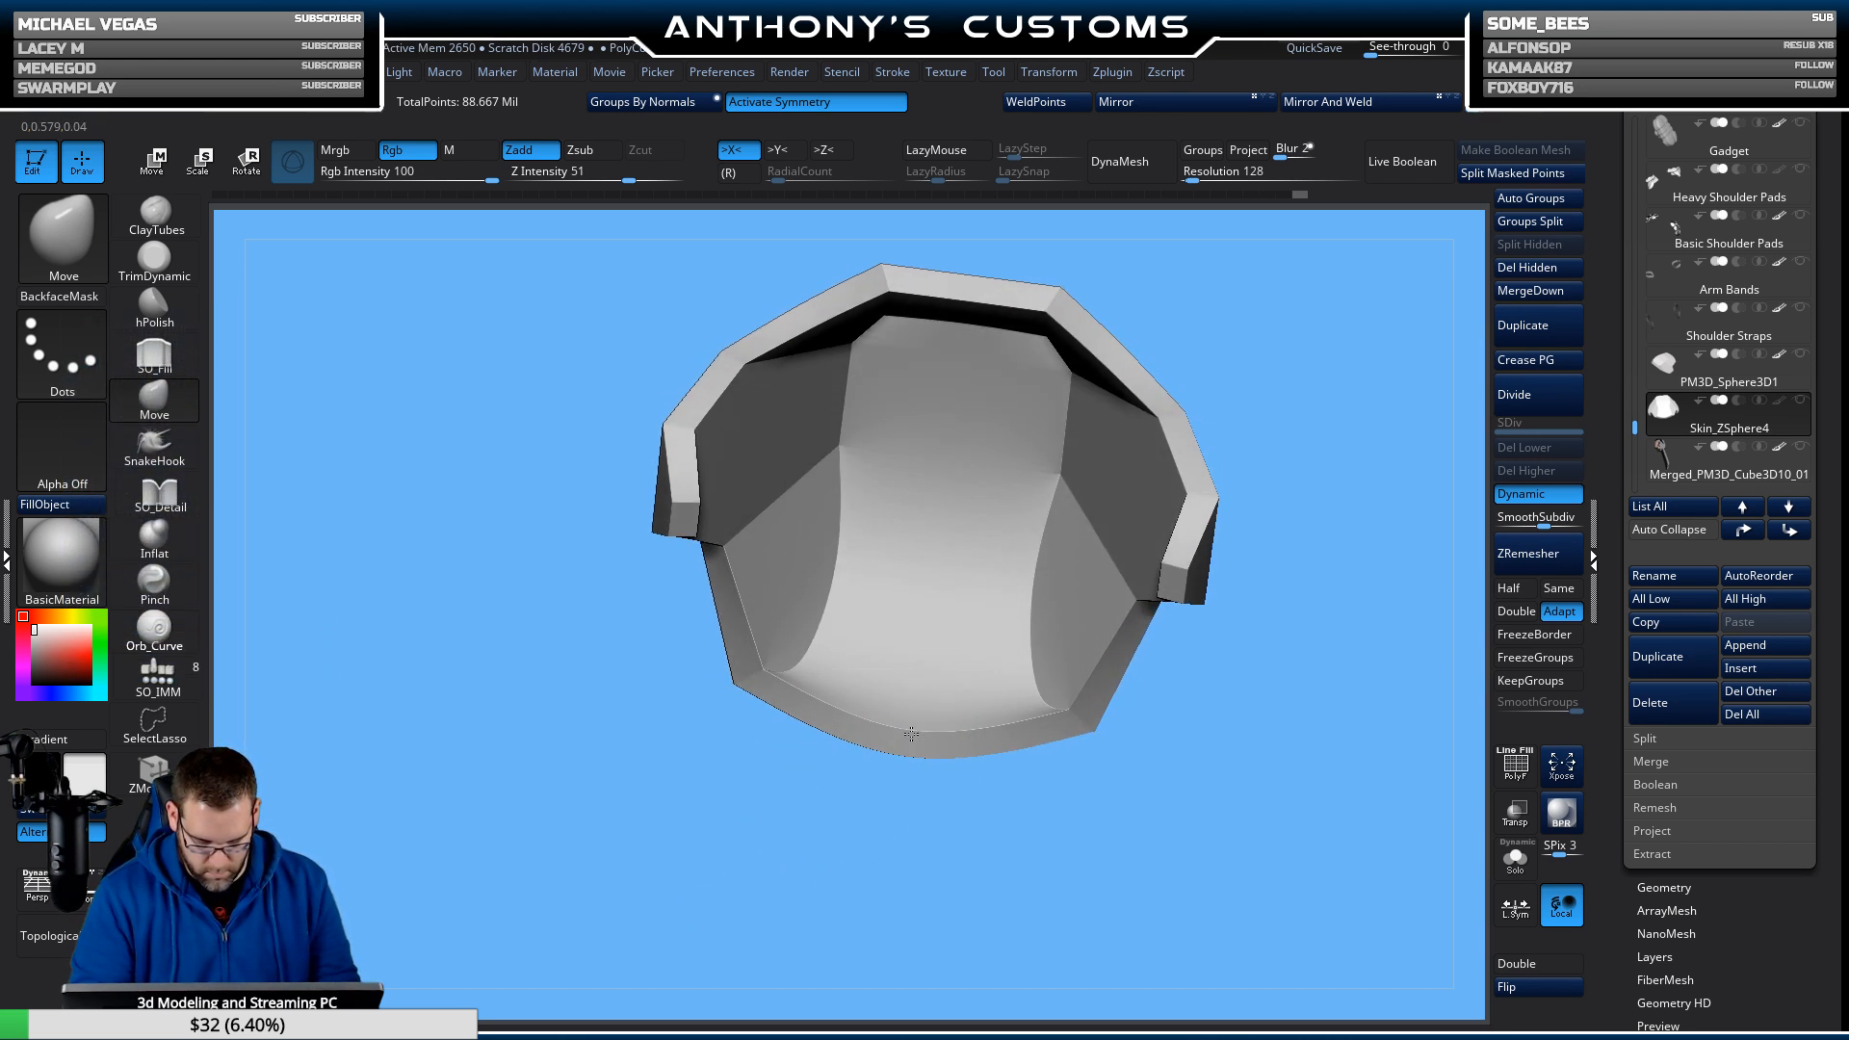
{"action": "left_click_drag", "start_coordinate": [911, 734], "coordinate": [1060, 828]}
{"action": "scroll", "coordinate": [1205, 487], "scroll_direction": "down", "scroll_amount": 2}
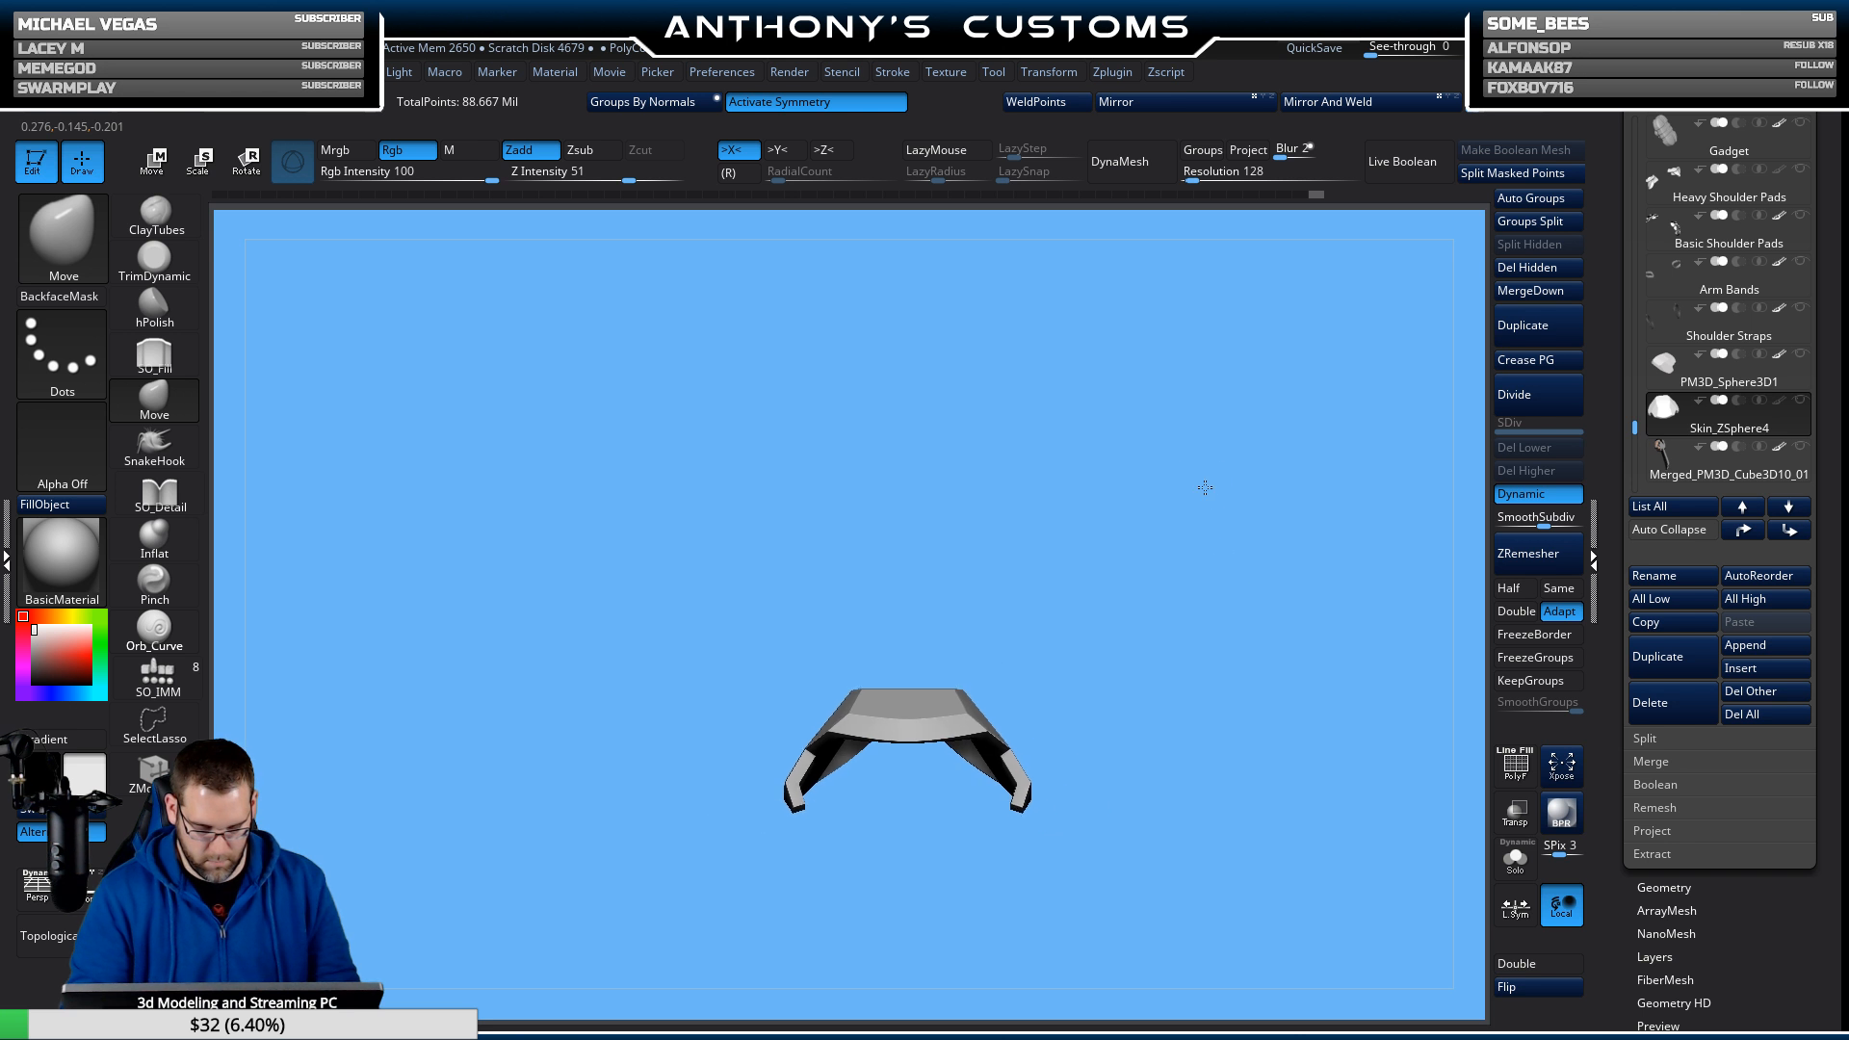
Examine the plate from several sides and compare its facets with the original PM3D_Sphere3D1 sculpt, with and without the wireframe.
{"action": "mouse_move", "coordinate": [1205, 488]}
{"action": "left_mouse_down"}
{"action": "mouse_move", "coordinate": [1243, 610]}
{"action": "mouse_move", "coordinate": [1215, 533]}
{"action": "mouse_move", "coordinate": [1226, 729]}
{"action": "mouse_move", "coordinate": [1205, 685]}
{"action": "left_mouse_up"}
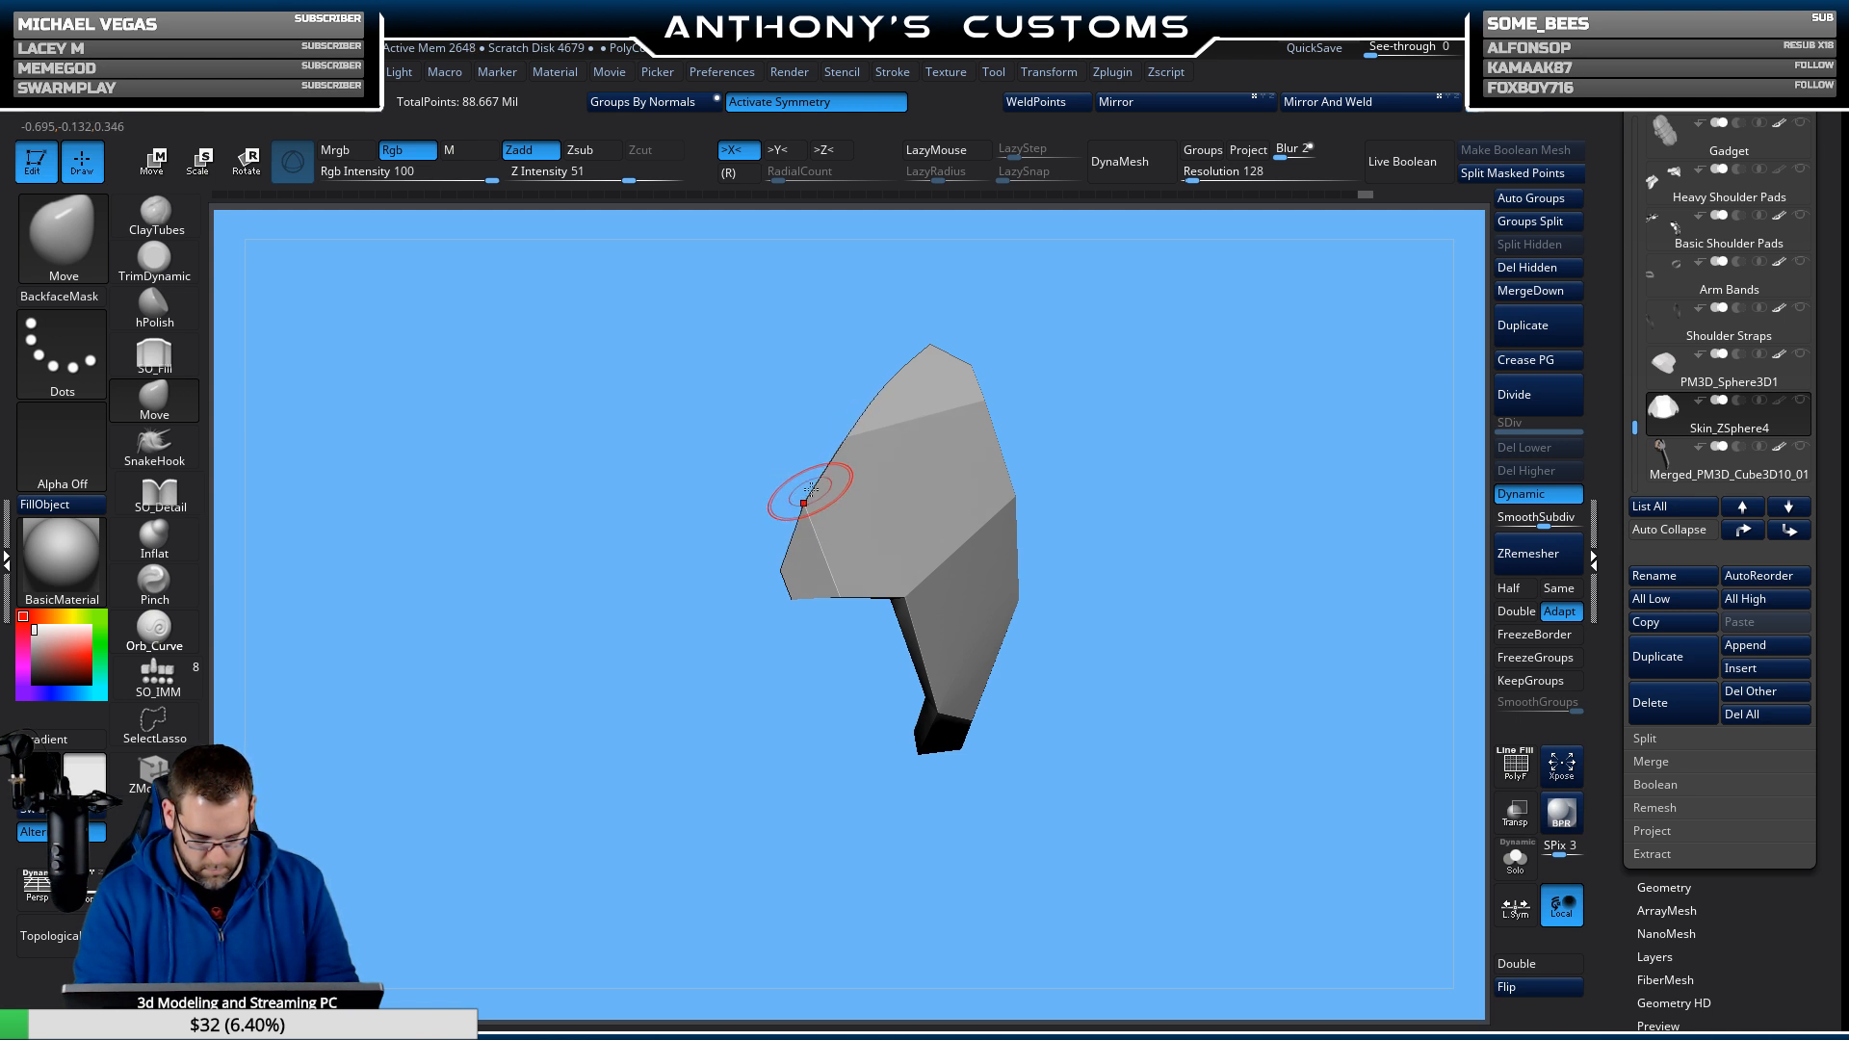
{"action": "left_click_drag", "start_coordinate": [1179, 459], "coordinate": [1188, 495]}
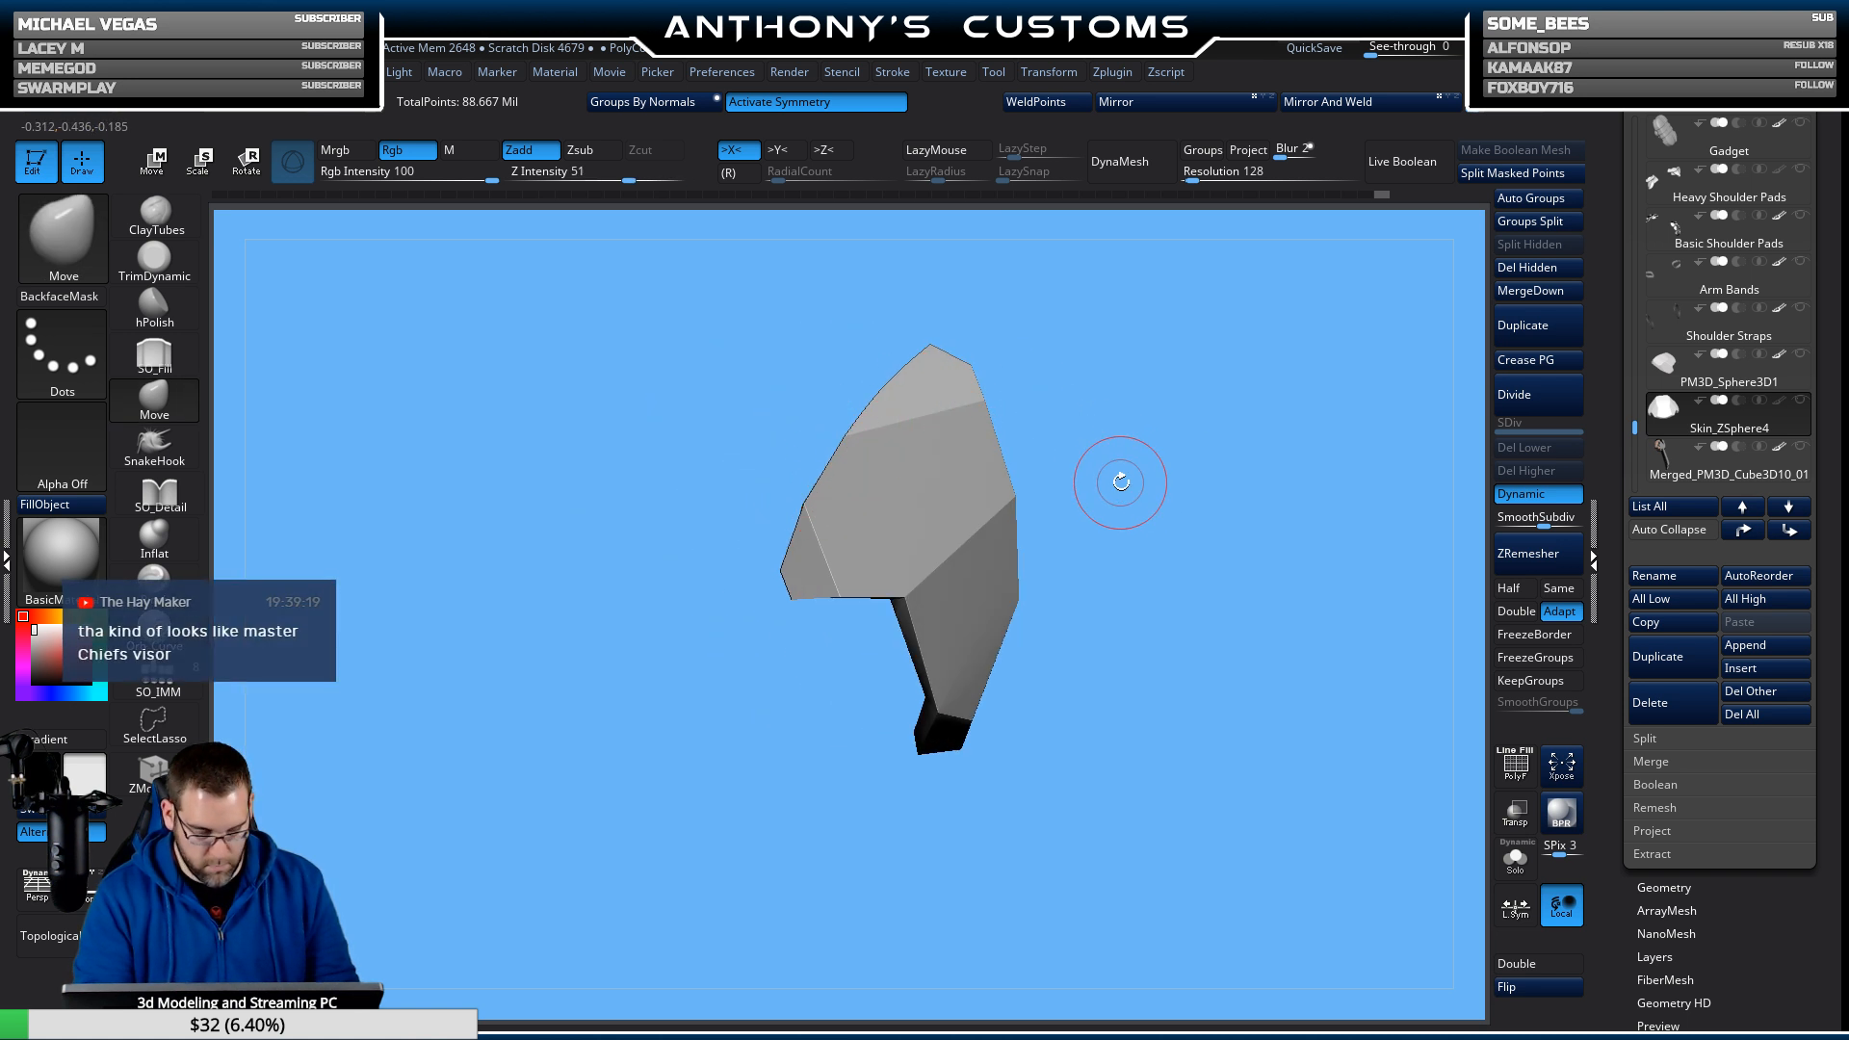
{"action": "left_click_drag", "start_coordinate": [1185, 473], "coordinate": [1272, 479]}
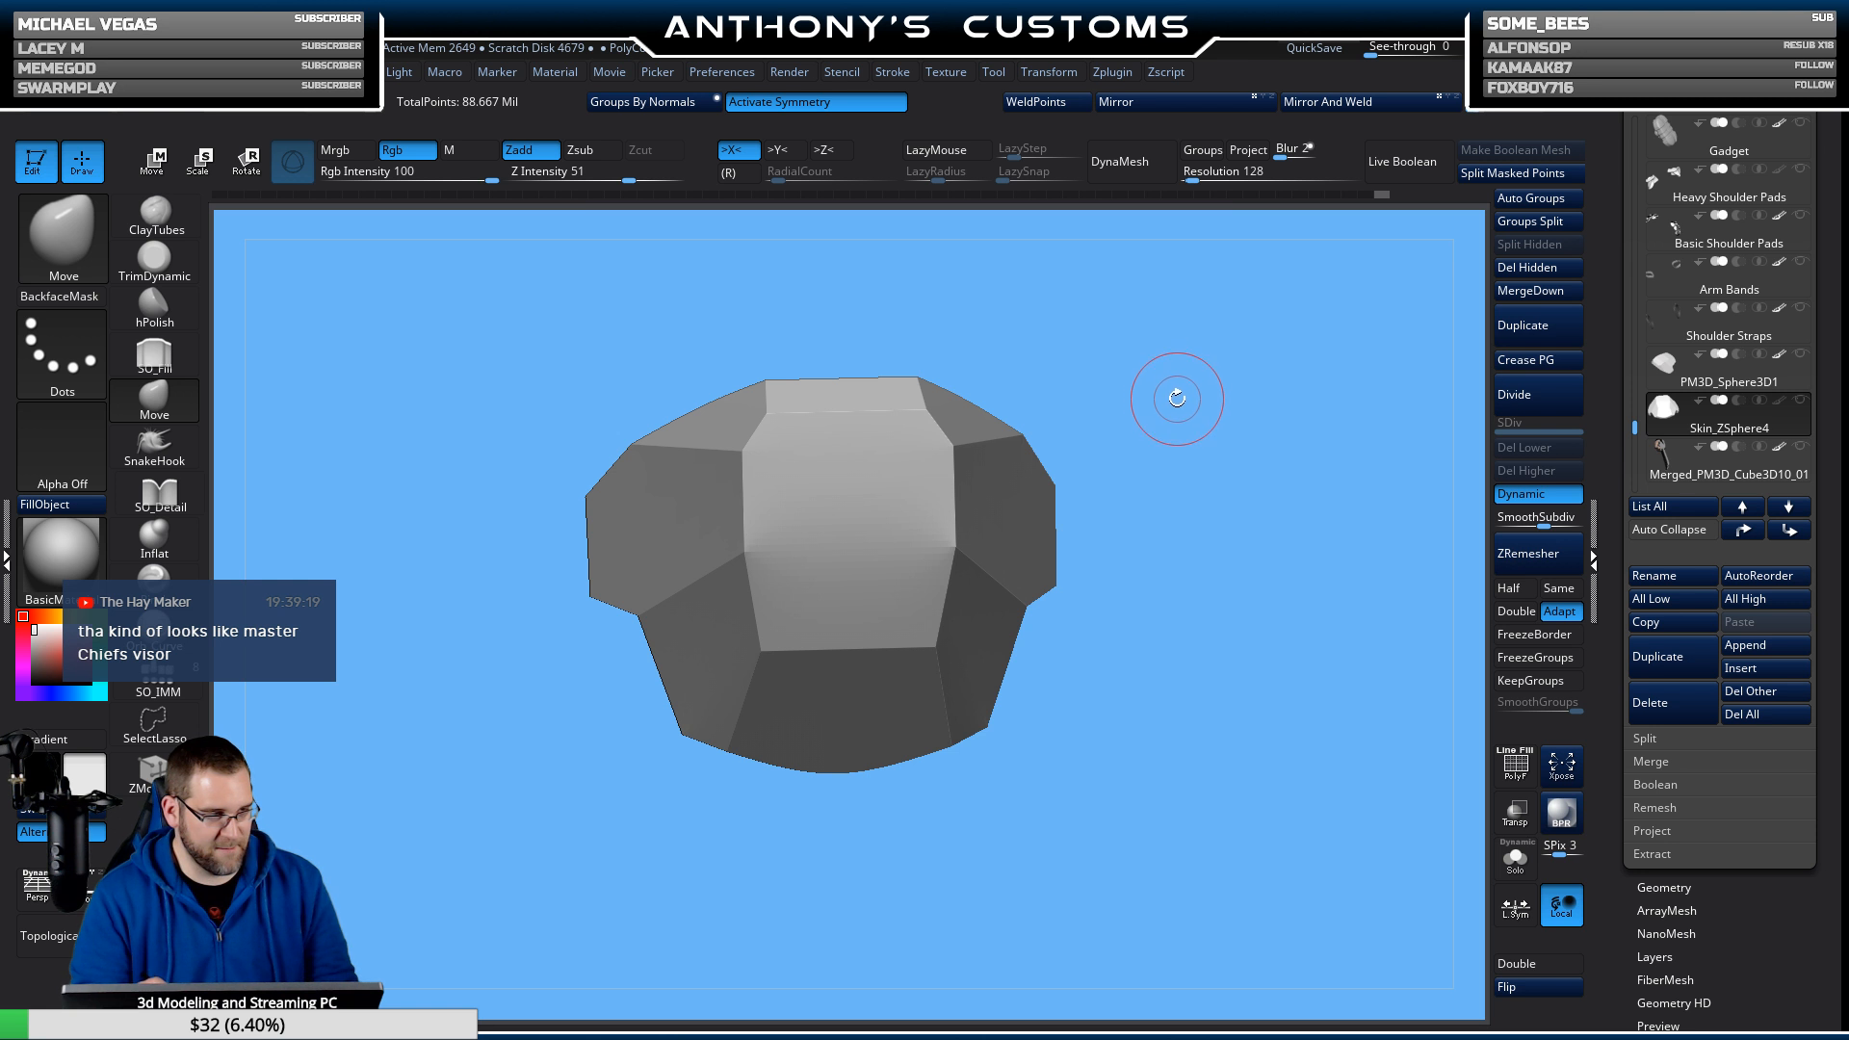
{"action": "mouse_move", "coordinate": [1176, 586]}
{"action": "left_mouse_down"}
{"action": "mouse_move", "coordinate": [1201, 515]}
{"action": "mouse_move", "coordinate": [1187, 565]}
{"action": "left_mouse_up"}
{"action": "left_click_drag", "start_coordinate": [1180, 556], "coordinate": [1341, 379]}
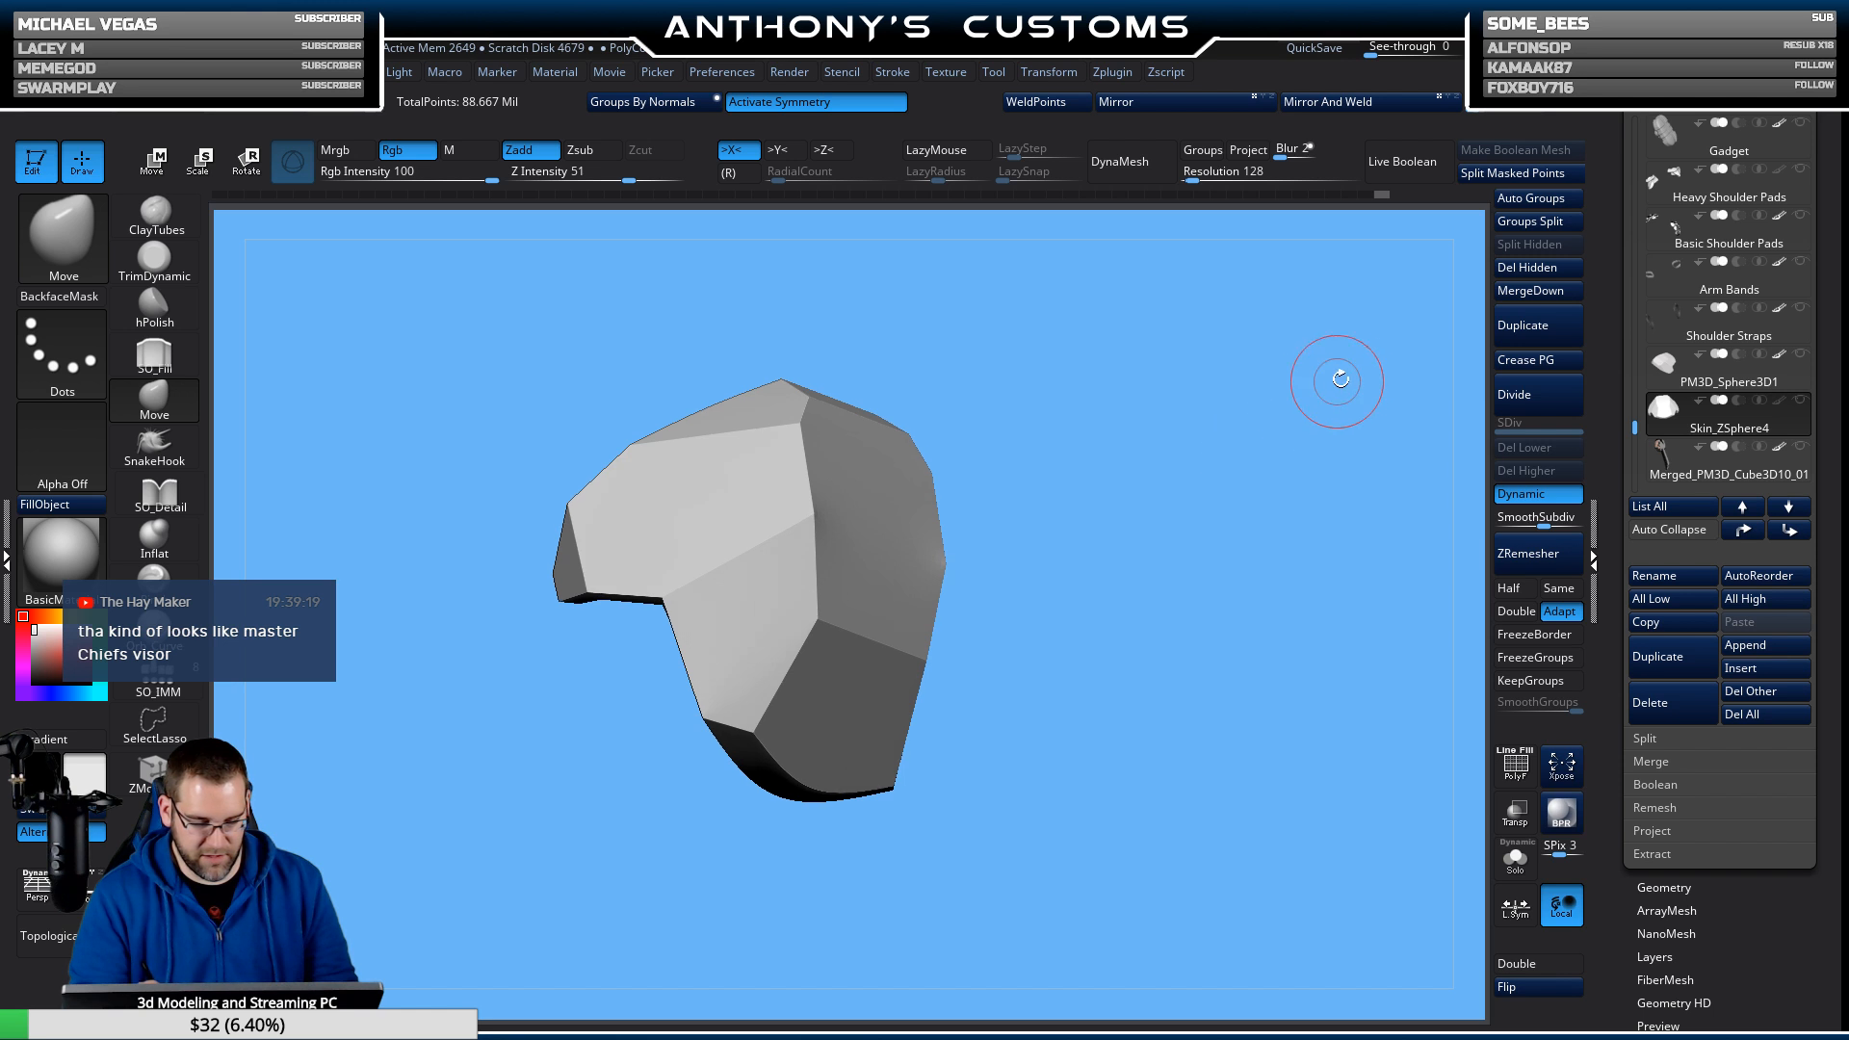
{"action": "left_click", "coordinate": [1684, 385]}
{"action": "left_click", "coordinate": [1672, 407]}
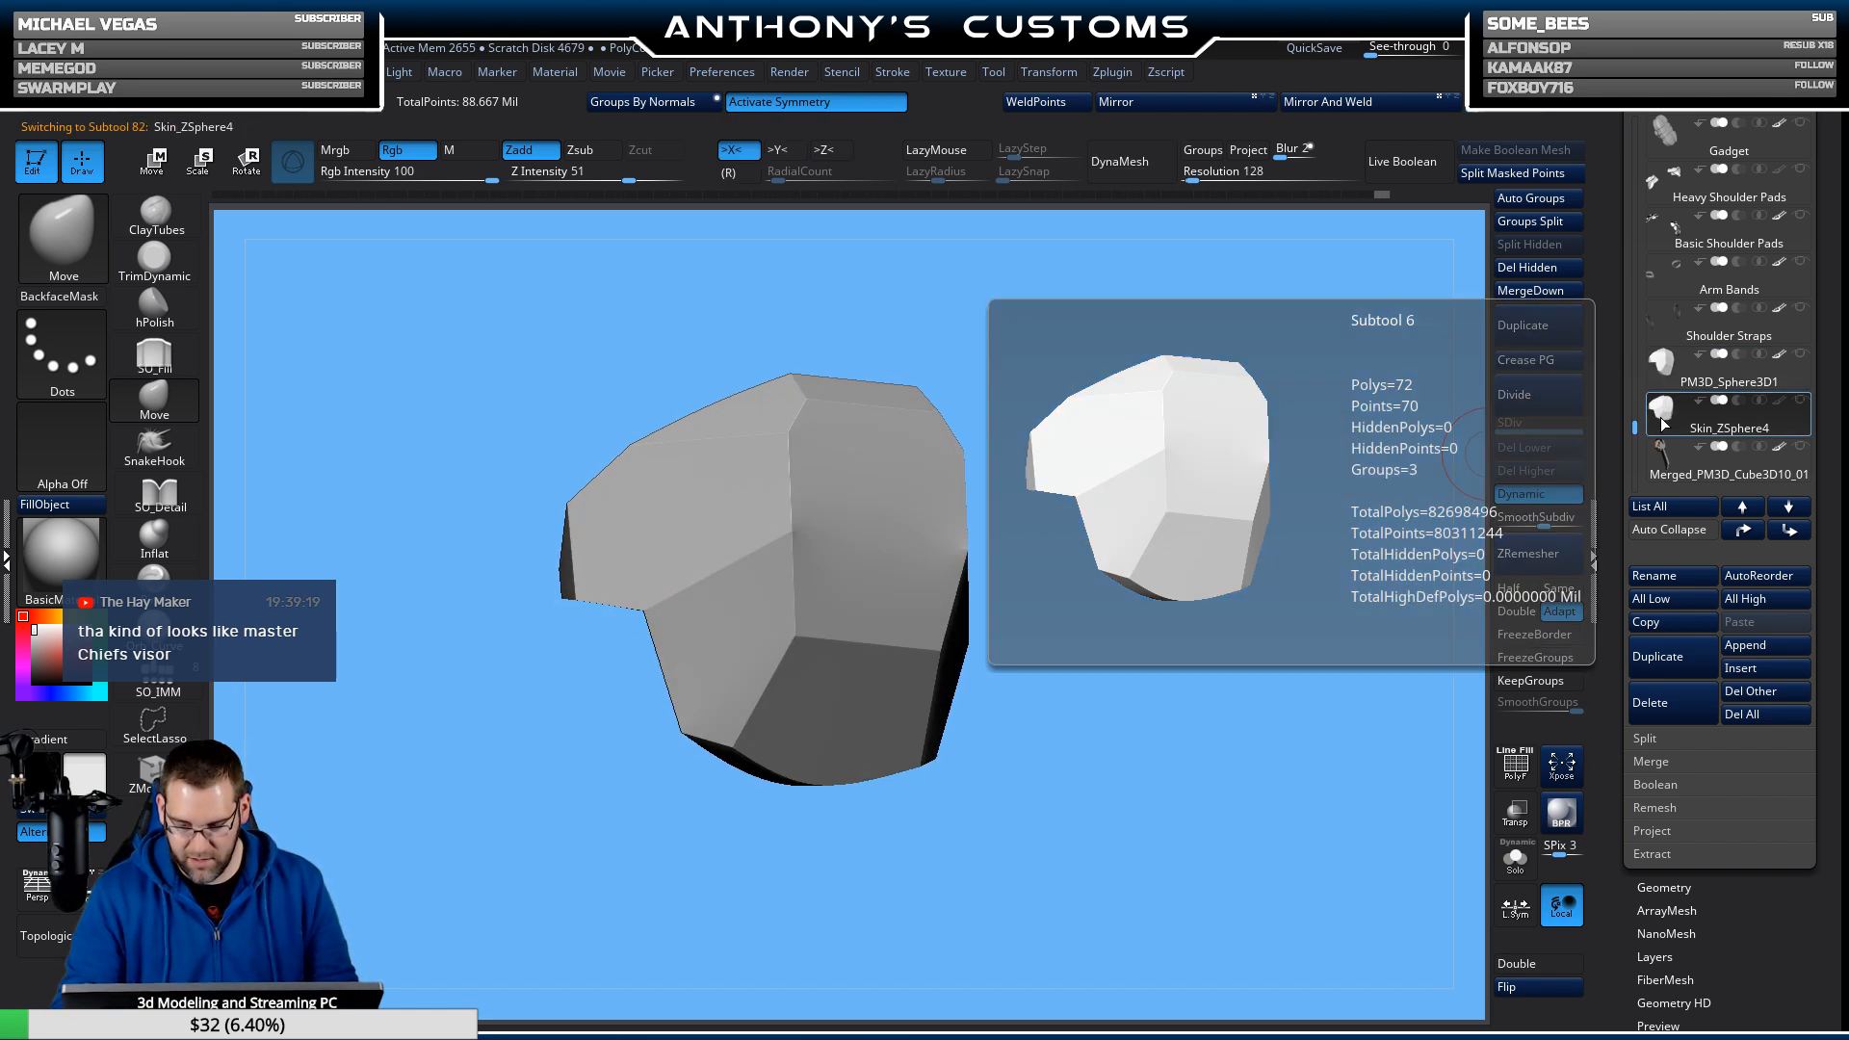
{"action": "key", "text": "shift+f"}
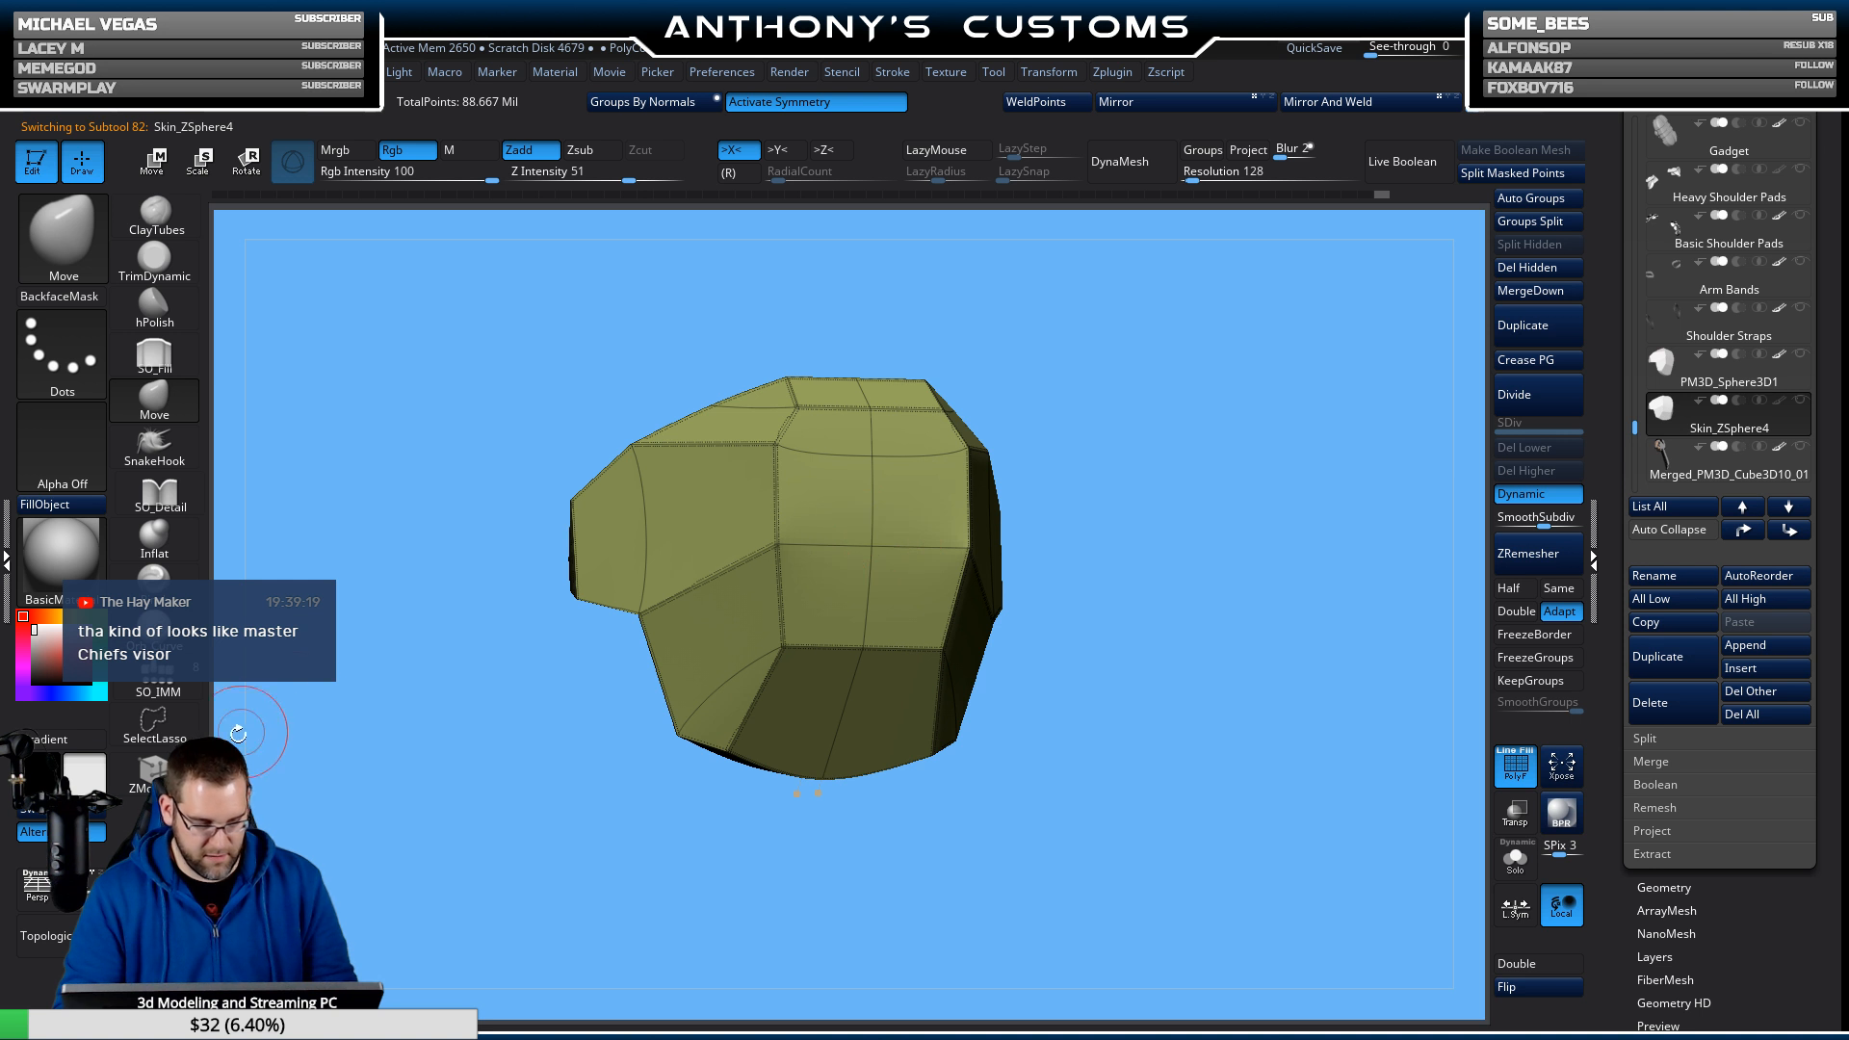
{"action": "left_click", "coordinate": [154, 770]}
{"action": "left_click_drag", "start_coordinate": [1203, 576], "coordinate": [1186, 607]}
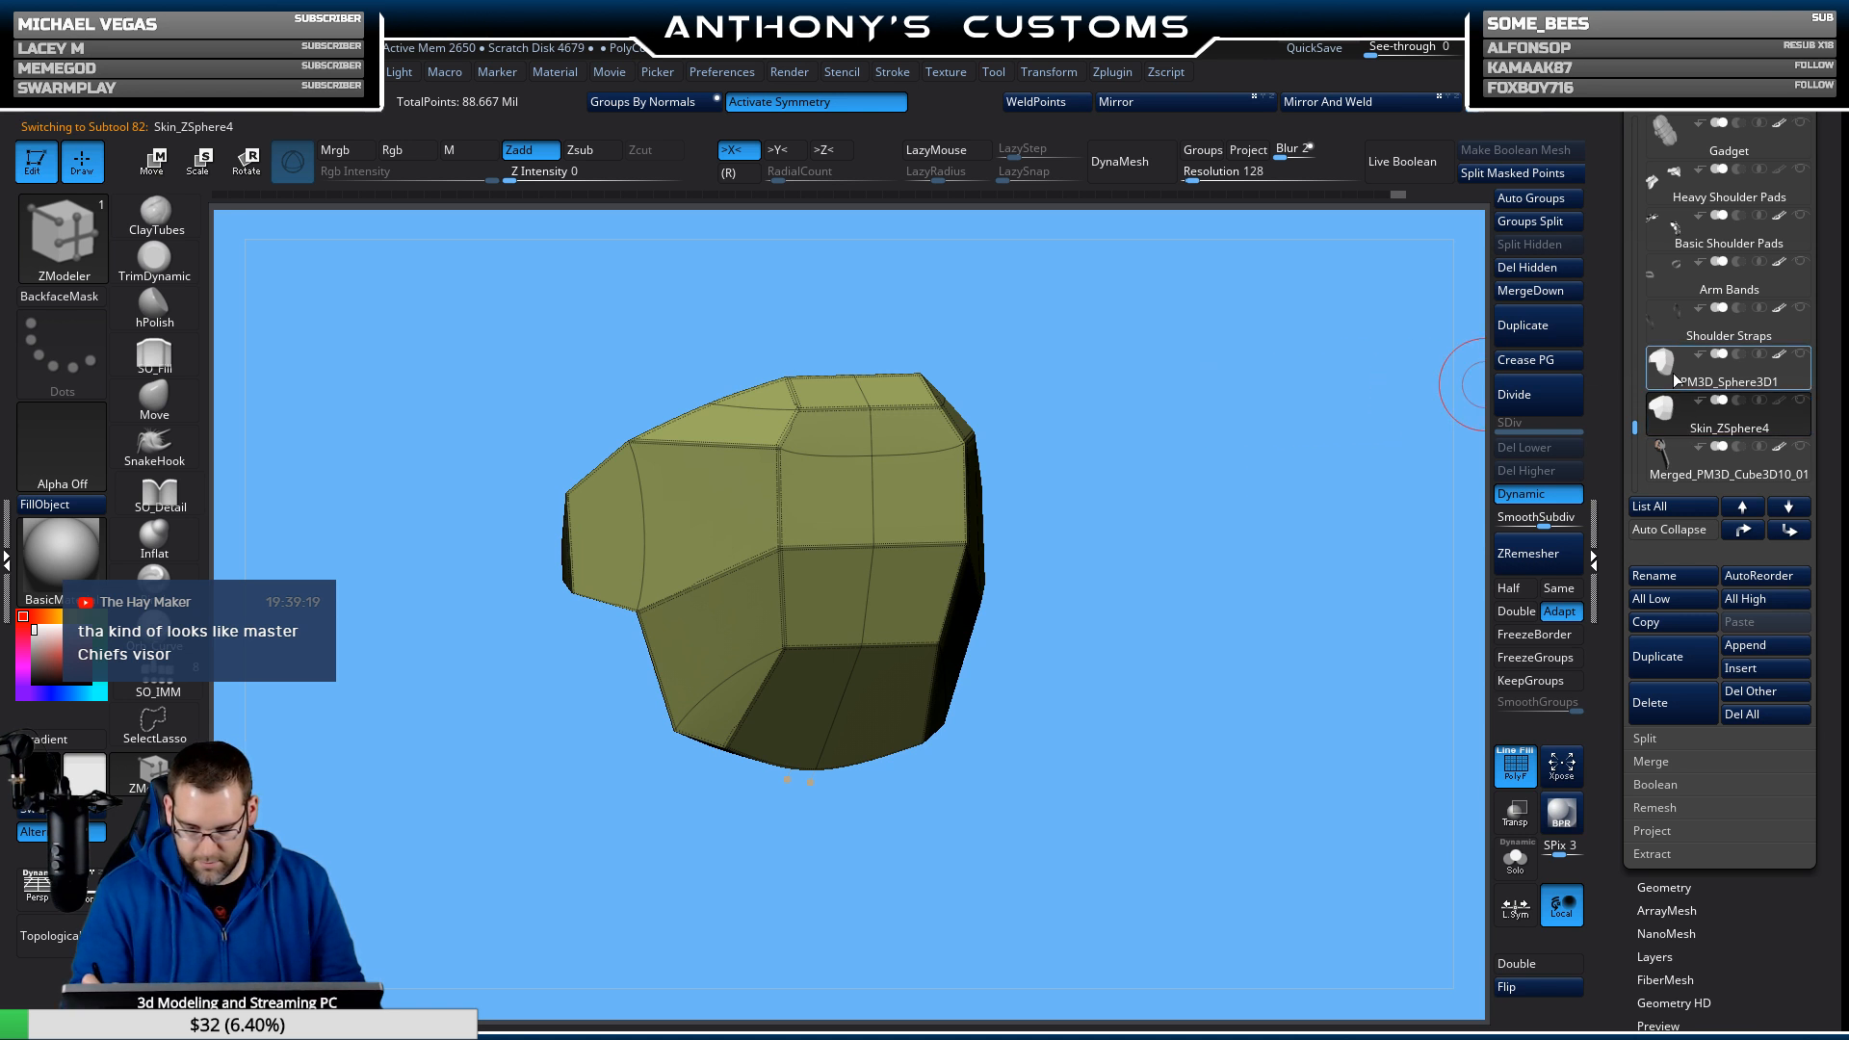
{"action": "left_click", "coordinate": [1673, 376]}
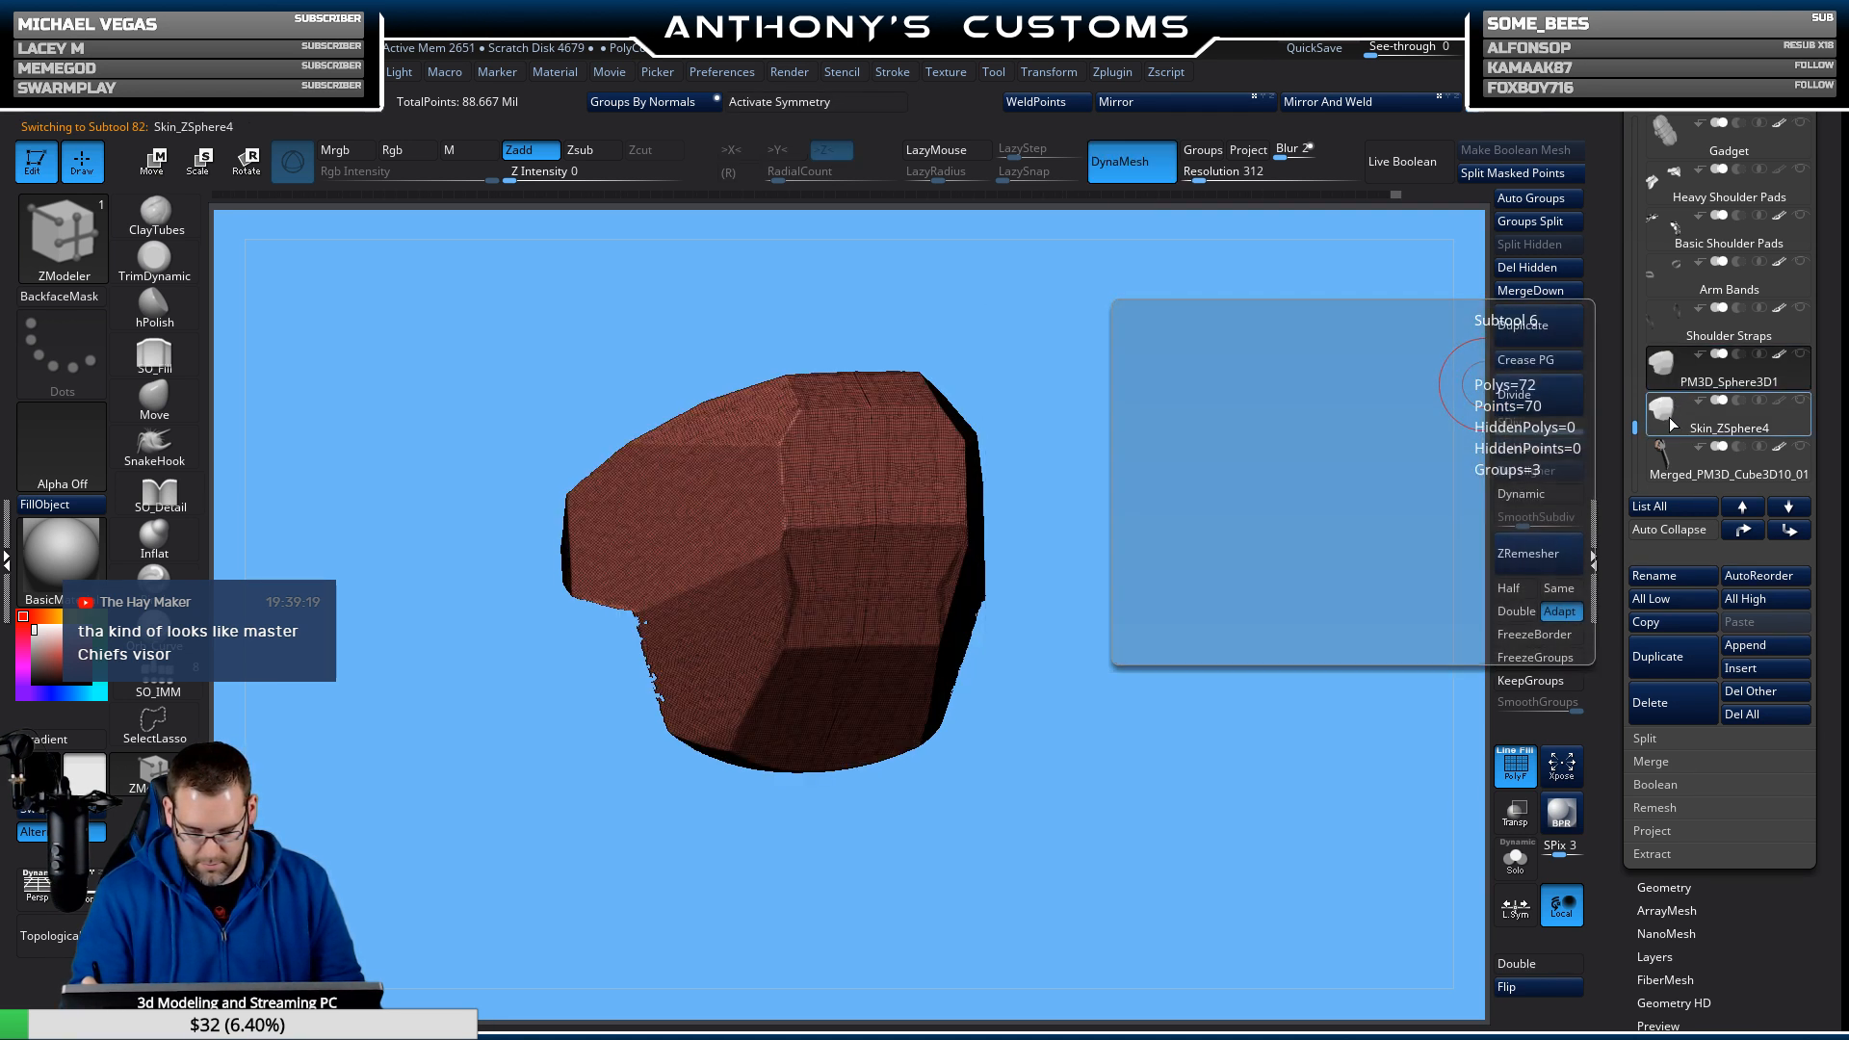
{"action": "left_click", "coordinate": [1671, 425]}
With symmetry active, adjust the inner corners of the plate's side notches using the Move brush.
{"action": "mouse_move", "coordinate": [1169, 578]}
{"action": "left_mouse_down"}
{"action": "mouse_move", "coordinate": [1089, 640]}
{"action": "mouse_move", "coordinate": [1152, 639]}
{"action": "mouse_move", "coordinate": [1090, 667]}
{"action": "mouse_move", "coordinate": [1144, 536]}
{"action": "mouse_move", "coordinate": [1050, 628]}
{"action": "mouse_move", "coordinate": [1185, 590]}
{"action": "mouse_move", "coordinate": [1169, 596]}
{"action": "left_mouse_up"}
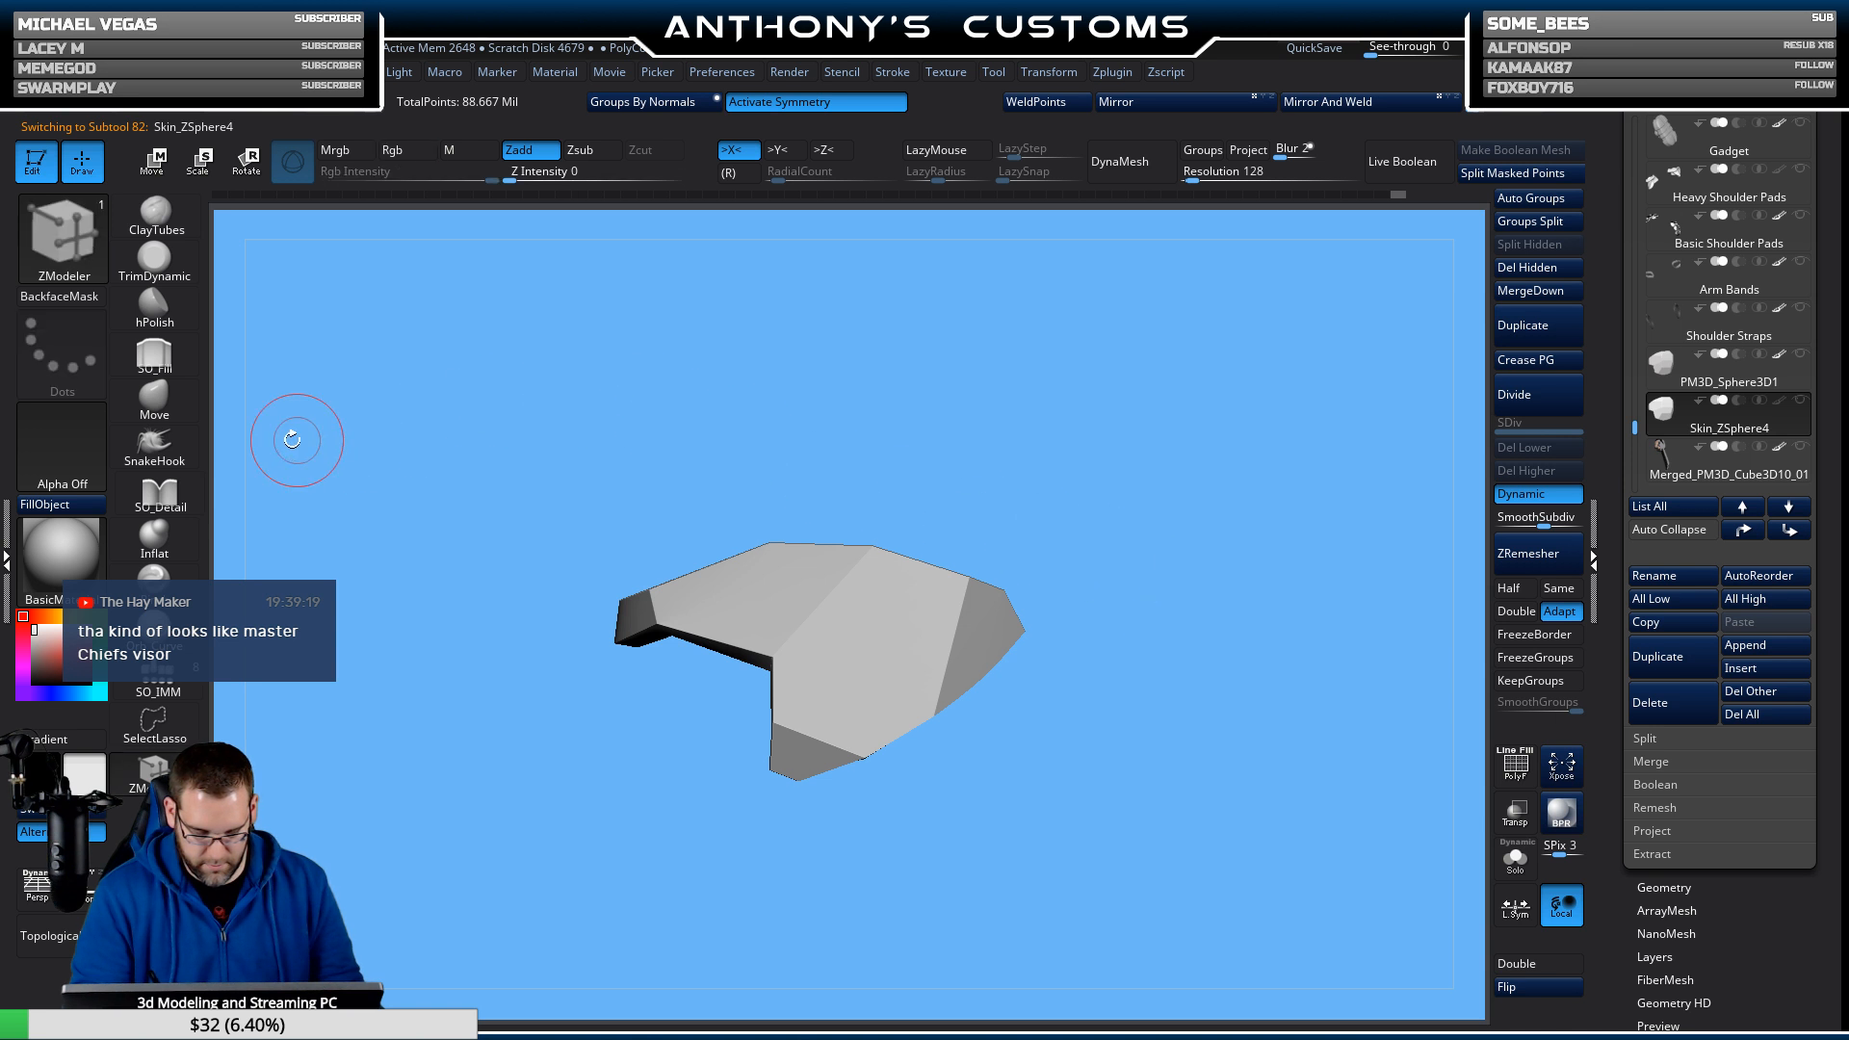
{"action": "left_click", "coordinate": [193, 395]}
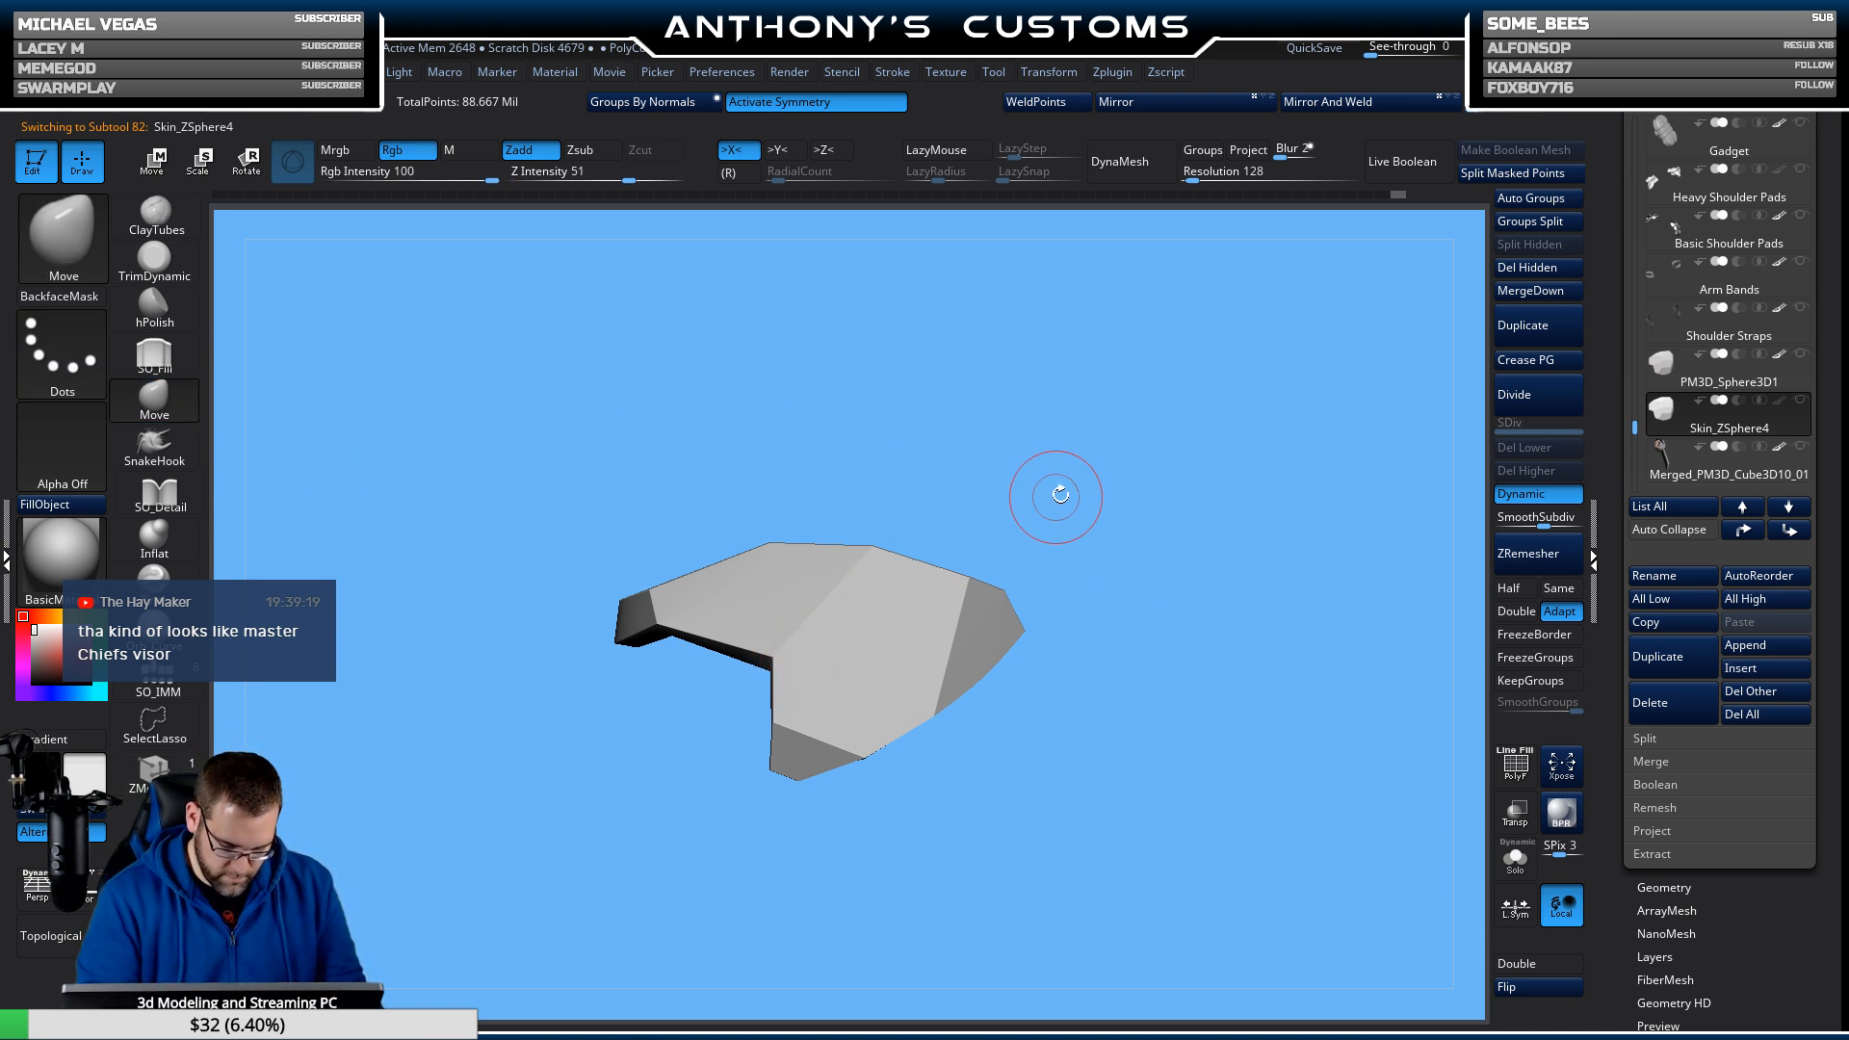
{"action": "left_click_drag", "start_coordinate": [1061, 495], "coordinate": [1088, 469]}
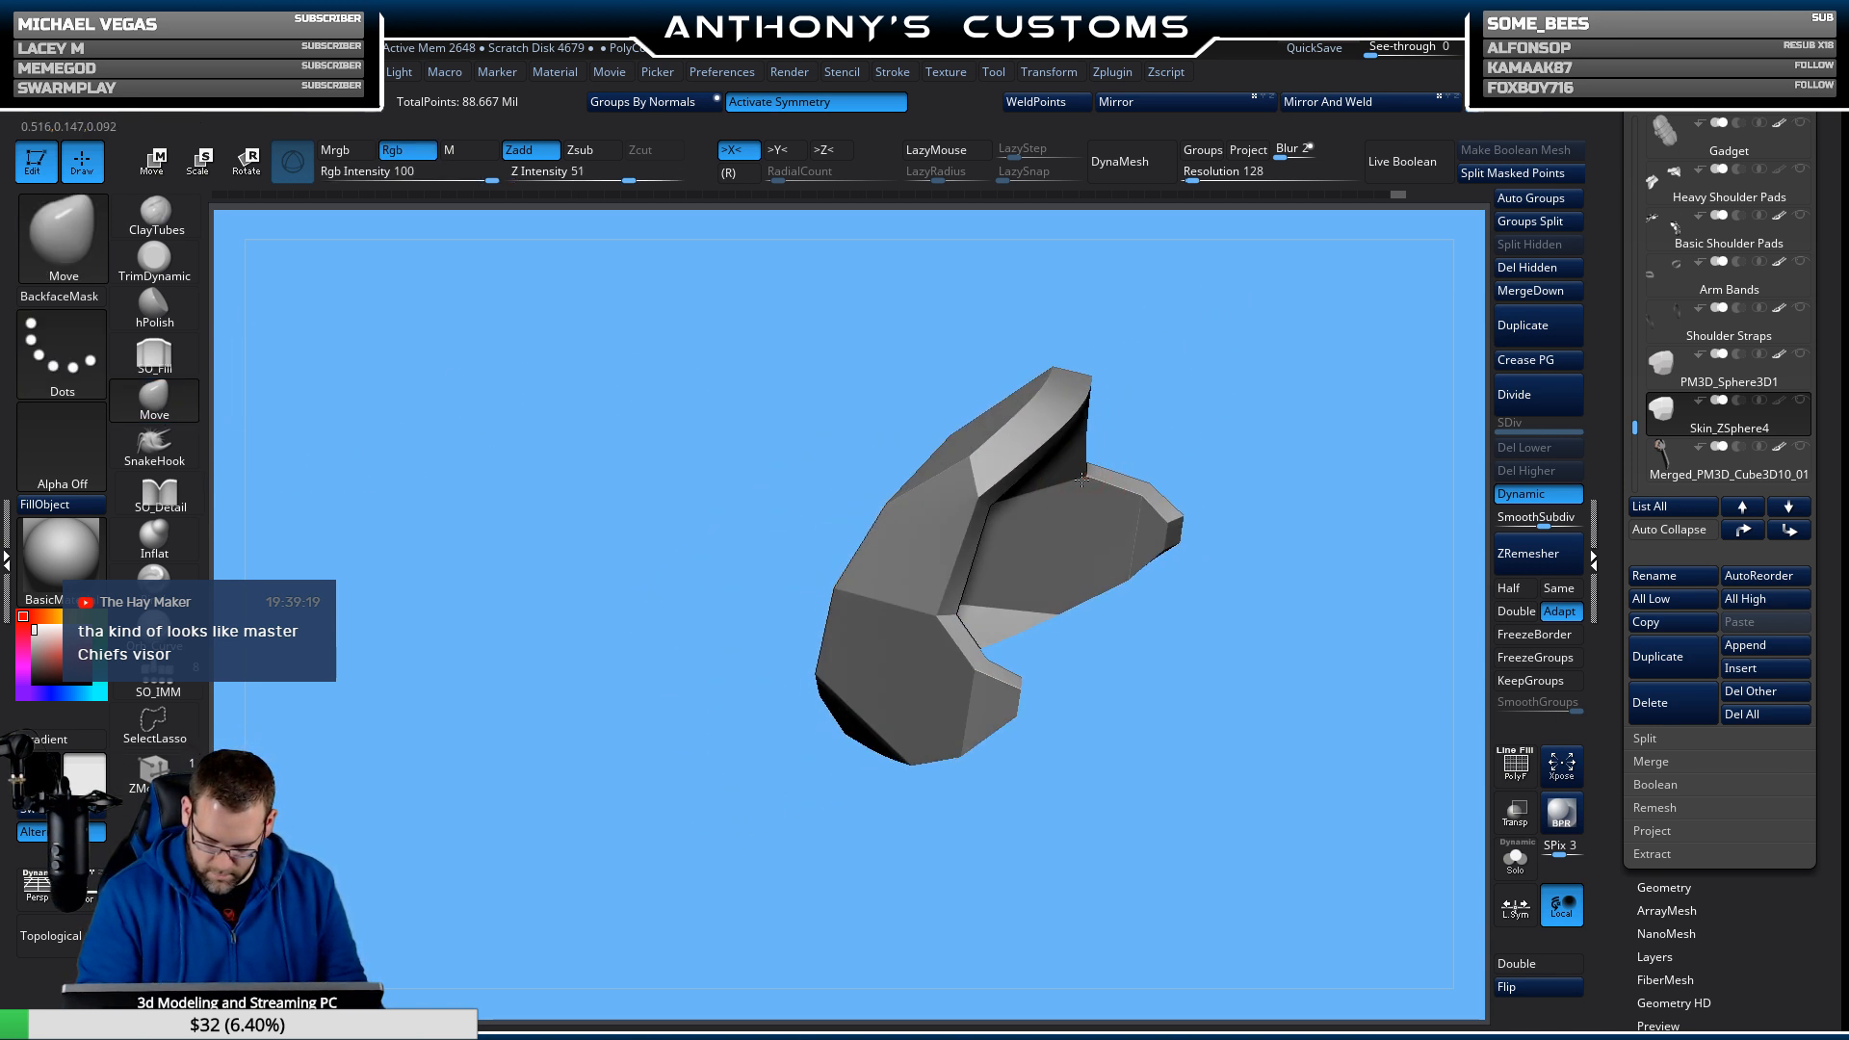
{"action": "left_click_drag", "start_coordinate": [1305, 406], "coordinate": [897, 596]}
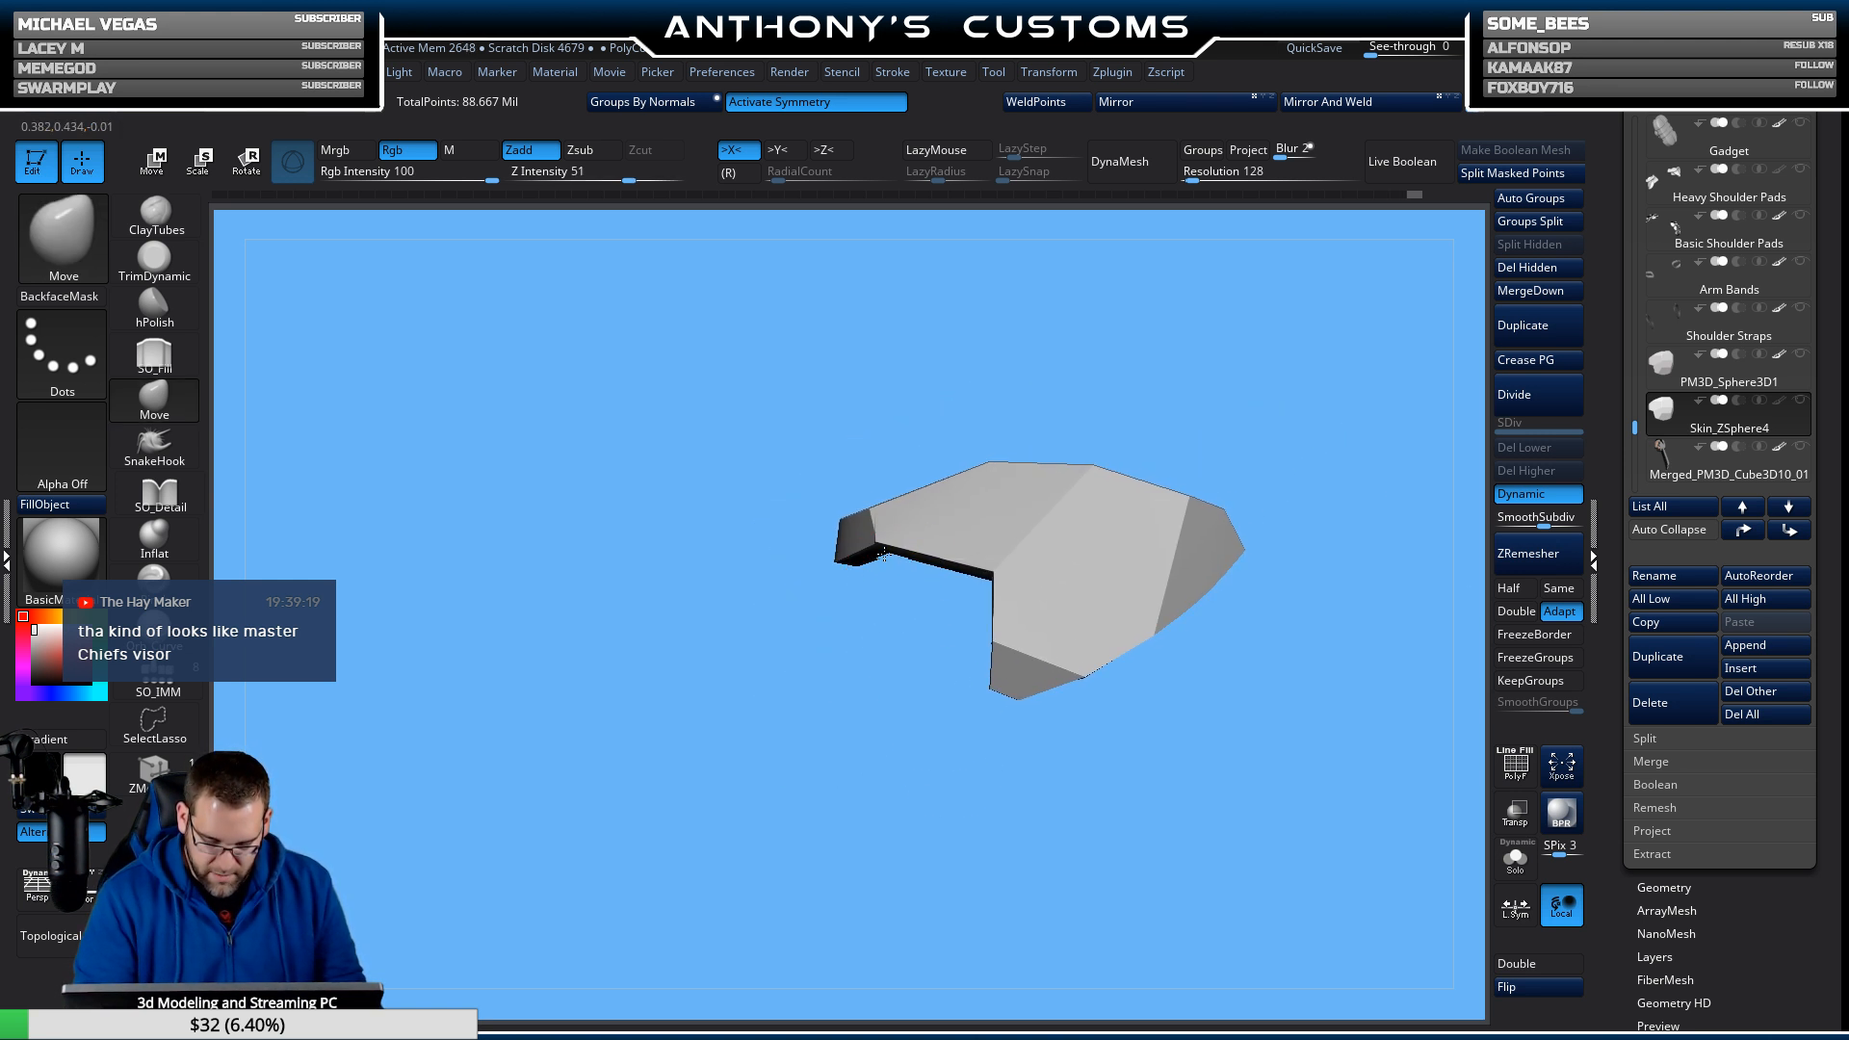
{"action": "left_click_drag", "start_coordinate": [874, 661], "coordinate": [813, 777]}
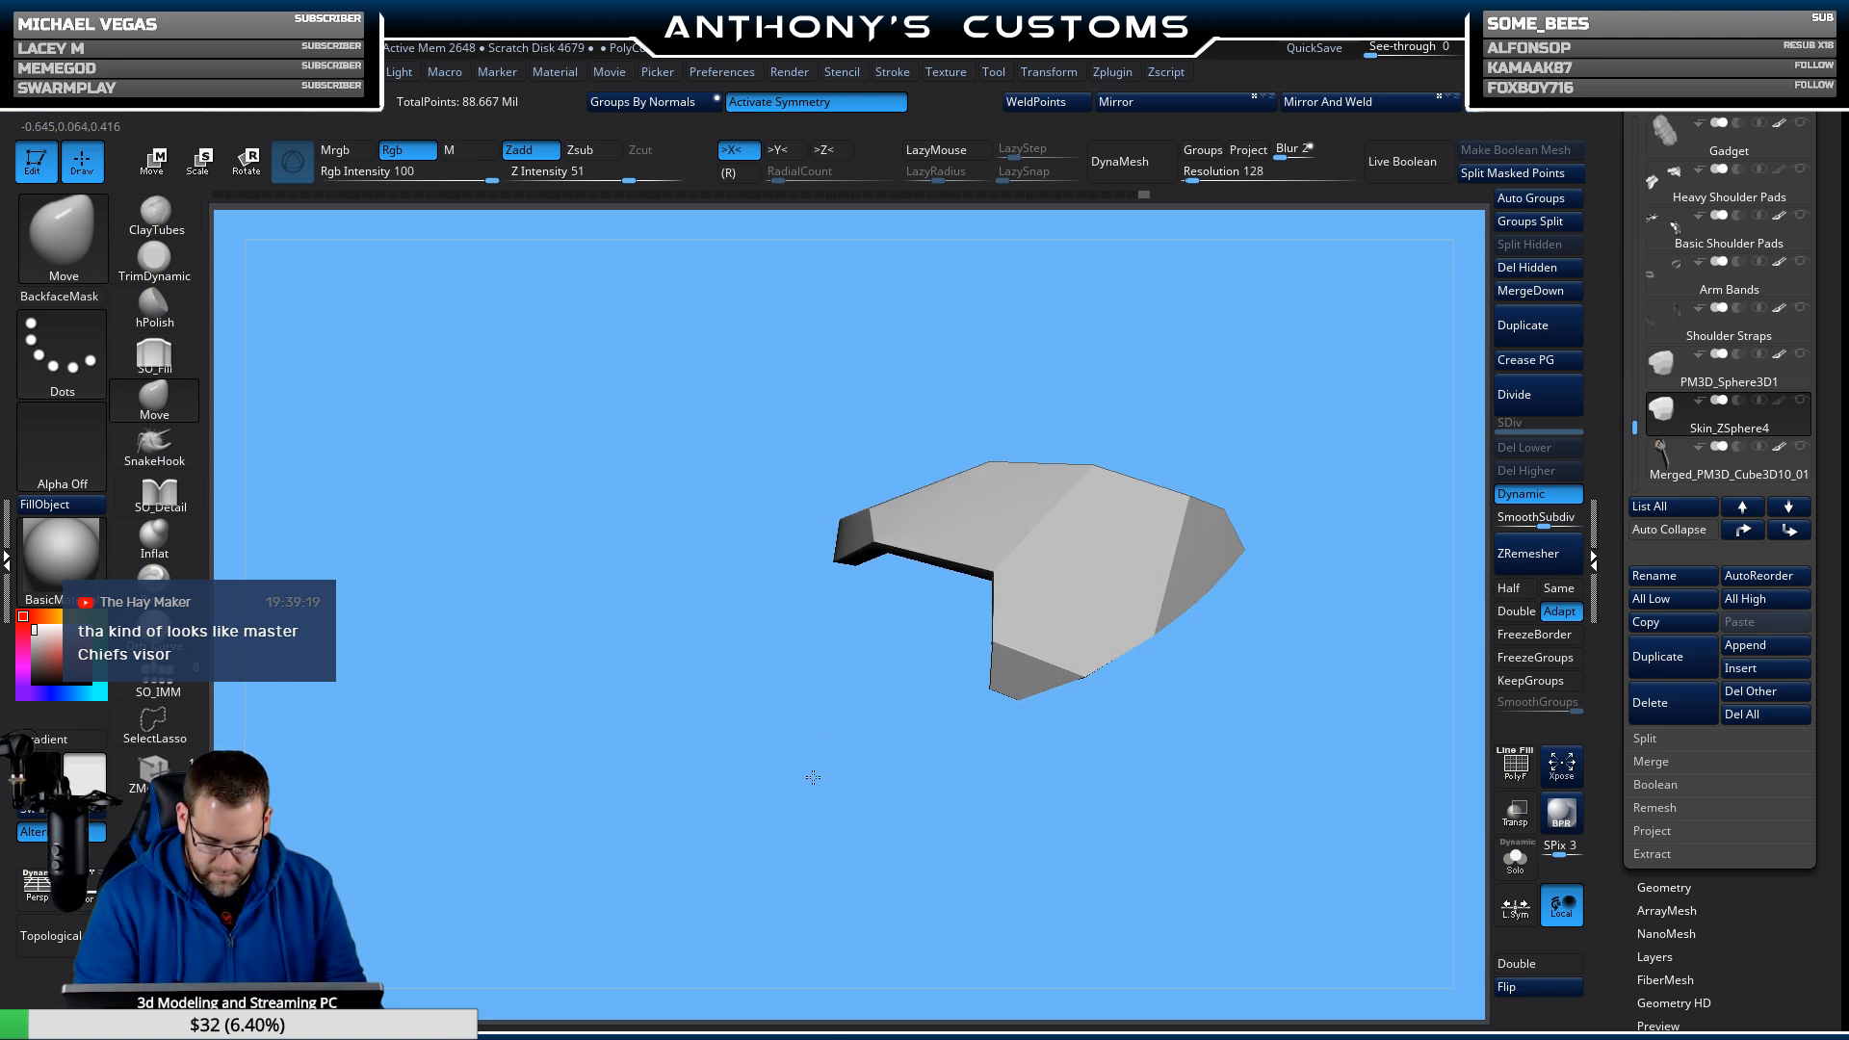
{"action": "left_click_drag", "start_coordinate": [846, 689], "coordinate": [952, 549]}
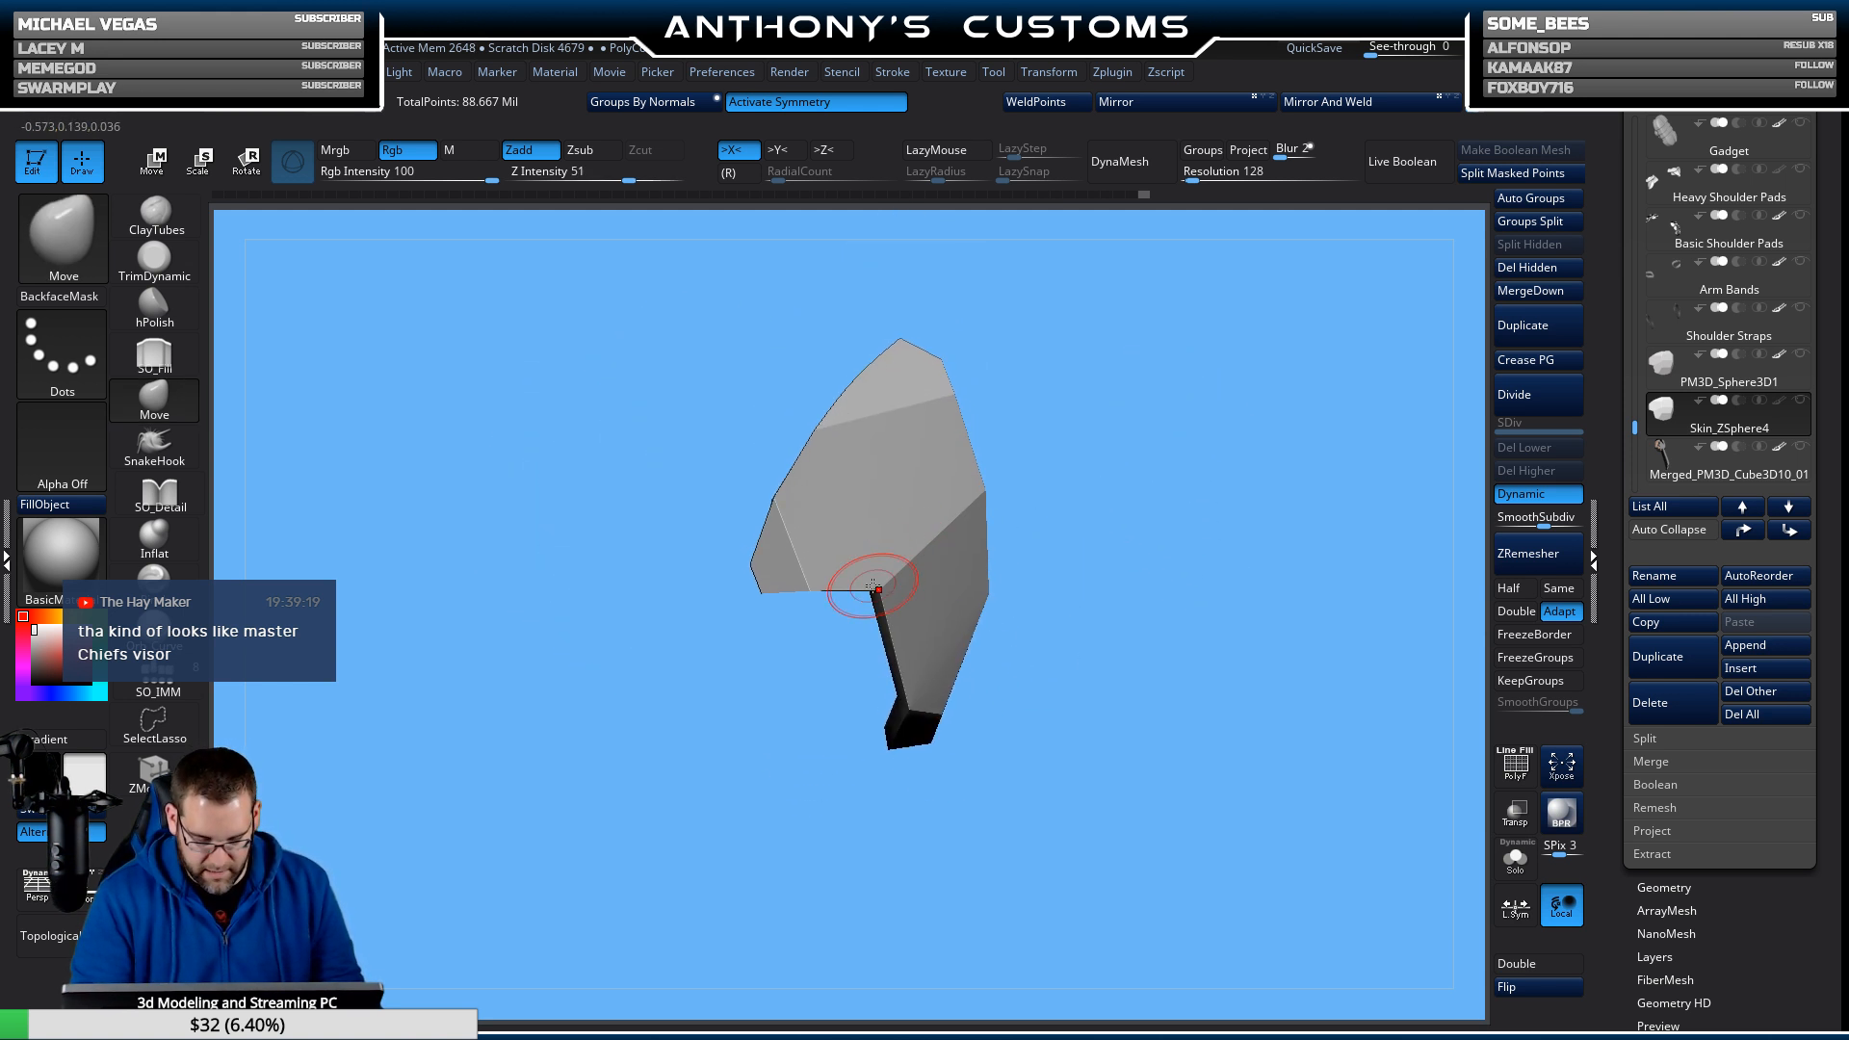
{"action": "left_click_drag", "start_coordinate": [869, 595], "coordinate": [865, 592]}
{"action": "mouse_move", "coordinate": [840, 672]}
{"action": "left_mouse_down"}
{"action": "mouse_move", "coordinate": [1048, 513]}
{"action": "mouse_move", "coordinate": [1033, 485]}
{"action": "left_mouse_up"}
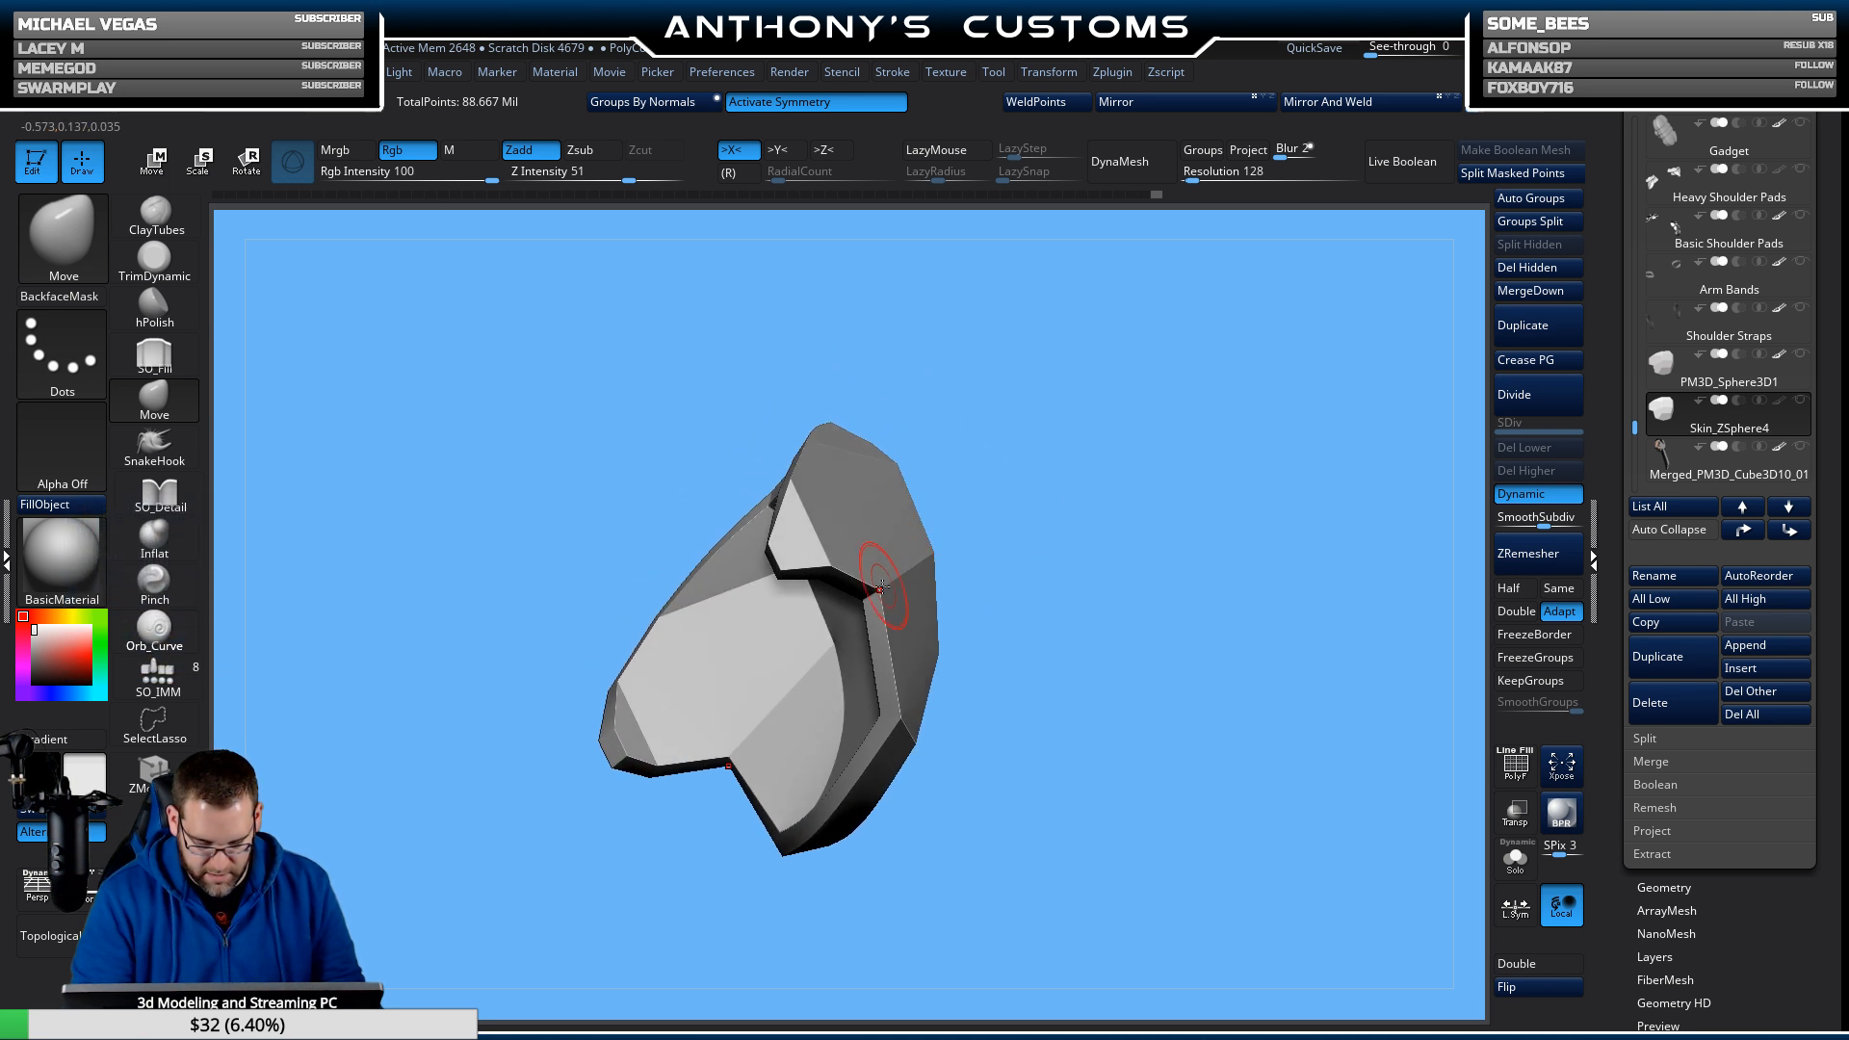
Refine the corner points of the plate's side tips and bottom rim in side view with the Move brush.
{"action": "left_click_drag", "start_coordinate": [1041, 557], "coordinate": [1069, 611]}
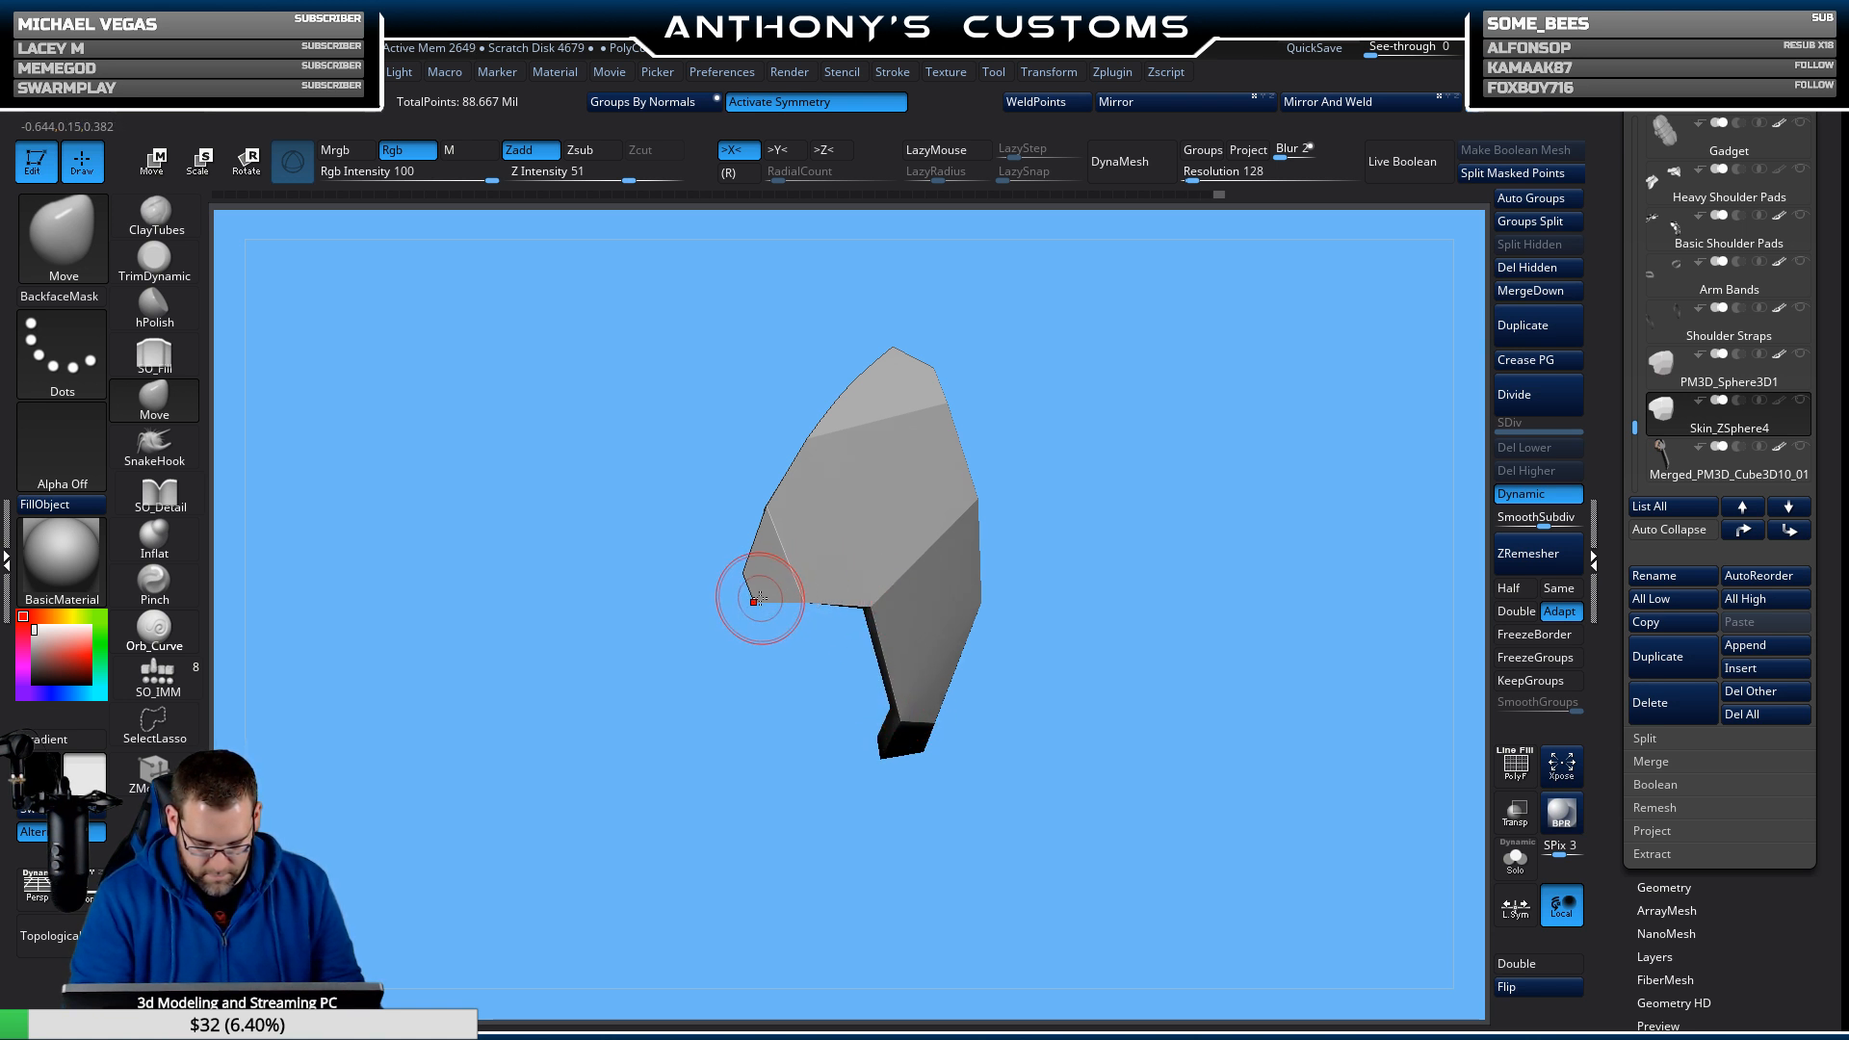
{"action": "mouse_move", "coordinate": [781, 622]}
{"action": "left_mouse_down"}
{"action": "mouse_move", "coordinate": [960, 689]}
{"action": "mouse_move", "coordinate": [678, 603]}
{"action": "mouse_move", "coordinate": [713, 665]}
{"action": "mouse_move", "coordinate": [671, 613]}
{"action": "left_mouse_up"}
{"action": "left_click_drag", "start_coordinate": [856, 709], "coordinate": [930, 537]}
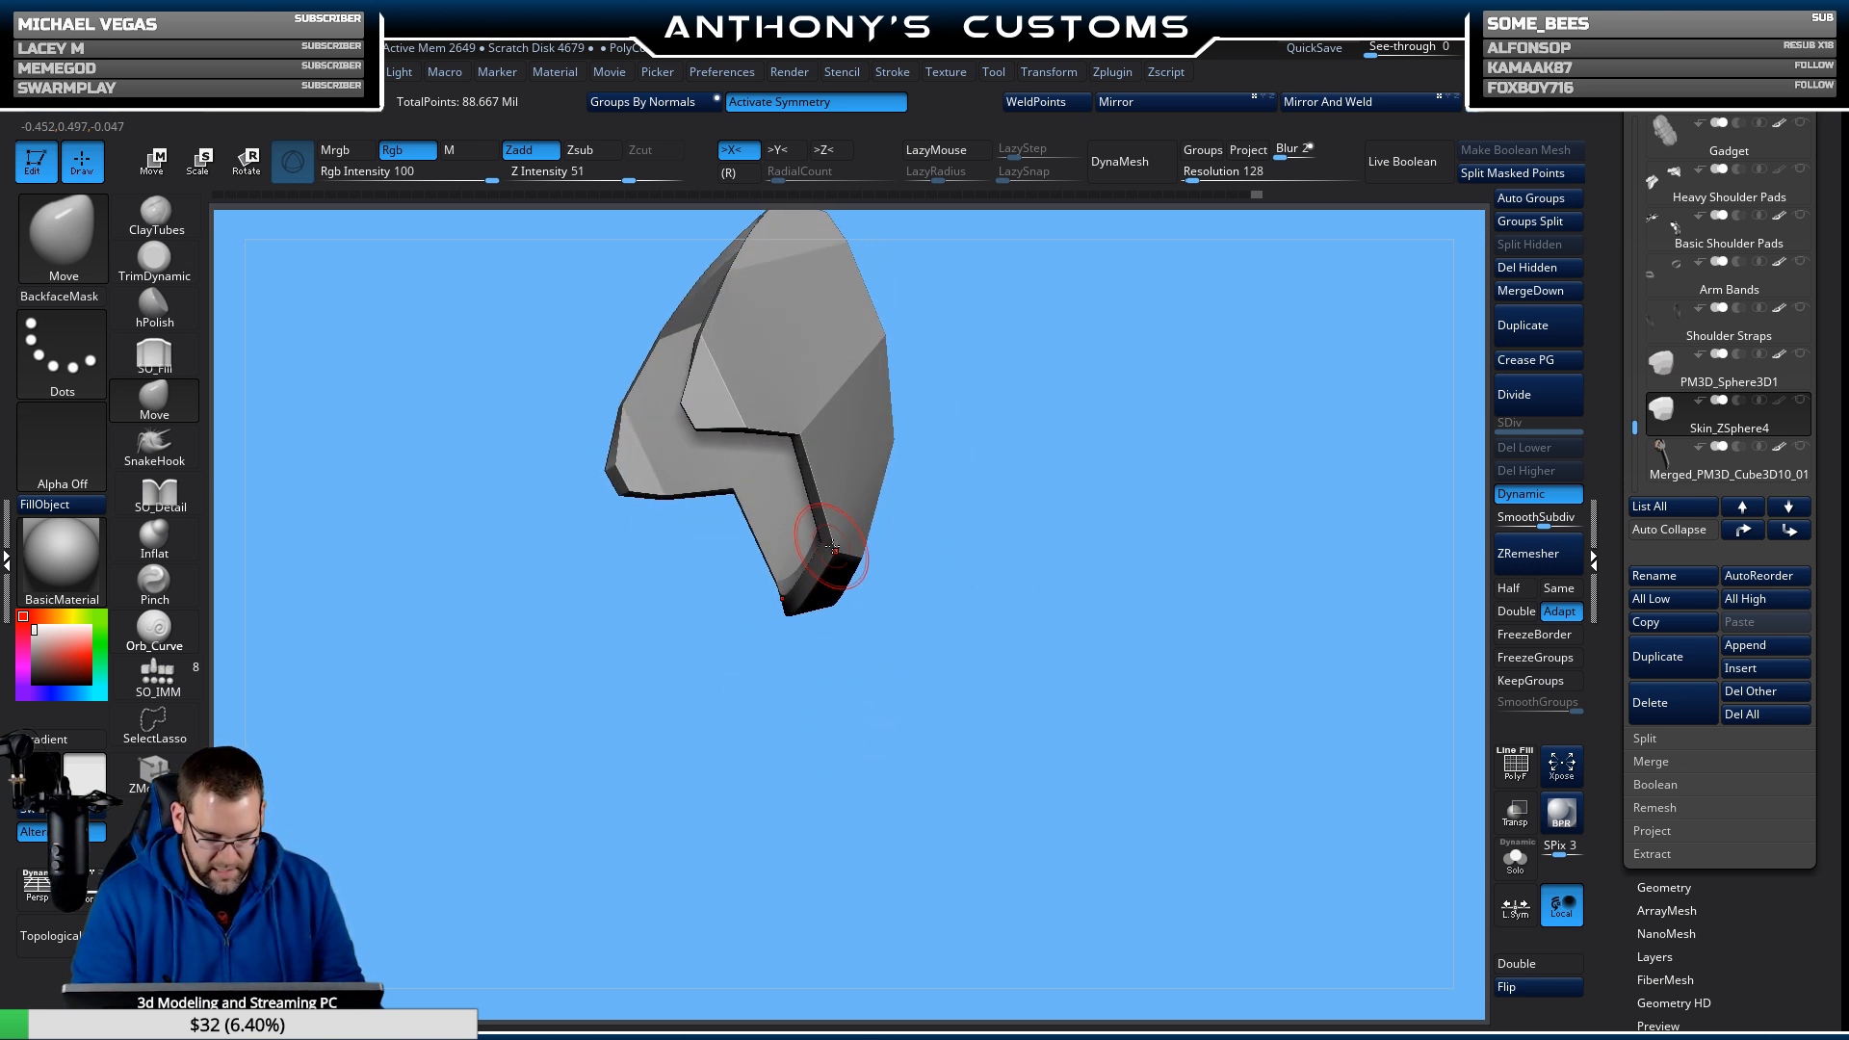
{"action": "left_click_drag", "start_coordinate": [882, 624], "coordinate": [917, 628]}
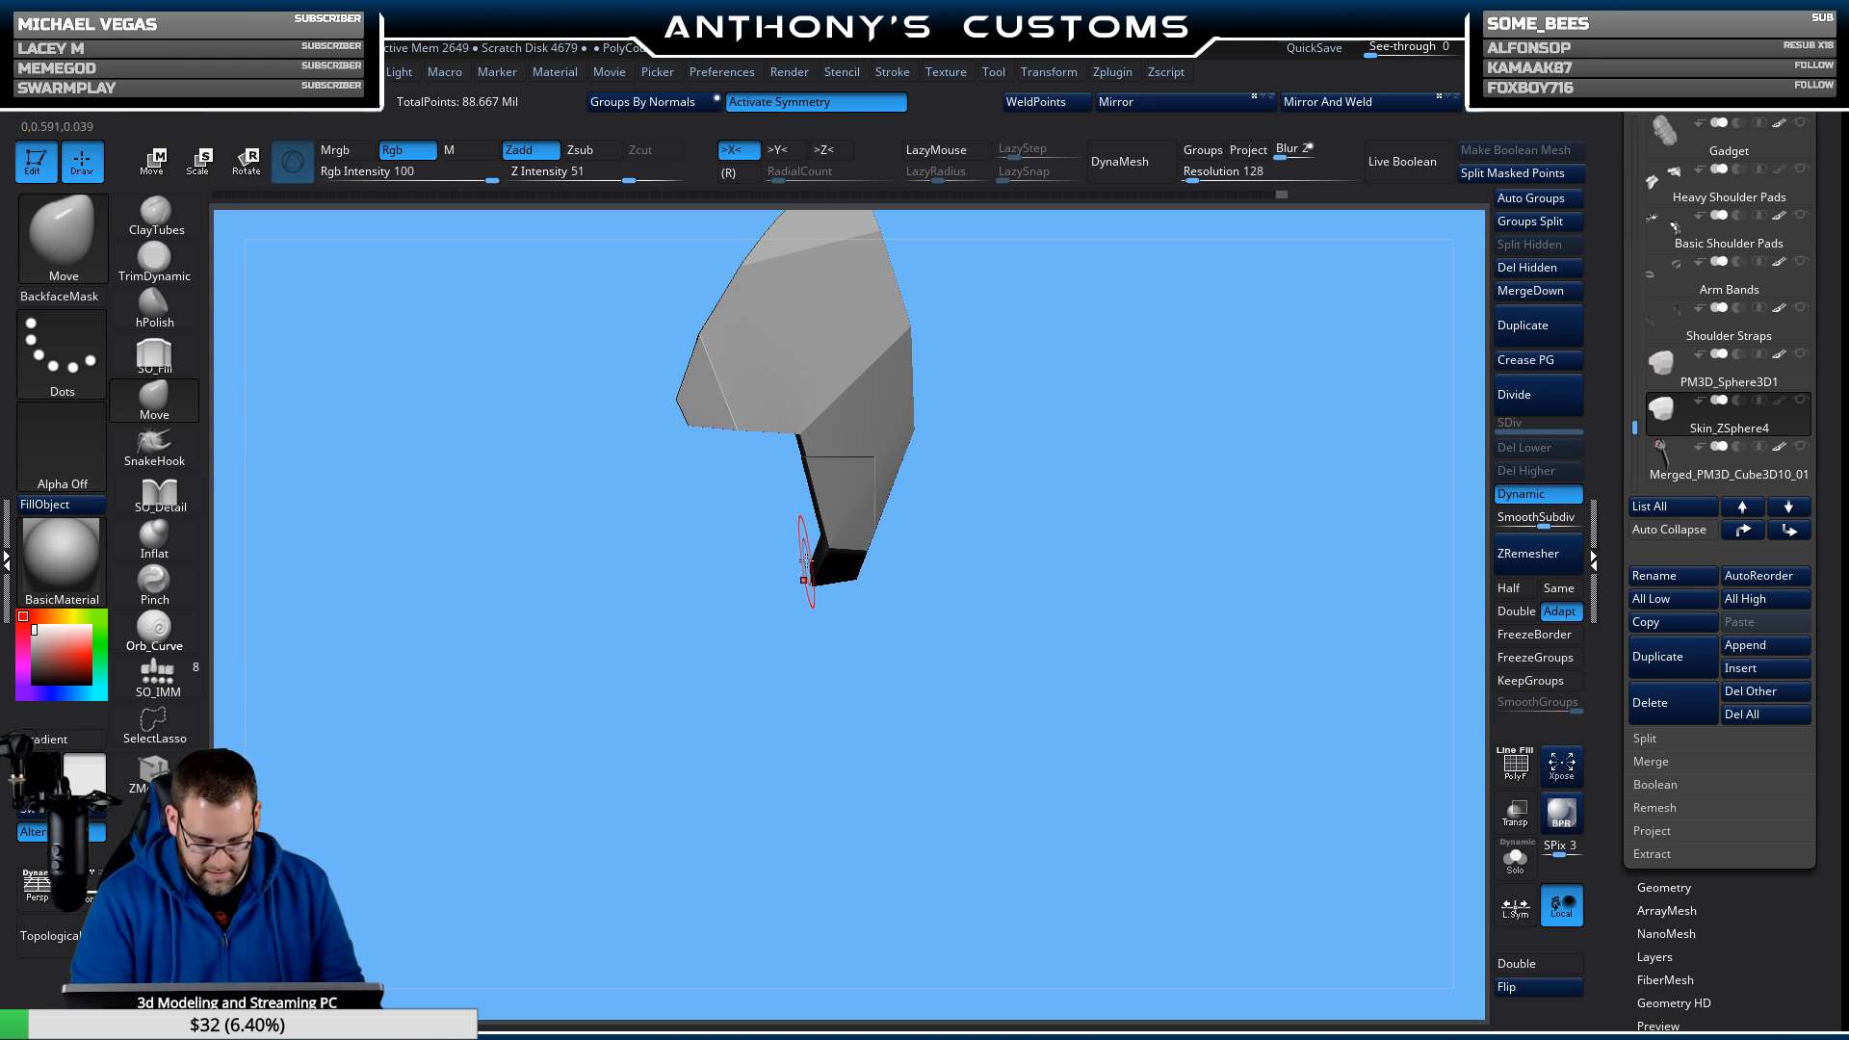
{"action": "mouse_move", "coordinate": [1082, 467]}
{"action": "left_mouse_down"}
{"action": "mouse_move", "coordinate": [1147, 562]}
{"action": "mouse_move", "coordinate": [1127, 504]}
{"action": "mouse_move", "coordinate": [1065, 529]}
{"action": "mouse_move", "coordinate": [1166, 530]}
{"action": "mouse_move", "coordinate": [1173, 487]}
{"action": "mouse_move", "coordinate": [1115, 488]}
{"action": "mouse_move", "coordinate": [1112, 469]}
{"action": "left_mouse_up"}
{"action": "key", "text": "shift+f"}
{"action": "key", "text": "ctrl"}
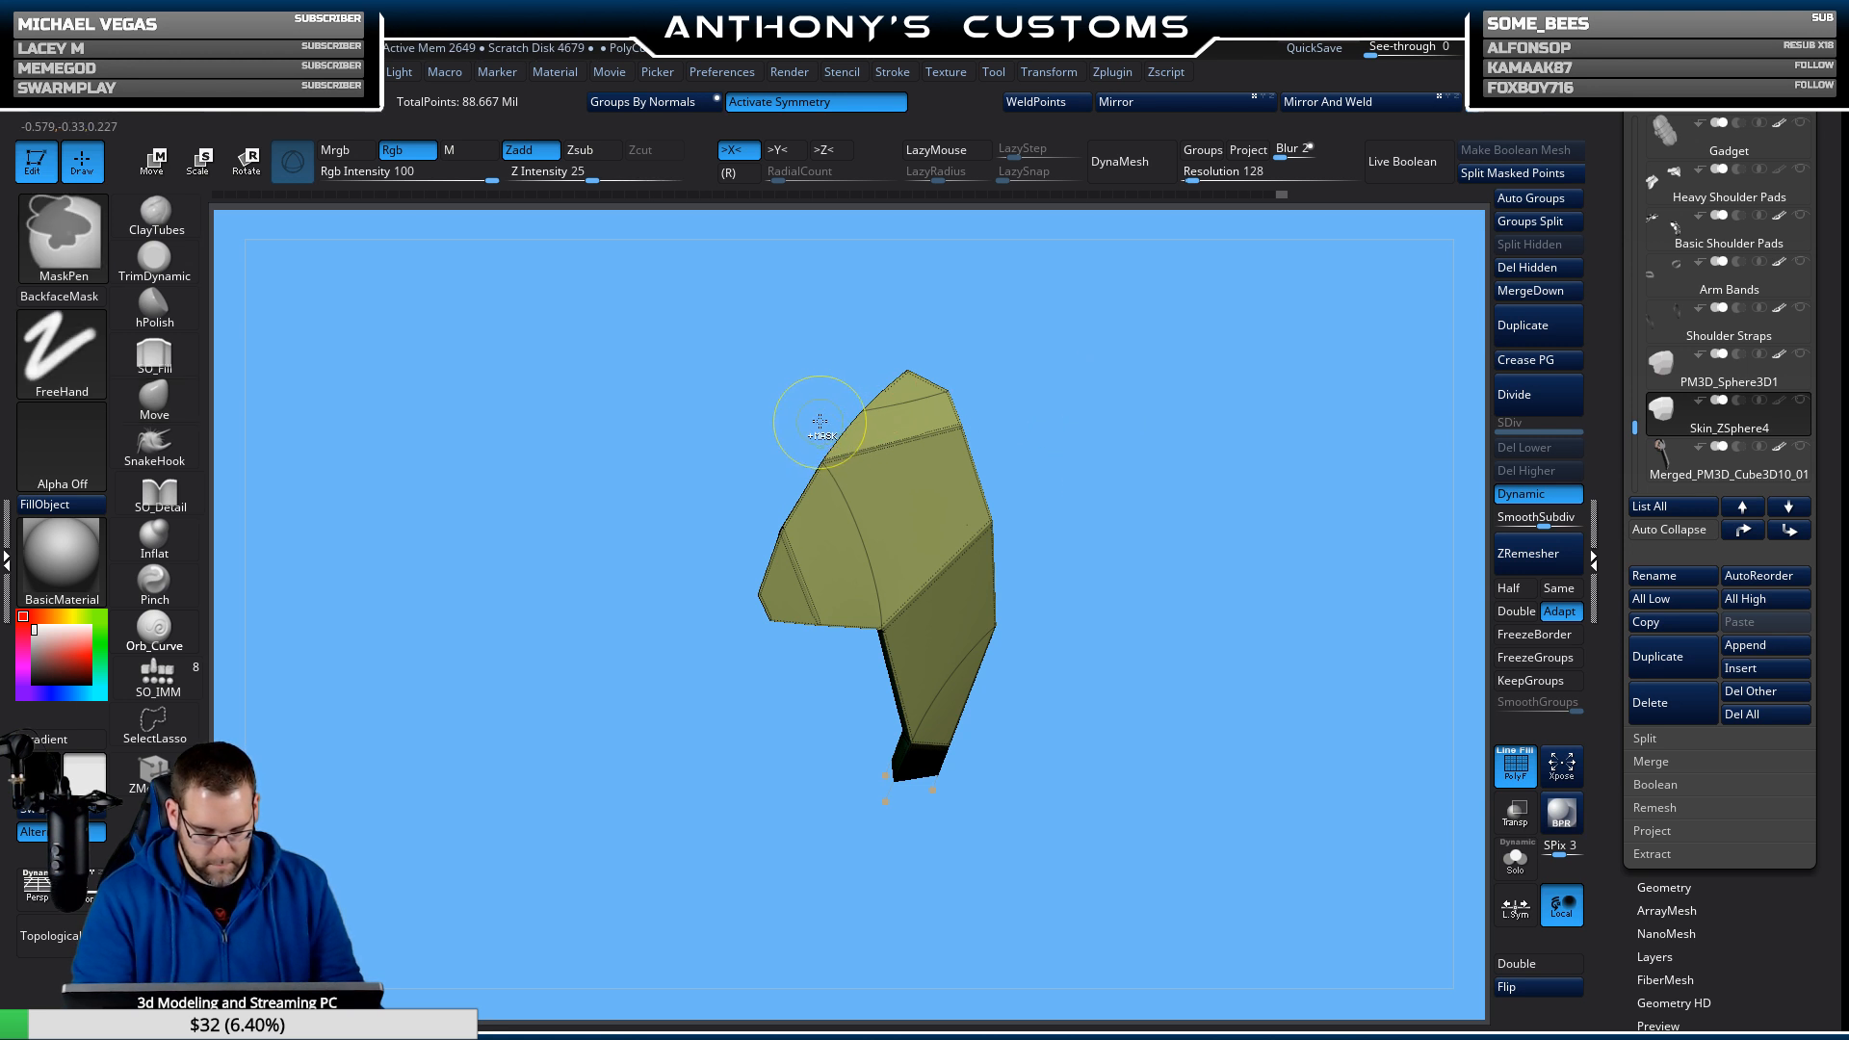
{"action": "left_click_drag", "start_coordinate": [844, 466], "coordinate": [846, 470], "text": "ctrl"}
{"action": "left_click", "coordinate": [1151, 473], "text": "ctrl"}
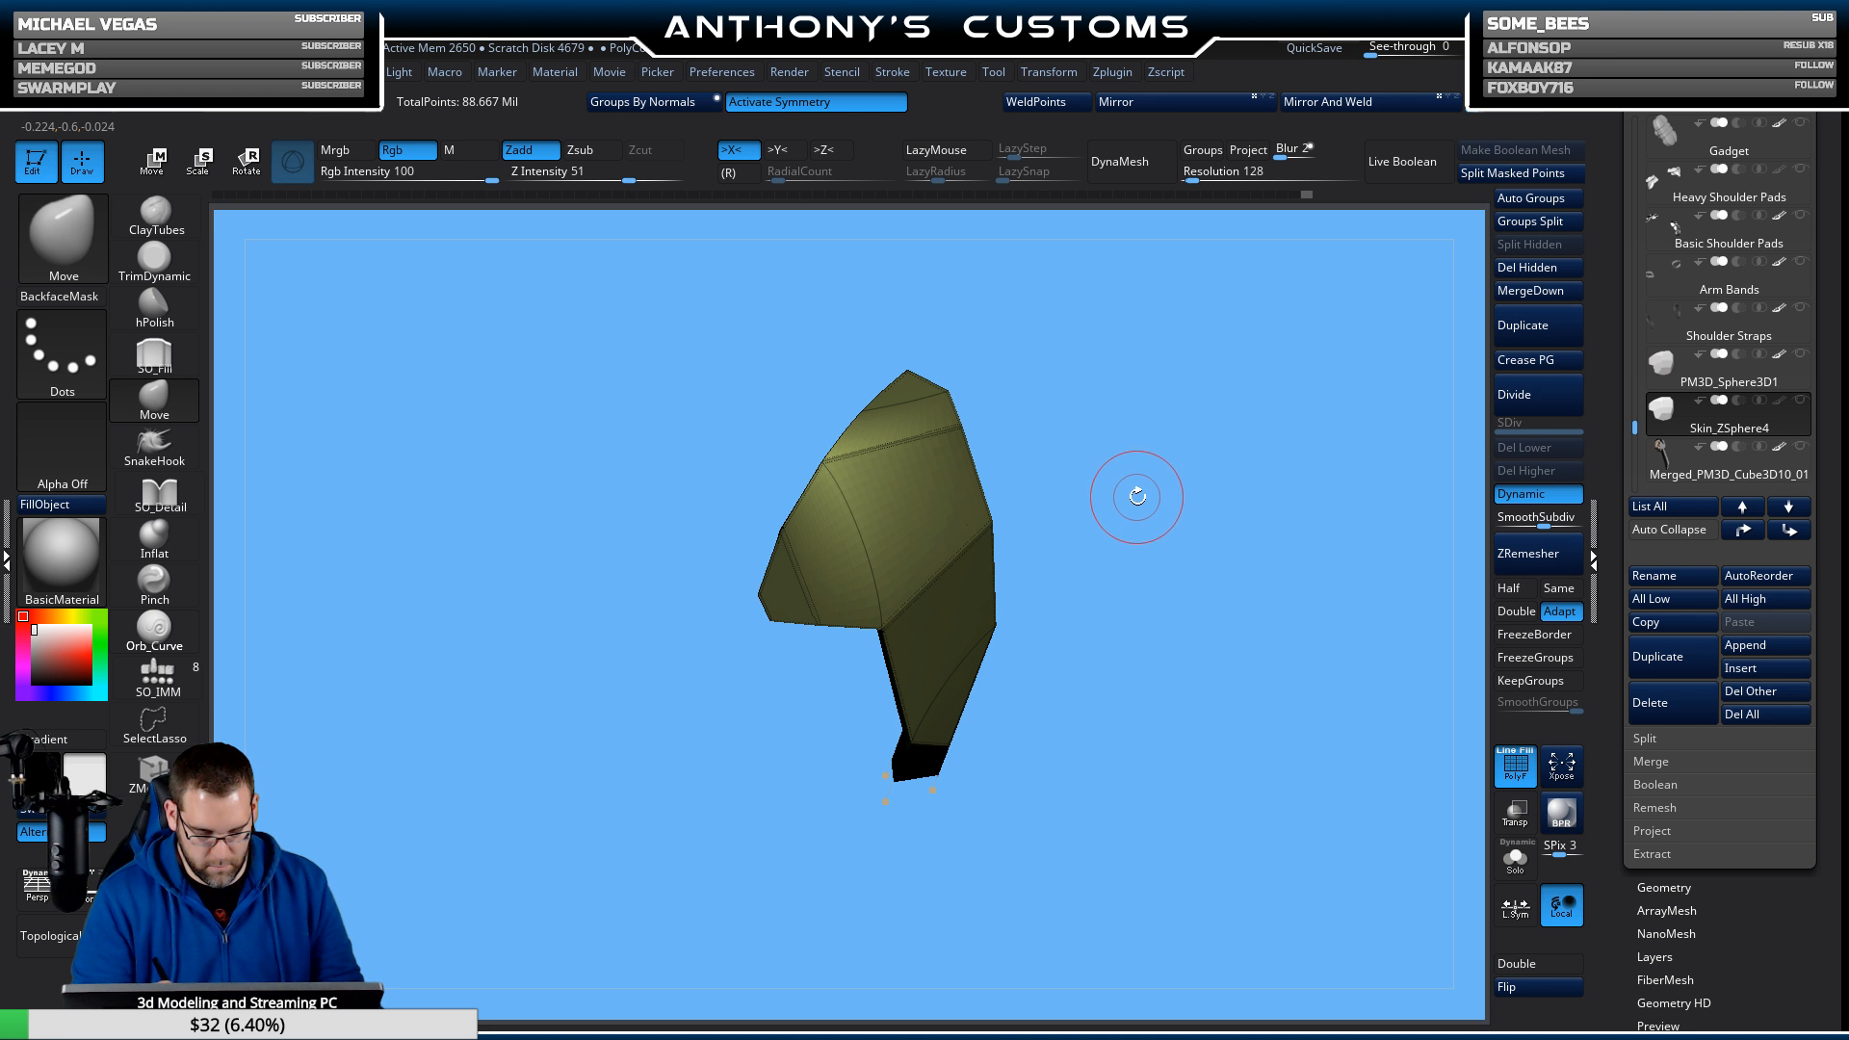
{"action": "left_click_drag", "start_coordinate": [1137, 497], "coordinate": [1209, 478]}
{"action": "mouse_move", "coordinate": [1209, 478]}
{"action": "left_mouse_down", "text": "shift"}
{"action": "mouse_move", "coordinate": [1156, 457]}
{"action": "mouse_move", "coordinate": [1201, 460]}
{"action": "left_mouse_up", "text": "shift"}
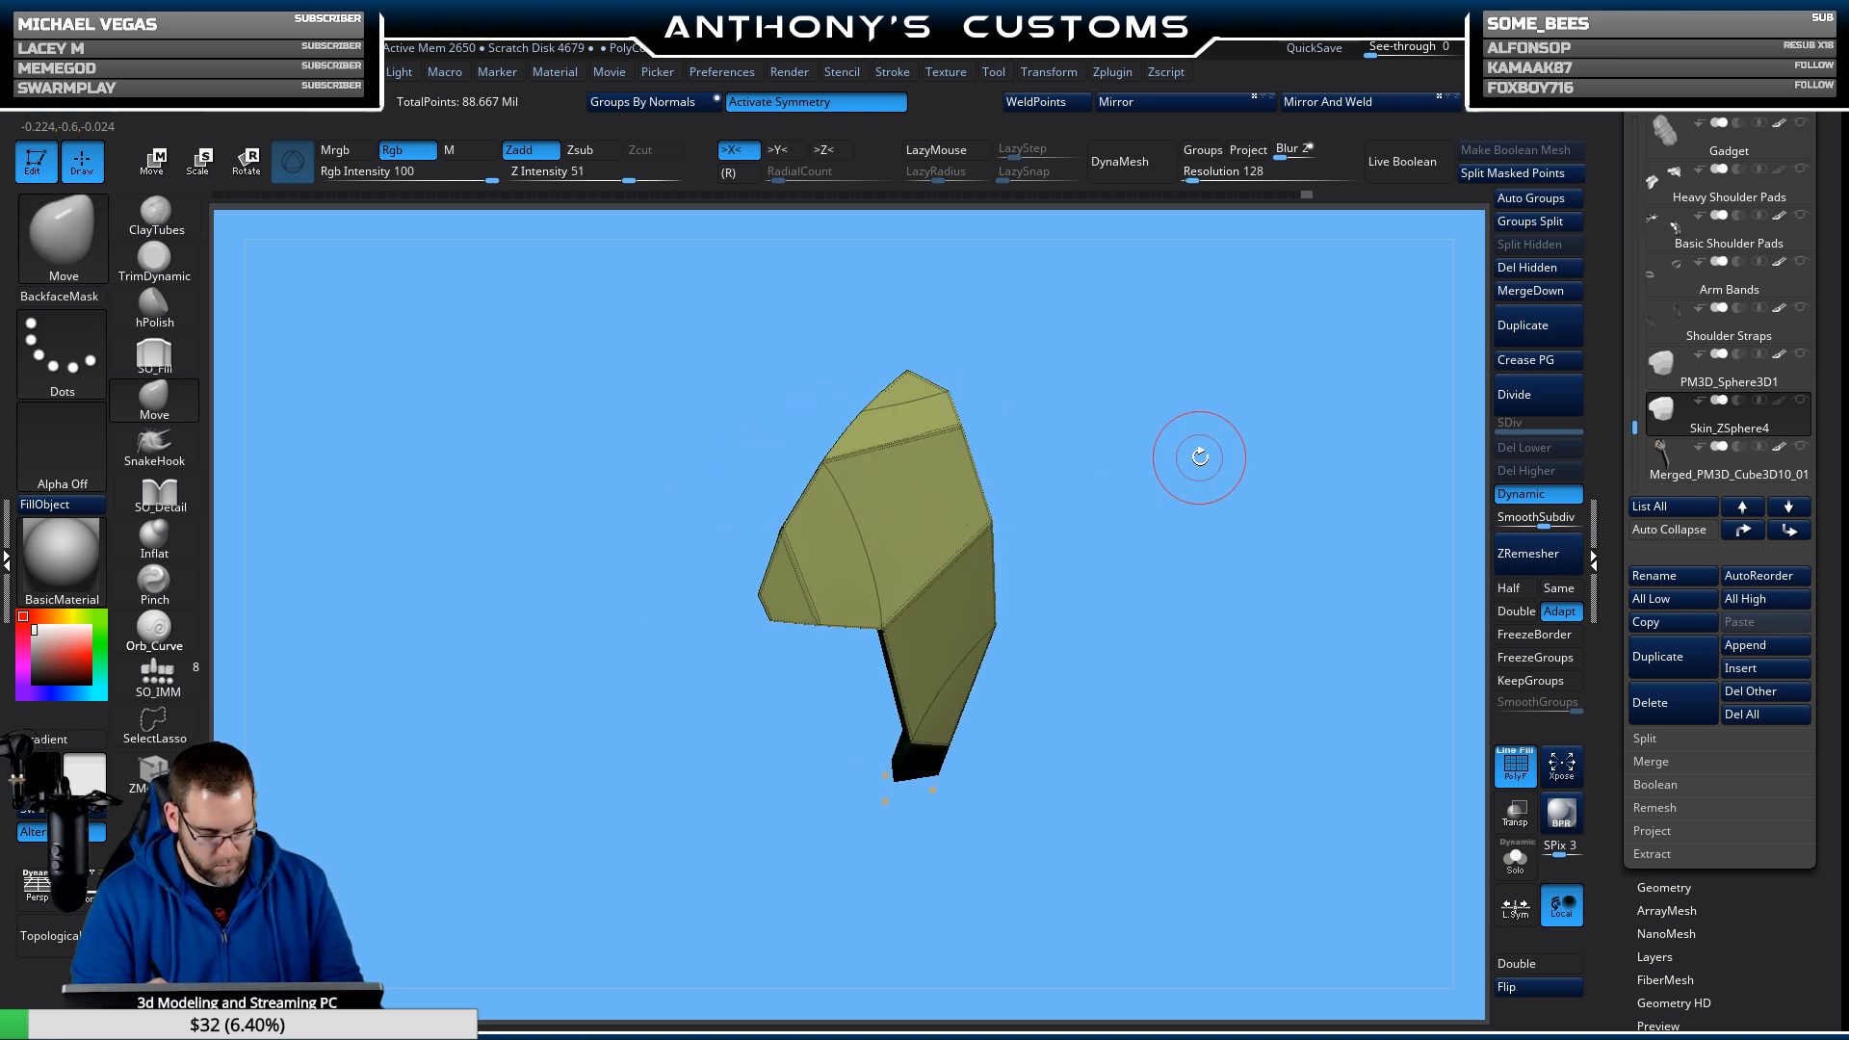
With symmetry off, reposition and reset the transform gizmo, and rotate the whole plate to change its tilt in side view.
{"action": "key", "text": "w"}
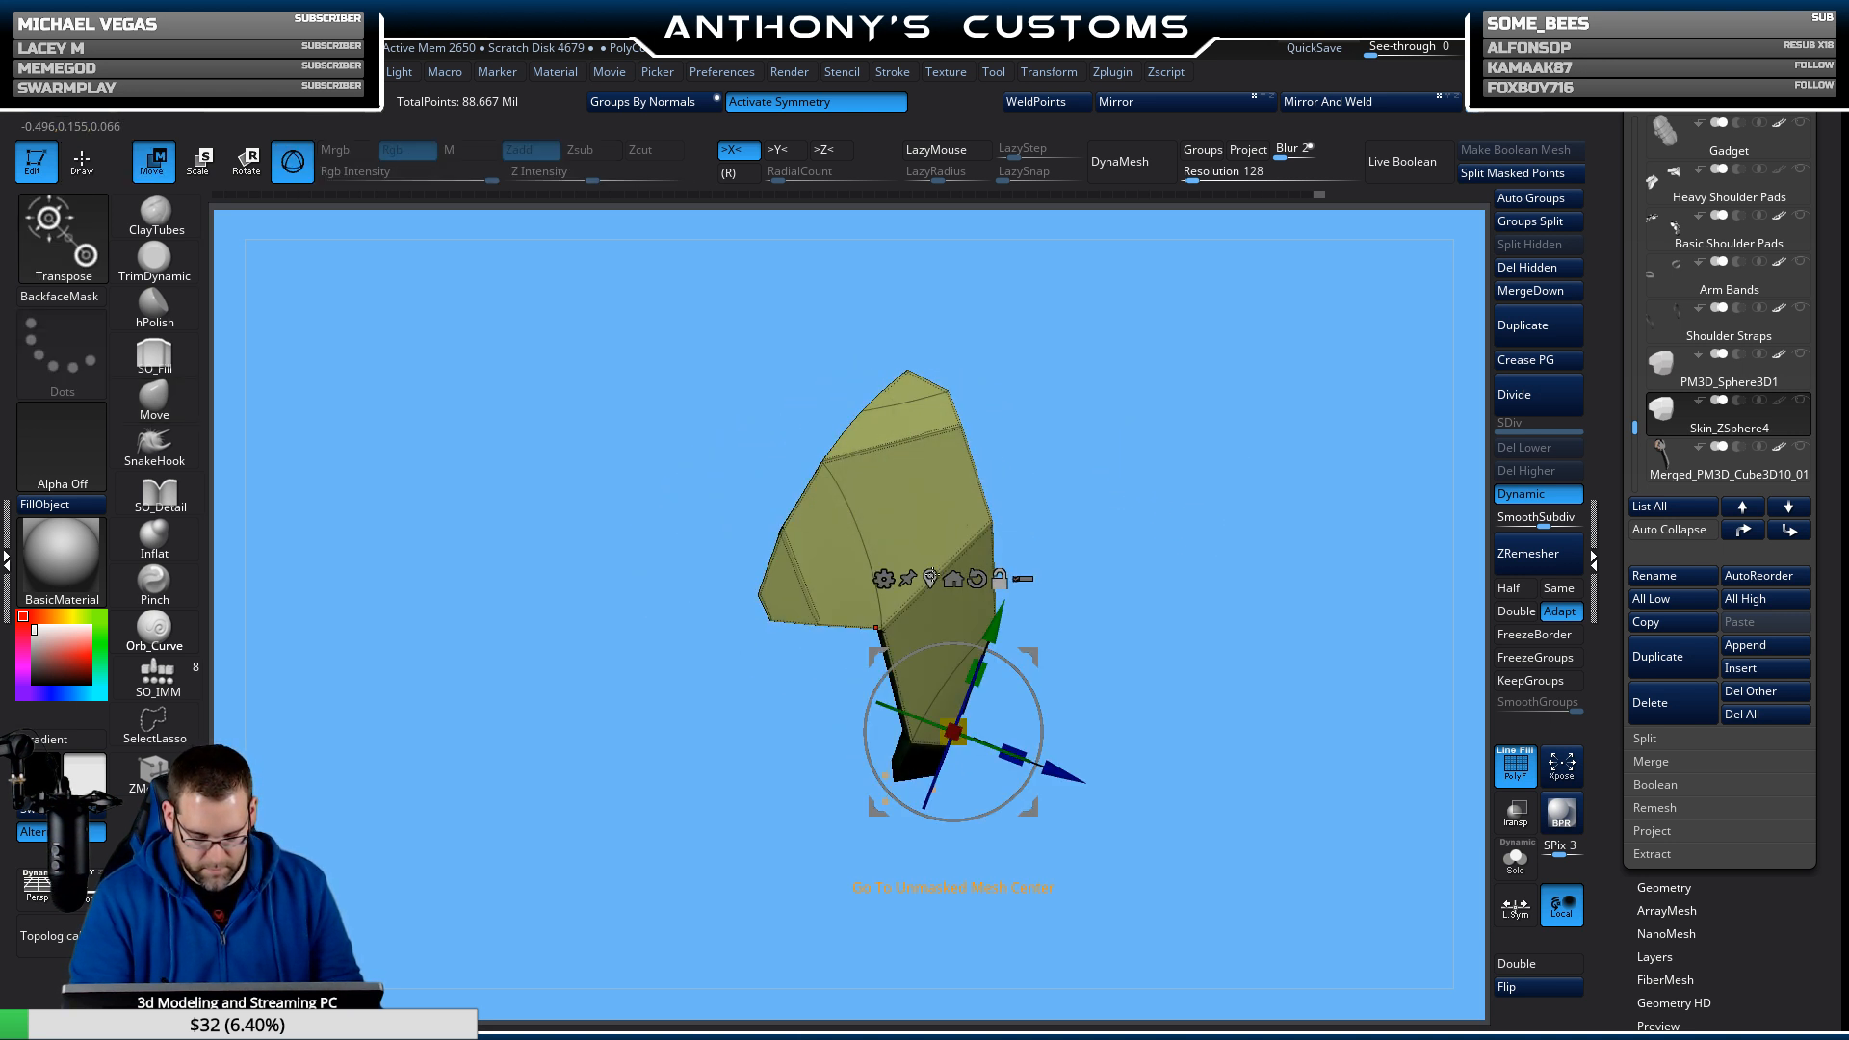
{"action": "left_click", "coordinate": [931, 577]}
{"action": "left_click", "coordinate": [867, 106]}
{"action": "left_click", "coordinate": [858, 410]}
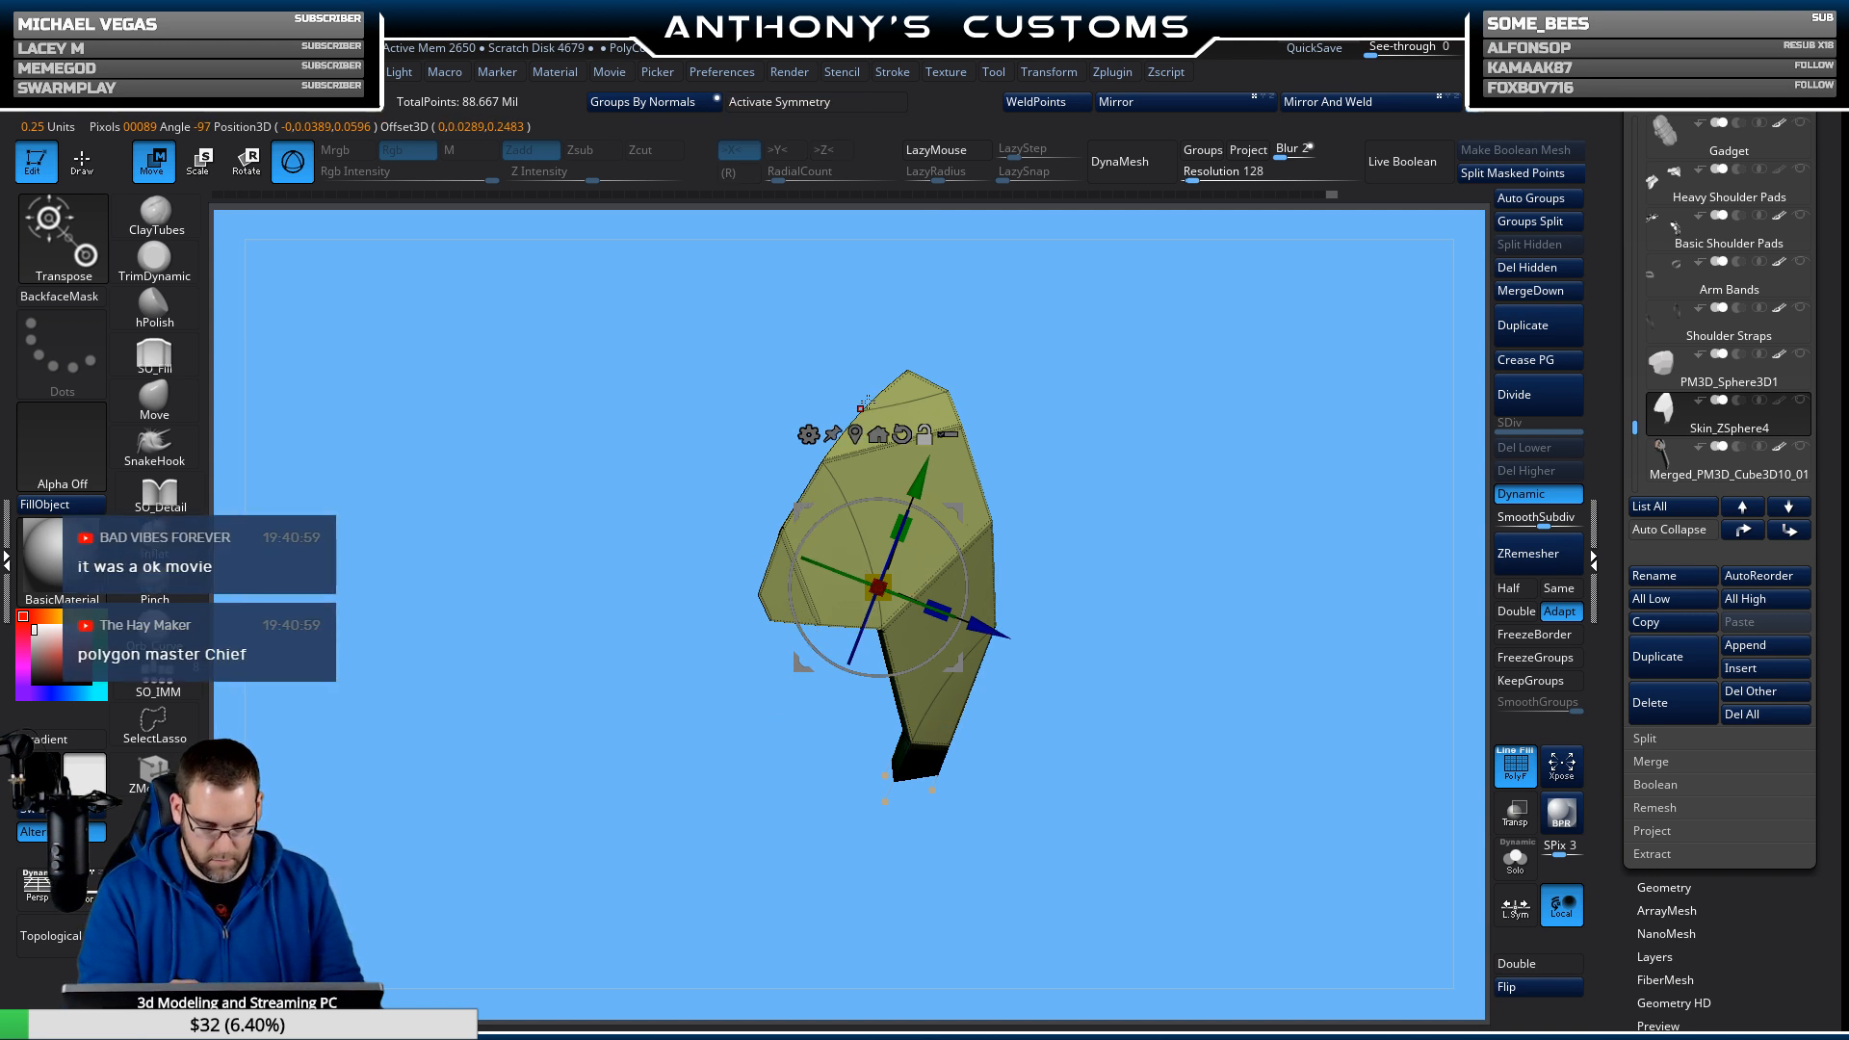
{"action": "left_click", "coordinate": [901, 434], "text": "alt"}
{"action": "left_click_drag", "start_coordinate": [958, 550], "coordinate": [942, 483]}
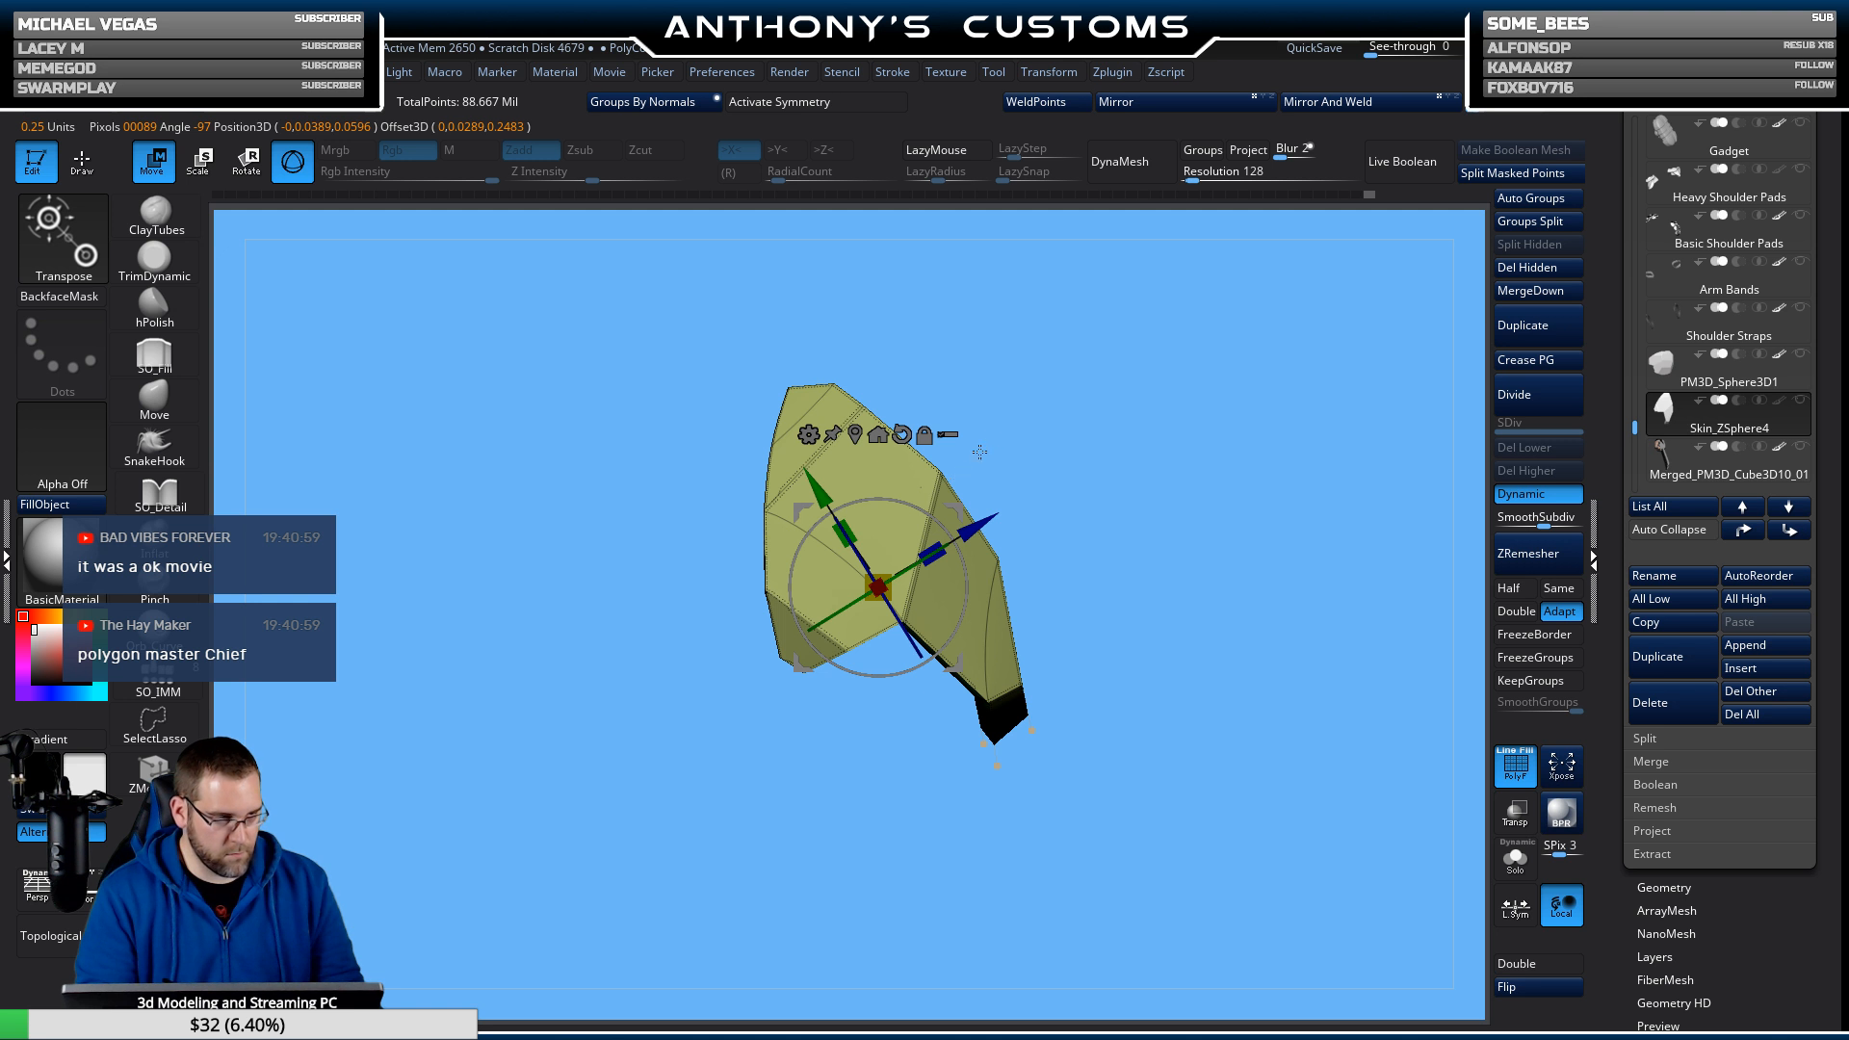
{"action": "key", "text": "q"}
{"action": "mouse_move", "coordinate": [1173, 400]}
{"action": "left_mouse_down", "text": "alt"}
{"action": "mouse_move", "coordinate": [1174, 491]}
{"action": "mouse_move", "coordinate": [1214, 479]}
{"action": "left_mouse_up", "text": "alt"}
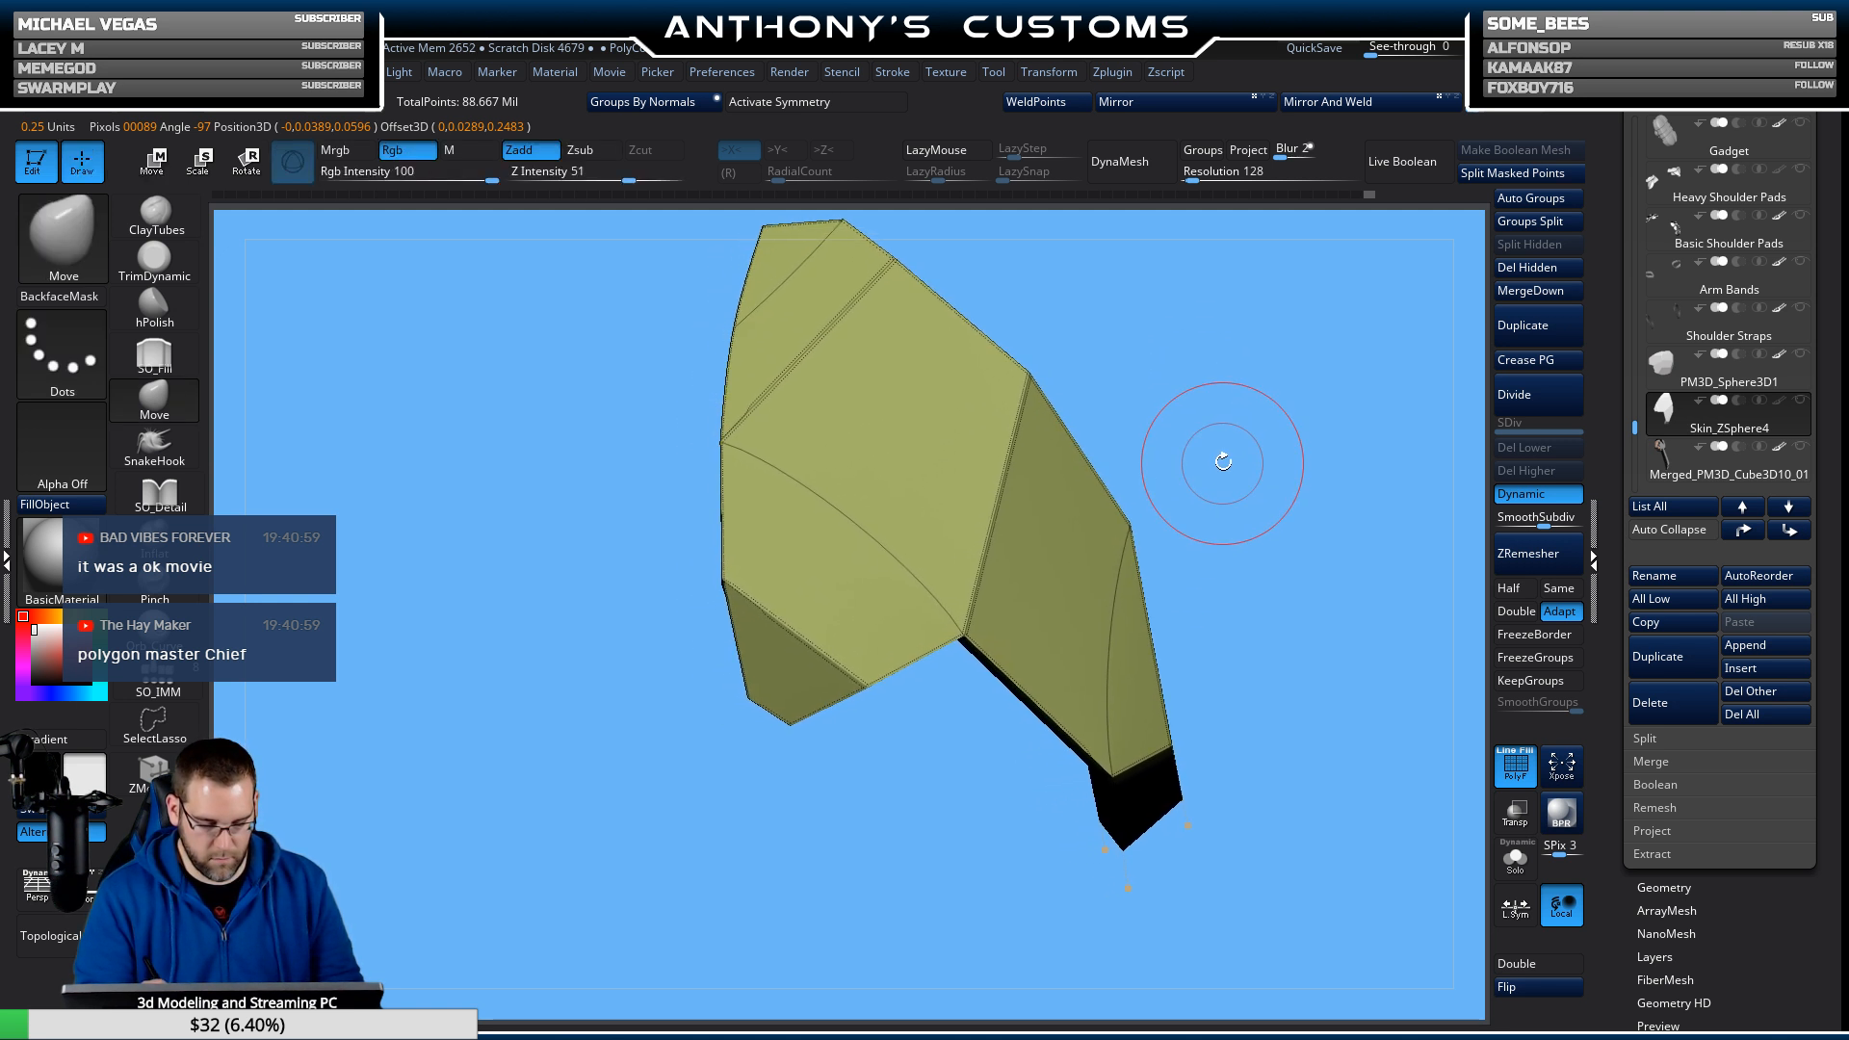
Reactivate symmetry, inspect the tilted plate from the front and side, and hide the polygon wireframe.
{"action": "left_click", "coordinate": [867, 102]}
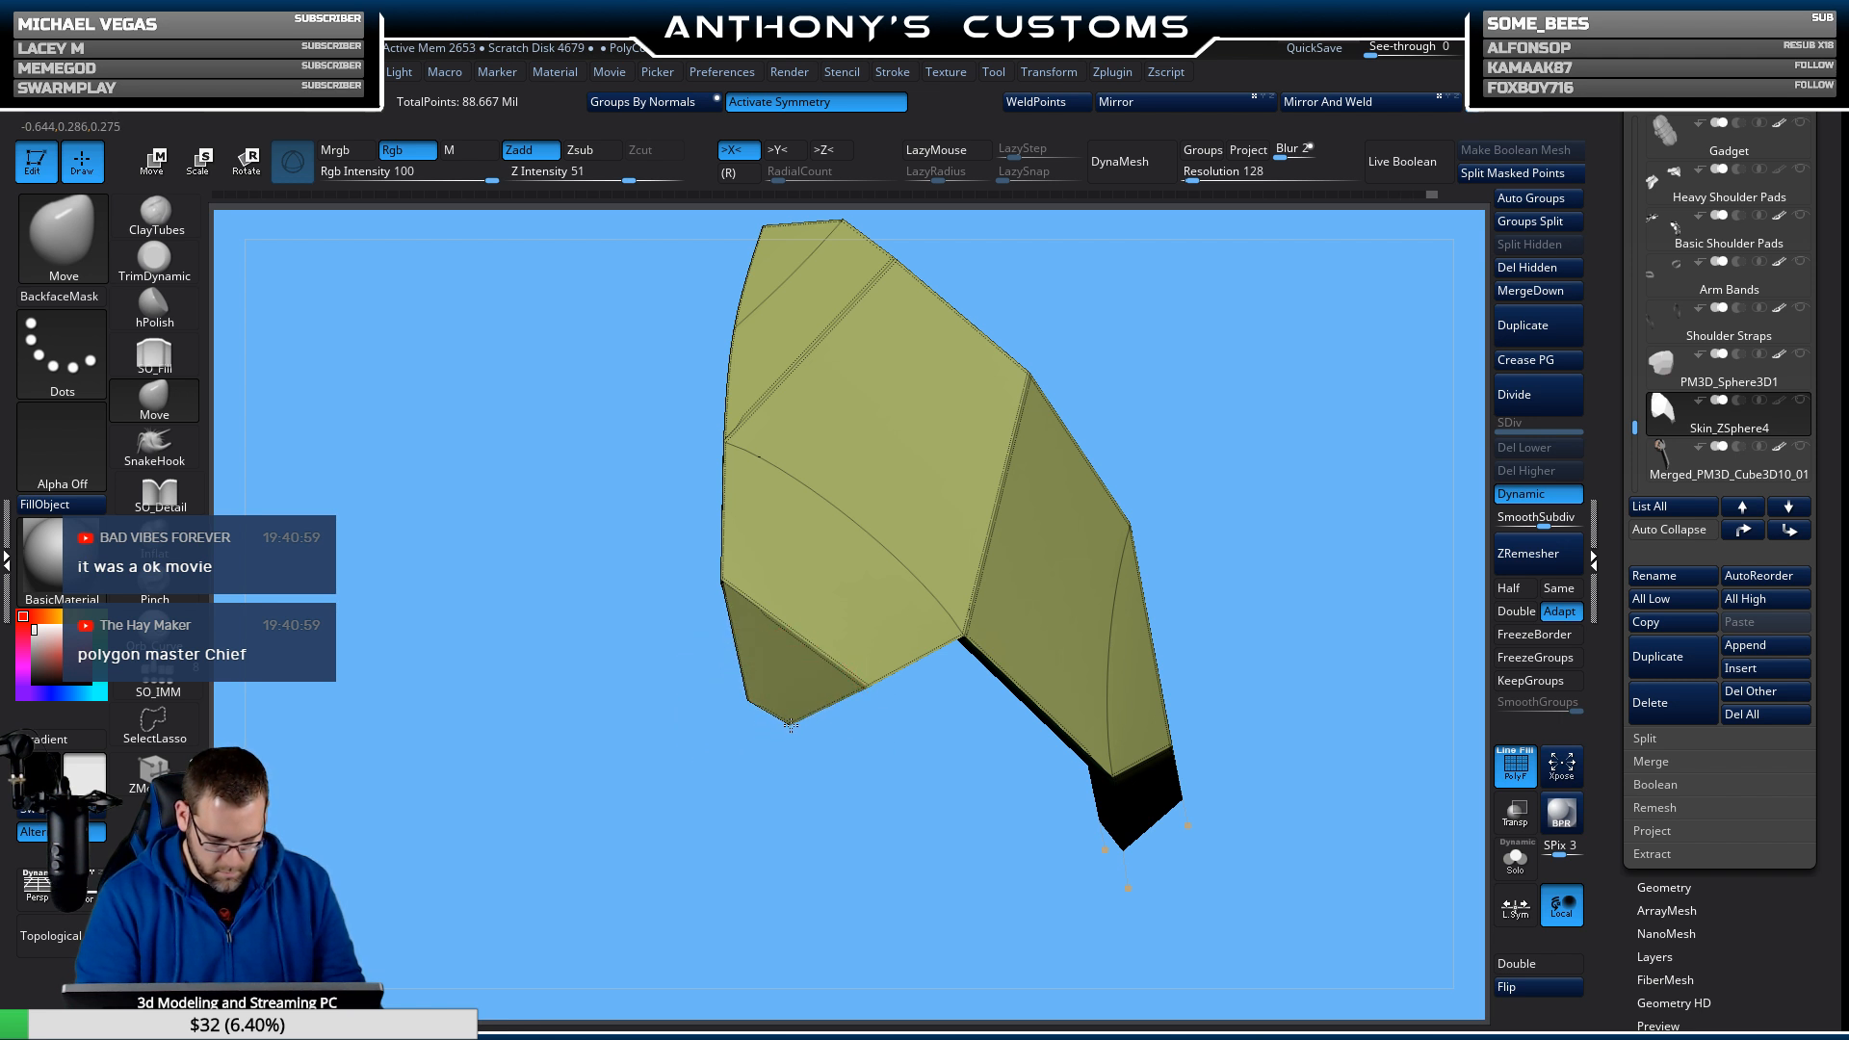
{"action": "mouse_move", "coordinate": [1342, 568]}
{"action": "left_mouse_down"}
{"action": "mouse_move", "coordinate": [1344, 636]}
{"action": "mouse_move", "coordinate": [1323, 597]}
{"action": "mouse_move", "coordinate": [1259, 590]}
{"action": "left_mouse_up"}
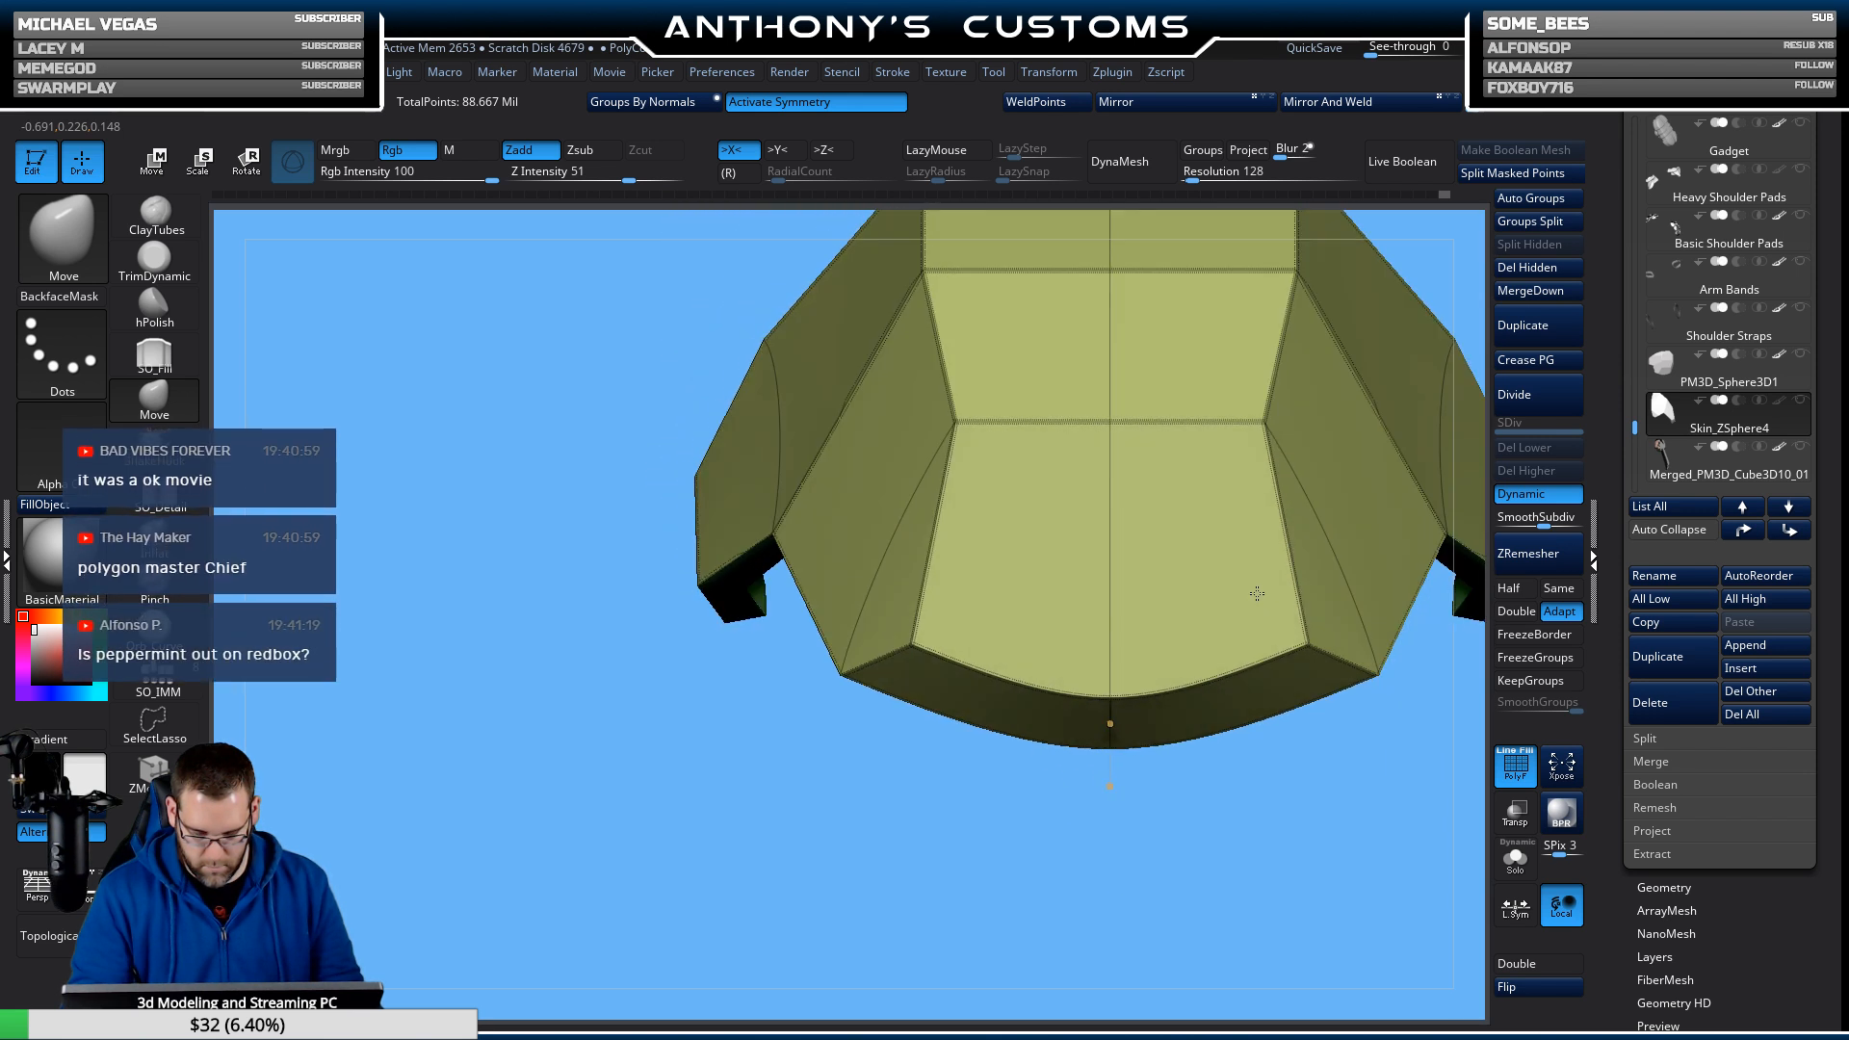
{"action": "left_click_drag", "start_coordinate": [1279, 764], "coordinate": [1300, 575]}
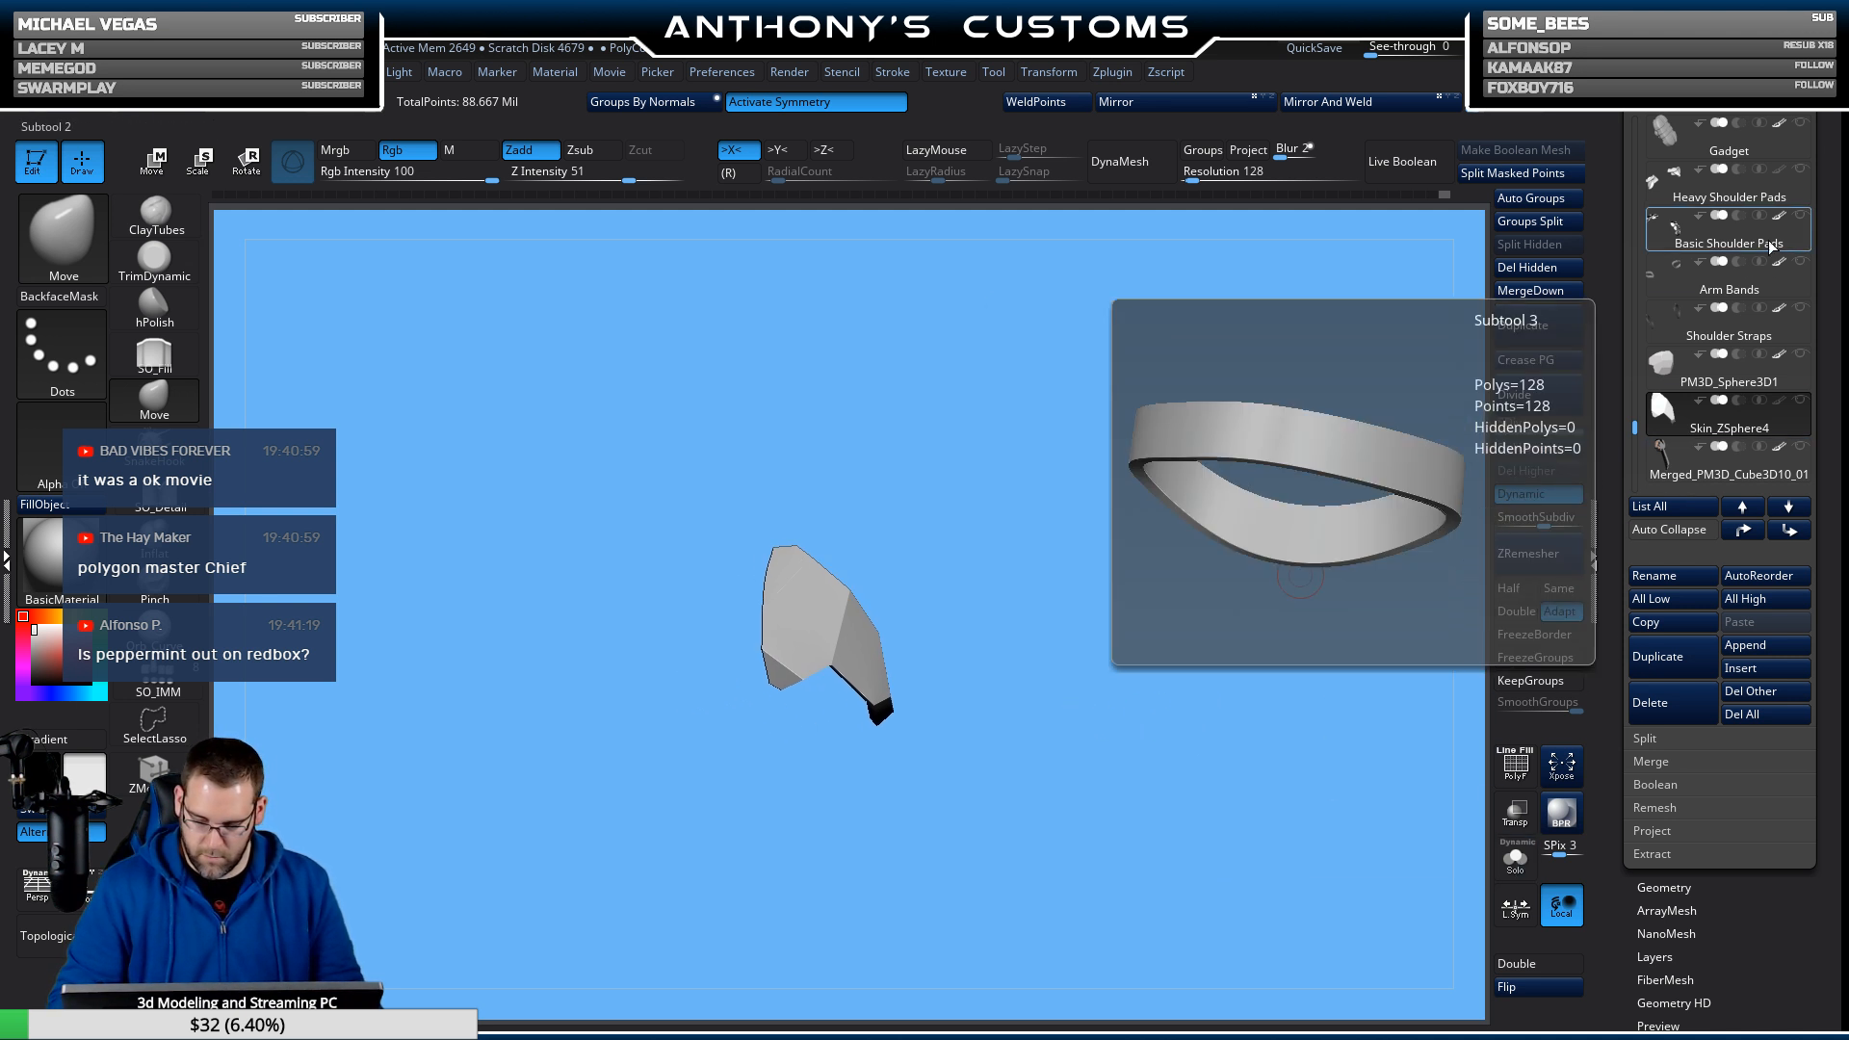
Show the bare torso and upper arms with the Armored Belt and Gadget subtools around the plate in front view.
{"action": "mouse_move", "coordinate": [1635, 429]}
{"action": "left_mouse_down"}
{"action": "mouse_move", "coordinate": [1638, 456]}
{"action": "mouse_move", "coordinate": [1638, 401]}
{"action": "left_mouse_up"}
{"action": "left_click", "coordinate": [1800, 280]}
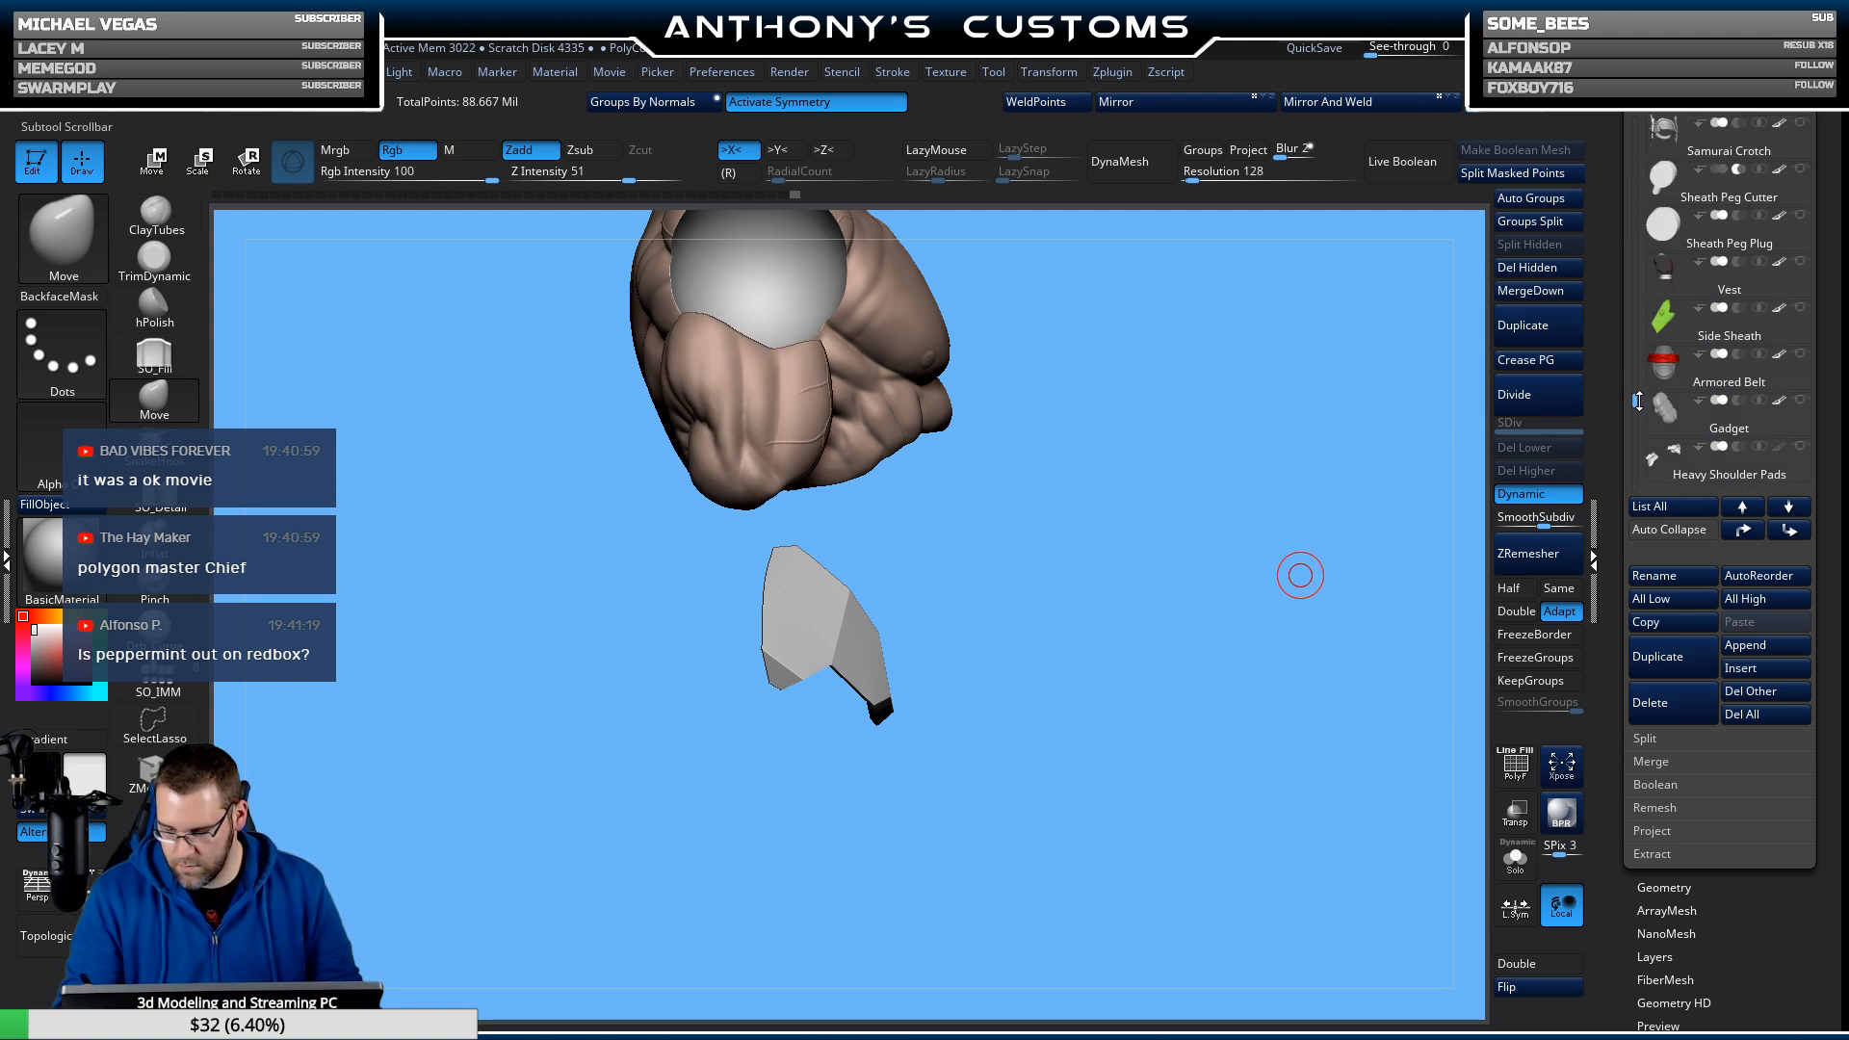
{"action": "left_click", "coordinate": [1800, 354]}
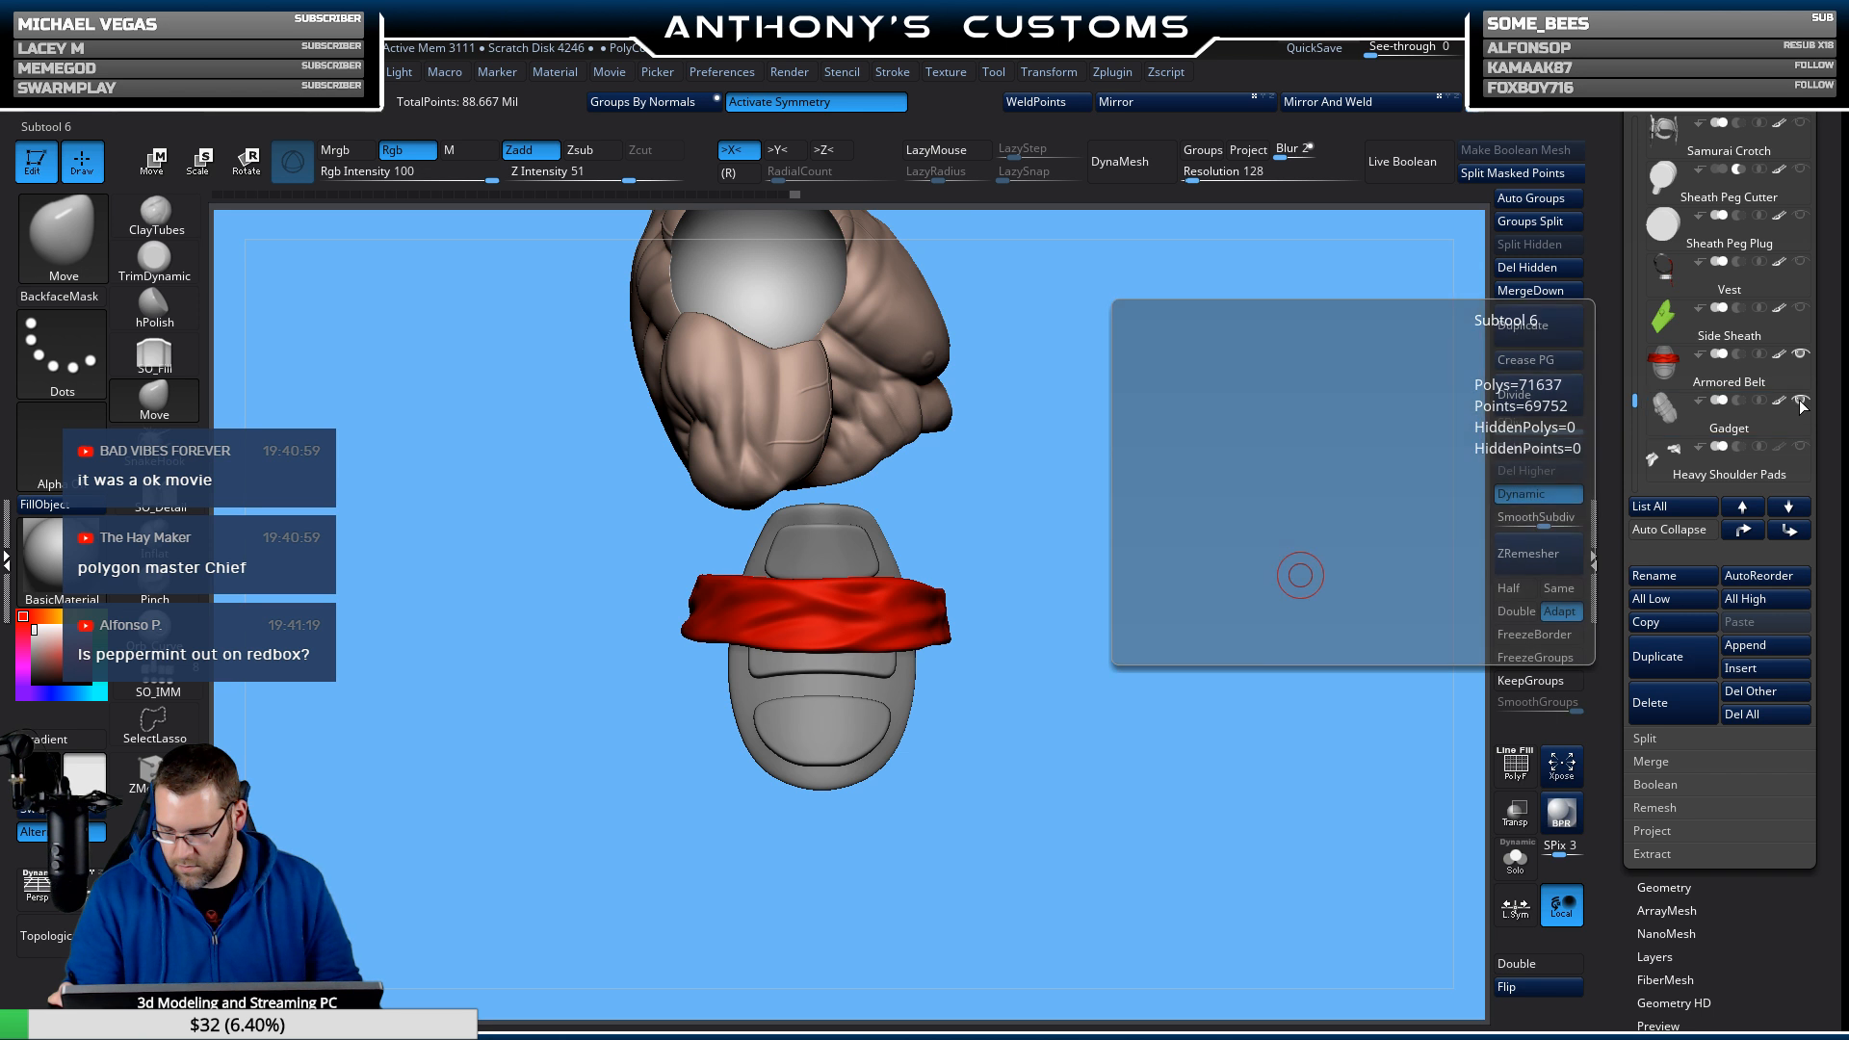
{"action": "left_click_drag", "start_coordinate": [1638, 400], "coordinate": [1632, 373]}
{"action": "left_click_drag", "start_coordinate": [1320, 545], "coordinate": [1310, 472]}
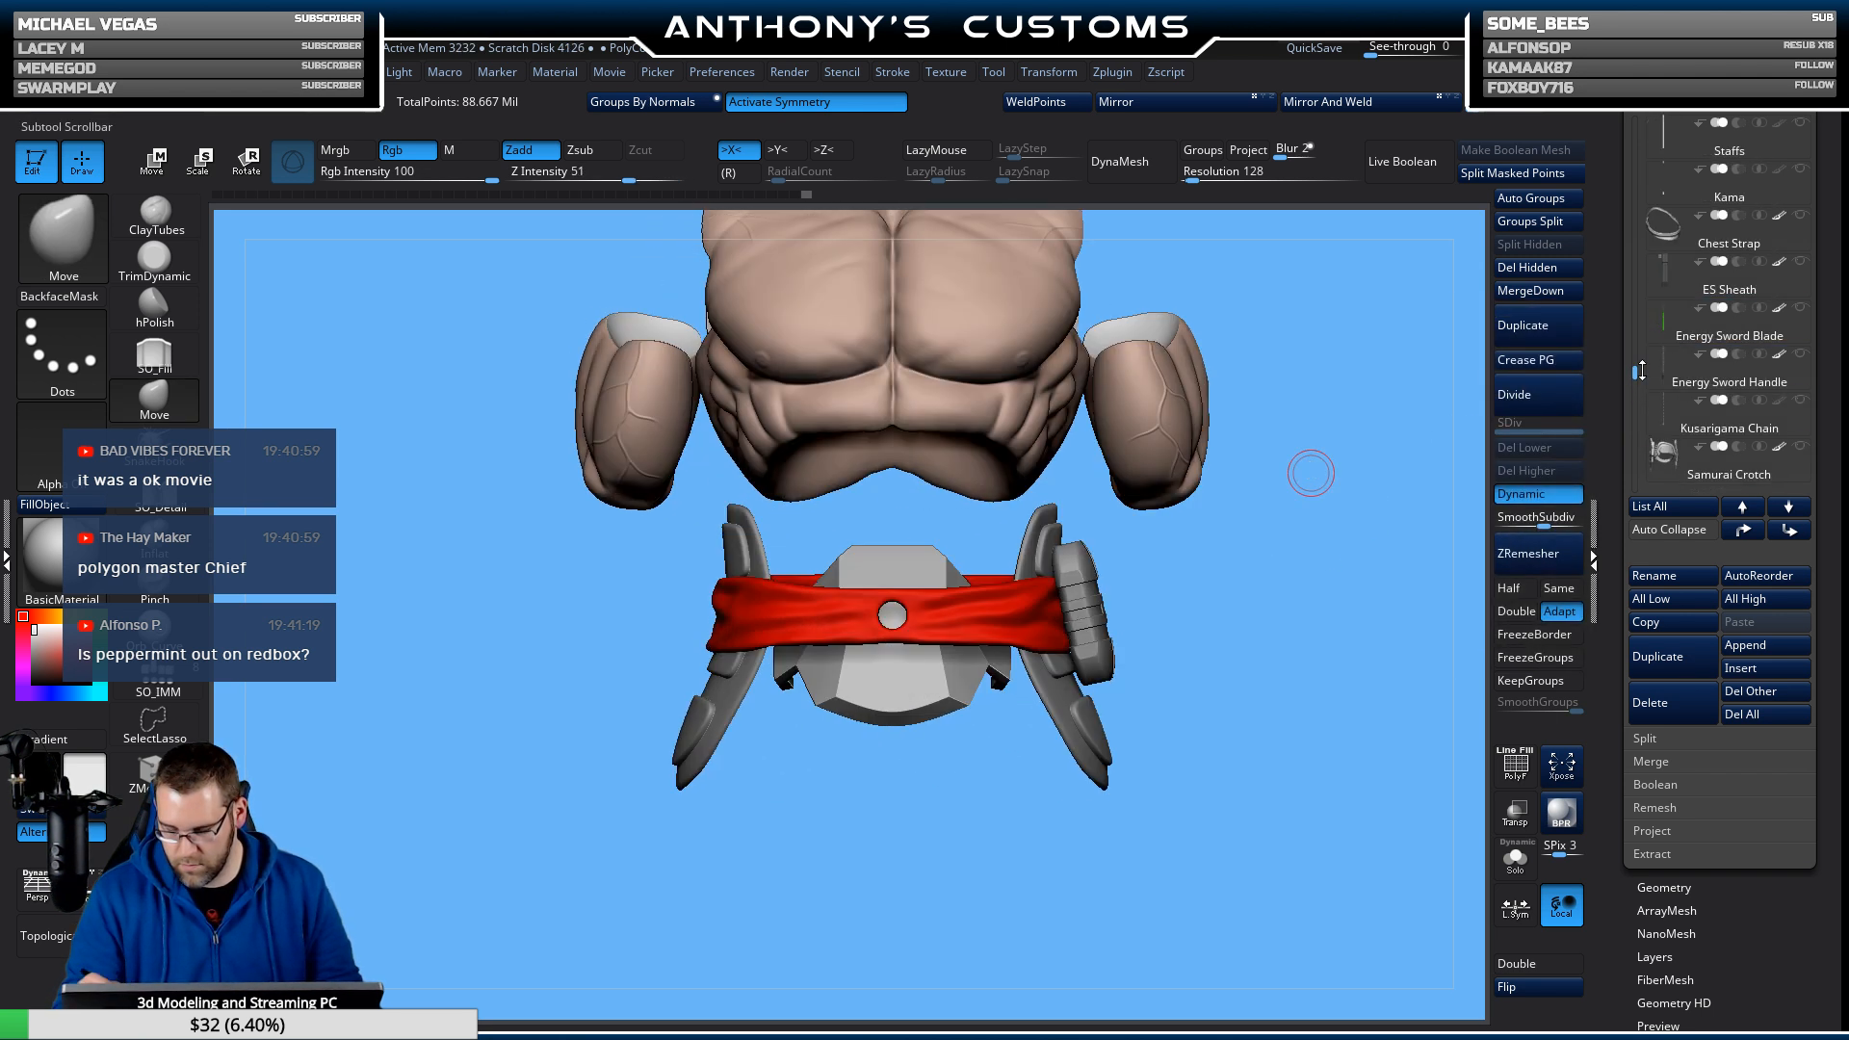
Show the Feet 1 and Boots 3 subtools, the black pants legs and the Pants Crotch.
{"action": "left_click_drag", "start_coordinate": [1640, 370], "coordinate": [1637, 345]}
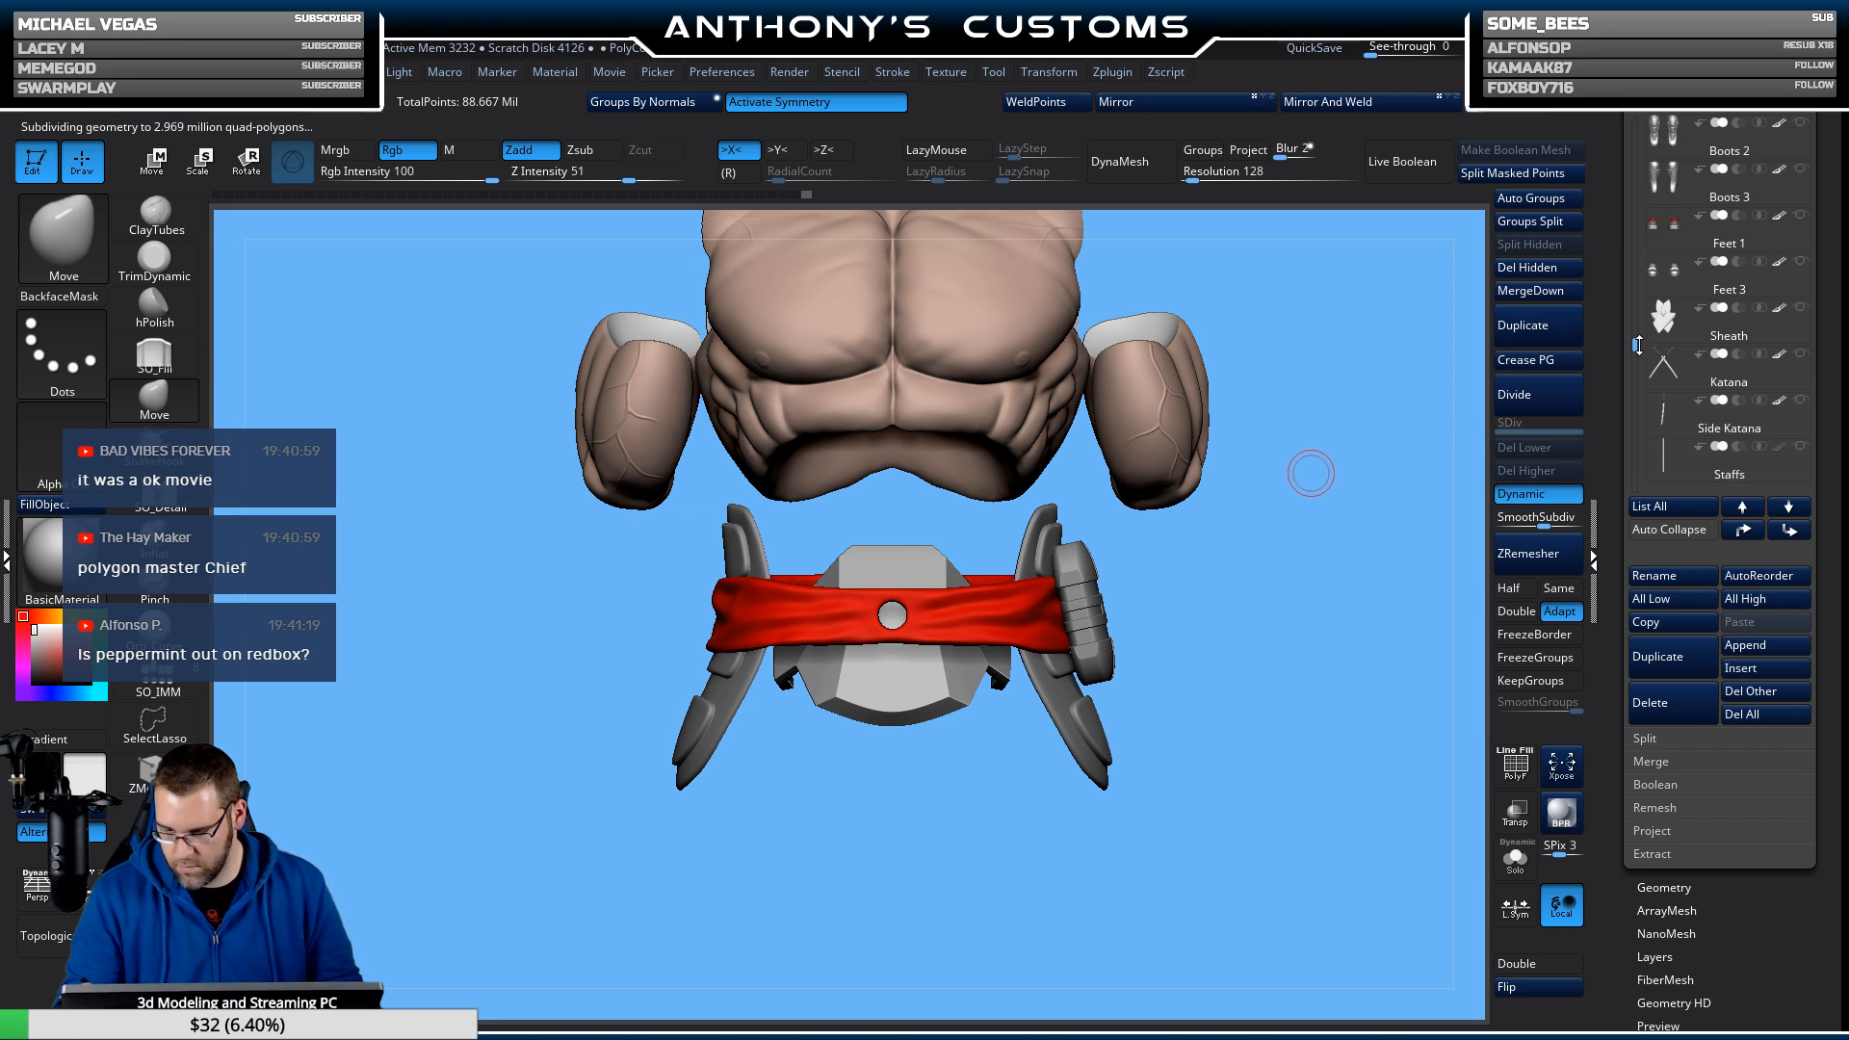
{"action": "mouse_move", "coordinate": [1801, 222]}
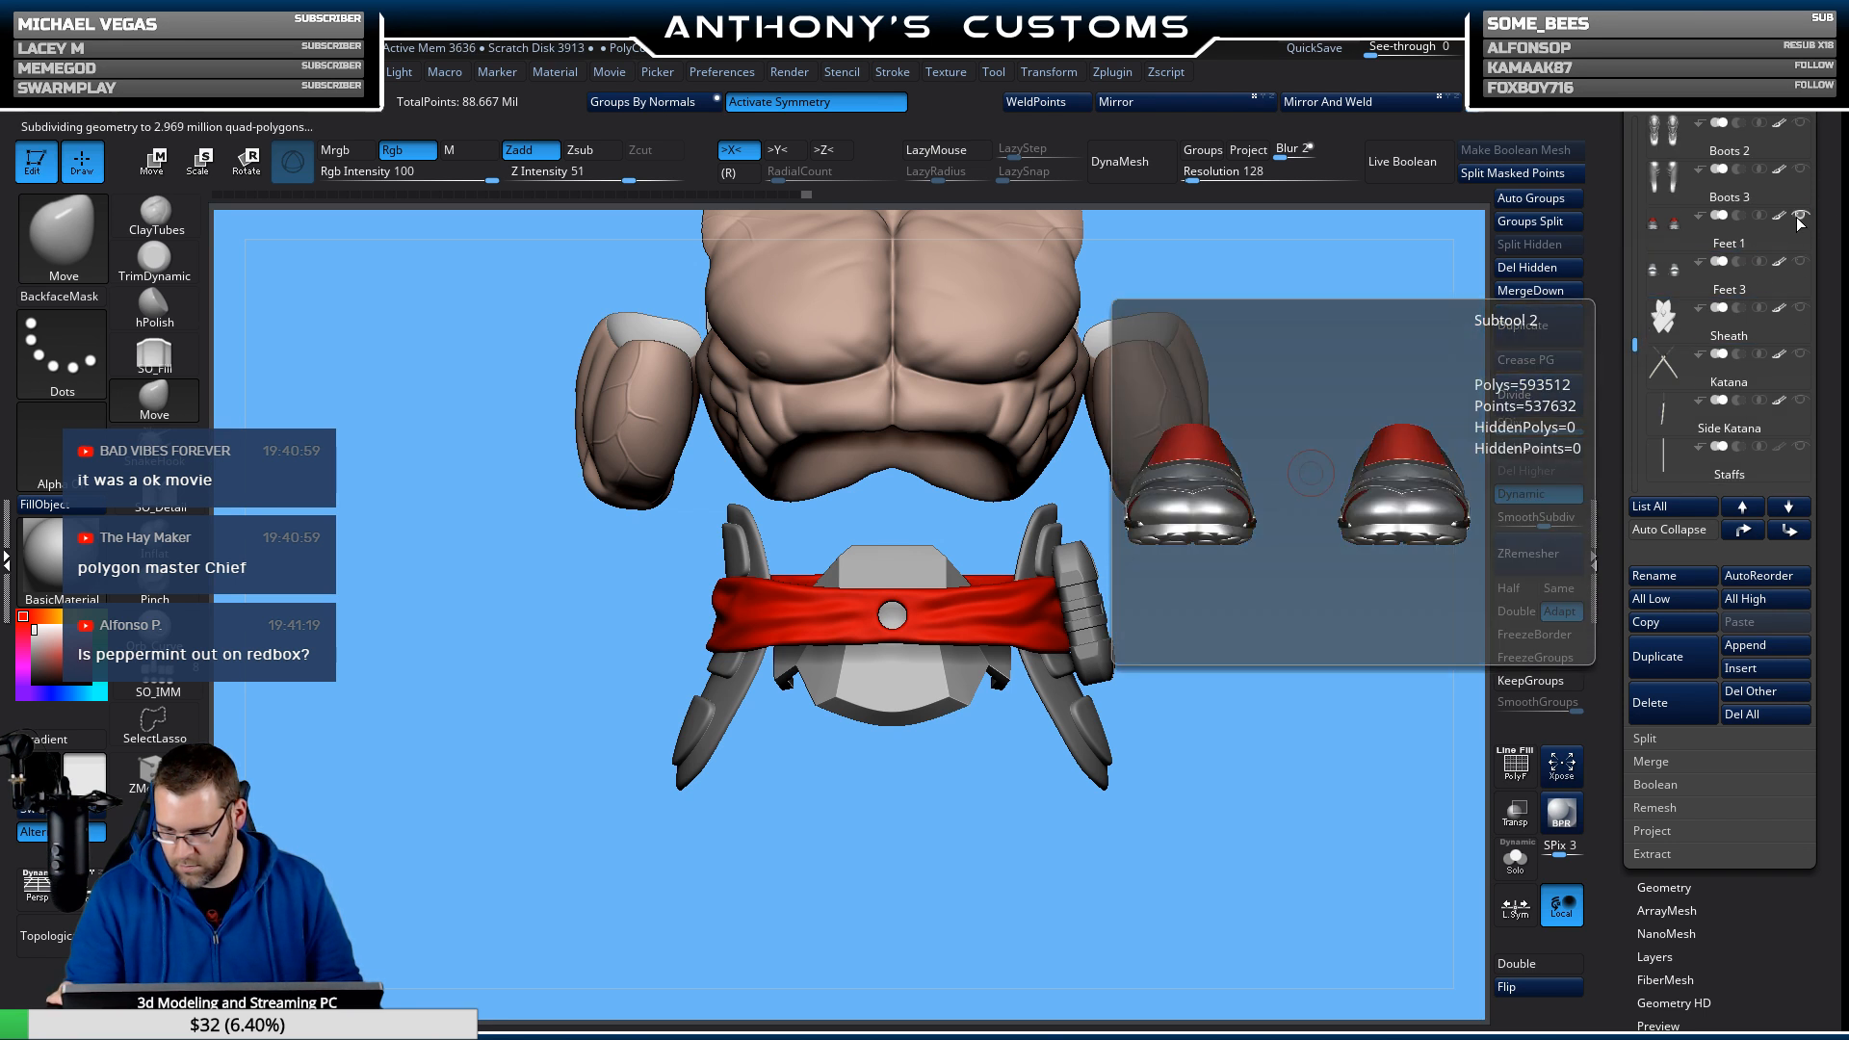
{"action": "scroll", "coordinate": [1671, 295], "scroll_direction": "up", "scroll_amount": 5}
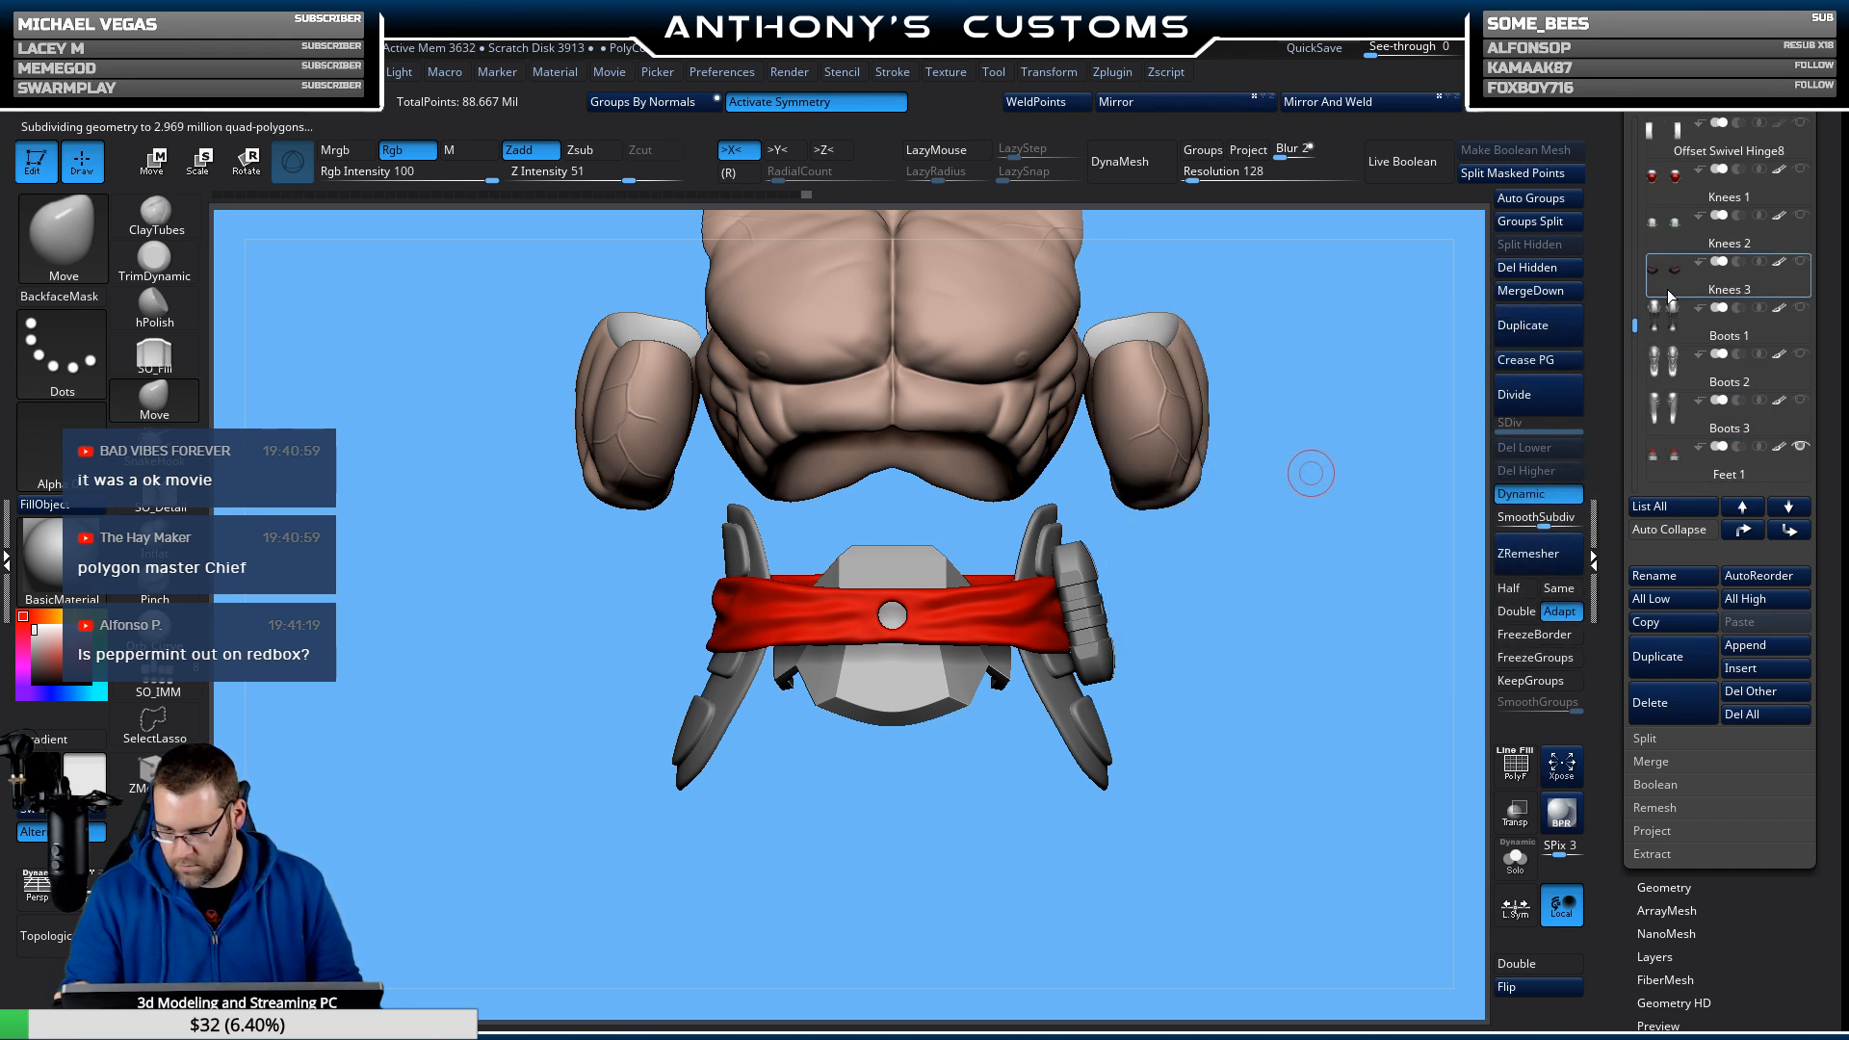
{"action": "mouse_move", "coordinate": [1803, 406]}
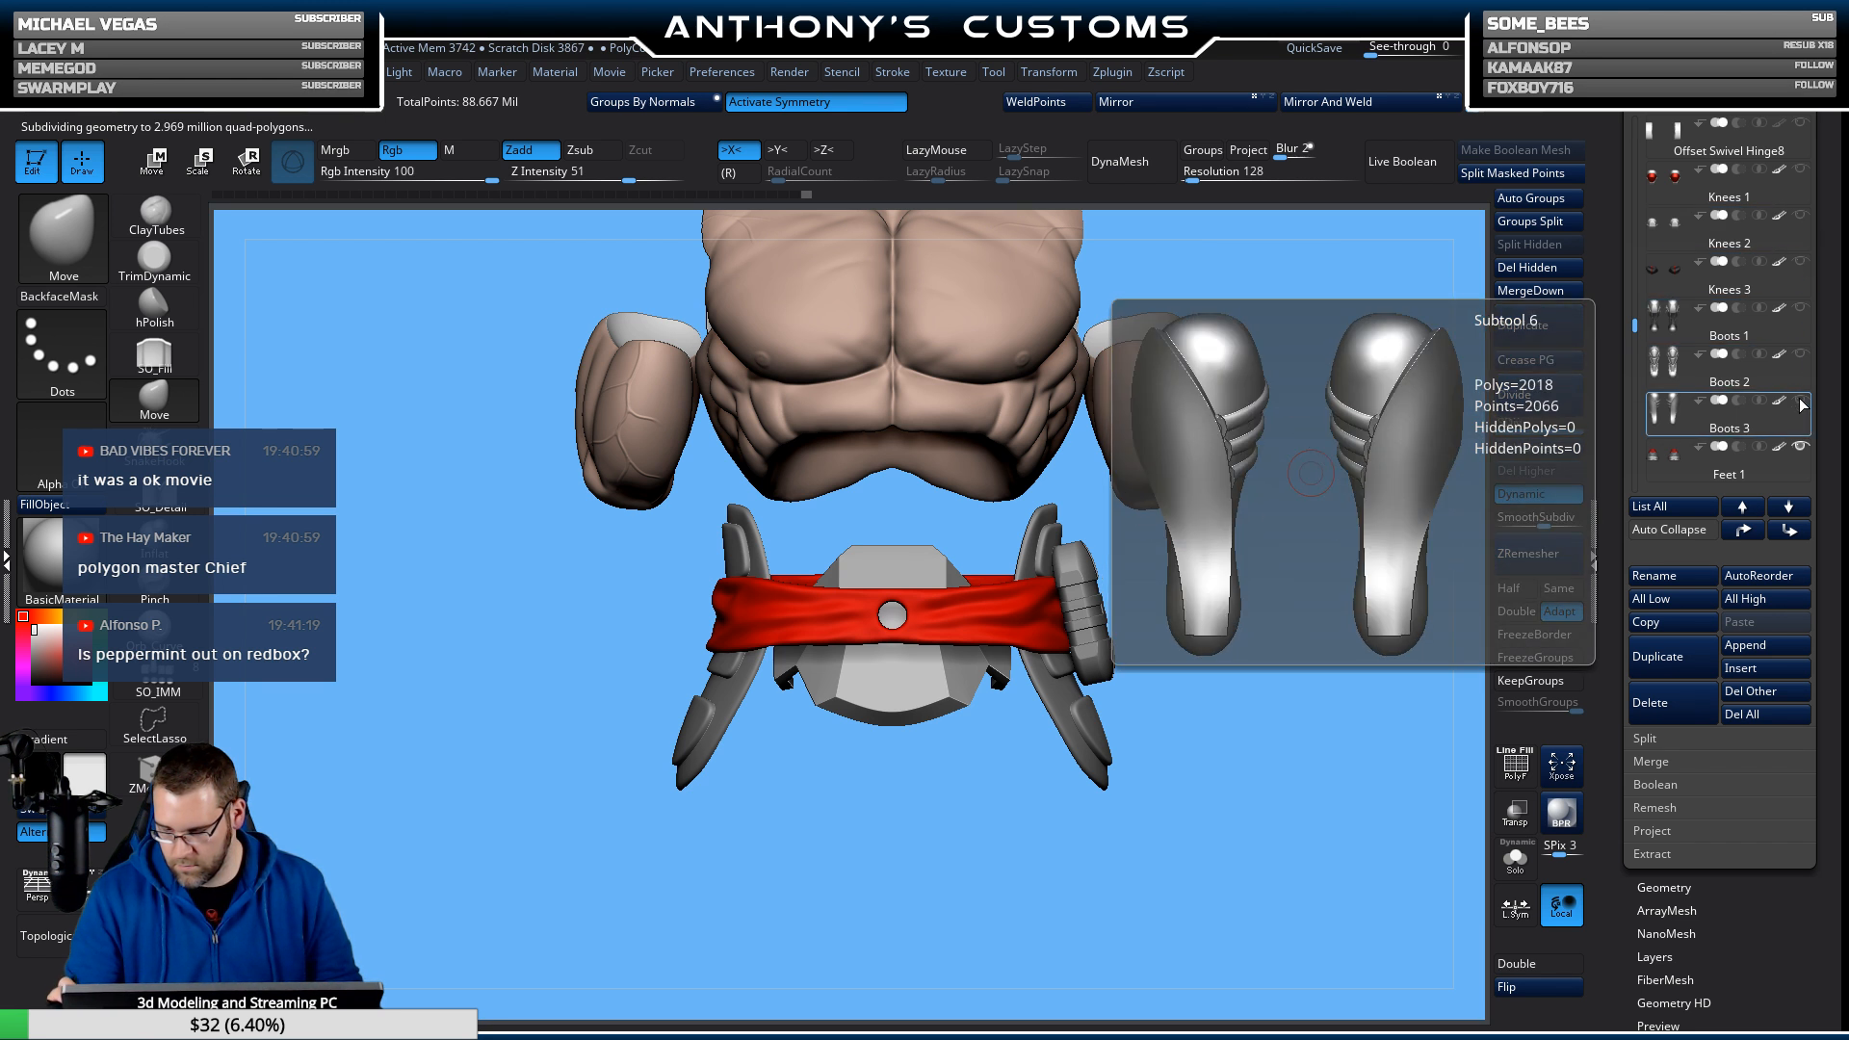
{"action": "left_click_drag", "start_coordinate": [1635, 324], "coordinate": [1638, 284]}
{"action": "left_click", "coordinate": [1801, 262]}
{"action": "left_click", "coordinate": [1802, 125]}
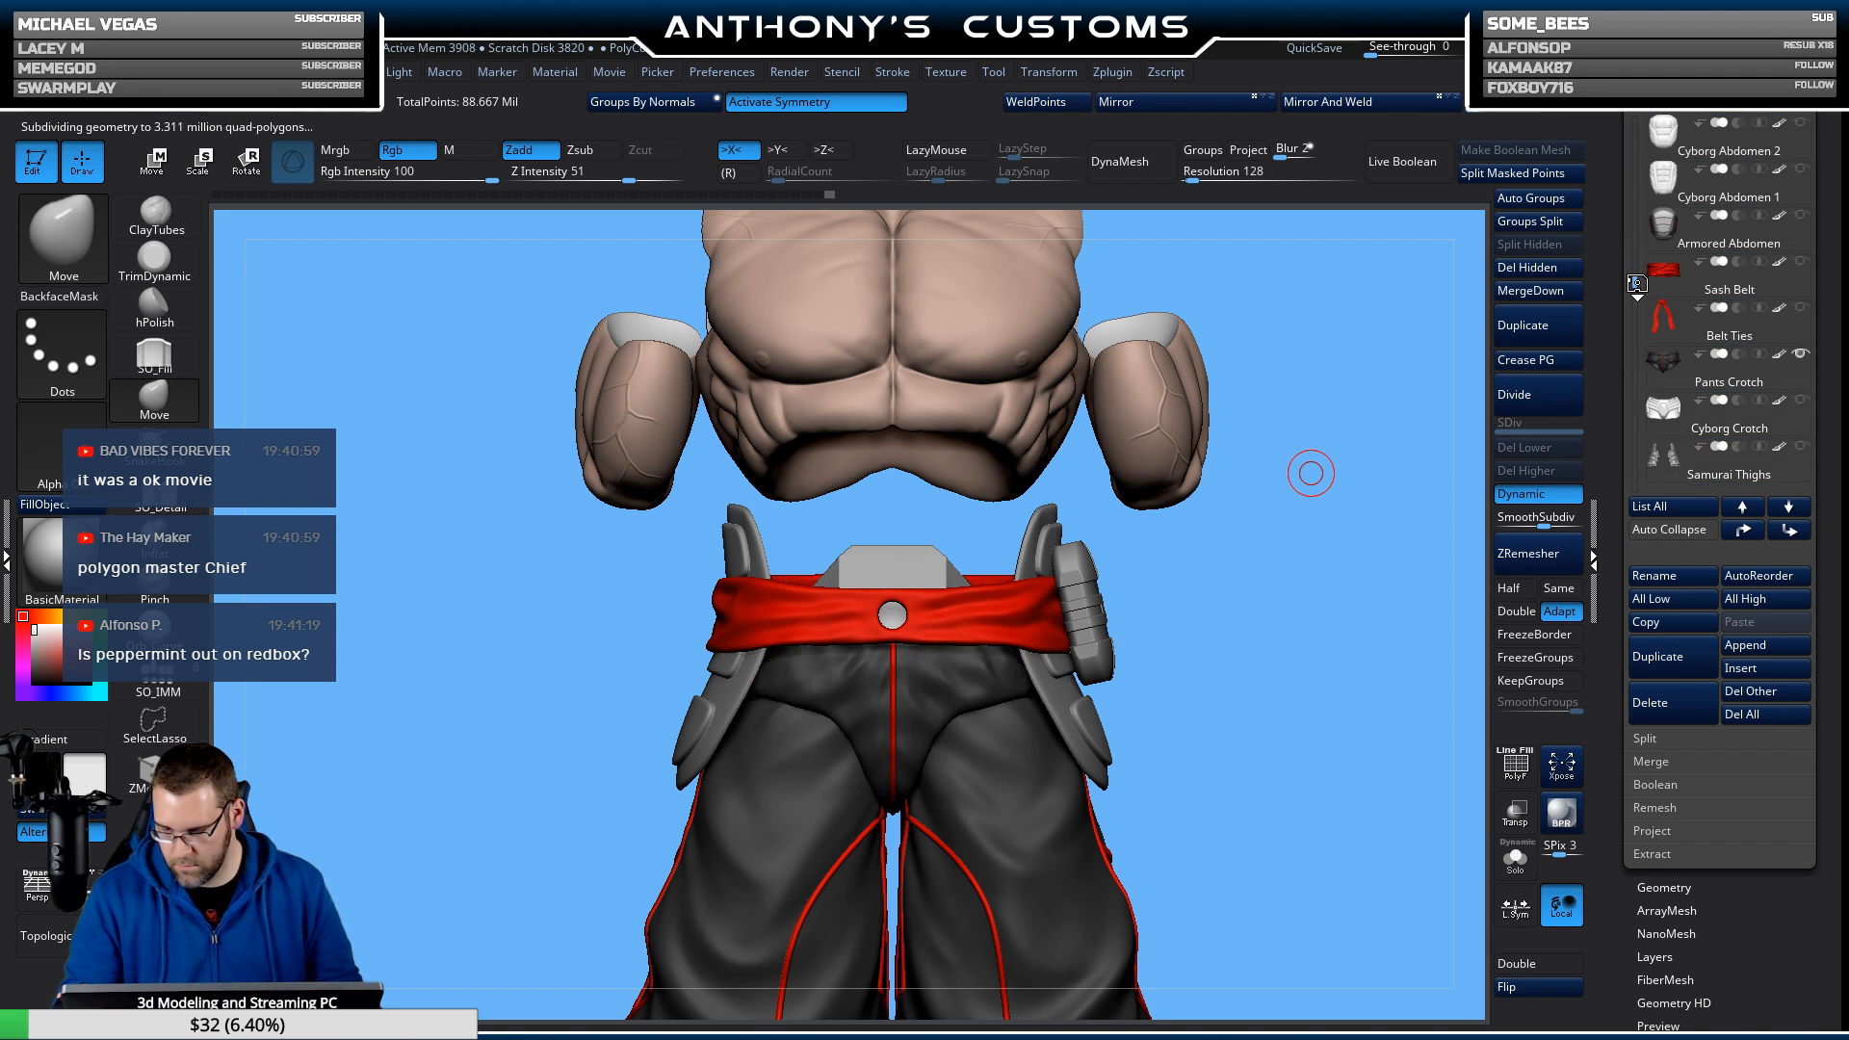
Show the Belt Ties, the bare abdomen and the Gauntlets 1 subtools on the figure.
{"action": "left_click", "coordinate": [1801, 309]}
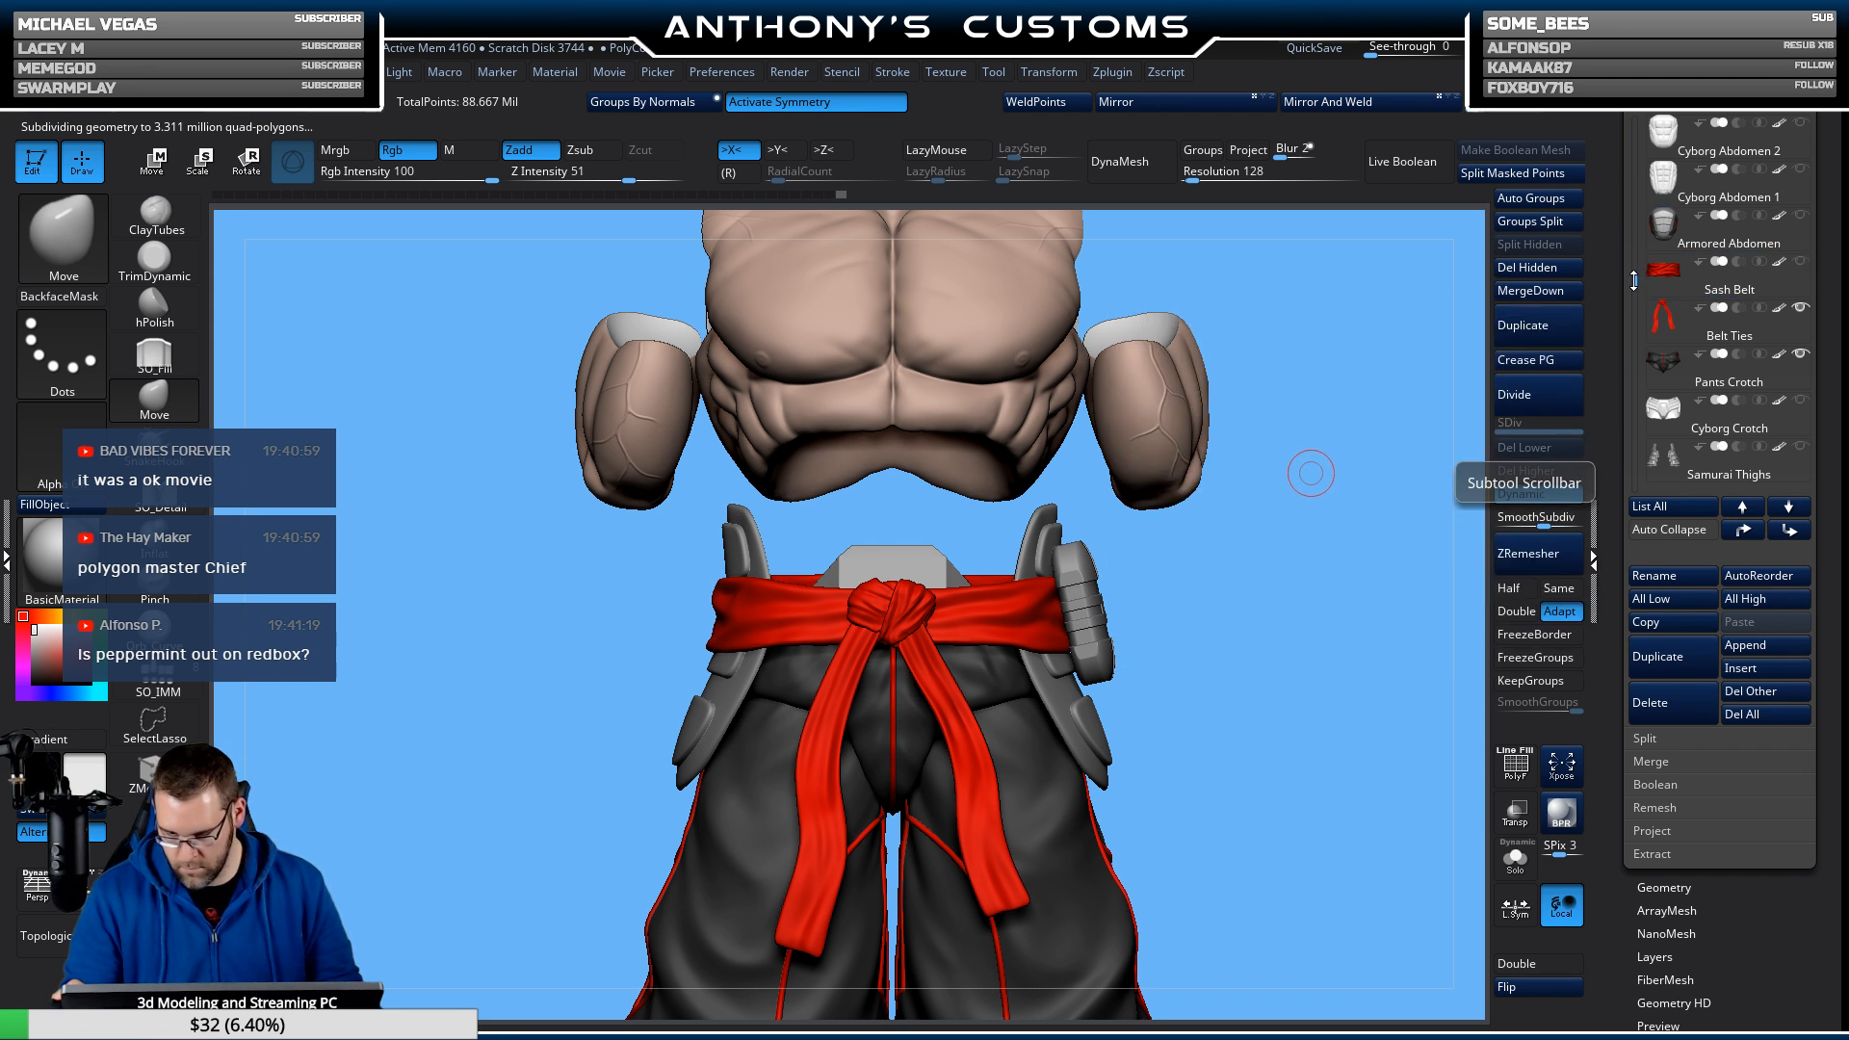
{"action": "left_click_drag", "start_coordinate": [1634, 282], "coordinate": [1640, 236]}
{"action": "left_click", "coordinate": [1801, 169]}
{"action": "left_click", "coordinate": [1801, 215]}
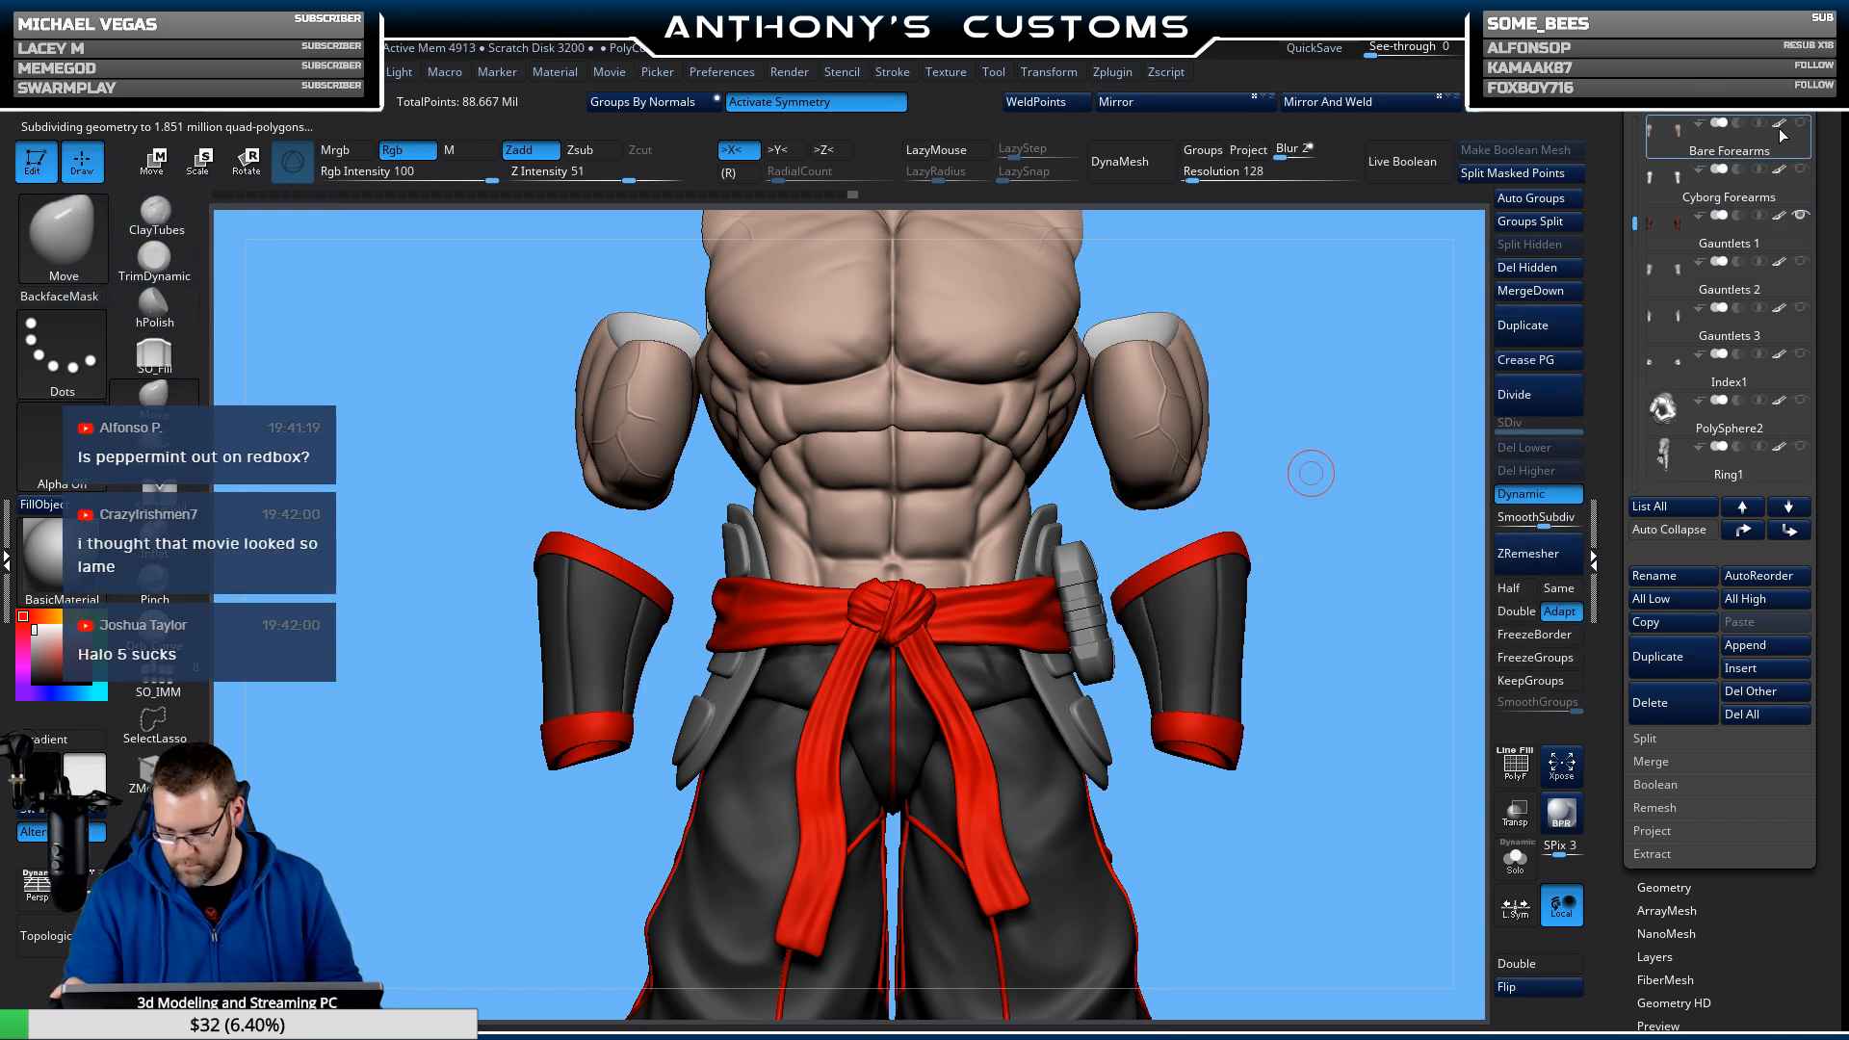
Show the Bare Forearms, bare elbow parts and Bare Shoulders subtools to complete the arms.
{"action": "scroll", "coordinate": [1743, 169], "scroll_direction": "up", "scroll_amount": 4}
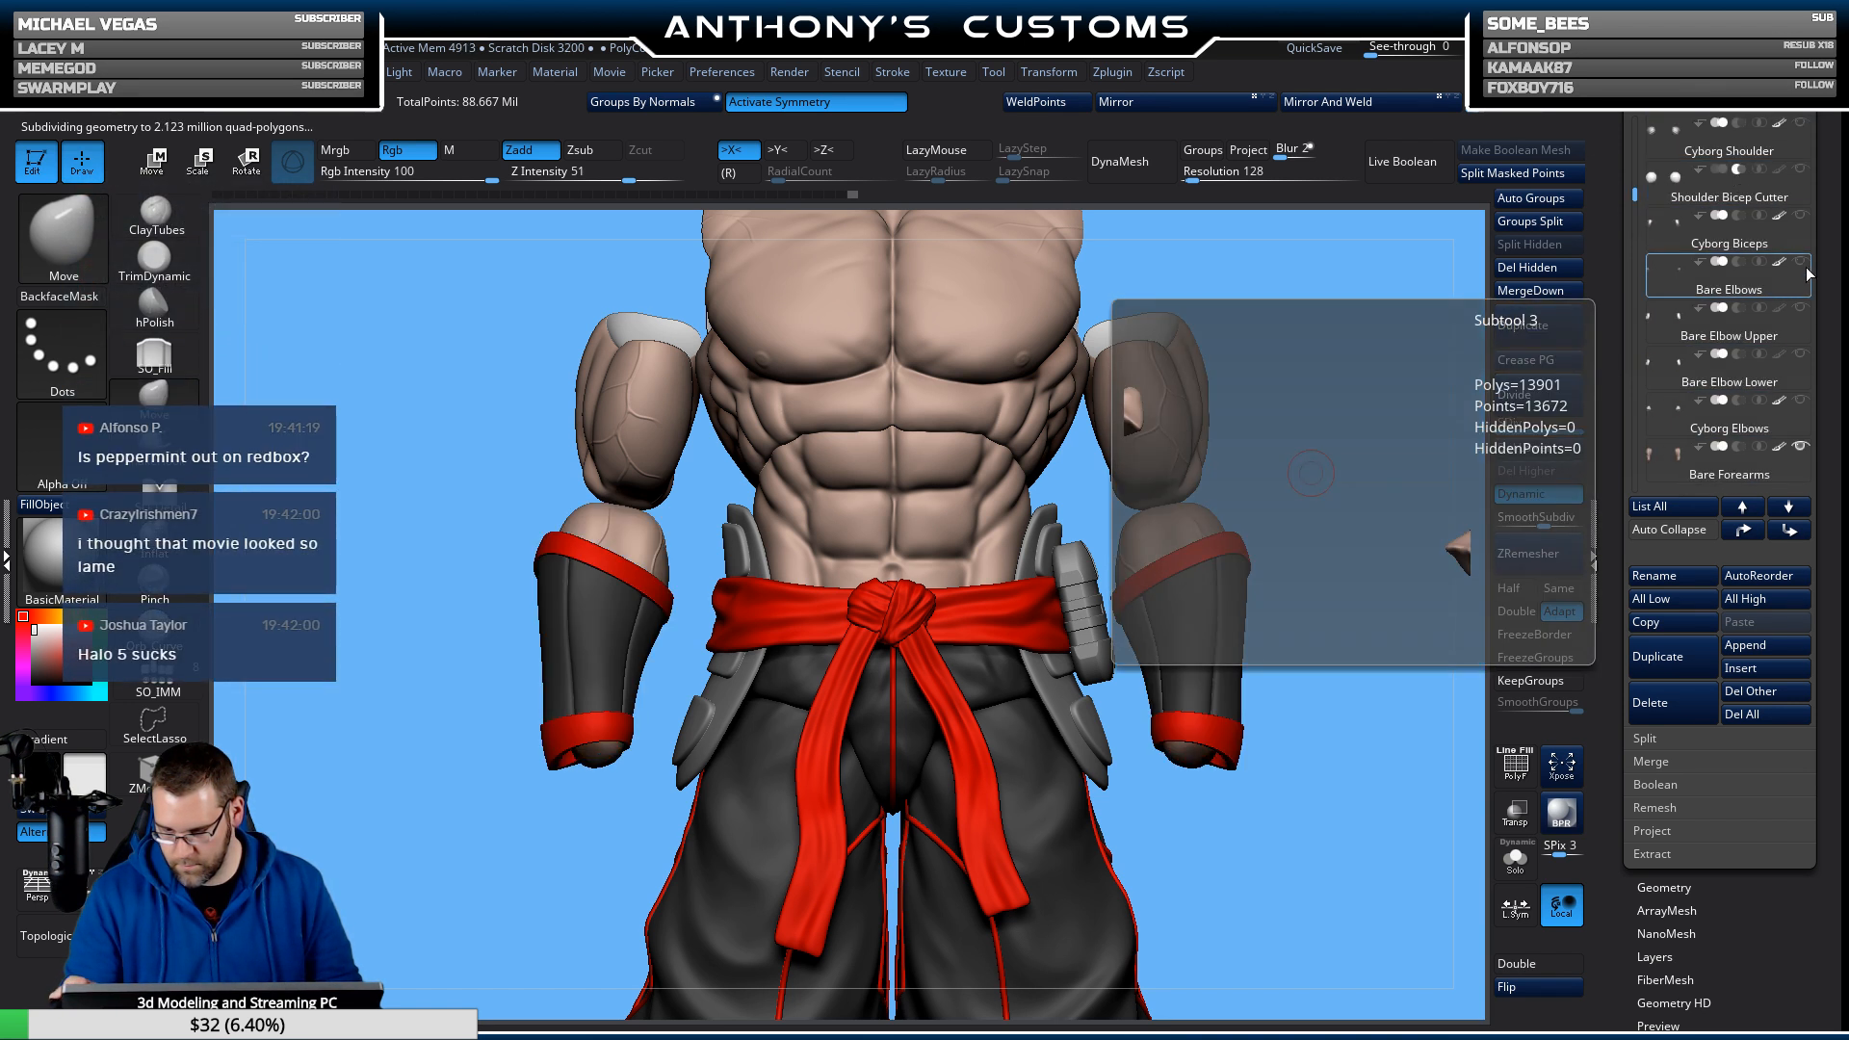
{"action": "left_click", "coordinate": [1802, 263]}
{"action": "left_click_drag", "start_coordinate": [1634, 197], "coordinate": [1633, 163]}
{"action": "left_click", "coordinate": [1799, 261]}
{"action": "key", "text": "f"}
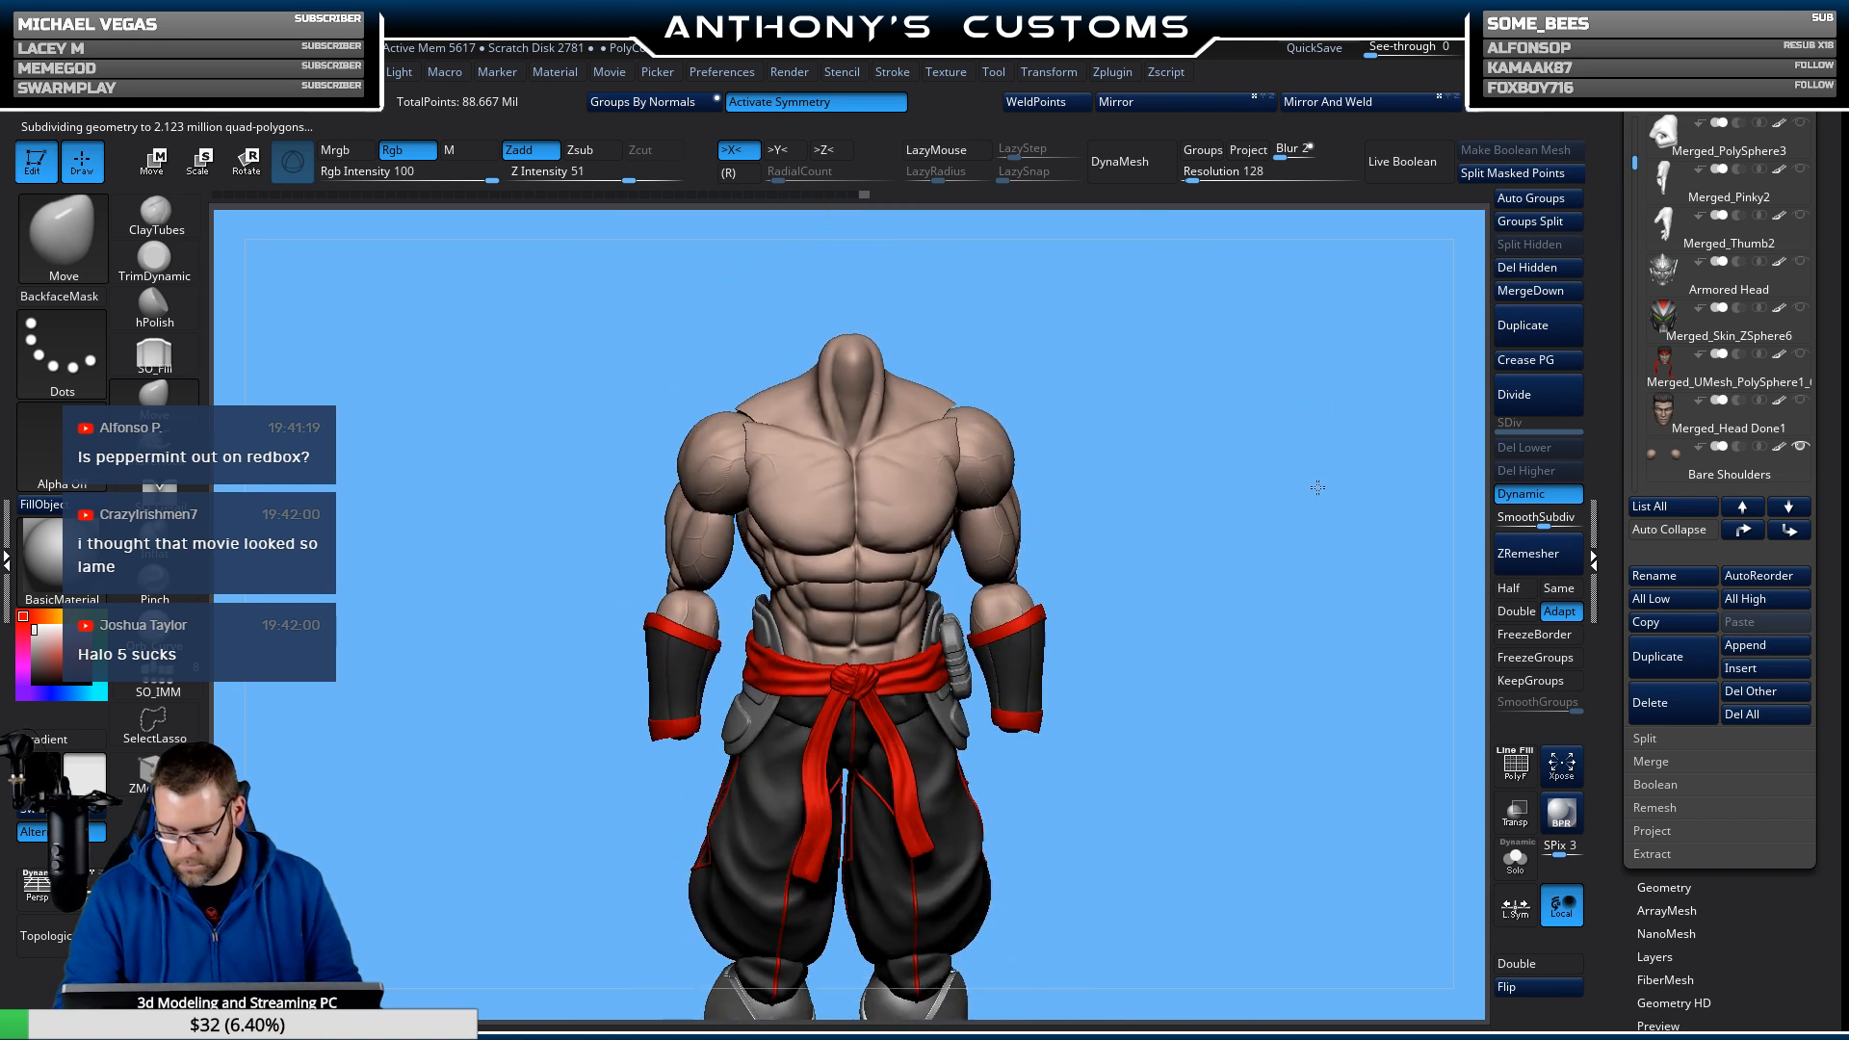
Show the head with the red headband and the Bare Fist subtool on the figure.
{"action": "left_click", "coordinate": [1801, 356]}
{"action": "left_click_drag", "start_coordinate": [1274, 588], "coordinate": [1263, 501]}
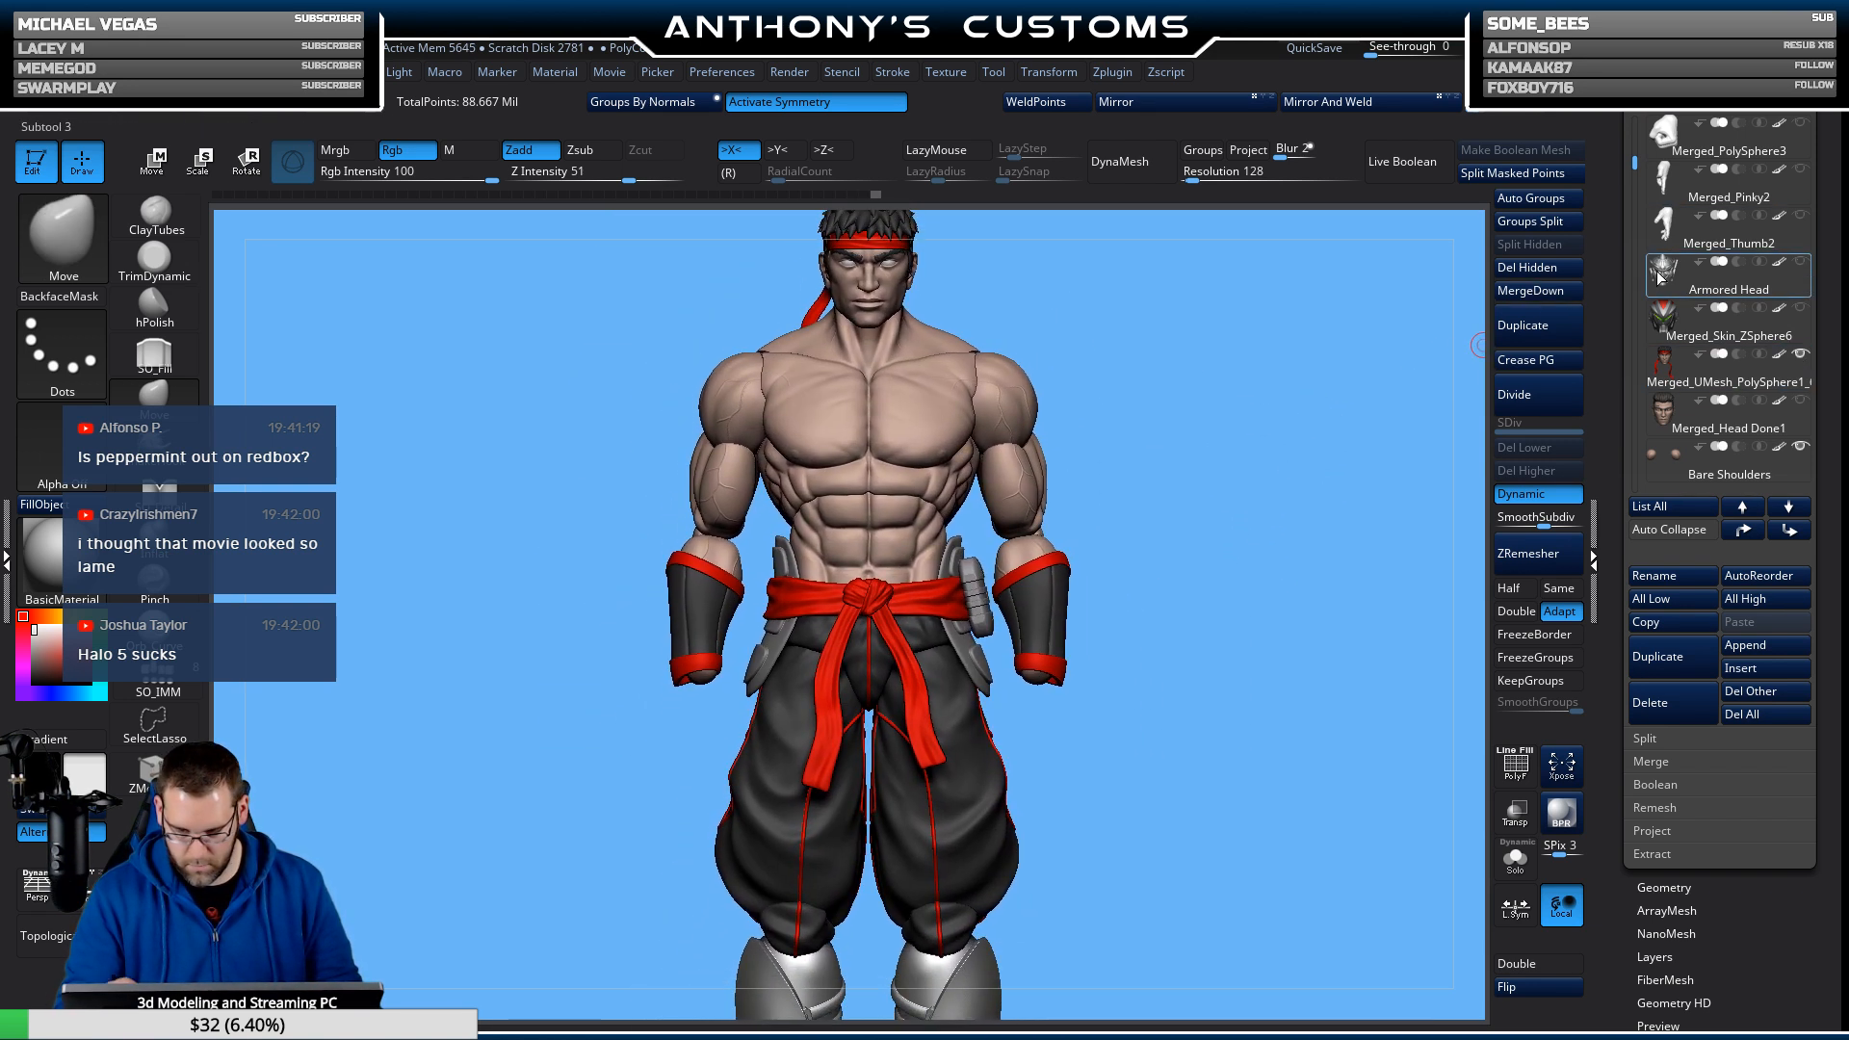
{"action": "left_click_drag", "start_coordinate": [1636, 156], "coordinate": [1636, 145]}
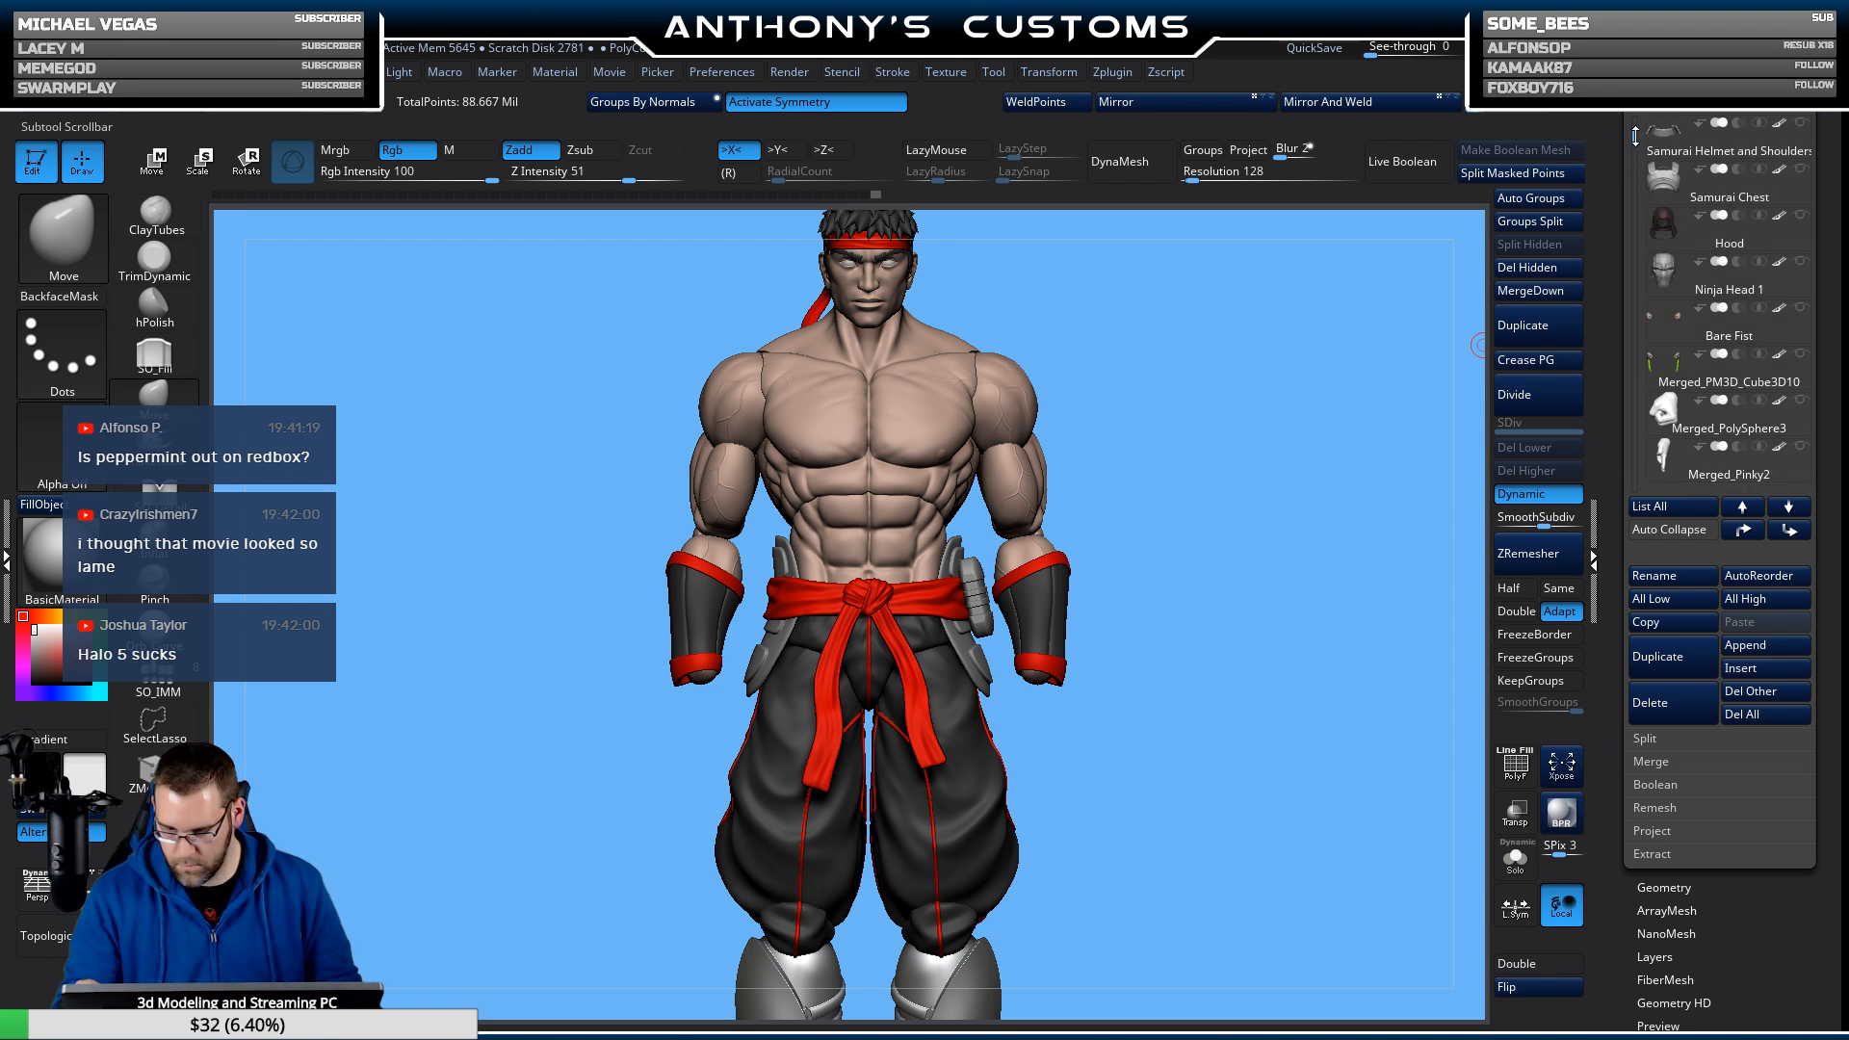
{"action": "left_click", "coordinate": [1657, 144]}
{"action": "left_click", "coordinate": [1798, 123]}
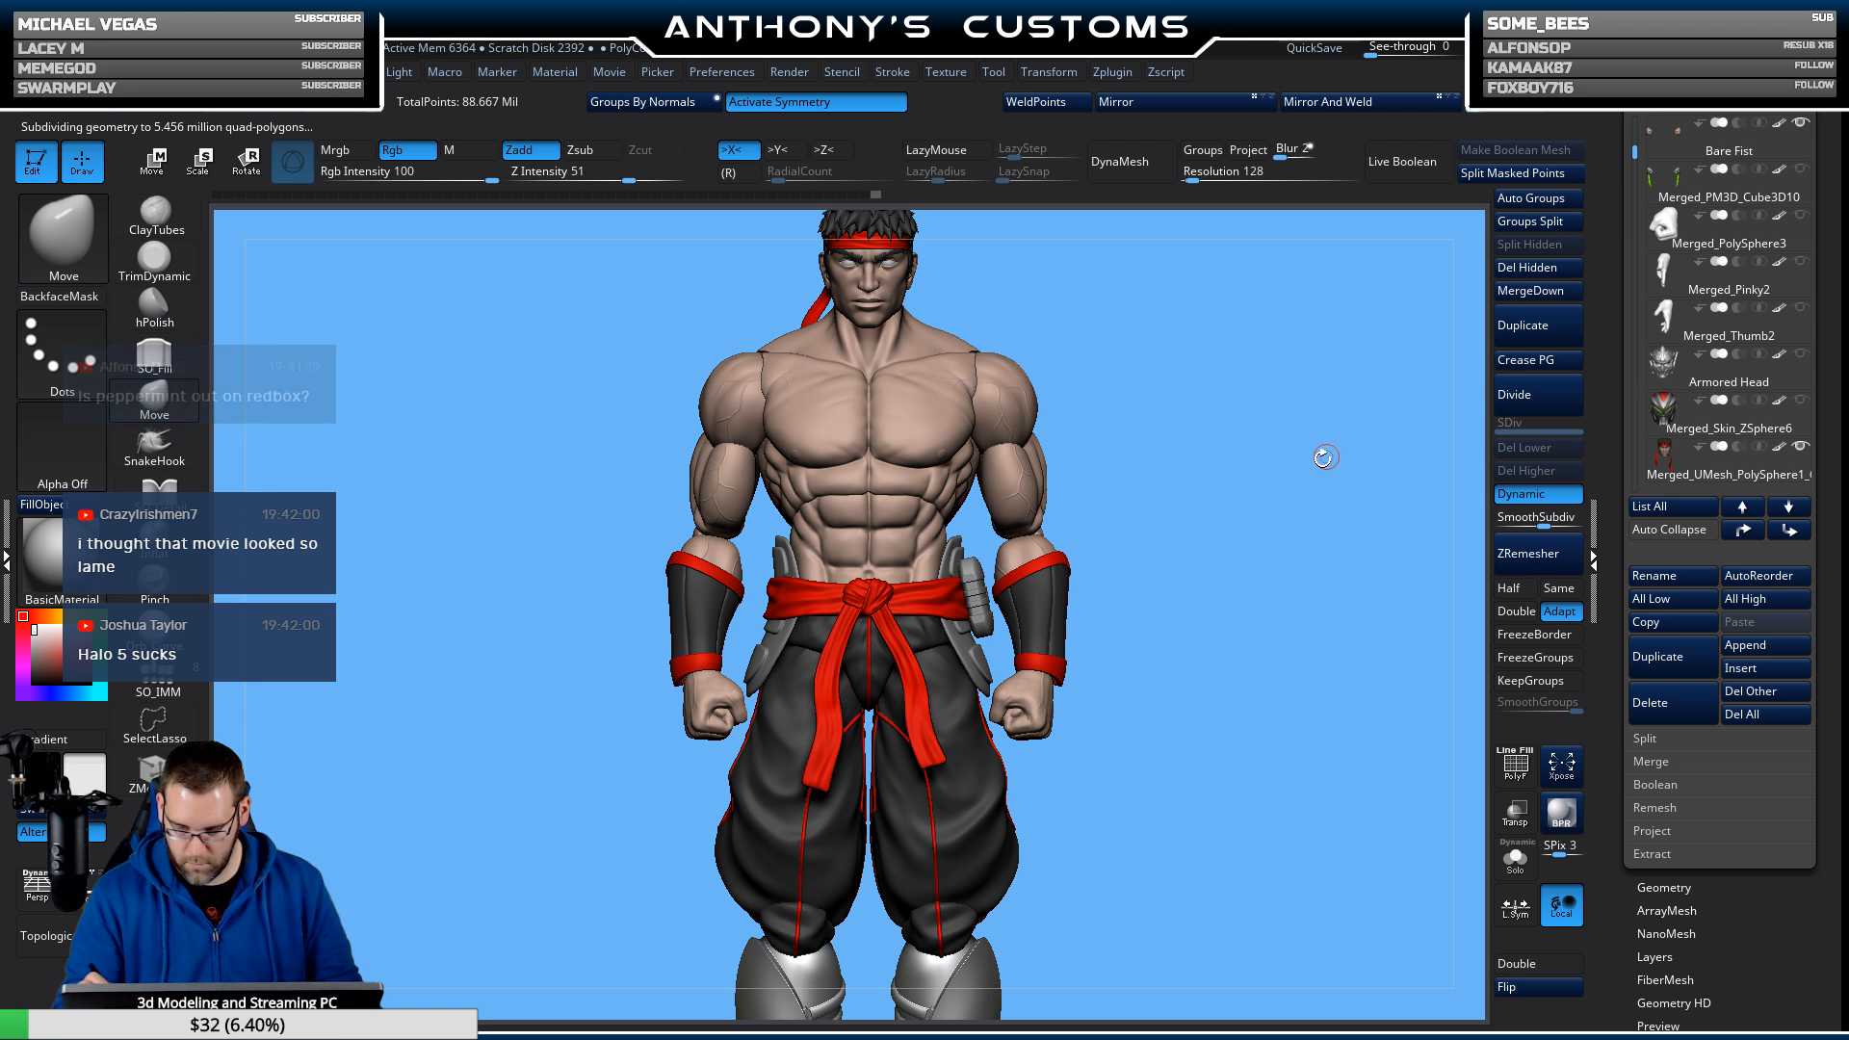
Show the Chest Strap, Sheath and Katana subtools on the figure.
{"action": "left_click_drag", "start_coordinate": [1320, 454], "coordinate": [1171, 541], "text": "alt"}
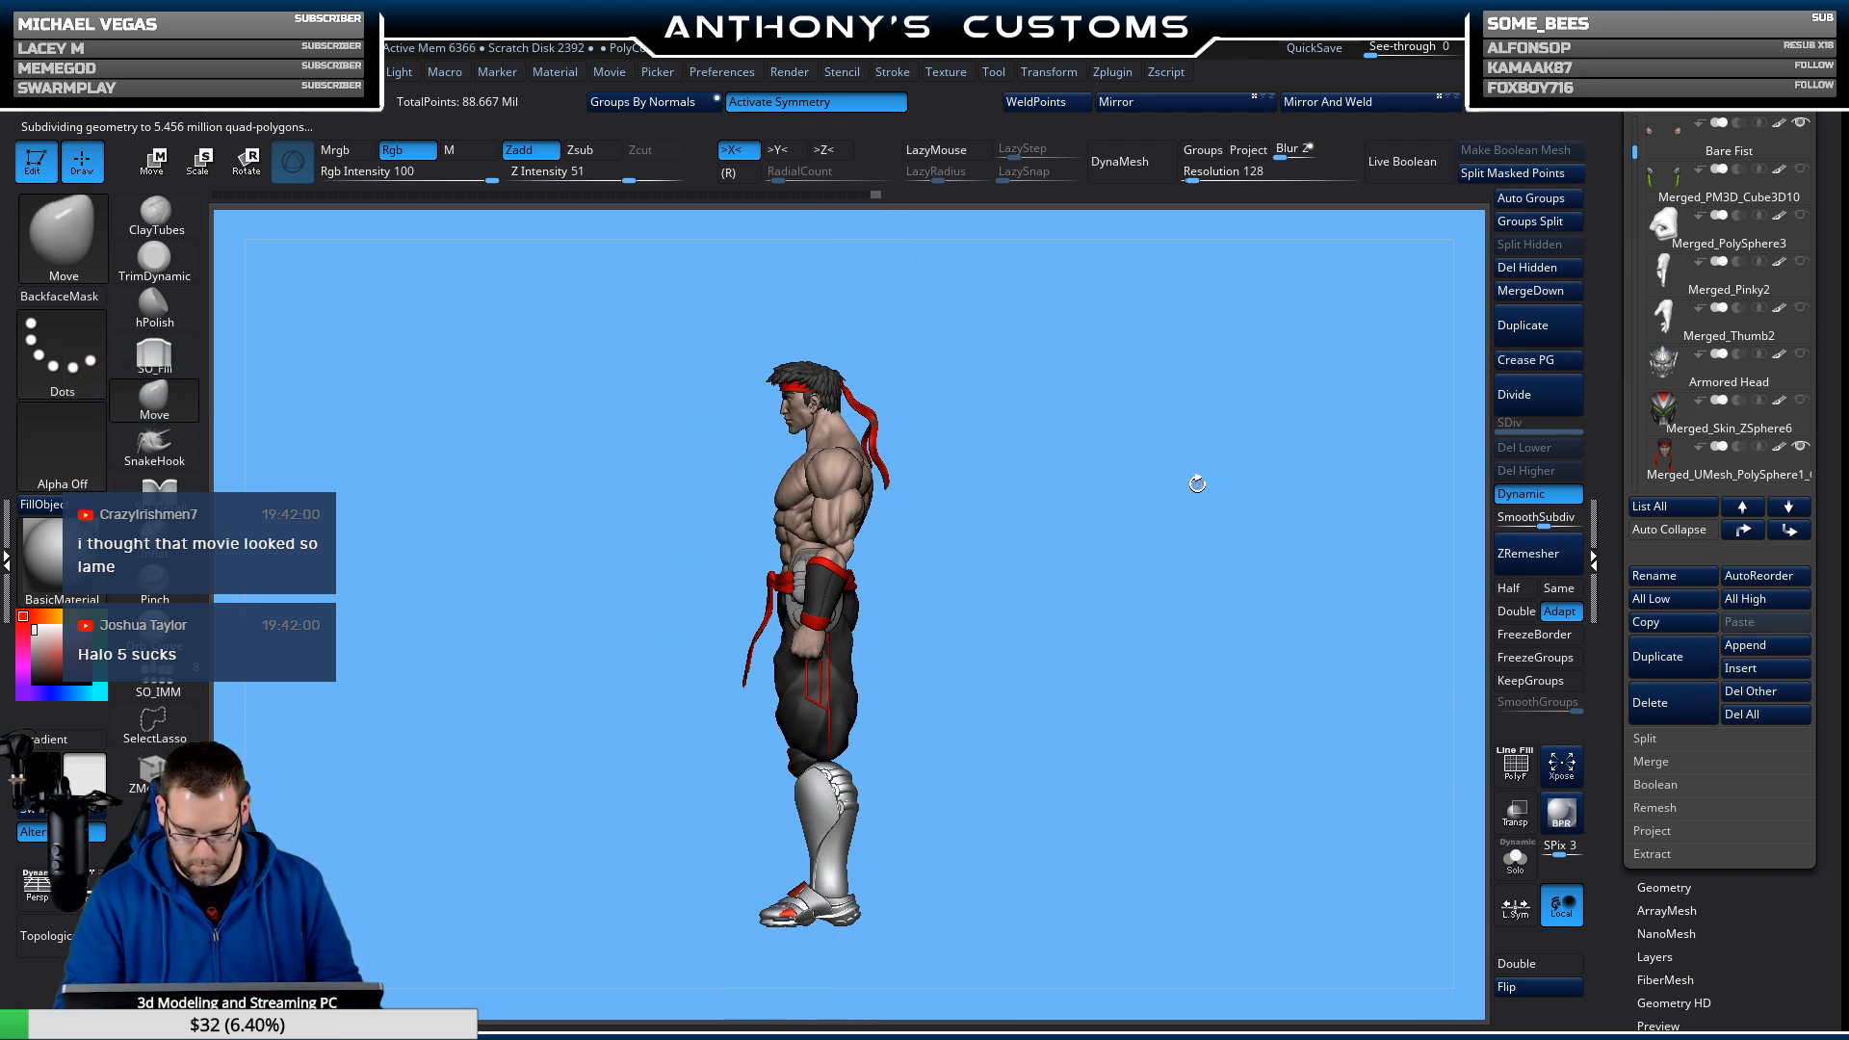
{"action": "left_click_drag", "start_coordinate": [1116, 599], "coordinate": [1193, 583]}
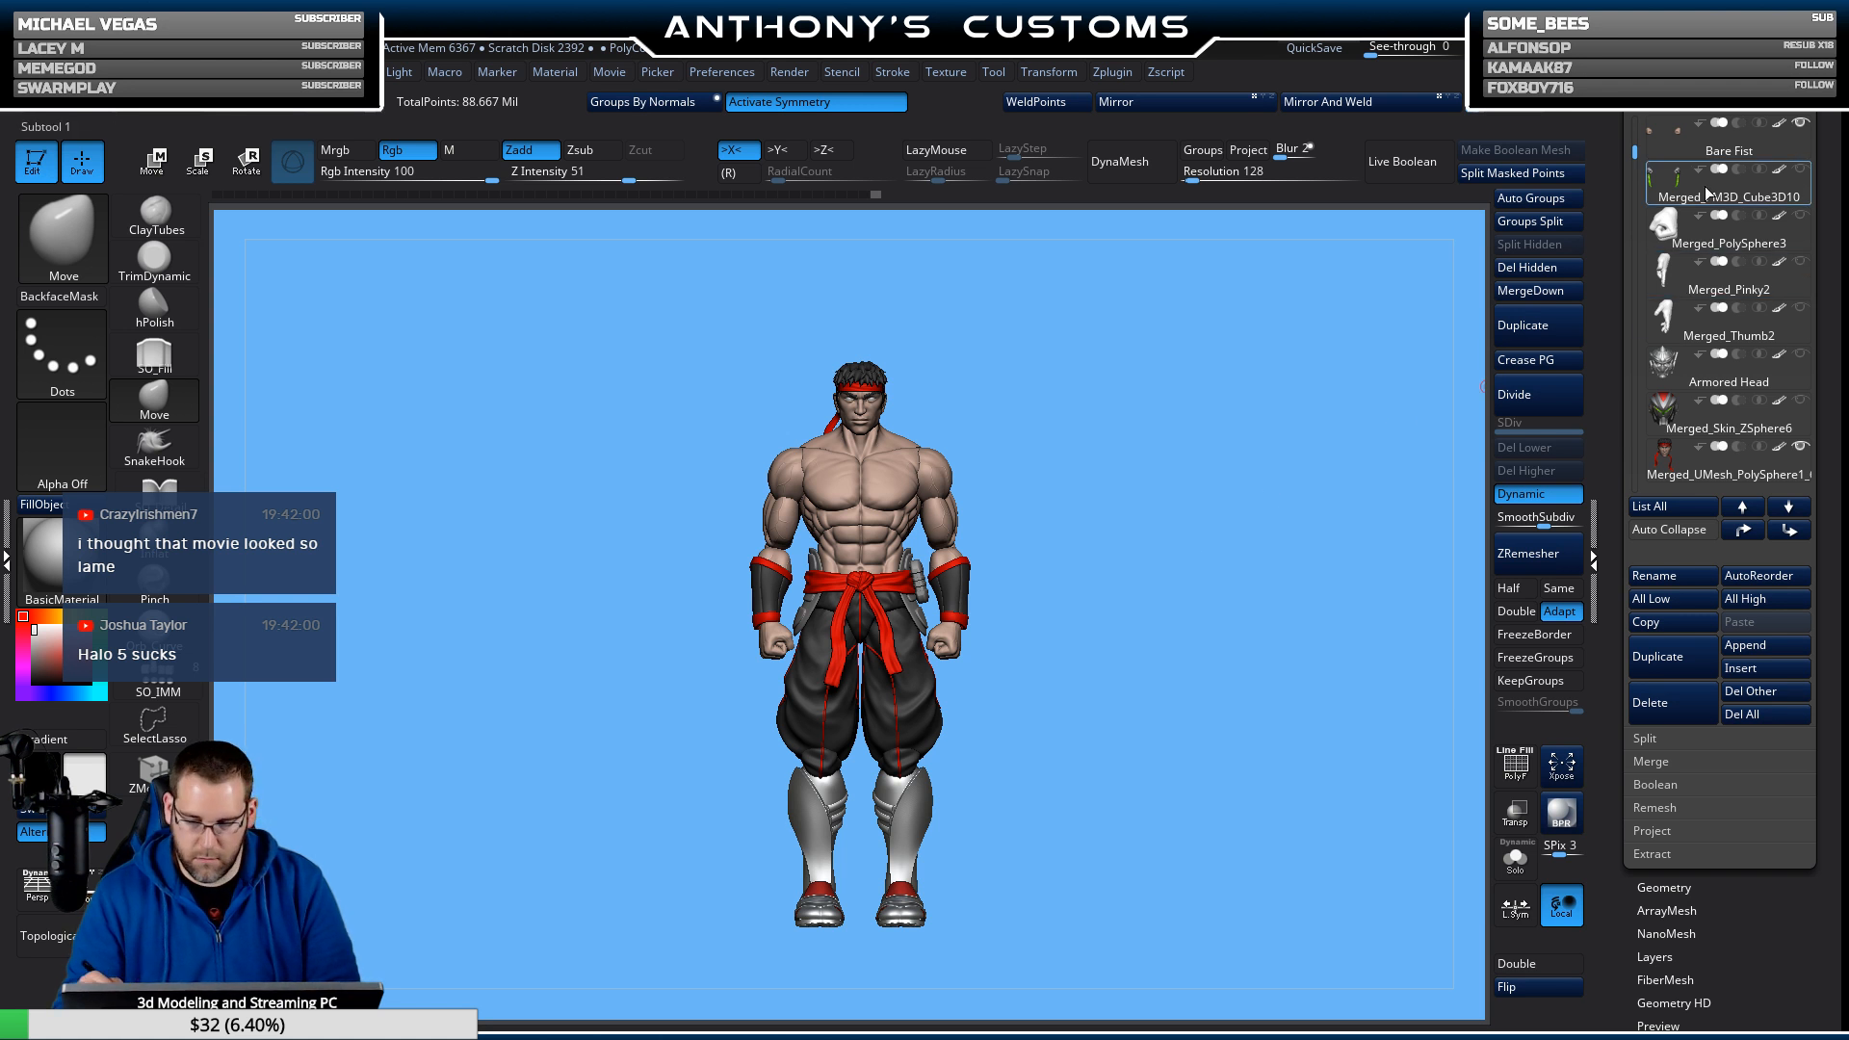
{"action": "left_click_drag", "start_coordinate": [1635, 153], "coordinate": [1627, 367]}
{"action": "mouse_move", "coordinate": [1793, 310]}
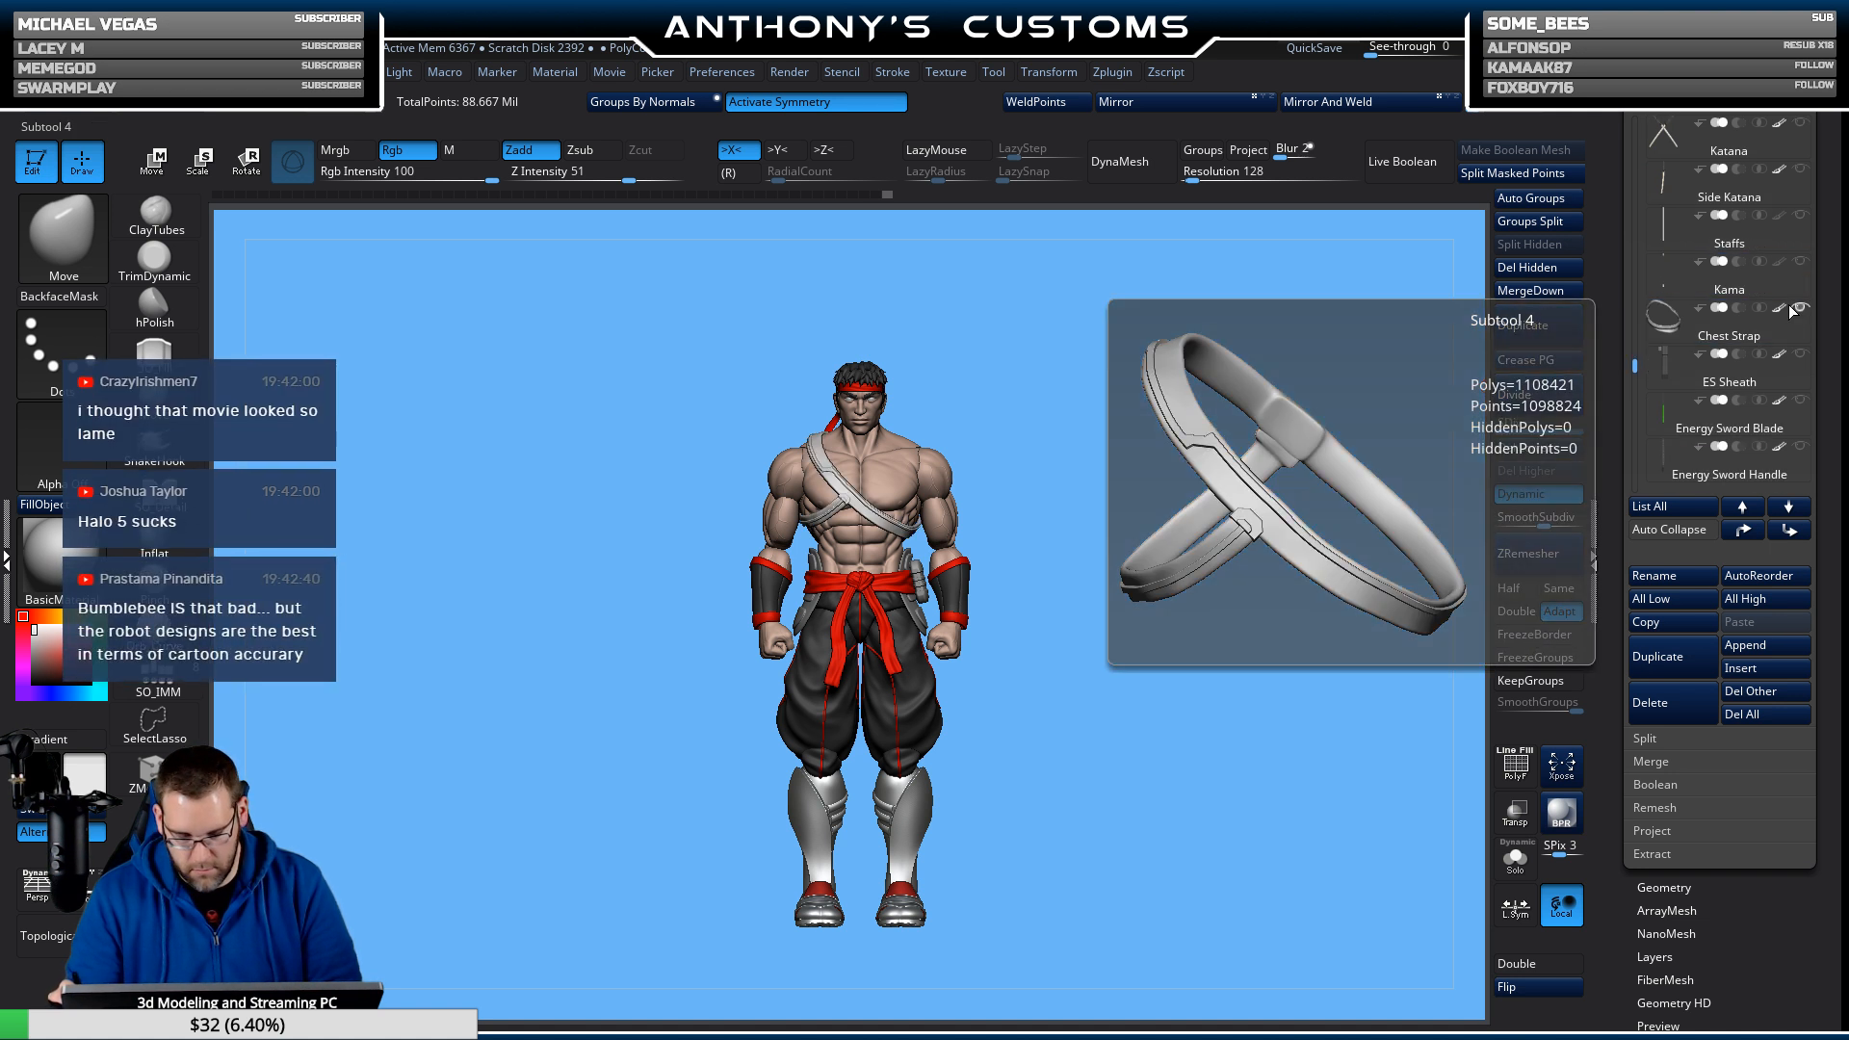
{"action": "left_click", "coordinate": [1801, 122]}
{"action": "left_click_drag", "start_coordinate": [1634, 365], "coordinate": [1634, 342]}
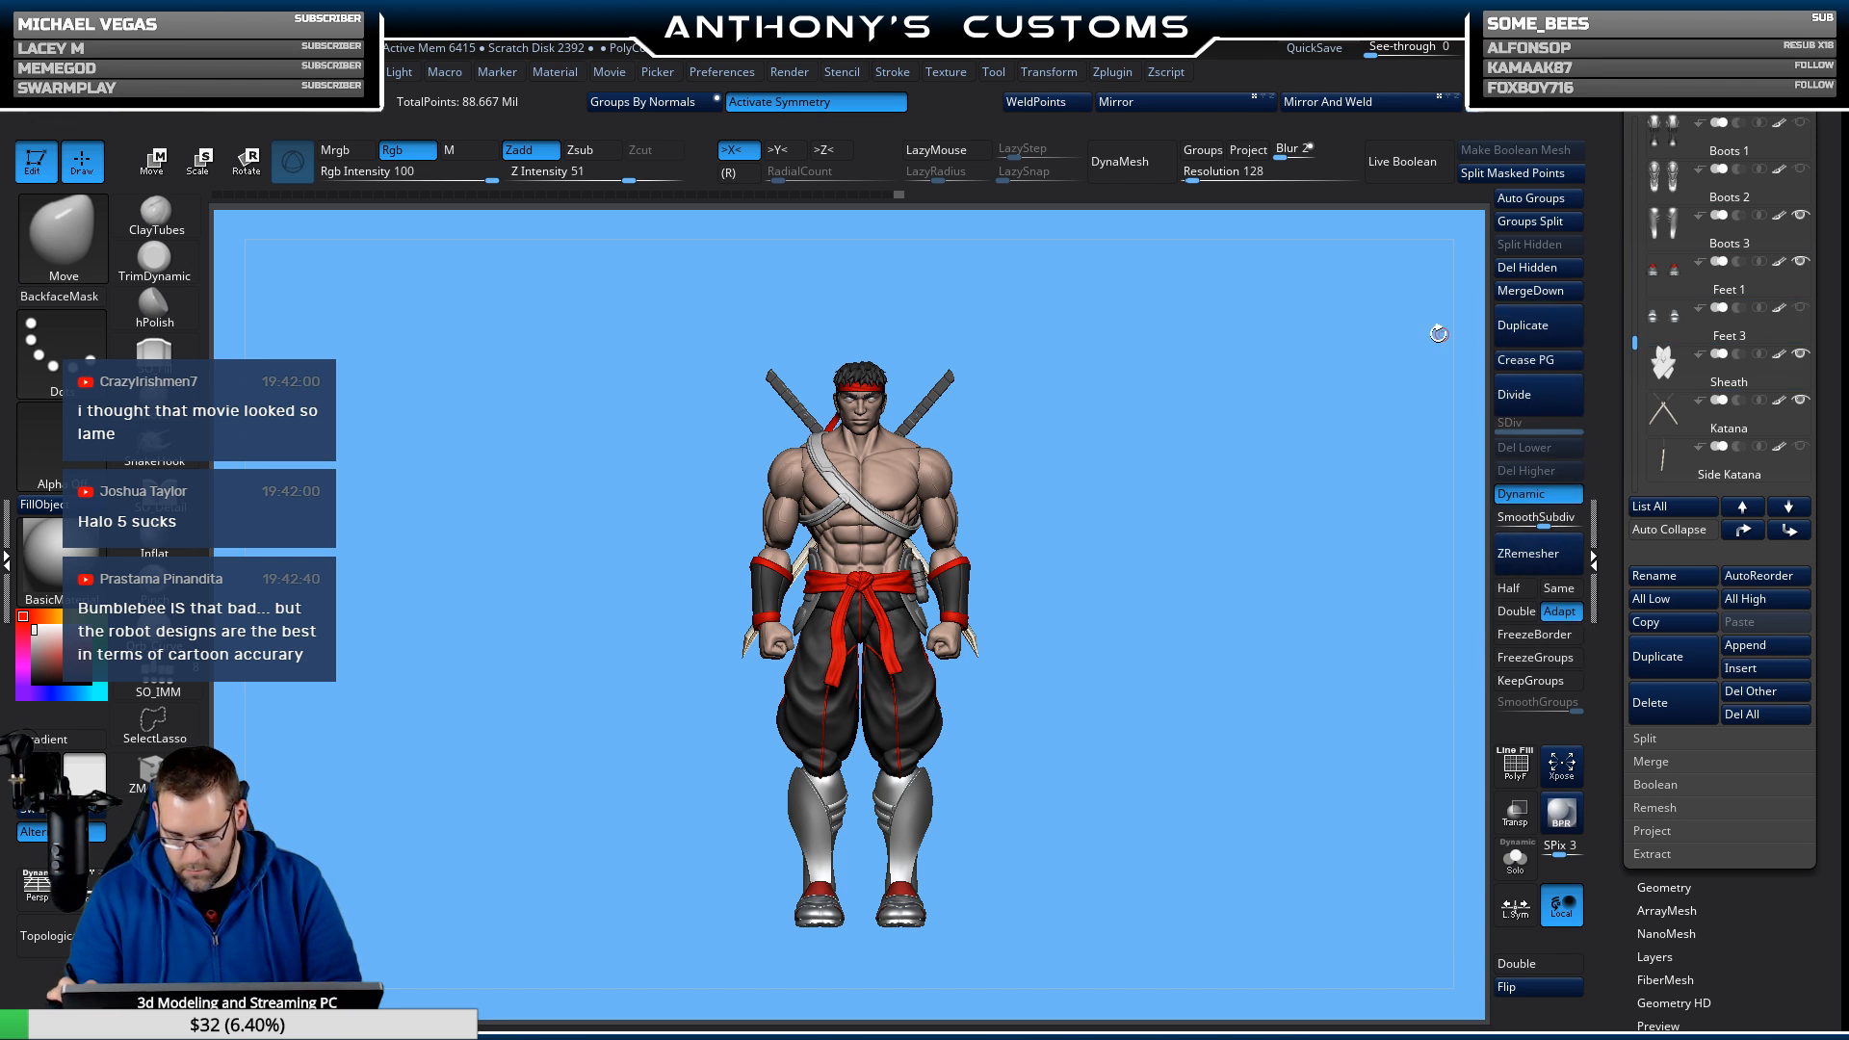
{"action": "scroll", "coordinate": [1276, 501], "scroll_direction": "up", "scroll_amount": 5}
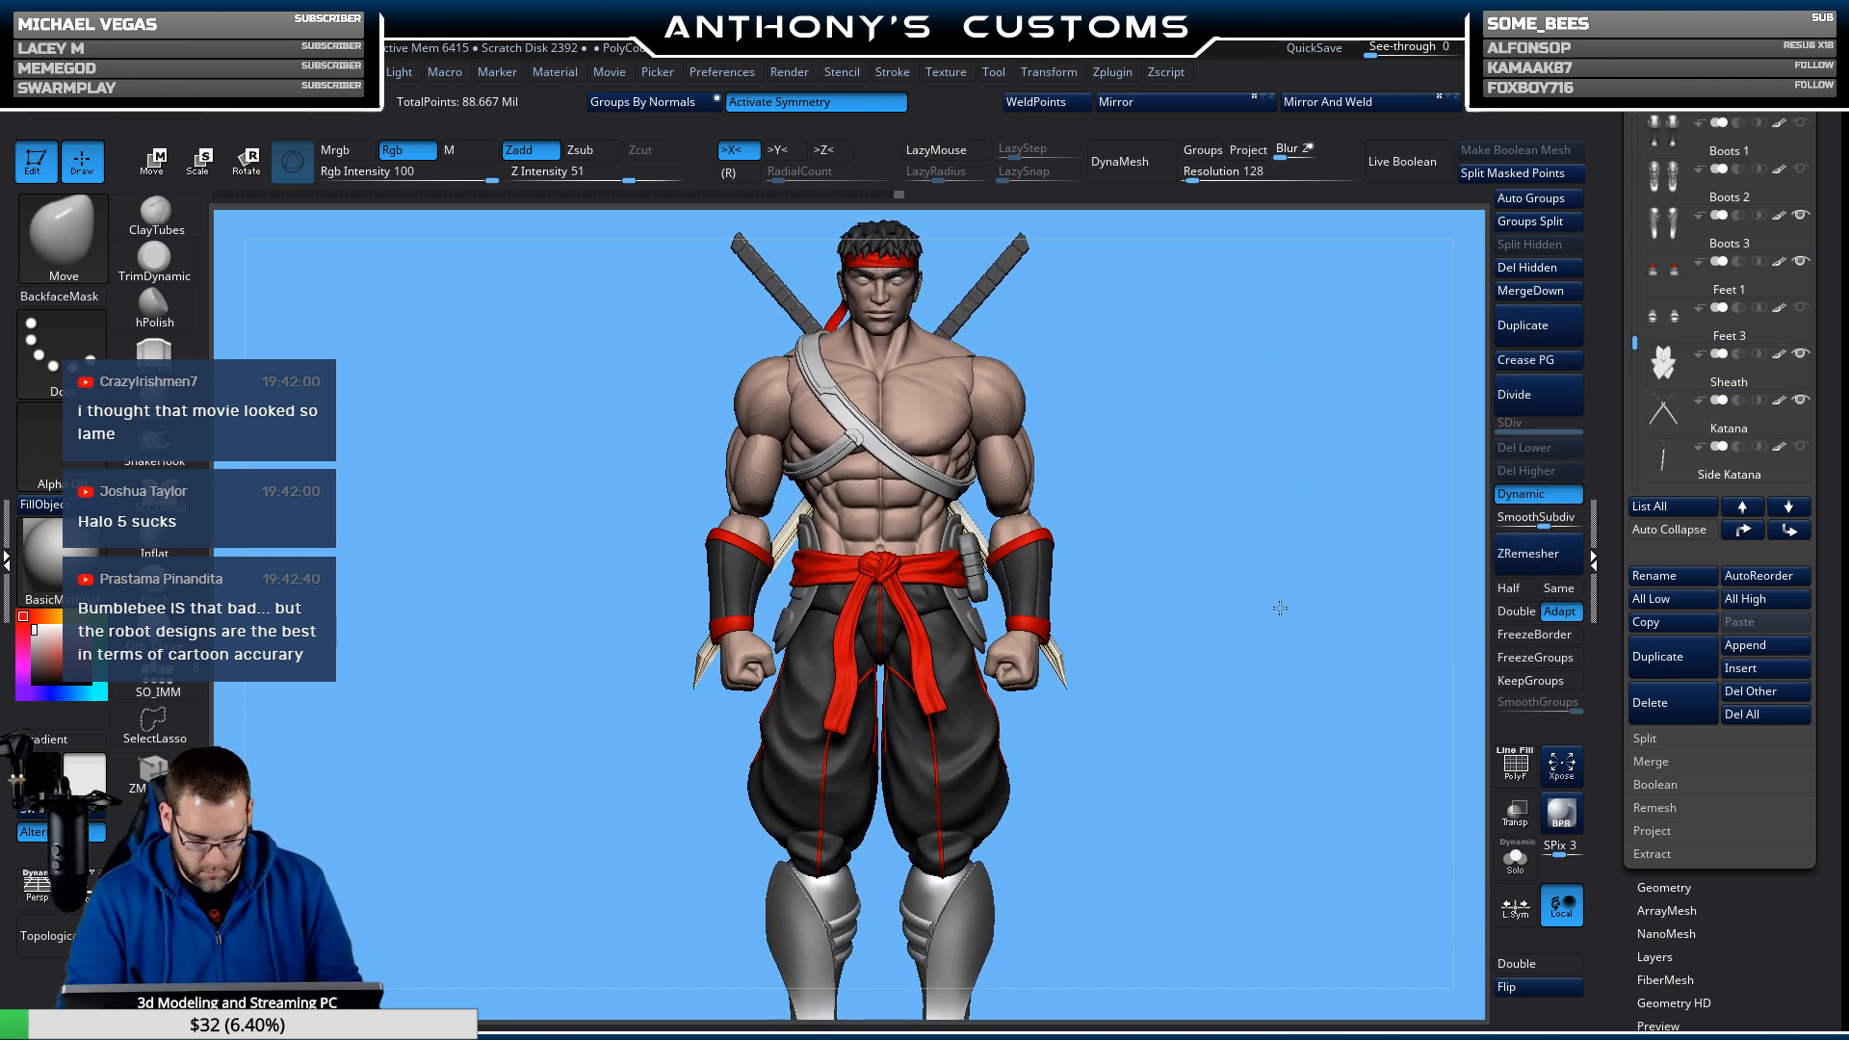
{"action": "scroll", "coordinate": [1266, 511], "scroll_direction": "down", "scroll_amount": 5}
Show the Shoulder Straps subtool on the figure alongside the selected Skin_ZSphere4 armour plate.
{"action": "left_click_drag", "start_coordinate": [1634, 342], "coordinate": [1636, 436]}
{"action": "mouse_move", "coordinate": [1789, 276]}
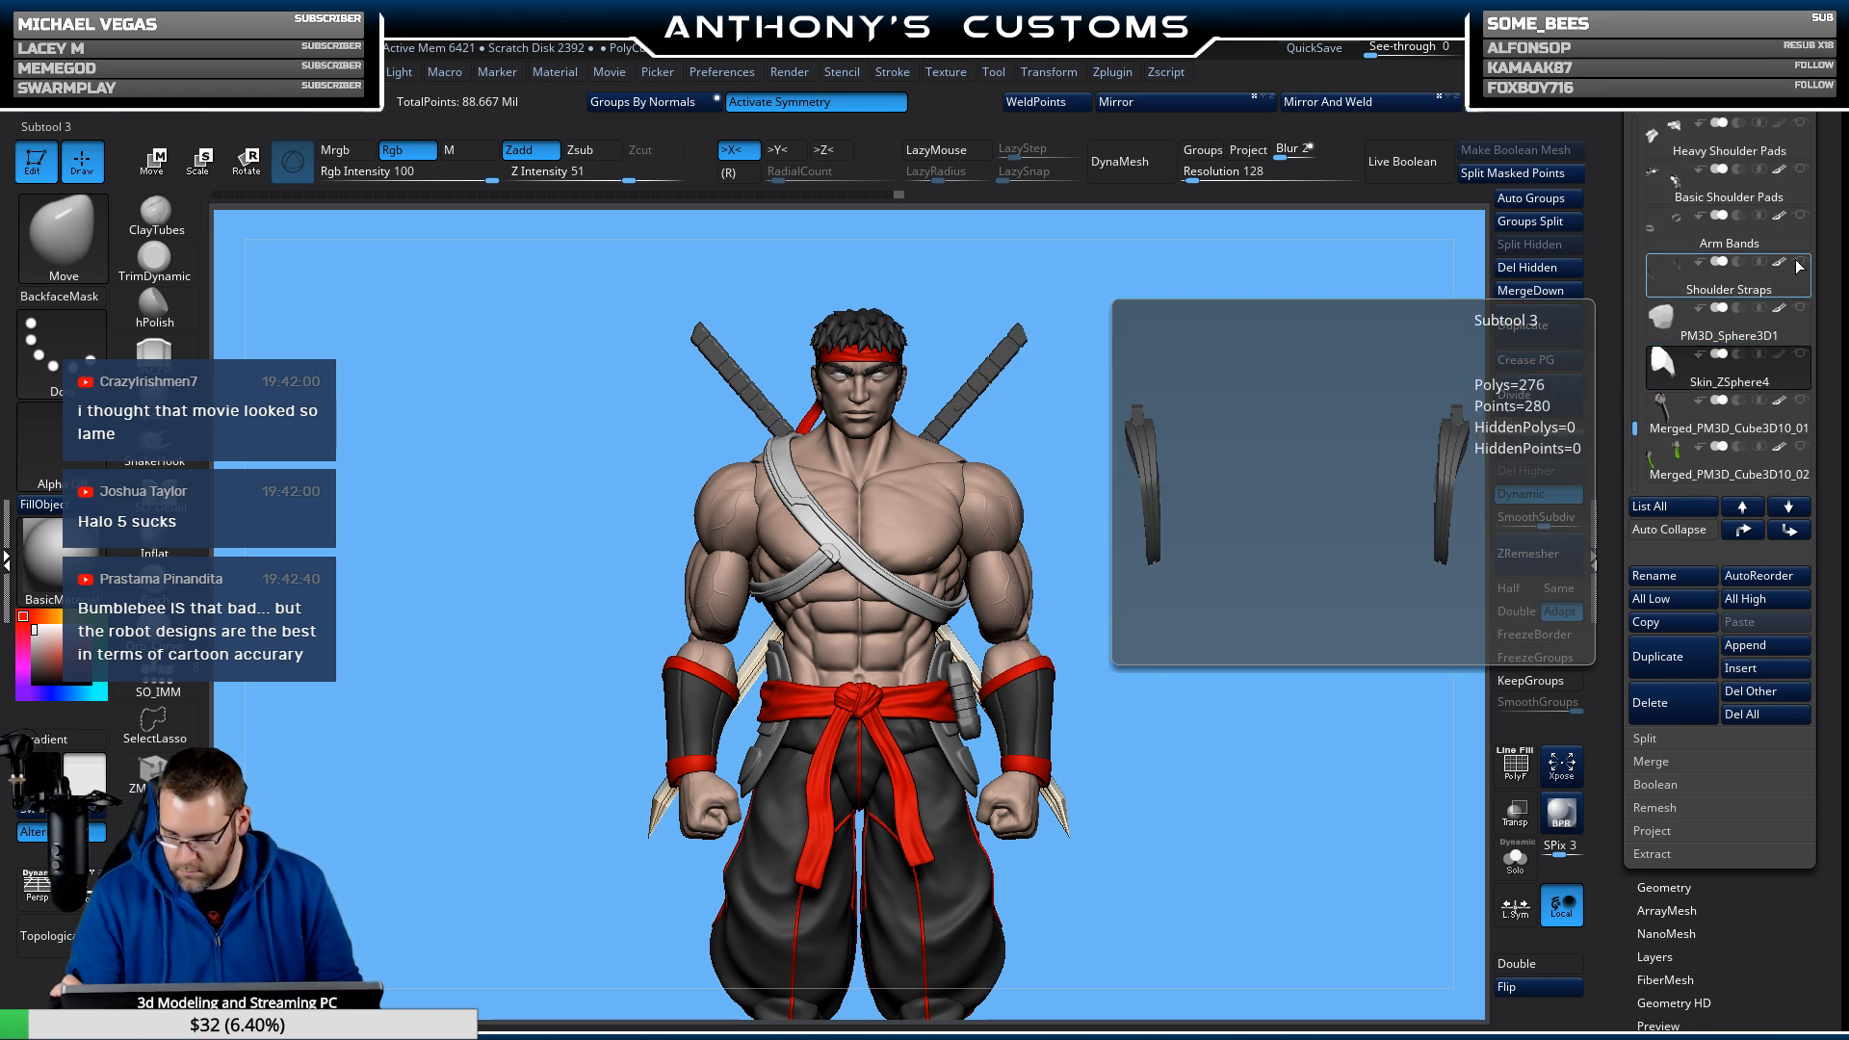
{"action": "mouse_move", "coordinate": [1803, 359]}
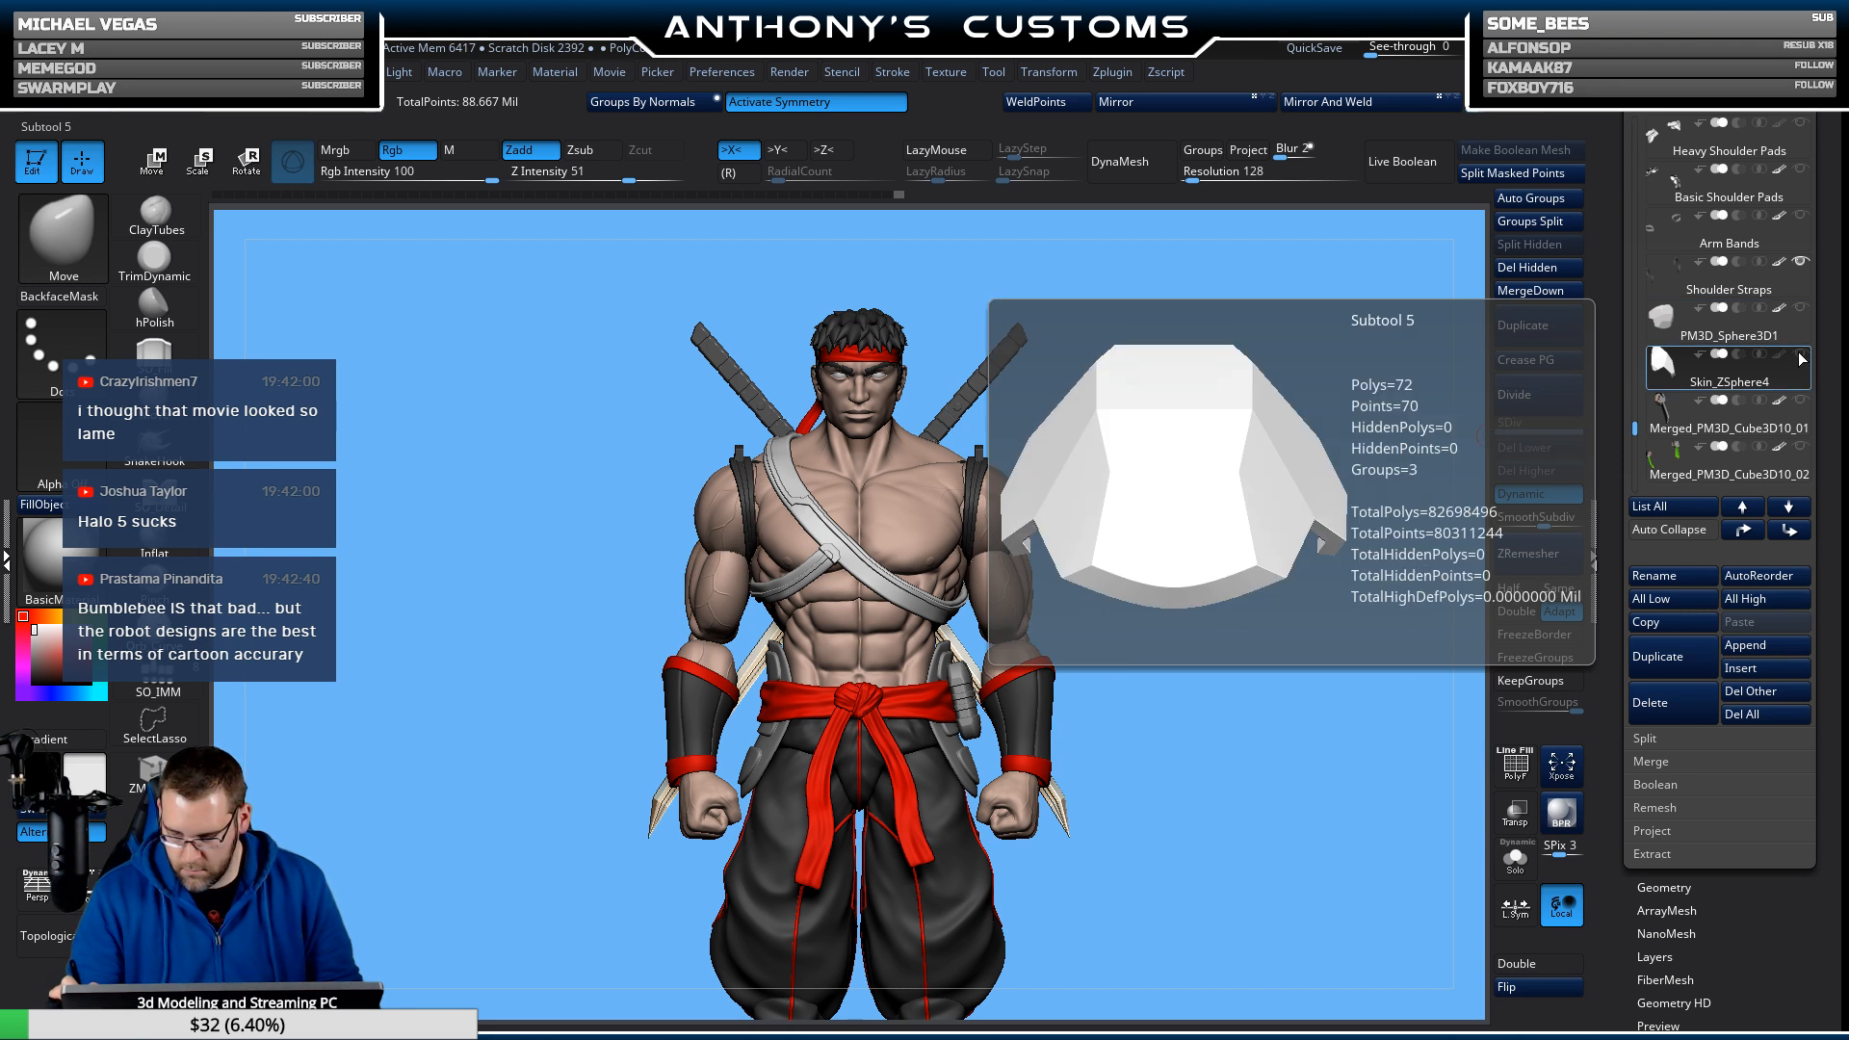
{"action": "mouse_move", "coordinate": [1739, 466]}
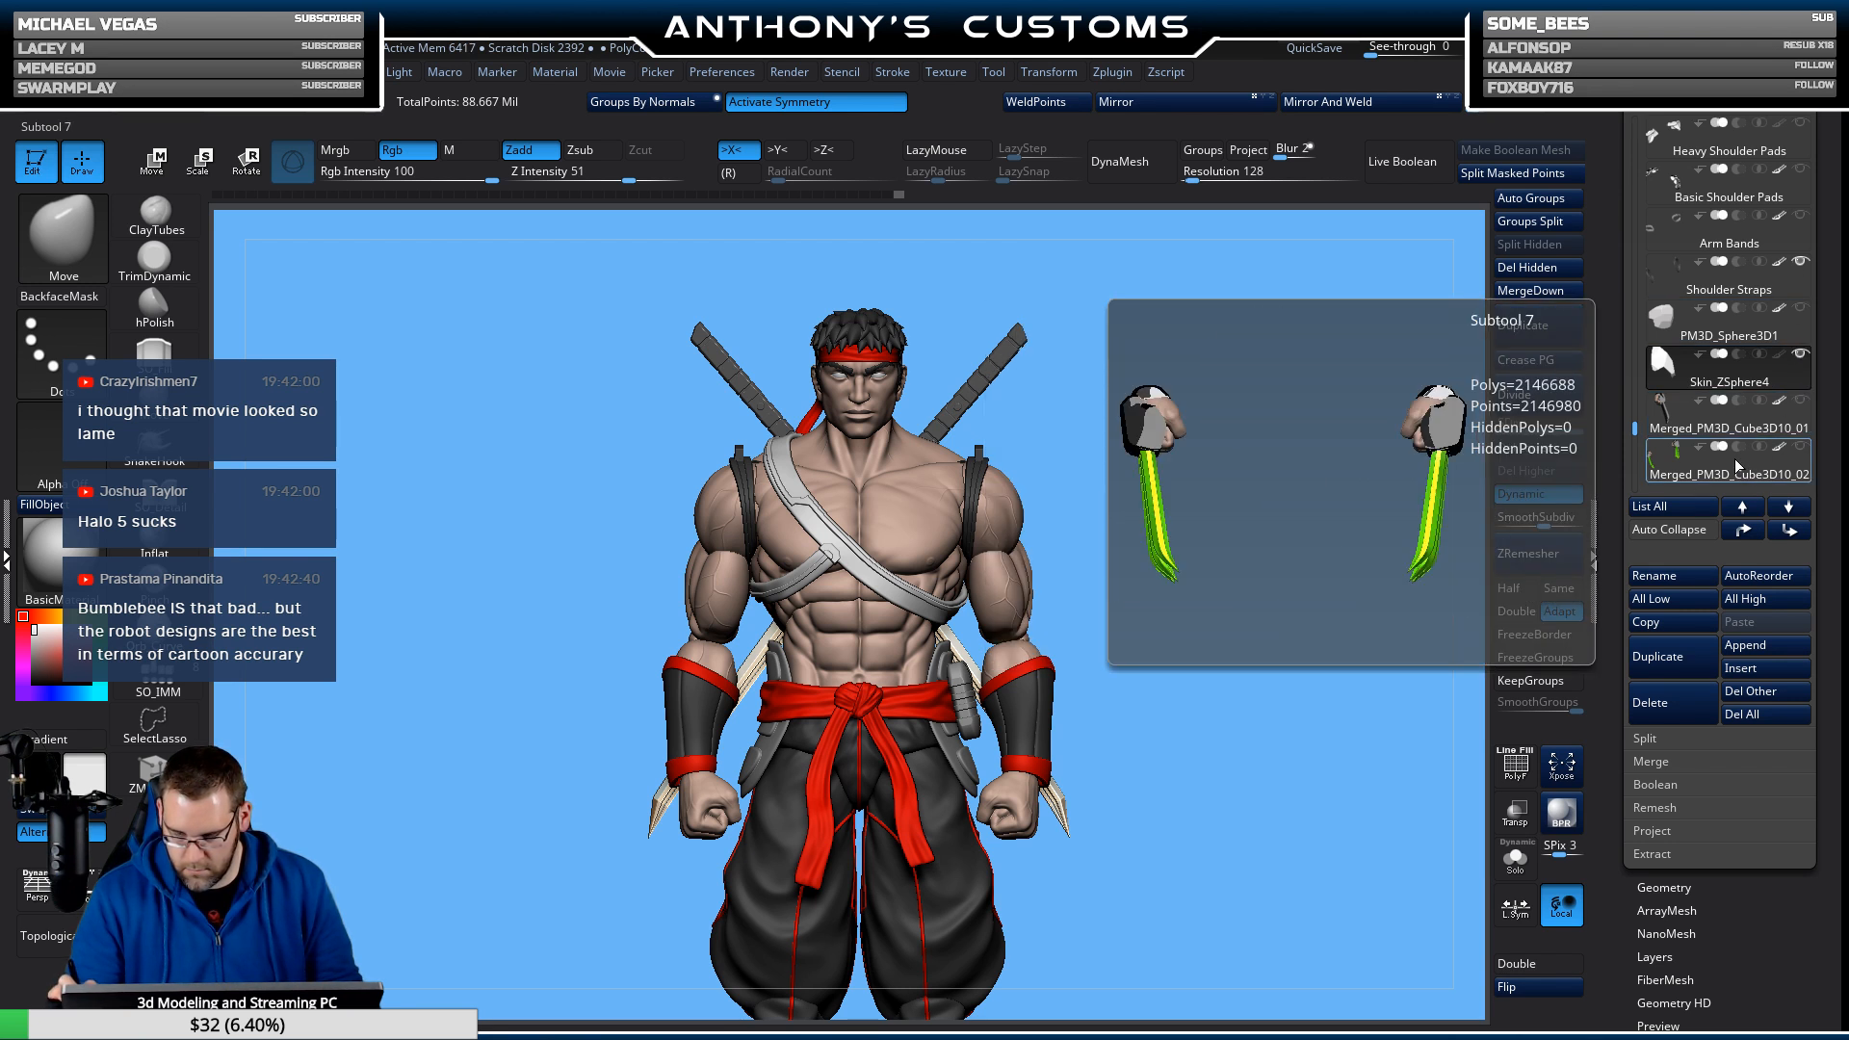
Turn off symmetry and move the armour plate from the waist up beside the figure's left shoulder.
{"action": "key", "text": "w"}
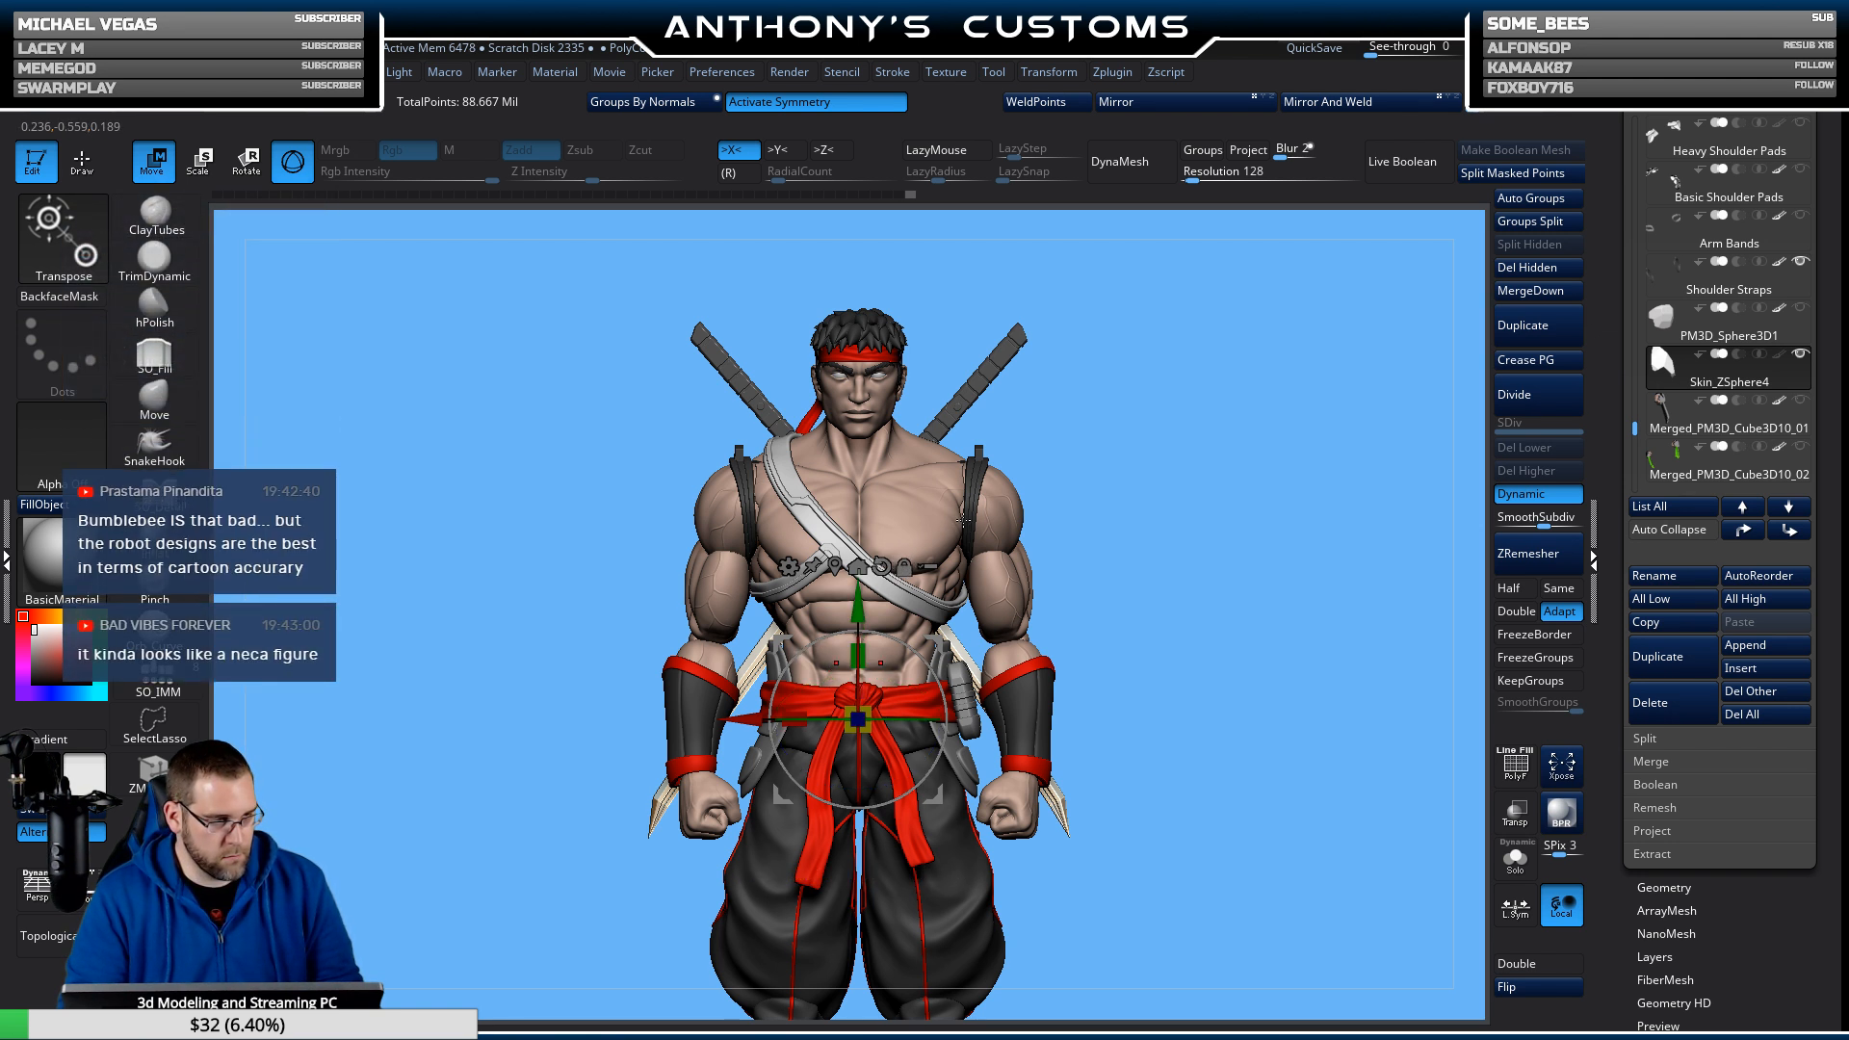
{"action": "left_click_drag", "start_coordinate": [857, 718], "coordinate": [995, 485]}
{"action": "key", "text": "ctrl+z"}
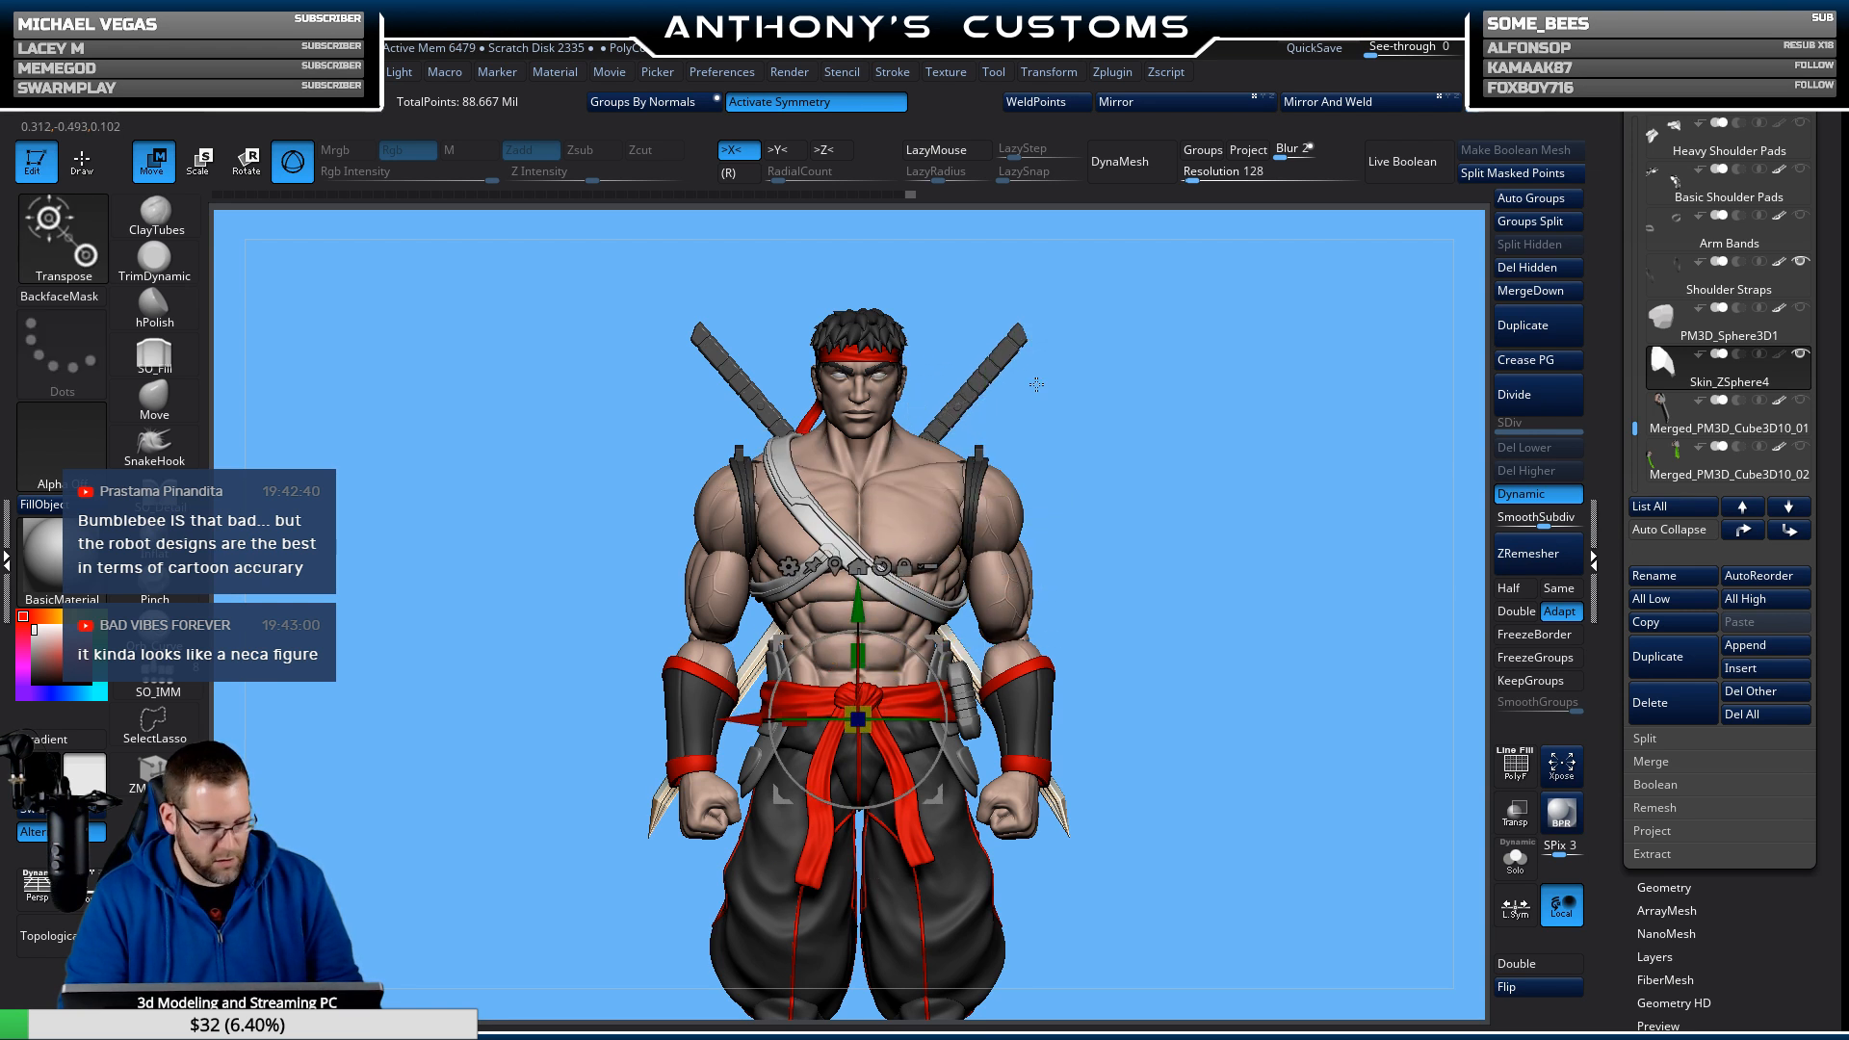
{"action": "left_click", "coordinate": [850, 103]}
{"action": "left_click_drag", "start_coordinate": [858, 718], "coordinate": [1016, 469]}
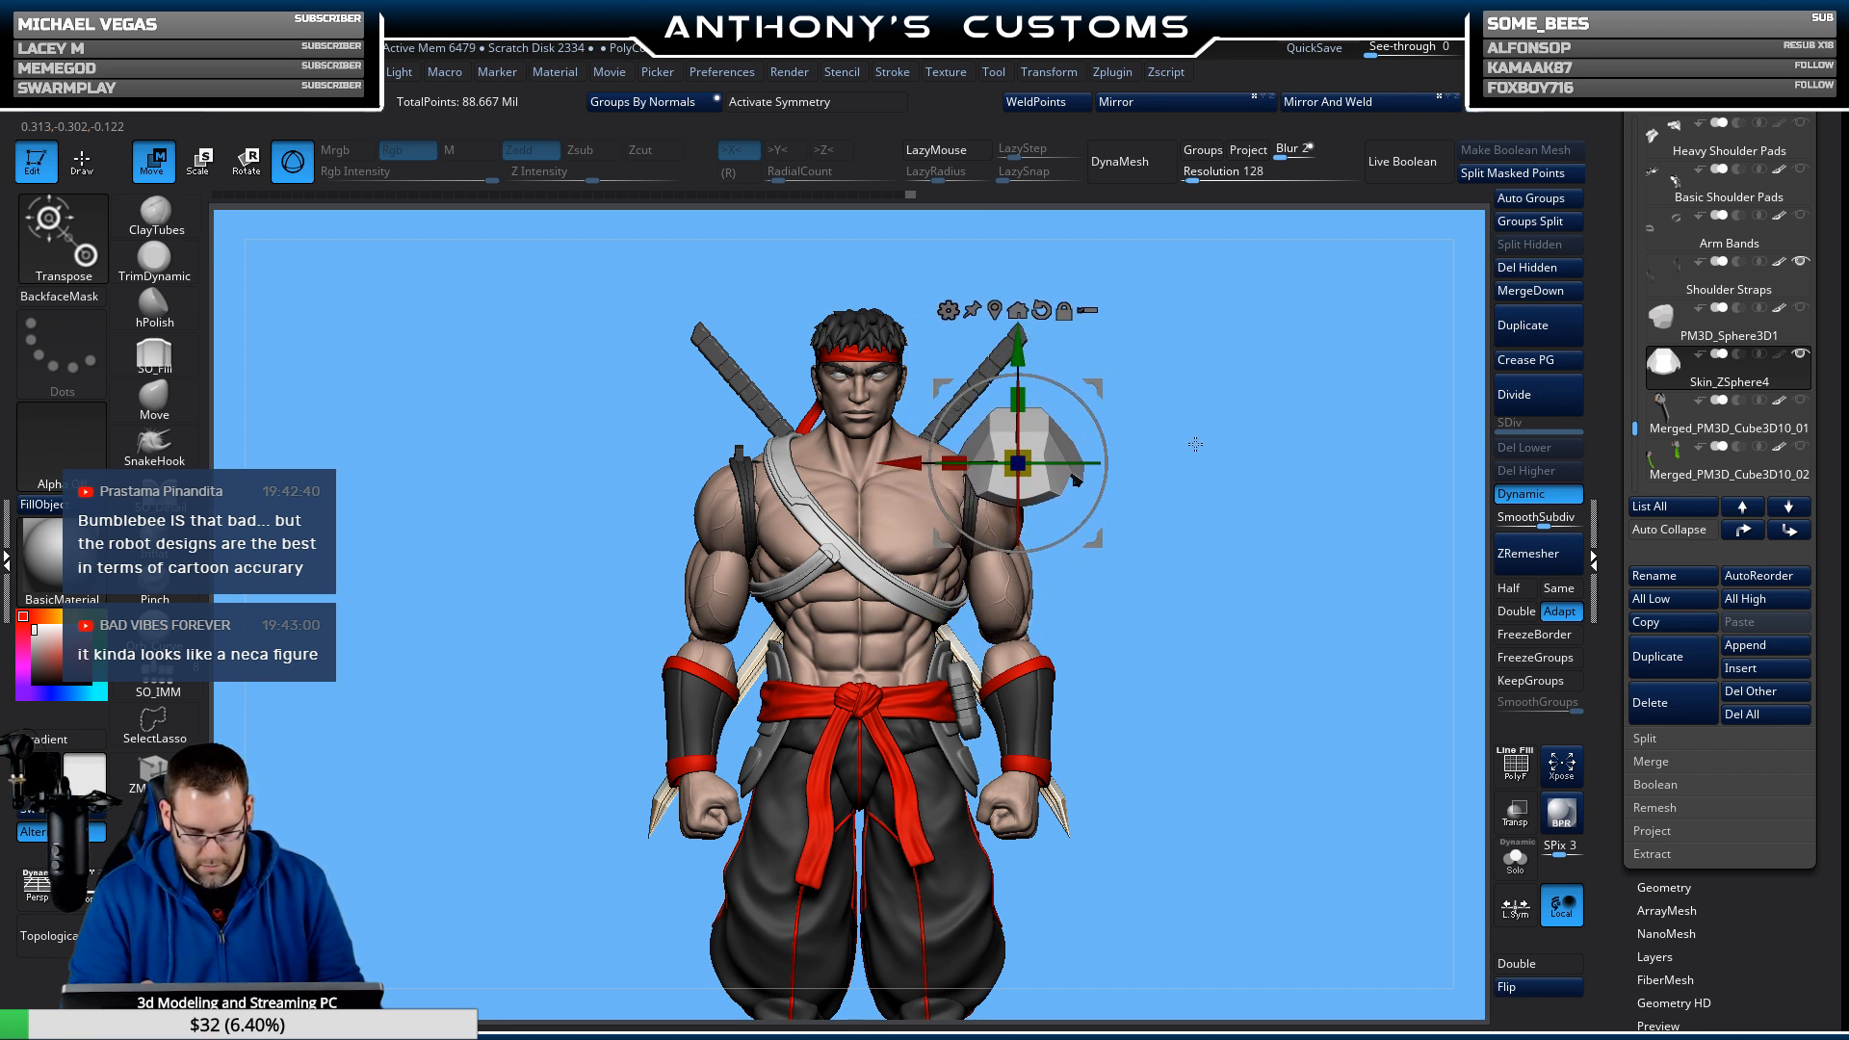
Rotate the armour plate about 85 degrees around its vertical axis and seat it over the outside of the left shoulder.
{"action": "left_click_drag", "start_coordinate": [1099, 388], "coordinate": [1179, 385]}
{"action": "left_click_drag", "start_coordinate": [1152, 460], "coordinate": [1265, 442]}
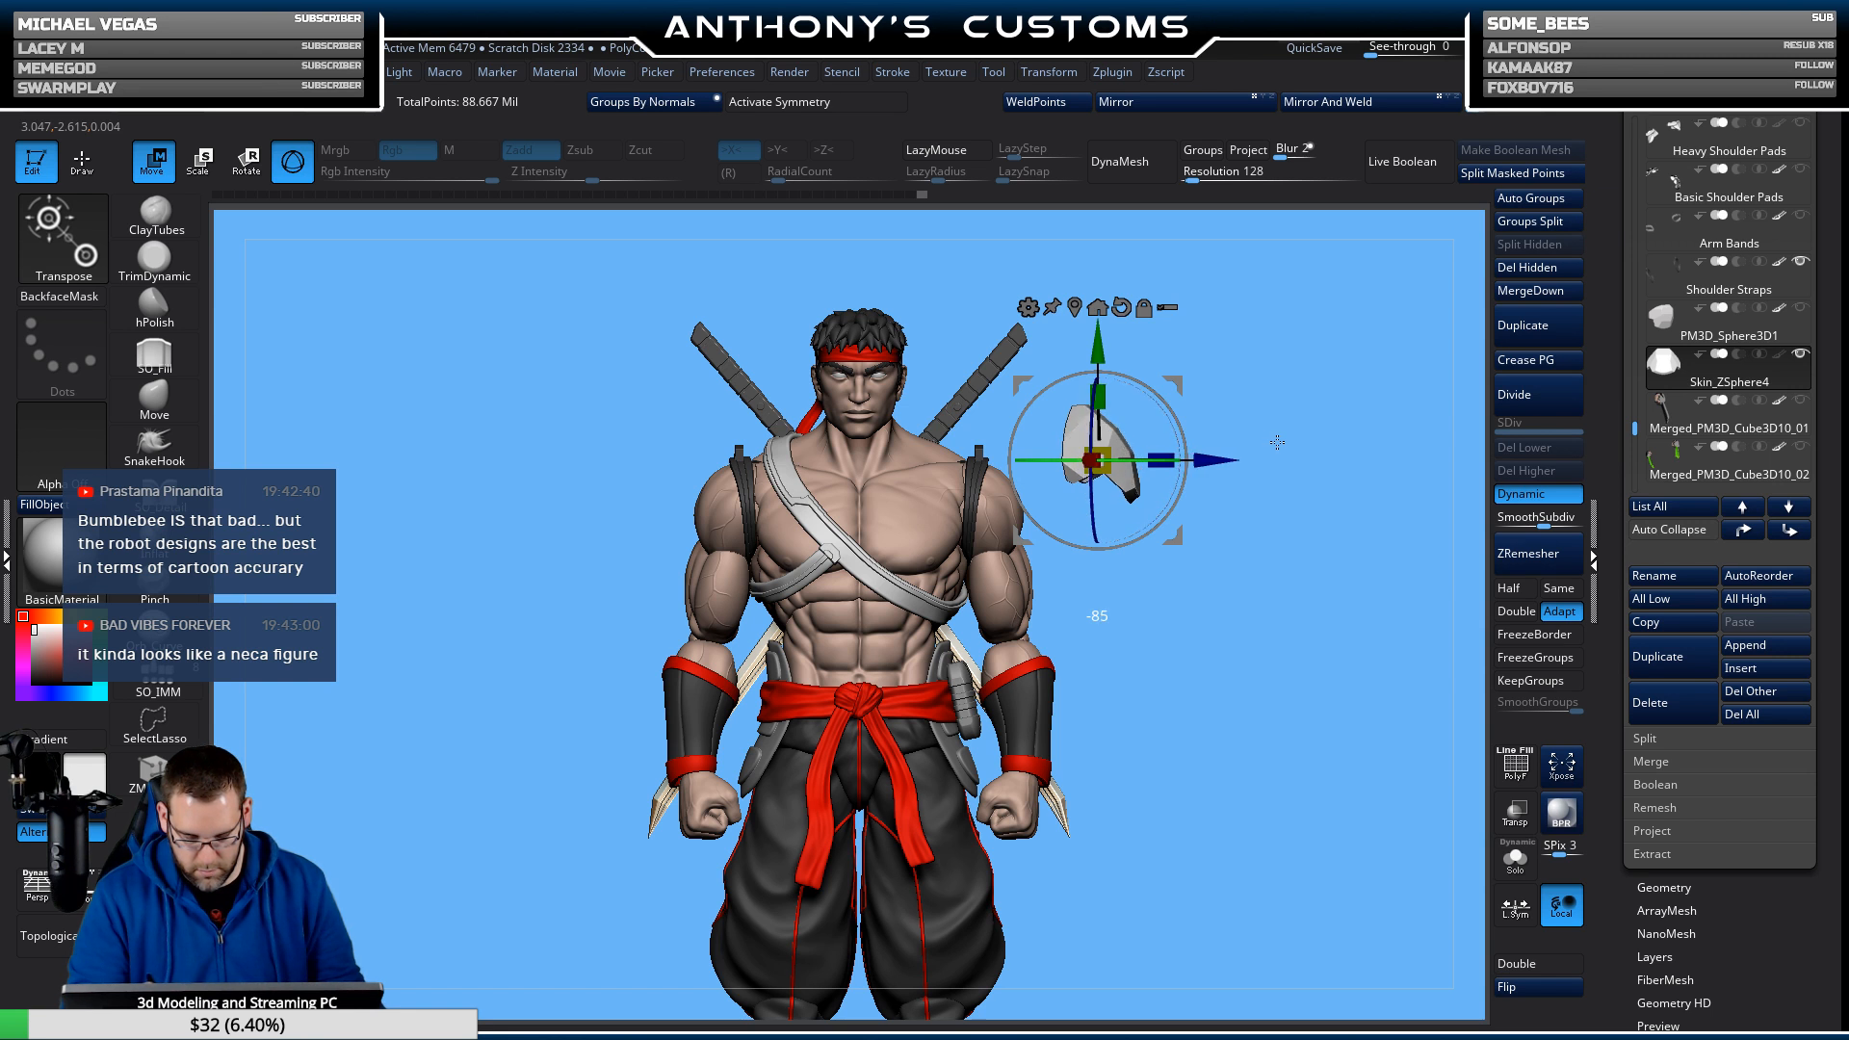
{"action": "left_click_drag", "start_coordinate": [1186, 349], "coordinate": [1076, 414]}
{"action": "left_click_drag", "start_coordinate": [1317, 401], "coordinate": [1213, 411]}
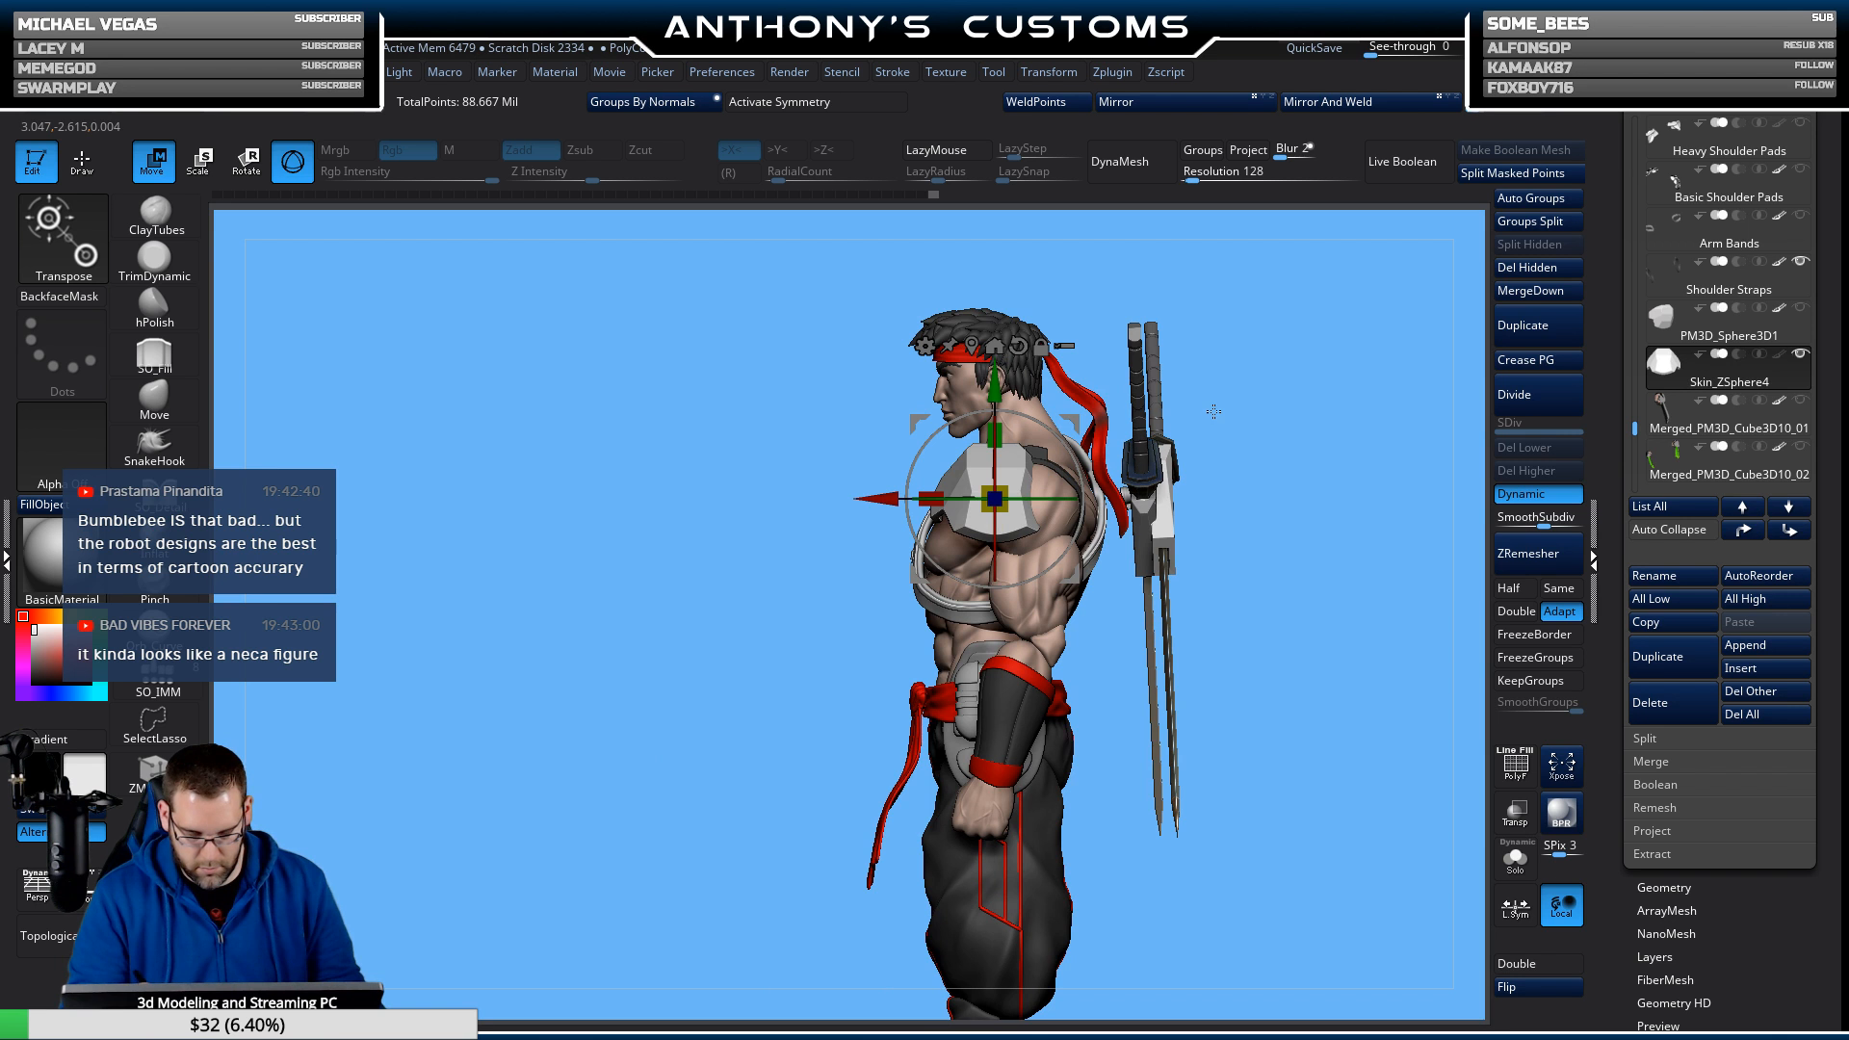
{"action": "left_click_drag", "start_coordinate": [878, 497], "coordinate": [912, 496]}
{"action": "left_click_drag", "start_coordinate": [1309, 375], "coordinate": [1388, 384]}
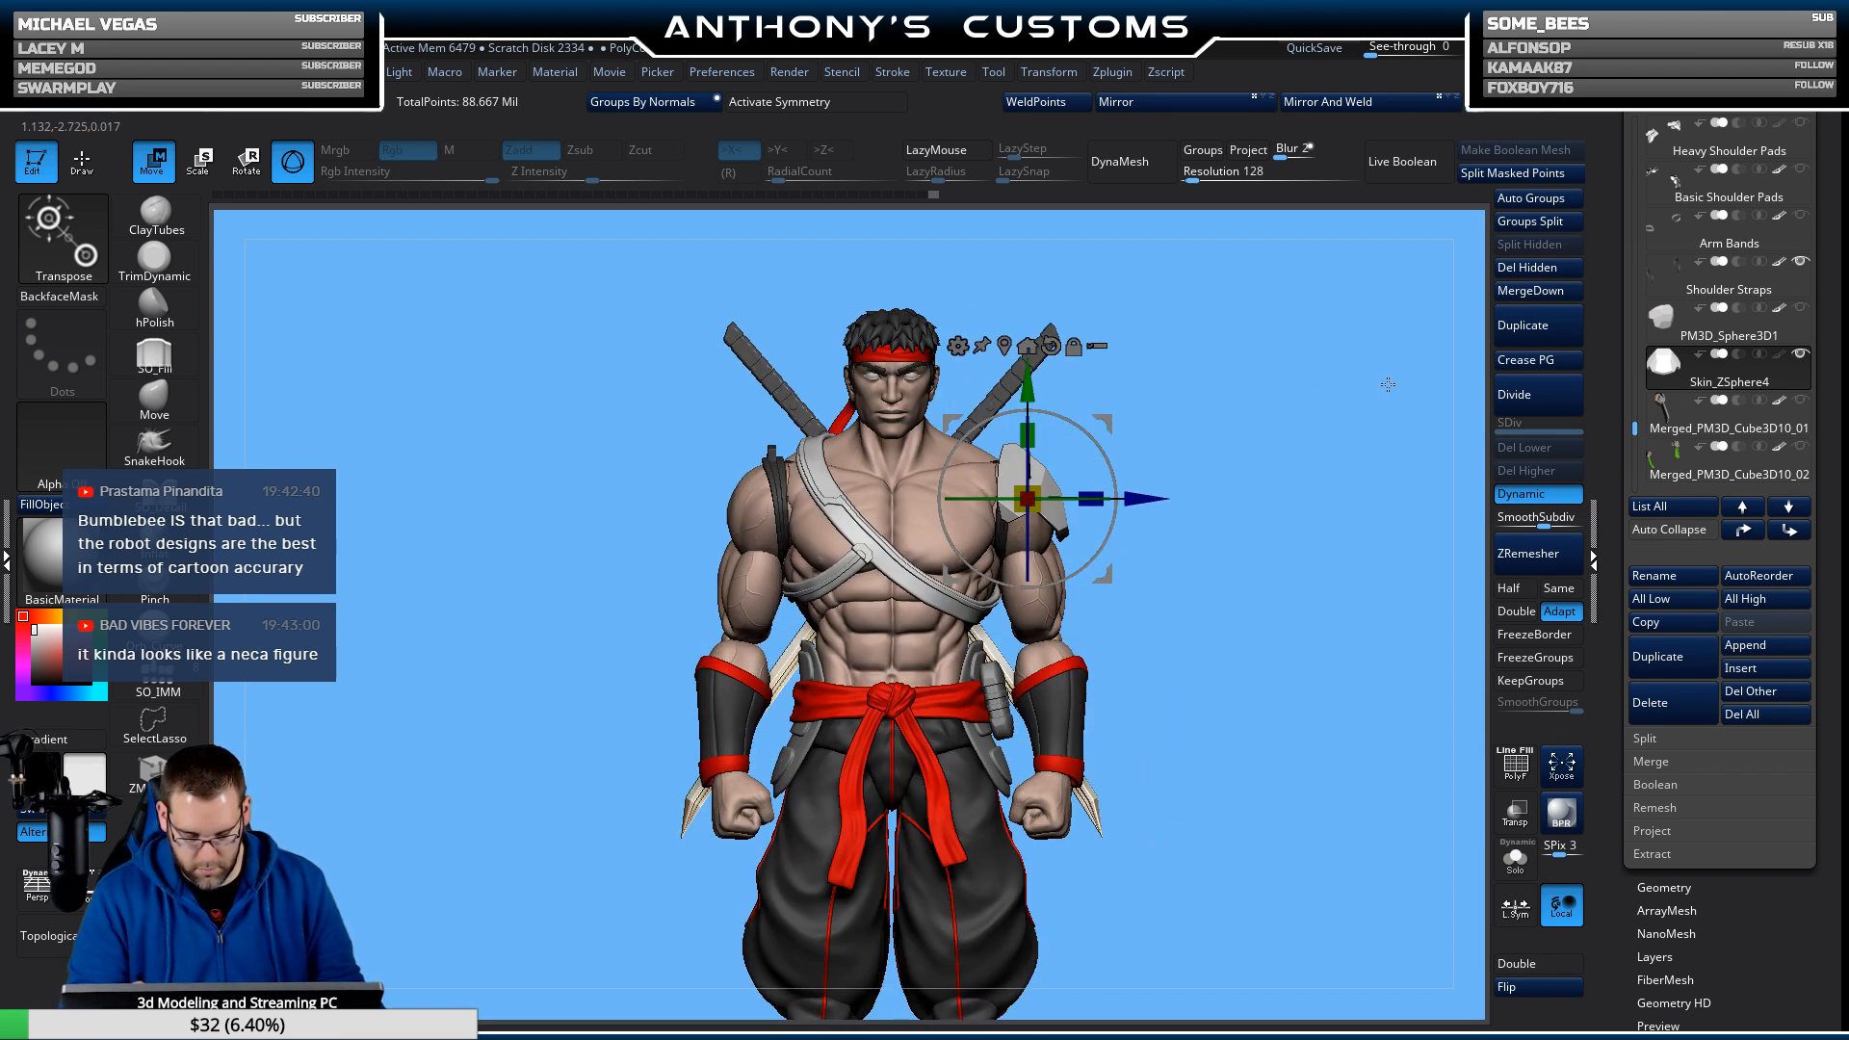
{"action": "key", "text": "q"}
Show the Boots 1 subtool and hide Boots 3 to swap the figure's boots.
{"action": "mouse_move", "coordinate": [1284, 417]}
{"action": "left_mouse_down"}
{"action": "mouse_move", "coordinate": [1267, 540]}
{"action": "mouse_move", "coordinate": [1289, 462]}
{"action": "left_mouse_up"}
{"action": "left_click_drag", "start_coordinate": [1279, 544], "coordinate": [1262, 368], "text": "alt"}
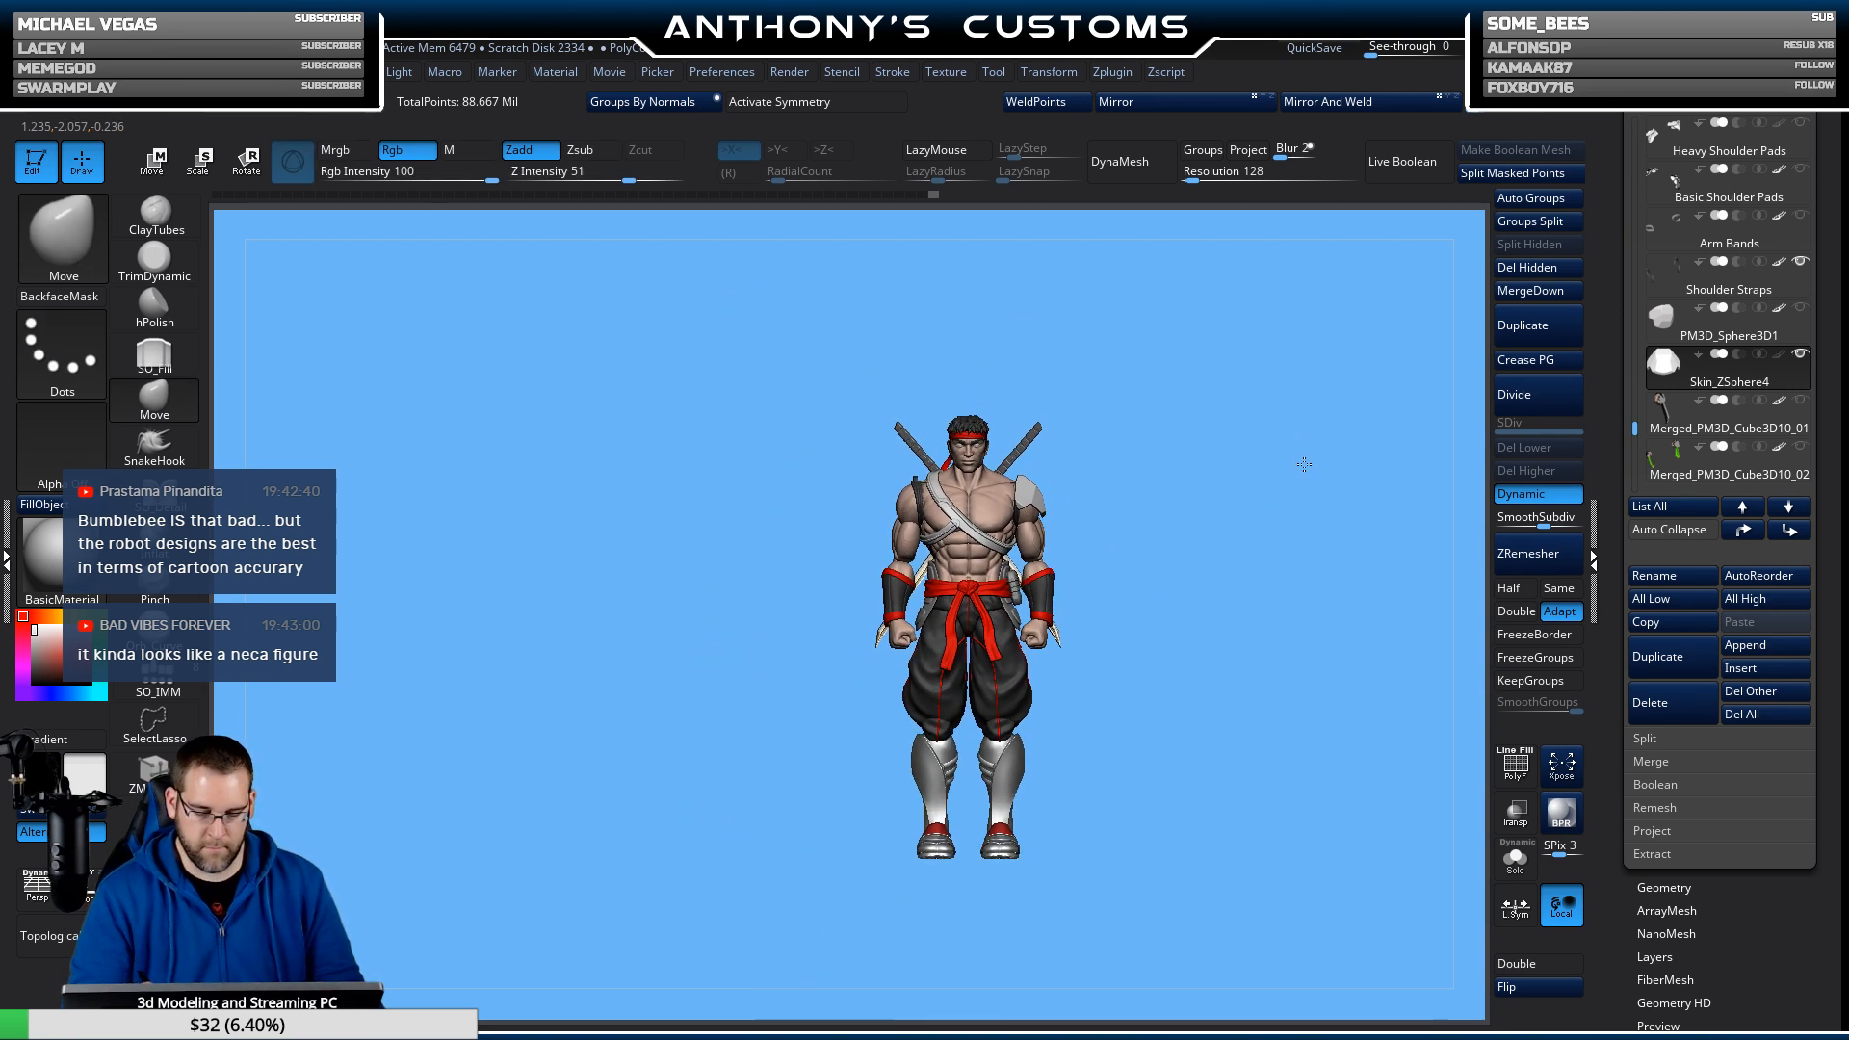
{"action": "mouse_move", "coordinate": [1304, 462]}
{"action": "left_mouse_down"}
{"action": "mouse_move", "coordinate": [1249, 457]}
{"action": "mouse_move", "coordinate": [1293, 459]}
{"action": "left_mouse_up"}
{"action": "left_click_drag", "start_coordinate": [1636, 429], "coordinate": [1653, 339]}
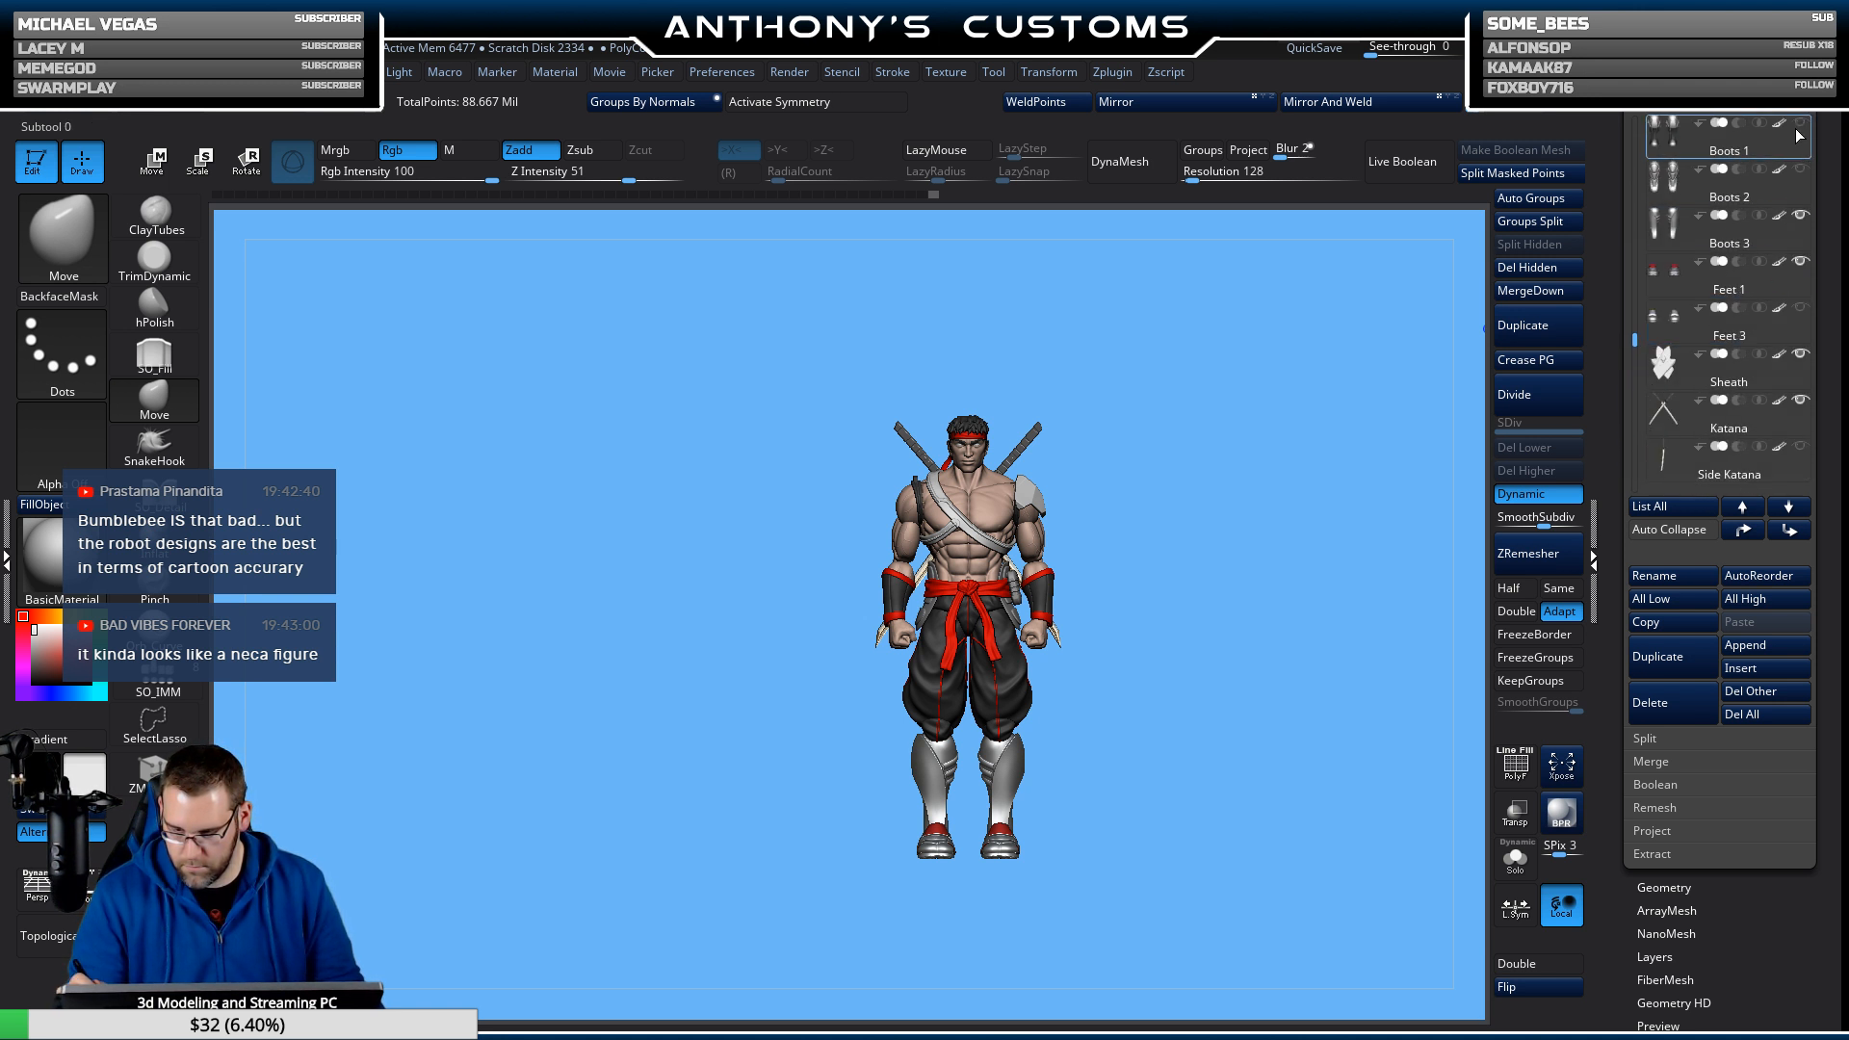
{"action": "left_click", "coordinate": [1815, 183]}
{"action": "left_click", "coordinate": [1799, 233]}
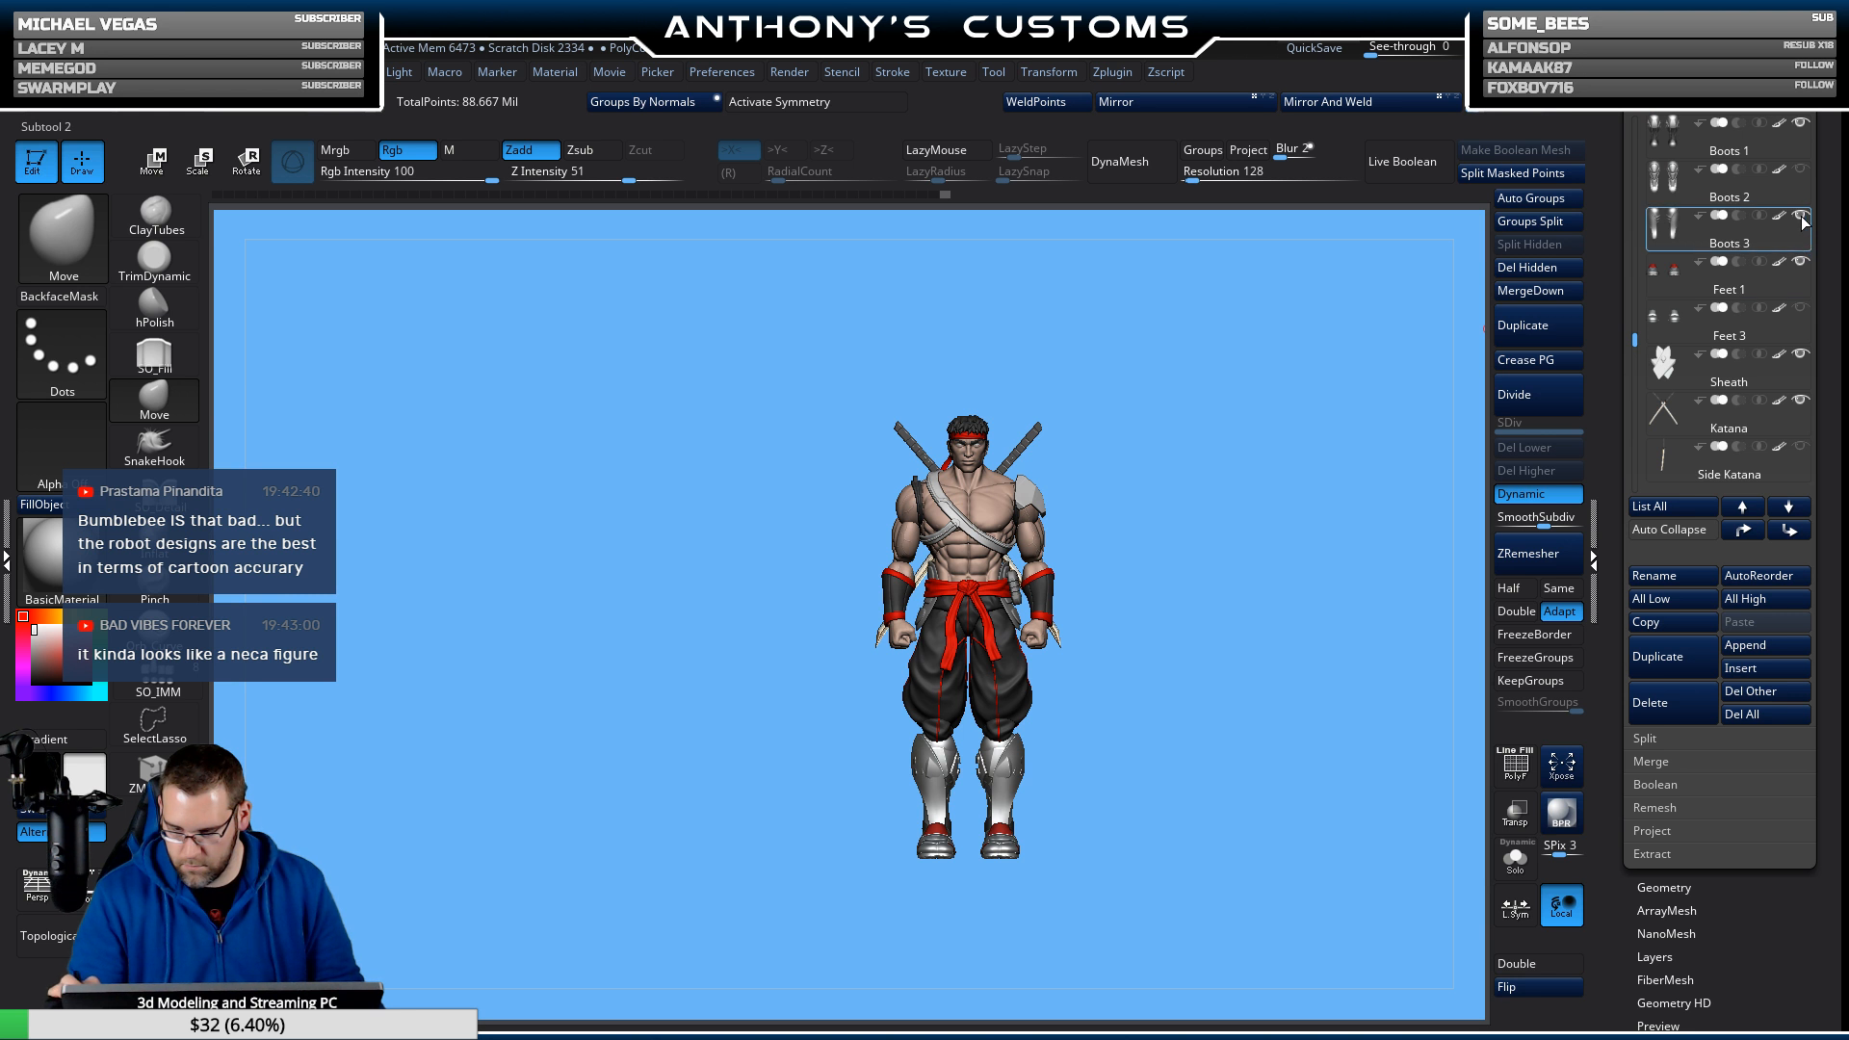
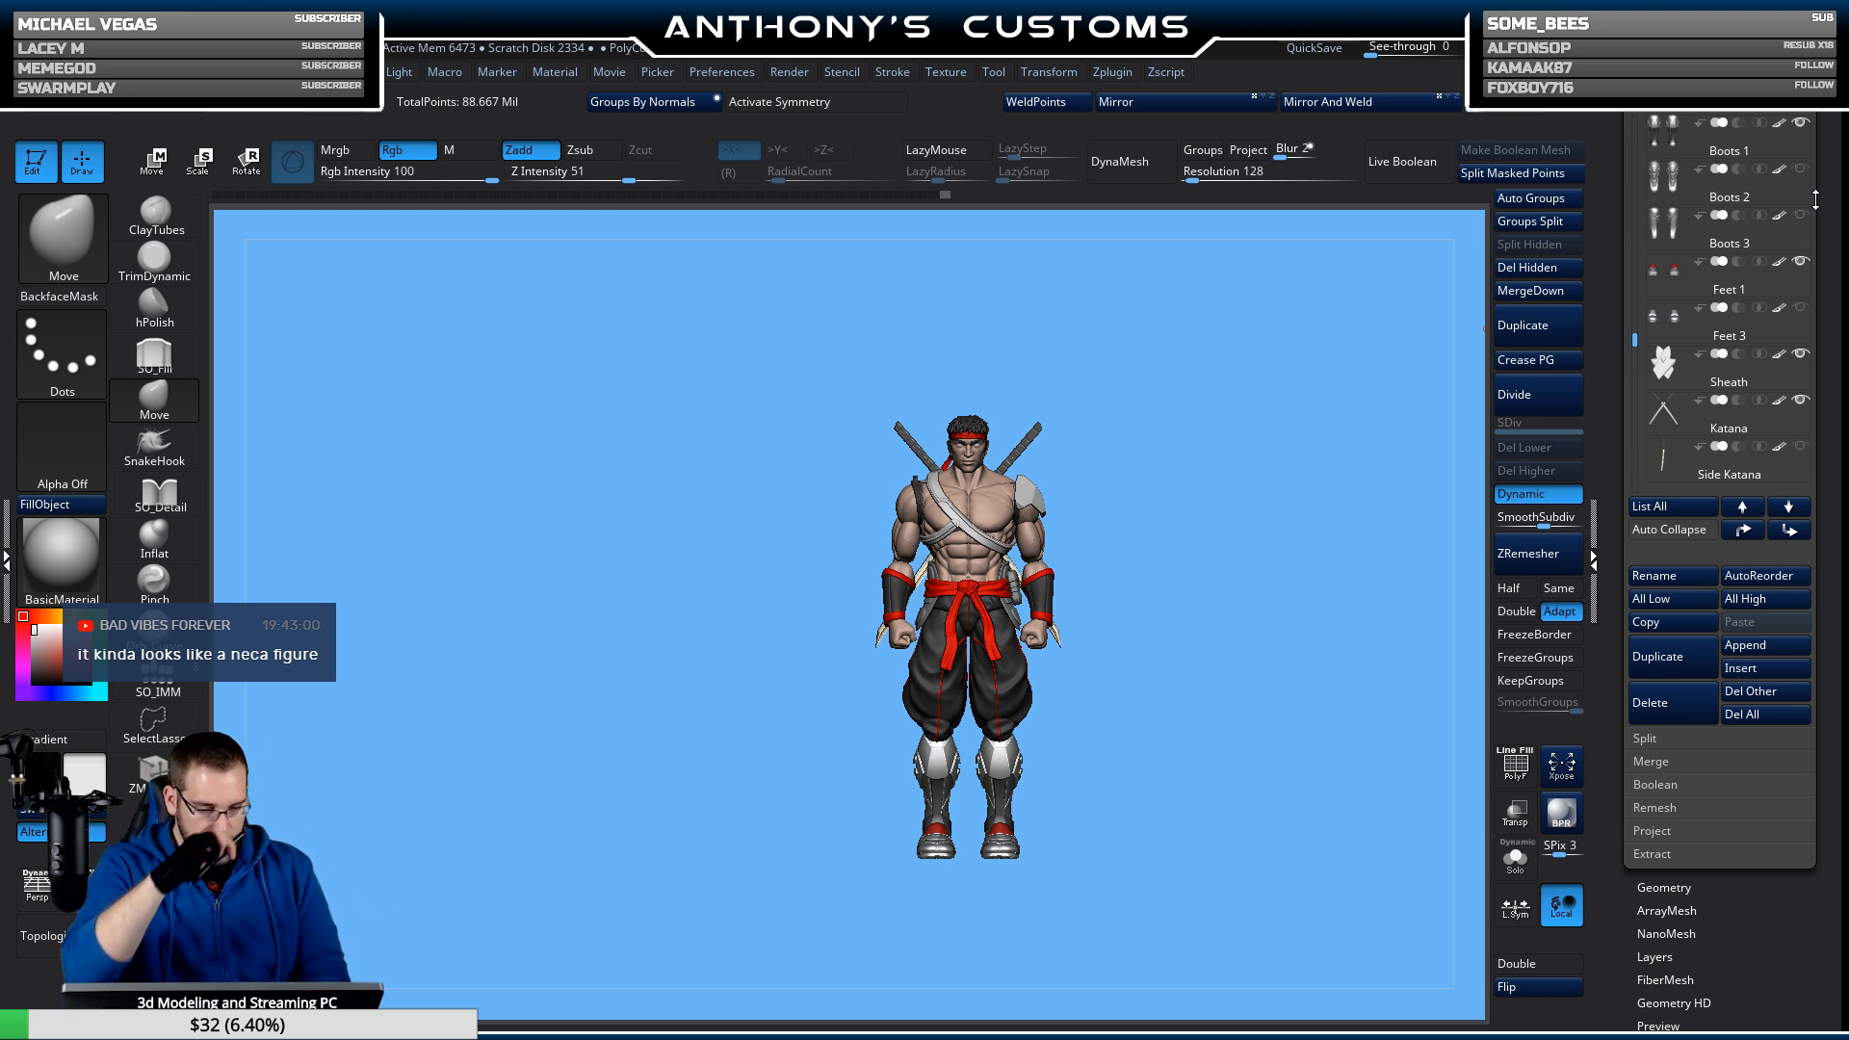
Mirror the shoulder plate to the opposite side, and apply Mirror And Weld so both shoulders carry one.
{"action": "left_click_drag", "start_coordinate": [1269, 512], "coordinate": [1240, 605], "text": "alt"}
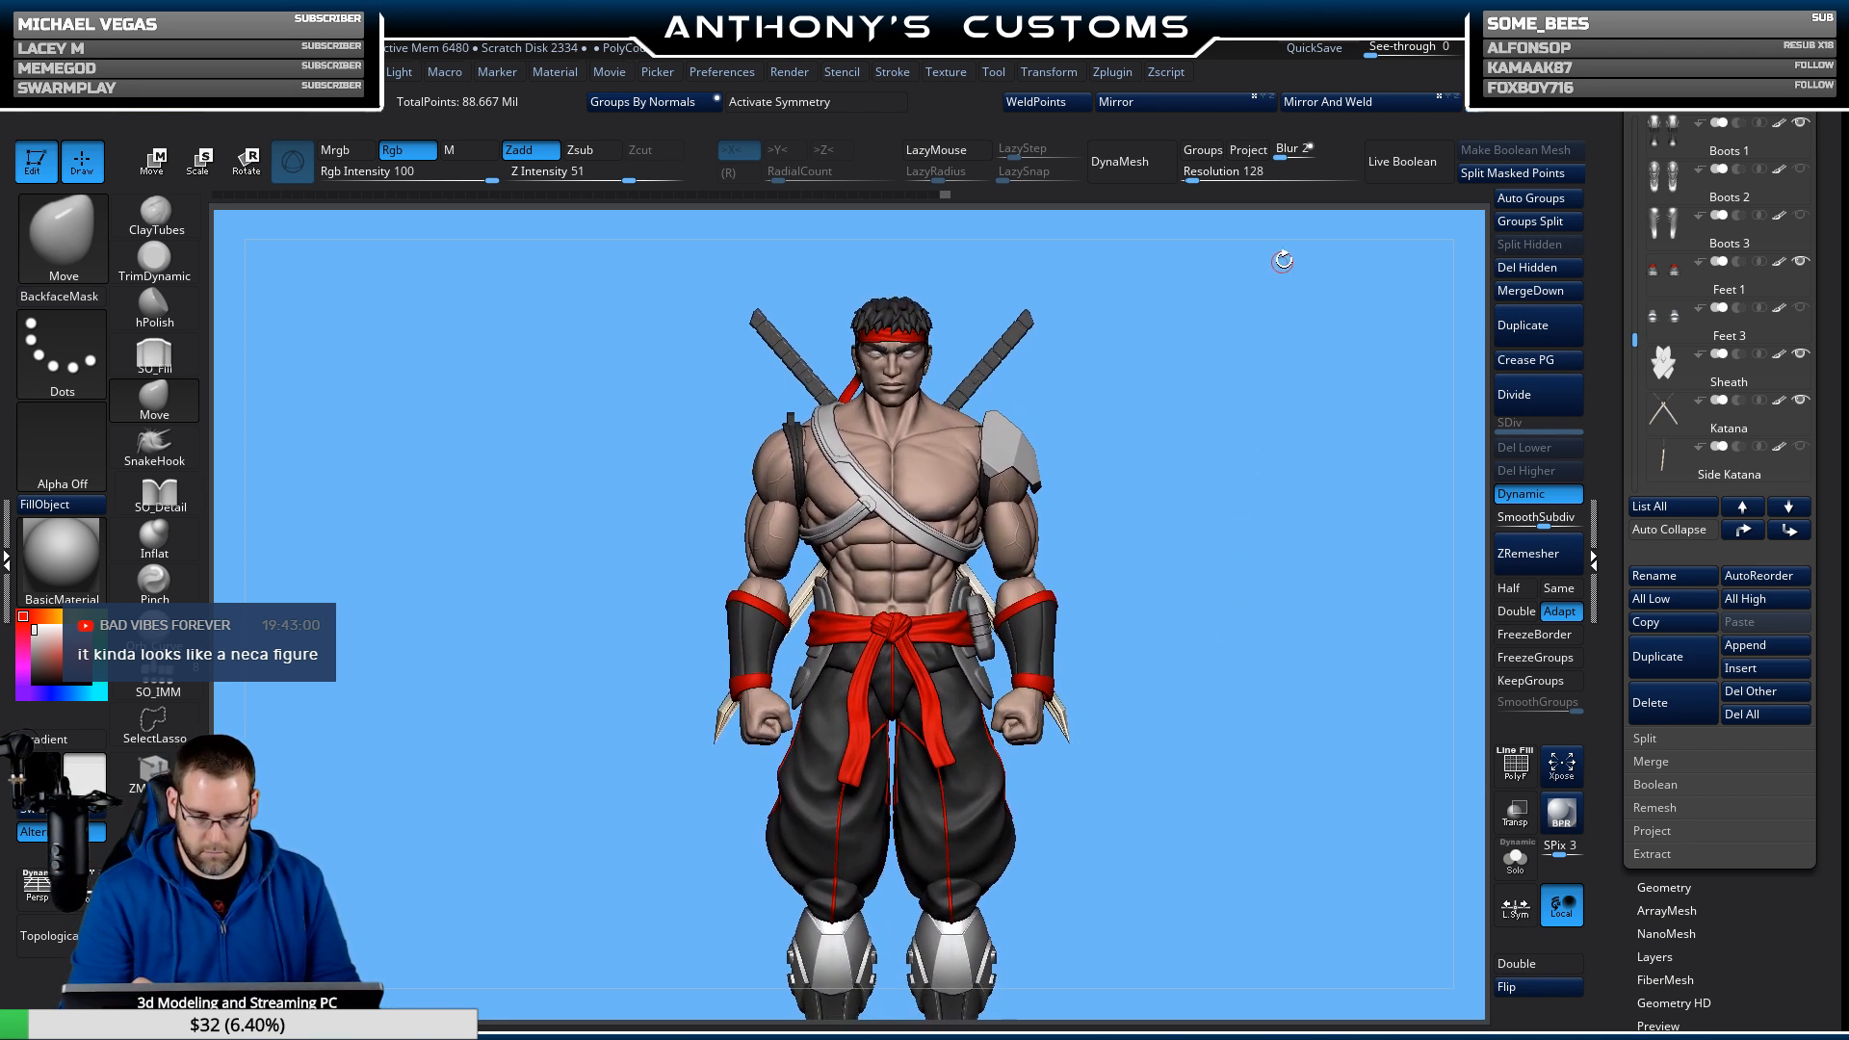
{"action": "left_click", "coordinate": [1200, 107]}
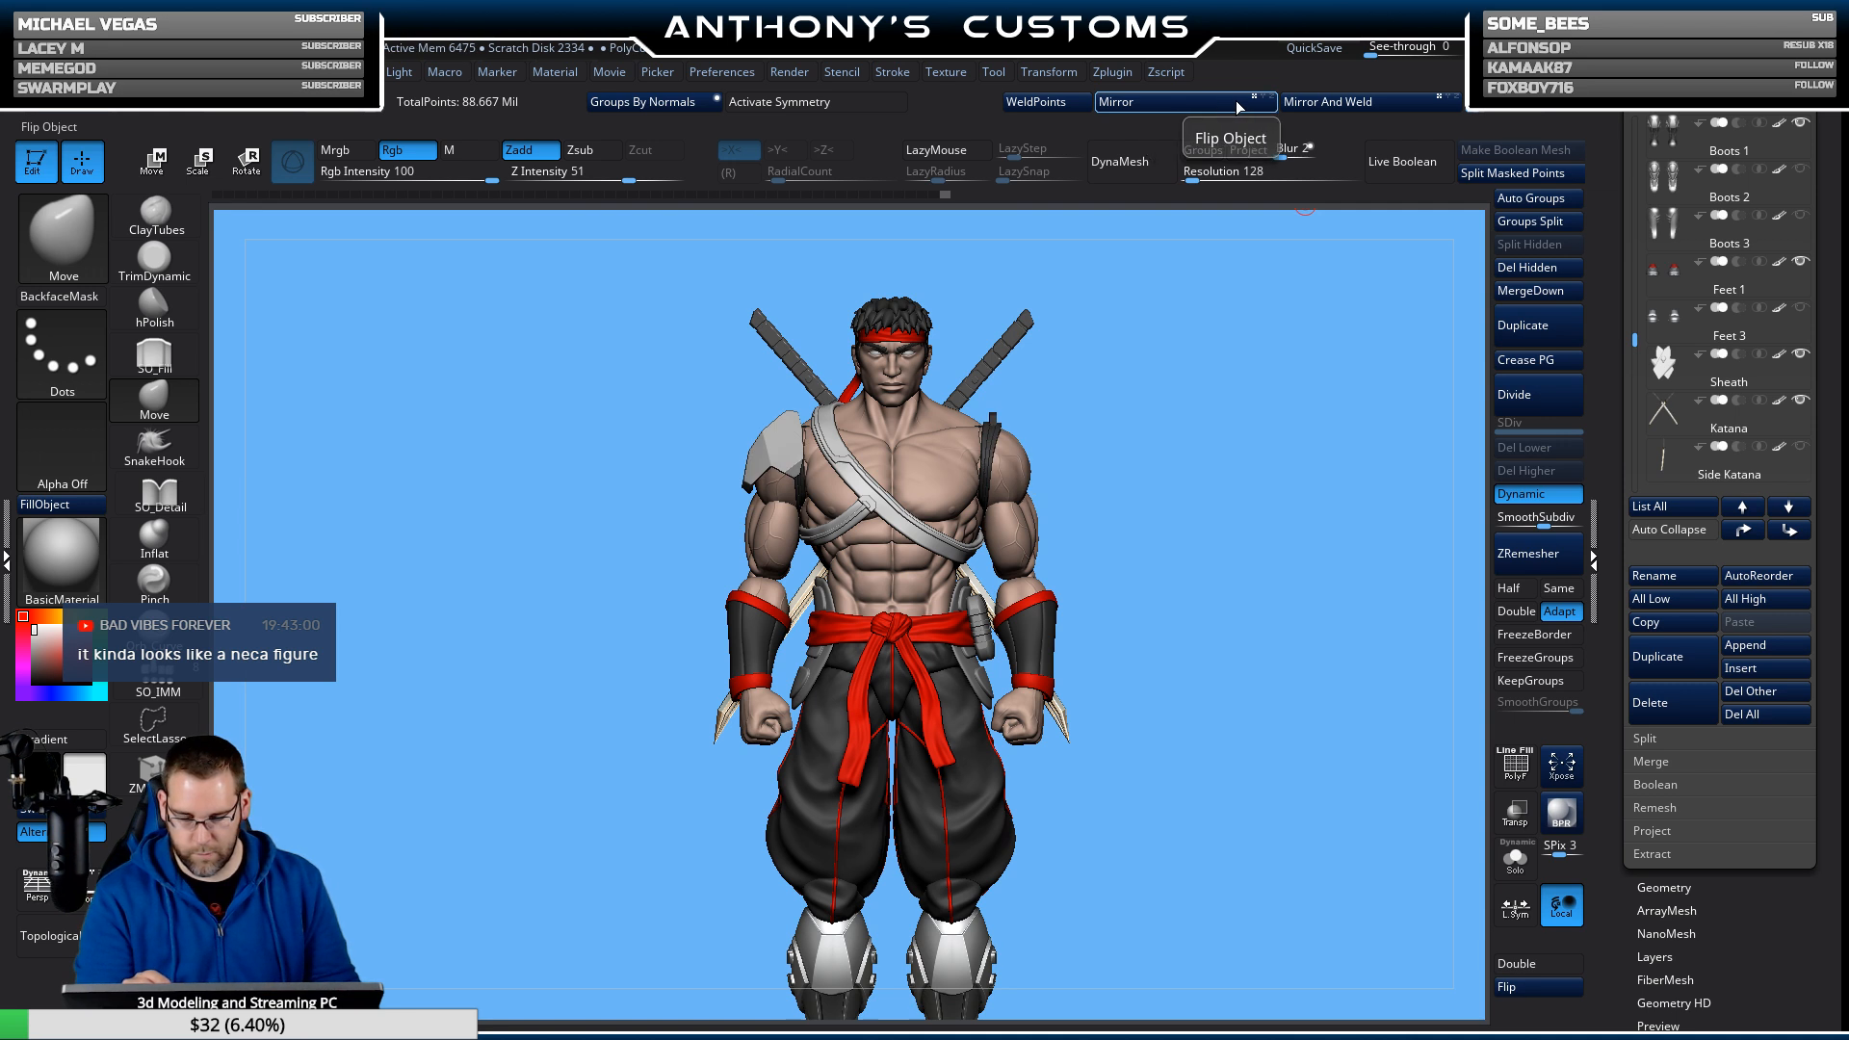
{"action": "left_click", "coordinate": [1339, 102]}
{"action": "mouse_move", "coordinate": [1317, 372]}
{"action": "left_mouse_down"}
{"action": "mouse_move", "coordinate": [1175, 400]}
{"action": "mouse_move", "coordinate": [1332, 362]}
{"action": "left_mouse_up"}
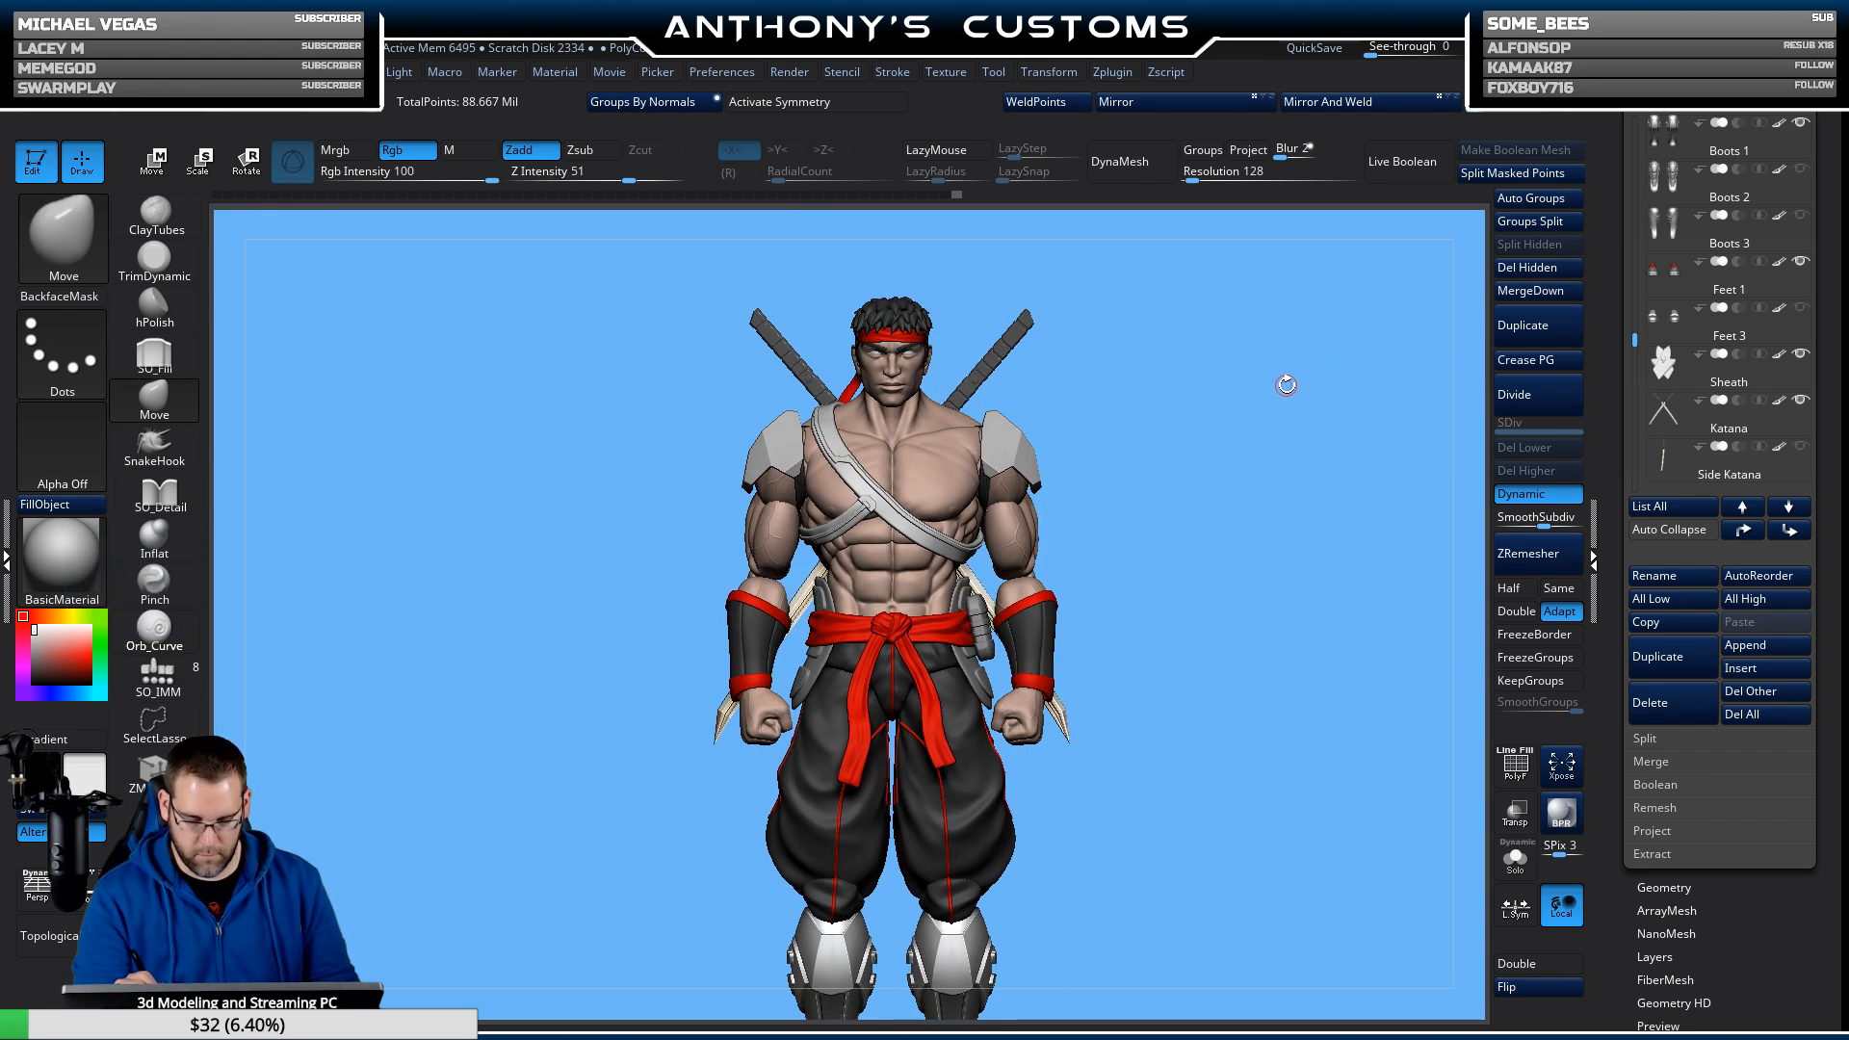
Check the two shoulder plates in isolation, restore the whole figure and turn on local symmetry for transforming them.
{"action": "key", "text": "w"}
{"action": "left_click", "coordinate": [1515, 857]}
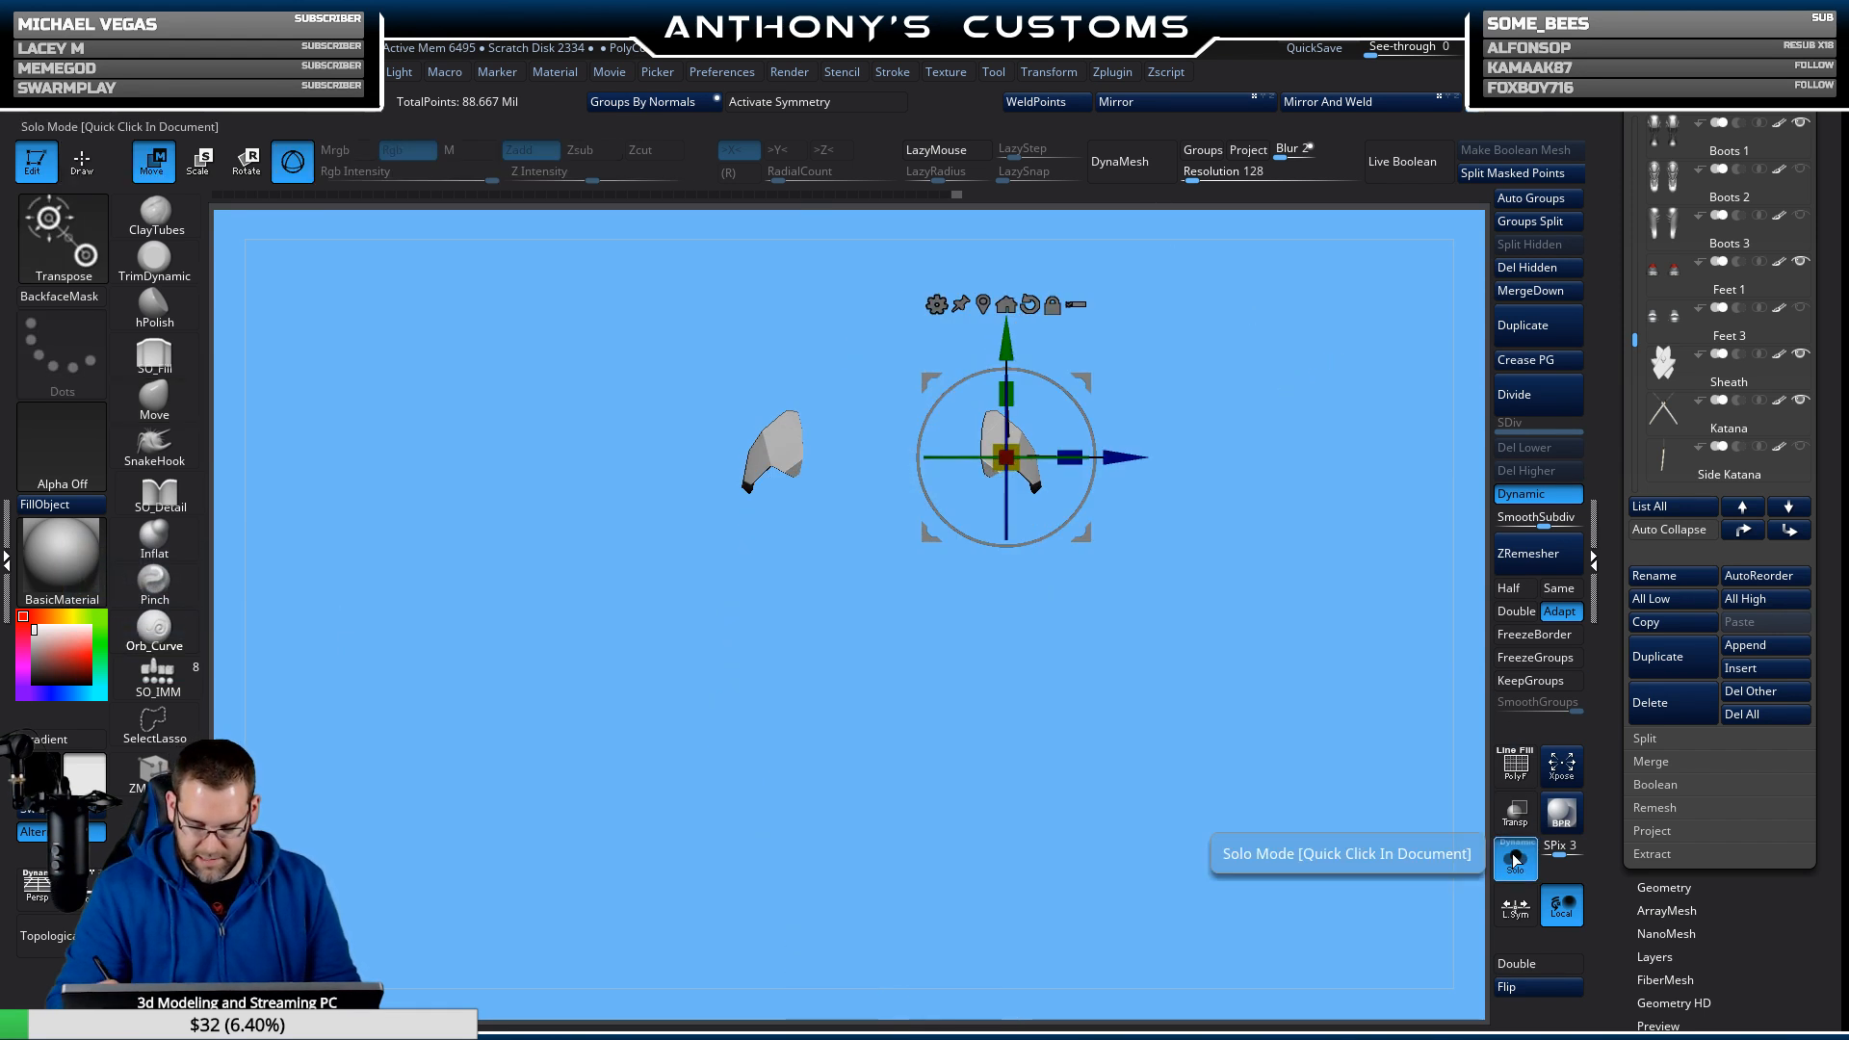
{"action": "left_click", "coordinate": [1515, 860]}
{"action": "left_click", "coordinate": [1515, 905]}
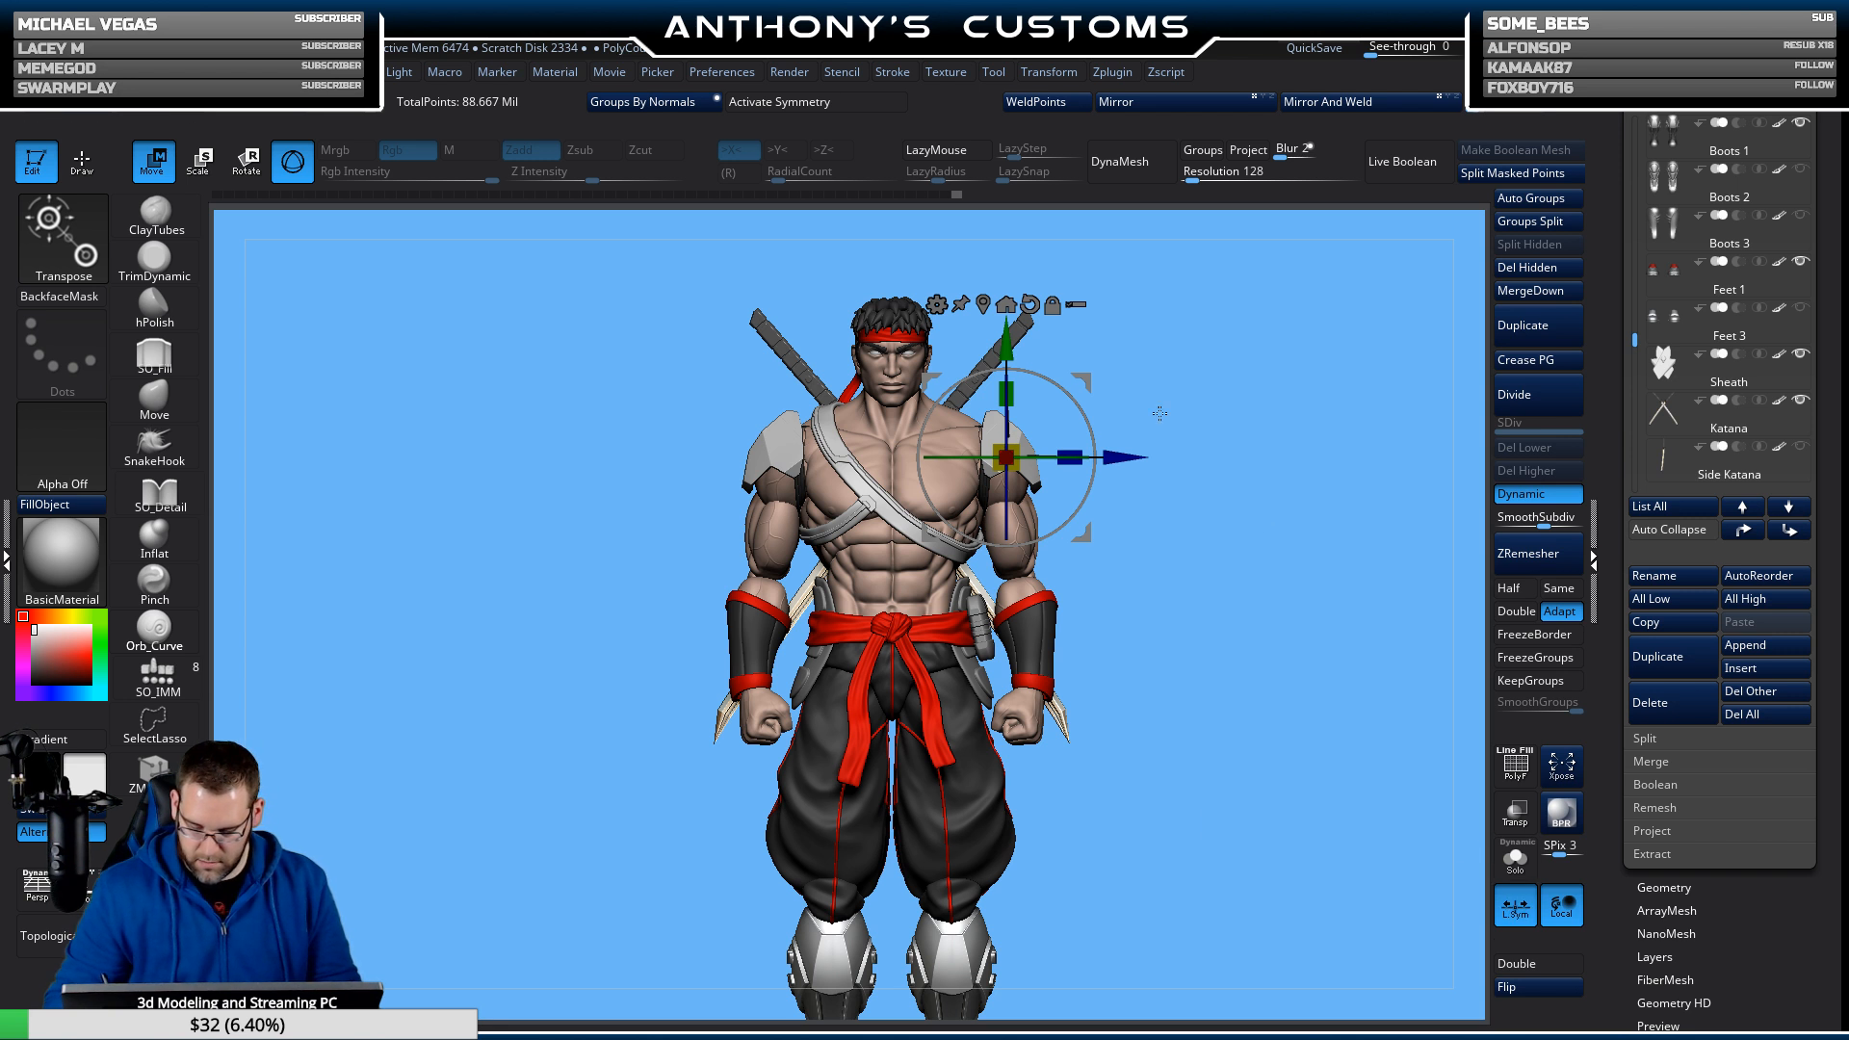
Try turning the shoulder plates upside down and tilting them outward together with X symmetry on.
{"action": "left_click_drag", "start_coordinate": [1223, 506], "coordinate": [1135, 535], "text": "shift"}
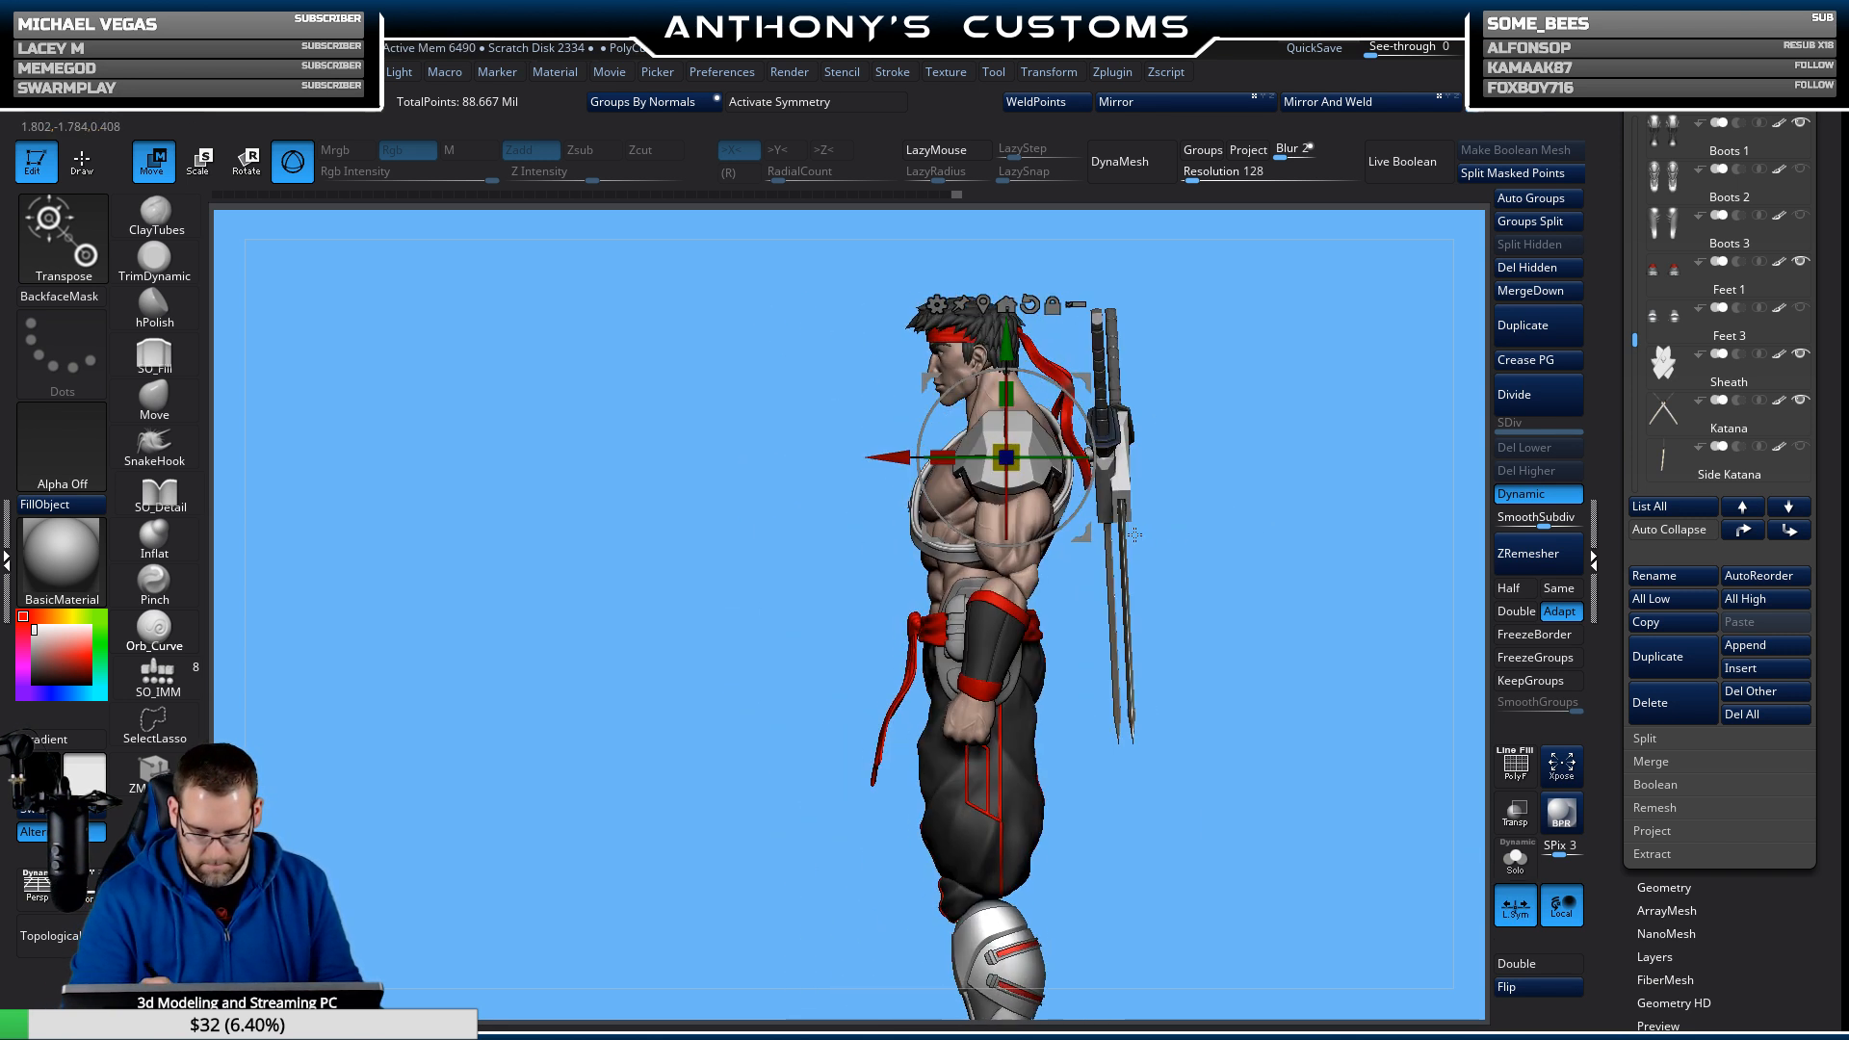
{"action": "left_click_drag", "start_coordinate": [1086, 421], "coordinate": [915, 503]}
{"action": "left_click_drag", "start_coordinate": [1321, 351], "coordinate": [1400, 344], "text": "shift"}
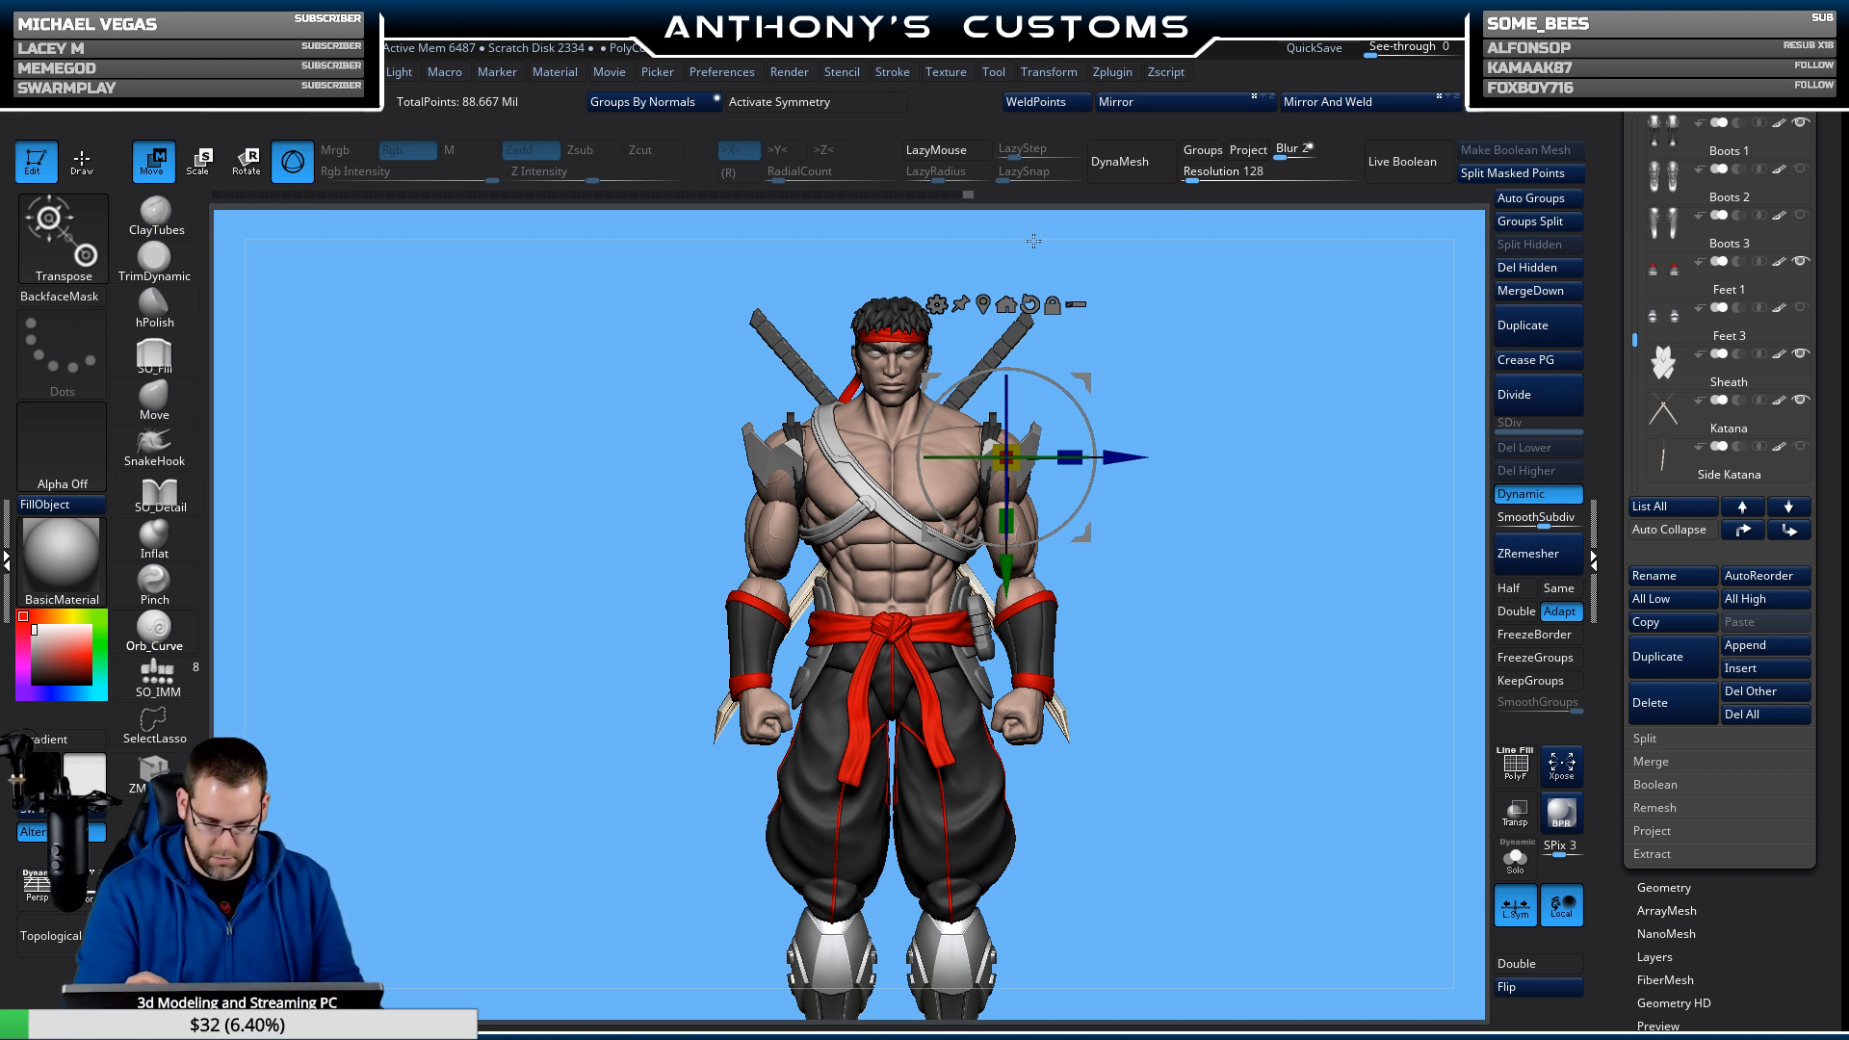
{"action": "key", "text": "x"}
{"action": "left_click_drag", "start_coordinate": [1086, 480], "coordinate": [1090, 425]}
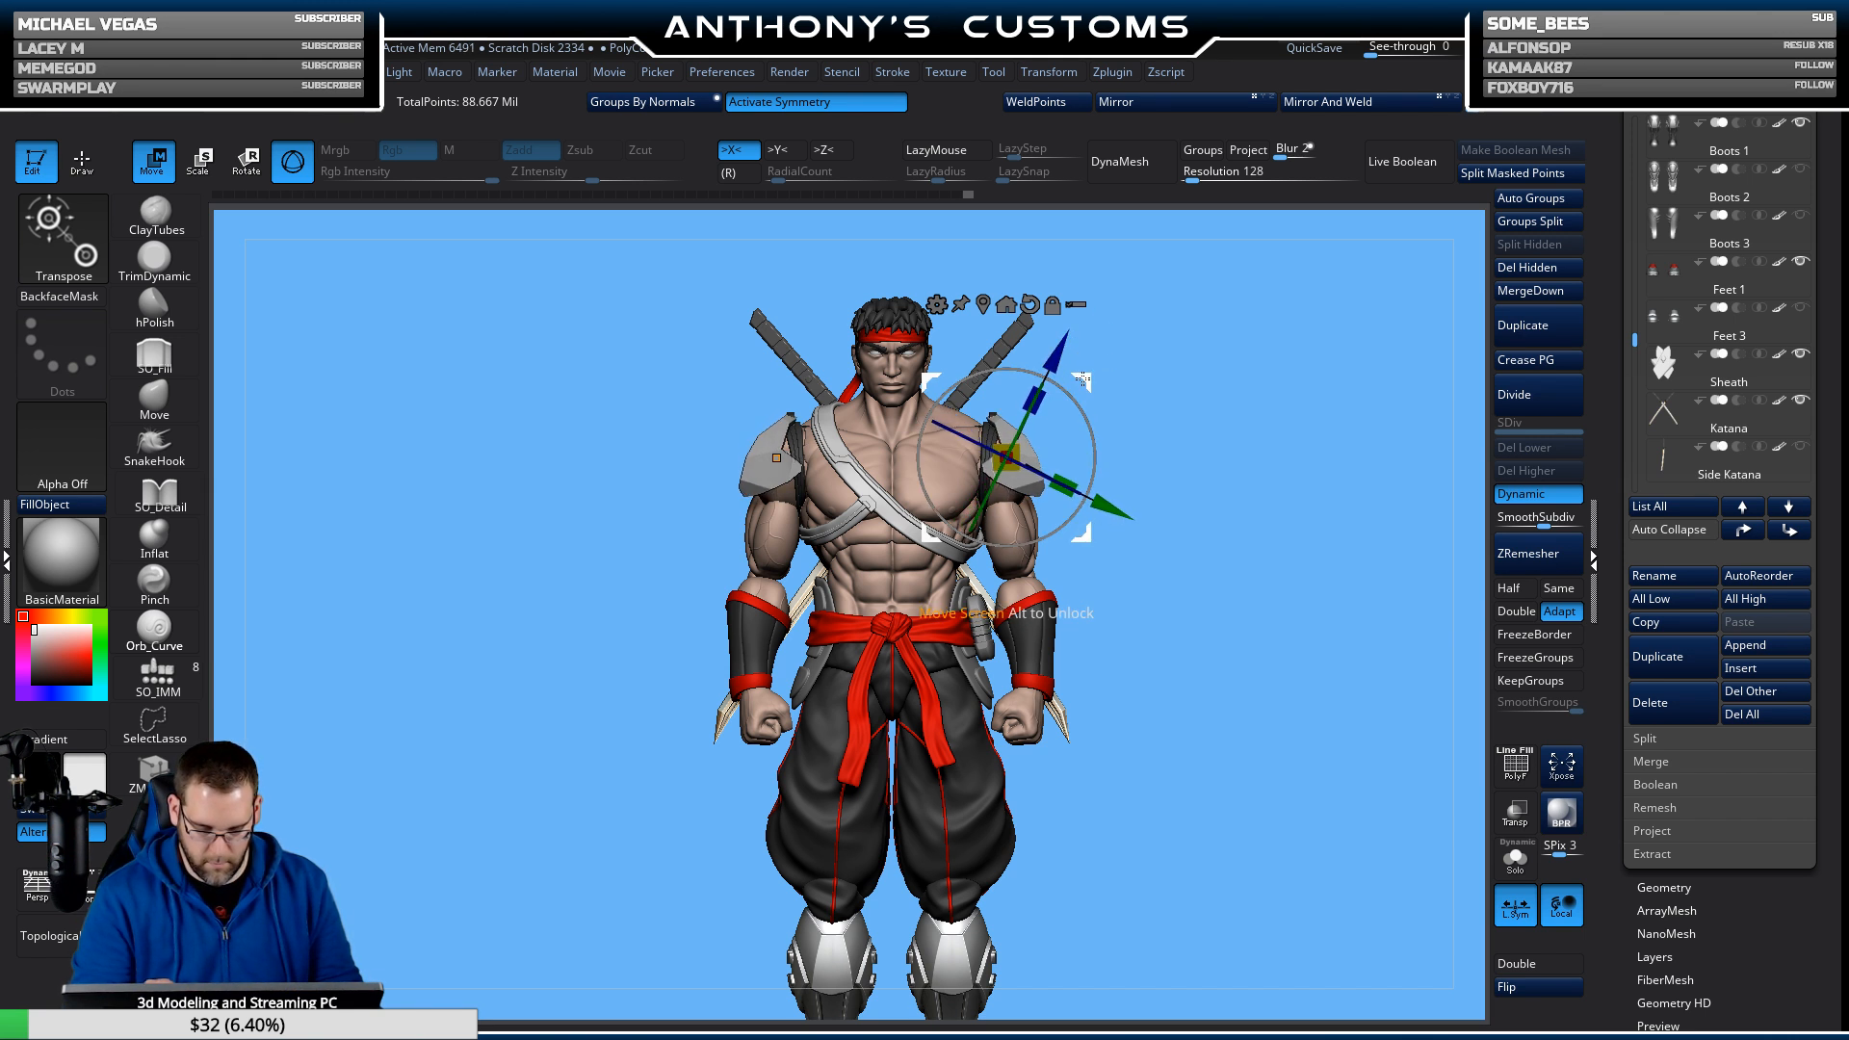
{"action": "left_click_drag", "start_coordinate": [1127, 429], "coordinate": [1228, 424]}
{"action": "key", "text": "q"}
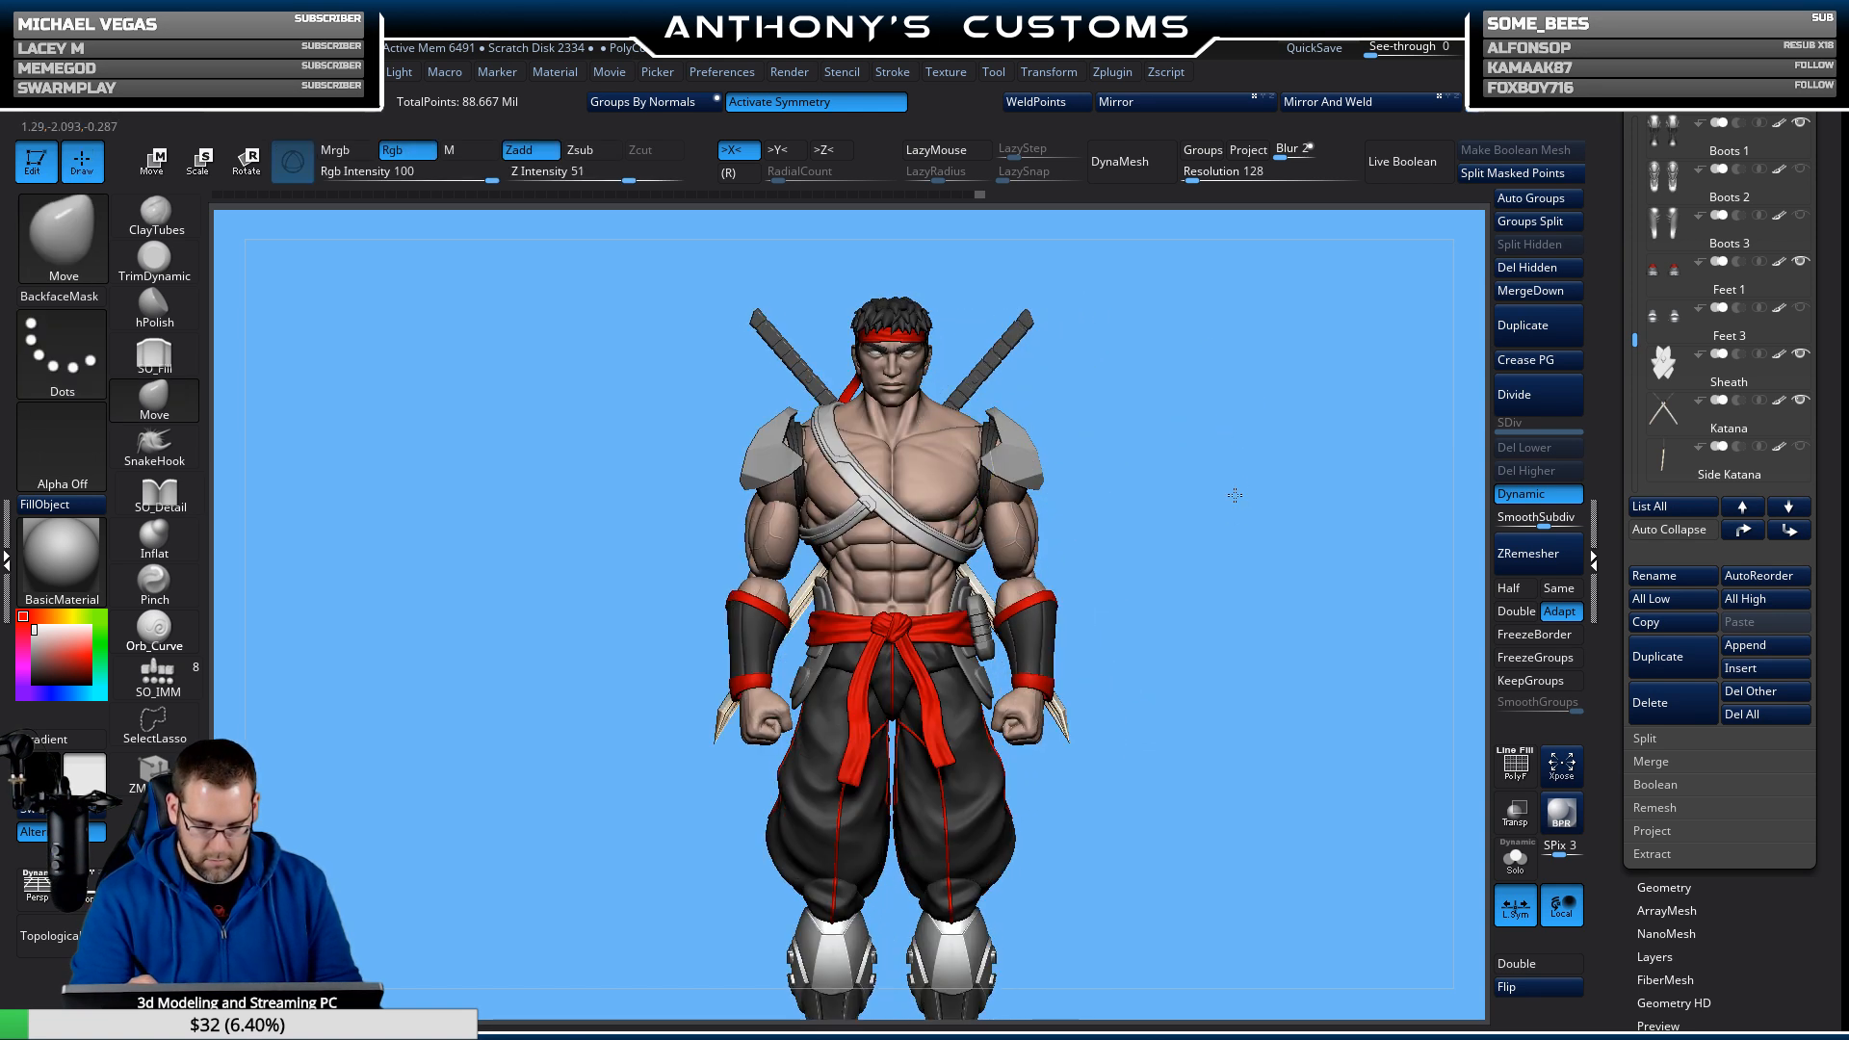
Leave a snapshot of the figure with the flipped plates on the canvas and place the live model beside it.
{"action": "left_click_drag", "start_coordinate": [1235, 495], "coordinate": [1217, 393], "text": "alt"}
{"action": "mouse_move", "coordinate": [1179, 495]}
{"action": "left_mouse_down"}
{"action": "mouse_move", "coordinate": [1293, 497]}
{"action": "mouse_move", "coordinate": [1210, 504]}
{"action": "left_mouse_up"}
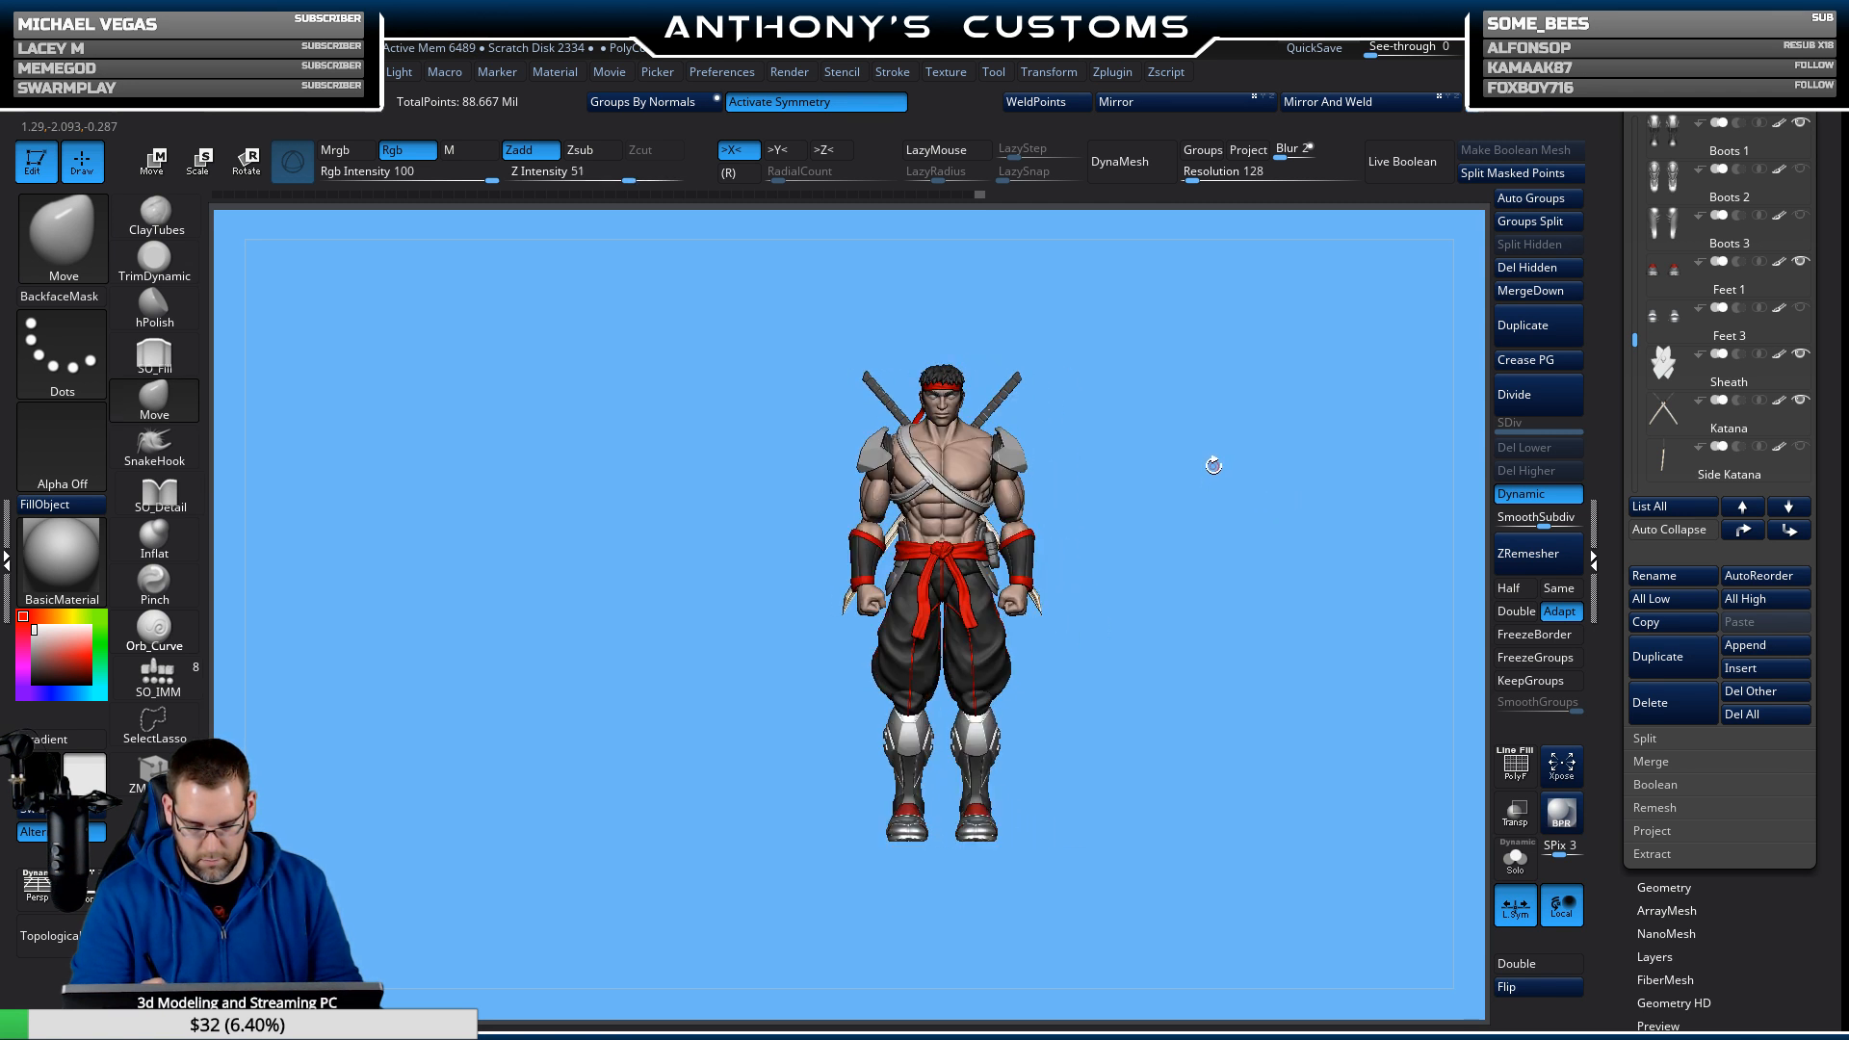
{"action": "mouse_move", "coordinate": [1243, 405]}
{"action": "left_mouse_down", "text": "alt"}
{"action": "mouse_move", "coordinate": [1259, 524]}
{"action": "mouse_move", "coordinate": [1011, 469]}
{"action": "left_mouse_up", "text": "alt"}
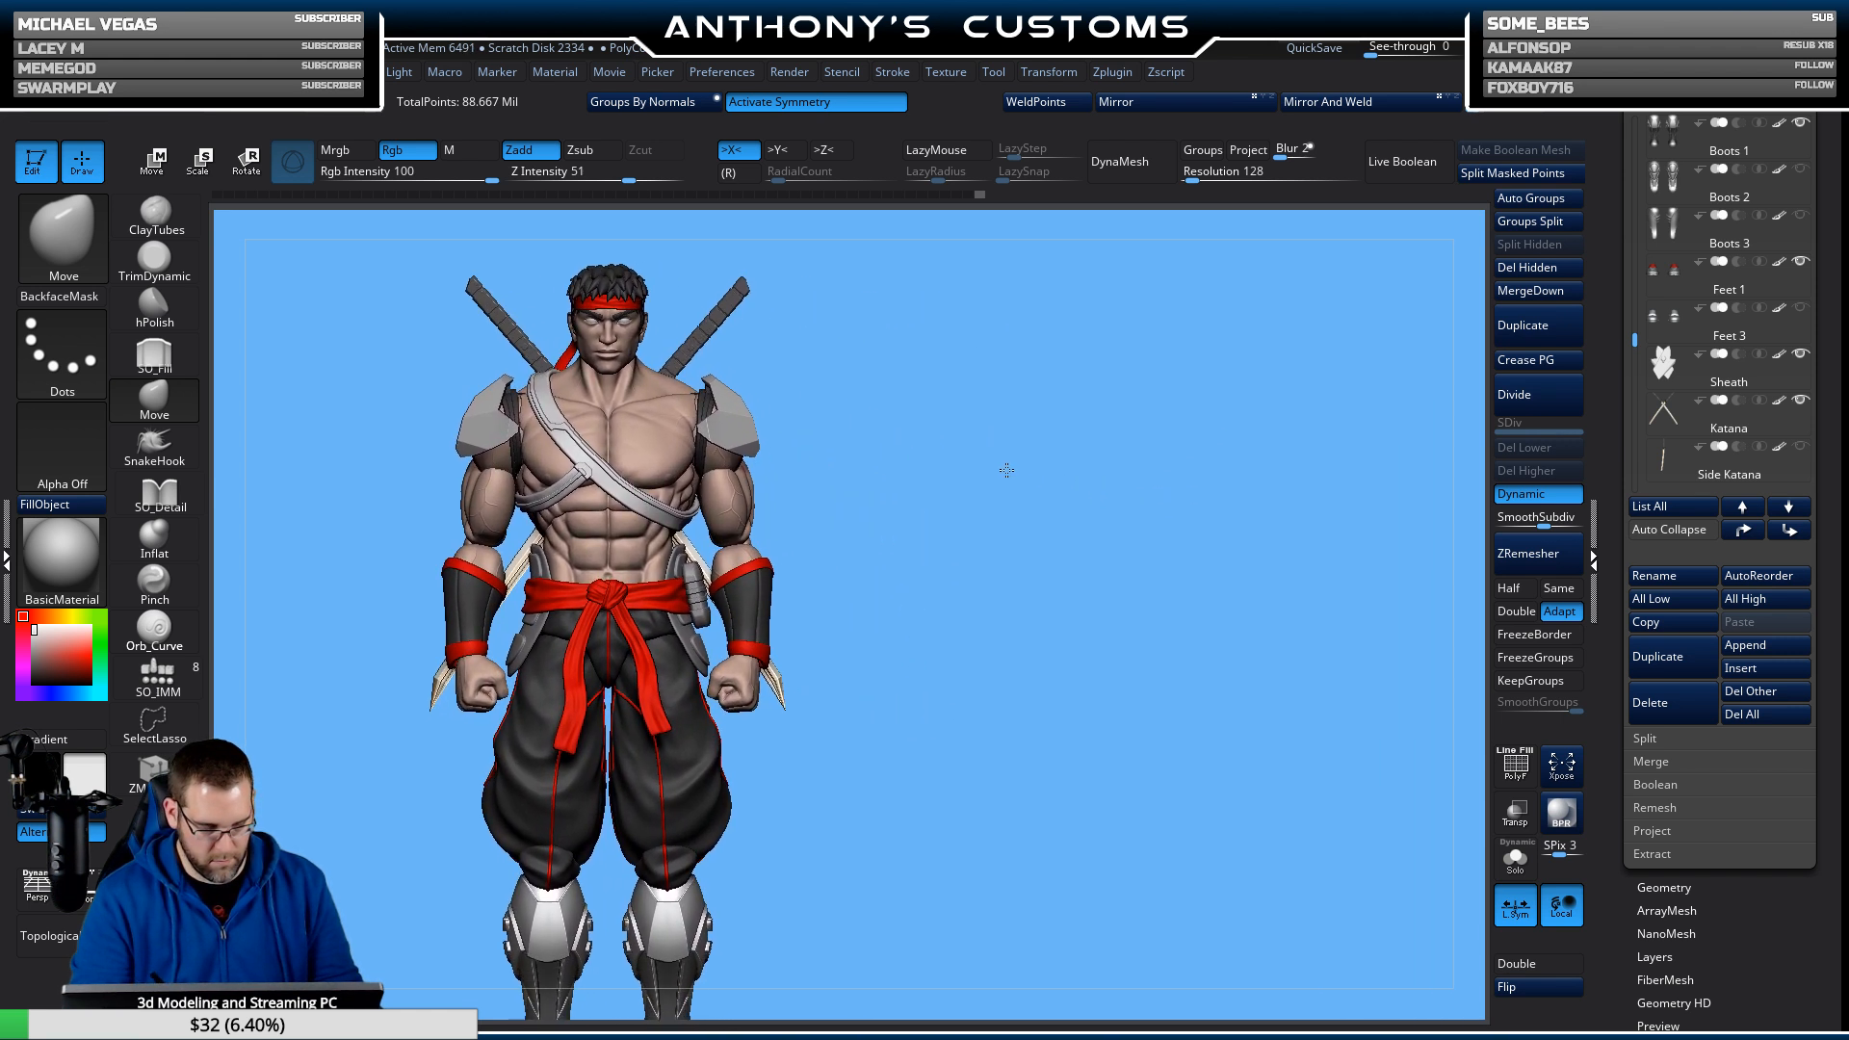
{"action": "key", "text": "shift"}
{"action": "key", "text": "shift+s"}
{"action": "left_click_drag", "start_coordinate": [941, 625], "coordinate": [1371, 623], "text": "alt"}
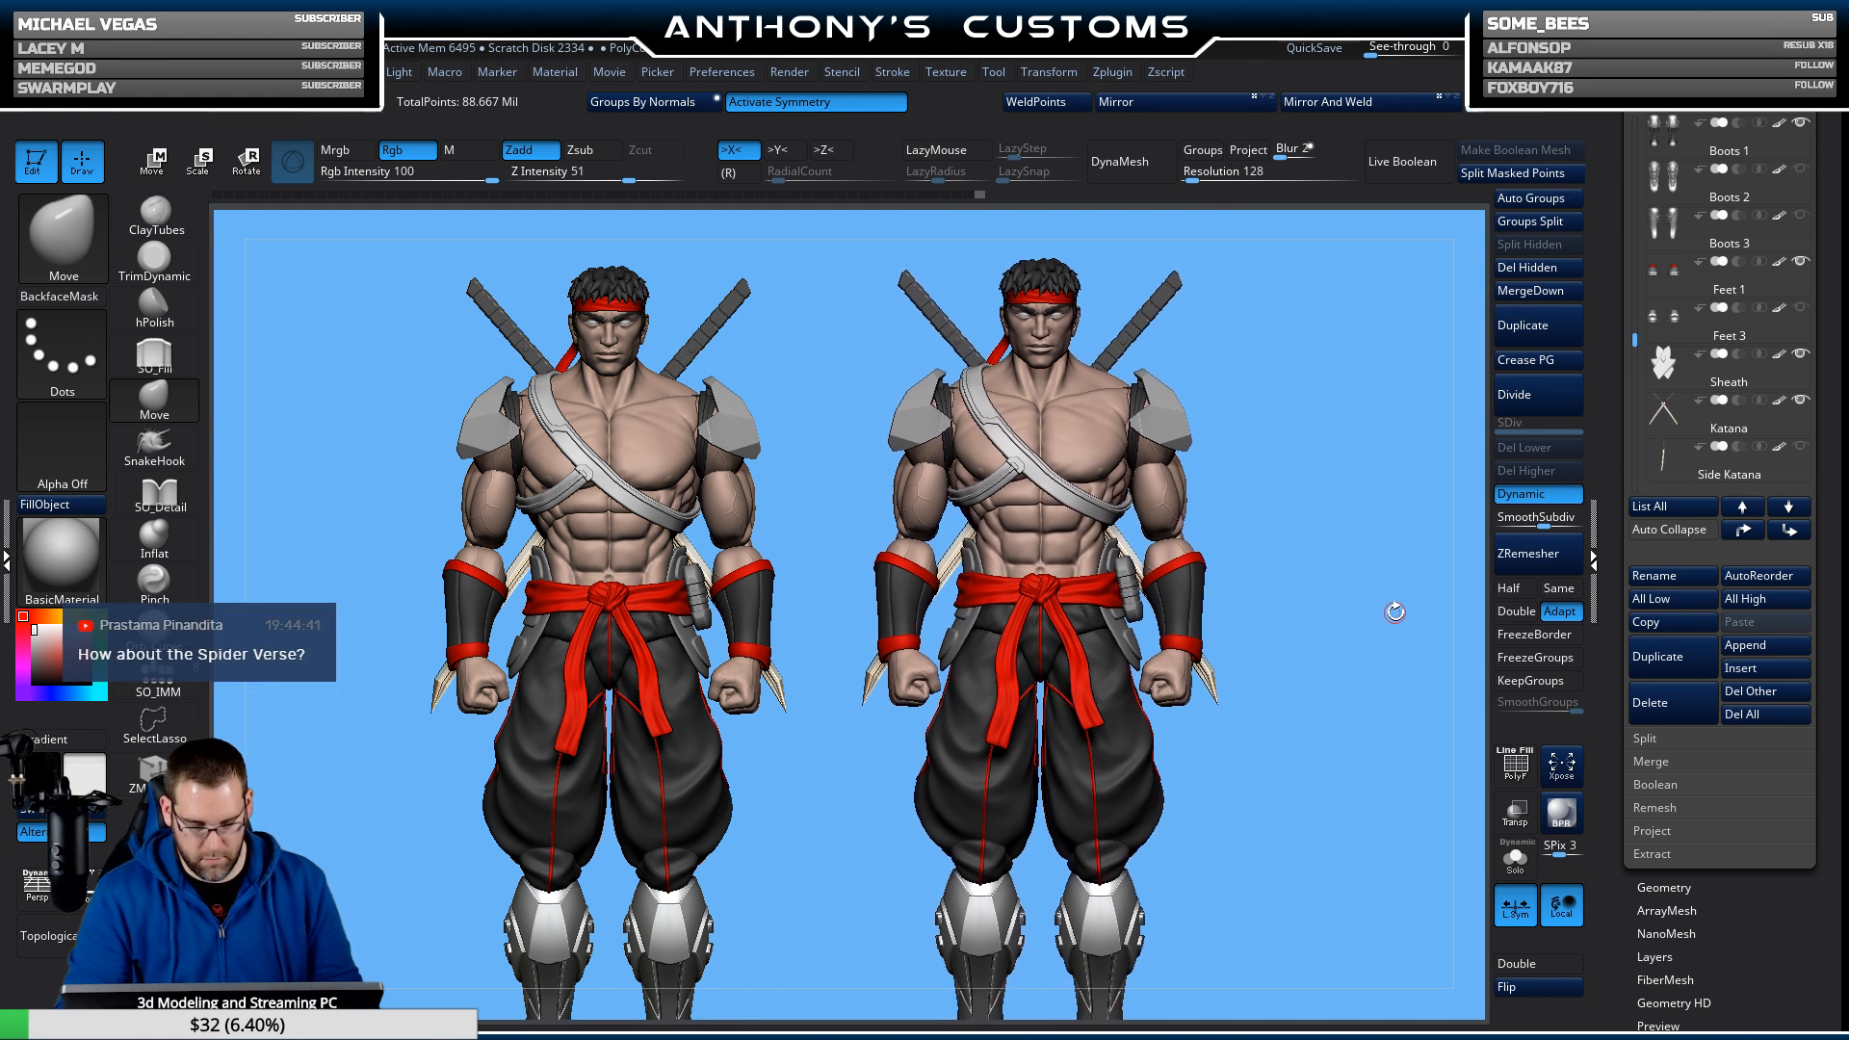
Undo the shoulder plates' flip and tilt to compare with the snapshot, and clear the snapshot from the canvas.
{"action": "key", "text": "ctrl"}
{"action": "key", "text": "ctrl+z"}
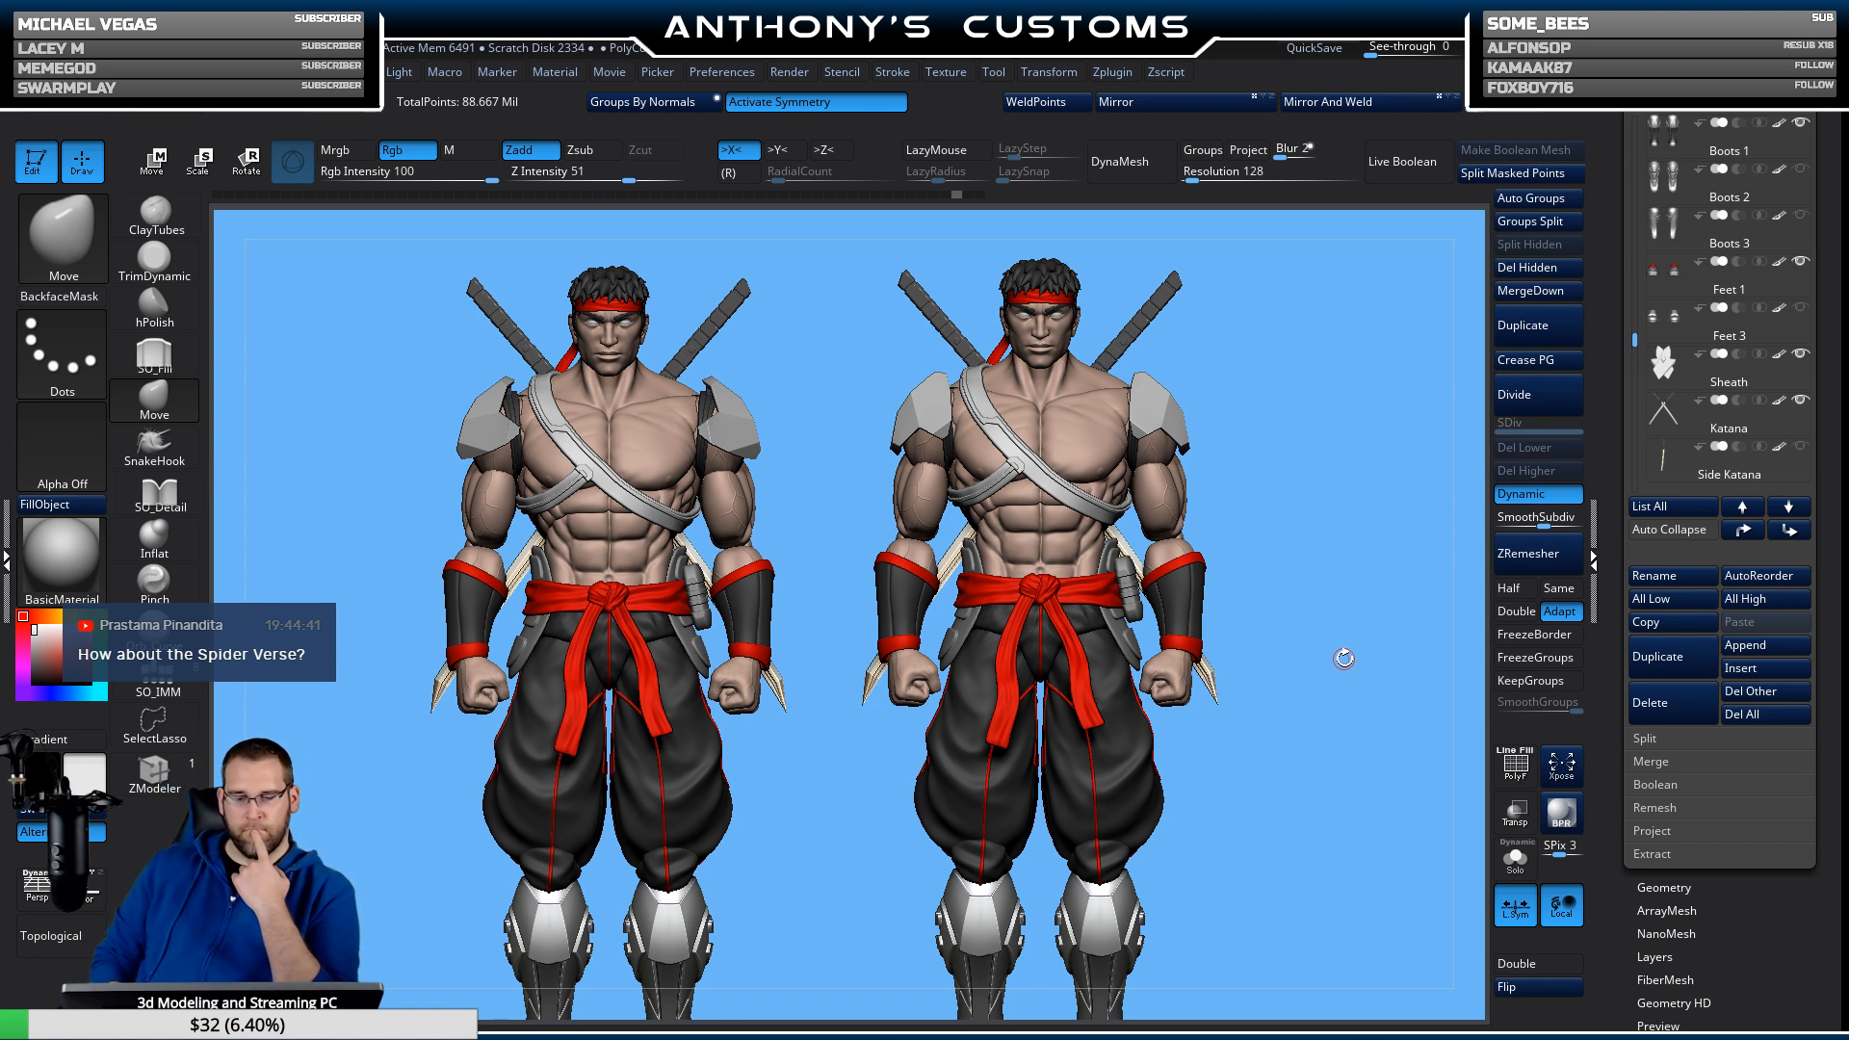
{"action": "key", "text": "ctrl+n"}
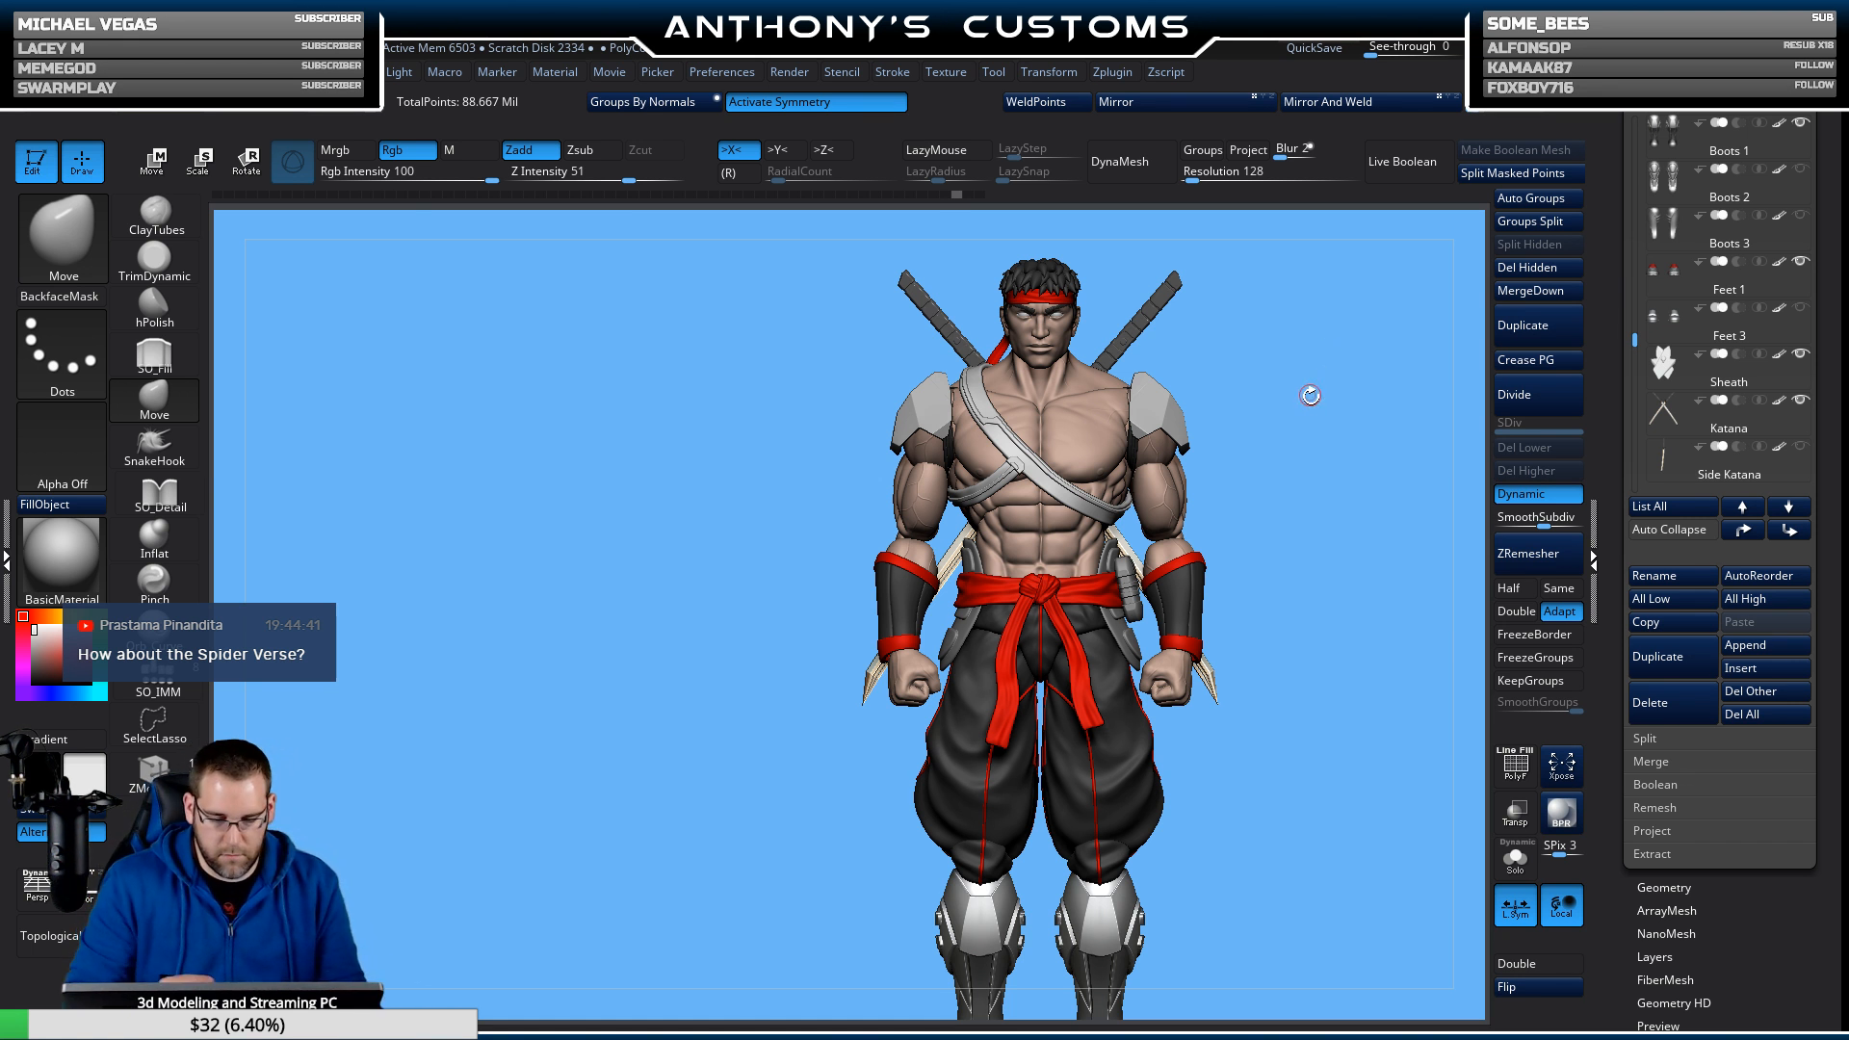
Examine the upright shoulder plates up close with the PolyFrame display turned on.
{"action": "left_click_drag", "start_coordinate": [1353, 488], "coordinate": [1320, 581]}
{"action": "left_click_drag", "start_coordinate": [1276, 500], "coordinate": [1275, 552], "text": "alt"}
{"action": "left_click_drag", "start_coordinate": [1259, 459], "coordinate": [1381, 626], "text": "alt"}
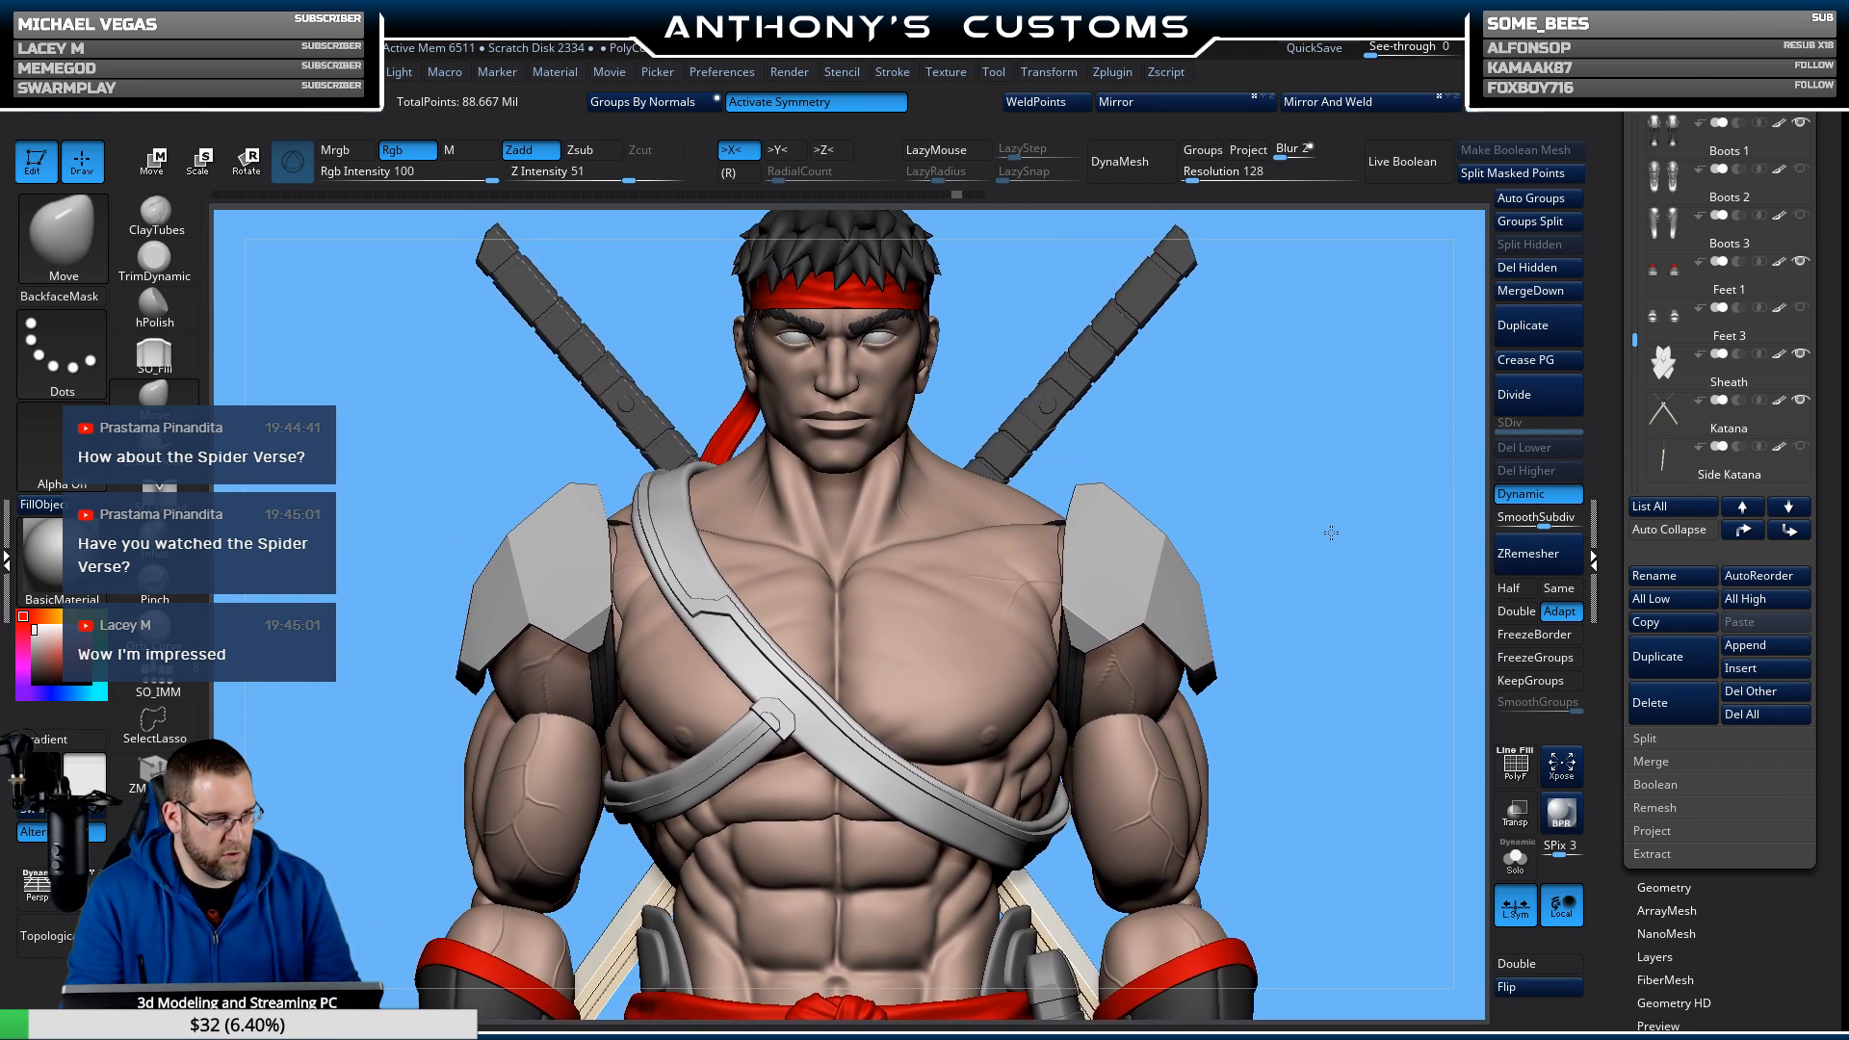
{"action": "left_click_drag", "start_coordinate": [1329, 532], "coordinate": [1362, 465], "text": "alt"}
{"action": "key", "text": "shift+f"}
{"action": "key", "text": "shift+f"}
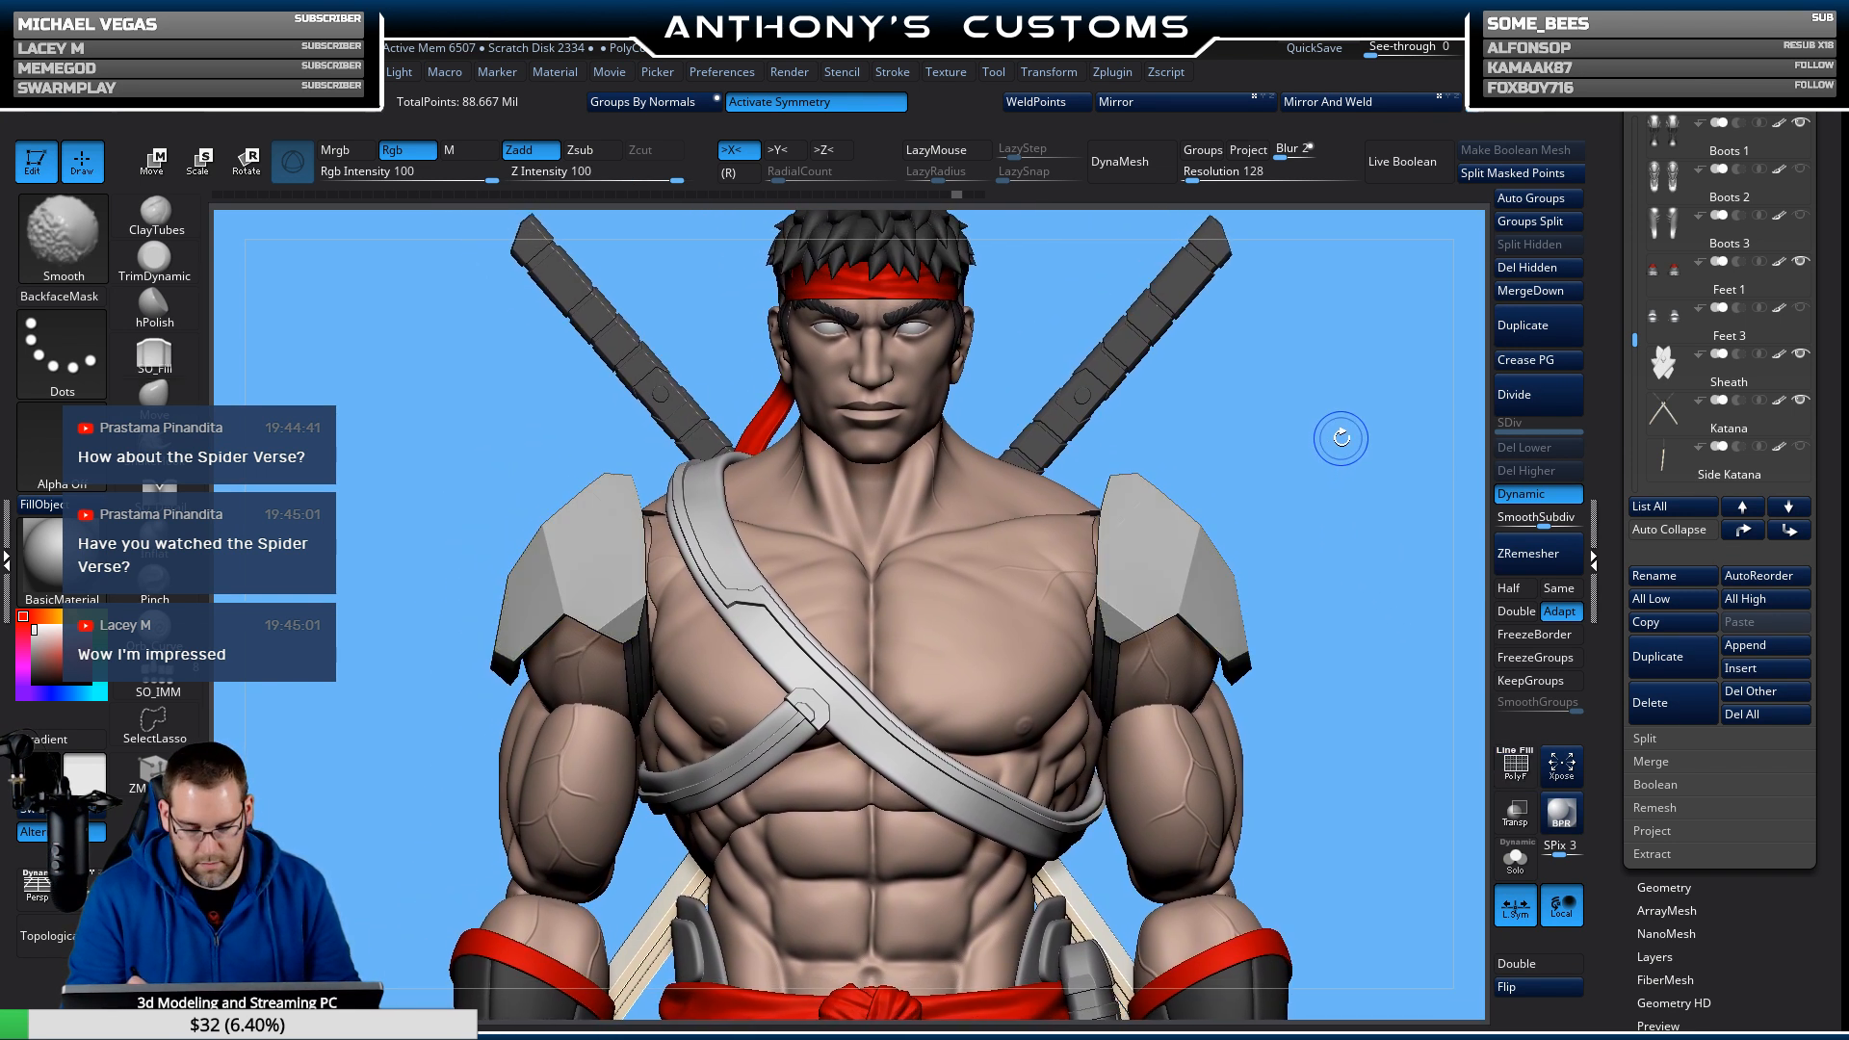
{"action": "key", "text": "shift+f"}
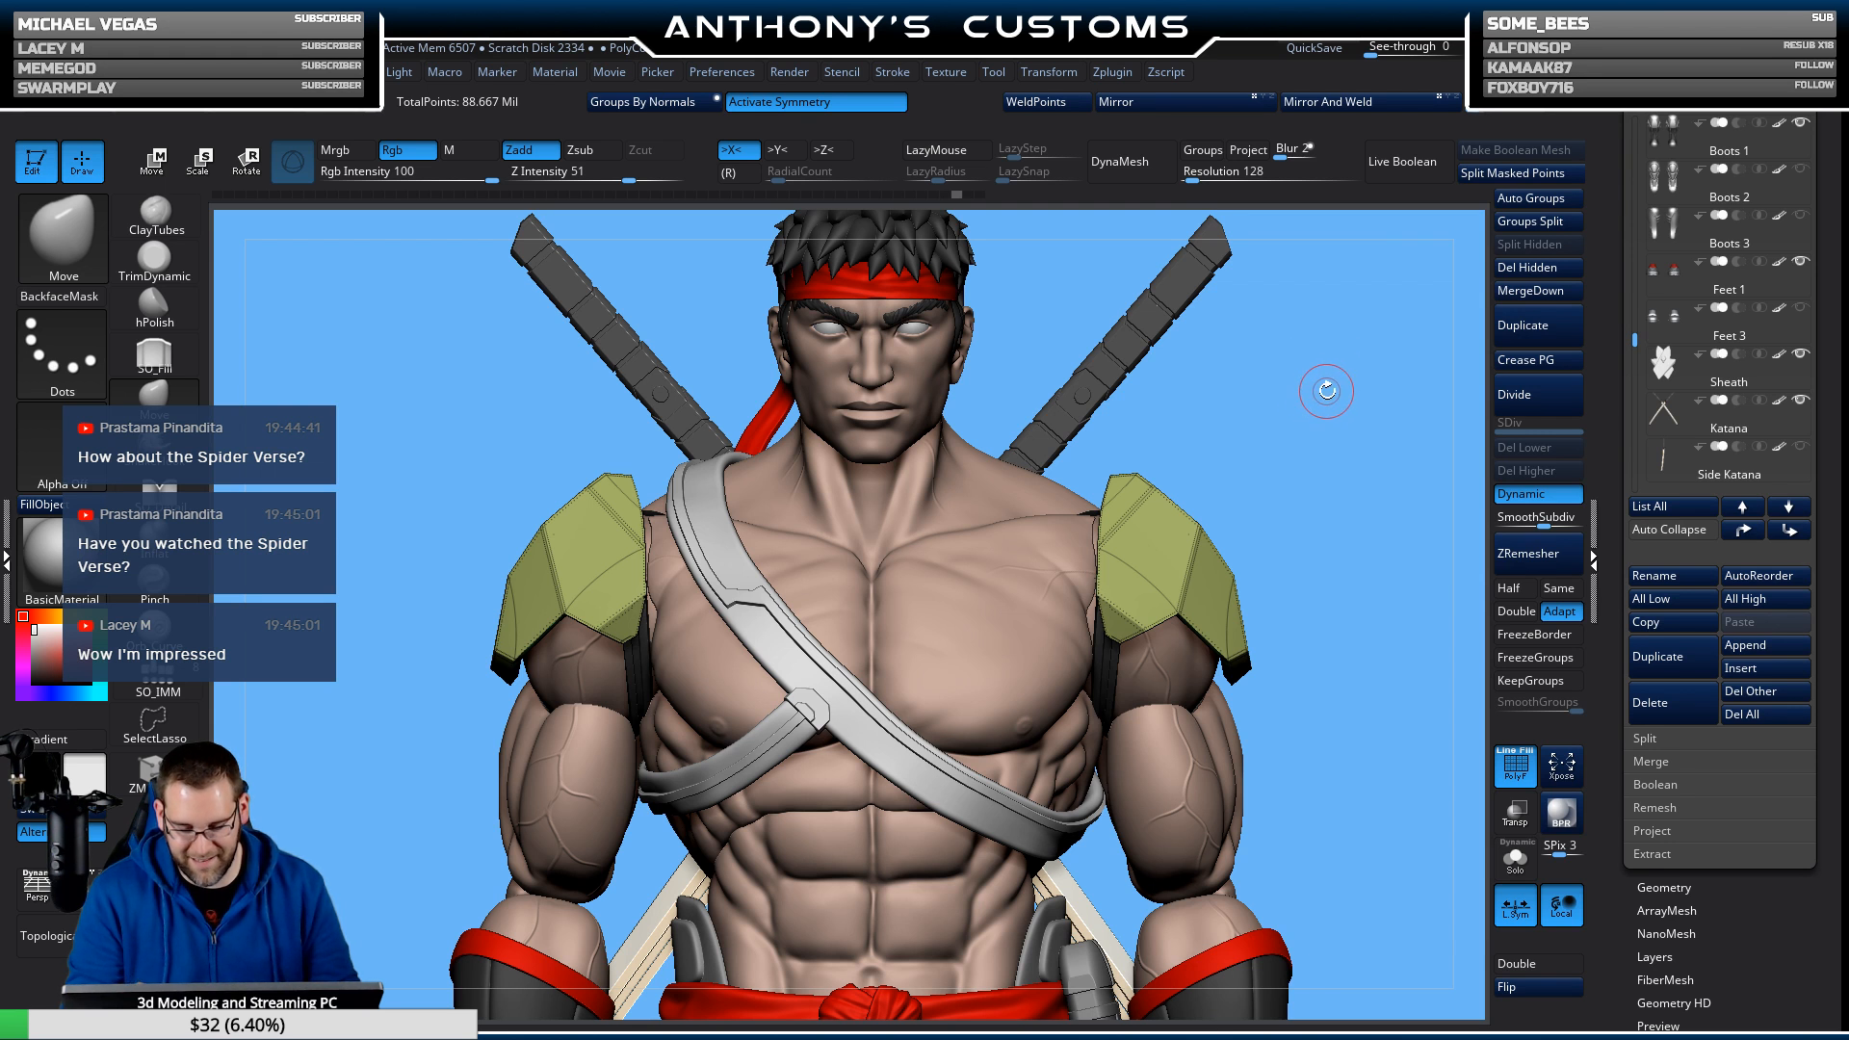
Isolate the shoulder plates with Dynamic subdivision turned off and set ZModeler's point action to Stitch.
{"action": "left_click_drag", "start_coordinate": [1312, 398], "coordinate": [1311, 423]}
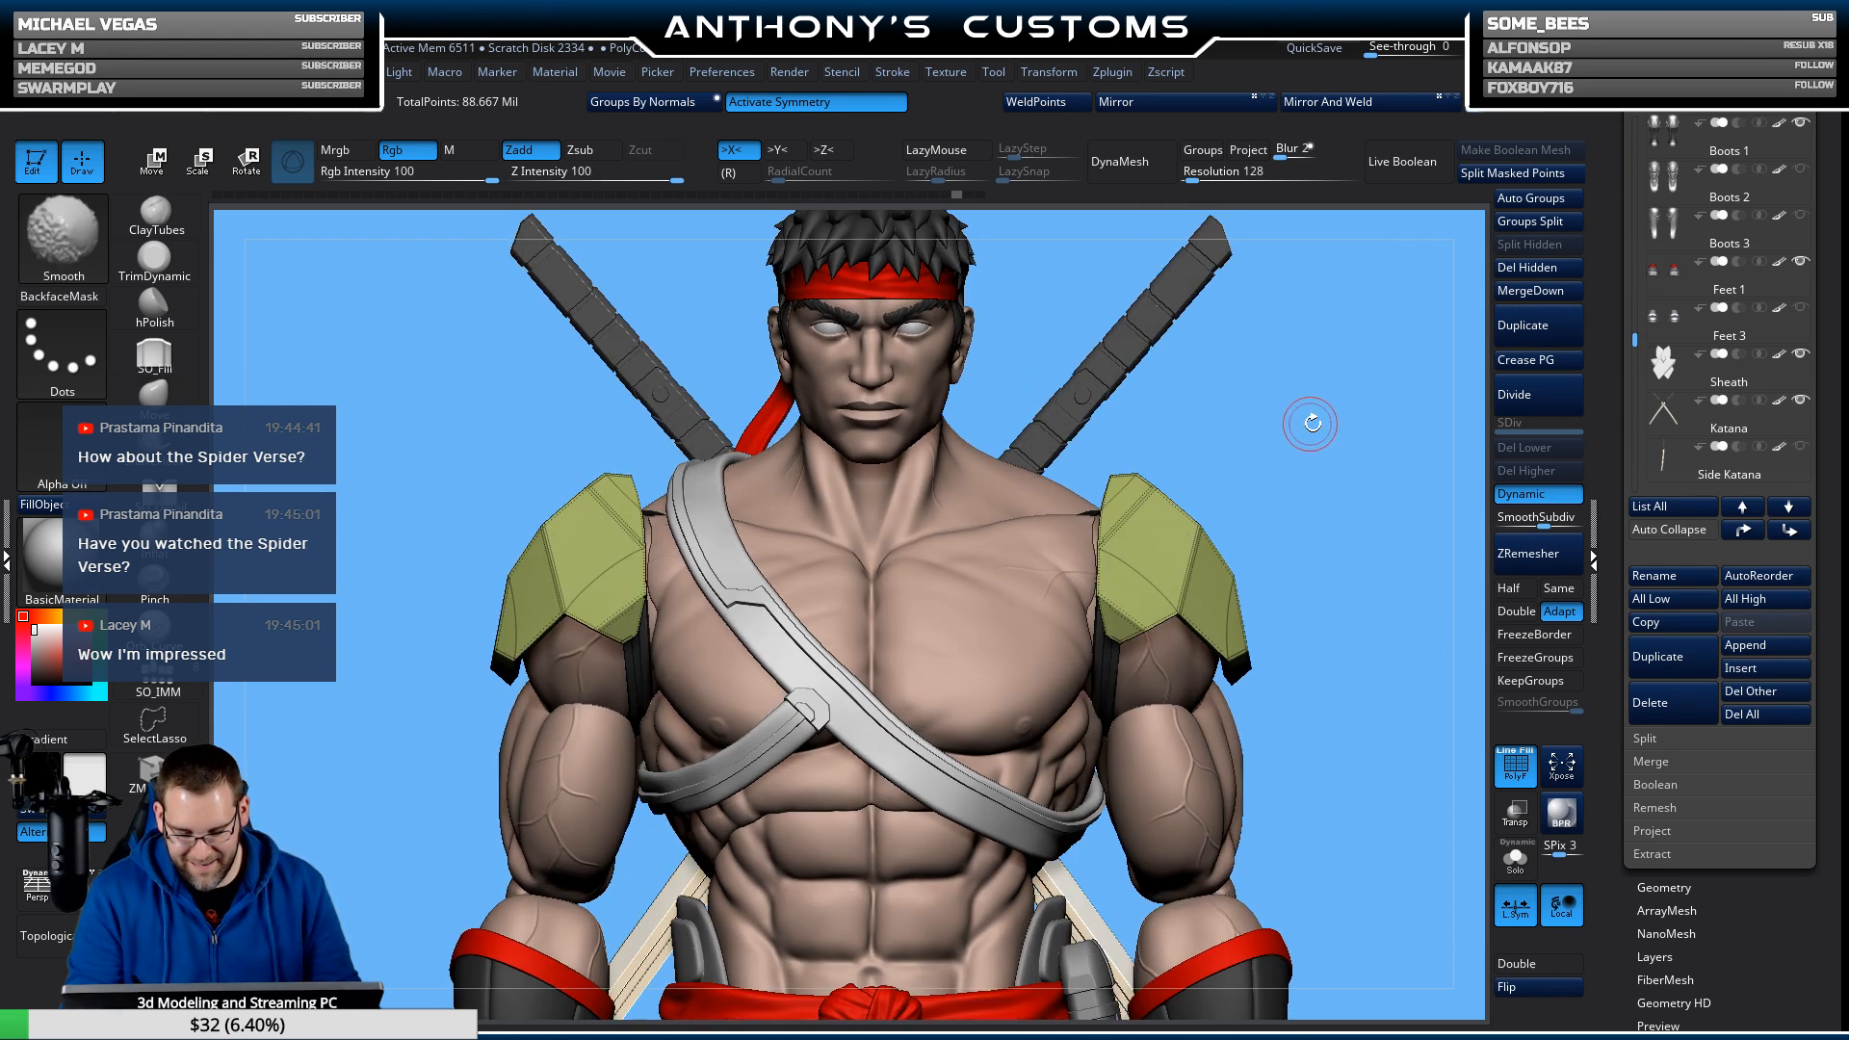
{"action": "left_click", "coordinate": [1516, 855]}
{"action": "left_click_drag", "start_coordinate": [1367, 720], "coordinate": [1333, 751], "text": "alt"}
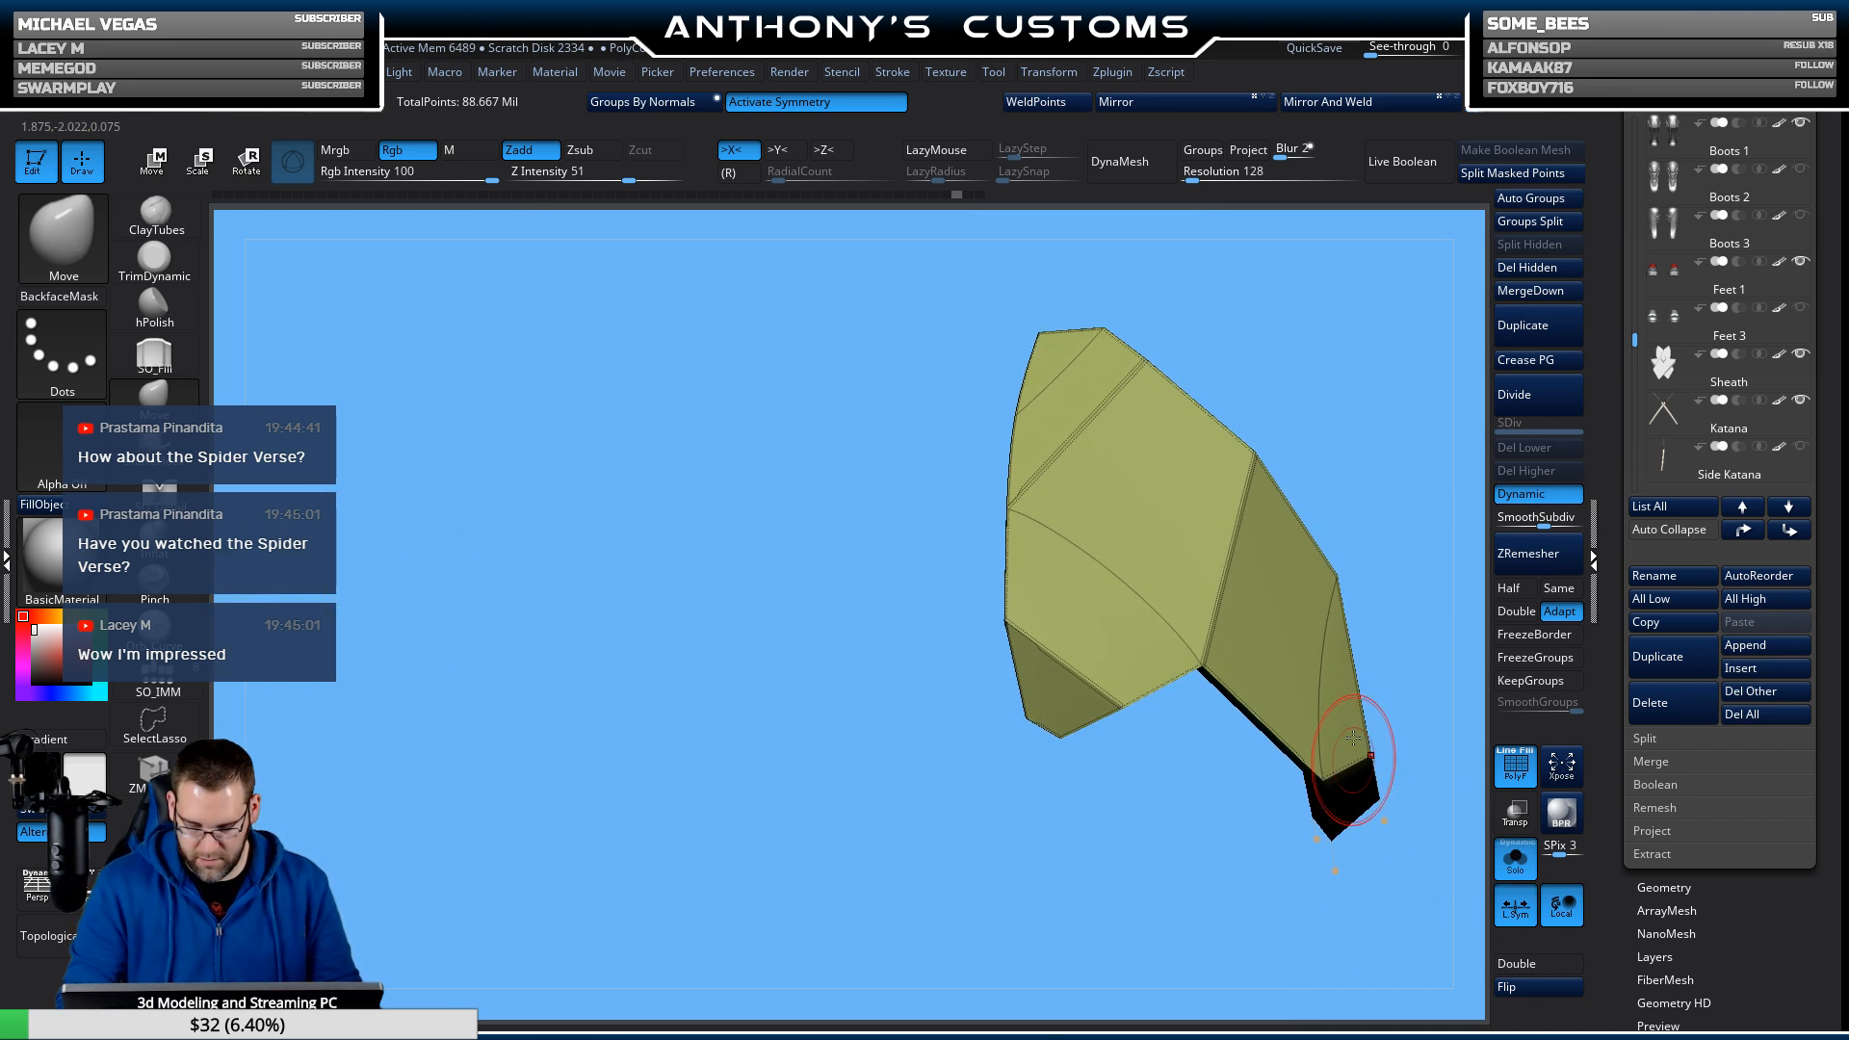
{"action": "left_click_drag", "start_coordinate": [1329, 351], "coordinate": [1241, 445], "text": "alt"}
{"action": "left_click", "coordinate": [158, 768]}
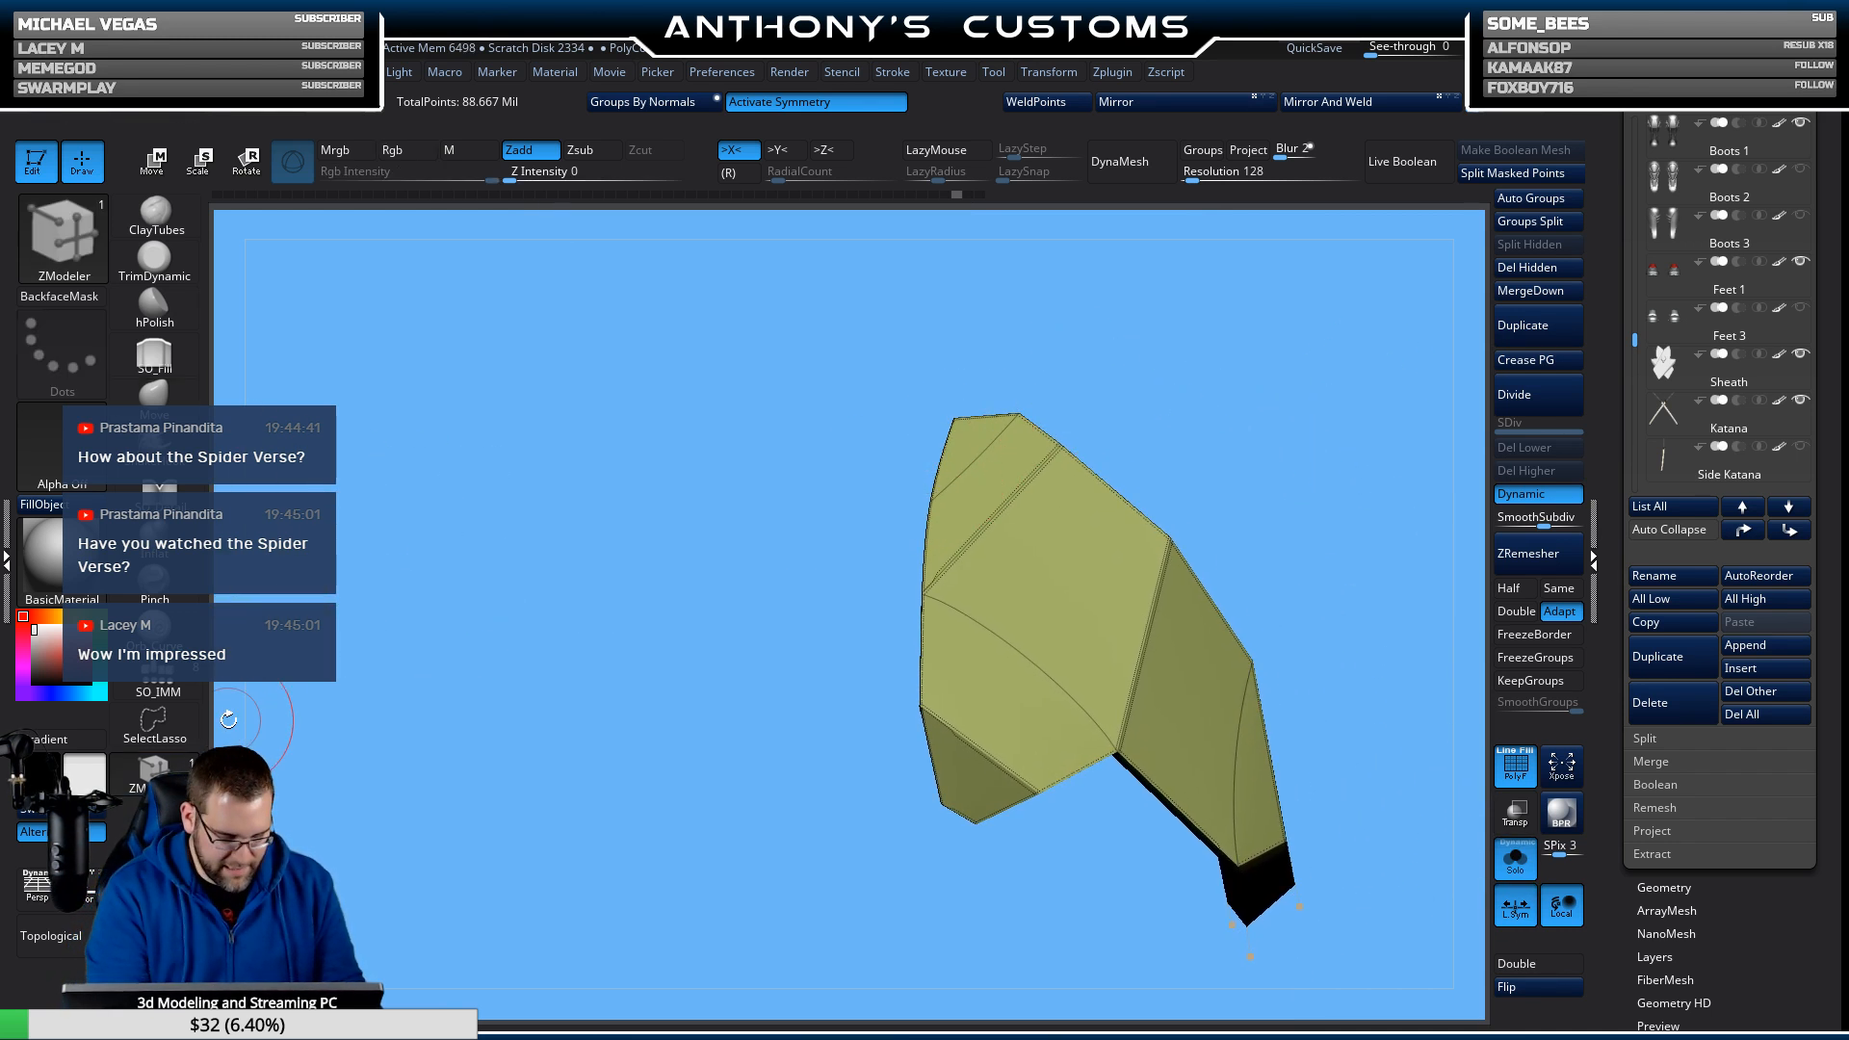
{"action": "key", "text": "space"}
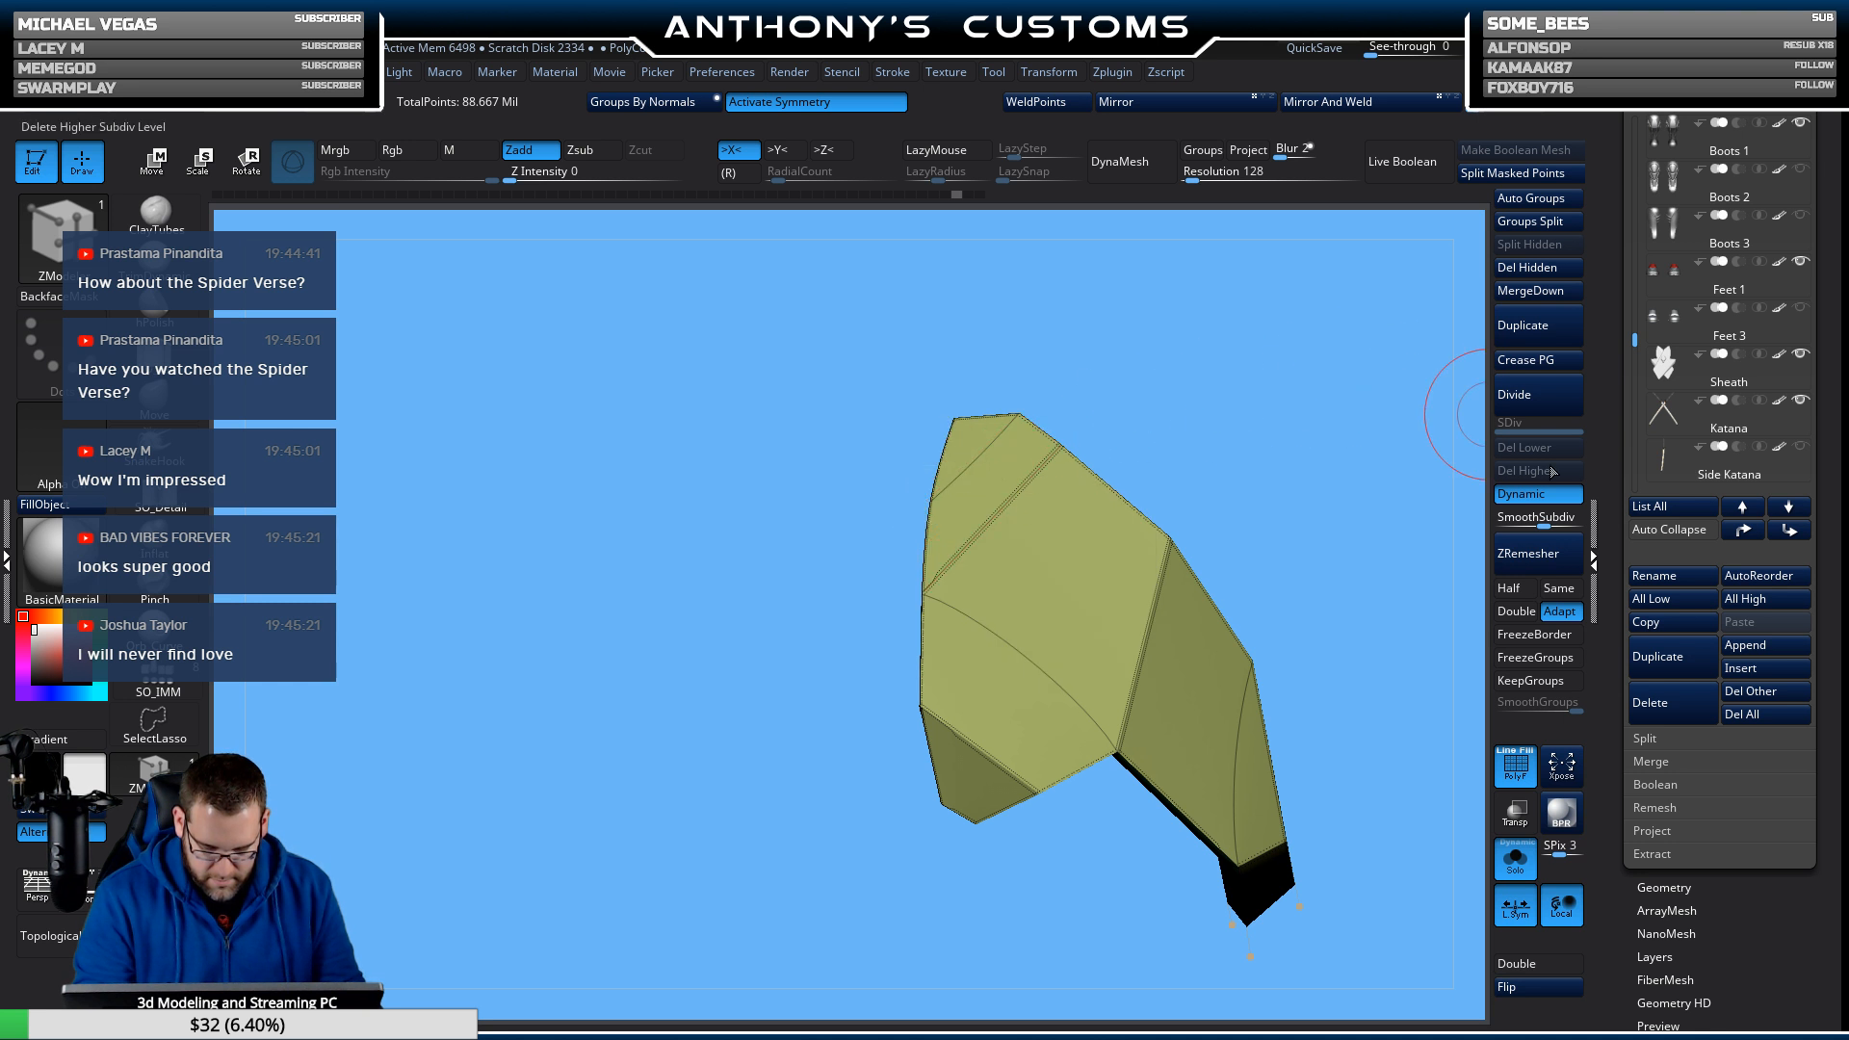
{"action": "left_click", "coordinate": [1526, 494]}
{"action": "key", "text": "space"}
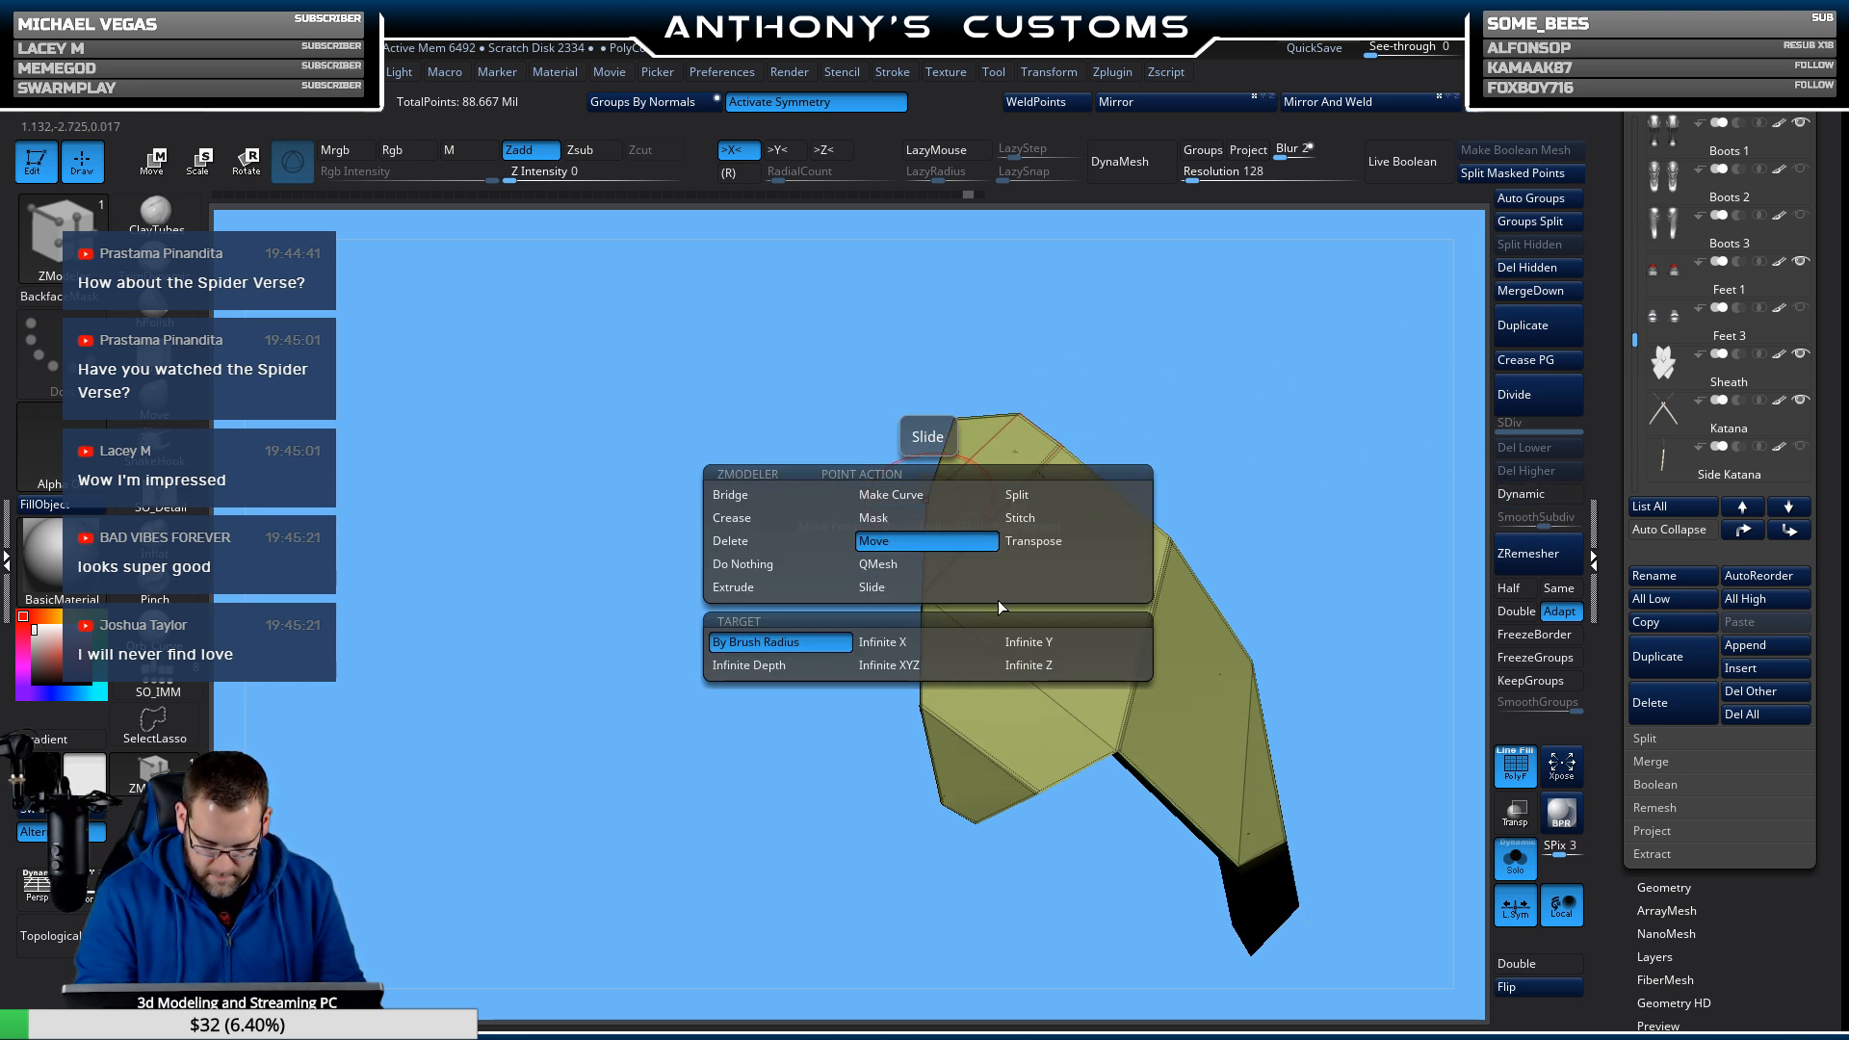
{"action": "left_click", "coordinate": [1027, 520]}
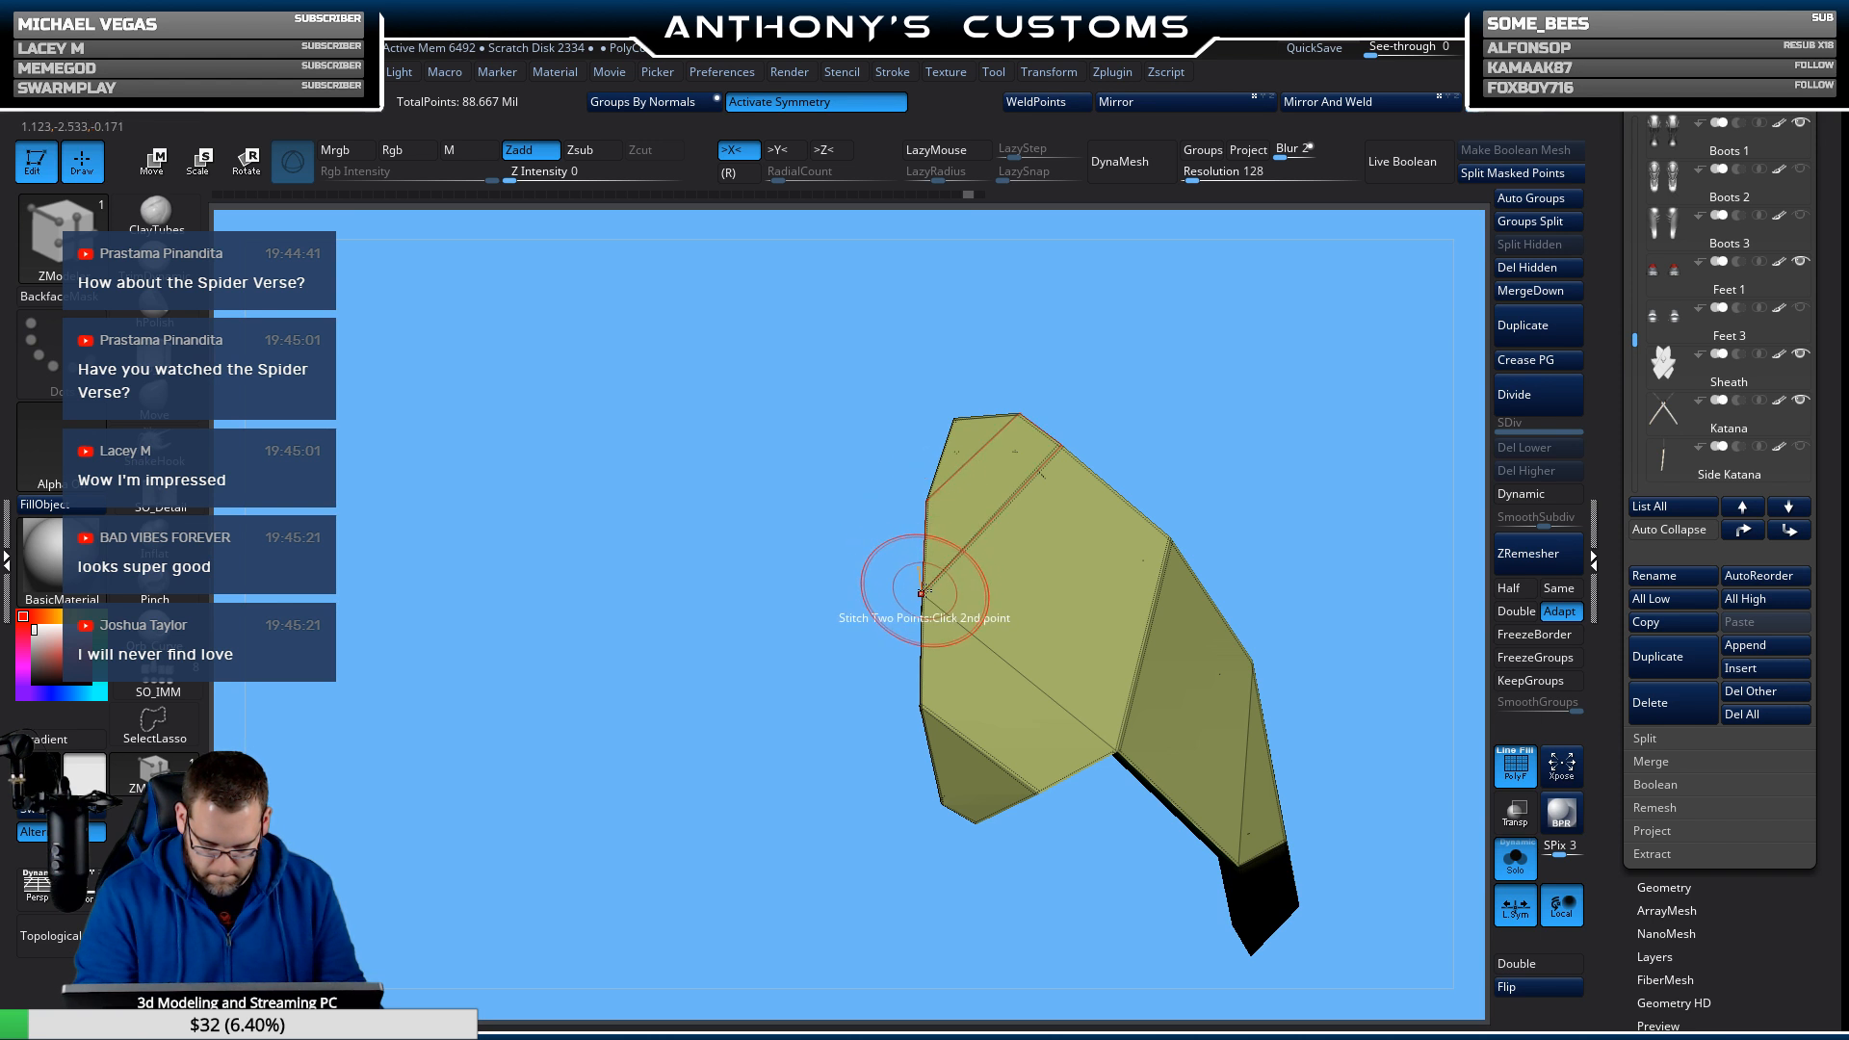
Stitch the stray points along the shoulder plate's rim together, working on both its inner and outer sides.
{"action": "left_click_drag", "start_coordinate": [1186, 409], "coordinate": [941, 446]}
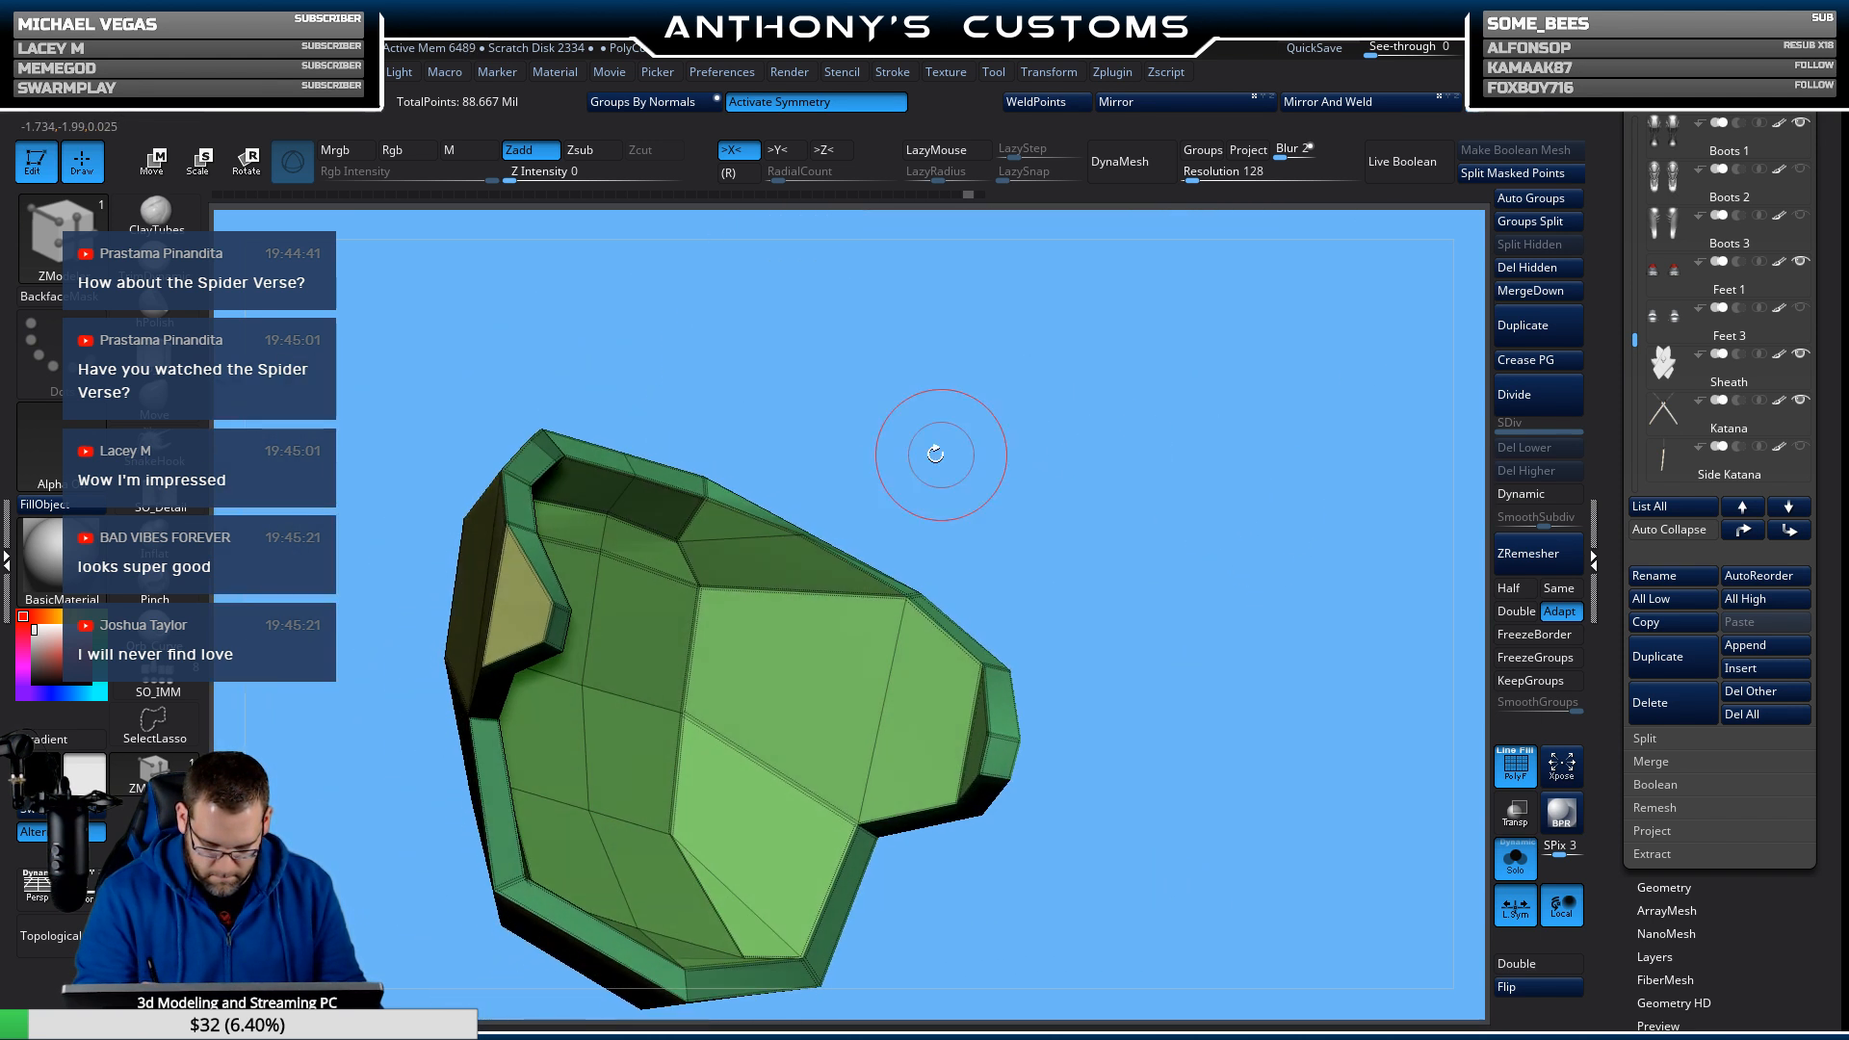
{"action": "left_click", "coordinate": [907, 597]}
{"action": "left_click_drag", "start_coordinate": [1021, 508], "coordinate": [836, 470]}
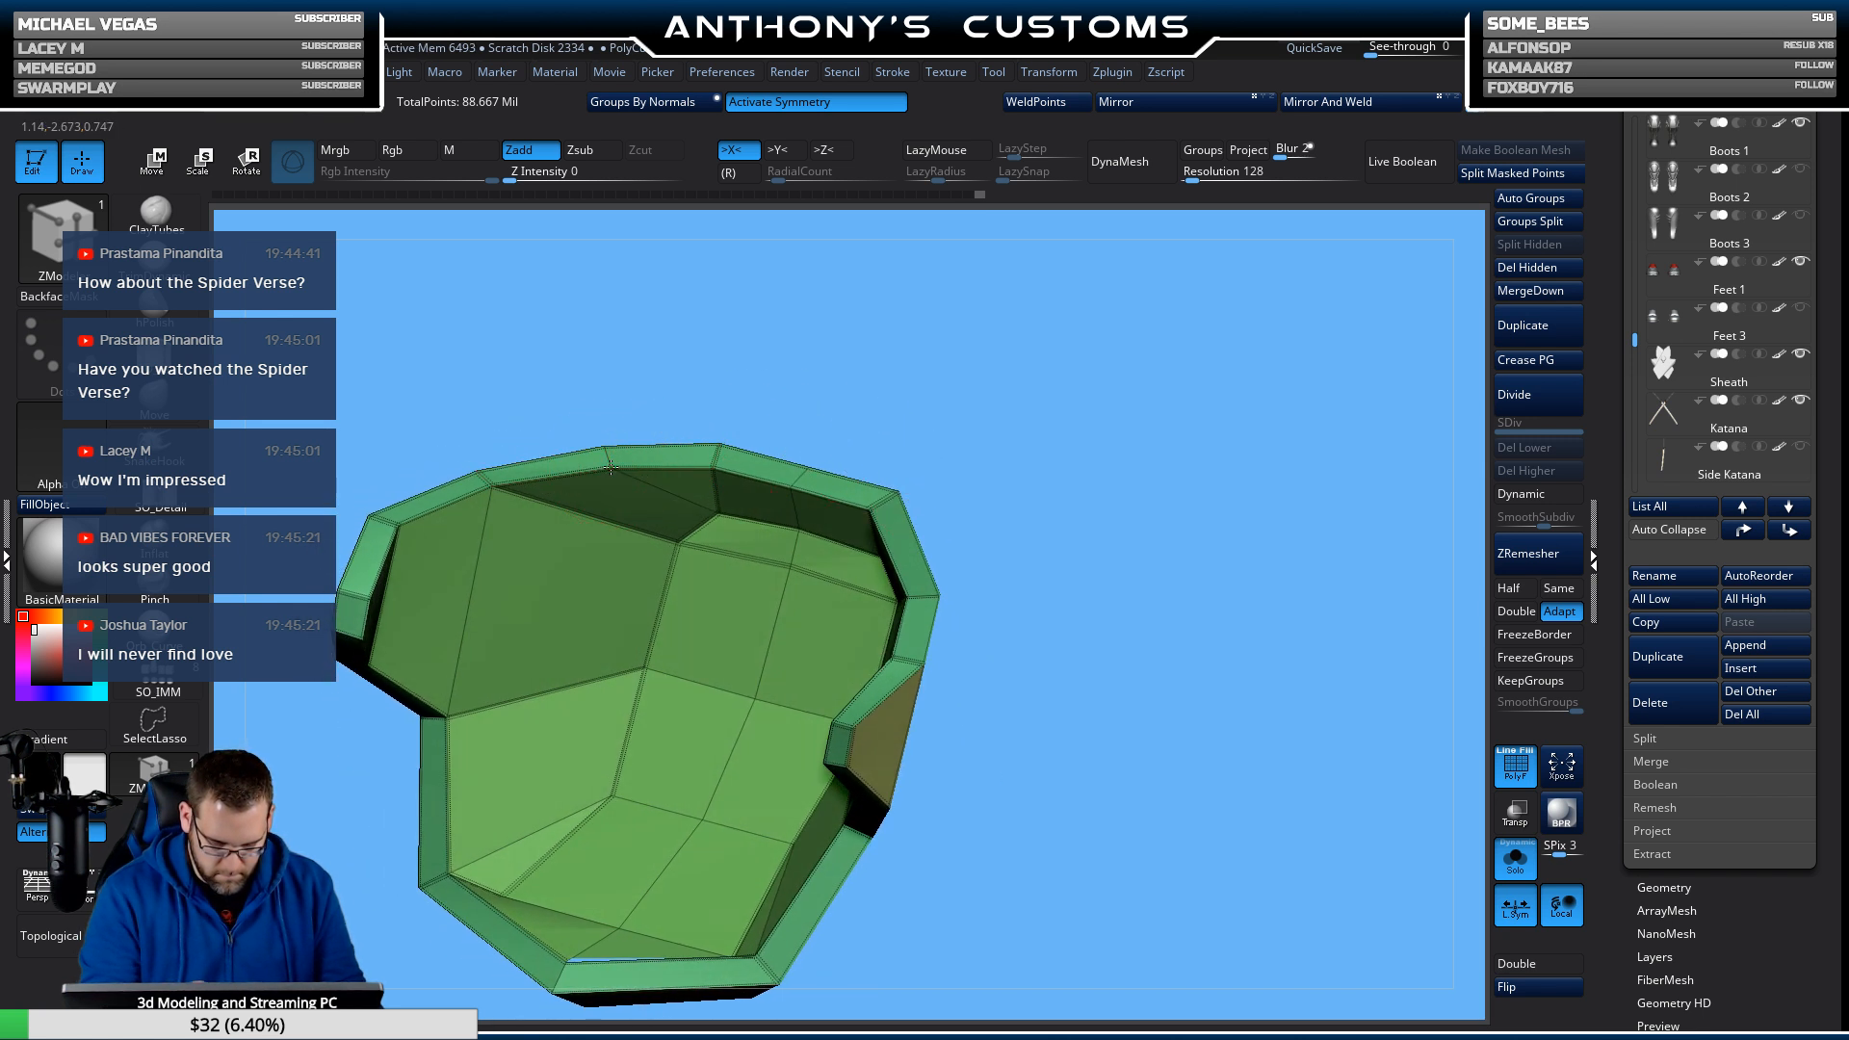
{"action": "left_click_drag", "start_coordinate": [483, 454], "coordinate": [863, 484]}
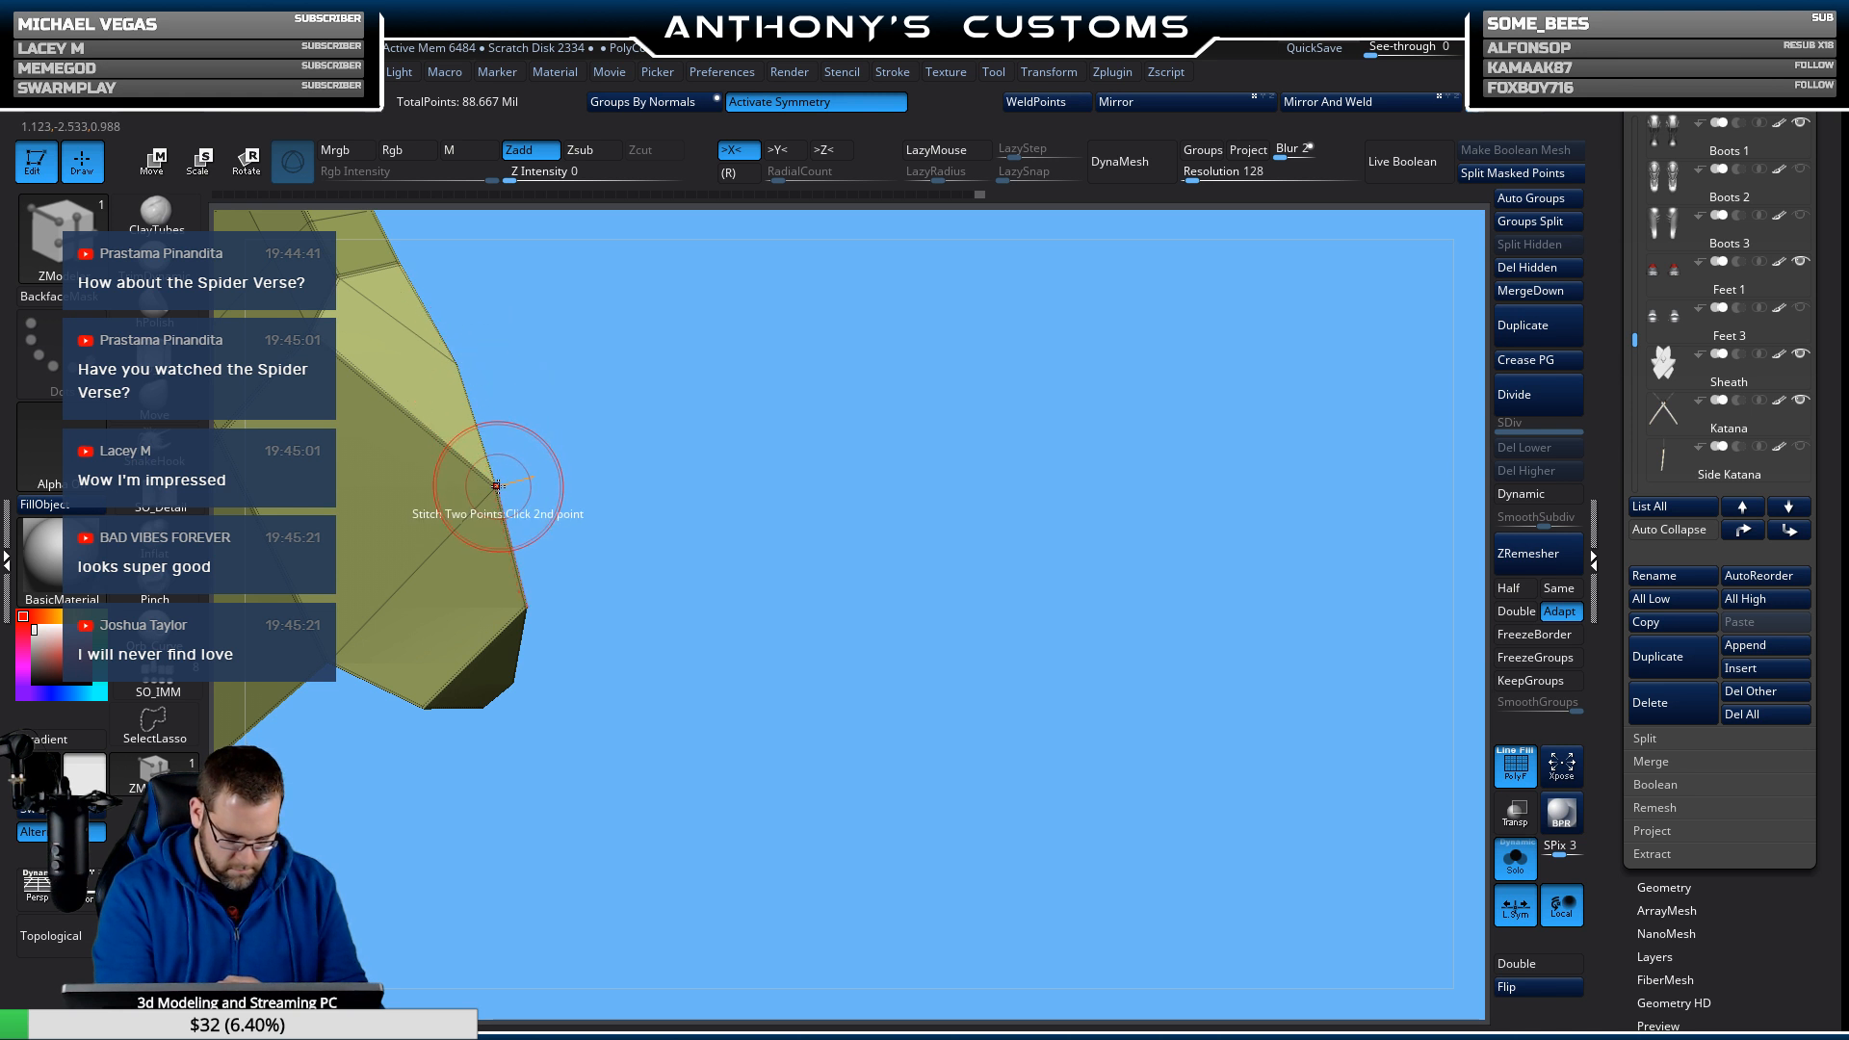
{"action": "left_click_drag", "start_coordinate": [1252, 828], "coordinate": [1194, 771]}
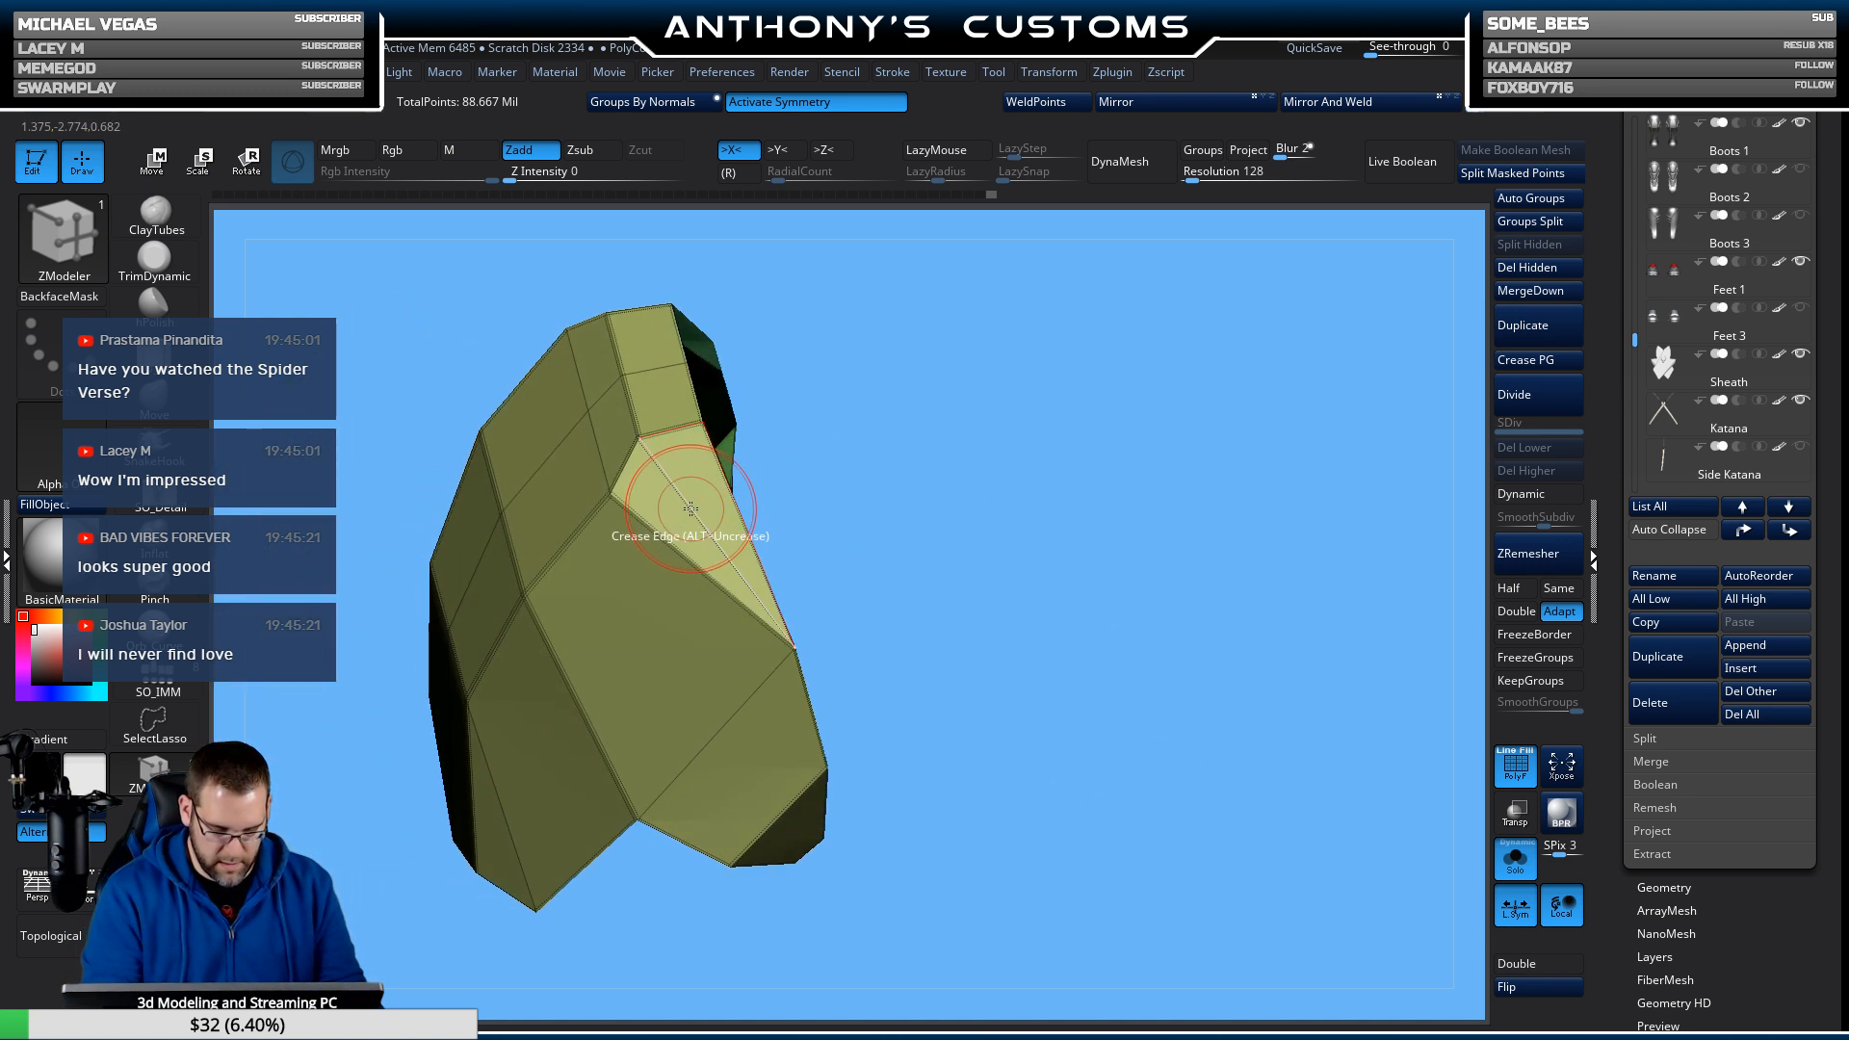
Set ZModeler's edge action to Delete and remove the leftover diagonal edge beside the stitched rim point, with symmetry turned off.
{"action": "key", "text": "space"}
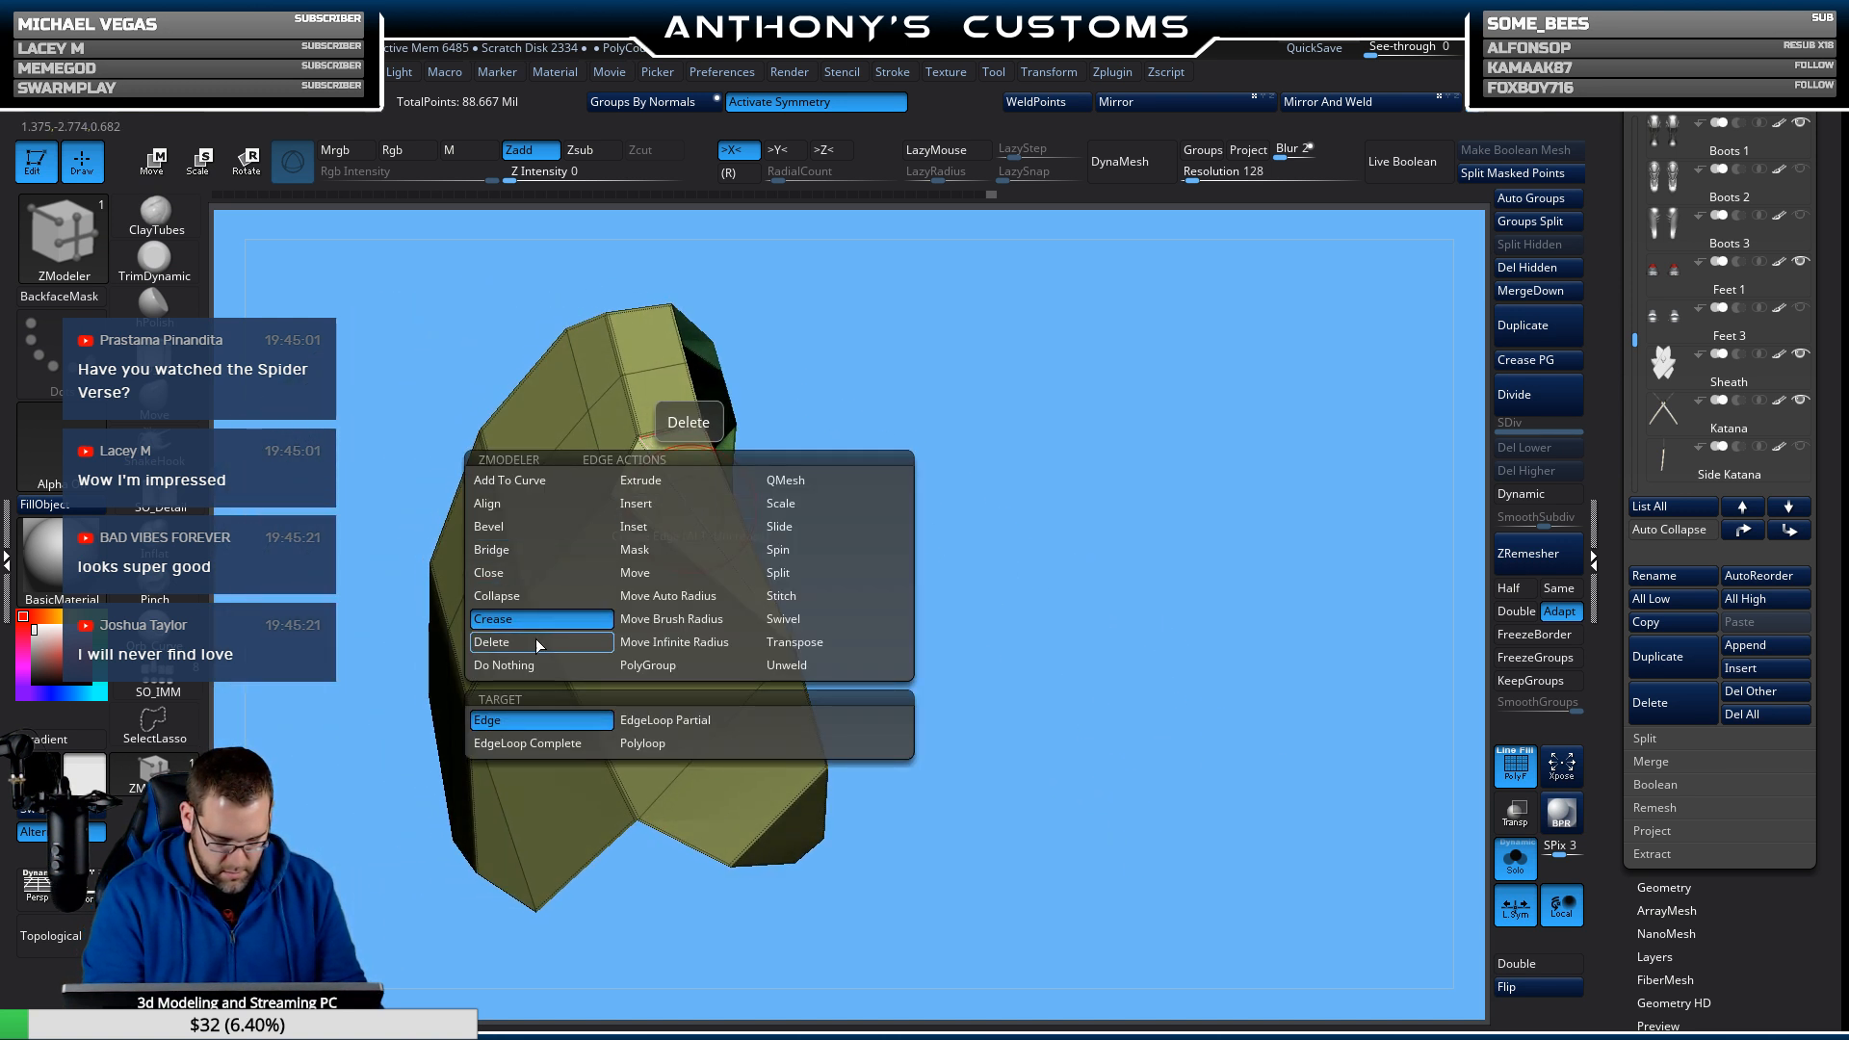
{"action": "left_click", "coordinate": [535, 641]}
{"action": "left_click", "coordinate": [693, 519]}
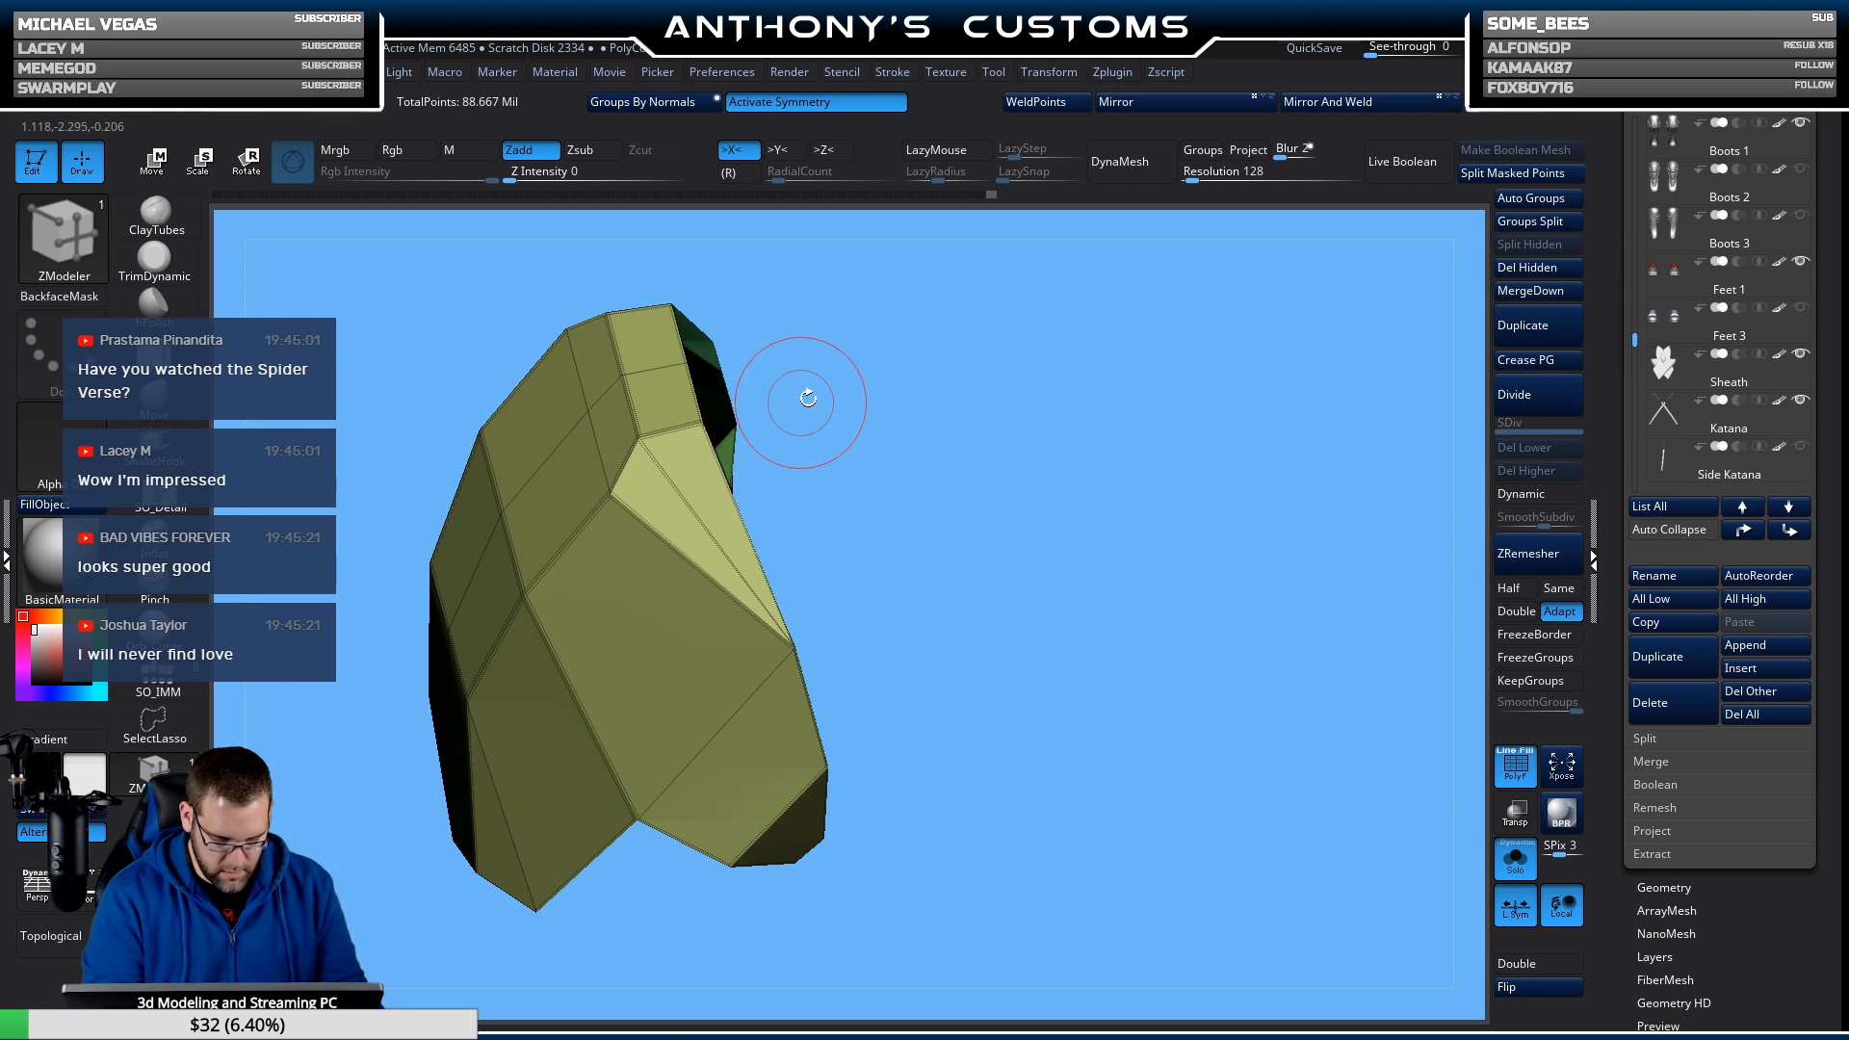
{"action": "left_click", "coordinate": [816, 104]}
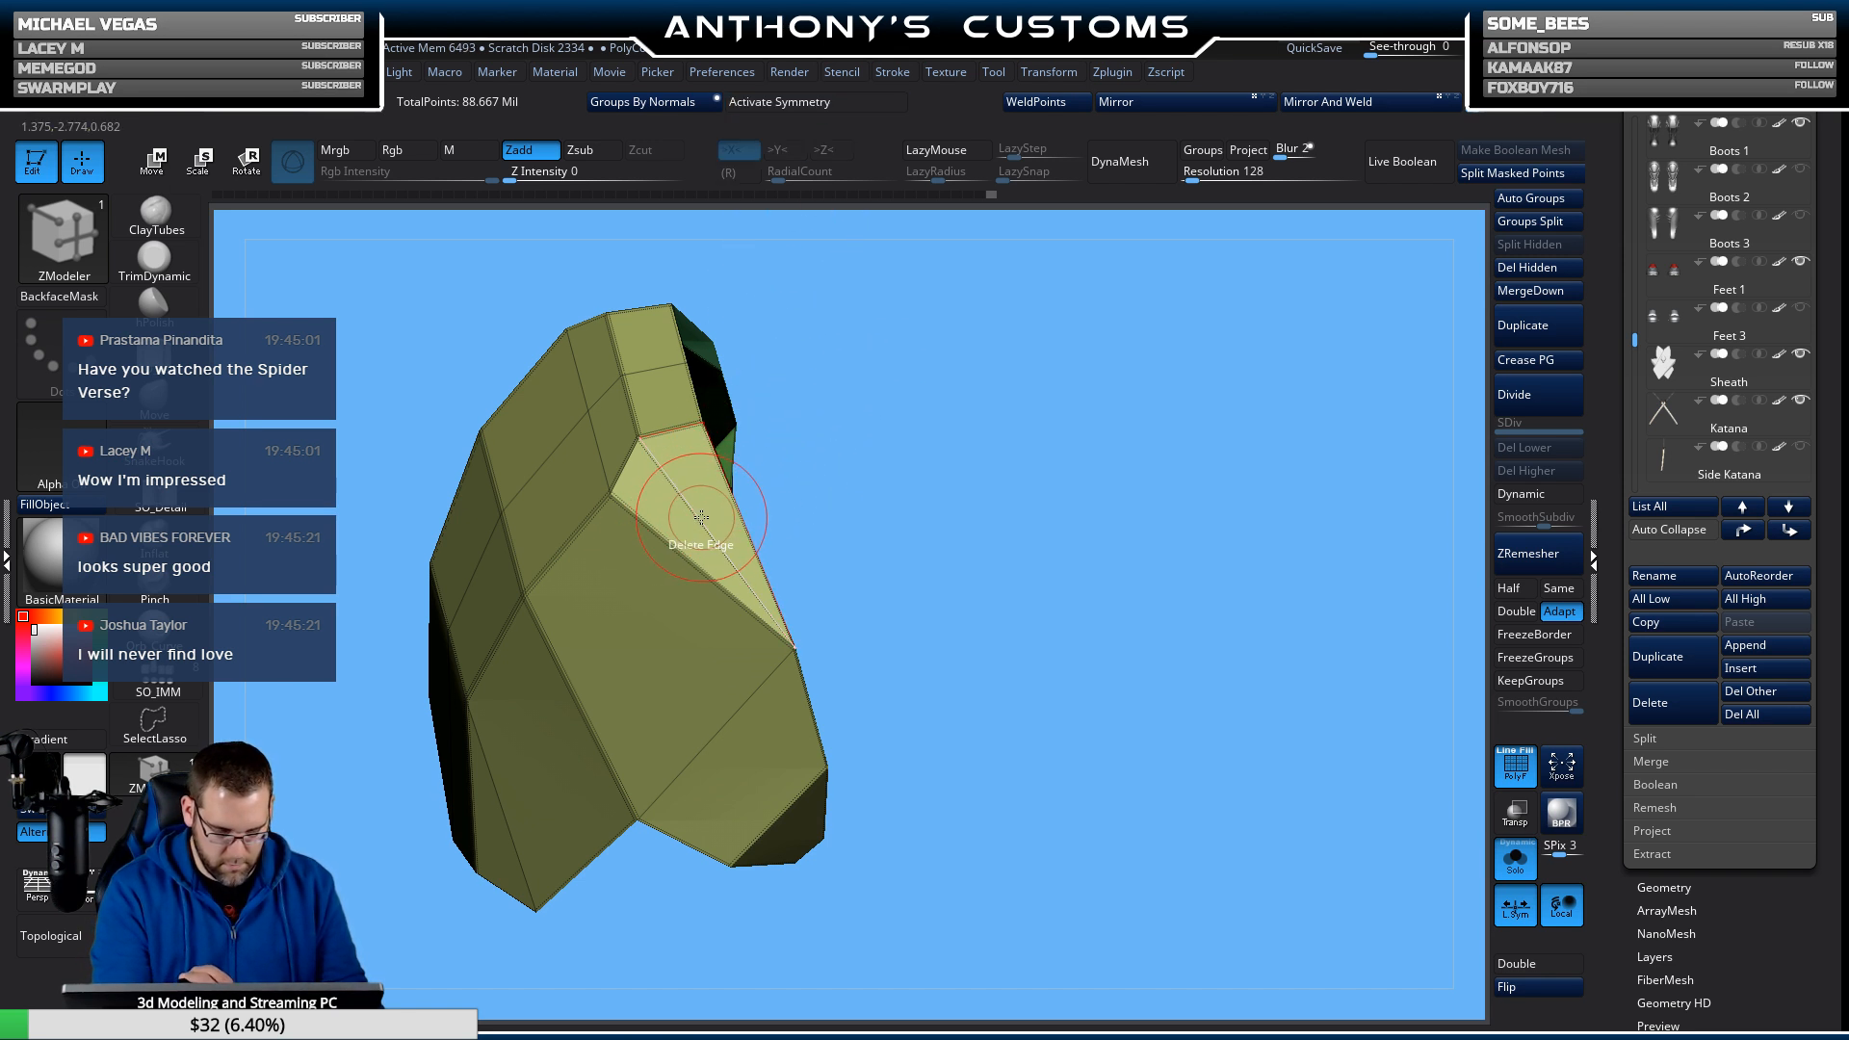
{"action": "left_click_drag", "start_coordinate": [816, 453], "coordinate": [957, 590]}
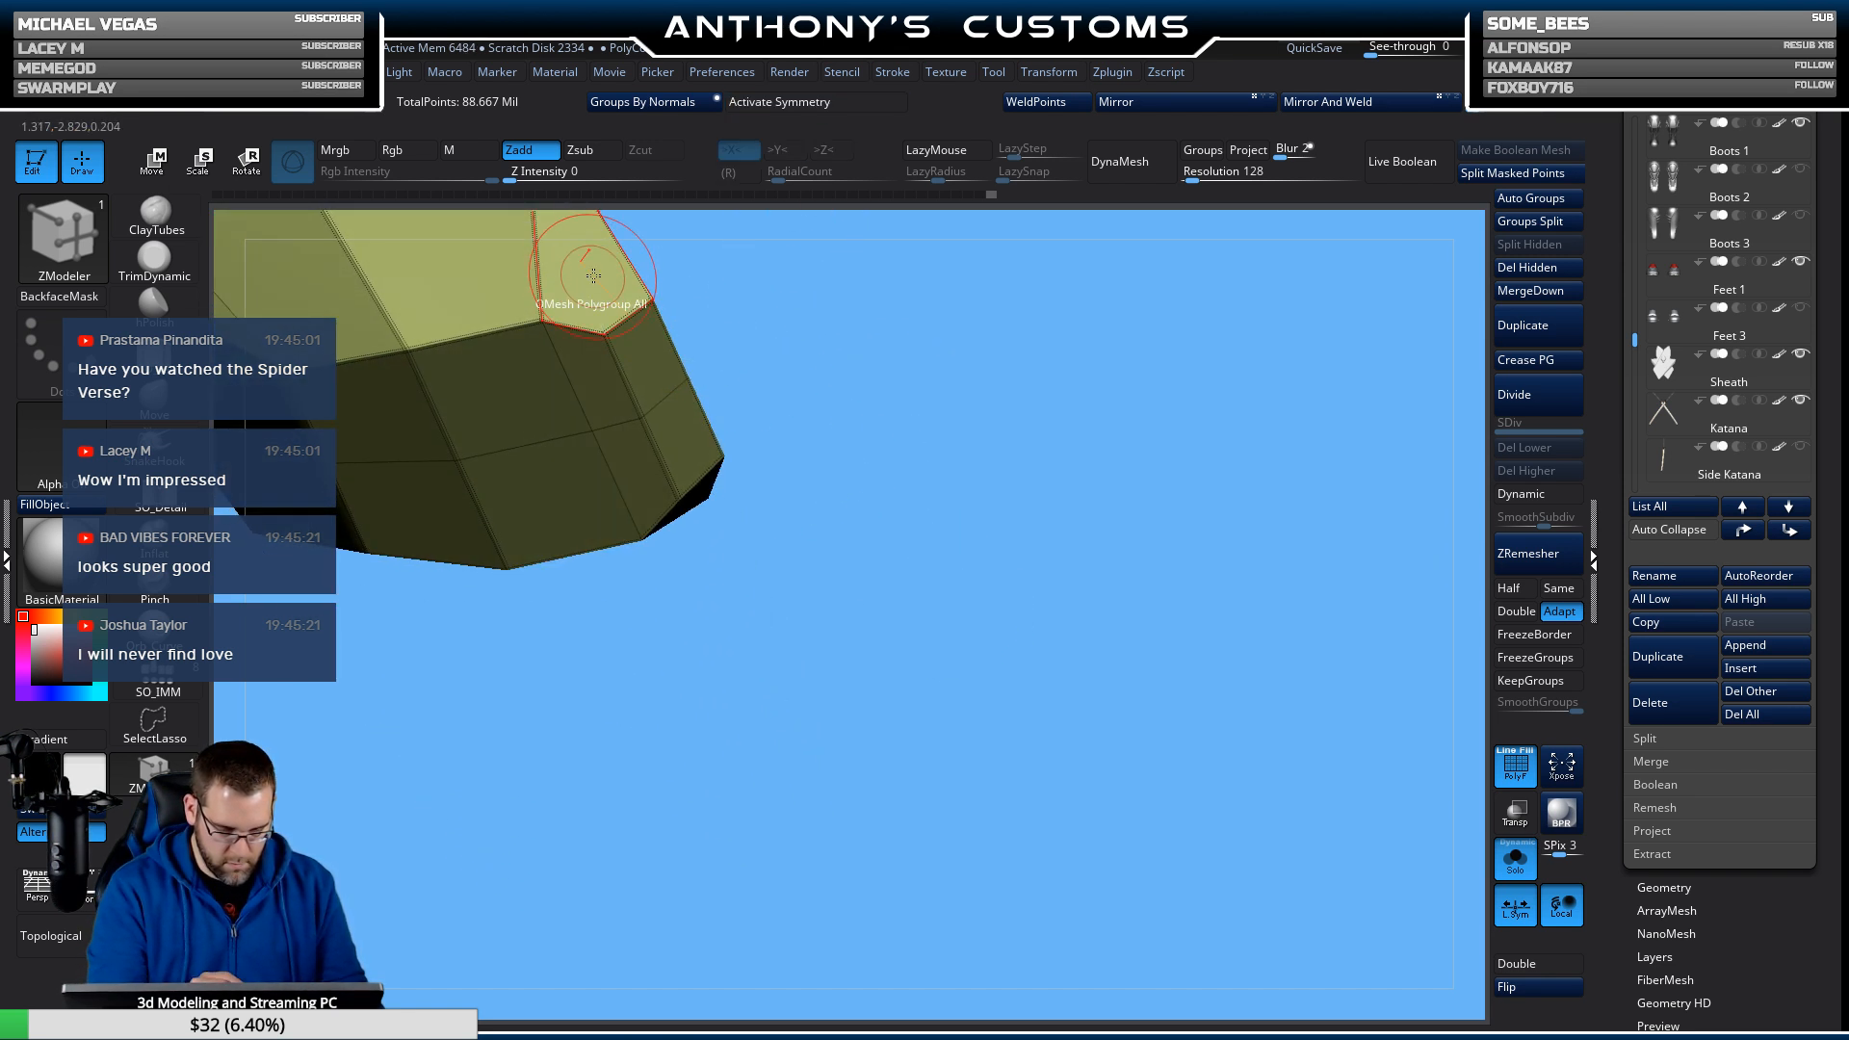
{"action": "left_click_drag", "start_coordinate": [843, 446], "coordinate": [1233, 664]}
Turn Dynamic subdivision back on, check the isolated plates with and without PolyFrame, and show the whole figure again.
{"action": "key", "text": "d"}
{"action": "mouse_move", "coordinate": [1149, 732]}
{"action": "left_mouse_down"}
{"action": "mouse_move", "coordinate": [948, 766]}
{"action": "mouse_move", "coordinate": [1073, 746]}
{"action": "mouse_move", "coordinate": [1028, 755]}
{"action": "mouse_move", "coordinate": [1133, 704]}
{"action": "mouse_move", "coordinate": [1252, 698]}
{"action": "mouse_move", "coordinate": [1175, 703]}
{"action": "mouse_move", "coordinate": [1154, 664]}
{"action": "left_mouse_up"}
{"action": "key", "text": "shift+f"}
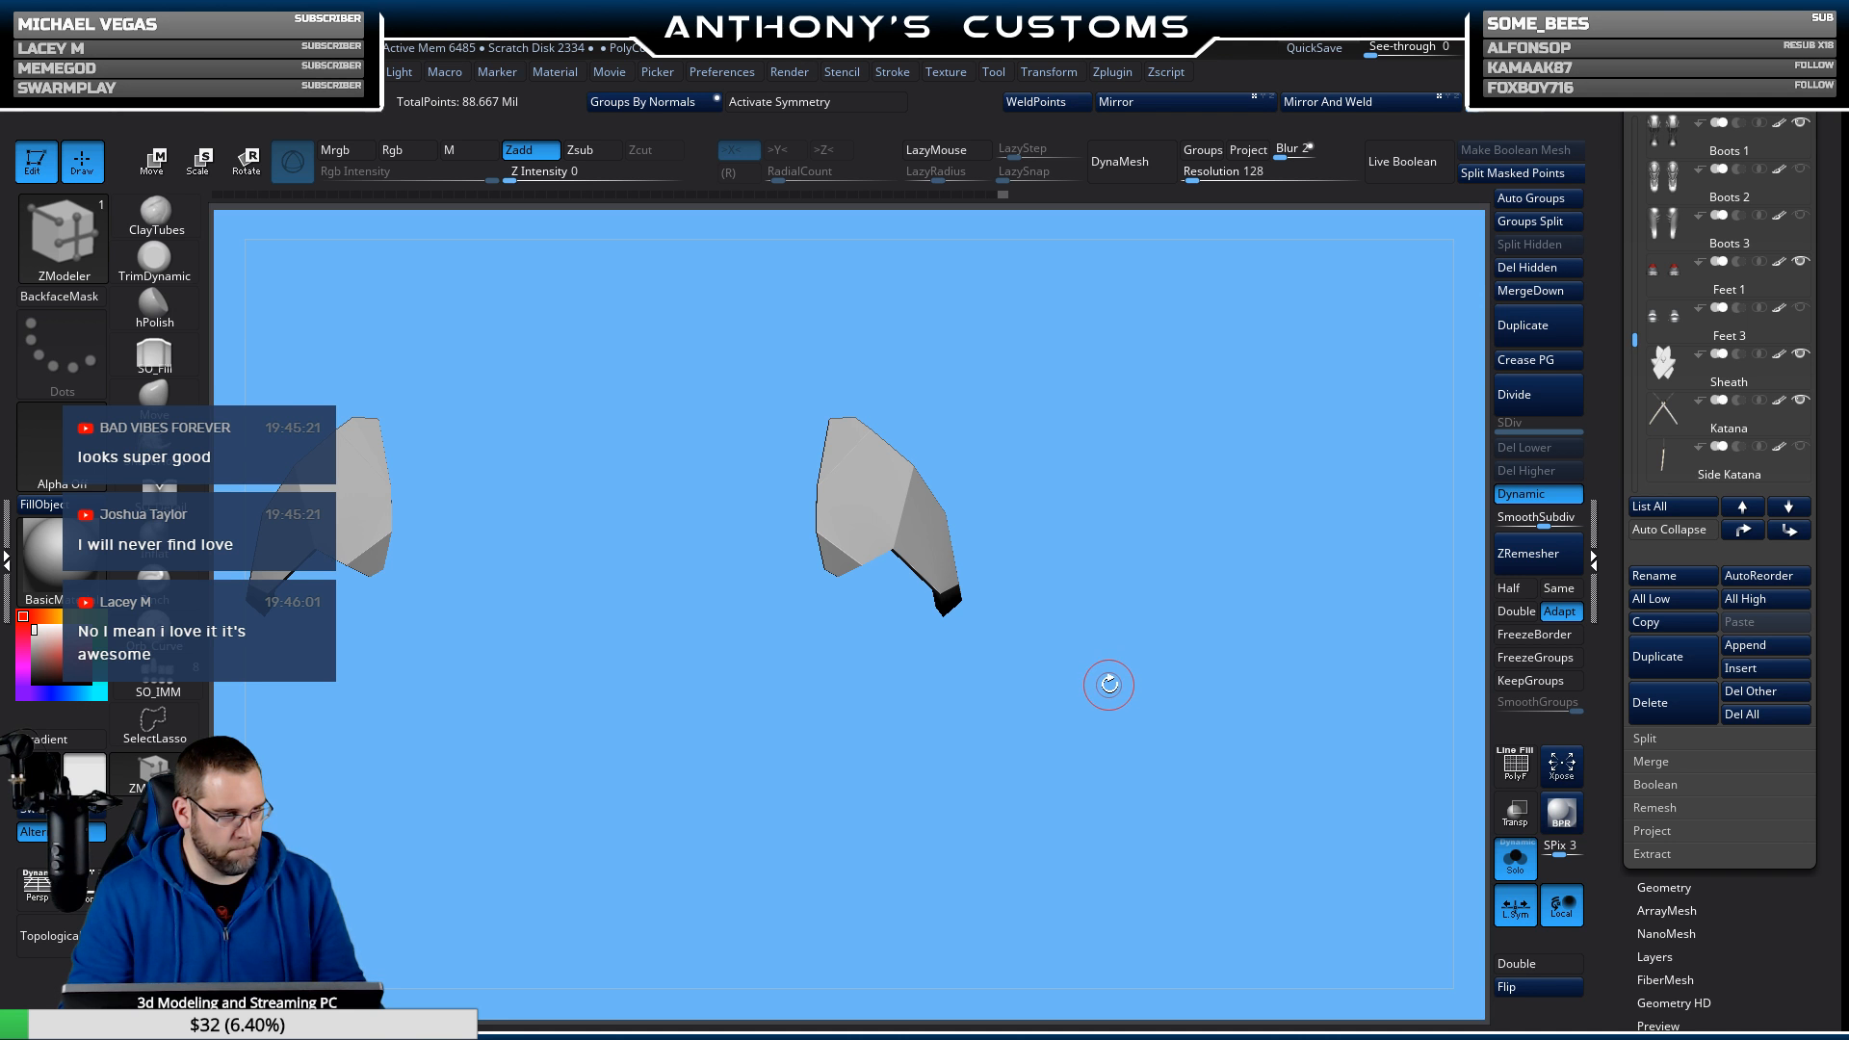
{"action": "mouse_move", "coordinate": [1108, 703]}
{"action": "left_mouse_down"}
{"action": "mouse_move", "coordinate": [1069, 727]}
{"action": "mouse_move", "coordinate": [1115, 714]}
{"action": "left_mouse_up"}
{"action": "key", "text": "shift+f"}
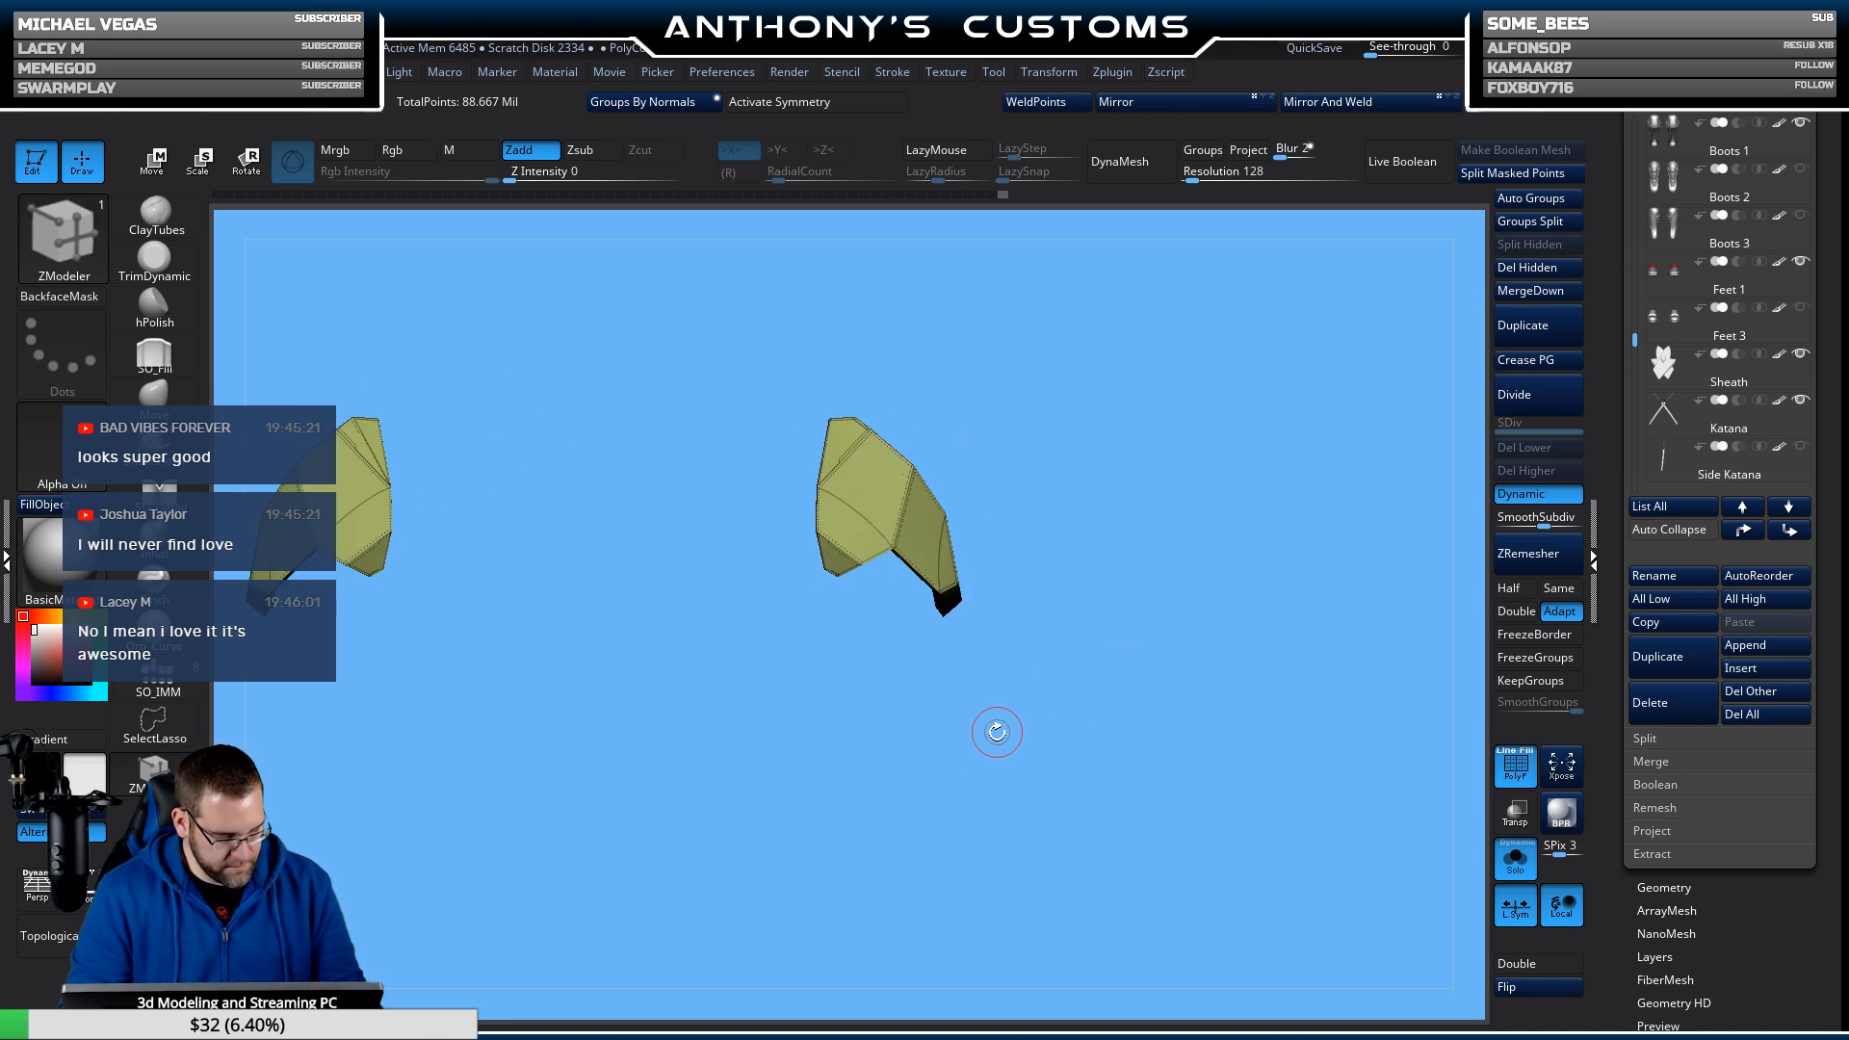
{"action": "mouse_move", "coordinate": [997, 732]}
{"action": "left_mouse_down"}
{"action": "mouse_move", "coordinate": [1106, 767]}
{"action": "mouse_move", "coordinate": [1090, 764]}
{"action": "left_mouse_up"}
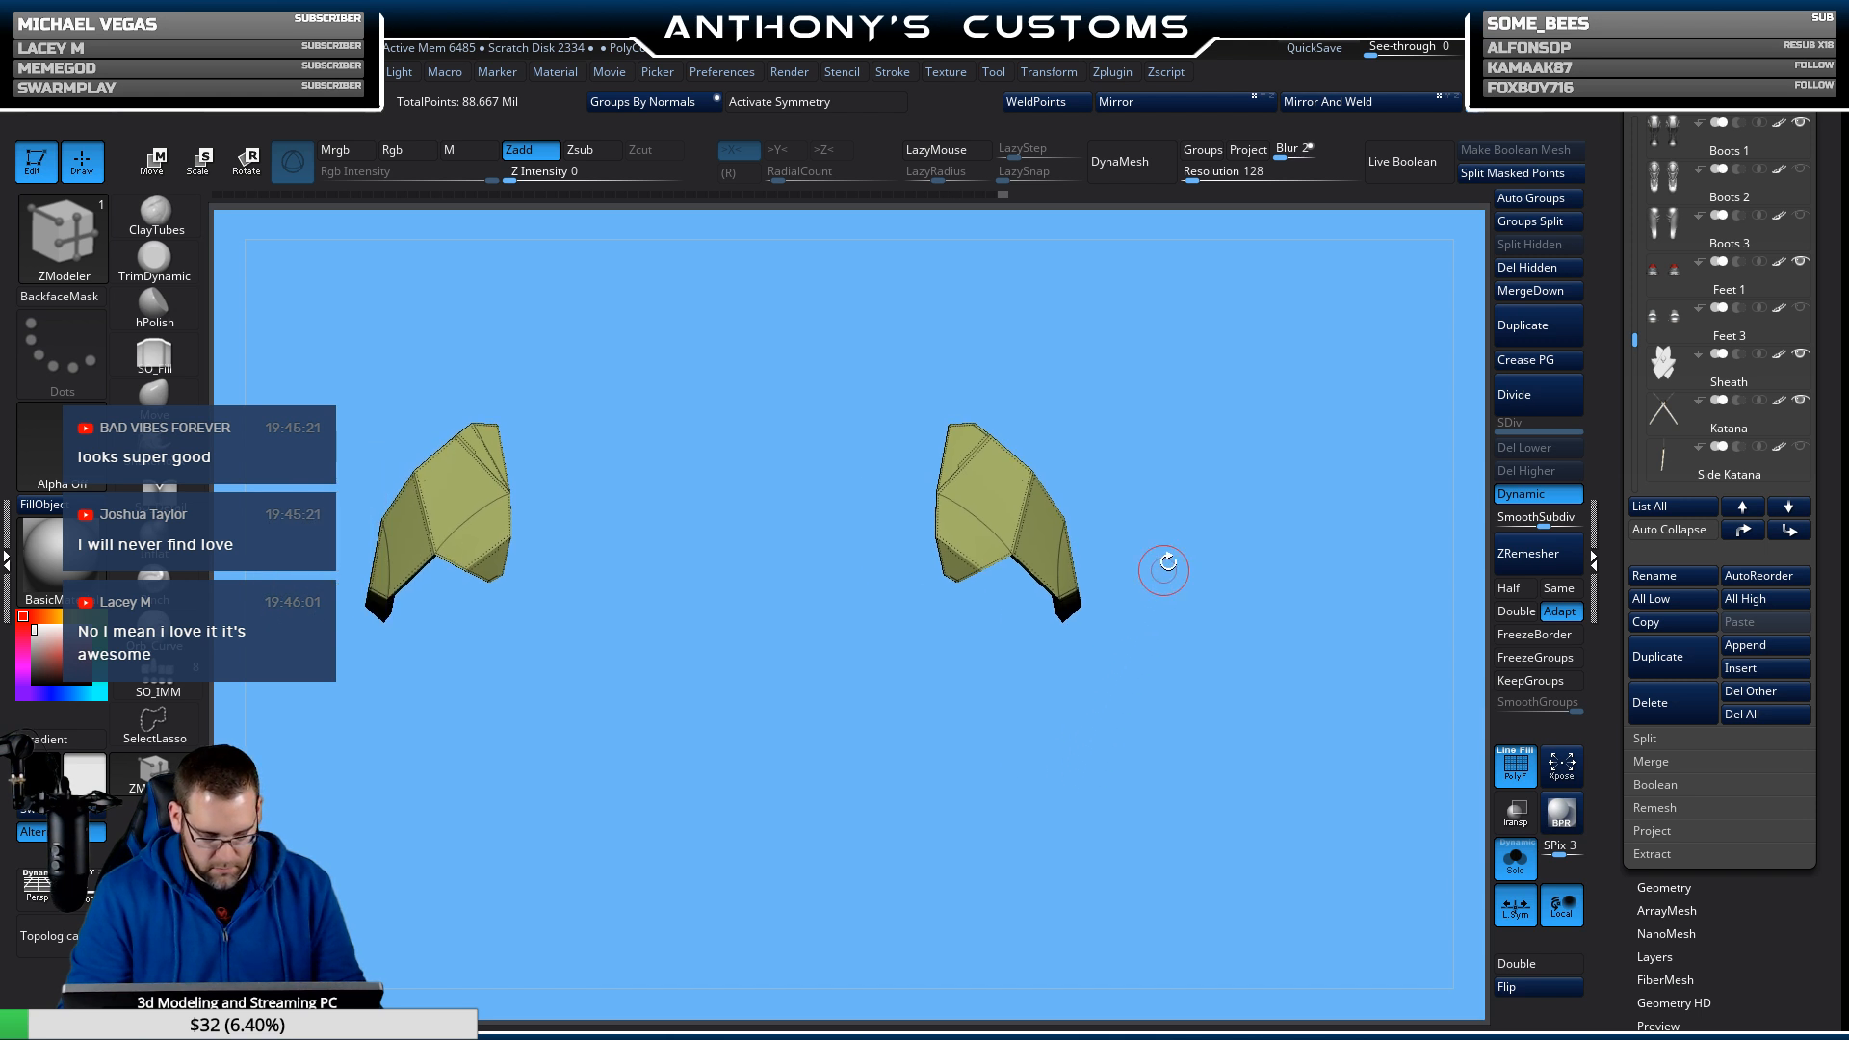
{"action": "left_click", "coordinate": [1515, 857]}
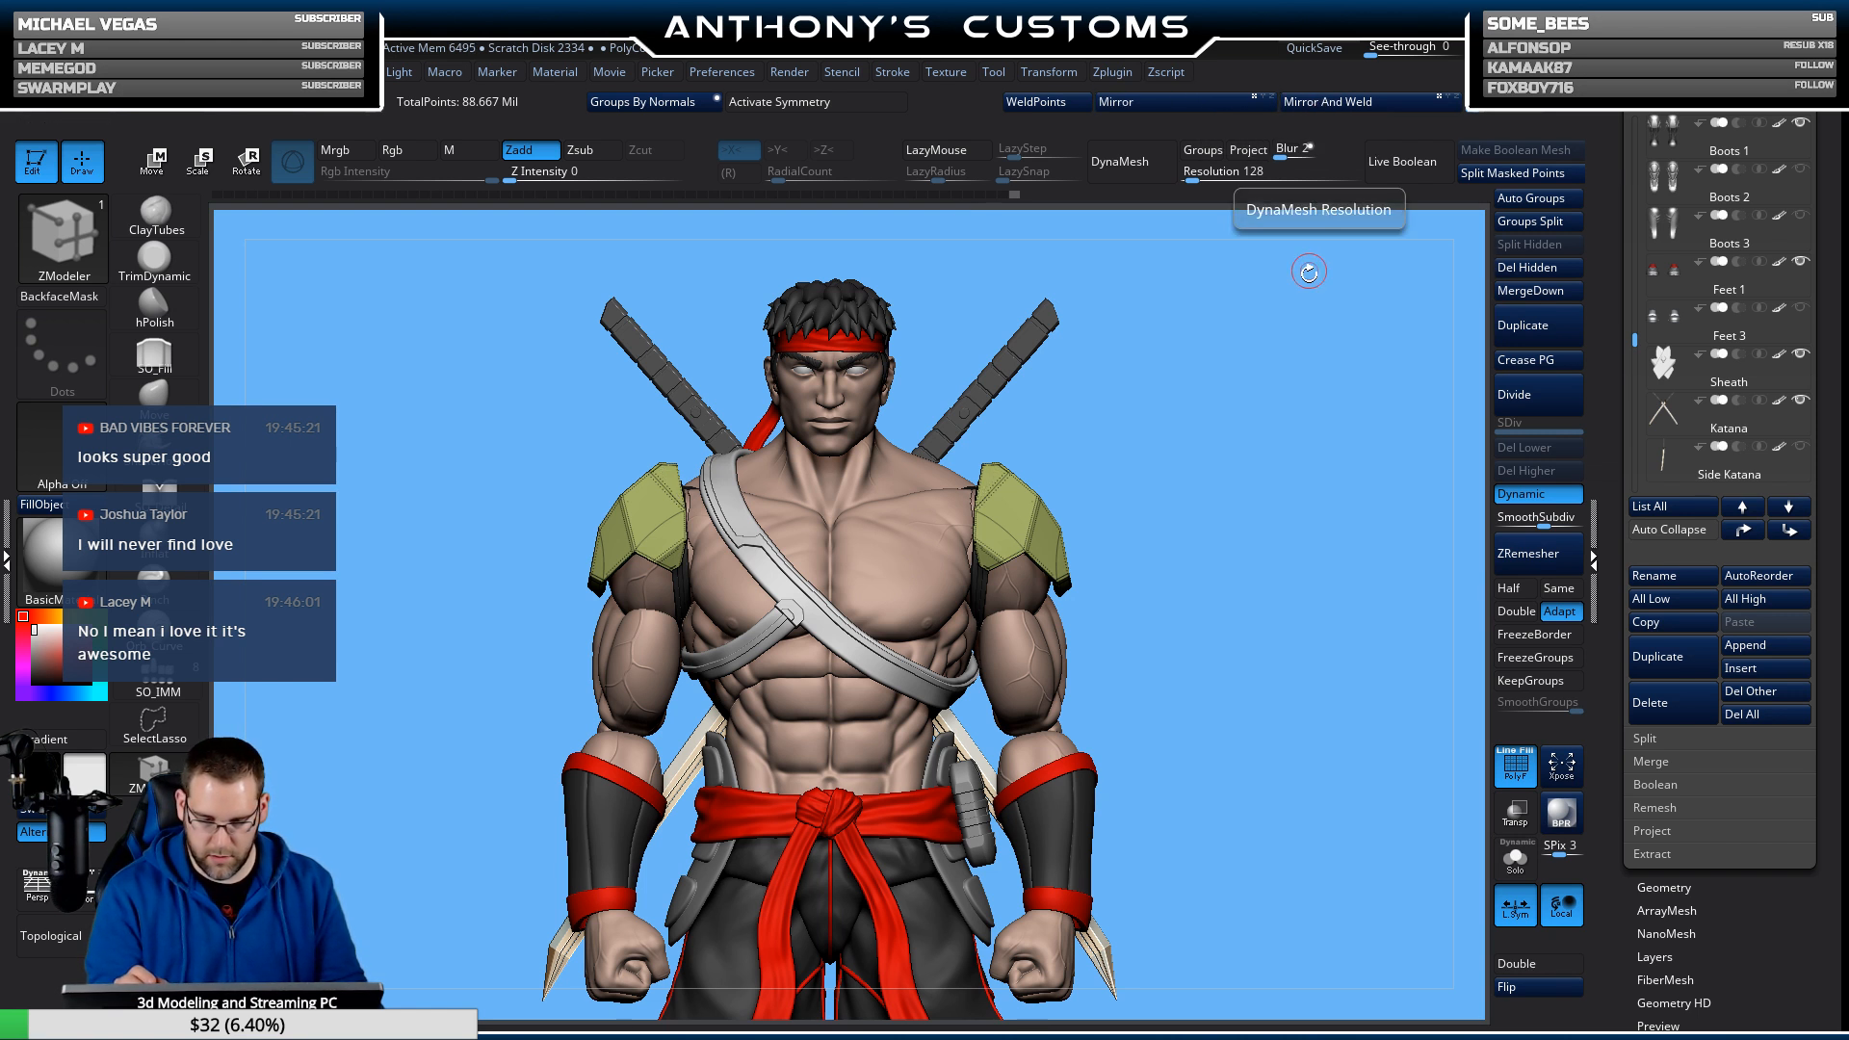
Turn X symmetry back on and compare the plates on the figure with PolyFrame off and on.
{"action": "key", "text": "x"}
{"action": "key", "text": "b"}
{"action": "key", "text": "z"}
{"action": "key", "text": "m"}
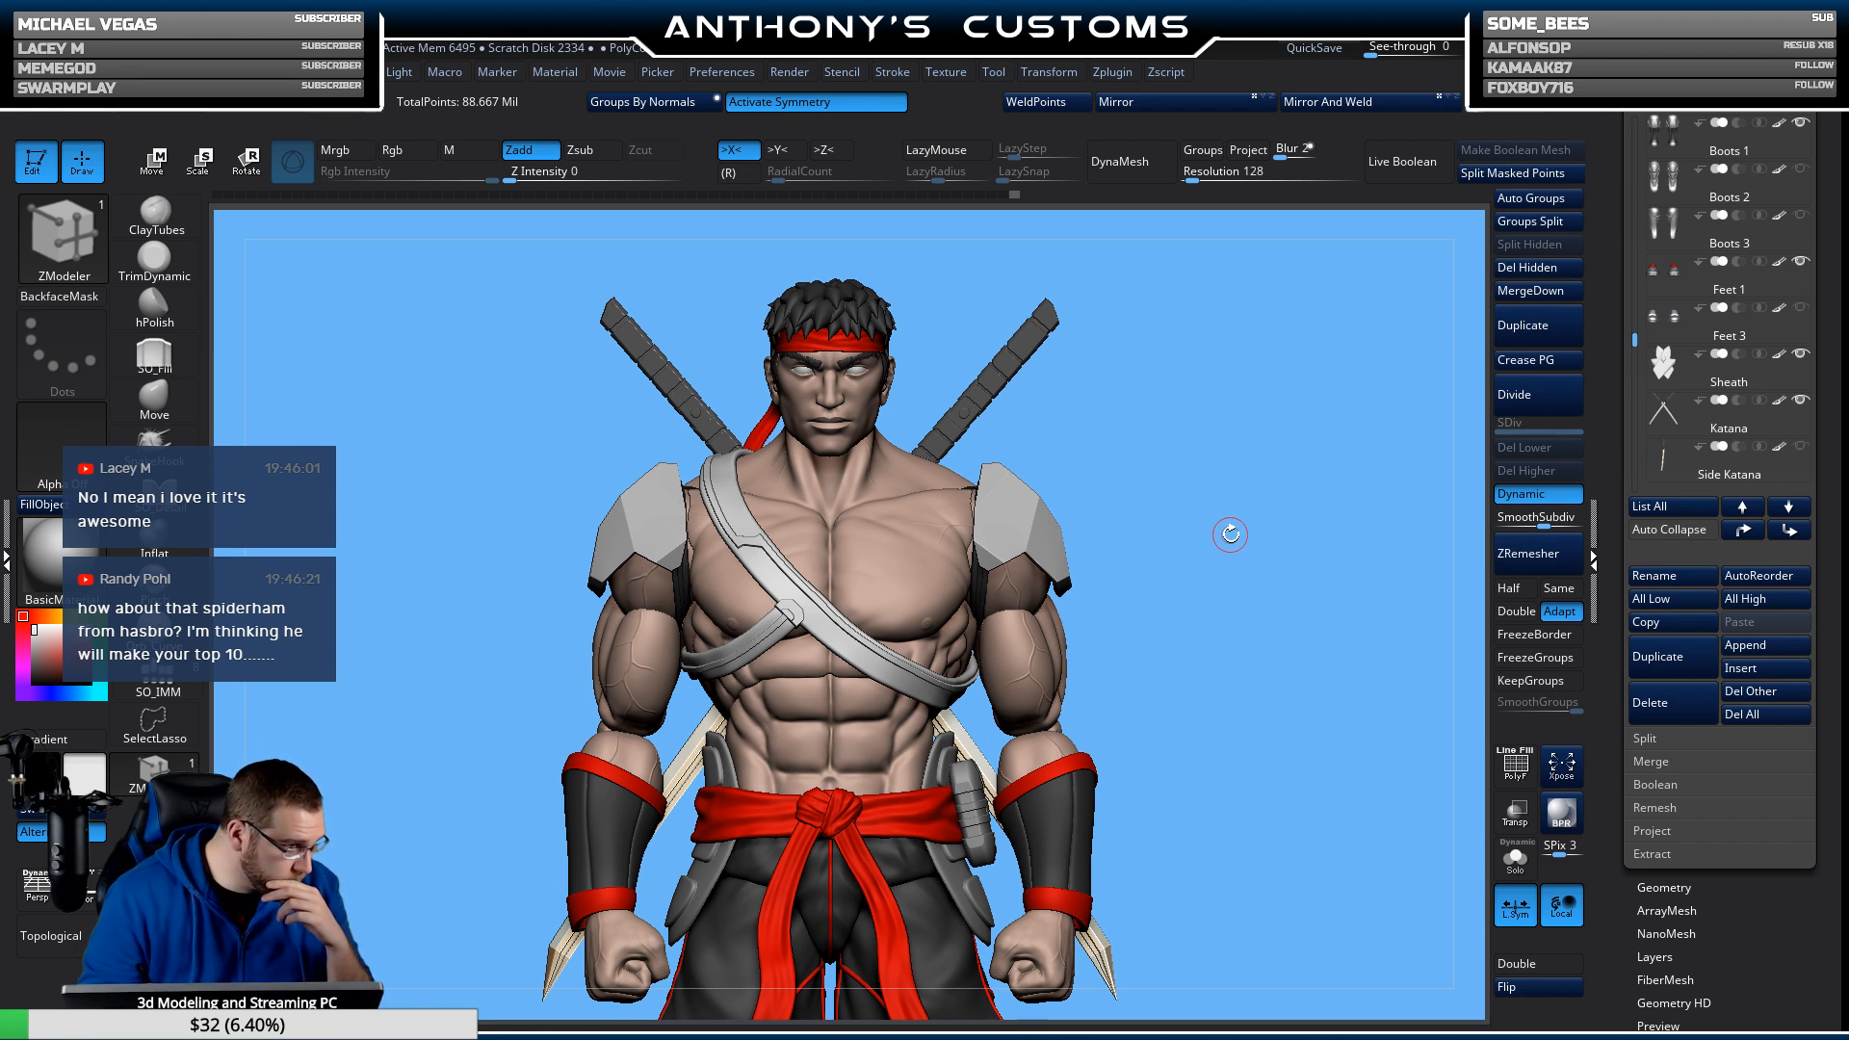
{"action": "left_click_drag", "start_coordinate": [1188, 543], "coordinate": [1220, 520]}
{"action": "key", "text": "b"}
{"action": "key", "text": "s"}
{"action": "key", "text": "m"}
{"action": "key", "text": "shift+f"}
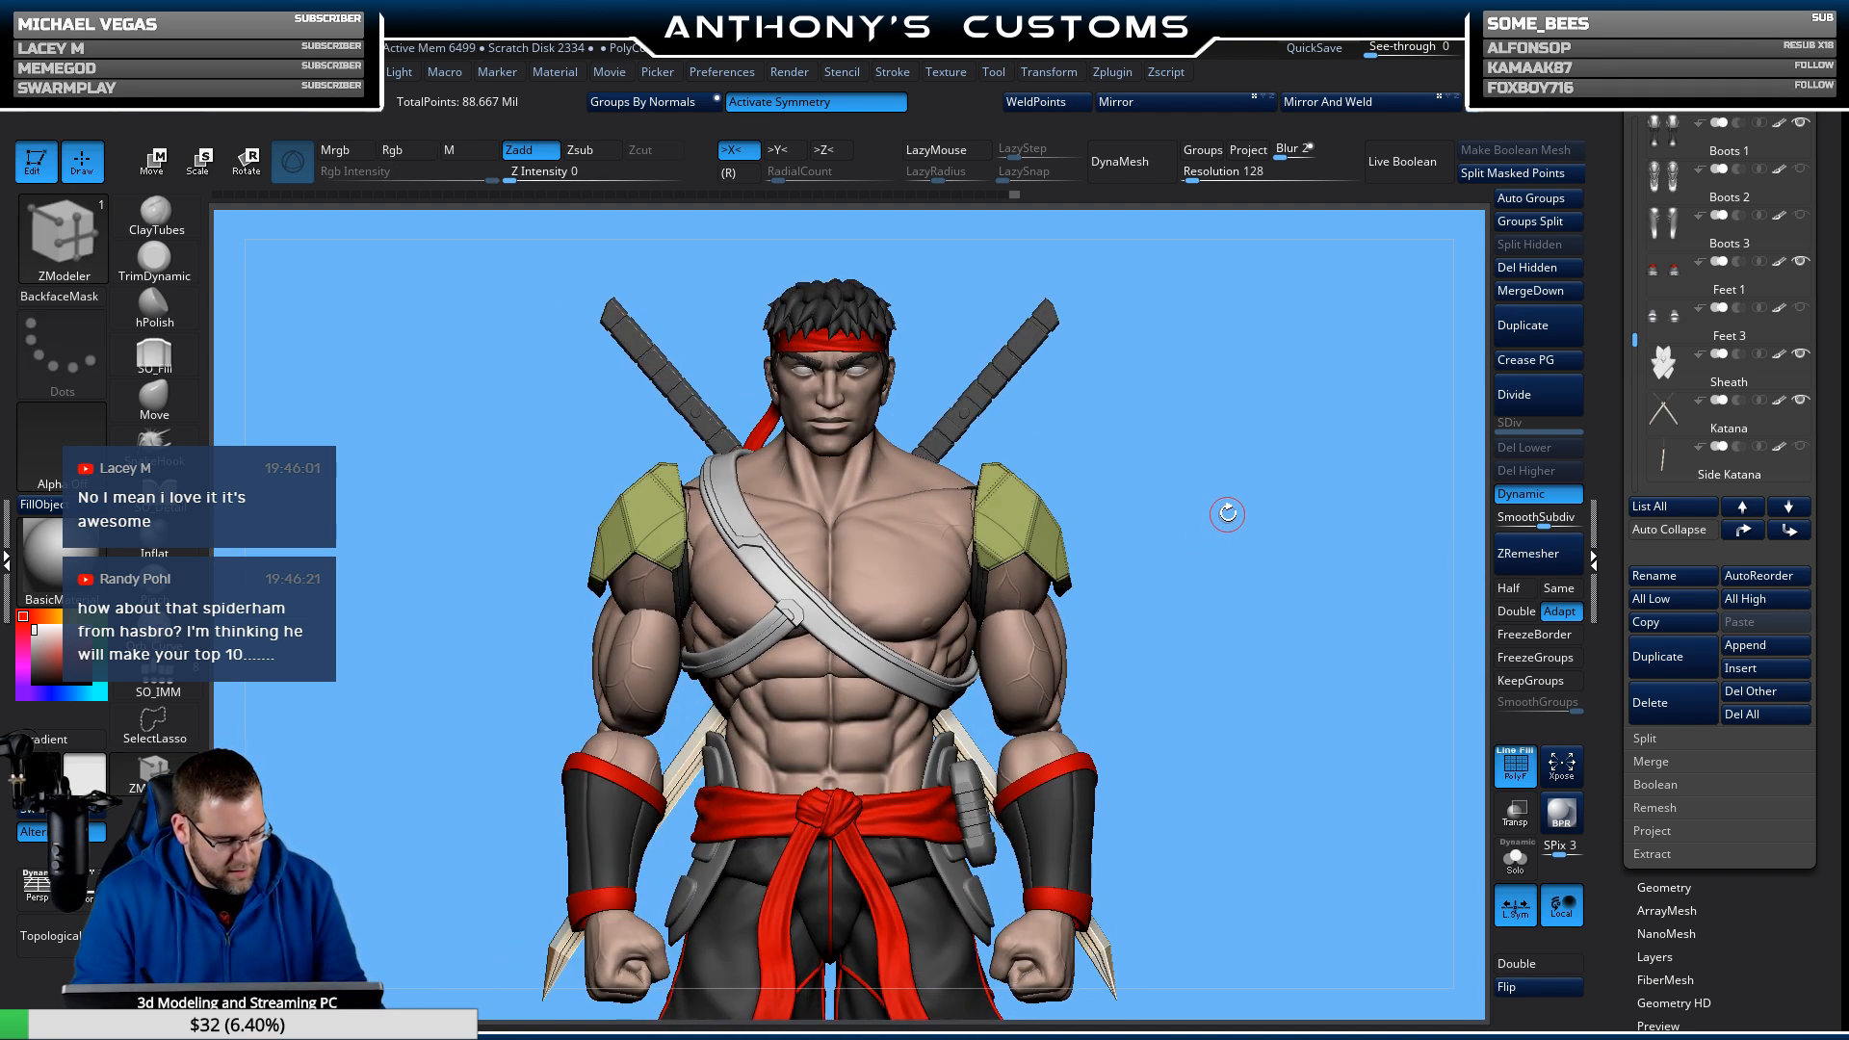
Mask everything except the plates' upper inner corners, move those corners 0.0251 inward toward the neck, and clear the mask.
{"action": "left_click_drag", "start_coordinate": [1204, 605], "coordinate": [1201, 714], "text": "alt"}
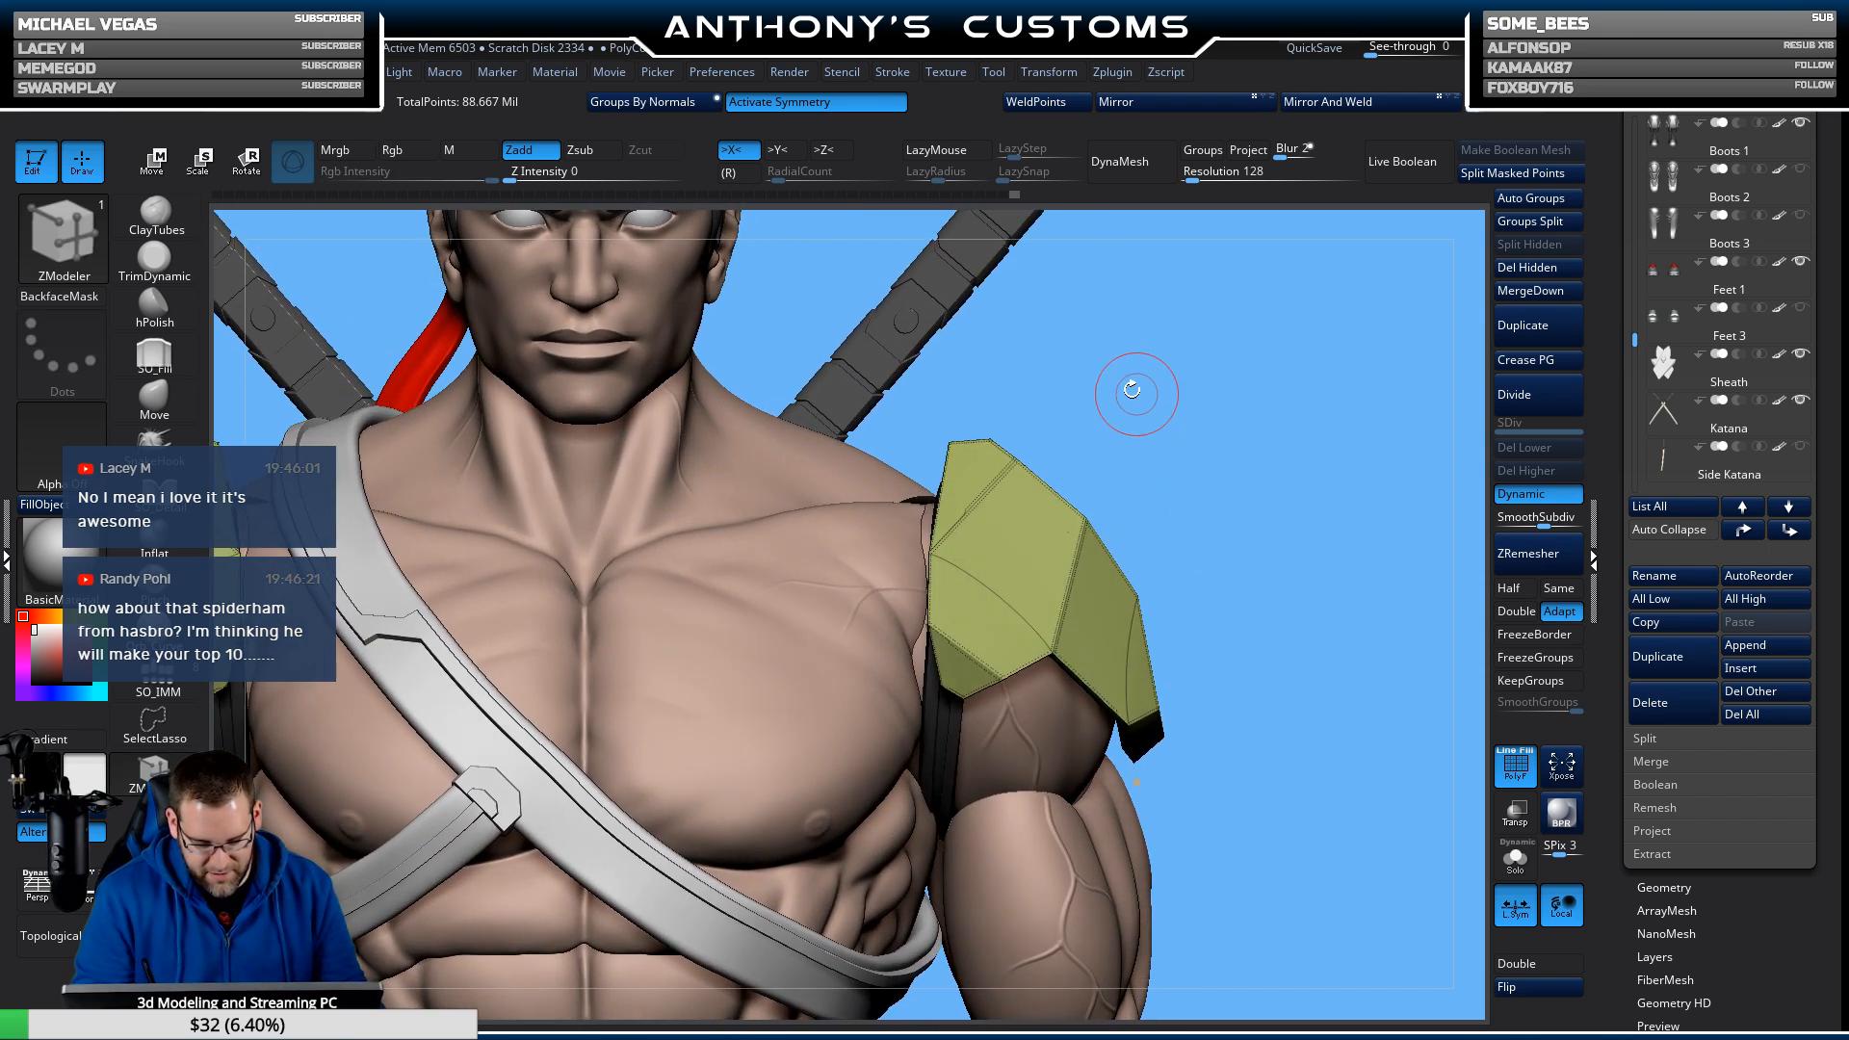
{"action": "key", "text": "ctrl"}
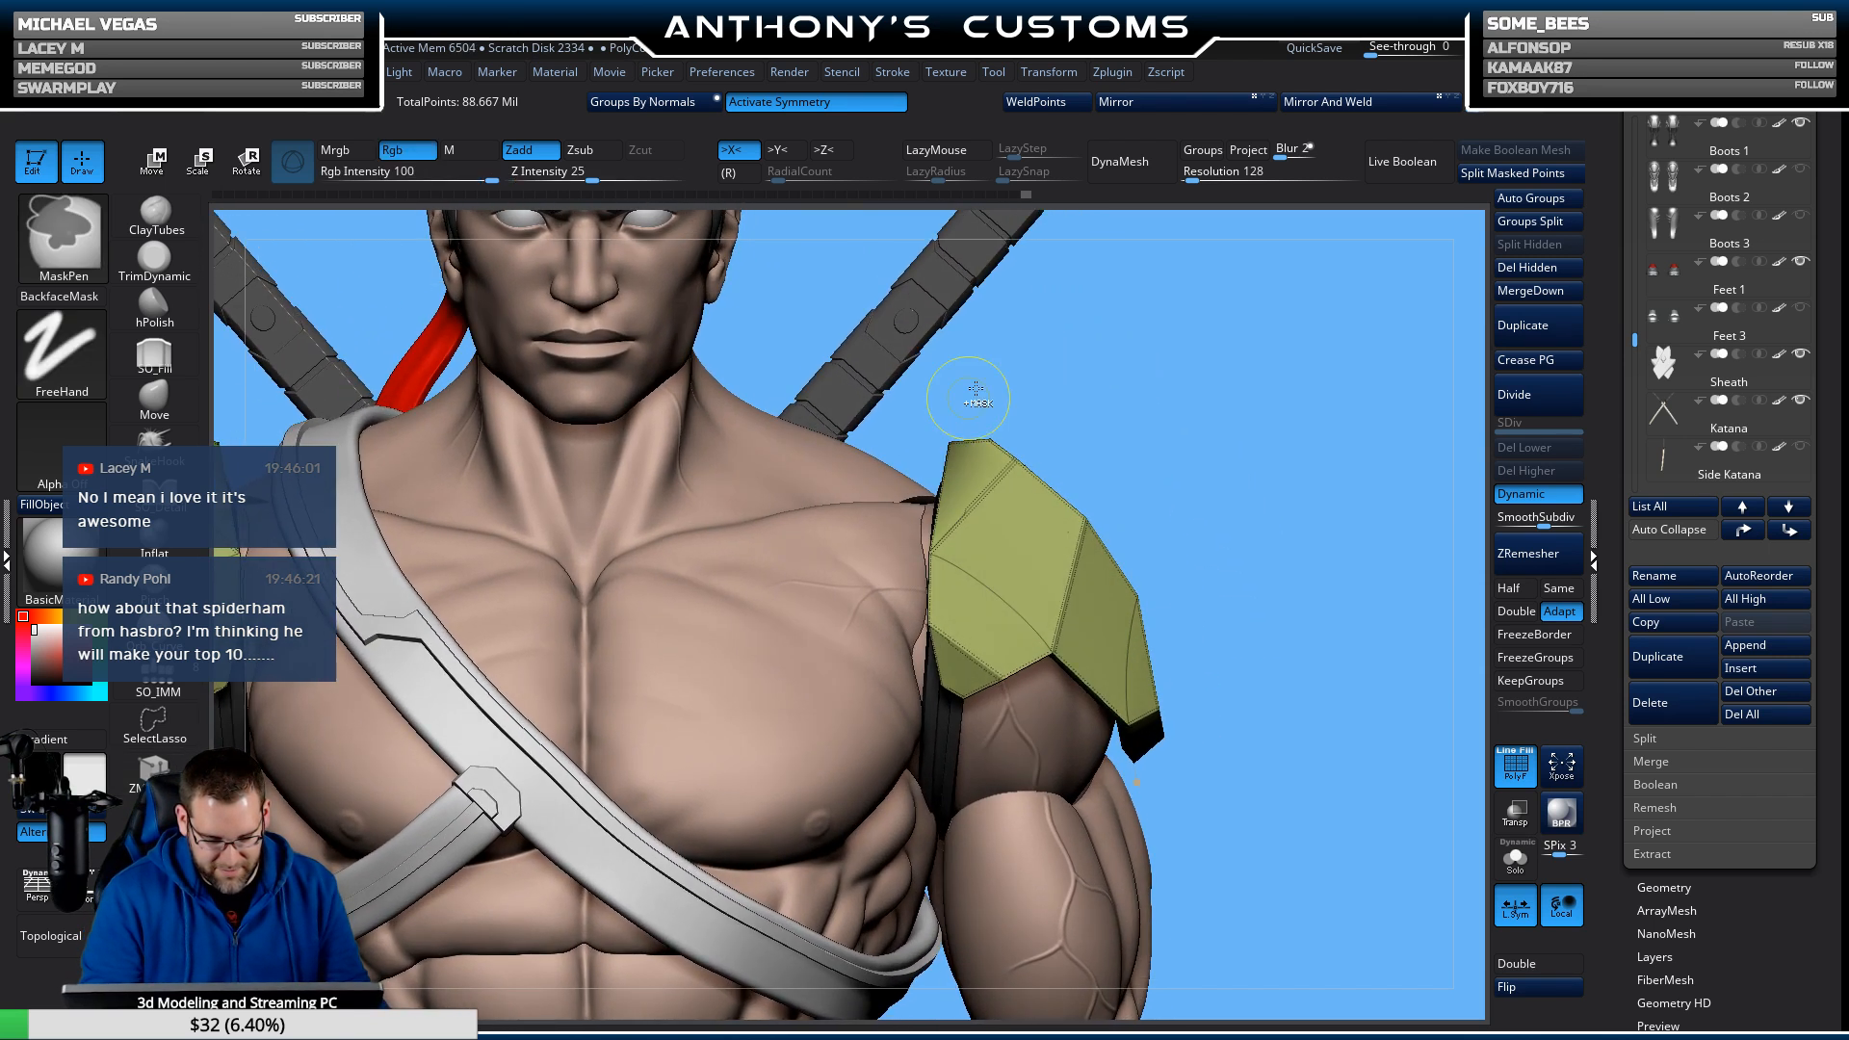
{"action": "left_click", "coordinate": [1211, 456], "text": "ctrl"}
{"action": "key", "text": "w"}
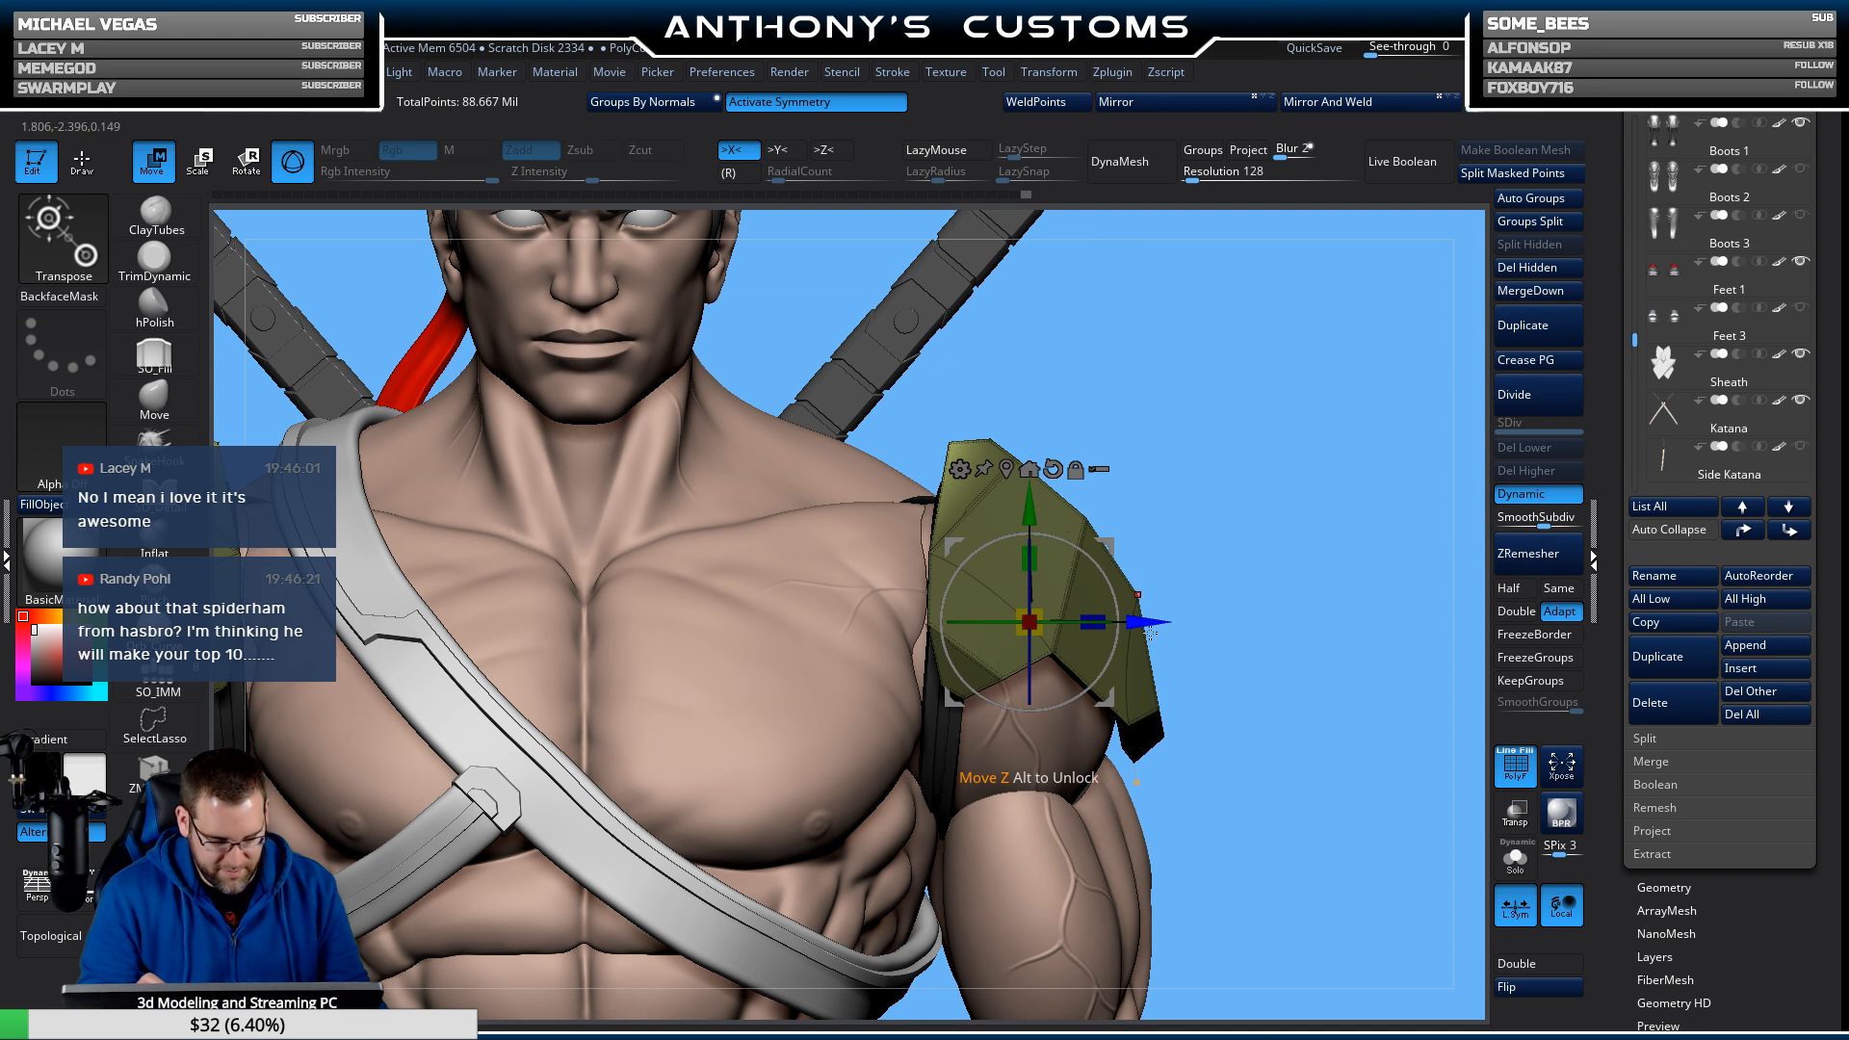
{"action": "left_click_drag", "start_coordinate": [1144, 622], "coordinate": [1136, 621]}
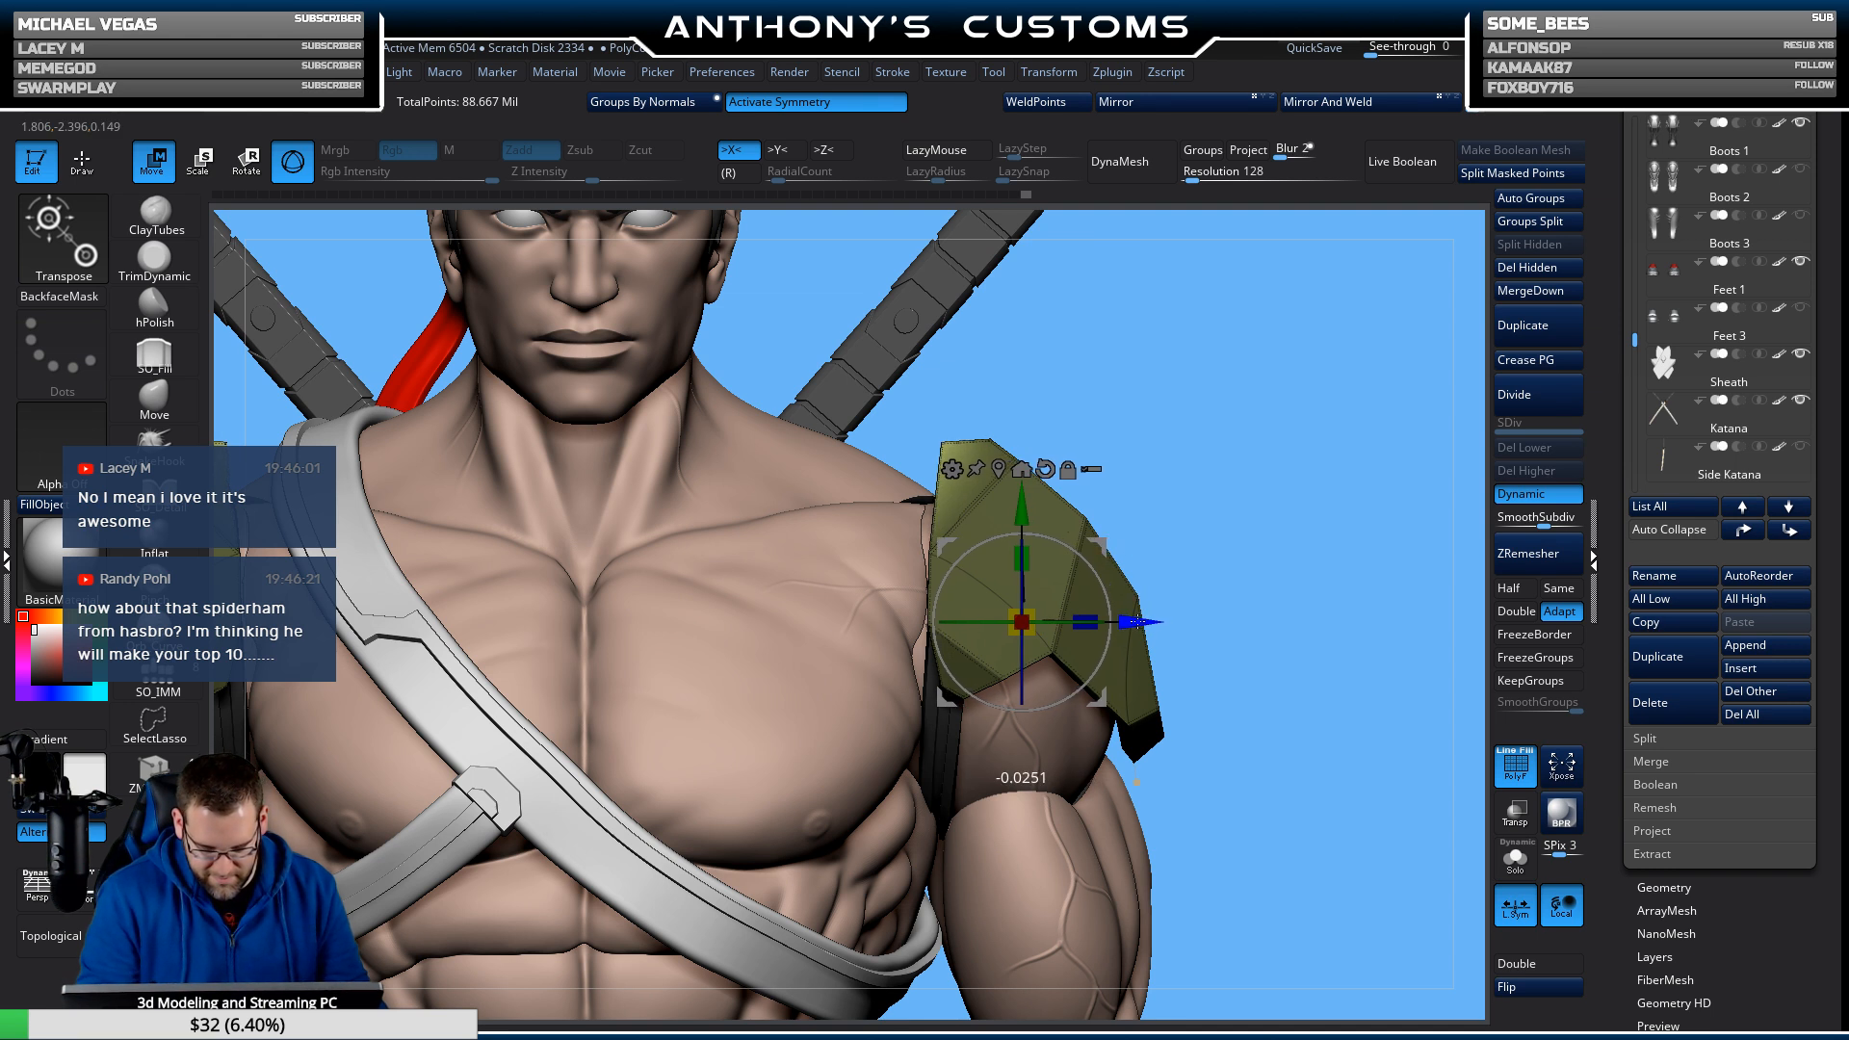
{"action": "key", "text": "q"}
{"action": "left_click_drag", "start_coordinate": [1258, 493], "coordinate": [1262, 520], "text": "ctrl"}
{"action": "mouse_move", "coordinate": [1213, 532]}
{"action": "left_mouse_down"}
{"action": "mouse_move", "coordinate": [1277, 525]}
{"action": "mouse_move", "coordinate": [1238, 483]}
{"action": "mouse_move", "coordinate": [1230, 586]}
{"action": "mouse_move", "coordinate": [1228, 493]}
{"action": "mouse_move", "coordinate": [1320, 540]}
{"action": "mouse_move", "coordinate": [1272, 542]}
{"action": "mouse_move", "coordinate": [1251, 475]}
{"action": "mouse_move", "coordinate": [1271, 677]}
{"action": "mouse_move", "coordinate": [1271, 648]}
{"action": "left_mouse_up"}
{"action": "key", "text": "f"}
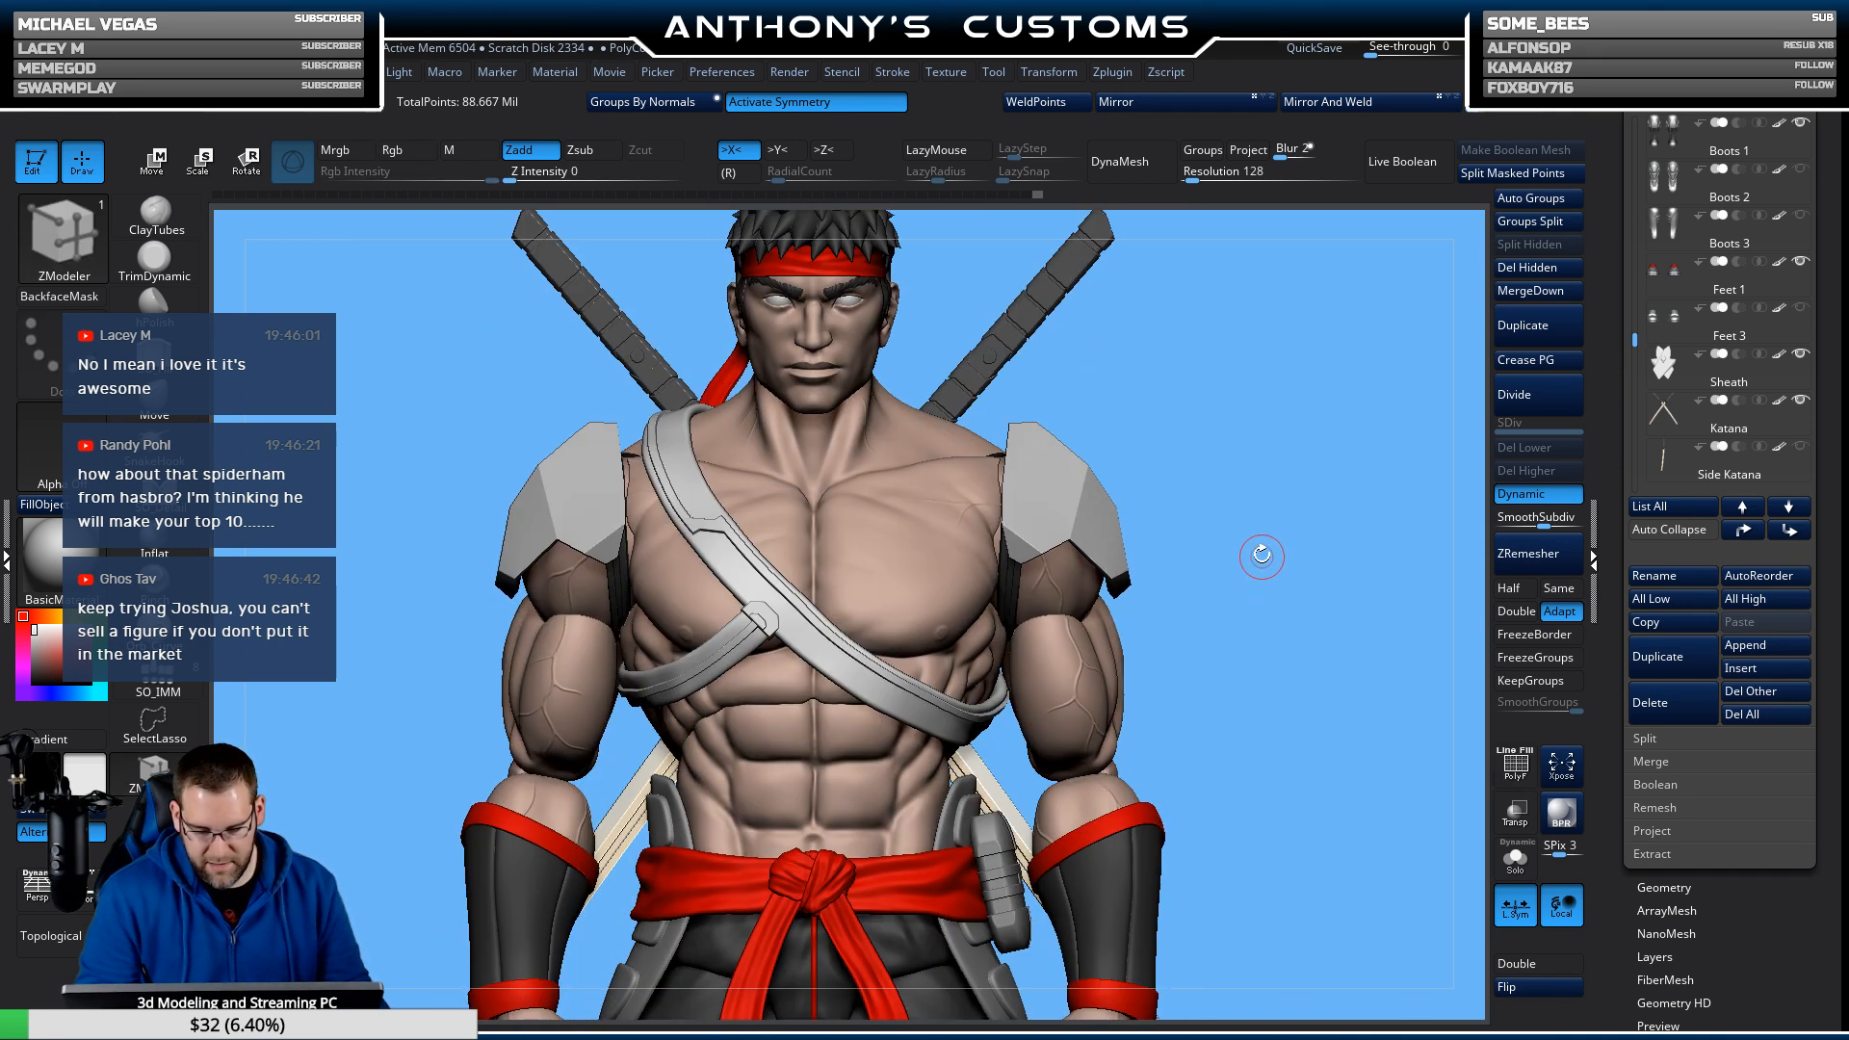
Switch masking to MaskLasso, leave only the lower front points of both plates unmasked, and raise them slightly along Y.
{"action": "key", "text": "ctrl"}
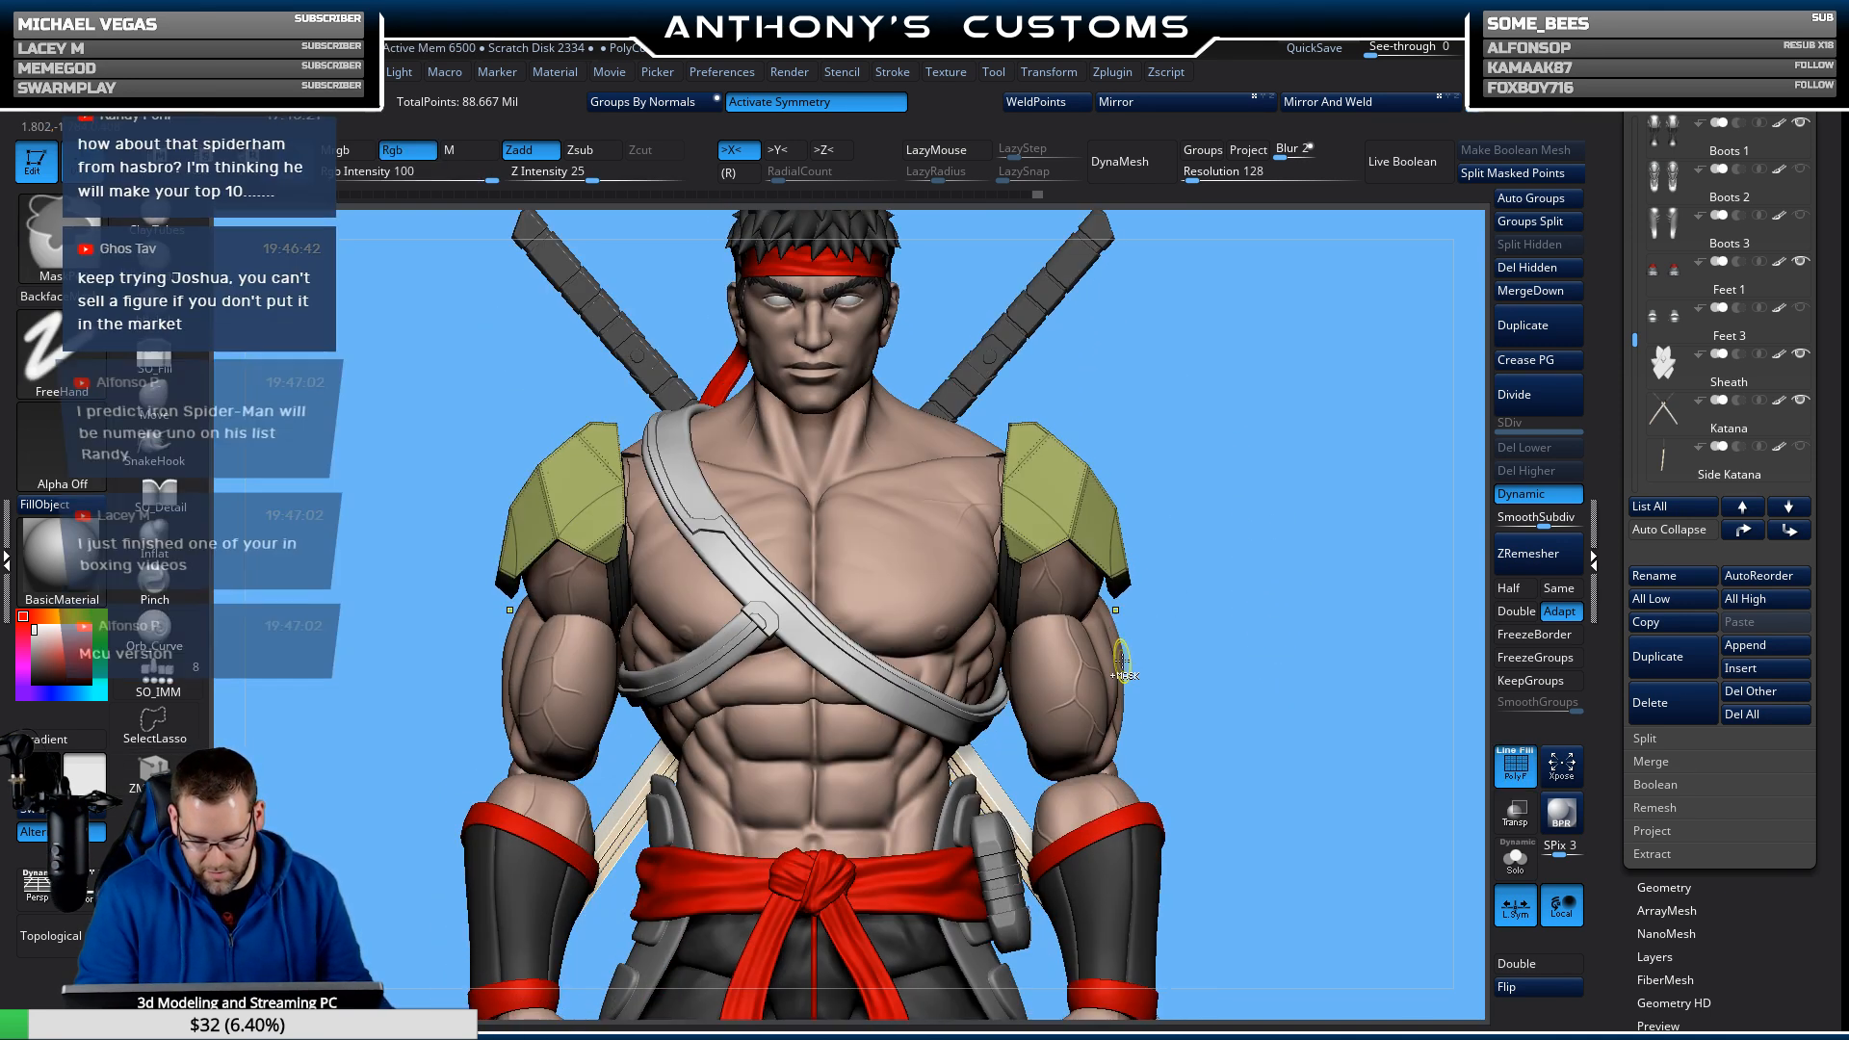
{"action": "key", "text": "b"}
{"action": "key", "text": "m"}
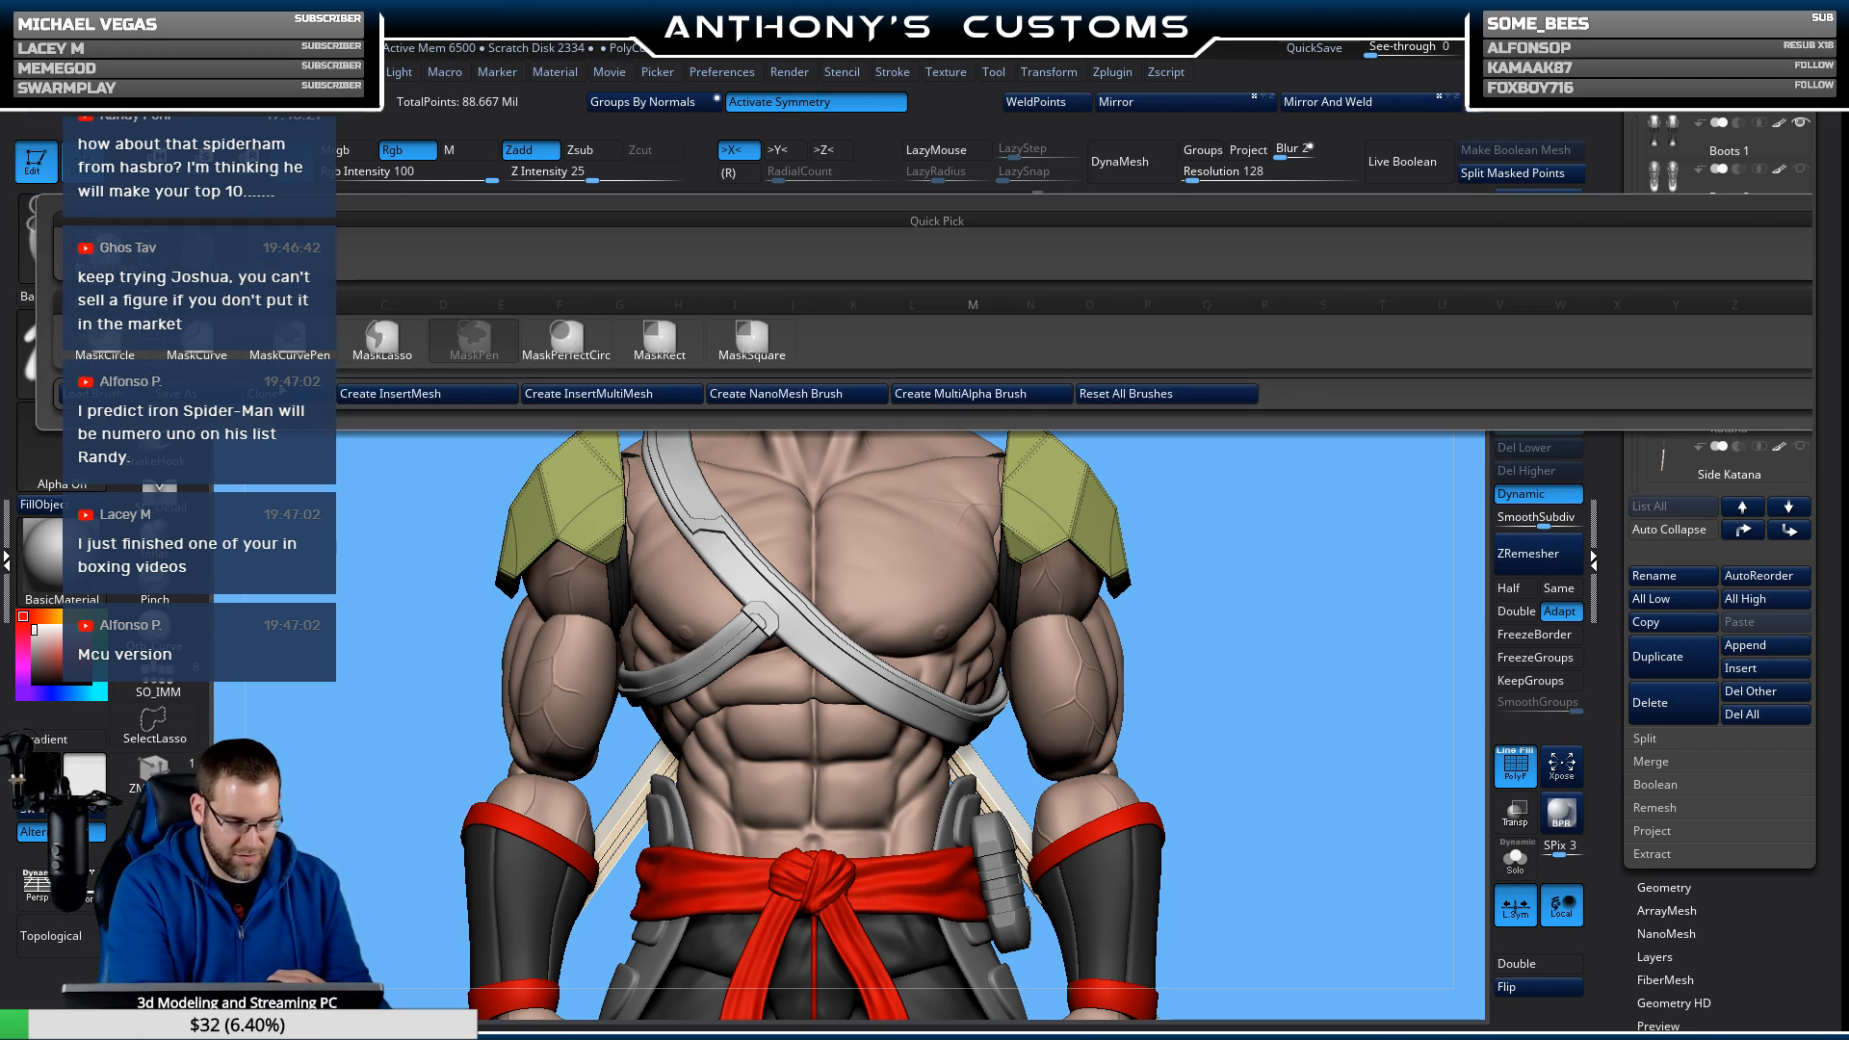
{"action": "left_click", "coordinate": [387, 348]}
{"action": "mouse_move", "coordinate": [1256, 682]}
{"action": "left_mouse_down", "text": "ctrl"}
{"action": "mouse_move", "coordinate": [1083, 599]}
{"action": "mouse_move", "coordinate": [1078, 514]}
{"action": "mouse_move", "coordinate": [1036, 558]}
{"action": "mouse_move", "coordinate": [1156, 626]}
{"action": "mouse_move", "coordinate": [1287, 666]}
{"action": "left_mouse_up", "text": "ctrl"}
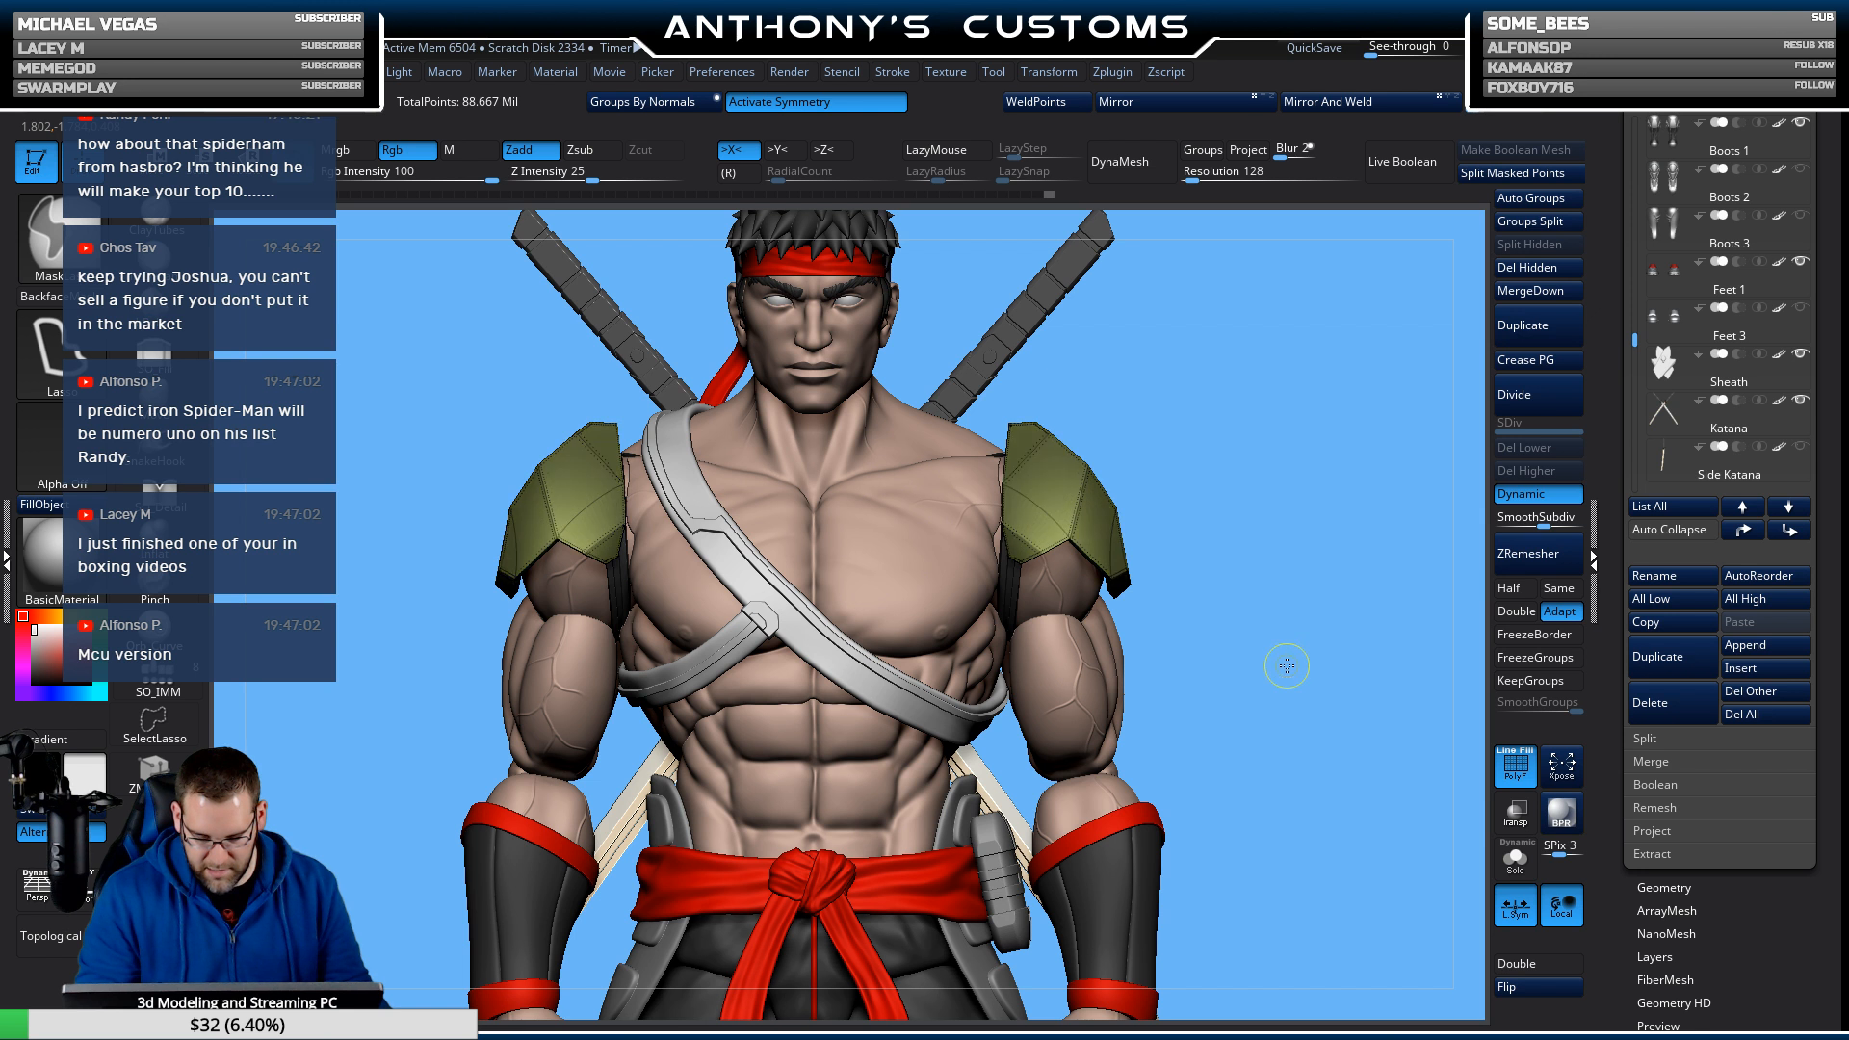
{"action": "key", "text": "w"}
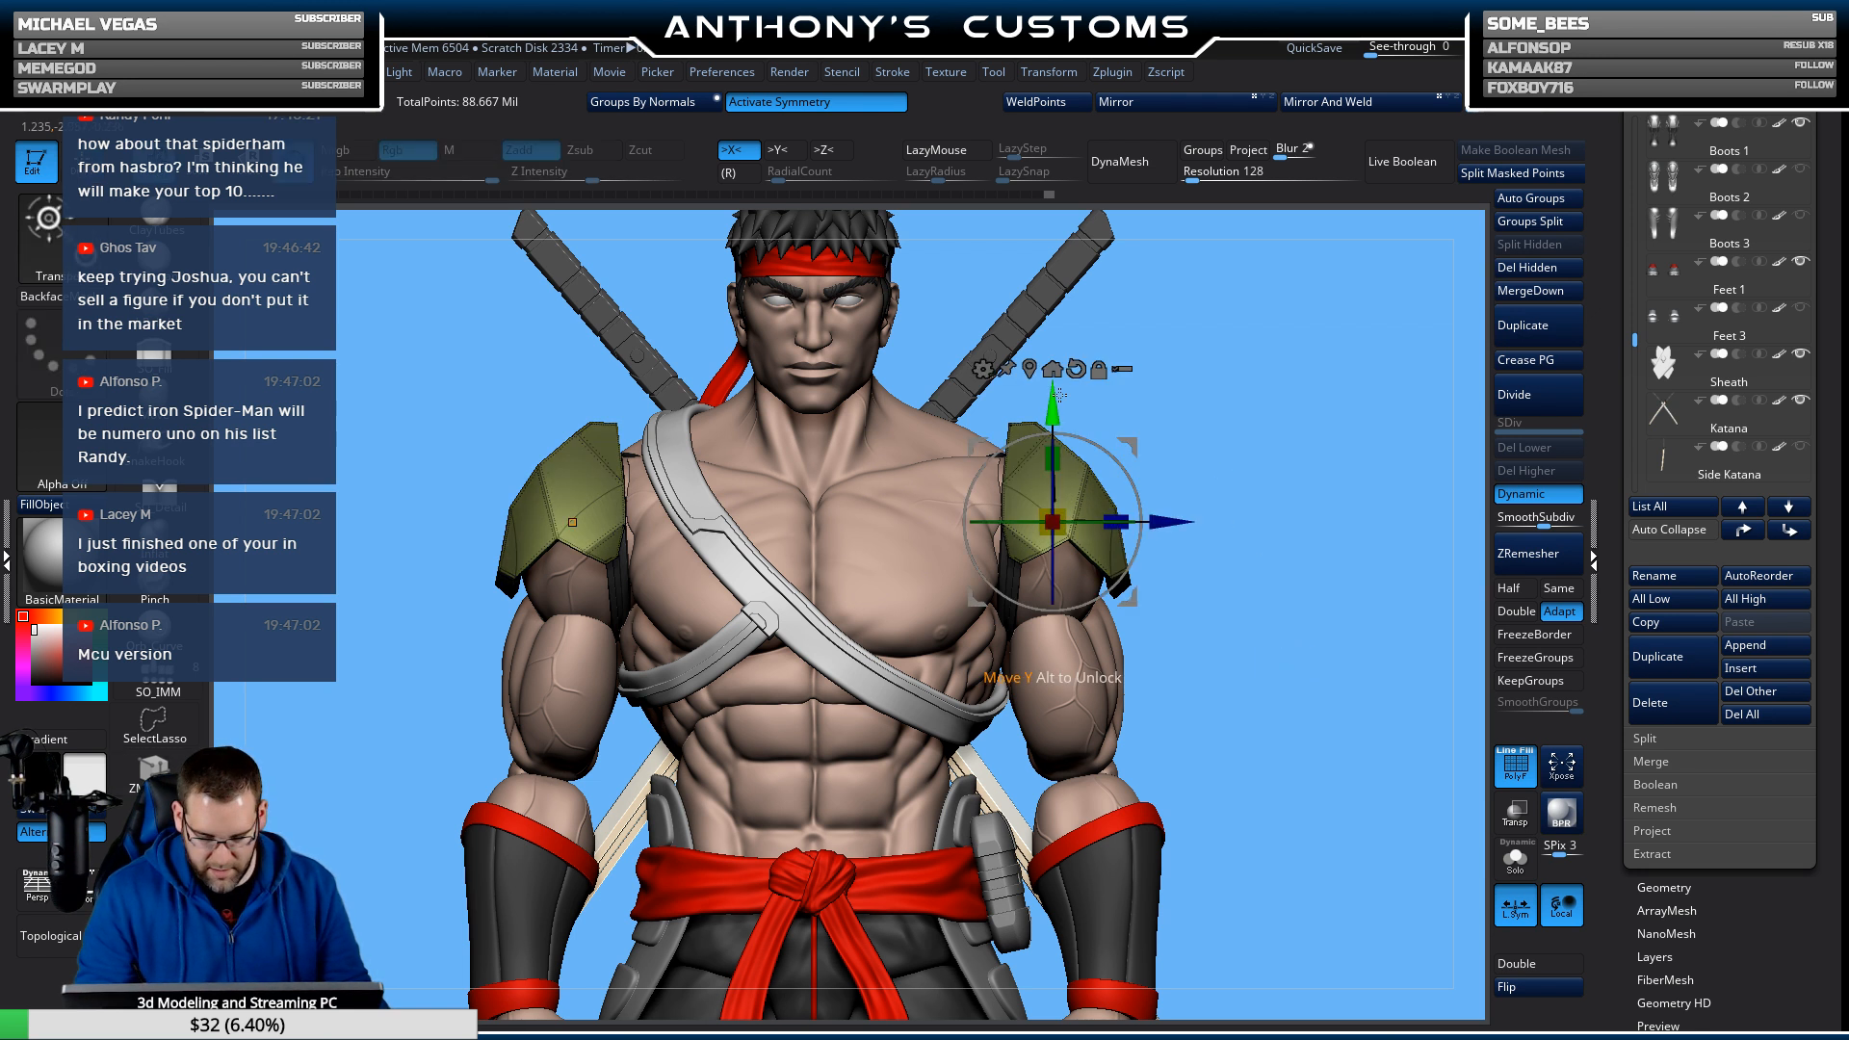
{"action": "left_click_drag", "start_coordinate": [1052, 395], "coordinate": [1051, 378]}
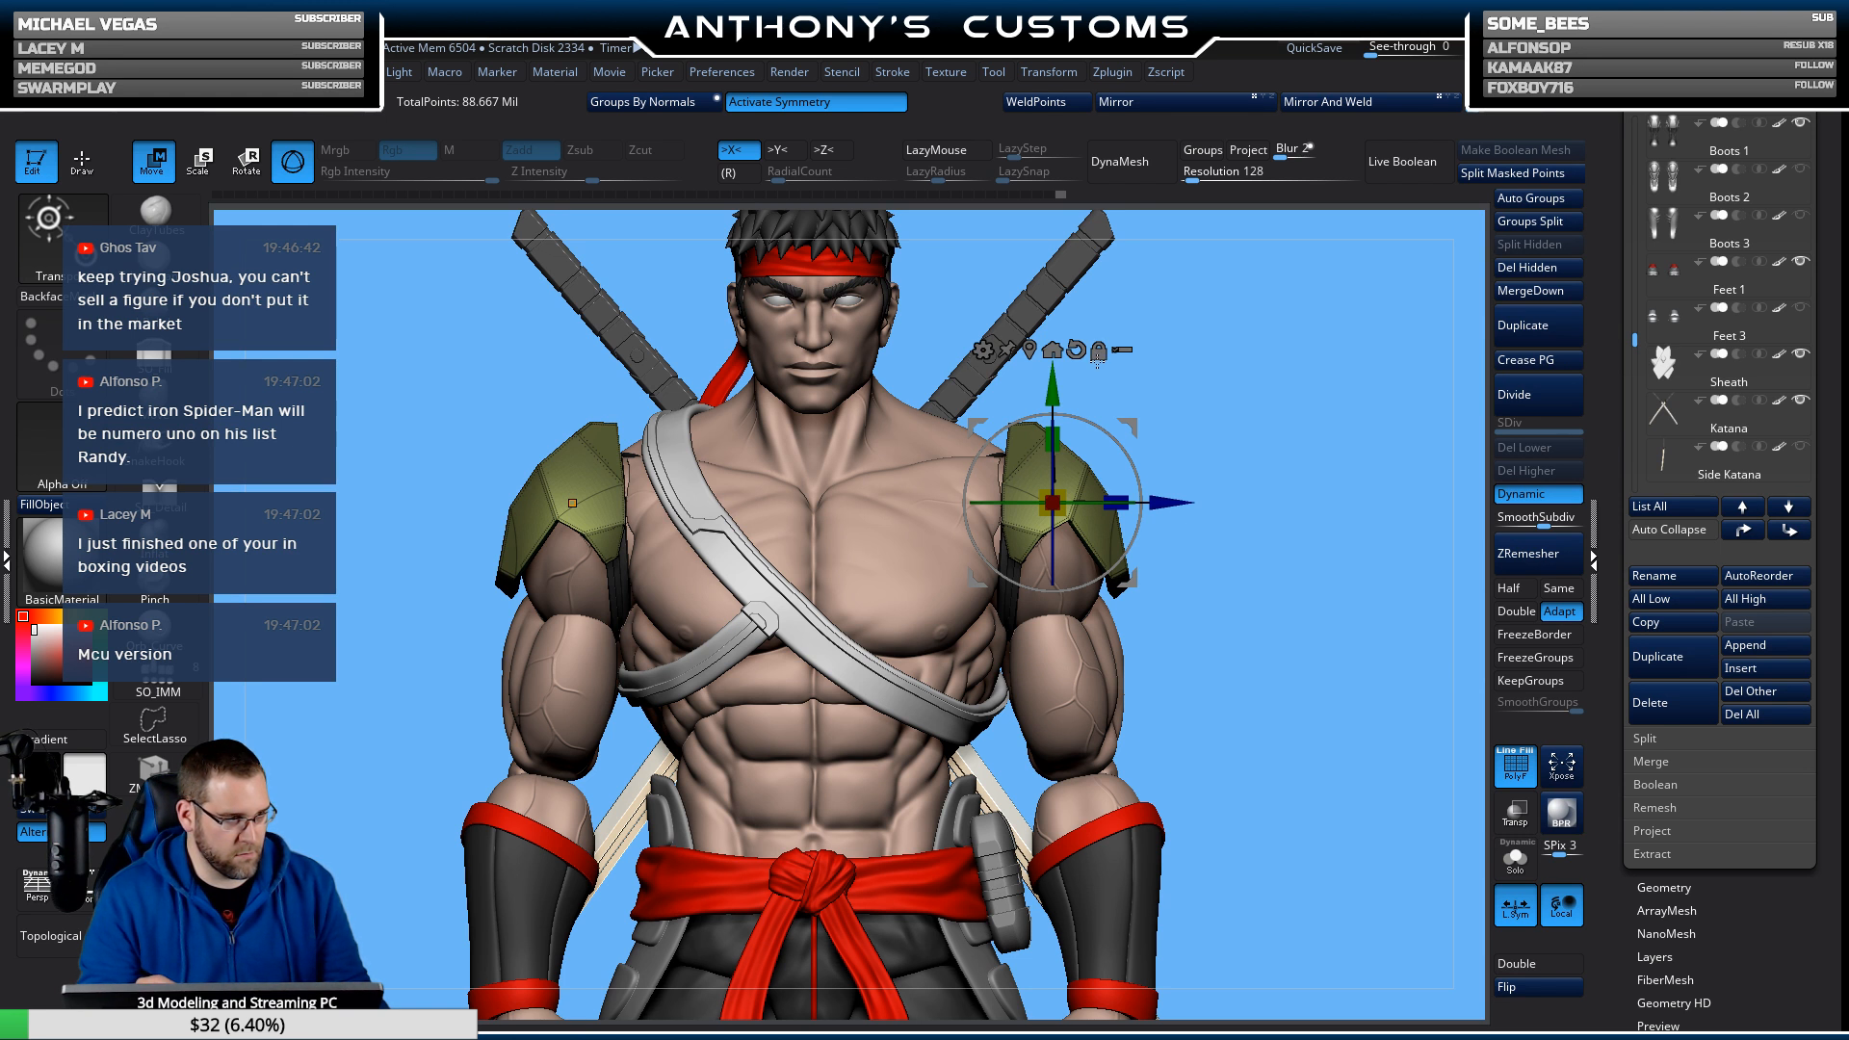
Lasso-mask the lower front points of the plates again, invert the mask, and lower those points slightly along Y.
{"action": "key", "text": "q"}
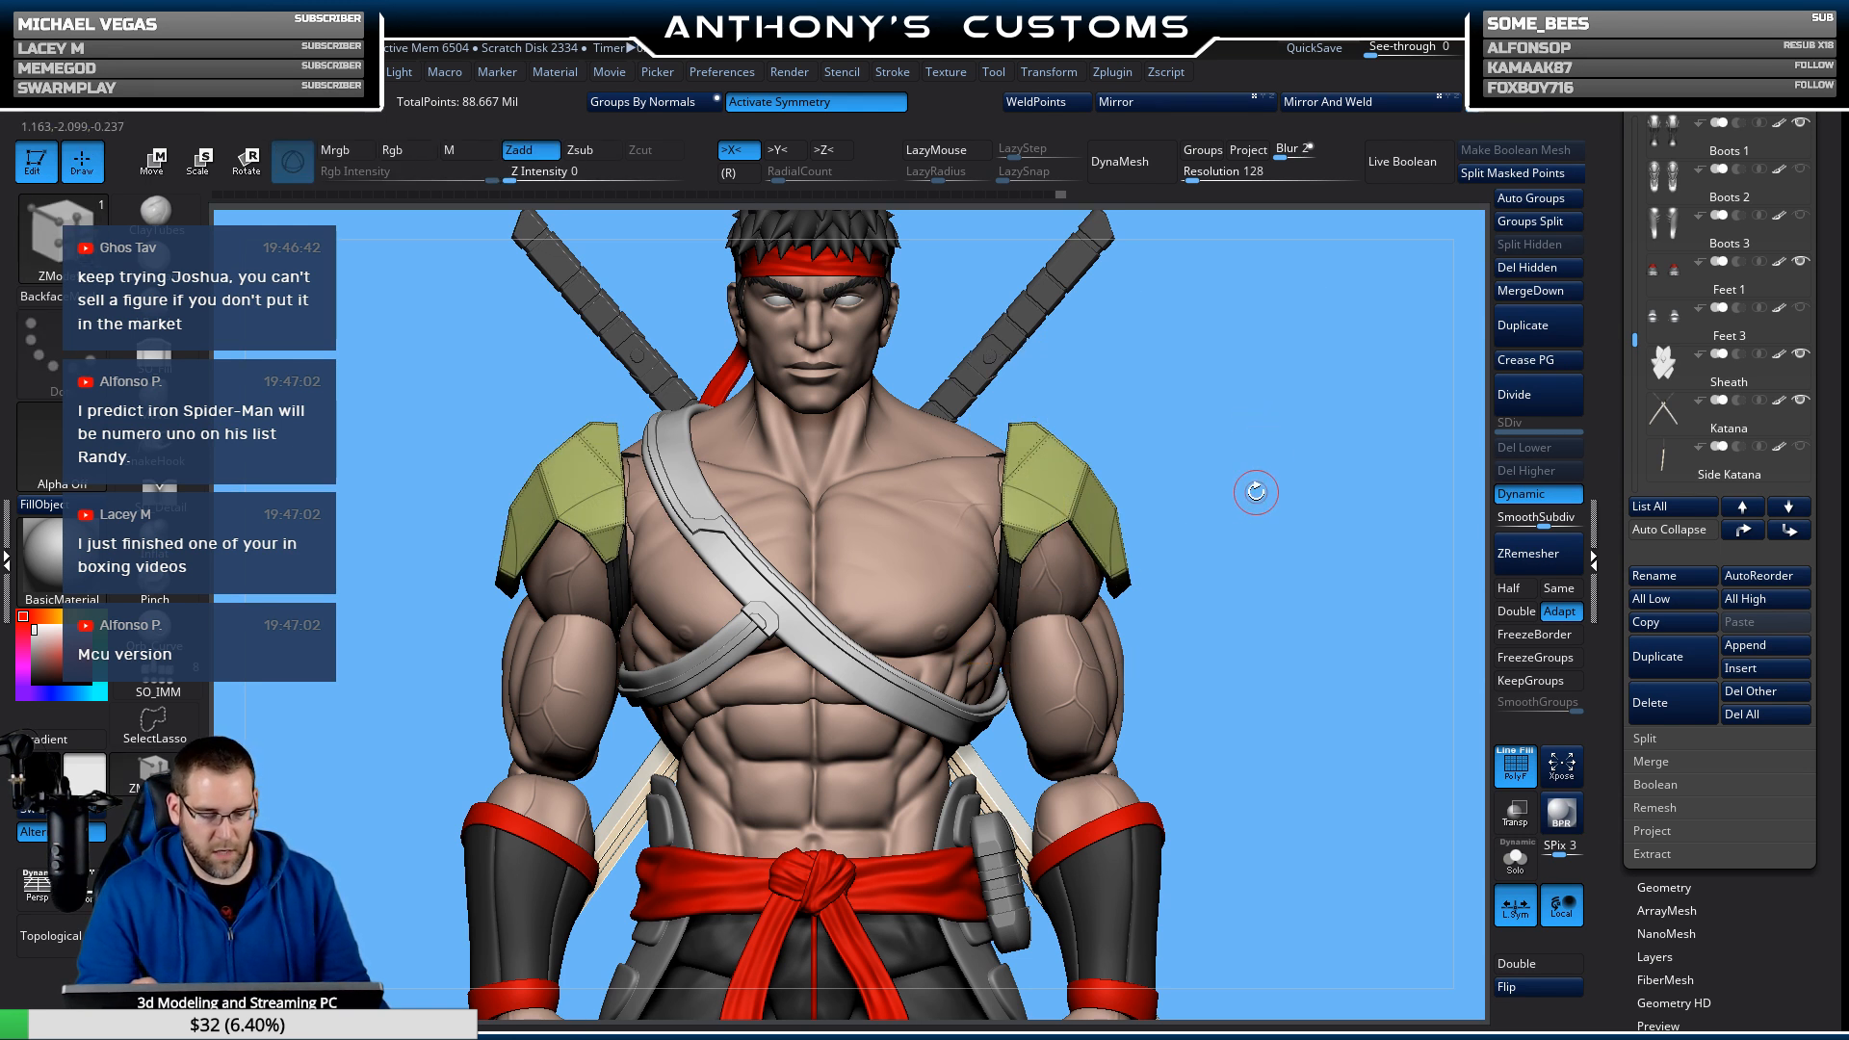
{"action": "left_click_drag", "start_coordinate": [1250, 491], "coordinate": [1242, 383]}
{"action": "key", "text": "ctrl"}
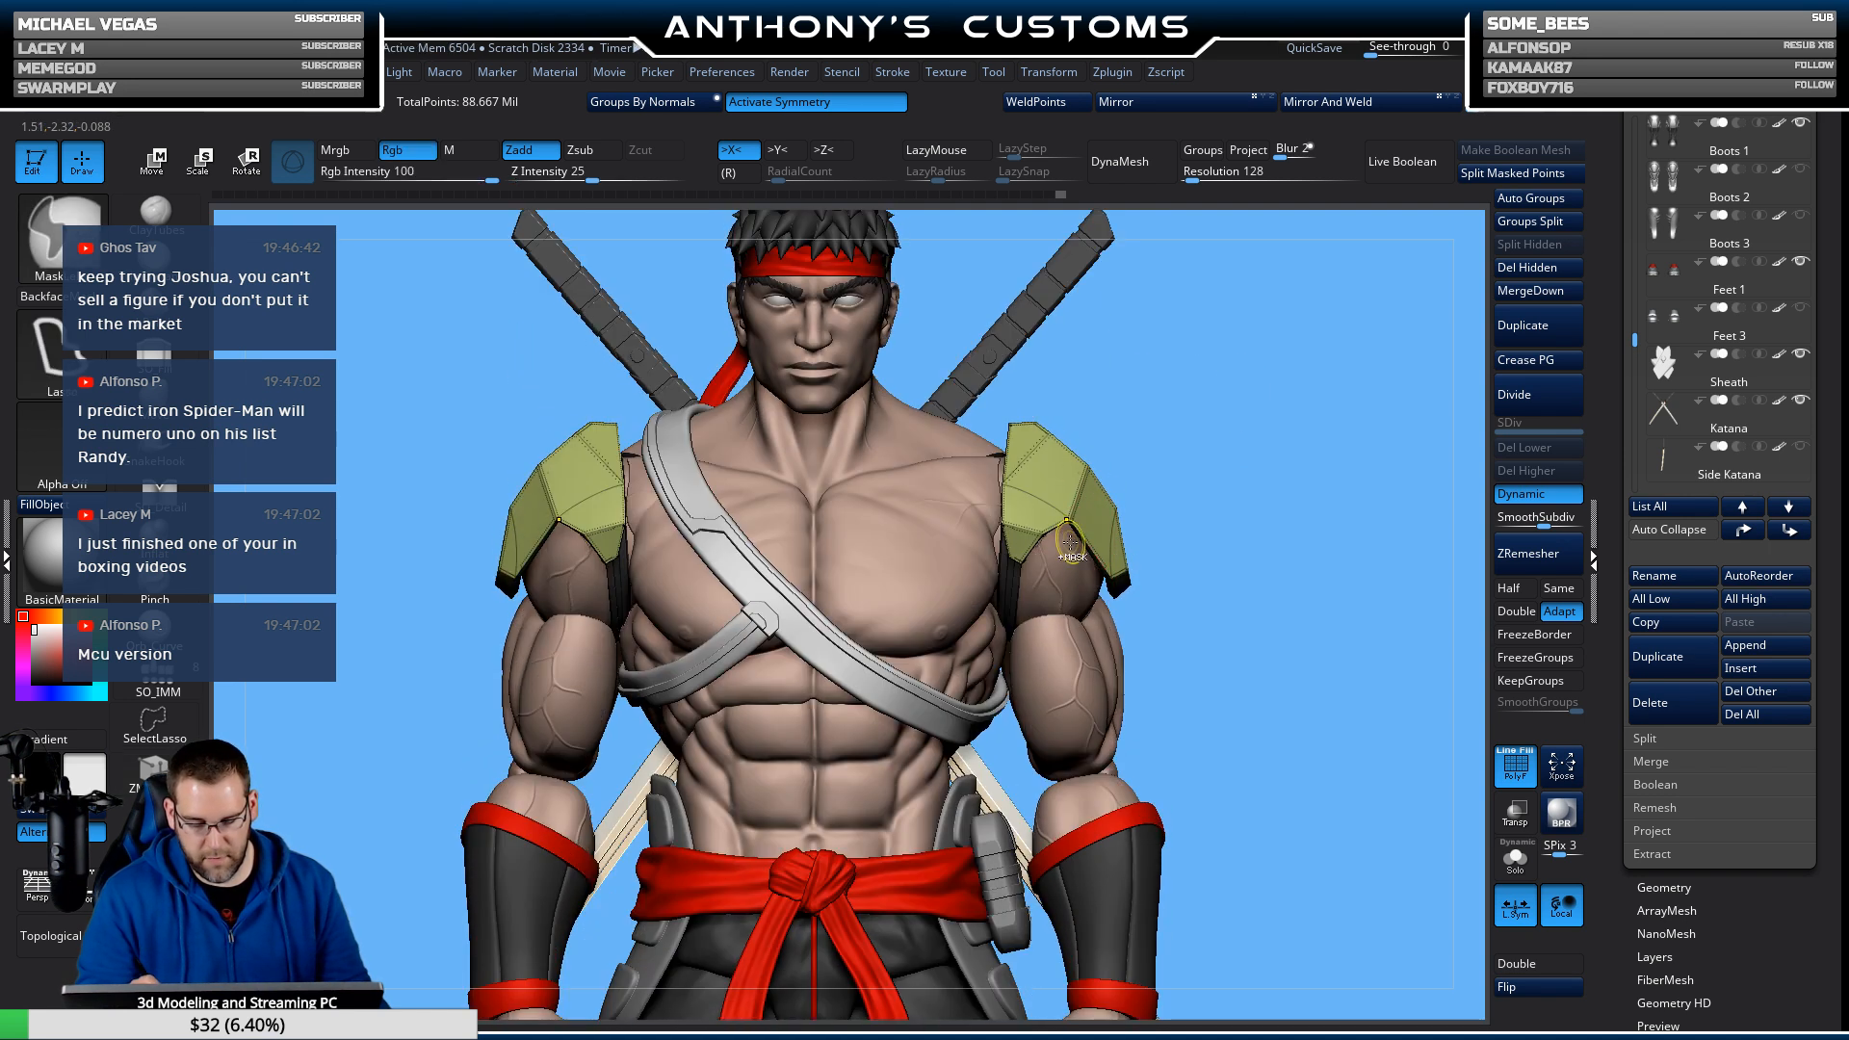
{"action": "left_click_drag", "start_coordinate": [1037, 549], "coordinate": [1033, 542], "text": "ctrl"}
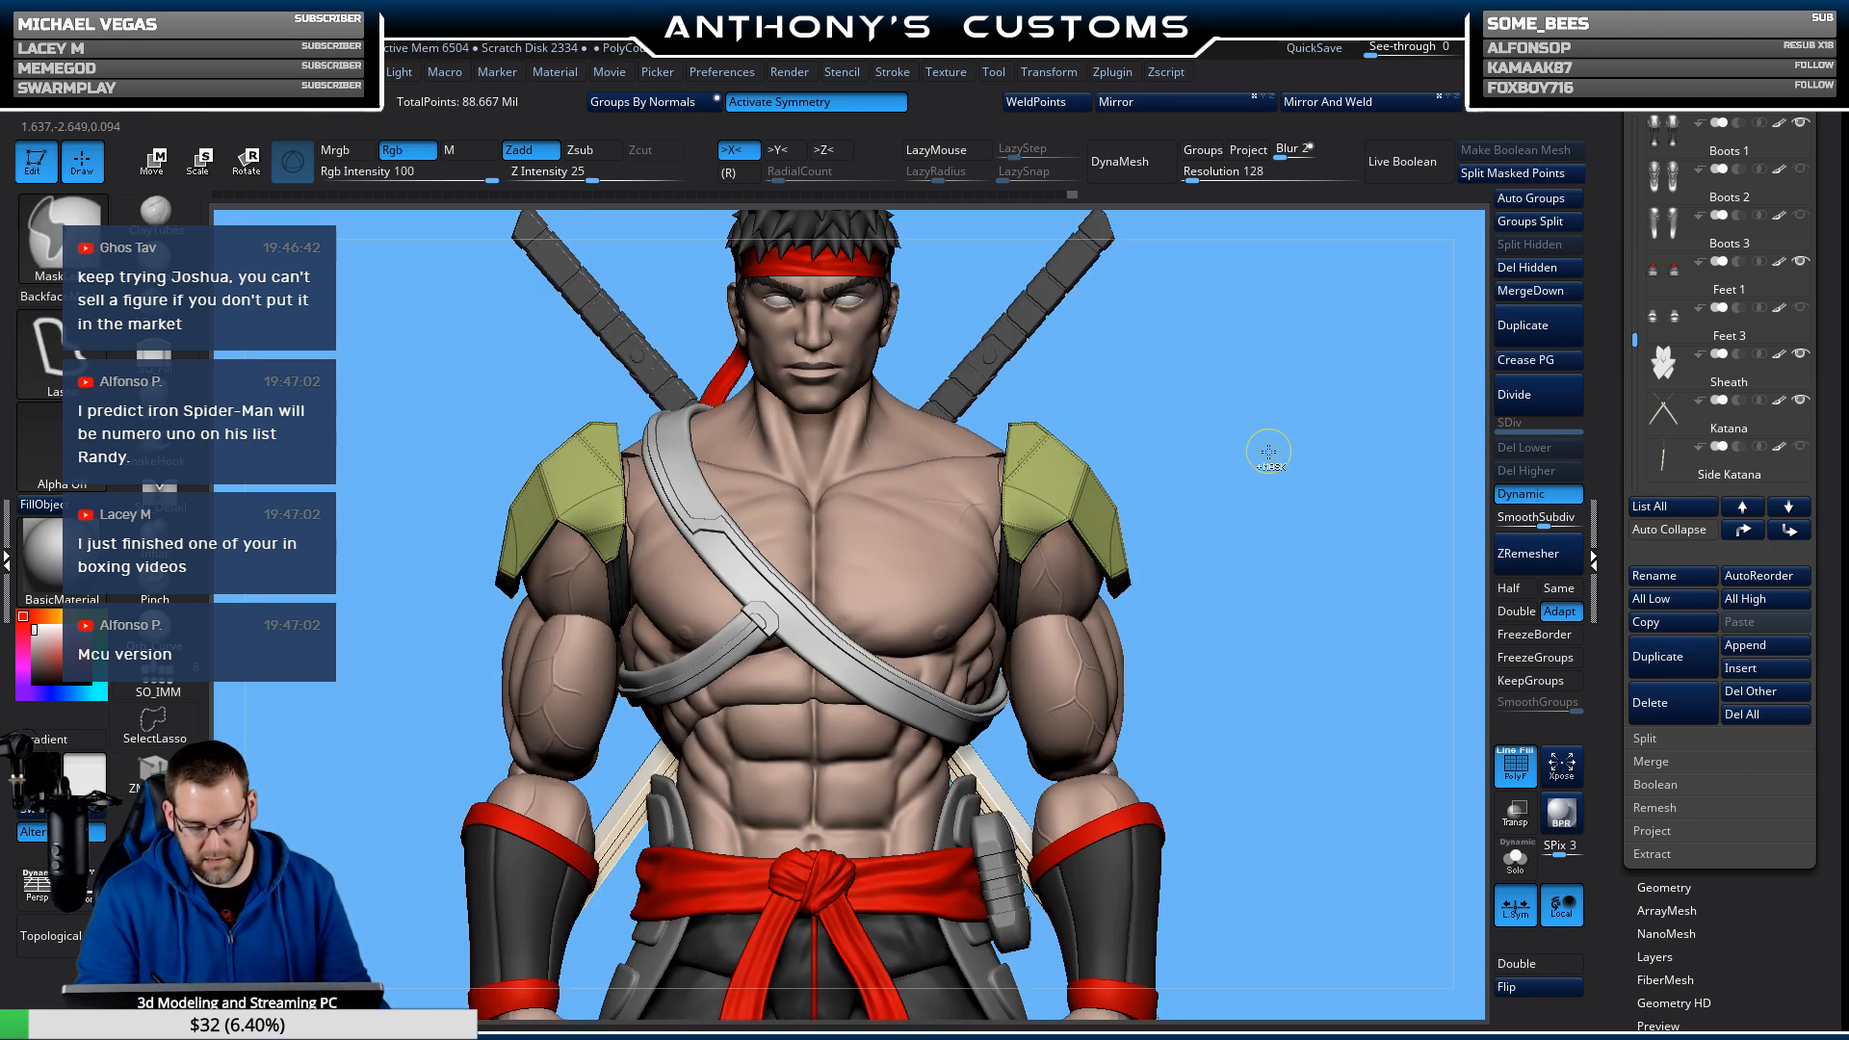
{"action": "left_click", "coordinate": [1272, 450], "text": "ctrl"}
{"action": "key", "text": "w"}
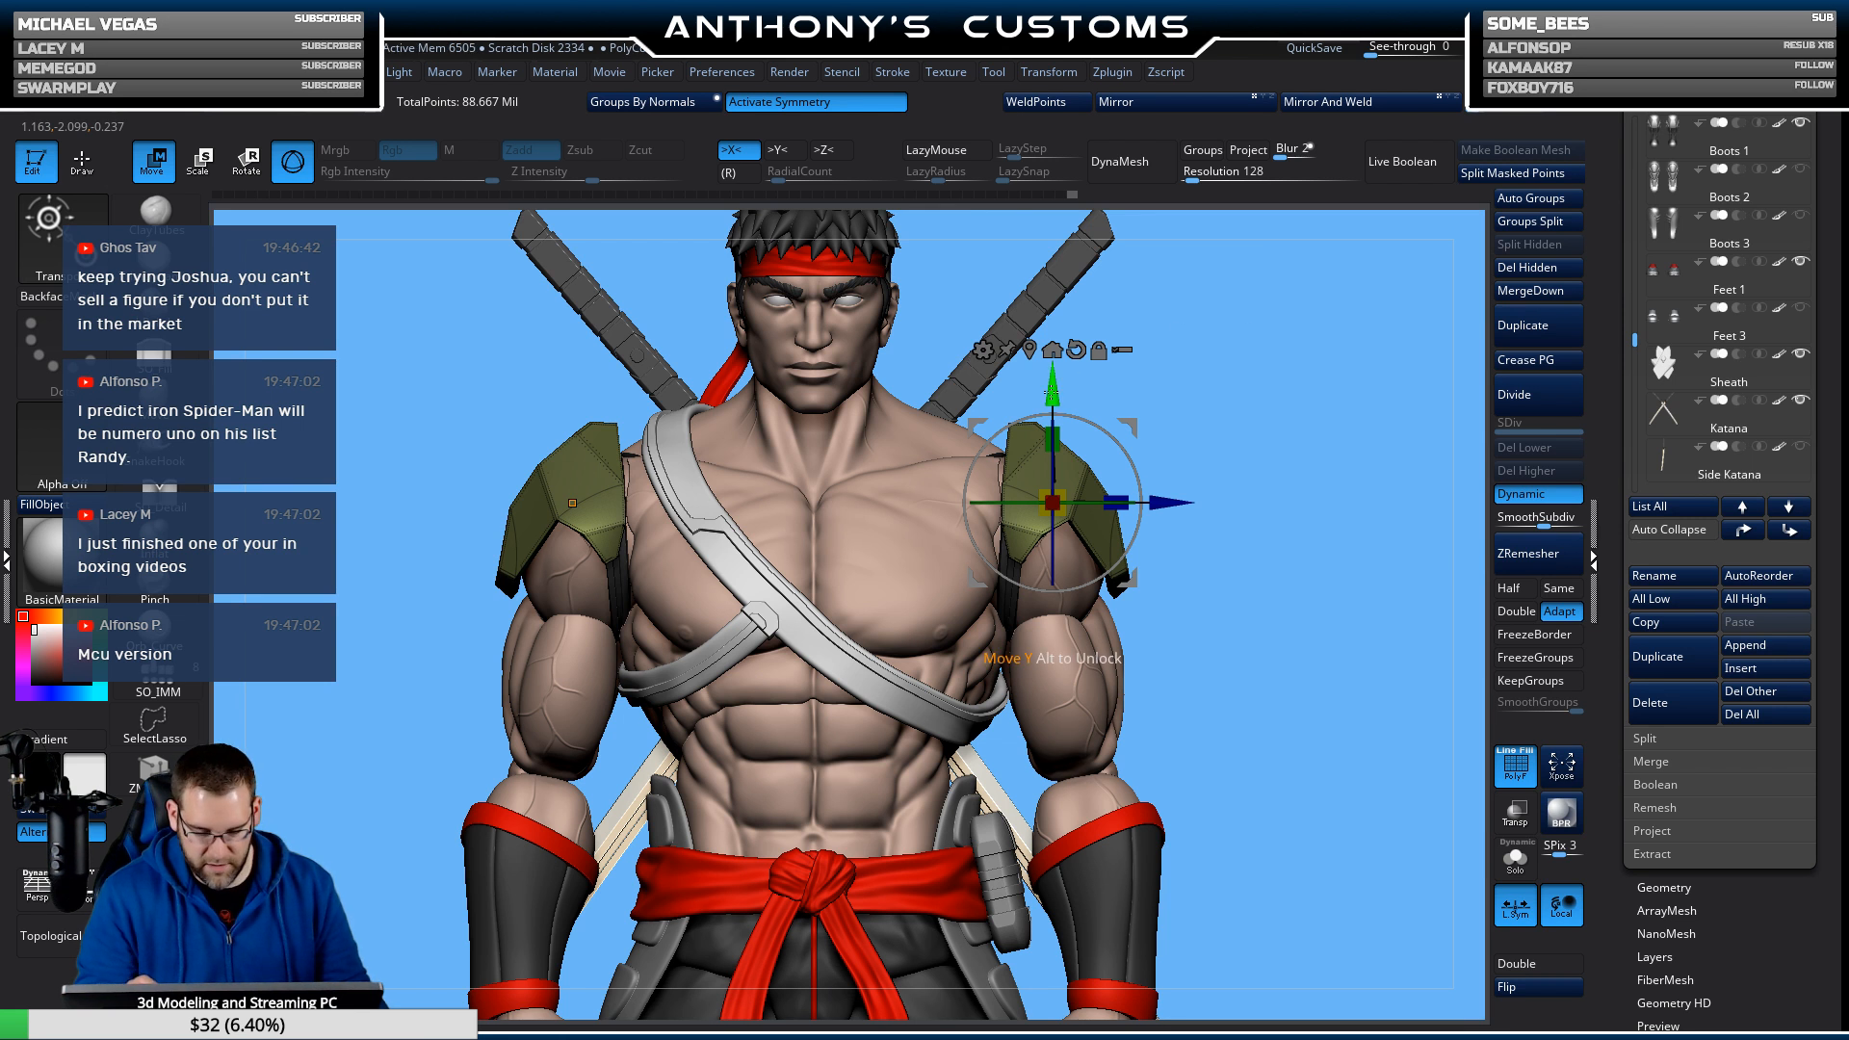
{"action": "left_click_drag", "start_coordinate": [1051, 390], "coordinate": [1052, 399]}
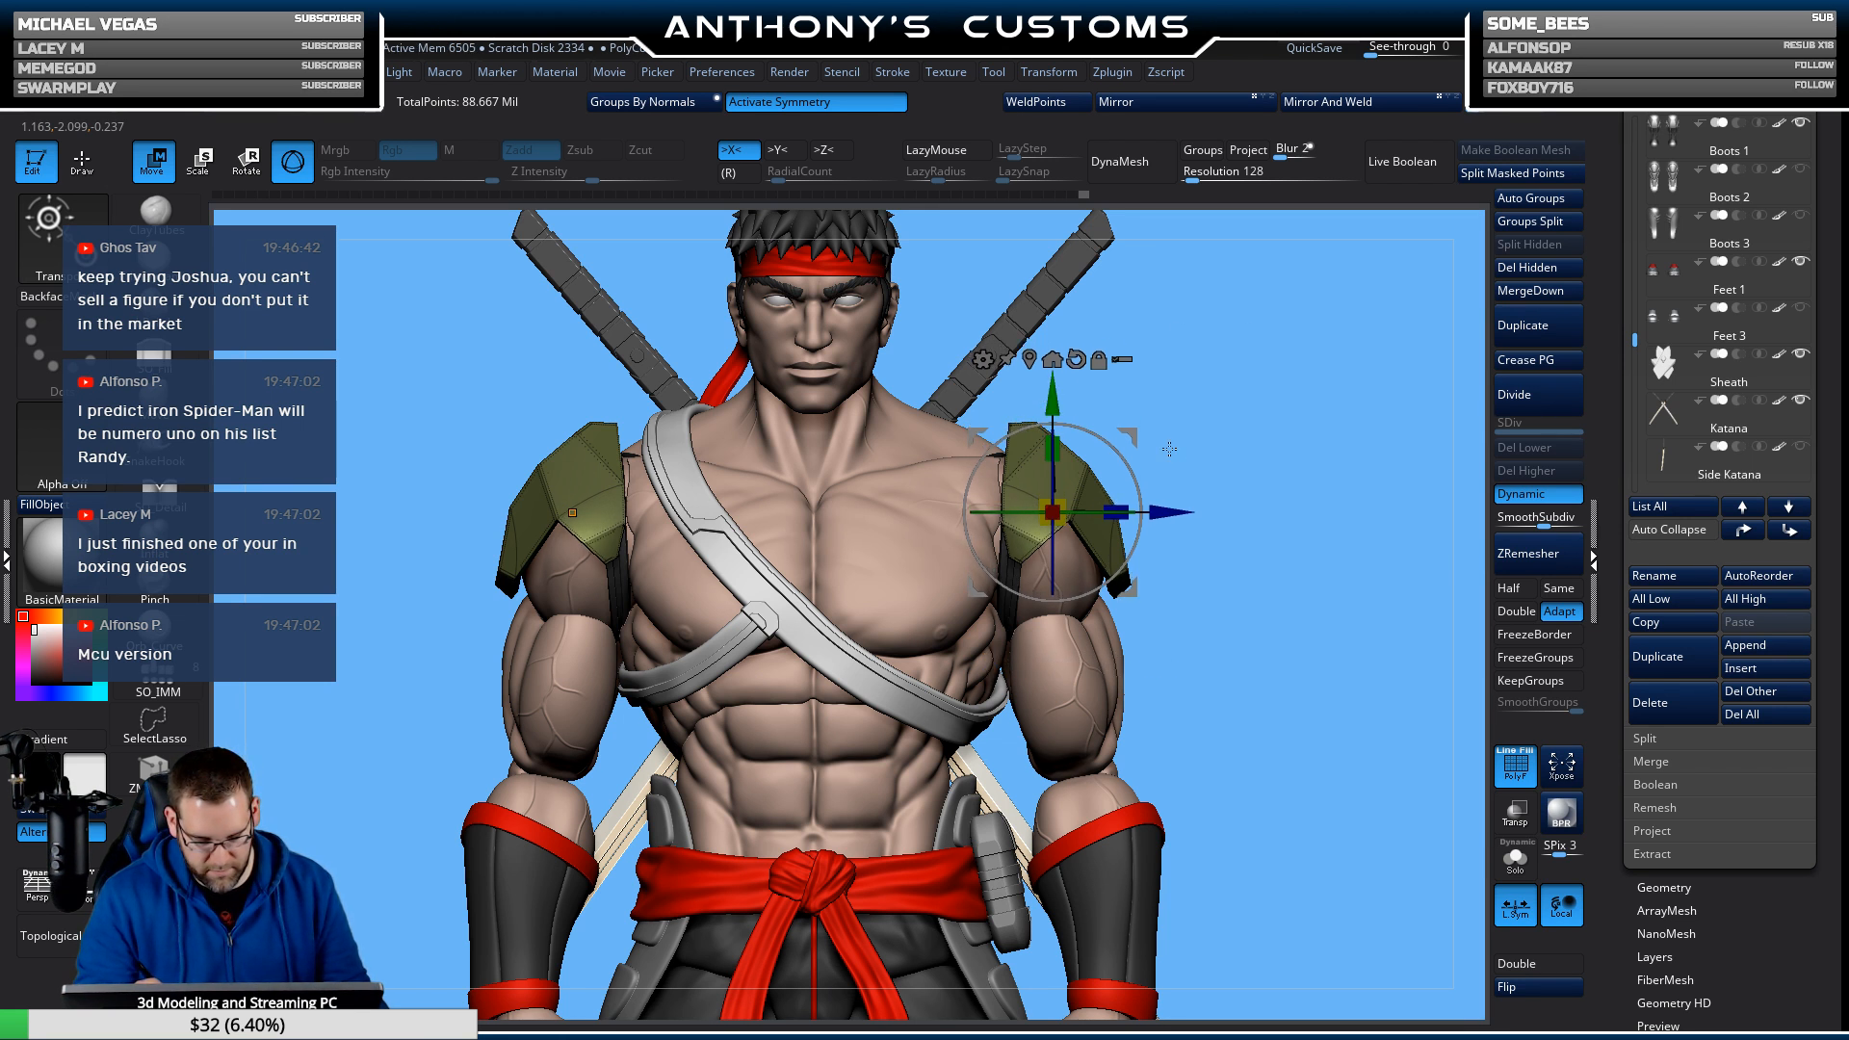
Move the unmasked lower front points of both plates slightly inward, undo the extra gizmo adjustment, and clear the mask.
{"action": "left_click_drag", "start_coordinate": [1326, 439], "coordinate": [1297, 616], "text": "alt"}
{"action": "left_click_drag", "start_coordinate": [1170, 508], "coordinate": [1161, 504]}
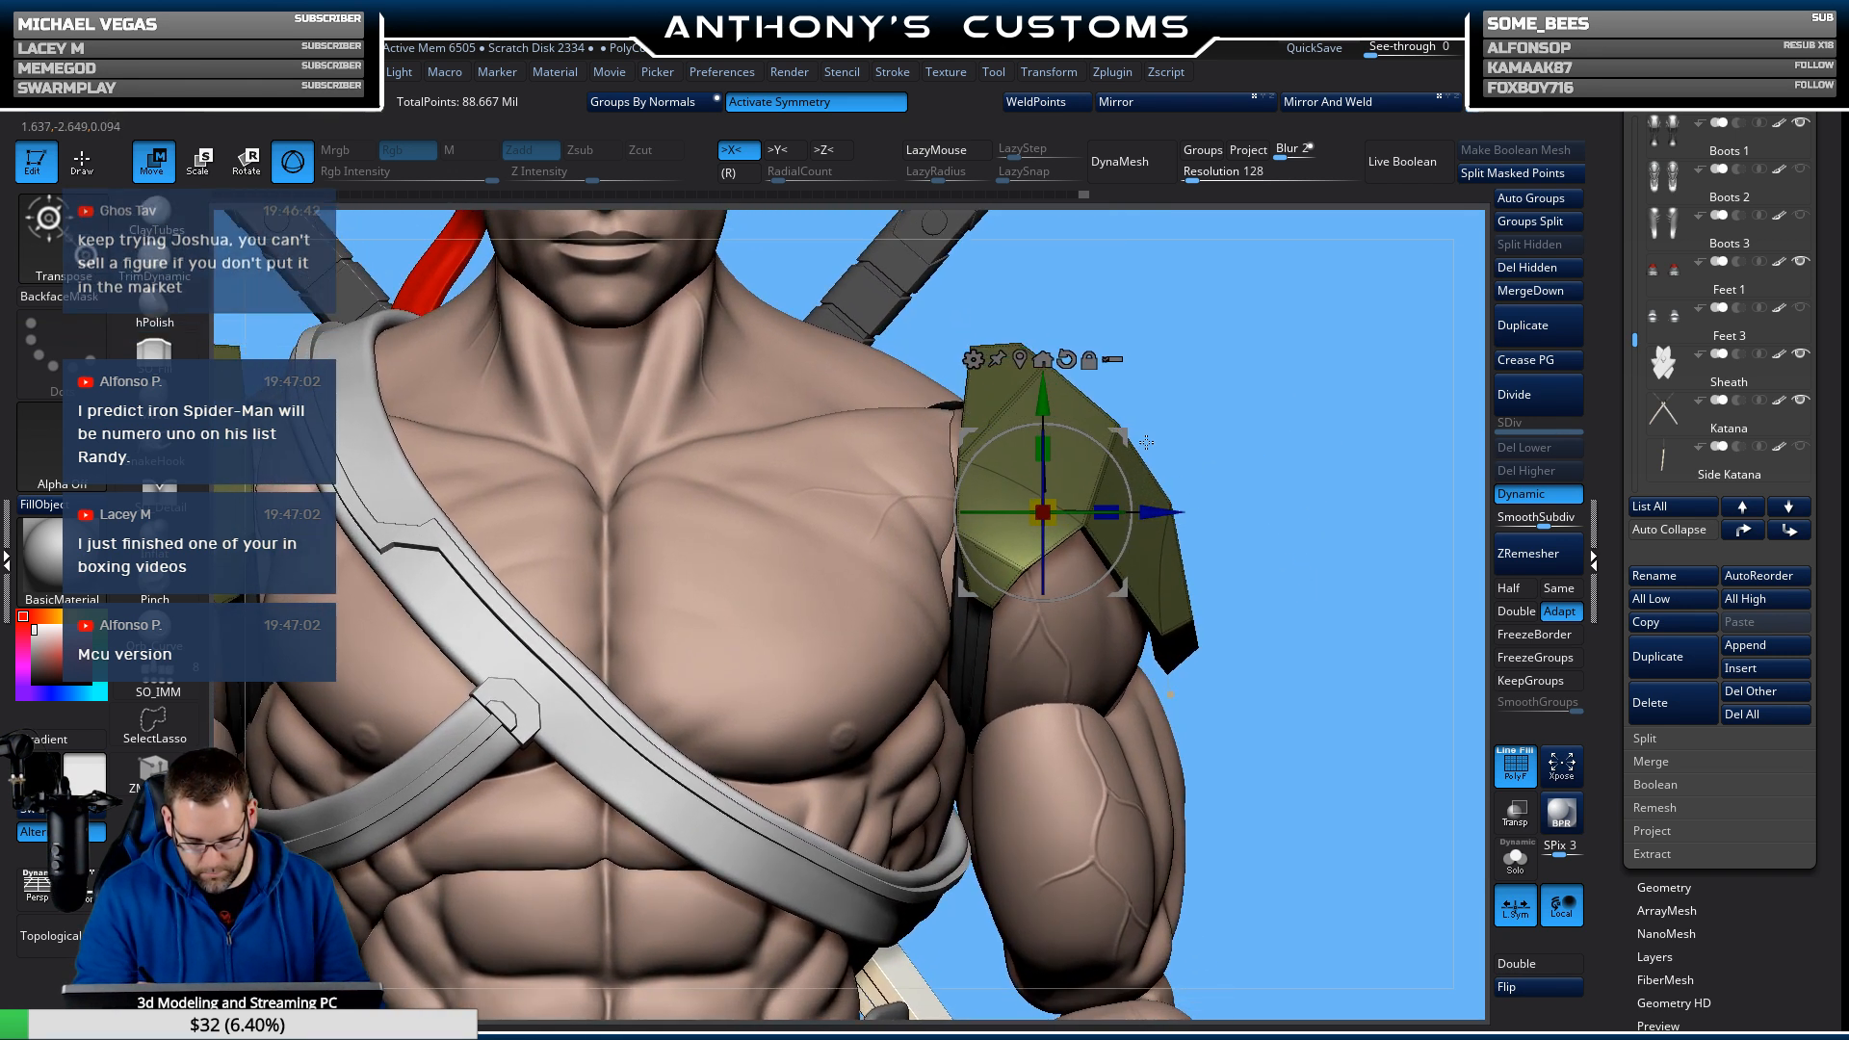
{"action": "left_click_drag", "start_coordinate": [1124, 430], "coordinate": [1131, 405]}
{"action": "key", "text": "ctrl+z"}
{"action": "left_click_drag", "start_coordinate": [1297, 385], "coordinate": [1299, 394], "text": "ctrl"}
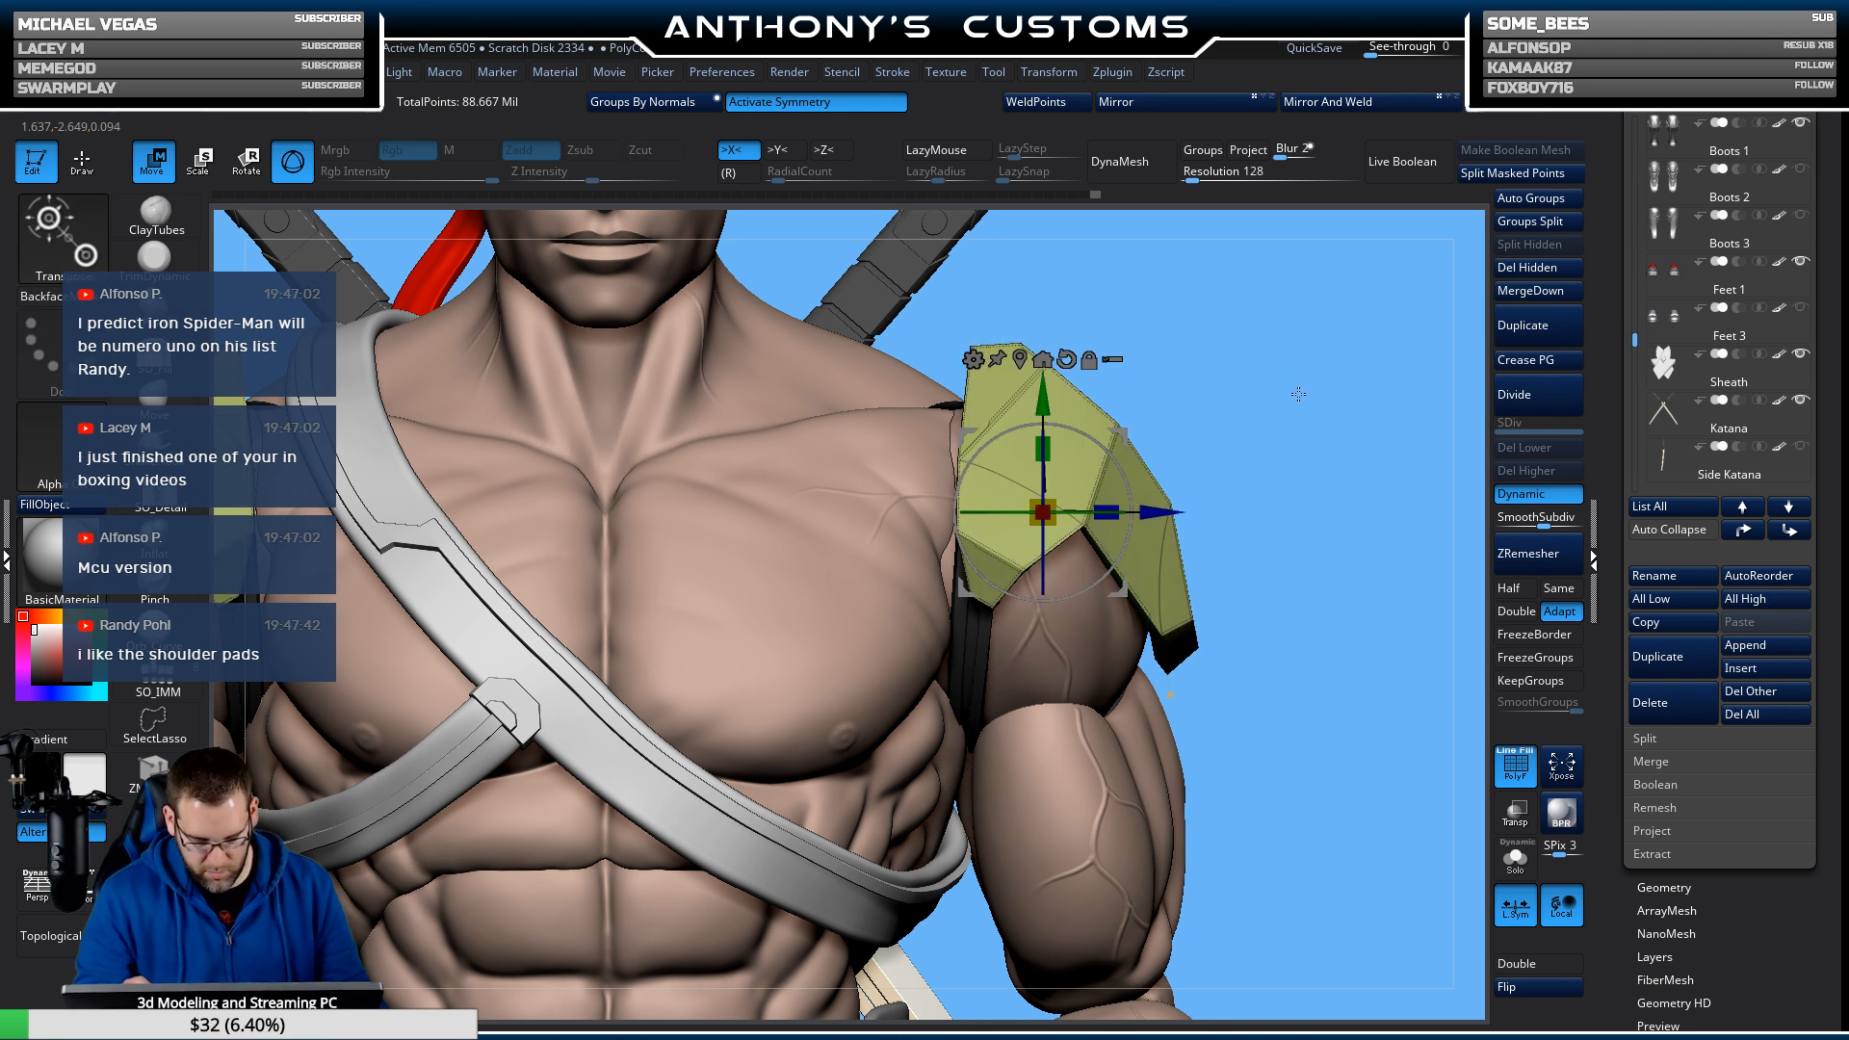
Leave only the plates' lower outer points unmasked, raise them slightly along Y, shift them 0.003 along X, and clear the mask.
{"action": "key", "text": "q"}
{"action": "mouse_move", "coordinate": [1347, 760]}
{"action": "left_mouse_down", "text": "ctrl"}
{"action": "mouse_move", "coordinate": [940, 539]}
{"action": "mouse_move", "coordinate": [1031, 679]}
{"action": "mouse_move", "coordinate": [1096, 708]}
{"action": "left_mouse_up", "text": "ctrl"}
{"action": "left_click", "coordinate": [1342, 598], "text": "ctrl"}
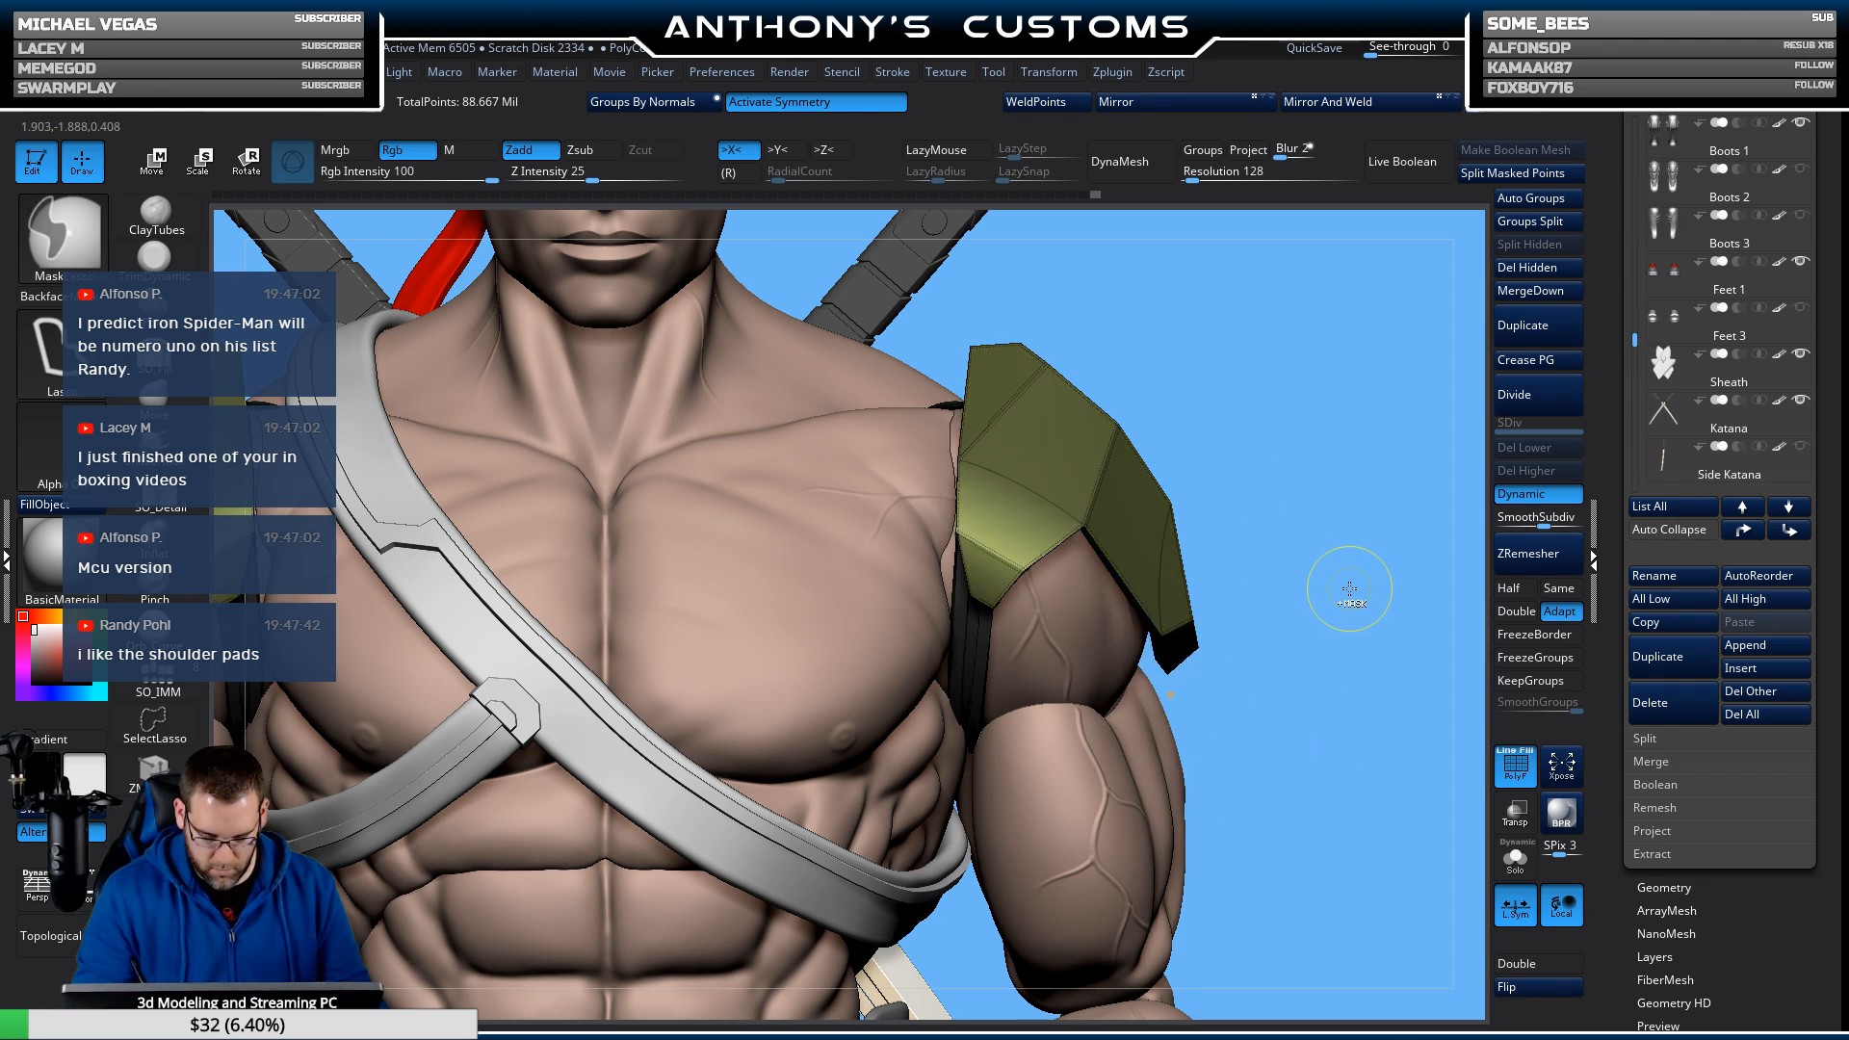
{"action": "key", "text": "w"}
{"action": "left_click_drag", "start_coordinate": [1050, 390], "coordinate": [1048, 367]}
{"action": "left_click_drag", "start_coordinate": [1160, 483], "coordinate": [1161, 484]}
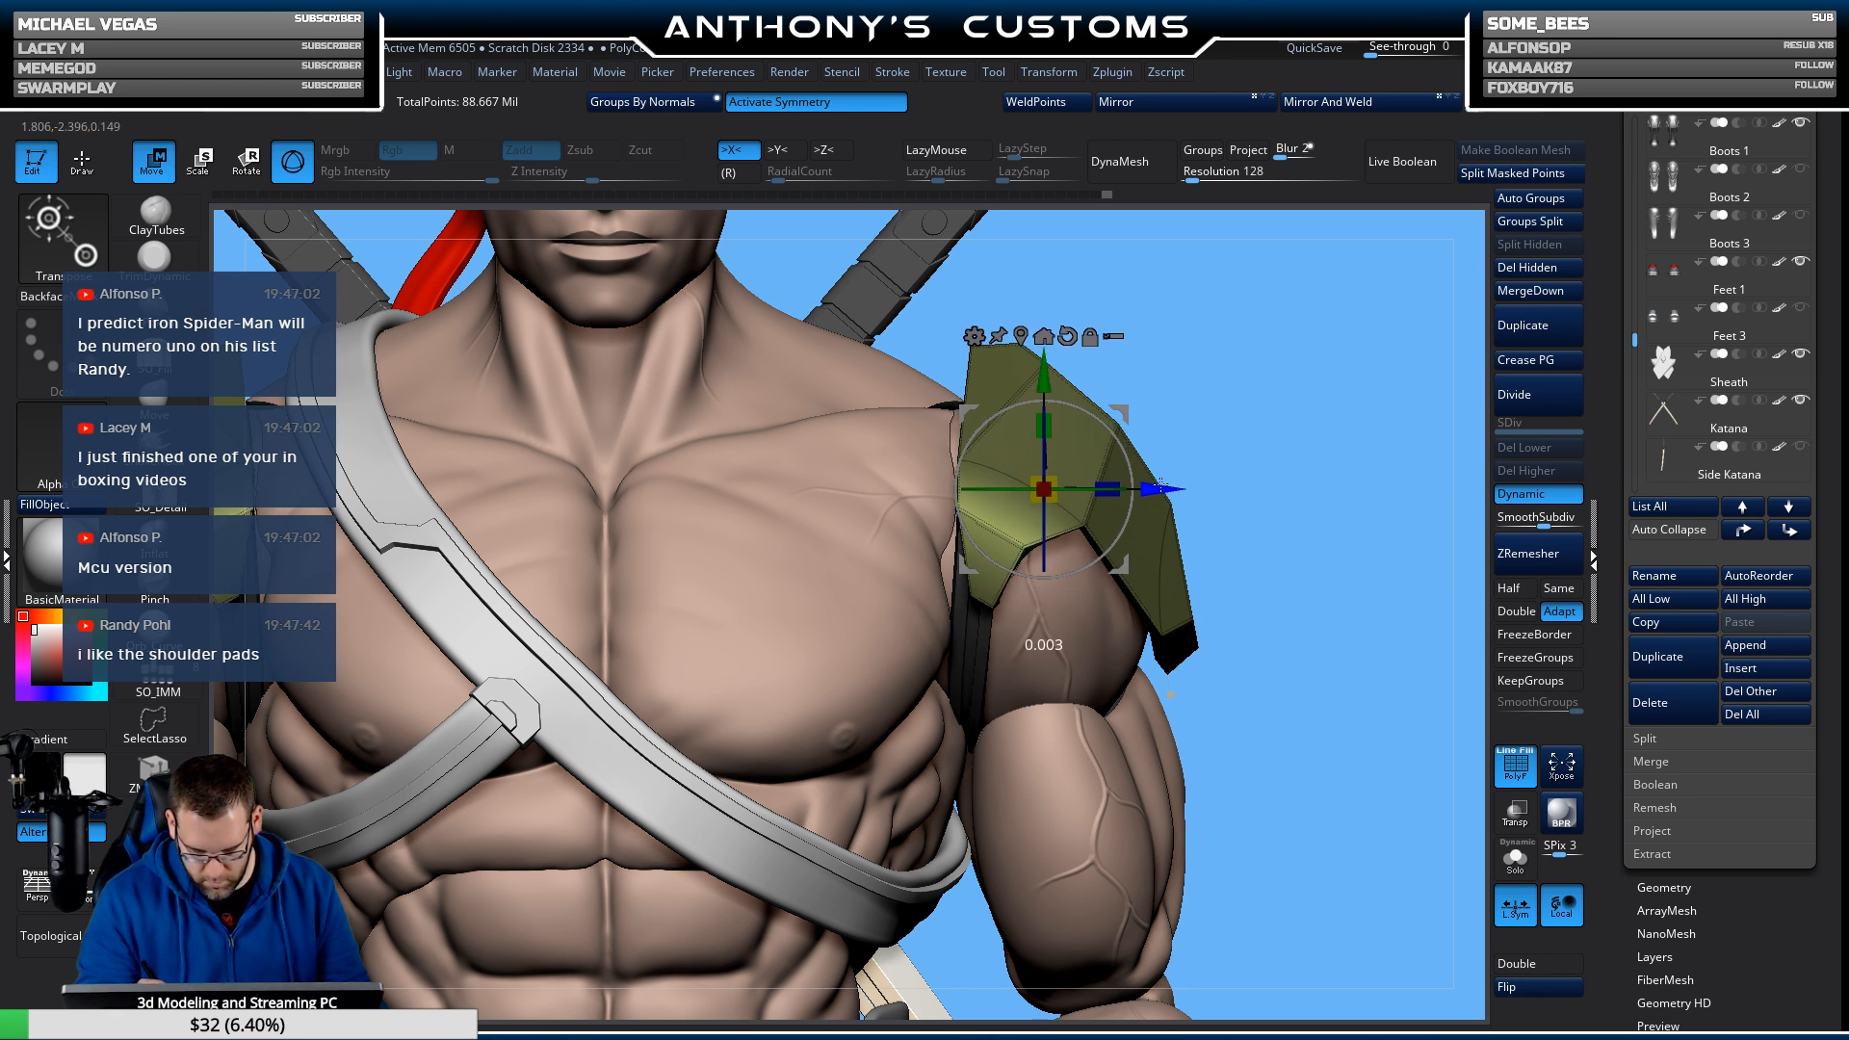
{"action": "key", "text": "q"}
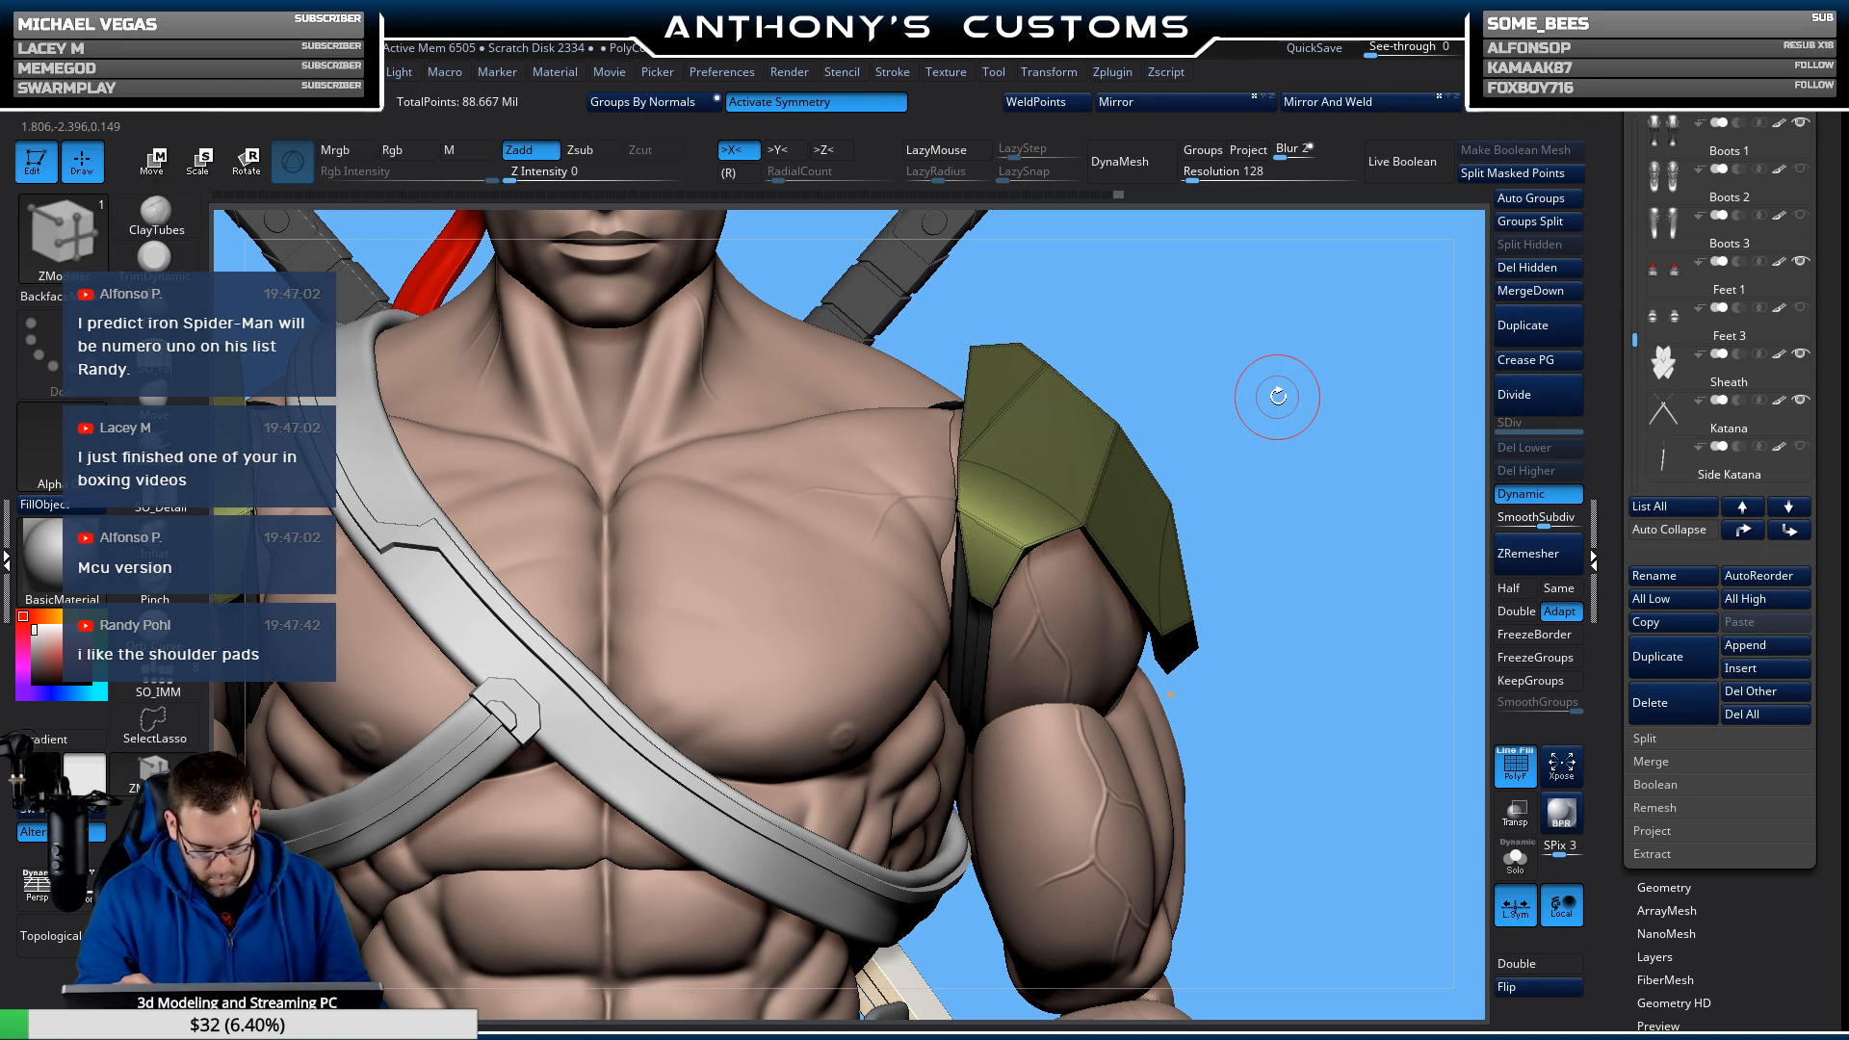
{"action": "left_click_drag", "start_coordinate": [1288, 386], "coordinate": [1294, 482], "text": "ctrl"}
Isolate the shoulder plates, set the ZModeler edge action to Crease, and crease the rim edges at the plates' tips.
{"action": "left_click", "coordinate": [1516, 855]}
{"action": "left_click_drag", "start_coordinate": [1372, 890], "coordinate": [1327, 708]}
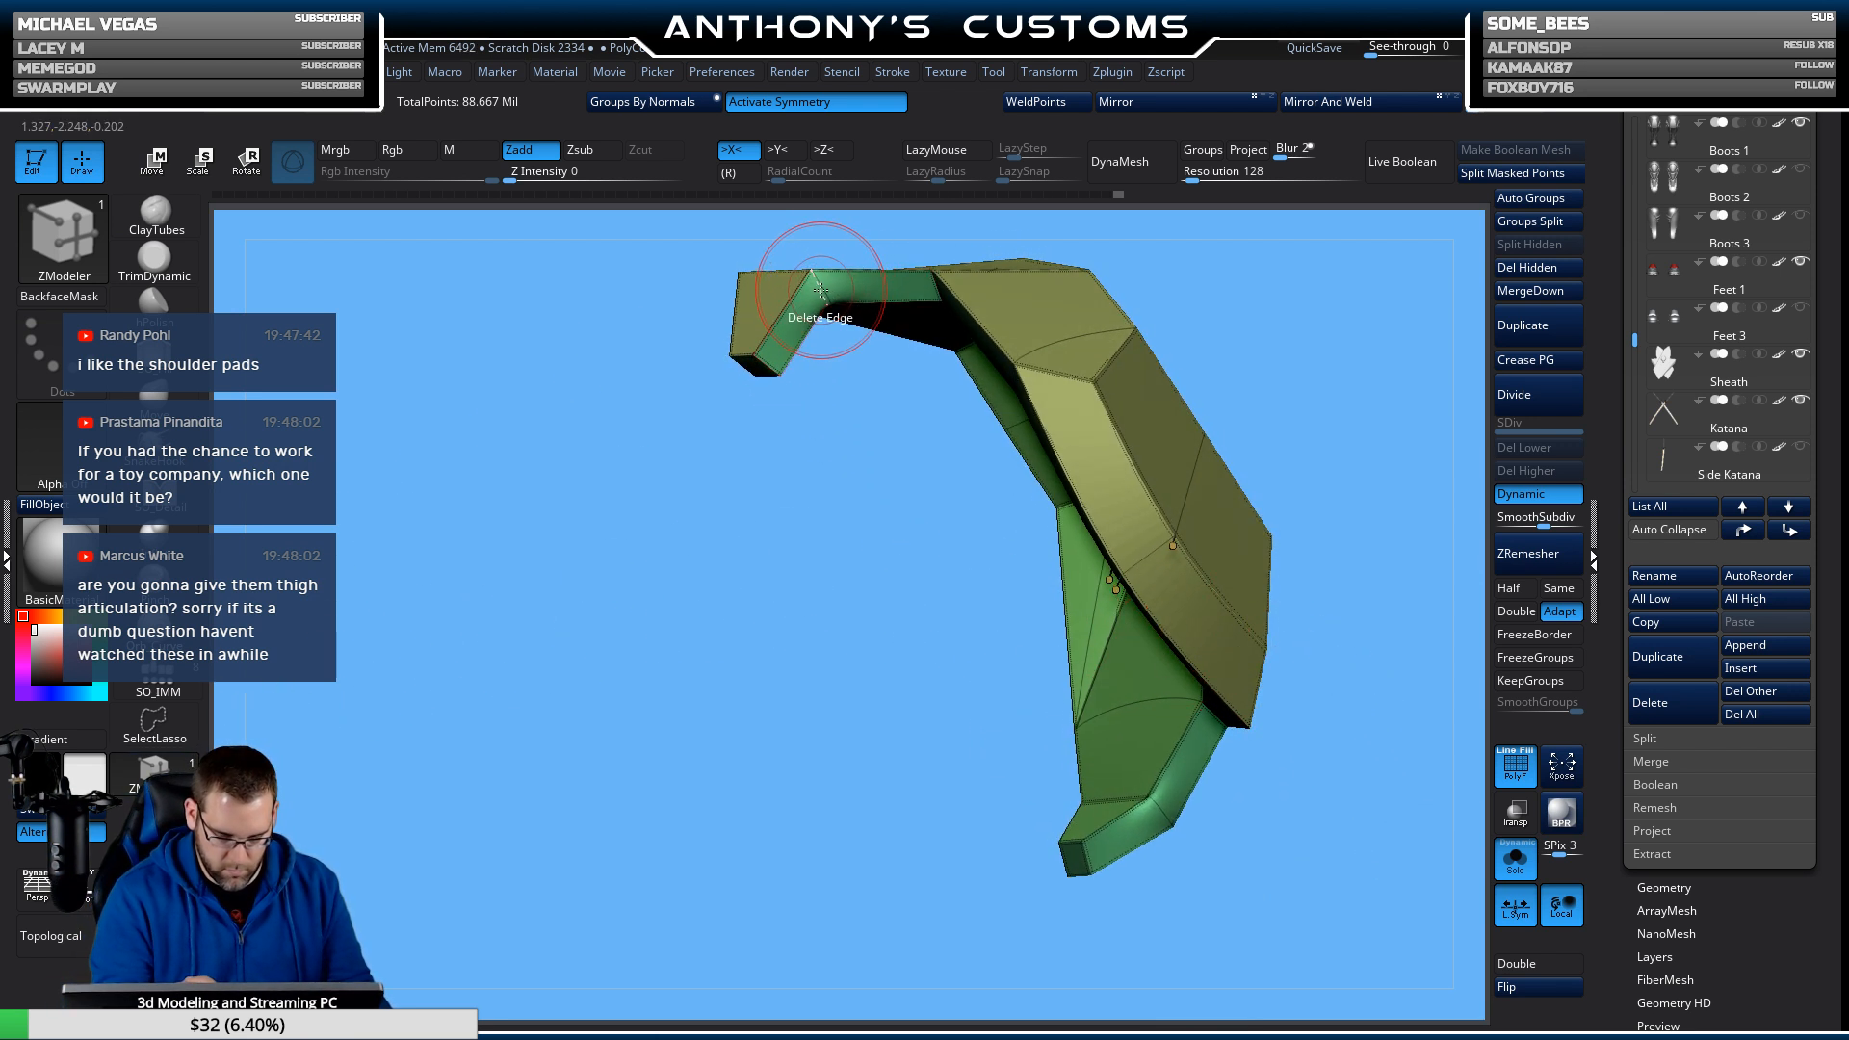
{"action": "key", "text": "space"}
{"action": "left_click", "coordinate": [665, 425]}
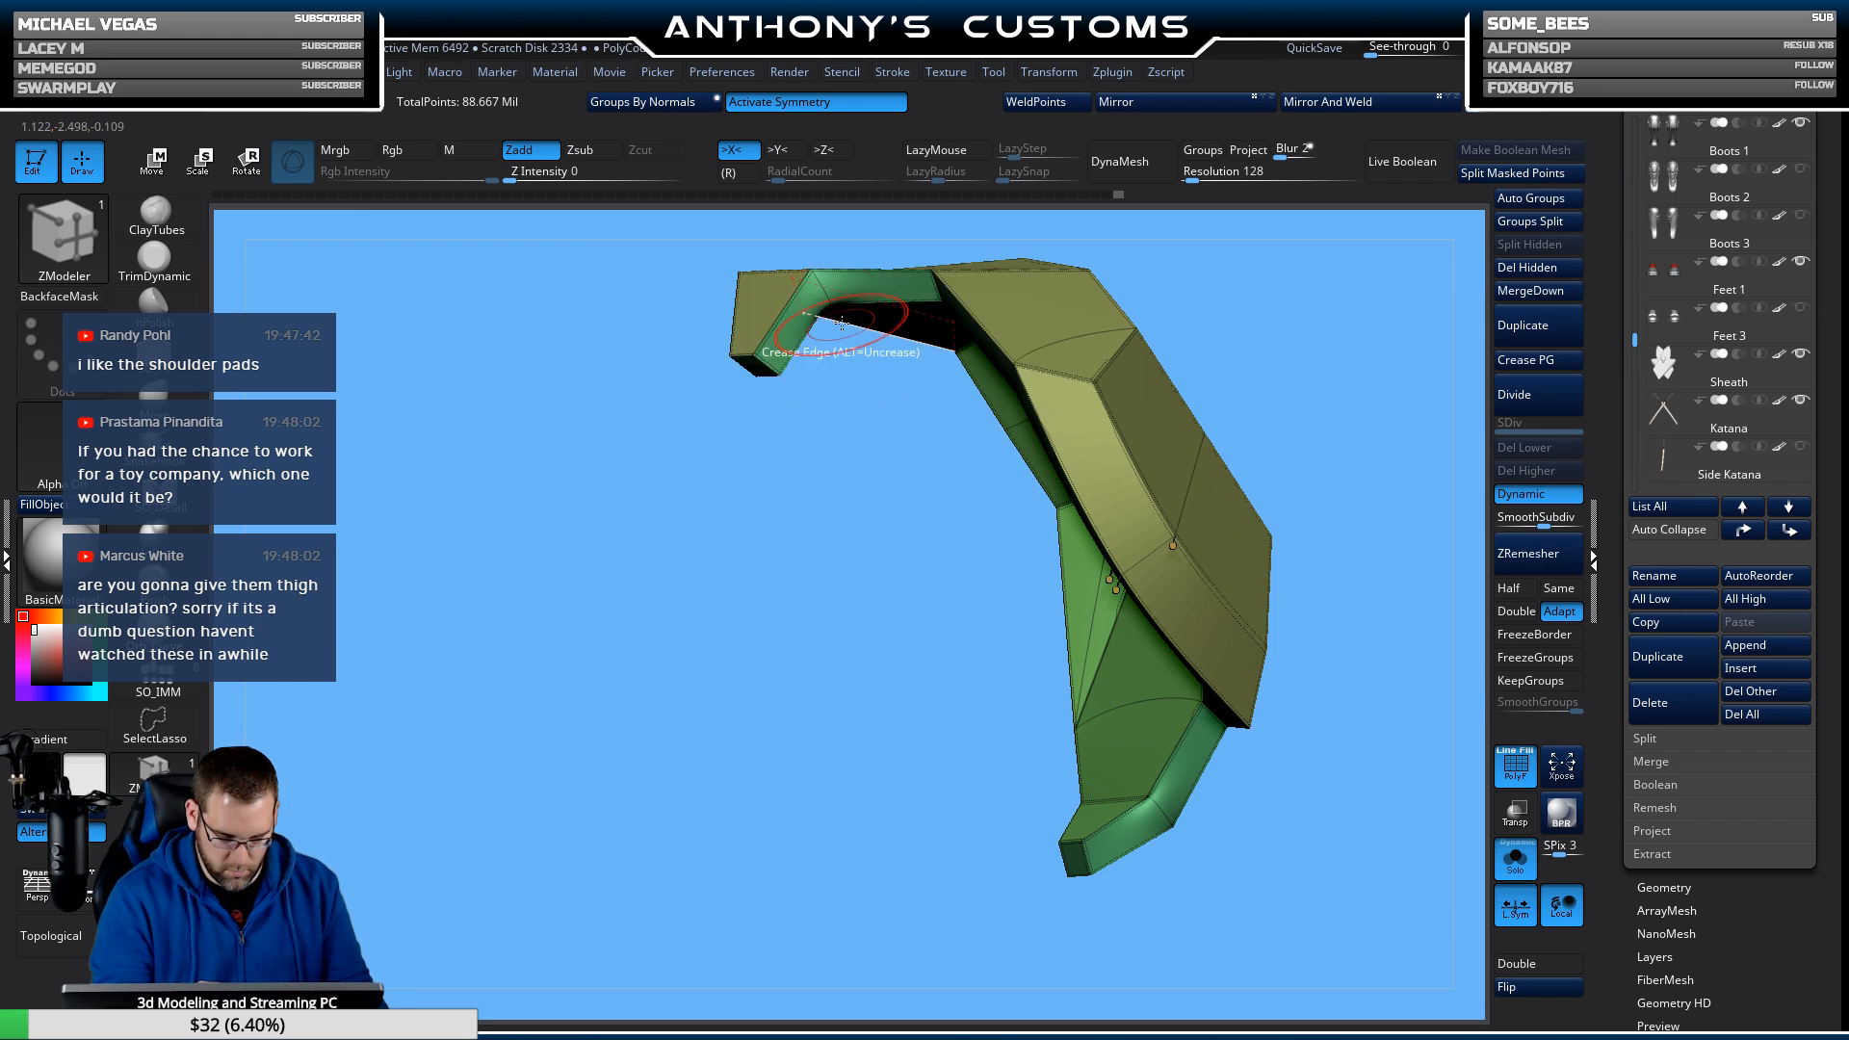
{"action": "left_click_drag", "start_coordinate": [867, 536], "coordinate": [916, 772]}
{"action": "mouse_move", "coordinate": [941, 669]}
{"action": "left_mouse_down"}
{"action": "mouse_move", "coordinate": [916, 648]}
{"action": "mouse_move", "coordinate": [945, 677]}
{"action": "mouse_move", "coordinate": [958, 743]}
{"action": "mouse_move", "coordinate": [933, 659]}
{"action": "left_mouse_up"}
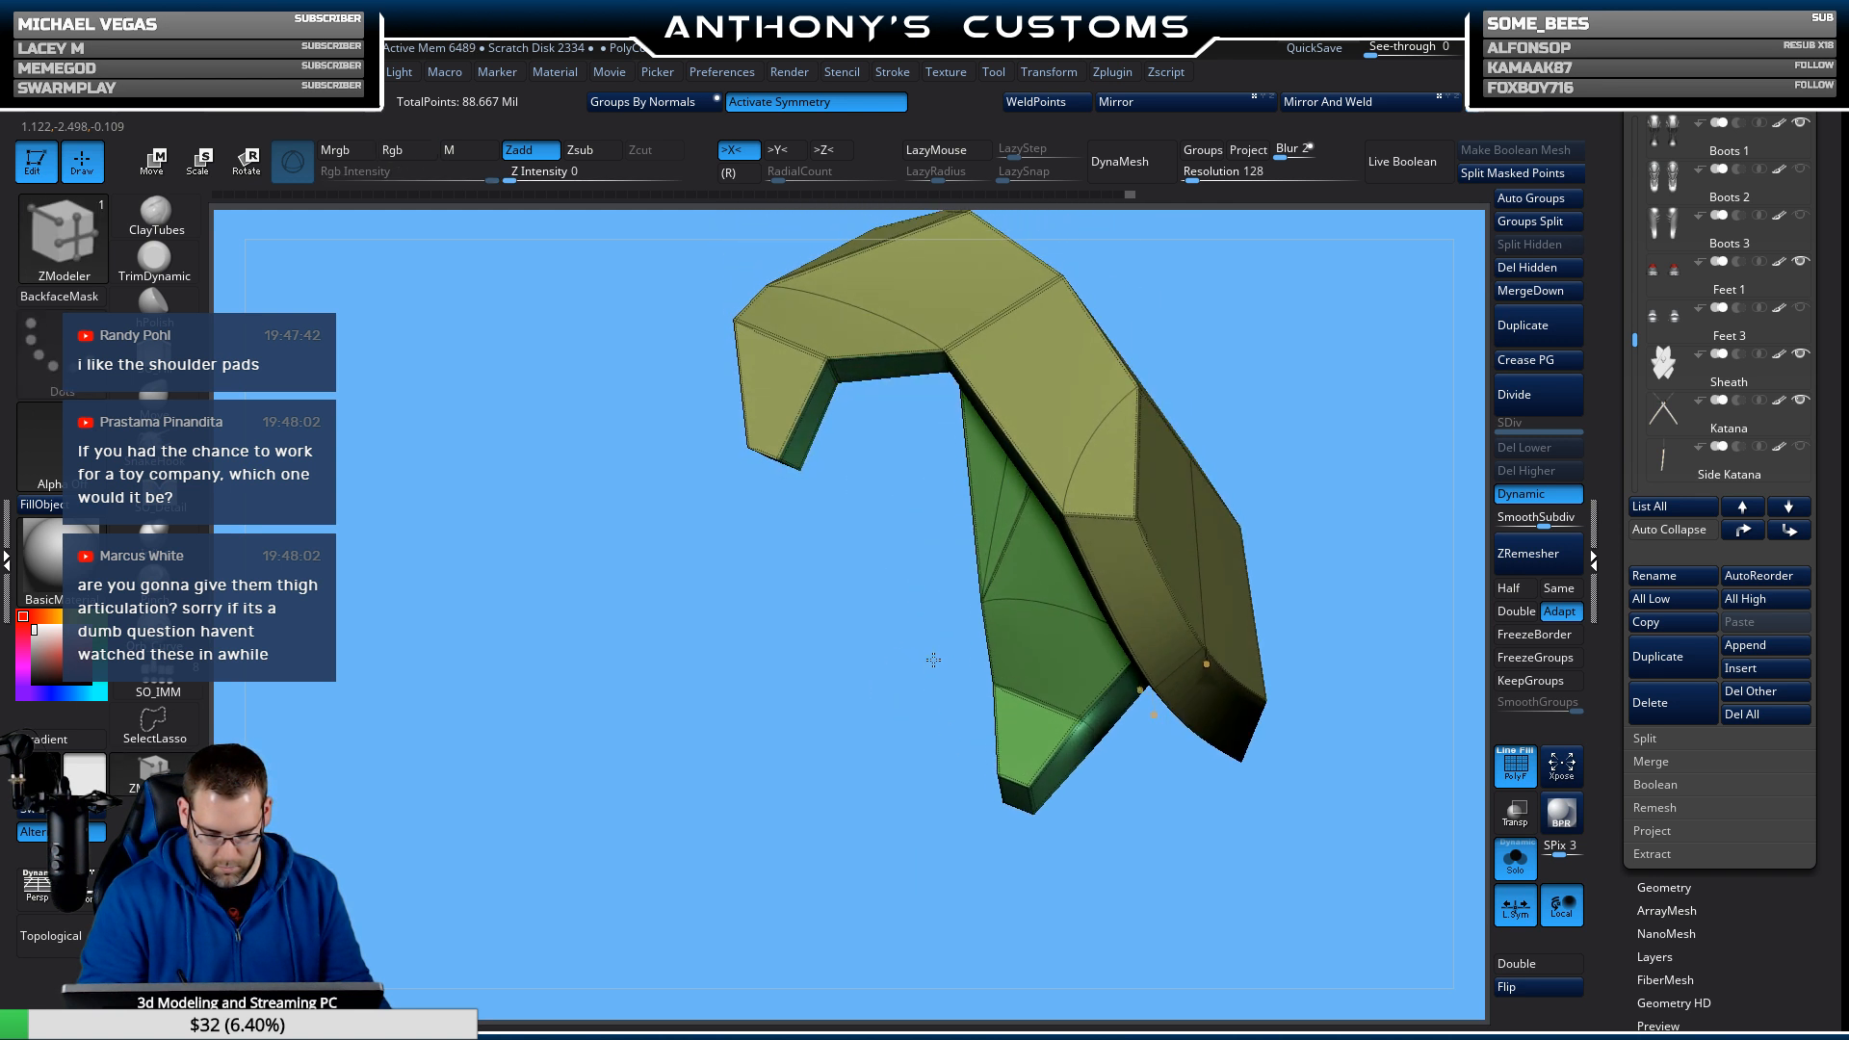
{"action": "left_click_drag", "start_coordinate": [1343, 476], "coordinate": [1281, 362], "text": "alt"}
{"action": "left_click", "coordinate": [1034, 621]}
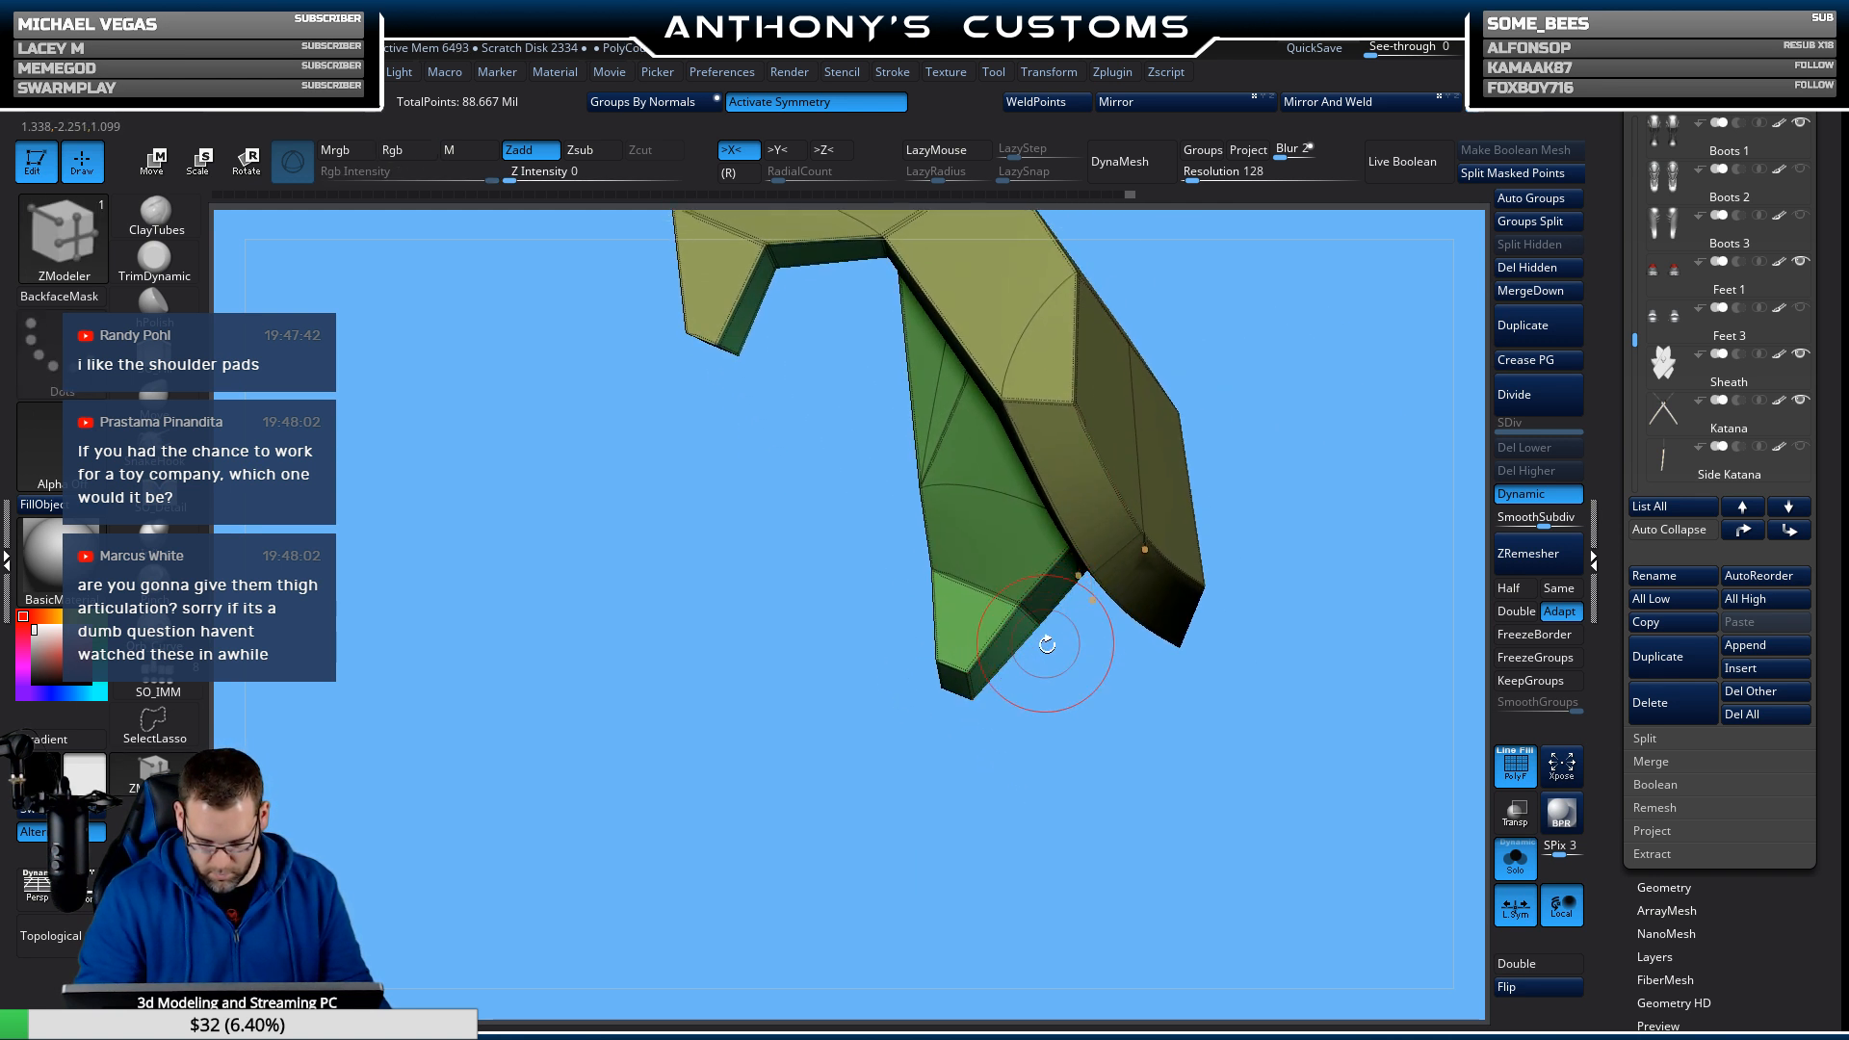
{"action": "mouse_move", "coordinate": [1047, 645]}
{"action": "left_mouse_down"}
{"action": "mouse_move", "coordinate": [1102, 727]}
{"action": "mouse_move", "coordinate": [1061, 701]}
{"action": "mouse_move", "coordinate": [979, 740]}
{"action": "mouse_move", "coordinate": [1005, 747]}
{"action": "mouse_move", "coordinate": [966, 744]}
{"action": "mouse_move", "coordinate": [983, 809]}
{"action": "mouse_move", "coordinate": [941, 755]}
{"action": "left_mouse_up"}
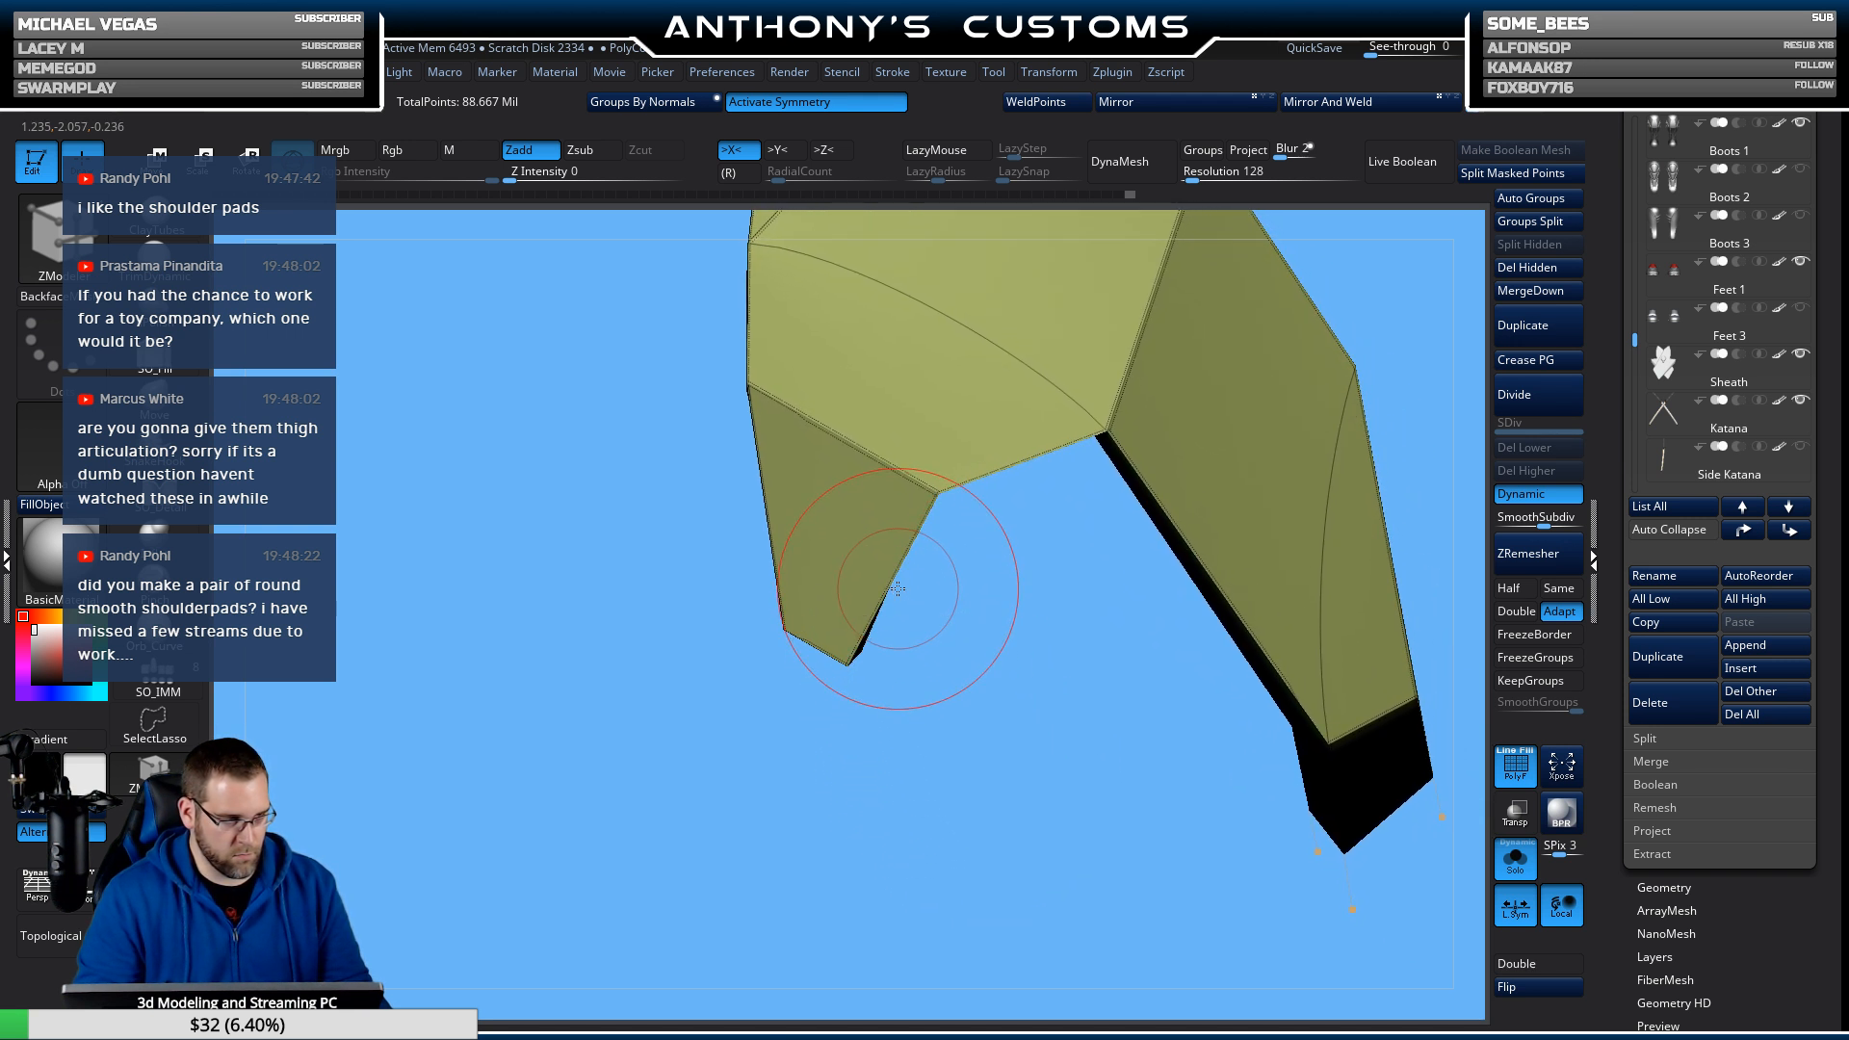
Leave only the plate's lower front tip unmasked, shift it 0.0068 inward, and clear the mask.
{"action": "key", "text": "ctrl"}
{"action": "mouse_move", "coordinate": [863, 647]}
{"action": "left_mouse_down", "text": "ctrl"}
{"action": "mouse_move", "coordinate": [933, 661]}
{"action": "mouse_move", "coordinate": [934, 715]}
{"action": "left_mouse_up", "text": "ctrl"}
{"action": "left_click", "coordinate": [948, 763], "text": "ctrl"}
{"action": "key", "text": "w"}
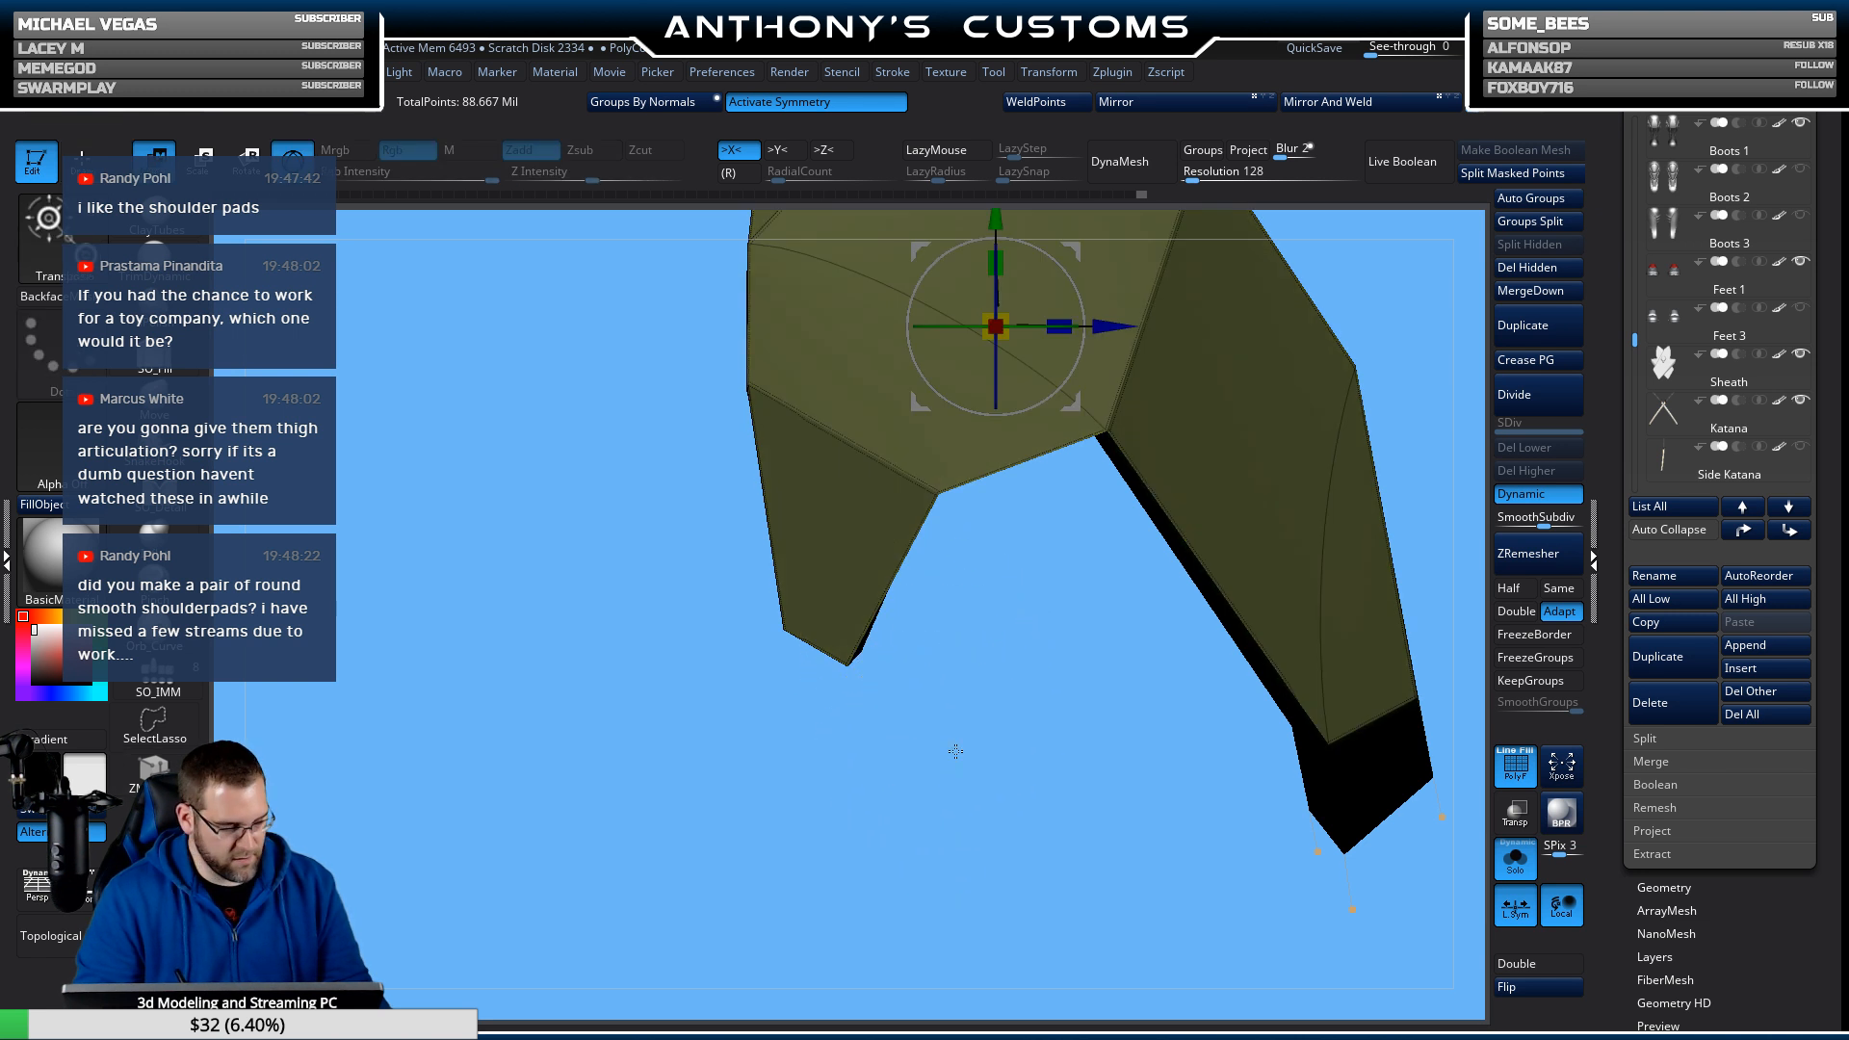
{"action": "left_click_drag", "start_coordinate": [1076, 252], "coordinate": [1072, 253]}
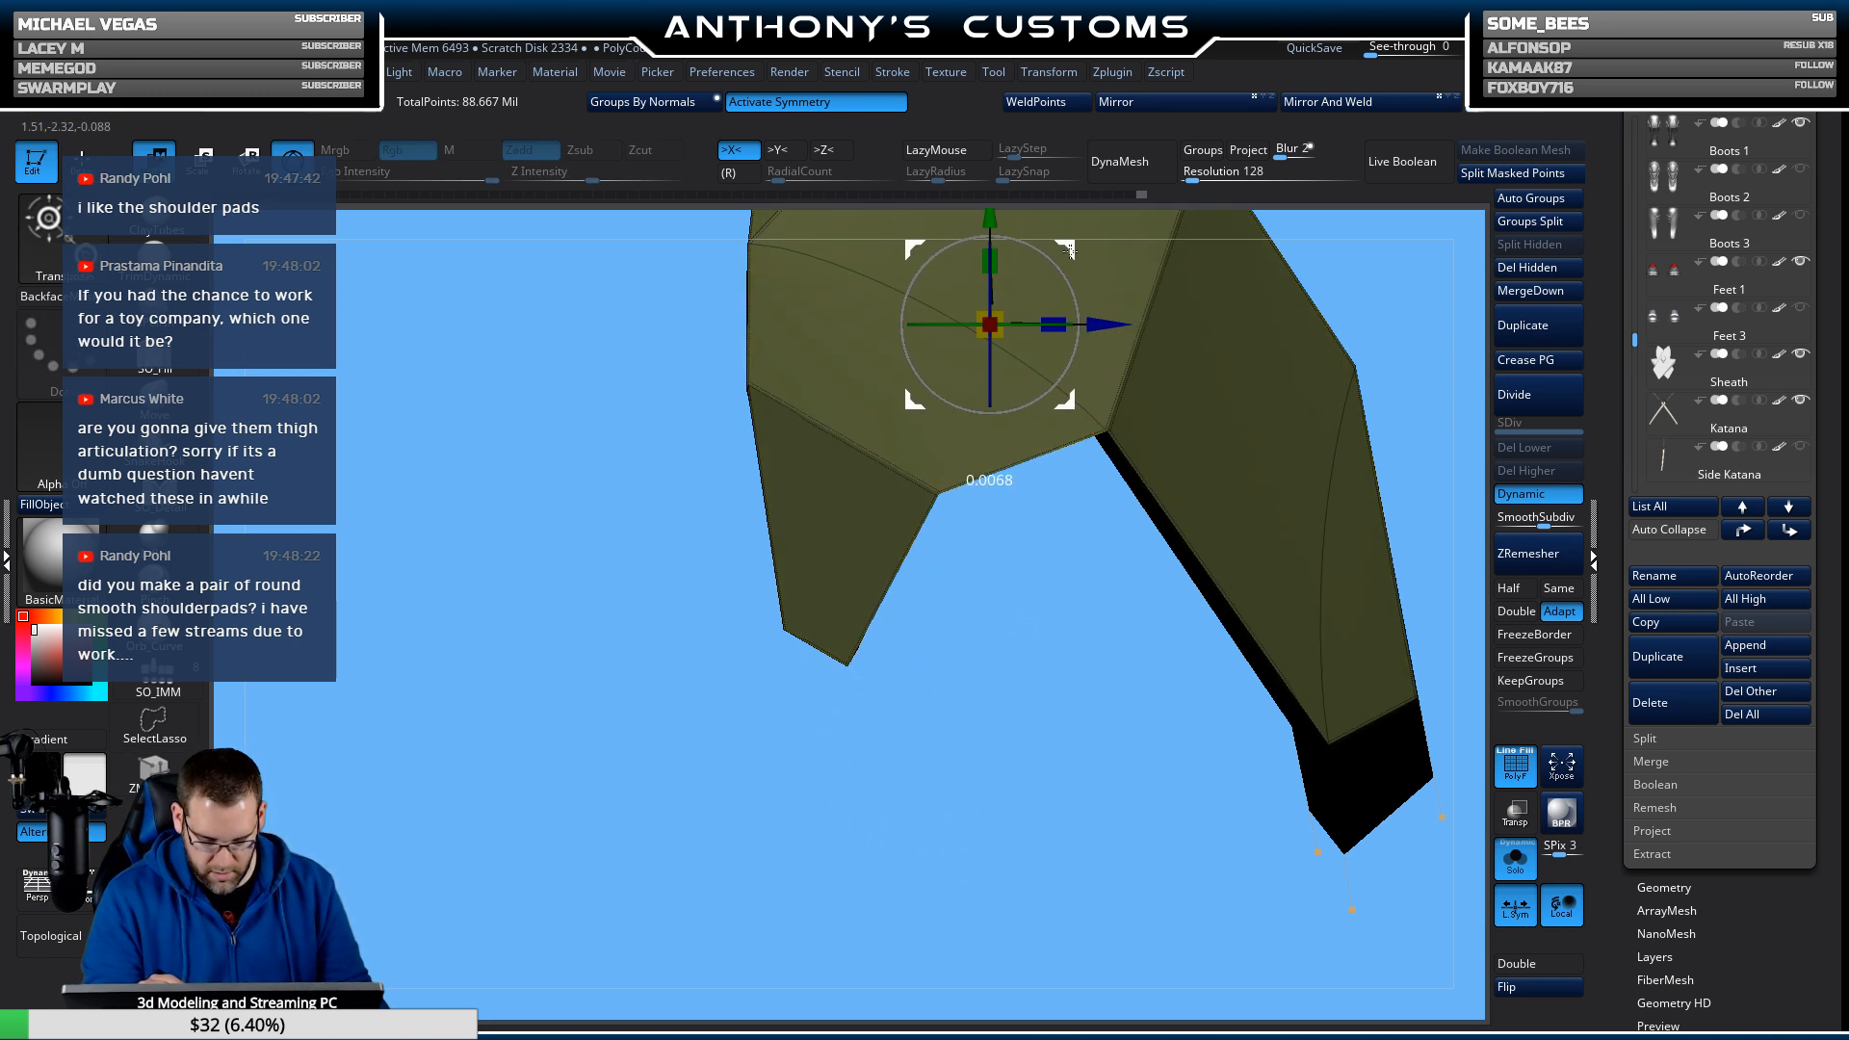
{"action": "left_click_drag", "start_coordinate": [1024, 650], "coordinate": [1029, 674], "text": "ctrl"}
Turn off PolyFrame and Solo to check the reshaped plates on the complete figure.
{"action": "left_click_drag", "start_coordinate": [1028, 713], "coordinate": [992, 689]}
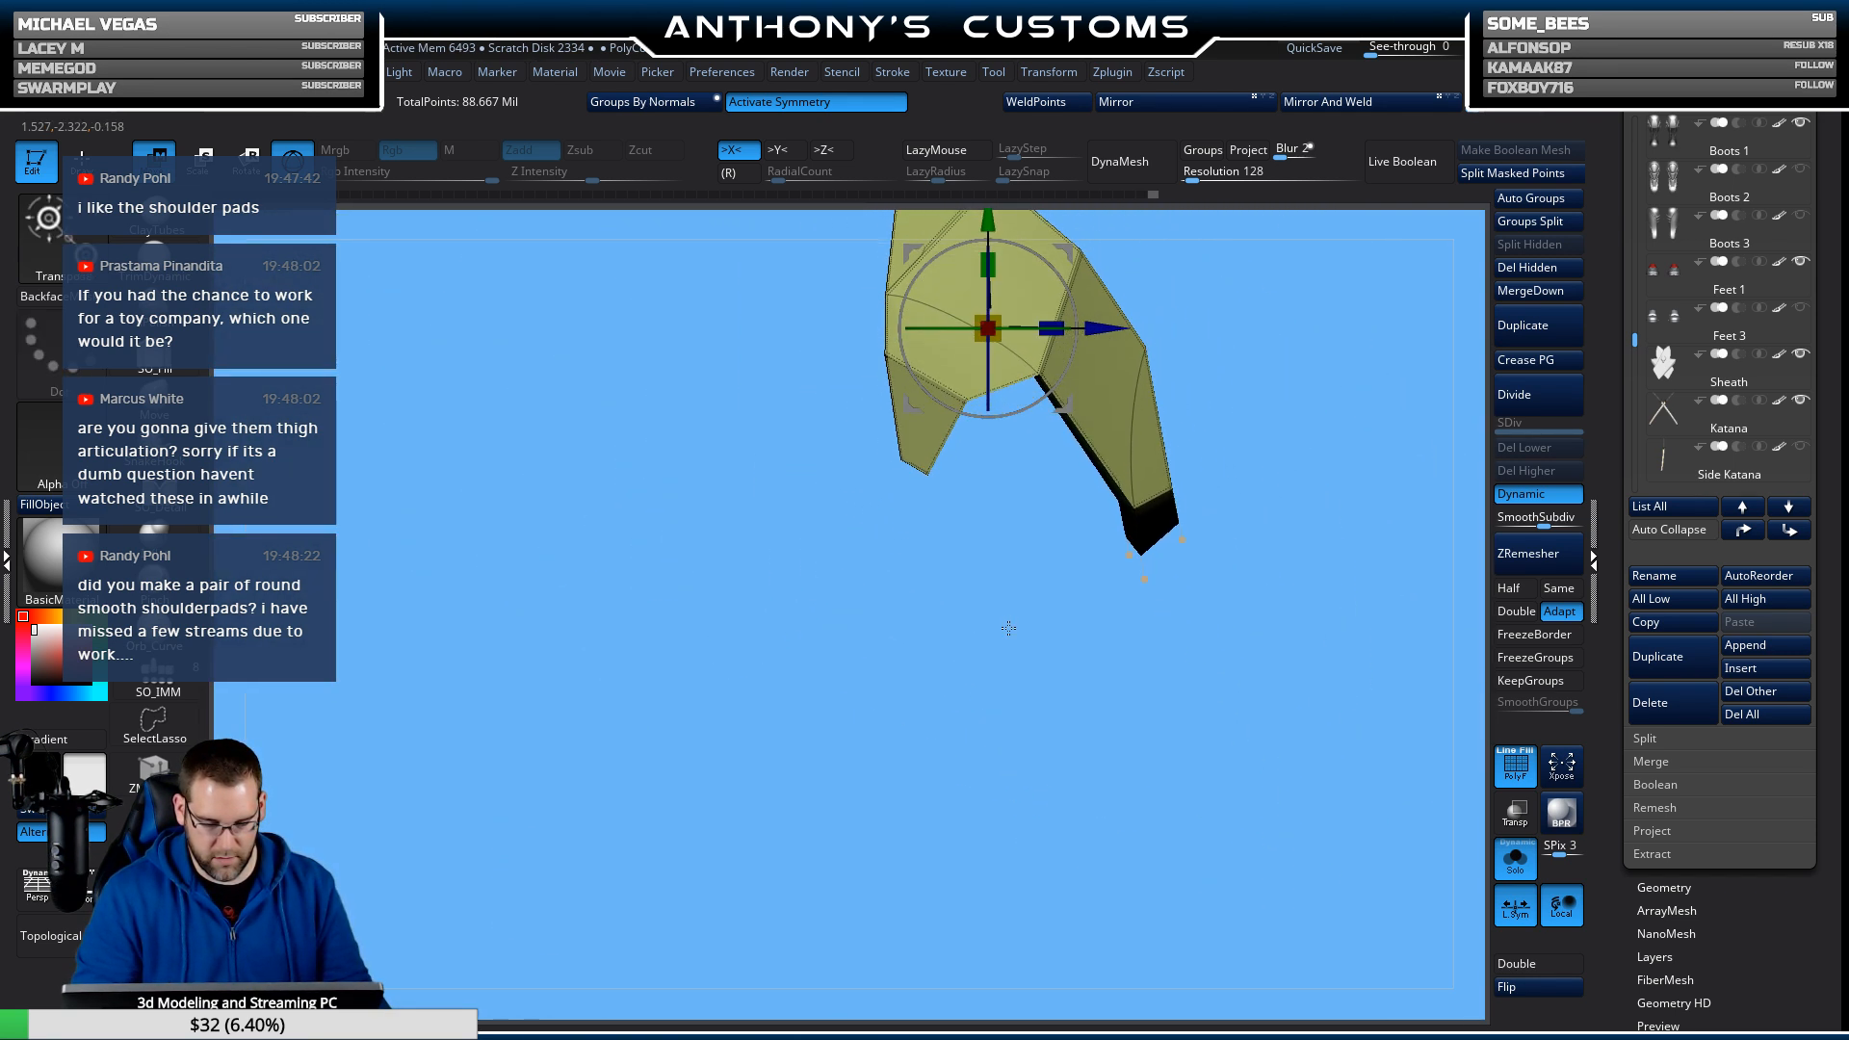
{"action": "left_click_drag", "start_coordinate": [1008, 627], "coordinate": [998, 768], "text": "alt"}
{"action": "mouse_move", "coordinate": [996, 774]}
{"action": "left_mouse_down"}
{"action": "mouse_move", "coordinate": [987, 761]}
{"action": "mouse_move", "coordinate": [955, 792]}
{"action": "mouse_move", "coordinate": [1024, 811]}
{"action": "mouse_move", "coordinate": [872, 817]}
{"action": "mouse_move", "coordinate": [955, 824]}
{"action": "left_mouse_up"}
{"action": "key", "text": "q"}
{"action": "key", "text": "shift+f"}
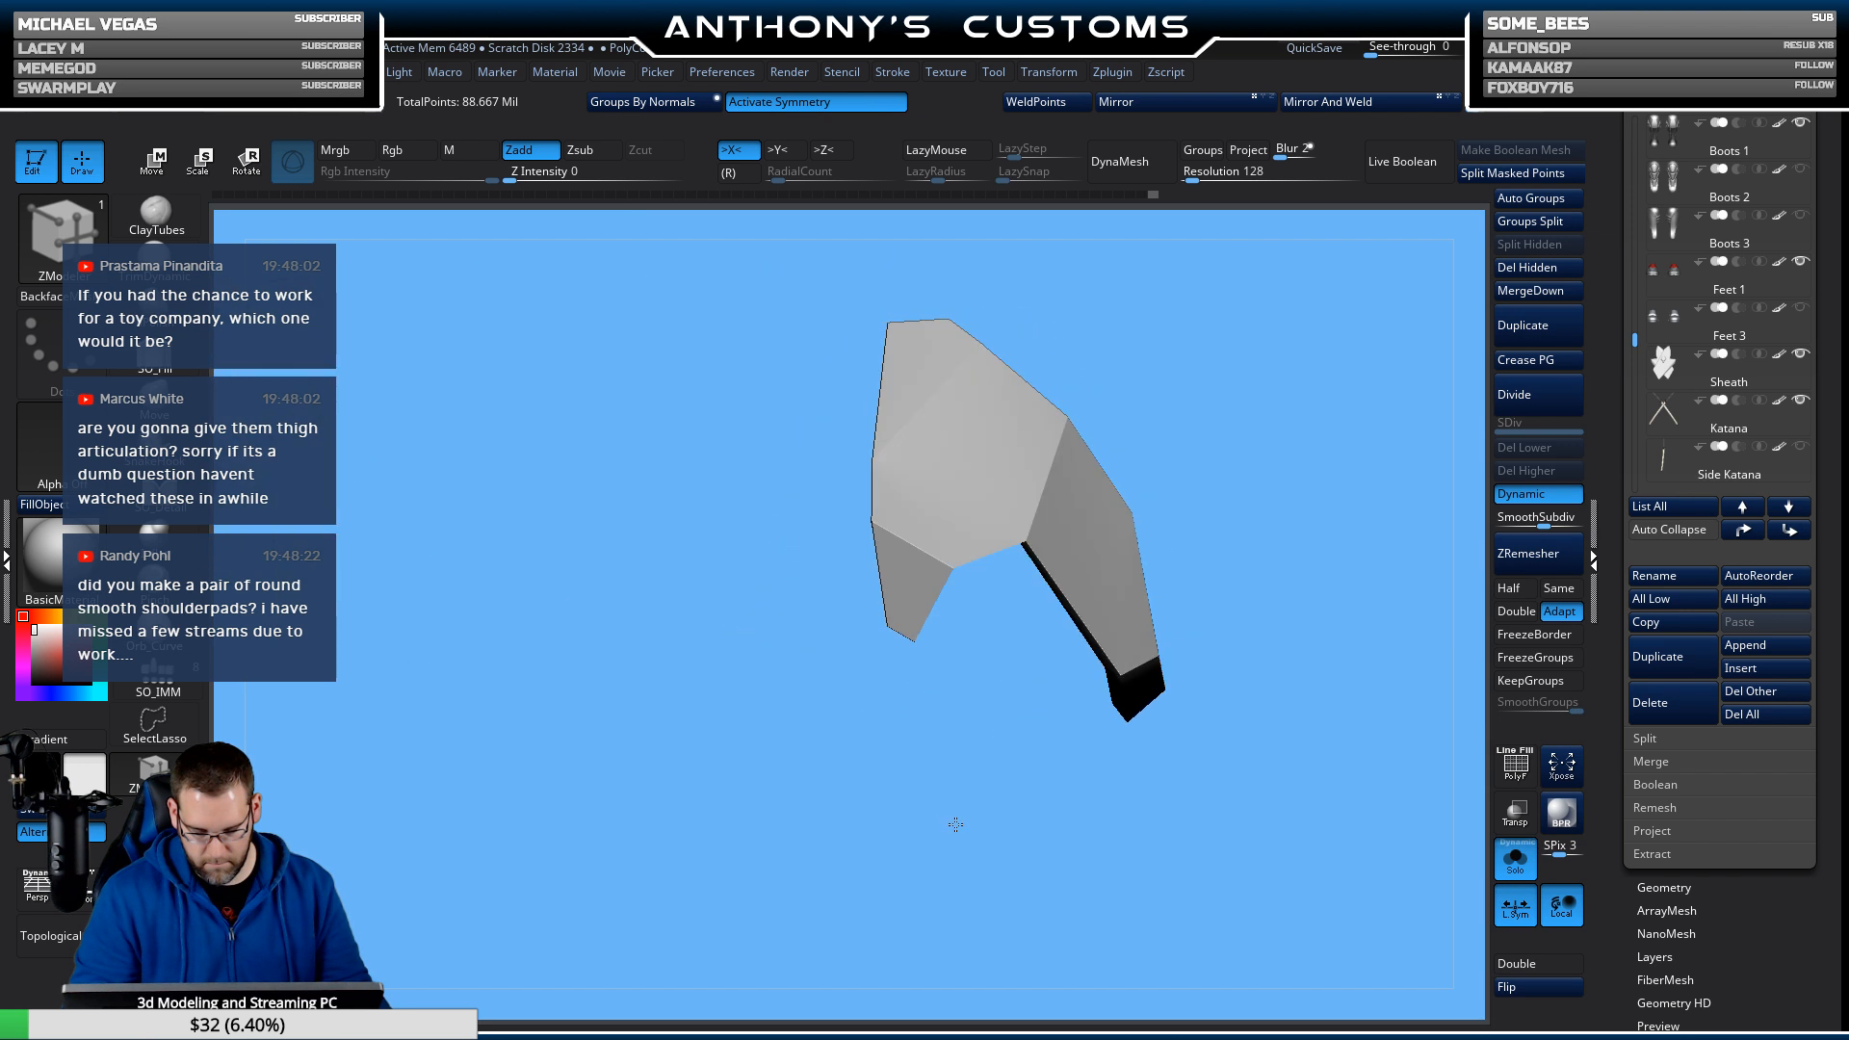
{"action": "left_click", "coordinate": [1516, 861]}
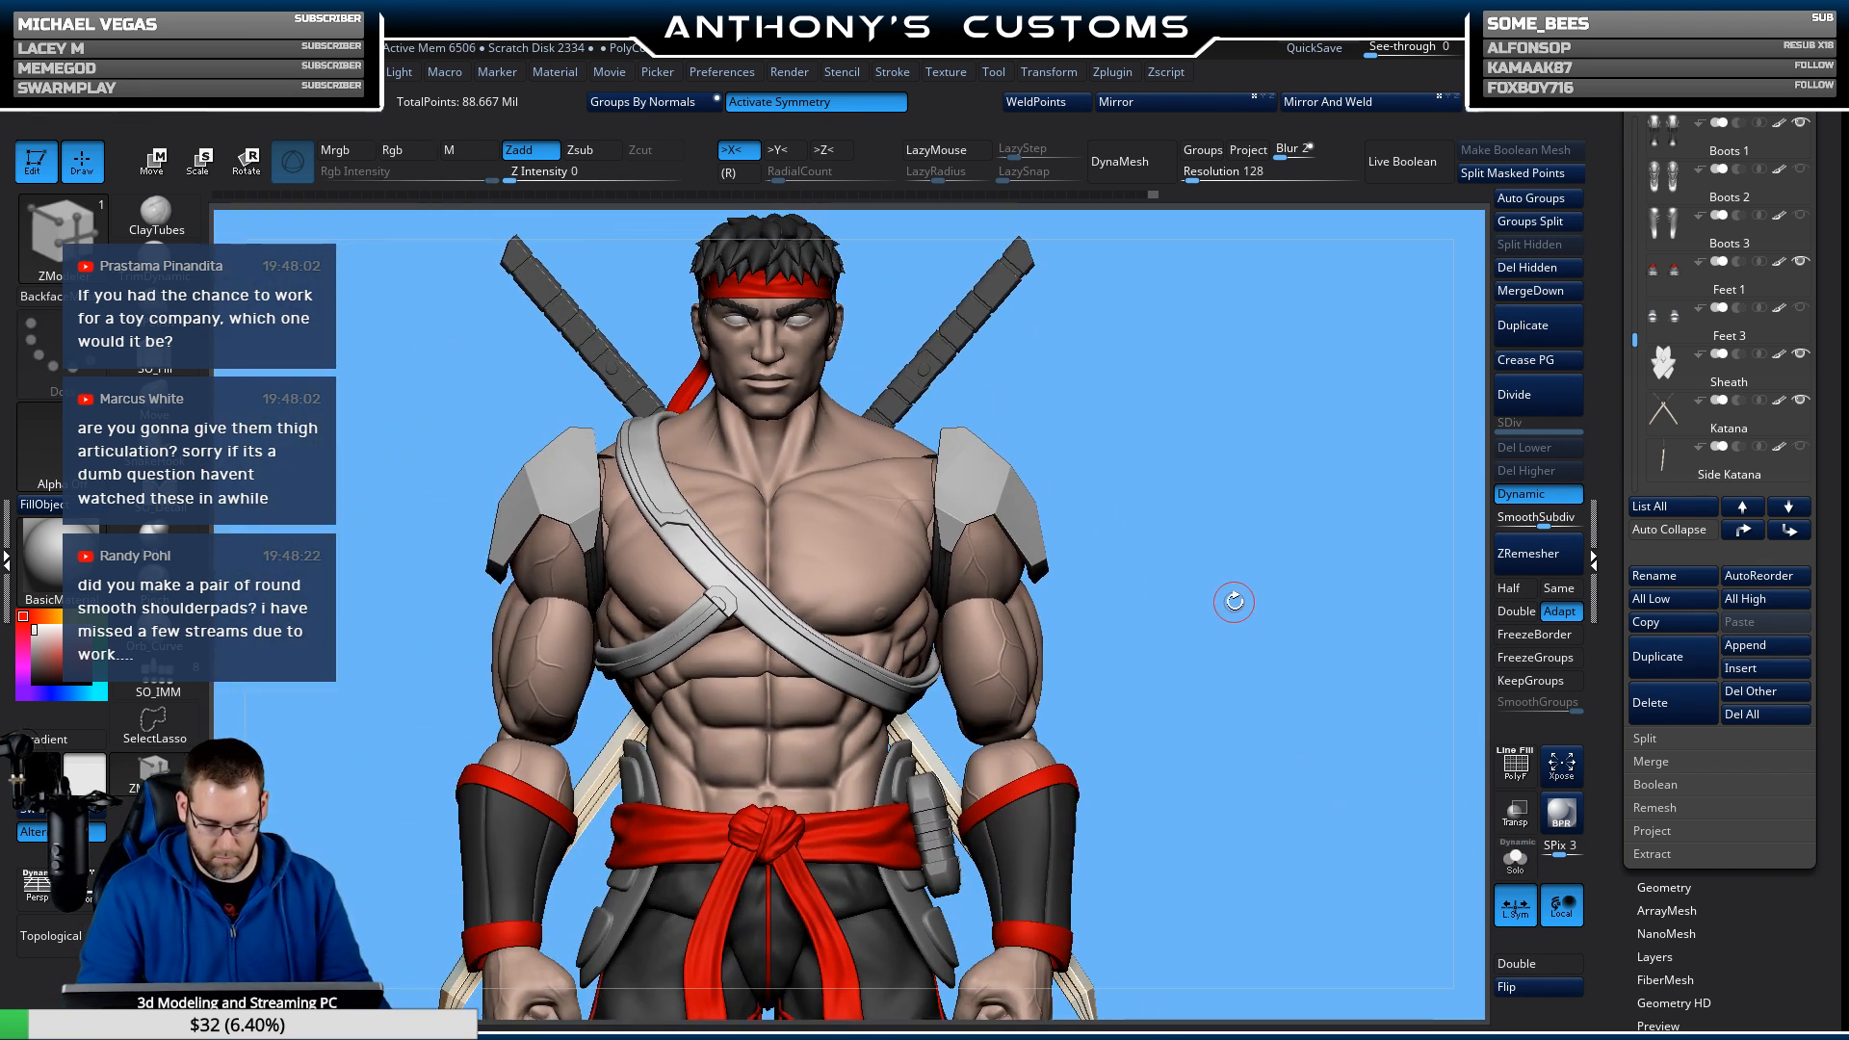
{"action": "mouse_move", "coordinate": [1258, 632]}
{"action": "left_mouse_down"}
{"action": "mouse_move", "coordinate": [1316, 624]}
{"action": "mouse_move", "coordinate": [1272, 661]}
{"action": "mouse_move", "coordinate": [1157, 615]}
{"action": "mouse_move", "coordinate": [1259, 582]}
{"action": "mouse_move", "coordinate": [1256, 604]}
{"action": "left_mouse_up"}
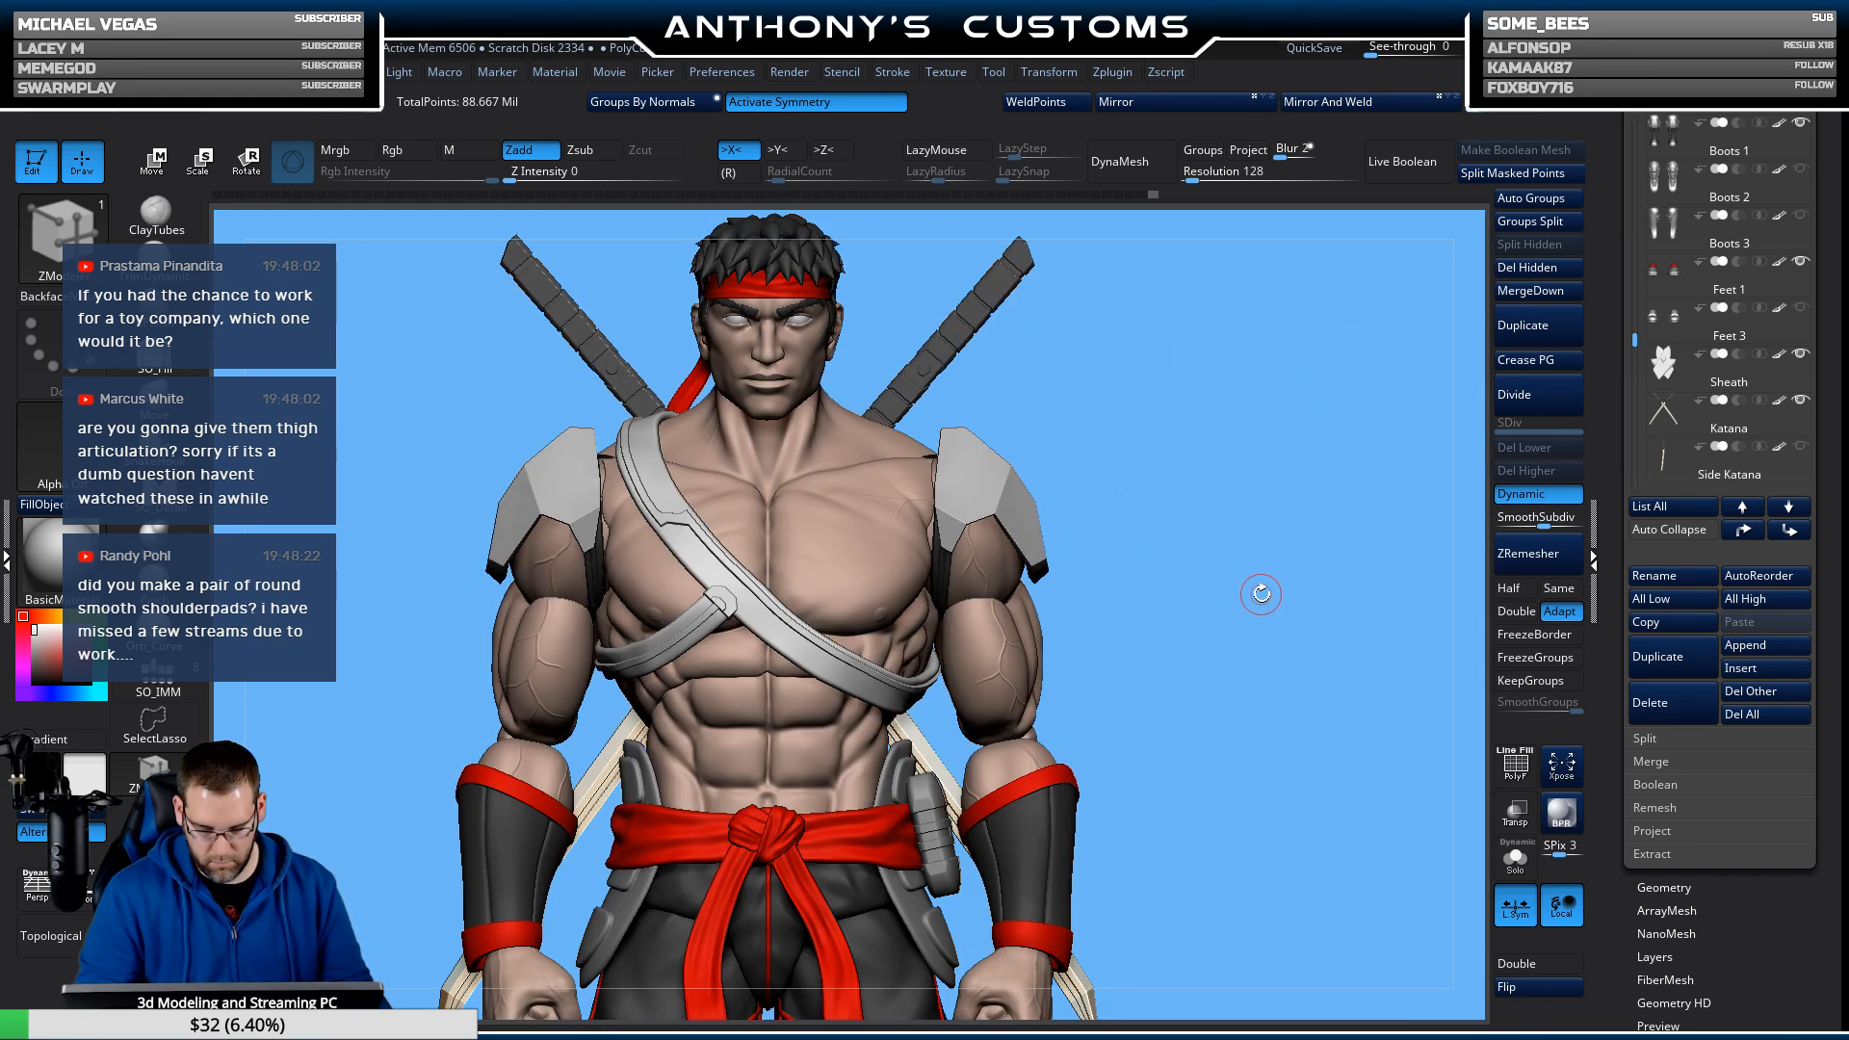
Turn on transparency, leave only the plates' lower outer tips unmasked, and move those tips slightly inward toward the arms.
{"action": "left_click", "coordinate": [1515, 812]}
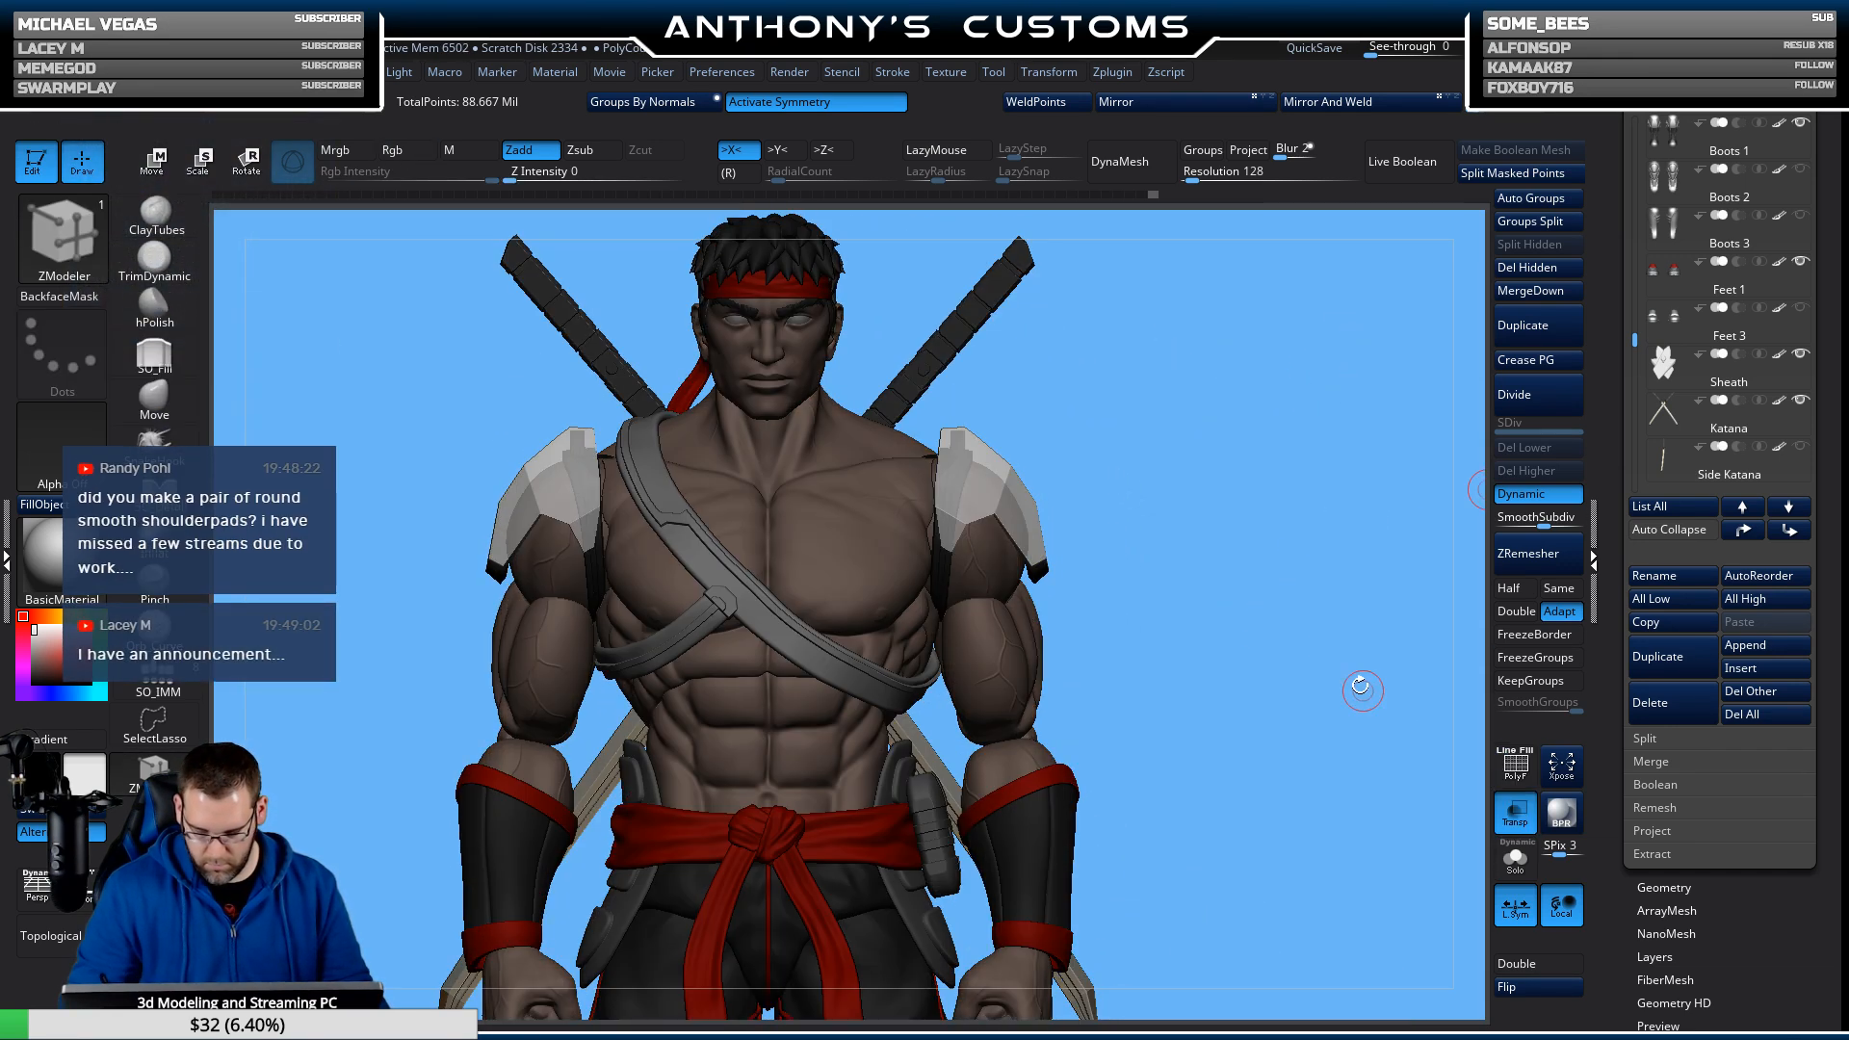
{"action": "mouse_move", "coordinate": [1250, 639]}
{"action": "left_mouse_down", "text": "alt"}
{"action": "mouse_move", "coordinate": [1238, 784]}
{"action": "mouse_move", "coordinate": [1193, 610]}
{"action": "mouse_move", "coordinate": [1084, 613]}
{"action": "mouse_move", "coordinate": [1222, 768]}
{"action": "left_mouse_up", "text": "alt"}
{"action": "left_click", "coordinate": [1222, 767], "text": "ctrl"}
{"action": "key", "text": "w"}
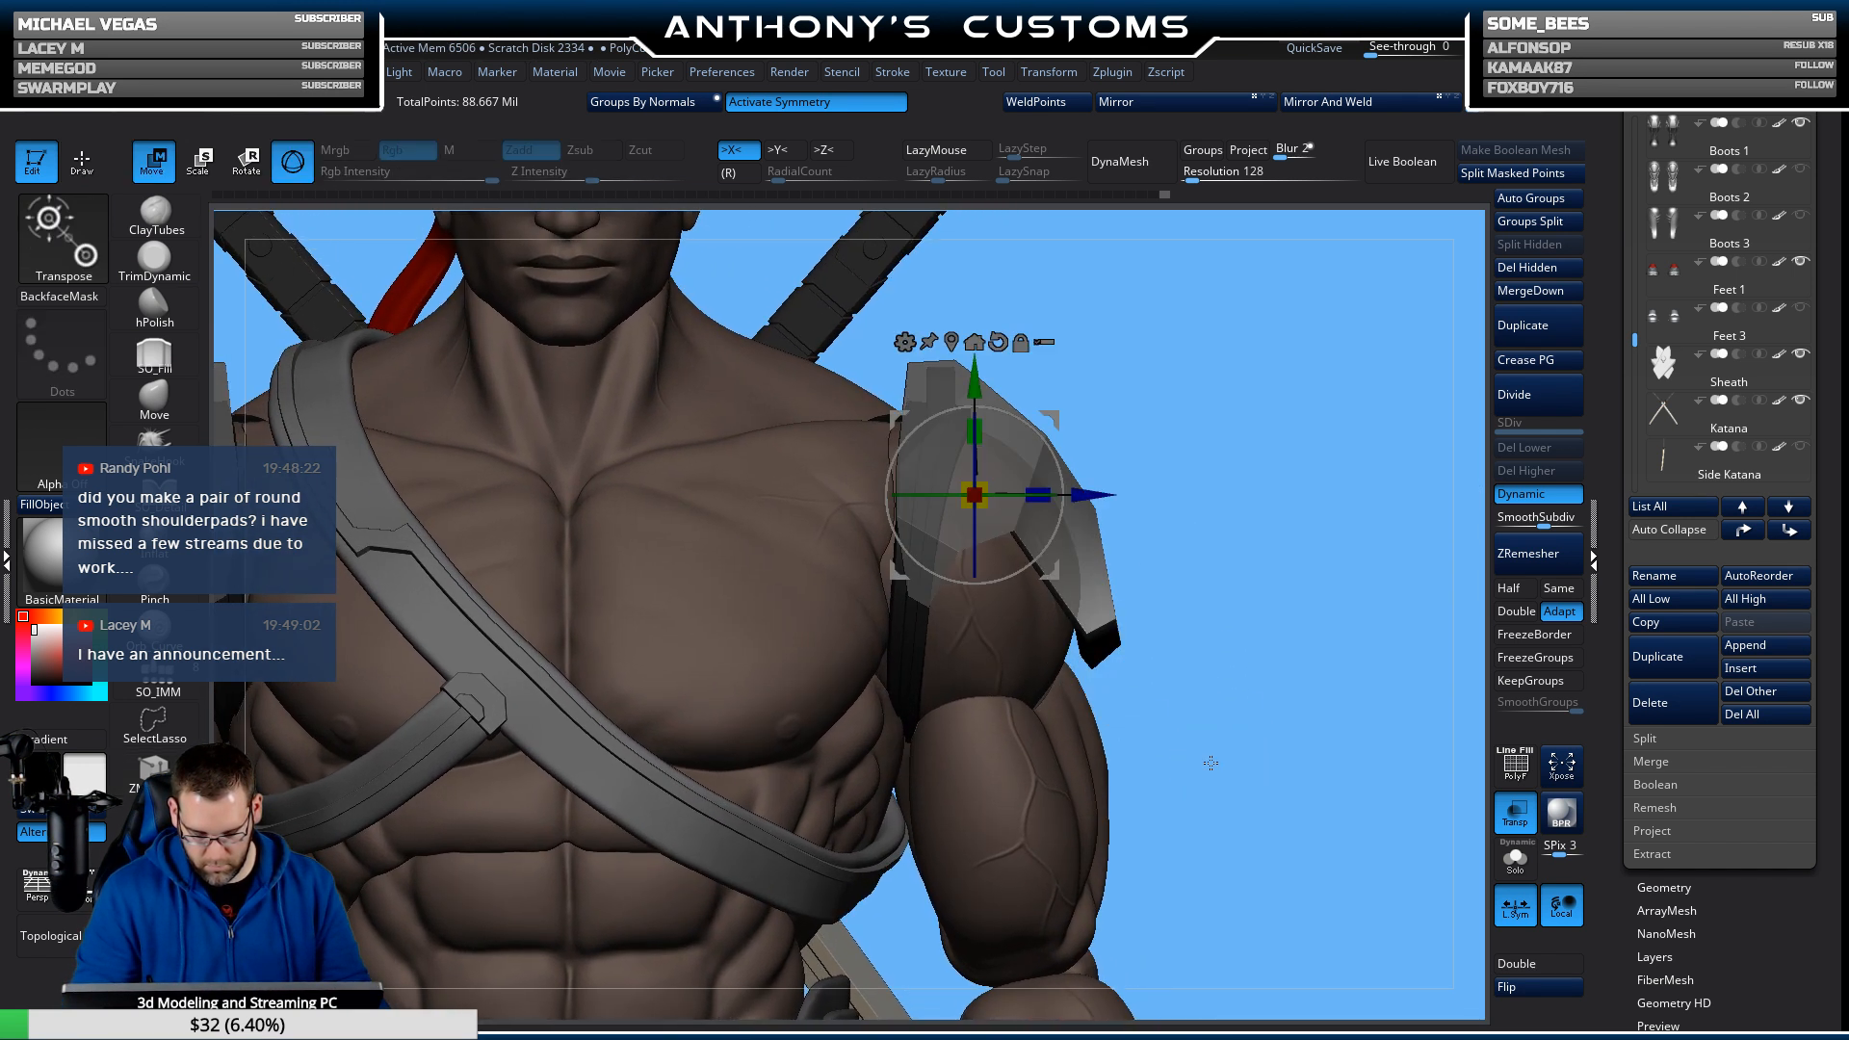
{"action": "left_click_drag", "start_coordinate": [1086, 495], "coordinate": [1069, 495]}
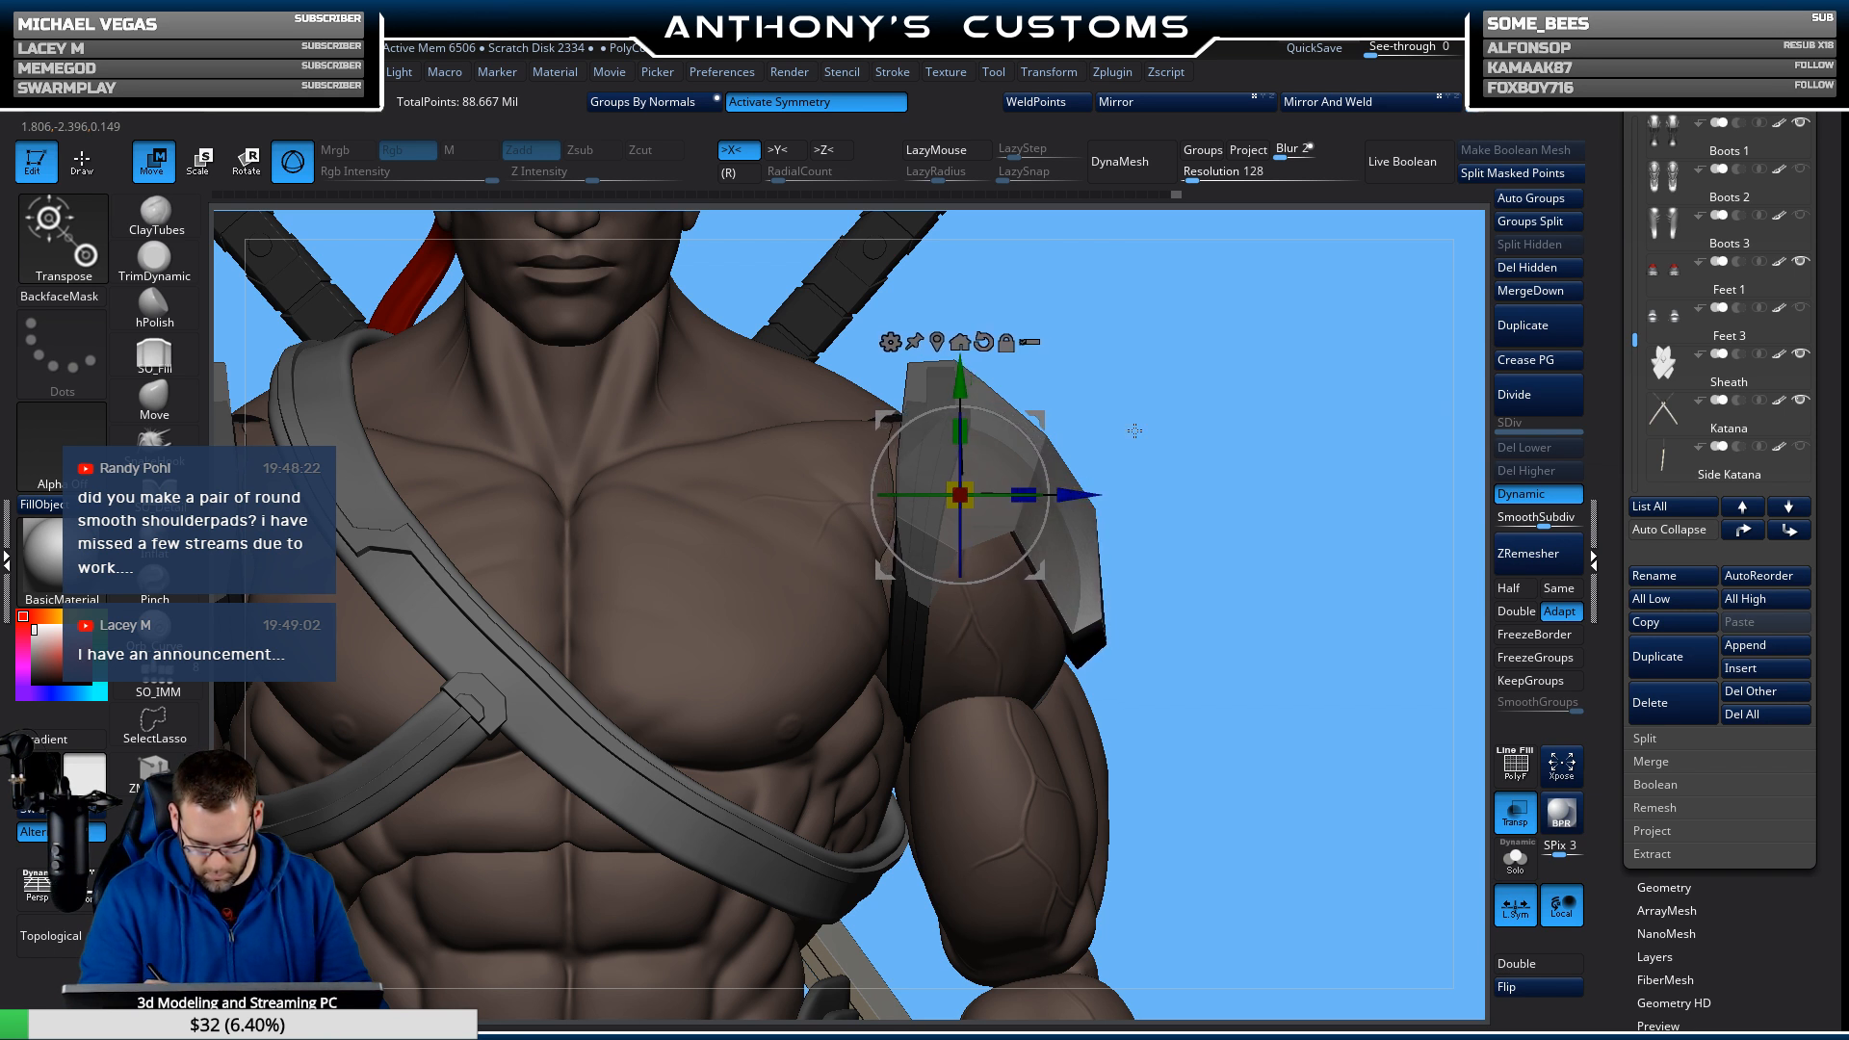
{"action": "key", "text": "q"}
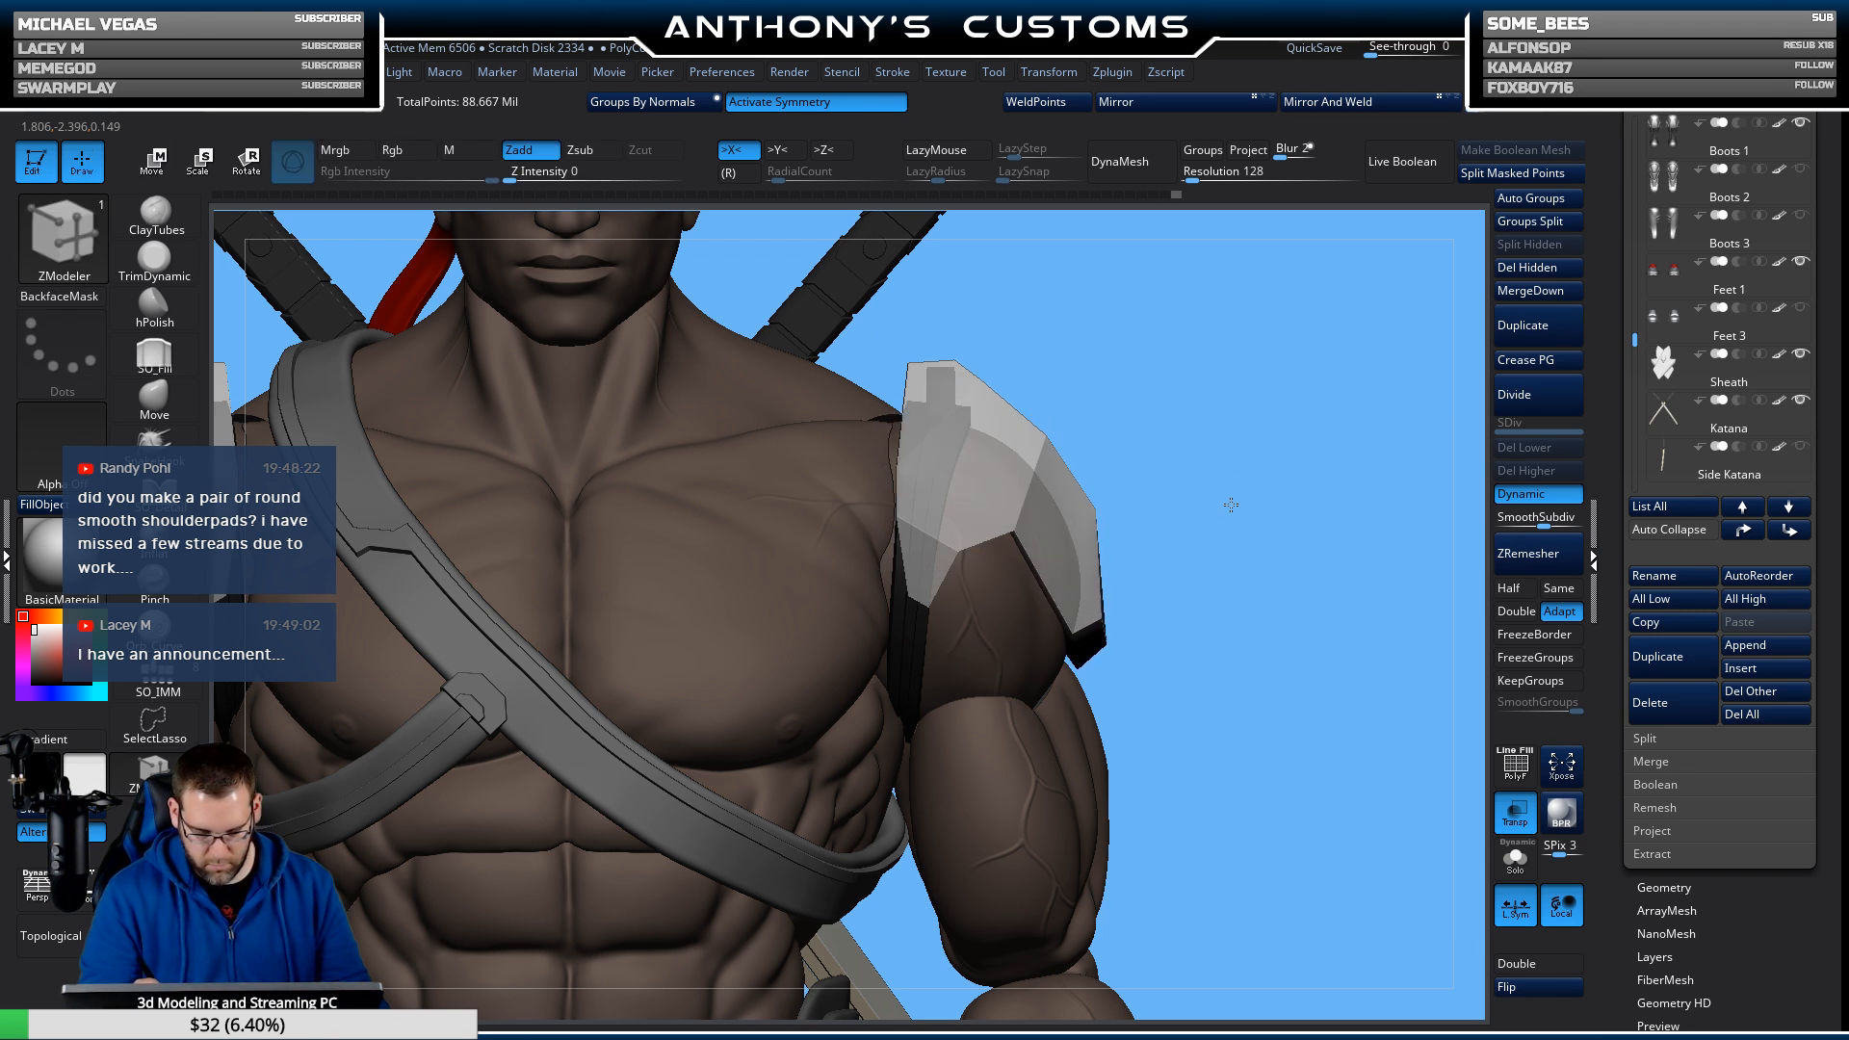
Turn transparency off, return to a view of the upper figure, and save the project.
{"action": "left_click_drag", "start_coordinate": [1231, 477], "coordinate": [1236, 440], "text": "shift"}
{"action": "left_click", "coordinate": [1330, 386], "text": "ctrl"}
{"action": "mouse_move", "coordinate": [1329, 386]}
{"action": "left_mouse_down", "text": "alt"}
{"action": "mouse_move", "coordinate": [1290, 798]}
{"action": "mouse_move", "coordinate": [1216, 824]}
{"action": "mouse_move", "coordinate": [1306, 807]}
{"action": "left_mouse_up", "text": "alt"}
{"action": "key", "text": "ctrl"}
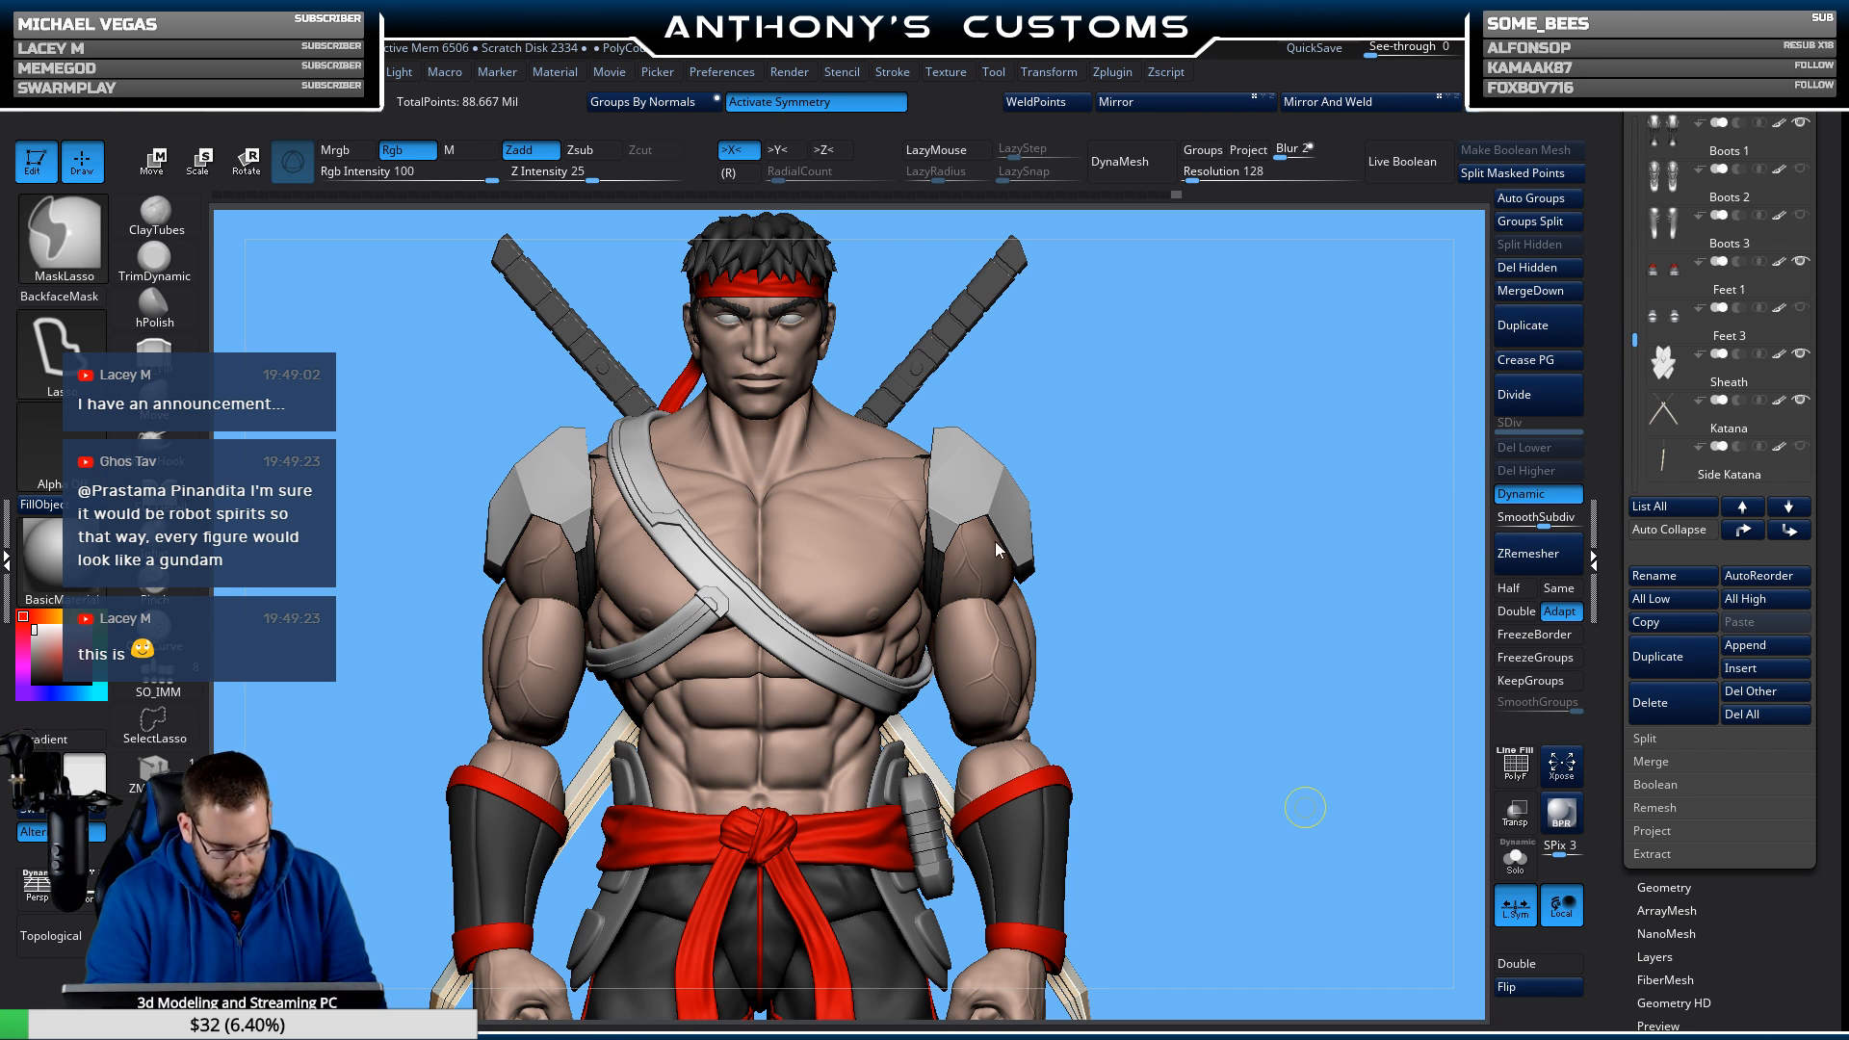
{"action": "key", "text": "ctrl+s"}
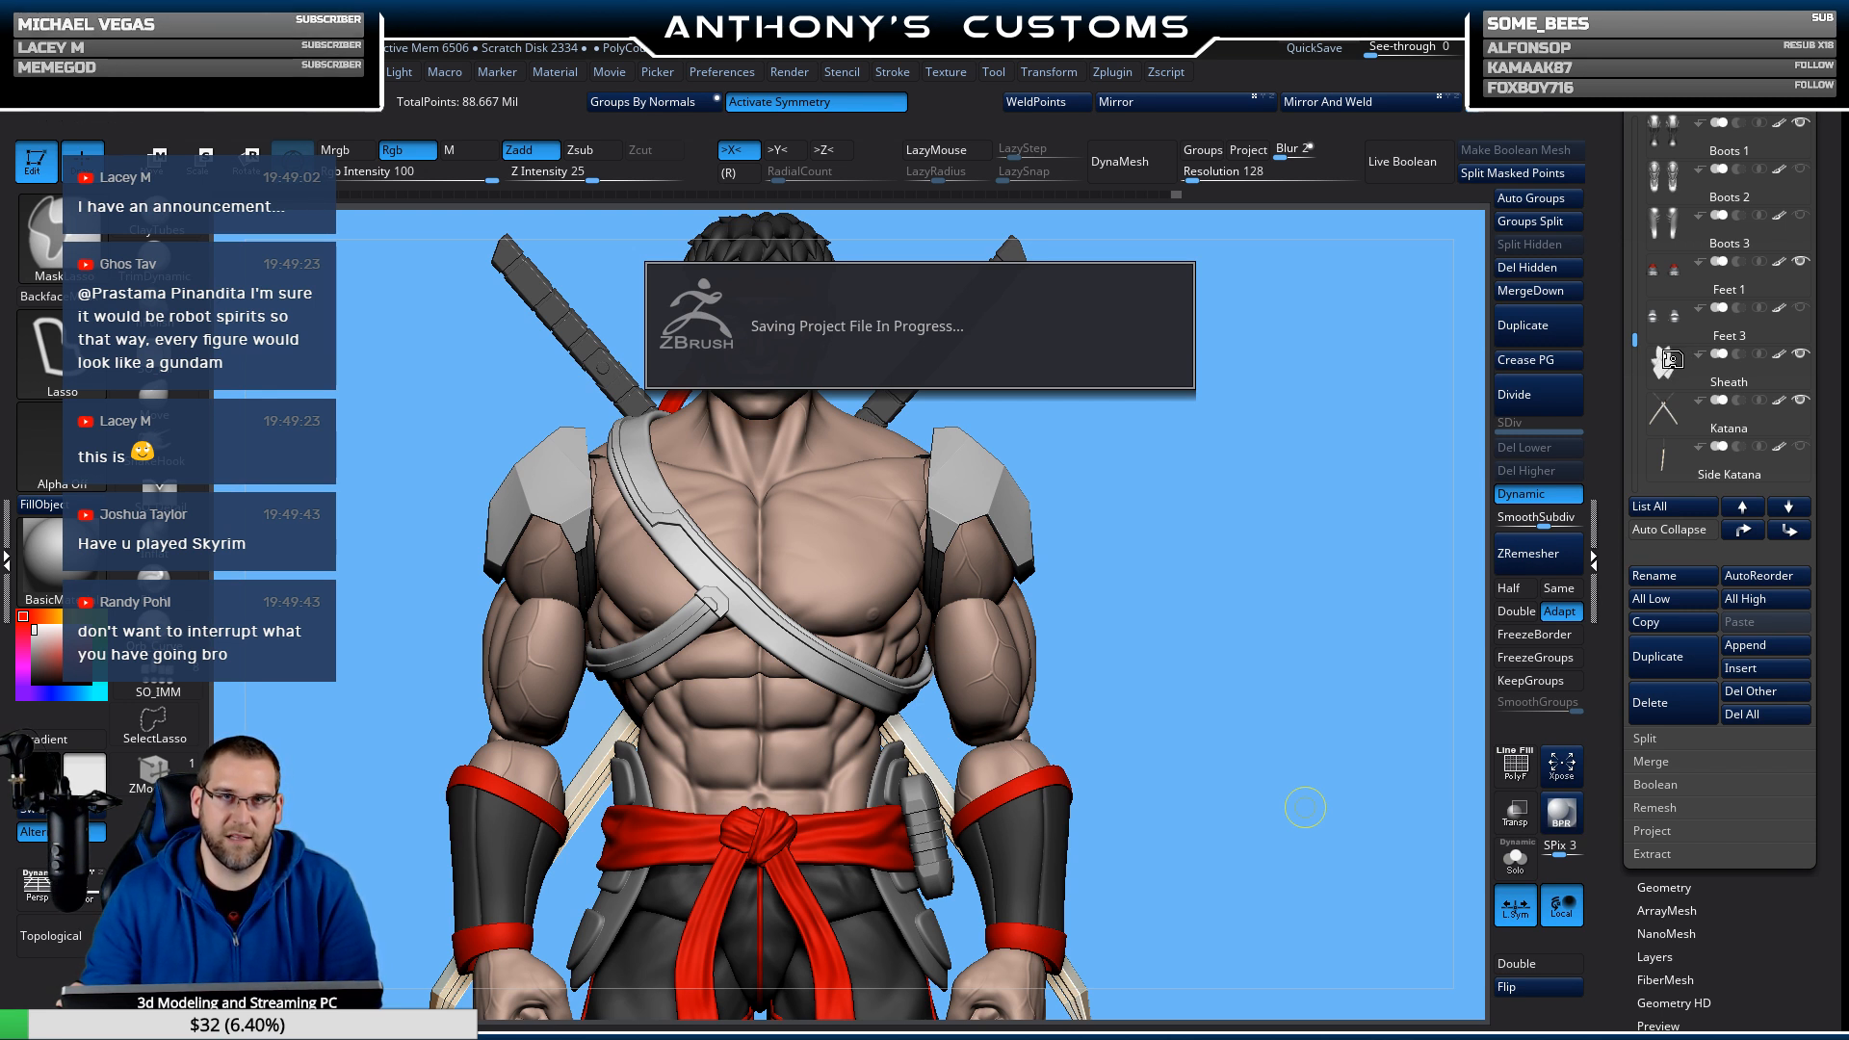
Make Shoulder Straps the active subtool and bring the shoulder pad entries of the subtool list into view.
{"action": "mouse_move", "coordinate": [1672, 362]}
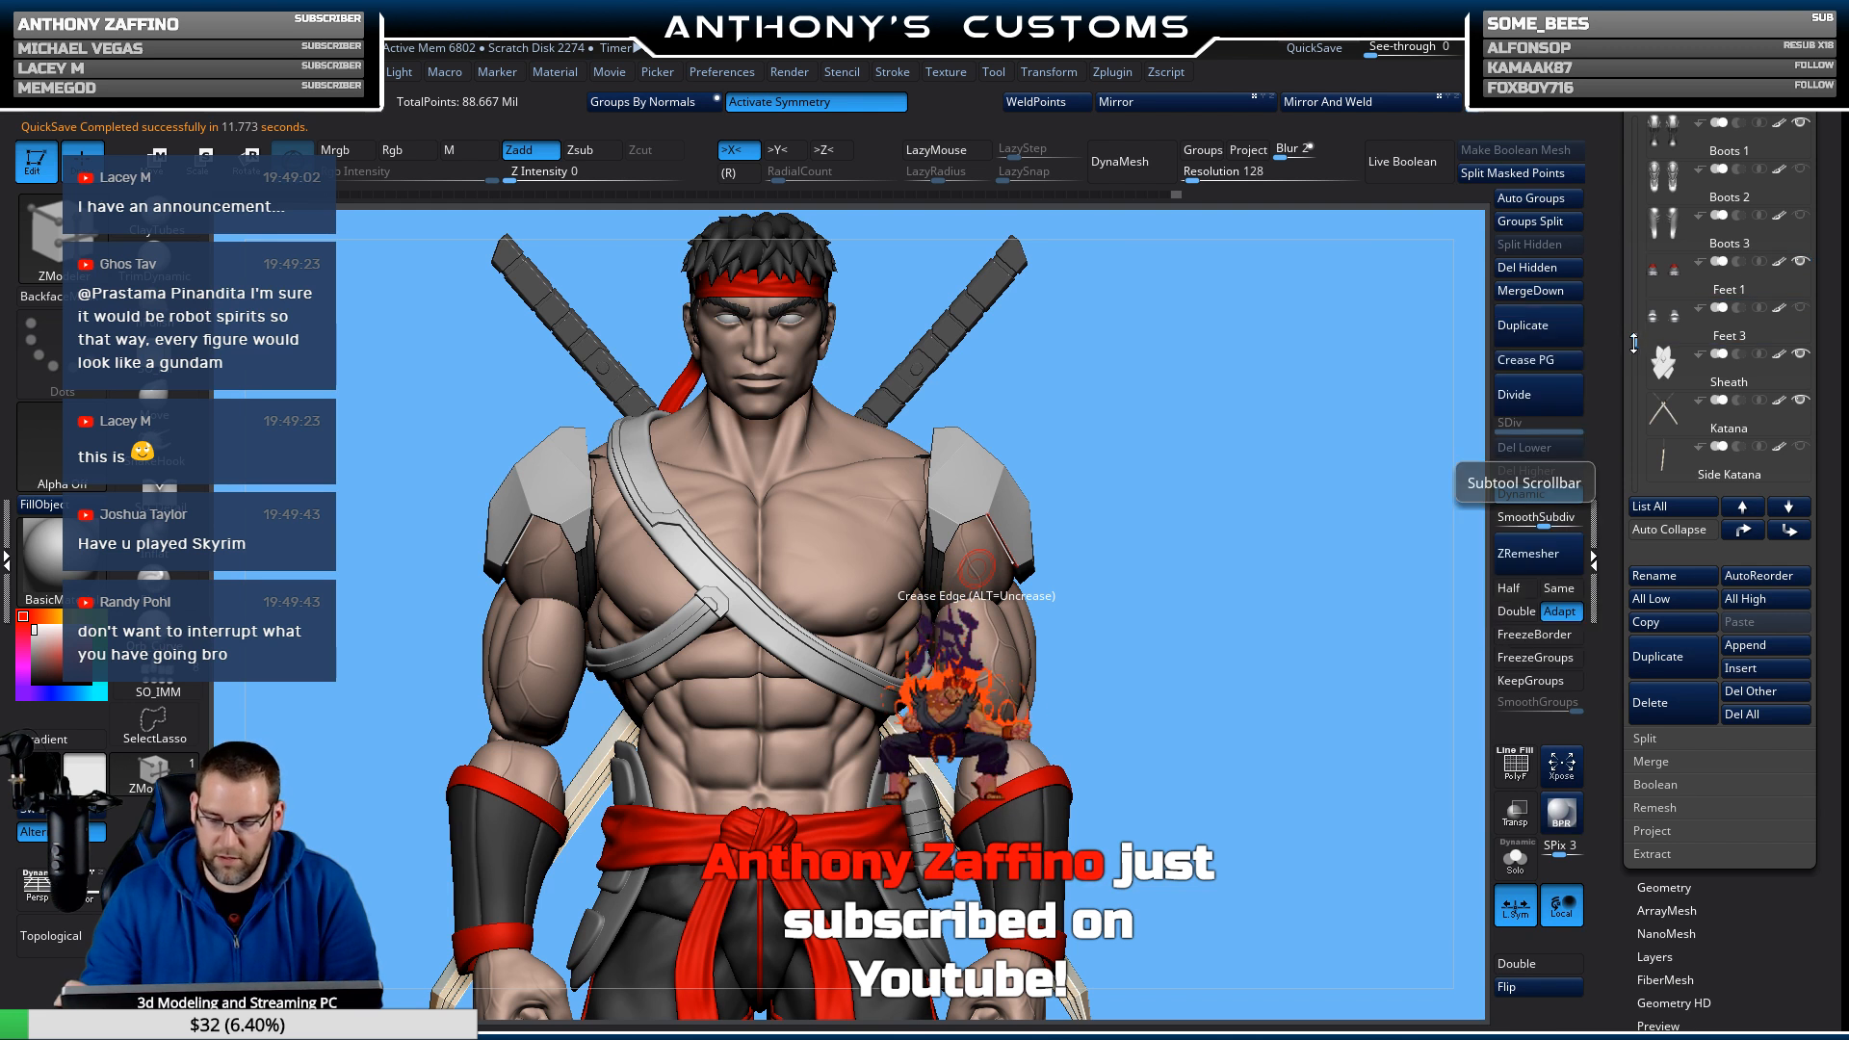
{"action": "left_click_drag", "start_coordinate": [1634, 340], "coordinate": [1633, 418]}
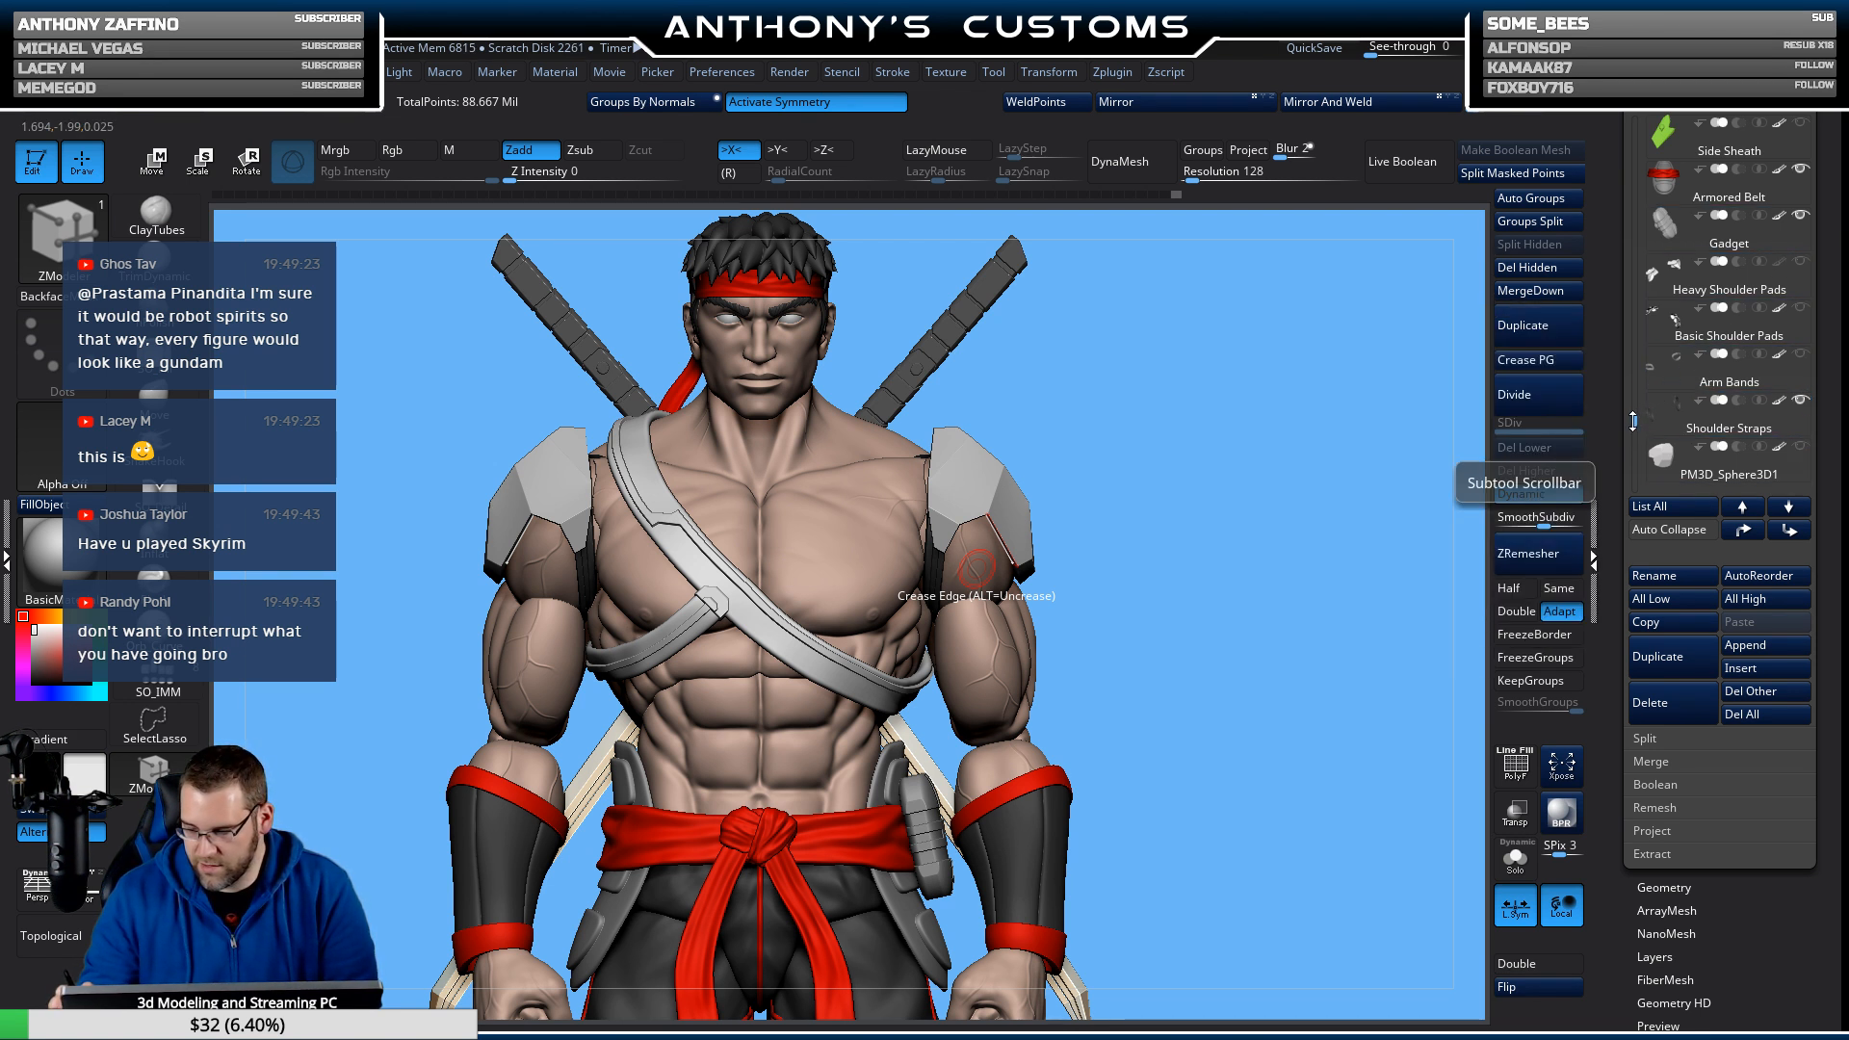
{"action": "scroll", "coordinate": [1792, 424], "scroll_direction": "down", "scroll_amount": 2}
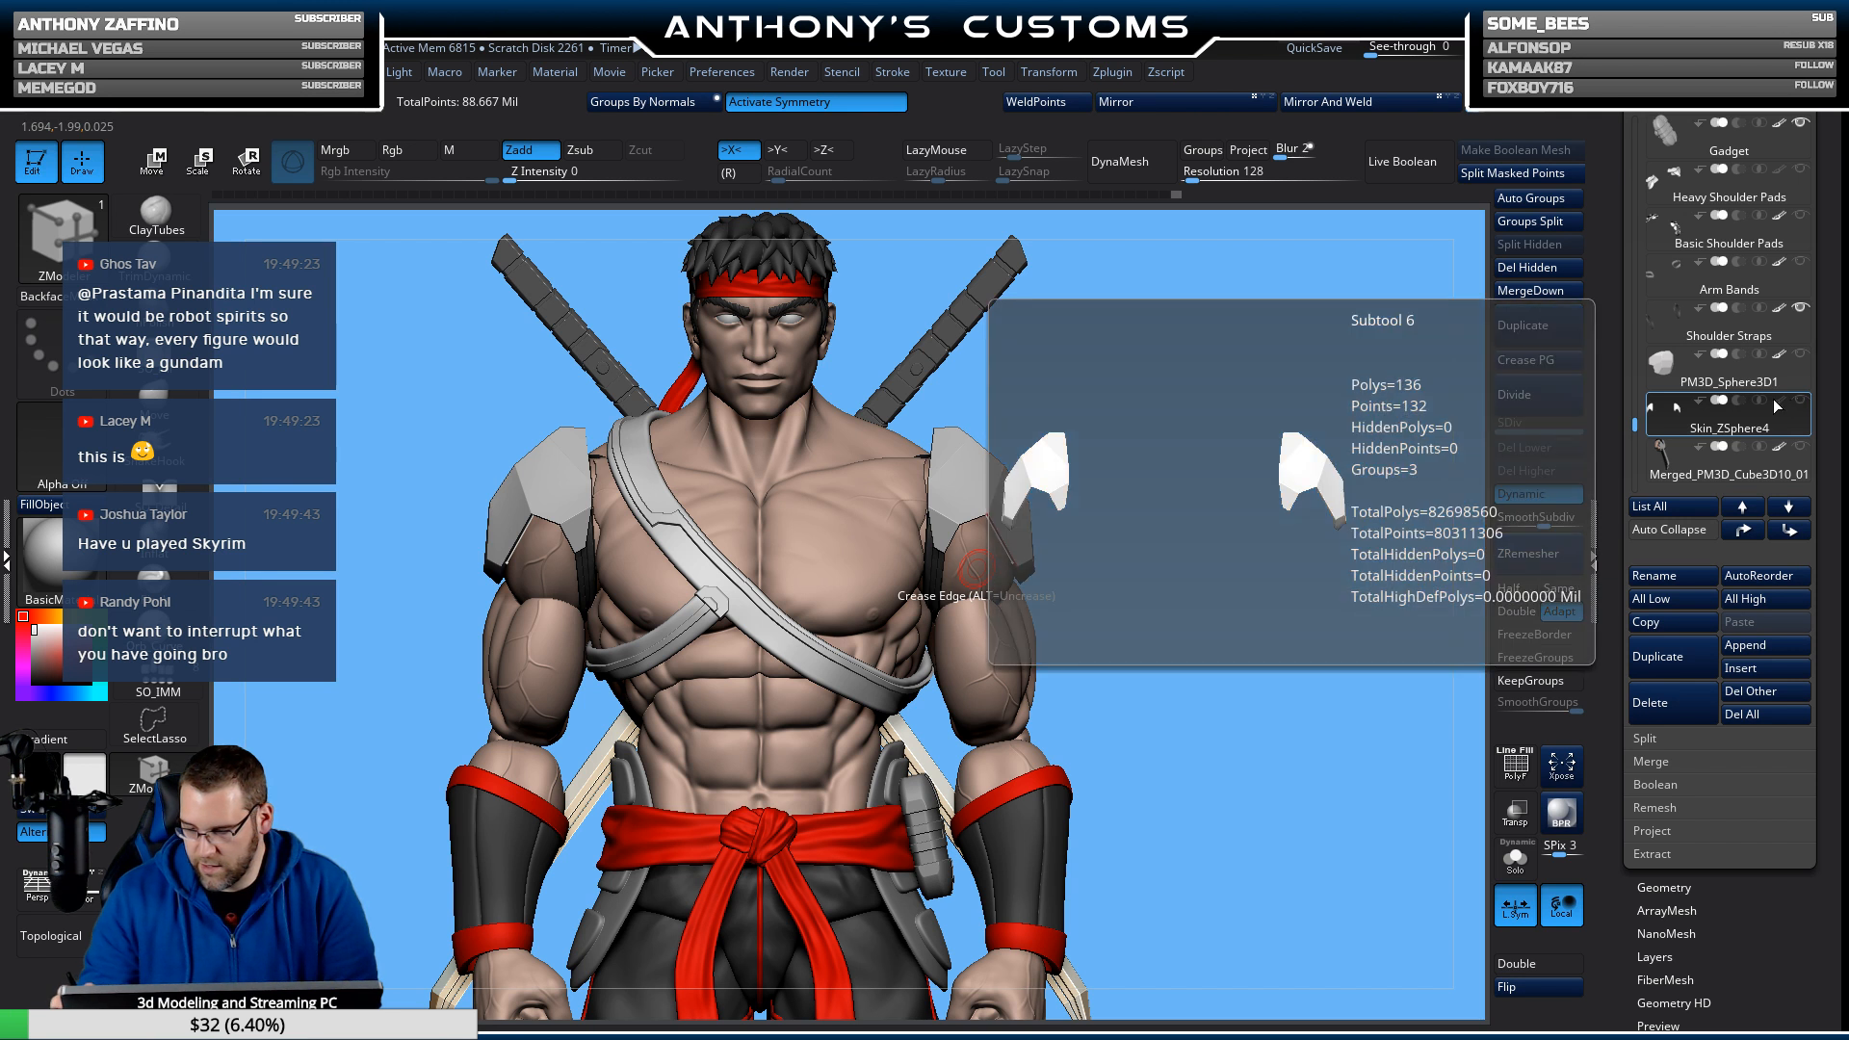
{"action": "left_click", "coordinate": [1691, 322]}
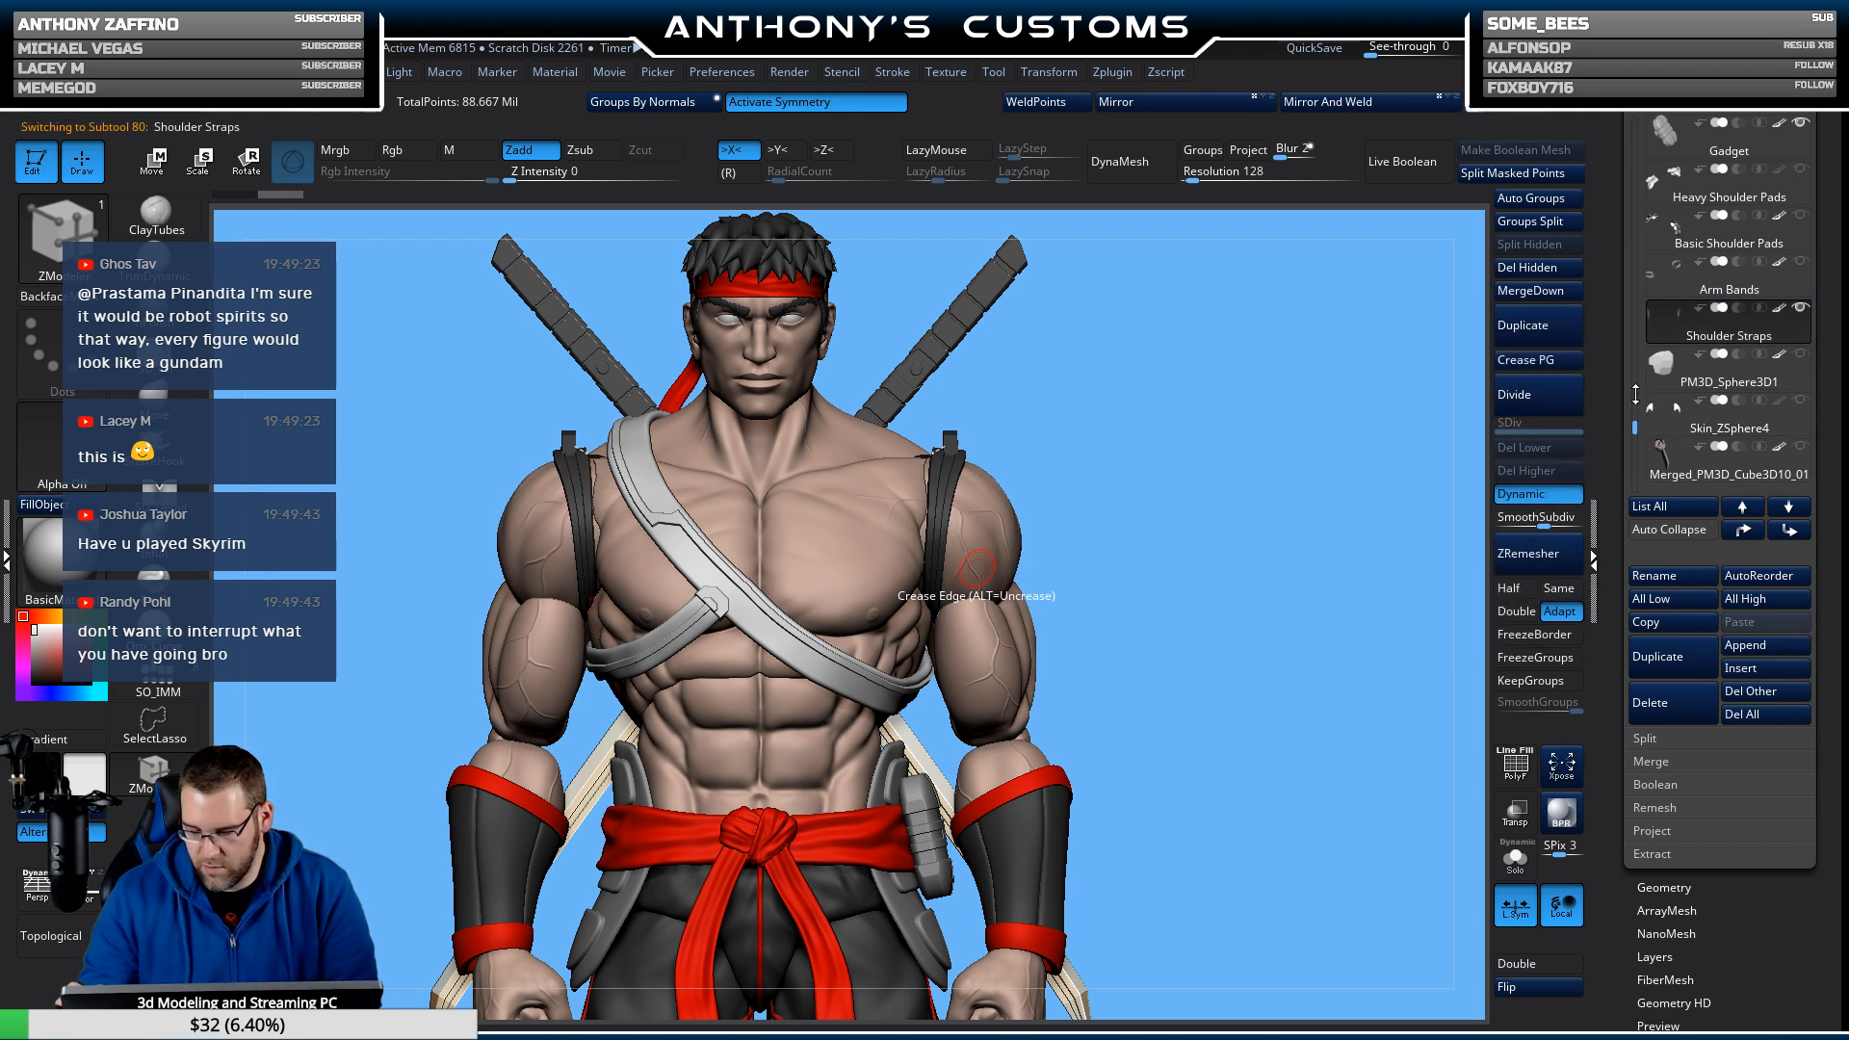
{"action": "scroll", "coordinate": [1636, 395], "scroll_direction": "up", "scroll_amount": 5}
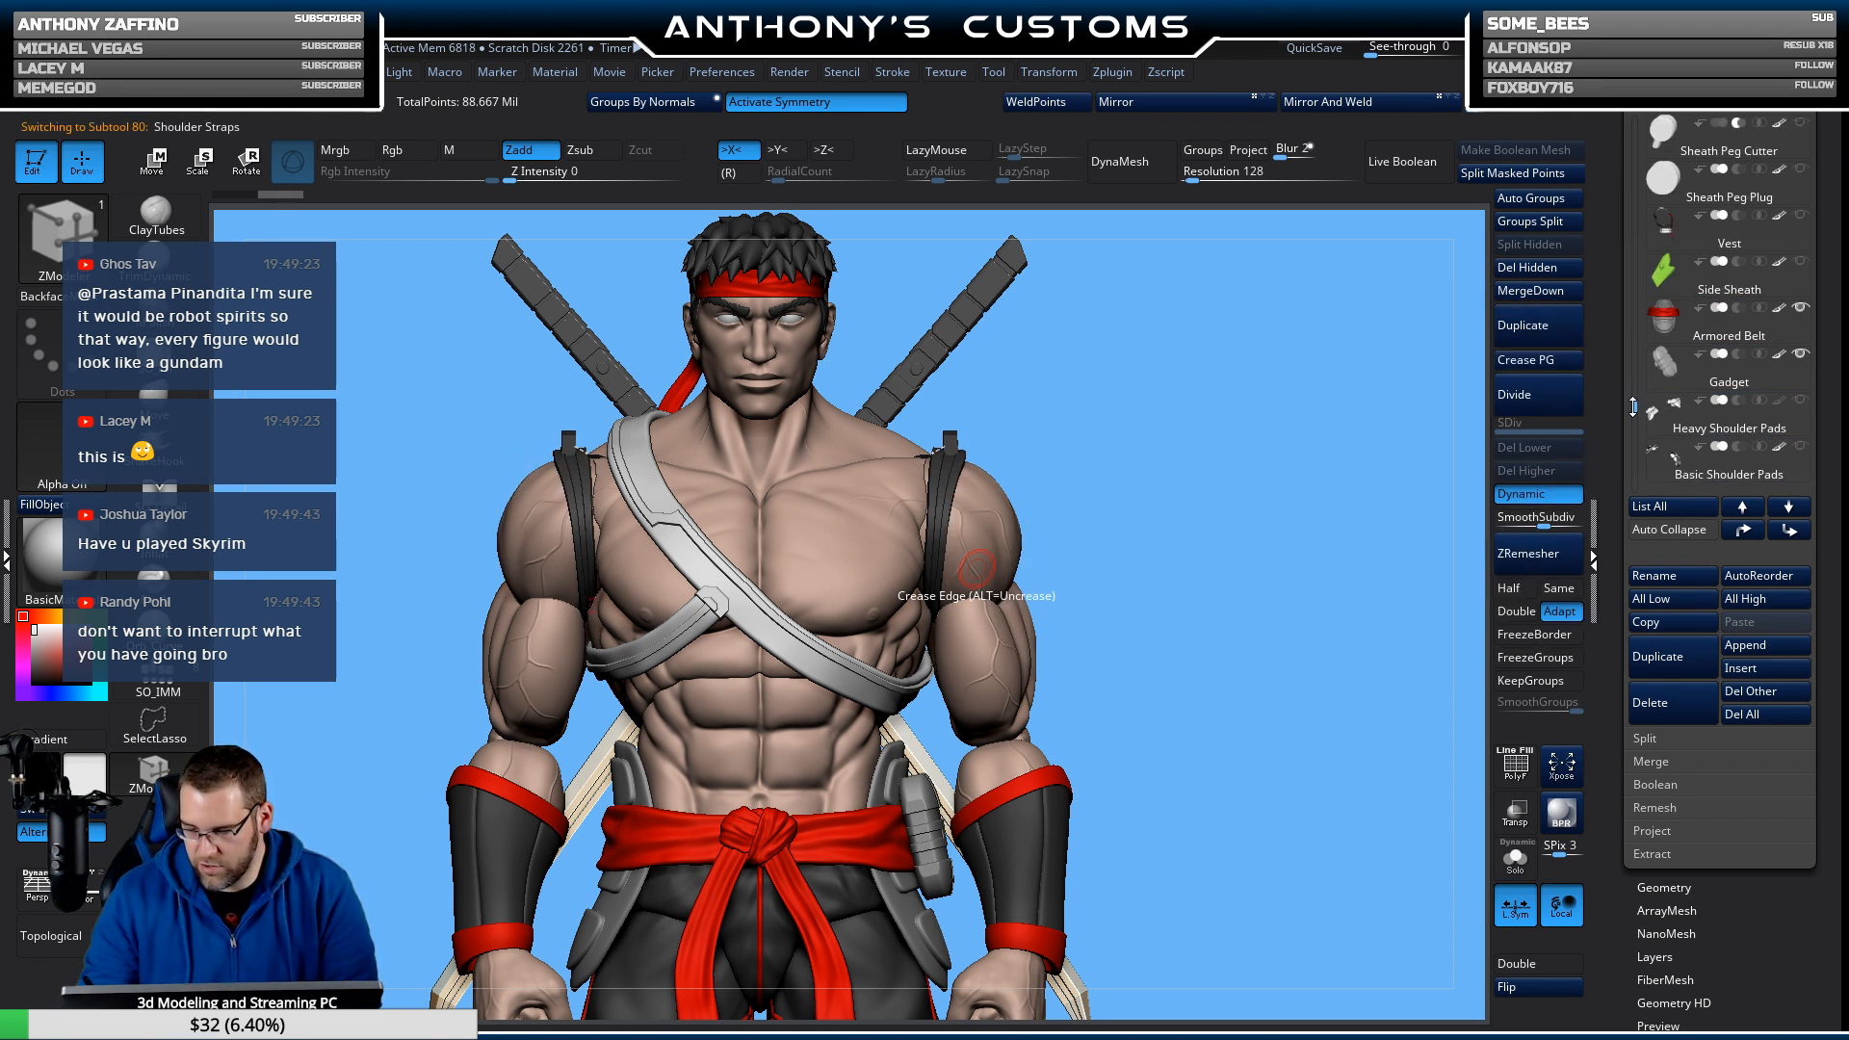
Show the Heavy Shoulder Pads subtool on the character and view the full figure with them.
{"action": "right_click_drag", "start_coordinate": [1291, 564], "coordinate": [1302, 507], "text": "ctrl"}
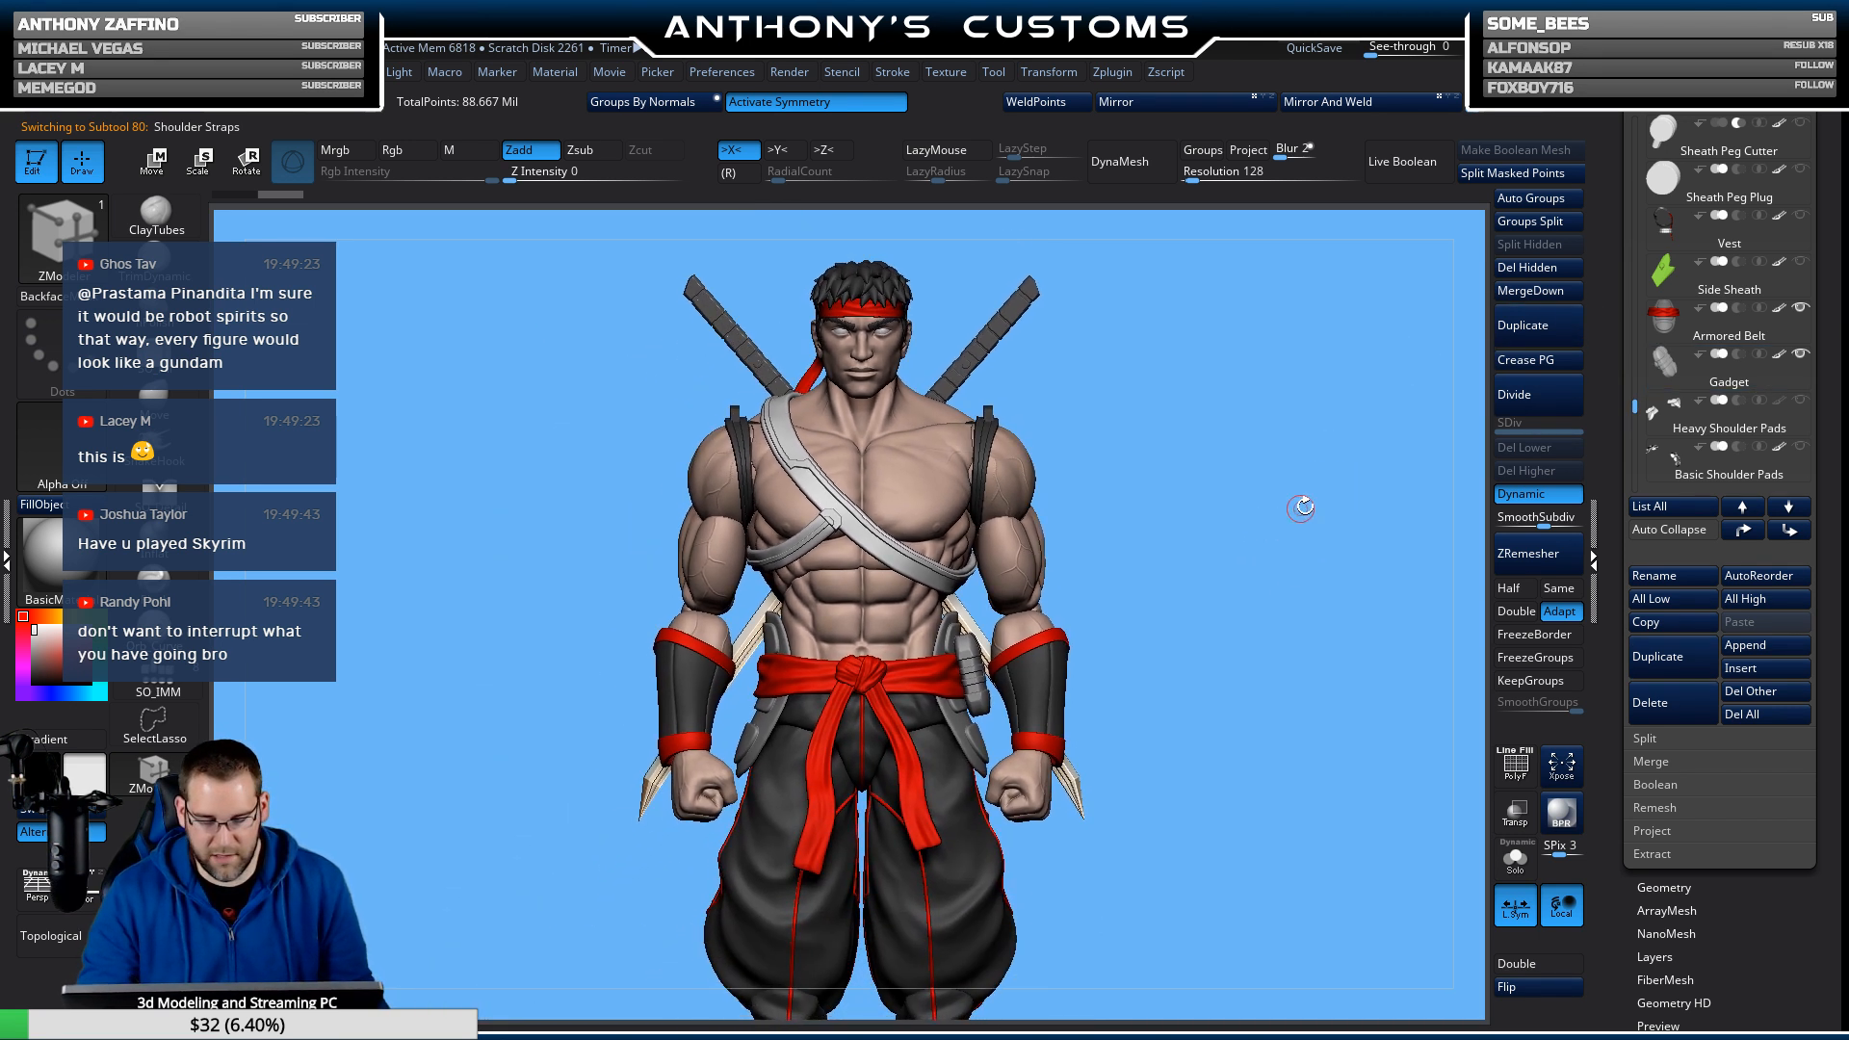
{"action": "left_click", "coordinate": [1801, 401]}
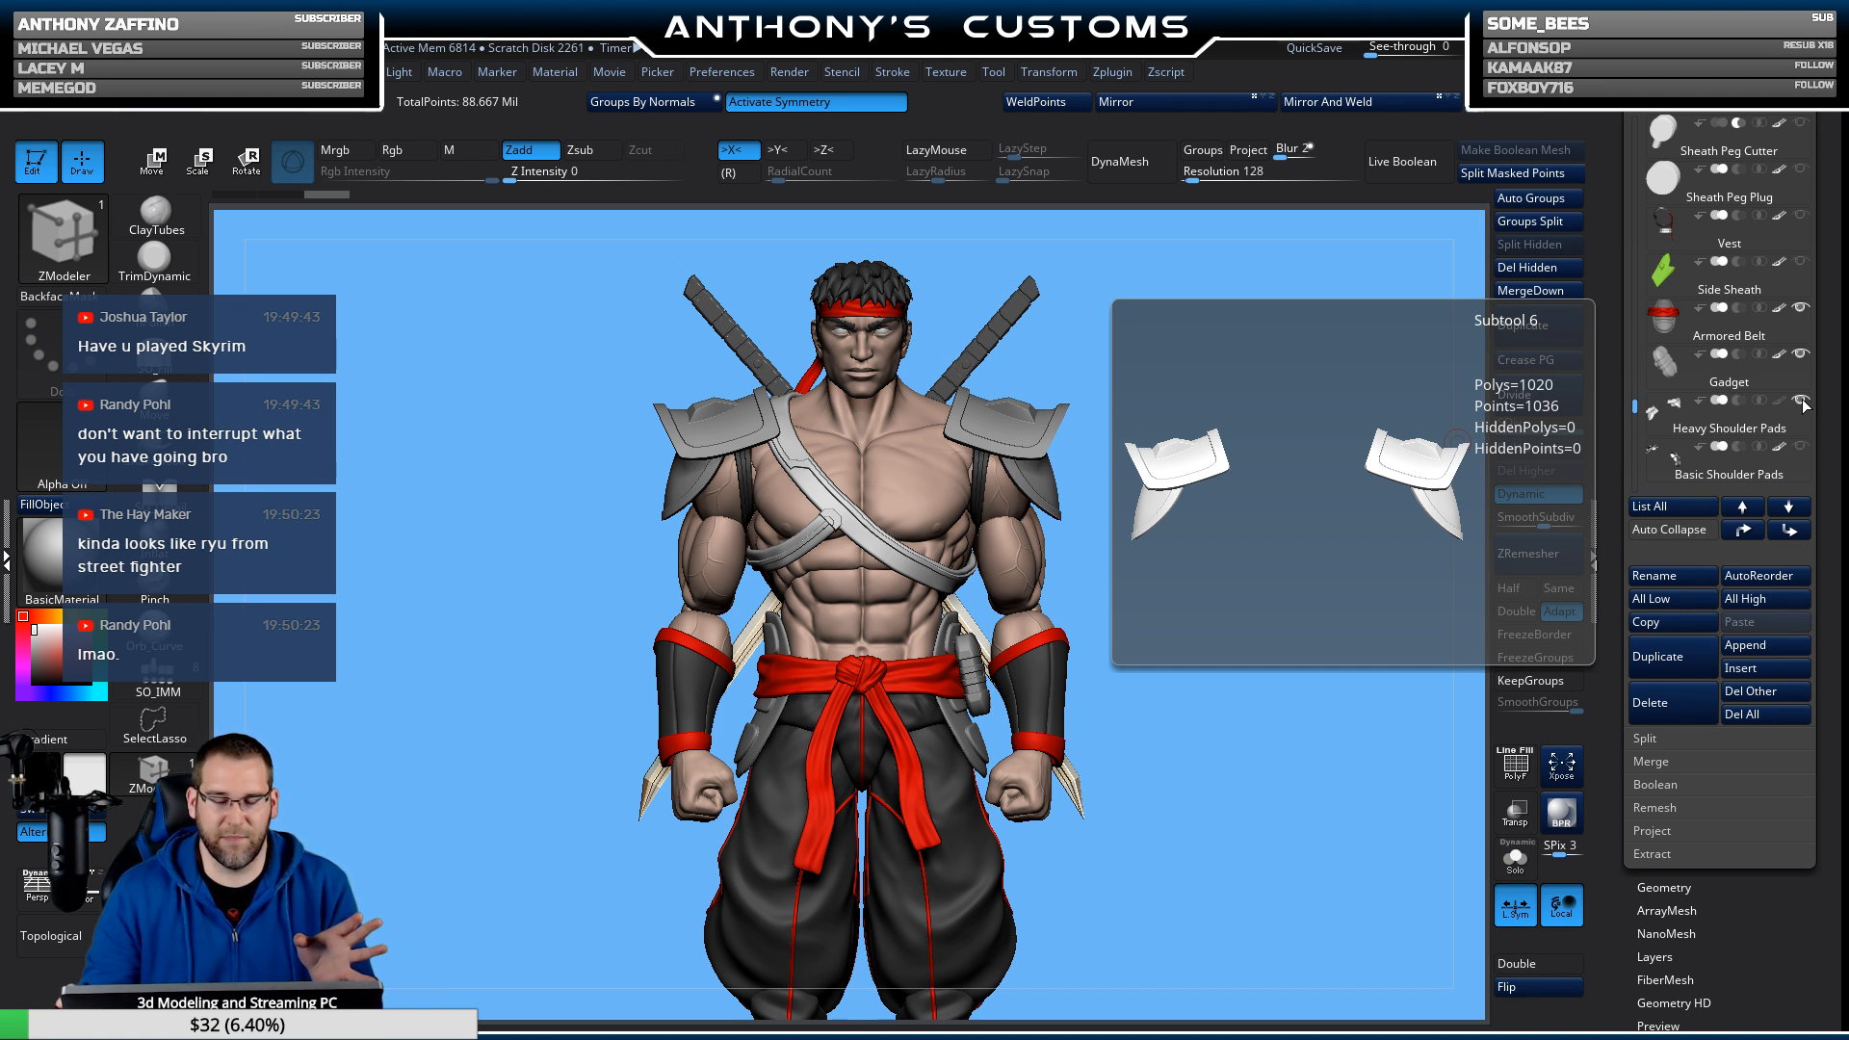
{"action": "key", "text": "f"}
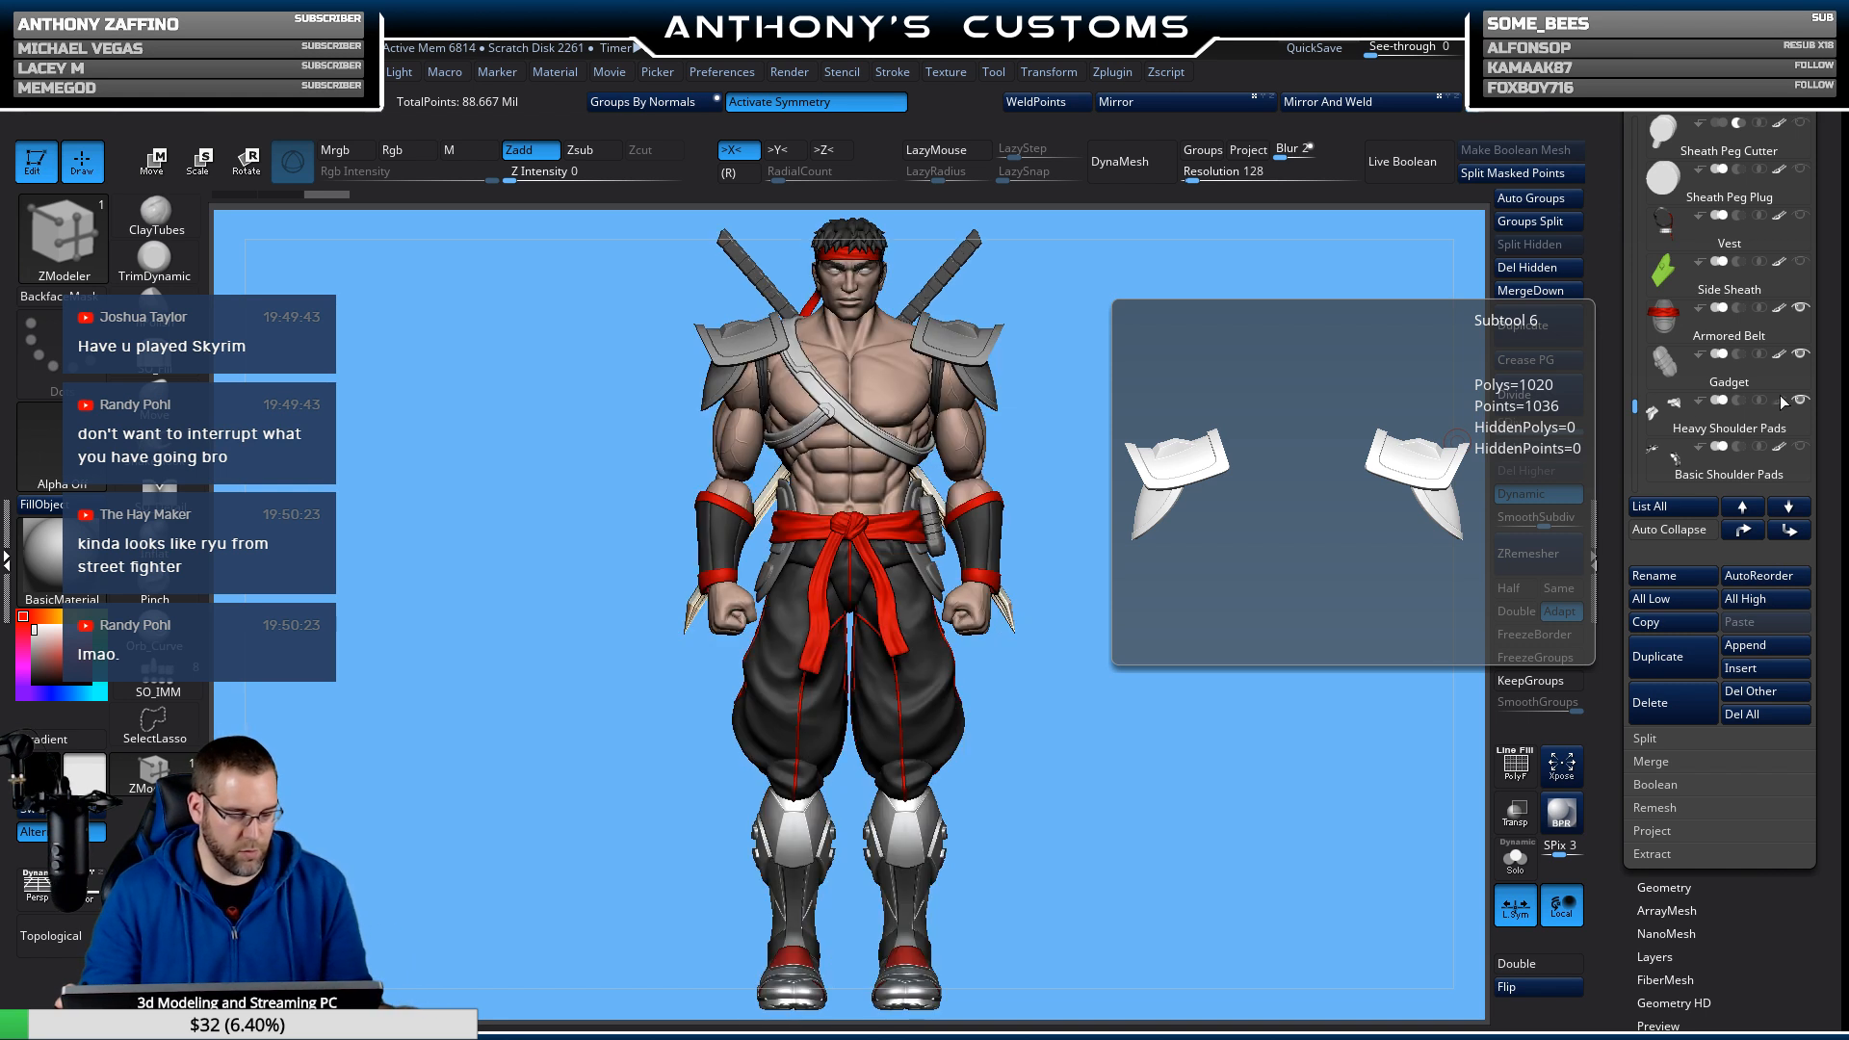
{"action": "mouse_move", "coordinate": [1299, 669]}
{"action": "left_mouse_down"}
{"action": "mouse_move", "coordinate": [1196, 662]}
{"action": "mouse_move", "coordinate": [1300, 654]}
{"action": "left_mouse_up"}
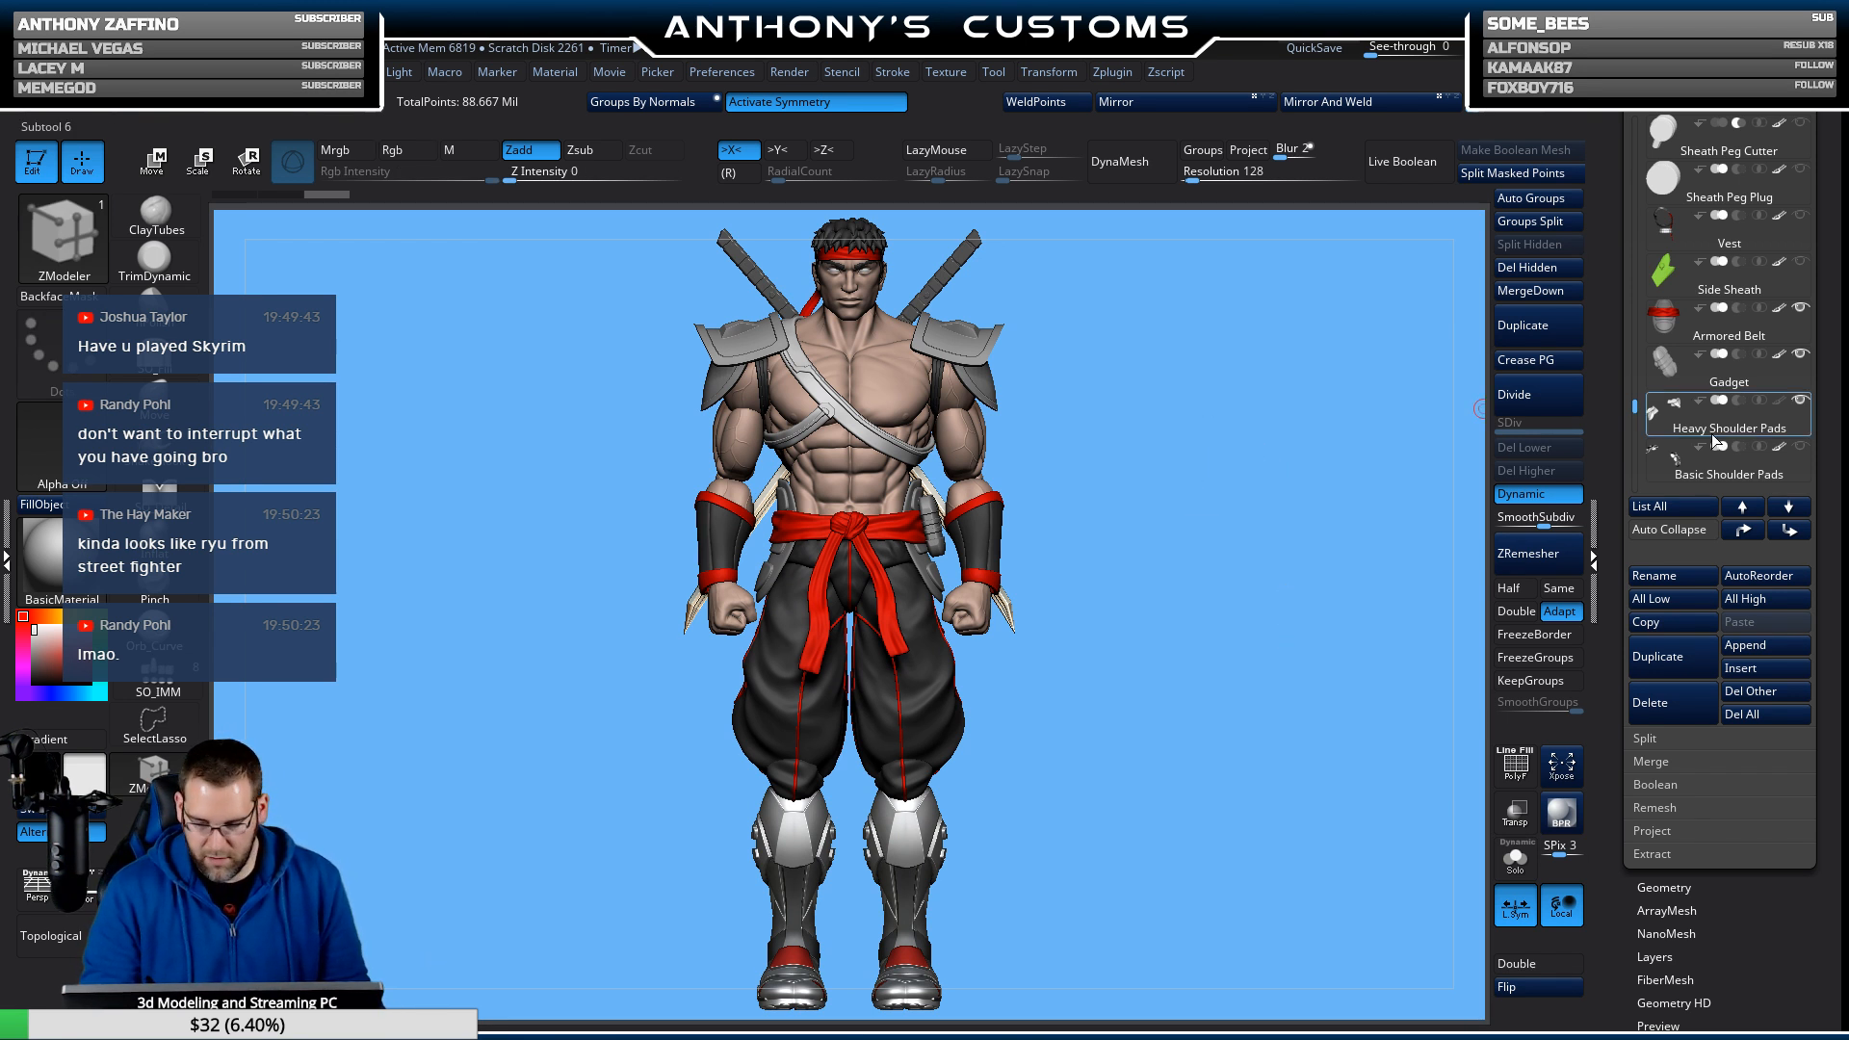
Turn off symmetry on the Heavy Shoulder Pads and temporarily hide one pad to preview a single-pad look.
{"action": "left_click", "coordinate": [1678, 417]}
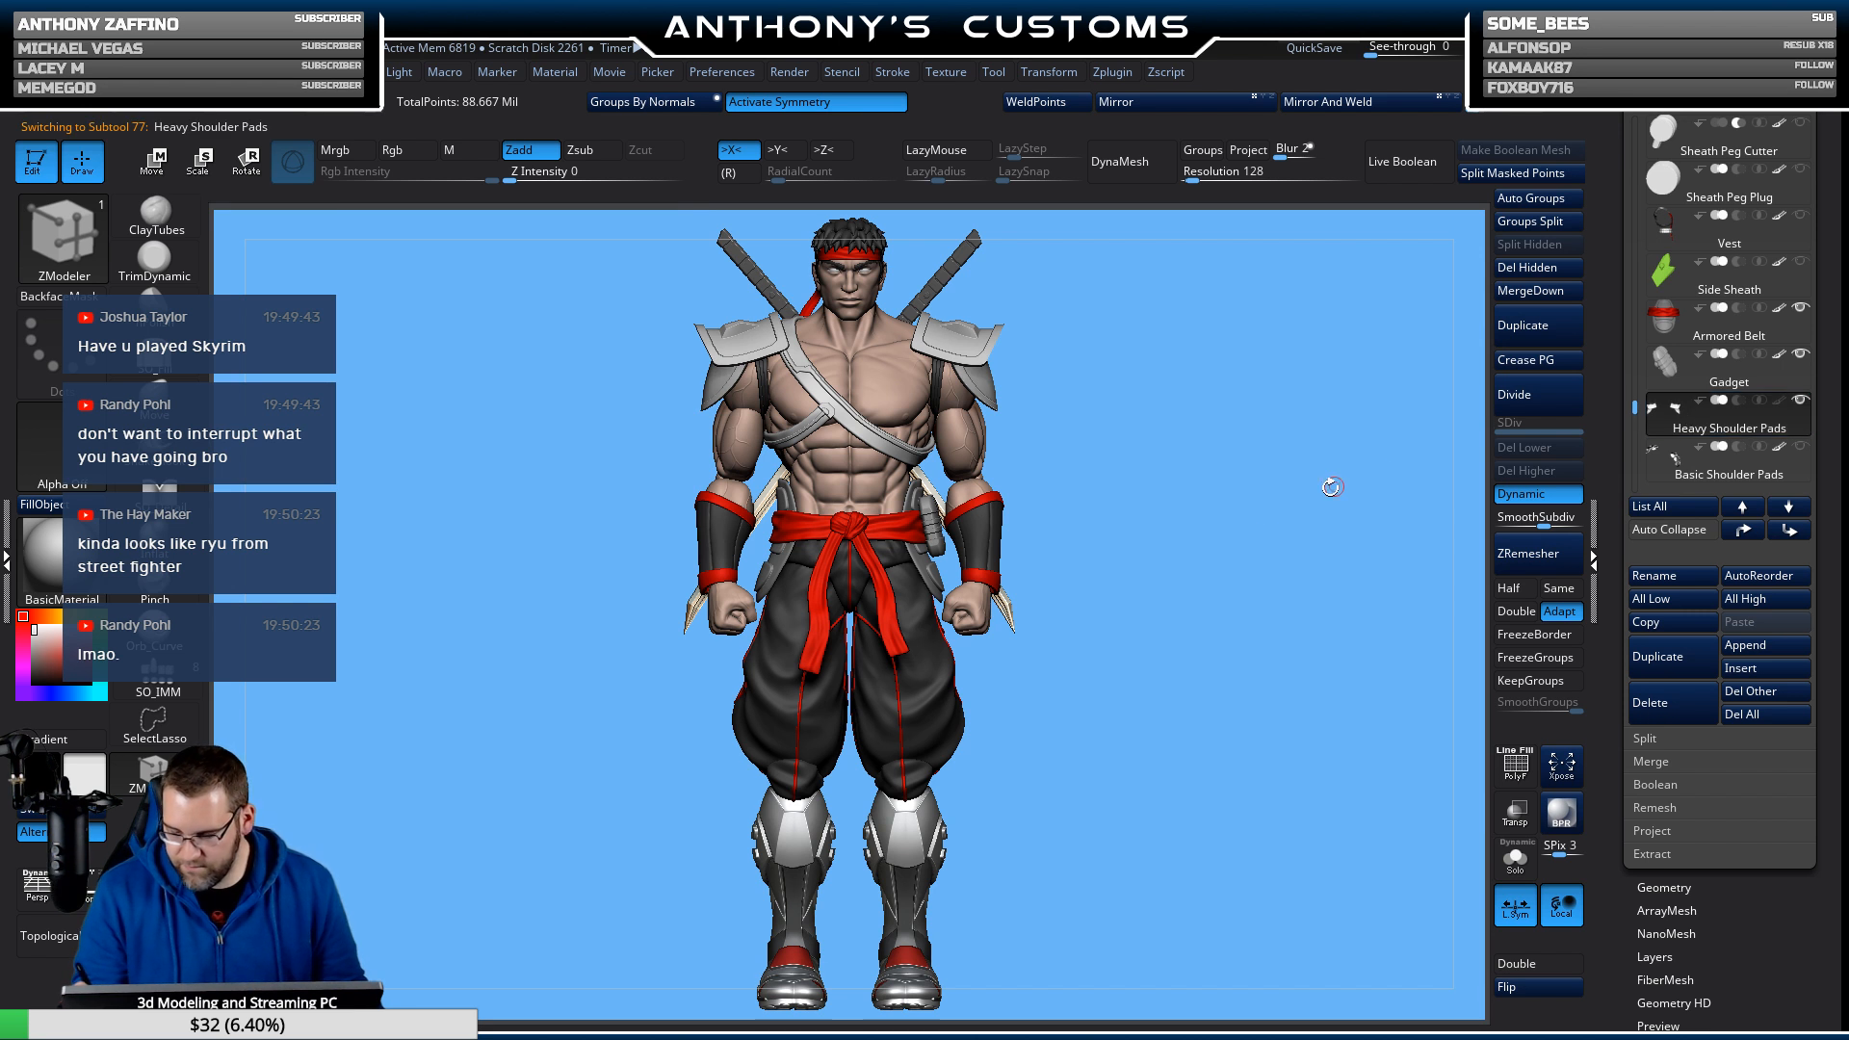
{"action": "key", "text": "x"}
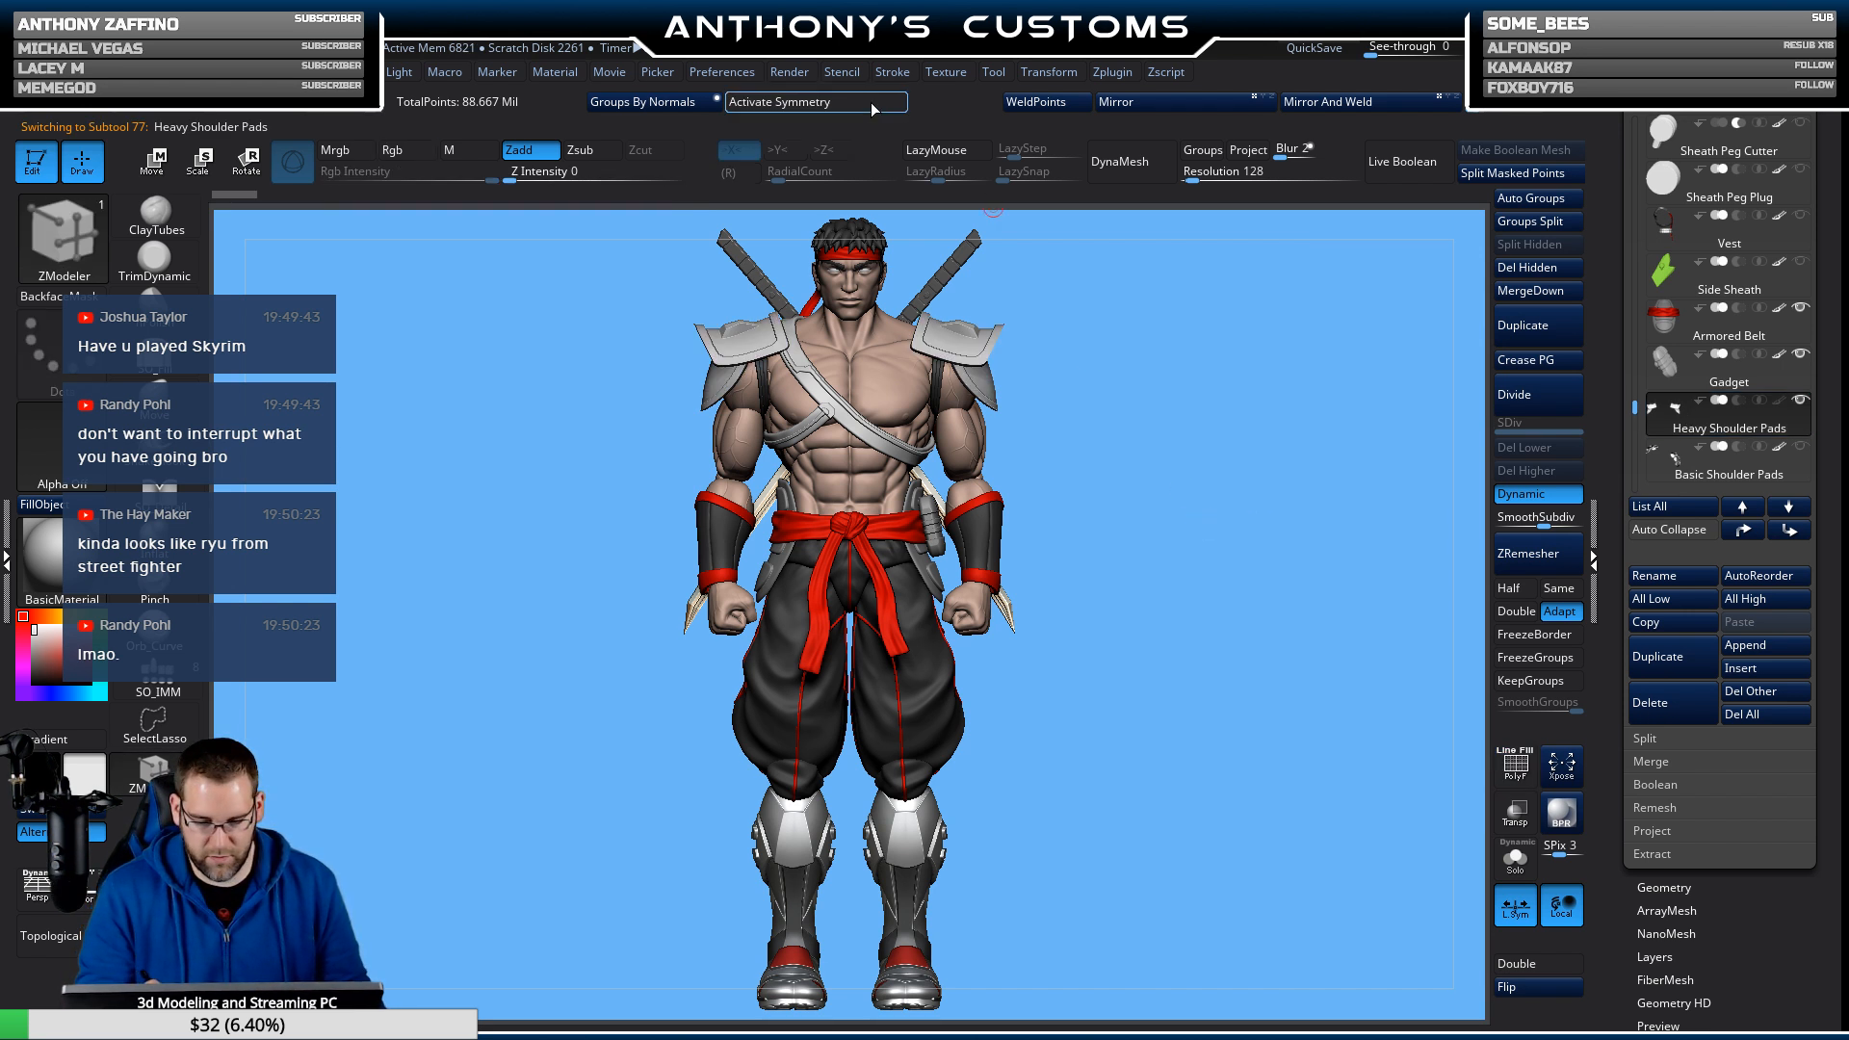
{"action": "mouse_move", "coordinate": [1088, 268]}
{"action": "left_mouse_down", "text": "ctrl+shift"}
{"action": "mouse_move", "coordinate": [974, 429]}
{"action": "mouse_move", "coordinate": [900, 465]}
{"action": "left_mouse_up", "text": "ctrl+shift"}
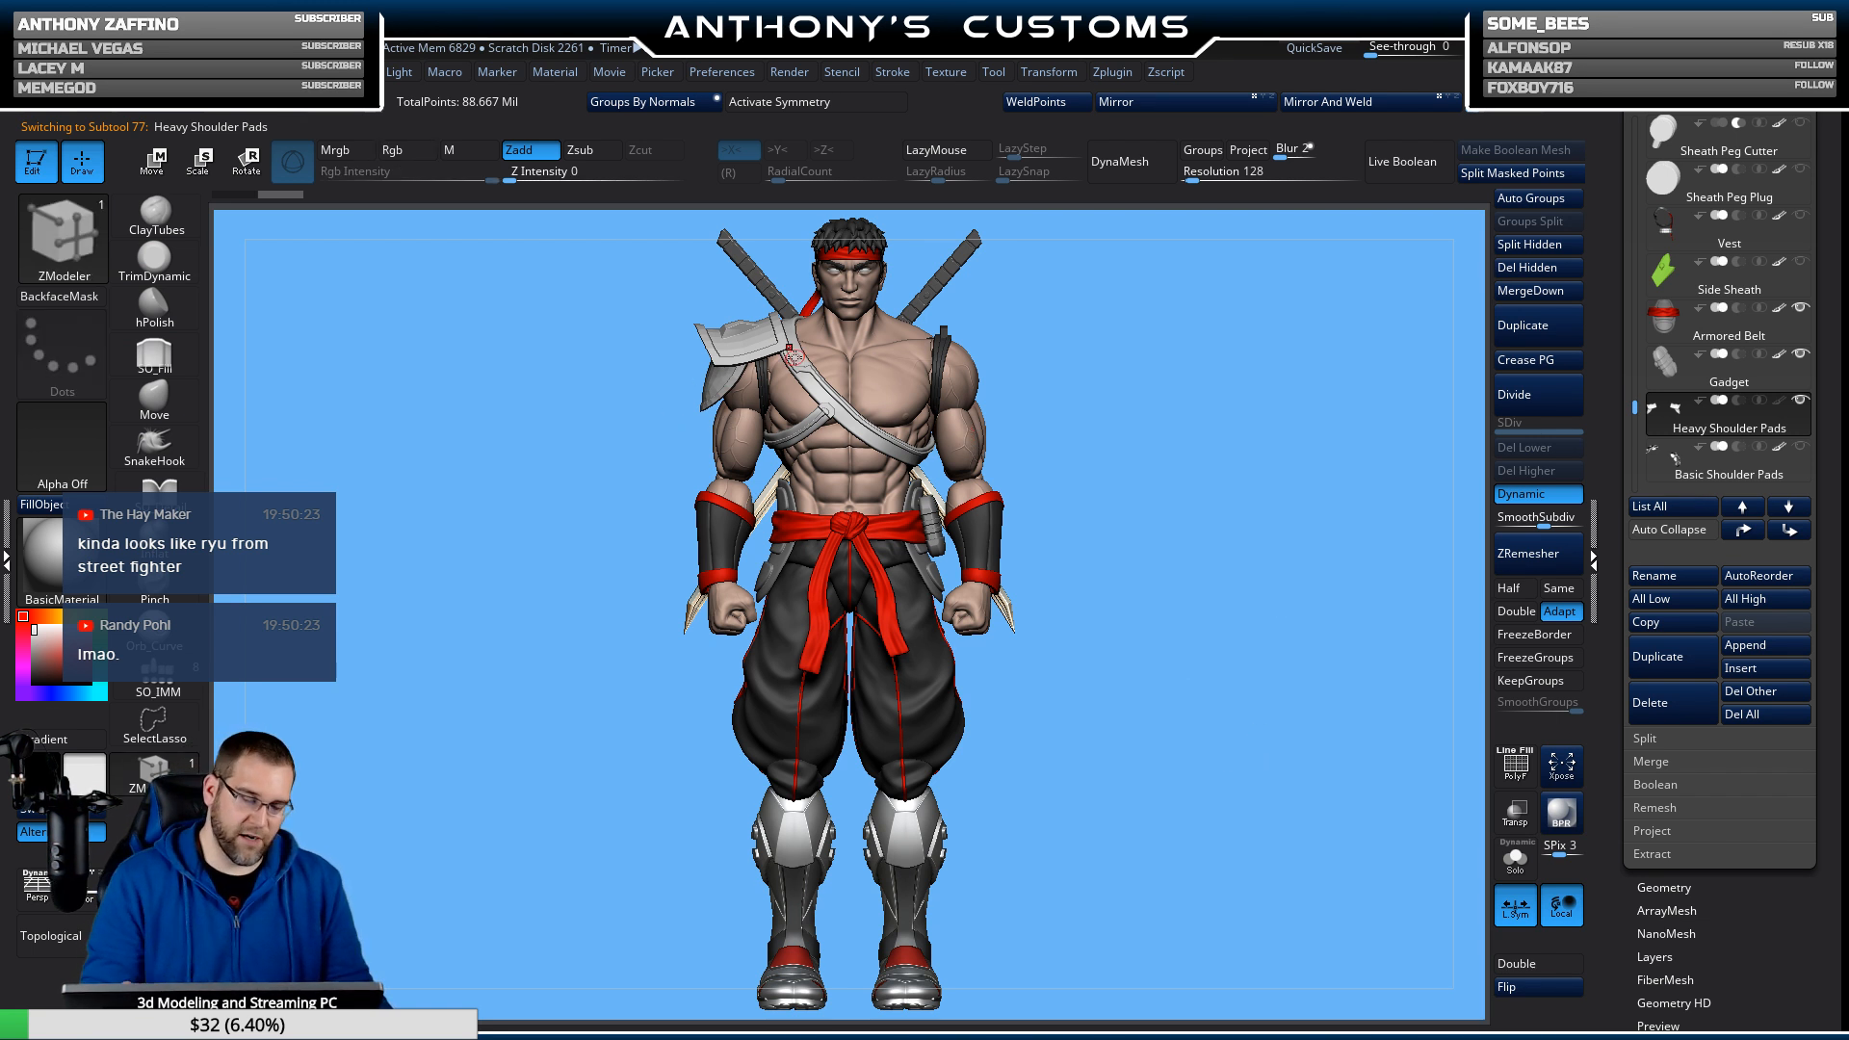
{"action": "mouse_move", "coordinate": [1182, 819]}
{"action": "left_mouse_down"}
{"action": "mouse_move", "coordinate": [1298, 806]}
{"action": "mouse_move", "coordinate": [1208, 827]}
{"action": "left_mouse_up"}
{"action": "key", "text": "ctrl+shift"}
{"action": "left_click", "coordinate": [1285, 804], "text": "ctrl+shift"}
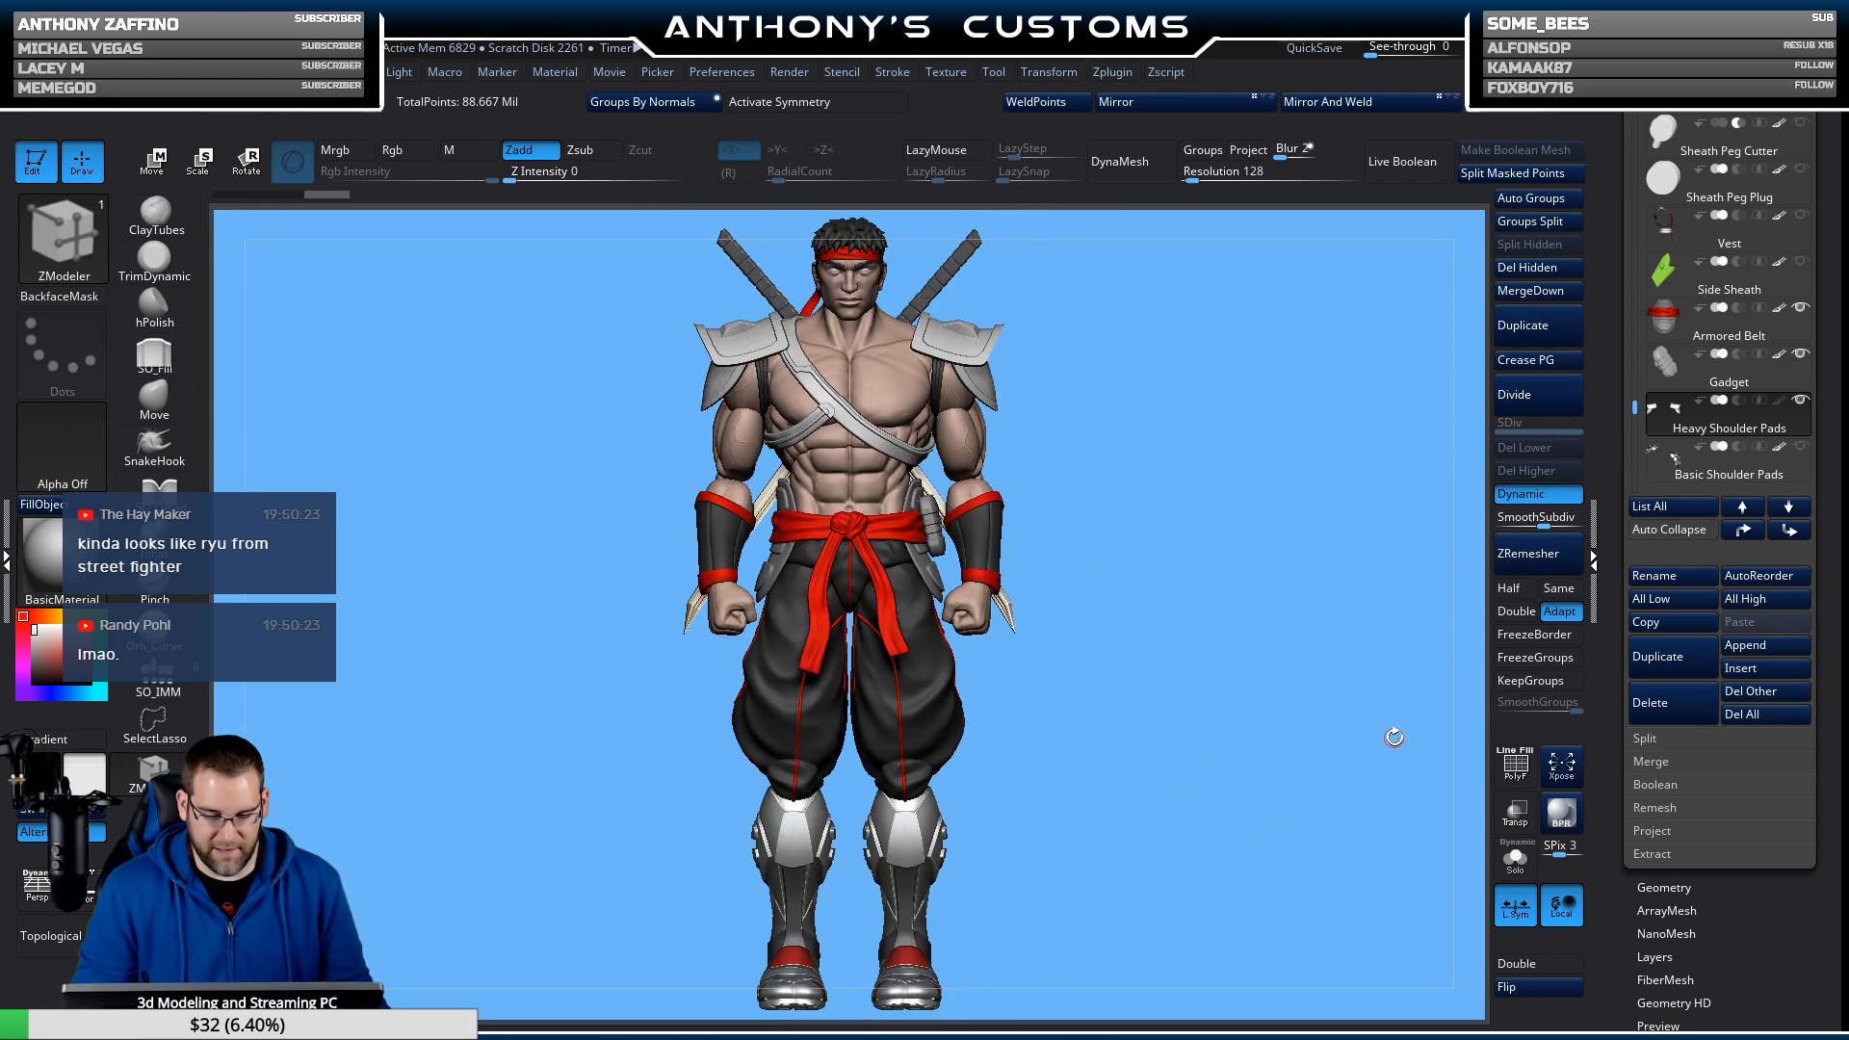
Replace the heavy pads on the figure with the Basic Shoulder Pads subtool and make it active.
{"action": "left_click", "coordinate": [1790, 449]}
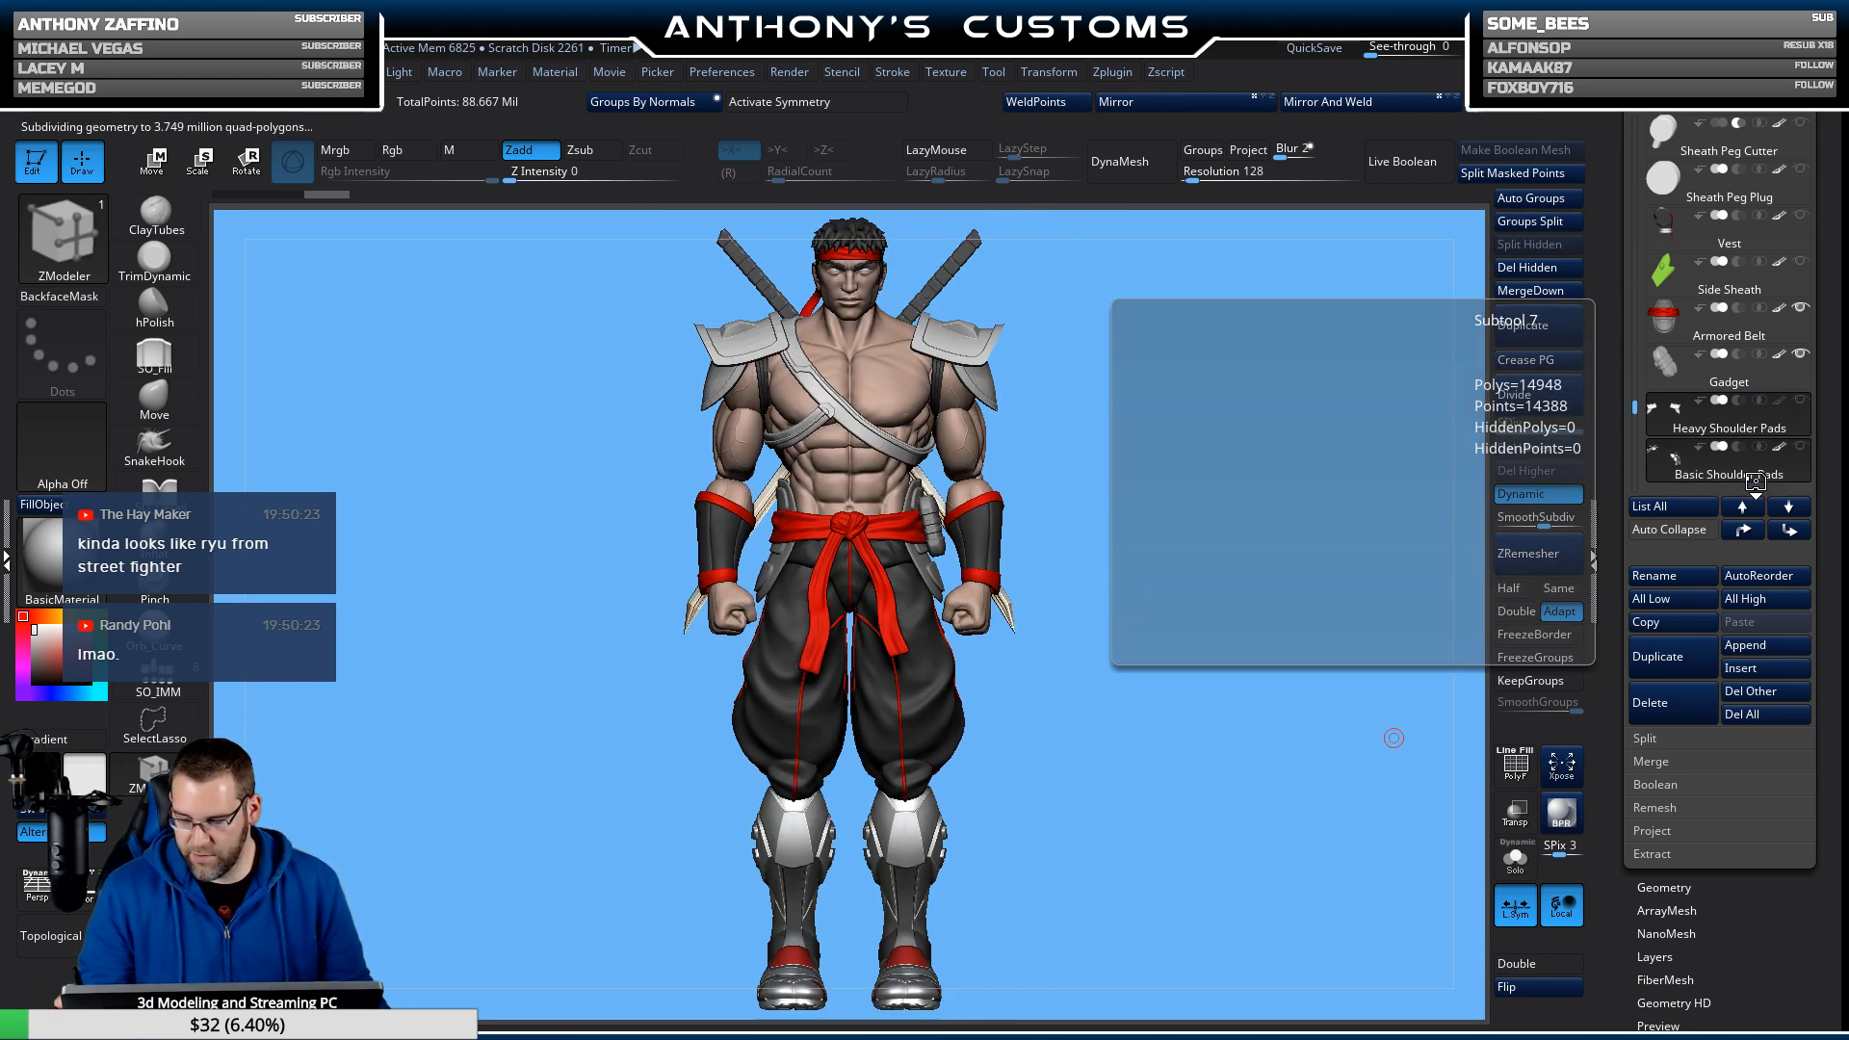
{"action": "left_click_drag", "start_coordinate": [1118, 674], "coordinate": [1147, 710]}
{"action": "left_click_drag", "start_coordinate": [1155, 544], "coordinate": [1193, 562], "text": "alt"}
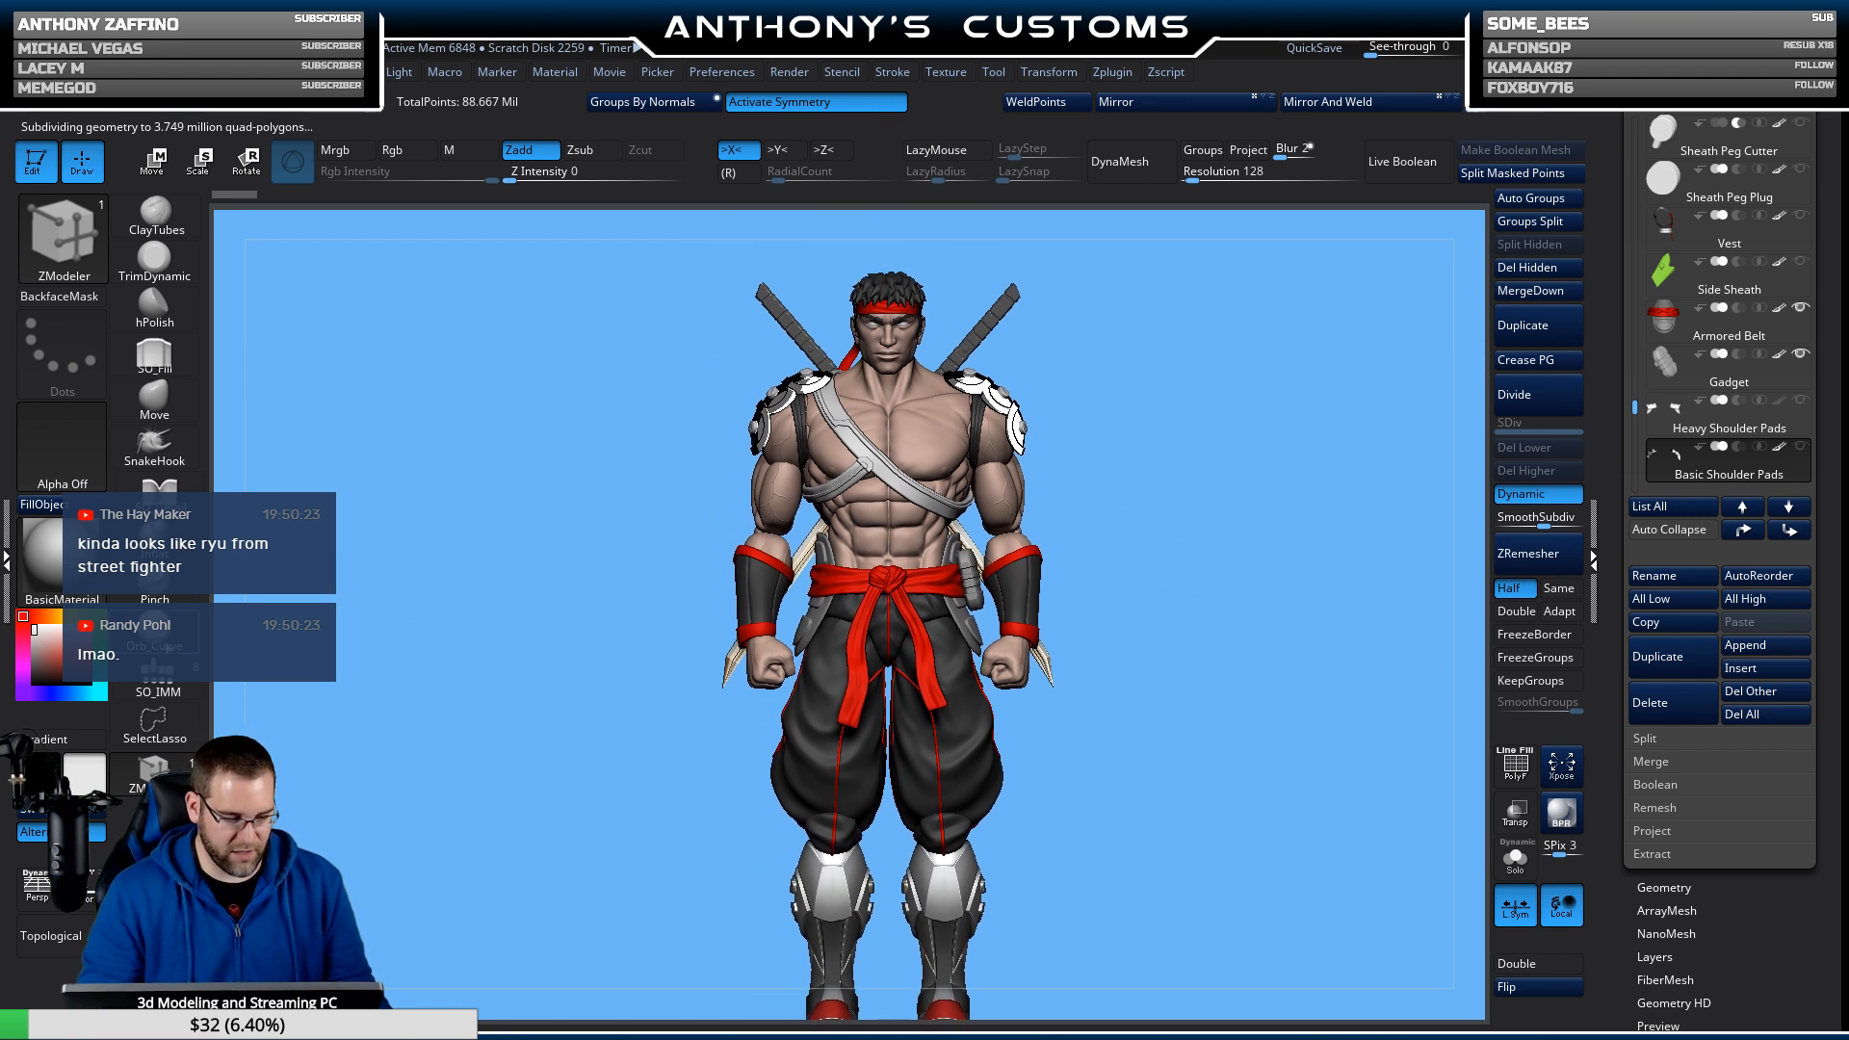
Enable material-only painting and fill the Basic Shoulder Pads with BasicMaterial2, replacing it with ZMetal.
{"action": "left_click", "coordinate": [469, 149]}
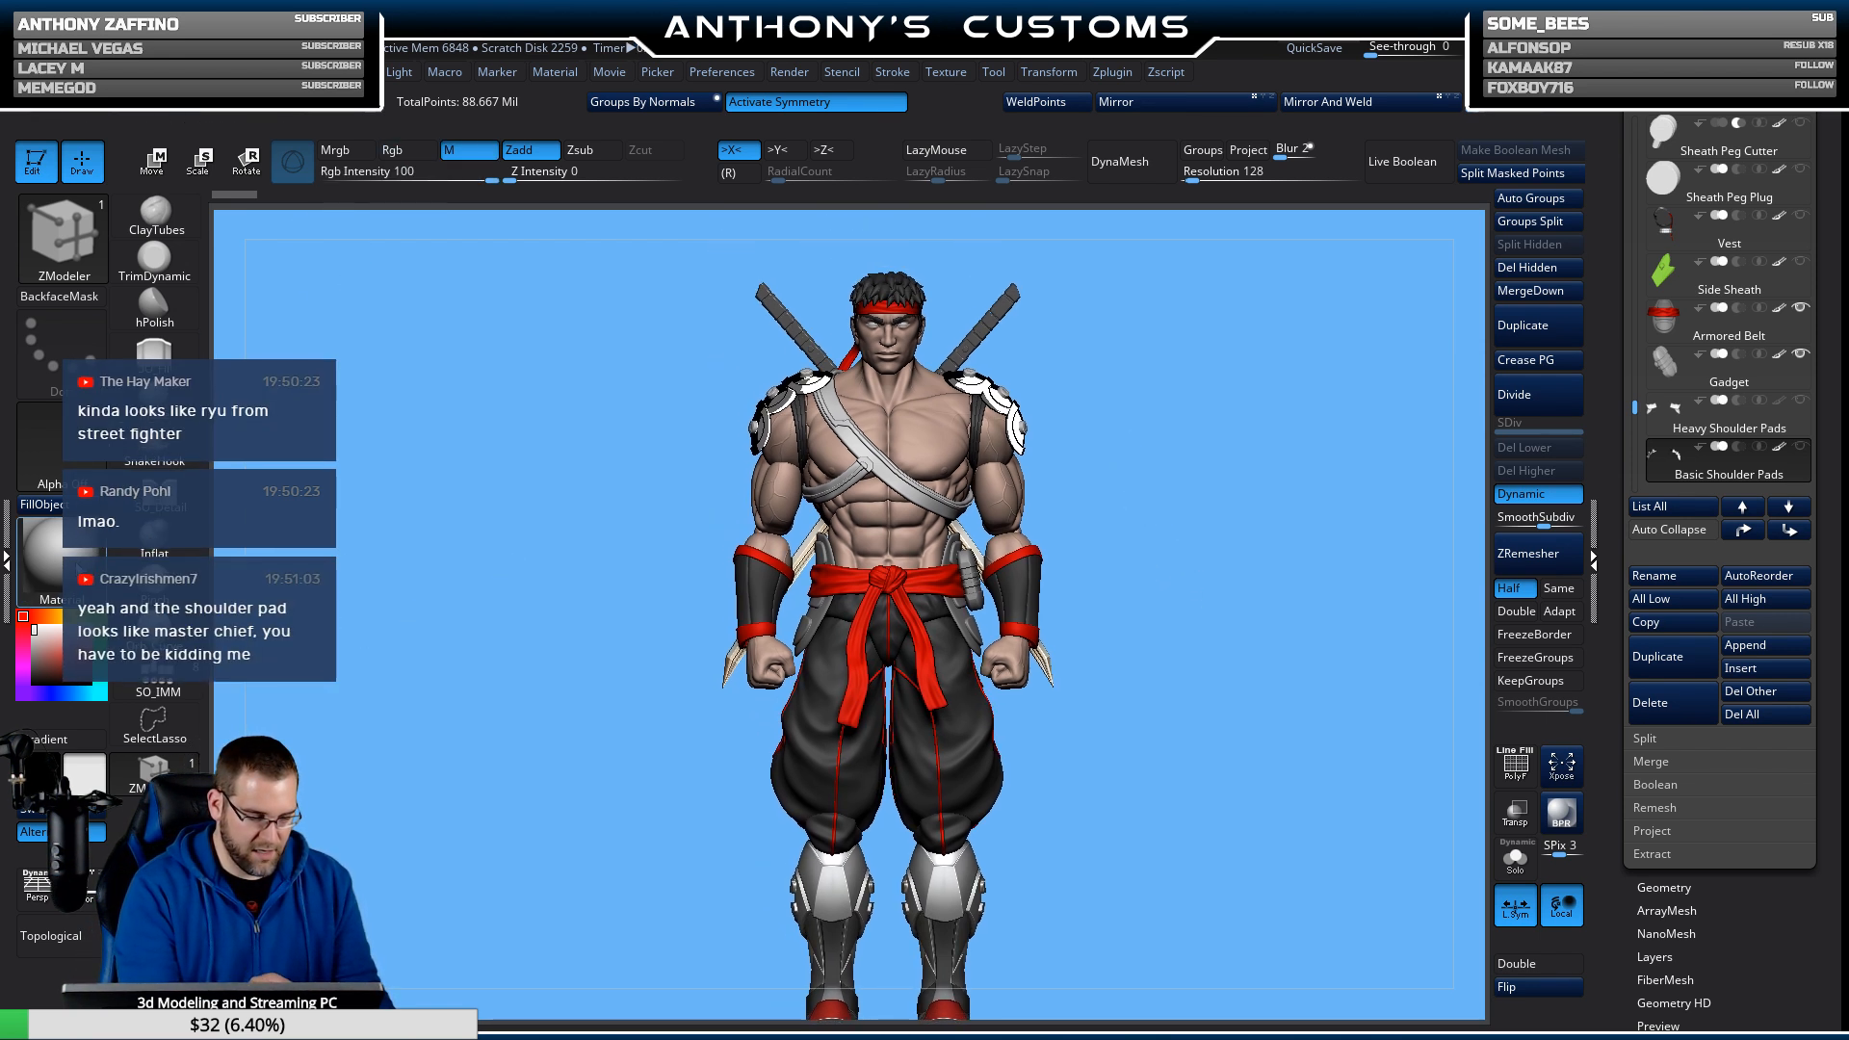
{"action": "left_click", "coordinate": [75, 568]}
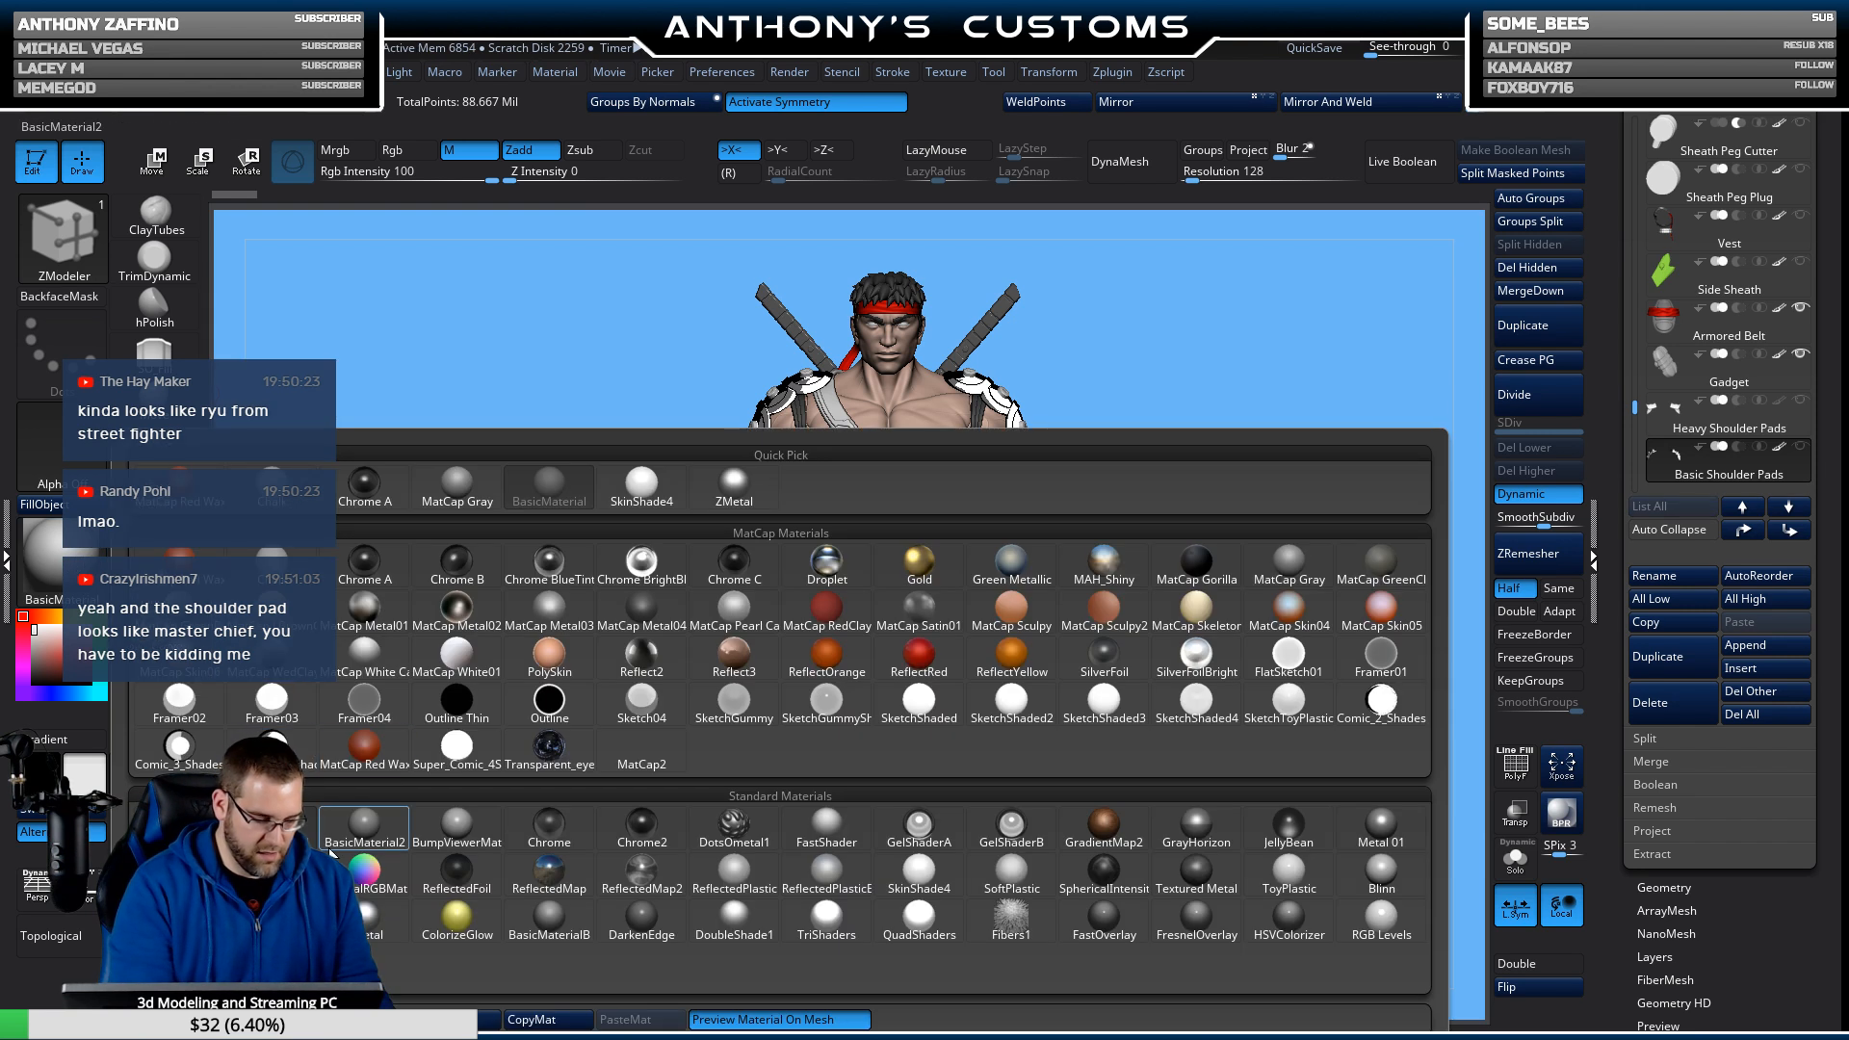
{"action": "left_click", "coordinate": [364, 828]}
{"action": "left_click", "coordinate": [44, 505]}
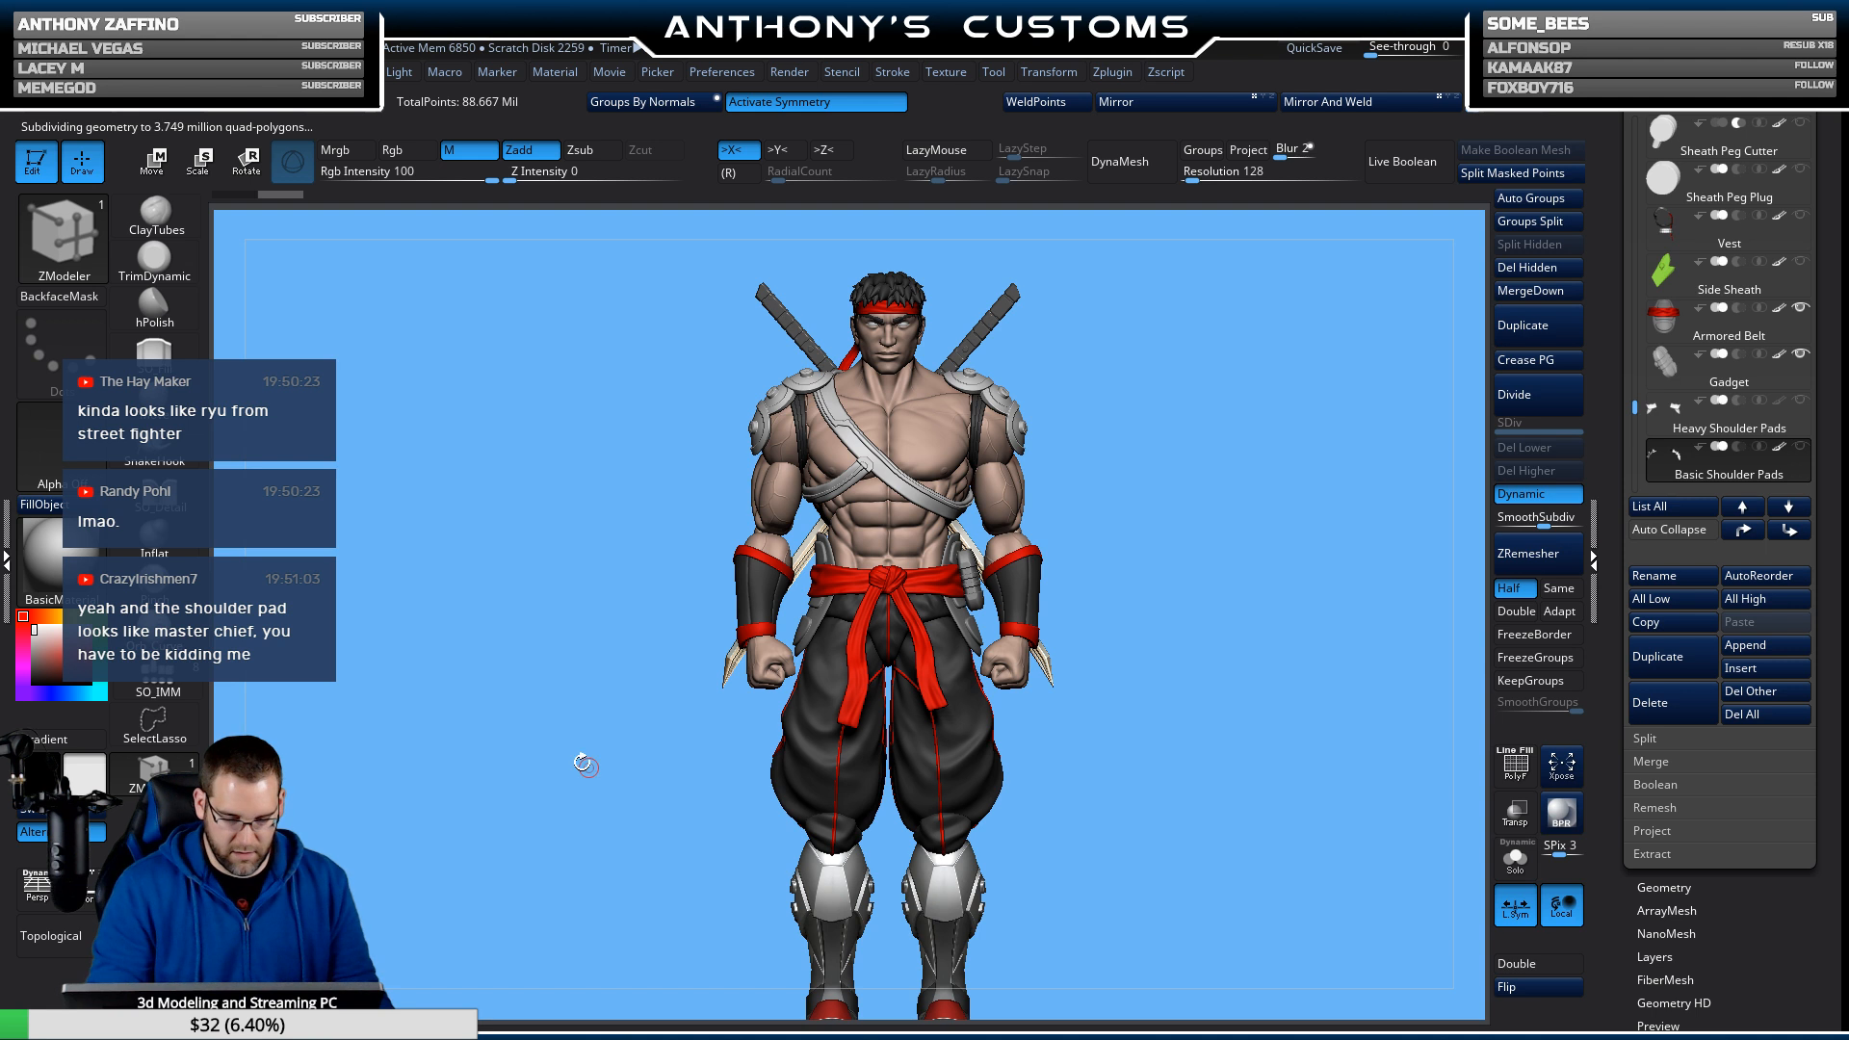
{"action": "left_click", "coordinate": [64, 570]}
{"action": "left_click", "coordinate": [734, 482]}
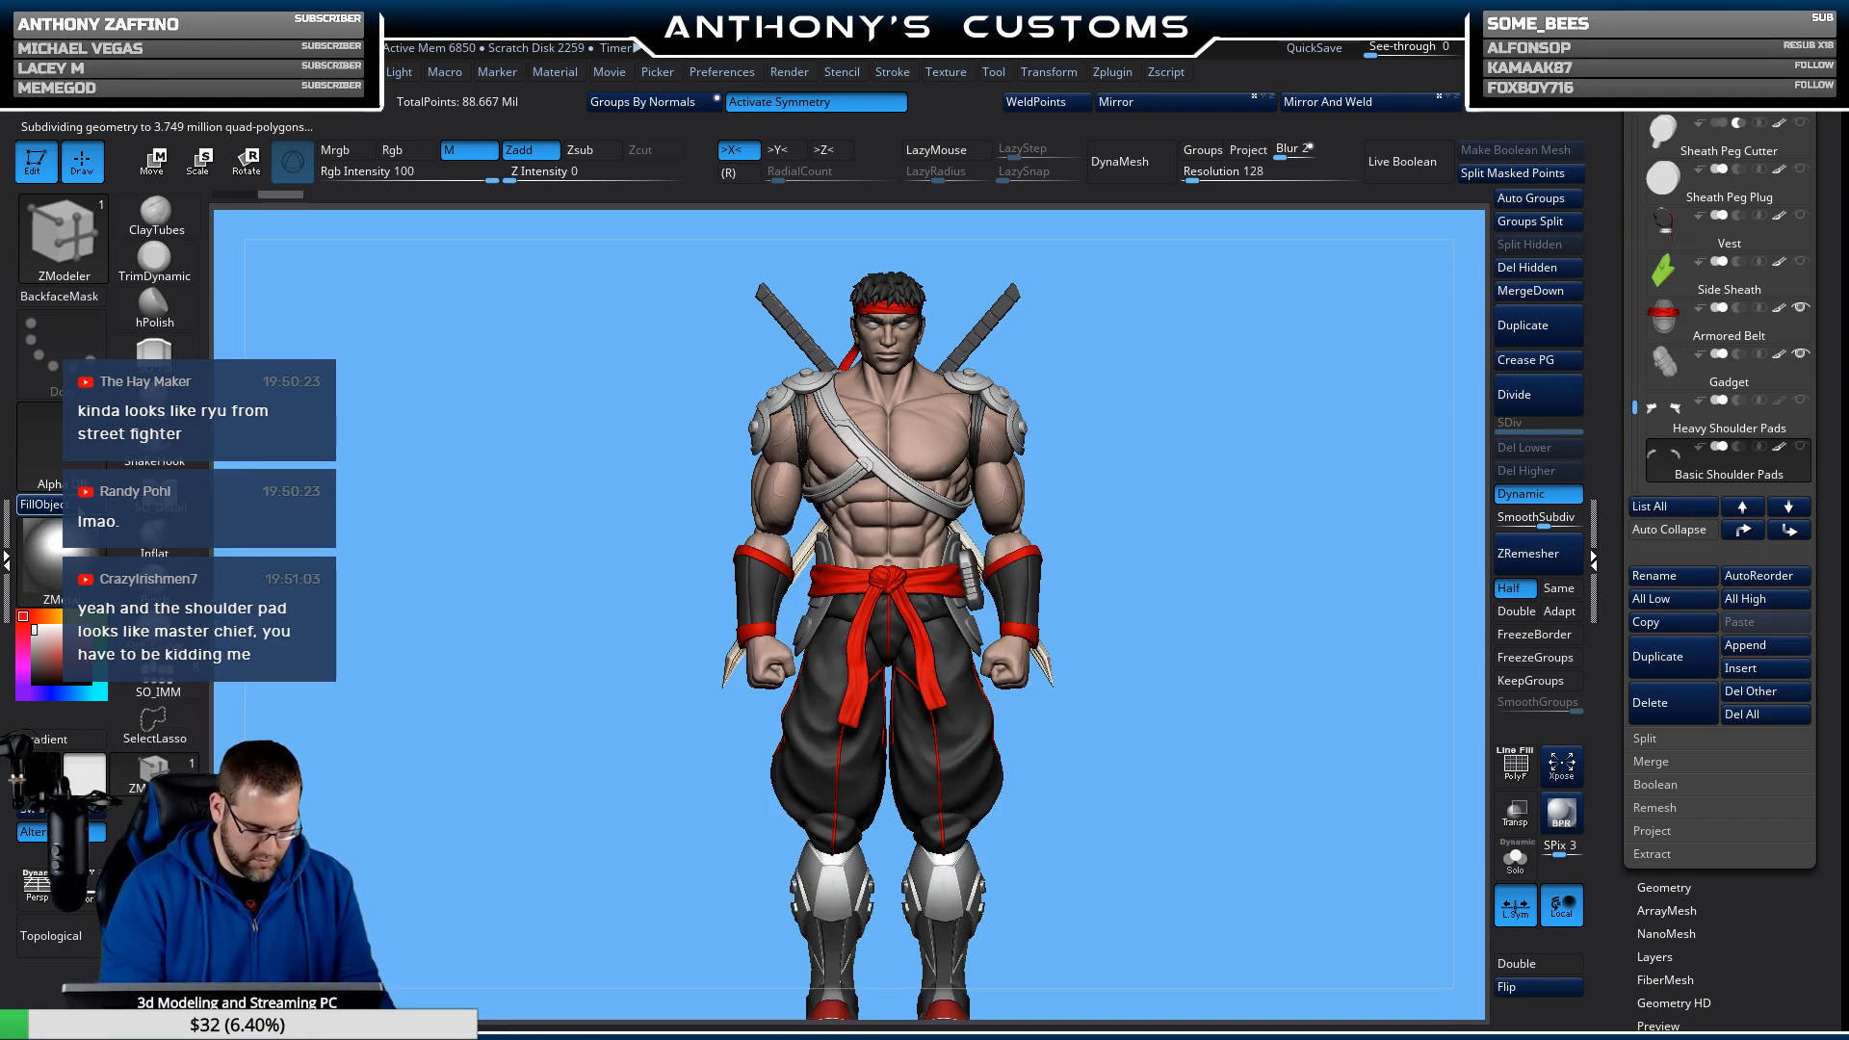
{"action": "left_click_drag", "start_coordinate": [1207, 788], "coordinate": [1165, 780]}
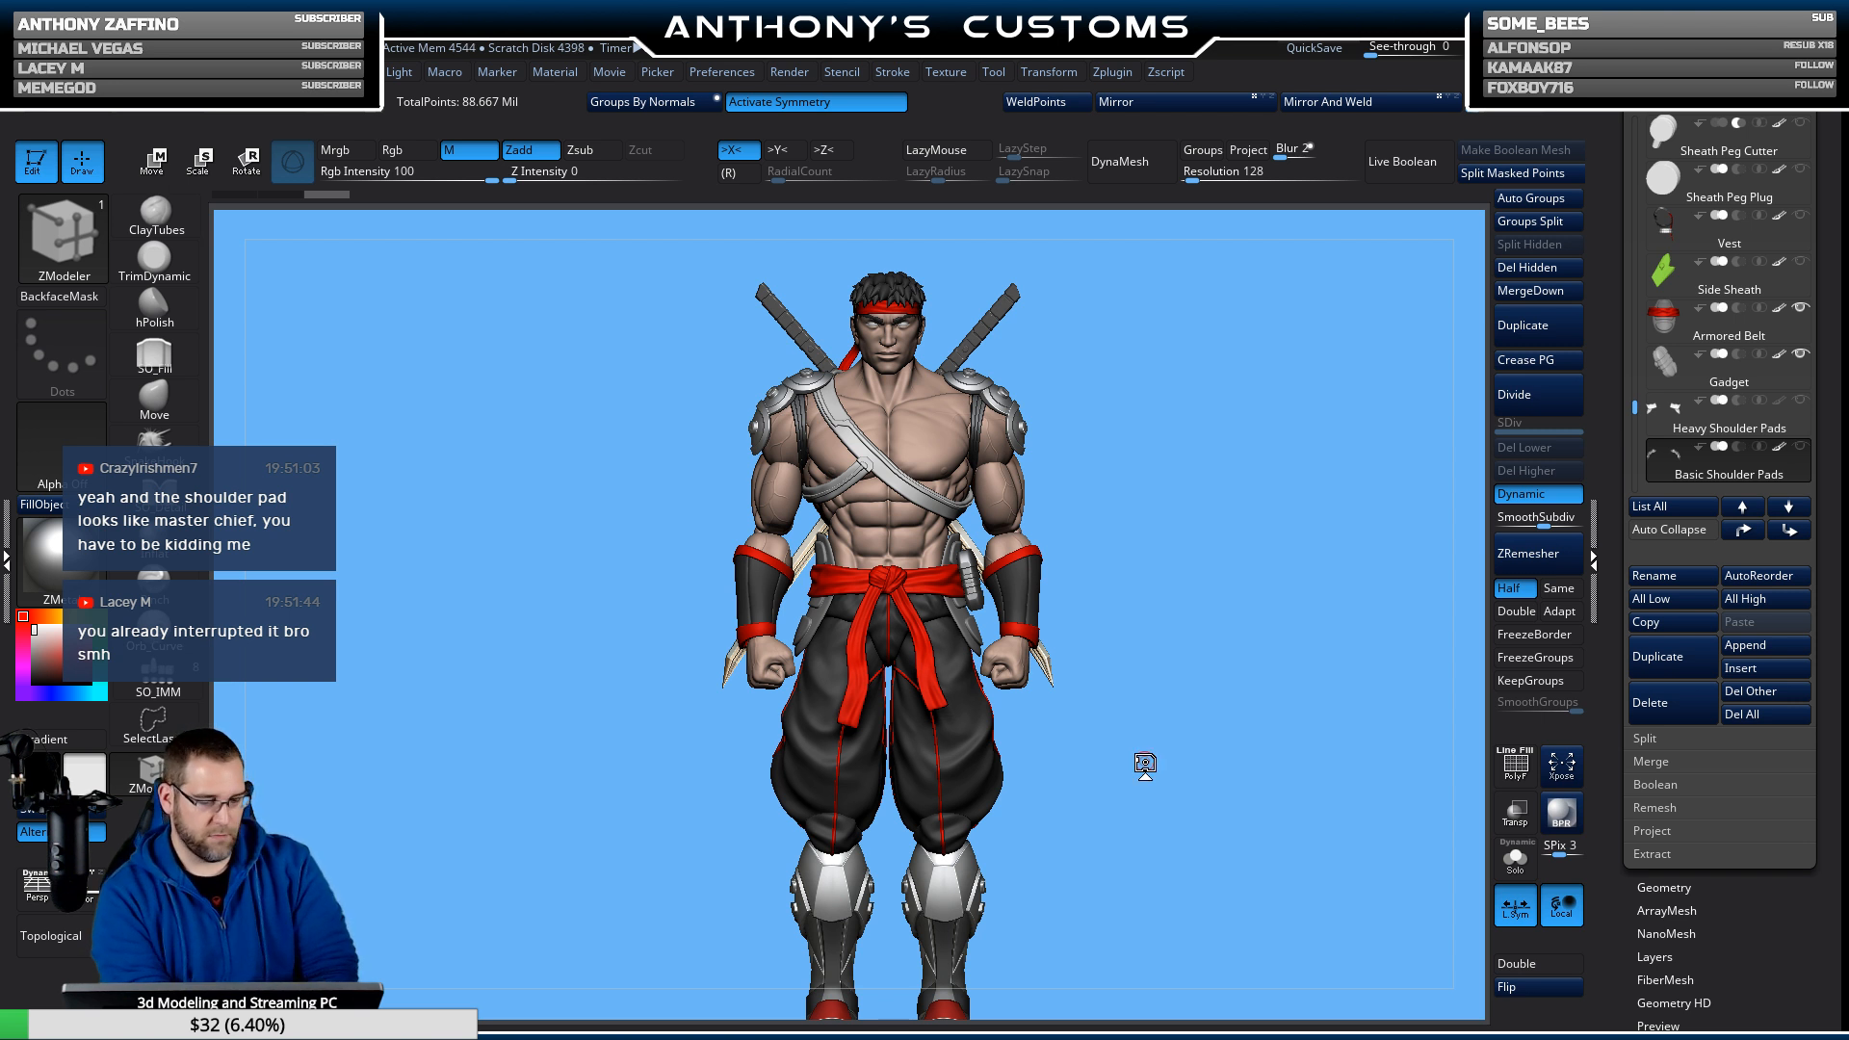
Swap the basic pads for the Samurai Shoulder Pads subtool and view them on the figure.
{"action": "left_click_drag", "start_coordinate": [1635, 409], "coordinate": [1638, 456]}
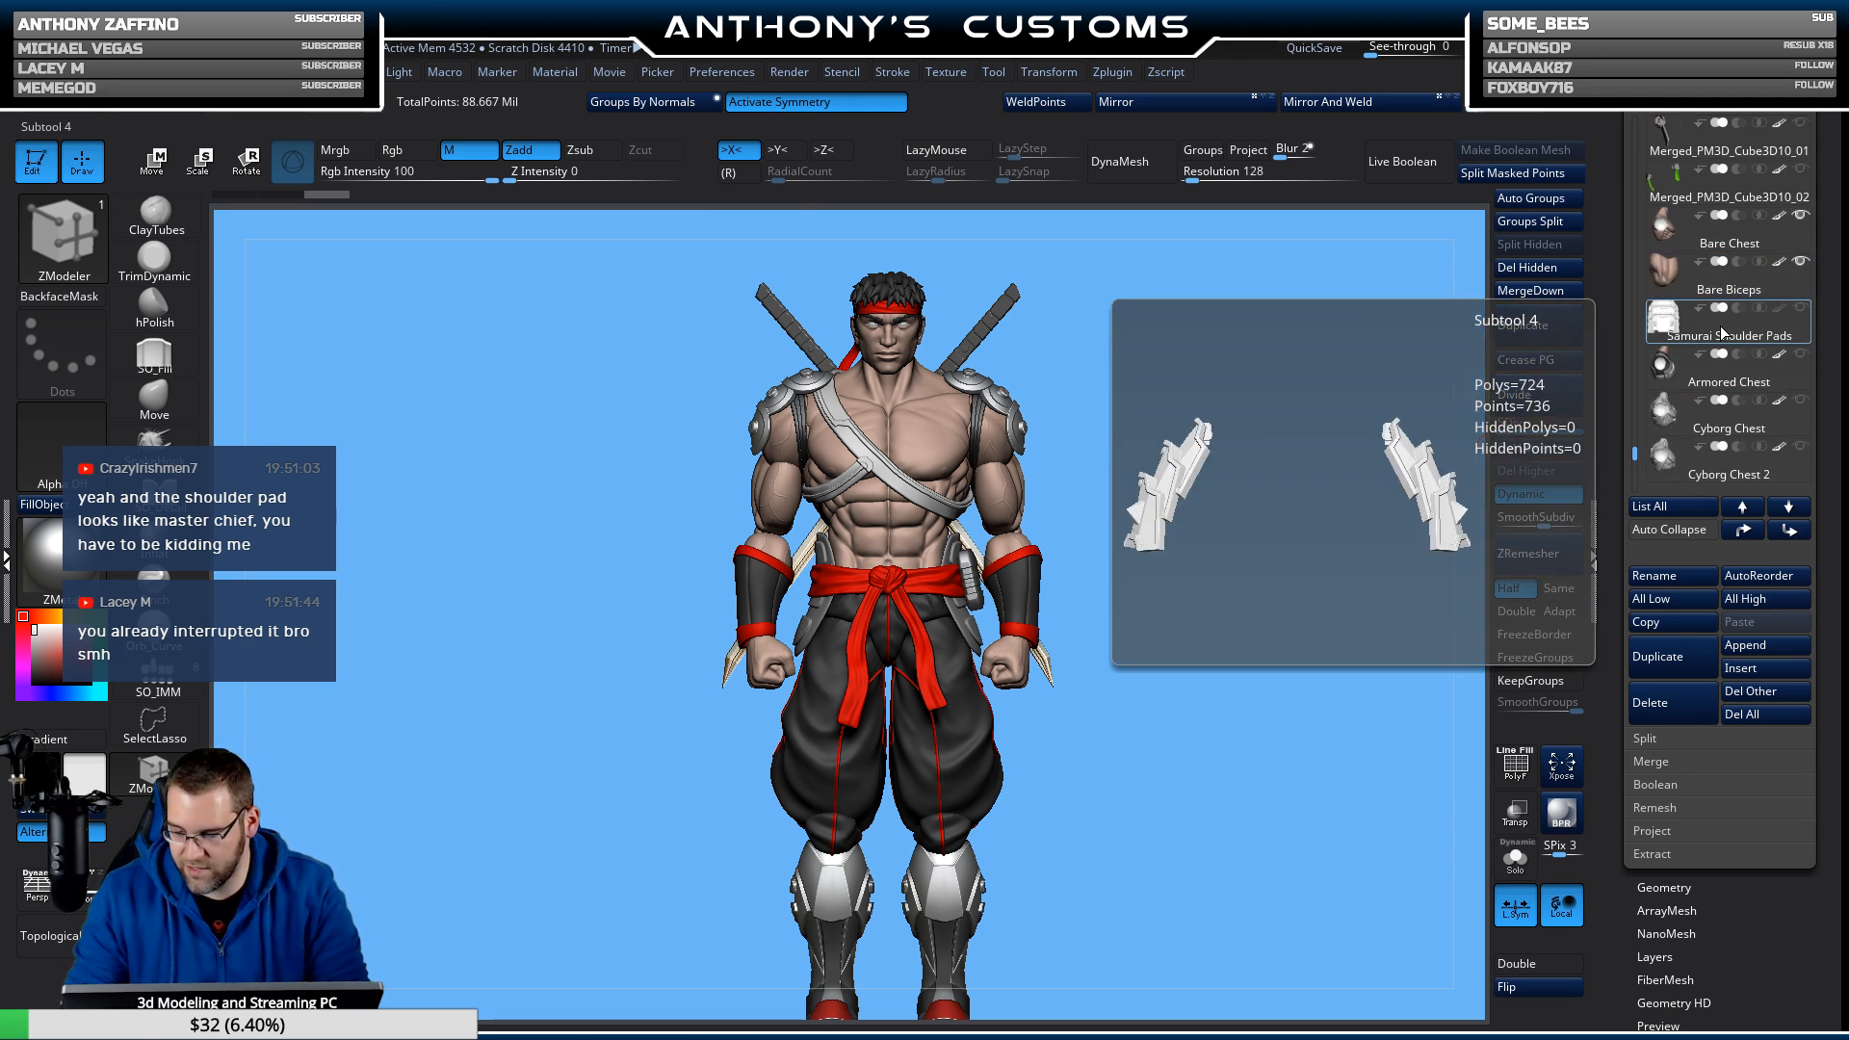
{"action": "left_click", "coordinate": [1706, 329]}
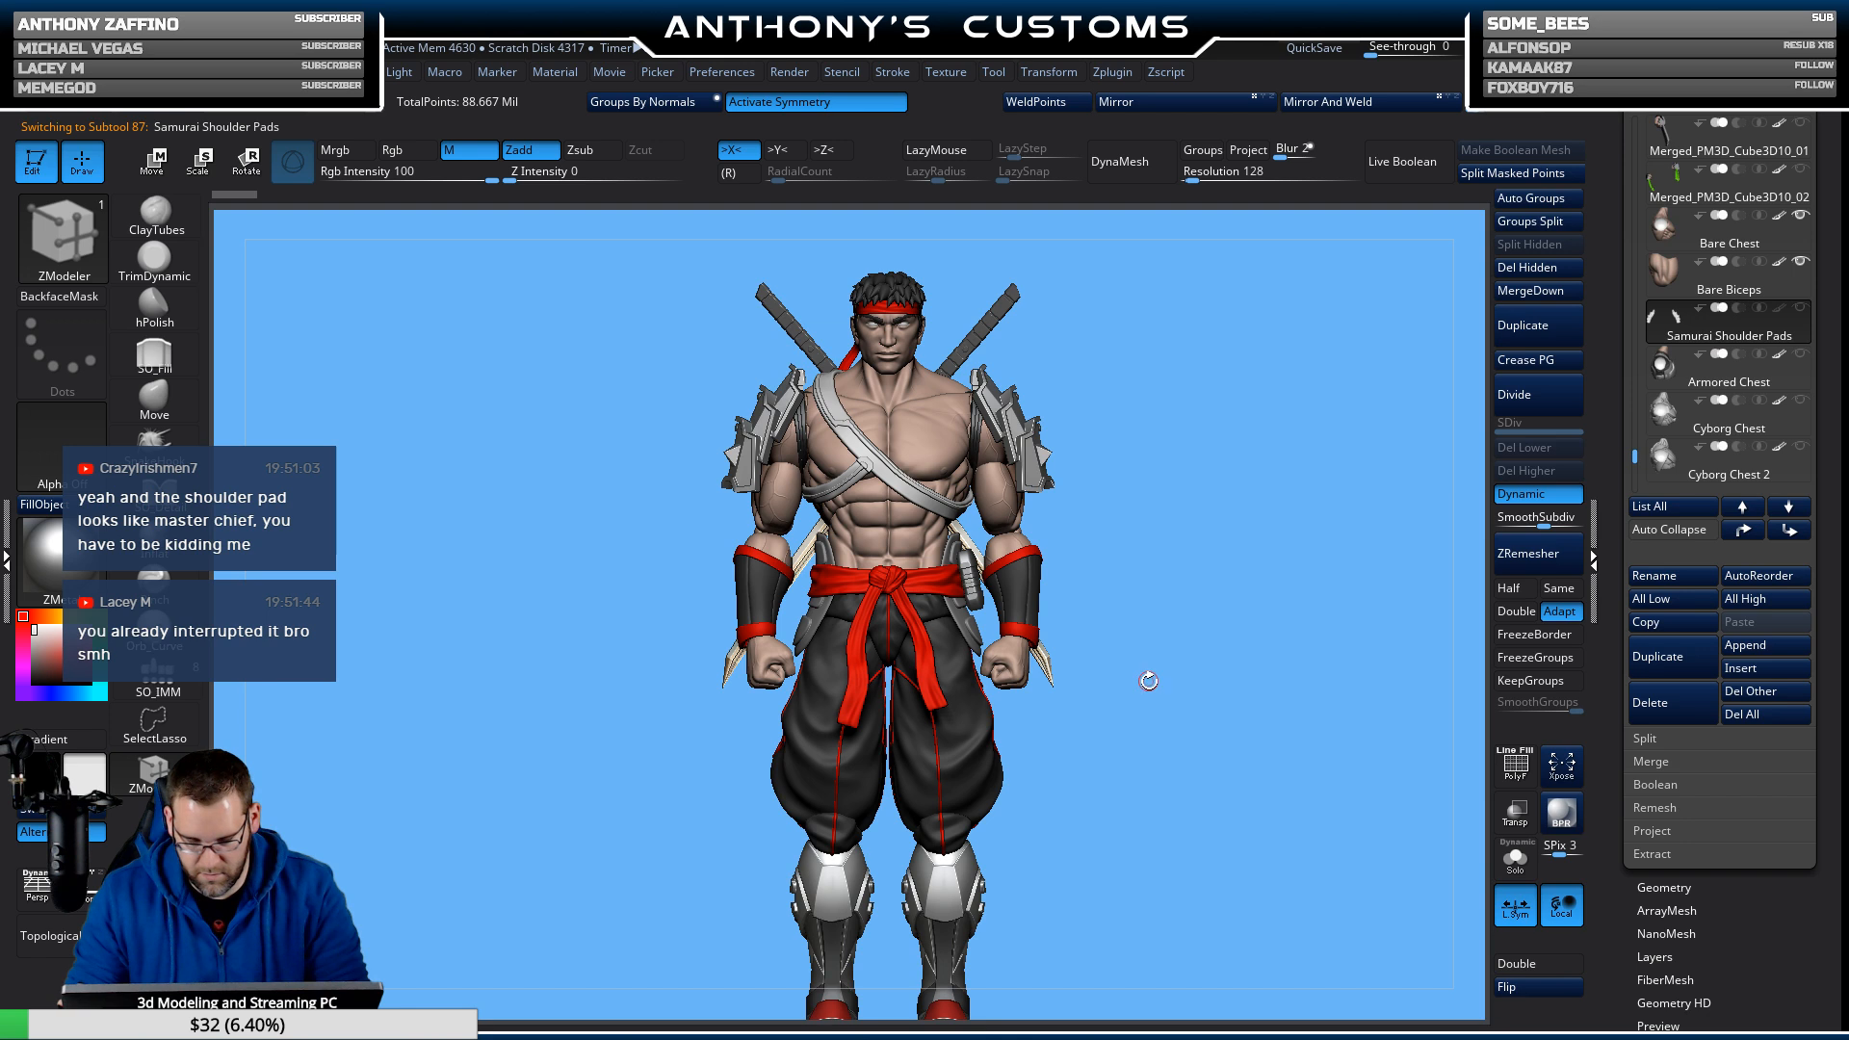
{"action": "left_click_drag", "start_coordinate": [1144, 677], "coordinate": [1191, 664]}
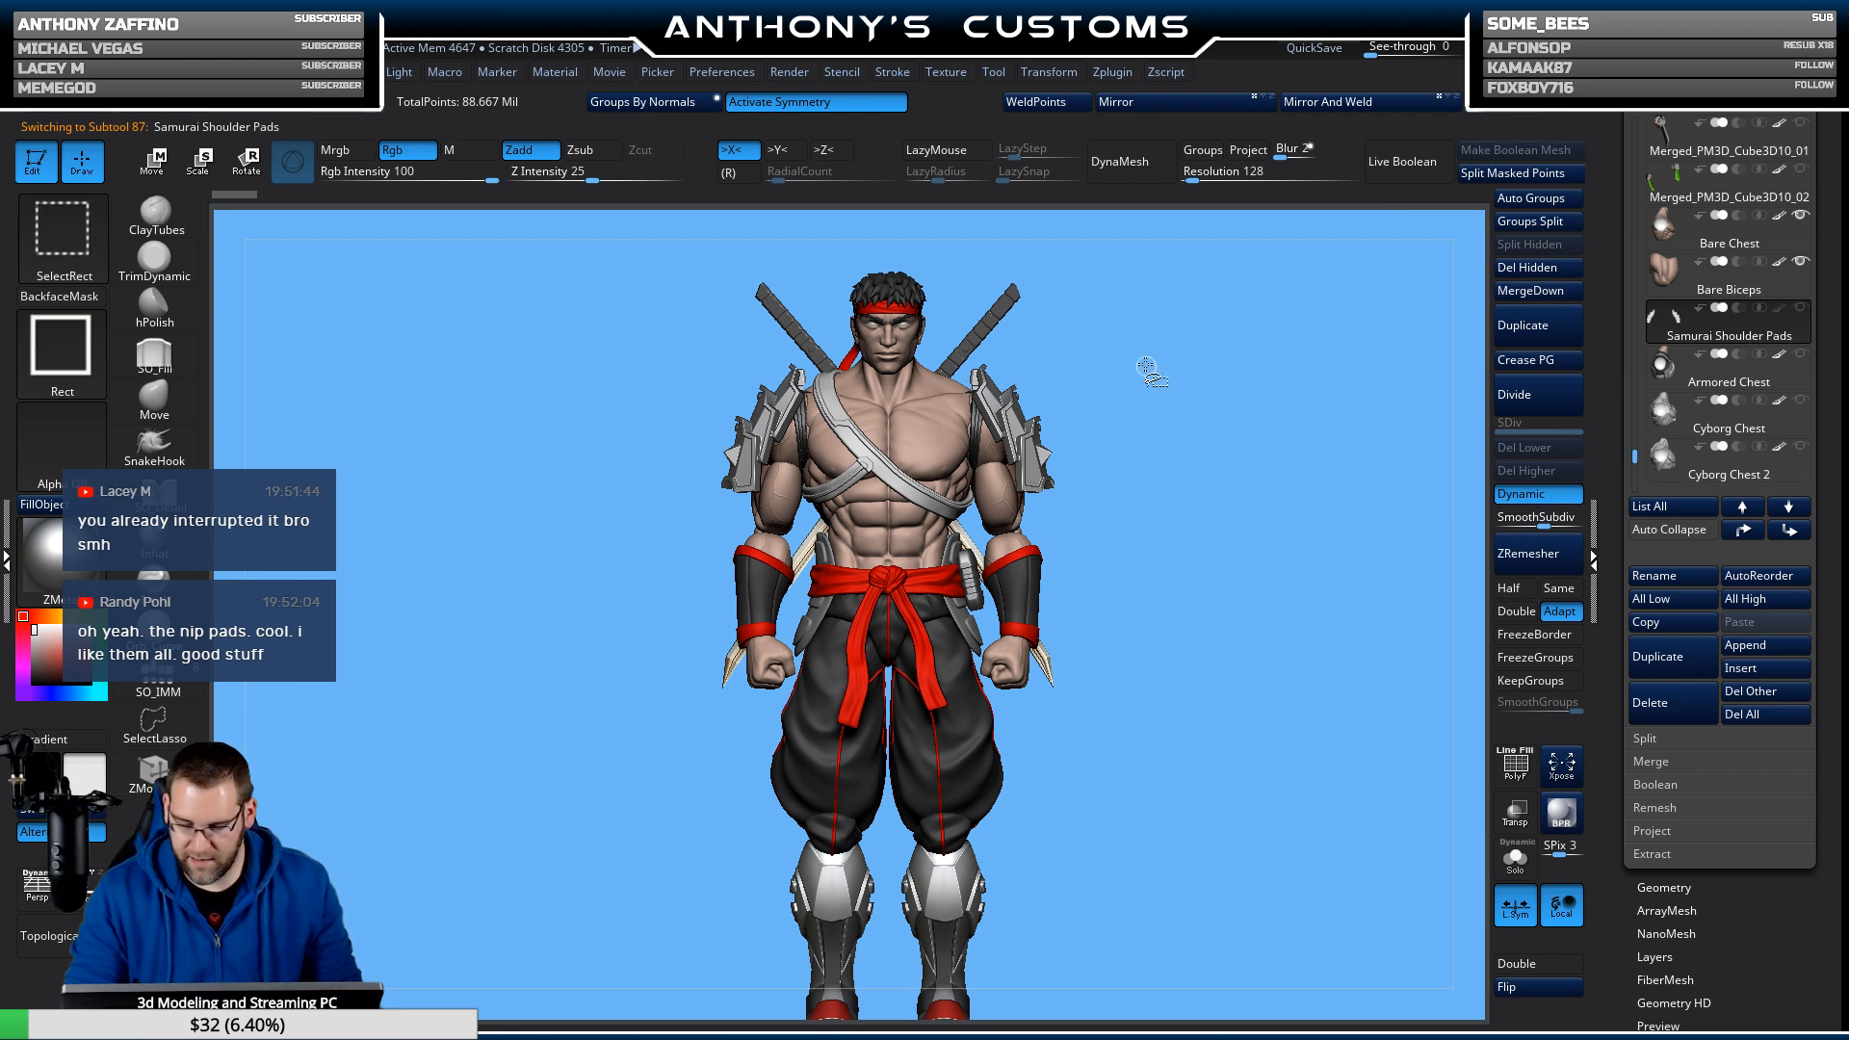
Turn off symmetry on the Samurai Shoulder Pads and hide one pad temporarily to compare the single-sided look.
{"action": "left_click_drag", "start_coordinate": [1124, 311], "coordinate": [959, 569], "text": "ctrl+shift"}
{"action": "key", "text": "x"}
{"action": "mouse_move", "coordinate": [1168, 331]}
{"action": "left_mouse_down", "text": "ctrl+alt+shift"}
{"action": "mouse_move", "coordinate": [1123, 404]}
{"action": "mouse_move", "coordinate": [961, 565]}
{"action": "left_mouse_up", "text": "ctrl+alt+shift"}
{"action": "mouse_move", "coordinate": [1162, 852]}
{"action": "left_mouse_down"}
{"action": "mouse_move", "coordinate": [1205, 863]}
{"action": "mouse_move", "coordinate": [1191, 836]}
{"action": "left_mouse_up"}
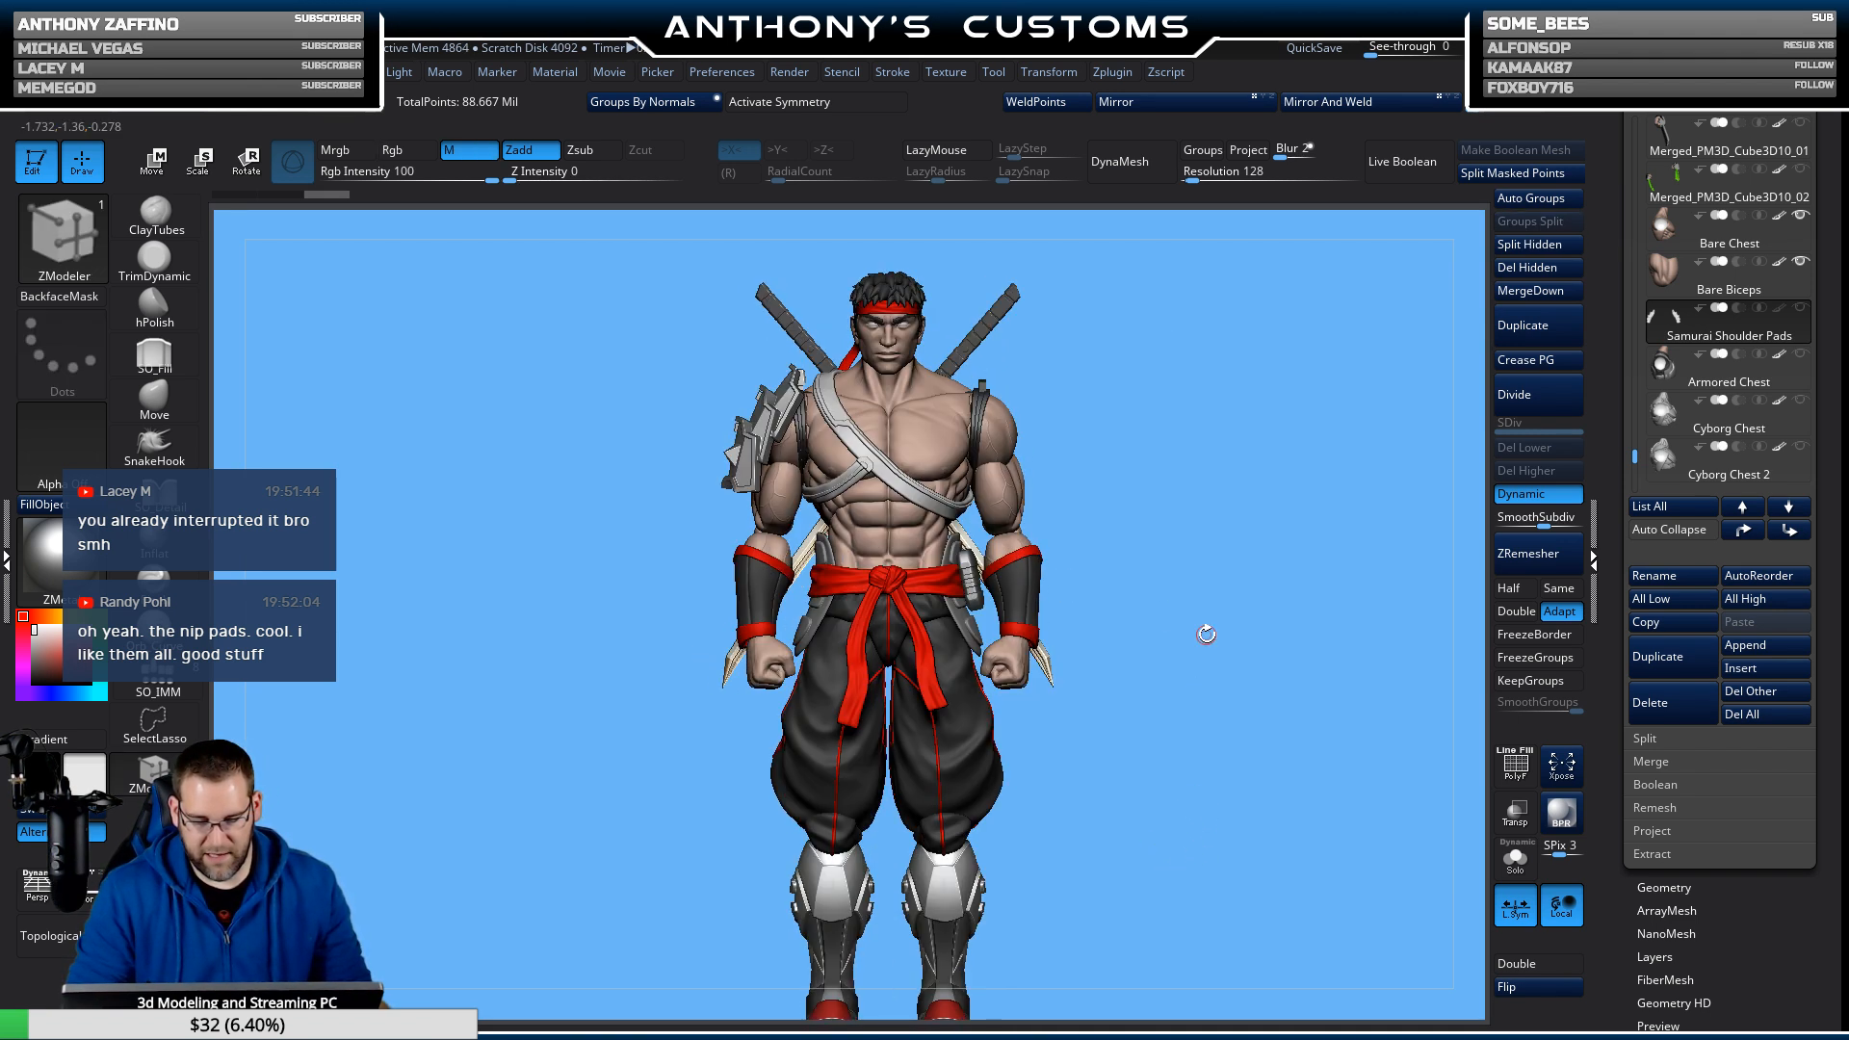
{"action": "left_click", "coordinate": [1218, 790], "text": "ctrl+shift"}
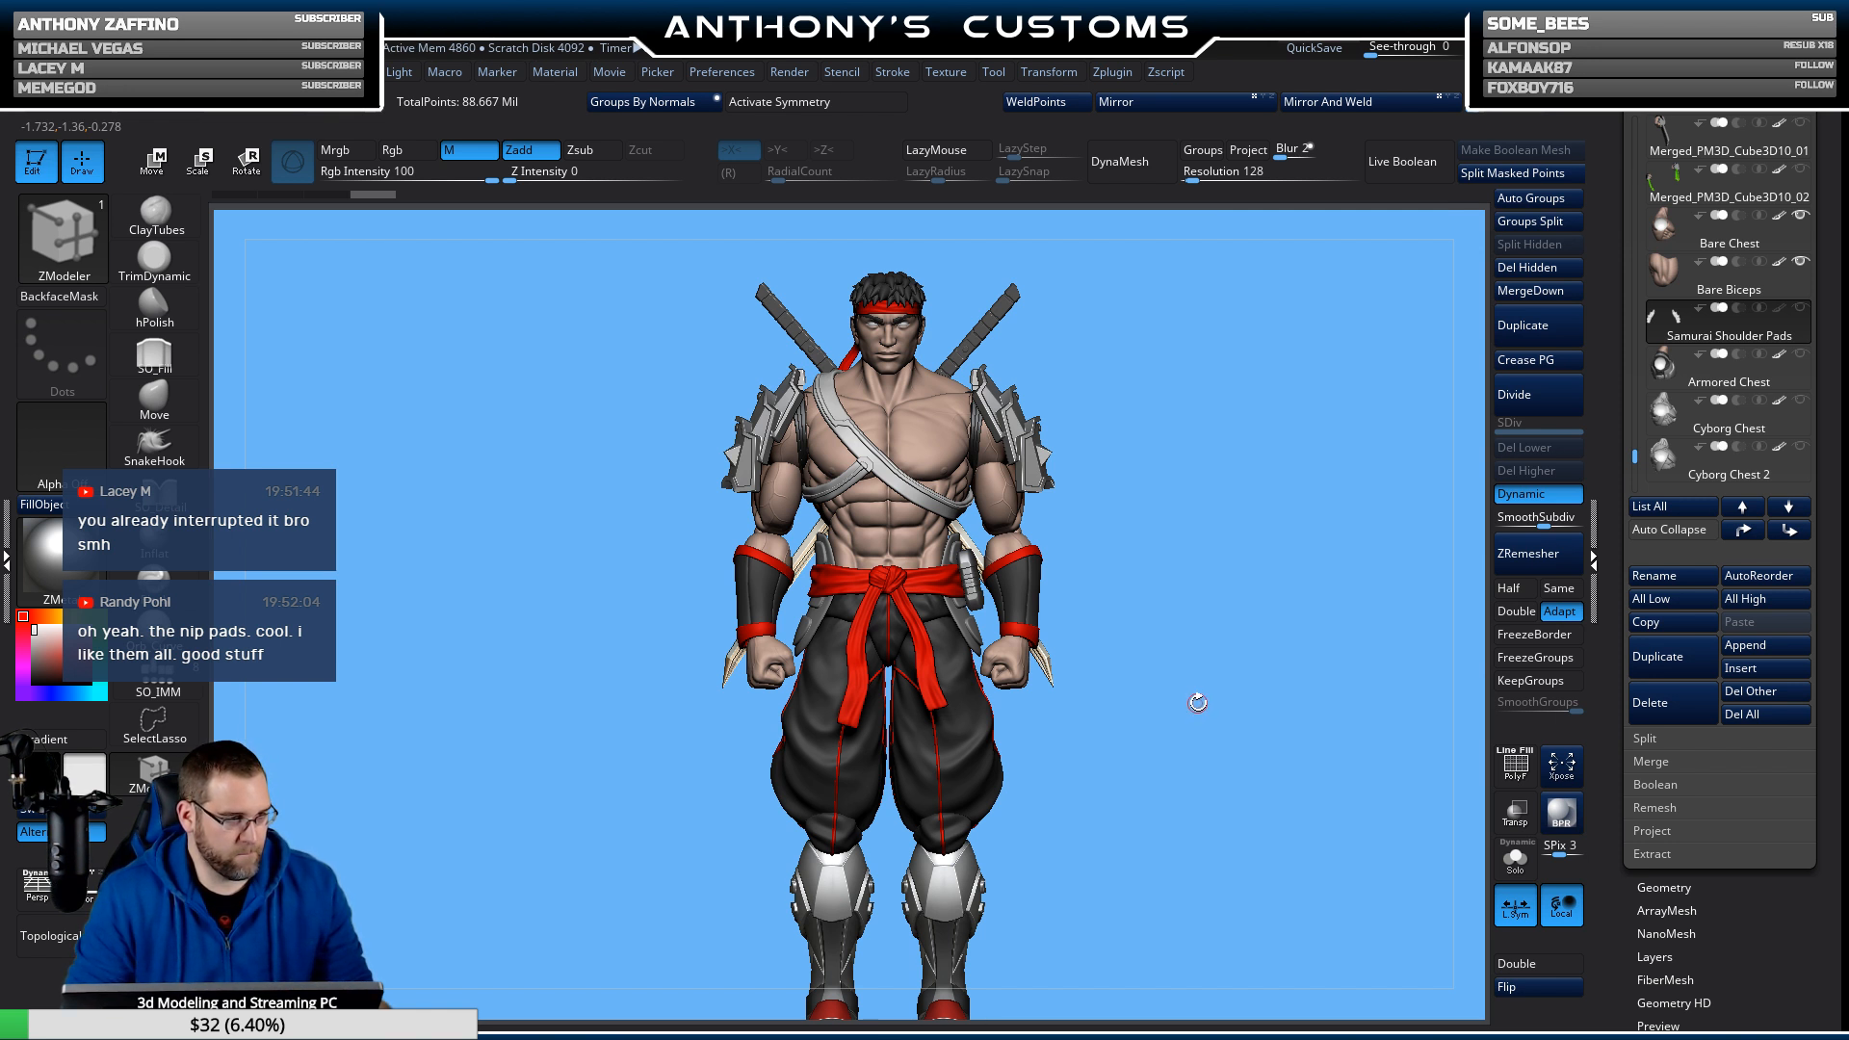
Switch from the Samurai Shoulder Pads to the Skin_ZSphere4 shoulder pads higher in the subtool list.
{"action": "left_click_drag", "start_coordinate": [1199, 764], "coordinate": [1231, 715]}
{"action": "key", "text": "Up"}
{"action": "key", "text": "Up"}
{"action": "key", "text": "Up"}
{"action": "key", "text": "Up"}
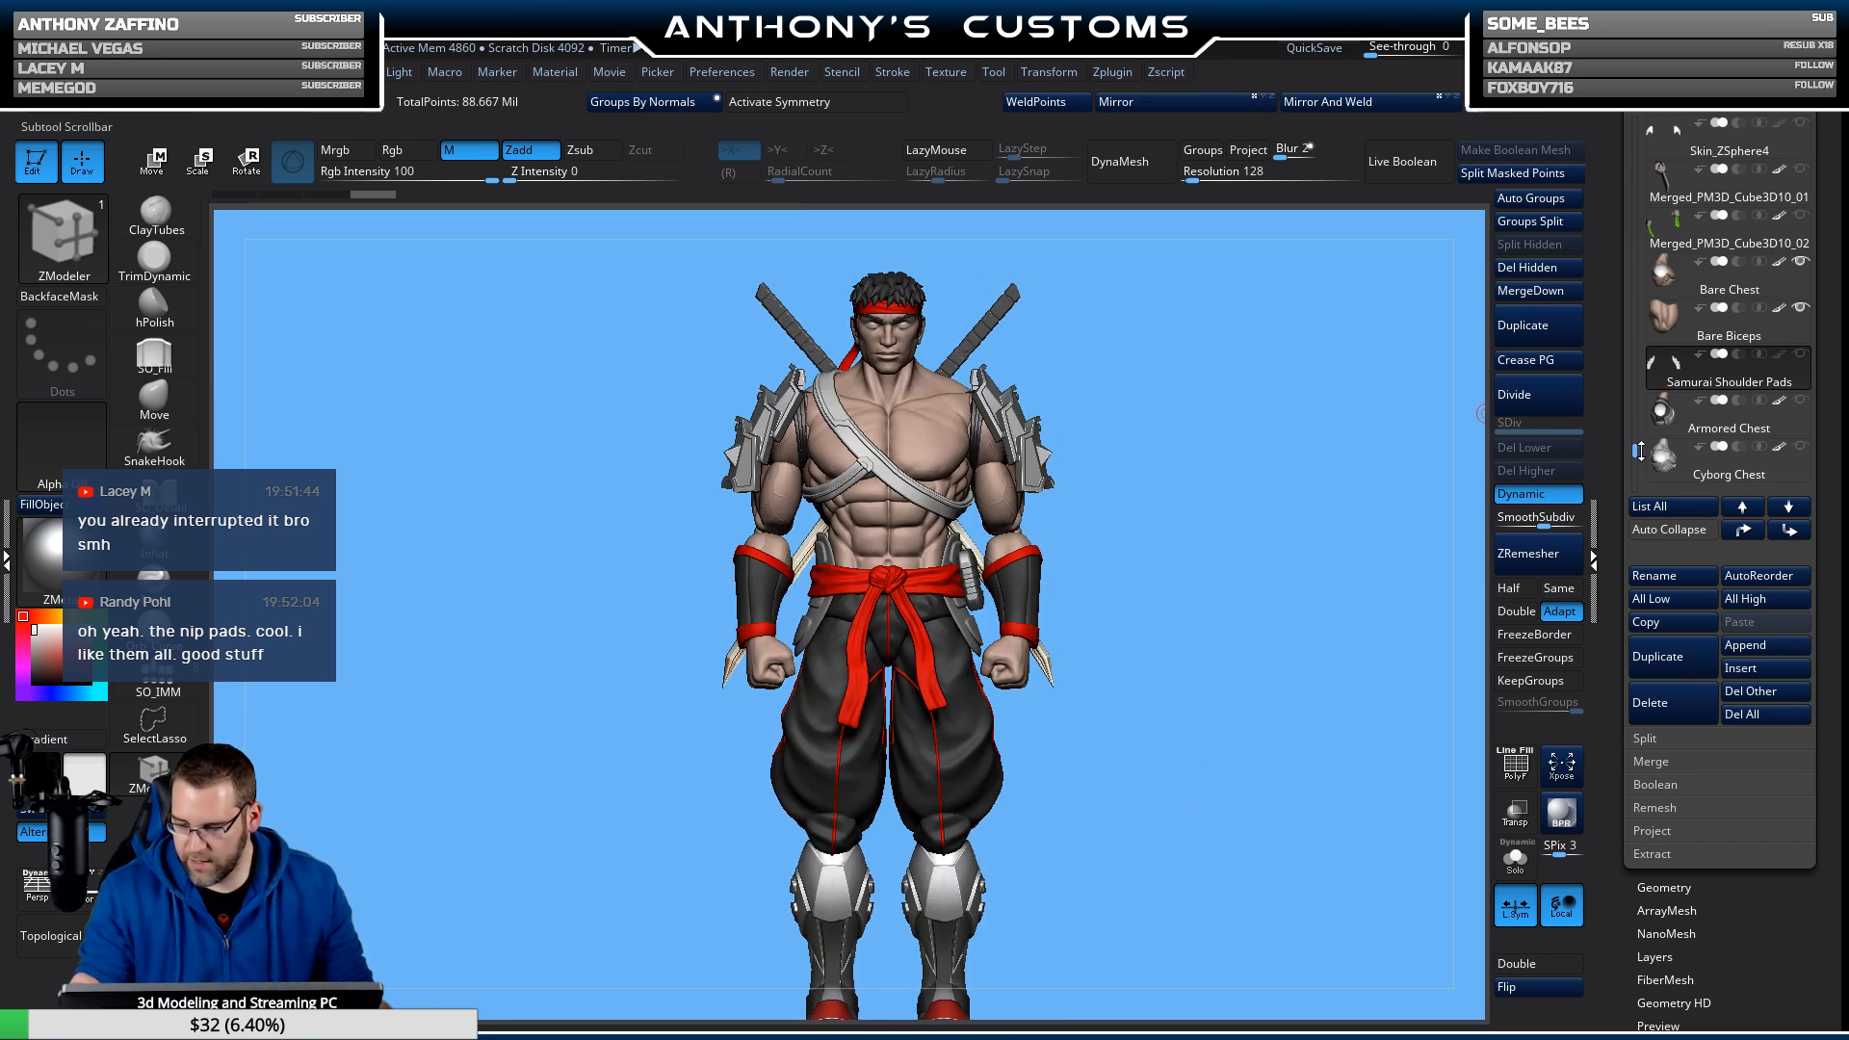
{"action": "key", "text": "Up"}
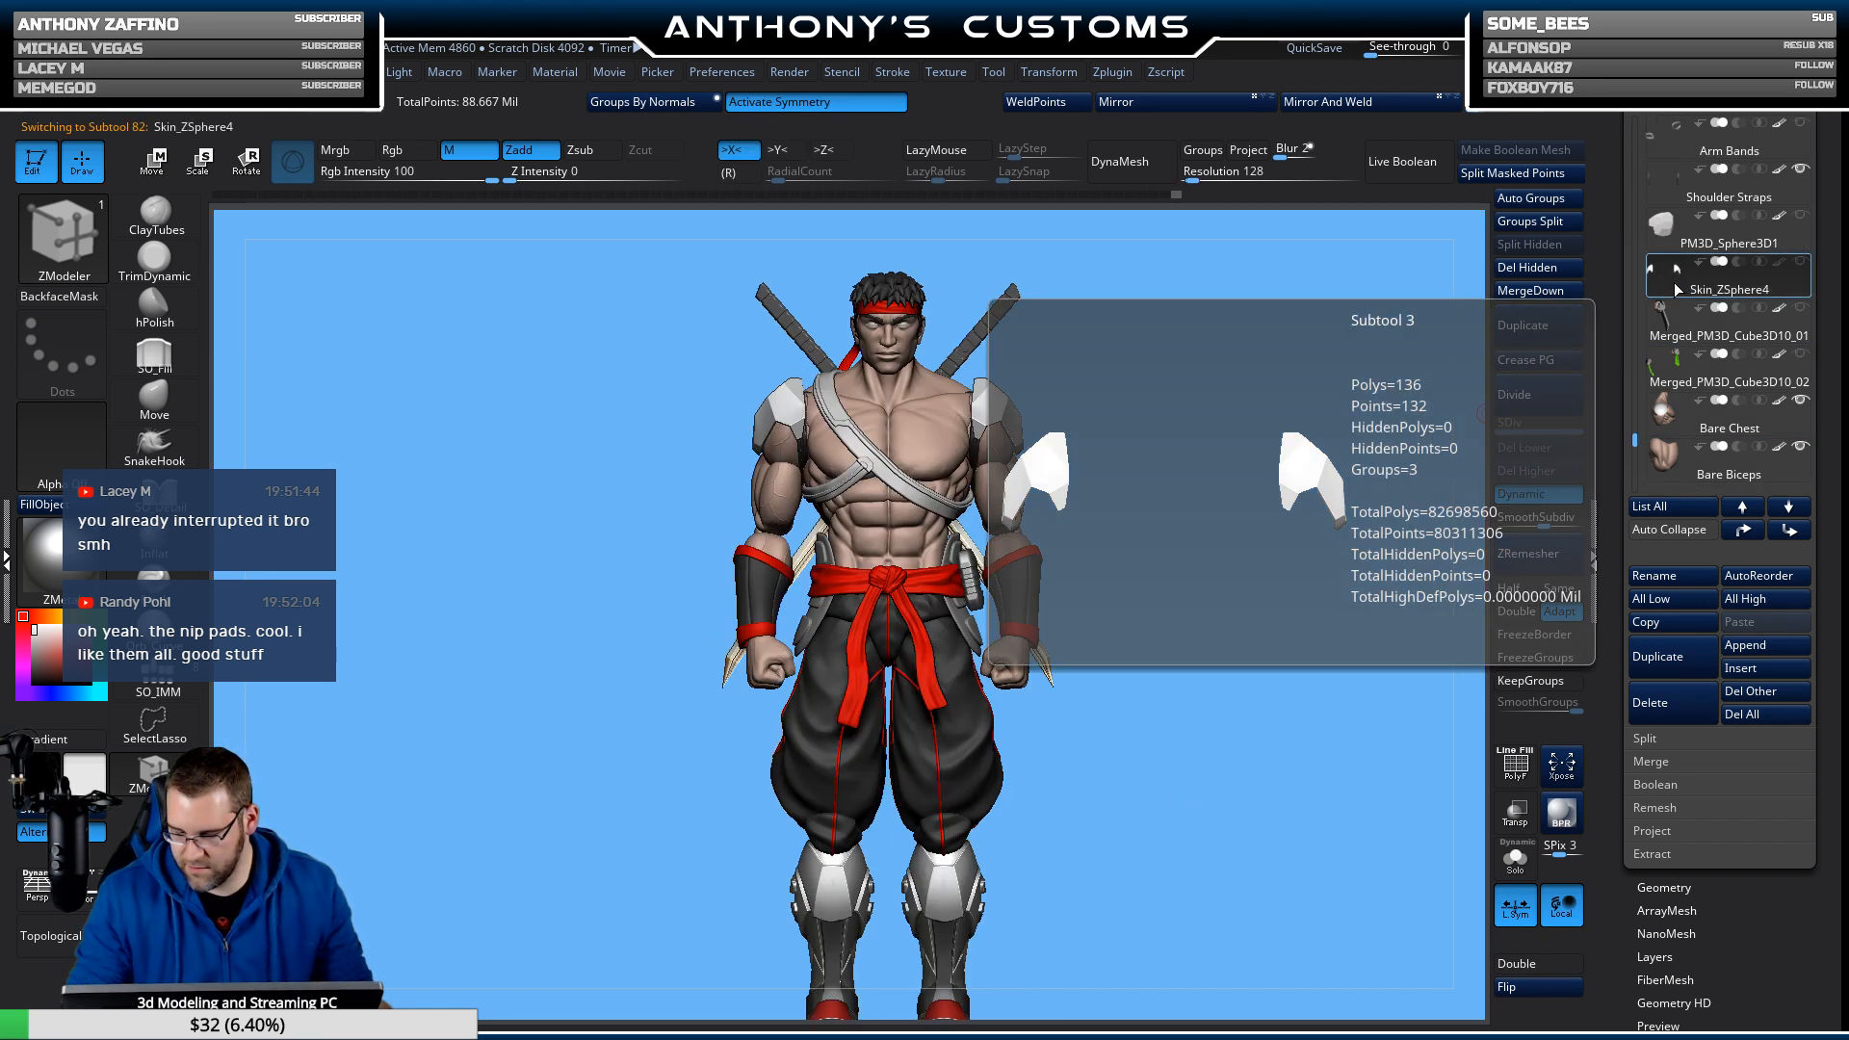
Flip the normals of the Skin_ZSphere4 shoulder pads and check them from the front and side.
{"action": "left_click_drag", "start_coordinate": [1186, 727], "coordinate": [1246, 685]}
{"action": "left_click_drag", "start_coordinate": [1318, 468], "coordinate": [1359, 649], "text": "alt"}
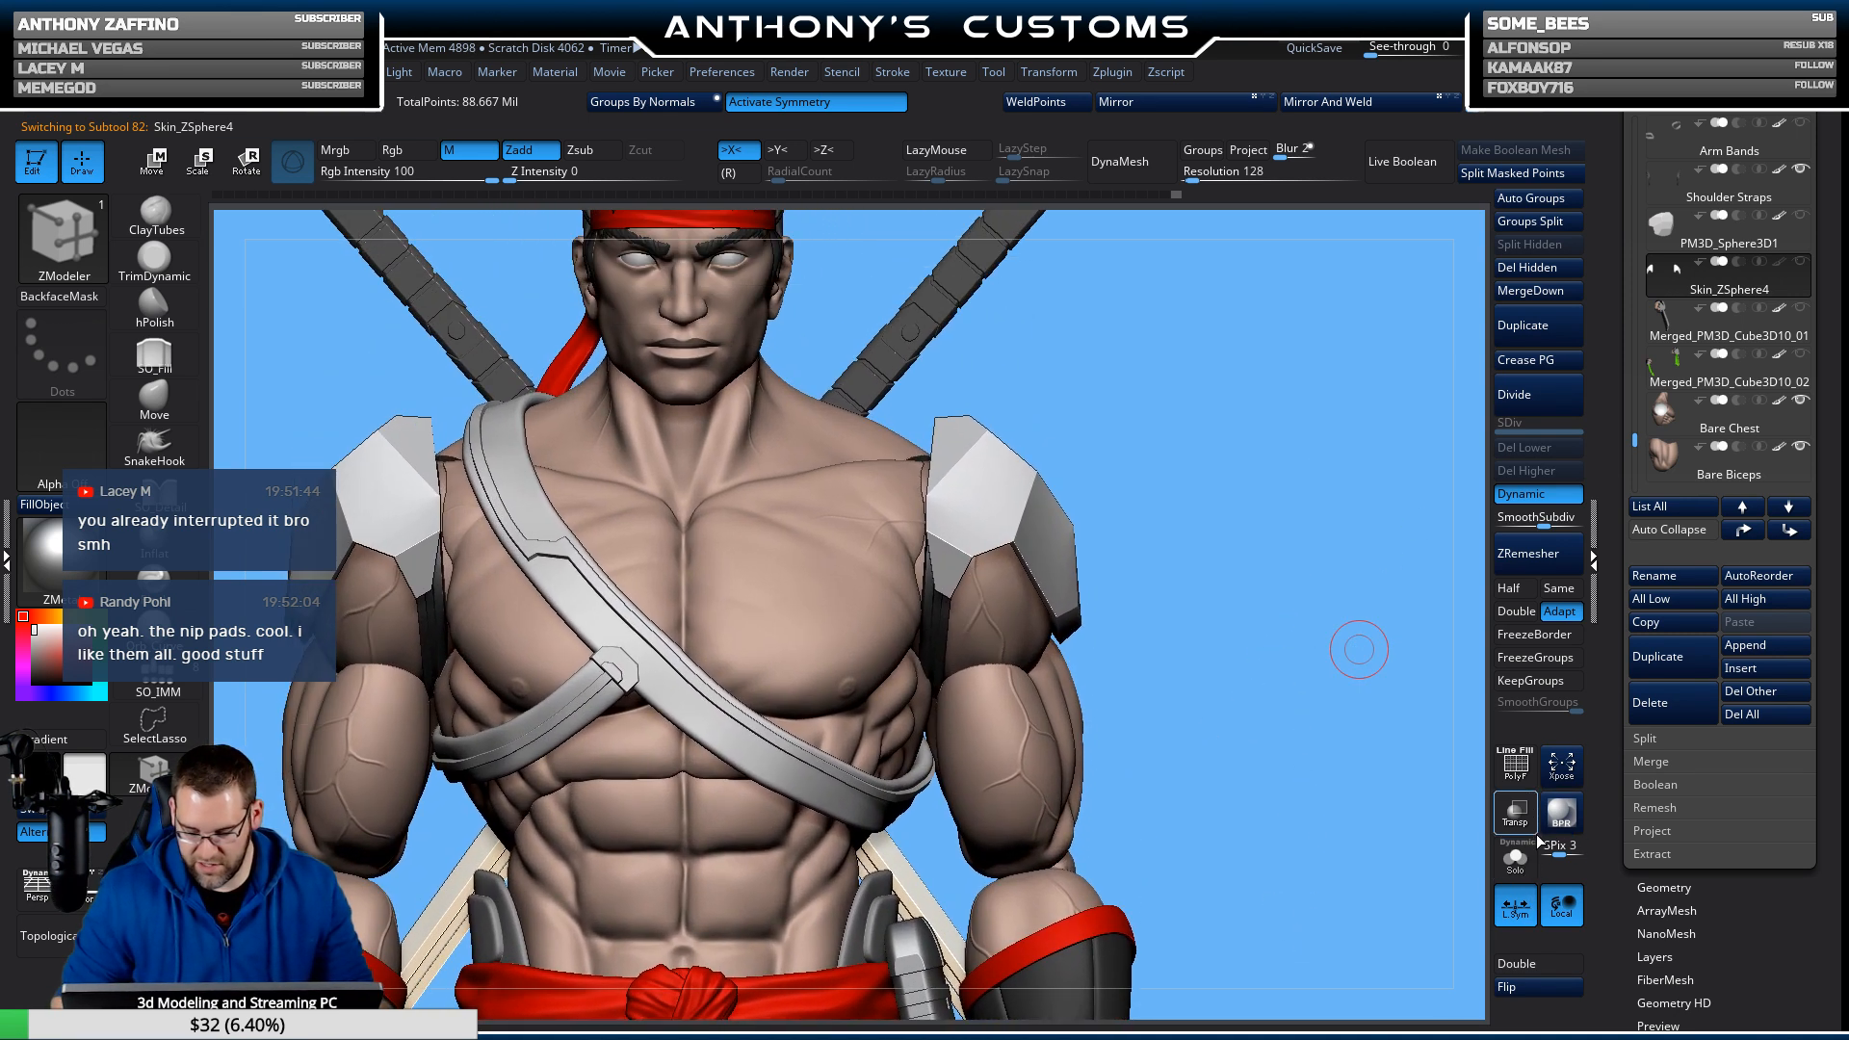
{"action": "left_click", "coordinate": [1537, 990]}
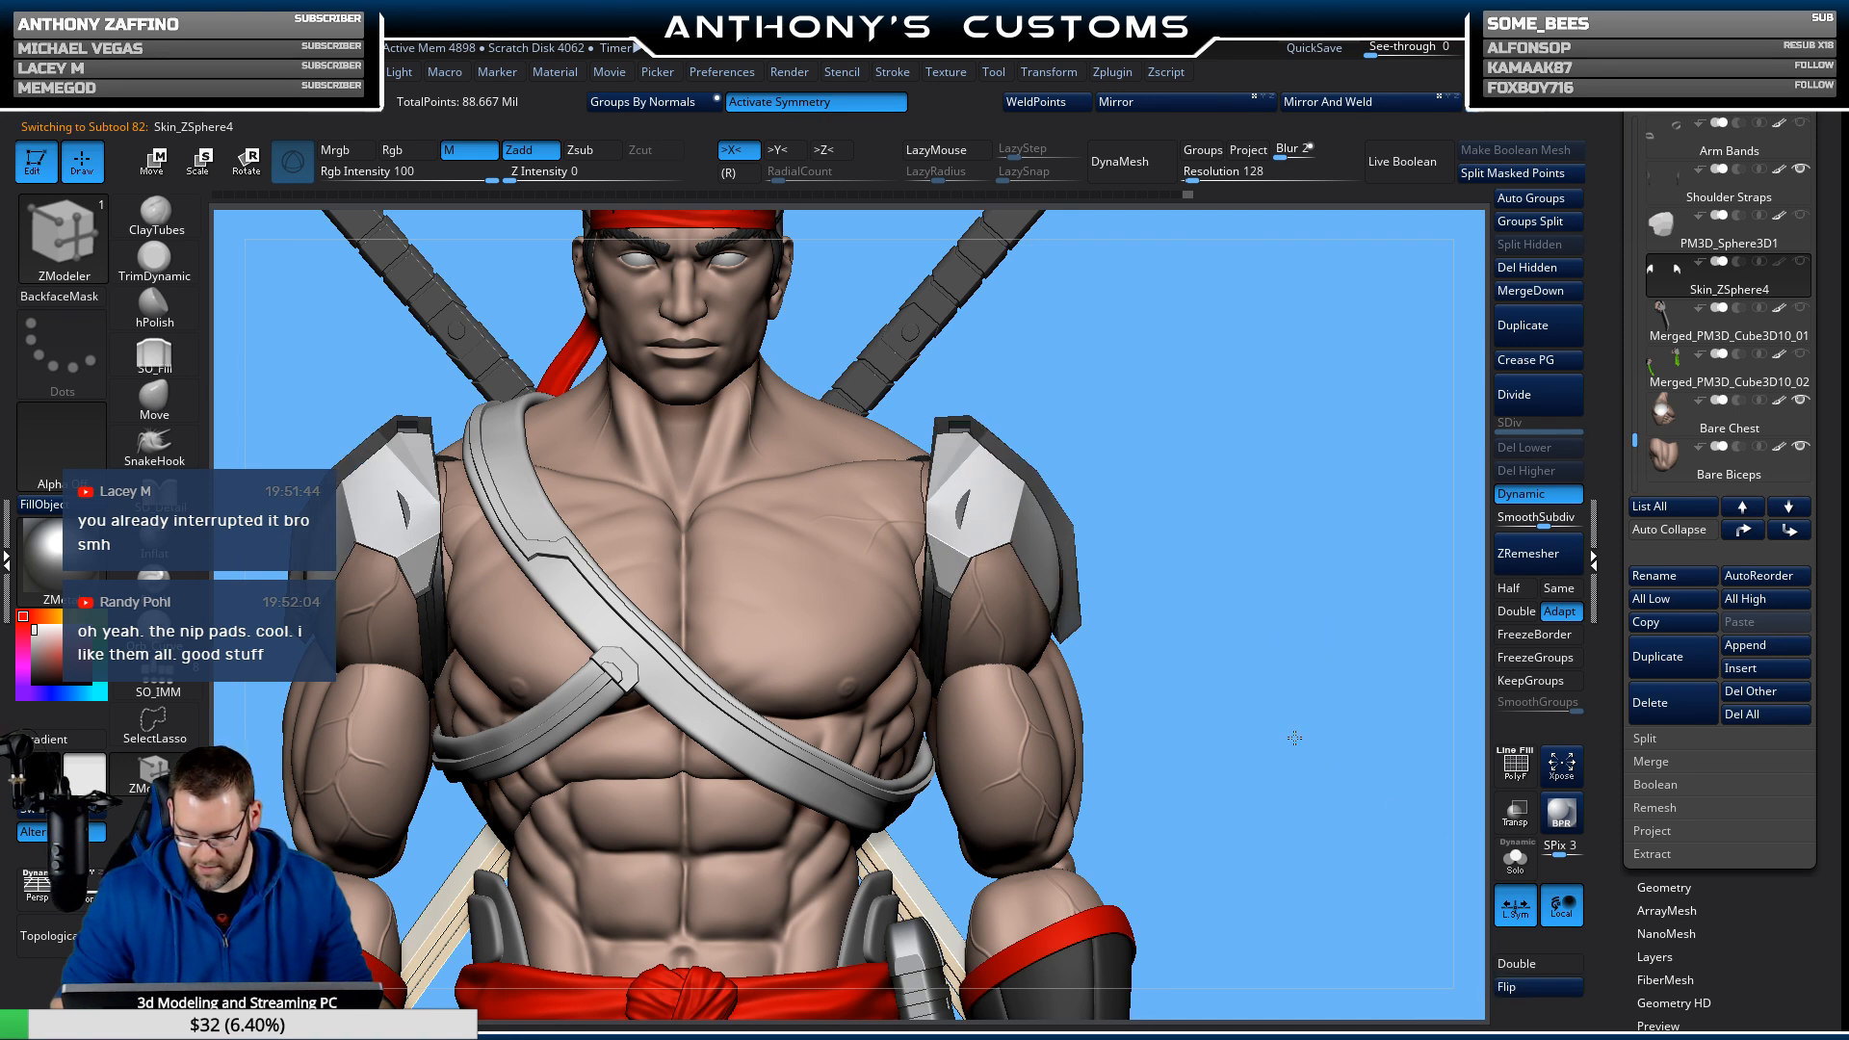
{"action": "left_click_drag", "start_coordinate": [1359, 649], "coordinate": [1214, 674]}
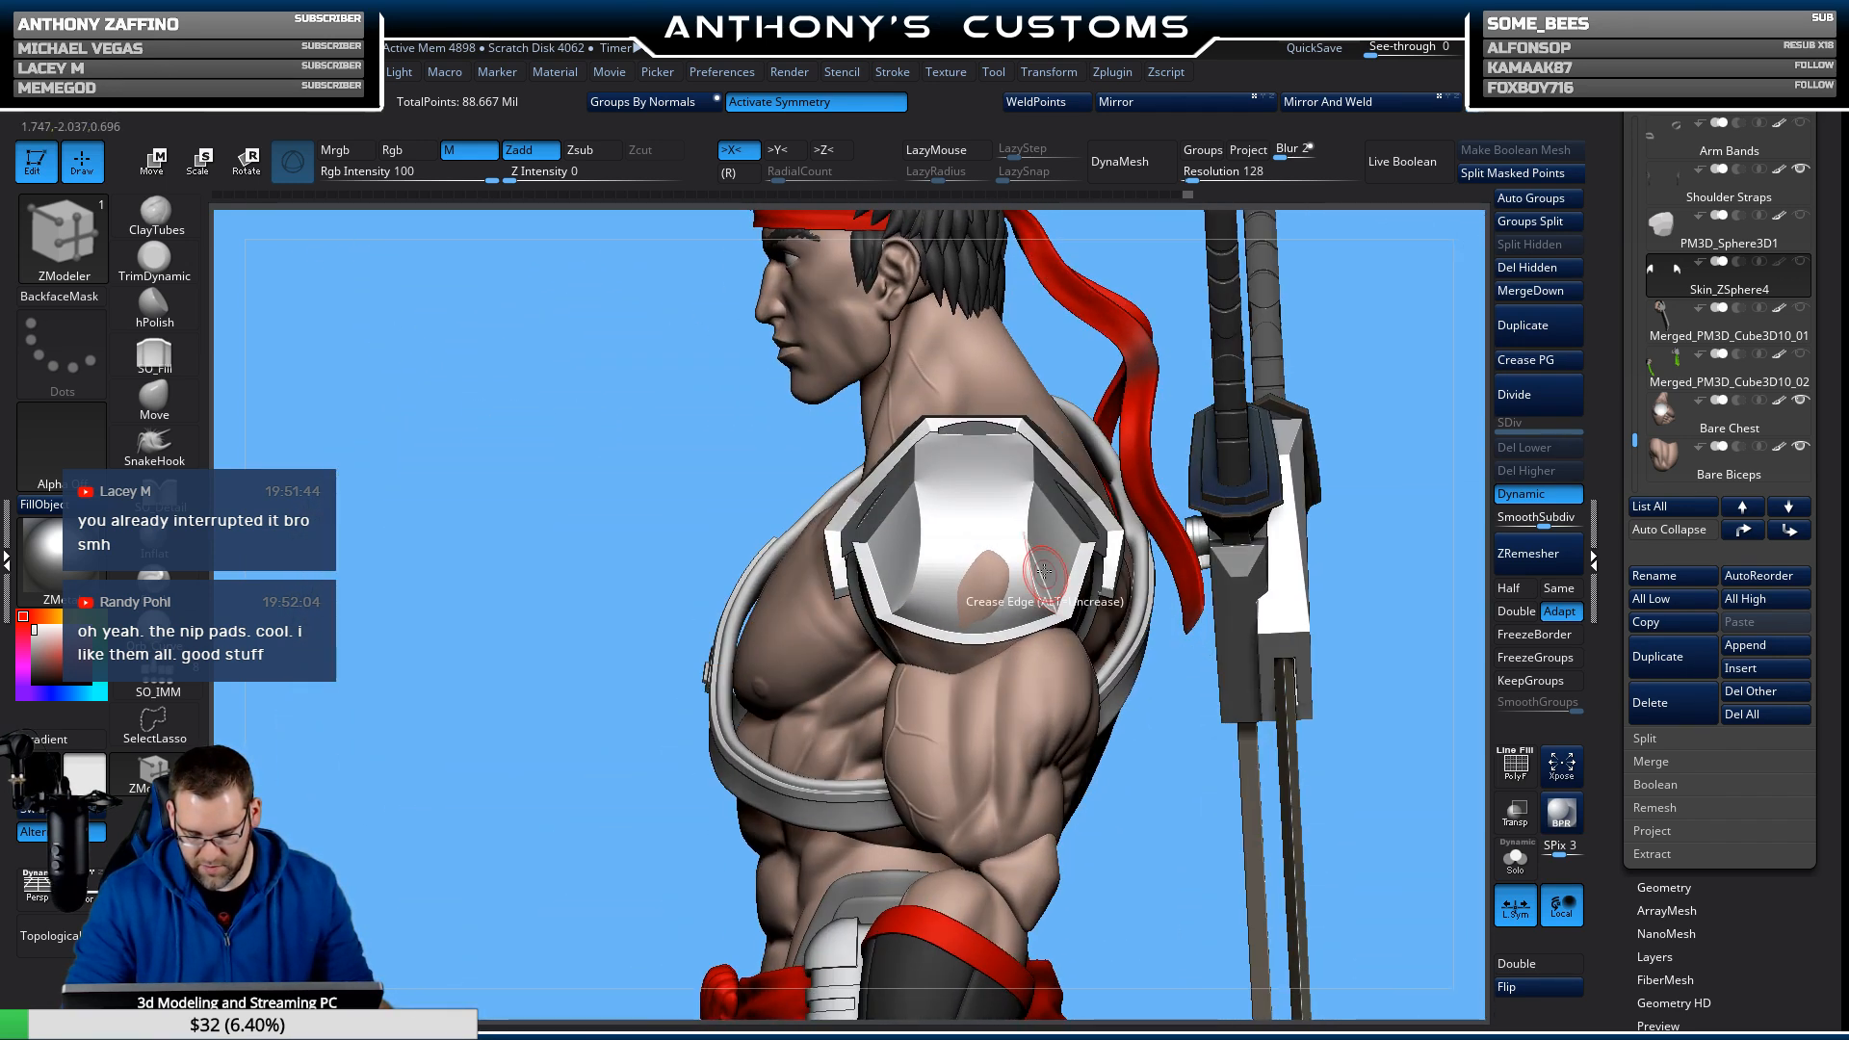
{"action": "left_click_drag", "start_coordinate": [1125, 836], "coordinate": [1201, 767]}
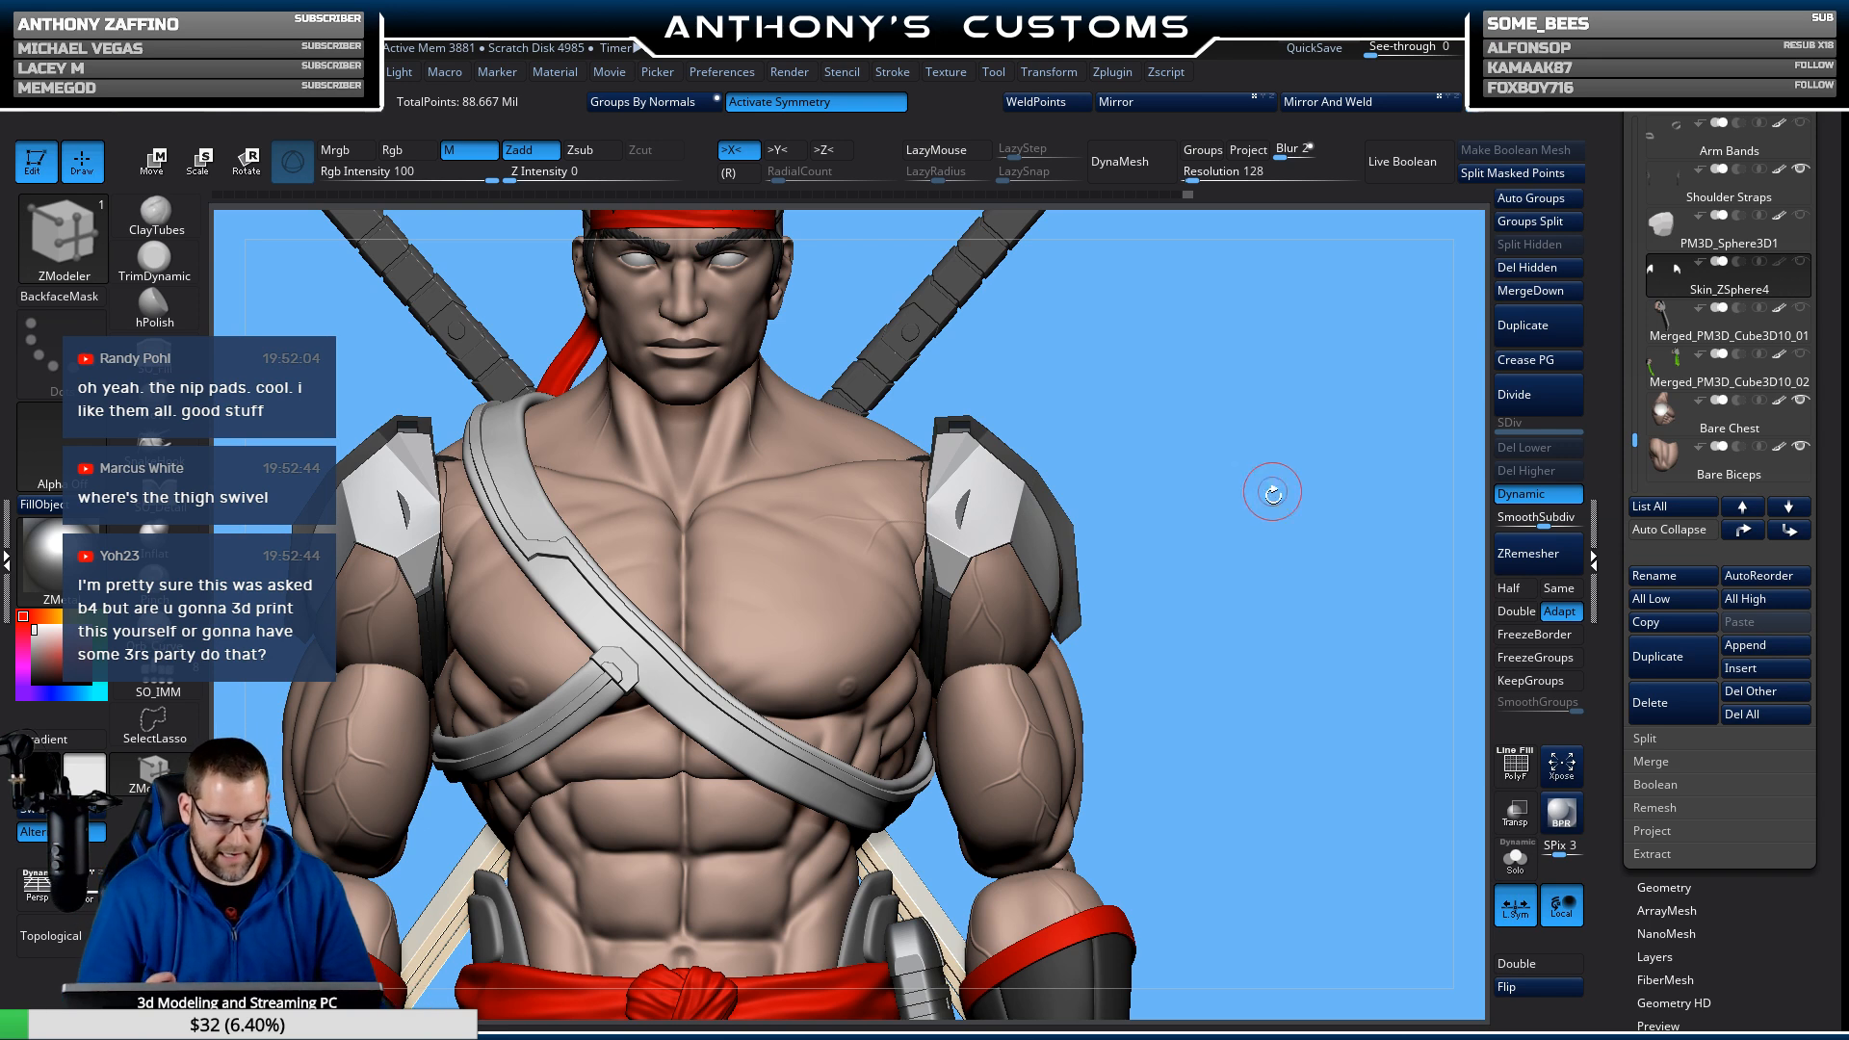
Nudge the Skin_ZSphere4 shoulder pads slightly toward the character's back and check their placement from above, side and front.
{"action": "left_click_drag", "start_coordinate": [1275, 488], "coordinate": [1172, 618]}
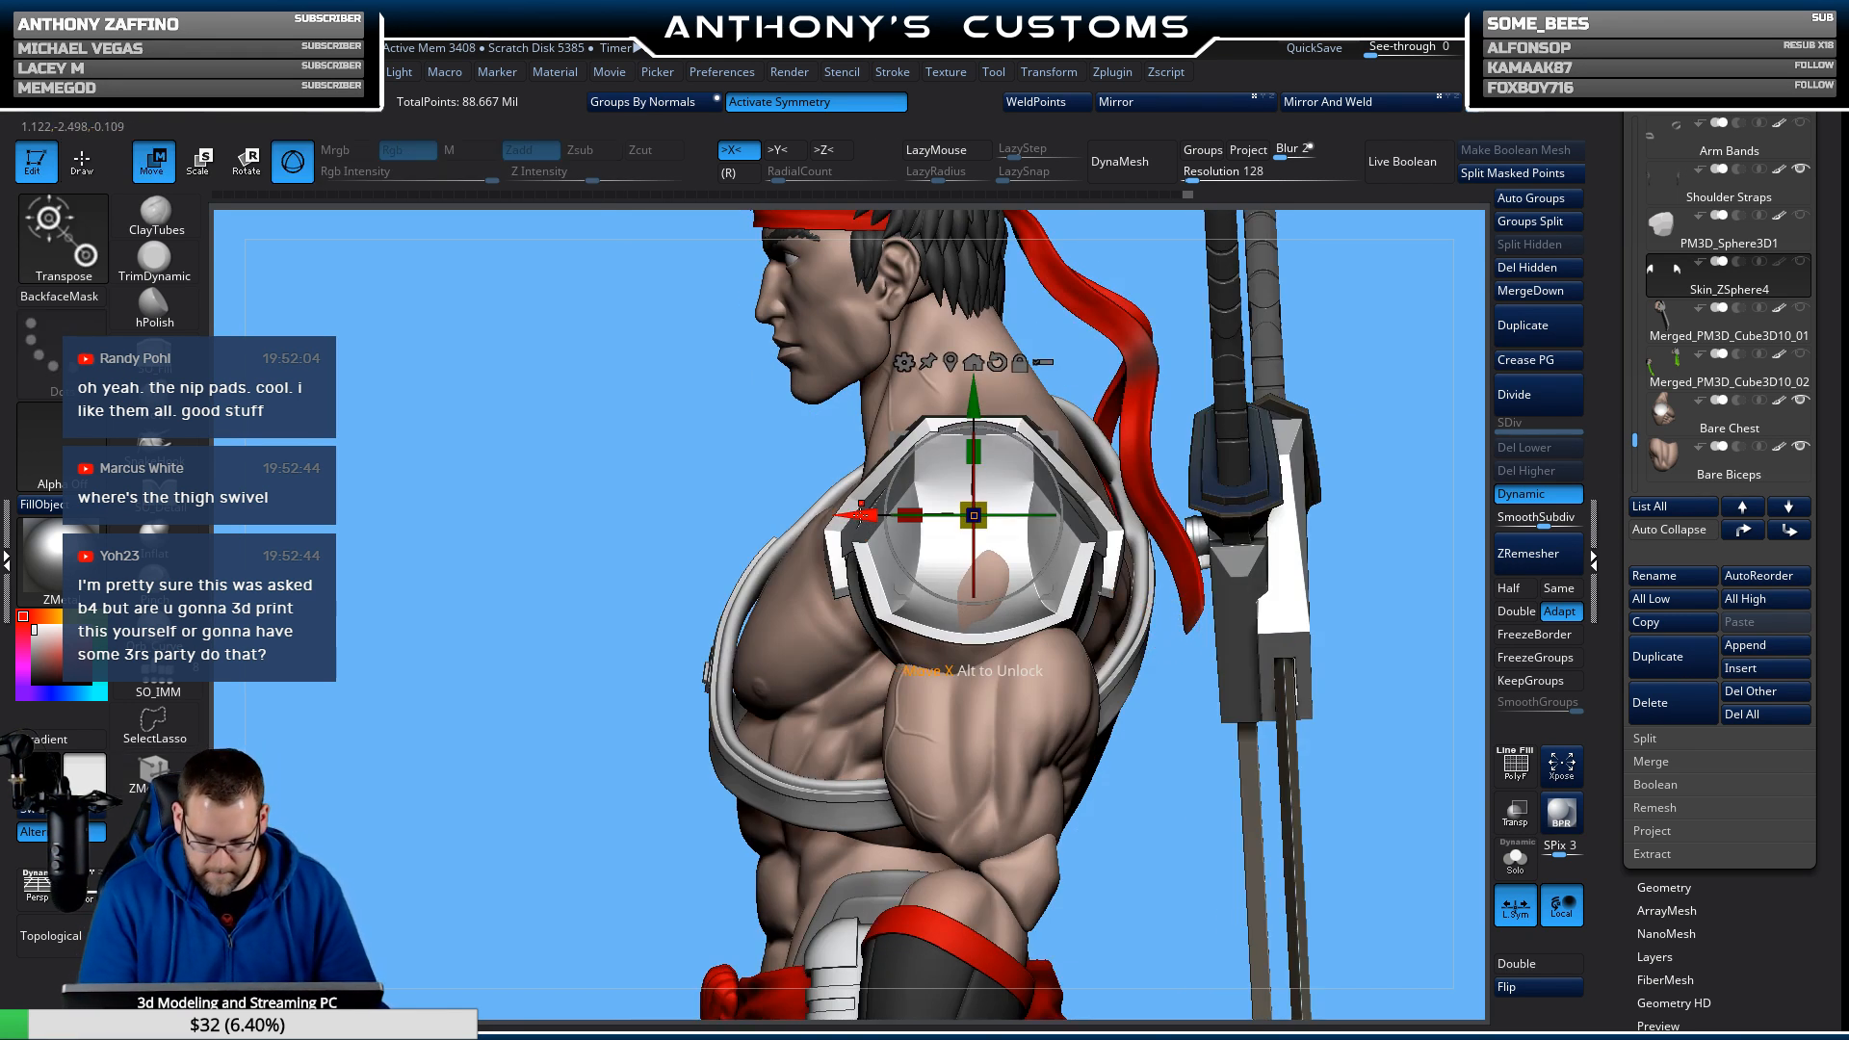
{"action": "left_click_drag", "start_coordinate": [855, 503], "coordinate": [858, 503]}
{"action": "left_click_drag", "start_coordinate": [1382, 335], "coordinate": [1374, 452]}
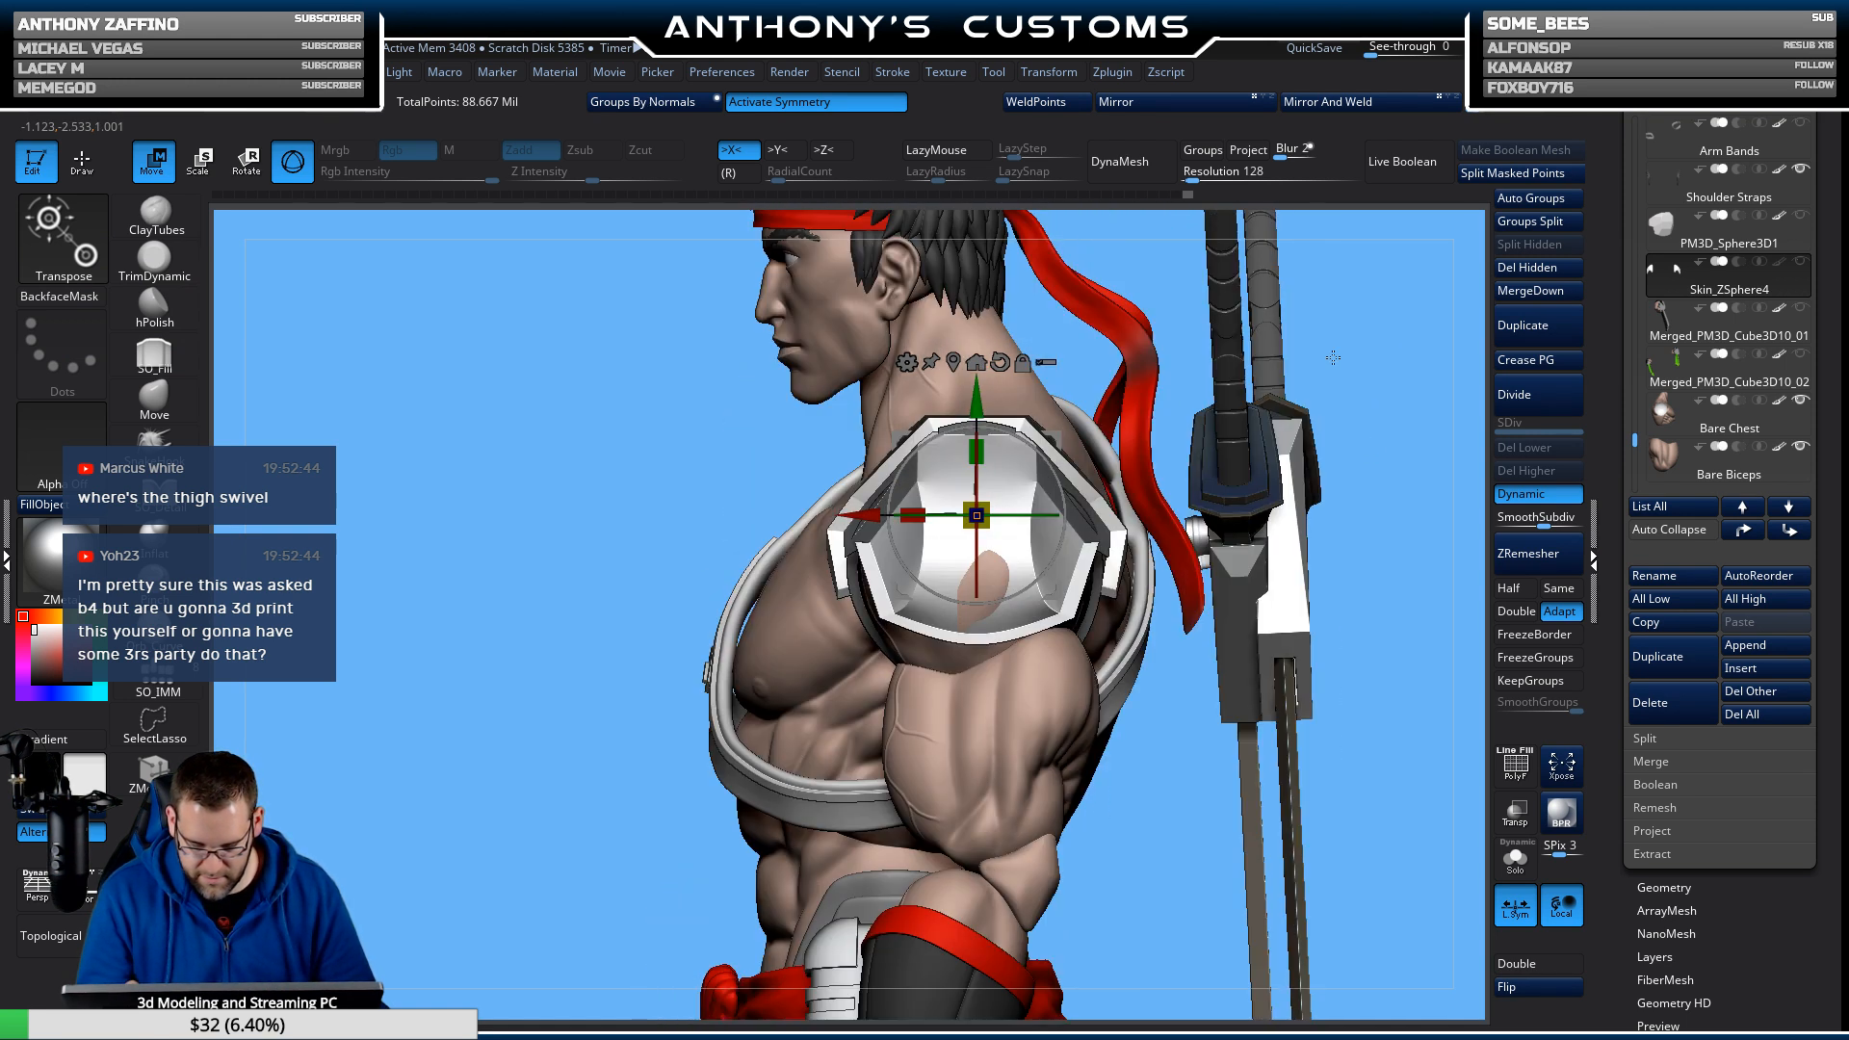
{"action": "left_click_drag", "start_coordinate": [1333, 358], "coordinate": [1345, 534]}
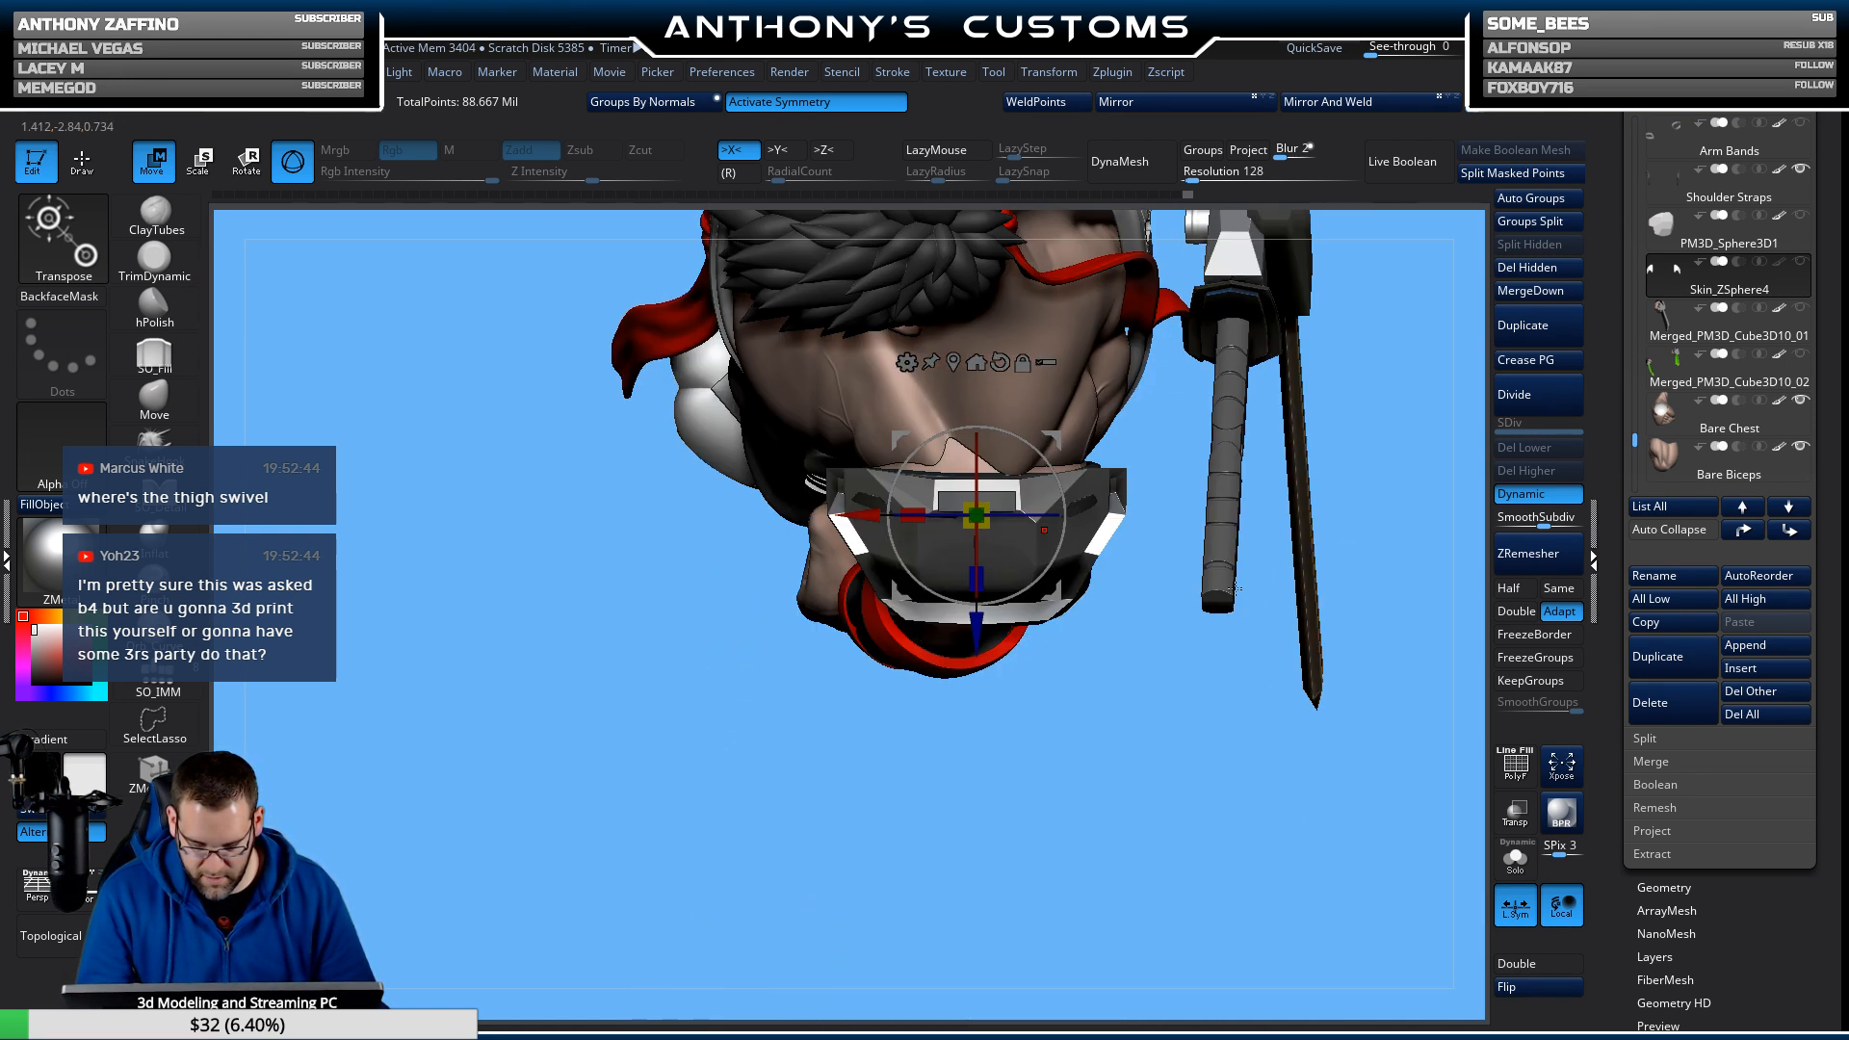
{"action": "left_click_drag", "start_coordinate": [1236, 588], "coordinate": [1150, 493]}
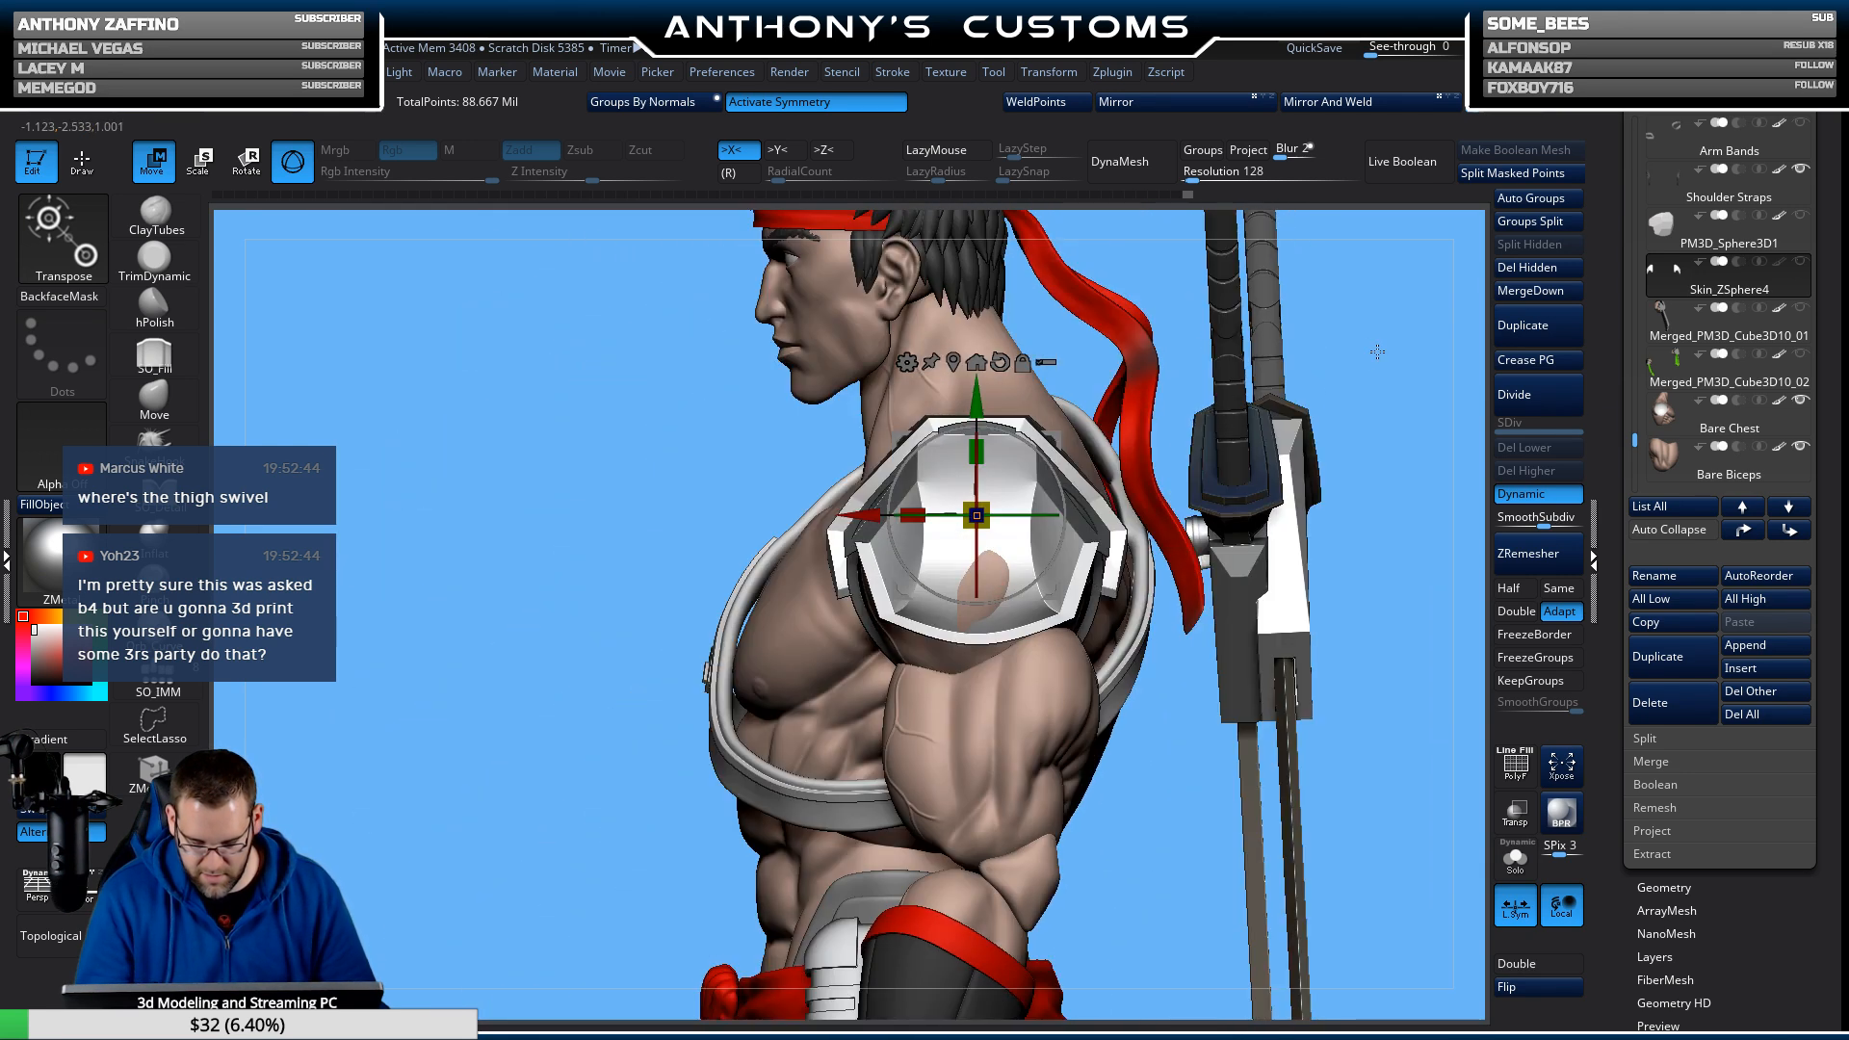
{"action": "left_click_drag", "start_coordinate": [1378, 351], "coordinate": [1416, 352]}
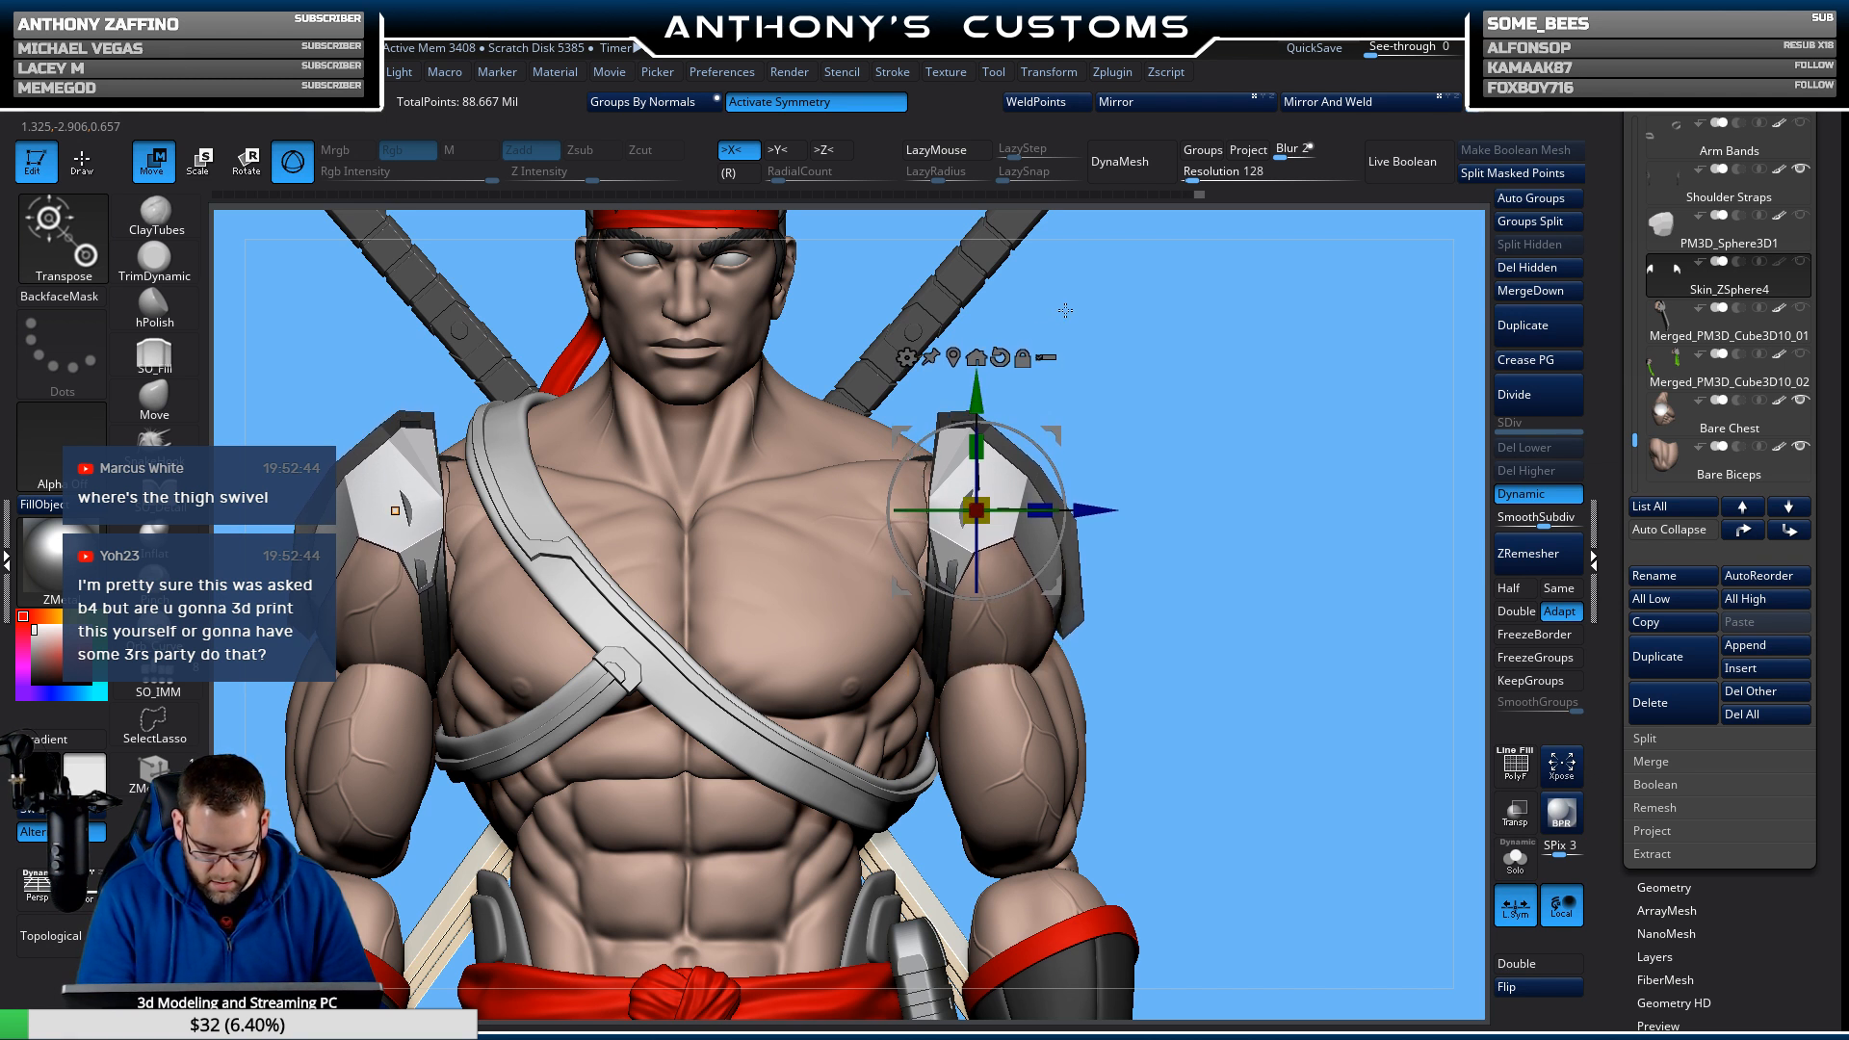
{"action": "key", "text": "q"}
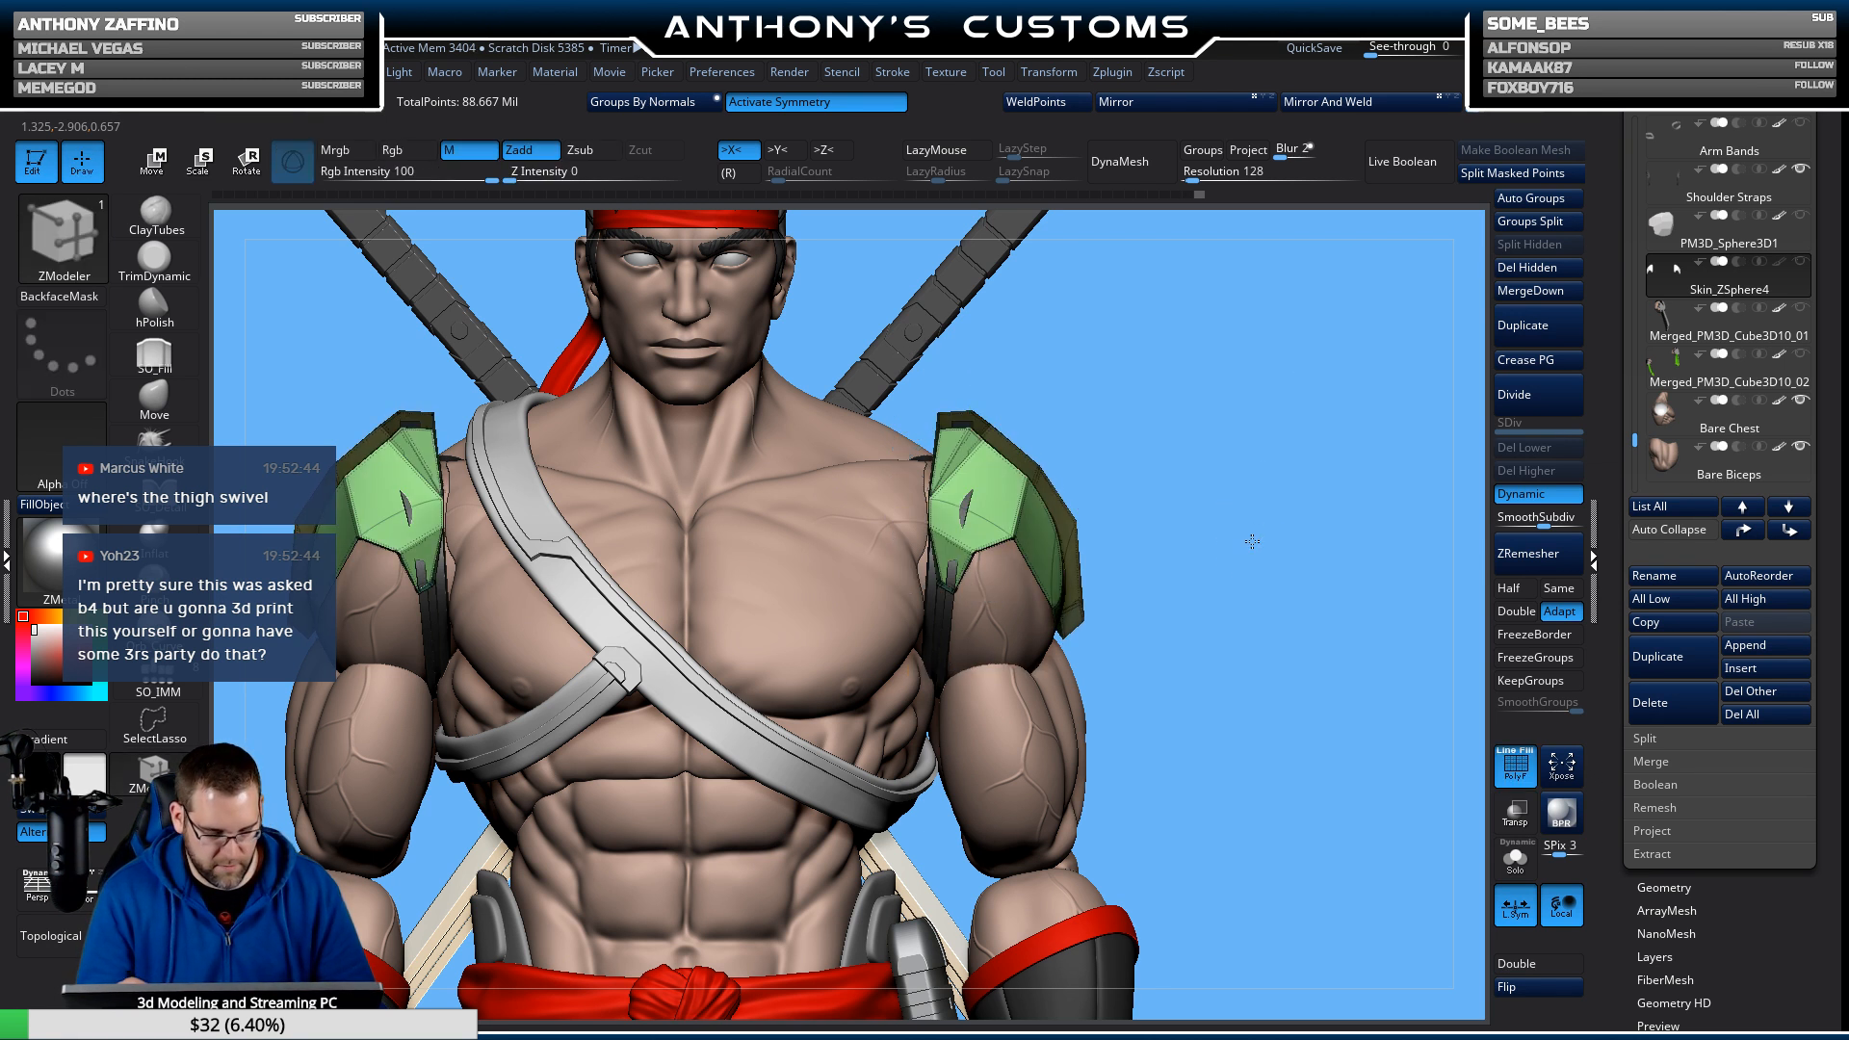
Examine the Skin_ZSphere4 pads' surface and wireframe display from the side and front.
{"action": "key", "text": "f"}
{"action": "key", "text": "shift+f"}
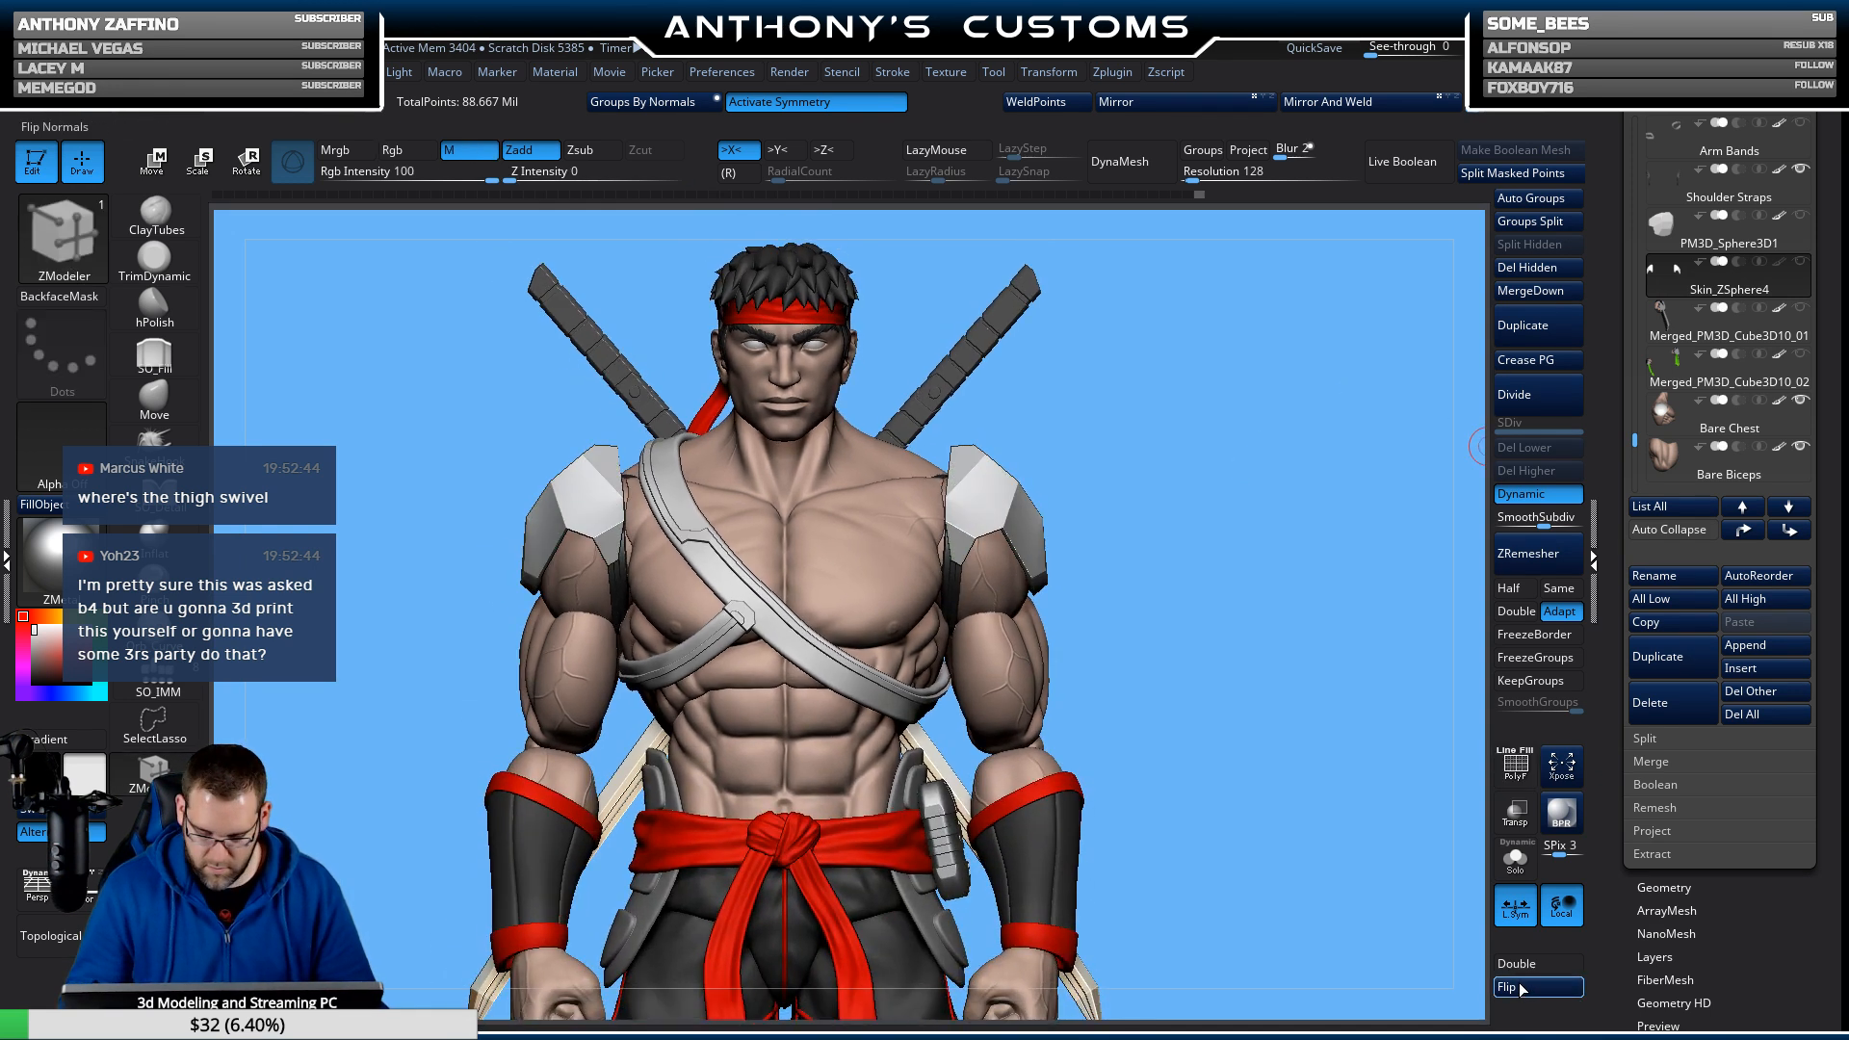
{"action": "mouse_move", "coordinate": [1291, 688]}
{"action": "left_mouse_down"}
{"action": "mouse_move", "coordinate": [1228, 705]}
{"action": "mouse_move", "coordinate": [1109, 685]}
{"action": "mouse_move", "coordinate": [1207, 669]}
{"action": "mouse_move", "coordinate": [1194, 679]}
{"action": "left_mouse_up"}
{"action": "key", "text": "shift+f"}
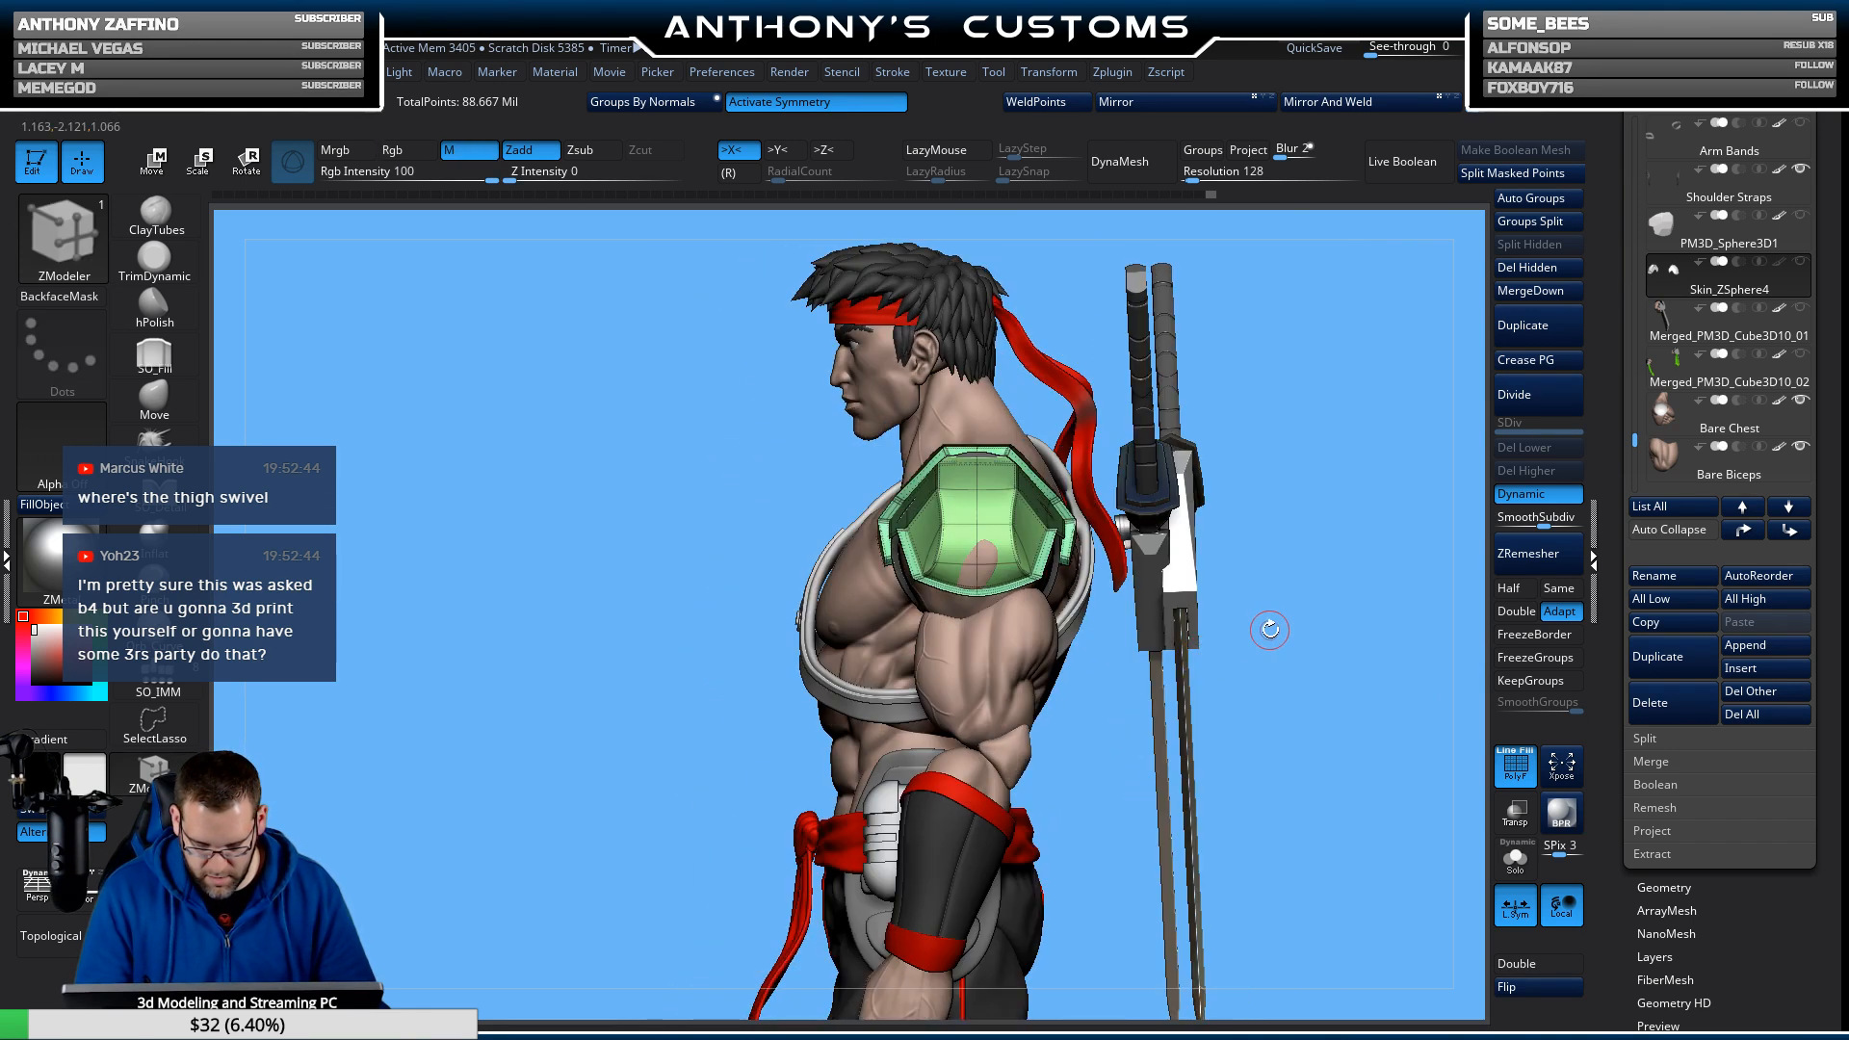
{"action": "left_click_drag", "start_coordinate": [1267, 627], "coordinate": [1373, 624]}
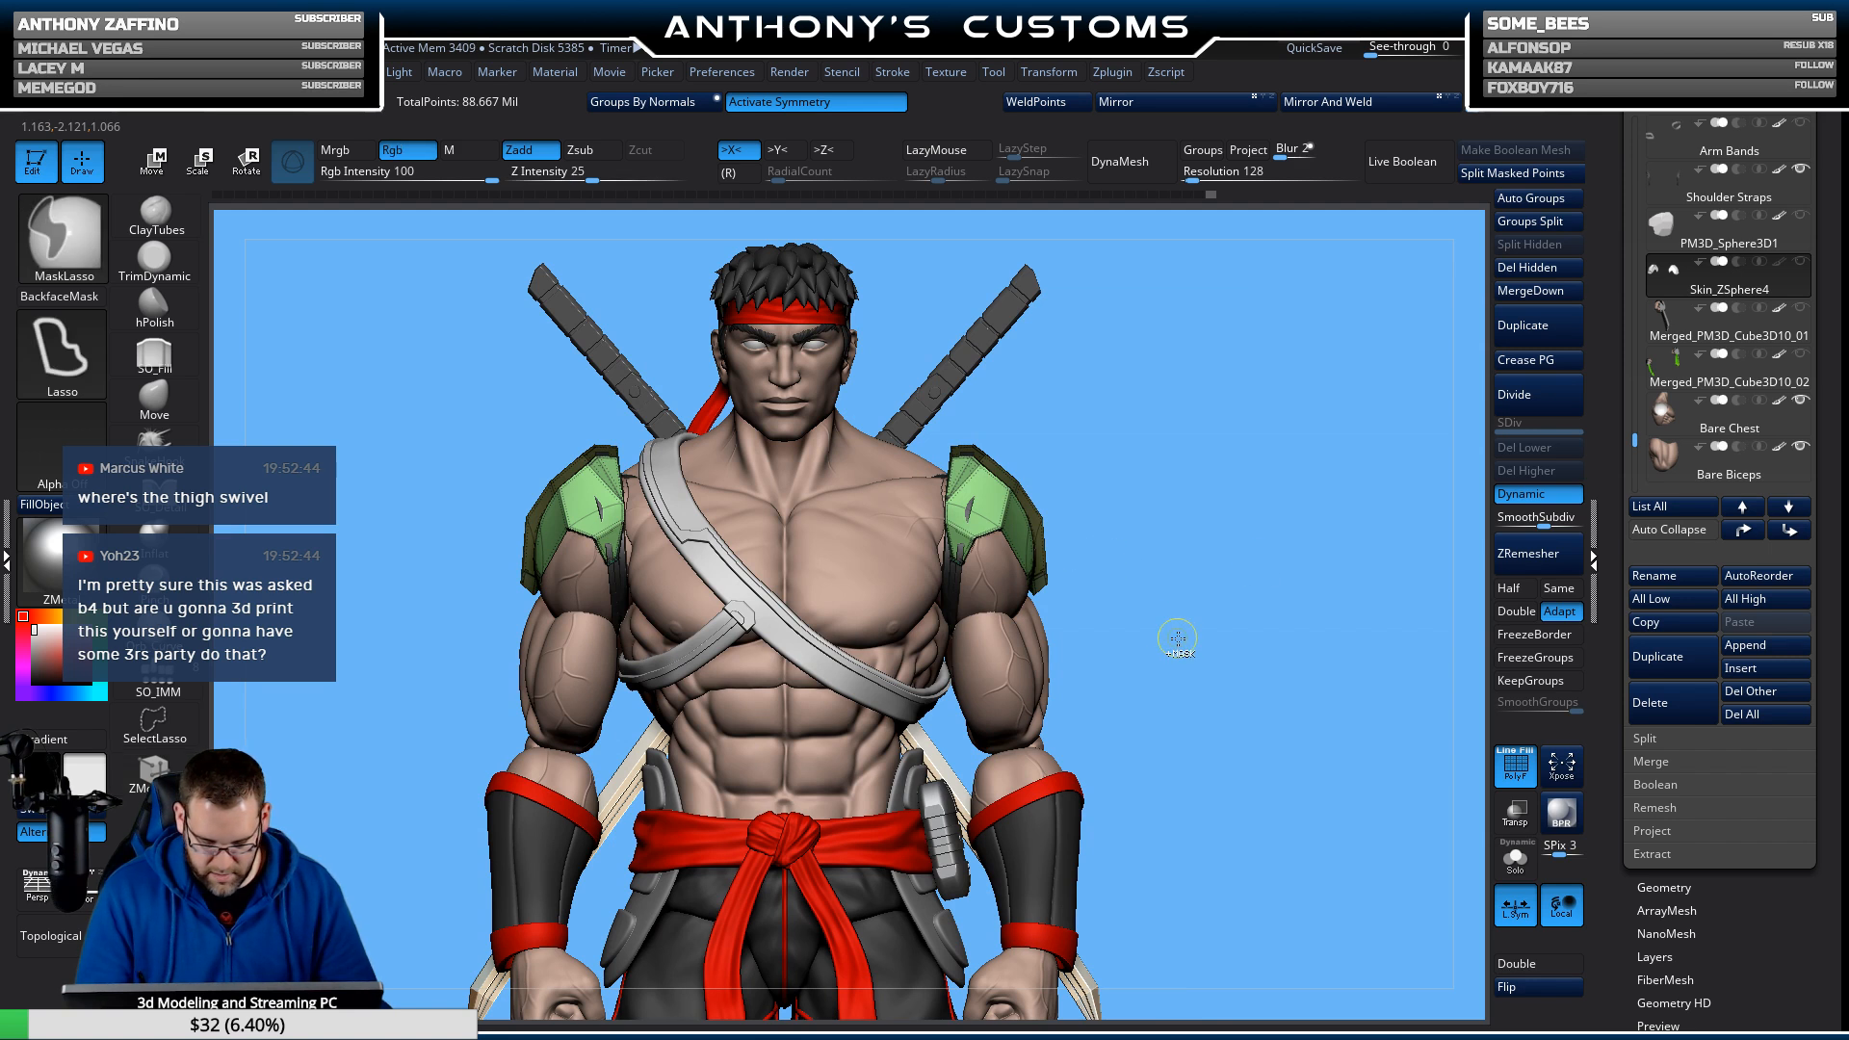
Examine the fit of the Skin_ZSphere4 shoulder pads on the arm from the side and three-quarter views.
{"action": "mouse_move", "coordinate": [1176, 639]}
{"action": "left_mouse_down", "text": "ctrl"}
{"action": "mouse_move", "coordinate": [995, 604]}
{"action": "mouse_move", "coordinate": [974, 560]}
{"action": "mouse_move", "coordinate": [929, 586]}
{"action": "mouse_move", "coordinate": [928, 650]}
{"action": "left_mouse_up", "text": "ctrl"}
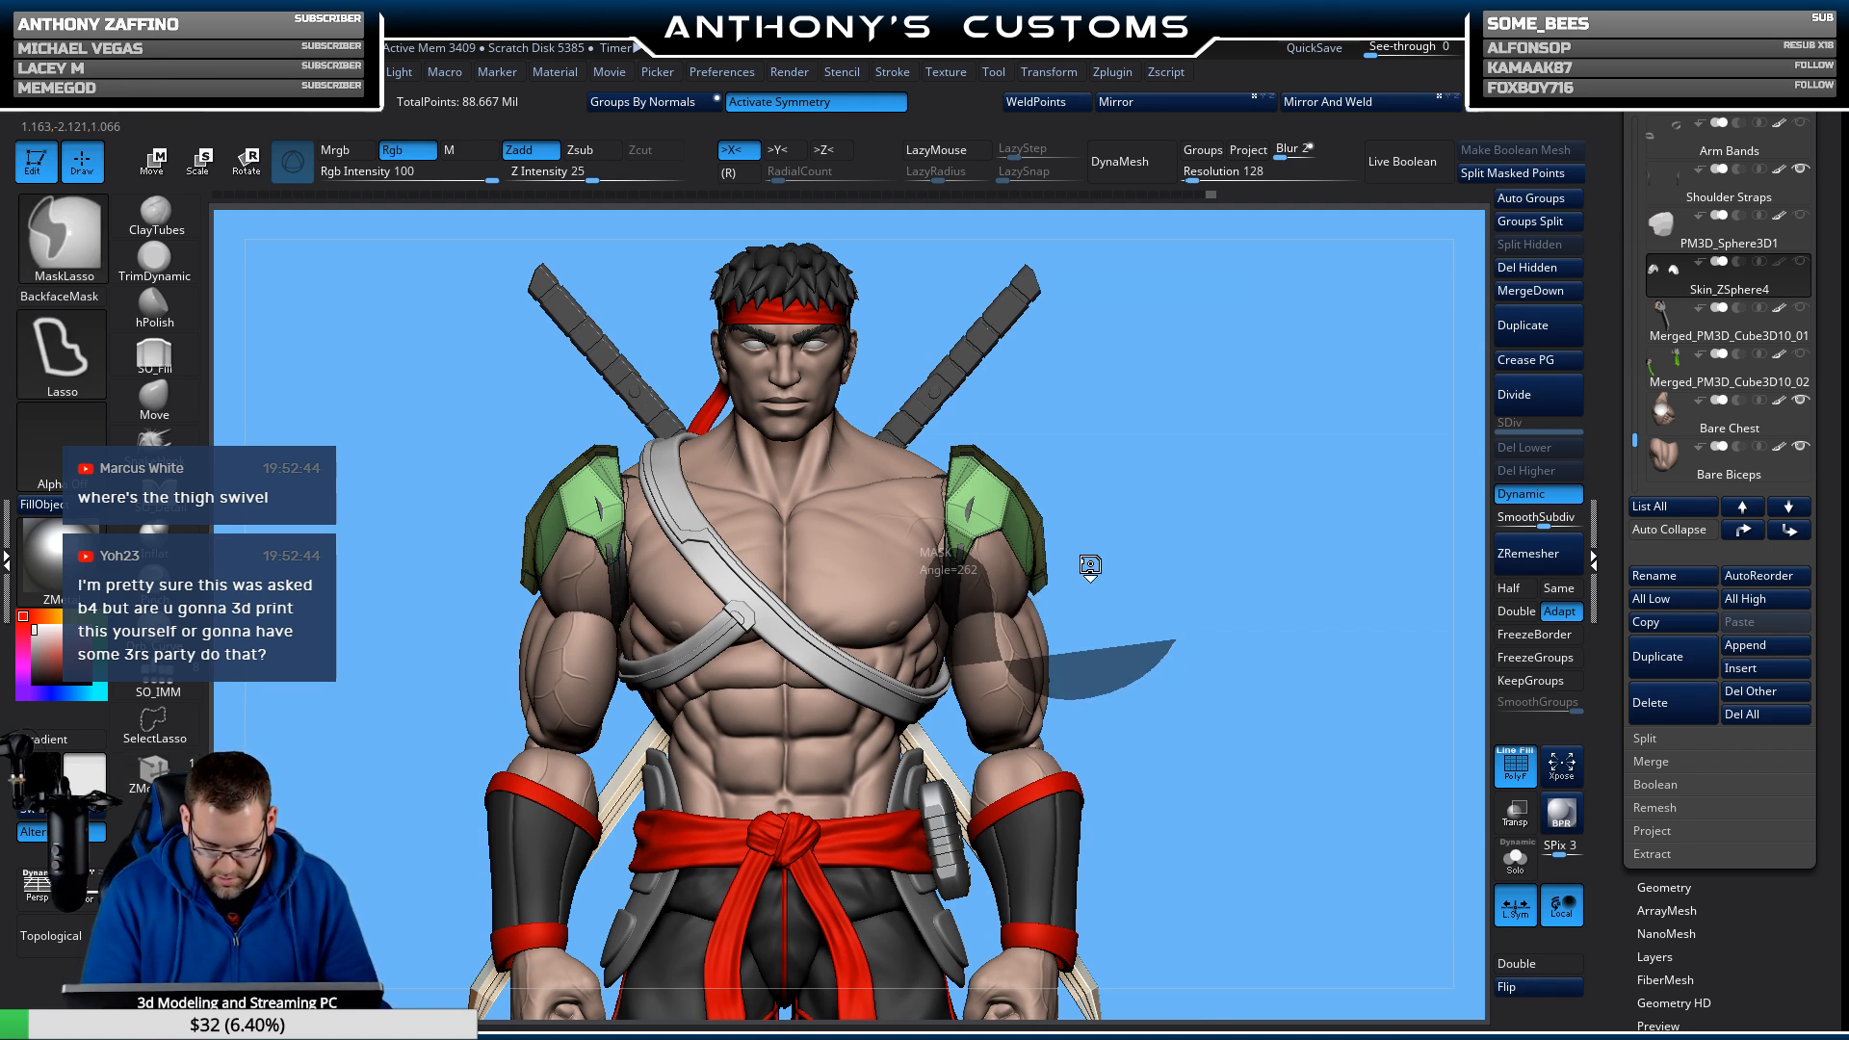
{"action": "key", "text": "w"}
{"action": "left_click_drag", "start_coordinate": [1280, 624], "coordinate": [1186, 661]}
{"action": "mouse_move", "coordinate": [1333, 482]}
{"action": "left_mouse_down"}
{"action": "mouse_move", "coordinate": [1381, 504]}
{"action": "mouse_move", "coordinate": [1075, 529]}
{"action": "mouse_move", "coordinate": [1046, 558]}
{"action": "left_mouse_up"}
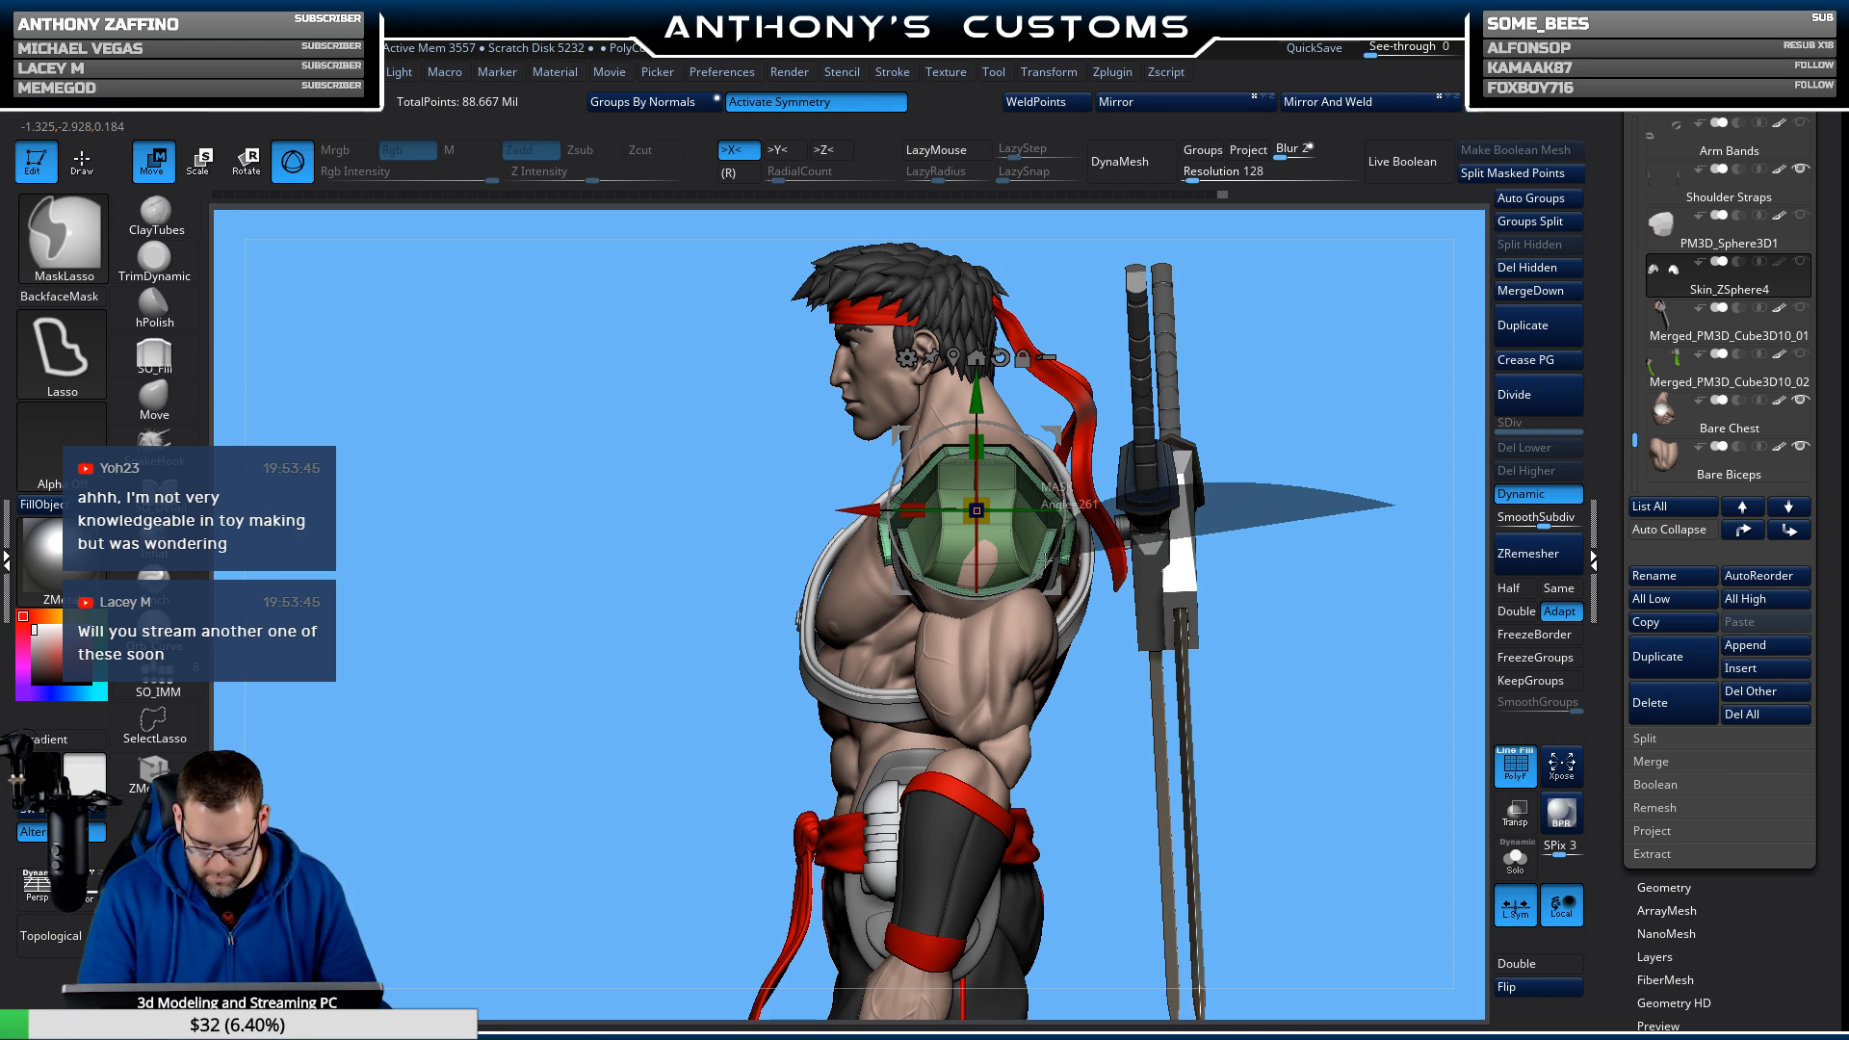
{"action": "left_click_drag", "start_coordinate": [1046, 559], "coordinate": [1046, 559], "text": "ctrl"}
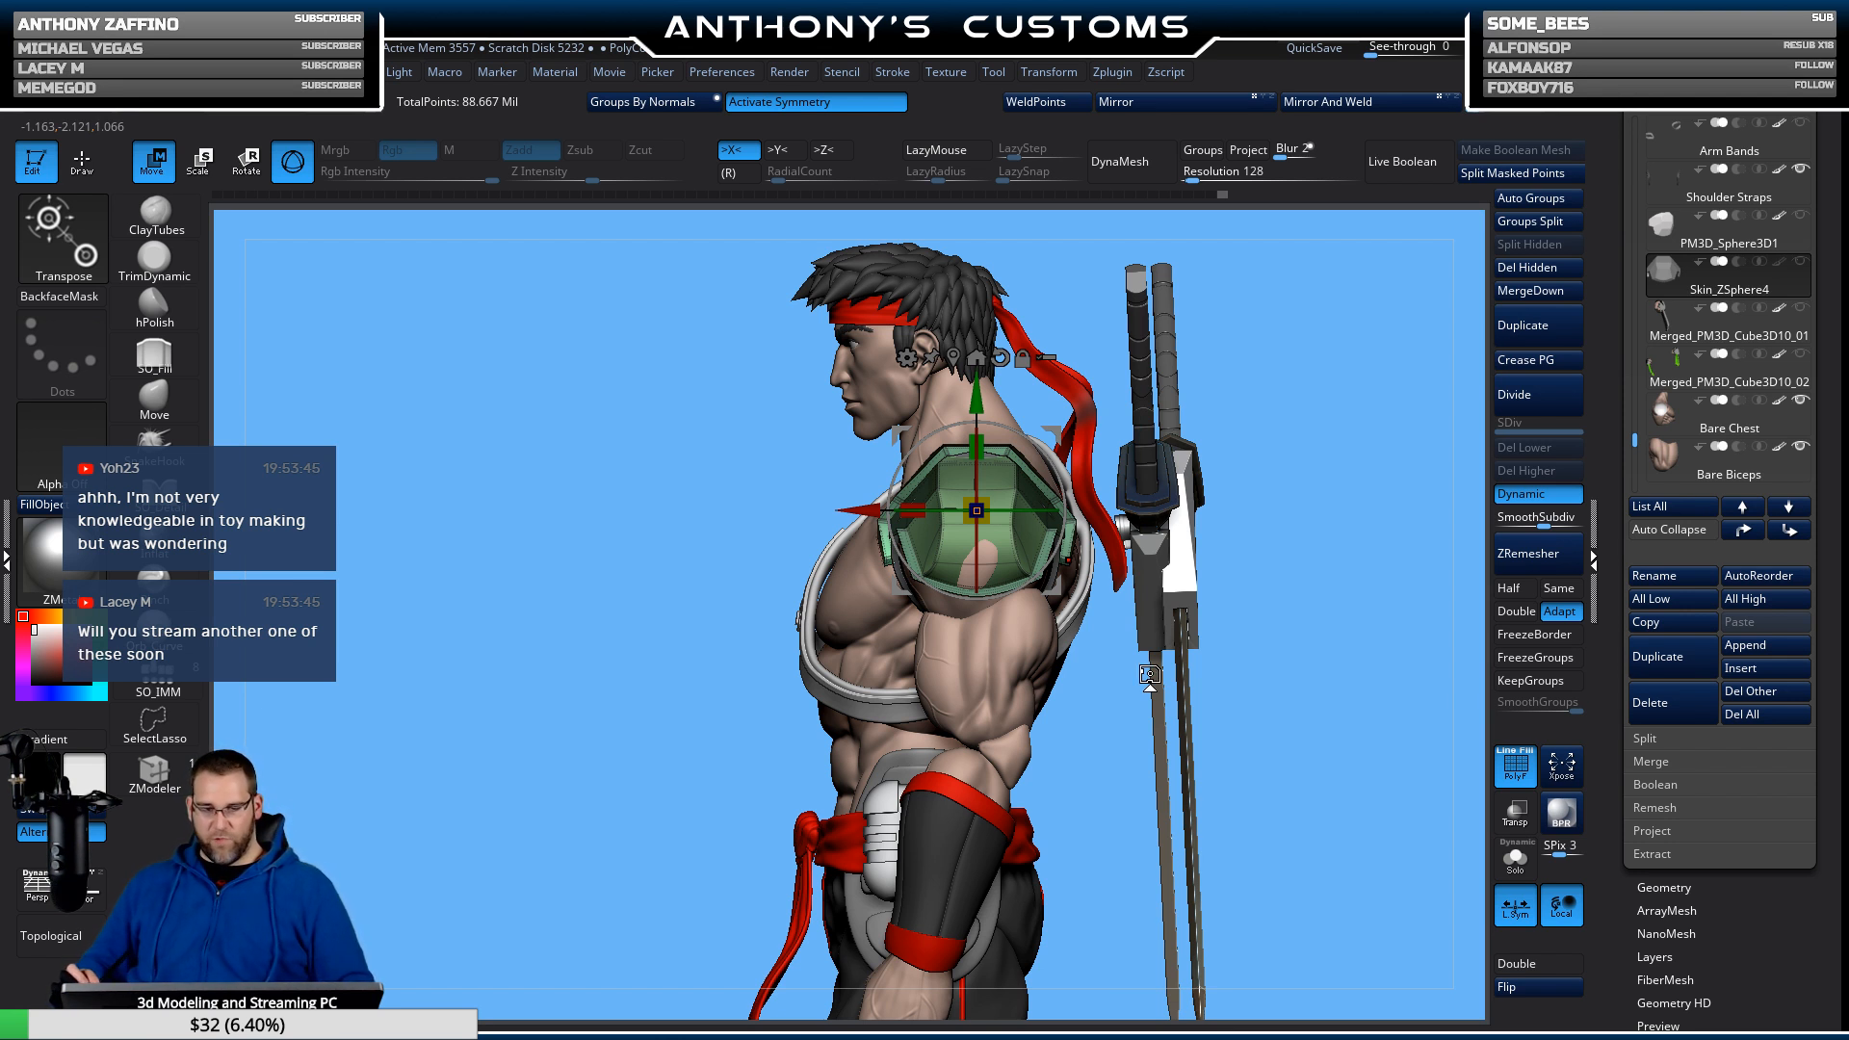
{"action": "right_click_drag", "start_coordinate": [1149, 674], "coordinate": [1299, 599], "text": "ctrl"}
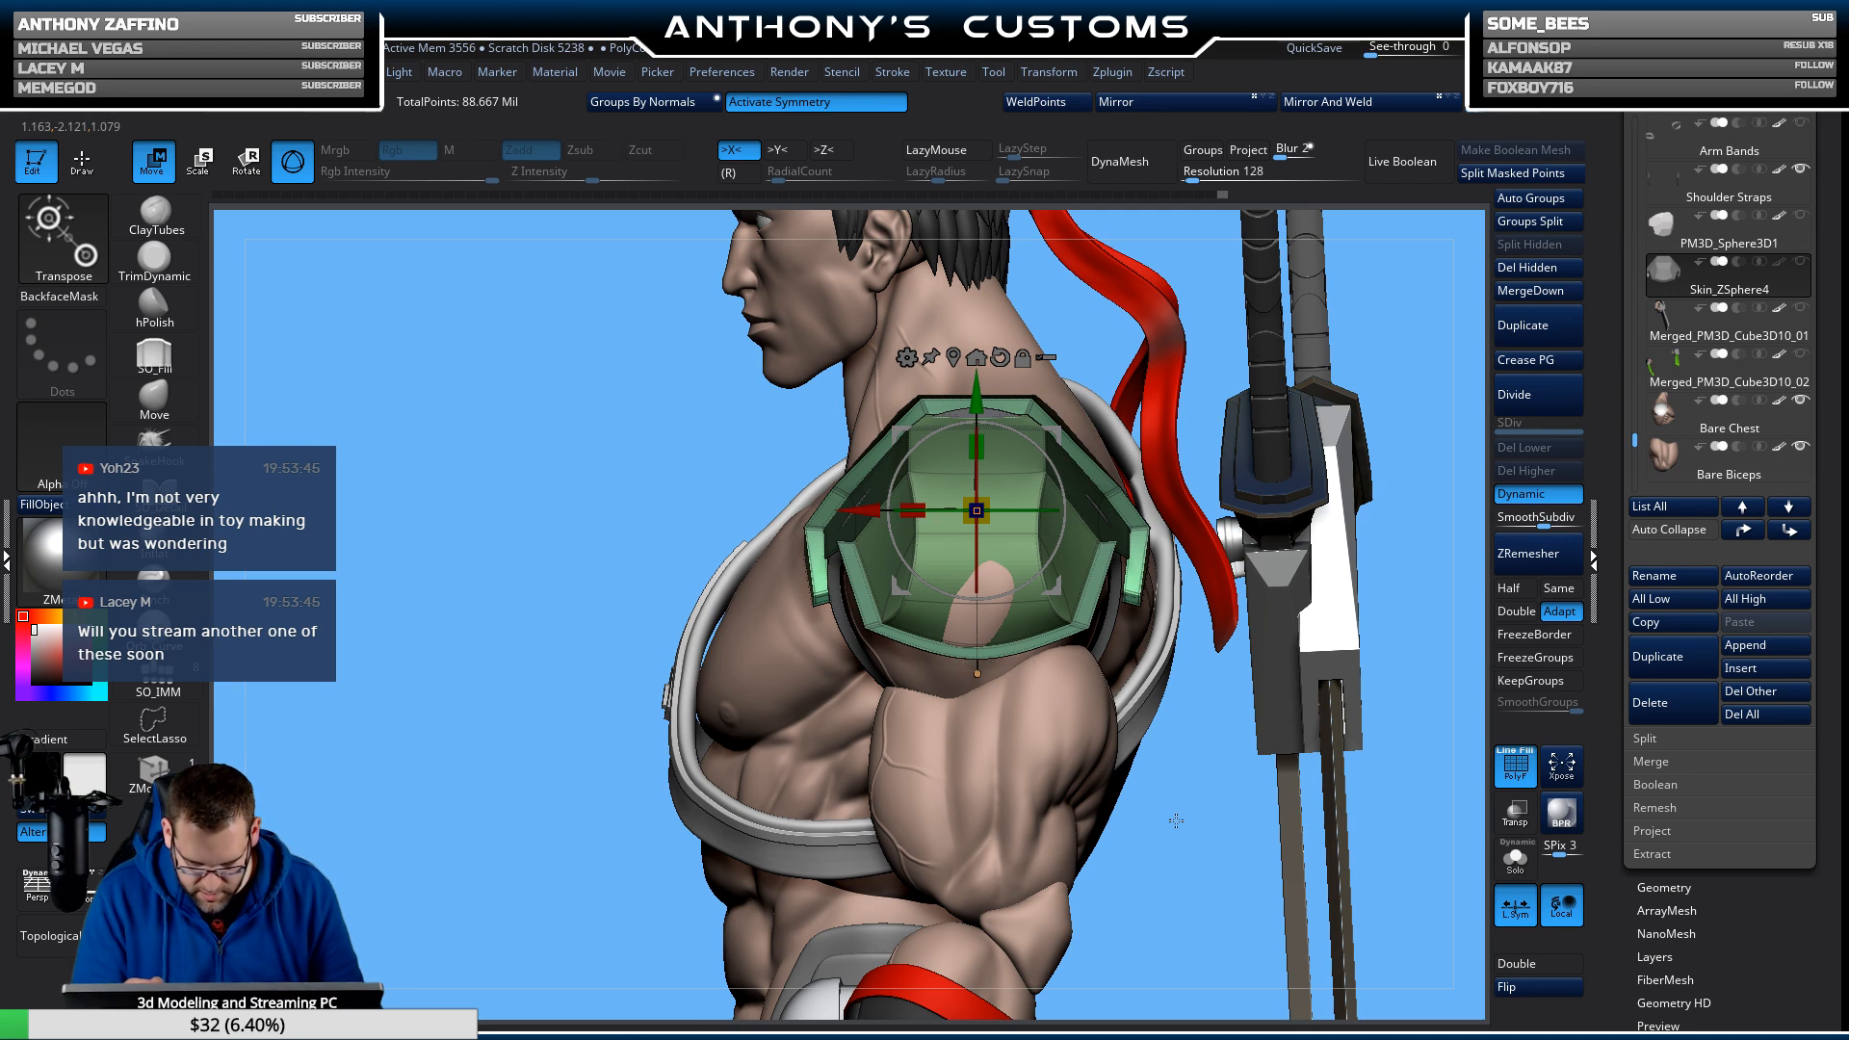
{"action": "right_click_drag", "start_coordinate": [1176, 819], "coordinate": [1247, 672]}
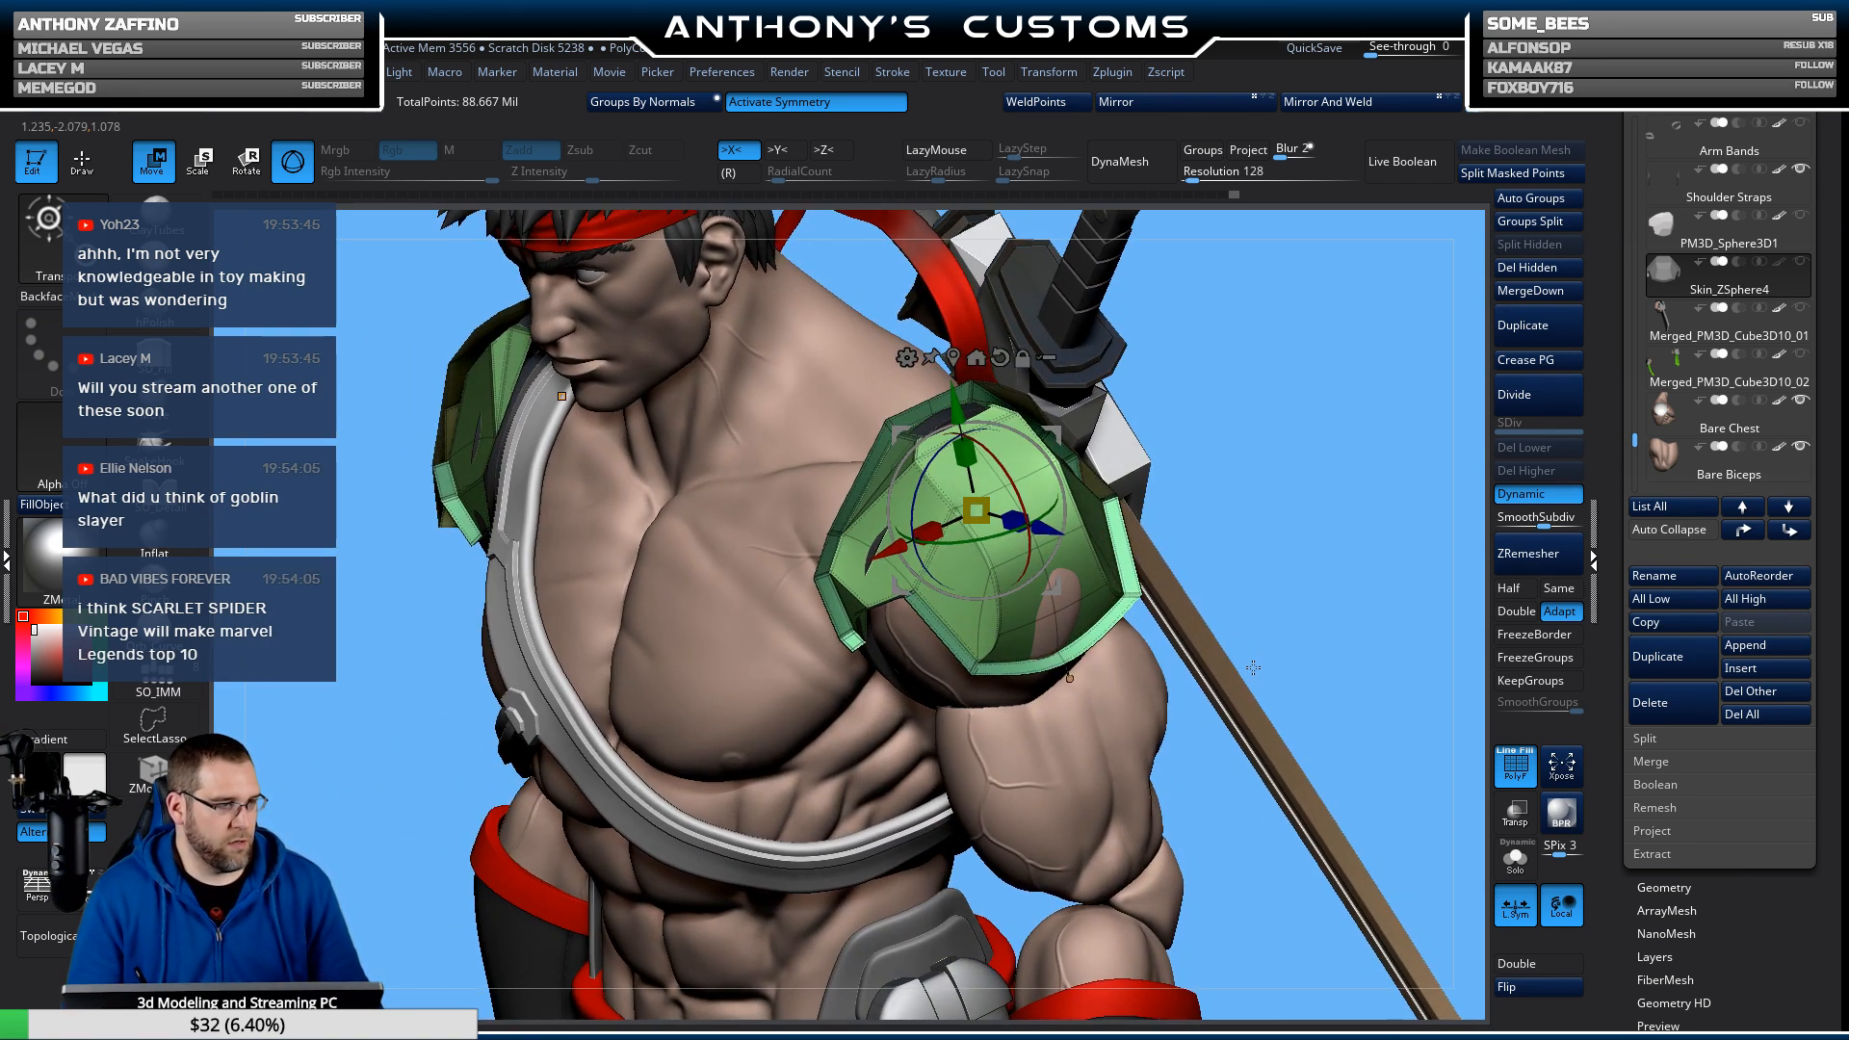
{"action": "right_click_drag", "start_coordinate": [1303, 569], "coordinate": [1302, 522]}
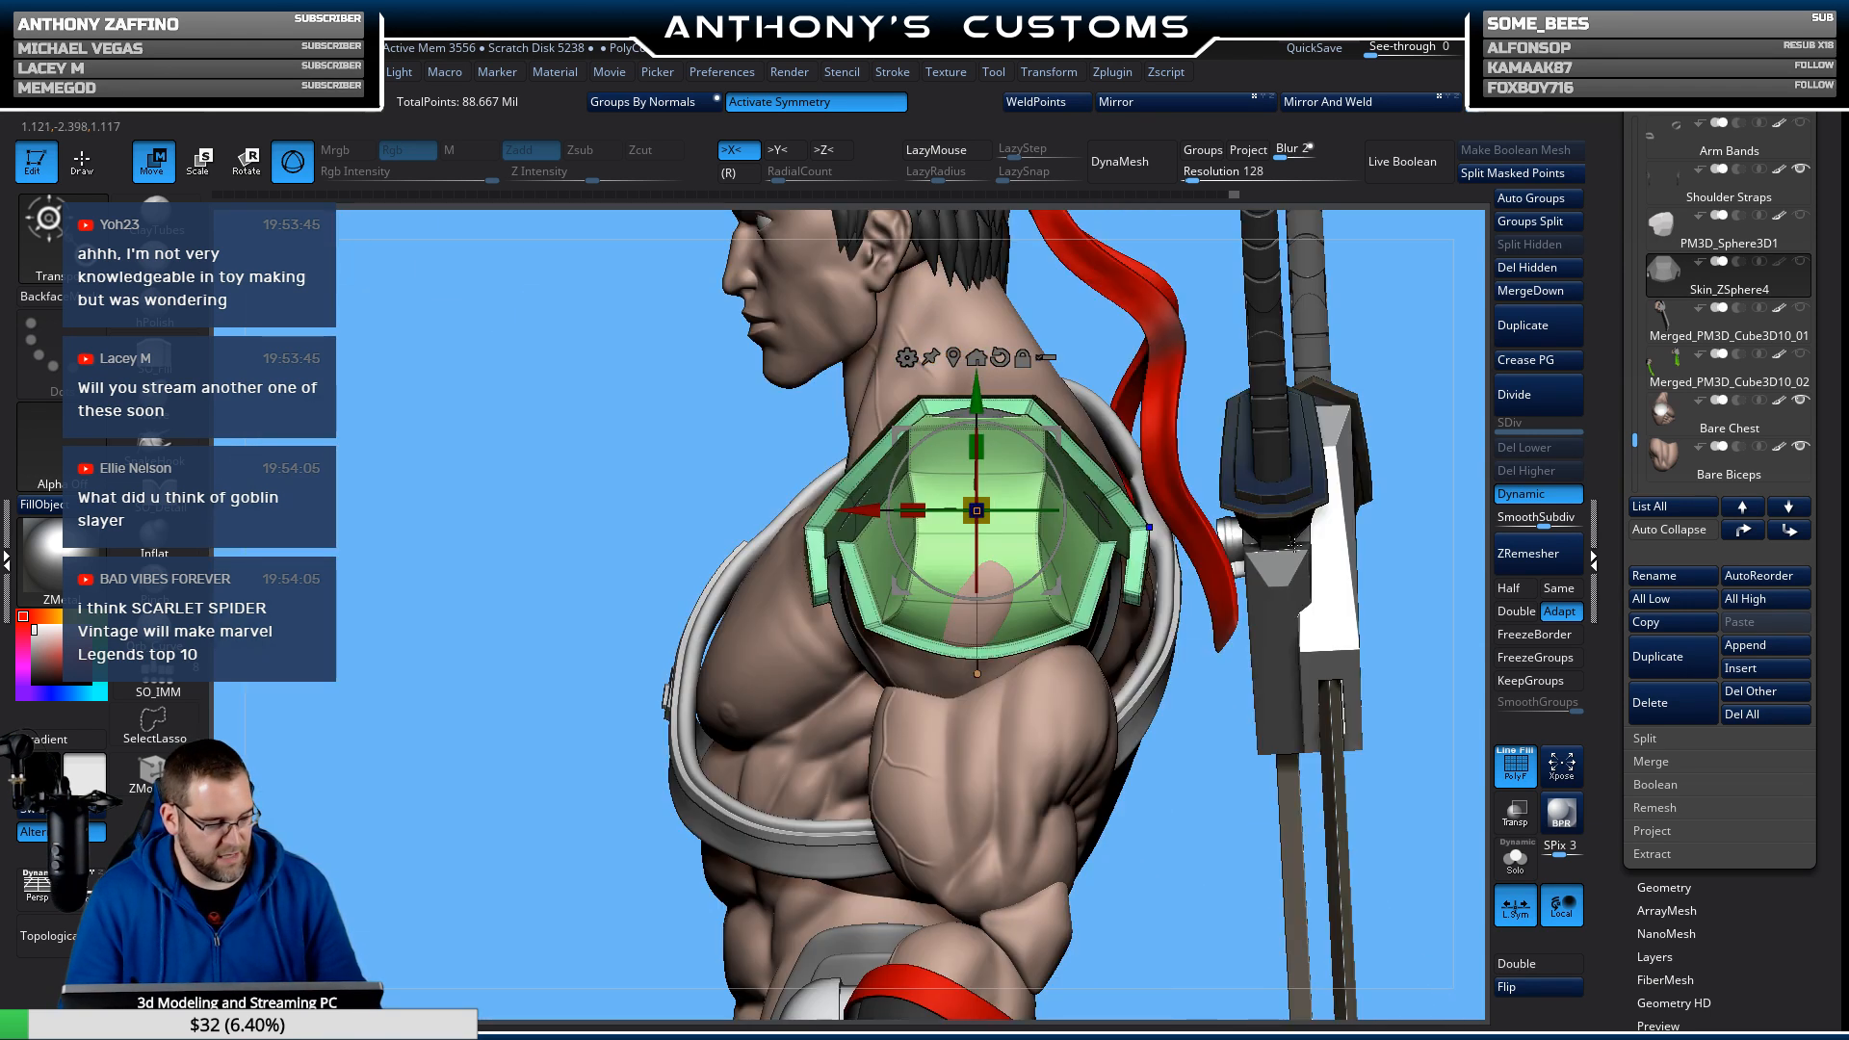
Turn off local symmetry and flip the normals of the Skin_ZSphere4 shoulder pads.
{"action": "right_click_drag", "start_coordinate": [1179, 889], "coordinate": [1484, 893]}
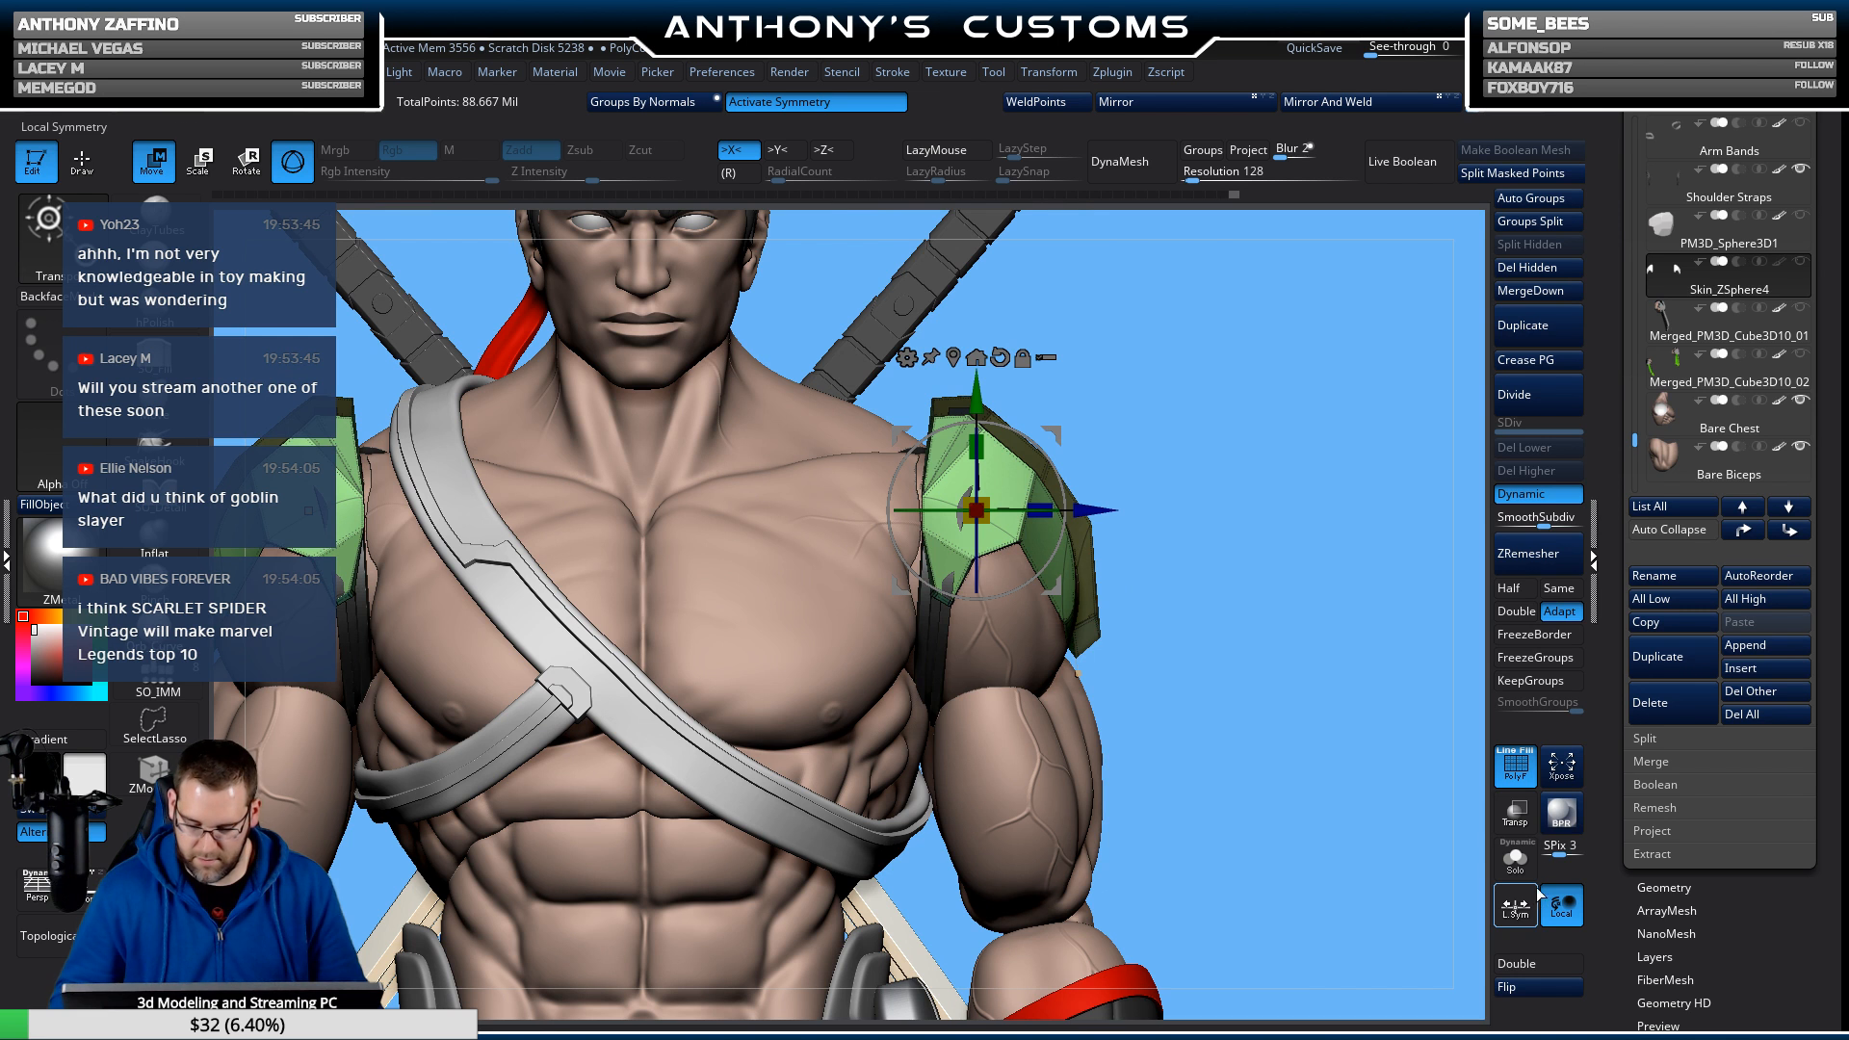
{"action": "right_click_drag", "start_coordinate": [1277, 622], "coordinate": [1282, 592], "text": "ctrl"}
{"action": "key", "text": "q"}
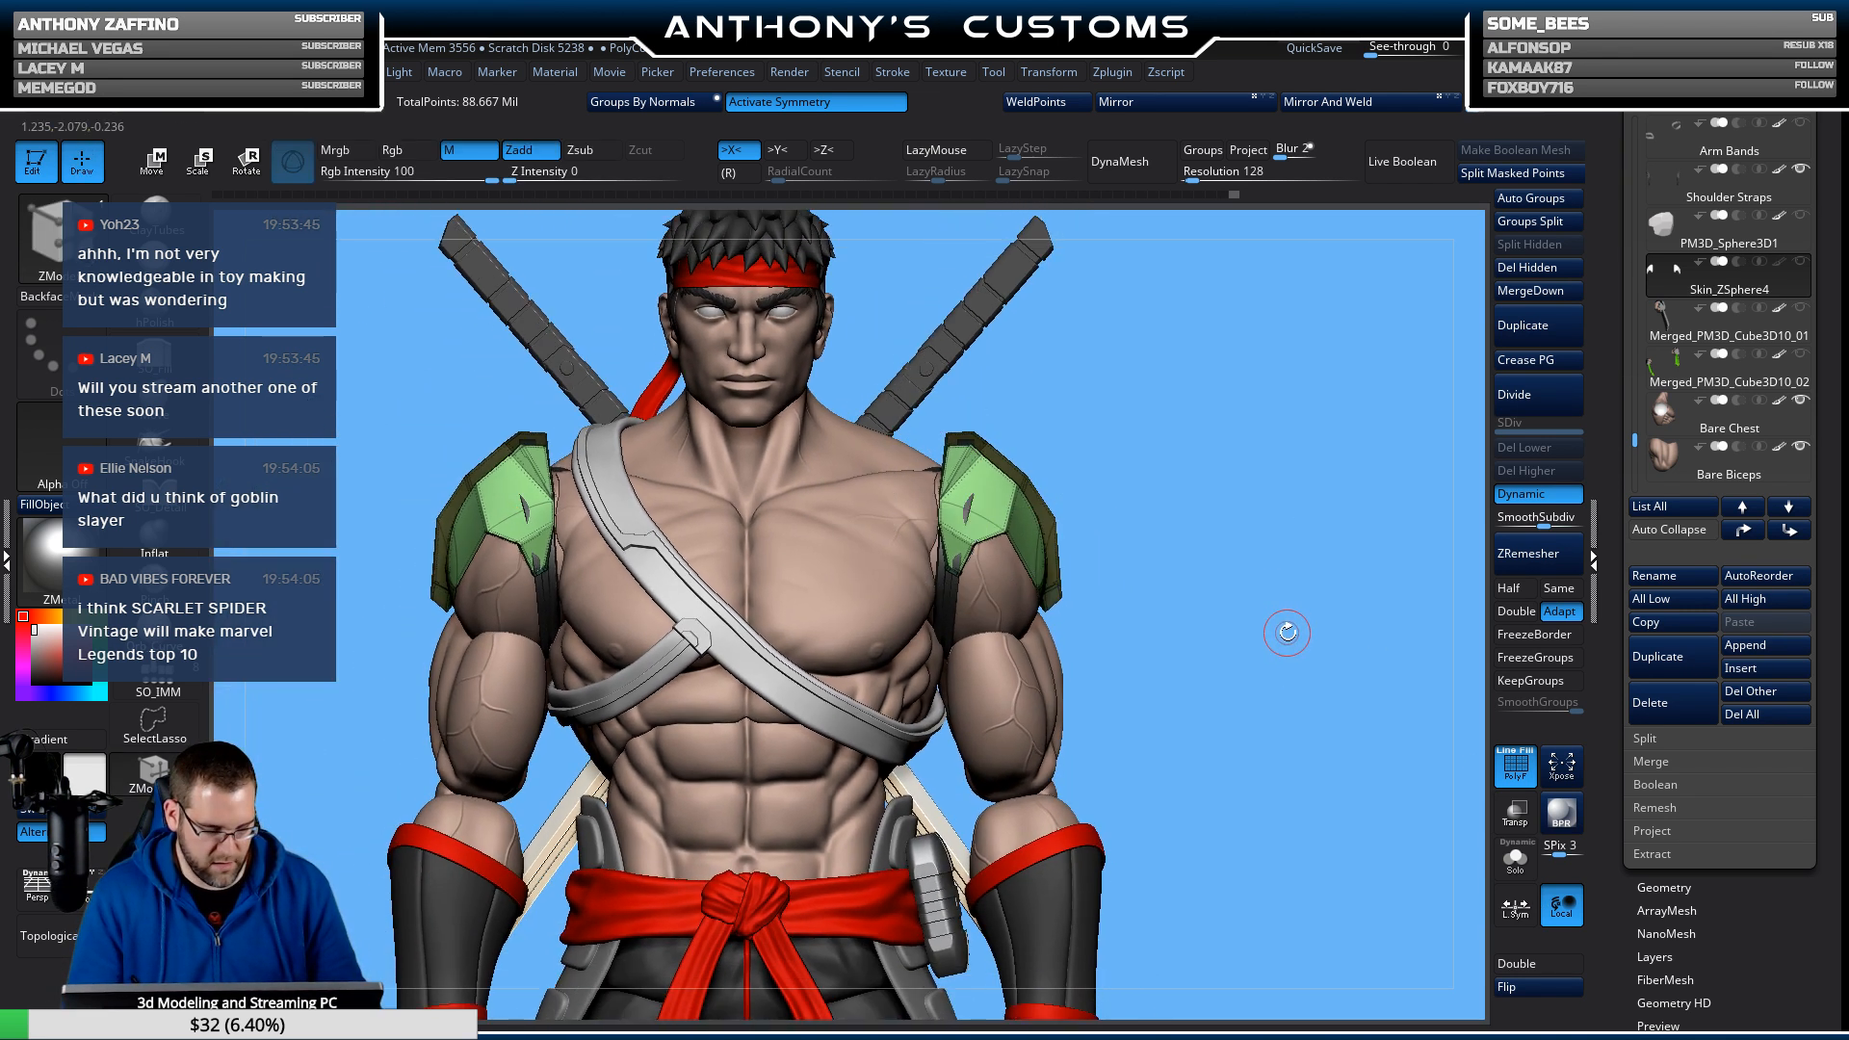
{"action": "left_click", "coordinate": [1526, 984]}
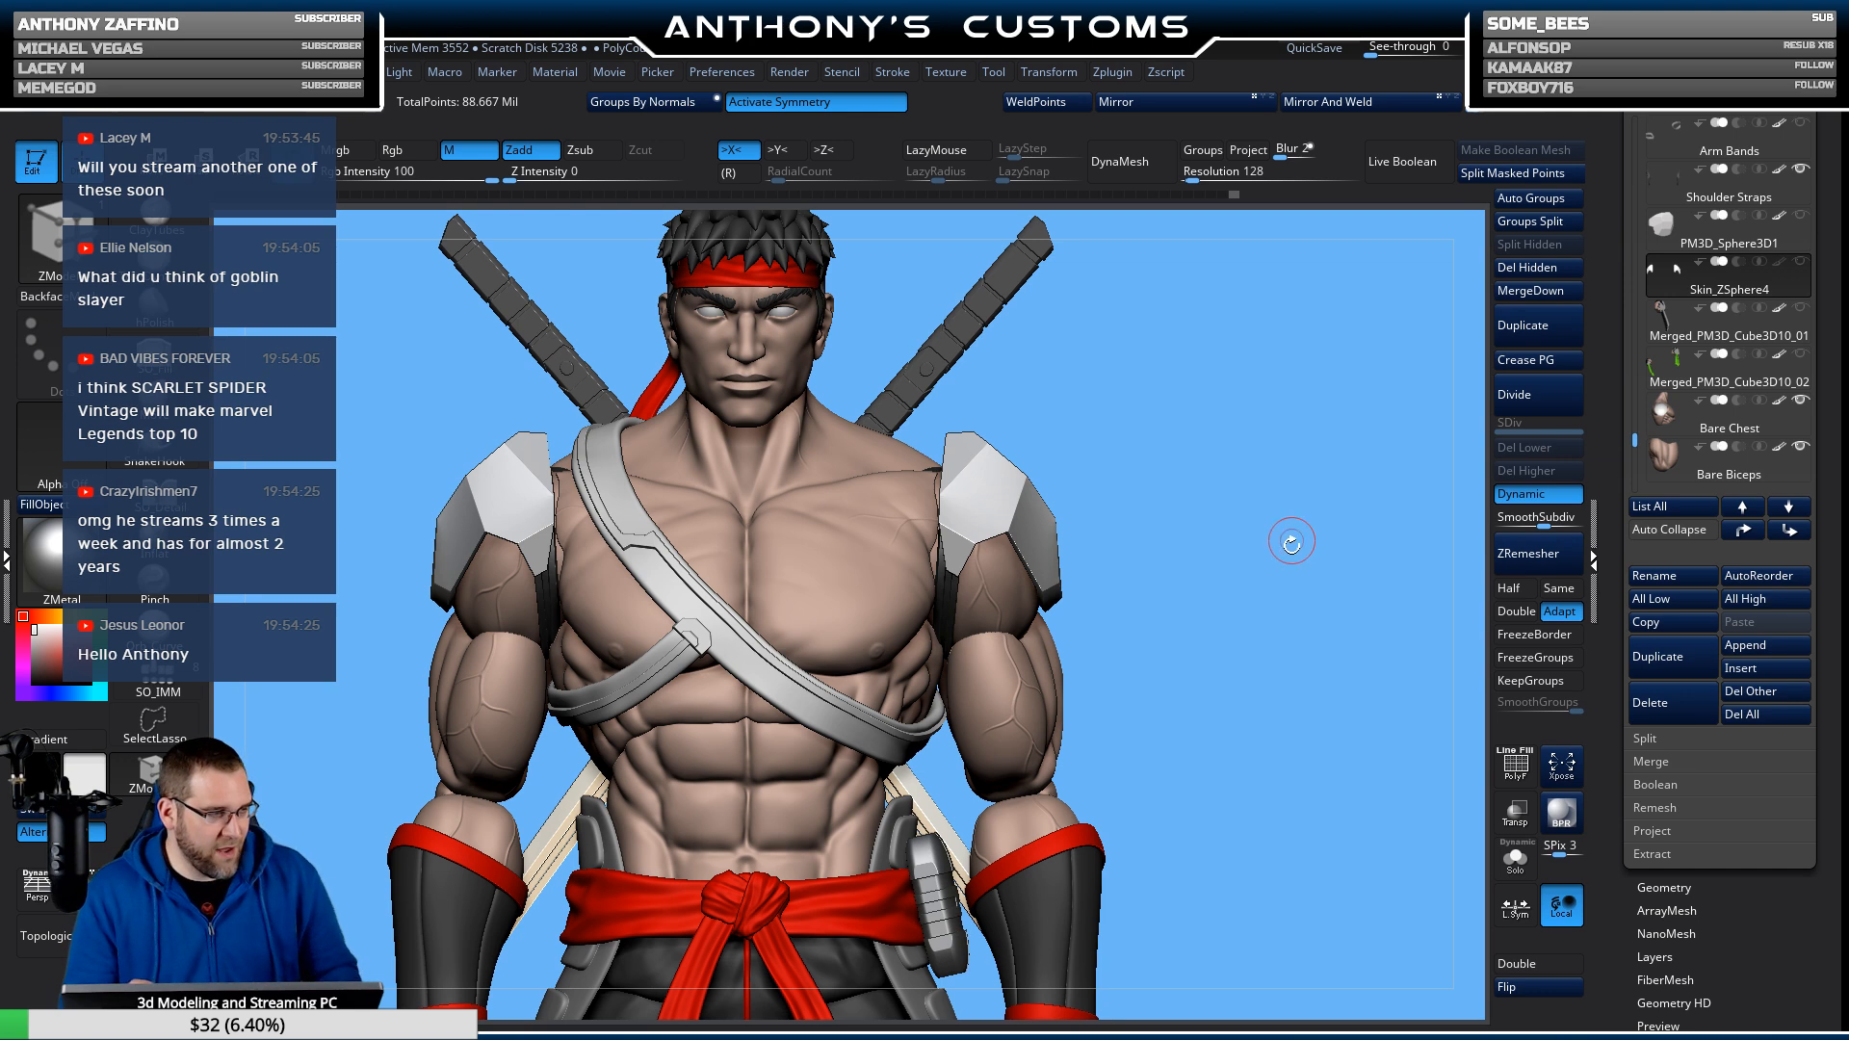
Compare both normal directions on the pads from a three-quarter view, keep the outward-facing one and show the polyframe.
{"action": "left_click_drag", "start_coordinate": [1286, 539], "coordinate": [1258, 587]}
{"action": "left_click_drag", "start_coordinate": [1146, 687], "coordinate": [1326, 576]}
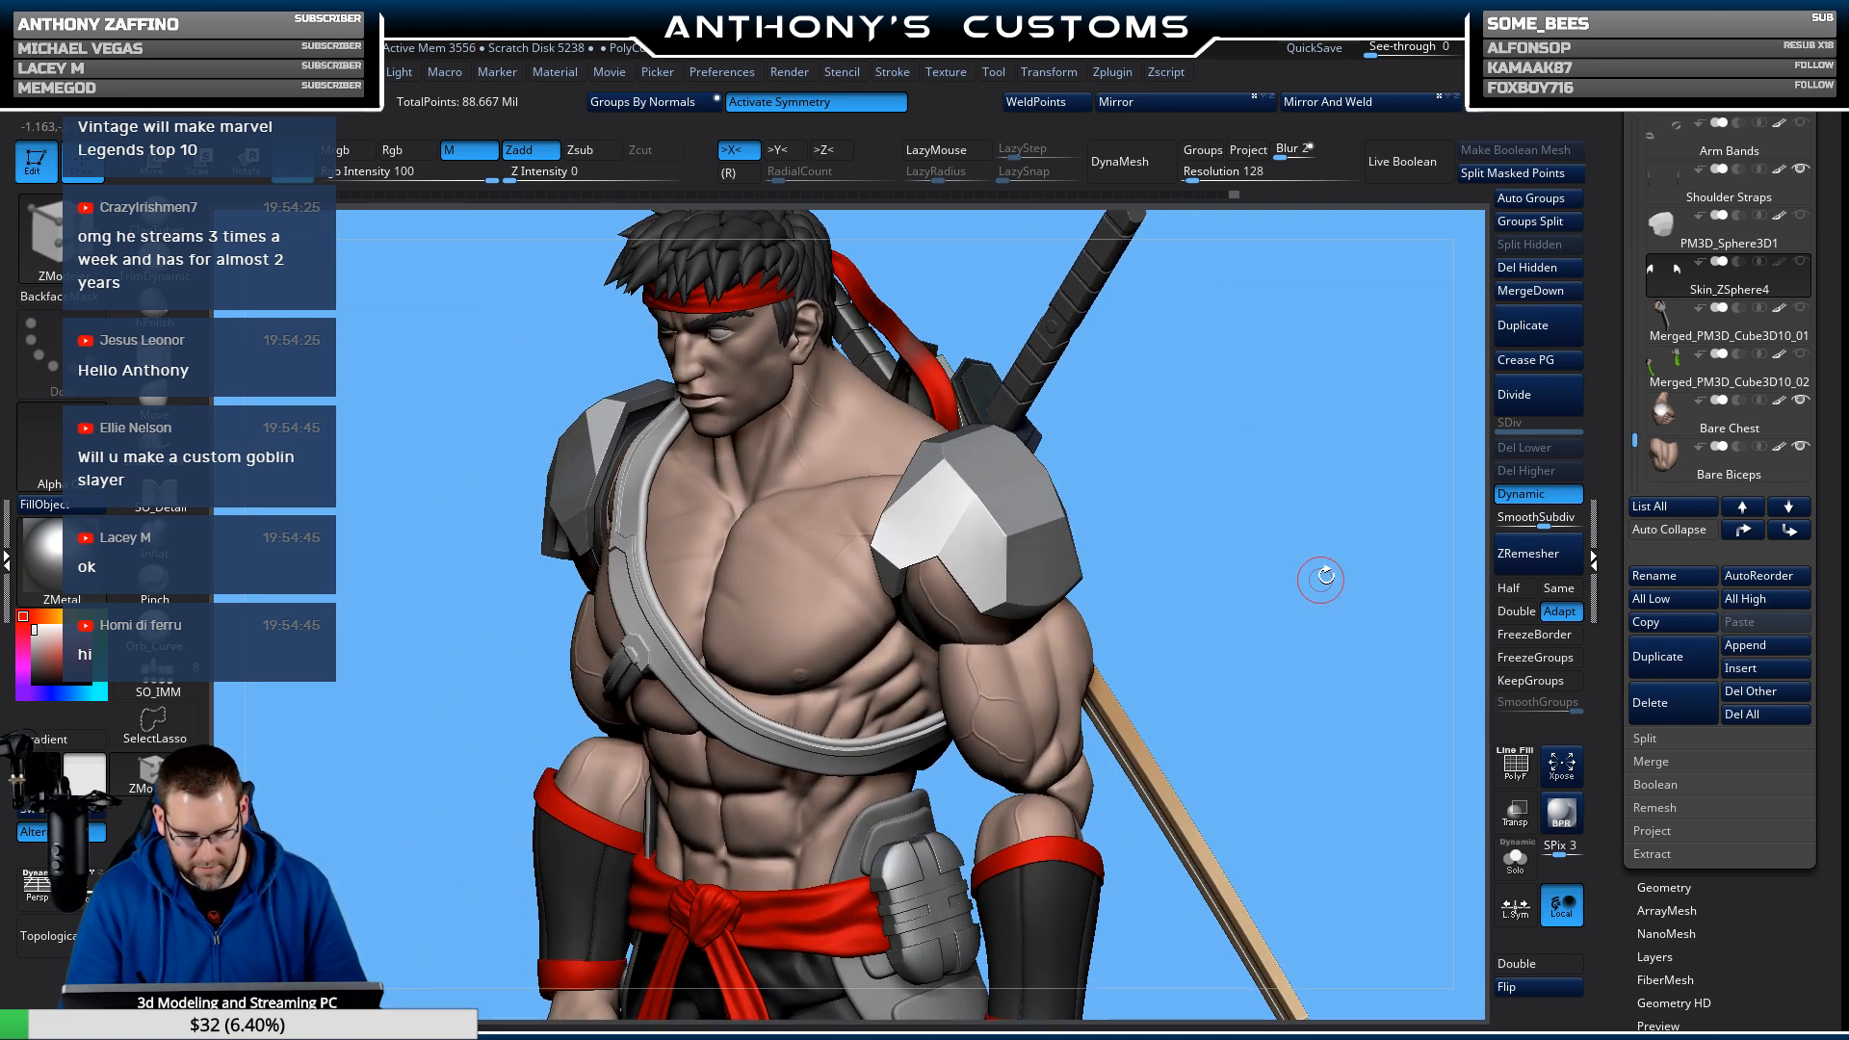
{"action": "left_click_drag", "start_coordinate": [1377, 884], "coordinate": [1375, 821]}
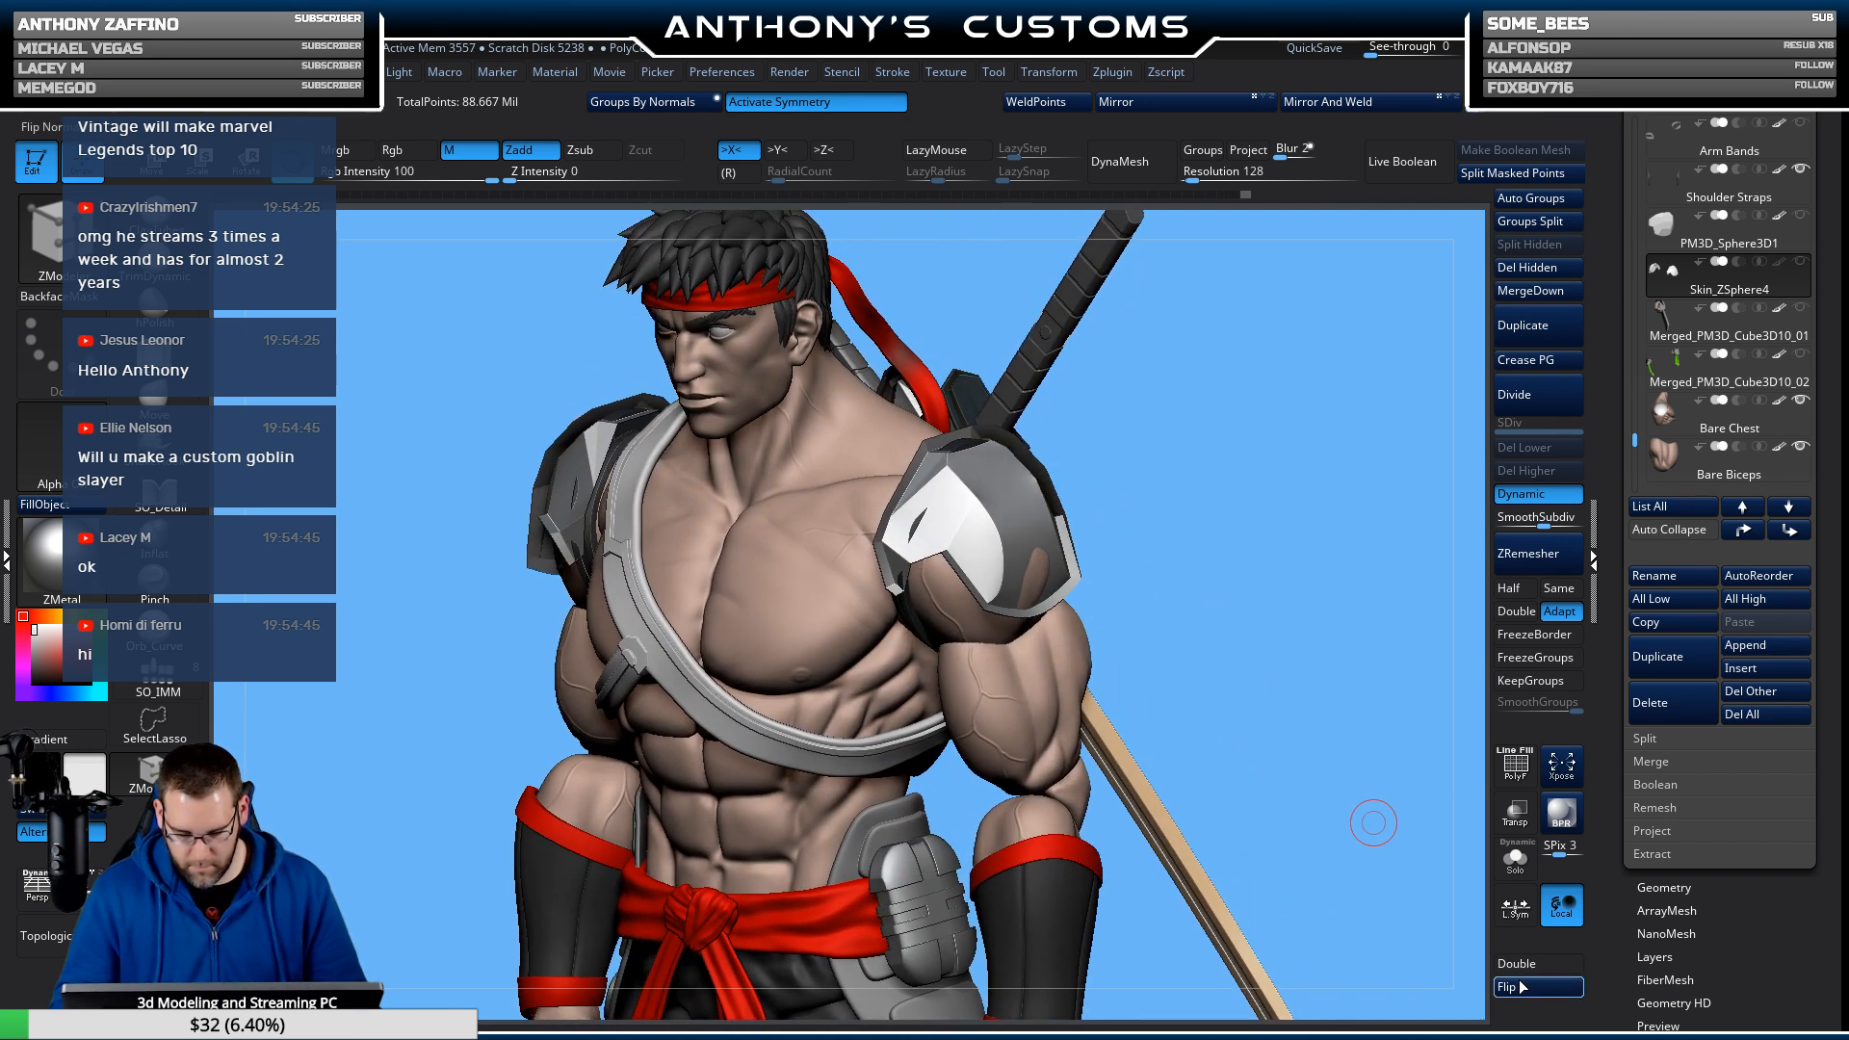
{"action": "left_click", "coordinate": [1520, 987]}
{"action": "key", "text": "shift+f"}
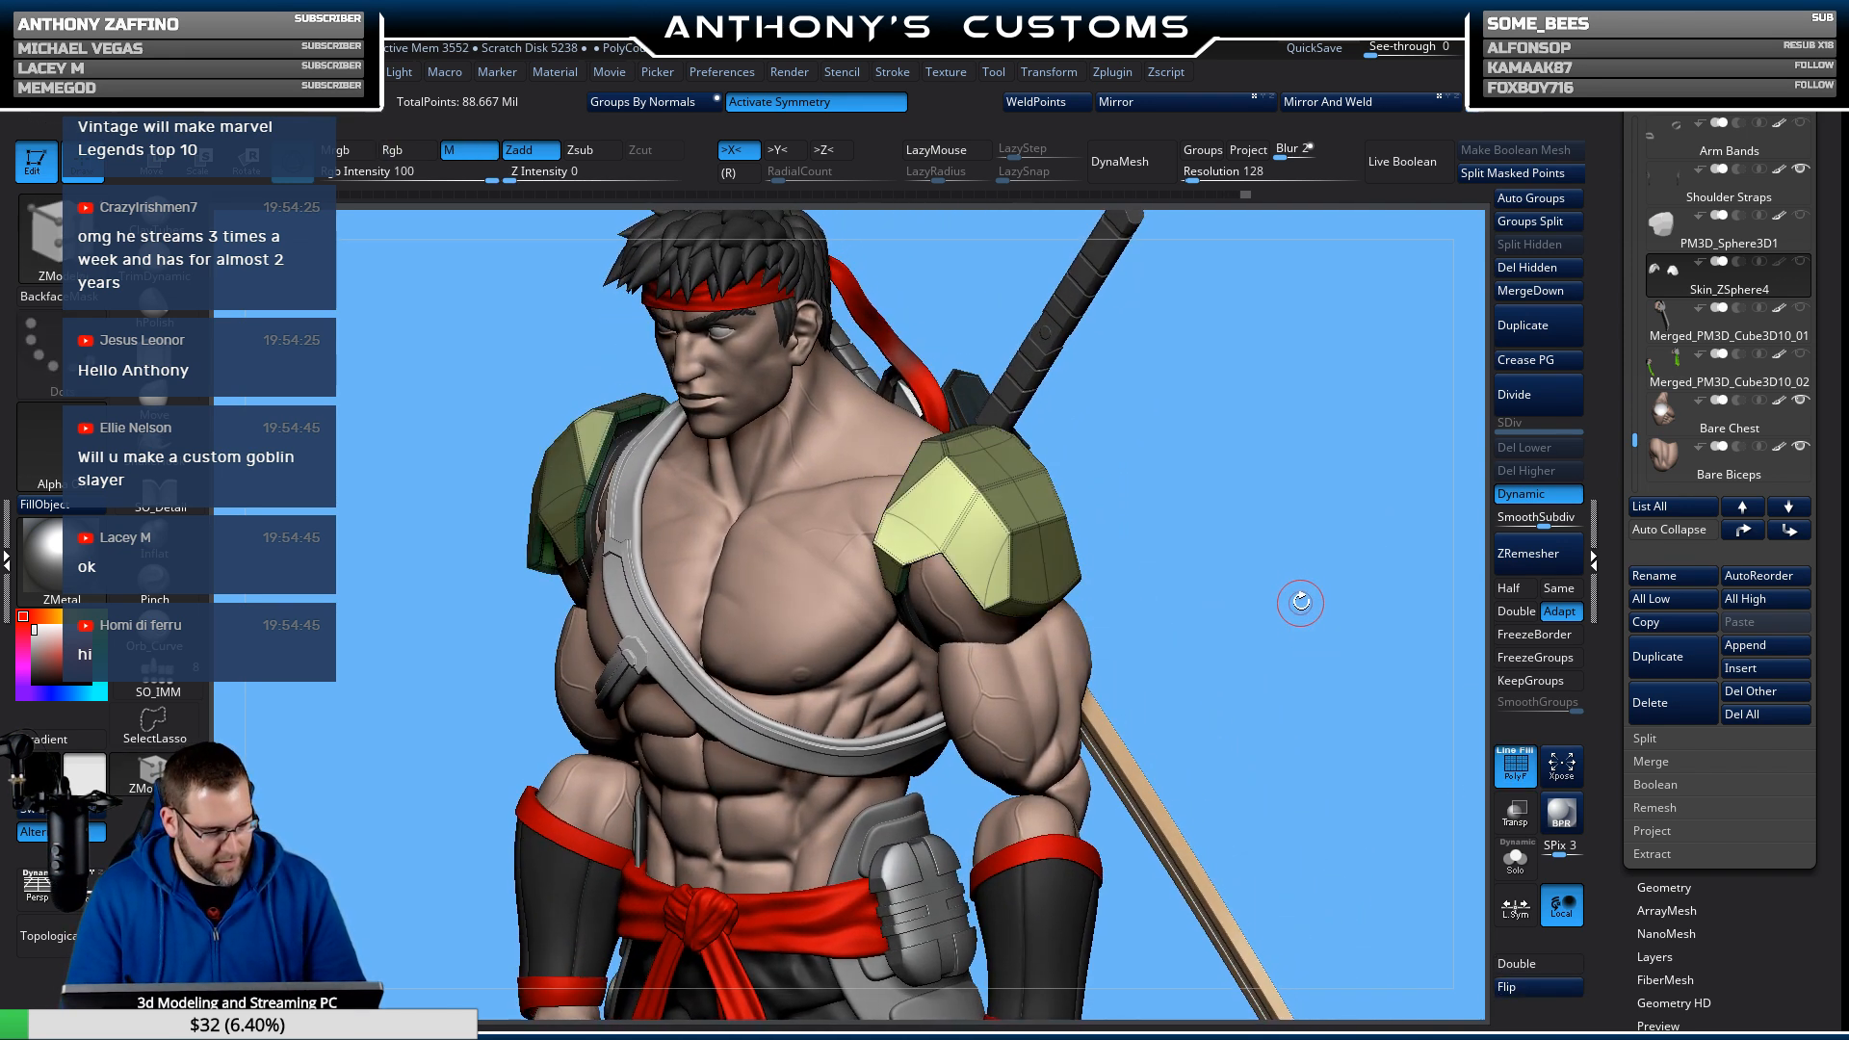
Turn off dynamic subdivision on the pads and try to QMesh the pink outer polygroup inward.
{"action": "mouse_move", "coordinate": [1296, 603]}
{"action": "left_mouse_down", "text": "alt"}
{"action": "mouse_move", "coordinate": [1294, 688]}
{"action": "mouse_move", "coordinate": [1294, 614]}
{"action": "mouse_move", "coordinate": [1323, 583]}
{"action": "mouse_move", "coordinate": [1266, 629]}
{"action": "mouse_move", "coordinate": [1156, 616]}
{"action": "mouse_move", "coordinate": [1276, 602]}
{"action": "left_mouse_up", "text": "alt"}
{"action": "left_click", "coordinate": [1543, 497]}
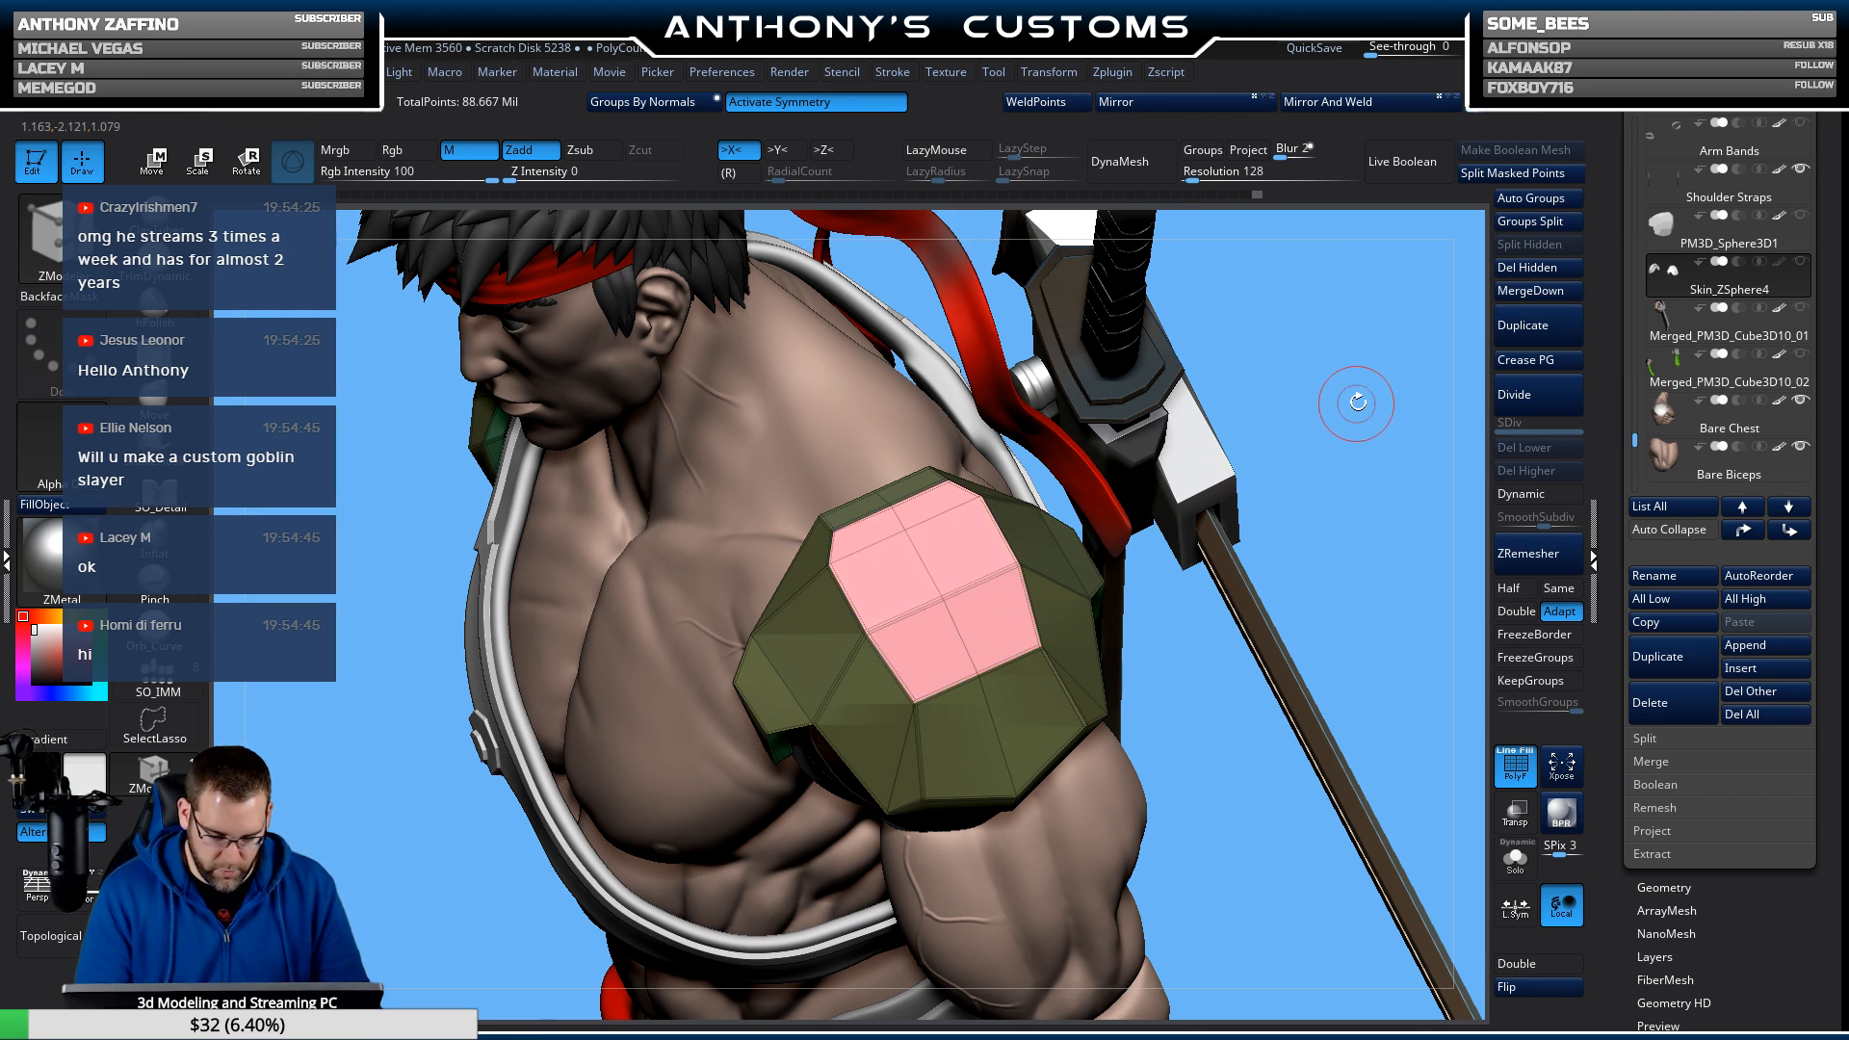
{"action": "left_click_drag", "start_coordinate": [1357, 402], "coordinate": [1052, 517]}
{"action": "left_click_drag", "start_coordinate": [976, 624], "coordinate": [971, 630]}
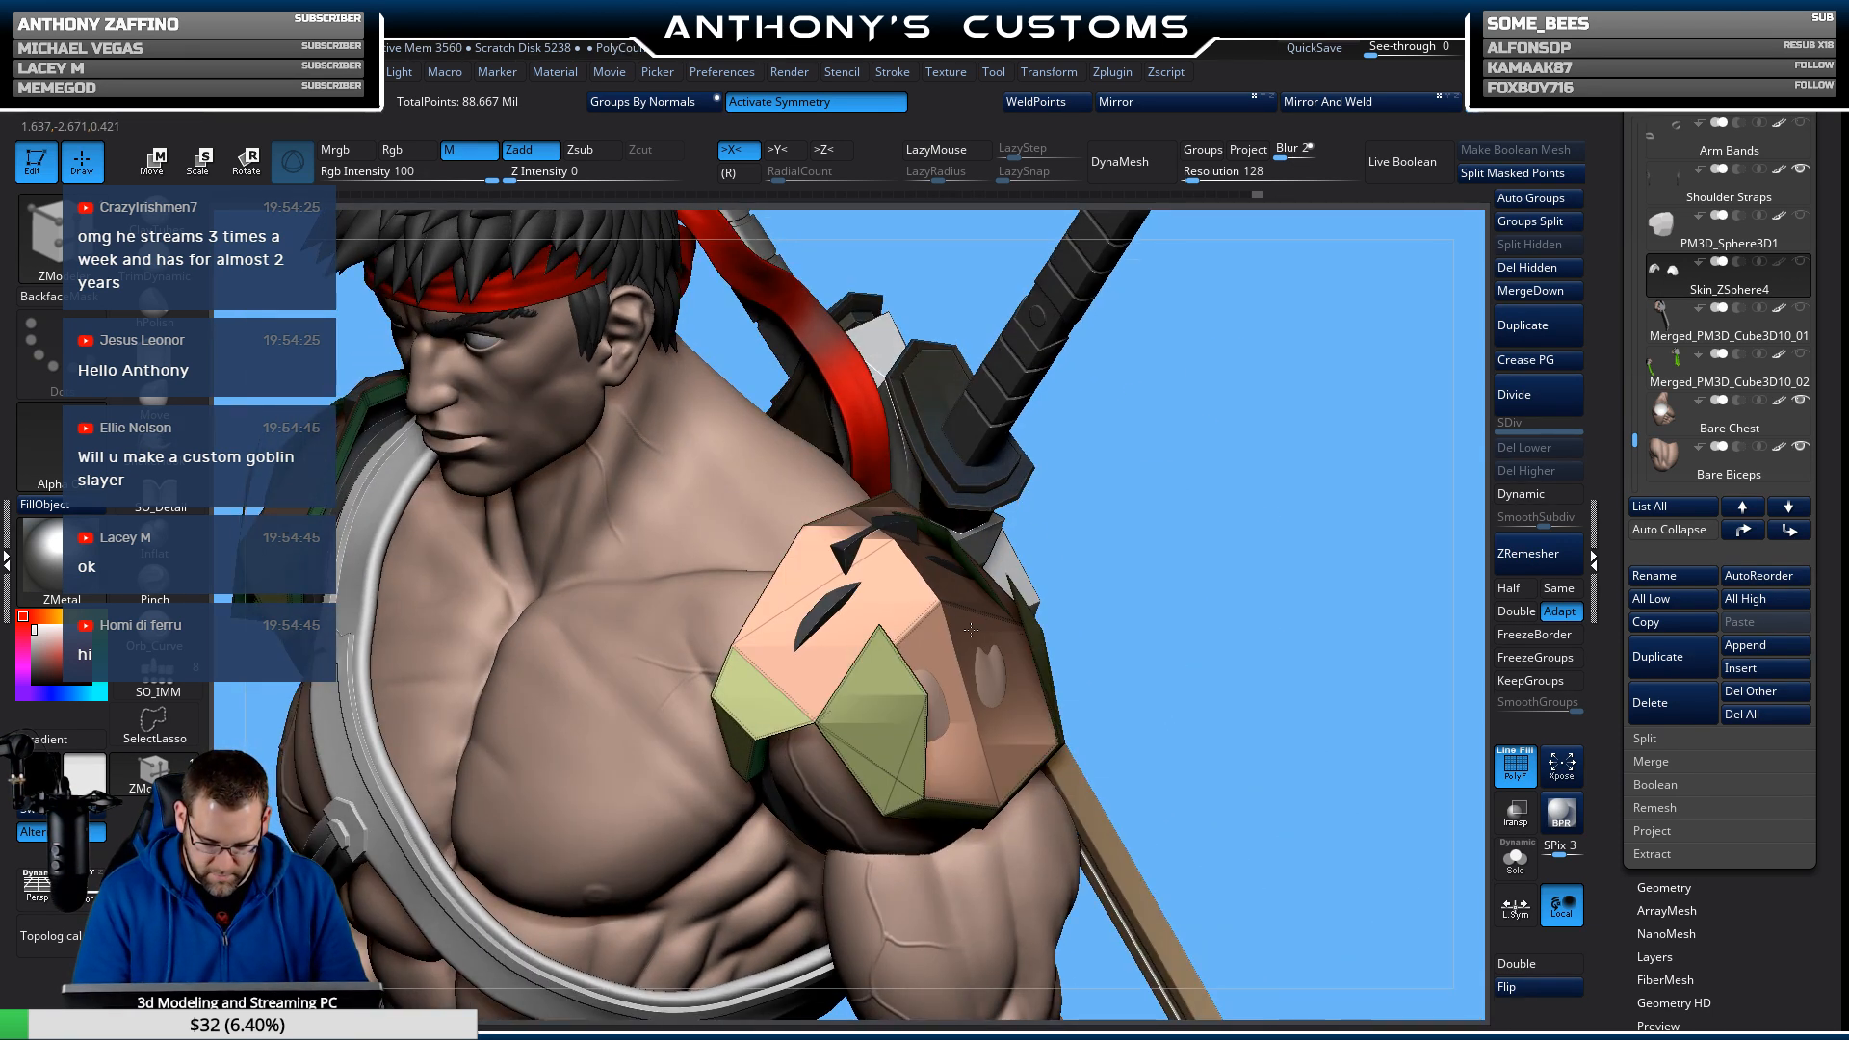
{"action": "key", "text": "ctrl+z"}
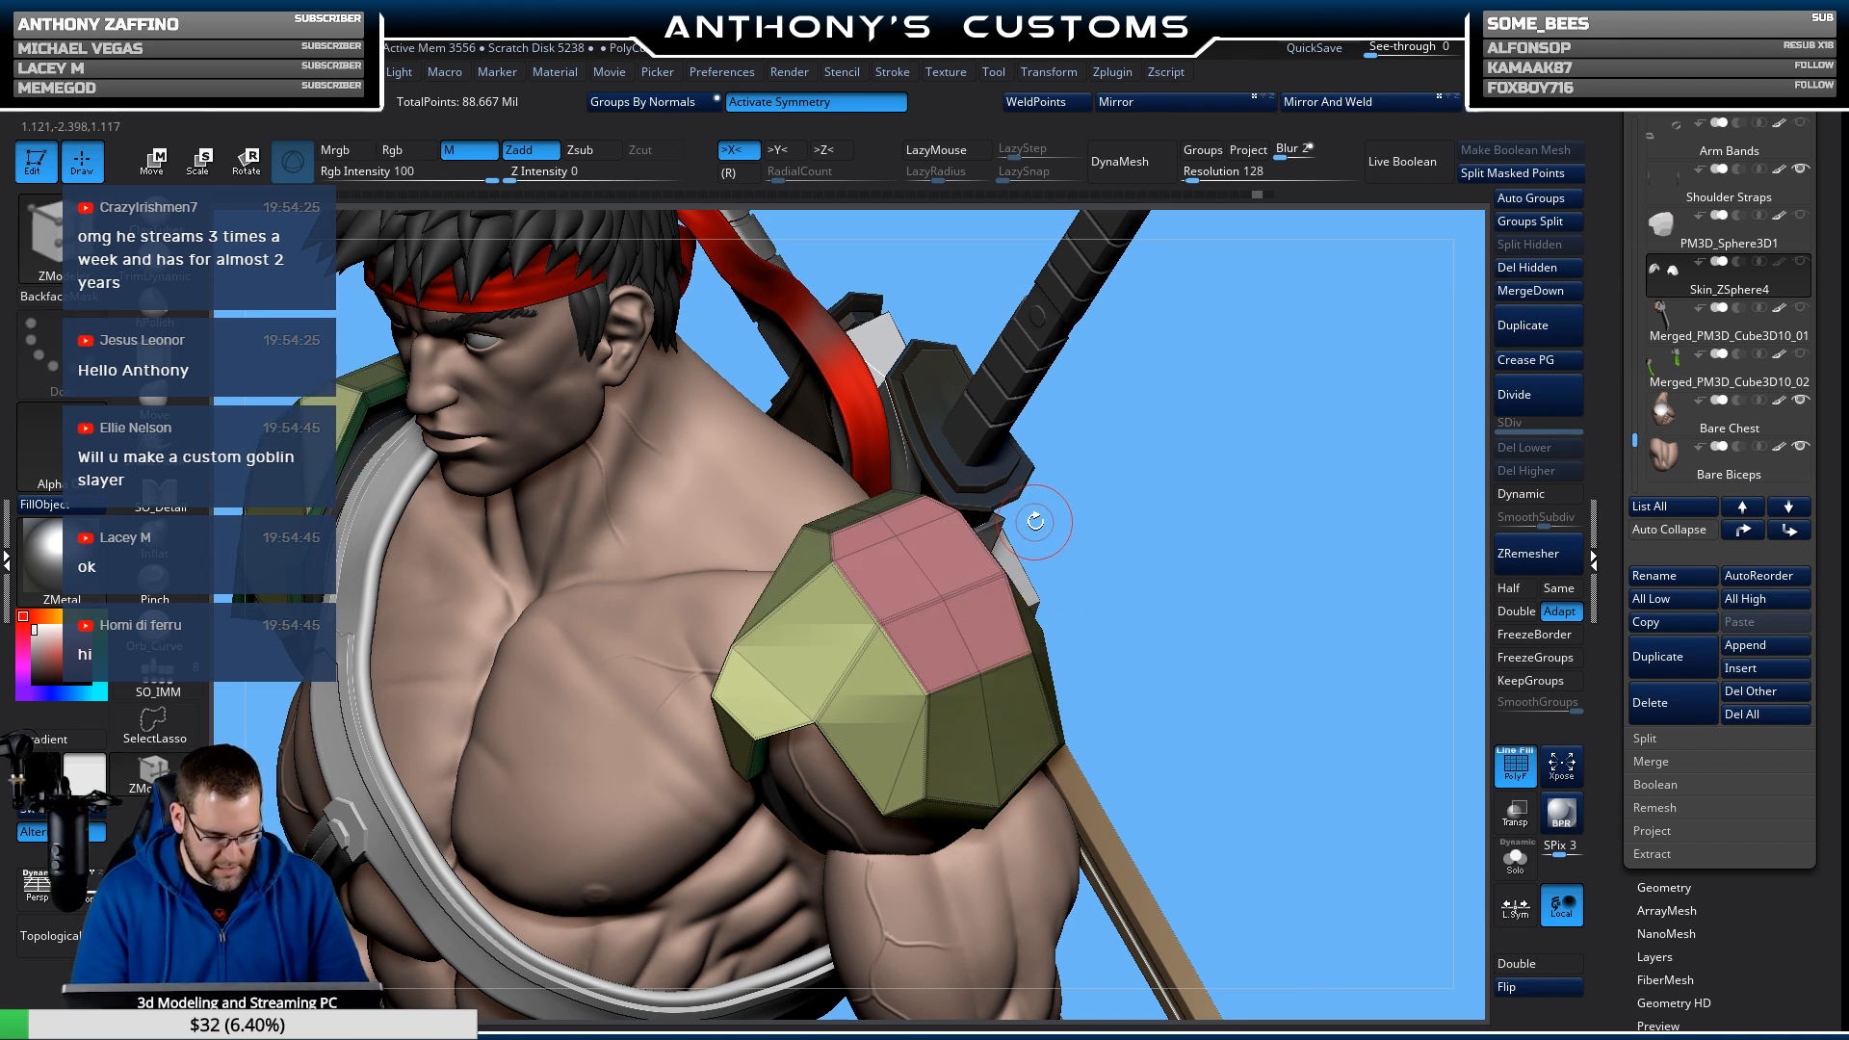
Isolate the pads and QMesh the pink outer polygroup through the shell to cut an opening.
{"action": "left_click", "coordinate": [1515, 858]}
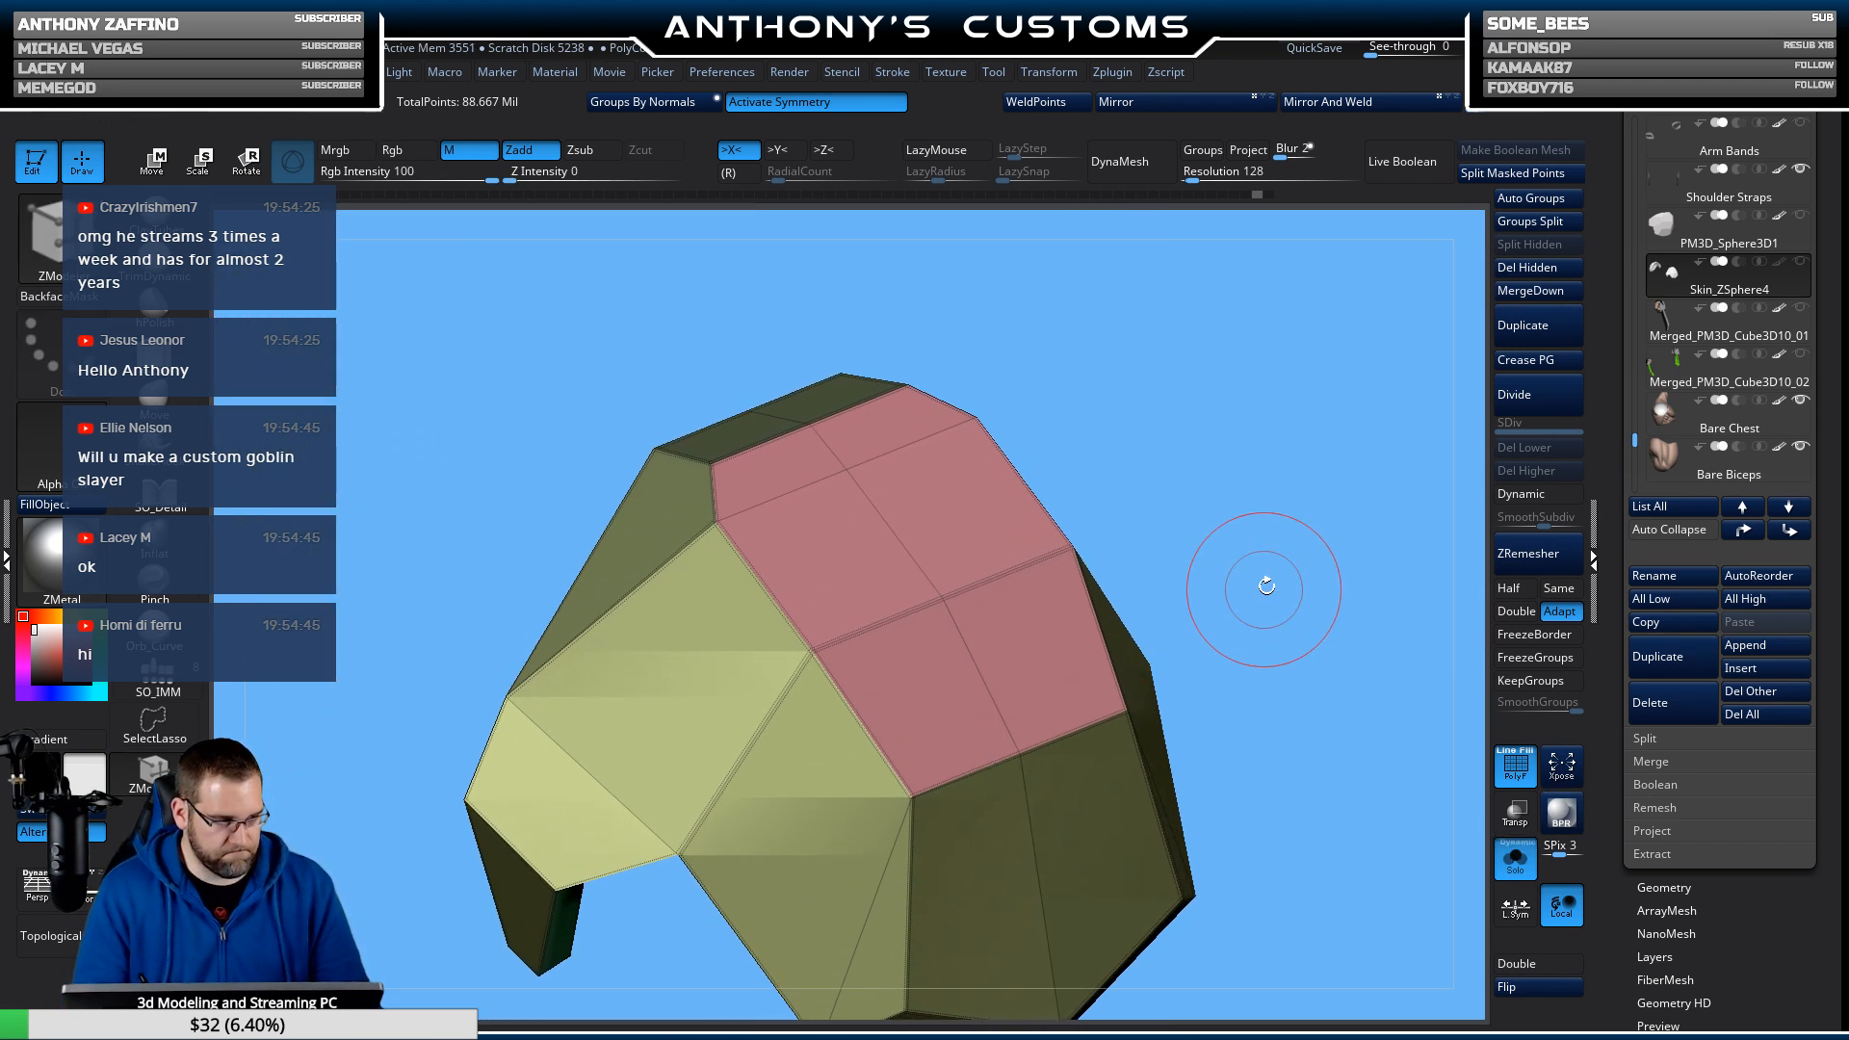
{"action": "left_click_drag", "start_coordinate": [1251, 531], "coordinate": [1245, 535]}
{"action": "left_click_drag", "start_coordinate": [1200, 557], "coordinate": [1269, 514], "text": "alt"}
{"action": "left_click_drag", "start_coordinate": [1062, 613], "coordinate": [1029, 636]}
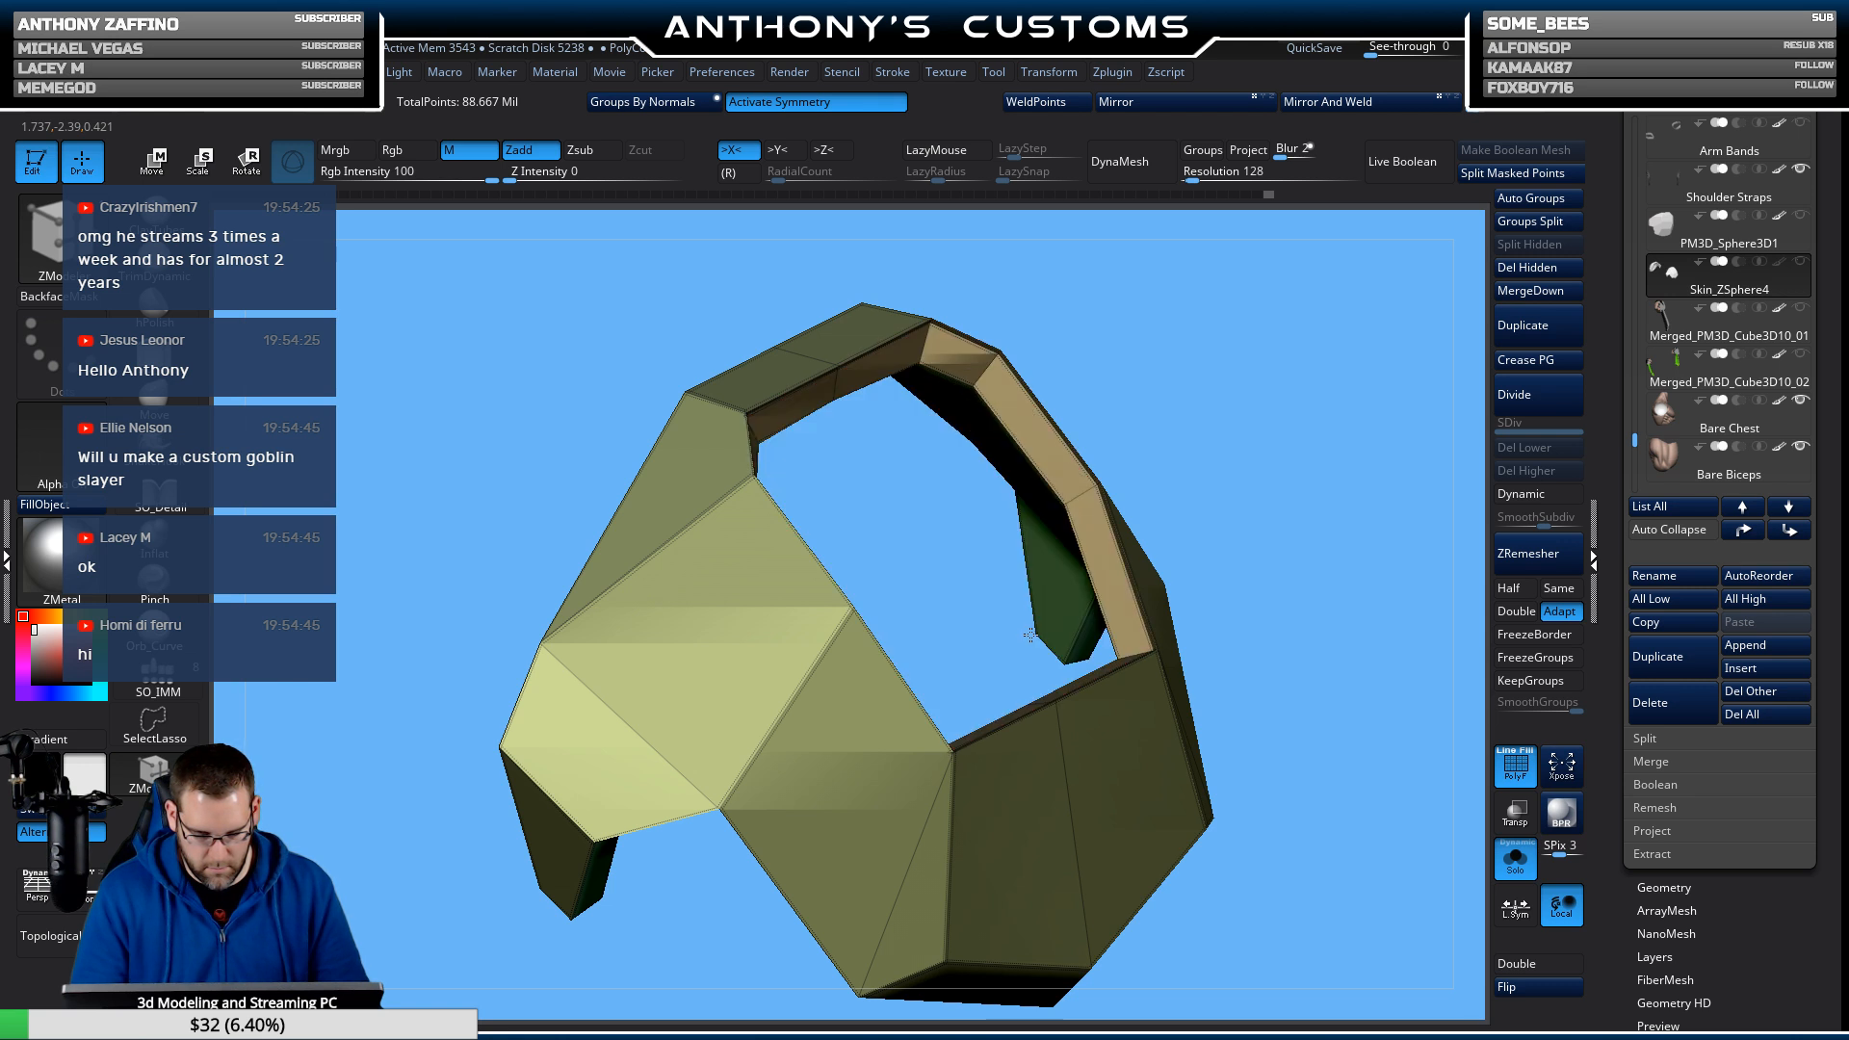
{"action": "mouse_move", "coordinate": [1329, 539]}
{"action": "left_mouse_down"}
{"action": "mouse_move", "coordinate": [1309, 565]}
{"action": "mouse_move", "coordinate": [1185, 577]}
{"action": "mouse_move", "coordinate": [1342, 541]}
{"action": "left_mouse_up"}
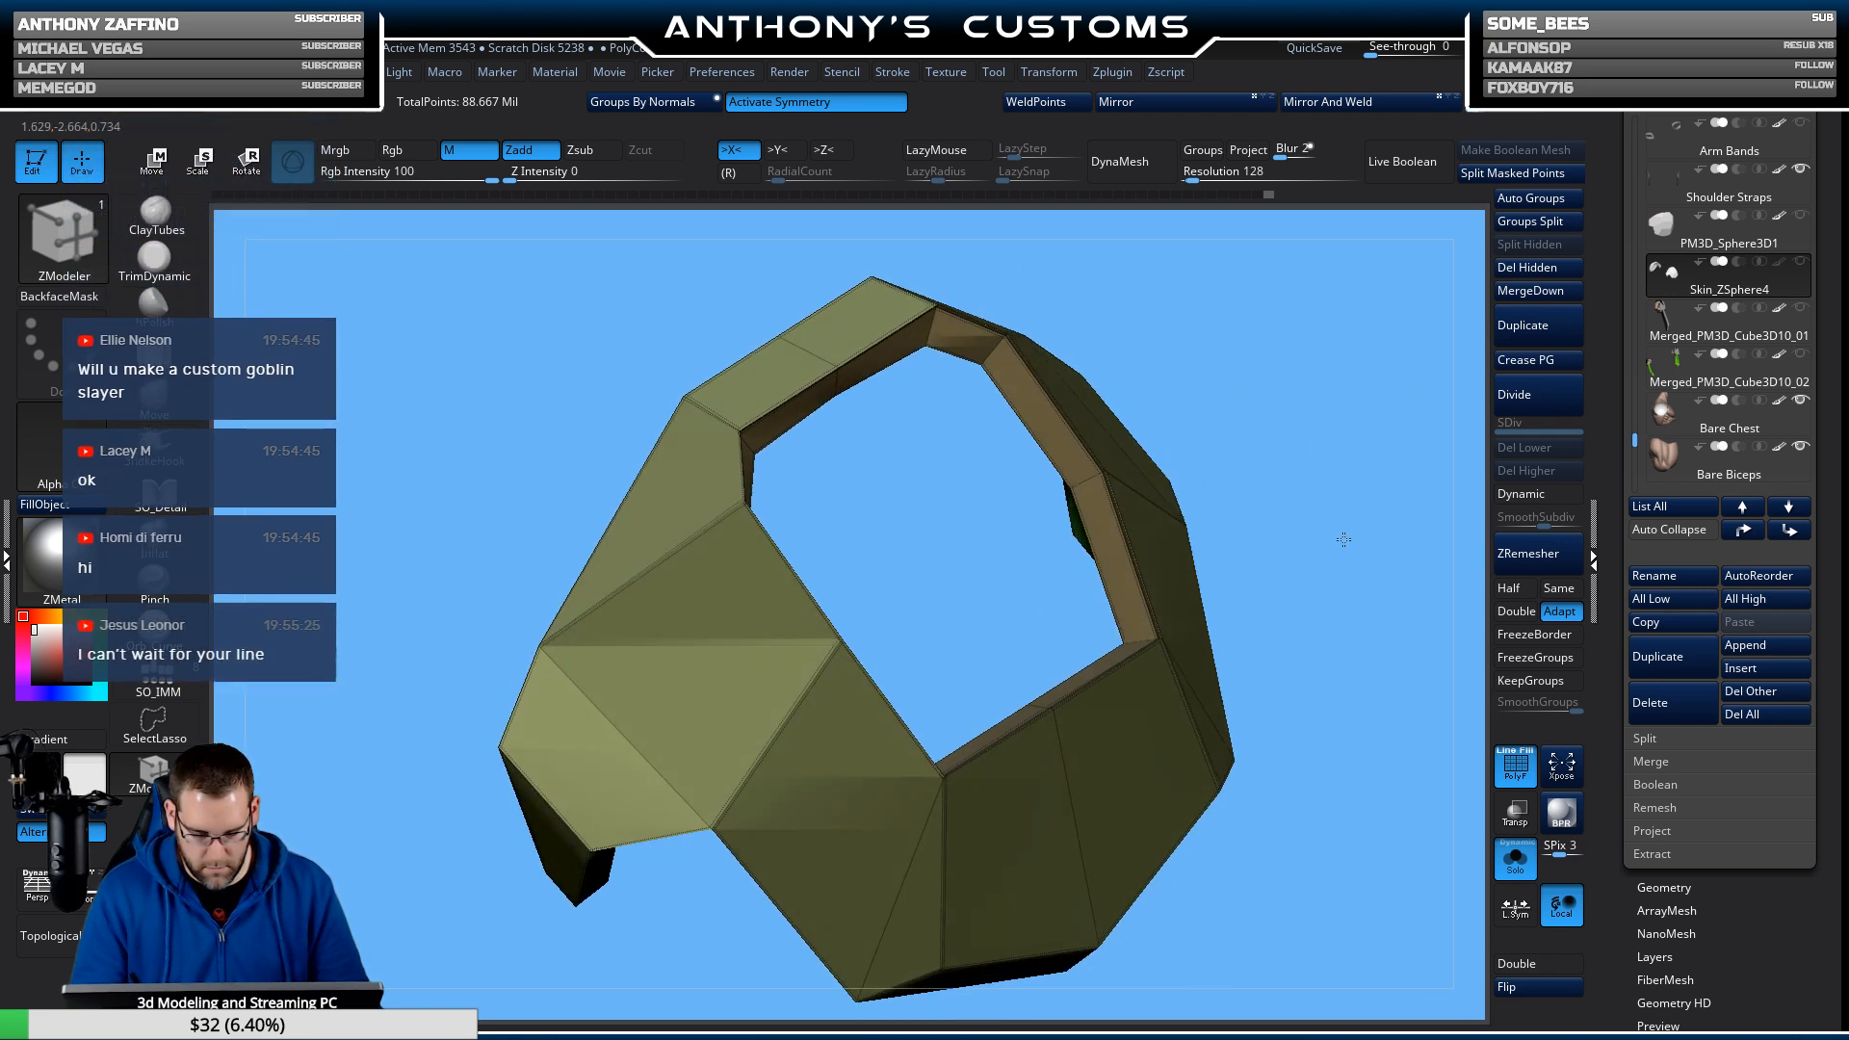
{"action": "left_click_drag", "start_coordinate": [1346, 619], "coordinate": [1397, 549], "text": "alt"}
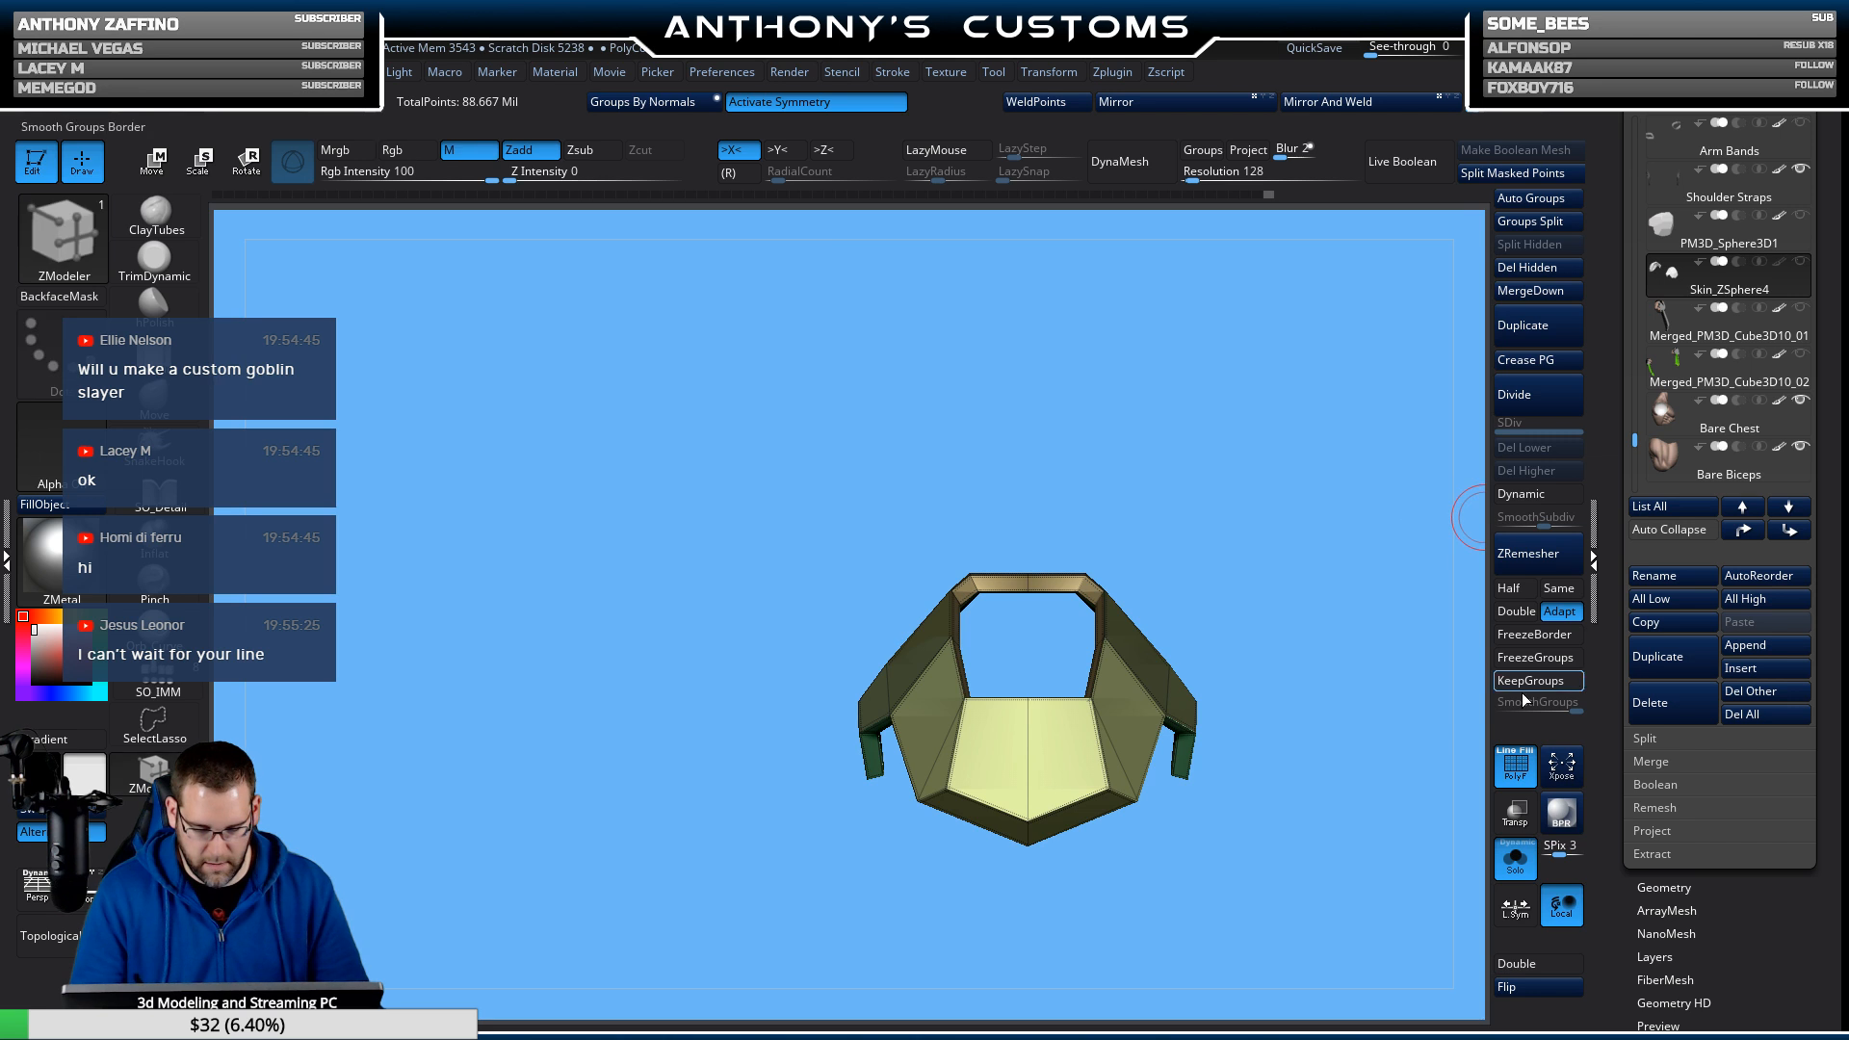
{"action": "left_click", "coordinate": [1515, 862]}
Restore the closed panel on the pads and regroup its four lower outer faces, leaving out the top strip.
{"action": "left_click_drag", "start_coordinate": [1209, 438], "coordinate": [1305, 627], "text": "alt"}
{"action": "key", "text": "shift+f"}
{"action": "left_click_drag", "start_coordinate": [1308, 691], "coordinate": [1255, 598], "text": "alt"}
{"action": "mouse_move", "coordinate": [1349, 647]}
{"action": "left_mouse_down"}
{"action": "mouse_move", "coordinate": [1223, 662]}
{"action": "mouse_move", "coordinate": [1307, 669]}
{"action": "mouse_move", "coordinate": [1280, 797]}
{"action": "left_mouse_up"}
{"action": "key", "text": "ctrl"}
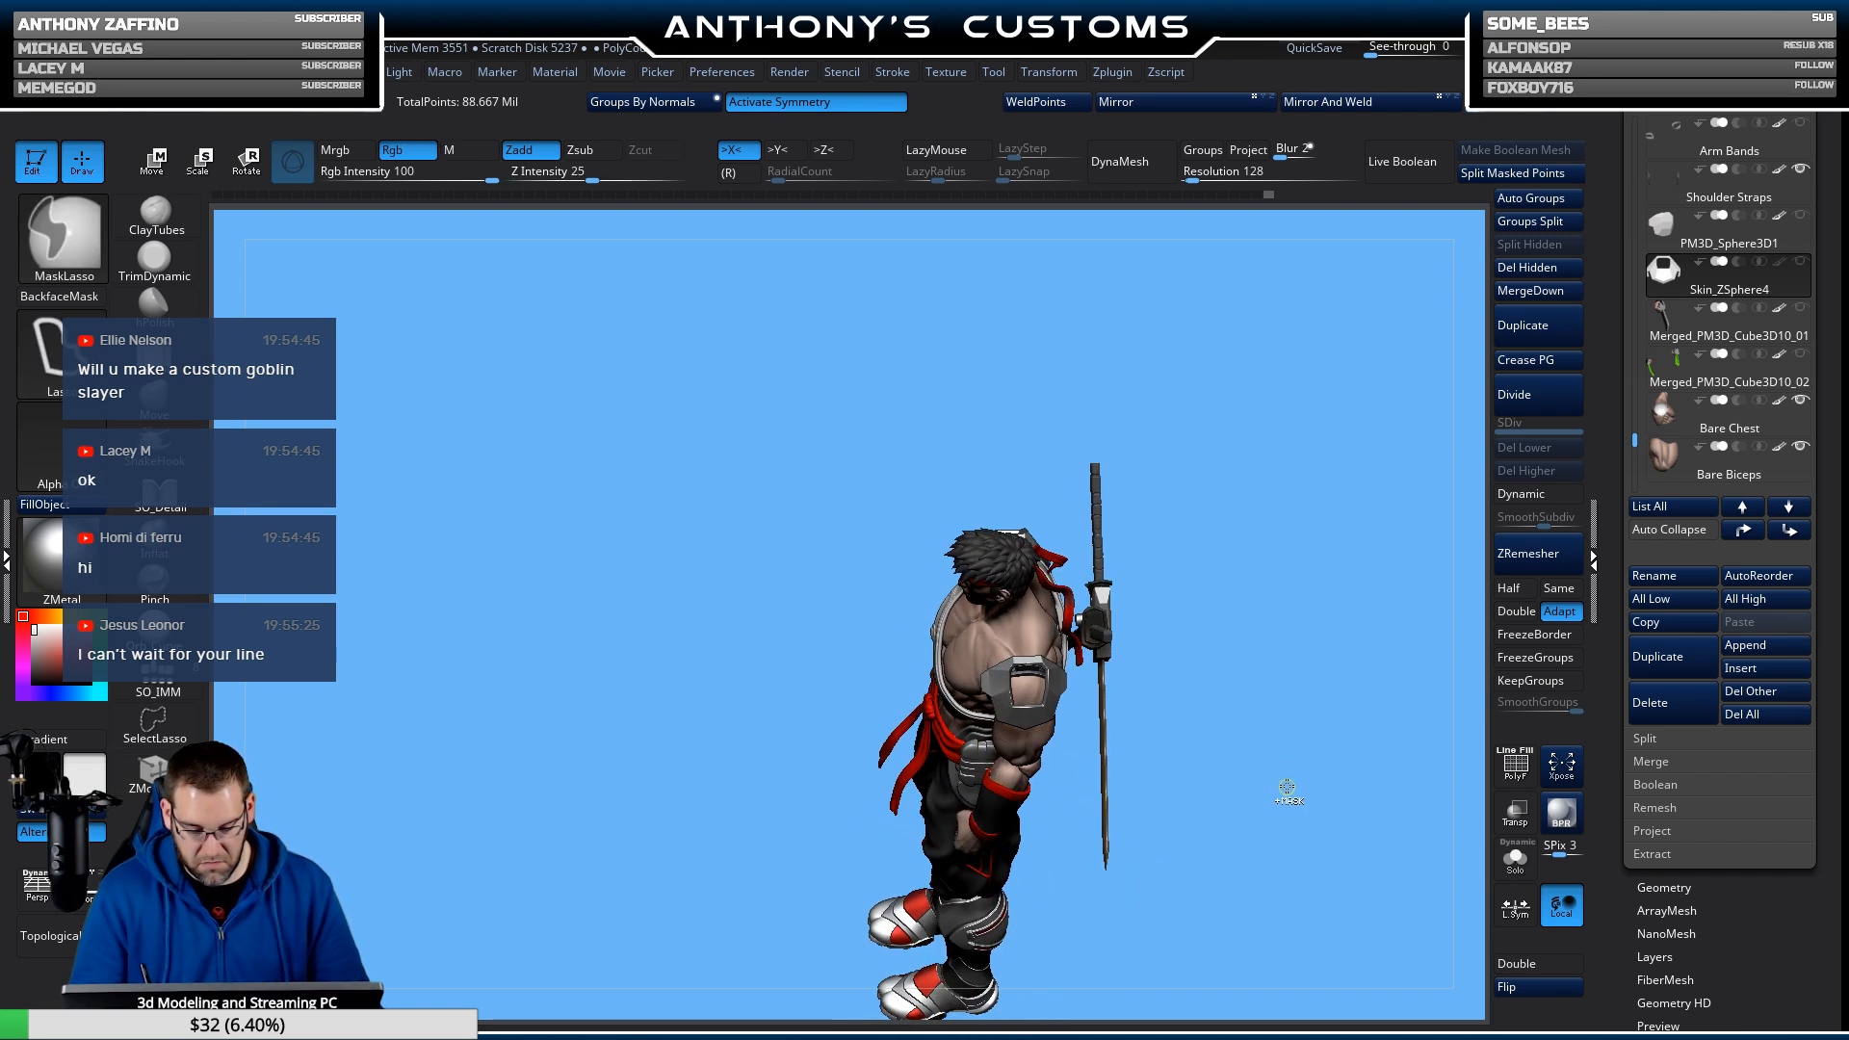
{"action": "key", "text": "shift+f"}
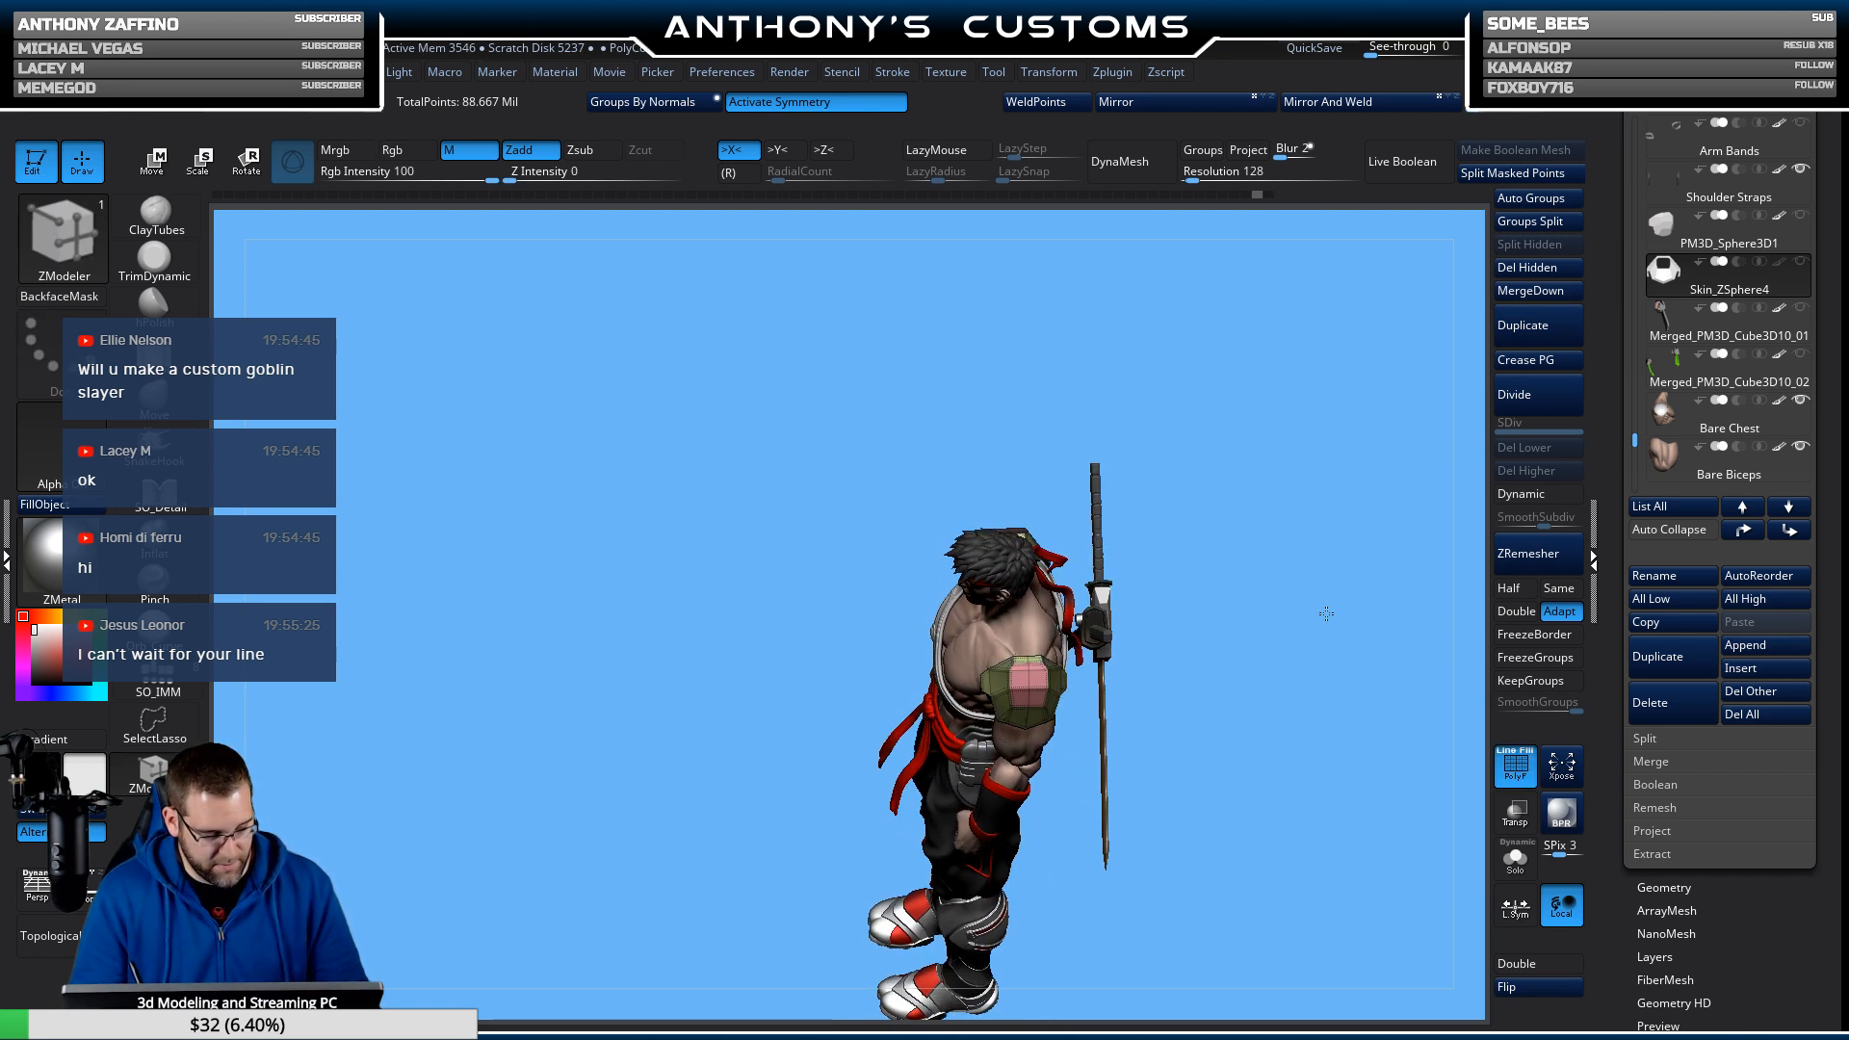
{"action": "left_click_drag", "start_coordinate": [1325, 612], "coordinate": [1264, 1012], "text": "alt"}
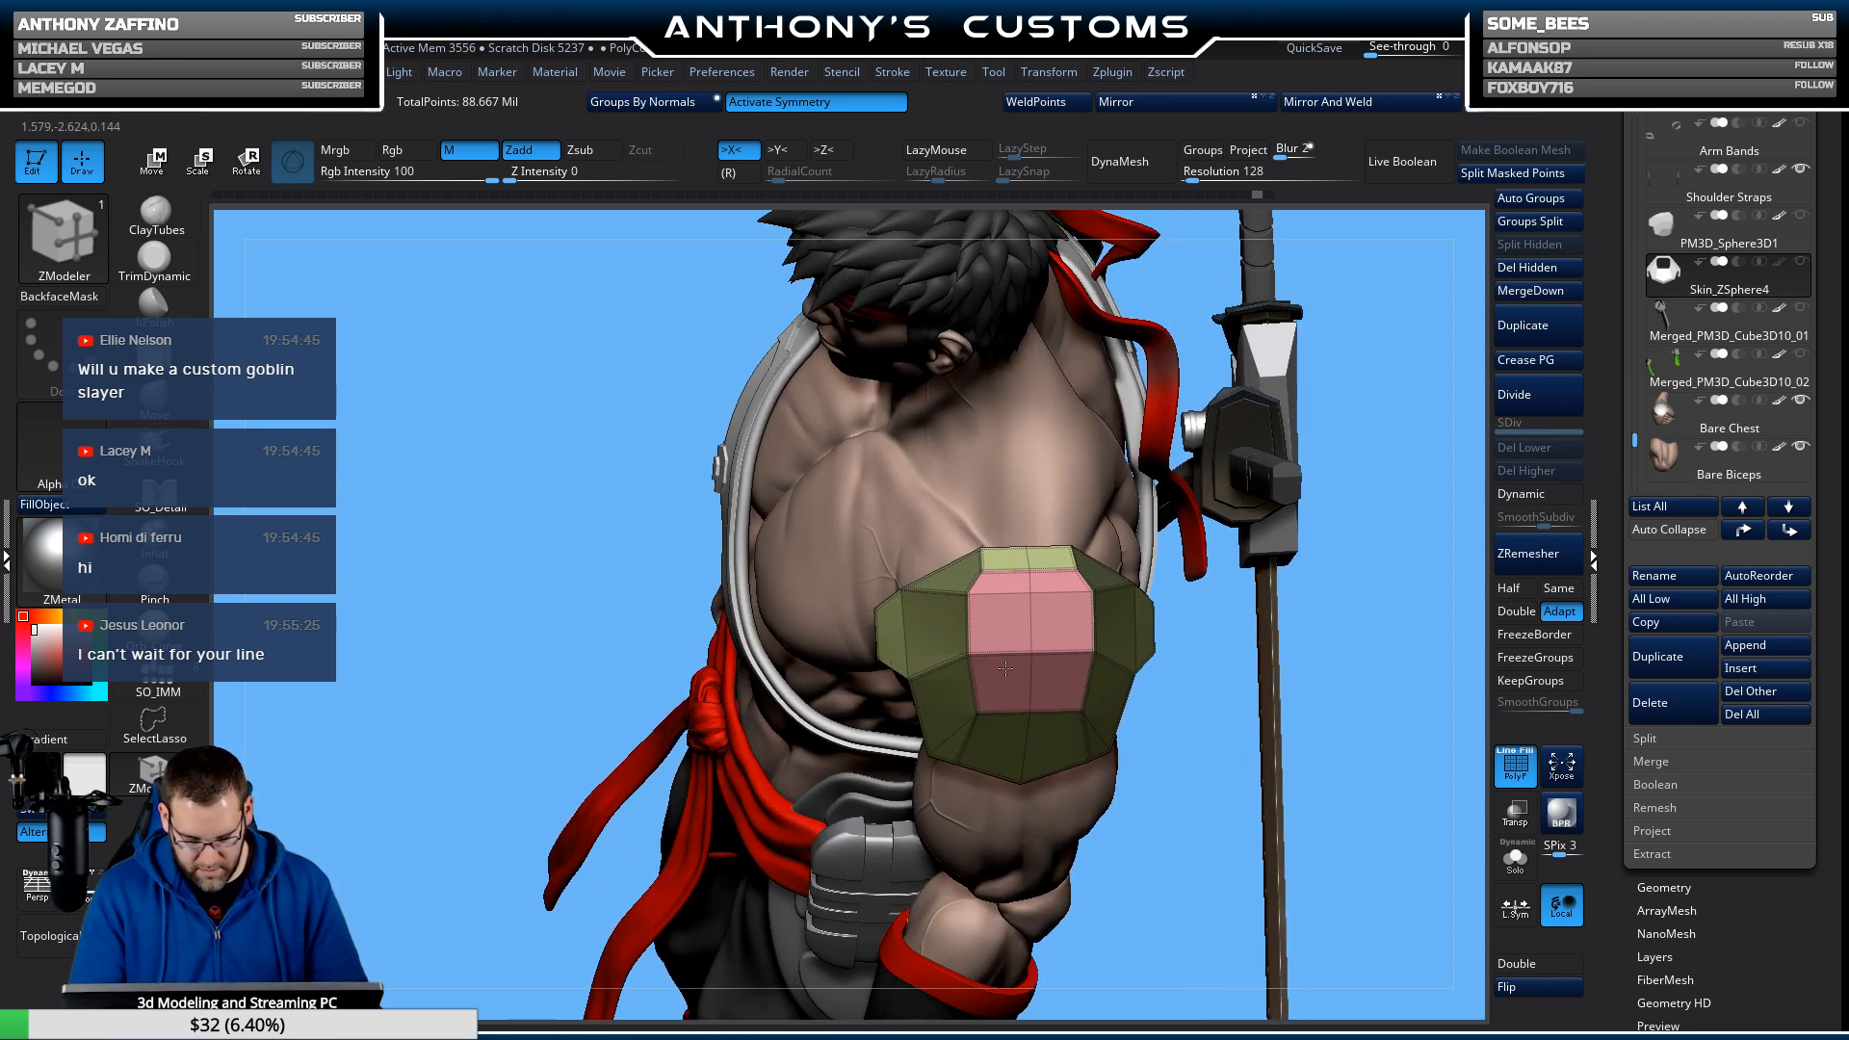
{"action": "left_click", "coordinate": [1059, 634]}
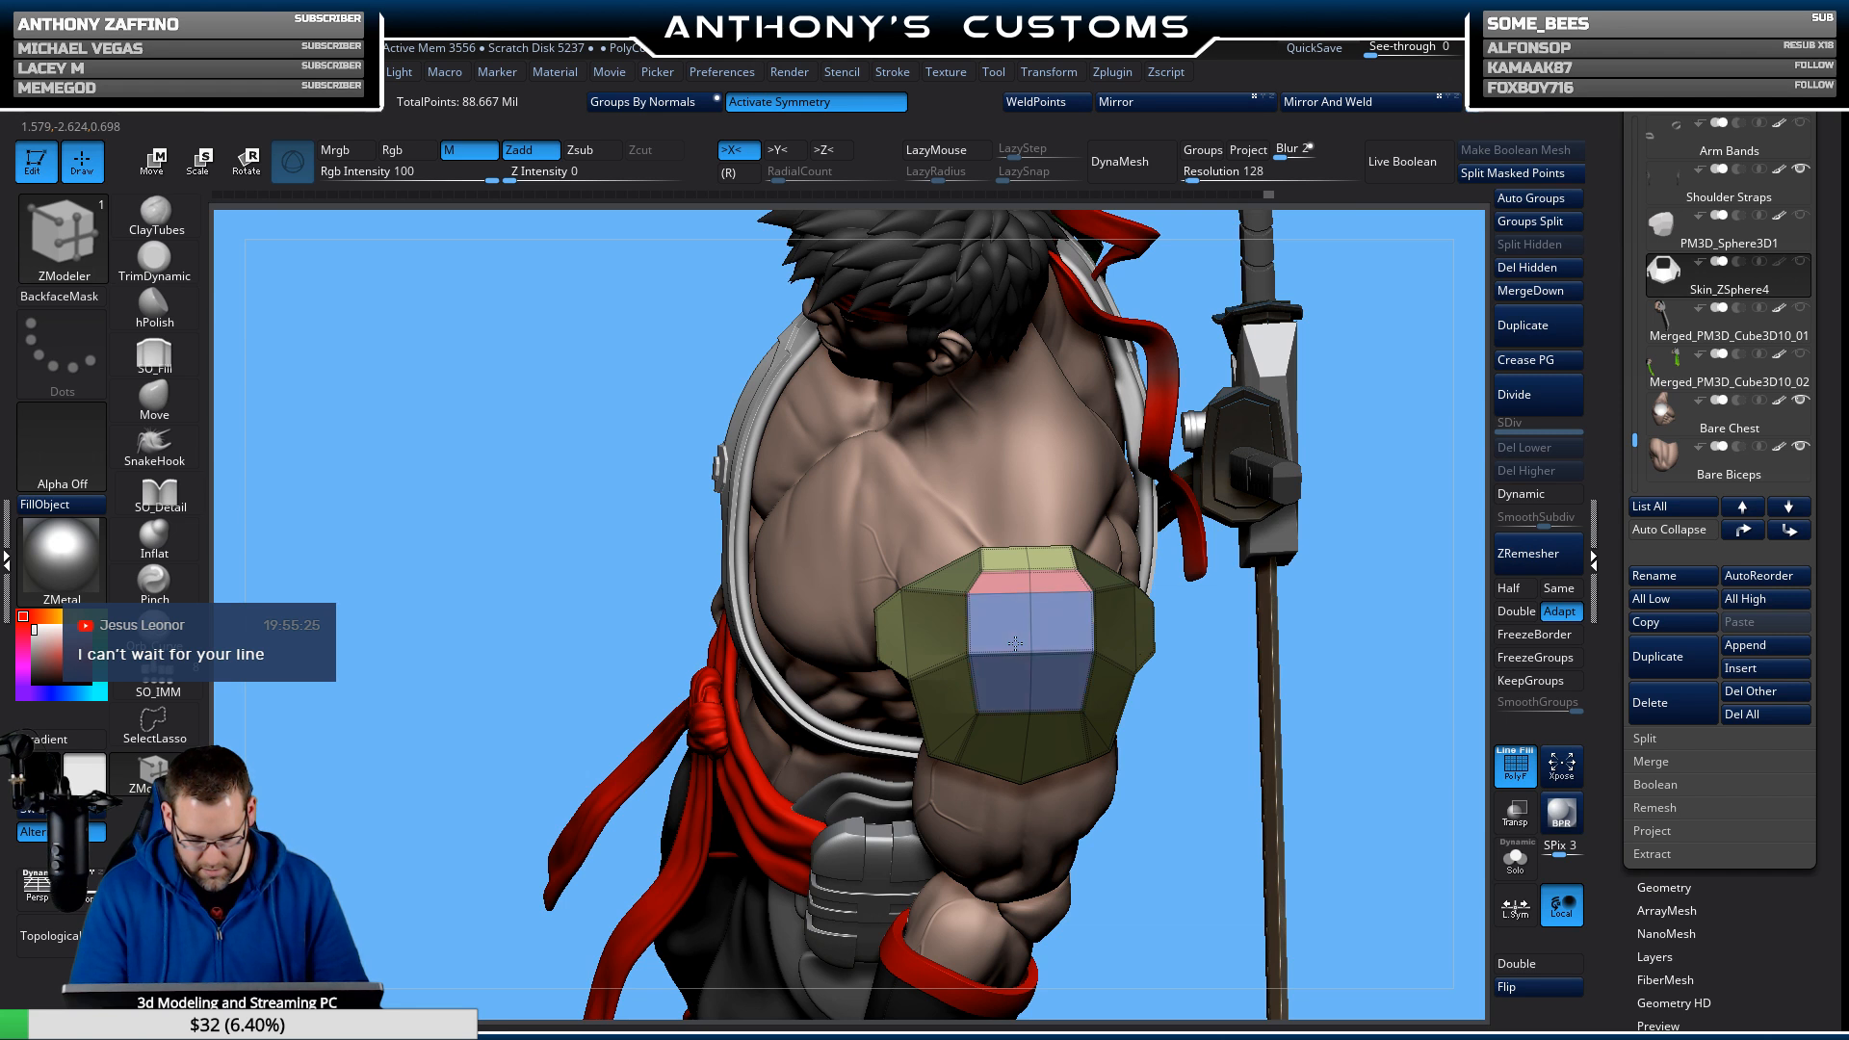
{"action": "left_click_drag", "start_coordinate": [1400, 491], "coordinate": [1185, 502]}
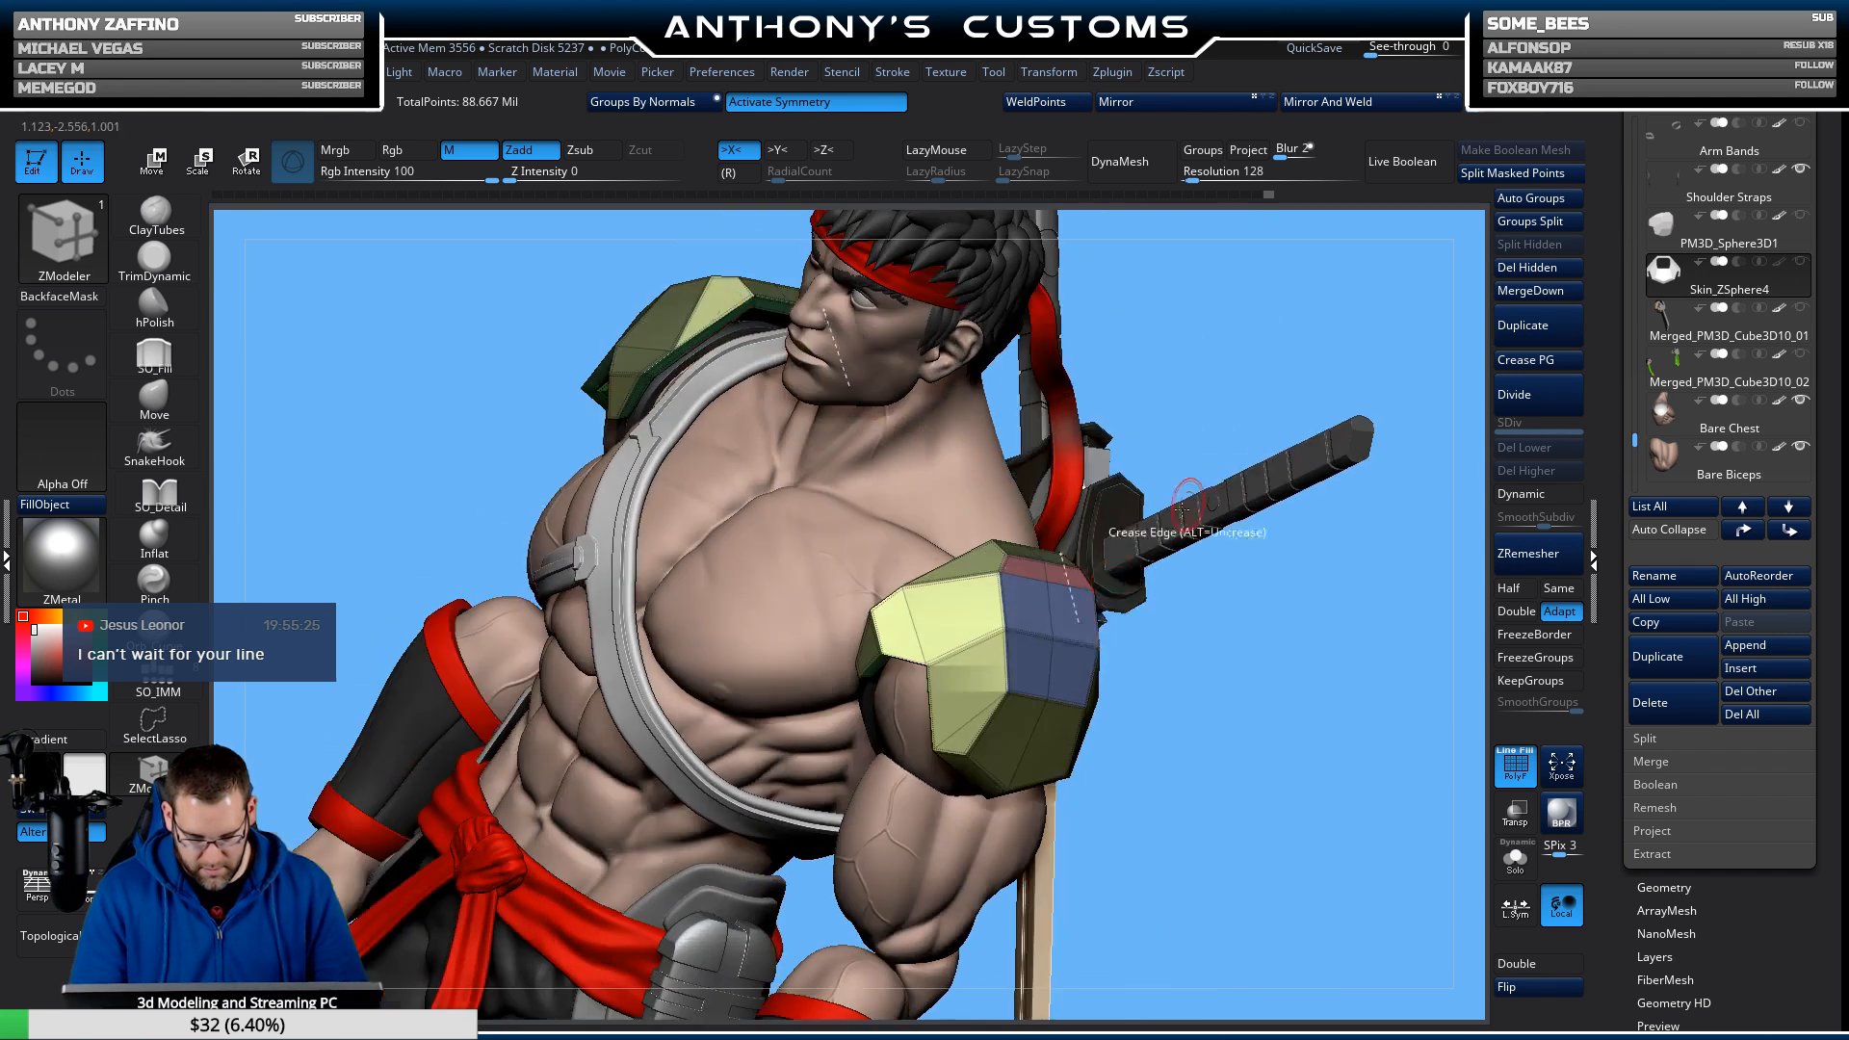
{"action": "left_click", "coordinate": [1076, 627]}
{"action": "left_click_drag", "start_coordinate": [1071, 626], "coordinate": [1075, 626]}
{"action": "left_click", "coordinate": [1080, 614]}
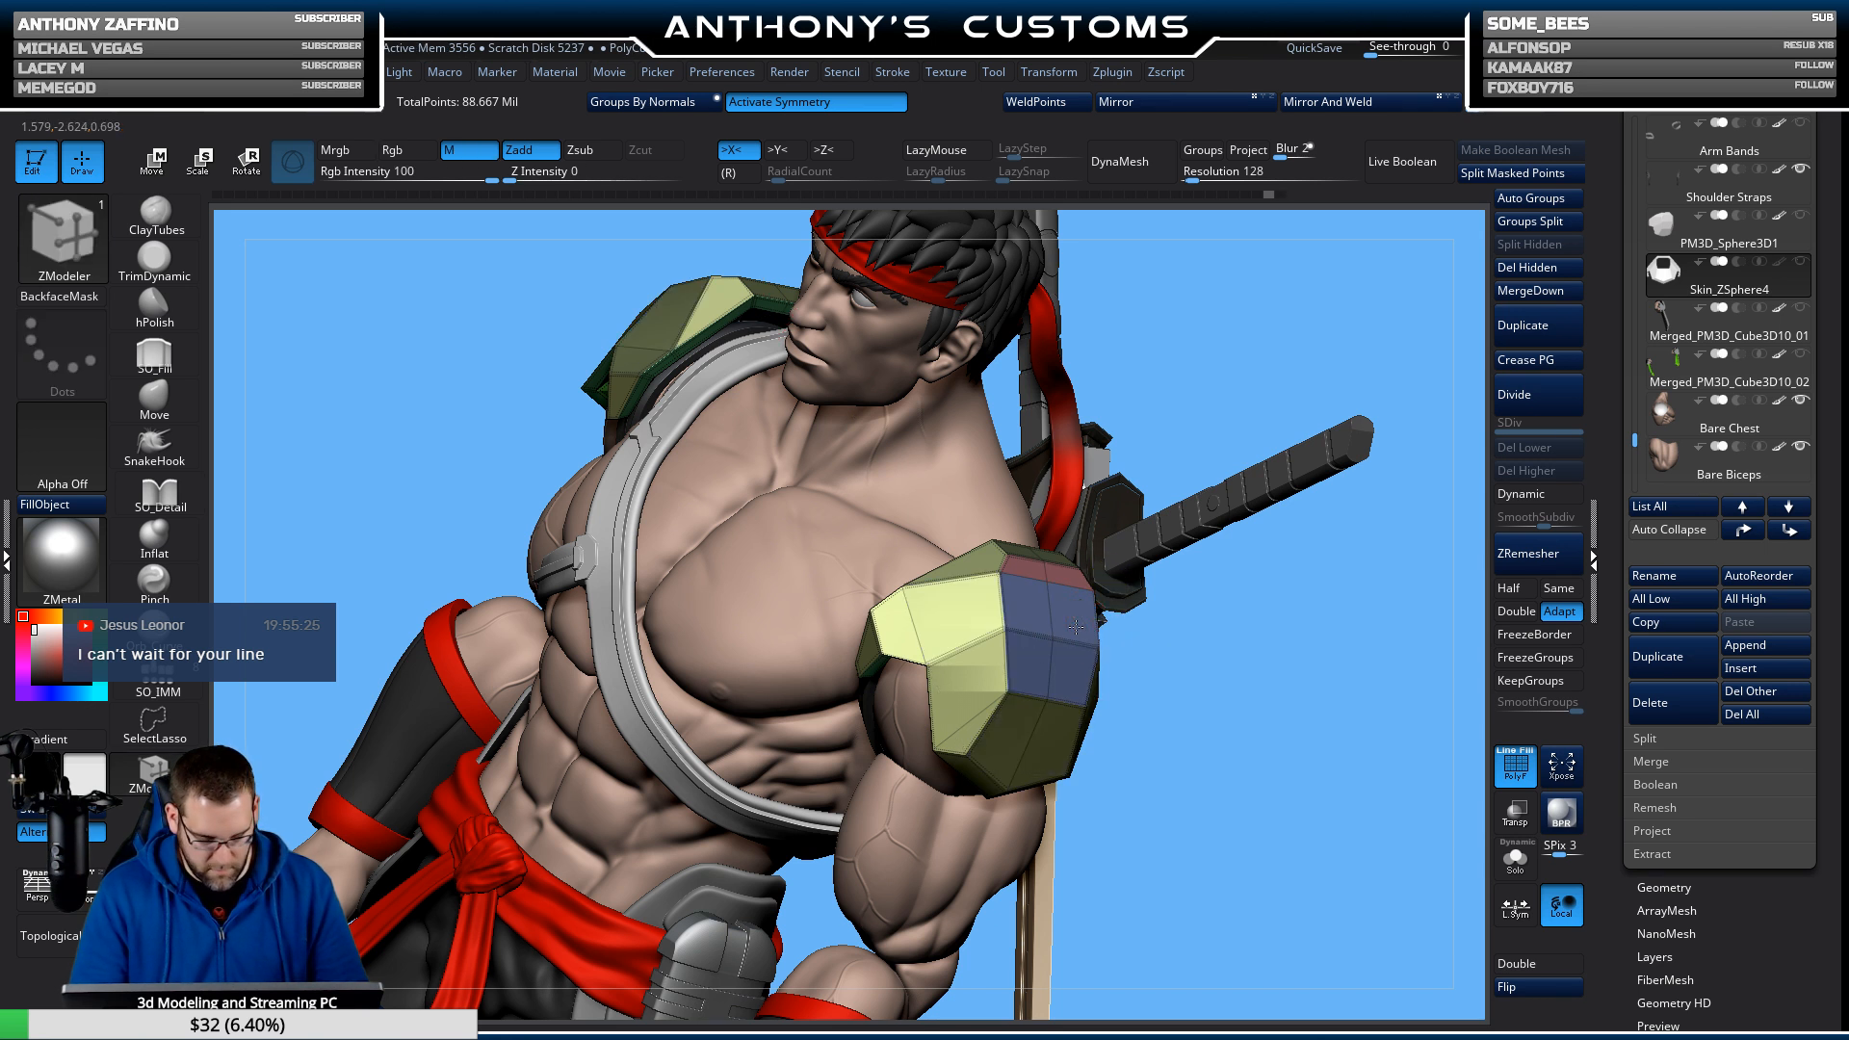
{"action": "left_click", "coordinate": [1075, 627]}
{"action": "key", "text": "ctrl+z"}
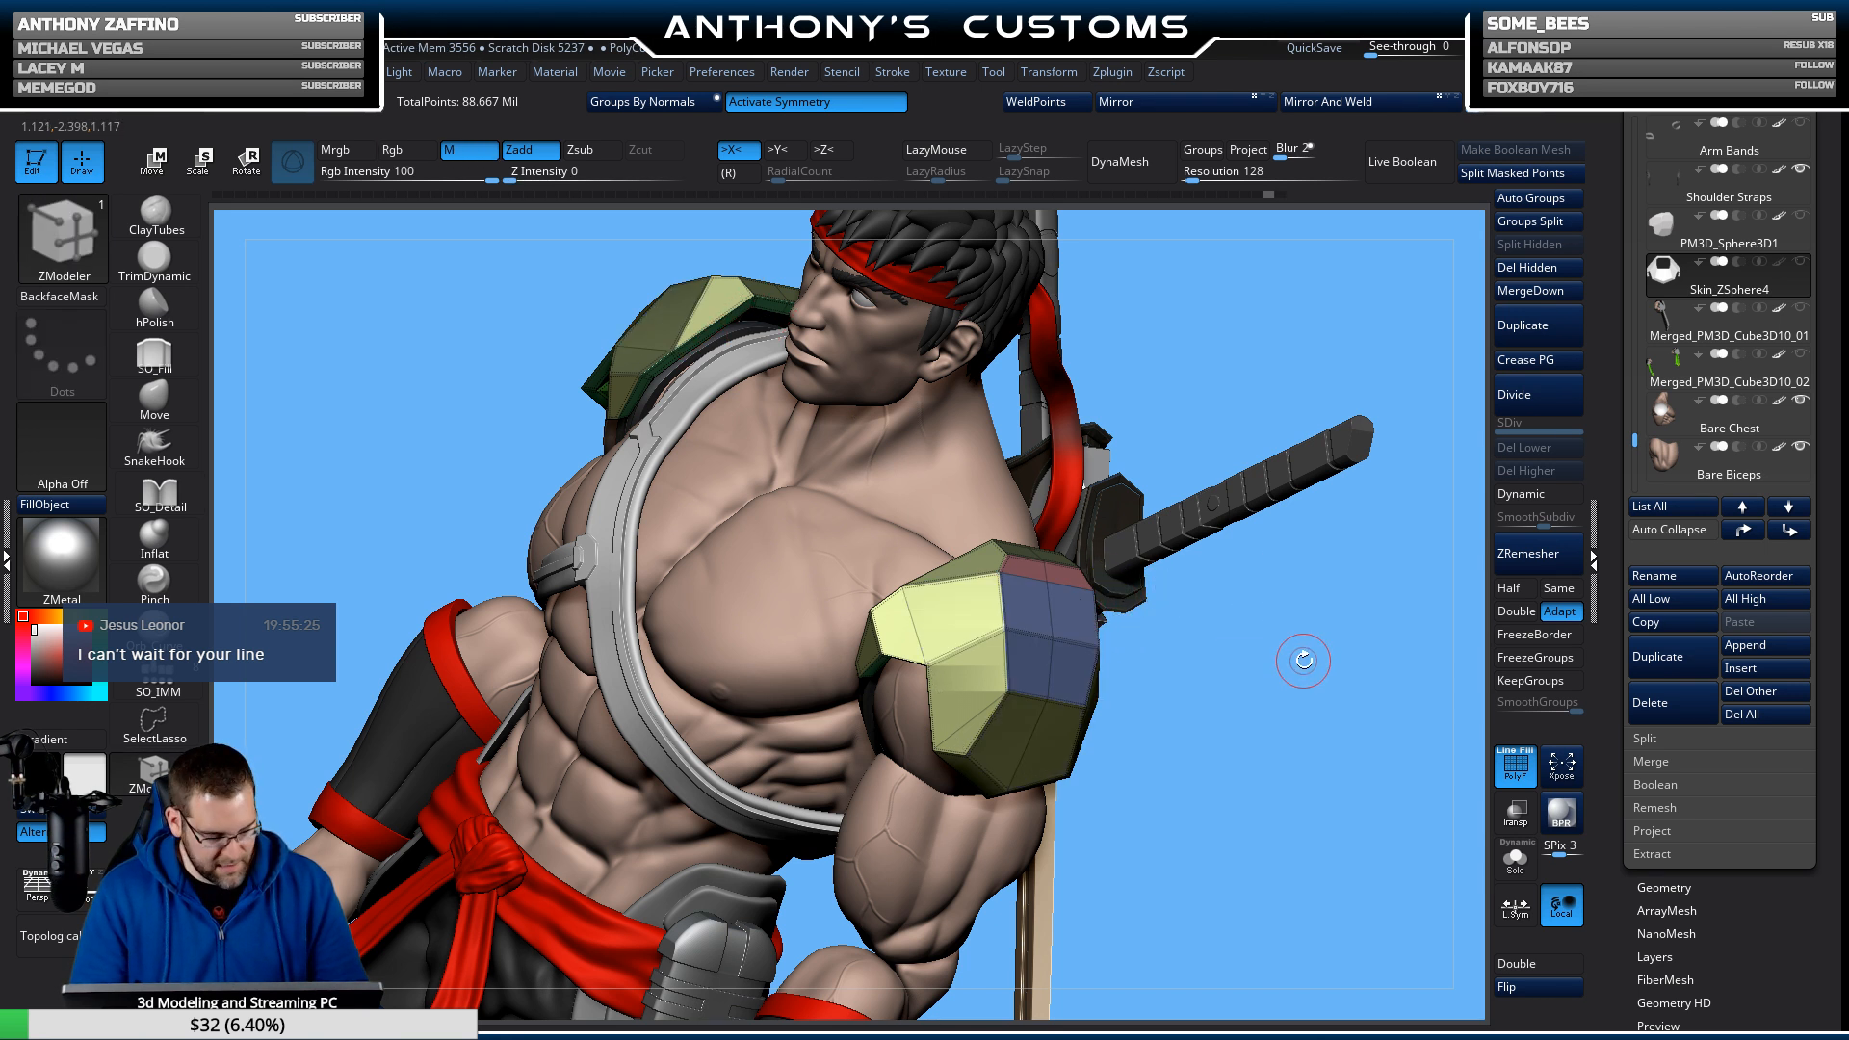
Assign the four central faces on the outside of the pad to their own polygroup, excluding the strip above them.
{"action": "left_click_drag", "start_coordinate": [1300, 652], "coordinate": [1054, 558], "text": "alt"}
{"action": "key", "text": "ctrl"}
{"action": "left_click", "coordinate": [1316, 688], "text": "ctrl"}
{"action": "left_click", "coordinate": [1044, 581]}
{"action": "left_click", "coordinate": [1050, 467]}
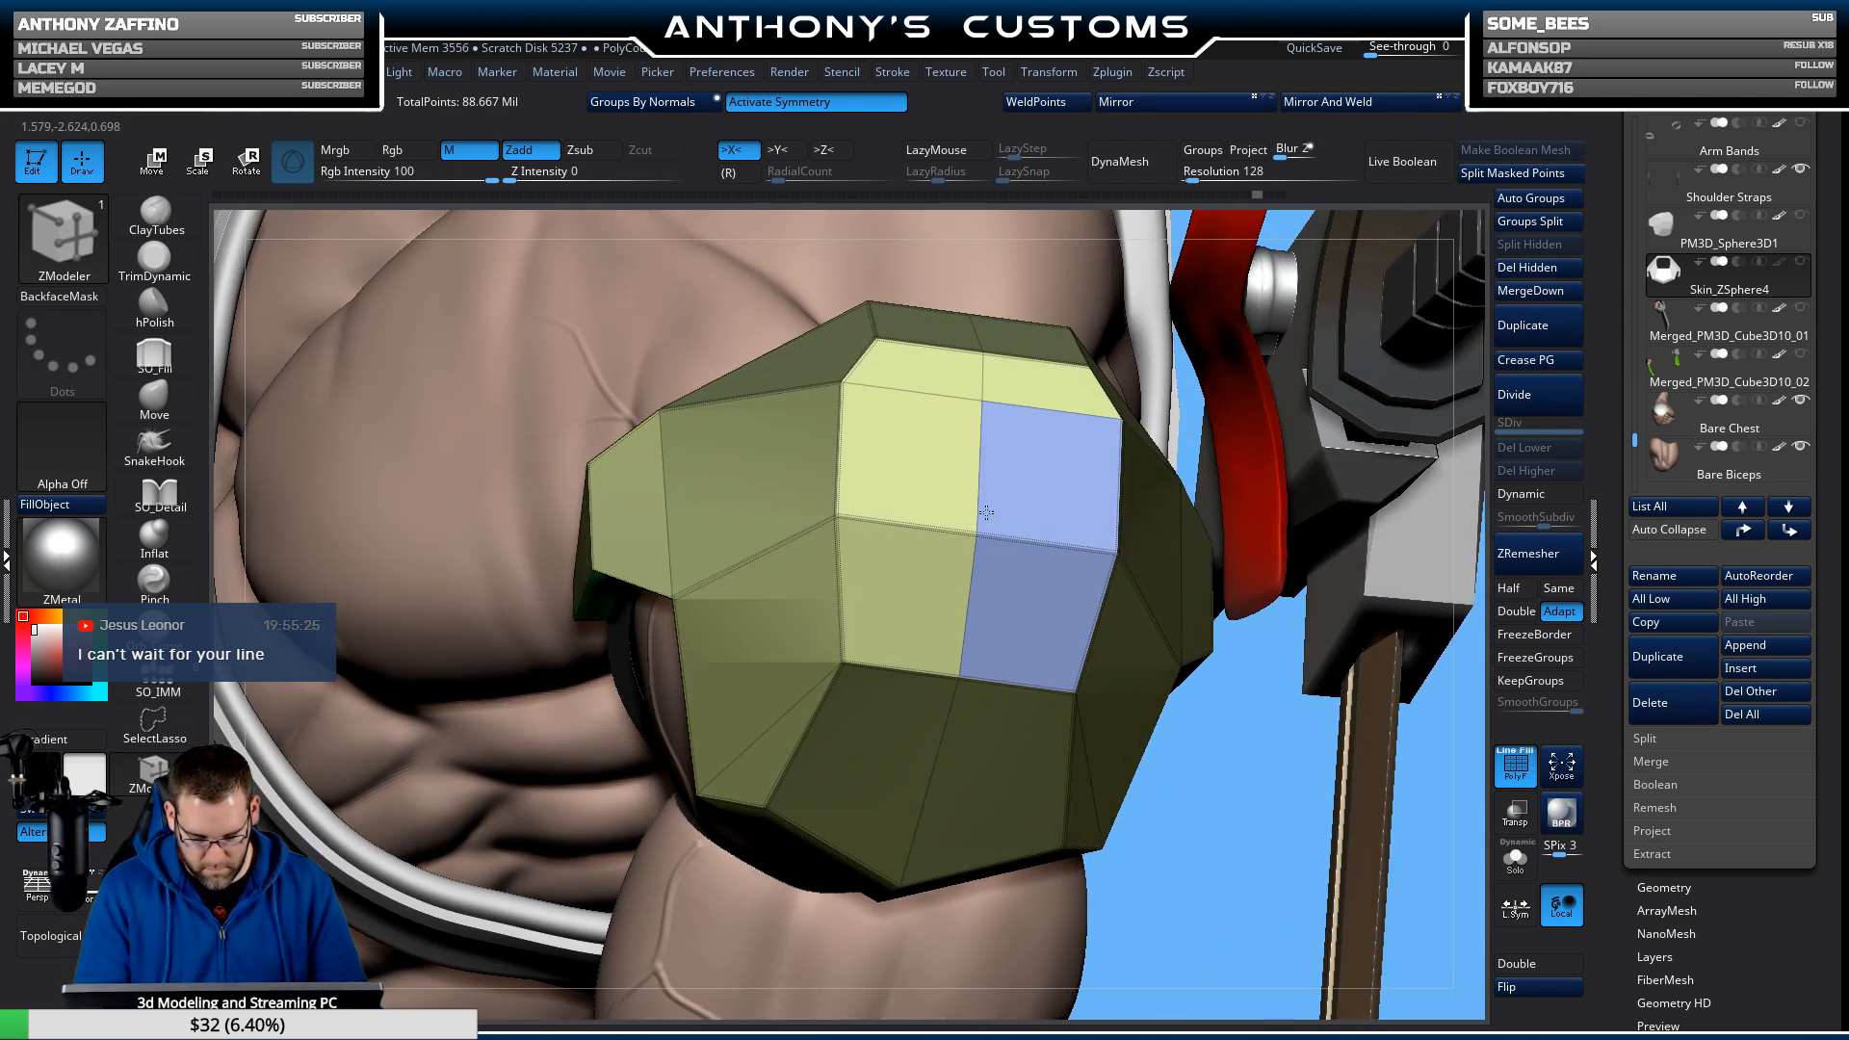
{"action": "left_click", "coordinate": [910, 453]}
{"action": "left_click", "coordinate": [900, 597]}
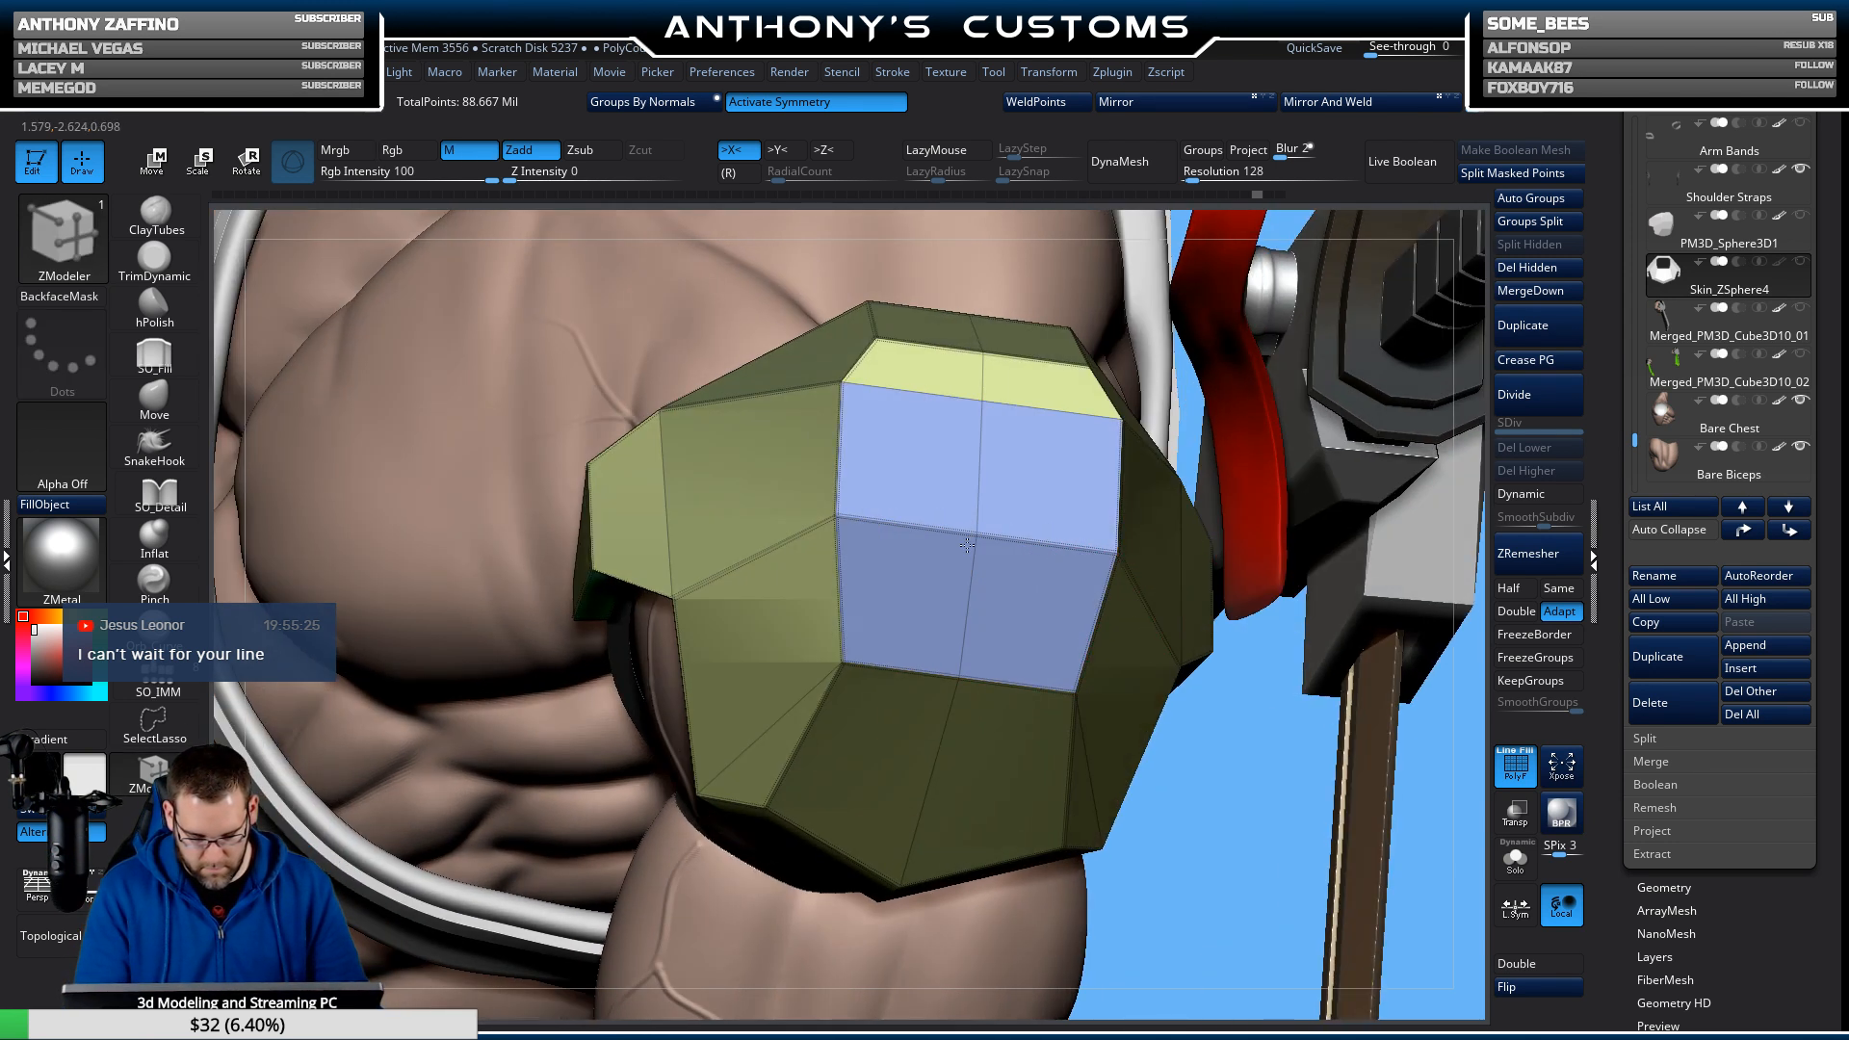
QMesh the four-face polygroup through the isolated pads' shell to cut a four-sided opening in each pad.
{"action": "left_click", "coordinate": [1046, 513]}
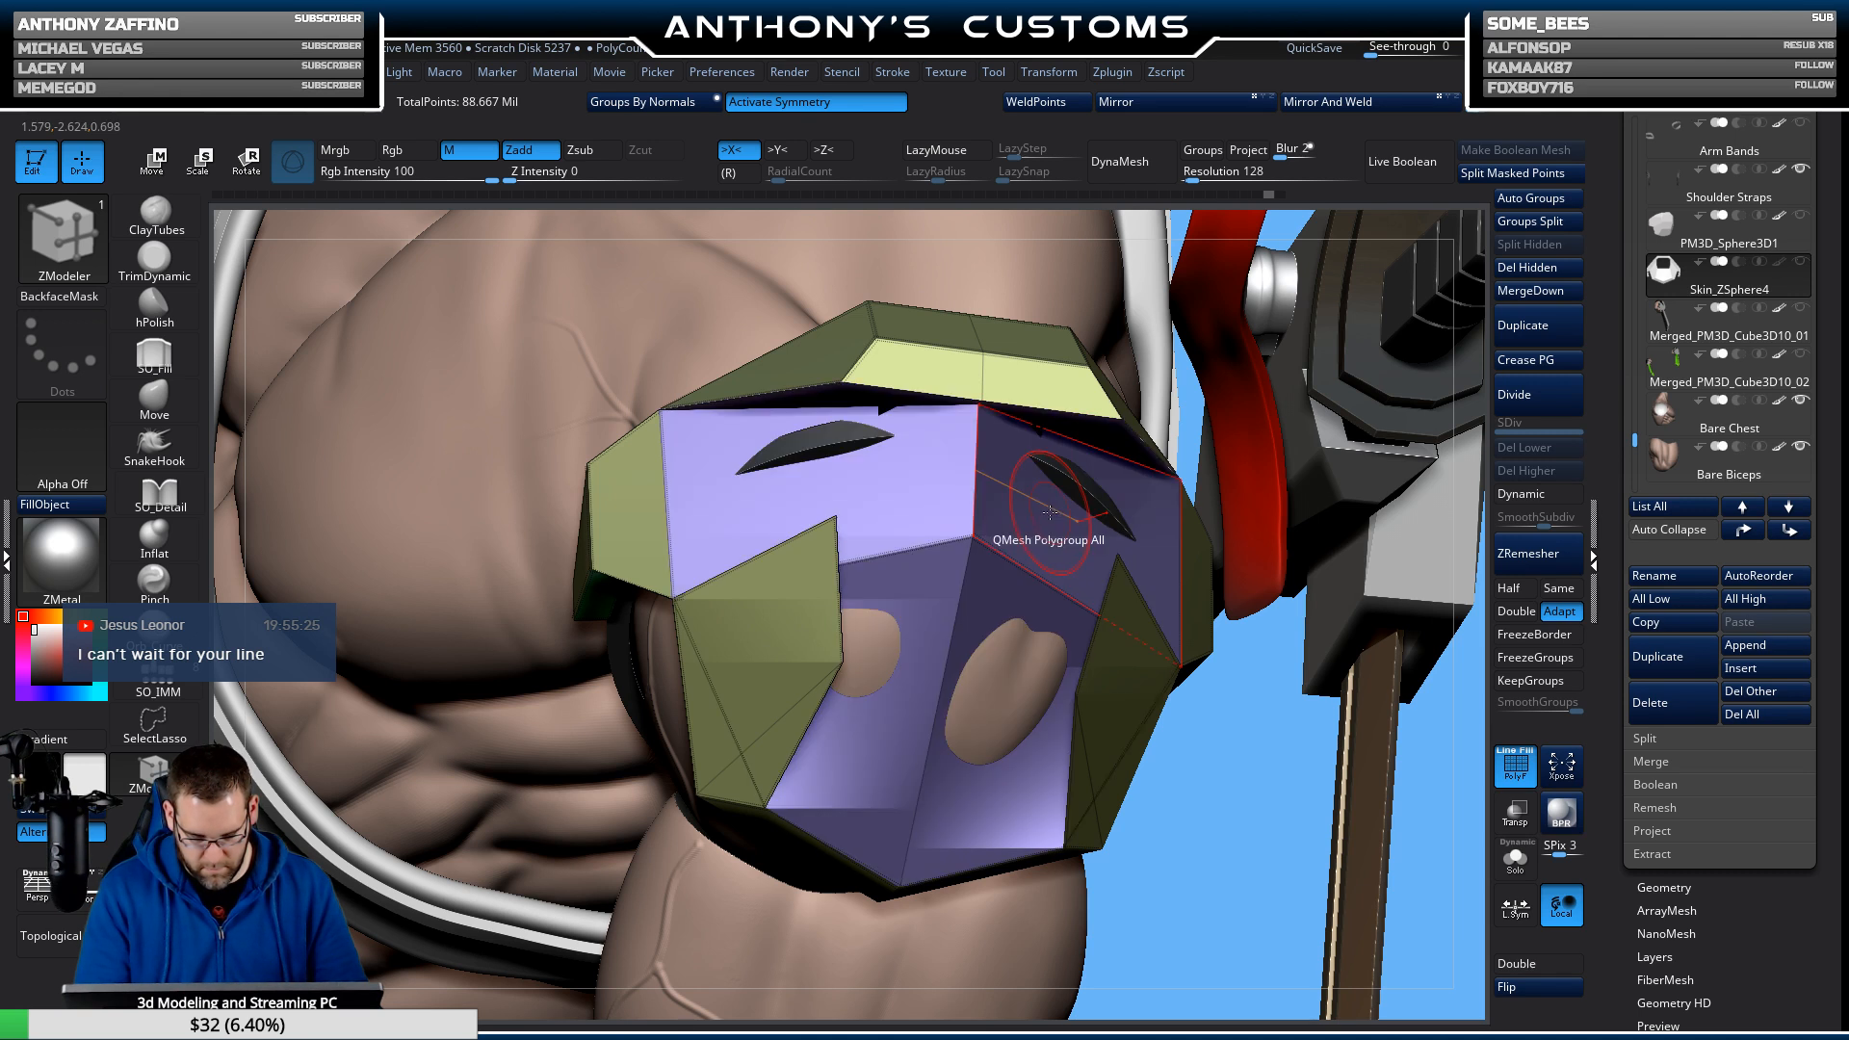
{"action": "left_click", "coordinate": [1515, 860]}
{"action": "left_click_drag", "start_coordinate": [1205, 777], "coordinate": [1281, 568]}
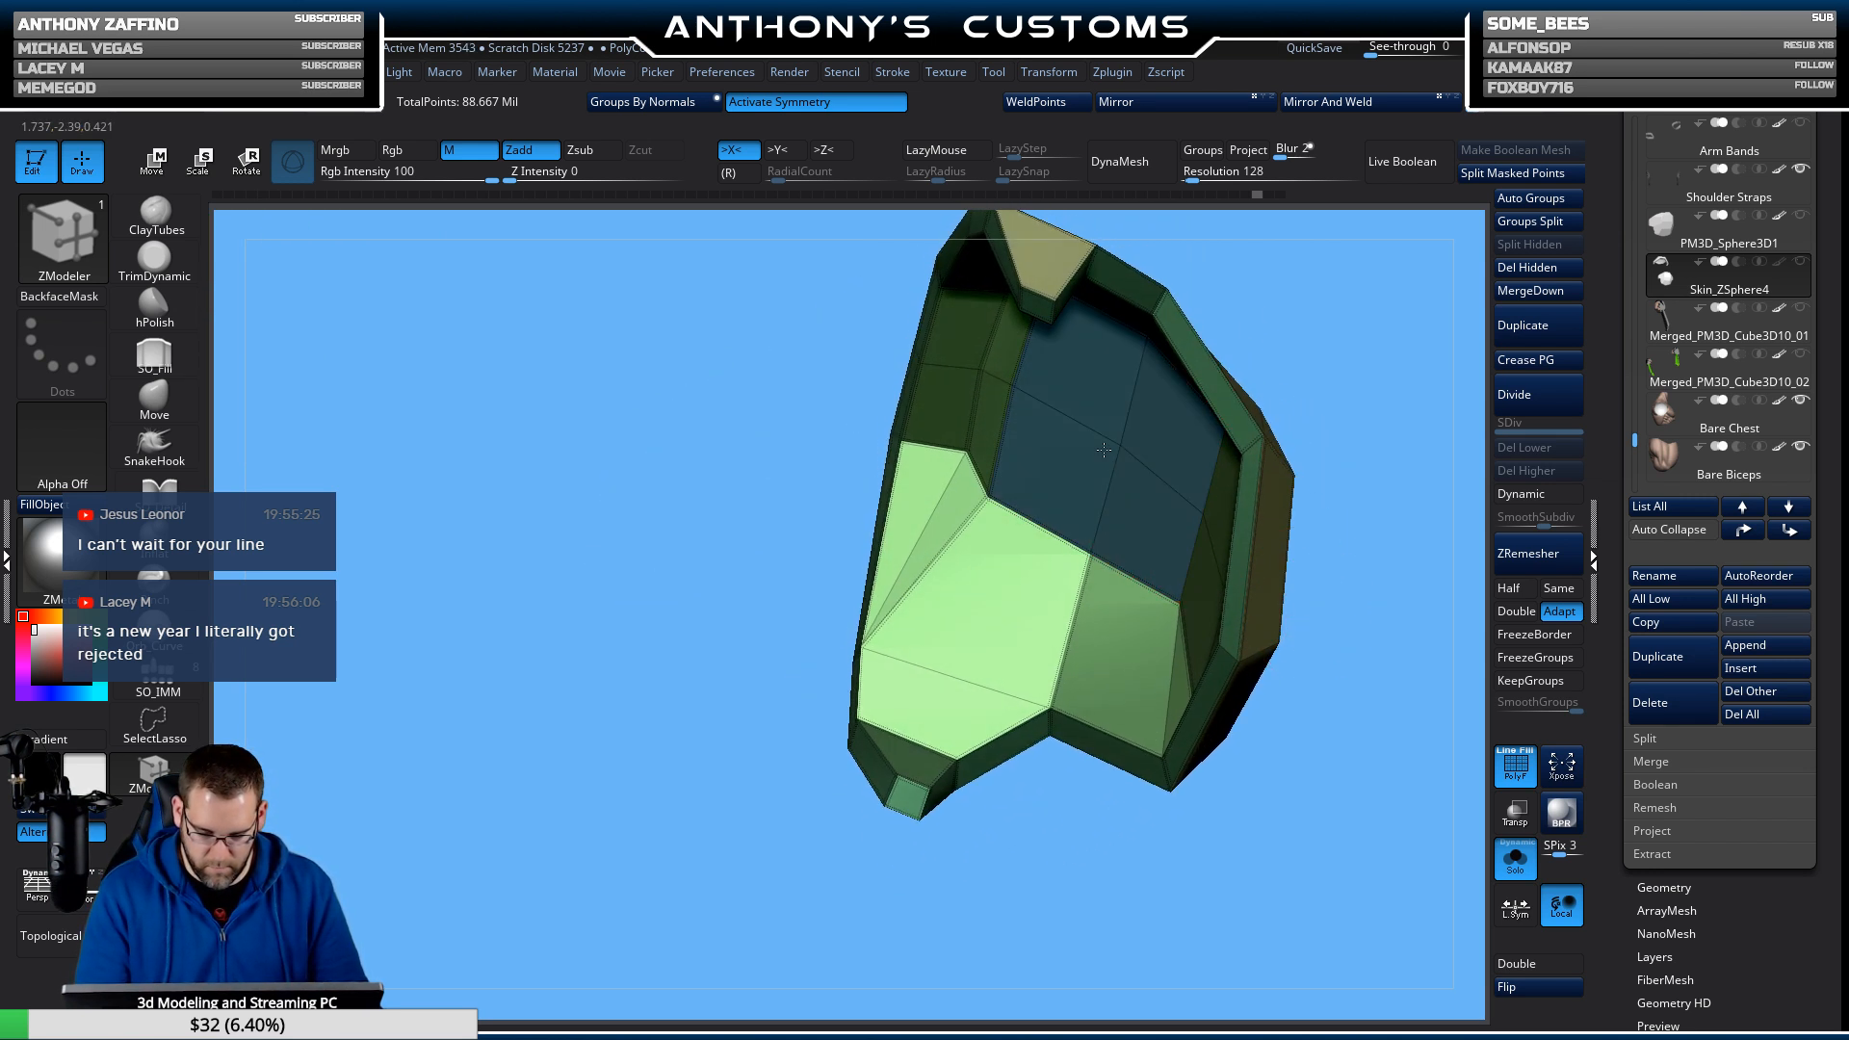
{"action": "left_click_drag", "start_coordinate": [1339, 421], "coordinate": [1190, 361]}
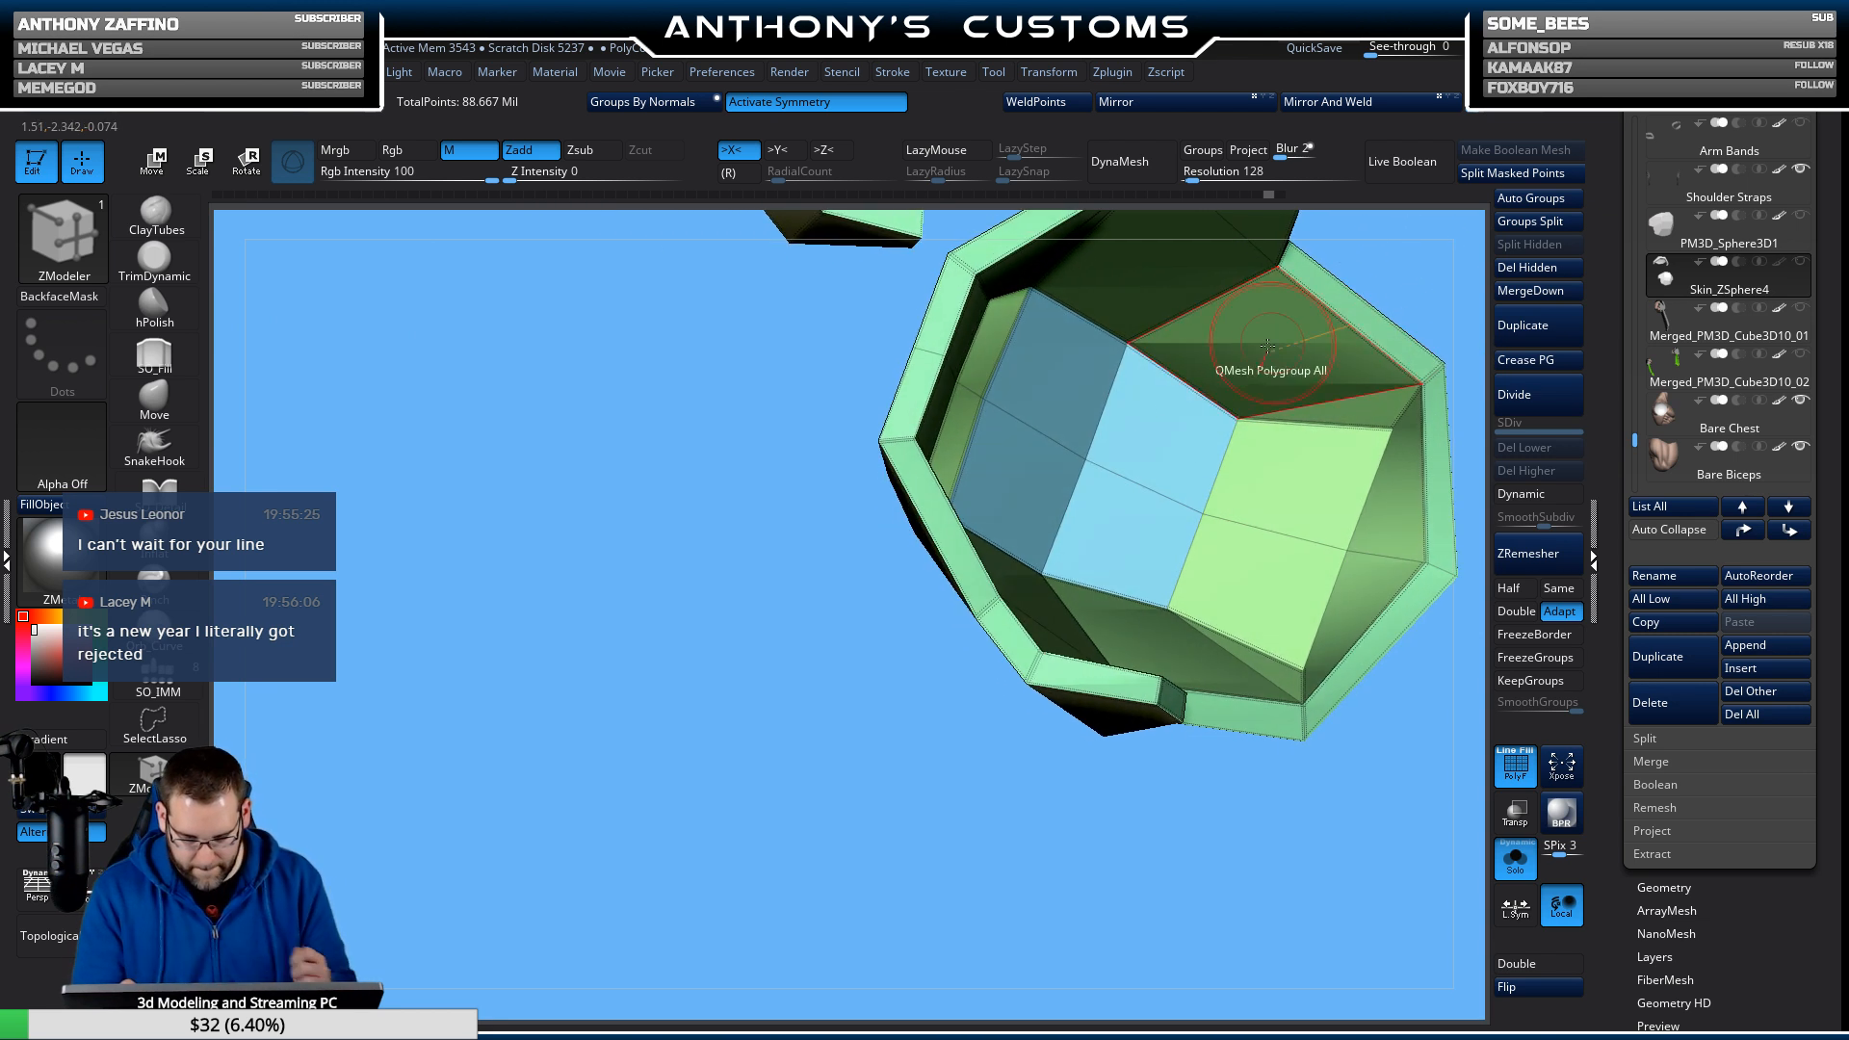
{"action": "left_click", "coordinate": [1167, 455]}
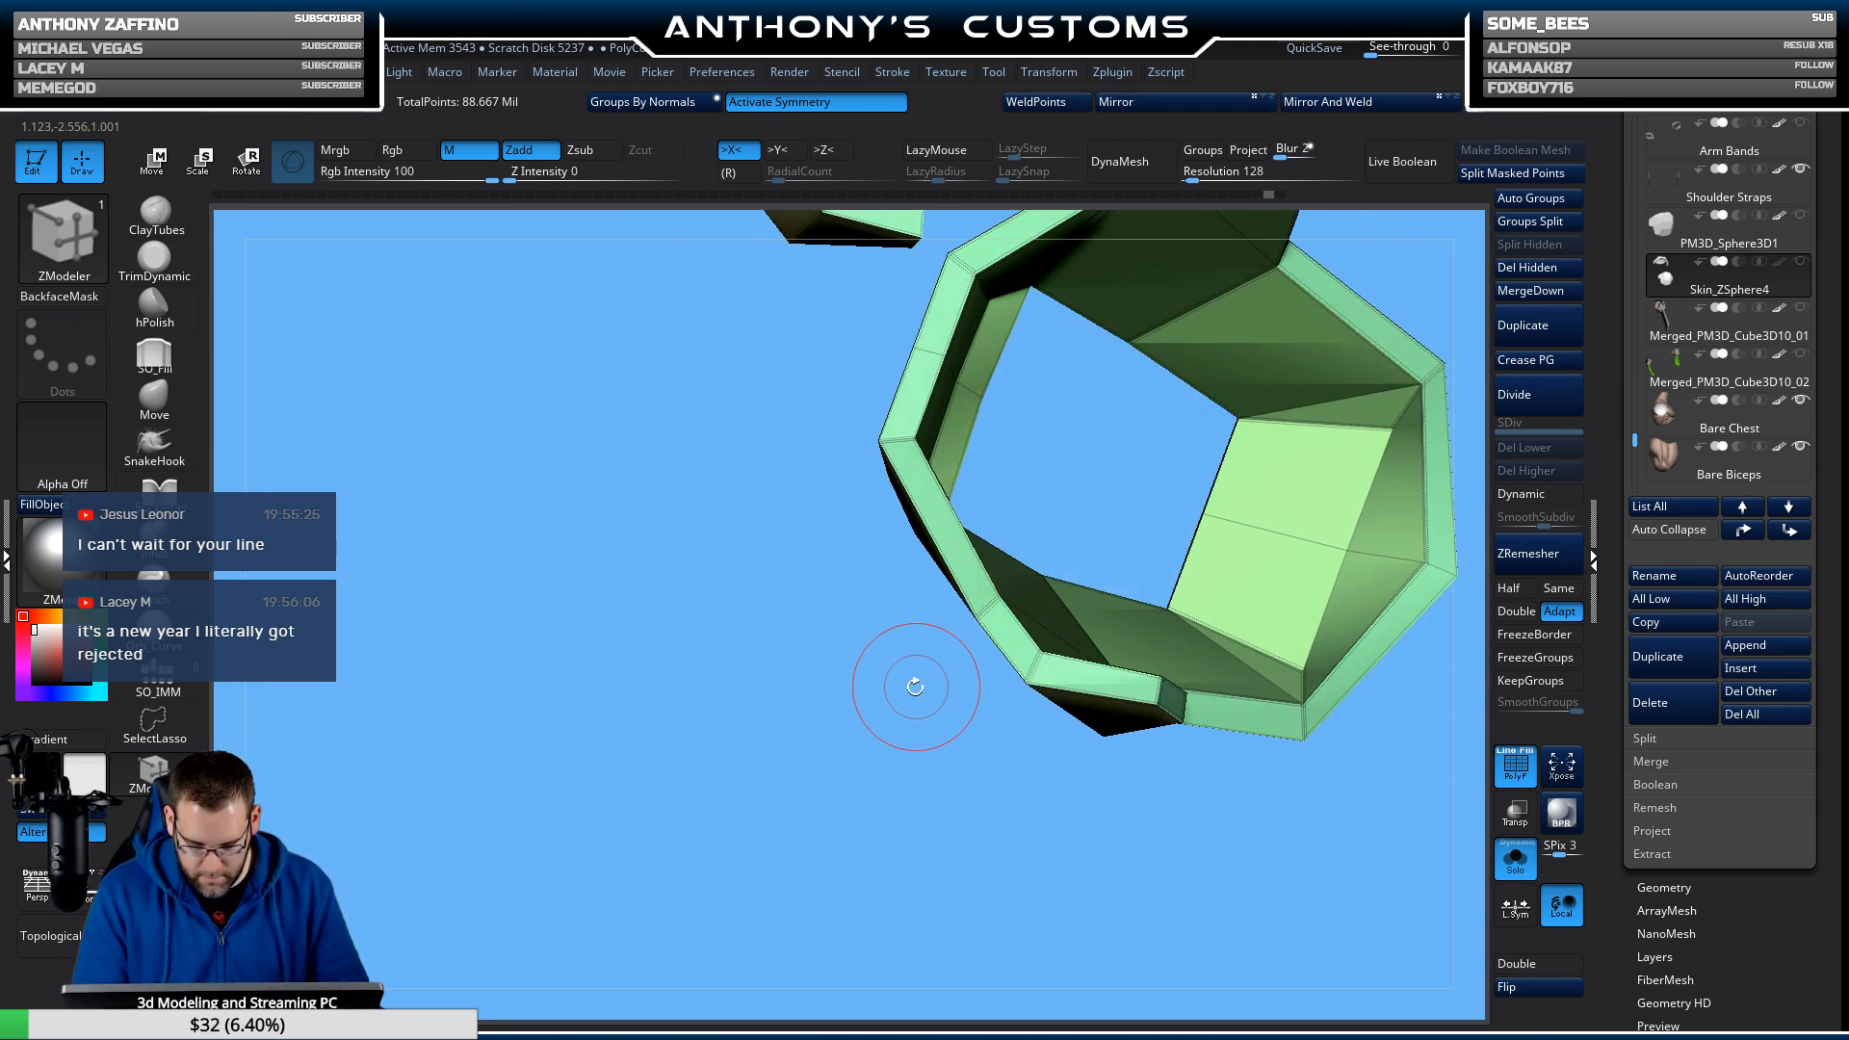
{"action": "mouse_move", "coordinate": [915, 686]}
{"action": "left_mouse_down"}
{"action": "mouse_move", "coordinate": [768, 899]}
{"action": "mouse_move", "coordinate": [876, 795]}
{"action": "mouse_move", "coordinate": [826, 688]}
{"action": "mouse_move", "coordinate": [878, 703]}
{"action": "left_mouse_up"}
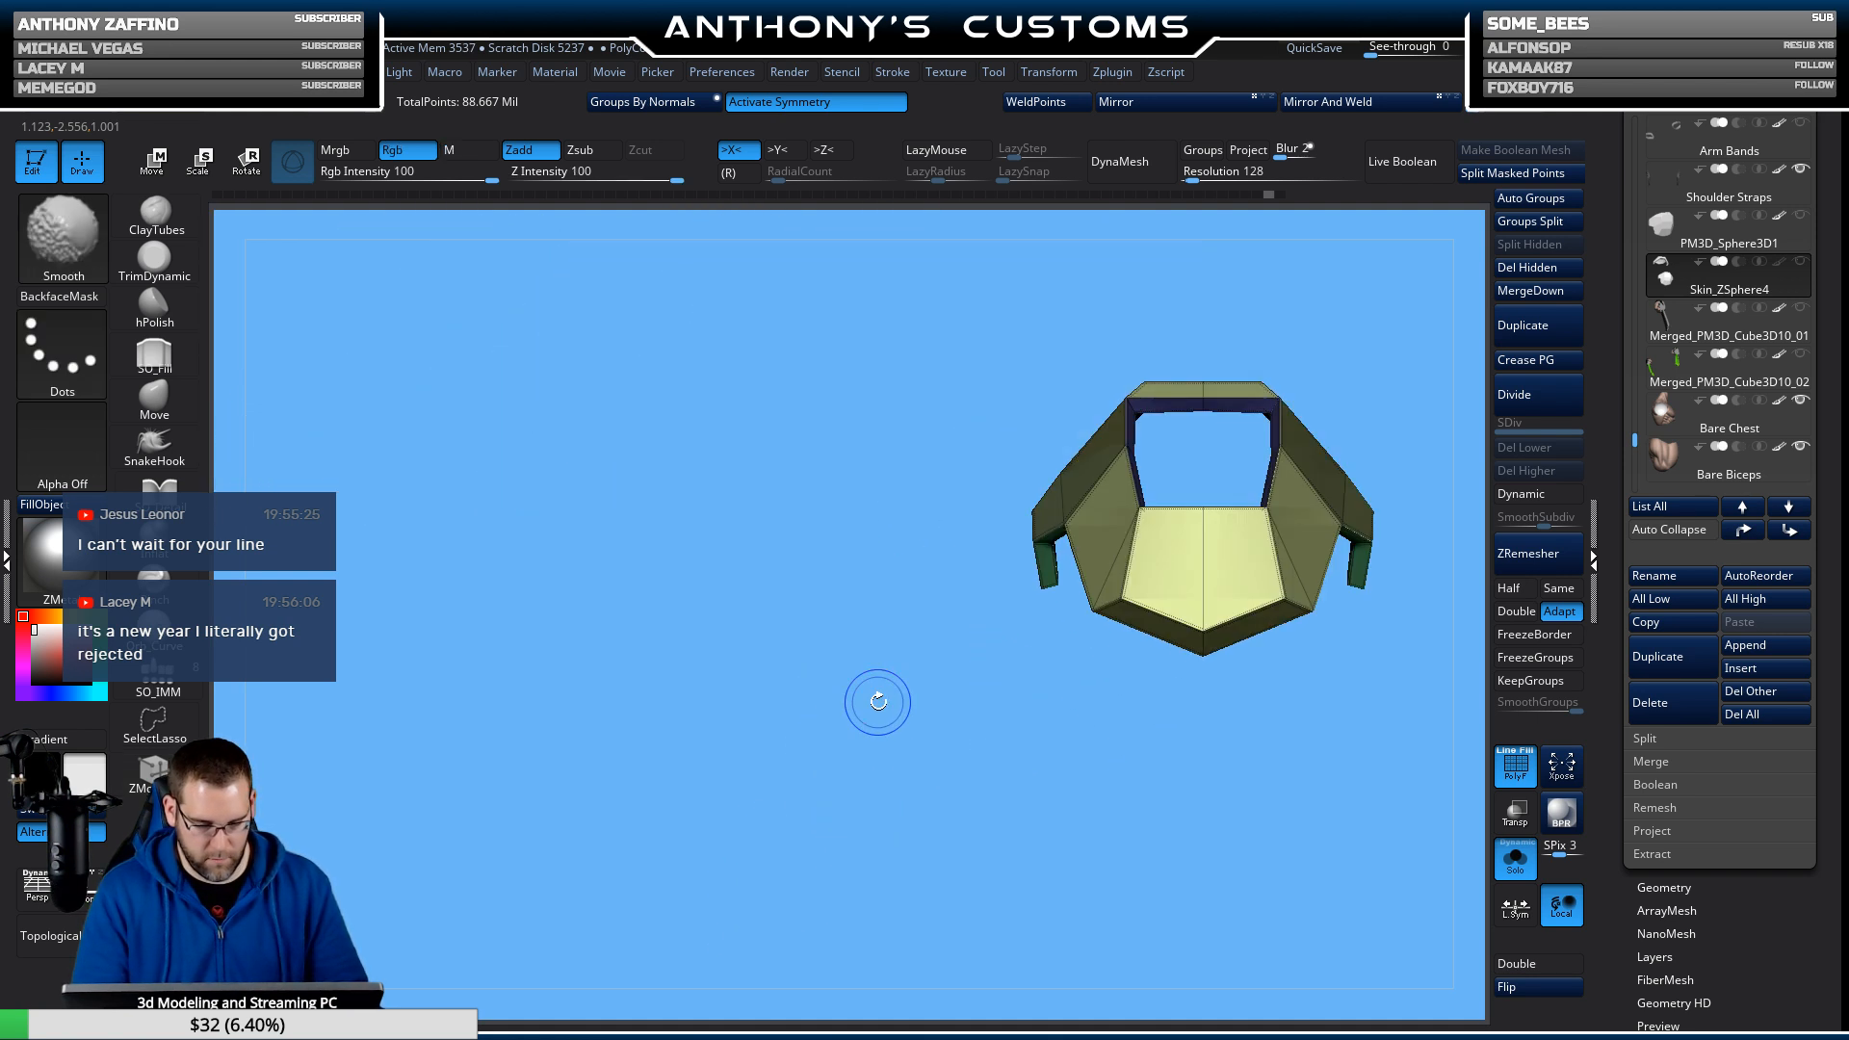
Show the whole figure again, turn dynamic subdivision back on and check the opened pads from the front and side.
{"action": "left_click", "coordinate": [1515, 857]}
{"action": "left_click_drag", "start_coordinate": [1408, 896], "coordinate": [1373, 732], "text": "alt"}
{"action": "left_click_drag", "start_coordinate": [974, 755], "coordinate": [1281, 749]}
{"action": "left_click", "coordinate": [1538, 496]}
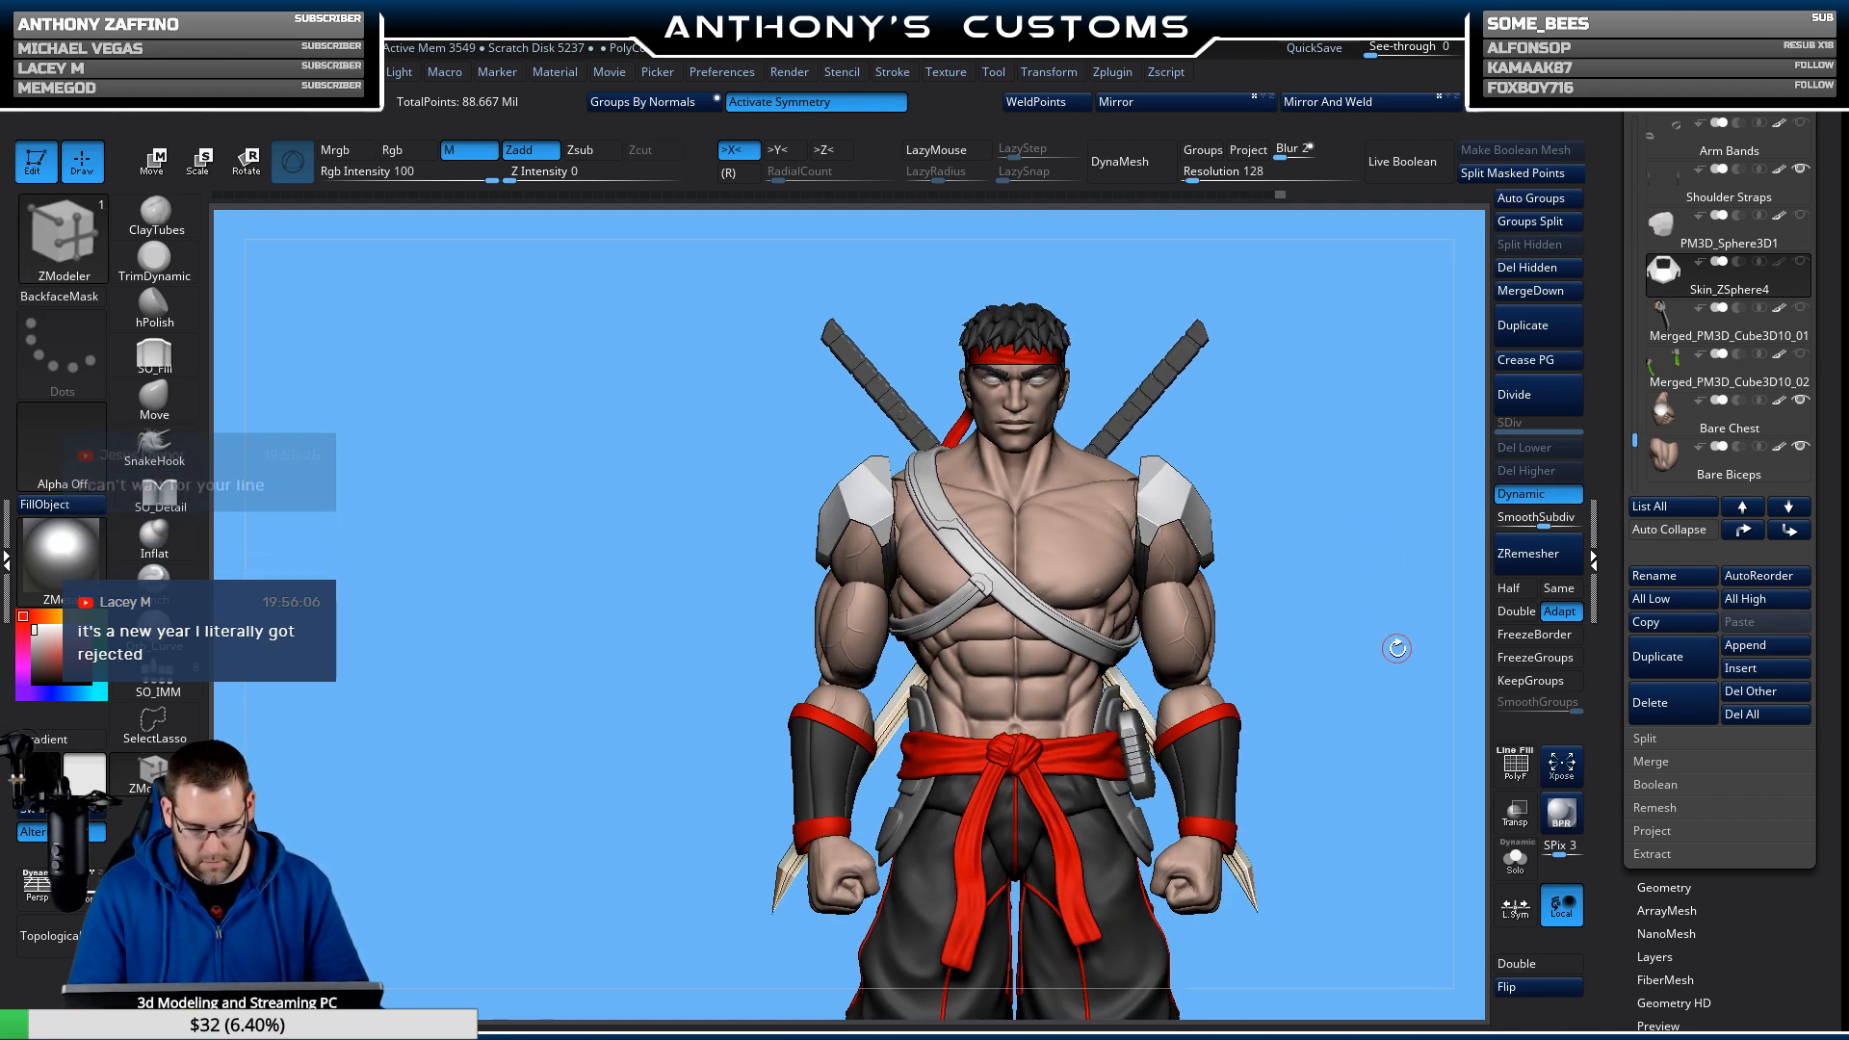
{"action": "mouse_move", "coordinate": [1396, 644]}
{"action": "left_mouse_down"}
{"action": "mouse_move", "coordinate": [1274, 666]}
{"action": "mouse_move", "coordinate": [1332, 665]}
{"action": "mouse_move", "coordinate": [1378, 615]}
{"action": "left_mouse_up"}
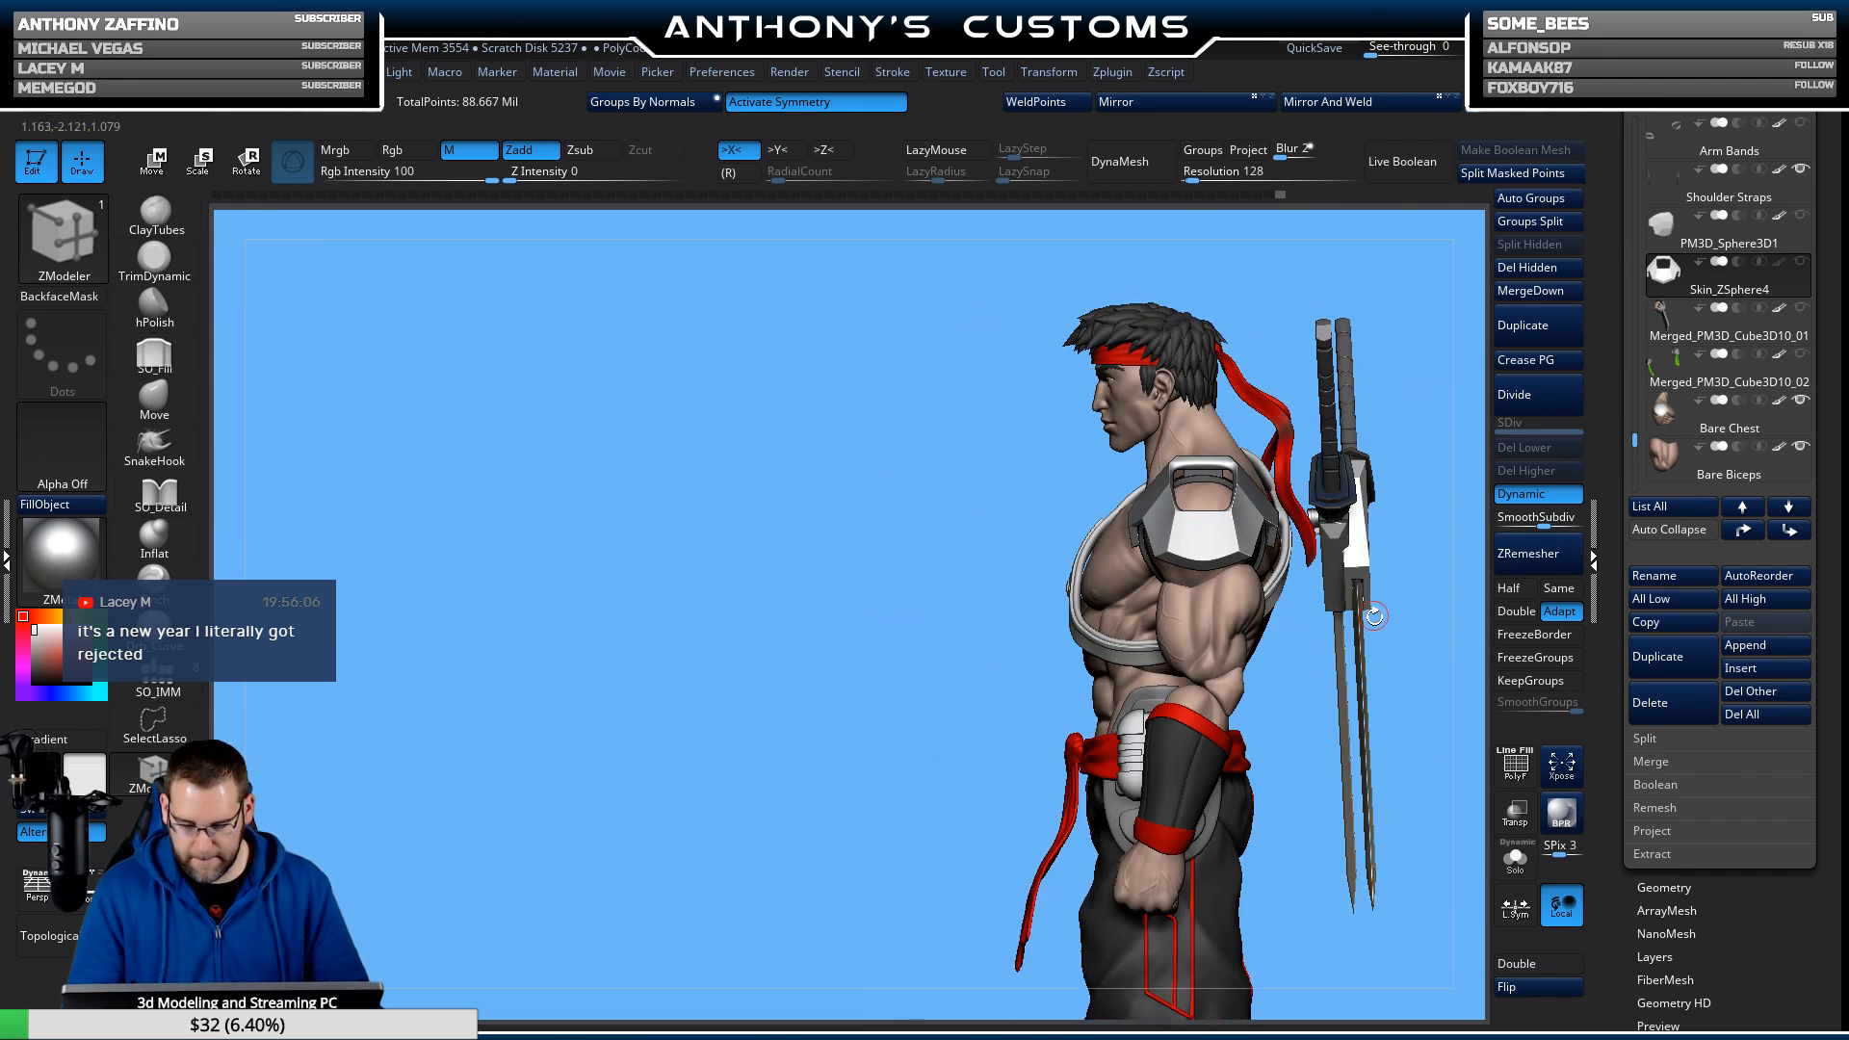
Check the pads on the figure from front and side, undo their four-sided openings and display their polygroup wireframe.
{"action": "left_click_drag", "start_coordinate": [1316, 732], "coordinate": [1392, 612], "text": "alt"}
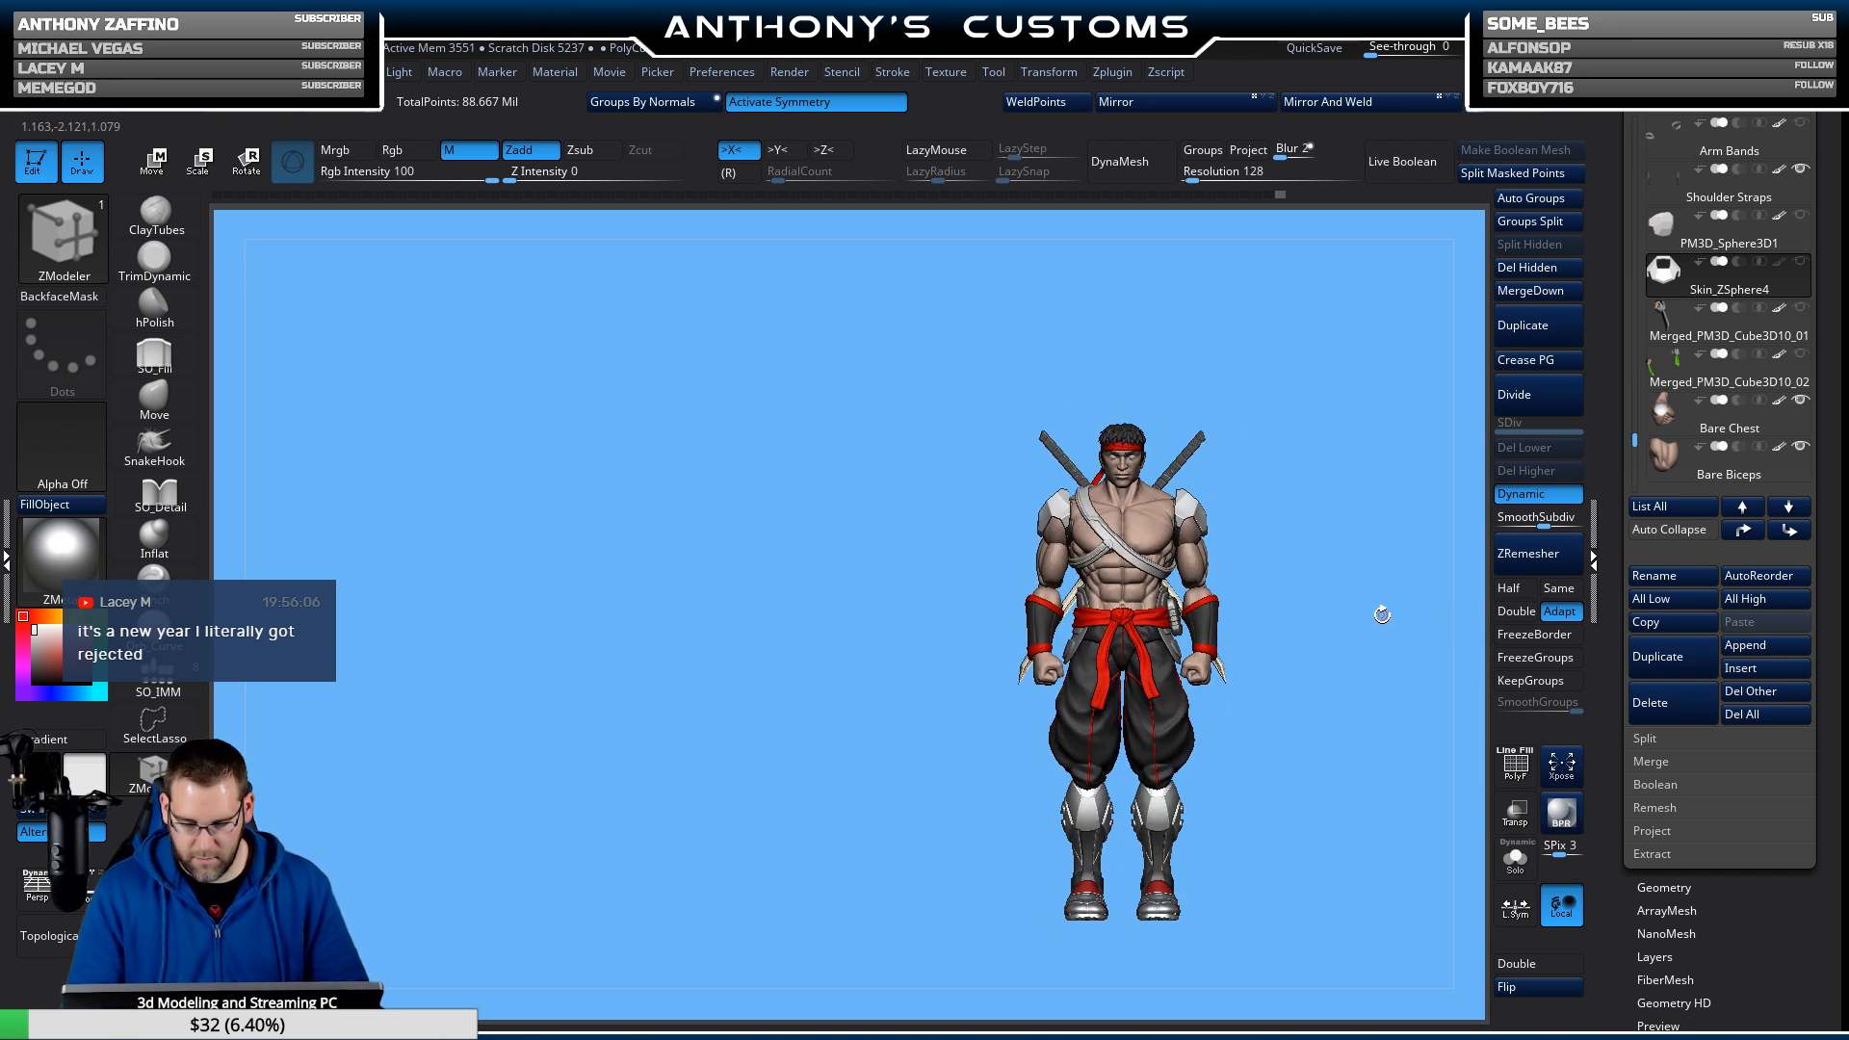
{"action": "mouse_move", "coordinate": [1318, 659]}
{"action": "left_mouse_down"}
{"action": "mouse_move", "coordinate": [1307, 717]}
{"action": "mouse_move", "coordinate": [1445, 632]}
{"action": "mouse_move", "coordinate": [1301, 647]}
{"action": "mouse_move", "coordinate": [1276, 767]}
{"action": "left_mouse_up"}
{"action": "key", "text": "ctrl"}
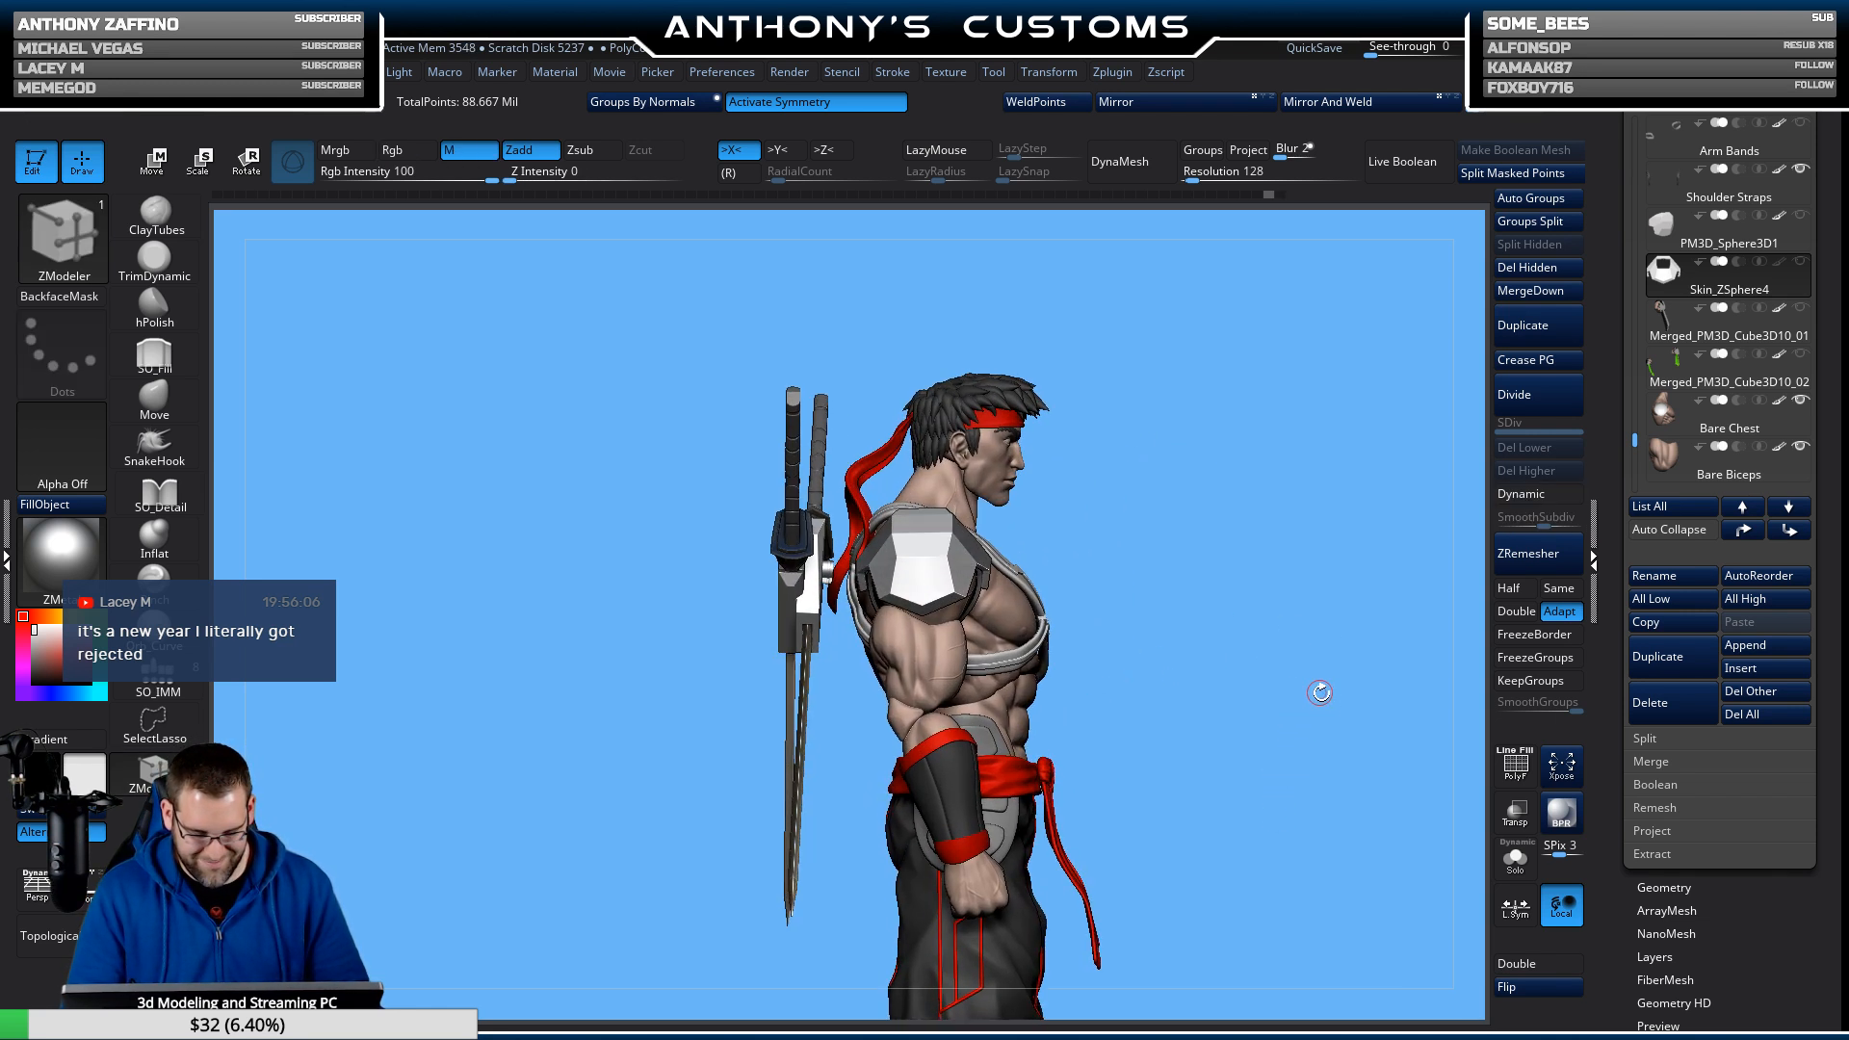
{"action": "mouse_move", "coordinate": [1321, 689]}
{"action": "left_mouse_down"}
{"action": "mouse_move", "coordinate": [1280, 726]}
{"action": "mouse_move", "coordinate": [1219, 728]}
{"action": "mouse_move", "coordinate": [1243, 694]}
{"action": "left_mouse_up"}
{"action": "key", "text": "ctrl"}
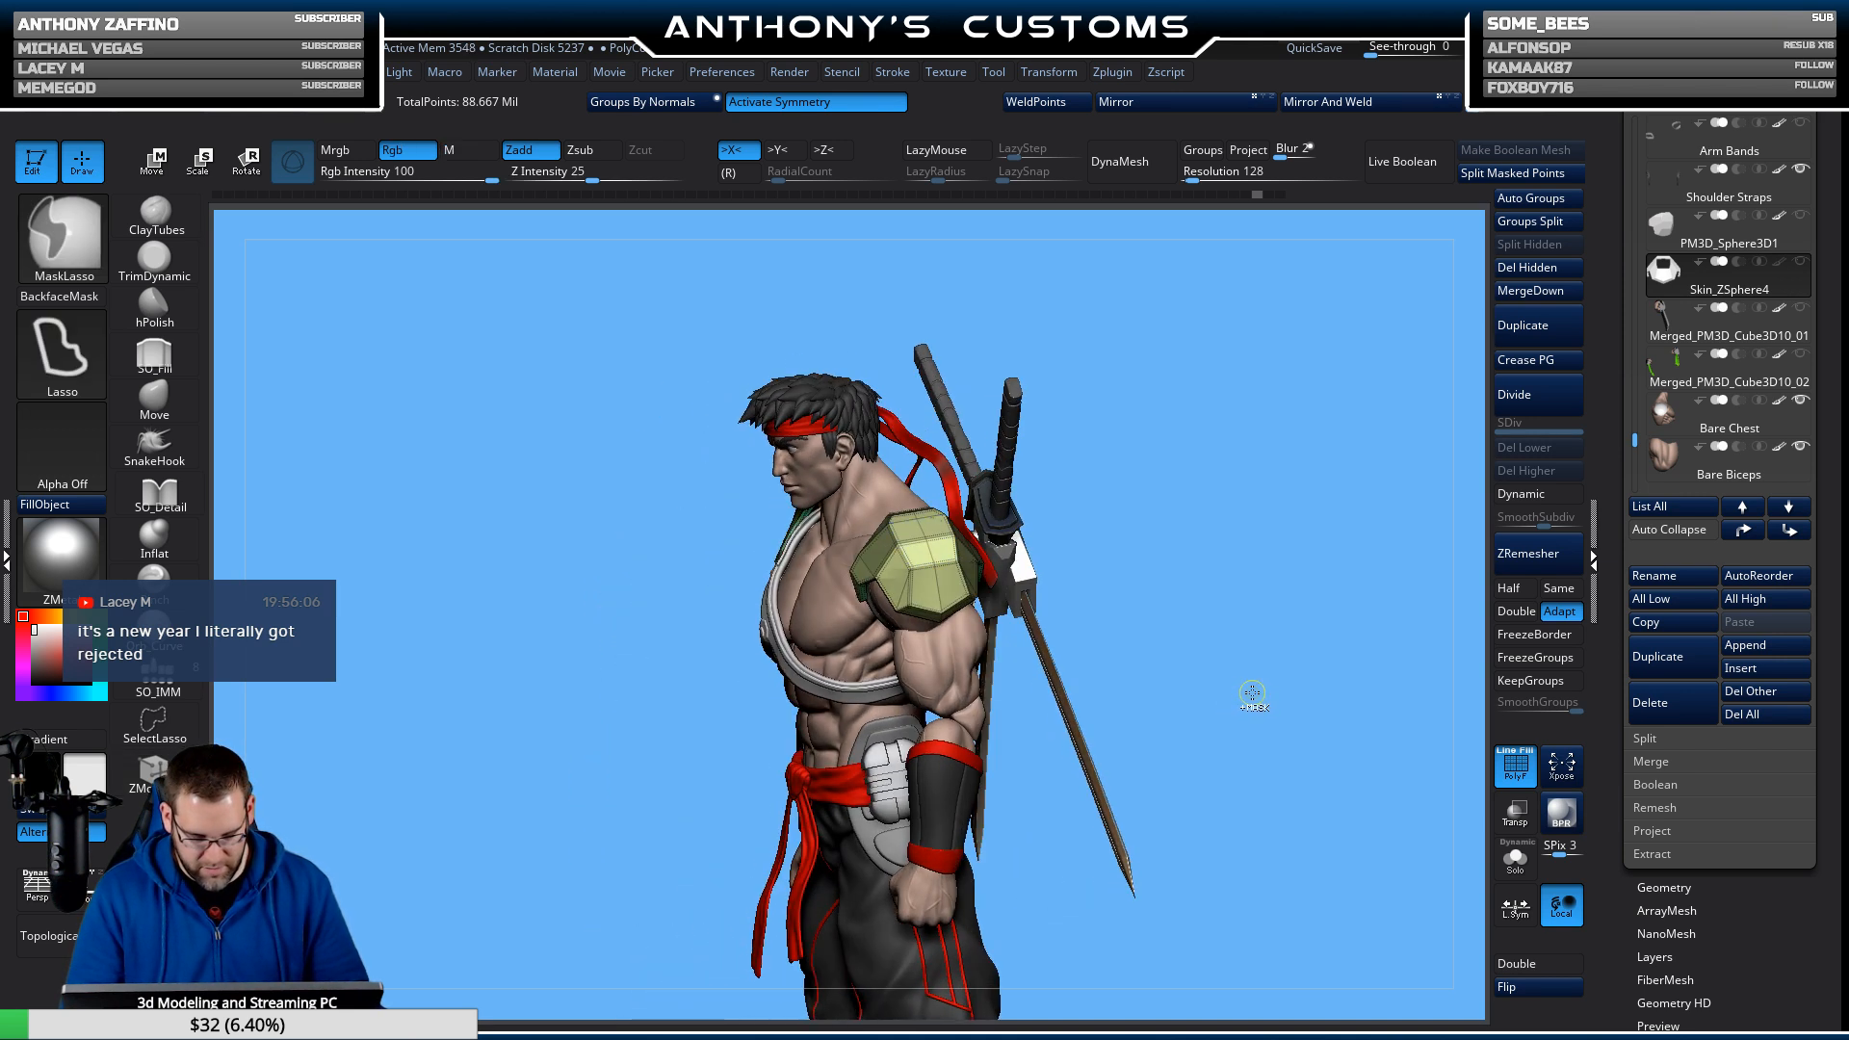
Assign the two lower central faces on the pad's outer side to their own polygroup and isolate the pads.
{"action": "right_click_drag", "start_coordinate": [1268, 614], "coordinate": [1256, 747], "text": "ctrl"}
{"action": "left_click", "coordinate": [924, 639], "text": "alt"}
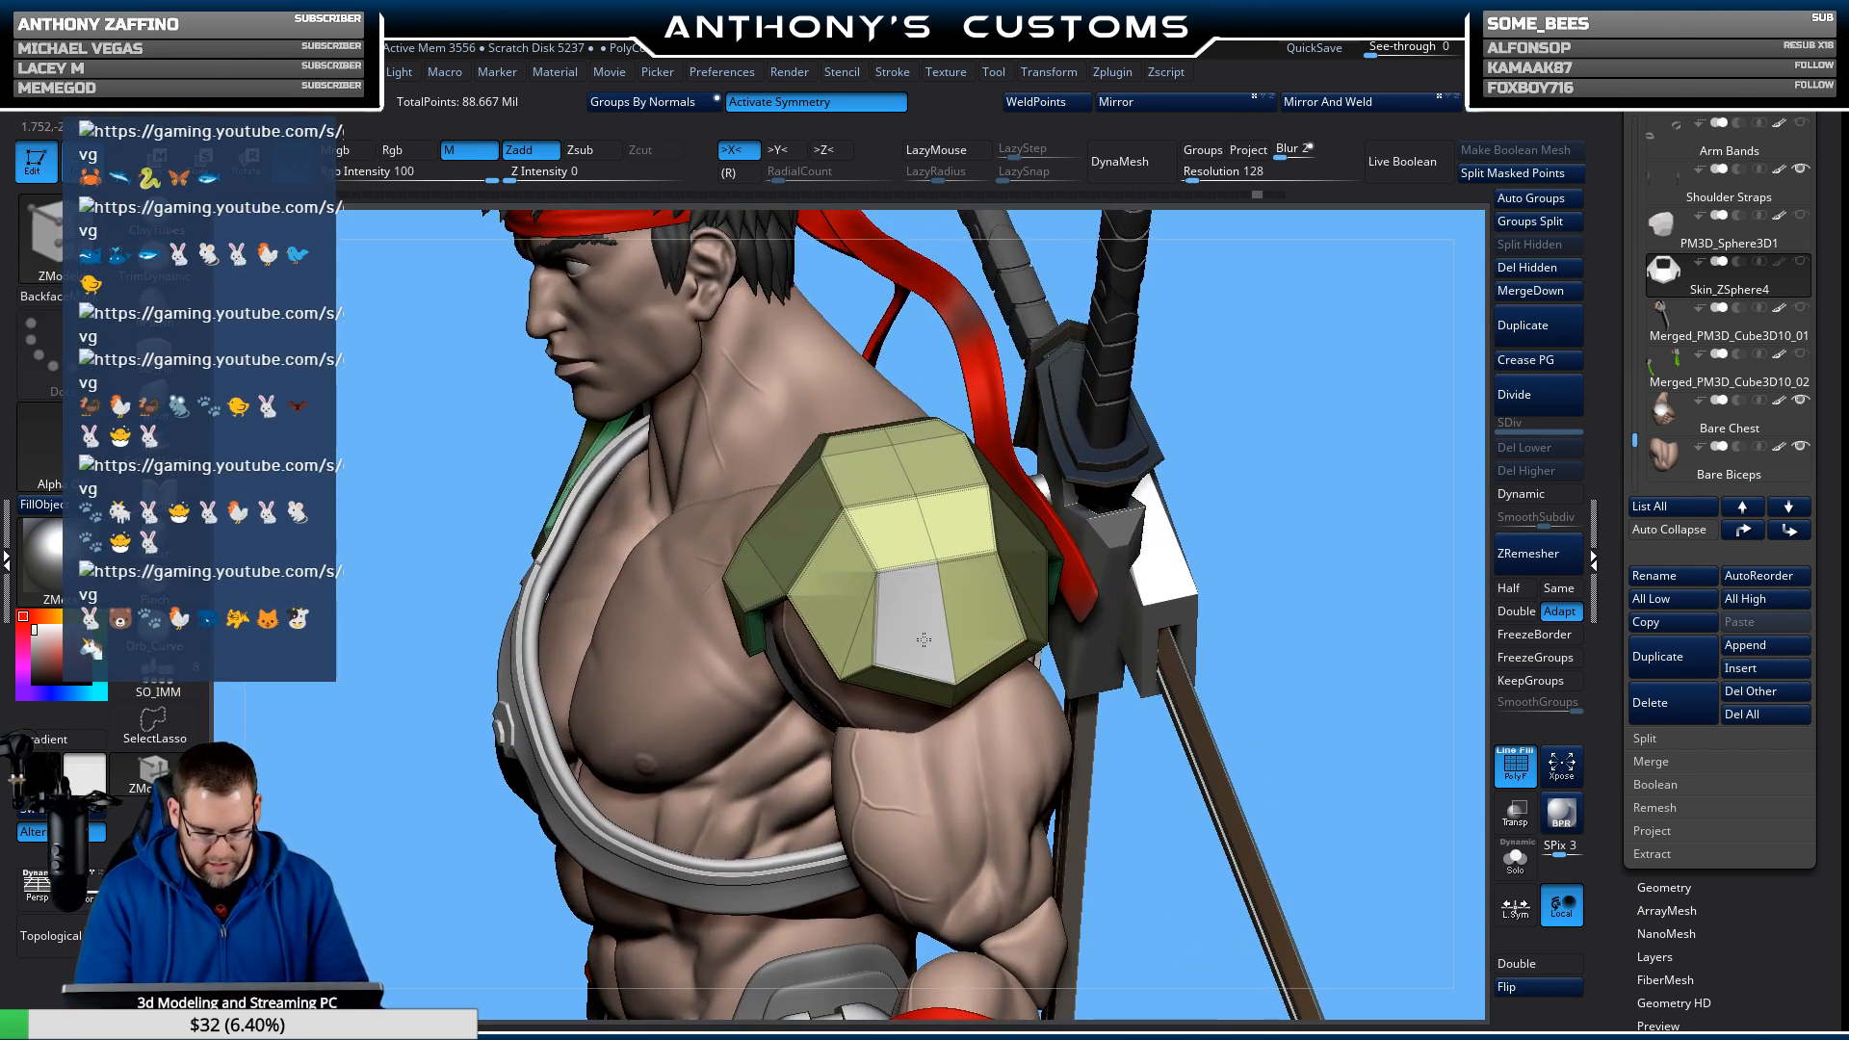
{"action": "left_click", "coordinate": [1516, 860]}
{"action": "left_click_drag", "start_coordinate": [1204, 771], "coordinate": [992, 646]}
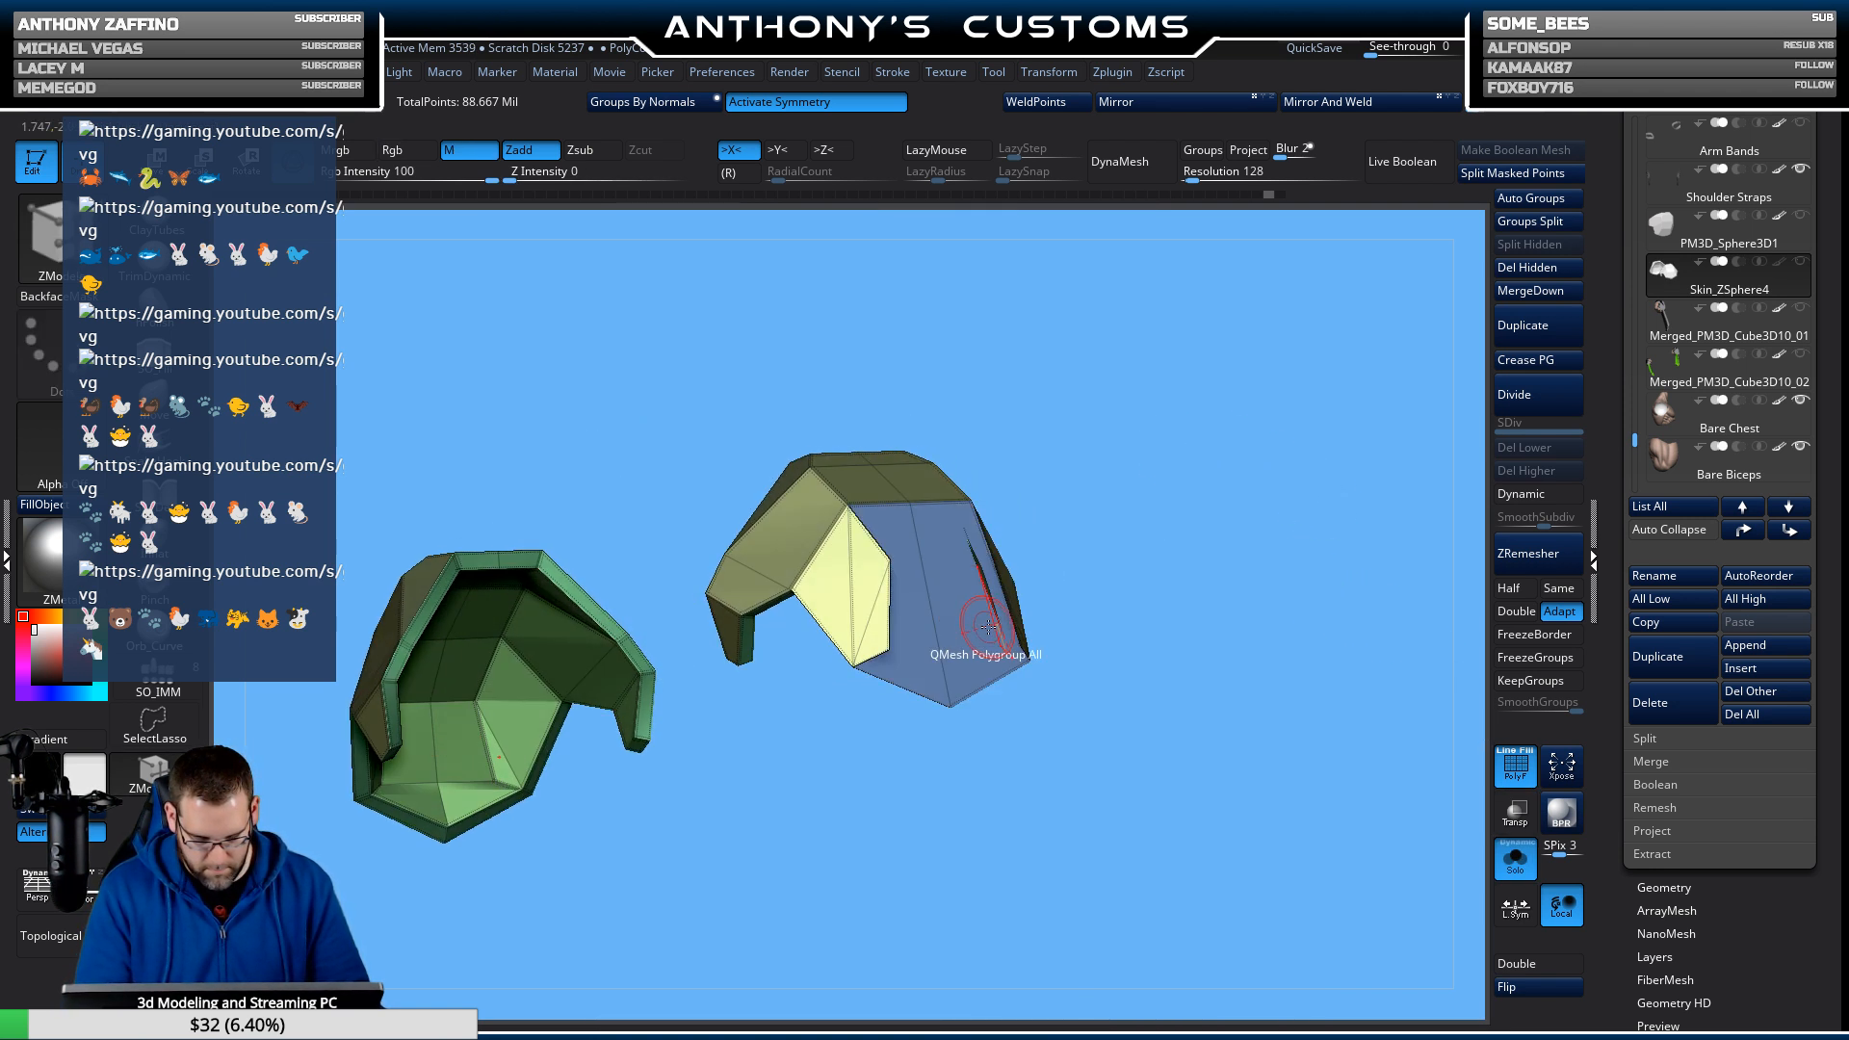
{"action": "right_click_drag", "start_coordinate": [988, 627], "coordinate": [1164, 587]}
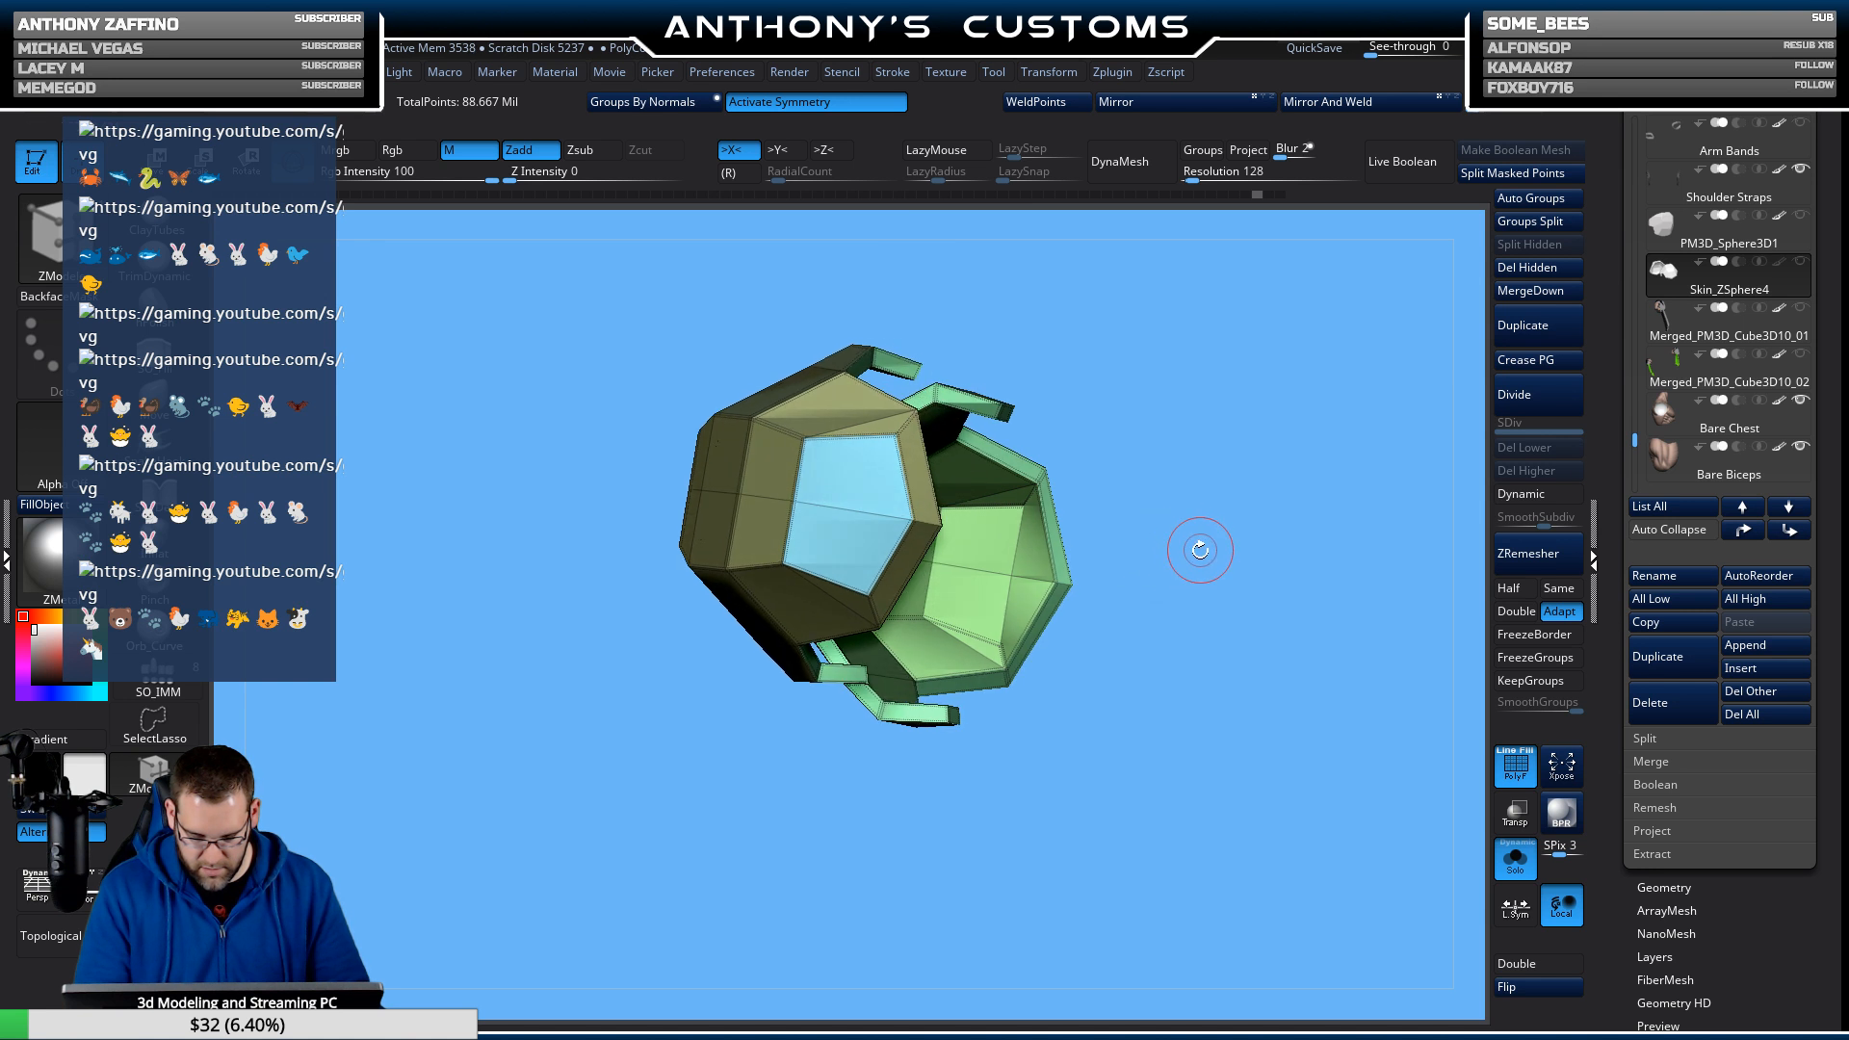
Group the two matching inner faces and QMesh them through the shell to cut a five-sided opening in each pad.
{"action": "key", "text": "space"}
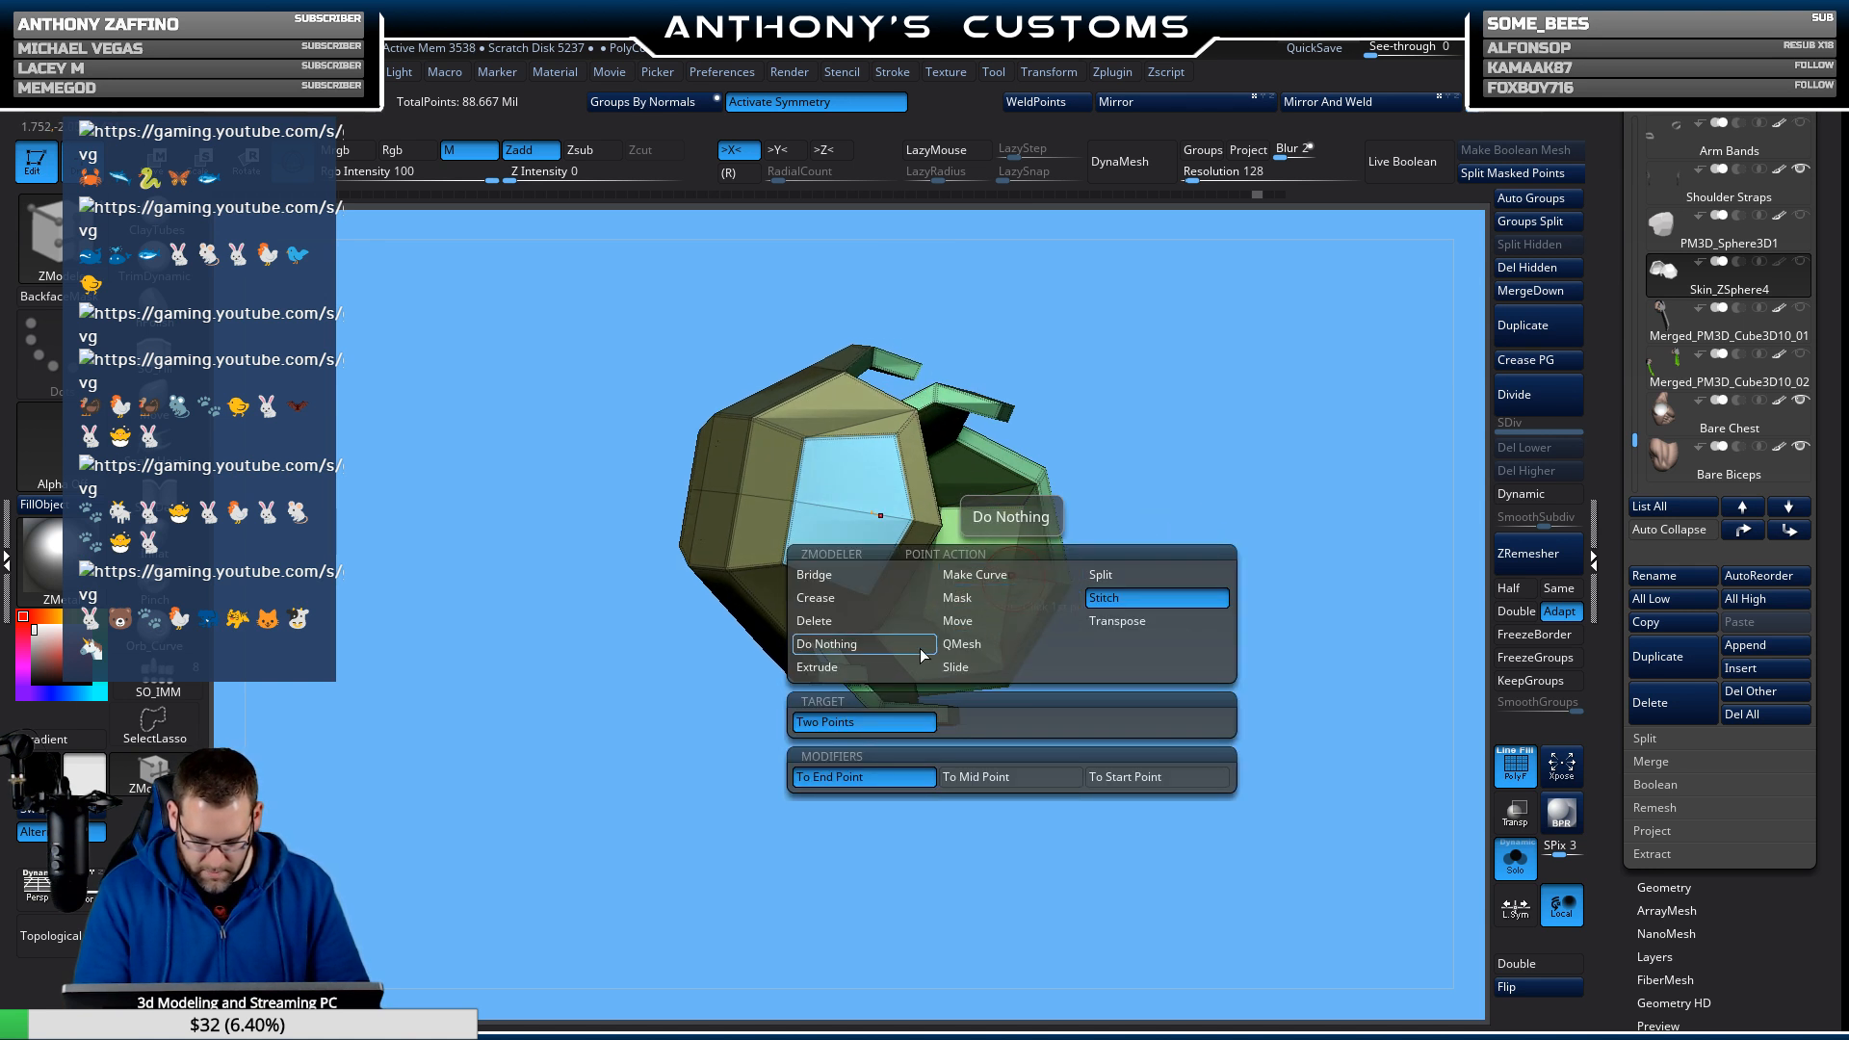
{"action": "left_click", "coordinate": [968, 668]}
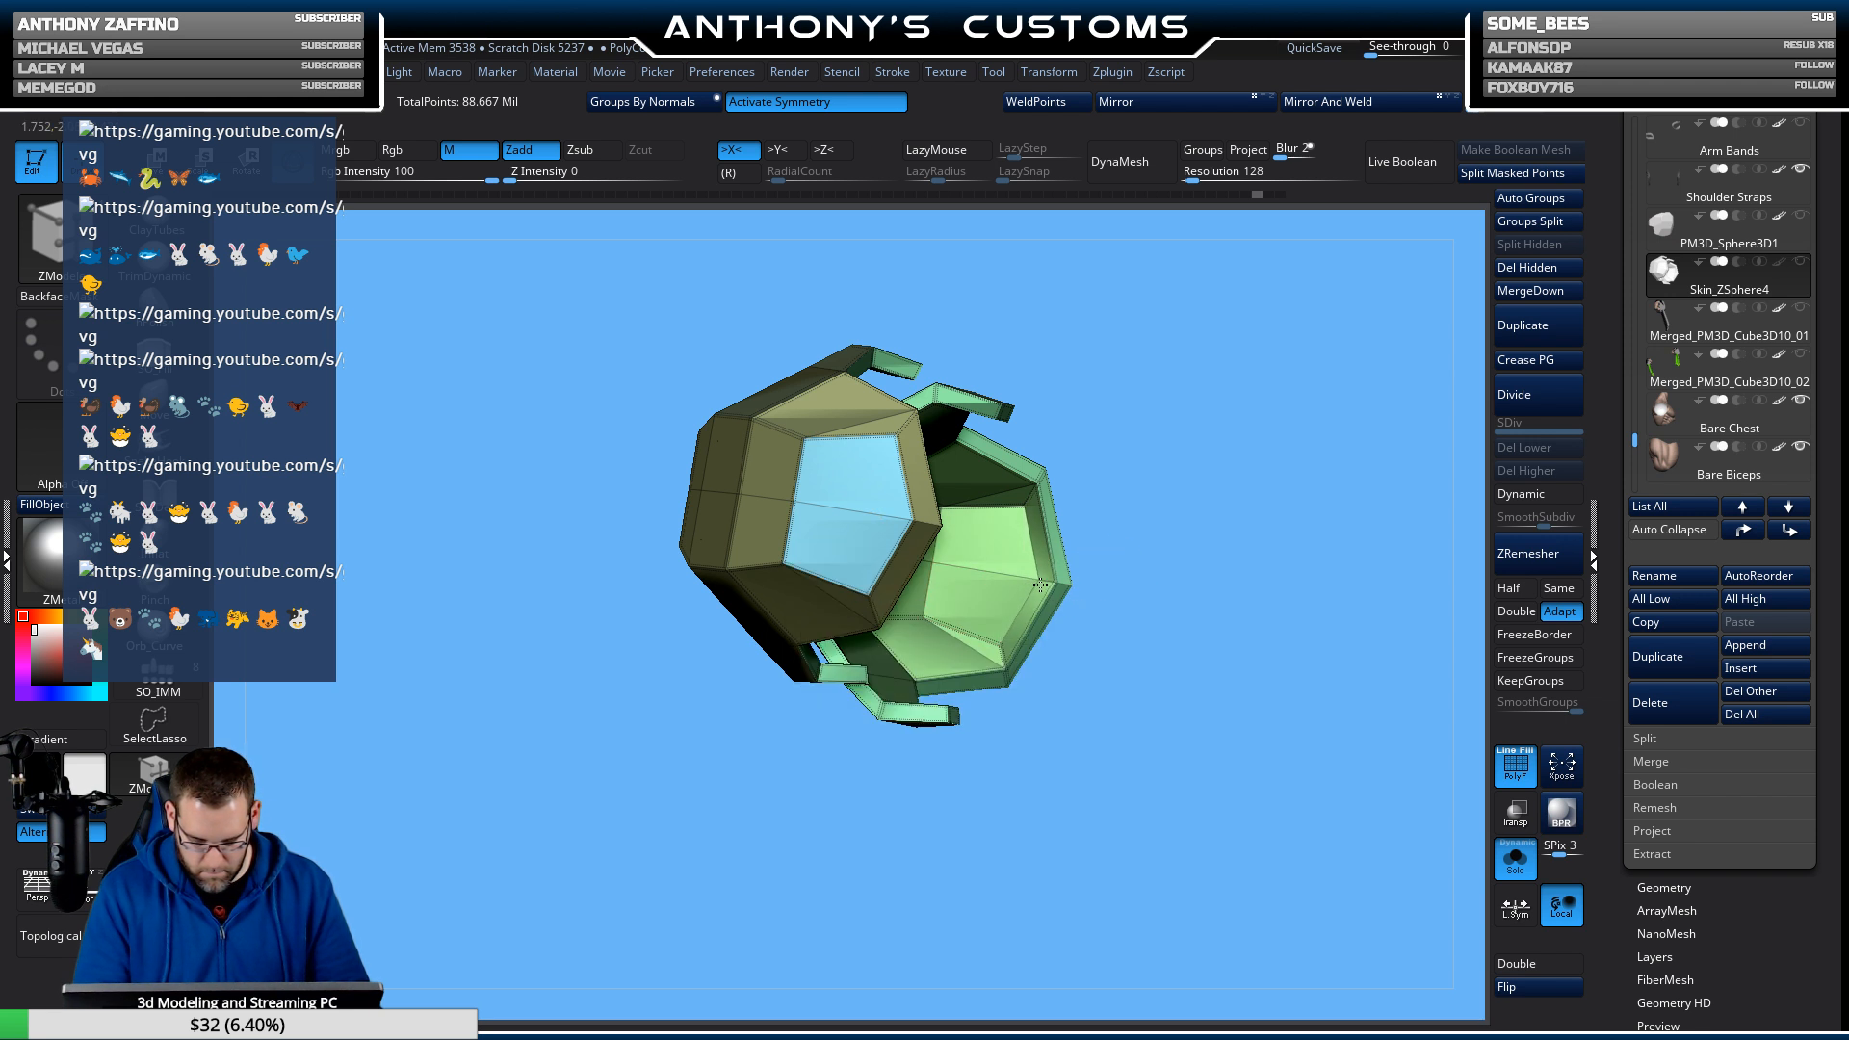
{"action": "left_click_drag", "start_coordinate": [1040, 585], "coordinate": [1039, 586]}
{"action": "left_click_drag", "start_coordinate": [1095, 678], "coordinate": [1081, 631]}
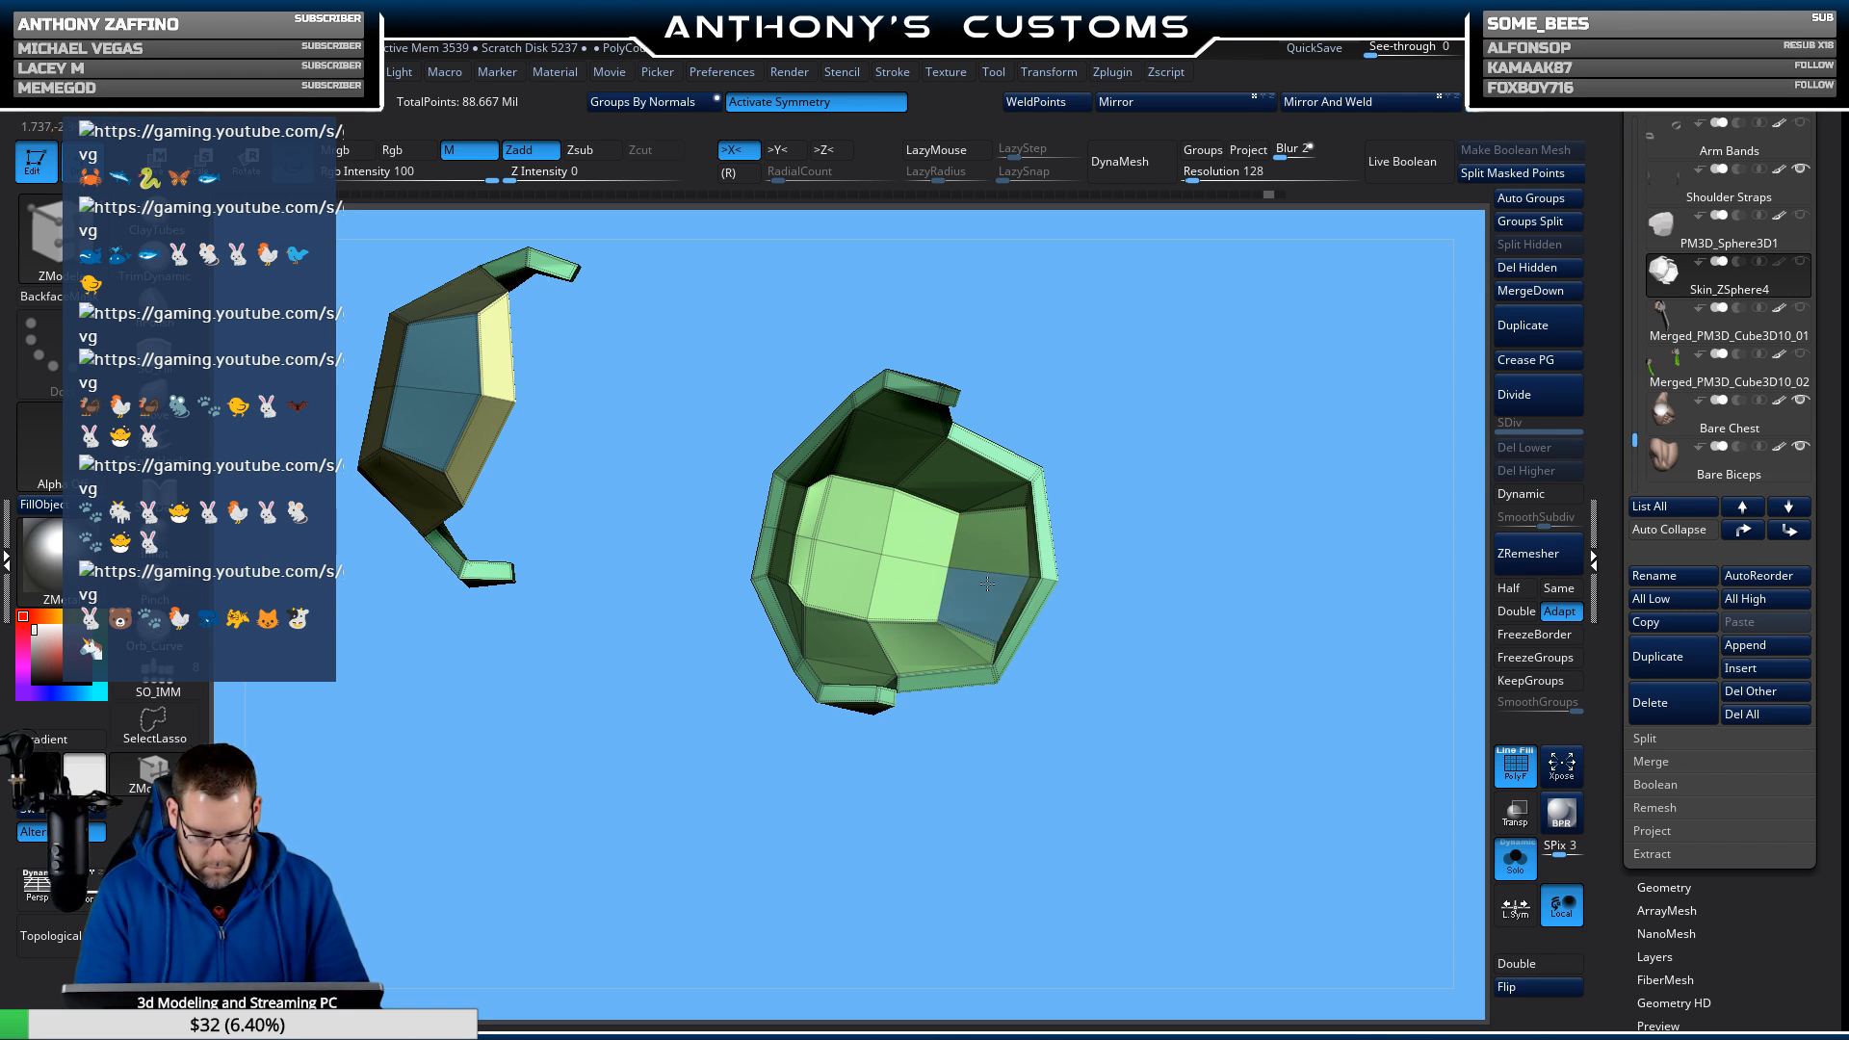
{"action": "left_click_drag", "start_coordinate": [1094, 511], "coordinate": [1007, 563]}
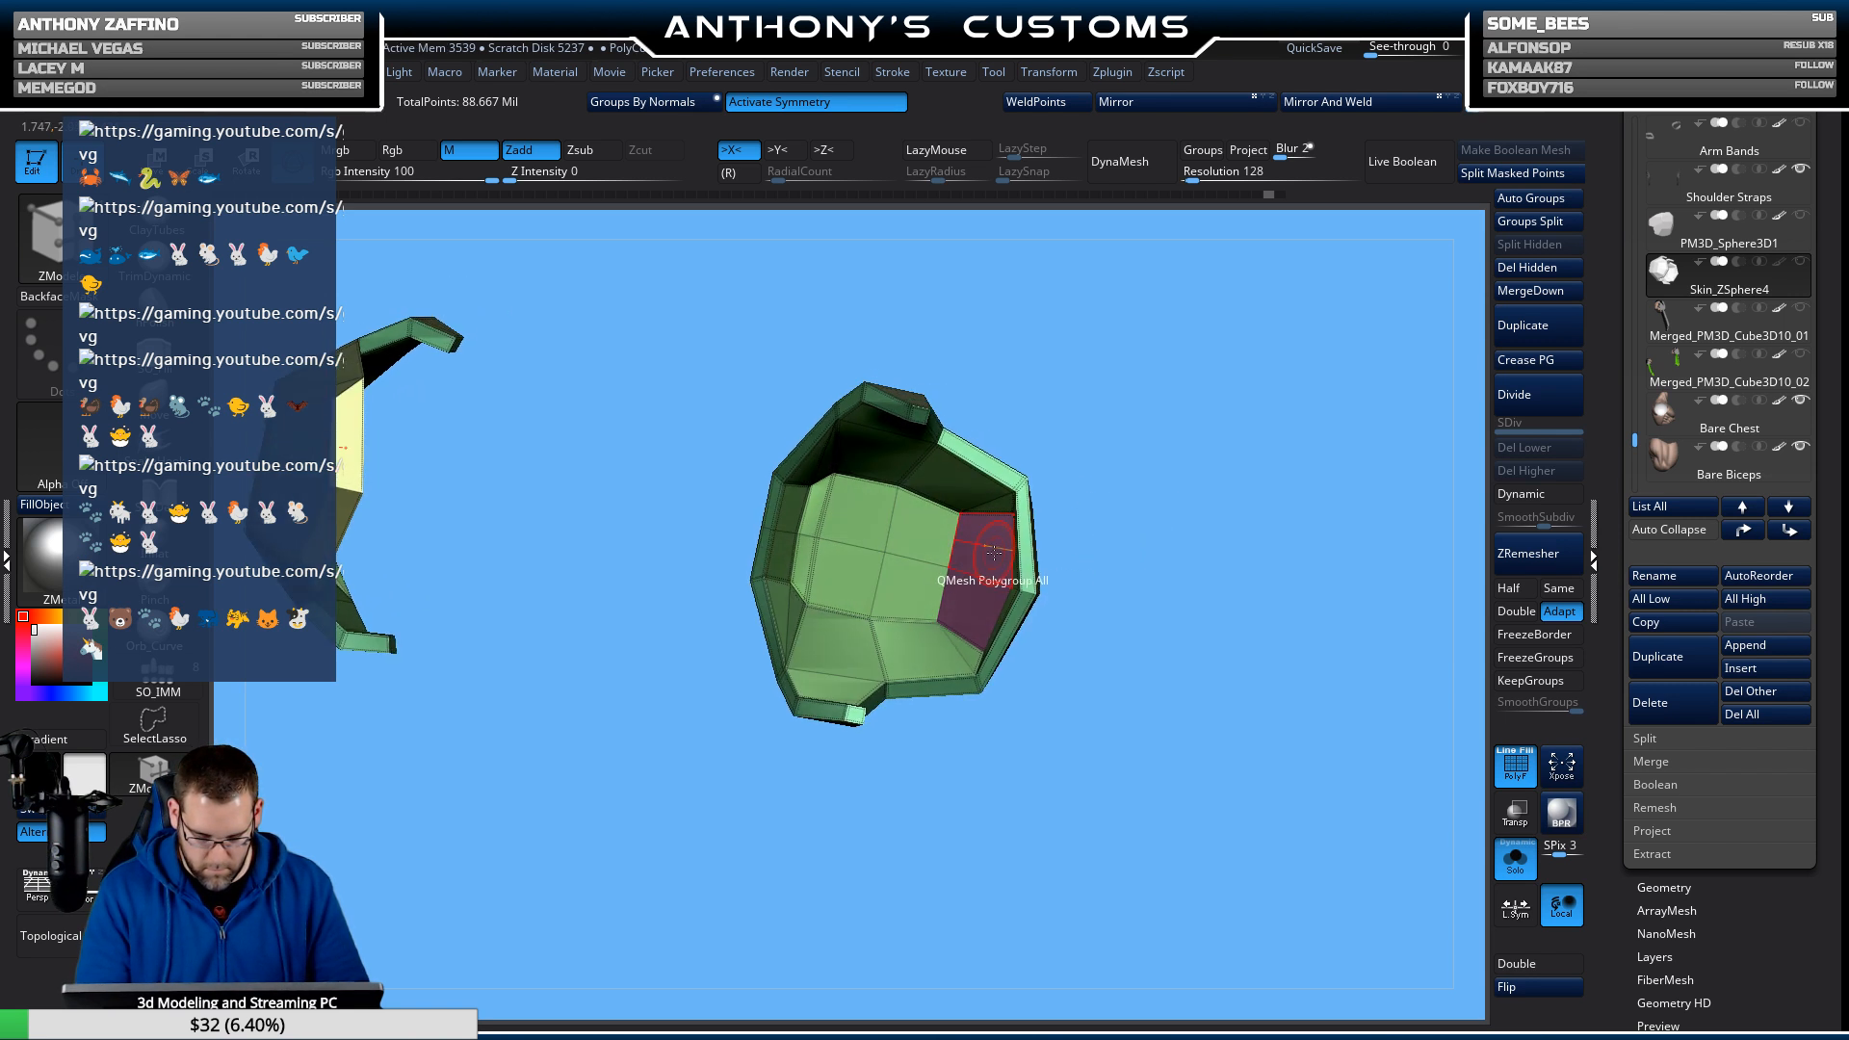
{"action": "left_click", "coordinate": [1002, 553]}
Show the whole figure again and check the pads with the five-sided openings from the side and front.
{"action": "left_click_drag", "start_coordinate": [1146, 487], "coordinate": [1114, 747]}
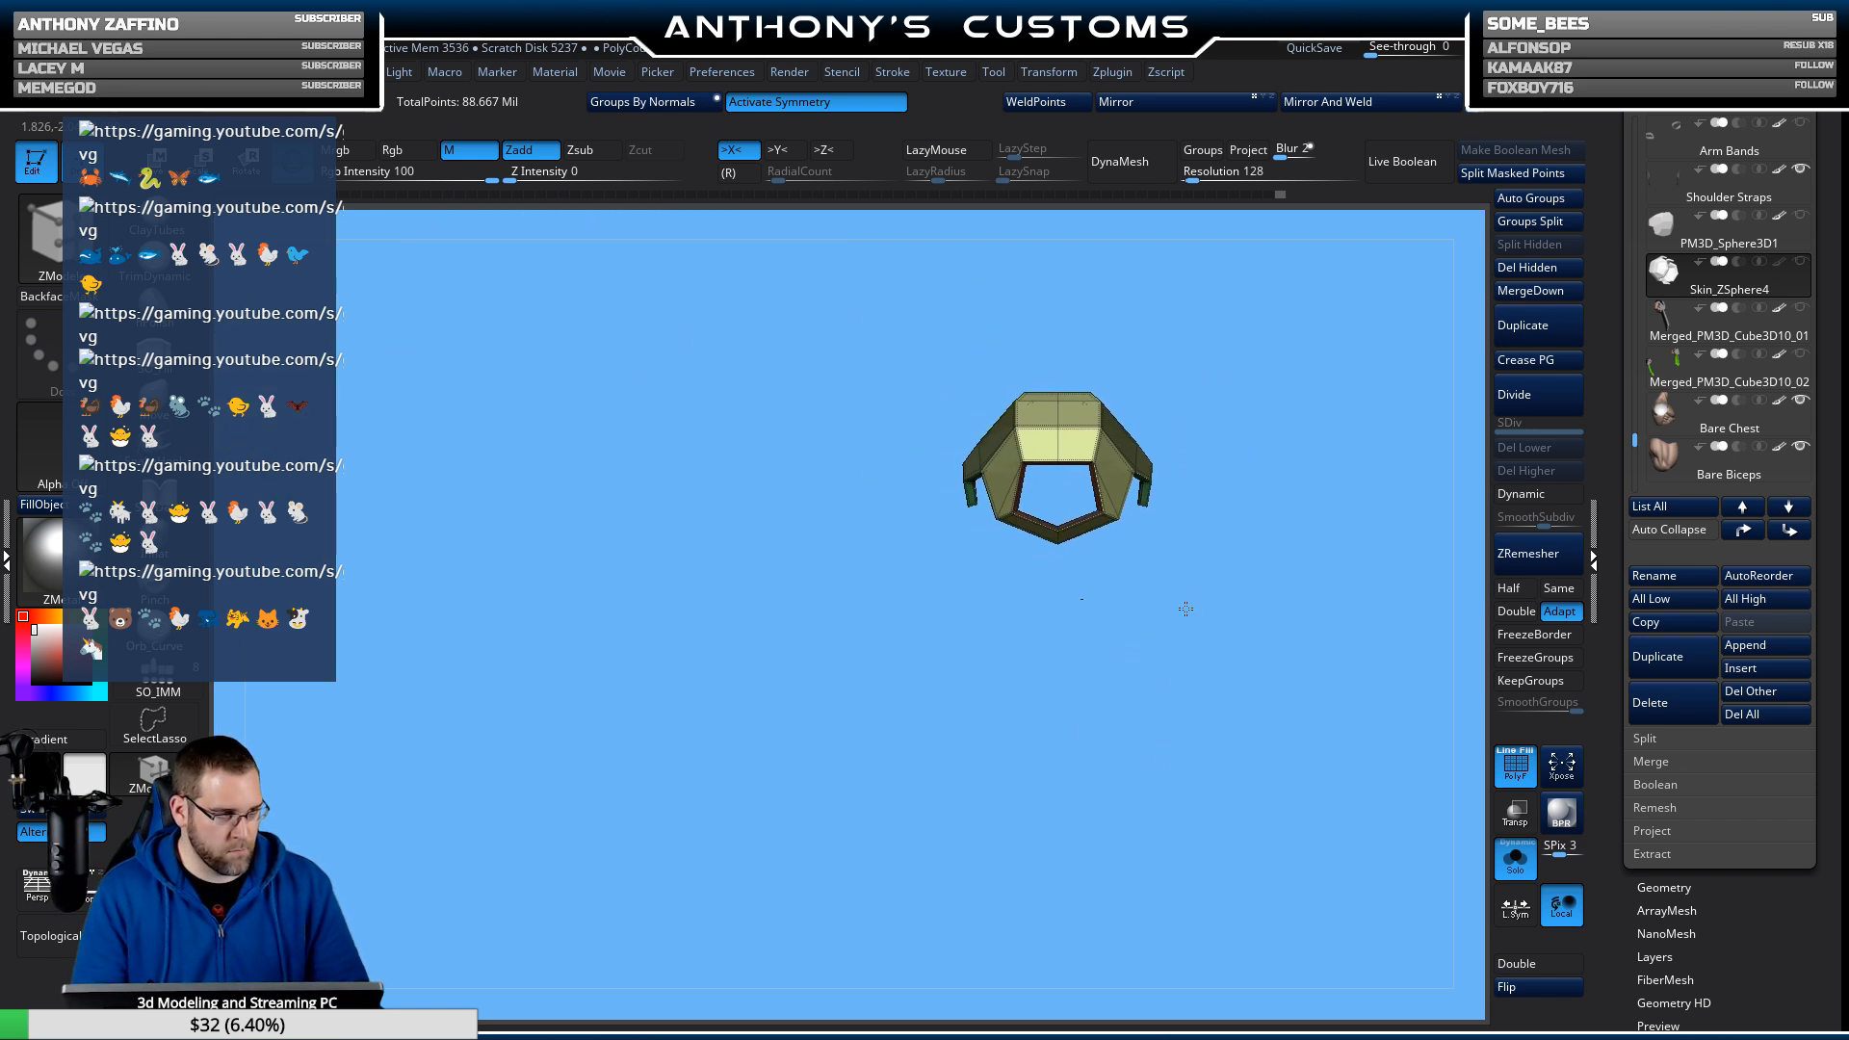
{"action": "left_click_drag", "start_coordinate": [1144, 641], "coordinate": [1071, 714], "text": "alt"}
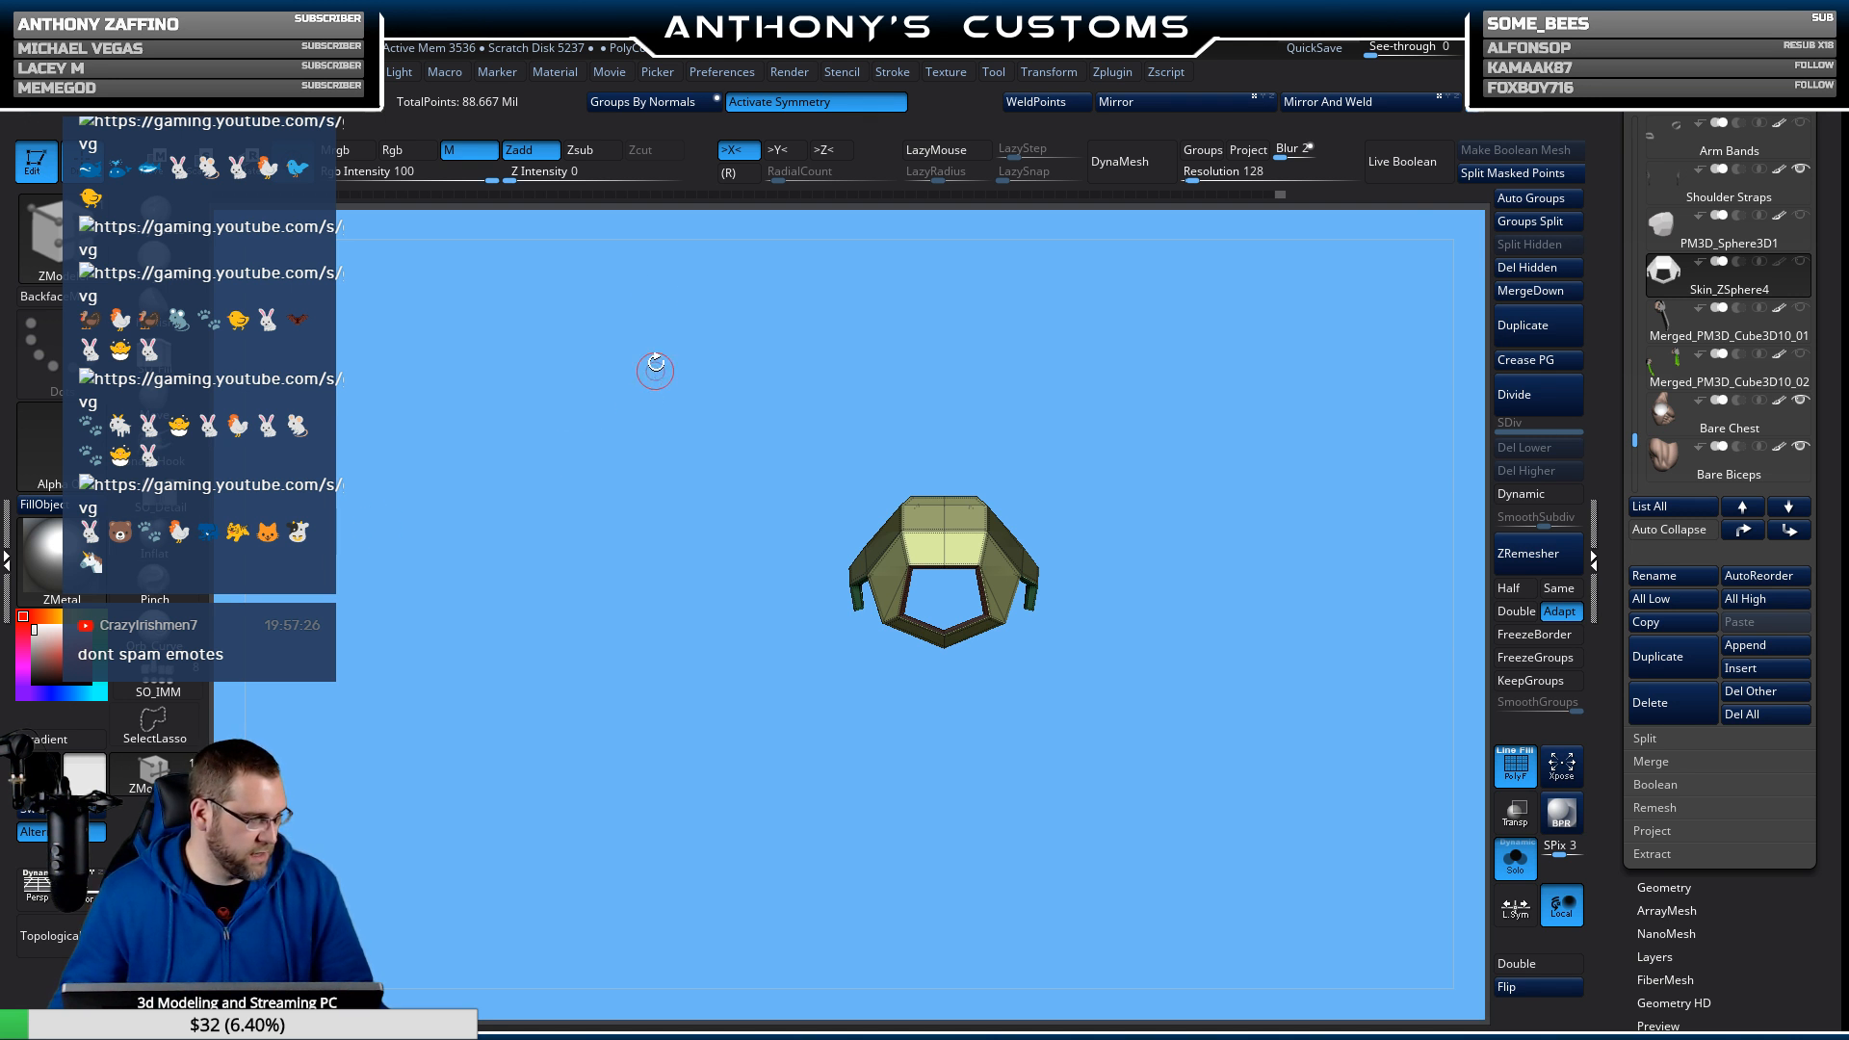
{"action": "key", "text": "ctrl"}
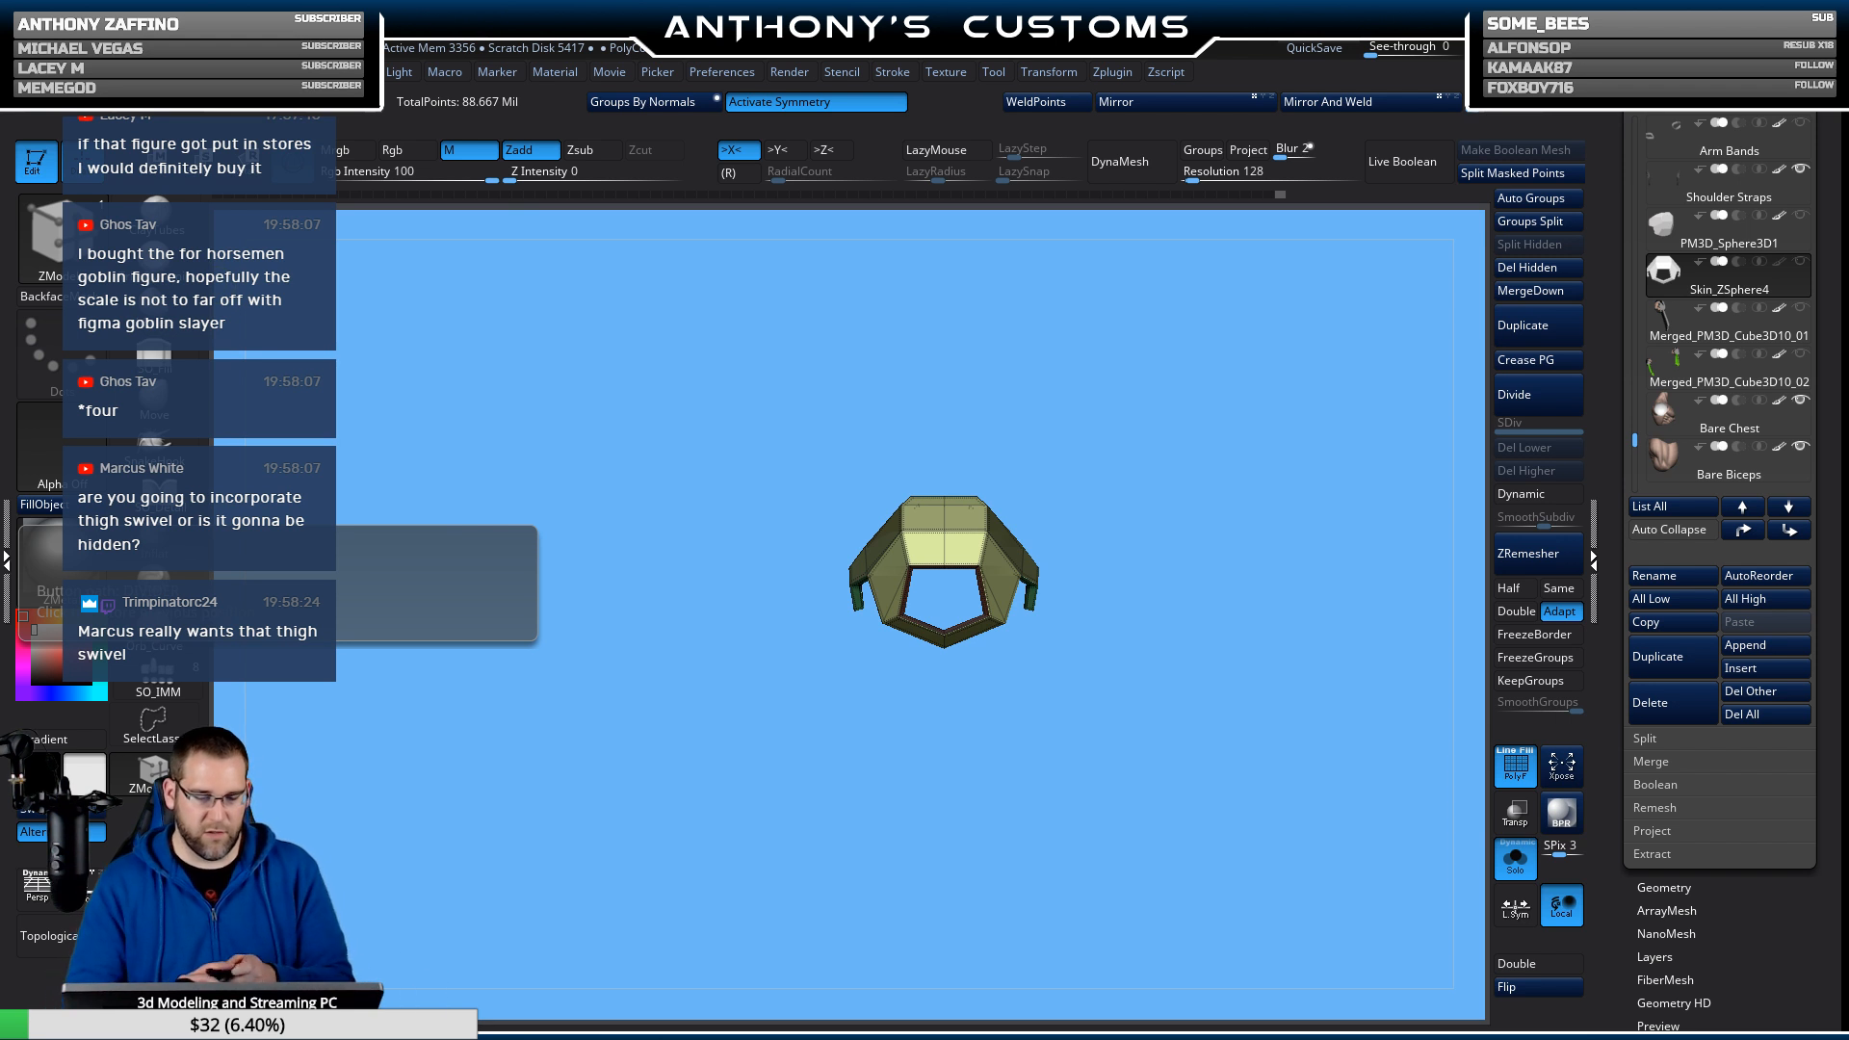
{"action": "left_click_drag", "start_coordinate": [1156, 734], "coordinate": [1188, 735]}
{"action": "left_click", "coordinate": [1516, 860]}
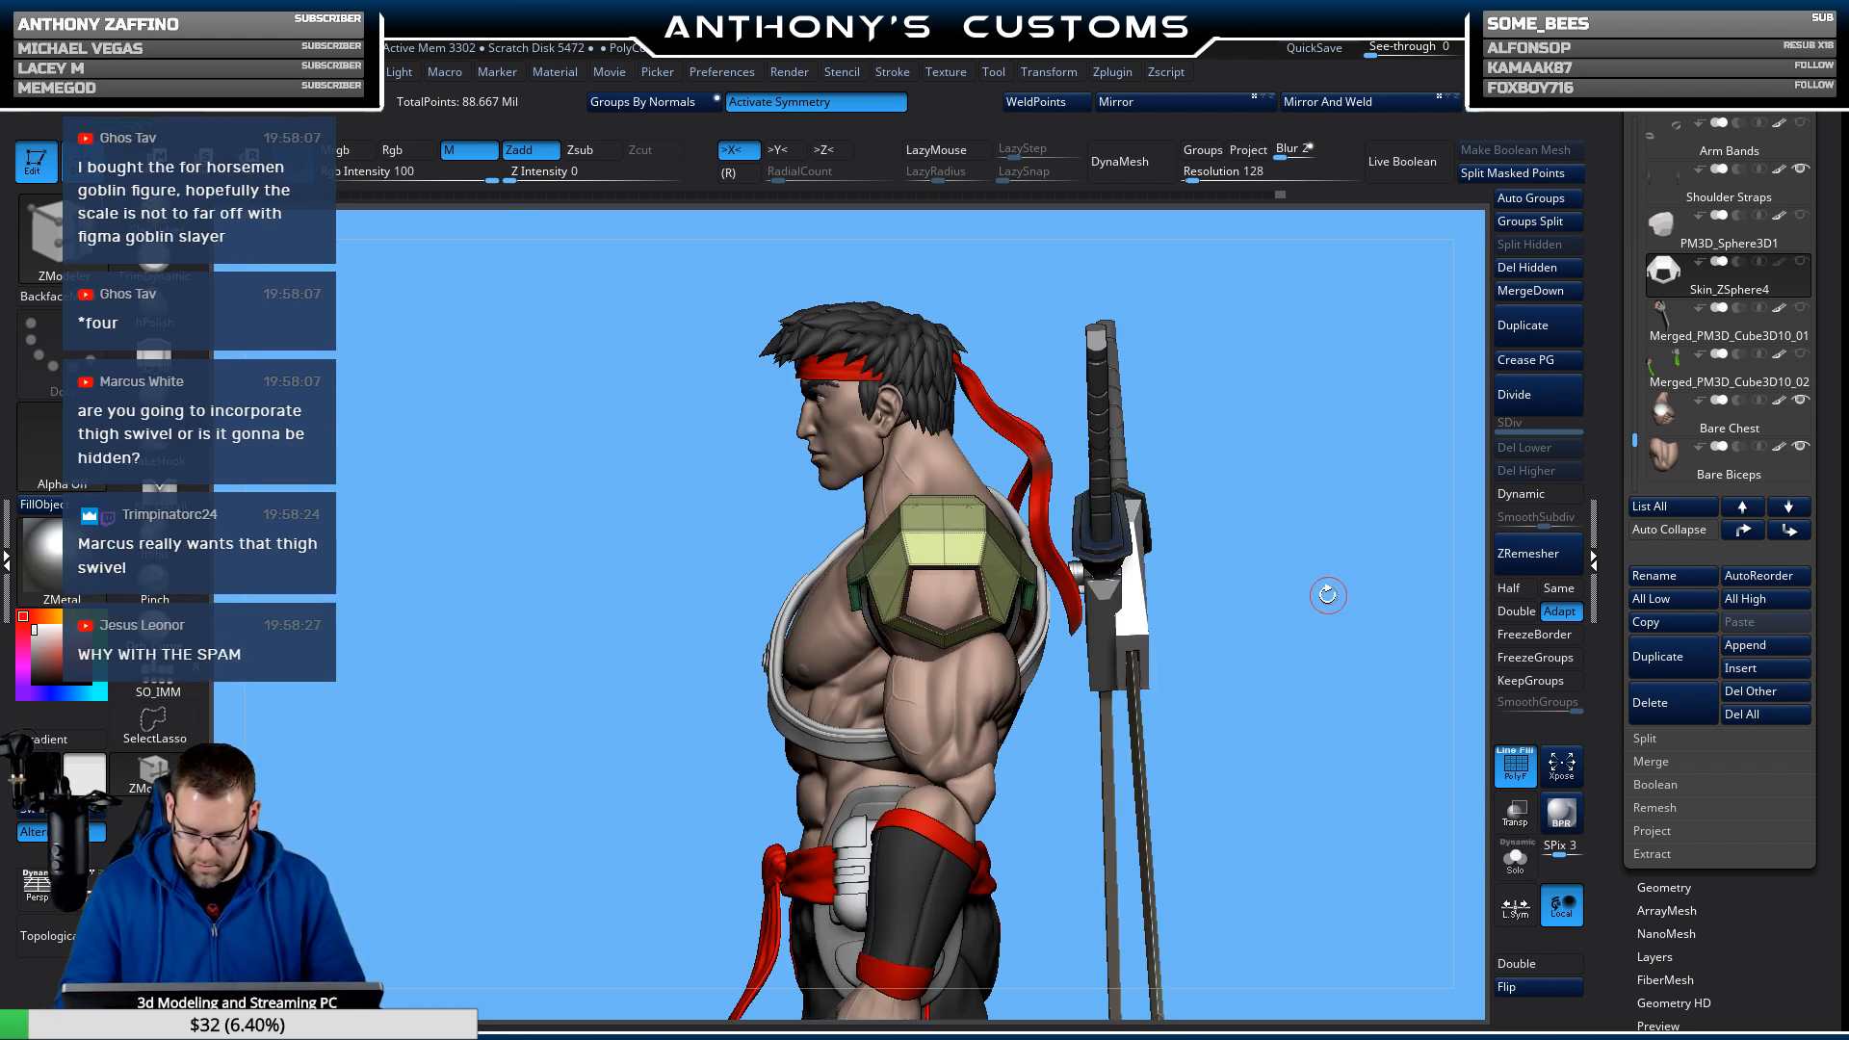
{"action": "left_click_drag", "start_coordinate": [1332, 735], "coordinate": [1368, 603]}
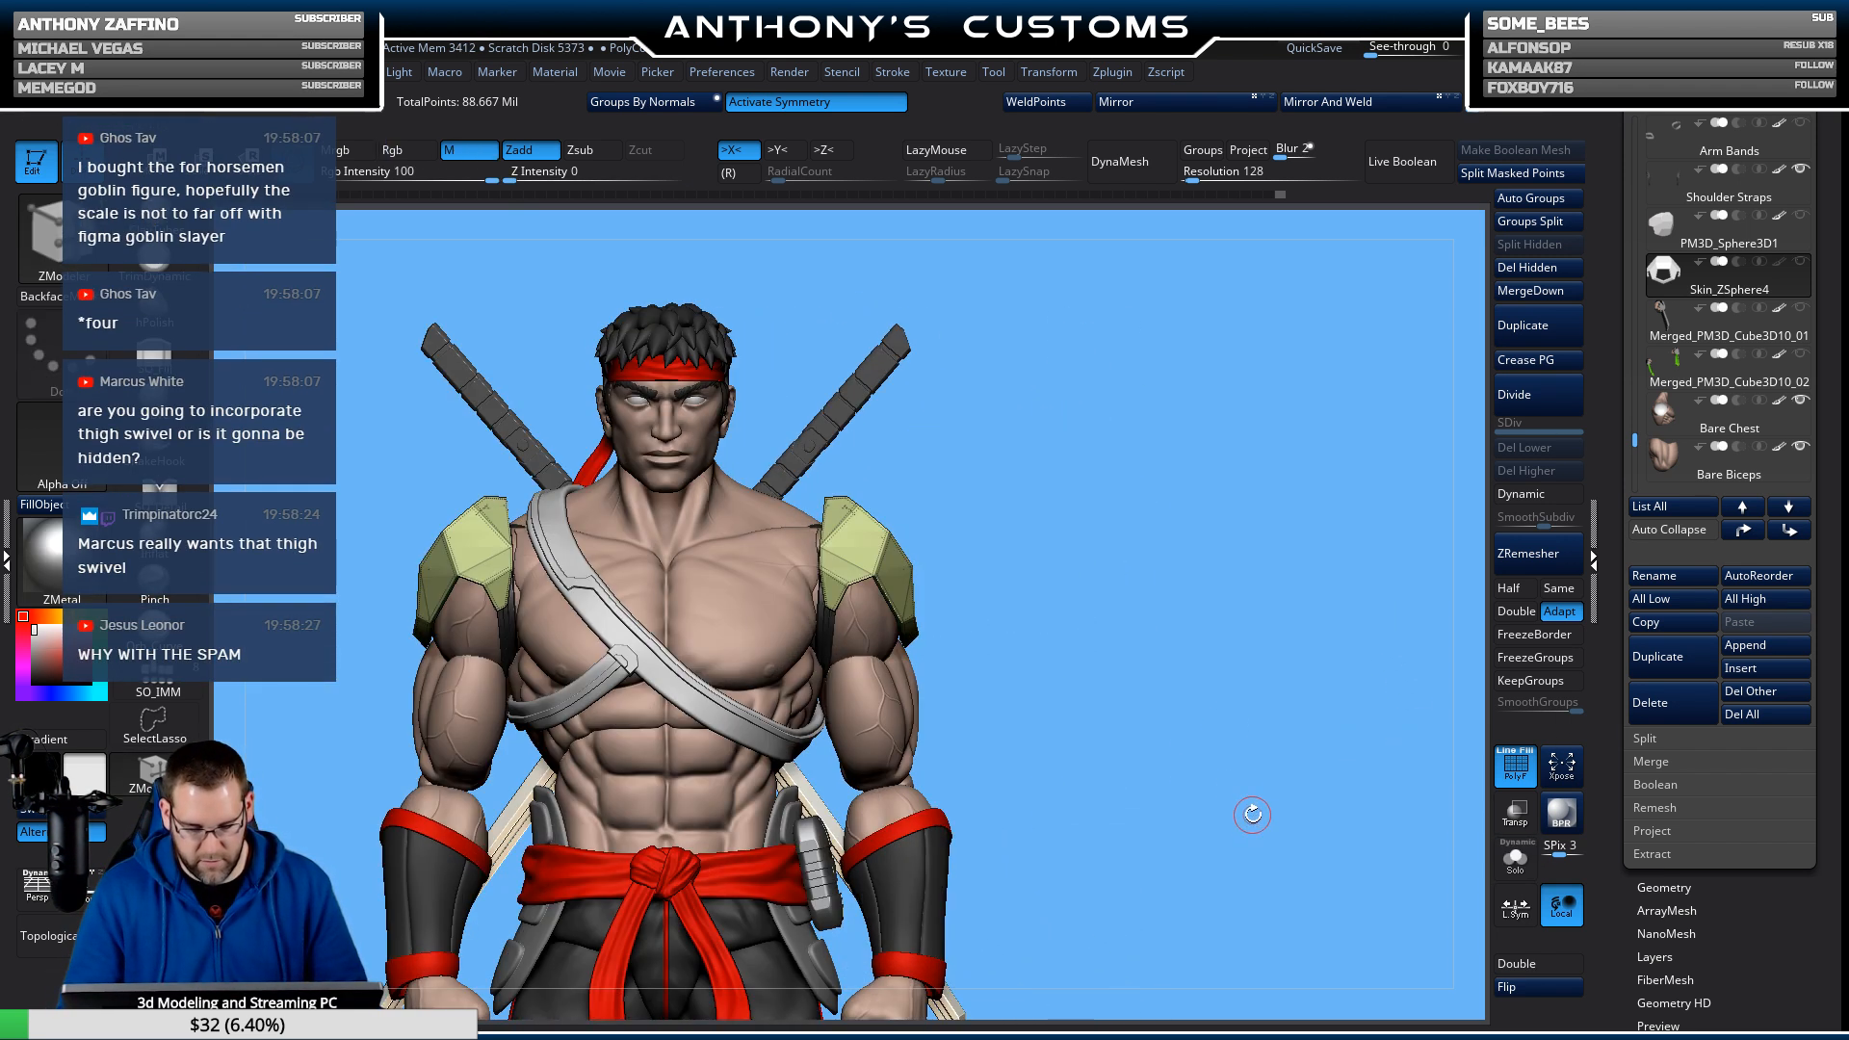
{"action": "left_click_drag", "start_coordinate": [1167, 743], "coordinate": [1294, 830]}
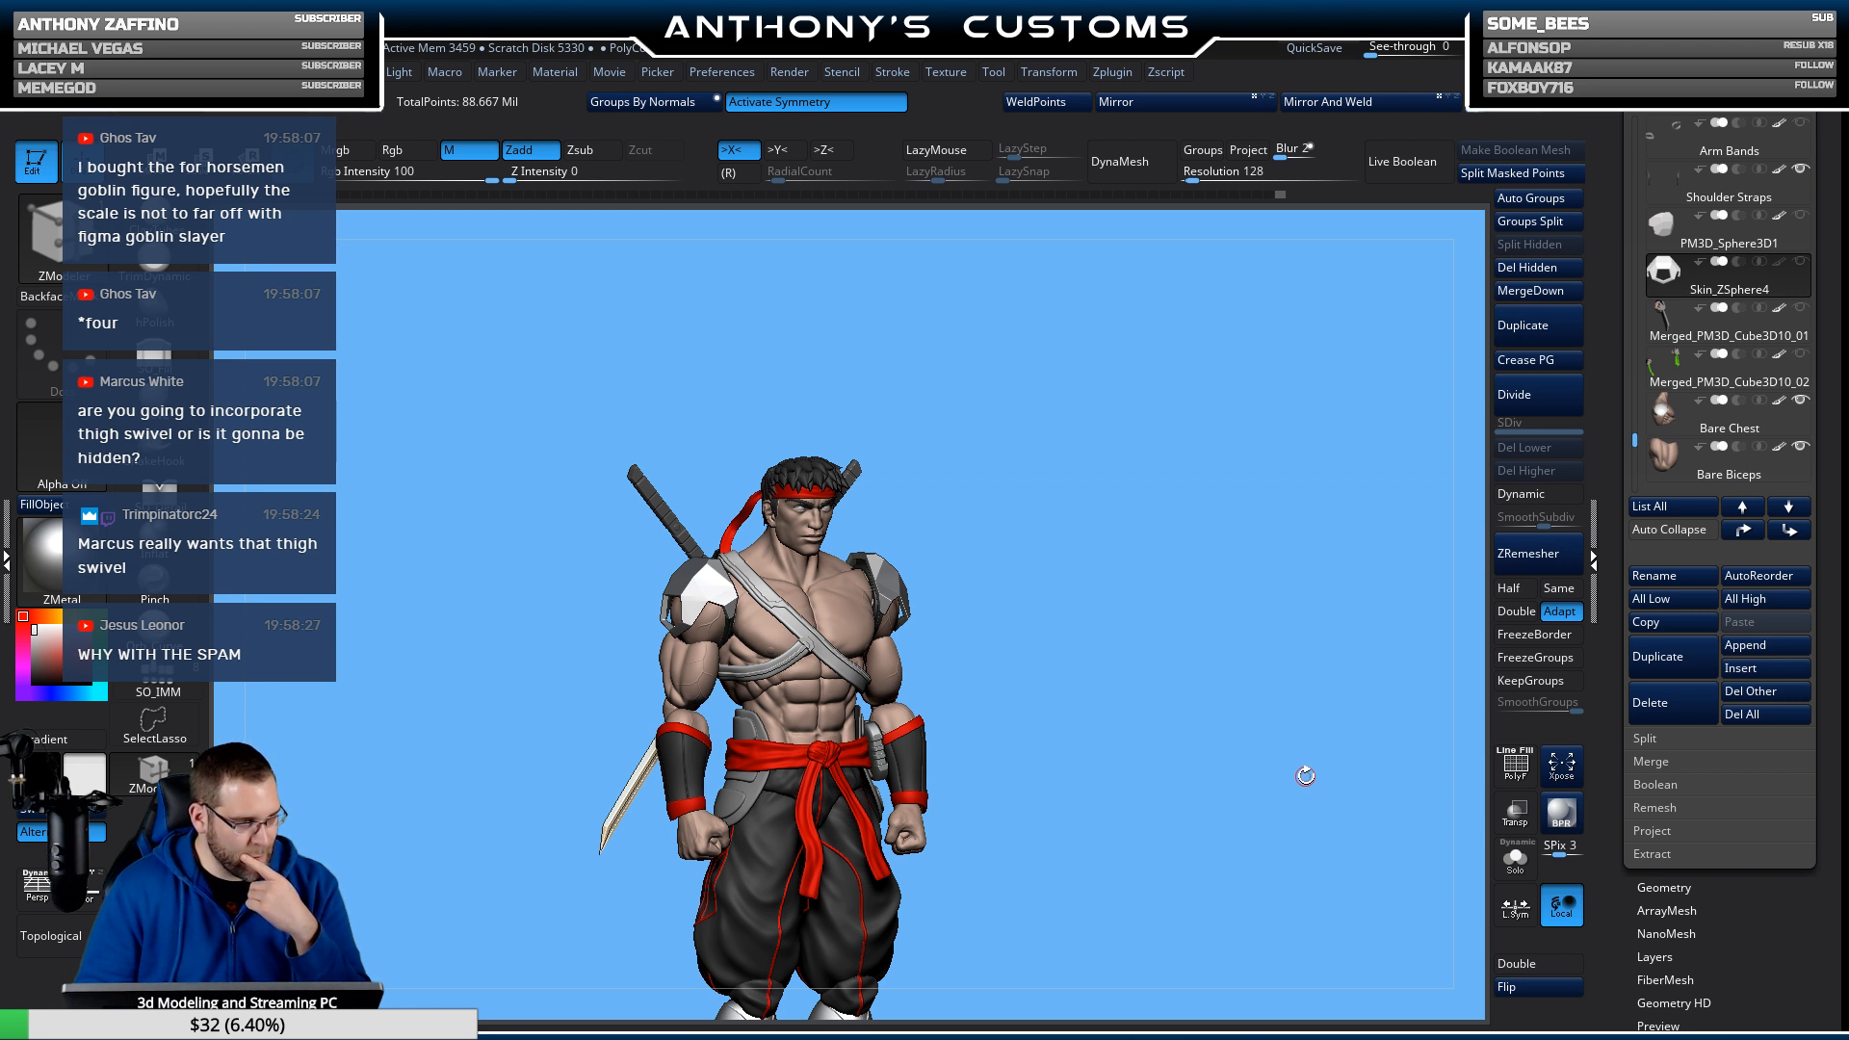
Undo the five-sided openings in the pads and reselect the ZModeler brush.
{"action": "key", "text": "ctrl+z"}
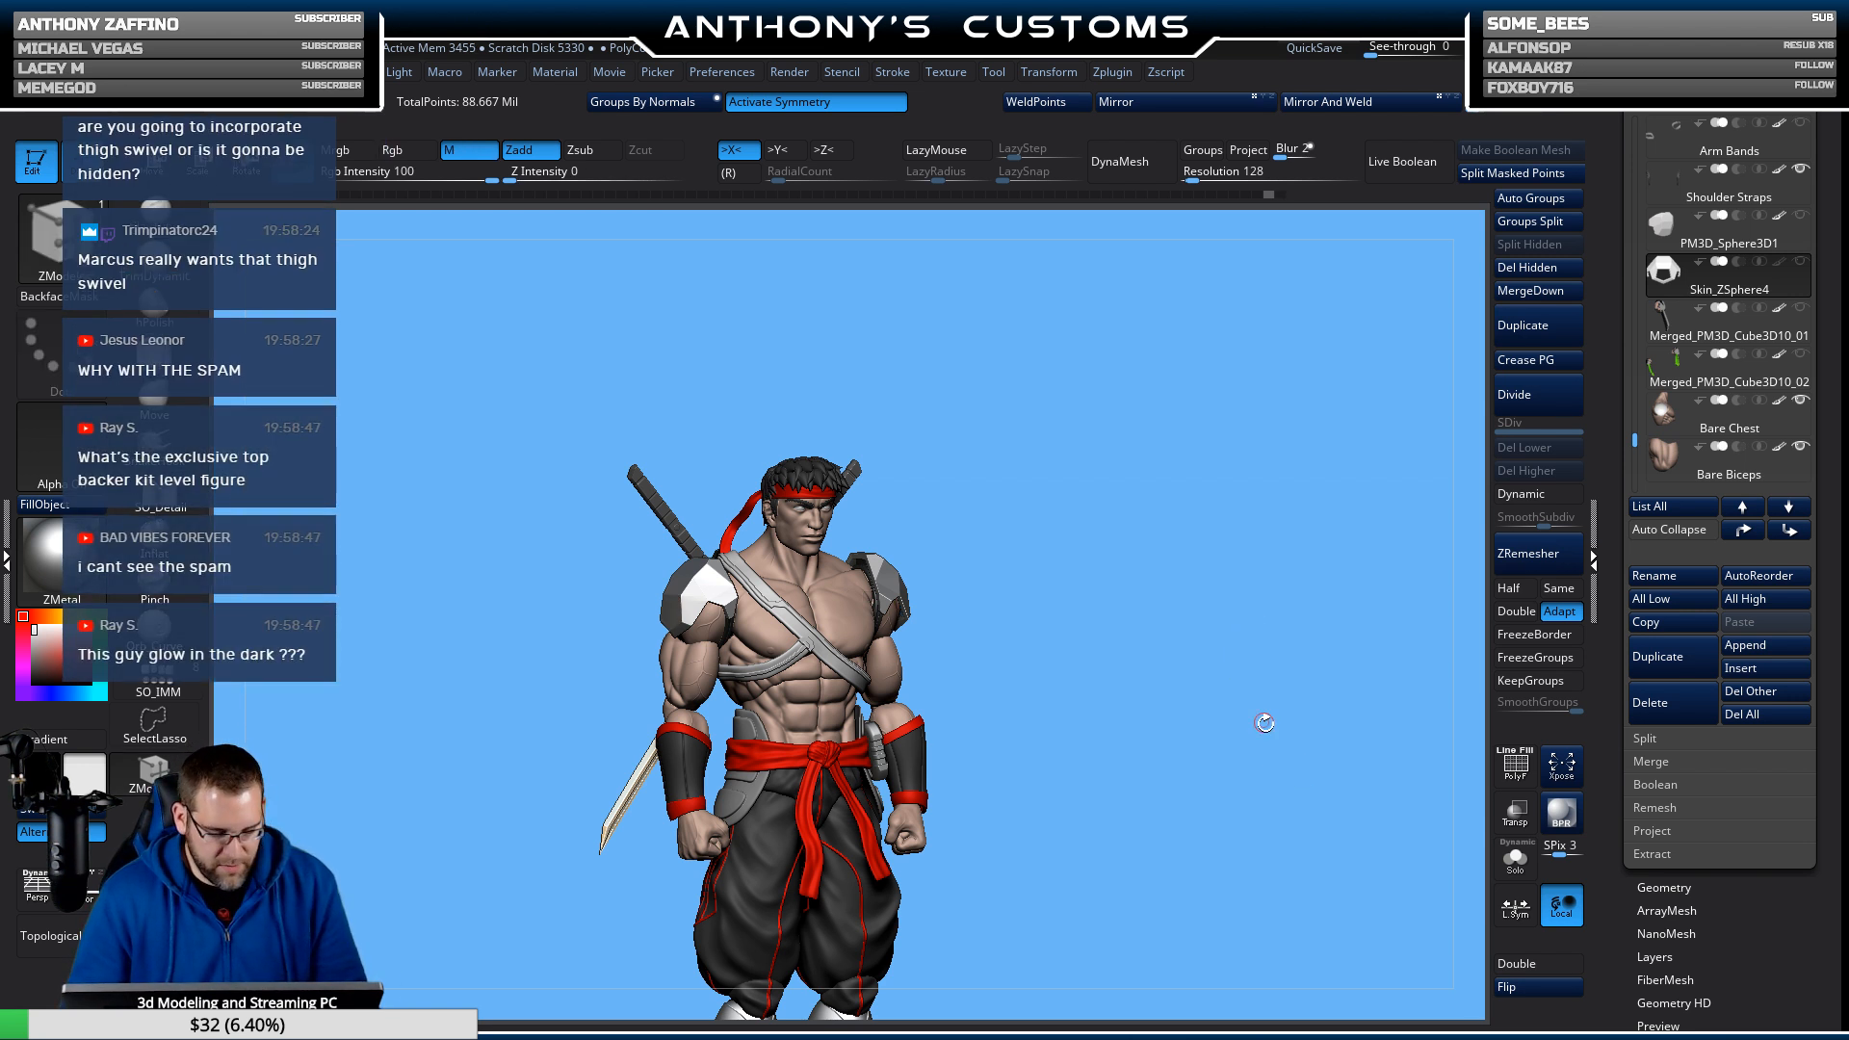
{"action": "mouse_move", "coordinate": [1270, 754]}
{"action": "left_mouse_down"}
{"action": "mouse_move", "coordinate": [1279, 767]}
{"action": "mouse_move", "coordinate": [1217, 772]}
{"action": "left_mouse_up"}
{"action": "key", "text": "b"}
{"action": "key", "text": "z"}
{"action": "key", "text": "m"}
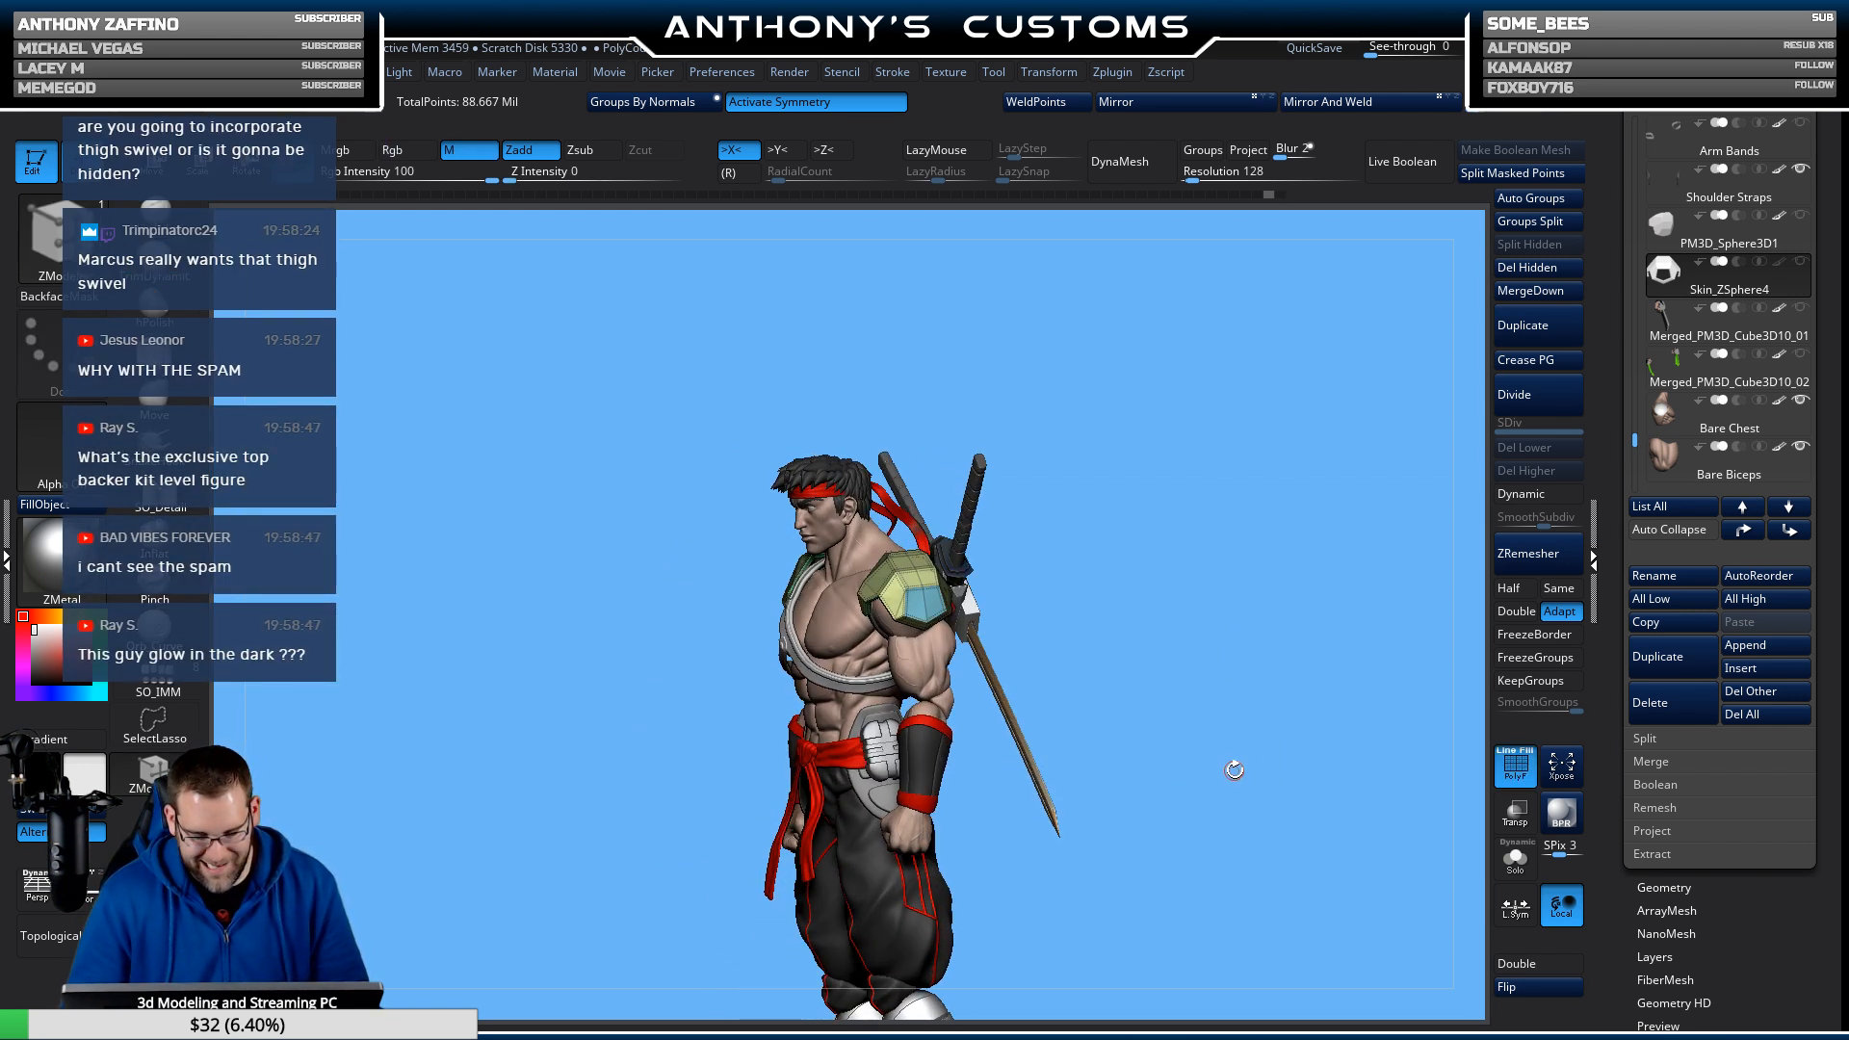
Try to QMesh the two-face polygroup low on the pad's outer side without an inset, and undo the attempts.
{"action": "left_click_drag", "start_coordinate": [1234, 641], "coordinate": [1156, 510], "text": "alt"}
{"action": "left_click", "coordinate": [1011, 597]}
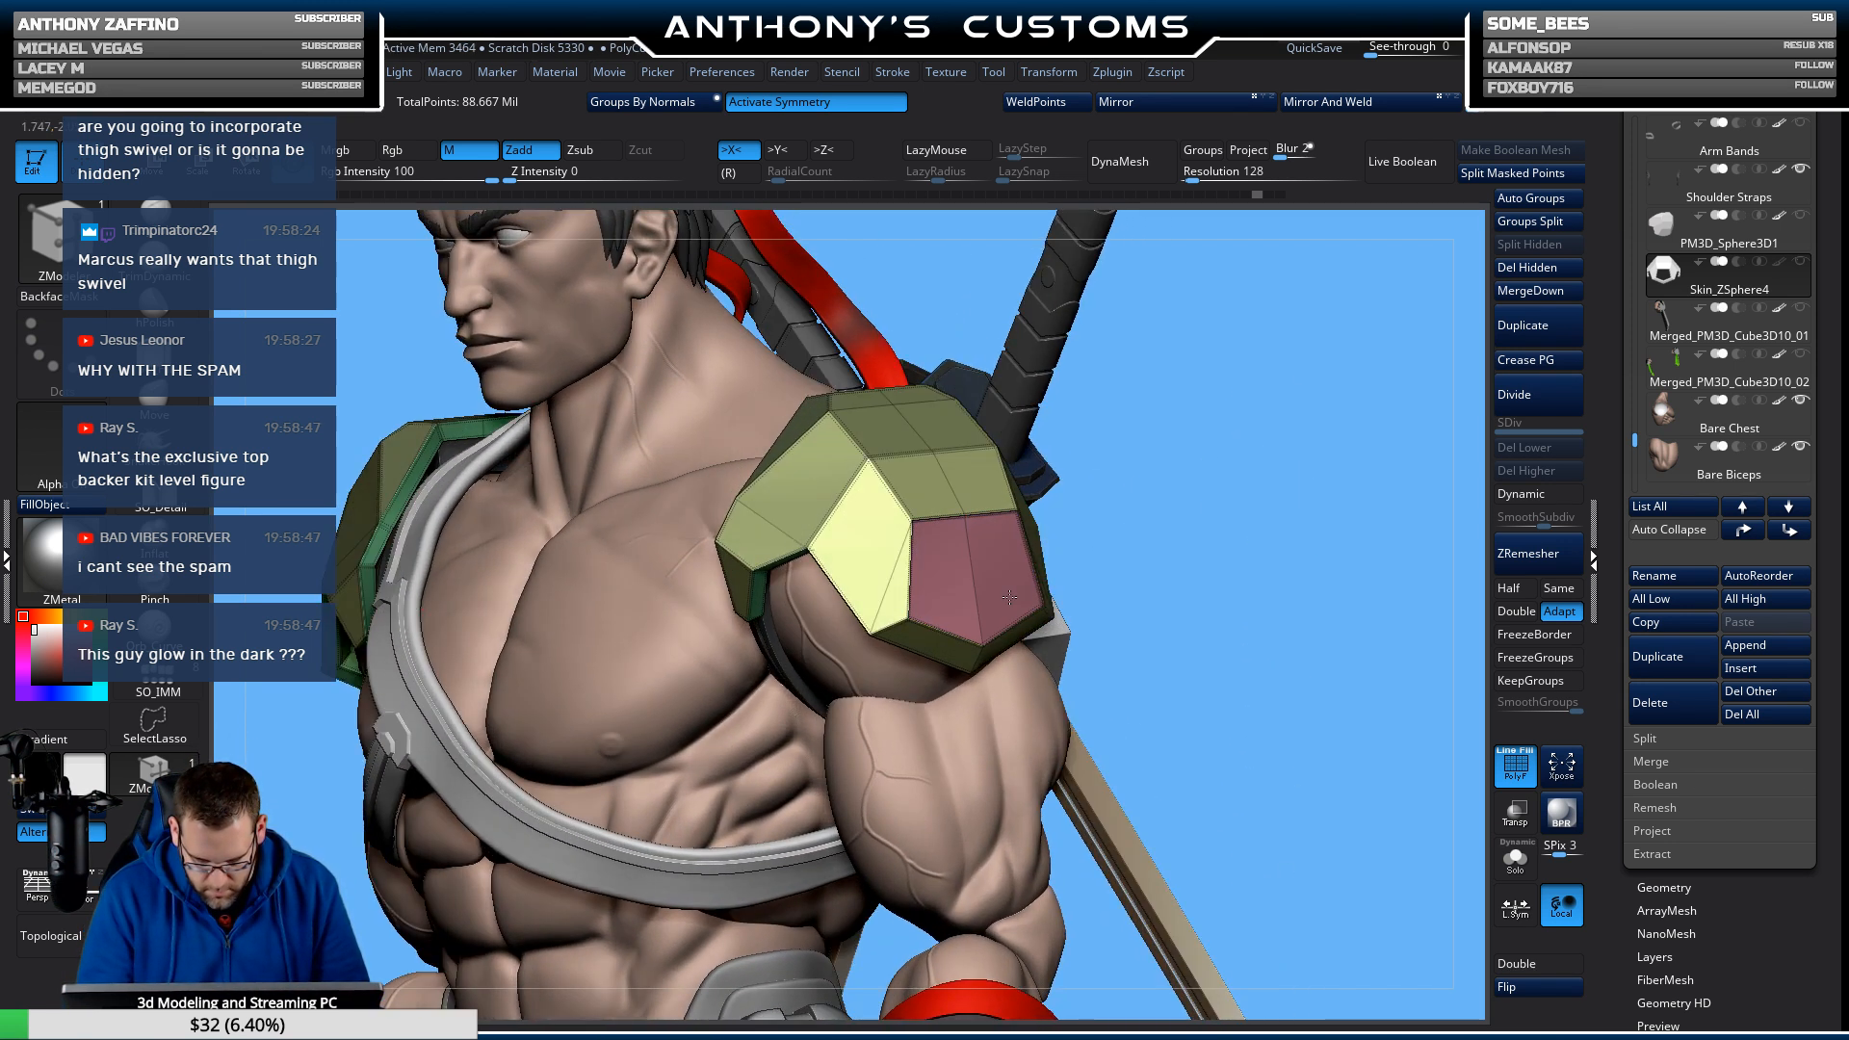
{"action": "left_click_drag", "start_coordinate": [1009, 597], "coordinate": [1021, 590]}
{"action": "key", "text": "ctrl+z"}
{"action": "key", "text": "ctrl+z"}
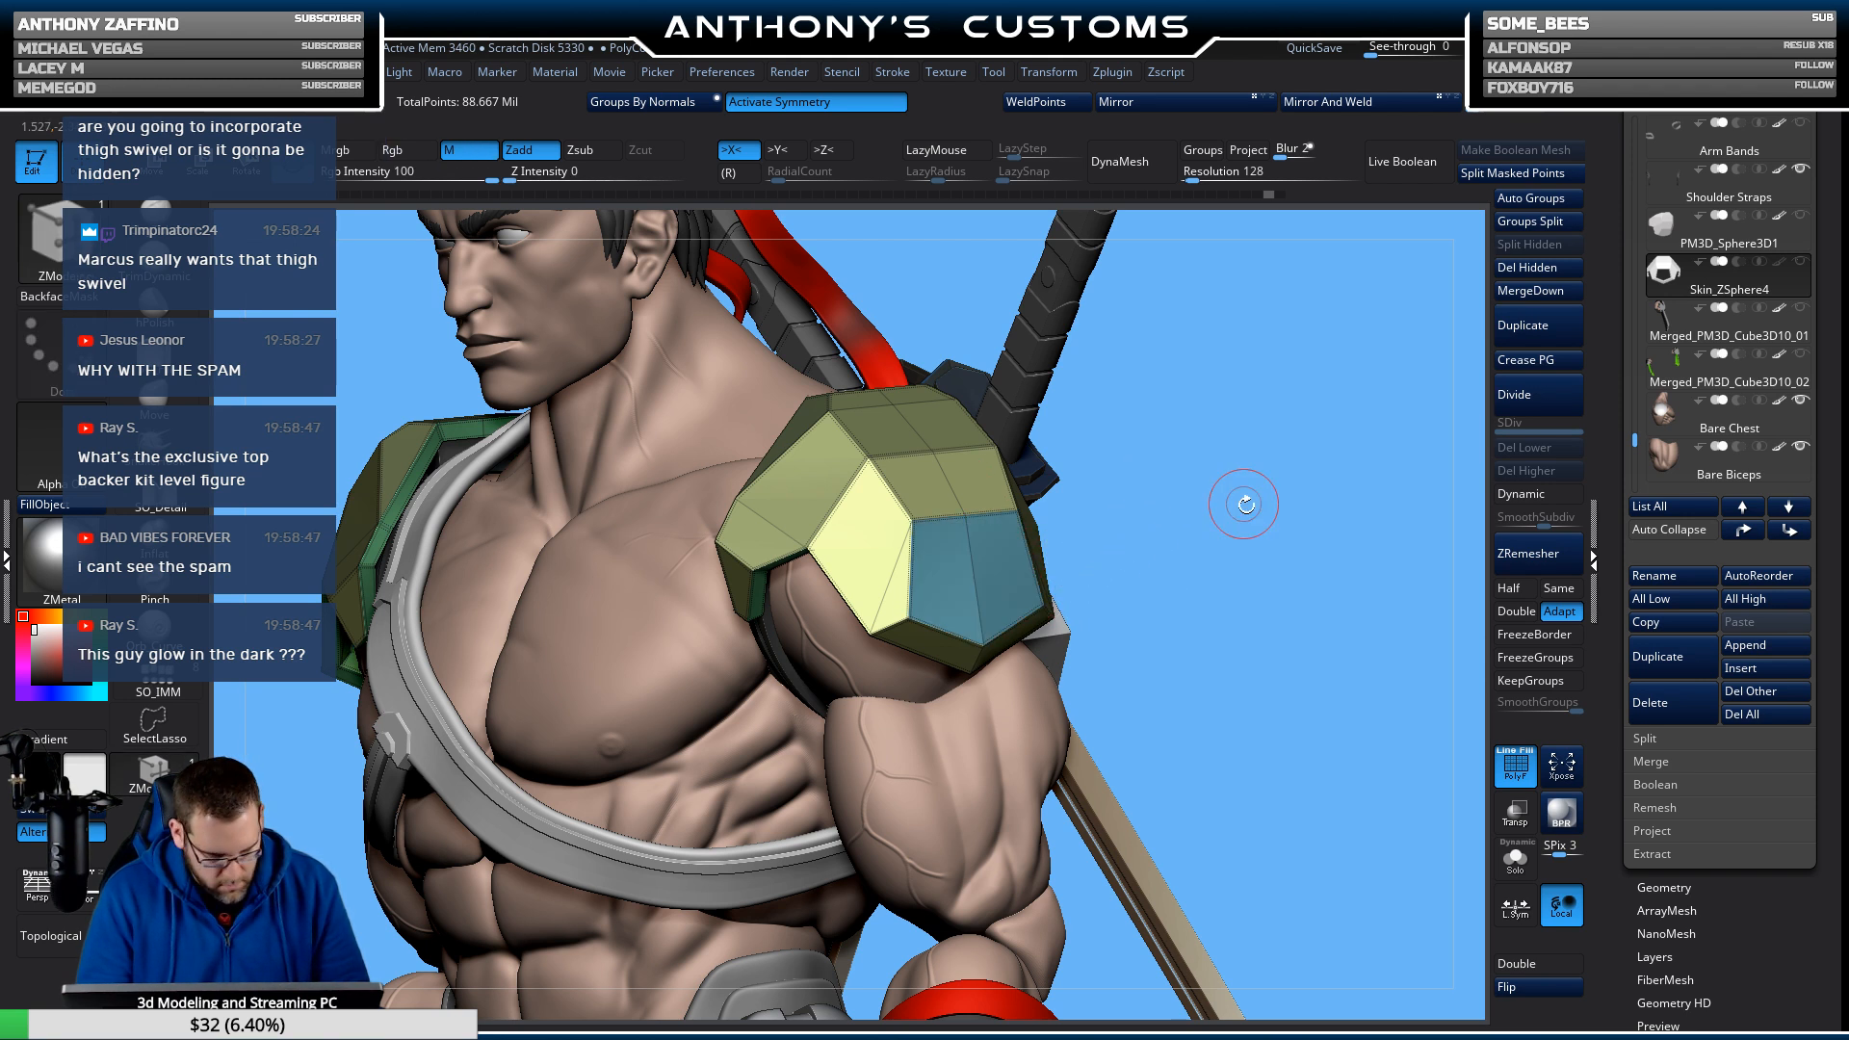
{"action": "left_click_drag", "start_coordinate": [1296, 530], "coordinate": [1334, 555], "text": "alt"}
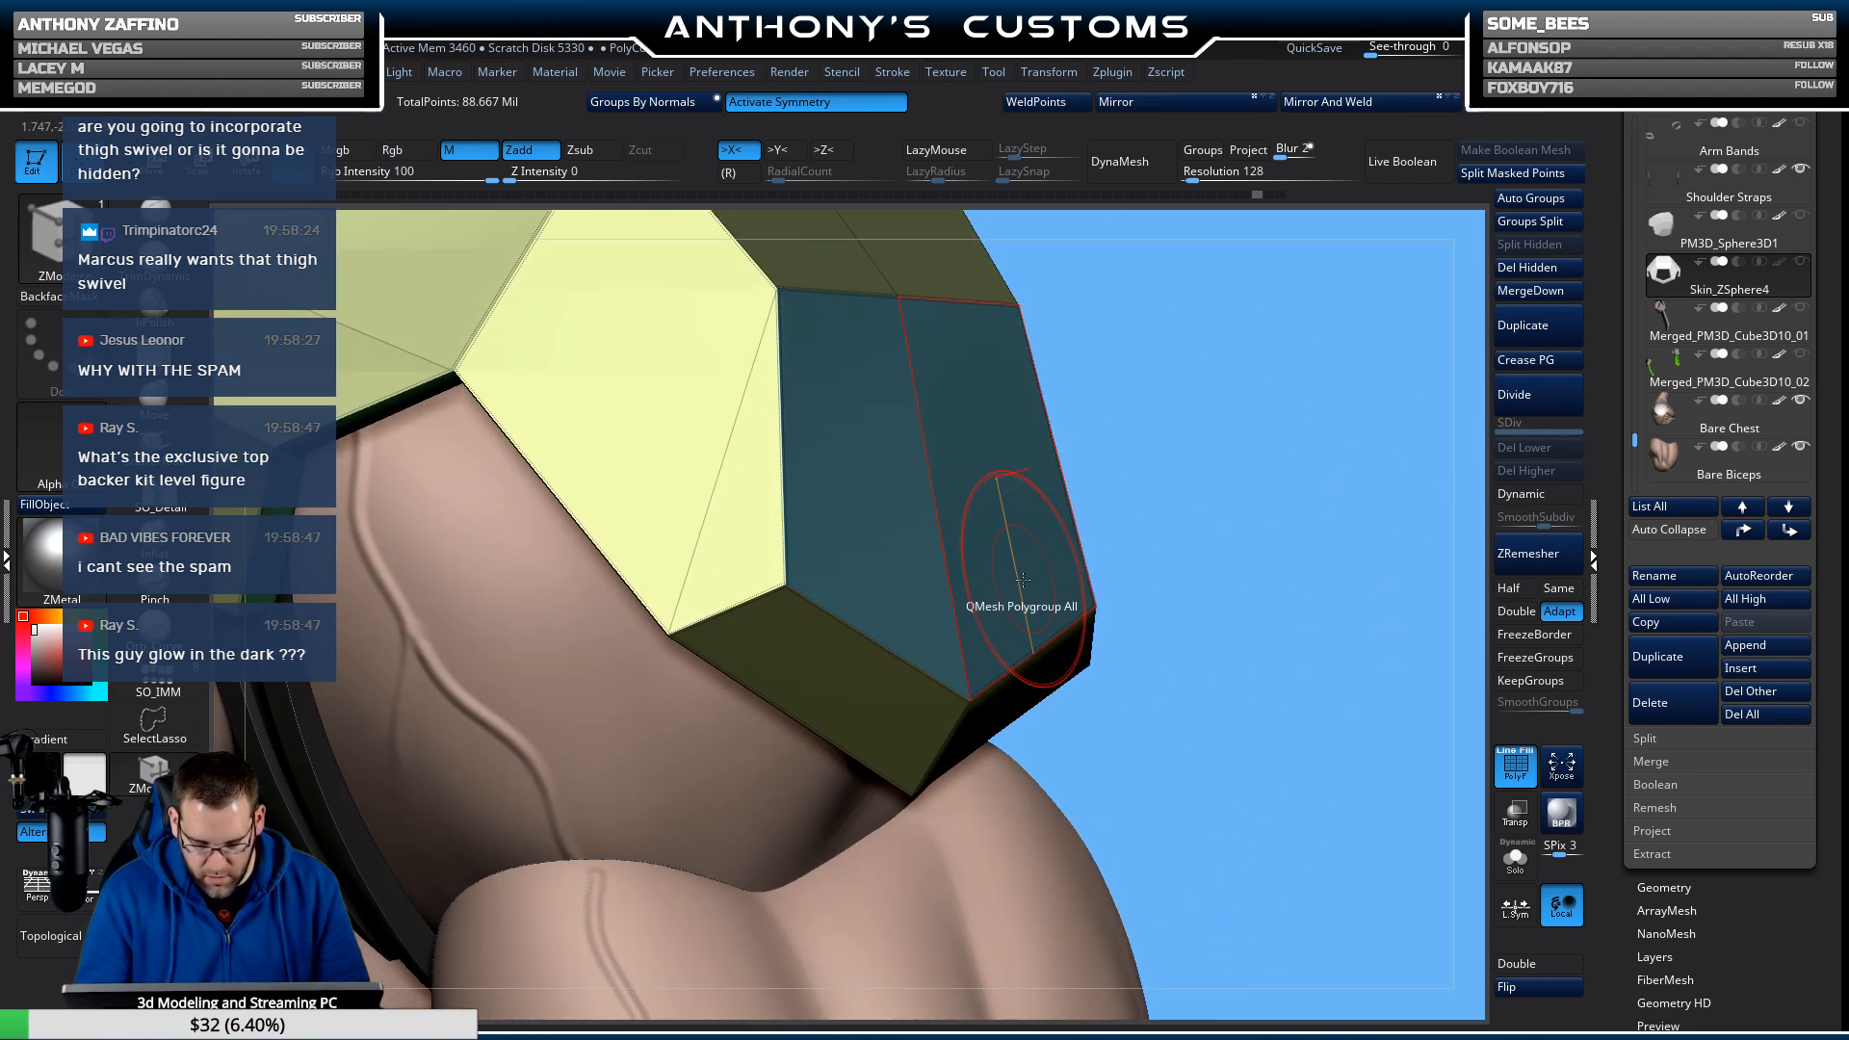
{"action": "left_click_drag", "start_coordinate": [1023, 579], "coordinate": [1013, 584]}
{"action": "mouse_move", "coordinate": [1281, 547]}
{"action": "left_mouse_down"}
{"action": "mouse_move", "coordinate": [1248, 539]}
{"action": "mouse_move", "coordinate": [1264, 554]}
{"action": "left_mouse_up"}
{"action": "key", "text": "ctrl+z"}
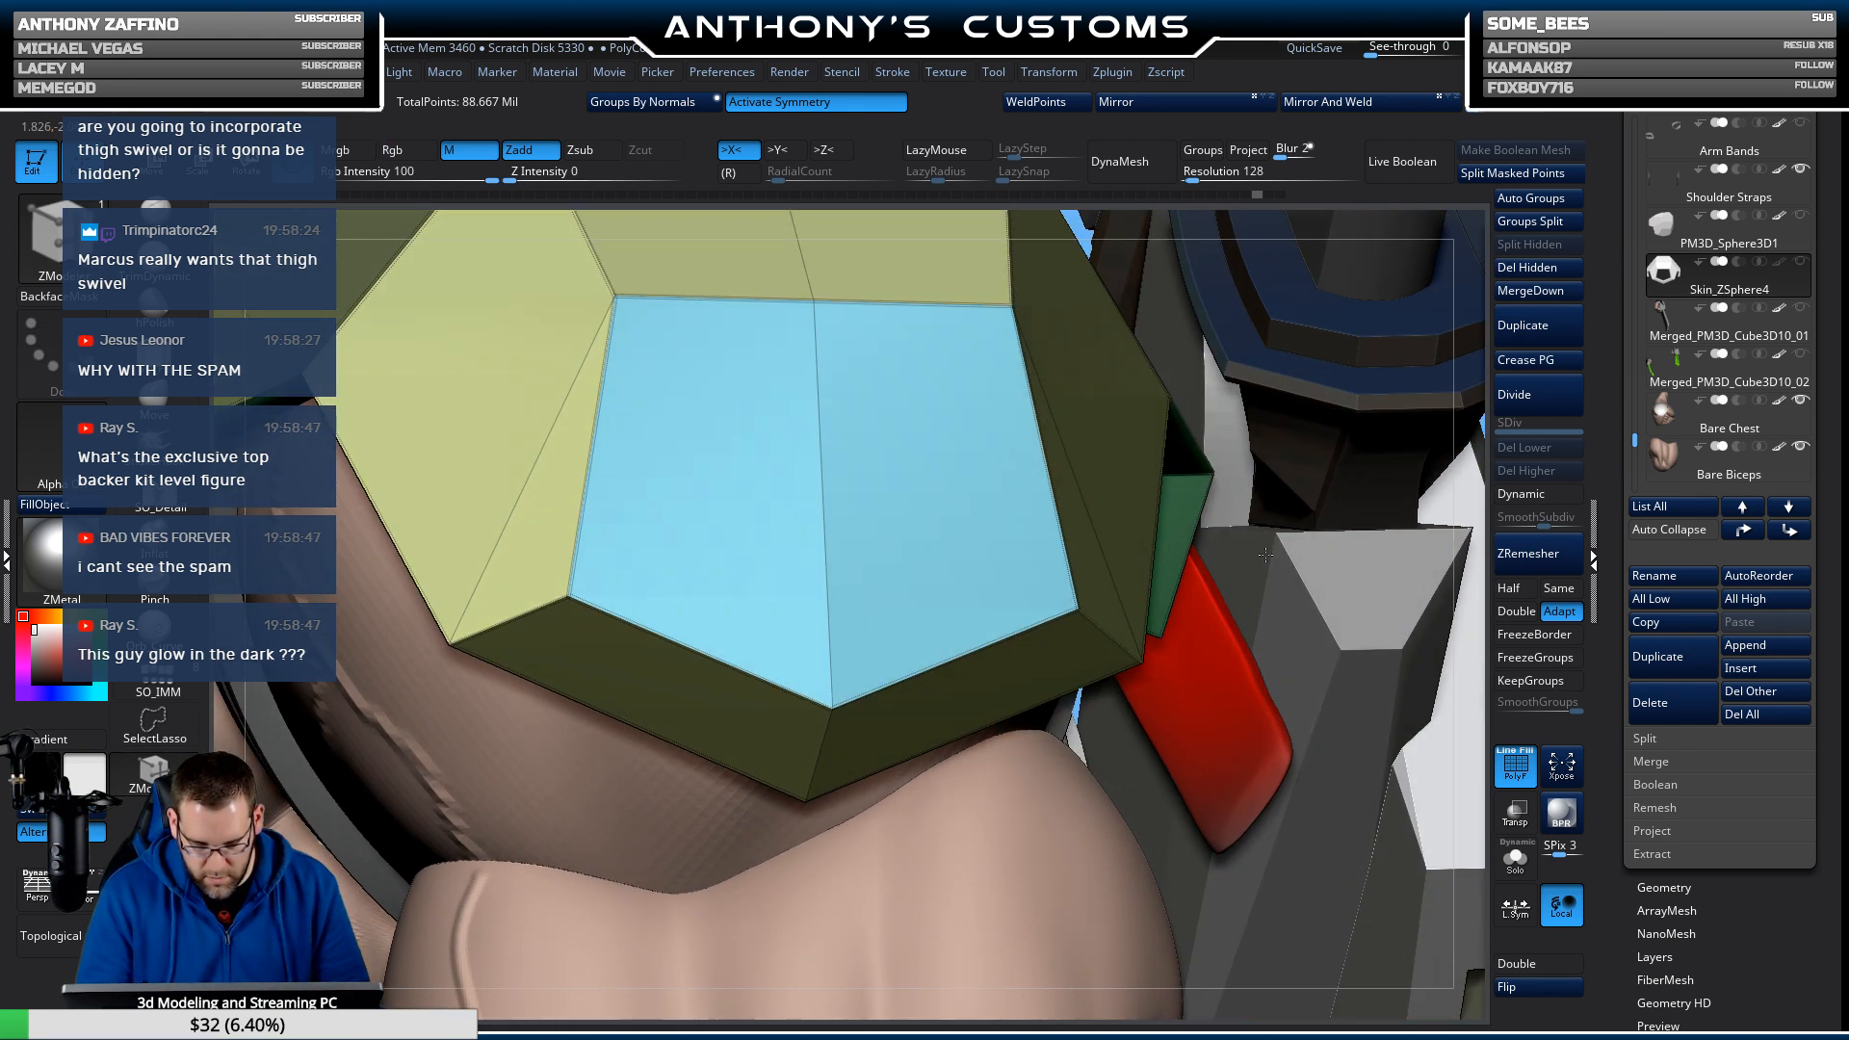
Inset the two-face outer polygroup as one region with the Polygroup All target, leaving a narrow border.
{"action": "key", "text": "space"}
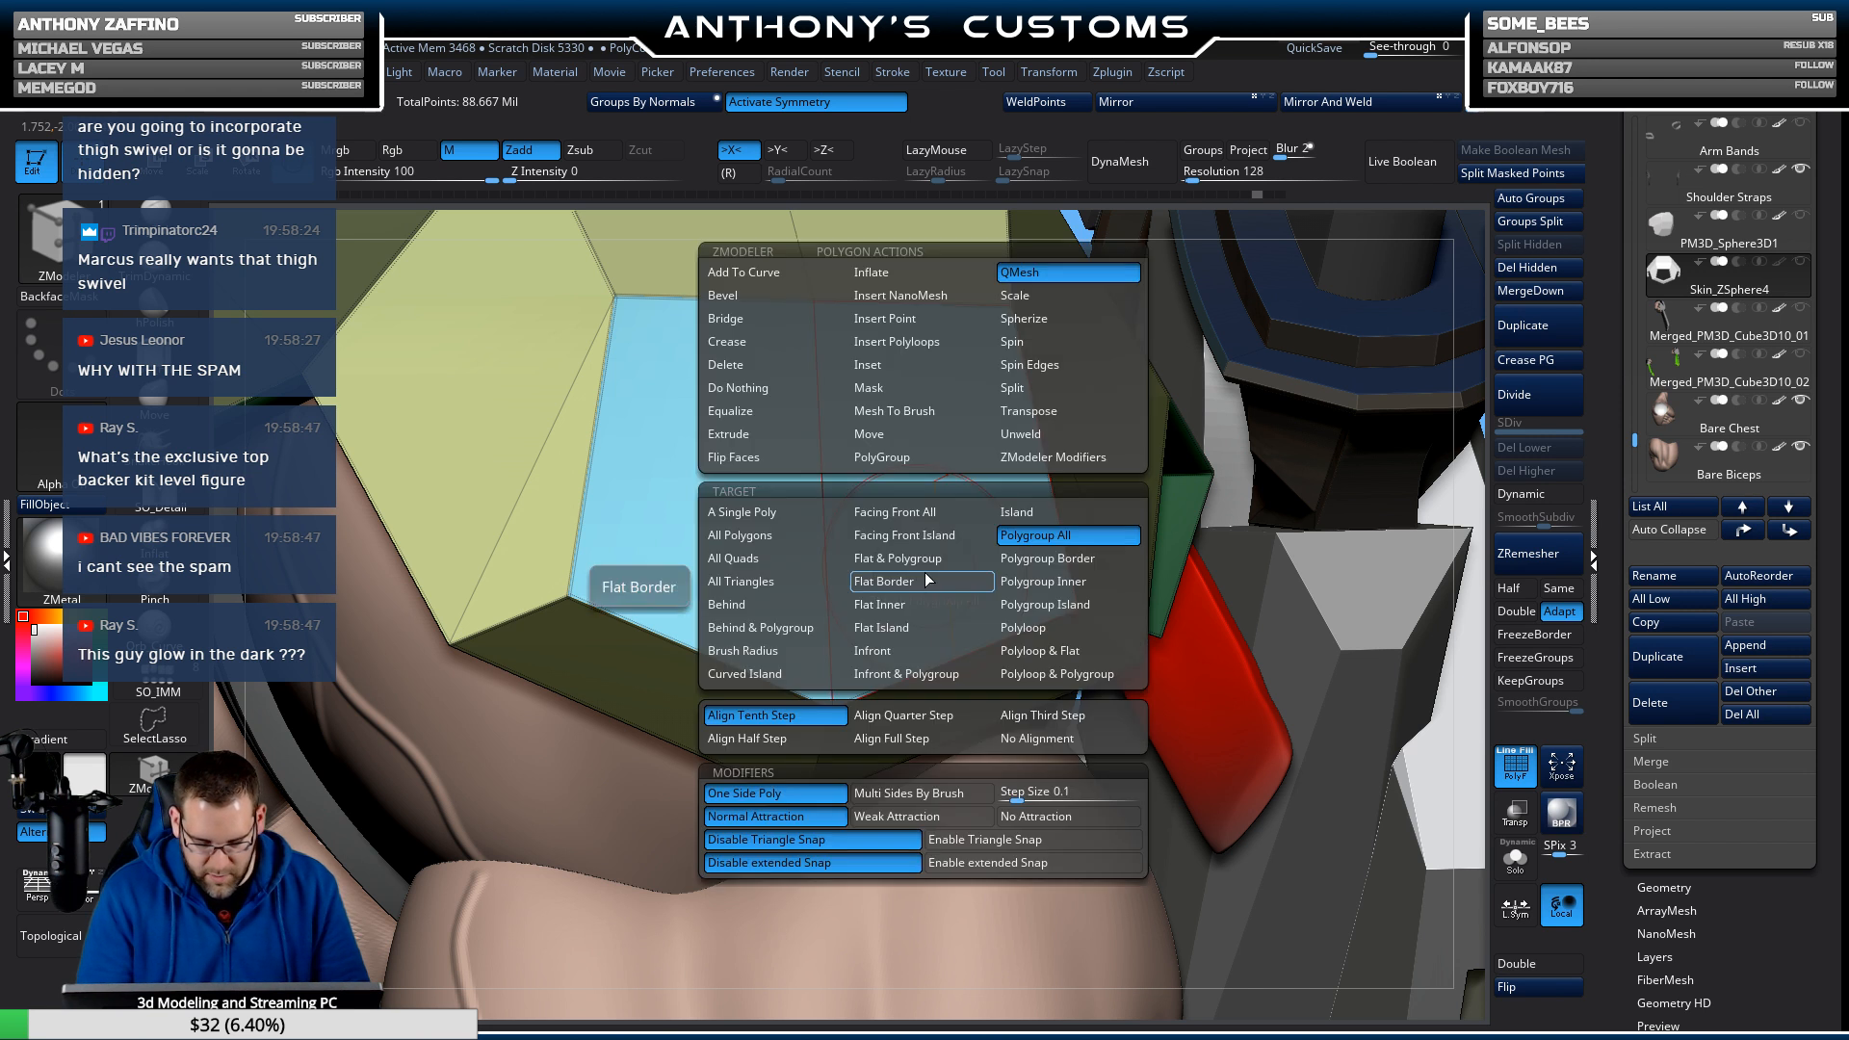
{"action": "left_click", "coordinate": [896, 364]}
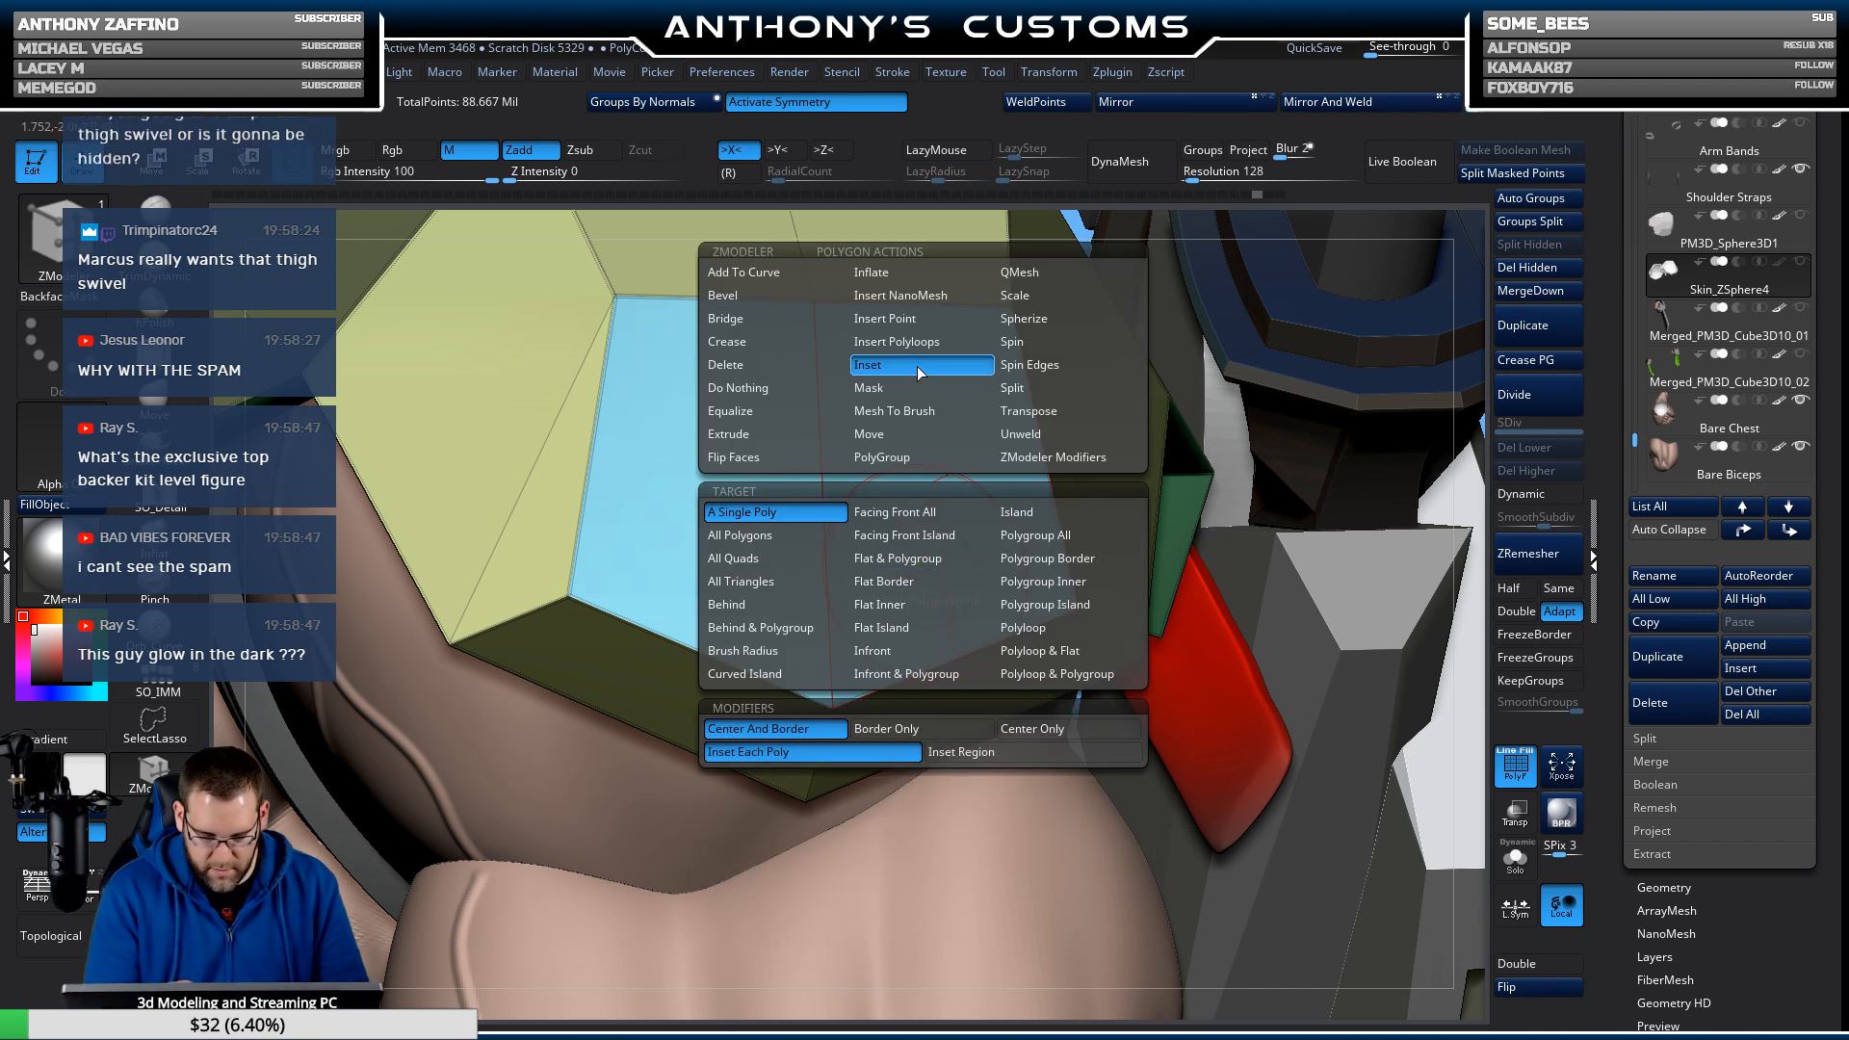
{"action": "left_click", "coordinate": [1061, 541]}
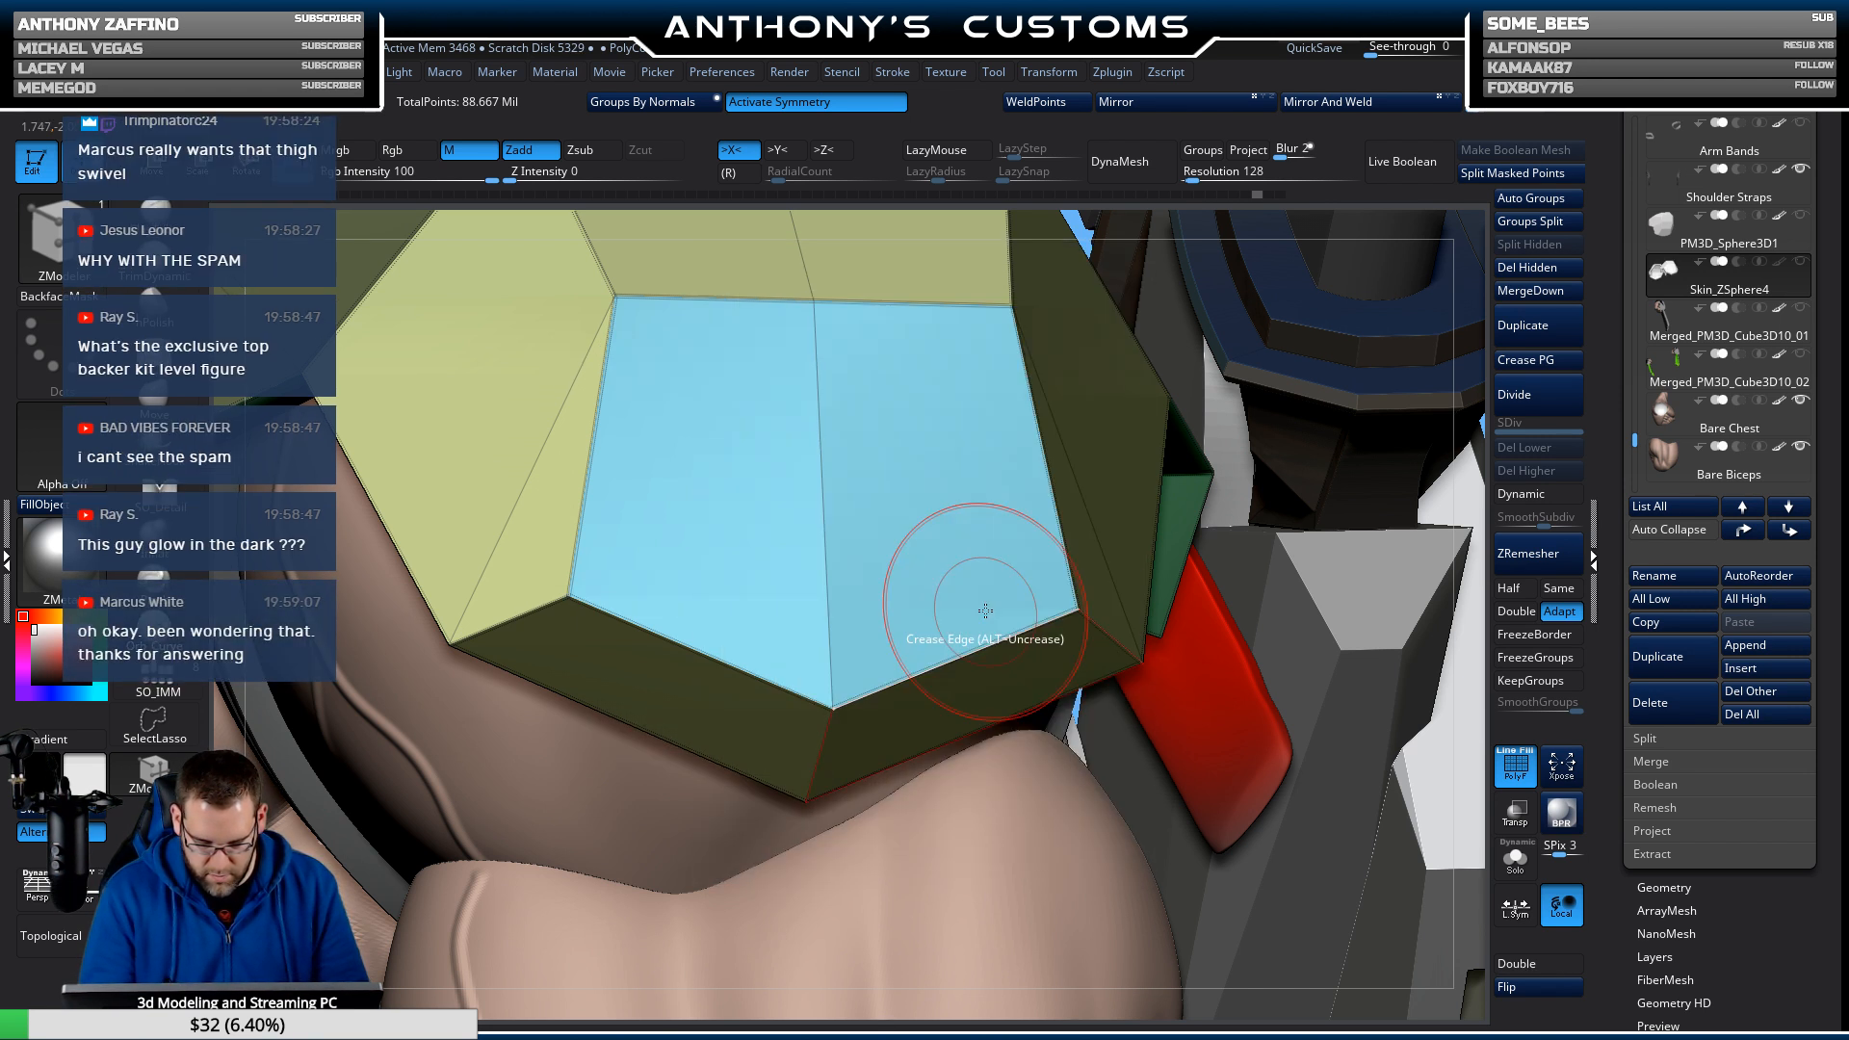
{"action": "left_click_drag", "start_coordinate": [948, 589], "coordinate": [946, 565]}
QMesh the inset outer polygroup inward to form a shallow recessed panel inside its narrow border.
{"action": "key", "text": "space"}
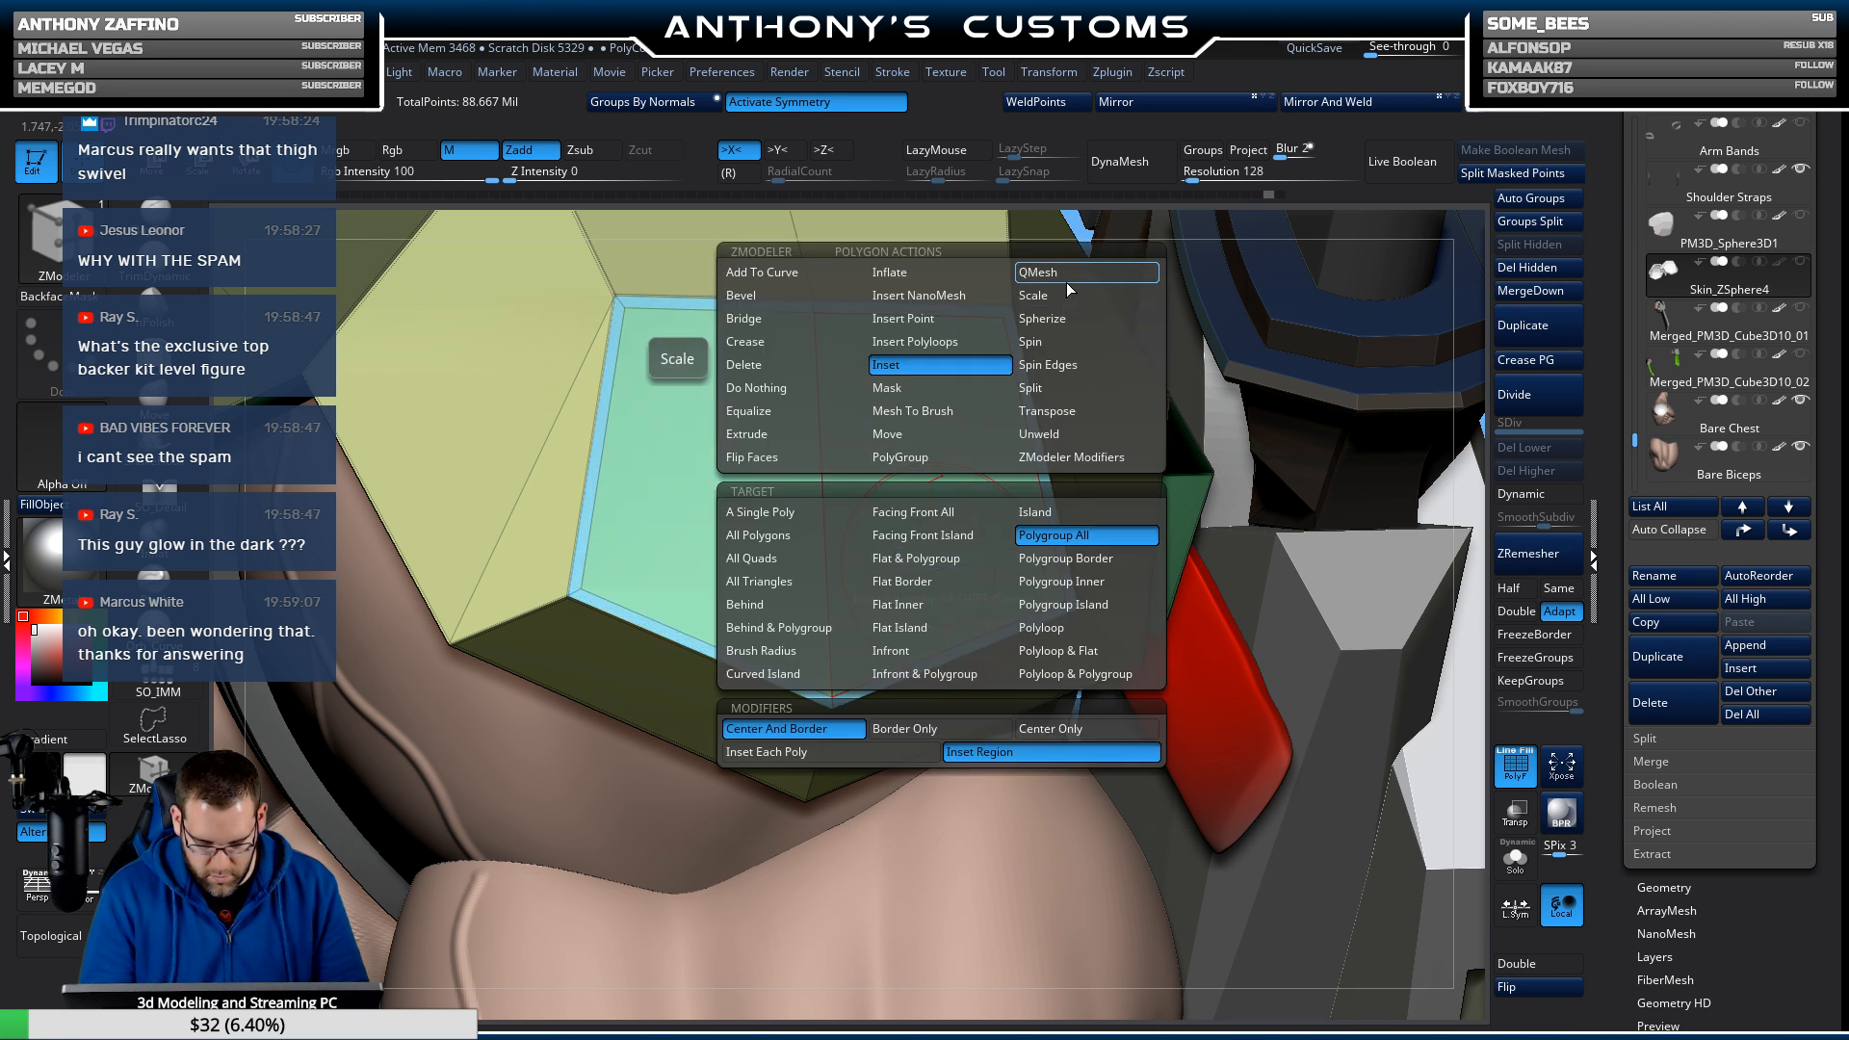
{"action": "left_click", "coordinate": [1127, 441]}
{"action": "right_click_drag", "start_coordinate": [1141, 456], "coordinate": [1068, 526]}
{"action": "left_click", "coordinate": [1065, 525]}
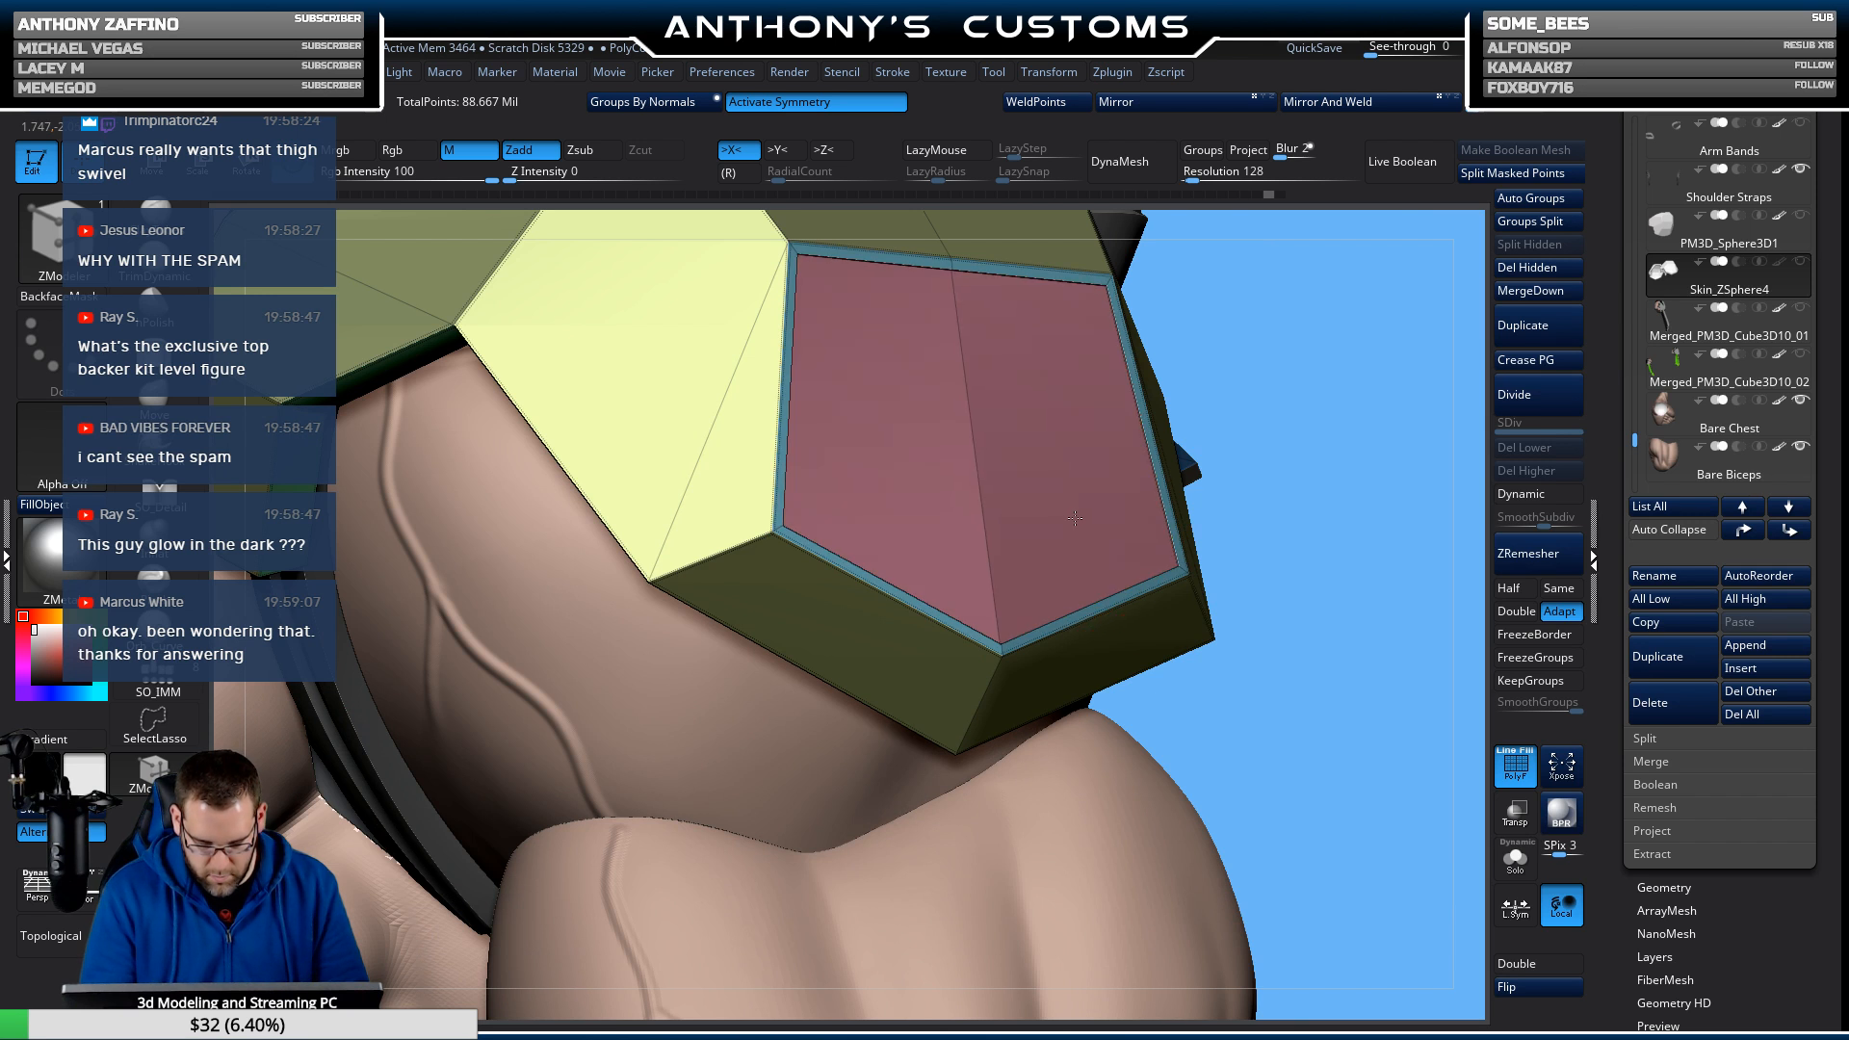
{"action": "left_click_drag", "start_coordinate": [1060, 528], "coordinate": [1056, 530]}
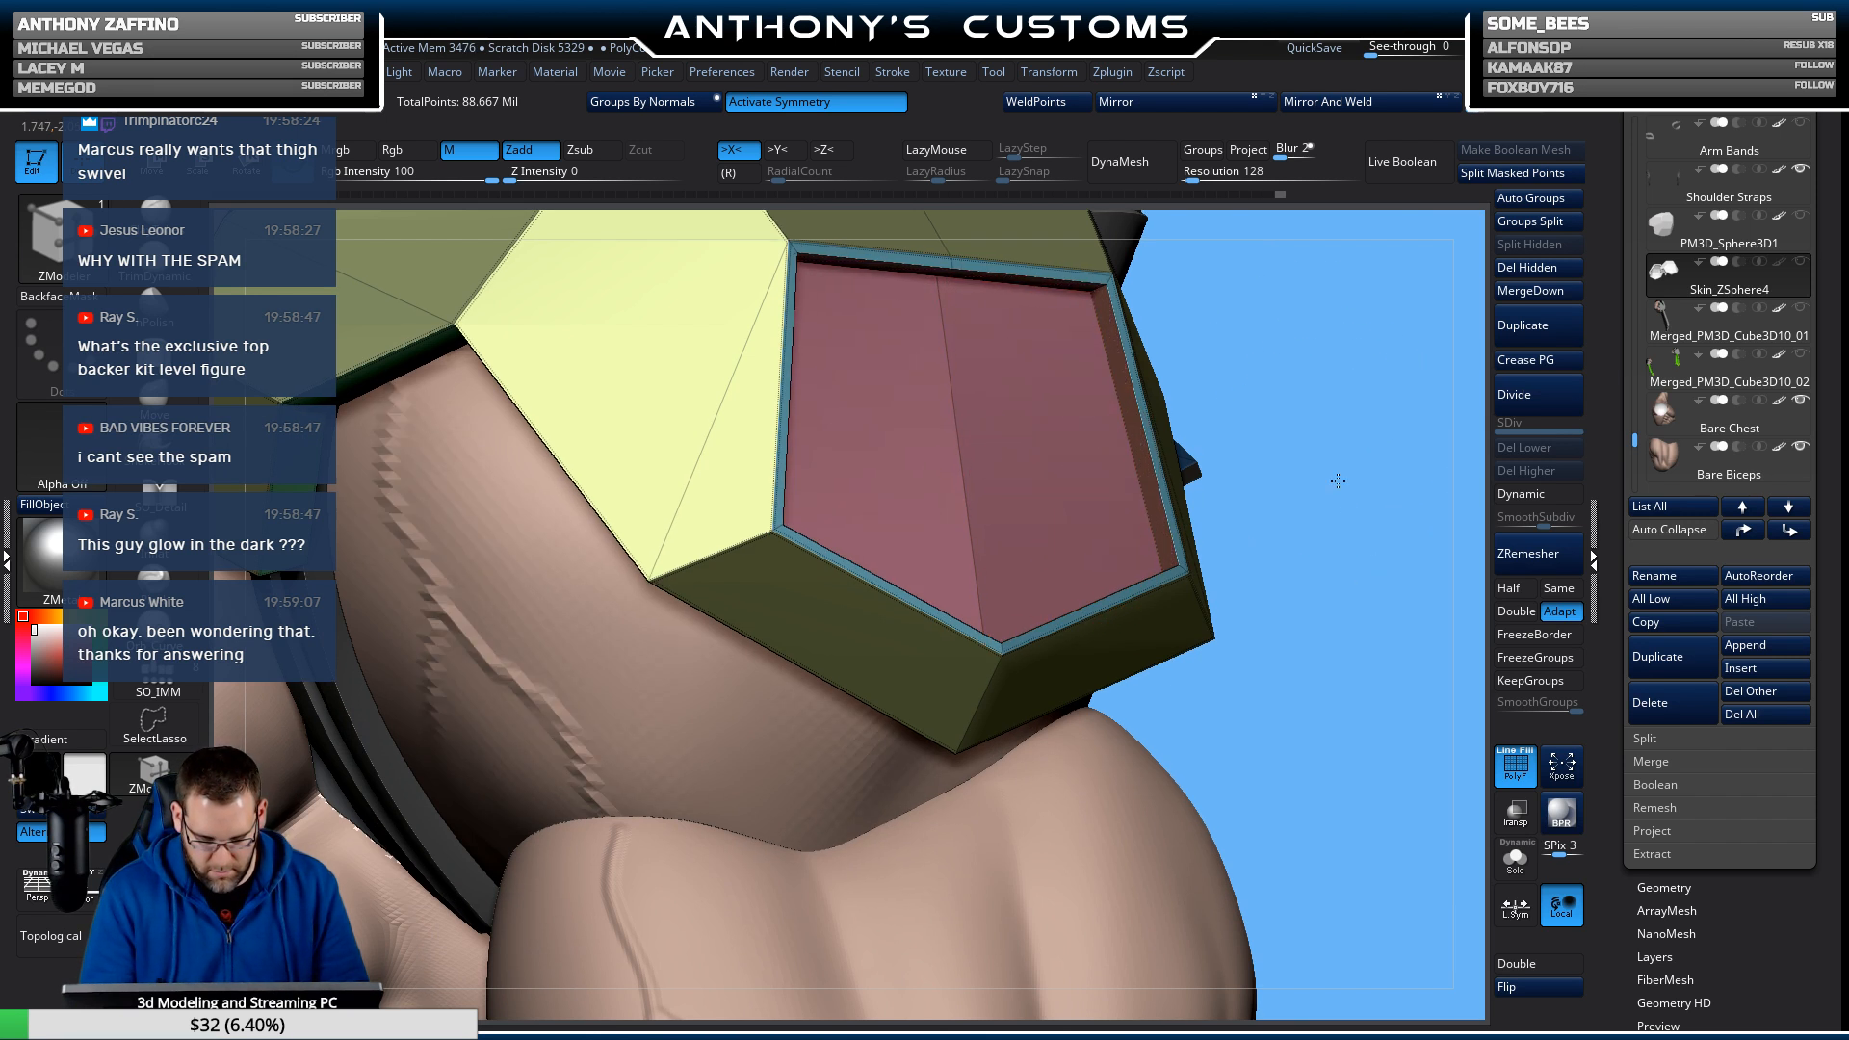
Check the recessed pads on the figure and assign three adjoining front faces of the pad to their own polygroup.
{"action": "right_click_drag", "start_coordinate": [1076, 457], "coordinate": [1227, 438]}
{"action": "key", "text": "shift+f"}
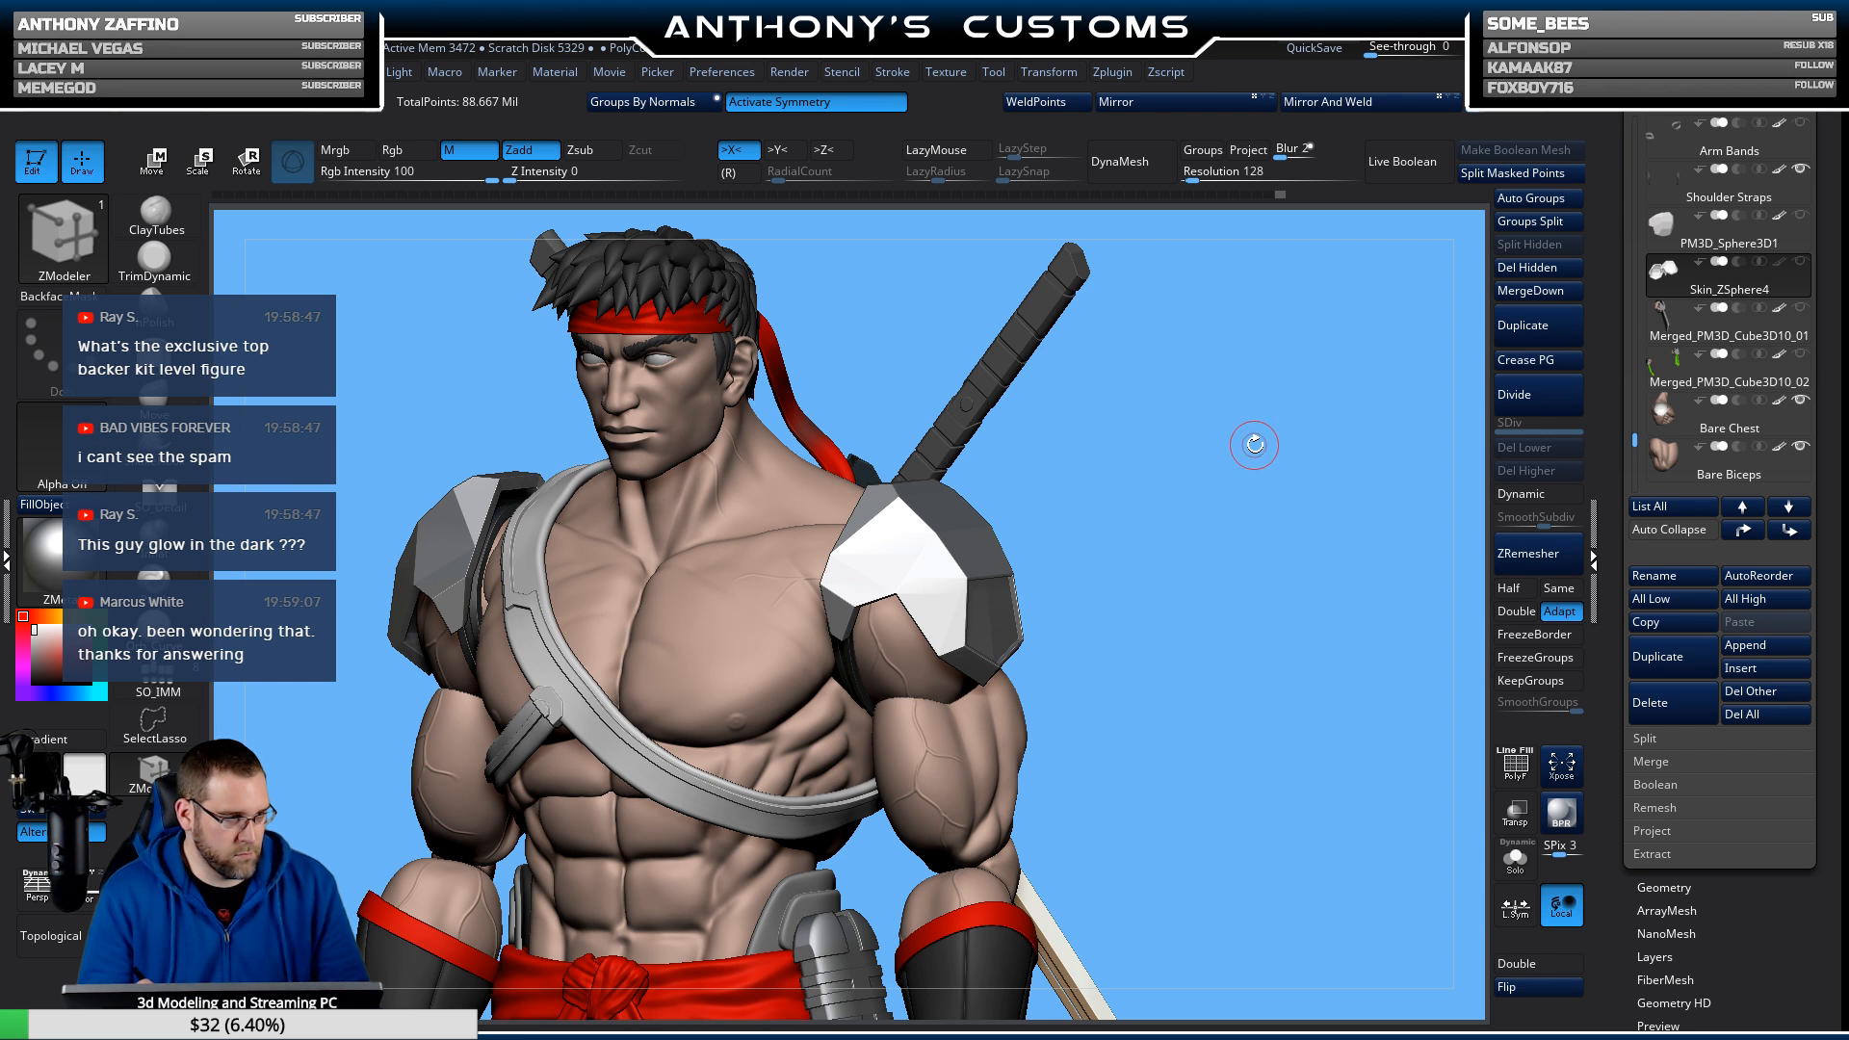
{"action": "mouse_move", "coordinate": [1224, 480]}
{"action": "right_mouse_down", "text": "shift"}
{"action": "mouse_move", "coordinate": [1213, 491]}
{"action": "mouse_move", "coordinate": [1258, 445]}
{"action": "mouse_move", "coordinate": [1170, 453]}
{"action": "mouse_move", "coordinate": [1305, 478]}
{"action": "right_mouse_up", "text": "shift"}
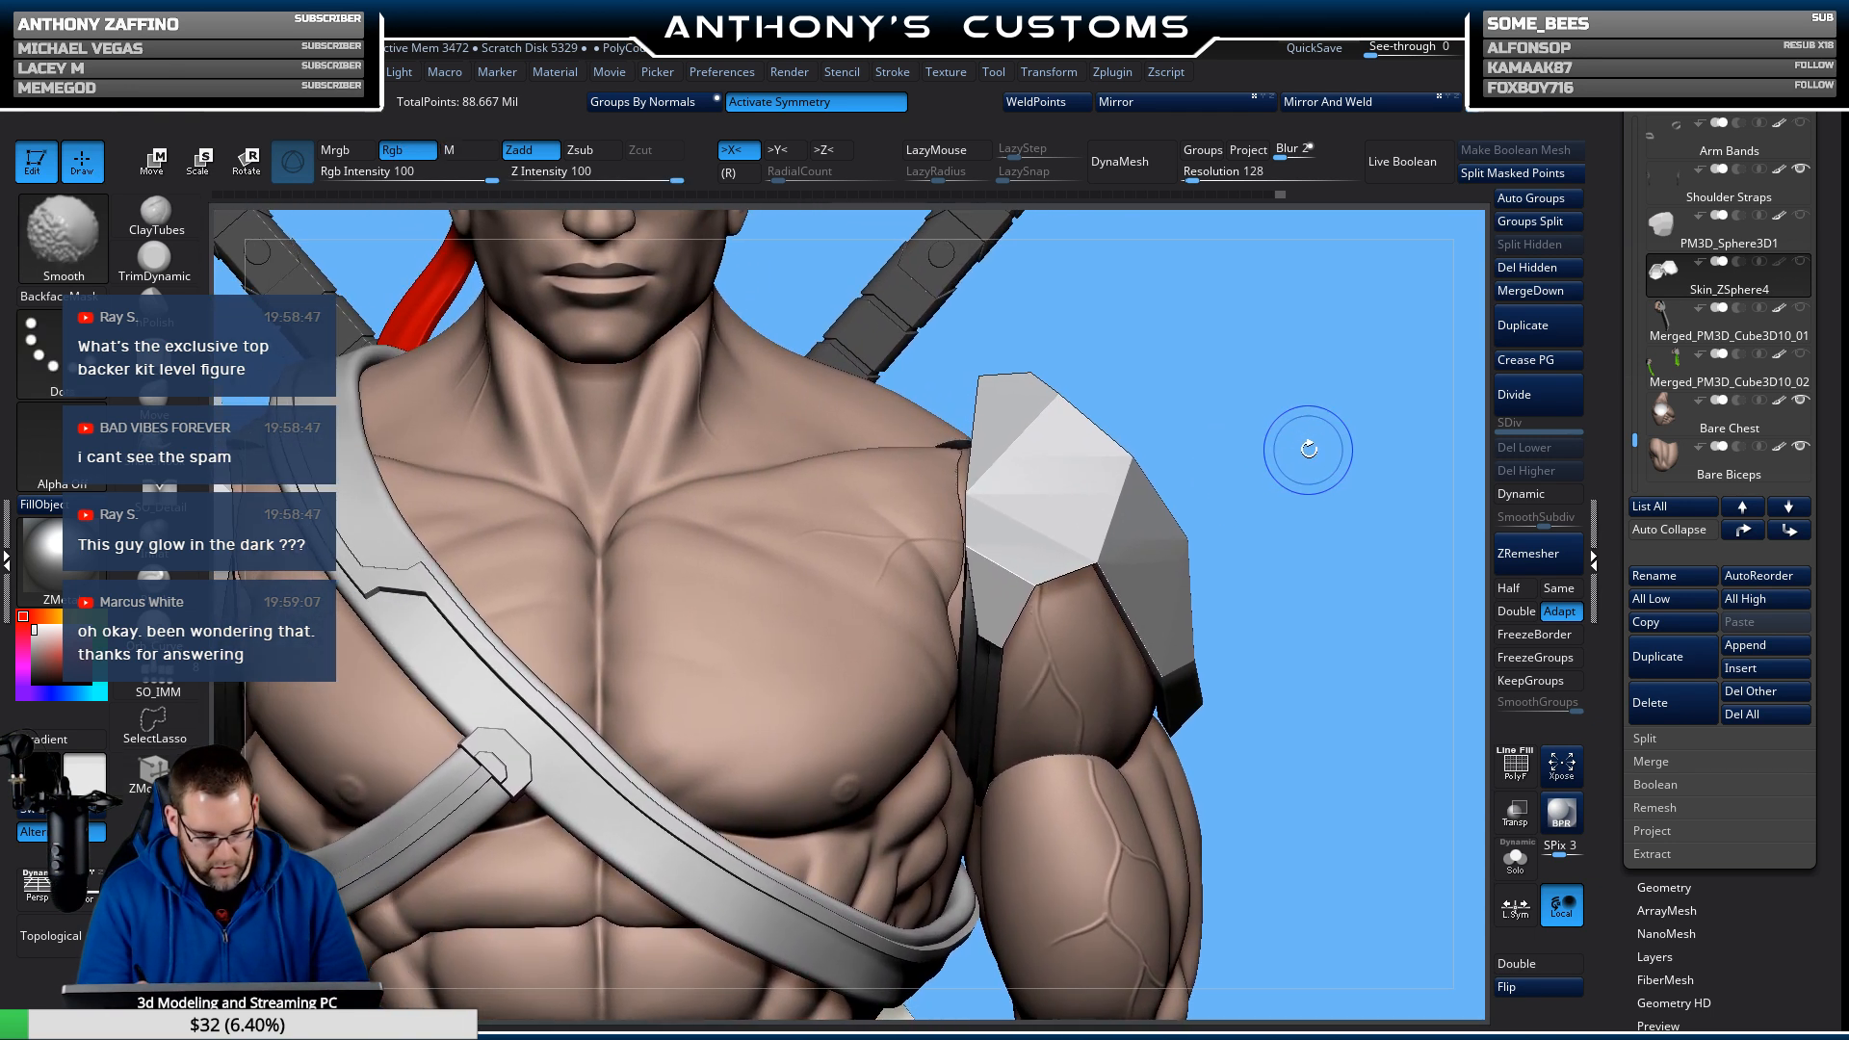
{"action": "key", "text": "shift+f"}
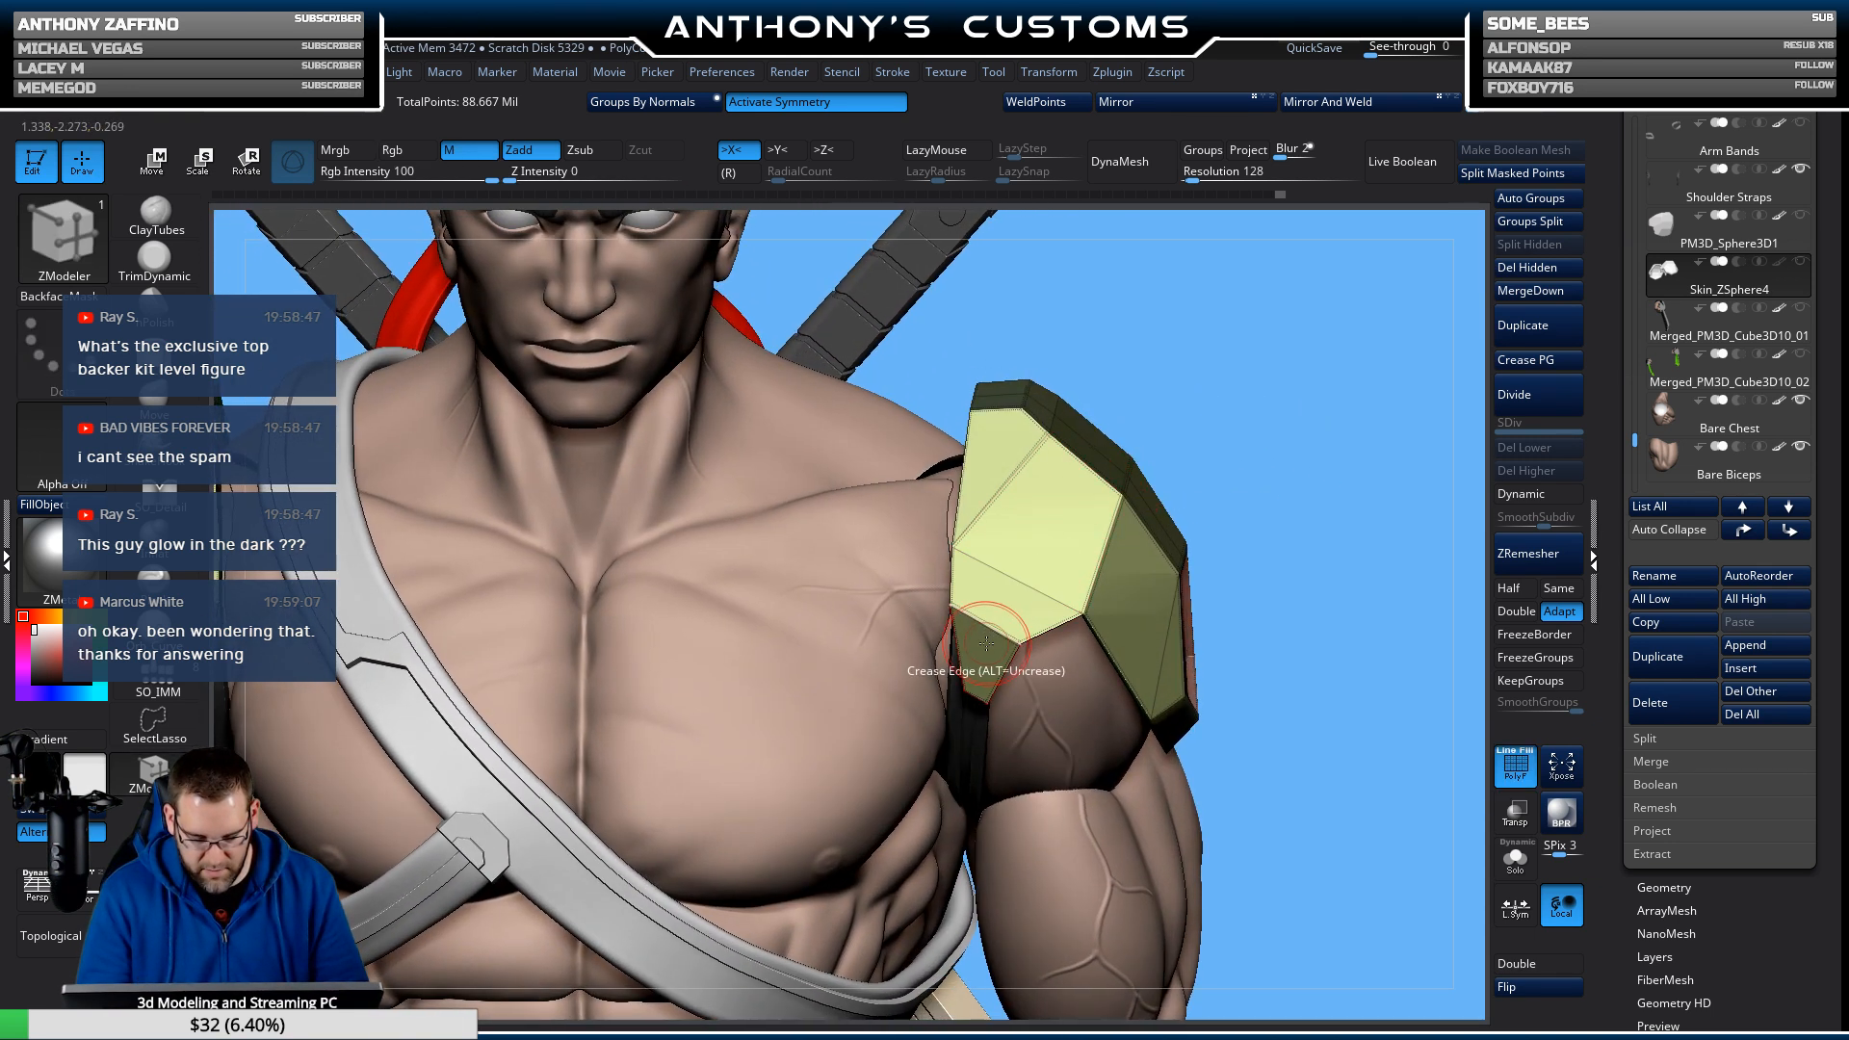
{"action": "left_click", "coordinate": [982, 650]}
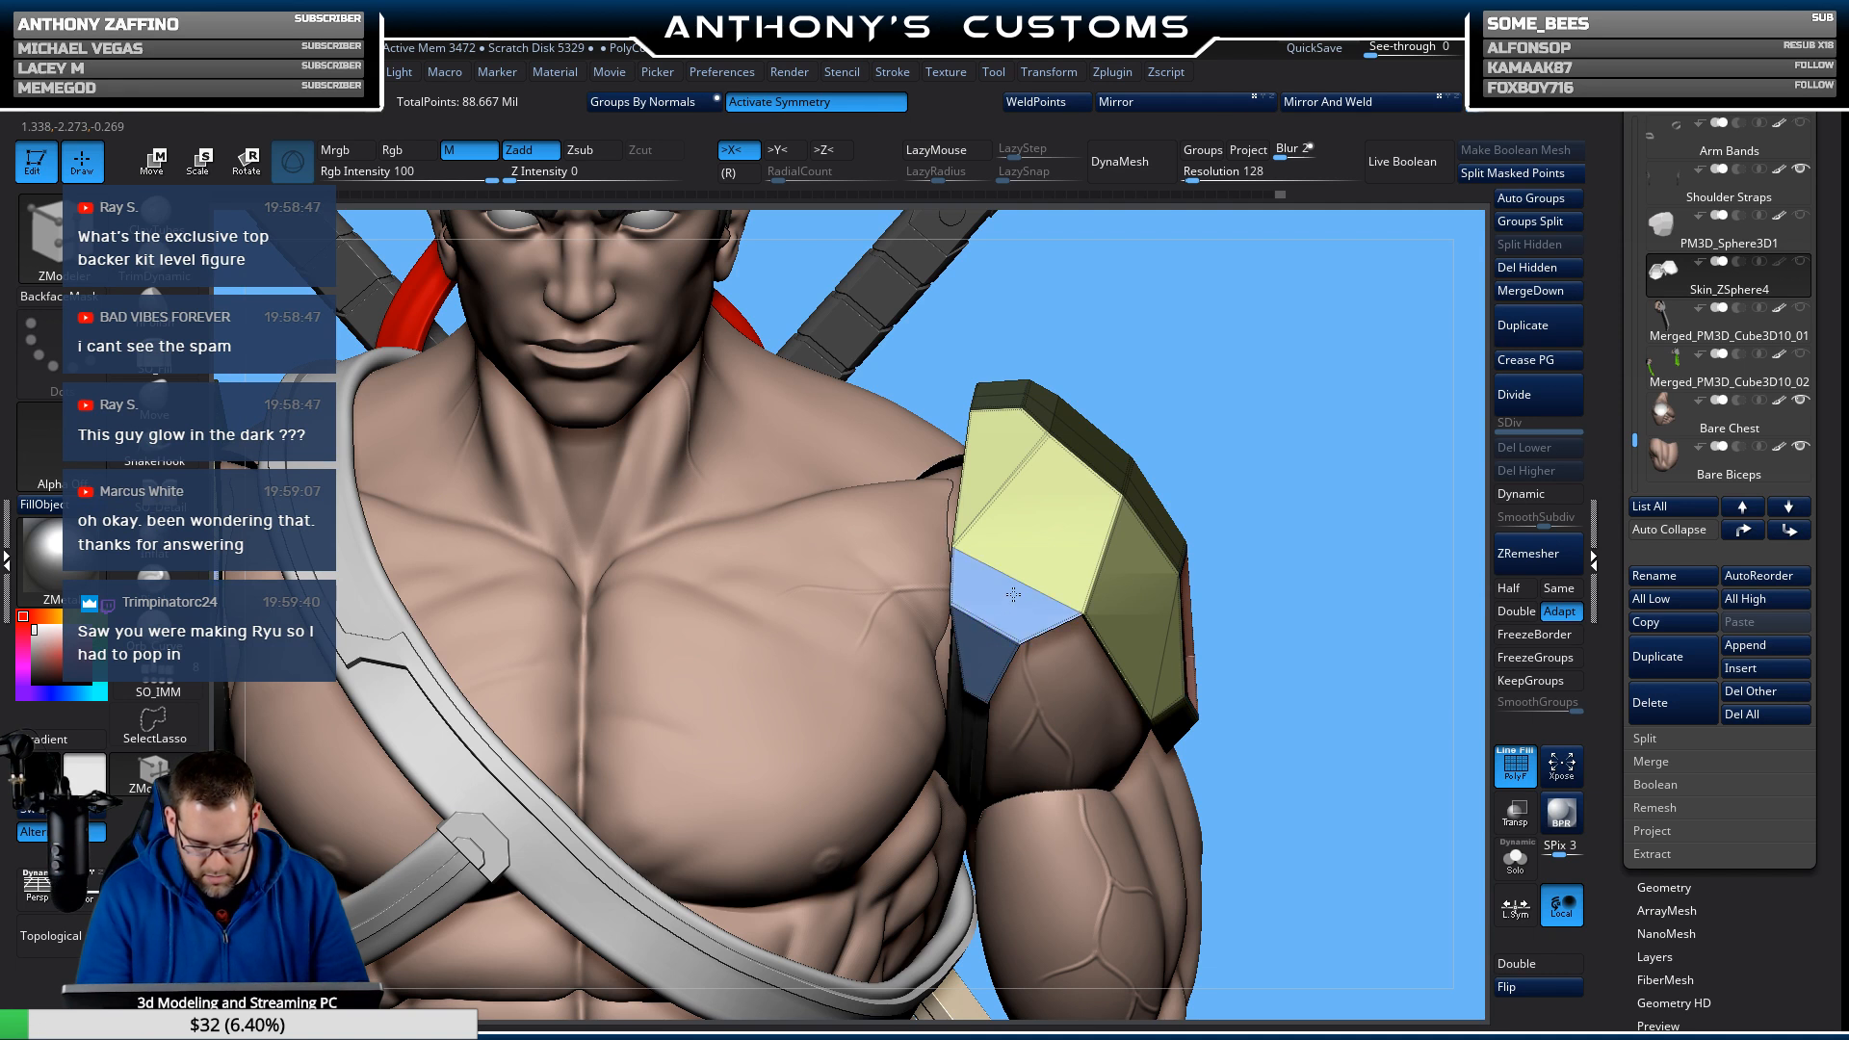
{"action": "mouse_move", "coordinate": [1275, 425]}
{"action": "left_mouse_down"}
{"action": "mouse_move", "coordinate": [1321, 411]}
{"action": "mouse_move", "coordinate": [1314, 460]}
{"action": "mouse_move", "coordinate": [1304, 441]}
{"action": "left_mouse_up"}
Inset the three-face front polygroup of the pad with the Polygroup All target, leaving a narrow border.
{"action": "key", "text": "space"}
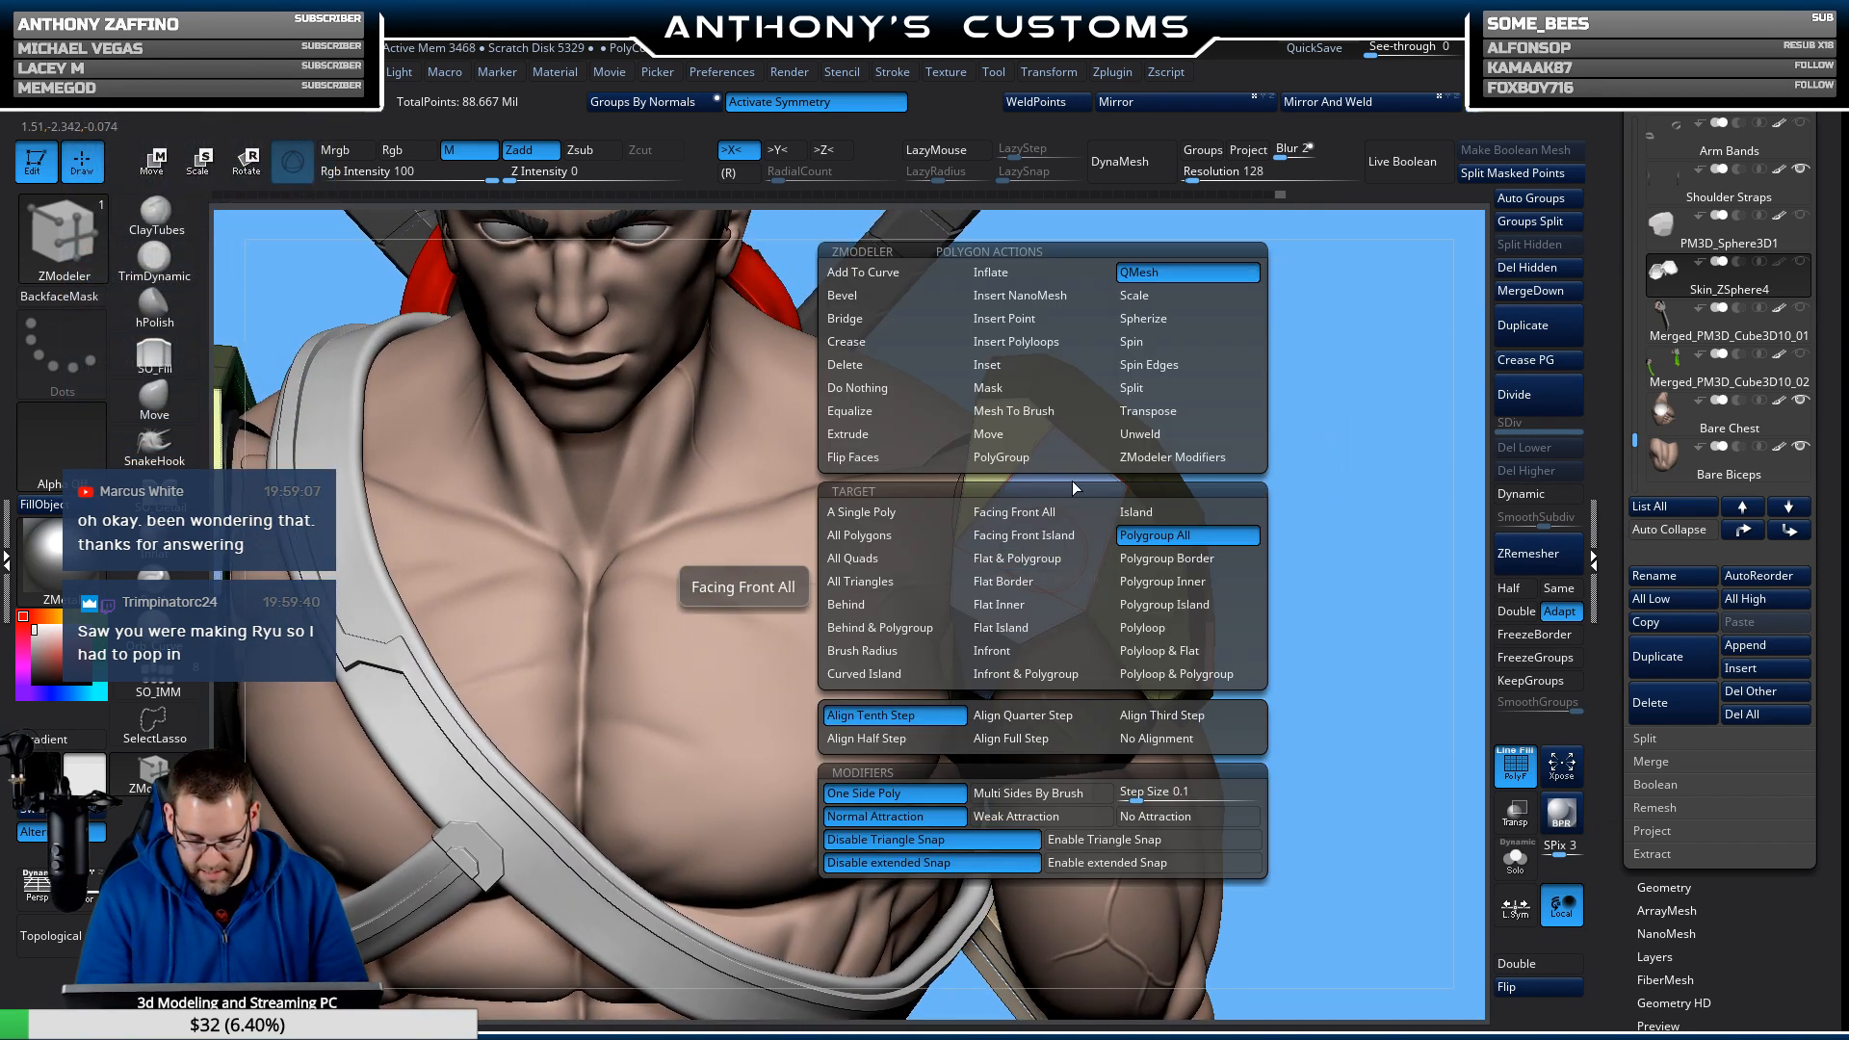
{"action": "left_click", "coordinate": [1041, 370]}
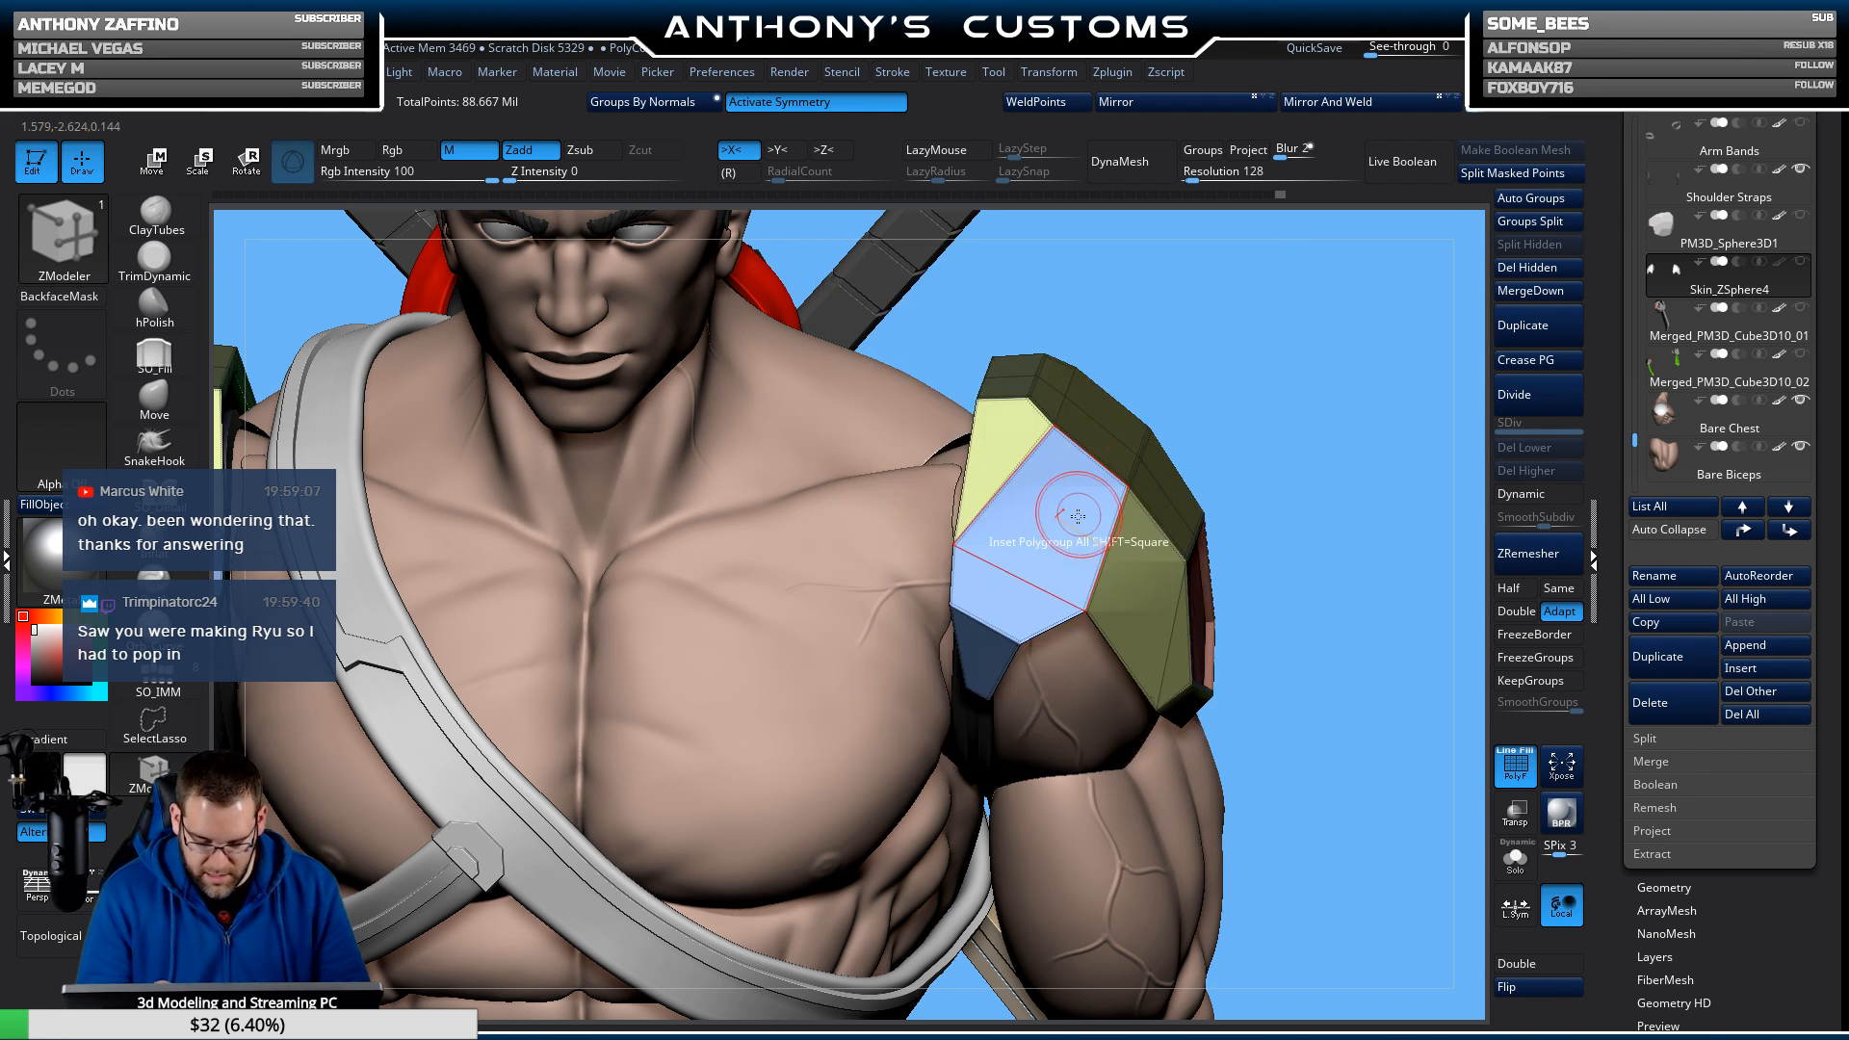
{"action": "left_click_drag", "start_coordinate": [1052, 553], "coordinate": [1050, 549]}
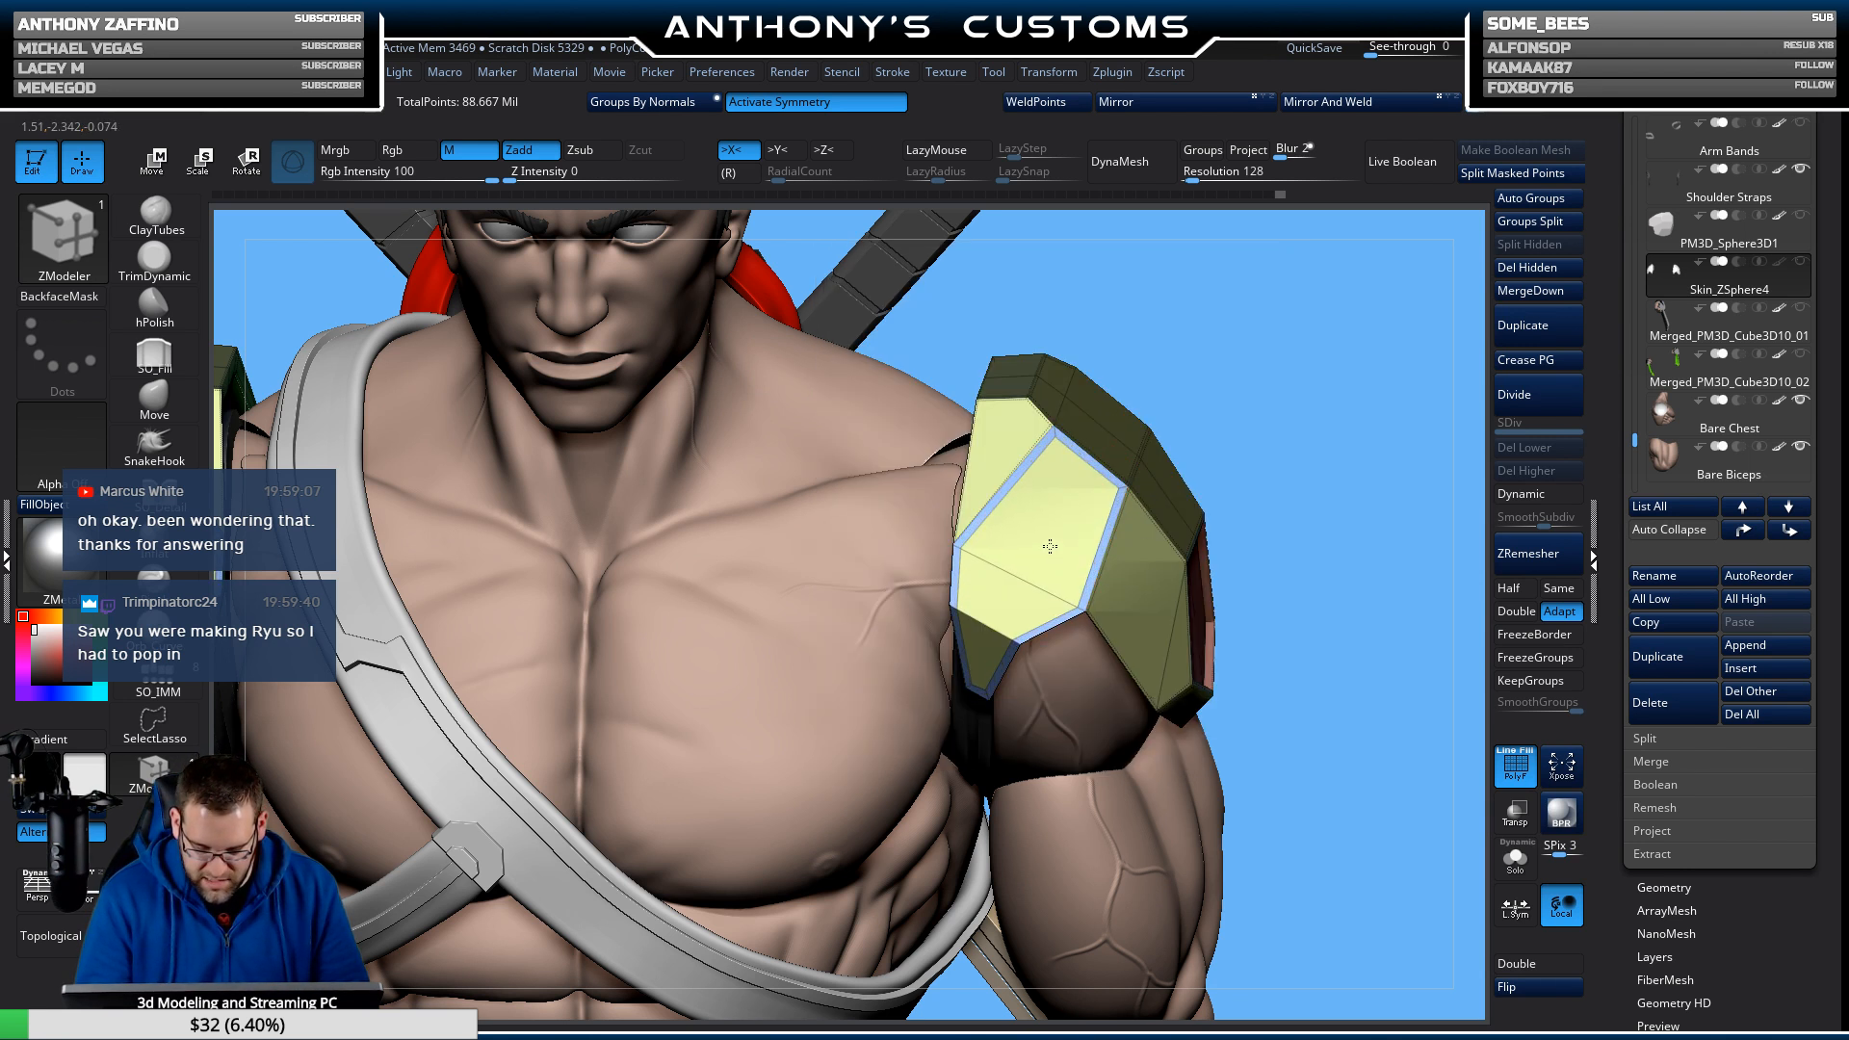
Use the ZModeler Stitch point action to merge the front inset's two side corners into the adjacent outer border corners.
{"action": "key", "text": "alt"}
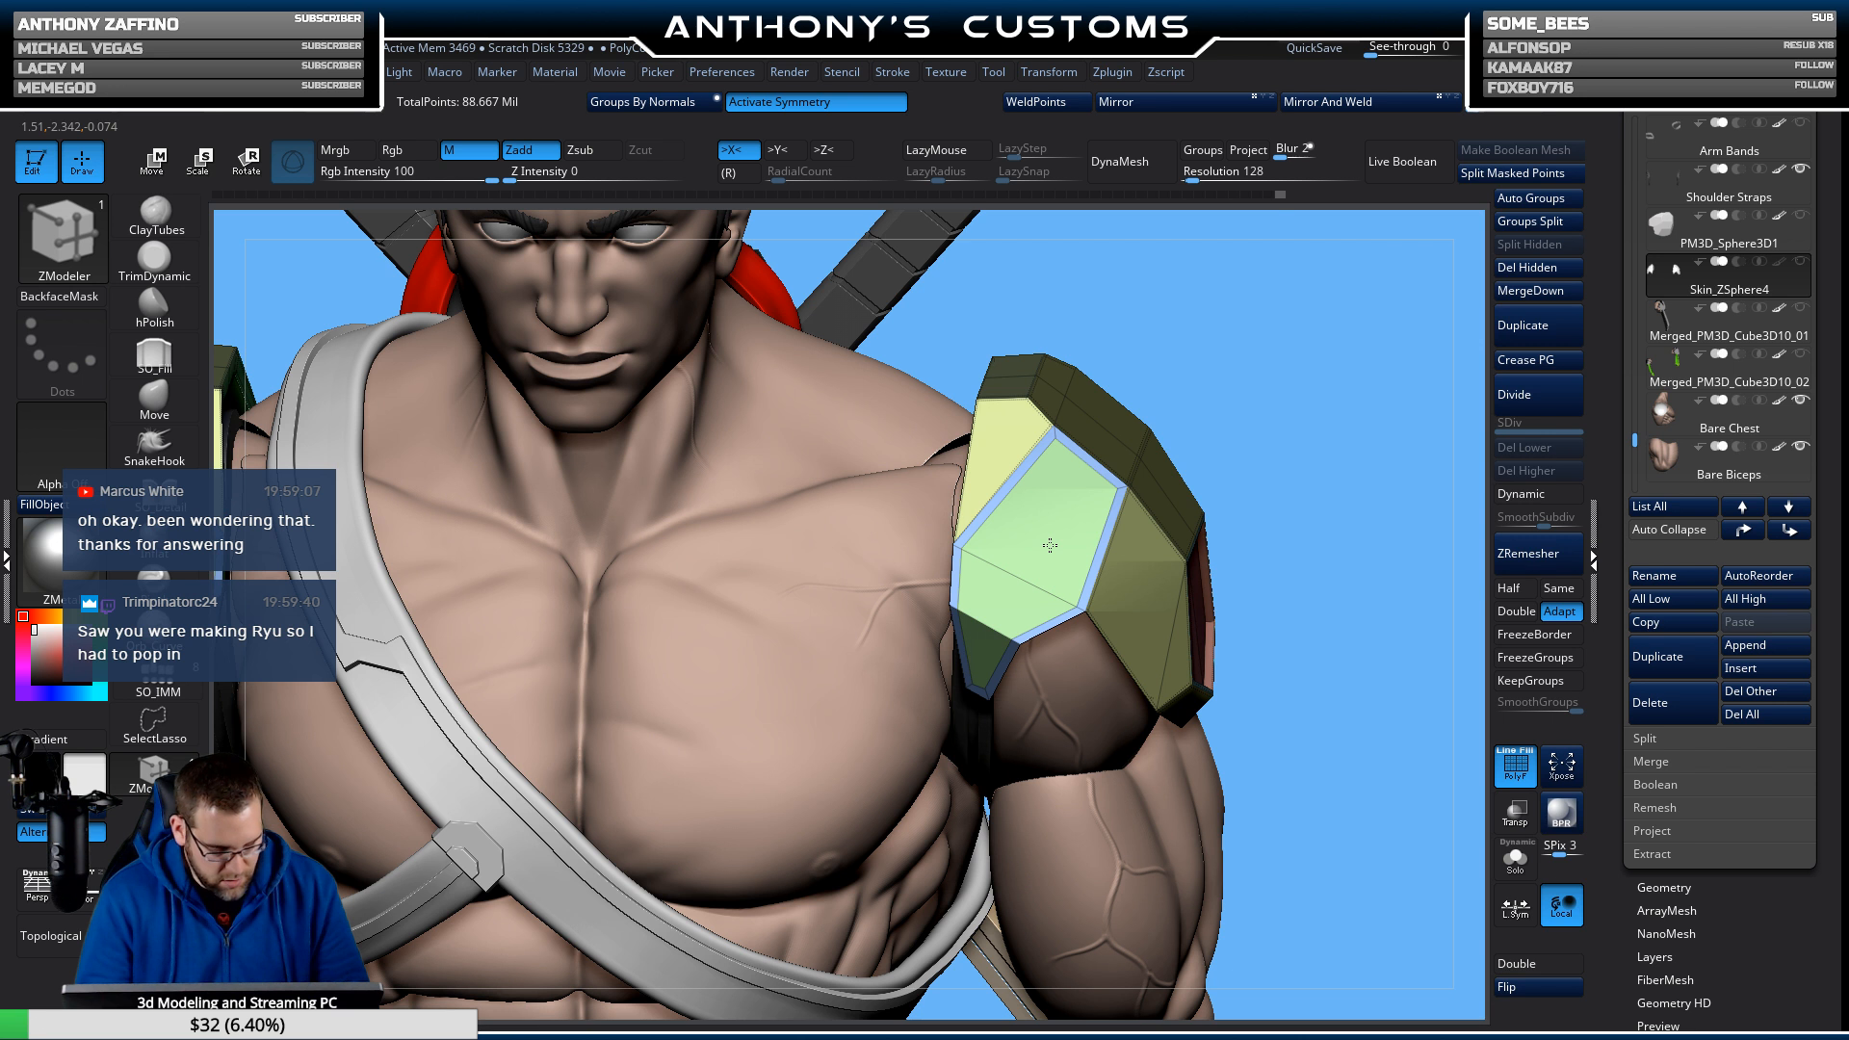
{"action": "left_click_drag", "start_coordinate": [1292, 397], "coordinate": [1290, 621]}
{"action": "key", "text": "space"}
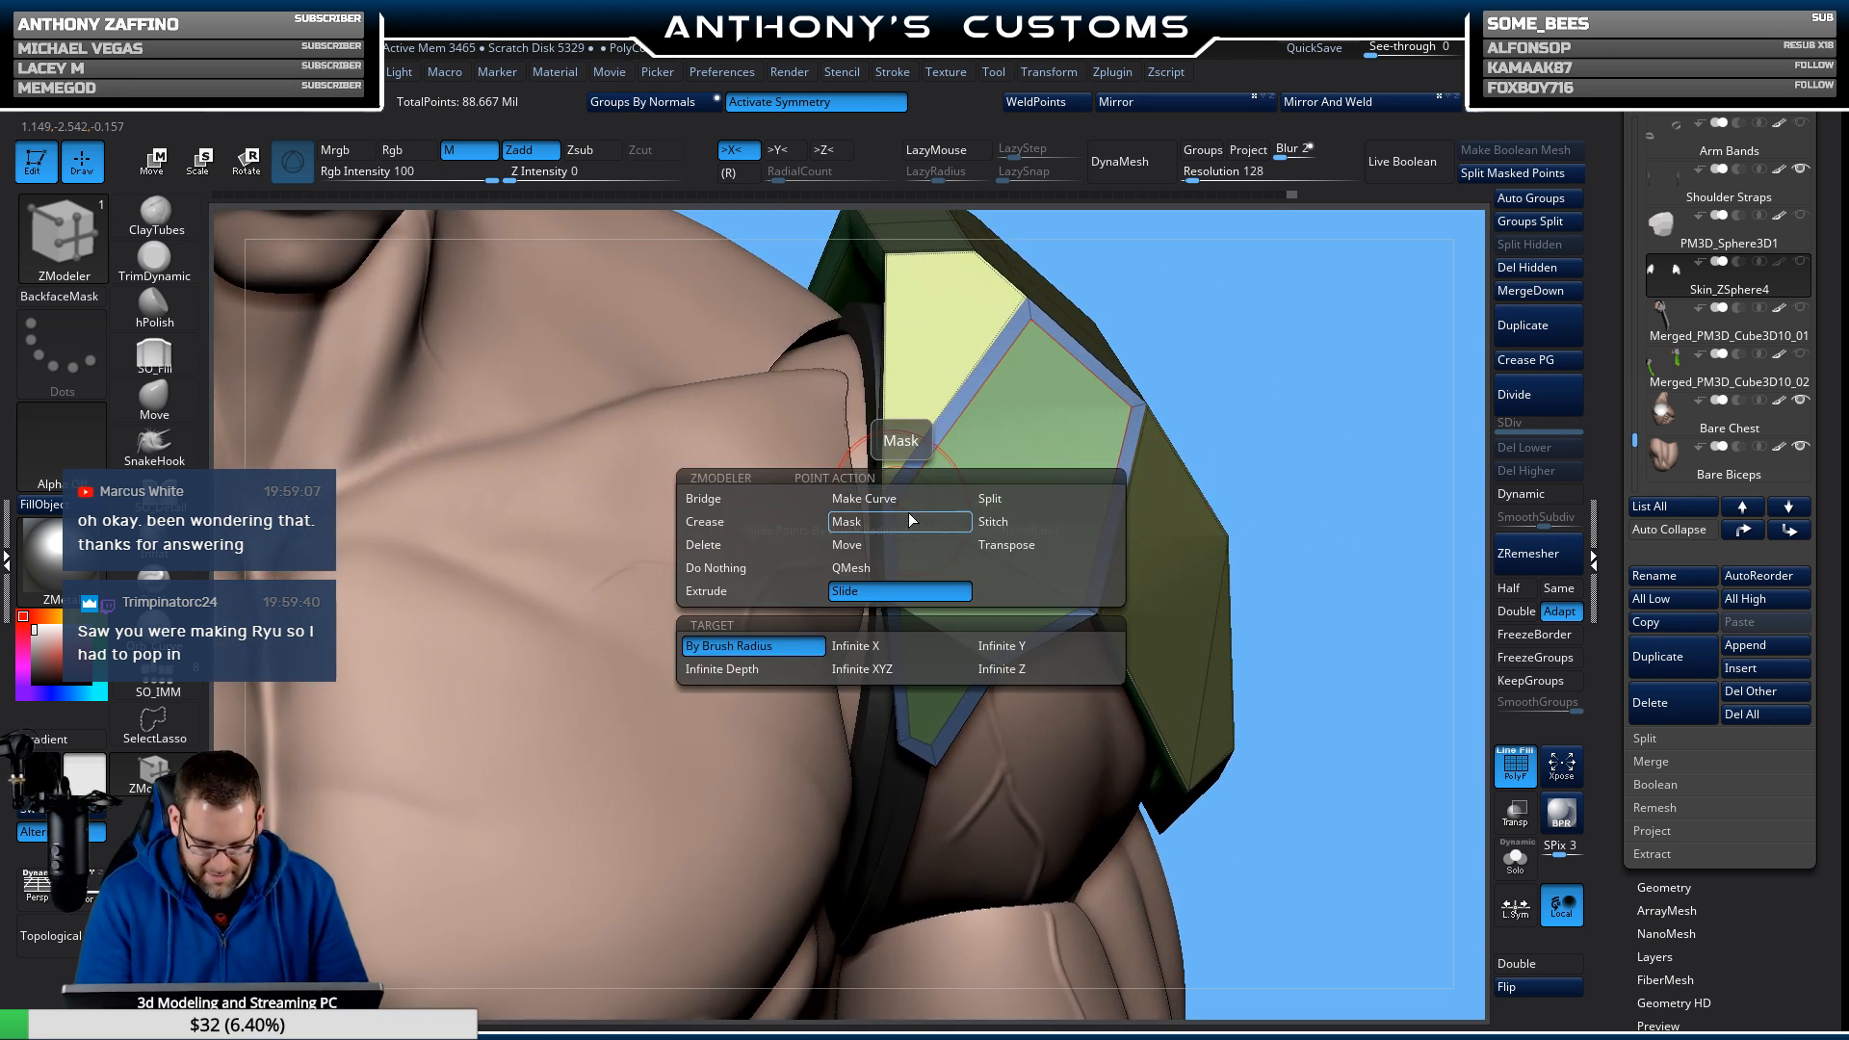
{"action": "left_click", "coordinate": [984, 529]}
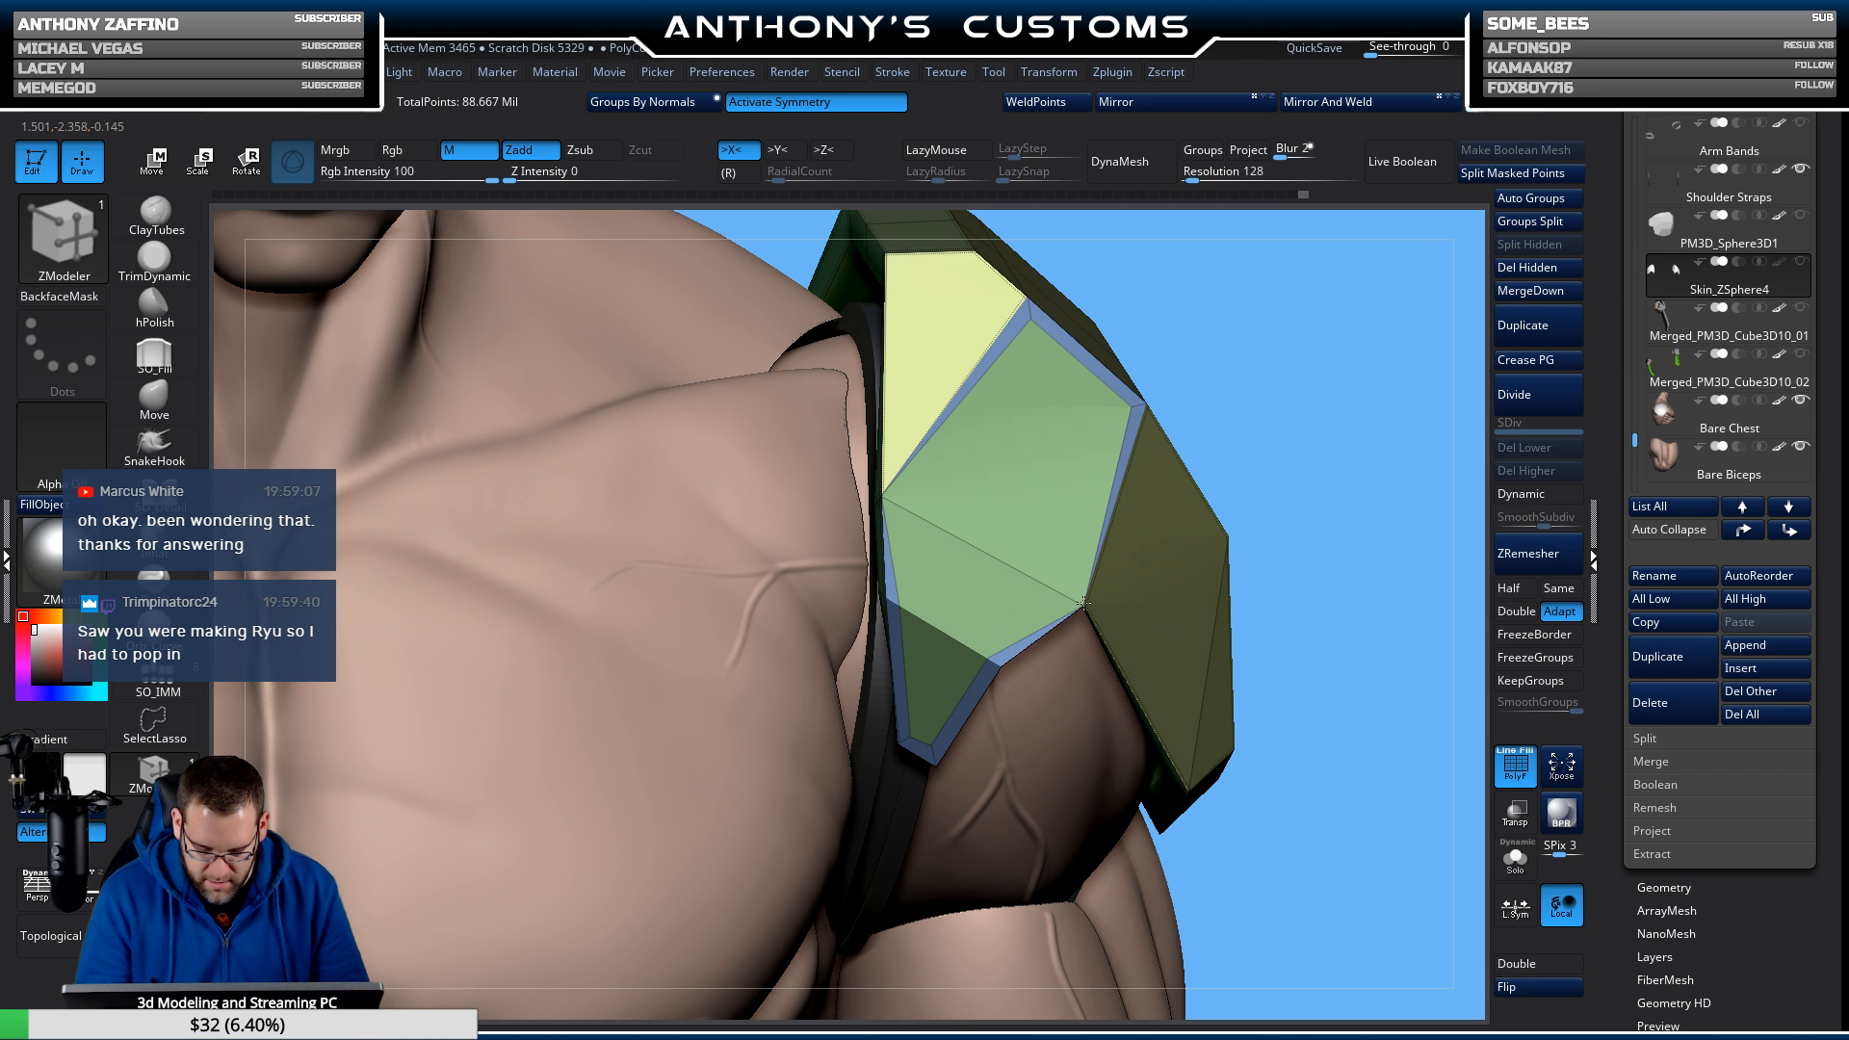
{"action": "left_click_drag", "start_coordinate": [1320, 407], "coordinate": [1094, 558]}
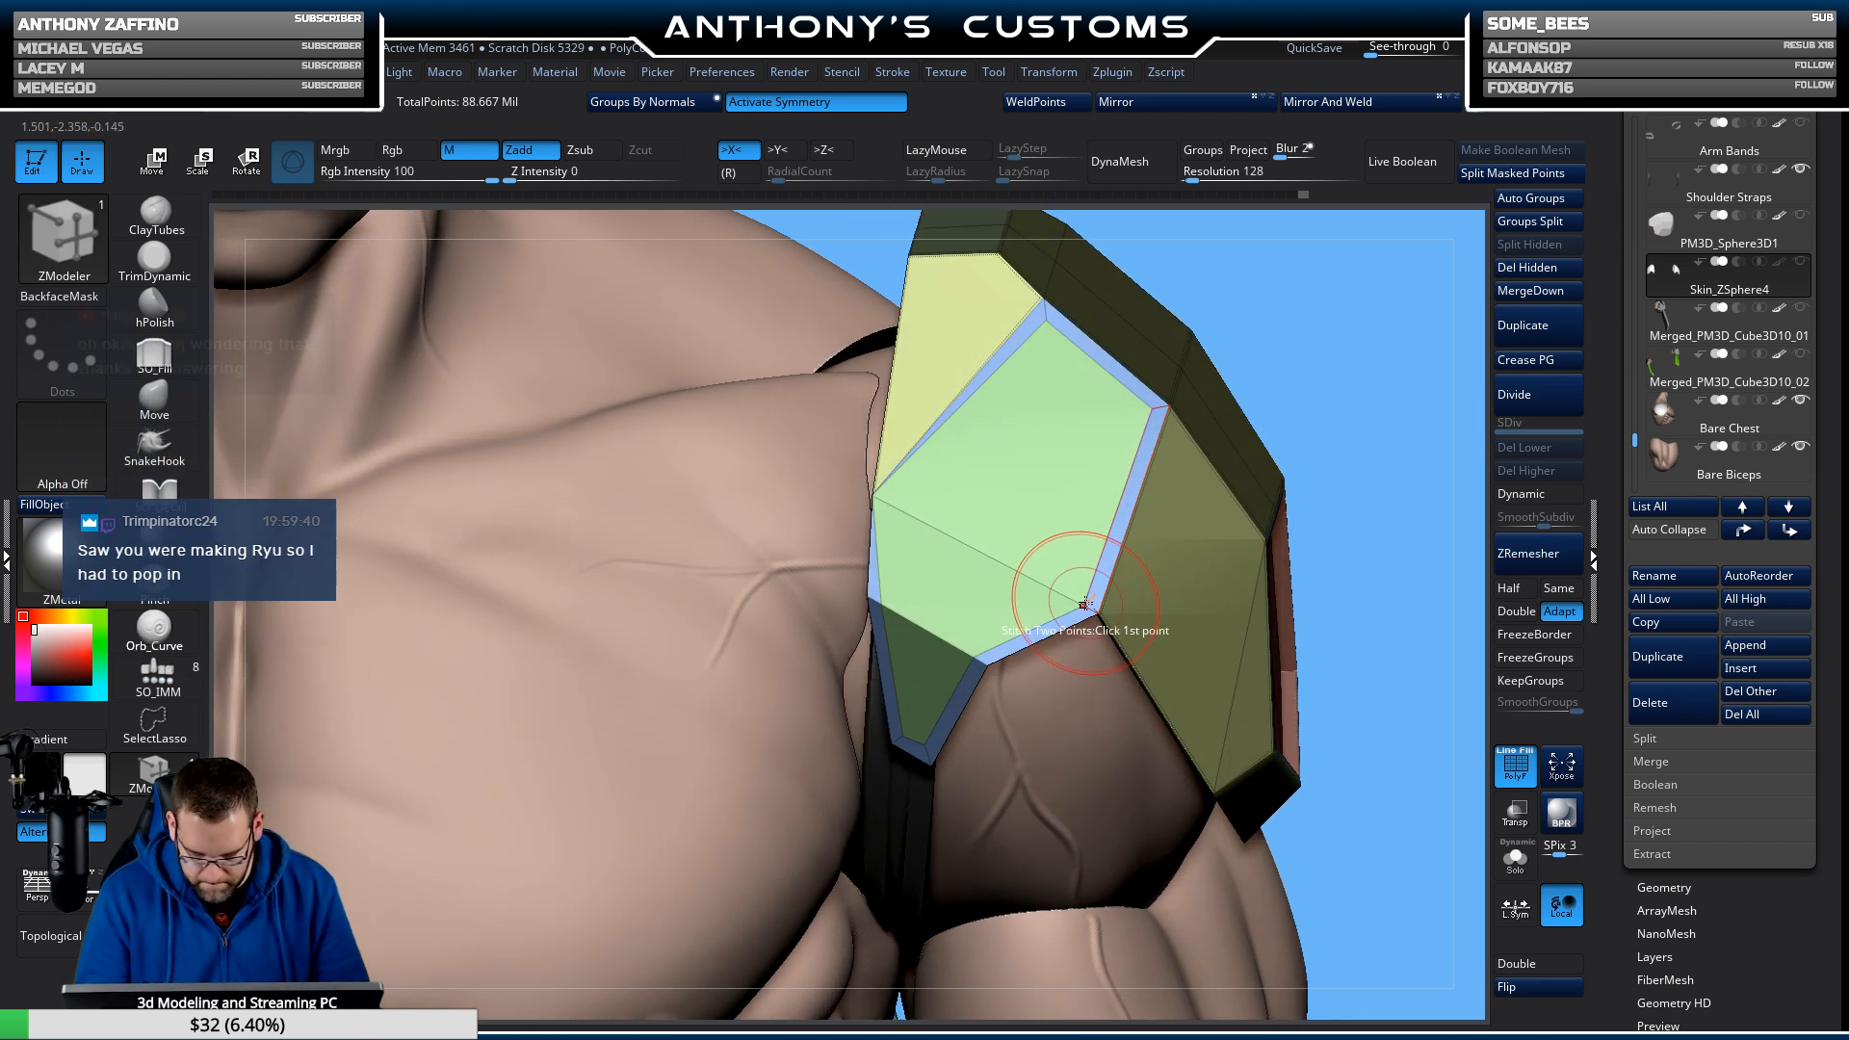
{"action": "left_click", "coordinate": [1100, 610]}
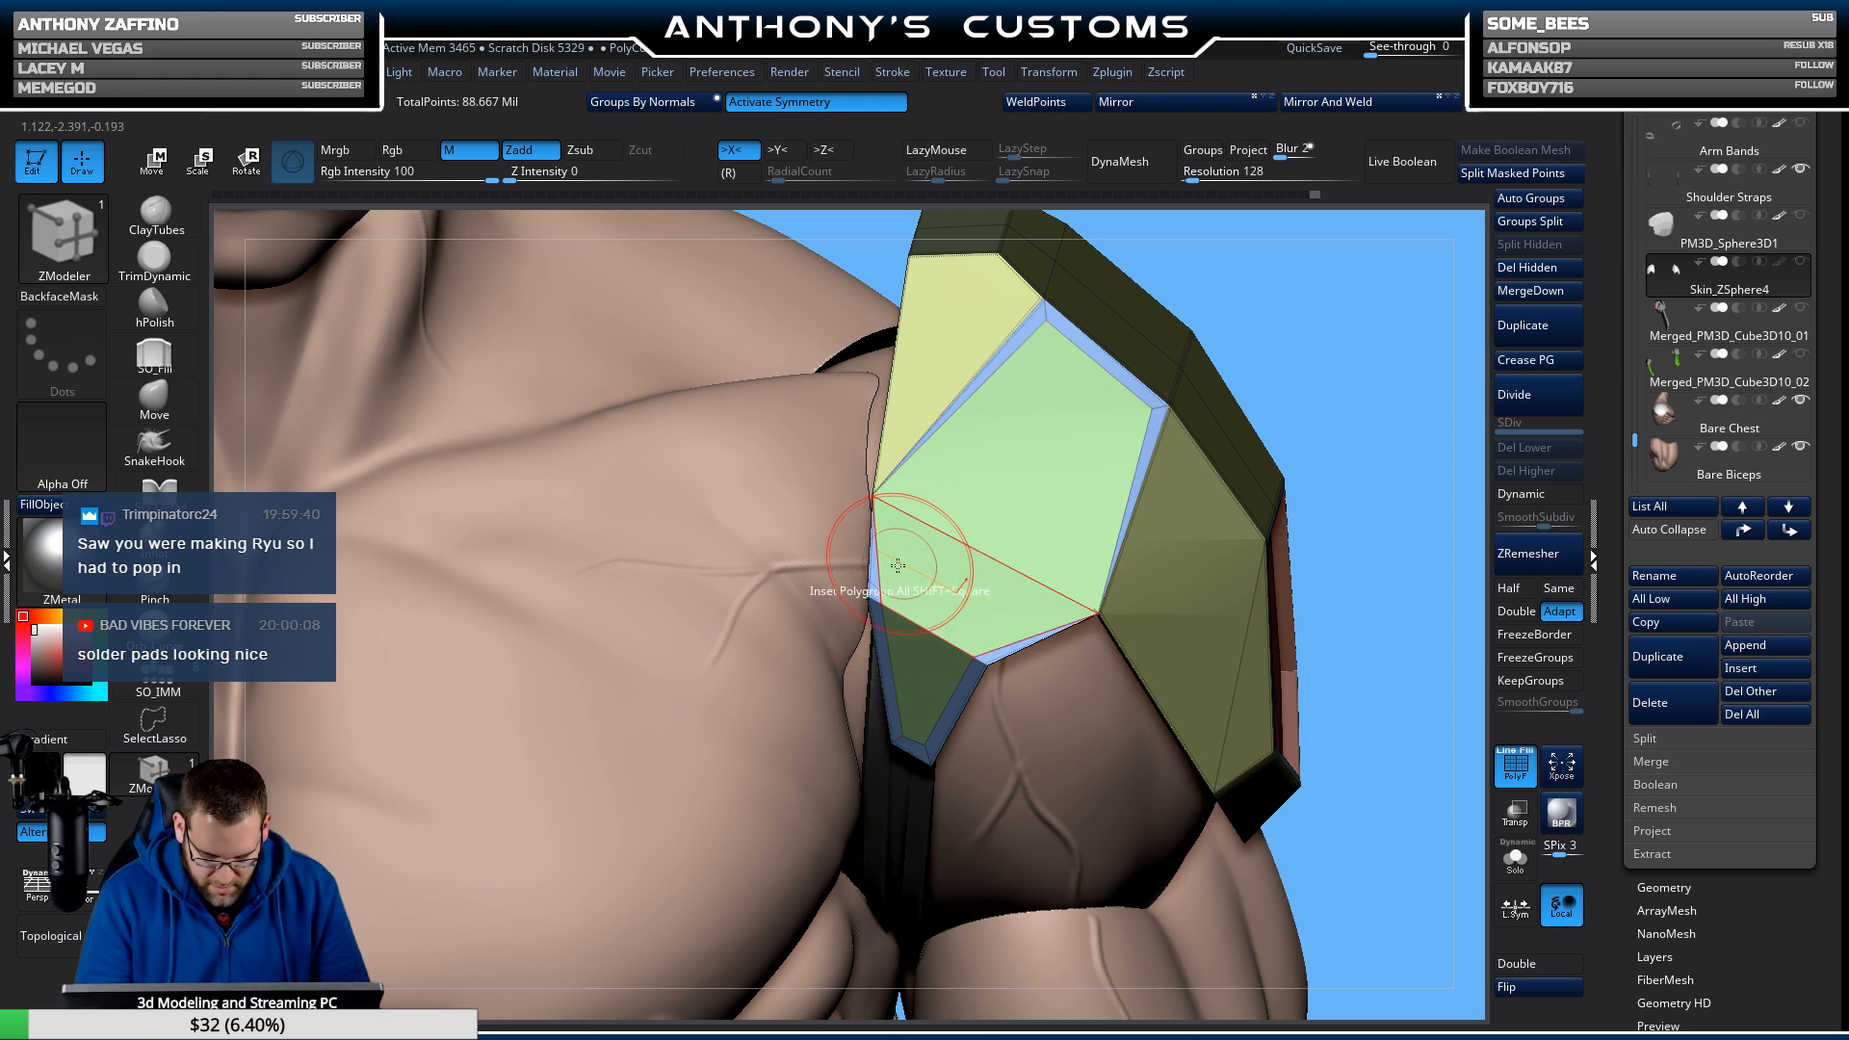
Stitch the front inset's middle points on the inner and lower edges to the matching points of the pad's outline.
{"action": "left_click_drag", "start_coordinate": [1390, 345], "coordinate": [991, 487]}
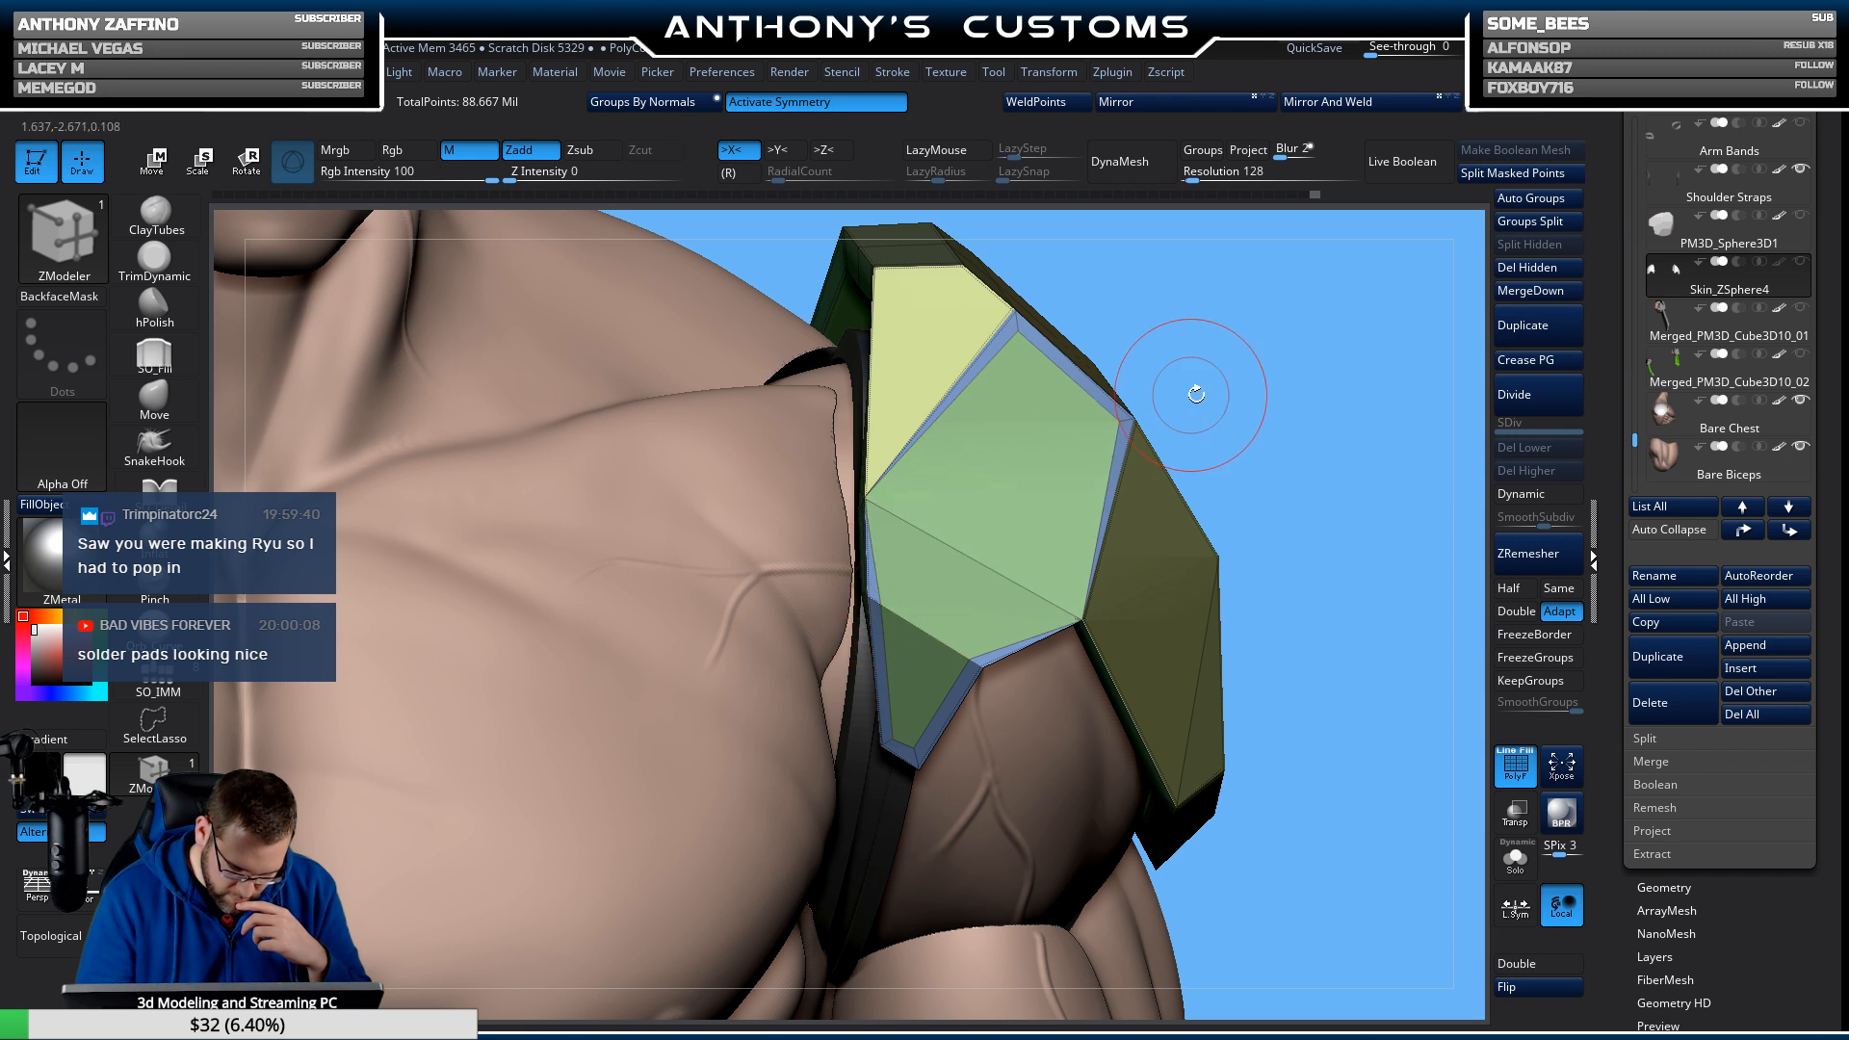
{"action": "left_click_drag", "start_coordinate": [1198, 392], "coordinate": [990, 495]}
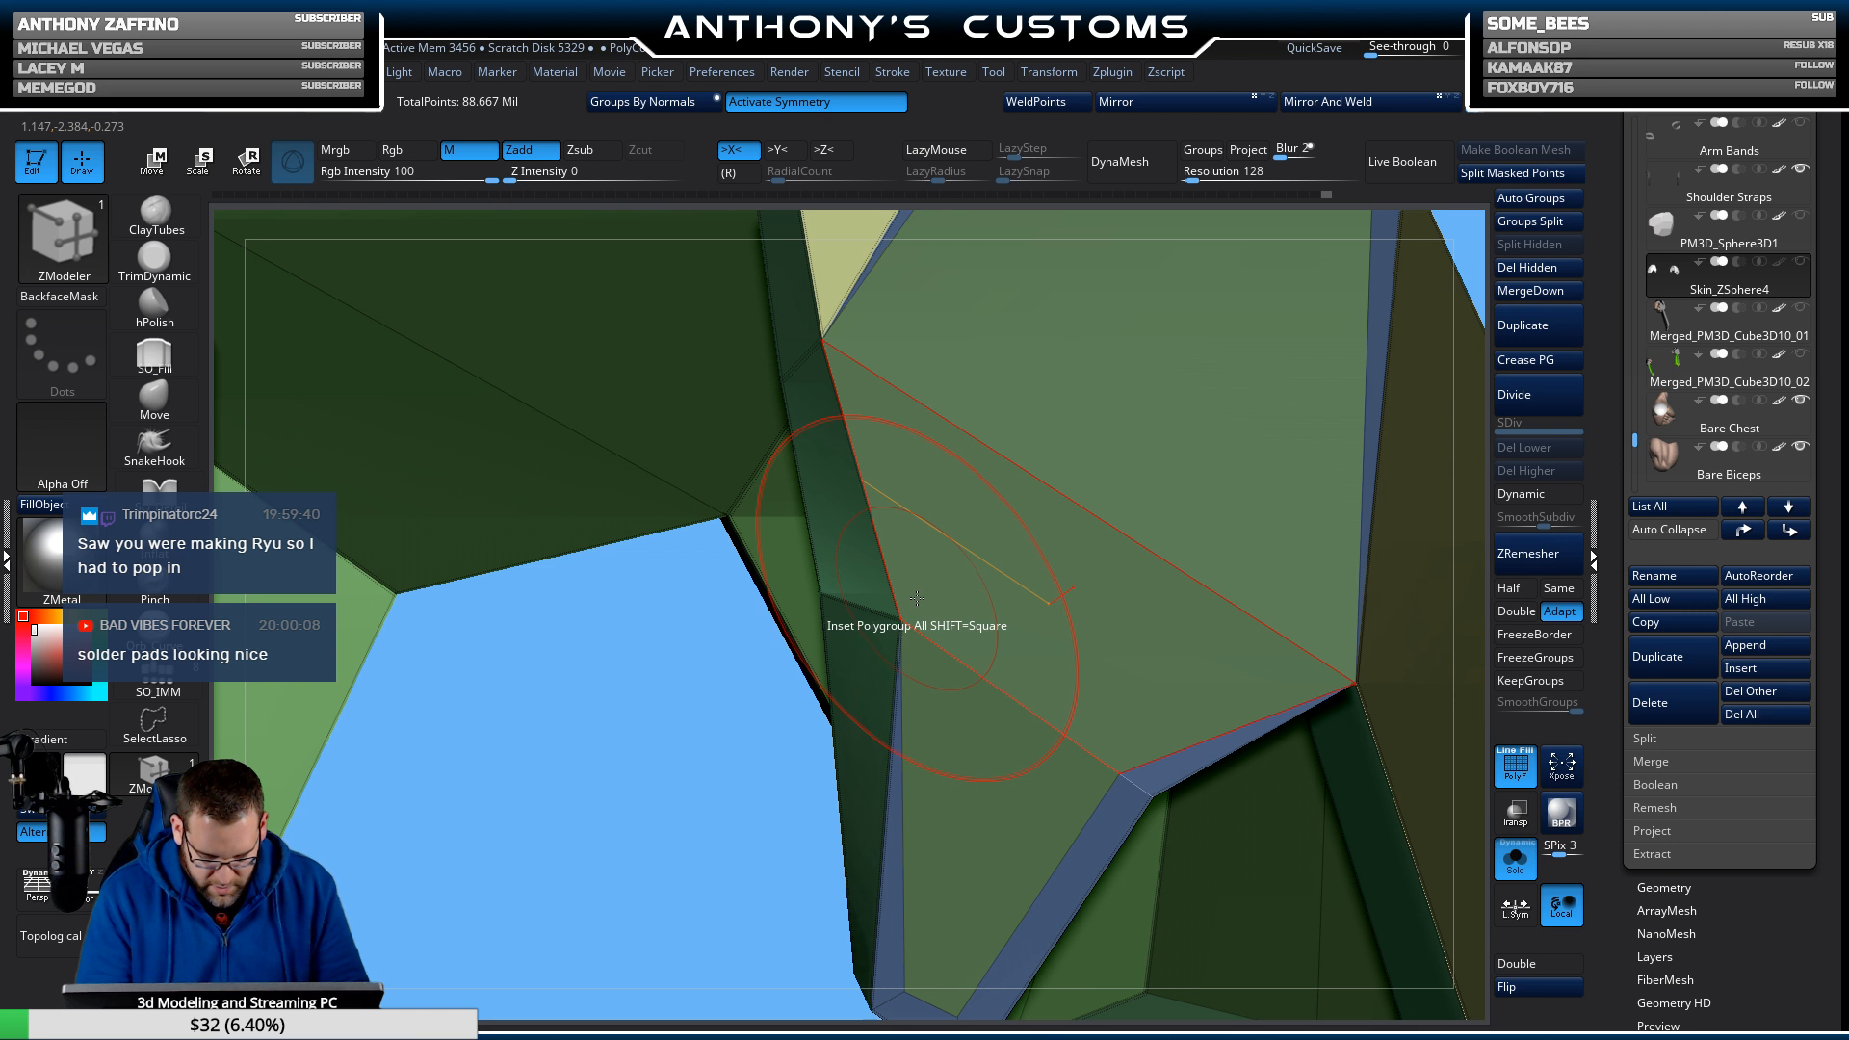
{"action": "left_click", "coordinate": [878, 596]}
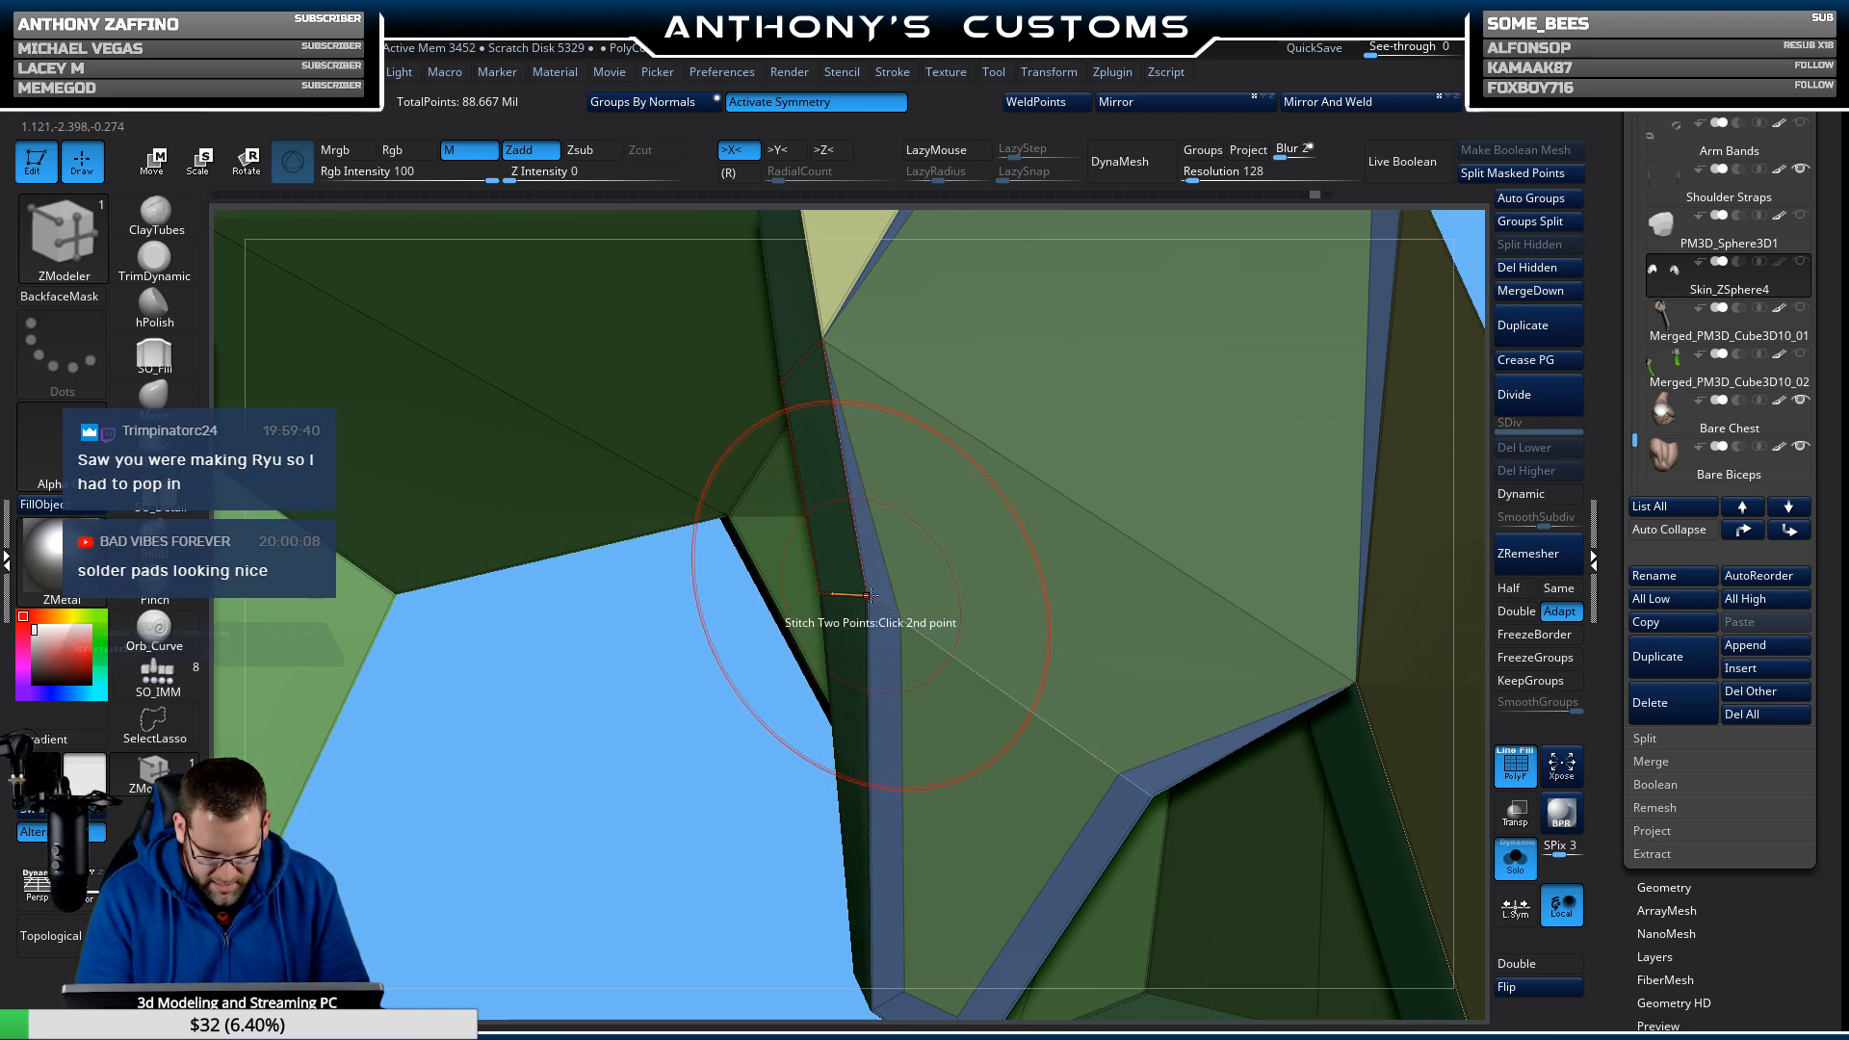
{"action": "left_click", "coordinate": [828, 598]}
{"action": "left_click", "coordinate": [873, 595]}
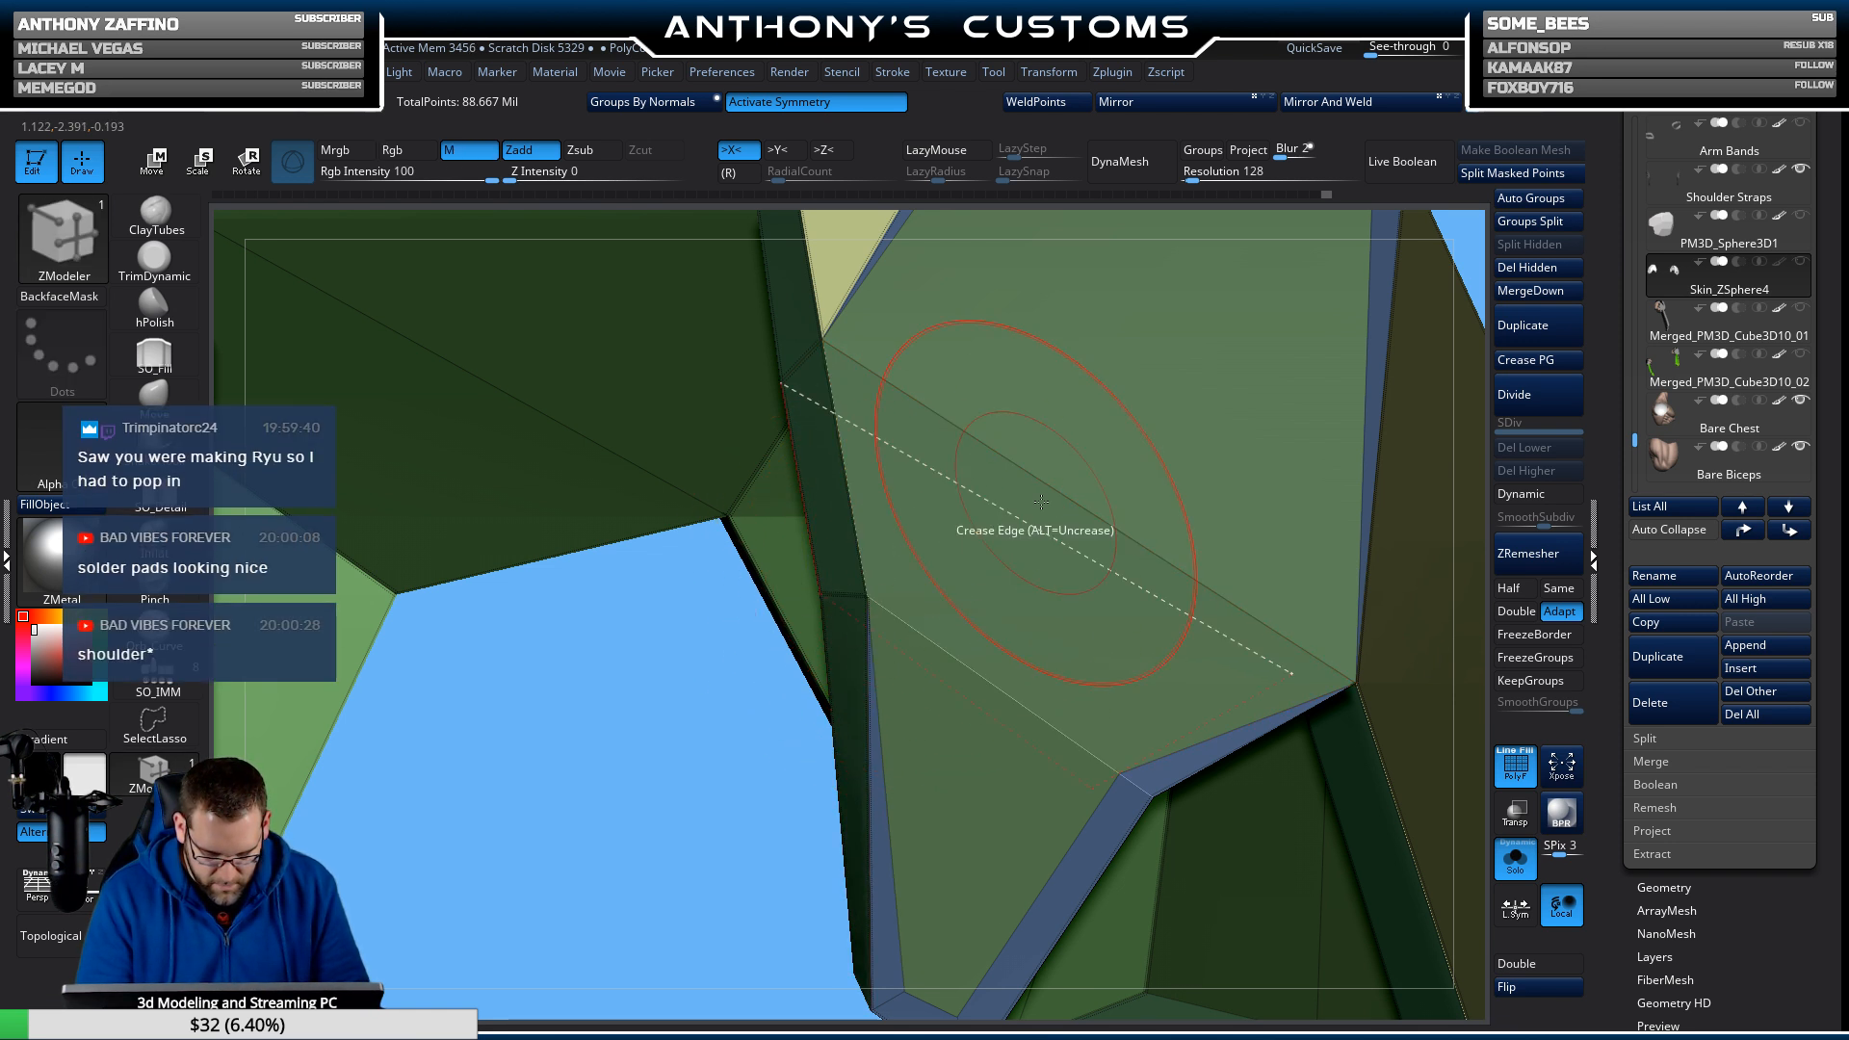
{"action": "left_click", "coordinate": [1119, 773]}
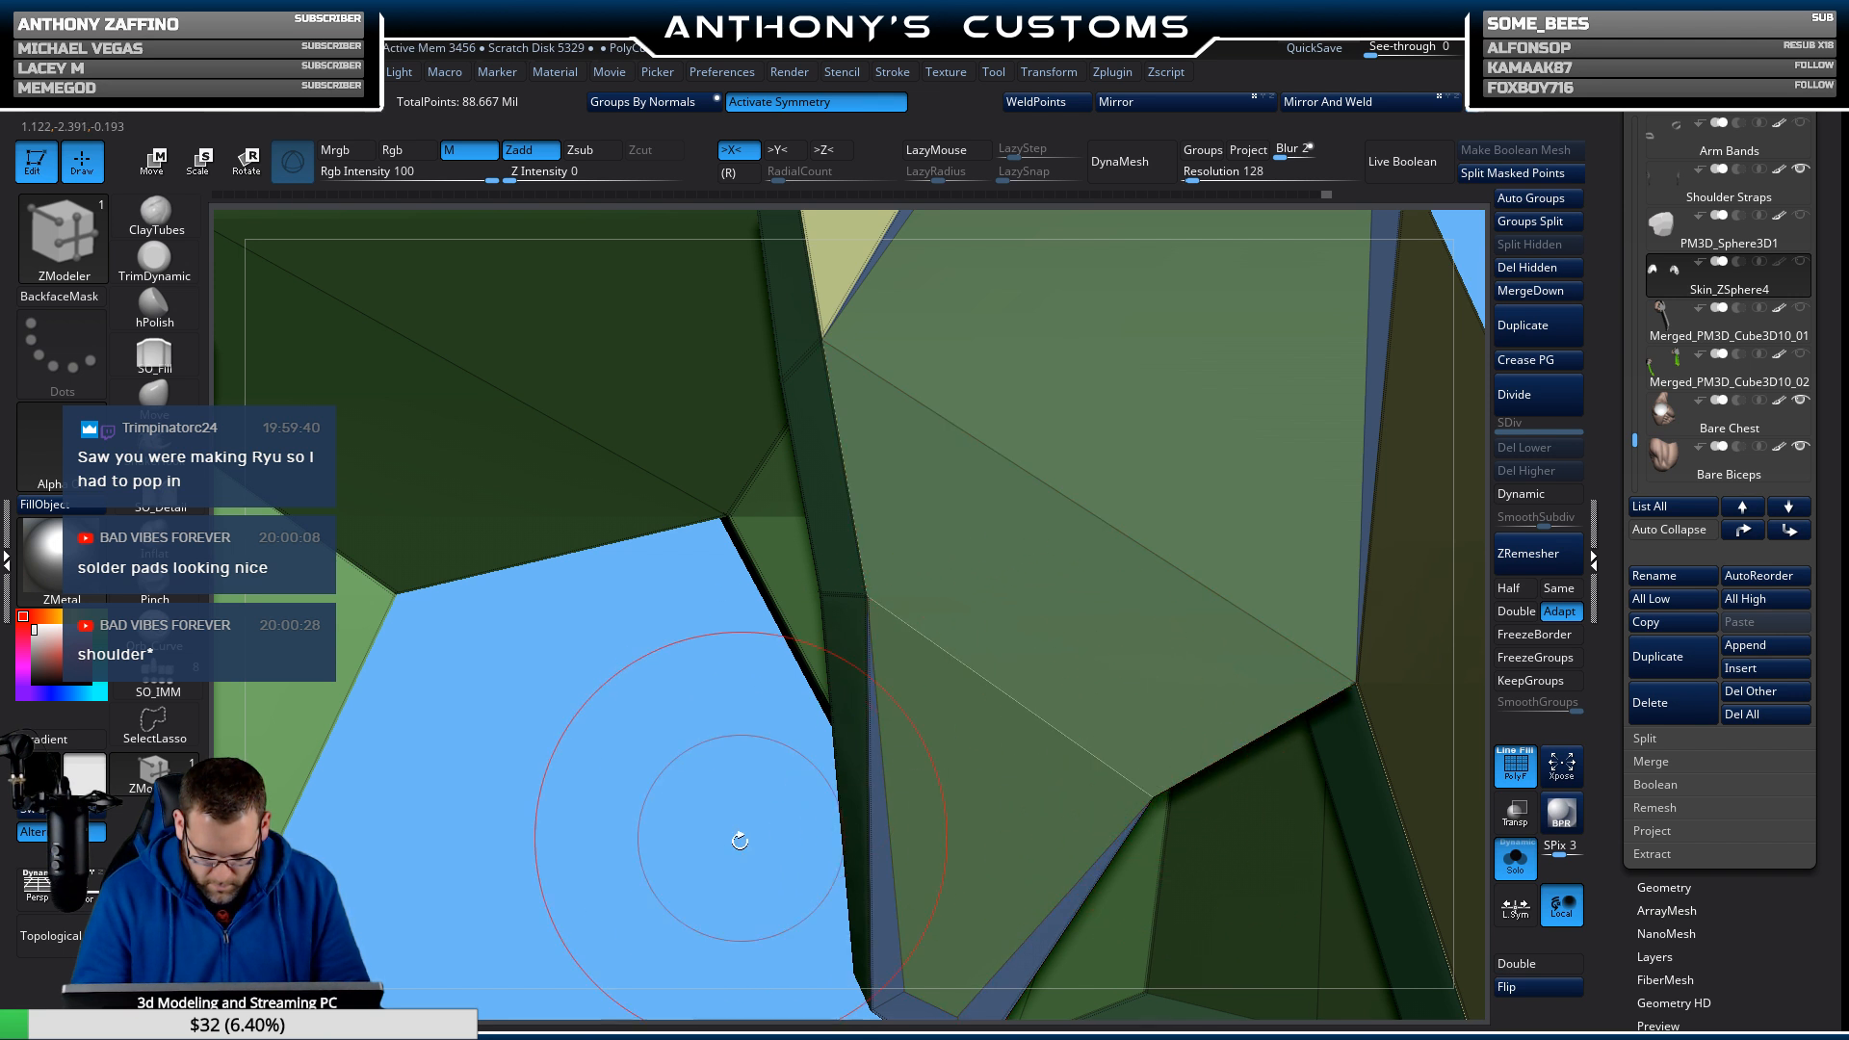
Stitch the two inset points at the pad's pointed lower tip to their outer corners, closing the border there.
{"action": "left_click_drag", "start_coordinate": [735, 838], "coordinate": [834, 689]}
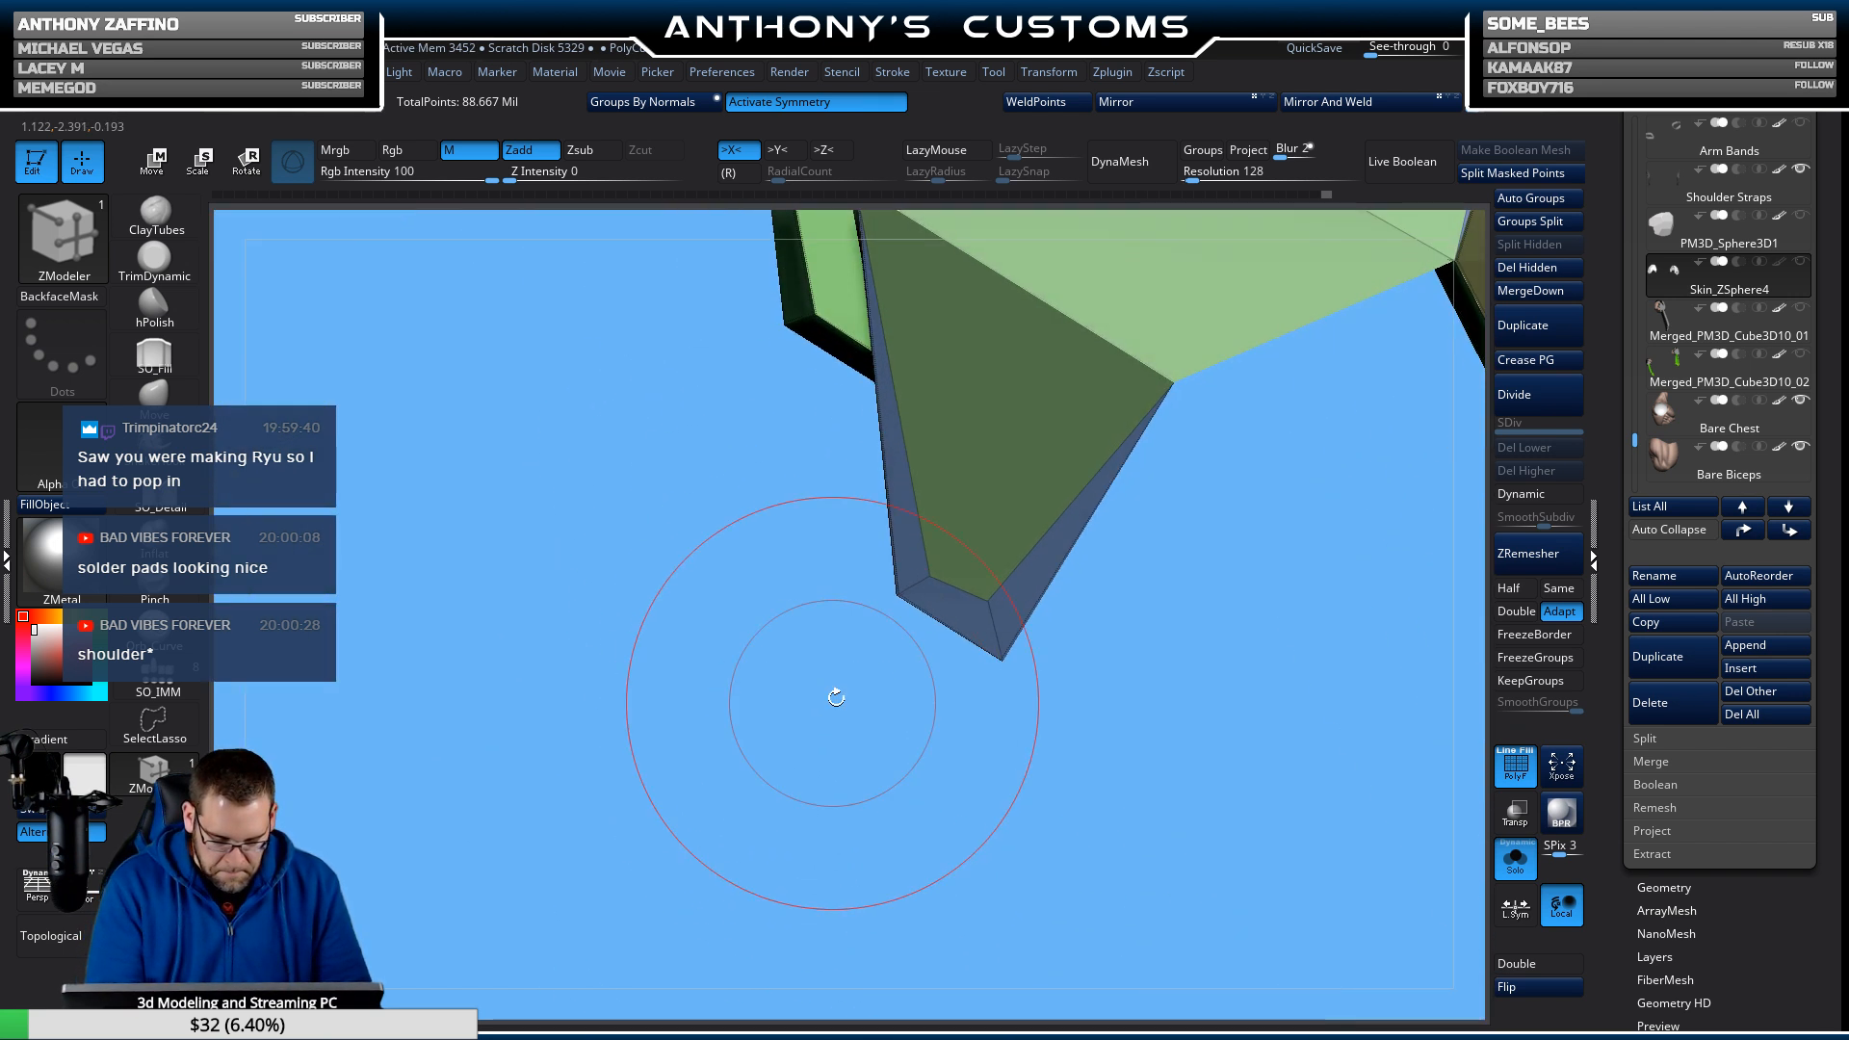
{"action": "left_click", "coordinate": [899, 592]}
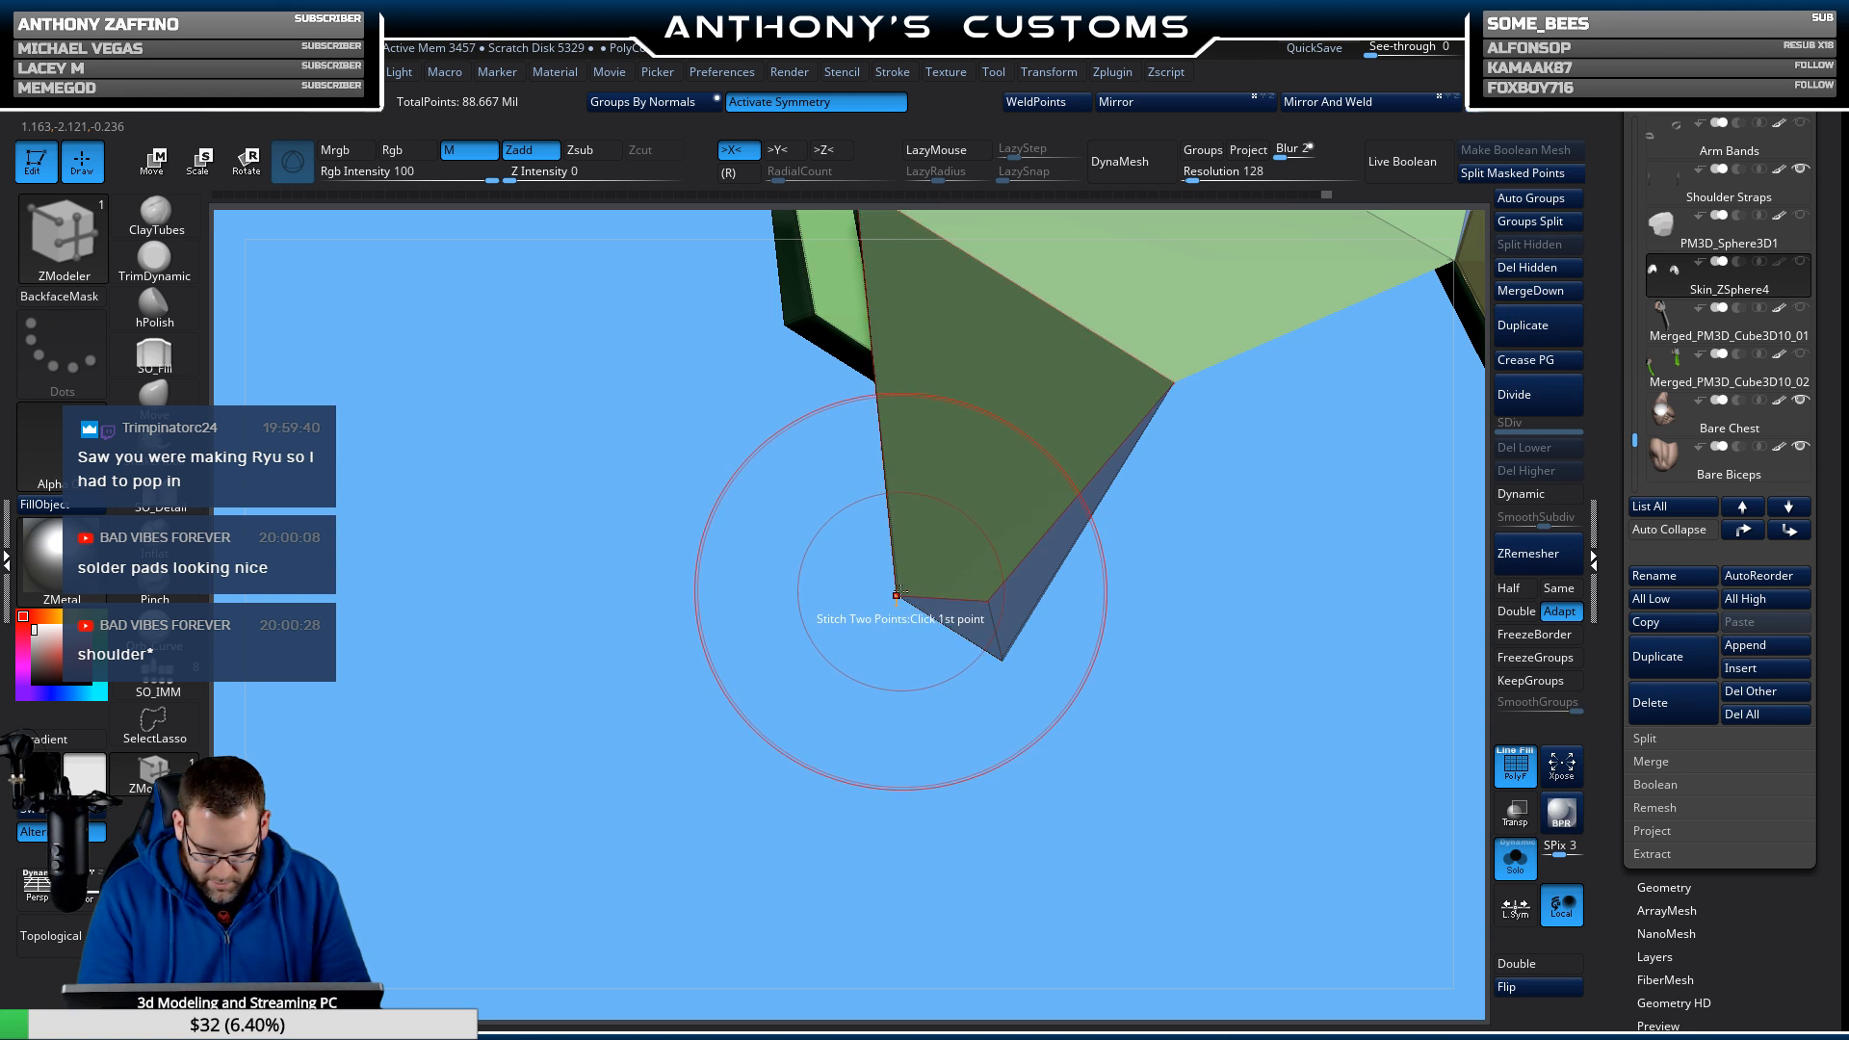
{"action": "left_click", "coordinate": [1002, 655]}
{"action": "mouse_move", "coordinate": [1007, 674]}
{"action": "left_mouse_down"}
{"action": "mouse_move", "coordinate": [1060, 735]}
{"action": "mouse_move", "coordinate": [1061, 627]}
{"action": "mouse_move", "coordinate": [980, 810]}
{"action": "mouse_move", "coordinate": [983, 498]}
{"action": "left_mouse_up"}
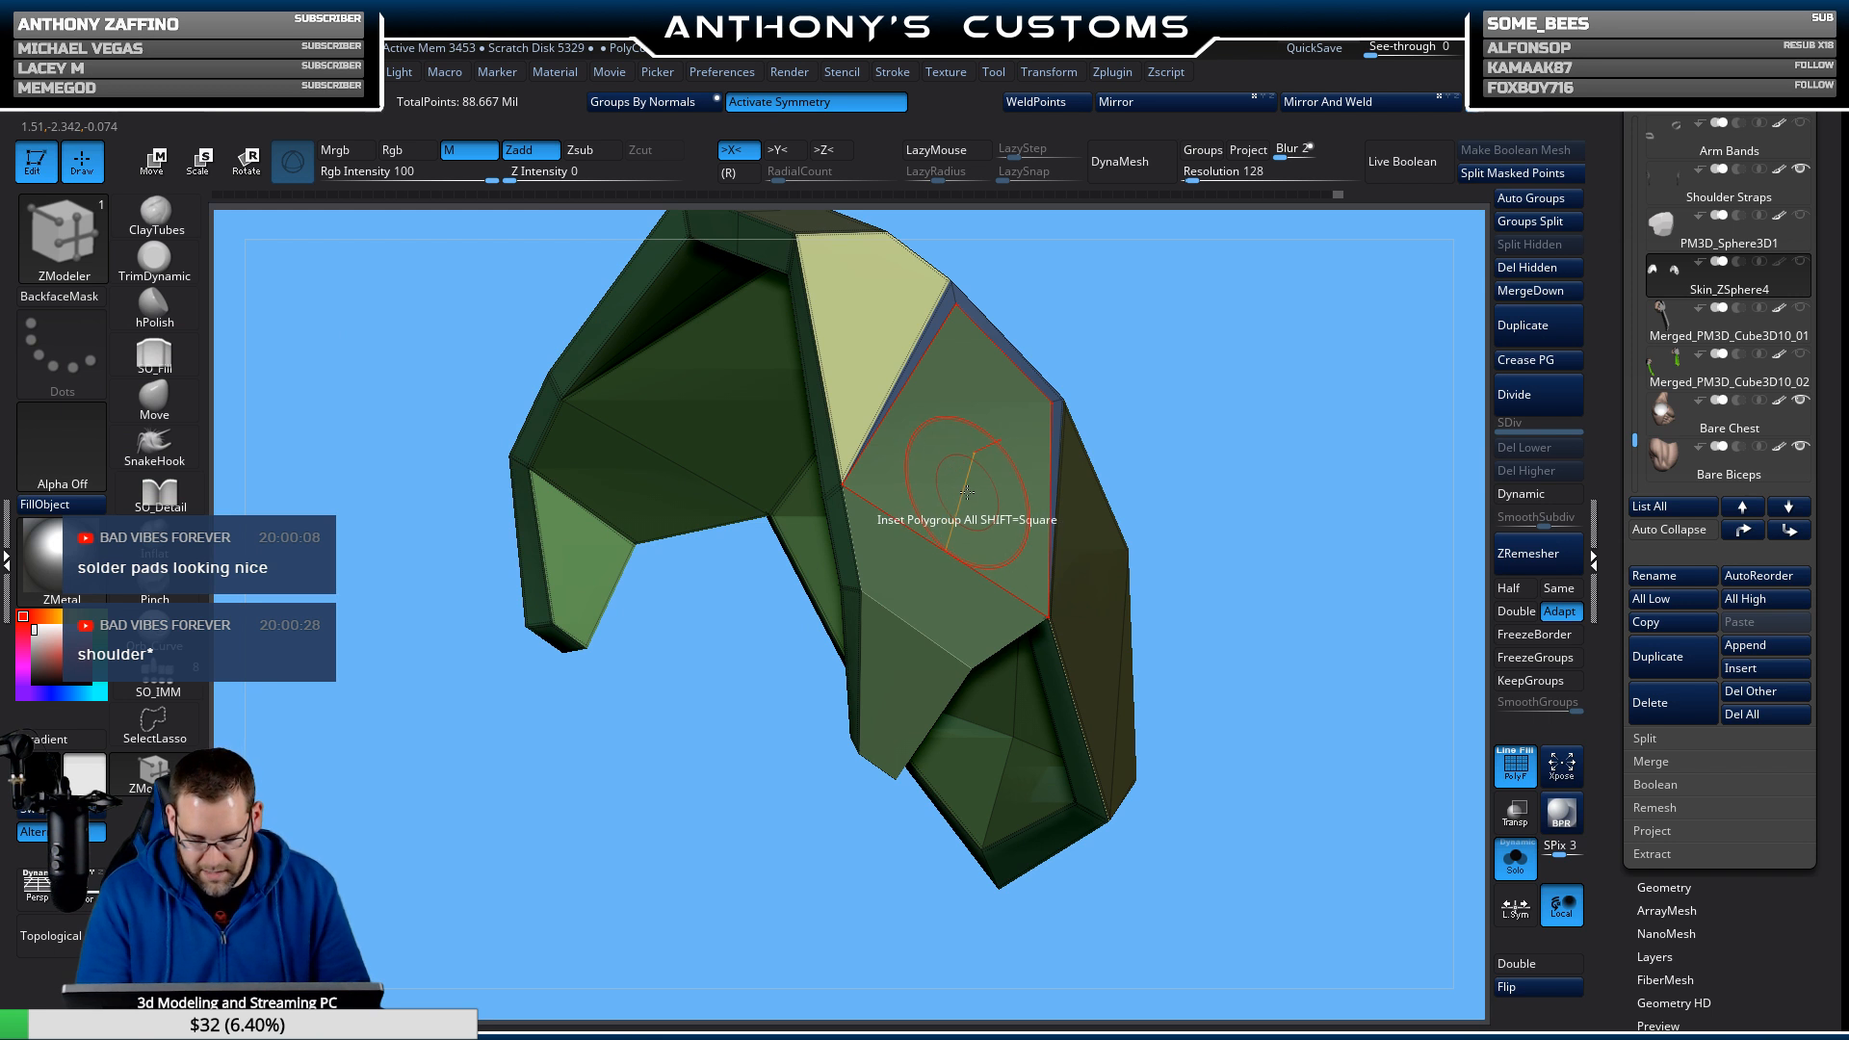
QMesh the front polygroup inward with the Polygroup All target to form a shallow recess, and check it without the polyframe.
{"action": "left_click", "coordinate": [967, 493]}
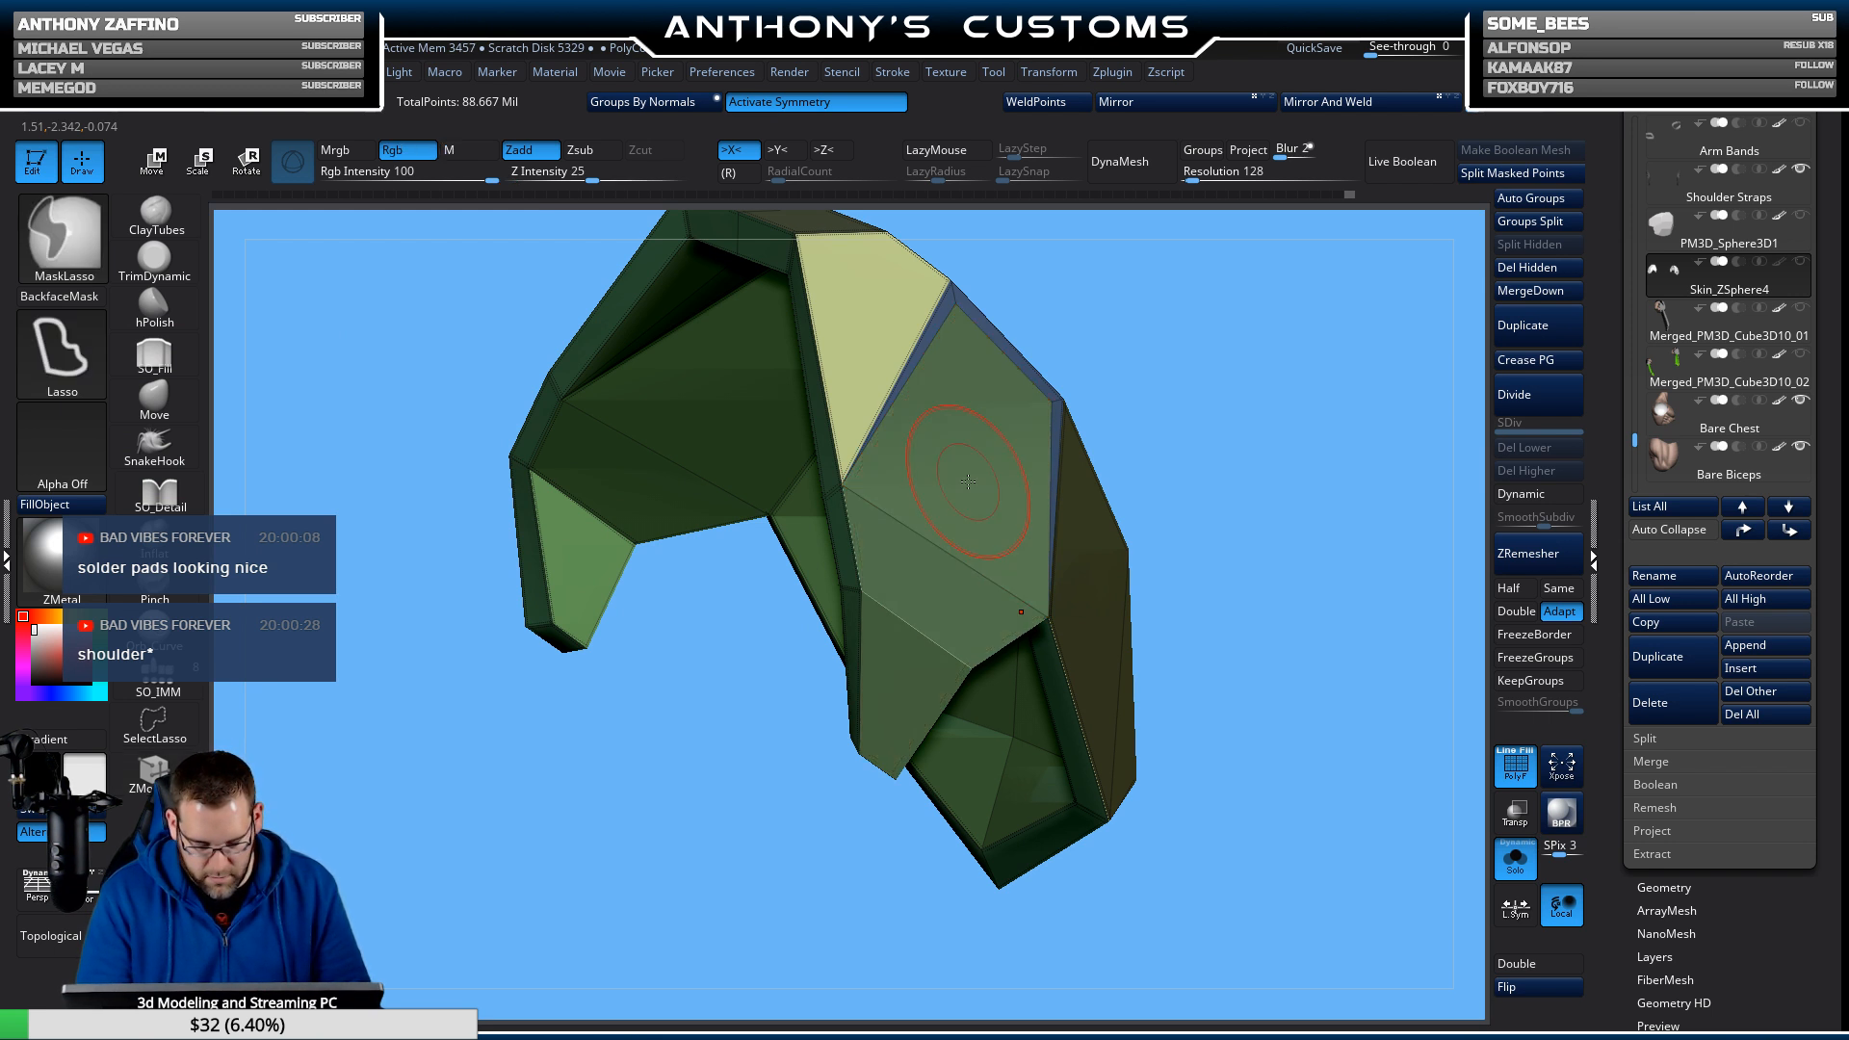
{"action": "key", "text": "space"}
{"action": "left_click", "coordinate": [1101, 273]}
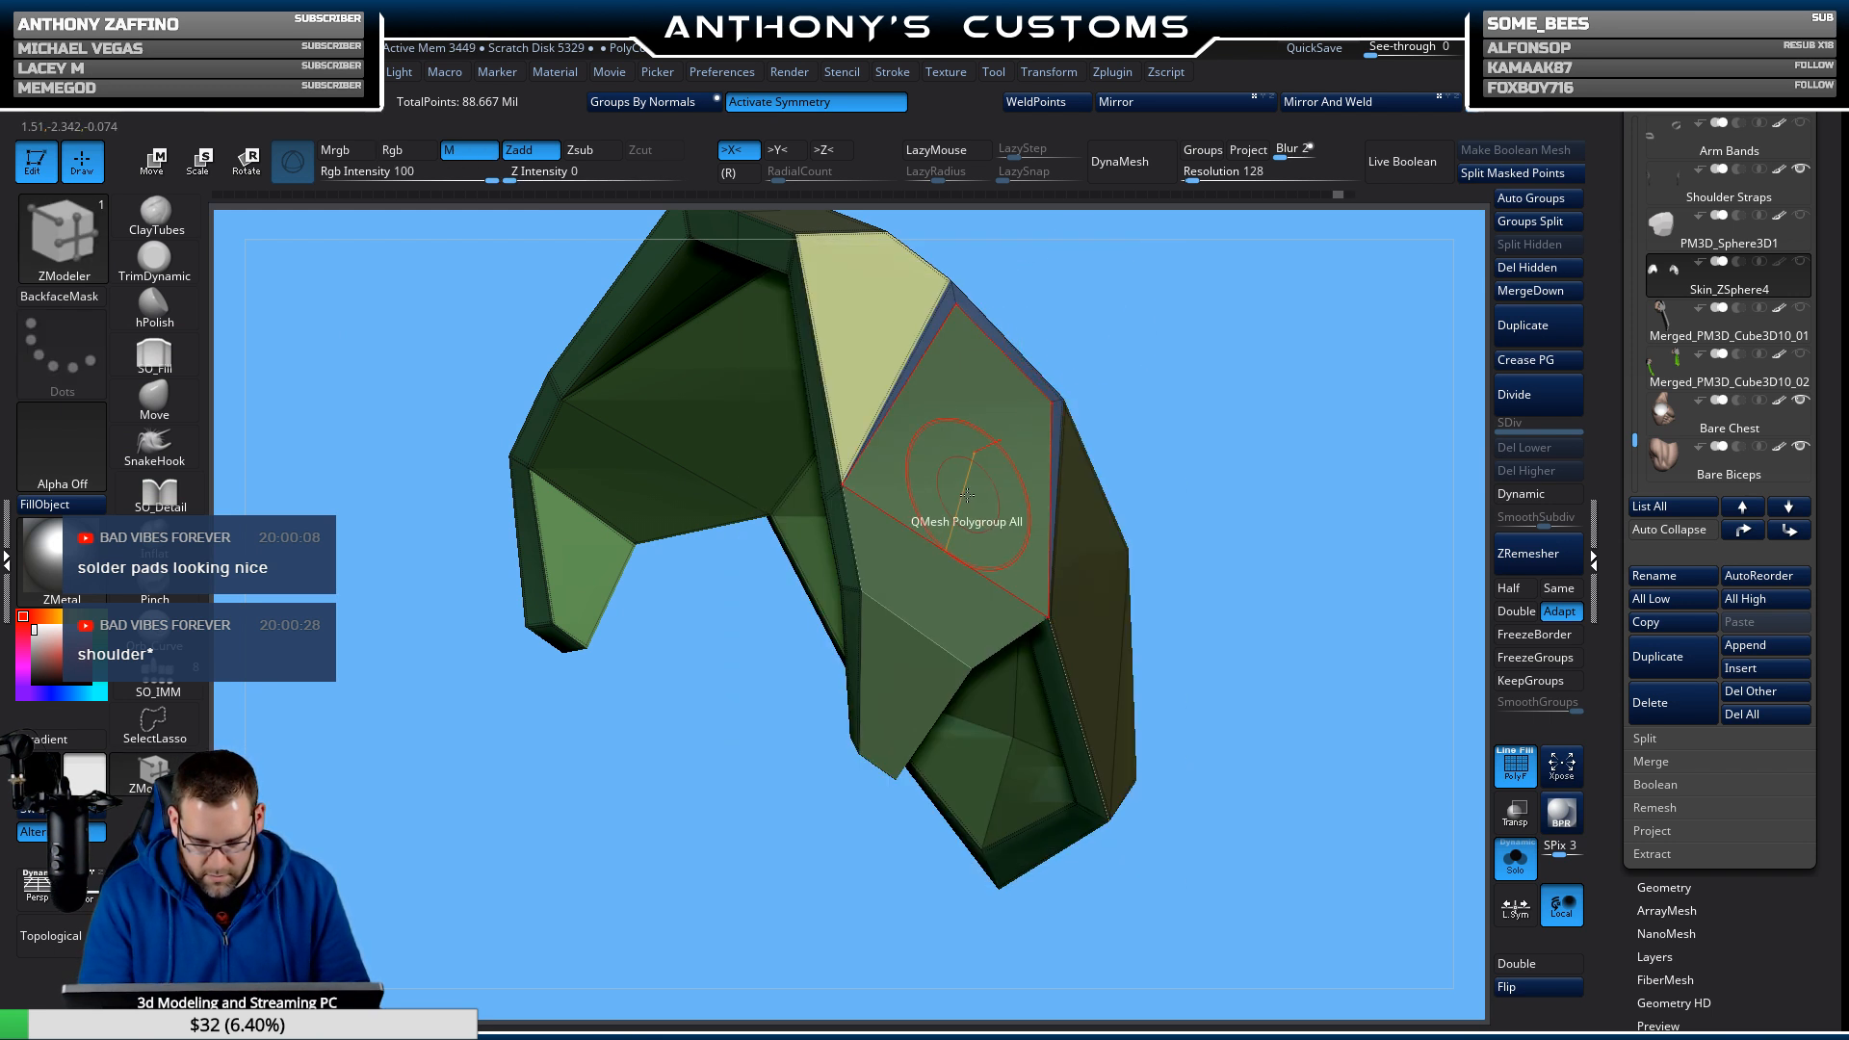
{"action": "left_click", "coordinate": [962, 494]}
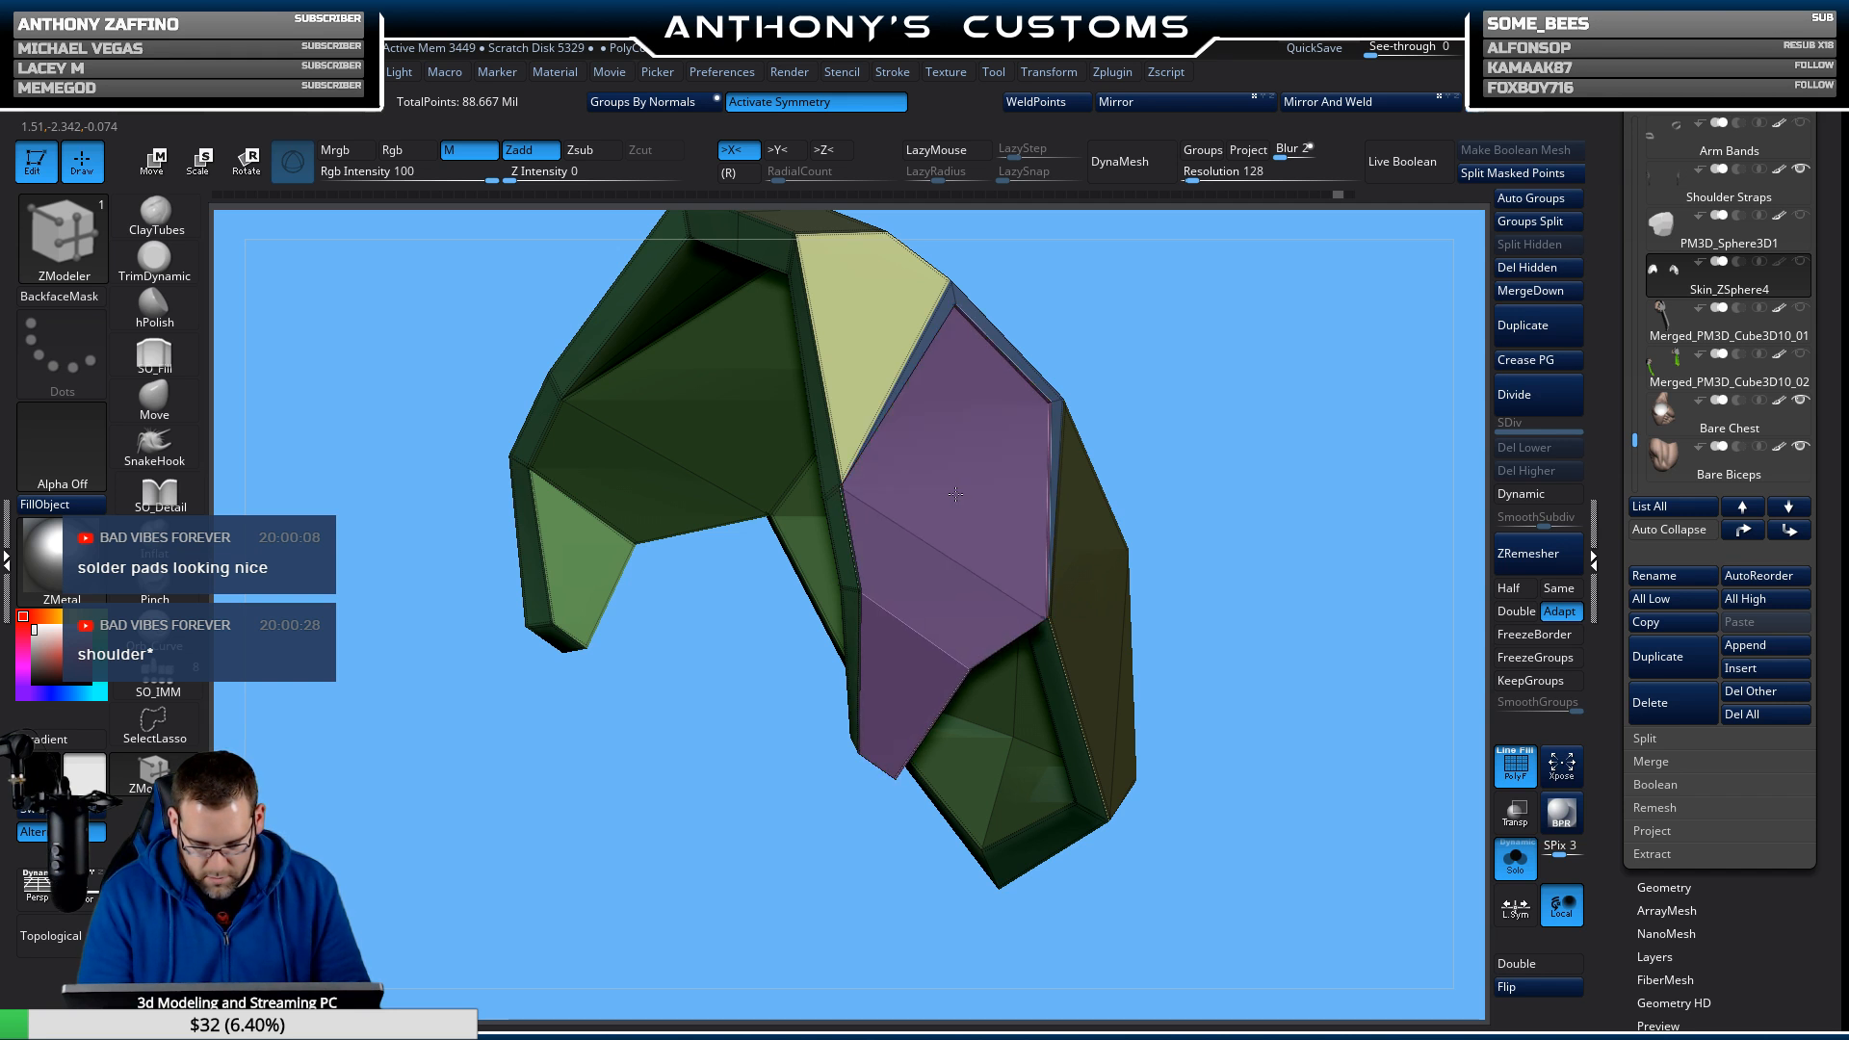
{"action": "left_click_drag", "start_coordinate": [955, 494], "coordinate": [951, 495]}
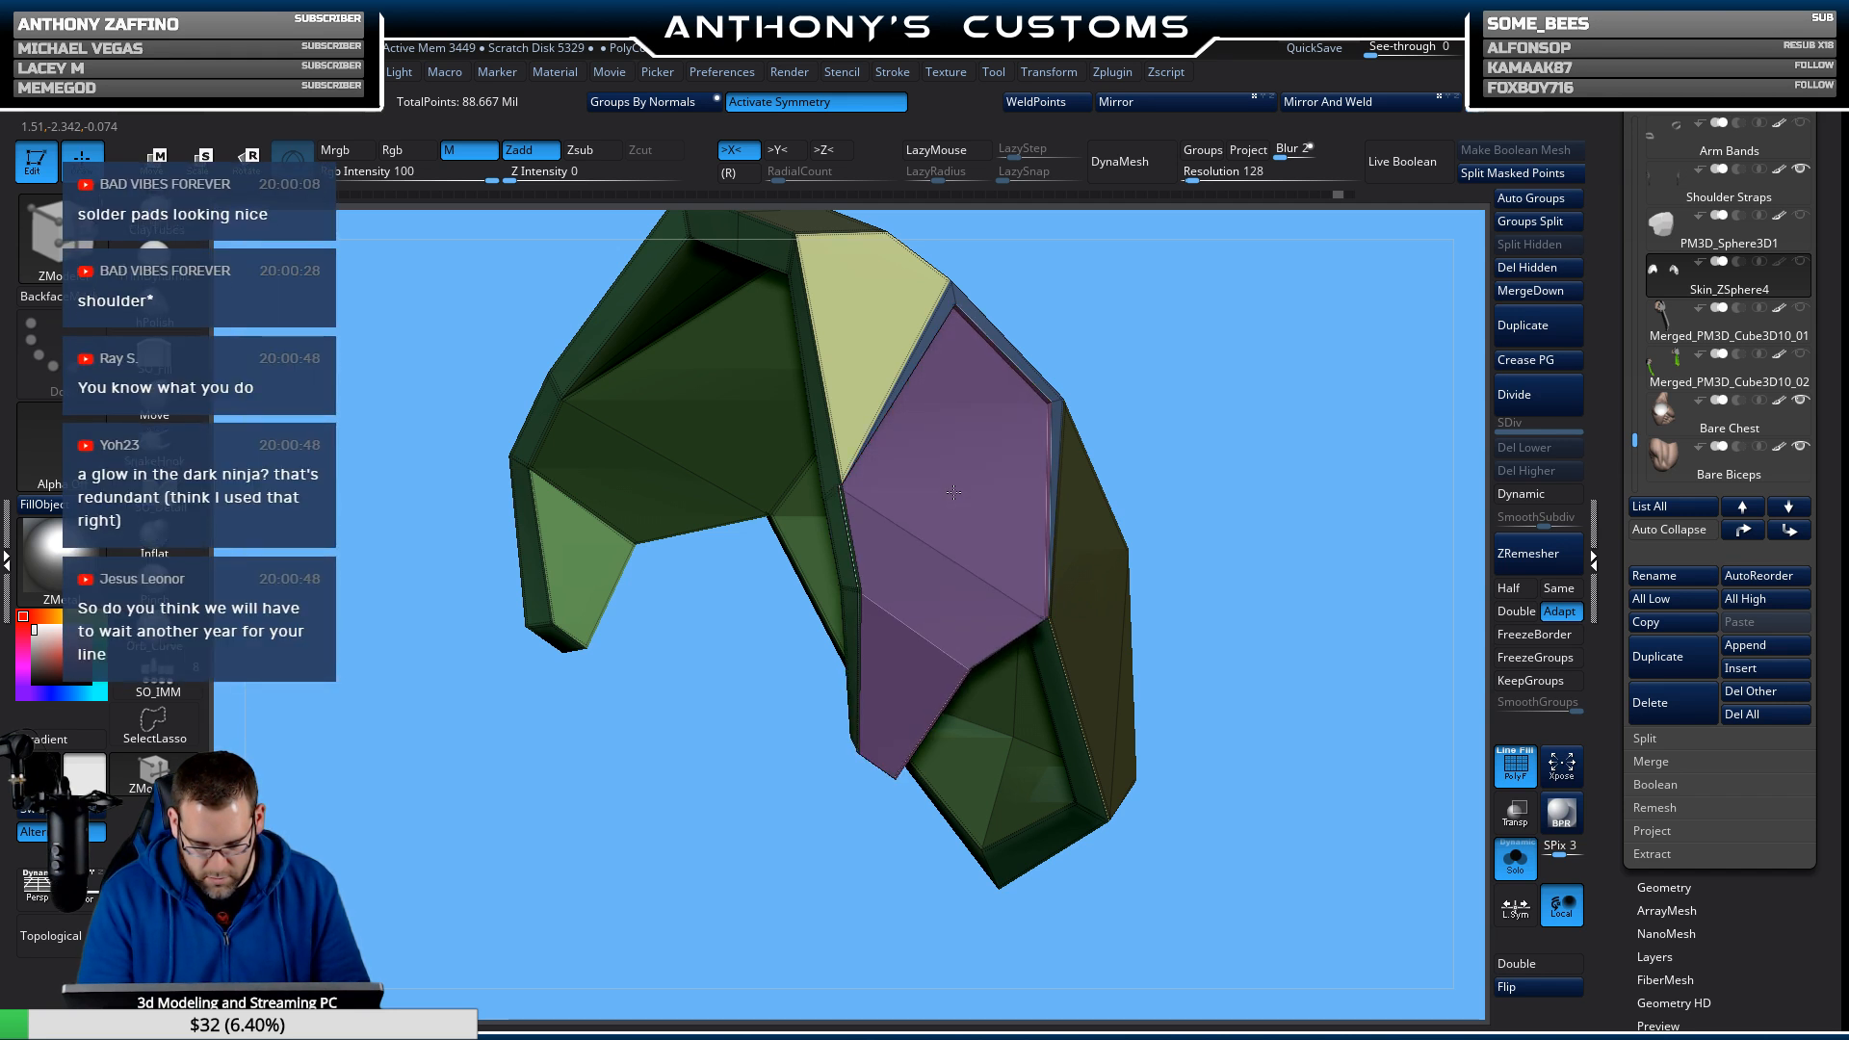
{"action": "key", "text": "ctrl+z"}
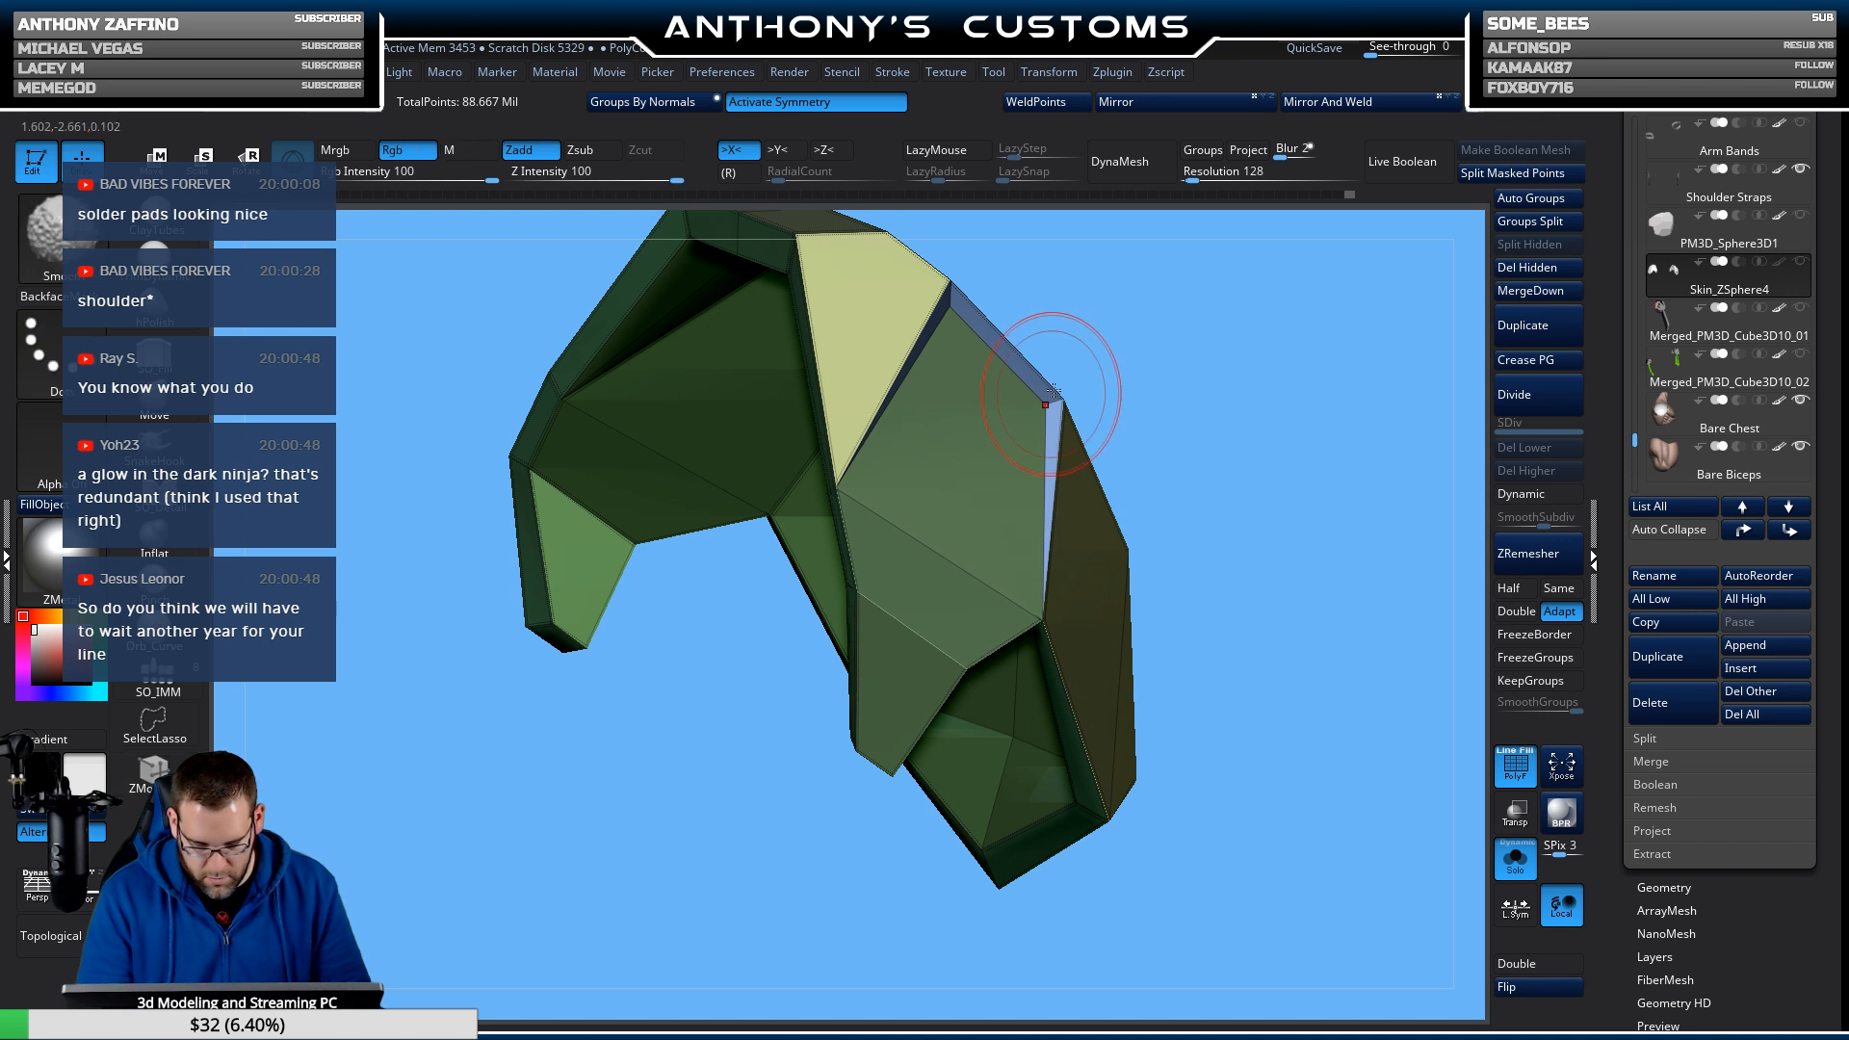
{"action": "left_click_drag", "start_coordinate": [1107, 385], "coordinate": [1316, 431]}
{"action": "key", "text": "shift+f"}
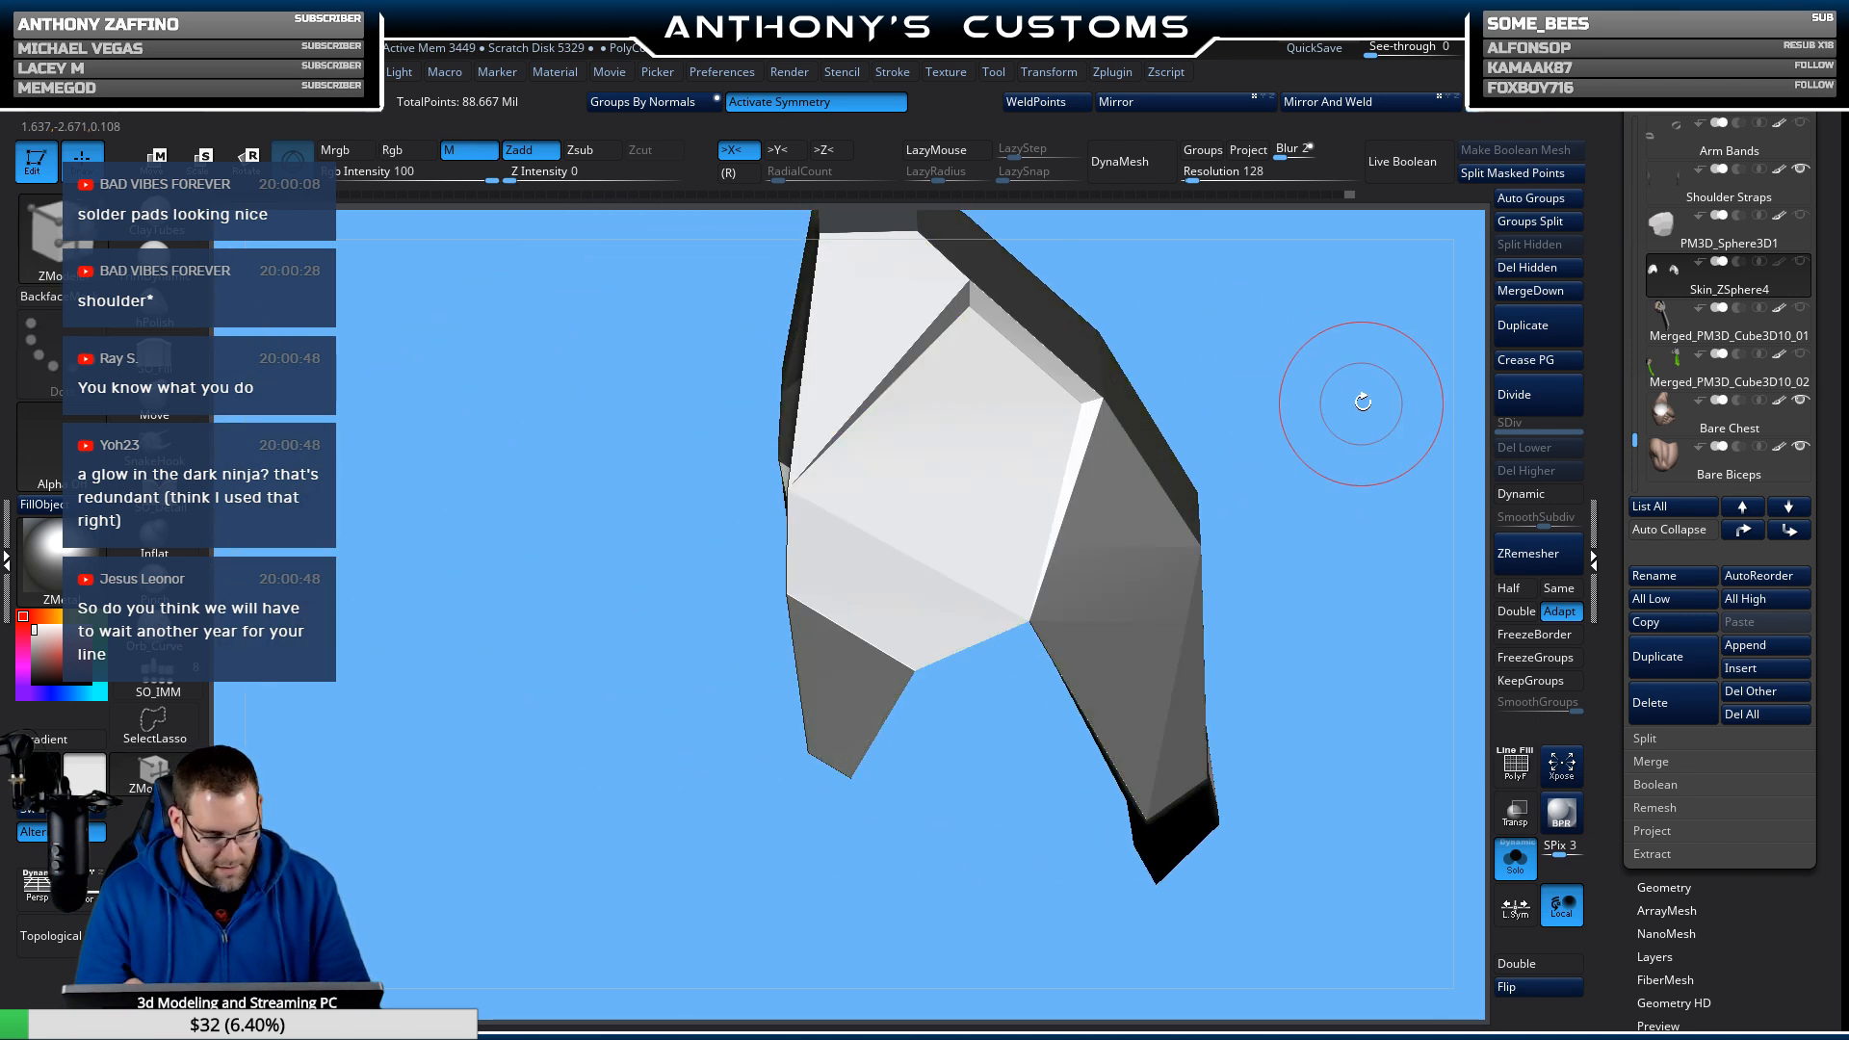
{"action": "left_click_drag", "start_coordinate": [1358, 521], "coordinate": [1125, 387], "text": "alt"}
{"action": "left_click", "coordinate": [1339, 443], "text": "ctrl+shift"}
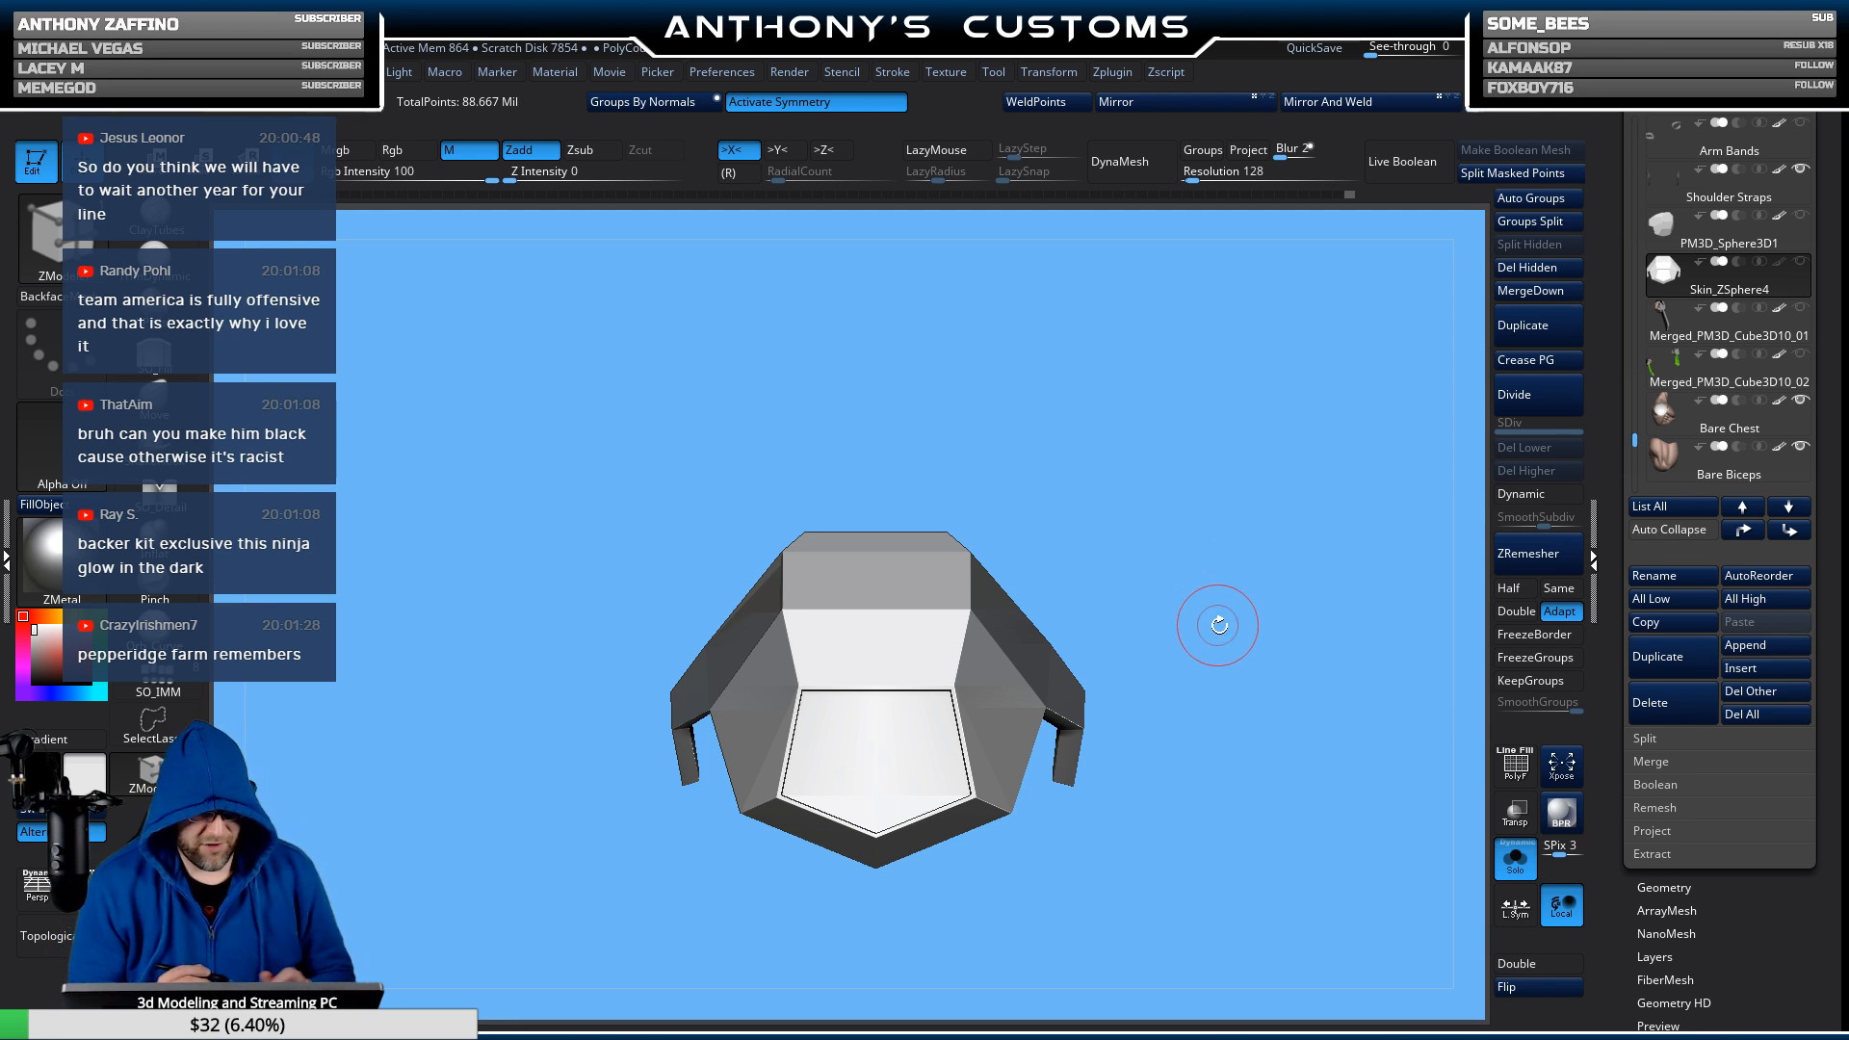
Push the upper face of the front panel slightly deeper with QMesh Polygroup All and inspect the recess without the polyframe.
{"action": "mouse_move", "coordinate": [1218, 626]}
{"action": "left_mouse_down"}
{"action": "mouse_move", "coordinate": [1321, 615]}
{"action": "mouse_move", "coordinate": [1157, 633]}
{"action": "mouse_move", "coordinate": [1224, 589]}
{"action": "mouse_move", "coordinate": [809, 862]}
{"action": "mouse_move", "coordinate": [909, 874]}
{"action": "left_mouse_up"}
{"action": "key", "text": "shift+f"}
{"action": "left_click", "coordinate": [860, 583]}
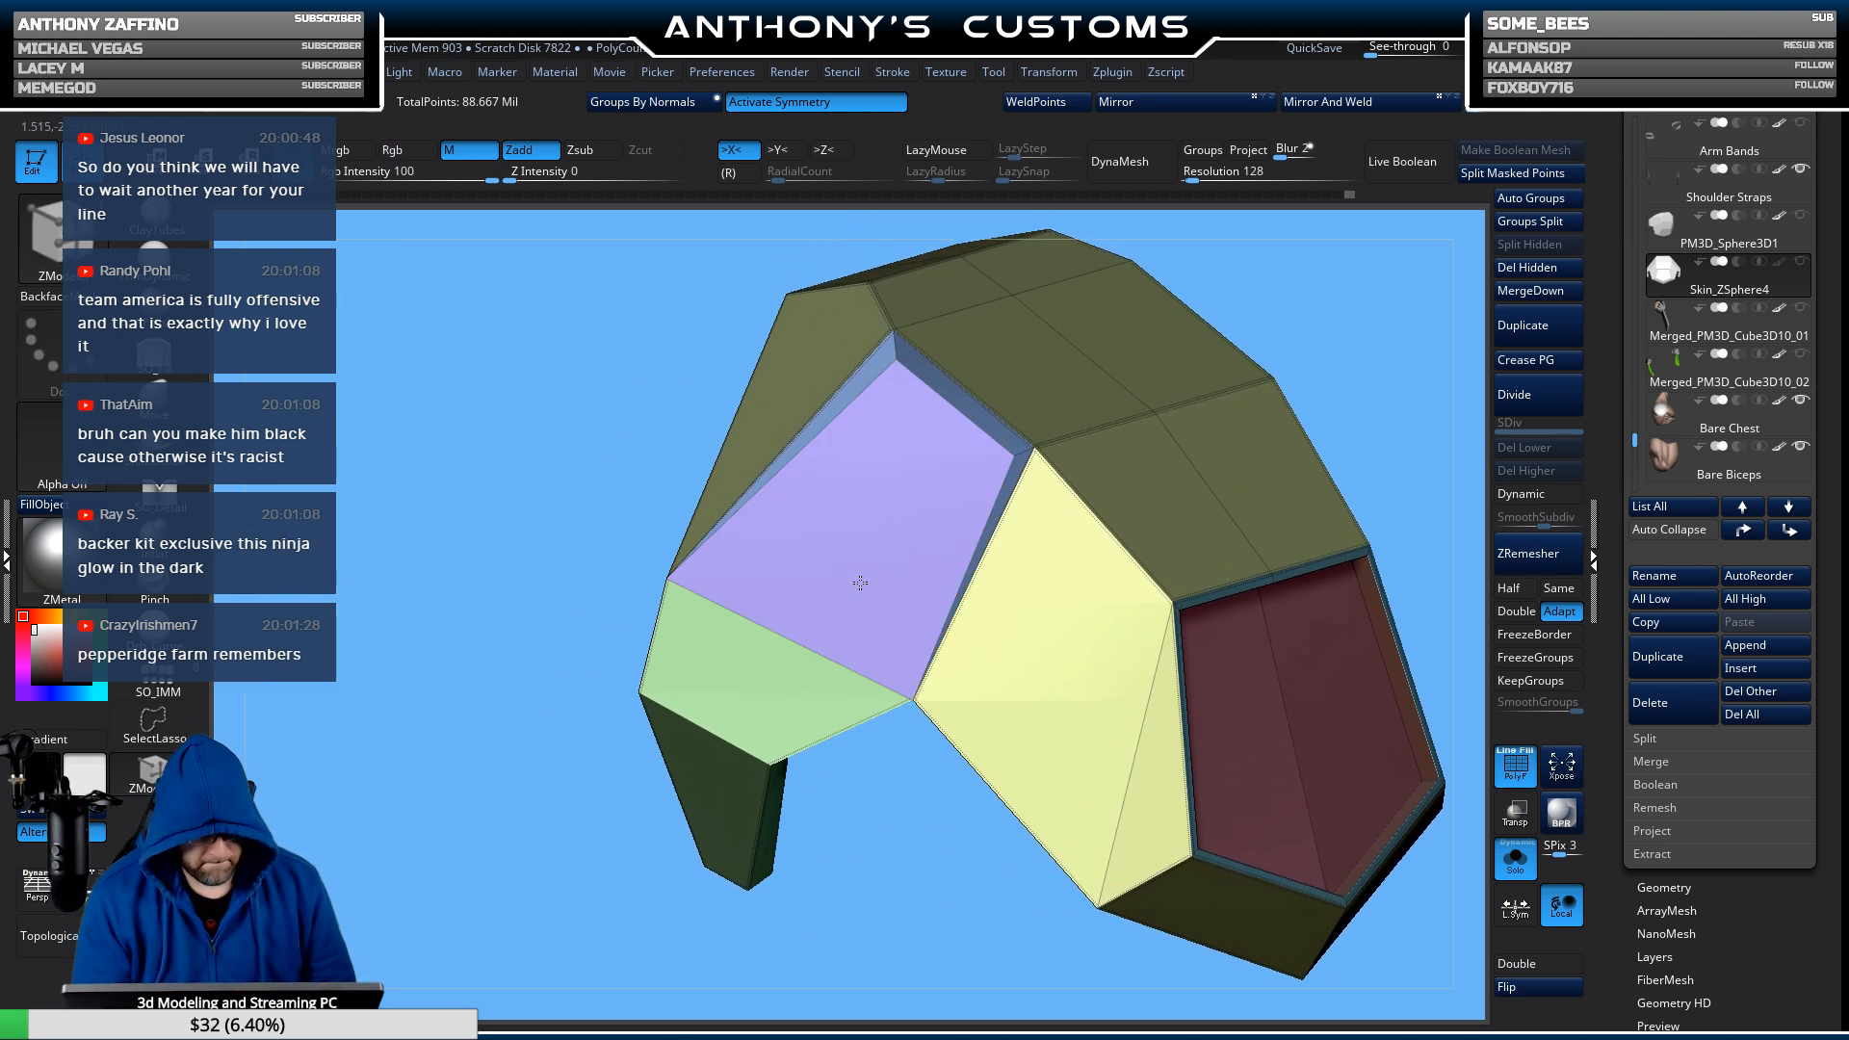
{"action": "left_click_drag", "start_coordinate": [875, 743], "coordinate": [876, 495]}
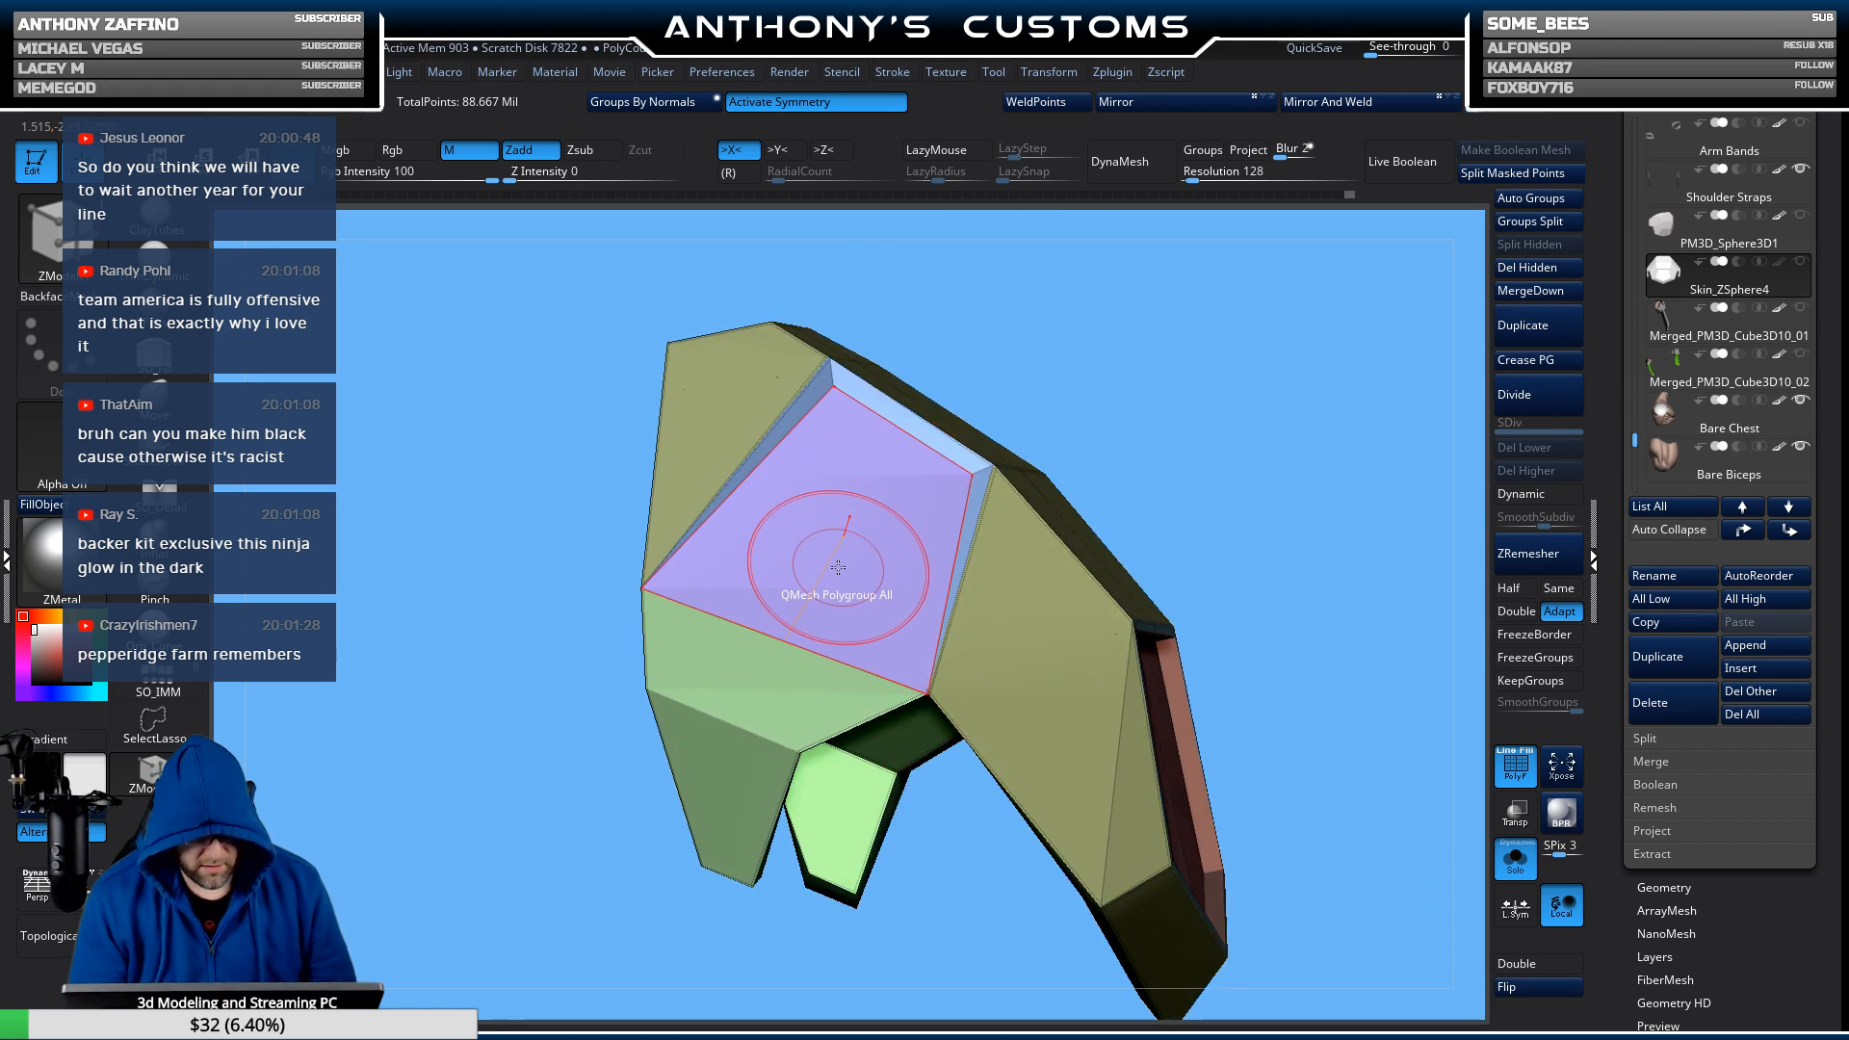
{"action": "left_click_drag", "start_coordinate": [839, 567], "coordinate": [830, 584]}
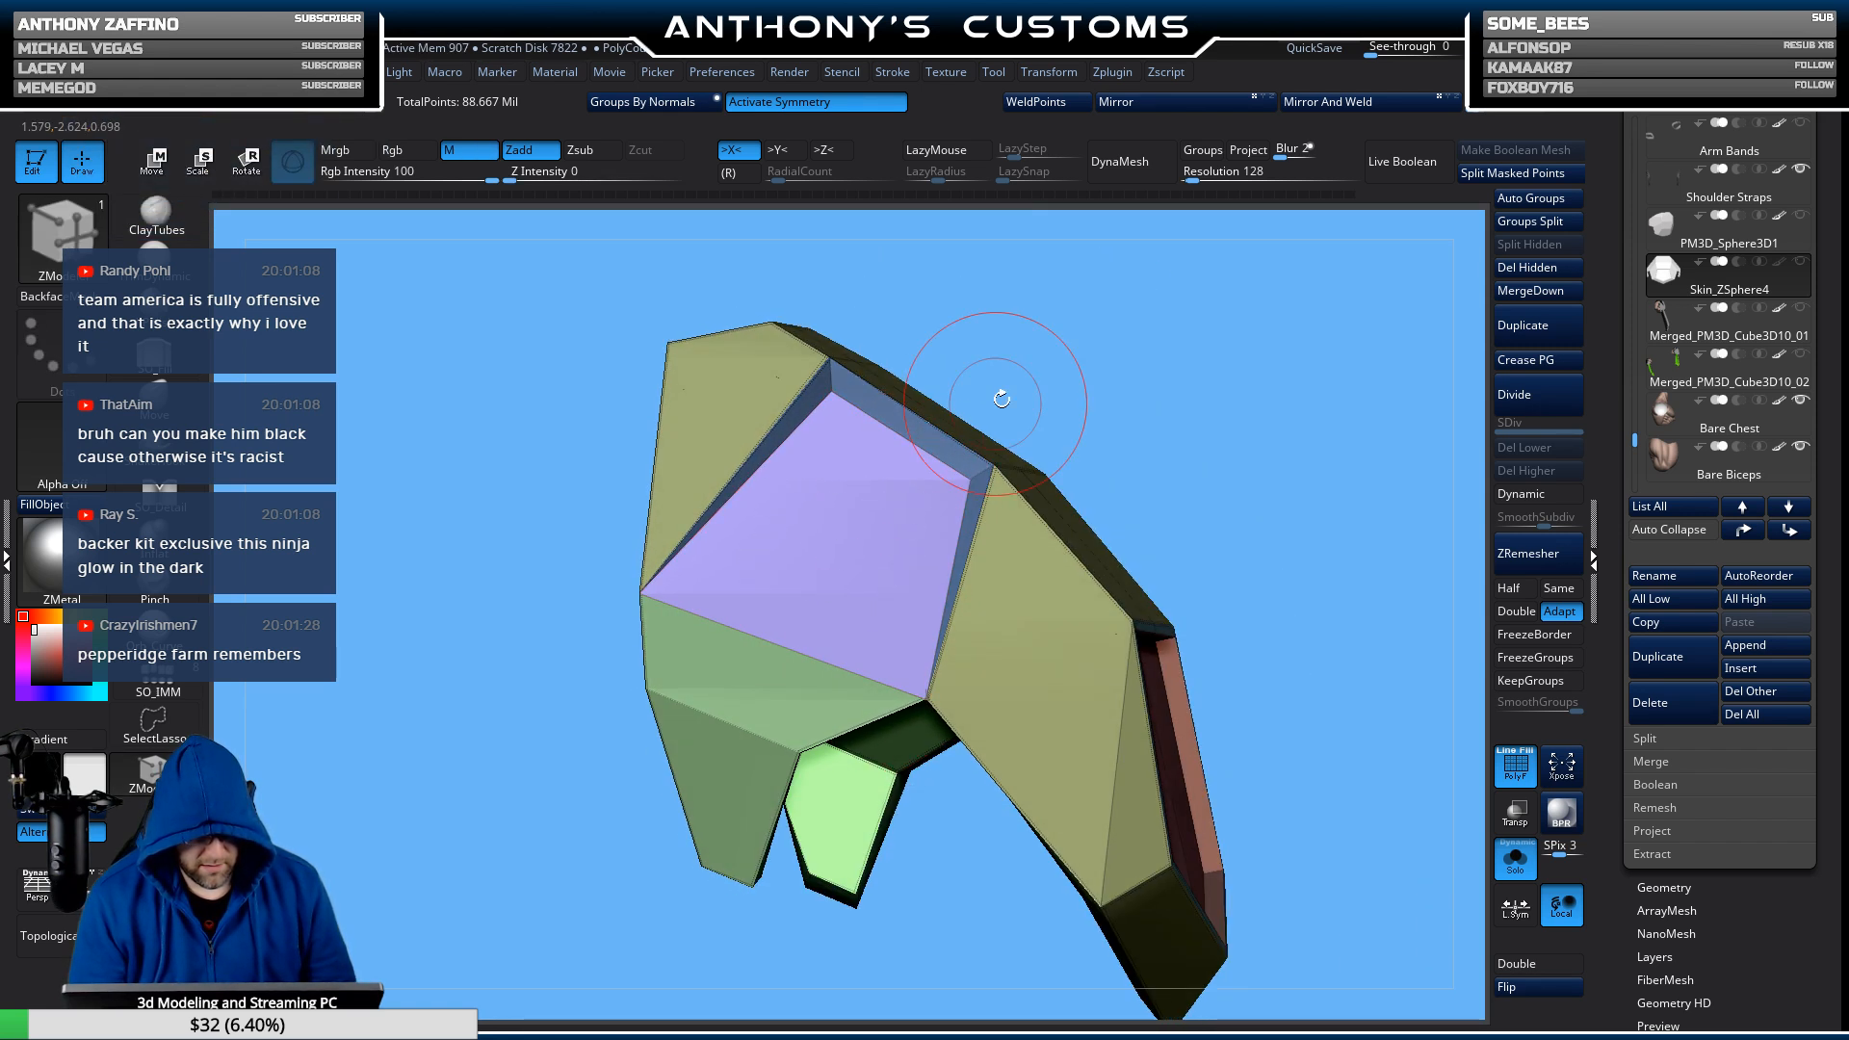
{"action": "key", "text": "shift+f"}
{"action": "mouse_move", "coordinate": [1296, 426]}
{"action": "left_mouse_down"}
{"action": "mouse_move", "coordinate": [1226, 483]}
{"action": "mouse_move", "coordinate": [1264, 444]}
{"action": "left_mouse_up"}
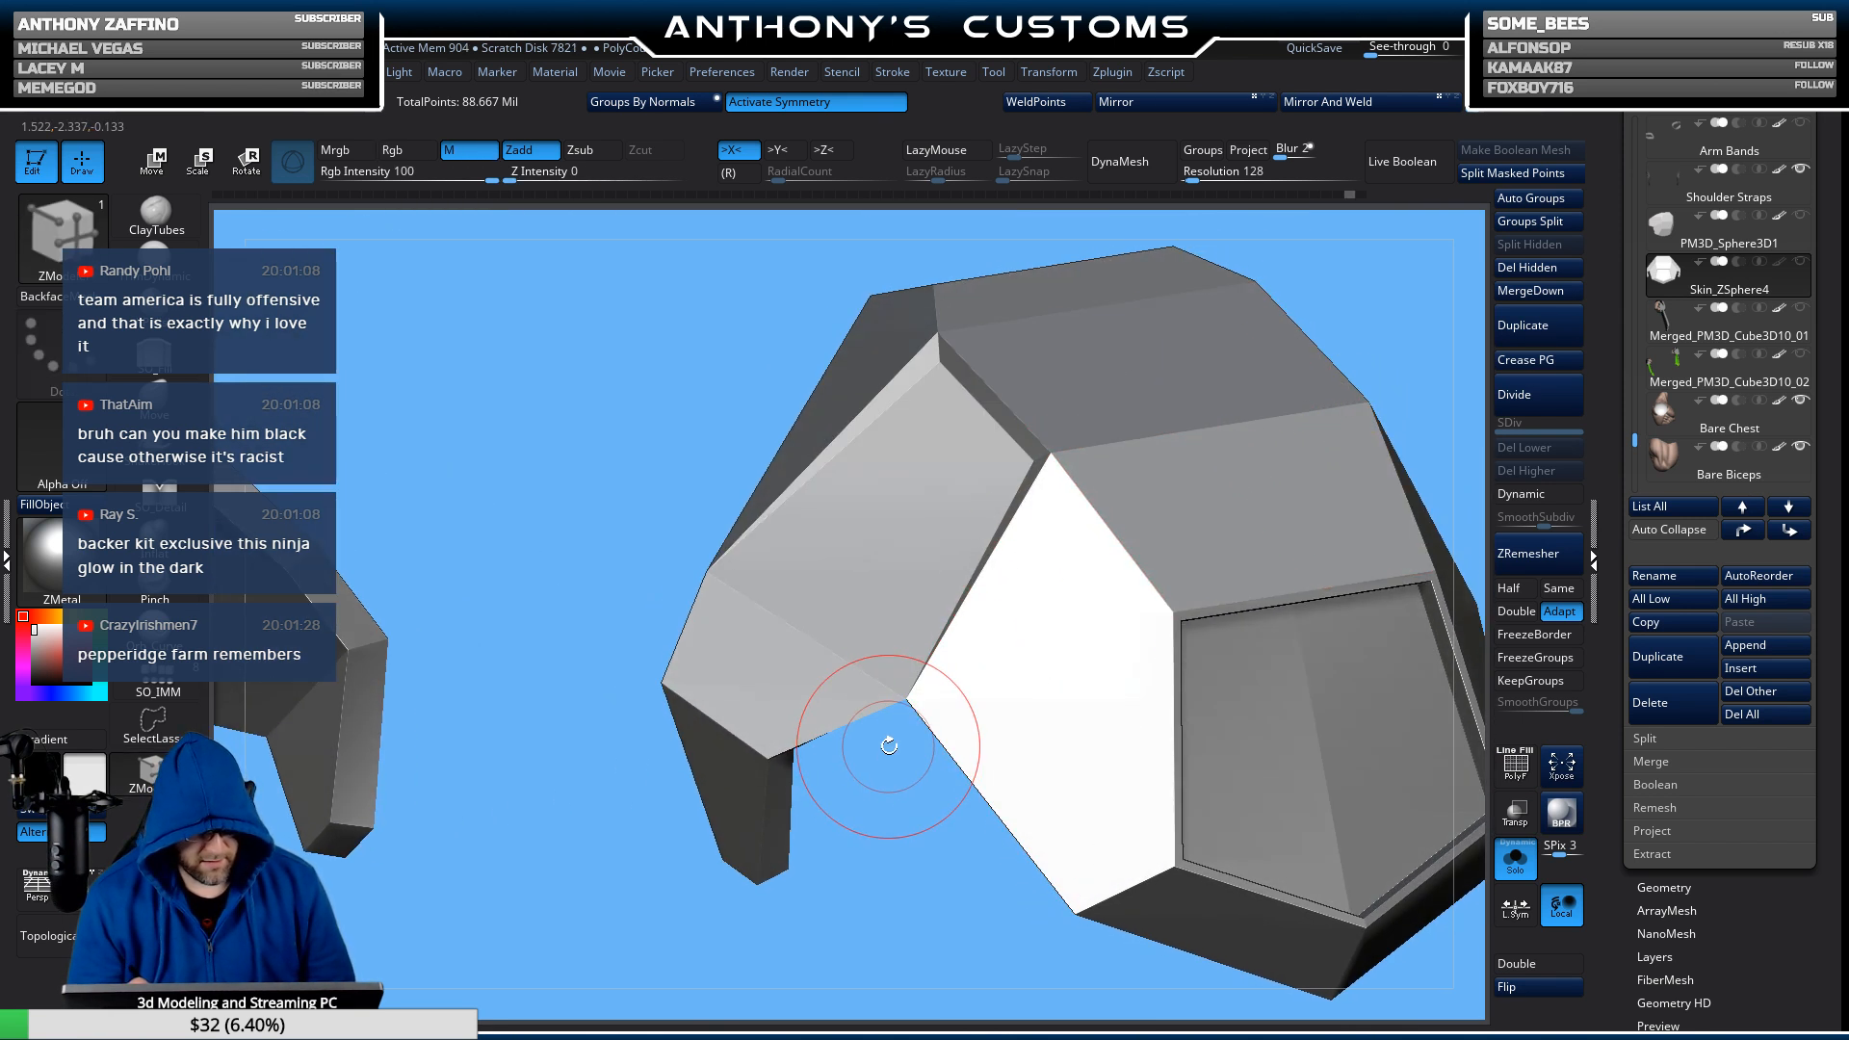
Isolate the corner where the front panel meets the outer face with a lasso mask and move it about 0.03 vertically and 0.007 sideways.
{"action": "key", "text": "shift+f"}
{"action": "left_click_drag", "start_coordinate": [867, 854], "coordinate": [817, 609]}
{"action": "mouse_move", "coordinate": [1055, 429]}
{"action": "left_mouse_down"}
{"action": "mouse_move", "coordinate": [1251, 411]}
{"action": "mouse_move", "coordinate": [1229, 396]}
{"action": "mouse_move", "coordinate": [1207, 567]}
{"action": "mouse_move", "coordinate": [1288, 566]}
{"action": "mouse_move", "coordinate": [1270, 595]}
{"action": "left_mouse_up"}
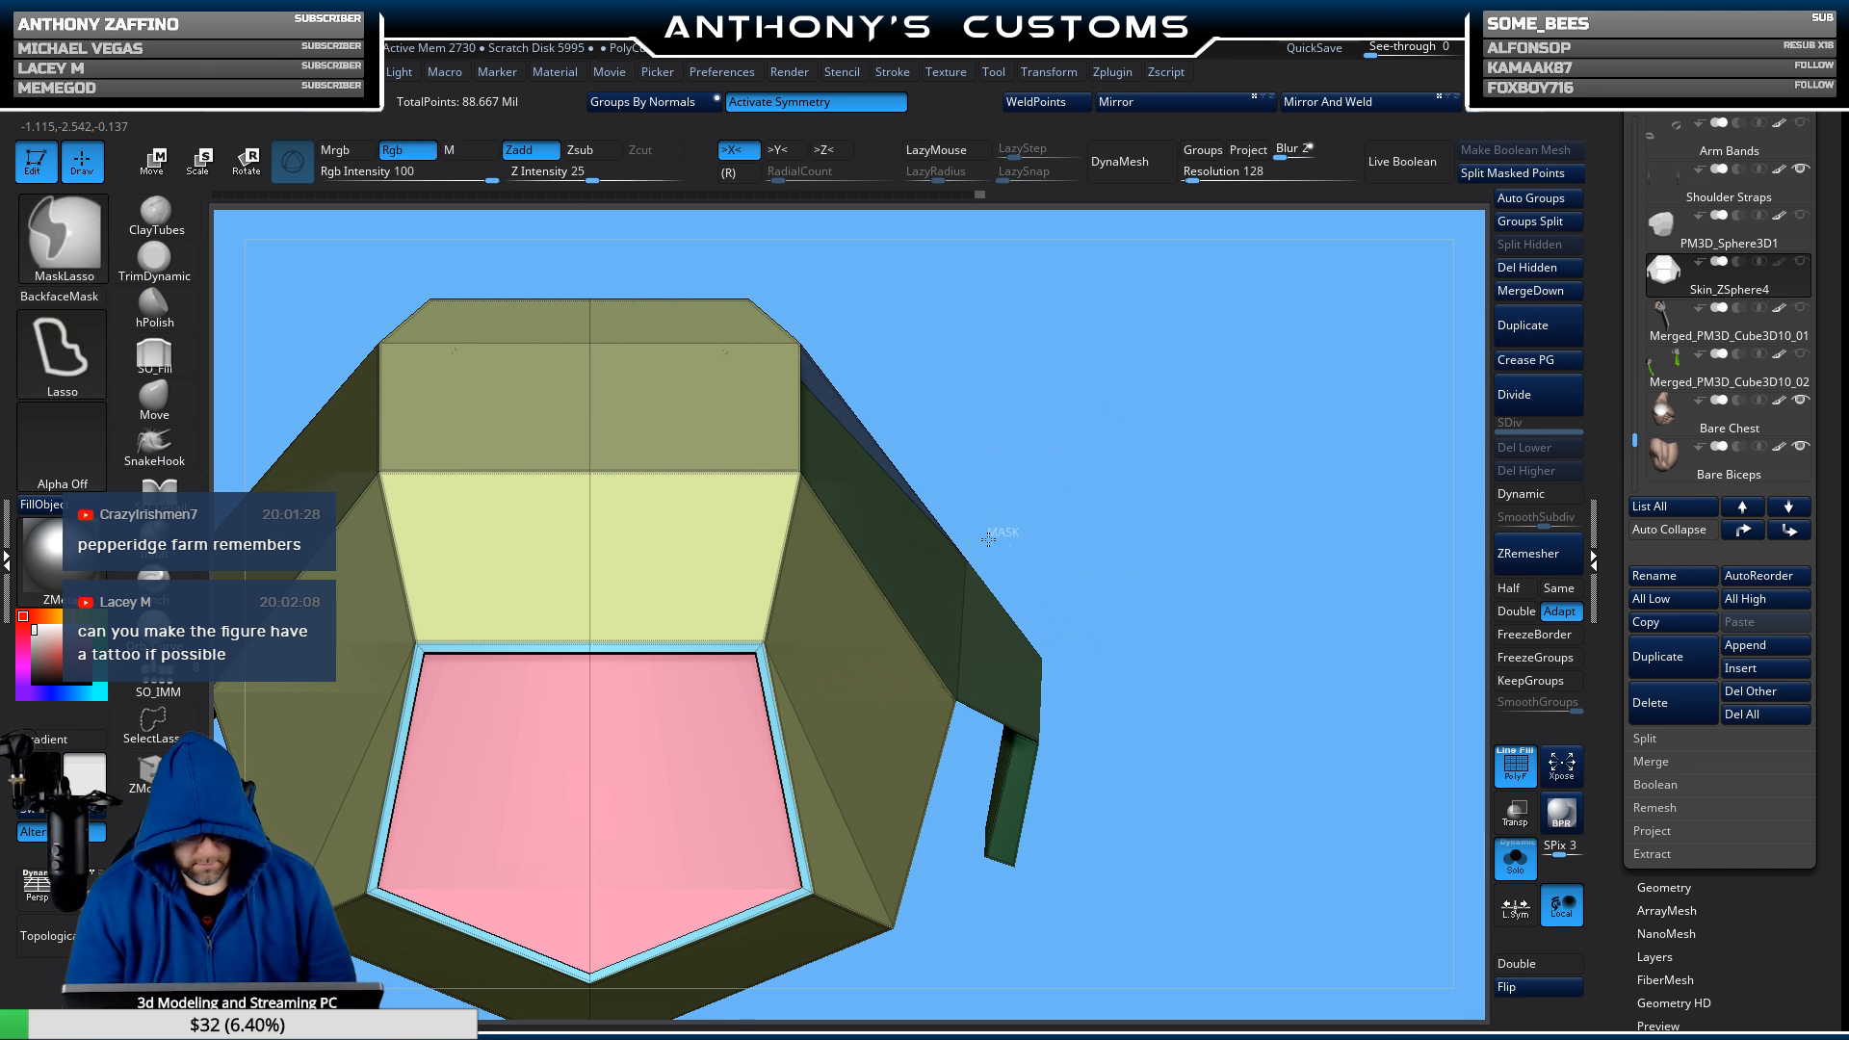
{"action": "mouse_move", "coordinate": [1011, 529]}
{"action": "left_mouse_down"}
{"action": "mouse_move", "coordinate": [1196, 658]}
{"action": "mouse_move", "coordinate": [1129, 678]}
{"action": "mouse_move", "coordinate": [1152, 776]}
{"action": "mouse_move", "coordinate": [1134, 771]}
{"action": "left_mouse_up"}
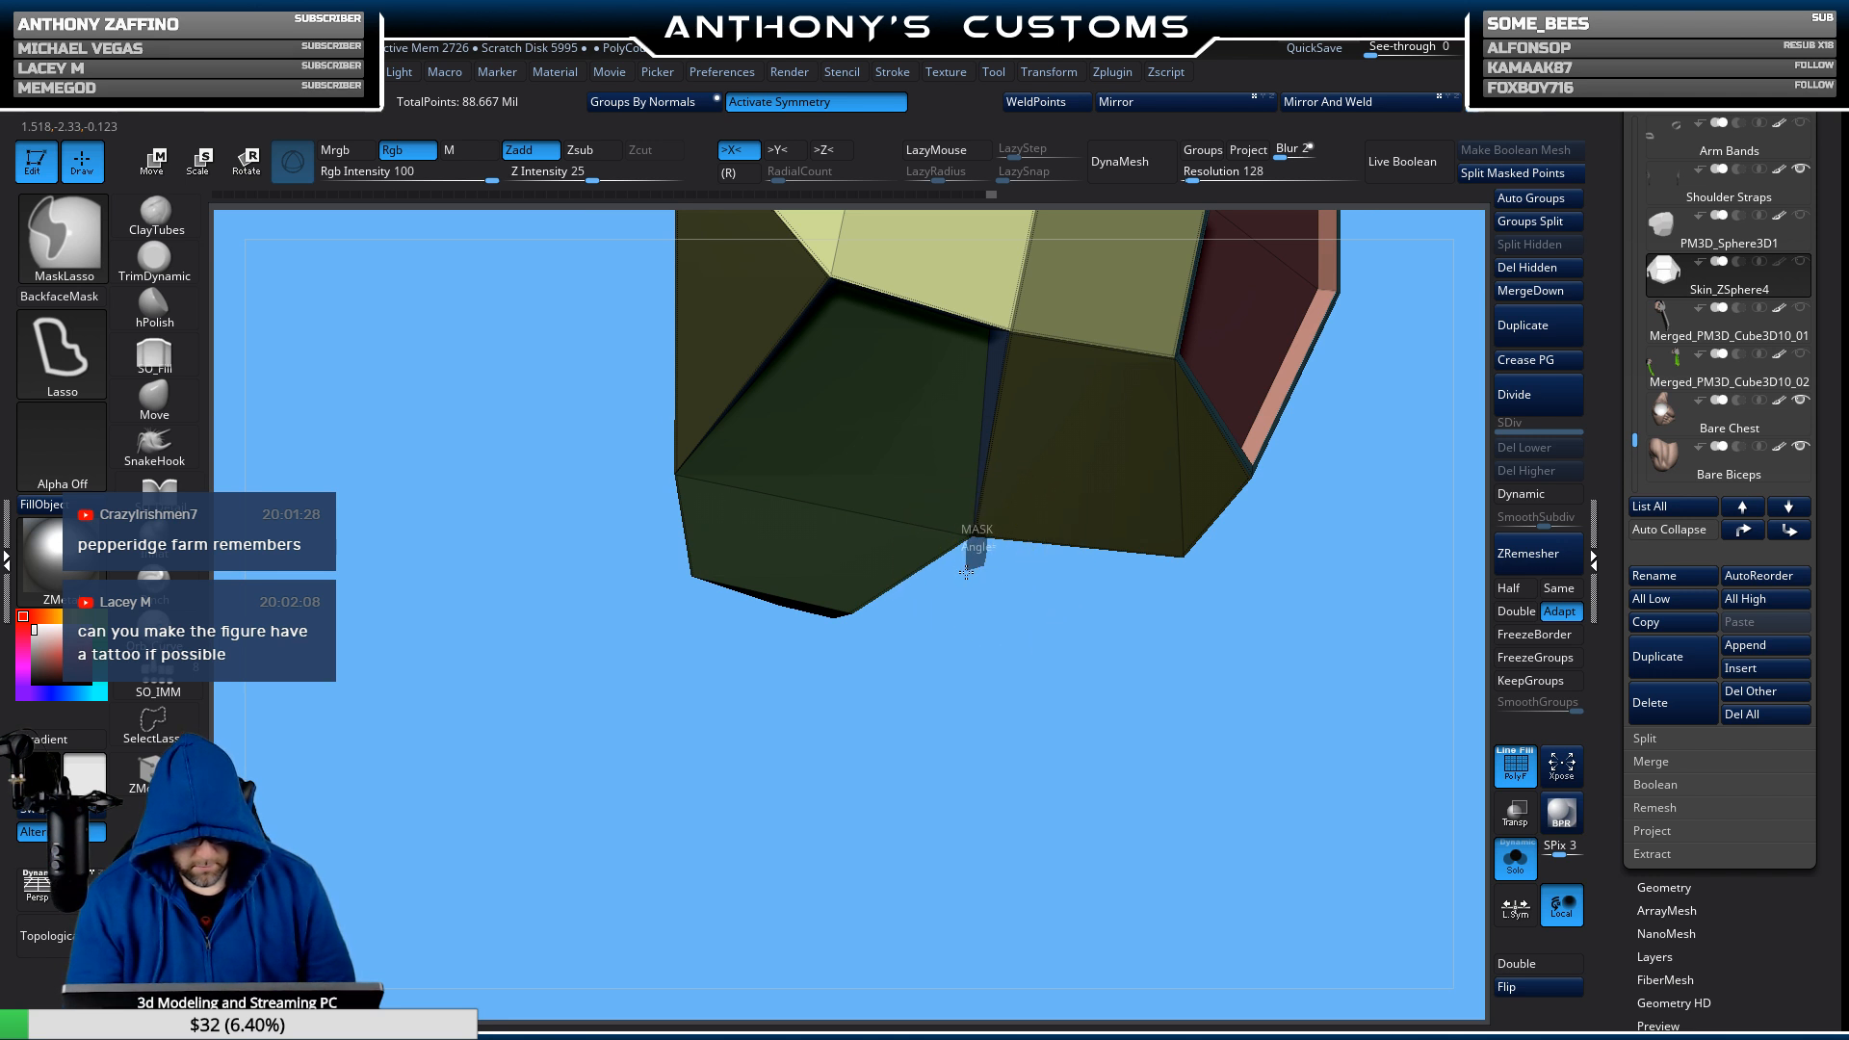
{"action": "mouse_move", "coordinate": [1052, 771]}
{"action": "left_mouse_down"}
{"action": "mouse_move", "coordinate": [1102, 652]}
{"action": "mouse_move", "coordinate": [856, 735]}
{"action": "mouse_move", "coordinate": [1099, 746]}
{"action": "mouse_move", "coordinate": [1077, 397]}
{"action": "mouse_move", "coordinate": [1044, 432]}
{"action": "left_mouse_up"}
{"action": "key", "text": "w"}
{"action": "left_click_drag", "start_coordinate": [1149, 317], "coordinate": [1149, 295]}
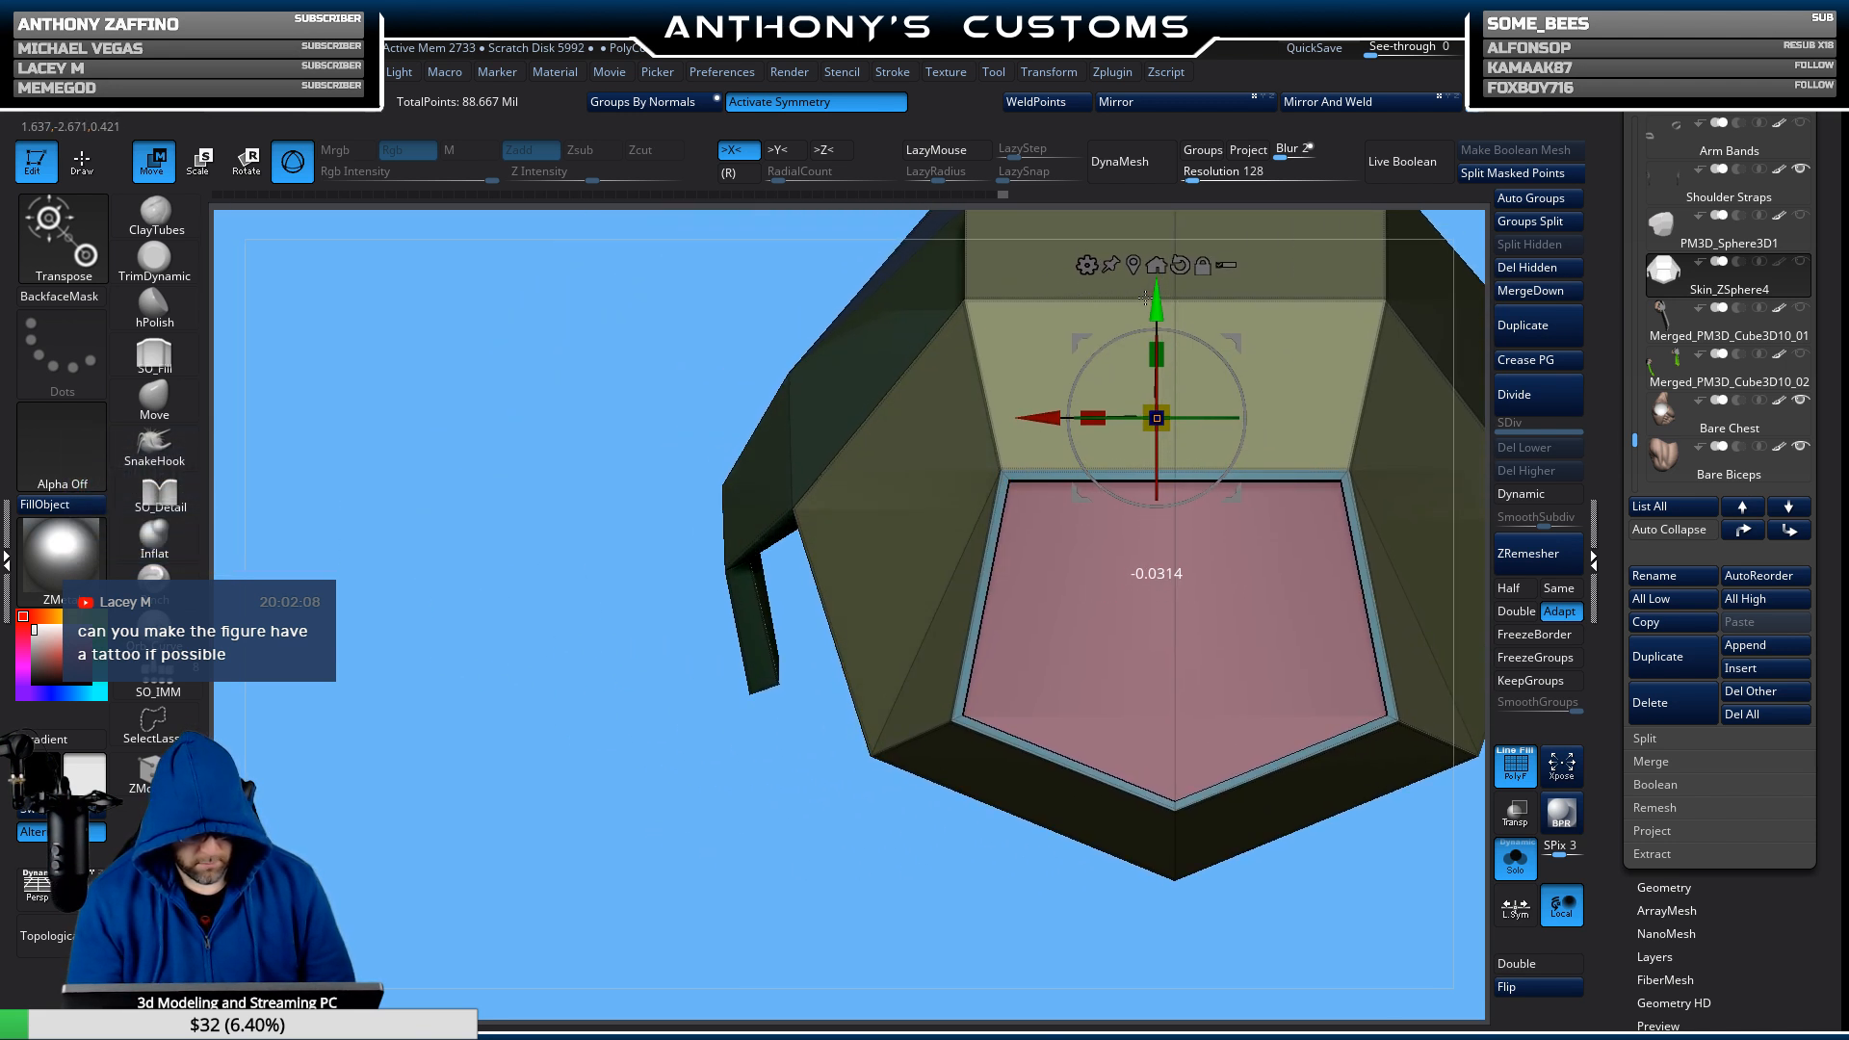
{"action": "left_click", "coordinate": [1050, 409]}
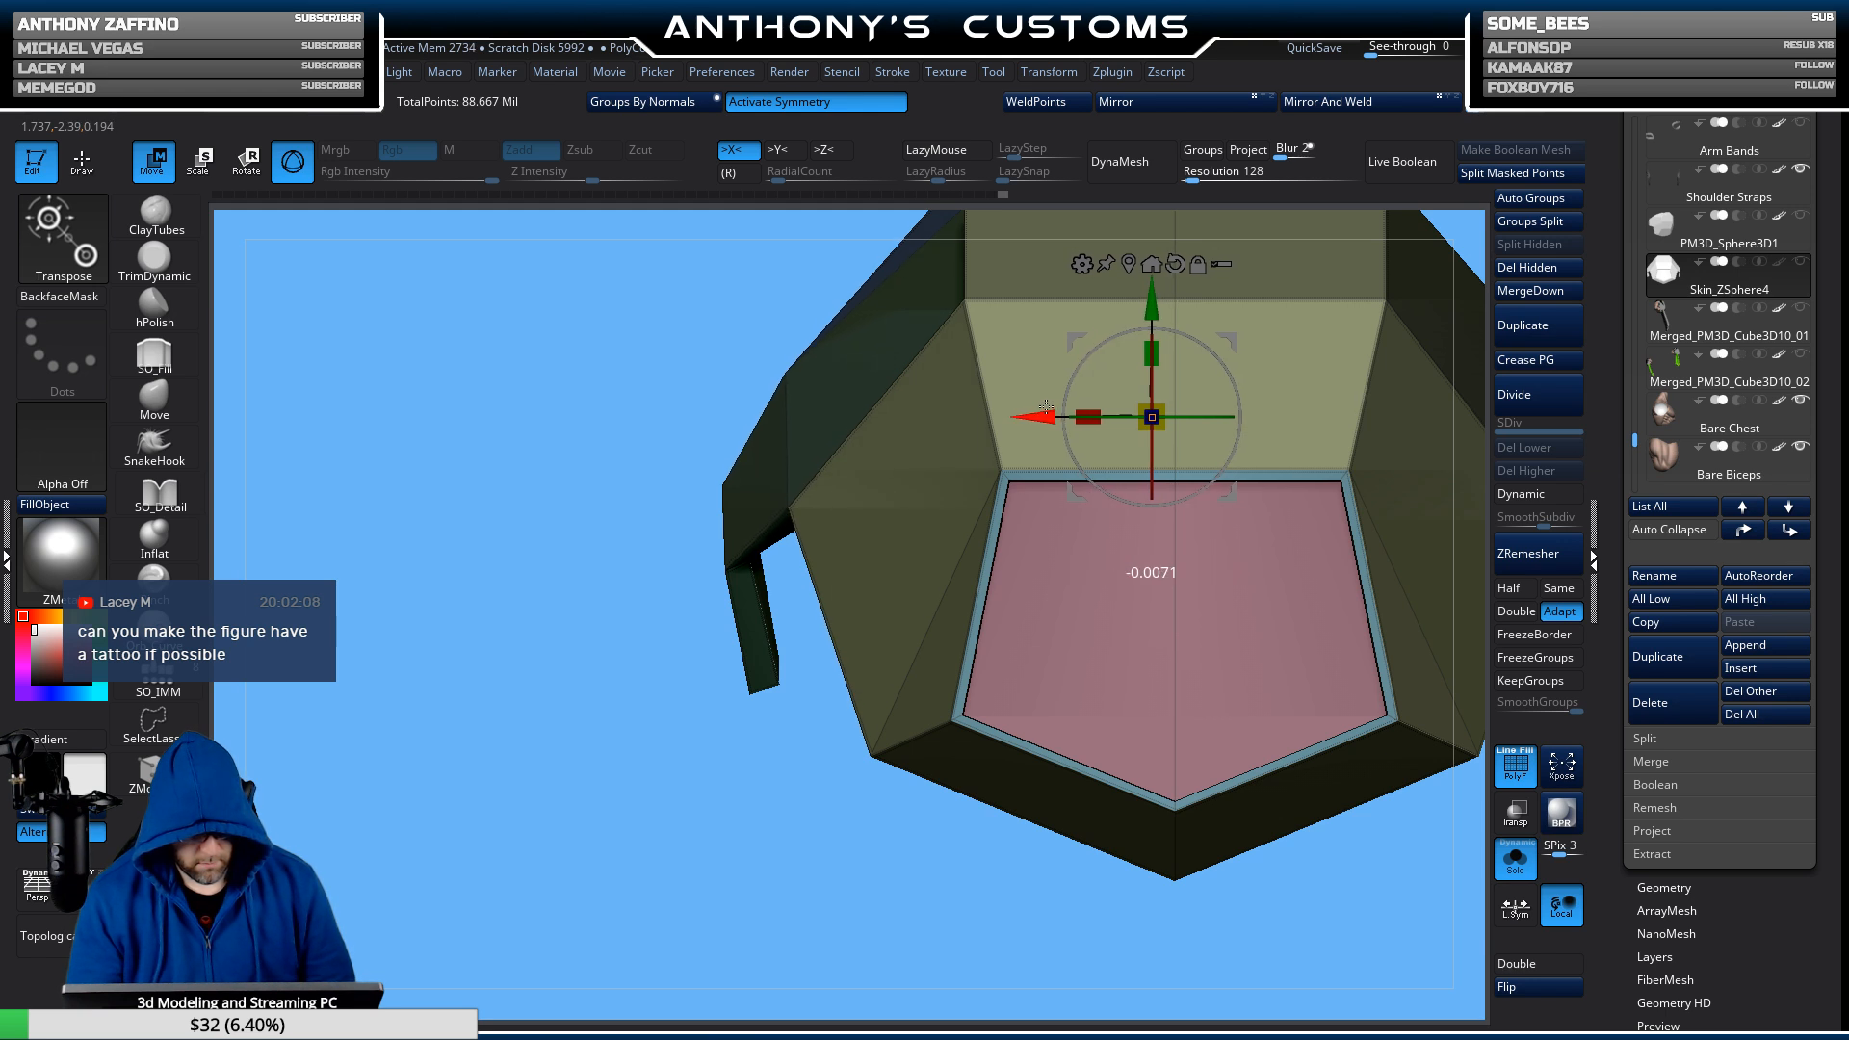
Check the moved corner and its mask from several angles with the Move gizmo, and clear the mask from the pad.
{"action": "left_click_drag", "start_coordinate": [963, 828], "coordinate": [1156, 786]}
{"action": "left_click_drag", "start_coordinate": [939, 442], "coordinate": [939, 443]}
{"action": "key", "text": "ctrl"}
{"action": "key", "text": "ctrl"}
{"action": "mouse_move", "coordinate": [1287, 574]}
{"action": "left_mouse_down"}
{"action": "mouse_move", "coordinate": [1289, 684]}
{"action": "mouse_move", "coordinate": [1272, 610]}
{"action": "mouse_move", "coordinate": [1222, 549]}
{"action": "mouse_move", "coordinate": [1155, 525]}
{"action": "left_mouse_up"}
{"action": "key", "text": "ctrl"}
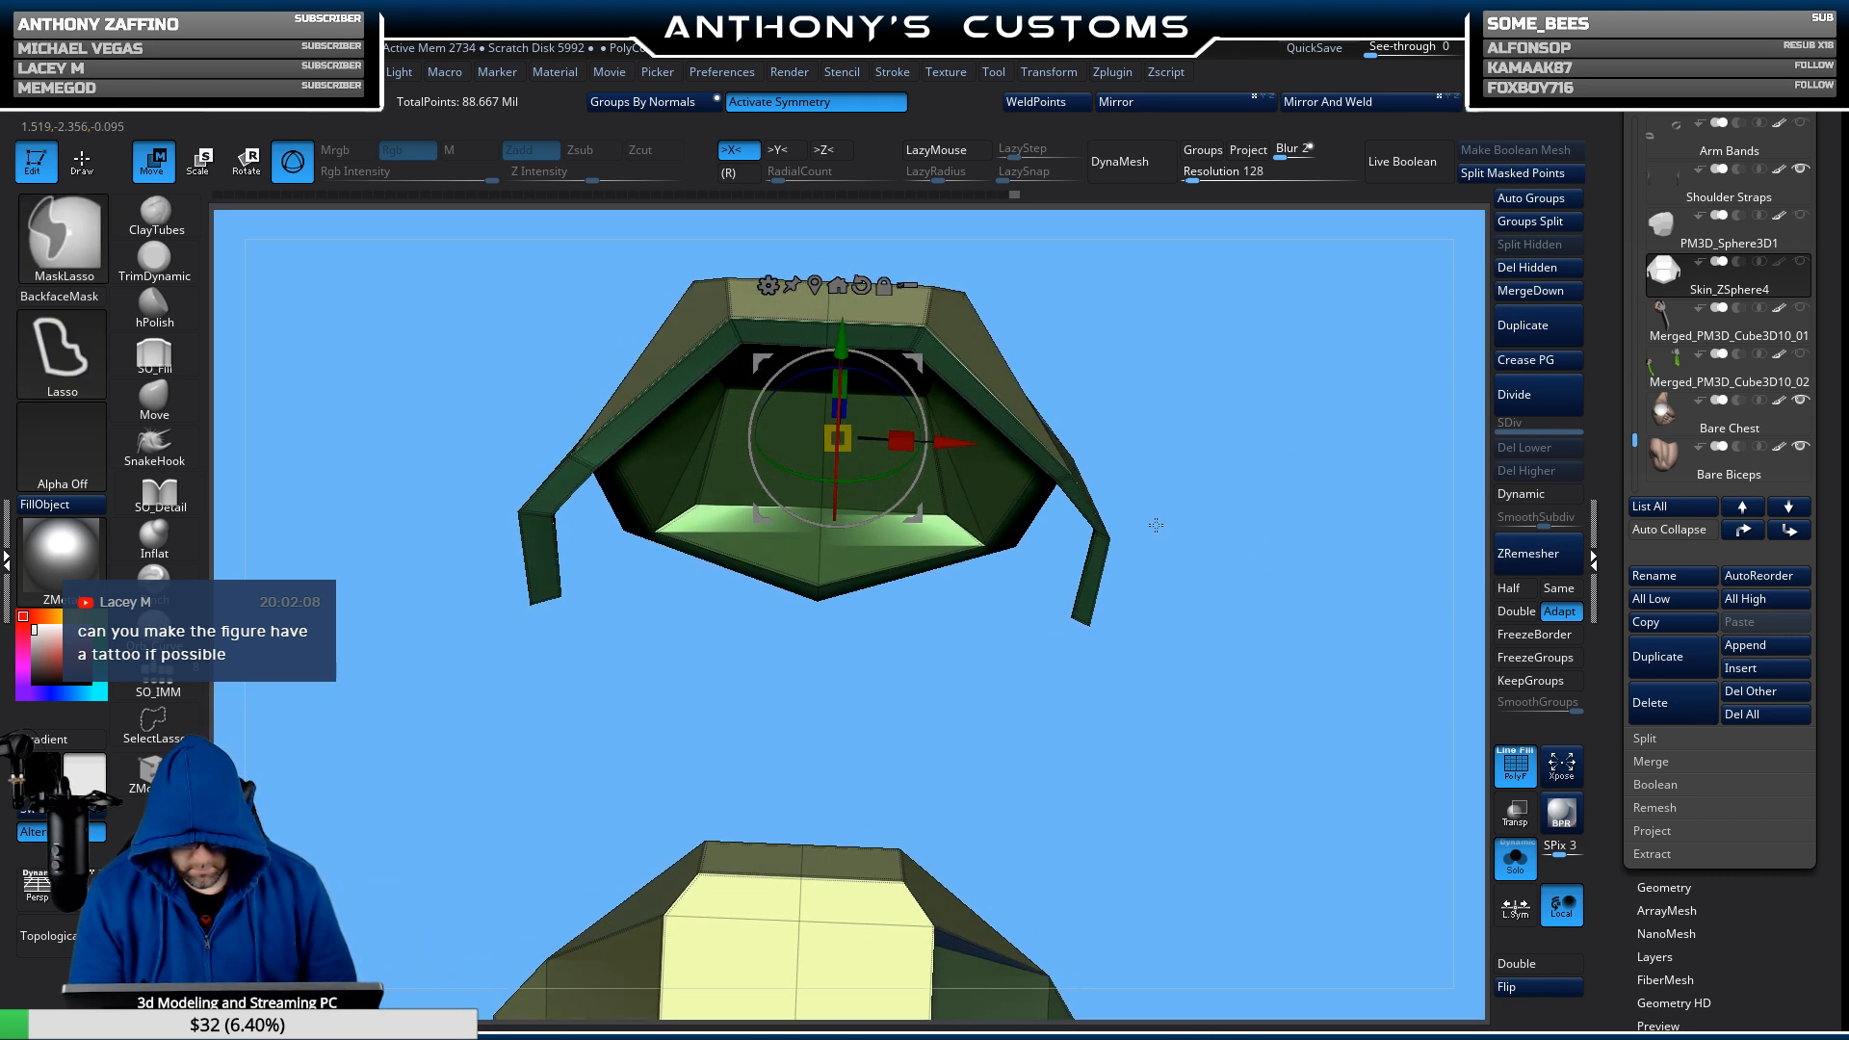
{"action": "left_click", "coordinate": [1194, 628], "text": "ctrl"}
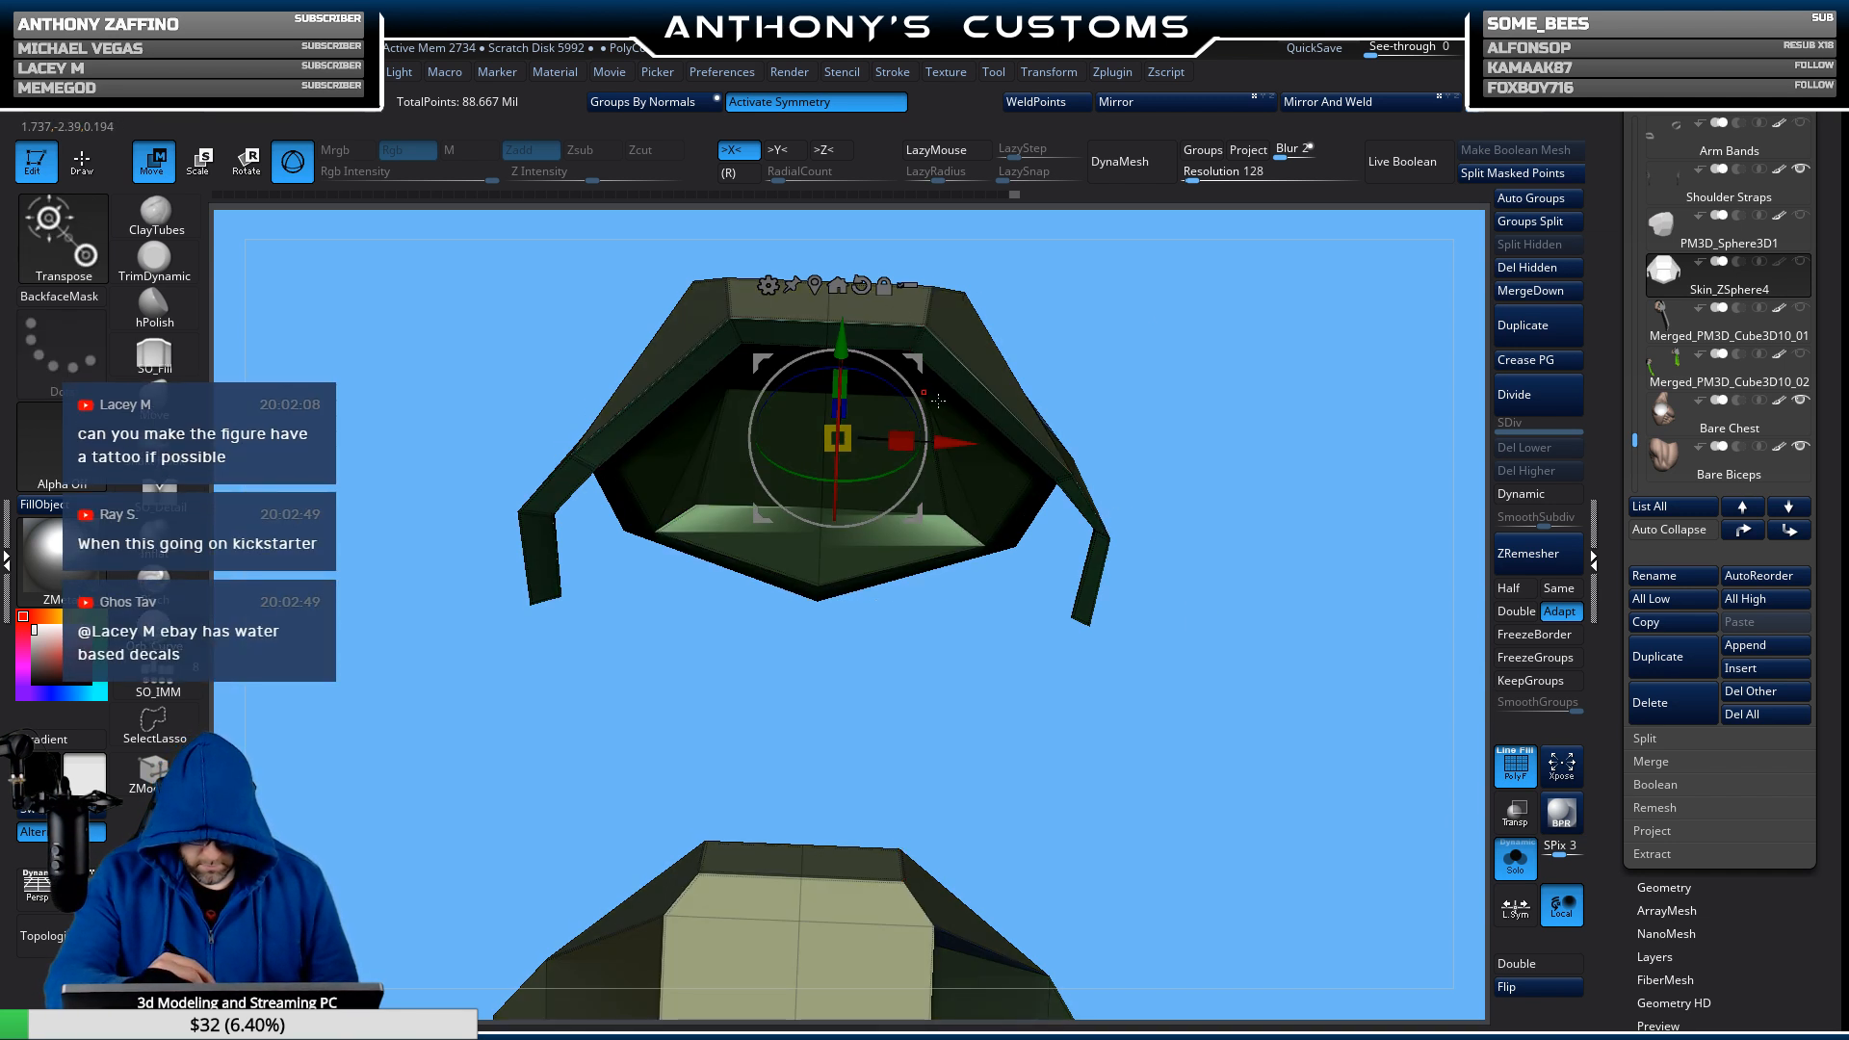
{"action": "left_click_drag", "start_coordinate": [1102, 313], "coordinate": [846, 314]}
{"action": "left_click_drag", "start_coordinate": [1339, 684], "coordinate": [1209, 697]}
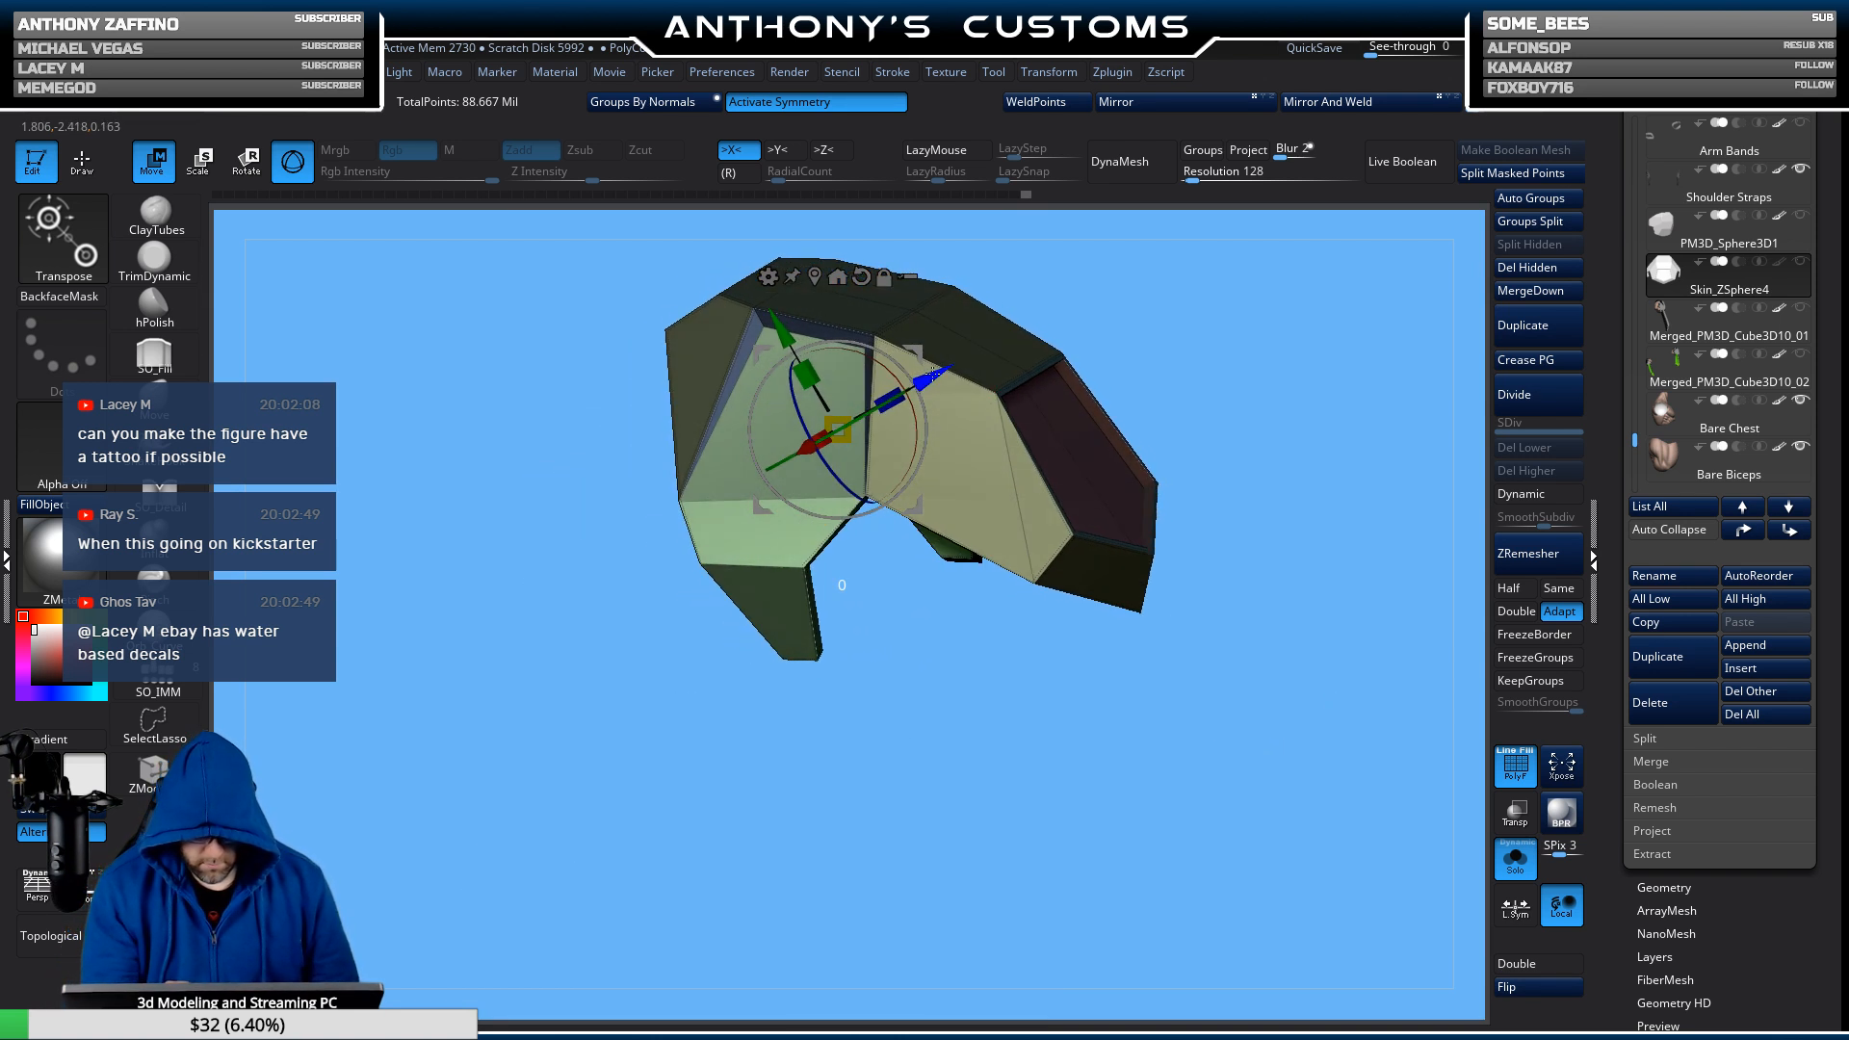
{"action": "left_click_drag", "start_coordinate": [1069, 723], "coordinate": [1071, 649], "text": "shift"}
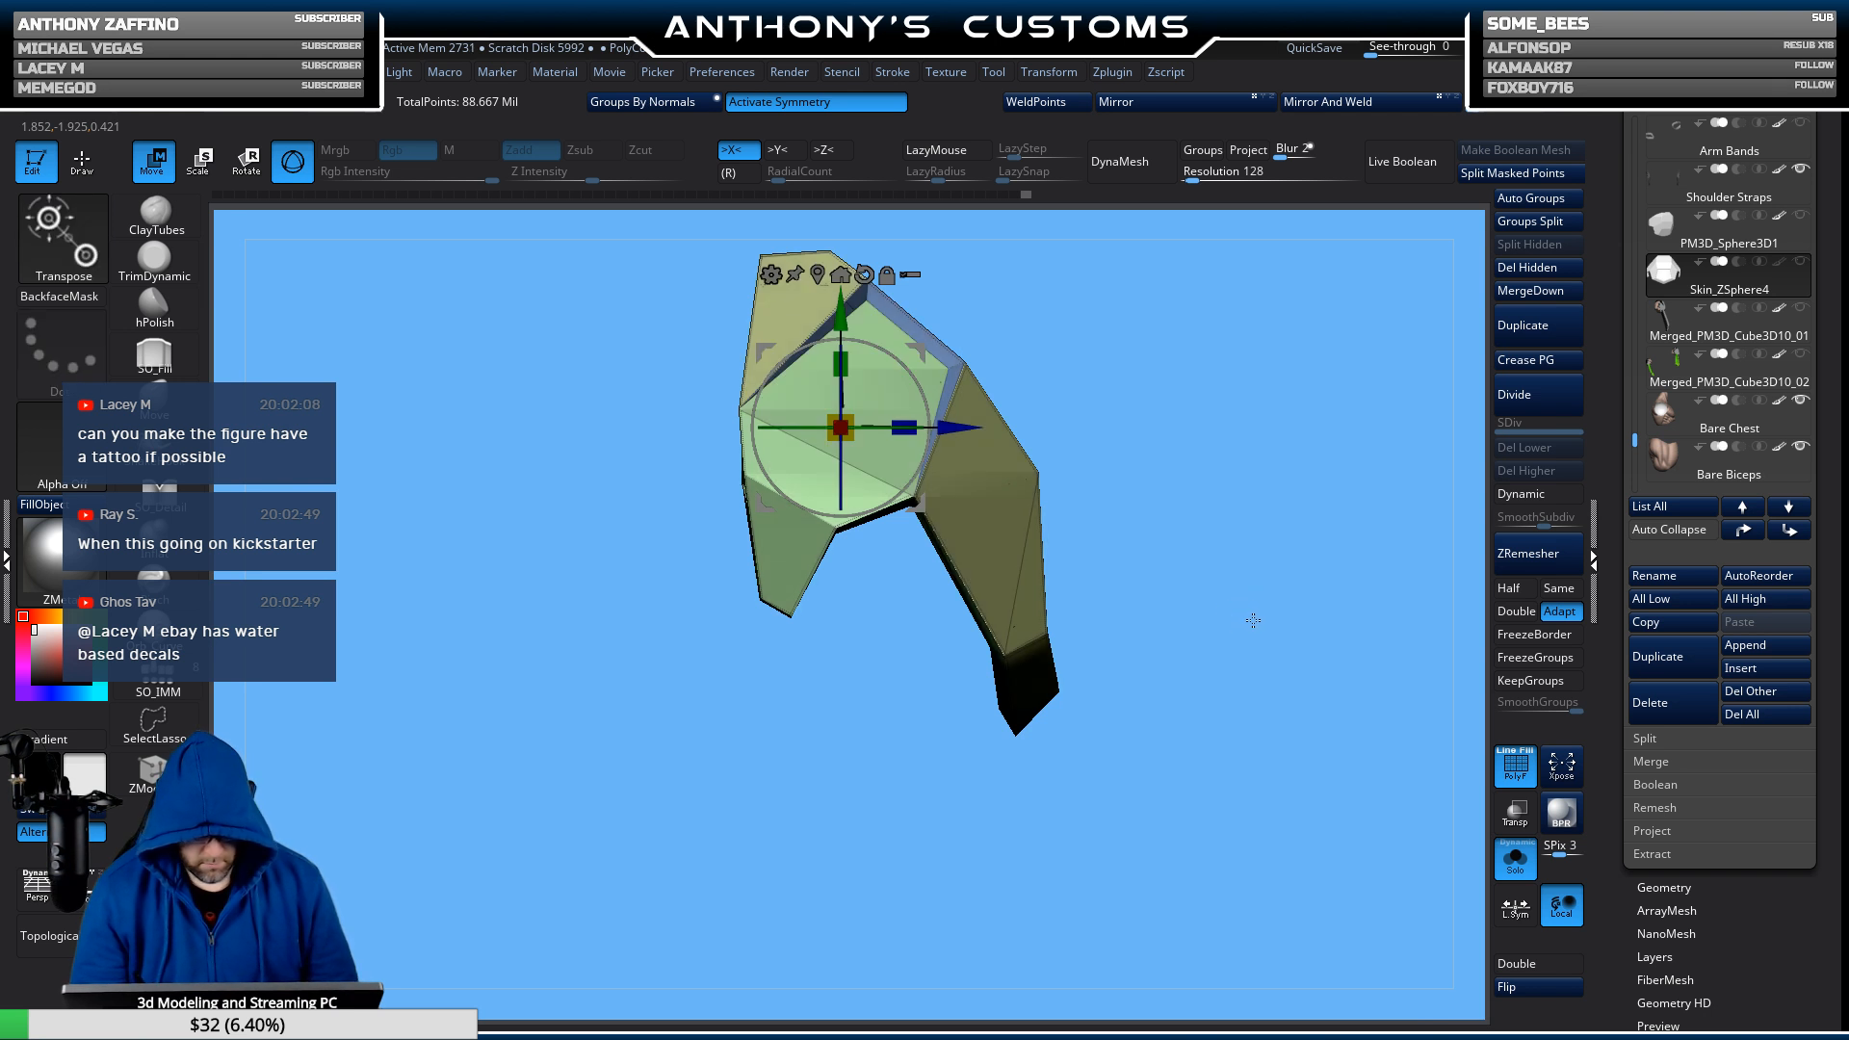
Preview the pad with Dynamic subdivision smoothing in Draw mode, and switch the preview off again.
{"action": "key", "text": "q"}
{"action": "mouse_move", "coordinate": [1246, 611]}
{"action": "left_mouse_down"}
{"action": "mouse_move", "coordinate": [1235, 663]}
{"action": "mouse_move", "coordinate": [1271, 636]}
{"action": "left_mouse_up"}
{"action": "left_click", "coordinate": [1552, 503]}
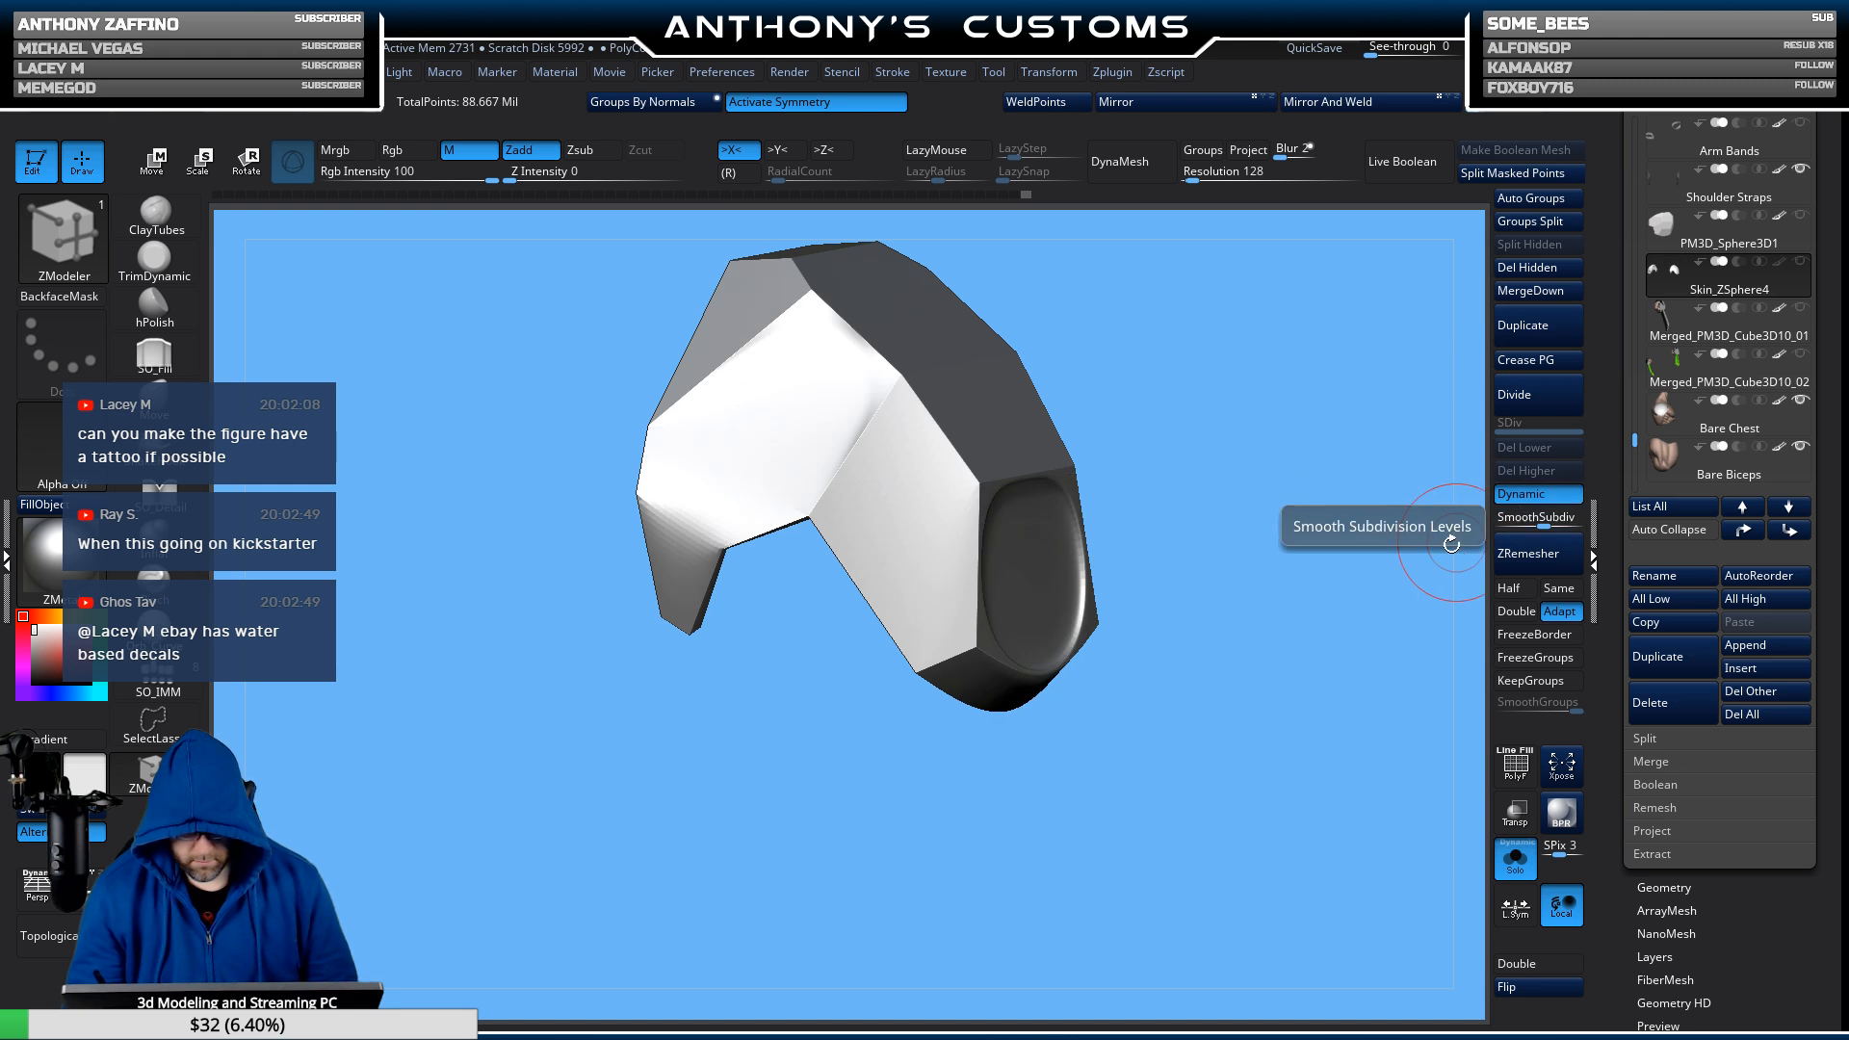
{"action": "left_click_drag", "start_coordinate": [1451, 541], "coordinate": [1308, 748]}
{"action": "left_click", "coordinate": [1523, 502]}
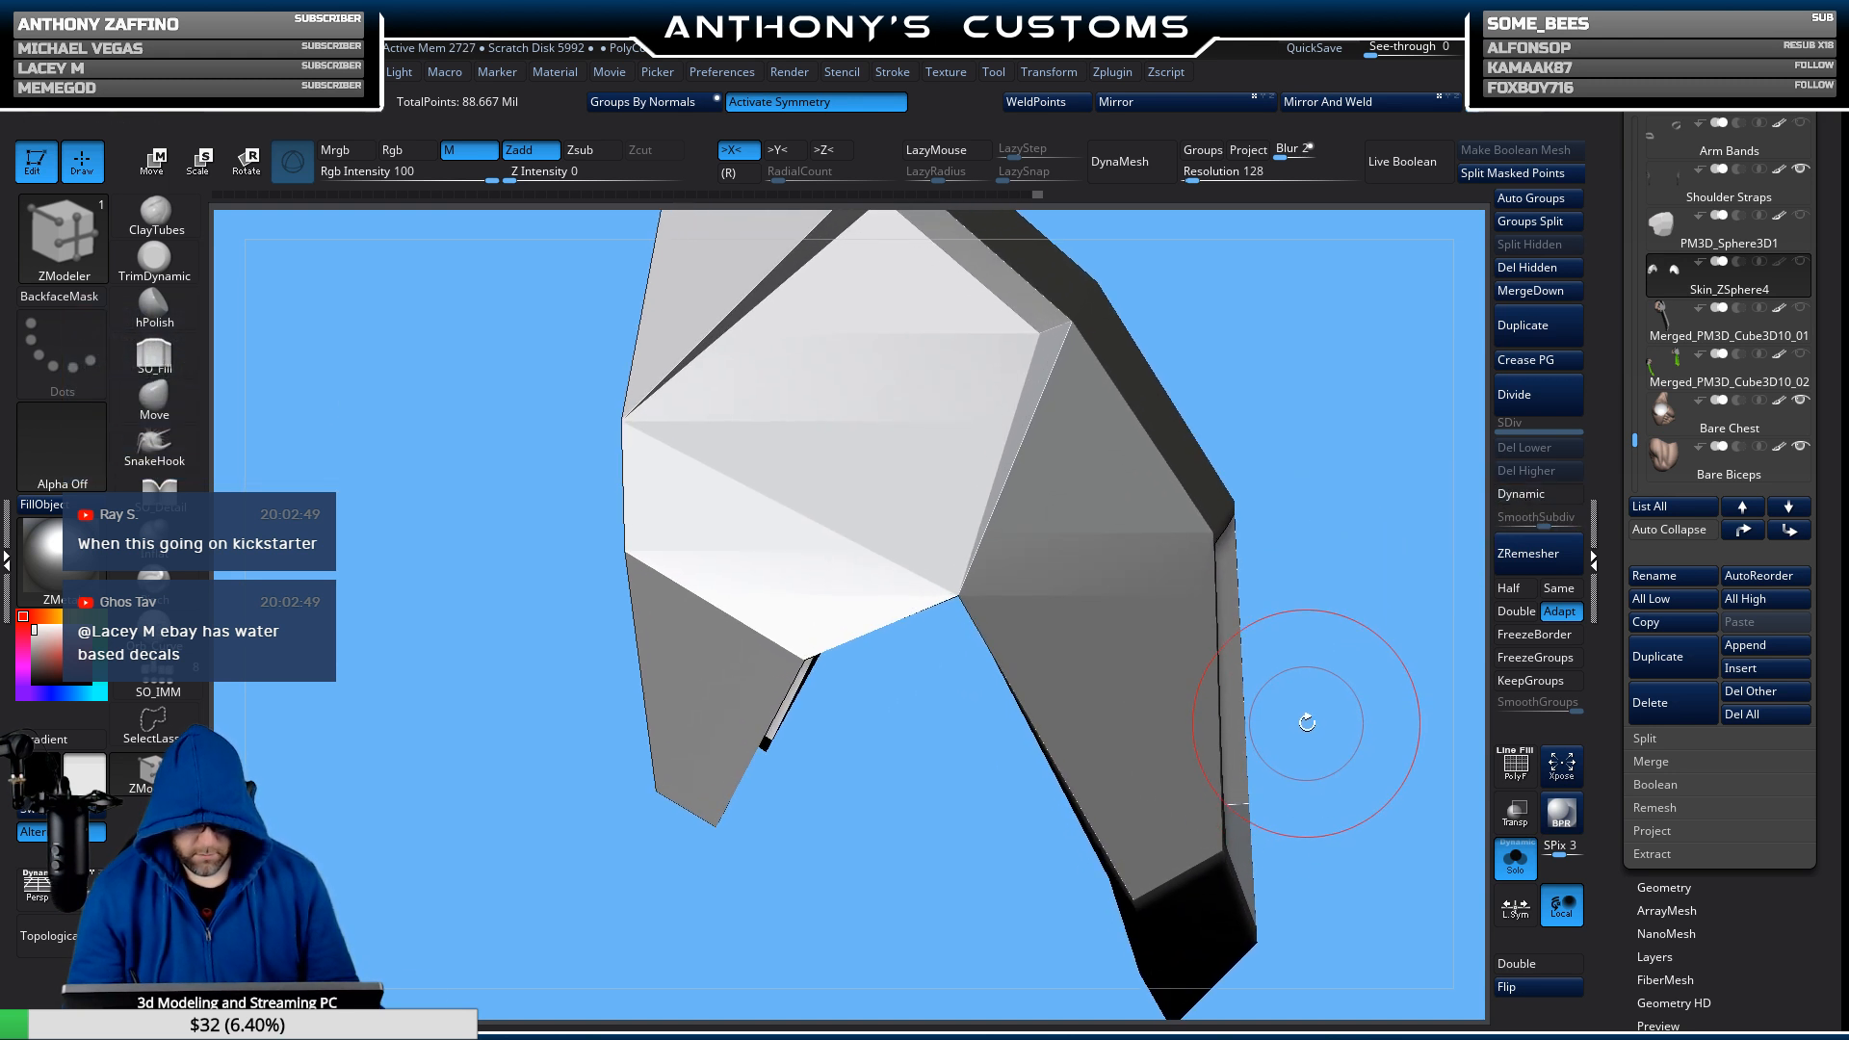
Show the polyframe and crease the border edges of the pad's recessed front panel with ZModeler's Crease Edge.
{"action": "left_click_drag", "start_coordinate": [1372, 372], "coordinate": [1374, 458], "text": "alt"}
{"action": "mouse_move", "coordinate": [1375, 326]}
{"action": "left_mouse_down", "text": "alt"}
{"action": "mouse_move", "coordinate": [1347, 457]}
{"action": "mouse_move", "coordinate": [1317, 358]}
{"action": "left_mouse_up", "text": "alt"}
{"action": "key", "text": "shift+f"}
{"action": "key", "text": "space"}
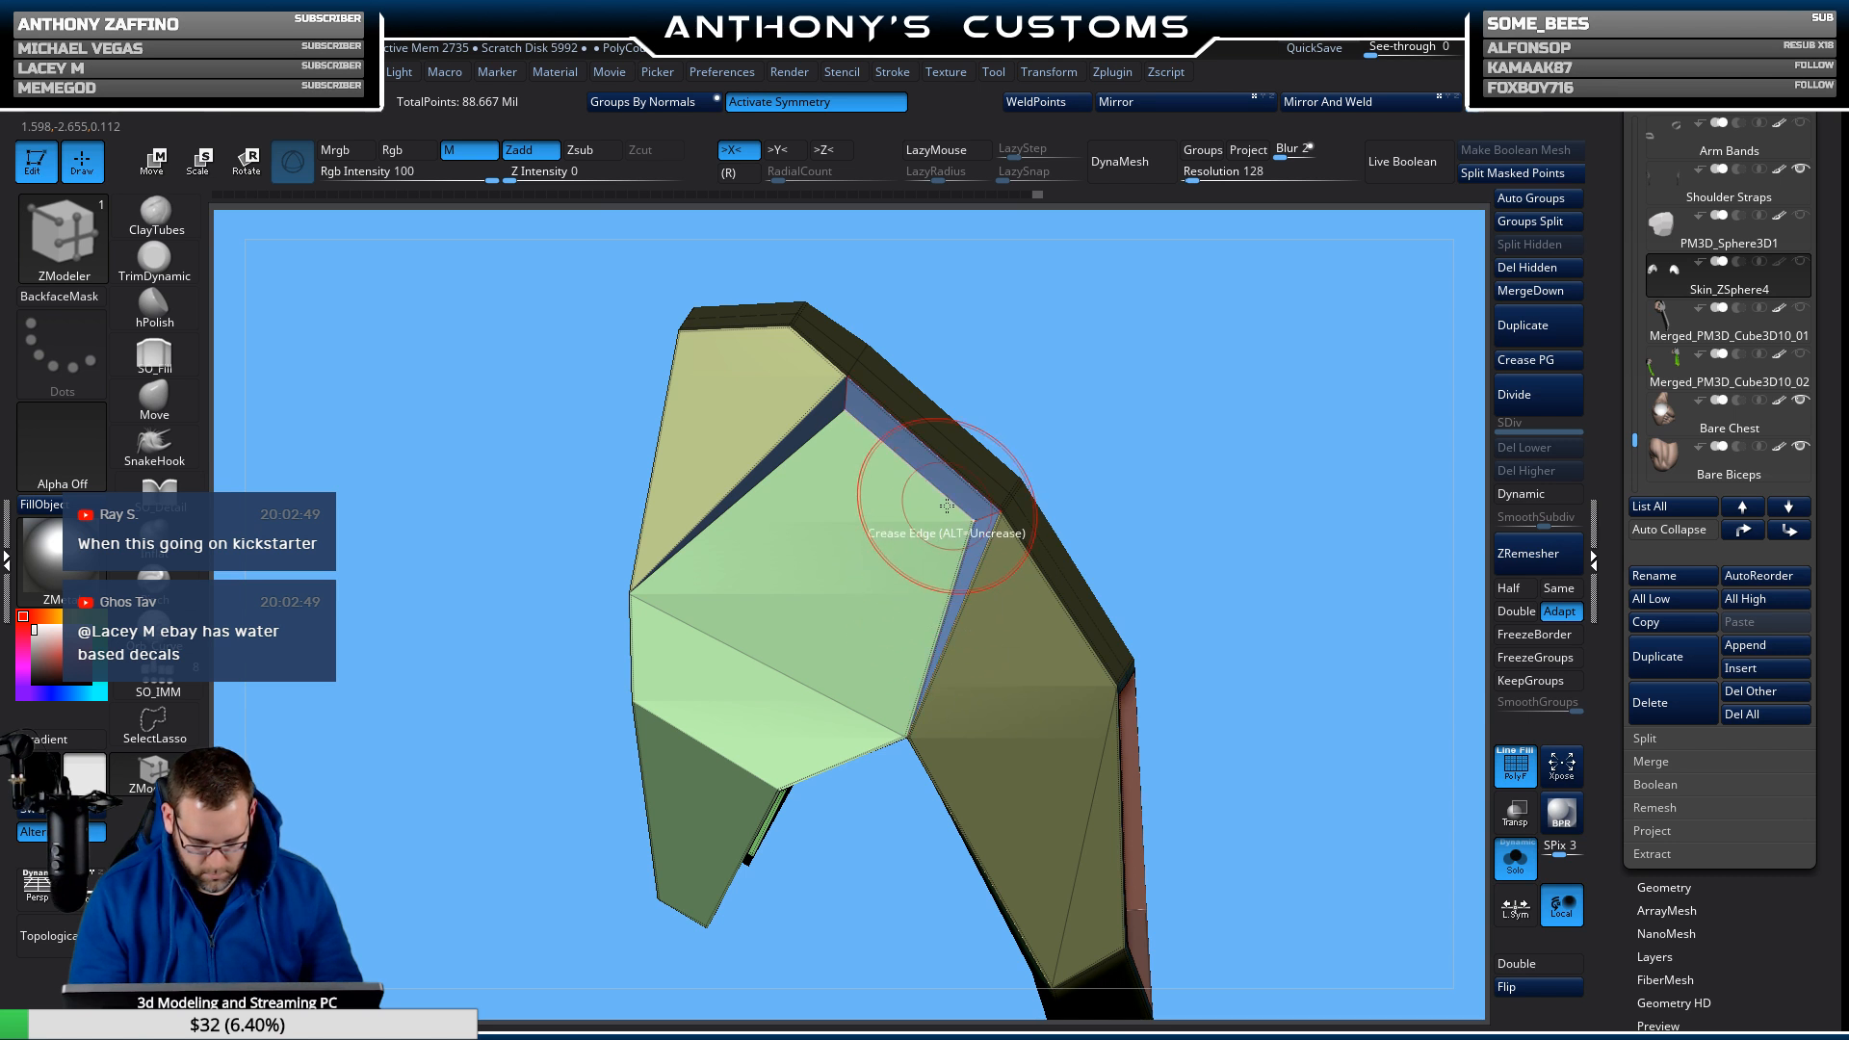
{"action": "right_click_drag", "start_coordinate": [982, 518], "coordinate": [846, 412]}
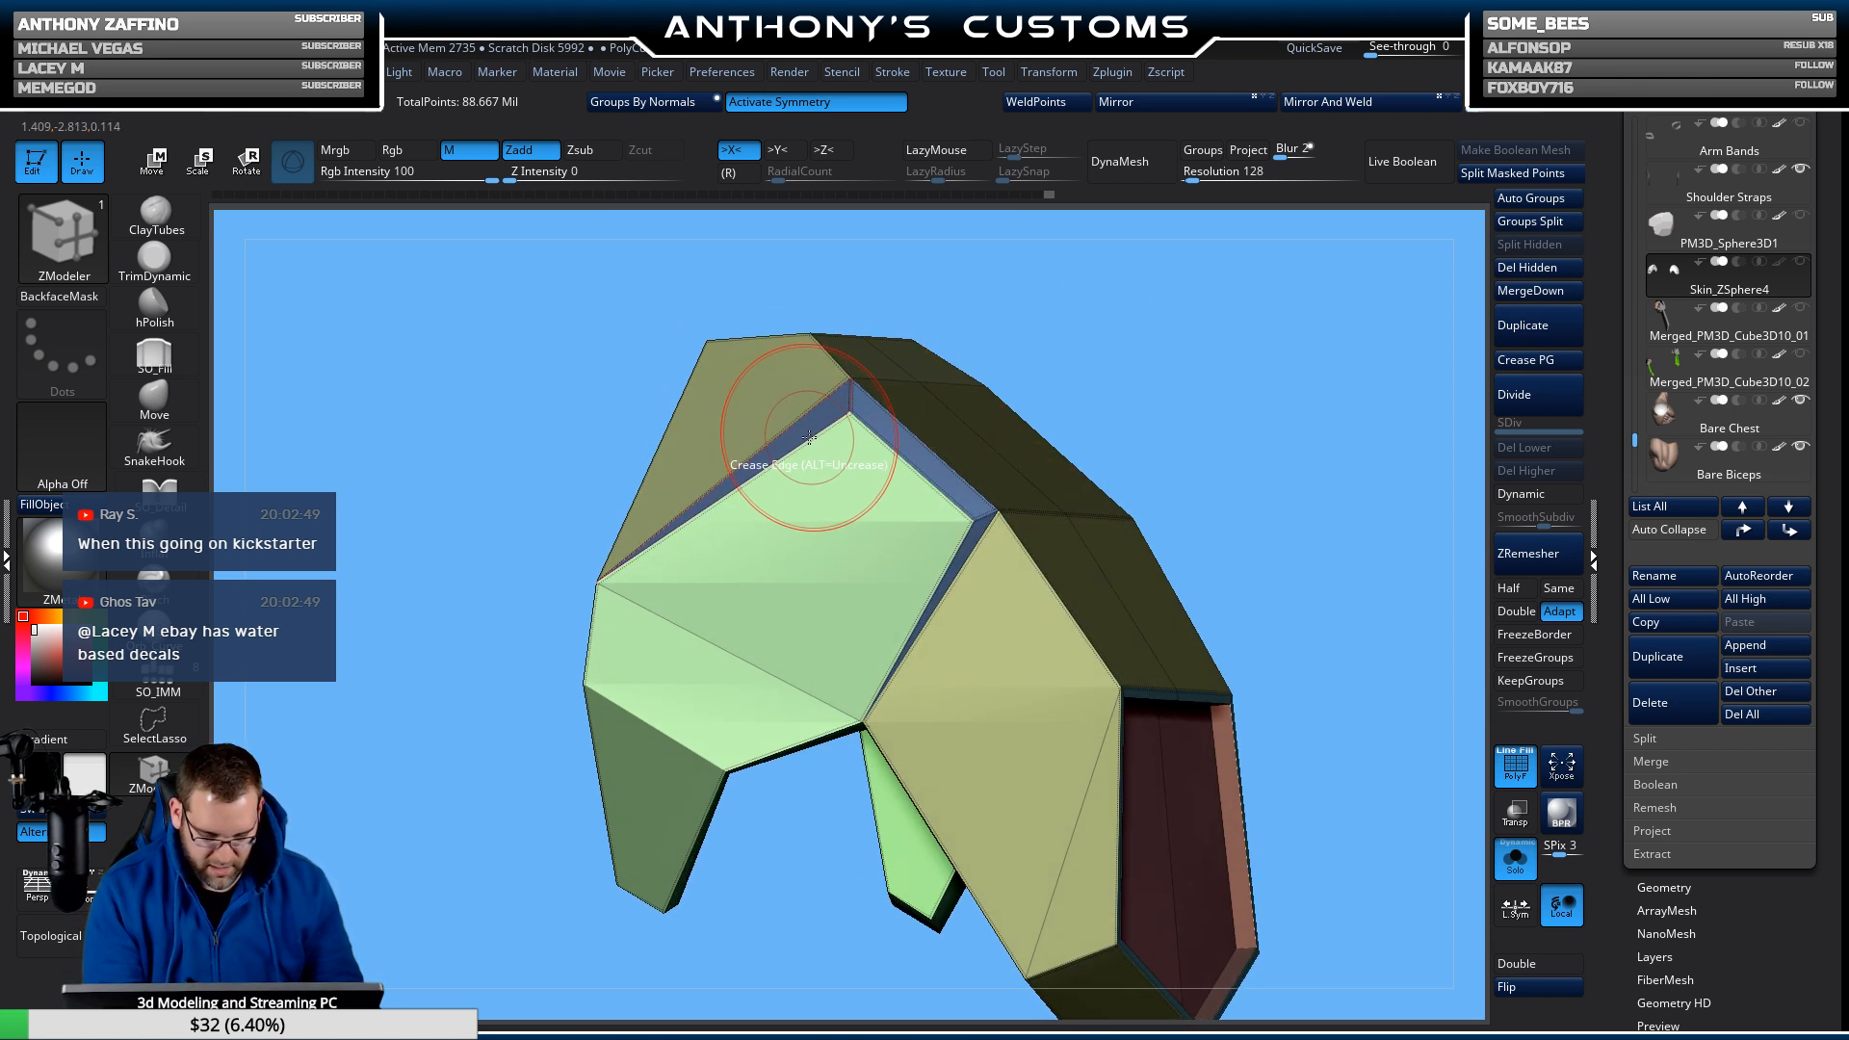
{"action": "mouse_move", "coordinate": [1053, 289]}
{"action": "right_mouse_down"}
{"action": "mouse_move", "coordinate": [1210, 417]}
{"action": "mouse_move", "coordinate": [1262, 413]}
{"action": "mouse_move", "coordinate": [1227, 448]}
{"action": "mouse_move", "coordinate": [1138, 422]}
{"action": "mouse_move", "coordinate": [1224, 366]}
{"action": "mouse_move", "coordinate": [1234, 331]}
{"action": "mouse_move", "coordinate": [1253, 453]}
{"action": "right_mouse_up"}
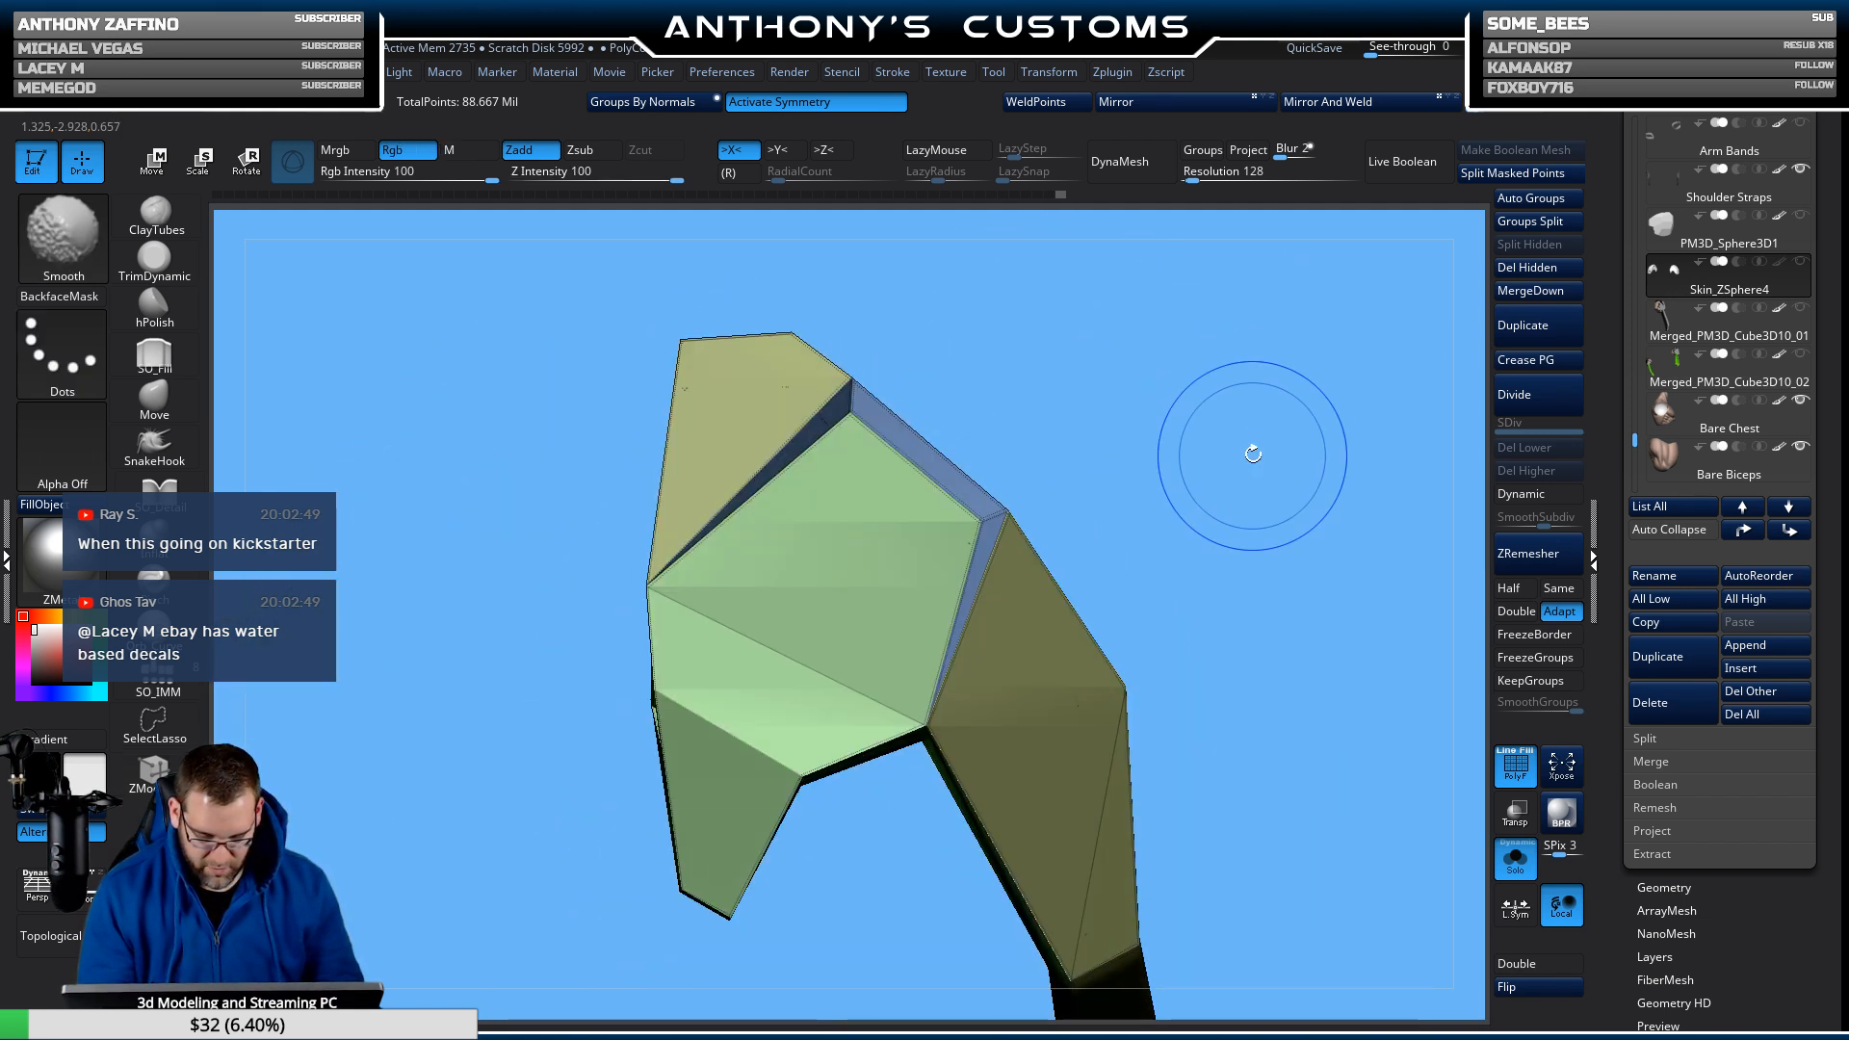
{"action": "mouse_move", "coordinate": [1309, 608]}
{"action": "right_mouse_down", "text": "ctrl"}
{"action": "mouse_move", "coordinate": [1274, 541]}
{"action": "mouse_move", "coordinate": [1213, 594]}
{"action": "mouse_move", "coordinate": [1235, 604]}
{"action": "mouse_move", "coordinate": [1254, 517]}
{"action": "right_mouse_up", "text": "ctrl"}
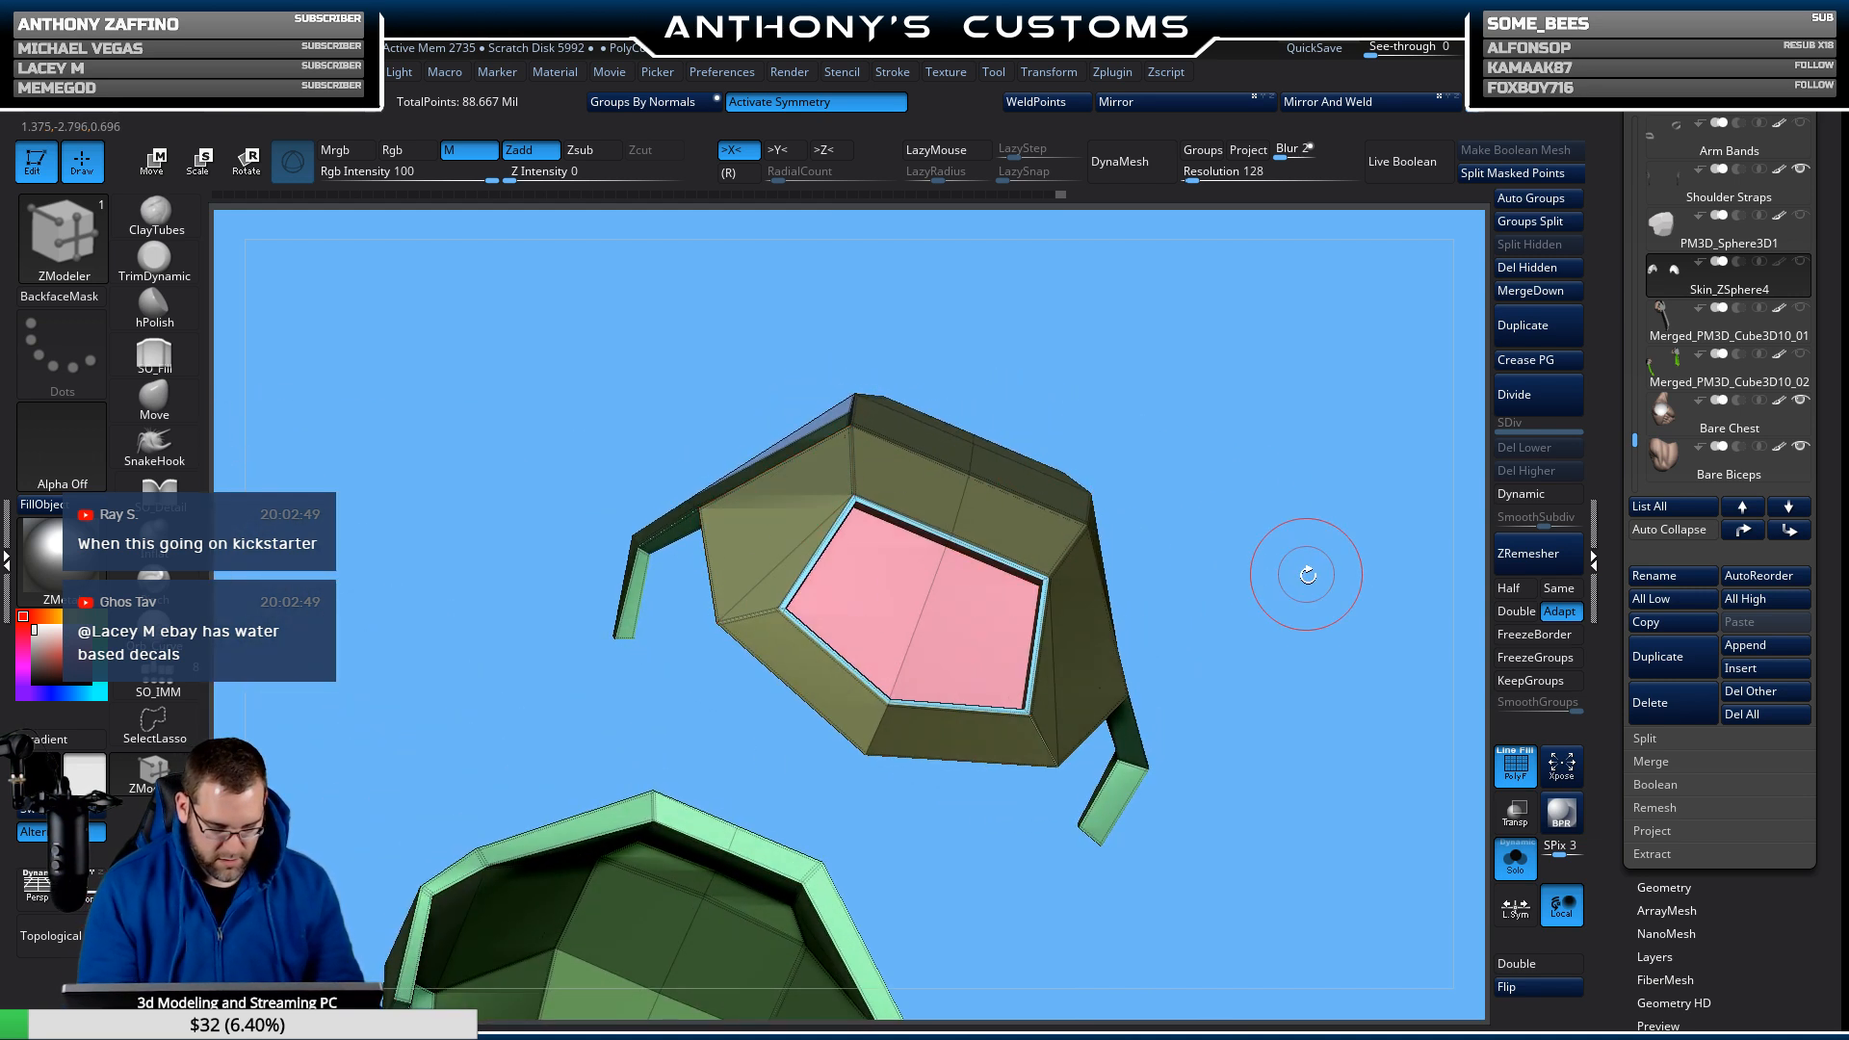
Preview the creased front panel with Dynamic subdivision smoothing, and switch the preview off.
{"action": "right_click_drag", "start_coordinate": [1308, 575], "coordinate": [1383, 458]}
{"action": "left_click", "coordinate": [1540, 494]}
{"action": "key", "text": "shift"}
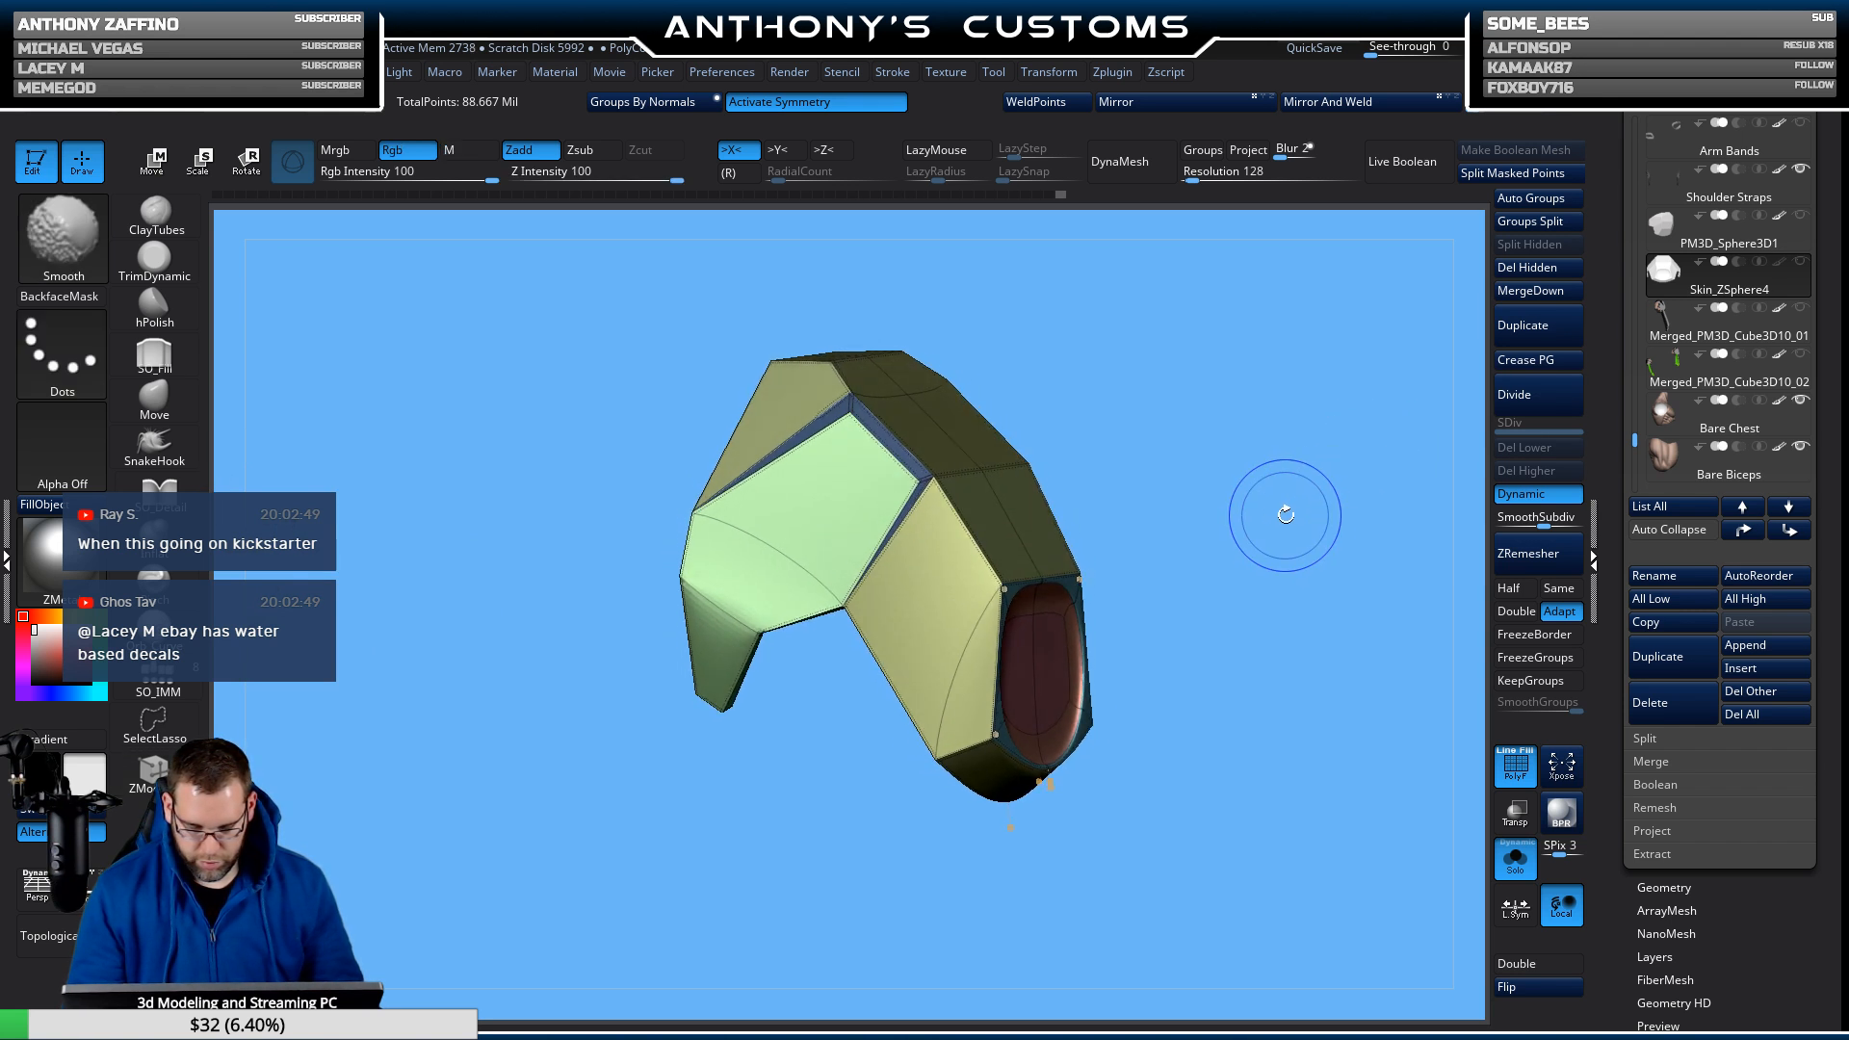
{"action": "key", "text": "shift+f"}
{"action": "left_click", "coordinate": [1526, 494]}
Crease the edges around the recessed face of the outer panel with ZModeler's Crease Edge.
{"action": "right_click_drag", "start_coordinate": [1371, 566], "coordinate": [1331, 447]}
{"action": "key", "text": "shift+f"}
{"action": "right_click_drag", "start_coordinate": [1324, 346], "coordinate": [1247, 338], "text": "alt"}
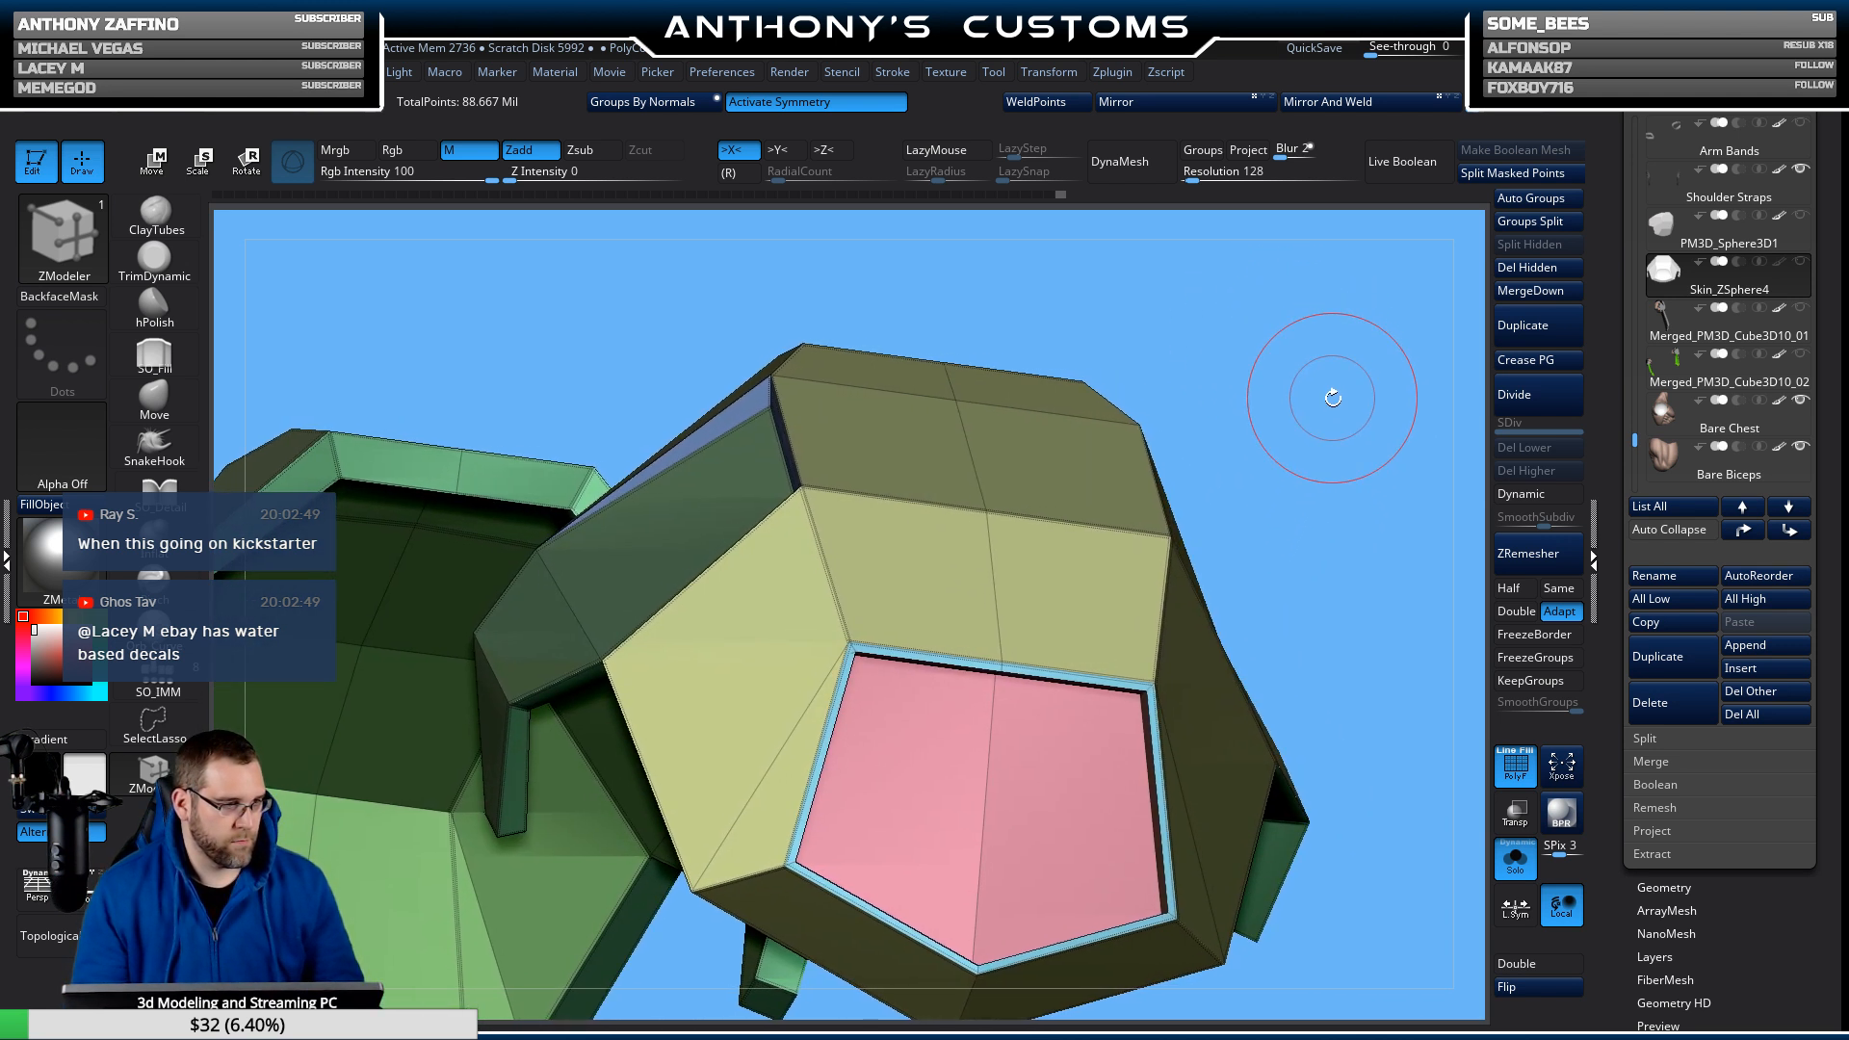
{"action": "right_click_drag", "start_coordinate": [1332, 399], "coordinate": [1268, 353], "text": "alt"}
{"action": "mouse_move", "coordinate": [1315, 449]}
{"action": "right_mouse_down"}
{"action": "mouse_move", "coordinate": [1416, 329]}
{"action": "mouse_move", "coordinate": [1393, 325]}
{"action": "right_mouse_up"}
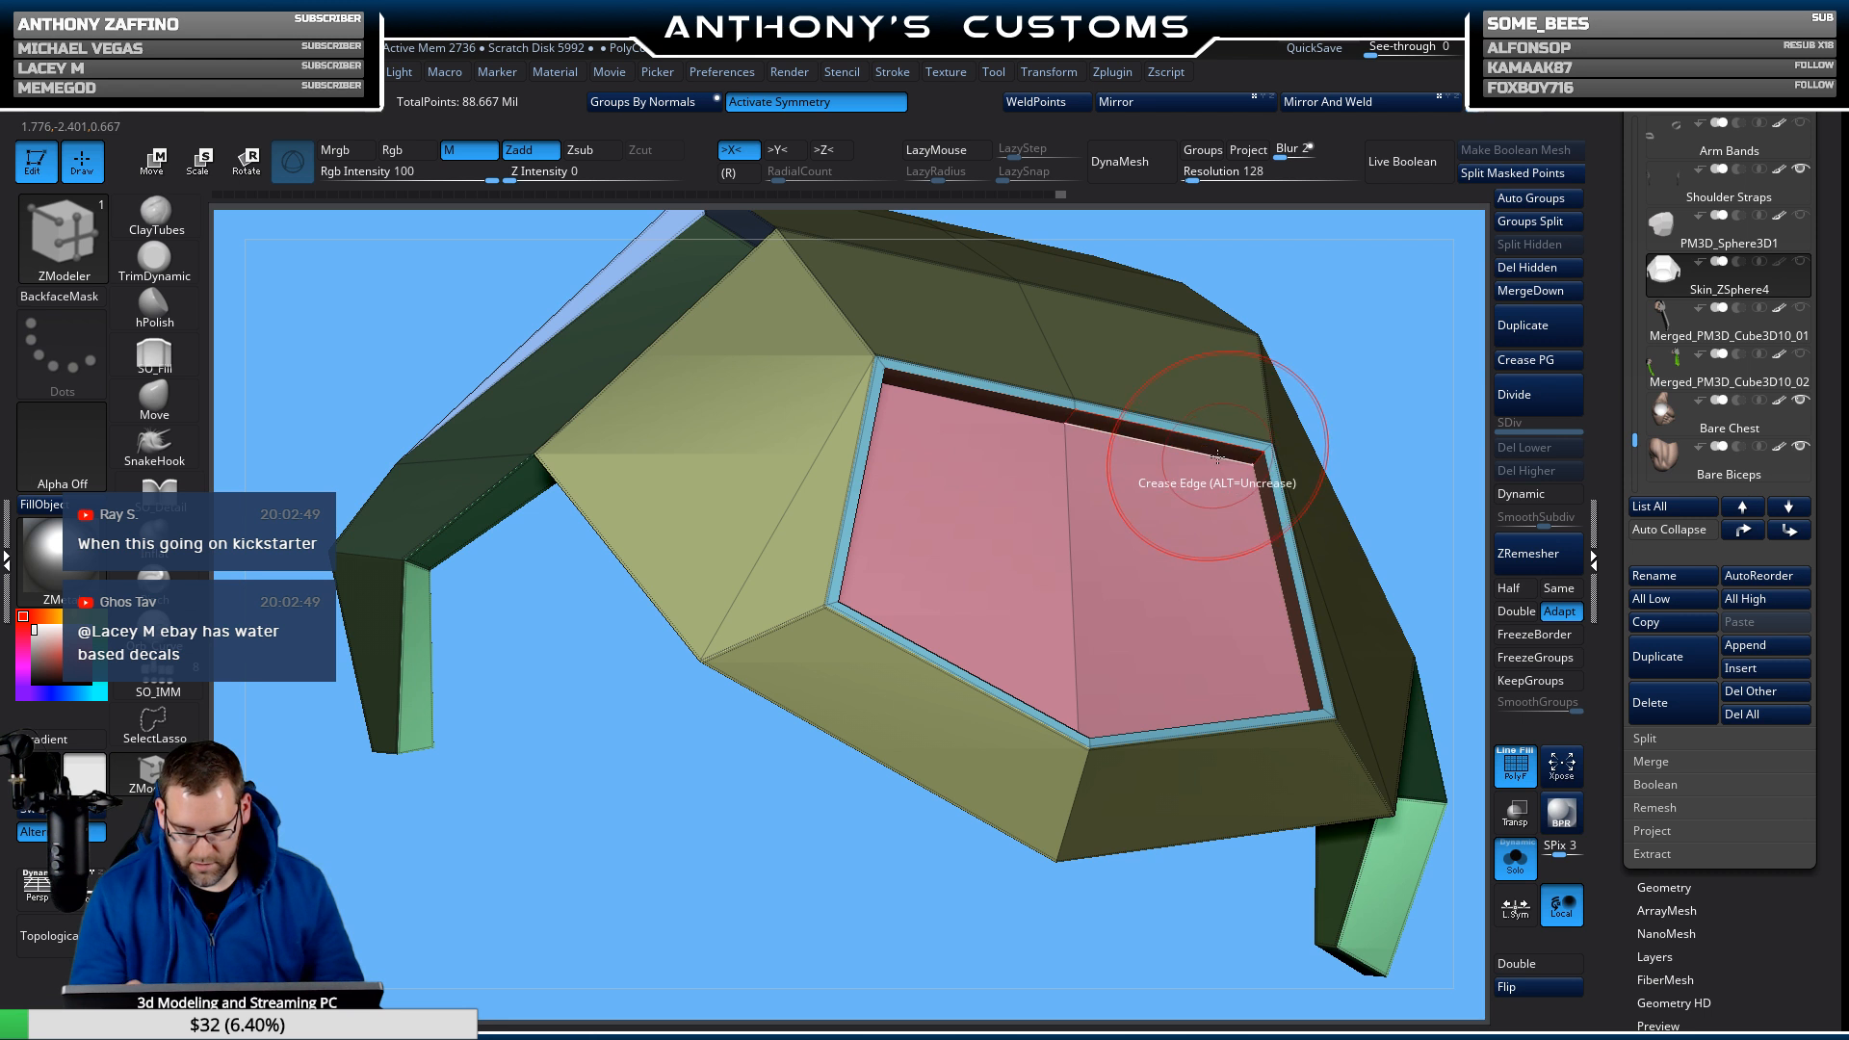
{"action": "right_click_drag", "start_coordinate": [991, 415], "coordinate": [868, 481]}
{"action": "right_click_drag", "start_coordinate": [771, 647], "coordinate": [681, 887]}
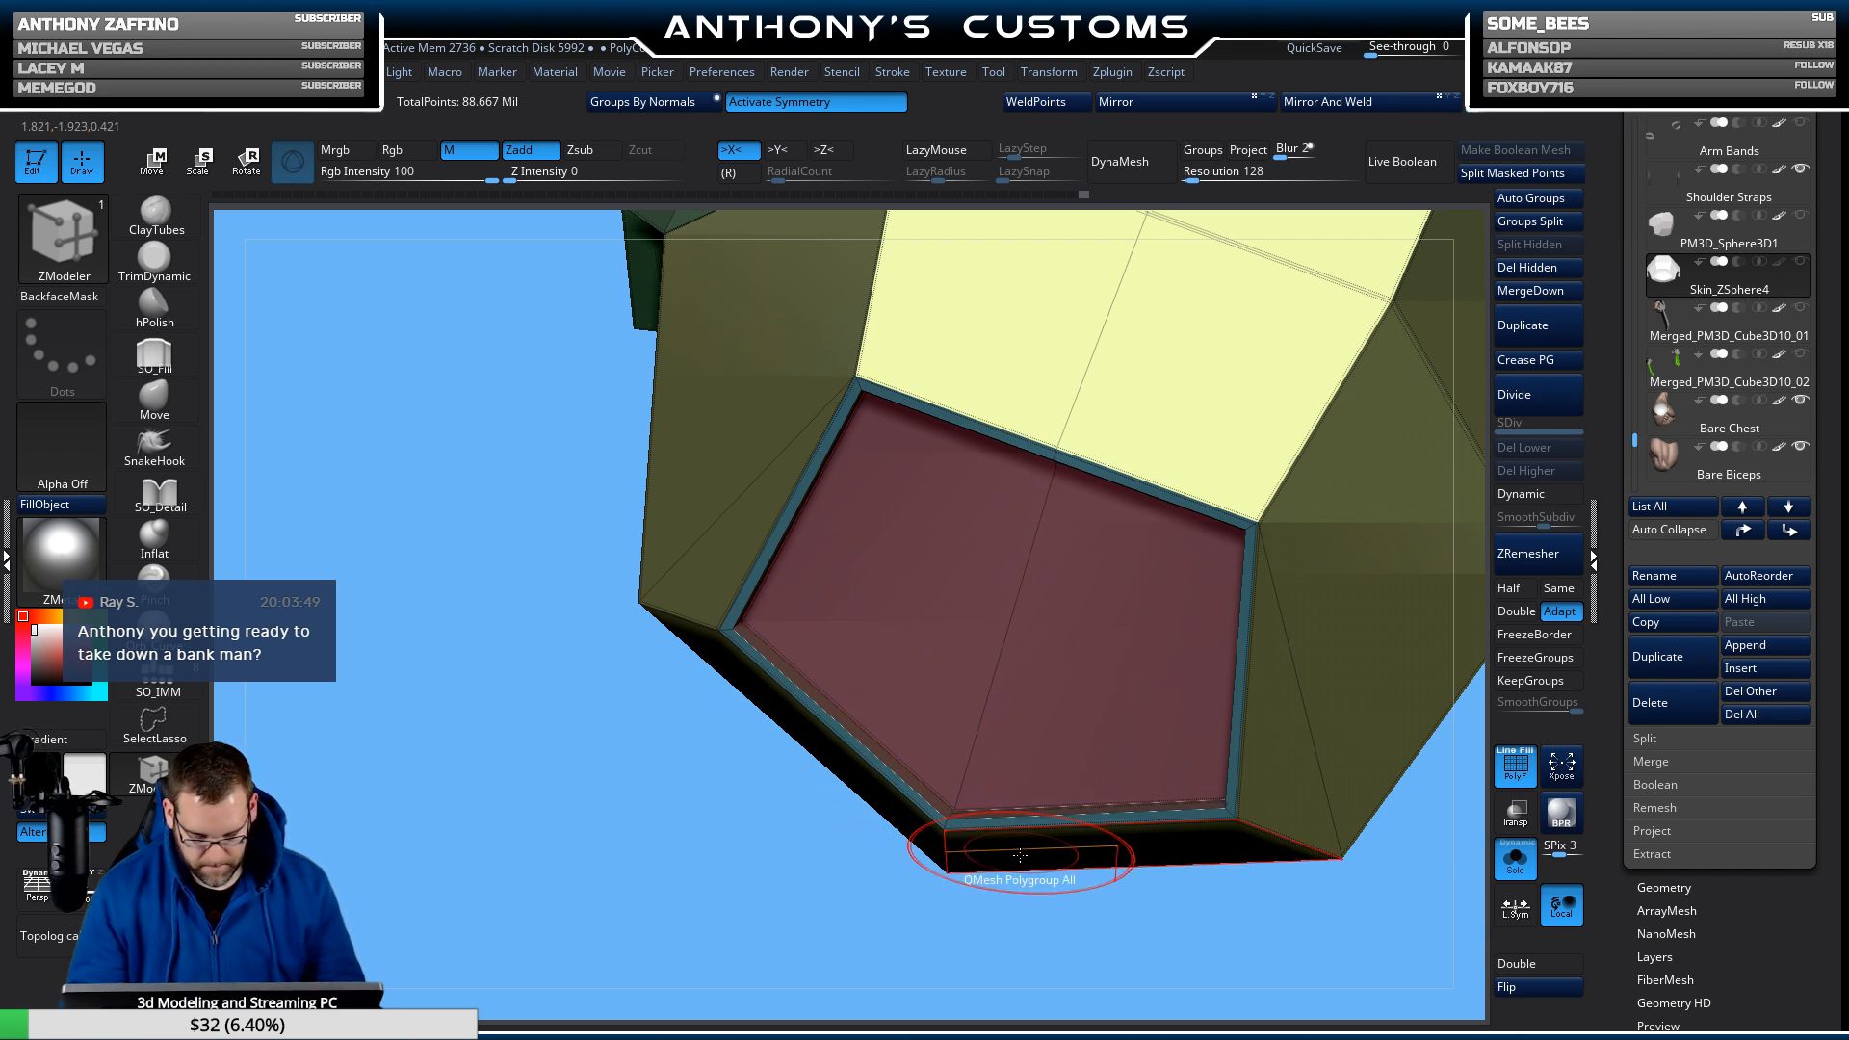
{"action": "right_click_drag", "start_coordinate": [1023, 860], "coordinate": [1095, 921]}
{"action": "right_click_drag", "start_coordinate": [1197, 723], "coordinate": [1260, 515]}
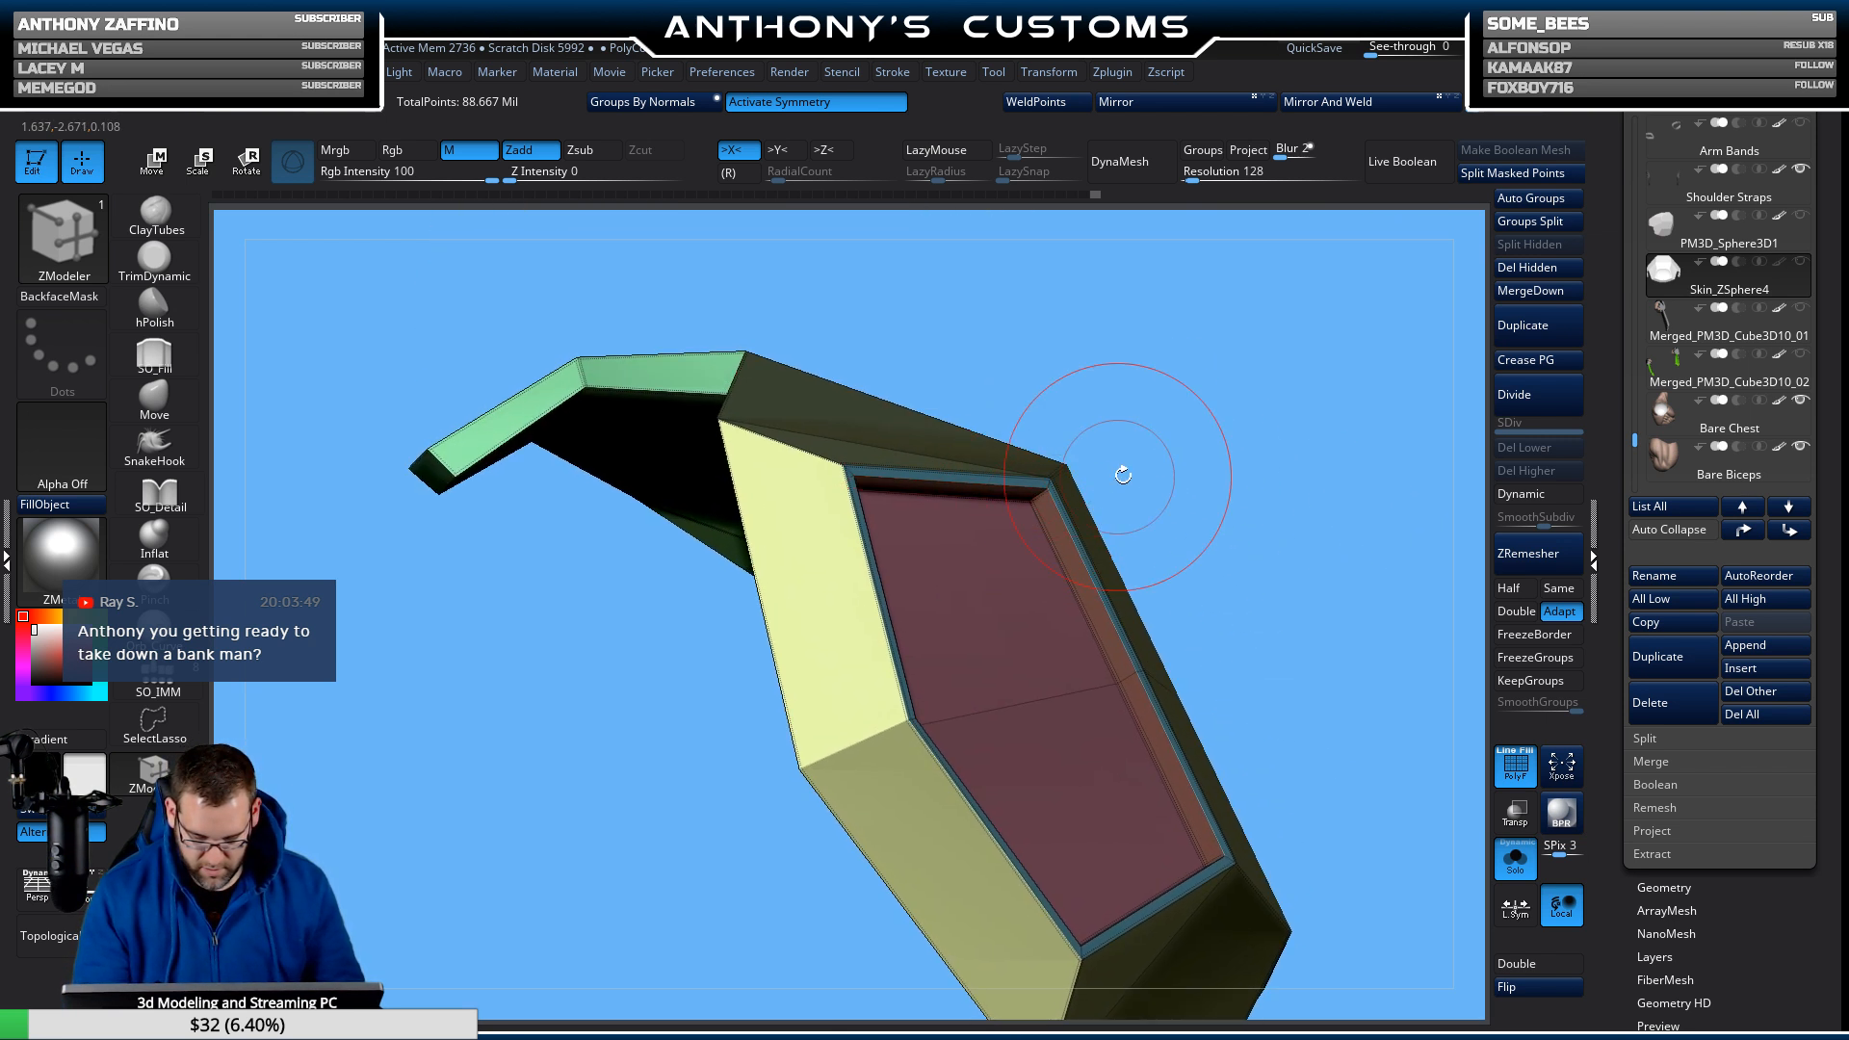
Crease further edges along the outer panel's narrow border and check them with a brief Dynamic subdivision preview.
{"action": "right_click_drag", "start_coordinate": [1123, 475], "coordinate": [1251, 486]}
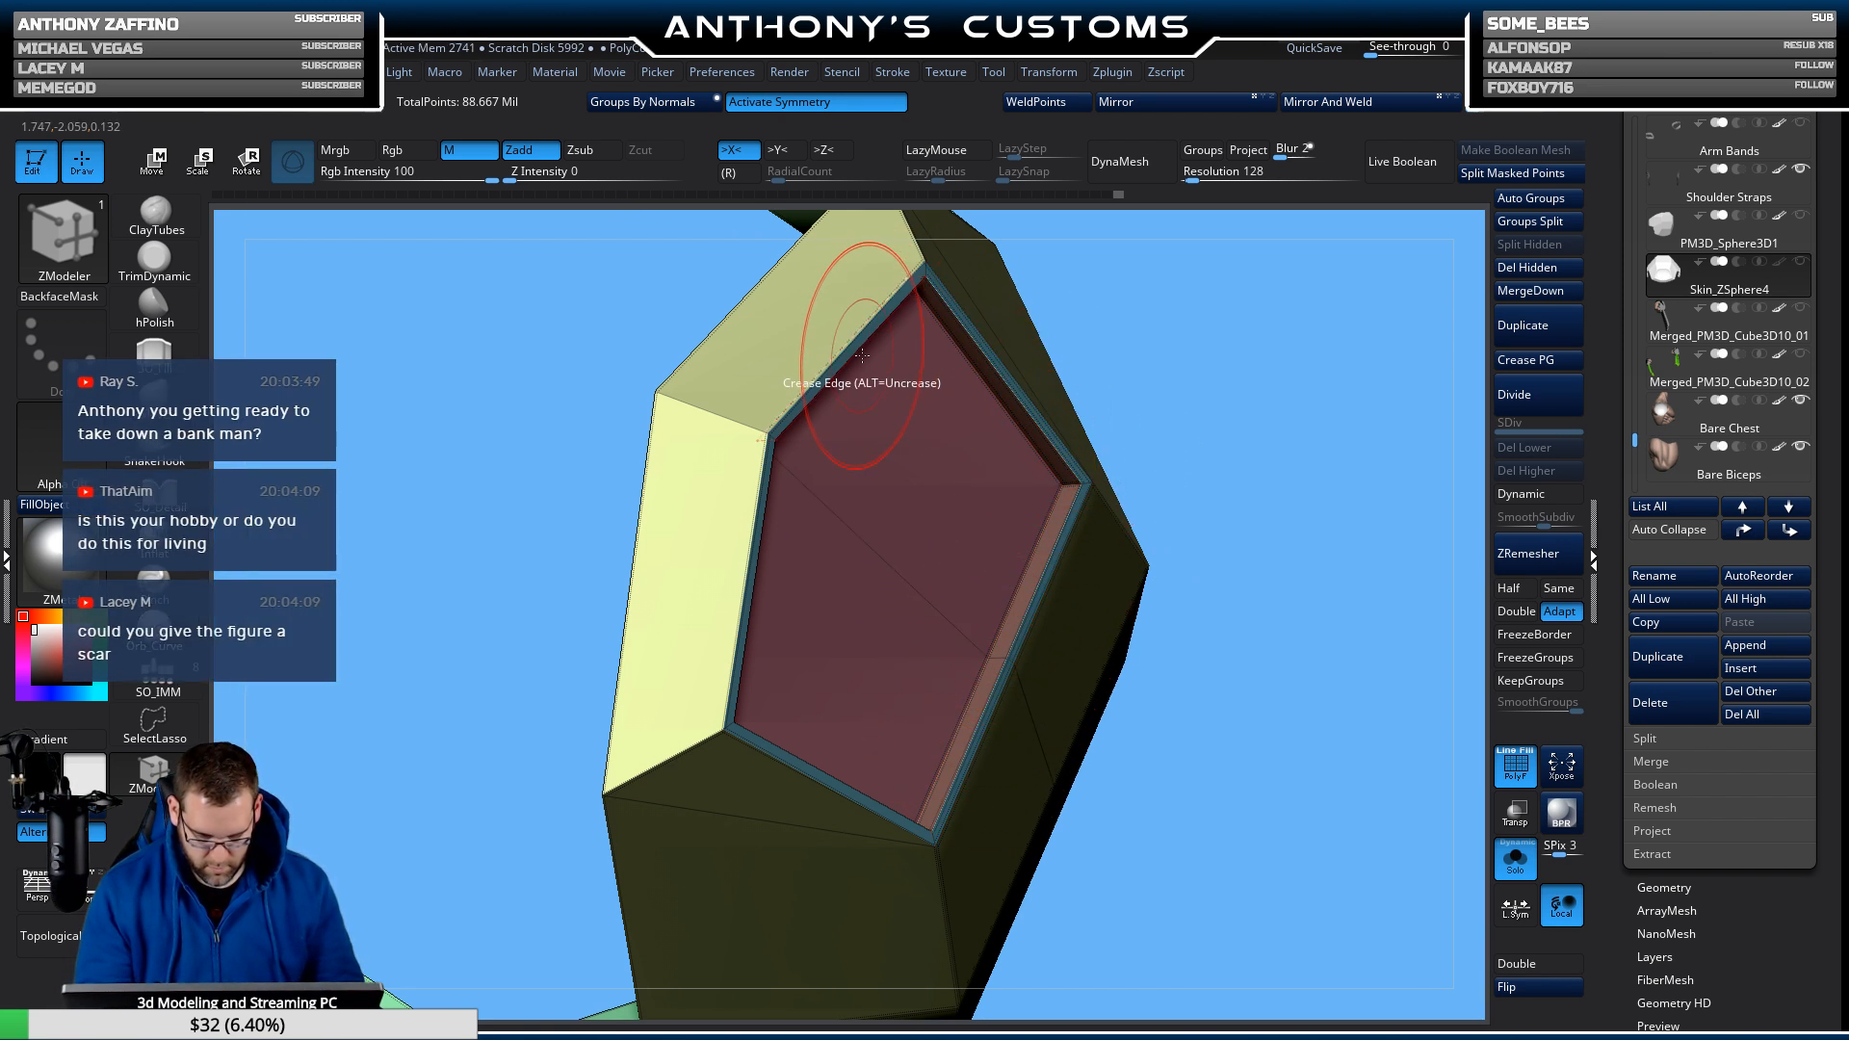
{"action": "right_click_drag", "start_coordinate": [847, 355], "coordinate": [722, 361]}
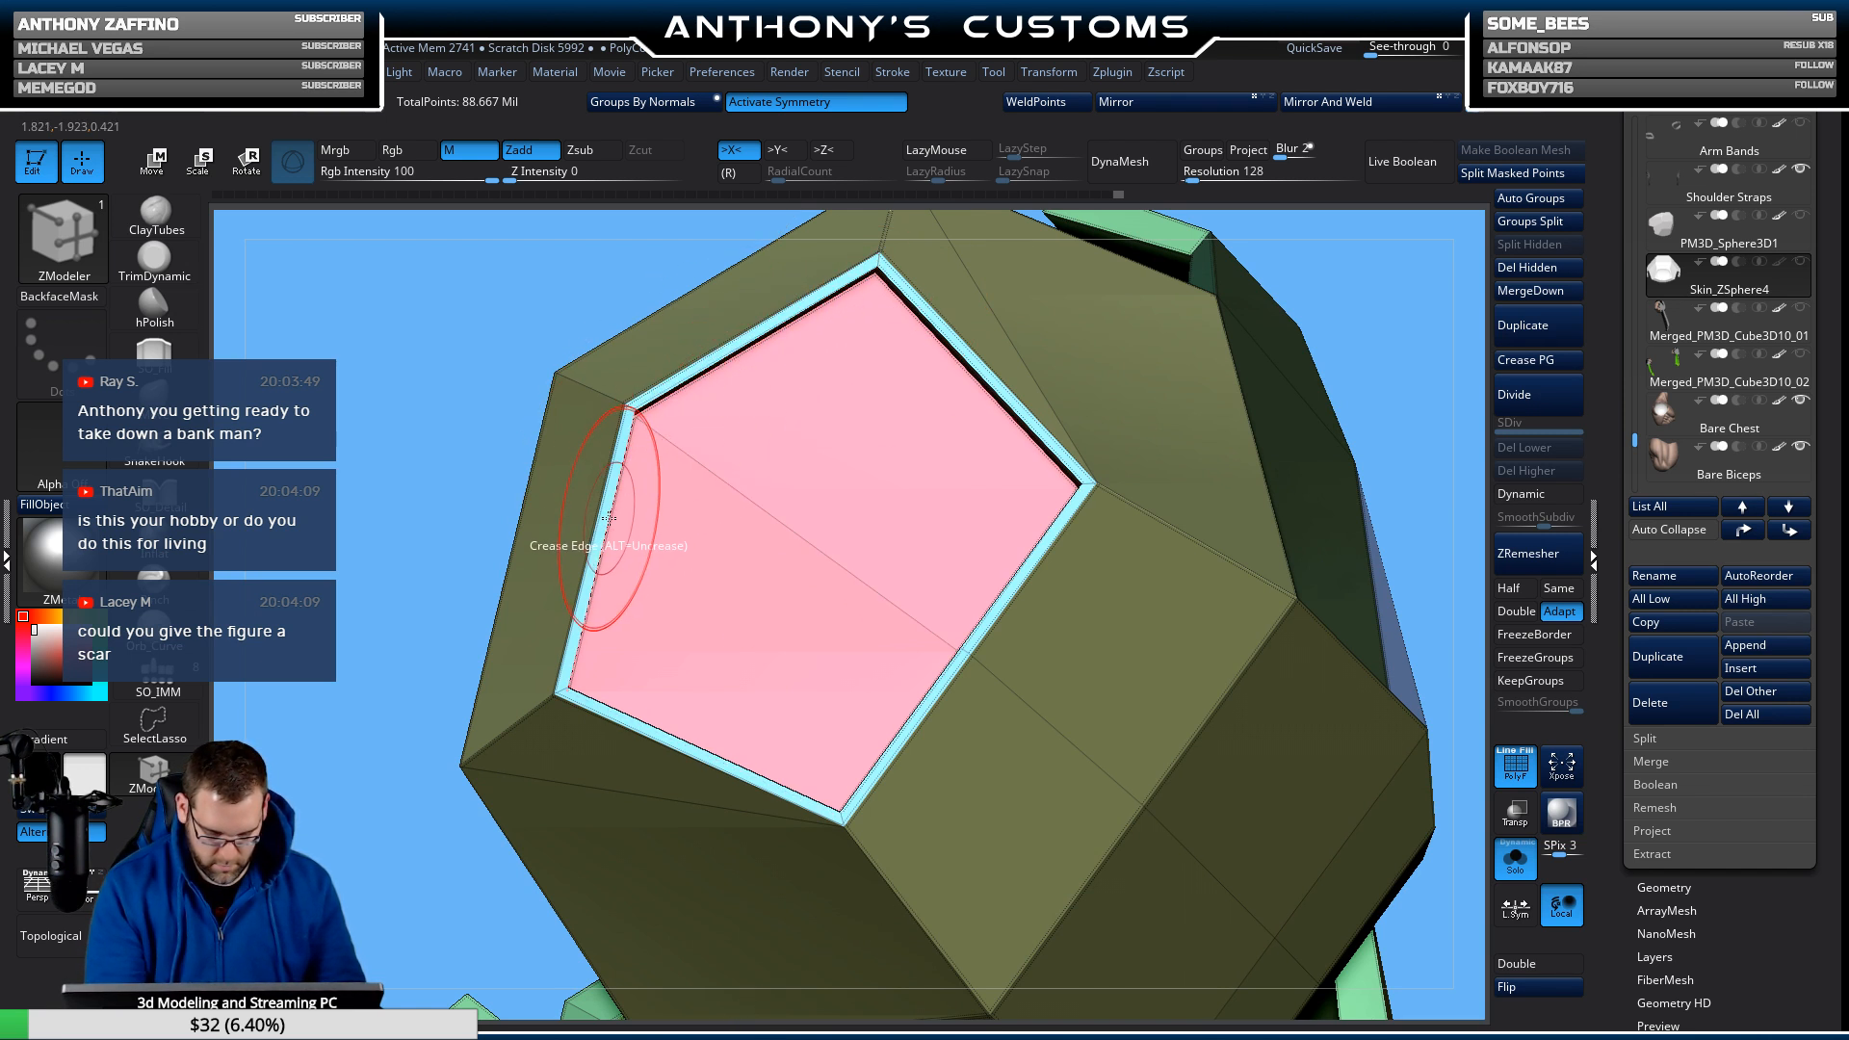
{"action": "right_click_drag", "start_coordinate": [1214, 378], "coordinate": [694, 482]}
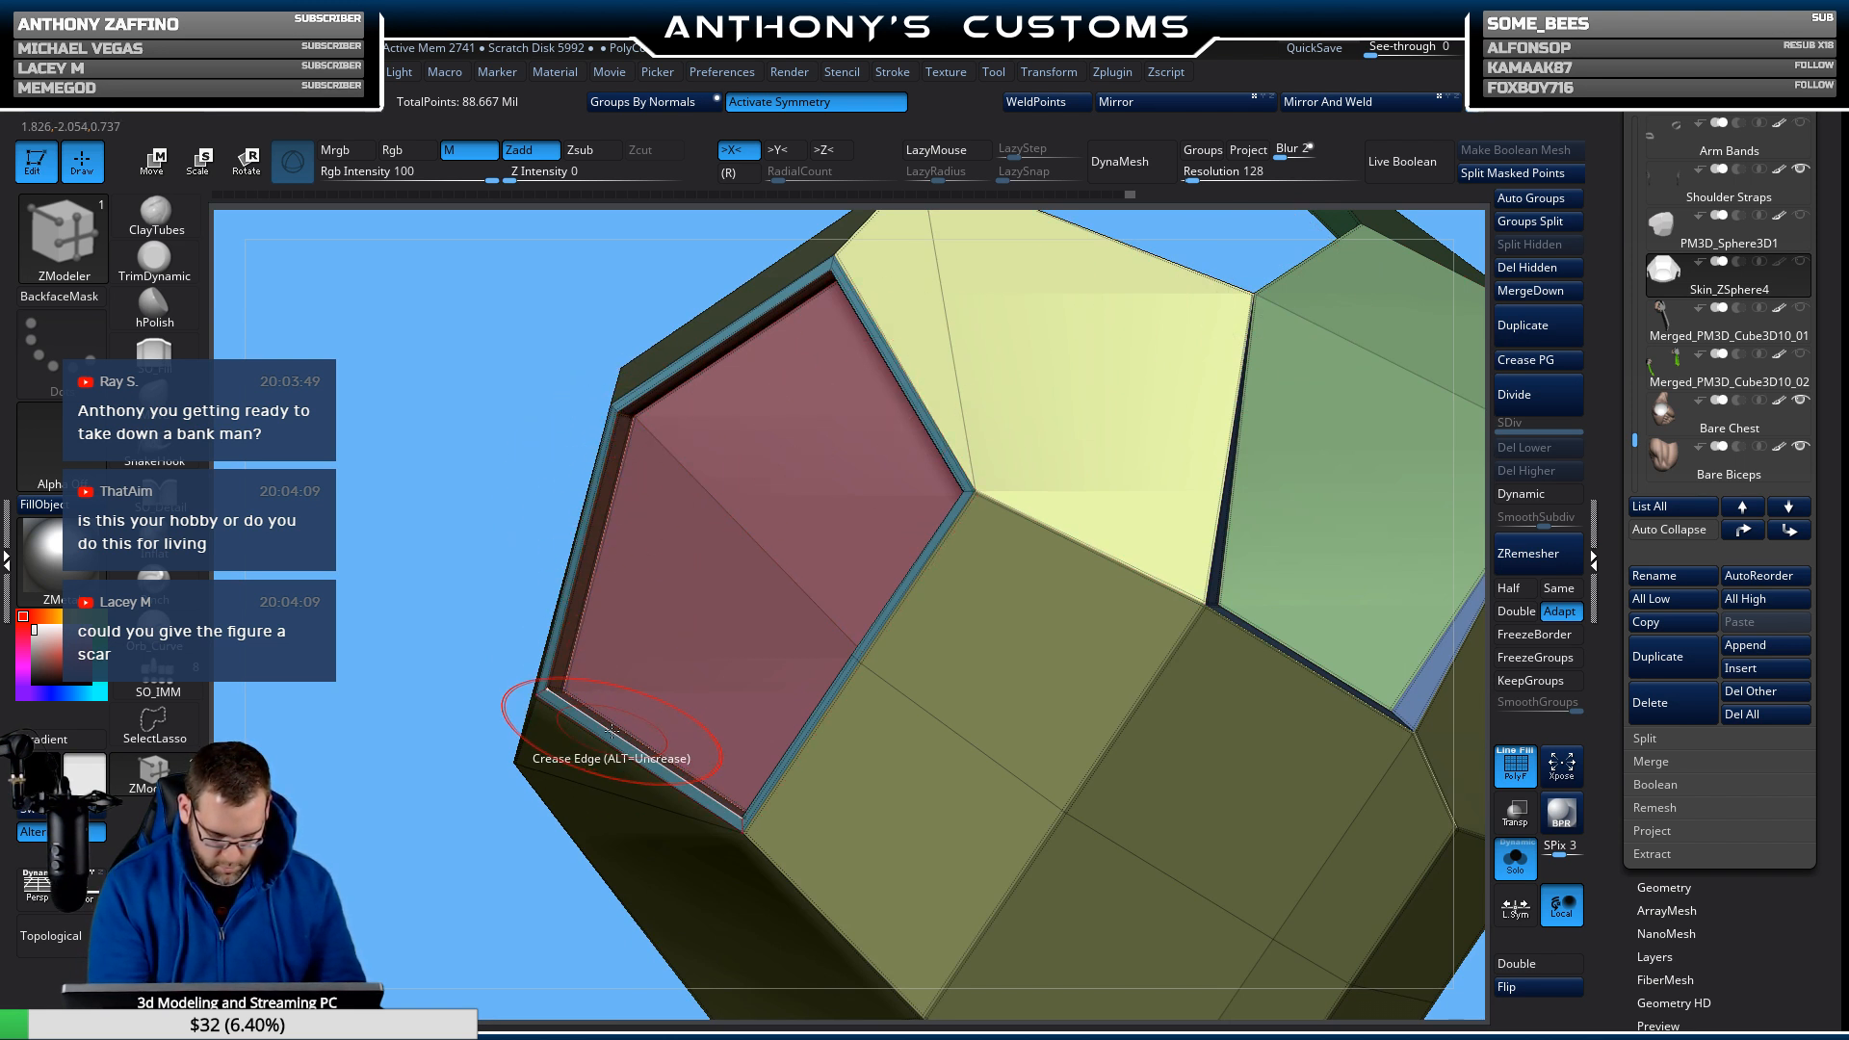
{"action": "left_click", "coordinate": [1544, 497]}
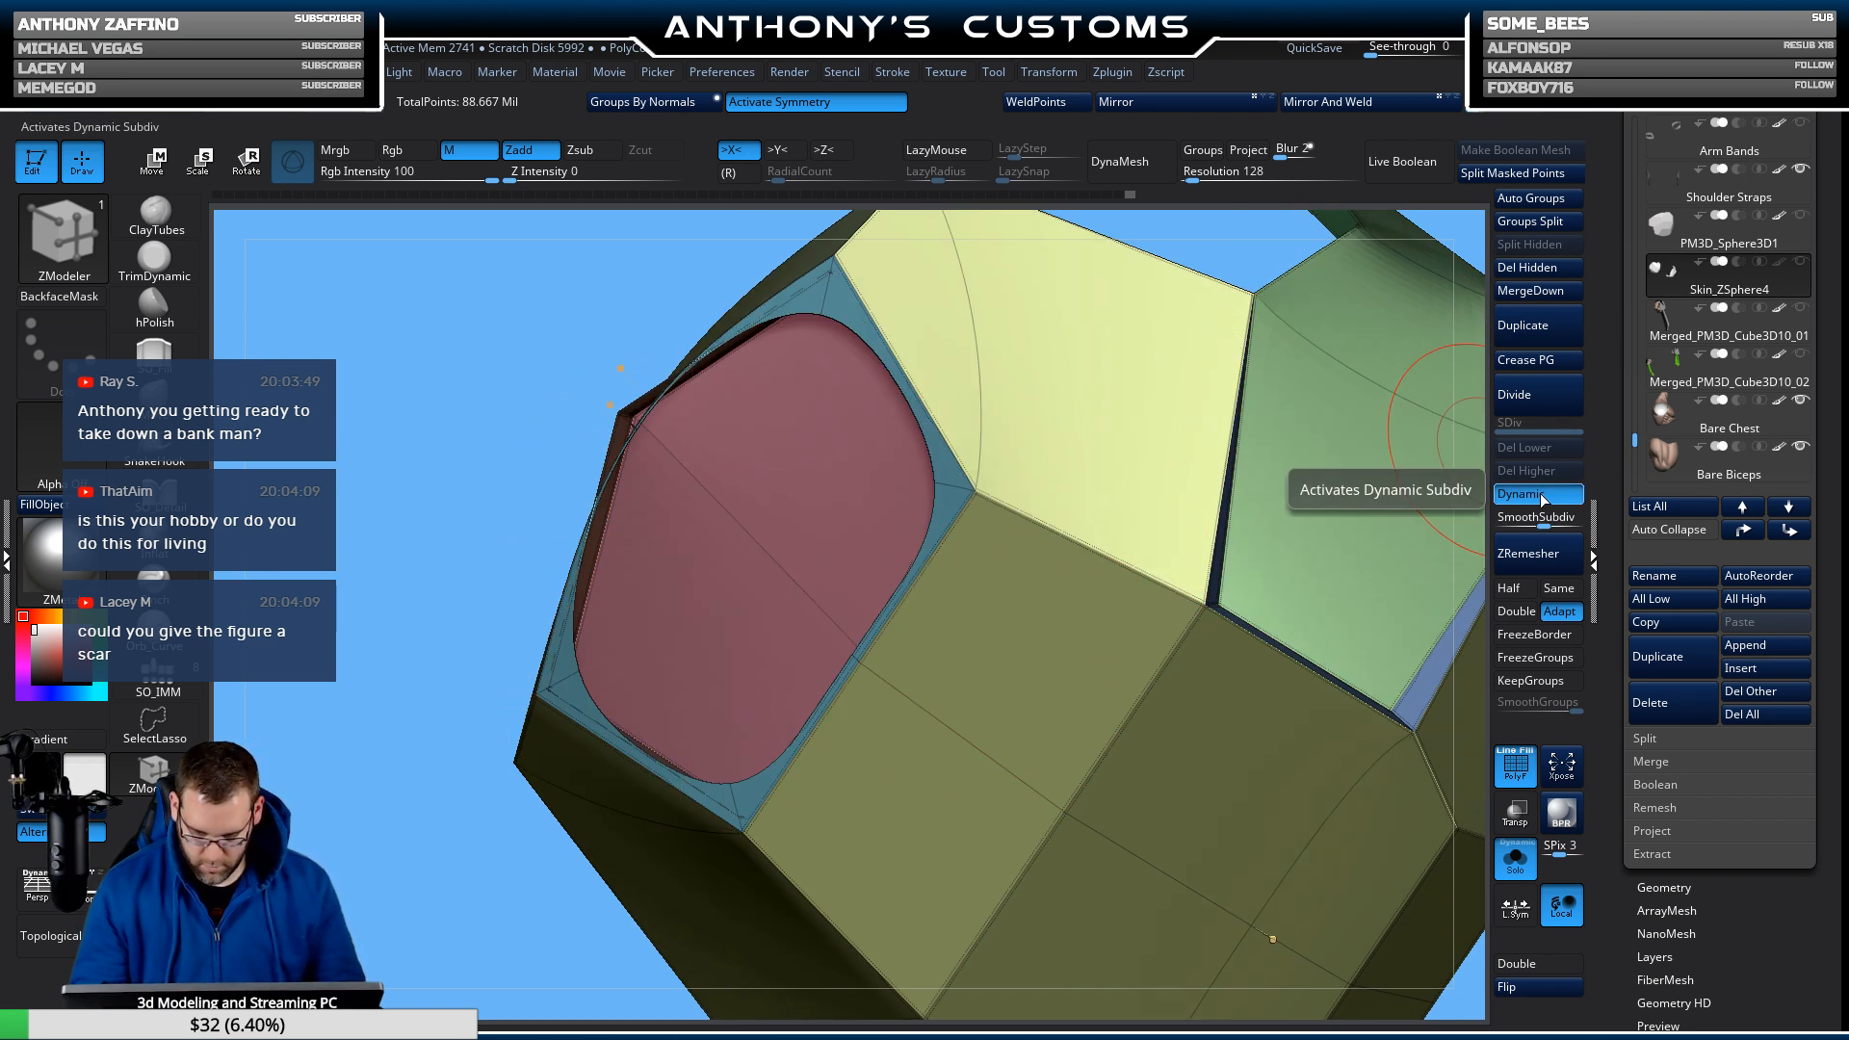
{"action": "left_click", "coordinate": [1538, 497]}
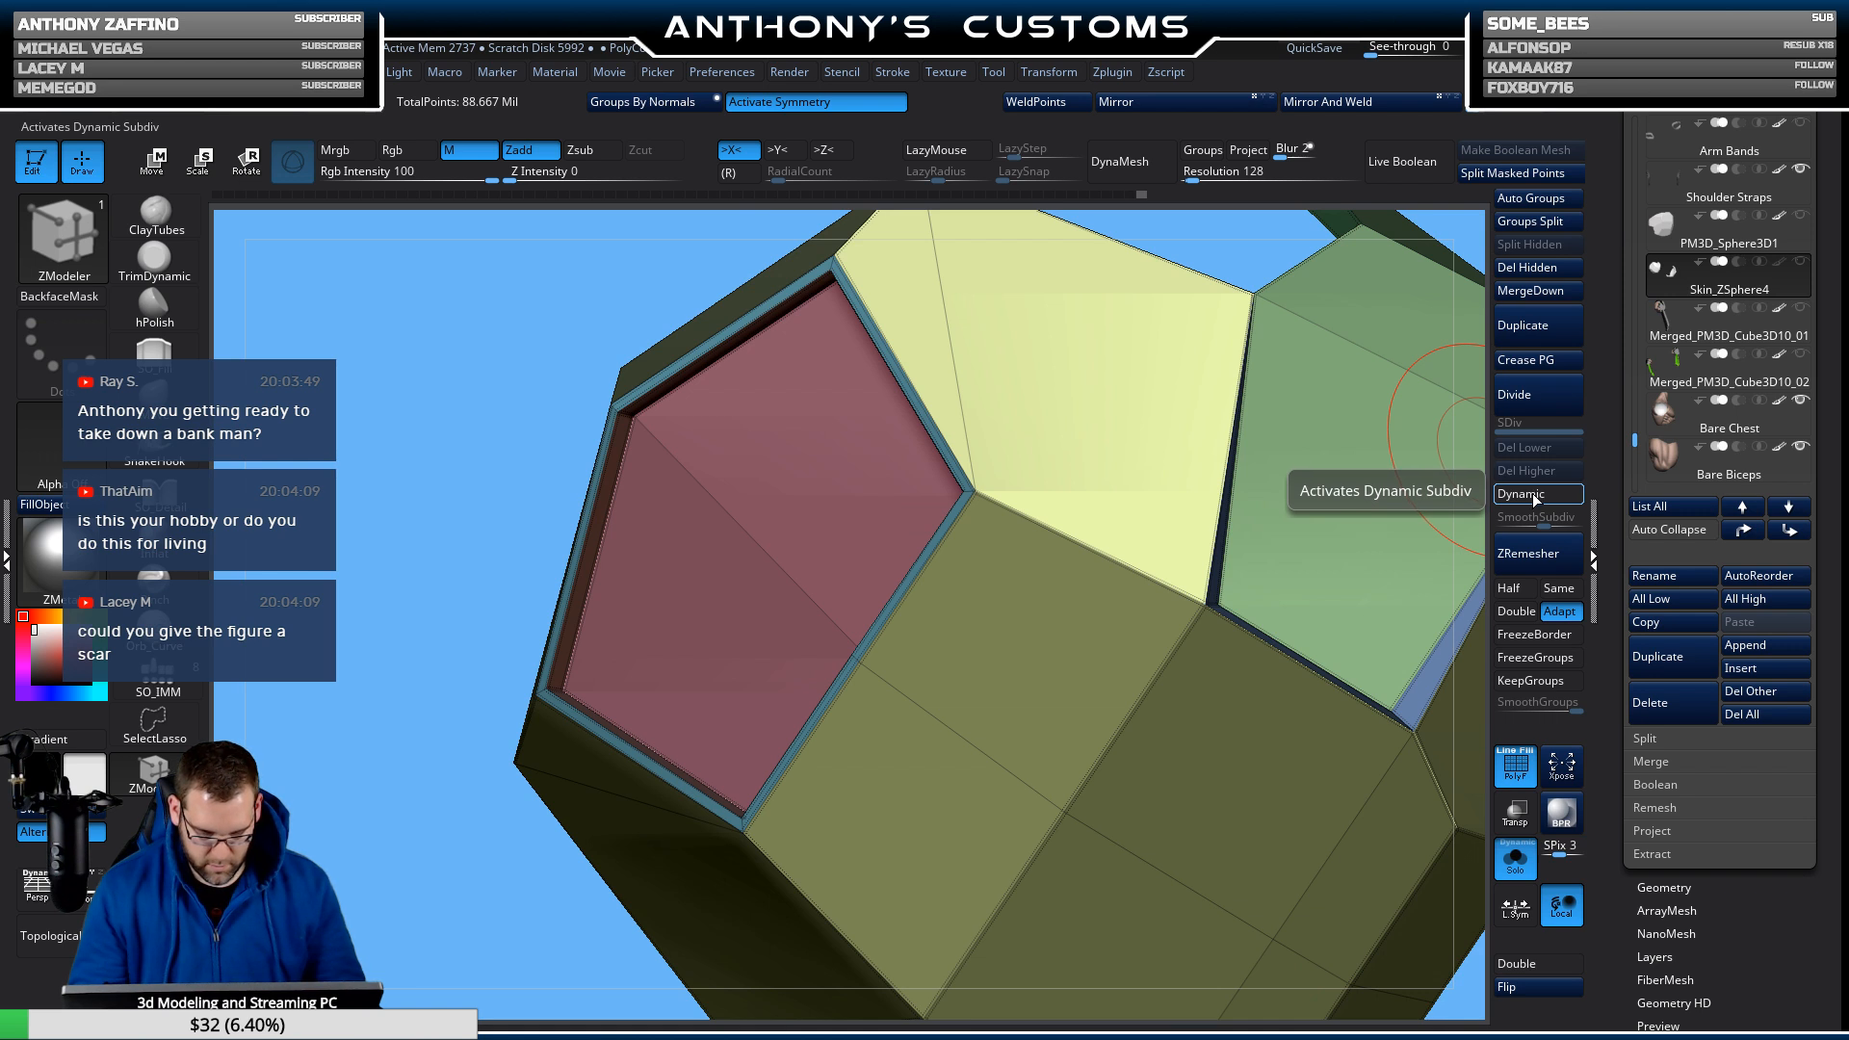
Crease the remaining corner and wall edges of the outer panel's recess, and turn Dynamic subdivision back on.
{"action": "right_click_drag", "start_coordinate": [598, 412], "coordinate": [734, 502]}
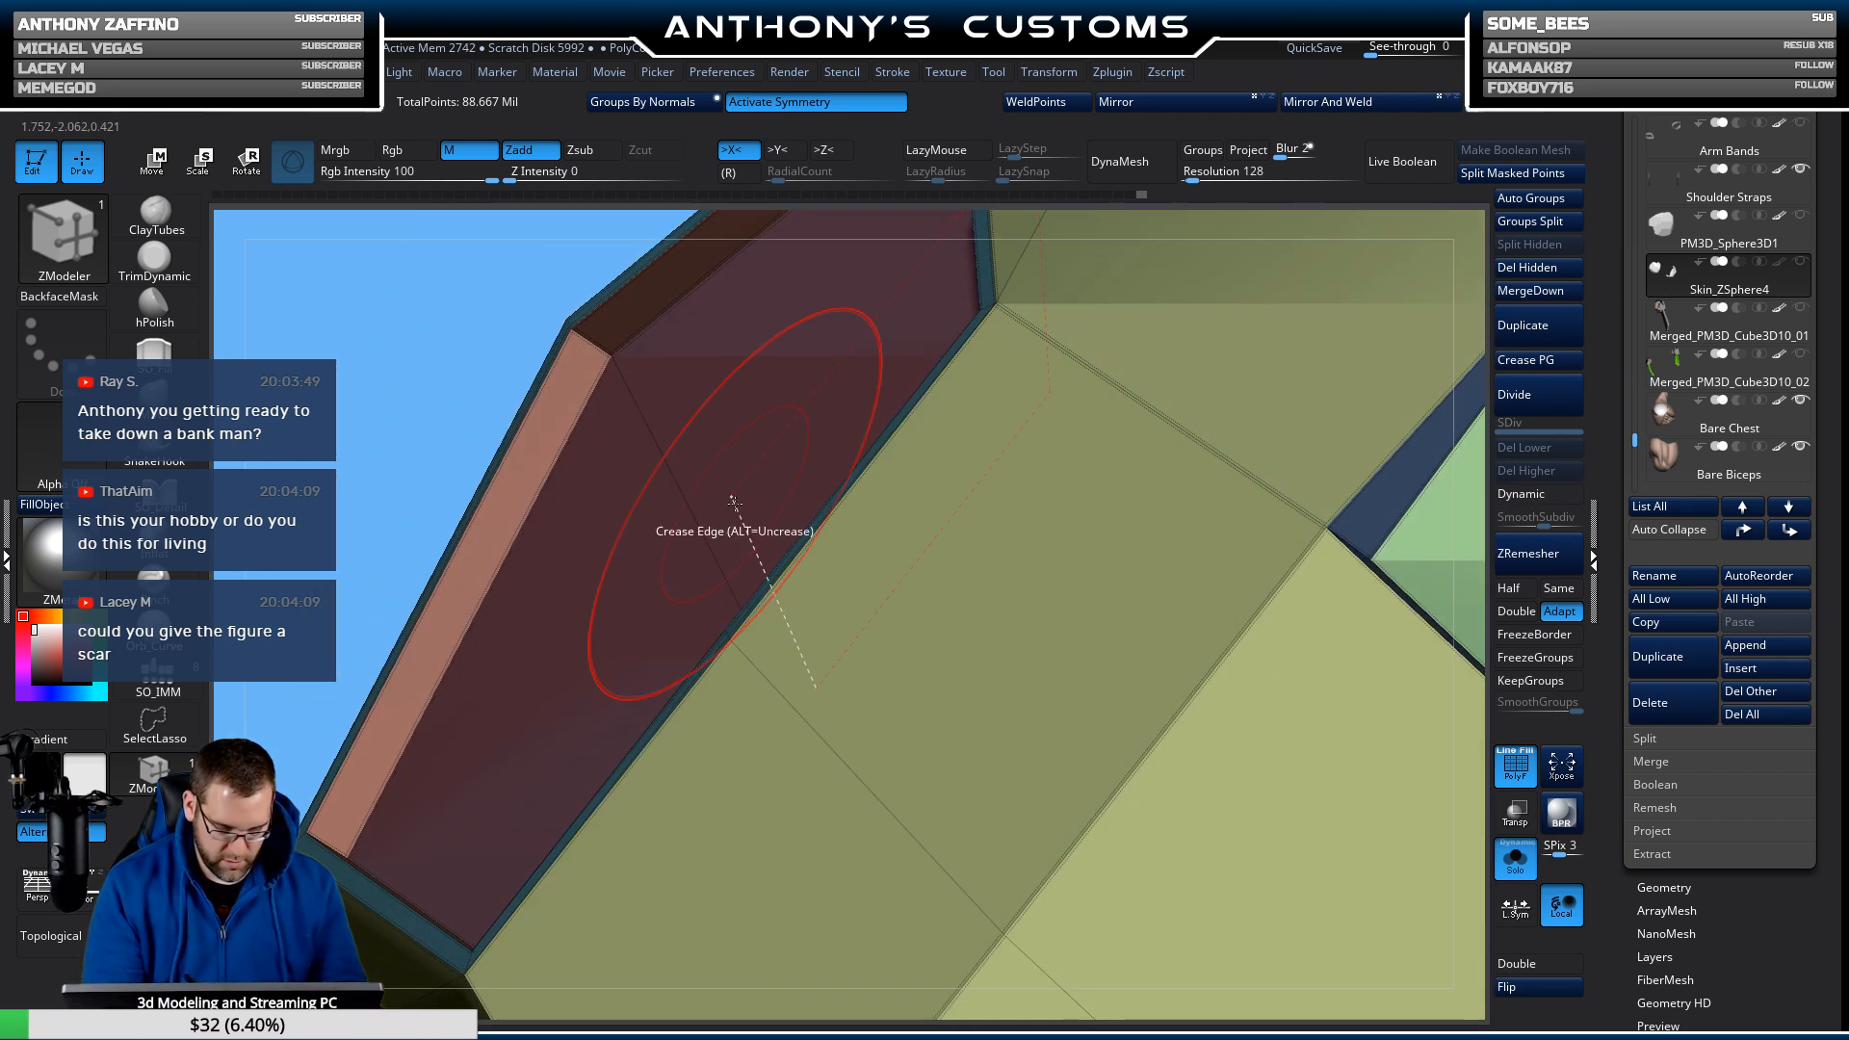
{"action": "right_click_drag", "start_coordinate": [853, 490], "coordinate": [1259, 309]}
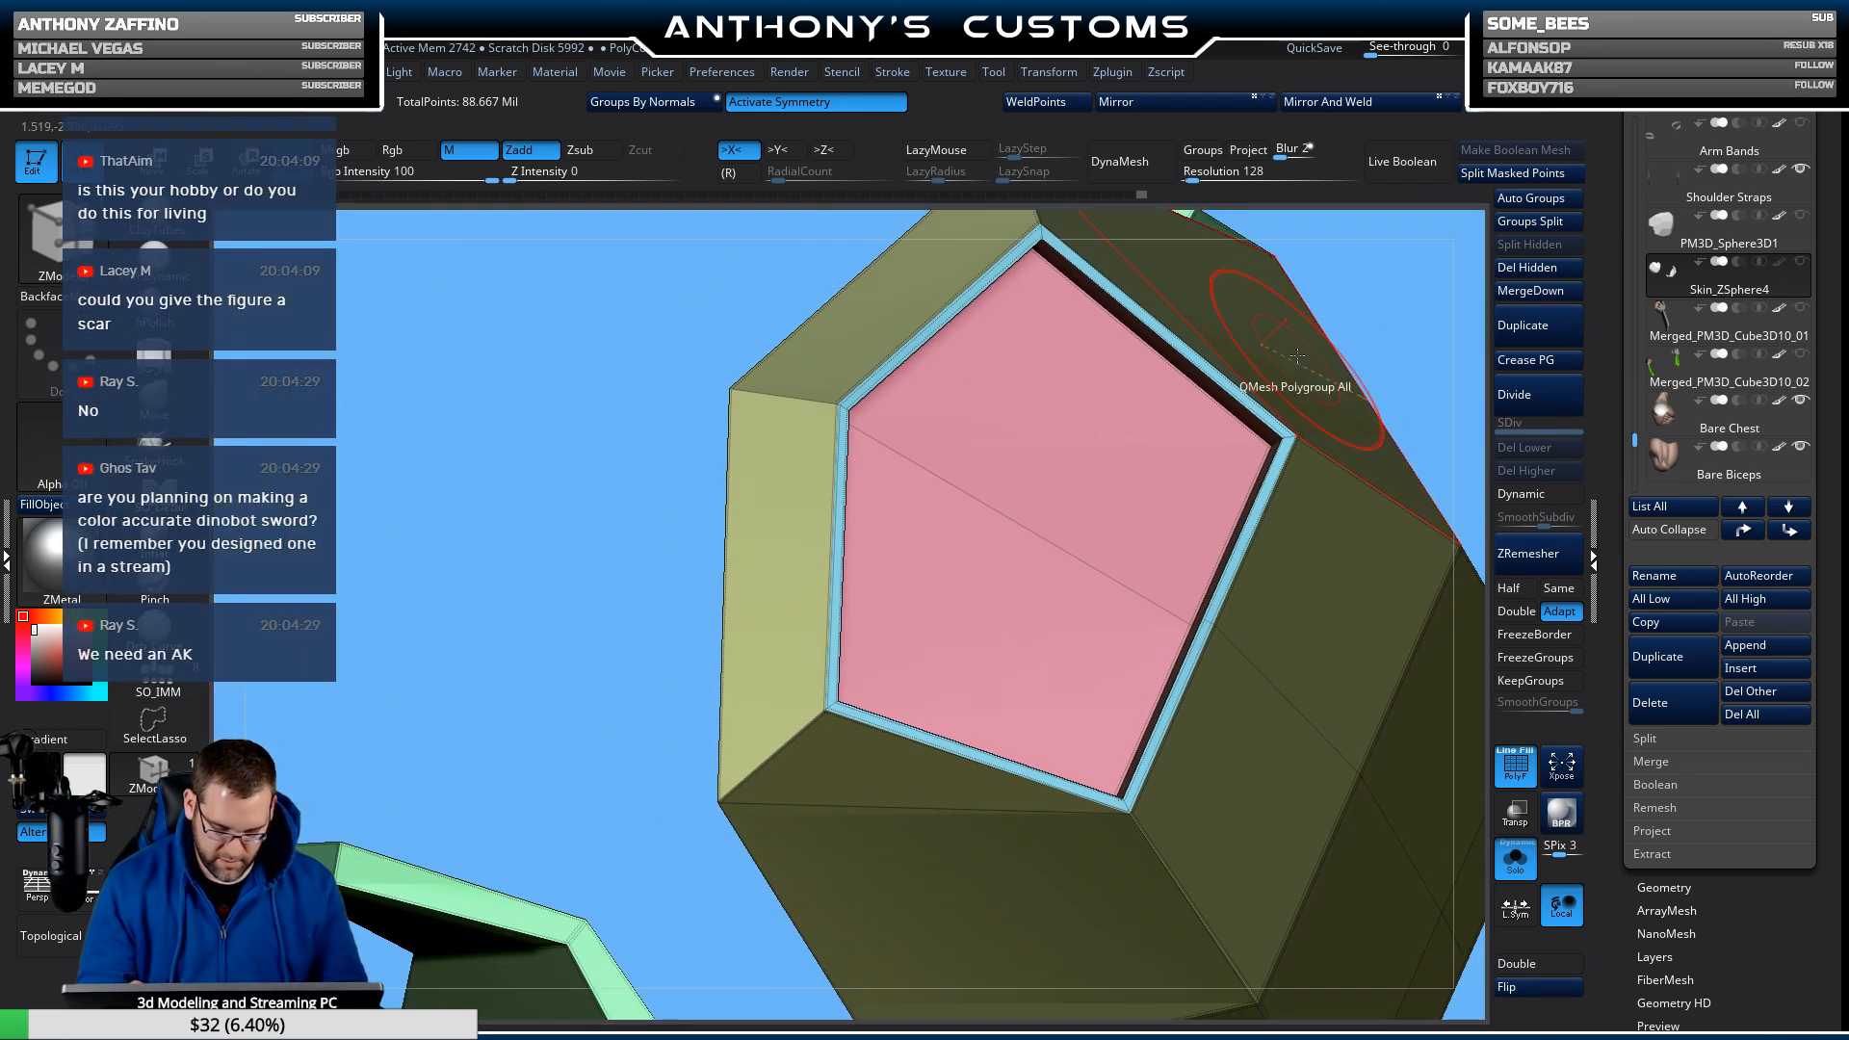
{"action": "left_click", "coordinate": [1539, 495]}
{"action": "left_click", "coordinate": [1538, 495]}
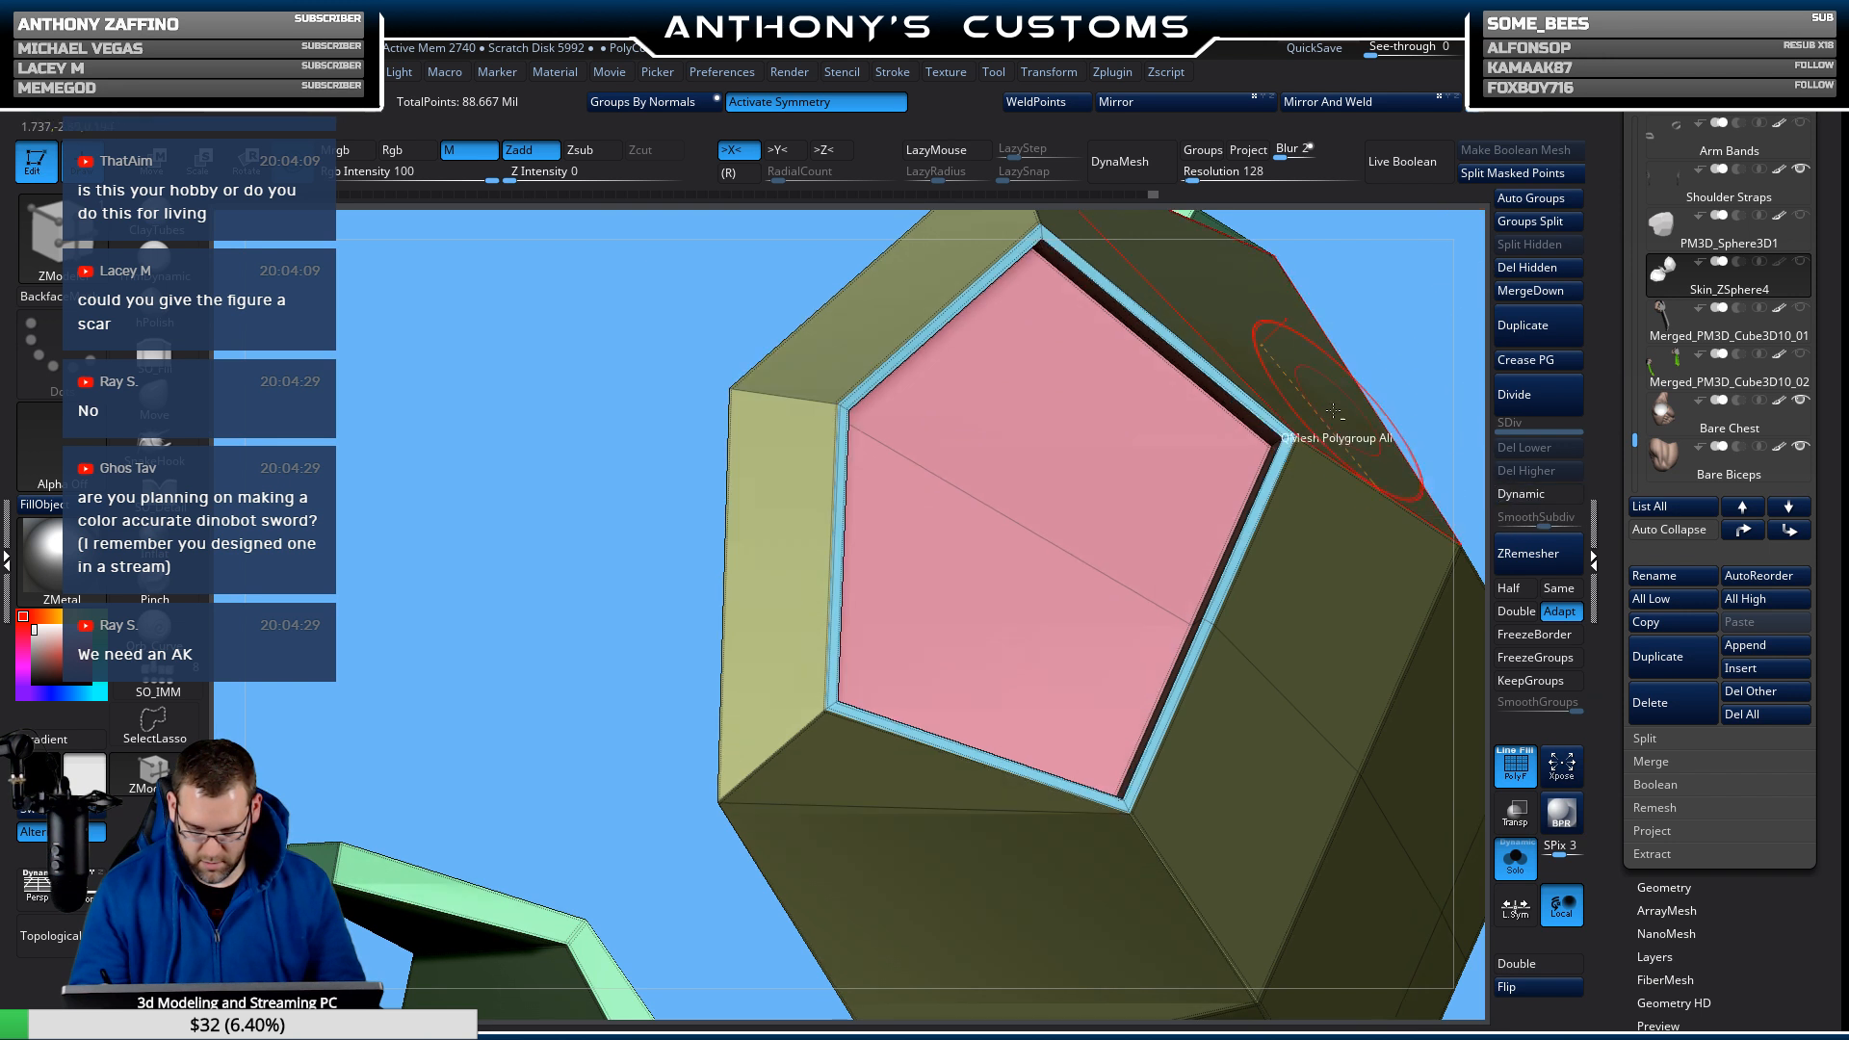
{"action": "right_click_drag", "start_coordinate": [1310, 357], "coordinate": [968, 332]}
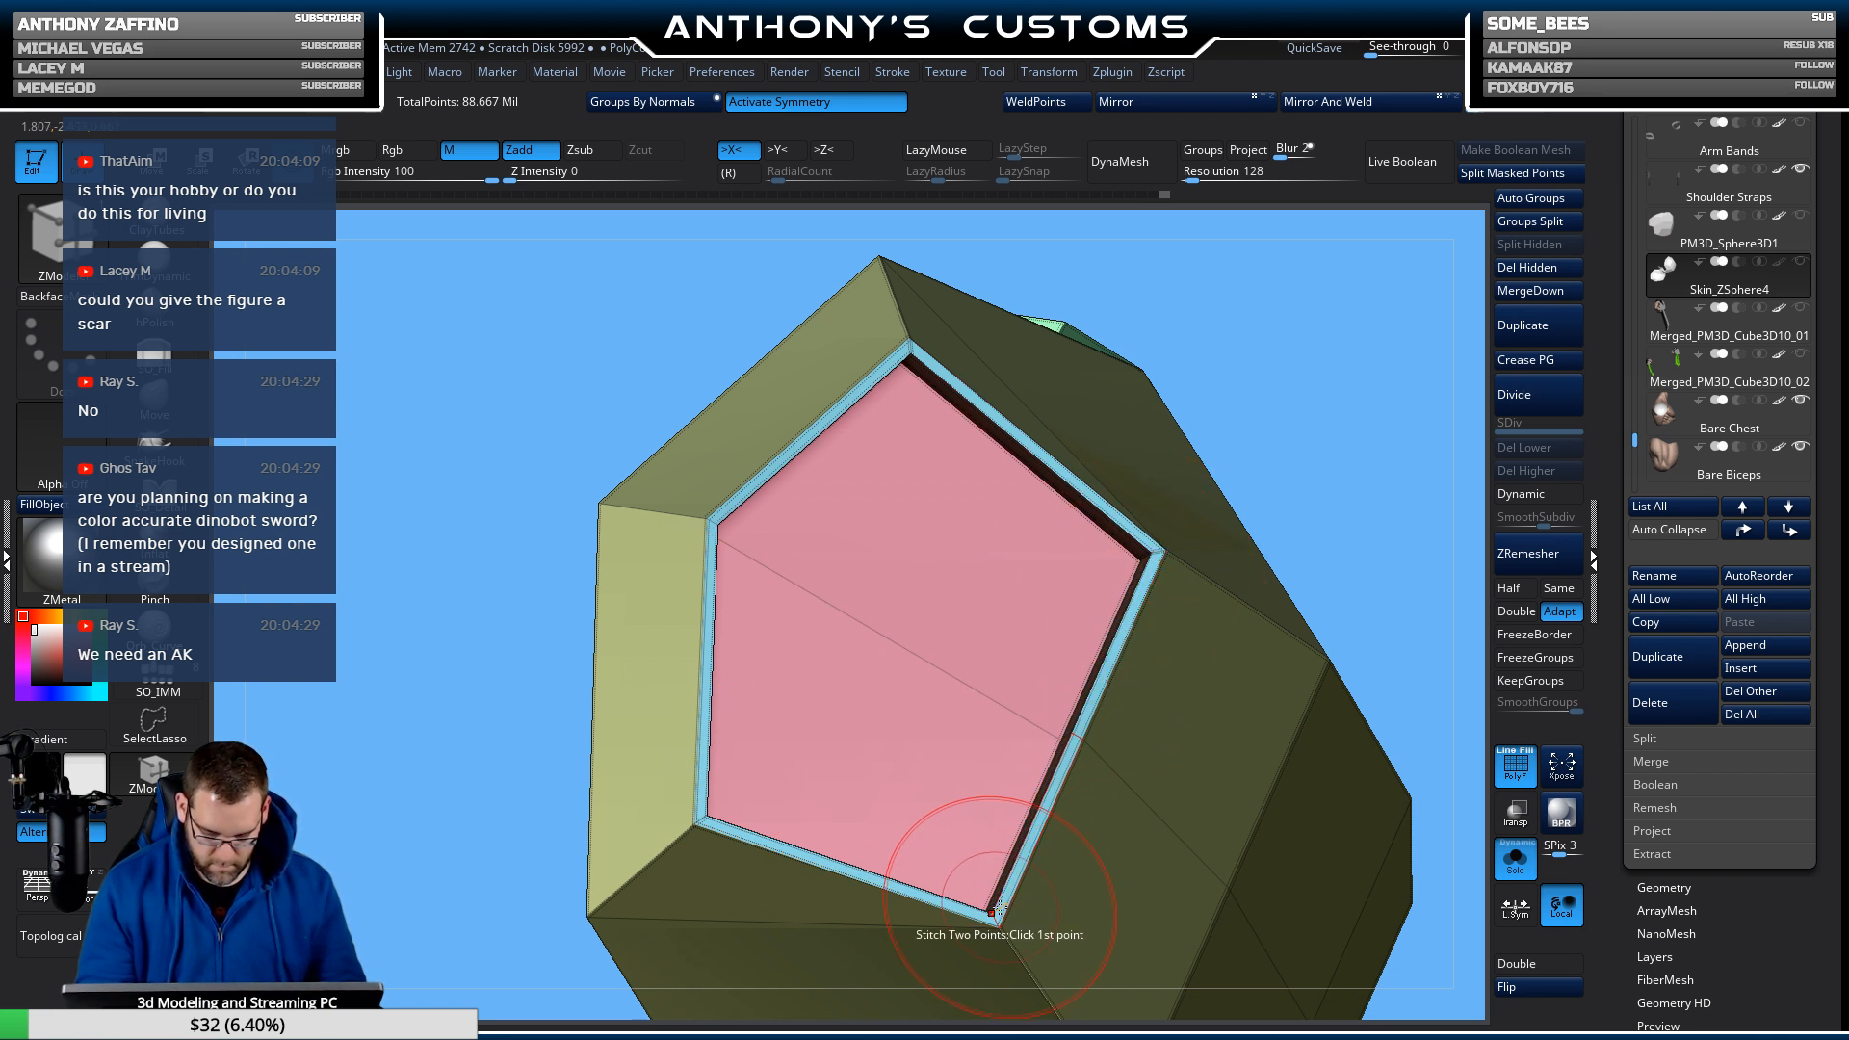
{"action": "left_click", "coordinate": [1521, 494]}
Inspect the creased front and outer panels on the smoothed pad from several angles, with and without the polyframe.
{"action": "left_click_drag", "start_coordinate": [1436, 481], "coordinate": [1217, 529]}
{"action": "mouse_move", "coordinate": [1213, 702]}
{"action": "left_mouse_down"}
{"action": "mouse_move", "coordinate": [1194, 627]}
{"action": "mouse_move", "coordinate": [1227, 568]}
{"action": "mouse_move", "coordinate": [1247, 665]}
{"action": "mouse_move", "coordinate": [1230, 648]}
{"action": "mouse_move", "coordinate": [1233, 691]}
{"action": "left_mouse_up"}
{"action": "left_click_drag", "start_coordinate": [1243, 791], "coordinate": [1091, 778]}
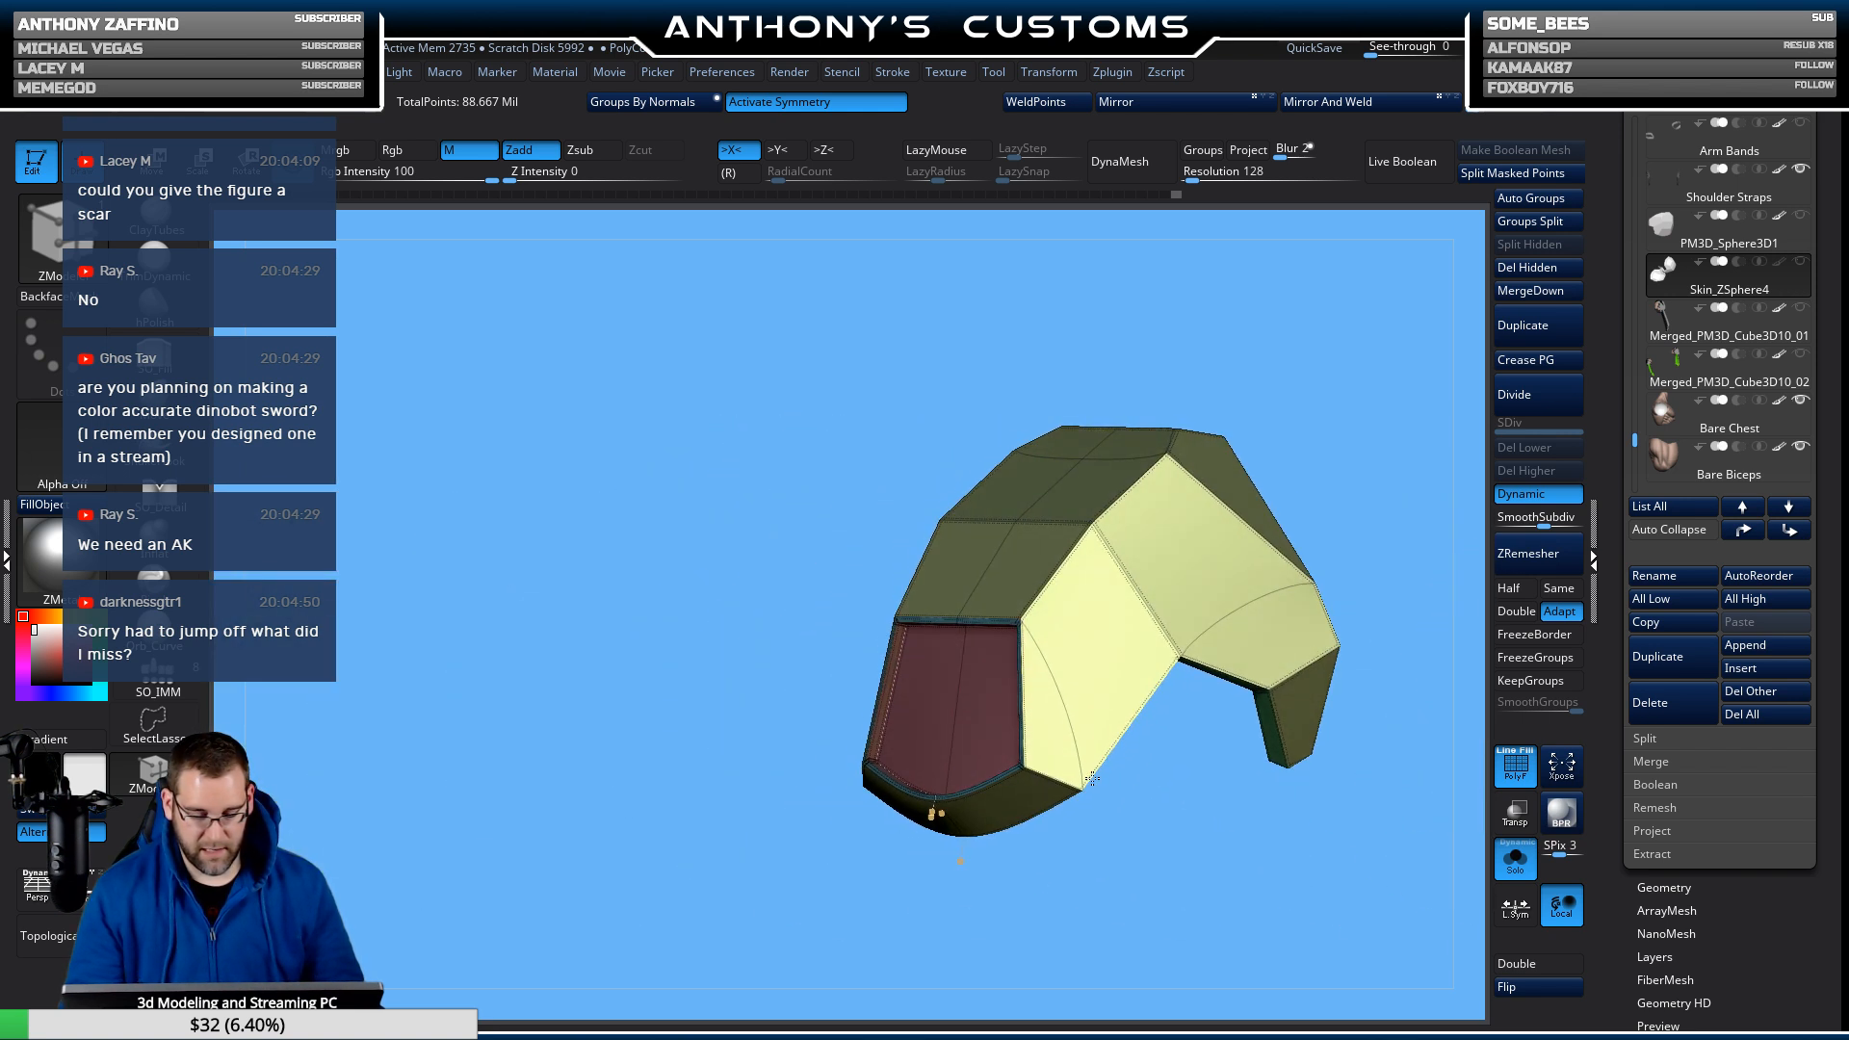
{"action": "left_click_drag", "start_coordinate": [1164, 827], "coordinate": [1025, 853]}
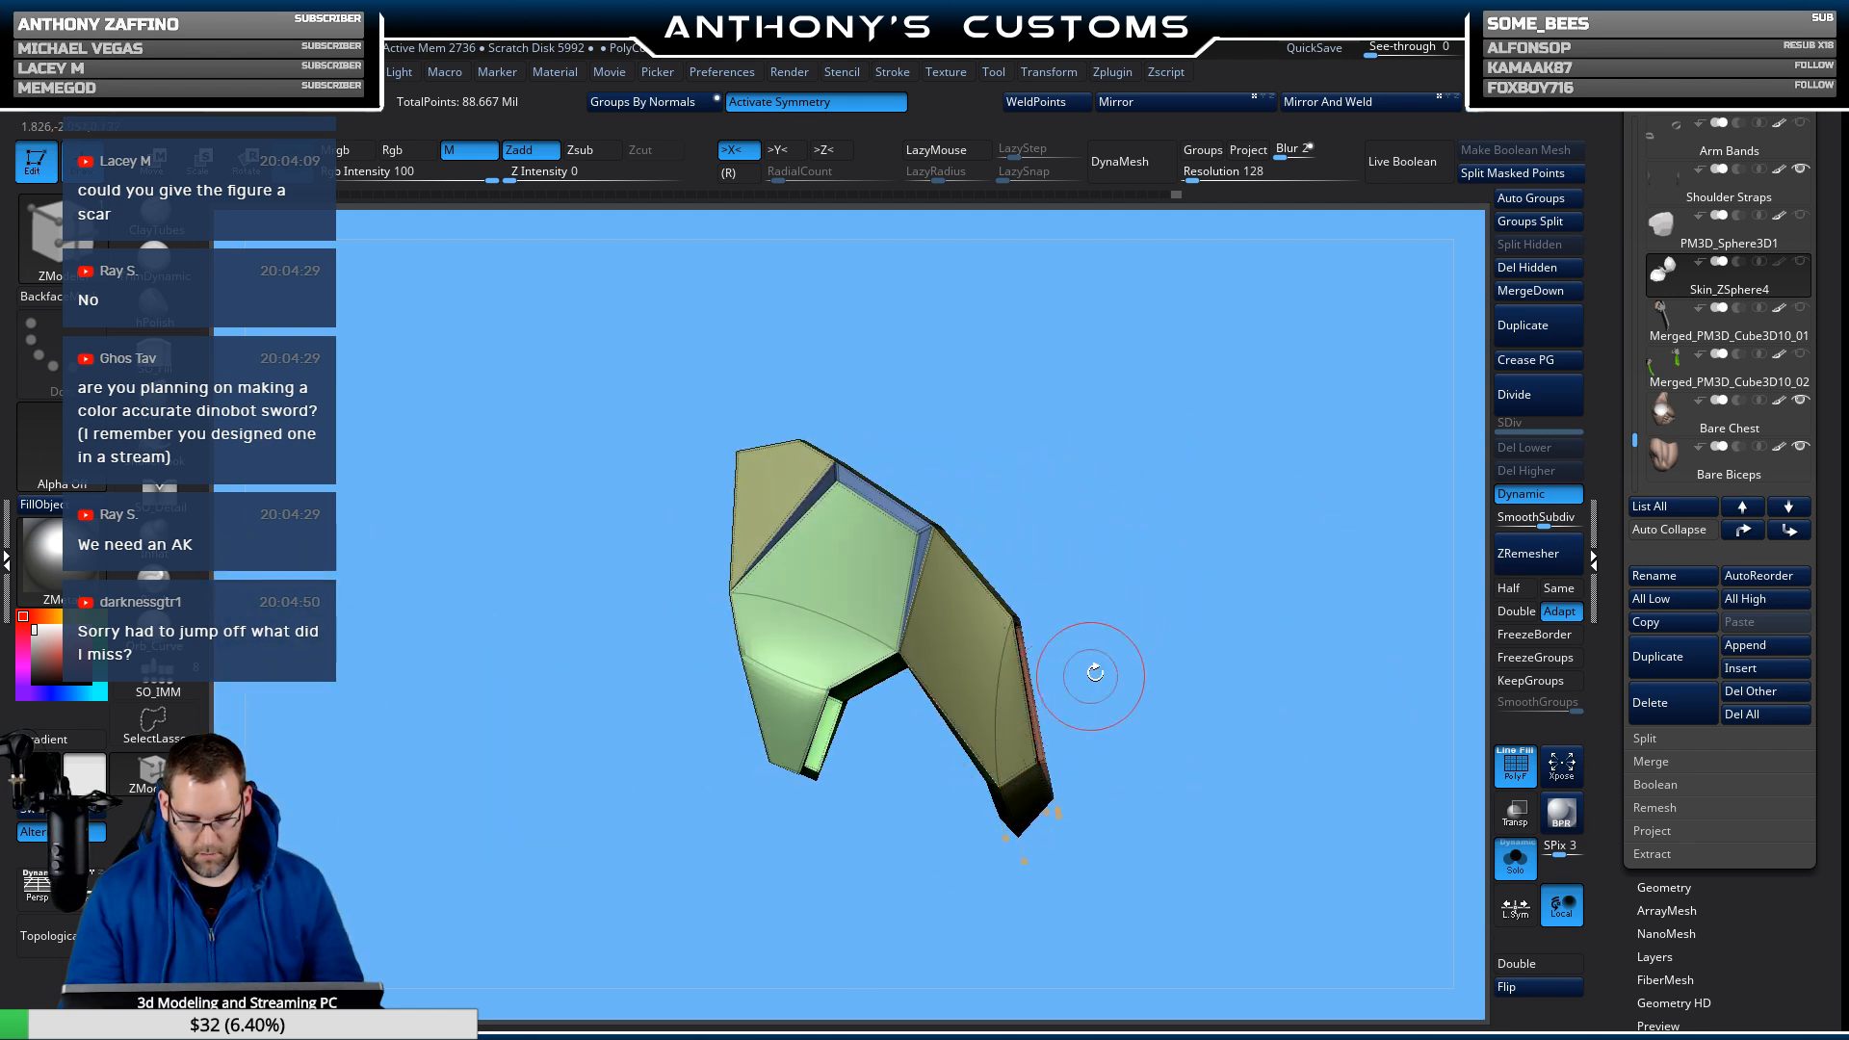
{"action": "left_click_drag", "start_coordinate": [1095, 673], "coordinate": [1253, 568]}
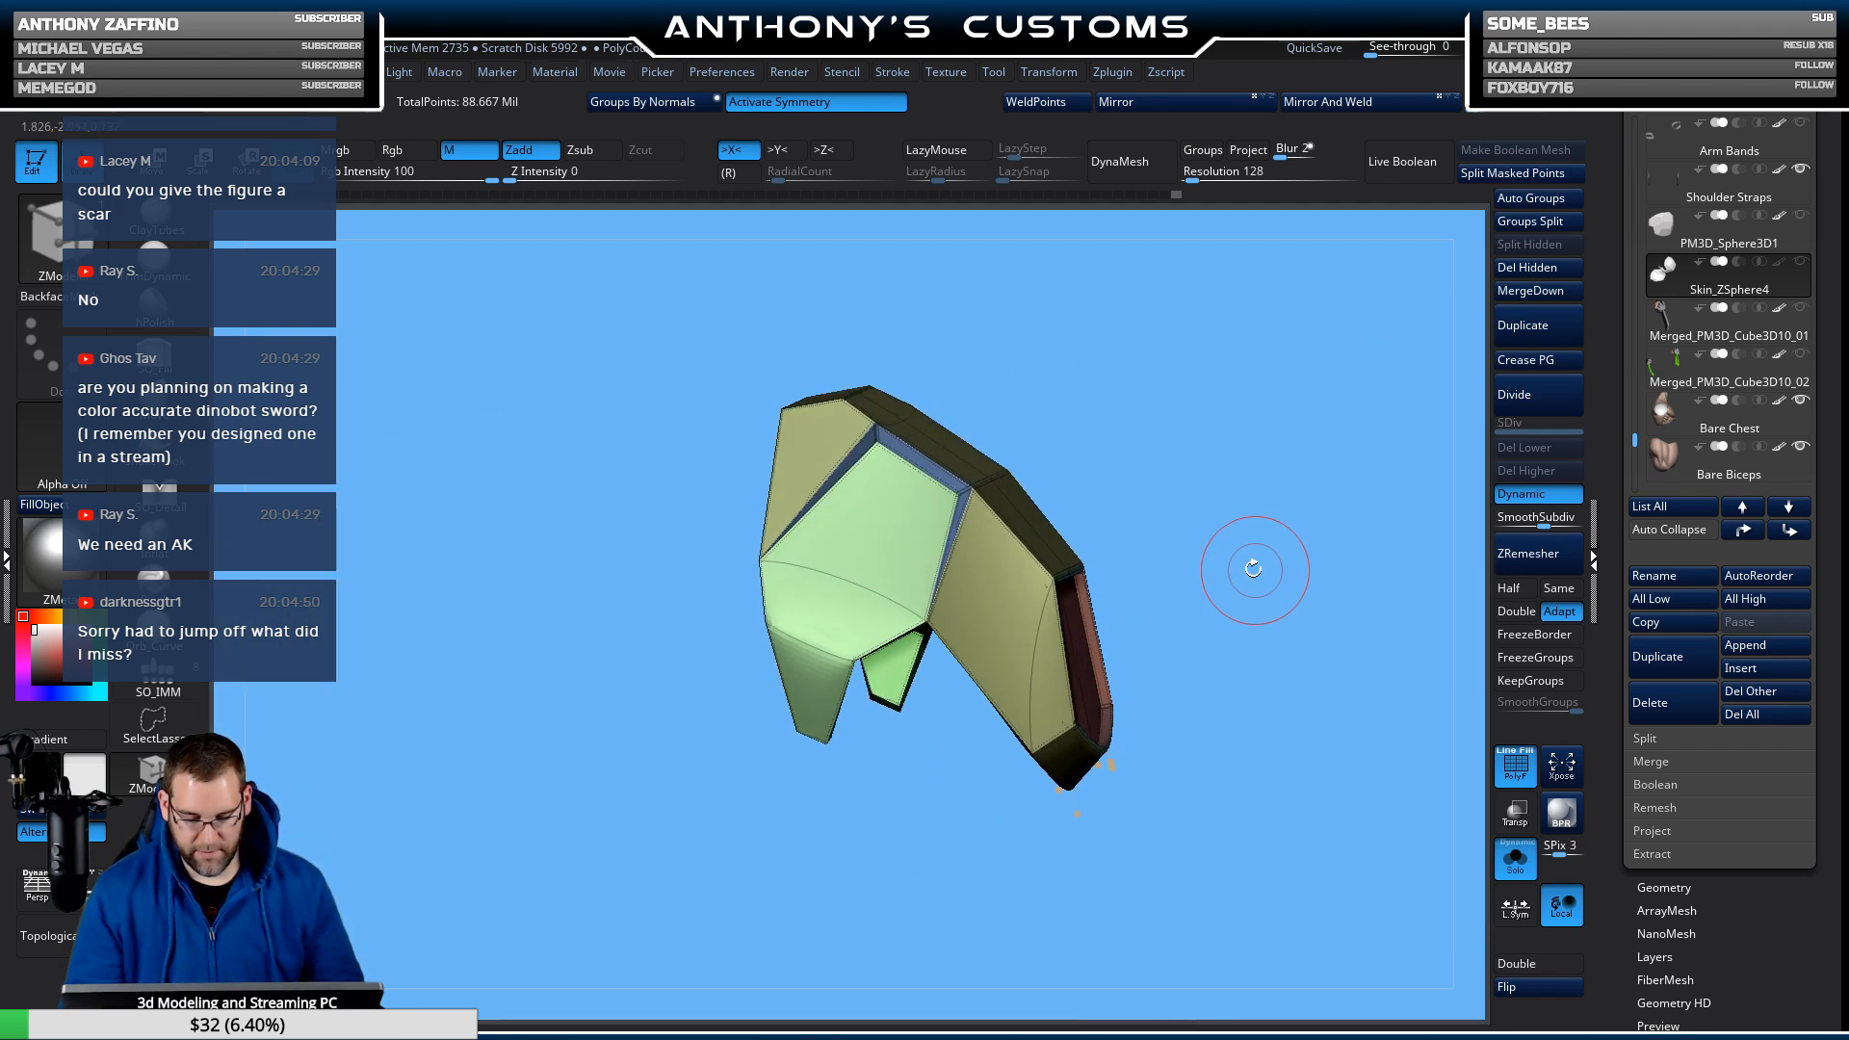
{"action": "left_click_drag", "start_coordinate": [841, 826], "coordinate": [957, 816]}
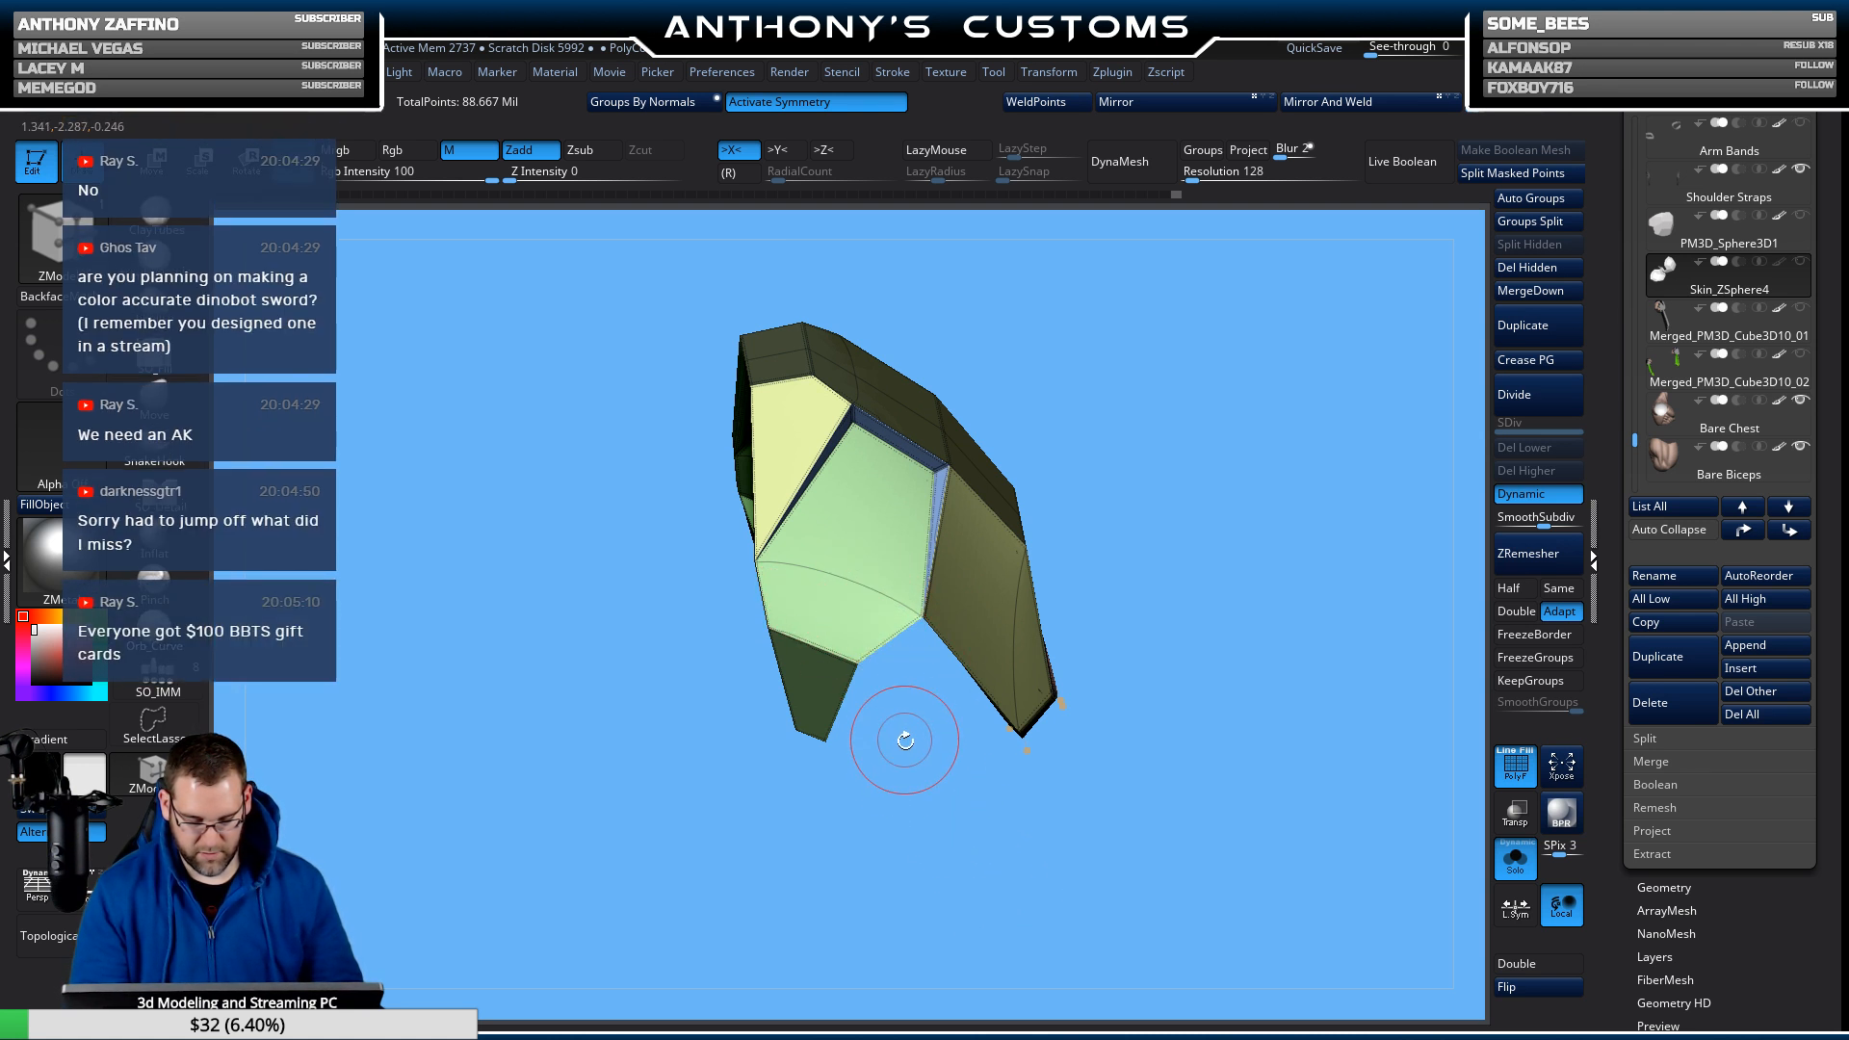
{"action": "key", "text": "shift+f"}
{"action": "left_click_drag", "start_coordinate": [905, 741], "coordinate": [1201, 586]}
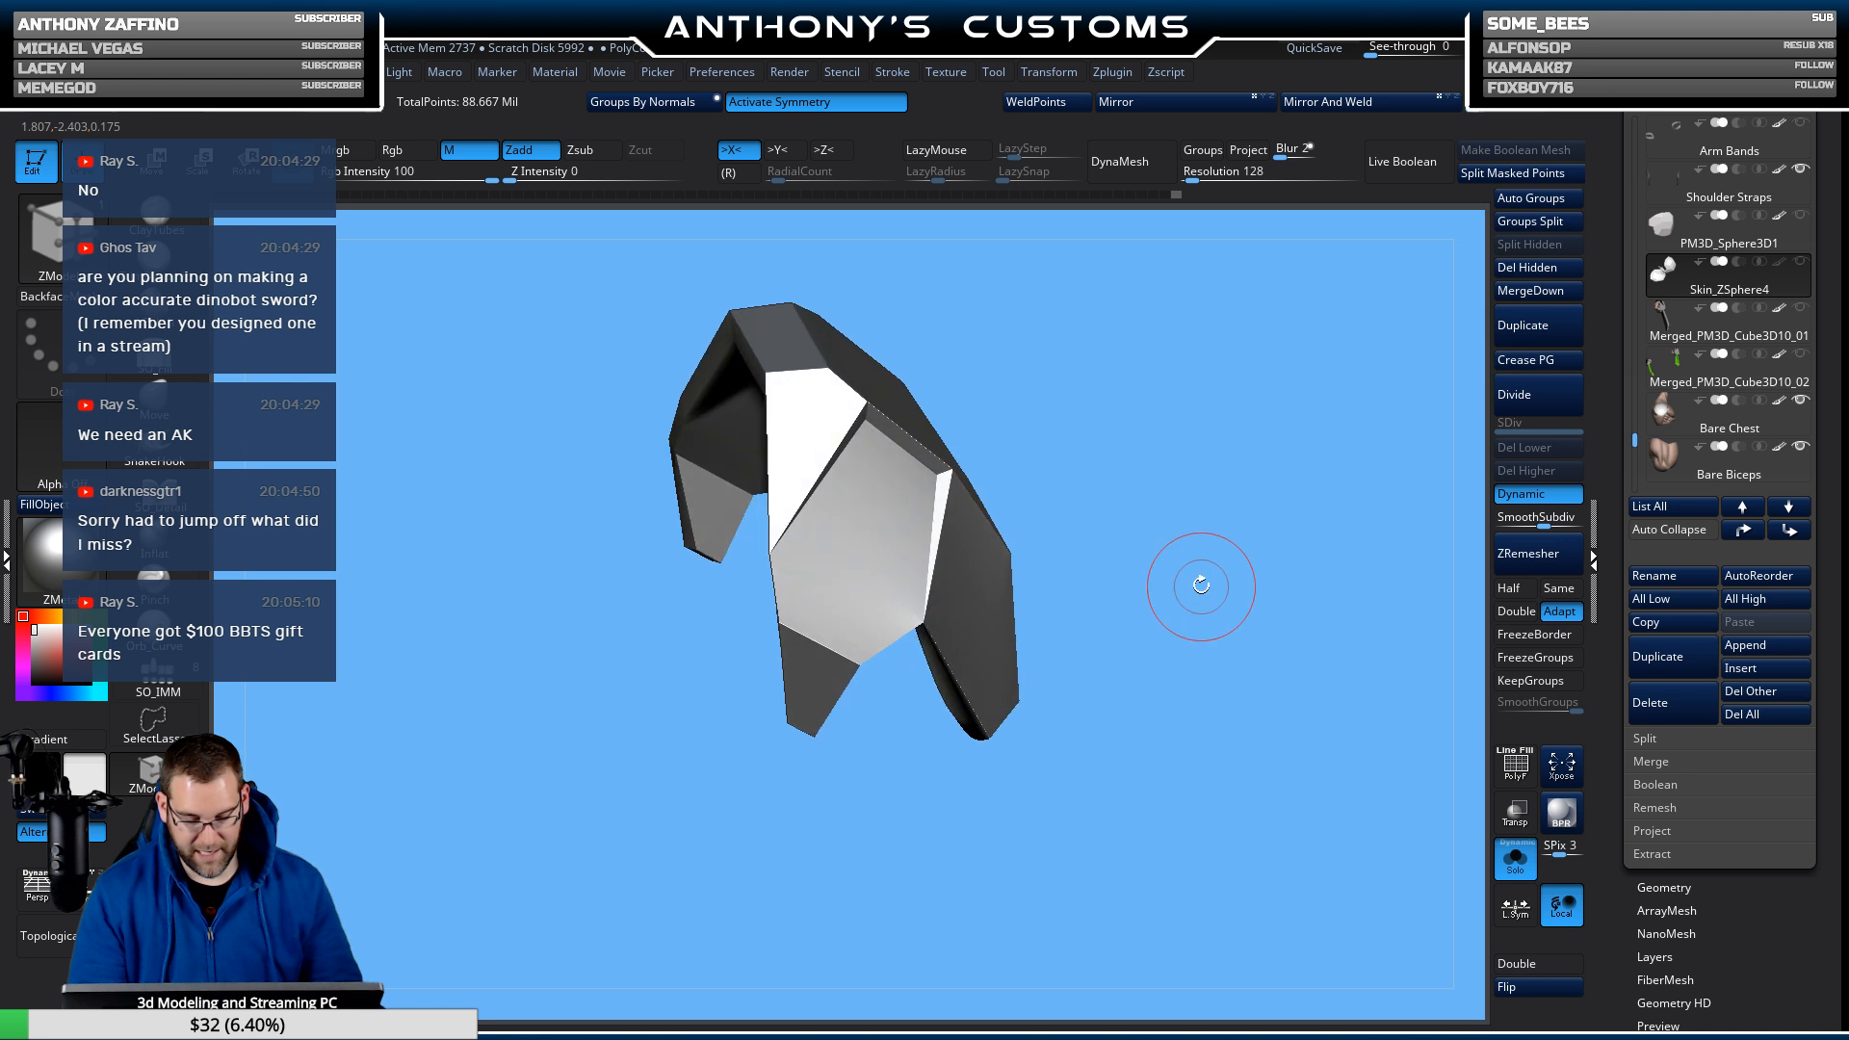
{"action": "left_click_drag", "start_coordinate": [907, 820], "coordinate": [885, 620]}
{"action": "key", "text": "shift+f"}
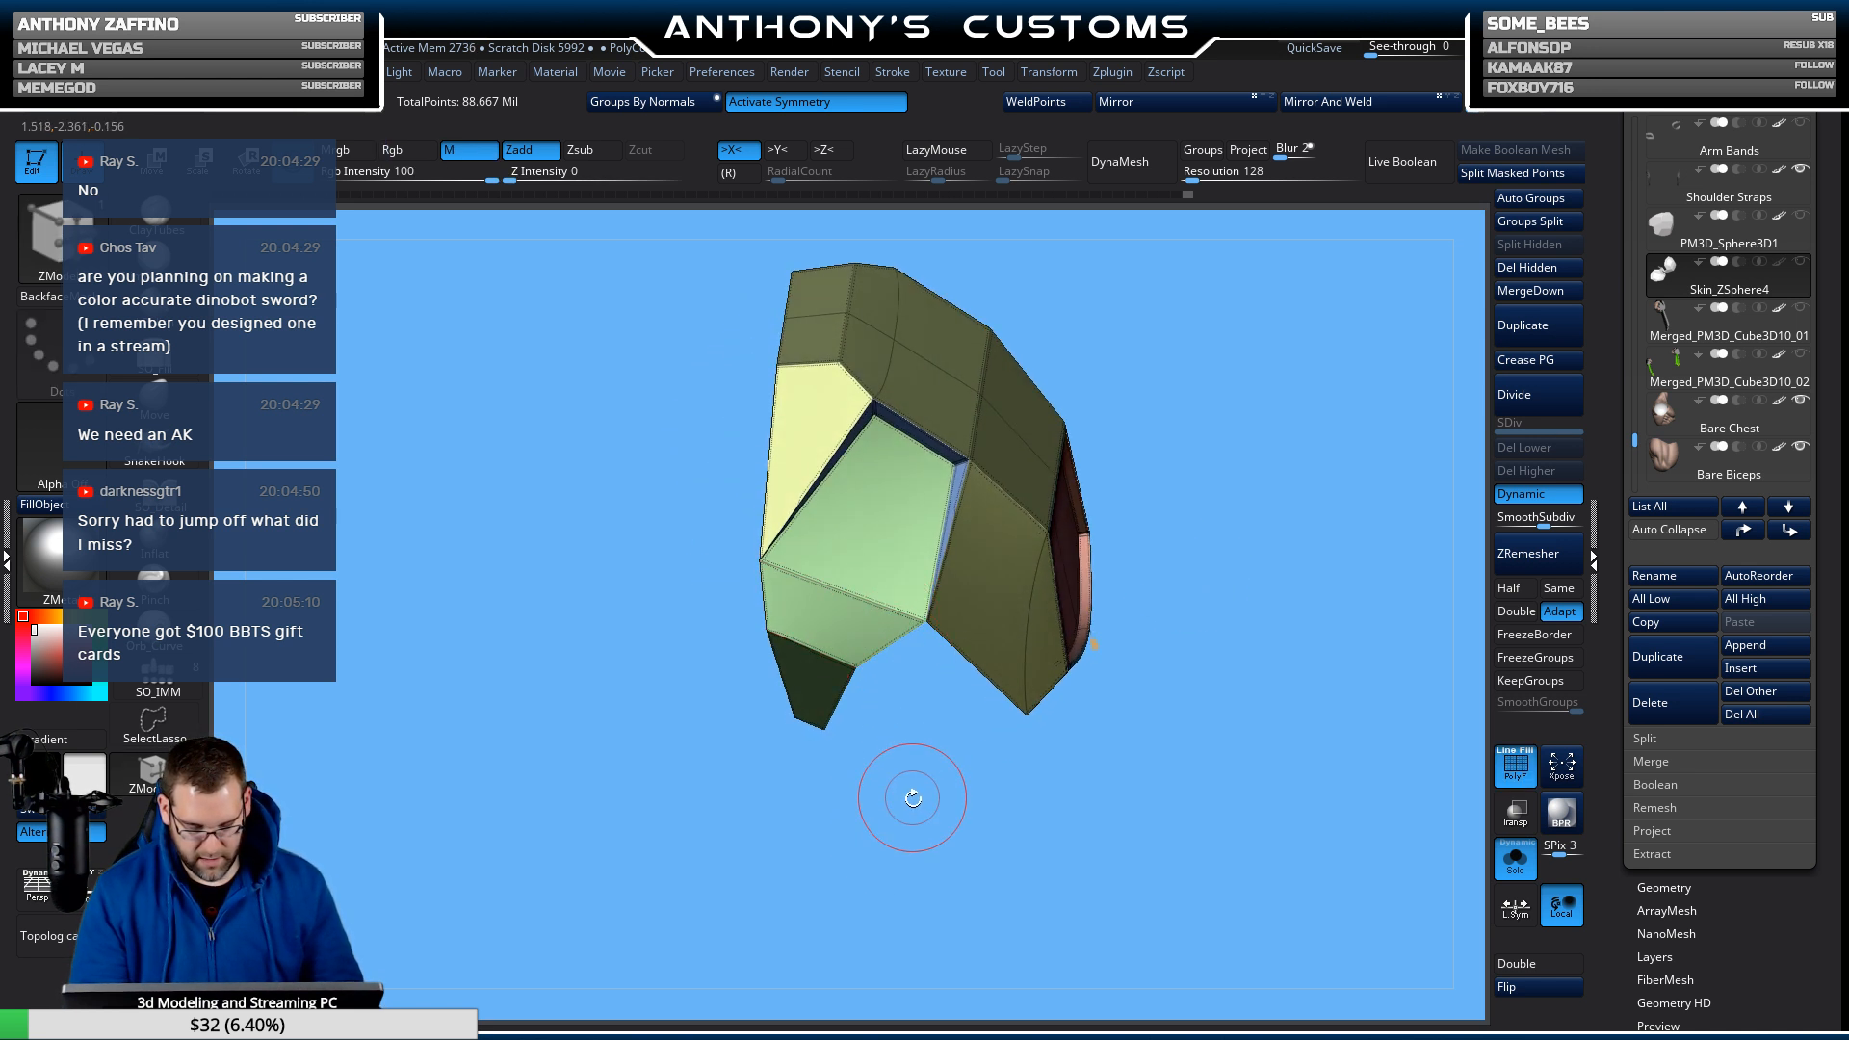
{"action": "left_click_drag", "start_coordinate": [914, 798], "coordinate": [915, 742]}
{"action": "key", "text": "shift+f"}
{"action": "left_click_drag", "start_coordinate": [1250, 529], "coordinate": [1091, 396]}
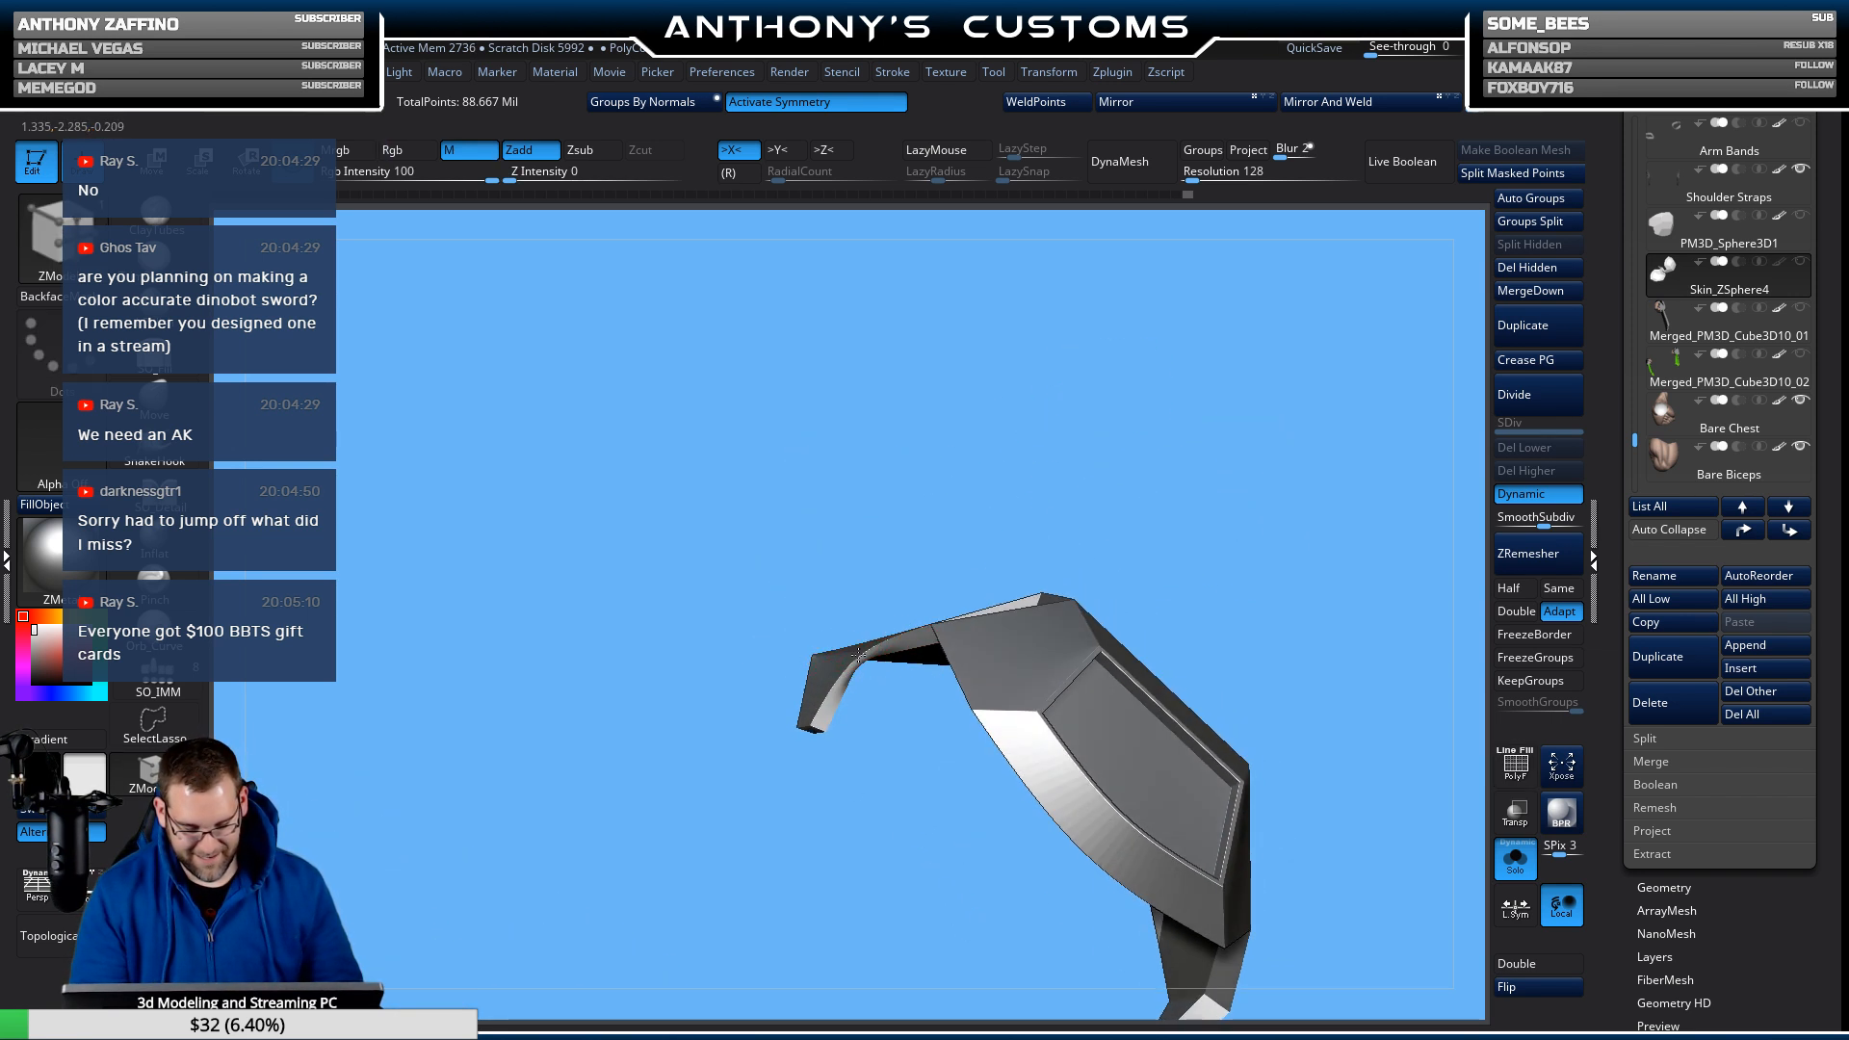
{"action": "left_click_drag", "start_coordinate": [915, 761], "coordinate": [906, 874]}
{"action": "key", "text": "shift+f"}
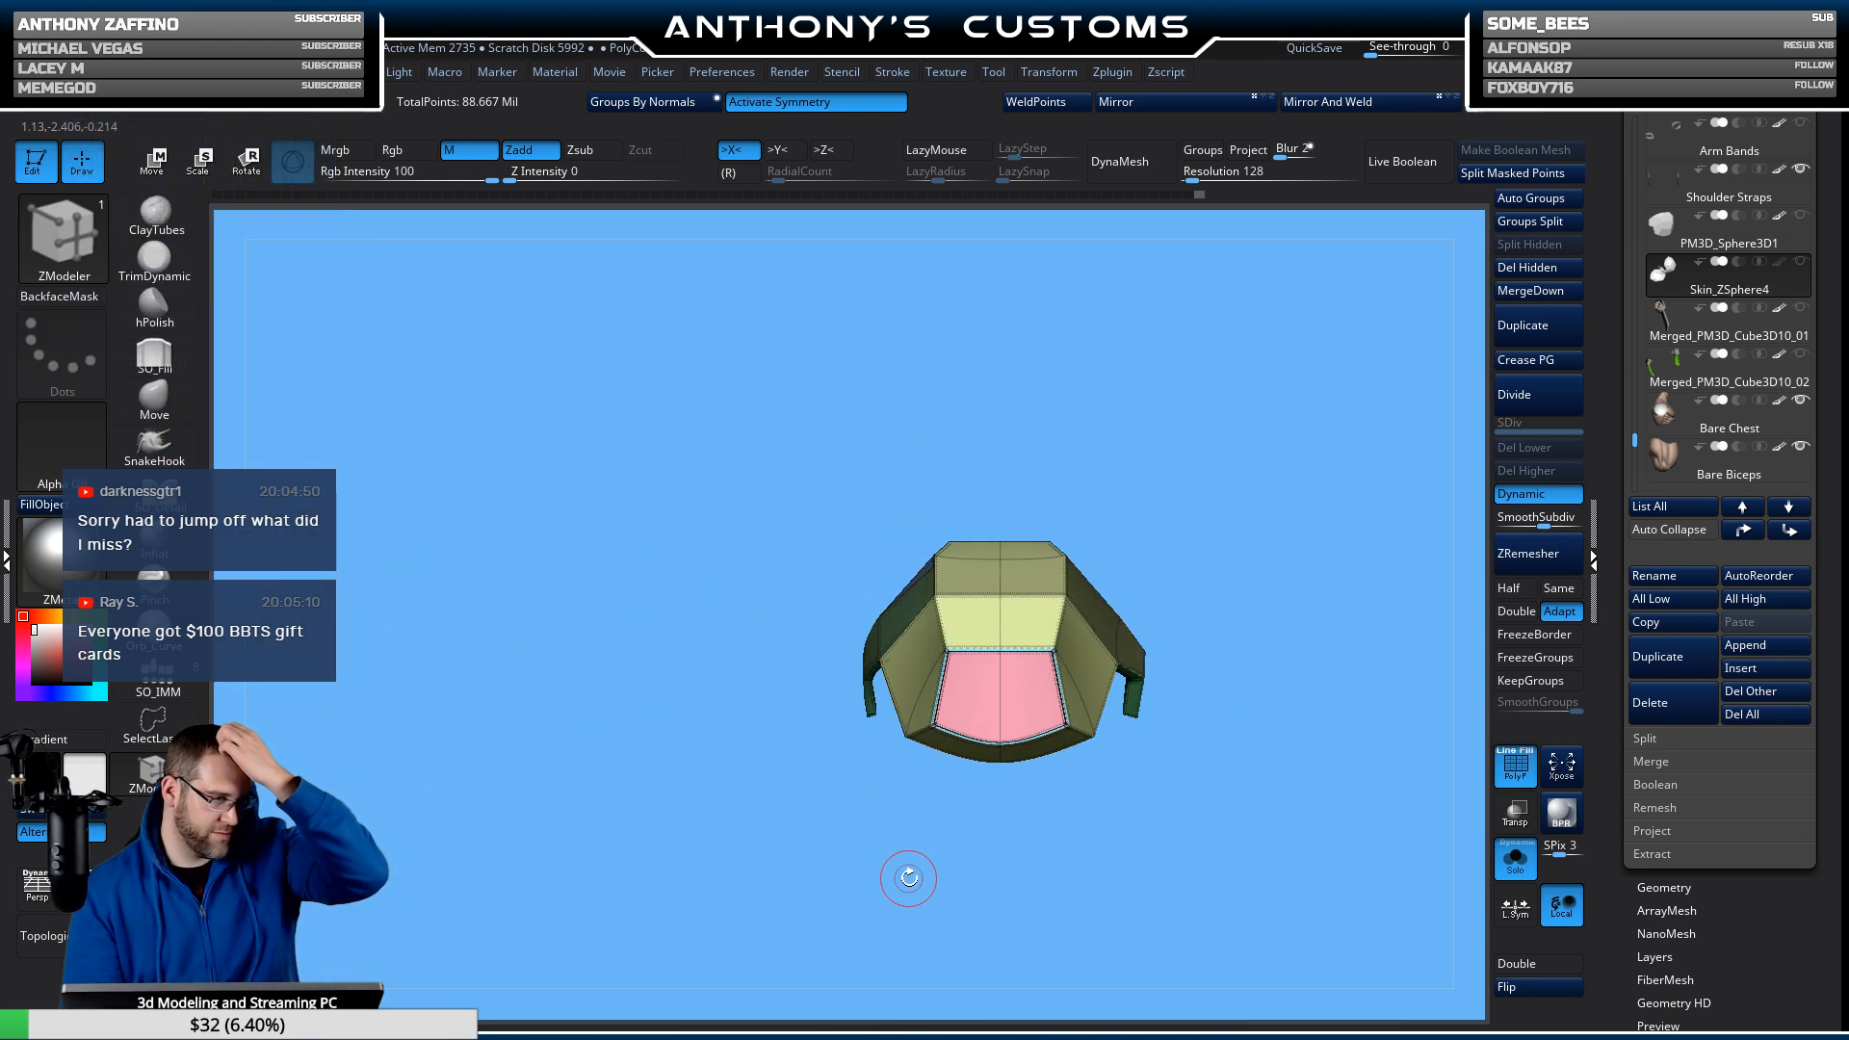
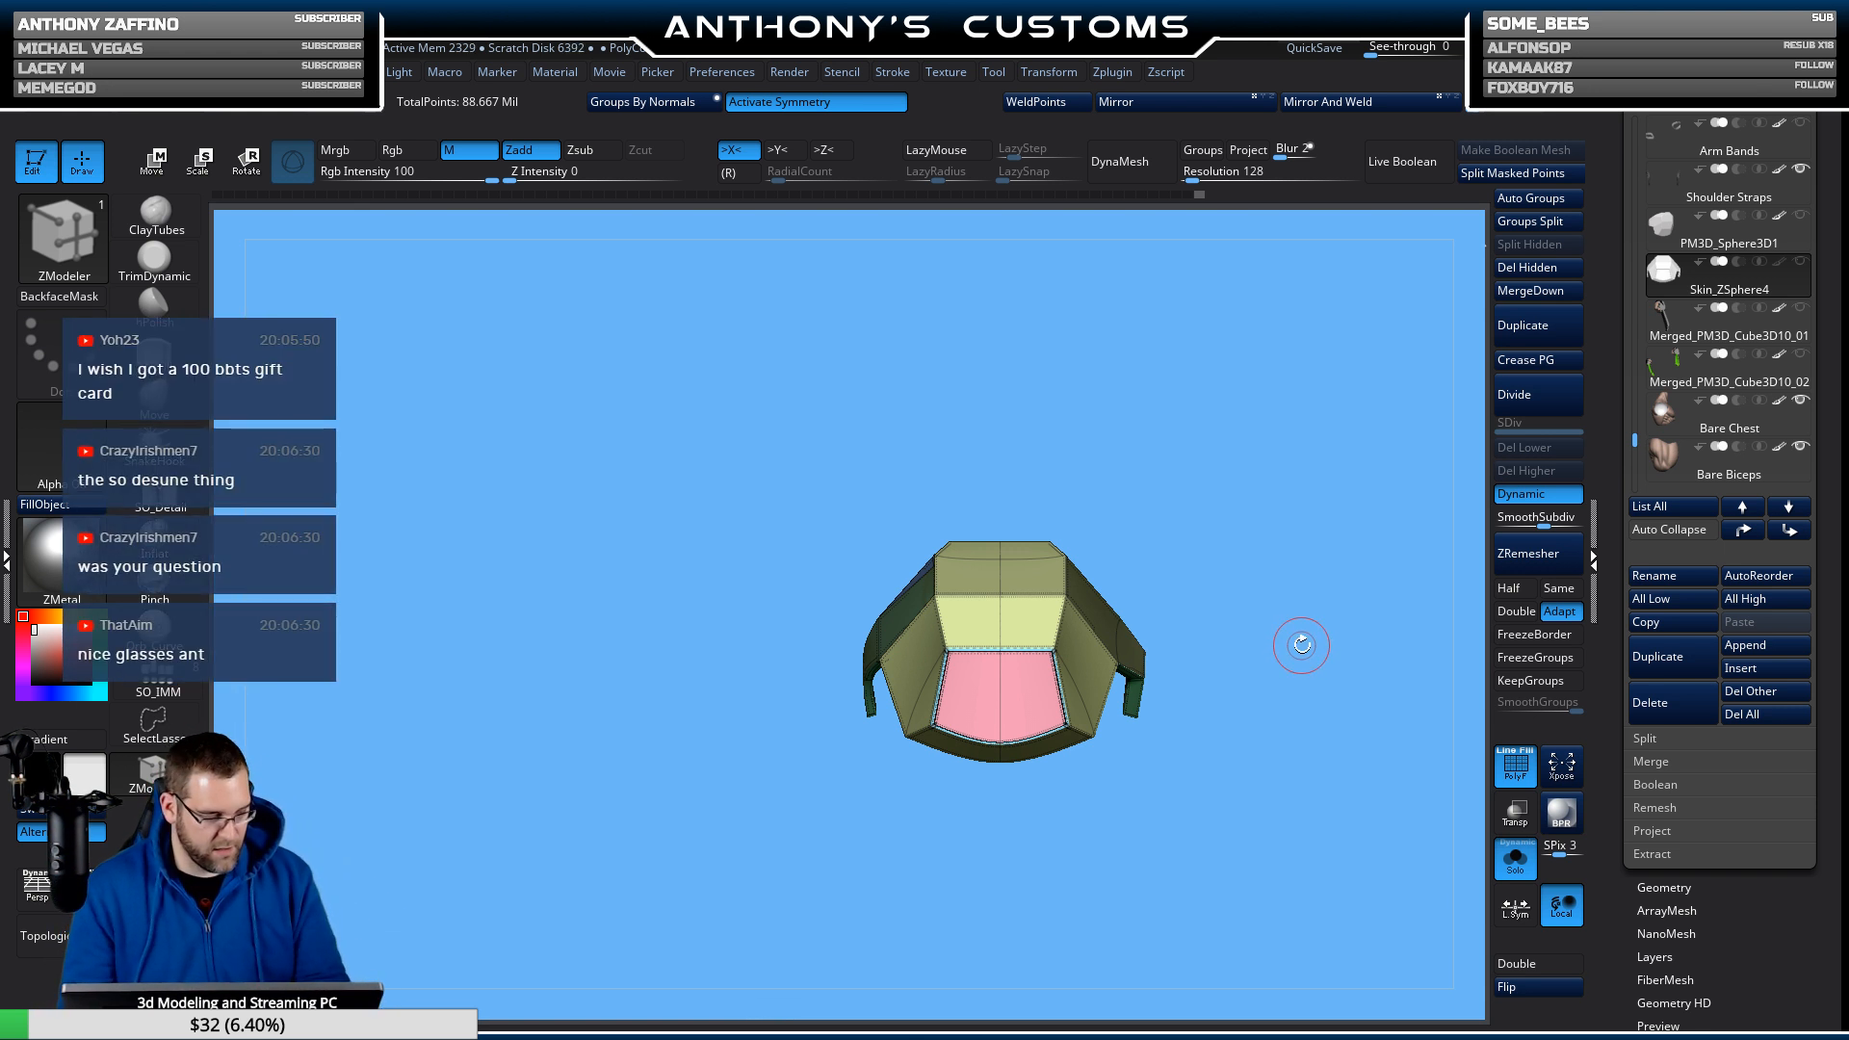
With symmetry turned off, center the Move gizmo on both shoulder pads and bring their mesh to the world axis.
{"action": "left_click_drag", "start_coordinate": [1301, 645], "coordinate": [1326, 608]}
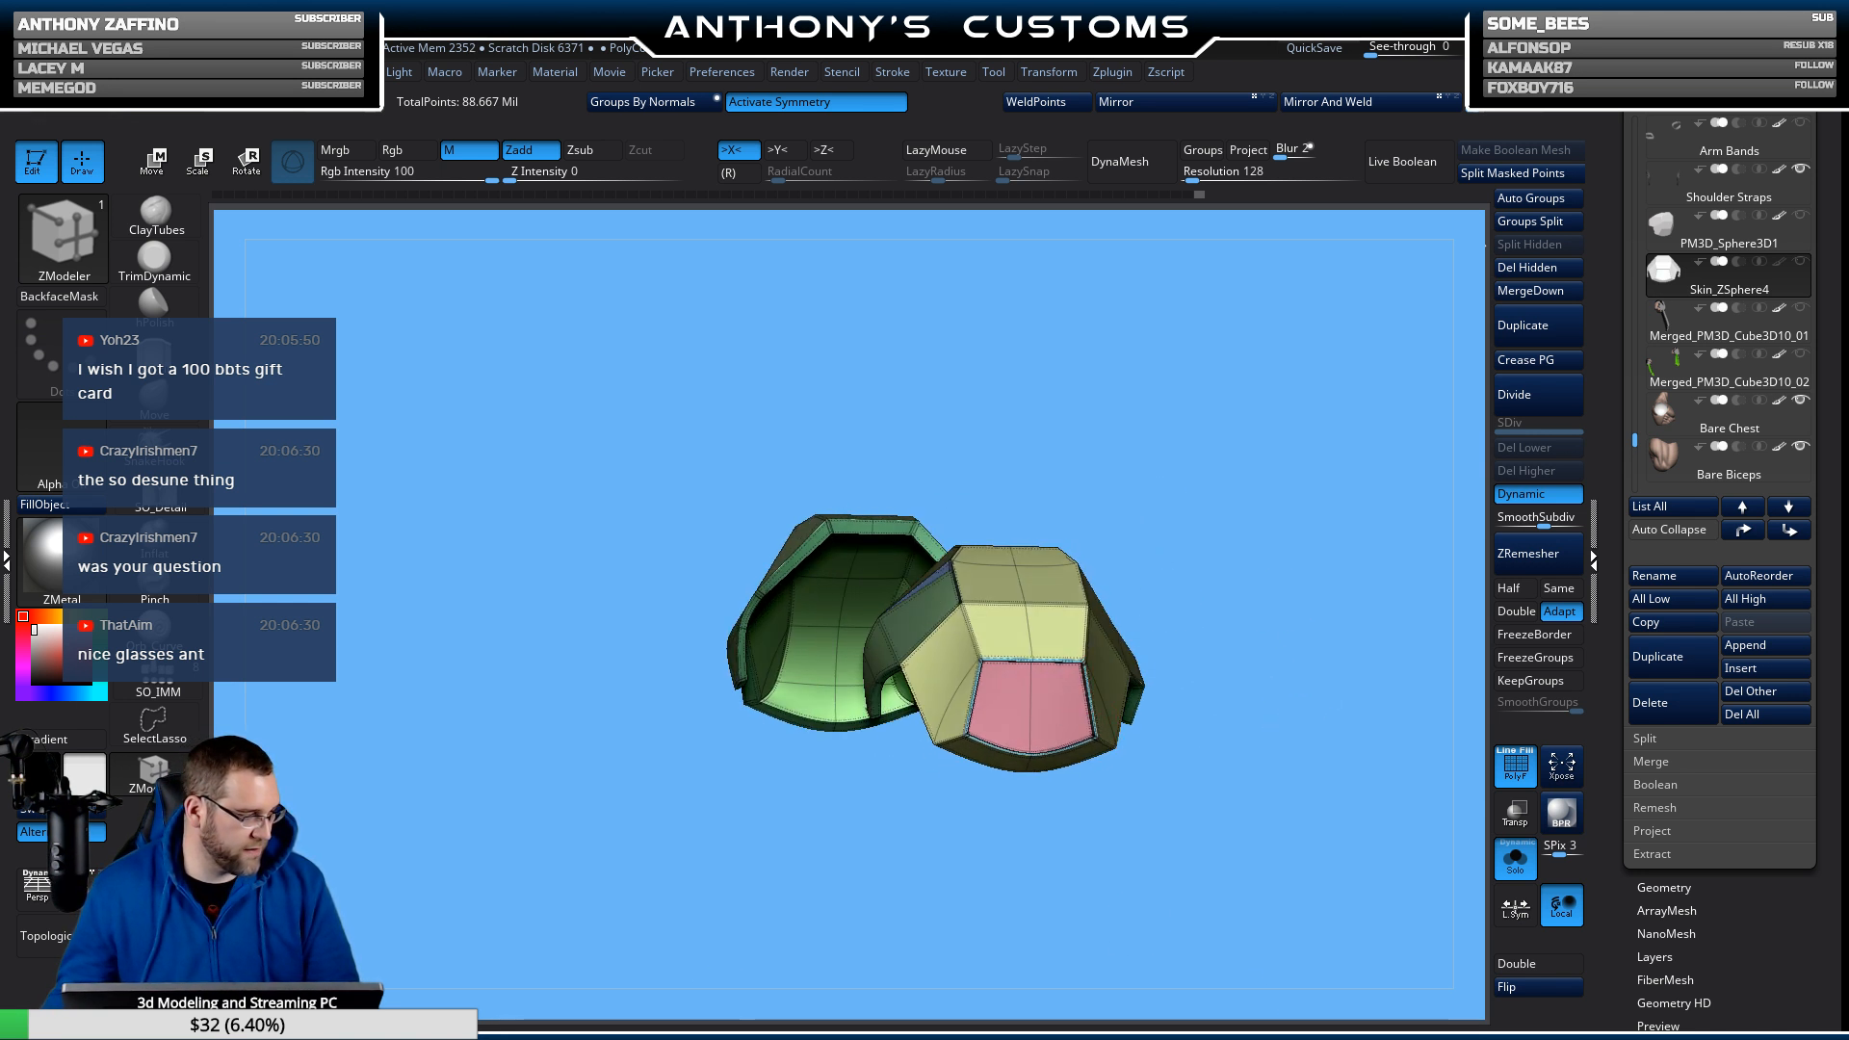
{"action": "left_click_drag", "start_coordinate": [1272, 655], "coordinate": [1011, 836]}
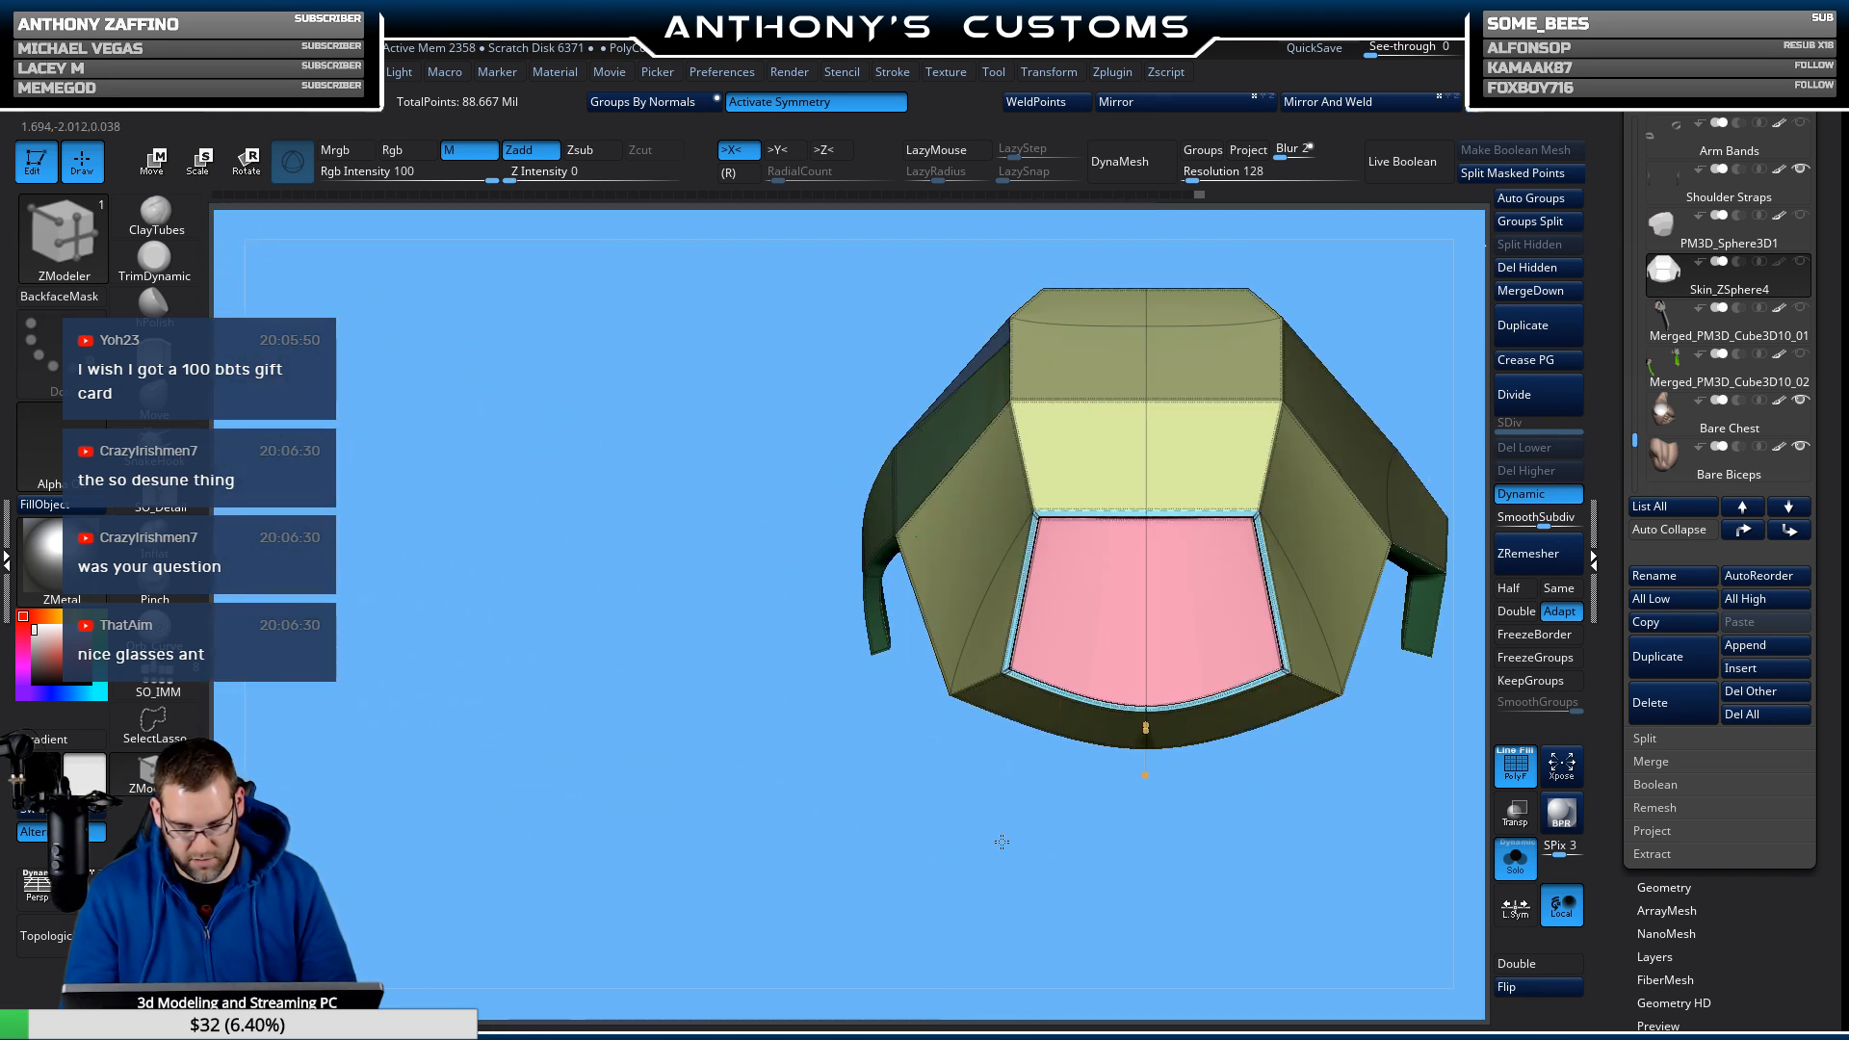
{"action": "key", "text": "f"}
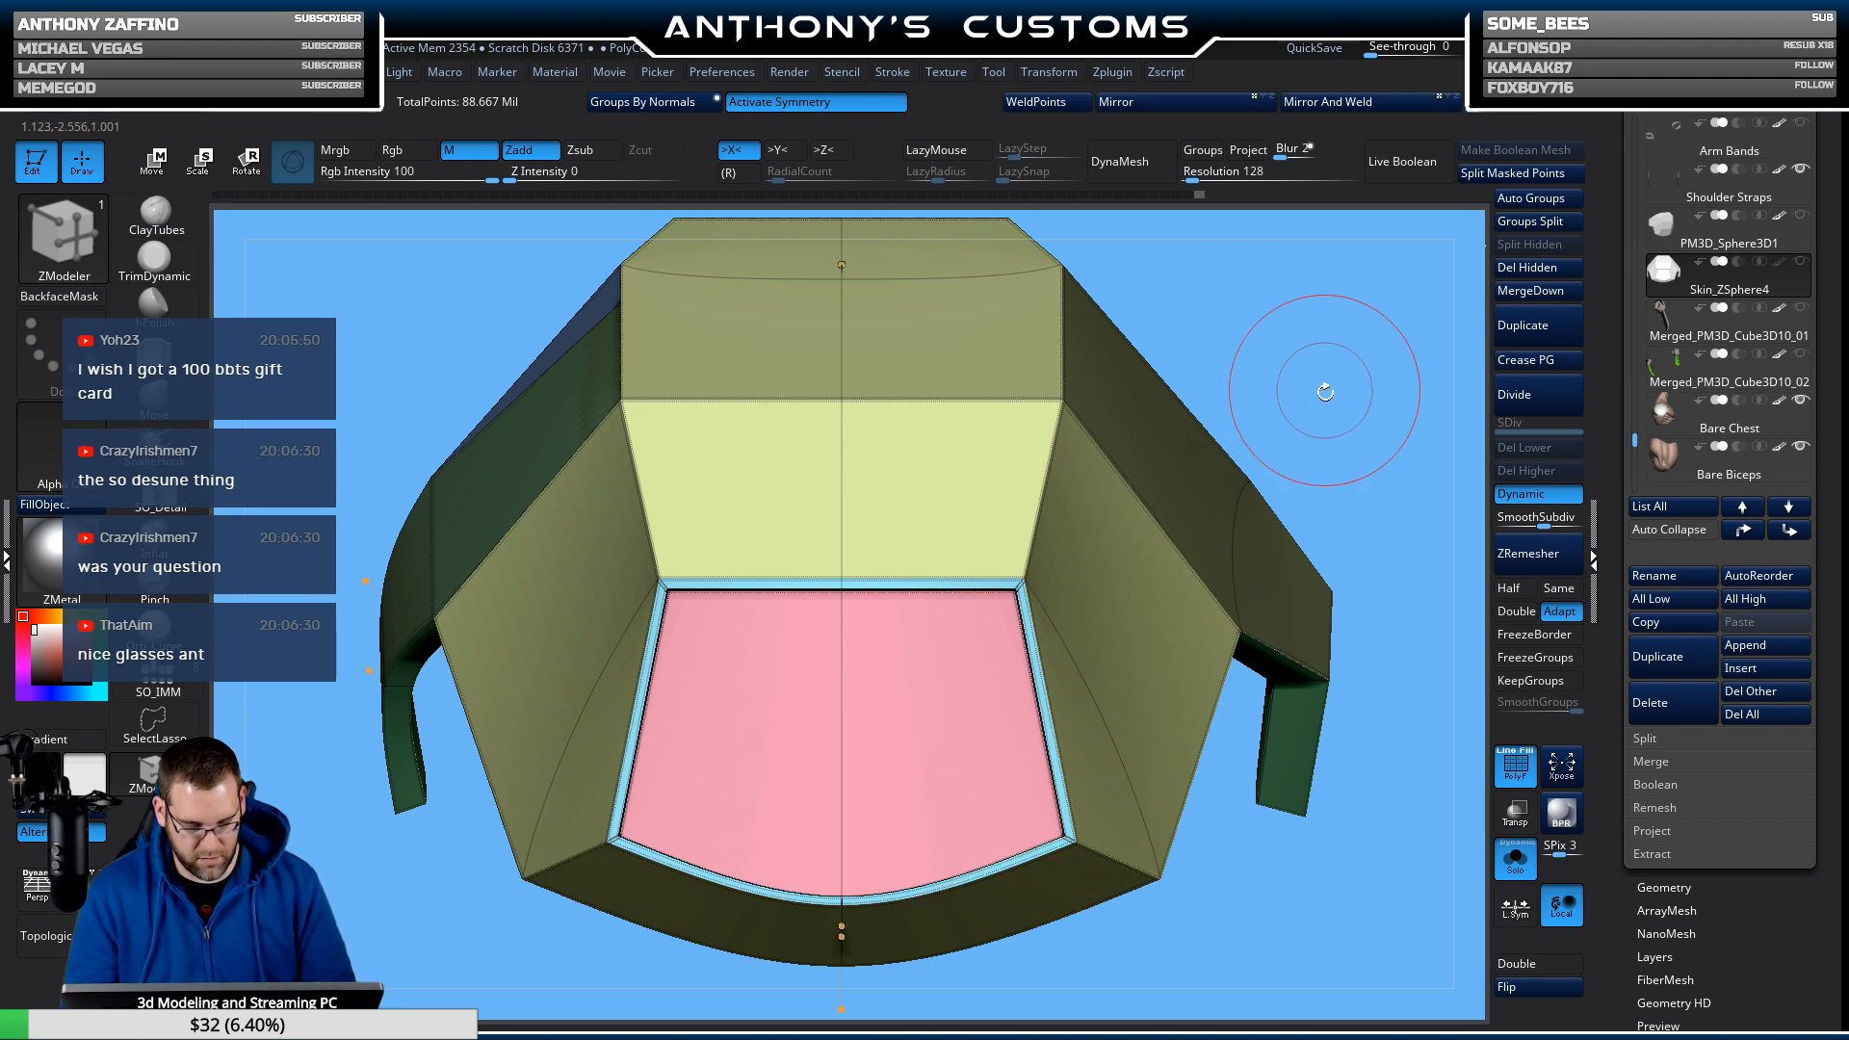
{"action": "left_click_drag", "start_coordinate": [1325, 392], "coordinate": [1290, 289], "text": "alt"}
{"action": "key", "text": "w"}
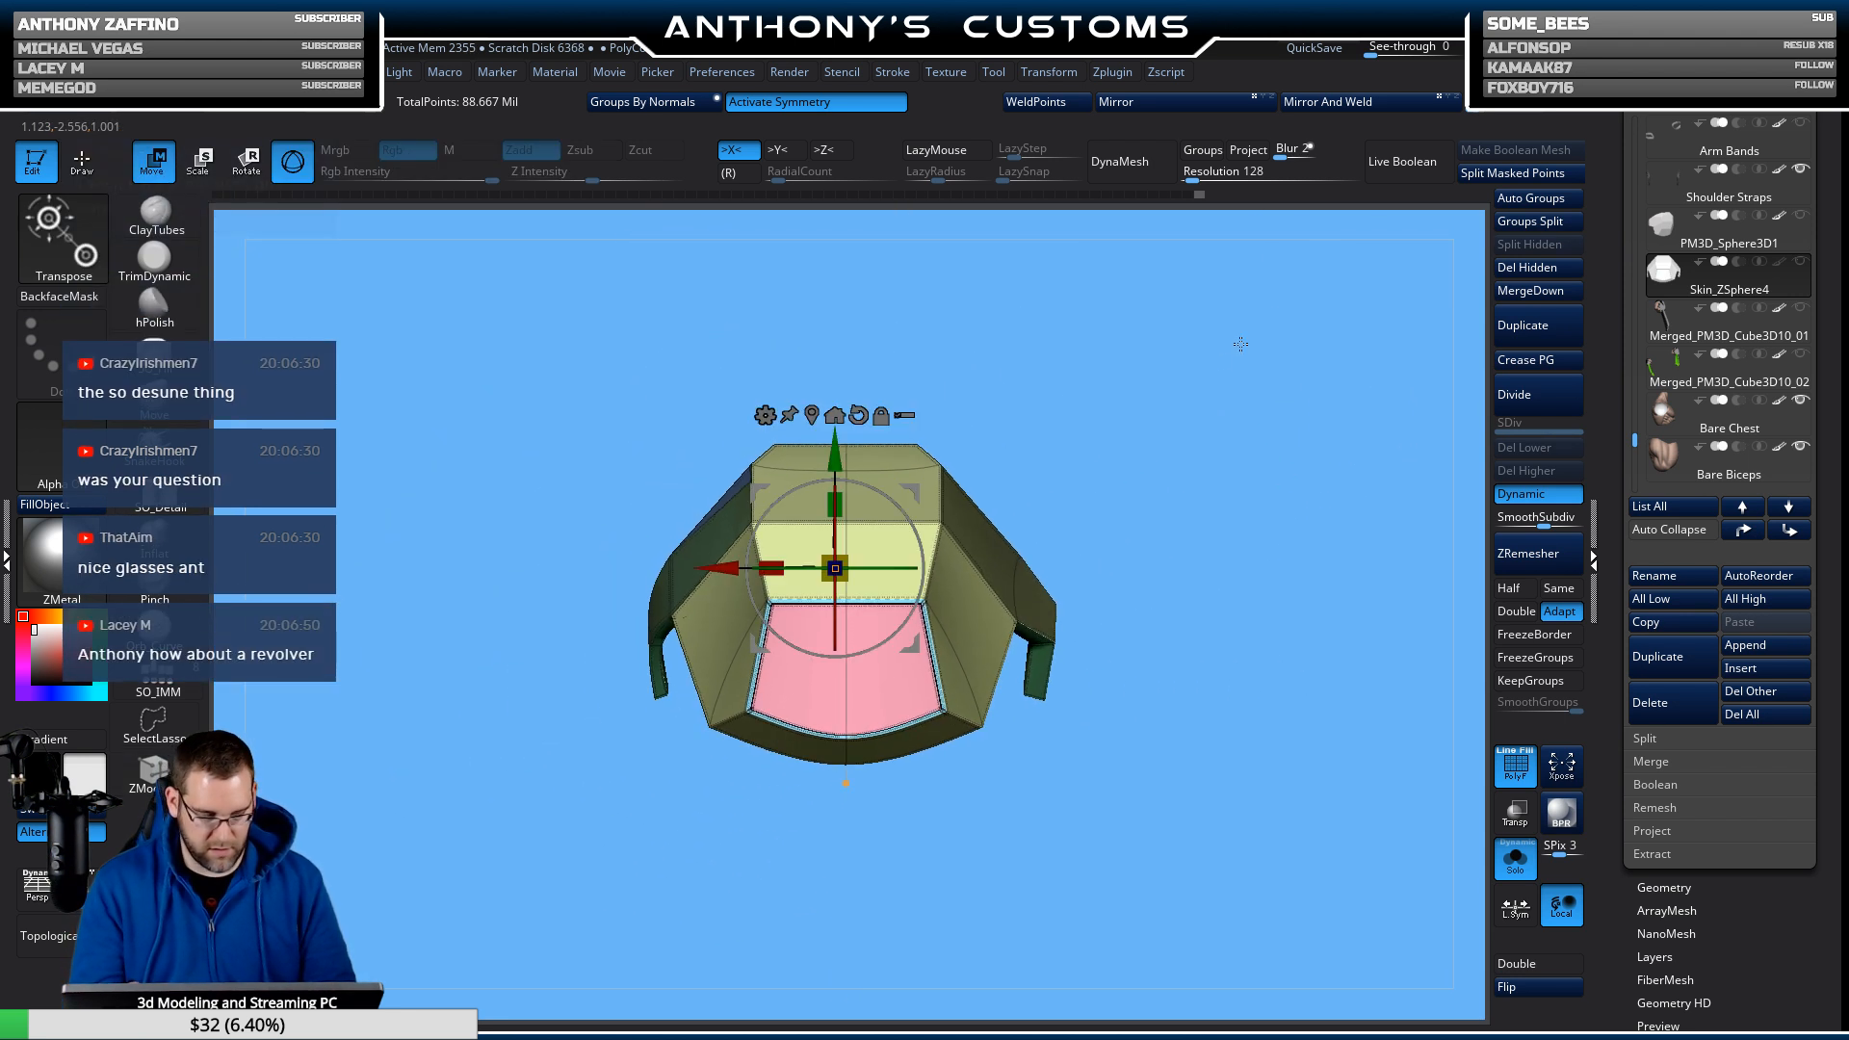
{"action": "left_click", "coordinate": [853, 112]}
{"action": "left_click", "coordinate": [812, 415]}
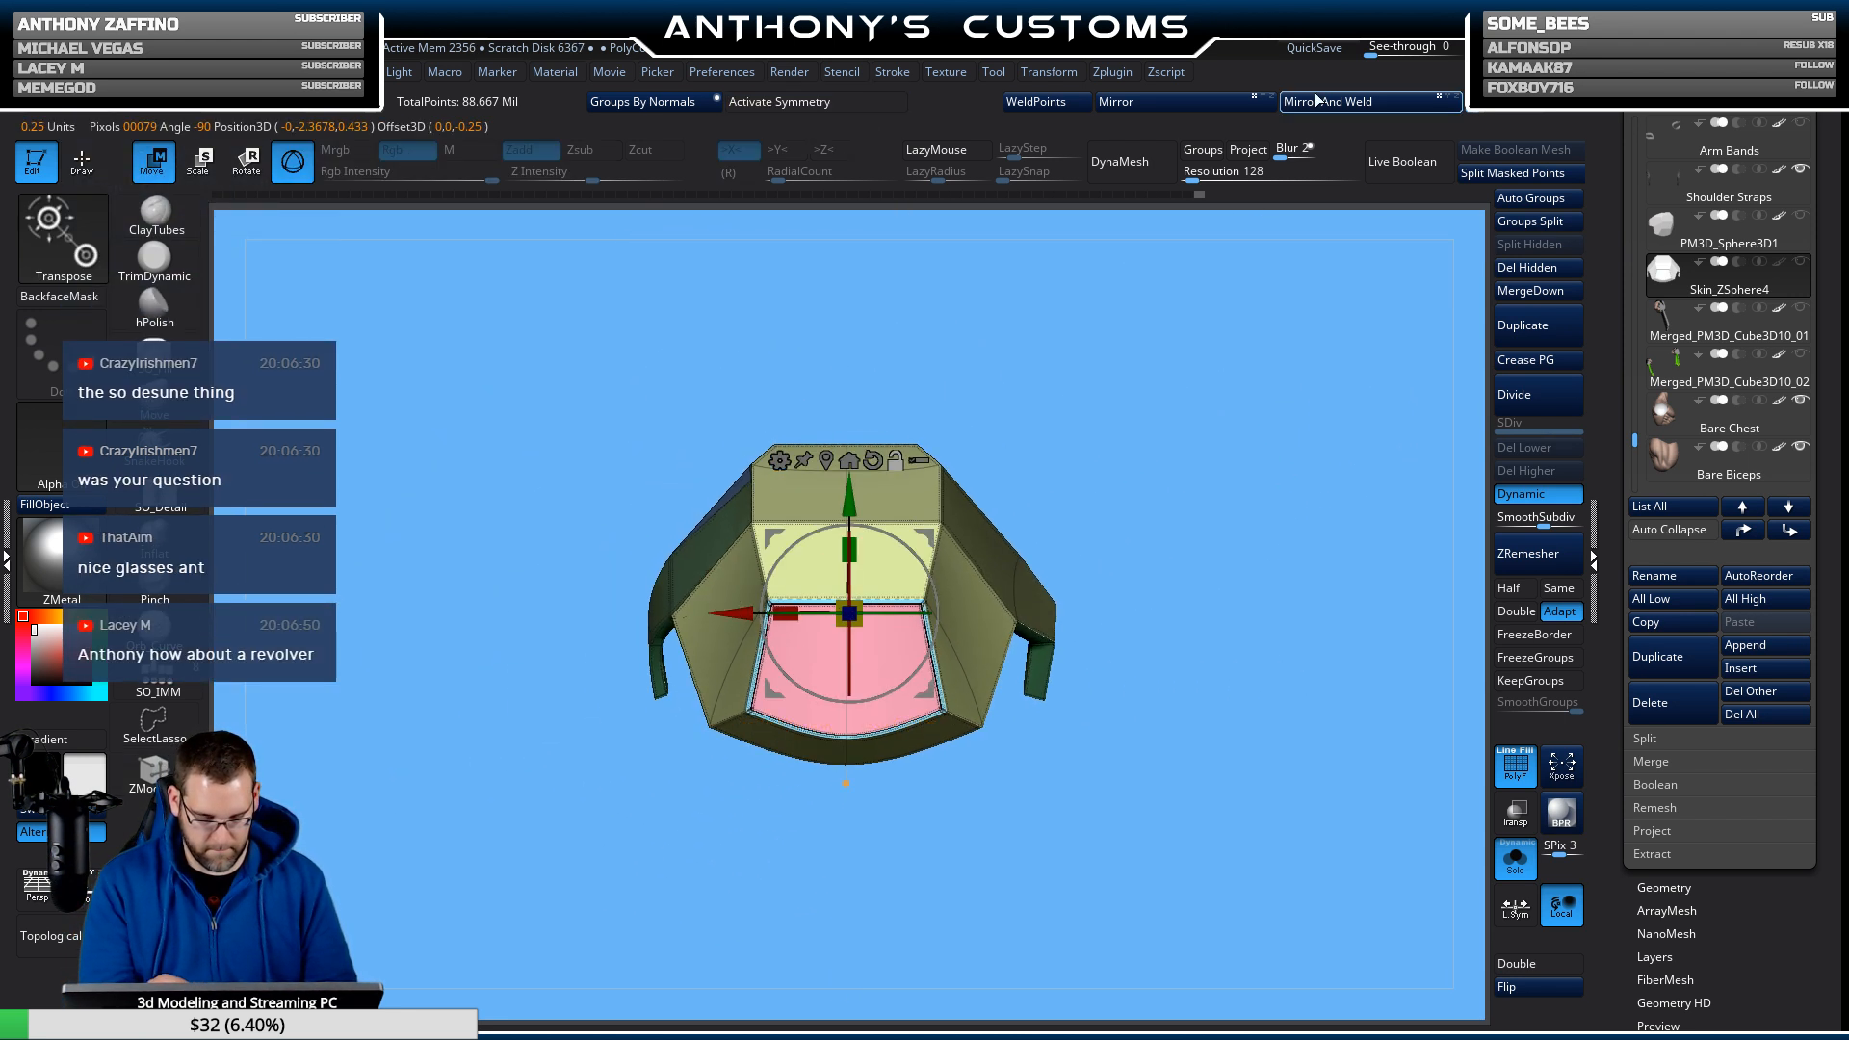
{"action": "left_click_drag", "start_coordinate": [1095, 329], "coordinate": [1222, 379]}
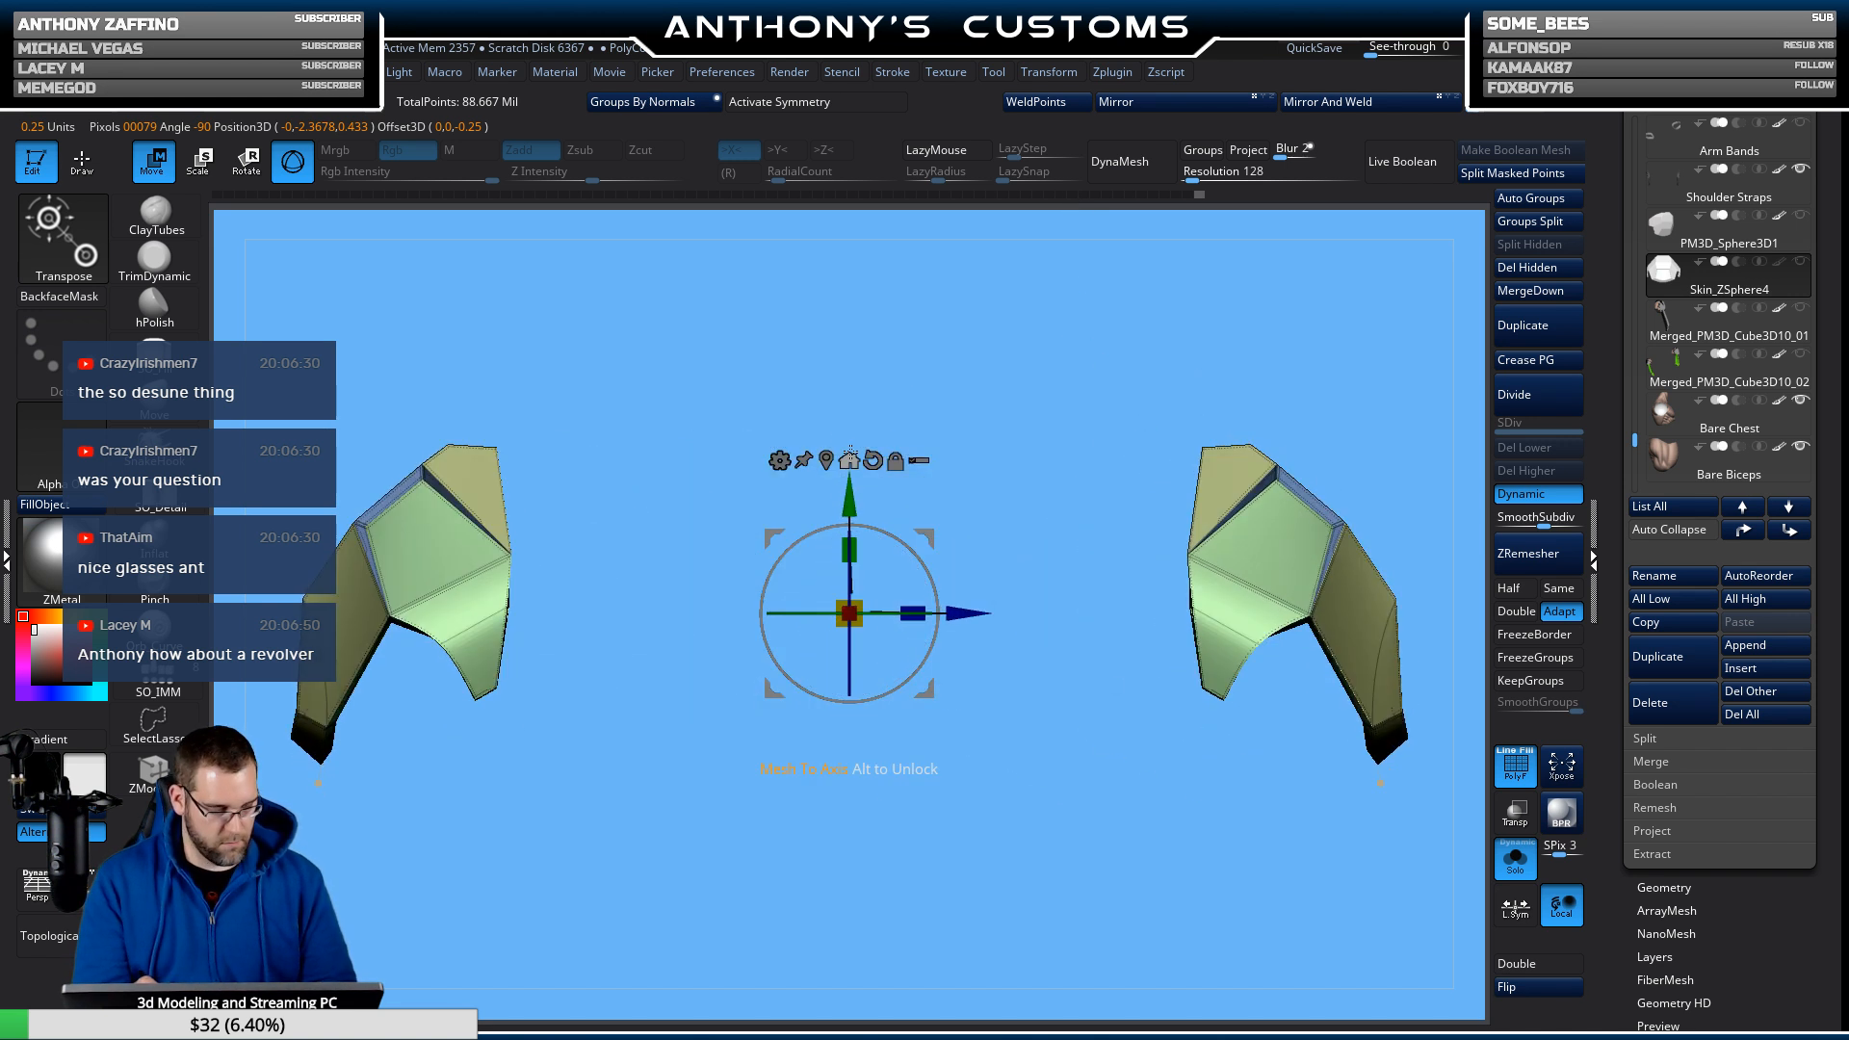
{"action": "left_click", "coordinate": [850, 458]}
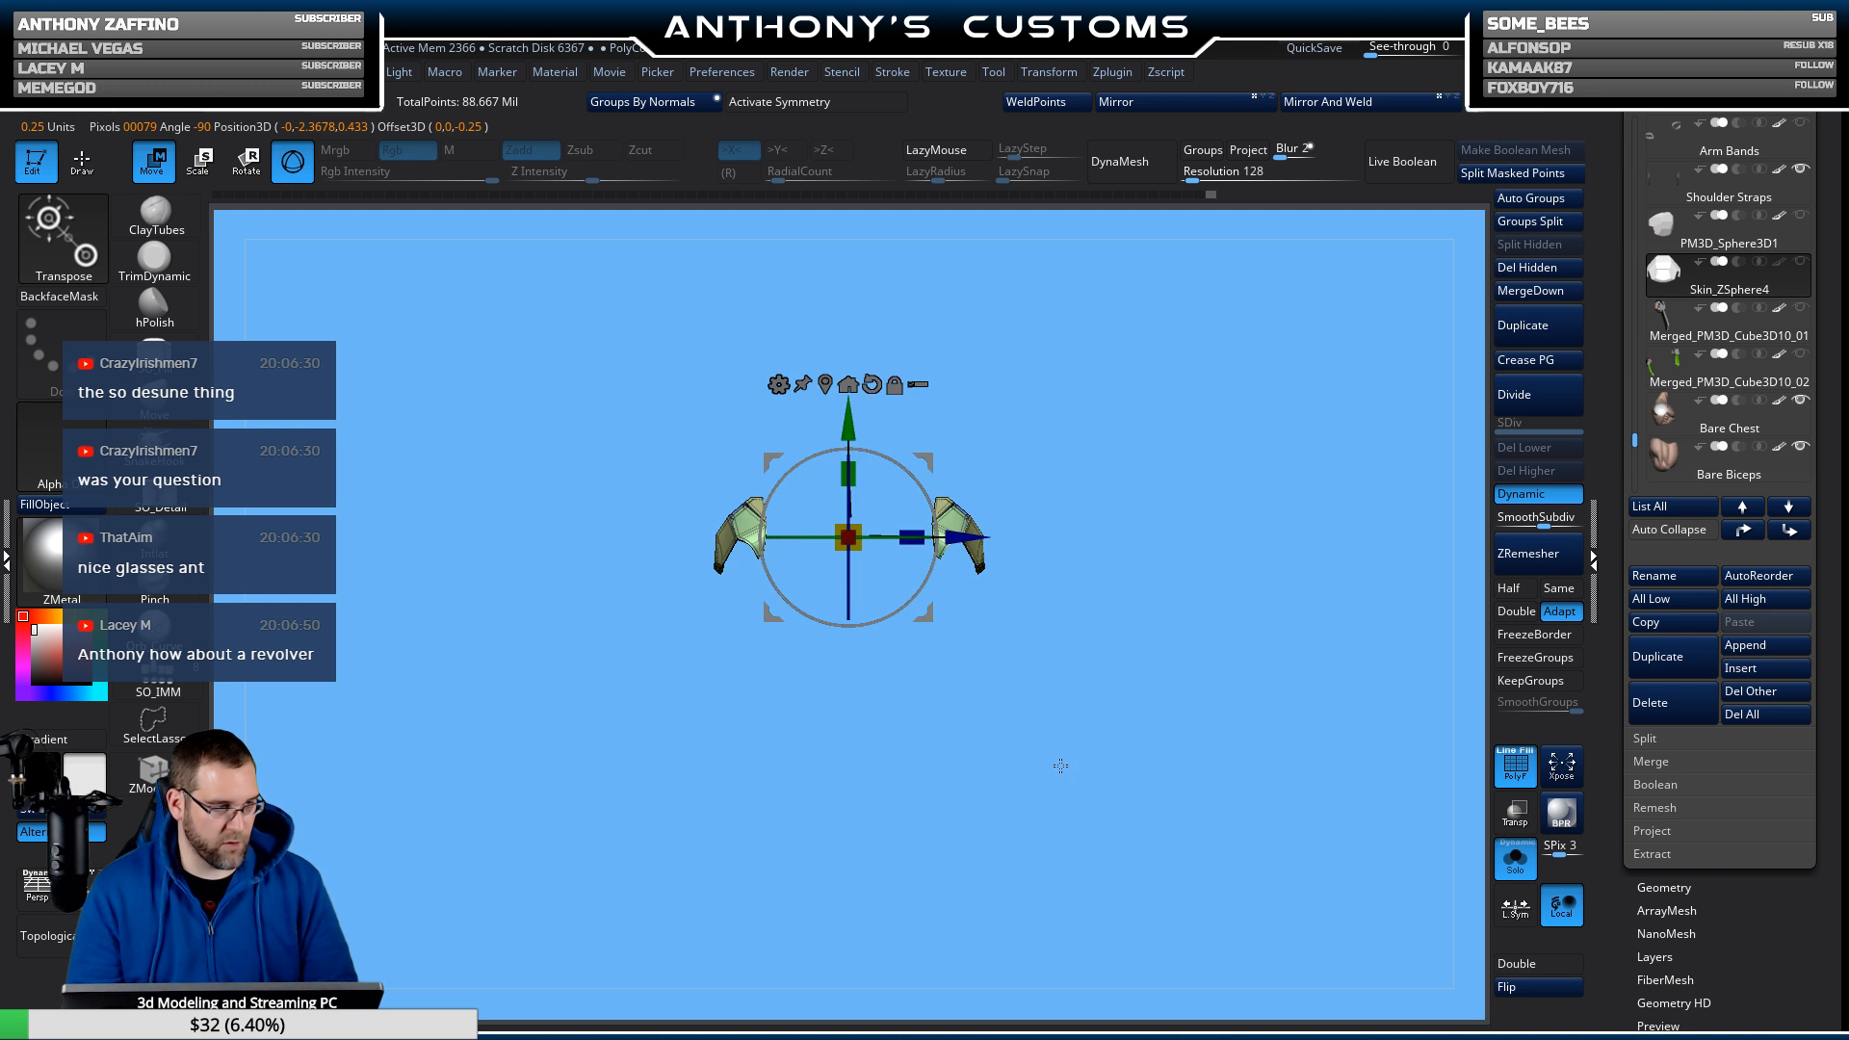
{"action": "left_click_drag", "start_coordinate": [1203, 742], "coordinate": [1124, 744]}
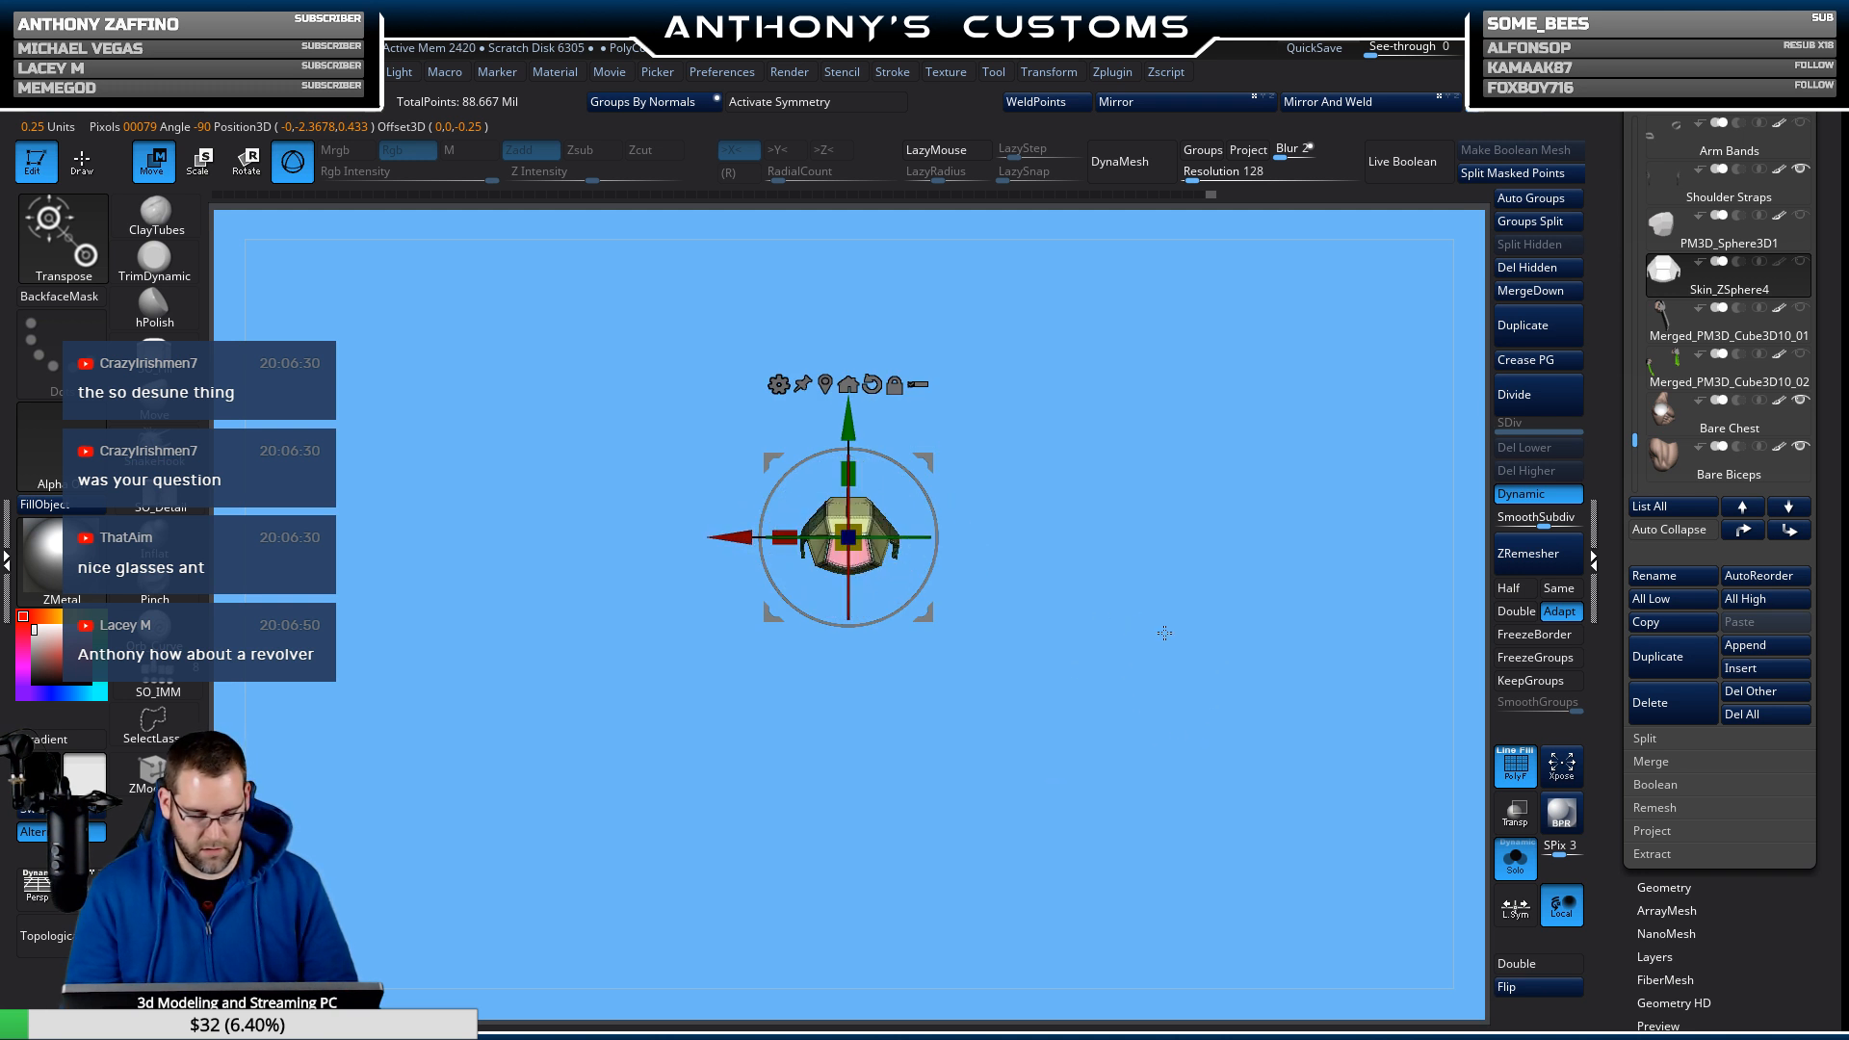
Try Mirror And Weld on the two shoulder pads with symmetry turned off, and undo it.
{"action": "left_click_drag", "start_coordinate": [1165, 634], "coordinate": [1170, 877], "text": "alt"}
{"action": "left_click_drag", "start_coordinate": [1180, 703], "coordinate": [1191, 867], "text": "alt"}
{"action": "left_click_drag", "start_coordinate": [1179, 766], "coordinate": [1192, 765], "text": "alt"}
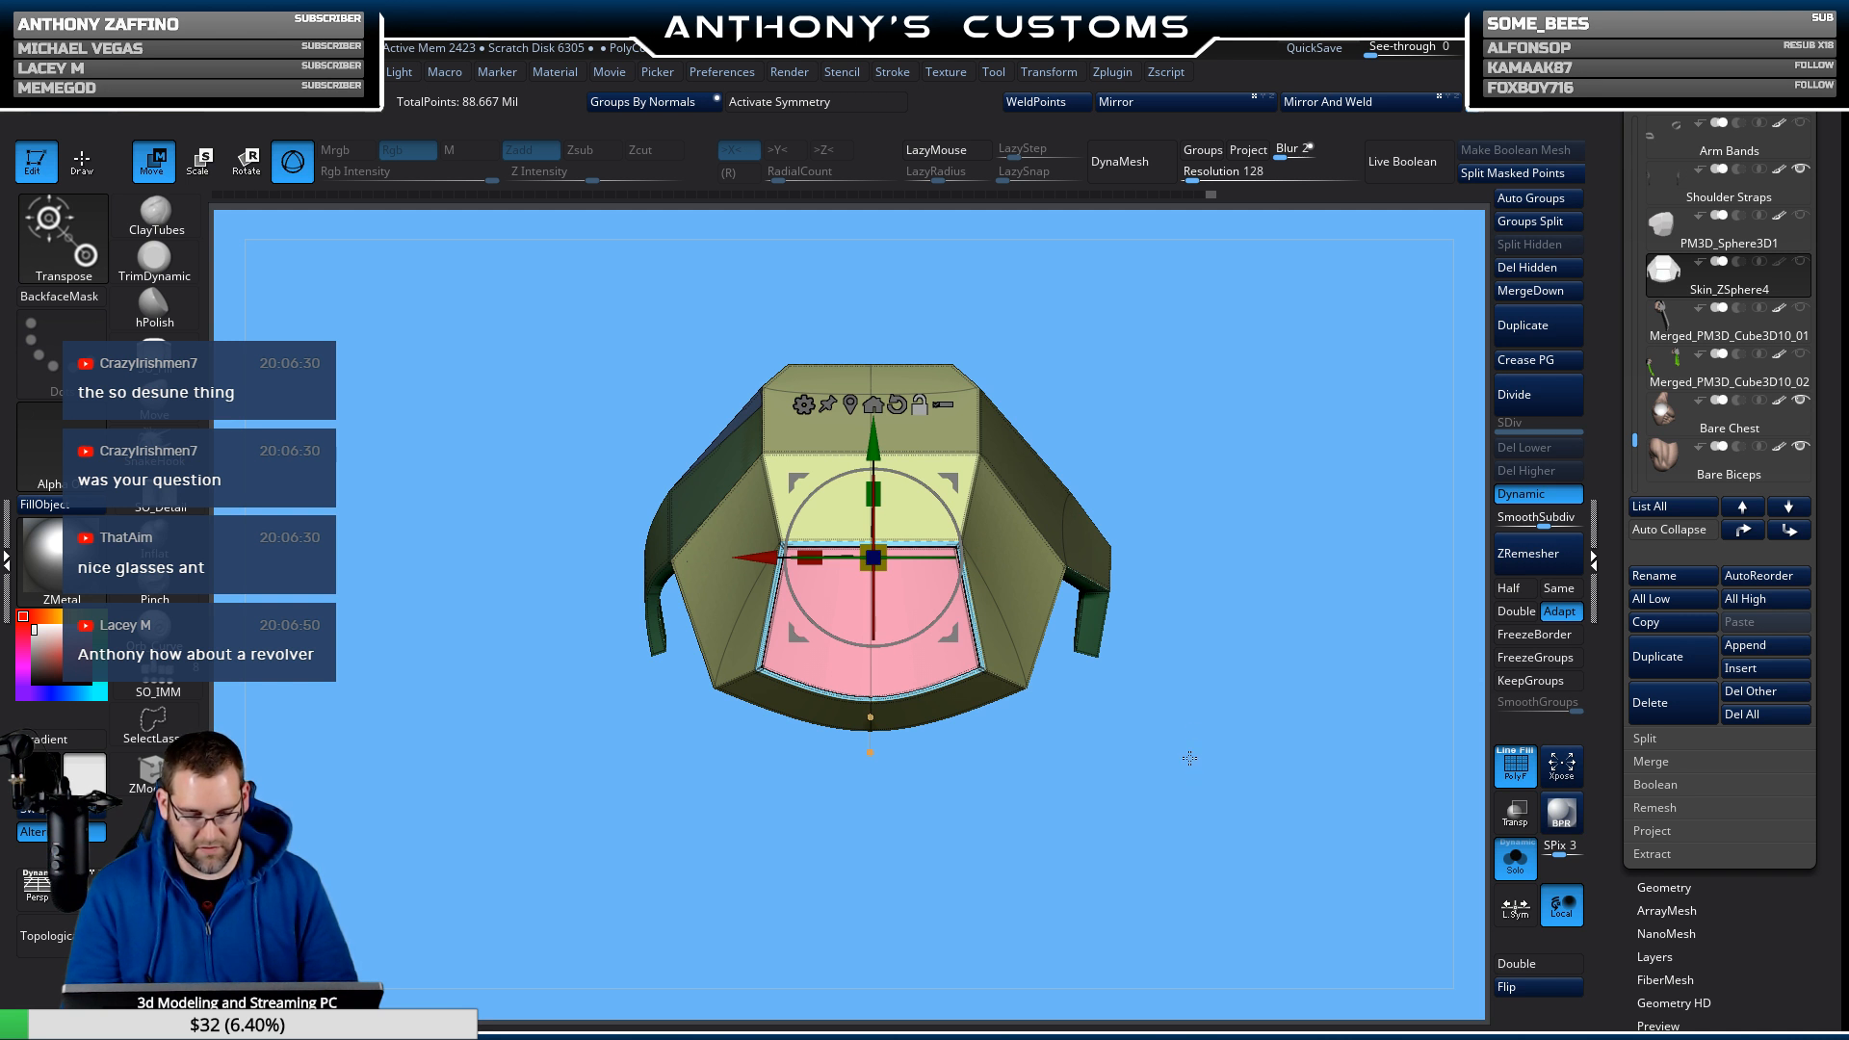
{"action": "key", "text": "x"}
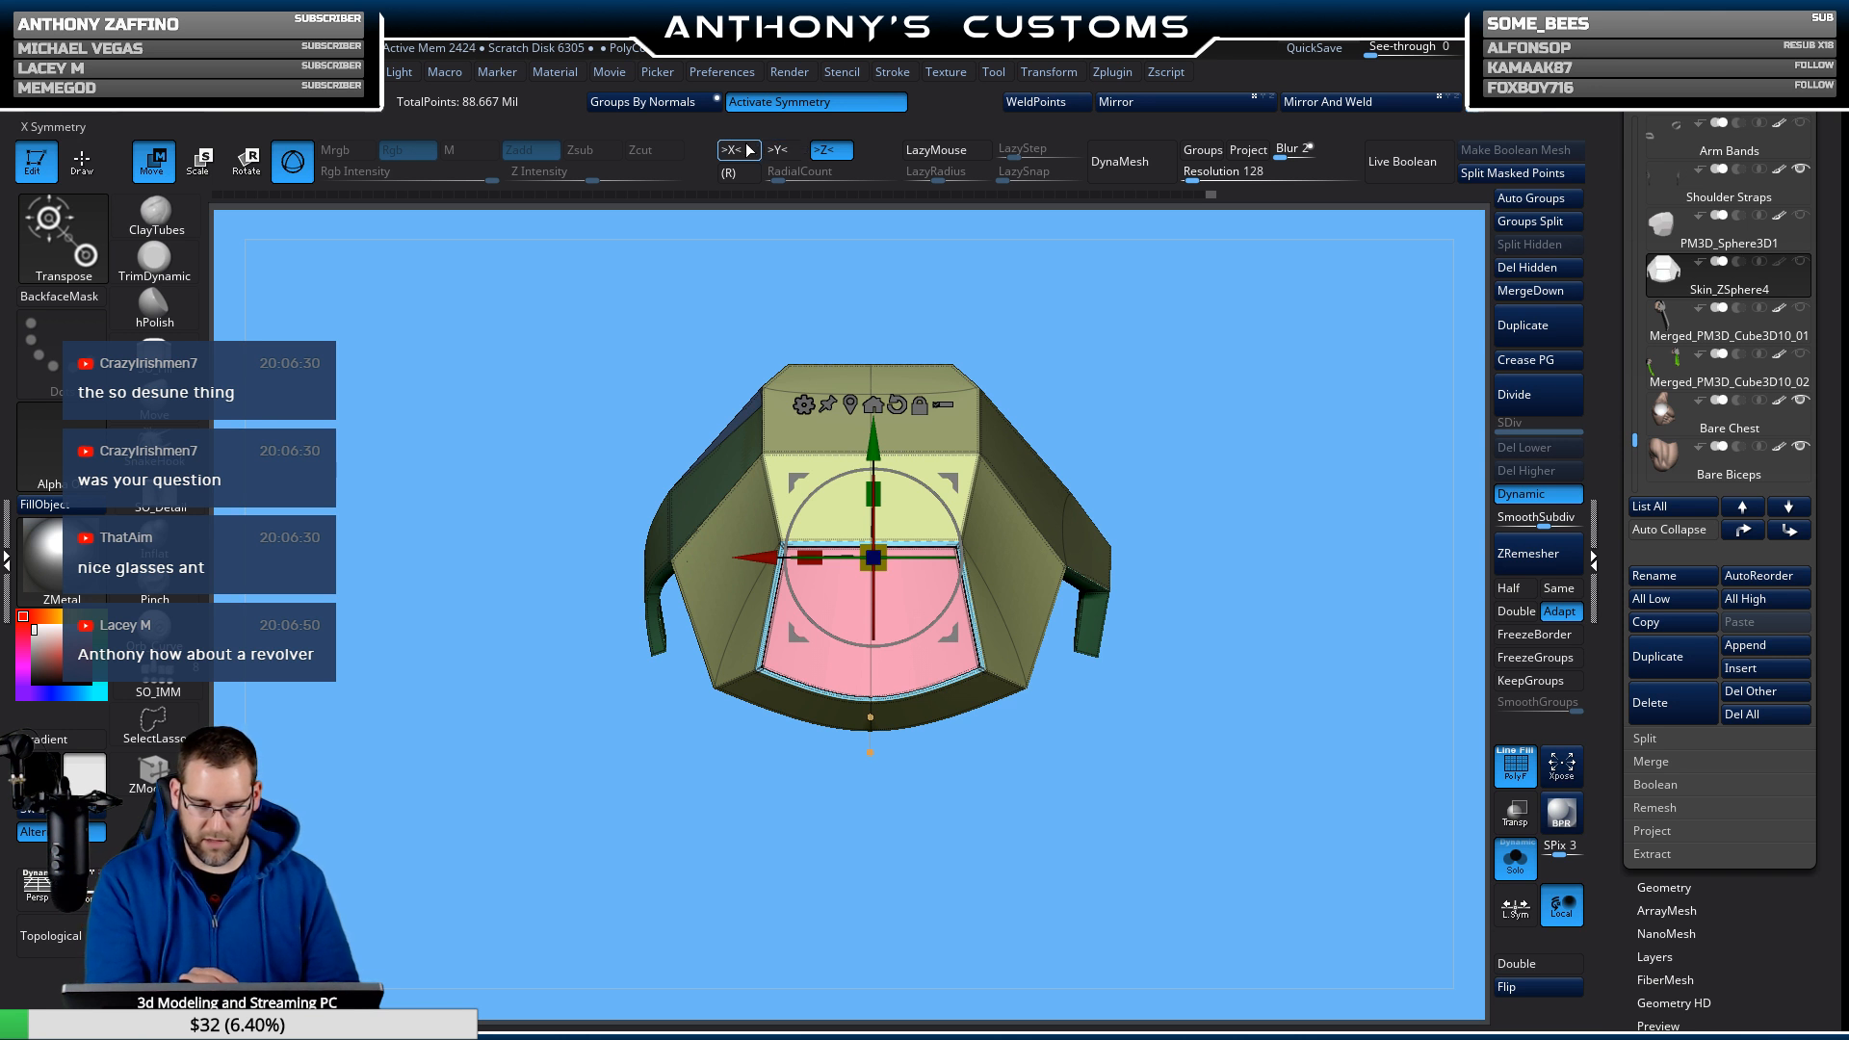
{"action": "left_click", "coordinate": [825, 151]}
{"action": "left_click", "coordinate": [771, 106]}
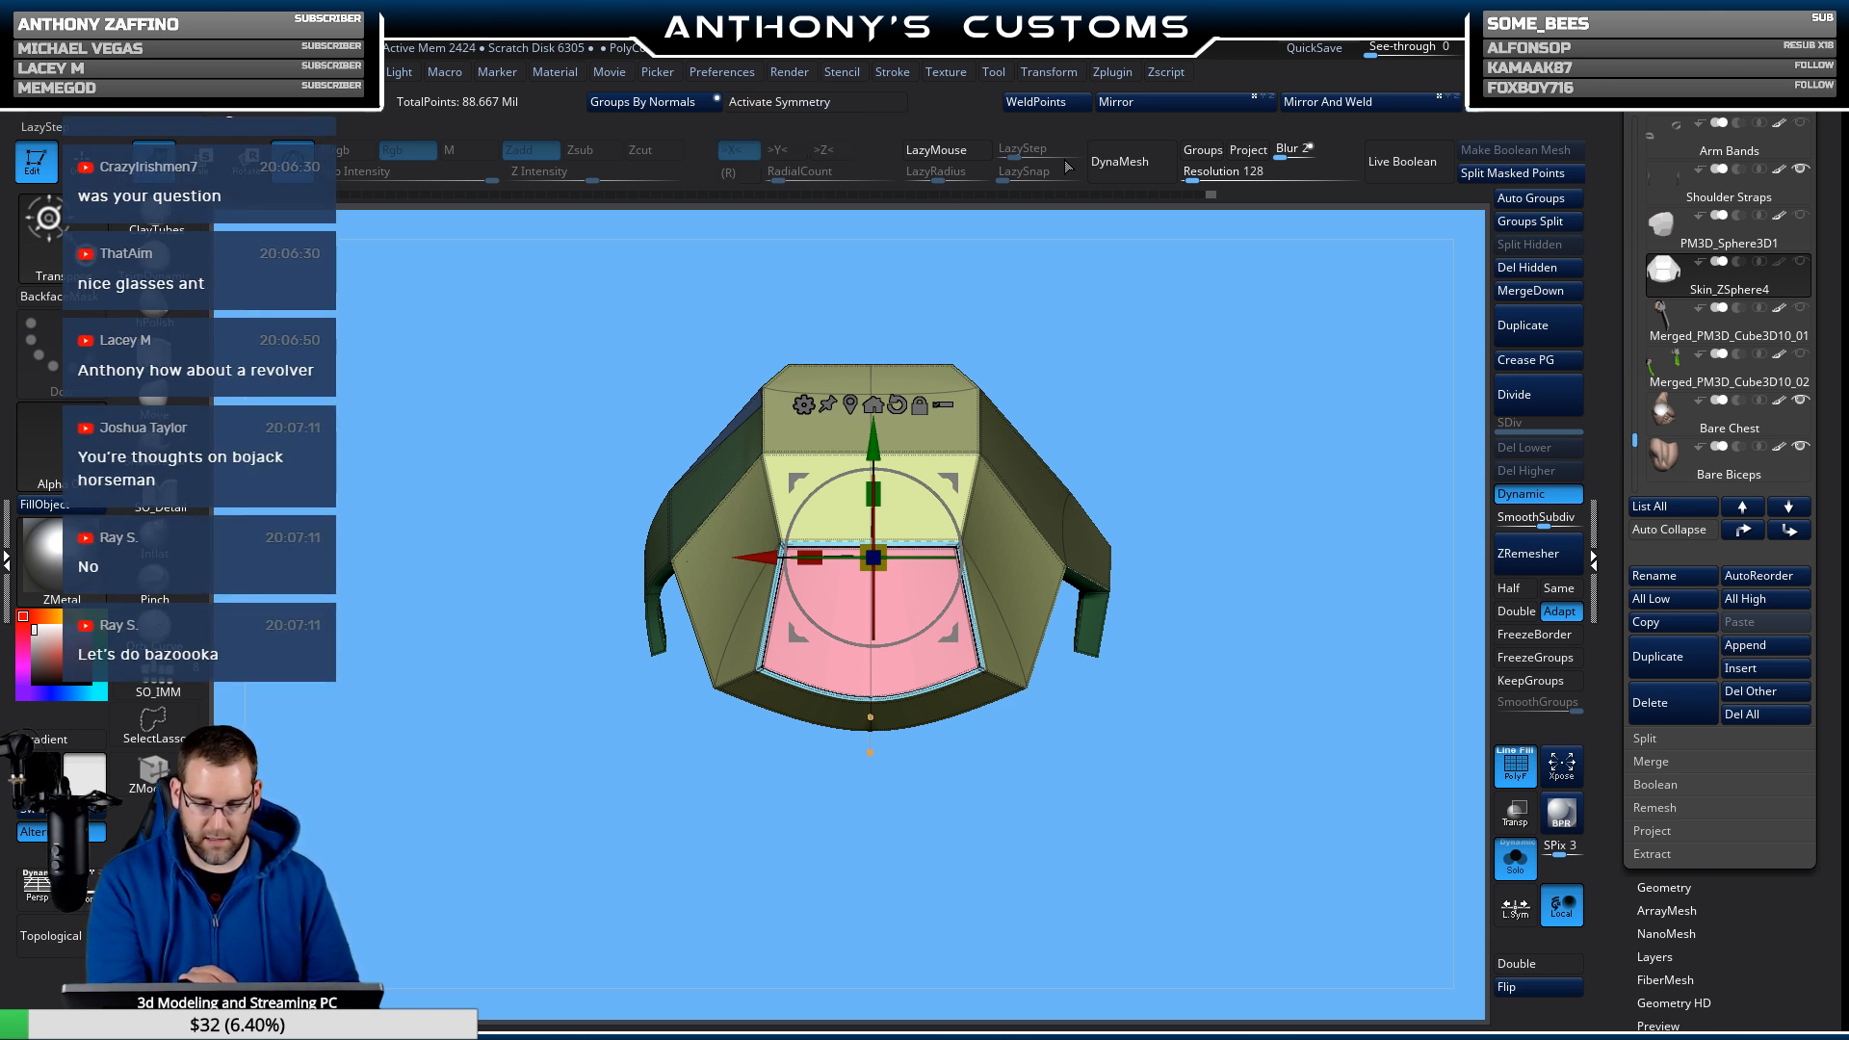
{"action": "left_click", "coordinate": [1377, 101]}
{"action": "key", "text": "ctrl+z"}
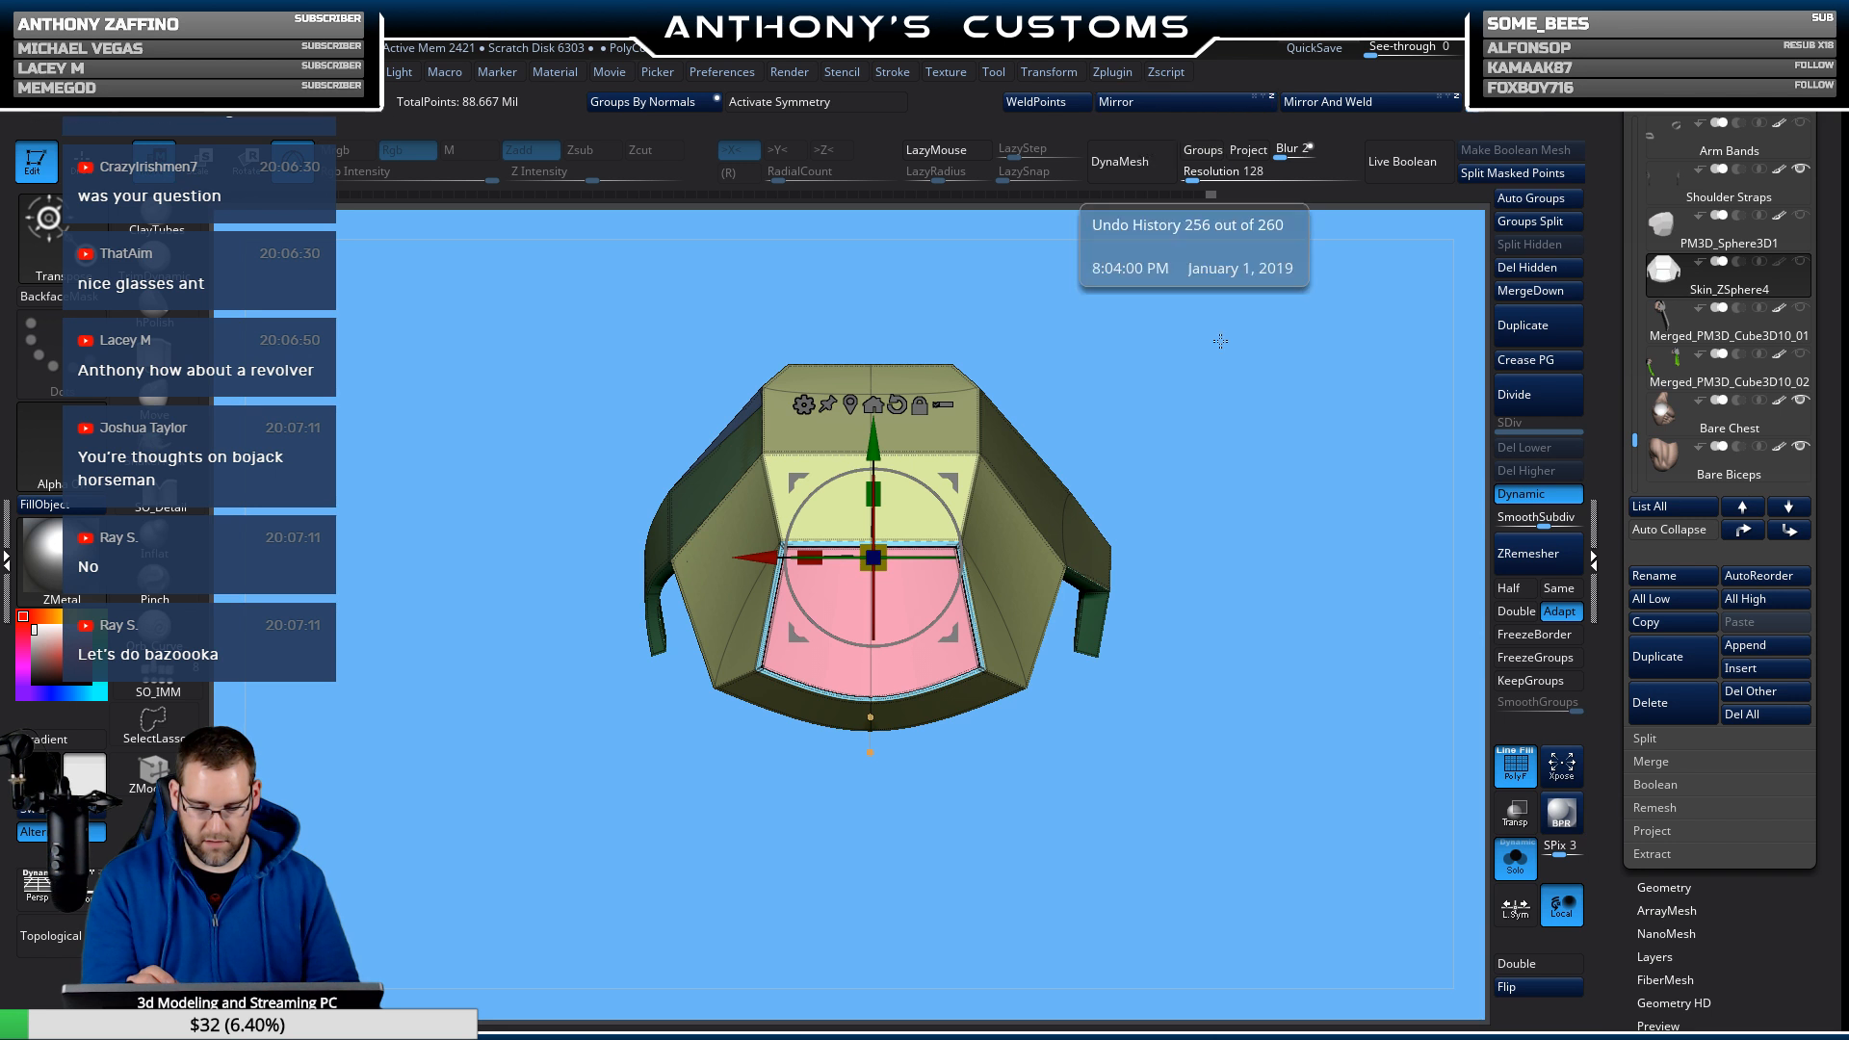
Shift the Move gizmo along X onto the pad's center seam and bring the mesh to the world axis.
{"action": "left_click_drag", "start_coordinate": [1333, 342], "coordinate": [1336, 817], "text": "alt"}
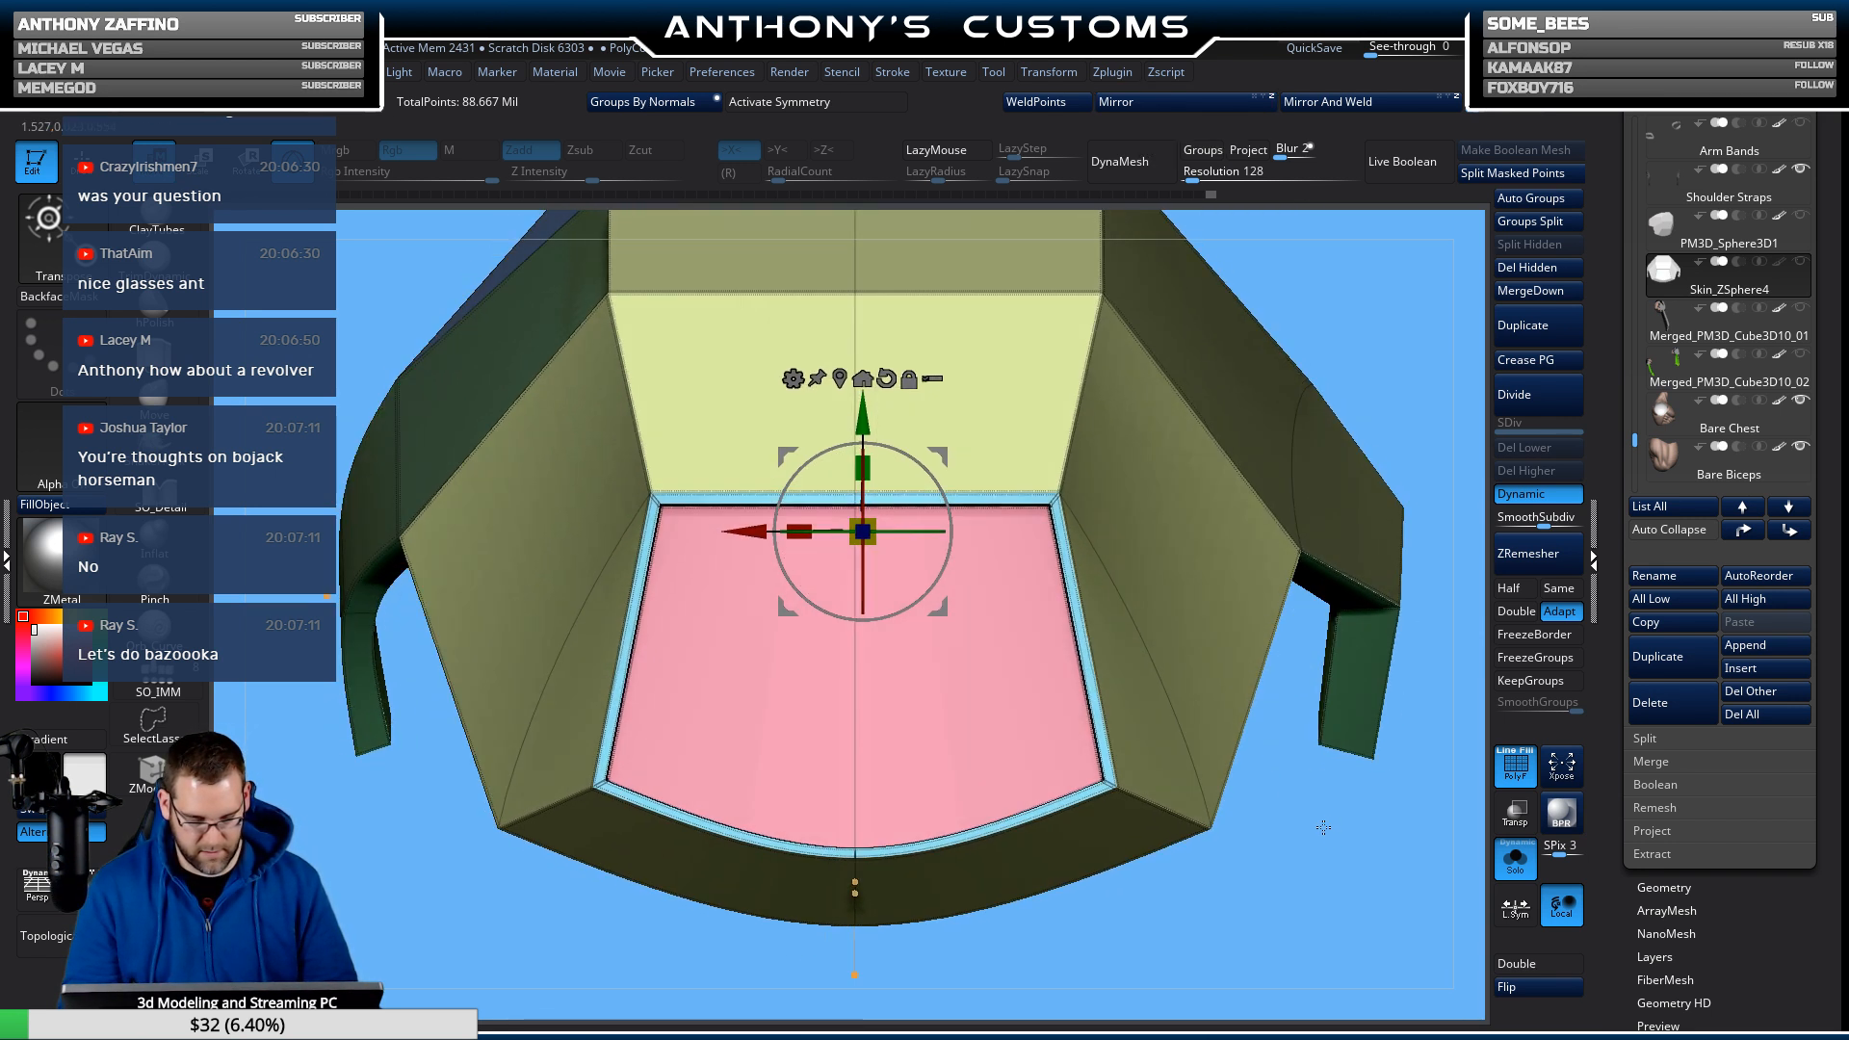
{"action": "left_click_drag", "start_coordinate": [747, 531], "coordinate": [740, 532]}
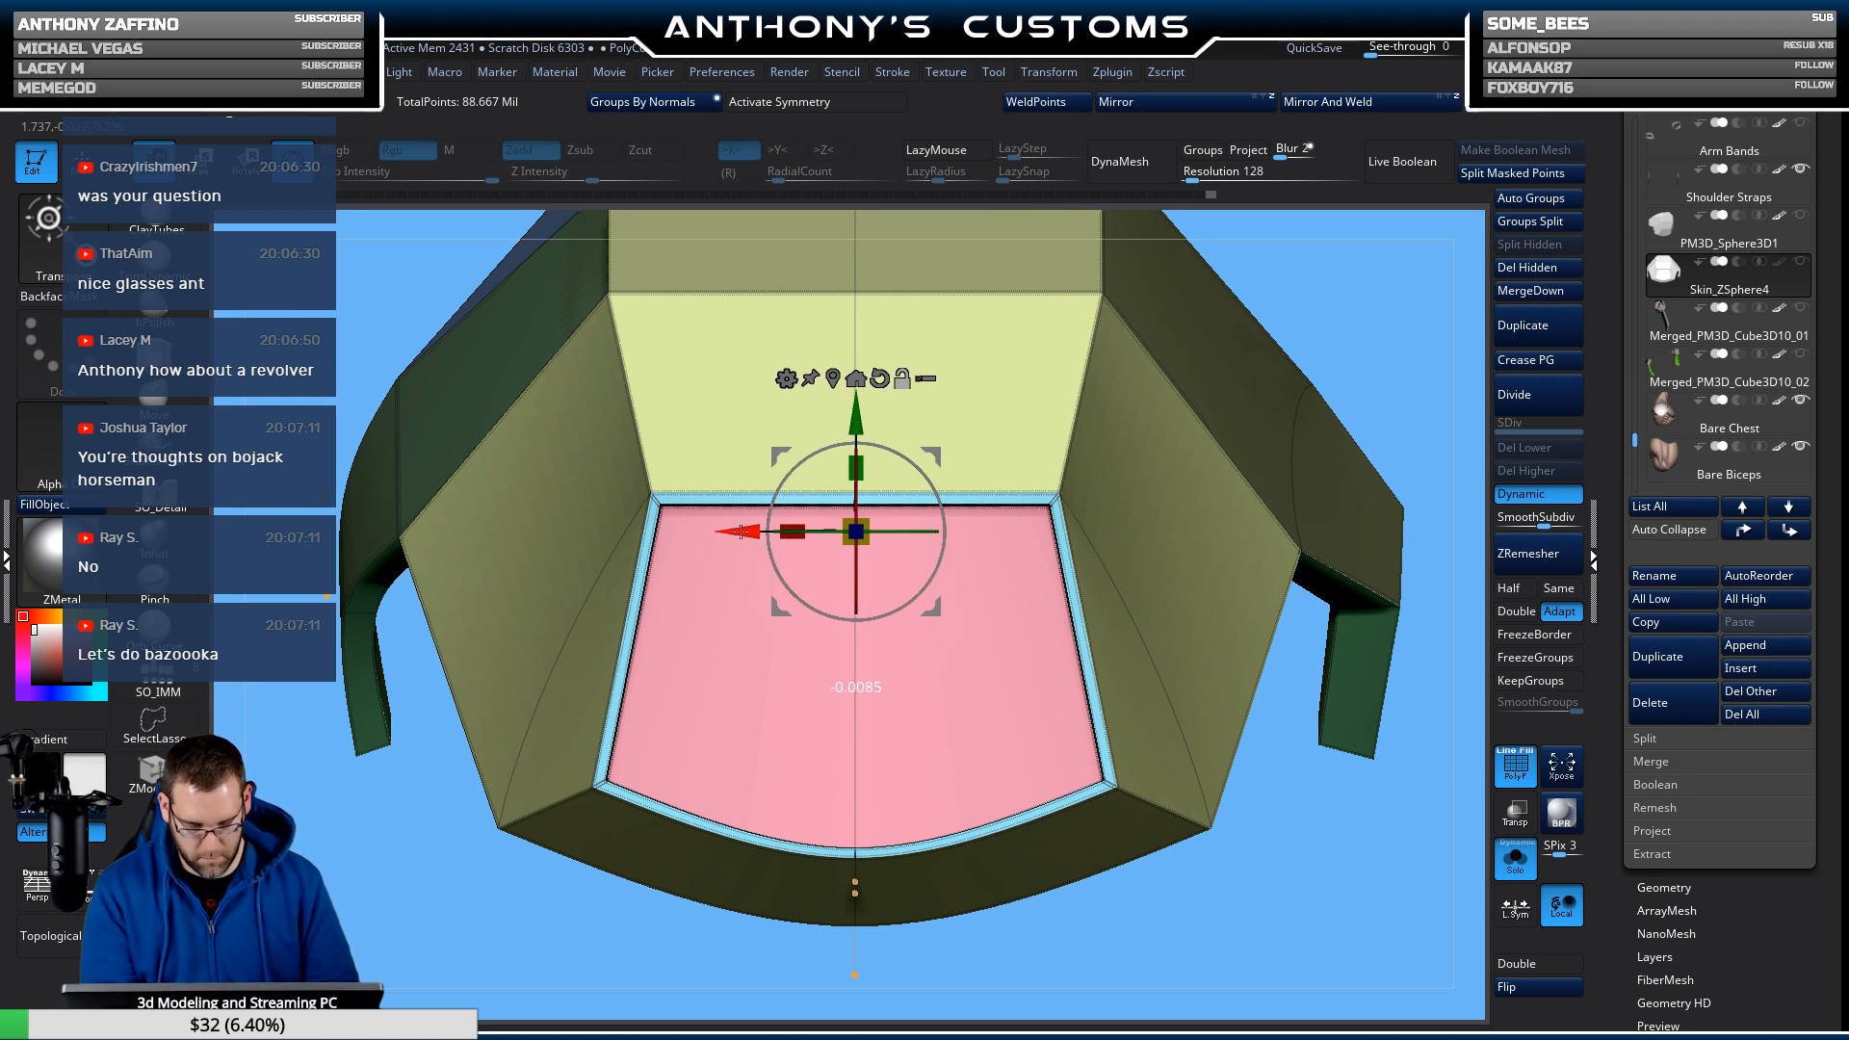
{"action": "left_click", "coordinate": [855, 379]}
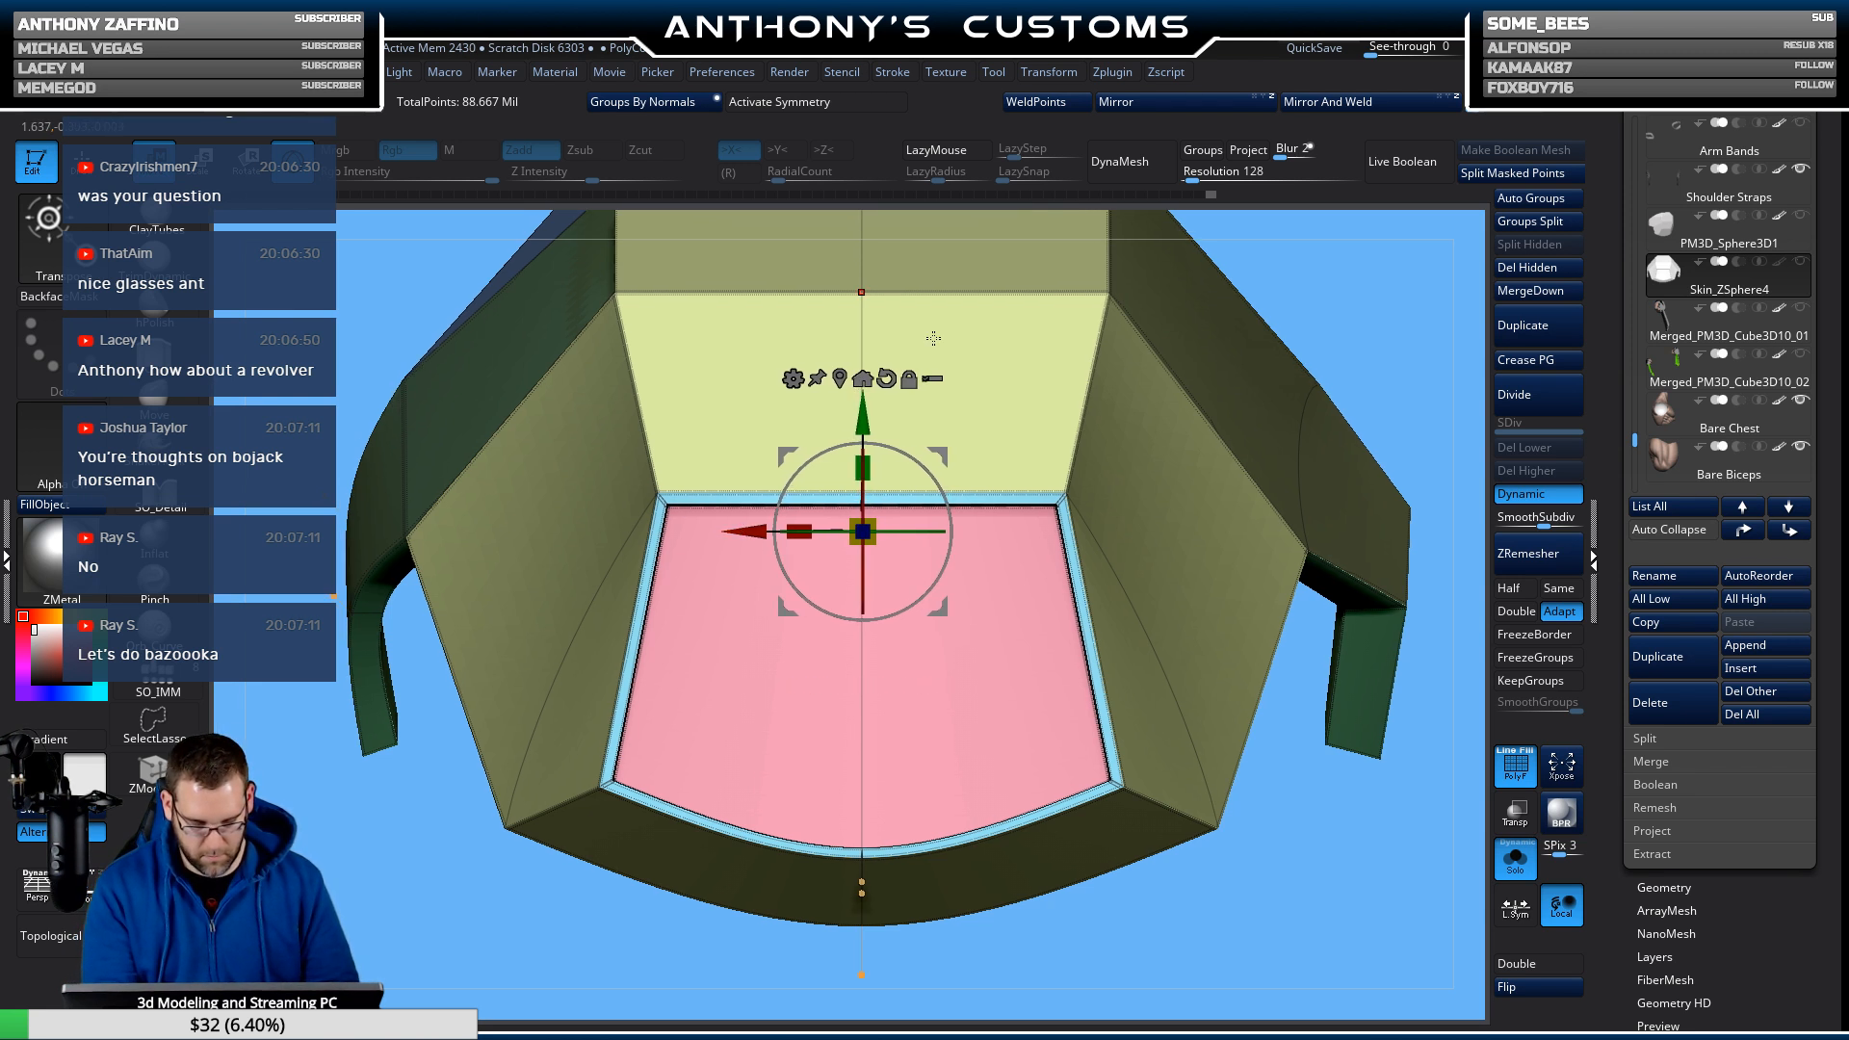
Try Mirror And Weld on the pads in both mirrored orientations, undoing each welded result.
{"action": "left_click", "coordinate": [1205, 102]}
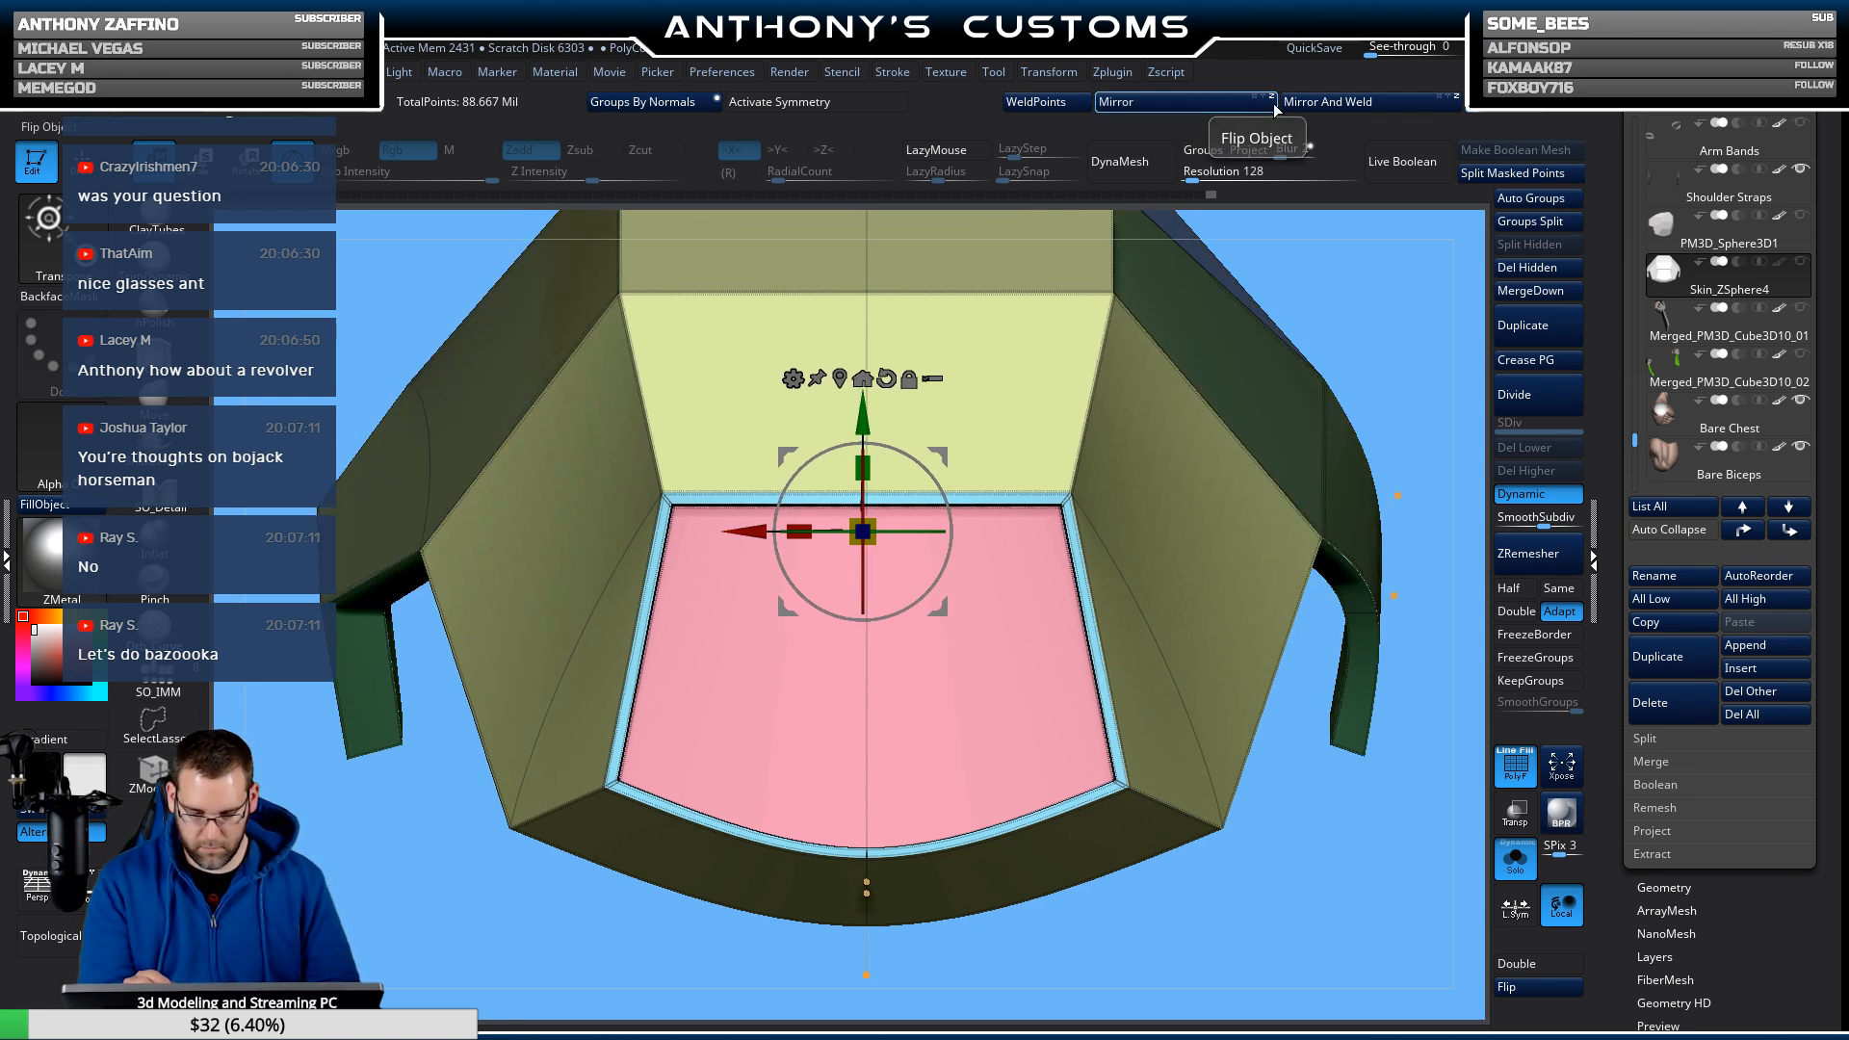
{"action": "left_click", "coordinate": [1350, 103]}
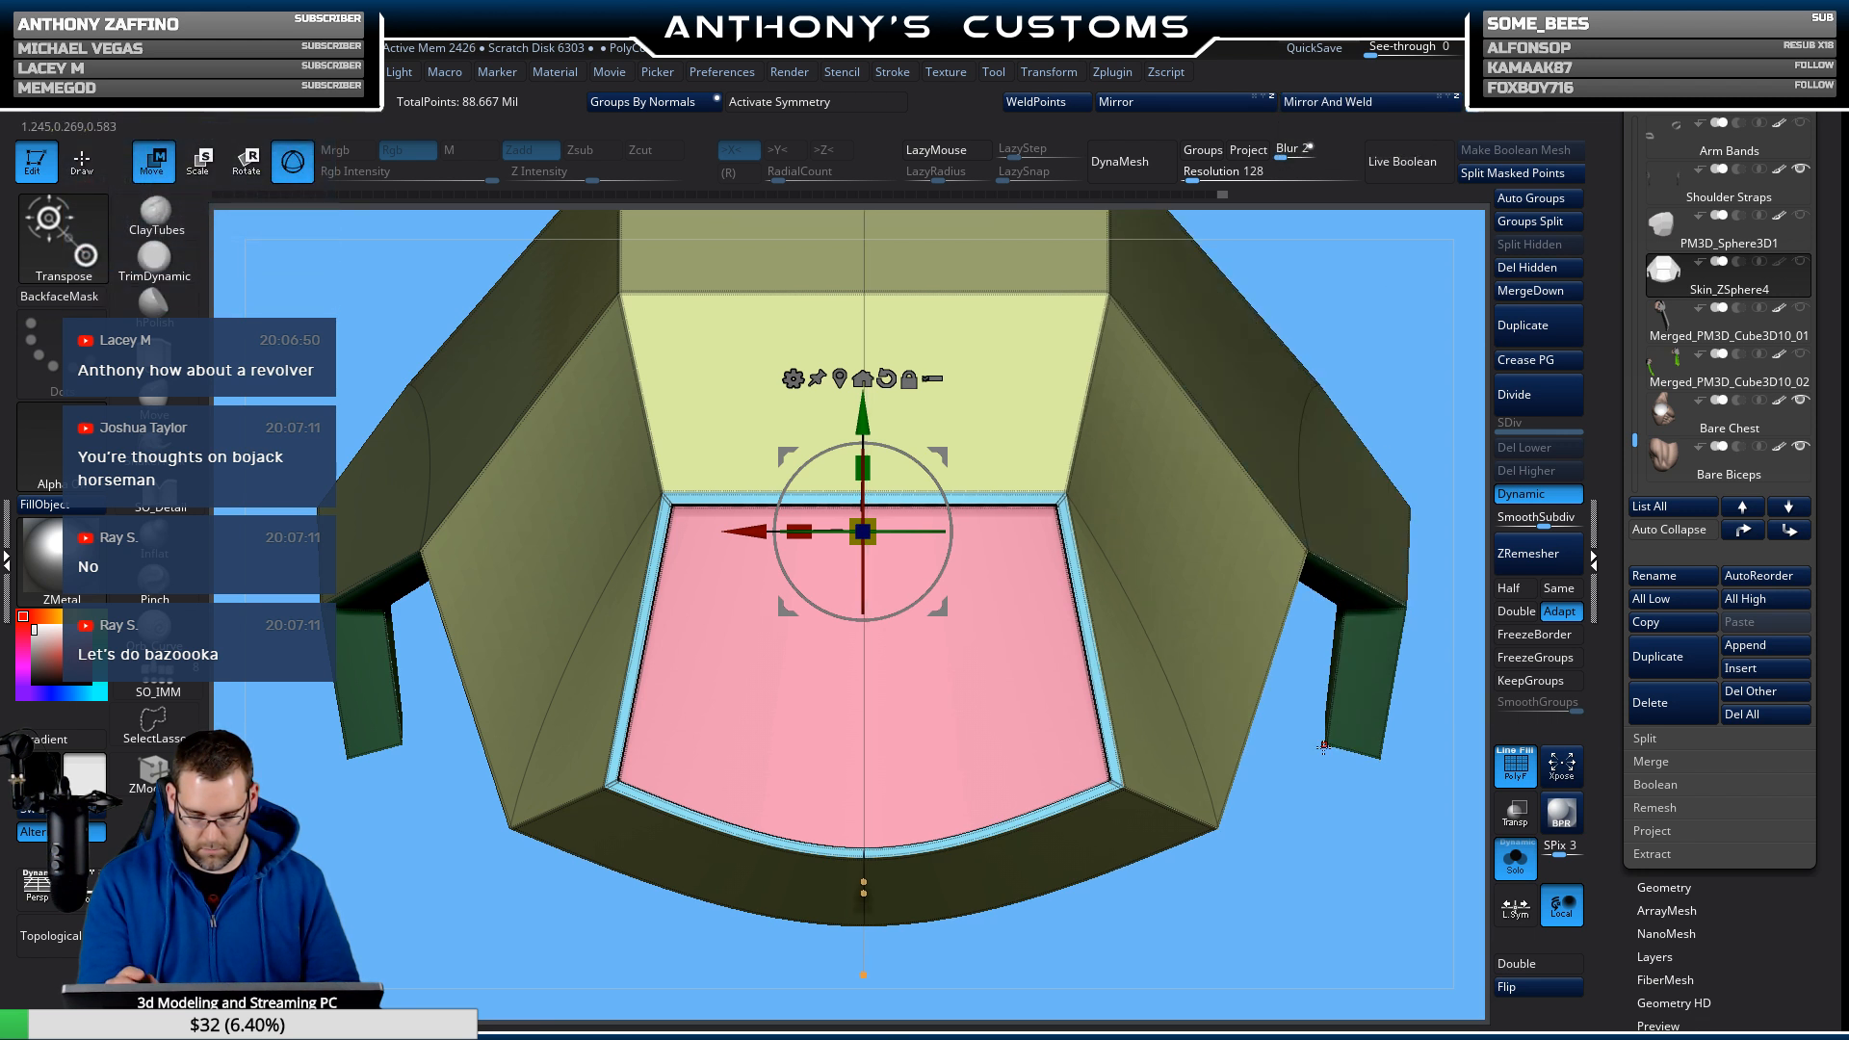
{"action": "key", "text": "ctrl+z"}
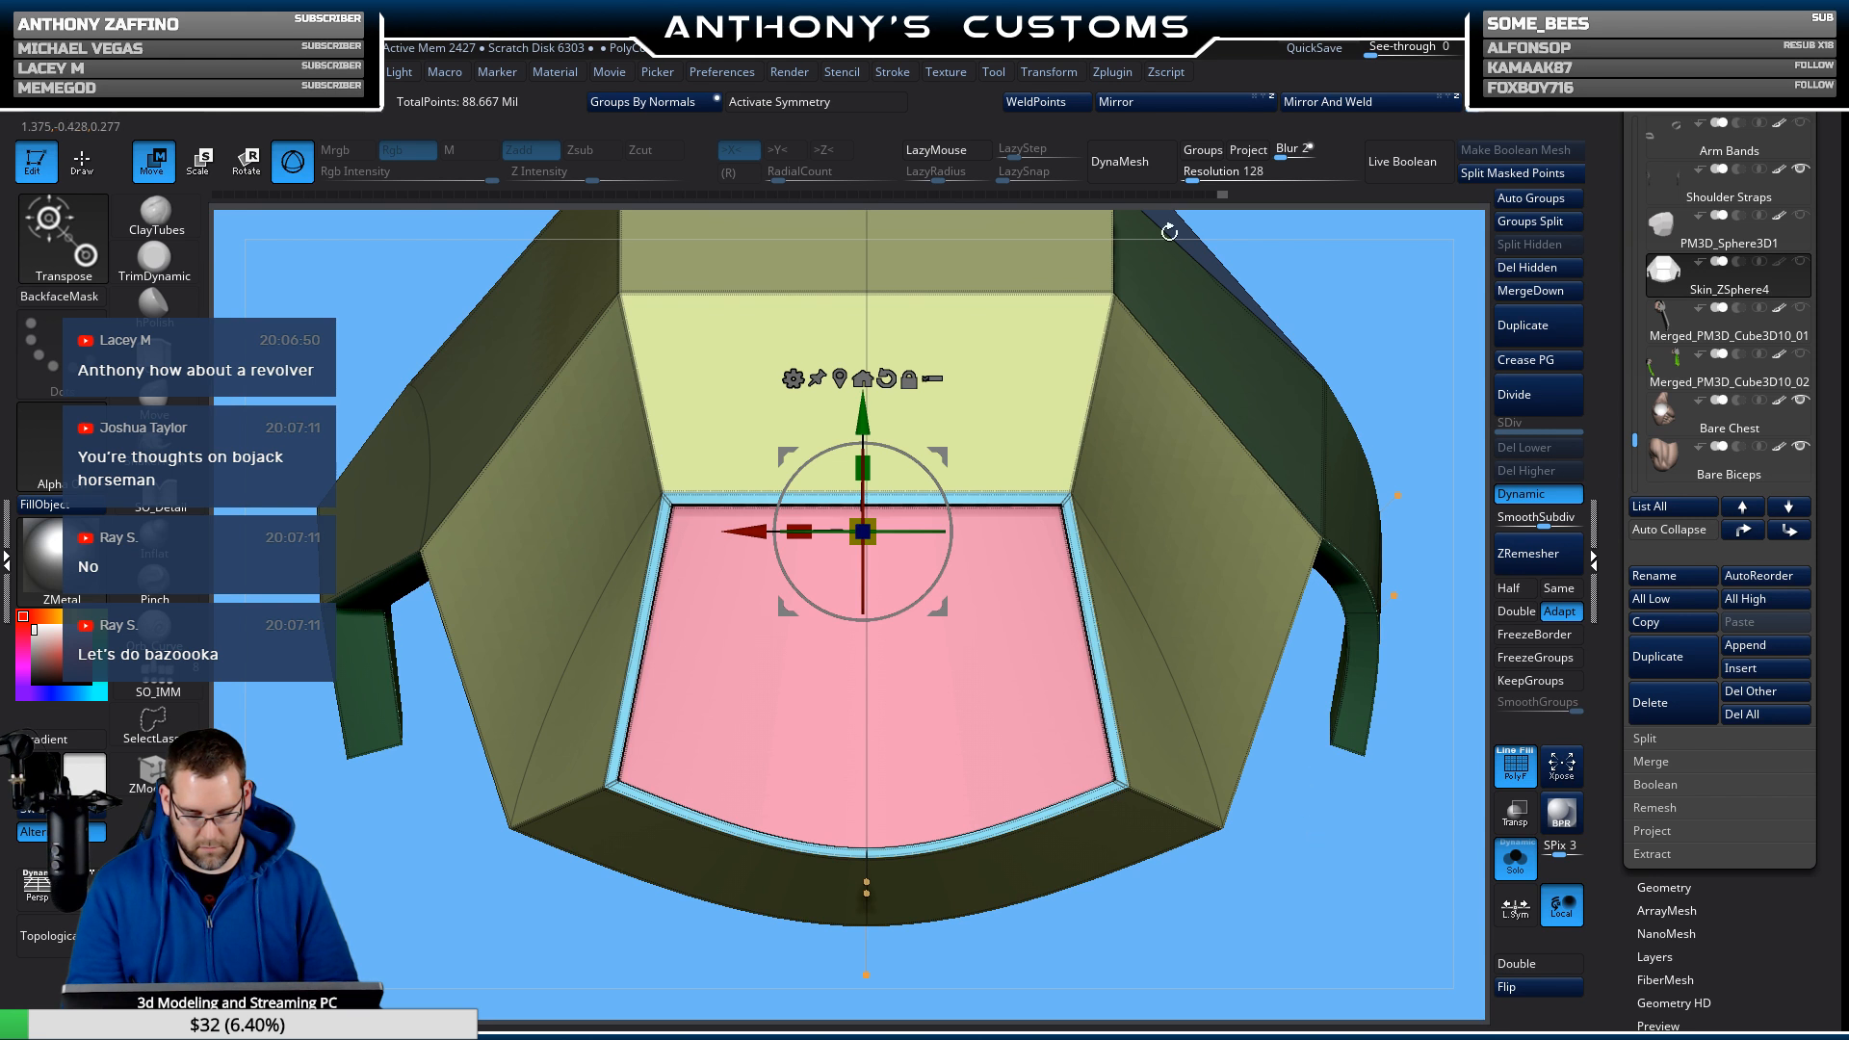
{"action": "left_click", "coordinate": [1185, 102]}
{"action": "left_click", "coordinate": [1377, 103]}
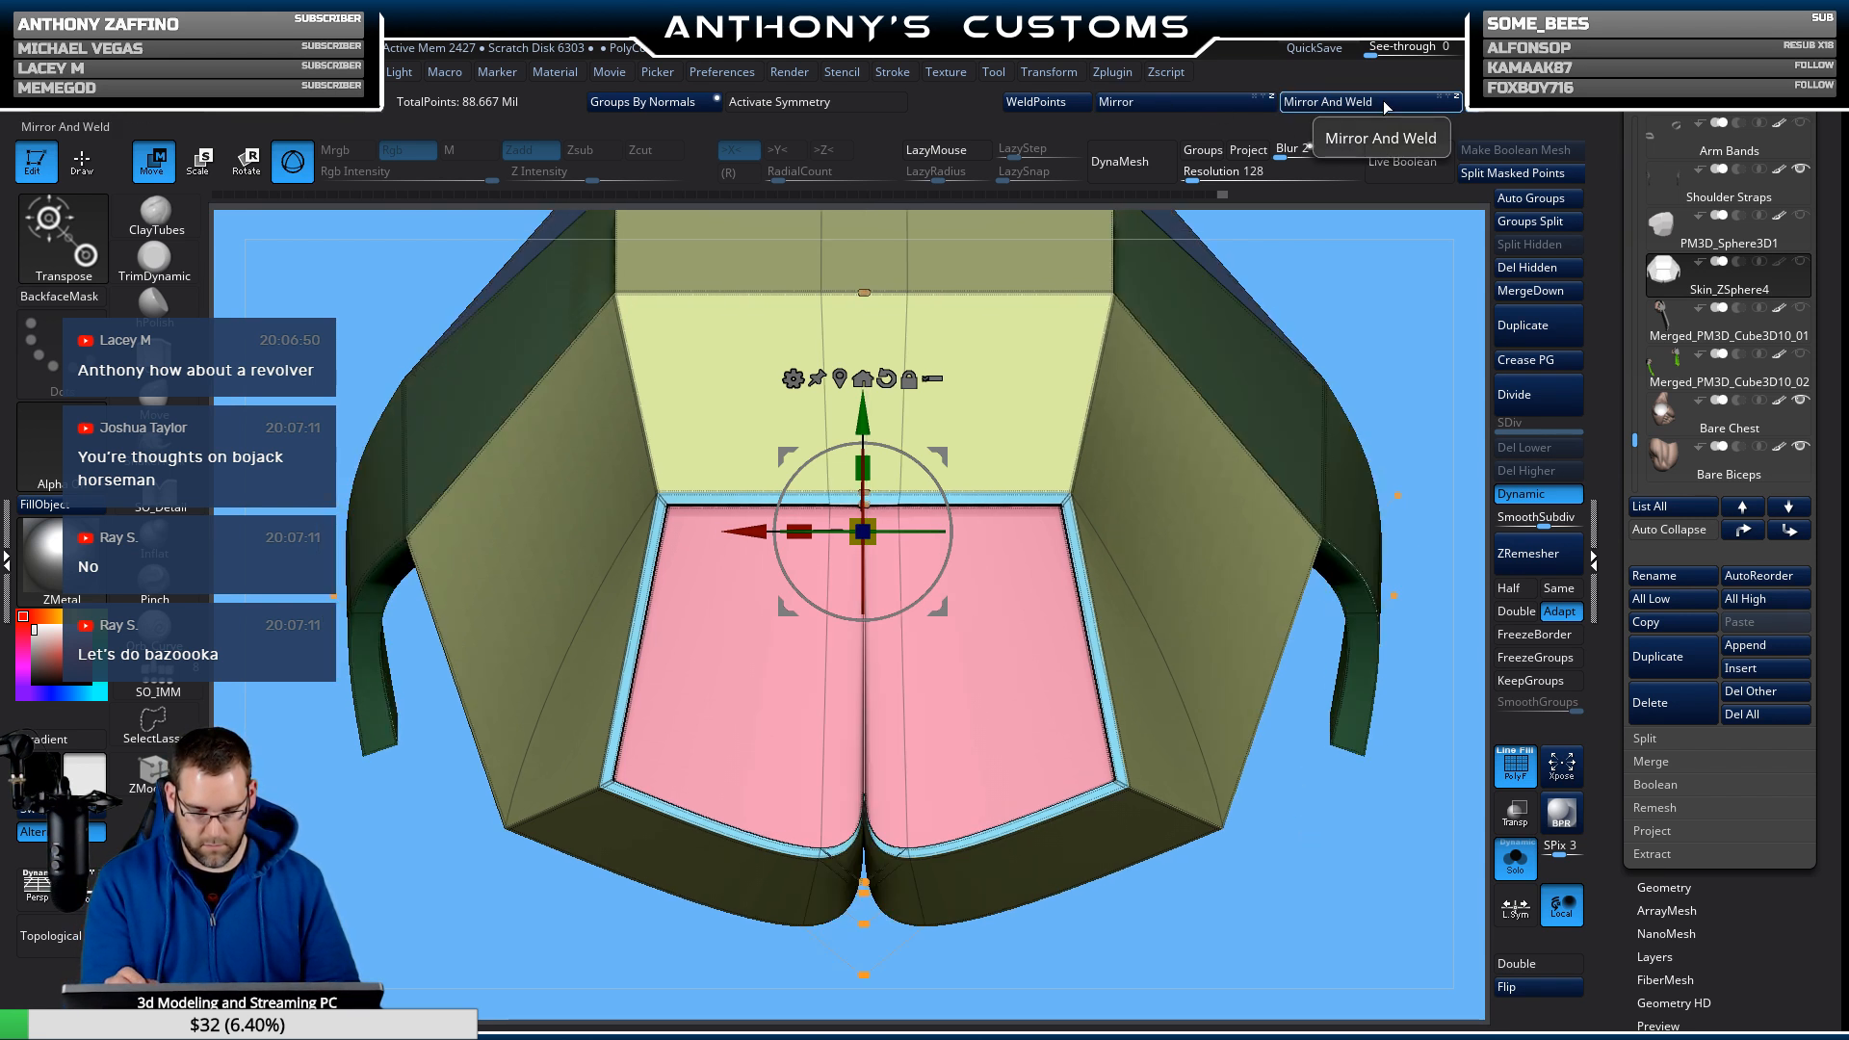
{"action": "key", "text": "ctrl+z"}
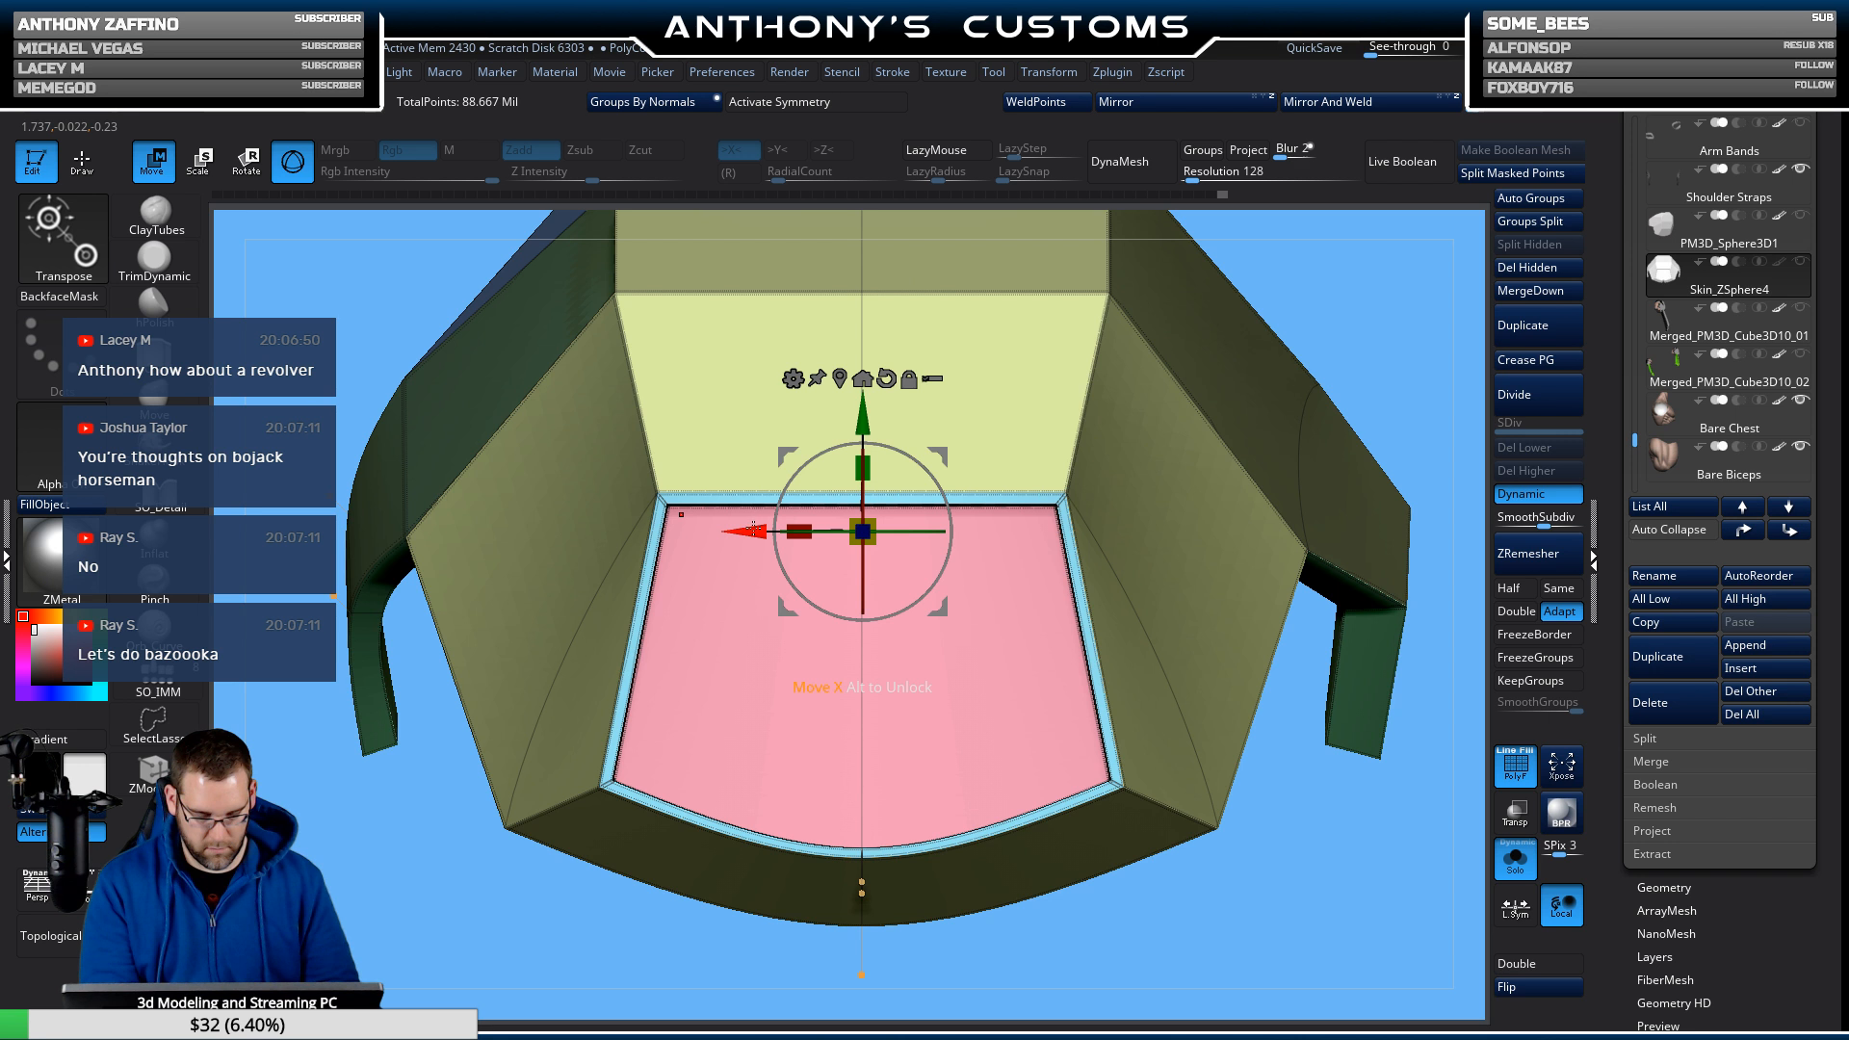
Nudge the pads slightly along X, and apply Mirror And Weld to them.
{"action": "left_click_drag", "start_coordinate": [753, 528], "coordinate": [756, 531]}
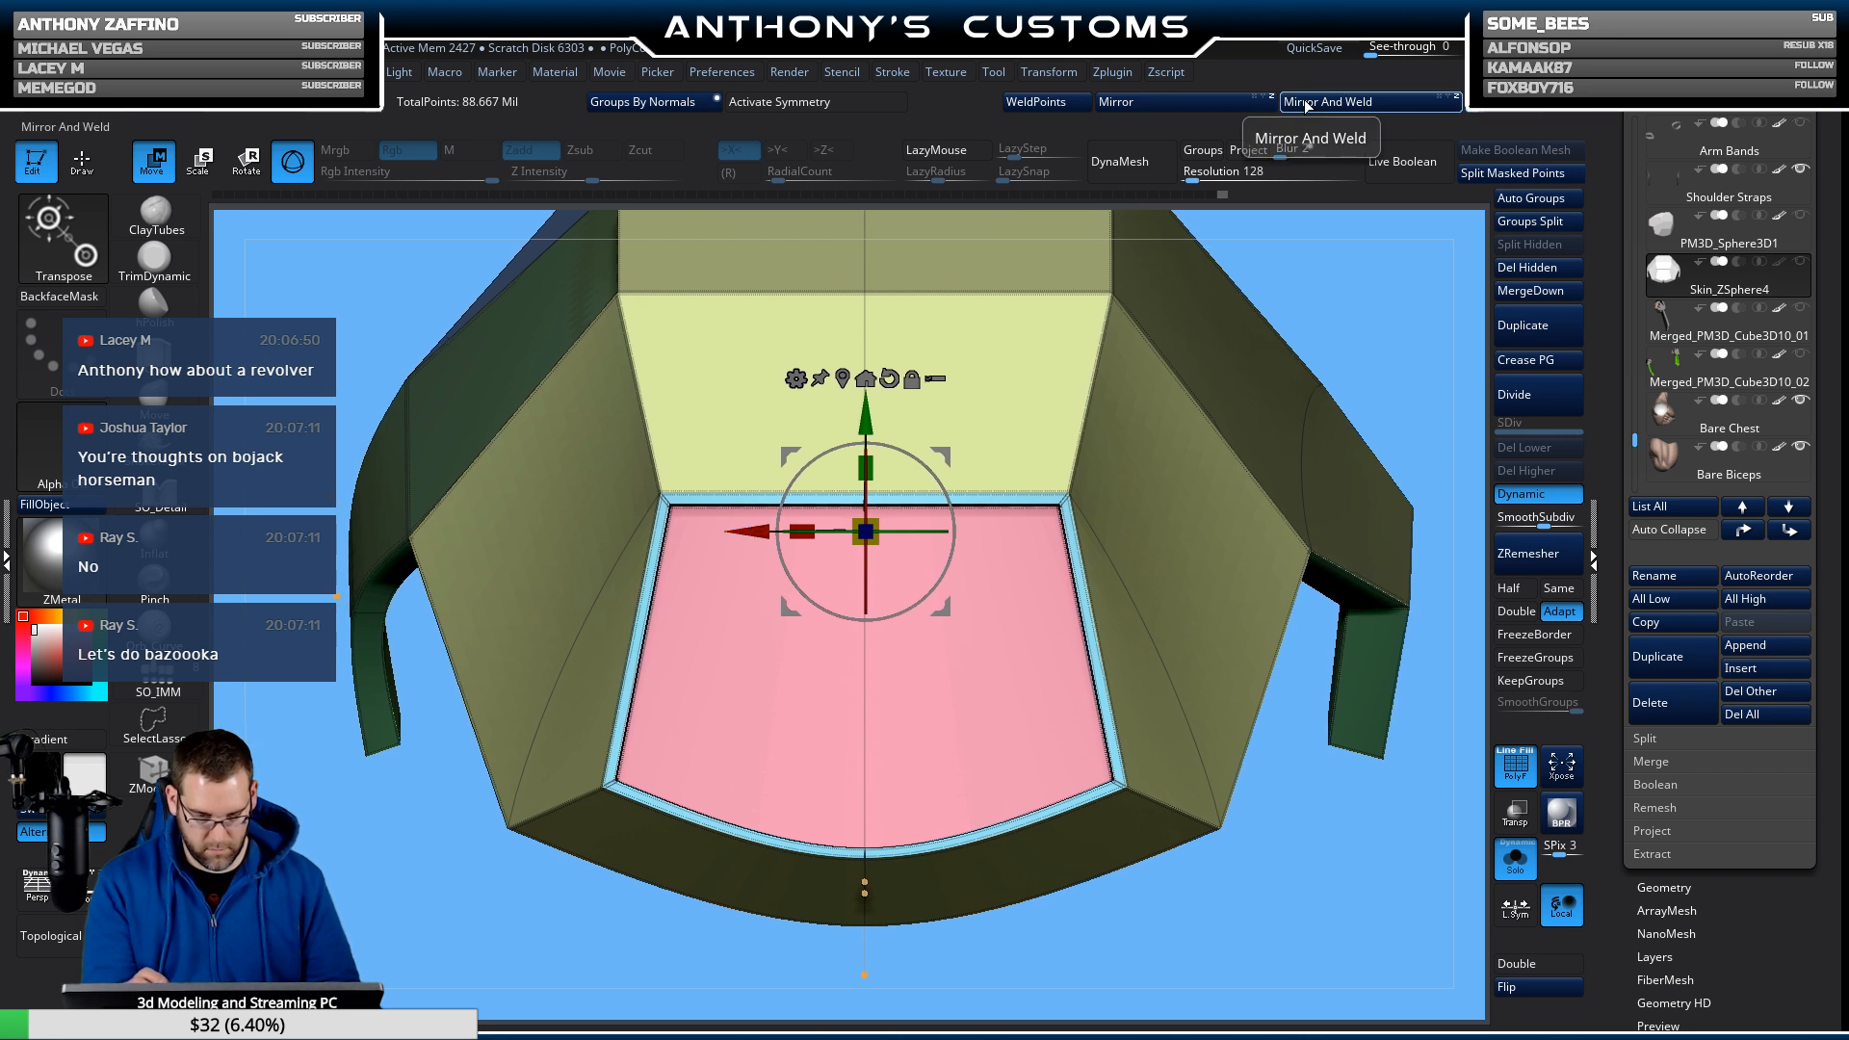
{"action": "left_click", "coordinate": [1341, 103]}
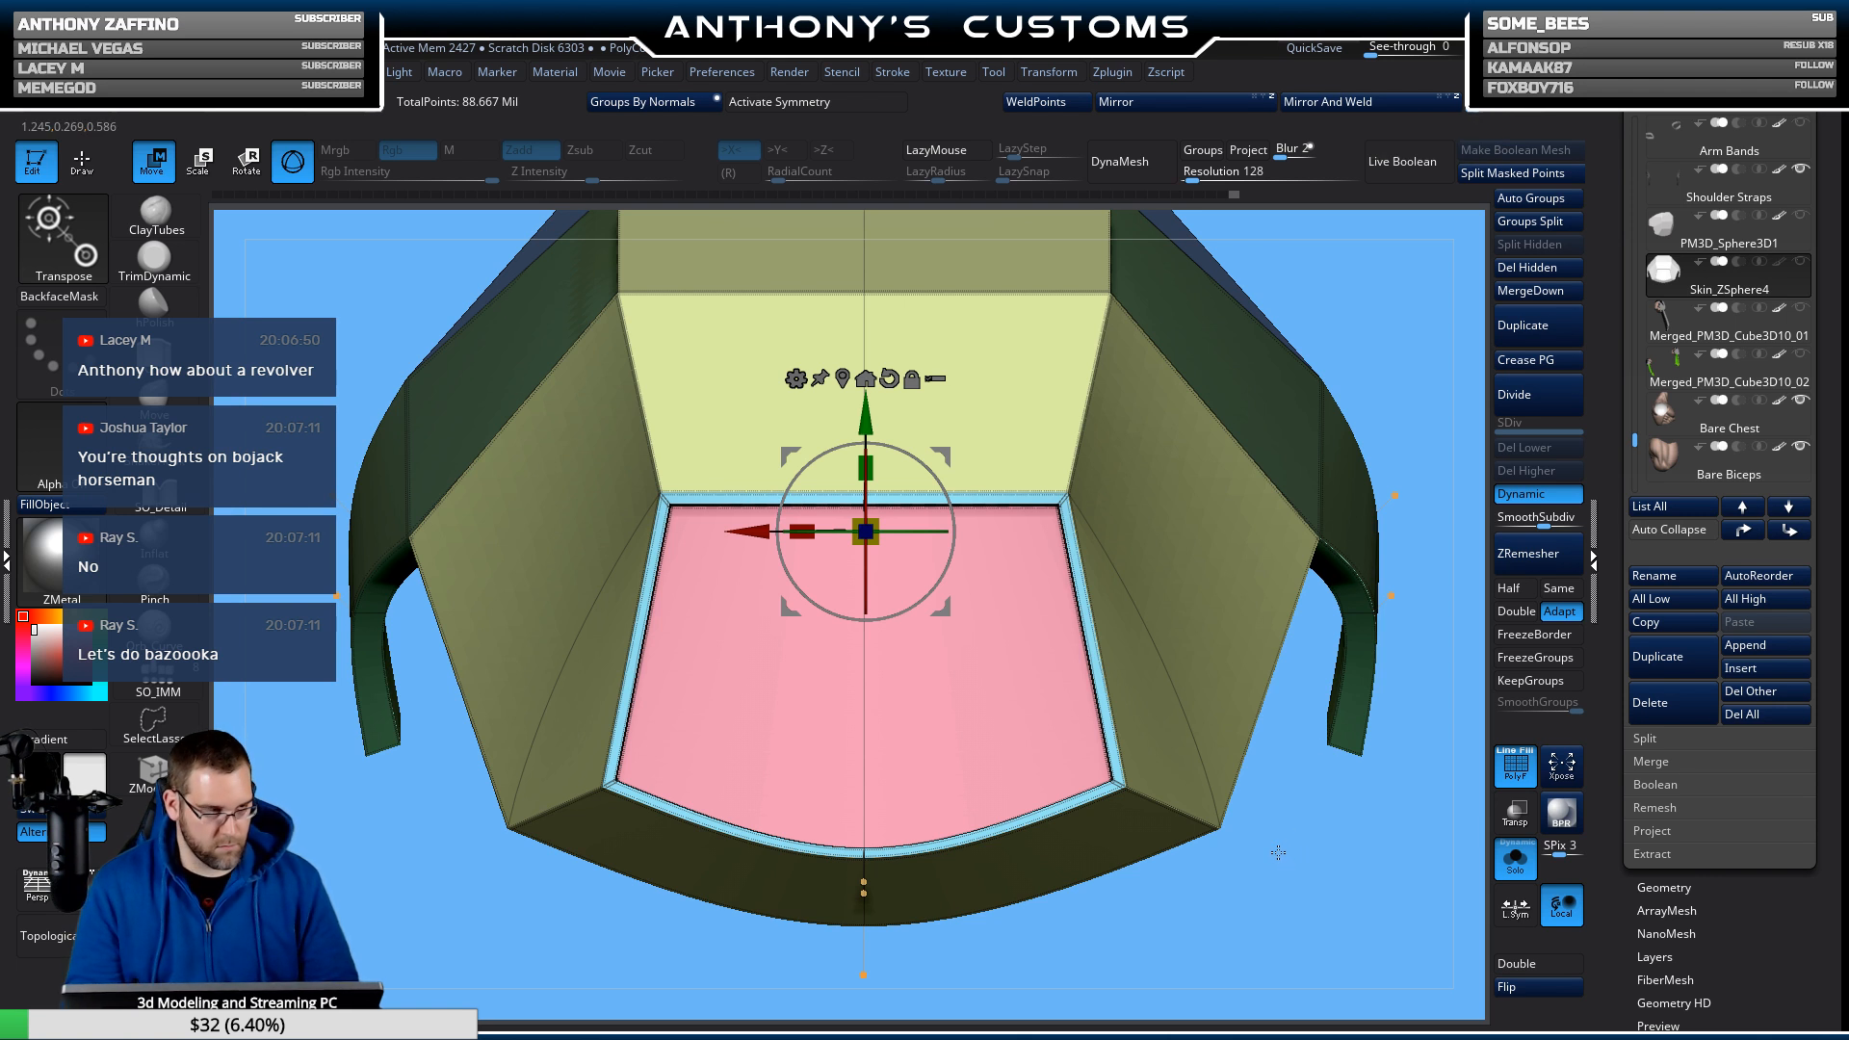
Examine the mirrored shoulder pads from the side, above, below and at an angle, with and without the polyframe.
{"action": "right_click_drag", "start_coordinate": [1278, 852], "coordinate": [1255, 775], "text": "ctrl"}
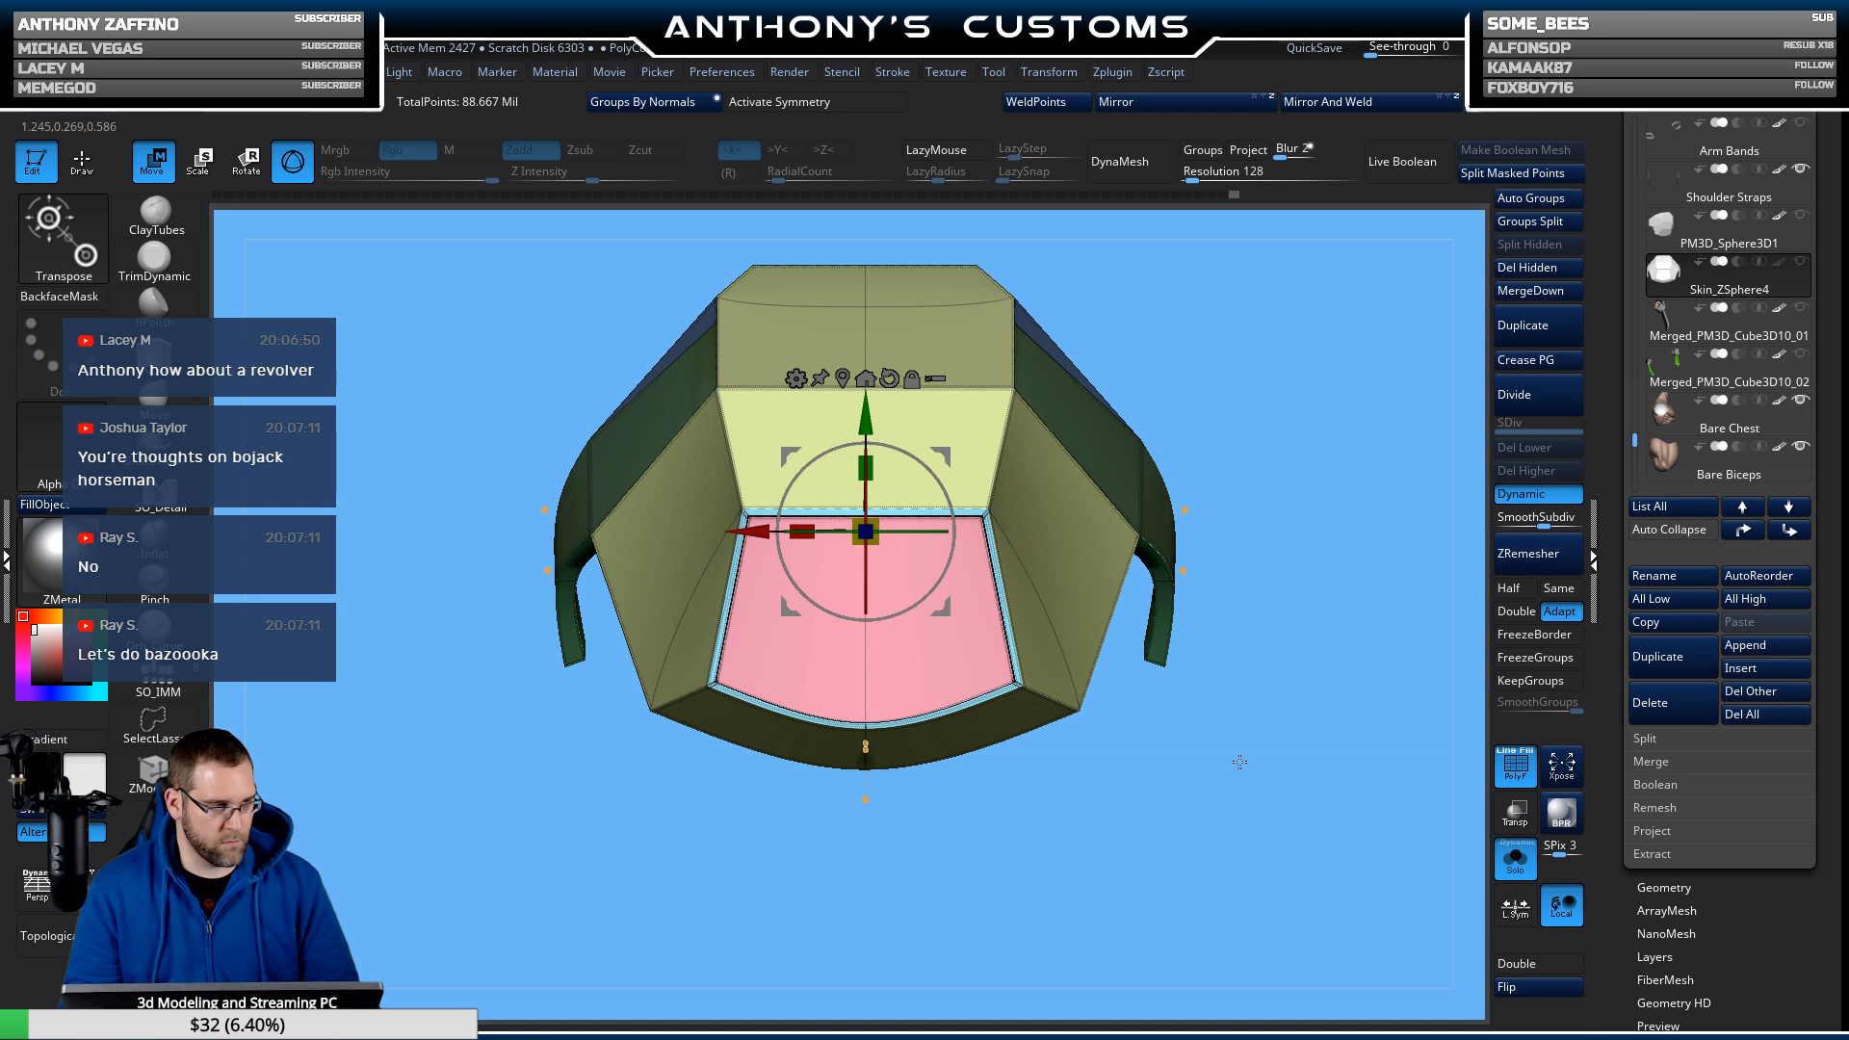
{"action": "mouse_move", "coordinate": [1133, 698]}
{"action": "right_mouse_down"}
{"action": "mouse_move", "coordinate": [1156, 808]}
{"action": "mouse_move", "coordinate": [1175, 817]}
{"action": "mouse_move", "coordinate": [1239, 760]}
{"action": "right_mouse_up"}
{"action": "key", "text": "q"}
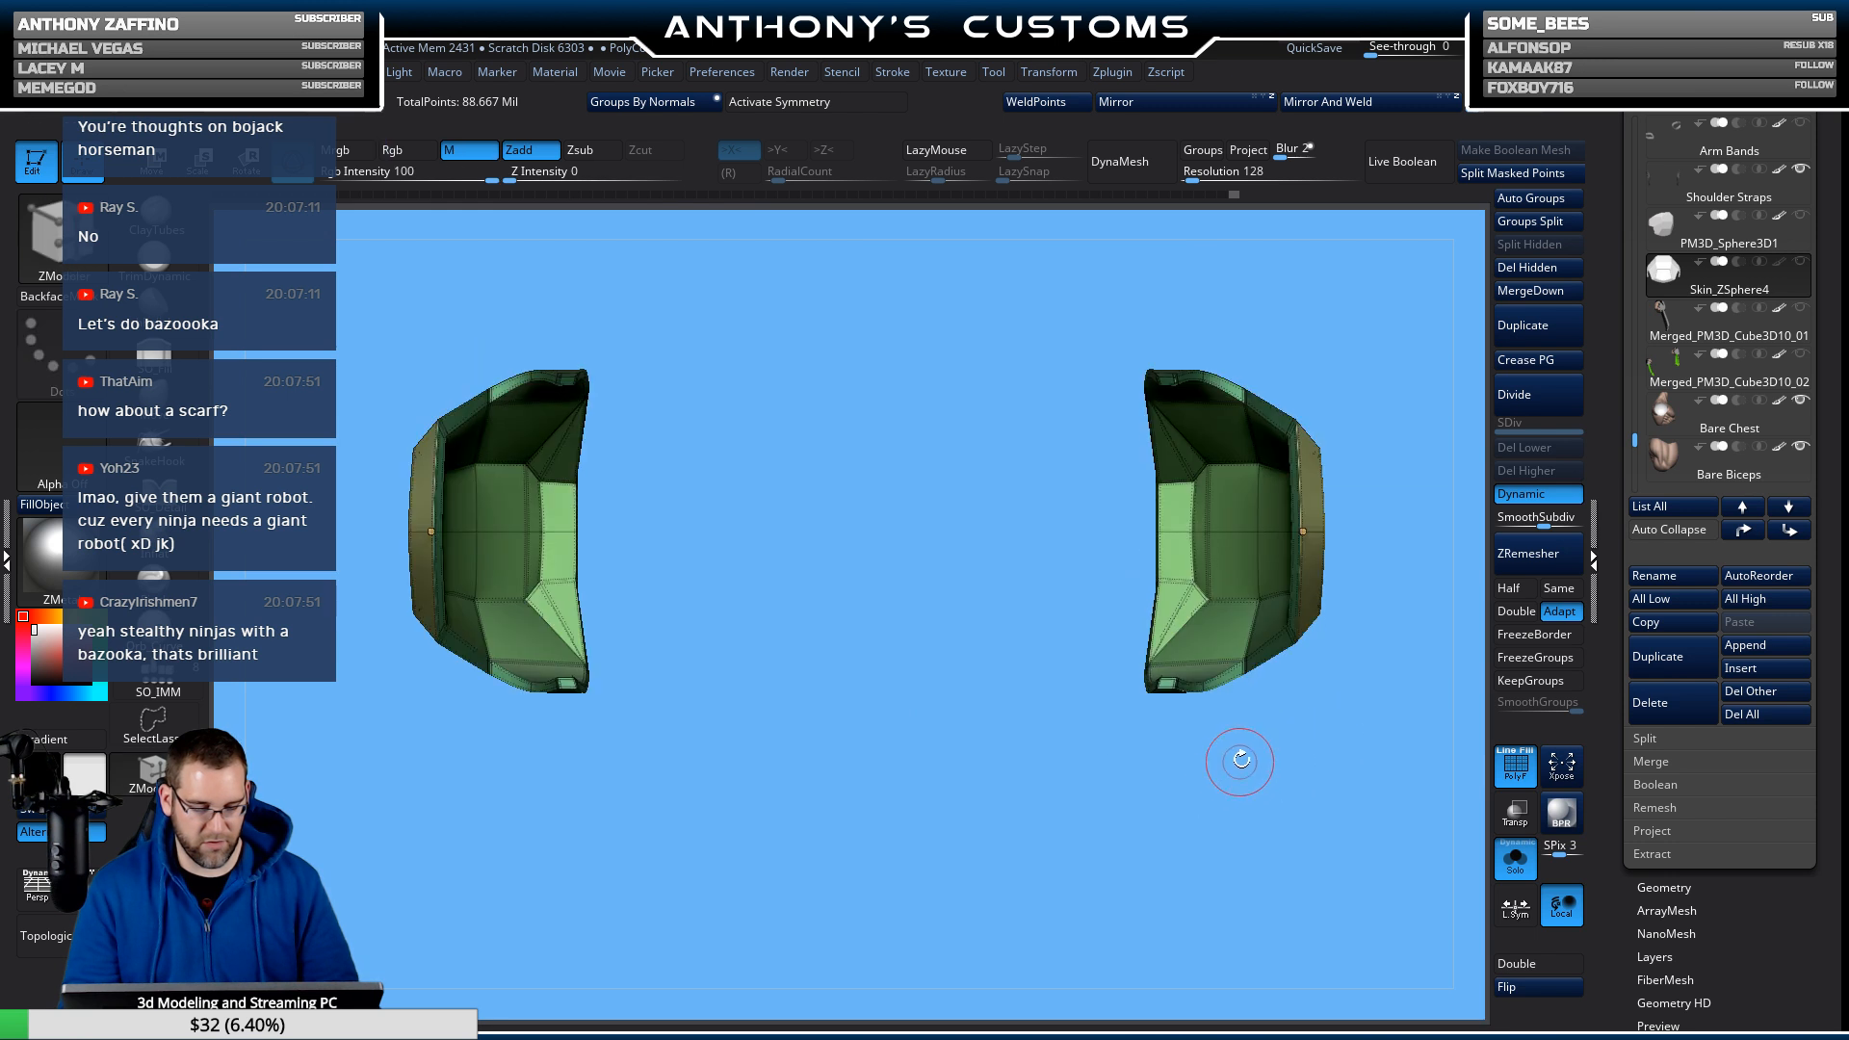
{"action": "right_click_drag", "start_coordinate": [1242, 902], "coordinate": [1242, 855]}
{"action": "key", "text": "shift+f"}
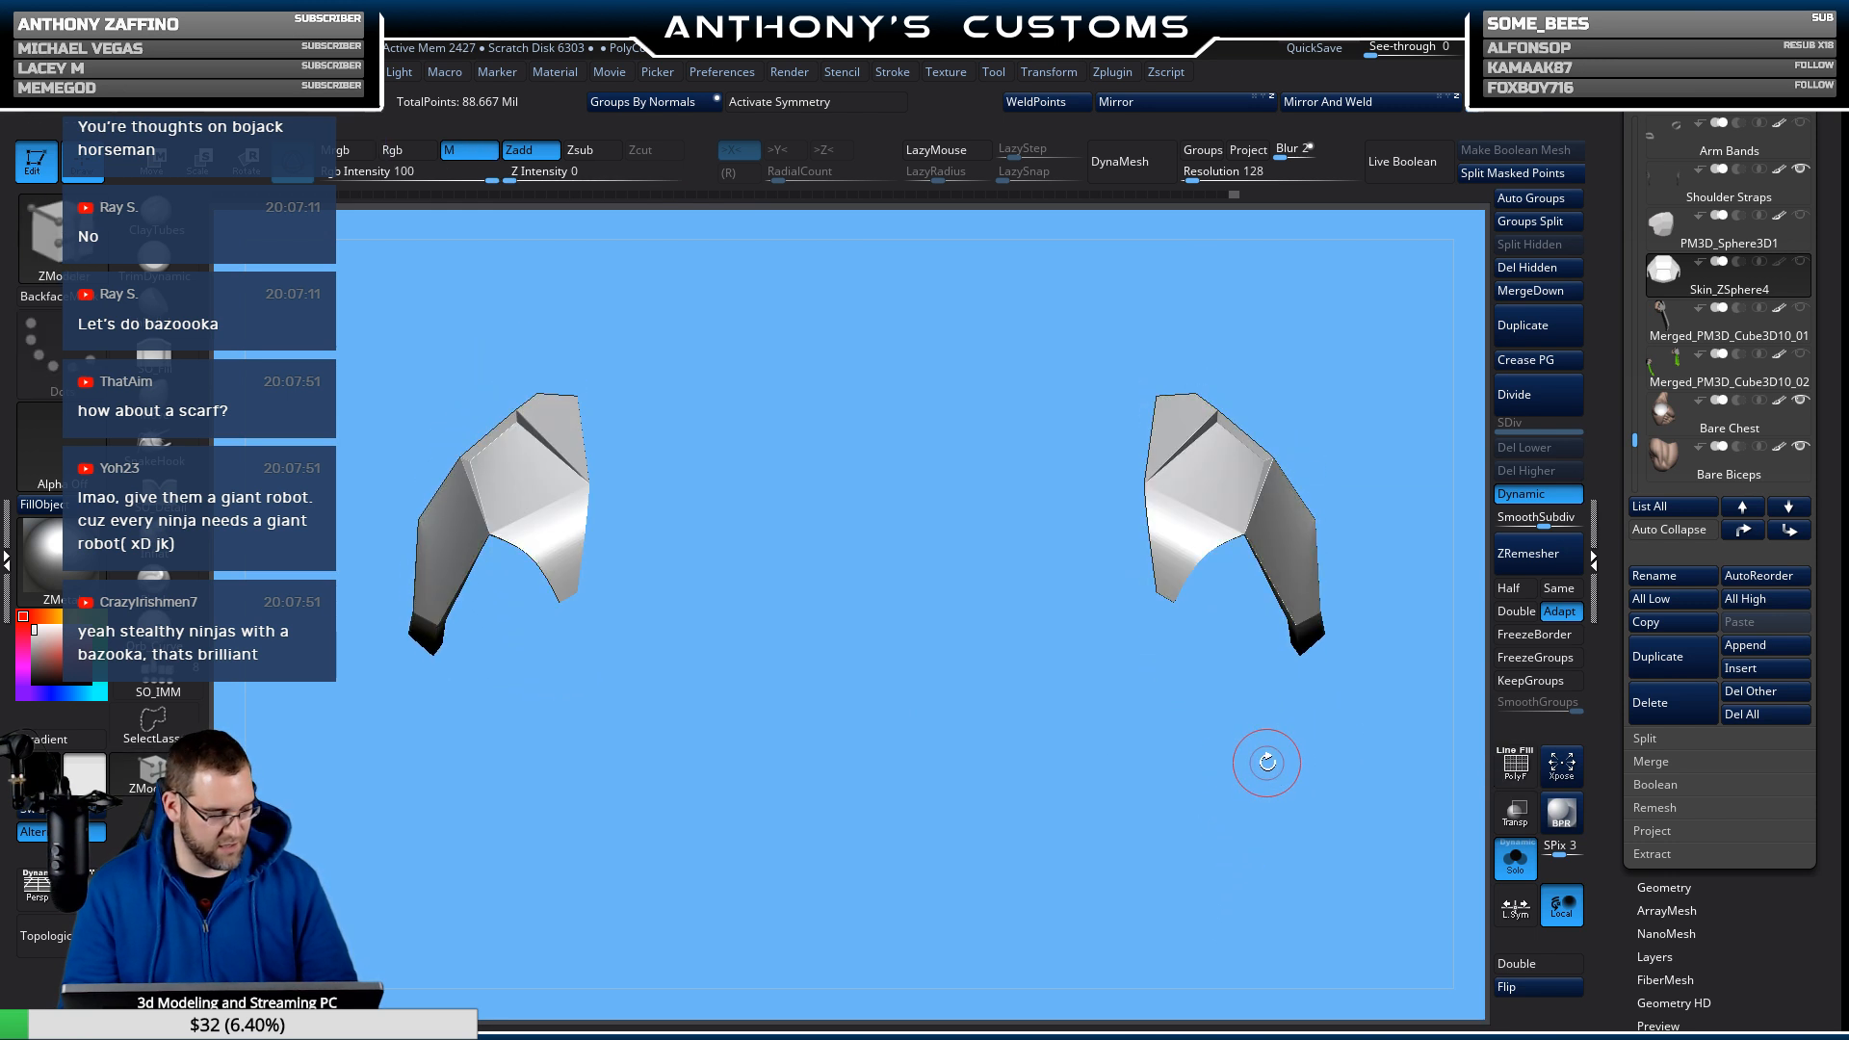
{"action": "right_click_drag", "start_coordinate": [1268, 760], "coordinate": [1255, 896]}
{"action": "right_click_drag", "start_coordinate": [1305, 811], "coordinate": [1280, 670], "text": "alt"}
{"action": "key", "text": "shift+f"}
{"action": "right_click_drag", "start_coordinate": [1202, 732], "coordinate": [1290, 593], "text": "alt"}
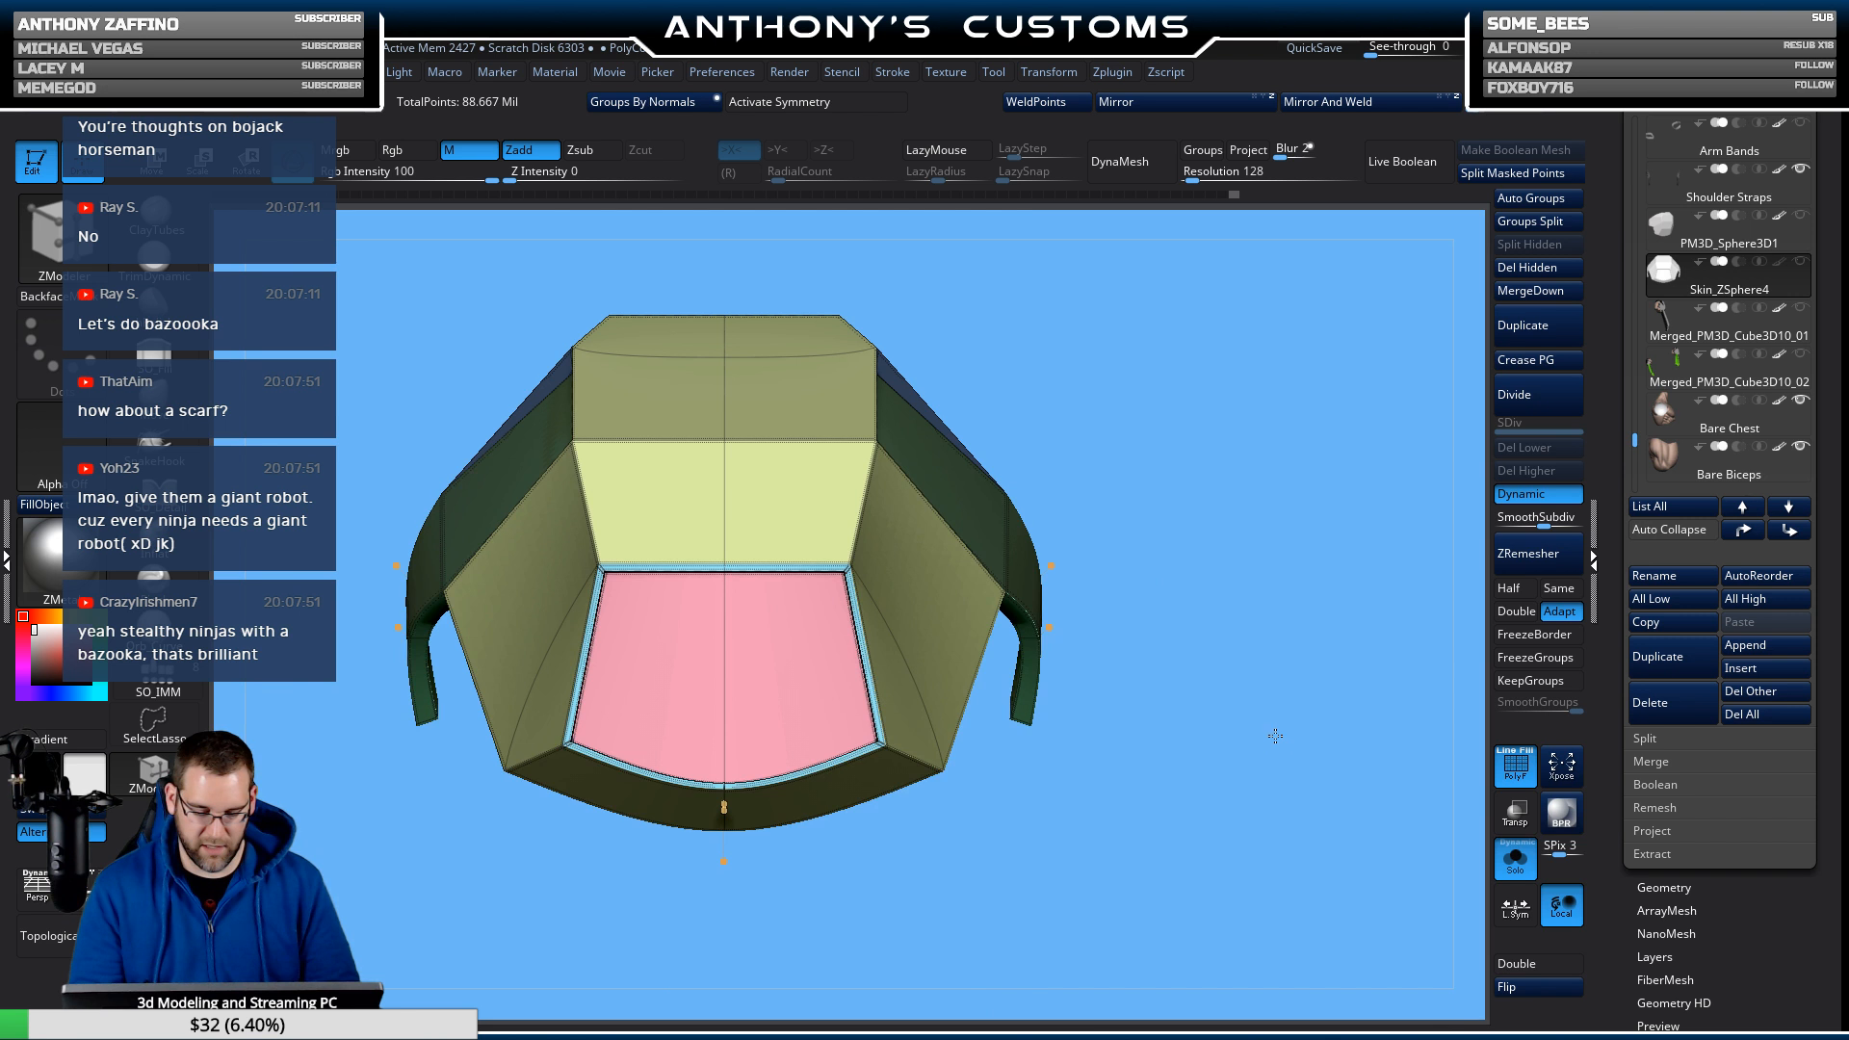
{"action": "mouse_move", "coordinate": [1275, 739]}
{"action": "right_mouse_down", "text": "ctrl"}
{"action": "mouse_move", "coordinate": [1249, 666]}
{"action": "mouse_move", "coordinate": [1169, 690]}
{"action": "mouse_move", "coordinate": [1160, 784]}
{"action": "mouse_move", "coordinate": [1099, 792]}
{"action": "mouse_move", "coordinate": [1146, 793]}
{"action": "mouse_move", "coordinate": [1165, 761]}
{"action": "mouse_move", "coordinate": [1169, 870]}
{"action": "right_mouse_up", "text": "ctrl"}
{"action": "key", "text": "shift+f"}
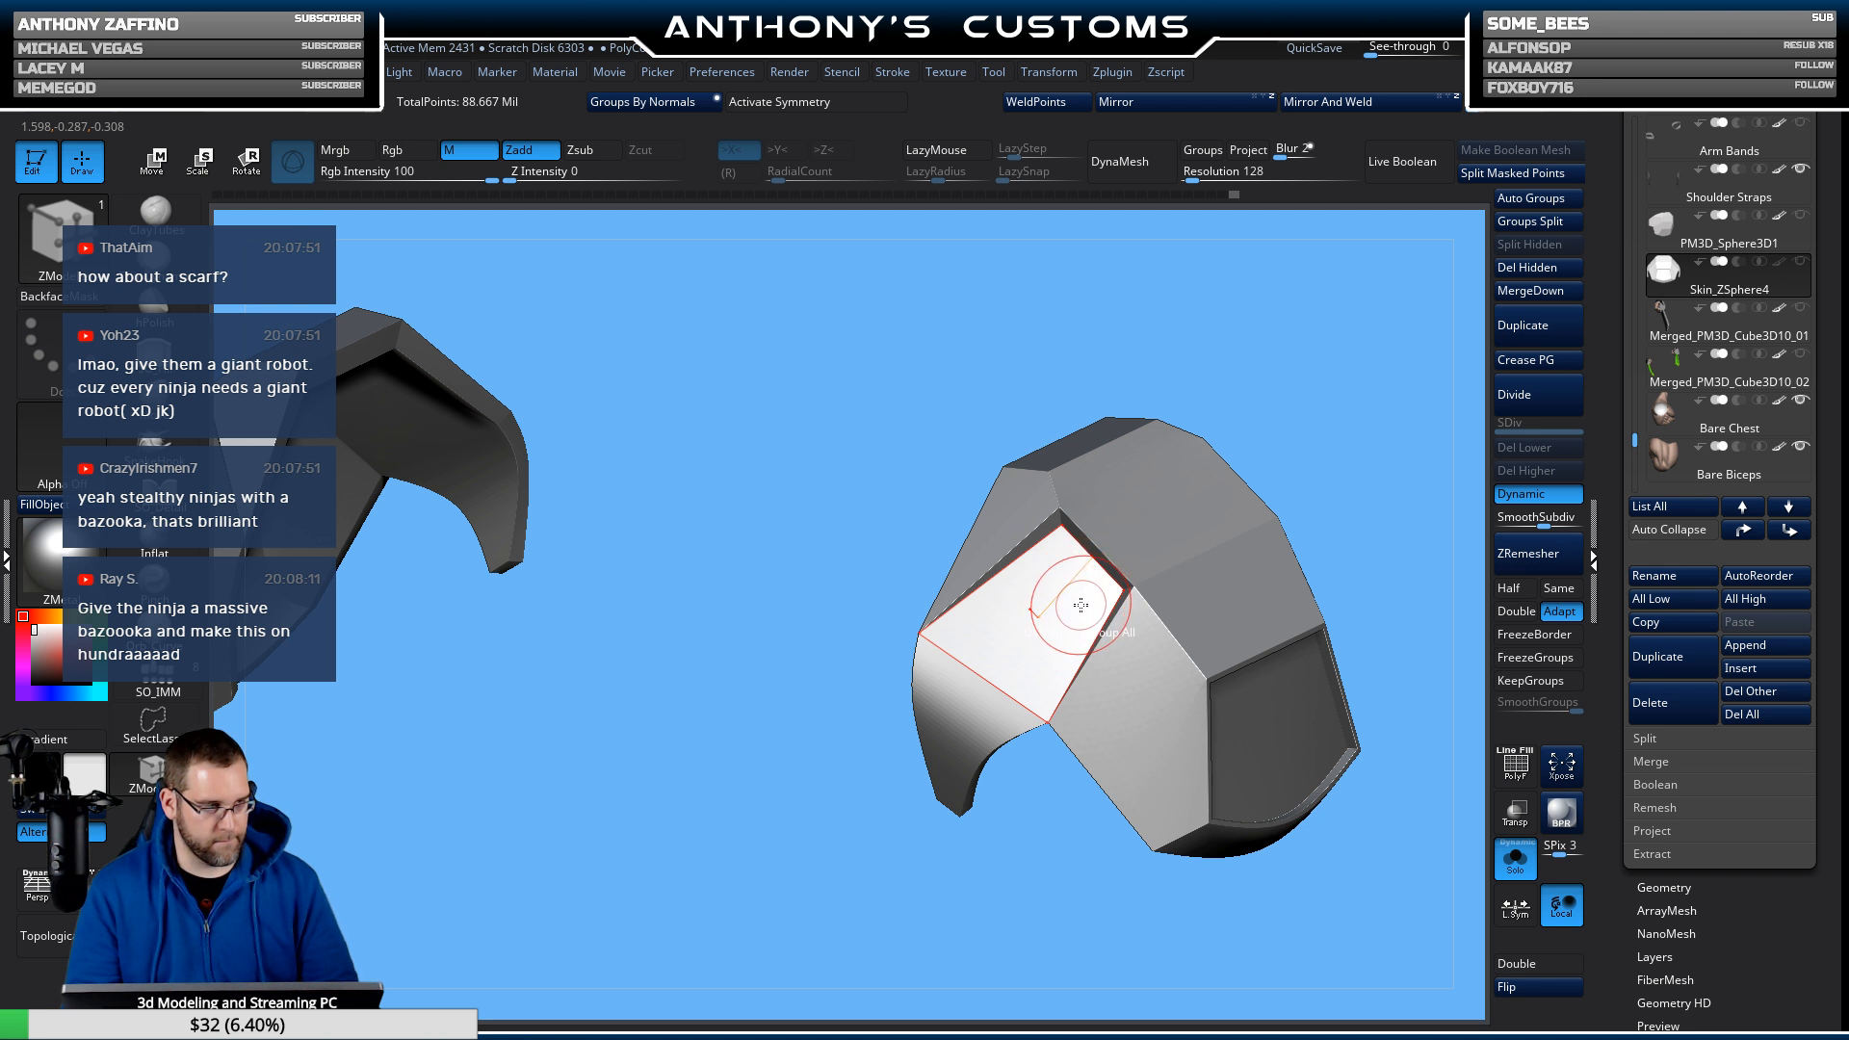
Activate symmetry on X and Z, and set the ZModeler point action to Slide.
{"action": "right_click_drag", "start_coordinate": [1360, 366], "coordinate": [1275, 323], "text": "alt"}
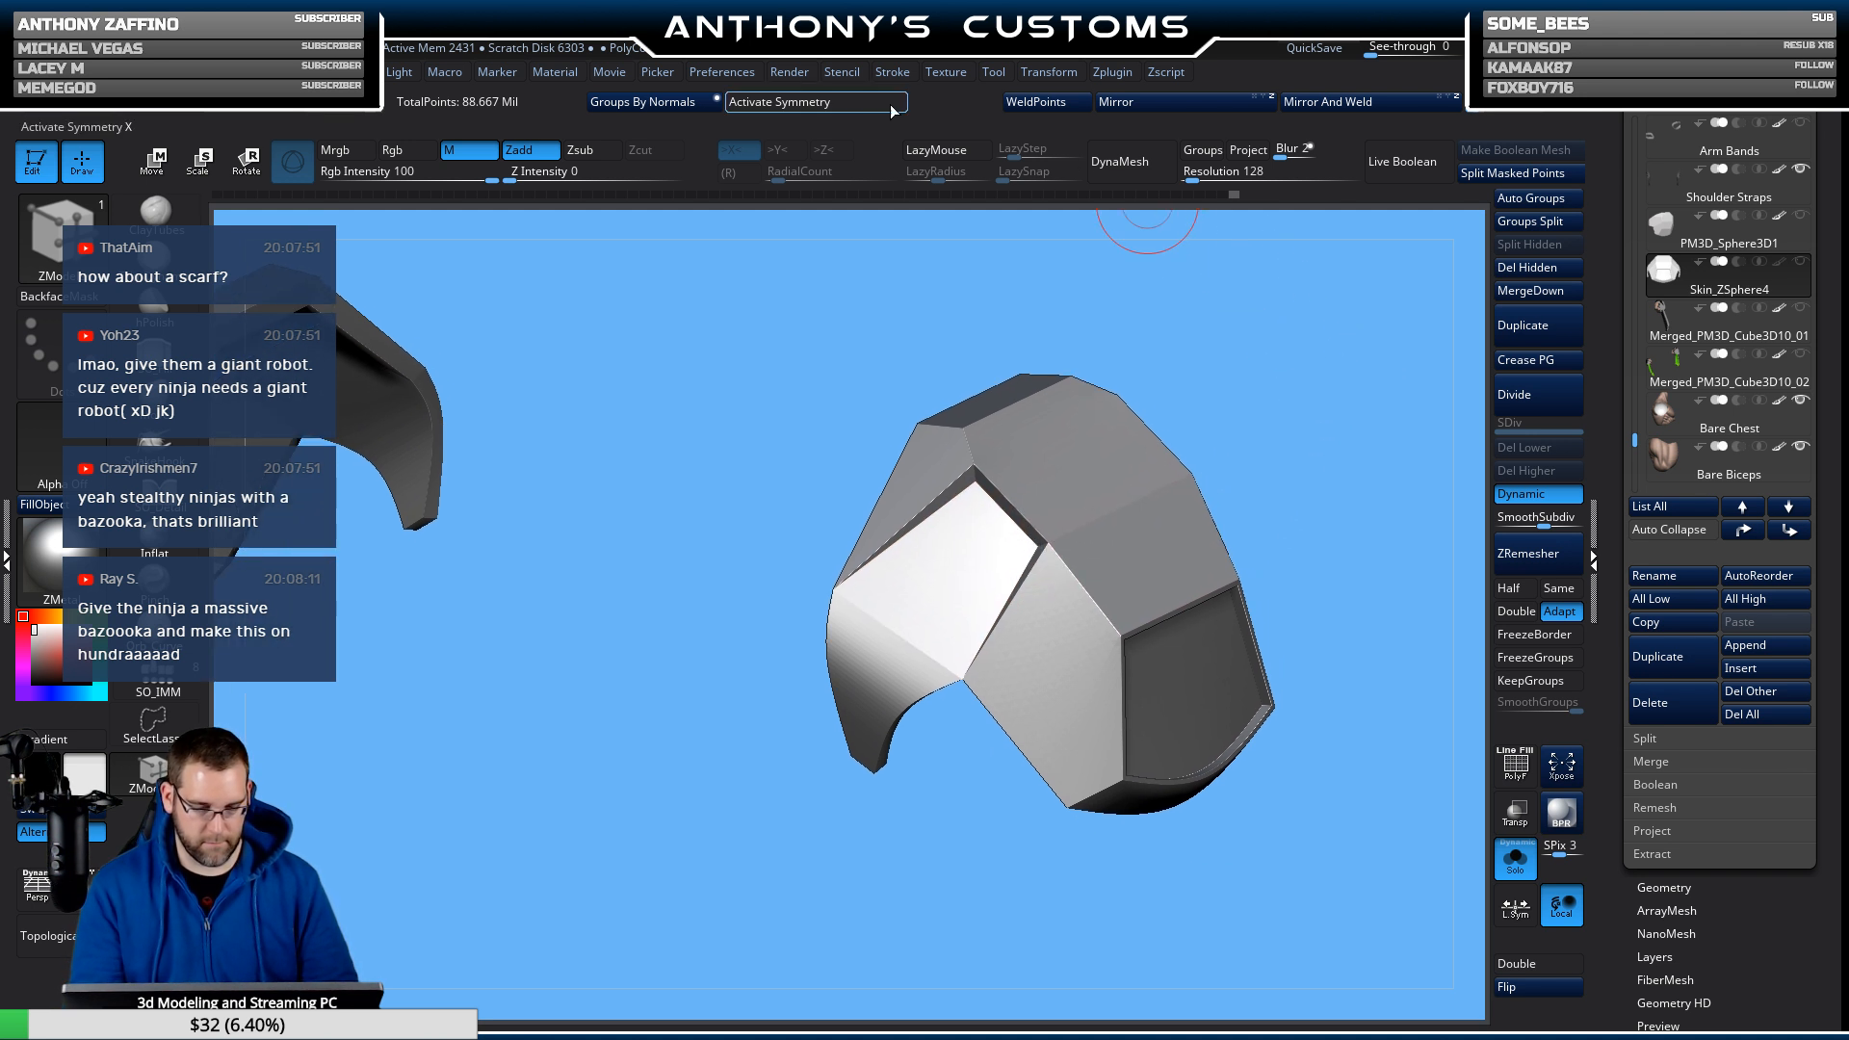
{"action": "left_click", "coordinate": [894, 108]}
{"action": "left_click", "coordinate": [824, 151]}
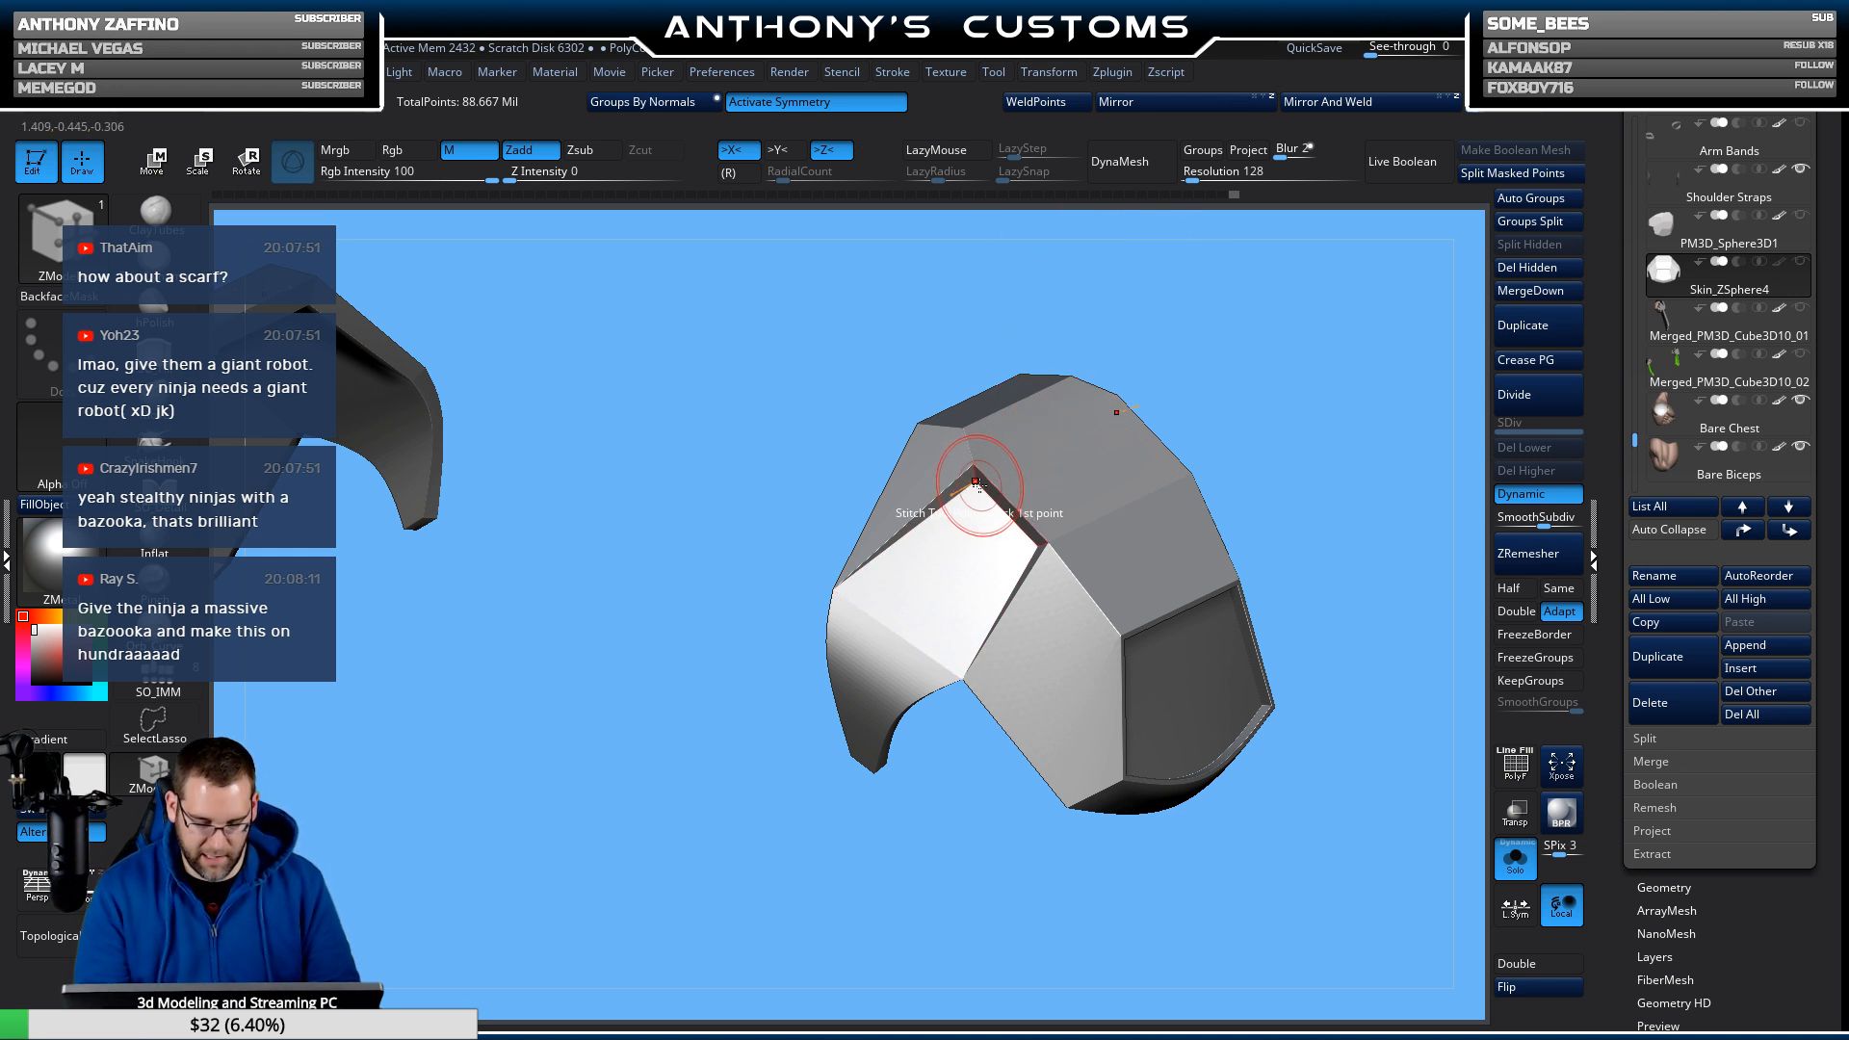
{"action": "key", "text": "space"}
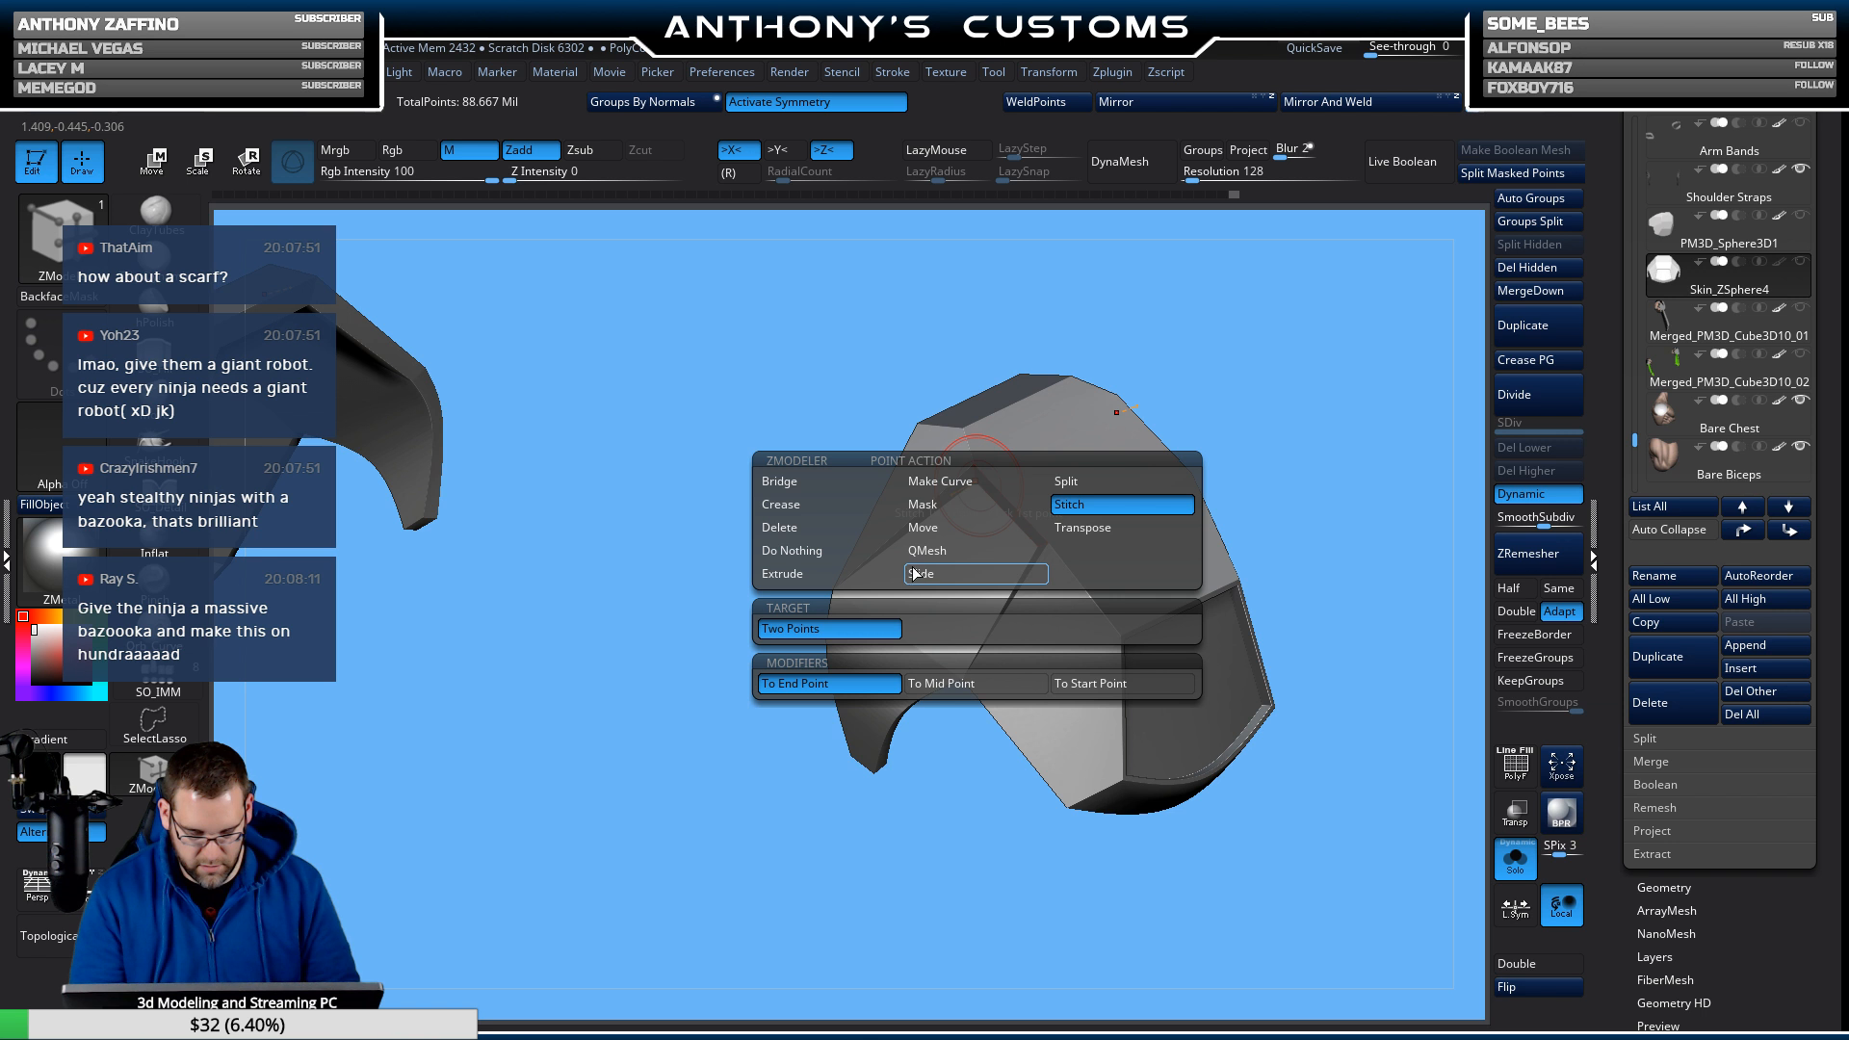
{"action": "left_click", "coordinate": [968, 574]}
Slide the inner corner points of the pad's front recessed panel to widen the visible recess wall.
{"action": "right_click", "coordinate": [1309, 371]}
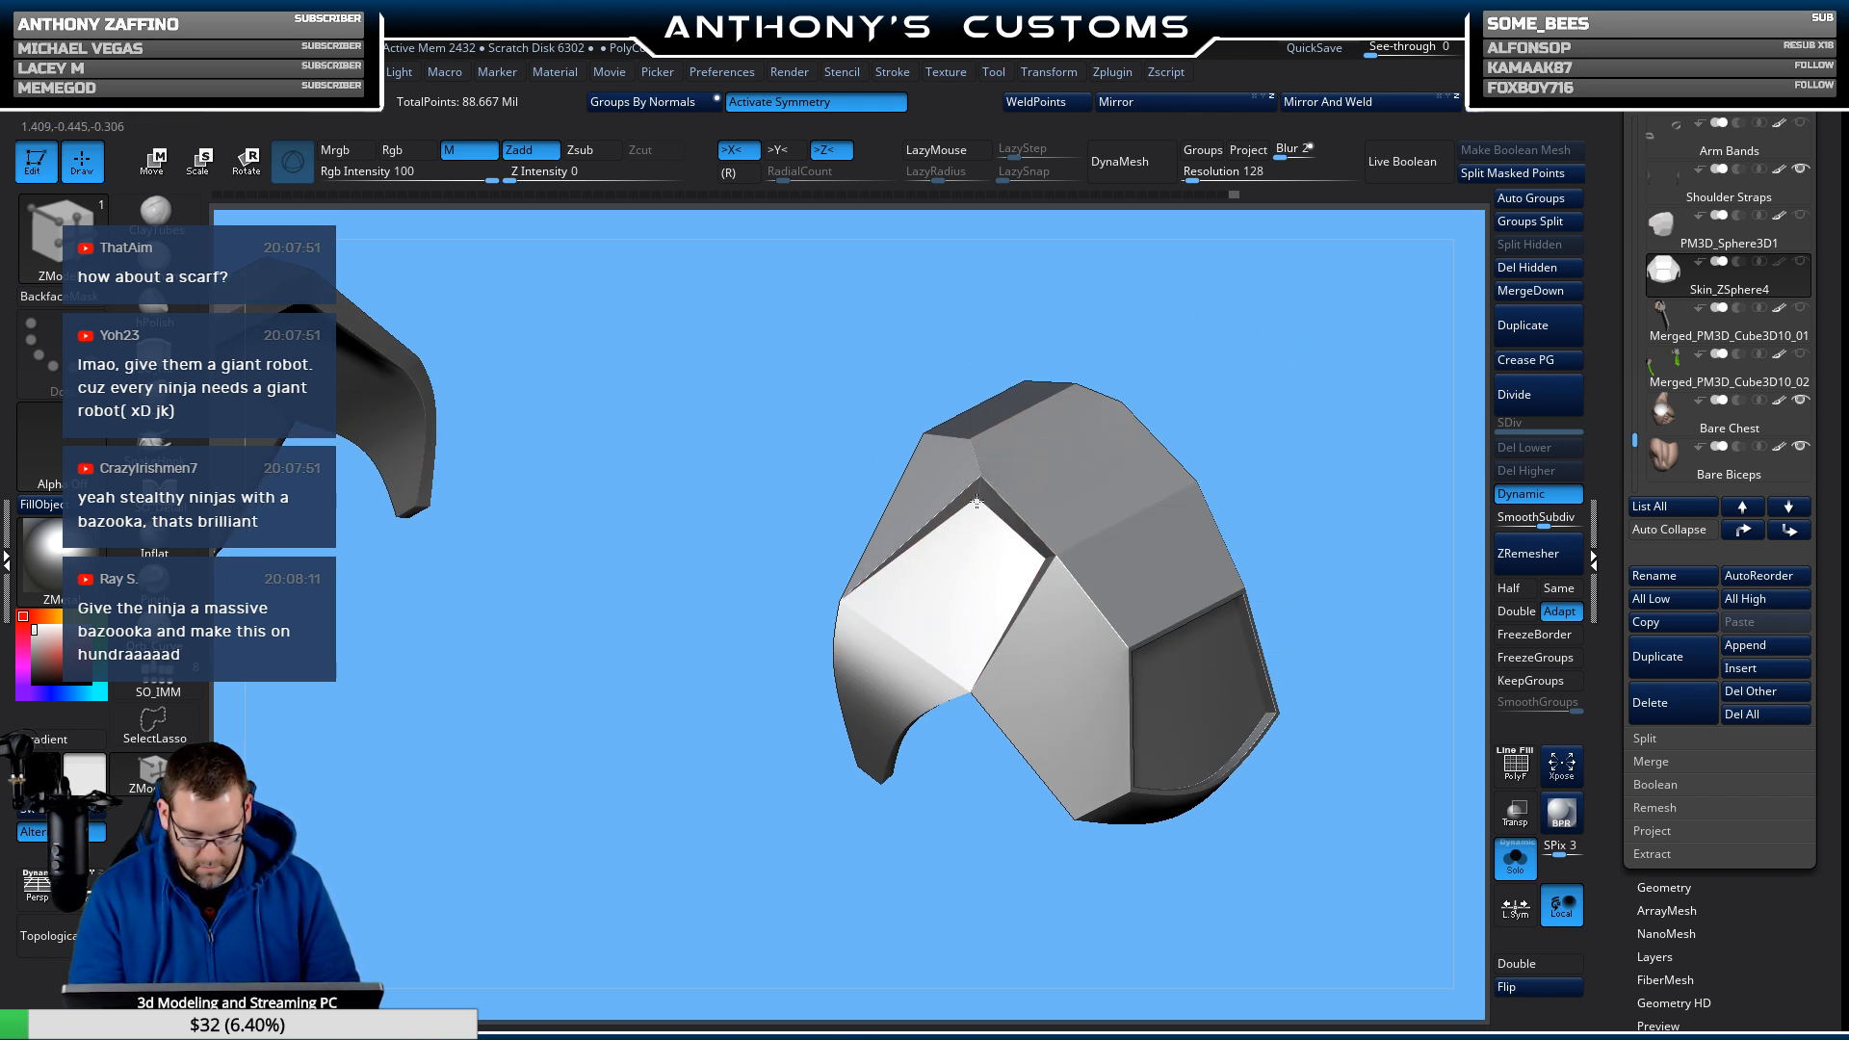
{"action": "left_click_drag", "start_coordinate": [1303, 361], "coordinate": [1288, 412]}
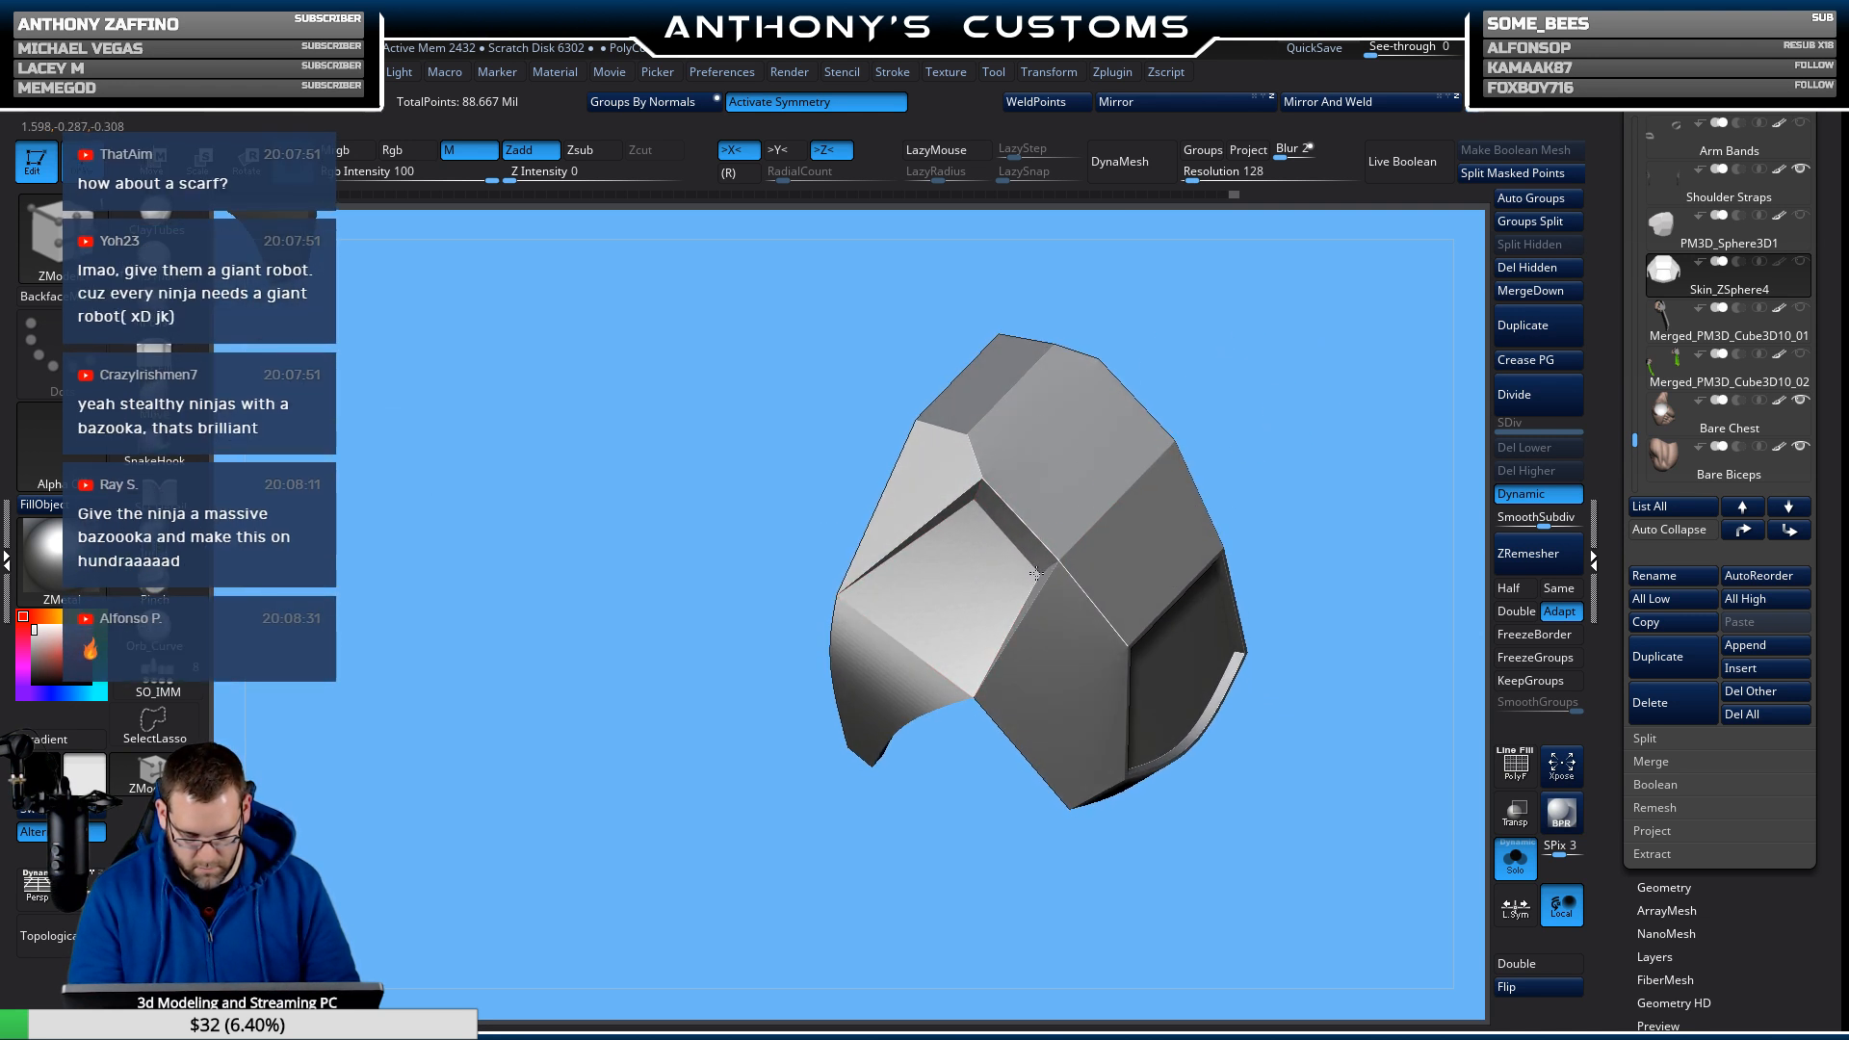
{"action": "left_click_drag", "start_coordinate": [1347, 354], "coordinate": [1320, 482]}
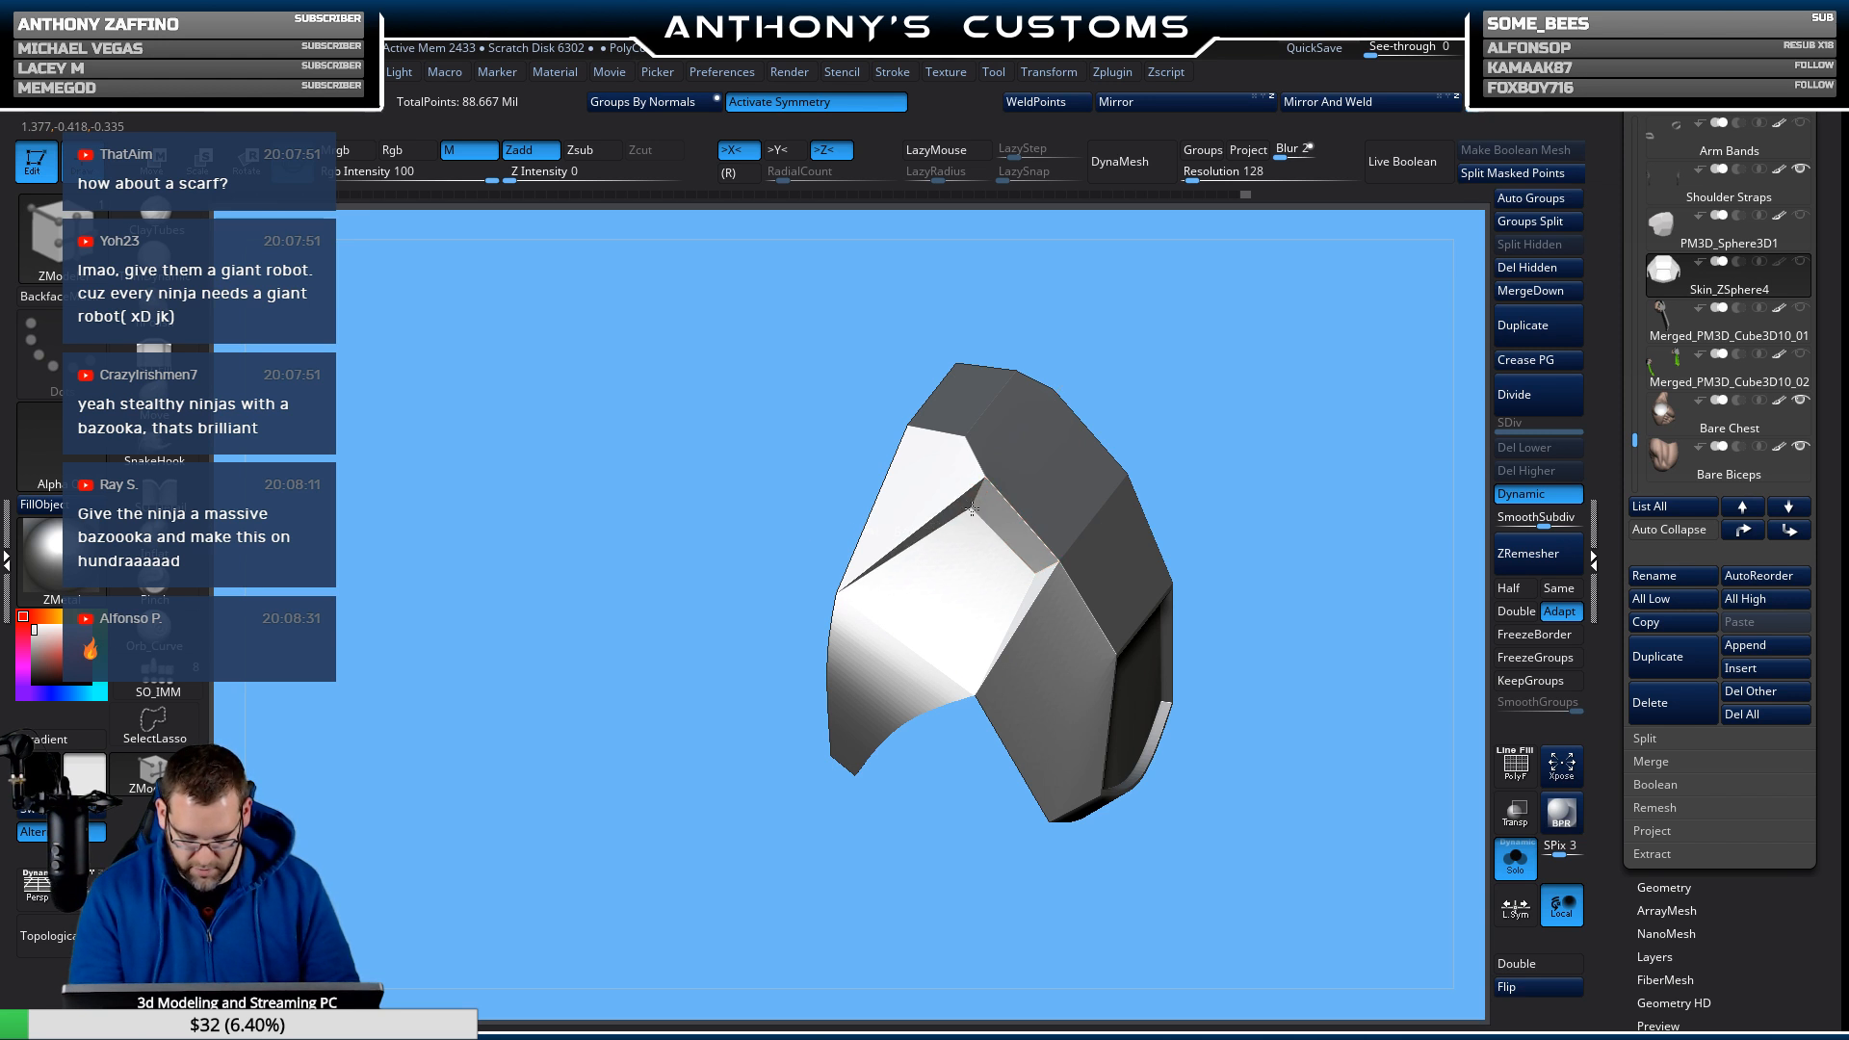
{"action": "left_click_drag", "start_coordinate": [1165, 362], "coordinate": [1404, 551]}
{"action": "mouse_move", "coordinate": [1411, 617]}
{"action": "left_mouse_down"}
{"action": "mouse_move", "coordinate": [1354, 822]}
{"action": "mouse_move", "coordinate": [1310, 830]}
{"action": "mouse_move", "coordinate": [1276, 744]}
{"action": "mouse_move", "coordinate": [1334, 825]}
{"action": "mouse_move", "coordinate": [1190, 786]}
{"action": "mouse_move", "coordinate": [1284, 764]}
{"action": "mouse_move", "coordinate": [1271, 726]}
{"action": "mouse_move", "coordinate": [1271, 946]}
{"action": "mouse_move", "coordinate": [1275, 442]}
{"action": "mouse_move", "coordinate": [1247, 385]}
{"action": "left_mouse_up"}
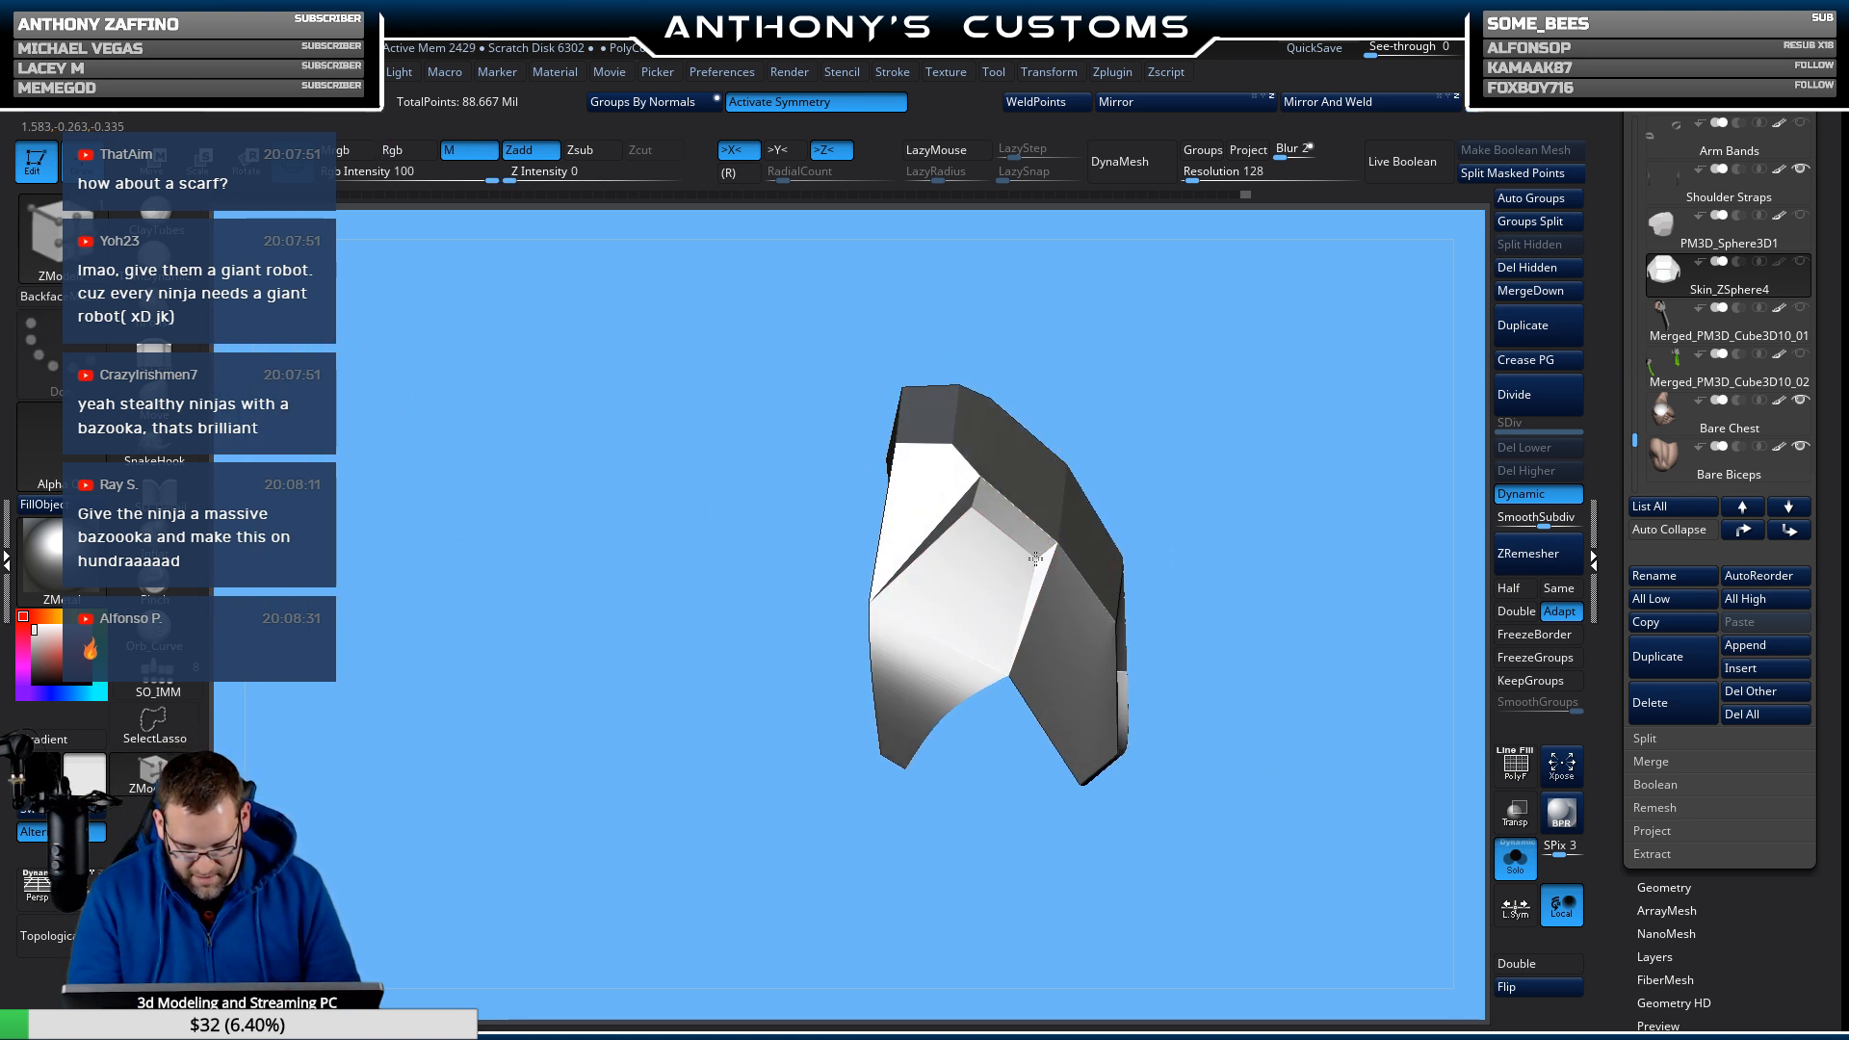
{"action": "left_click_drag", "start_coordinate": [1297, 494], "coordinate": [1272, 533]}
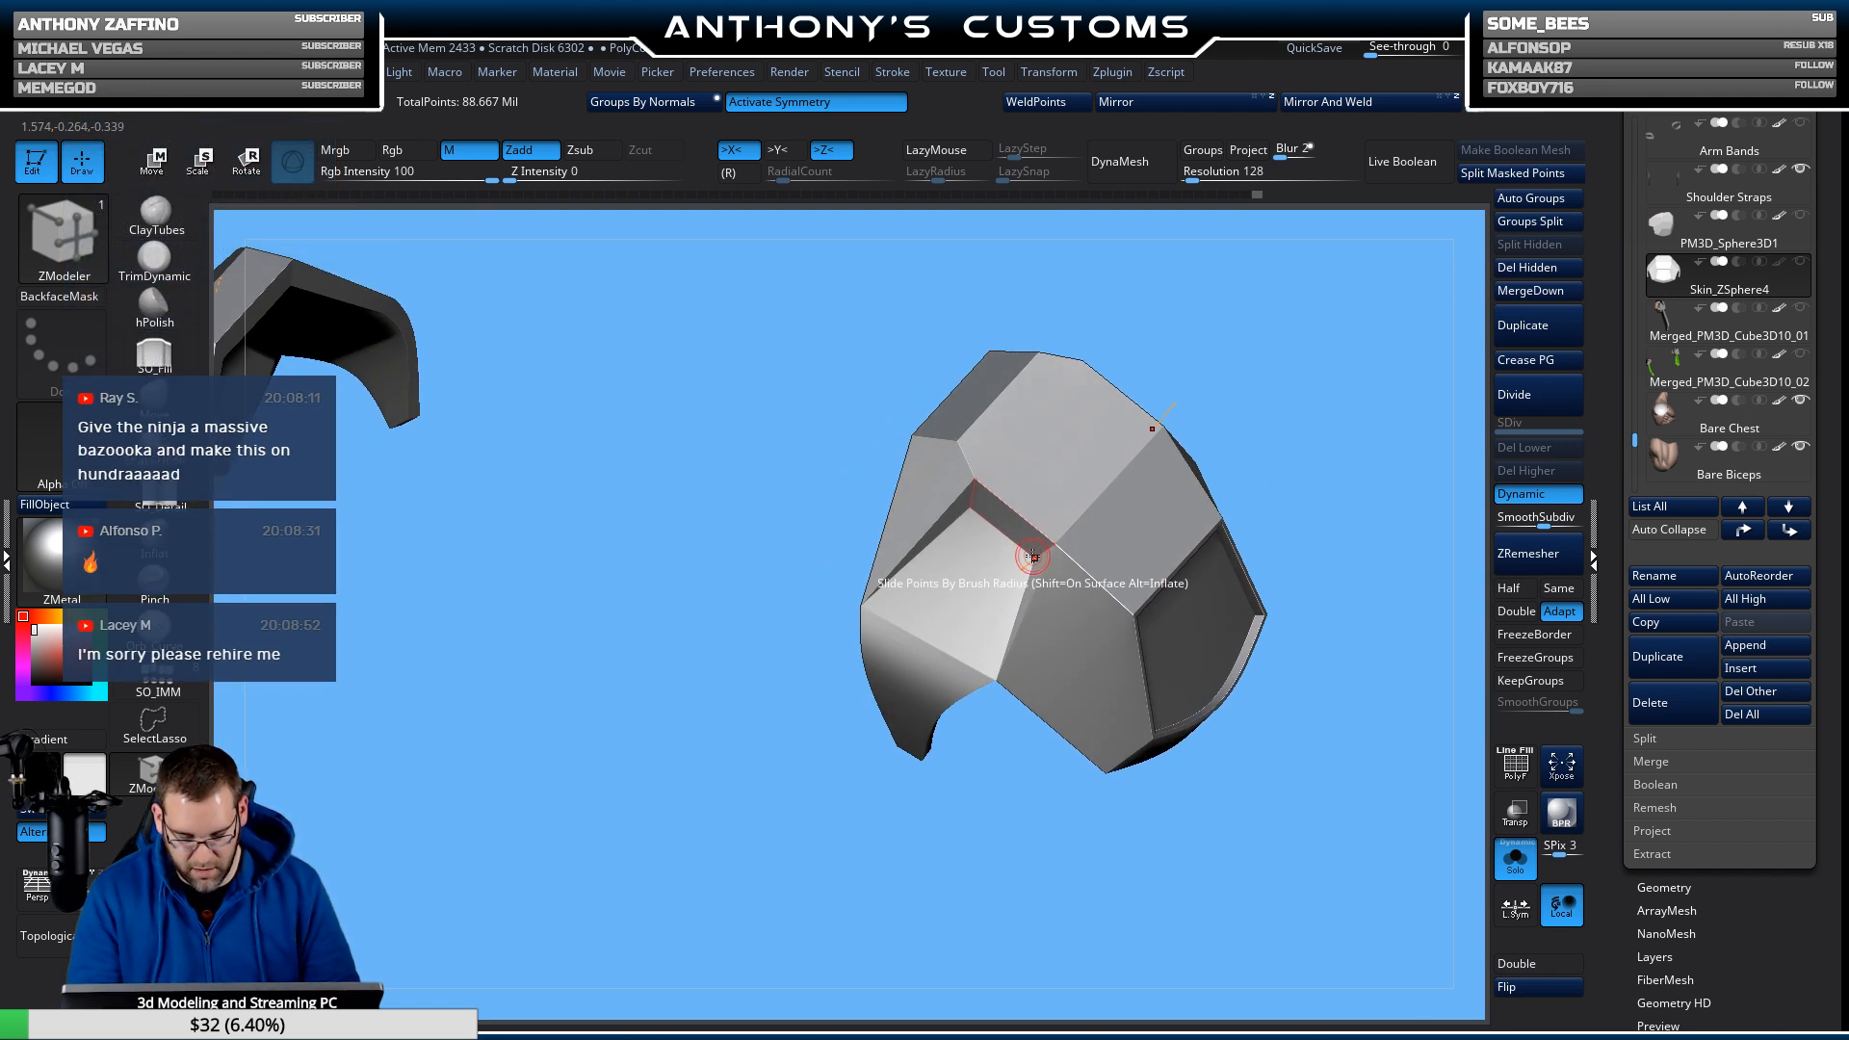
{"action": "left_click_drag", "start_coordinate": [1329, 478], "coordinate": [1270, 664]}
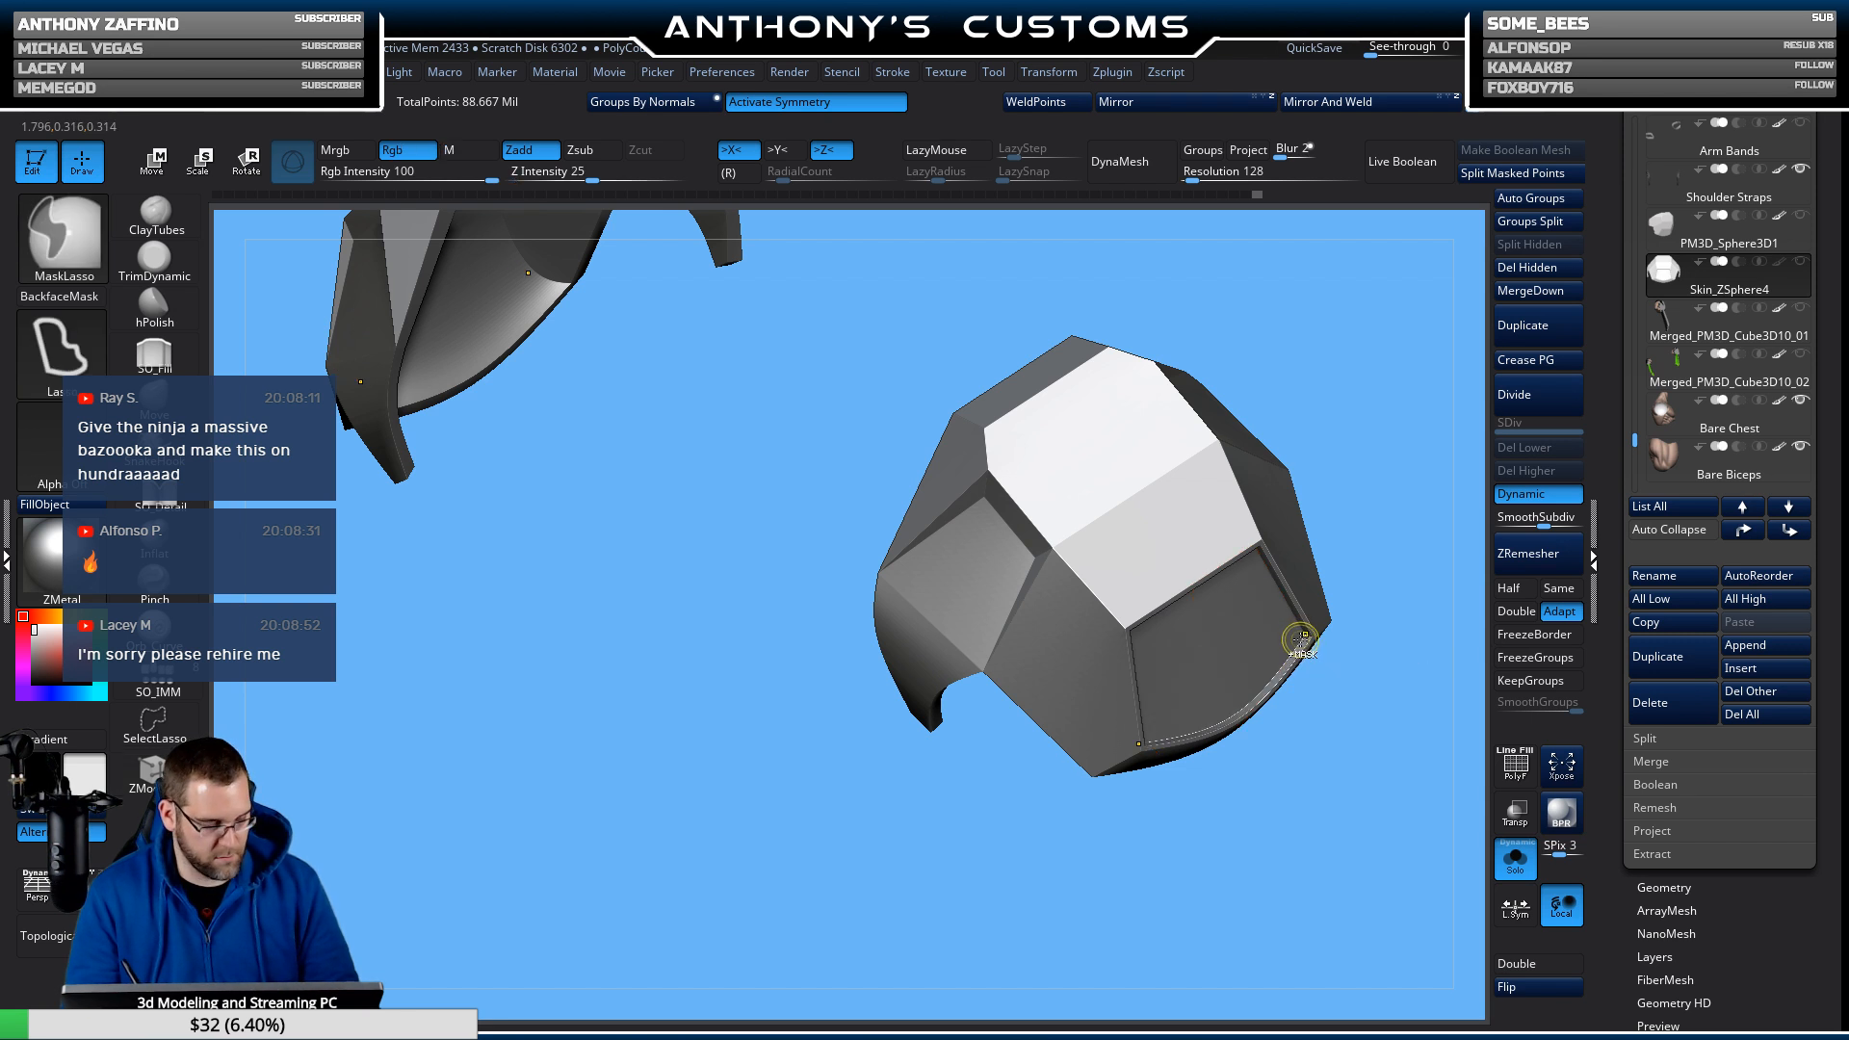
With dynamic subdivision off, shrink the pad's front recessed panel inward using the ZModeler Scale polygon action targeting Polygroup All.
{"action": "left_click_drag", "start_coordinate": [1122, 819], "coordinate": [1272, 793]}
{"action": "key", "text": "shift+f"}
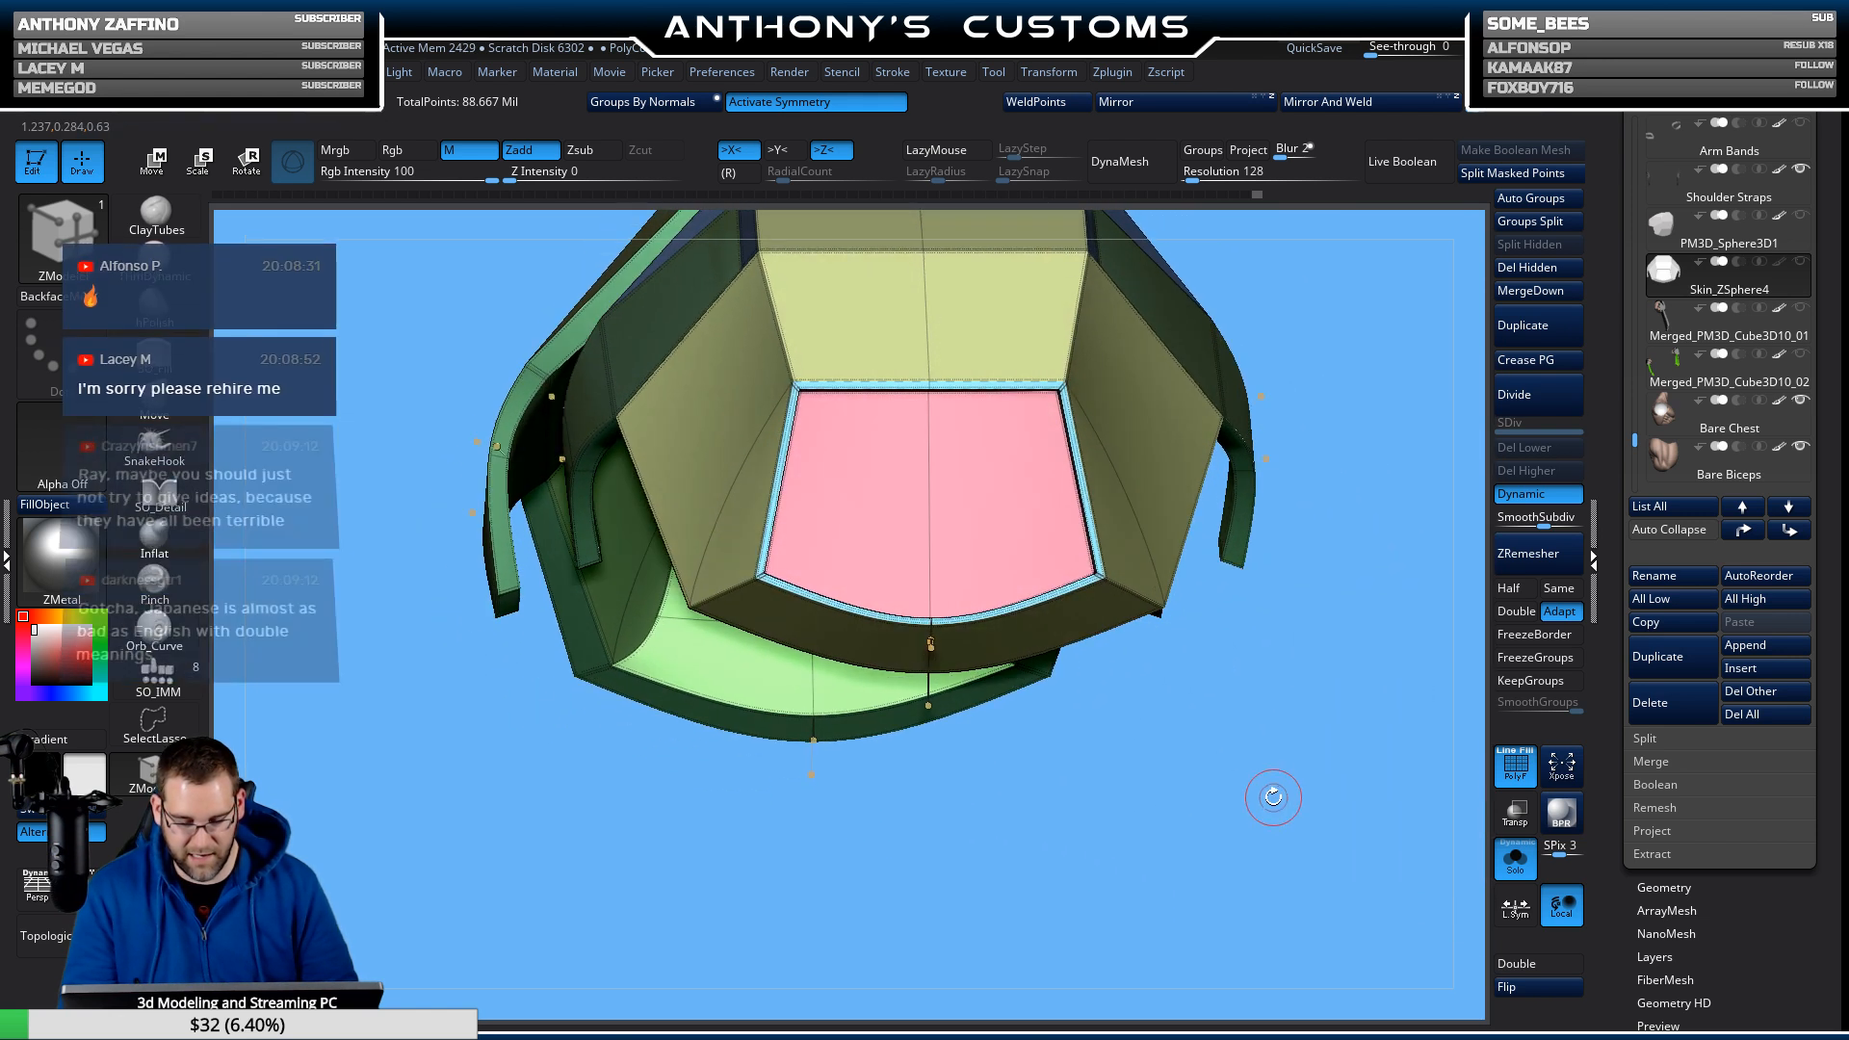
{"action": "left_click_drag", "start_coordinate": [1107, 764], "coordinate": [1127, 817]}
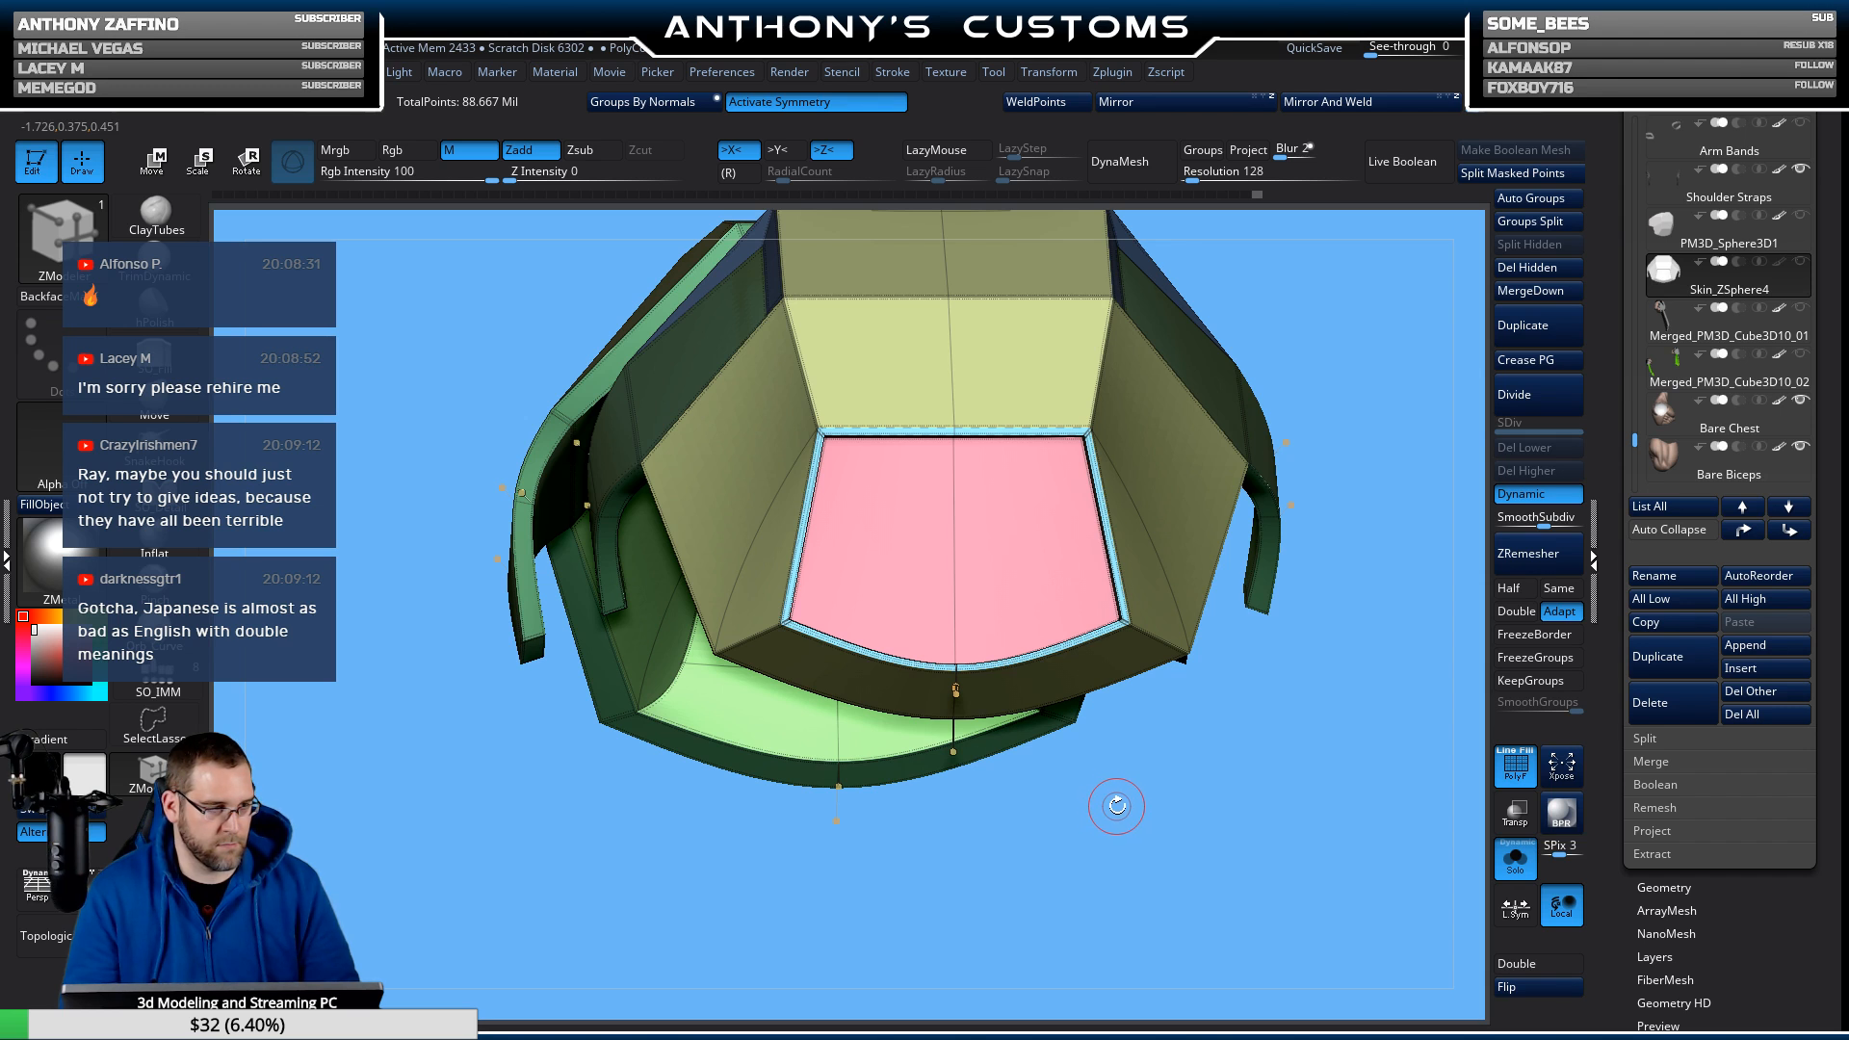
{"action": "left_click_drag", "start_coordinate": [1116, 805], "coordinate": [1023, 558]}
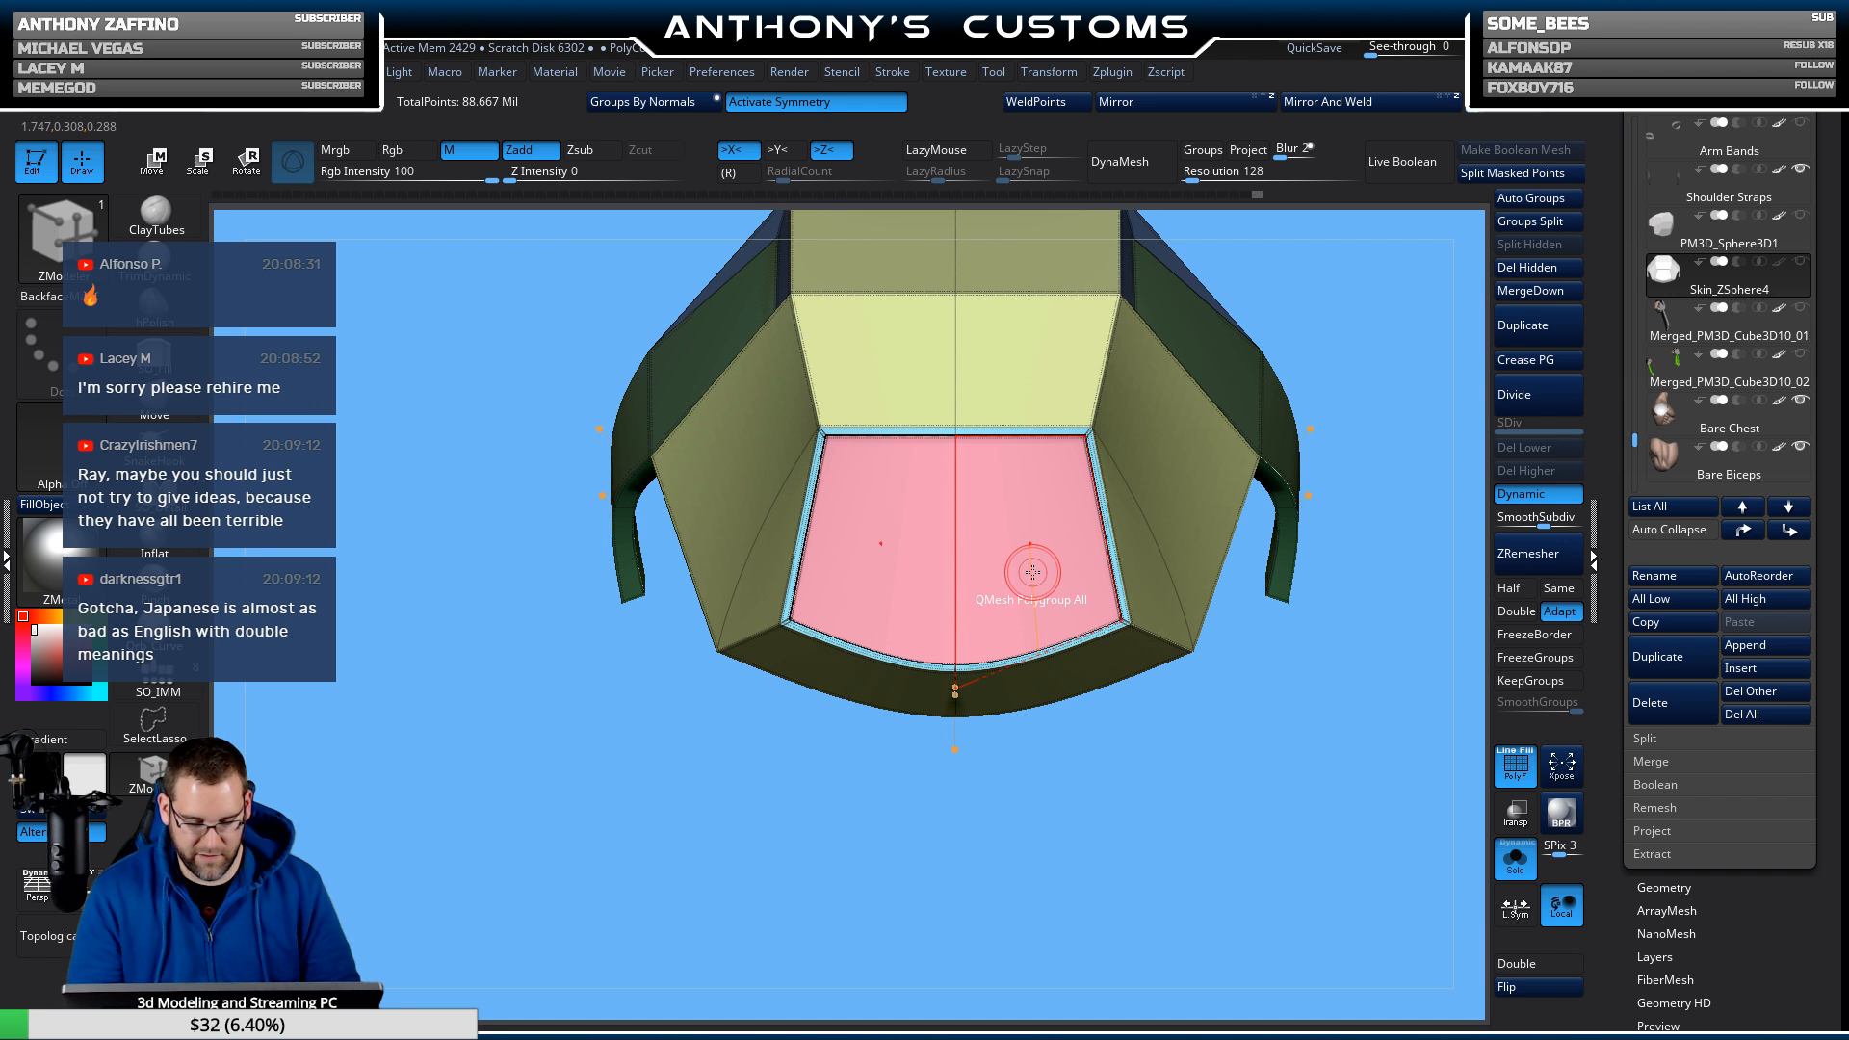
{"action": "key", "text": "shift+d"}
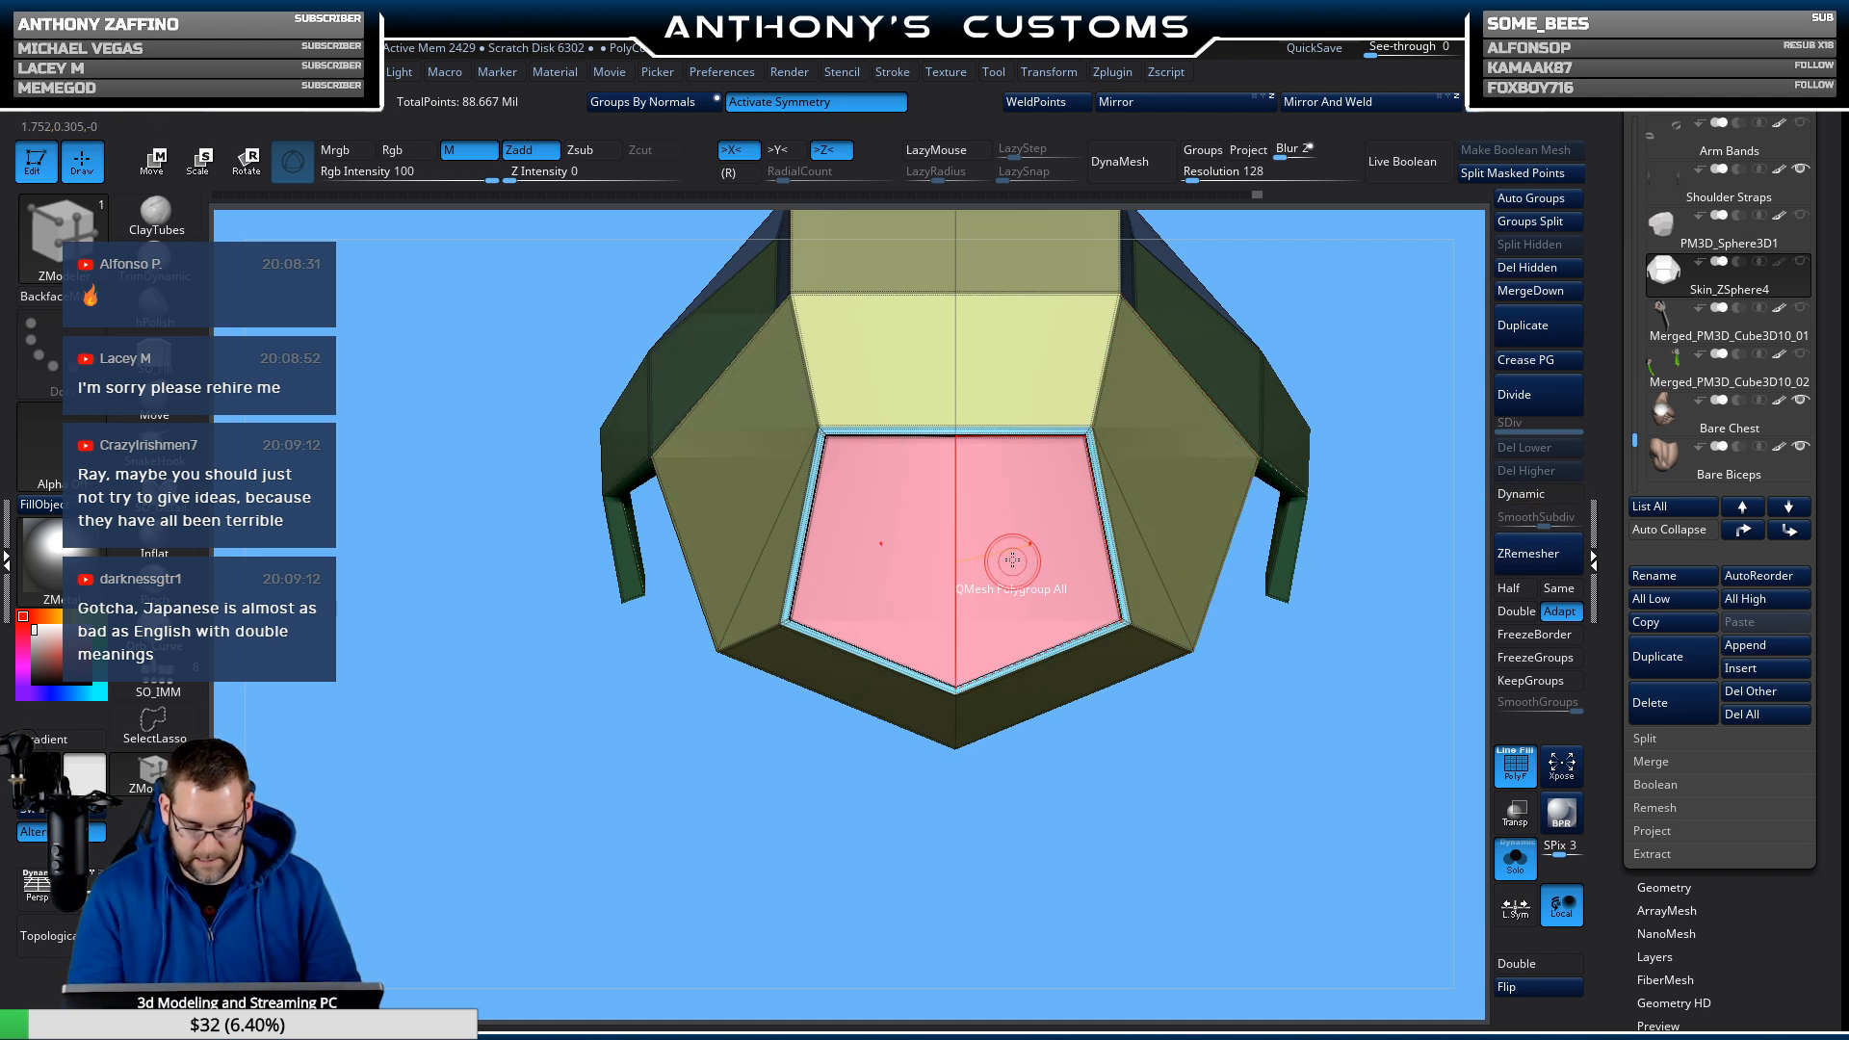
{"action": "key", "text": "space"}
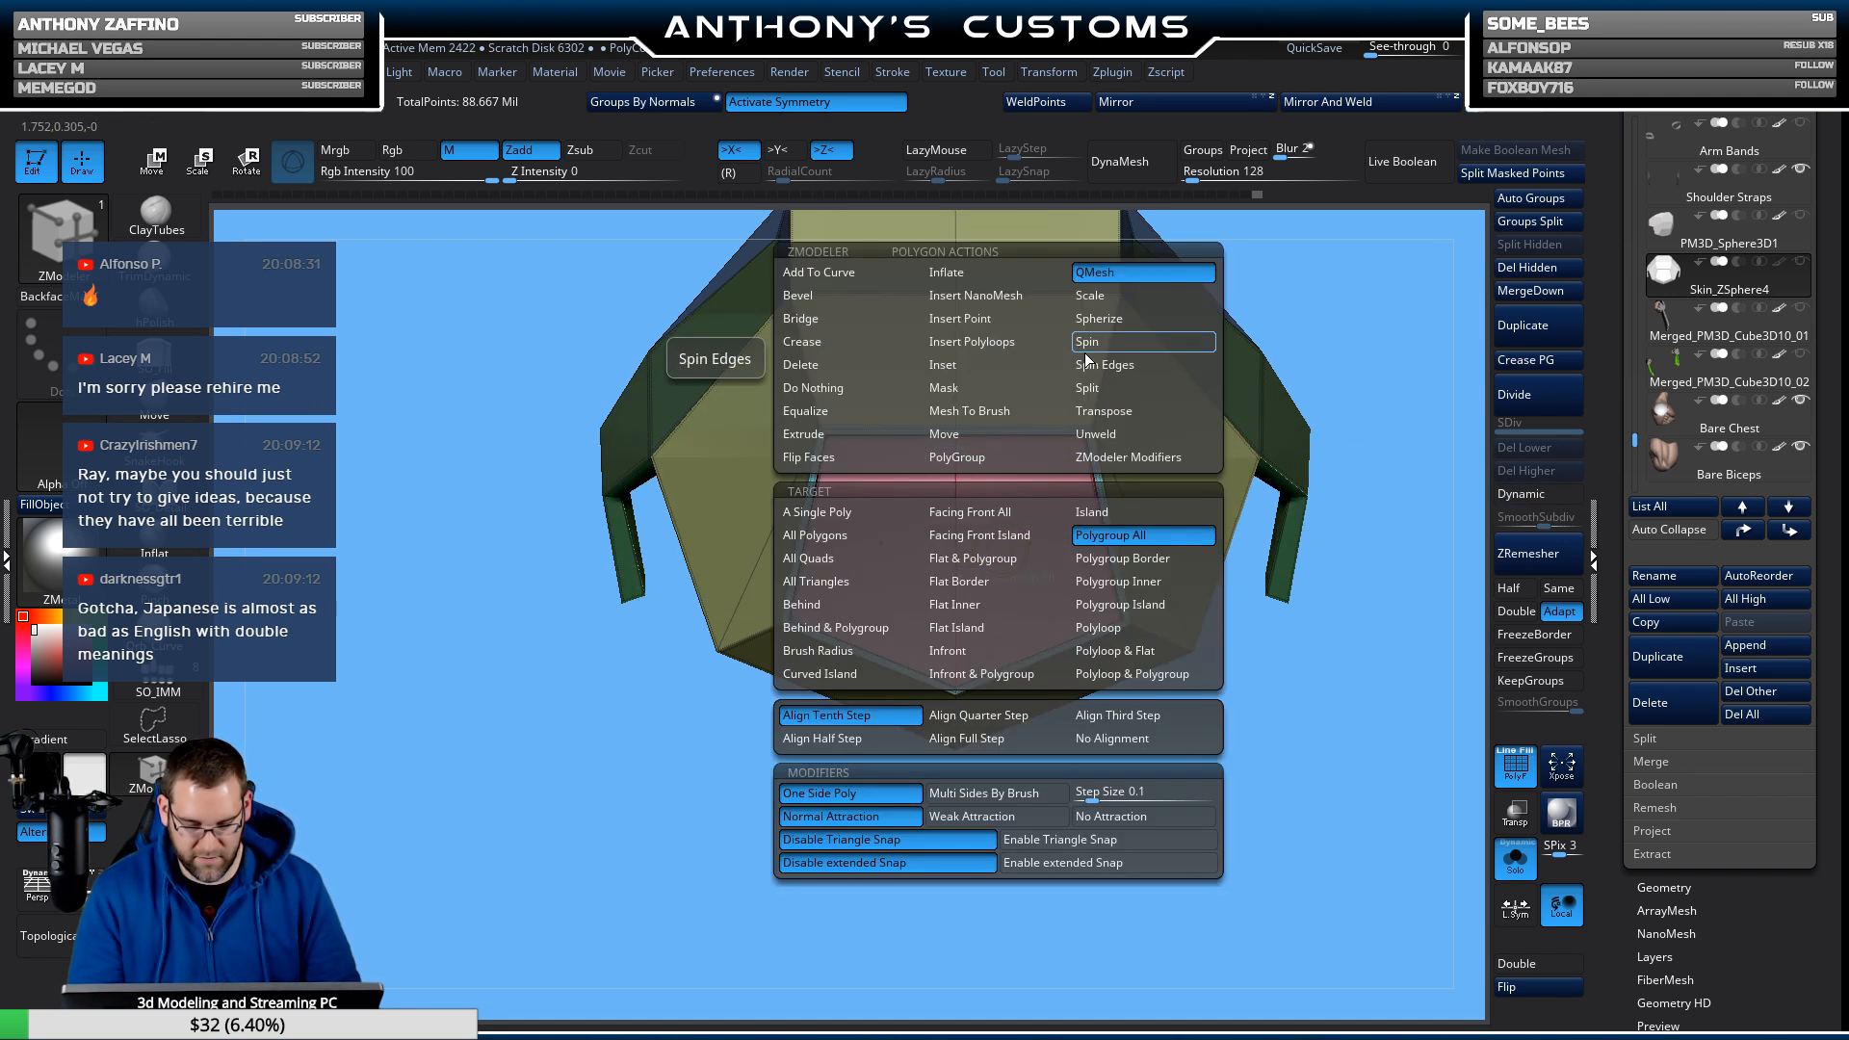
{"action": "left_click", "coordinate": [1117, 295]}
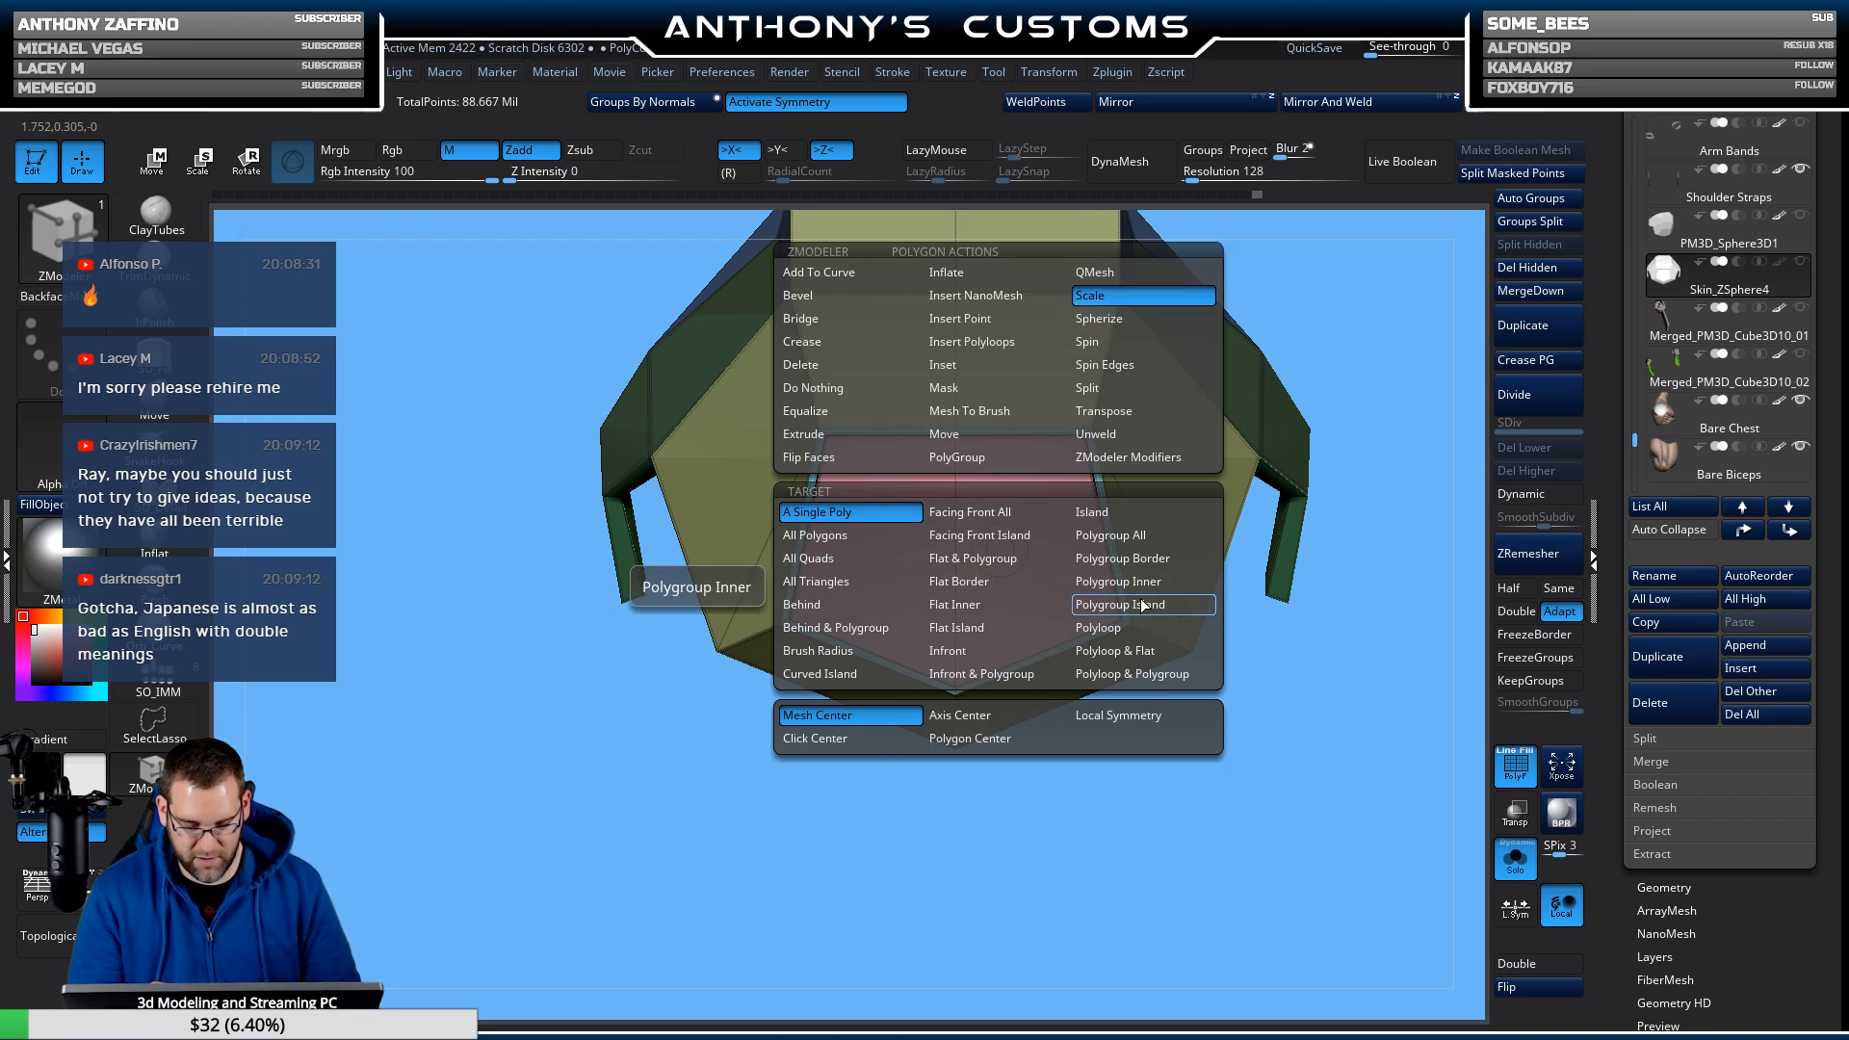
{"action": "left_click", "coordinate": [1124, 534]}
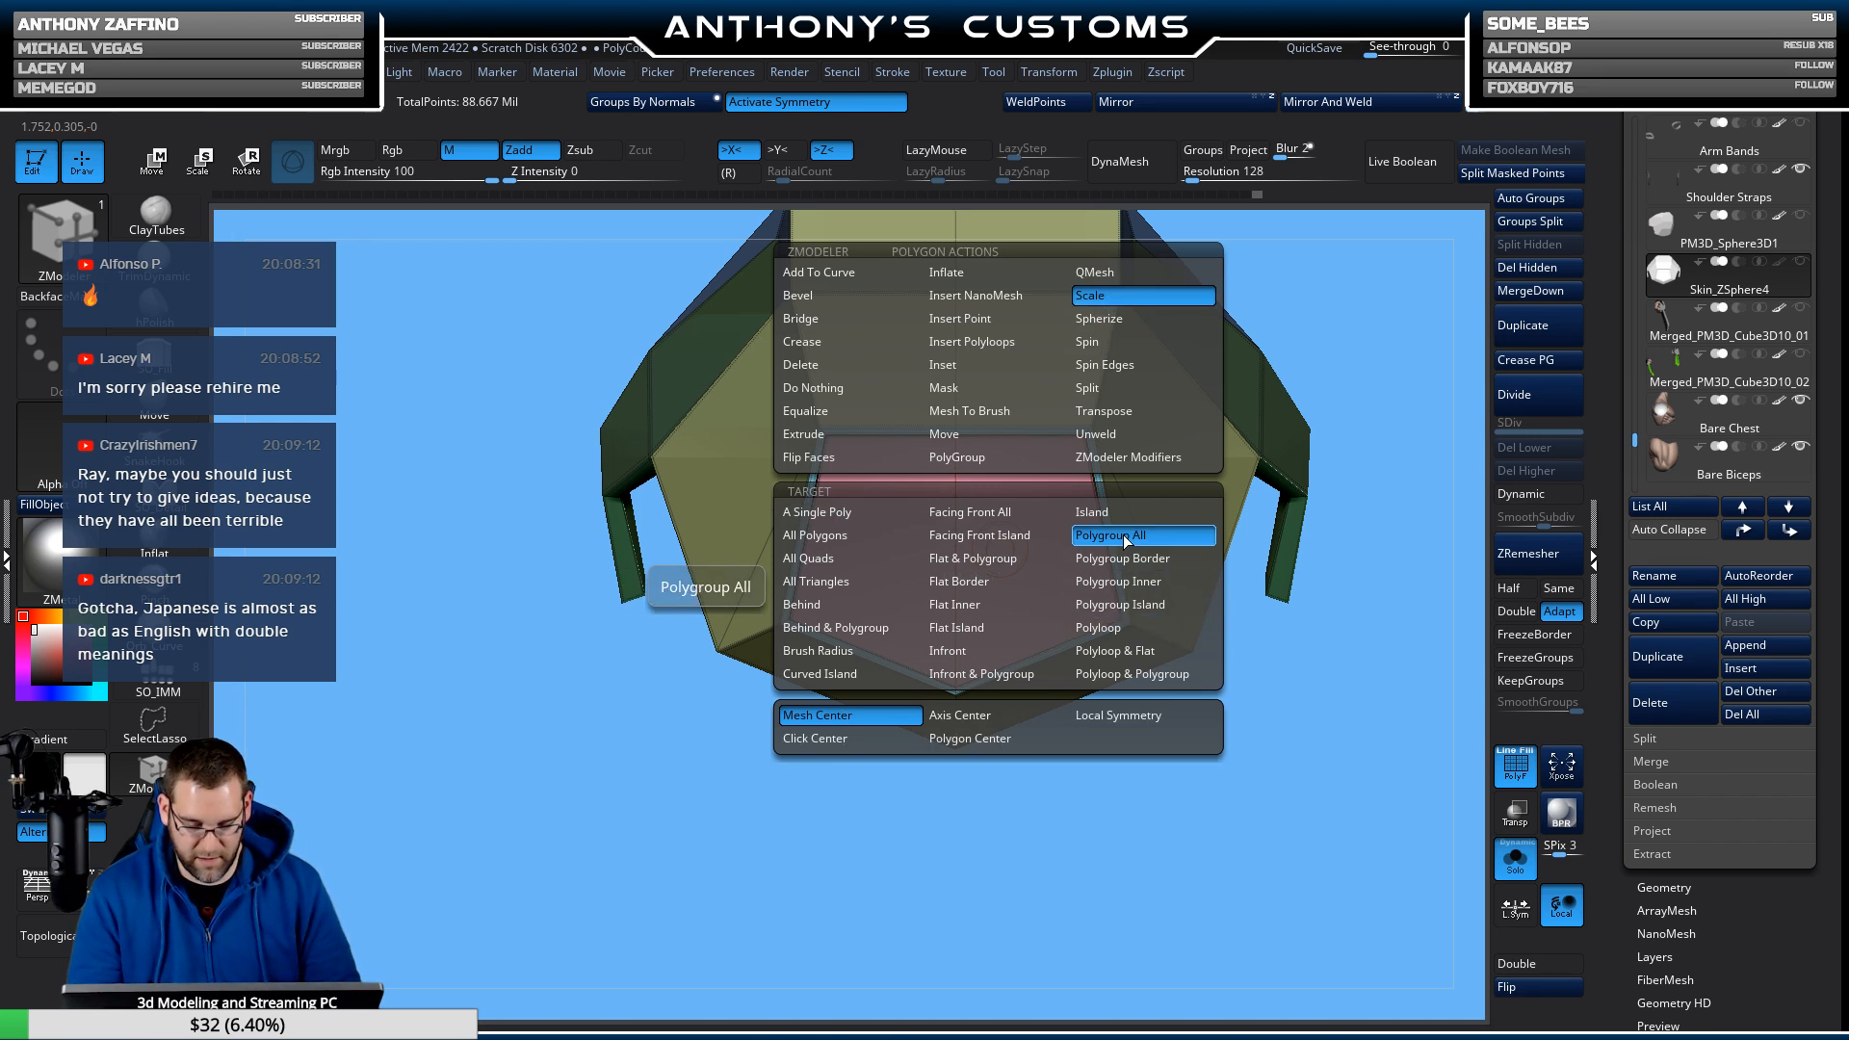
{"action": "left_click", "coordinate": [984, 722]}
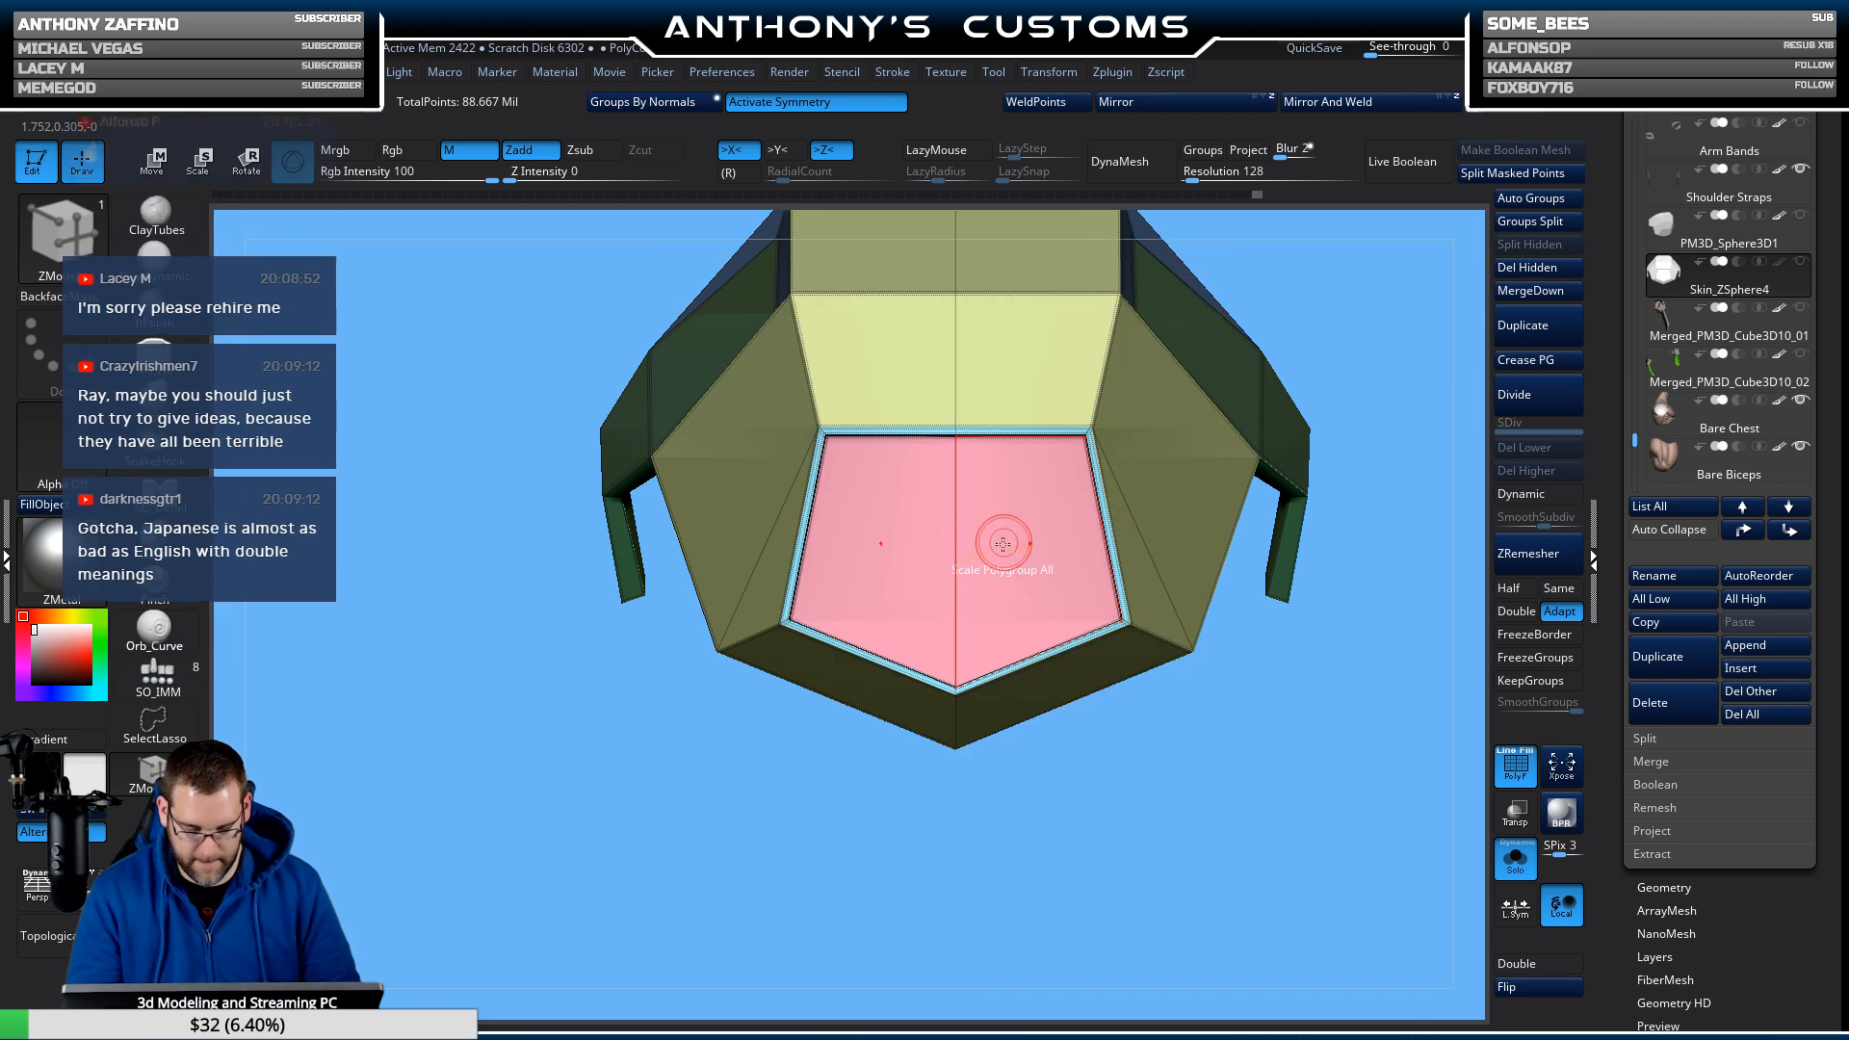
{"action": "left_click_drag", "start_coordinate": [999, 558], "coordinate": [994, 497]}
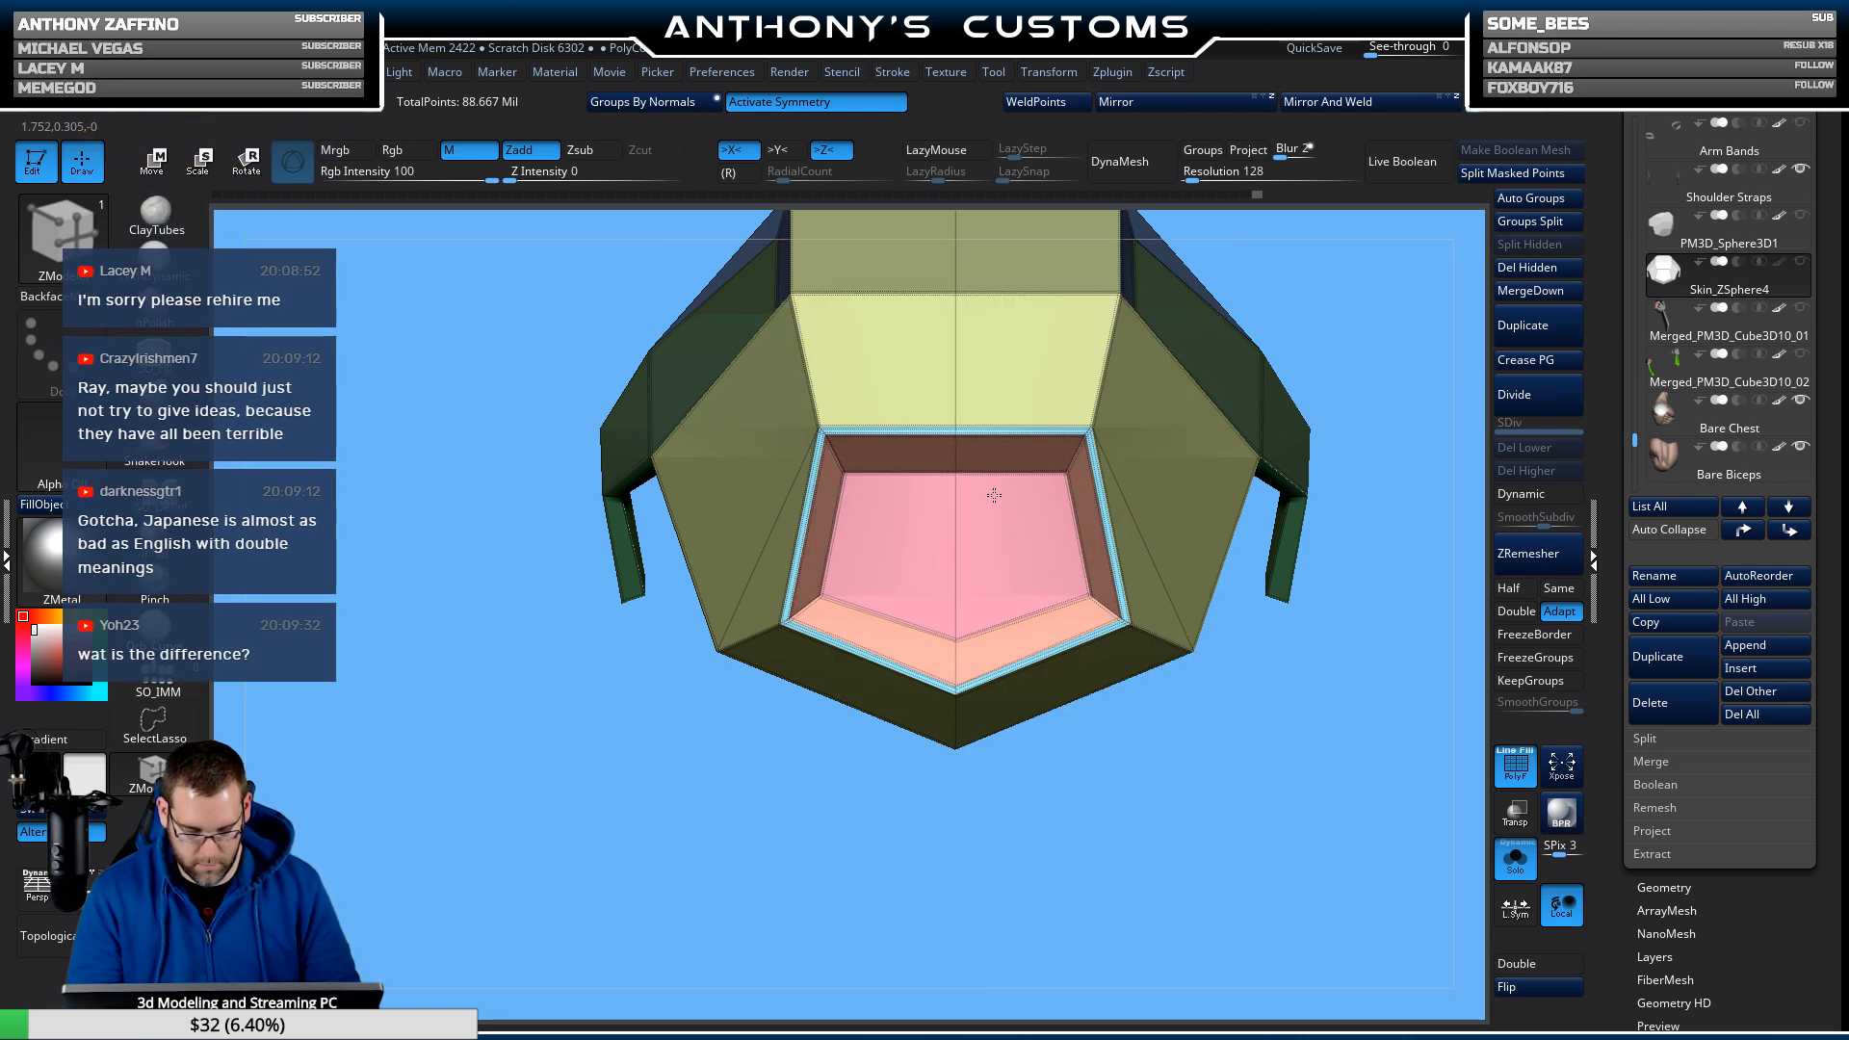
Turn dynamic subdivision back on and examine the scaled front panel from the side and at an angle, with and without the polyframe.
{"action": "left_click_drag", "start_coordinate": [1027, 792], "coordinate": [1087, 775]}
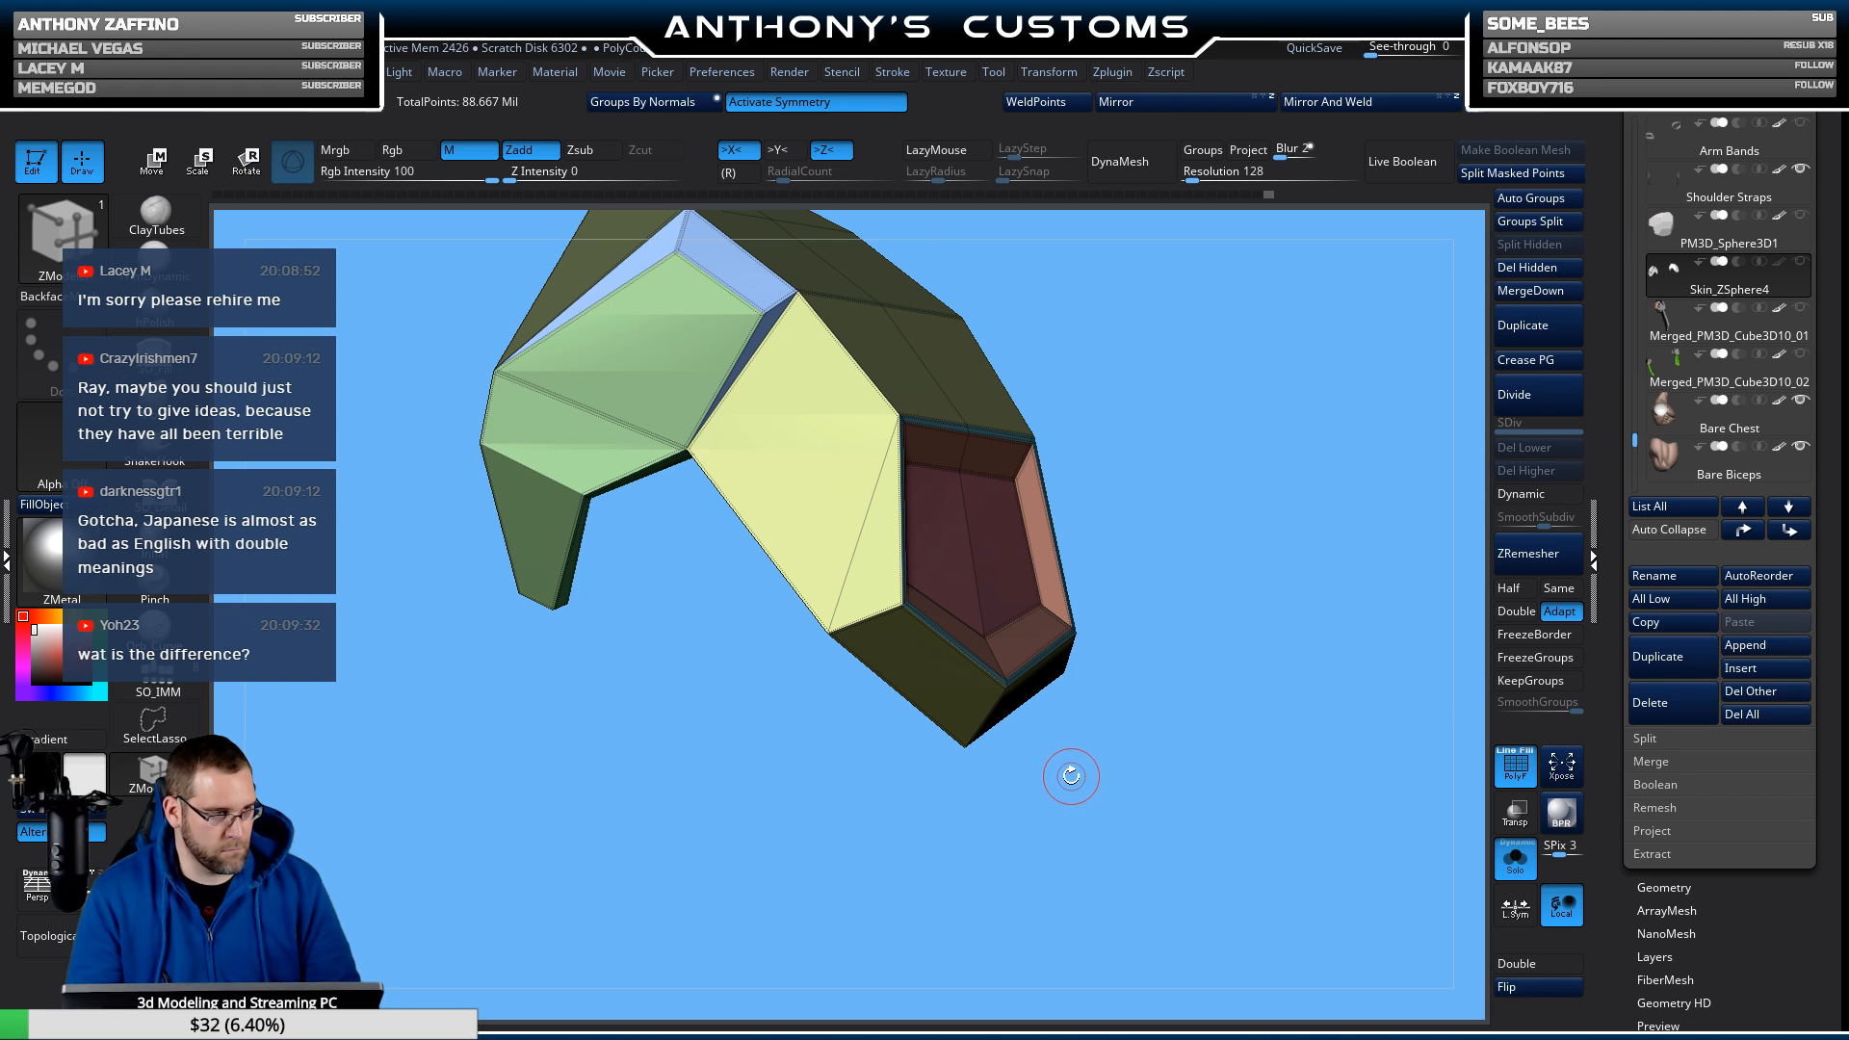
{"action": "left_click_drag", "start_coordinate": [1071, 777], "coordinate": [1036, 683]}
{"action": "key", "text": "shift+f"}
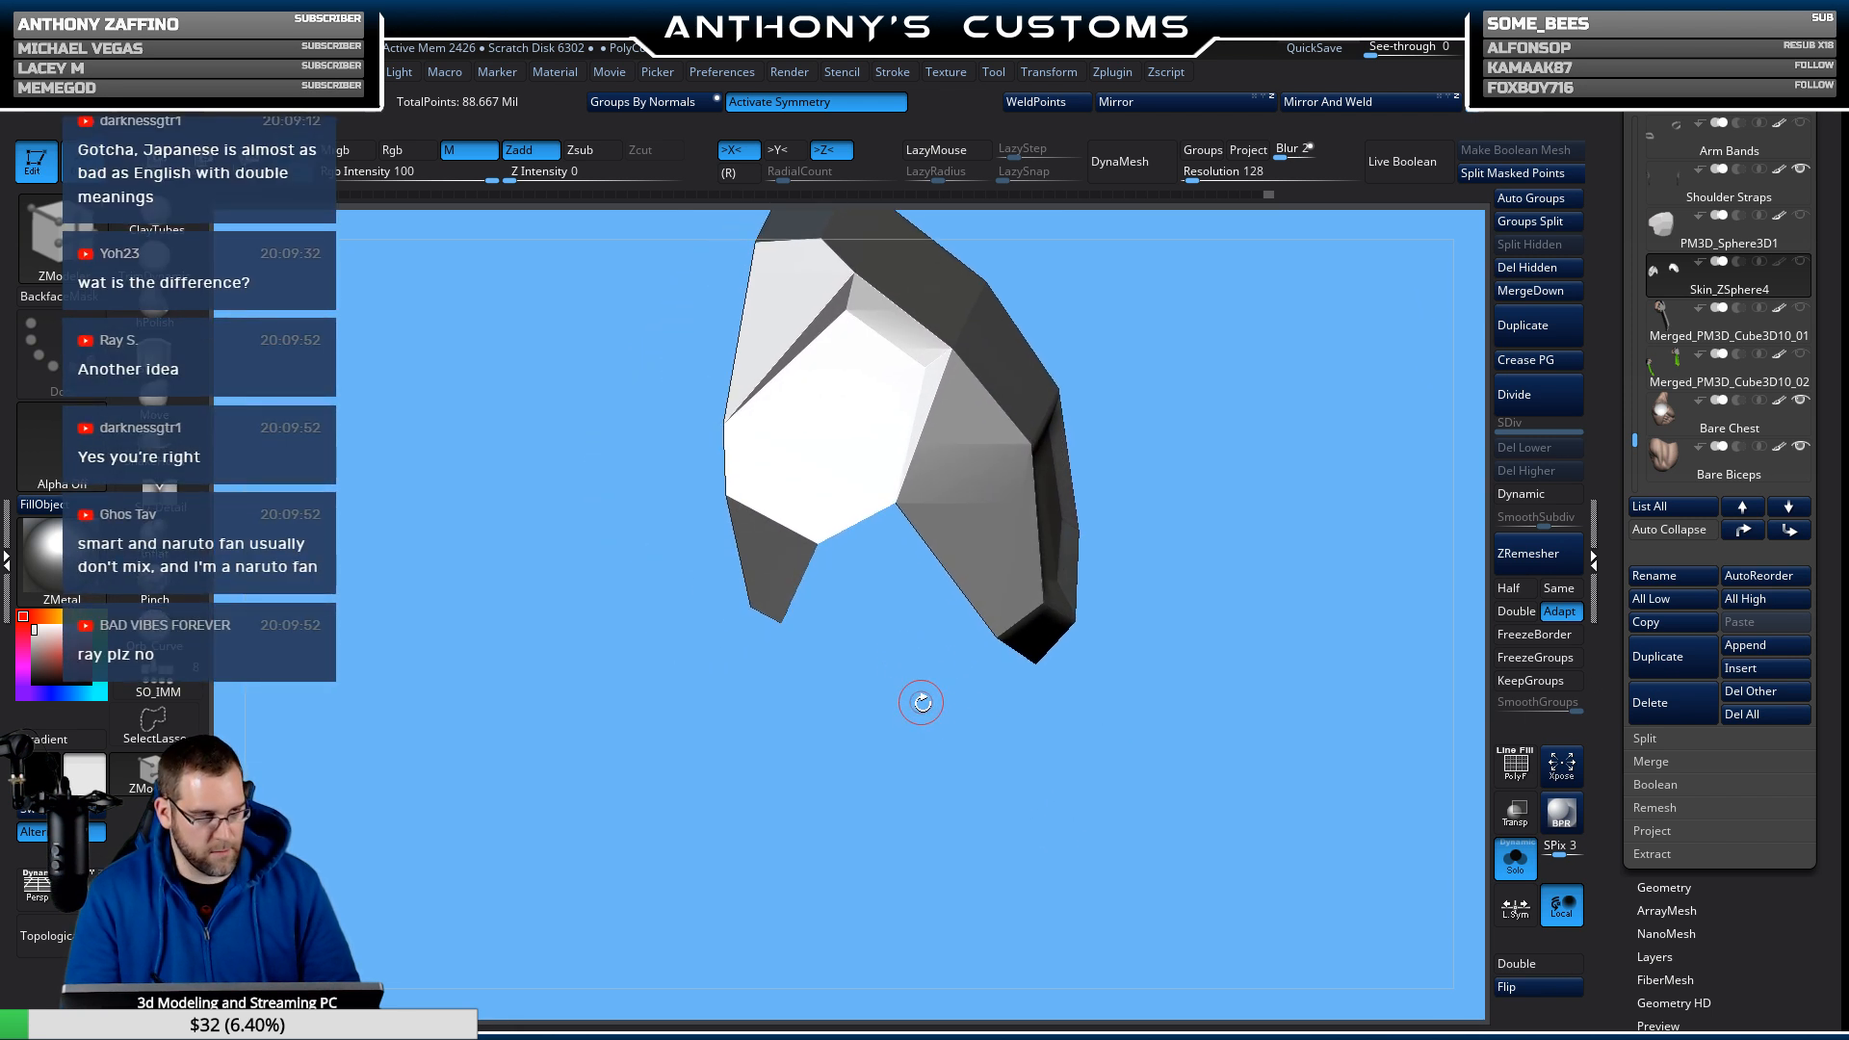
{"action": "mouse_move", "coordinate": [922, 702]}
{"action": "left_mouse_down"}
{"action": "mouse_move", "coordinate": [962, 738]}
{"action": "mouse_move", "coordinate": [912, 709]}
{"action": "mouse_move", "coordinate": [923, 695]}
{"action": "left_mouse_up"}
{"action": "left_click", "coordinate": [1532, 494]}
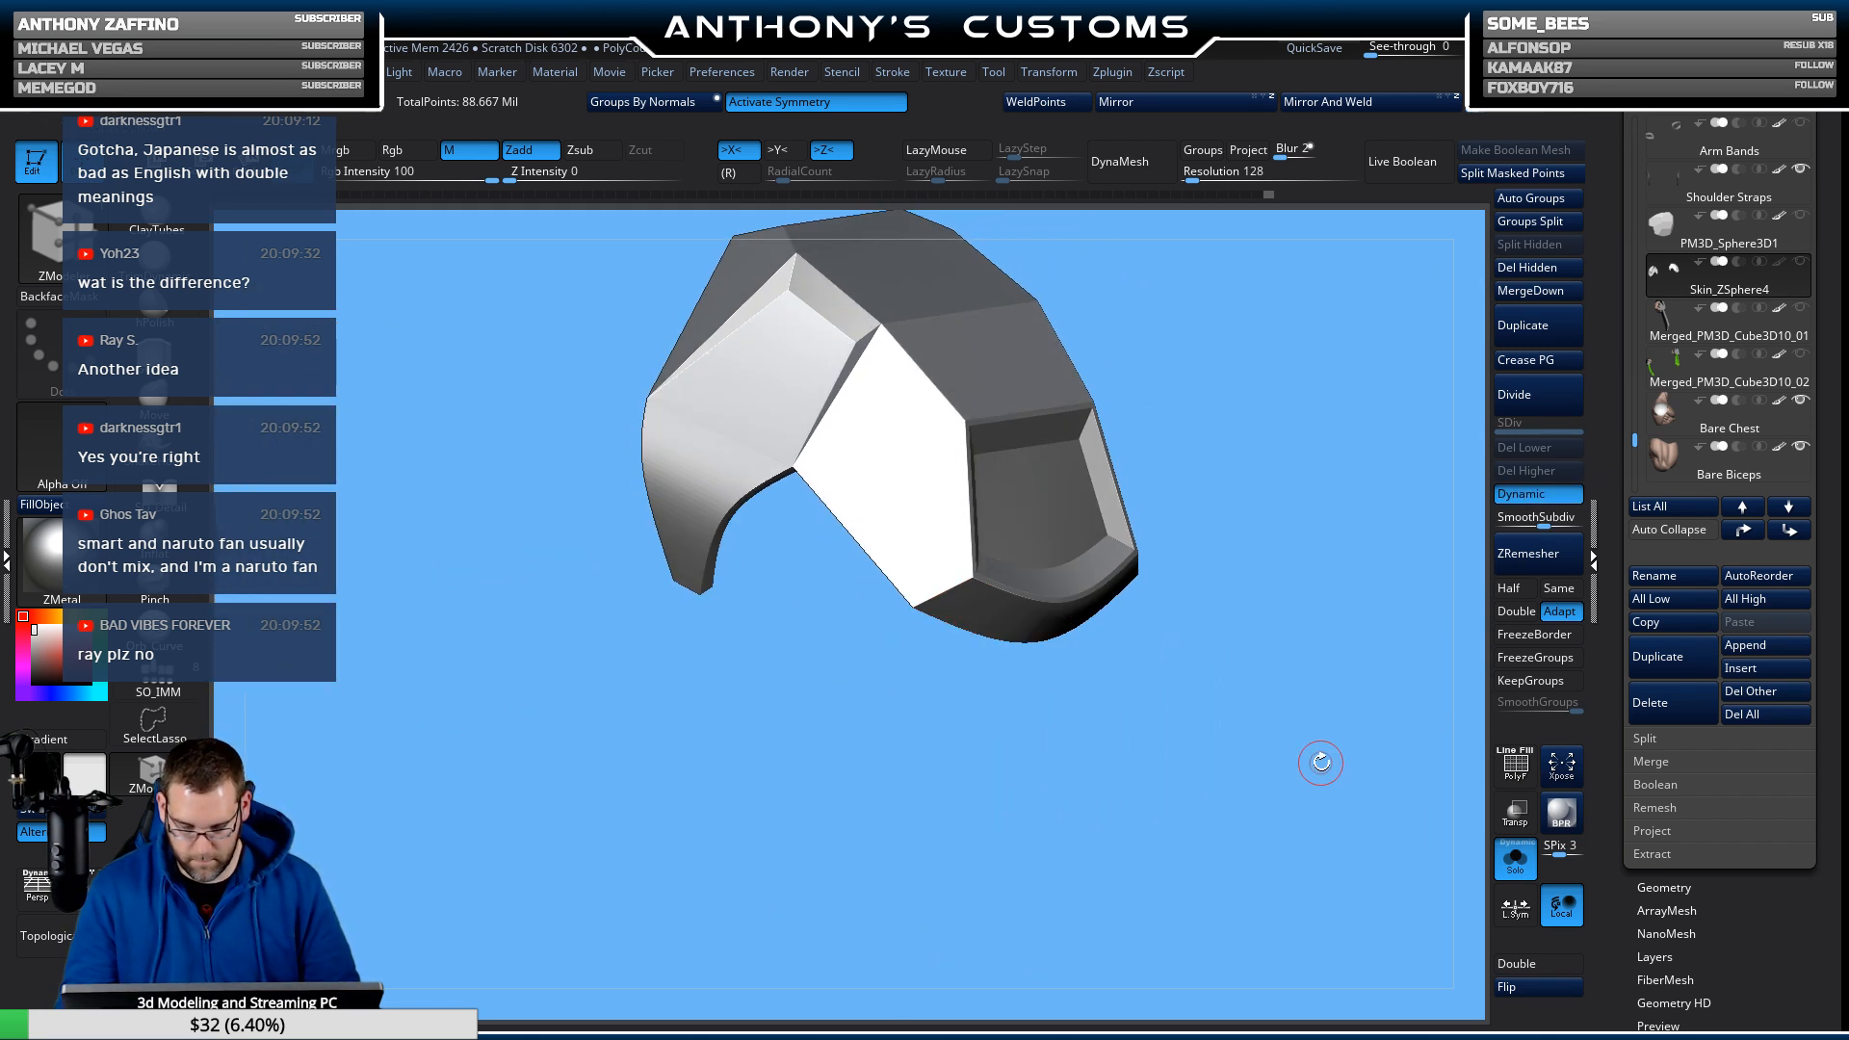
{"action": "left_click_drag", "start_coordinate": [1321, 762], "coordinate": [1137, 559]}
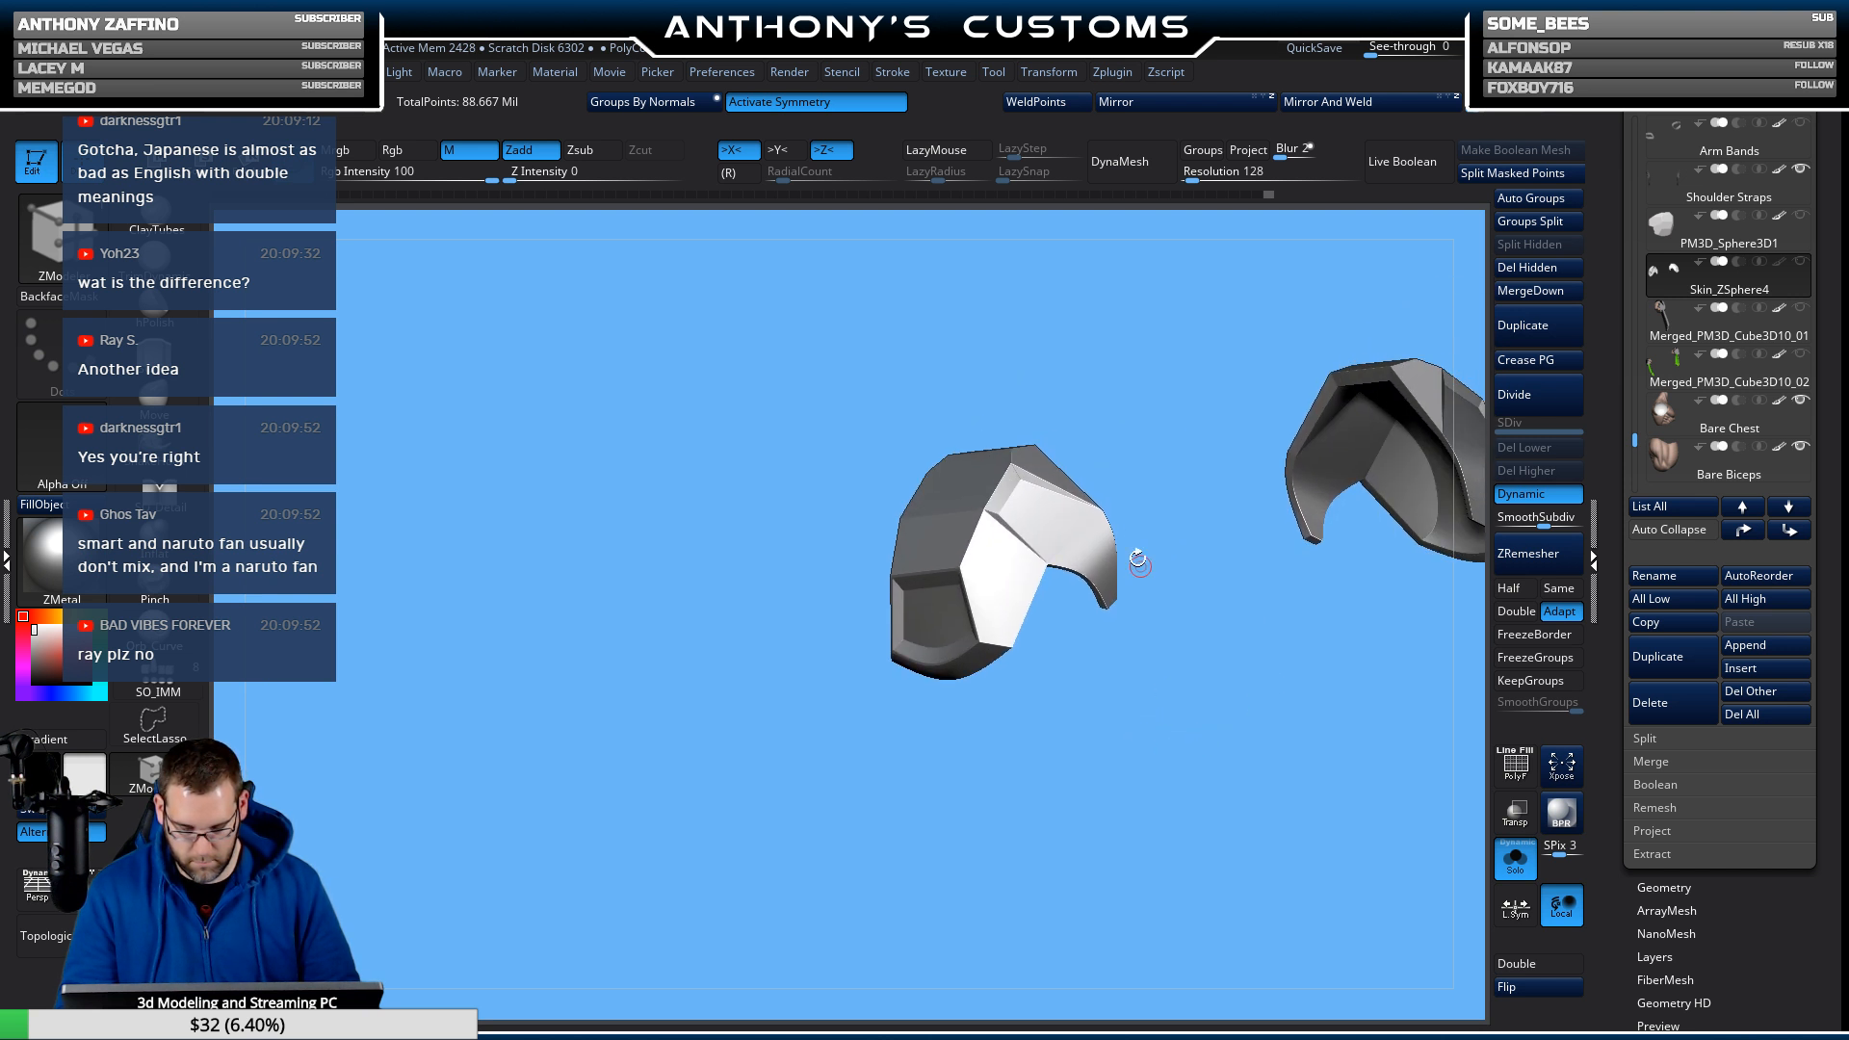
{"action": "key", "text": "shift+f"}
Inspect the edges of the pad's outer recessed side panel, and save the project.
{"action": "left_click_drag", "start_coordinate": [1231, 661], "coordinate": [1320, 639], "text": "alt"}
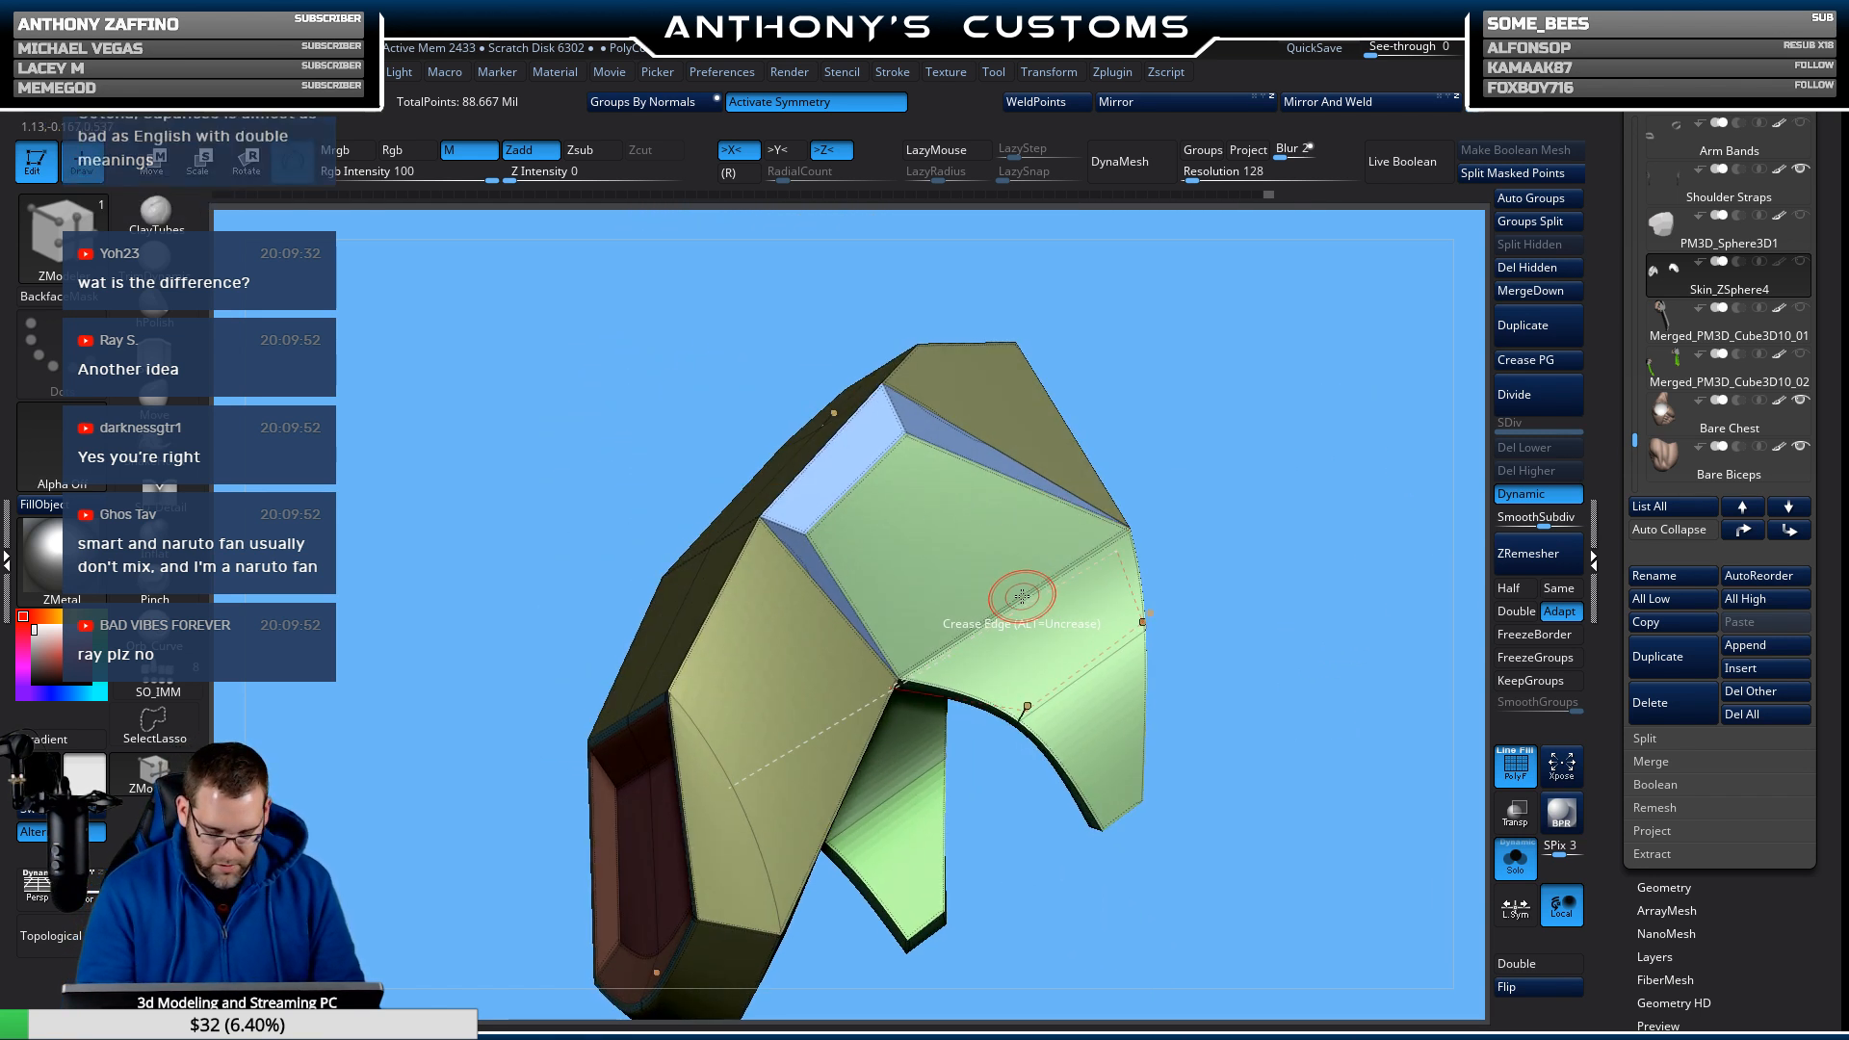
{"action": "key", "text": "space"}
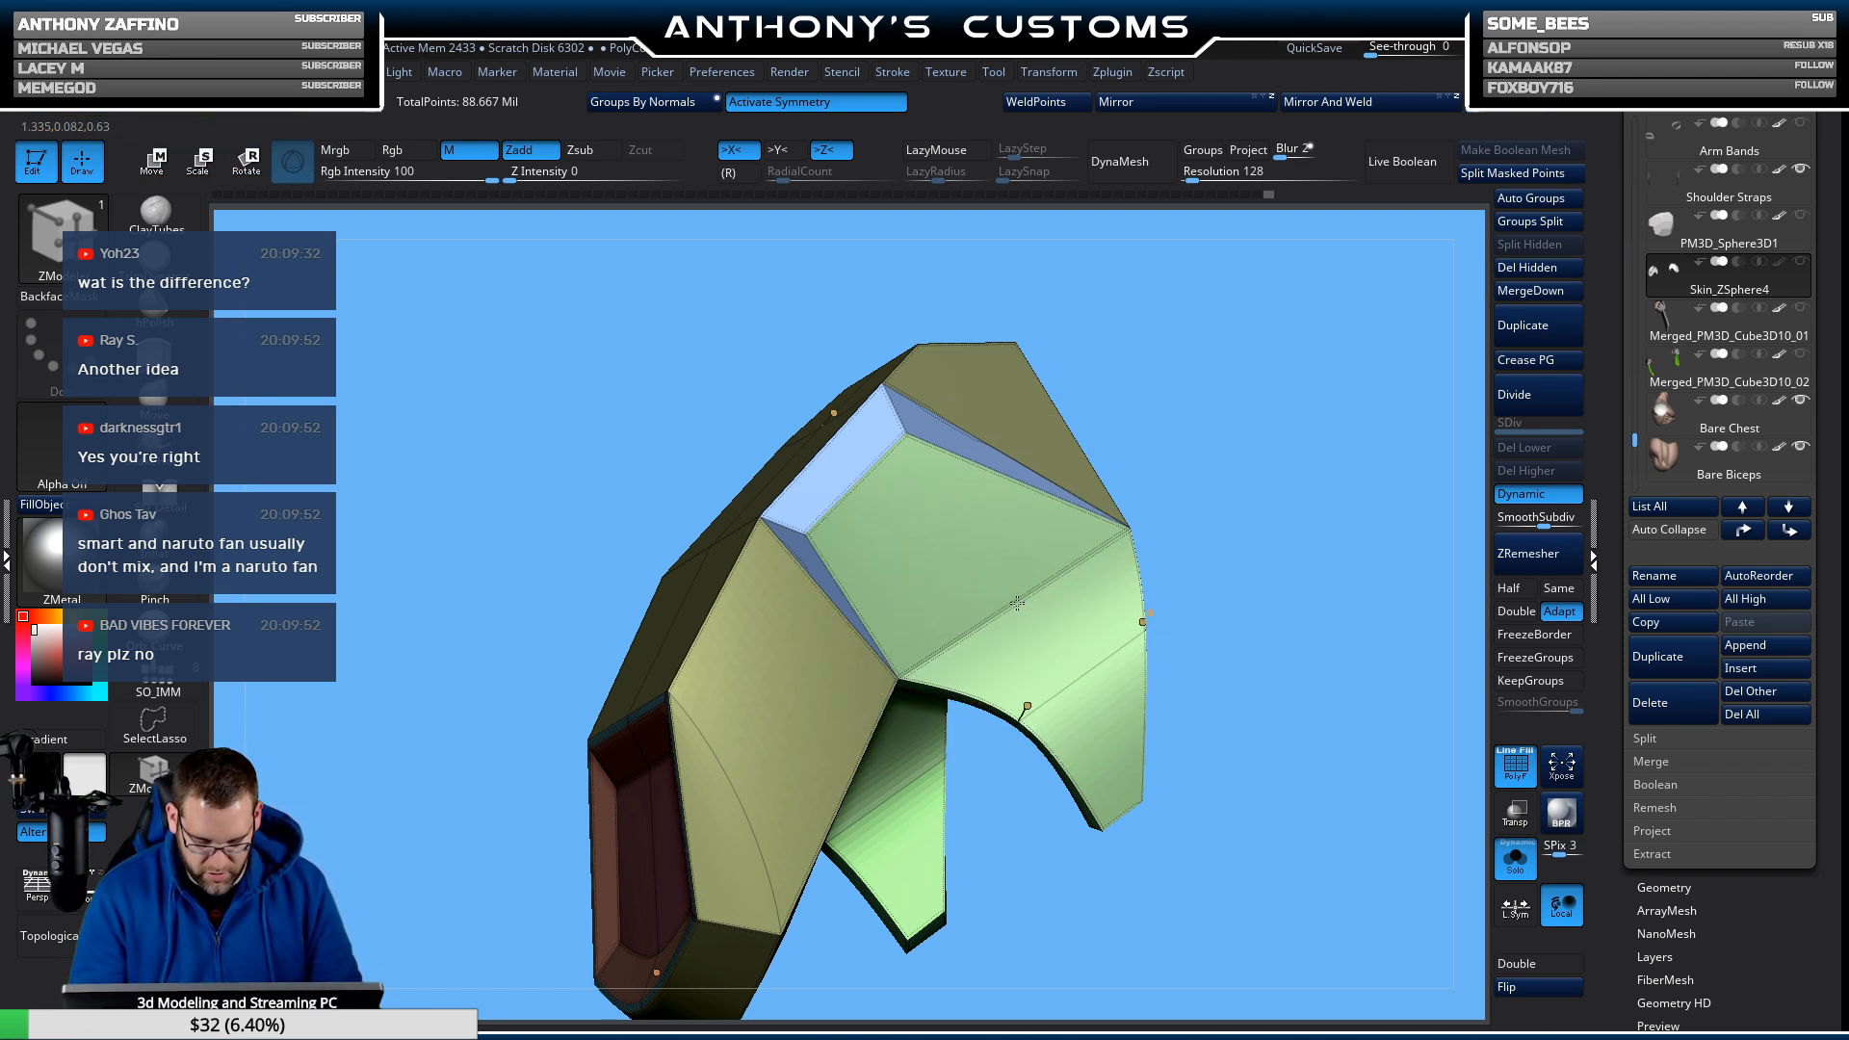
{"action": "left_click_drag", "start_coordinate": [1113, 457], "coordinate": [1176, 660]}
{"action": "key", "text": "ctrl+s"}
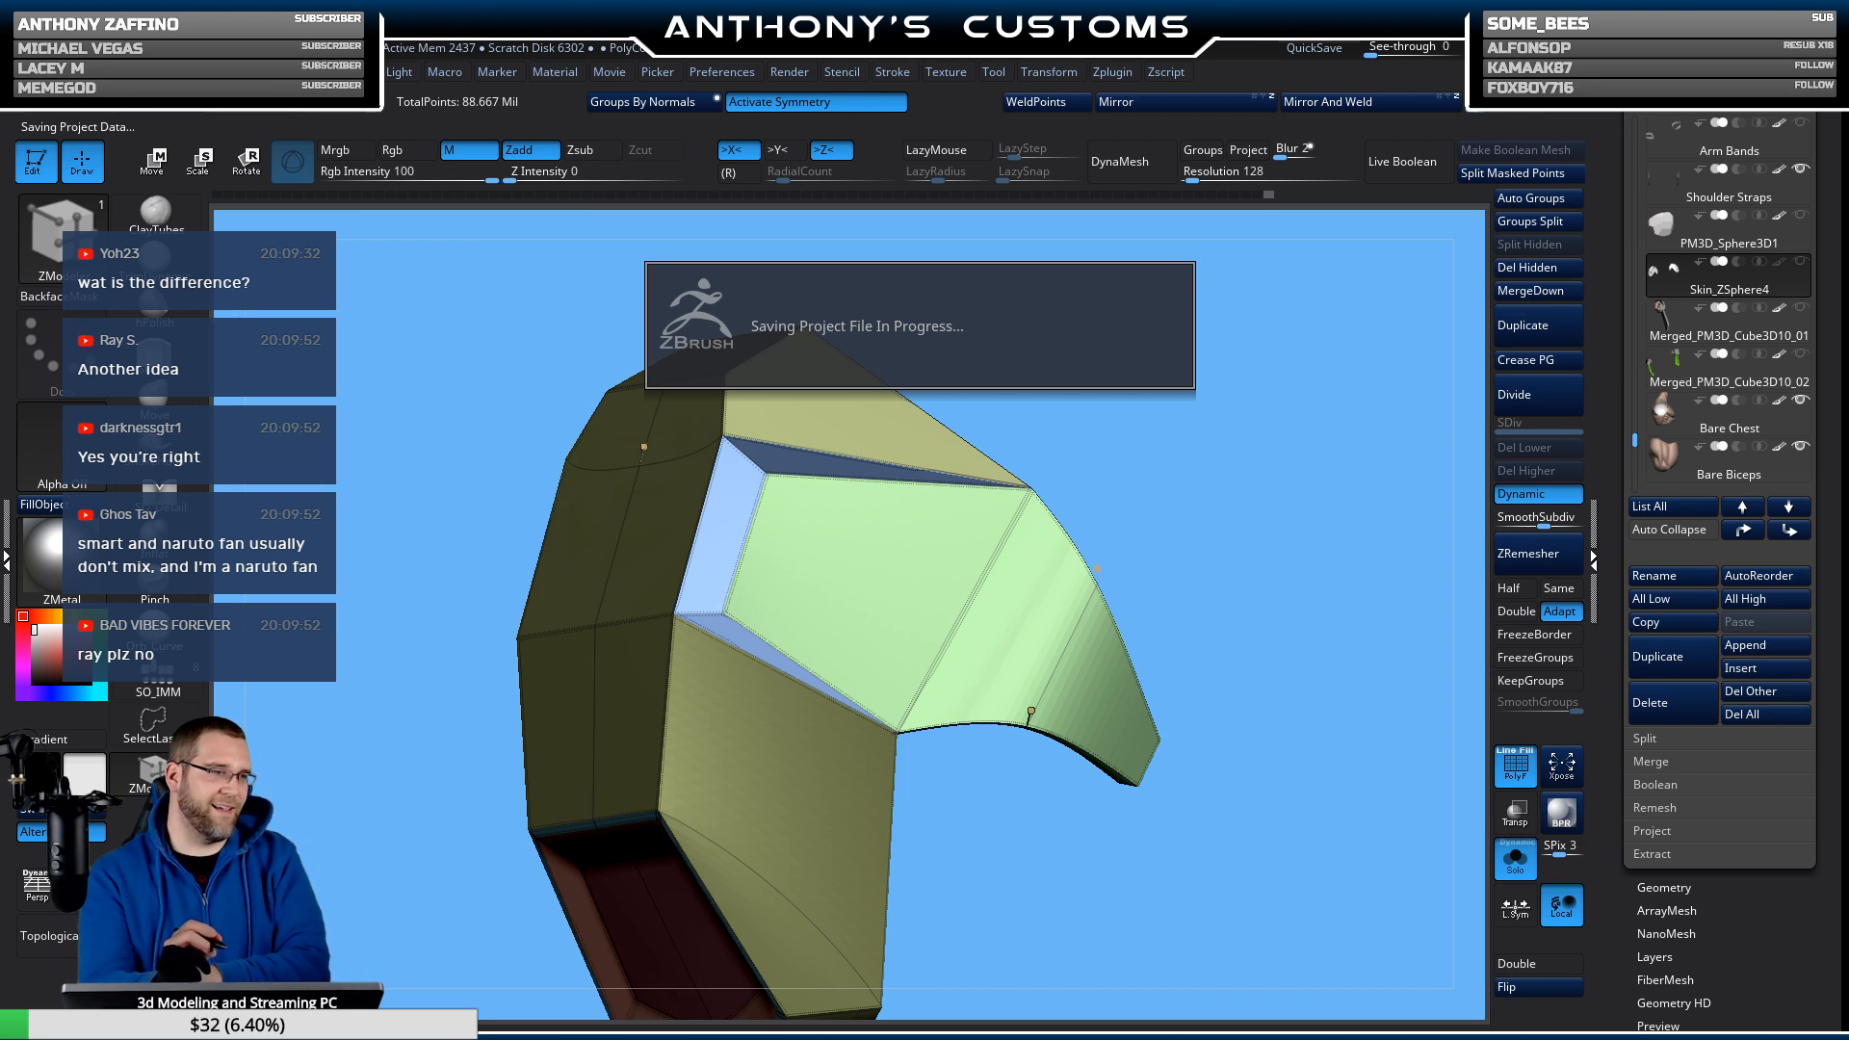
Turn off dynamic subdivision and examine the side recessed panel's edges and the pad's inner rim from the front, side and below.
{"action": "left_click_drag", "start_coordinate": [1094, 504], "coordinate": [1184, 511]}
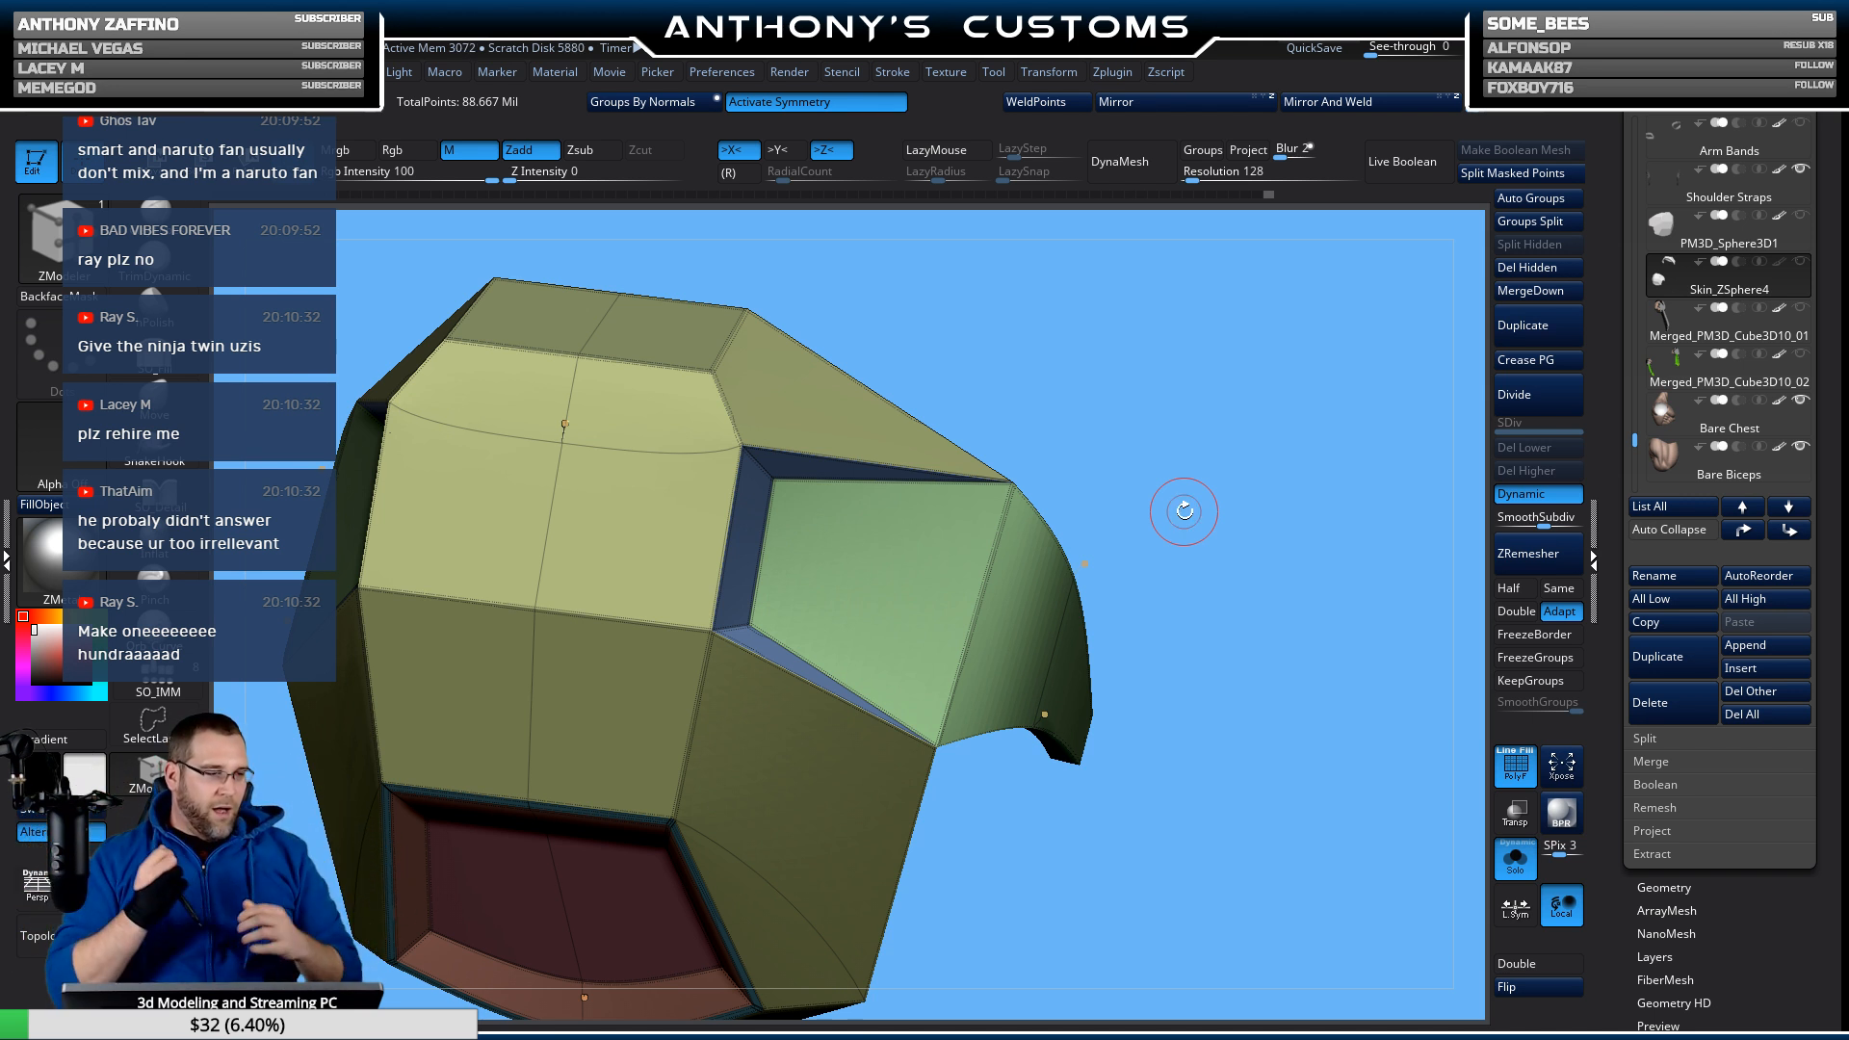
{"action": "left_click_drag", "start_coordinate": [1184, 511], "coordinate": [1161, 396]}
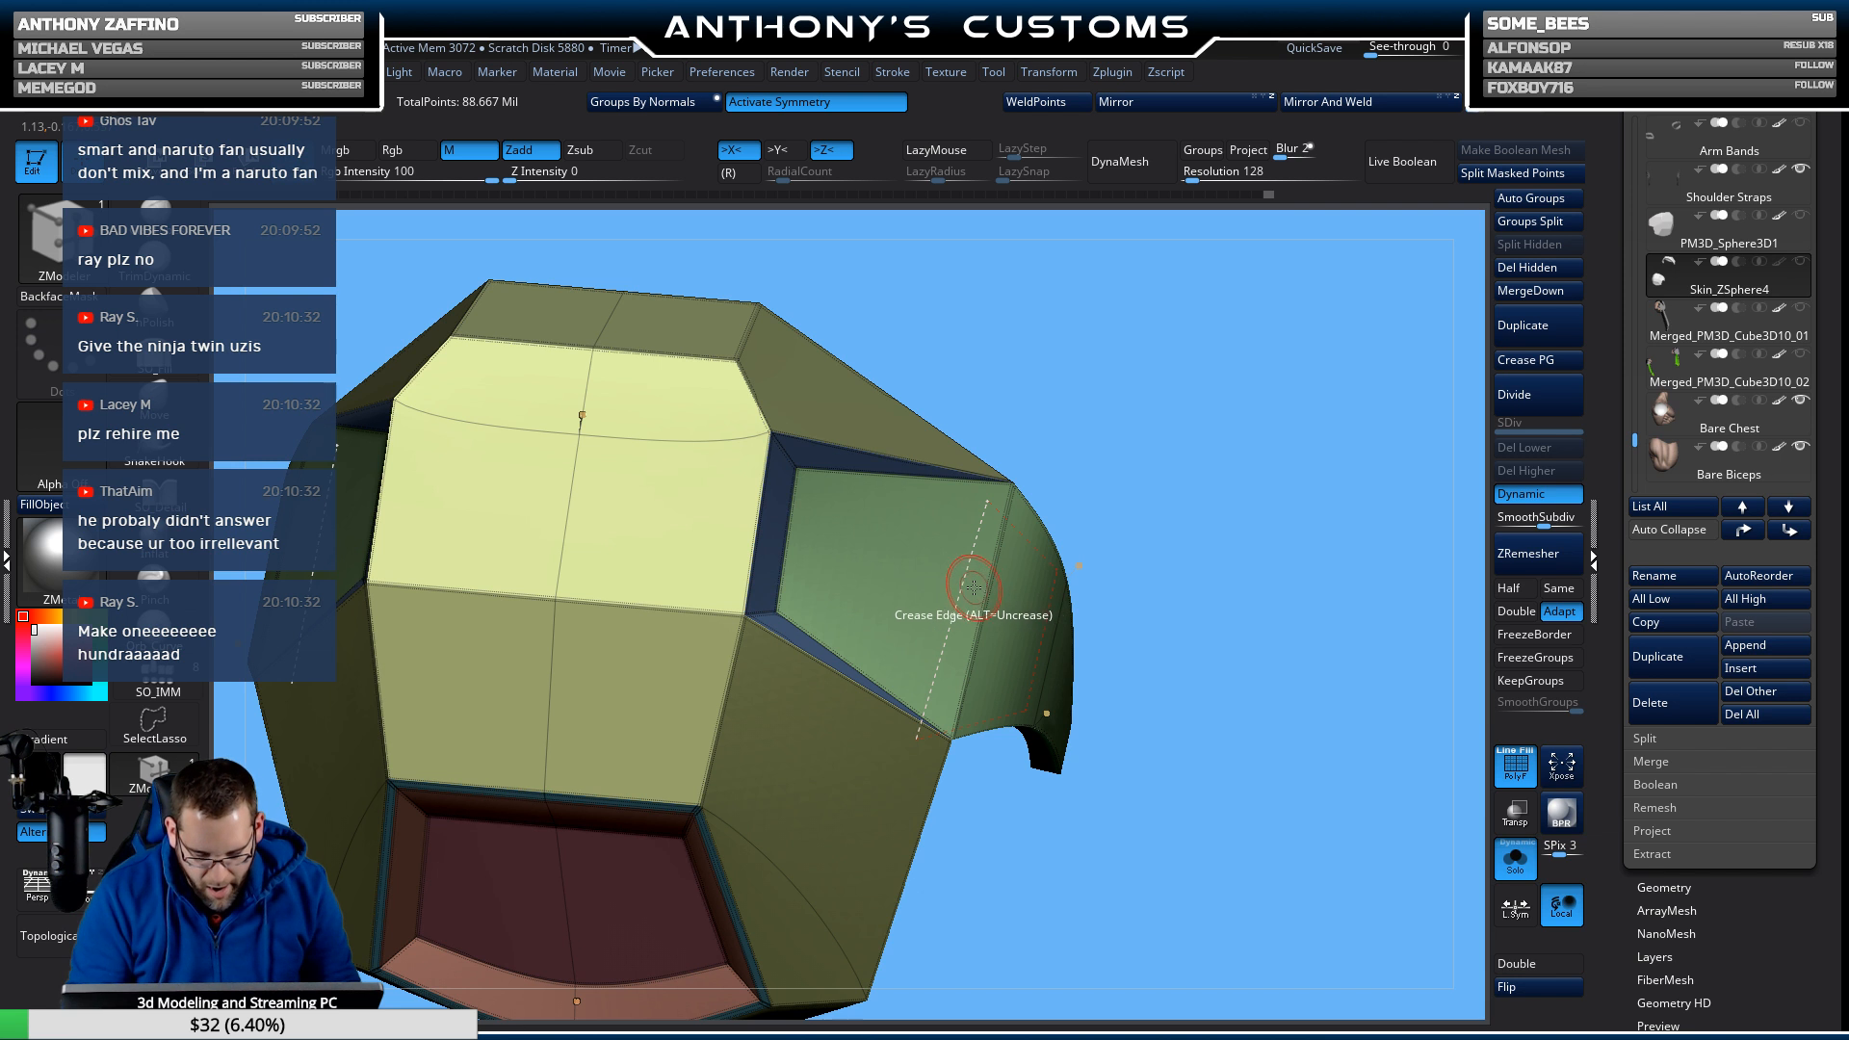
{"action": "left_click", "coordinate": [1519, 495]}
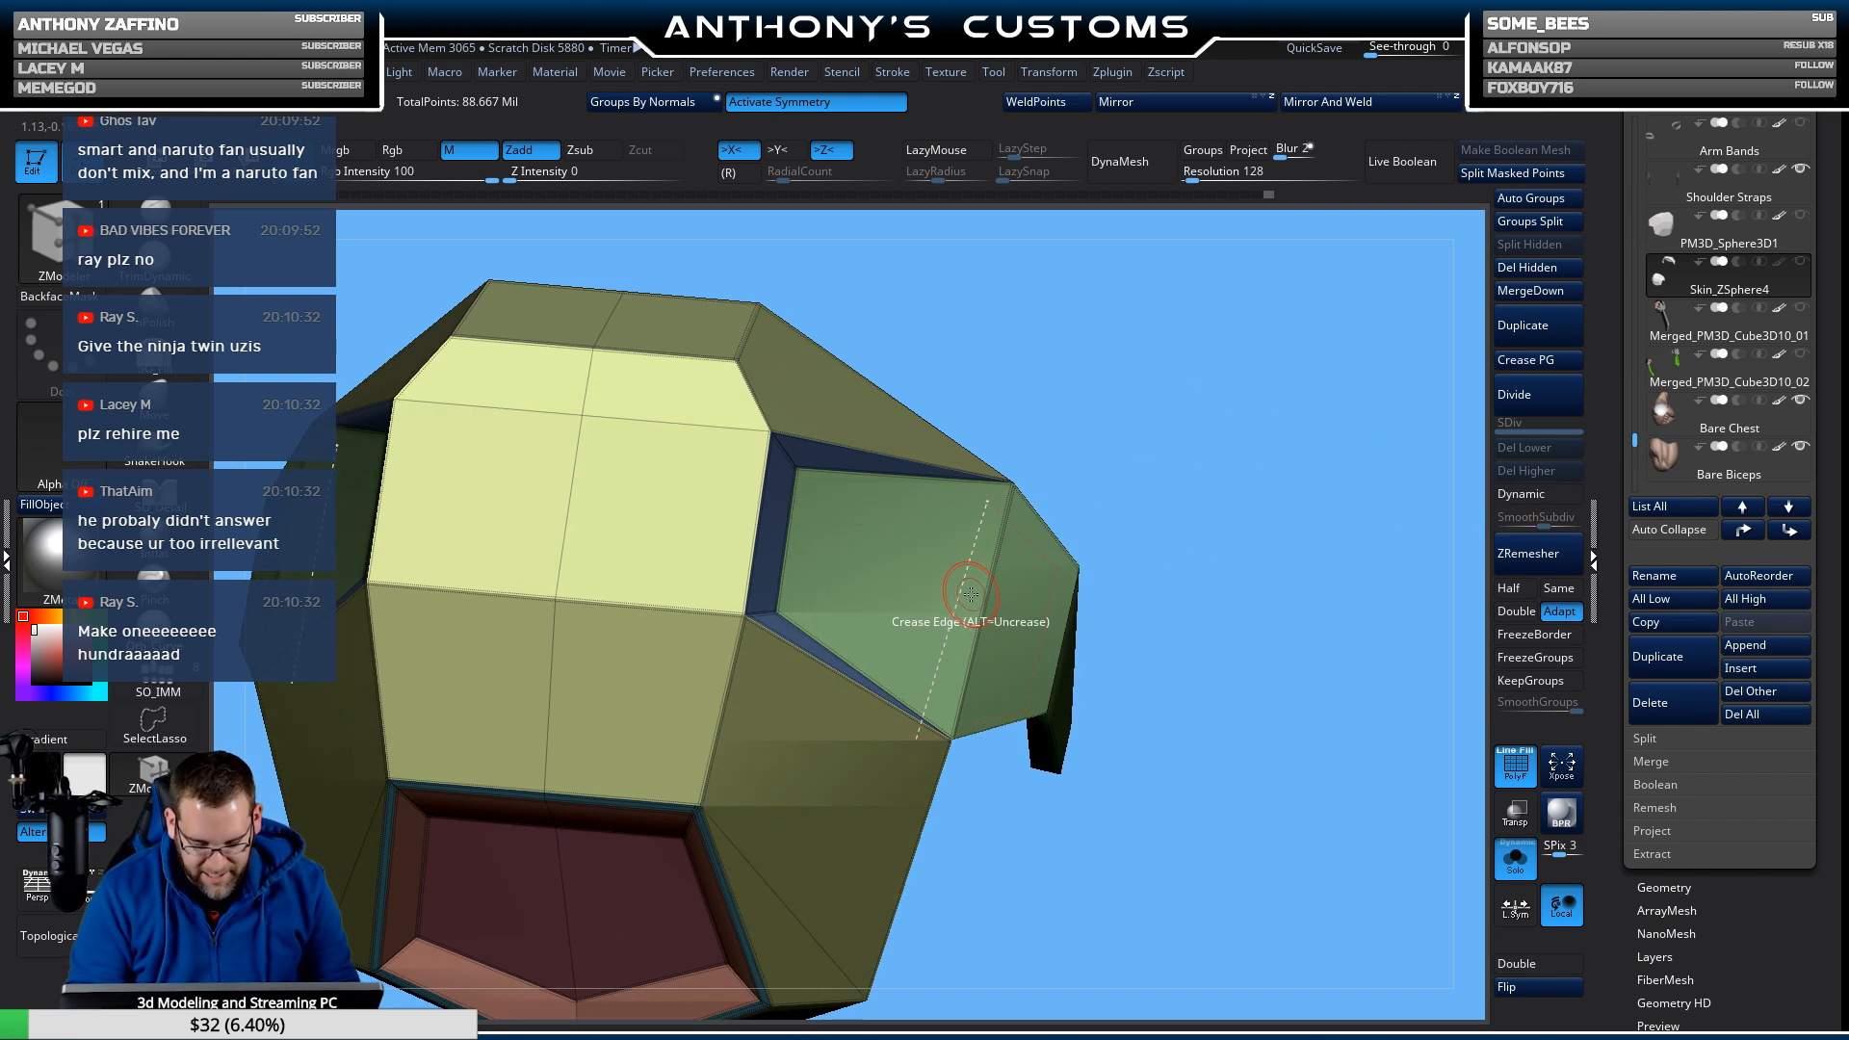
{"action": "left_click_drag", "start_coordinate": [1179, 515], "coordinate": [1154, 470]}
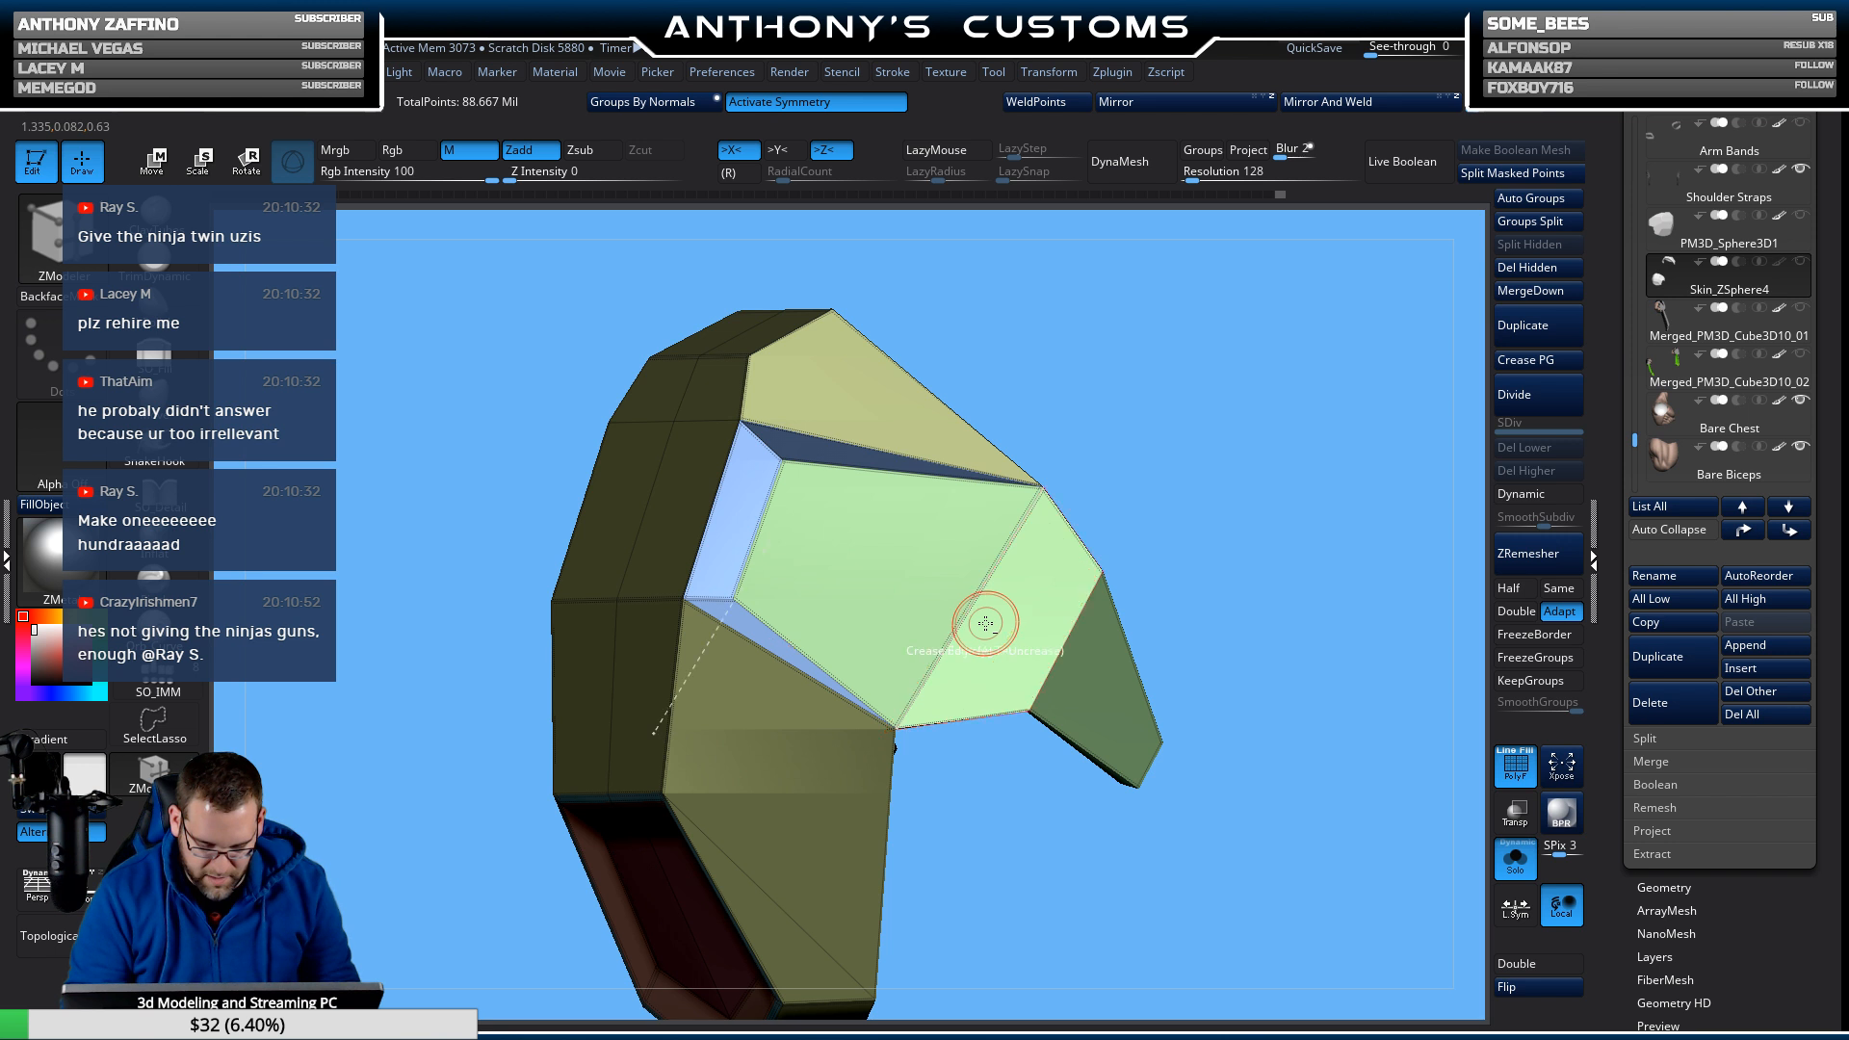
{"action": "left_click_drag", "start_coordinate": [1281, 518], "coordinate": [1354, 549]}
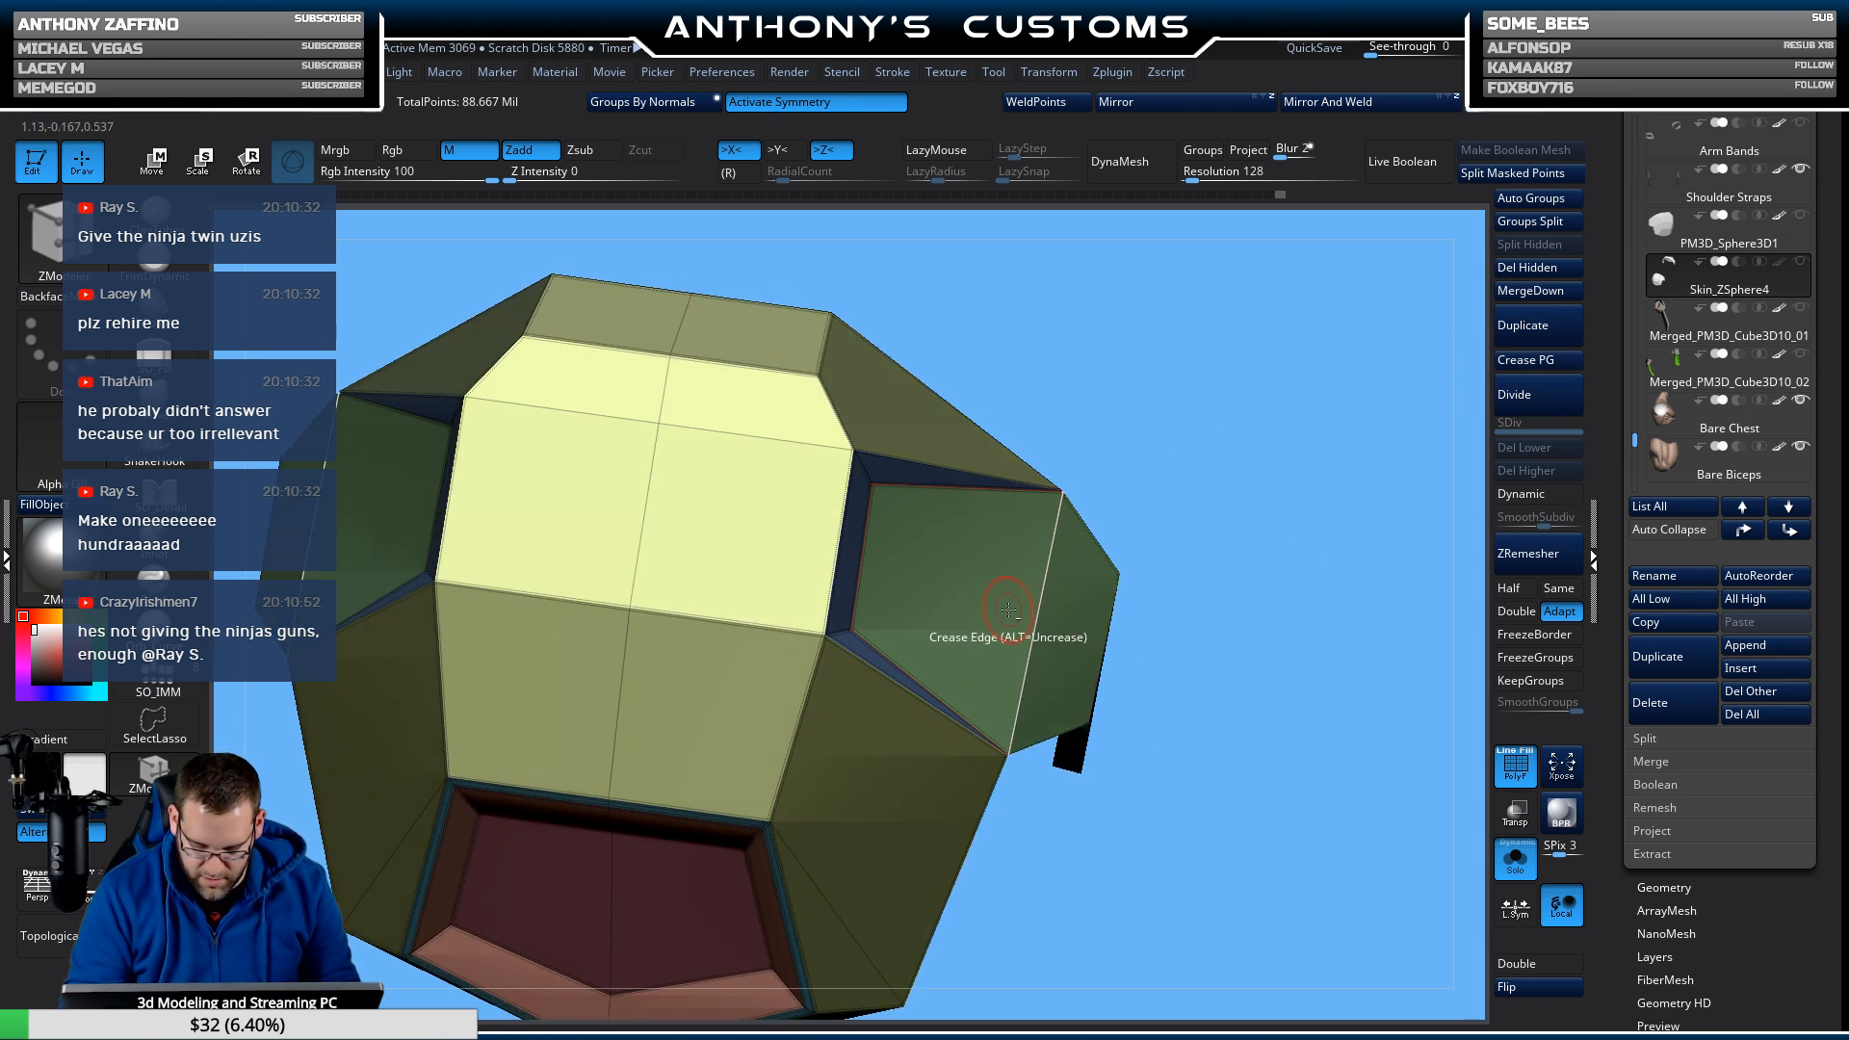
{"action": "left_click_drag", "start_coordinate": [1265, 557], "coordinate": [1204, 782]}
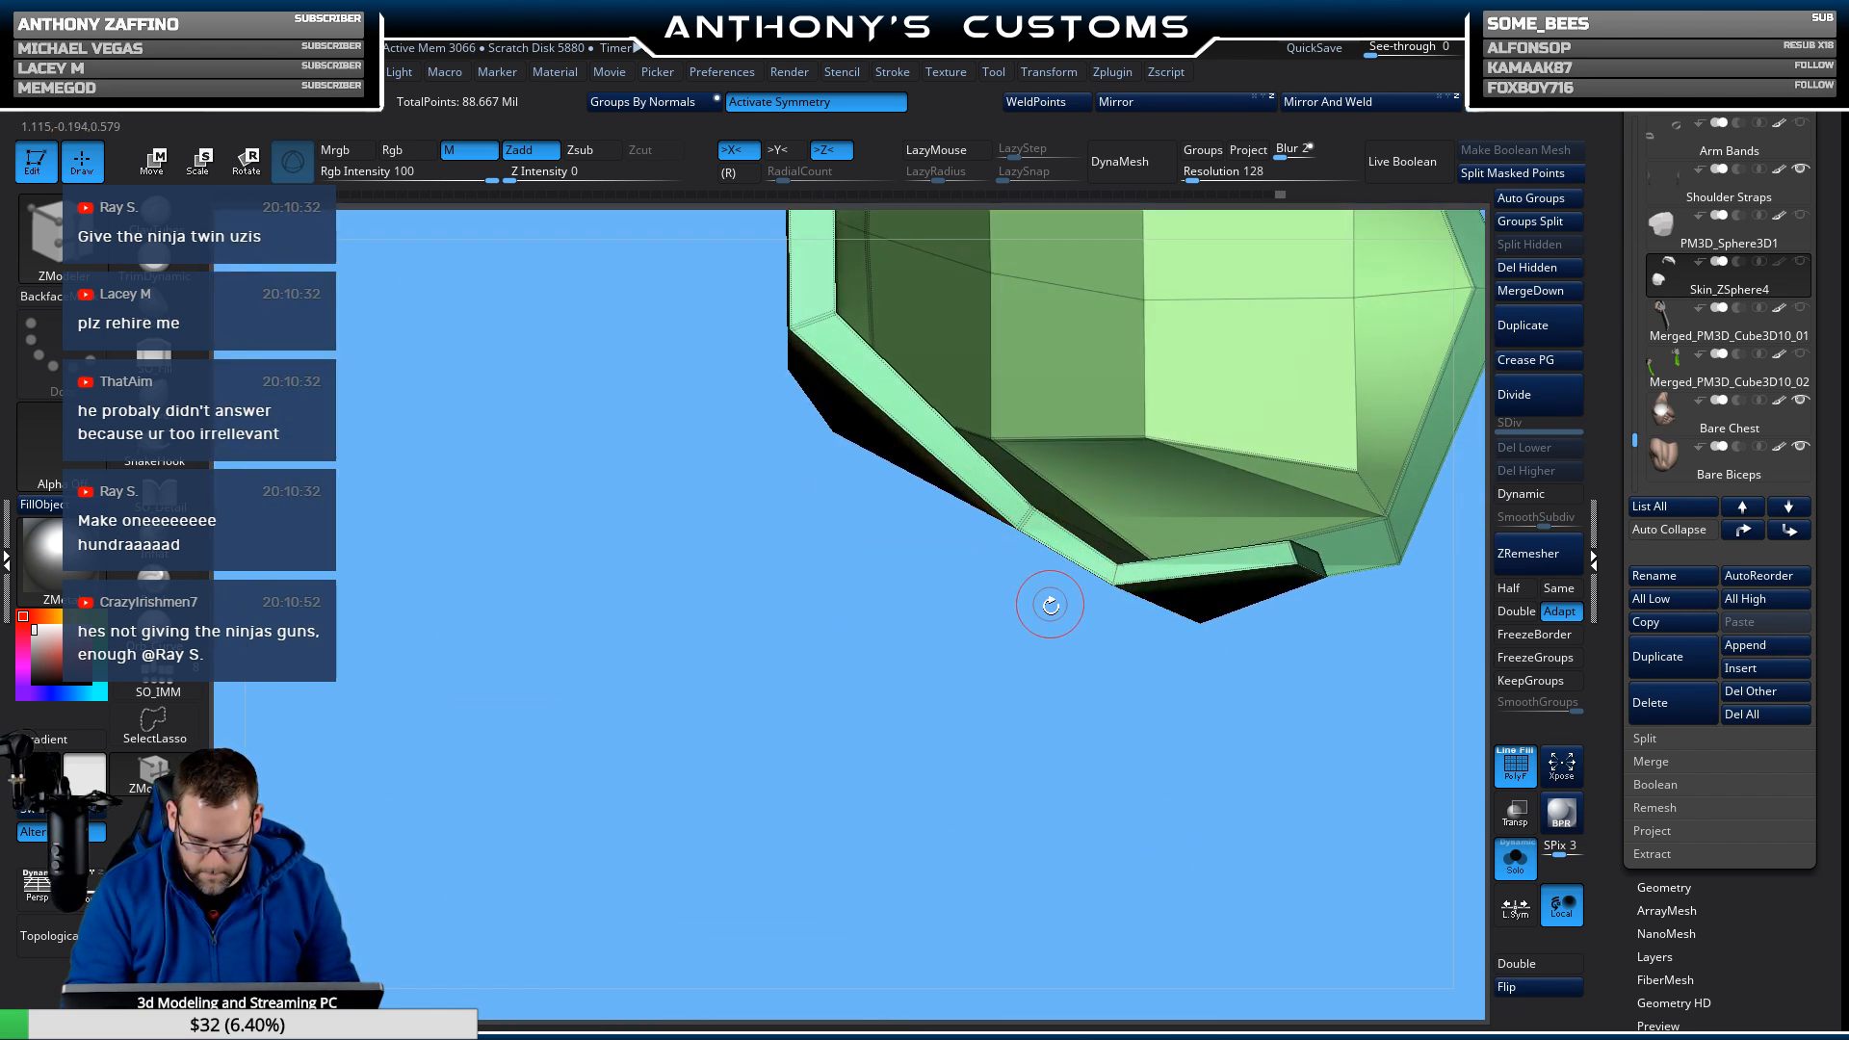
{"action": "left_click_drag", "start_coordinate": [1048, 607], "coordinate": [1065, 576]}
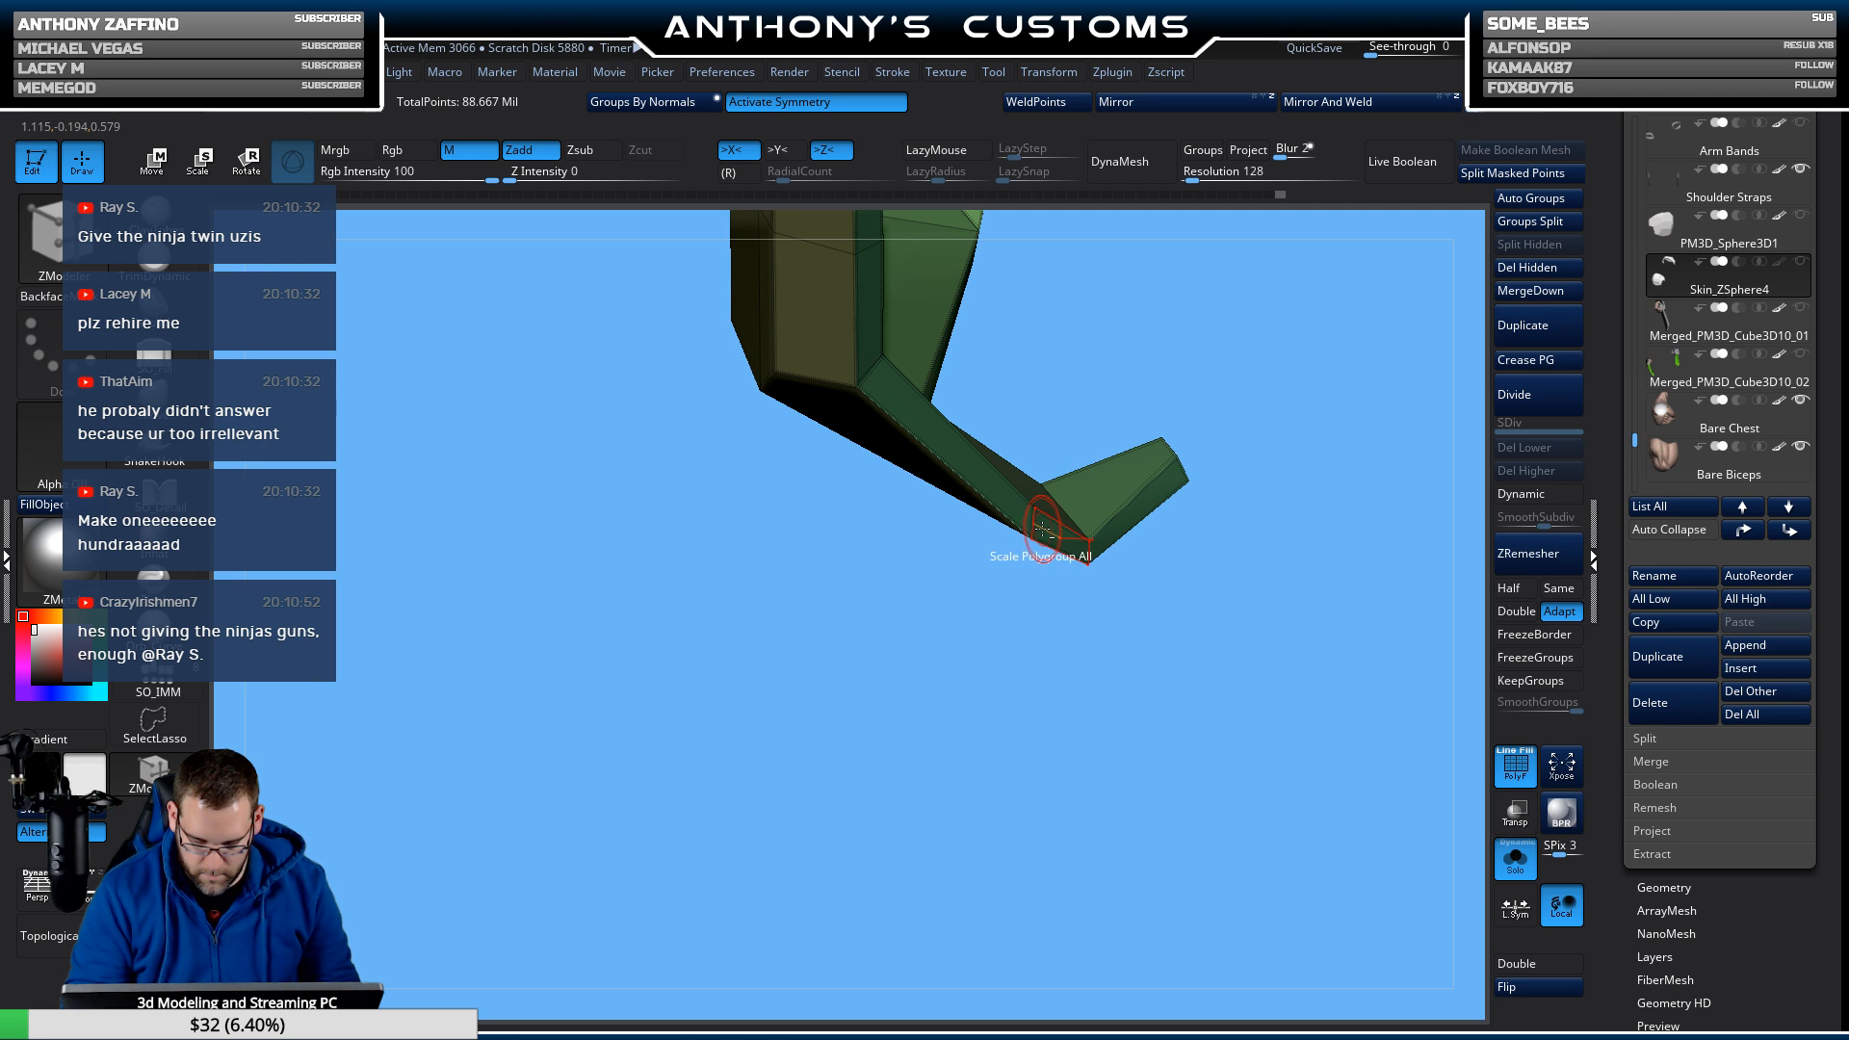
{"action": "left_click_drag", "start_coordinate": [1074, 617], "coordinate": [1057, 318]}
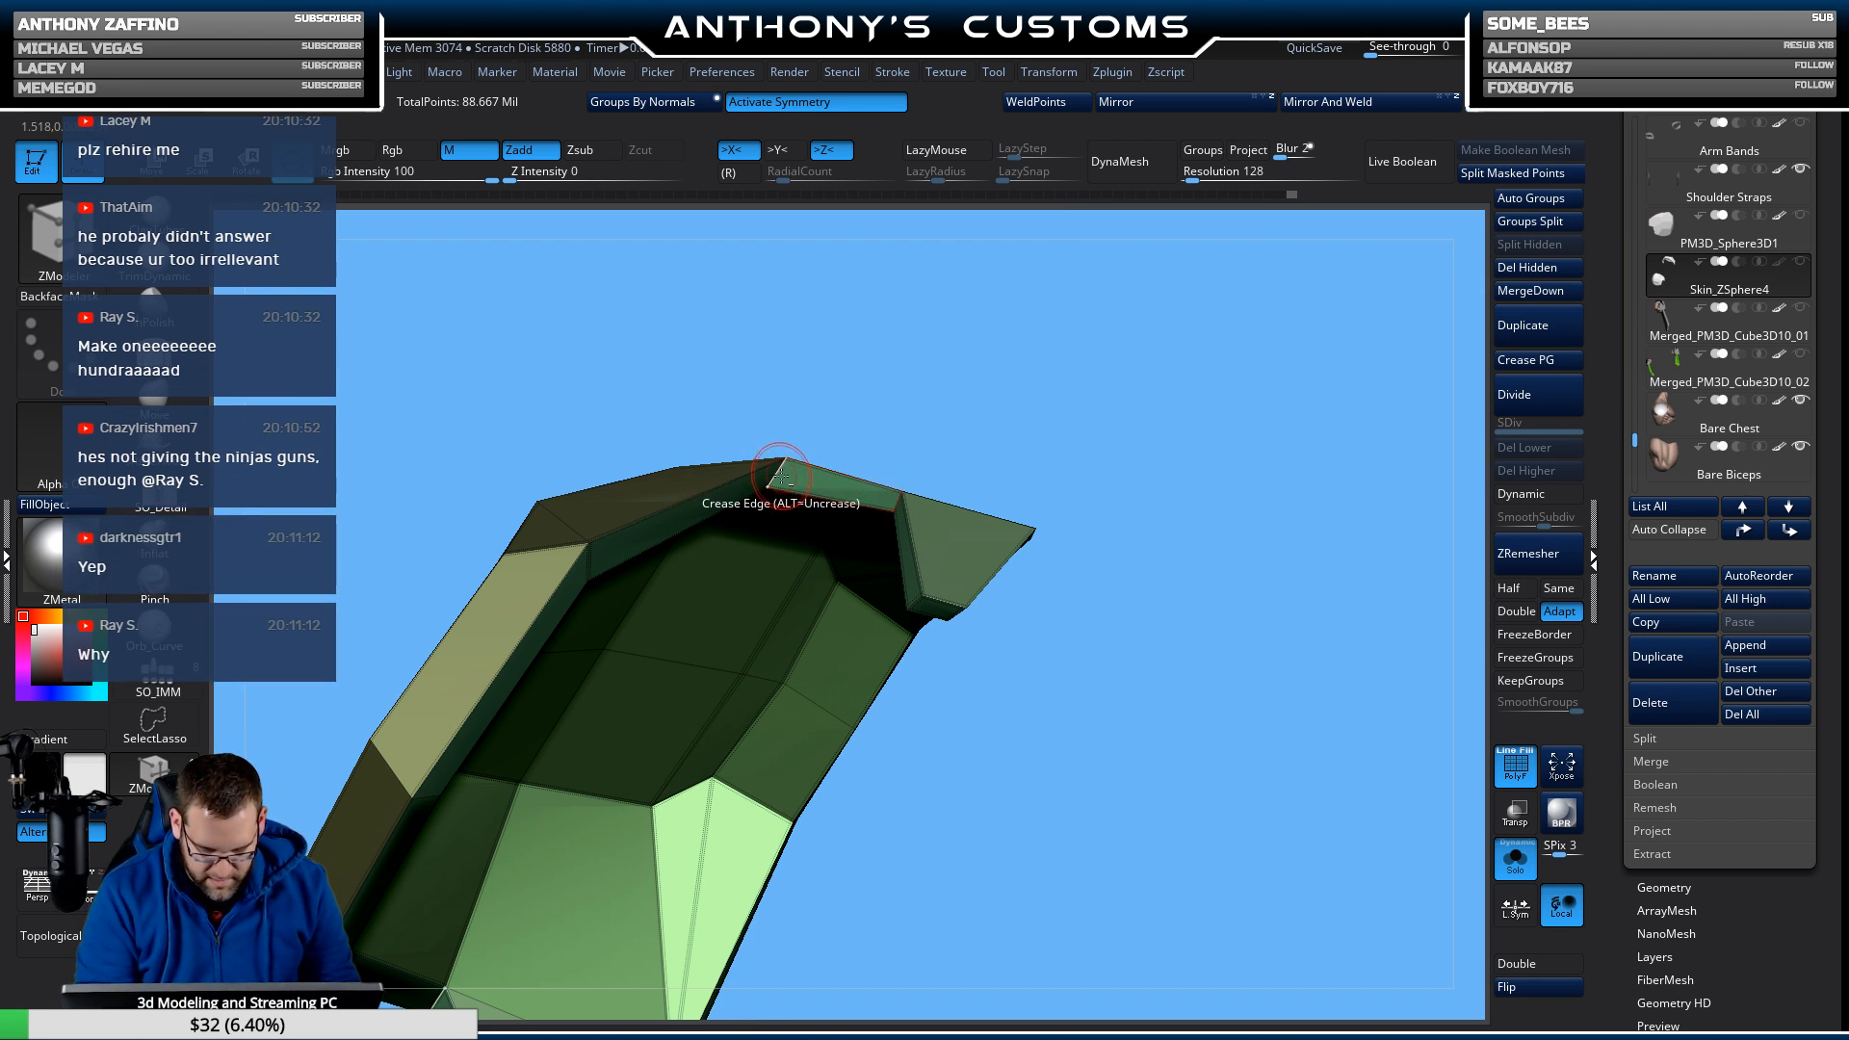
{"action": "left_click_drag", "start_coordinate": [1196, 444], "coordinate": [1187, 701]}
Compare the pads' outer shape and inner rim with dynamic subdivision on and off, with and without the polyframe.
{"action": "left_click", "coordinate": [1539, 496]}
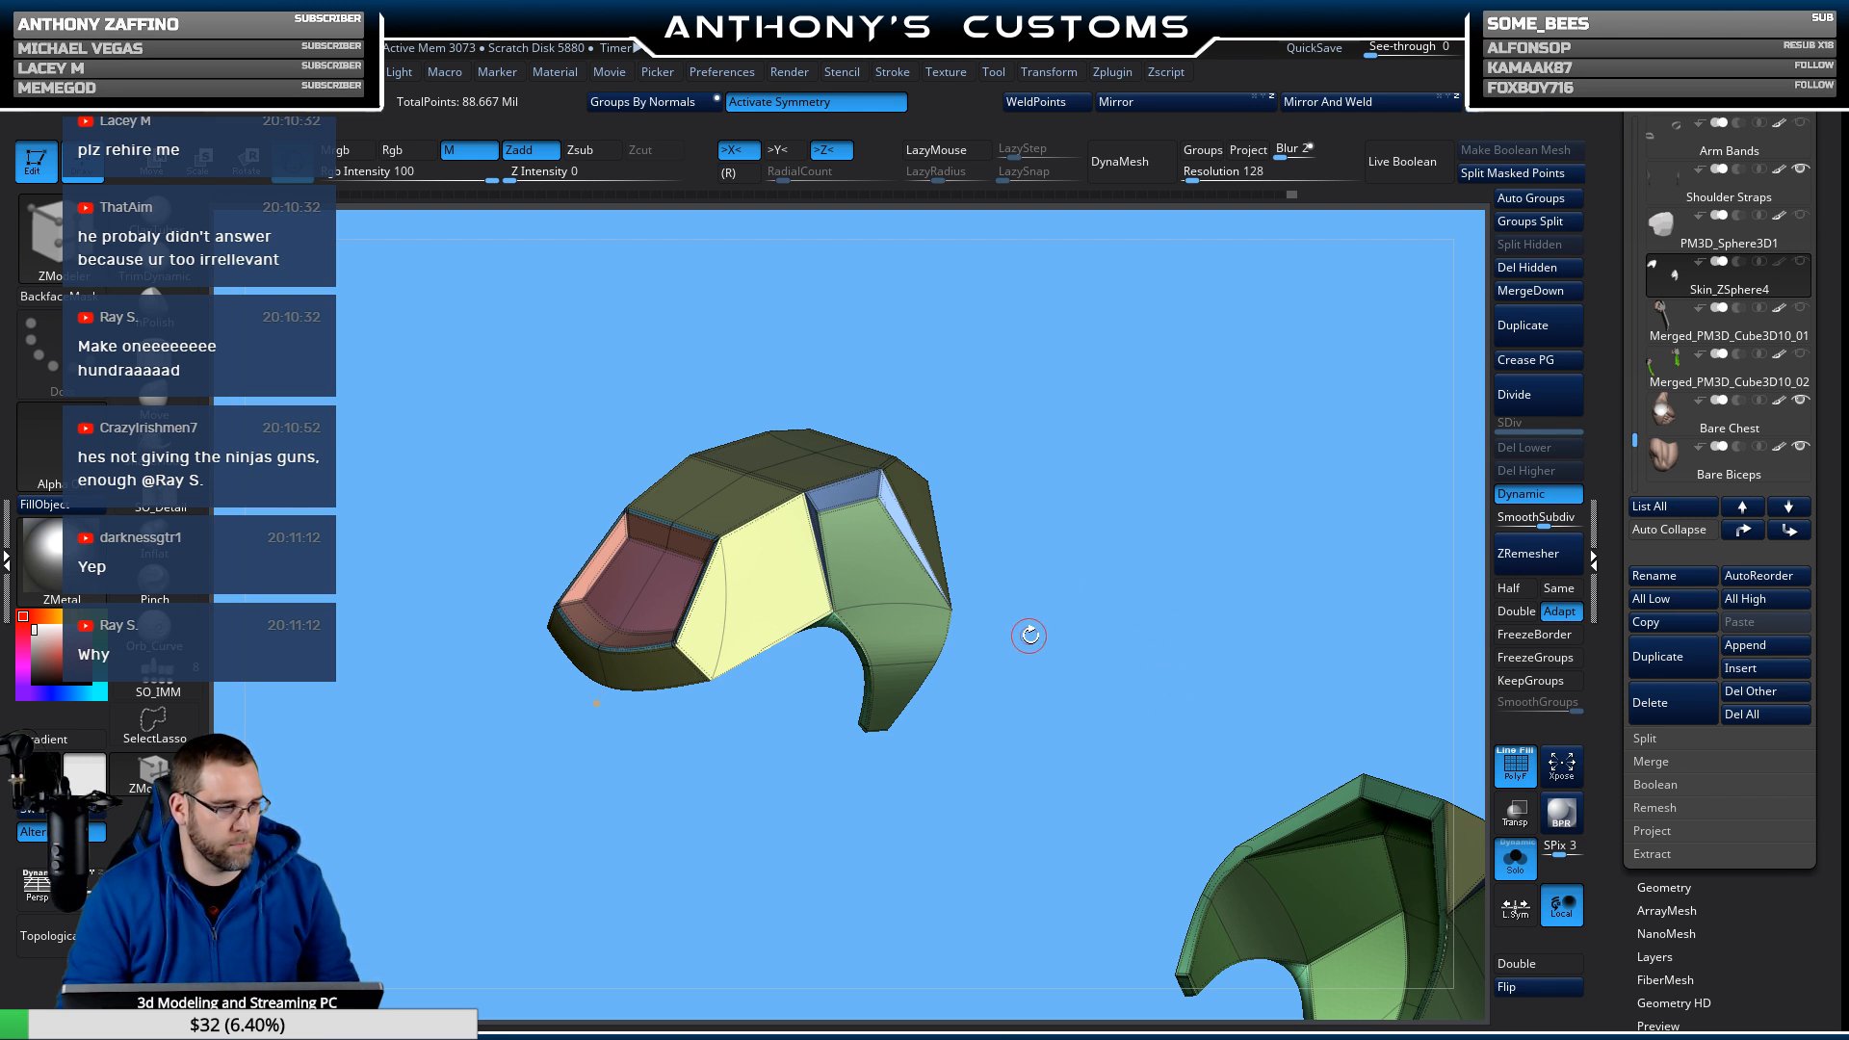
{"action": "key", "text": "shift+f"}
{"action": "left_click_drag", "start_coordinate": [1033, 778], "coordinate": [1086, 880], "text": "alt"}
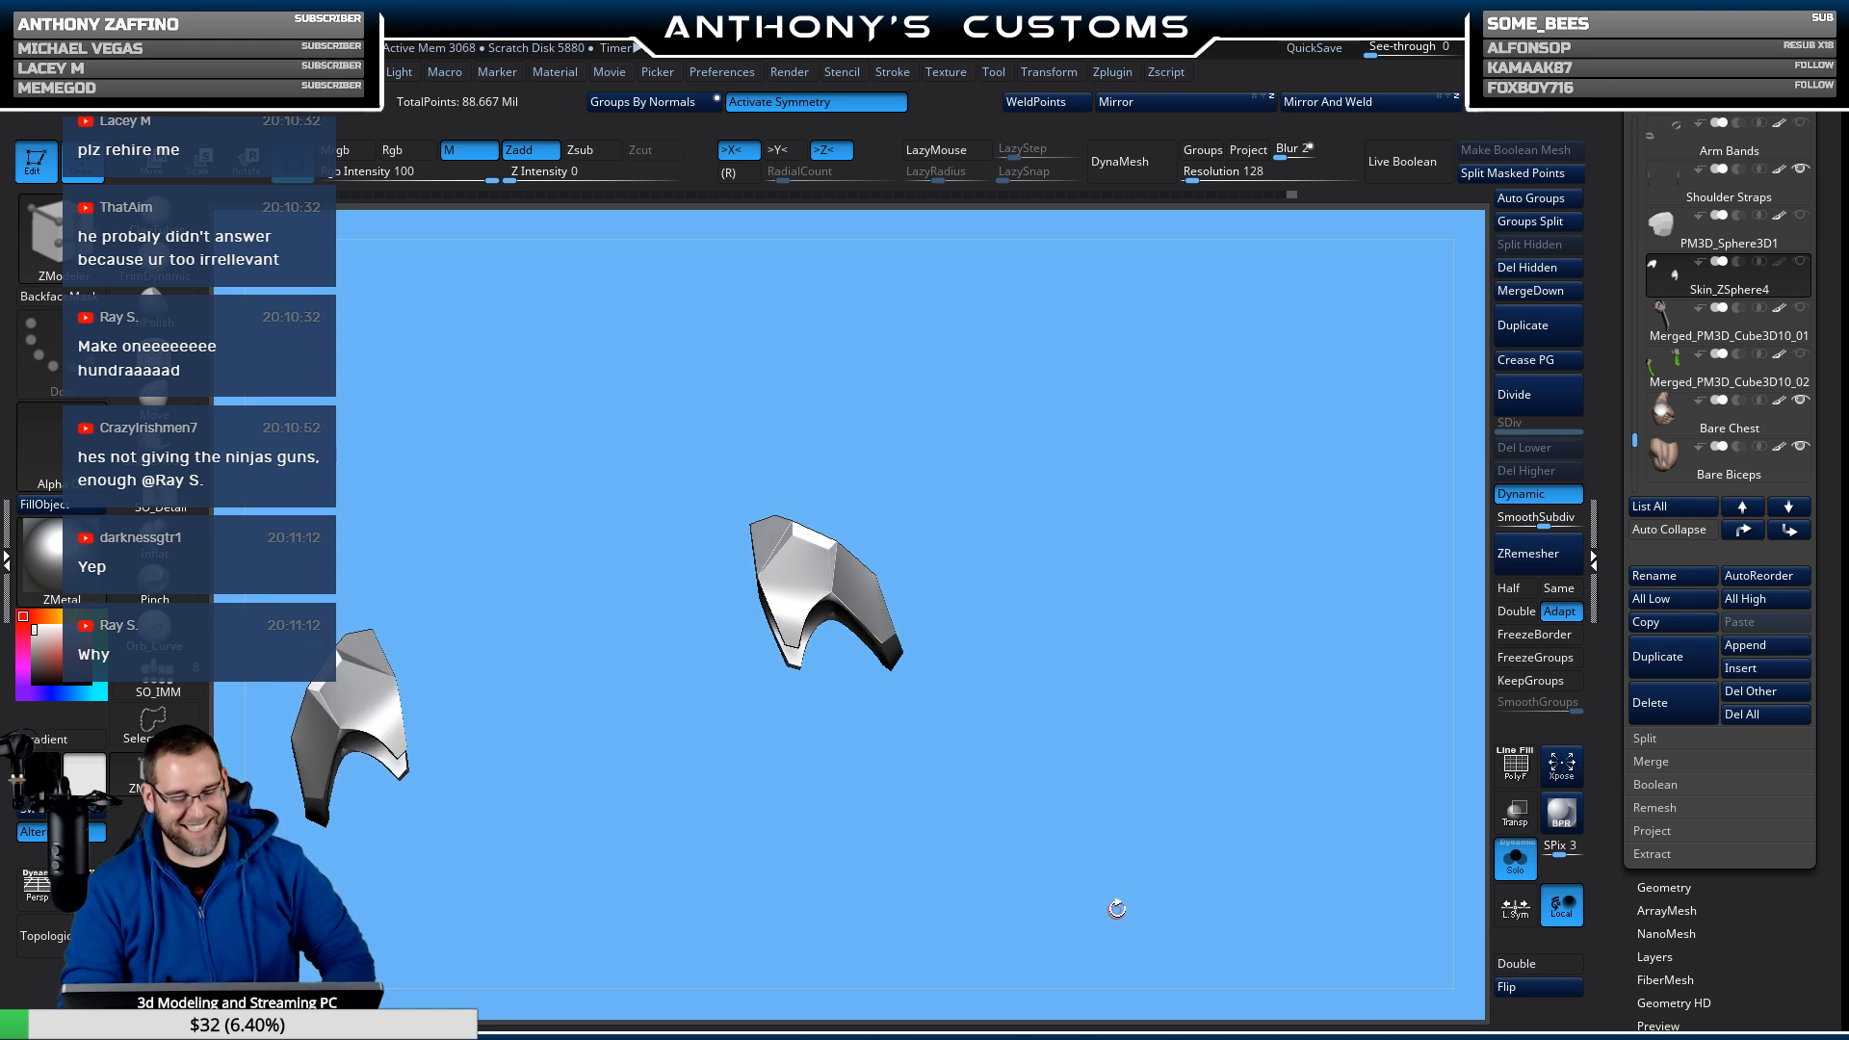
{"action": "left_click_drag", "start_coordinate": [1077, 648], "coordinate": [784, 586]}
{"action": "key", "text": "shift+f"}
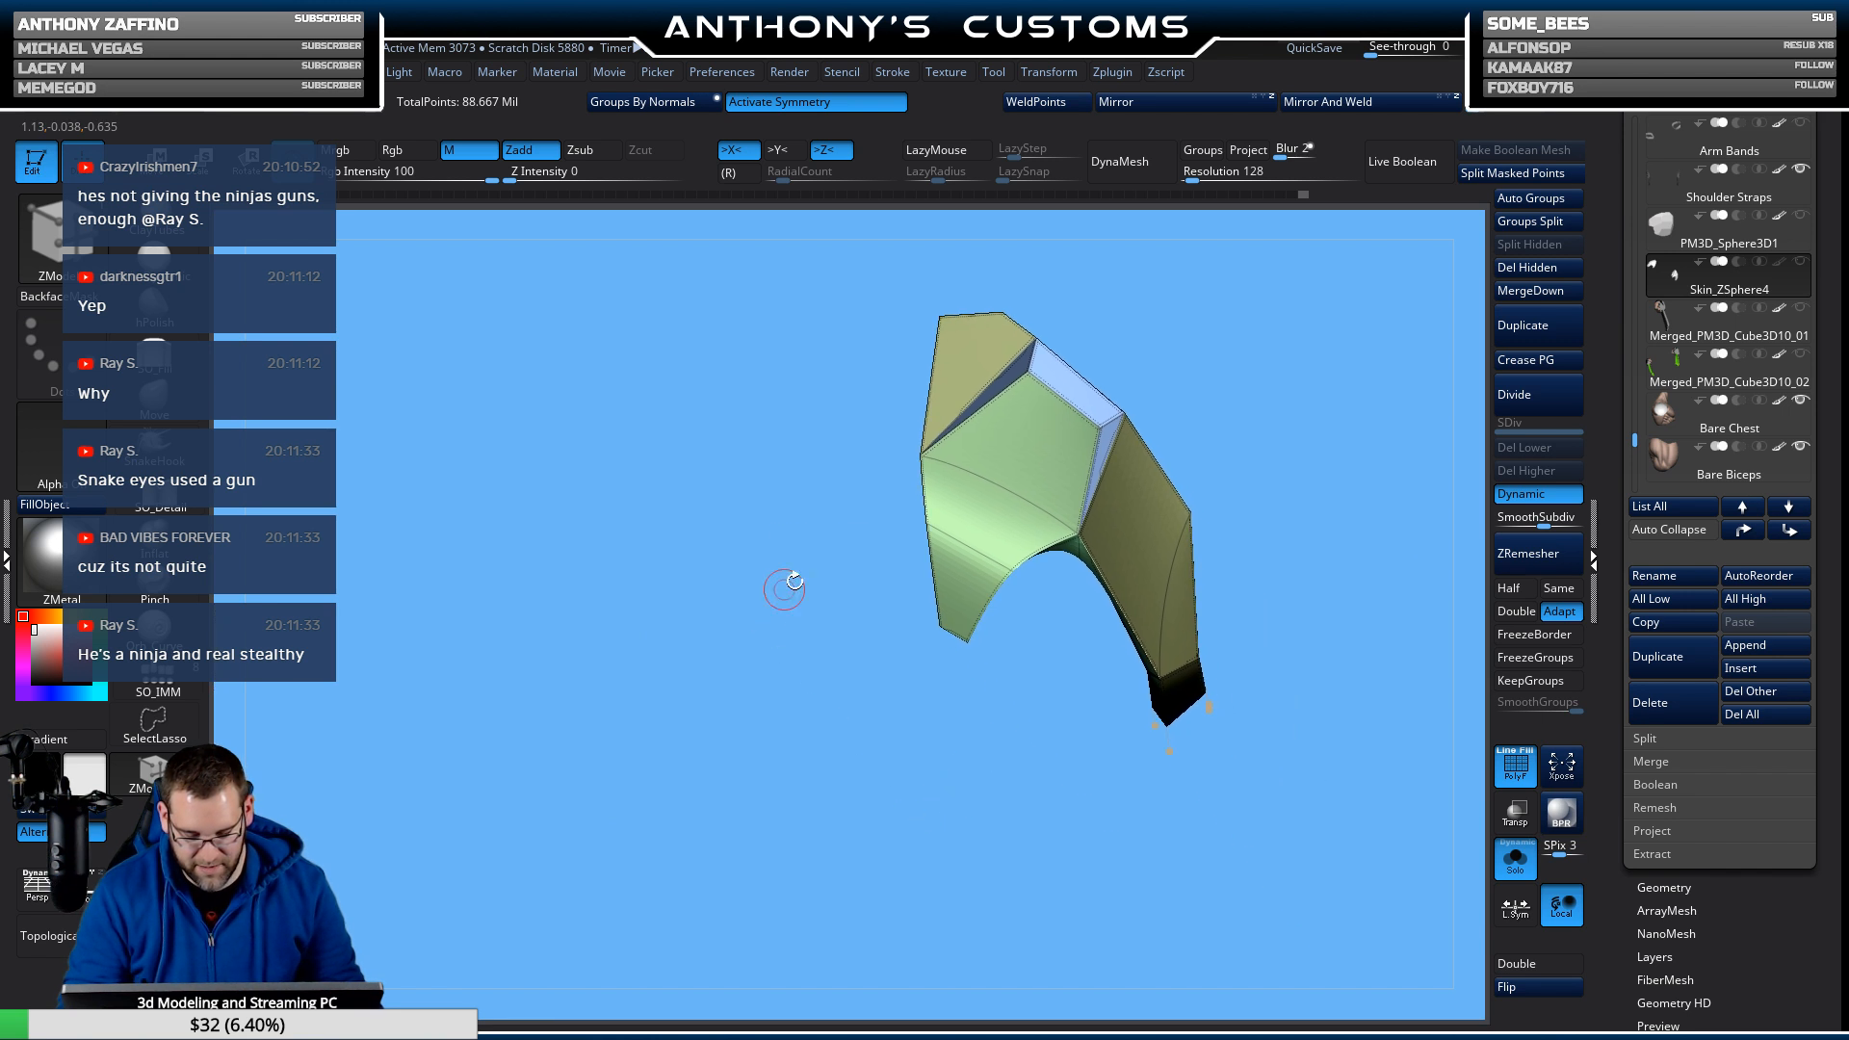
{"action": "left_click_drag", "start_coordinate": [1338, 522], "coordinate": [1237, 420]}
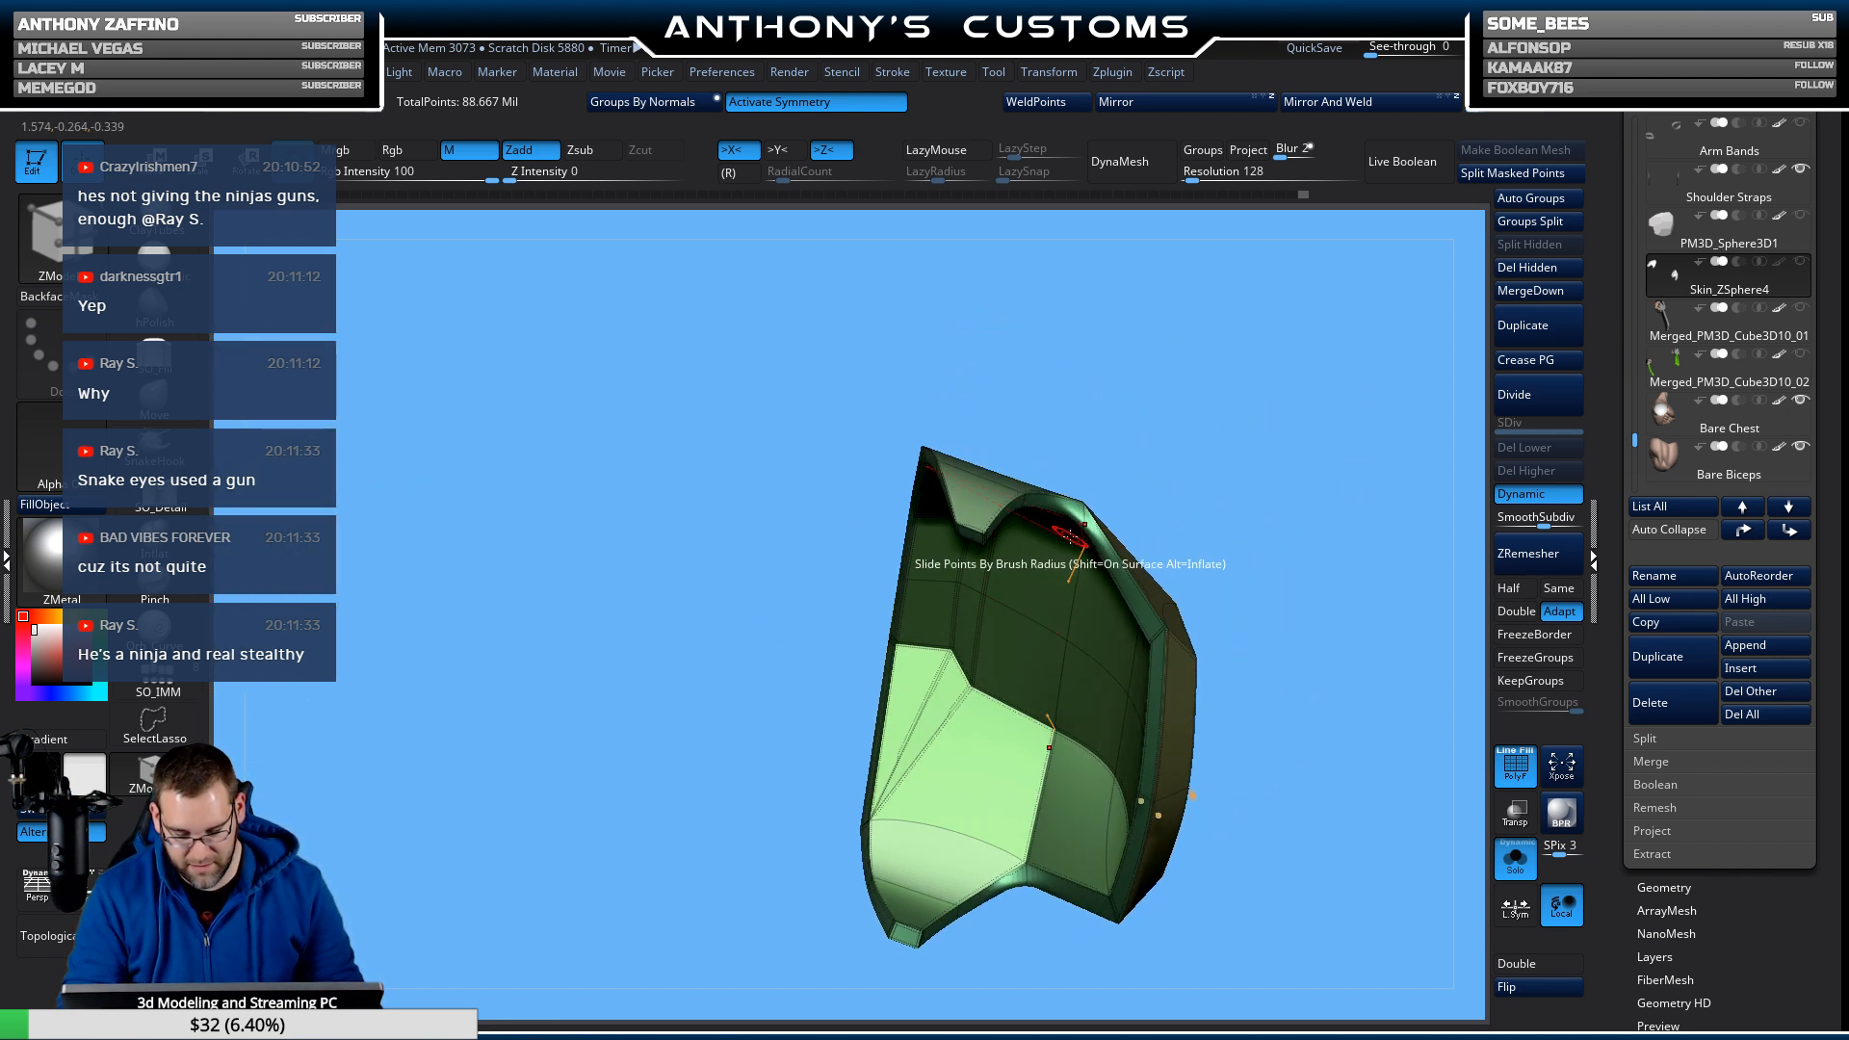
{"action": "left_click", "coordinate": [1512, 496]}
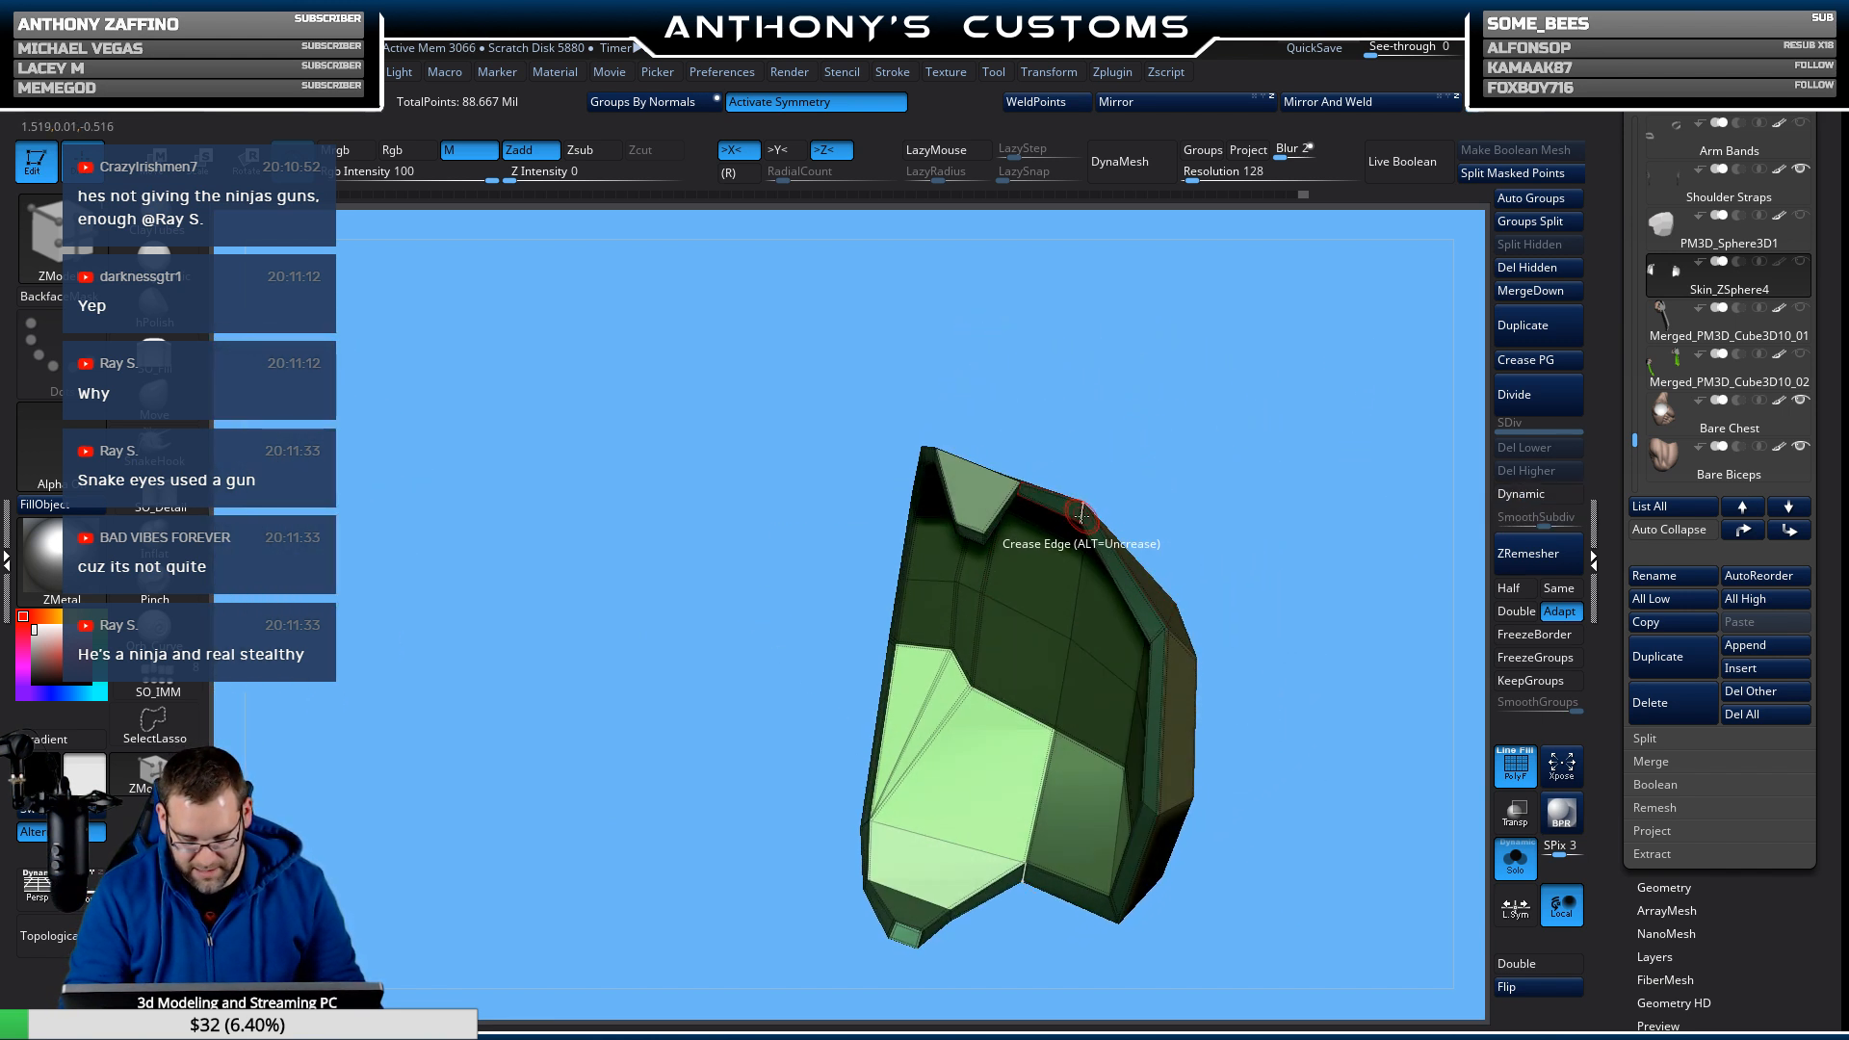
{"action": "left_click", "coordinate": [1539, 495]}
Examine the pad's front and side recessed panels at an angle and straight on, toggling the polyframe to compare the surfaces.
{"action": "left_click_drag", "start_coordinate": [1339, 501], "coordinate": [1250, 598]}
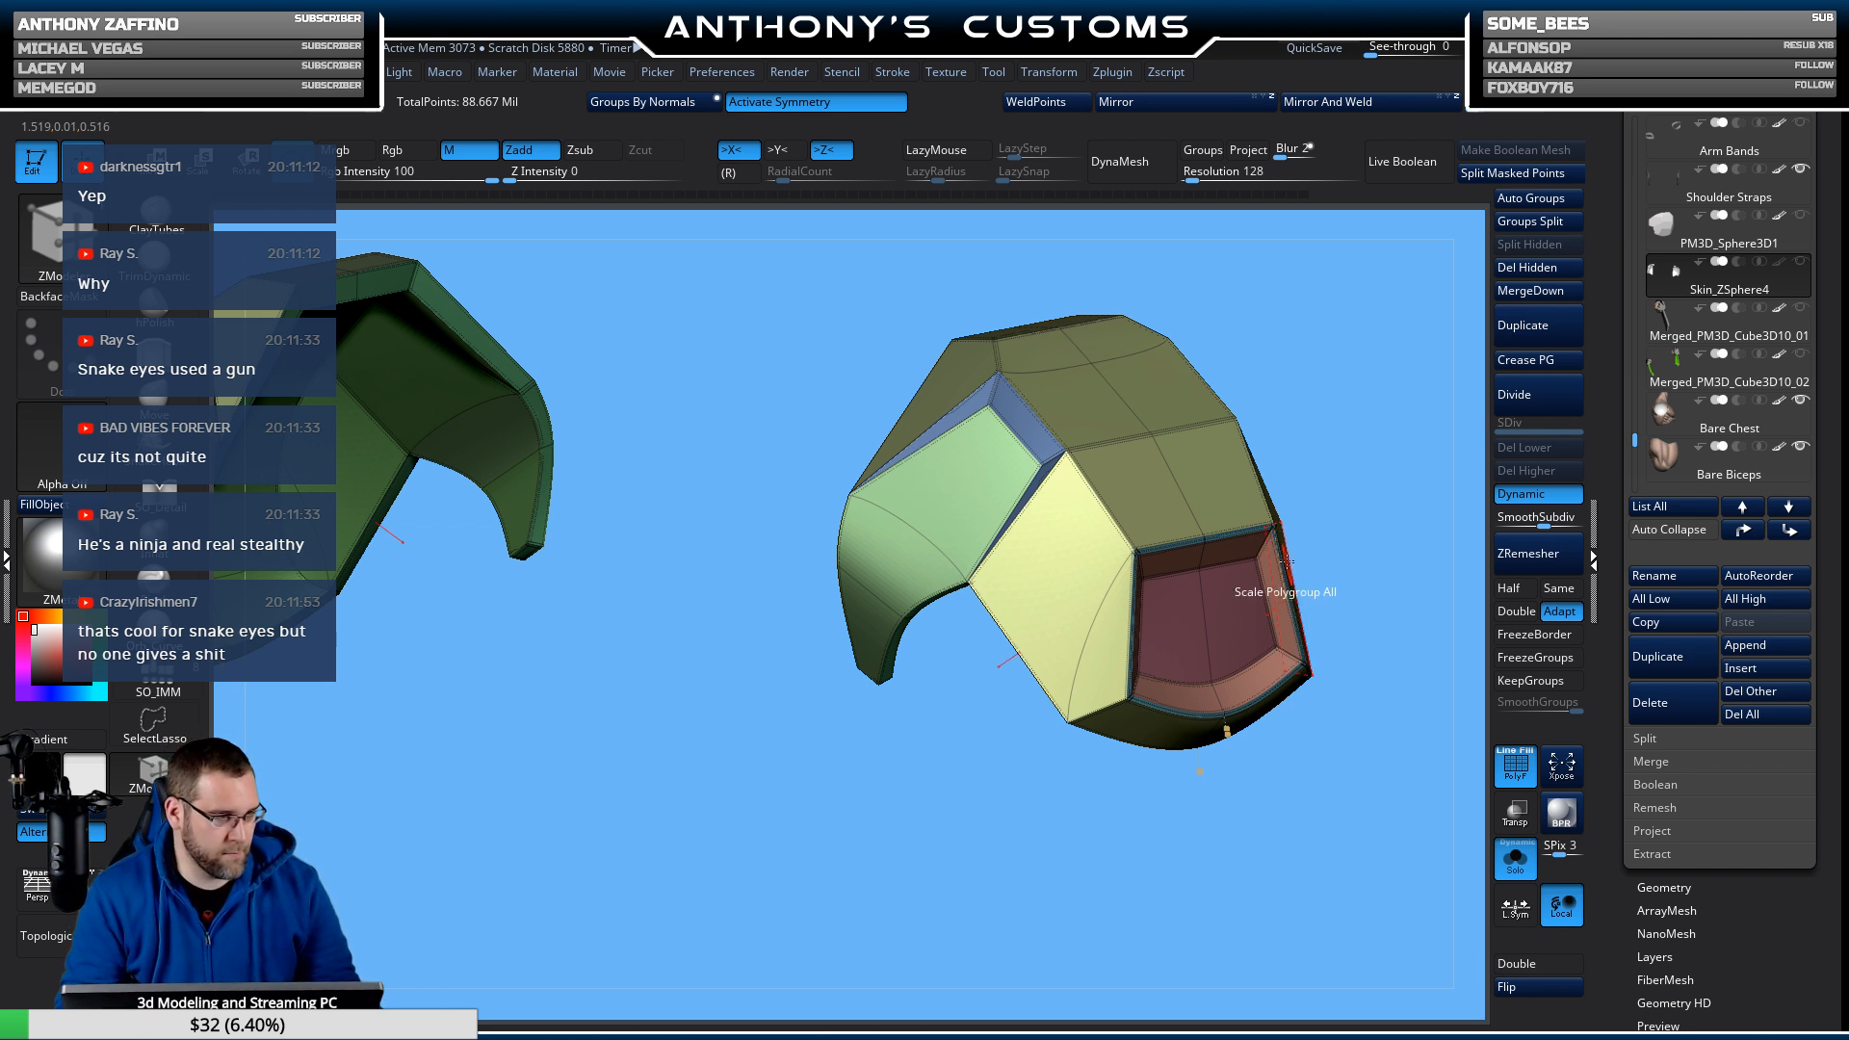
{"action": "left_click_drag", "start_coordinate": [981, 804], "coordinate": [874, 805], "text": "alt"}
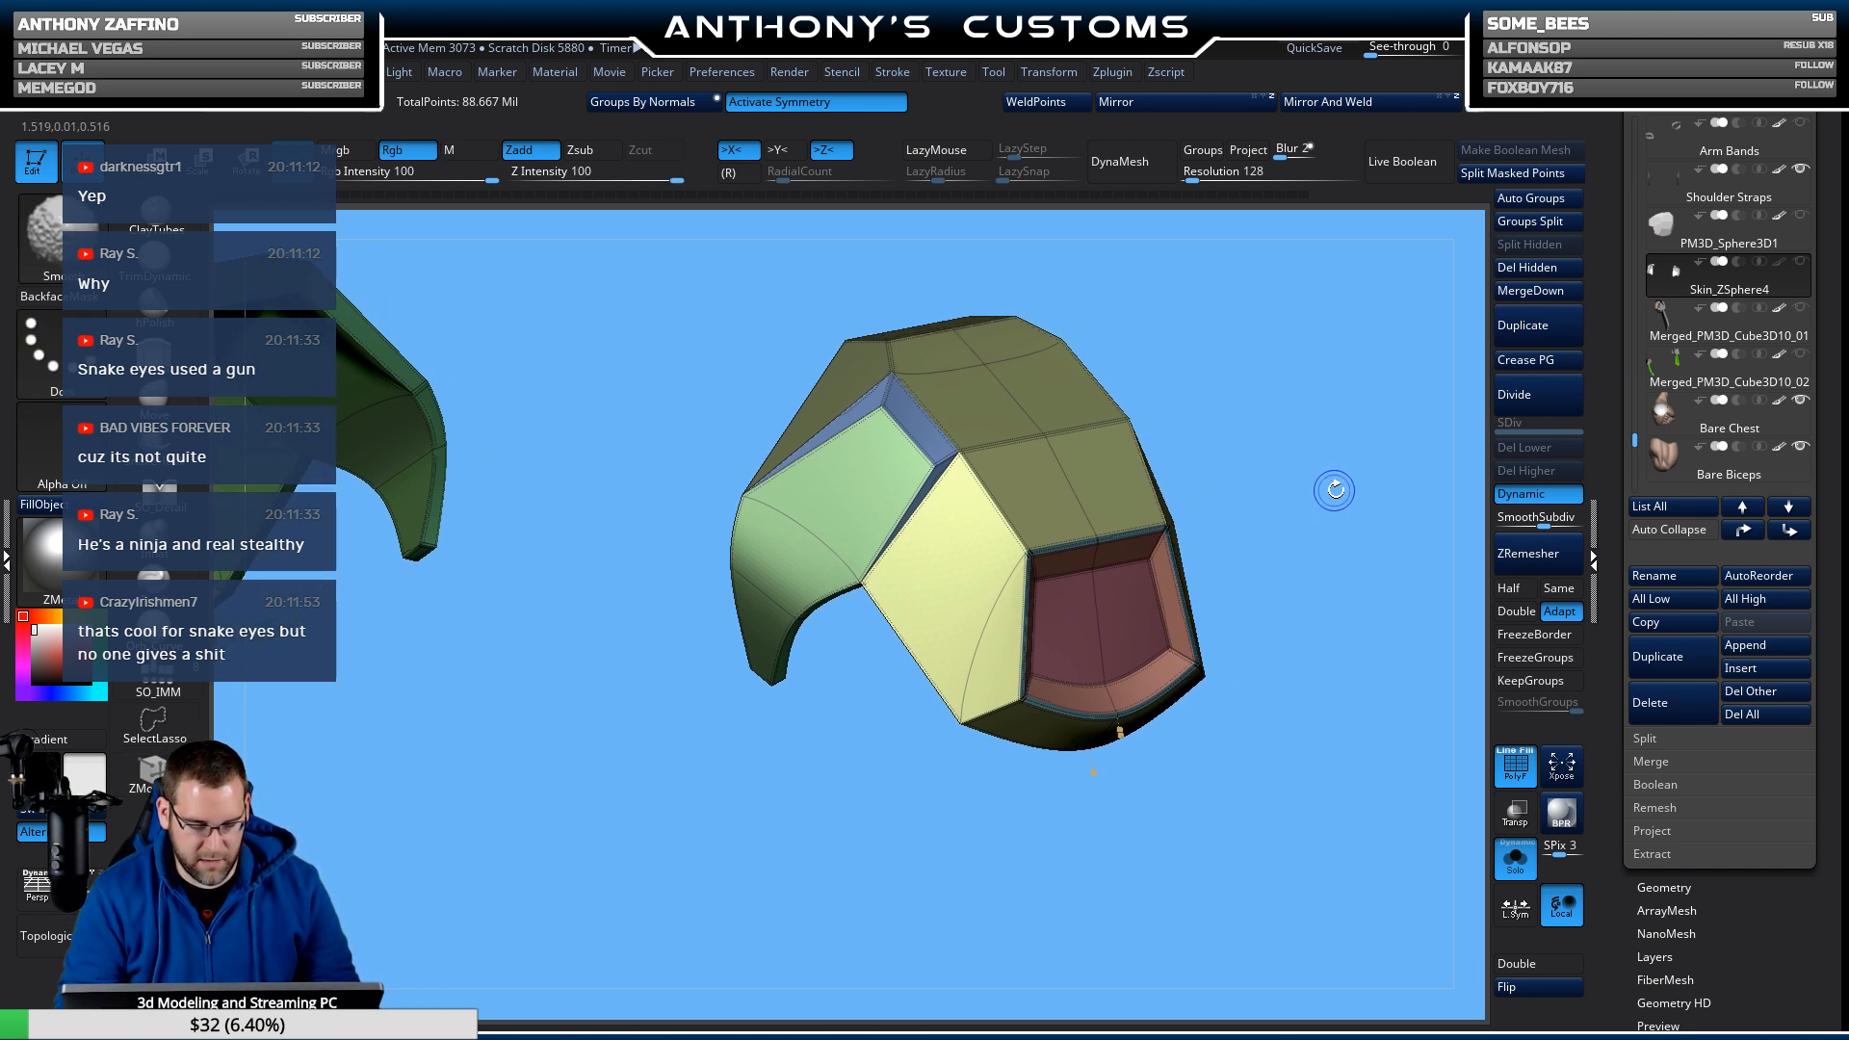
{"action": "key", "text": "shift+f"}
{"action": "left_click_drag", "start_coordinate": [1335, 490], "coordinate": [1086, 865]}
{"action": "key", "text": "shift+f"}
{"action": "key", "text": "shift+f"}
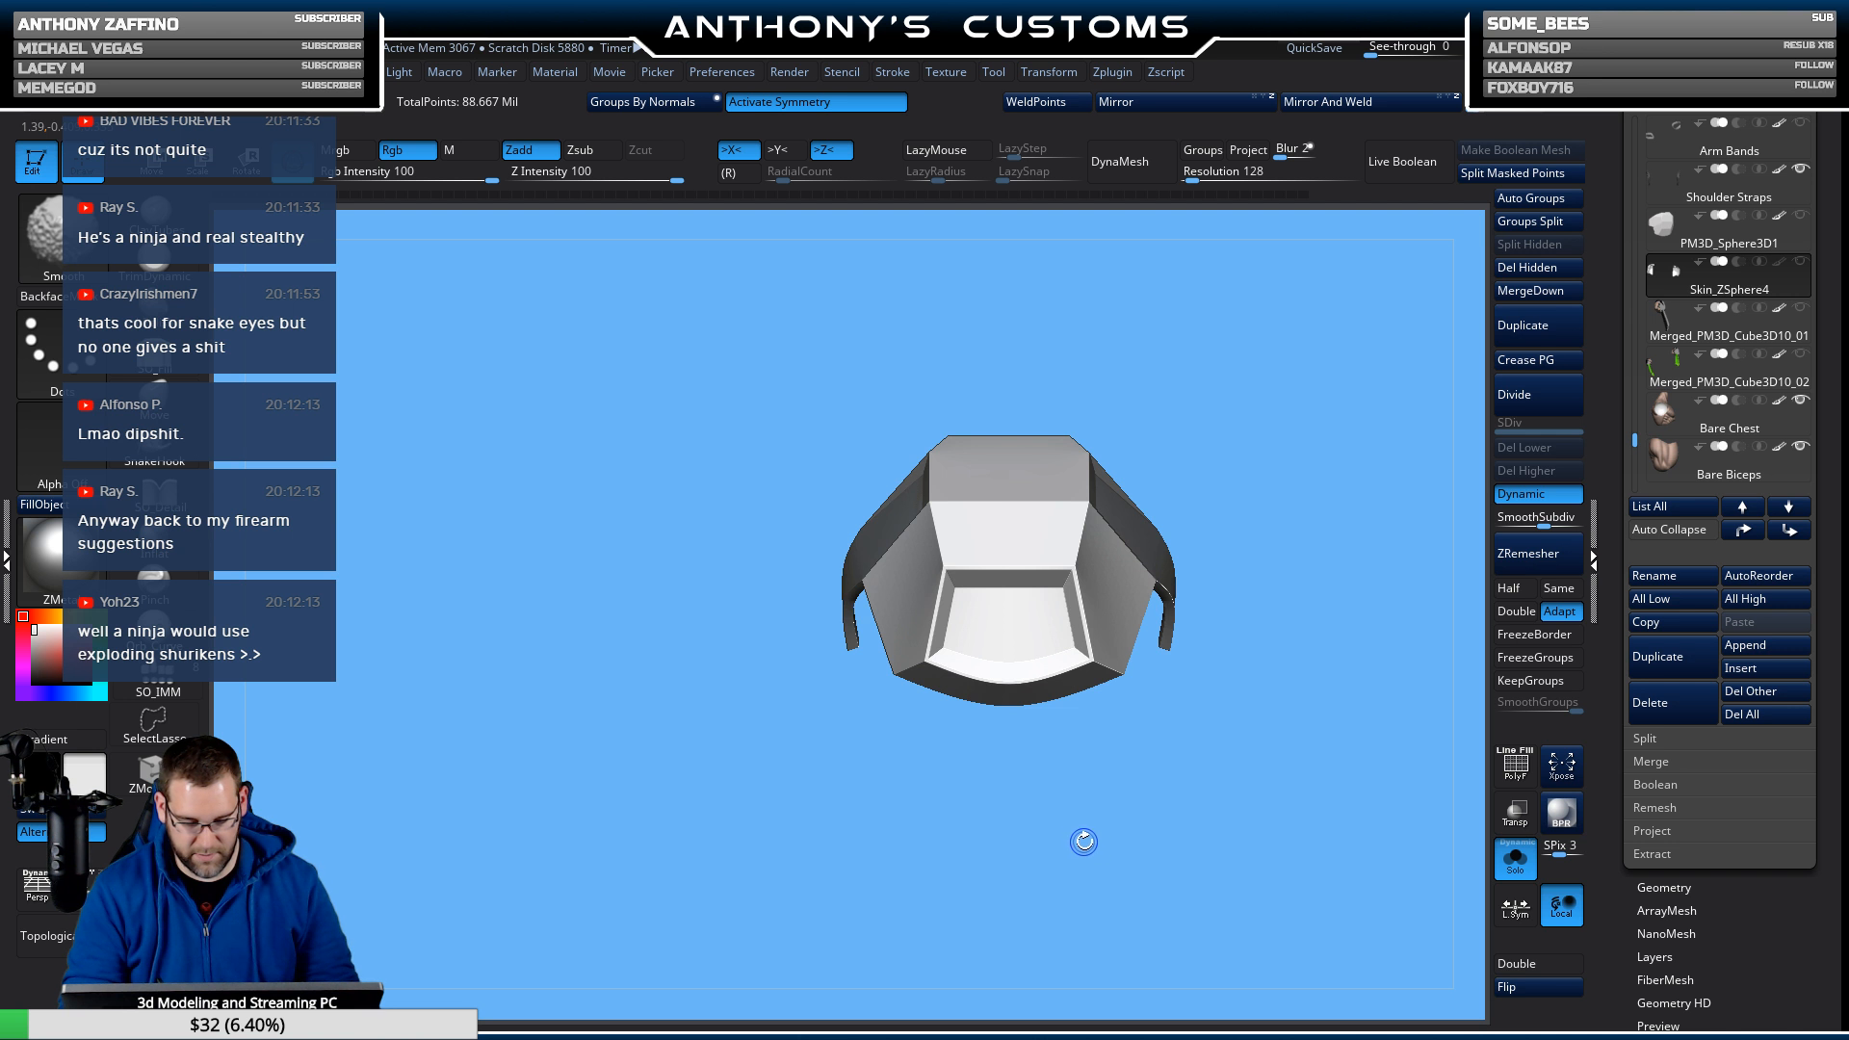
{"action": "key", "text": "shift+f"}
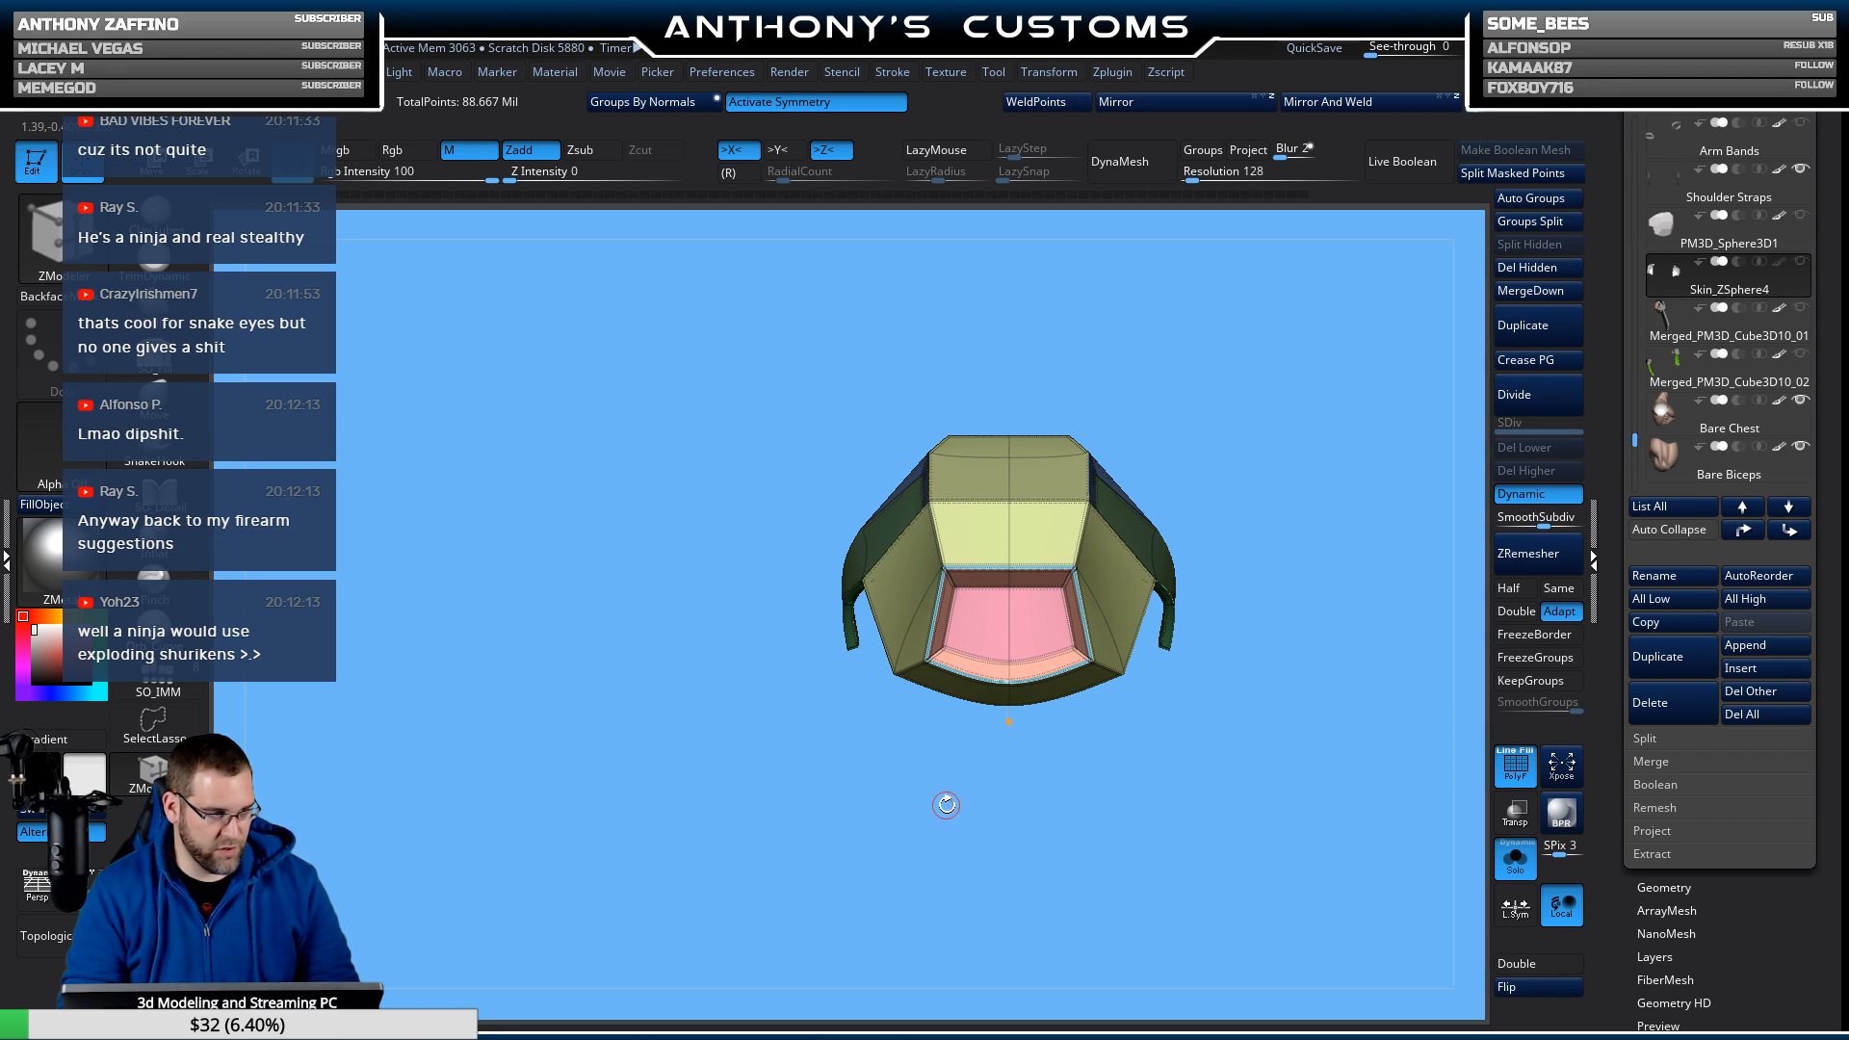
Switch to the Move brush, enlarge it and reposition the lower outer corners of the pad's front face symmetrically.
{"action": "left_click_drag", "start_coordinate": [946, 805], "coordinate": [985, 611]}
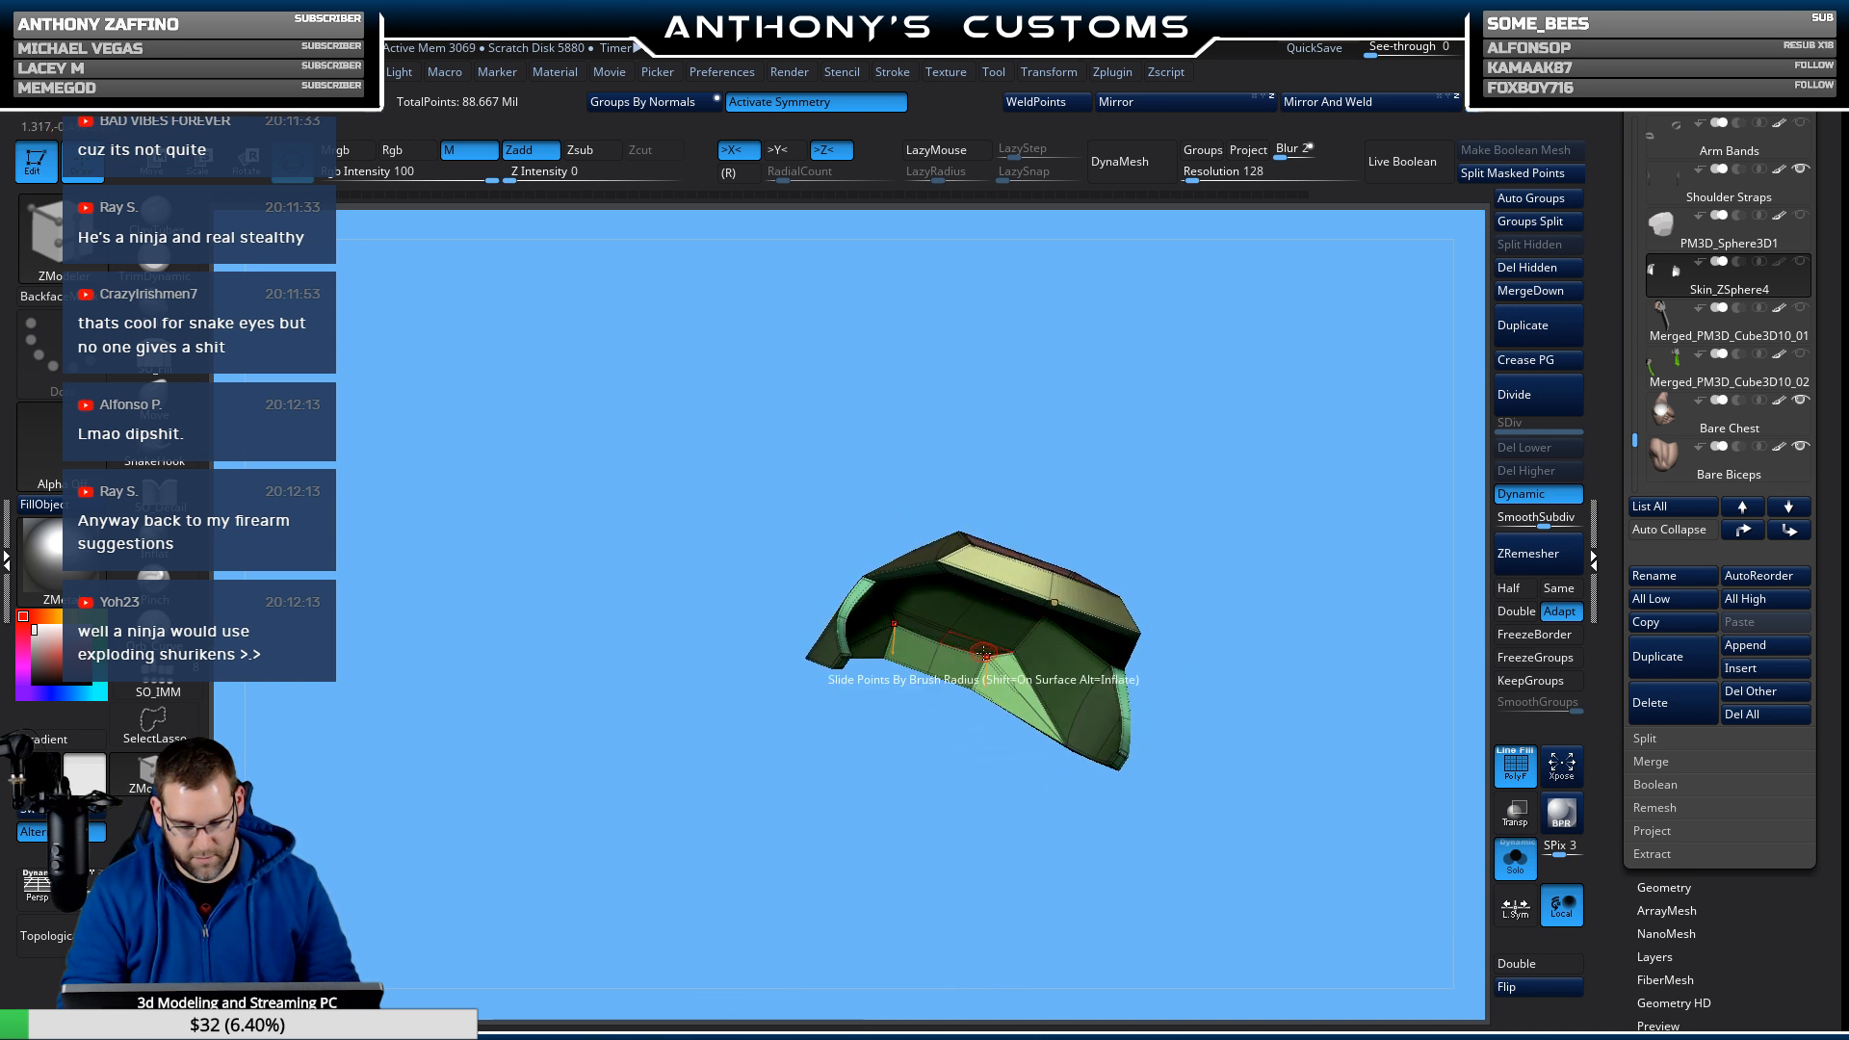
{"action": "key", "text": "q"}
{"action": "key", "text": "space"}
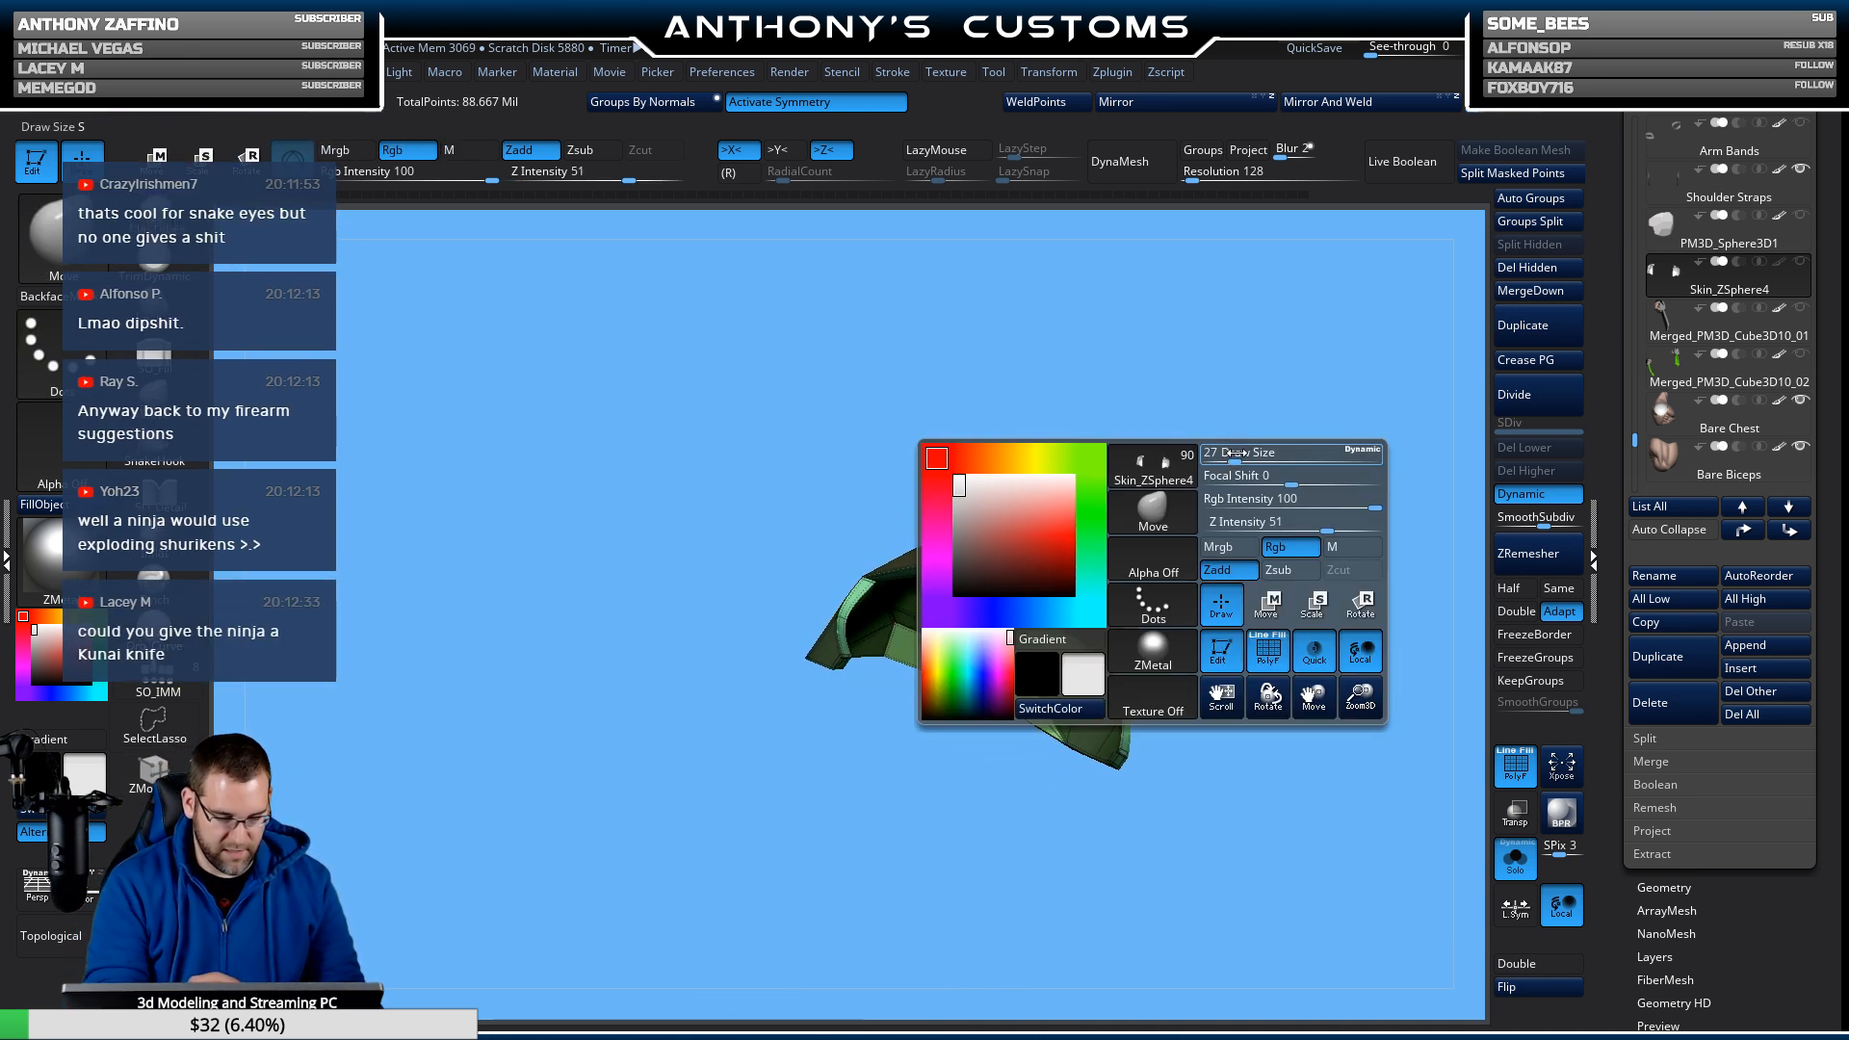
{"action": "left_click_drag", "start_coordinate": [1269, 452], "coordinate": [1269, 533]}
{"action": "left_click_drag", "start_coordinate": [1332, 422], "coordinate": [1123, 446]}
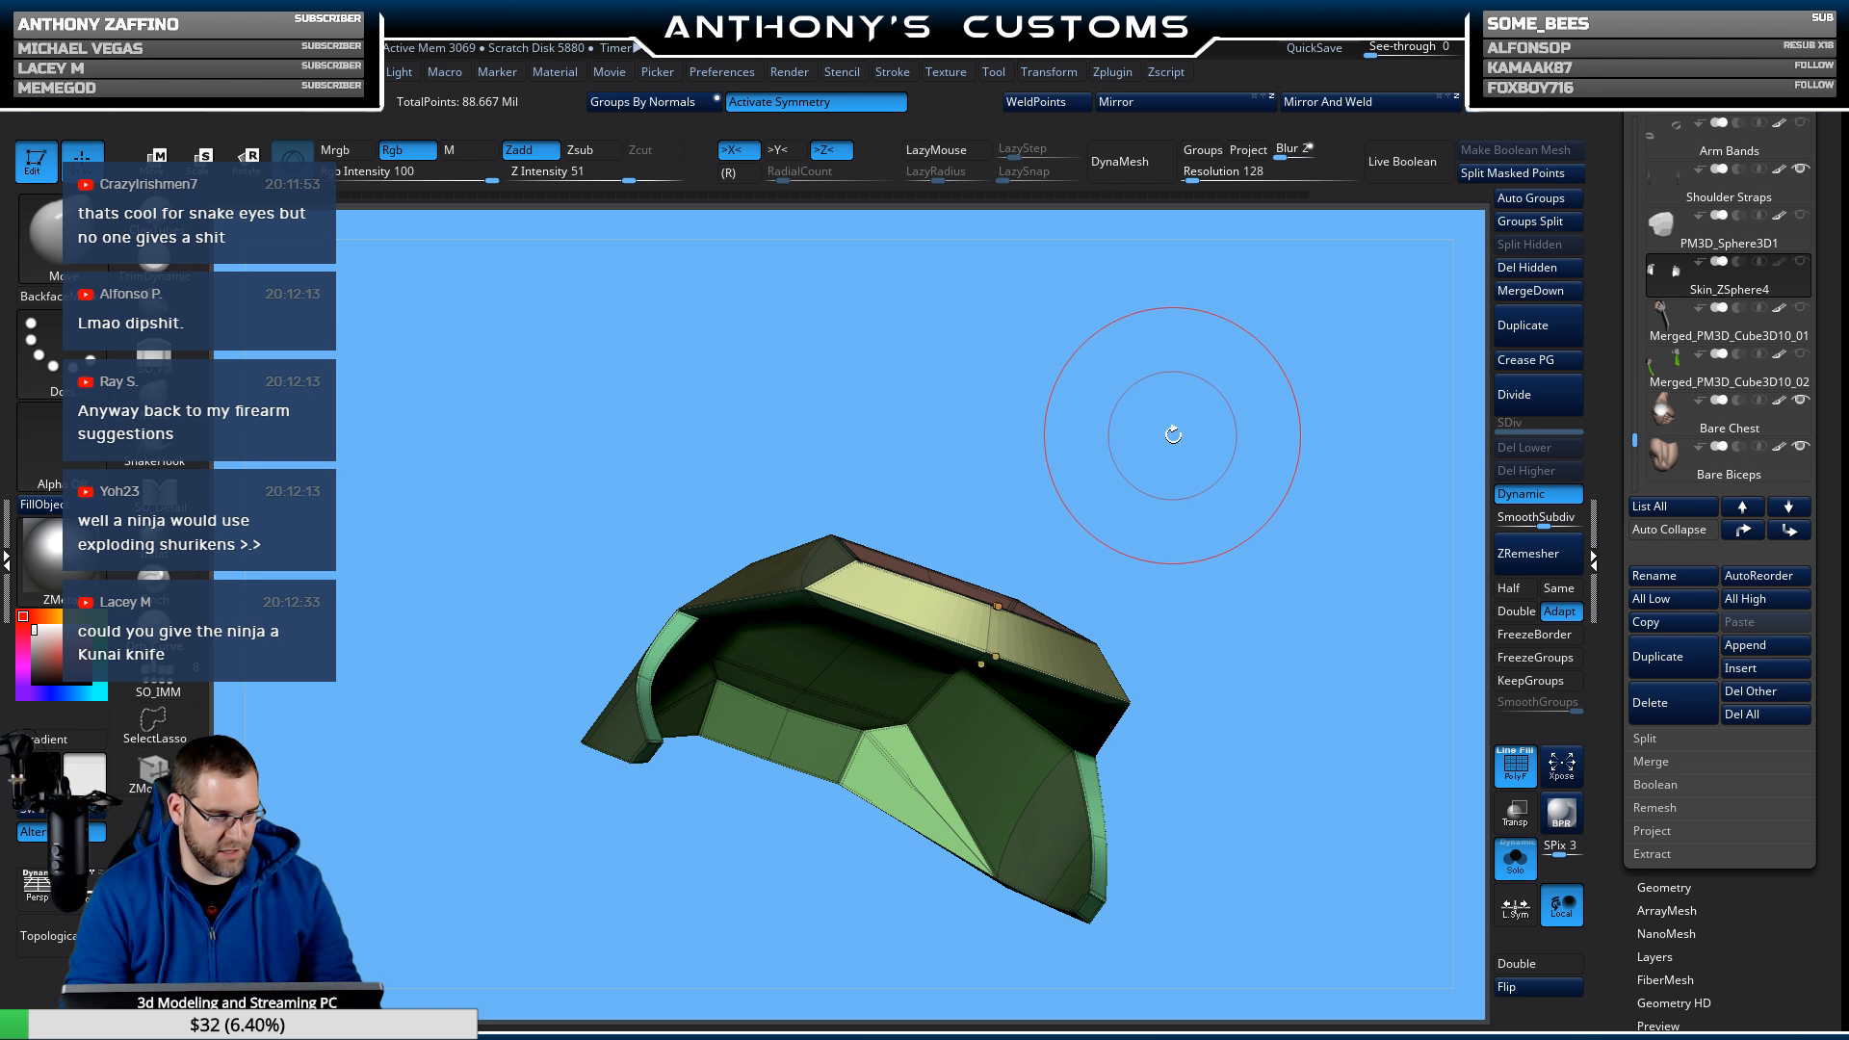
{"action": "mouse_move", "coordinate": [1178, 432]}
{"action": "left_mouse_down"}
{"action": "mouse_move", "coordinate": [1197, 417]}
{"action": "mouse_move", "coordinate": [1145, 525]}
{"action": "mouse_move", "coordinate": [1208, 439]}
{"action": "mouse_move", "coordinate": [1197, 401]}
{"action": "mouse_move", "coordinate": [941, 463]}
{"action": "left_mouse_up"}
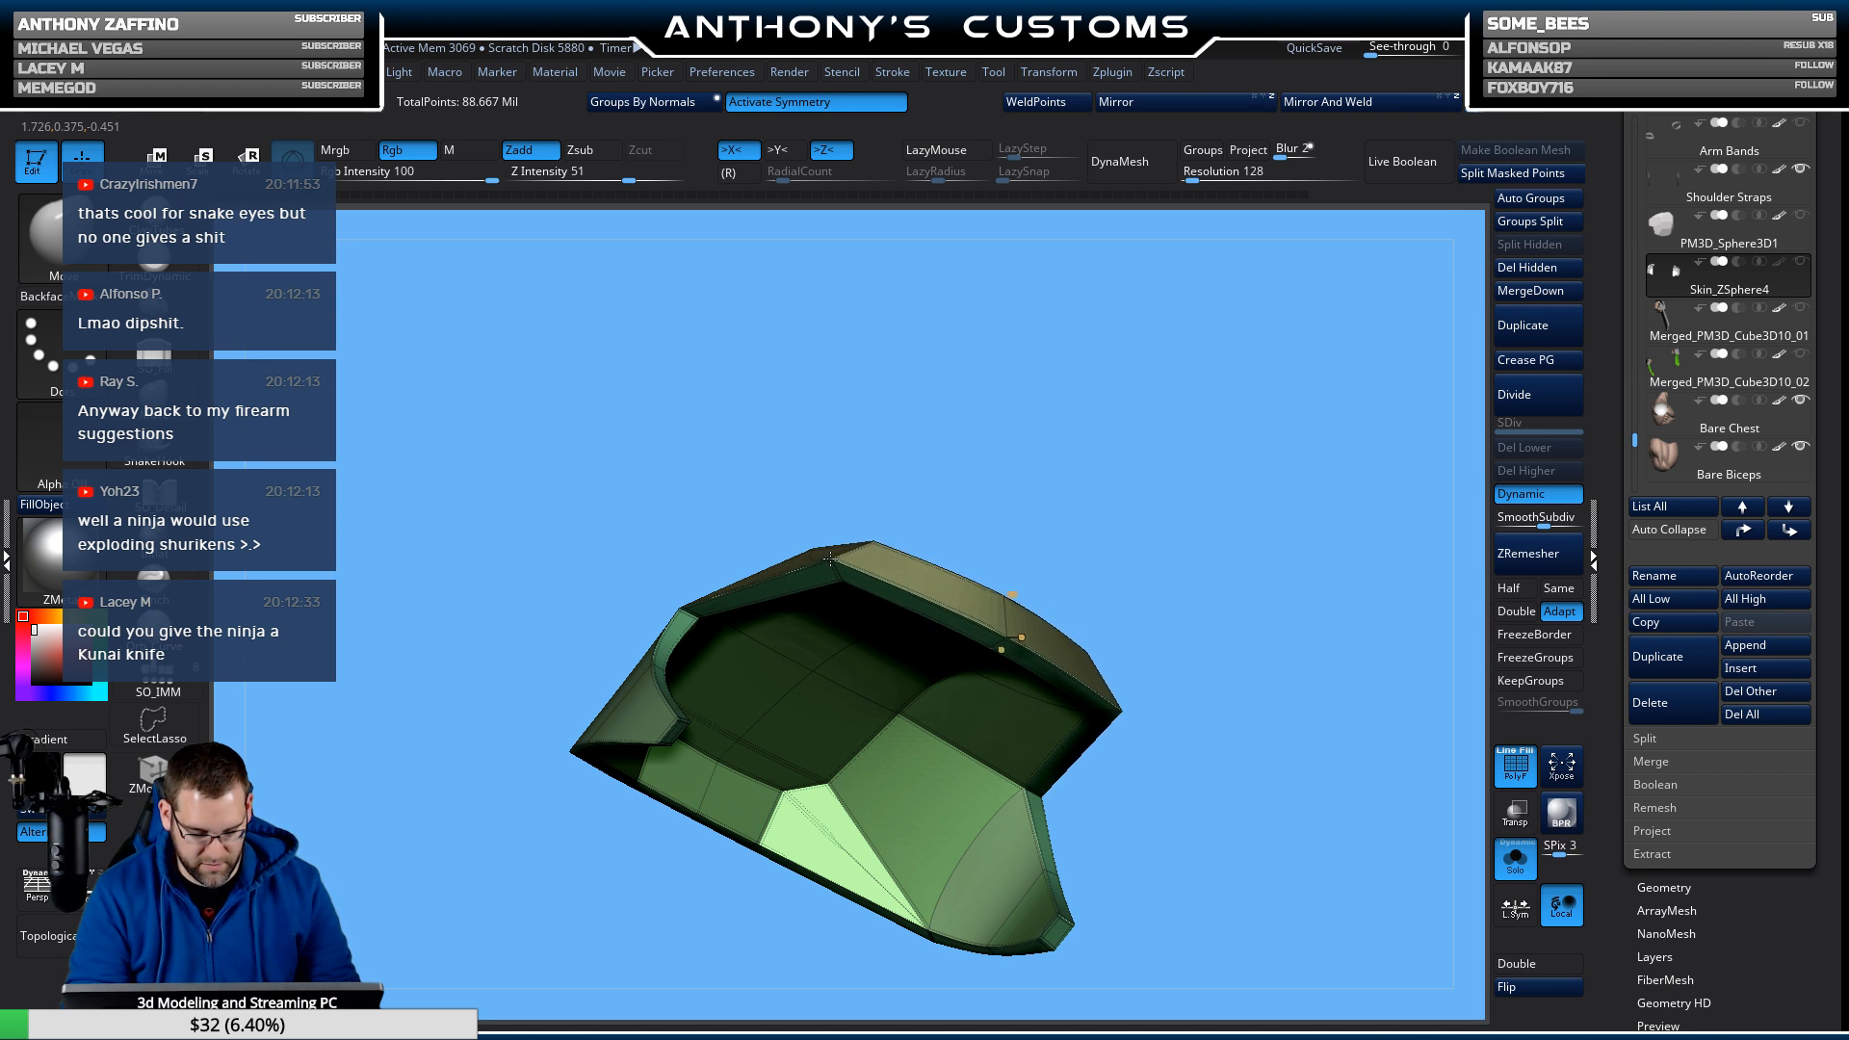
{"action": "left_click_drag", "start_coordinate": [827, 555], "coordinate": [1023, 660]}
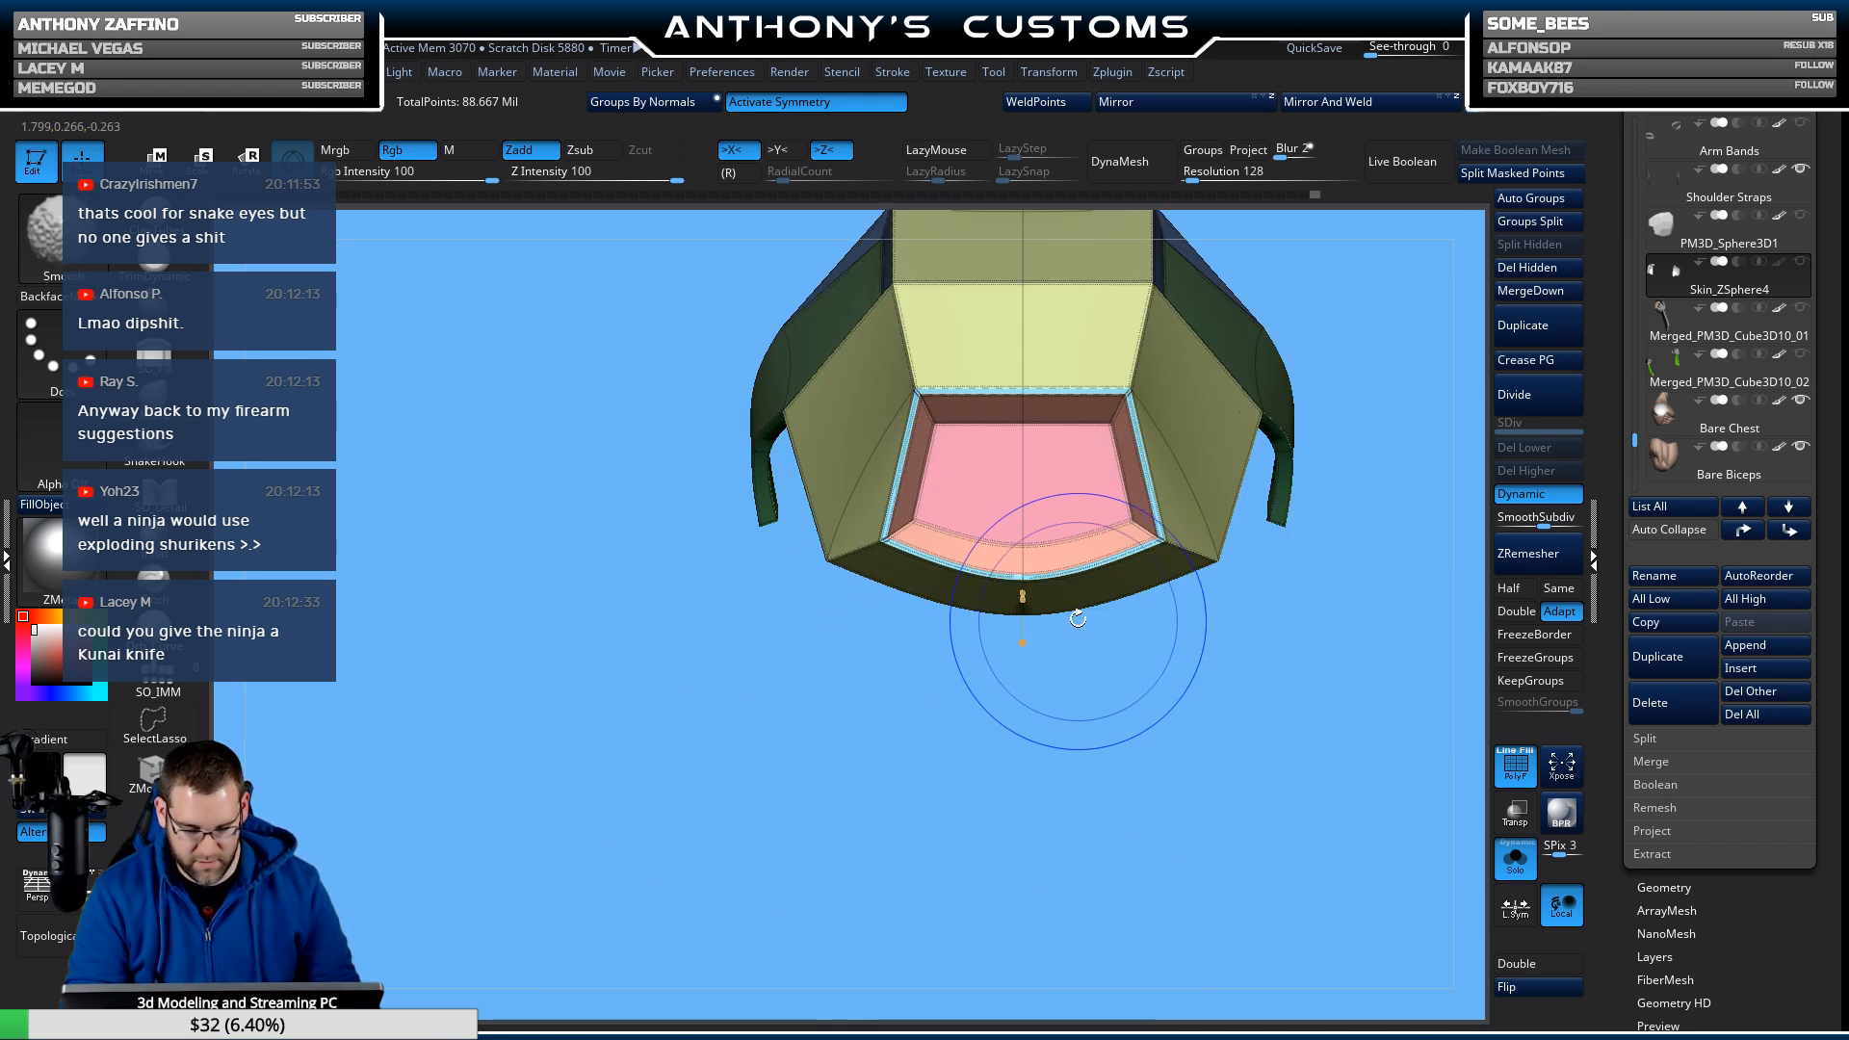
{"action": "left_click_drag", "start_coordinate": [833, 557], "coordinate": [872, 630]}
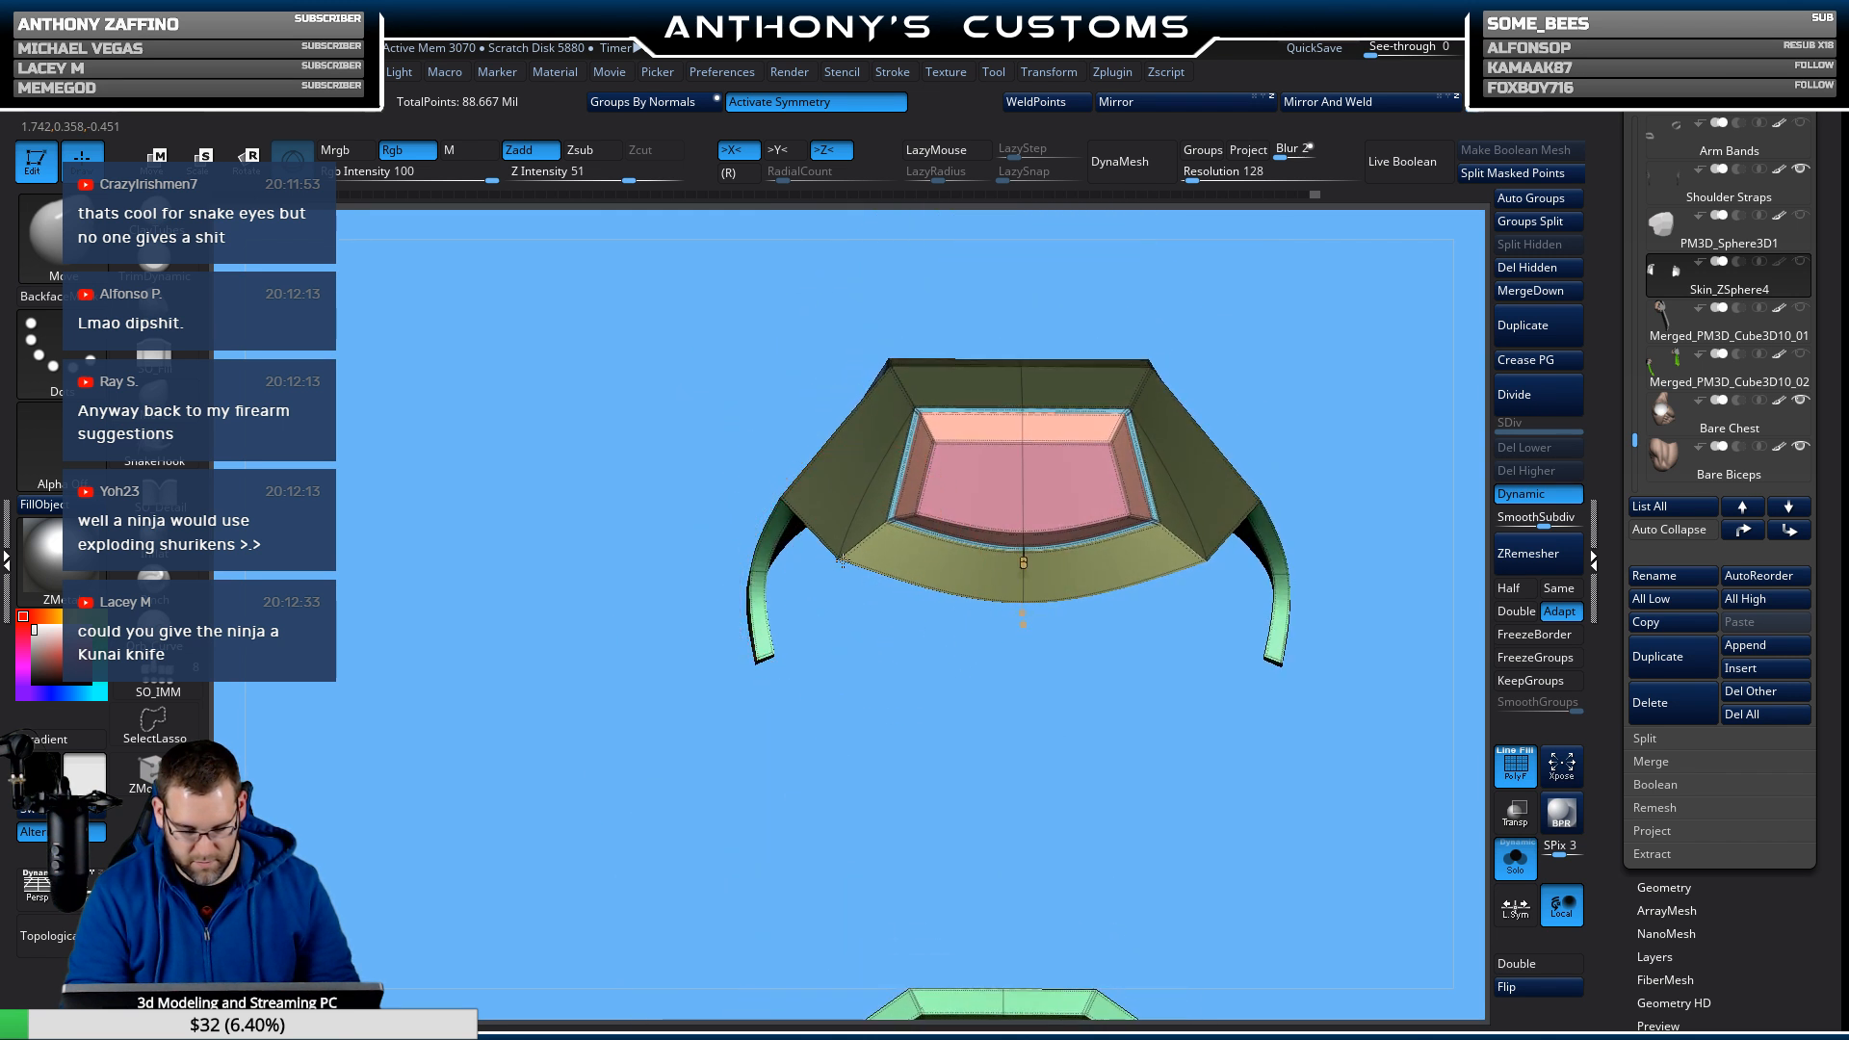
{"action": "key", "text": "space"}
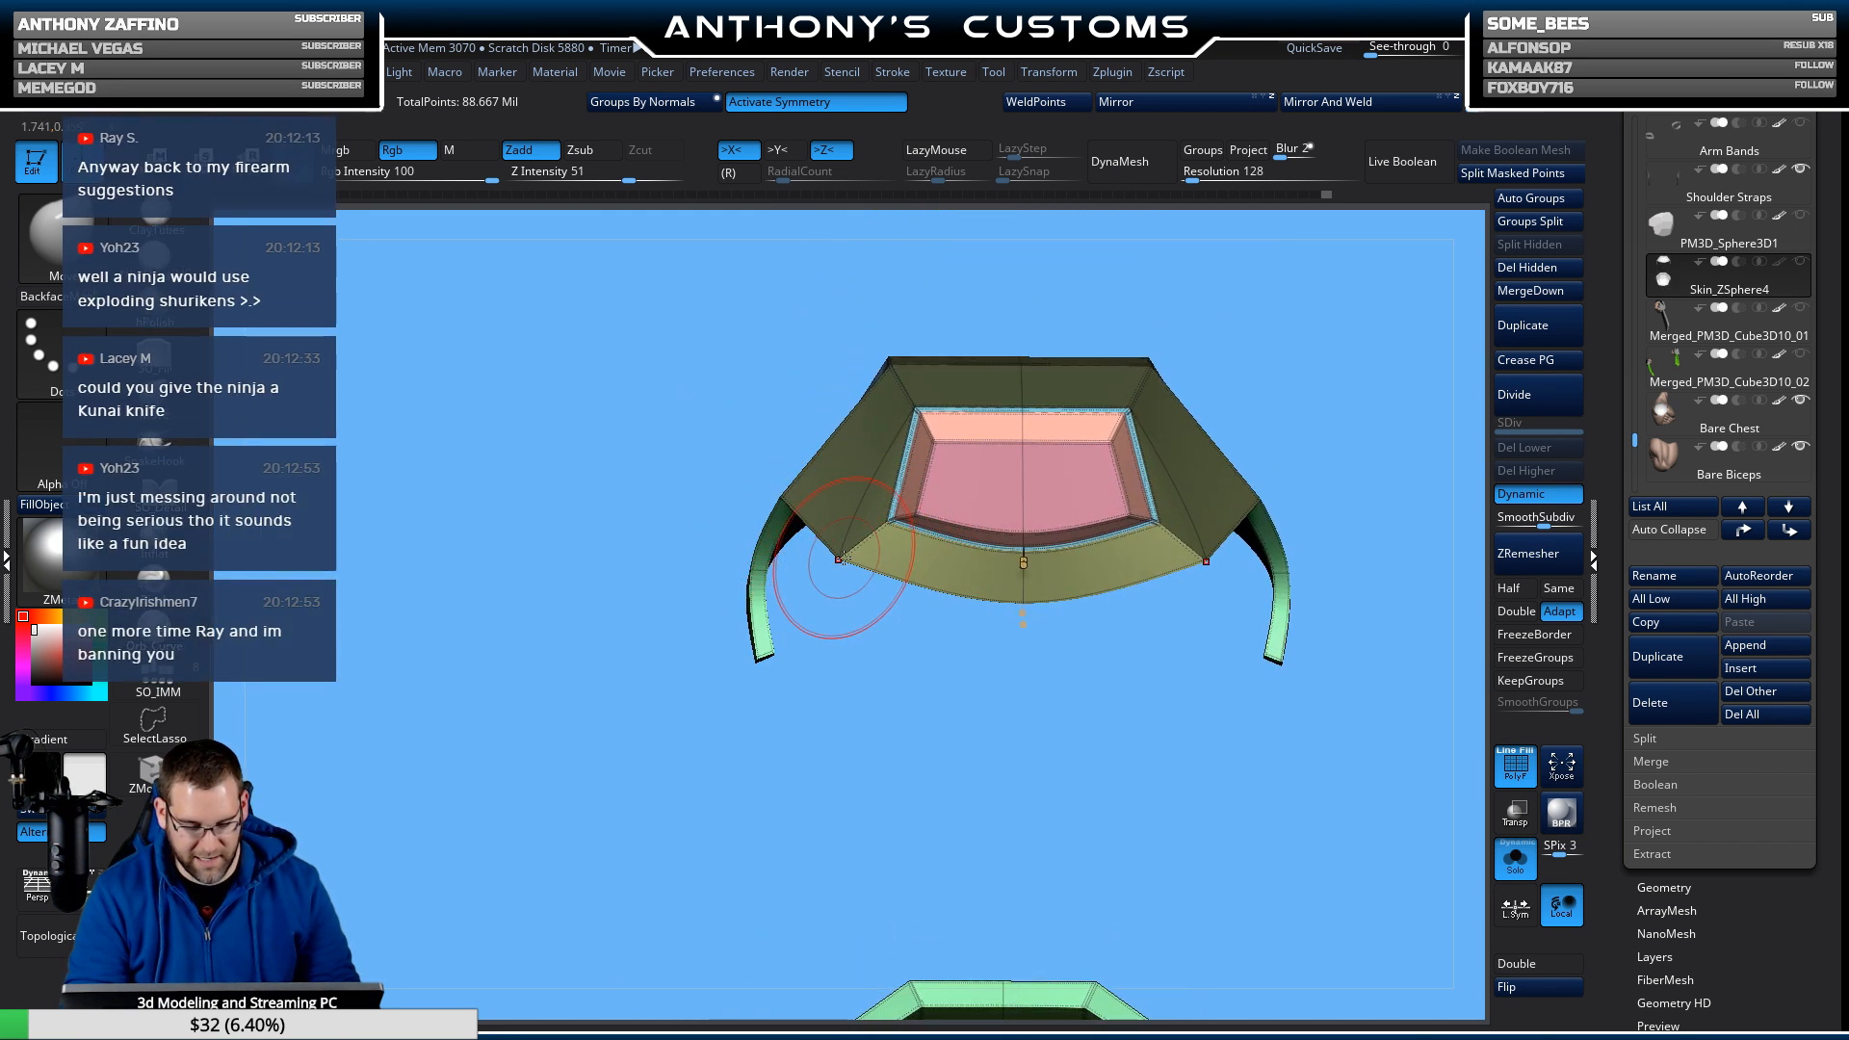
{"action": "left_click_drag", "start_coordinate": [845, 611], "coordinate": [916, 757]}
Shrink the Move brush and examine the pad's side arms and inner rim from the side and below, toggling the polyframe.
{"action": "left_click_drag", "start_coordinate": [955, 604], "coordinate": [1092, 608], "text": "alt"}
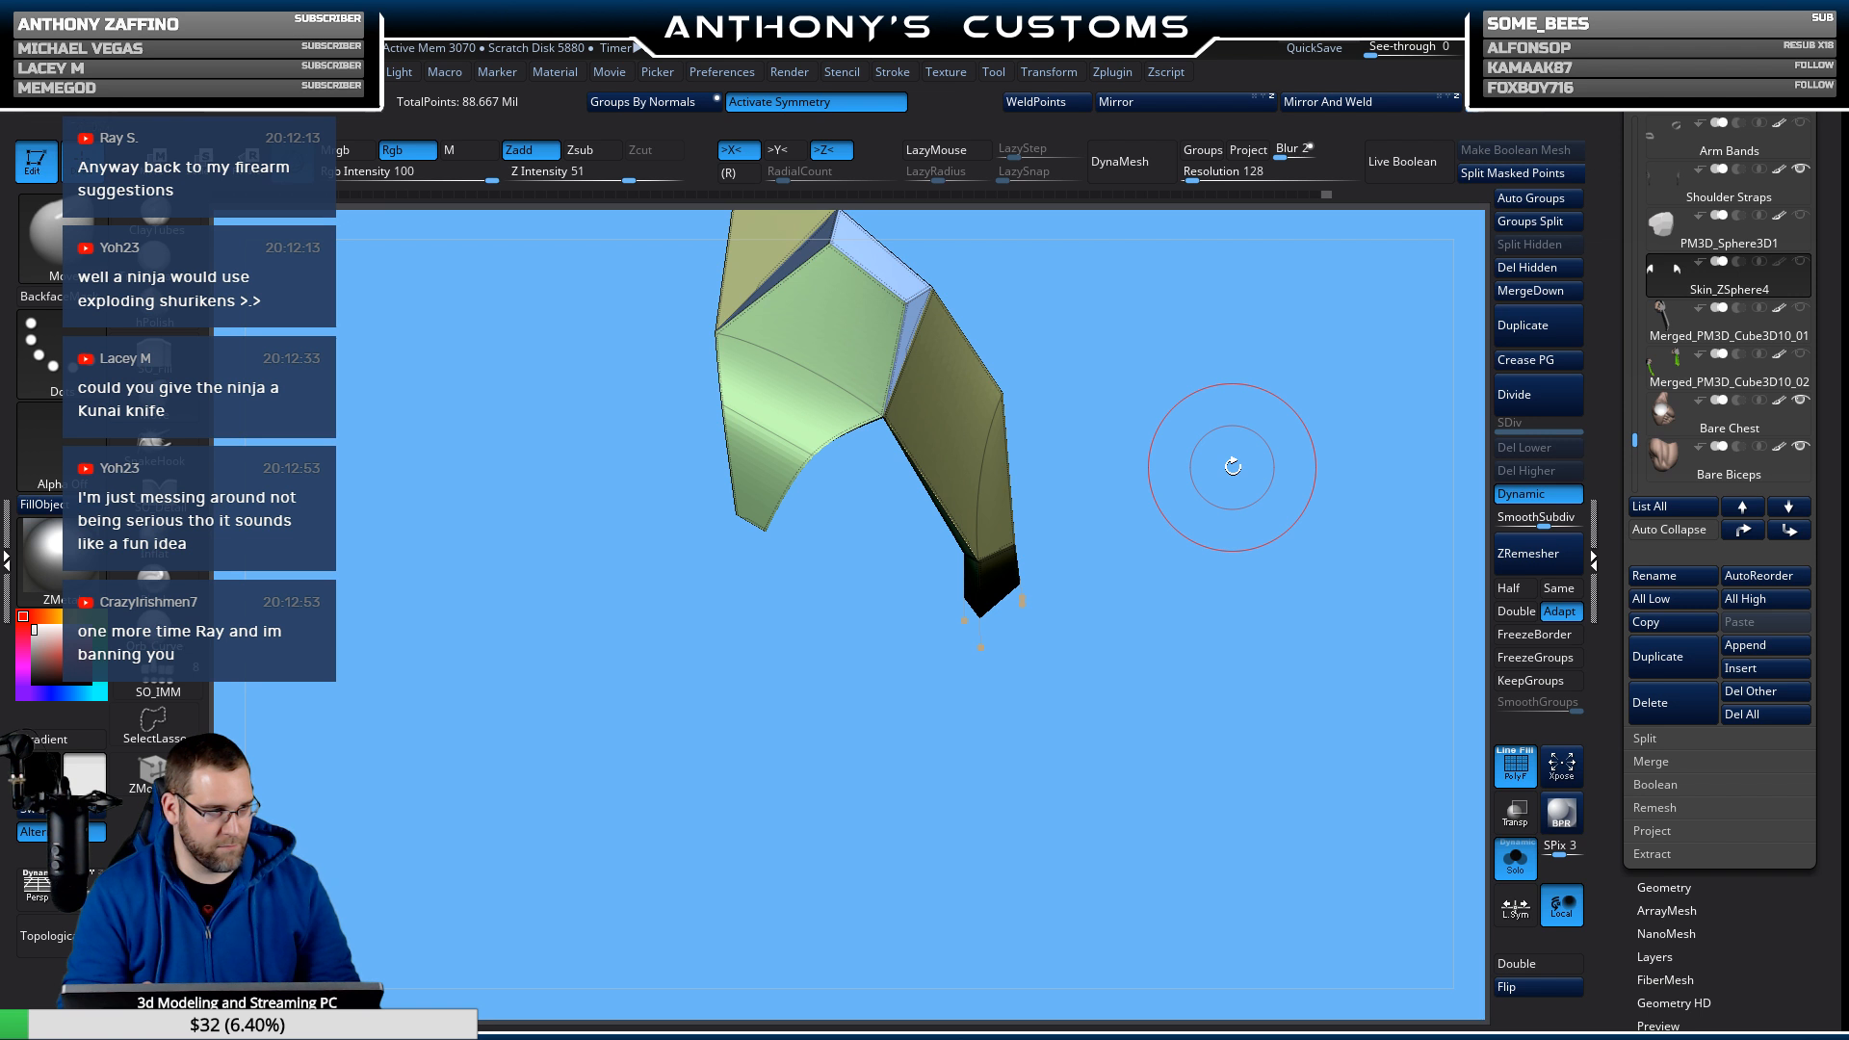
{"action": "key", "text": "space"}
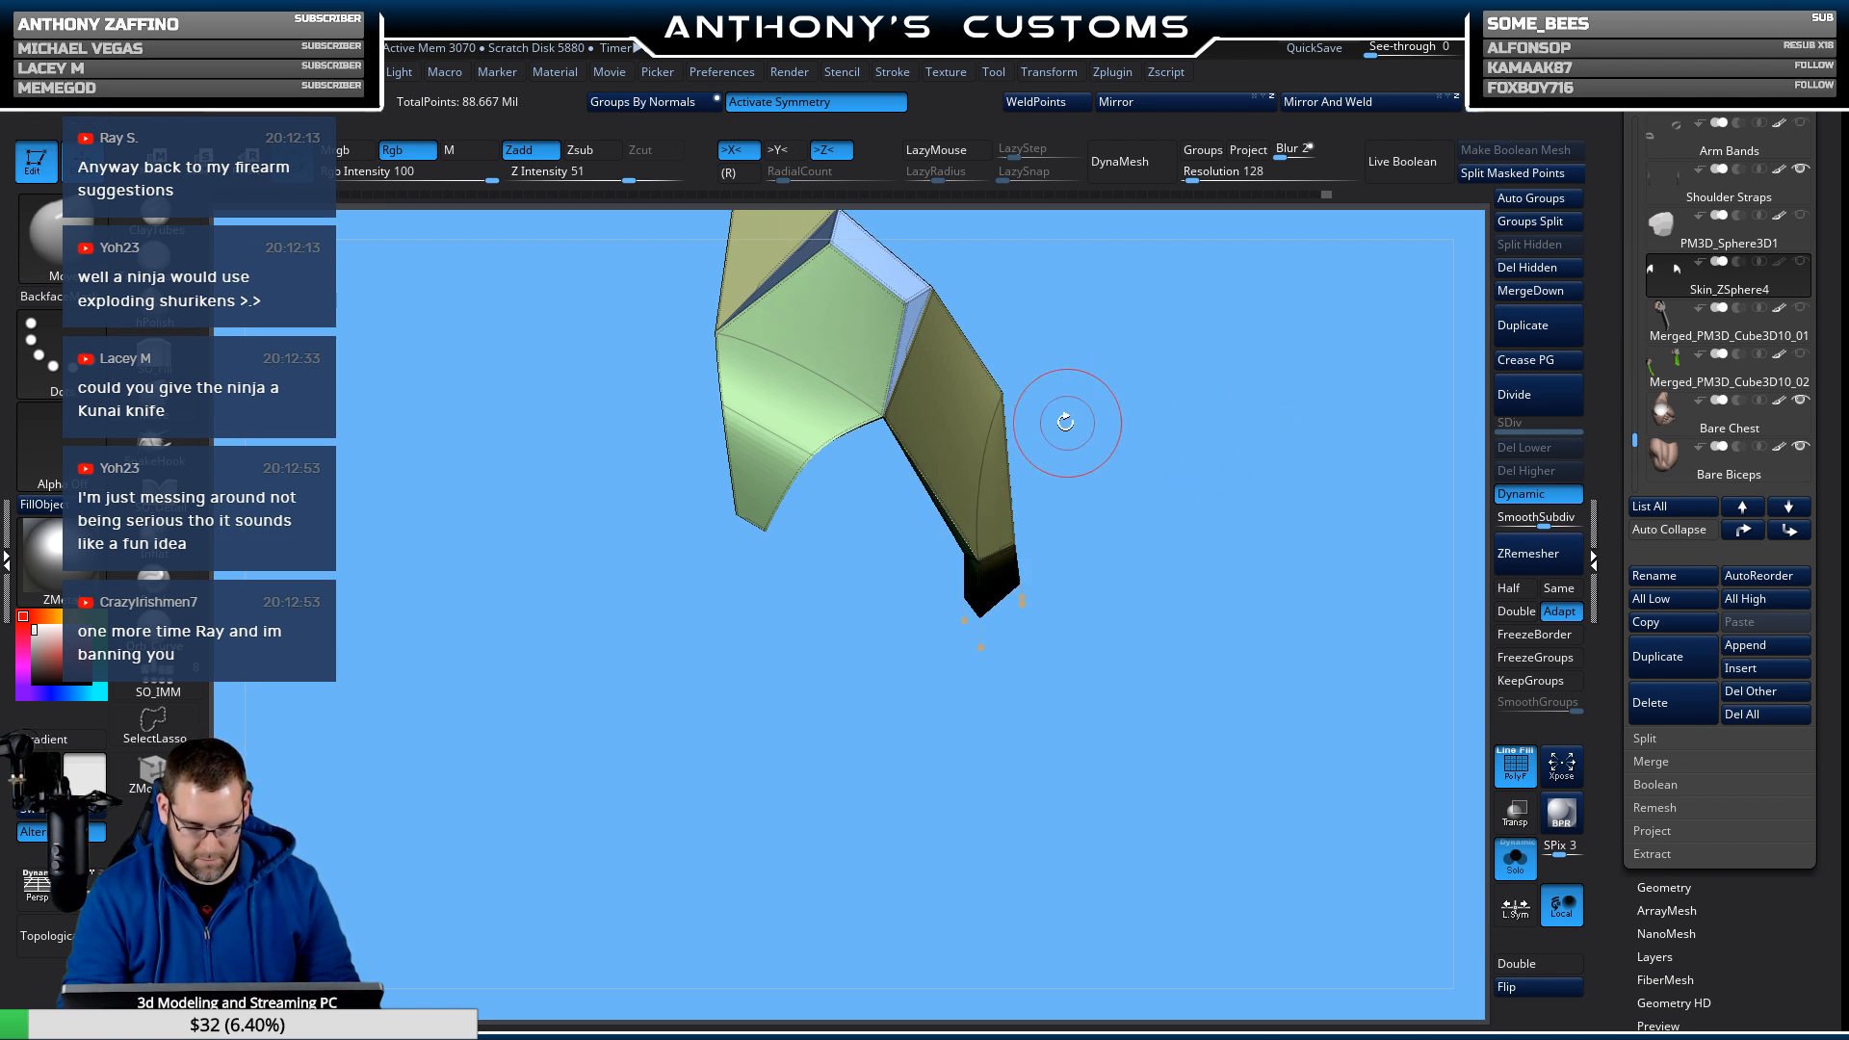
{"action": "mouse_move", "coordinate": [1071, 562]}
{"action": "left_mouse_down"}
{"action": "mouse_move", "coordinate": [1137, 535]}
{"action": "mouse_move", "coordinate": [1151, 480]}
{"action": "mouse_move", "coordinate": [1073, 424]}
{"action": "mouse_move", "coordinate": [1079, 440]}
{"action": "left_mouse_up"}
{"action": "key", "text": "space"}
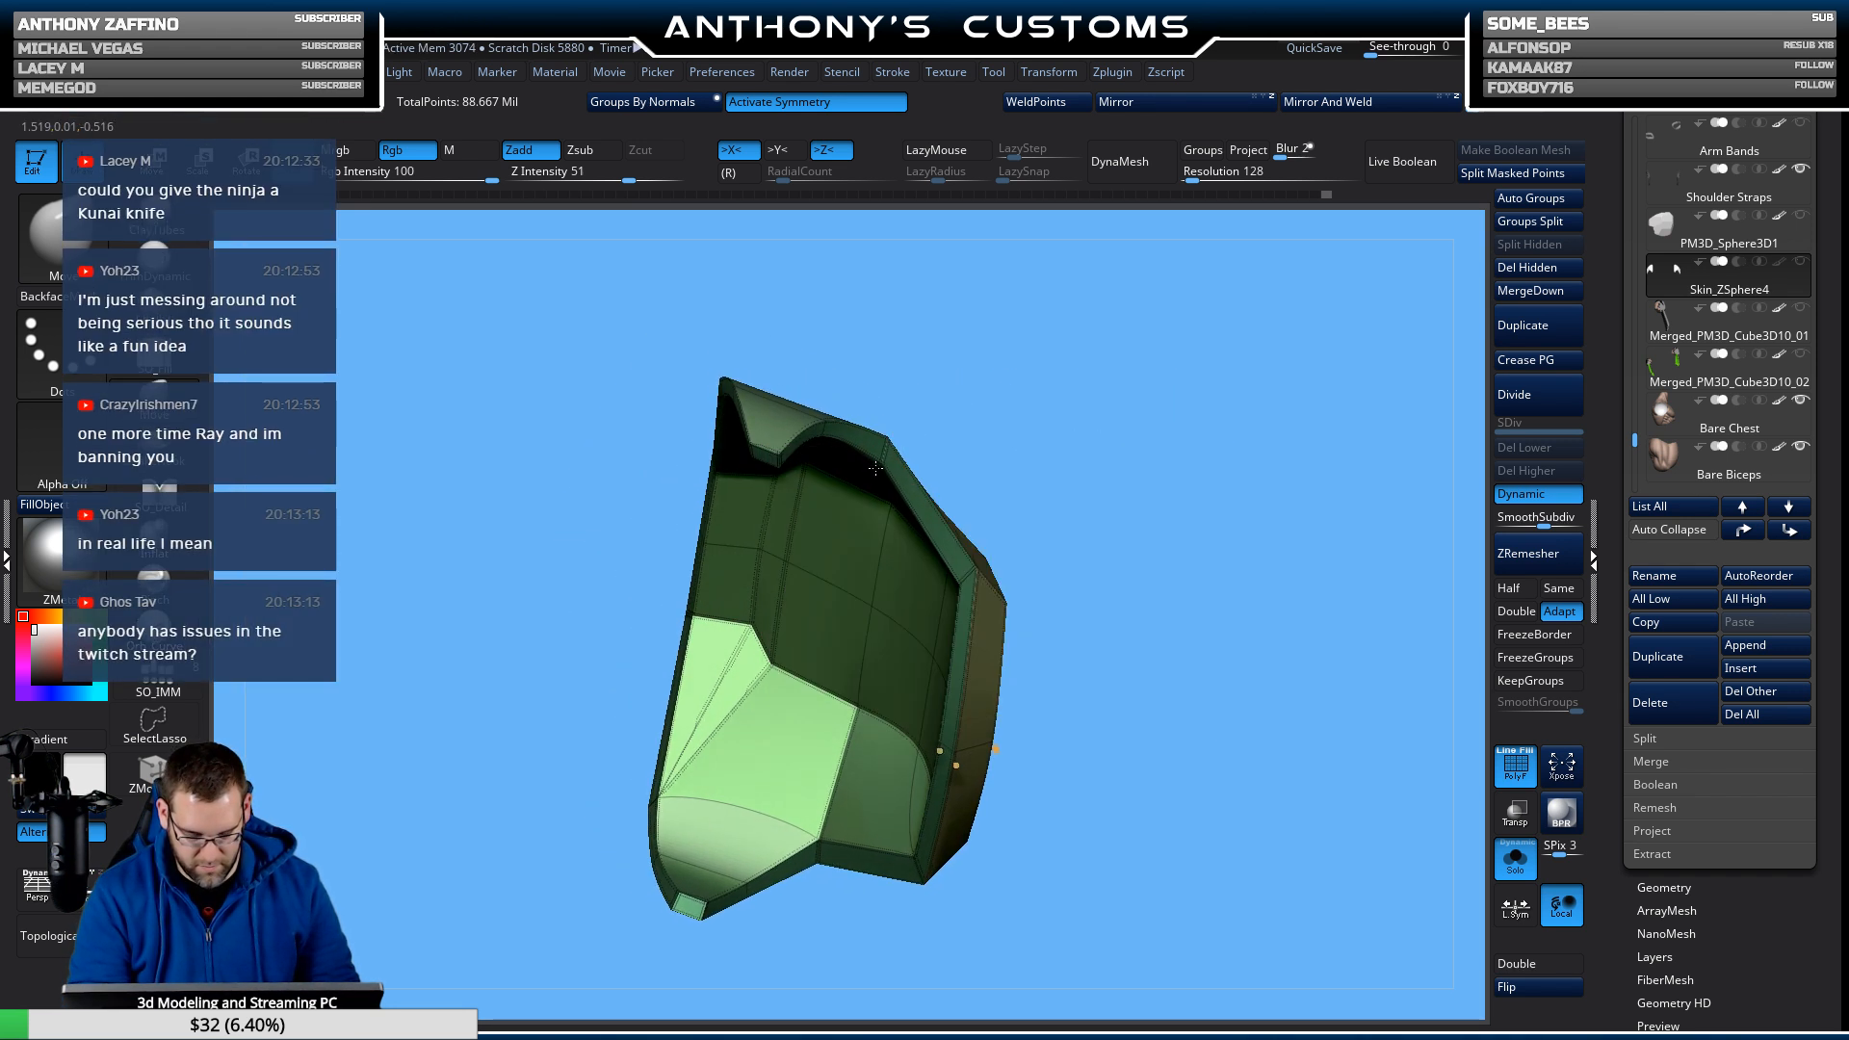
{"action": "mouse_move", "coordinate": [904, 417]}
{"action": "left_mouse_down"}
{"action": "mouse_move", "coordinate": [1123, 417]}
{"action": "mouse_move", "coordinate": [1107, 376]}
{"action": "mouse_move", "coordinate": [1002, 362]}
{"action": "mouse_move", "coordinate": [1217, 442]}
{"action": "left_mouse_up"}
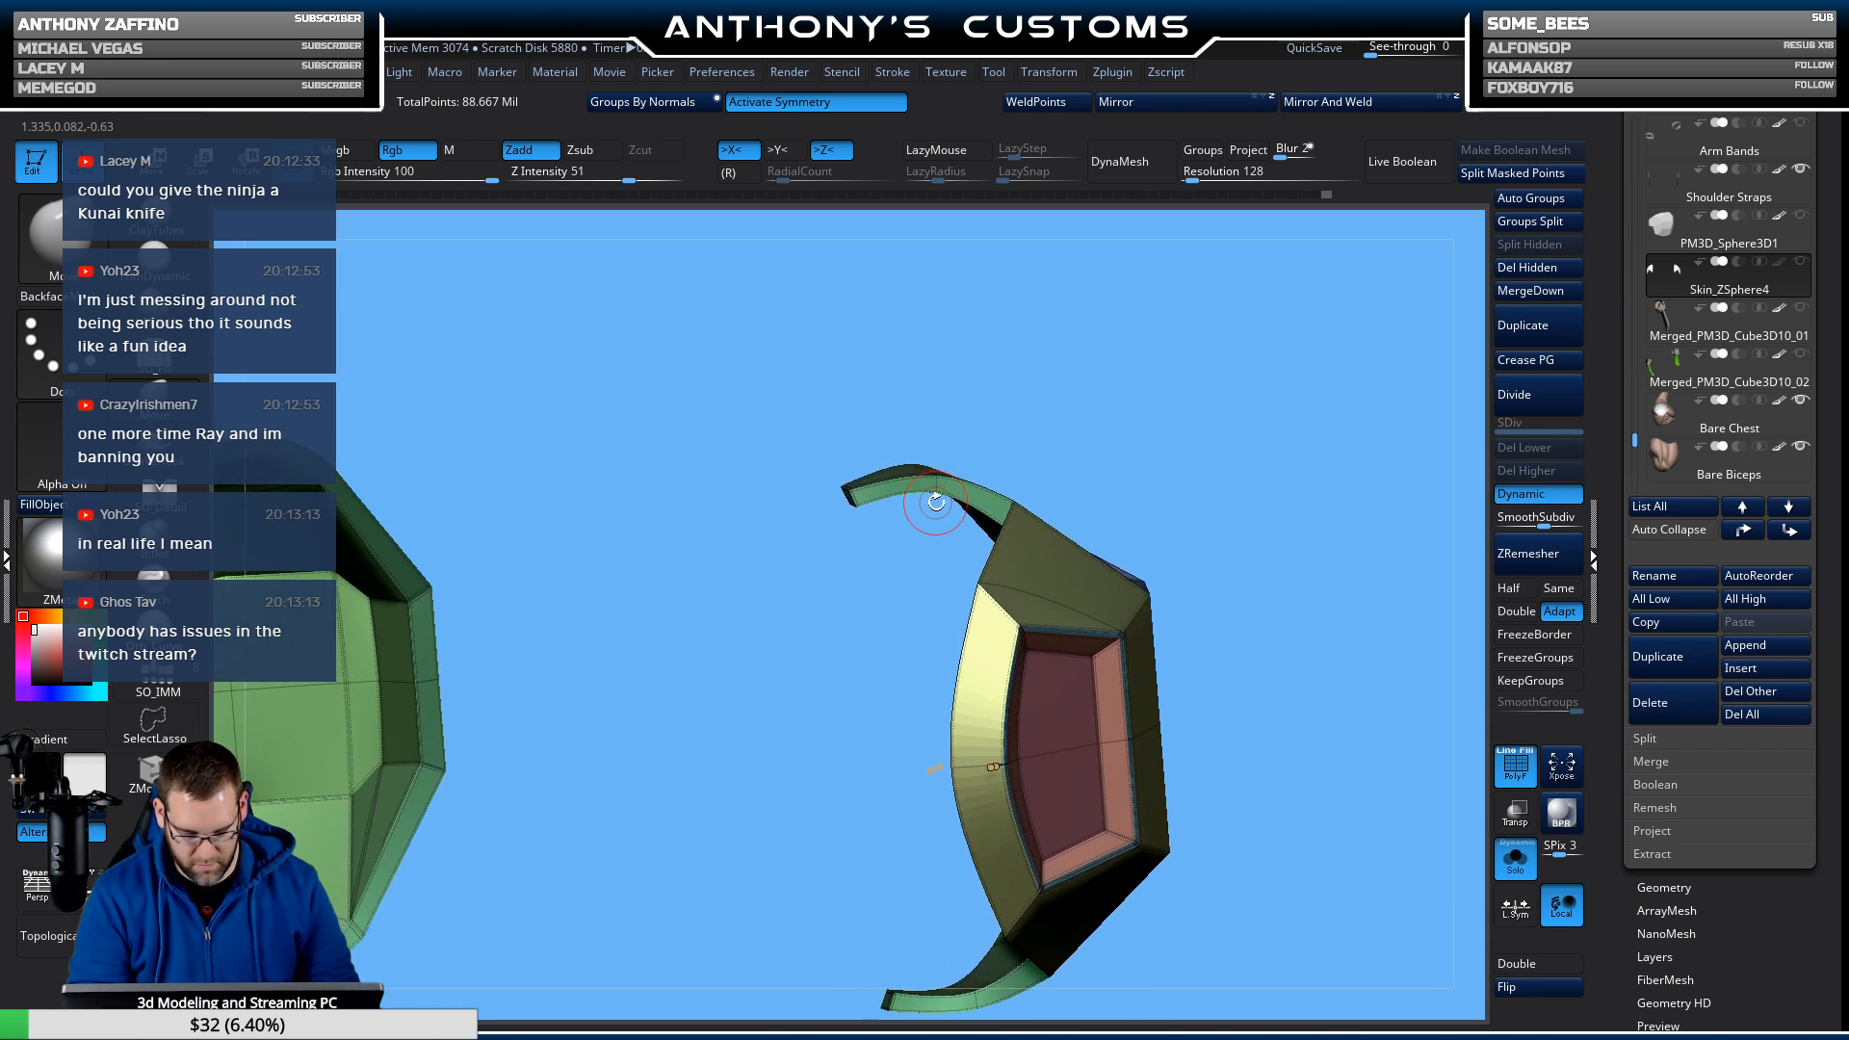
{"action": "left_click_drag", "start_coordinate": [1003, 430], "coordinate": [991, 430]}
{"action": "key", "text": "shift"}
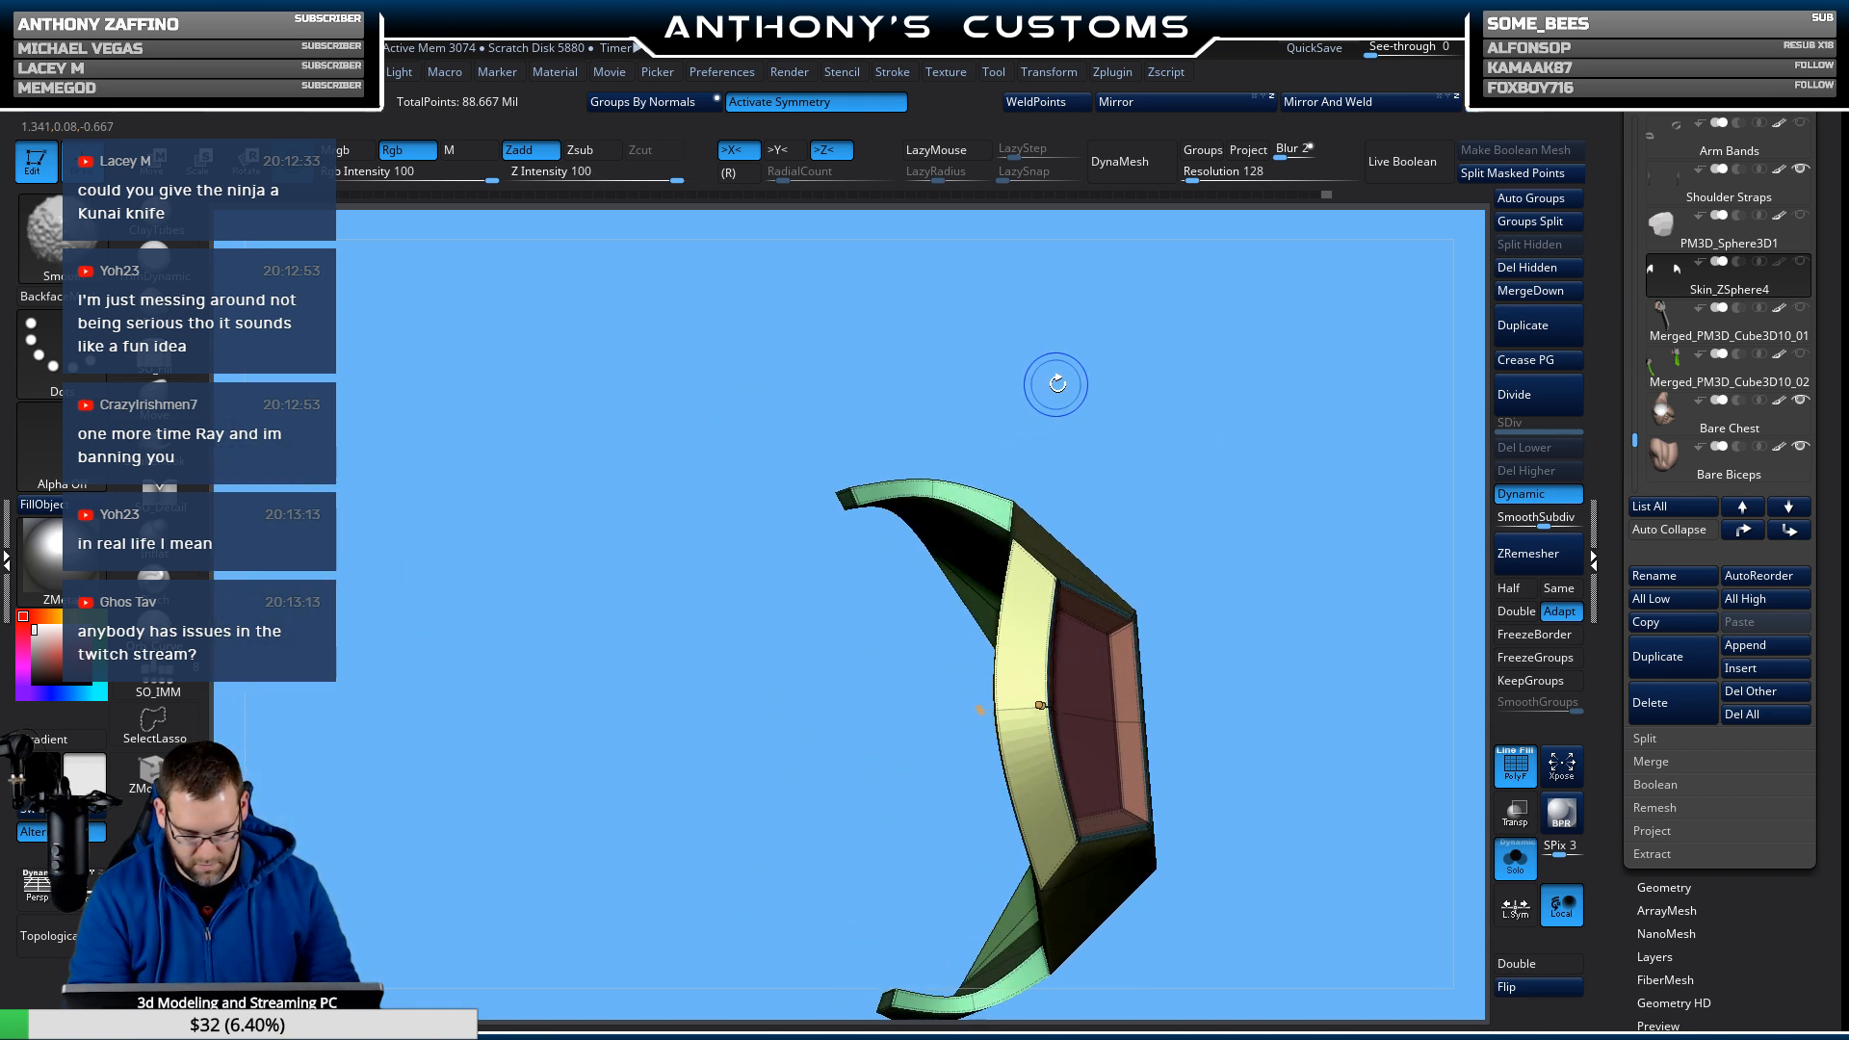
{"action": "key", "text": "shift+f"}
{"action": "key", "text": "shift+f"}
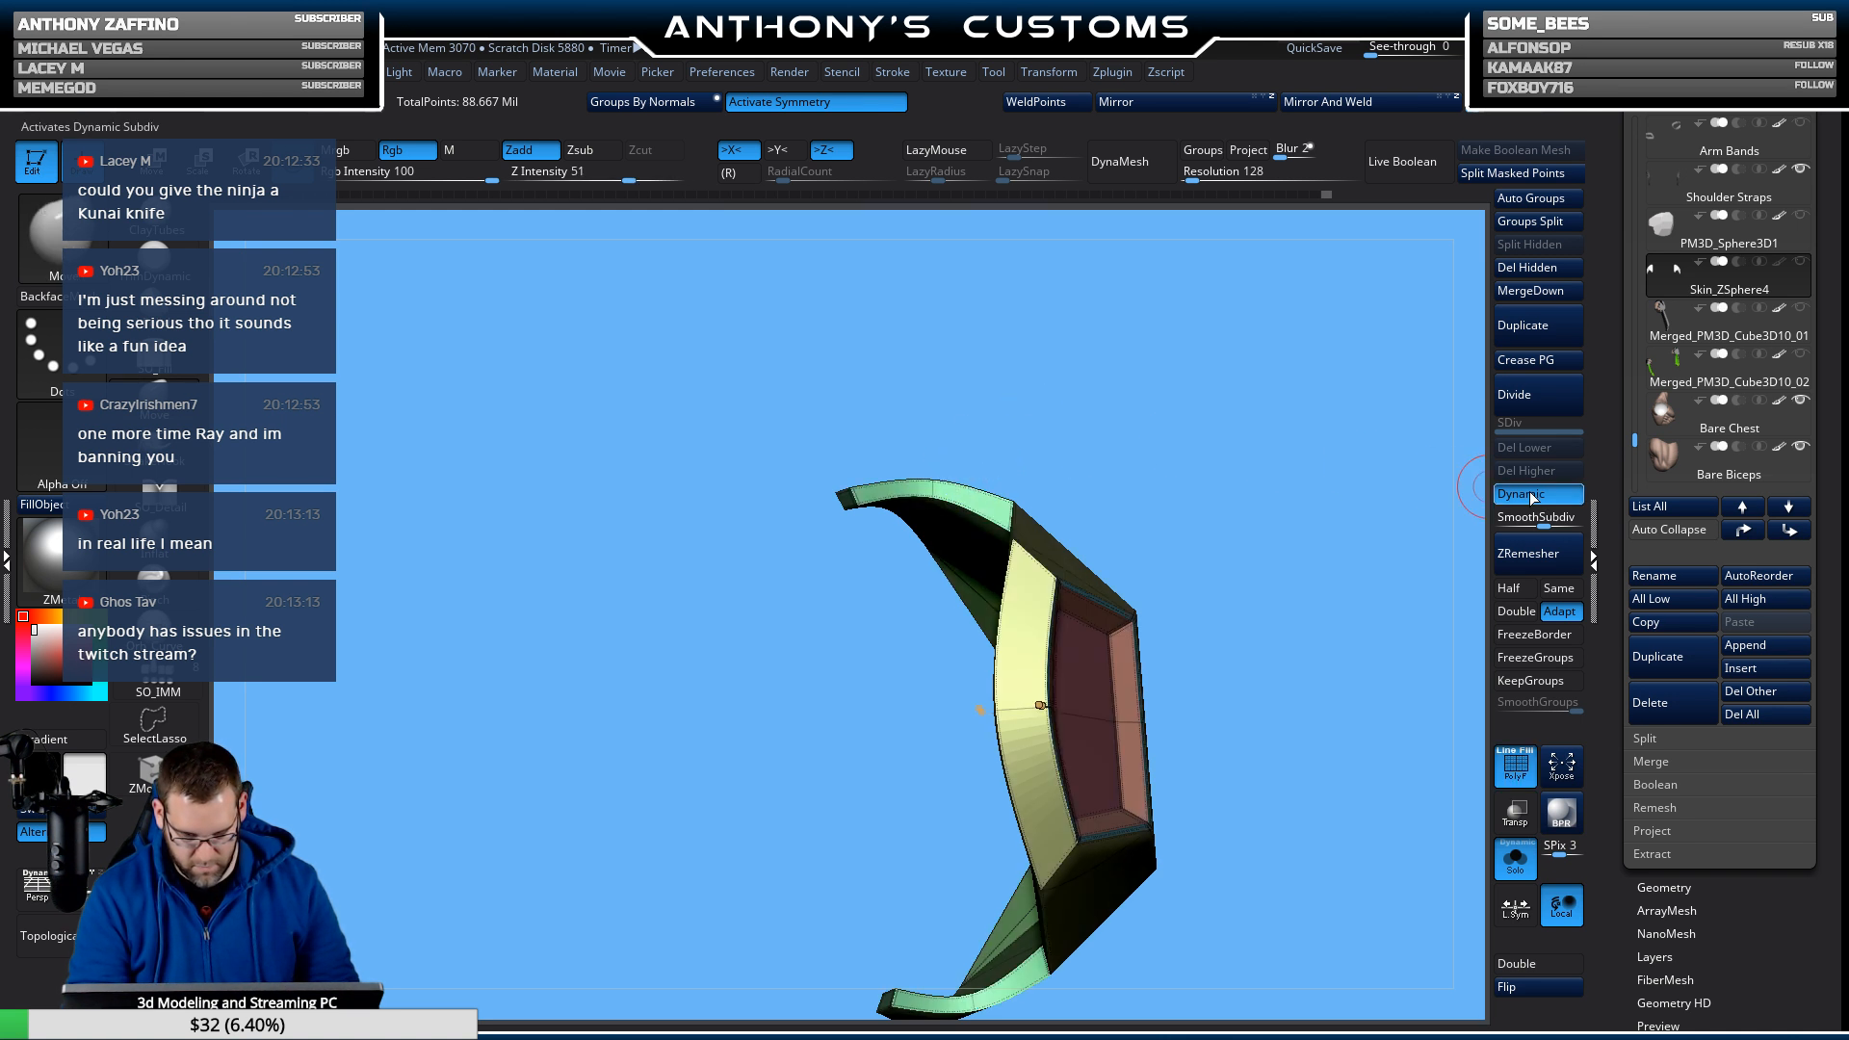
Turn off dynamic subdivision and reposition the points along the pad's side arms and inner rim with the Move brush.
{"action": "left_click", "coordinate": [1533, 497]}
{"action": "left_click_drag", "start_coordinate": [979, 459], "coordinate": [995, 487]}
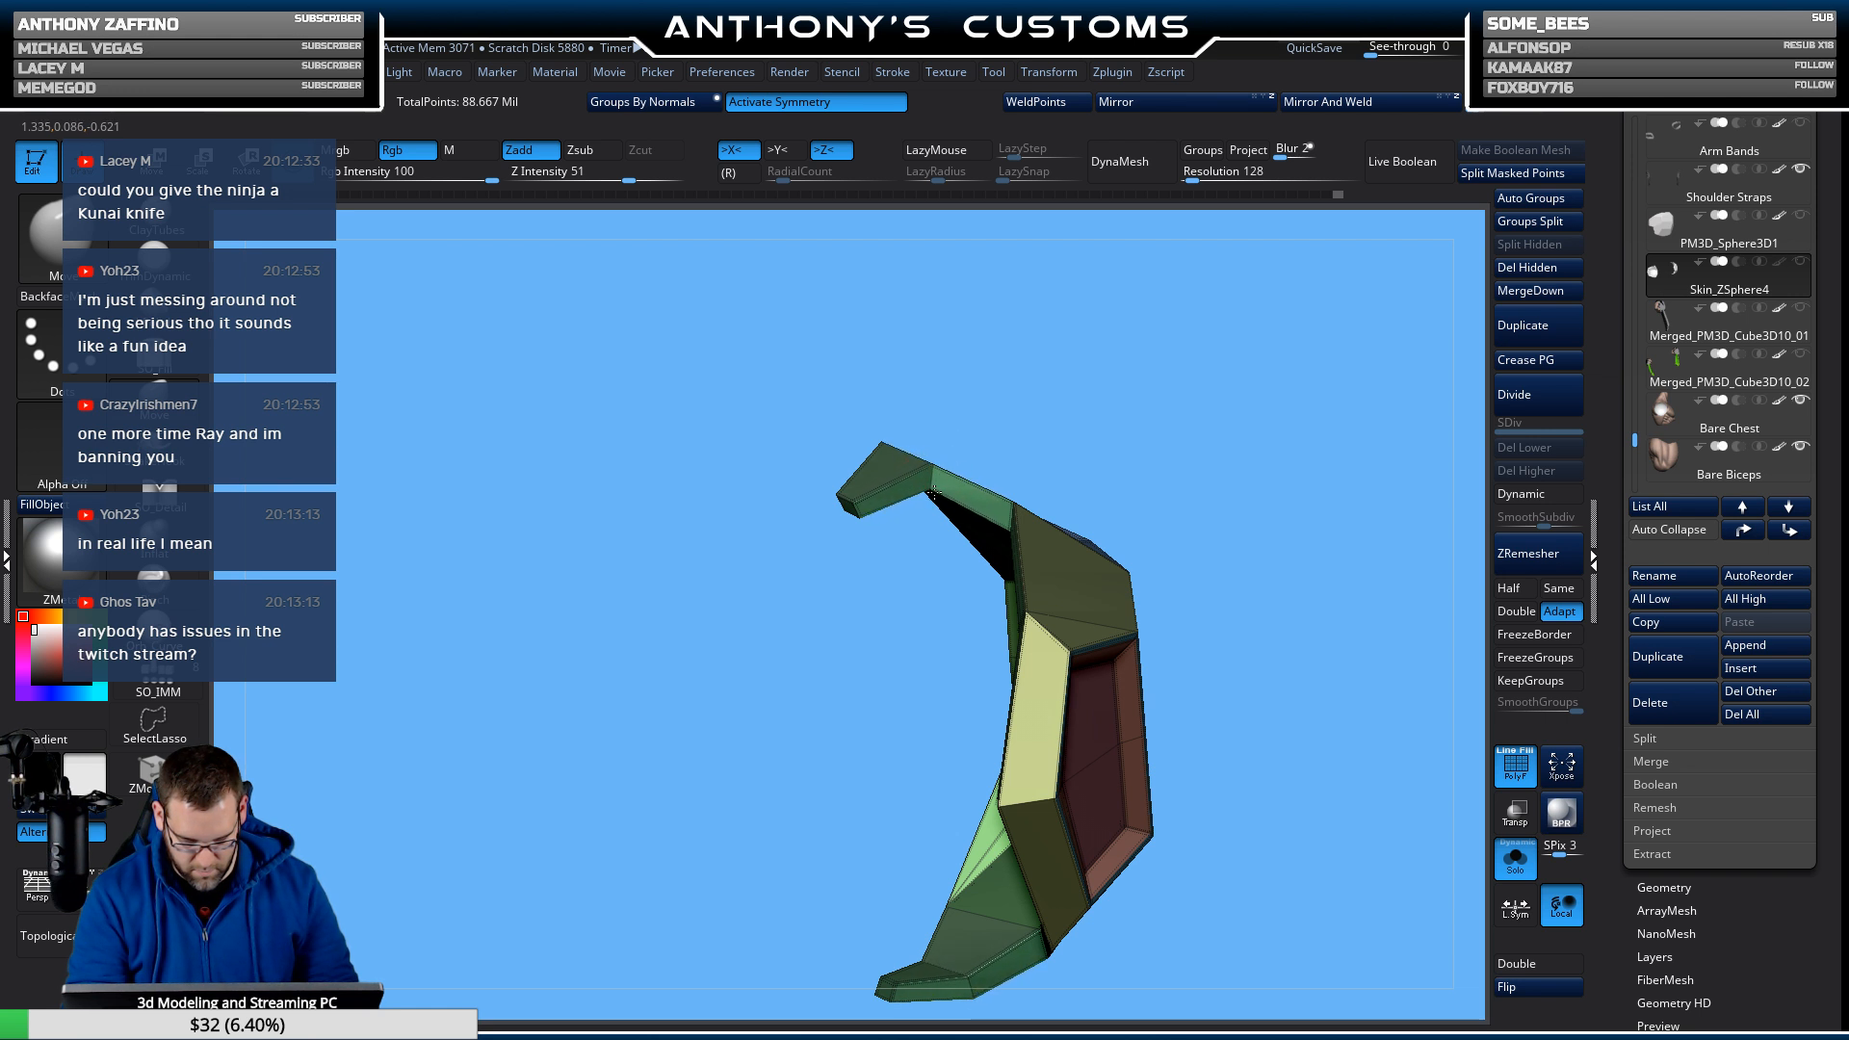
{"action": "mouse_move", "coordinate": [977, 446]}
{"action": "left_mouse_down"}
{"action": "mouse_move", "coordinate": [1099, 375]}
{"action": "mouse_move", "coordinate": [978, 443]}
{"action": "left_mouse_up"}
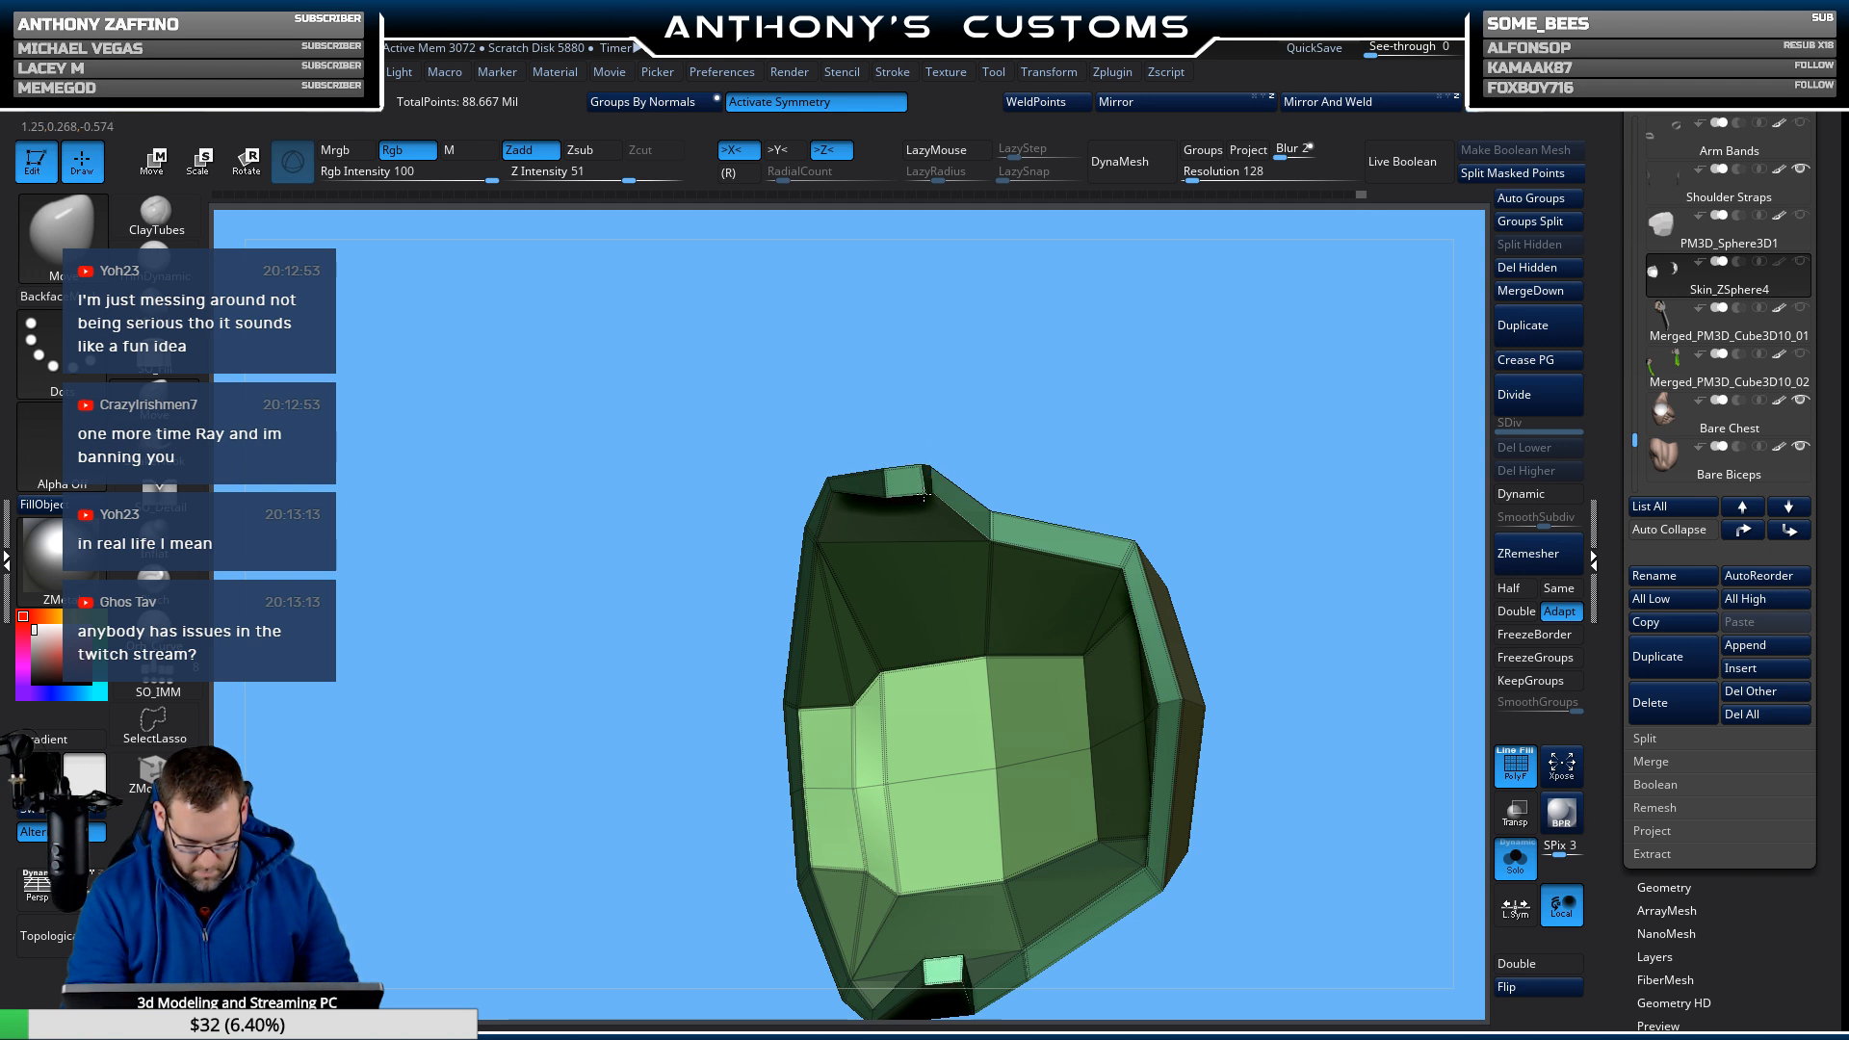
{"action": "left_click_drag", "start_coordinate": [1135, 395], "coordinate": [927, 445]}
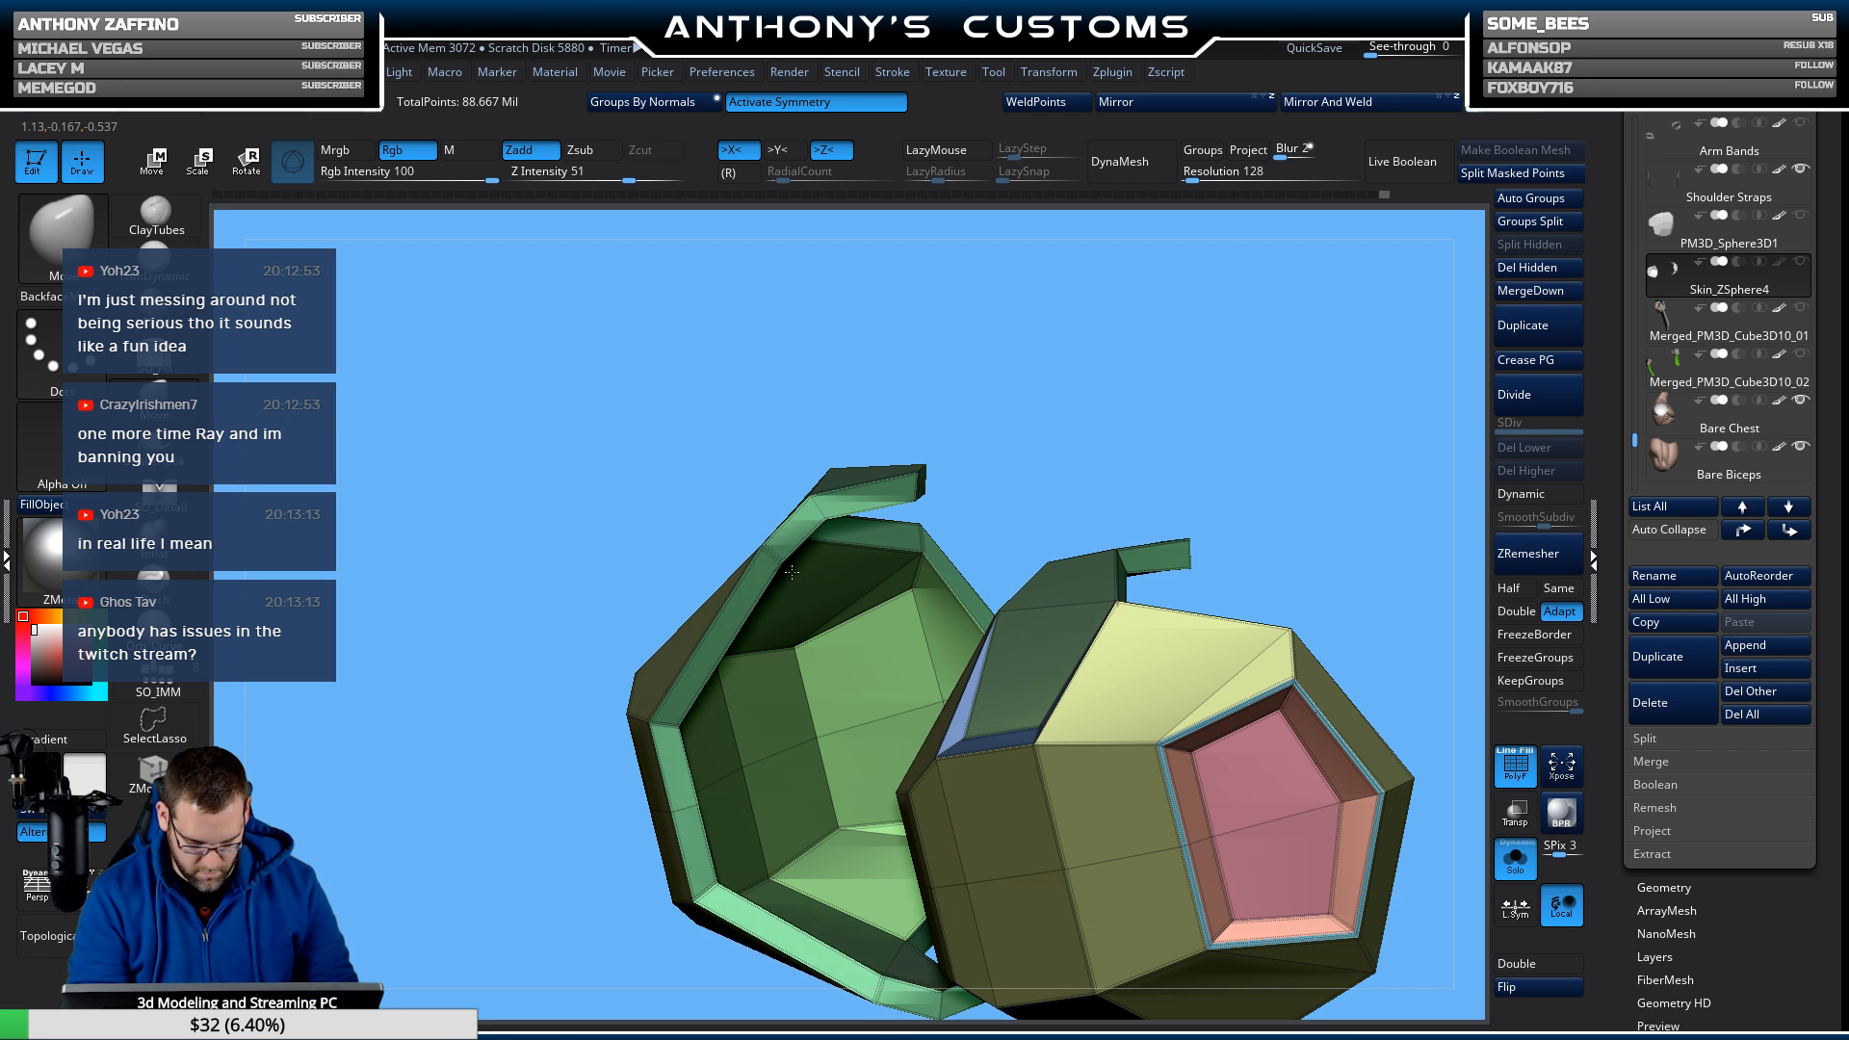
{"action": "left_click_drag", "start_coordinate": [1045, 388], "coordinate": [1052, 585]}
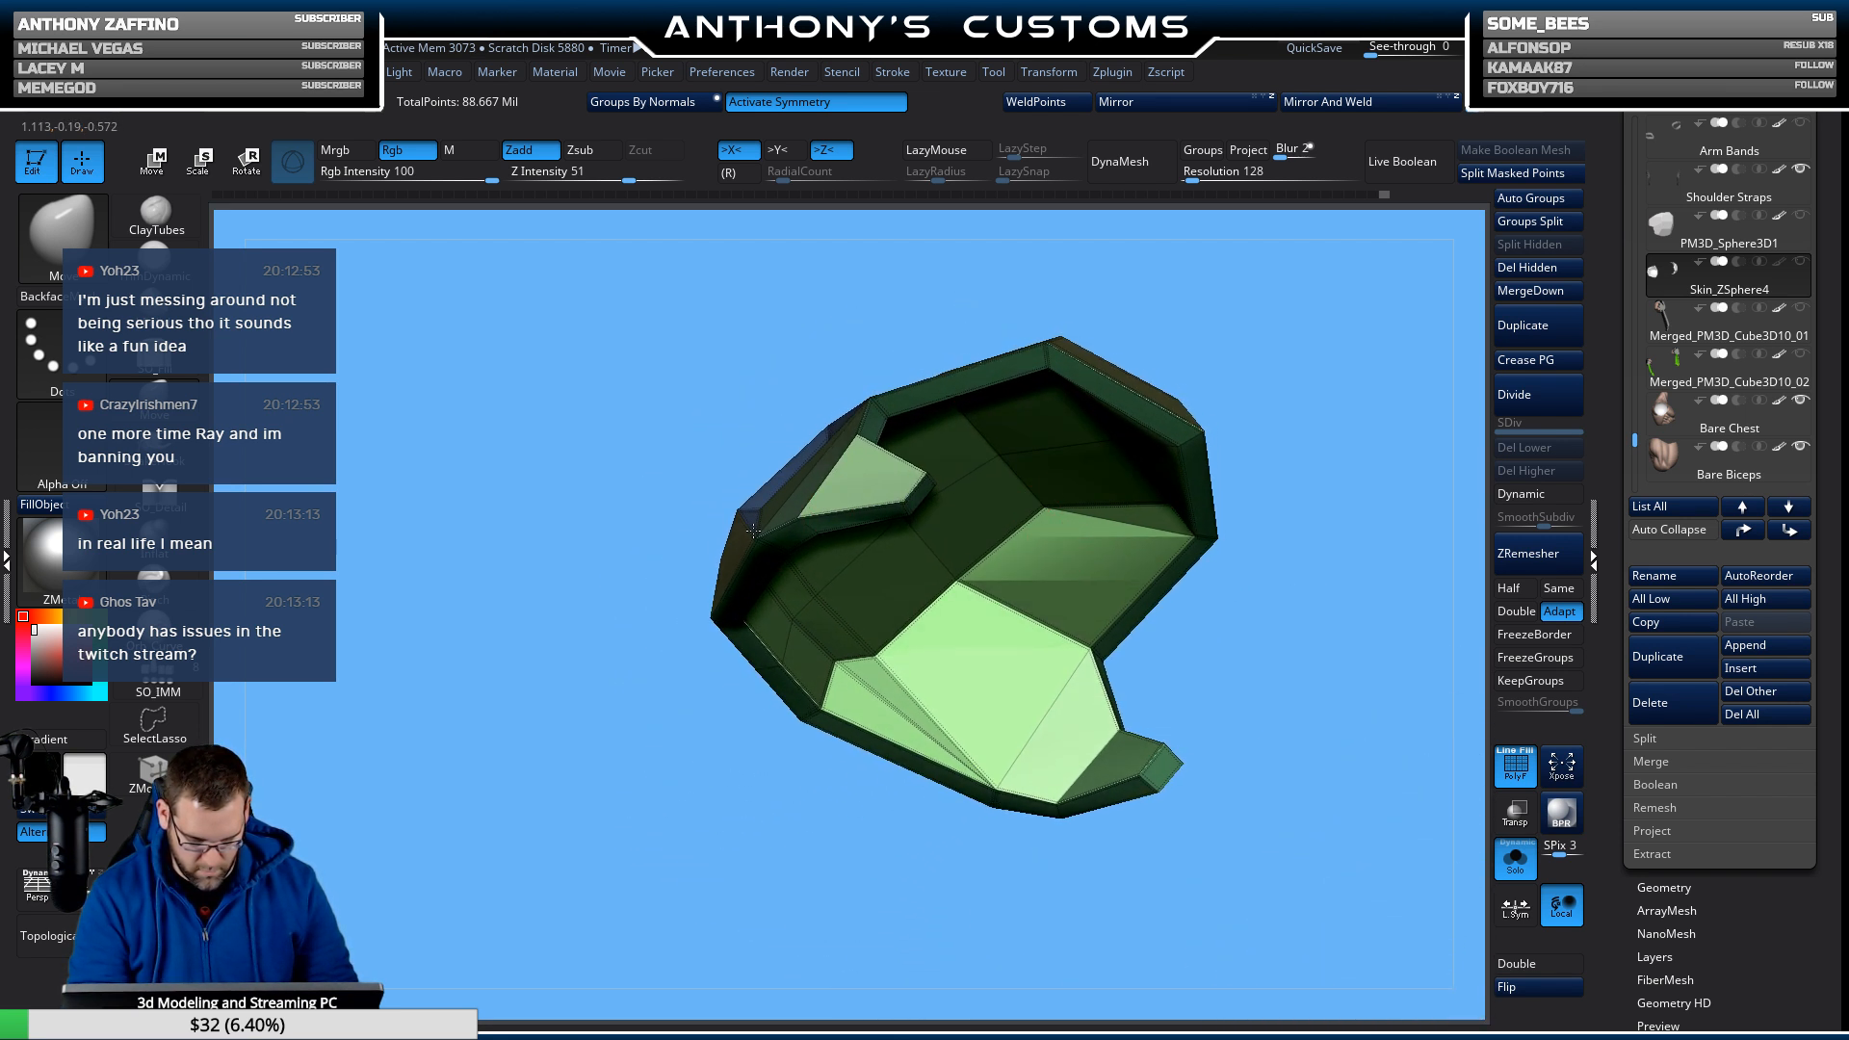
{"action": "left_click_drag", "start_coordinate": [729, 708], "coordinate": [1086, 532]}
{"action": "left_click_drag", "start_coordinate": [901, 501], "coordinate": [912, 594]}
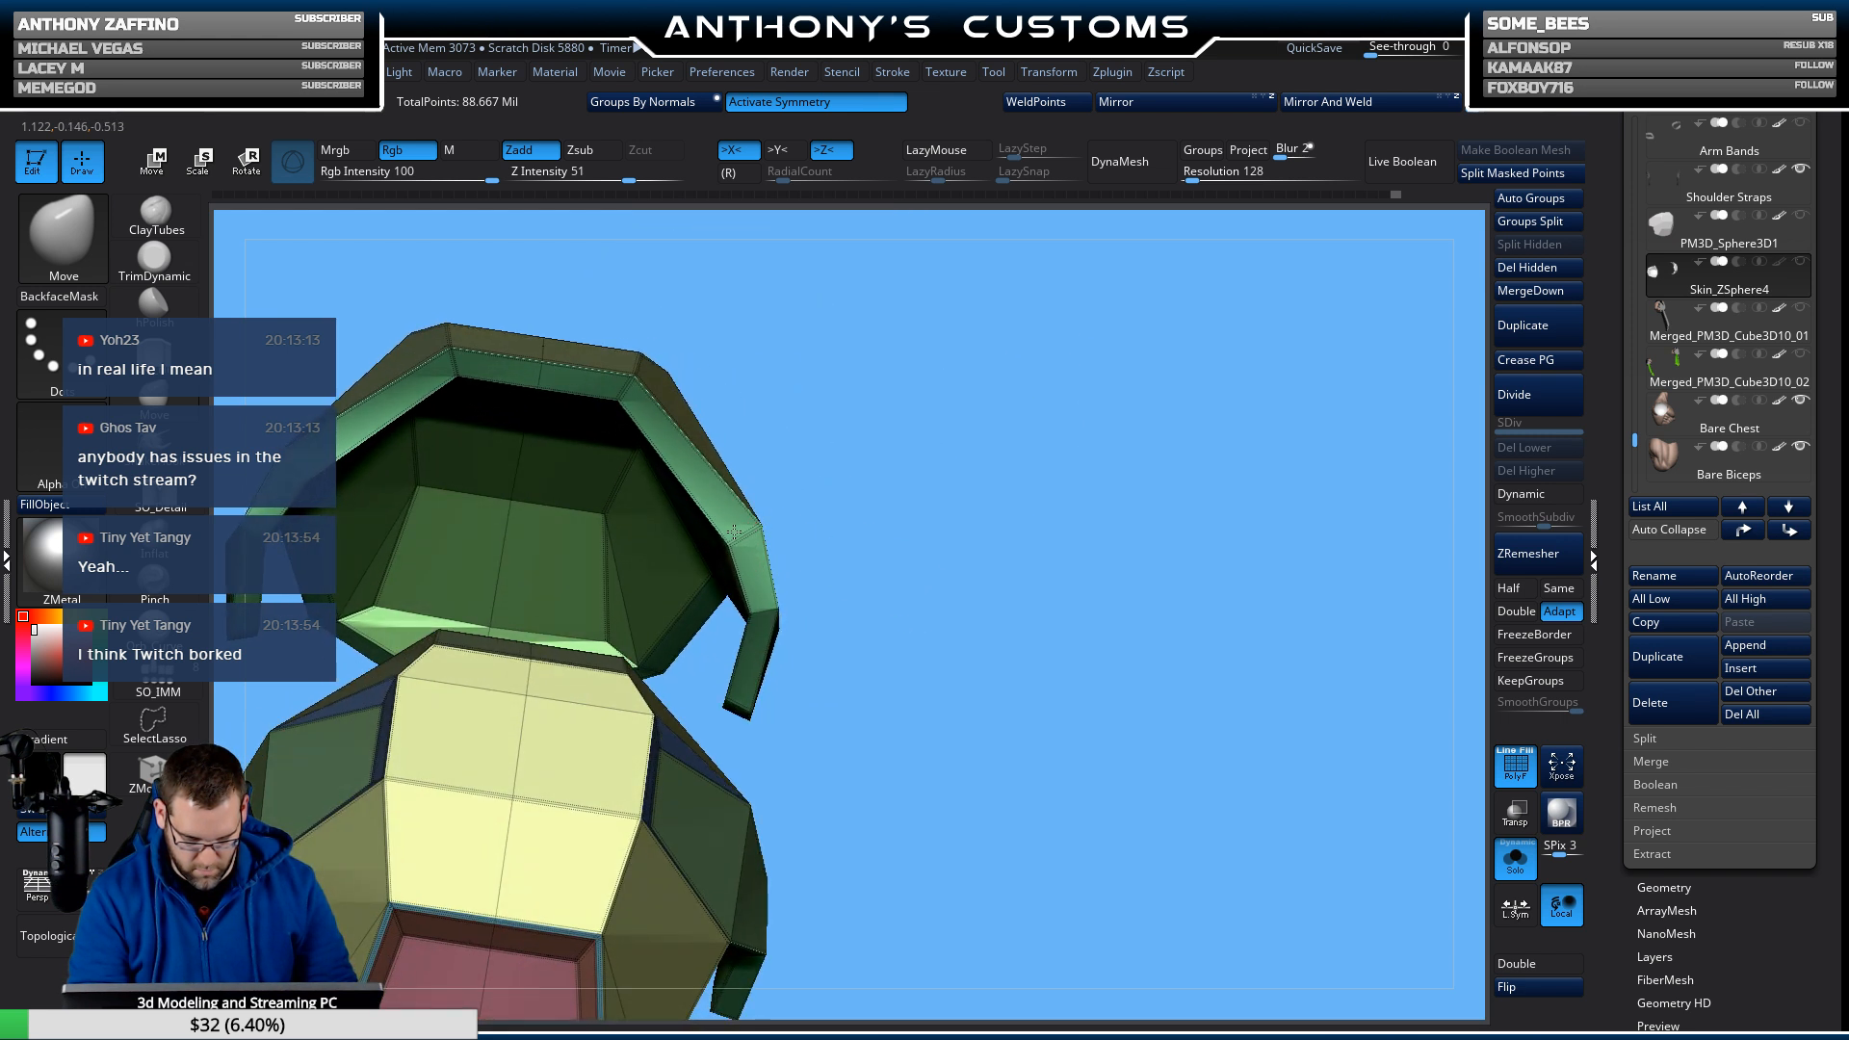
{"action": "mouse_move", "coordinate": [957, 517]}
{"action": "left_mouse_down", "text": "shift"}
{"action": "mouse_move", "coordinate": [1002, 539]}
{"action": "mouse_move", "coordinate": [1018, 523]}
{"action": "left_mouse_up", "text": "shift"}
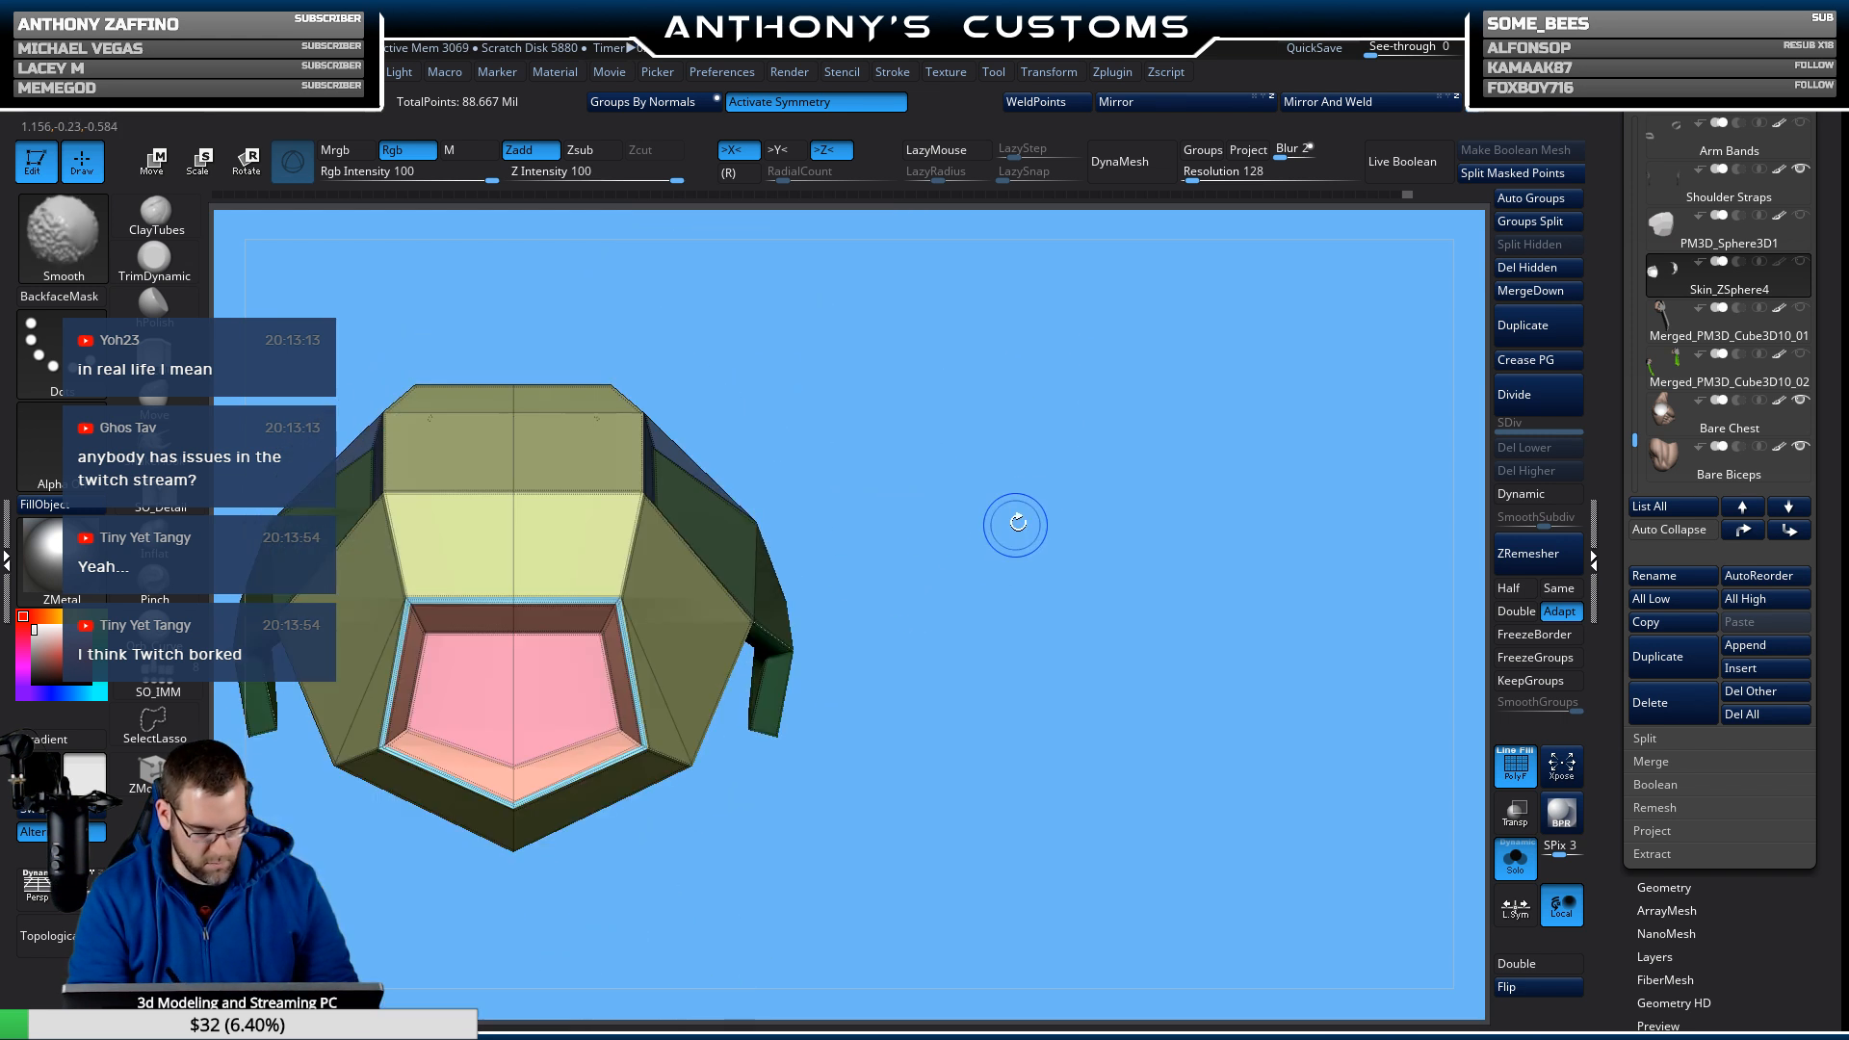
{"action": "mouse_move", "coordinate": [1050, 584]}
{"action": "left_mouse_down", "text": "alt"}
{"action": "mouse_move", "coordinate": [1023, 507]}
{"action": "mouse_move", "coordinate": [1117, 501]}
{"action": "mouse_move", "coordinate": [1094, 503]}
{"action": "left_mouse_up", "text": "alt"}
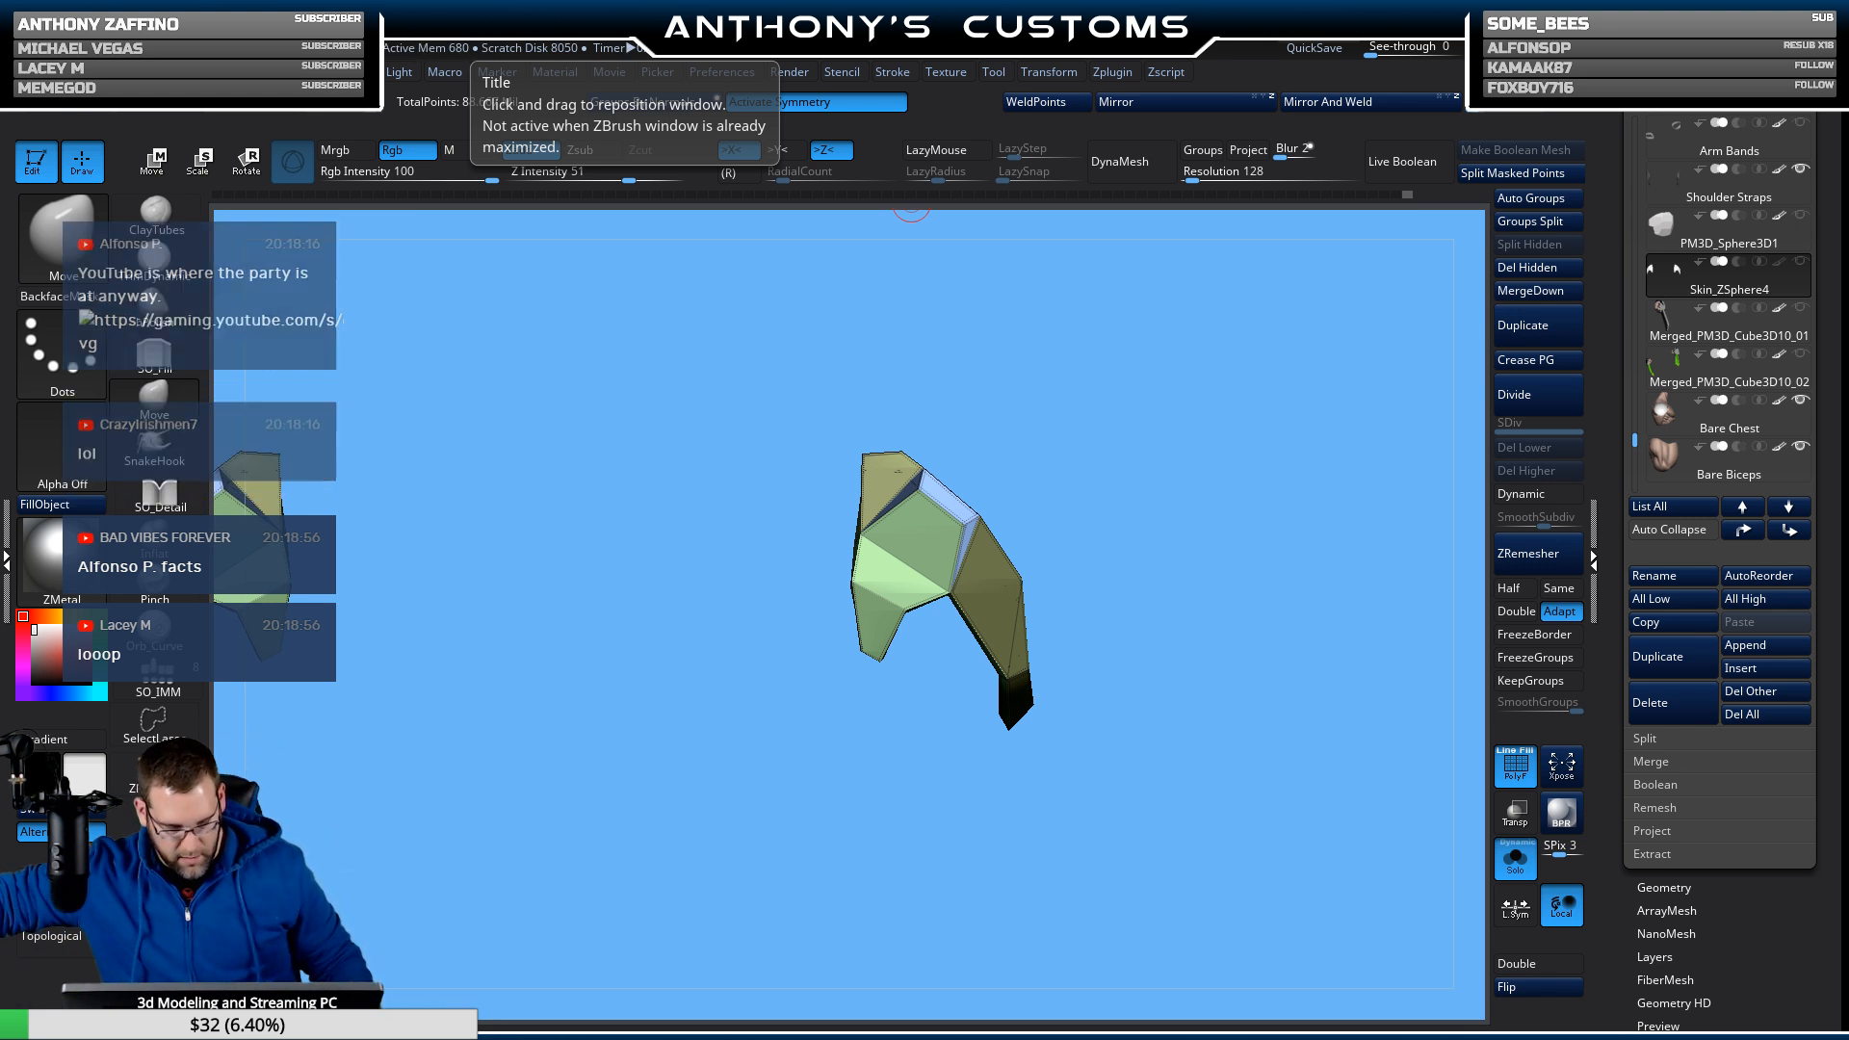
Turn dynamic subdivision back on and check both pads from the side, toggling the polyframe.
{"action": "mouse_move", "coordinate": [1243, 607]}
{"action": "left_mouse_down"}
{"action": "mouse_move", "coordinate": [1210, 632]}
{"action": "mouse_move", "coordinate": [1243, 603]}
{"action": "left_mouse_up"}
{"action": "key", "text": "shift+f"}
{"action": "mouse_move", "coordinate": [1246, 747]}
{"action": "left_mouse_down"}
{"action": "mouse_move", "coordinate": [1205, 710]}
{"action": "mouse_move", "coordinate": [1407, 541]}
{"action": "mouse_move", "coordinate": [1424, 610]}
{"action": "mouse_move", "coordinate": [1321, 690]}
{"action": "mouse_move", "coordinate": [1288, 672]}
{"action": "mouse_move", "coordinate": [1333, 681]}
{"action": "mouse_move", "coordinate": [1304, 664]}
{"action": "mouse_move", "coordinate": [1297, 757]}
{"action": "mouse_move", "coordinate": [1216, 715]}
{"action": "mouse_move", "coordinate": [1246, 714]}
{"action": "mouse_move", "coordinate": [1289, 773]}
{"action": "mouse_move", "coordinate": [1209, 729]}
{"action": "mouse_move", "coordinate": [1299, 711]}
{"action": "mouse_move", "coordinate": [1242, 708]}
{"action": "mouse_move", "coordinate": [1292, 726]}
{"action": "mouse_move", "coordinate": [1217, 735]}
{"action": "mouse_move", "coordinate": [1231, 781]}
{"action": "mouse_move", "coordinate": [1248, 790]}
{"action": "mouse_move", "coordinate": [1269, 740]}
{"action": "mouse_move", "coordinate": [1205, 665]}
{"action": "mouse_move", "coordinate": [1275, 722]}
{"action": "left_mouse_up"}
{"action": "left_click", "coordinate": [1535, 496]}
{"action": "key", "text": "shift+f"}
{"action": "mouse_move", "coordinate": [1230, 737]}
{"action": "left_mouse_down"}
{"action": "mouse_move", "coordinate": [1220, 713]}
{"action": "mouse_move", "coordinate": [1230, 776]}
{"action": "mouse_move", "coordinate": [1238, 728]}
{"action": "mouse_move", "coordinate": [1231, 768]}
{"action": "left_mouse_up"}
{"action": "key", "text": "shift+f"}
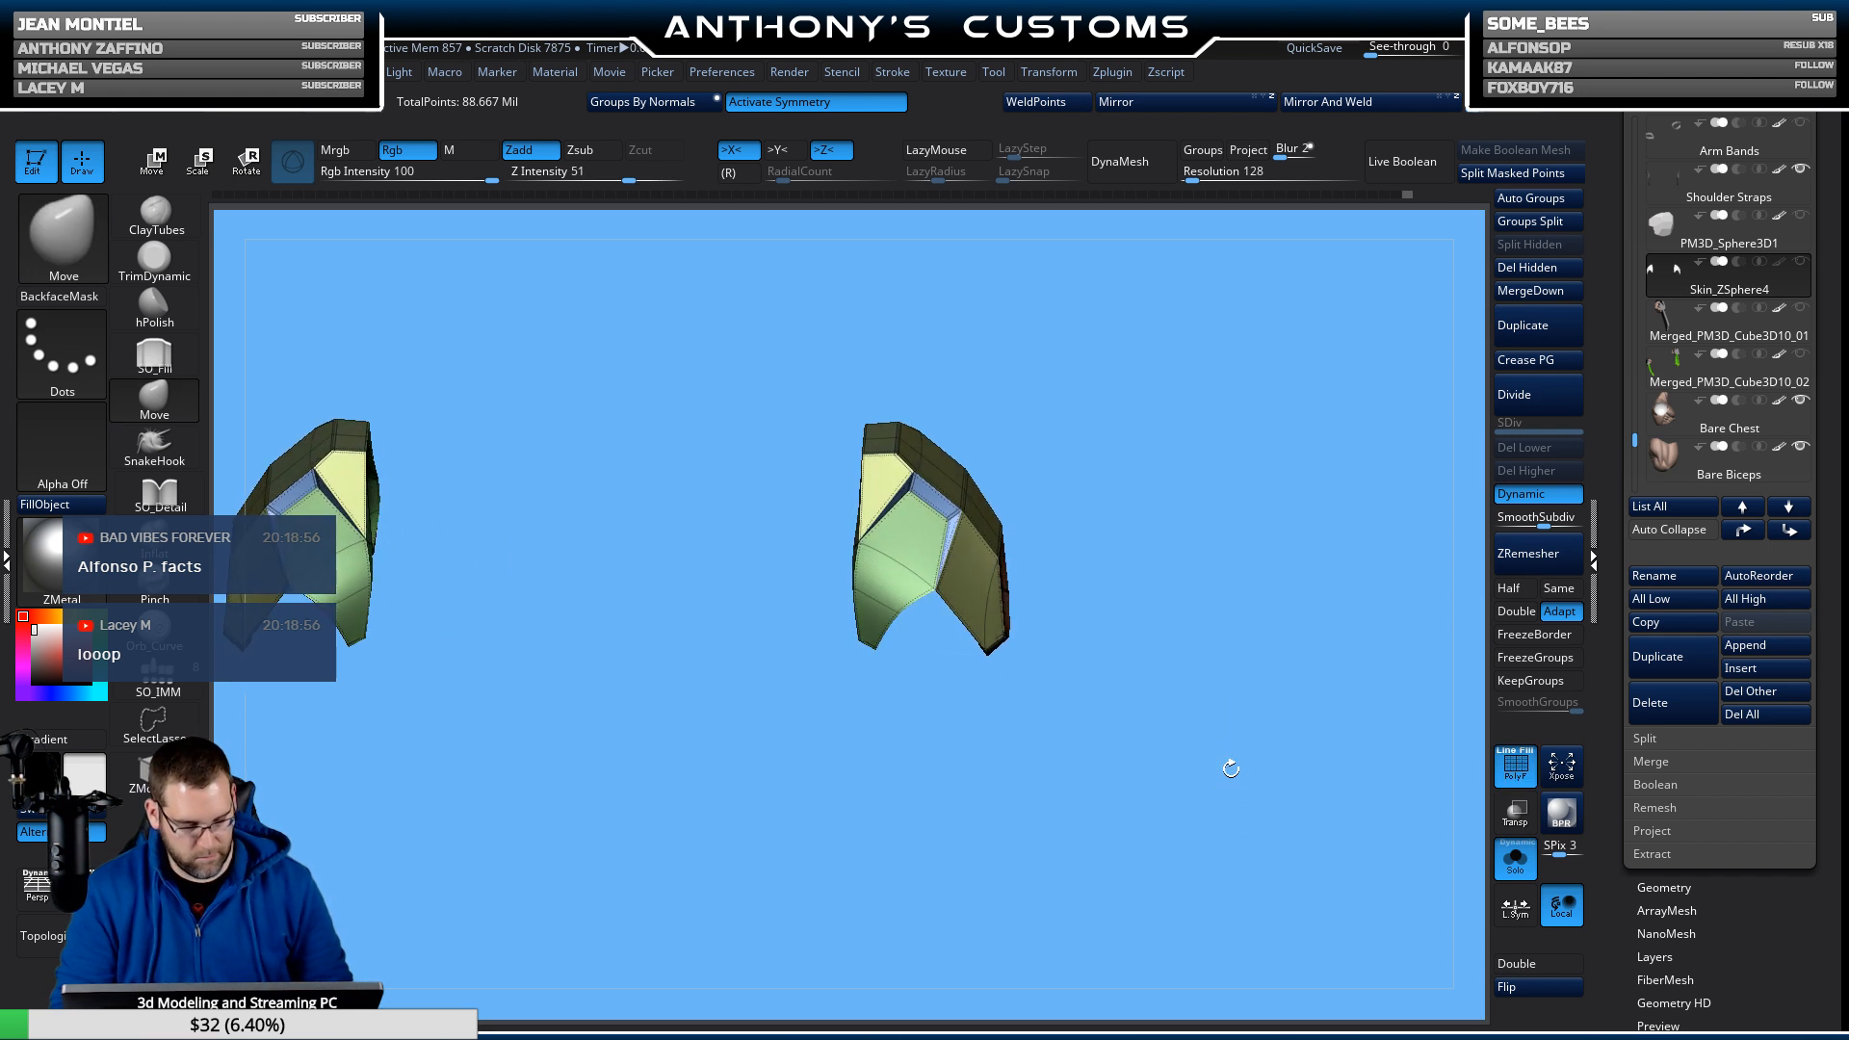
Try creasing and uncreasing the long edge of the pad's inner side face with the ZModeler brush.
{"action": "left_click_drag", "start_coordinate": [1185, 598], "coordinate": [1339, 809]}
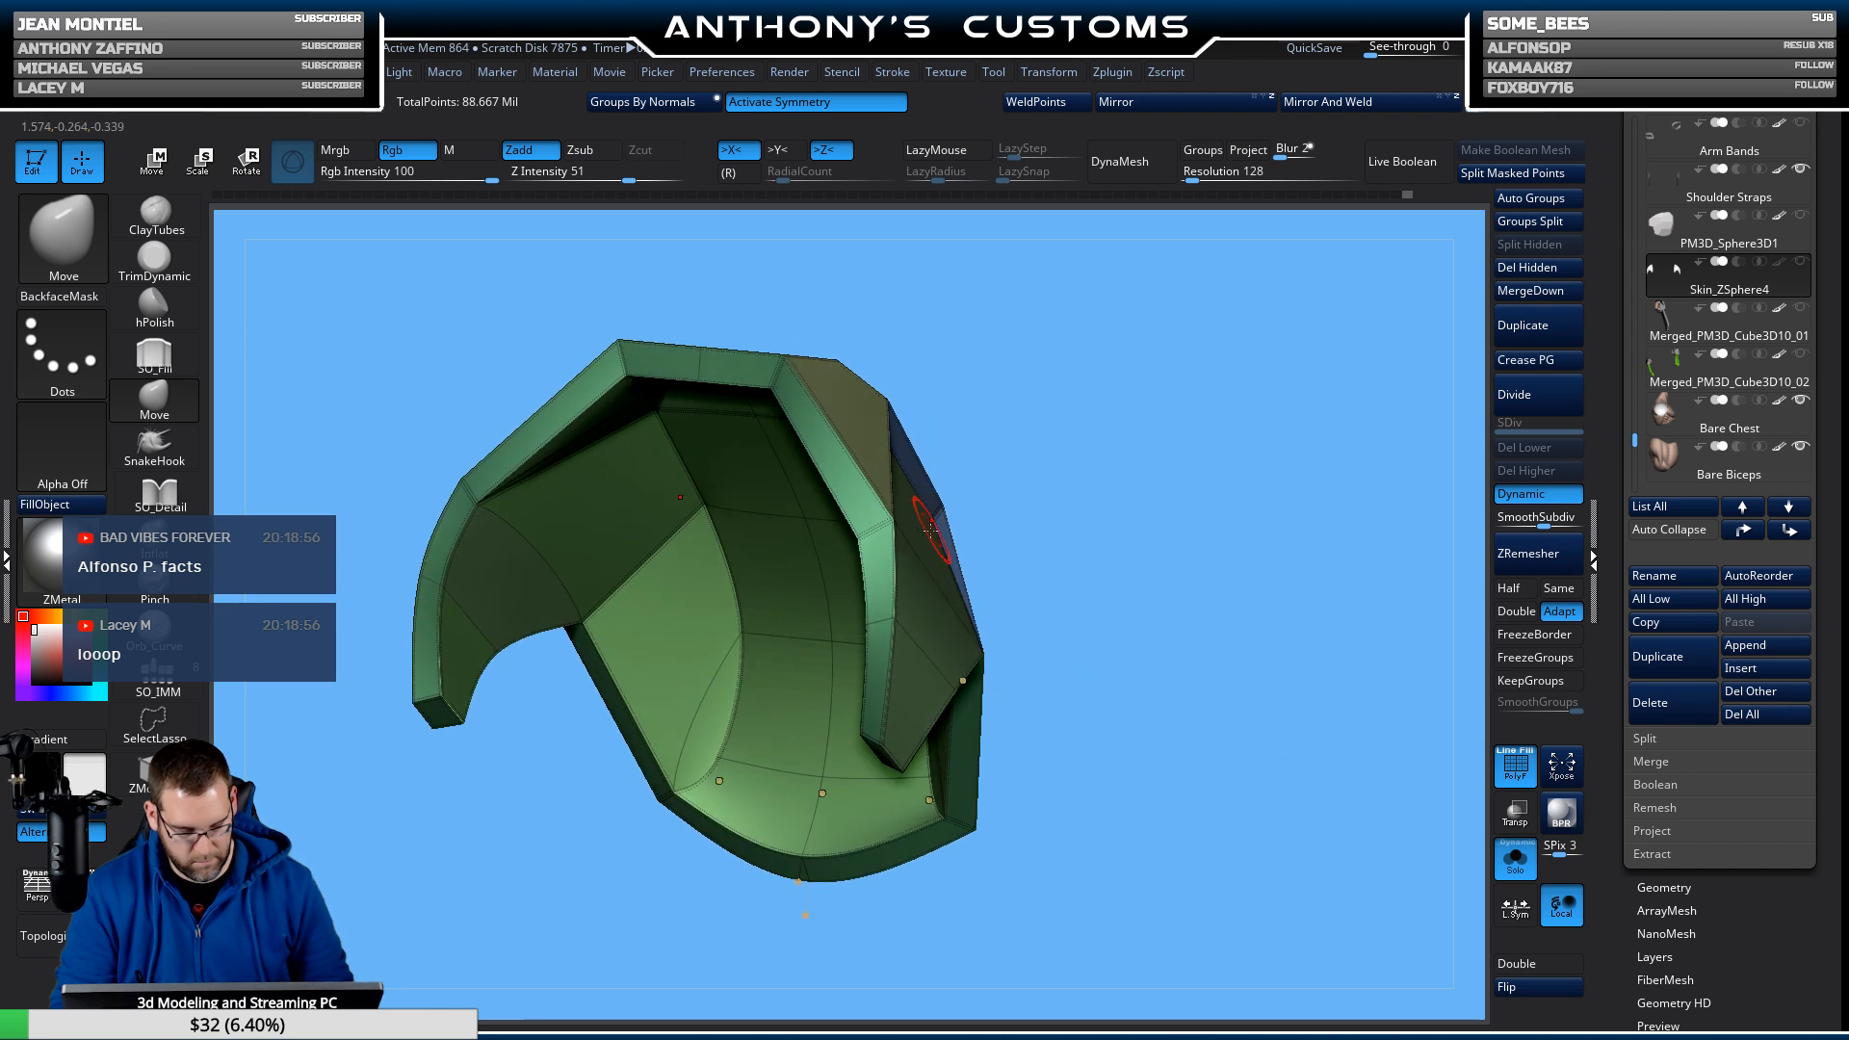
{"action": "left_click", "coordinate": [150, 770]}
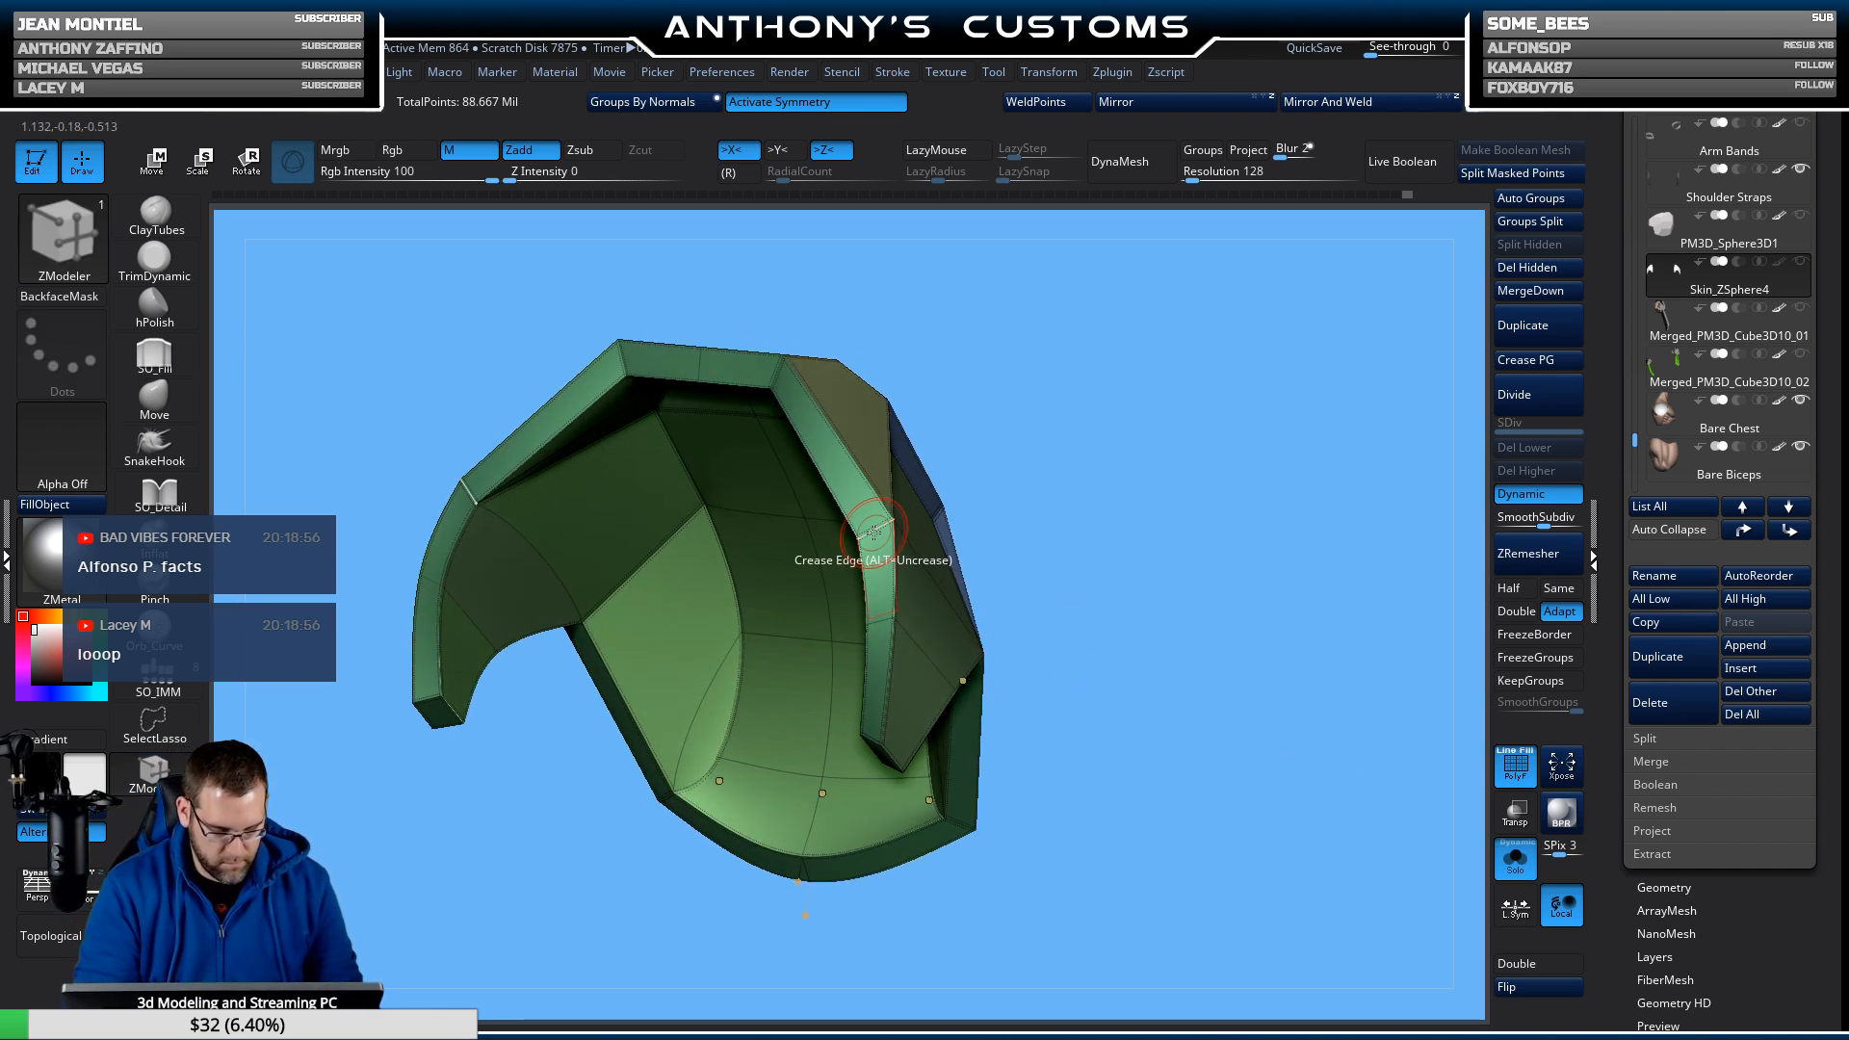
{"action": "left_click_drag", "start_coordinate": [1186, 472], "coordinate": [1200, 434]}
{"action": "left_click_drag", "start_coordinate": [1004, 533], "coordinate": [995, 410]}
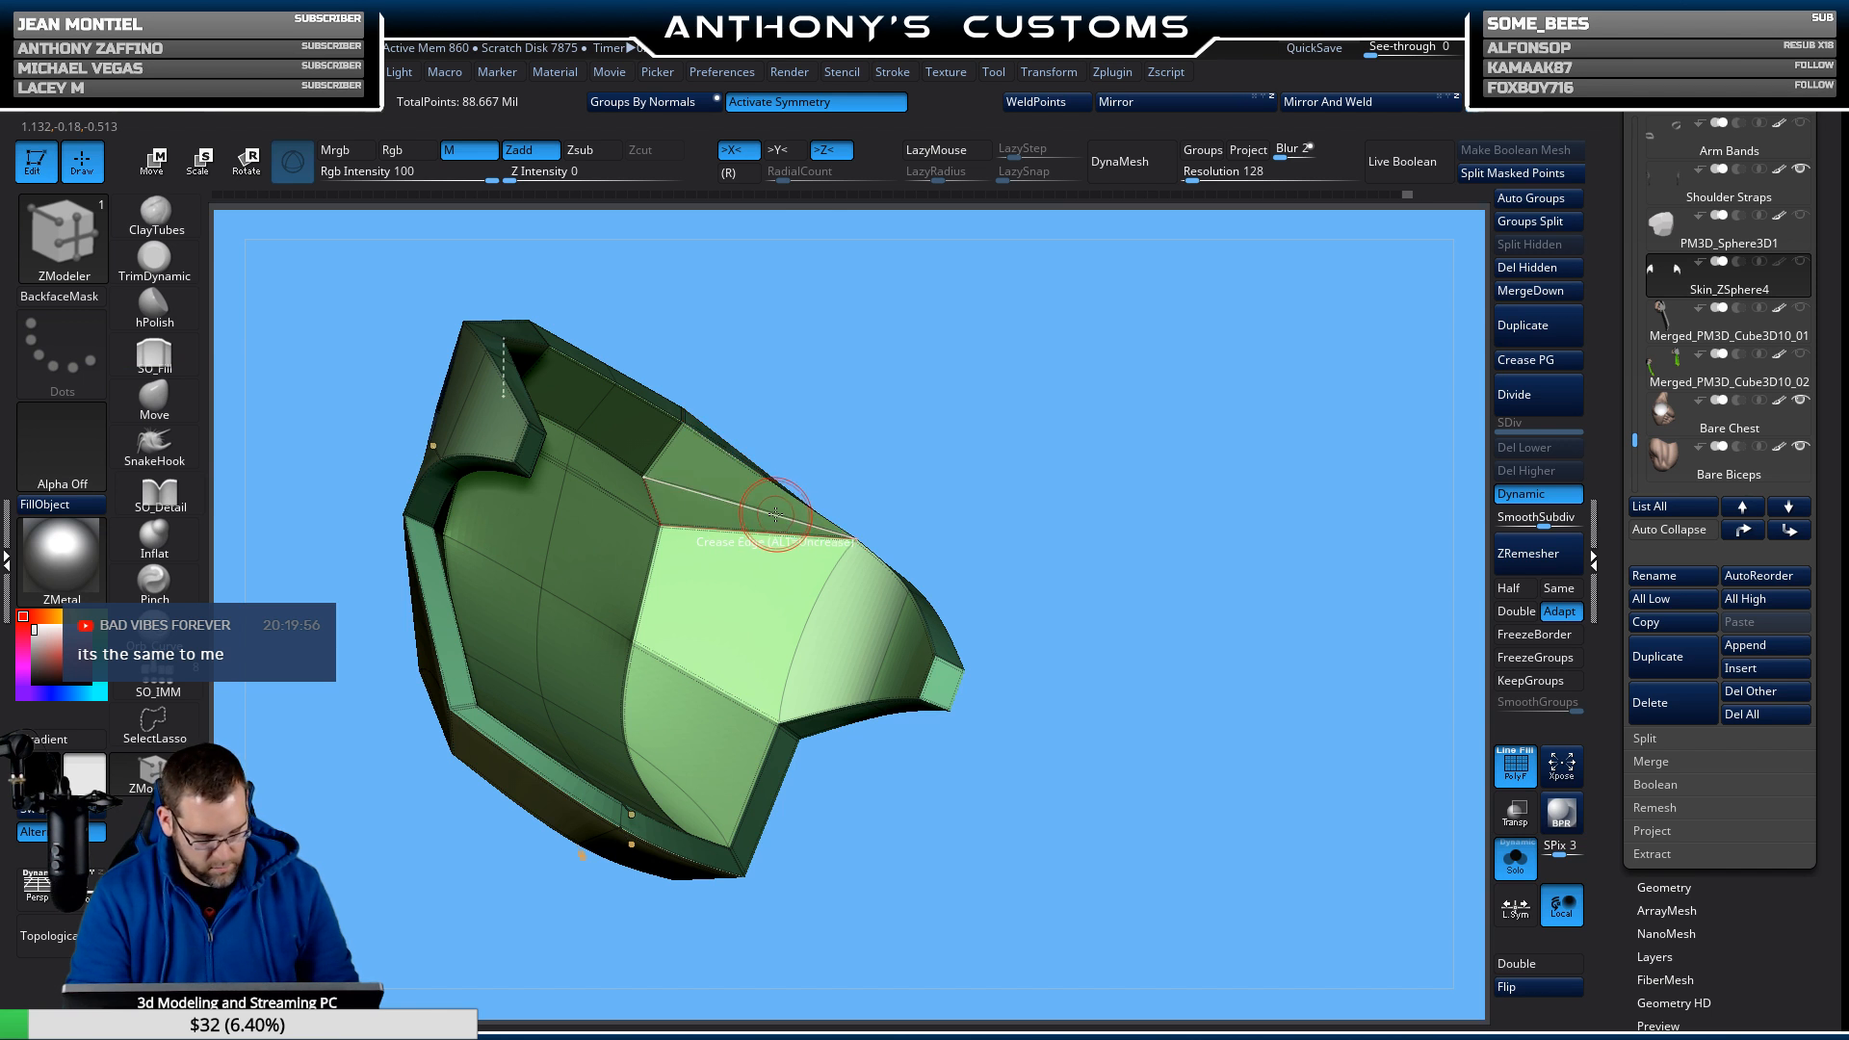
{"action": "left_click_drag", "start_coordinate": [1181, 430], "coordinate": [1002, 486]}
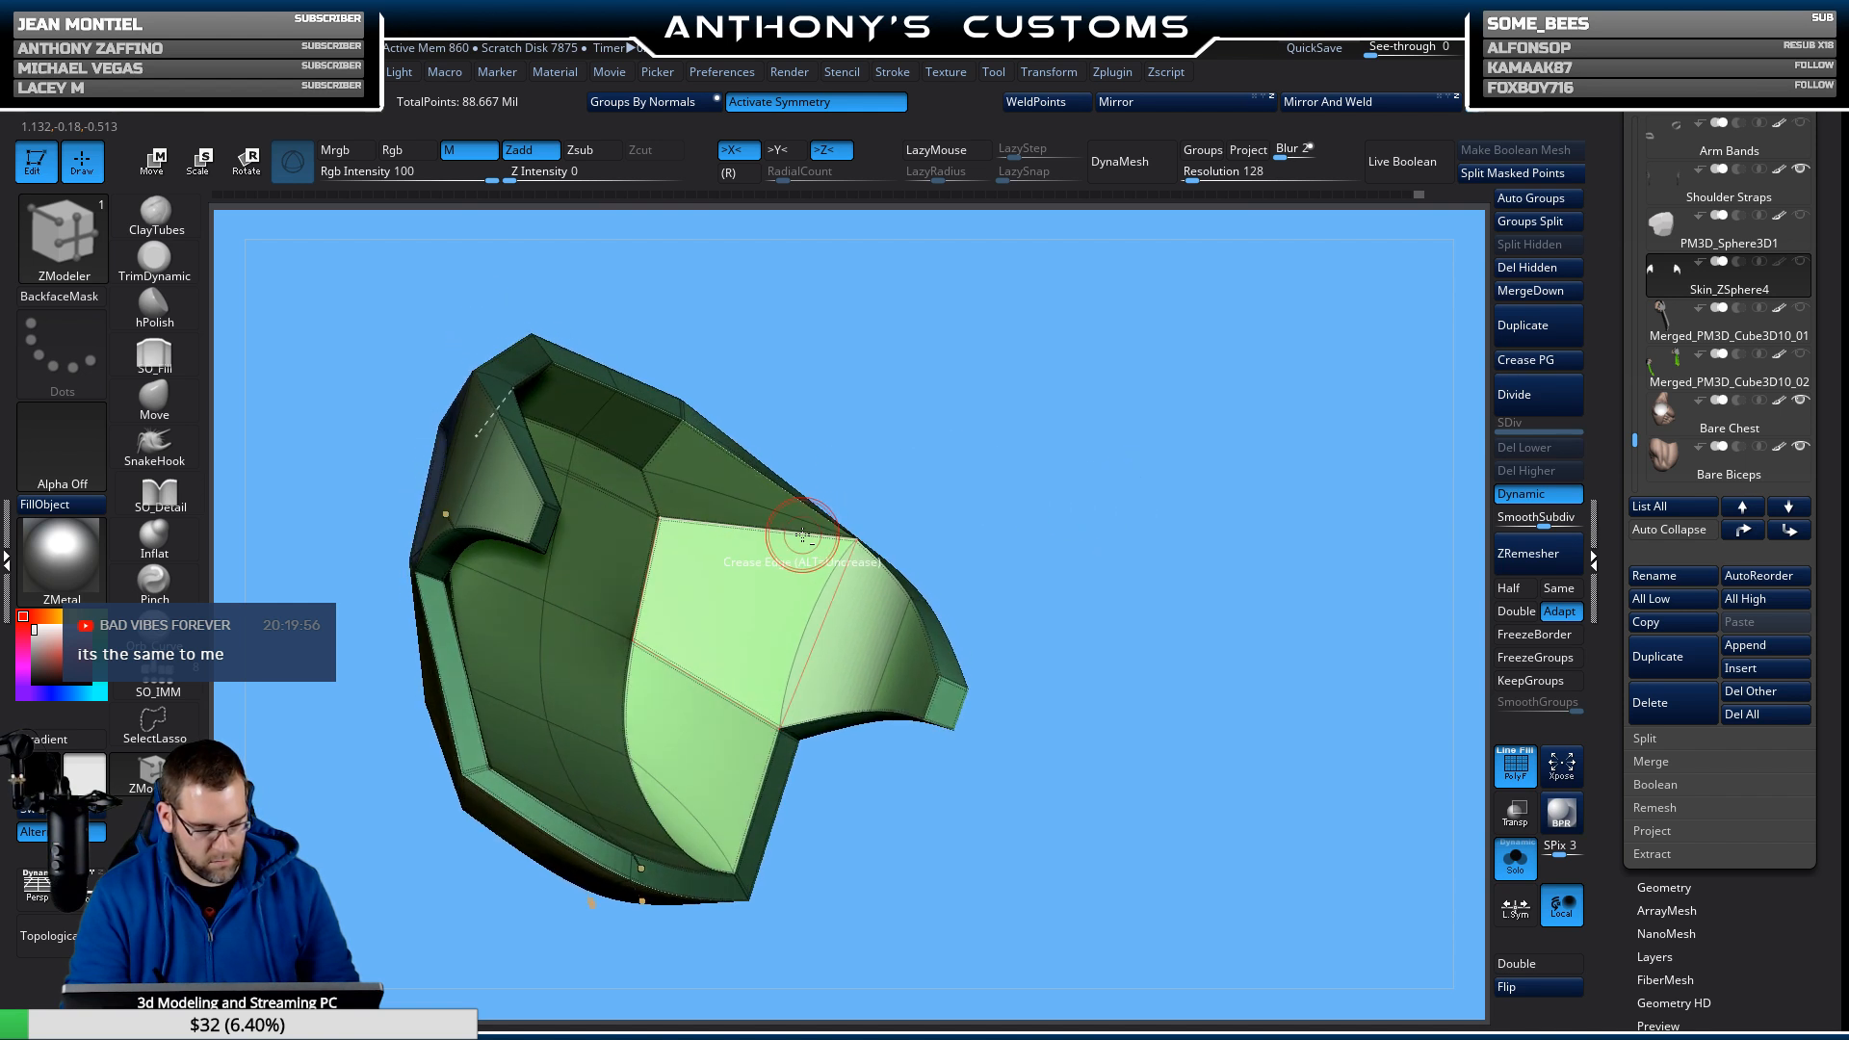
{"action": "left_click", "coordinate": [789, 532]}
{"action": "key", "text": "ctrl+z"}
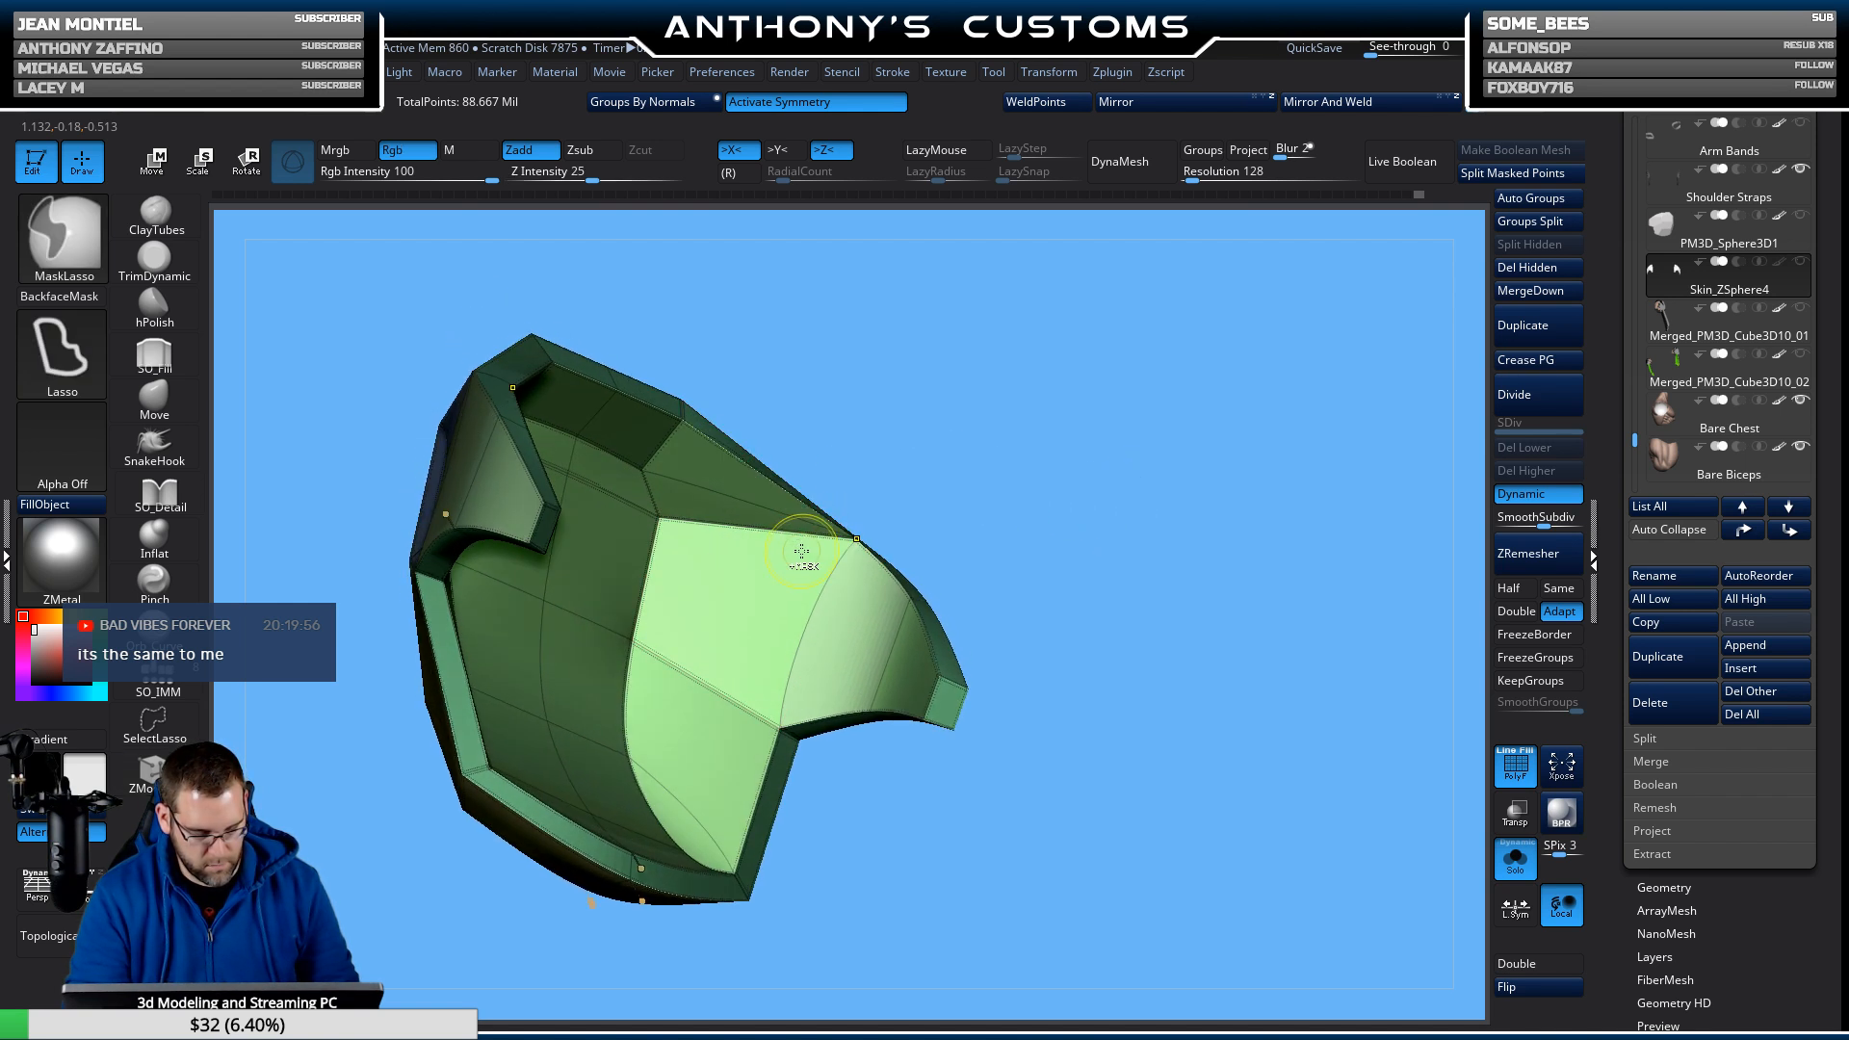
{"action": "left_click", "coordinate": [780, 538], "text": "alt"}
{"action": "left_click_drag", "start_coordinate": [962, 503], "coordinate": [1055, 632]}
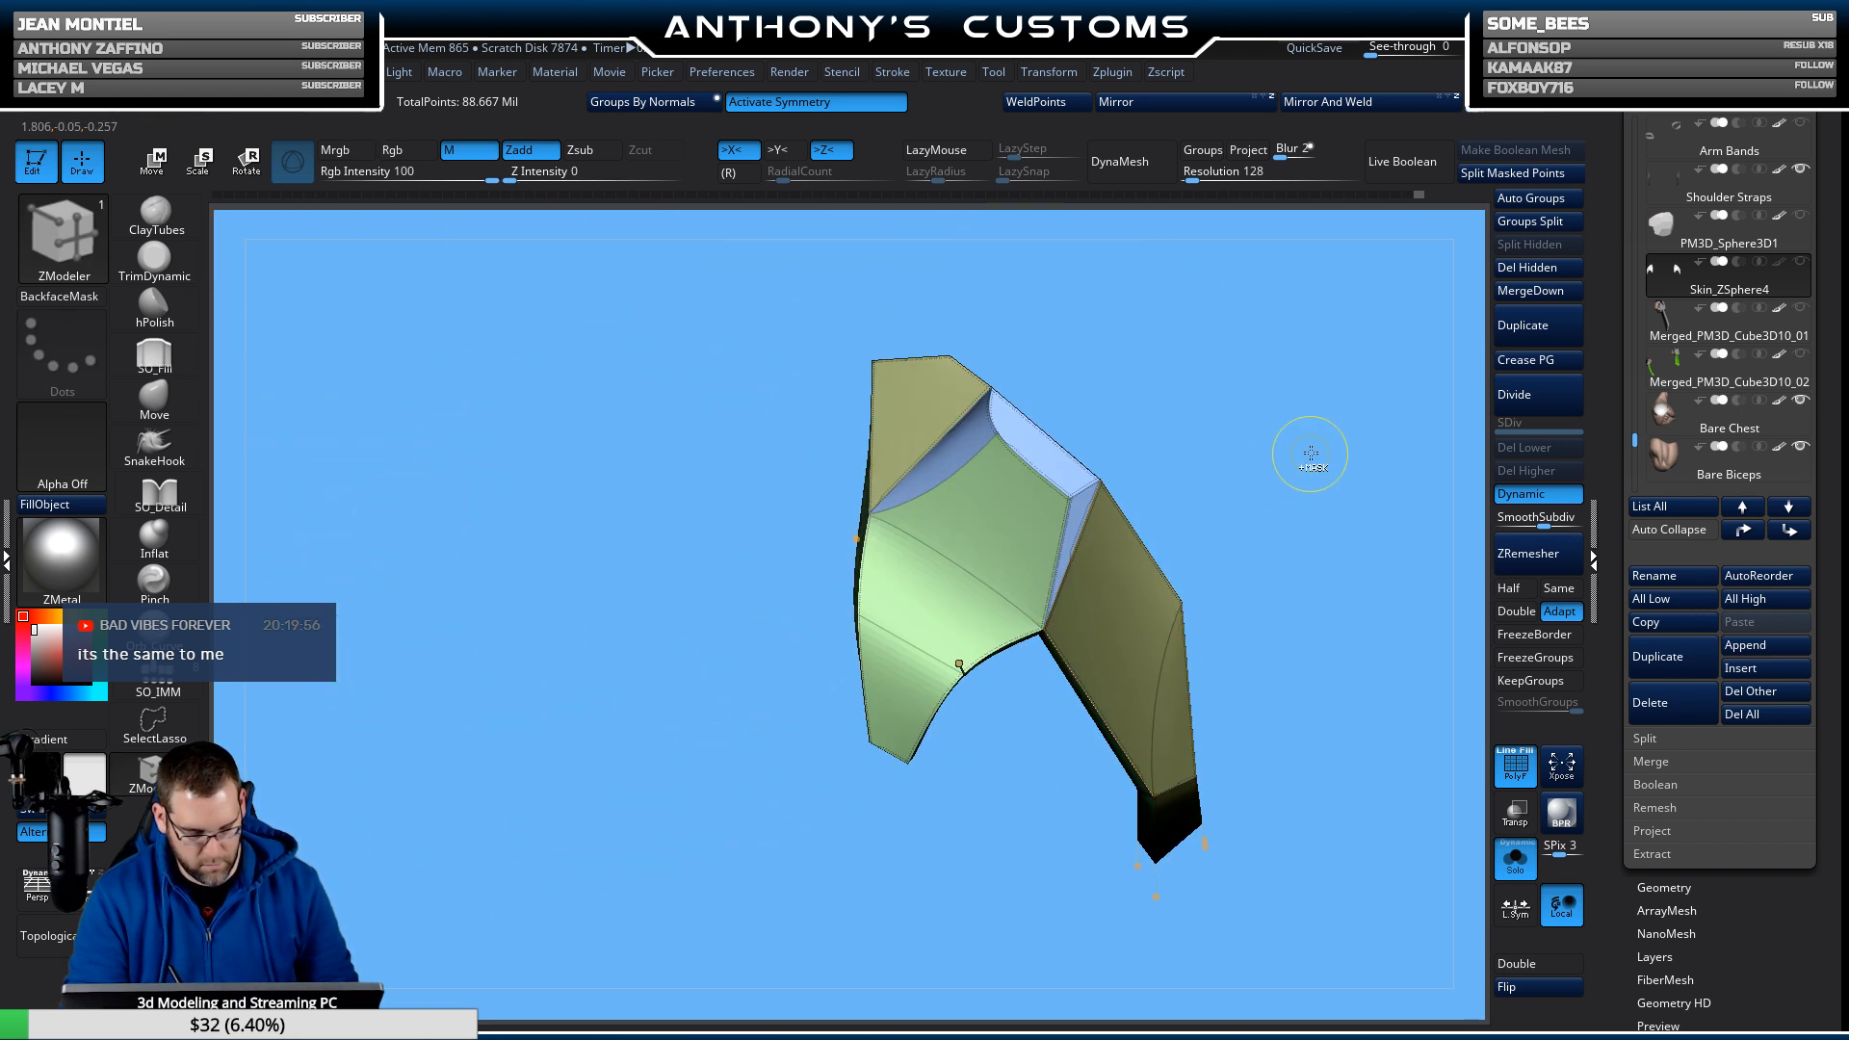
{"action": "key", "text": "ctrl"}
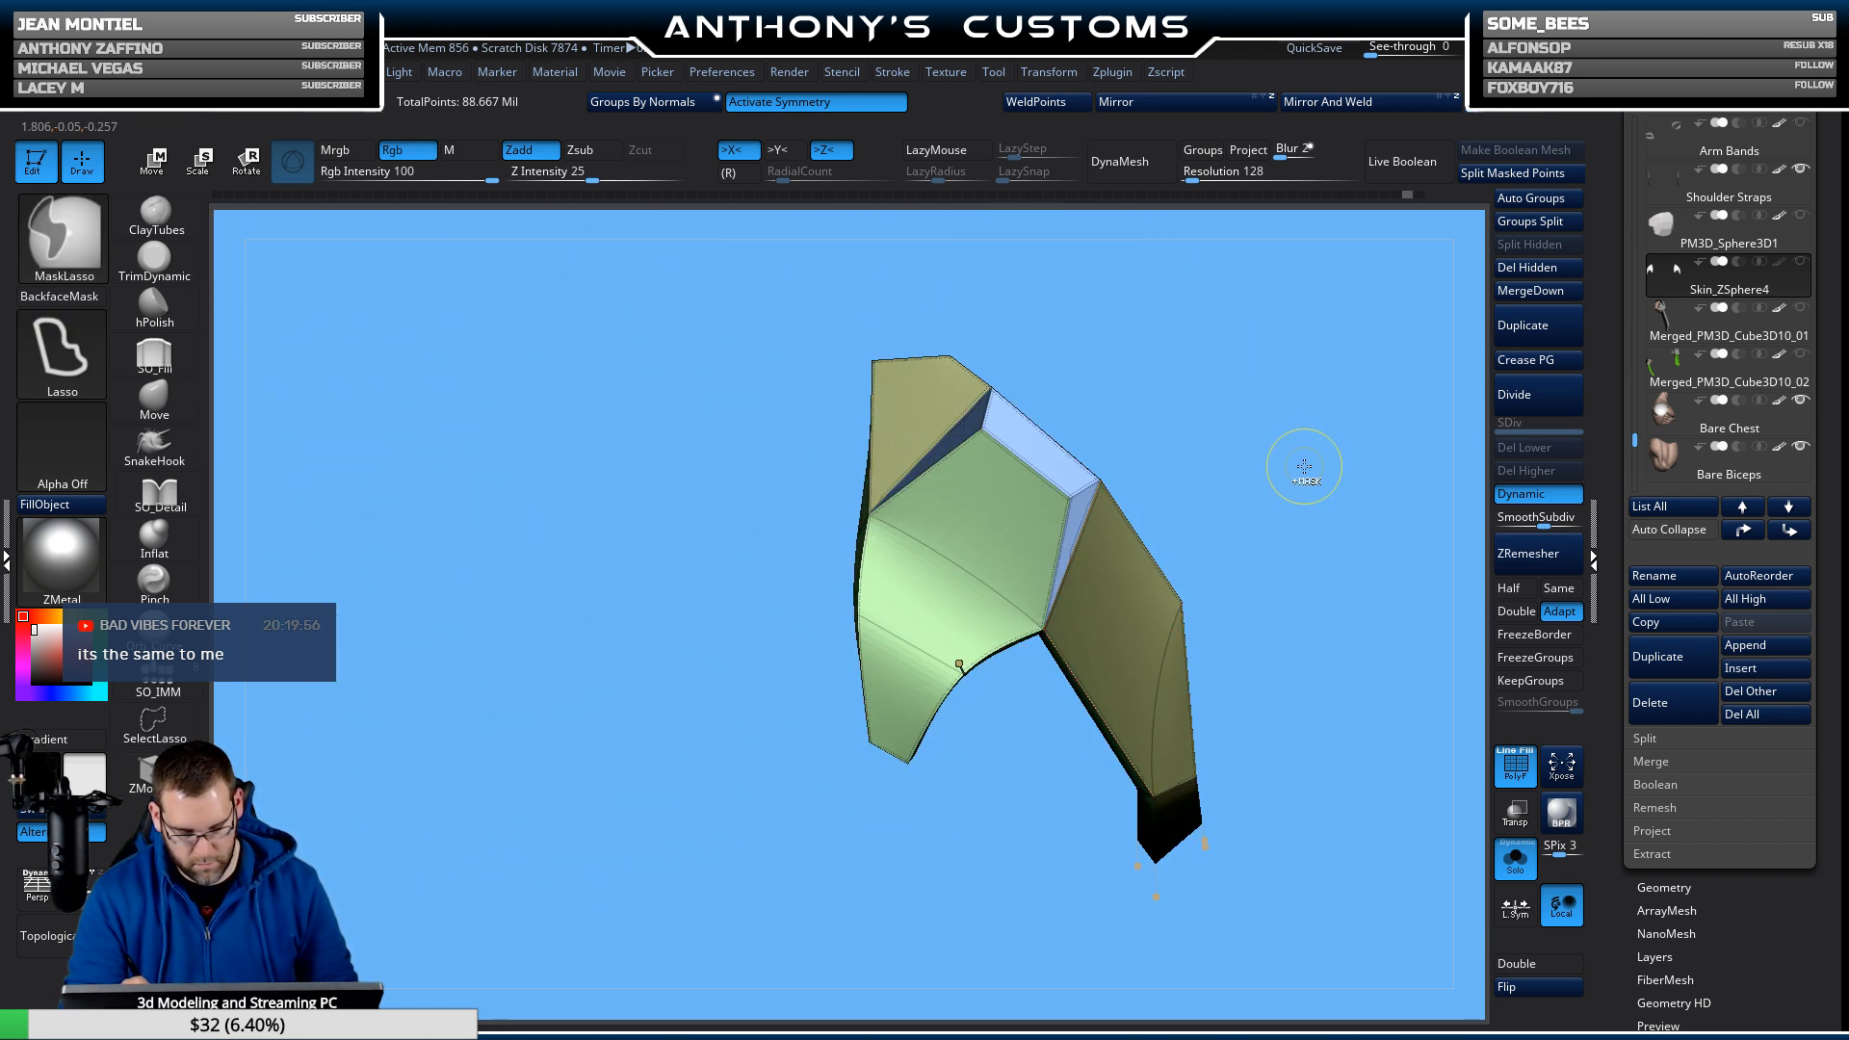
Compare the side arm's earlier and current shapes through the undo history, with dynamic subdivision off and on, and check the rim edges.
{"action": "key", "text": "shift+d"}
{"action": "key", "text": "ctrl+z"}
{"action": "key", "text": "ctrl+z"}
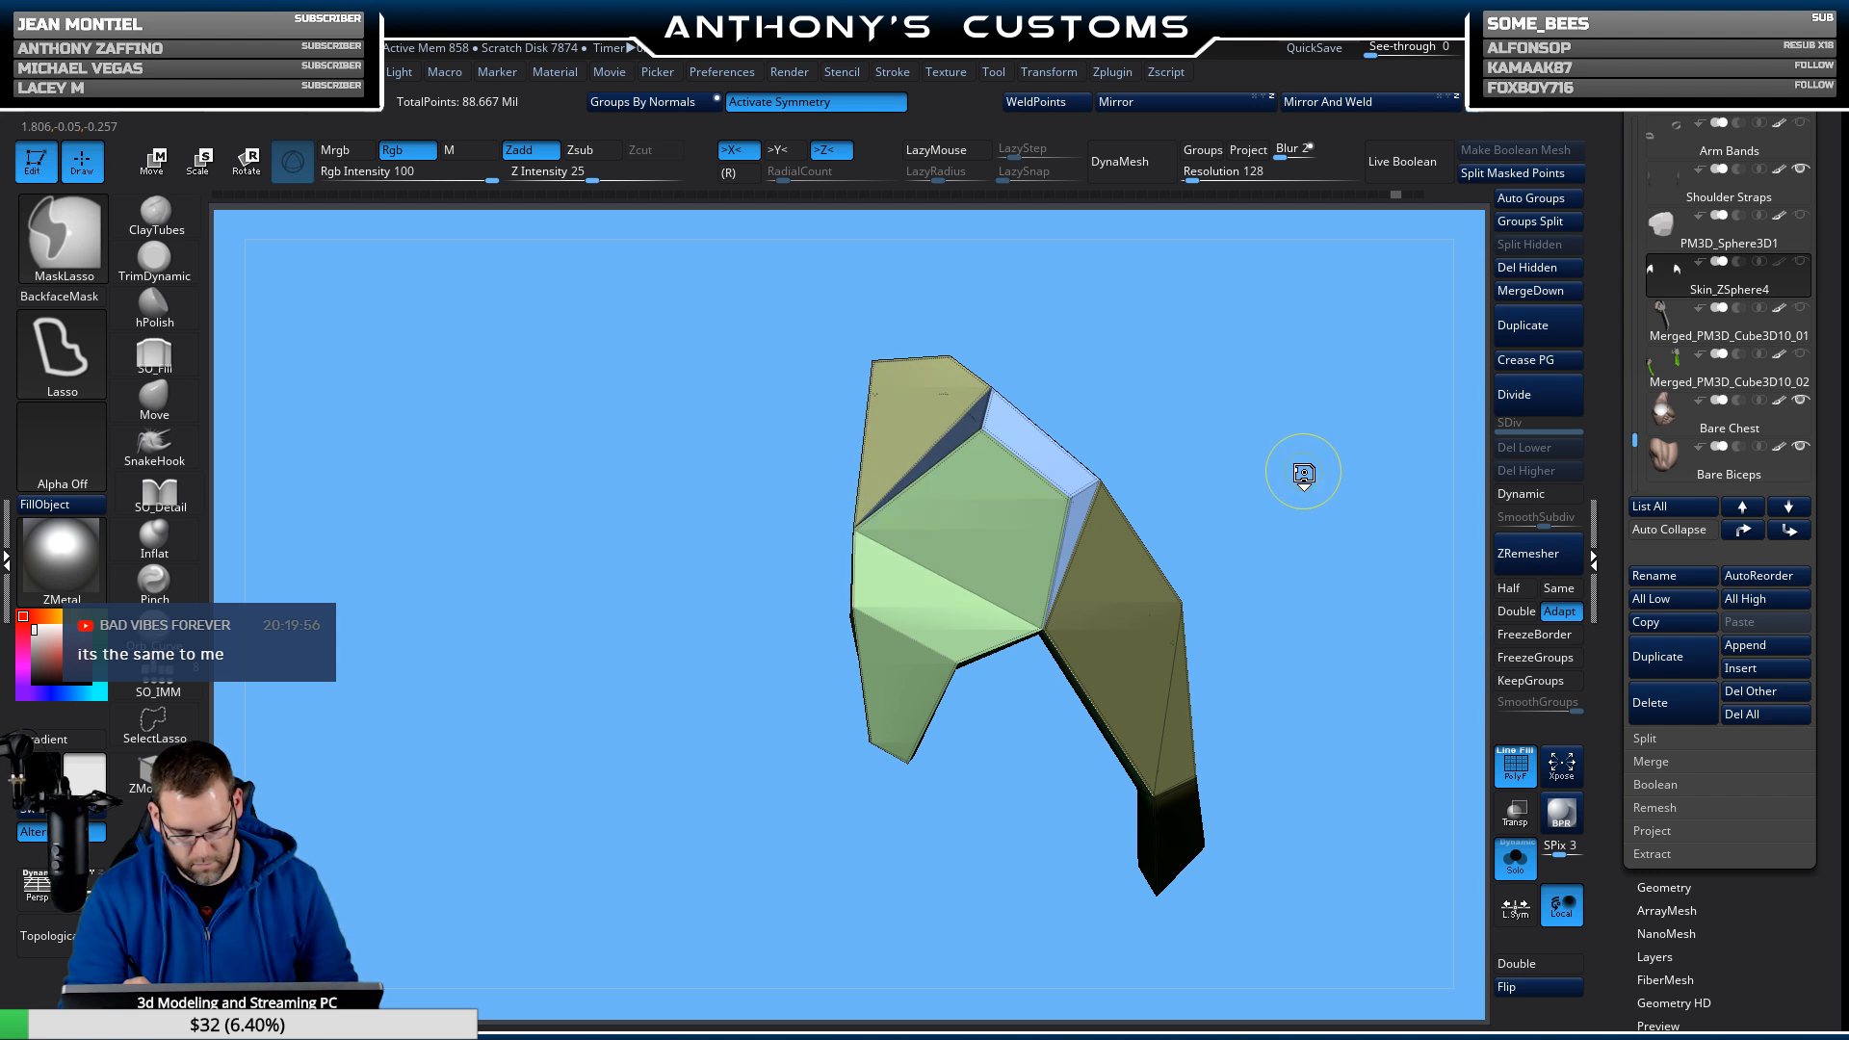
{"action": "key", "text": "ctrl+z"}
{"action": "key", "text": "ctrl+z"}
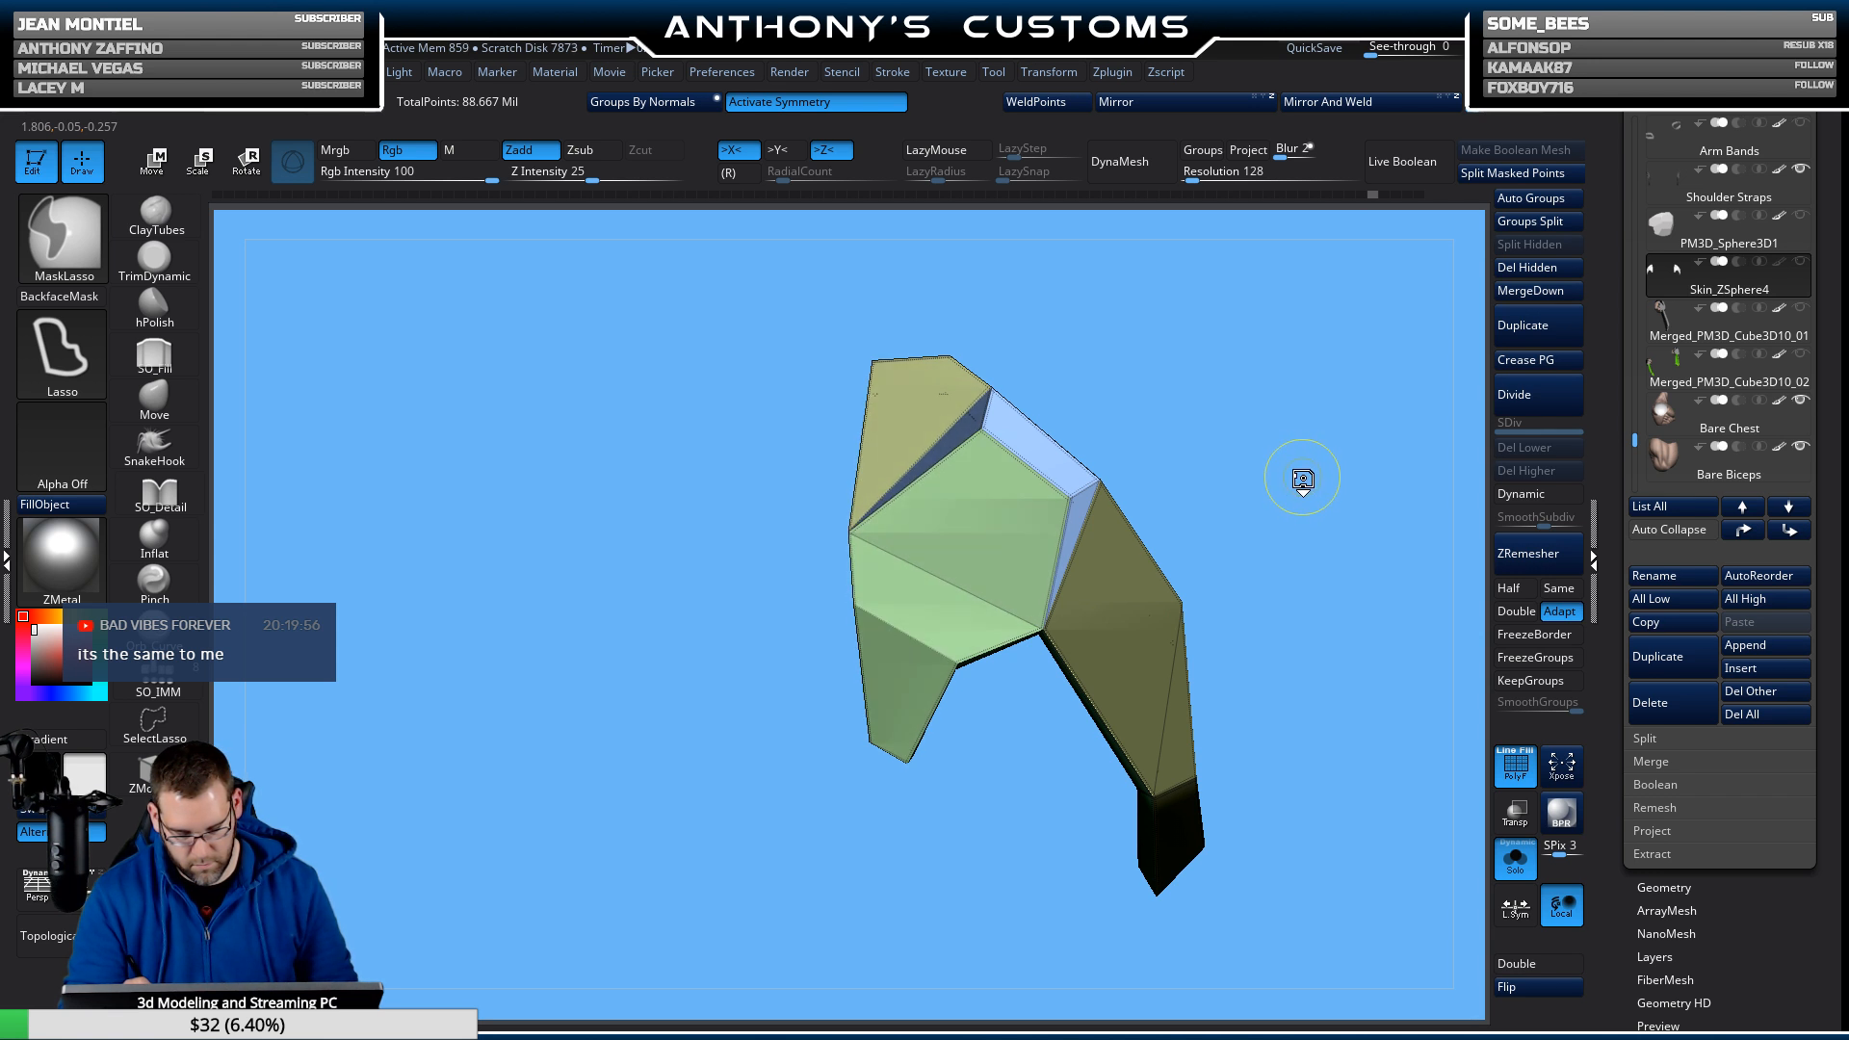
{"action": "key", "text": "d"}
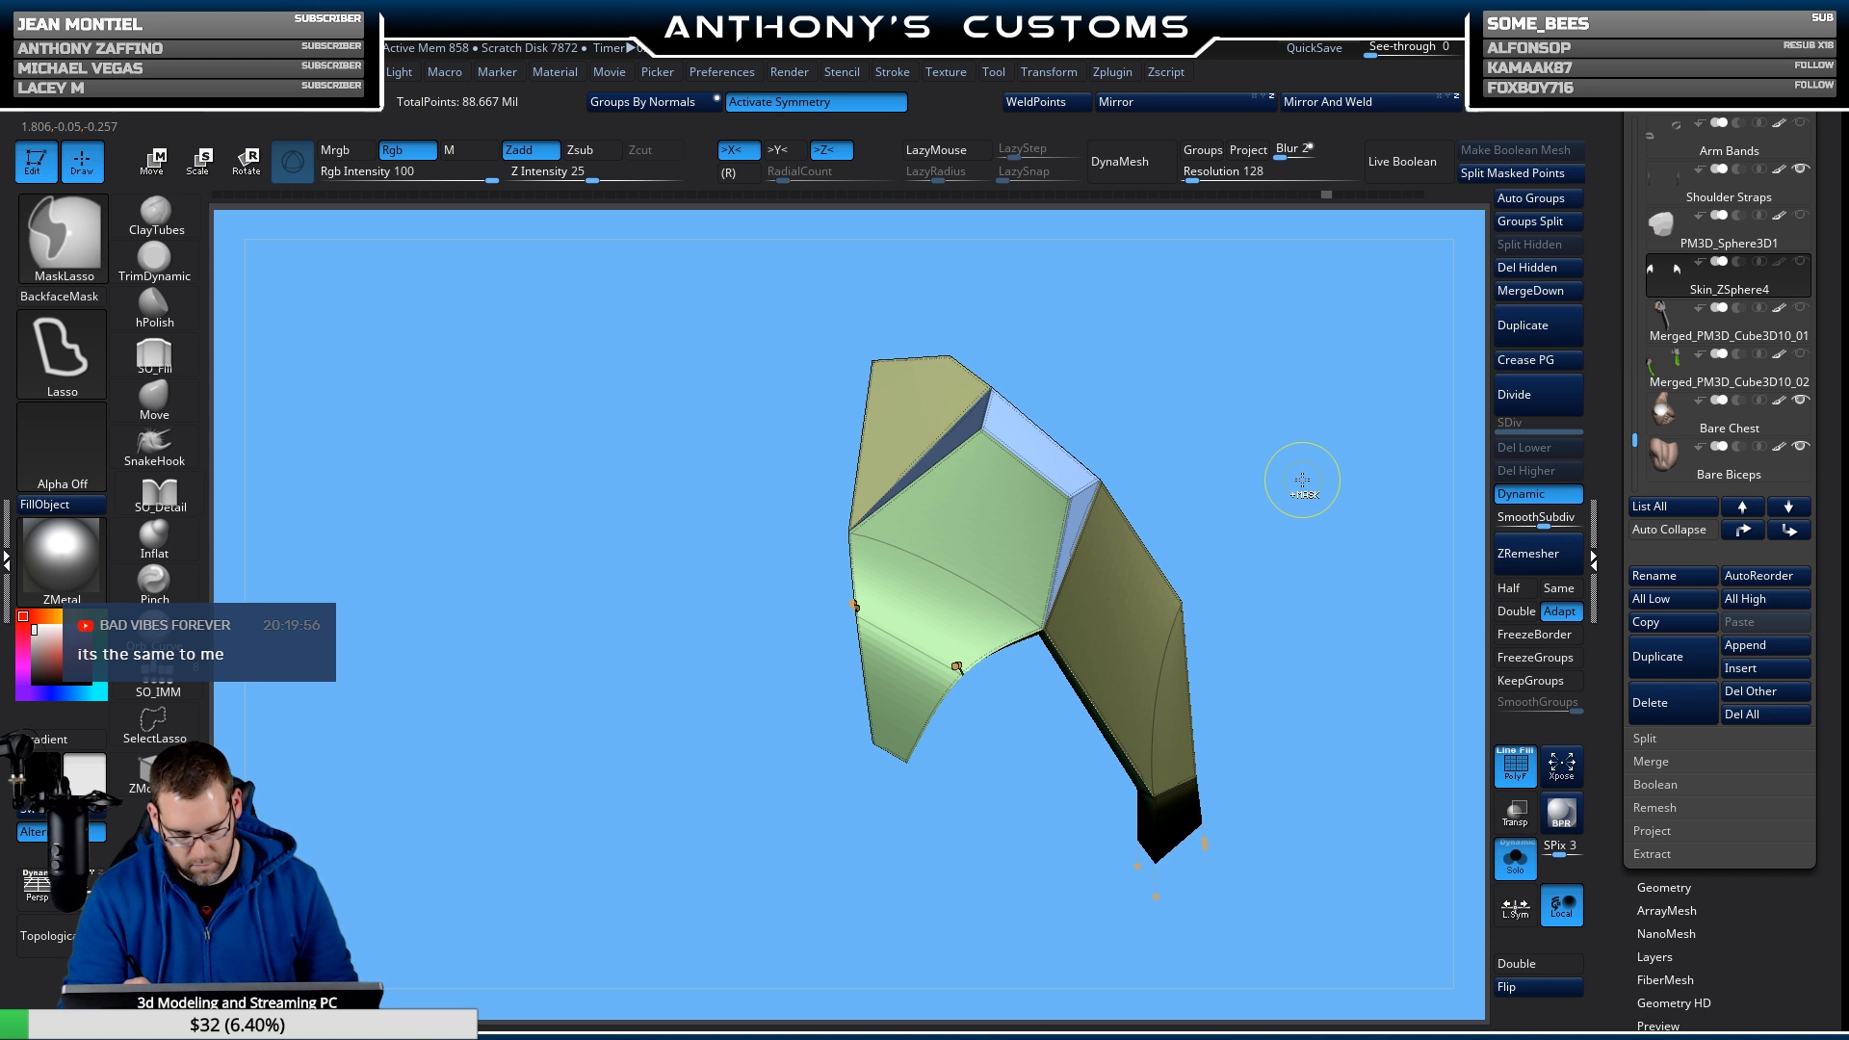
{"action": "key", "text": "shift+d"}
{"action": "key", "text": "ctrl+shift+z"}
{"action": "key", "text": "ctrl+shift+z"}
{"action": "key", "text": "ctrl+shift+z"}
{"action": "key", "text": "ctrl+shift+z"}
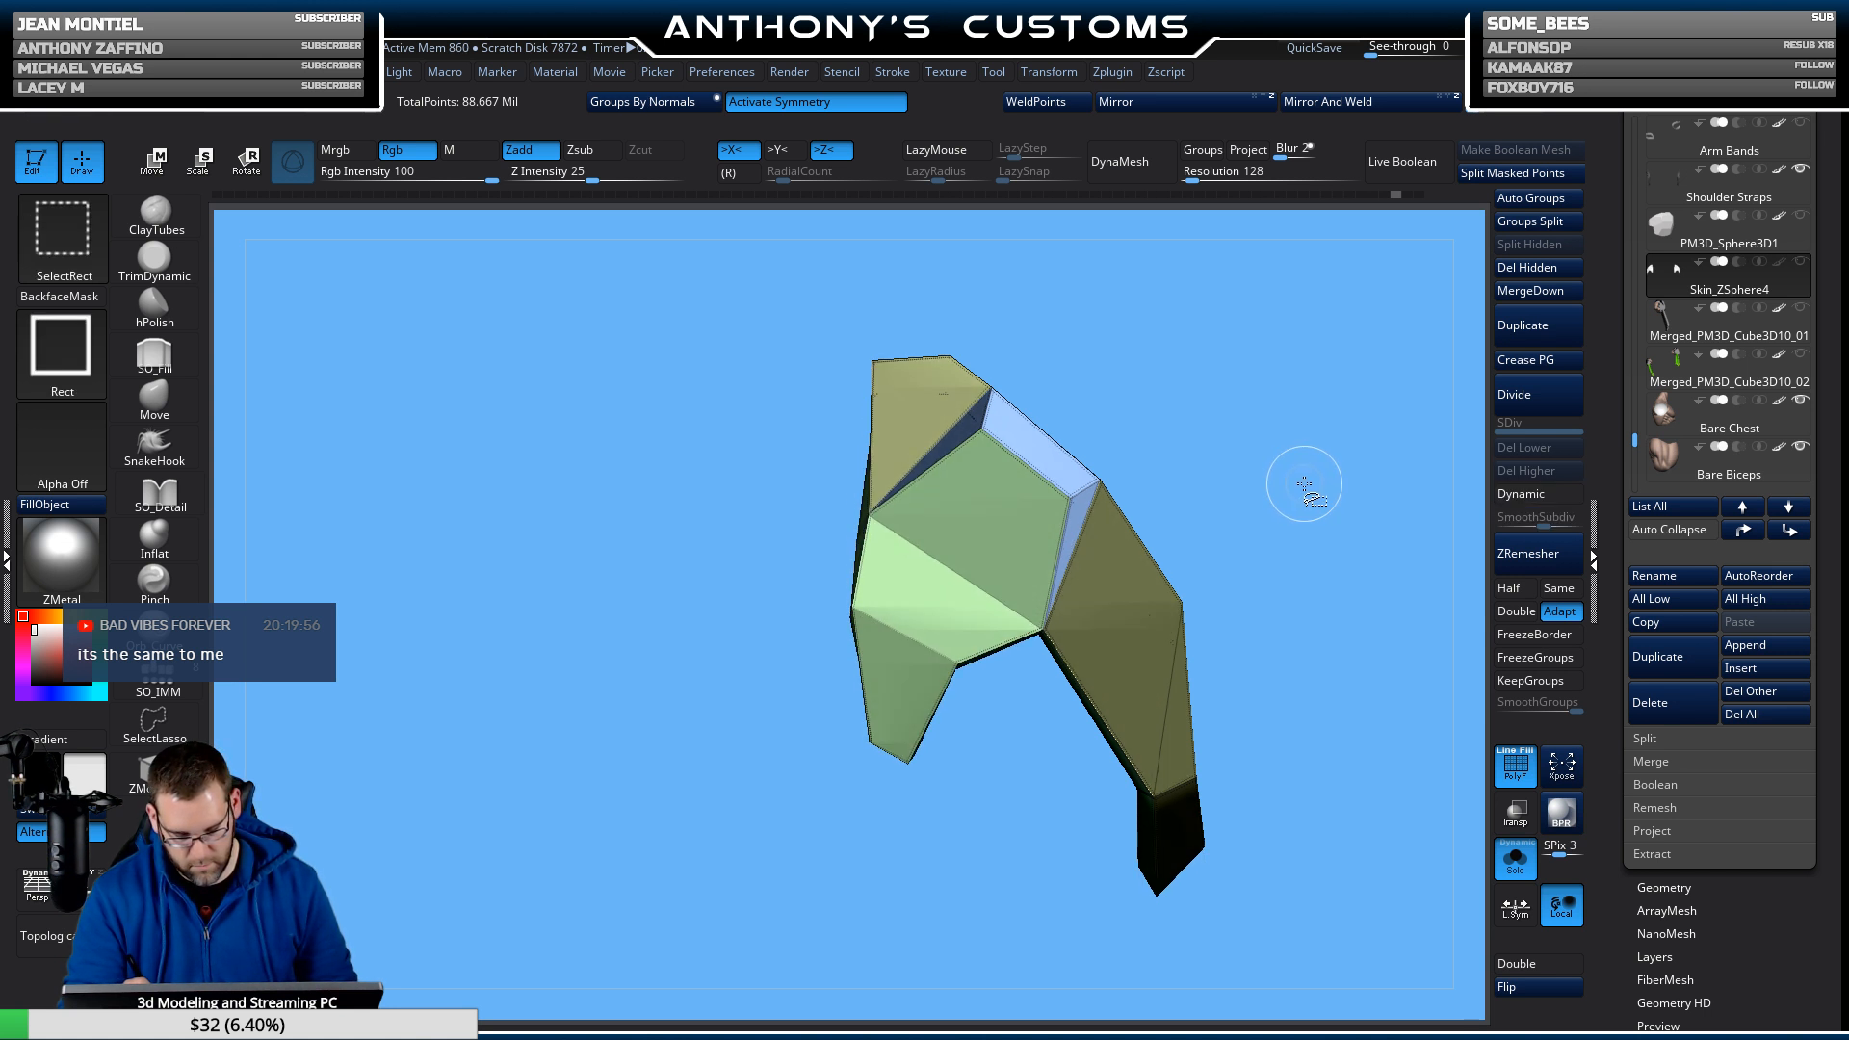
{"action": "key", "text": "d"}
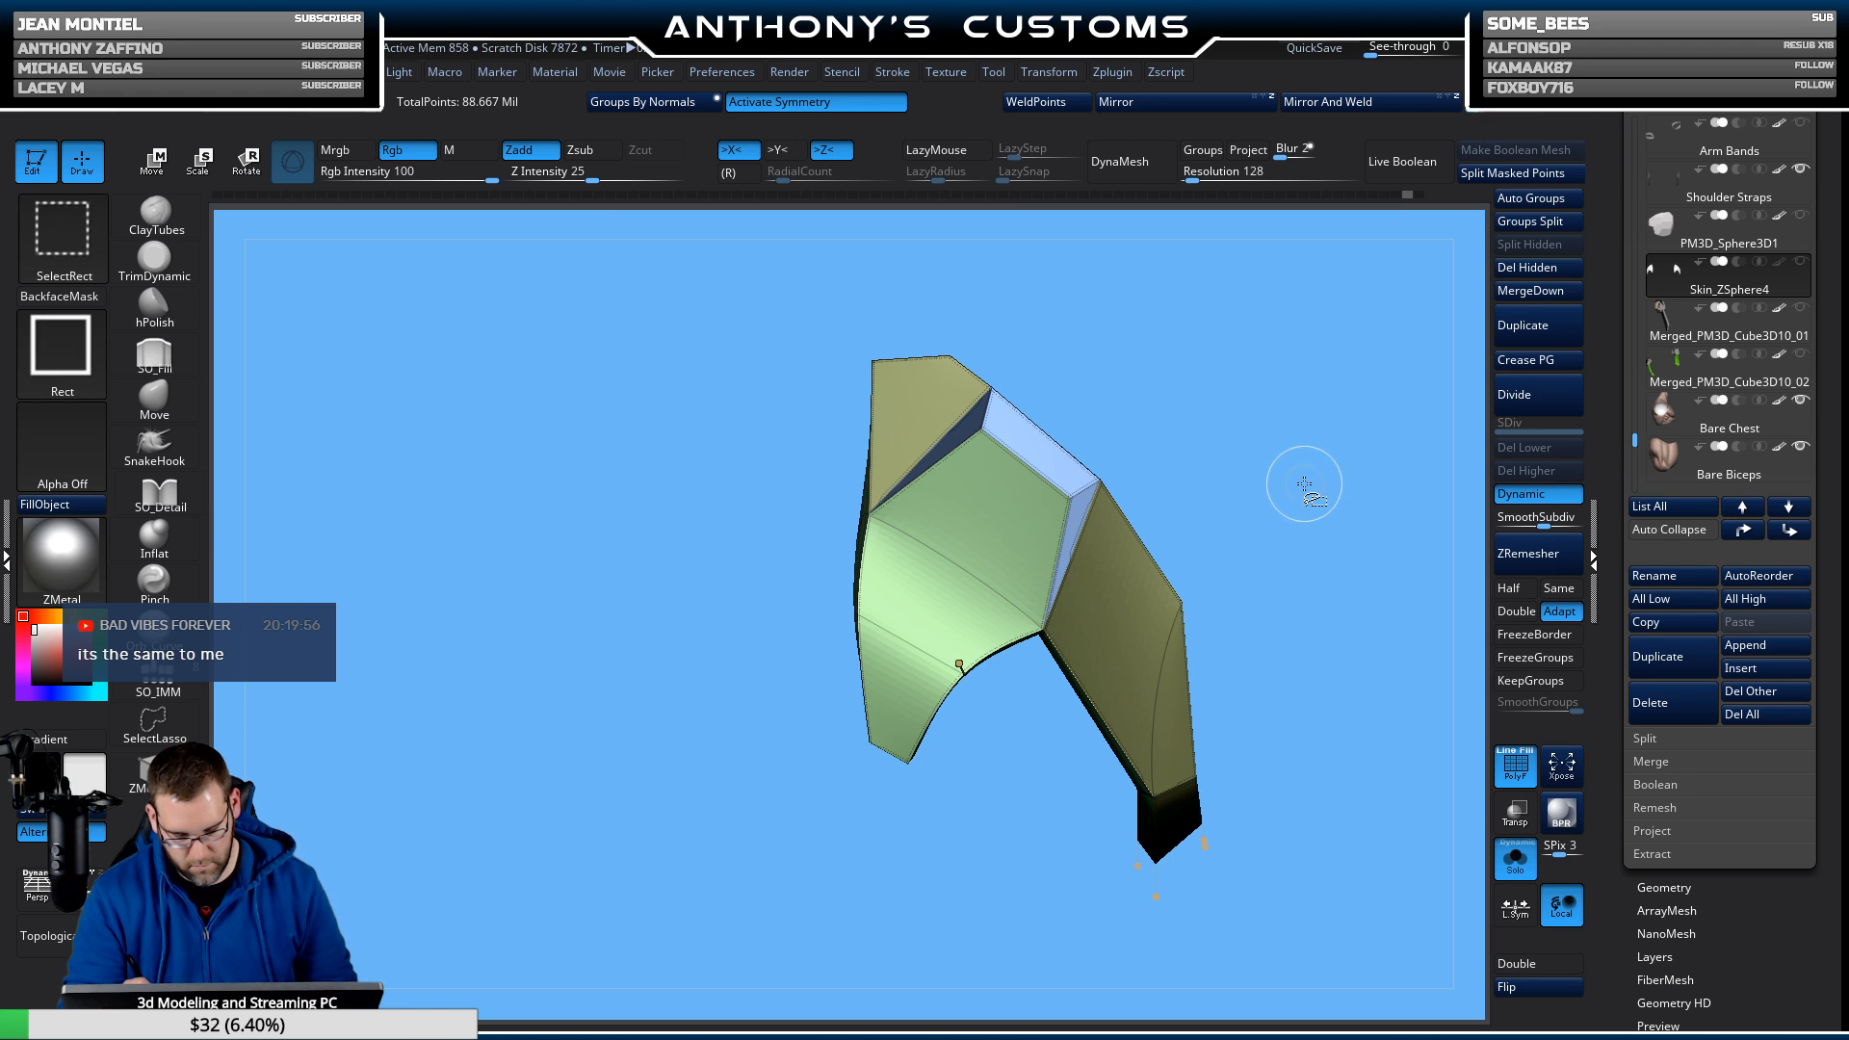
{"action": "mouse_move", "coordinate": [1296, 472]}
{"action": "left_mouse_down"}
{"action": "mouse_move", "coordinate": [1333, 462]}
{"action": "mouse_move", "coordinate": [875, 516]}
{"action": "left_mouse_up"}
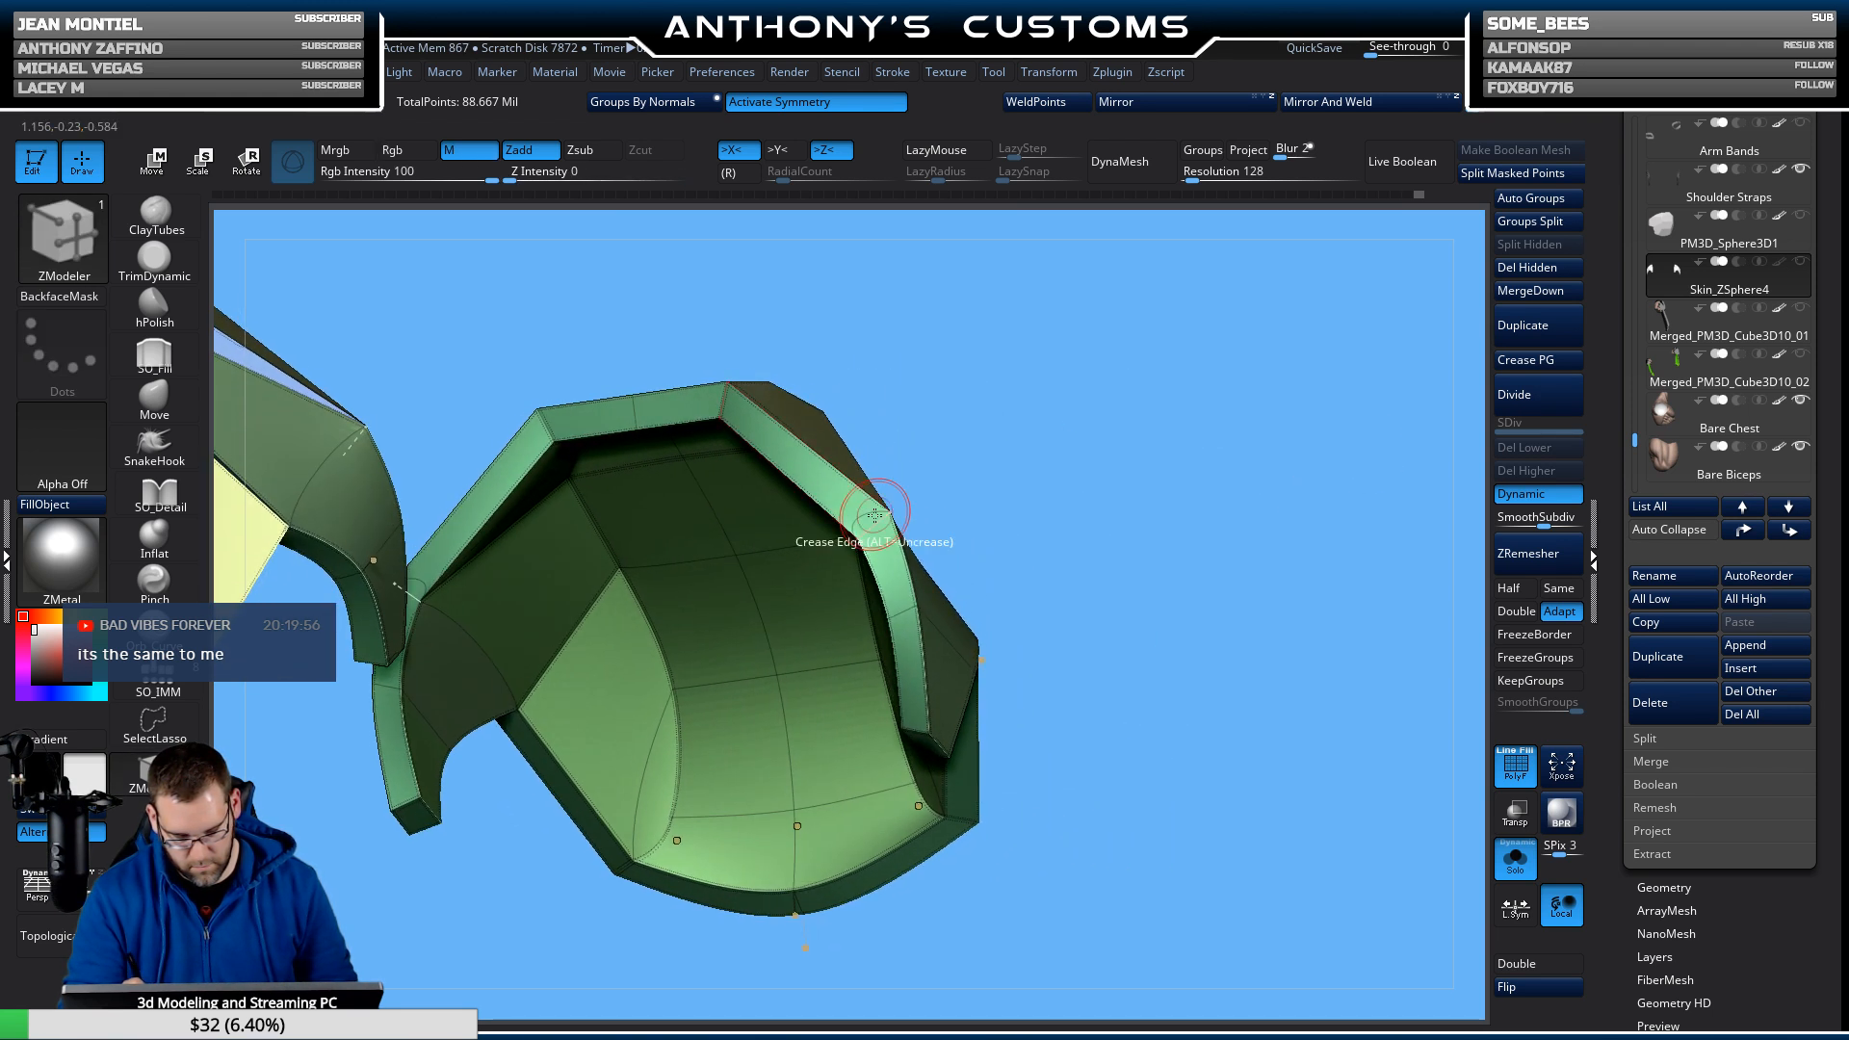
{"action": "left_click_drag", "start_coordinate": [1172, 476], "coordinate": [1021, 539]}
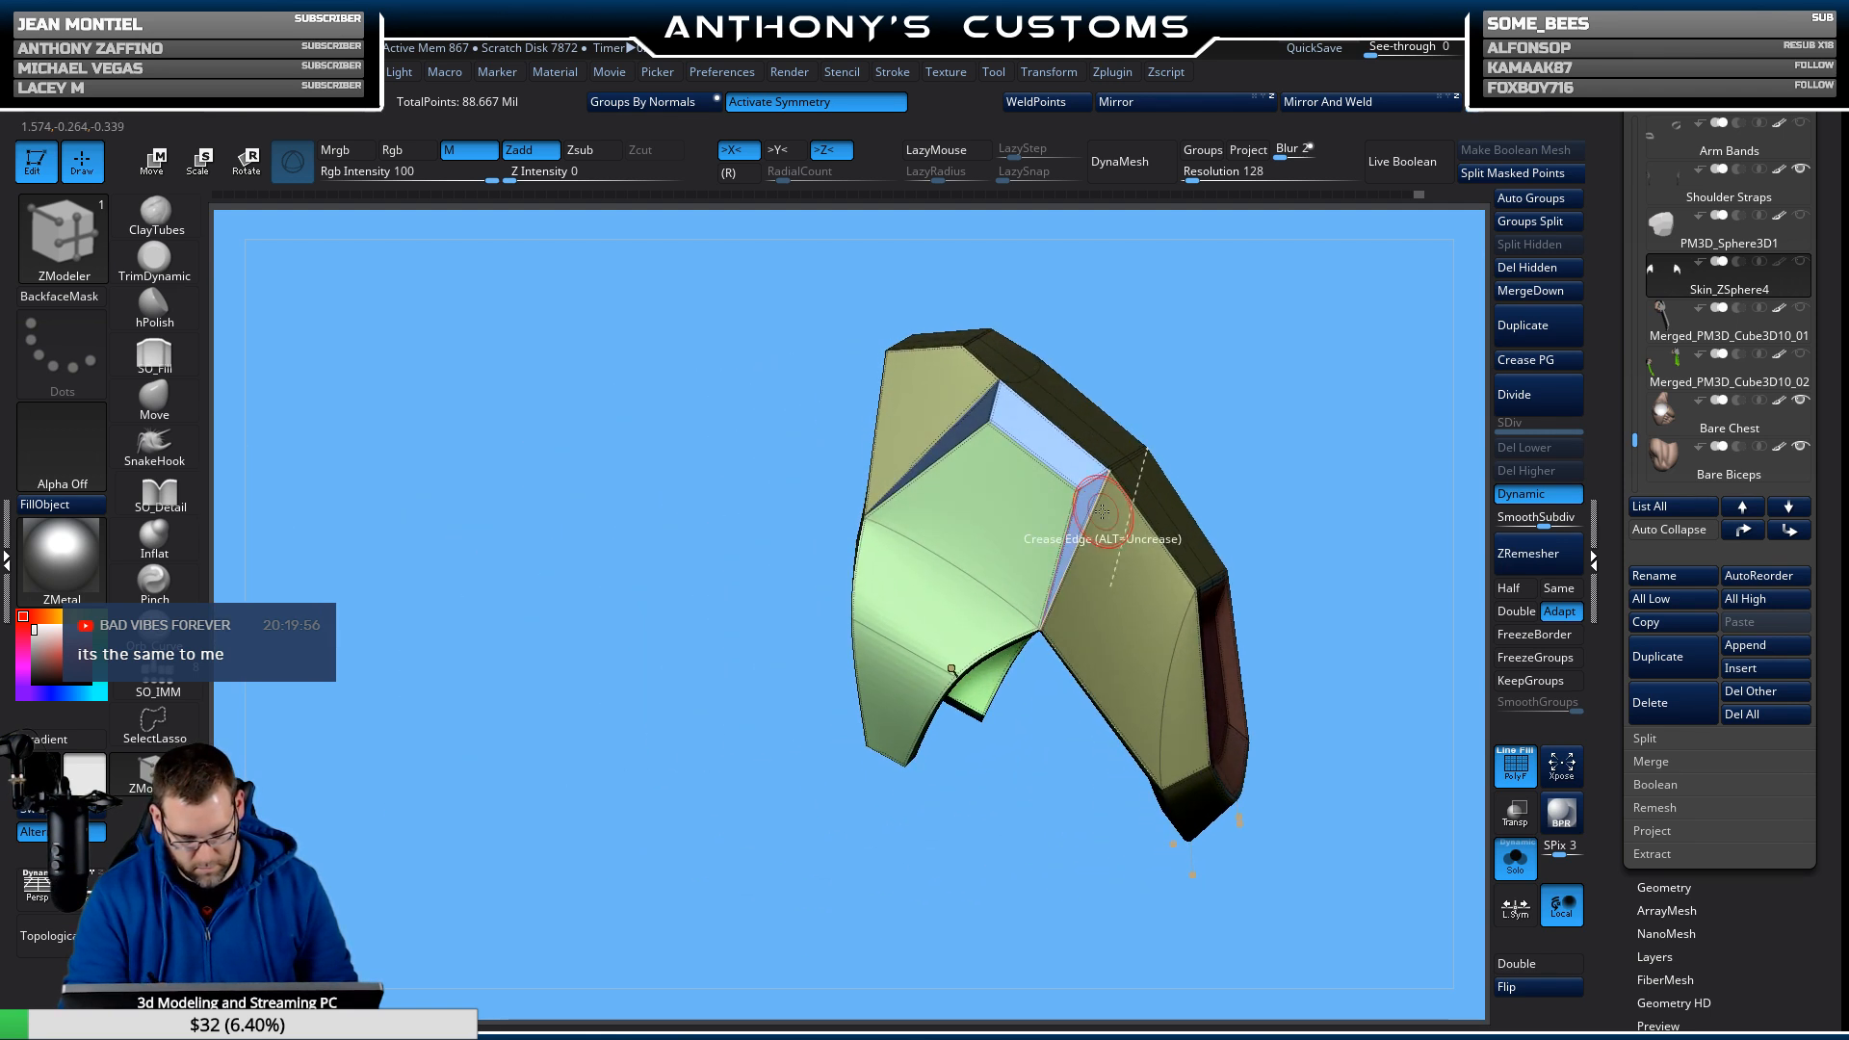
Inspect the pad's side arm and inner rim, set the ZModeler edge action to Scale, and turn off the polyframe.
{"action": "left_click_drag", "start_coordinate": [963, 771], "coordinate": [1116, 758]}
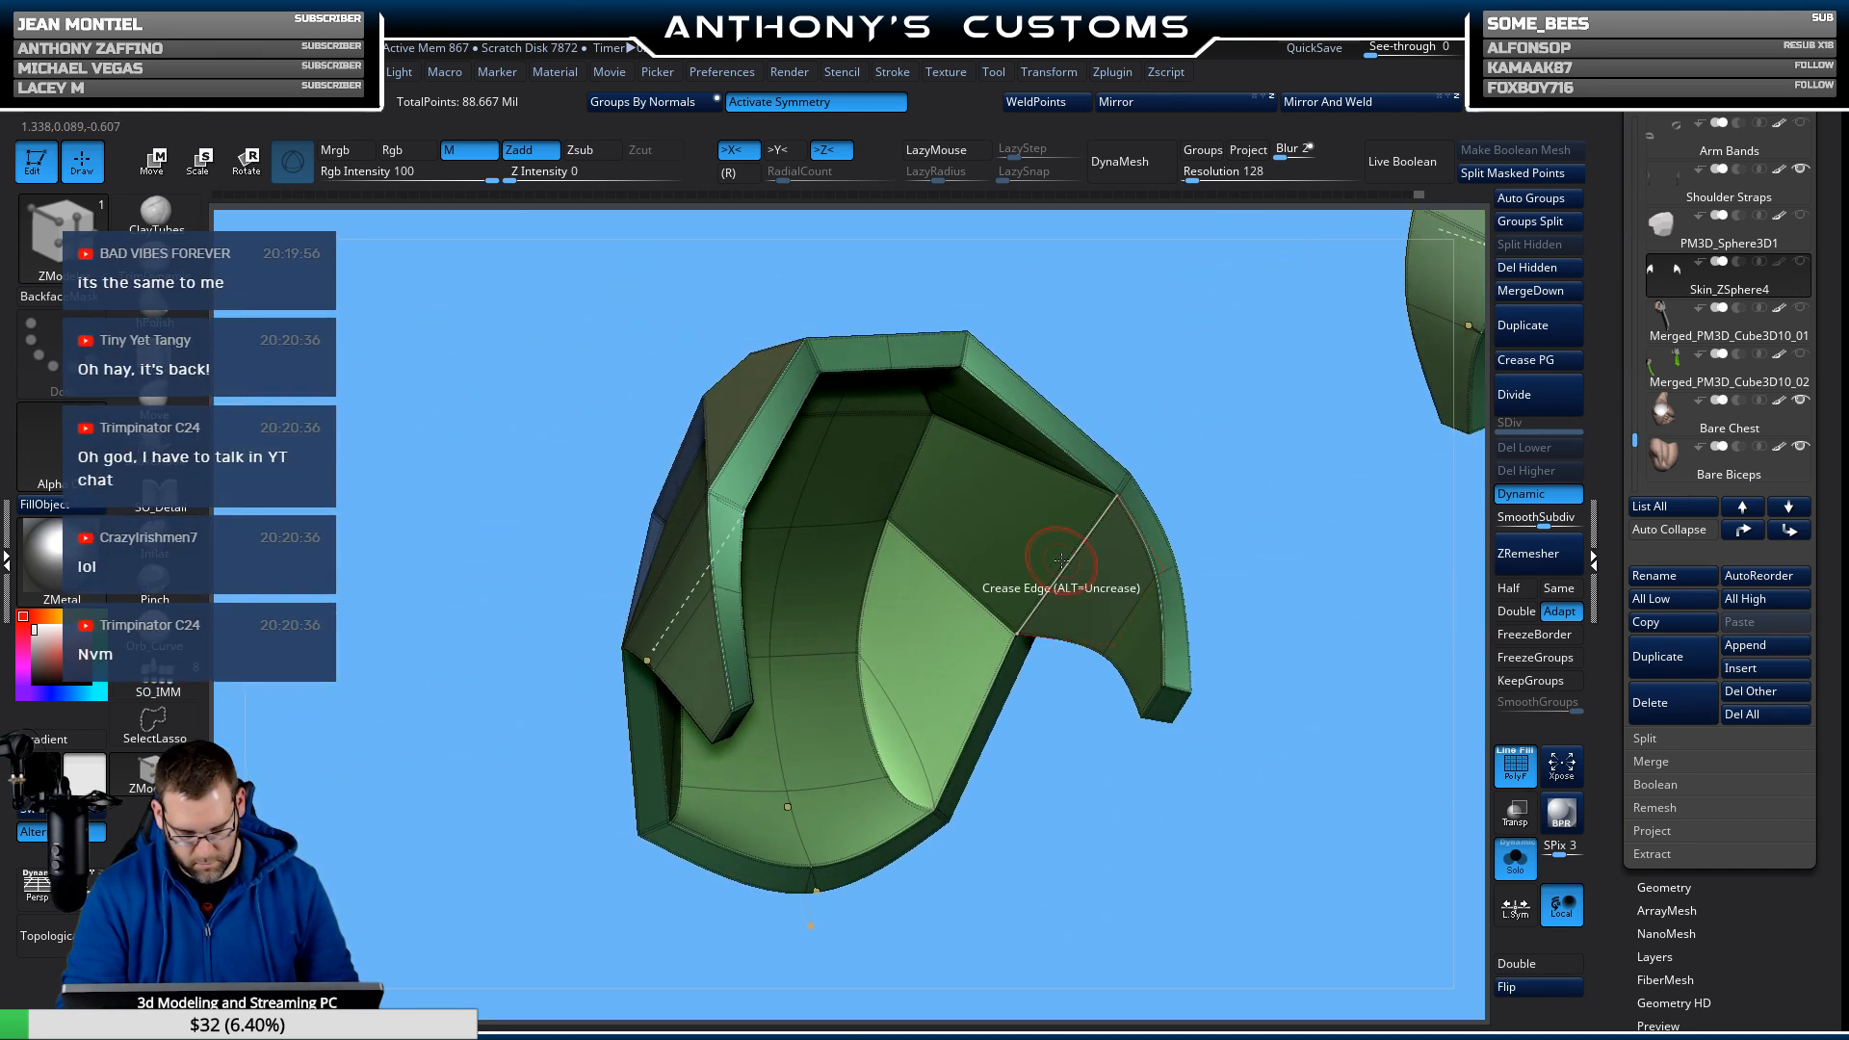
{"action": "left_click_drag", "start_coordinate": [1061, 560], "coordinate": [900, 640]}
{"action": "key", "text": "space"}
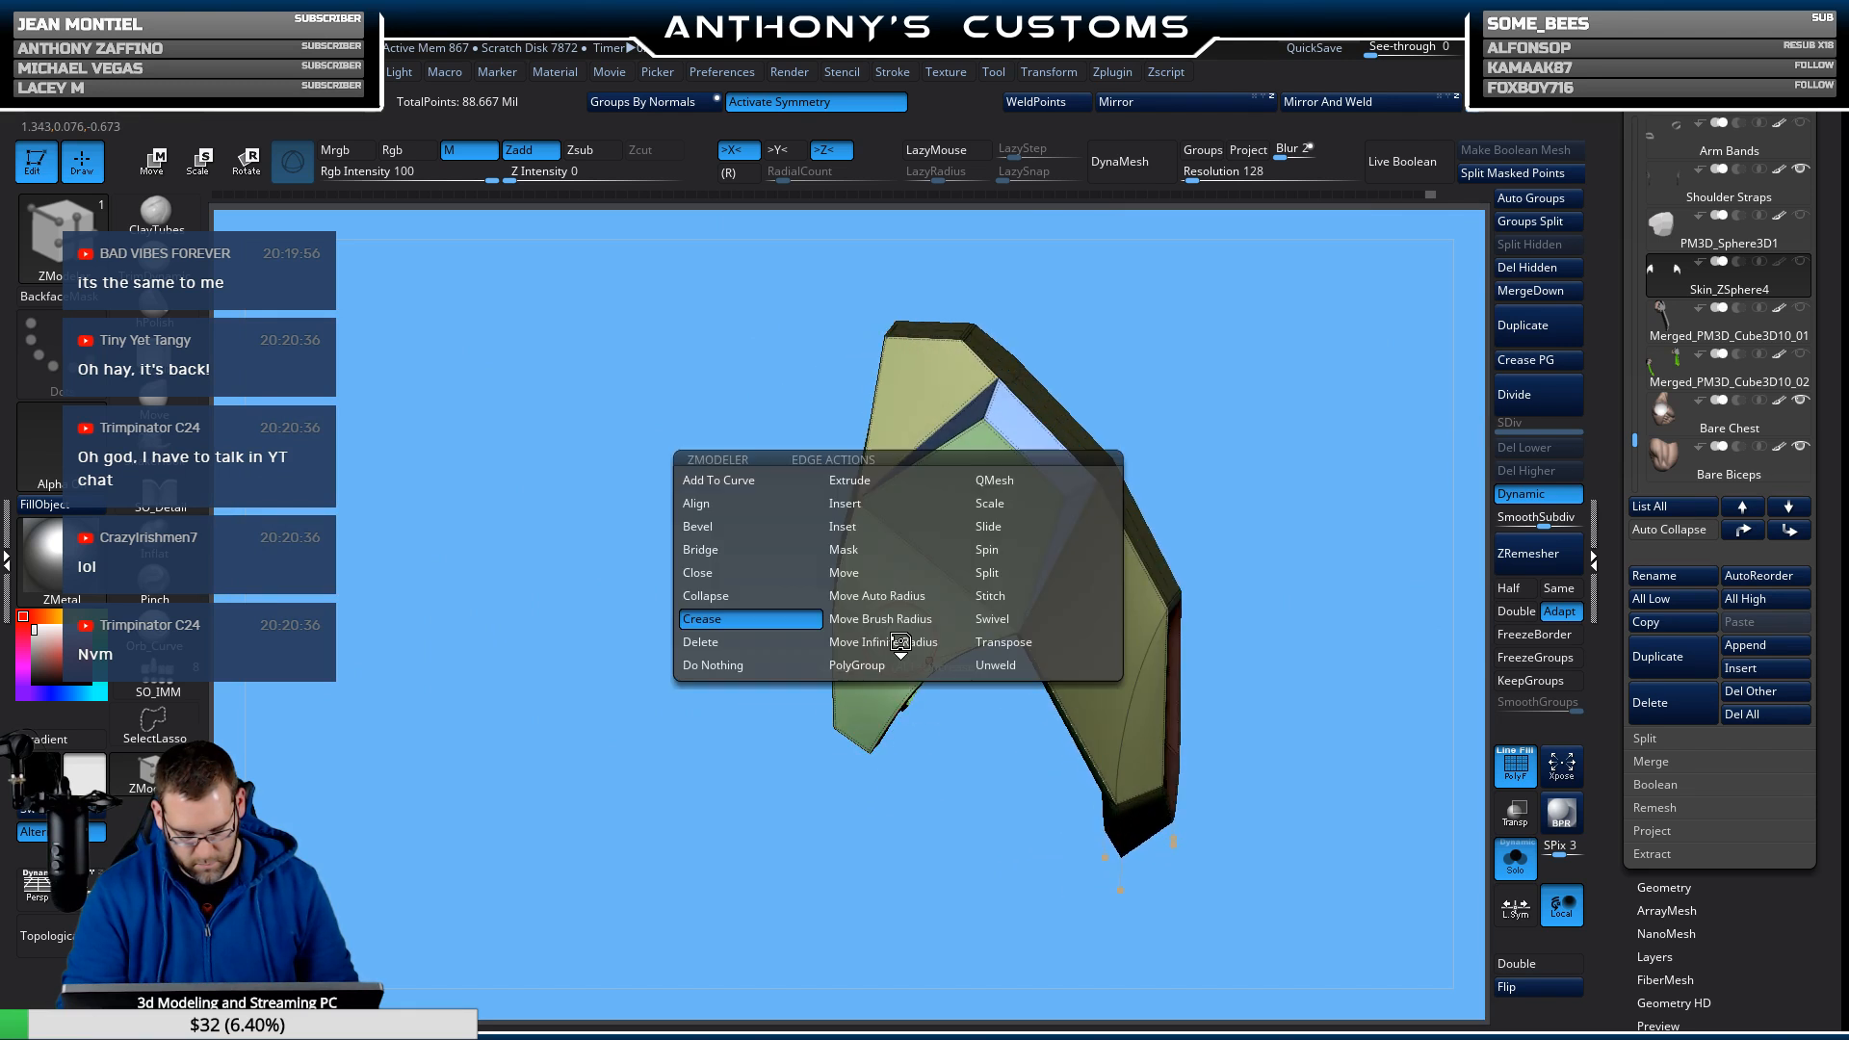
{"action": "left_click", "coordinate": [904, 502]}
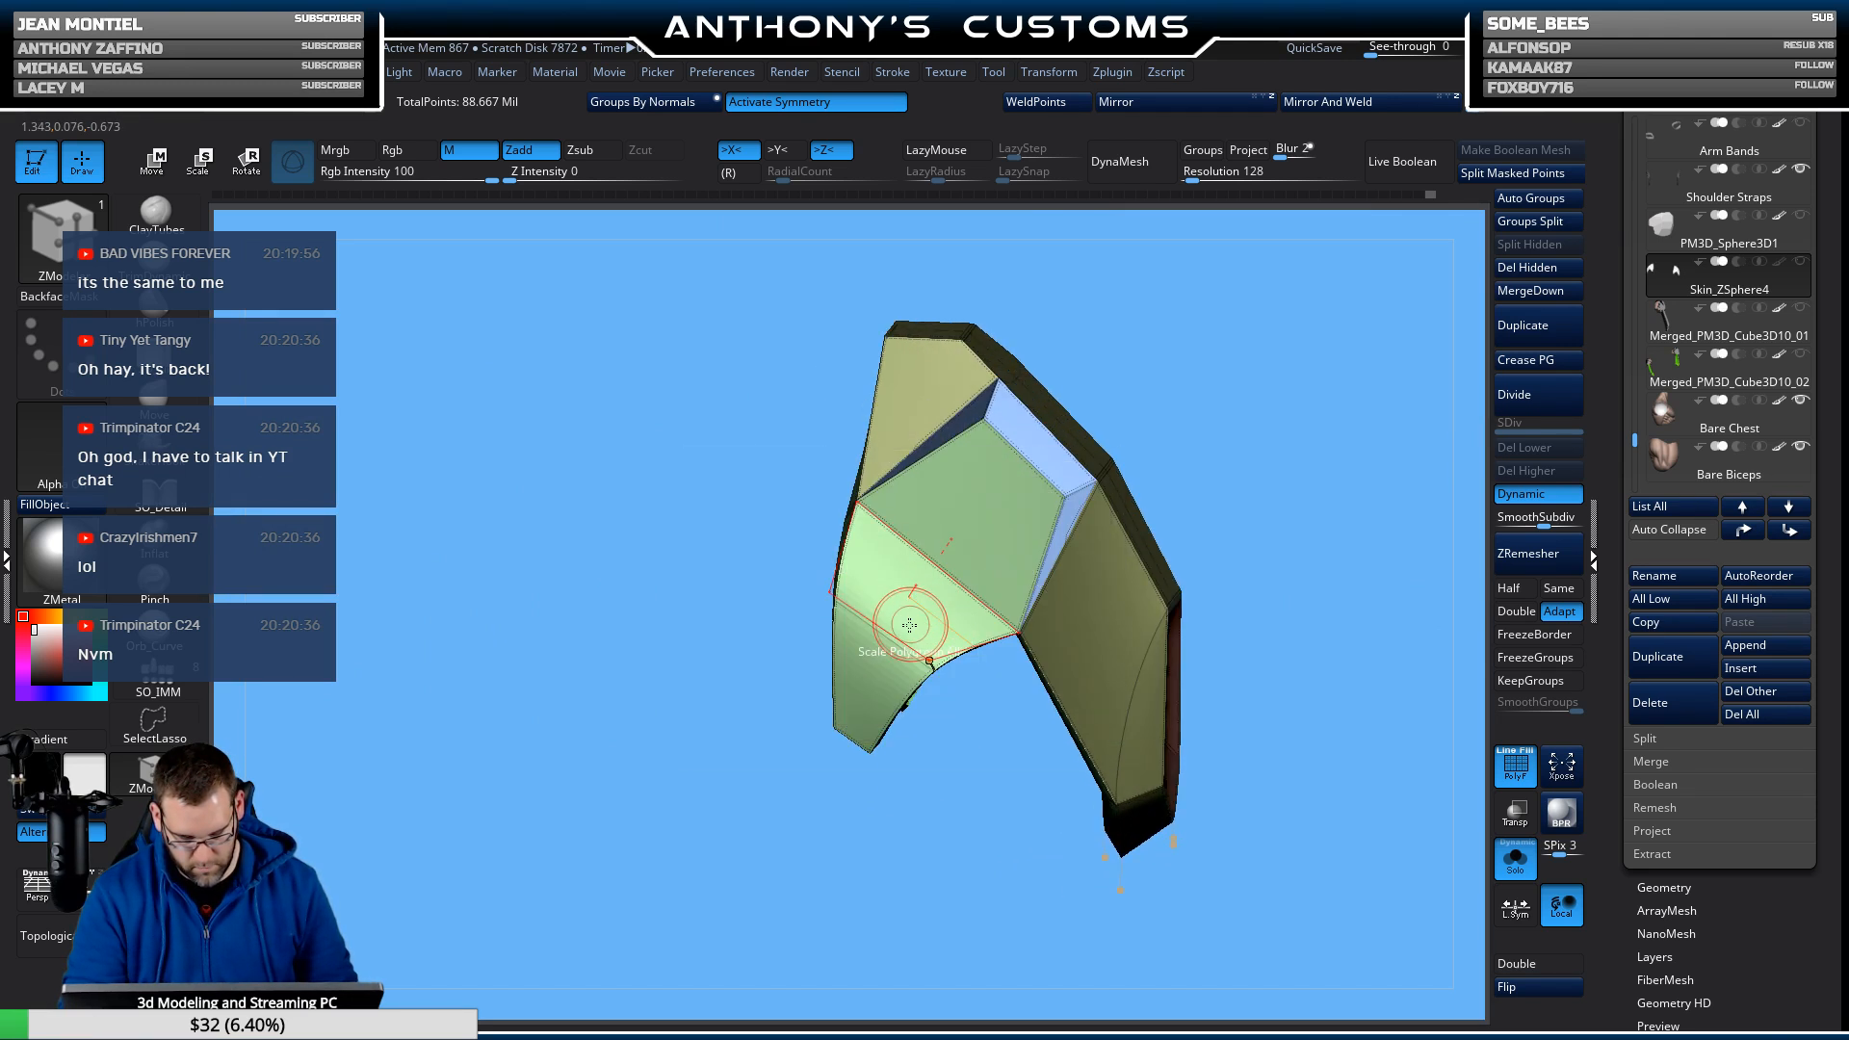
{"action": "left_click_drag", "start_coordinate": [934, 780], "coordinate": [903, 840]}
{"action": "left_click_drag", "start_coordinate": [1253, 590], "coordinate": [1282, 506]}
{"action": "key", "text": "shift+f"}
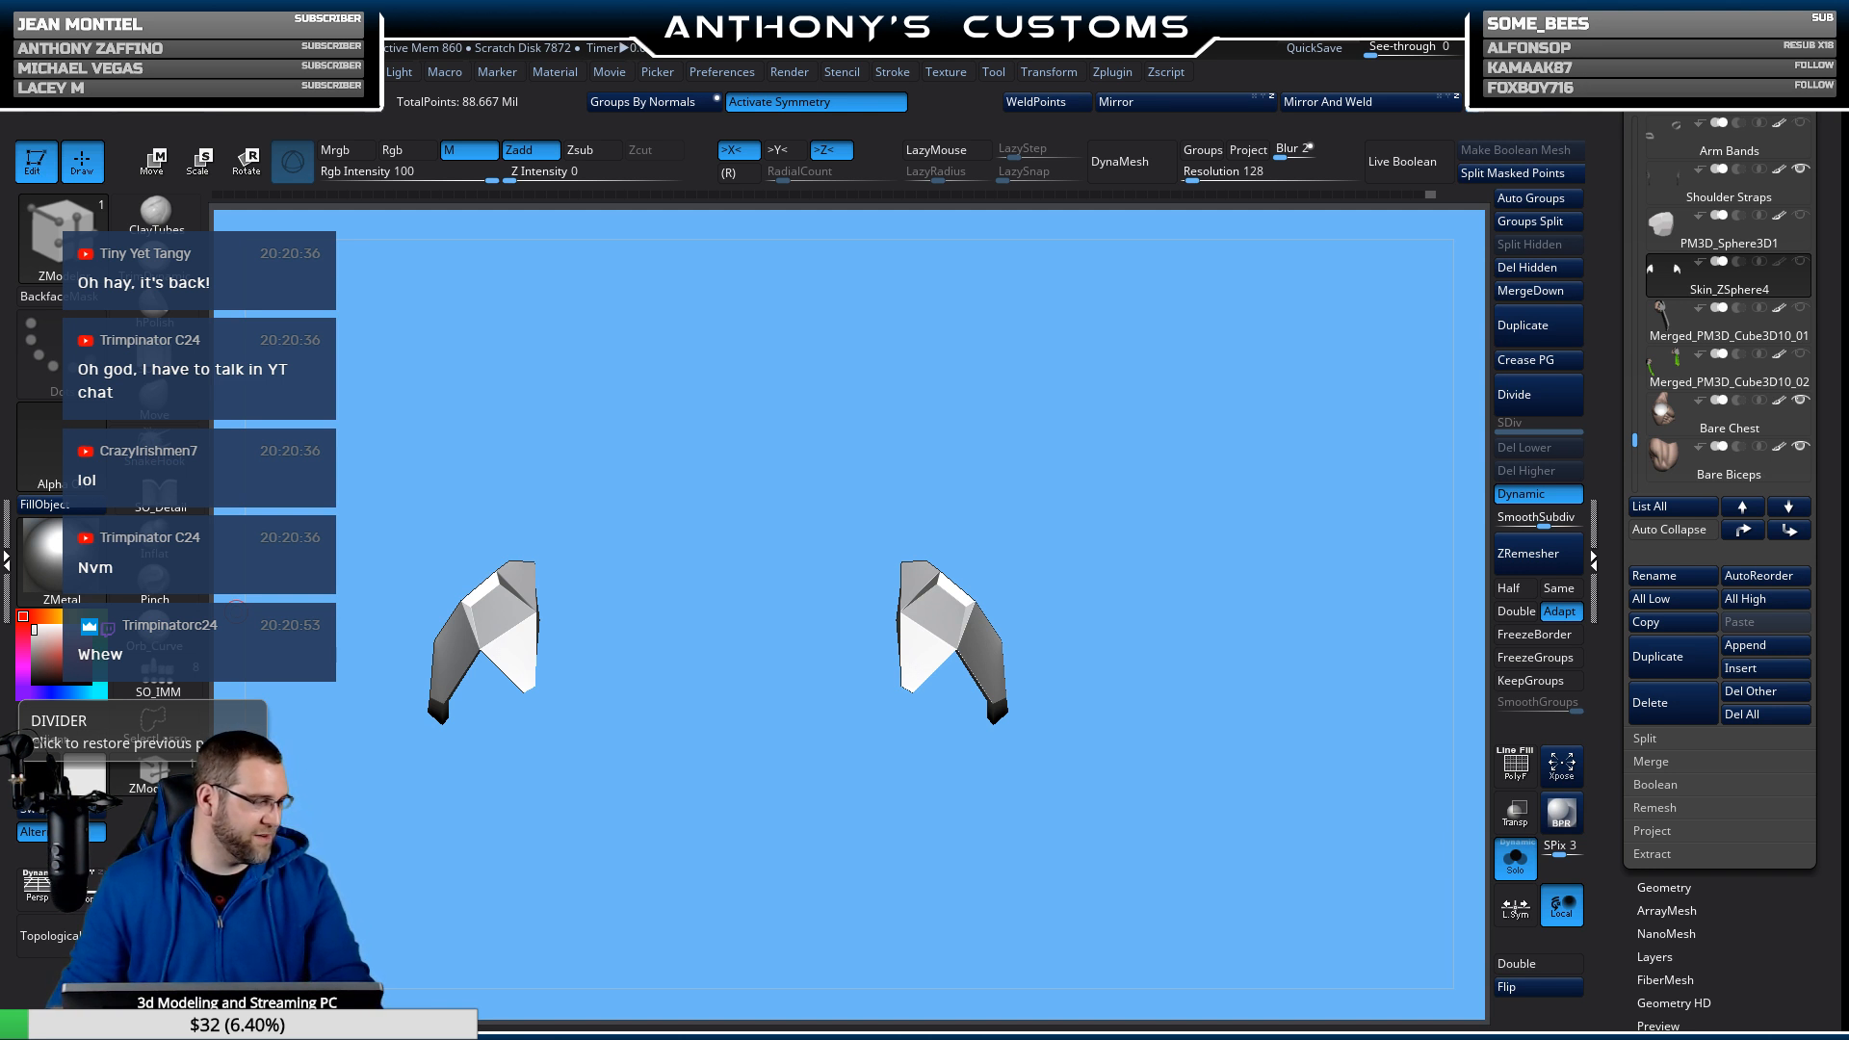
Switch to the Move brush and adjust the end corners of the pad's side arms from the inner side.
{"action": "left_click_drag", "start_coordinate": [1083, 651], "coordinate": [1159, 655]}
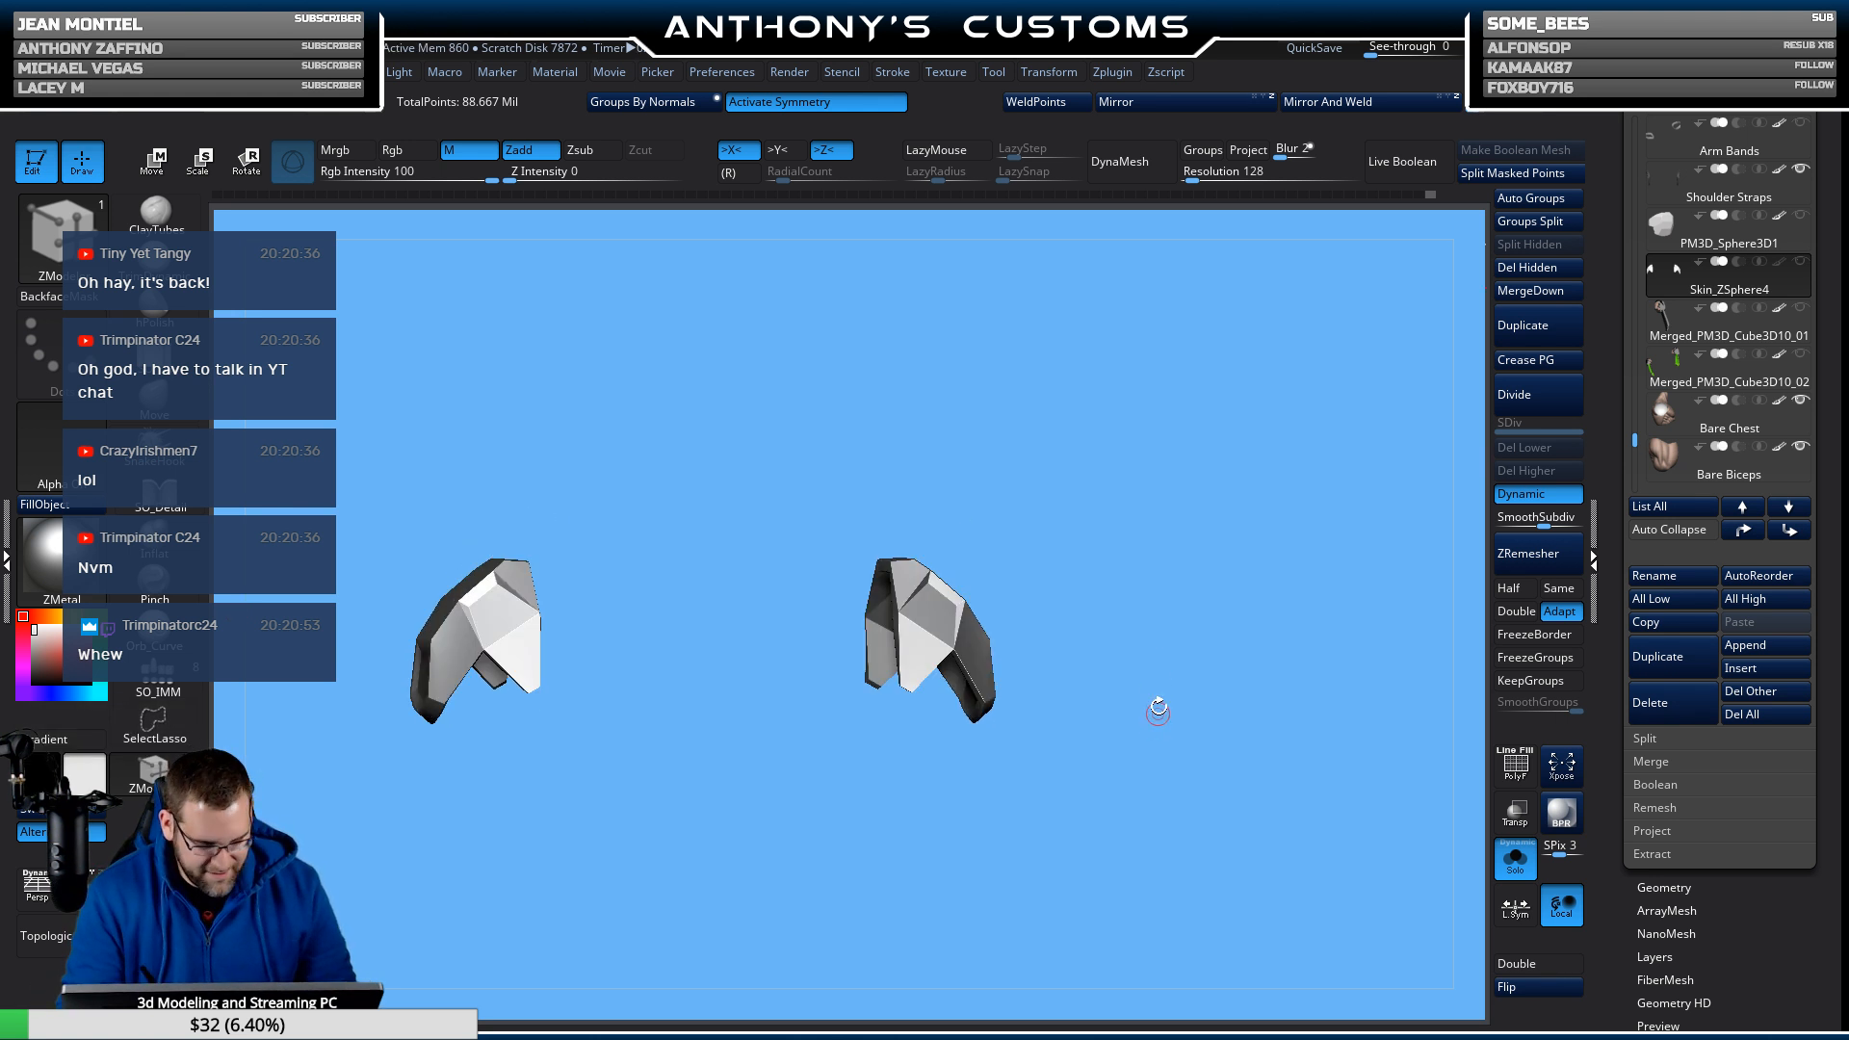
{"action": "left_click_drag", "start_coordinate": [1202, 569], "coordinate": [1150, 447]}
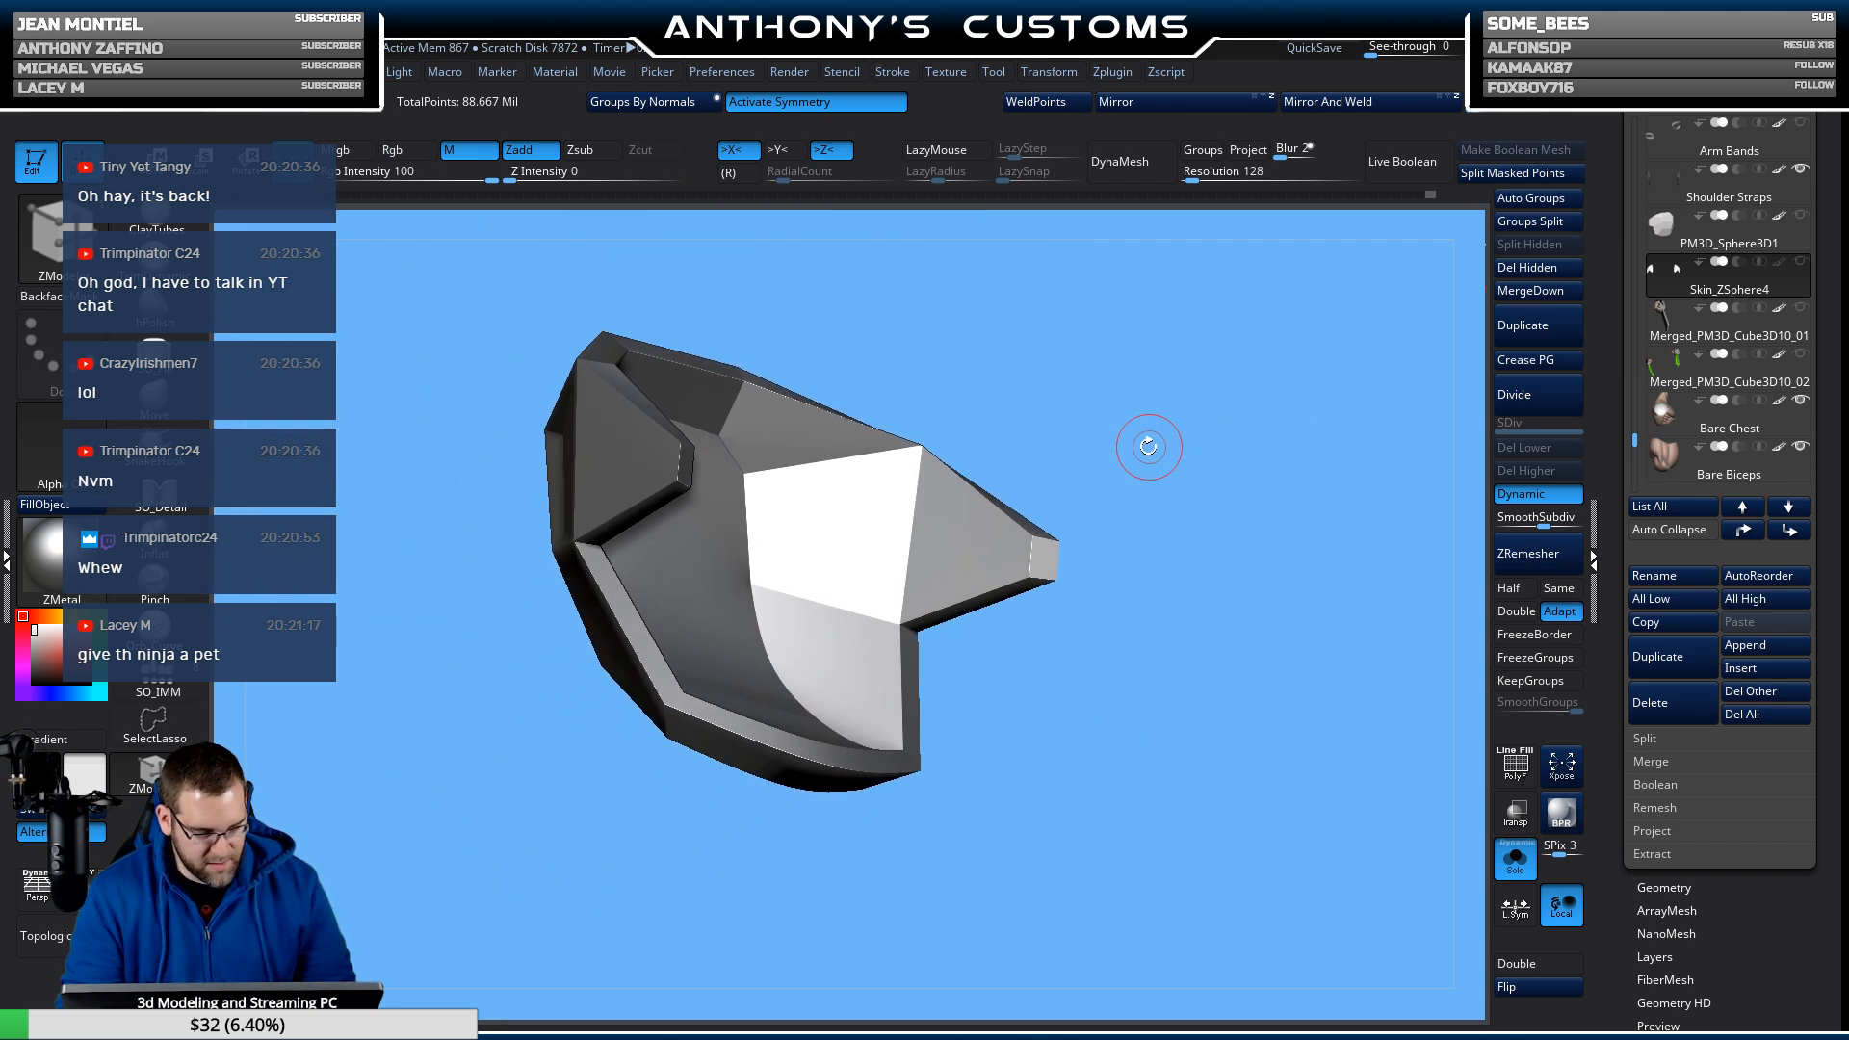
{"action": "left_click", "coordinate": [156, 399]}
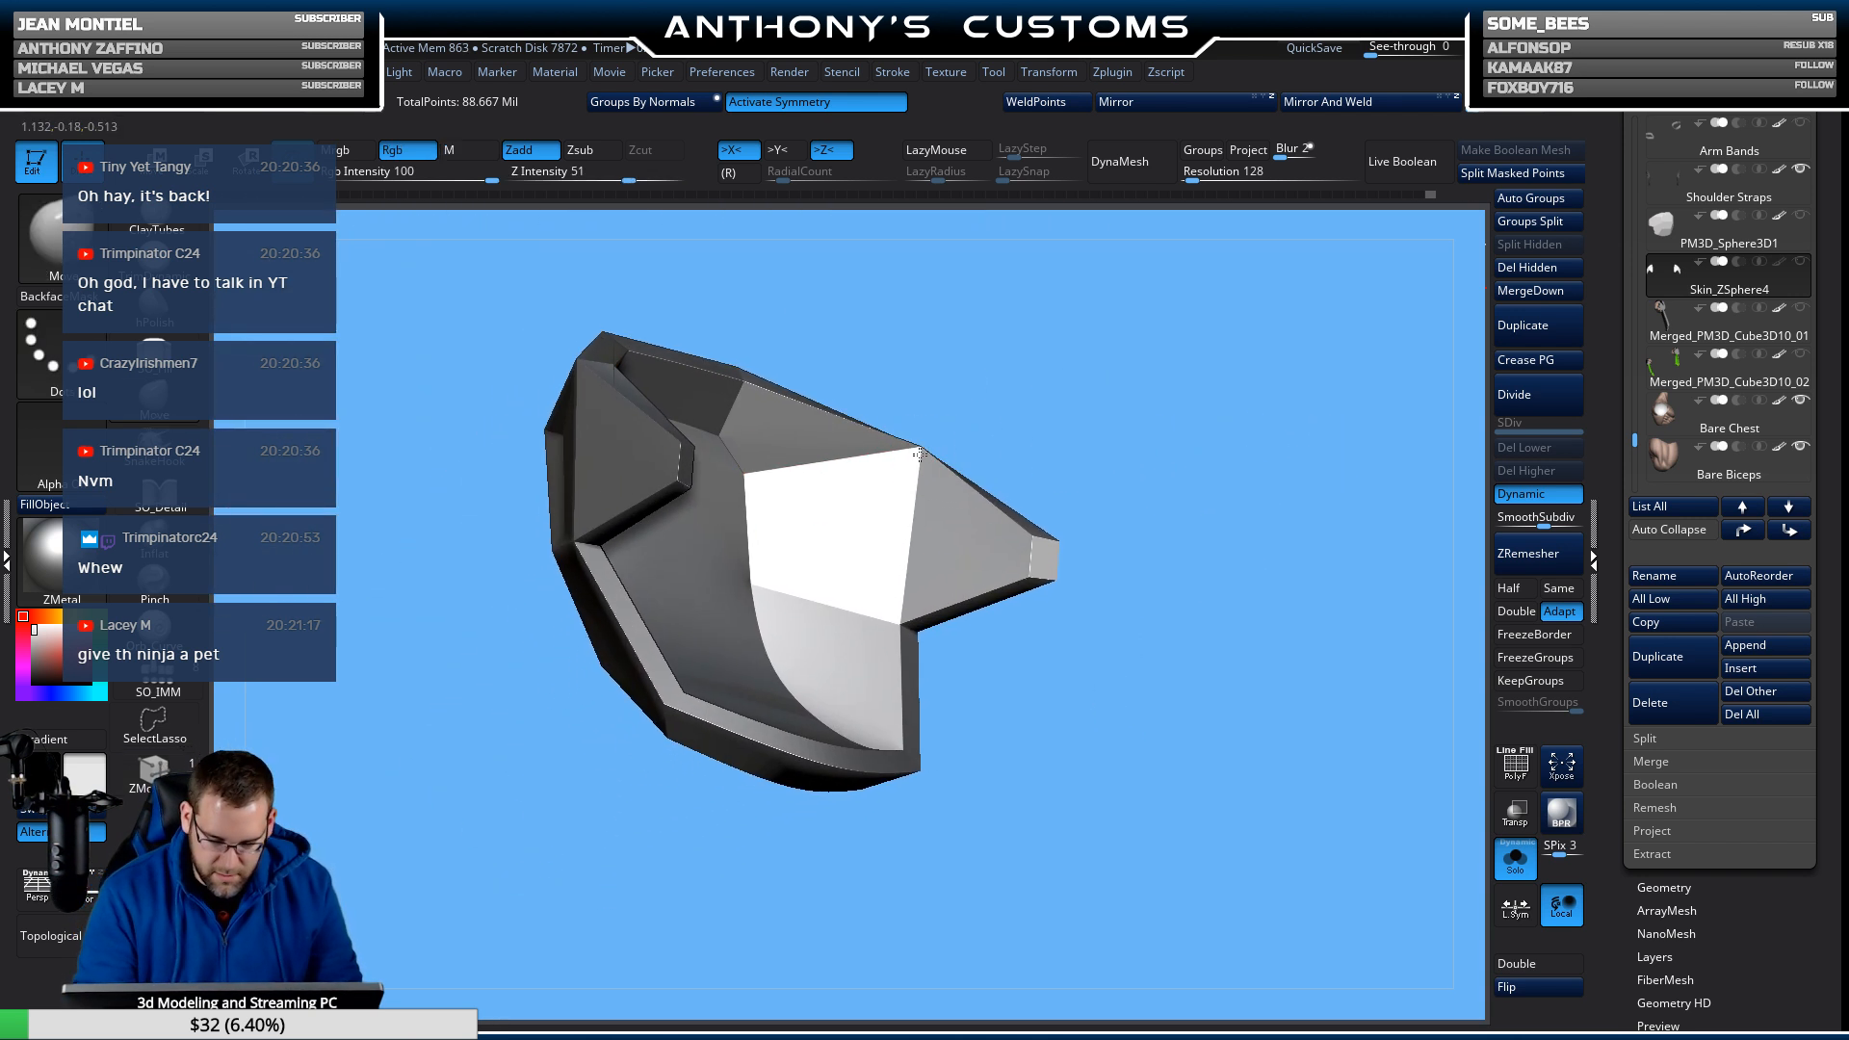
{"action": "left_click_drag", "start_coordinate": [1210, 407], "coordinate": [1171, 417], "text": "shift"}
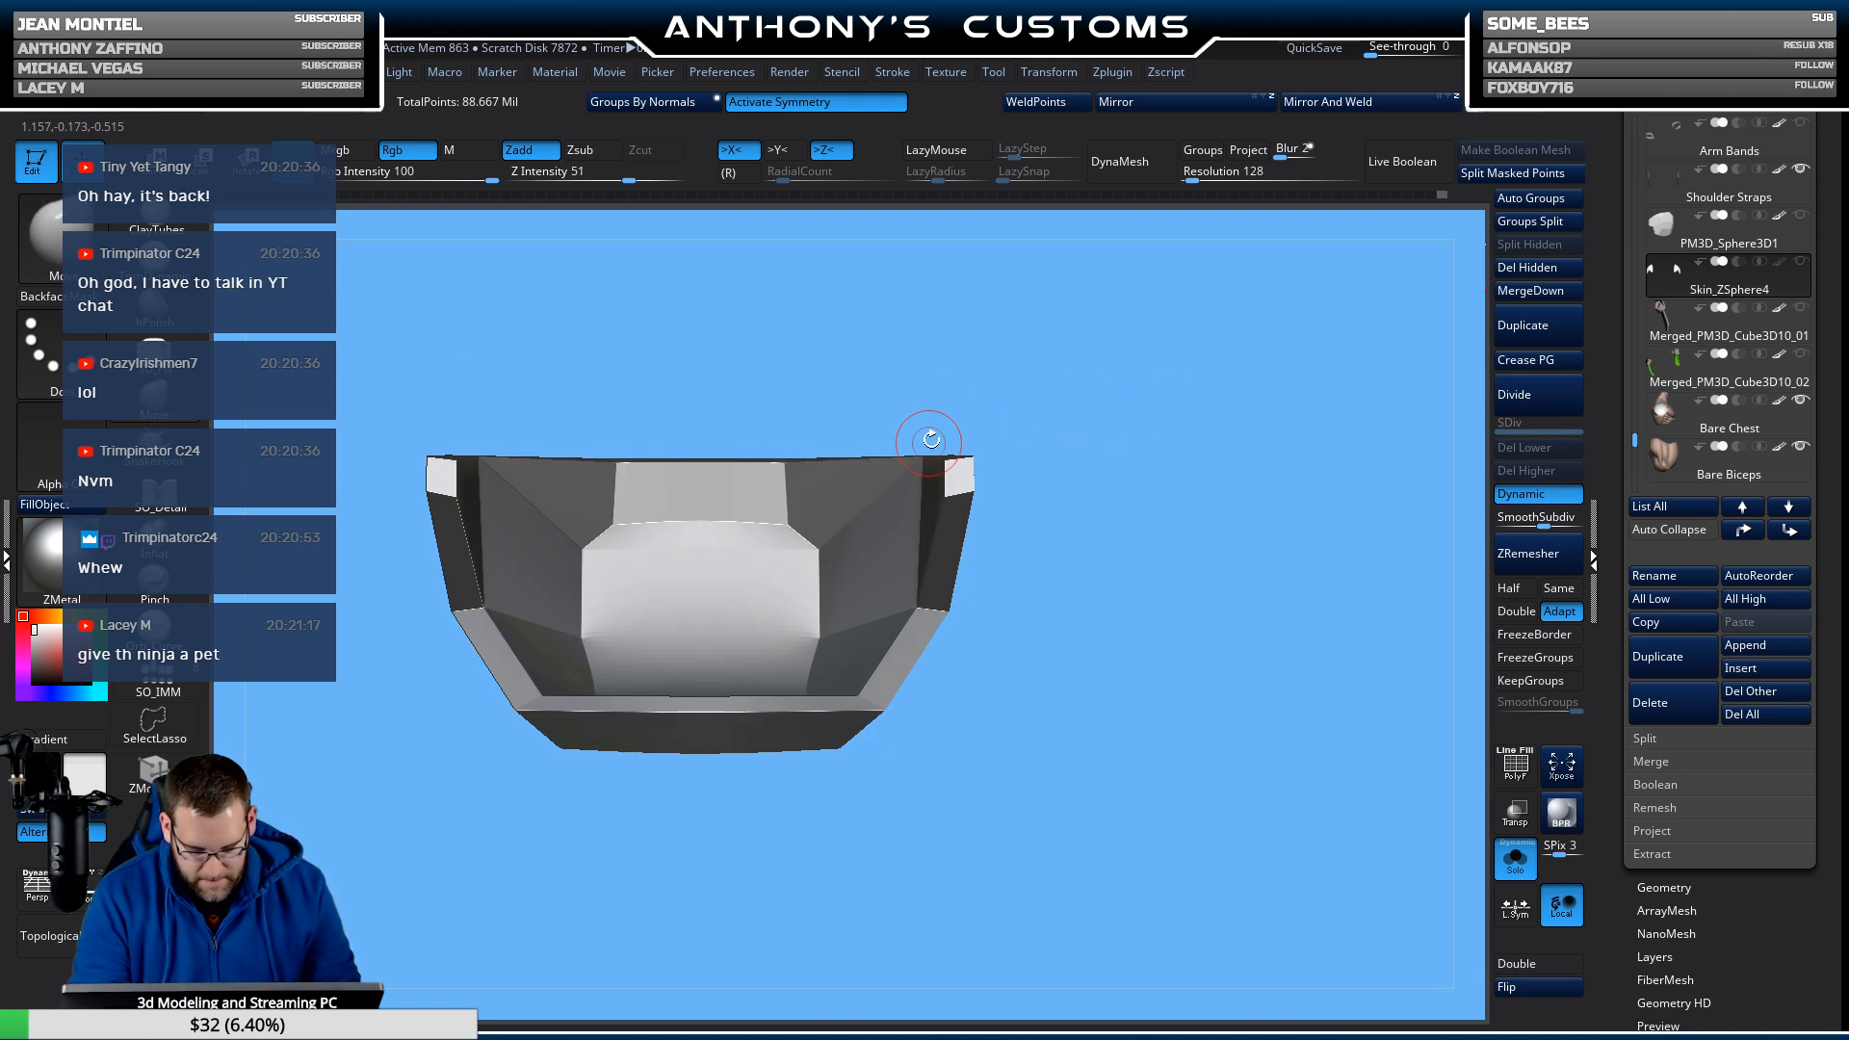
{"action": "left_click_drag", "start_coordinate": [931, 441], "coordinate": [1085, 445]}
{"action": "mouse_move", "coordinate": [1214, 418]}
{"action": "left_mouse_down"}
{"action": "mouse_move", "coordinate": [1180, 434]}
{"action": "mouse_move", "coordinate": [1277, 434]}
{"action": "mouse_move", "coordinate": [1216, 403]}
{"action": "left_mouse_up"}
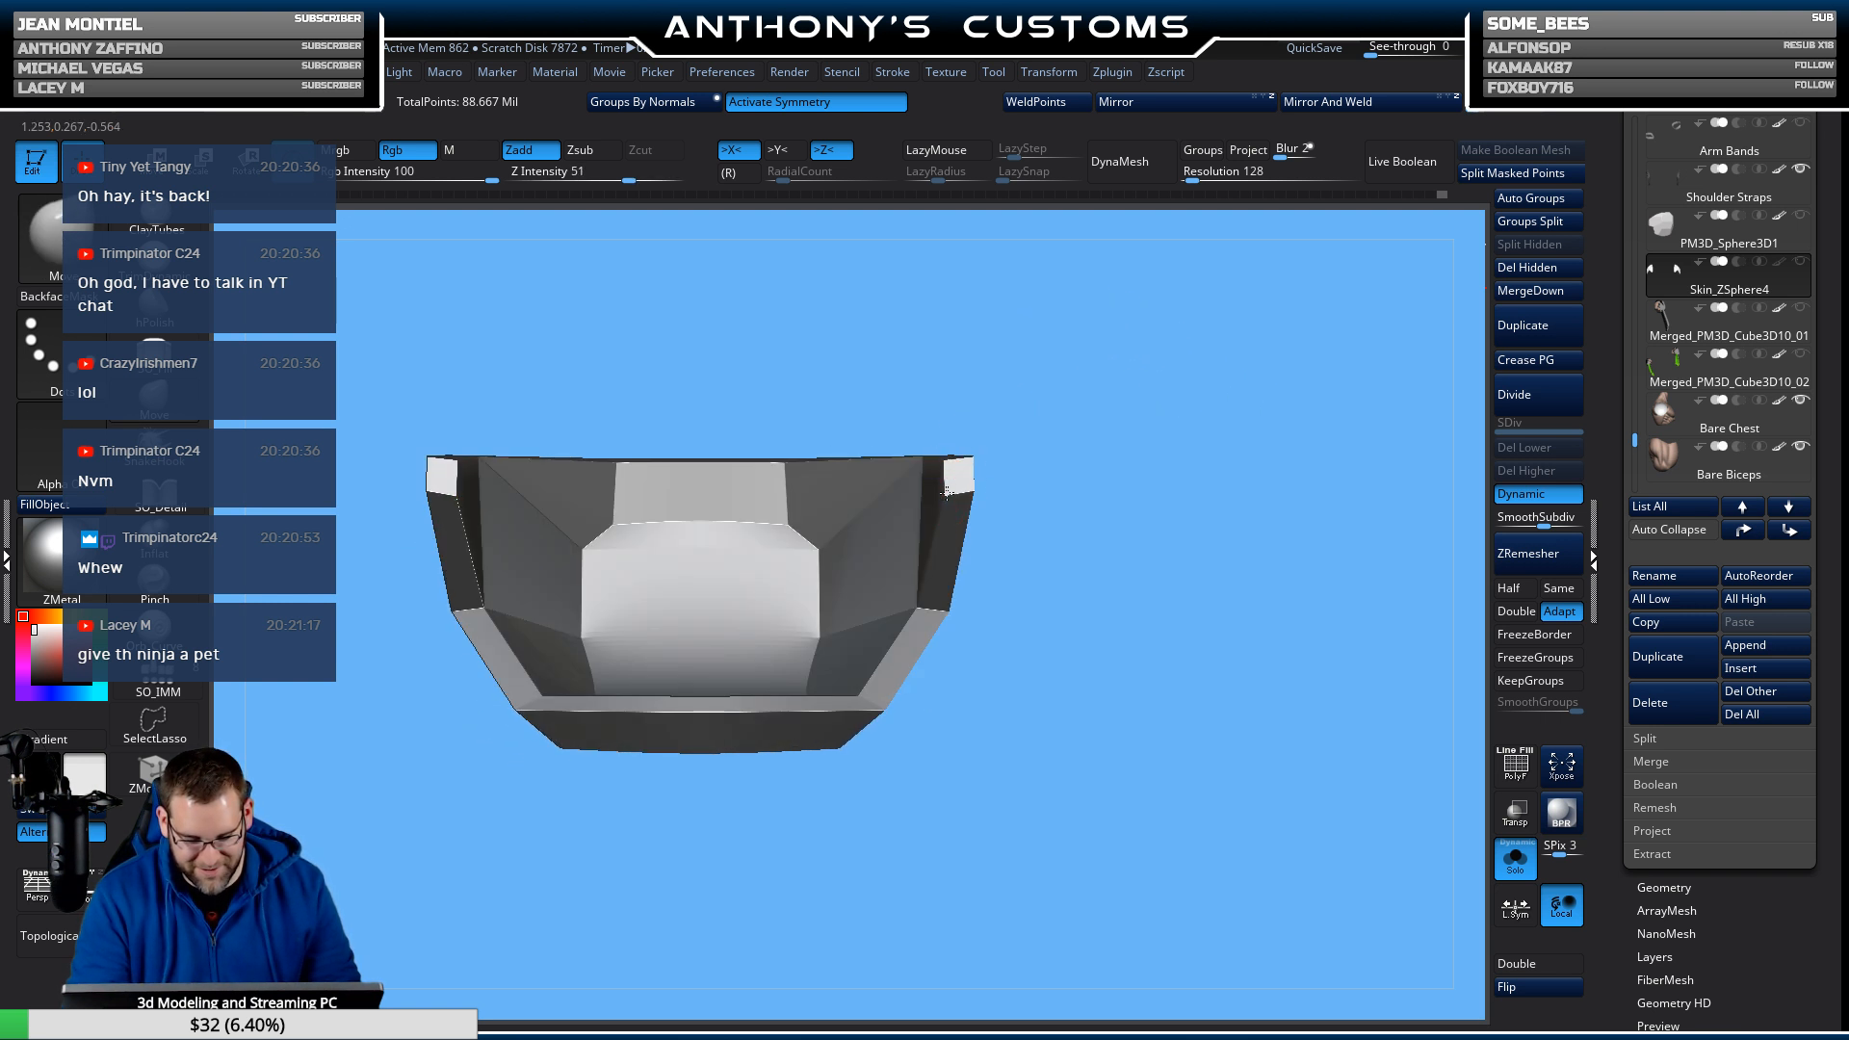
{"action": "mouse_move", "coordinate": [987, 457]}
{"action": "left_mouse_down"}
{"action": "mouse_move", "coordinate": [1073, 693]}
{"action": "mouse_move", "coordinate": [1105, 584]}
{"action": "mouse_move", "coordinate": [1094, 629]}
{"action": "mouse_move", "coordinate": [945, 558]}
{"action": "mouse_move", "coordinate": [993, 537]}
{"action": "mouse_move", "coordinate": [962, 549]}
{"action": "mouse_move", "coordinate": [1041, 462]}
{"action": "mouse_move", "coordinate": [1066, 549]}
{"action": "mouse_move", "coordinate": [947, 640]}
{"action": "mouse_move", "coordinate": [951, 696]}
{"action": "mouse_move", "coordinate": [899, 674]}
{"action": "mouse_move", "coordinate": [937, 702]}
{"action": "mouse_move", "coordinate": [968, 476]}
{"action": "mouse_move", "coordinate": [953, 709]}
{"action": "mouse_move", "coordinate": [1095, 702]}
{"action": "mouse_move", "coordinate": [1065, 681]}
{"action": "mouse_move", "coordinate": [1073, 648]}
{"action": "mouse_move", "coordinate": [941, 524]}
{"action": "left_mouse_up"}
Lasso-mask the pad's outer upper corner, invert the mask, adjust the corner with the move gizmo, and return to the Move brush.
{"action": "key", "text": "ctrl"}
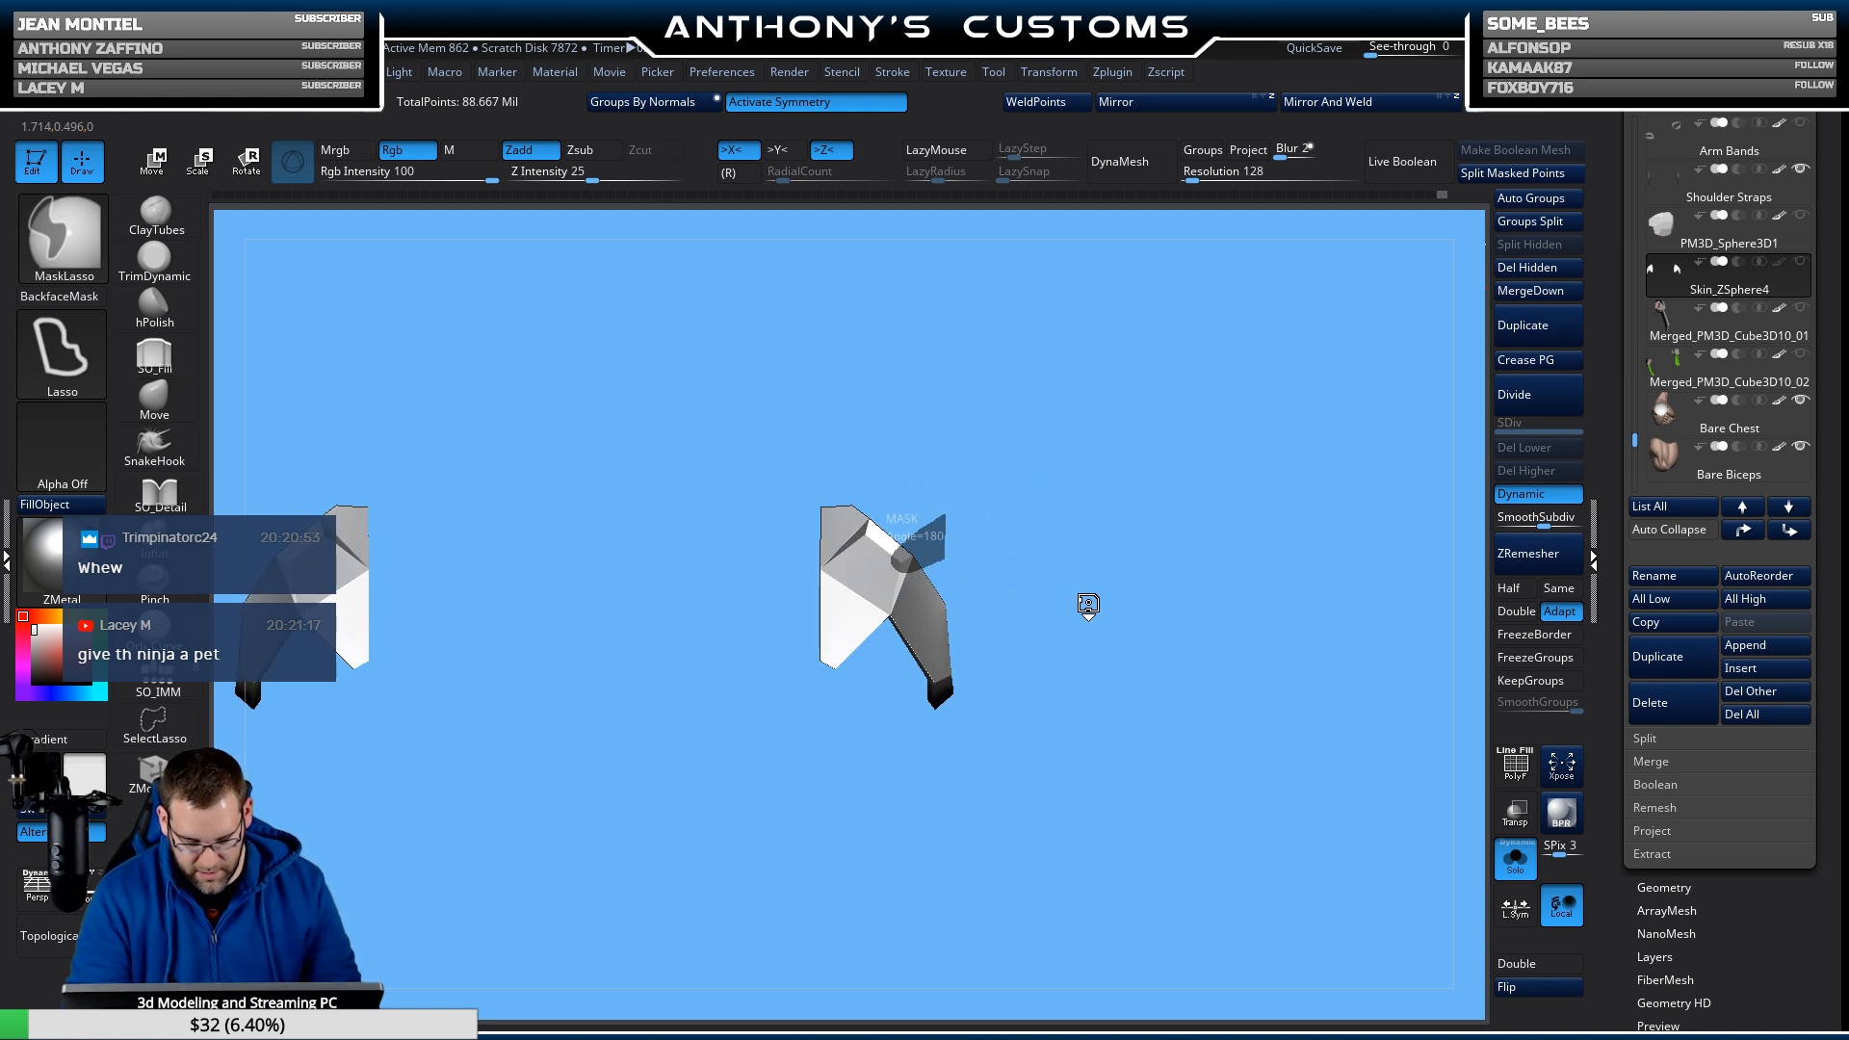
{"action": "left_click", "coordinate": [1079, 624], "text": "ctrl"}
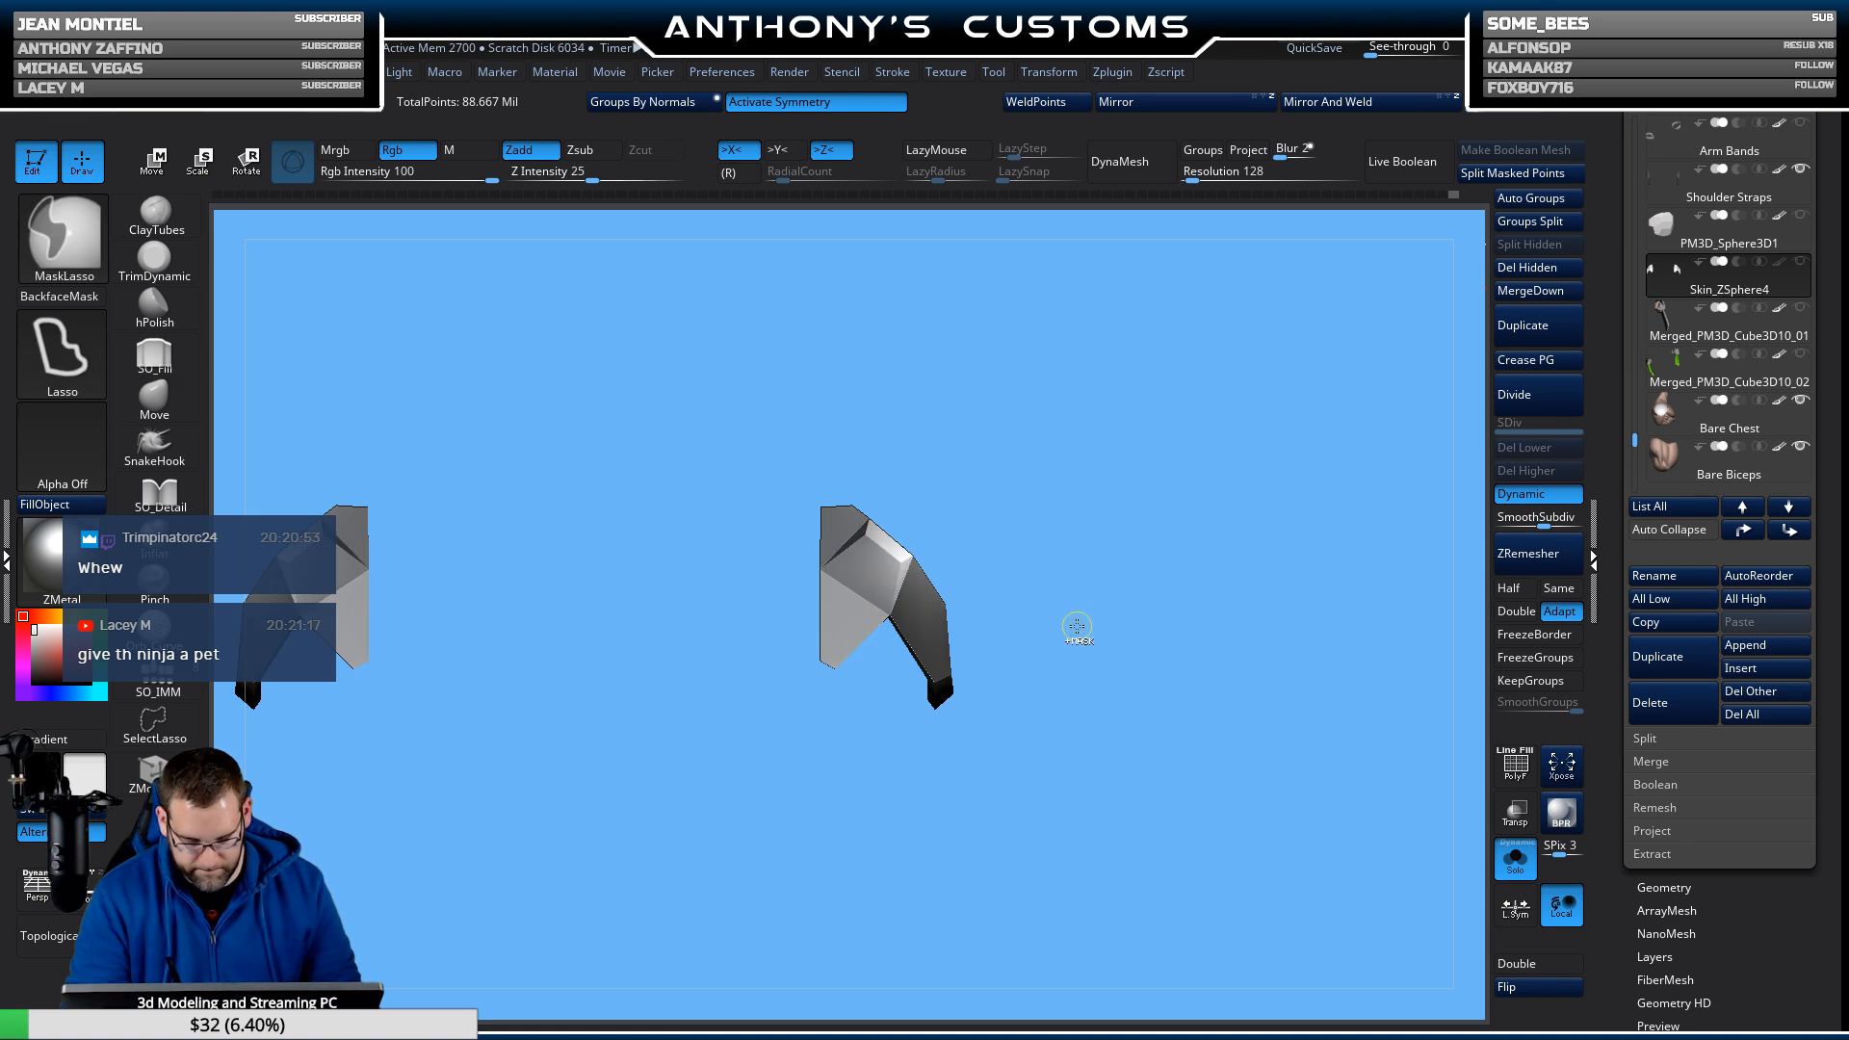
{"action": "key", "text": "w"}
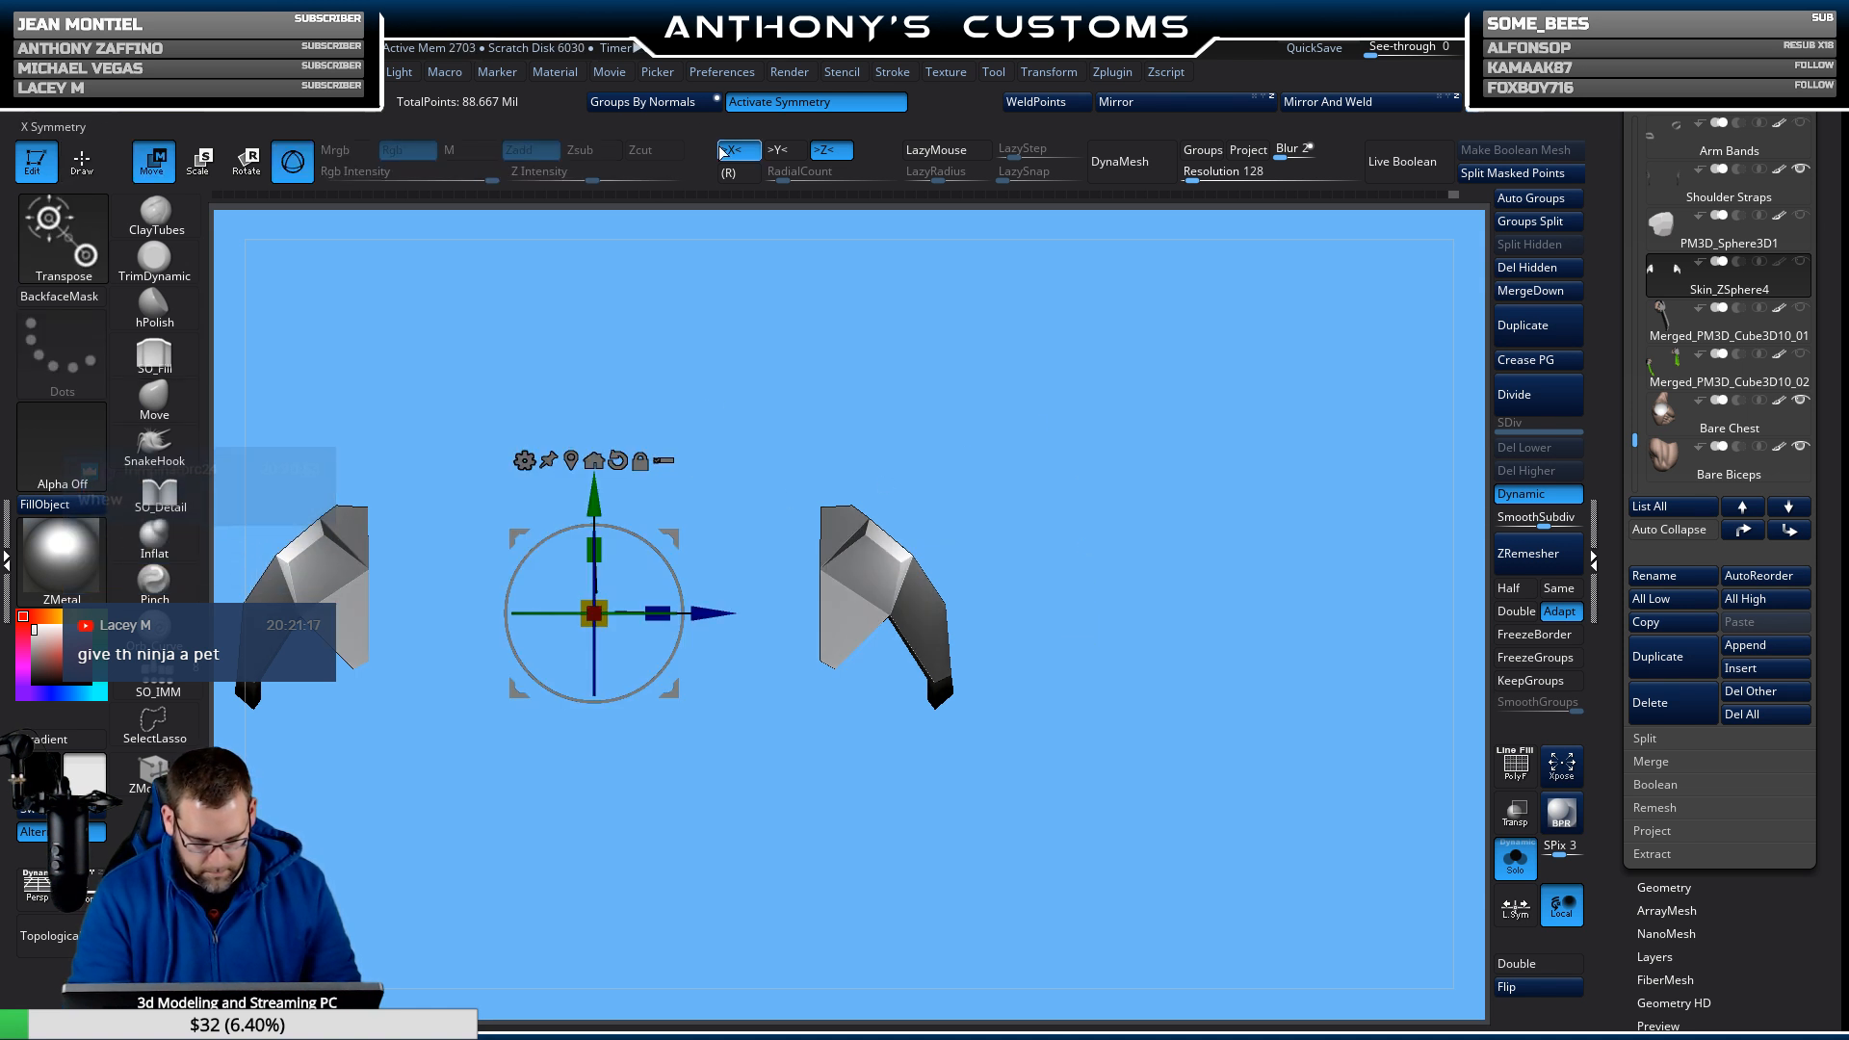
{"action": "left_click_drag", "start_coordinate": [699, 617], "coordinate": [1066, 532]}
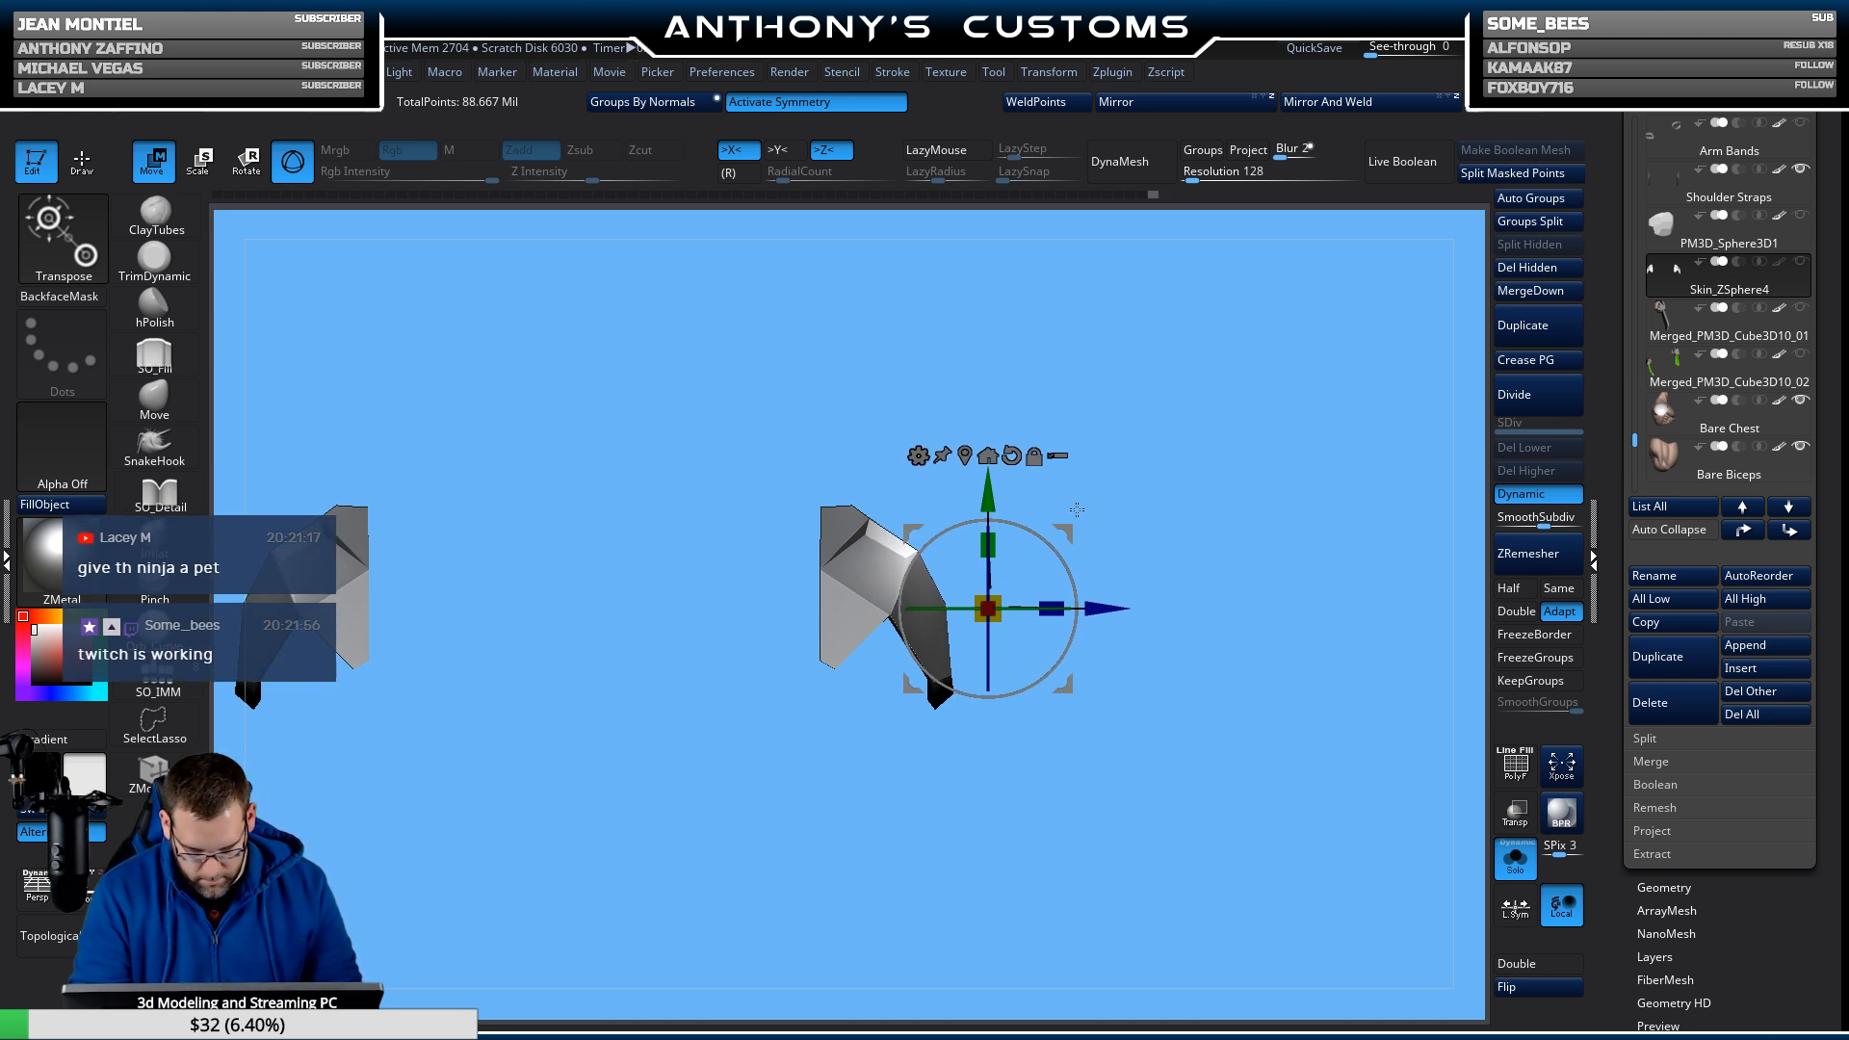
{"action": "key", "text": "q"}
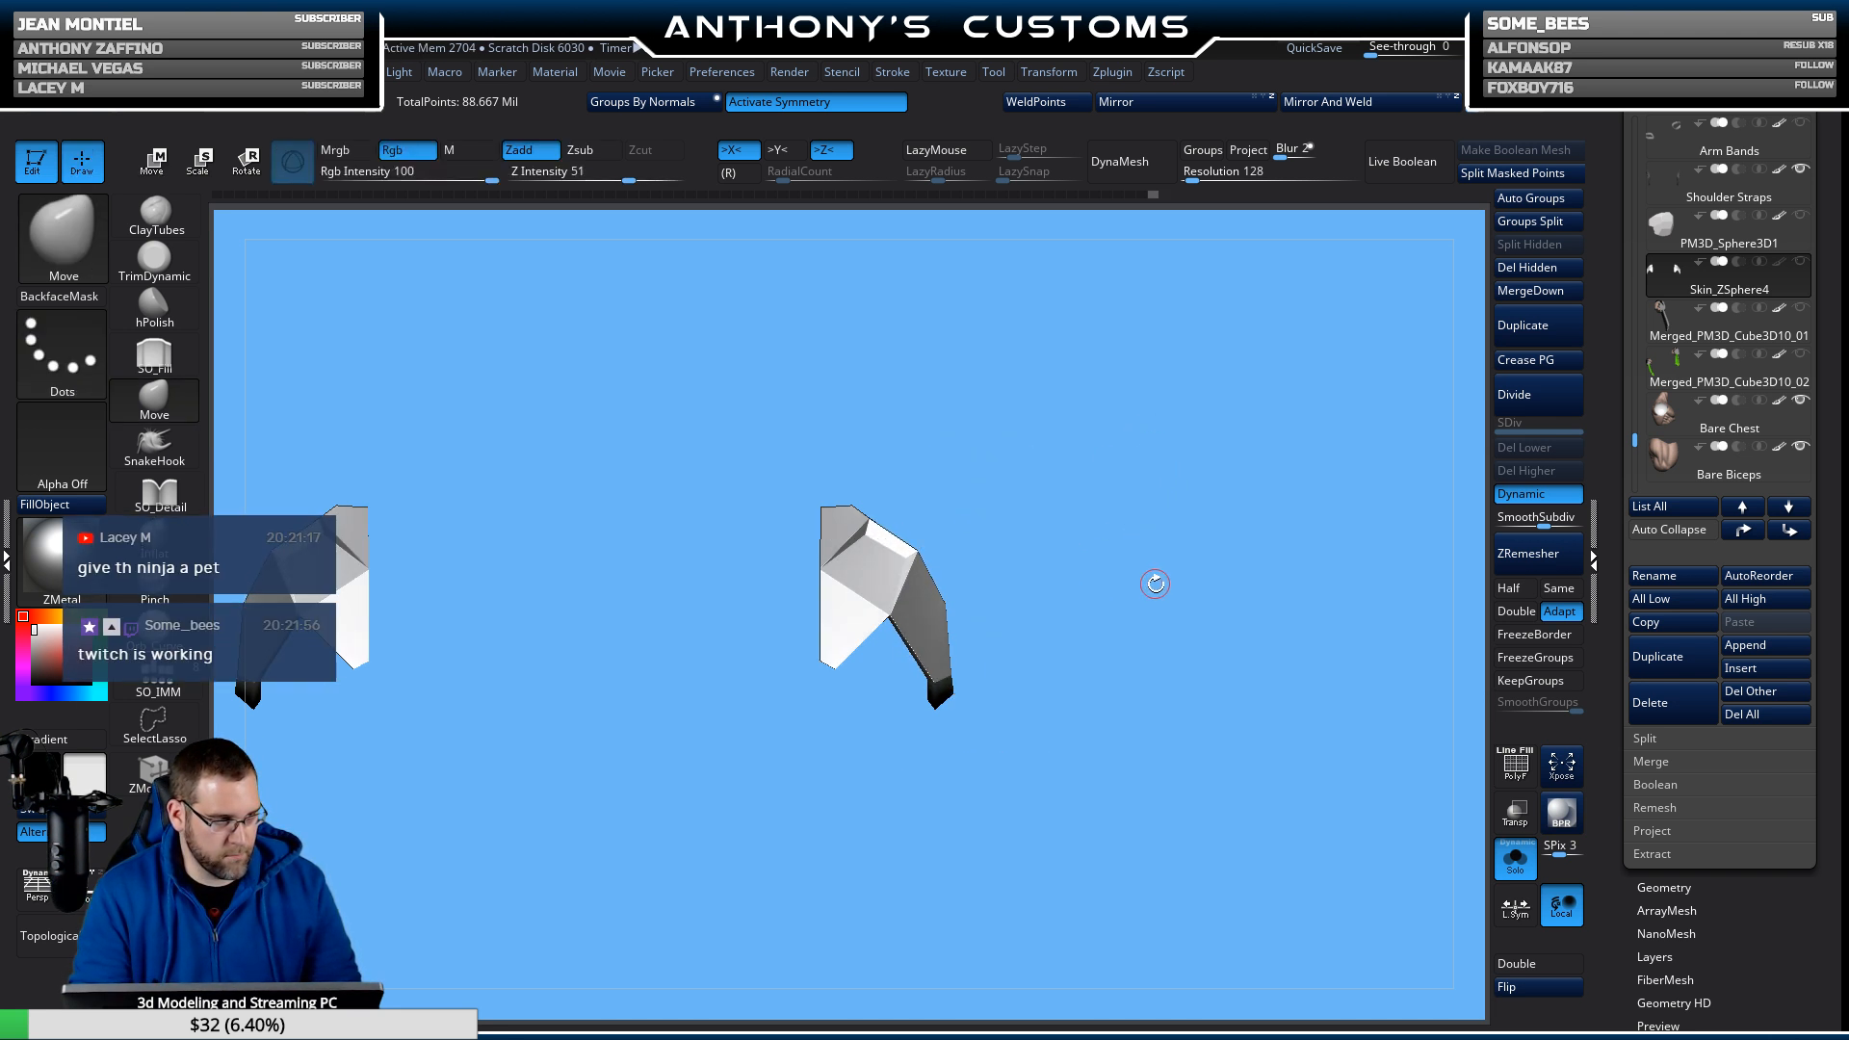
Turn on the polyframe and nudge the upper corners of the pad's recessed side panel with the Move brush from several angles.
{"action": "mouse_move", "coordinate": [1155, 627]}
{"action": "left_mouse_down"}
{"action": "mouse_move", "coordinate": [1212, 588]}
{"action": "mouse_move", "coordinate": [1192, 564]}
{"action": "mouse_move", "coordinate": [1119, 679]}
{"action": "mouse_move", "coordinate": [1129, 593]}
{"action": "mouse_move", "coordinate": [1090, 661]}
{"action": "mouse_move", "coordinate": [1168, 595]}
{"action": "mouse_move", "coordinate": [1150, 624]}
{"action": "mouse_move", "coordinate": [1192, 609]}
{"action": "mouse_move", "coordinate": [1152, 652]}
{"action": "mouse_move", "coordinate": [1202, 583]}
{"action": "left_mouse_up"}
{"action": "key", "text": "shift+f"}
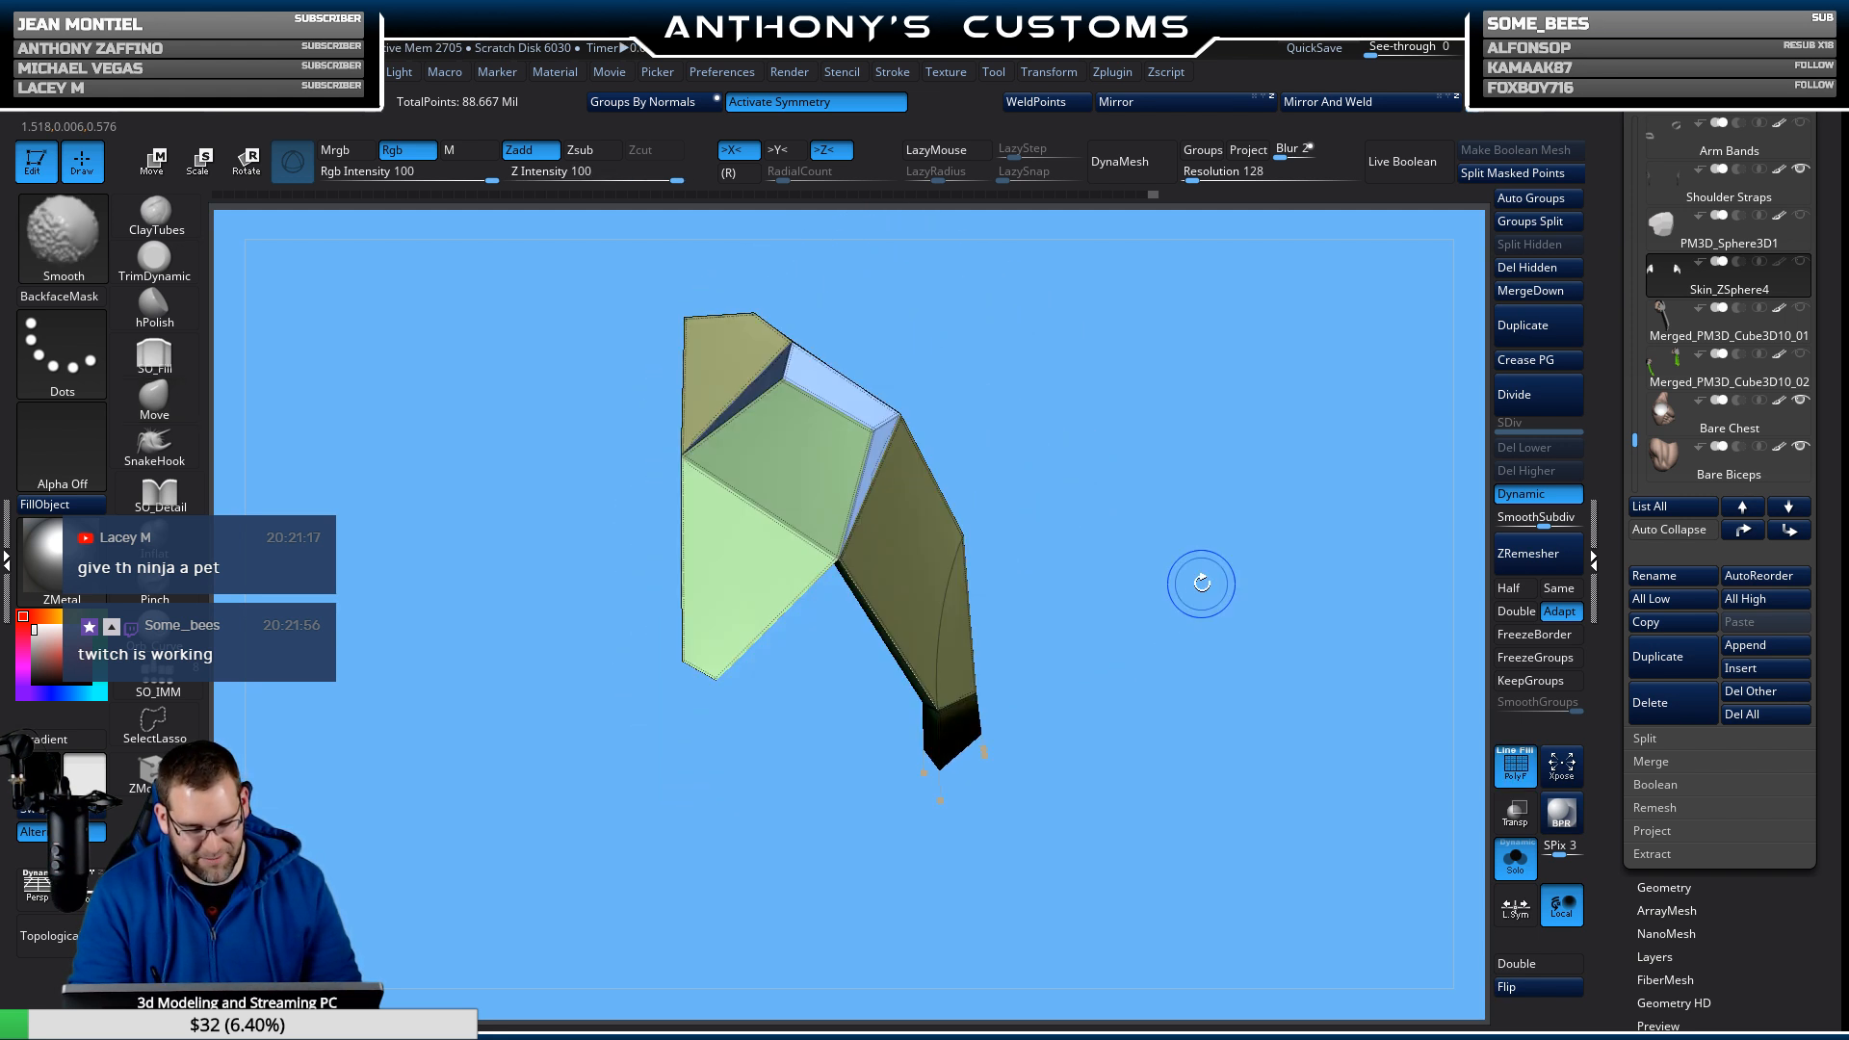
{"action": "left_click_drag", "start_coordinate": [1191, 517], "coordinate": [1192, 580]}
{"action": "mouse_move", "coordinate": [1134, 523]}
{"action": "left_mouse_down", "text": "alt"}
{"action": "mouse_move", "coordinate": [1162, 605]}
{"action": "mouse_move", "coordinate": [1170, 527]}
{"action": "left_mouse_up", "text": "alt"}
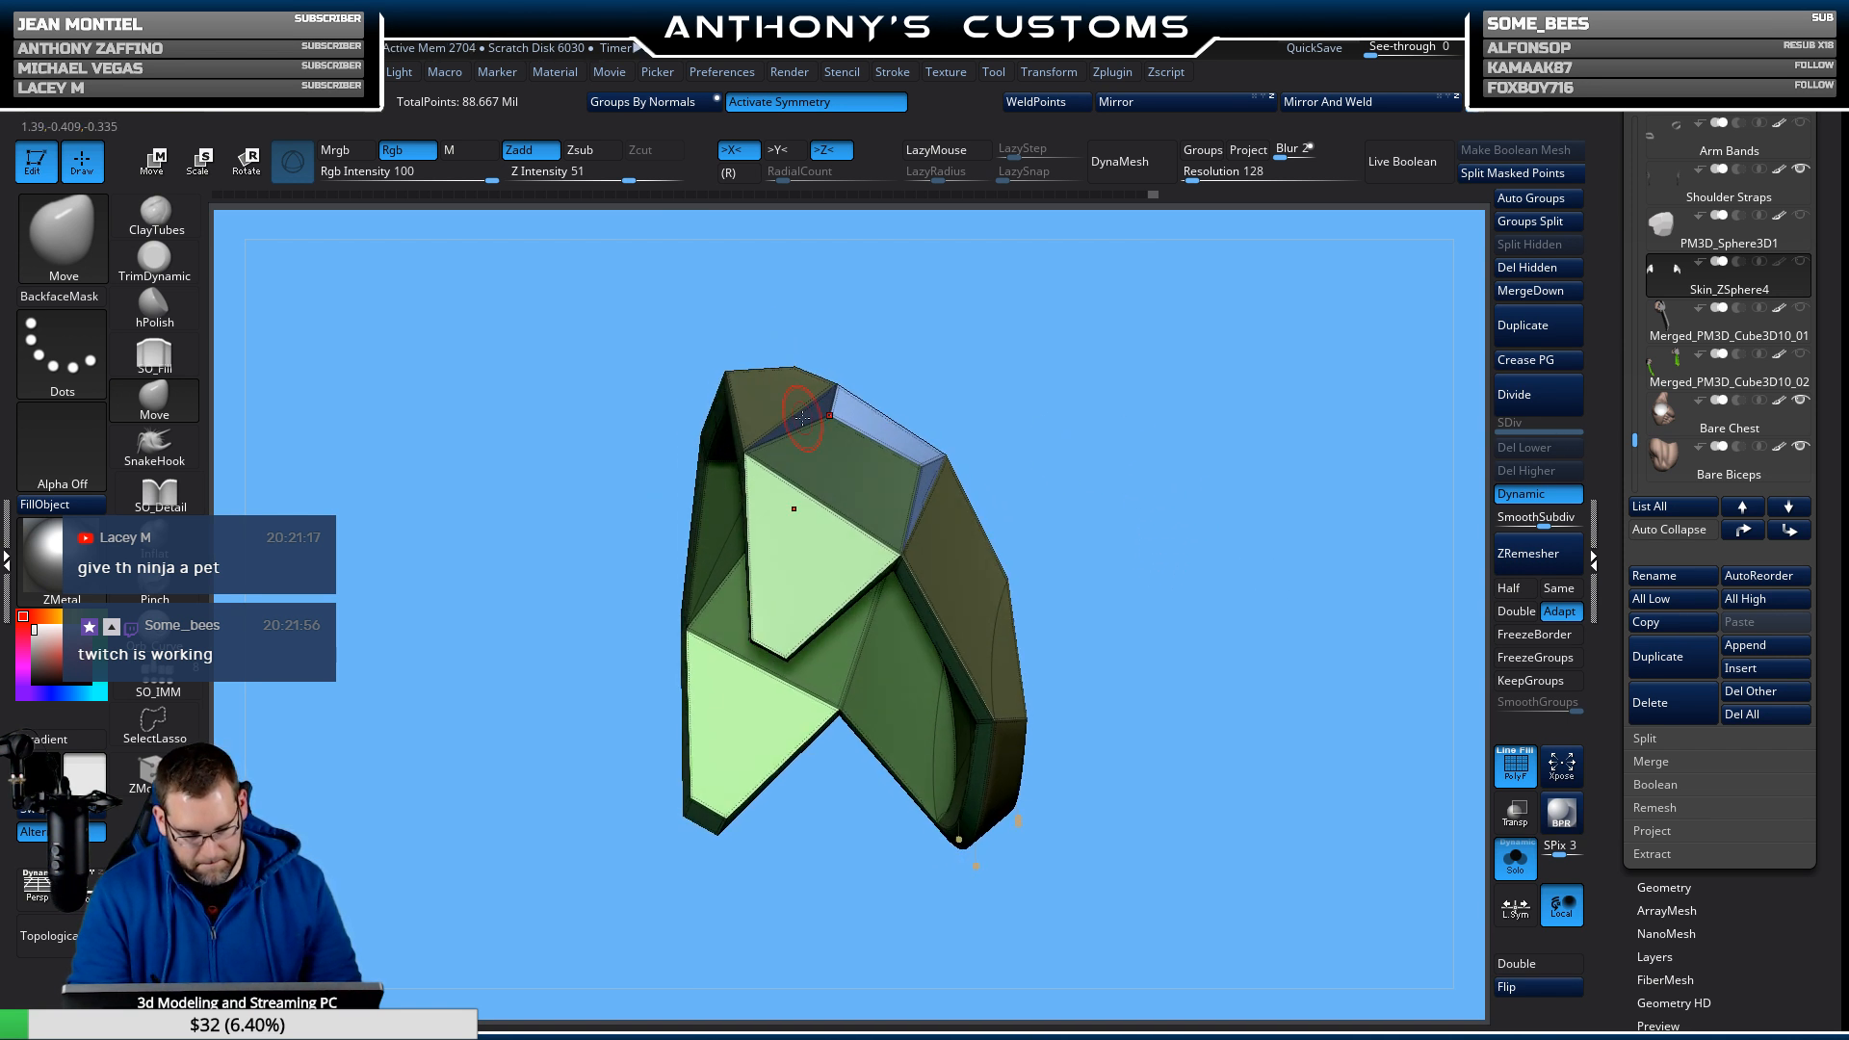
{"action": "left_click_drag", "start_coordinate": [661, 453], "coordinate": [993, 434]}
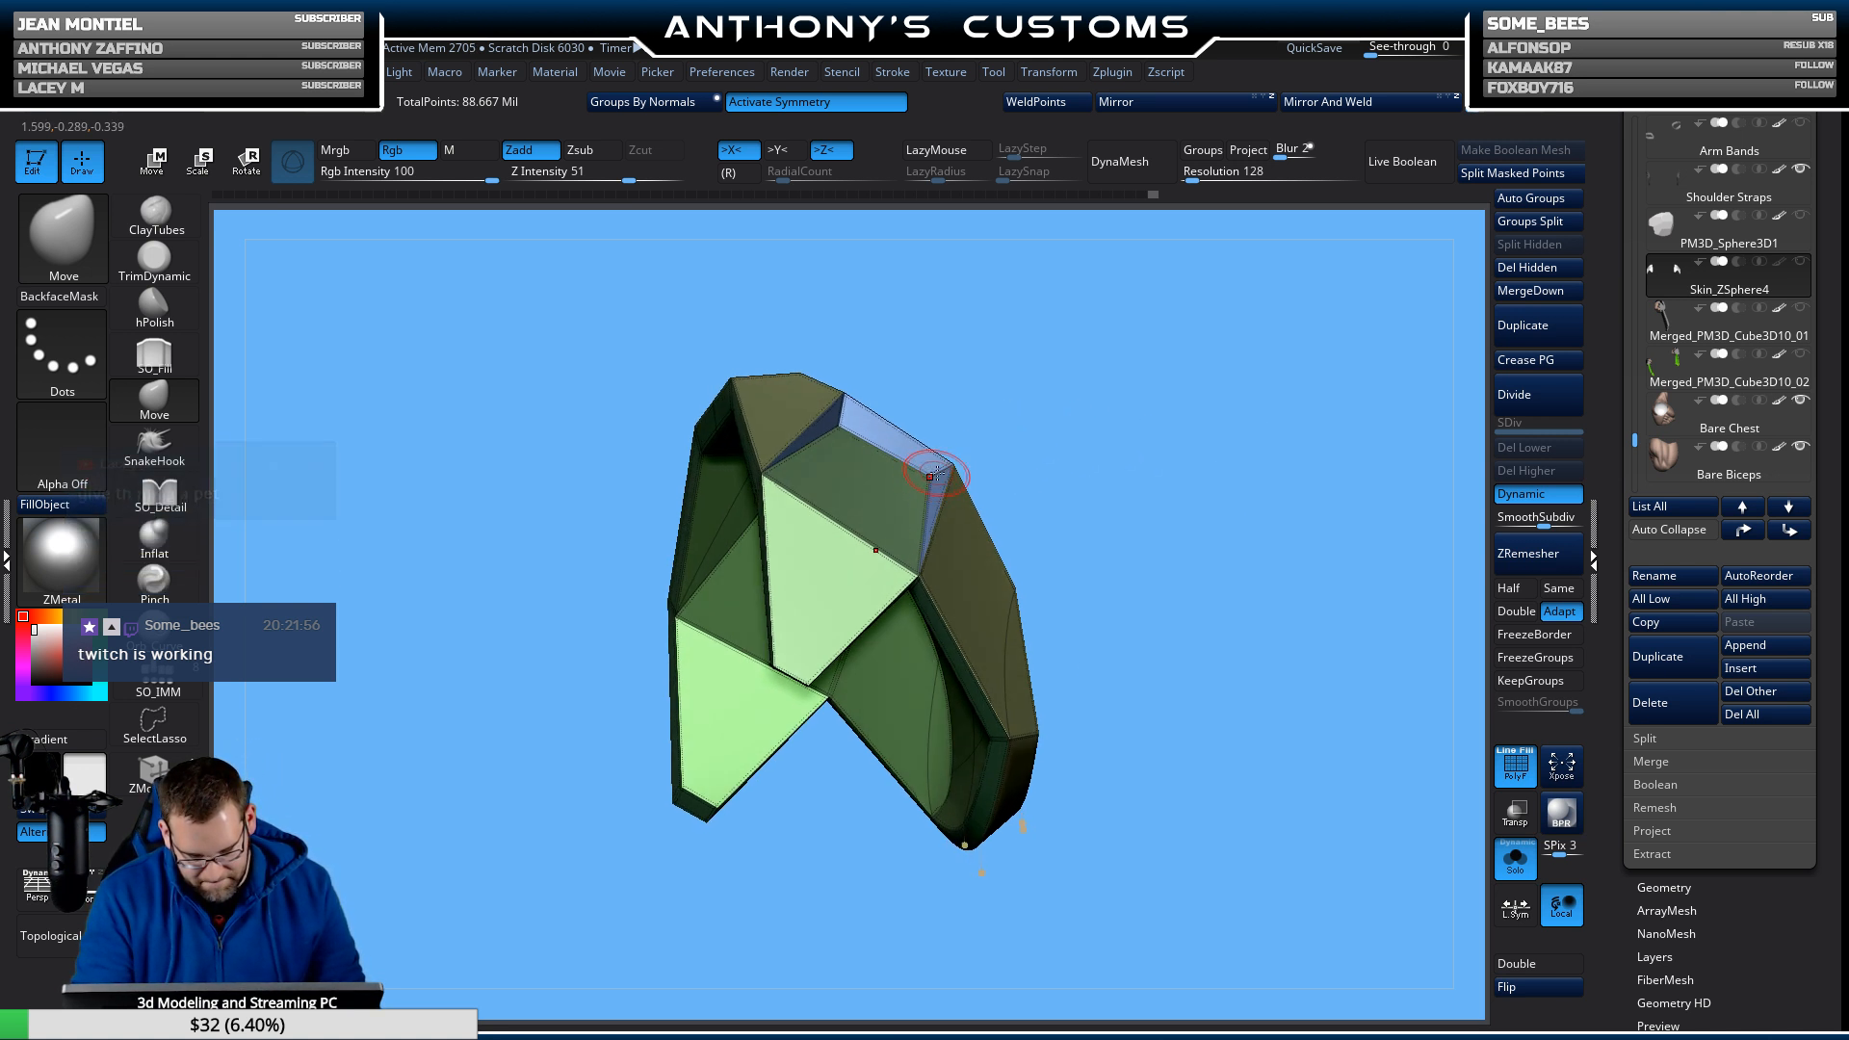
{"action": "left_click_drag", "start_coordinate": [1079, 431], "coordinate": [911, 584]}
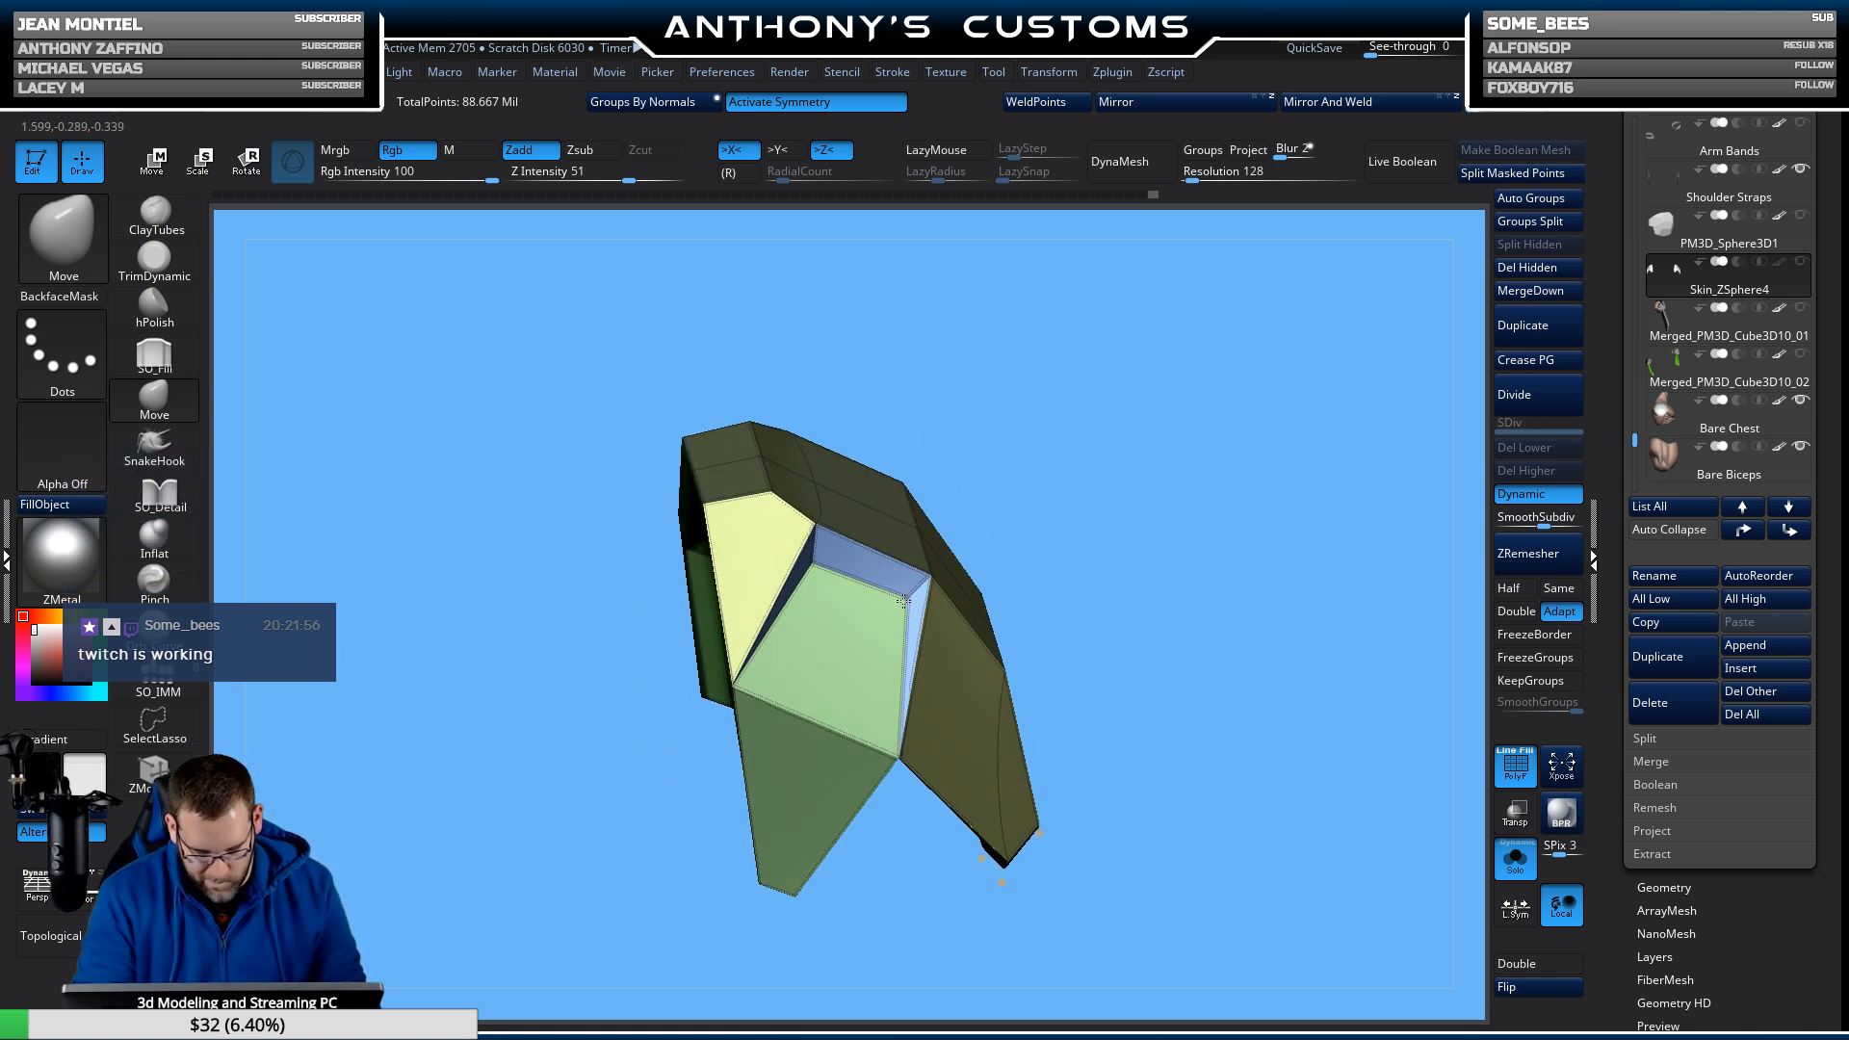
{"action": "left_click_drag", "start_coordinate": [1049, 520], "coordinate": [910, 591]}
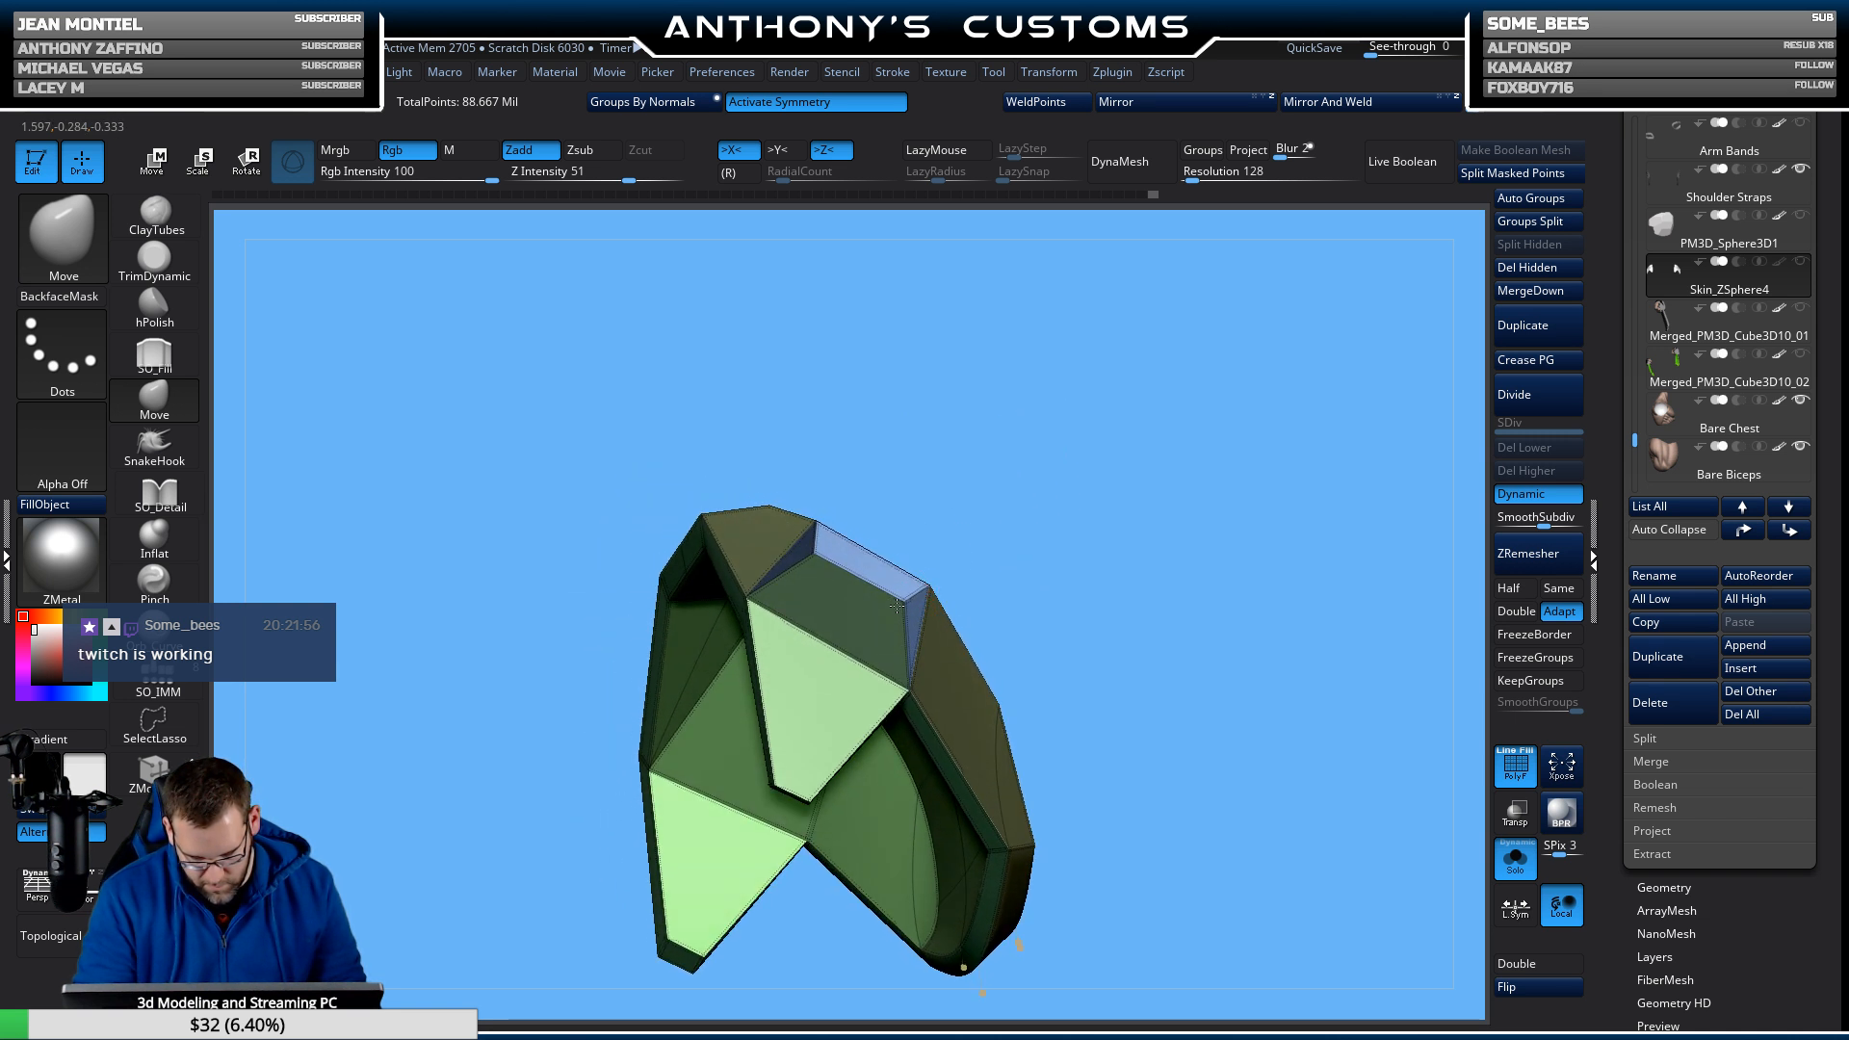
{"action": "left_click_drag", "start_coordinate": [1107, 539], "coordinate": [1162, 555]}
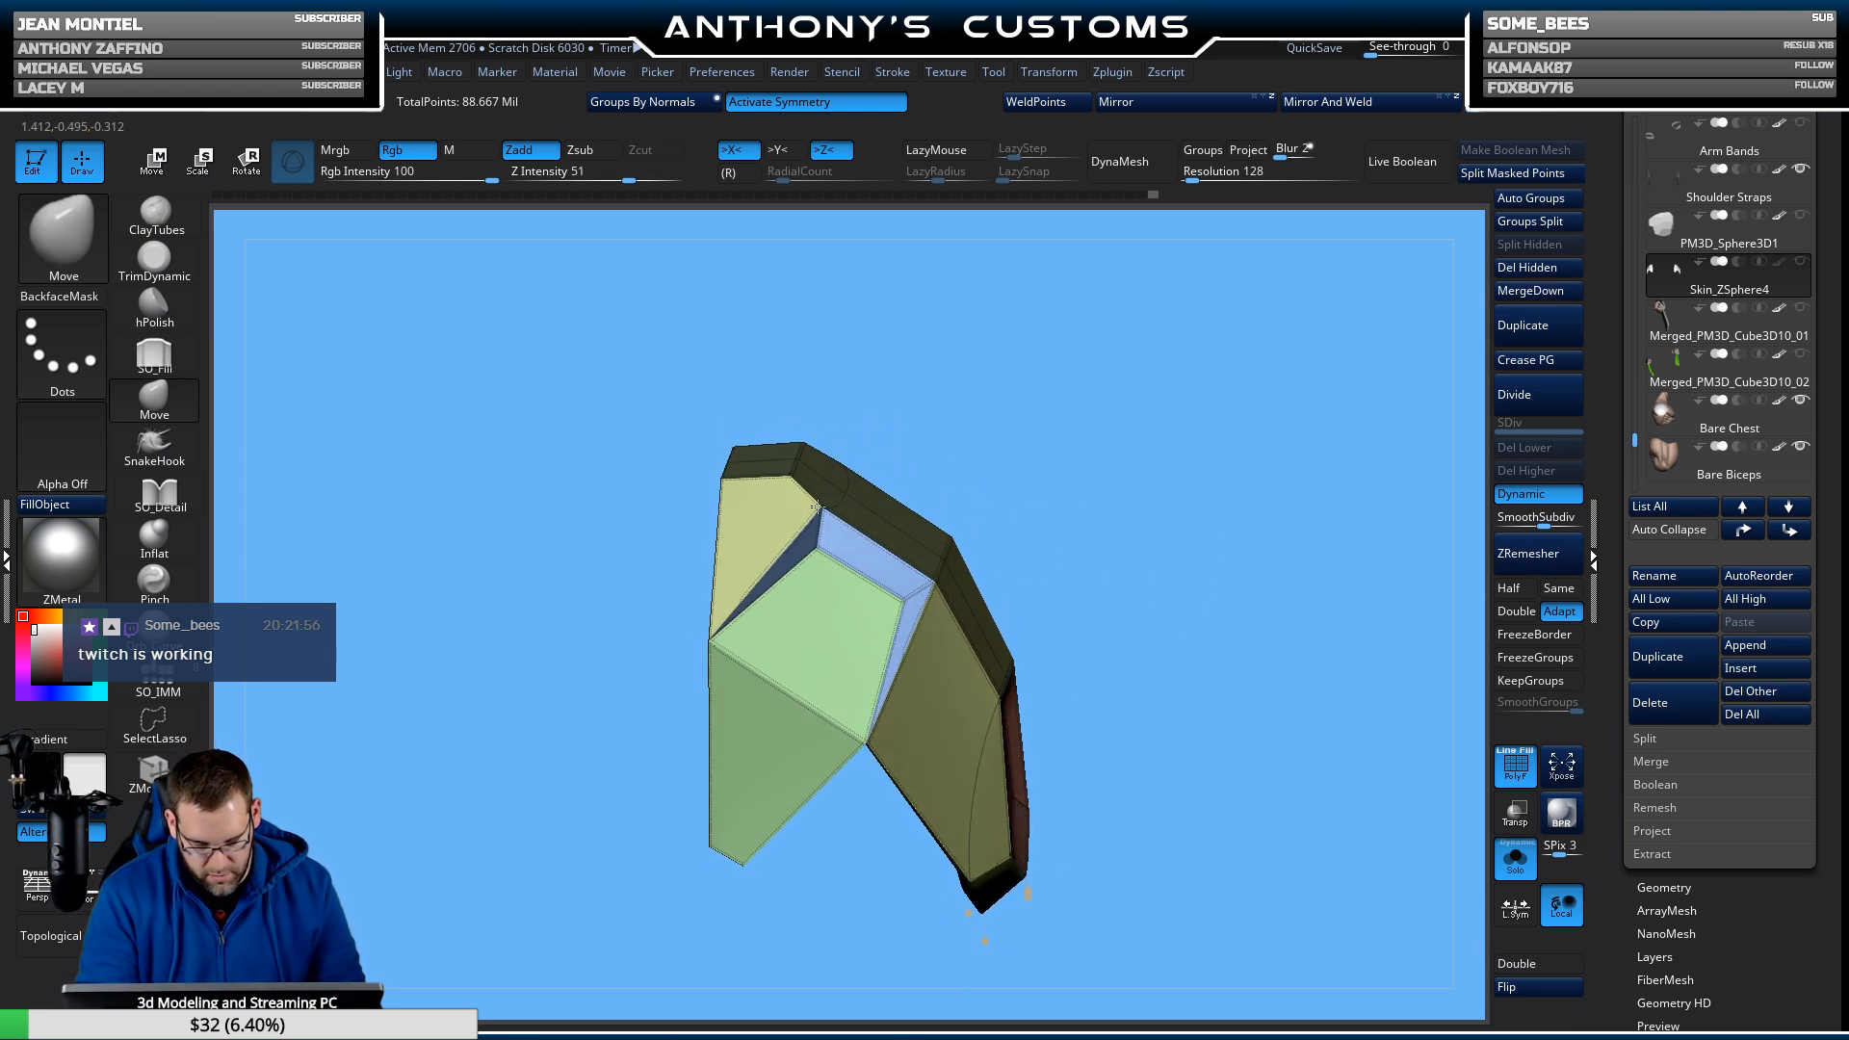
{"action": "left_click_drag", "start_coordinate": [814, 505], "coordinate": [1000, 447]}
Check the pad's silhouette and facets from the outside and front, with the polyframe off and on.
{"action": "key", "text": "shift+f"}
{"action": "left_click_drag", "start_coordinate": [1226, 491], "coordinate": [1152, 562]}
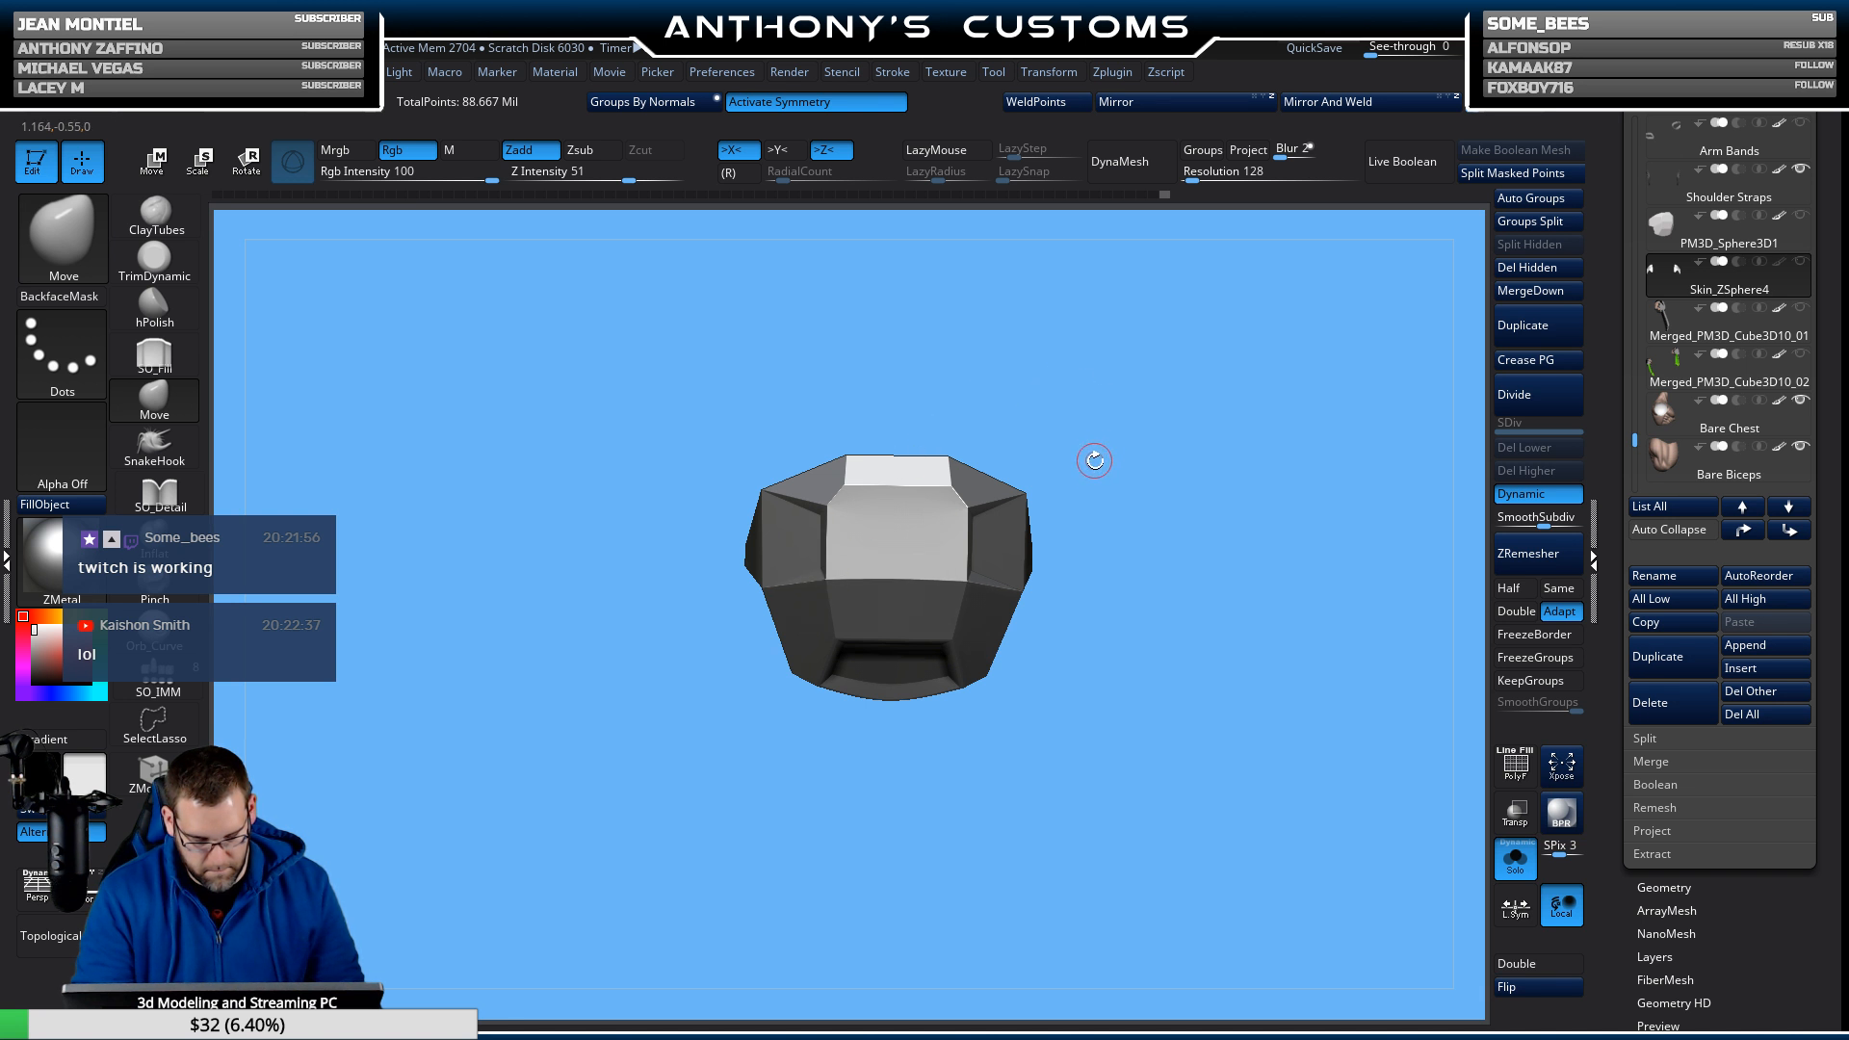
{"action": "key", "text": "shift+f"}
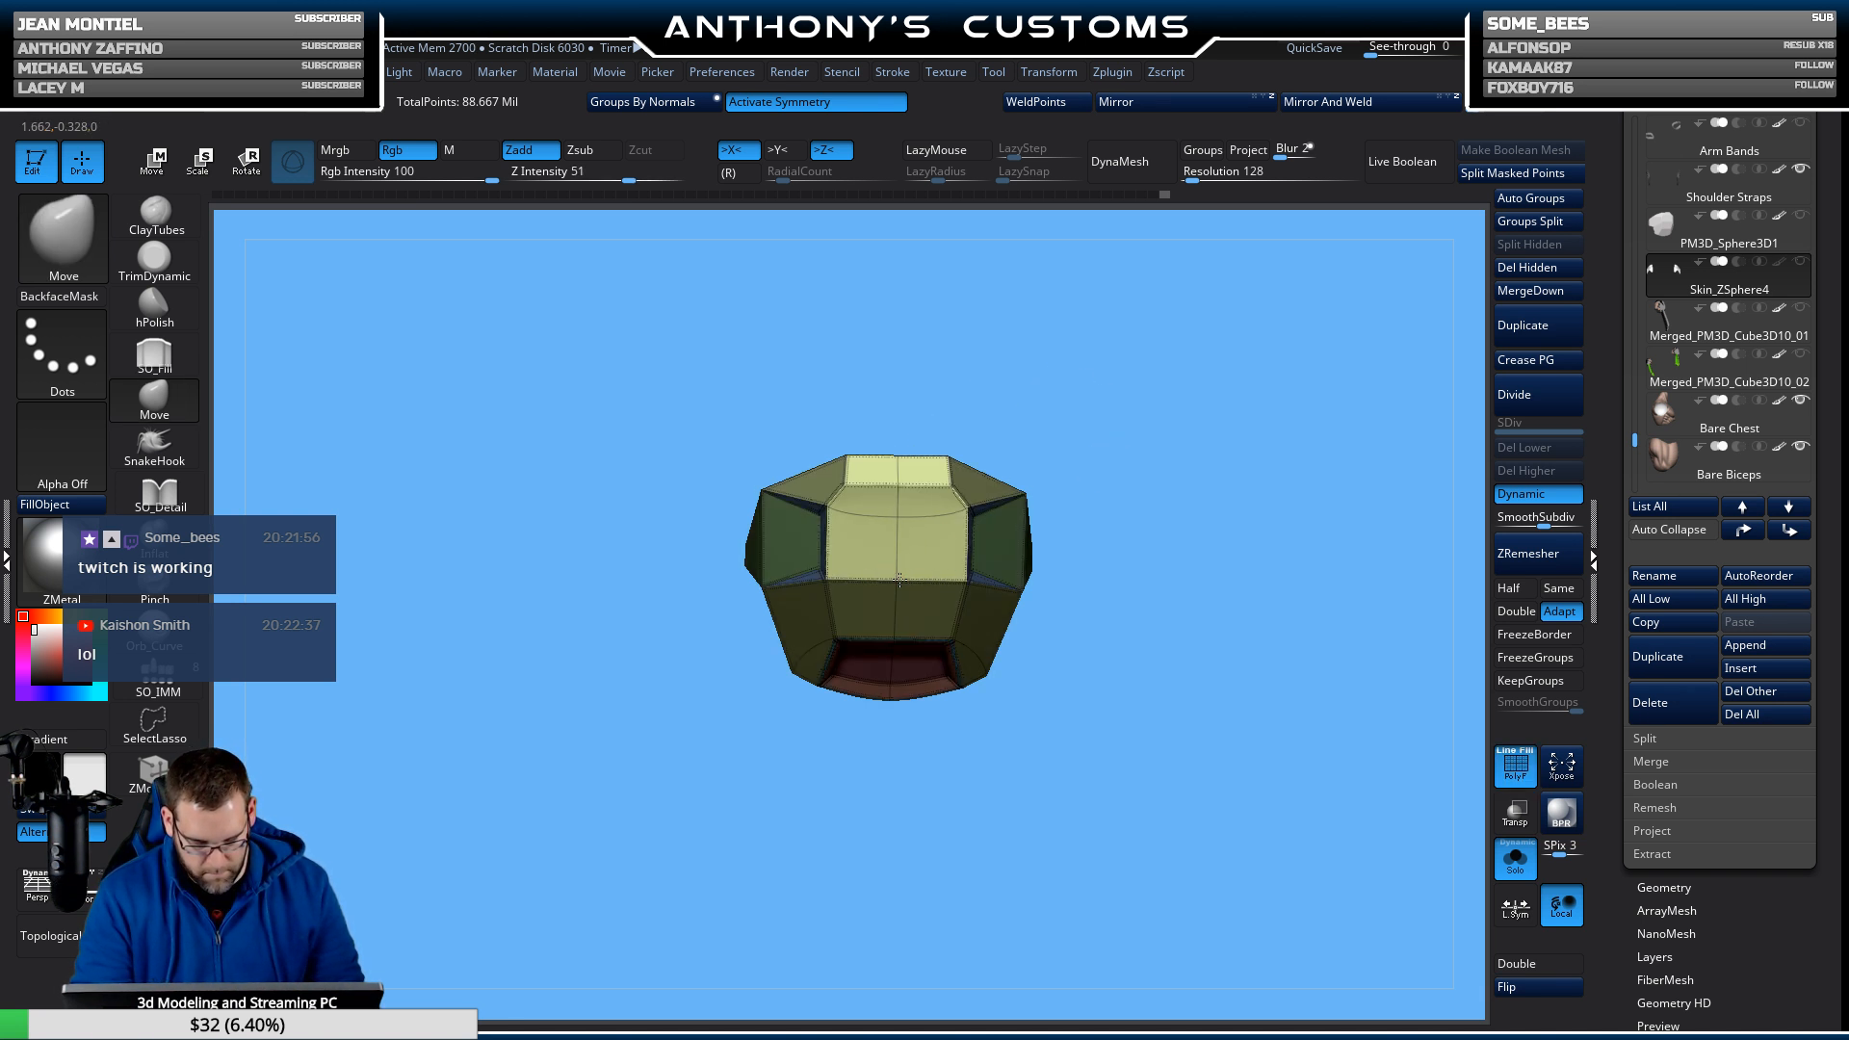
{"action": "key", "text": "shift+f"}
{"action": "left_click_drag", "start_coordinate": [1197, 619], "coordinate": [1171, 478]}
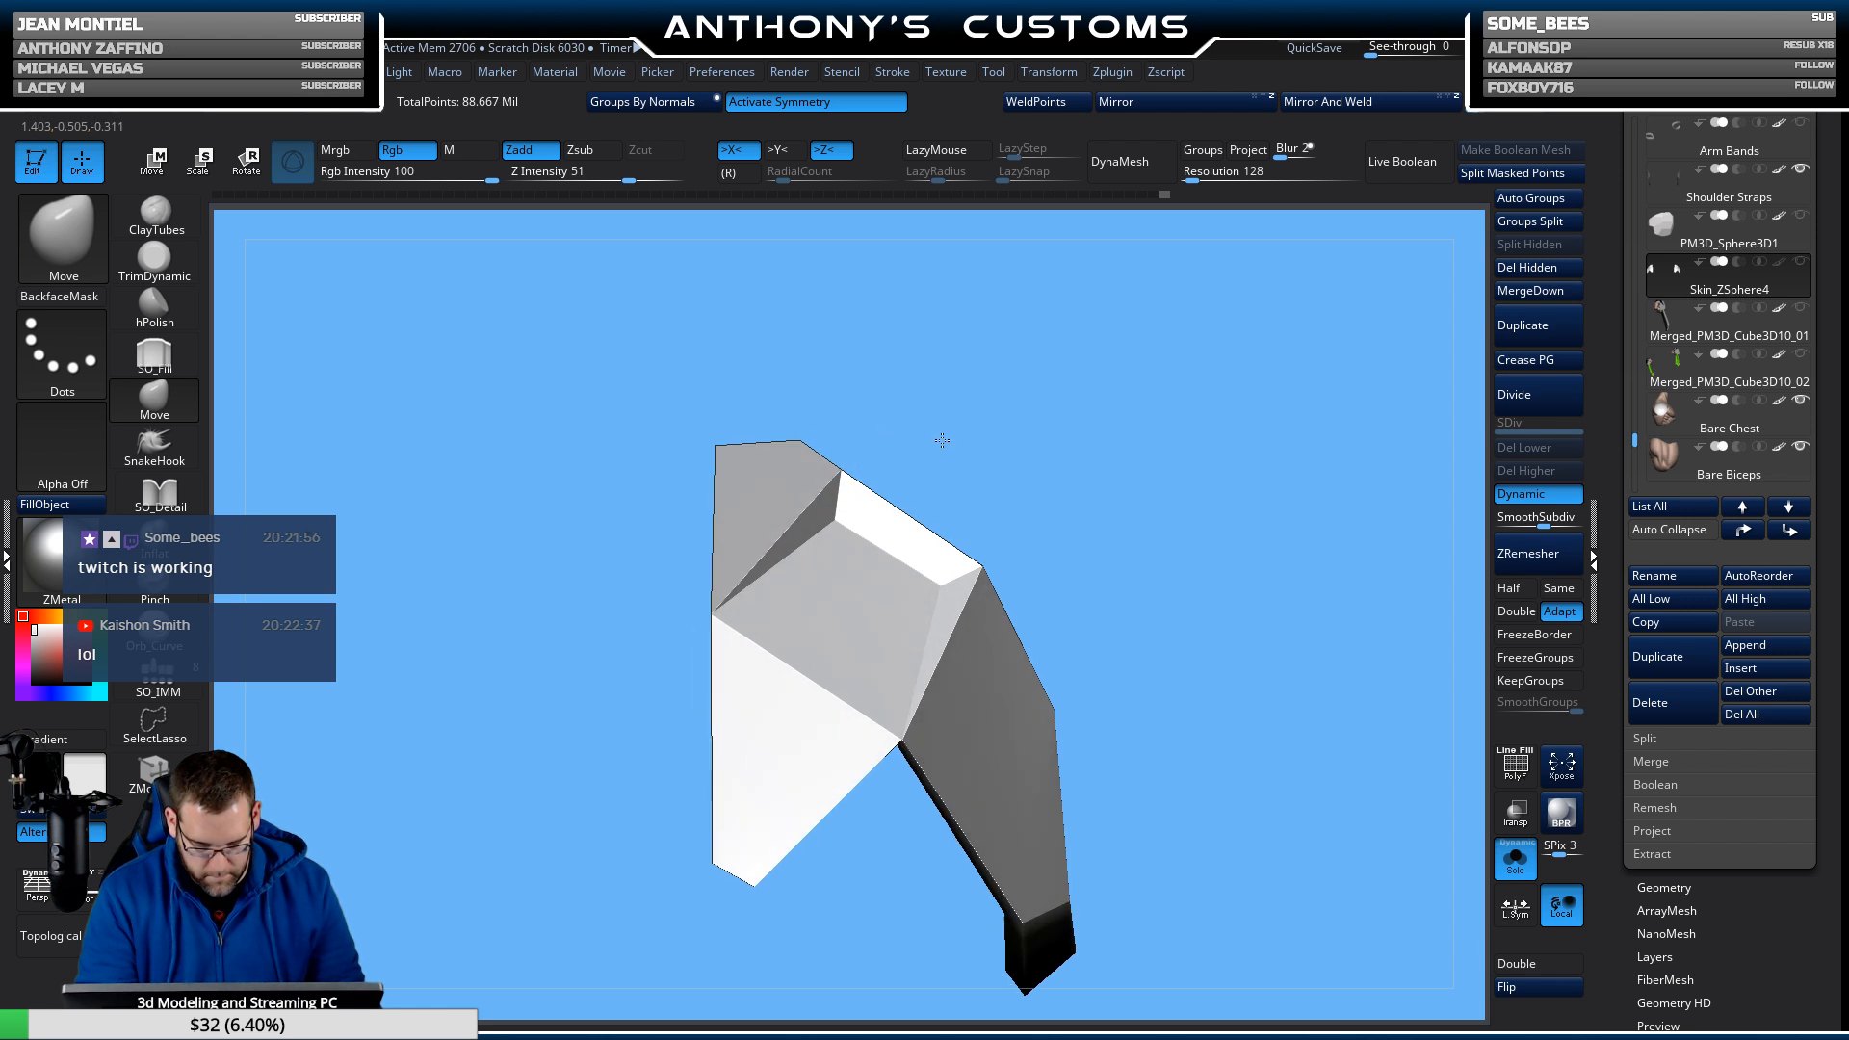
{"action": "mouse_move", "coordinate": [1218, 649]}
{"action": "left_mouse_down", "text": "alt"}
{"action": "mouse_move", "coordinate": [1269, 482]}
{"action": "mouse_move", "coordinate": [1197, 496]}
{"action": "mouse_move", "coordinate": [1228, 333]}
{"action": "mouse_move", "coordinate": [1160, 541]}
{"action": "mouse_move", "coordinate": [1094, 630]}
{"action": "mouse_move", "coordinate": [1036, 597]}
{"action": "mouse_move", "coordinate": [1161, 489]}
{"action": "left_mouse_up", "text": "alt"}
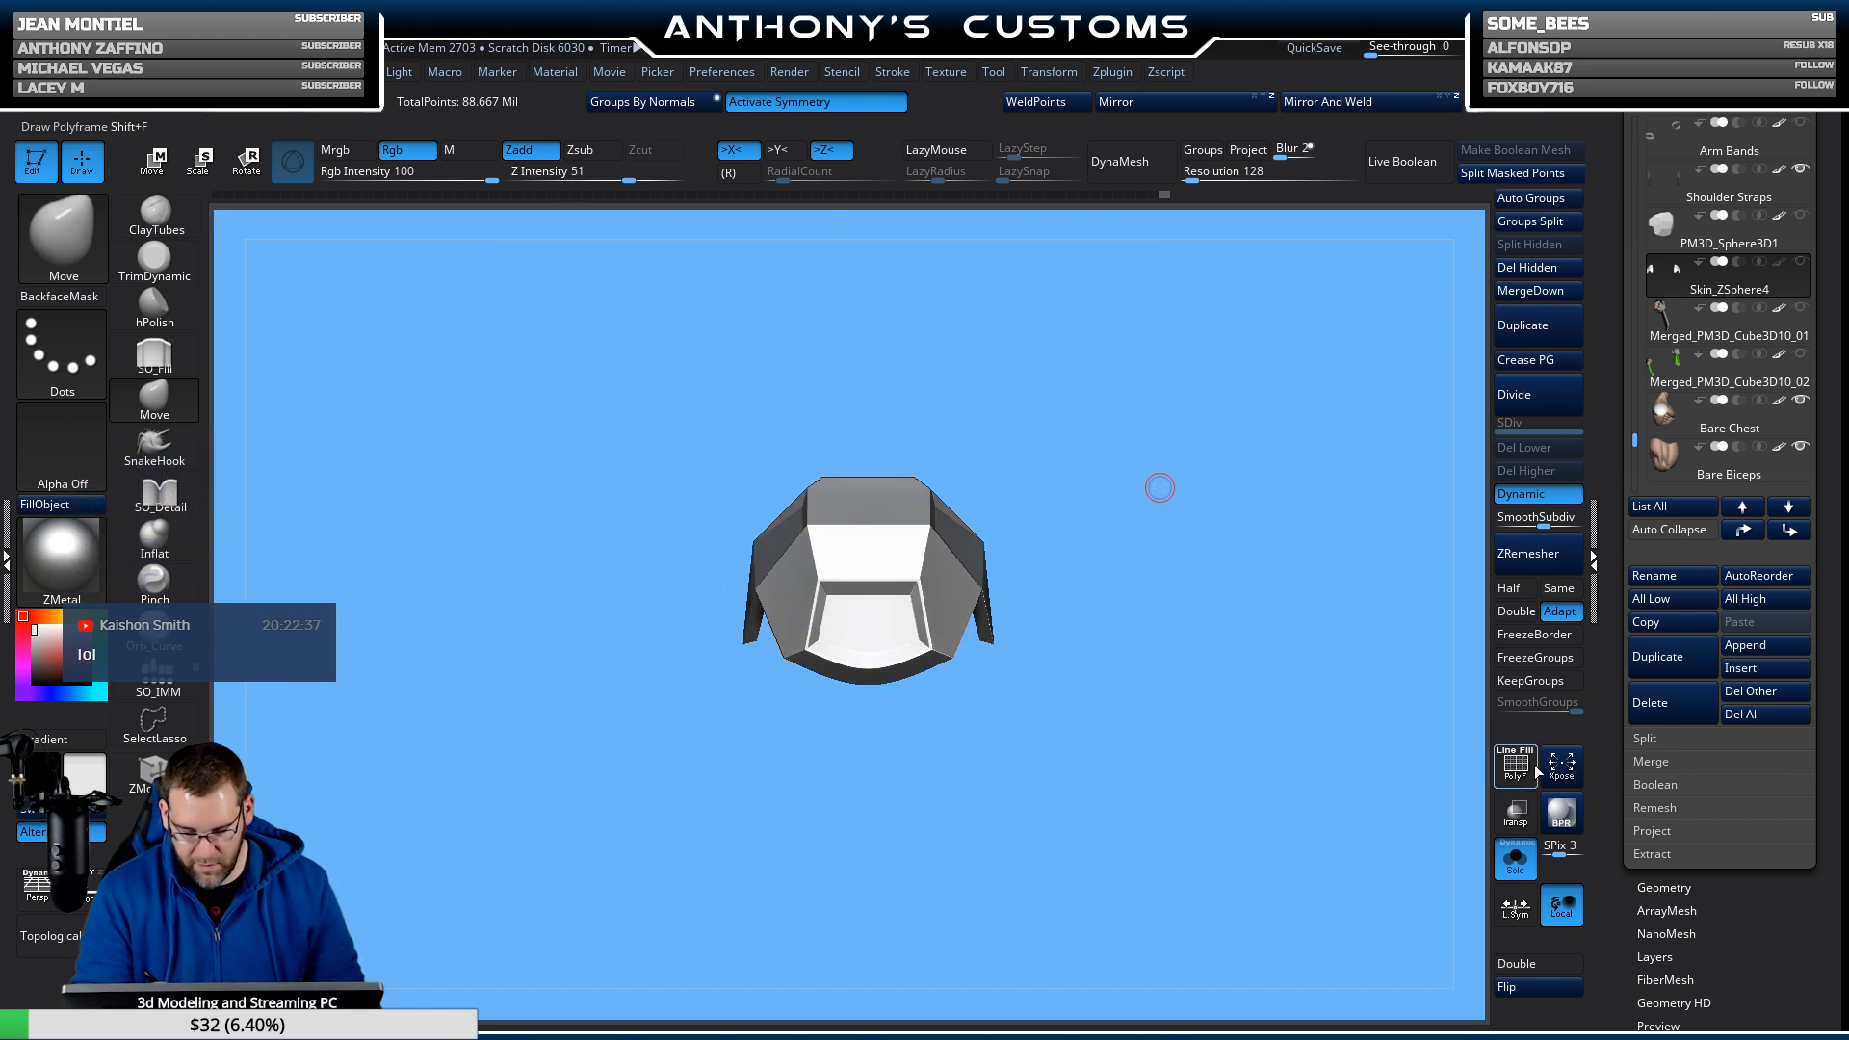
Leave solo mode, enable local symmetry, and raise both pads from the forearms to the figure's shoulders in front view.
{"action": "left_click", "coordinate": [1515, 858]}
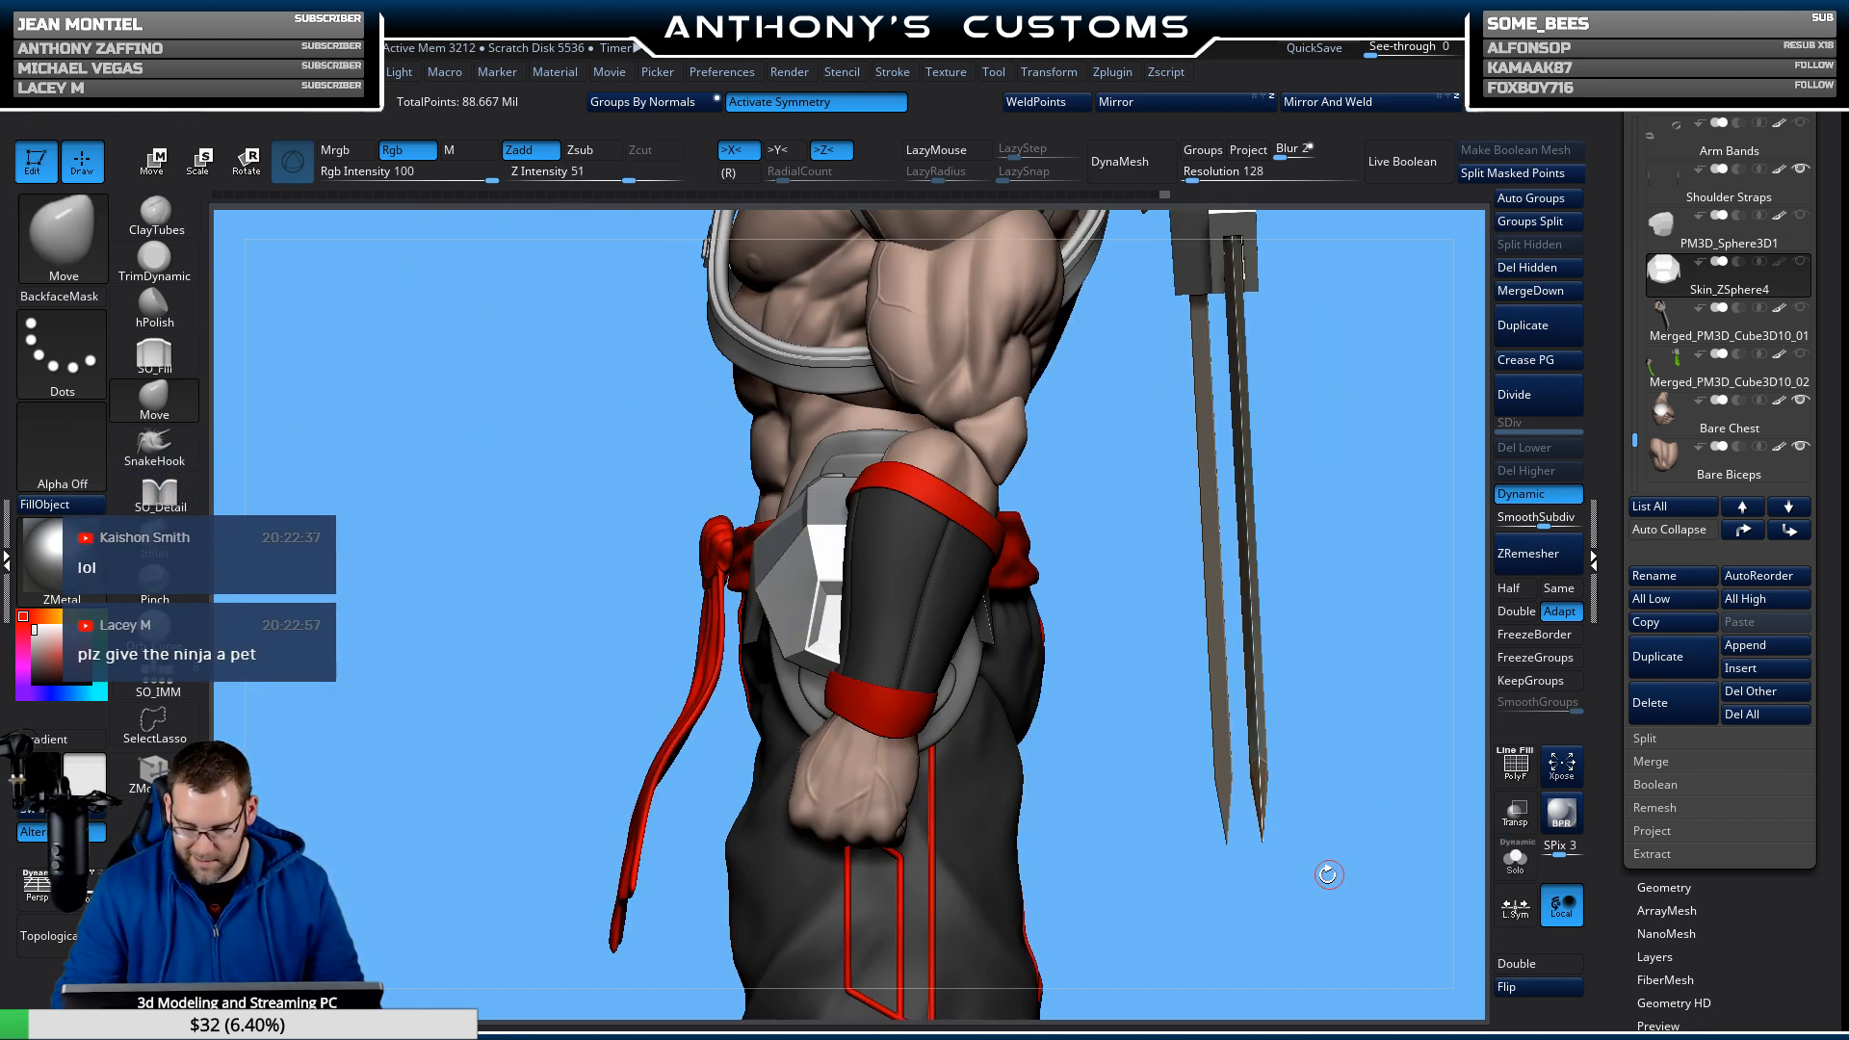
{"action": "left_click_drag", "start_coordinate": [1328, 874], "coordinate": [1218, 808]}
{"action": "left_click_drag", "start_coordinate": [1285, 802], "coordinate": [1208, 431], "text": "shift"}
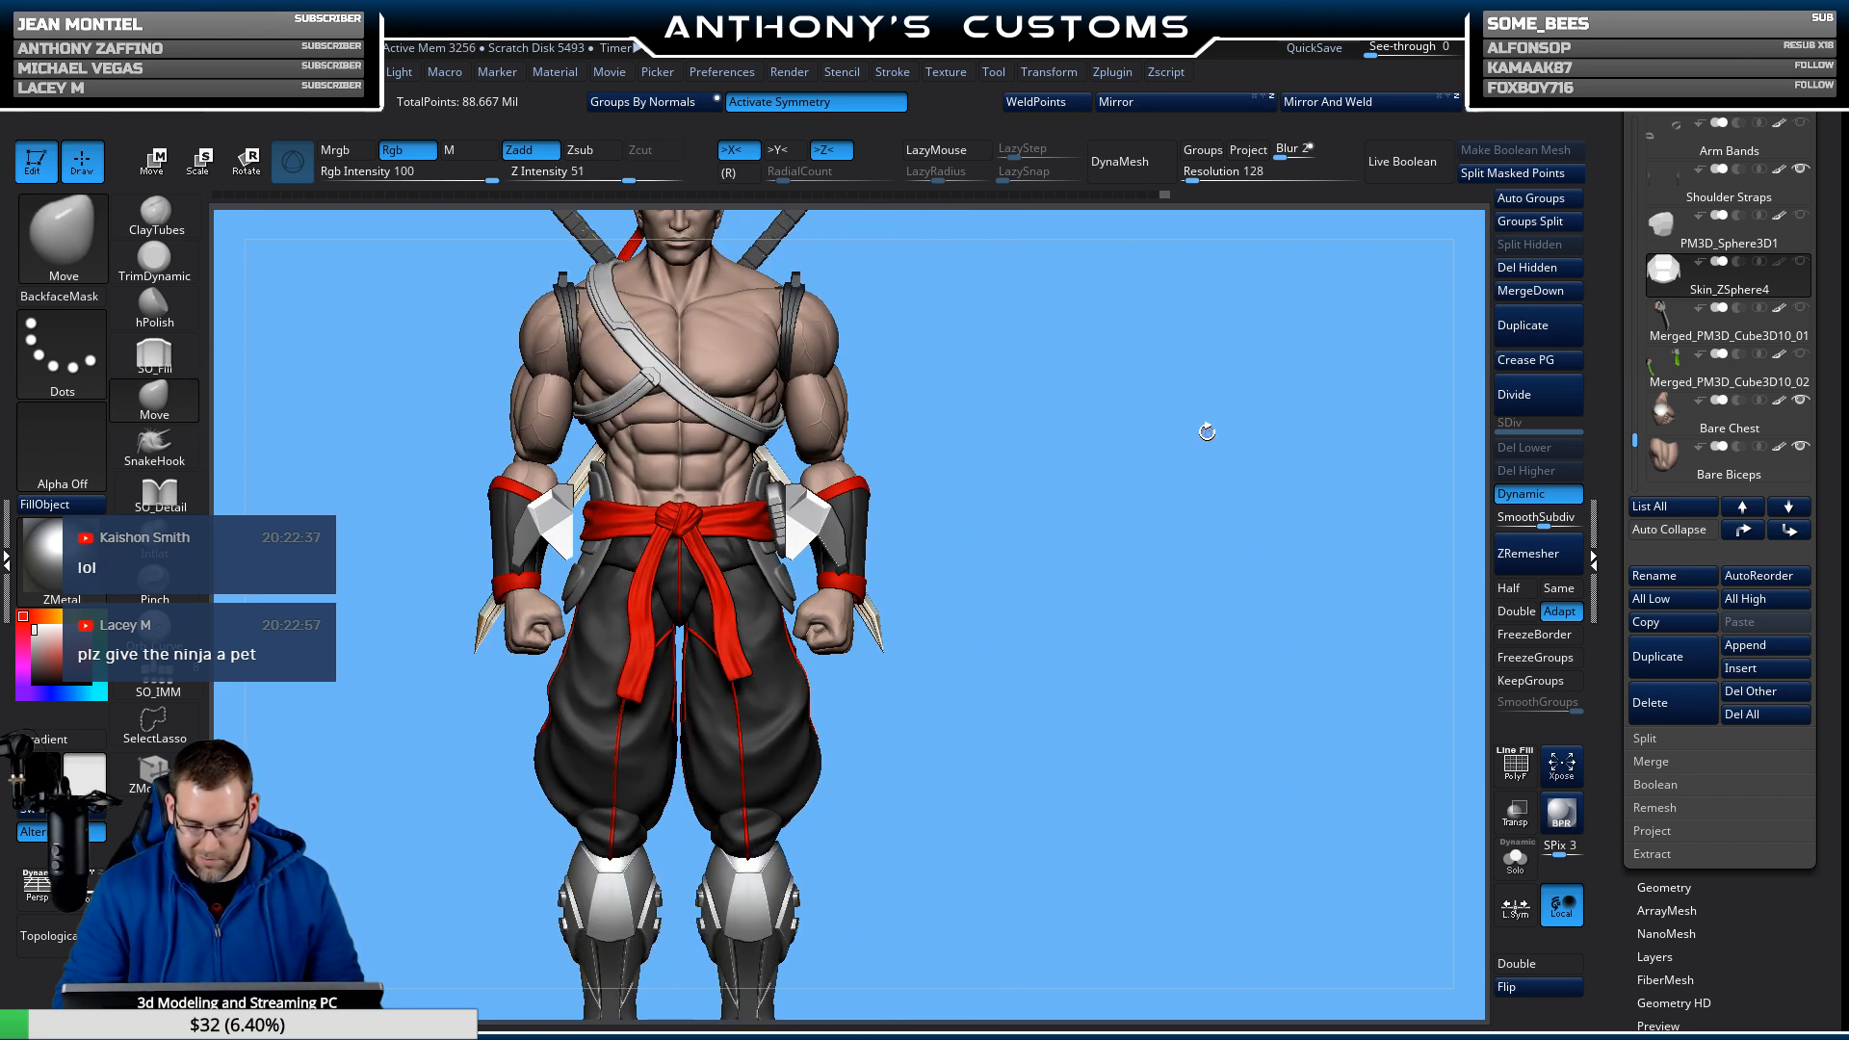
{"action": "left_click_drag", "start_coordinate": [1141, 536], "coordinate": [1178, 645], "text": "alt"}
{"action": "key", "text": "w"}
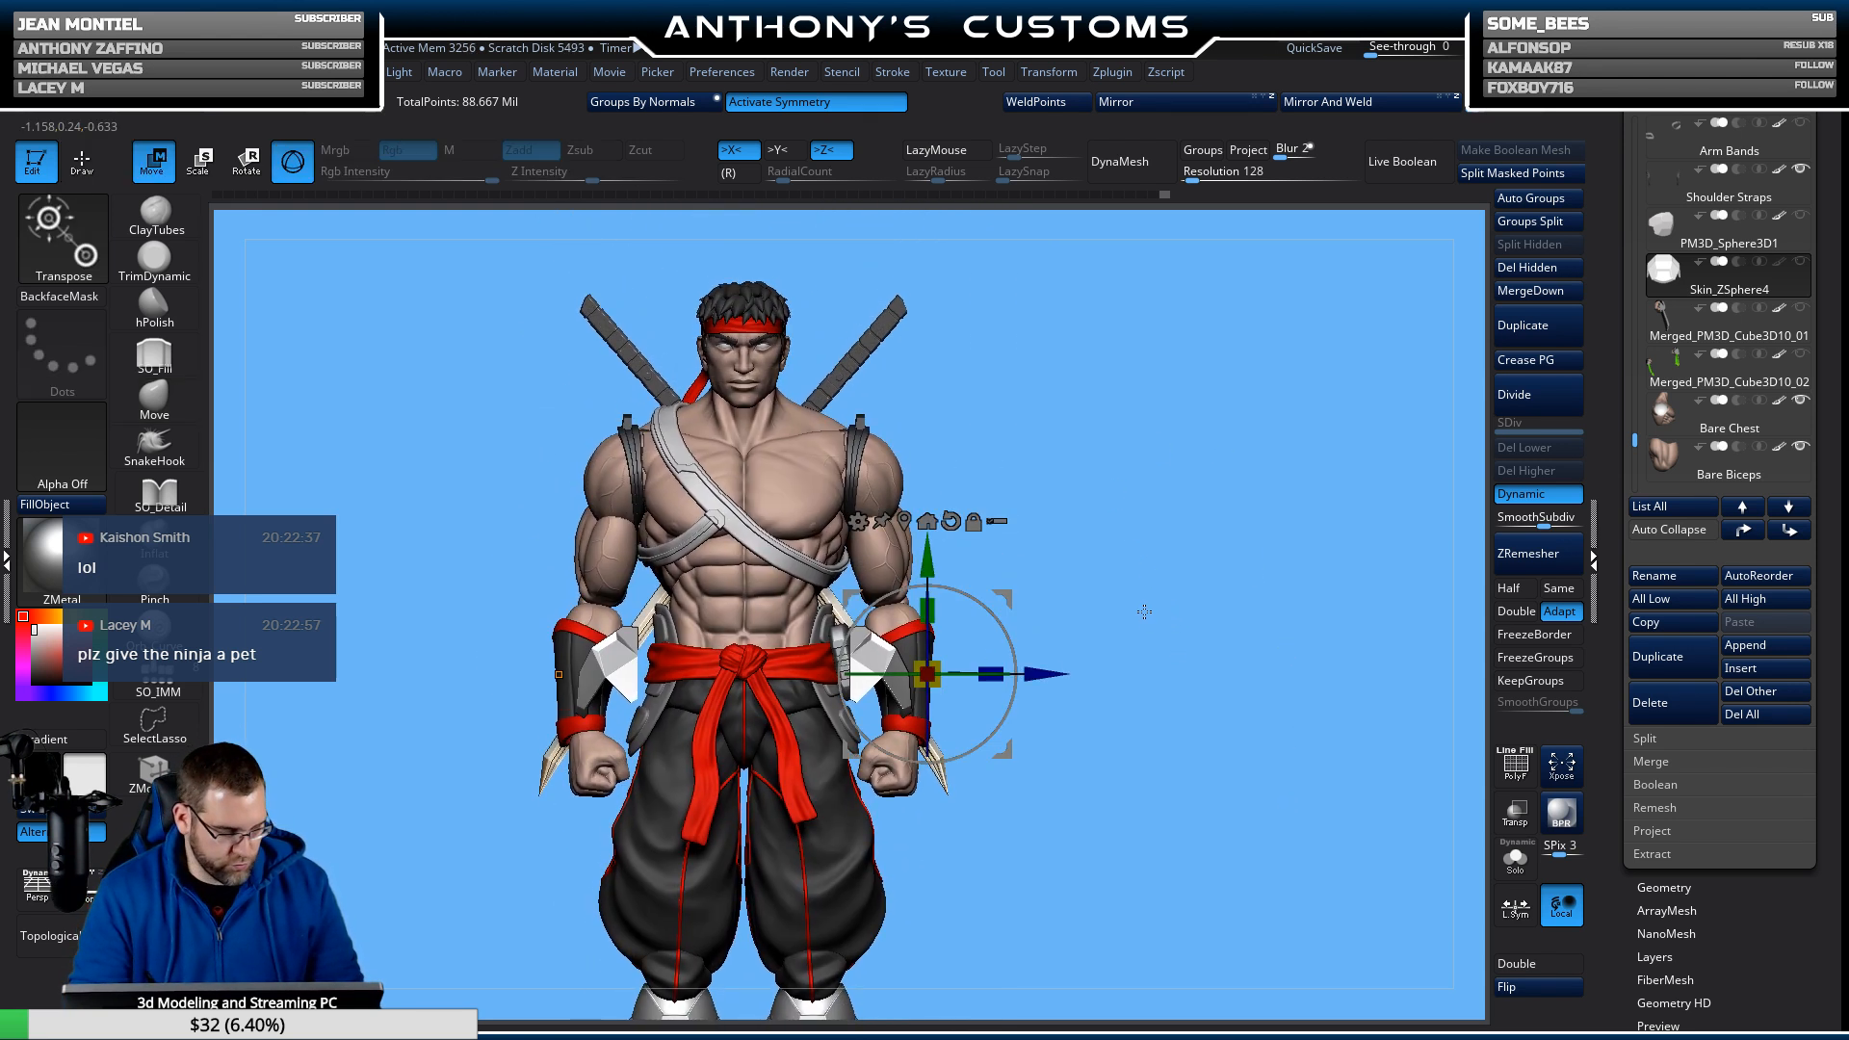
{"action": "left_click", "coordinate": [1515, 907]}
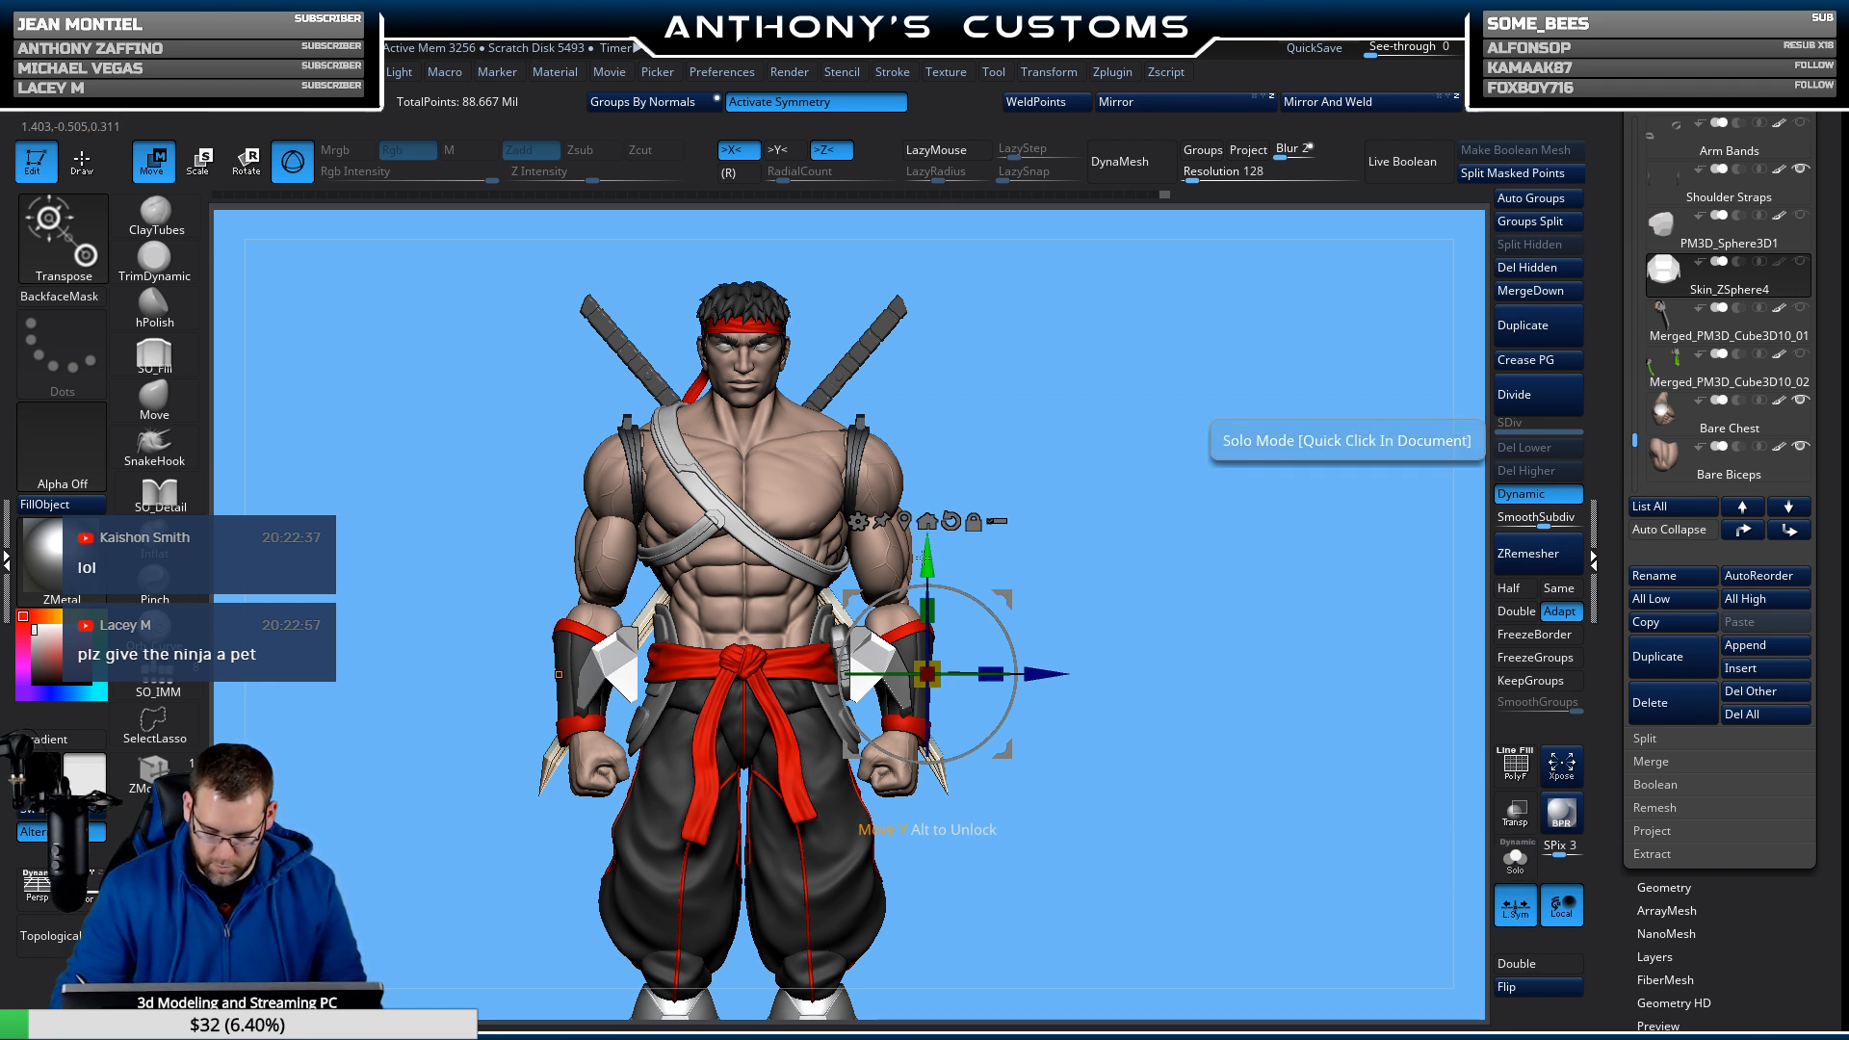
{"action": "left_click_drag", "start_coordinate": [922, 557], "coordinate": [939, 346]}
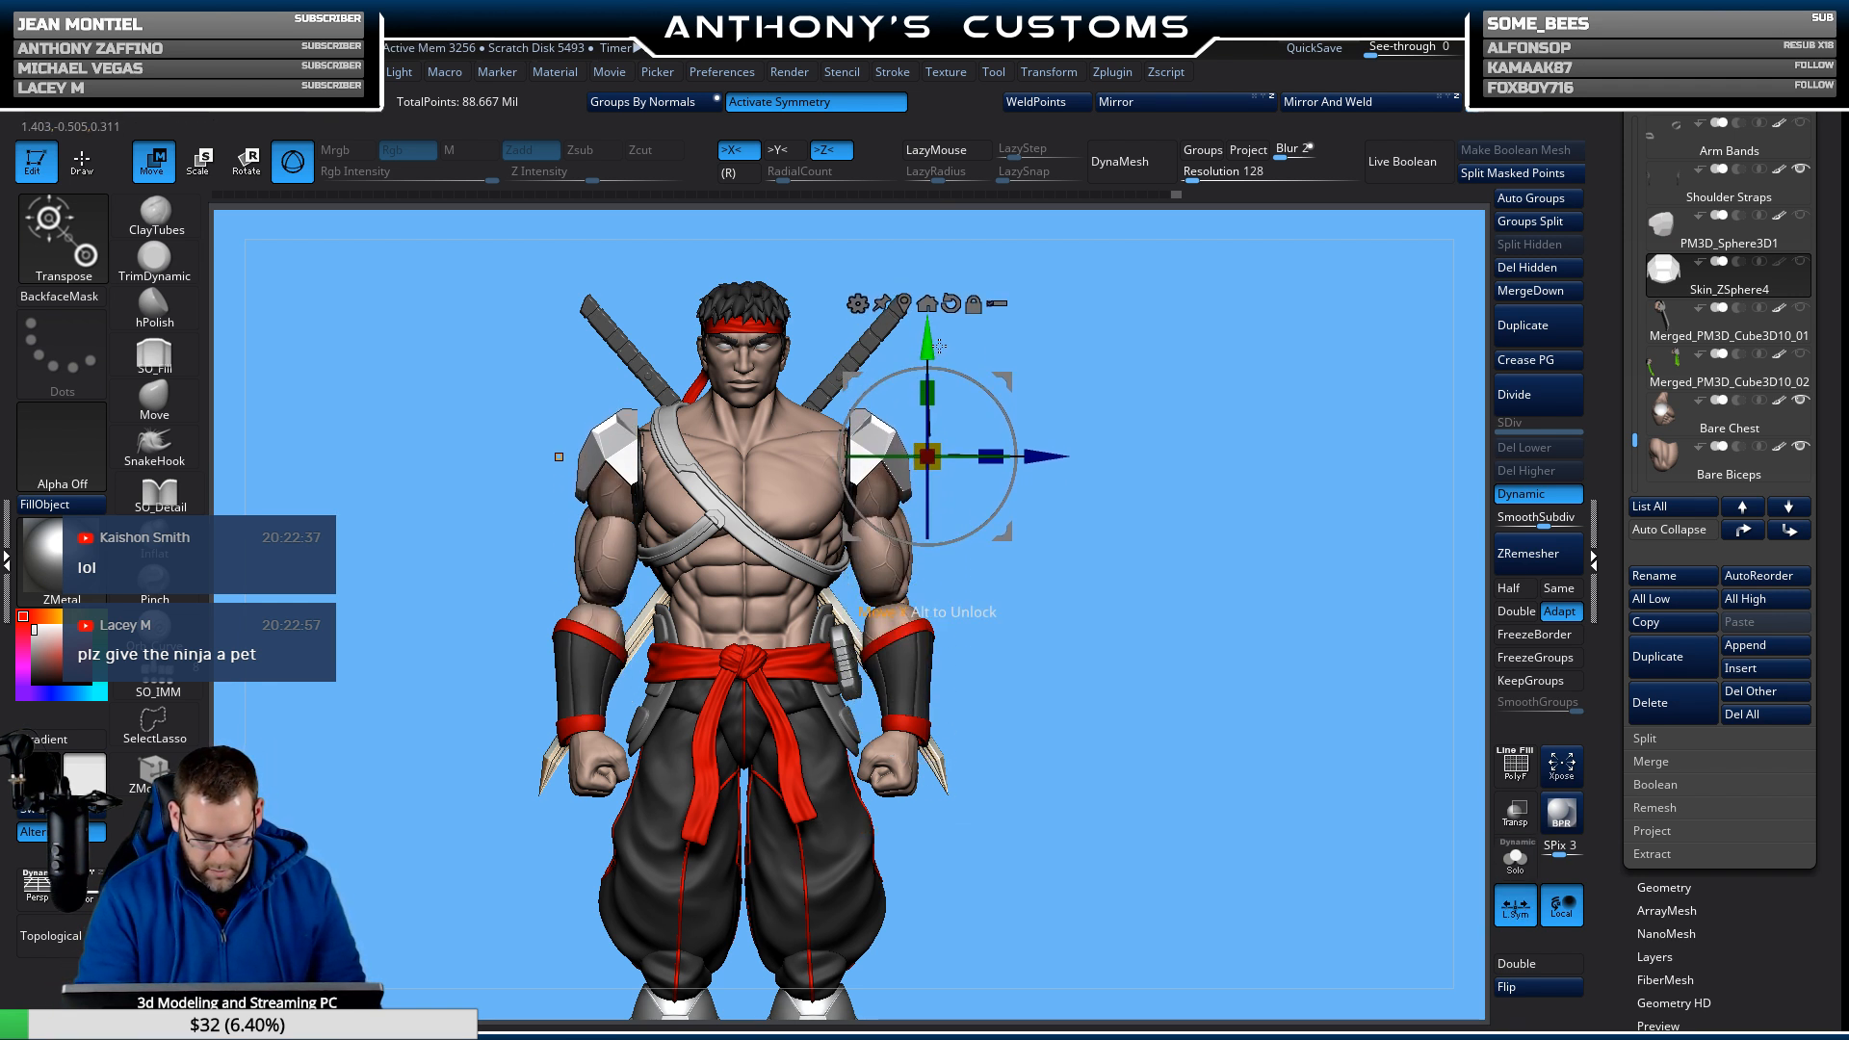
Turn off Z symmetry and move the pads inward so they sit against the shoulders.
{"action": "right_click_drag", "start_coordinate": [1239, 430], "coordinate": [1217, 833], "text": "ctrl"}
{"action": "right_click_drag", "start_coordinate": [1158, 678], "coordinate": [1095, 533], "text": "alt"}
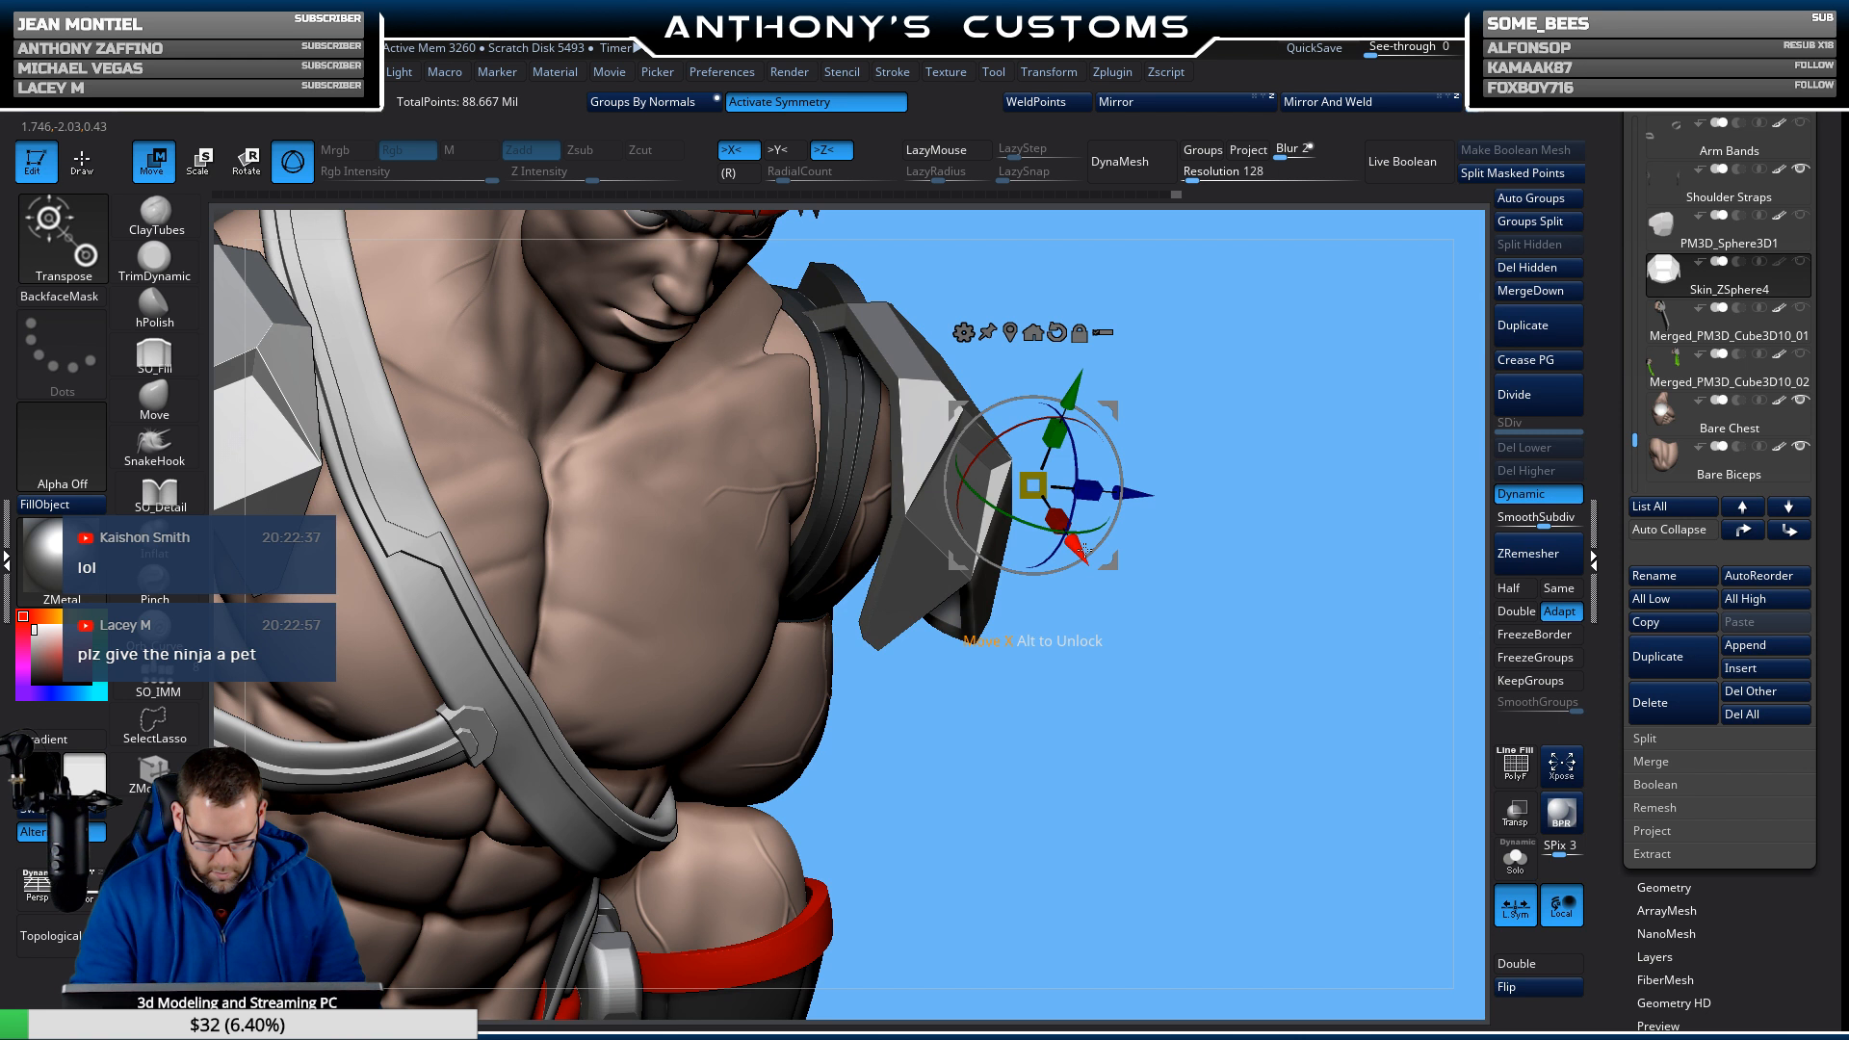
{"action": "left_click", "coordinate": [836, 147]}
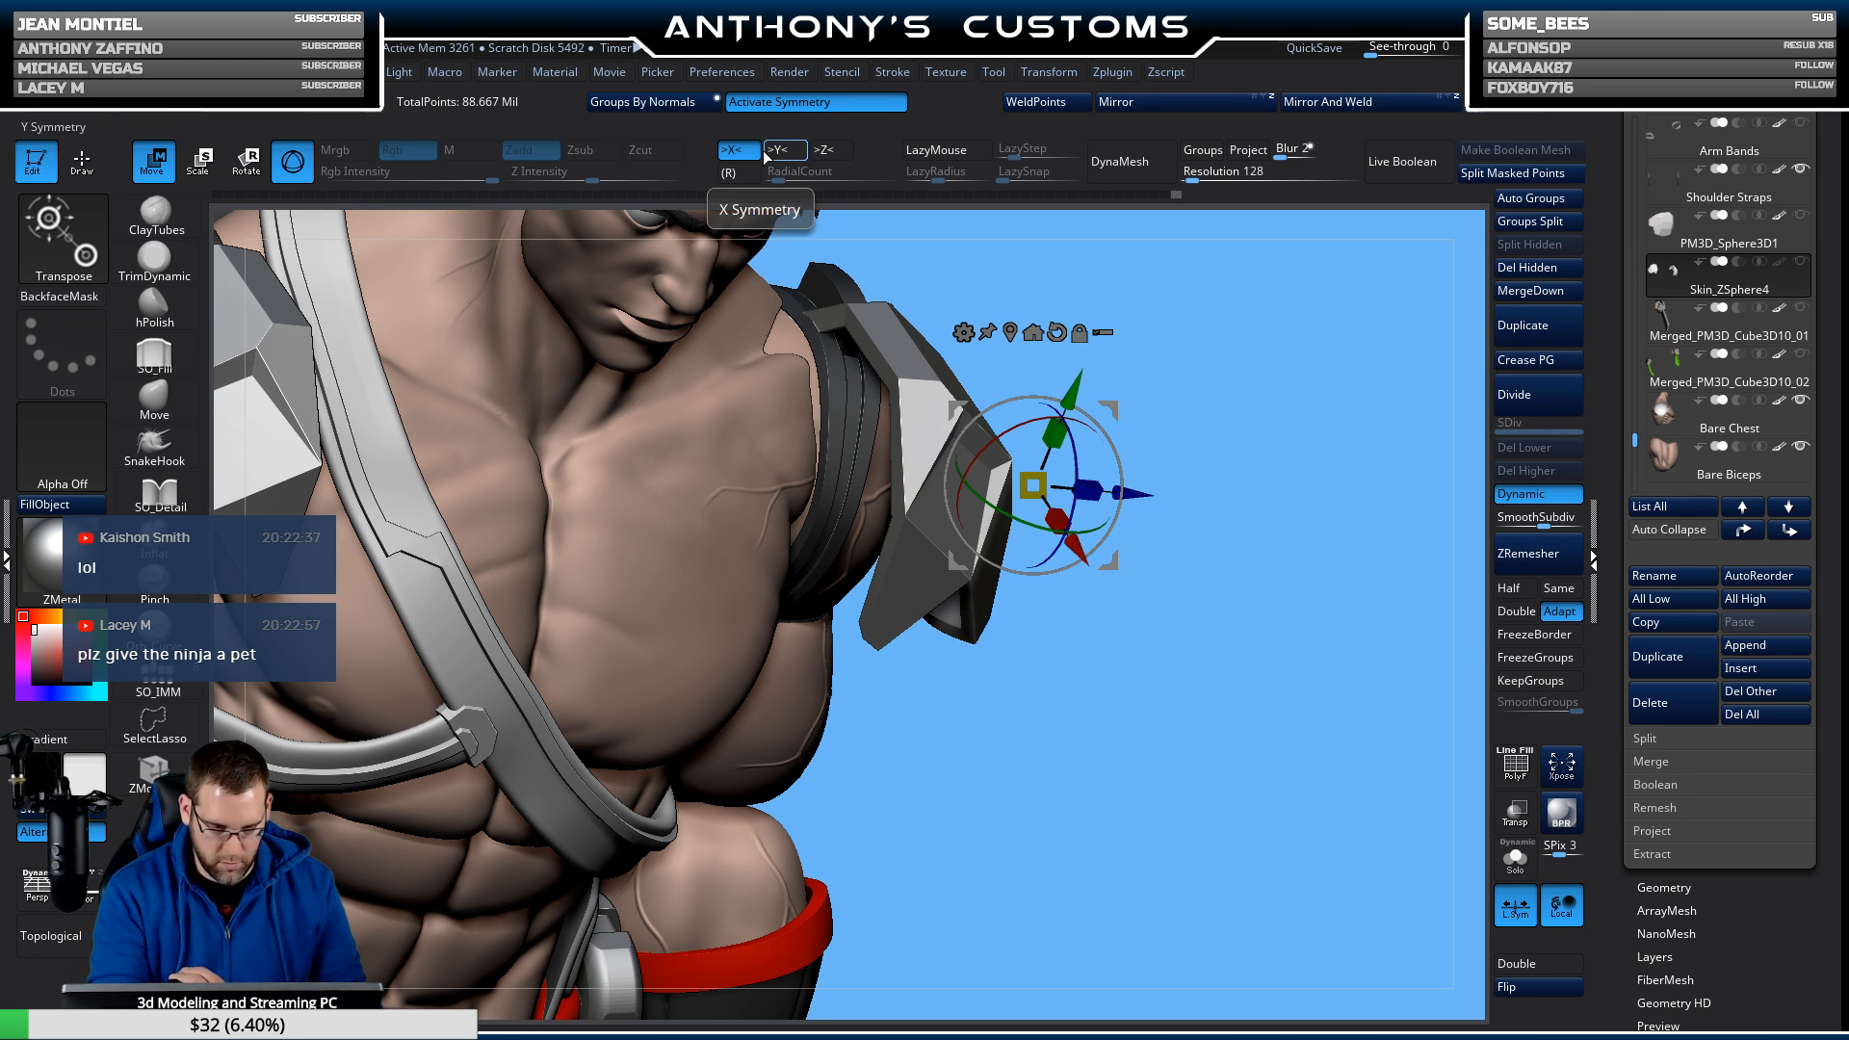
{"action": "left_click_drag", "start_coordinate": [1080, 546], "coordinate": [1033, 480]}
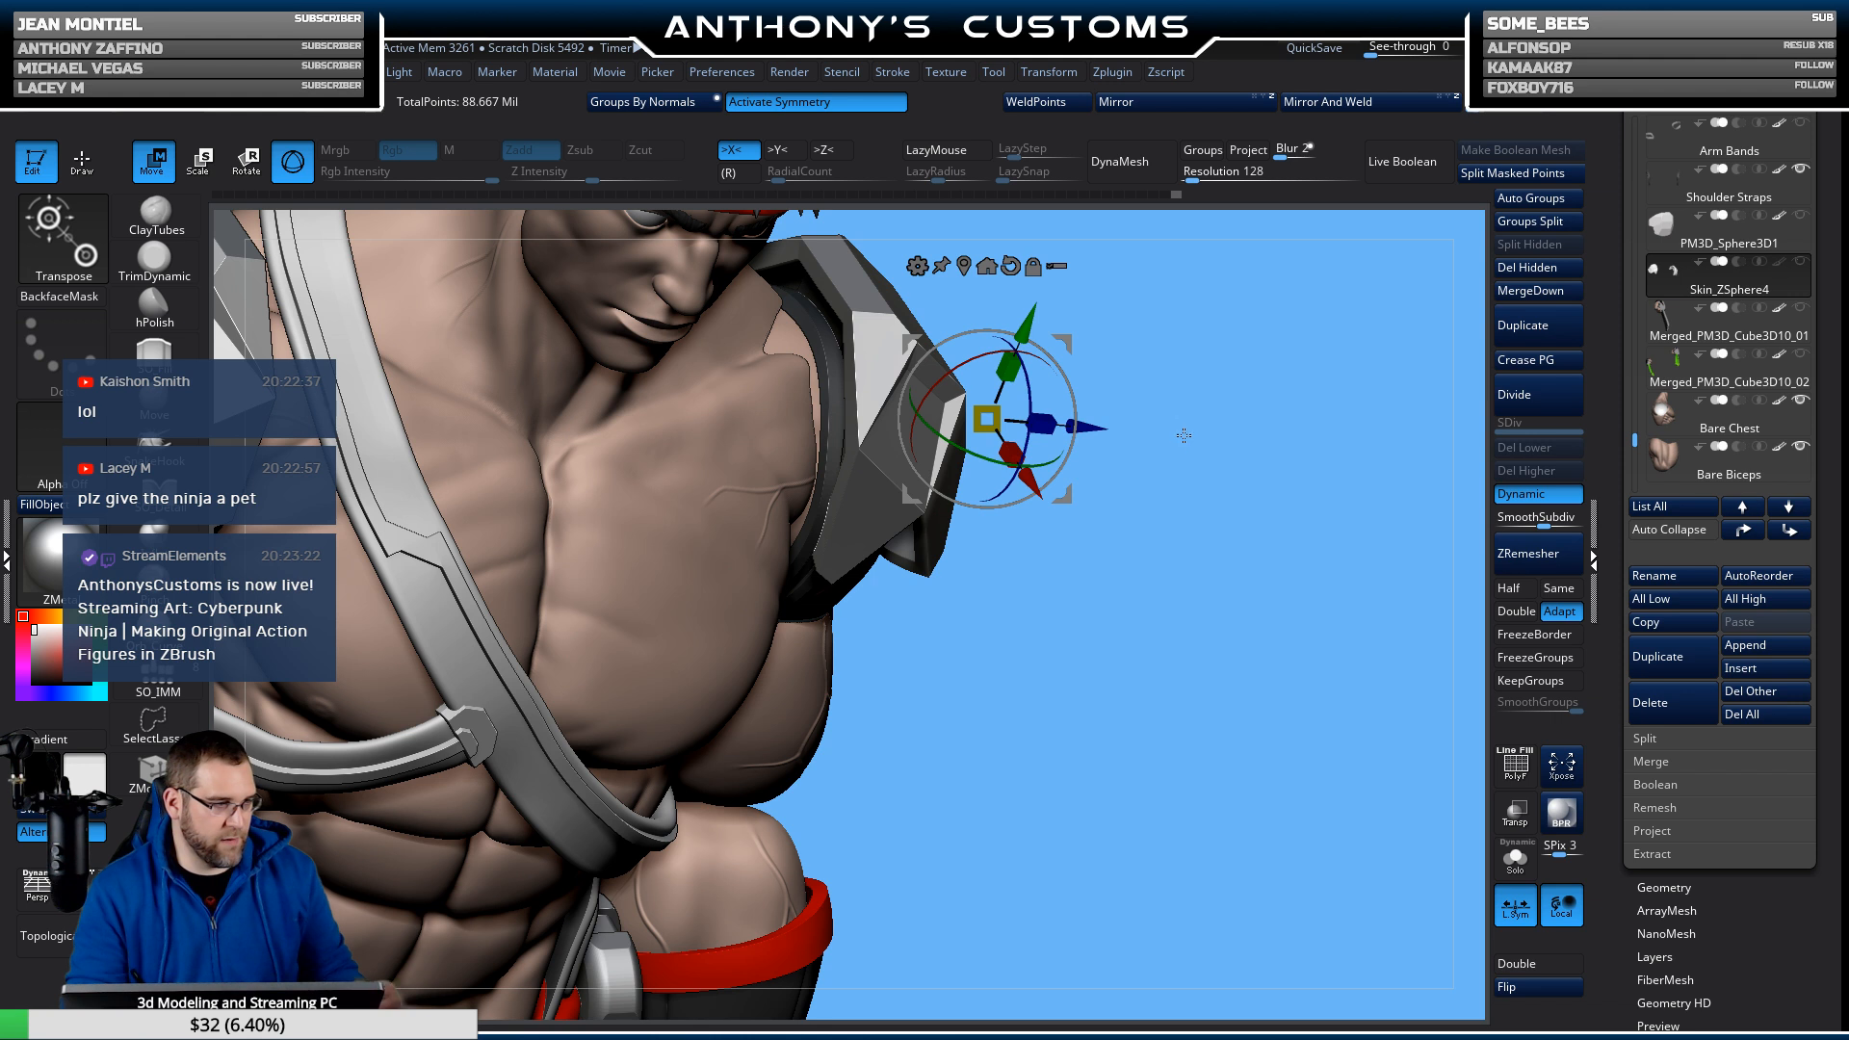
Flip the shoulder pads' normals to expose their inside and inspect how they wrap around the arm from the side, below and front.
{"action": "left_click_drag", "start_coordinate": [1217, 578], "coordinate": [1181, 586]}
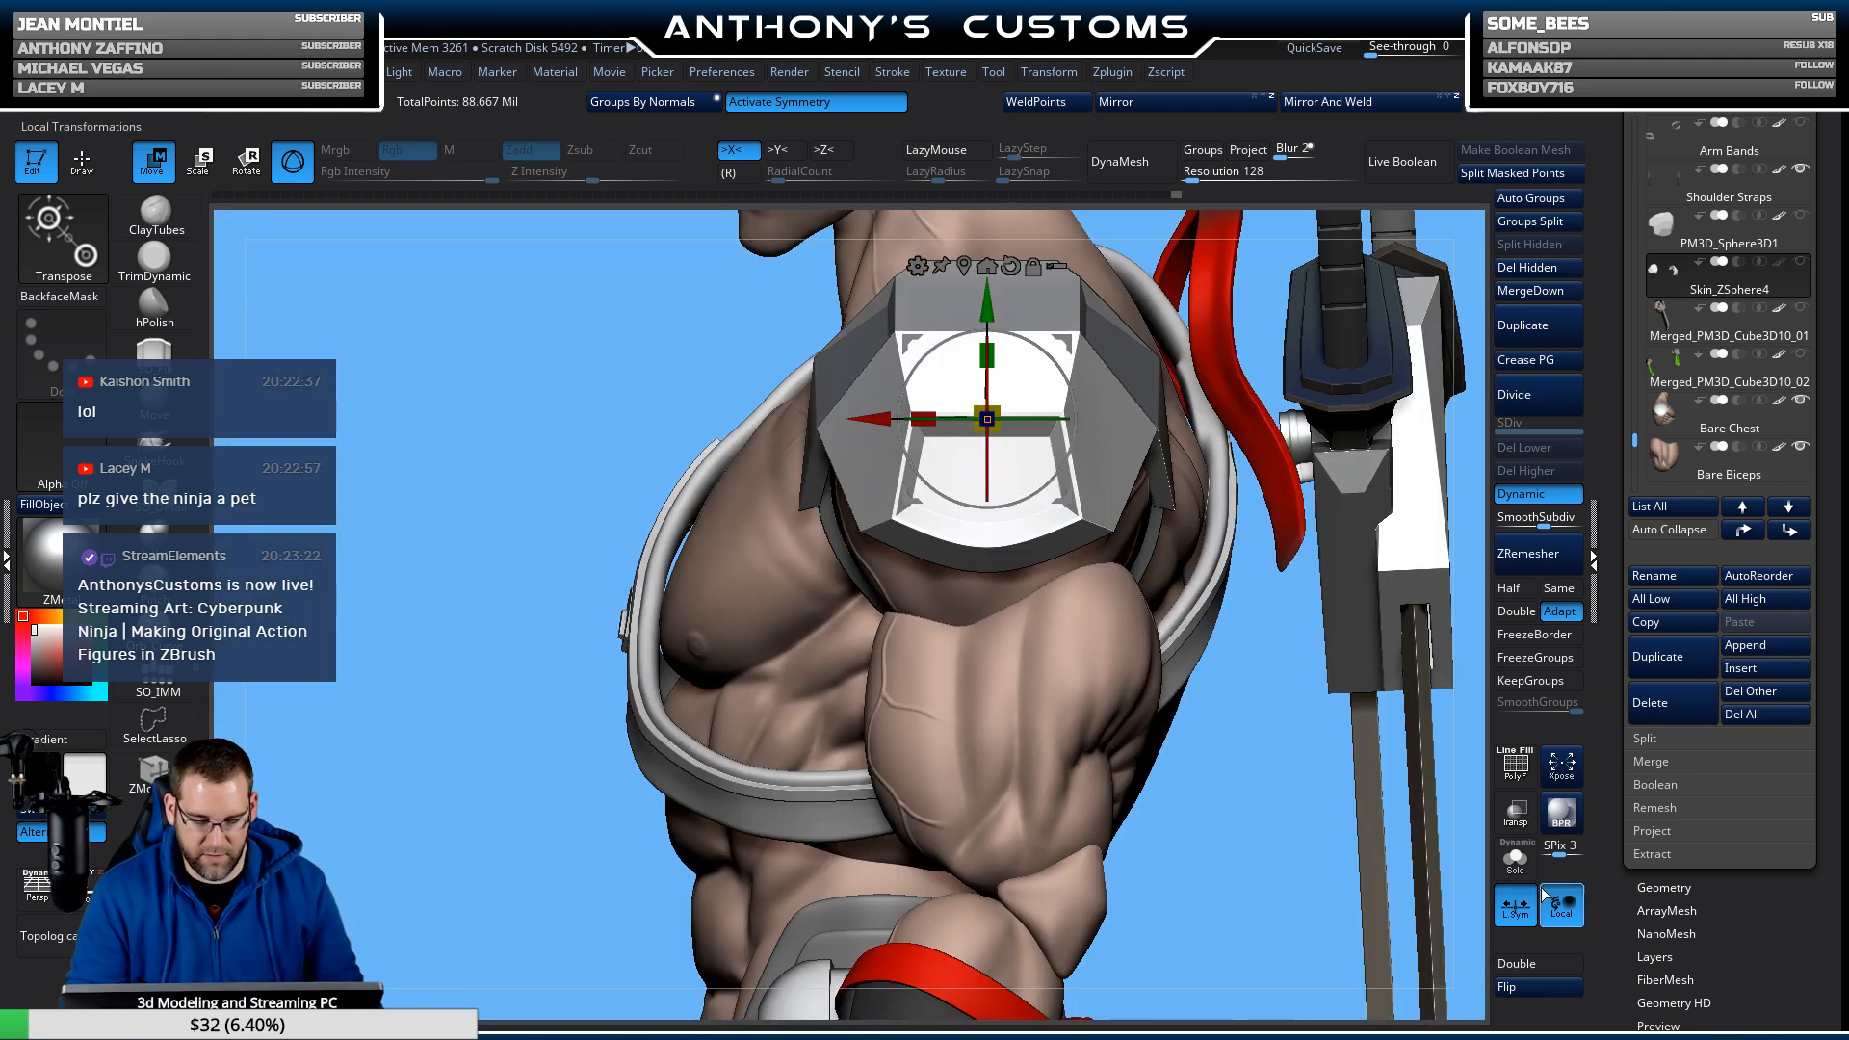
{"action": "left_click", "coordinate": [1532, 967]}
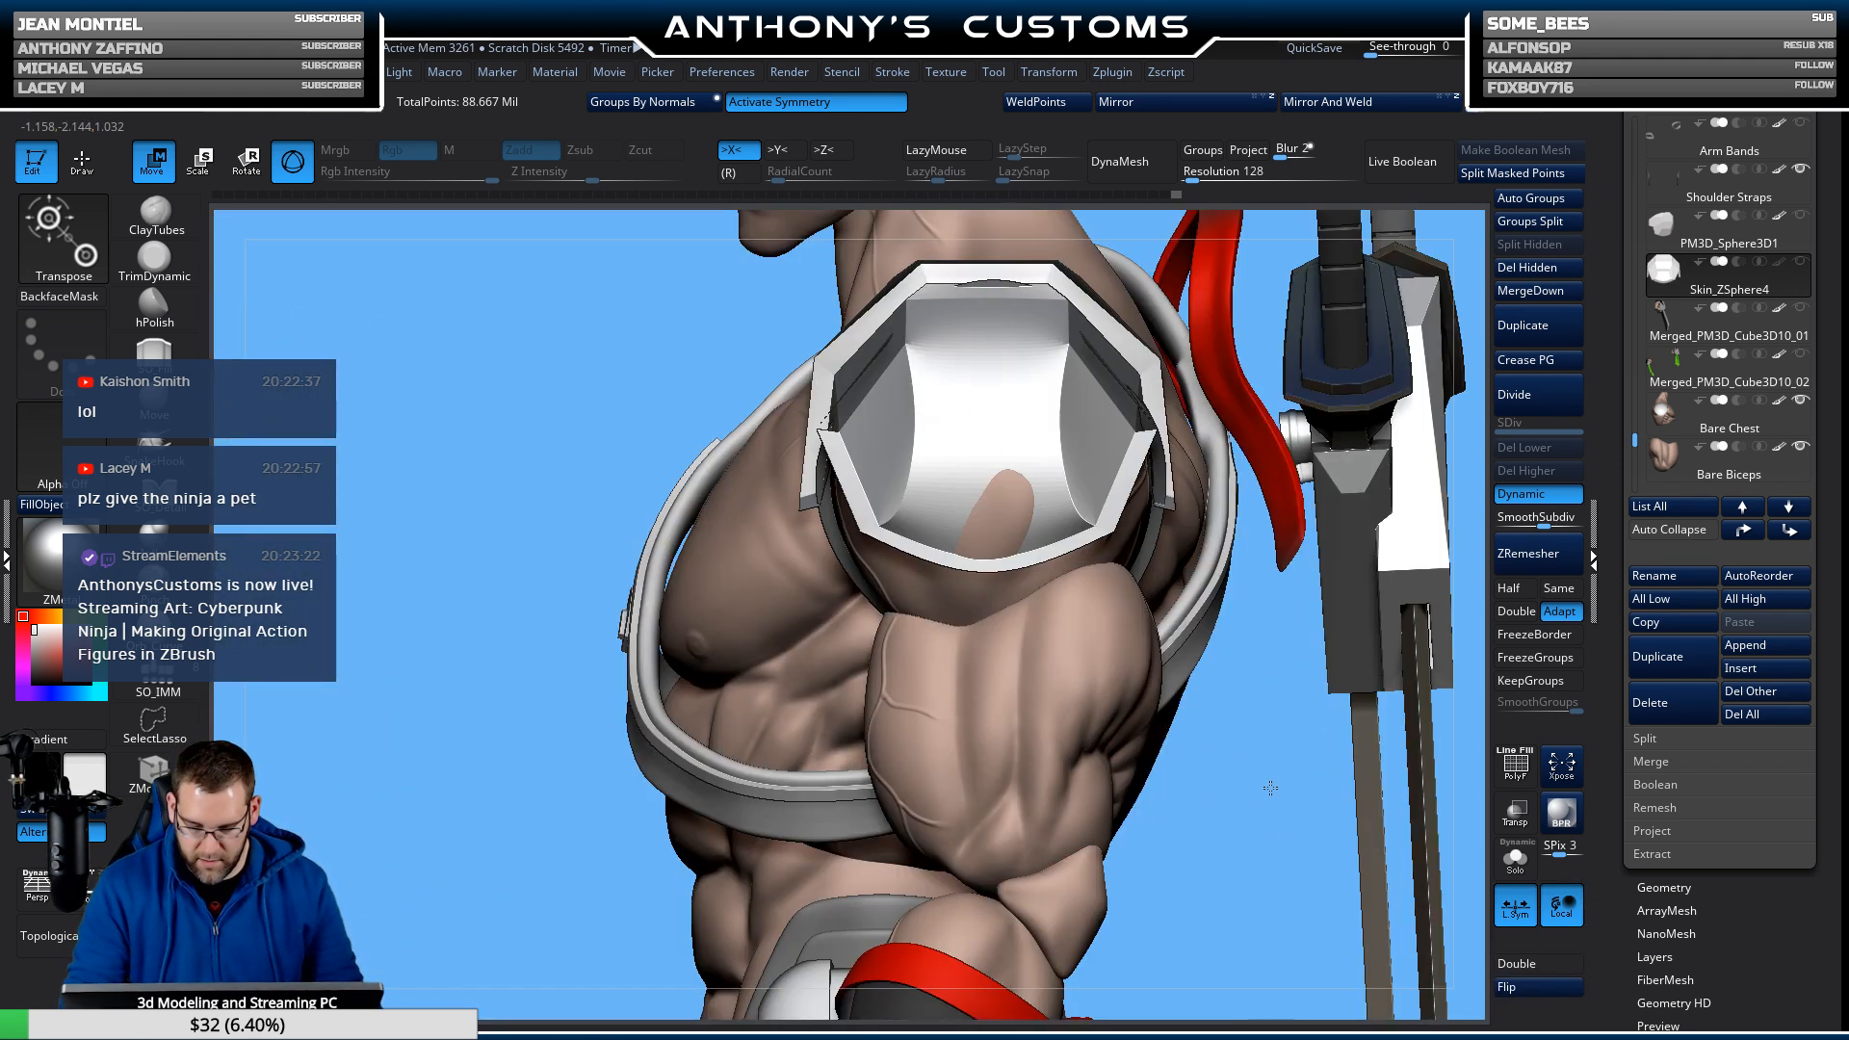
{"action": "left_click_drag", "start_coordinate": [1264, 655], "coordinate": [1194, 833]}
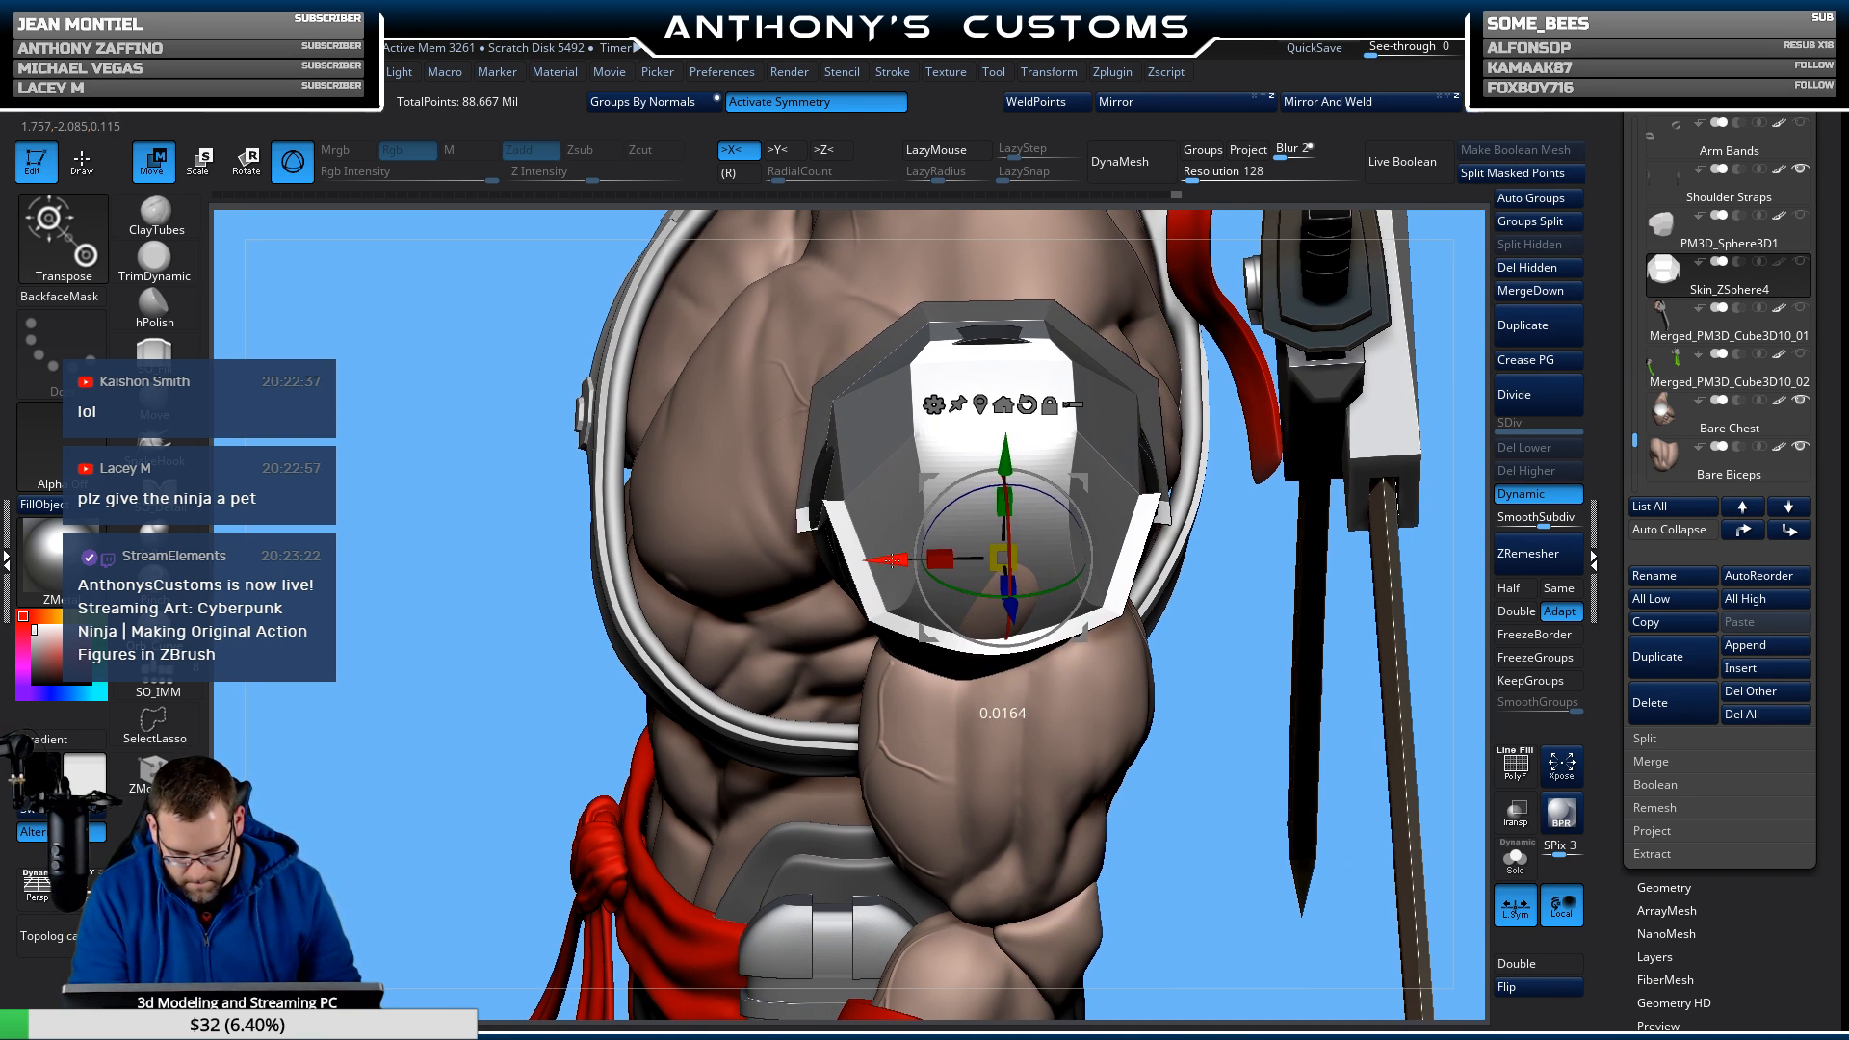
{"action": "left_click_drag", "start_coordinate": [1220, 680], "coordinate": [1219, 624]}
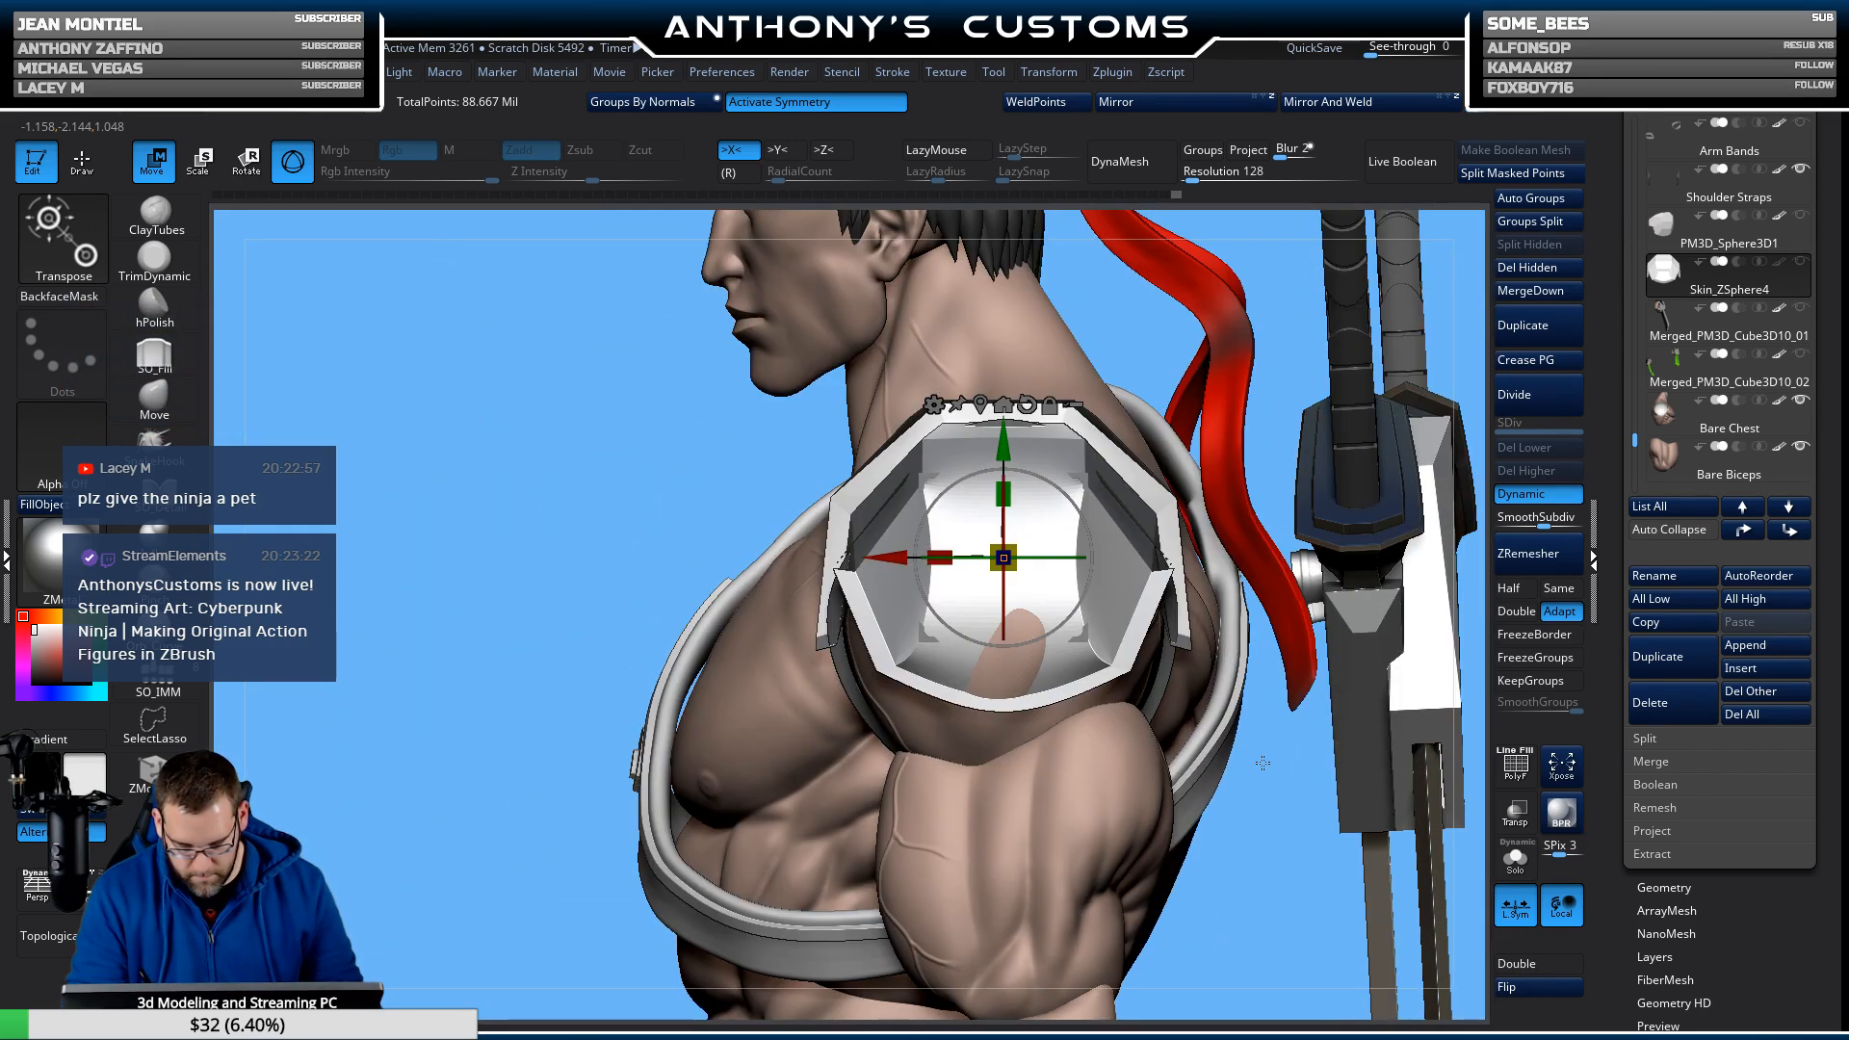
{"action": "left_click_drag", "start_coordinate": [1262, 763], "coordinate": [1183, 860]}
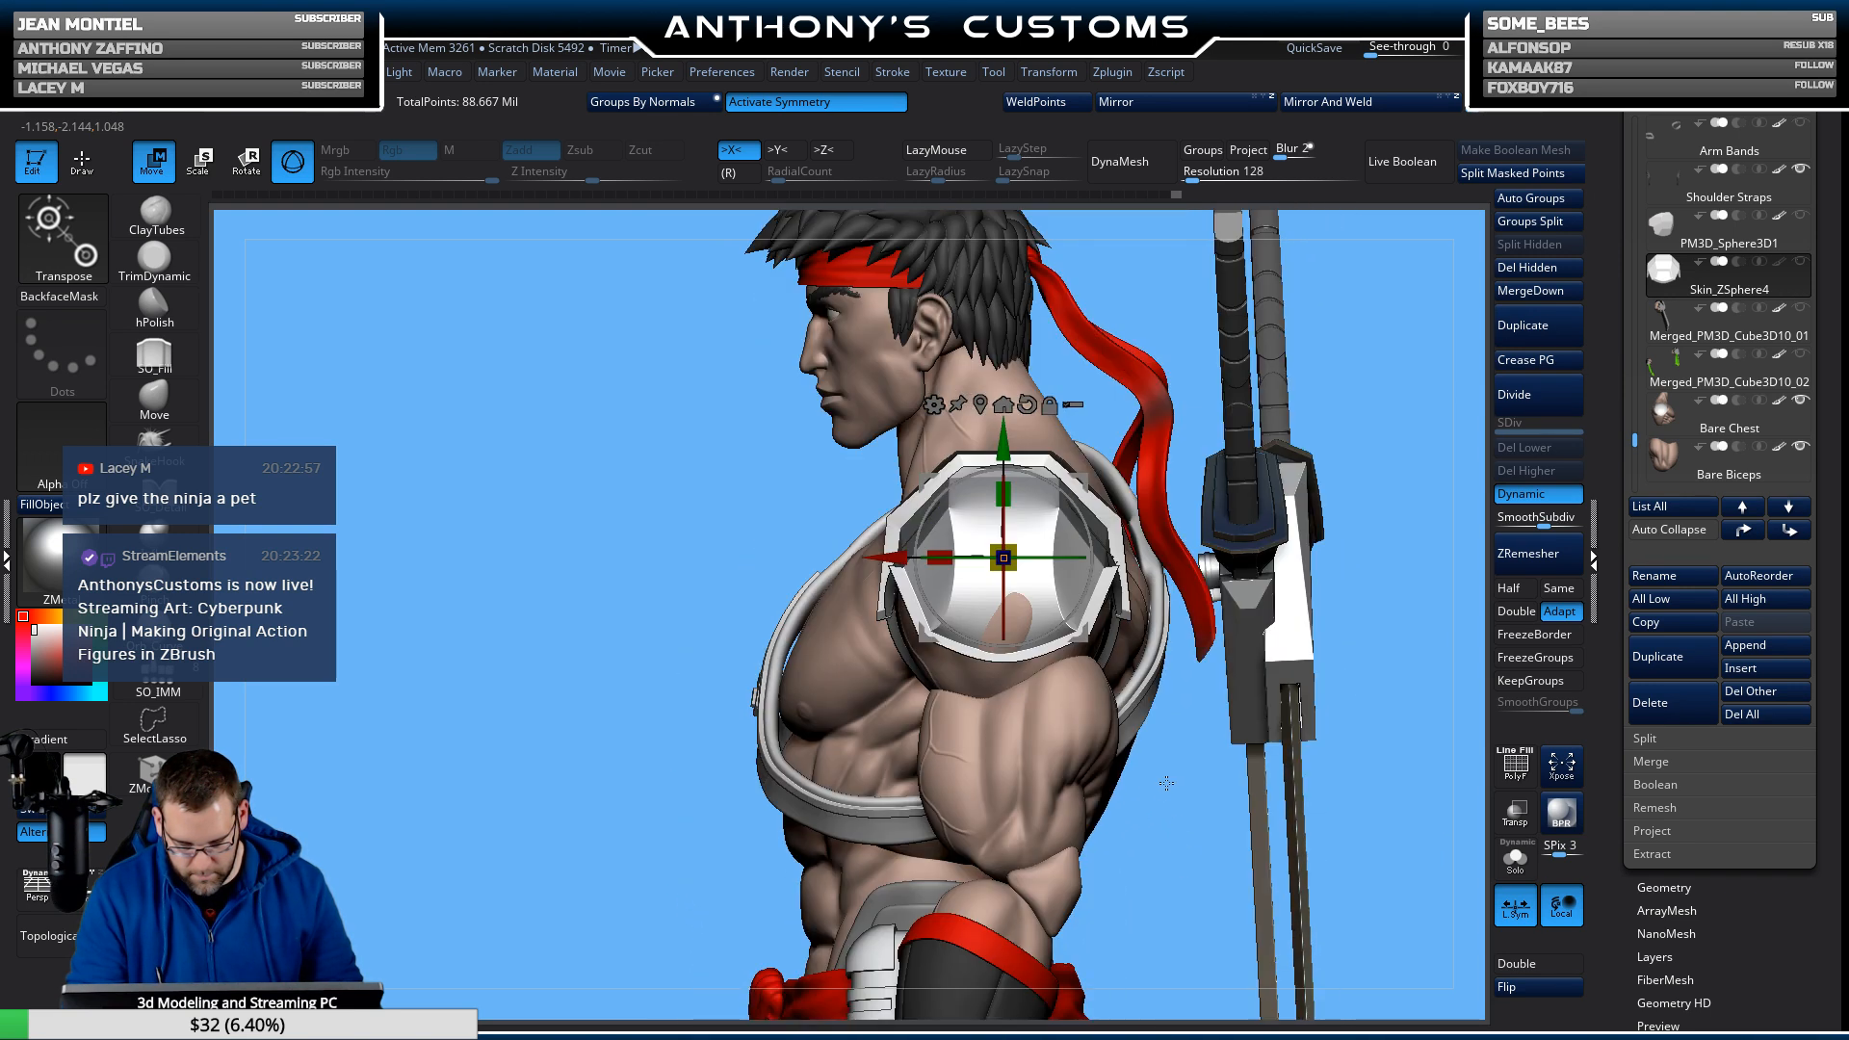
{"action": "left_click_drag", "start_coordinate": [1188, 764], "coordinate": [1247, 774]}
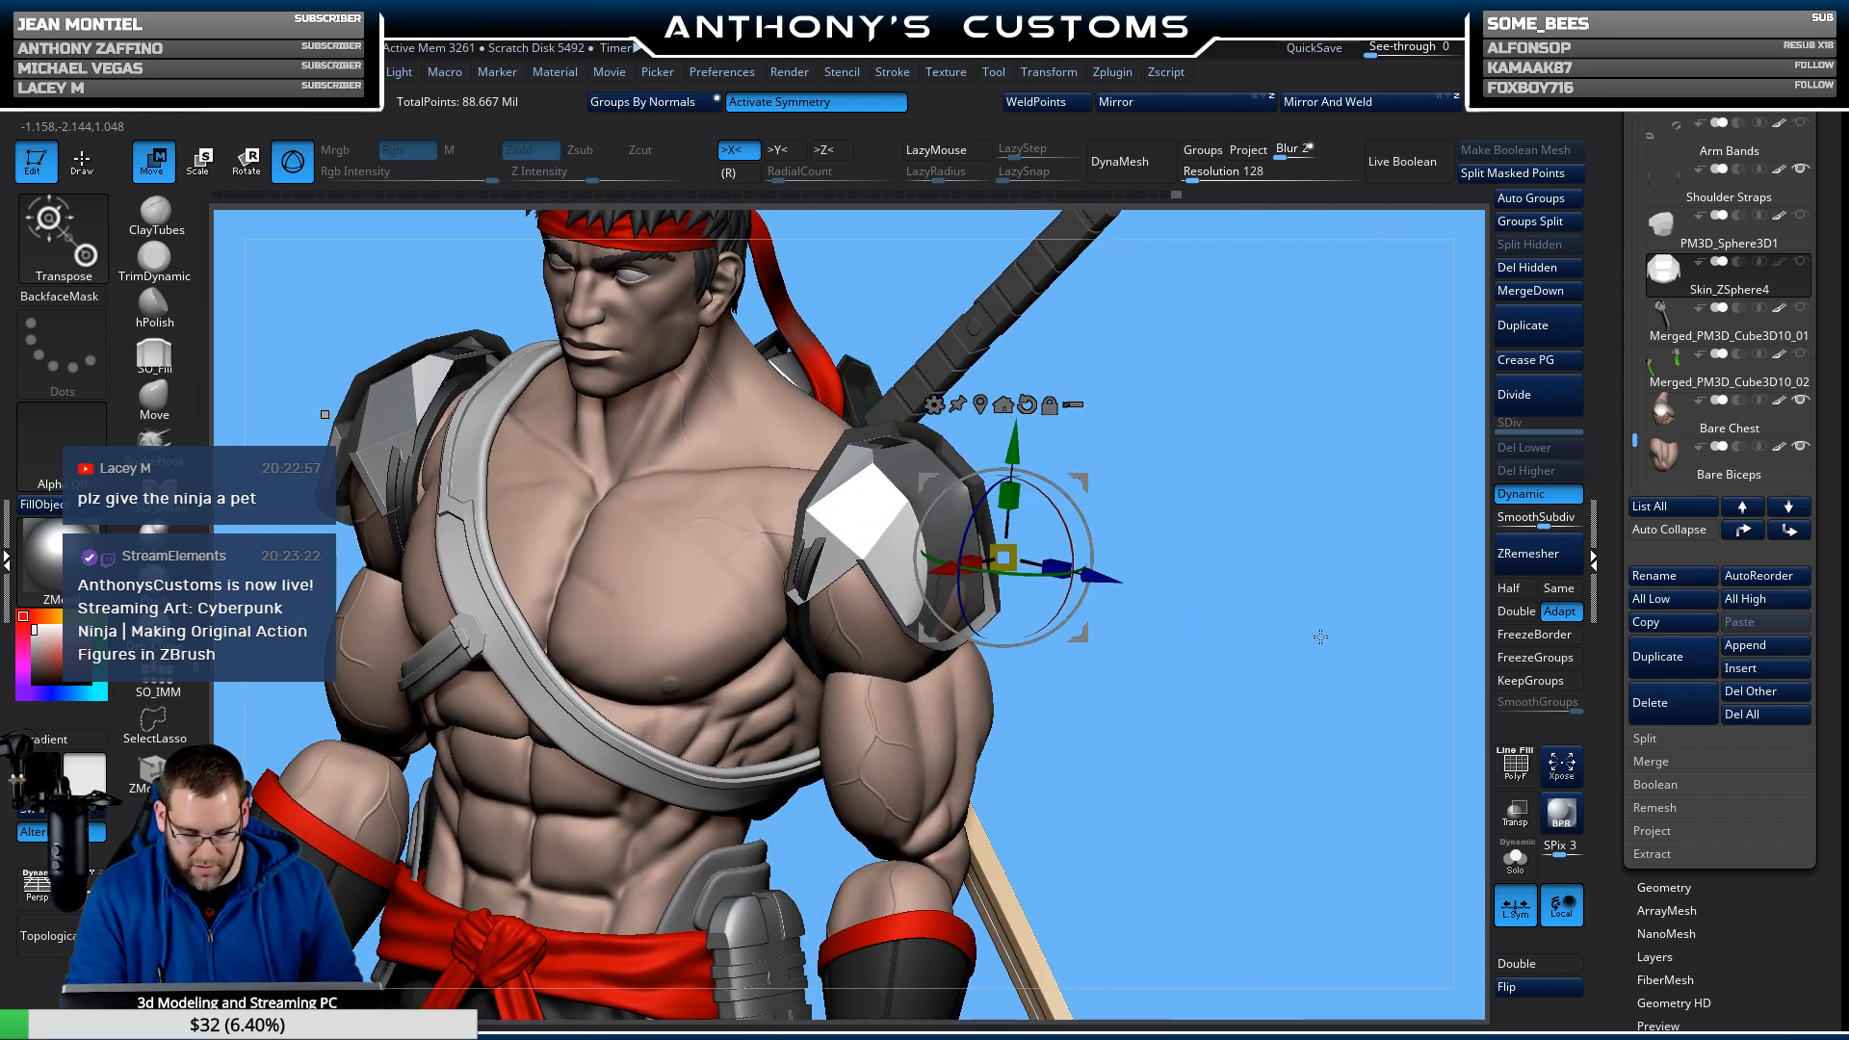
Undo the normal flip and the preceding pad changes.
{"action": "key", "text": "ctrl+z"}
{"action": "key", "text": "ctrl+z"}
{"action": "key", "text": "ctrl+z"}
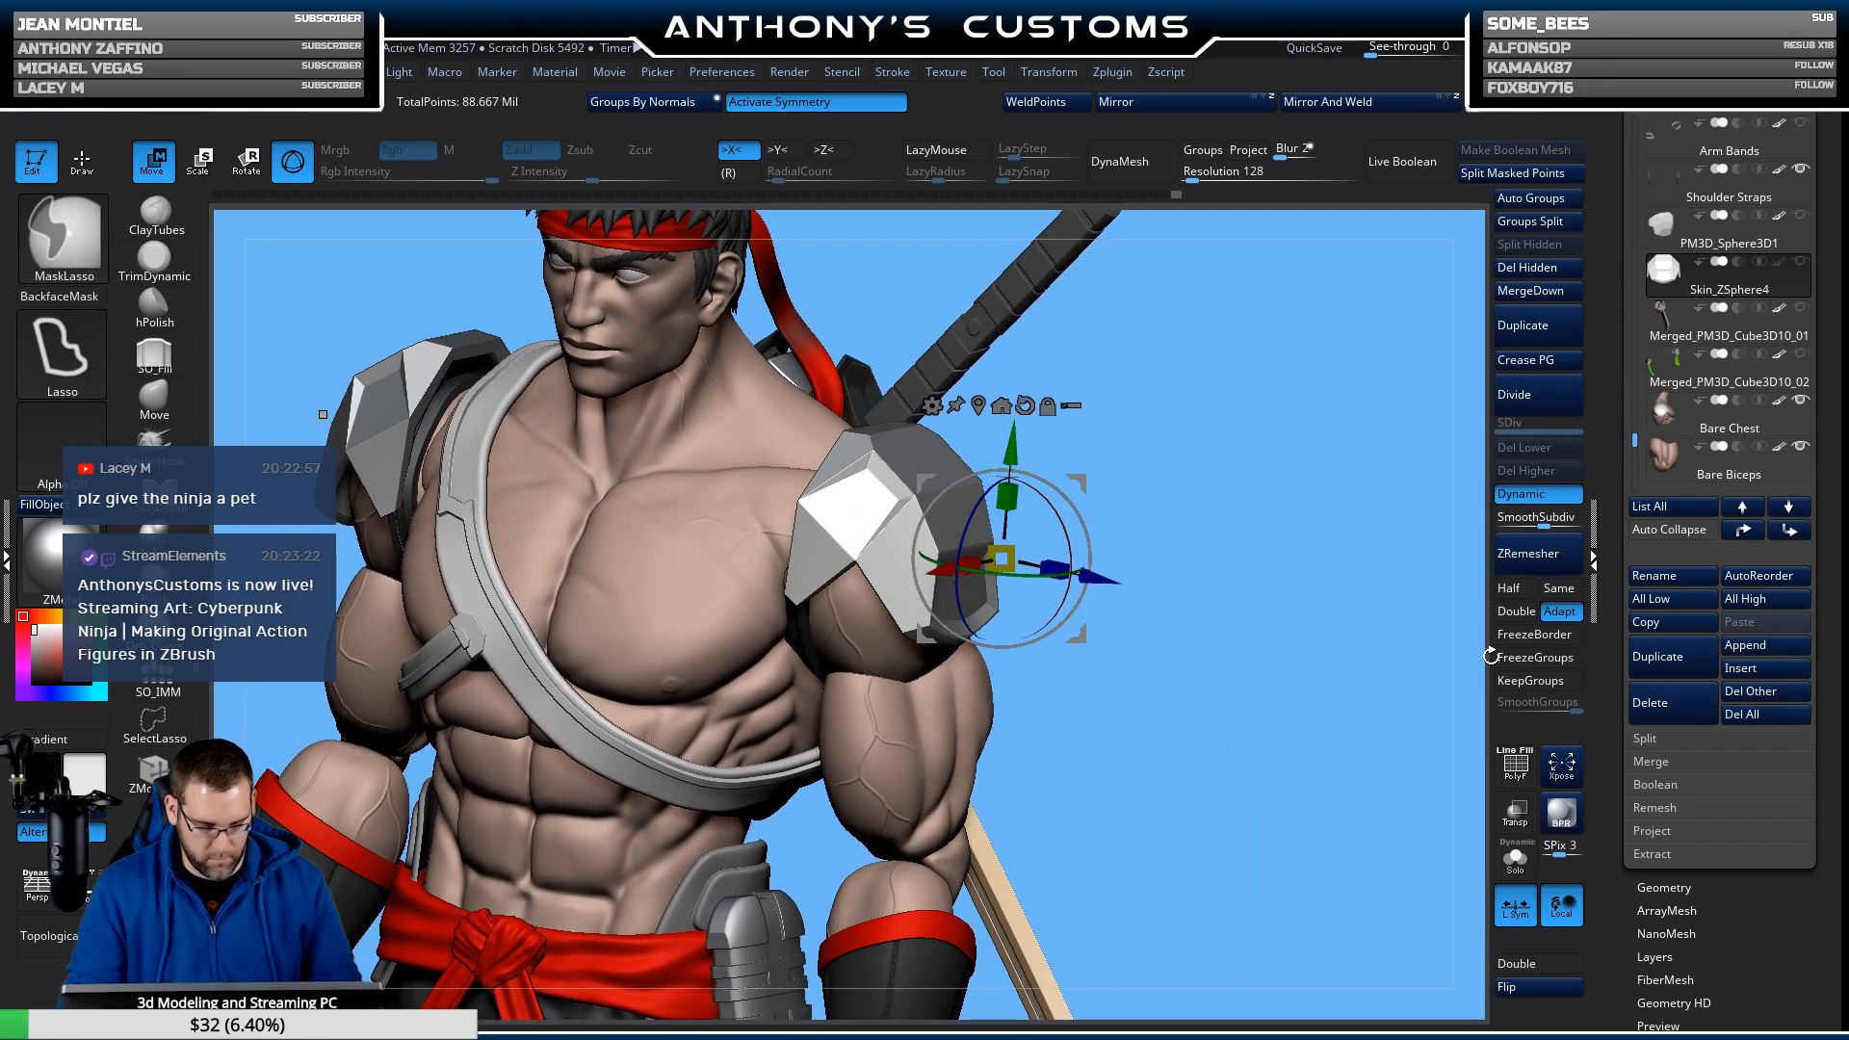
Isolate the pads, turn on Z symmetry, and widen them slightly along X from the side view.
{"action": "left_click", "coordinate": [1515, 858]}
{"action": "key", "text": "f"}
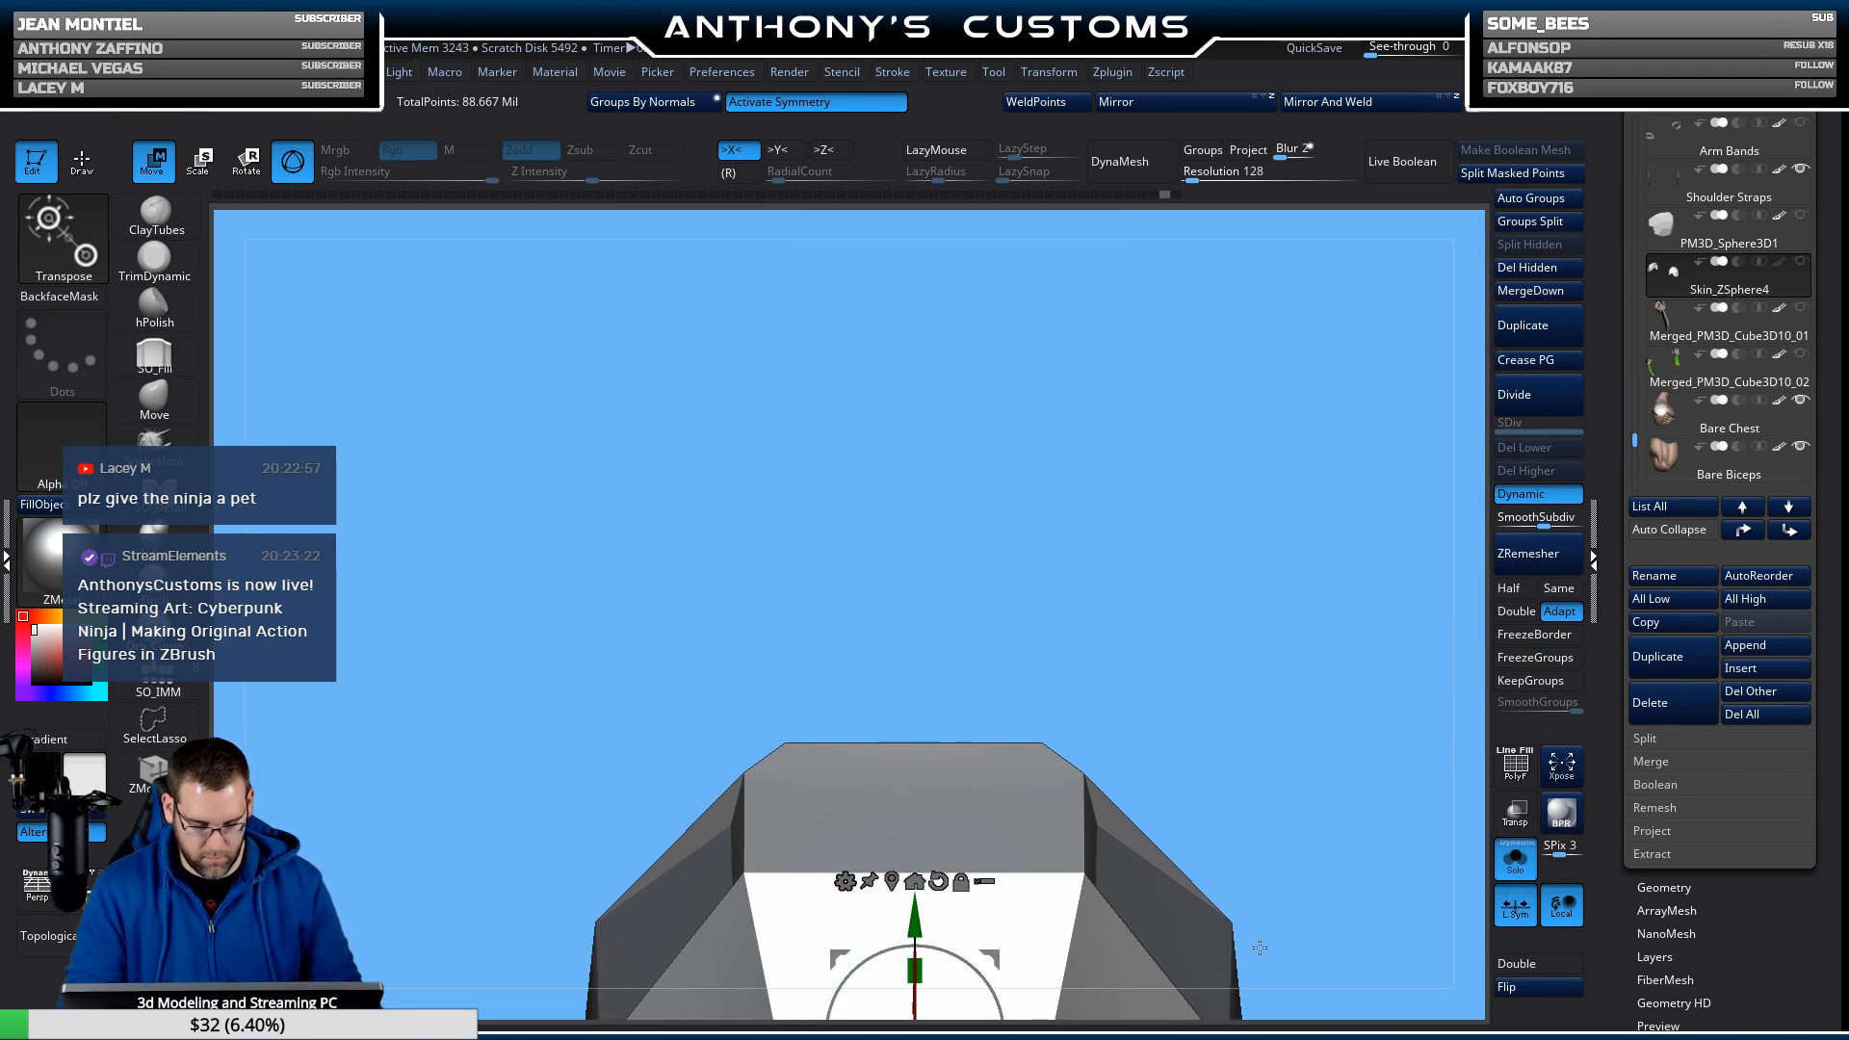
{"action": "mouse_move", "coordinate": [1272, 583]}
{"action": "left_mouse_down", "text": "ctrl"}
{"action": "mouse_move", "coordinate": [1107, 700]}
{"action": "mouse_move", "coordinate": [1277, 761]}
{"action": "left_mouse_up", "text": "ctrl"}
{"action": "left_click", "coordinate": [834, 152]}
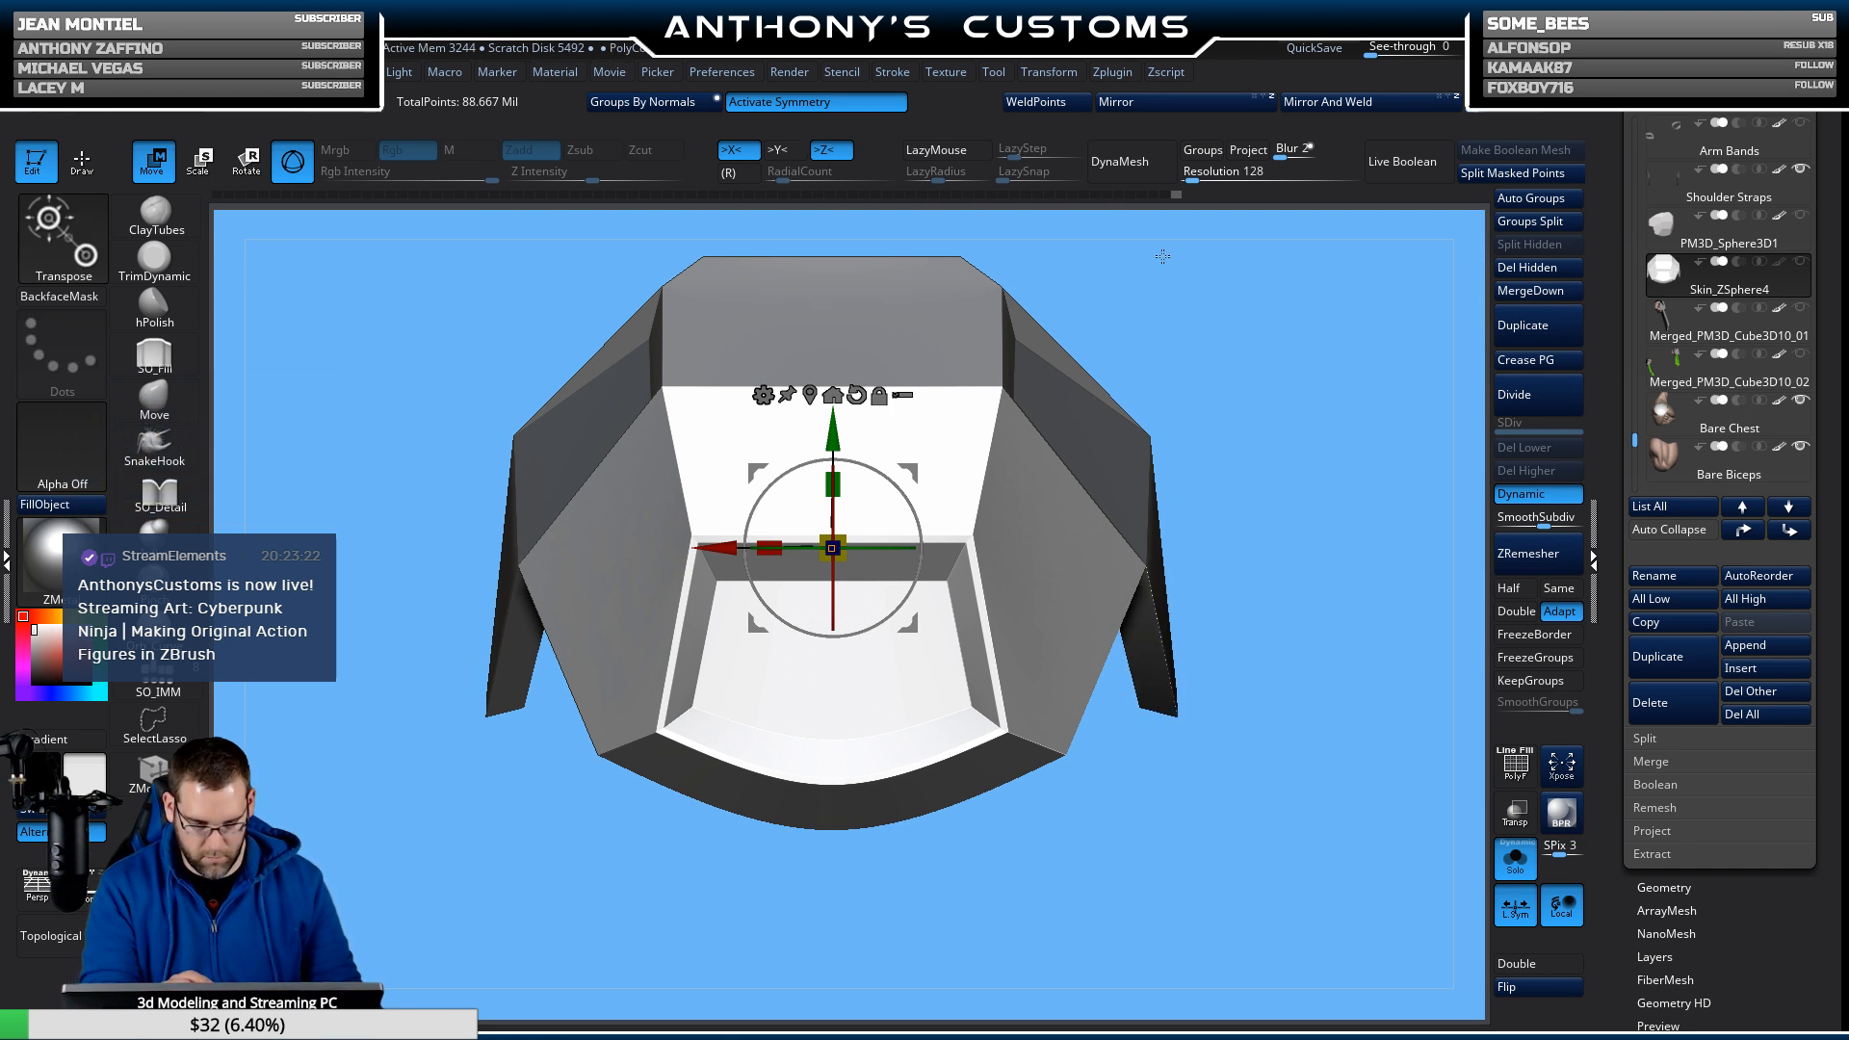
{"action": "left_click_drag", "start_coordinate": [1224, 462], "coordinate": [1242, 529], "text": "ctrl"}
{"action": "mouse_move", "coordinate": [1272, 594]}
{"action": "left_mouse_down", "text": "ctrl"}
{"action": "mouse_move", "coordinate": [1145, 665]}
{"action": "mouse_move", "coordinate": [1262, 790]}
{"action": "left_mouse_up", "text": "ctrl"}
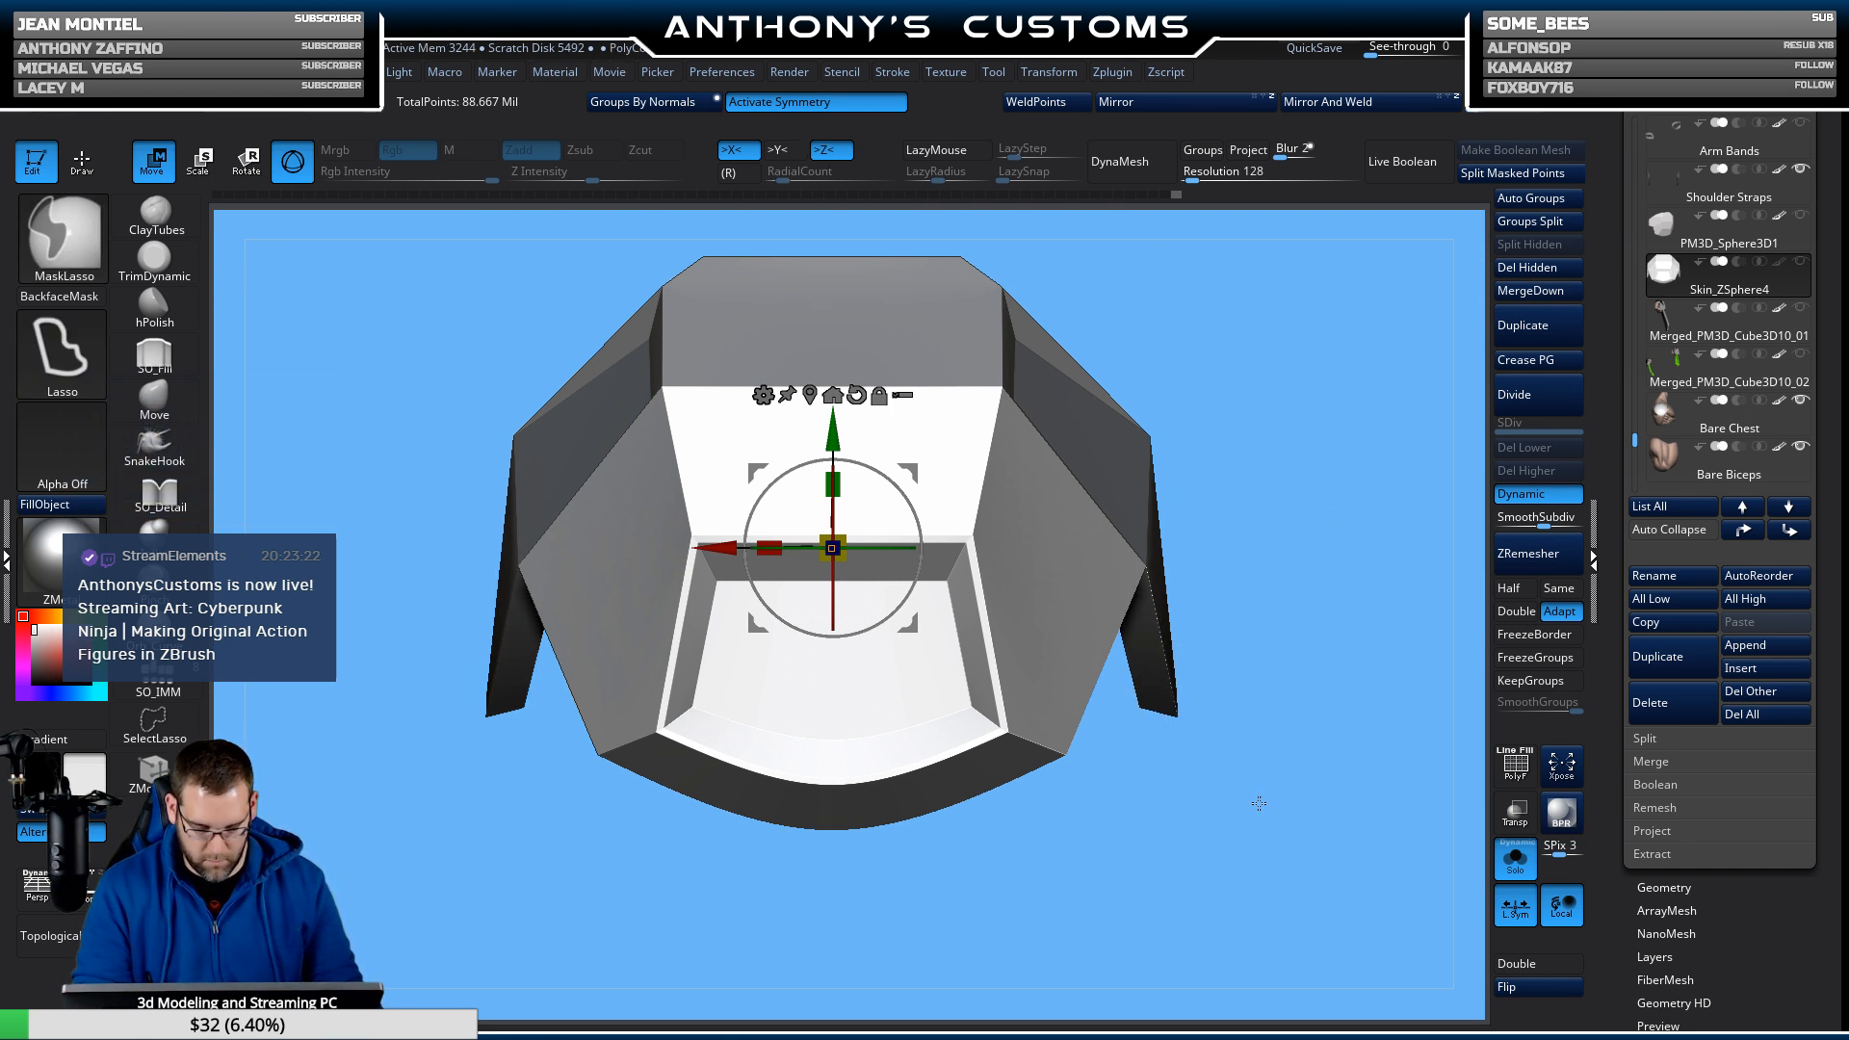
{"action": "left_click", "coordinate": [1264, 796], "text": "ctrl"}
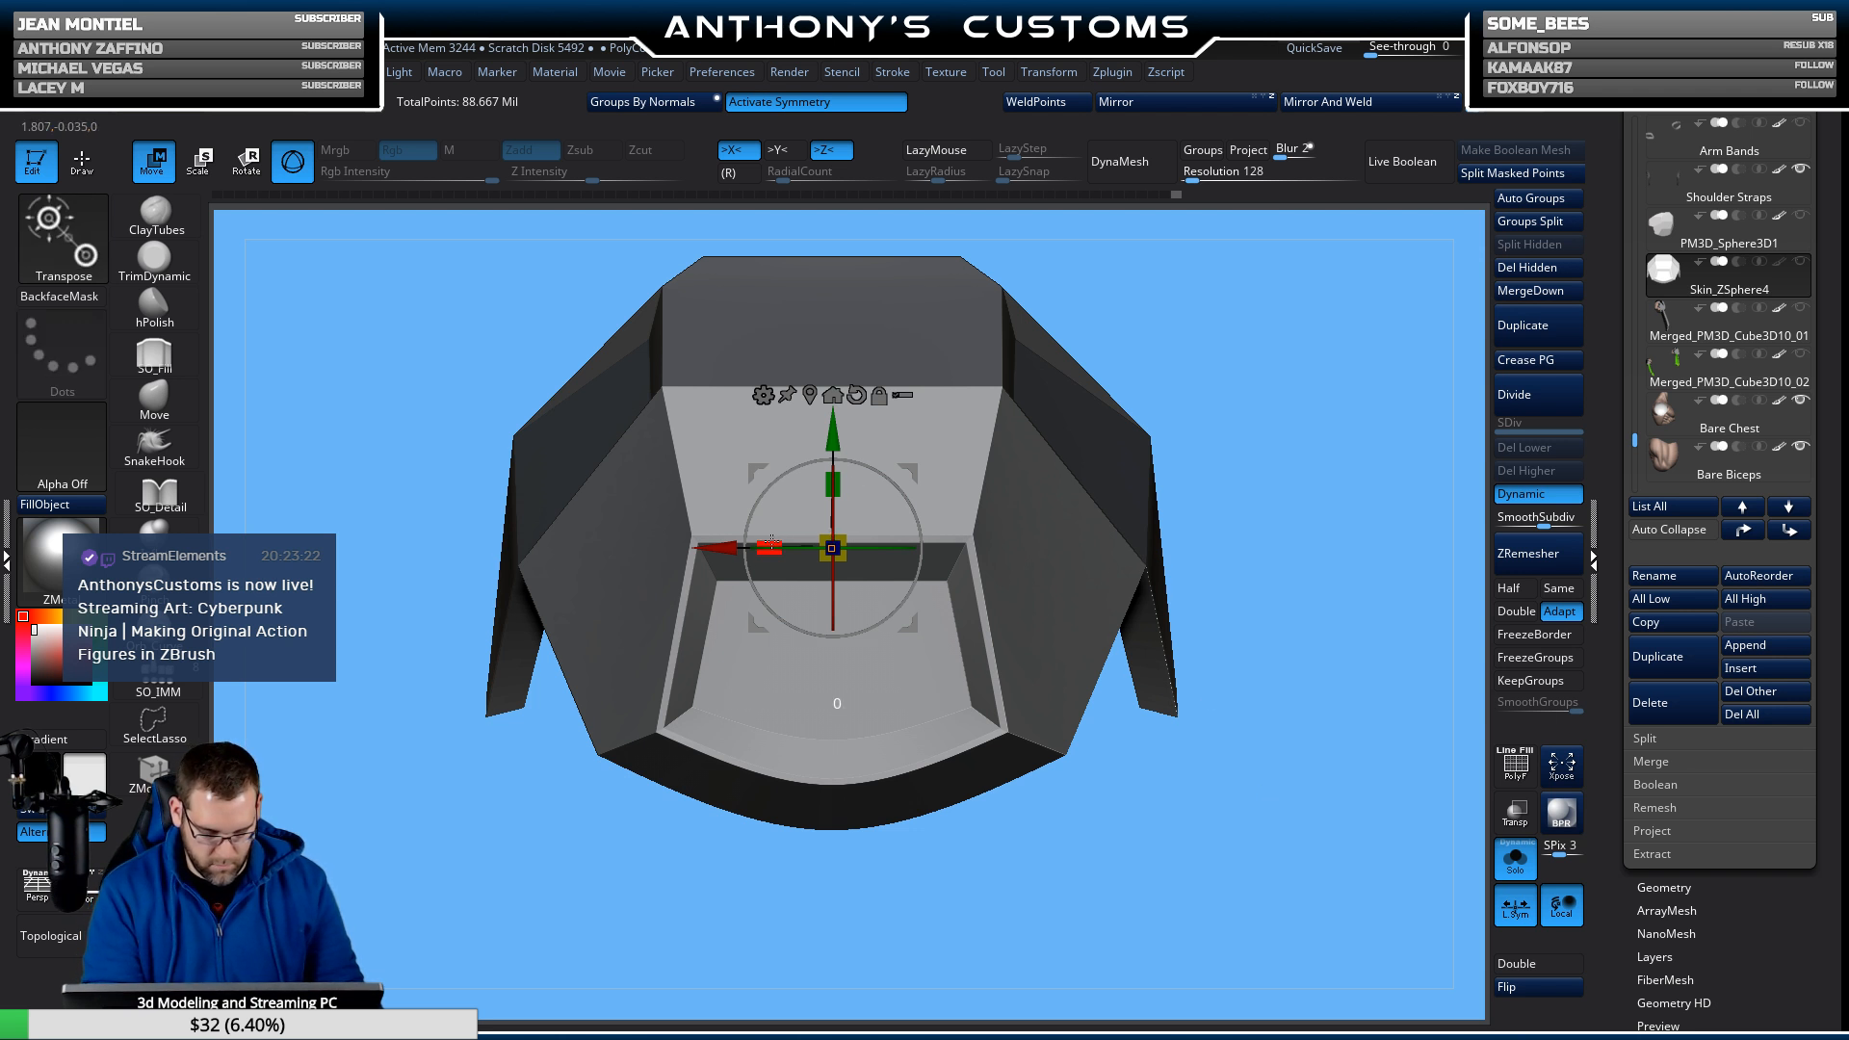
{"action": "left_click_drag", "start_coordinate": [772, 541], "coordinate": [732, 533]}
{"action": "left_click_drag", "start_coordinate": [1252, 734], "coordinate": [1254, 774], "text": "ctrl"}
{"action": "left_click_drag", "start_coordinate": [1255, 782], "coordinate": [1211, 767], "text": "alt"}
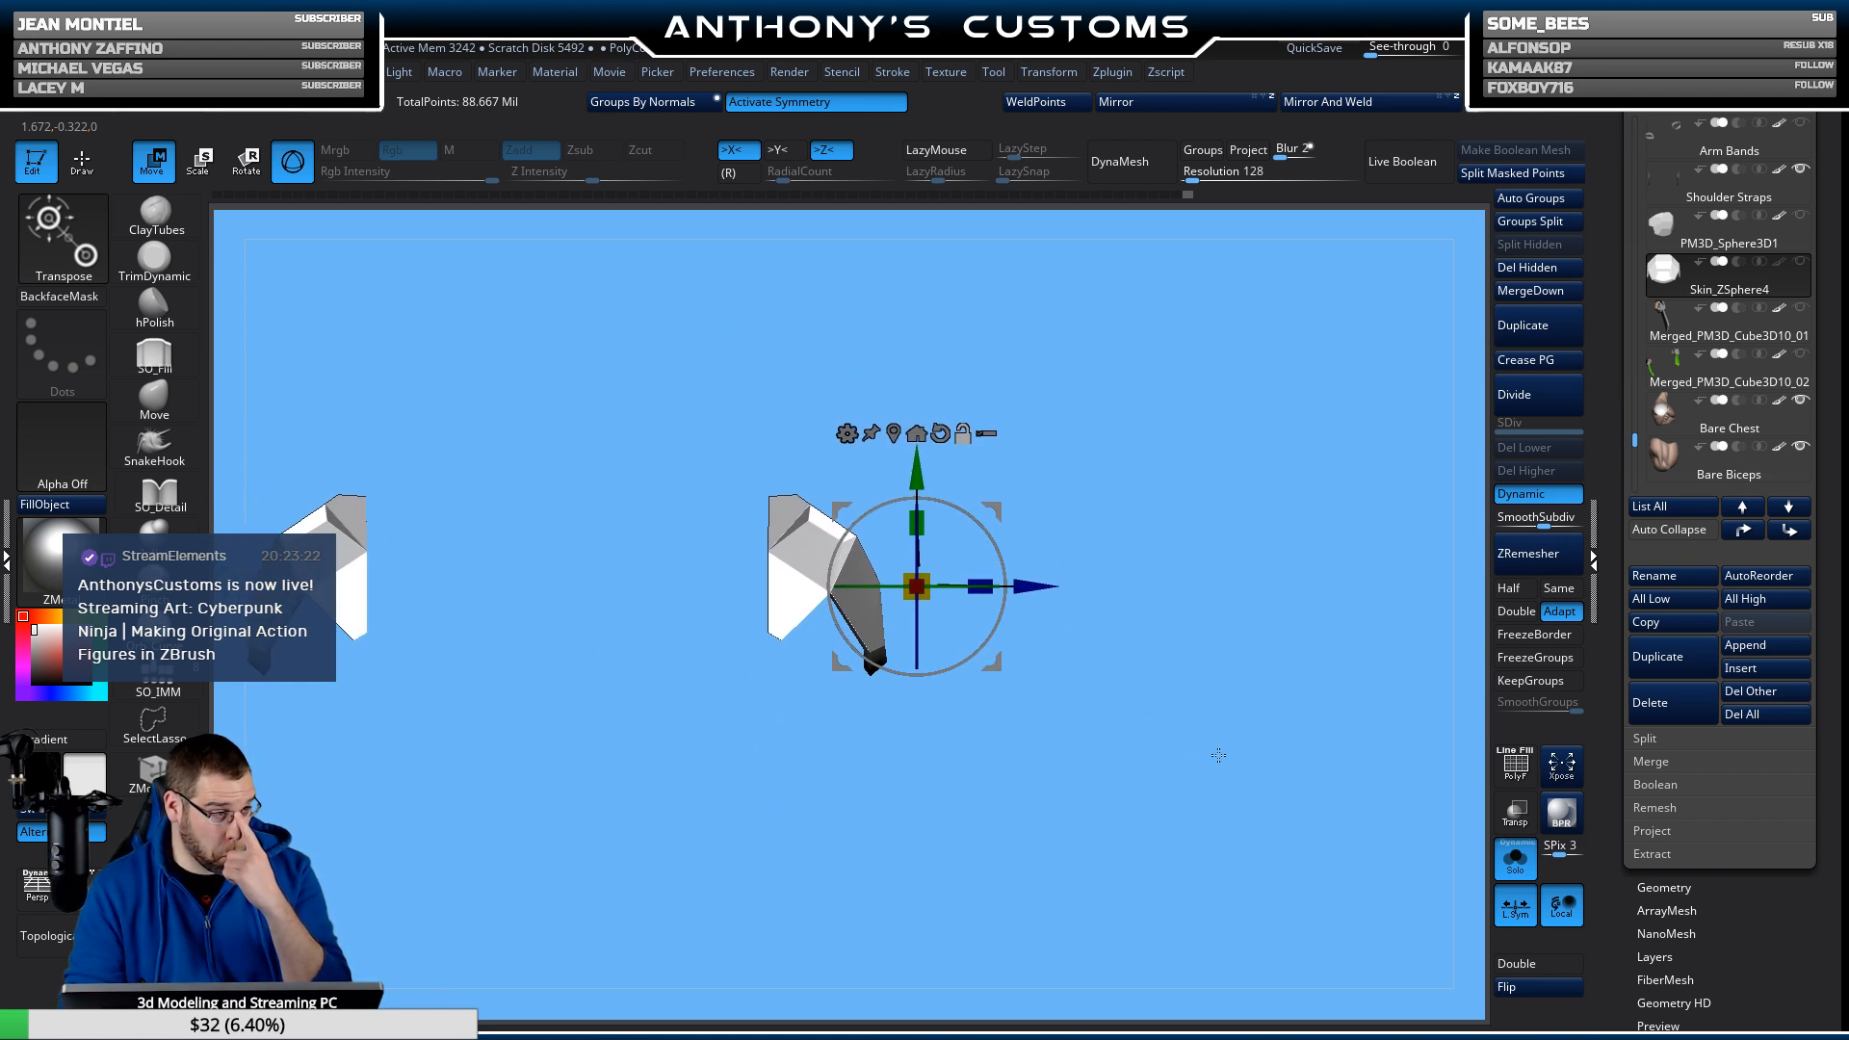
Turn off local and Z symmetry, leave solo mode, and move both pads from the forearms onto the figure's shoulders.
{"action": "left_click", "coordinate": [1522, 906]}
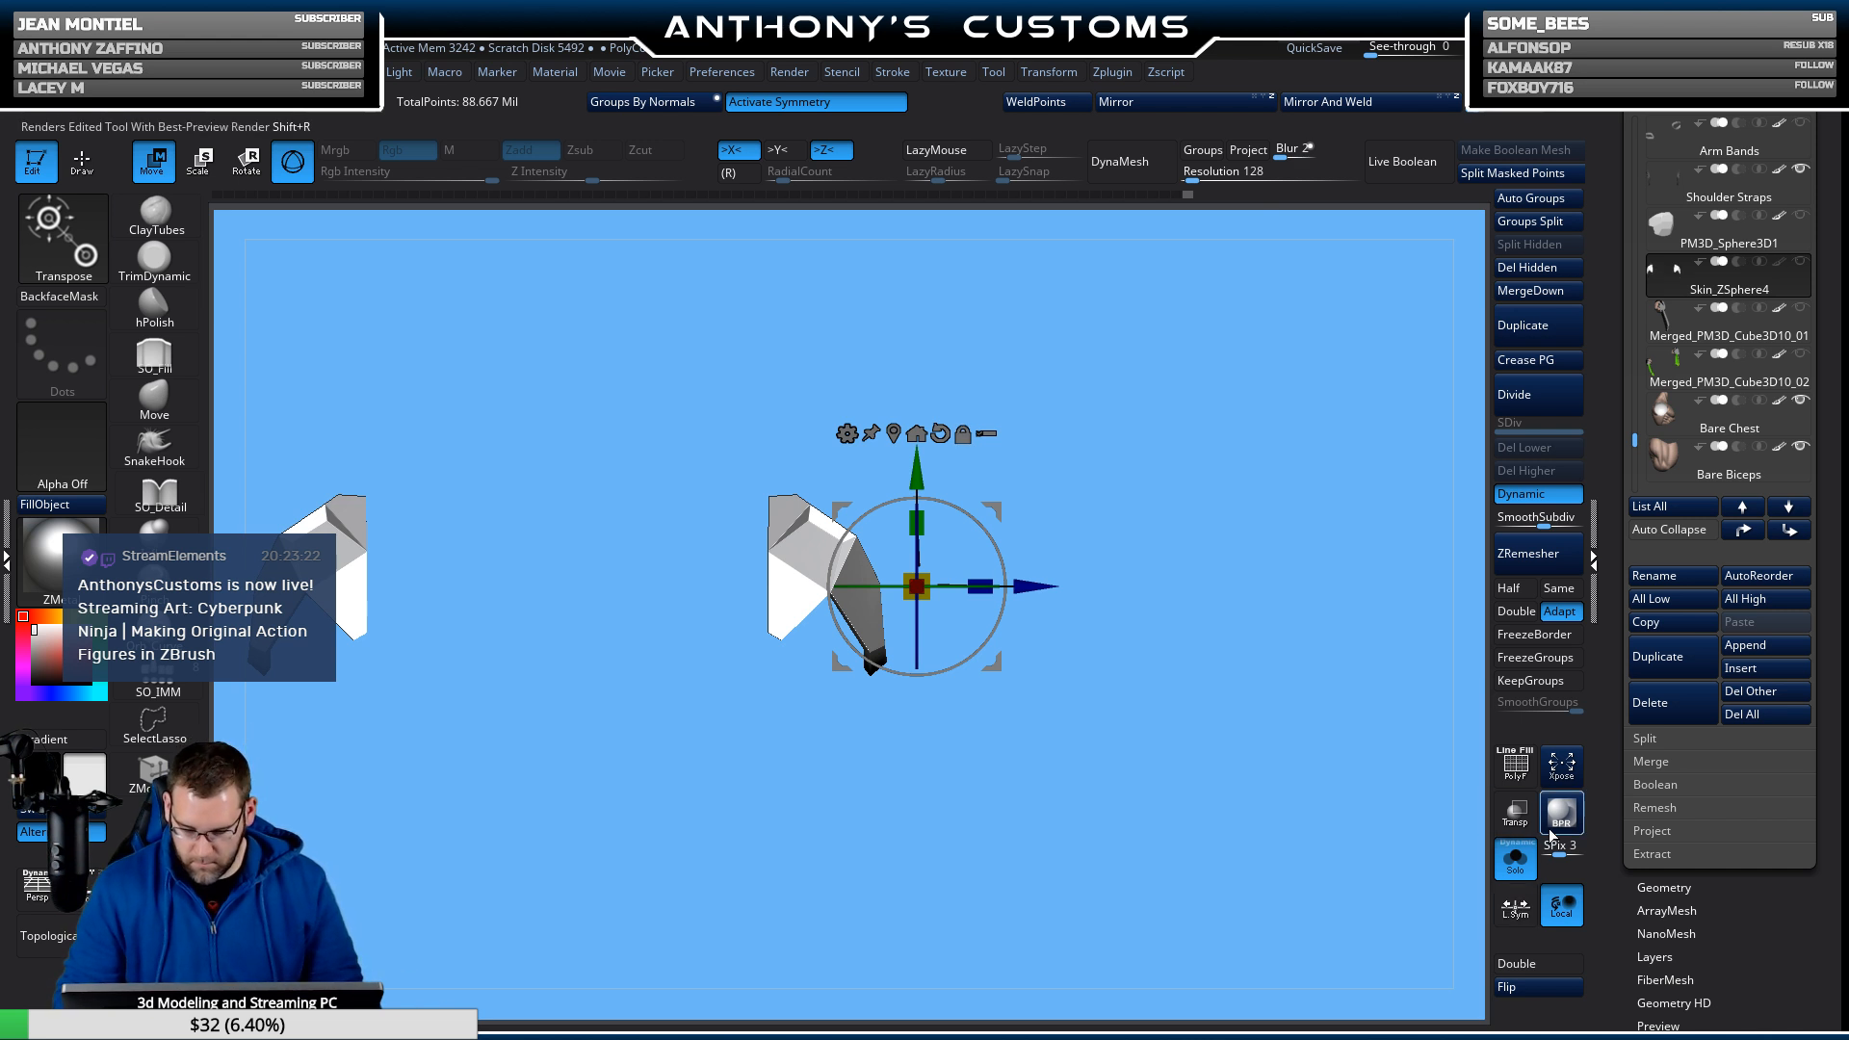
{"action": "left_click", "coordinate": [1519, 852]}
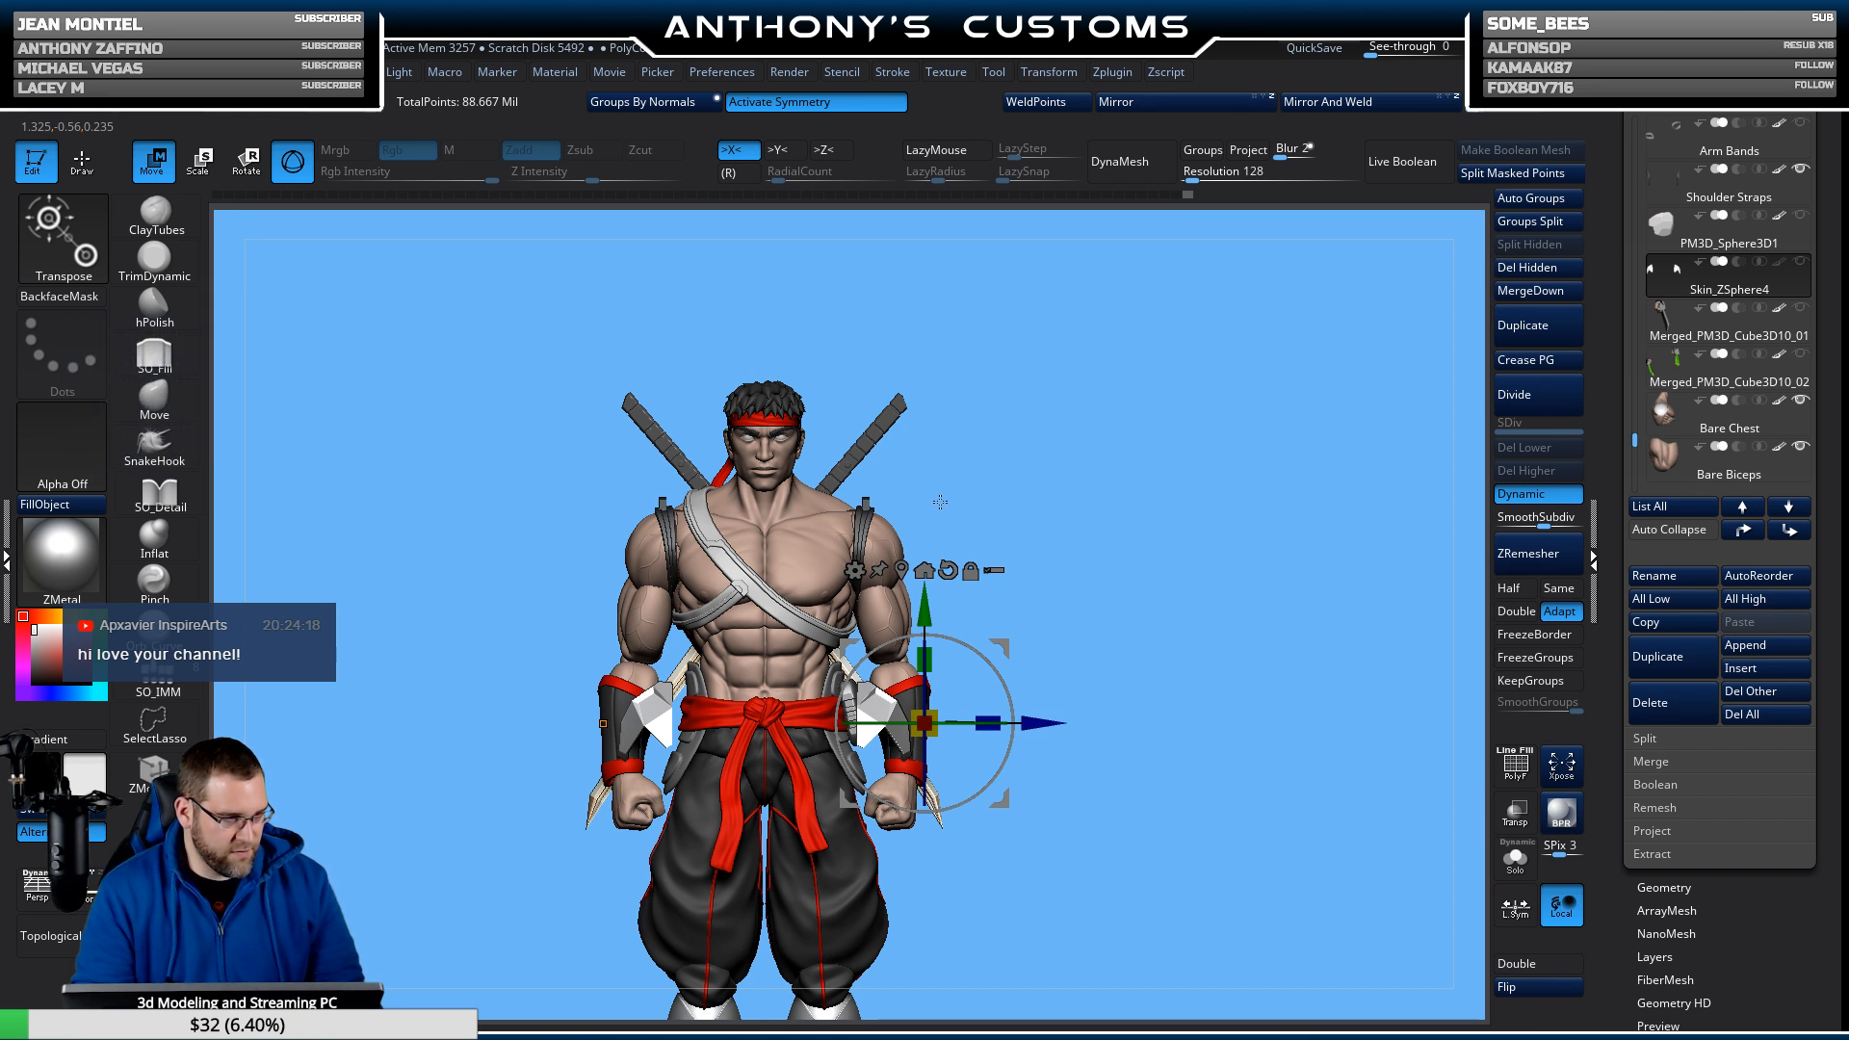
{"action": "left_click_drag", "start_coordinate": [925, 617], "coordinate": [940, 395]}
{"action": "left_click_drag", "start_coordinate": [1240, 373], "coordinate": [1156, 430]}
{"action": "left_click_drag", "start_coordinate": [810, 533], "coordinate": [845, 533]}
{"action": "left_click_drag", "start_coordinate": [1286, 403], "coordinate": [916, 675], "text": "alt"}
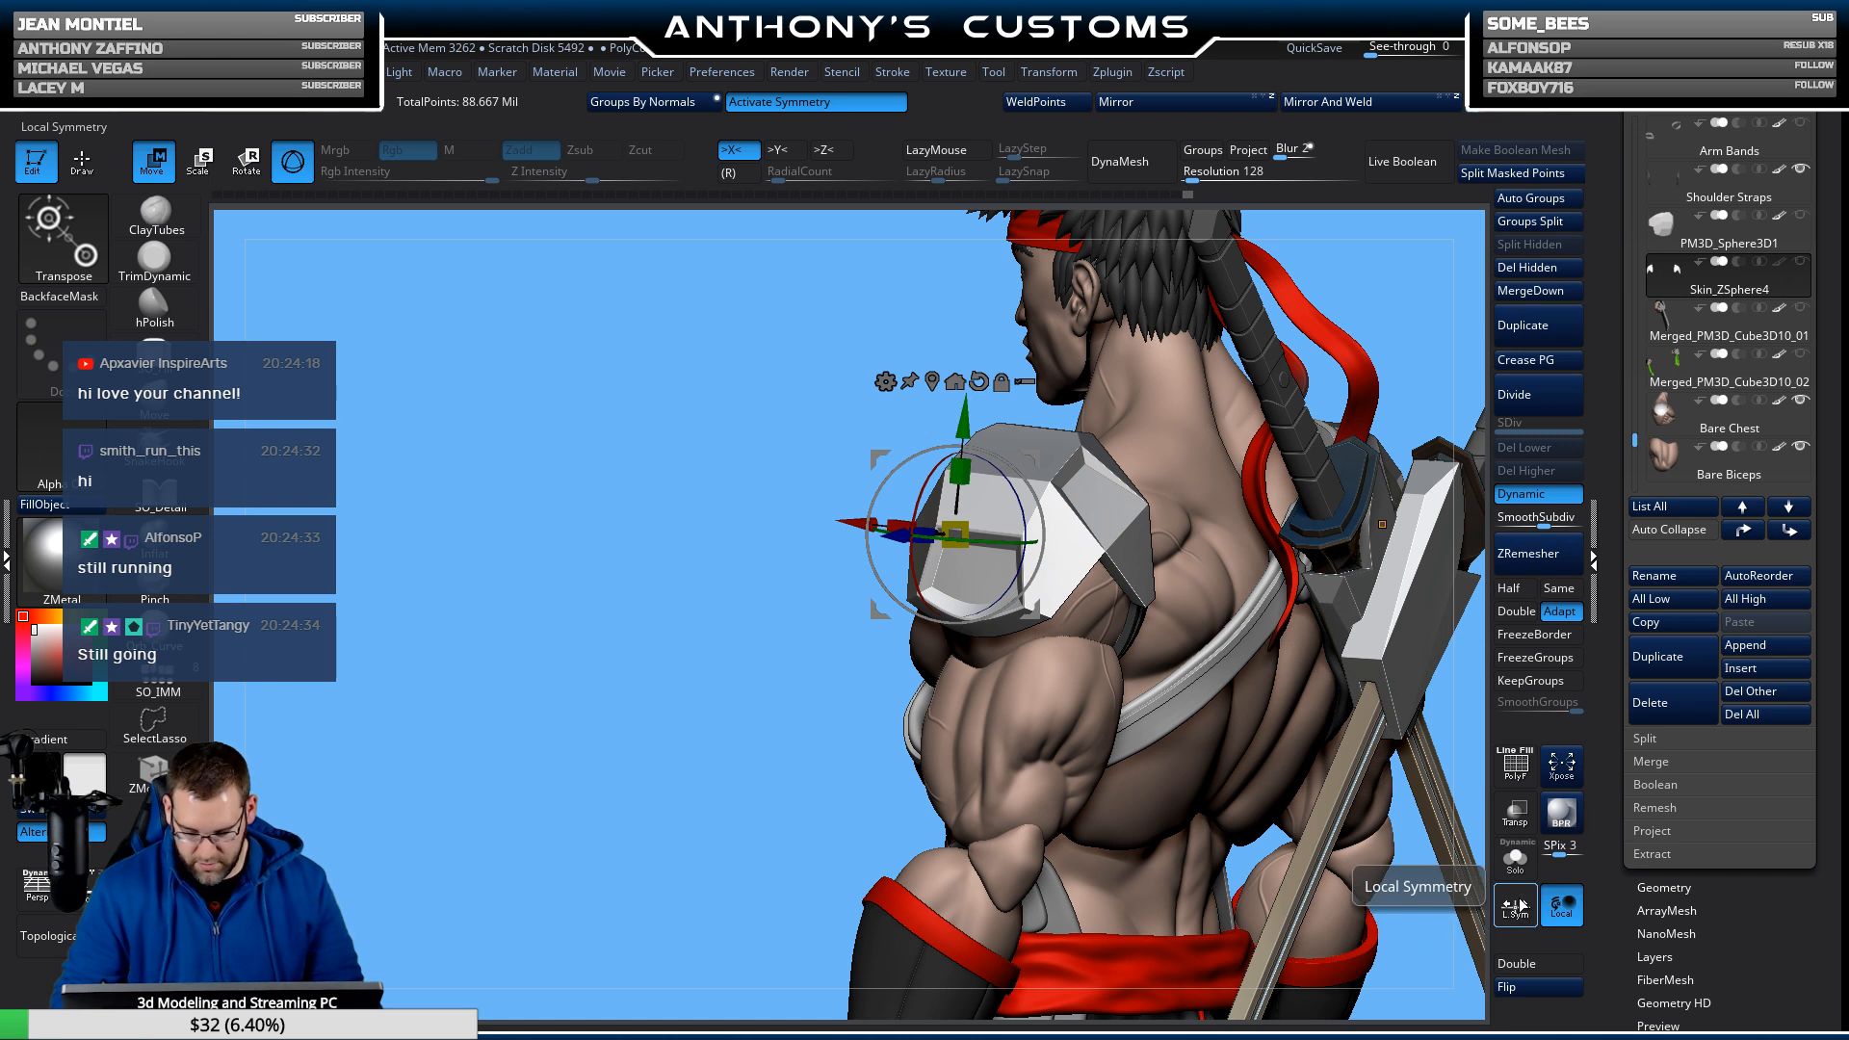
Flip the pads' normals to see inside and try small backward and downward nudges around the upper arm.
{"action": "left_click", "coordinate": [1510, 987]}
{"action": "left_click_drag", "start_coordinate": [1261, 589], "coordinate": [872, 508]}
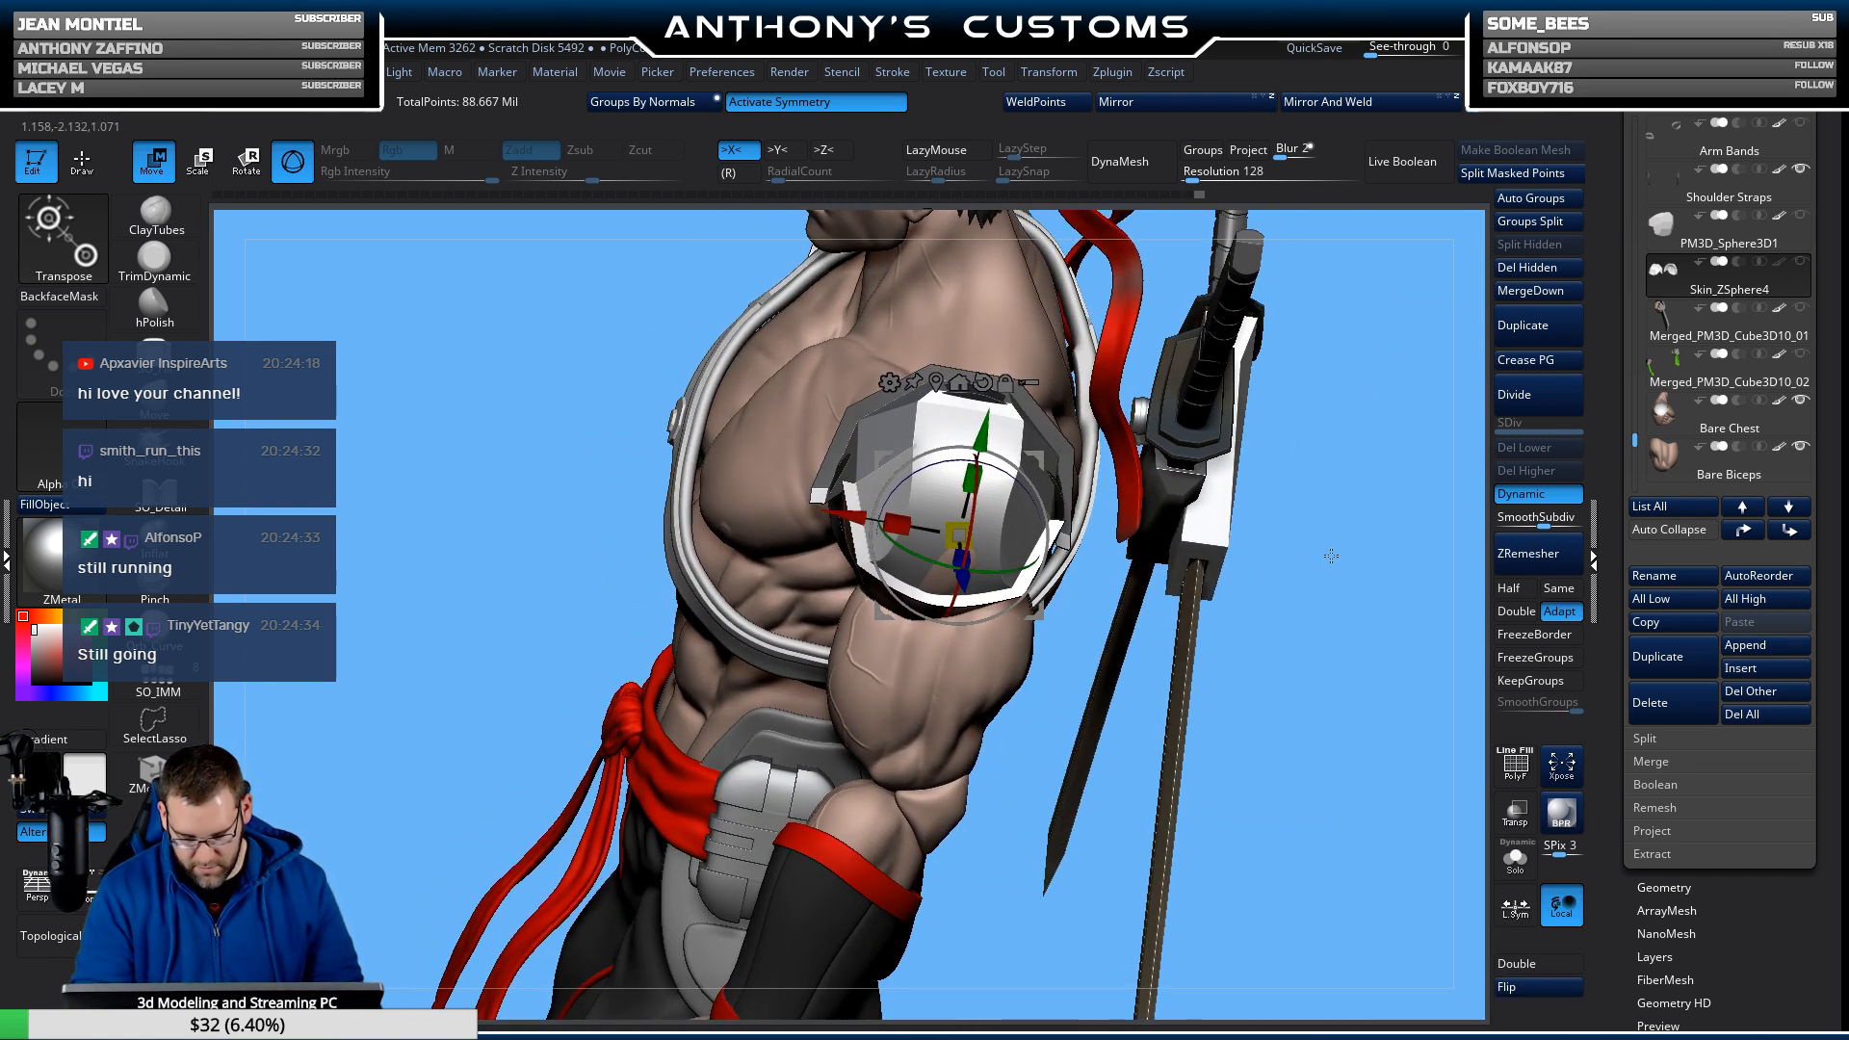
{"action": "left_click_drag", "start_coordinate": [1330, 556], "coordinate": [1338, 643]}
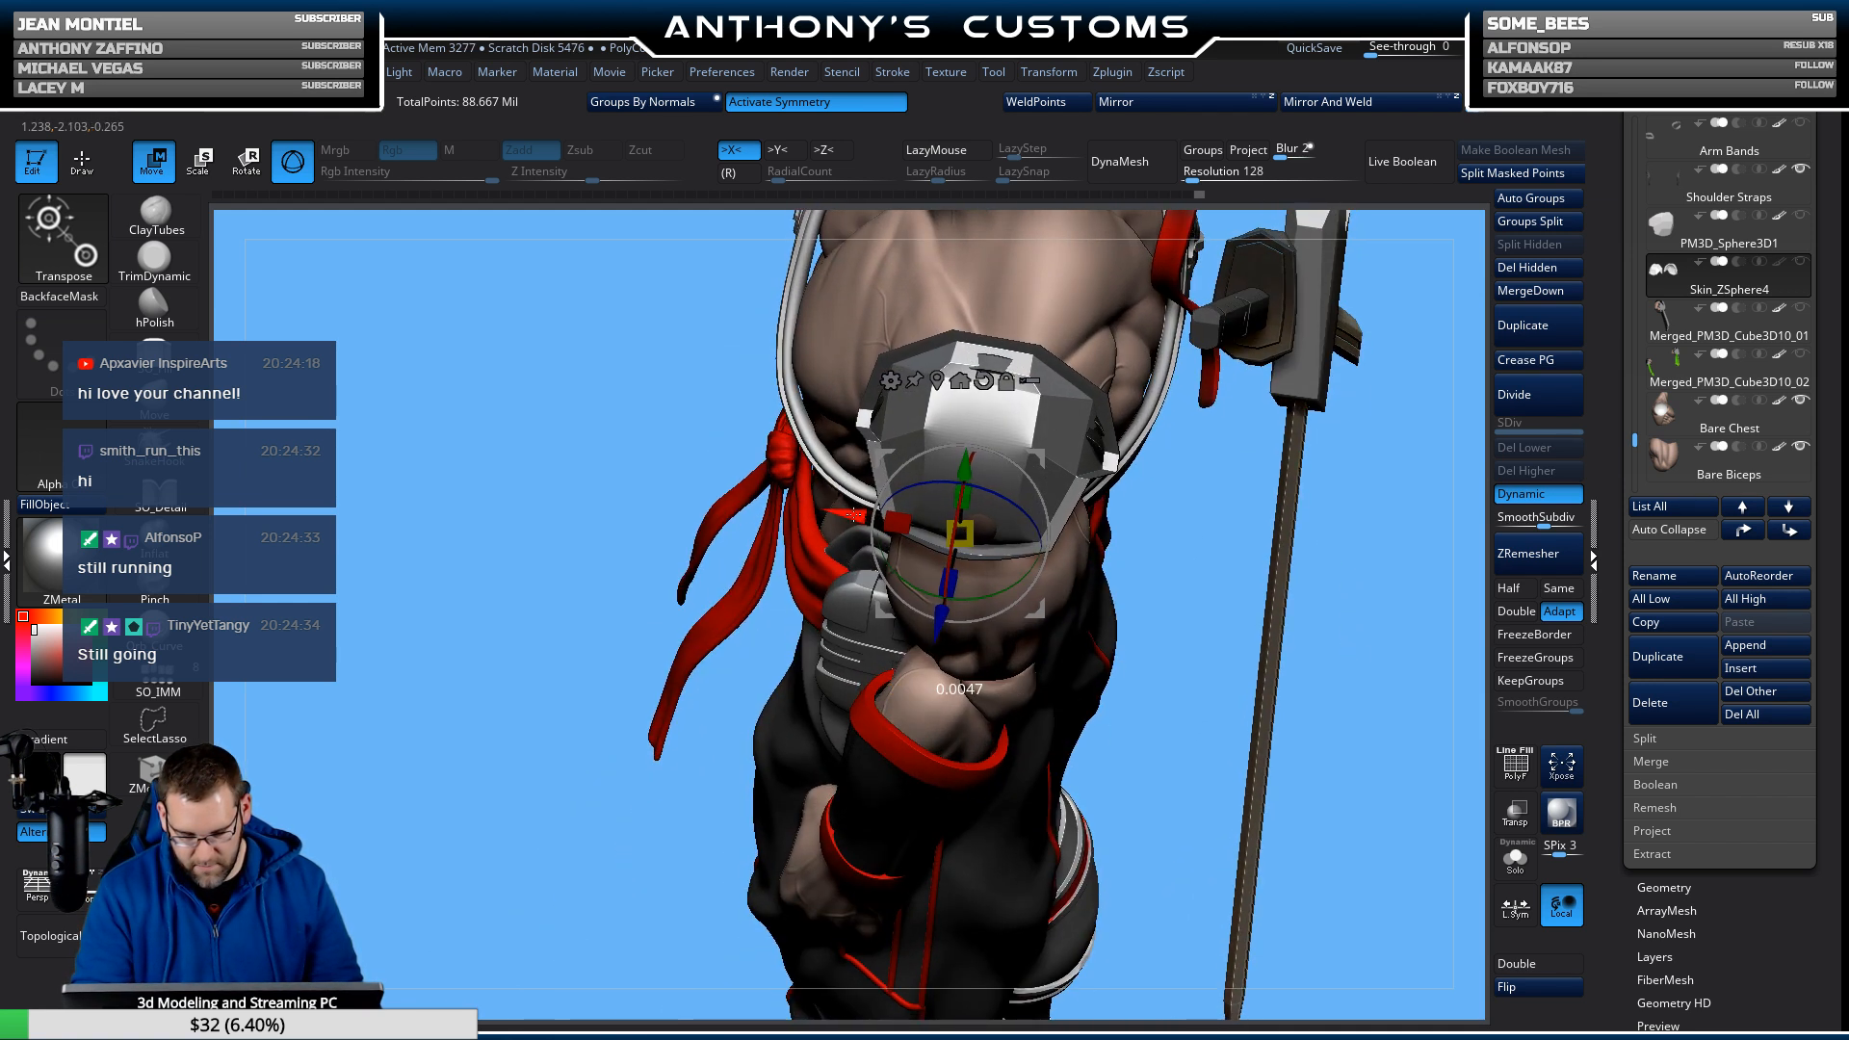
{"action": "left_click_drag", "start_coordinate": [856, 515], "coordinate": [854, 515]}
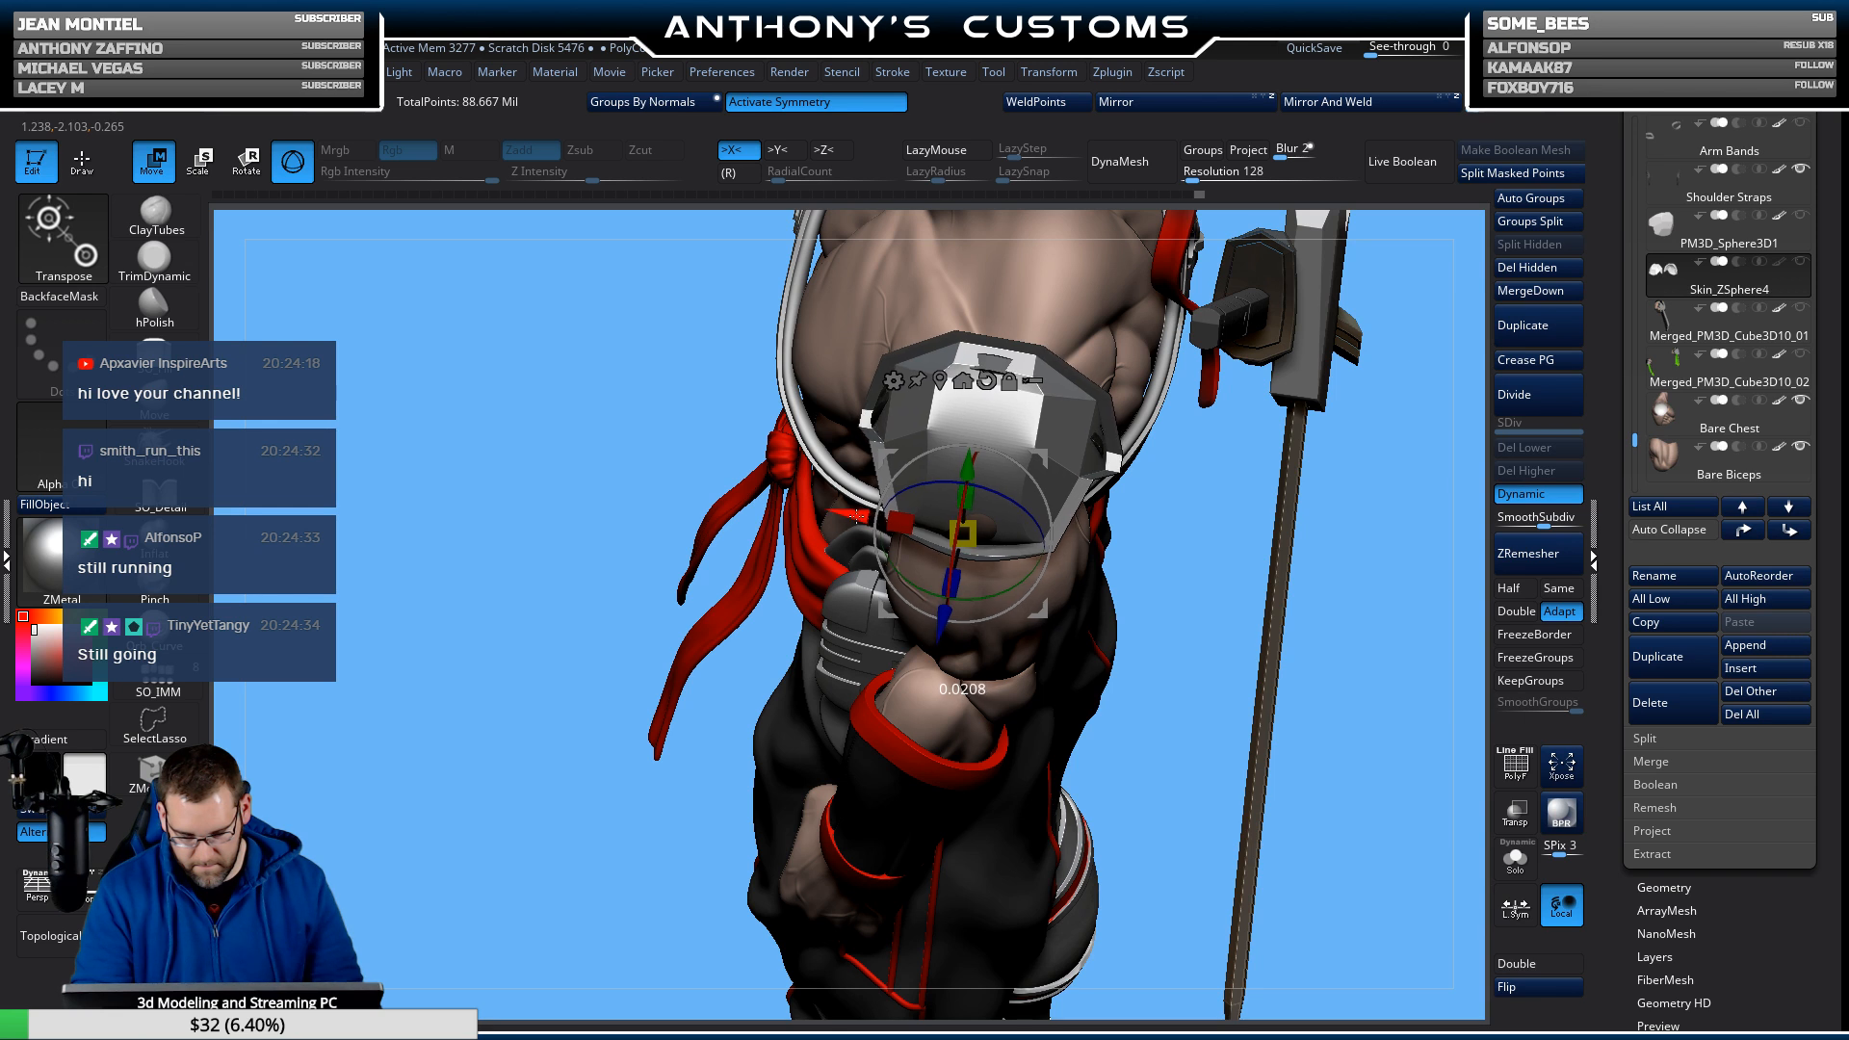
{"action": "left_click_drag", "start_coordinate": [966, 466], "coordinate": [966, 470]}
{"action": "left_click_drag", "start_coordinate": [1237, 564], "coordinate": [1209, 824]}
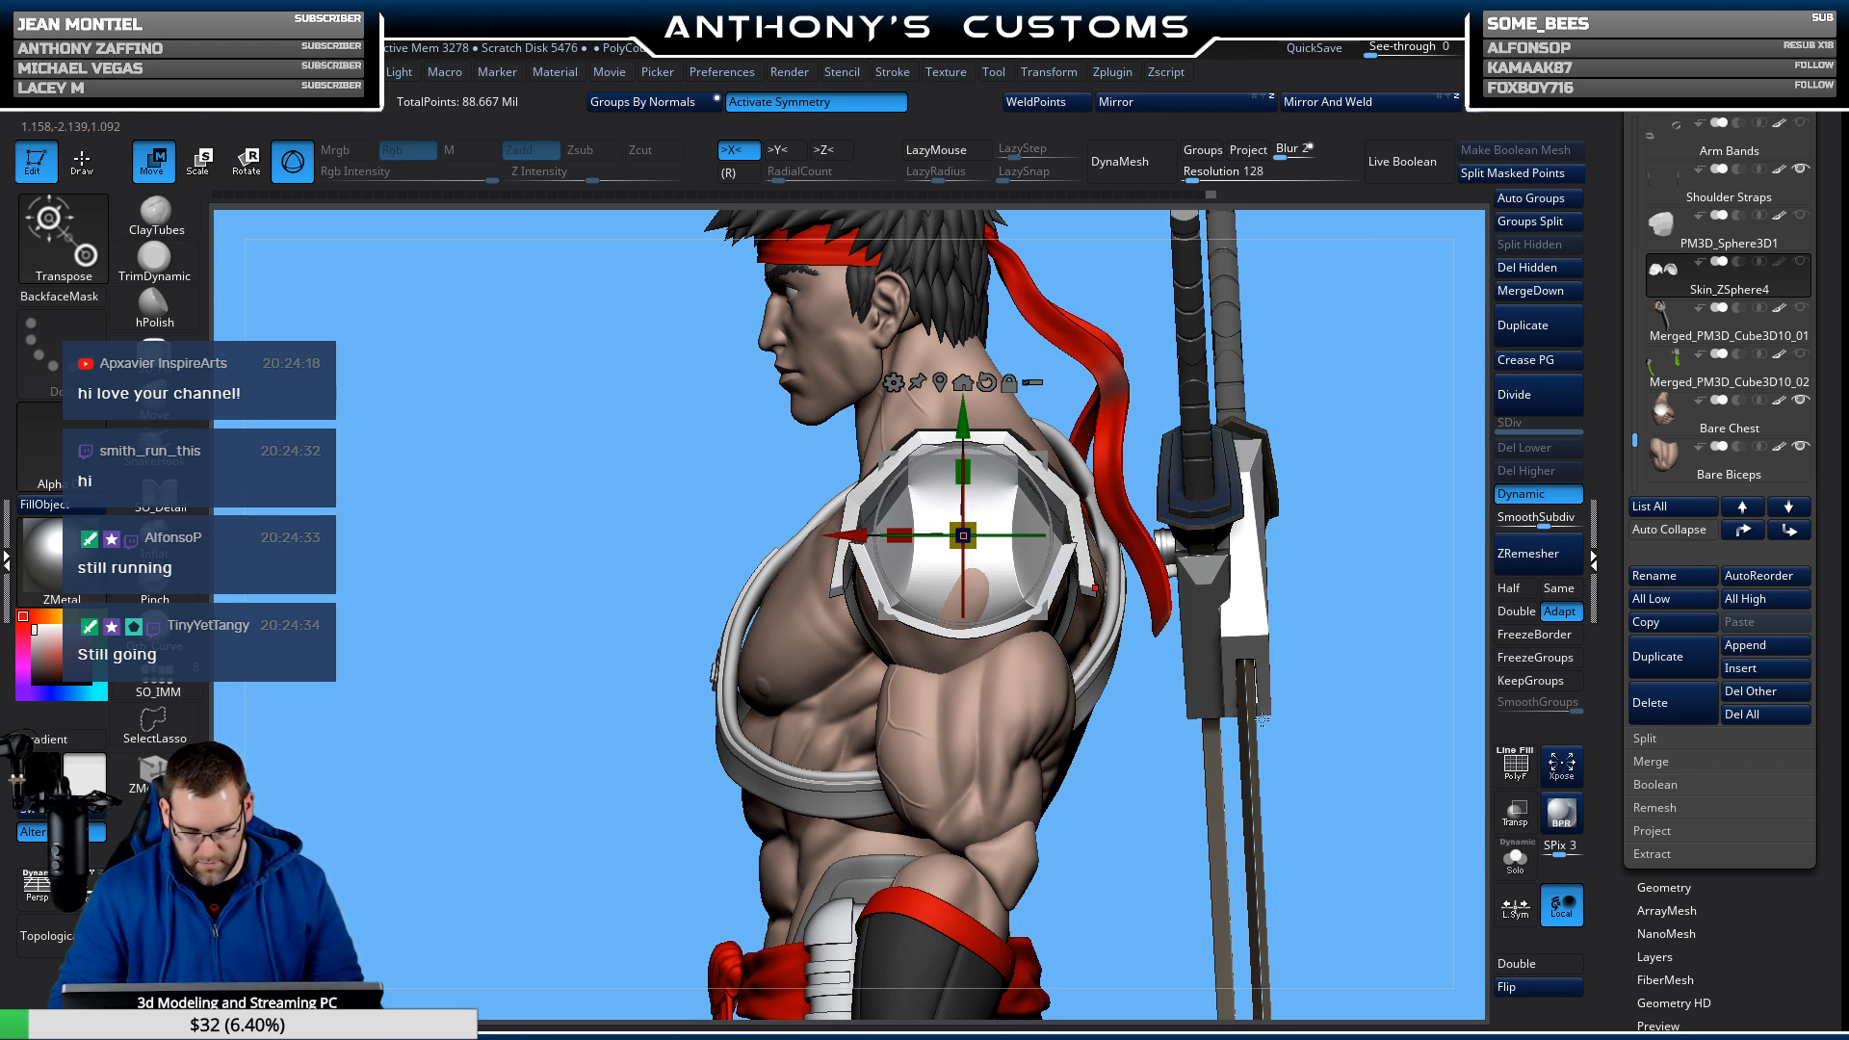
Undo the latest pad nudges and the normal flip.
{"action": "key", "text": "ctrl+z"}
{"action": "key", "text": "ctrl+z"}
{"action": "key", "text": "ctrl+z"}
{"action": "key", "text": "ctrl+z"}
{"action": "key", "text": "ctrl+z"}
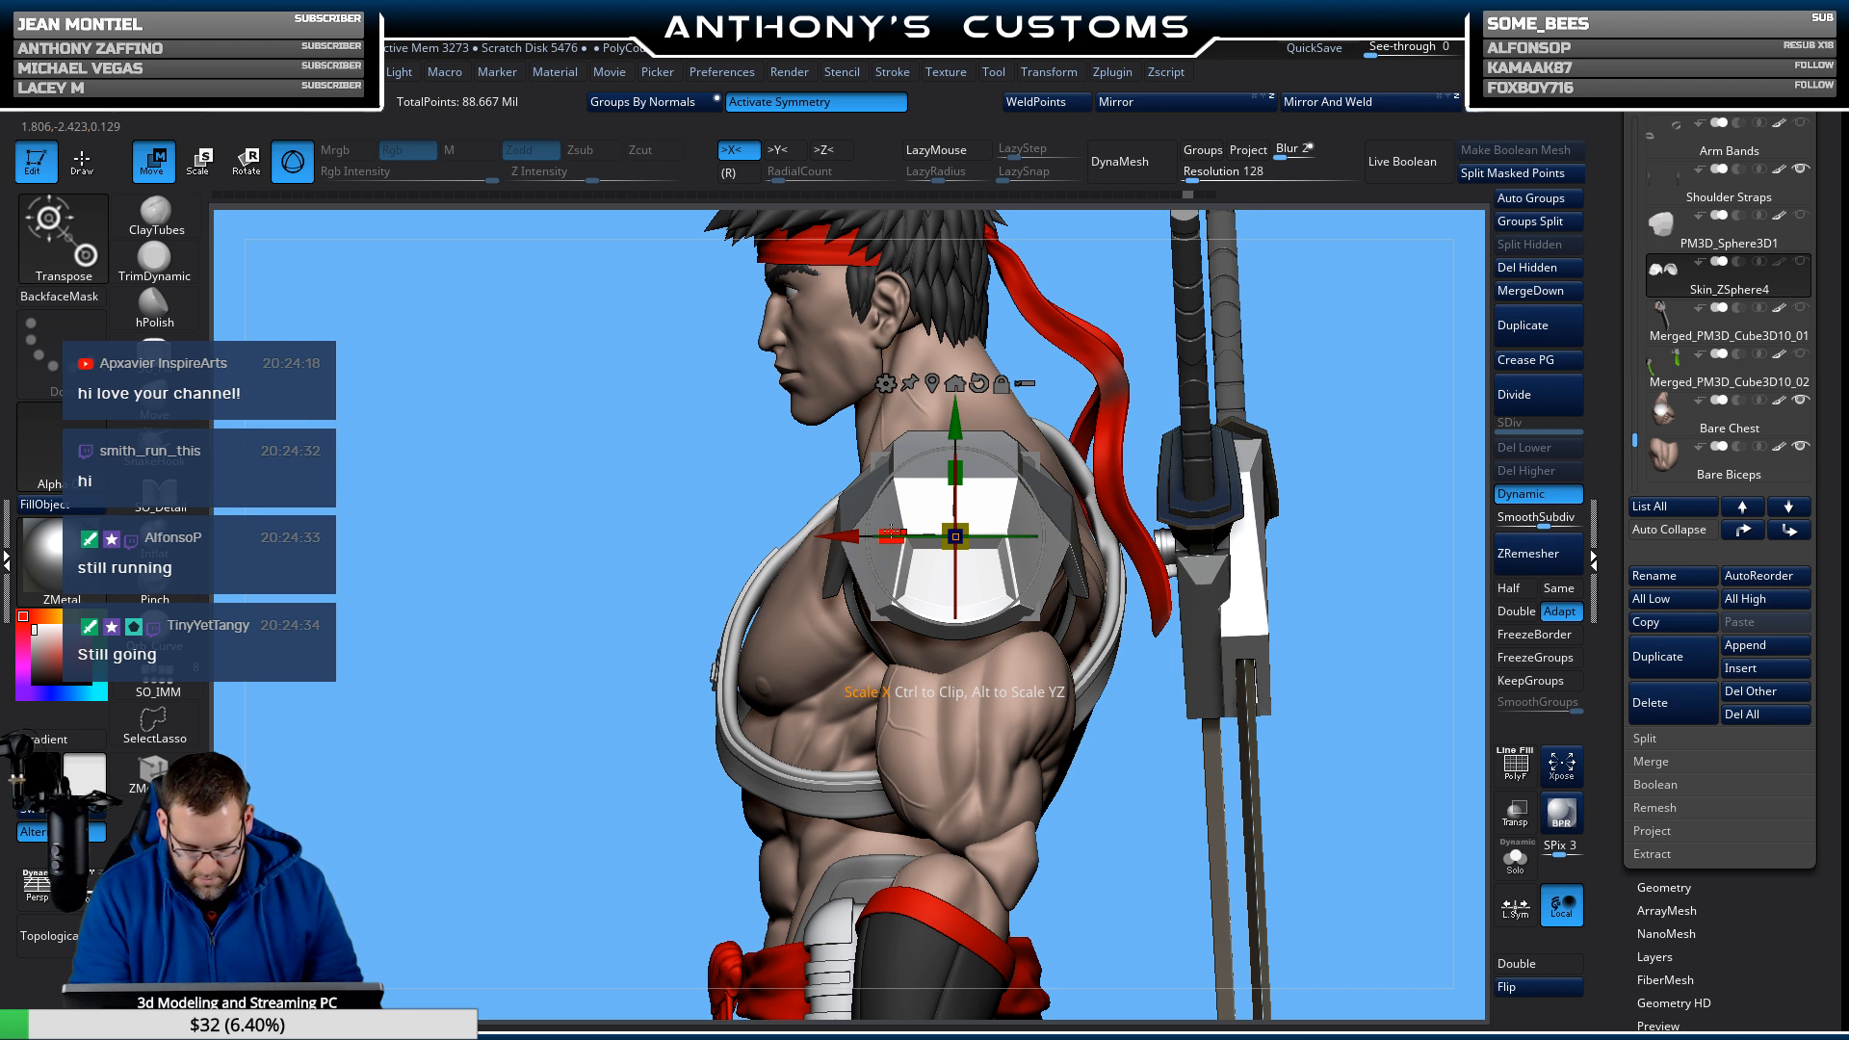
Flip the pads' normals again, nudge the pads slightly backward, and fine-tune their X scale to clear the shoulders.
{"action": "left_click_drag", "start_coordinate": [887, 532], "coordinate": [887, 531]}
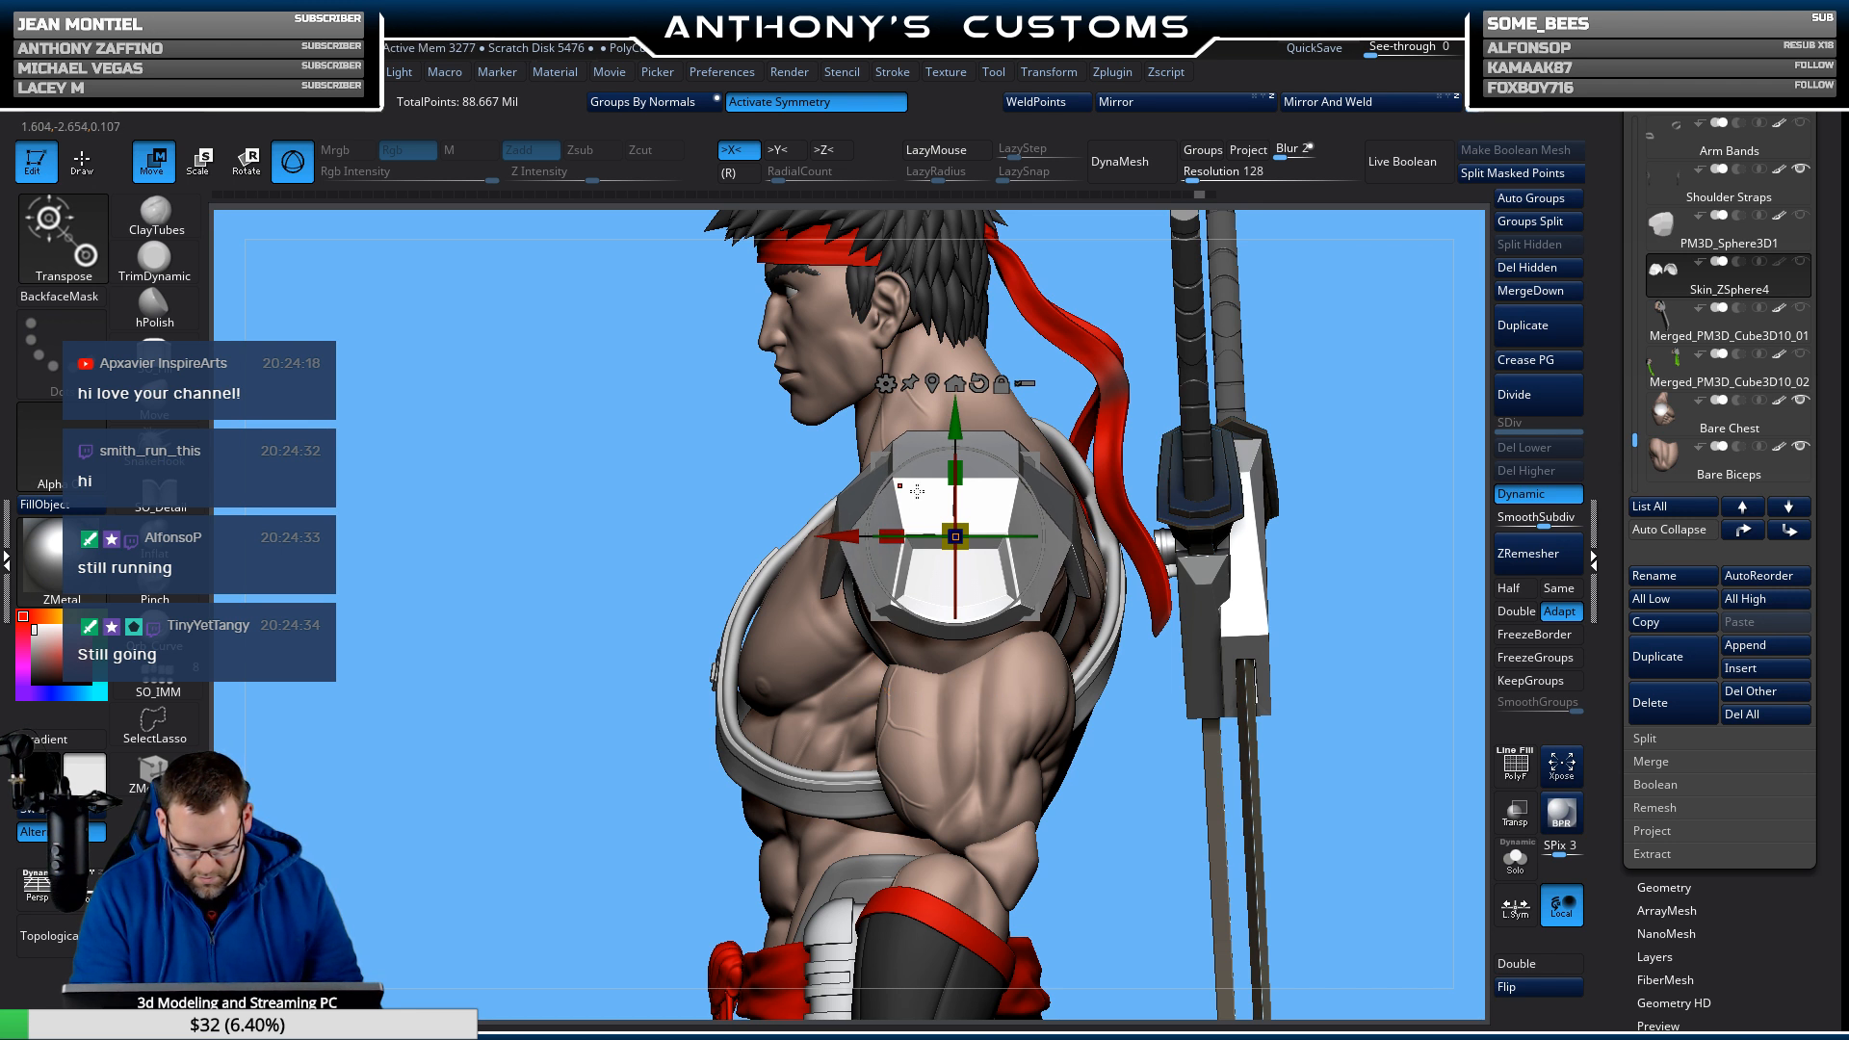
{"action": "left_click", "coordinate": [1510, 987]}
{"action": "left_click_drag", "start_coordinate": [1152, 789], "coordinate": [854, 536]}
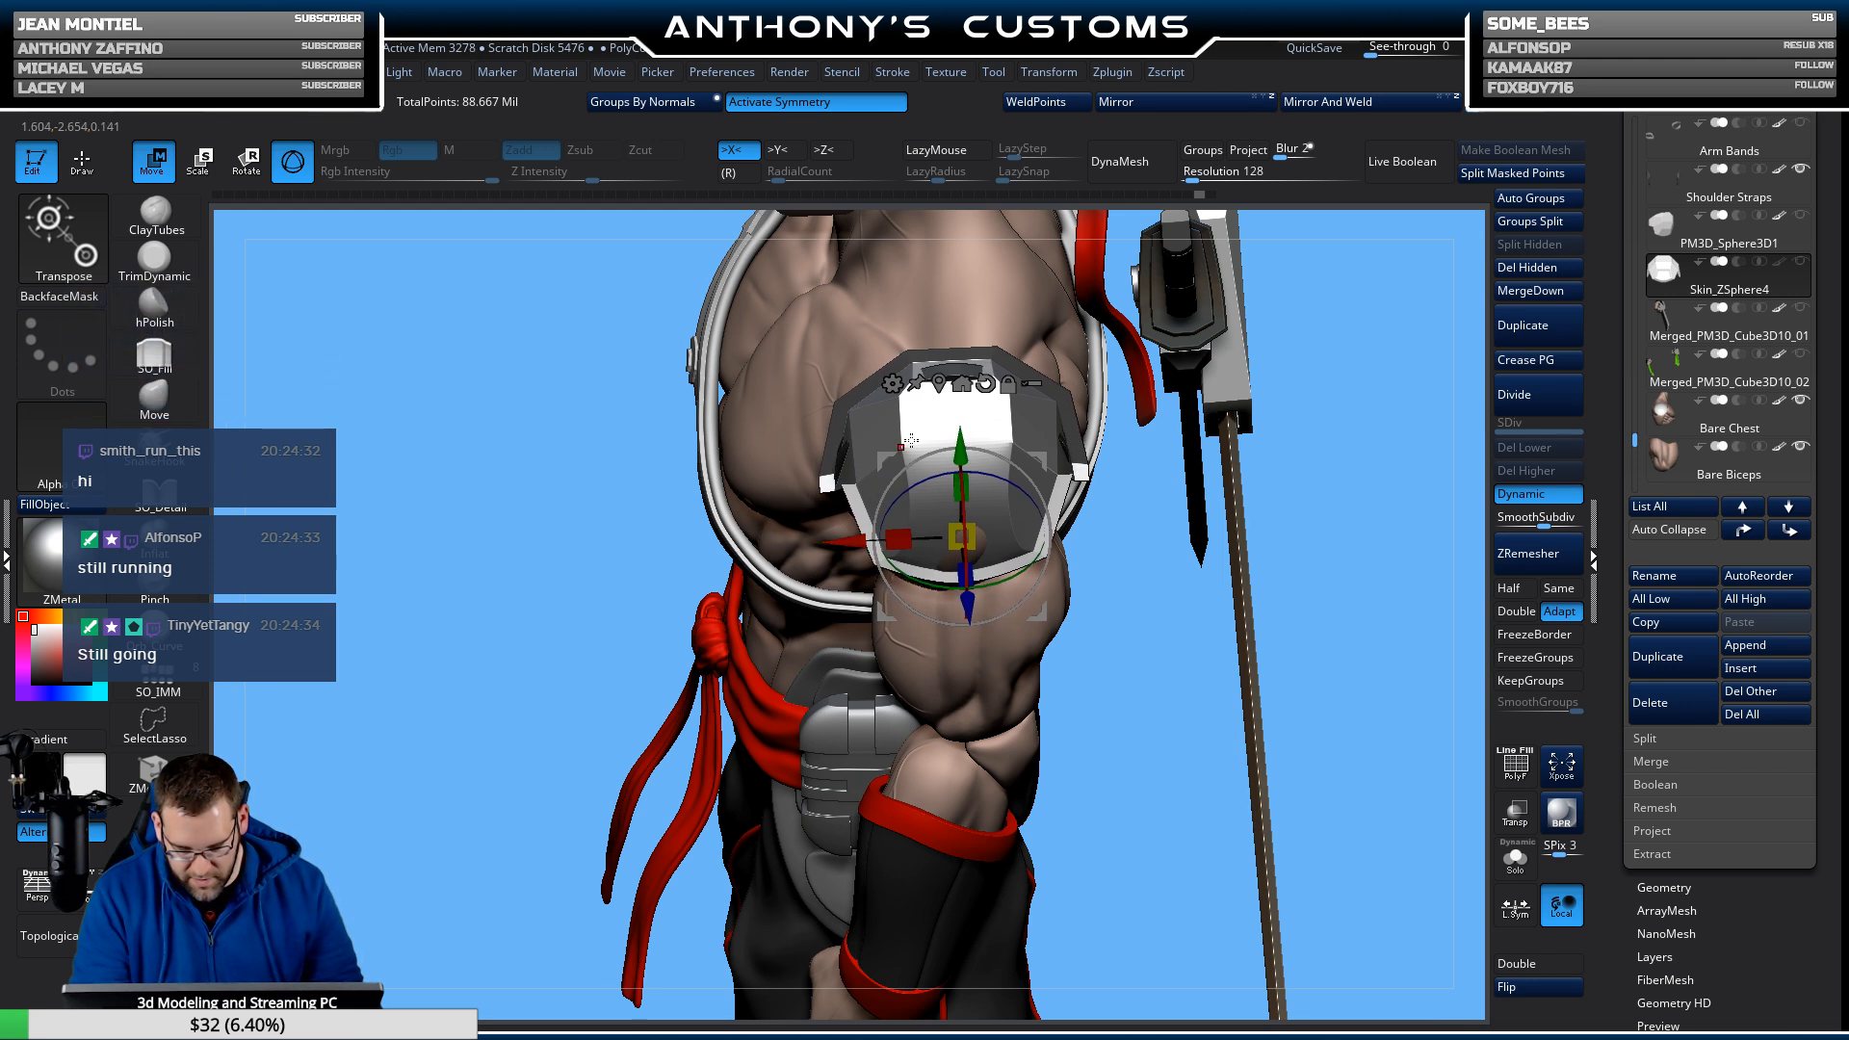
{"action": "left_click_drag", "start_coordinate": [1151, 657], "coordinate": [1199, 589]}
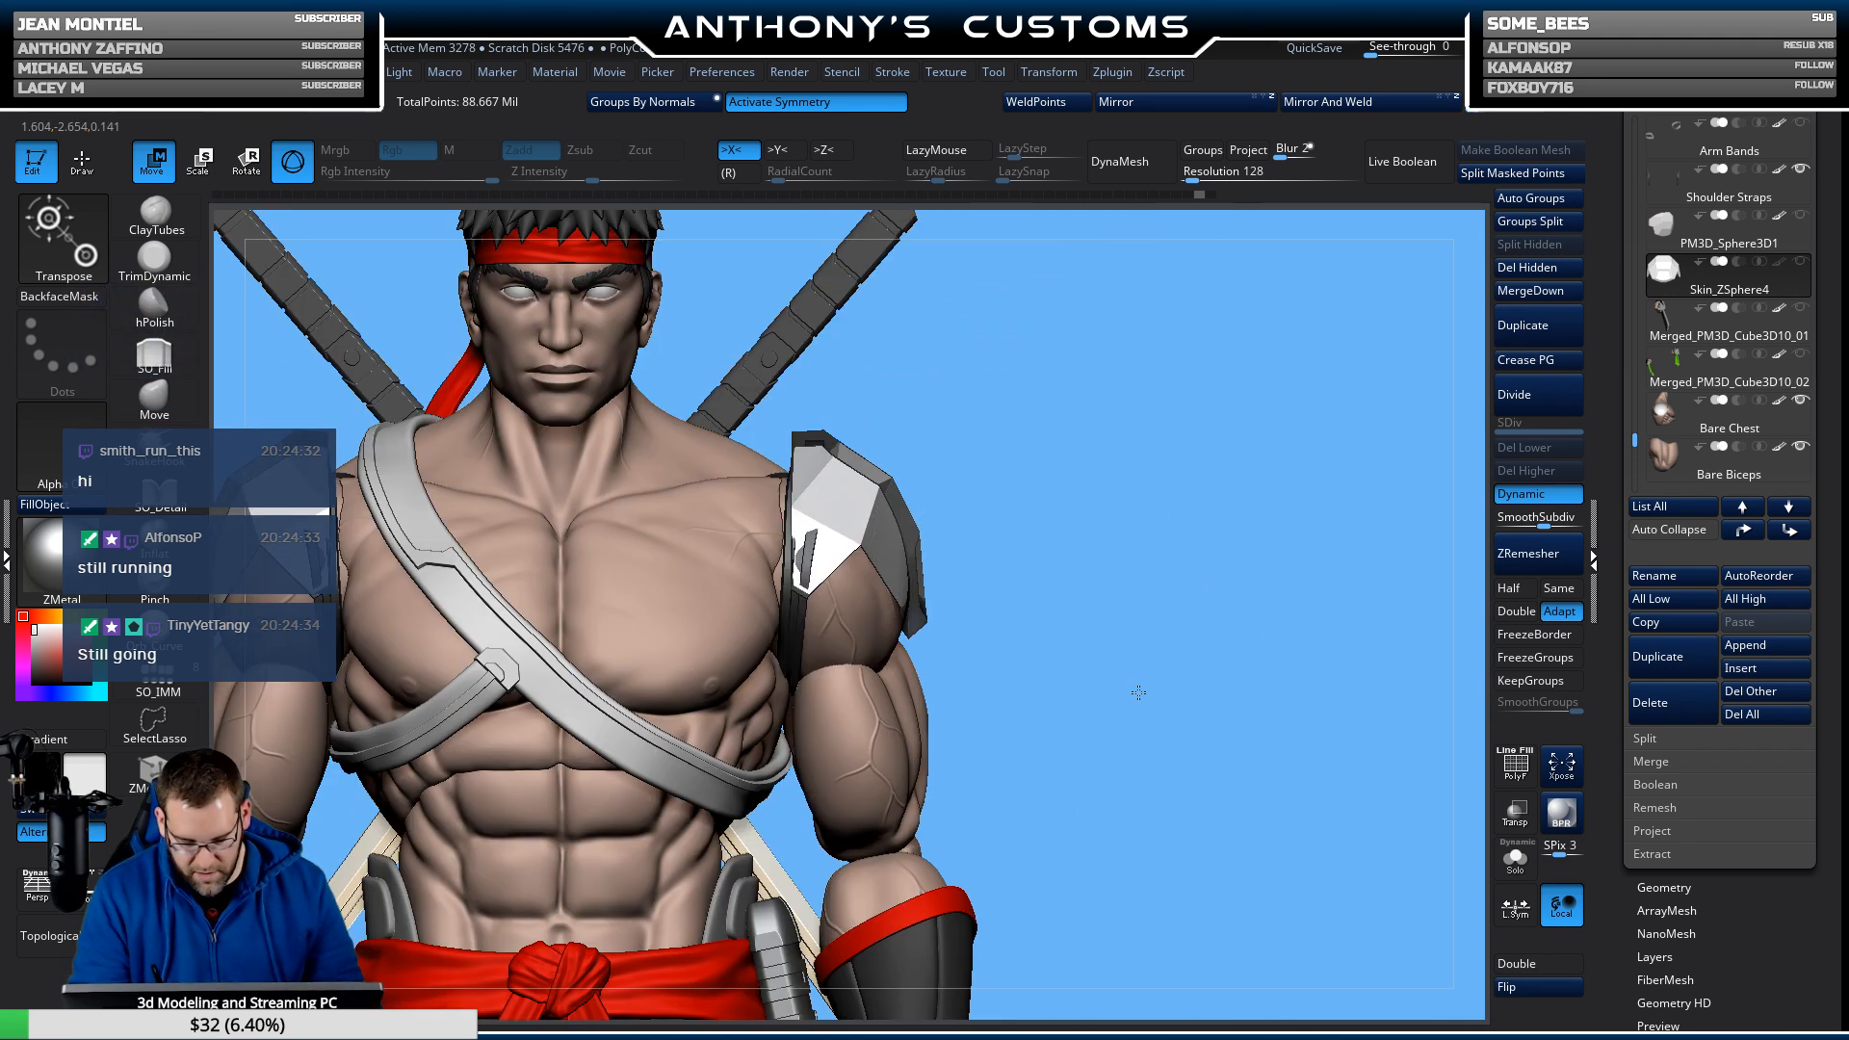
{"action": "left_click_drag", "start_coordinate": [1139, 692], "coordinate": [1056, 692]}
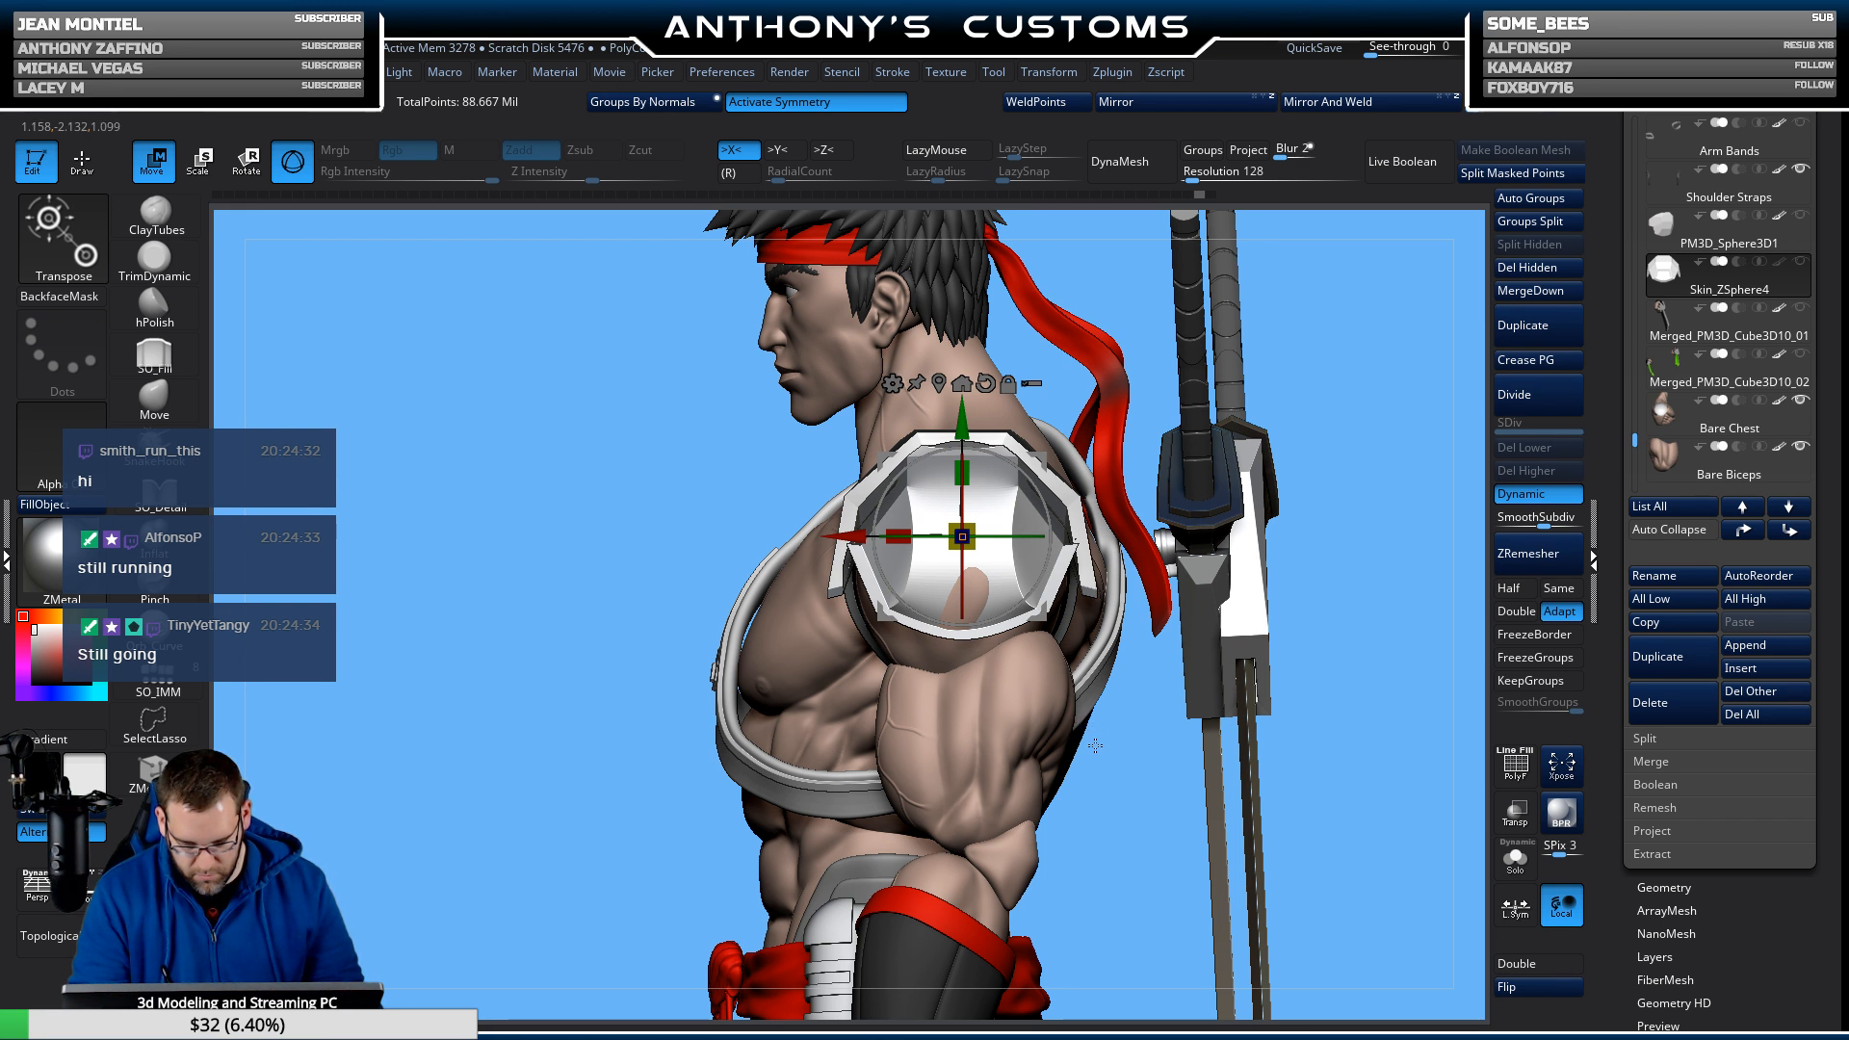
{"action": "left_click_drag", "start_coordinate": [1095, 745], "coordinate": [999, 578]}
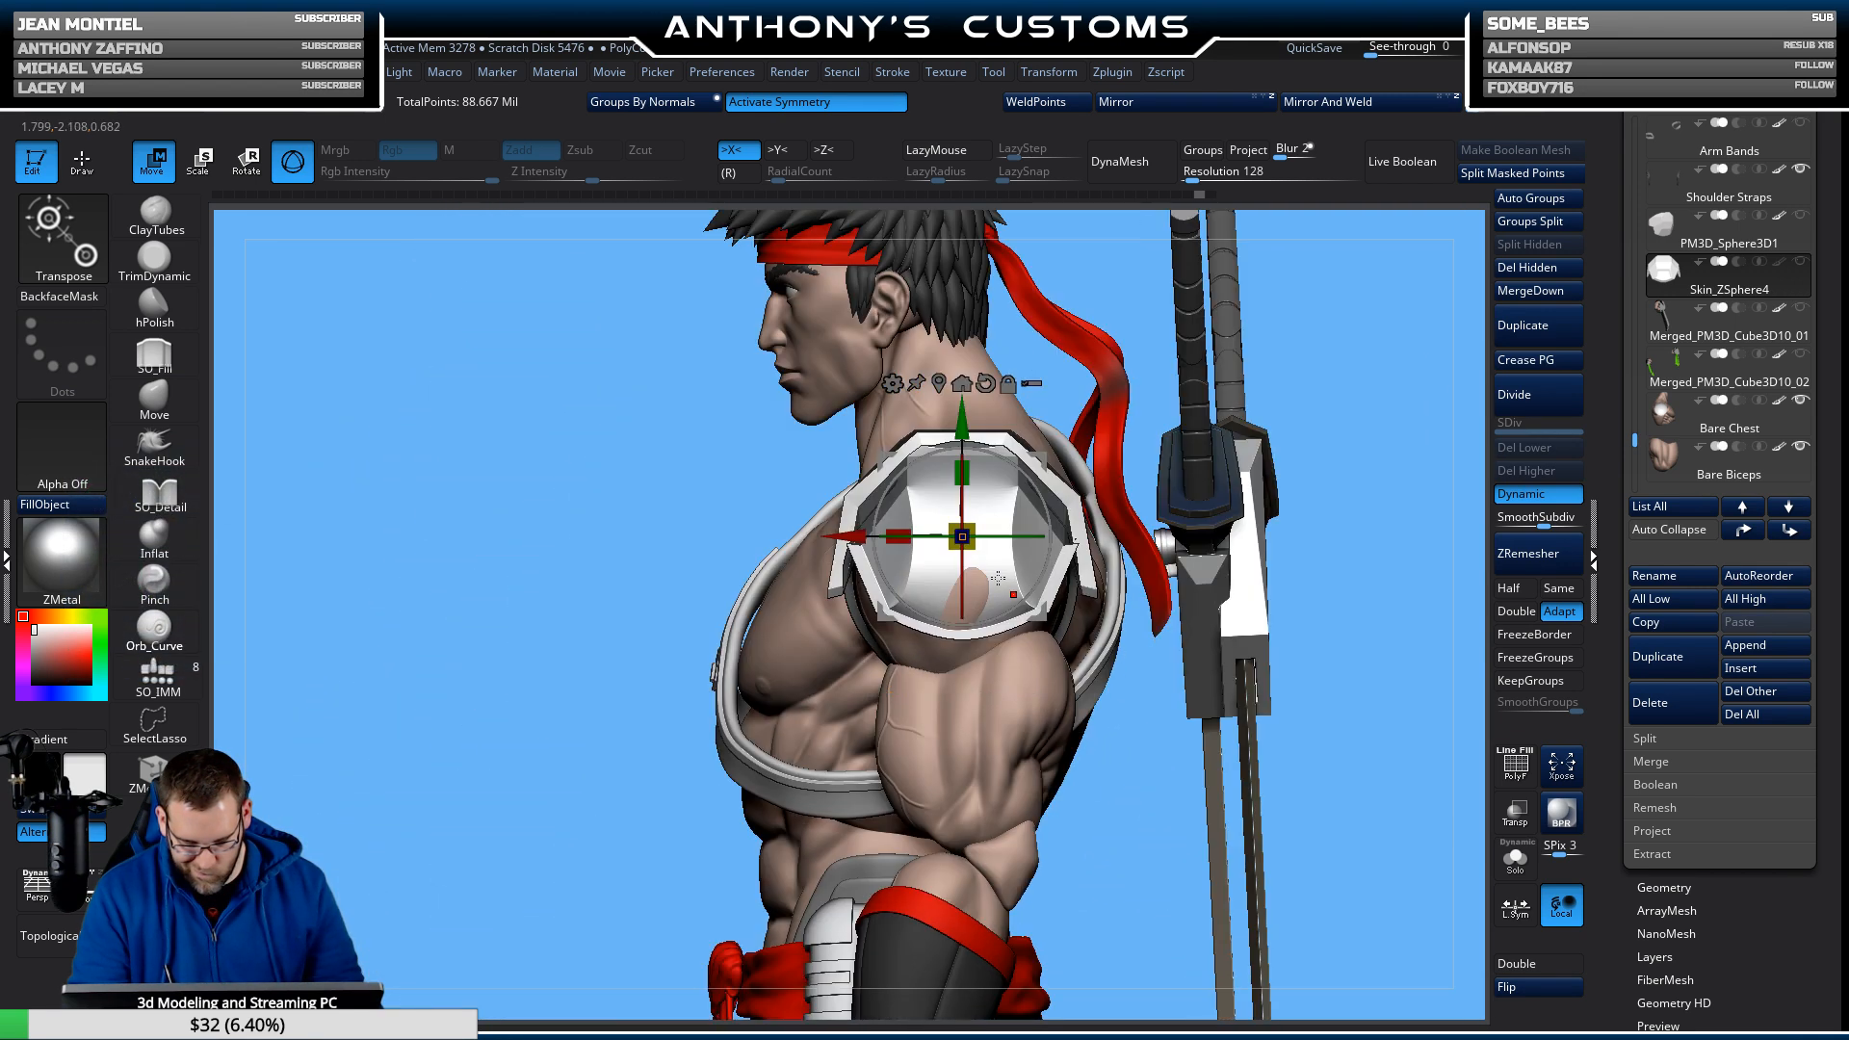
{"action": "left_click_drag", "start_coordinate": [899, 525], "coordinate": [896, 529]}
Check the fit of the inside-out pads from behind and from the front.
{"action": "left_click_drag", "start_coordinate": [1426, 414], "coordinate": [1303, 396]}
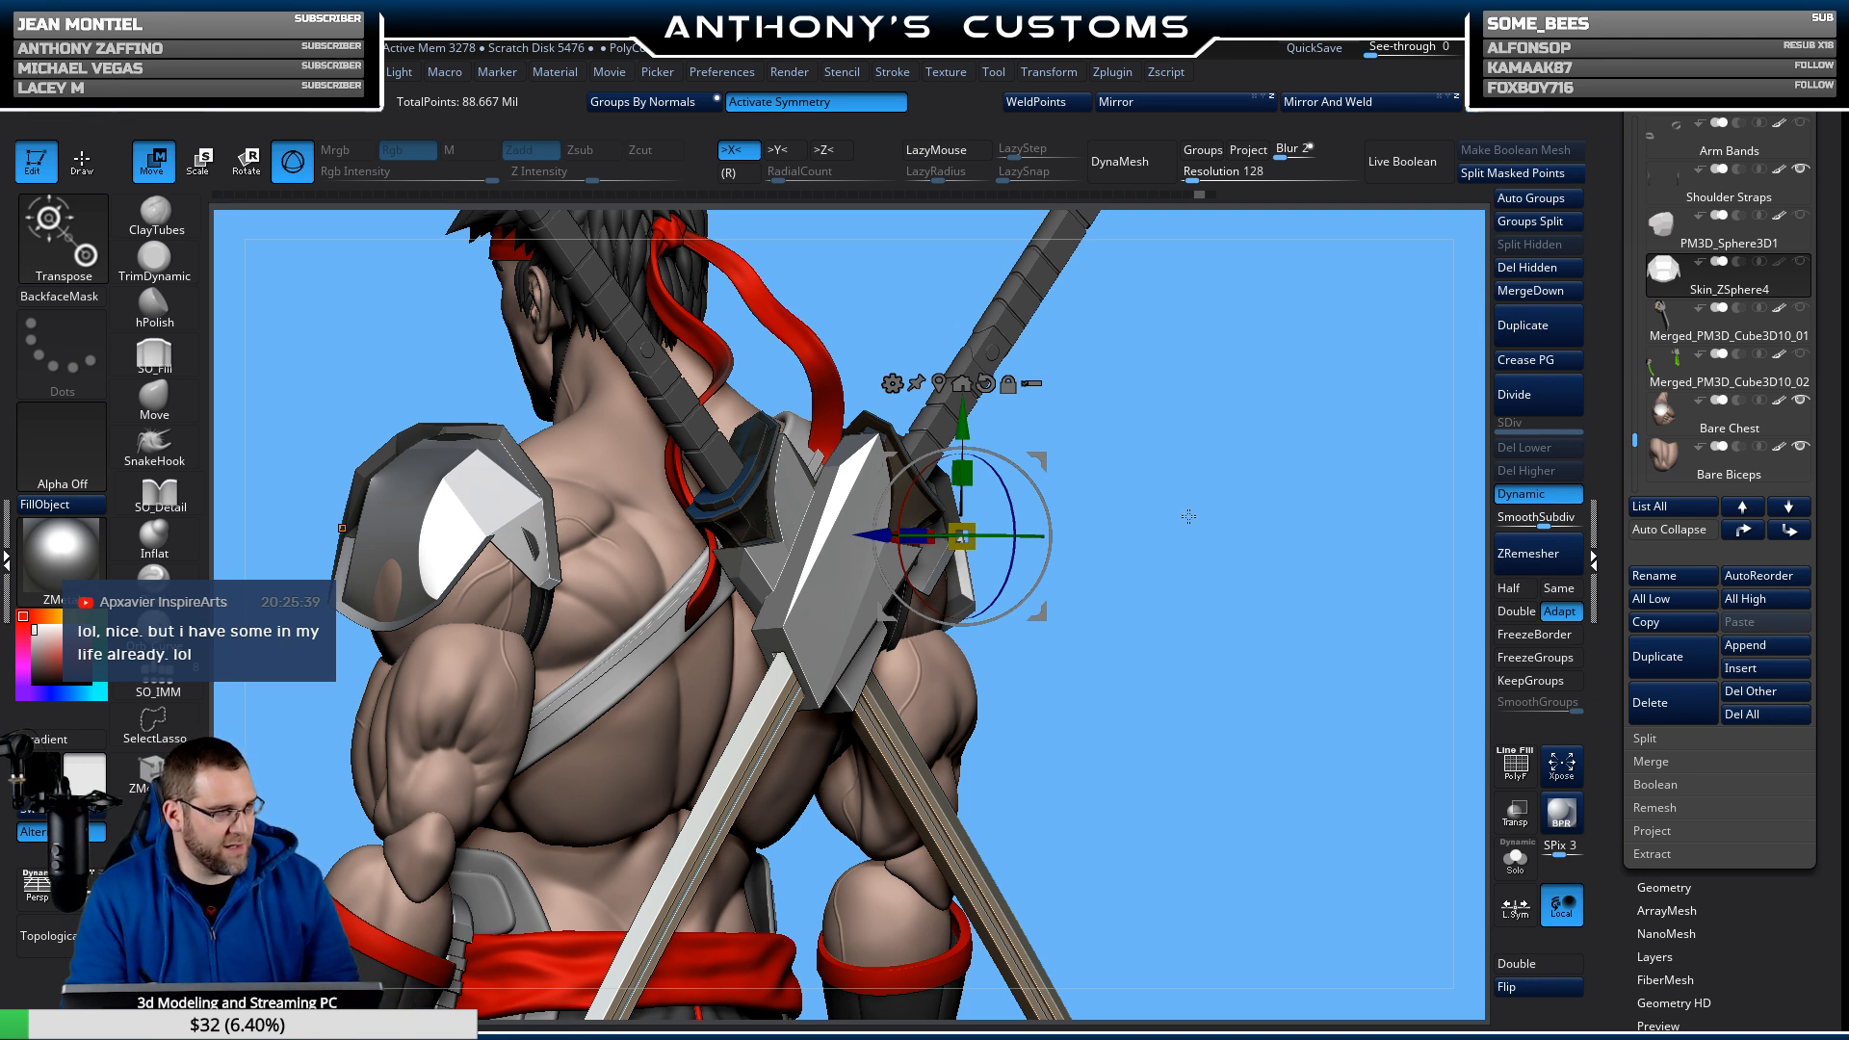
{"action": "left_click_drag", "start_coordinate": [1145, 536], "coordinate": [1190, 651]}
{"action": "left_click_drag", "start_coordinate": [1315, 512], "coordinate": [1302, 364]}
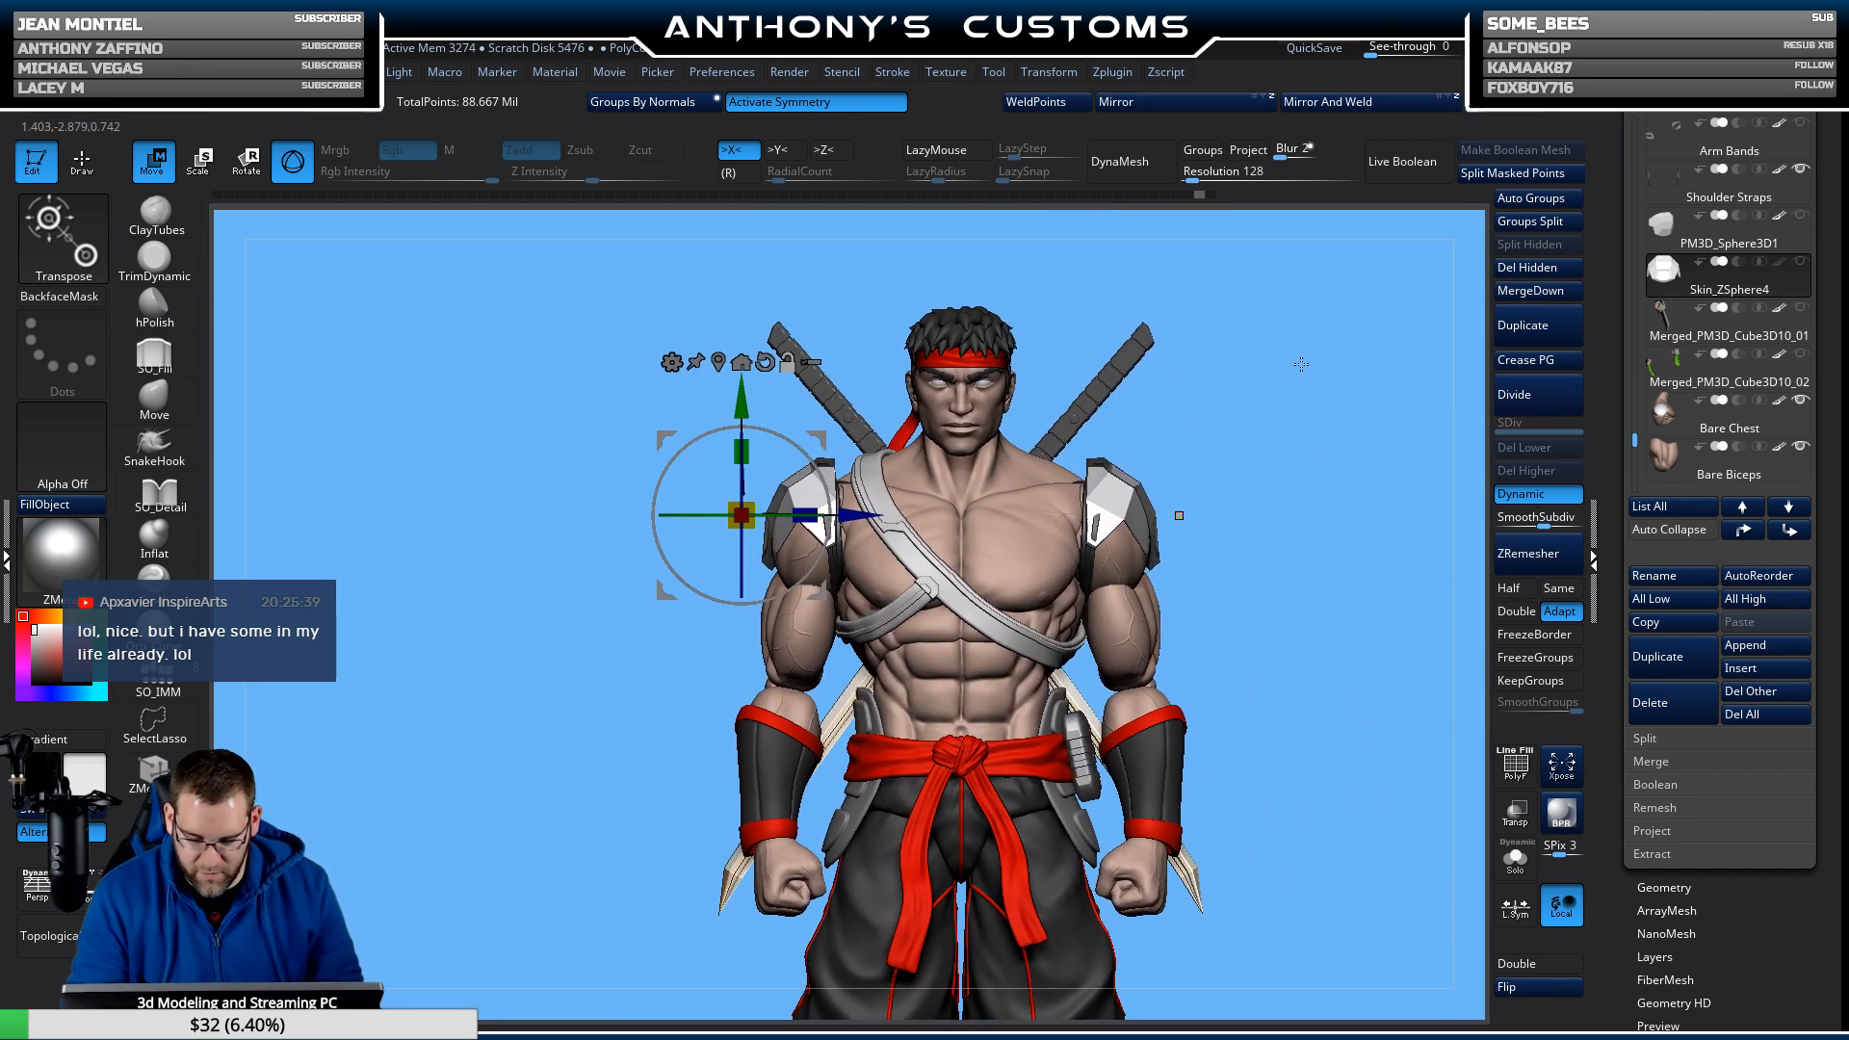
Return to Draw mode and flip the pads' normals back to face outward.
{"action": "key", "text": "q"}
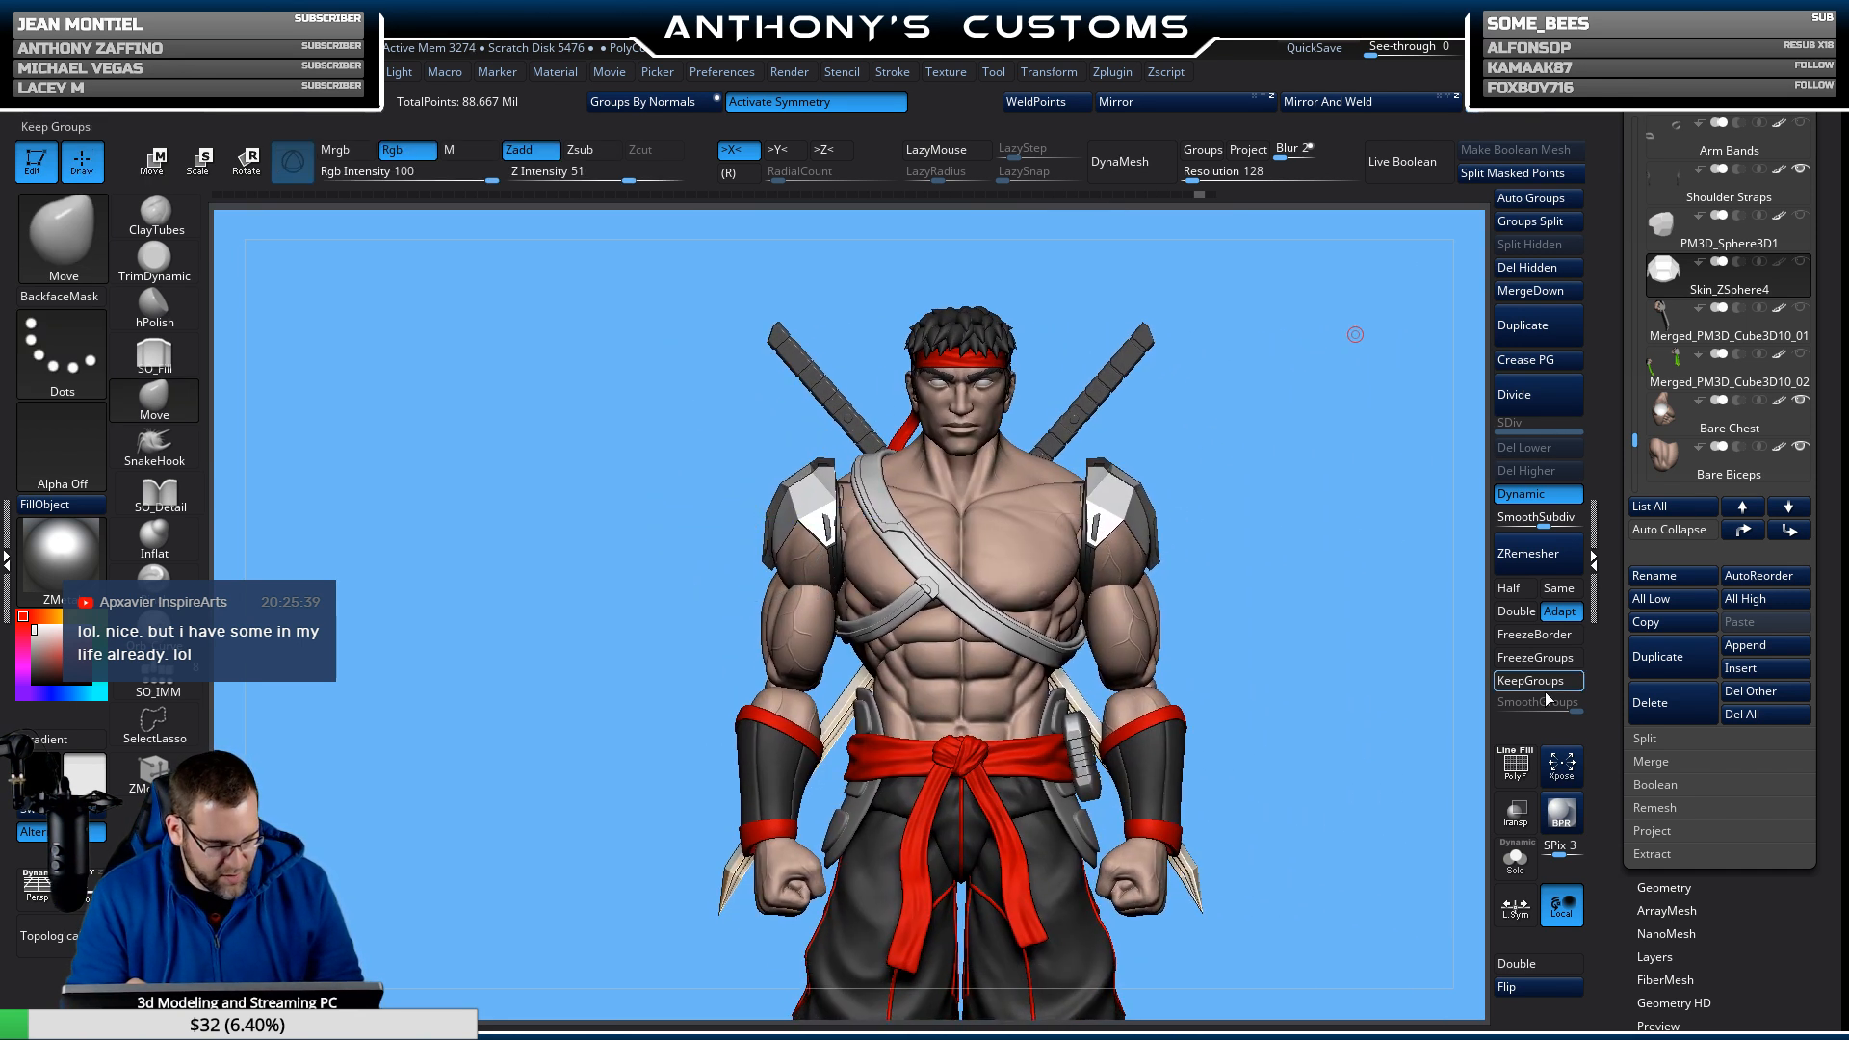
{"action": "left_click_drag", "start_coordinate": [1333, 593], "coordinate": [1246, 363], "text": "alt"}
{"action": "mouse_move", "coordinate": [1330, 524]}
{"action": "left_mouse_down"}
{"action": "mouse_move", "coordinate": [1265, 529]}
{"action": "mouse_move", "coordinate": [1266, 557]}
{"action": "mouse_move", "coordinate": [1304, 590]}
{"action": "mouse_move", "coordinate": [1319, 525]}
{"action": "left_mouse_up"}
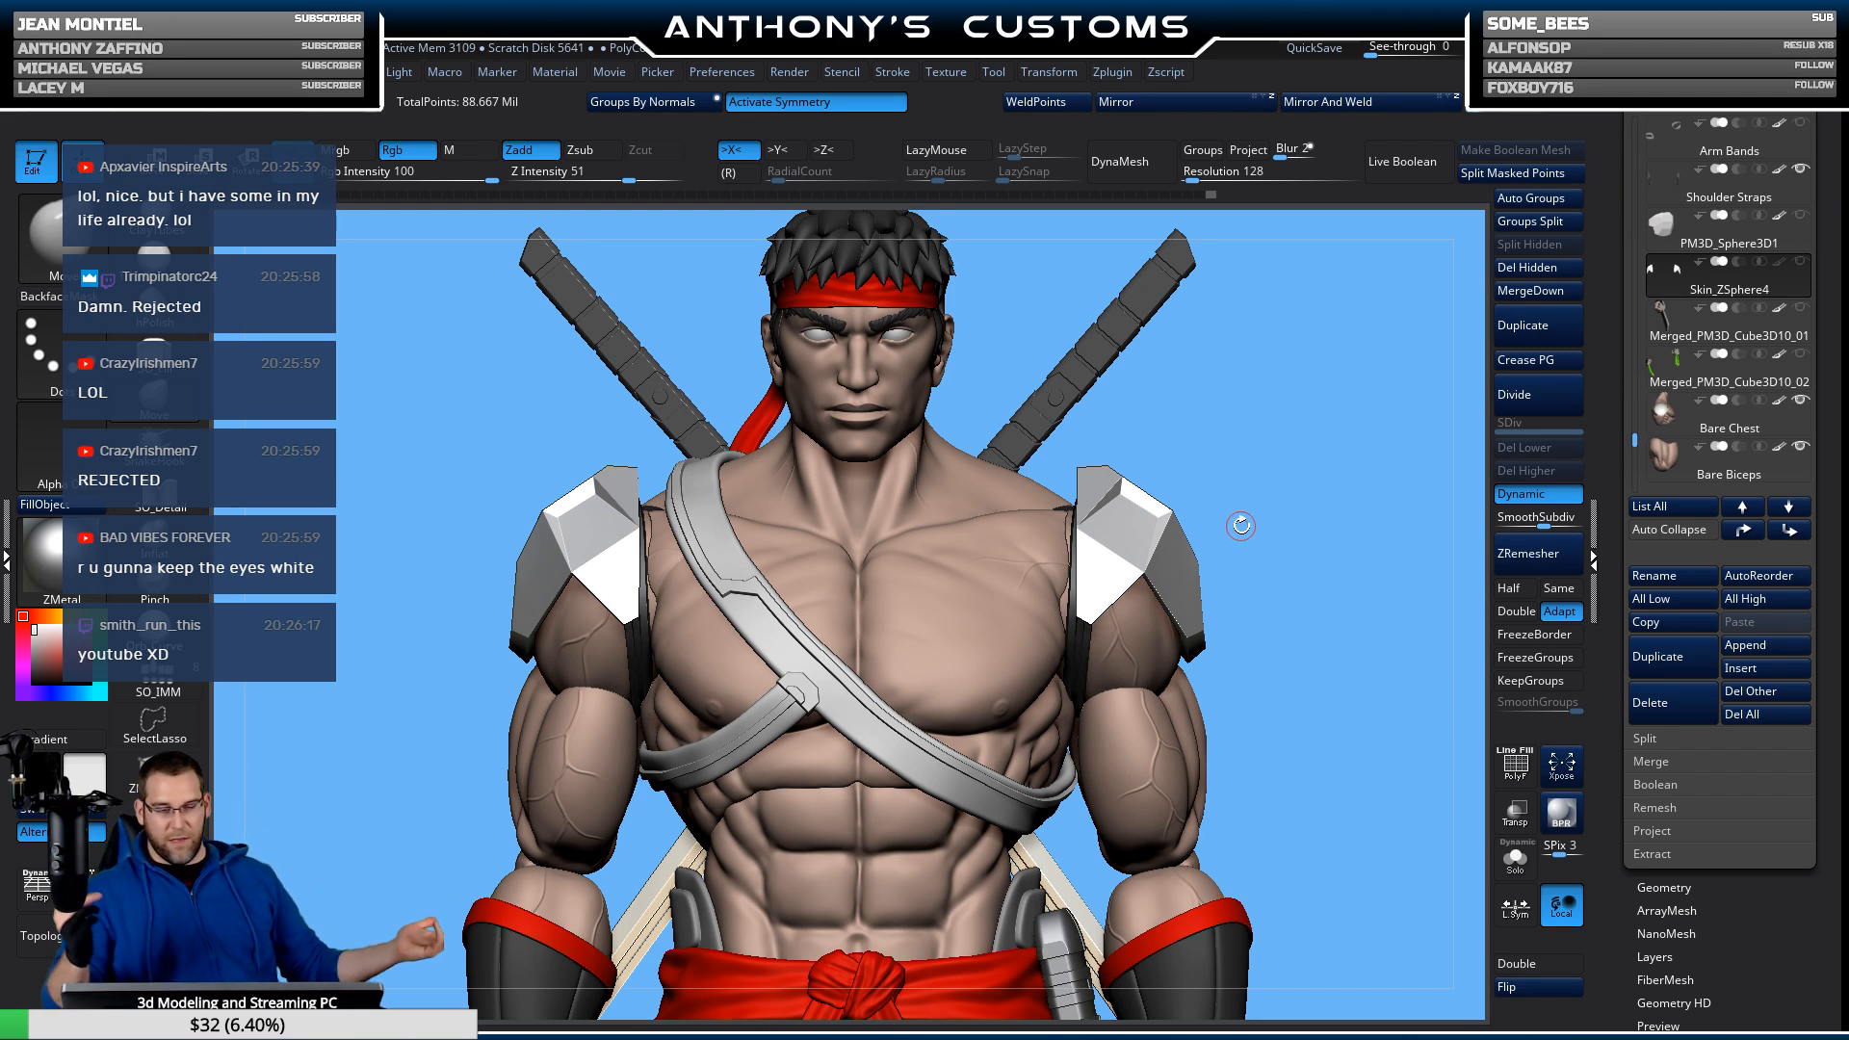
Examine the fitted shoulder pads on the figure in close-up front, side and full-body views.
{"action": "left_click_drag", "start_coordinate": [1315, 604], "coordinate": [1260, 625]}
{"action": "left_click_drag", "start_coordinate": [948, 635], "coordinate": [1264, 661], "text": "alt"}
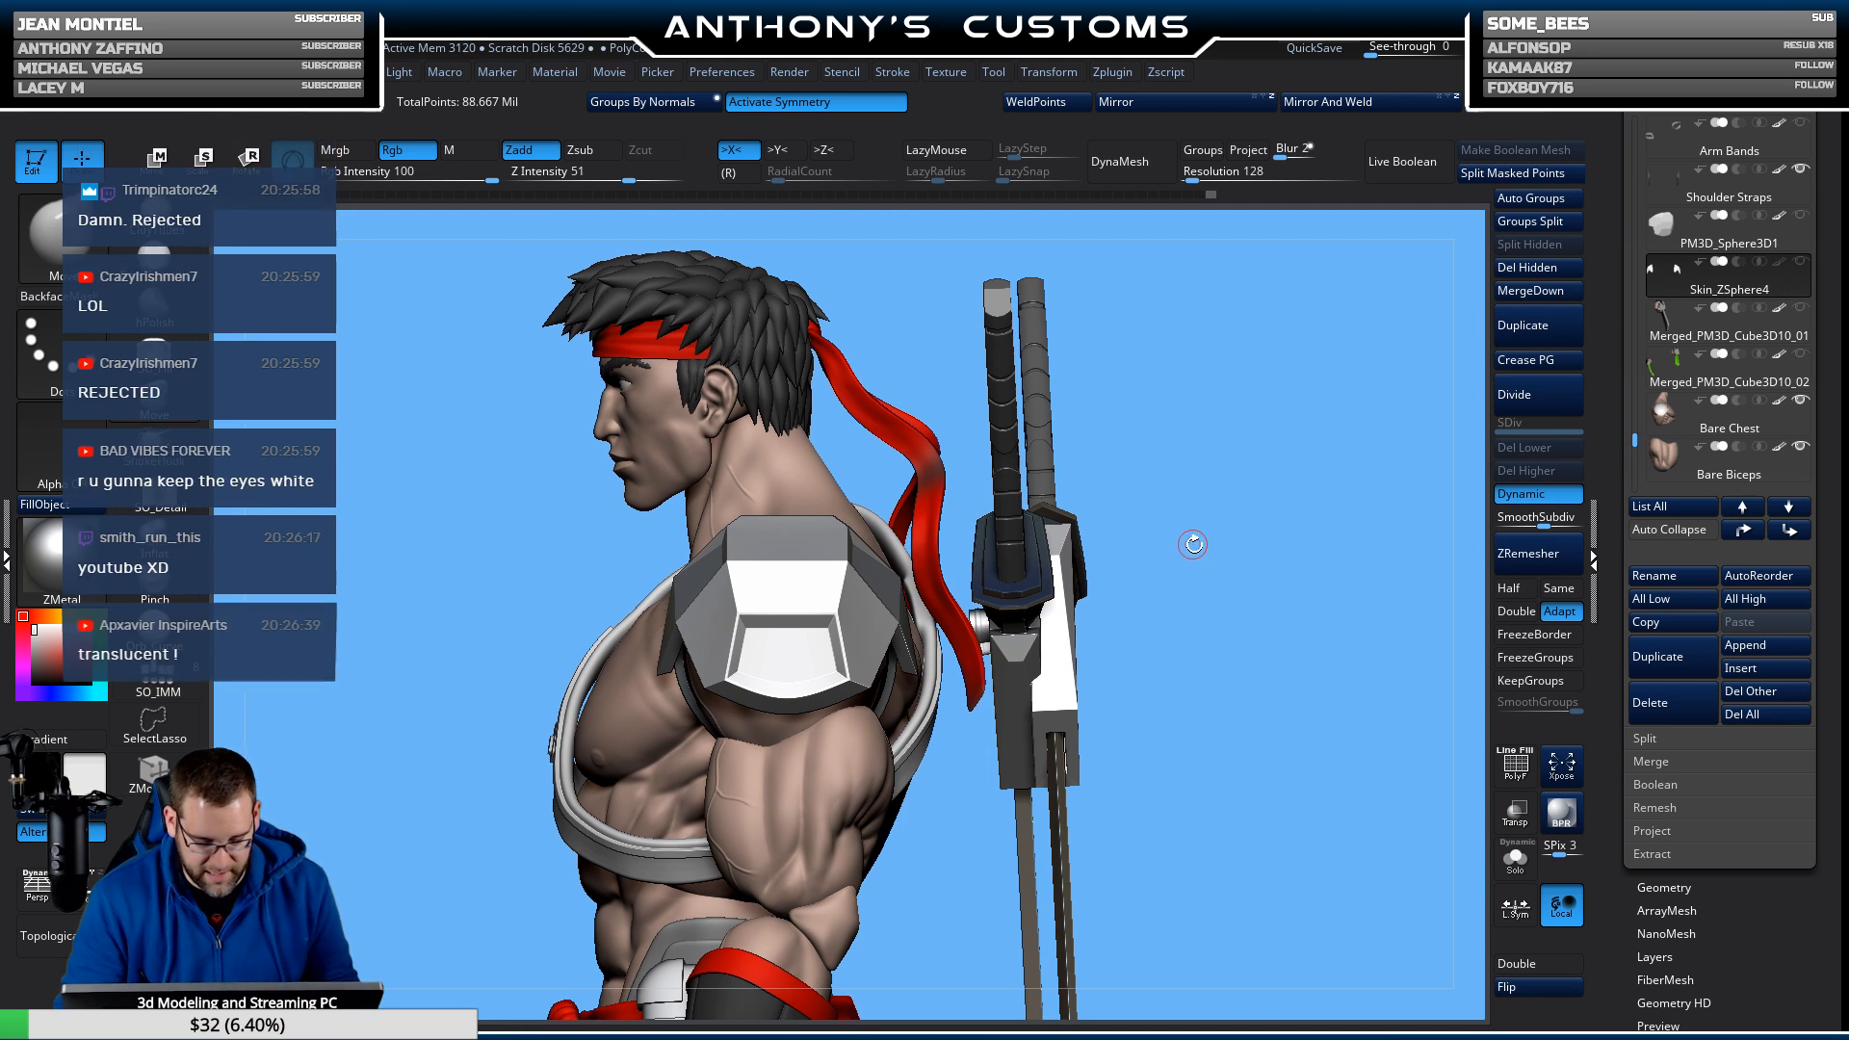
{"action": "left_click_drag", "start_coordinate": [1215, 597], "coordinate": [1287, 426]}
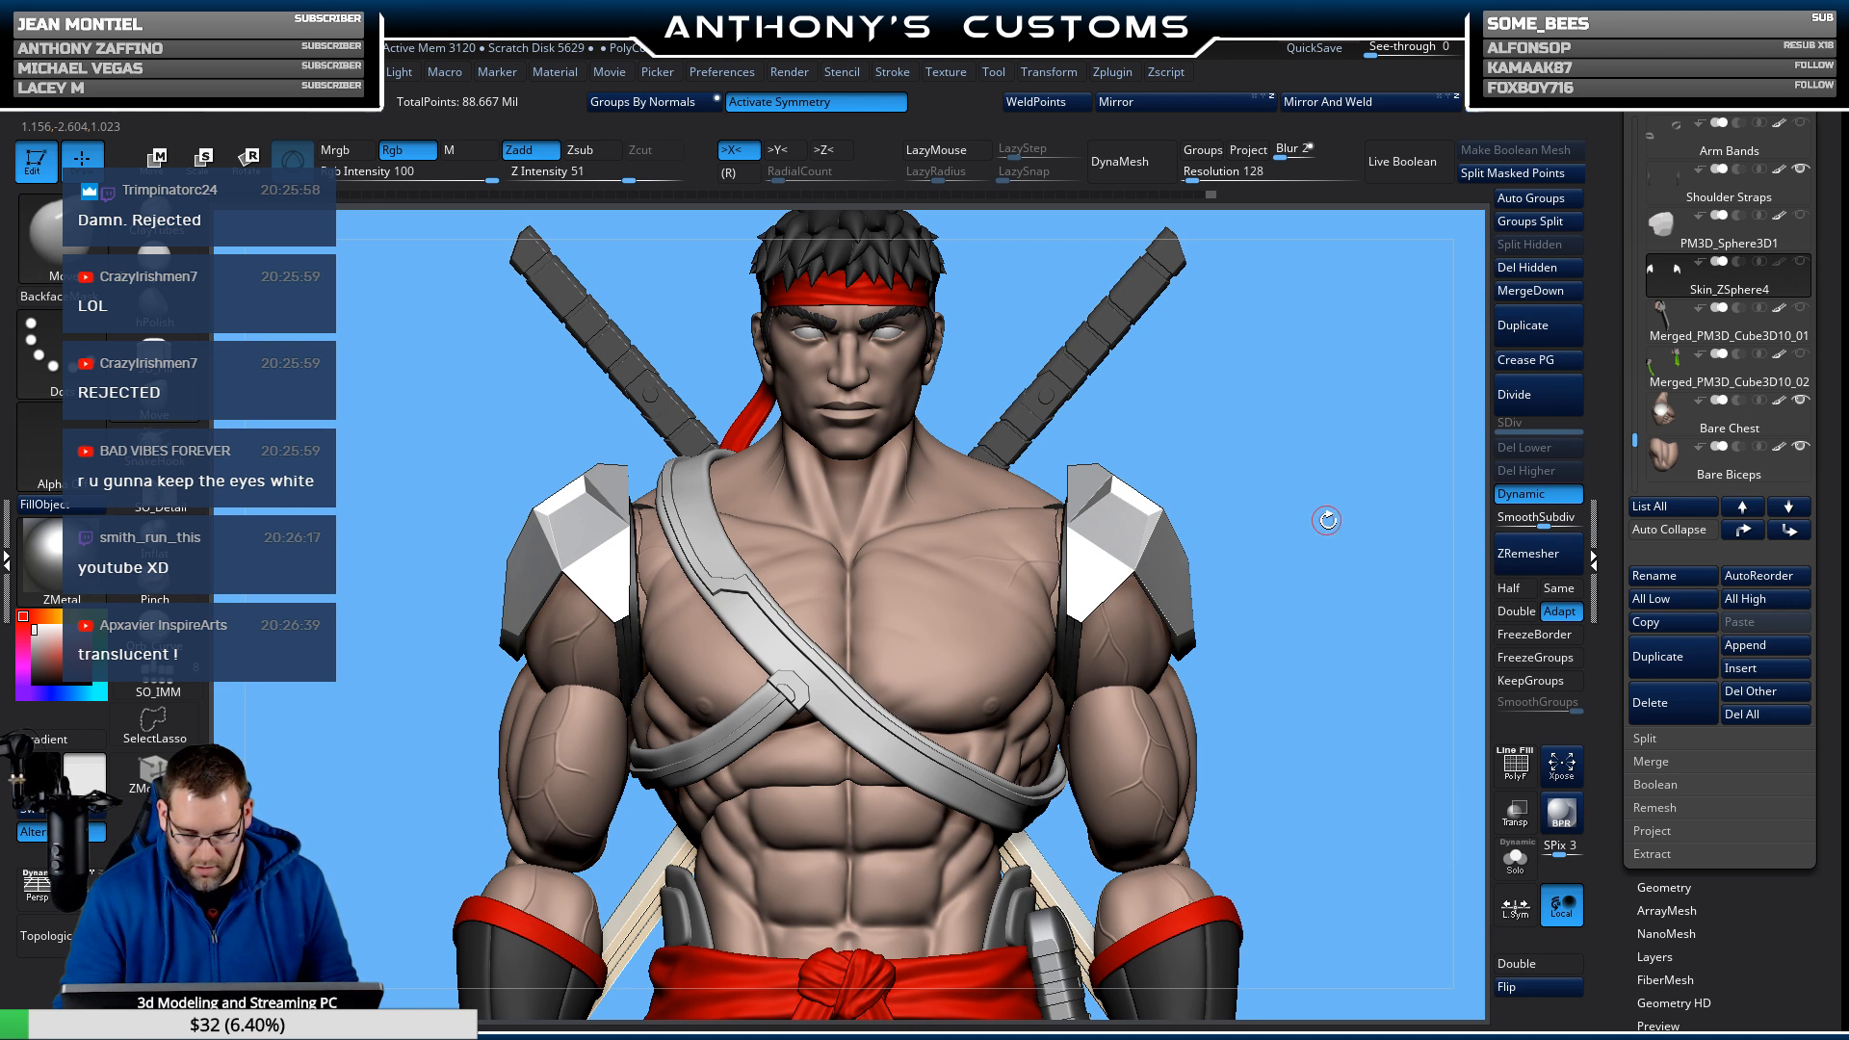
{"action": "left_click_drag", "start_coordinate": [1328, 521], "coordinate": [1261, 385], "text": "alt"}
{"action": "left_click_drag", "start_coordinate": [1145, 643], "coordinate": [1183, 593], "text": "alt"}
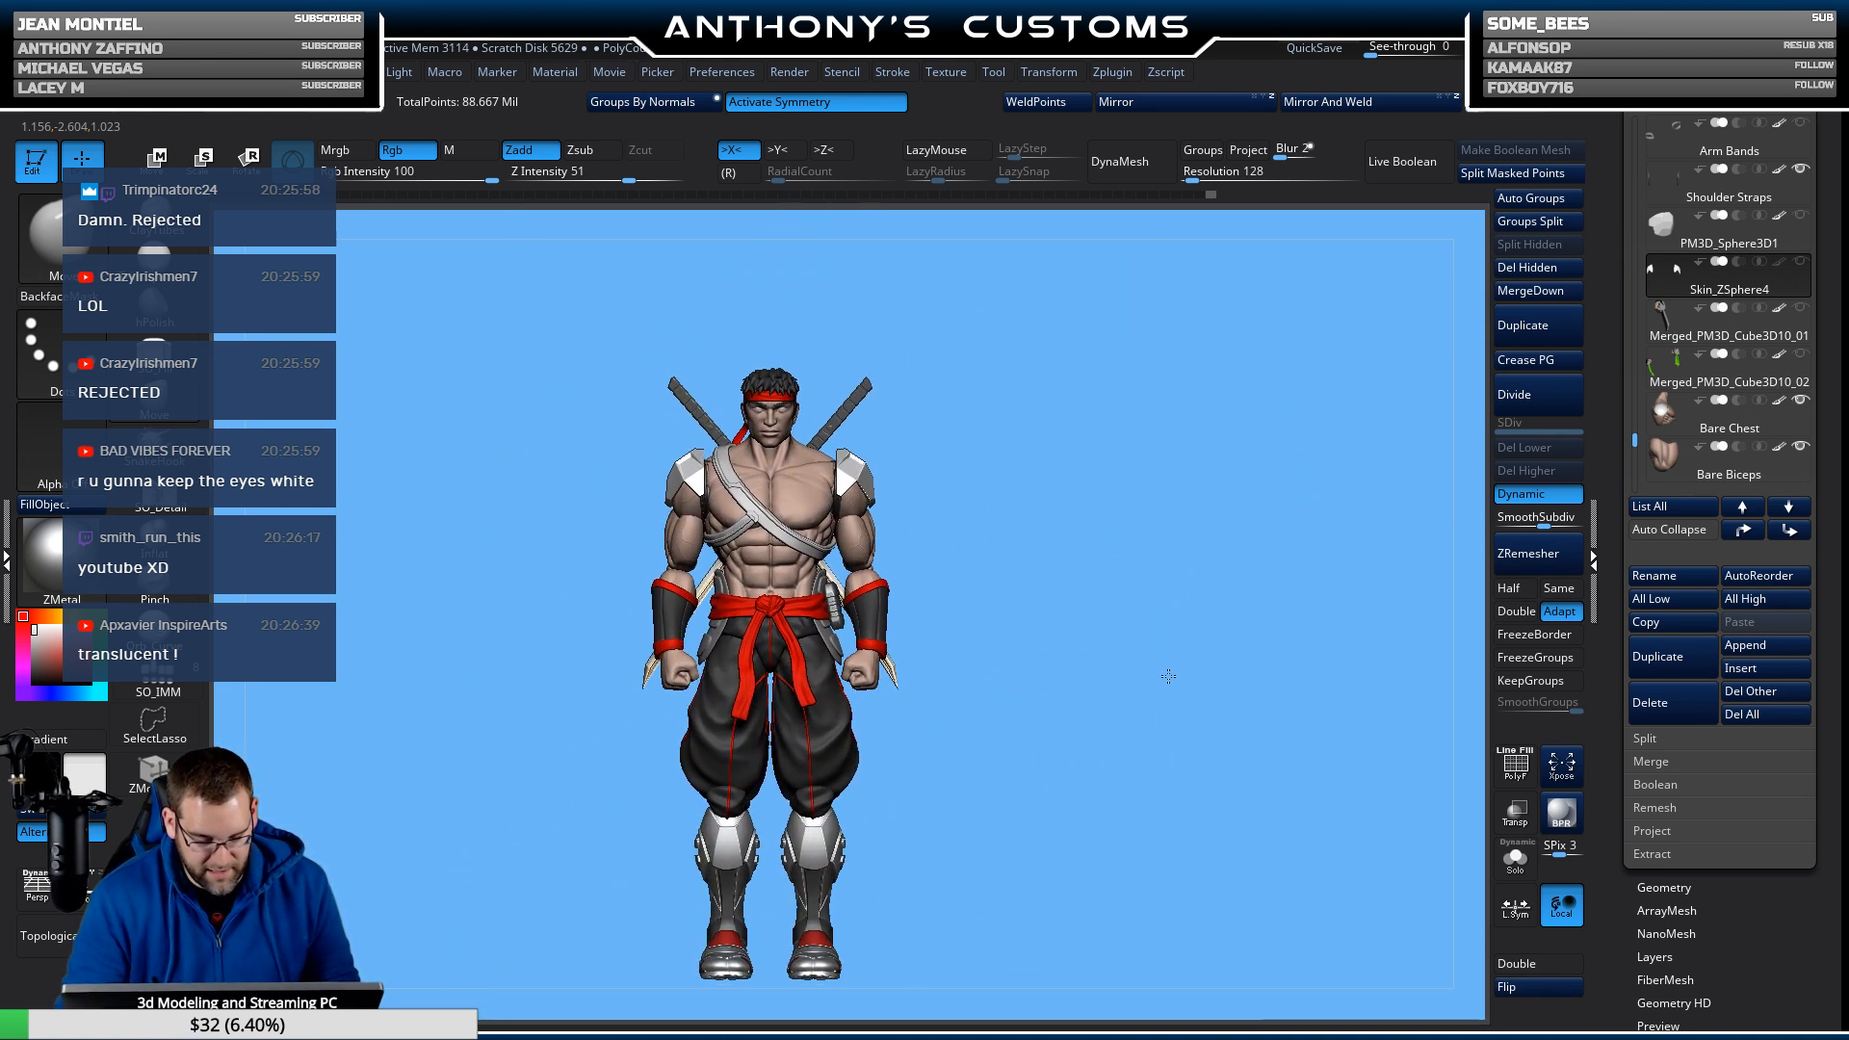
{"action": "left_click_drag", "start_coordinate": [1168, 677], "coordinate": [1181, 578], "text": "alt"}
{"action": "left_click_drag", "start_coordinate": [1072, 656], "coordinate": [1070, 708]}
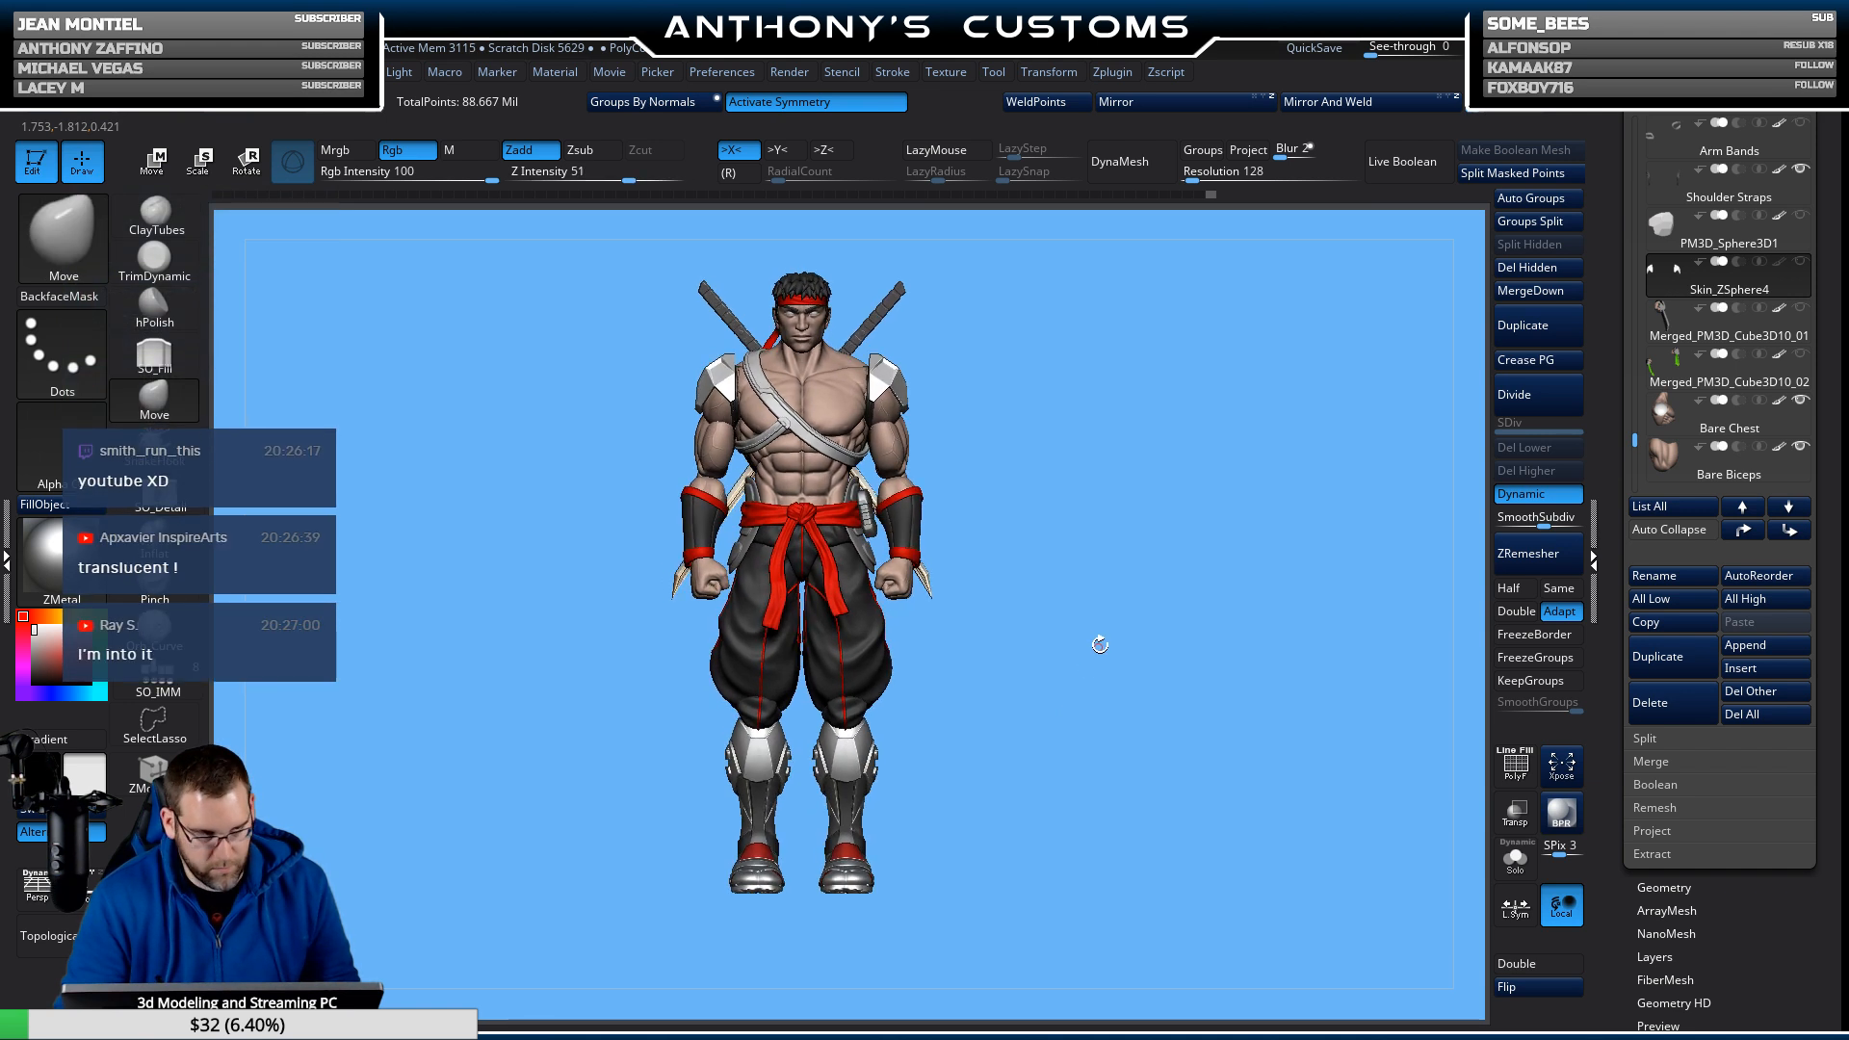
{"action": "left_click_drag", "start_coordinate": [1100, 644], "coordinate": [1110, 946]}
{"action": "left_click_drag", "start_coordinate": [1382, 438], "coordinate": [1277, 511], "text": "alt"}
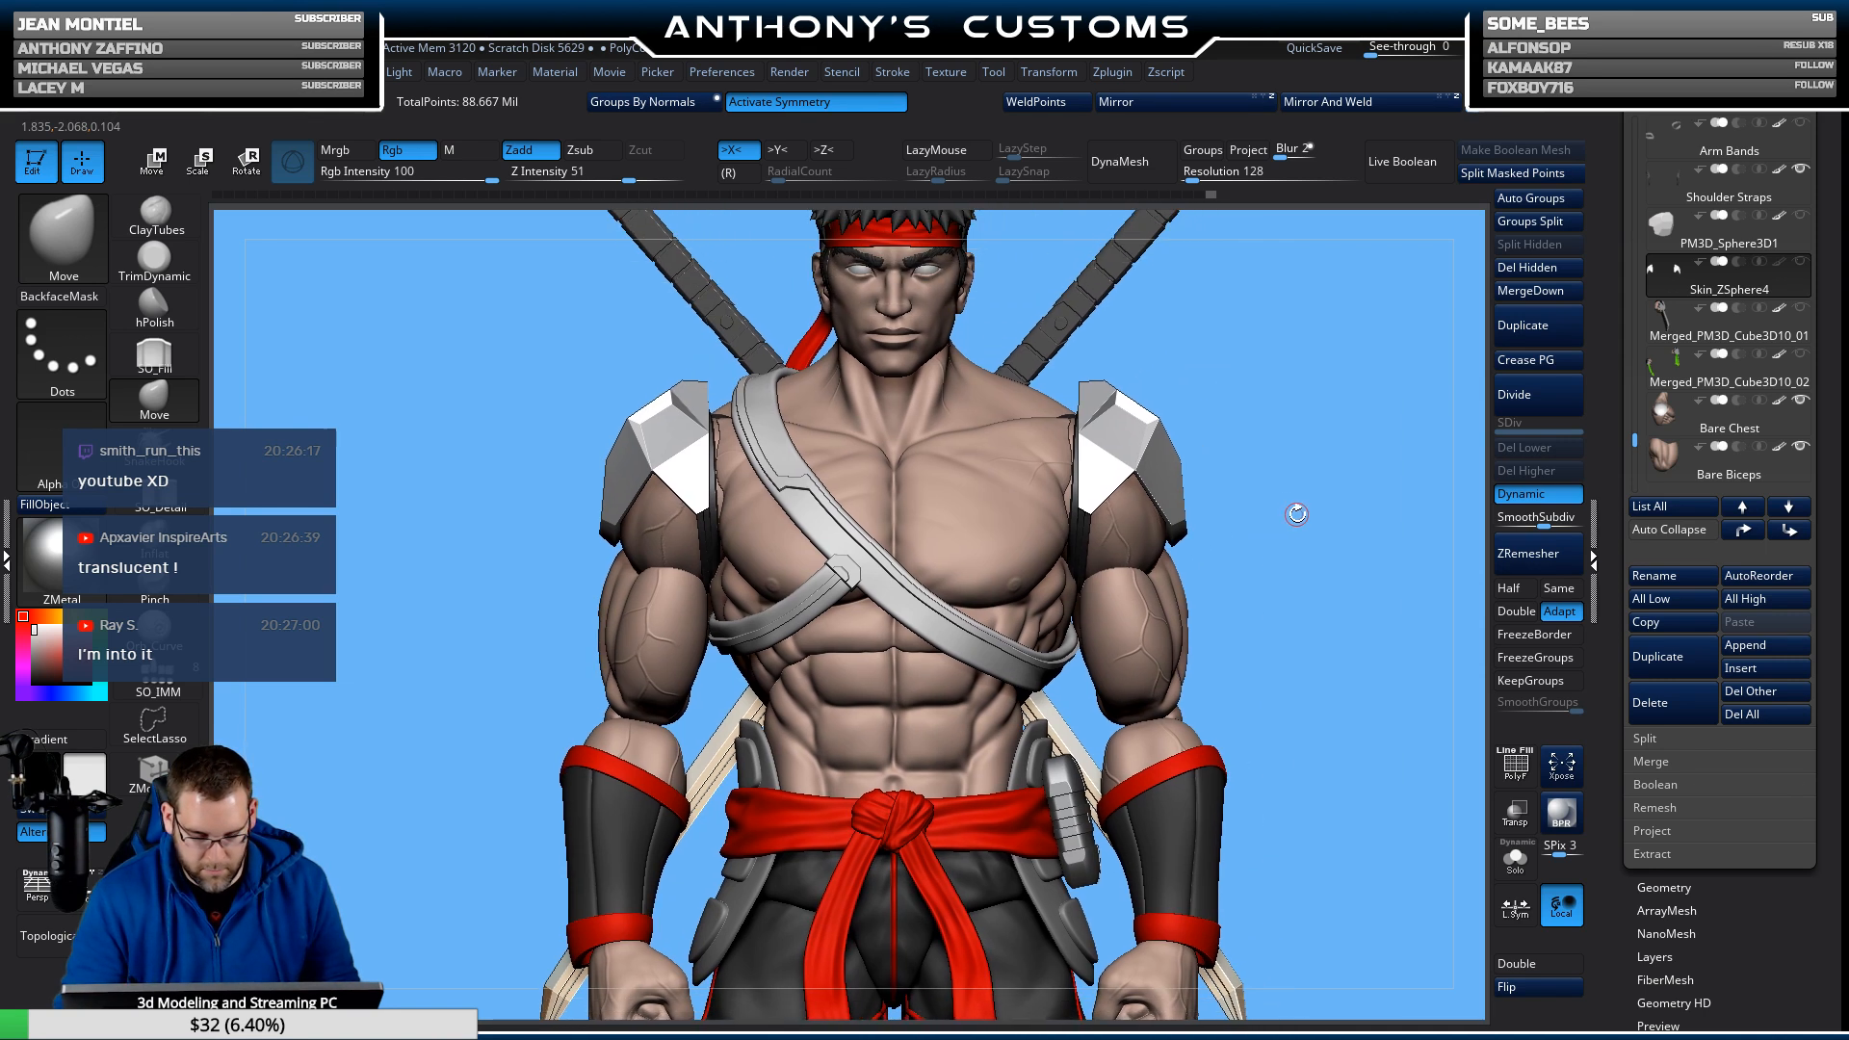
{"action": "left_click_drag", "start_coordinate": [1350, 566], "coordinate": [1206, 618]}
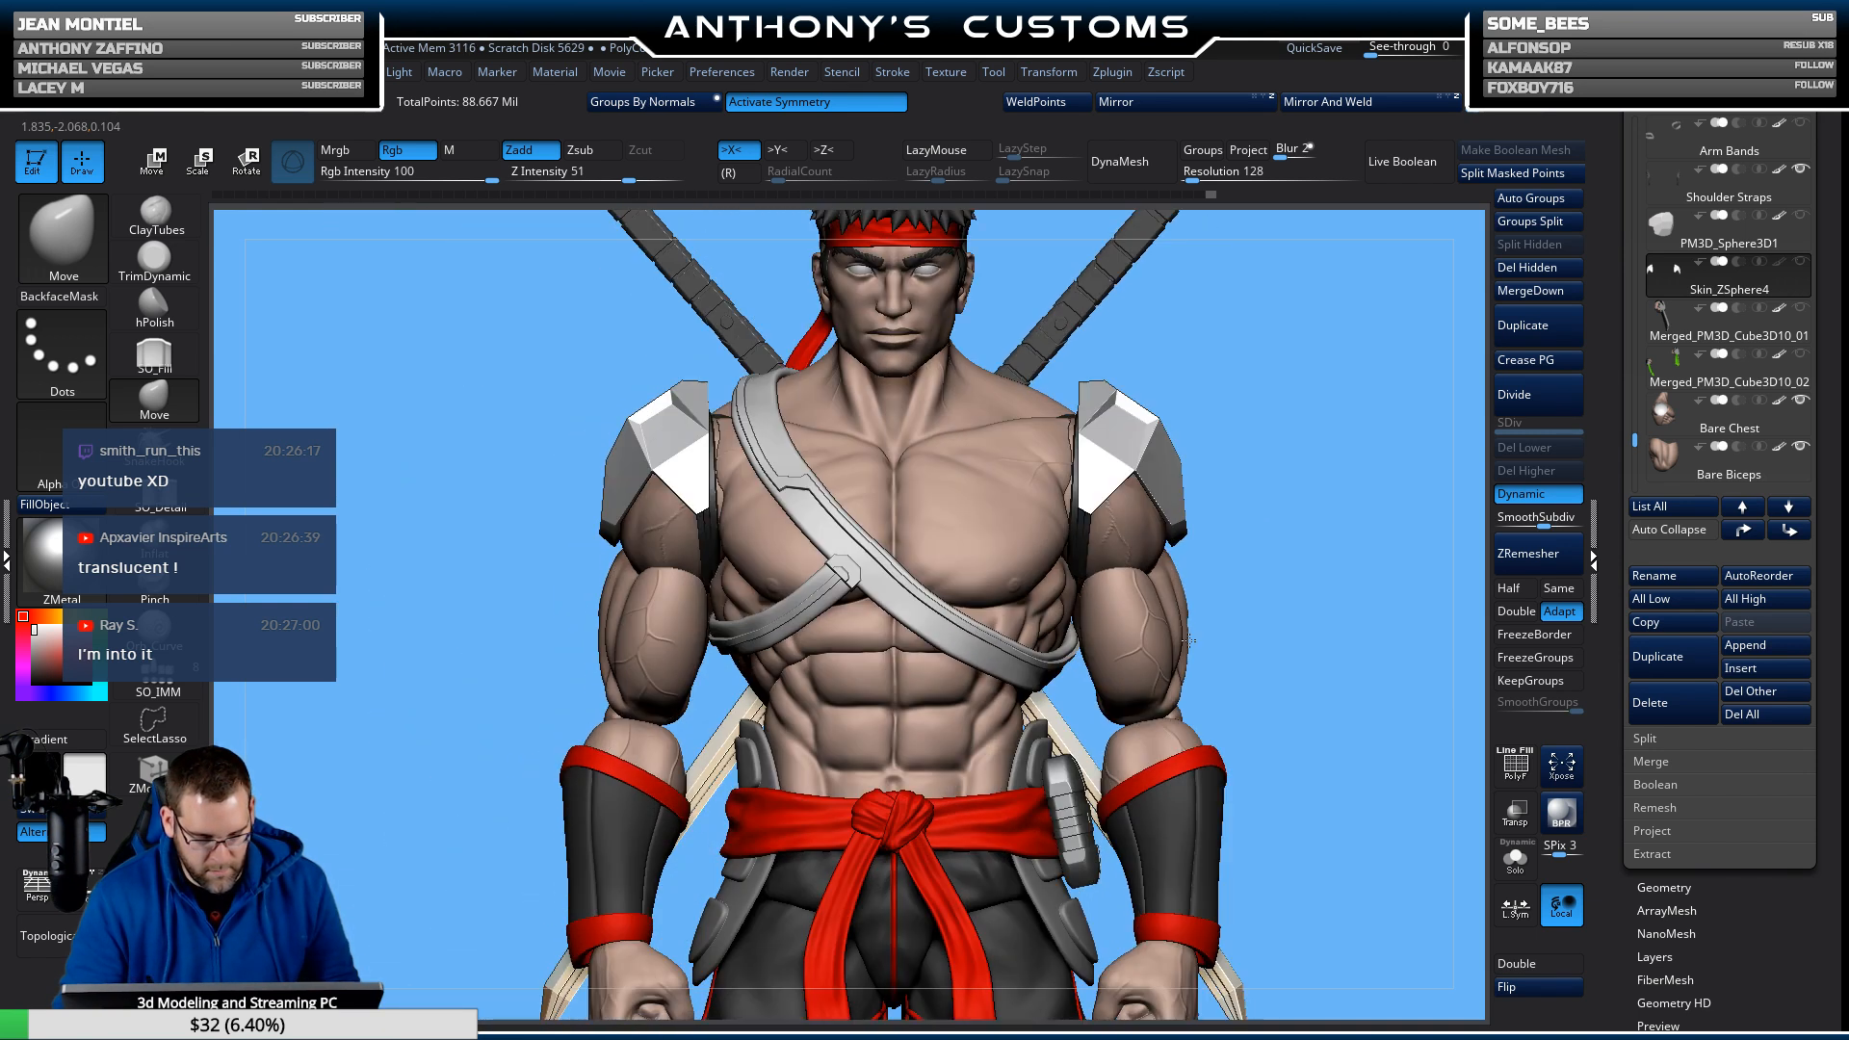
Choose the IMM Boolean insert brush and set PortAccess as the part to insert.
{"action": "left_click_drag", "start_coordinate": [1333, 521], "coordinate": [1265, 617], "text": "alt"}
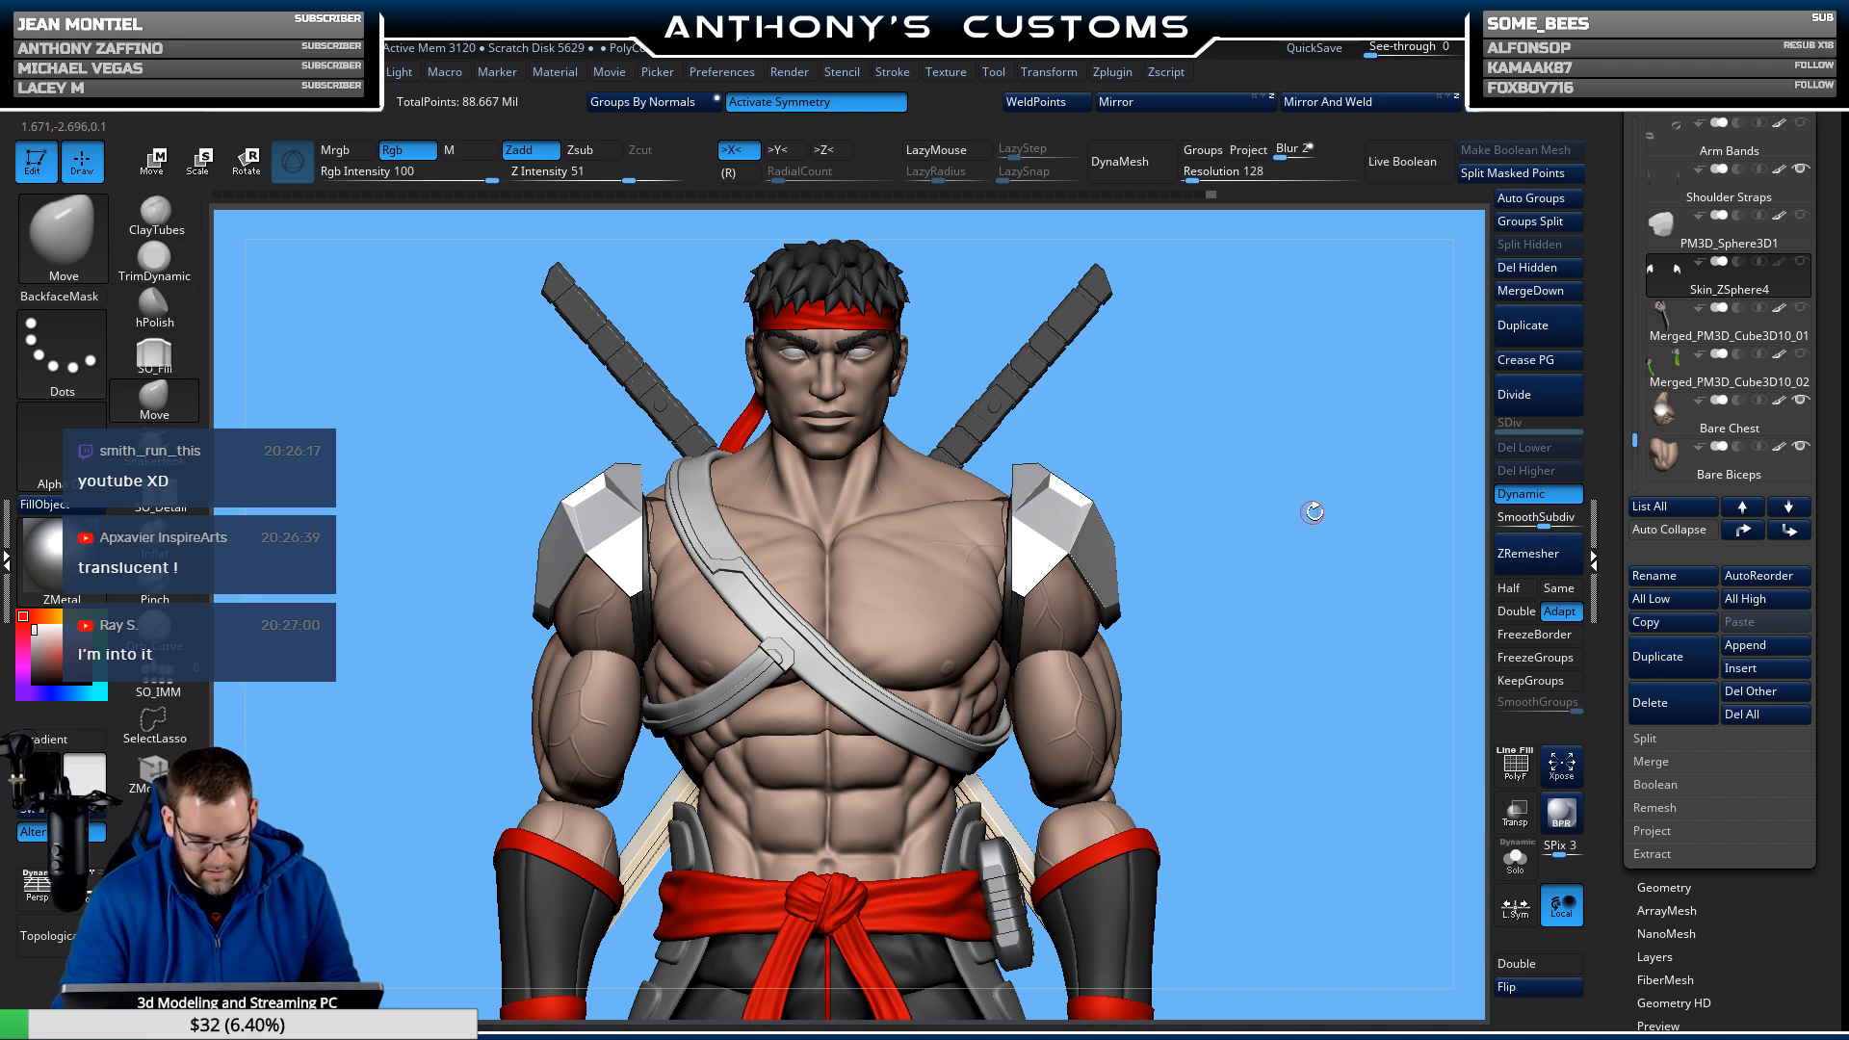
{"action": "key", "text": "b"}
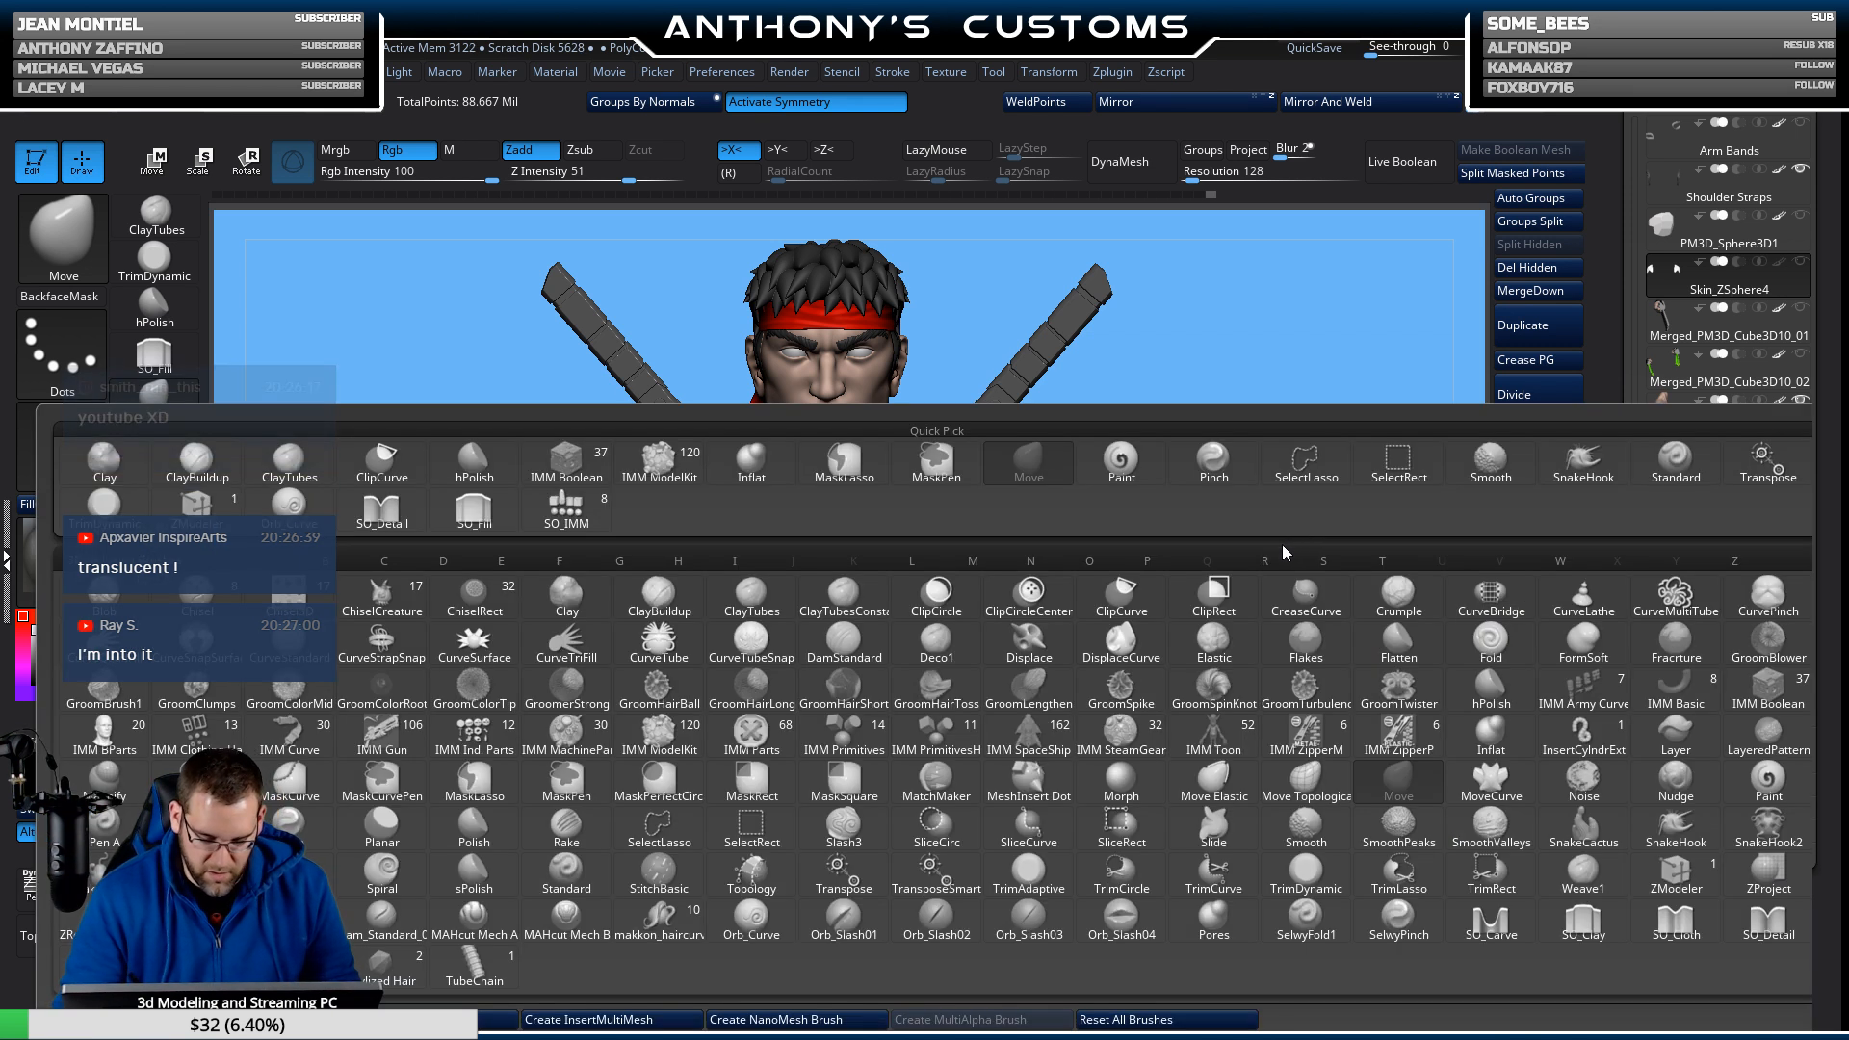
{"action": "left_click", "coordinate": [1755, 703]}
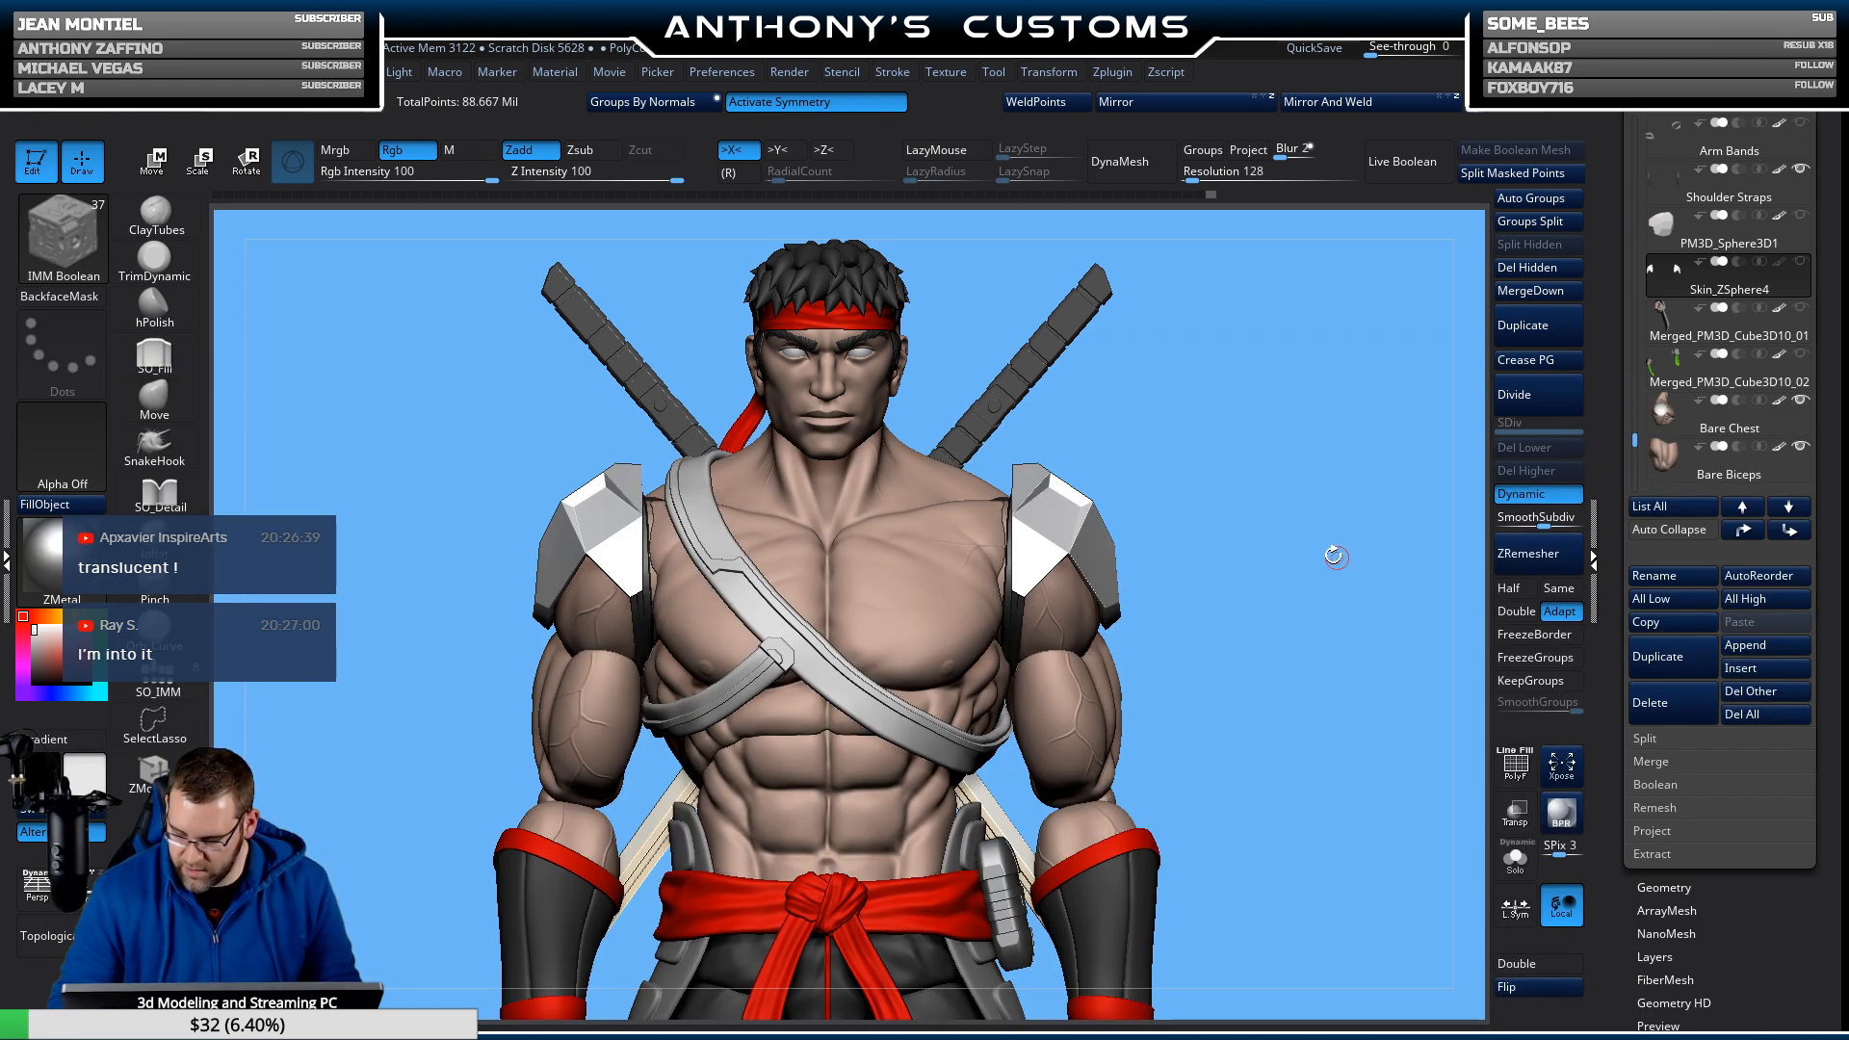
{"action": "key", "text": "m"}
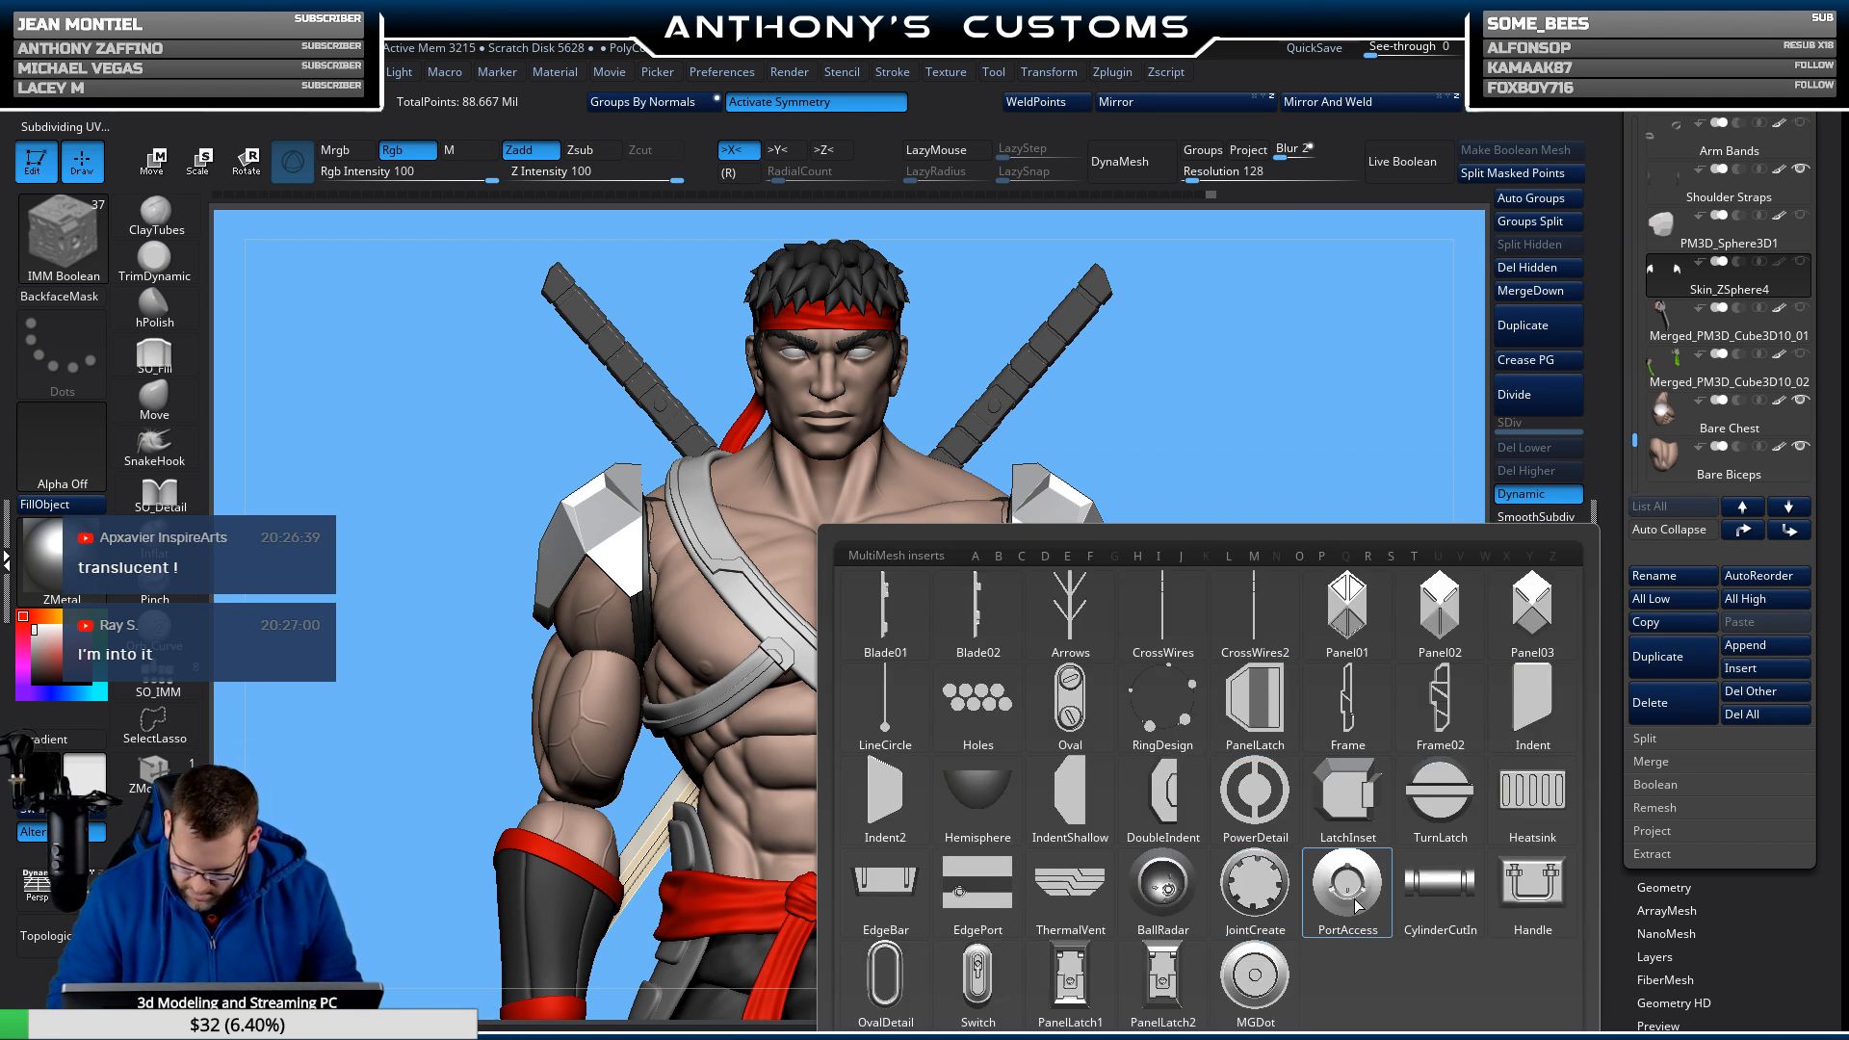
{"action": "mouse_move", "coordinate": [1353, 908]}
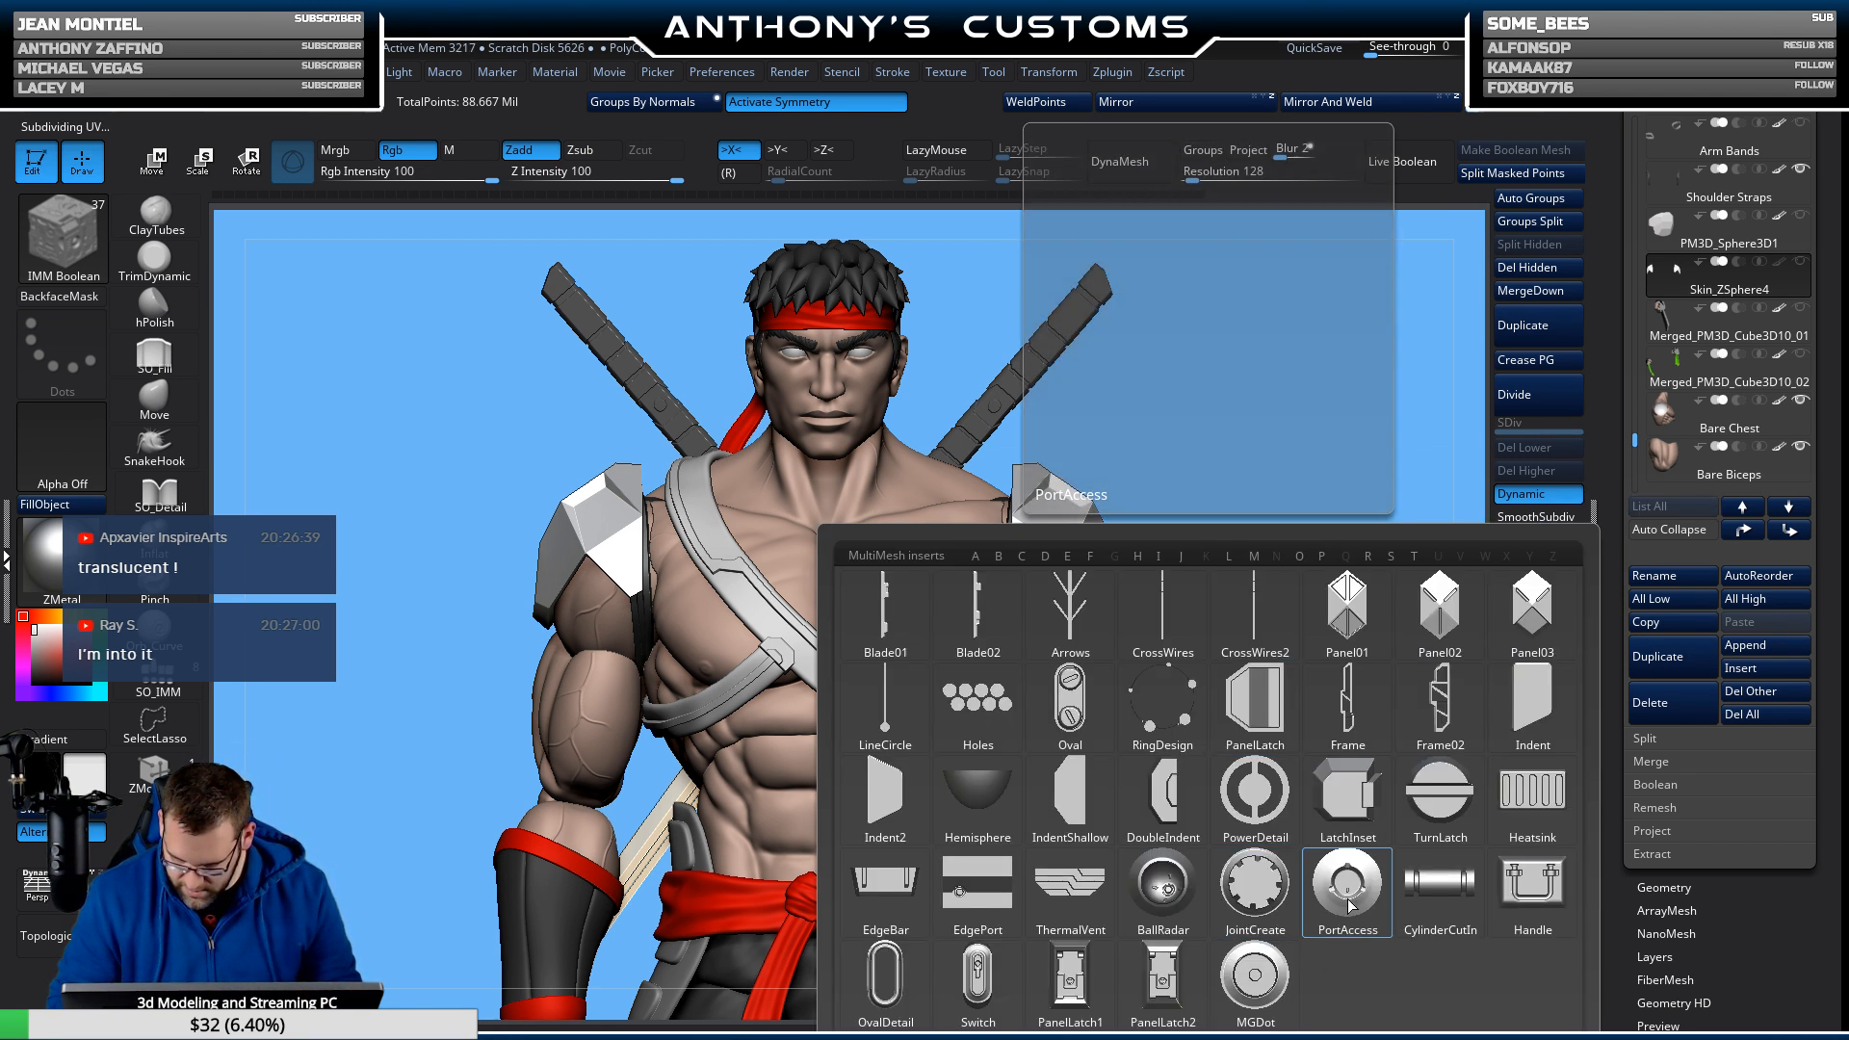
{"action": "left_click", "coordinate": [1351, 905]}
Try a PortAccess detail on the upper facet of both shoulder pads, sunk about 0.09 into the surface.
{"action": "left_click_drag", "start_coordinate": [1325, 499], "coordinate": [1233, 703]}
{"action": "key", "text": "shift+f"}
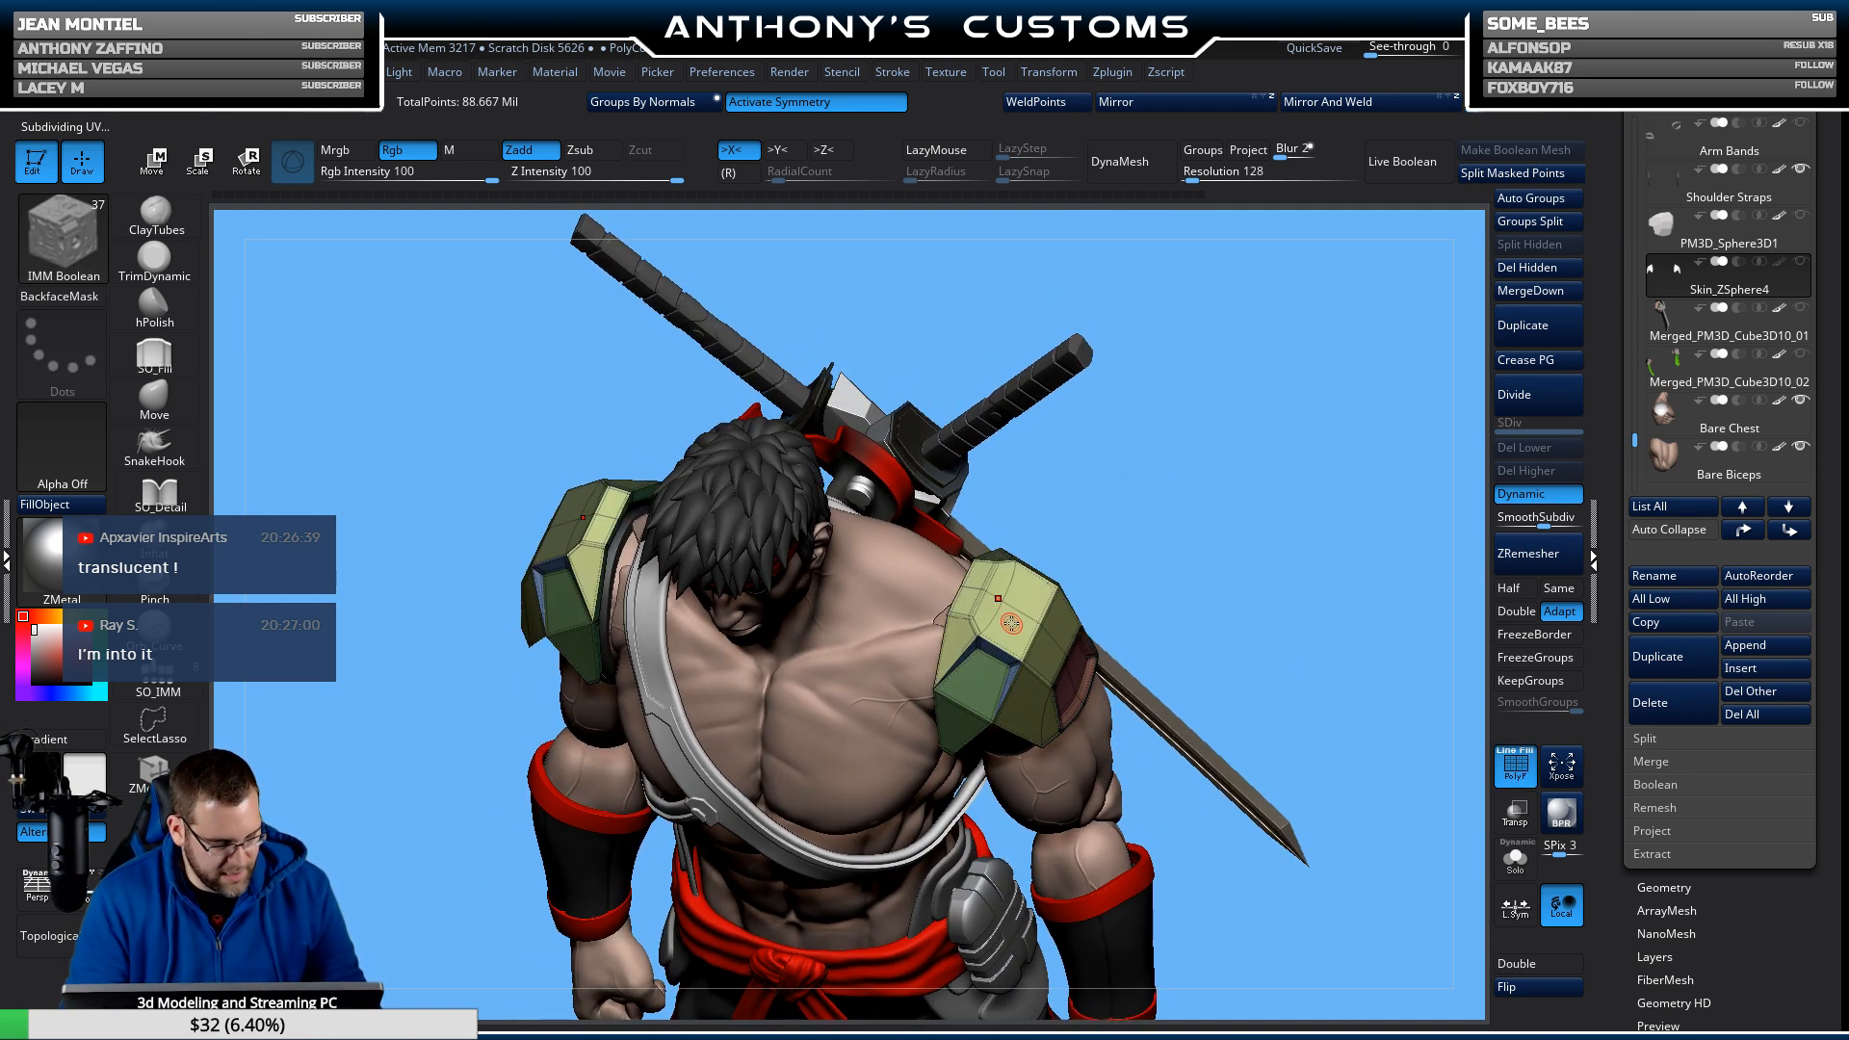
{"action": "left_click_drag", "start_coordinate": [1014, 620], "coordinate": [1014, 621]}
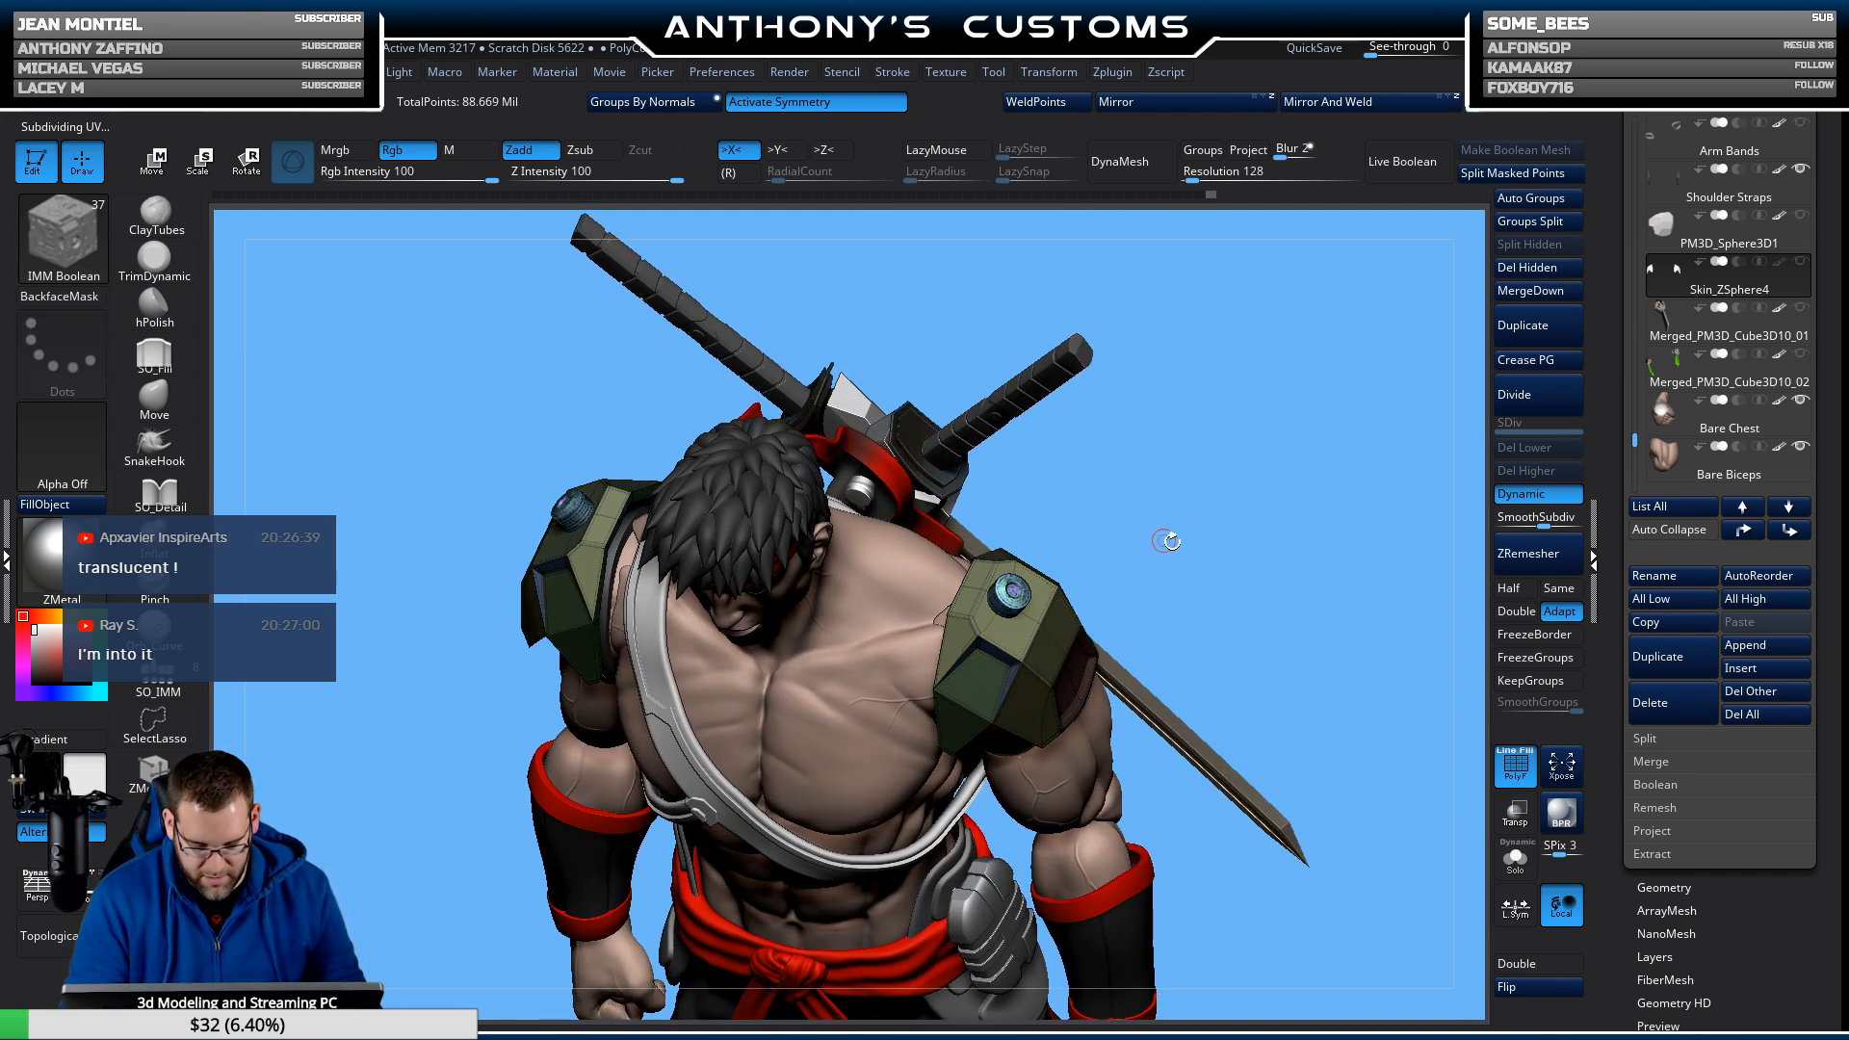
{"action": "left_click_drag", "start_coordinate": [1258, 549], "coordinate": [1277, 438]}
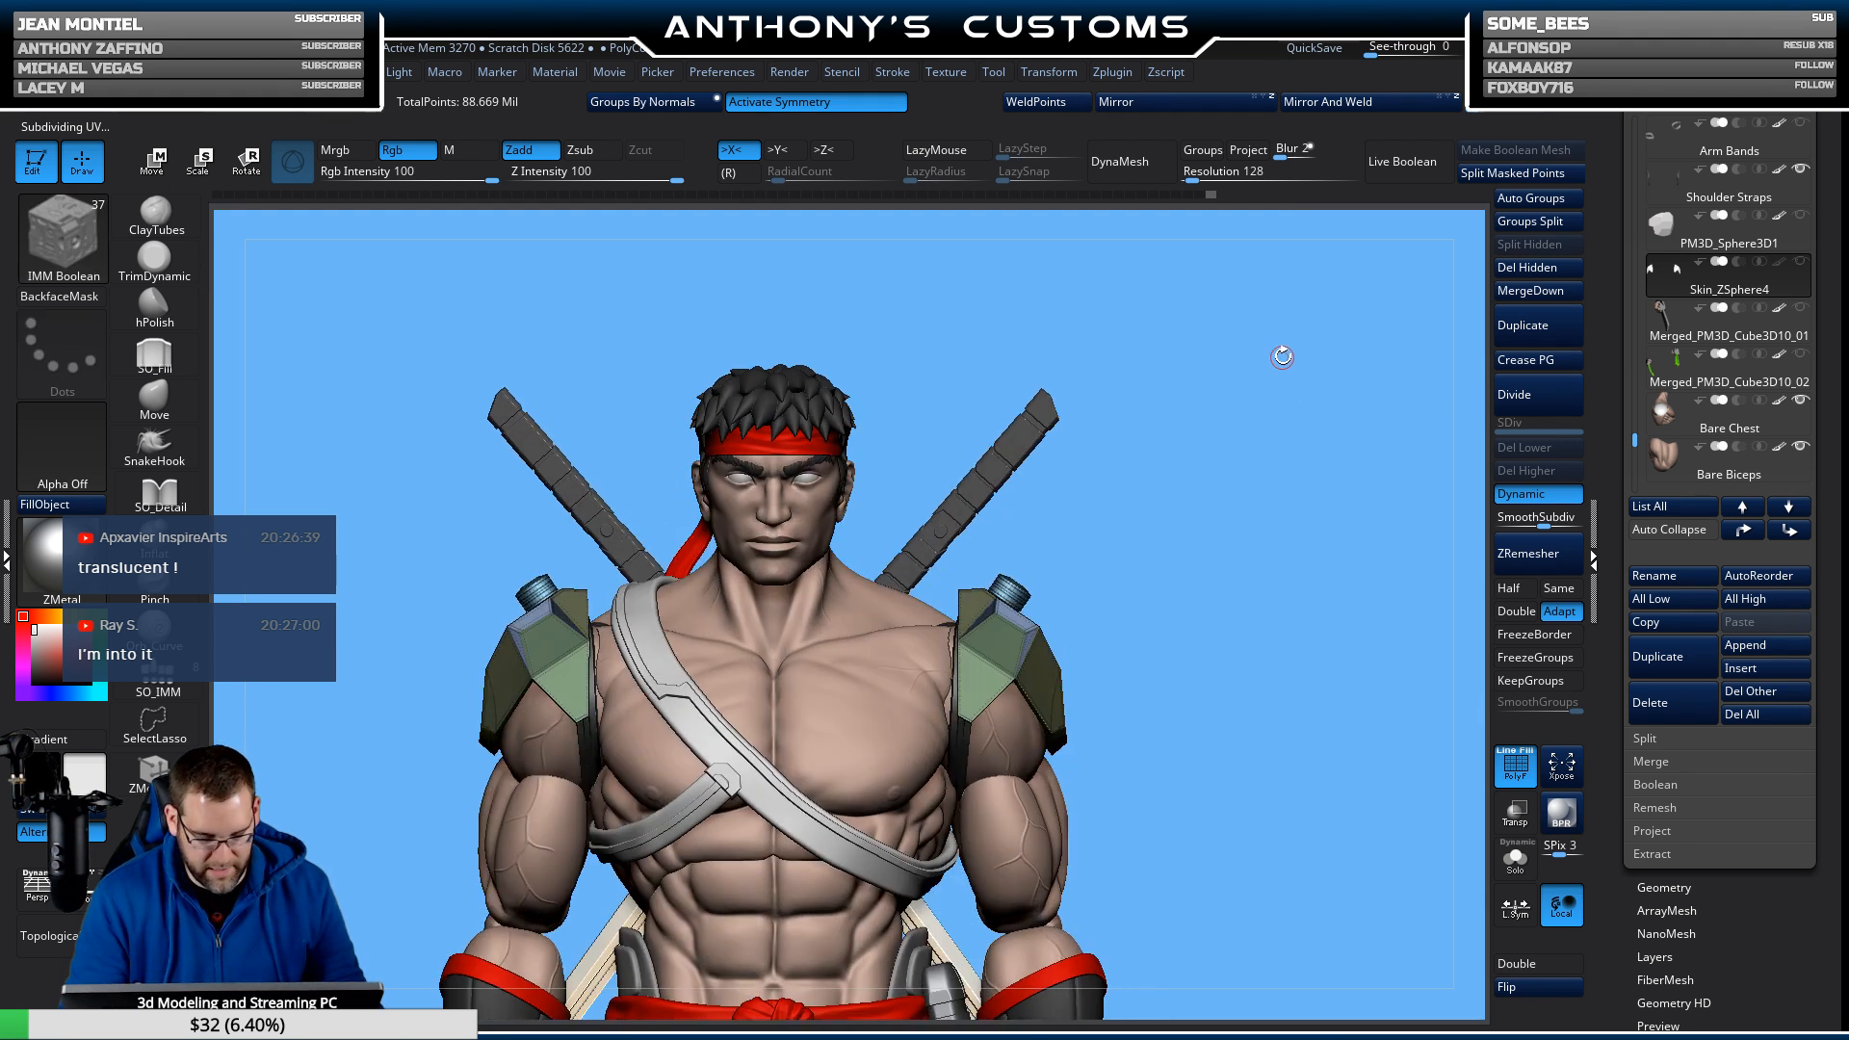
{"action": "key", "text": "w"}
{"action": "left_click_drag", "start_coordinate": [1076, 495], "coordinate": [1060, 516]}
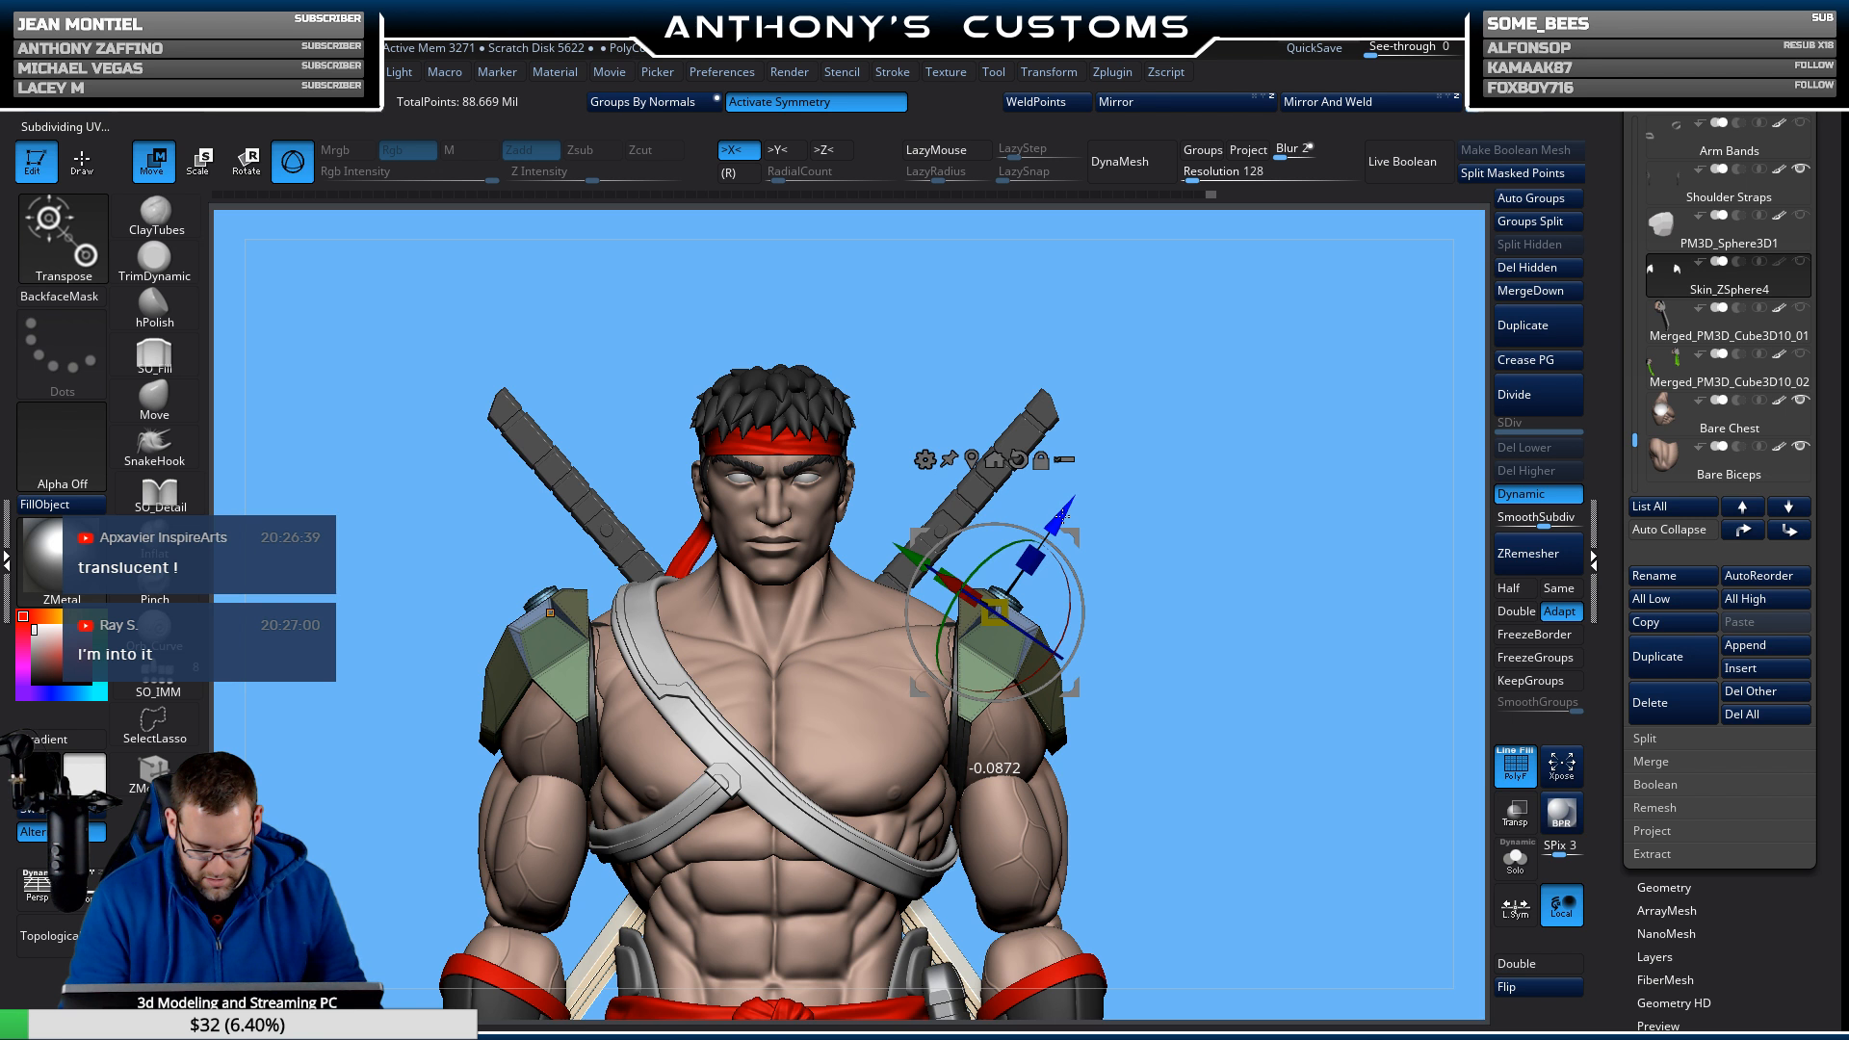
{"action": "key", "text": "q"}
{"action": "key", "text": "shift+f"}
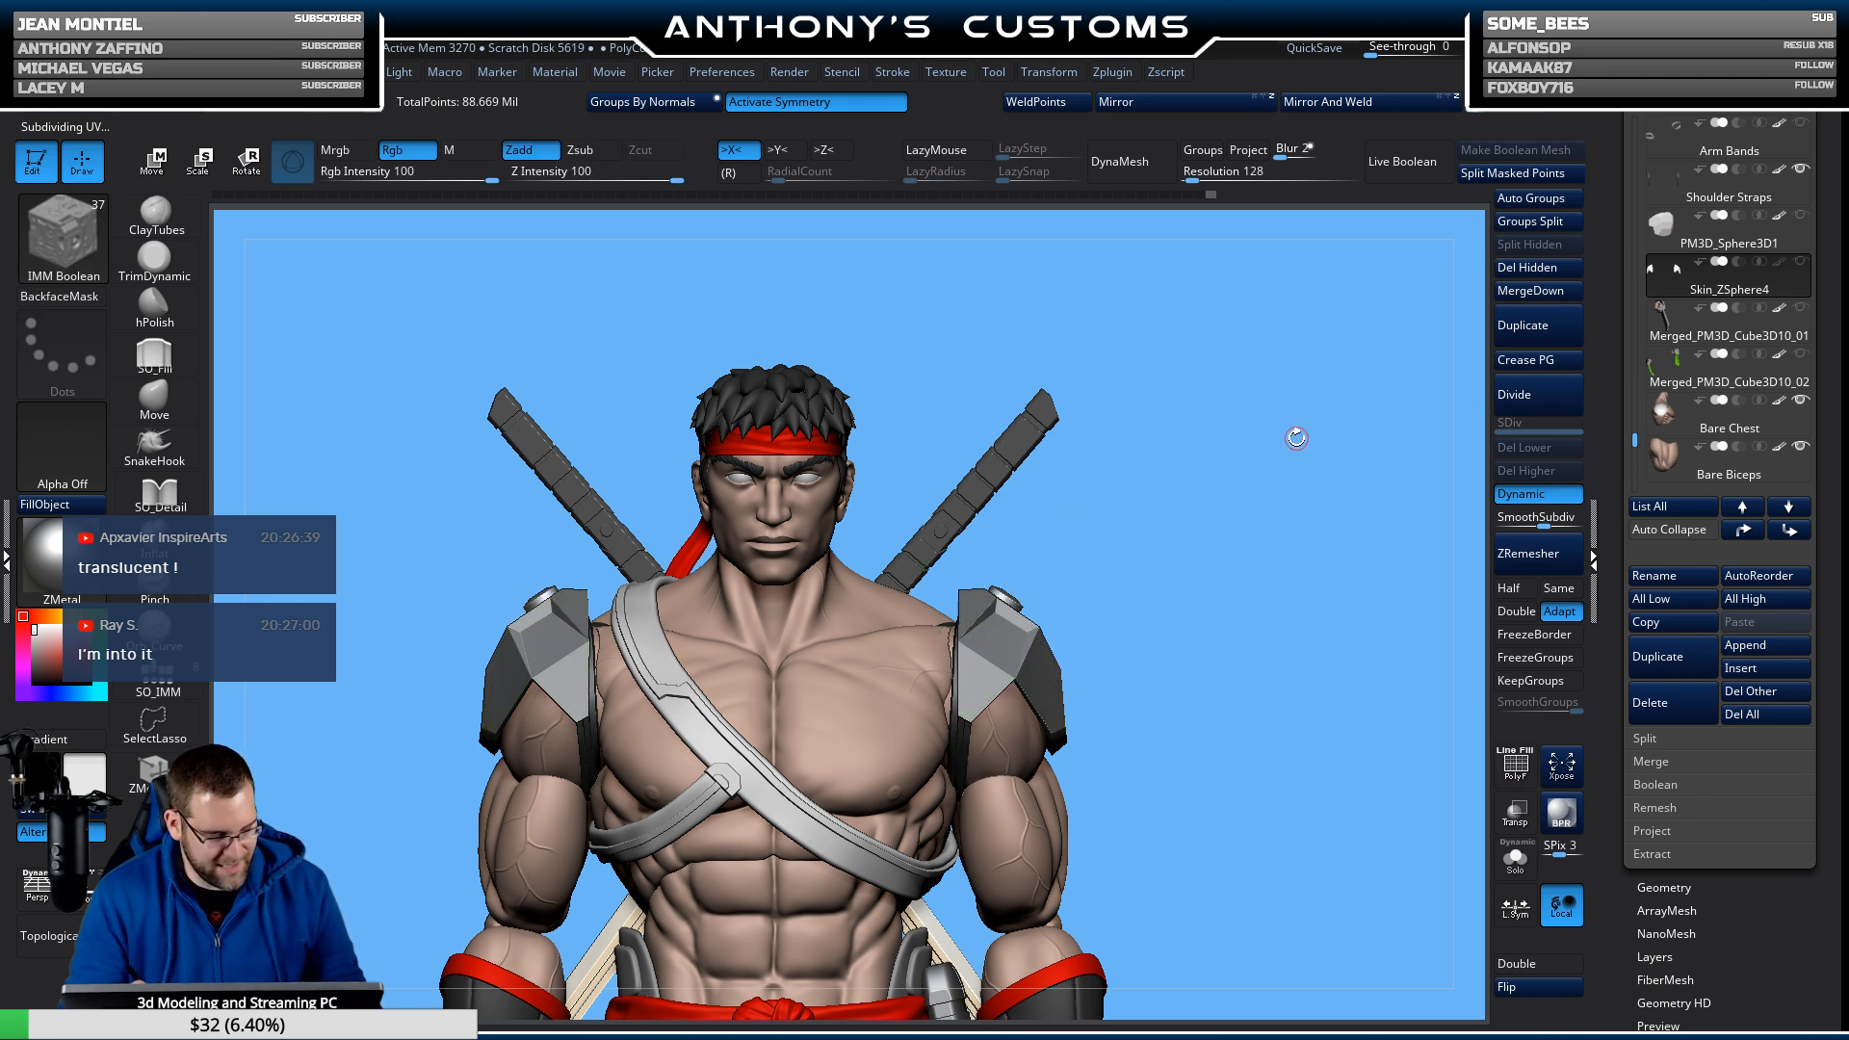
Check the upper-facet ports from the side and undo their insertion.
{"action": "left_click_drag", "start_coordinate": [1247, 599], "coordinate": [1202, 429], "text": "alt"}
{"action": "left_click_drag", "start_coordinate": [1255, 548], "coordinate": [1252, 818]}
{"action": "left_click_drag", "start_coordinate": [1339, 492], "coordinate": [1342, 549]}
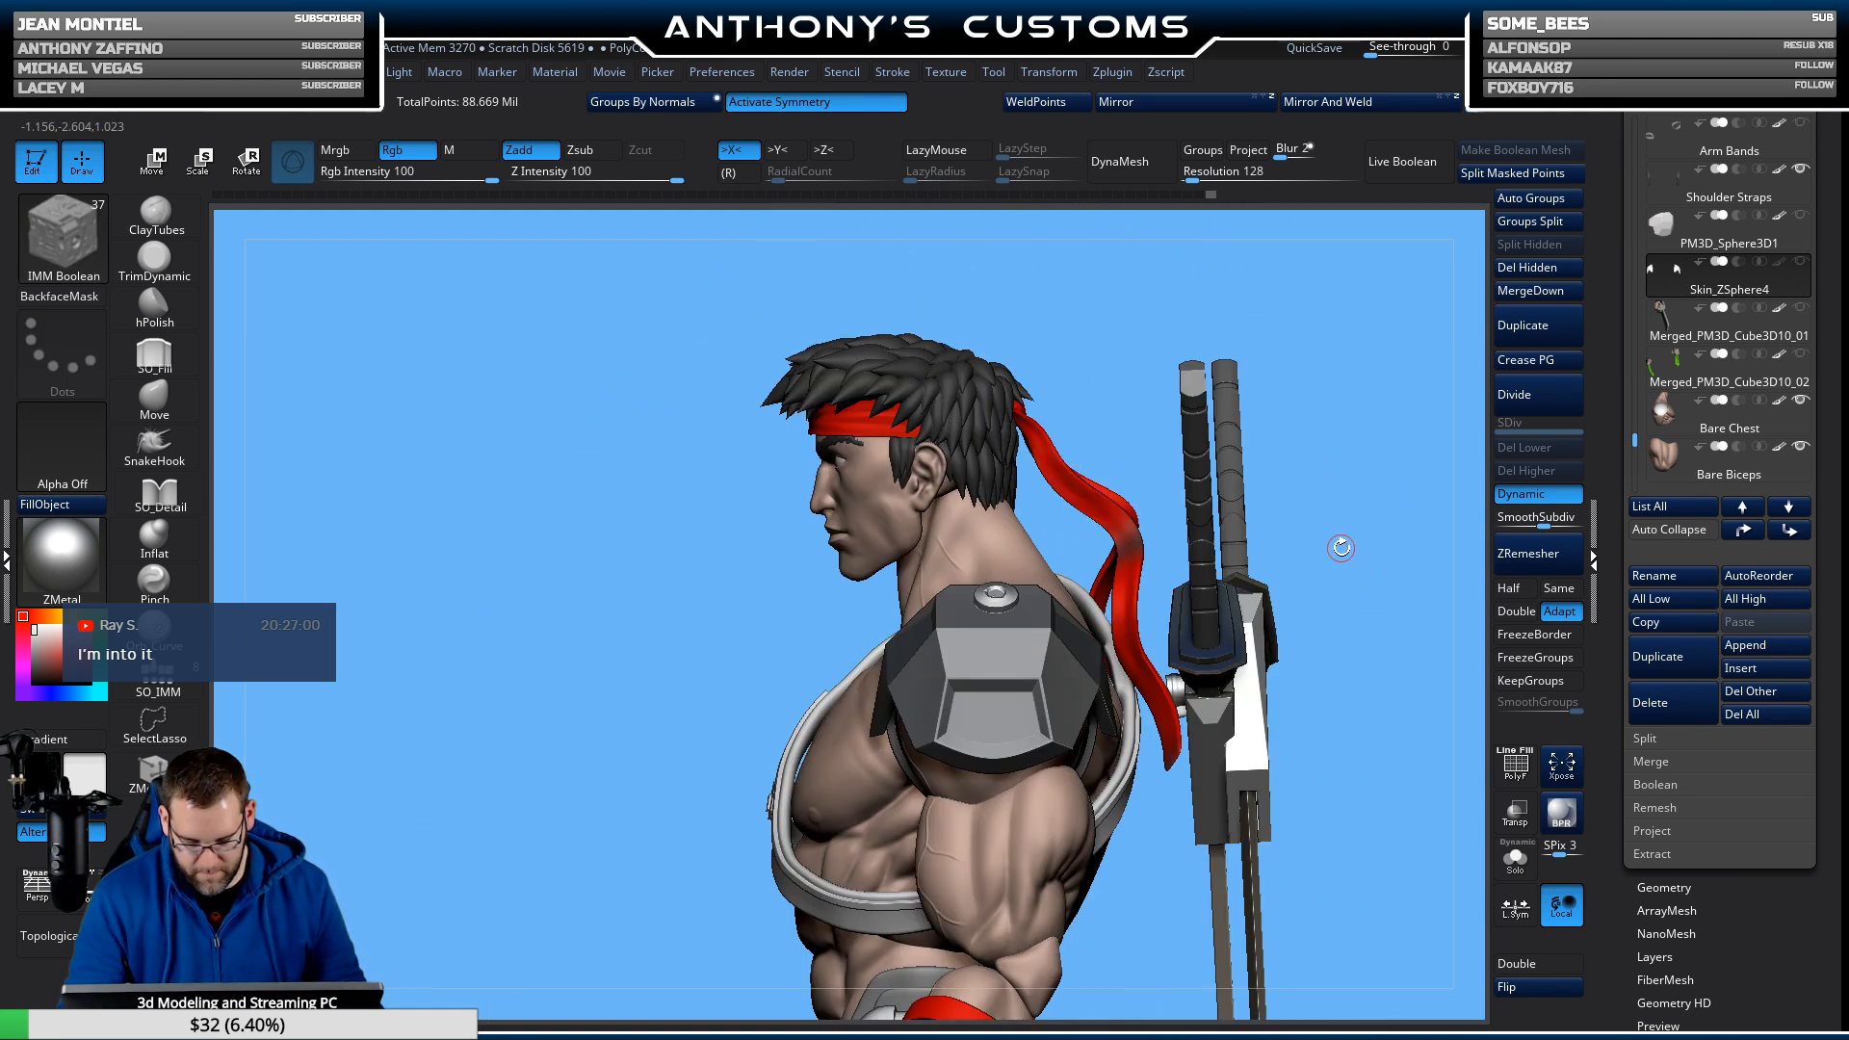
{"action": "key", "text": "ctrl"}
{"action": "left_click", "coordinate": [1368, 521], "text": "ctrl"}
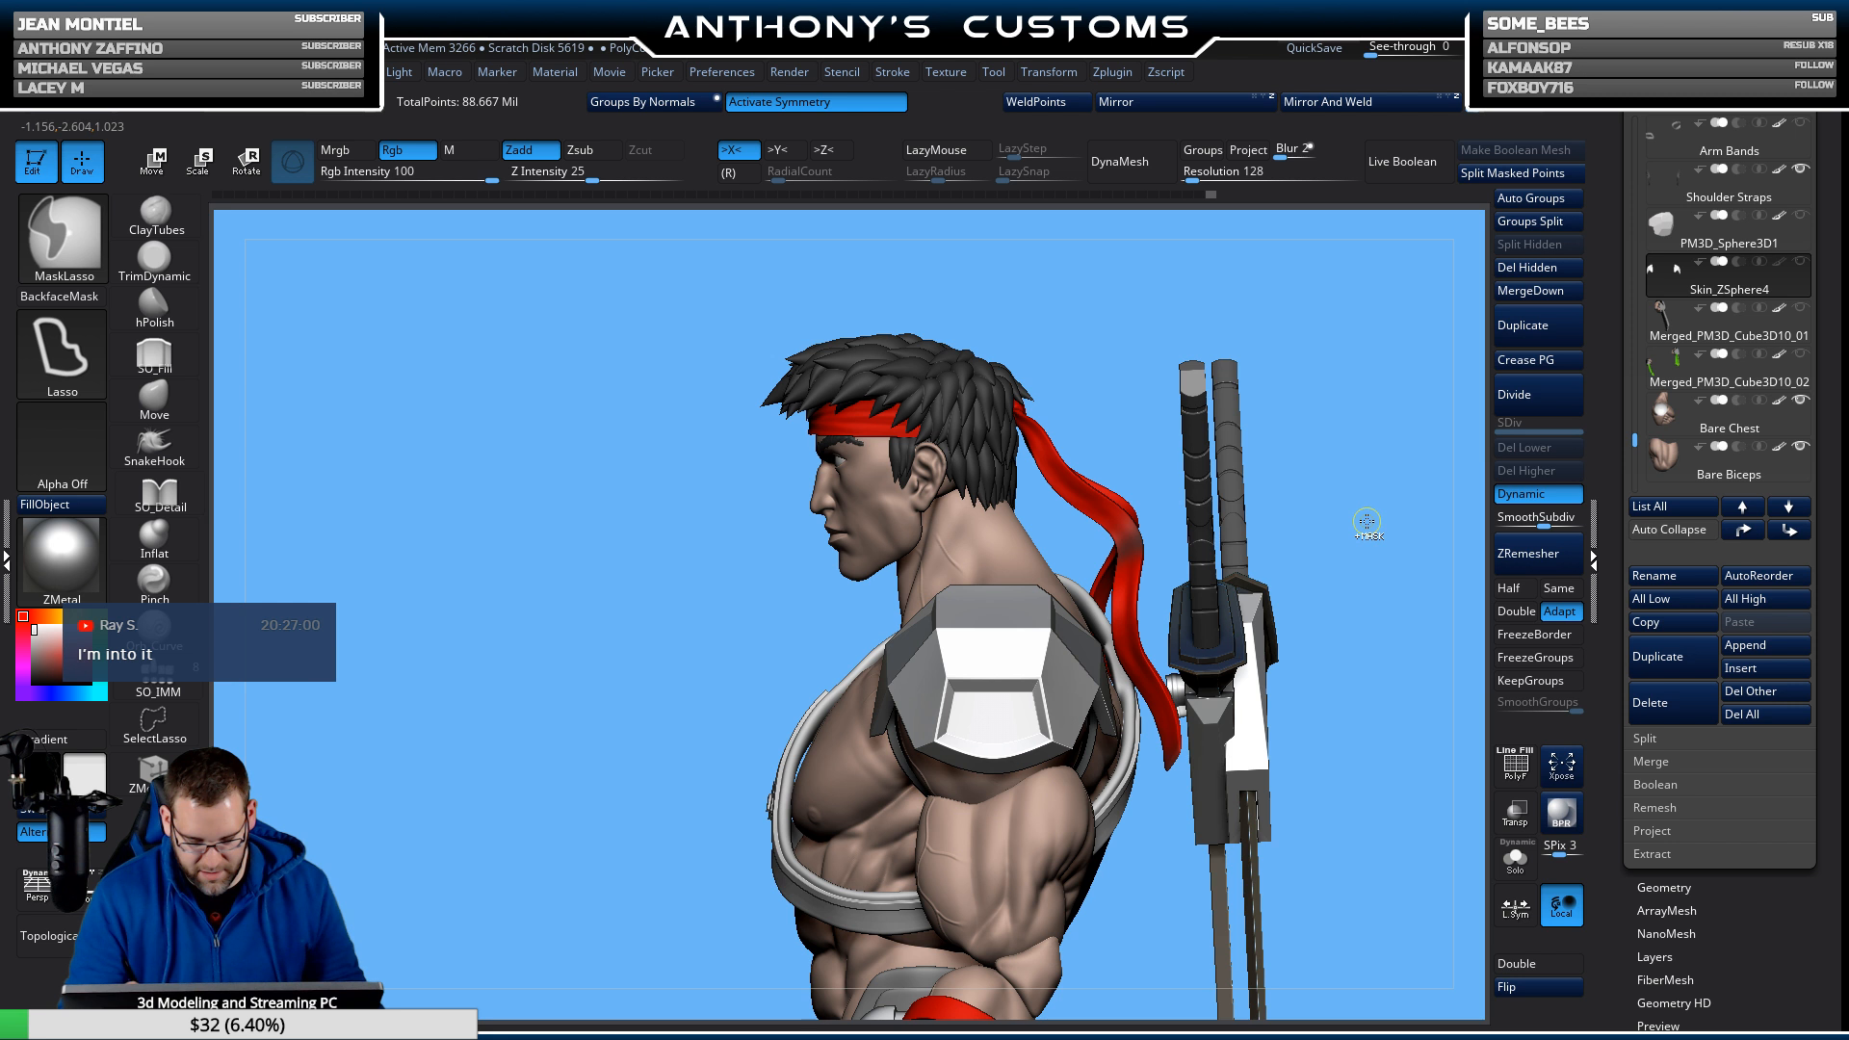
Try a PortAccess detail at the lower end of the pads' outer side facets, sunk about 0.11 inward.
{"action": "key", "text": "shift+f"}
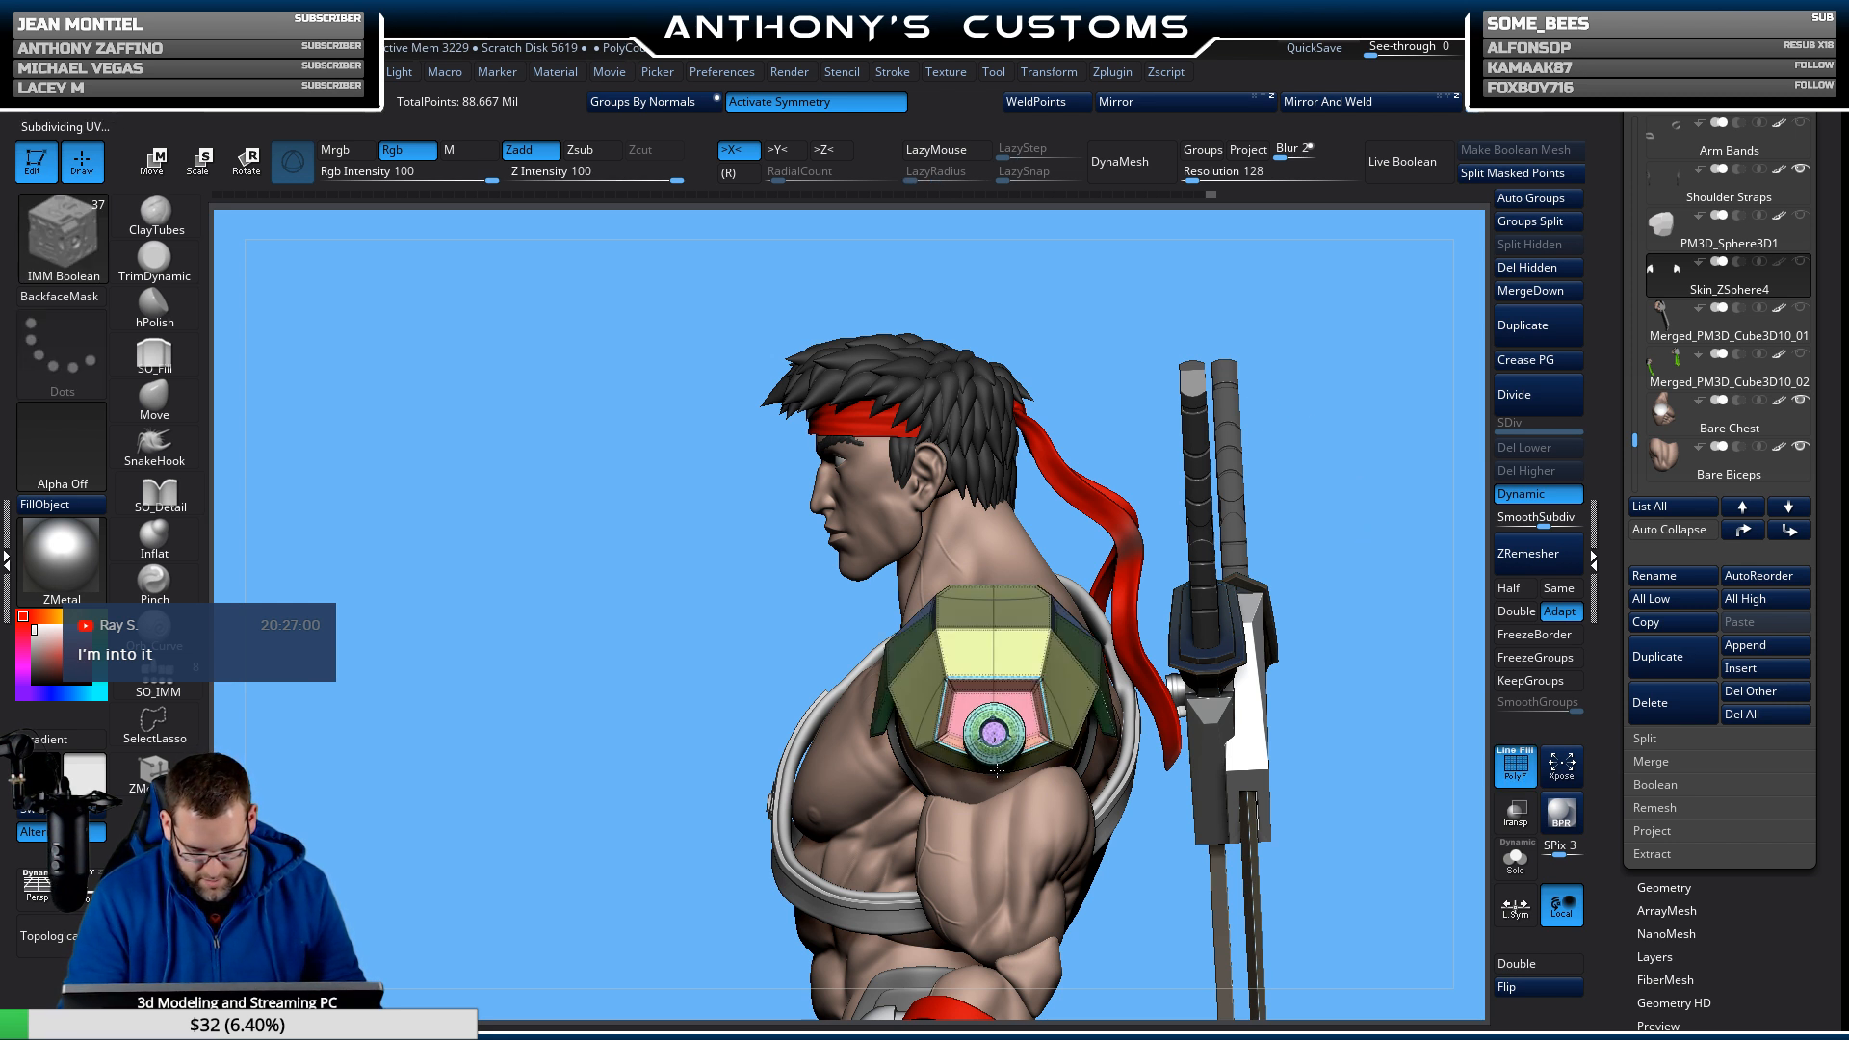
{"action": "left_click_drag", "start_coordinate": [998, 764], "coordinate": [1007, 734]}
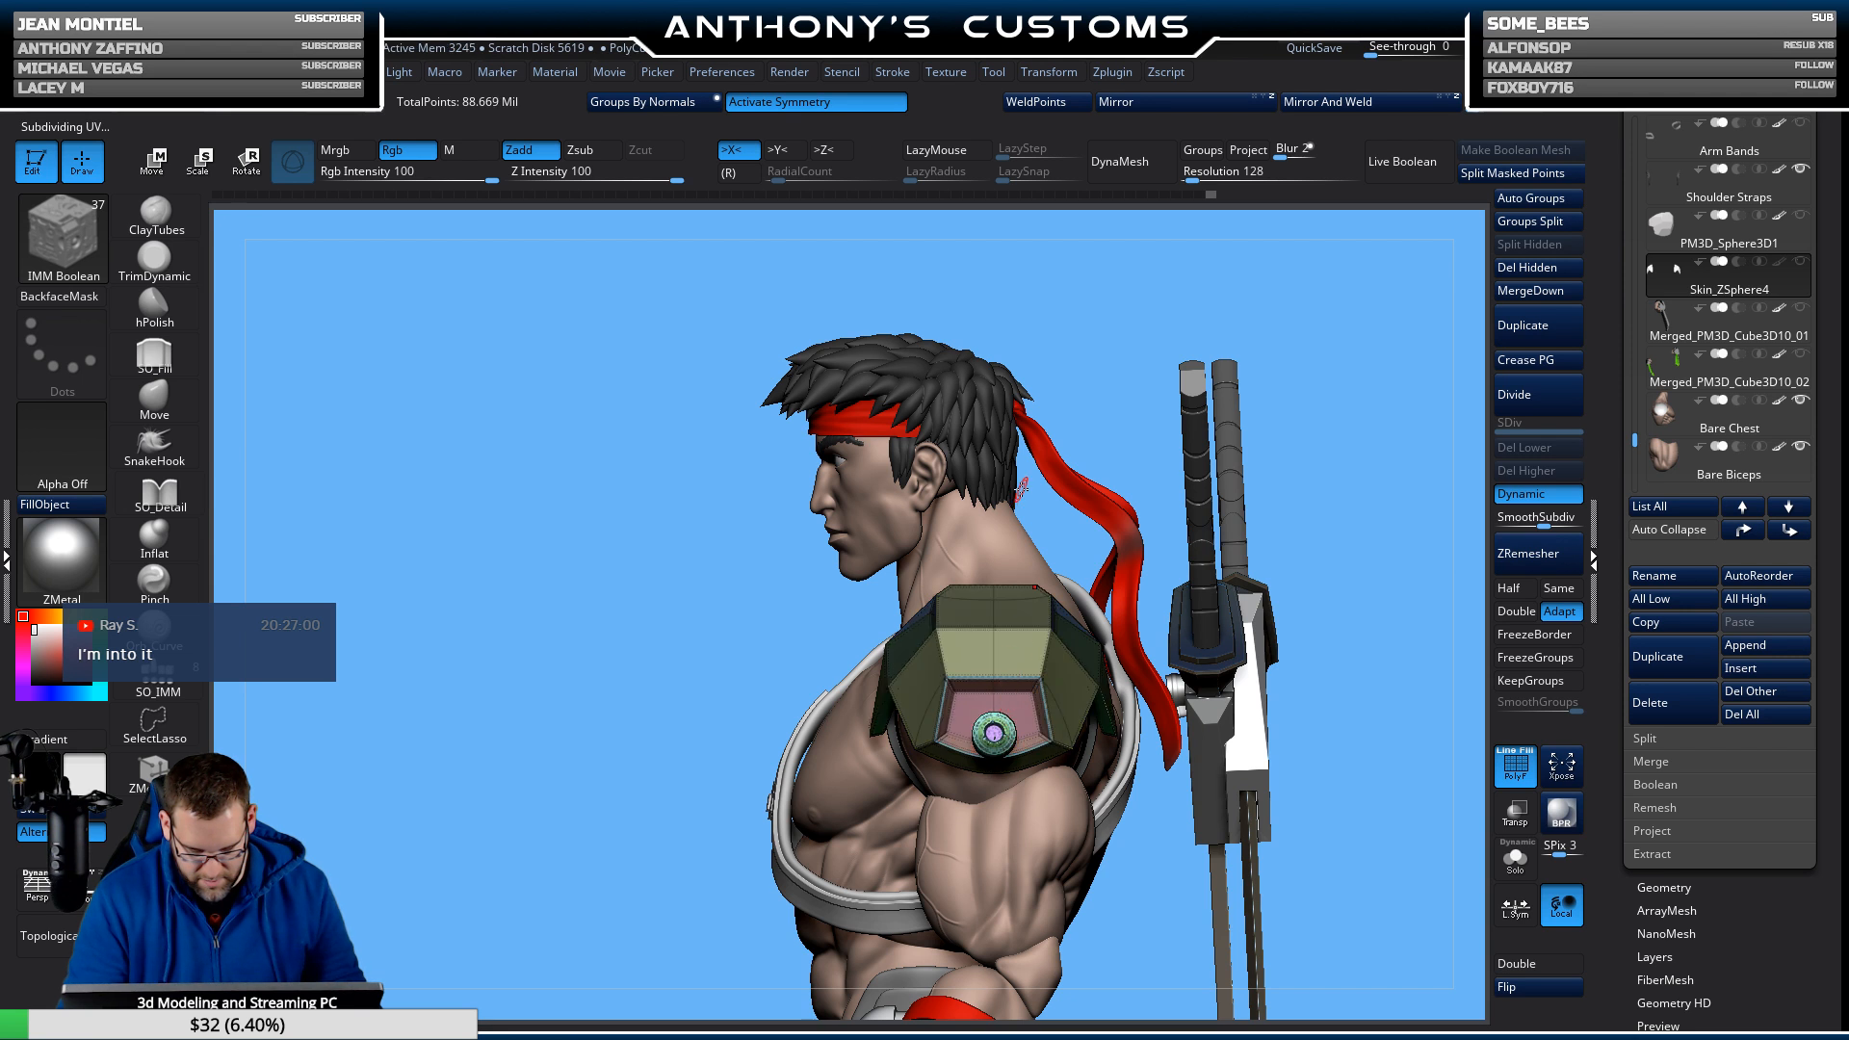
{"action": "key", "text": "w"}
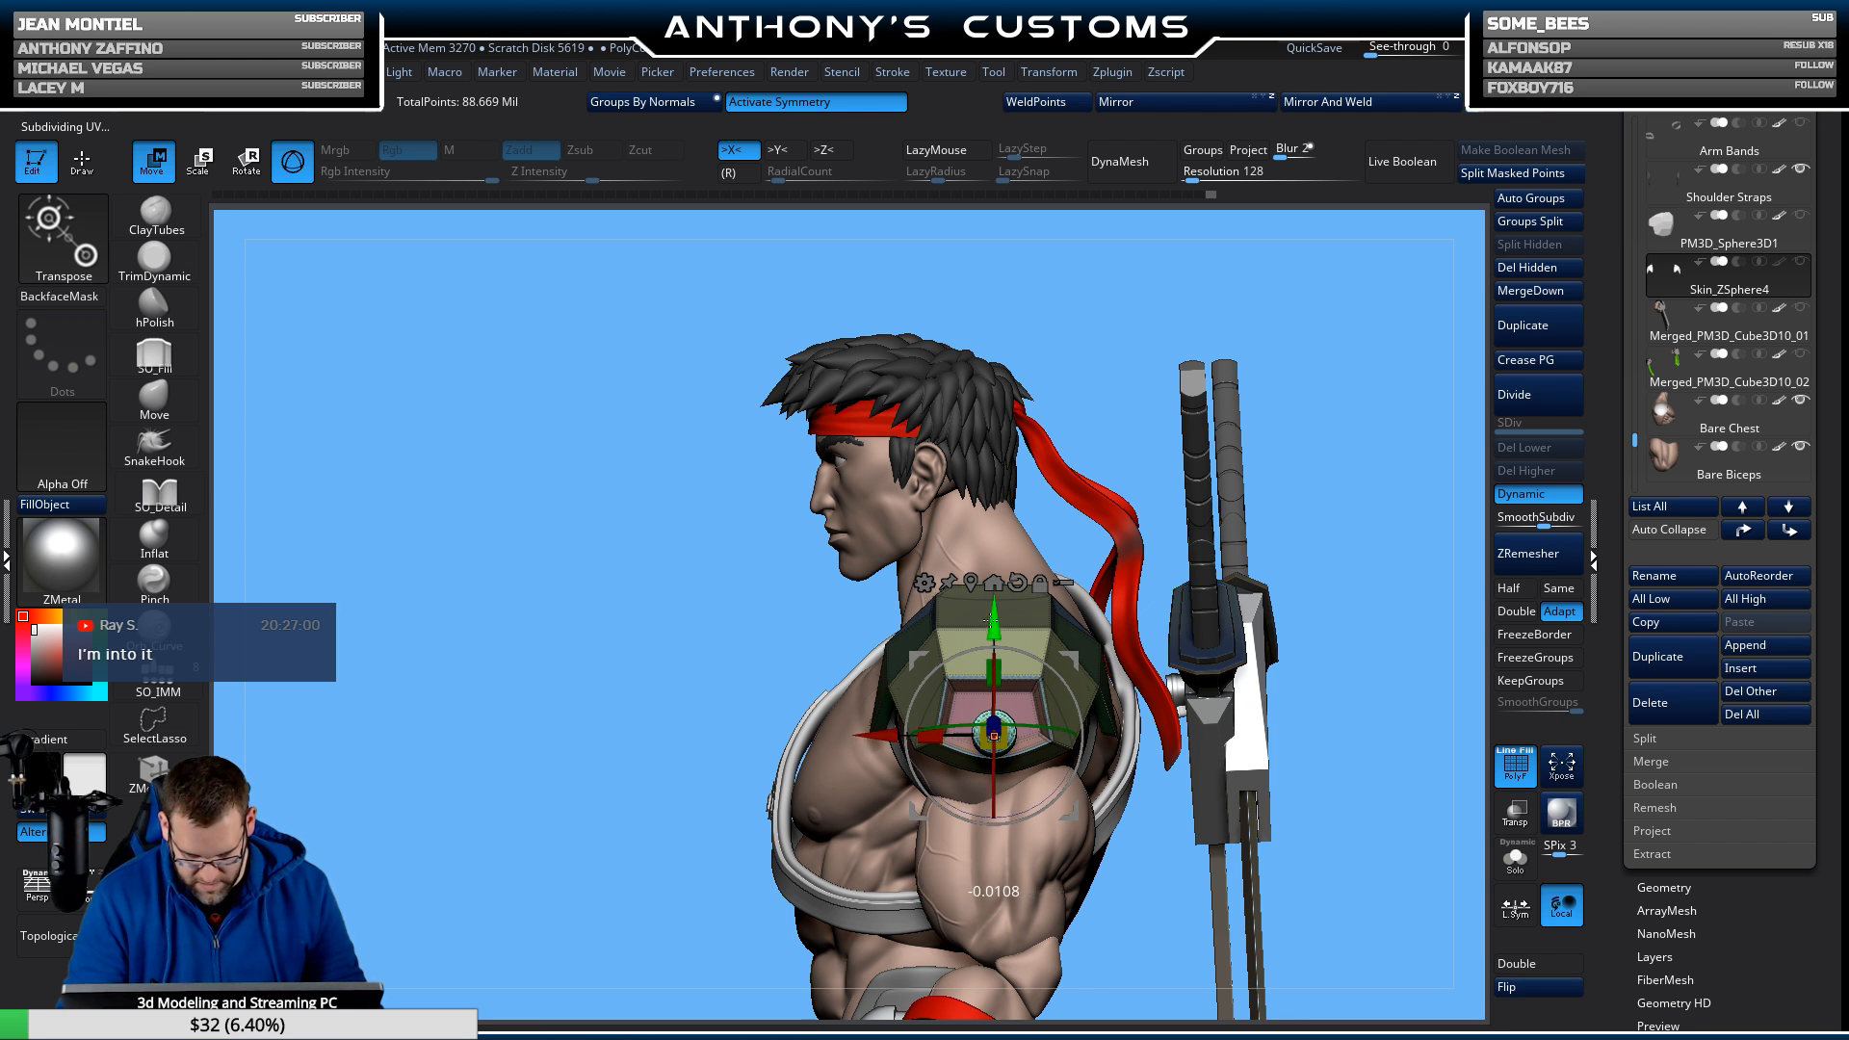
{"action": "left_click_drag", "start_coordinate": [1276, 459], "coordinate": [1117, 693]}
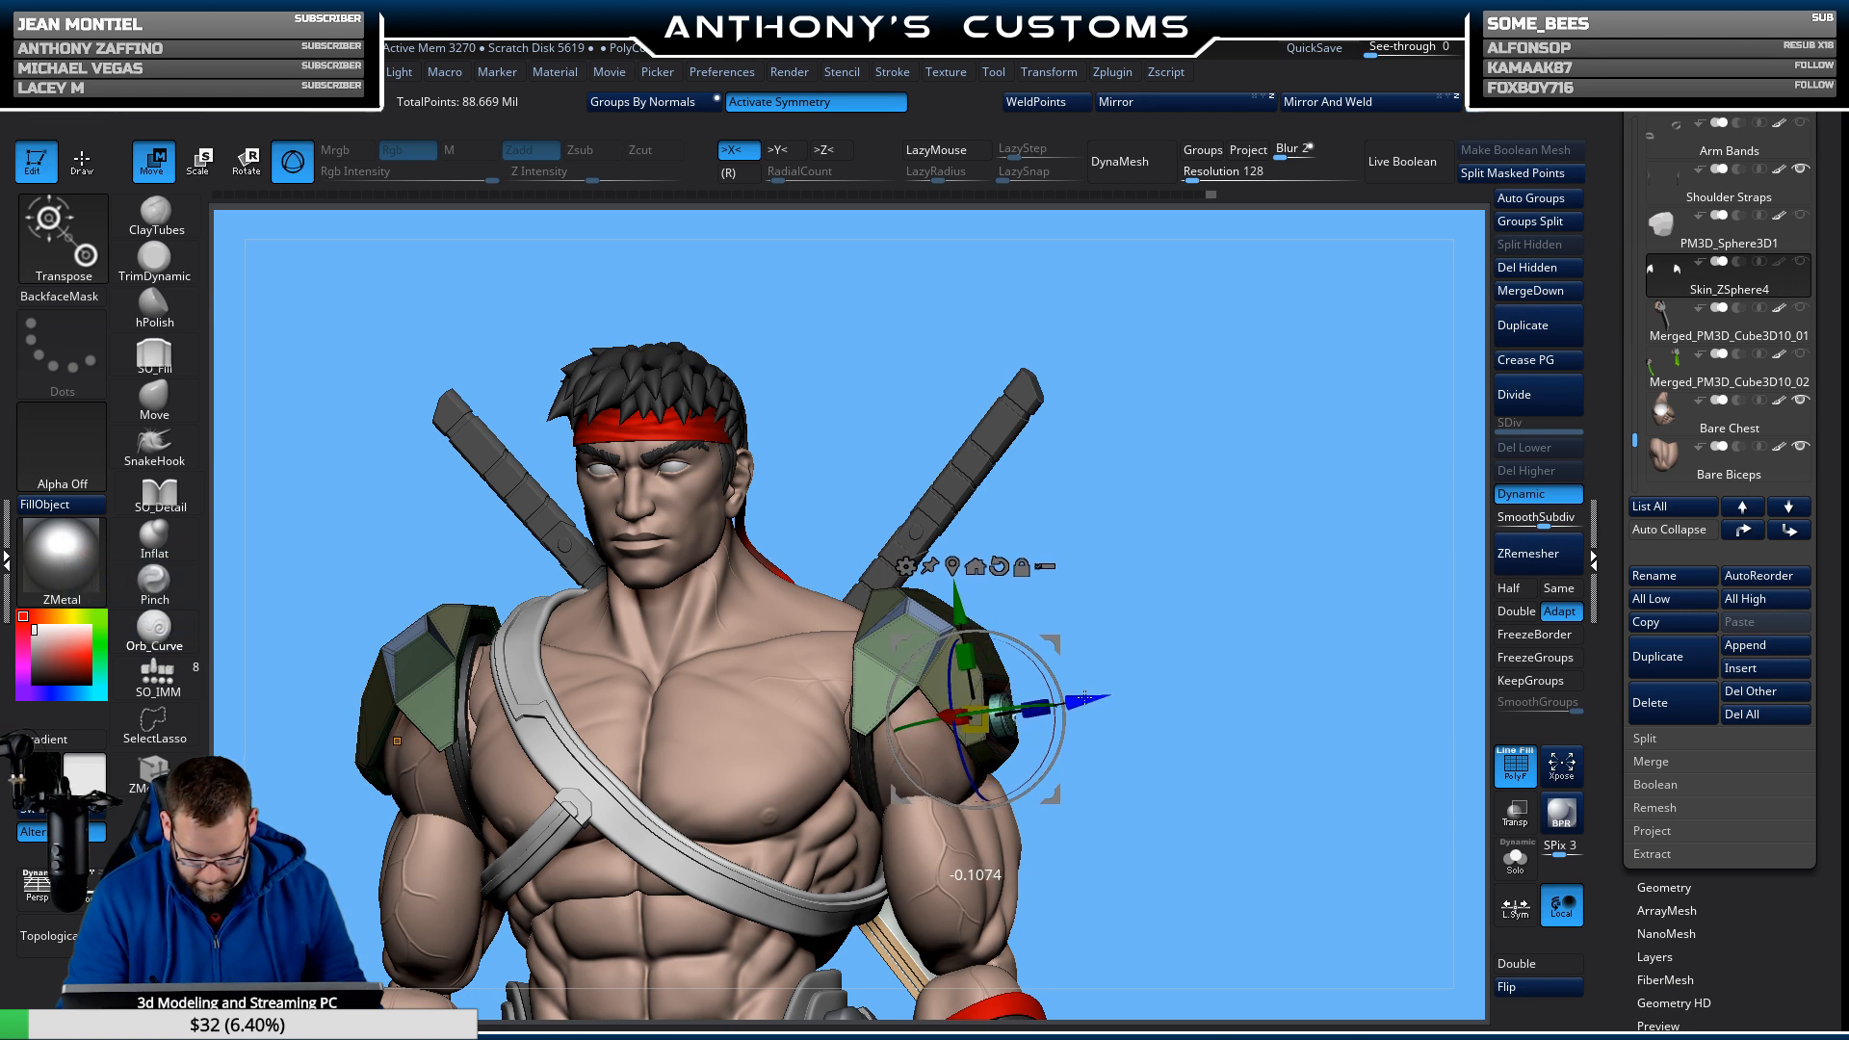
{"action": "key", "text": "q"}
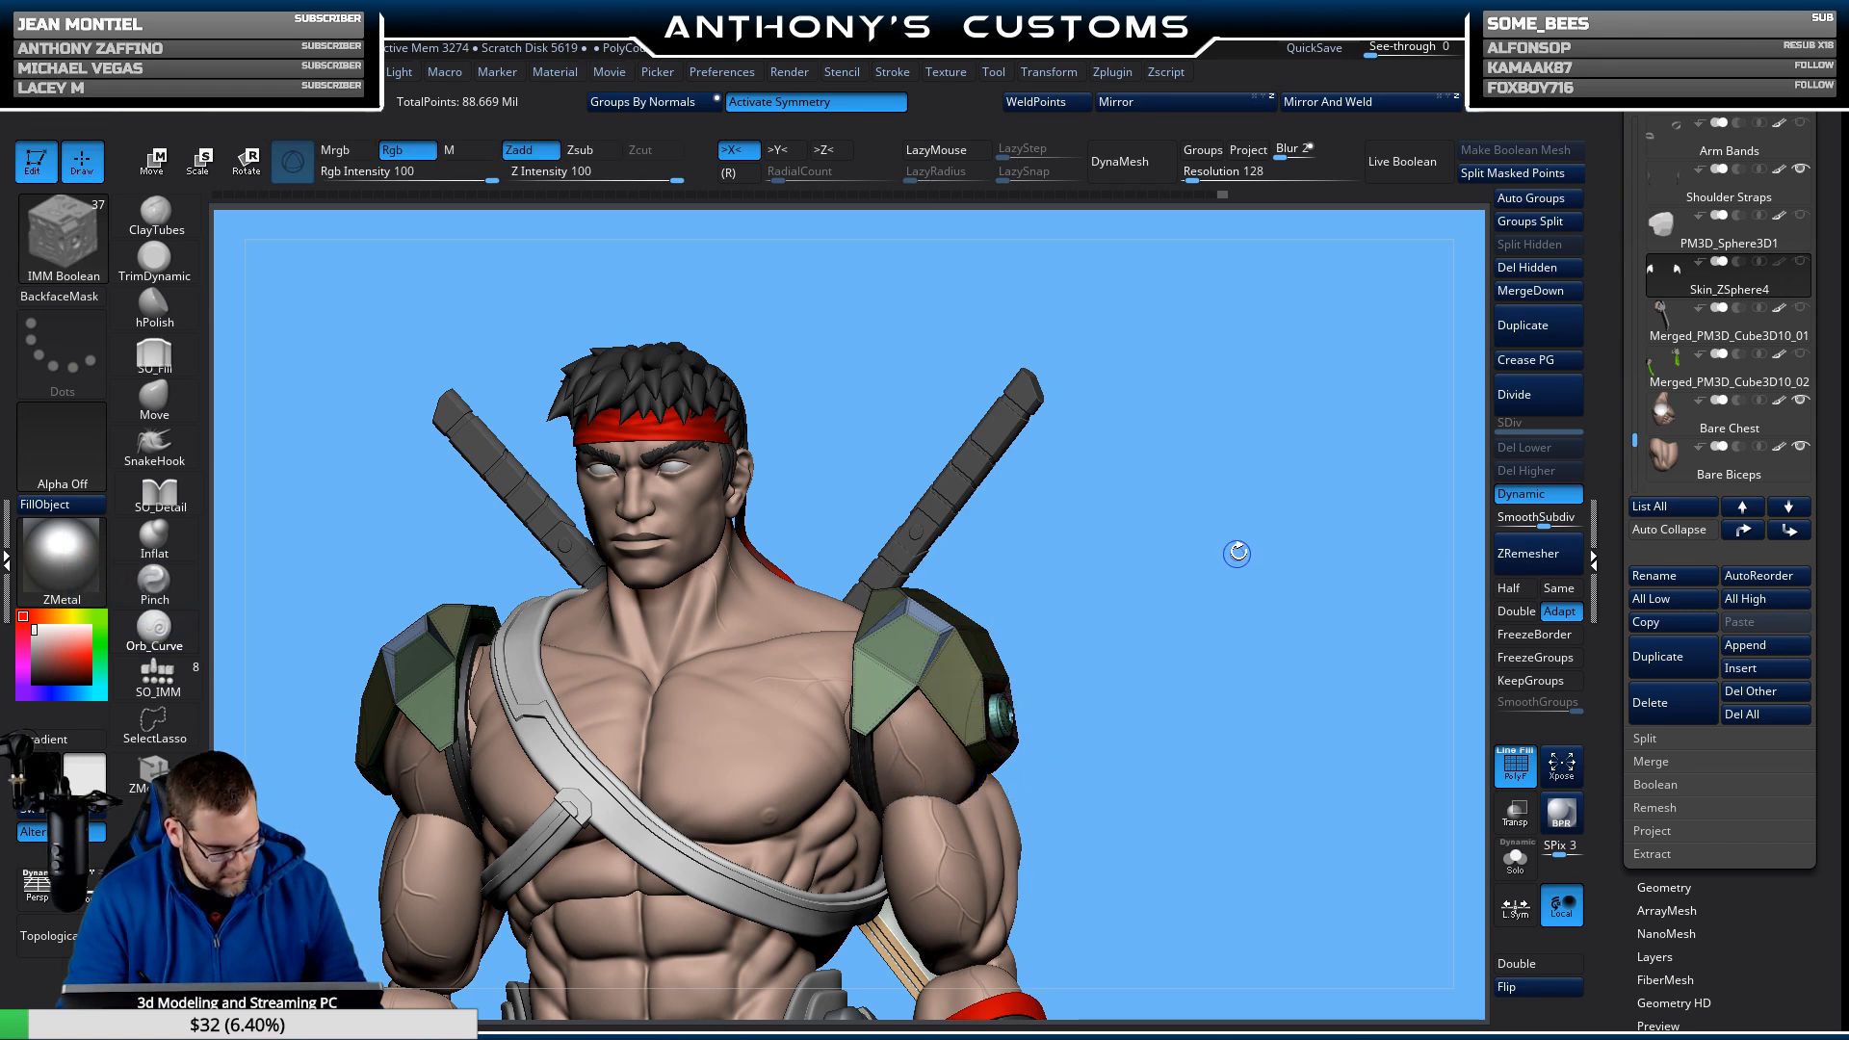
Check the outer-side ports from the side, front and three-quarter views, and undo their insertion.
{"action": "mouse_move", "coordinate": [1279, 623]}
{"action": "left_mouse_down"}
{"action": "mouse_move", "coordinate": [1209, 639]}
{"action": "mouse_move", "coordinate": [1345, 625]}
{"action": "mouse_move", "coordinate": [1283, 438]}
{"action": "mouse_move", "coordinate": [1292, 603]}
{"action": "left_mouse_up"}
{"action": "left_click_drag", "start_coordinate": [1160, 688], "coordinate": [1197, 489]}
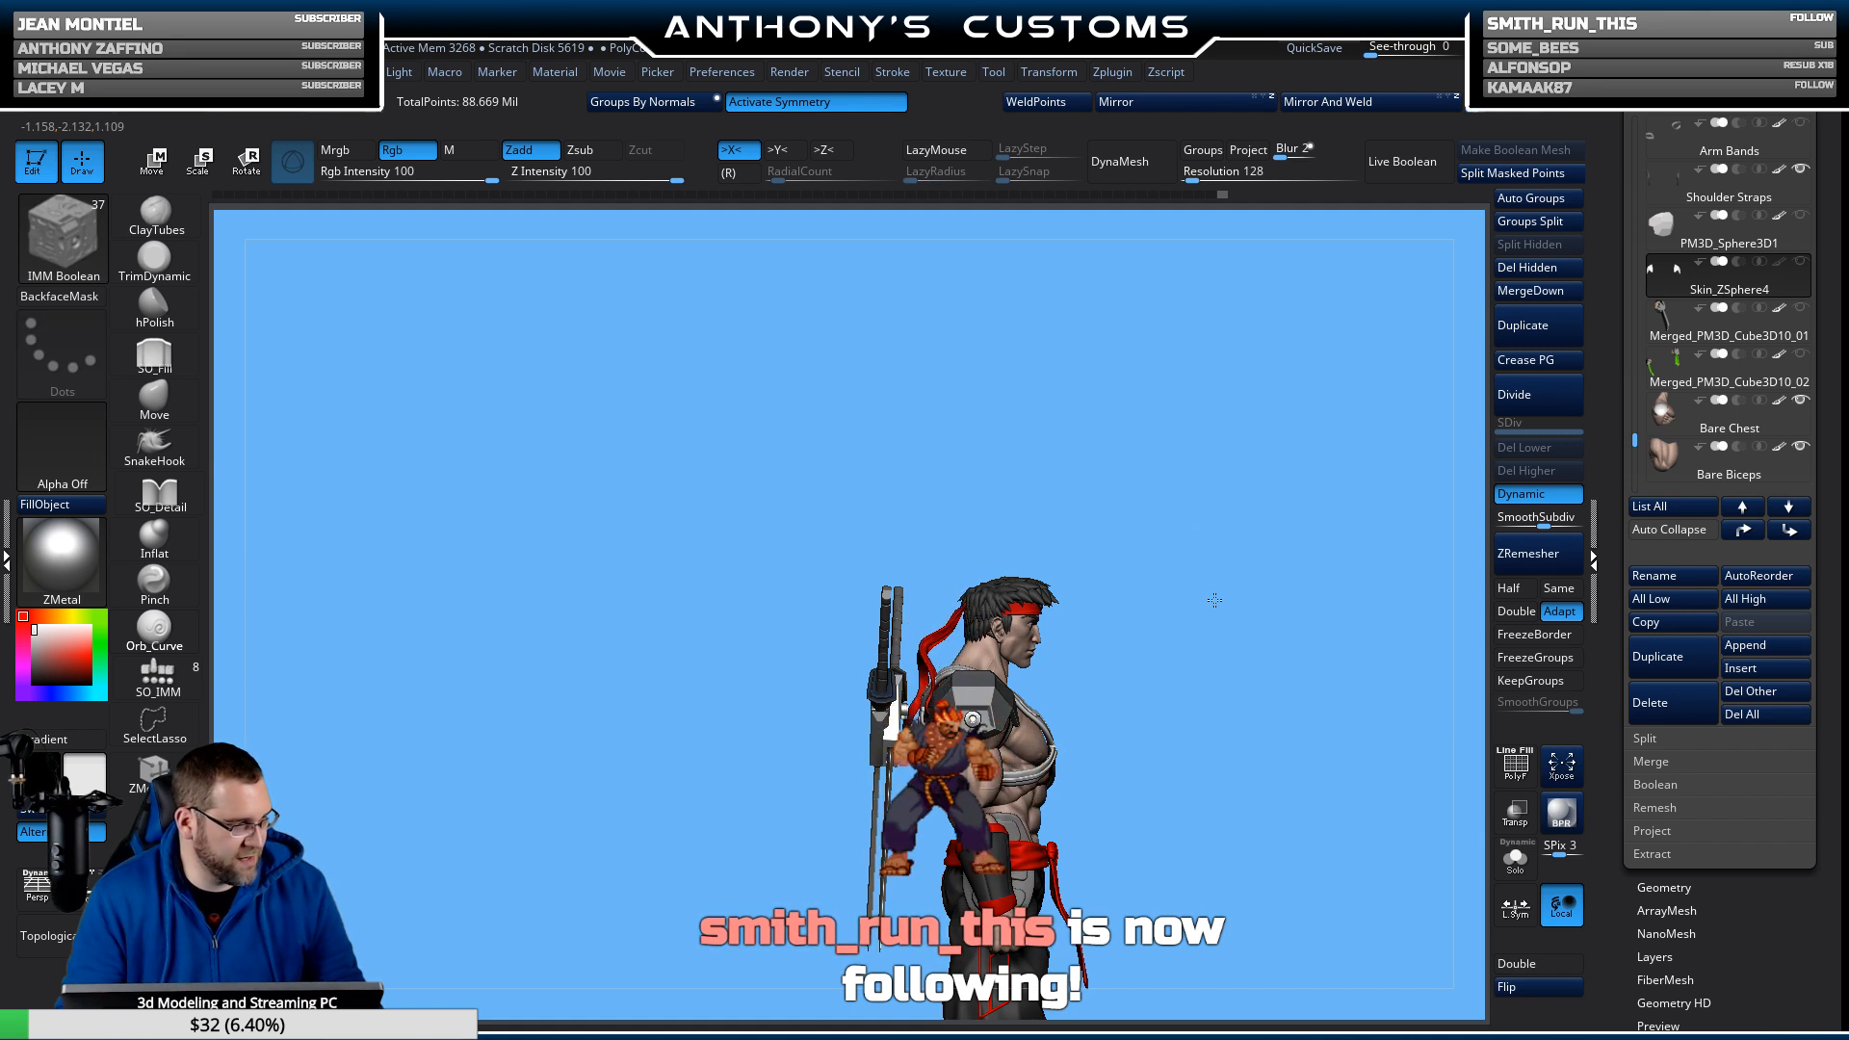
{"action": "left_click_drag", "start_coordinate": [1214, 600], "coordinate": [1243, 541], "text": "alt"}
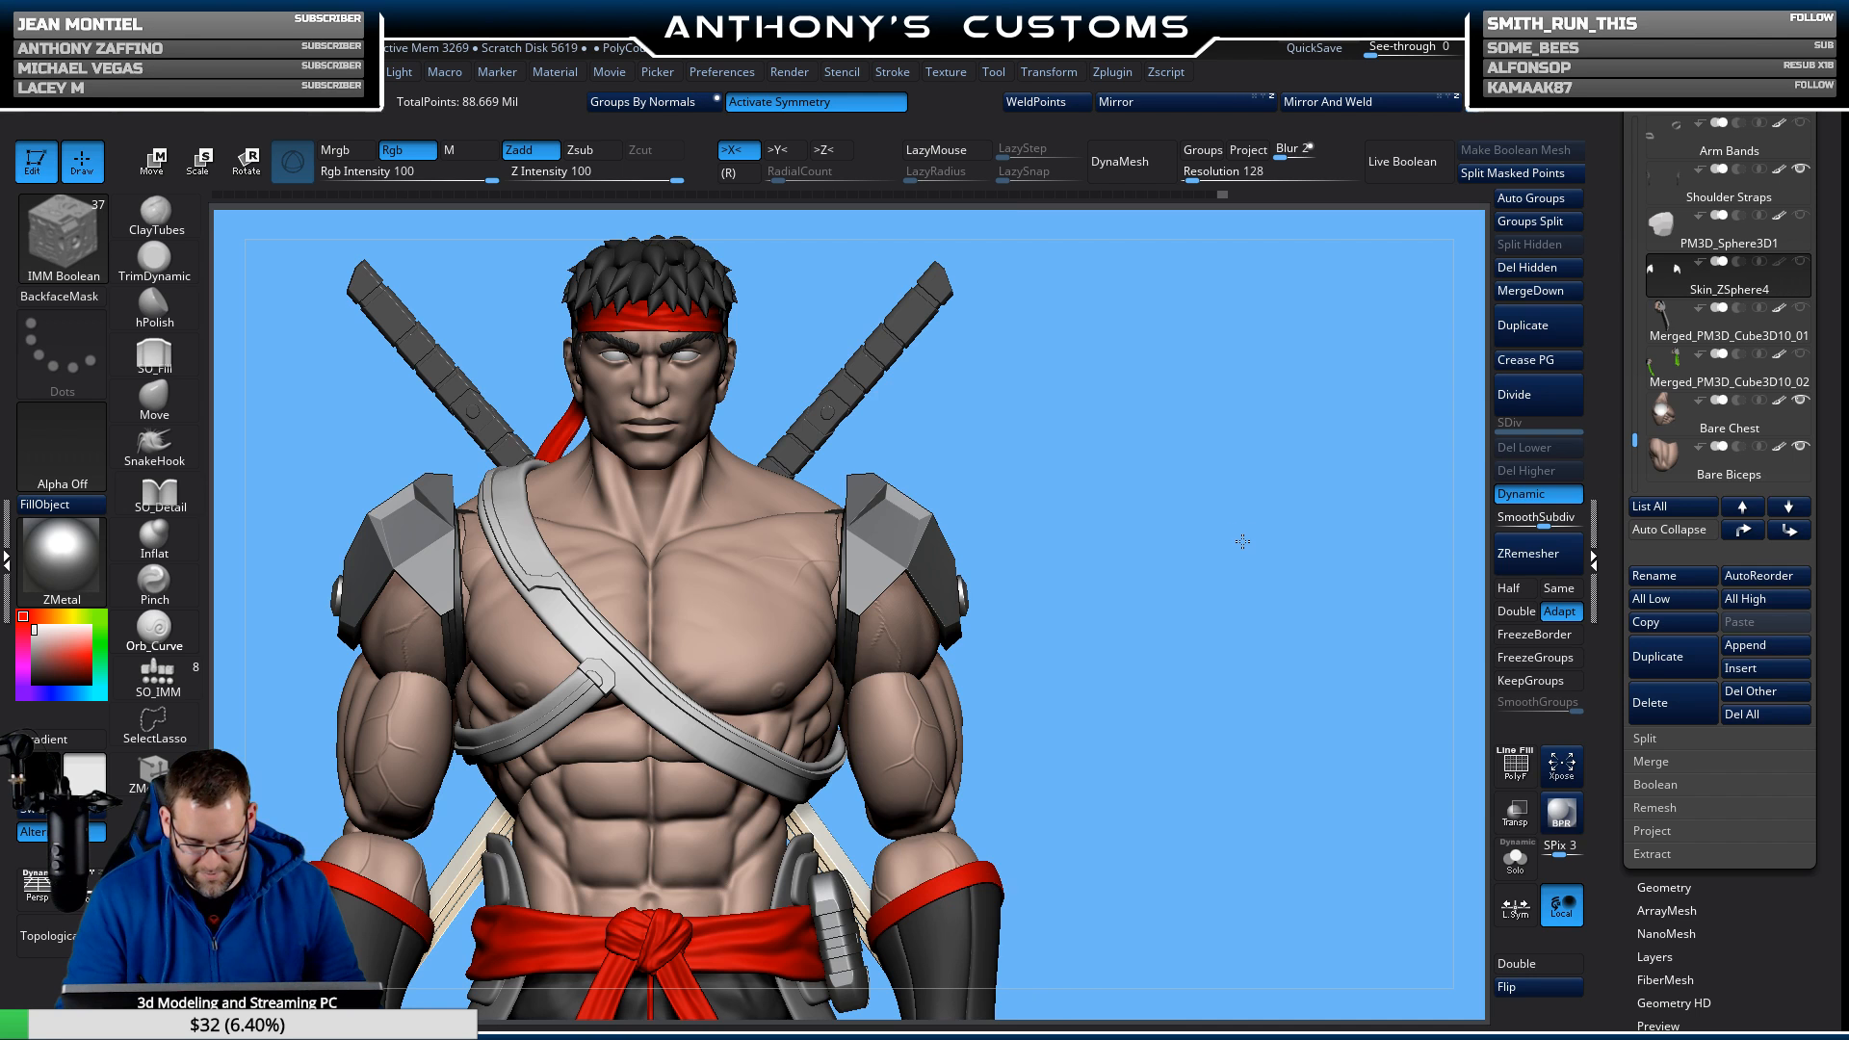
{"action": "left_click_drag", "start_coordinate": [1130, 618], "coordinate": [1055, 521]}
{"action": "key", "text": "ctrl"}
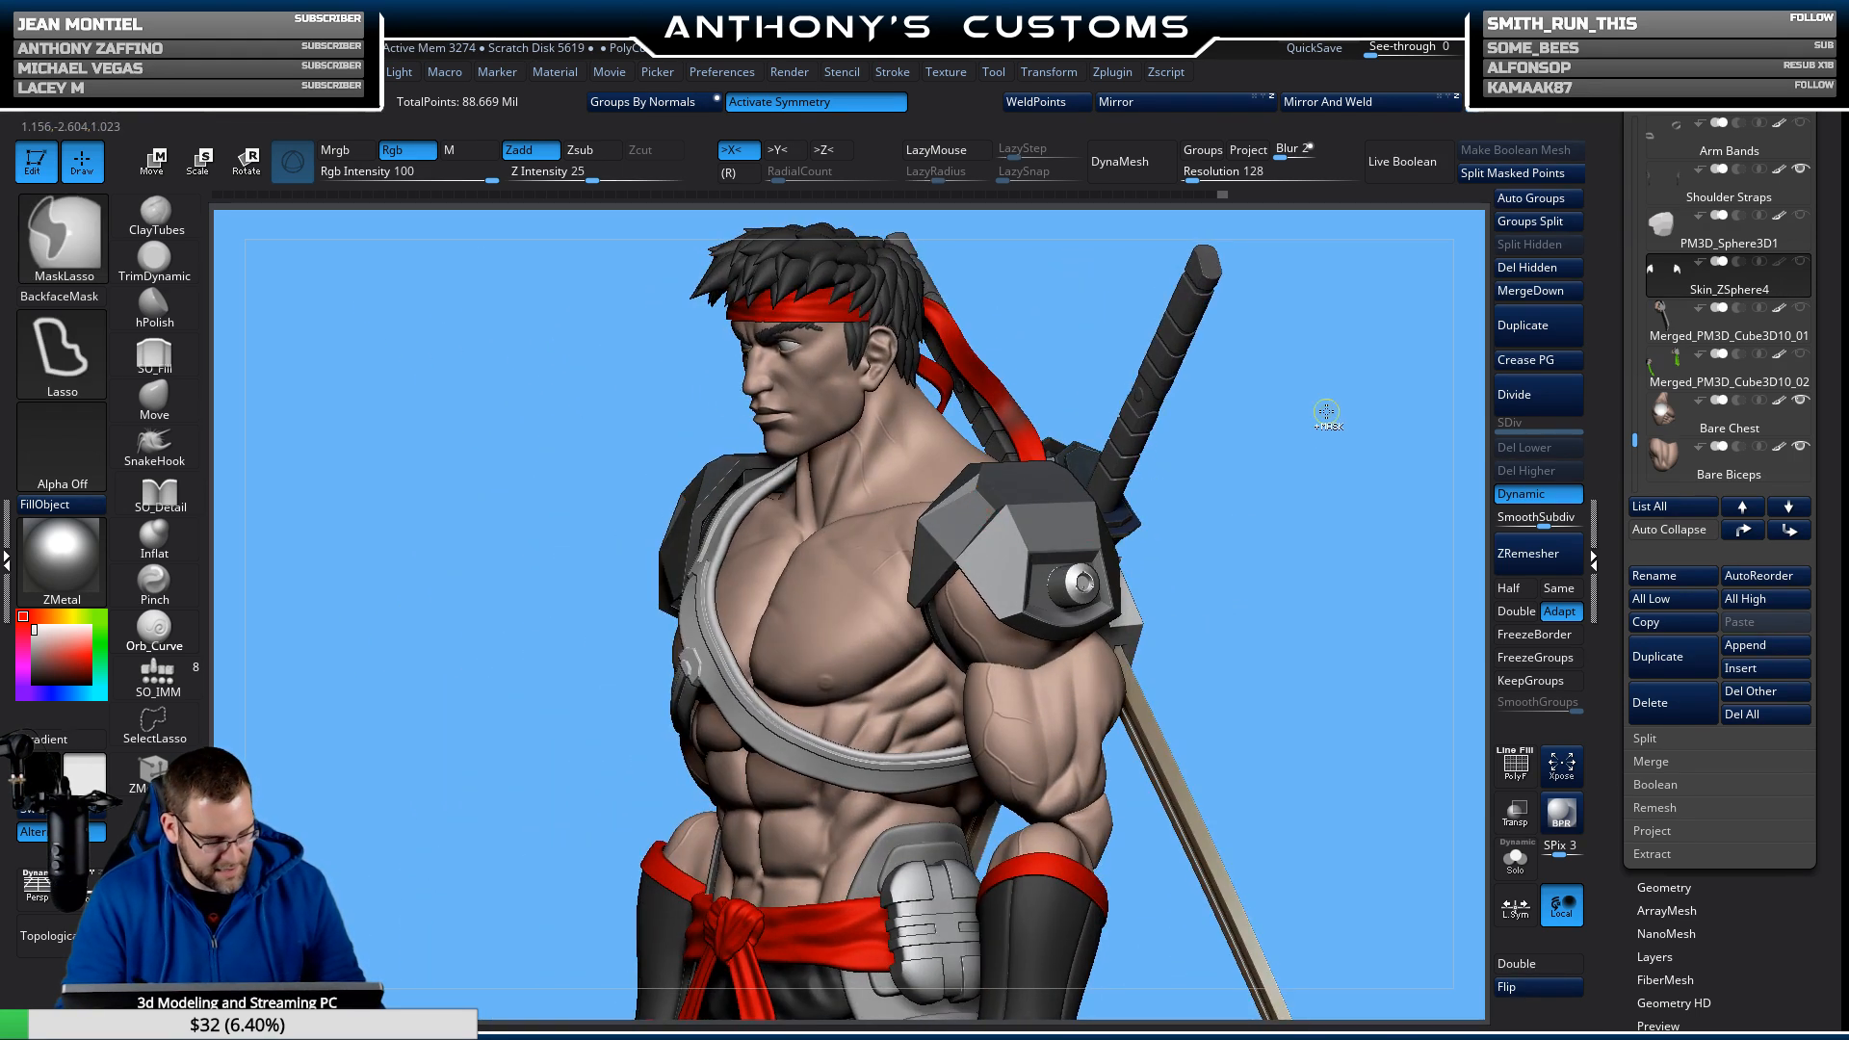
{"action": "mouse_move", "coordinate": [1280, 466]}
{"action": "left_mouse_down"}
{"action": "mouse_move", "coordinate": [1262, 525]}
{"action": "mouse_move", "coordinate": [1288, 626]}
{"action": "left_mouse_up"}
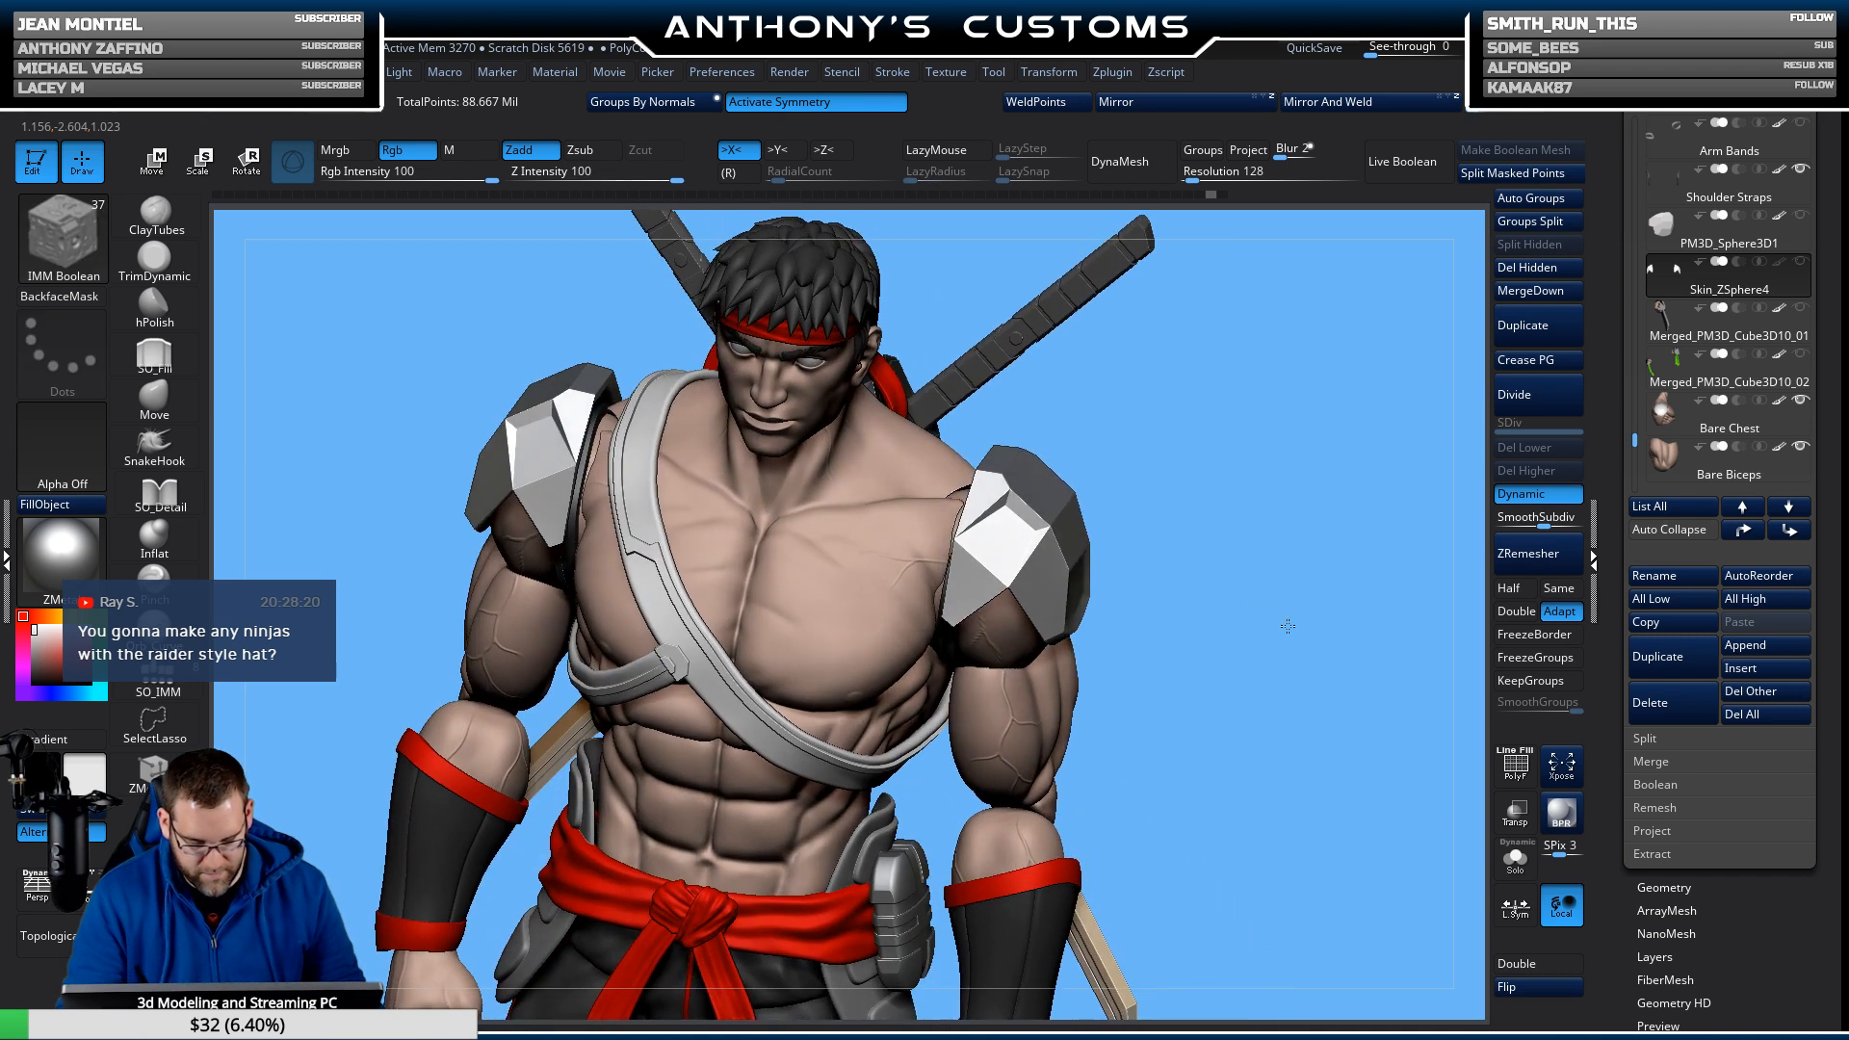
Insert a PortAccess detail centred on the recessed front facet of both shoulder pads.
{"action": "key", "text": "shift+f"}
{"action": "left_click_drag", "start_coordinate": [1217, 497], "coordinate": [1202, 530]}
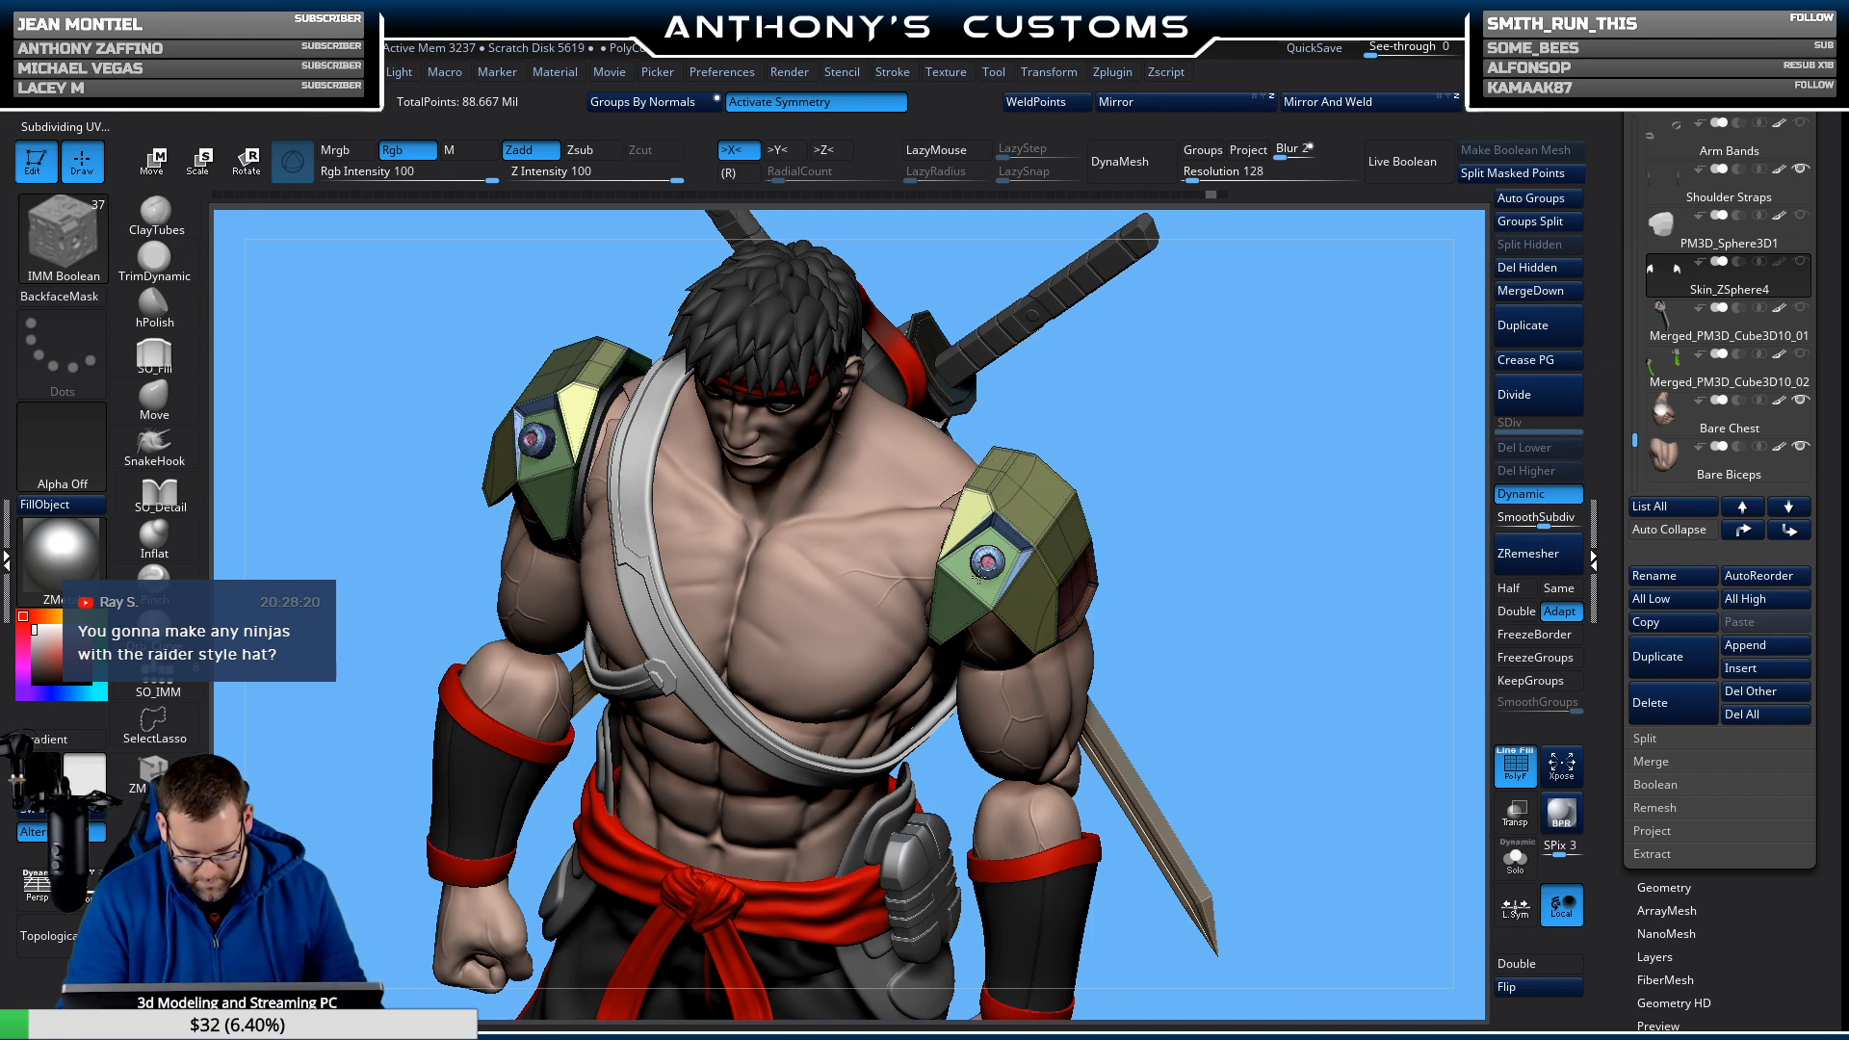
{"action": "key", "text": "shift+f"}
{"action": "left_click_drag", "start_coordinate": [1251, 552], "coordinate": [1217, 680]}
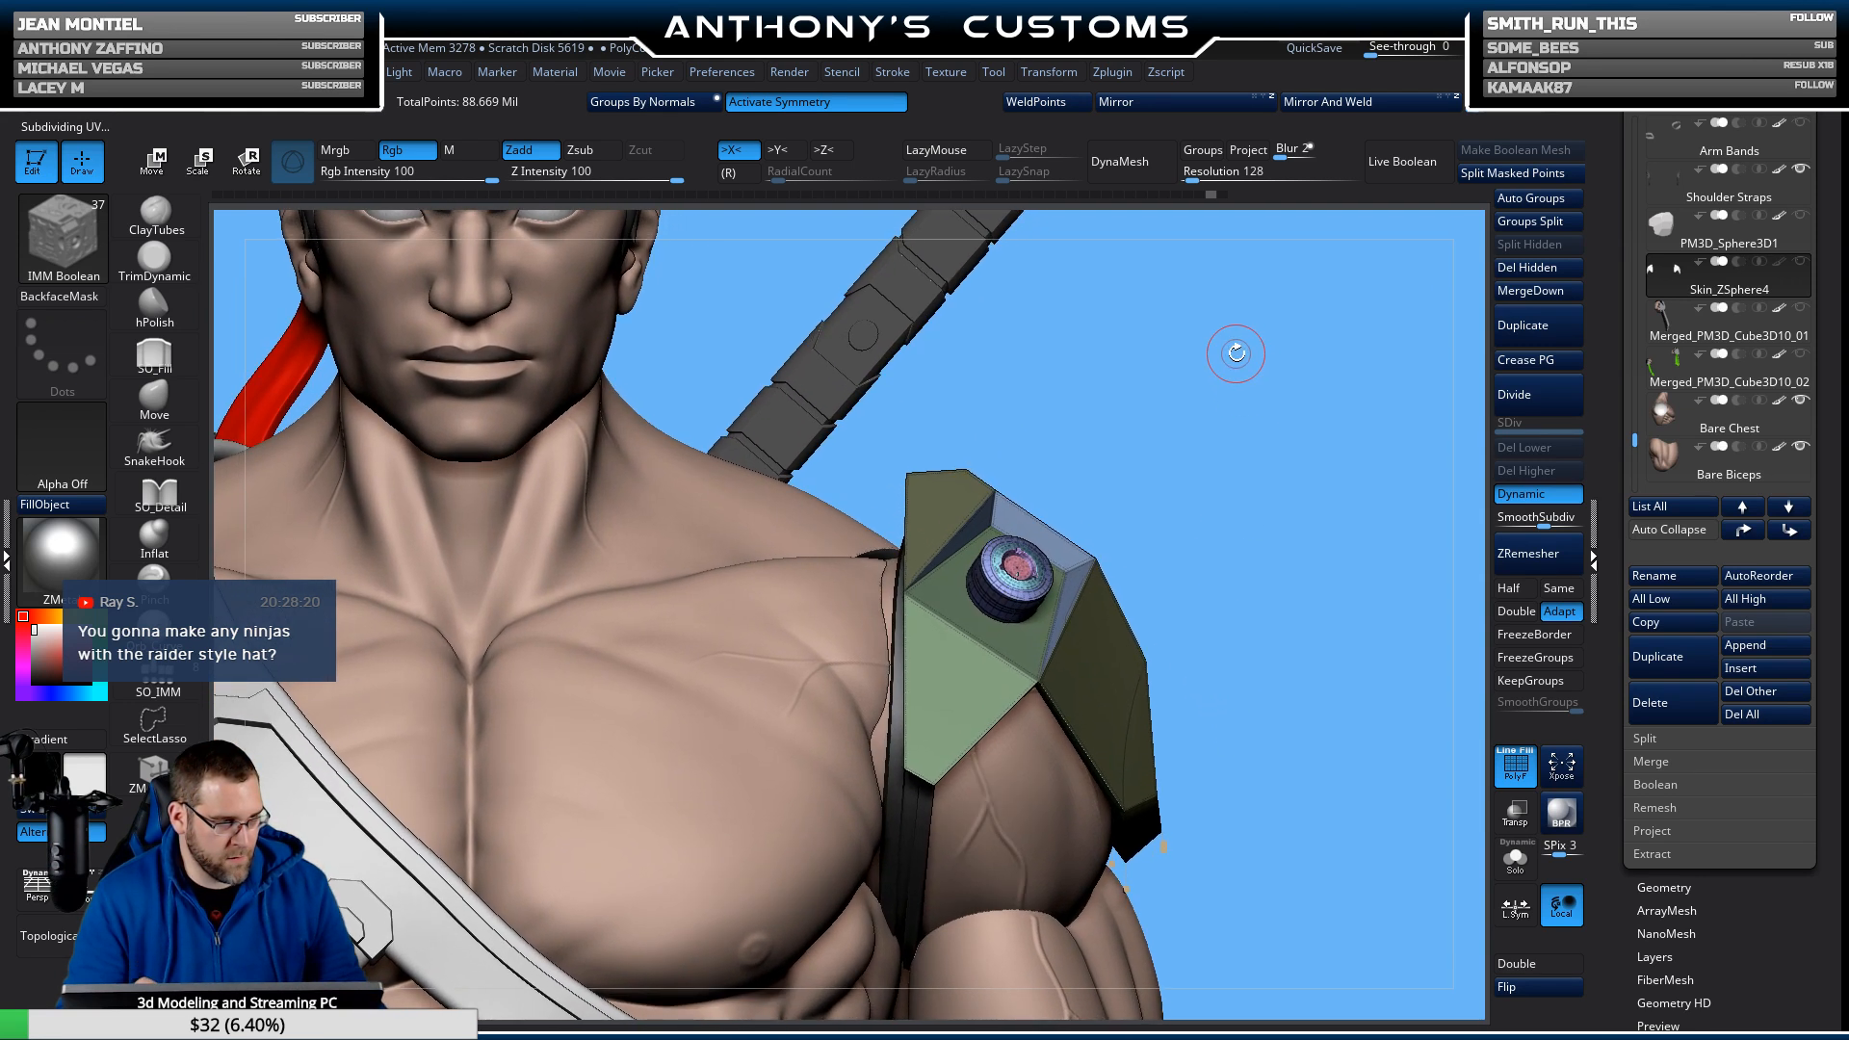
Sink the front-facet ports about 0.06 into the shoulder pads along their own axis.
{"action": "mouse_move", "coordinate": [1269, 506]}
{"action": "left_mouse_down"}
{"action": "mouse_move", "coordinate": [1255, 431]}
{"action": "mouse_move", "coordinate": [1295, 410]}
{"action": "mouse_move", "coordinate": [1270, 479]}
{"action": "left_mouse_up"}
{"action": "key", "text": "w"}
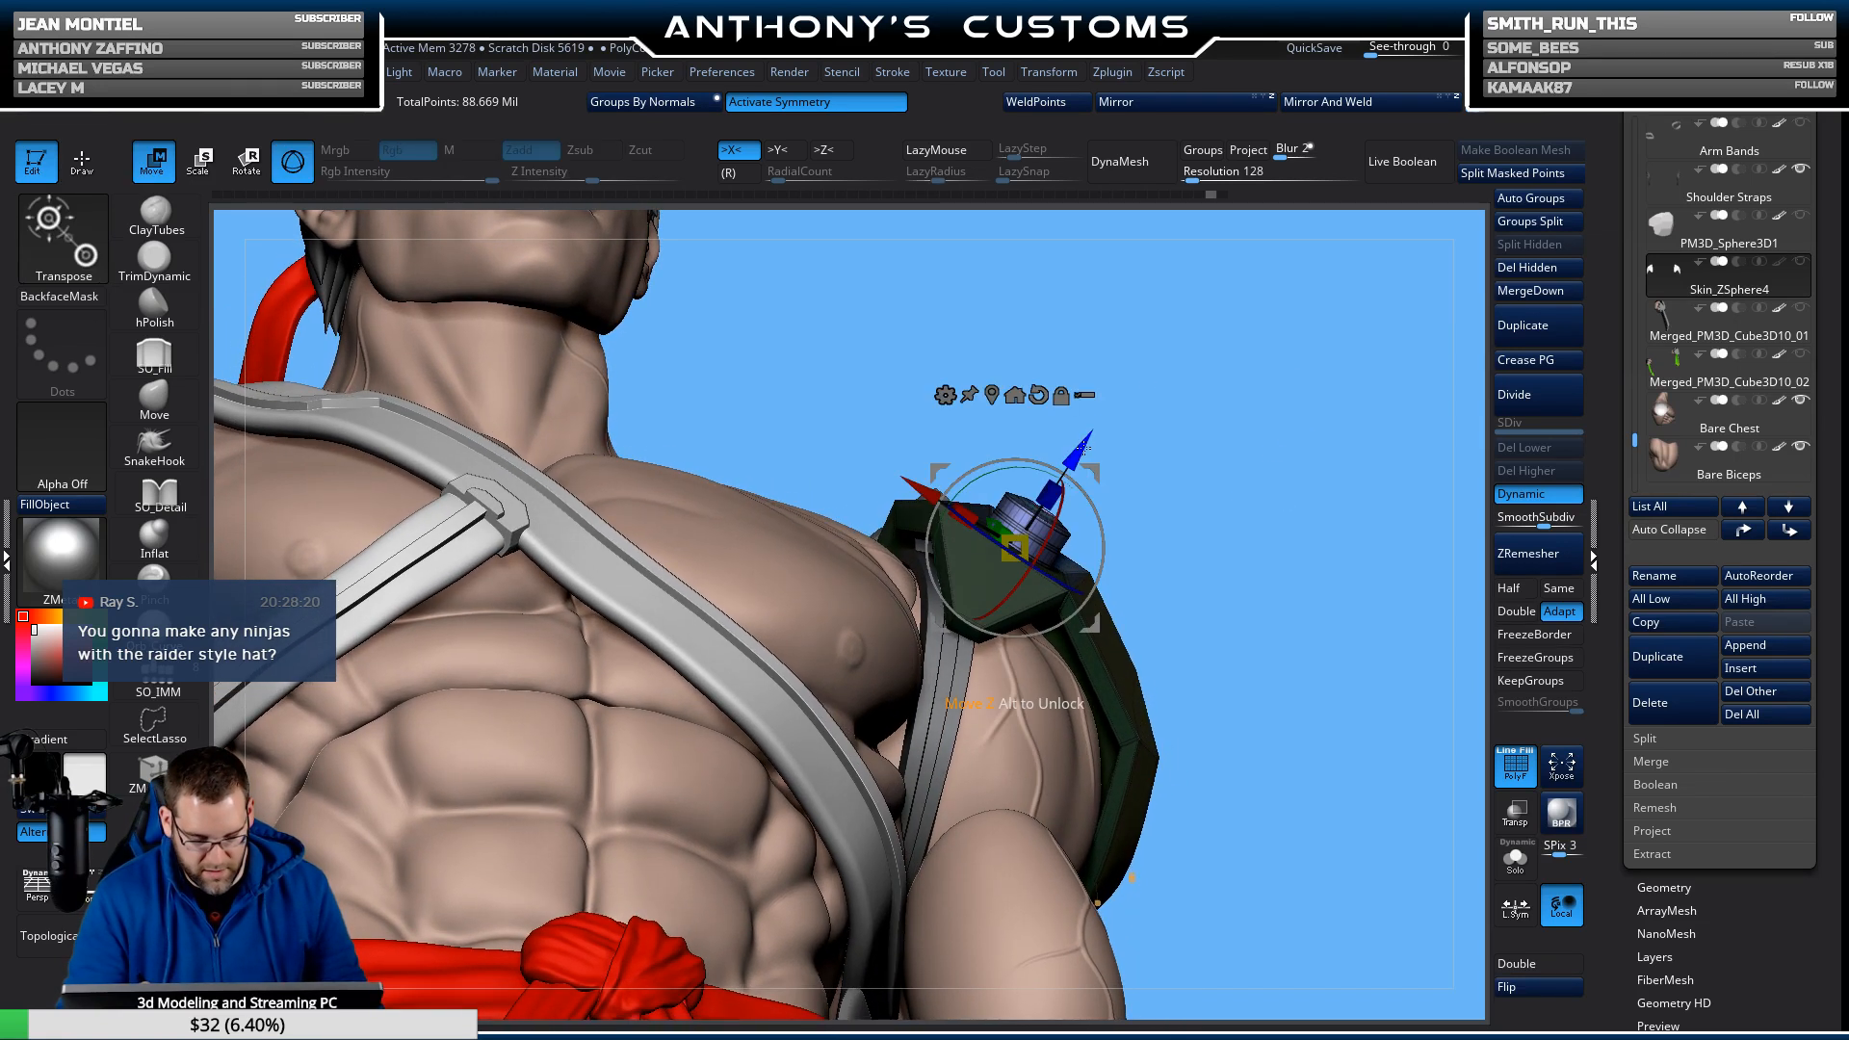
{"action": "left_click_drag", "start_coordinate": [1082, 446], "coordinate": [1066, 467]}
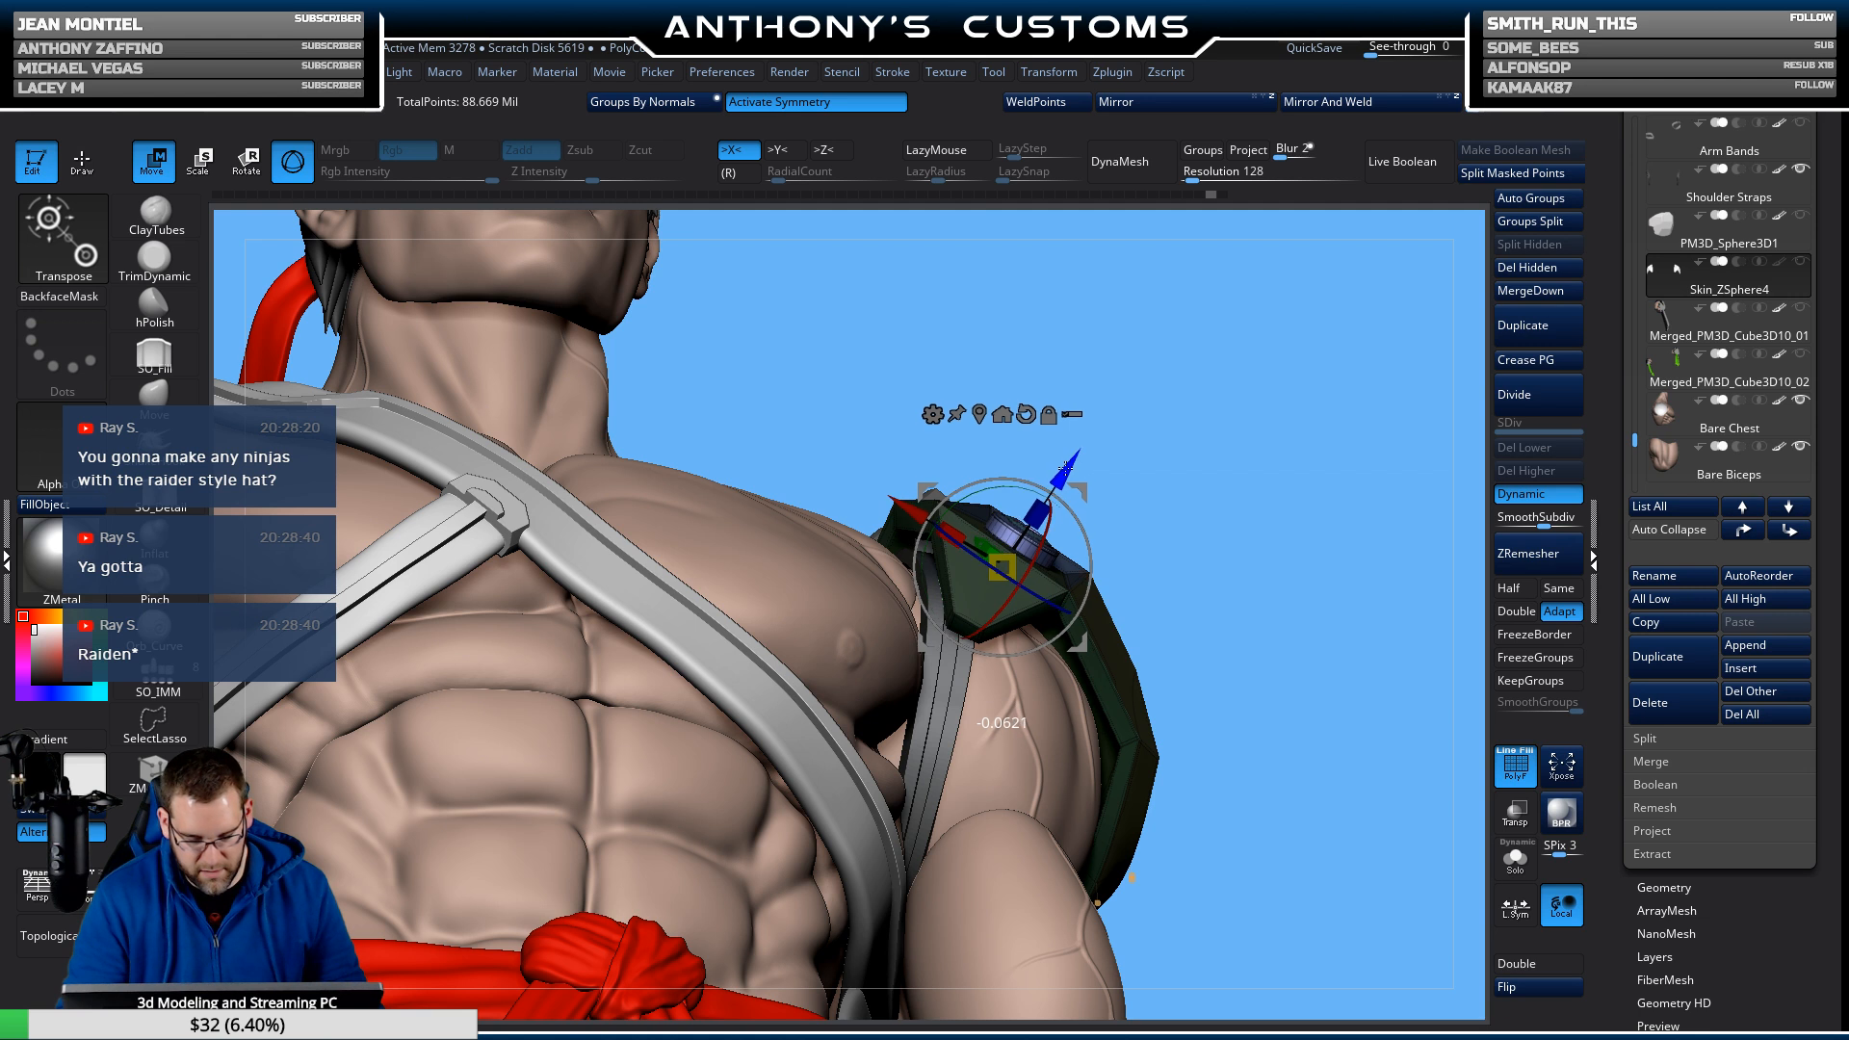
{"action": "mouse_move", "coordinate": [1252, 489]}
{"action": "left_mouse_down"}
{"action": "mouse_move", "coordinate": [1243, 582]}
{"action": "mouse_move", "coordinate": [1224, 523]}
{"action": "mouse_move", "coordinate": [1195, 511]}
{"action": "left_mouse_up"}
{"action": "key", "text": "q"}
Examine how the front-facet ports sit on the pads in close-up and on the full figure.
{"action": "mouse_move", "coordinate": [1308, 502]}
{"action": "left_mouse_down", "text": "alt"}
{"action": "mouse_move", "coordinate": [1313, 448]}
{"action": "mouse_move", "coordinate": [1262, 460]}
{"action": "mouse_move", "coordinate": [1285, 504]}
{"action": "mouse_move", "coordinate": [1252, 629]}
{"action": "mouse_move", "coordinate": [1238, 822]}
{"action": "left_mouse_up", "text": "alt"}
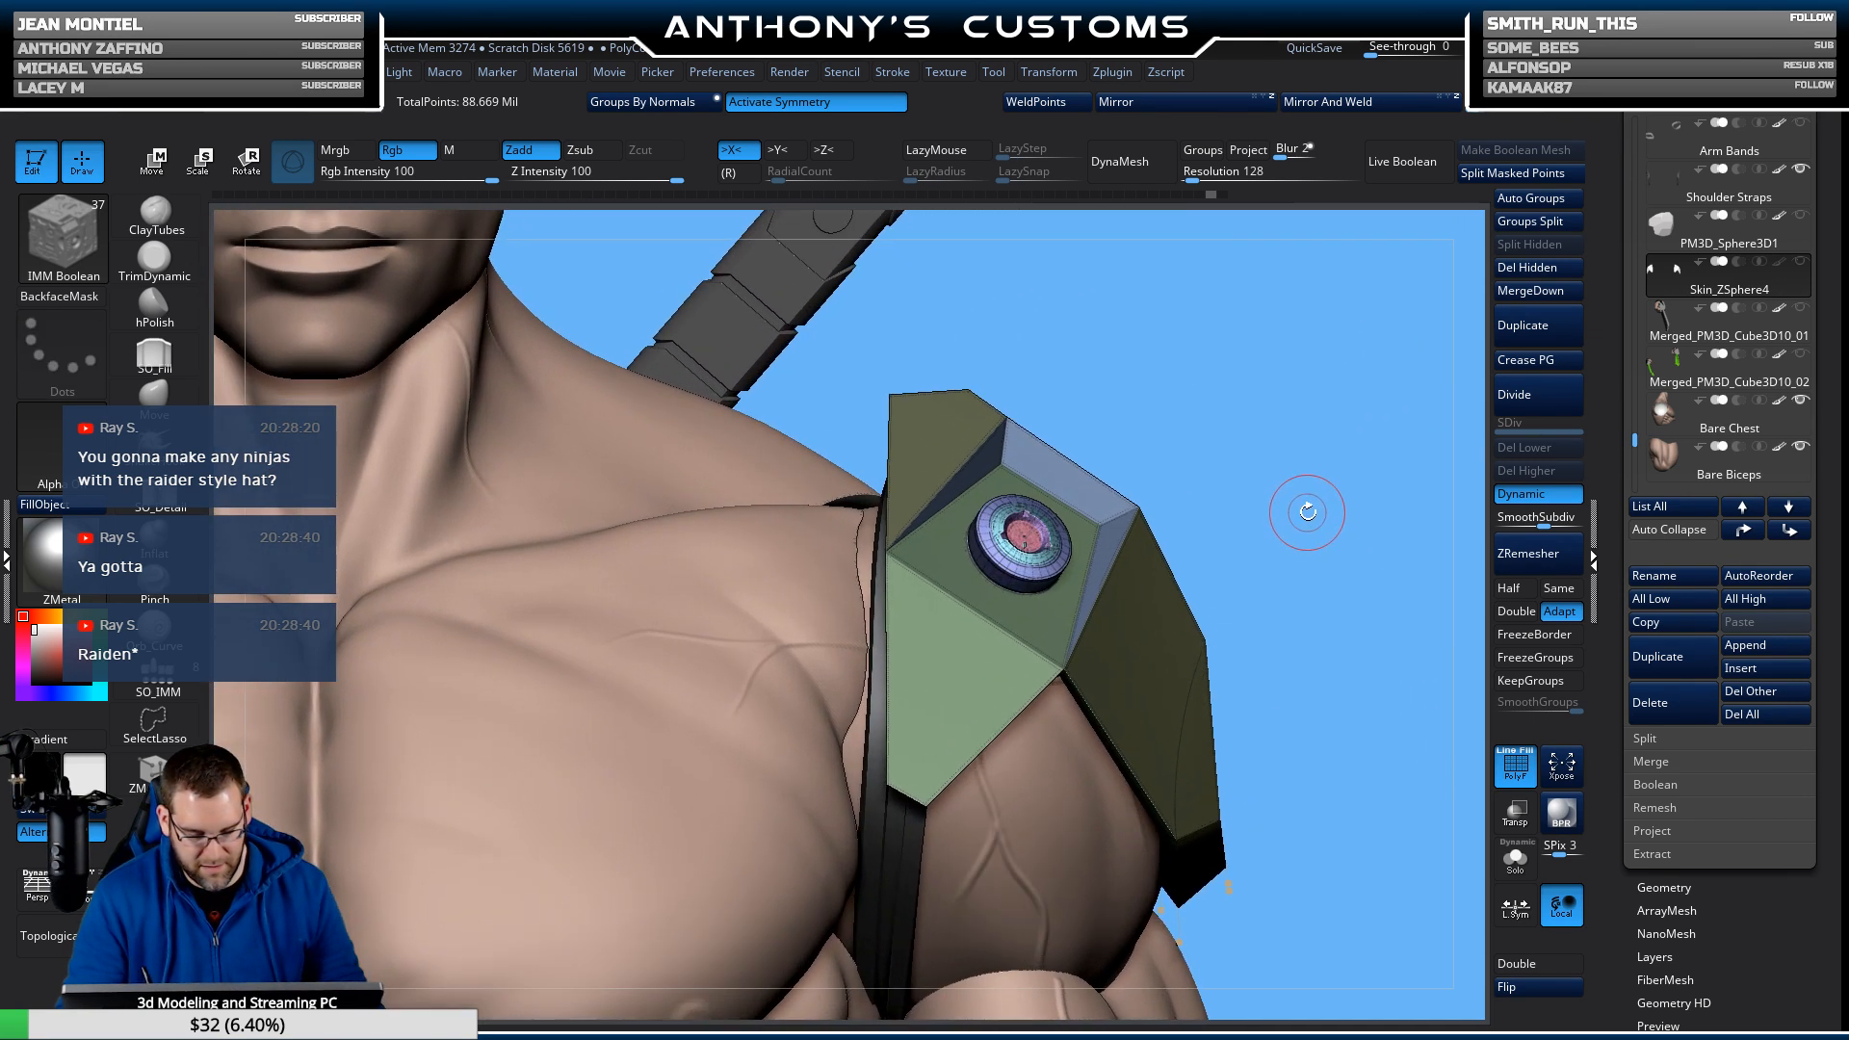
{"action": "left_click_drag", "start_coordinate": [1306, 507], "coordinate": [1314, 425]}
{"action": "key", "text": "w"}
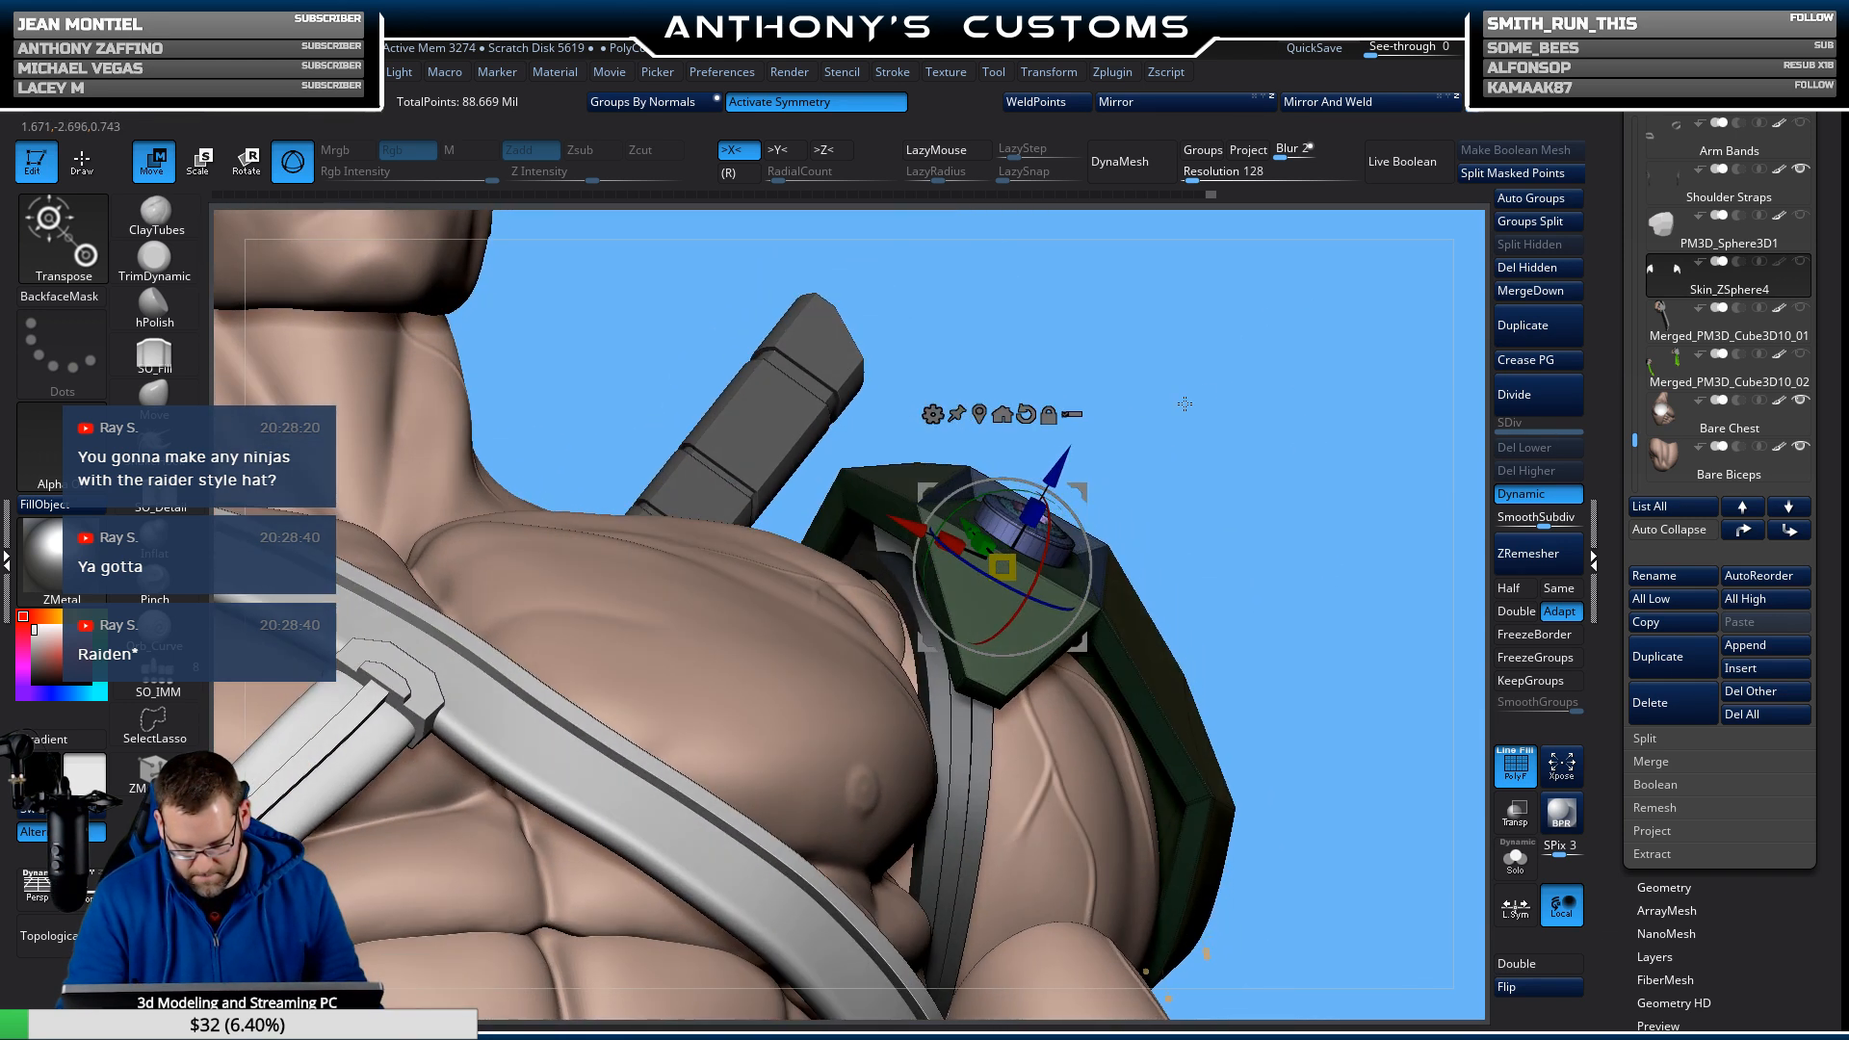
{"action": "left_click_drag", "start_coordinate": [1184, 404], "coordinate": [1050, 564]}
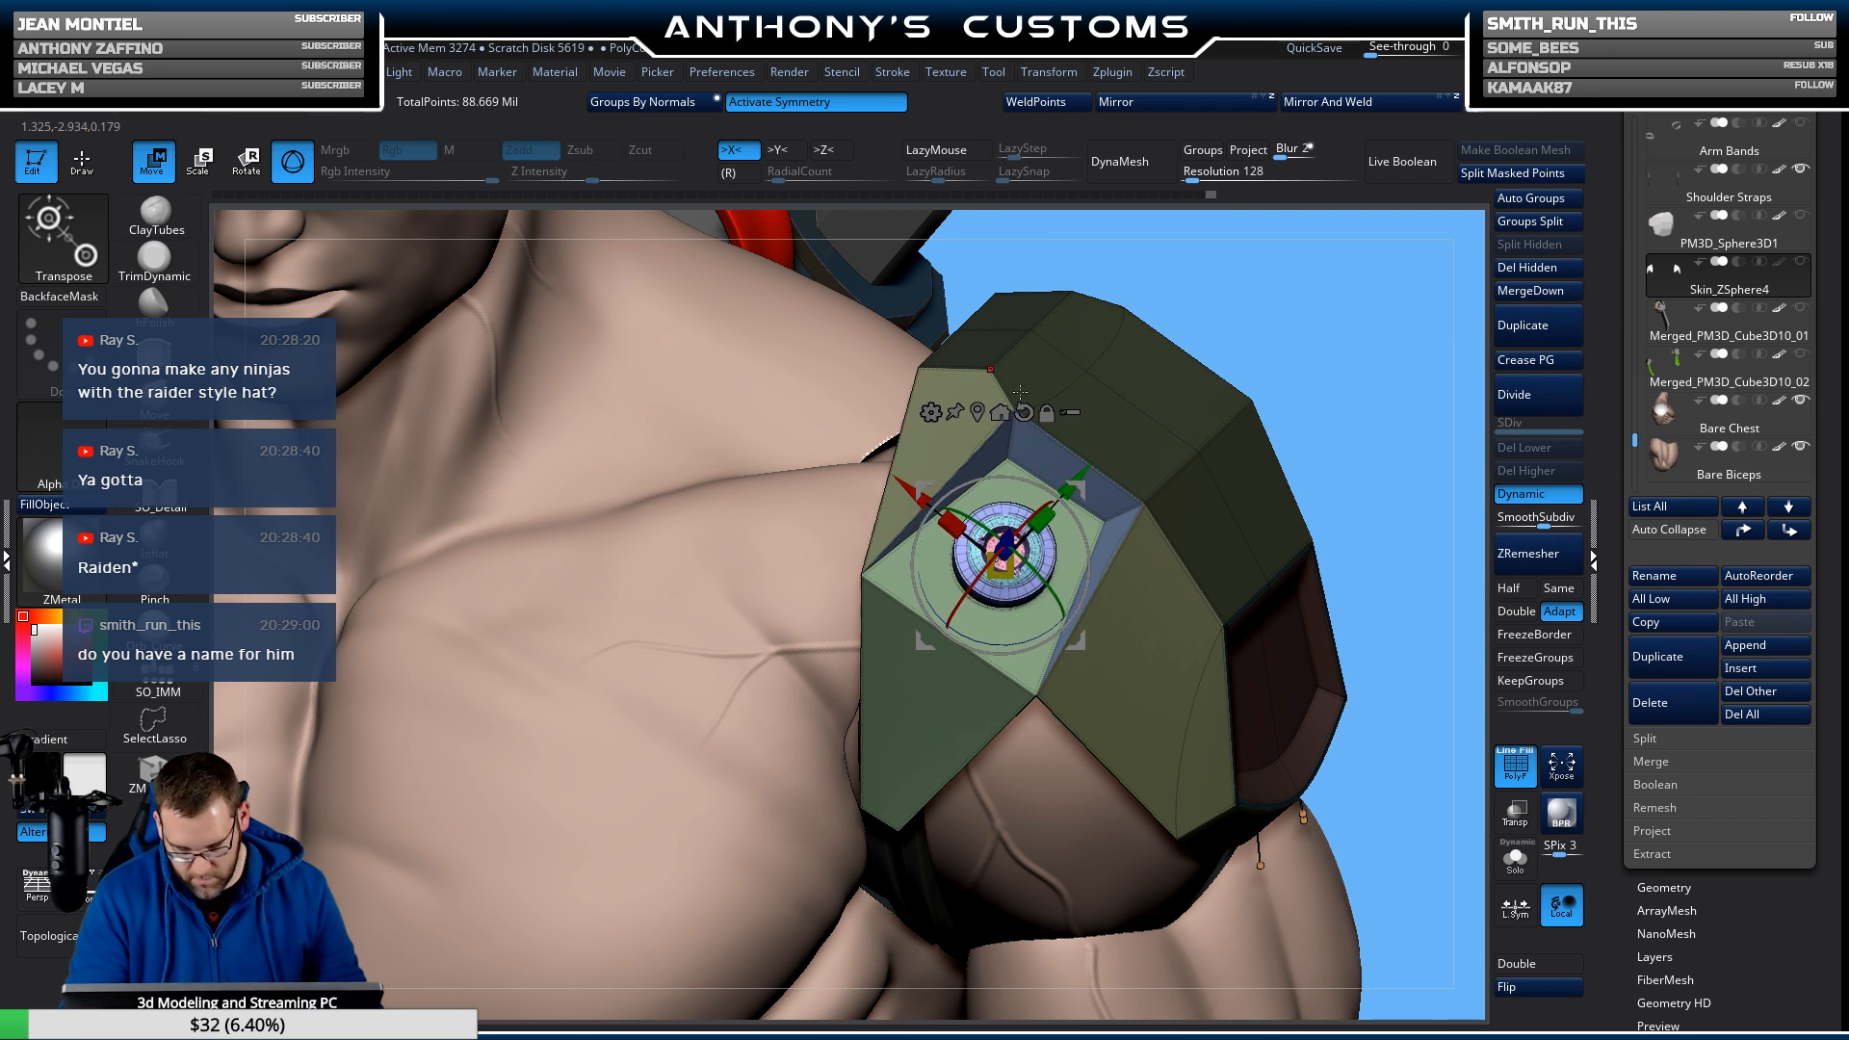
{"action": "key", "text": "q"}
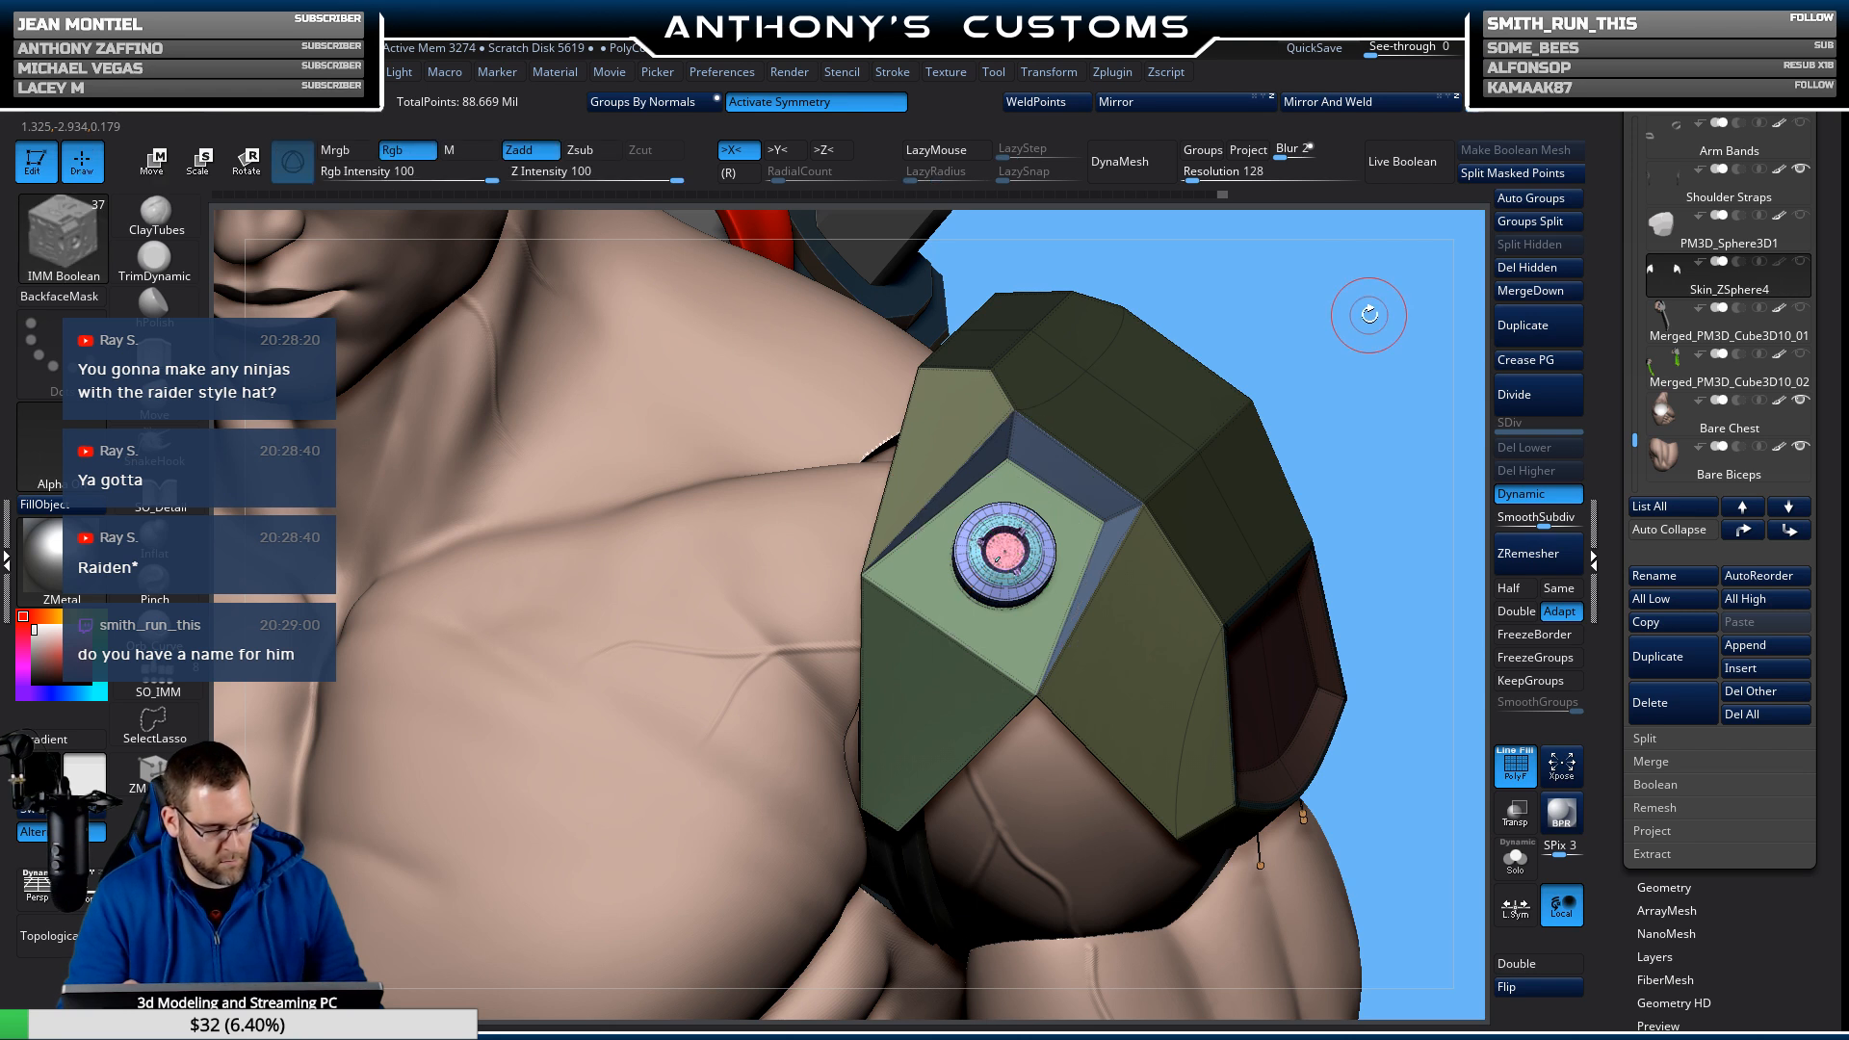
{"action": "key", "text": "shift+f"}
{"action": "left_click_drag", "start_coordinate": [1380, 427], "coordinate": [1112, 596]}
{"action": "key", "text": "f"}
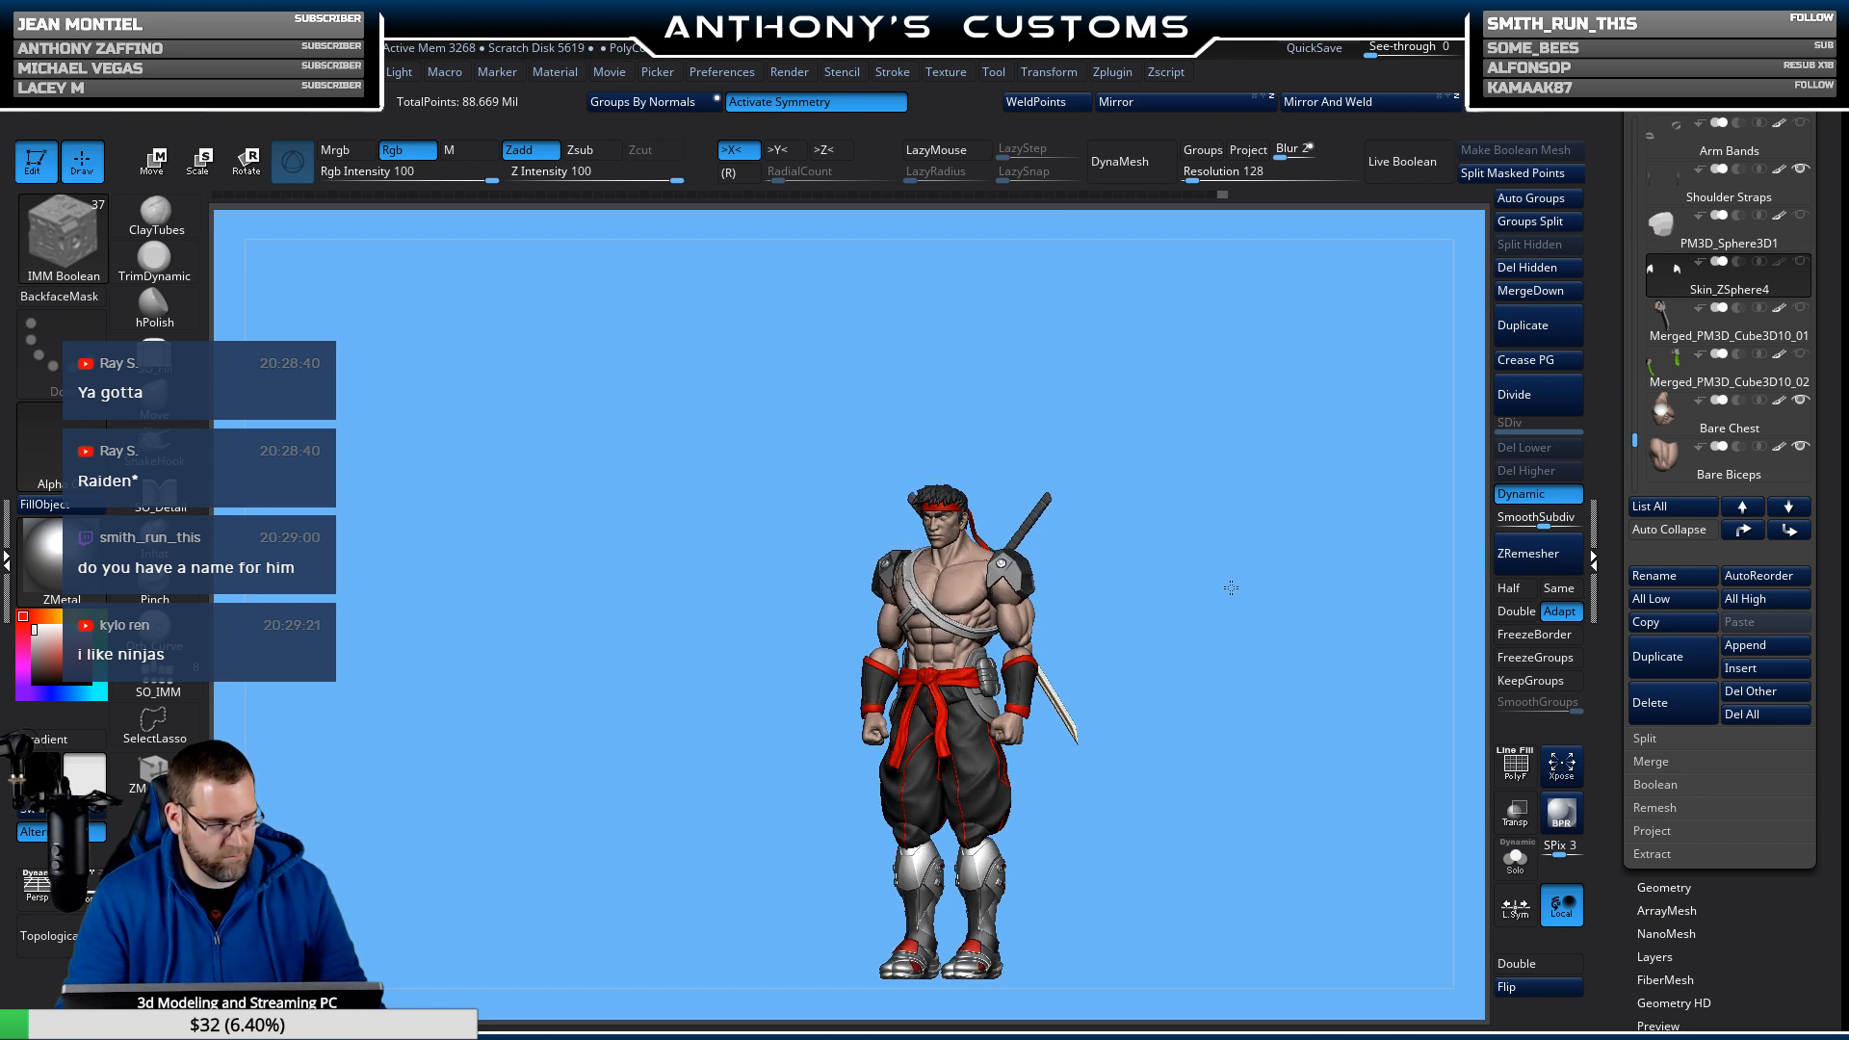
{"action": "left_click_drag", "start_coordinate": [1231, 587], "coordinate": [1239, 412], "text": "shift"}
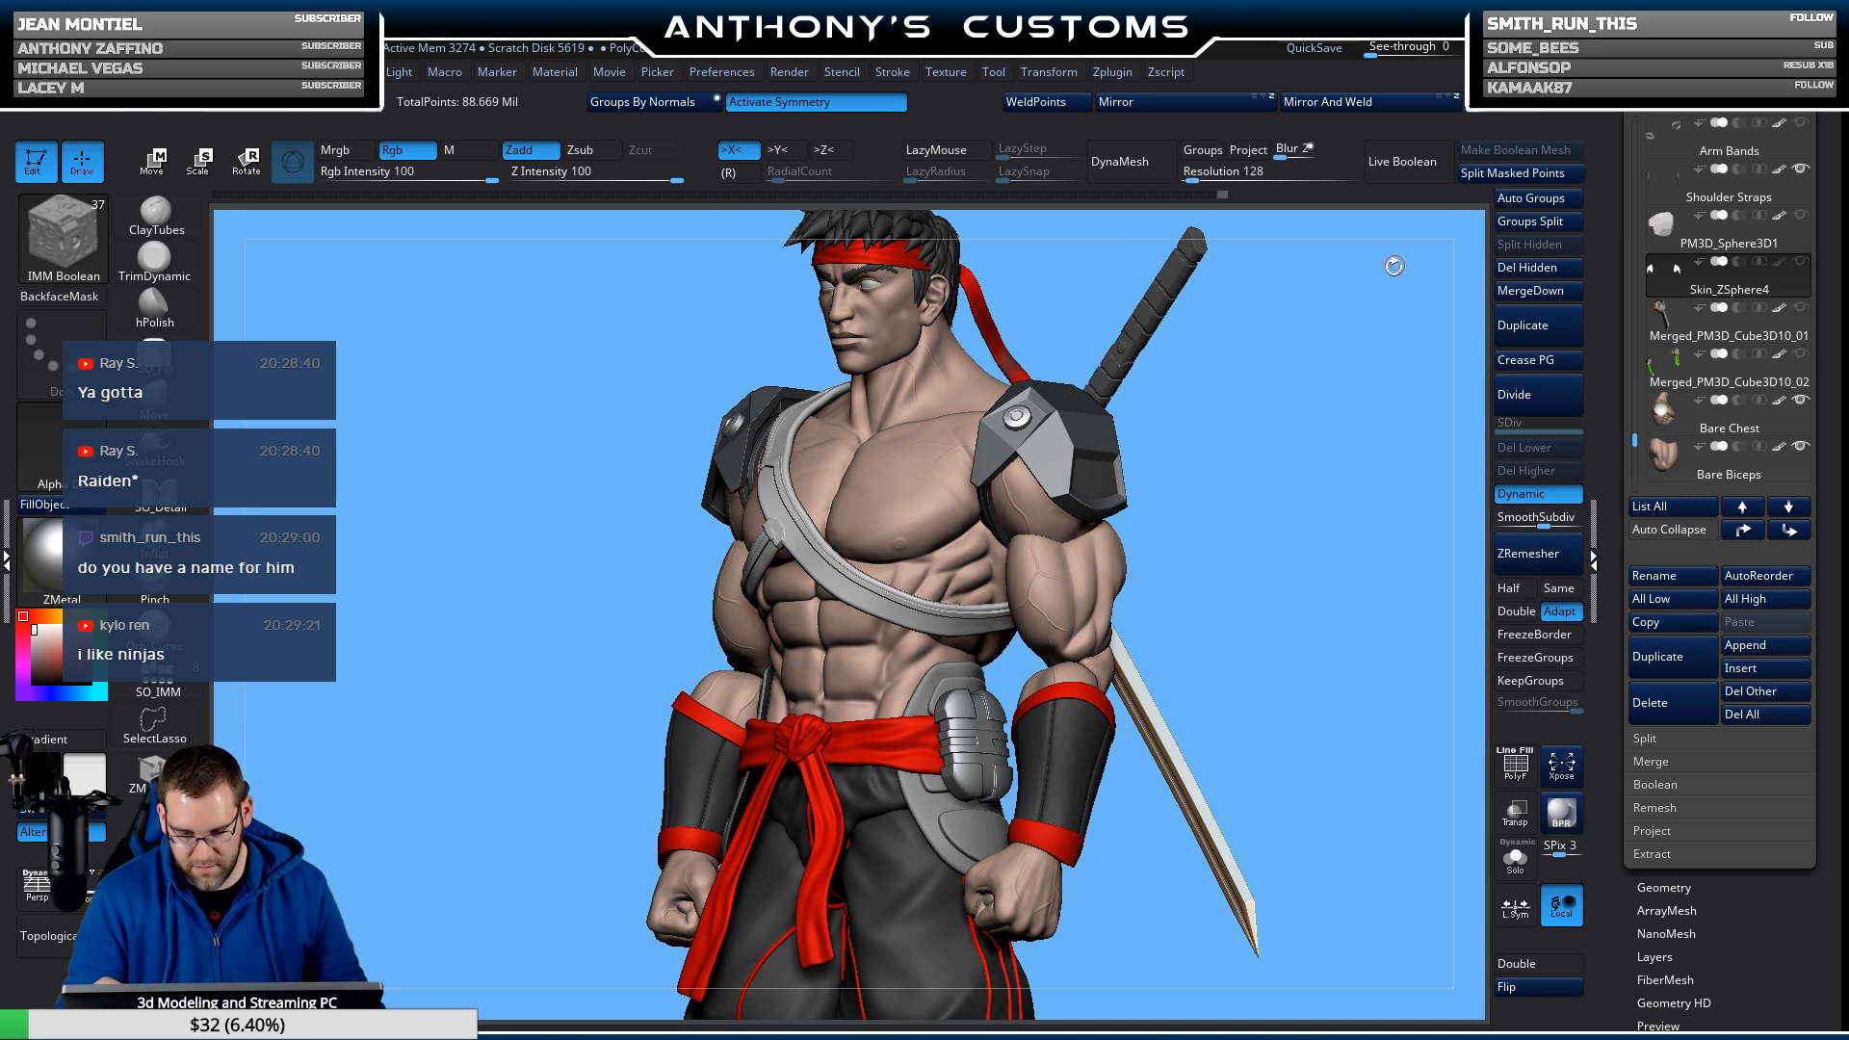
{"action": "left_click_drag", "start_coordinate": [1209, 530], "coordinate": [1255, 587]}
Display the polygroups and shift the front-facet ports about 0.0009 sideways within their recesses while the rest of the pads is masked.
{"action": "key", "text": "shift+f"}
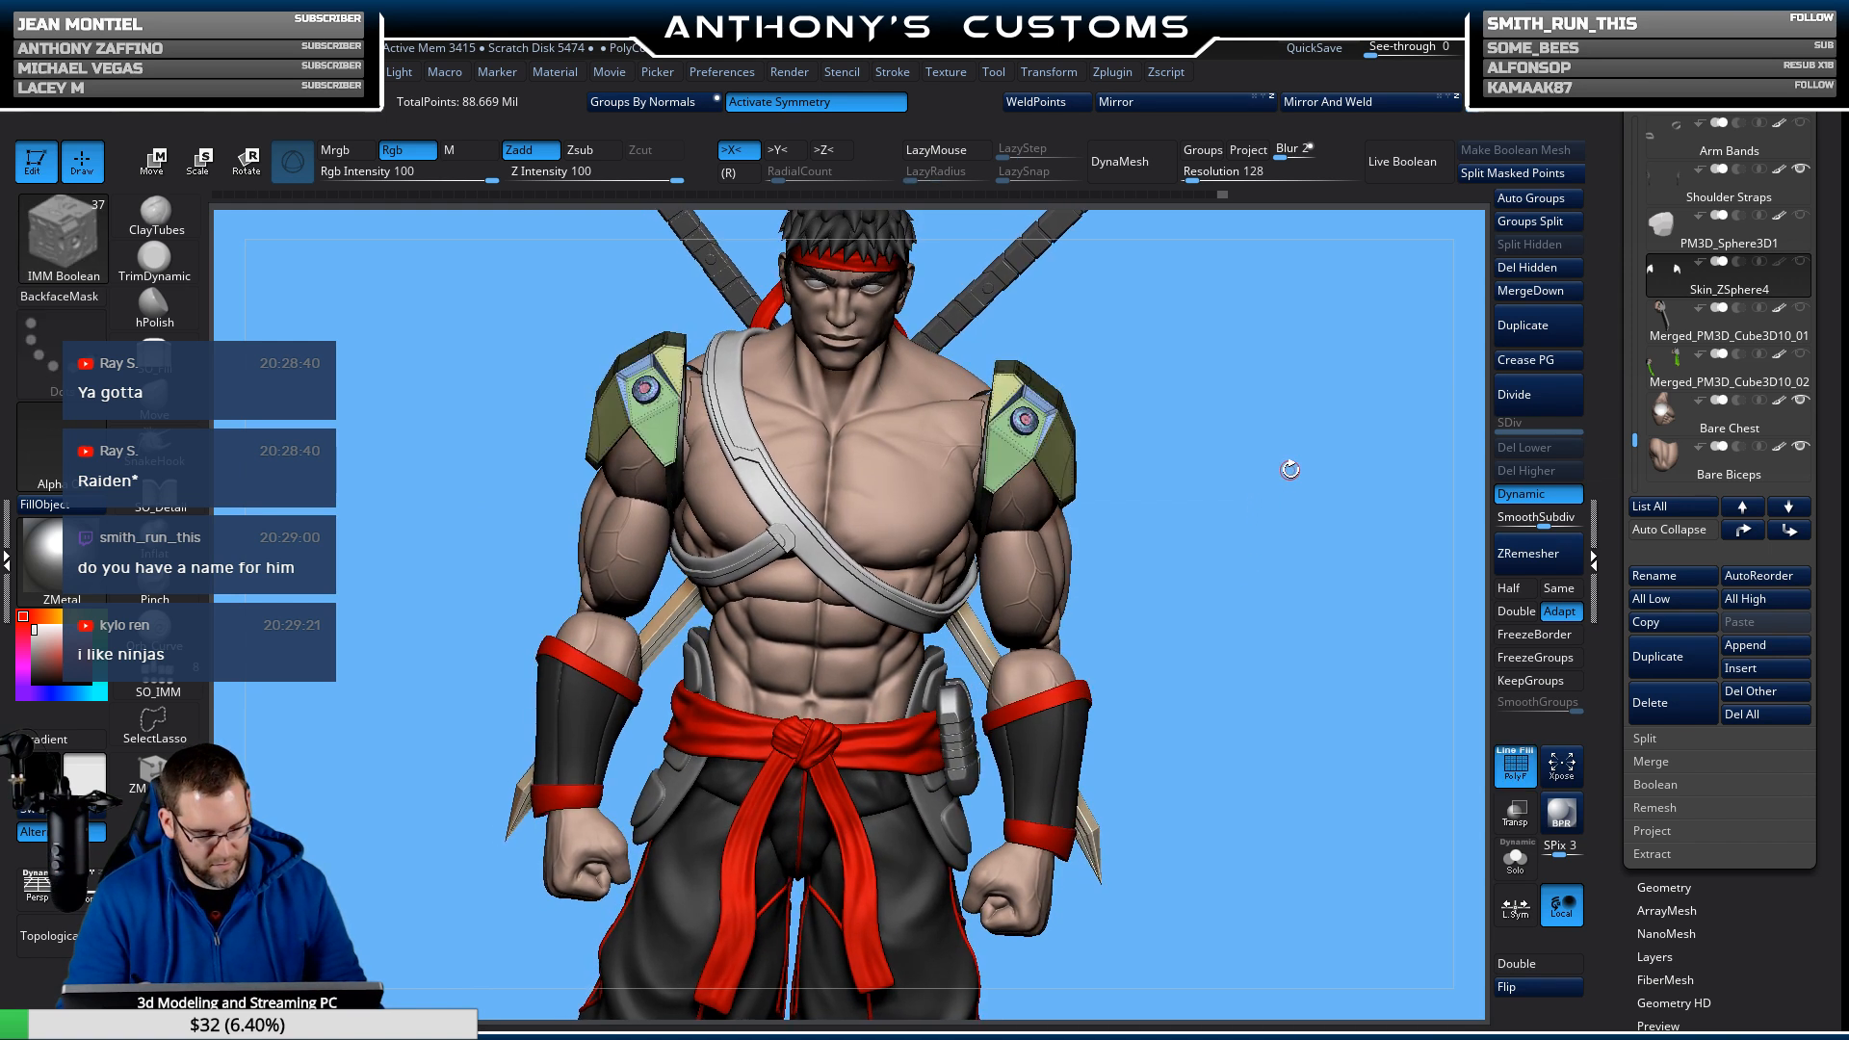
{"action": "mouse_move", "coordinate": [1281, 472]}
{"action": "left_mouse_down"}
{"action": "mouse_move", "coordinate": [1269, 533]}
{"action": "mouse_move", "coordinate": [1298, 447]}
{"action": "left_mouse_up"}
{"action": "left_click_drag", "start_coordinate": [1293, 452], "coordinate": [1261, 680], "text": "alt"}
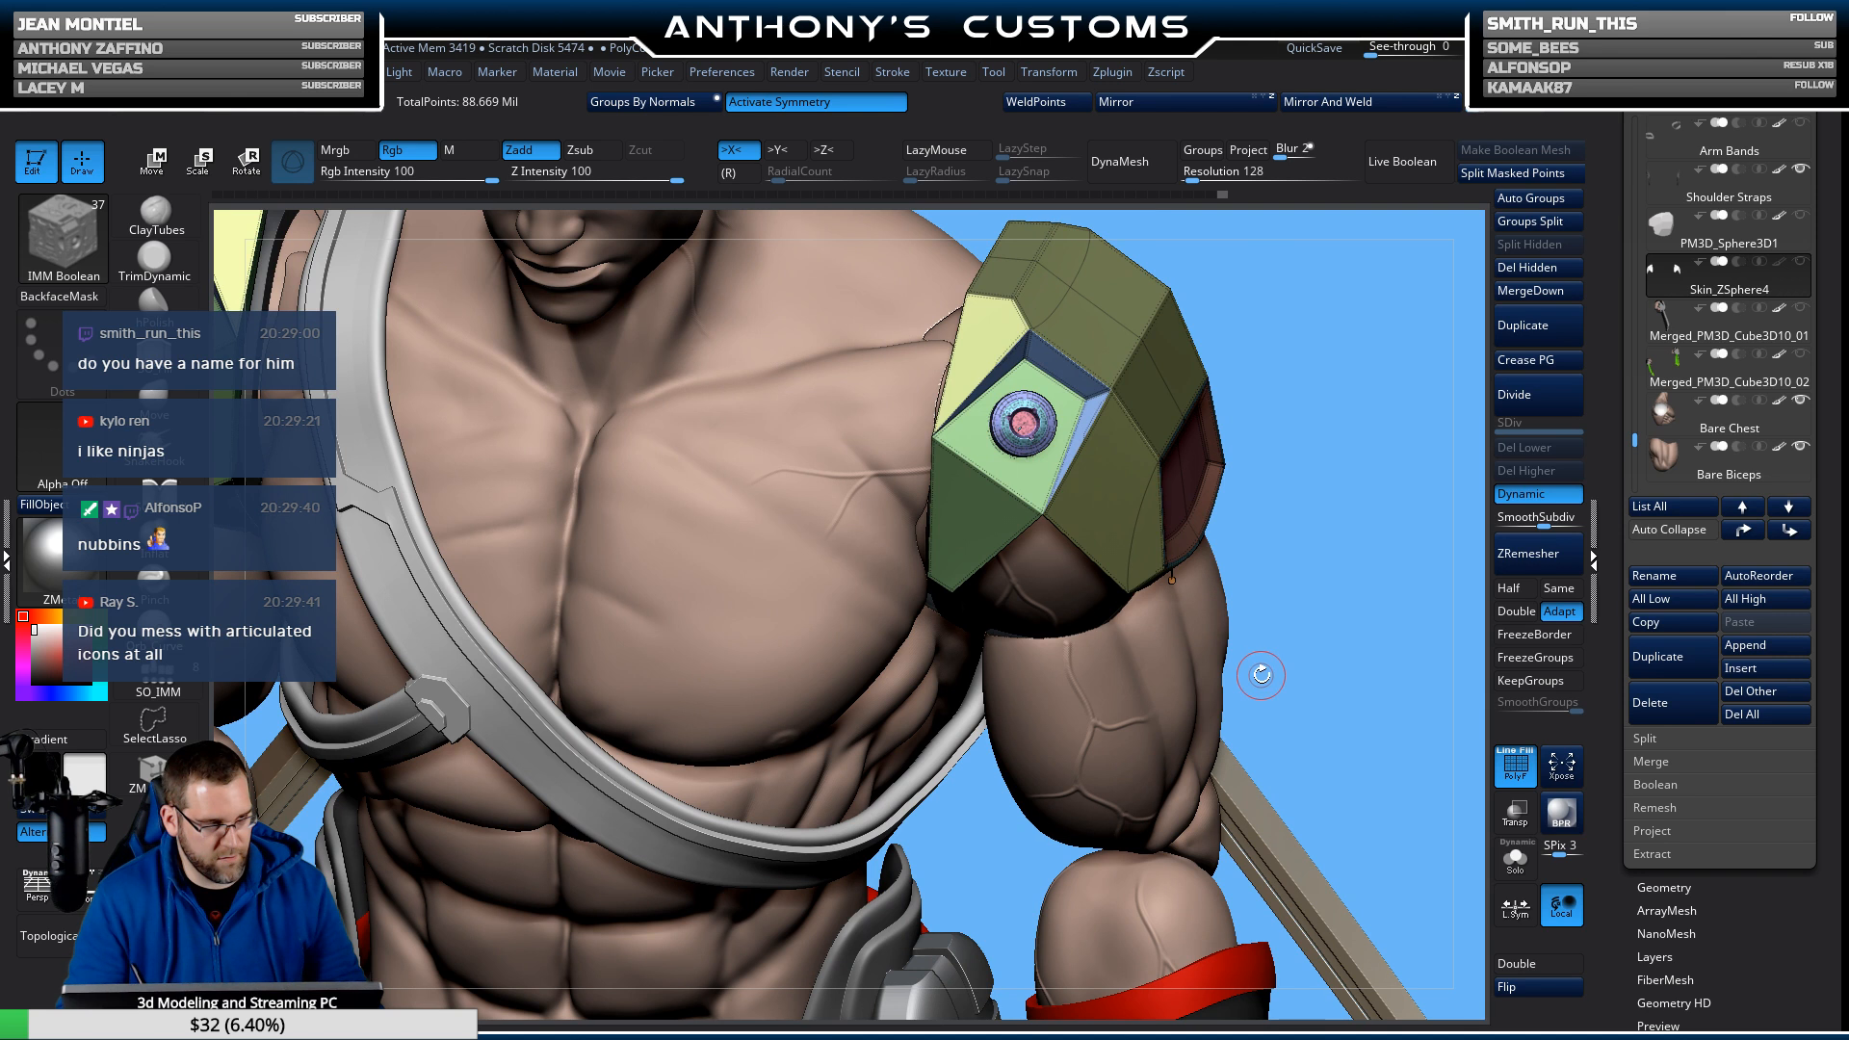
{"action": "left_click_drag", "start_coordinate": [1336, 470], "coordinate": [1323, 584], "text": "alt"}
{"action": "right_click_drag", "start_coordinate": [1322, 585], "coordinate": [1319, 645], "text": "ctrl"}
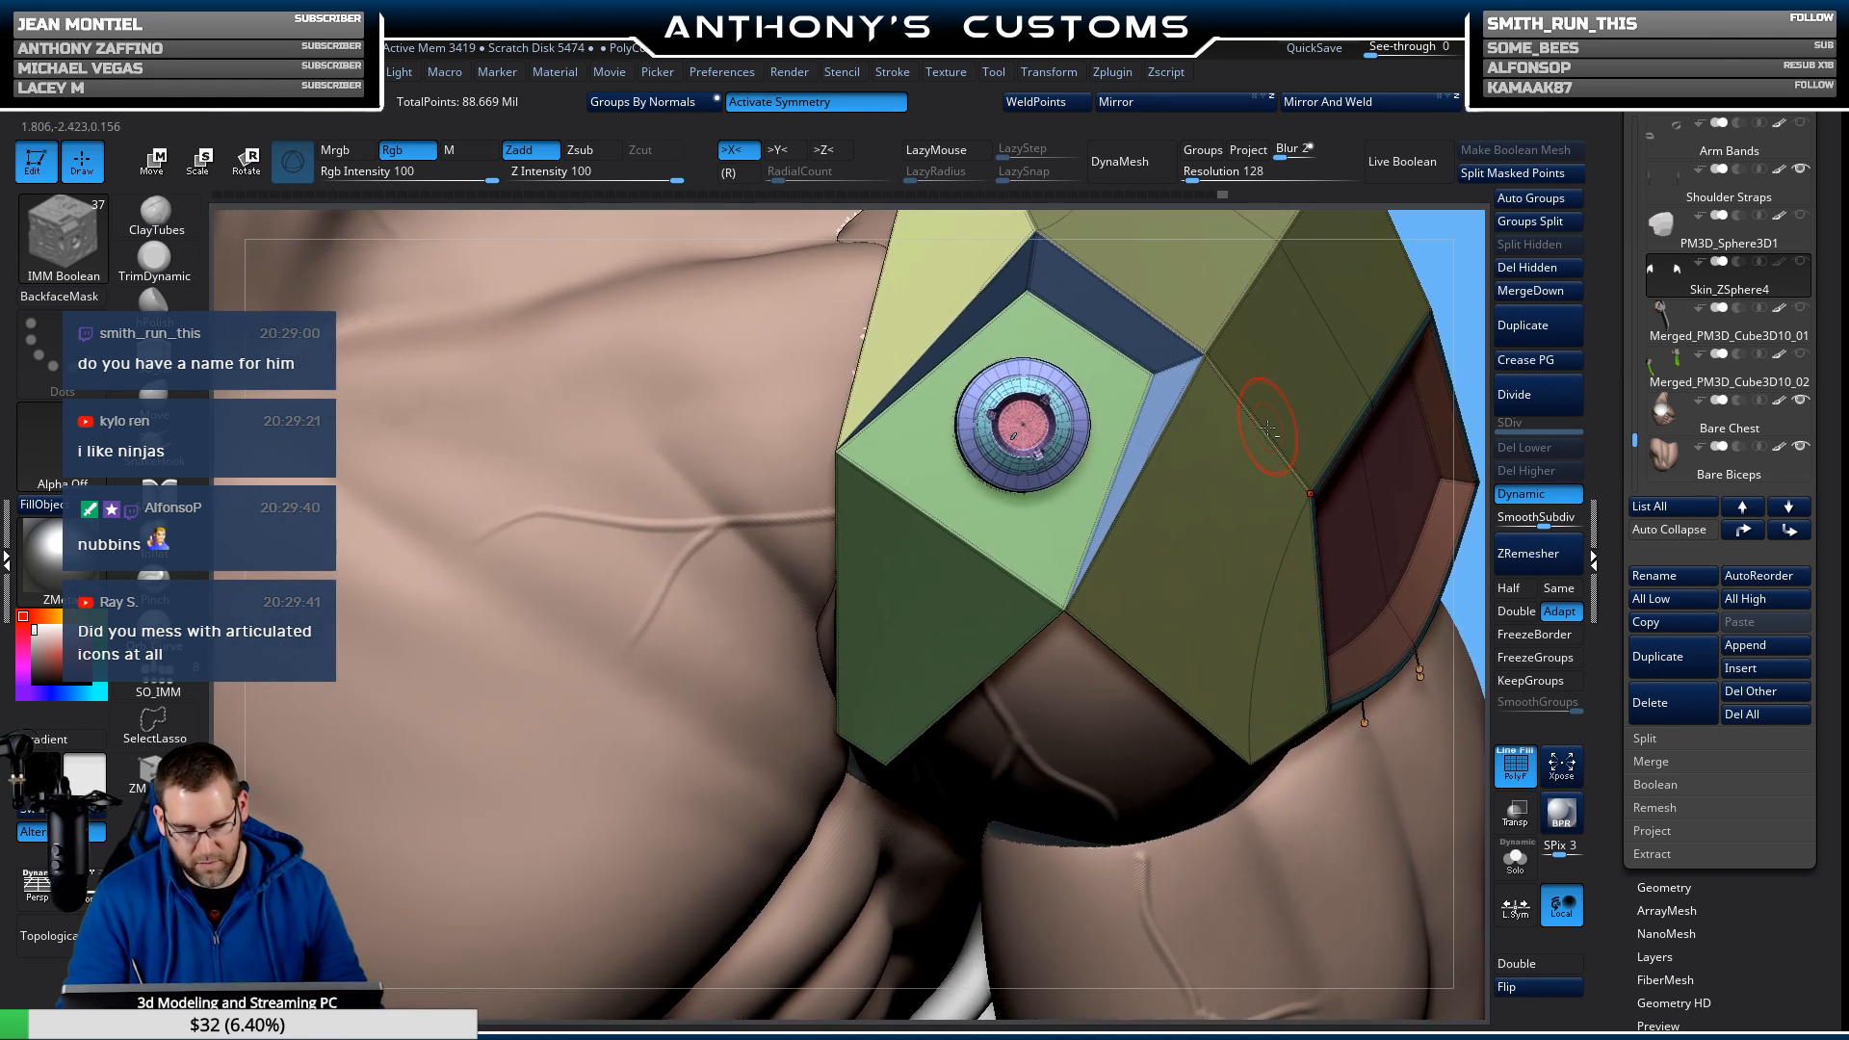
{"action": "right_click_drag", "start_coordinate": [1269, 428], "coordinate": [1207, 522], "text": "alt"}
{"action": "key", "text": "w"}
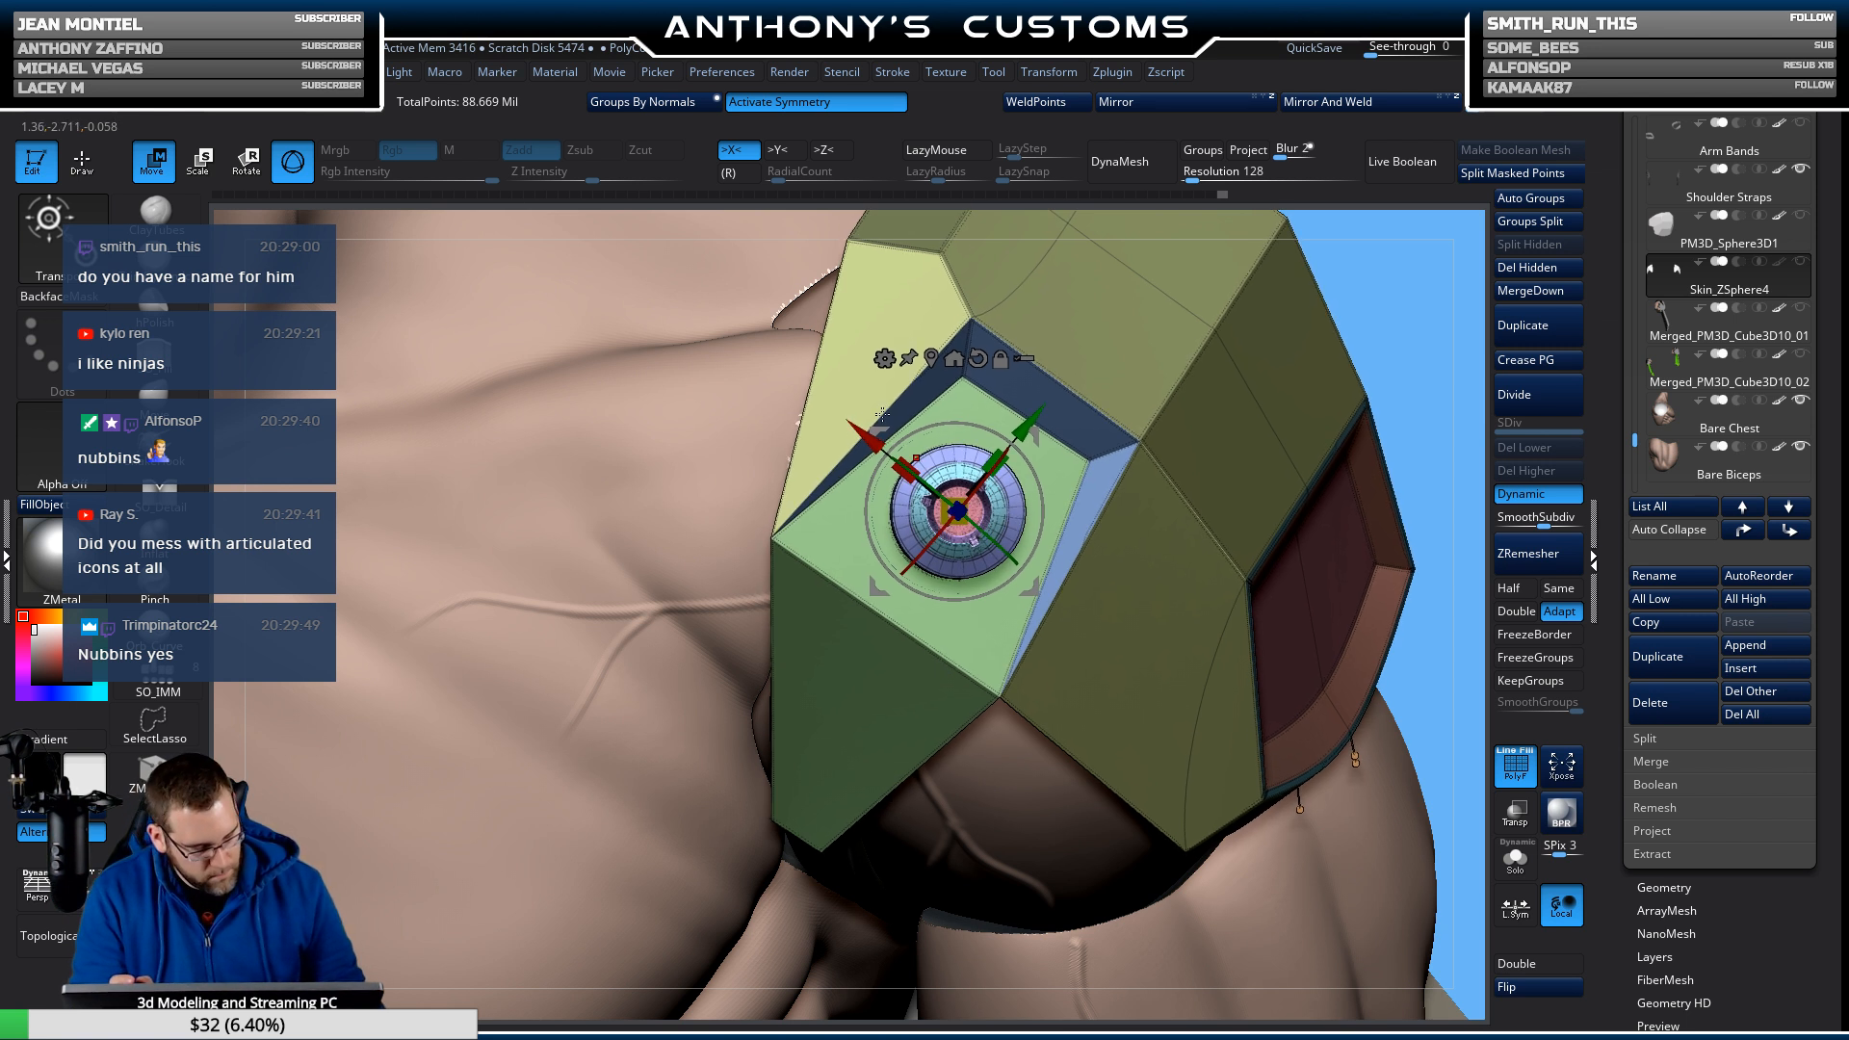
{"action": "key", "text": "ctrl+a"}
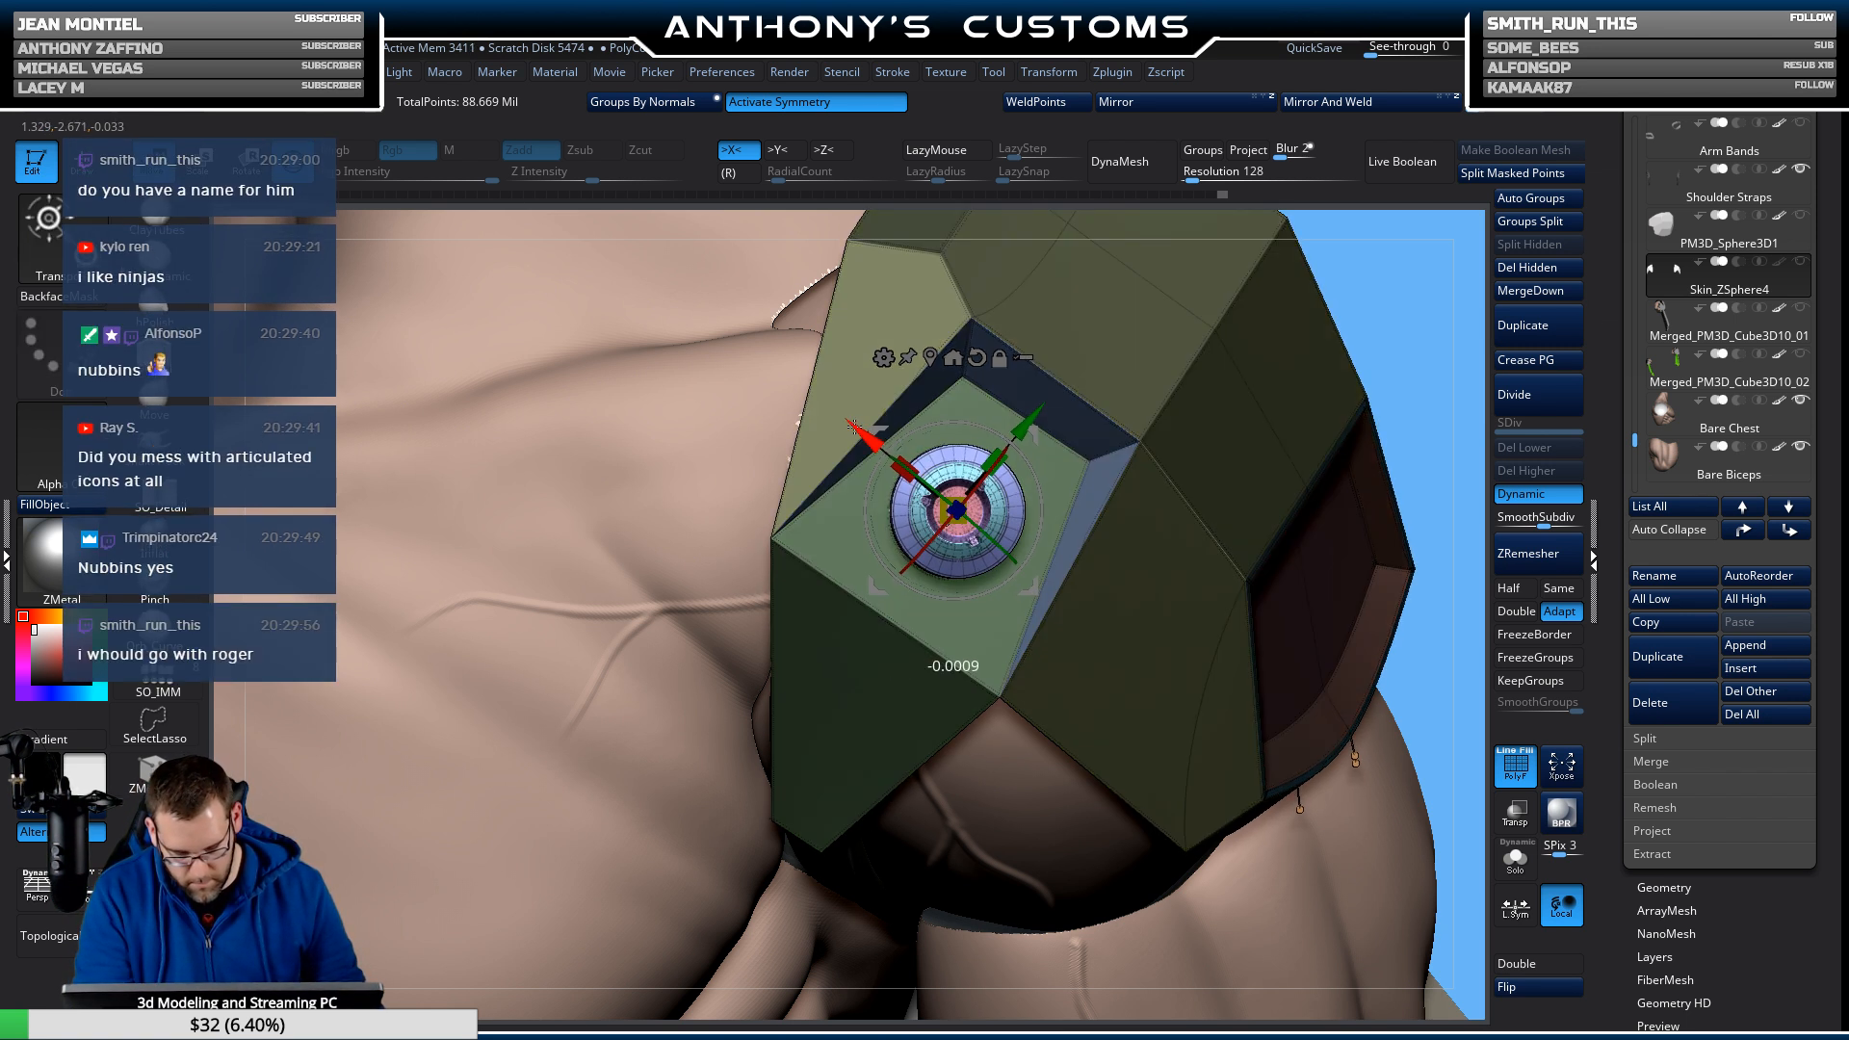
{"action": "key", "text": "q"}
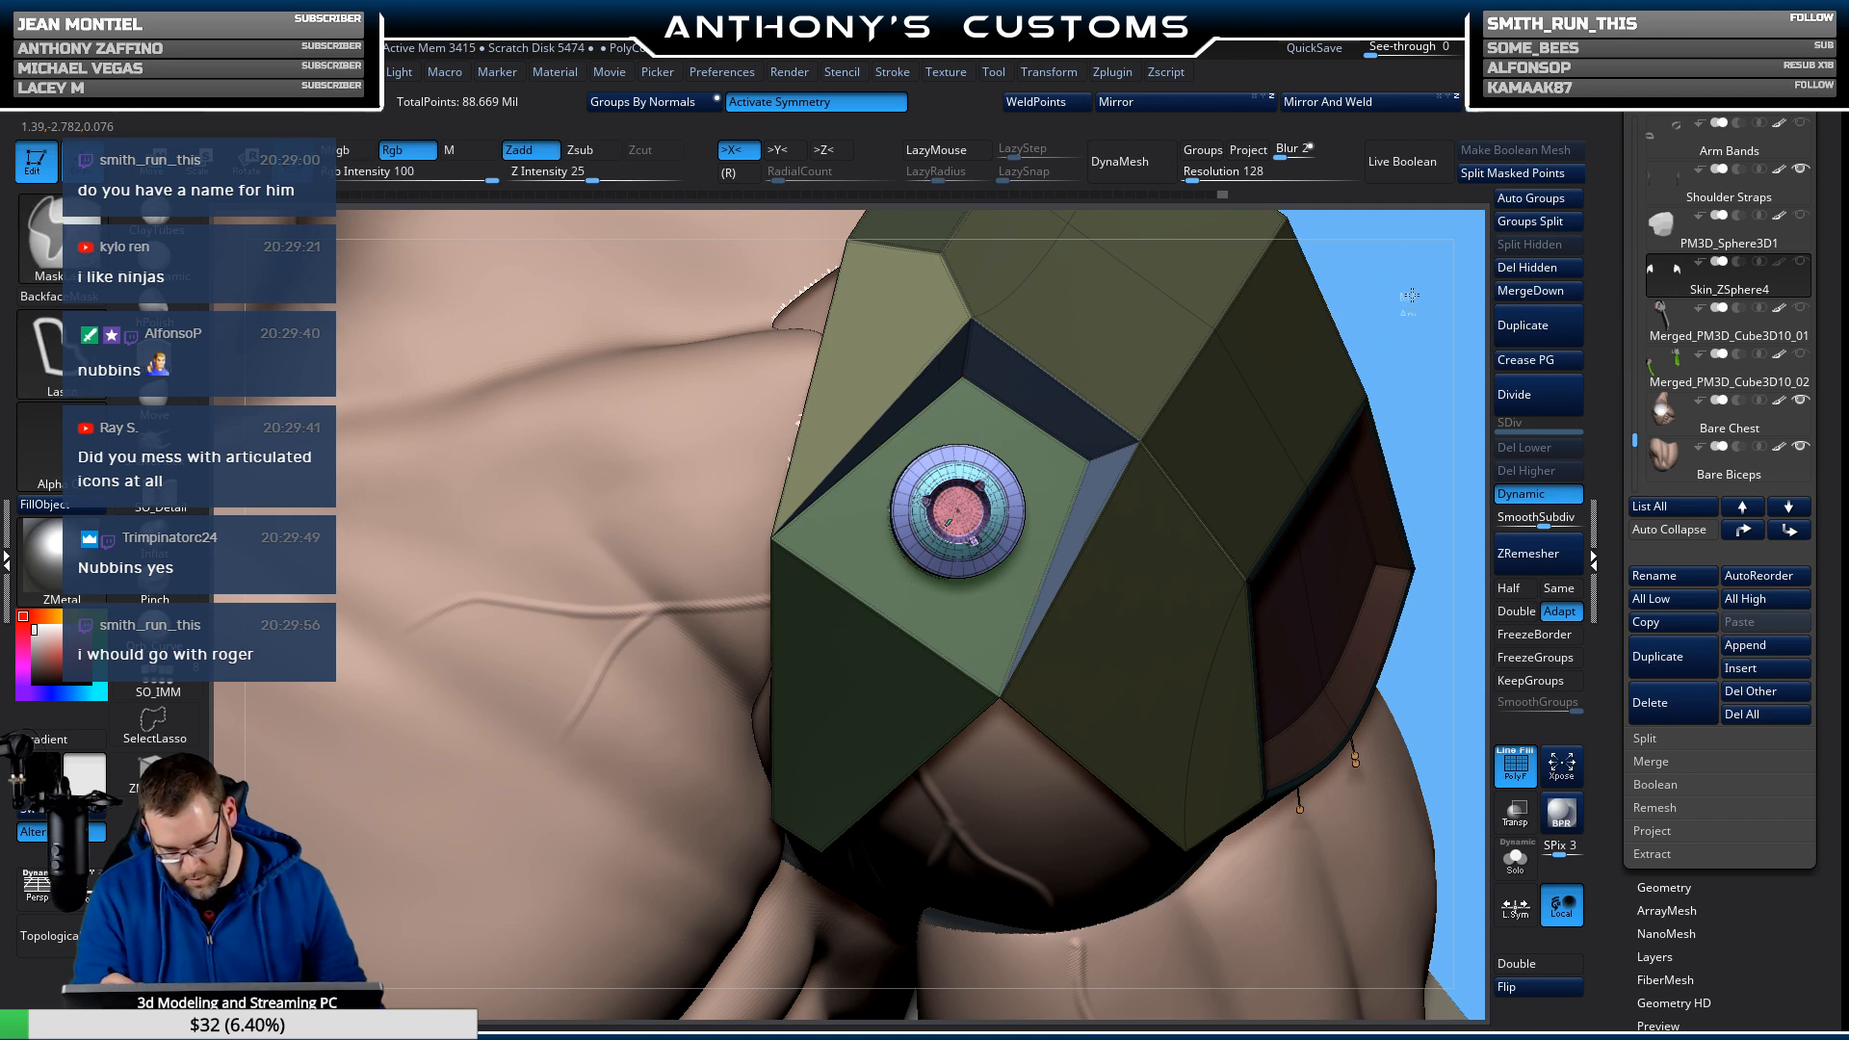
{"action": "mouse_move", "coordinate": [1408, 298]}
{"action": "left_mouse_down", "text": "ctrl"}
{"action": "mouse_move", "coordinate": [1439, 242]}
{"action": "mouse_move", "coordinate": [1297, 339]}
{"action": "mouse_move", "coordinate": [1341, 316]}
{"action": "left_mouse_up", "text": "ctrl"}
Fine-tune the depth of the front-facet ports along their own axis with the surrounding shoulder pads masked.
{"action": "key", "text": "w"}
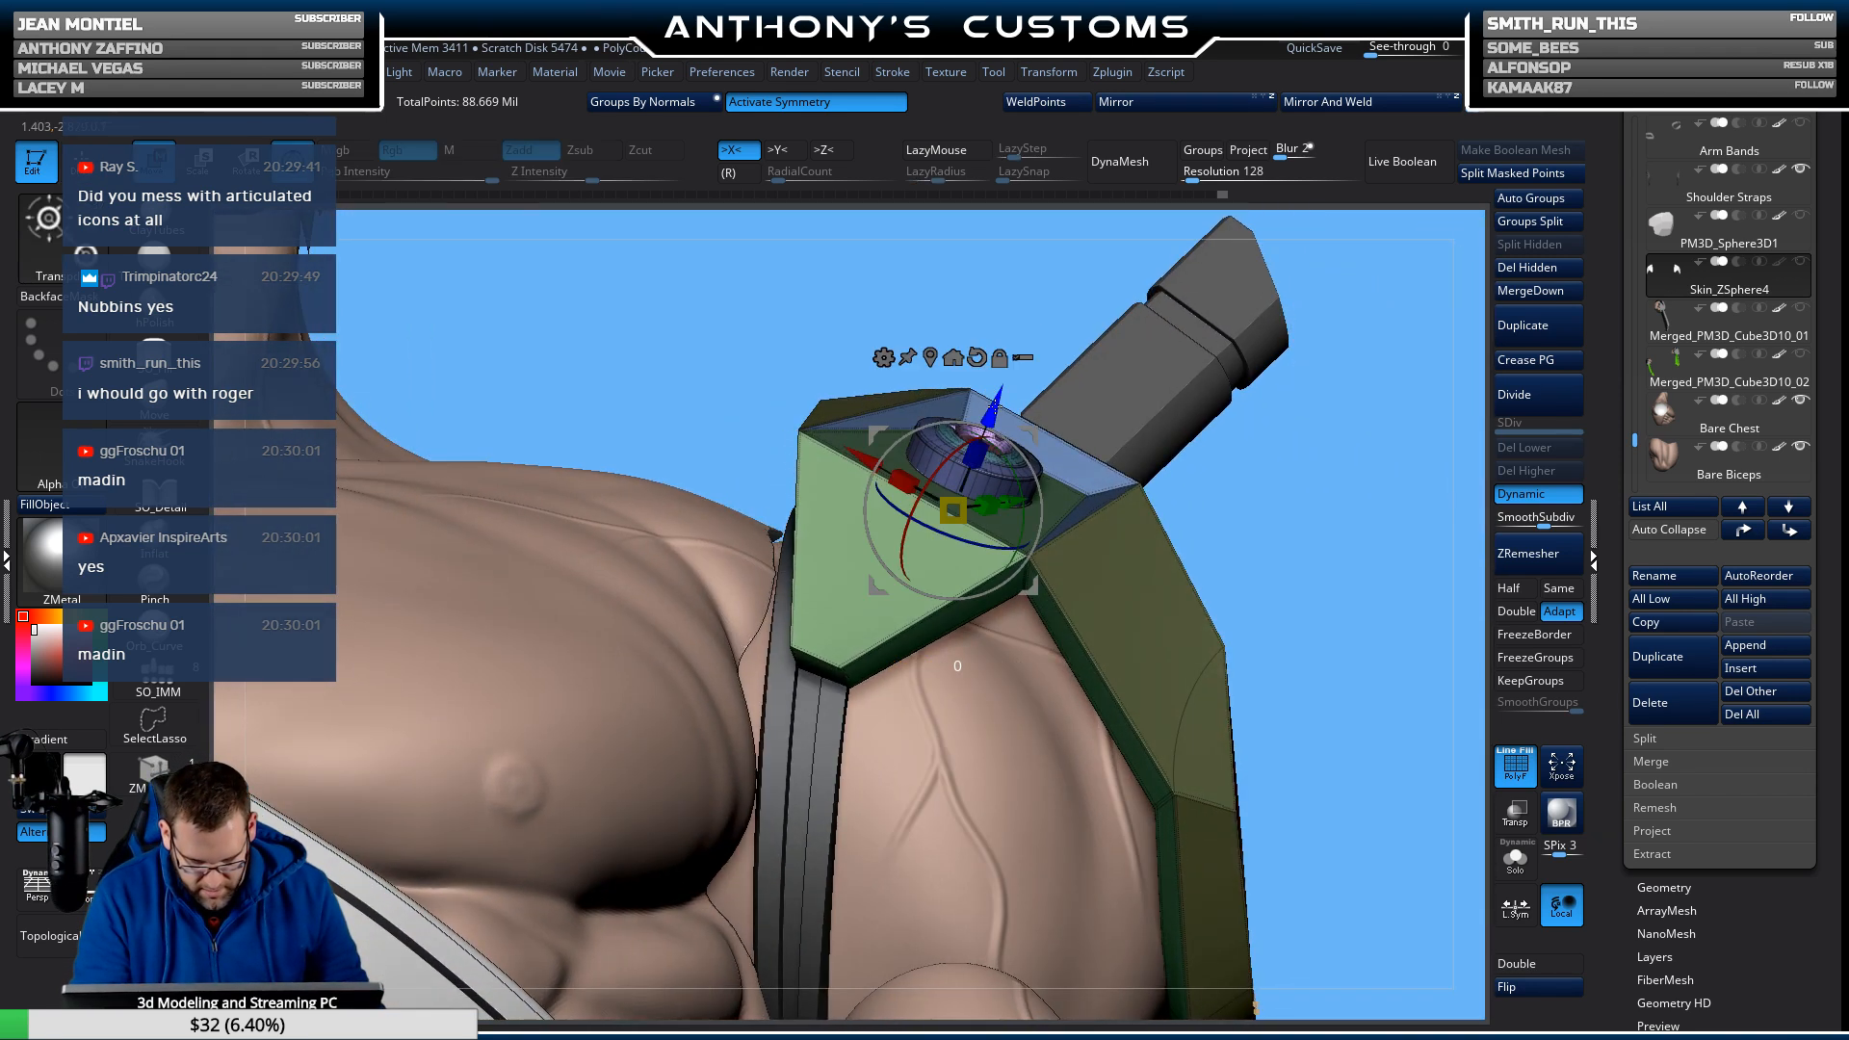
{"action": "left_click_drag", "start_coordinate": [995, 407], "coordinate": [996, 407]}
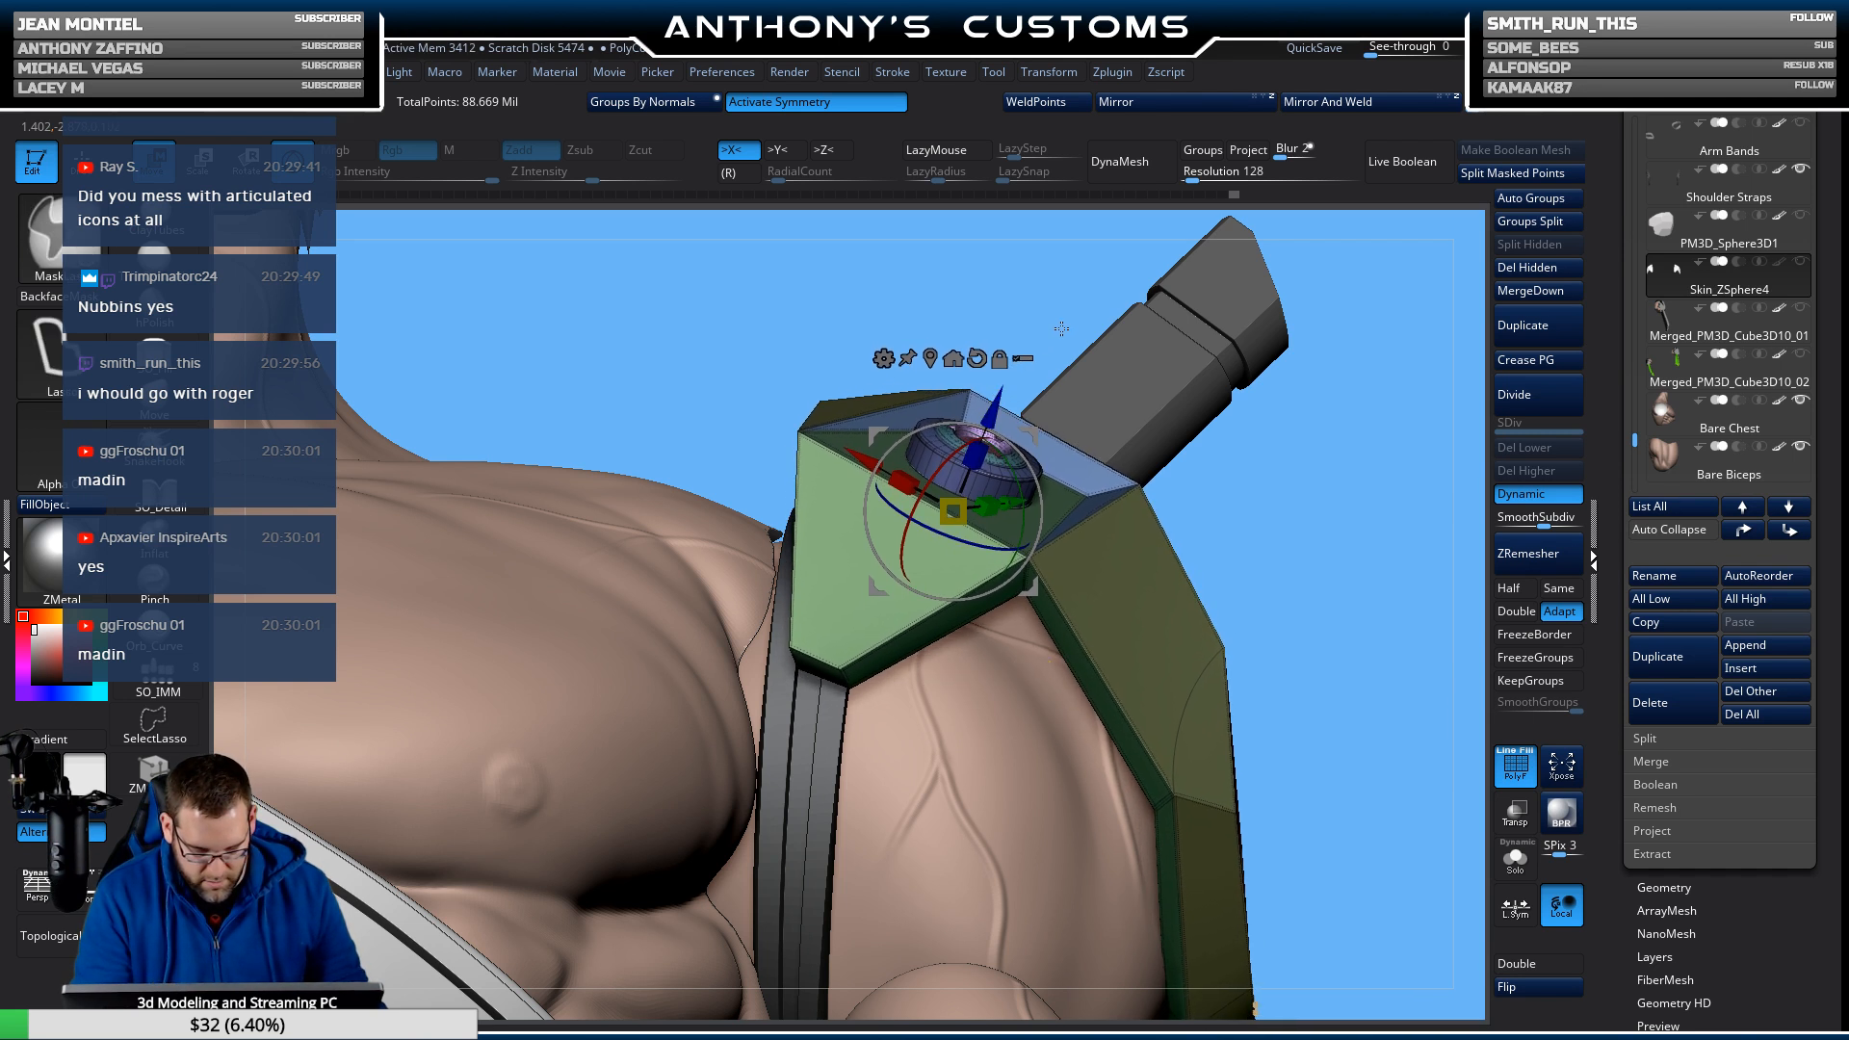
{"action": "left_click", "coordinate": [1081, 303], "text": "ctrl"}
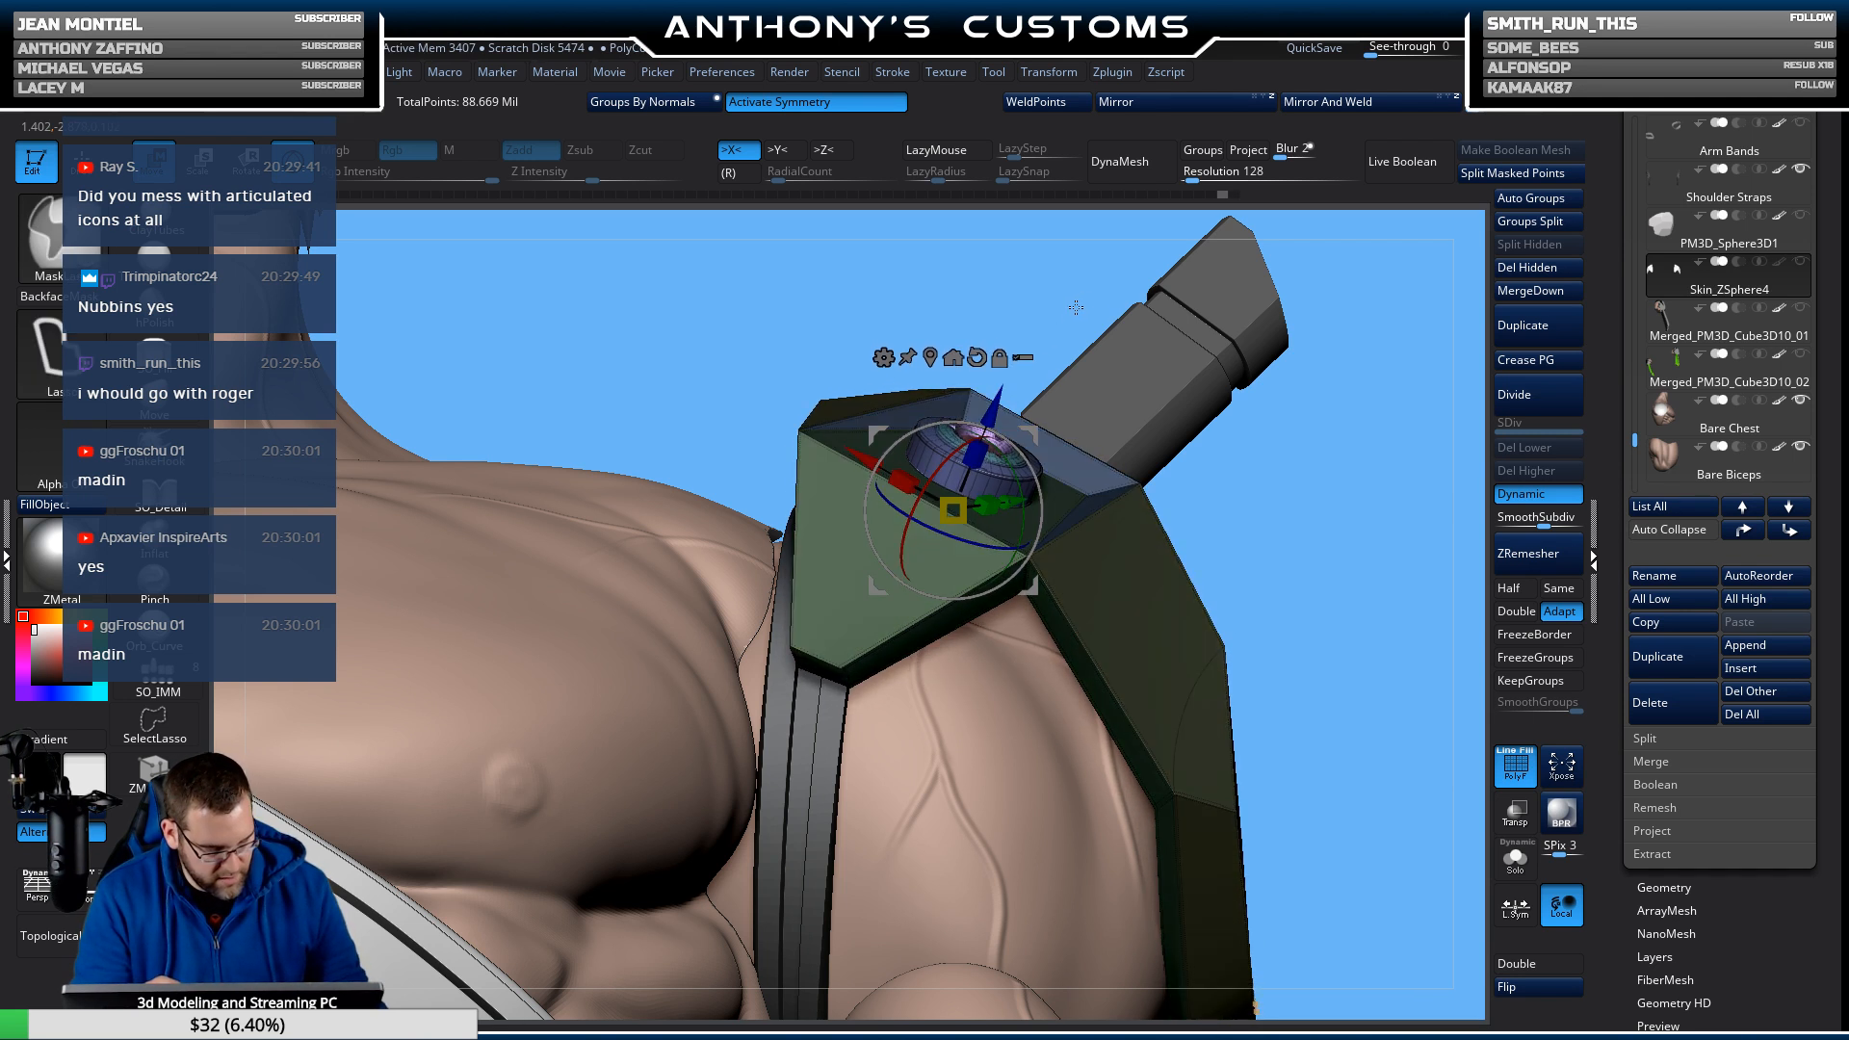
{"action": "left_click_drag", "start_coordinate": [993, 408], "coordinate": [993, 411]}
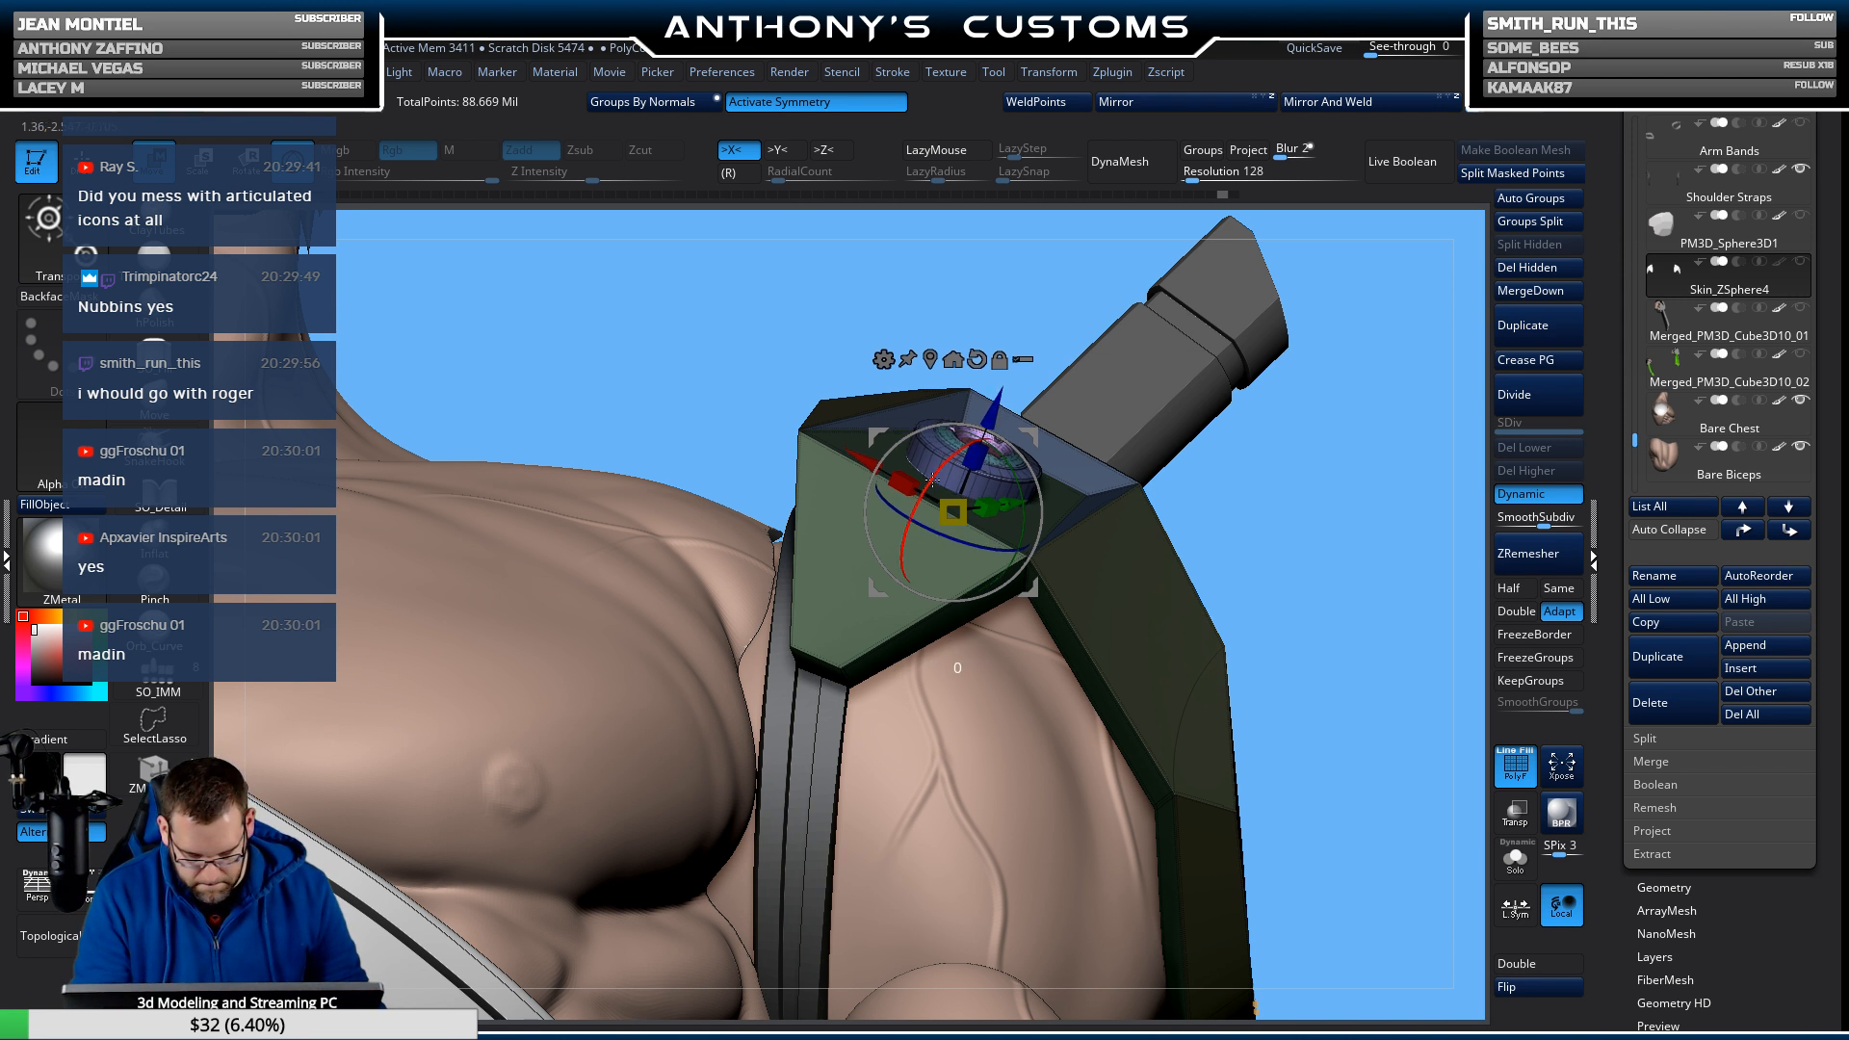
{"action": "left_click_drag", "start_coordinate": [1272, 425], "coordinate": [1249, 602]}
{"action": "left_click_drag", "start_coordinate": [1337, 359], "coordinate": [1334, 318]}
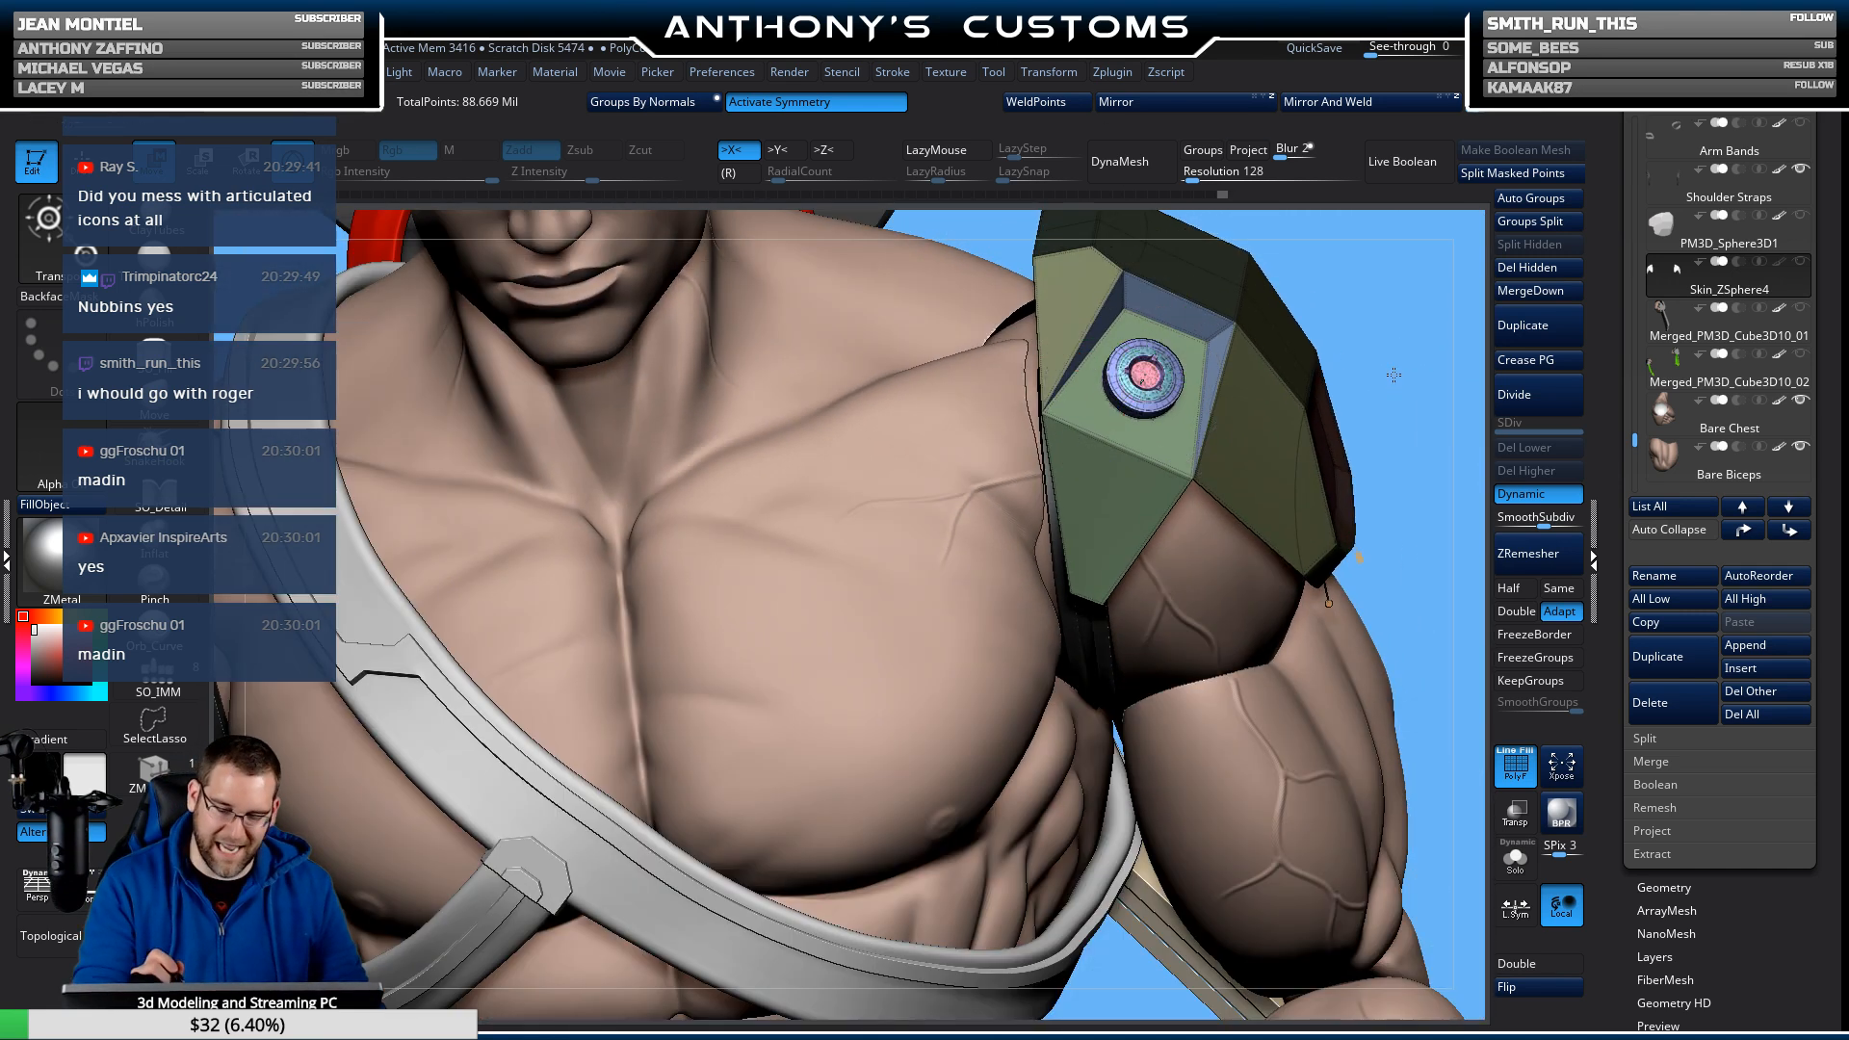
{"action": "mouse_move", "coordinate": [1388, 376]}
{"action": "left_mouse_down", "text": "alt"}
{"action": "mouse_move", "coordinate": [1372, 322]}
{"action": "mouse_move", "coordinate": [1375, 341]}
{"action": "left_mouse_up", "text": "alt"}
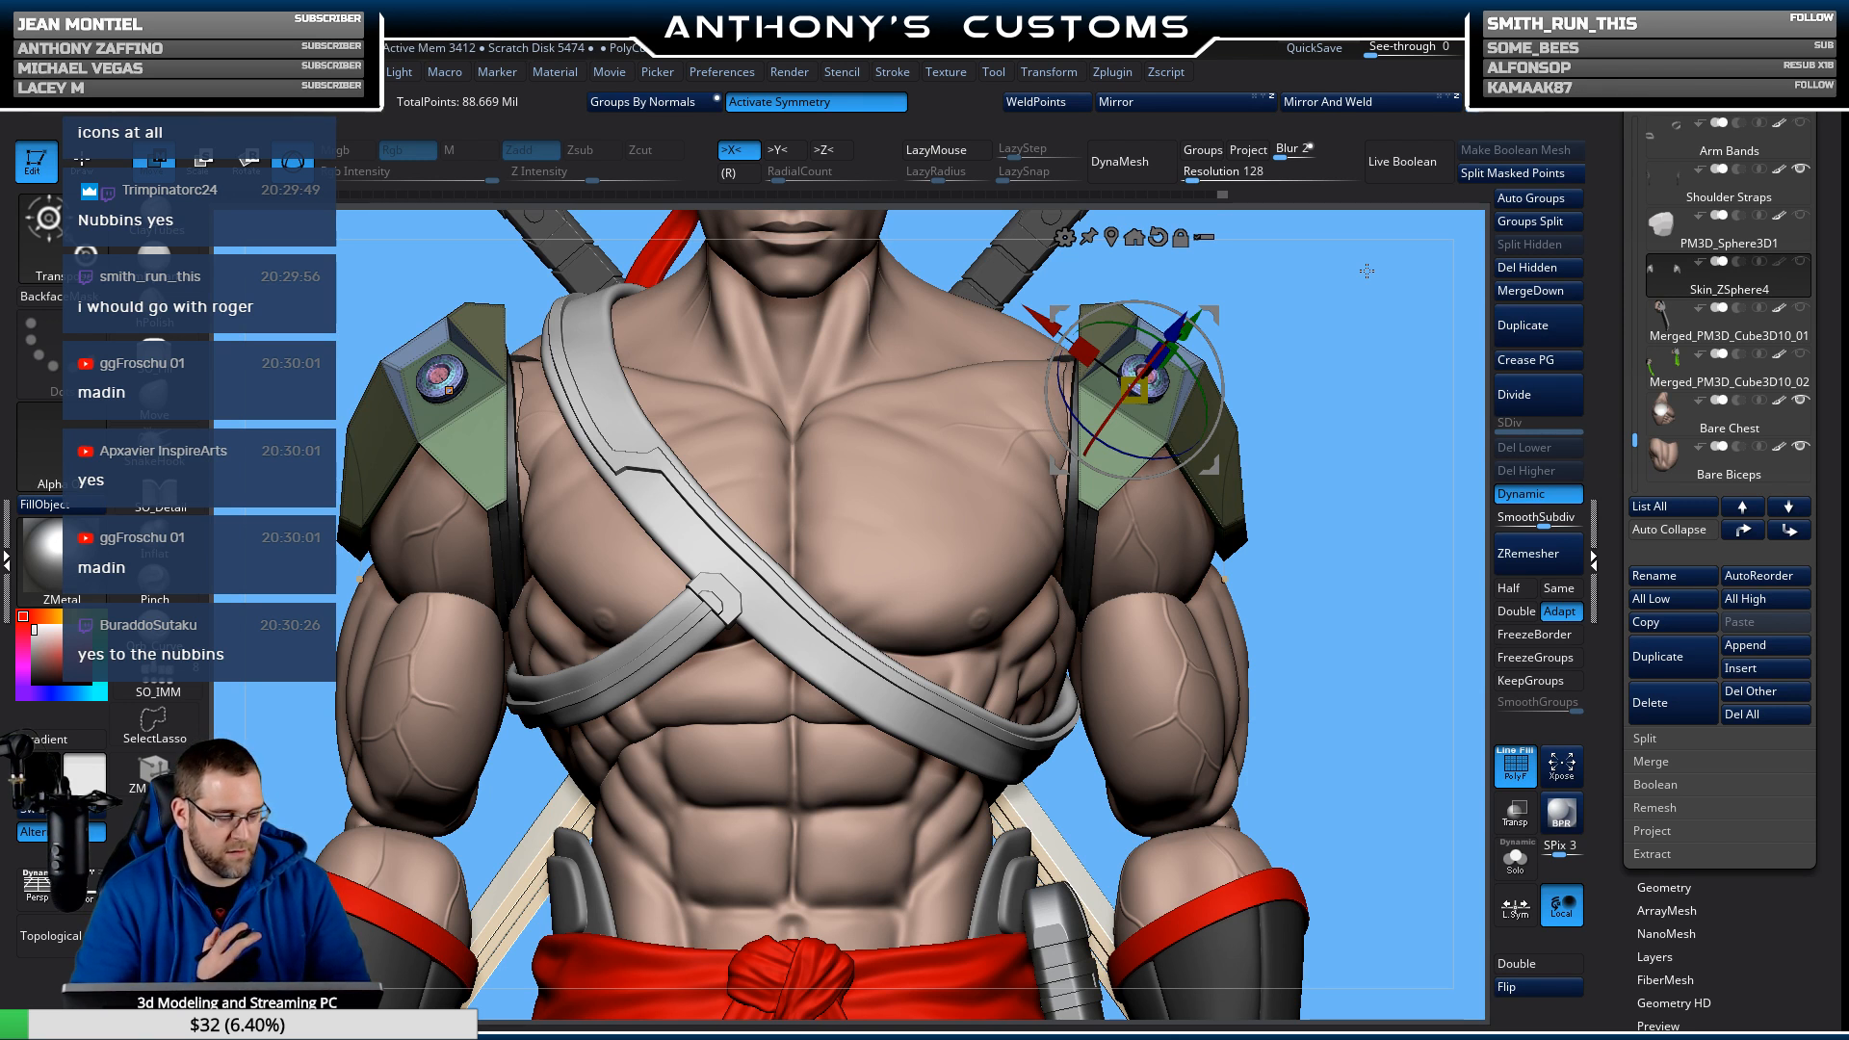
Assign the front-facet ports a single polygroup of their own, undoing the extra regrouping of the entire shoulder pads.
{"action": "key", "text": "q"}
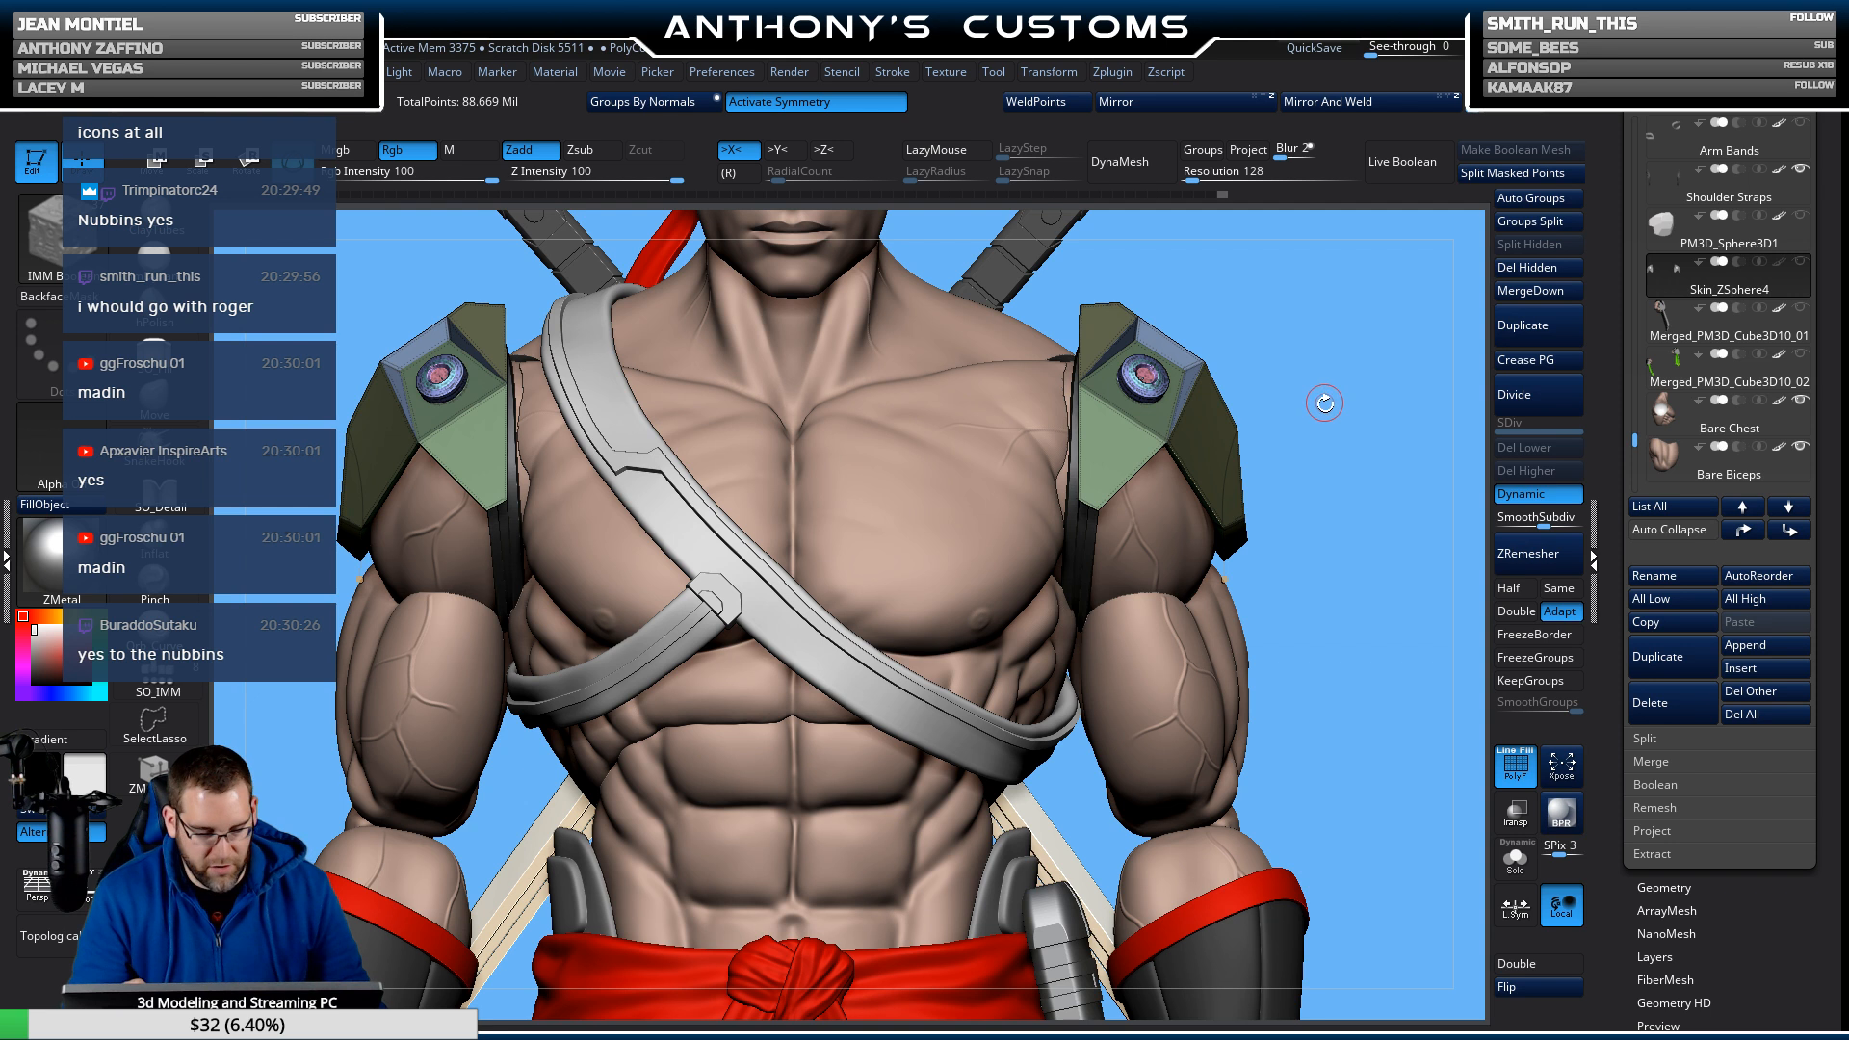
{"action": "left_click_drag", "start_coordinate": [1325, 403], "coordinate": [1335, 466]}
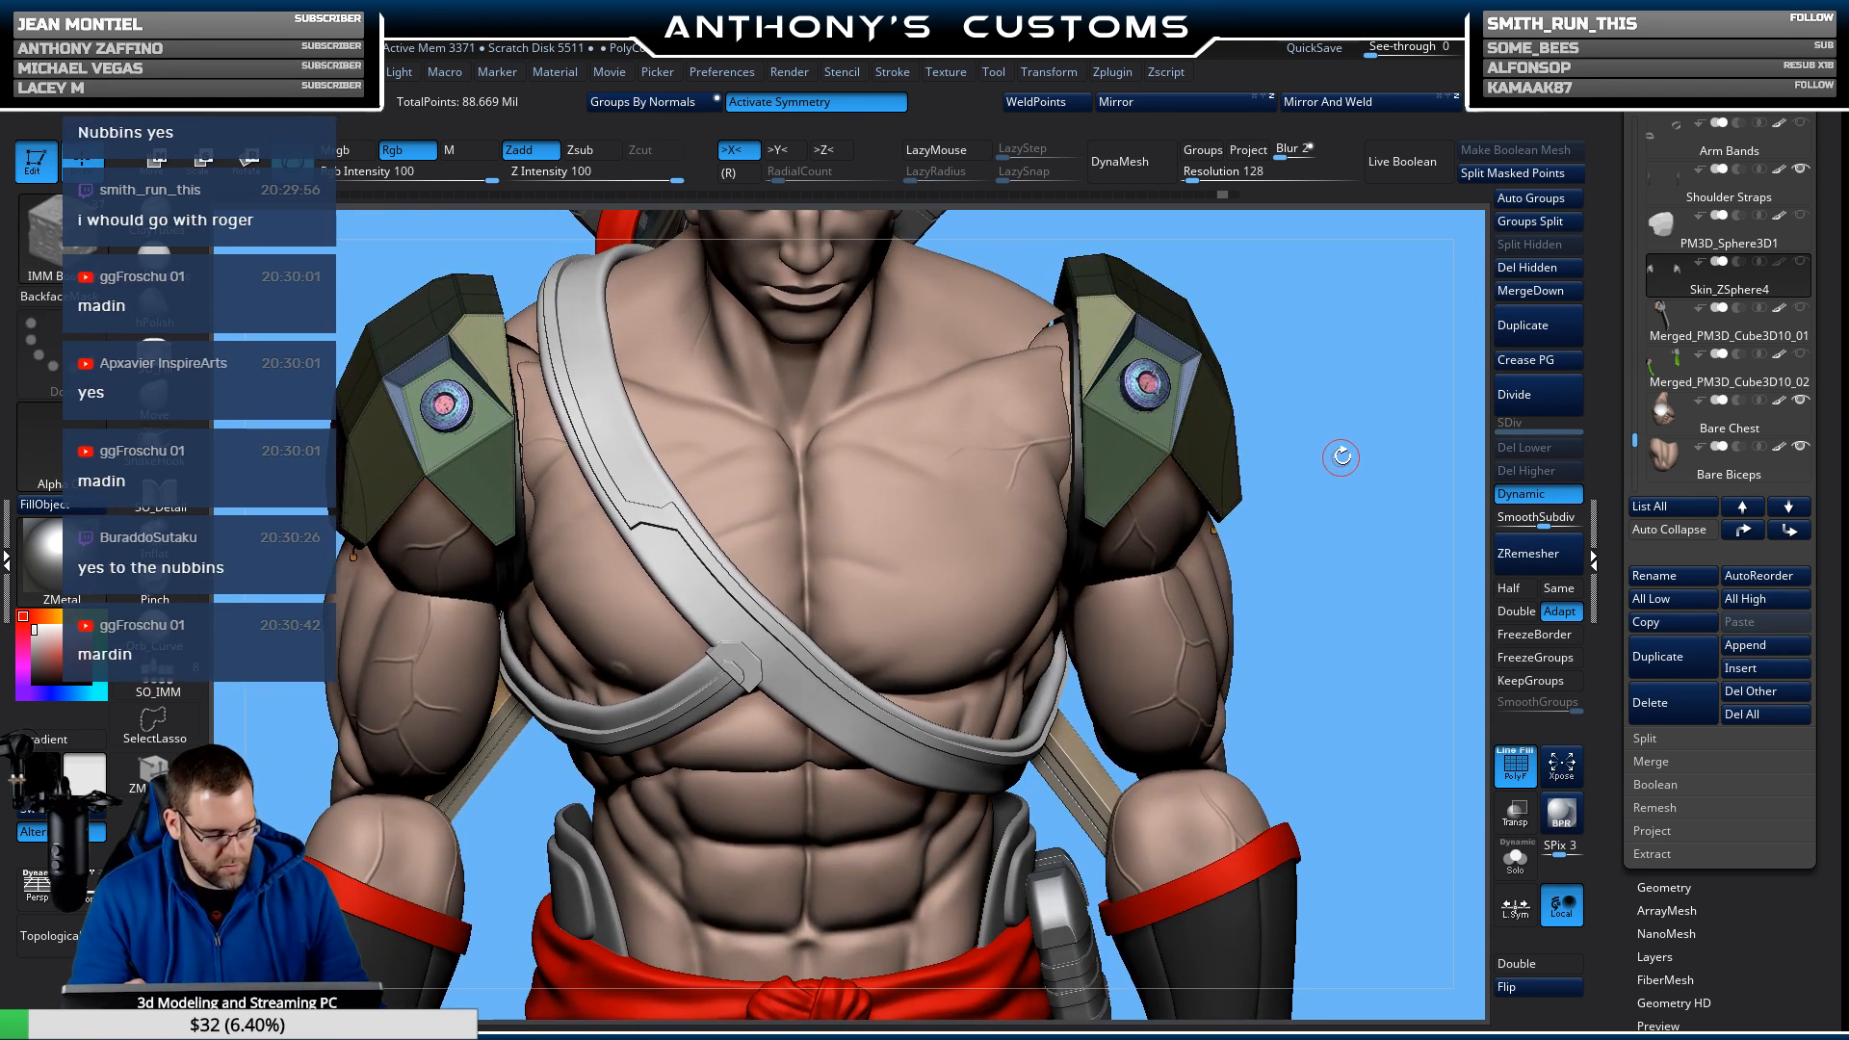
{"action": "key", "text": "ctrl"}
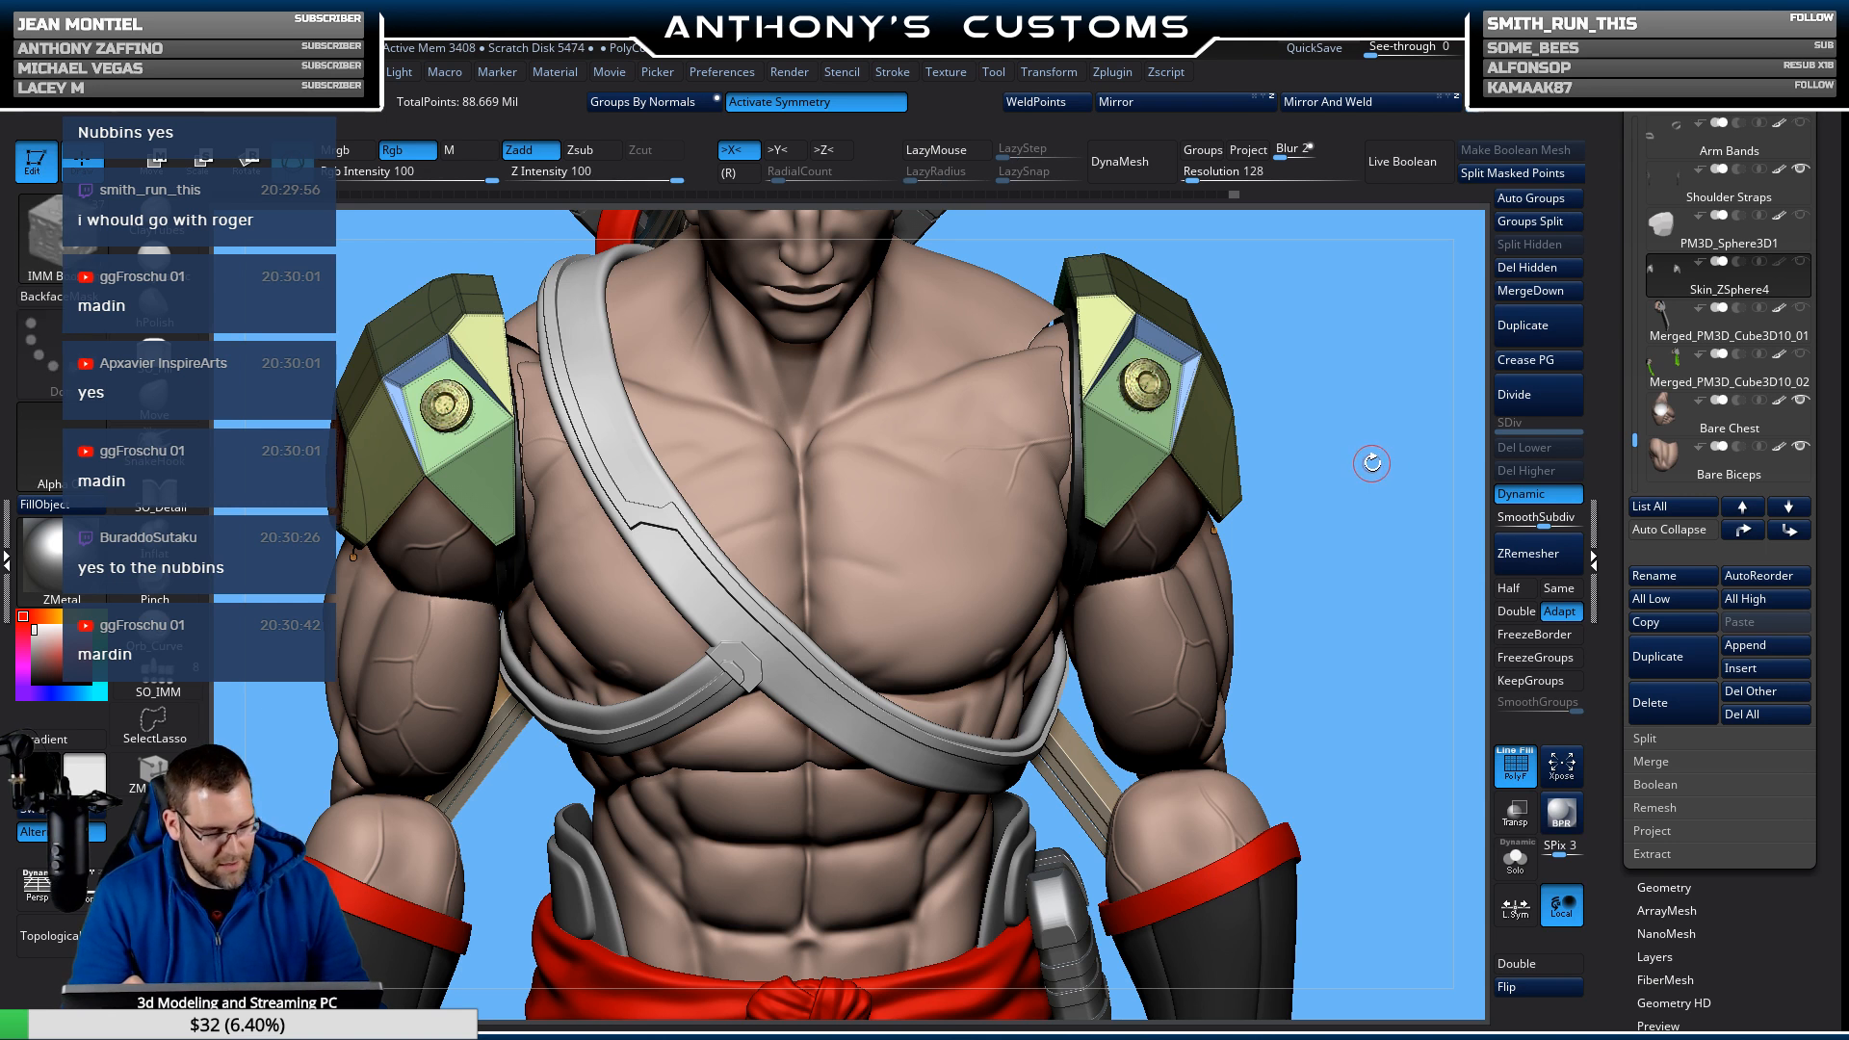
{"action": "key", "text": "ctrl"}
{"action": "key", "text": "ctrl+w"}
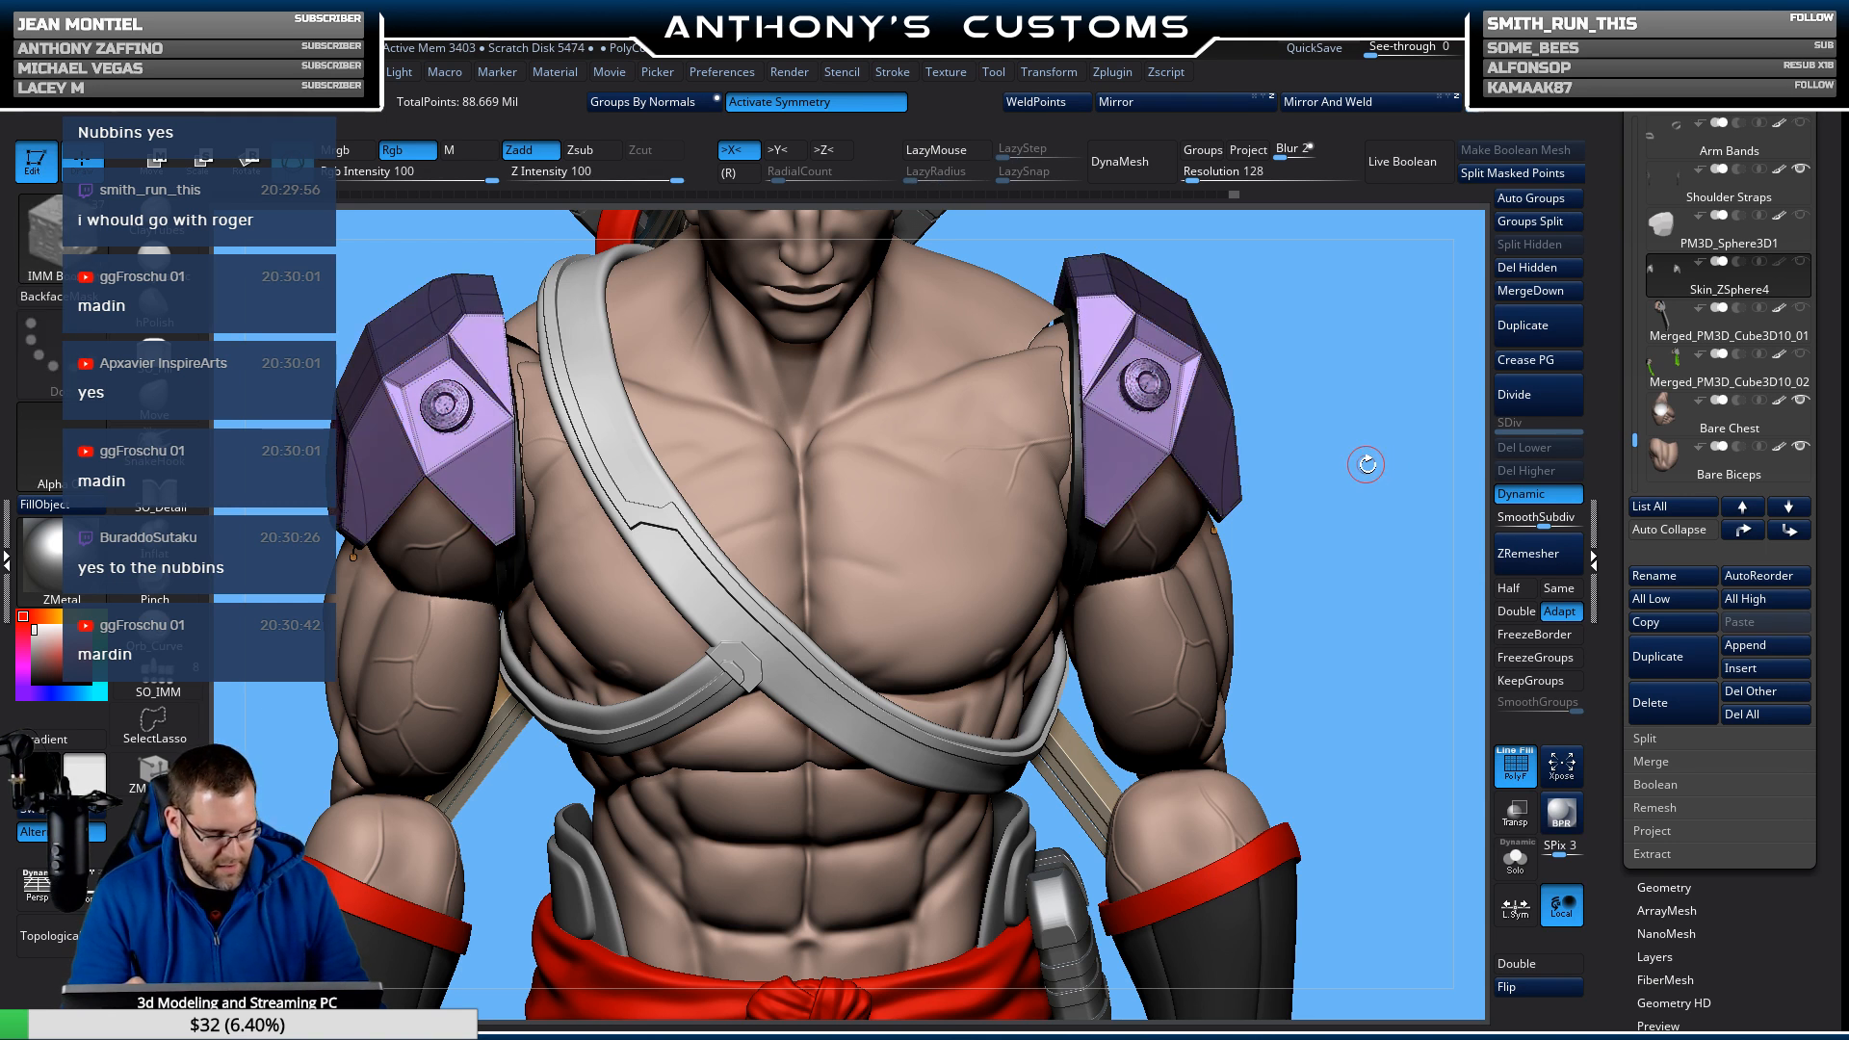
{"action": "key", "text": "ctrl+z"}
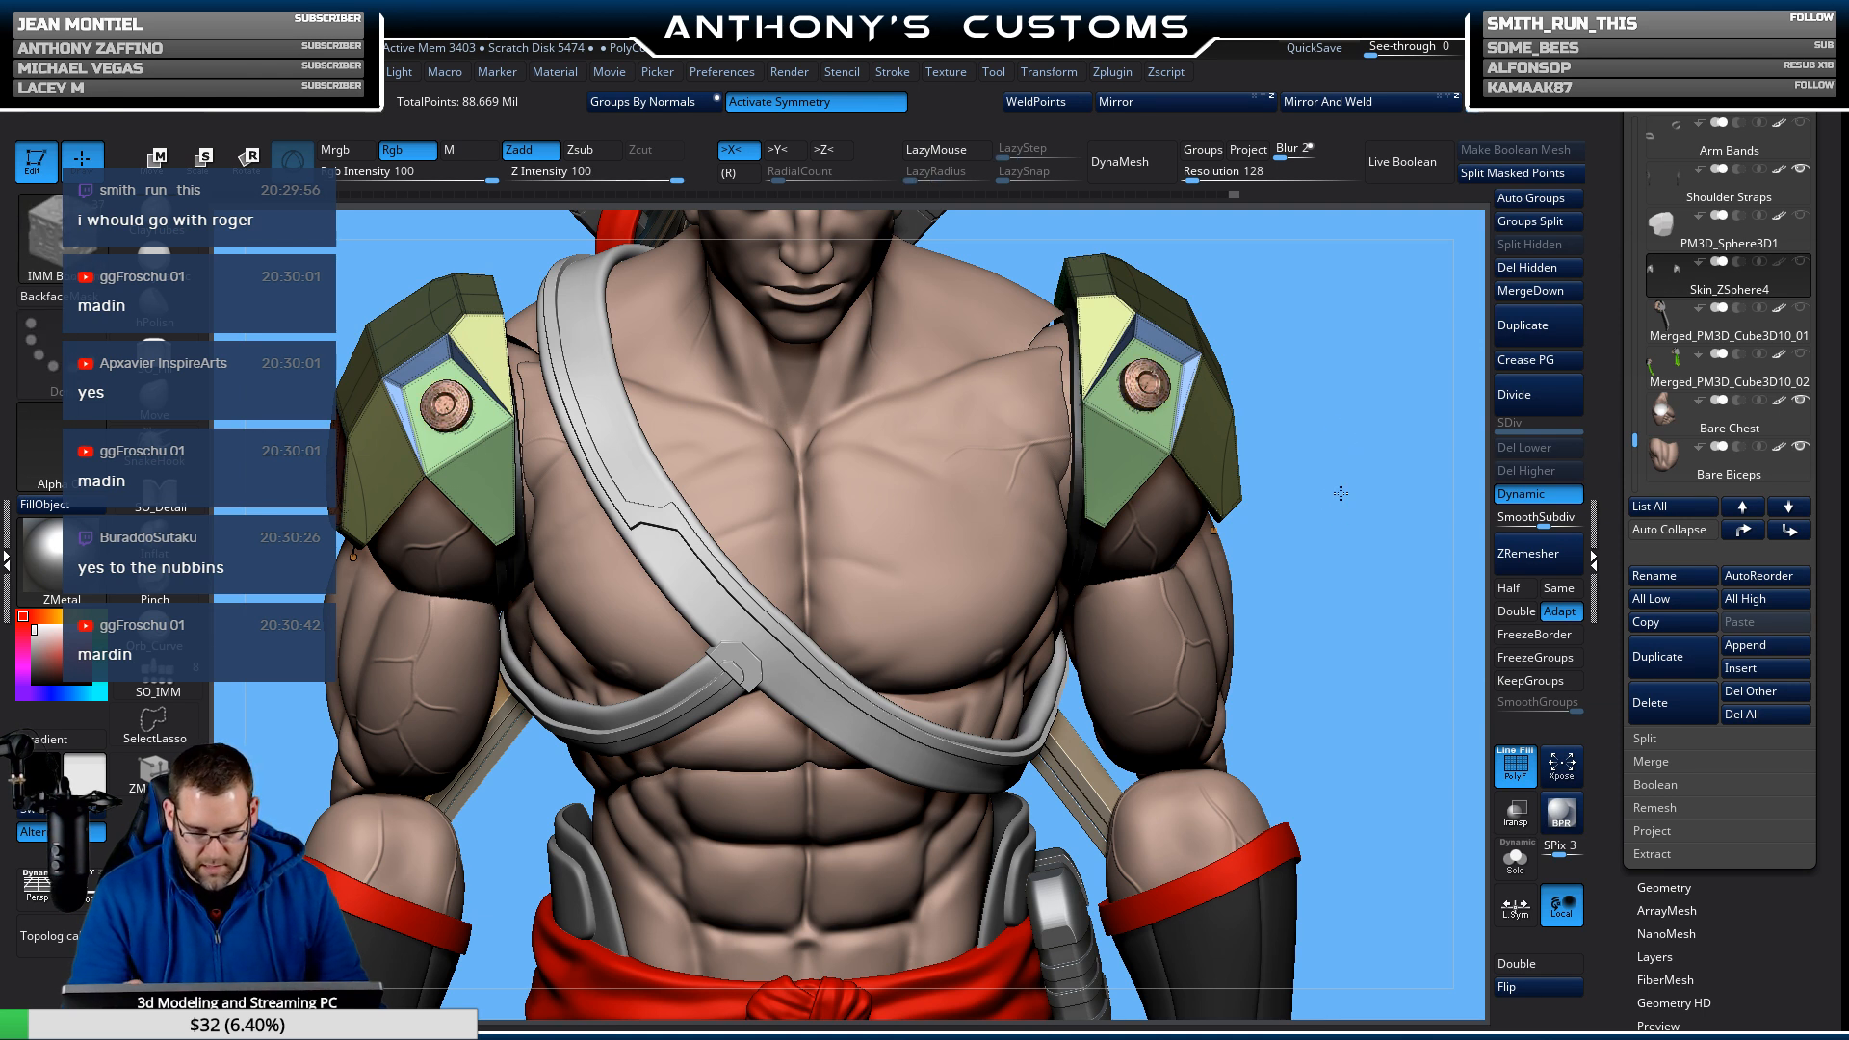
{"action": "mouse_move", "coordinate": [1366, 463]}
{"action": "left_mouse_down", "text": "shift"}
{"action": "mouse_move", "coordinate": [1262, 470]}
{"action": "mouse_move", "coordinate": [1351, 466]}
{"action": "mouse_move", "coordinate": [1362, 487]}
{"action": "mouse_move", "coordinate": [1349, 310]}
{"action": "mouse_move", "coordinate": [1364, 454]}
{"action": "left_mouse_up", "text": "shift"}
{"action": "key", "text": "shift+f"}
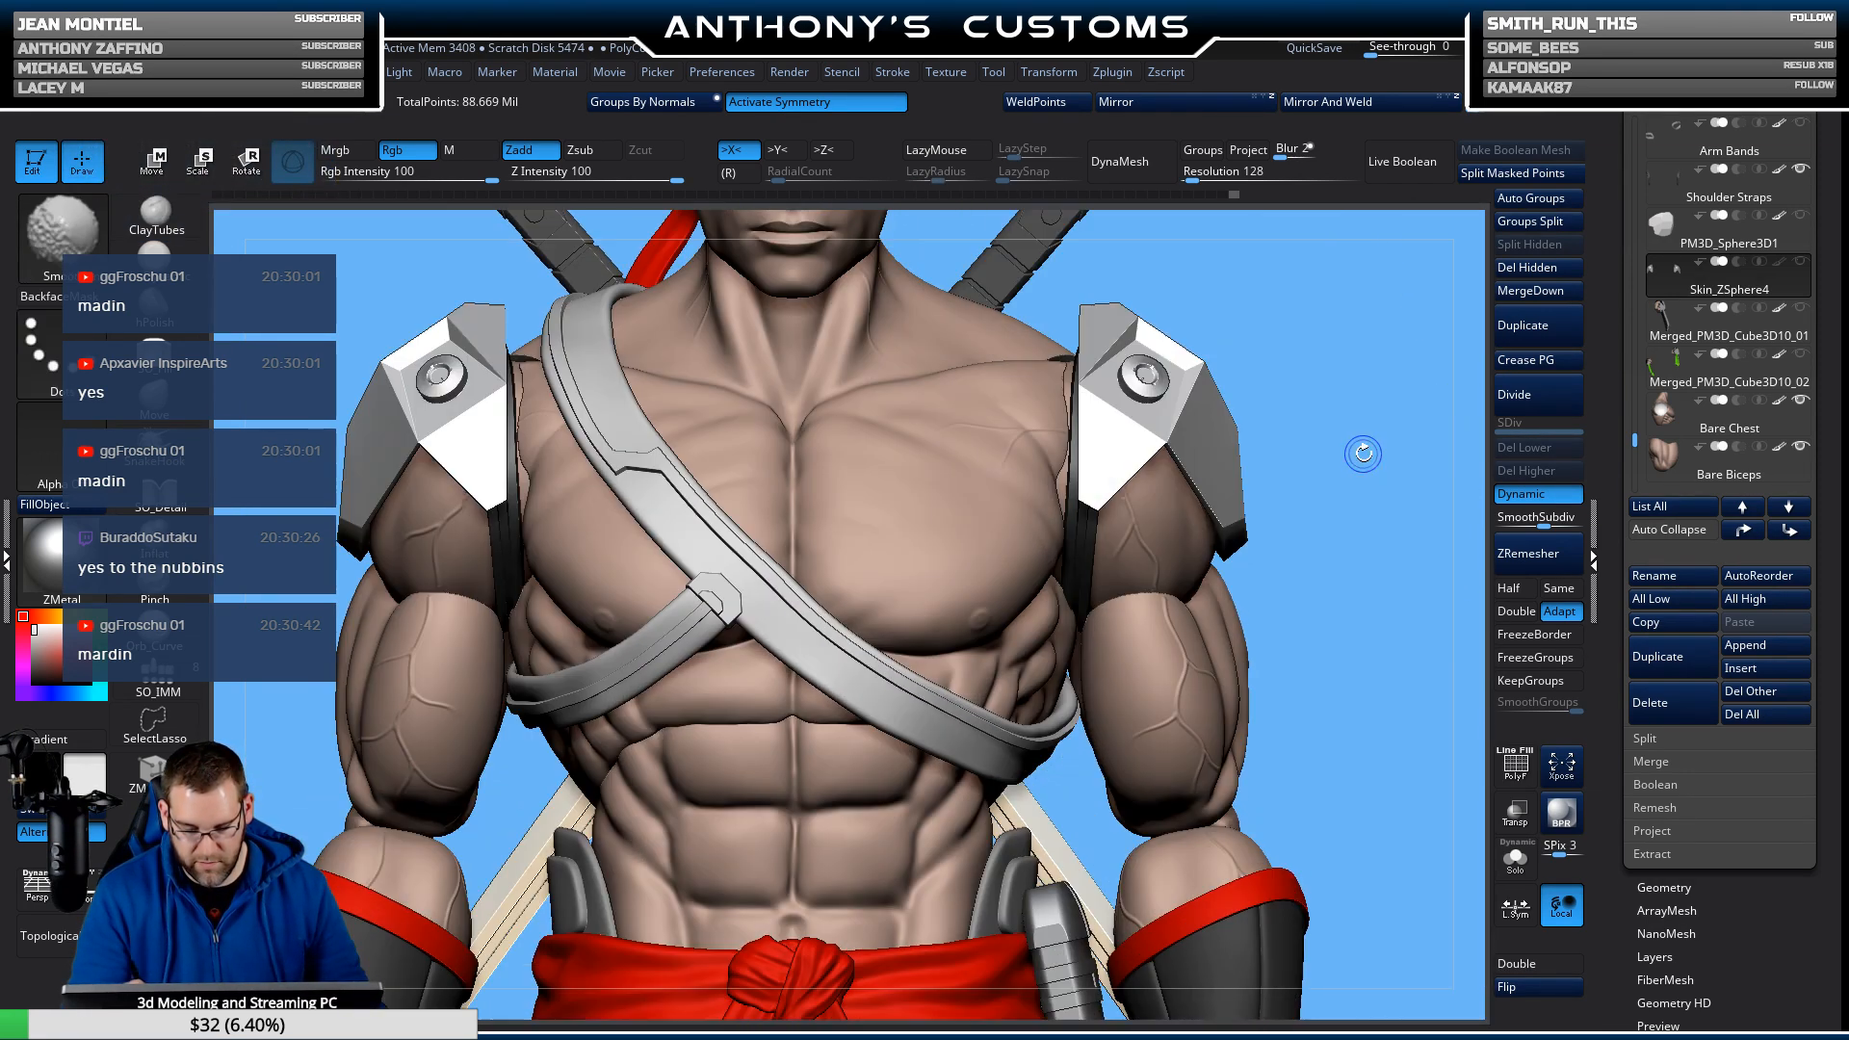
Reset the transform gizmo's orientation and centre it on the pair of shoulder pads.
{"action": "scroll", "coordinate": [1372, 505], "scroll_direction": "down", "scroll_amount": 10}
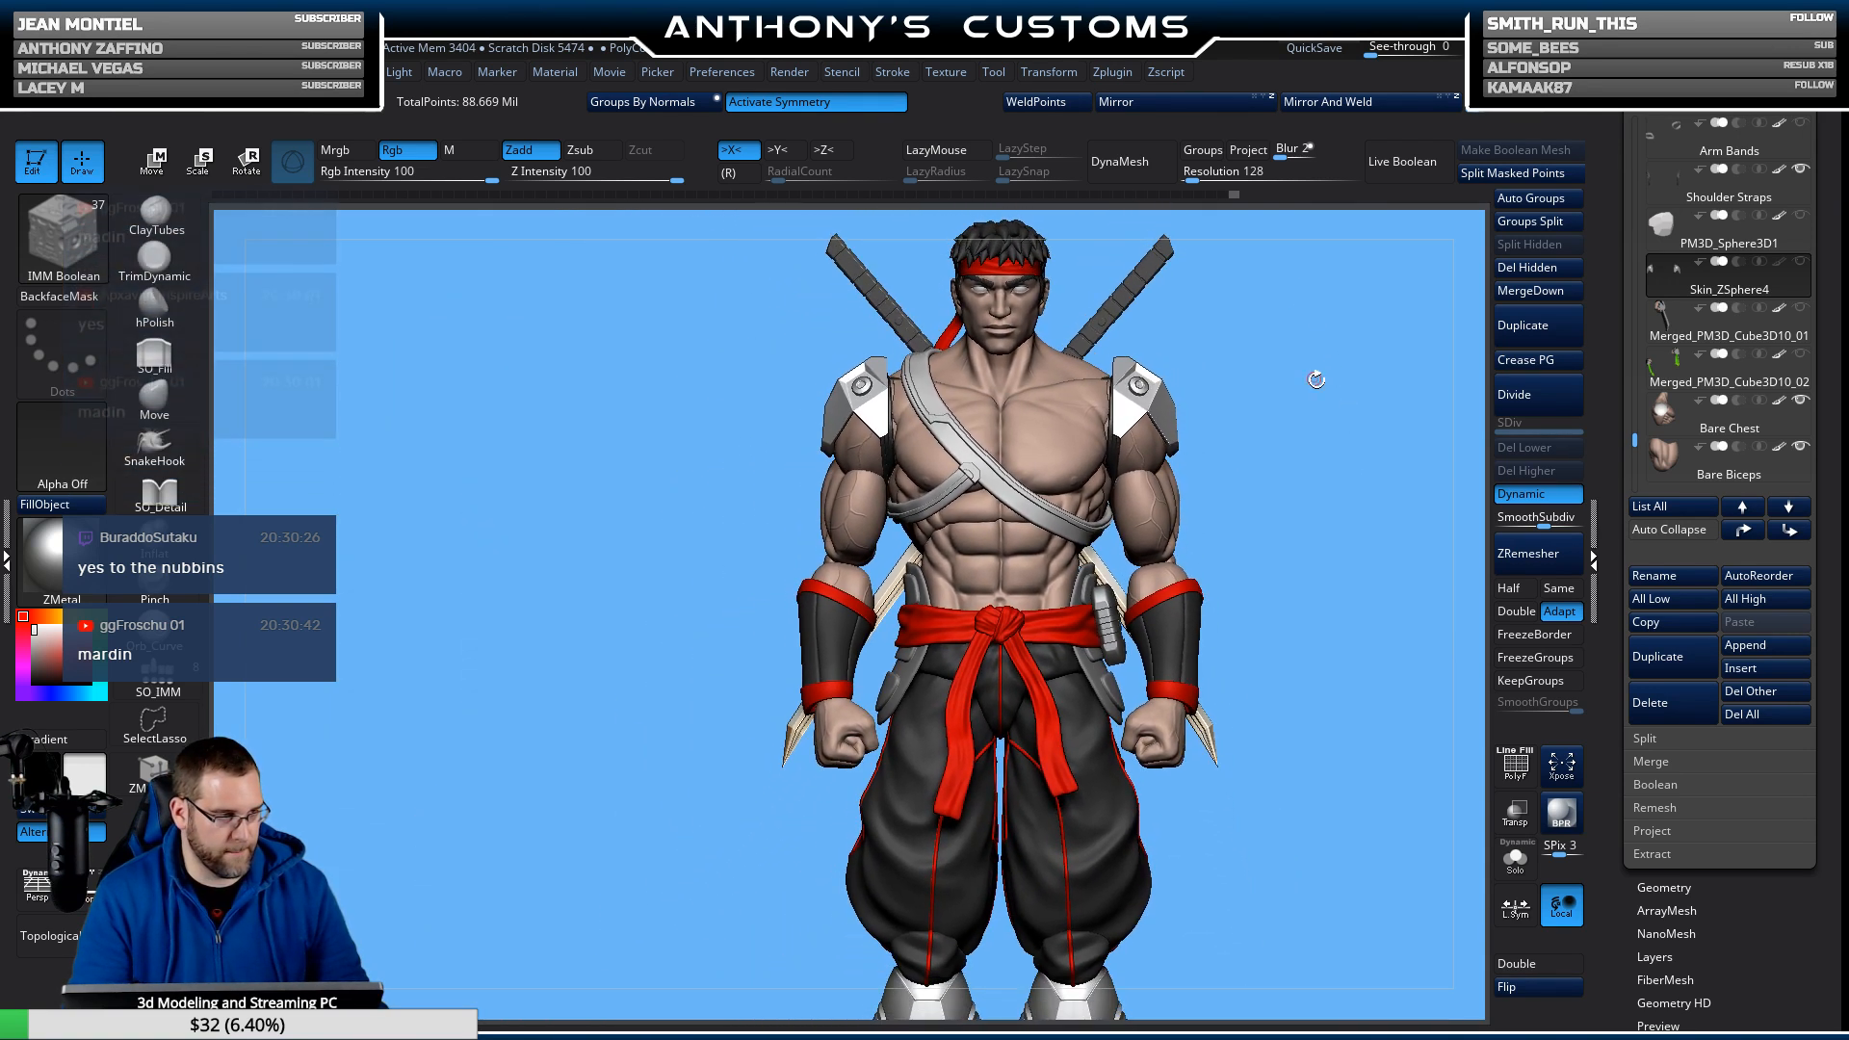
{"action": "mouse_move", "coordinate": [1149, 529]}
{"action": "left_mouse_down"}
{"action": "mouse_move", "coordinate": [1233, 510]}
{"action": "mouse_move", "coordinate": [1168, 534]}
{"action": "left_mouse_up"}
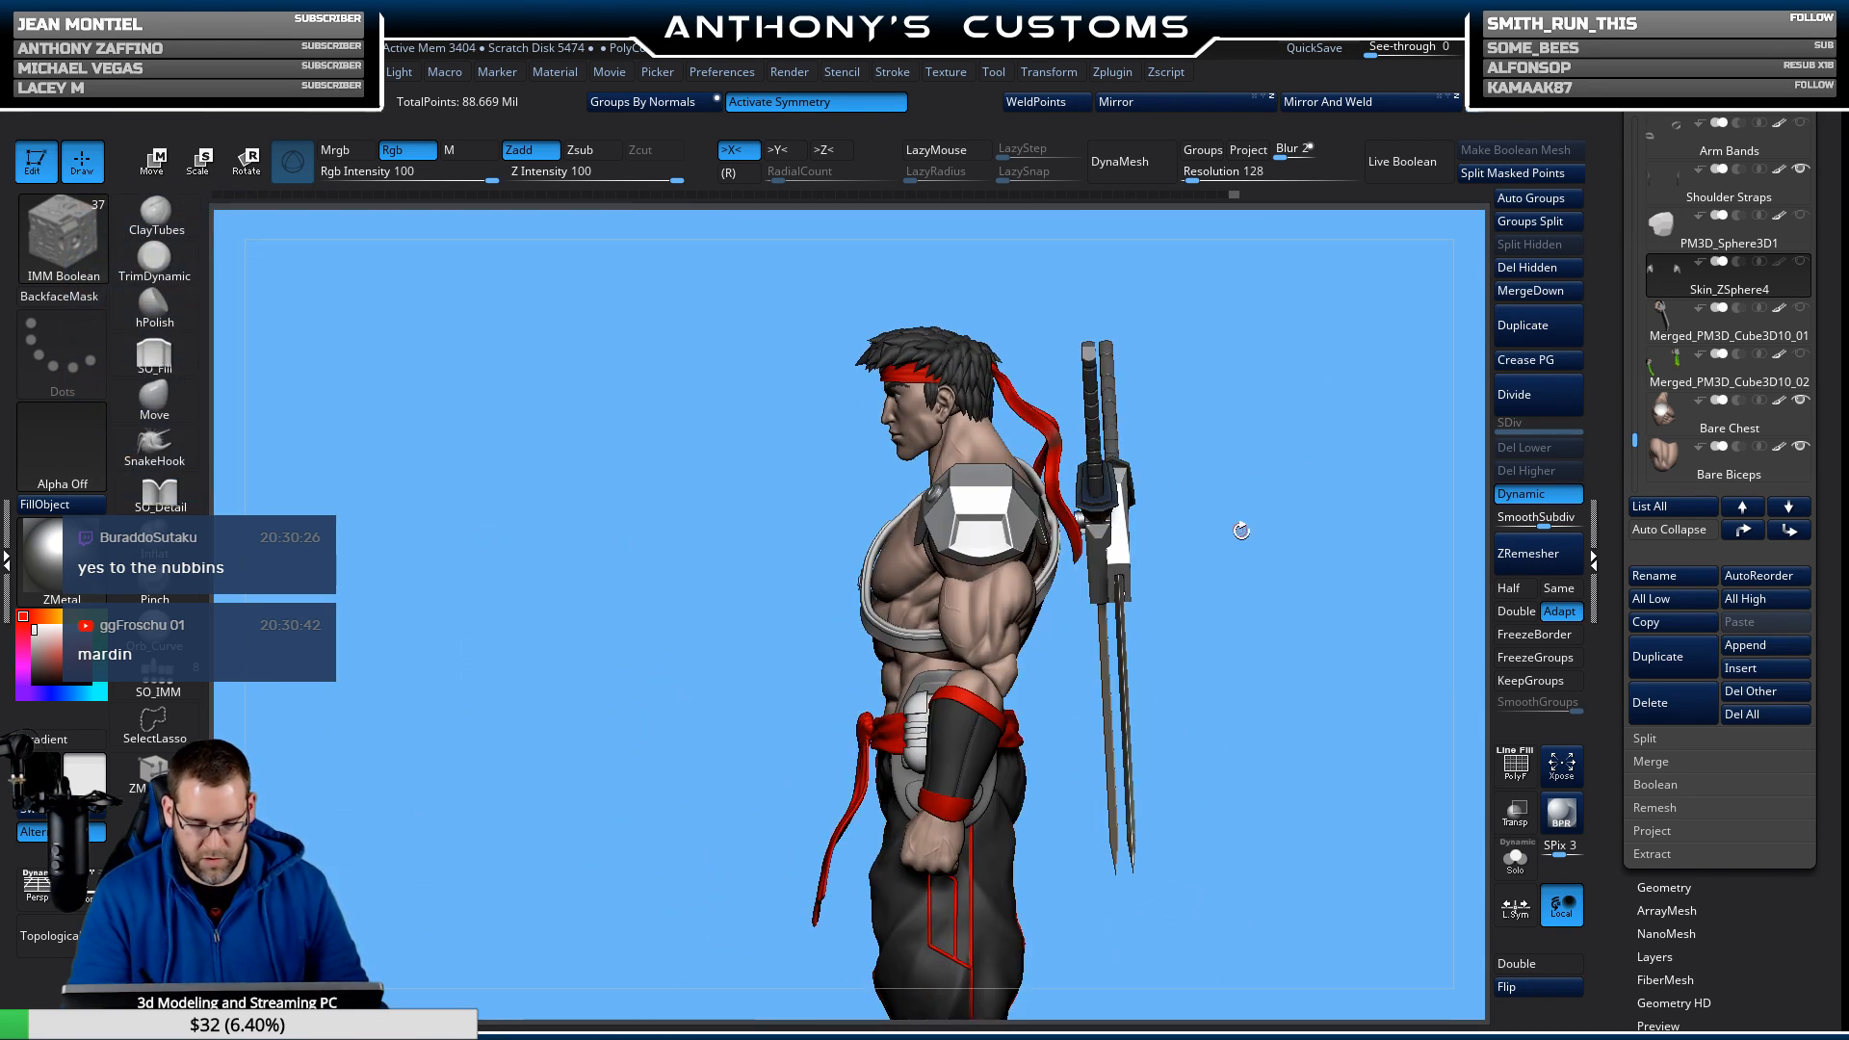
{"action": "key", "text": "w"}
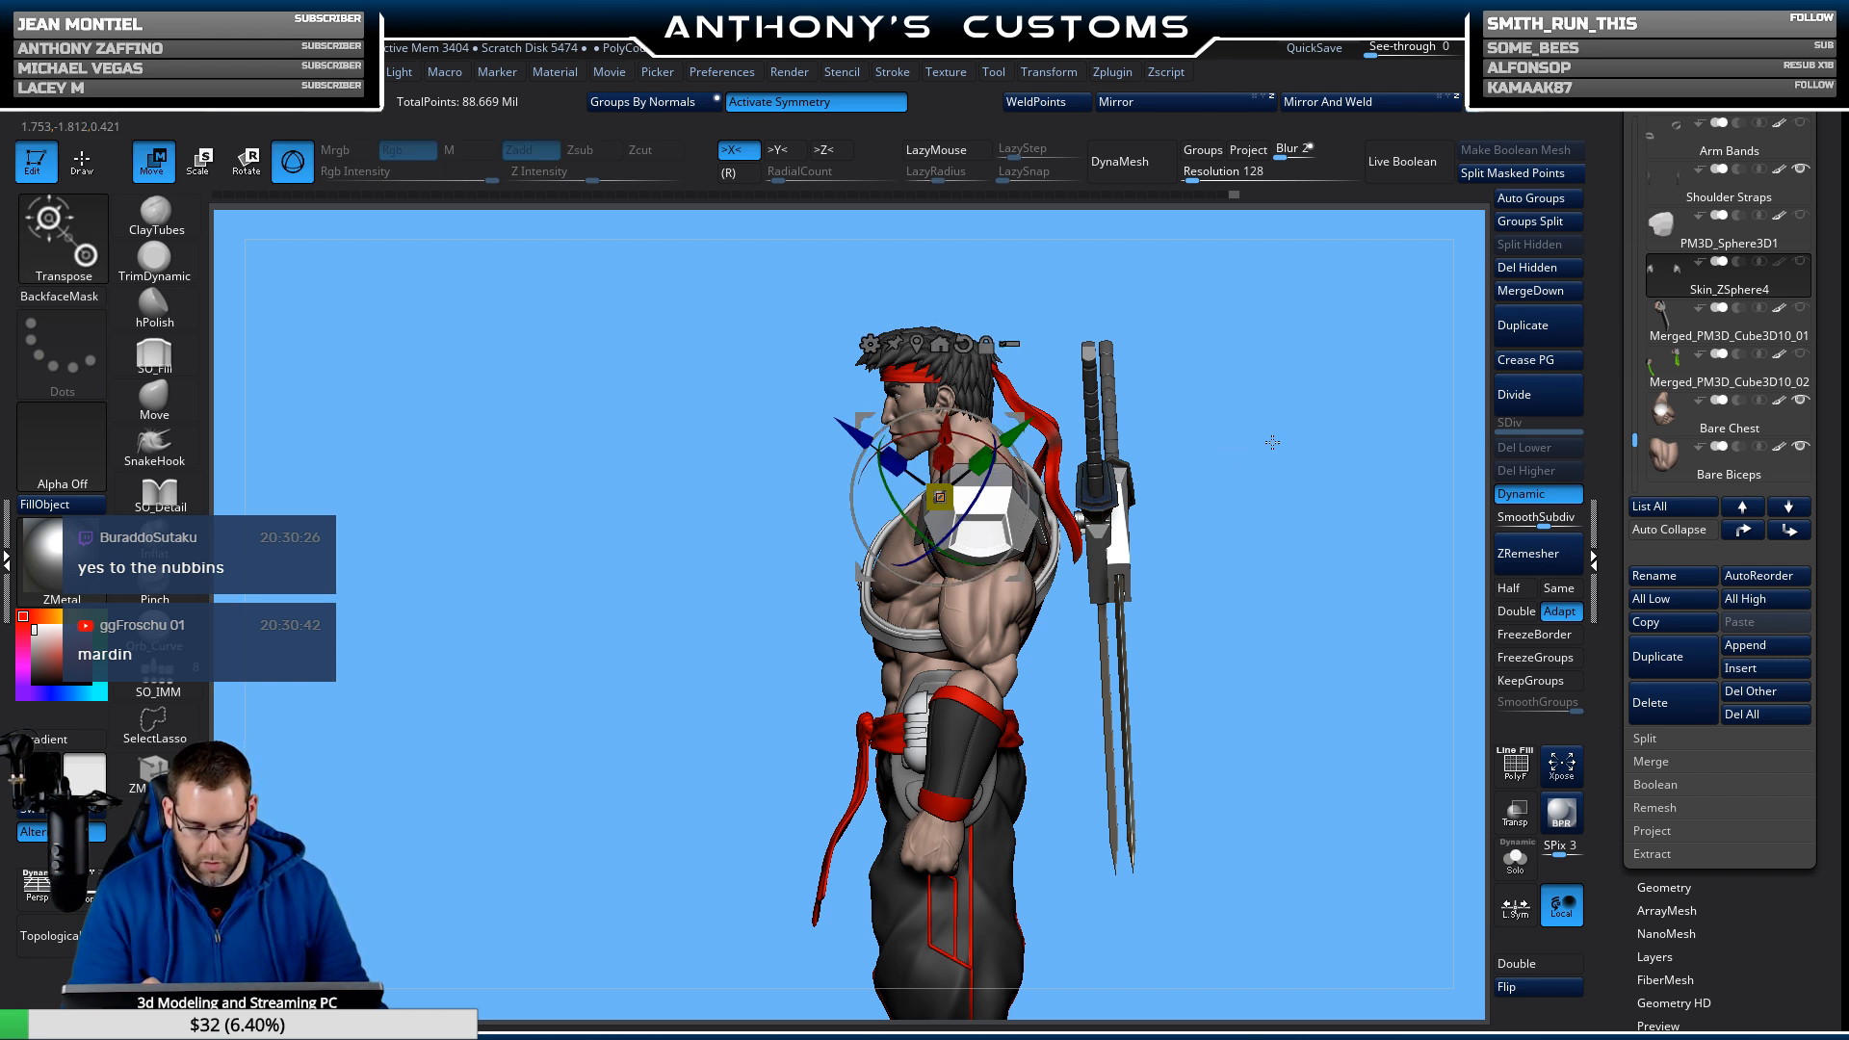
{"action": "left_click_drag", "start_coordinate": [1272, 442], "coordinate": [1314, 421]}
{"action": "left_click", "coordinate": [963, 344]}
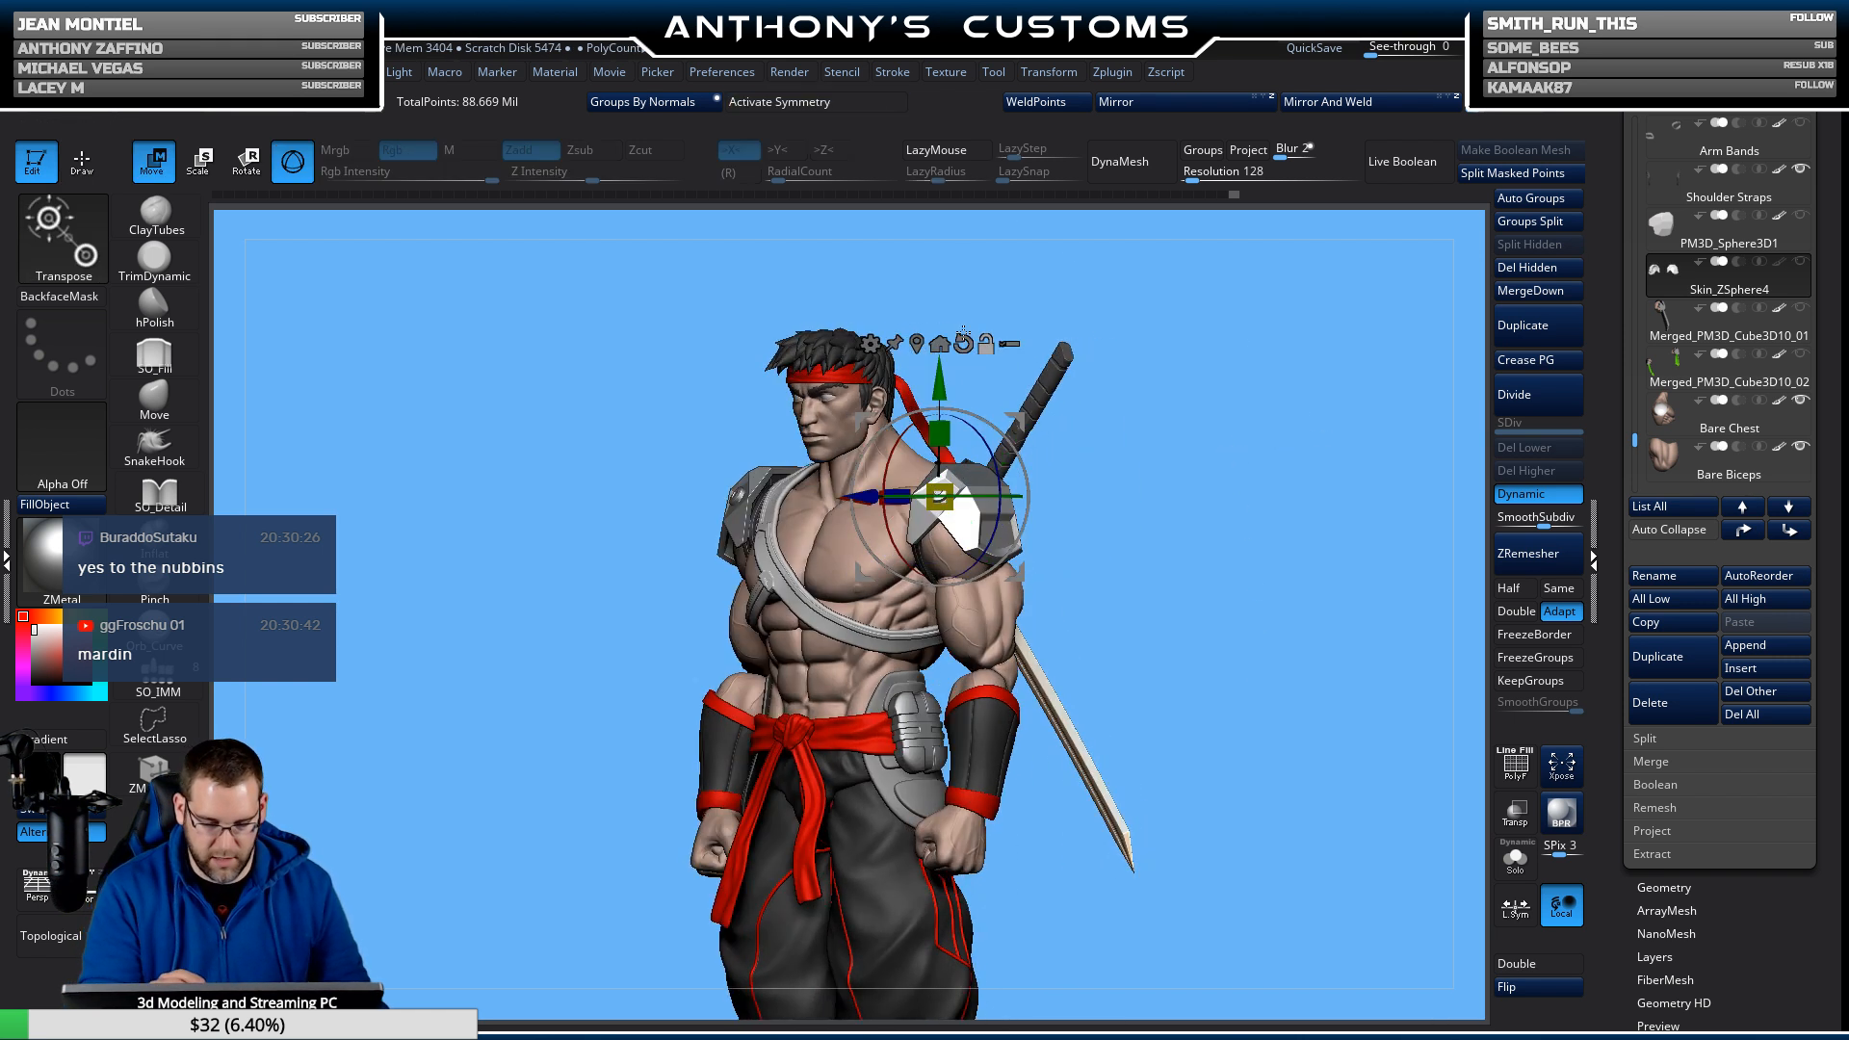
{"action": "left_click", "coordinate": [918, 344]}
{"action": "left_click_drag", "start_coordinate": [1219, 349], "coordinate": [1198, 390]}
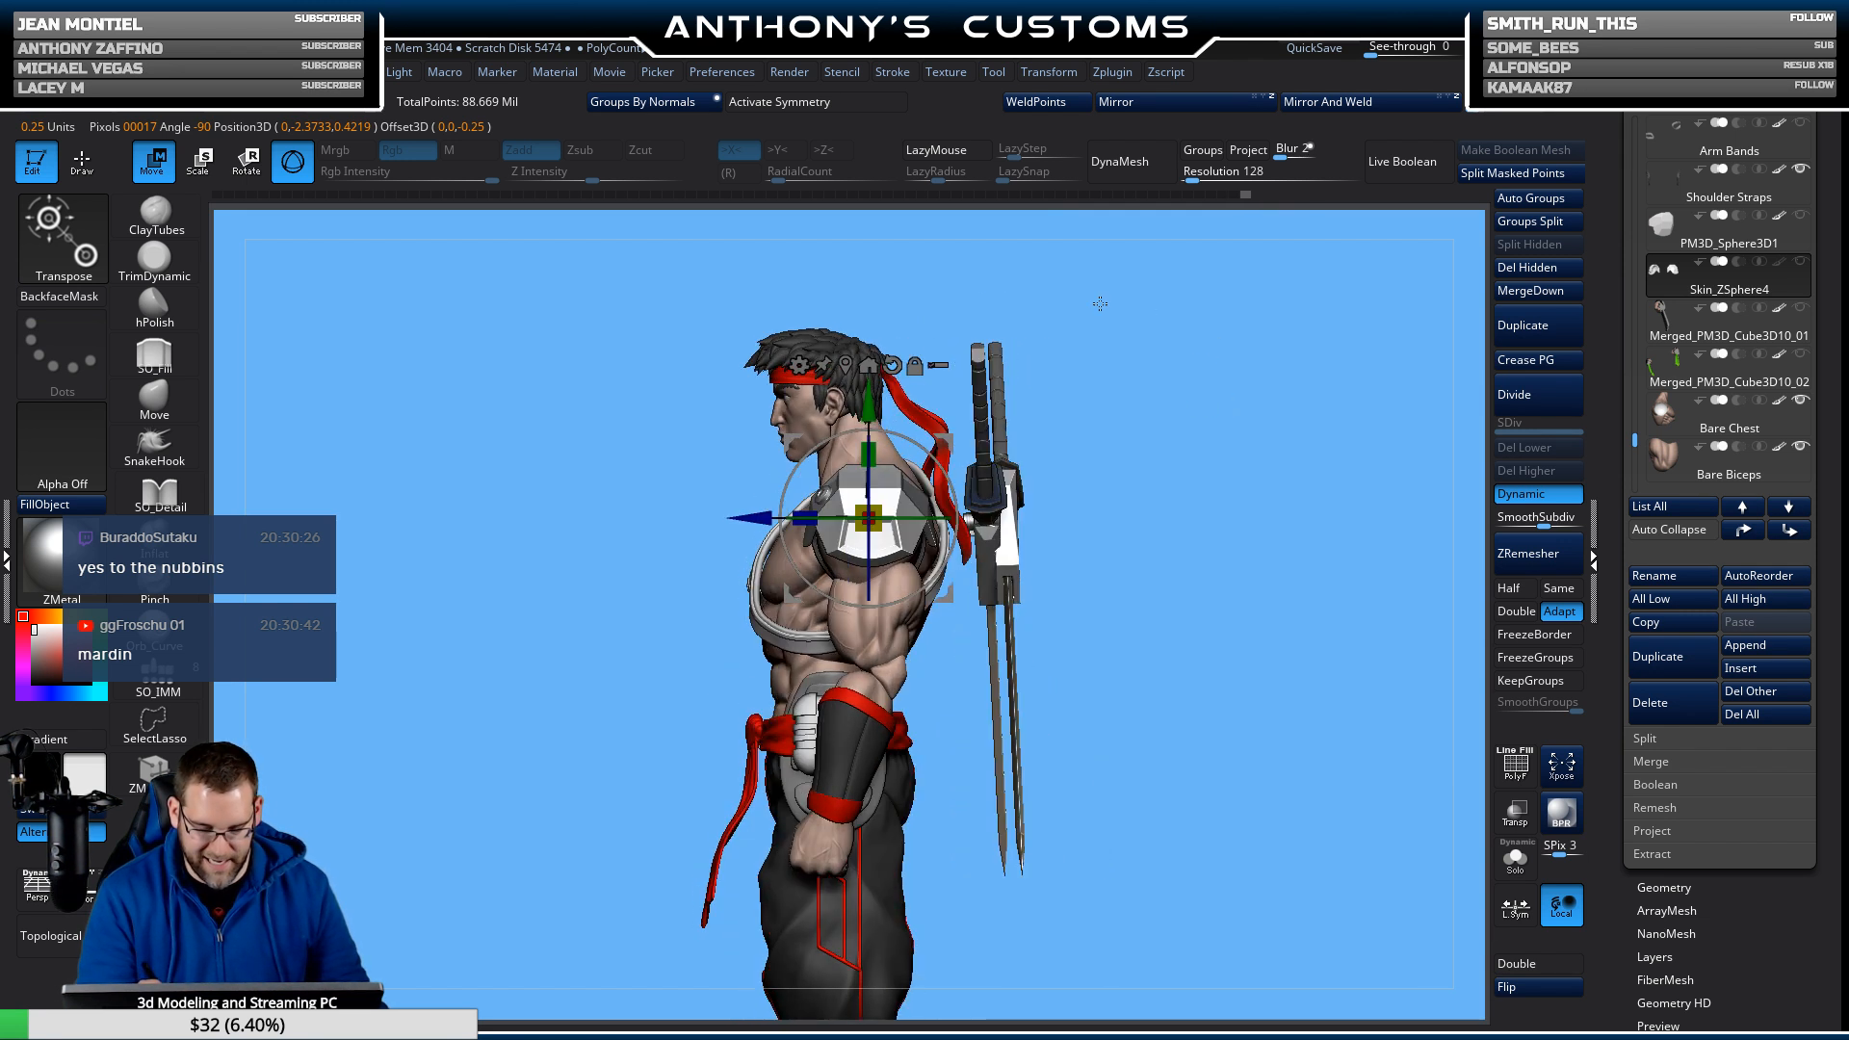
Move the shoulder pads to the world origin, isolate them, and mirror and weld them from front to back.
{"action": "left_click", "coordinate": [871, 366]}
{"action": "left_click", "coordinate": [1517, 864]}
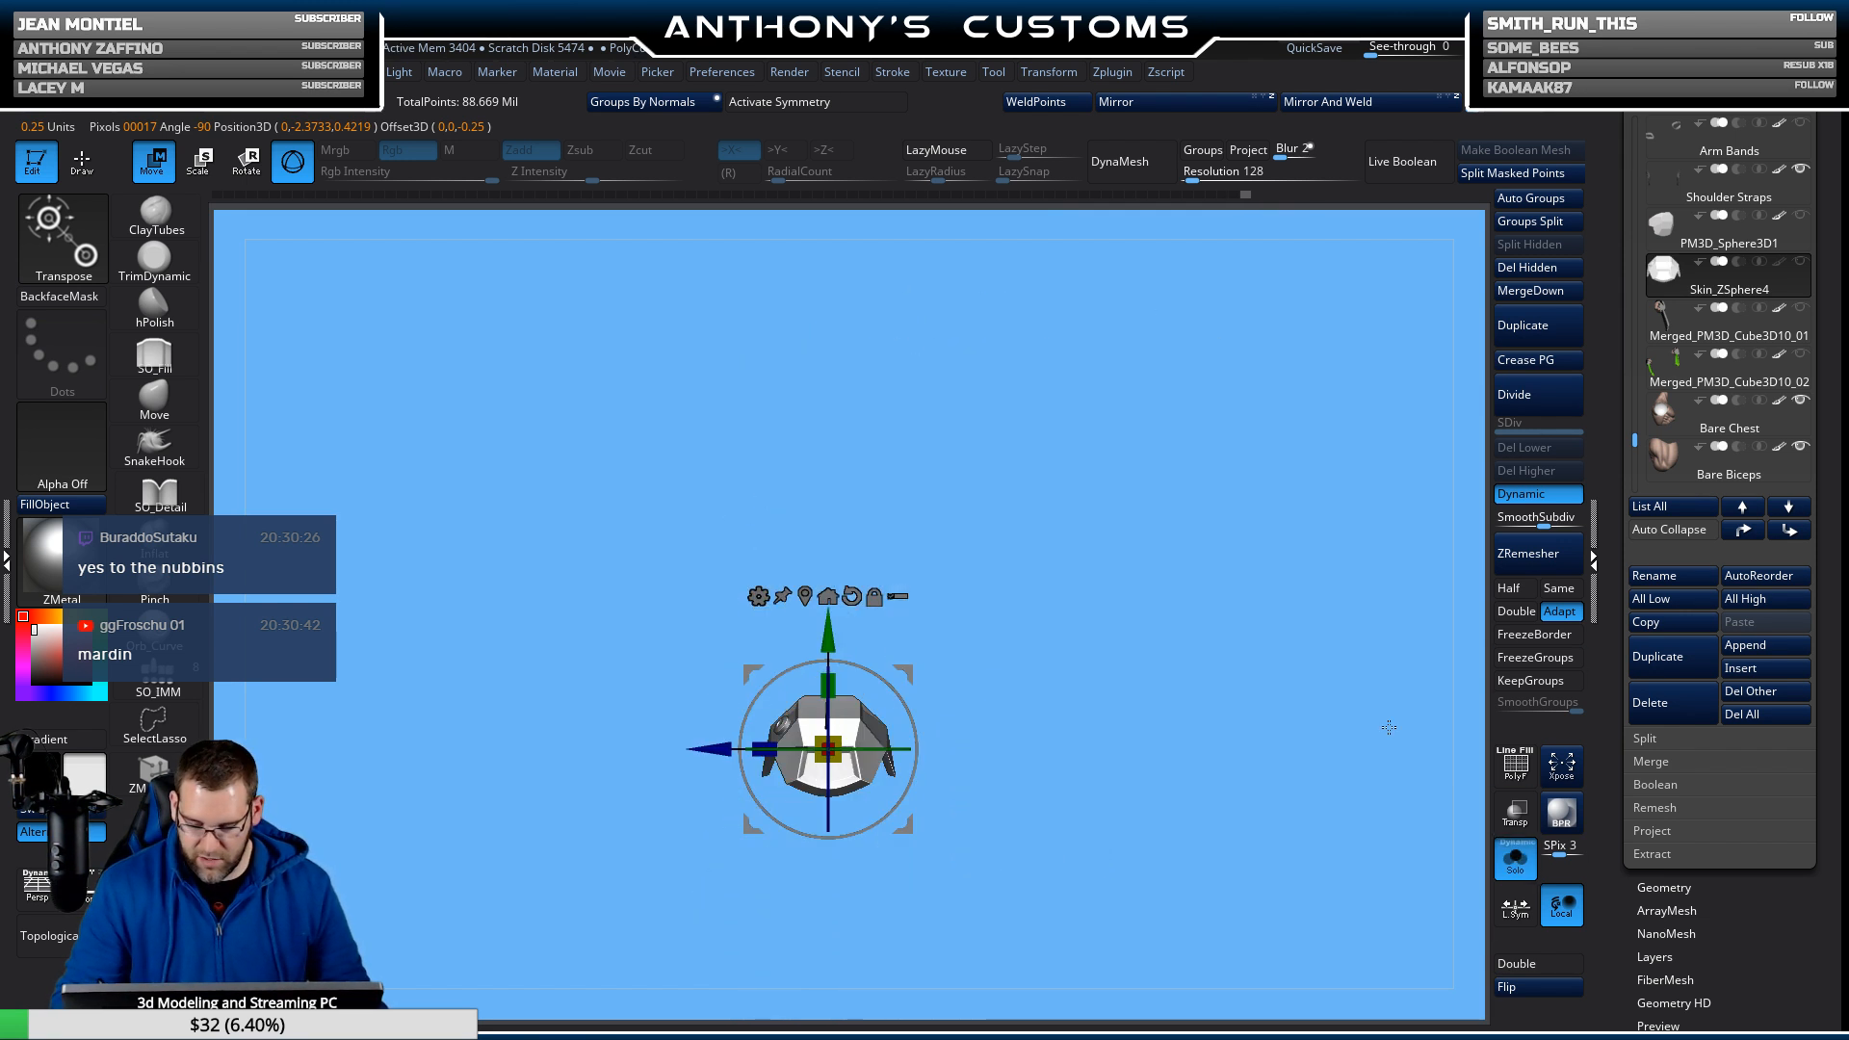
{"action": "left_click", "coordinate": [1365, 102]}
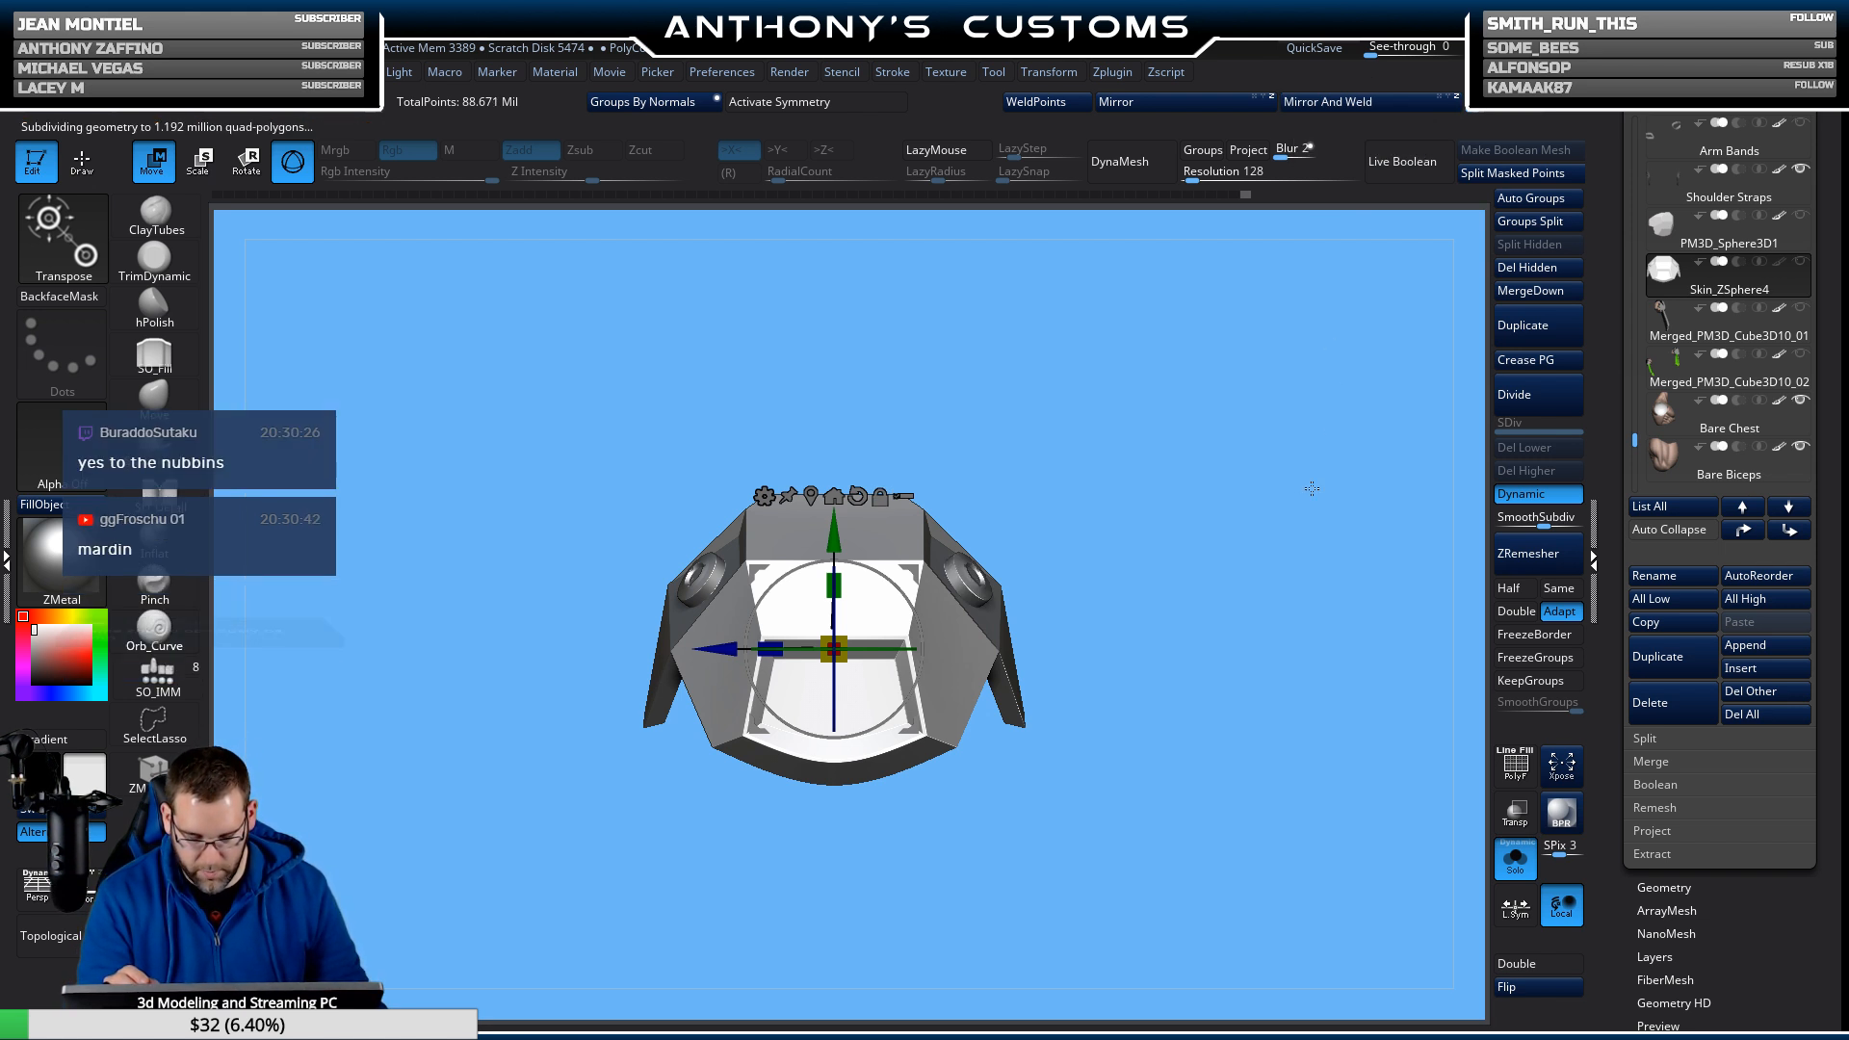
Isolate the round knobs on the shoulder pads and activate symmetry on X and Z.
{"action": "left_click_drag", "start_coordinate": [1313, 487], "coordinate": [1293, 530]}
{"action": "left_click_drag", "start_coordinate": [1208, 673], "coordinate": [1045, 680]}
{"action": "key", "text": "shift+f"}
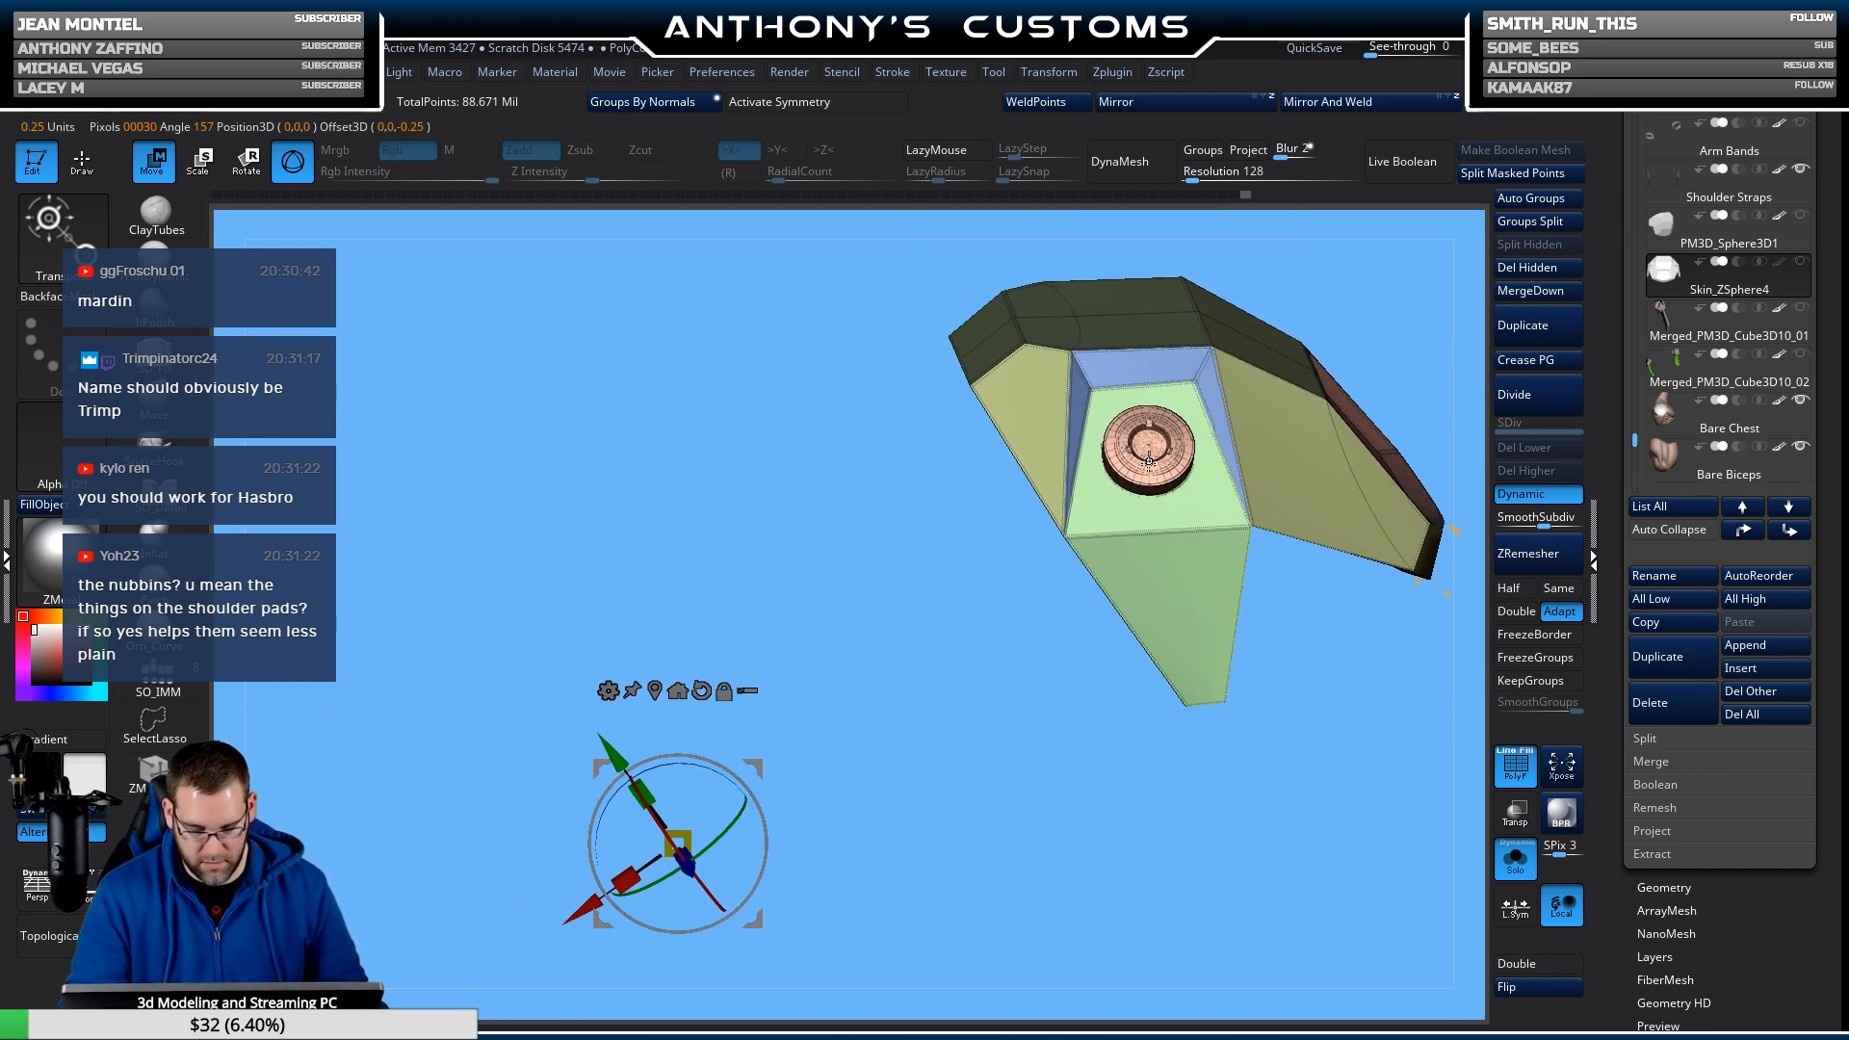
{"action": "left_click", "coordinate": [1149, 462], "text": "alt"}
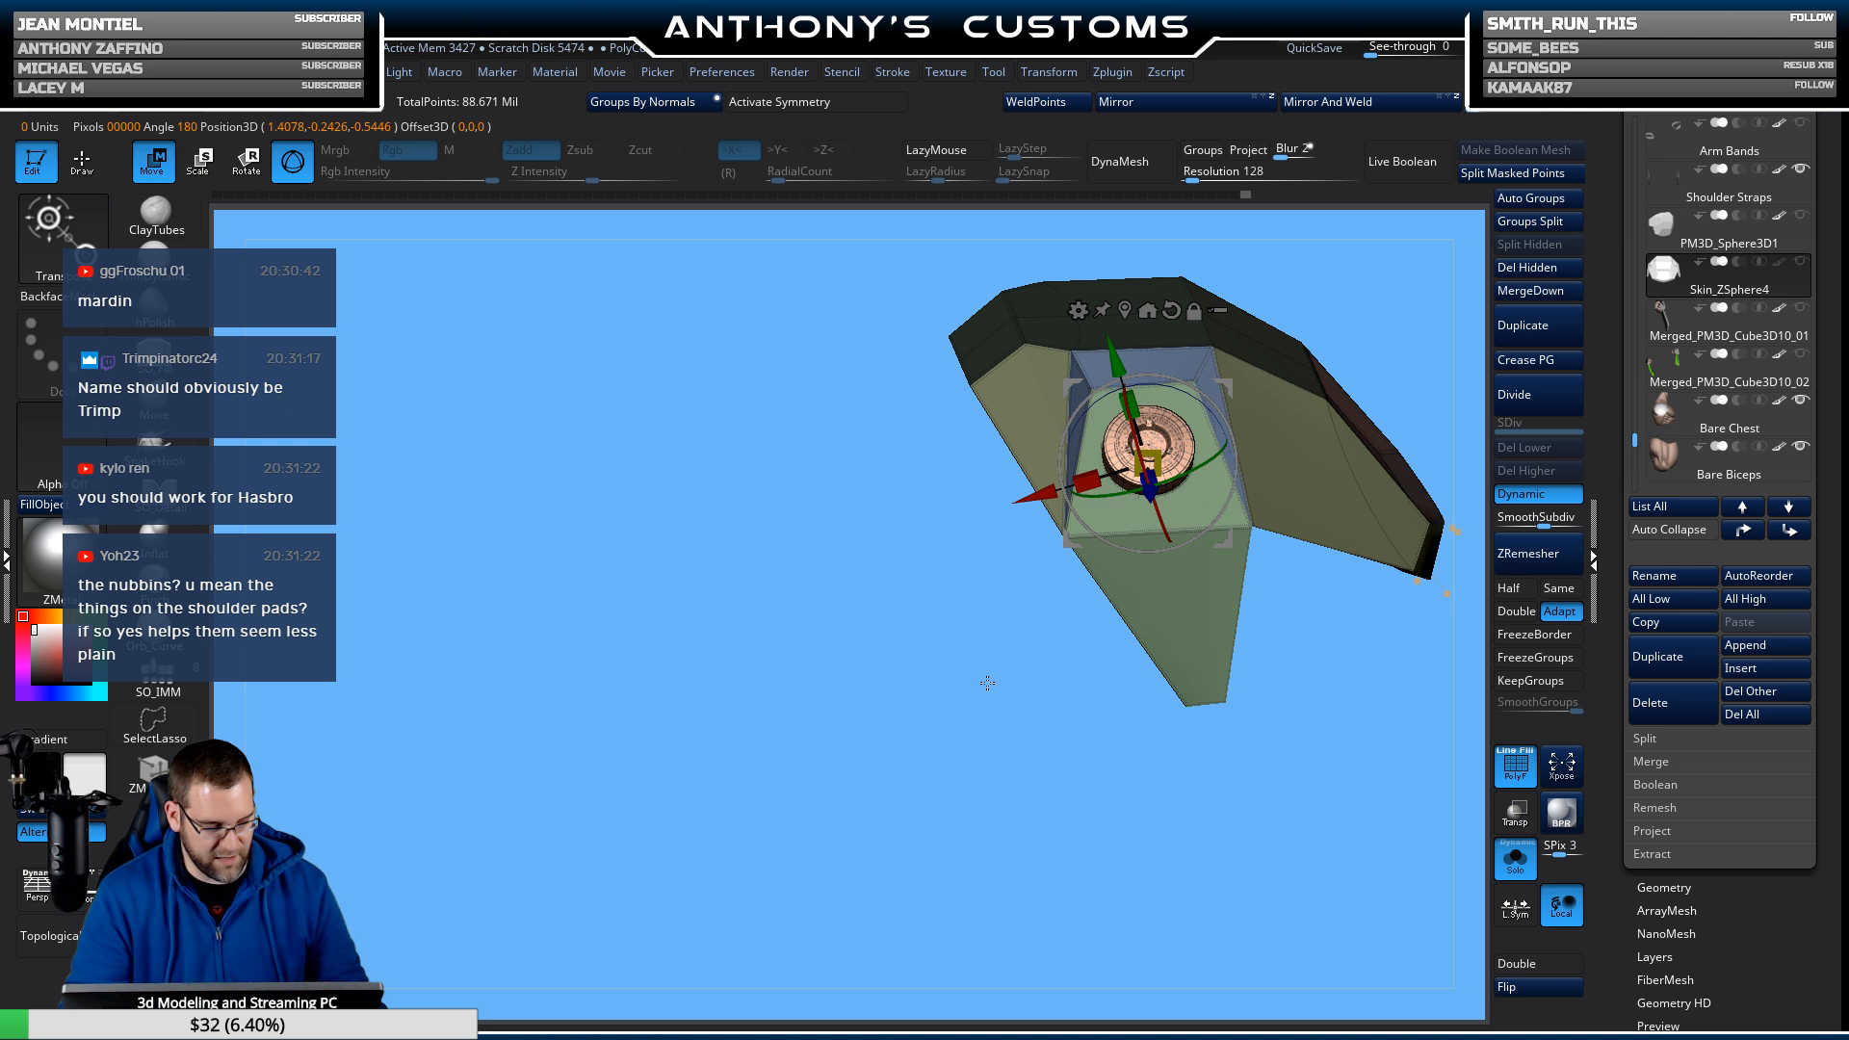
{"action": "key", "text": "ctrl+d"}
{"action": "key", "text": "q"}
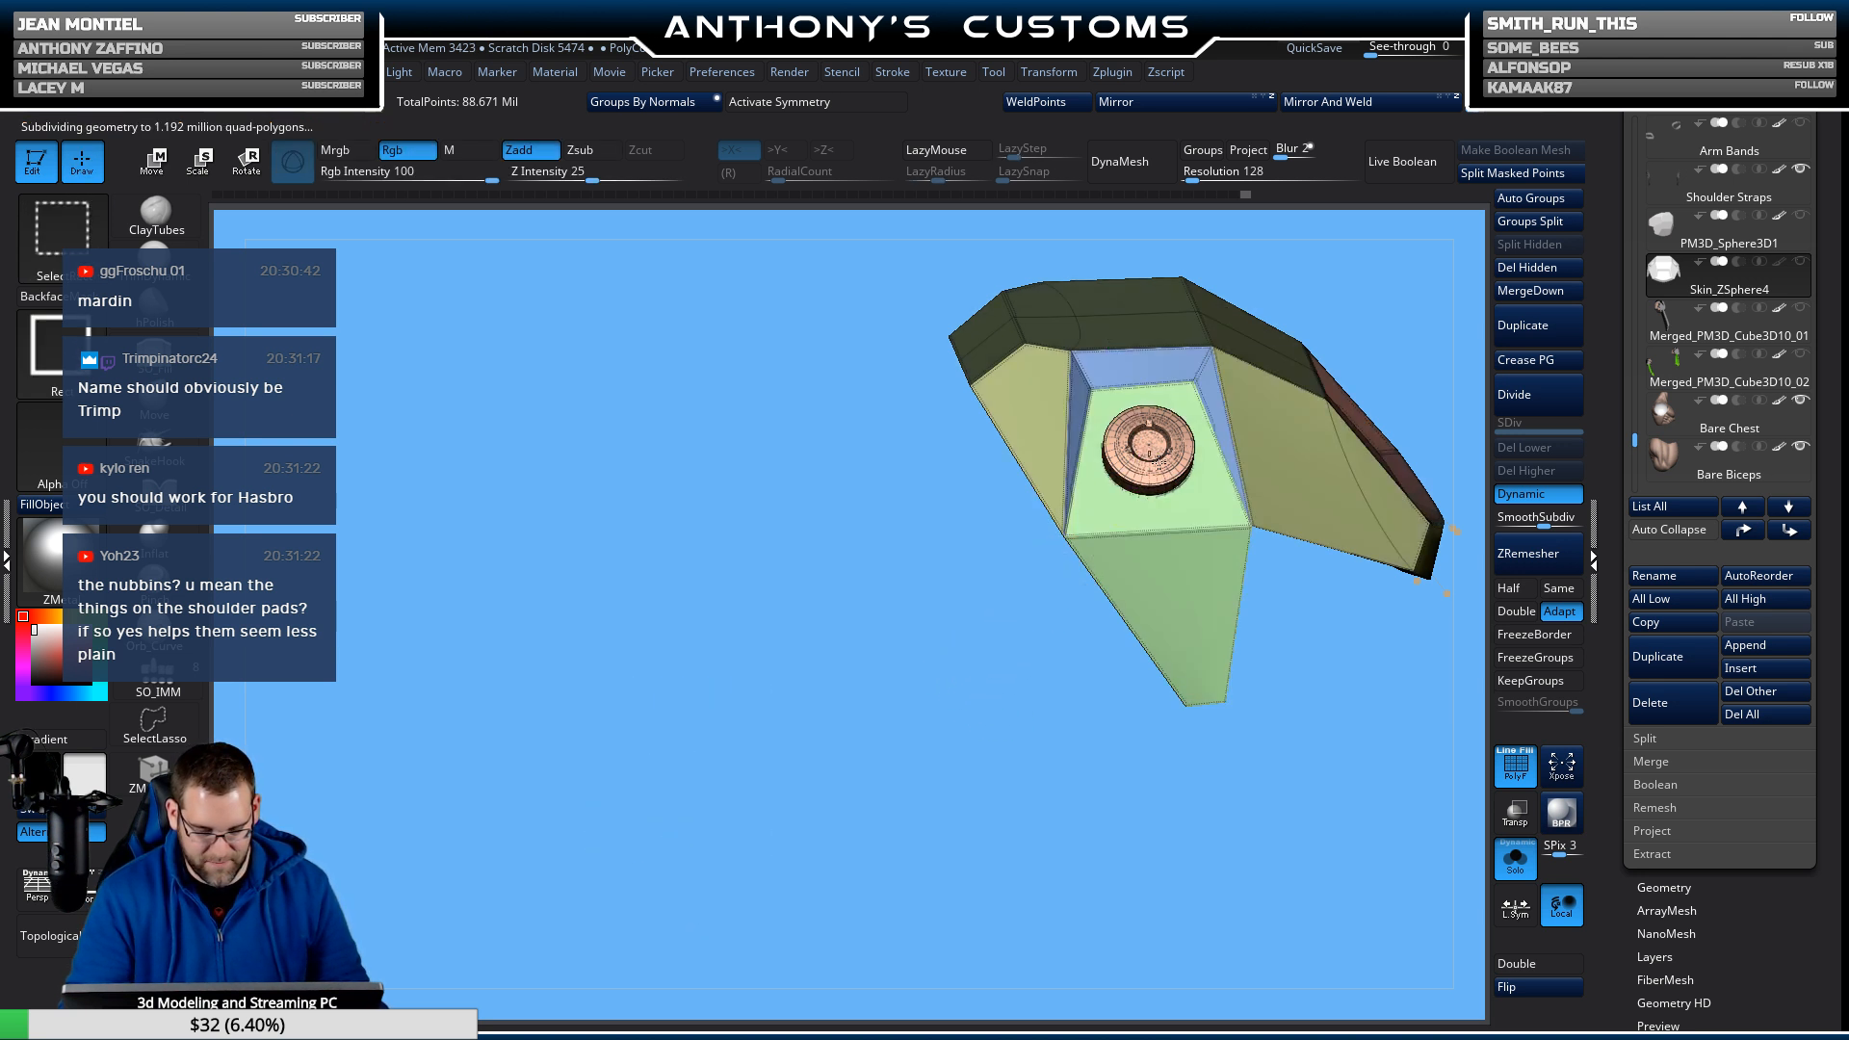
{"action": "left_click_drag", "start_coordinate": [1067, 568], "coordinate": [1143, 512]}
{"action": "left_click", "coordinate": [831, 102]}
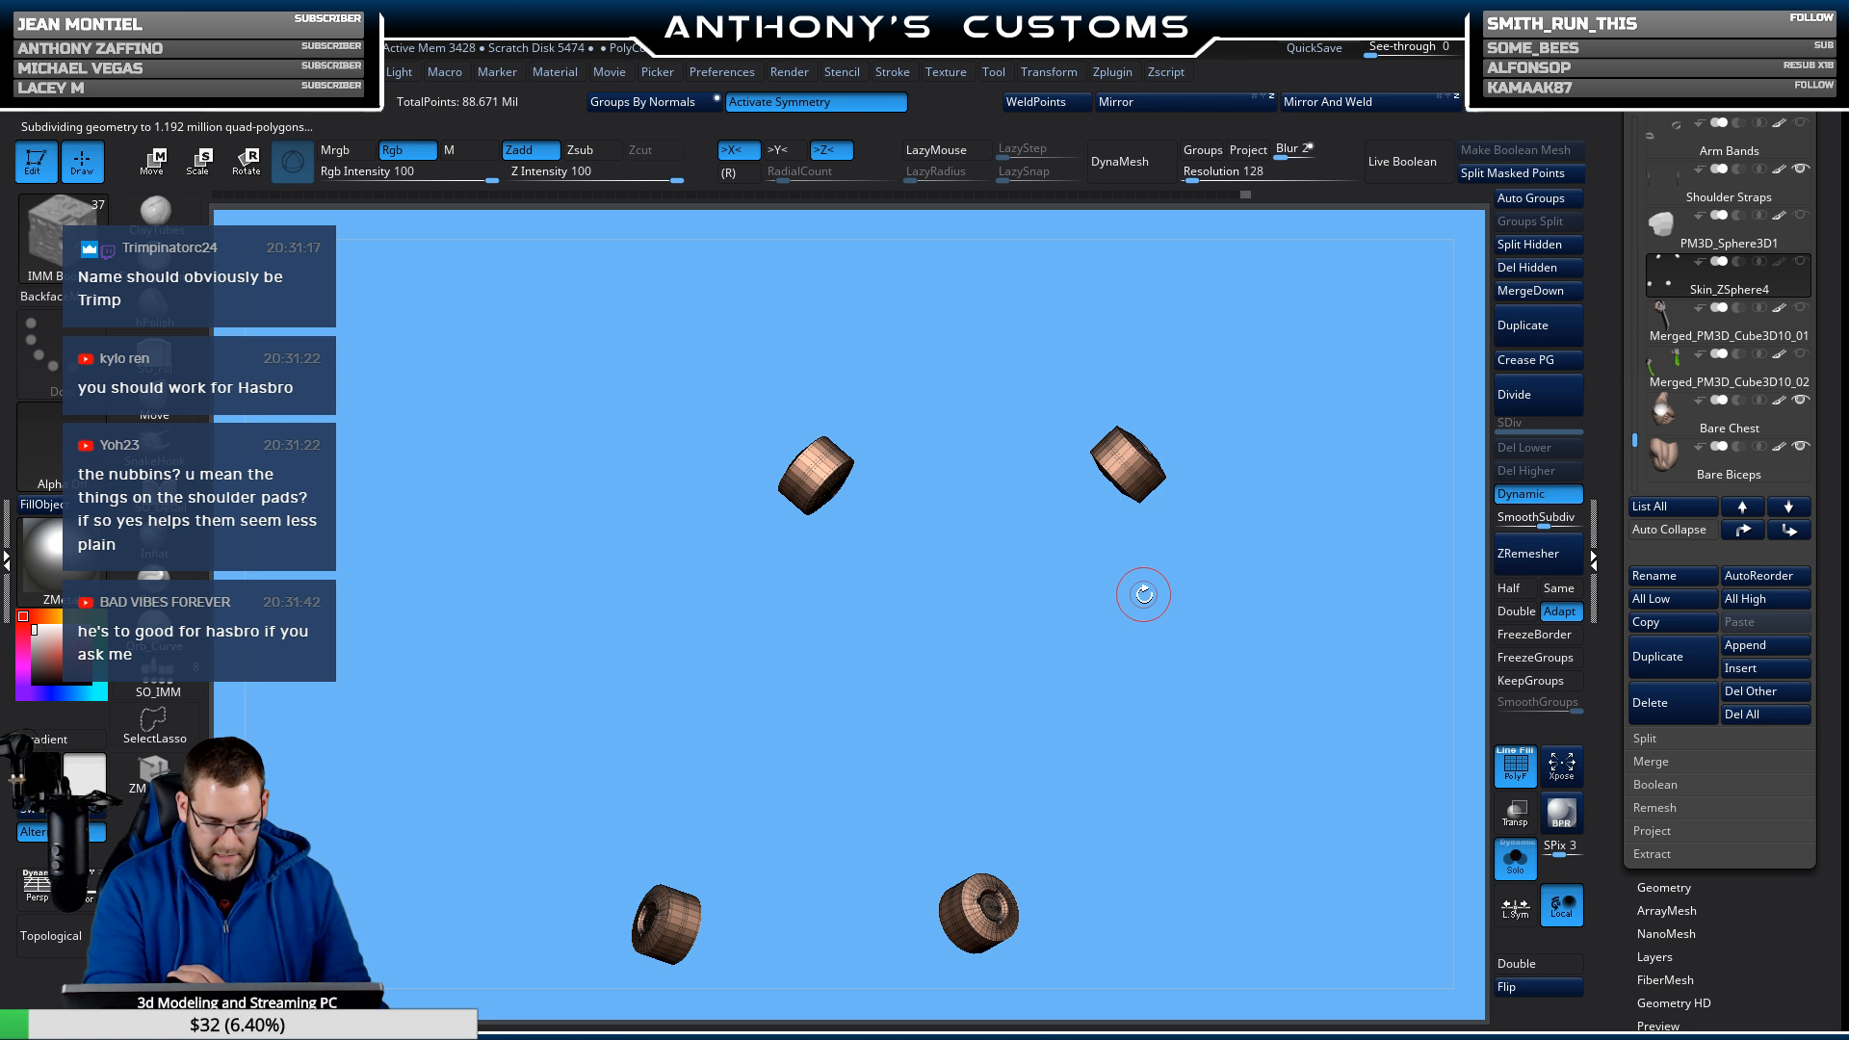
Inspect the isolated knobs from several angles, both on their own and against the full figure.
{"action": "mouse_move", "coordinate": [1144, 595]}
{"action": "left_mouse_down"}
{"action": "mouse_move", "coordinate": [1196, 545]}
{"action": "mouse_move", "coordinate": [1201, 661]}
{"action": "mouse_move", "coordinate": [1205, 392]}
{"action": "mouse_move", "coordinate": [1208, 607]}
{"action": "mouse_move", "coordinate": [1101, 642]}
{"action": "mouse_move", "coordinate": [1173, 611]}
{"action": "mouse_move", "coordinate": [1044, 681]}
{"action": "mouse_move", "coordinate": [1053, 701]}
{"action": "mouse_move", "coordinate": [1046, 626]}
{"action": "left_mouse_up"}
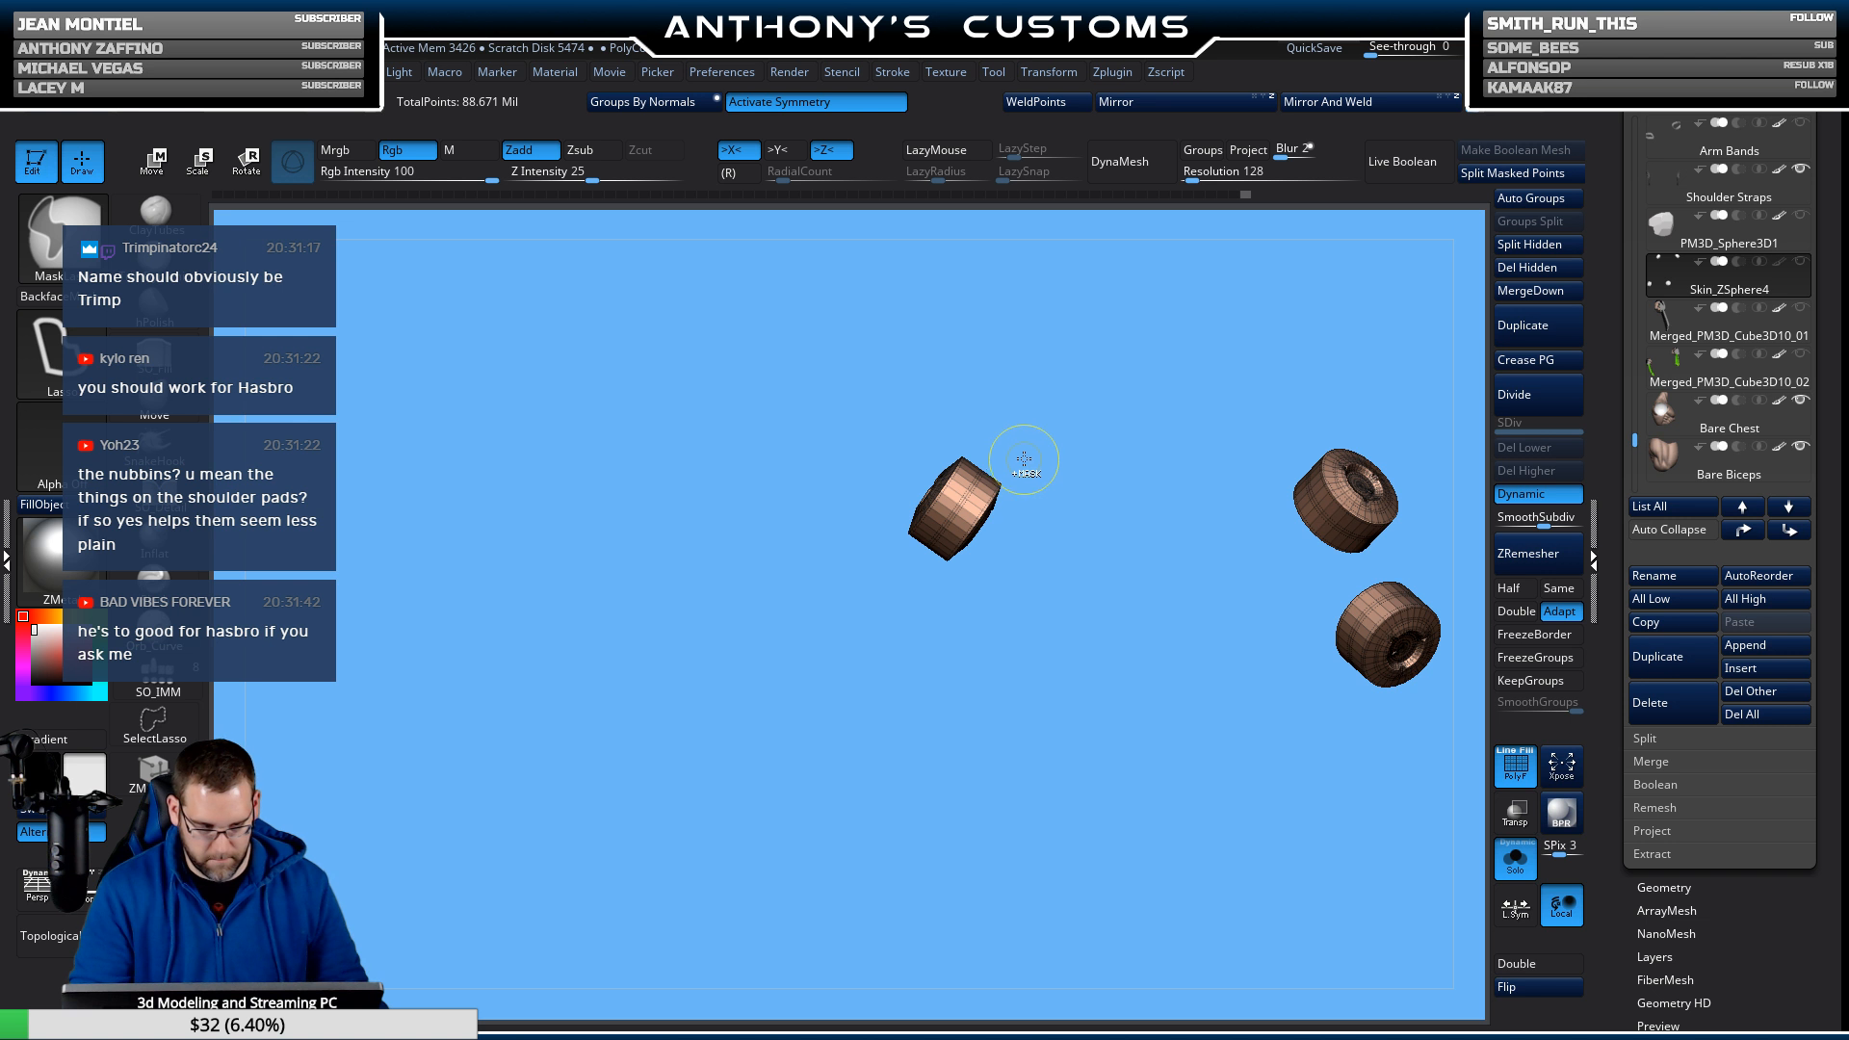
{"action": "mouse_move", "coordinate": [912, 624]}
{"action": "left_mouse_down", "text": "ctrl"}
{"action": "mouse_move", "coordinate": [957, 610]}
{"action": "mouse_move", "coordinate": [1060, 668]}
{"action": "mouse_move", "coordinate": [1037, 864]}
{"action": "left_mouse_up", "text": "ctrl"}
{"action": "key", "text": "w"}
{"action": "key", "text": "f"}
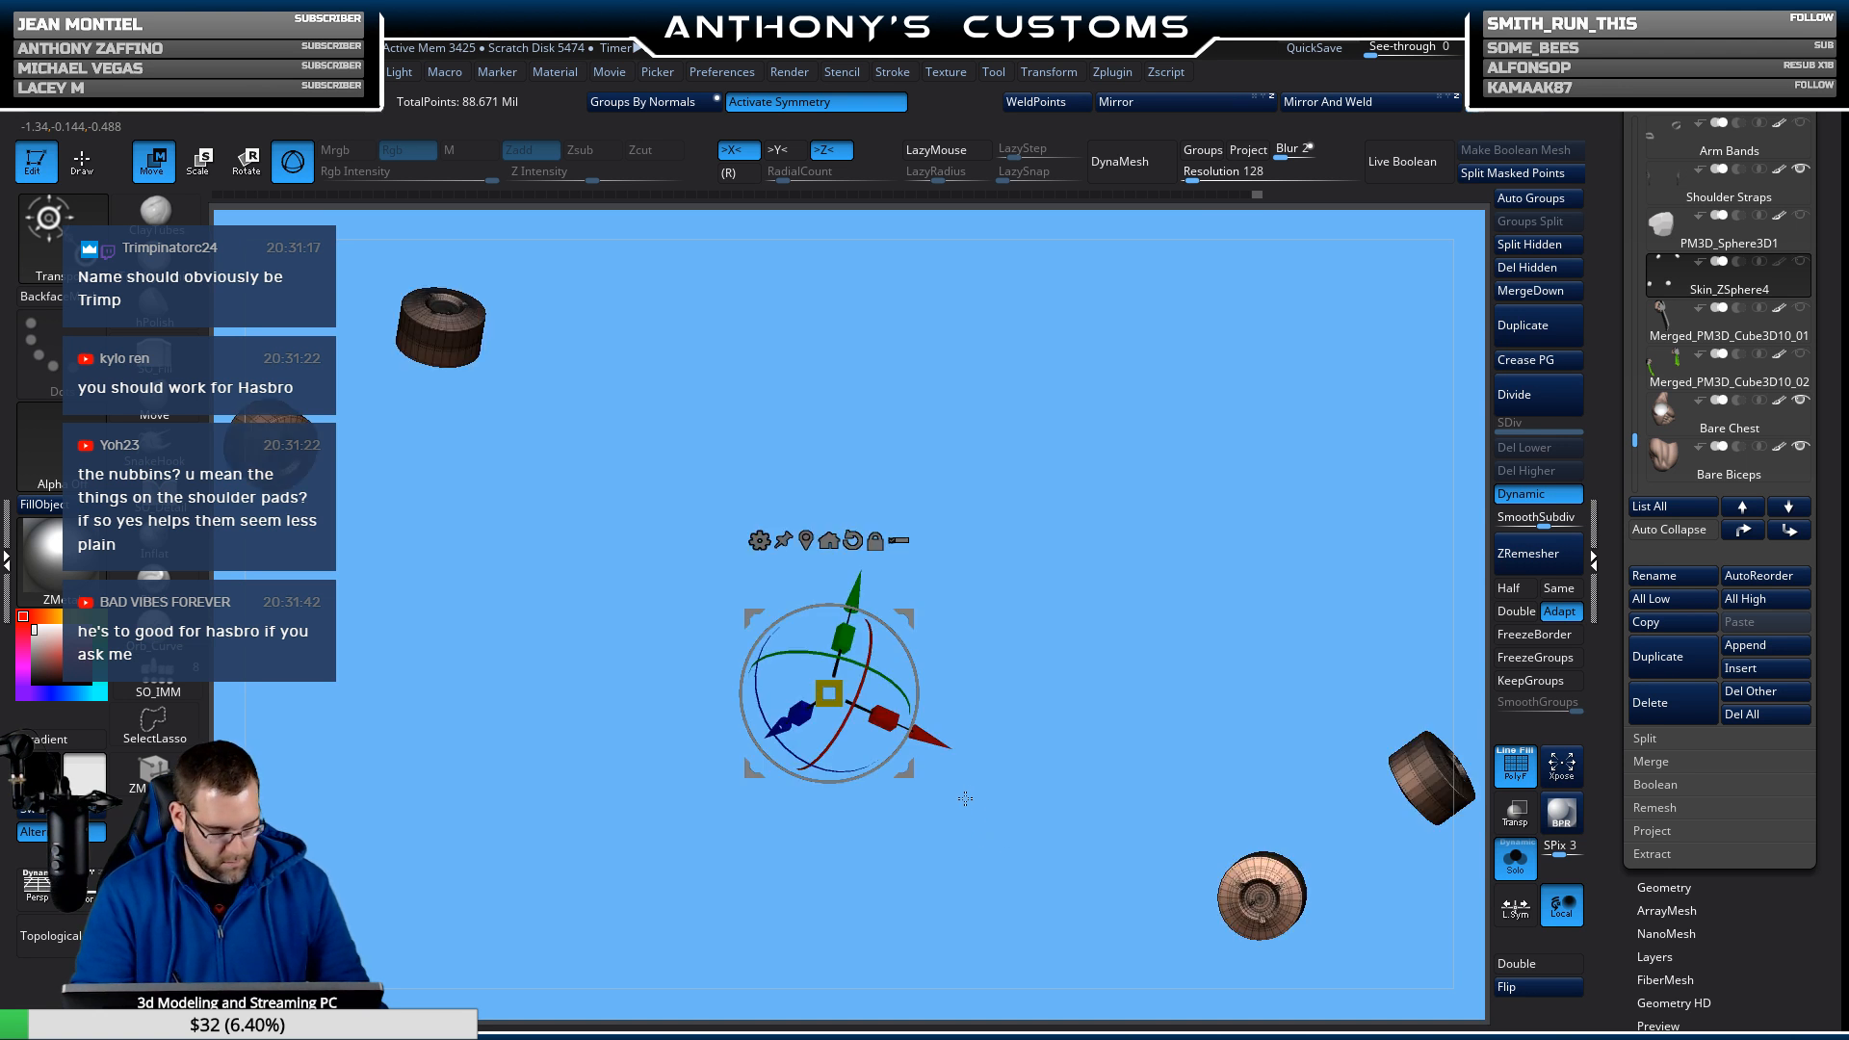
{"action": "left_click_drag", "start_coordinate": [1021, 587], "coordinate": [886, 717]}
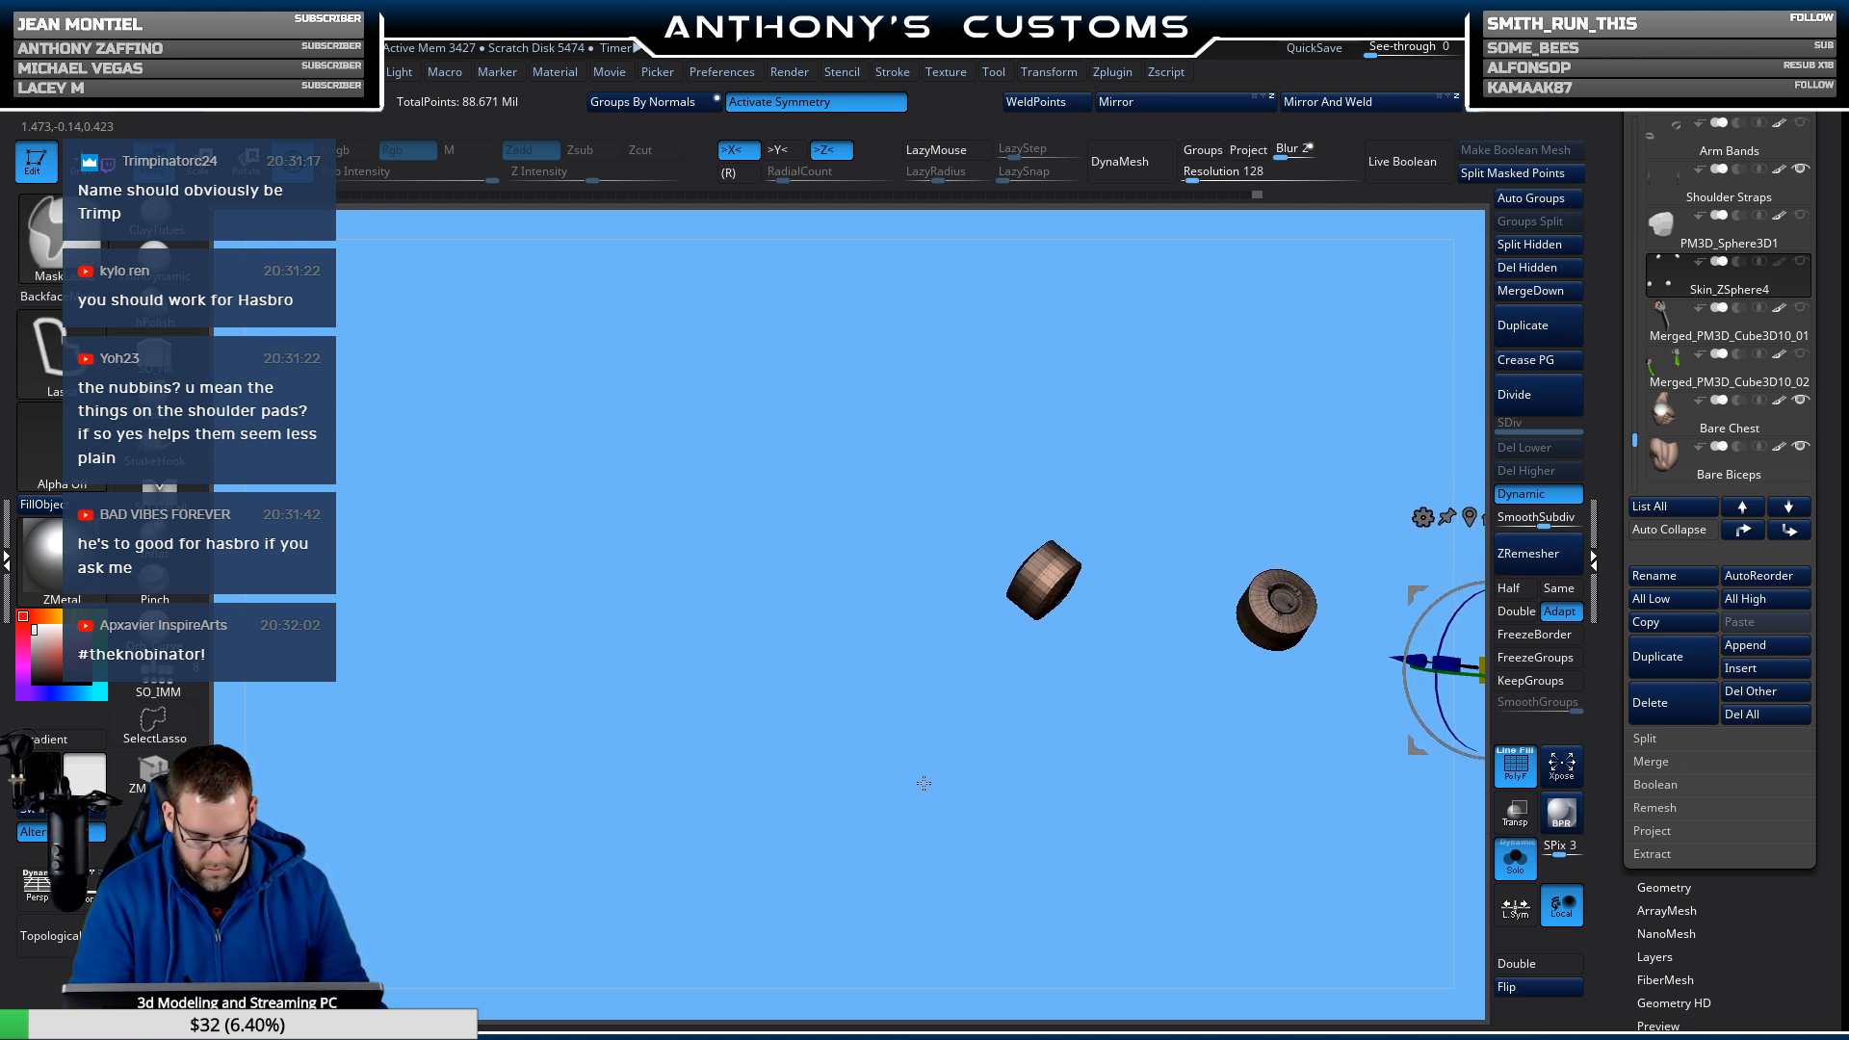
{"action": "left_click", "coordinate": [933, 741], "text": "ctrl"}
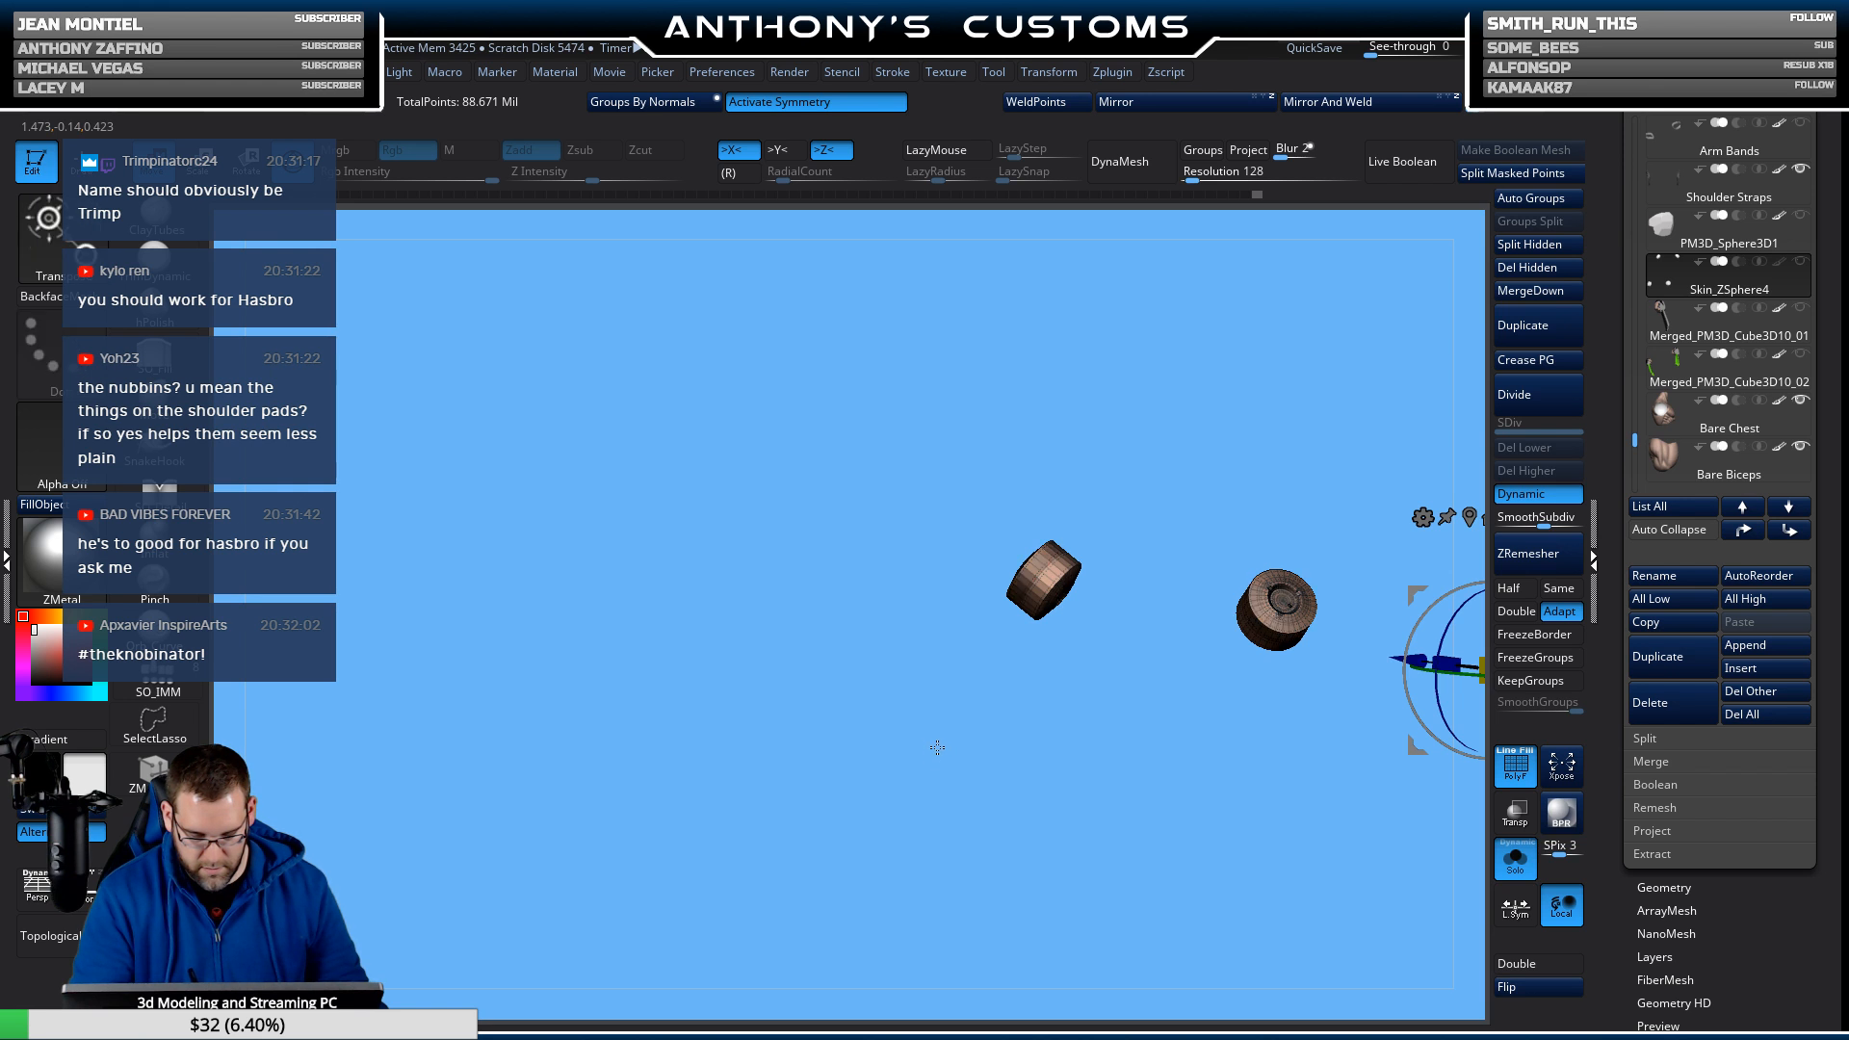
{"action": "left_click", "coordinate": [1516, 854]}
{"action": "left_click_drag", "start_coordinate": [855, 765], "coordinate": [1443, 657]}
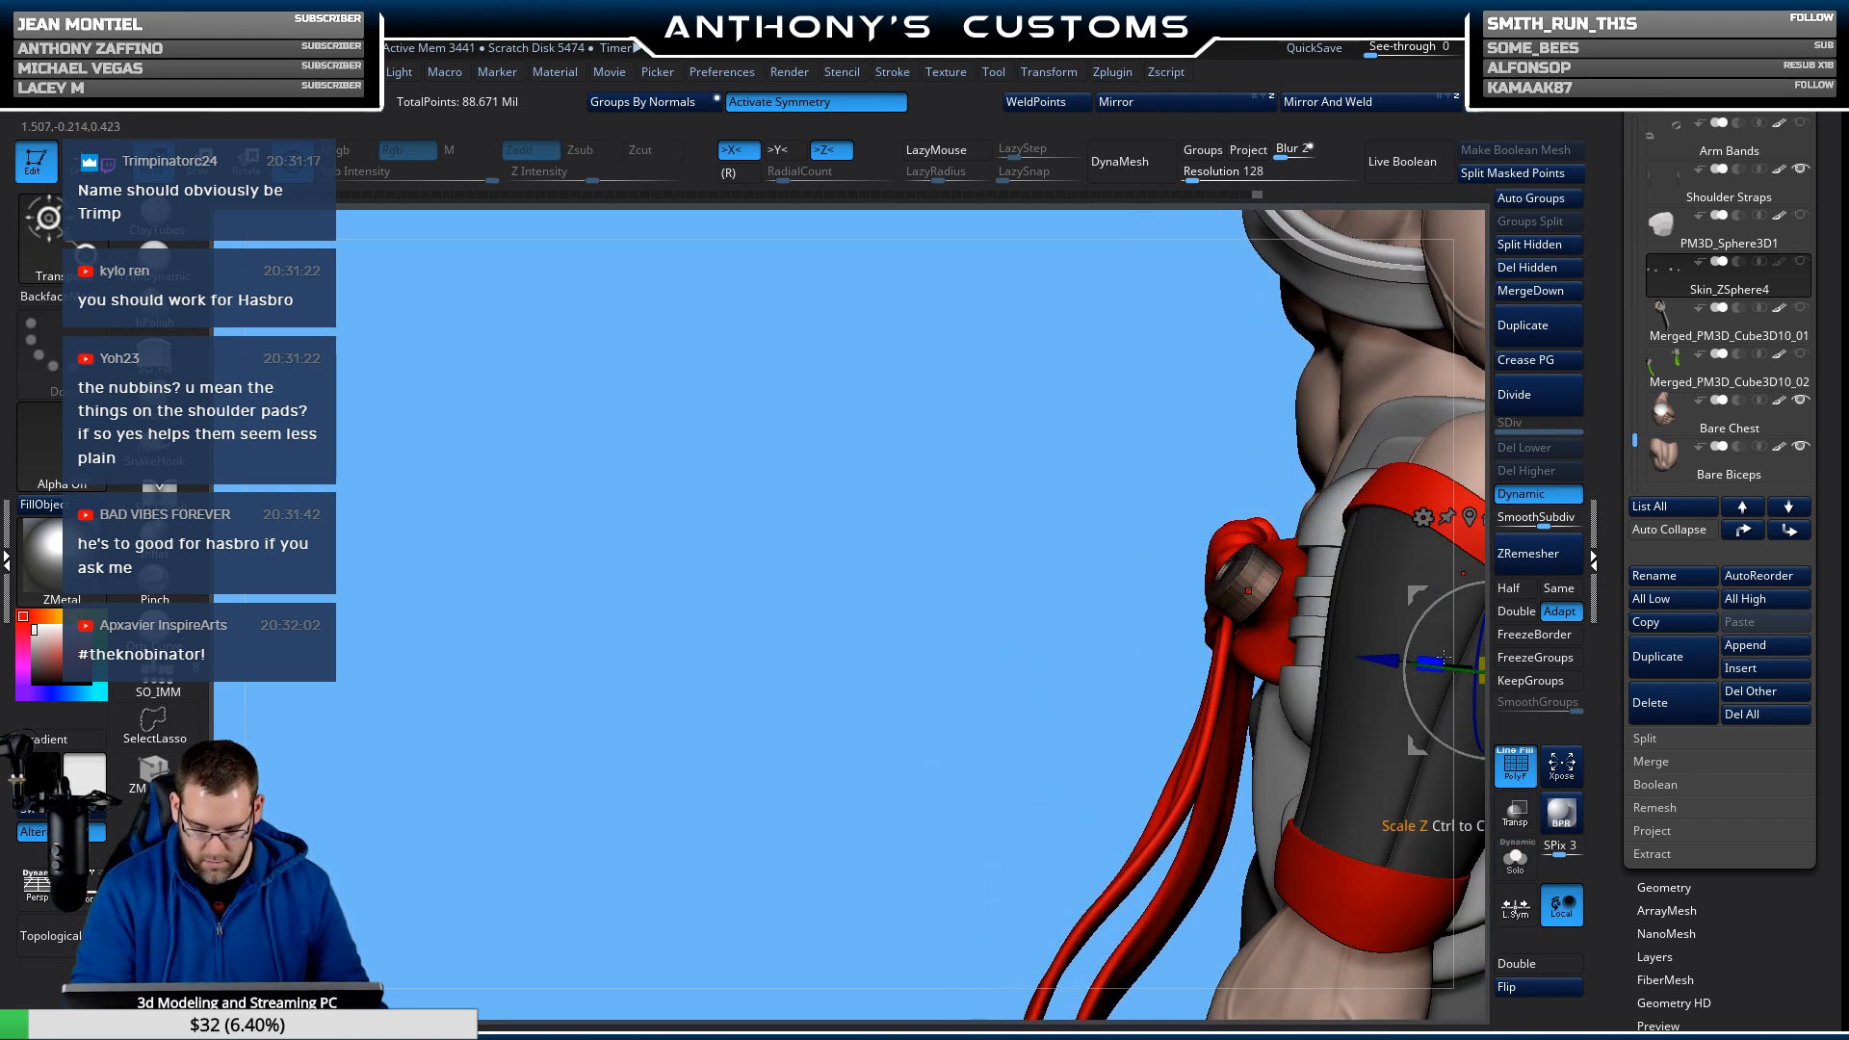
{"action": "left_click", "coordinate": [1518, 862]}
{"action": "left_click_drag", "start_coordinate": [1320, 802], "coordinate": [1104, 679]}
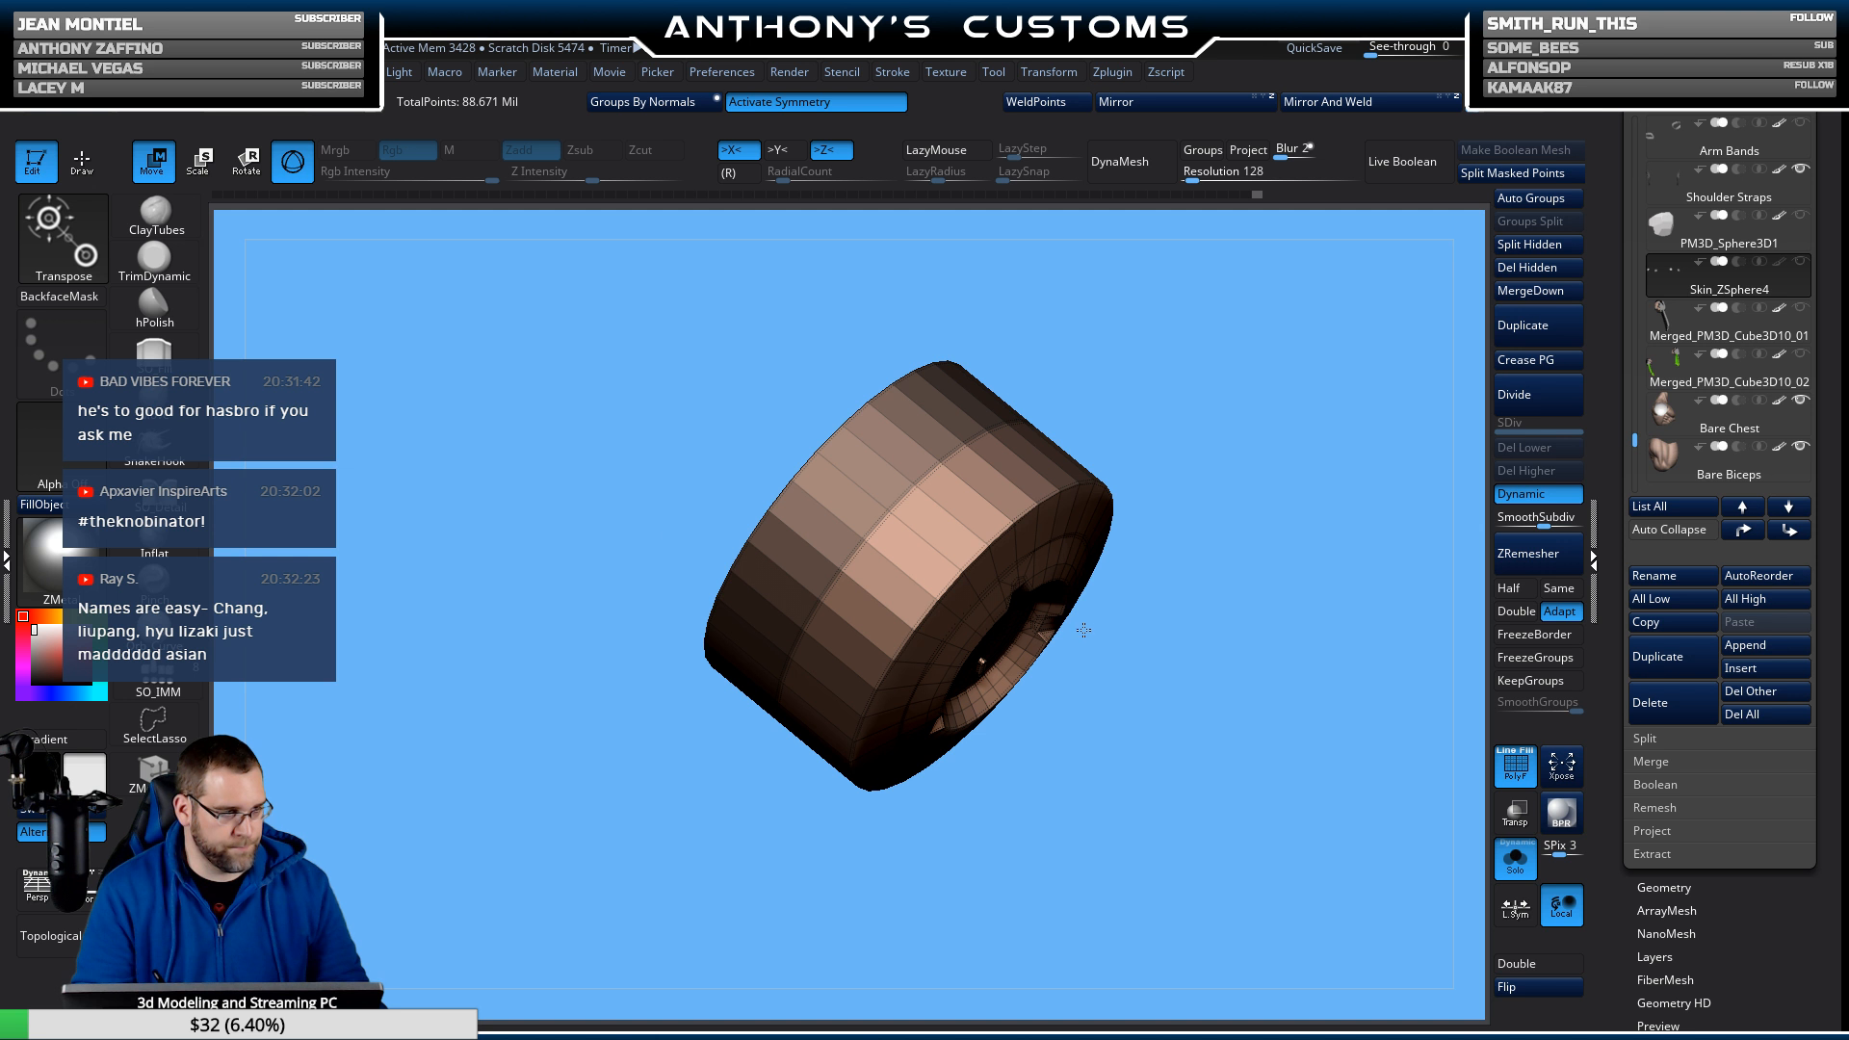
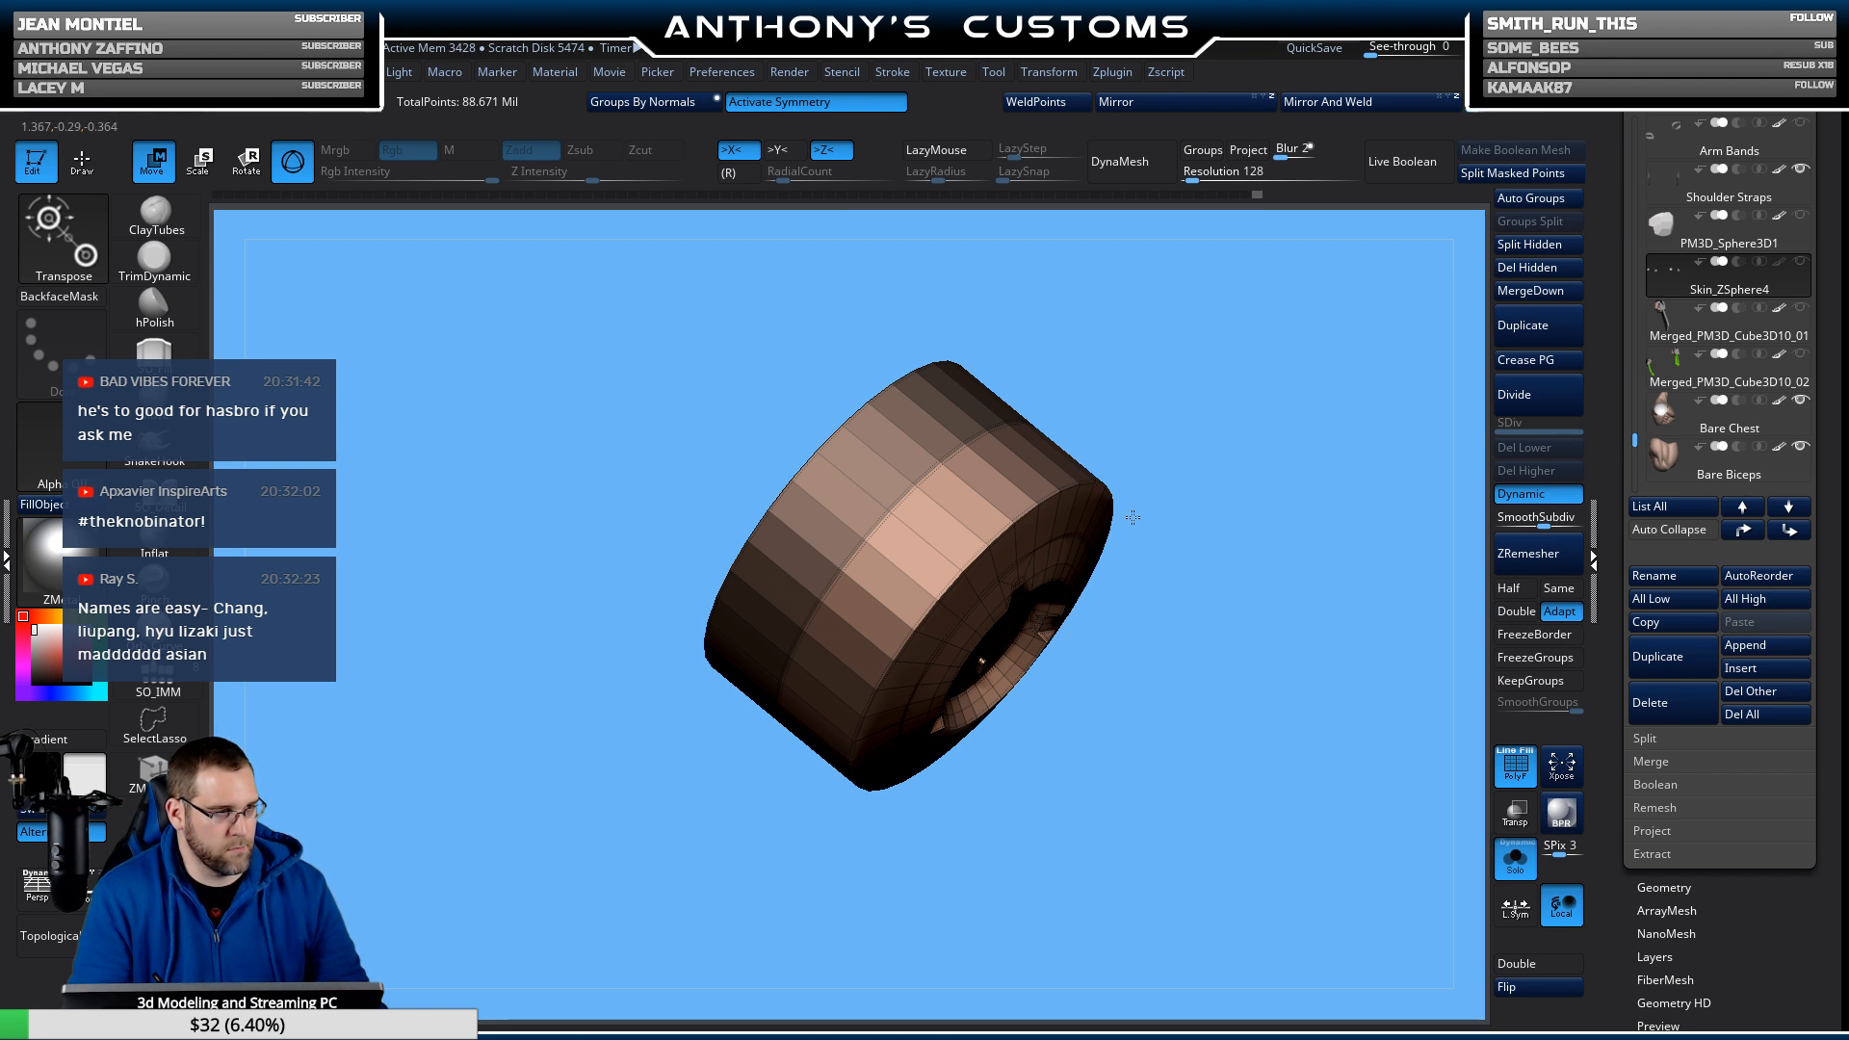
Centre the gizmo on a knob's face, push the knobs inward about 0.02 along their axis, and unhide the shoulder pads.
{"action": "left_click_drag", "start_coordinate": [1132, 518], "coordinate": [1115, 396]}
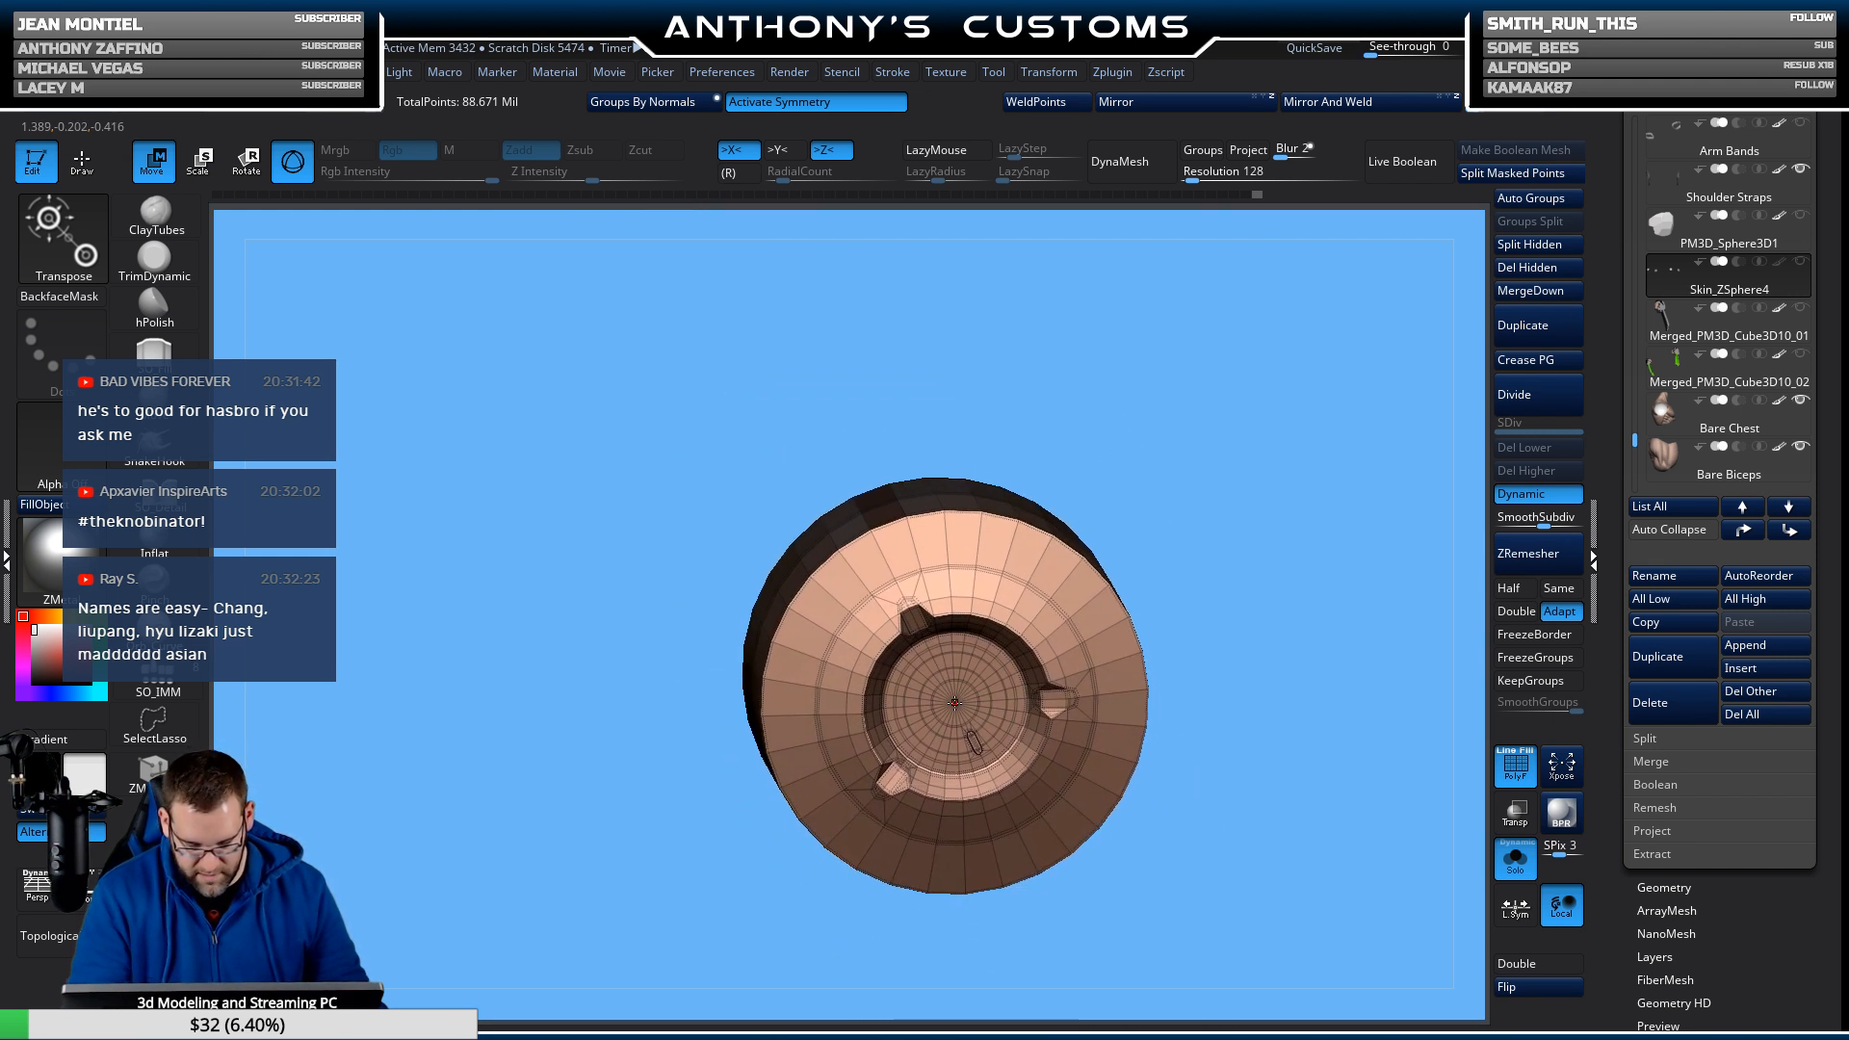
{"action": "left_click", "coordinate": [955, 702]}
{"action": "left_click_drag", "start_coordinate": [1270, 522], "coordinate": [1284, 577]}
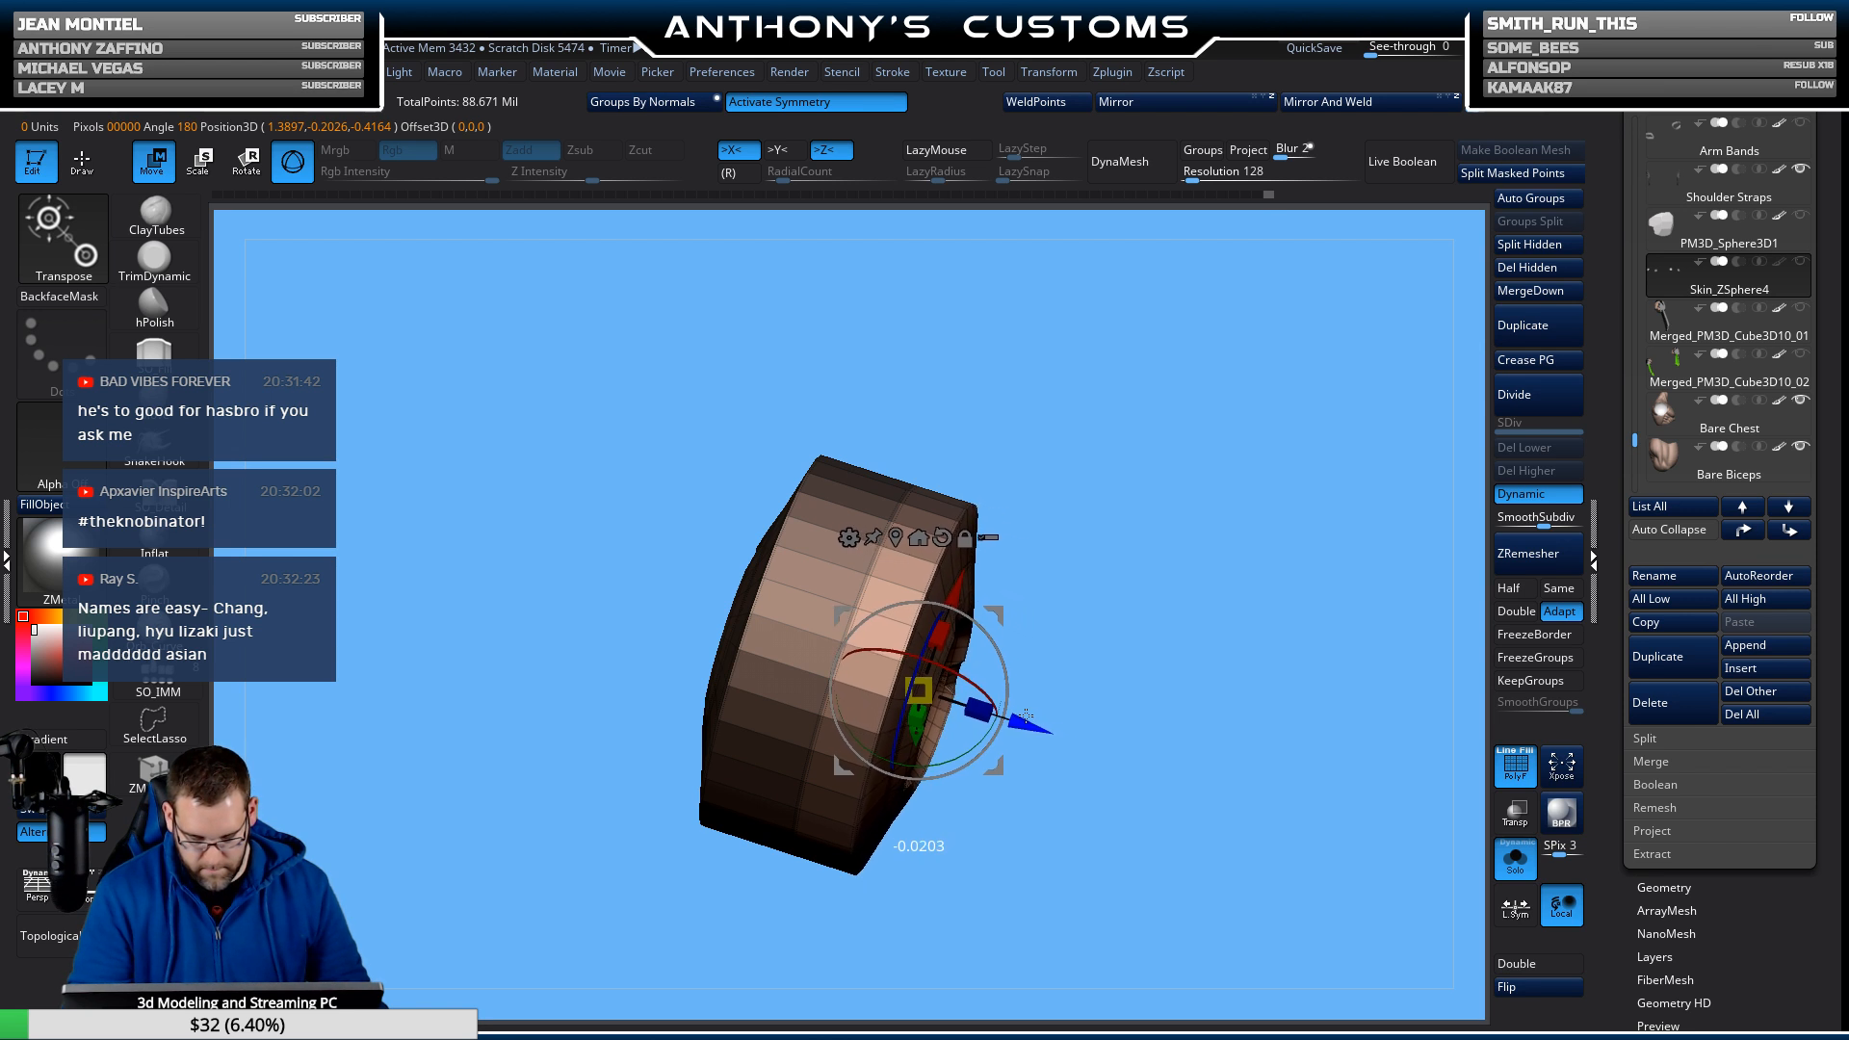
{"action": "left_click_drag", "start_coordinate": [1026, 716], "coordinate": [1006, 711]}
{"action": "left_click_drag", "start_coordinate": [1181, 710], "coordinate": [1137, 578], "text": "alt"}
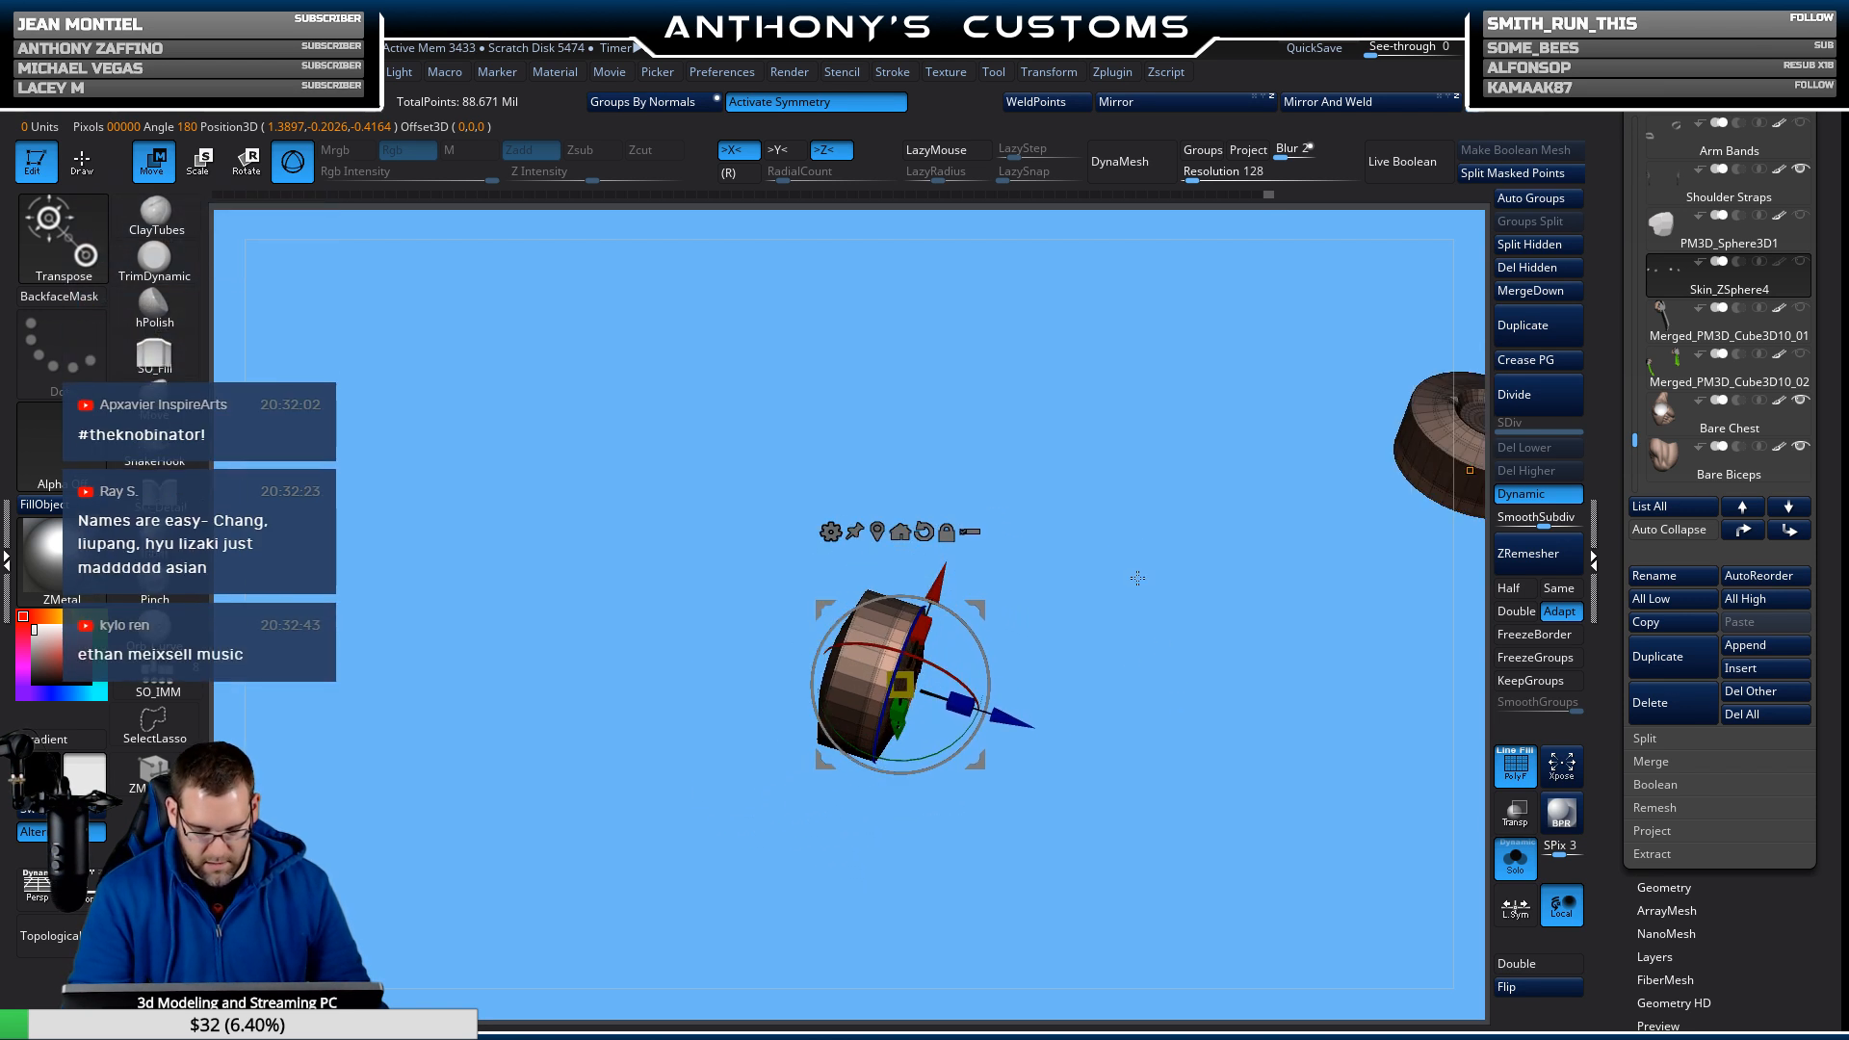
{"action": "key", "text": "ctrl+d"}
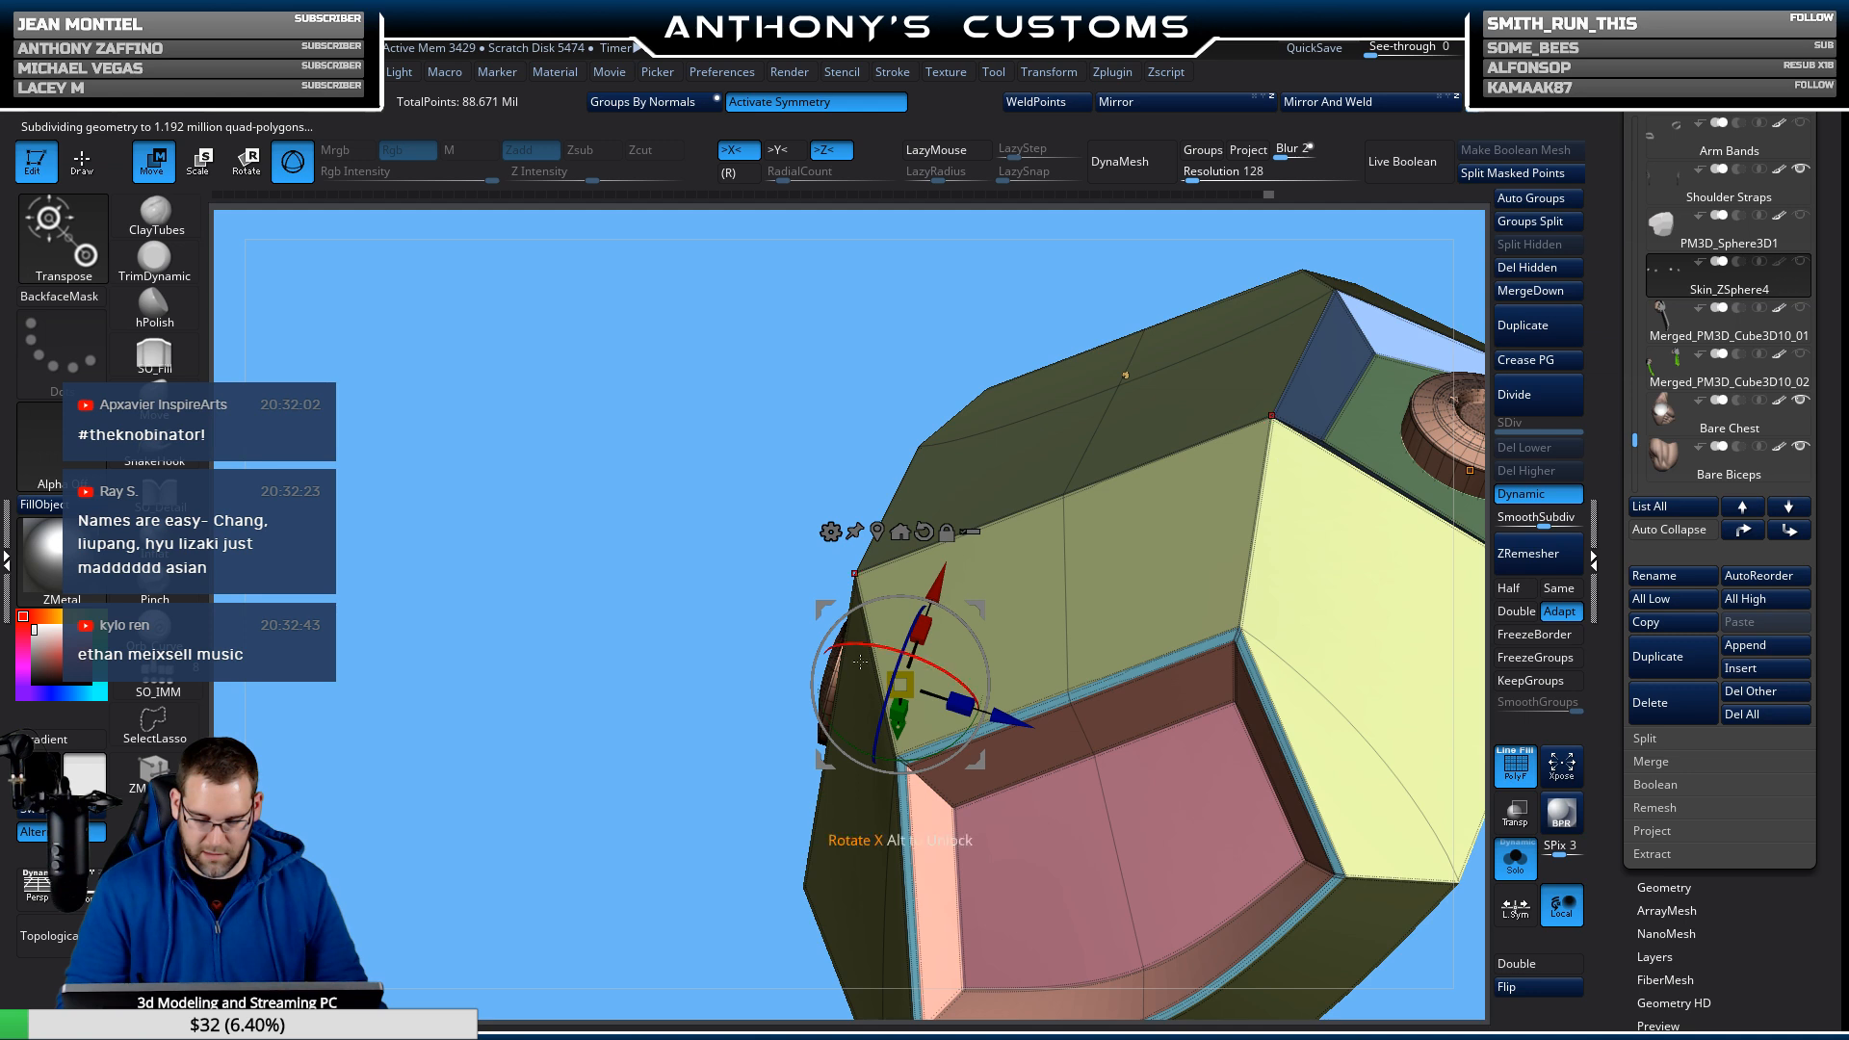
Review the fit of the knobs on both shoulder pads from several angles, with the polyframe display turned off.
{"action": "left_click_drag", "start_coordinate": [860, 662], "coordinate": [929, 572]}
{"action": "key", "text": "q"}
{"action": "mouse_move", "coordinate": [1300, 549]}
{"action": "left_mouse_down"}
{"action": "mouse_move", "coordinate": [1280, 515]}
{"action": "mouse_move", "coordinate": [1303, 605]}
{"action": "mouse_move", "coordinate": [1315, 539]}
{"action": "mouse_move", "coordinate": [1223, 668]}
{"action": "mouse_move", "coordinate": [1309, 575]}
{"action": "mouse_move", "coordinate": [1235, 457]}
{"action": "mouse_move", "coordinate": [1040, 578]}
{"action": "mouse_move", "coordinate": [1067, 545]}
{"action": "mouse_move", "coordinate": [1135, 553]}
{"action": "left_mouse_up"}
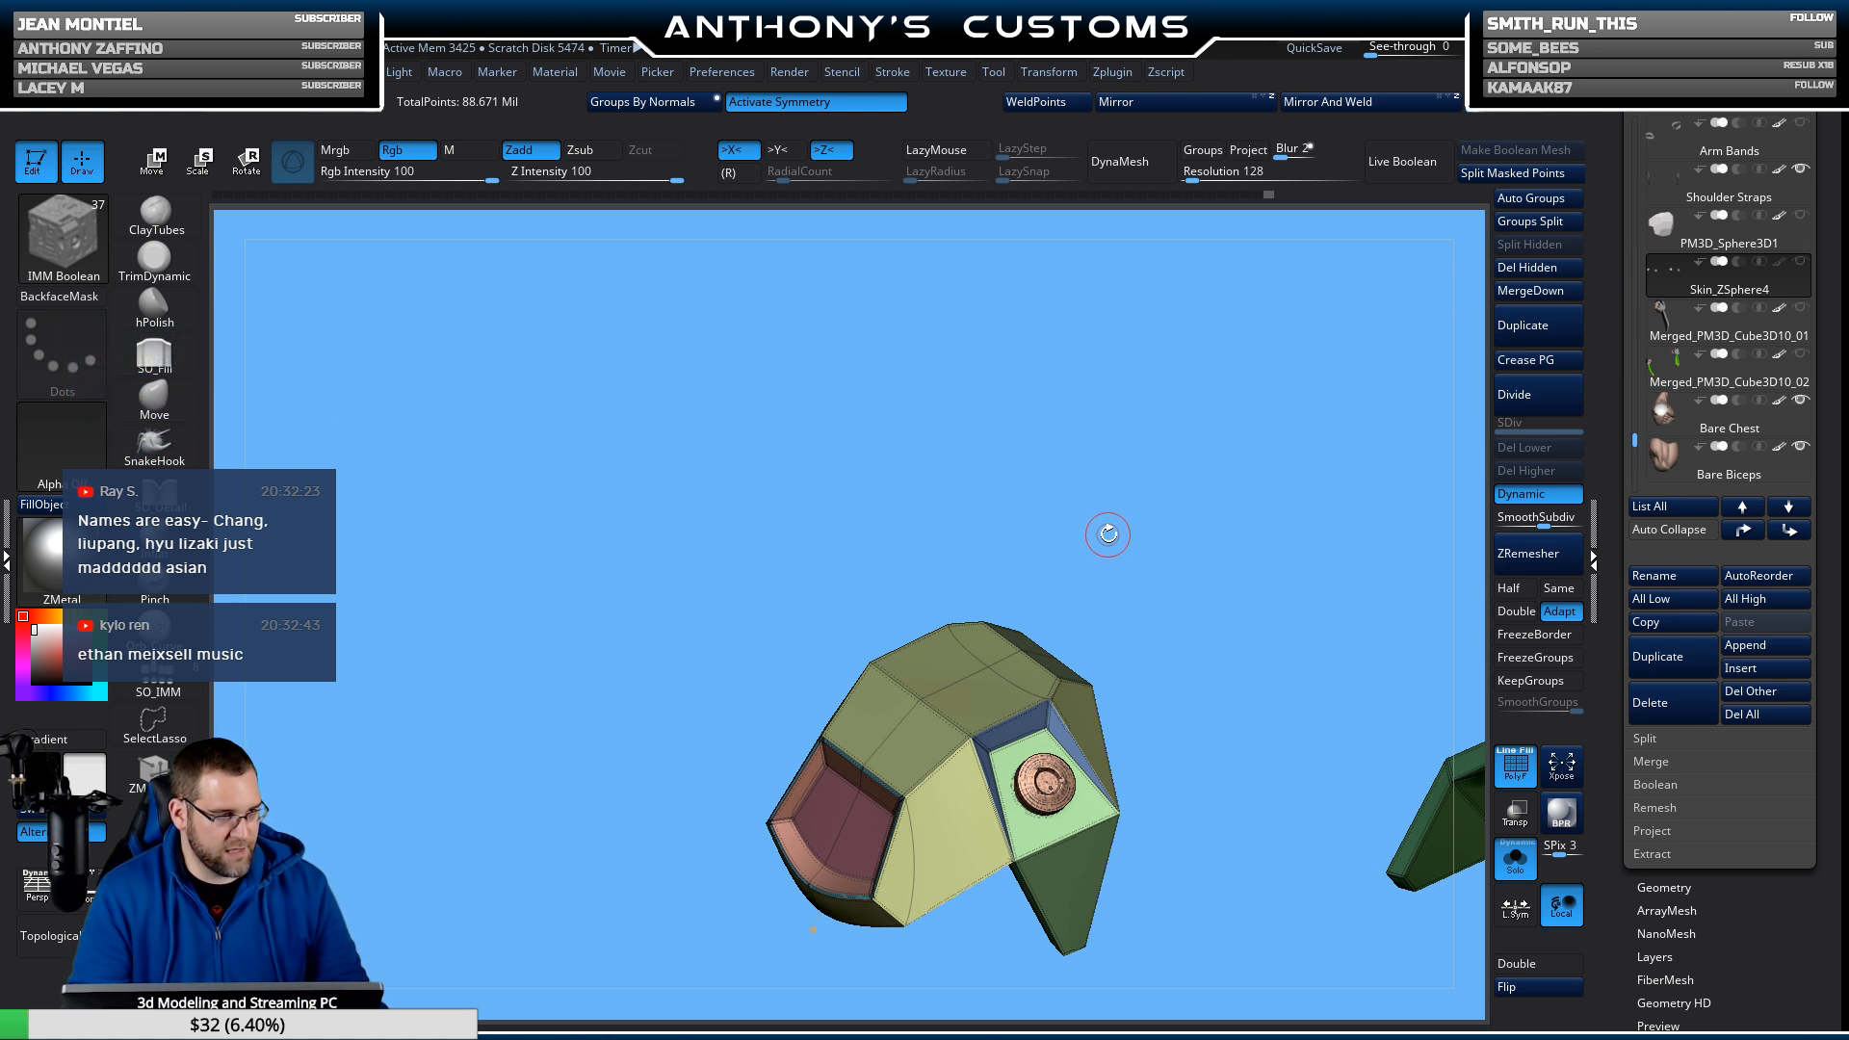
{"action": "left_click_drag", "start_coordinate": [1130, 481], "coordinate": [1109, 683]}
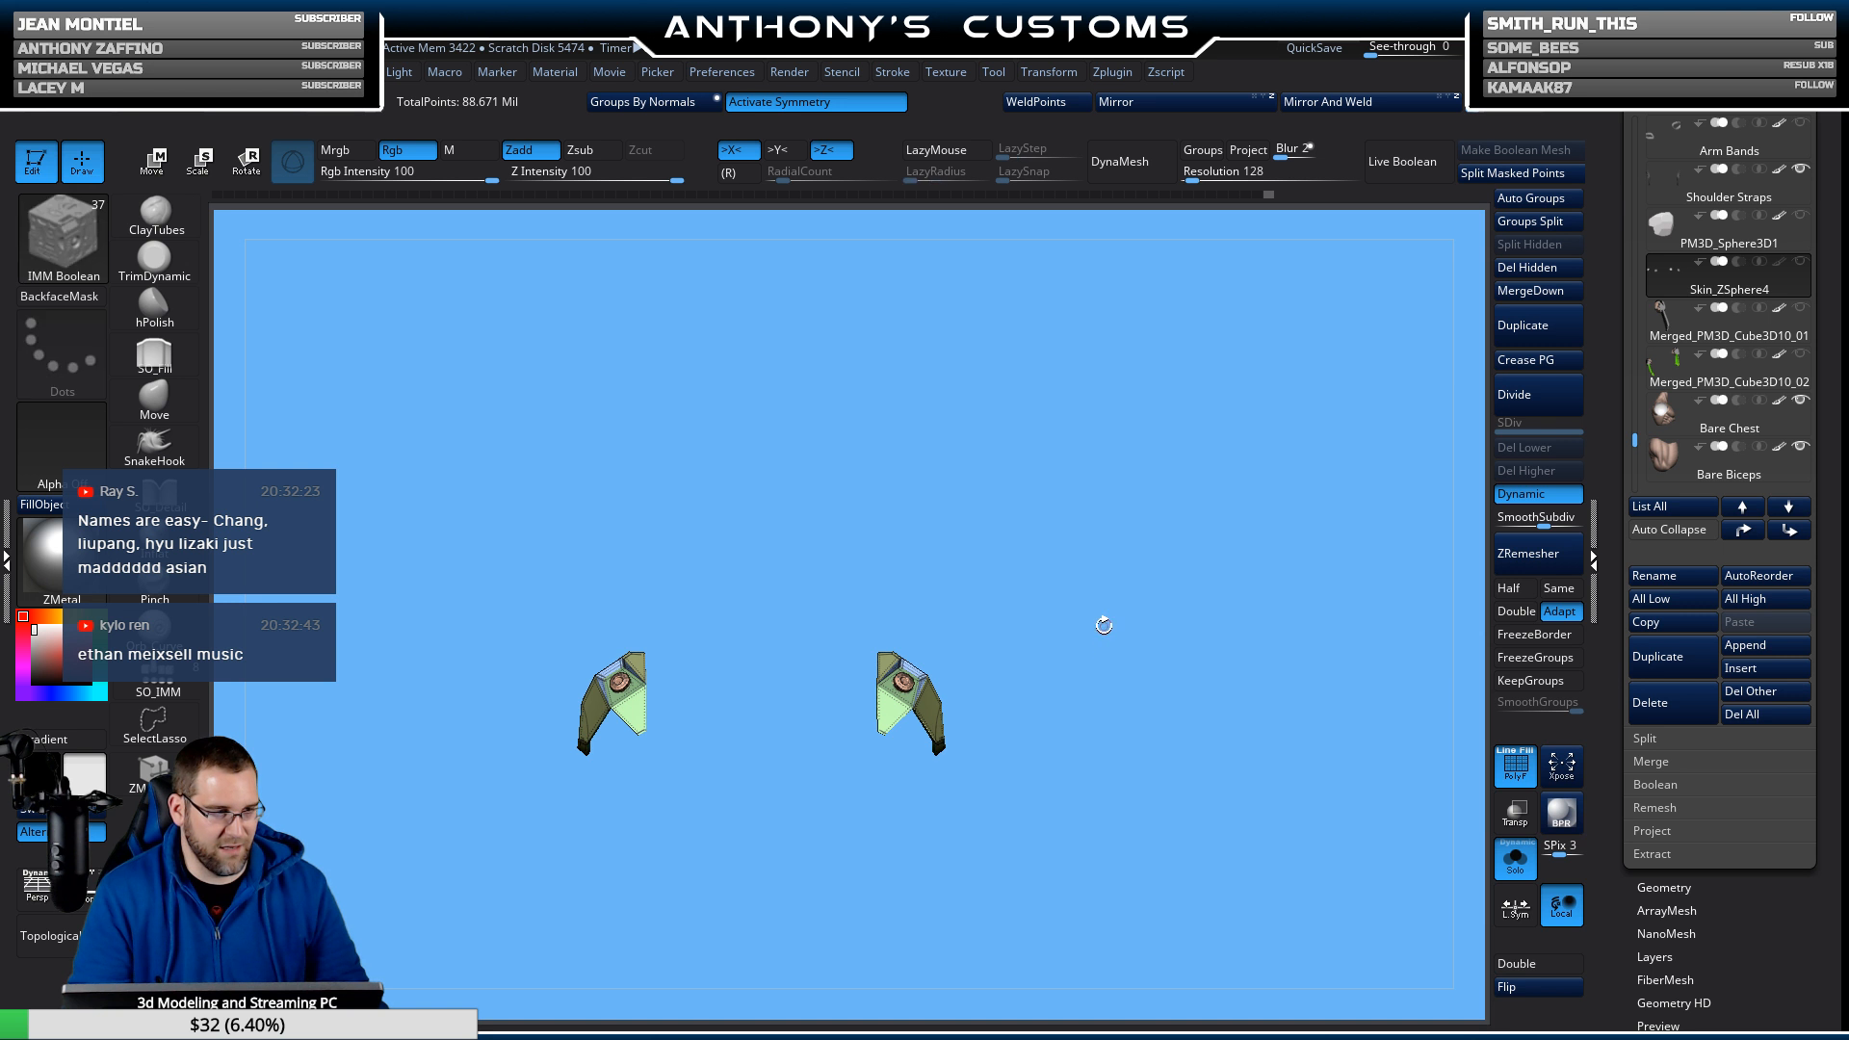
{"action": "left_click_drag", "start_coordinate": [1008, 586], "coordinate": [1118, 560], "text": "alt"}
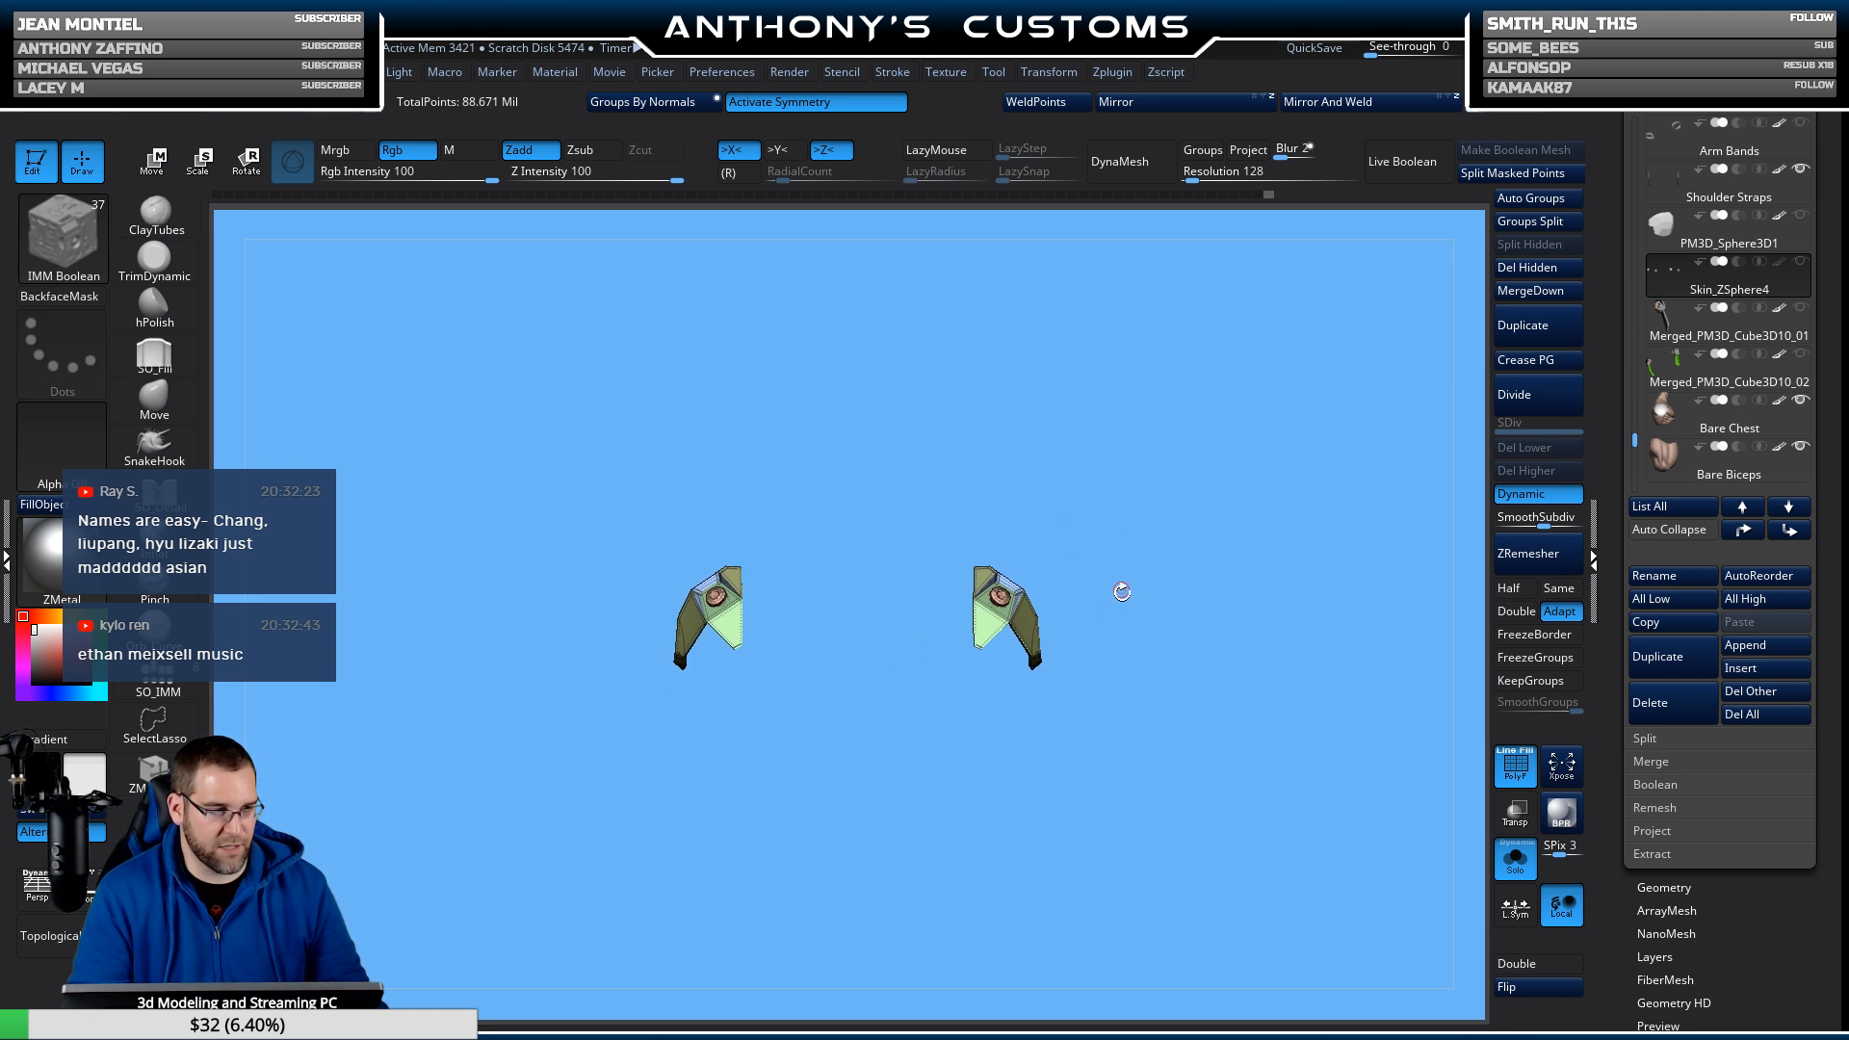
{"action": "left_click_drag", "start_coordinate": [1122, 591], "coordinate": [1097, 898]}
{"action": "key", "text": "shift+f"}
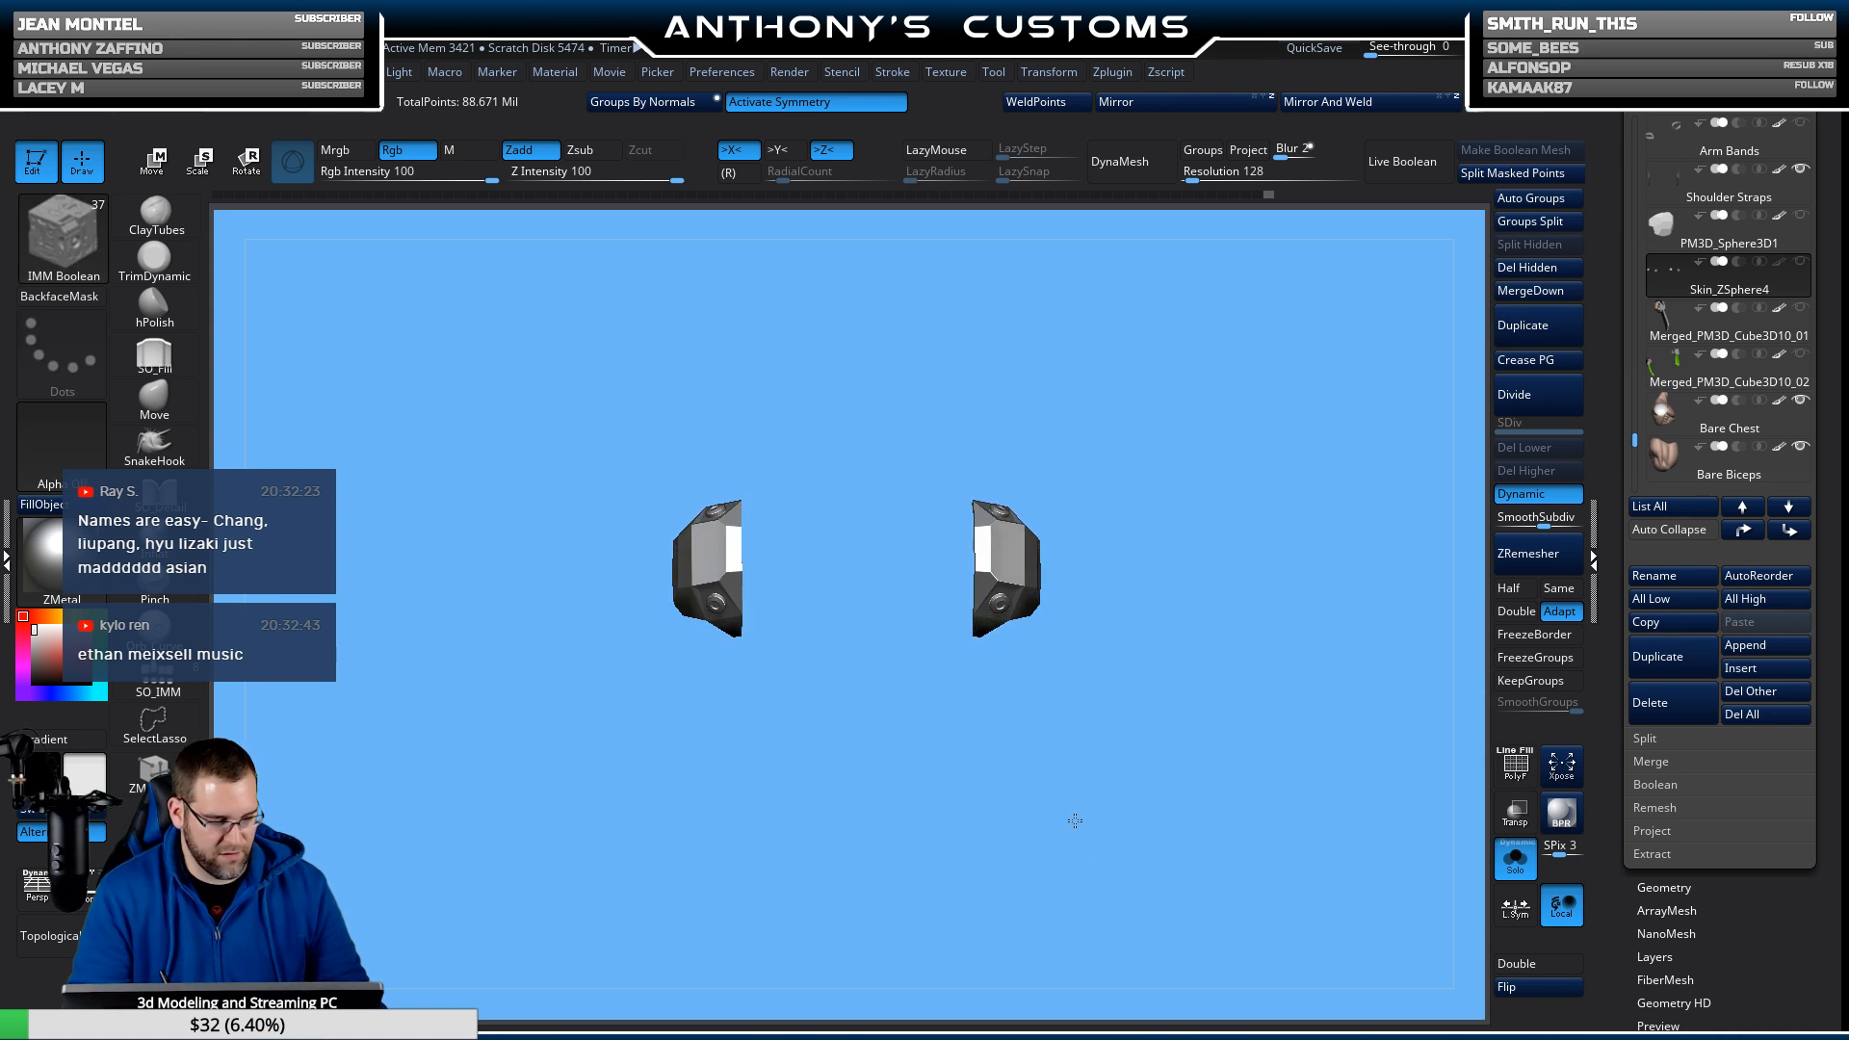
{"action": "left_click_drag", "start_coordinate": [1077, 820], "coordinate": [1076, 889]}
{"action": "left_click_drag", "start_coordinate": [1058, 715], "coordinate": [1069, 797], "text": "alt"}
Try inserting a small CylinderCutIn mesh in the shoulder pad's recessed panel and undo it.
{"action": "key", "text": "m"}
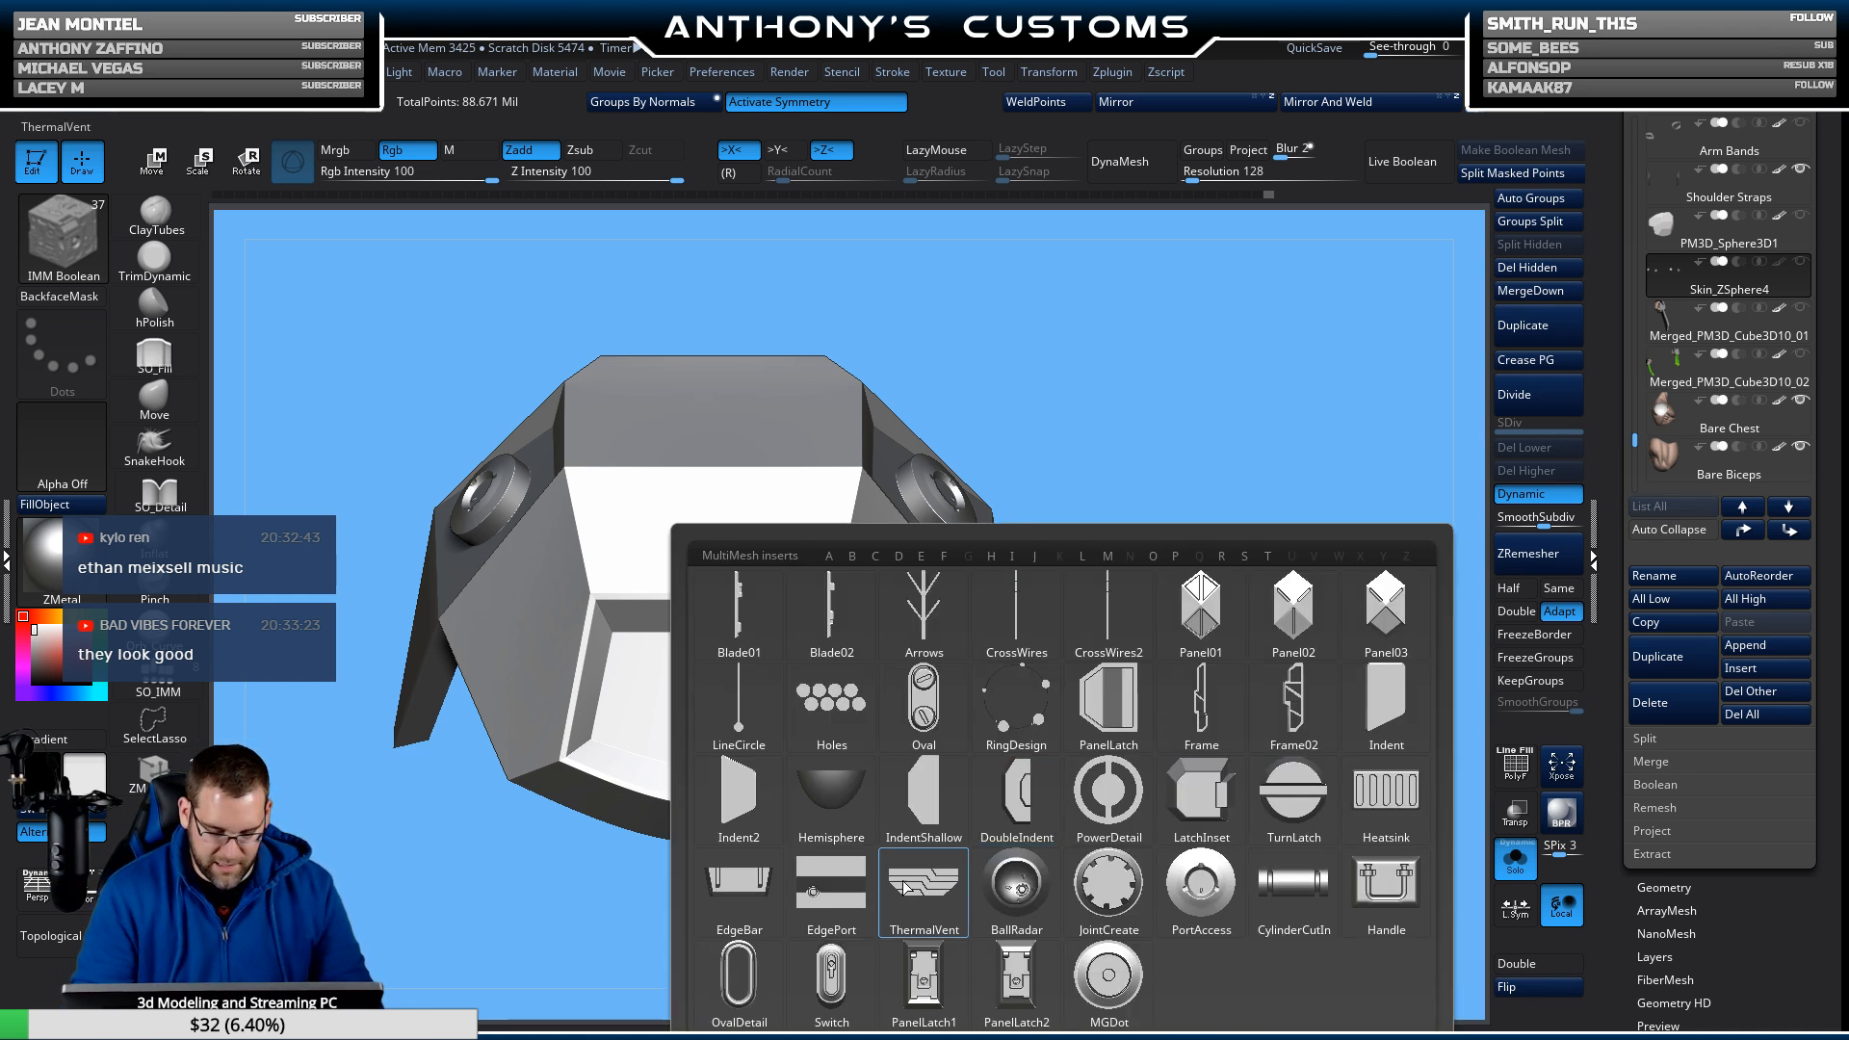
{"action": "mouse_move", "coordinate": [830, 975]}
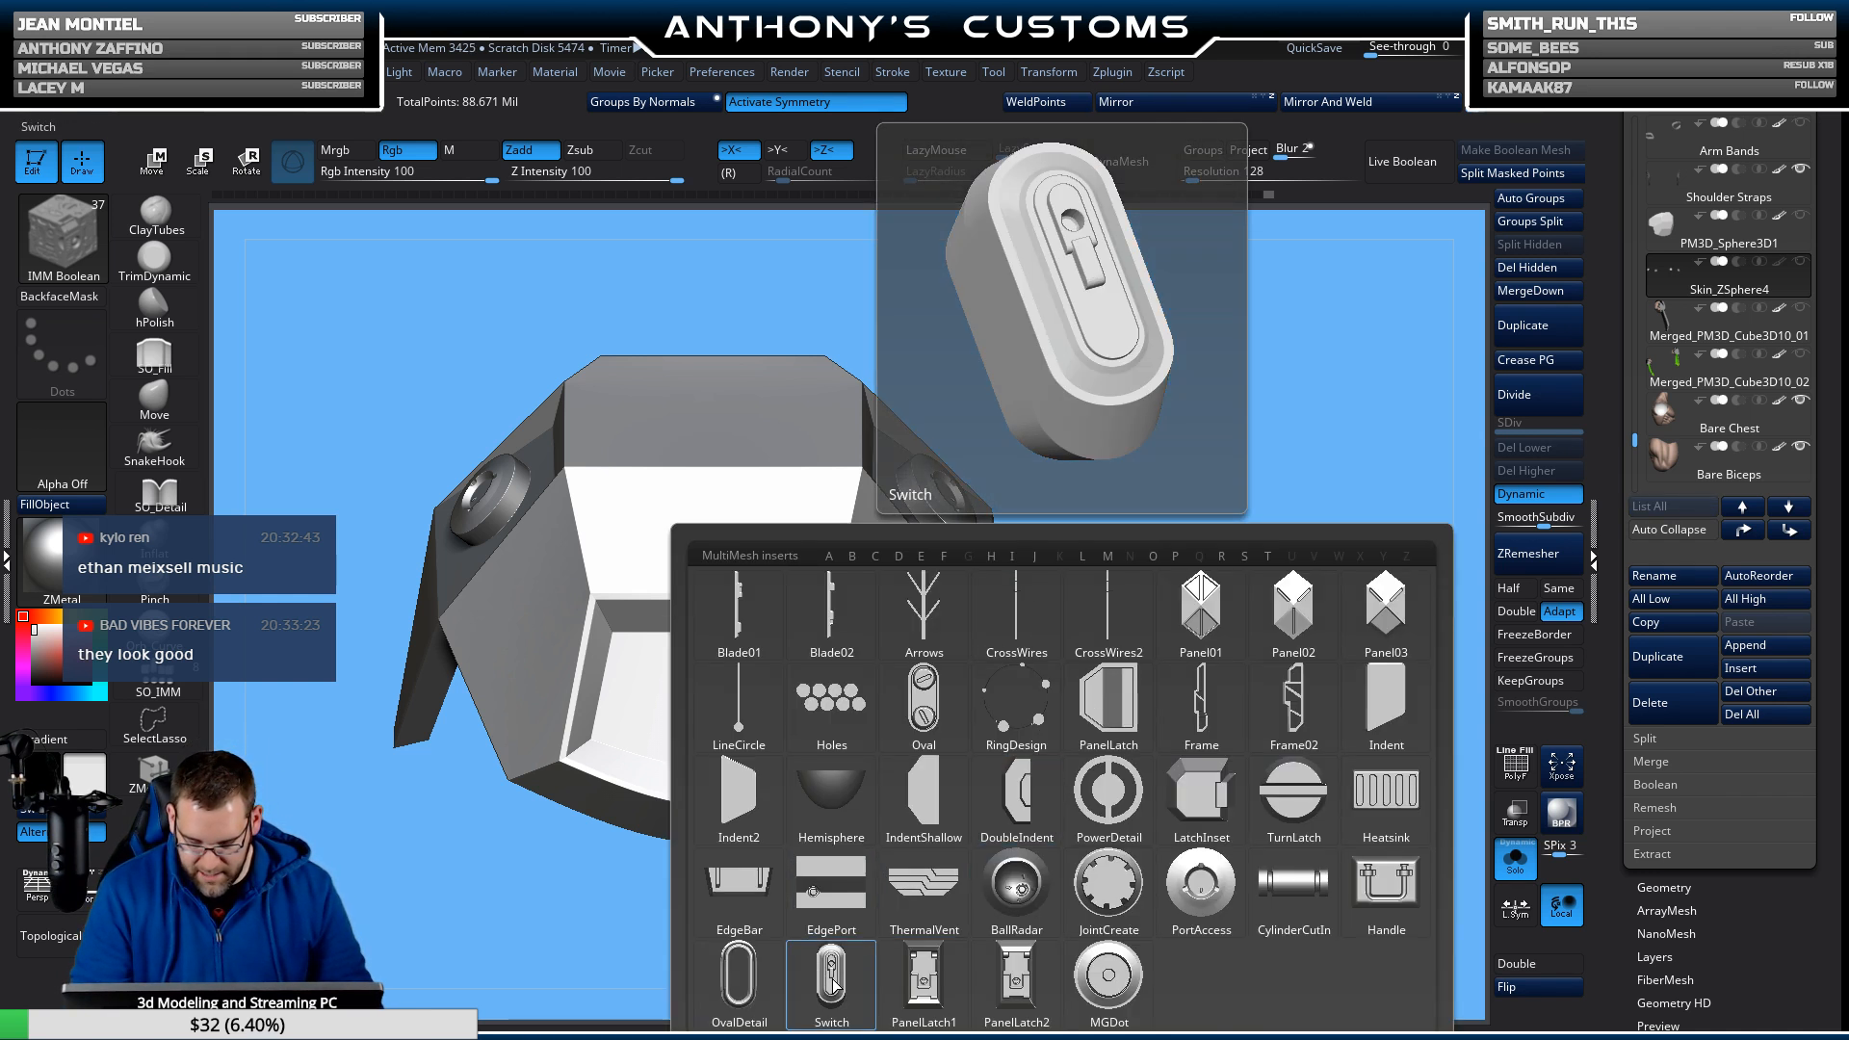
{"action": "left_click", "coordinate": [1293, 885]}
{"action": "left_click_drag", "start_coordinate": [720, 701], "coordinate": [720, 717]}
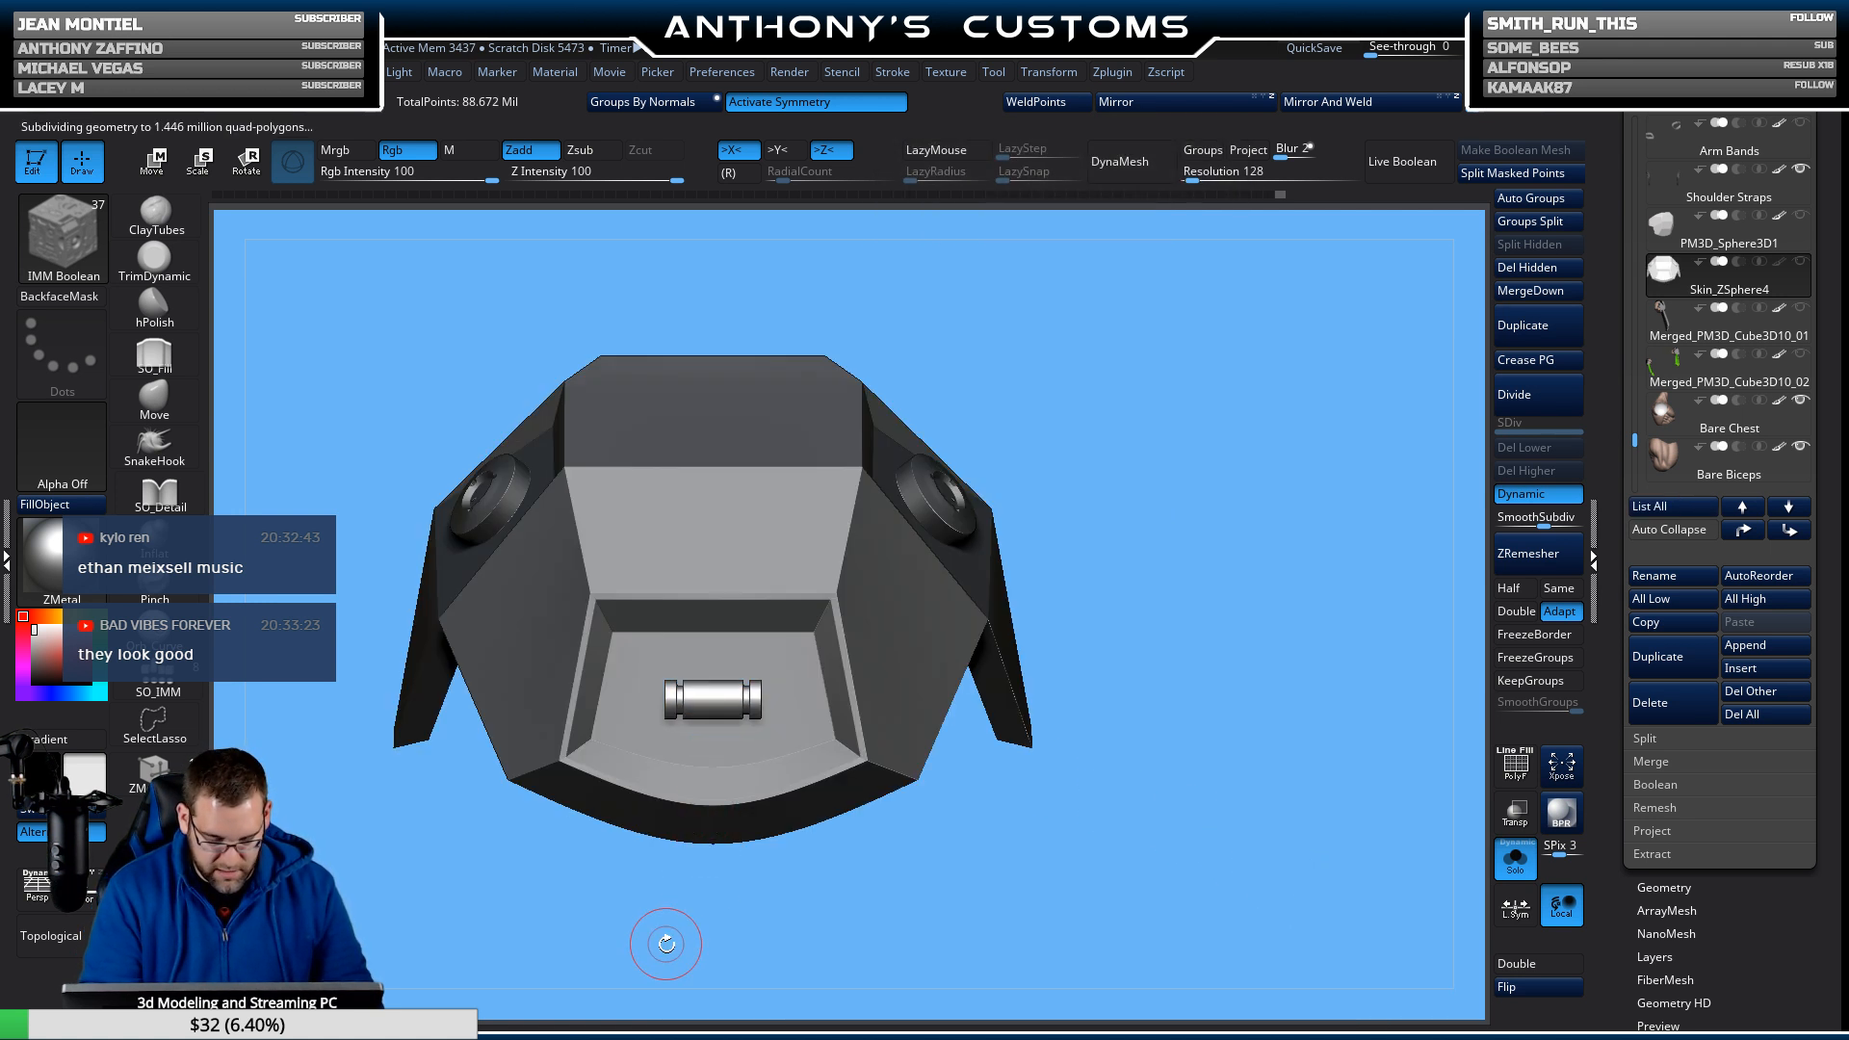
{"action": "left_click_drag", "start_coordinate": [1183, 574], "coordinate": [1210, 660]}
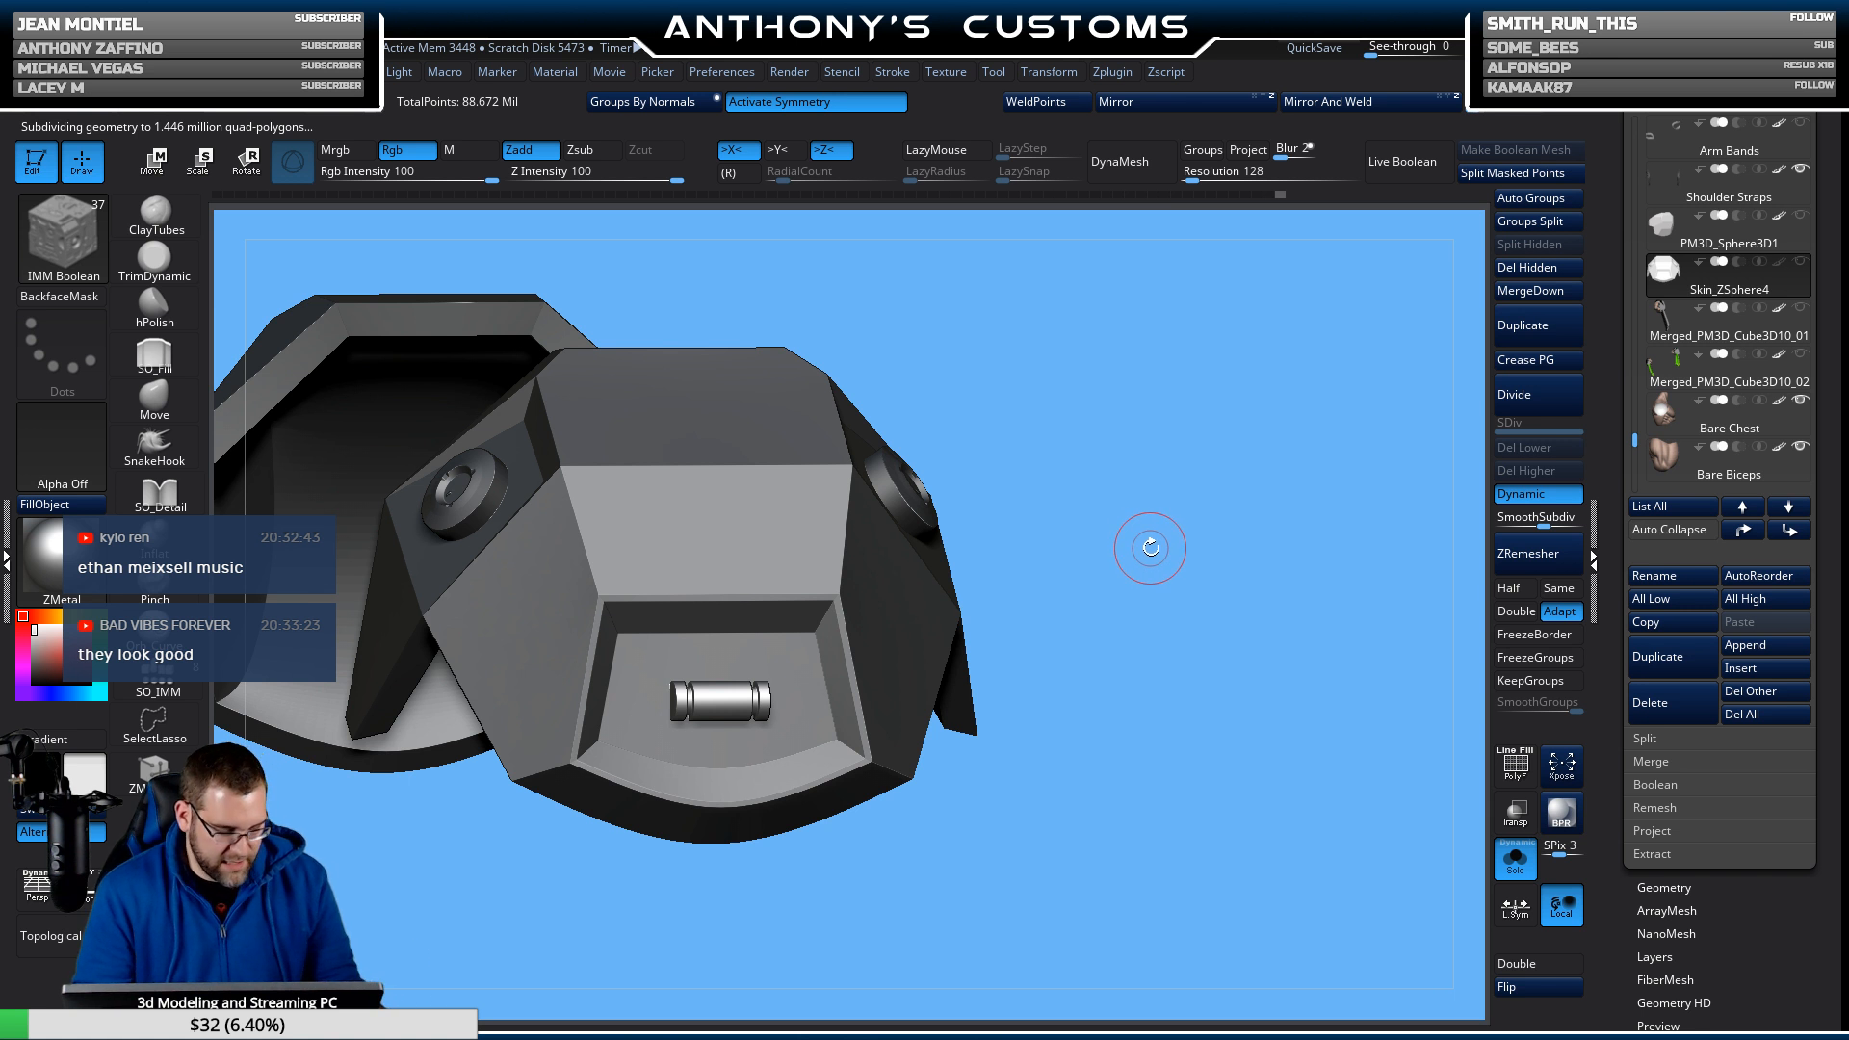
{"action": "key", "text": "ctrl+z"}
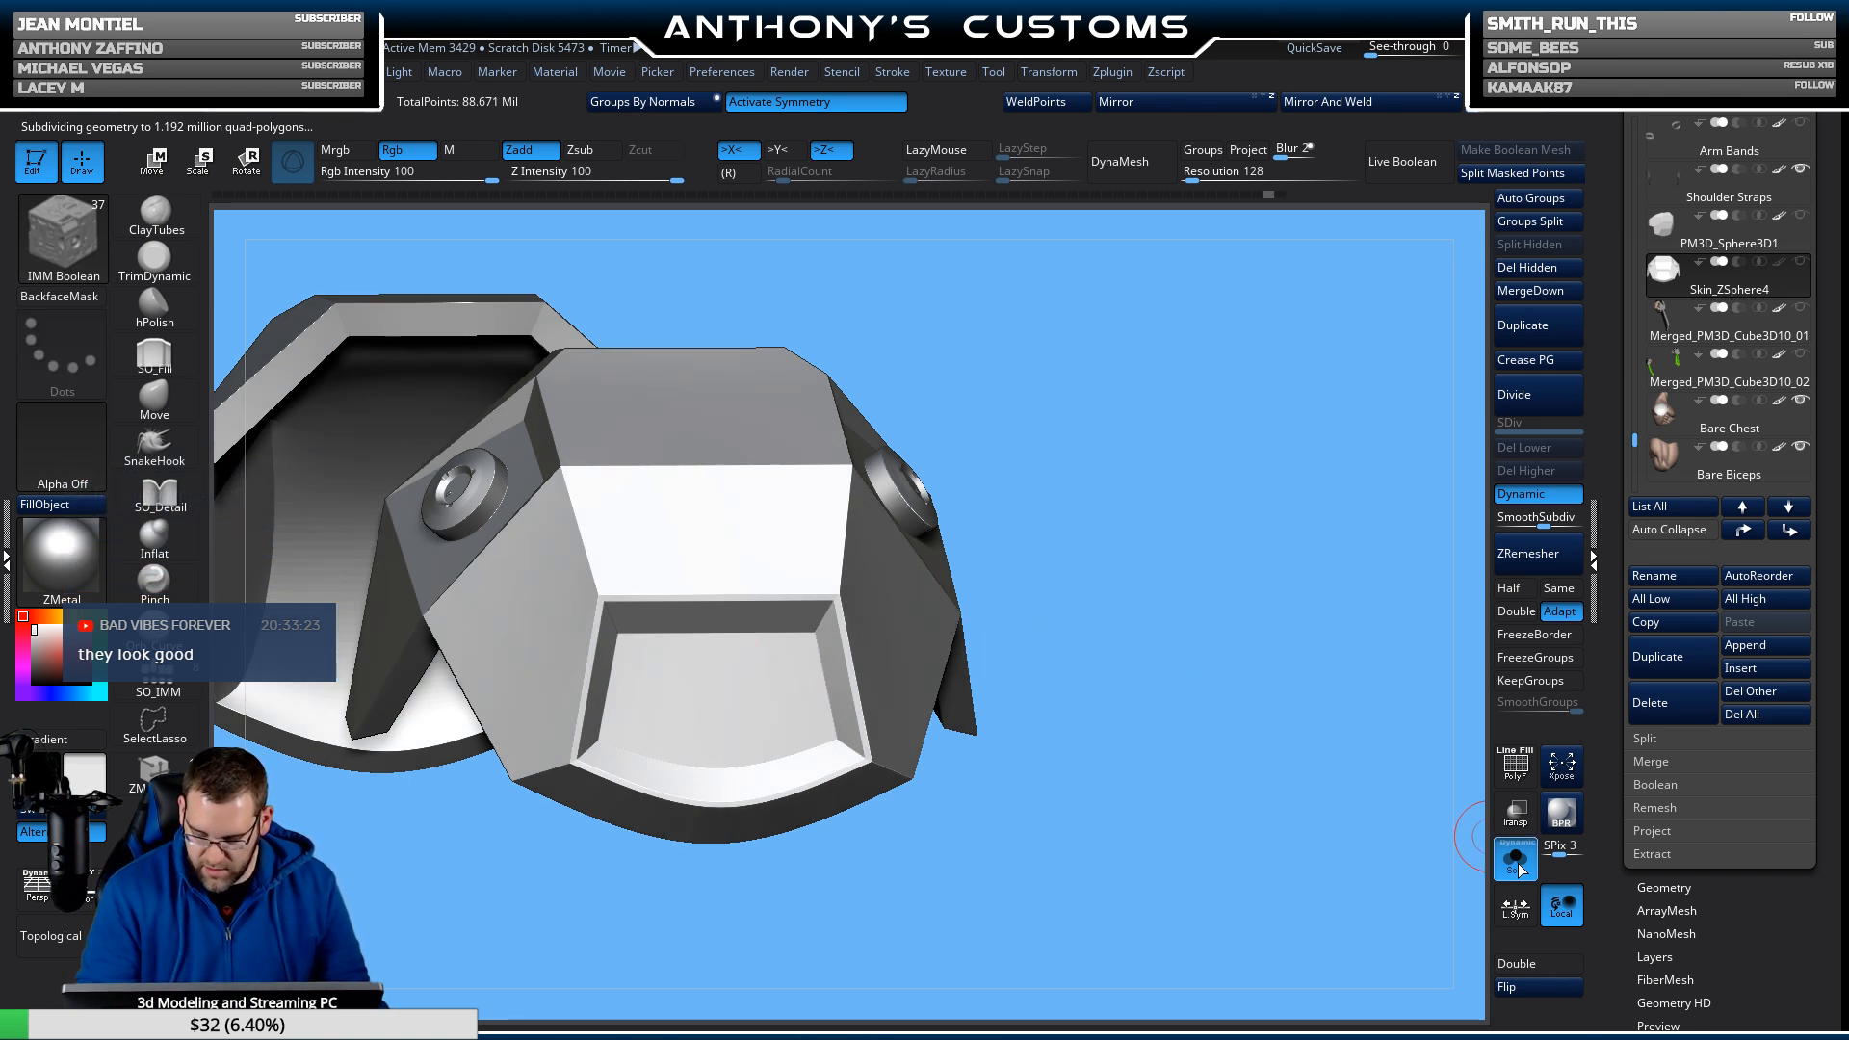
Insert a larger CylinderCutIn mesh in the shoulder pad's recessed panel and push it inward about 0.05.
{"action": "left_click_drag", "start_coordinate": [1116, 552], "coordinate": [1067, 505], "text": "shift"}
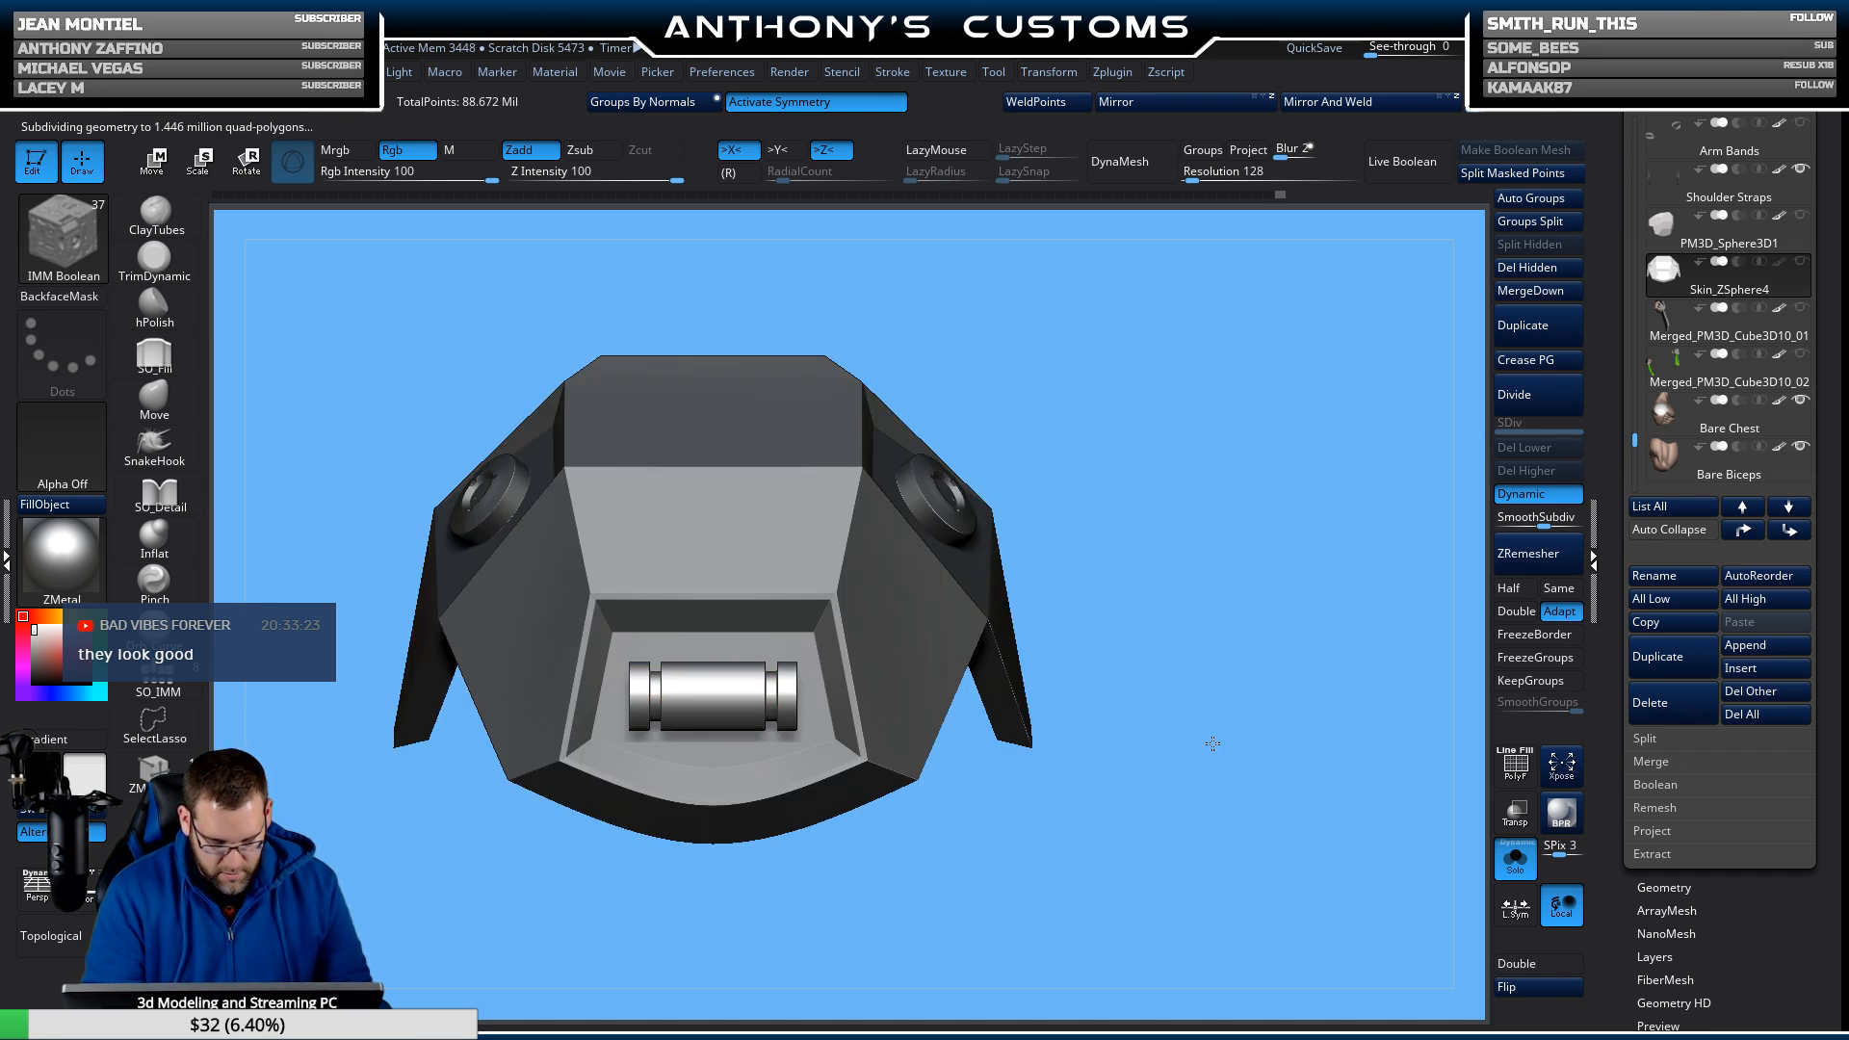
{"action": "left_click_drag", "start_coordinate": [1212, 743], "coordinate": [1267, 734]}
{"action": "key", "text": "w"}
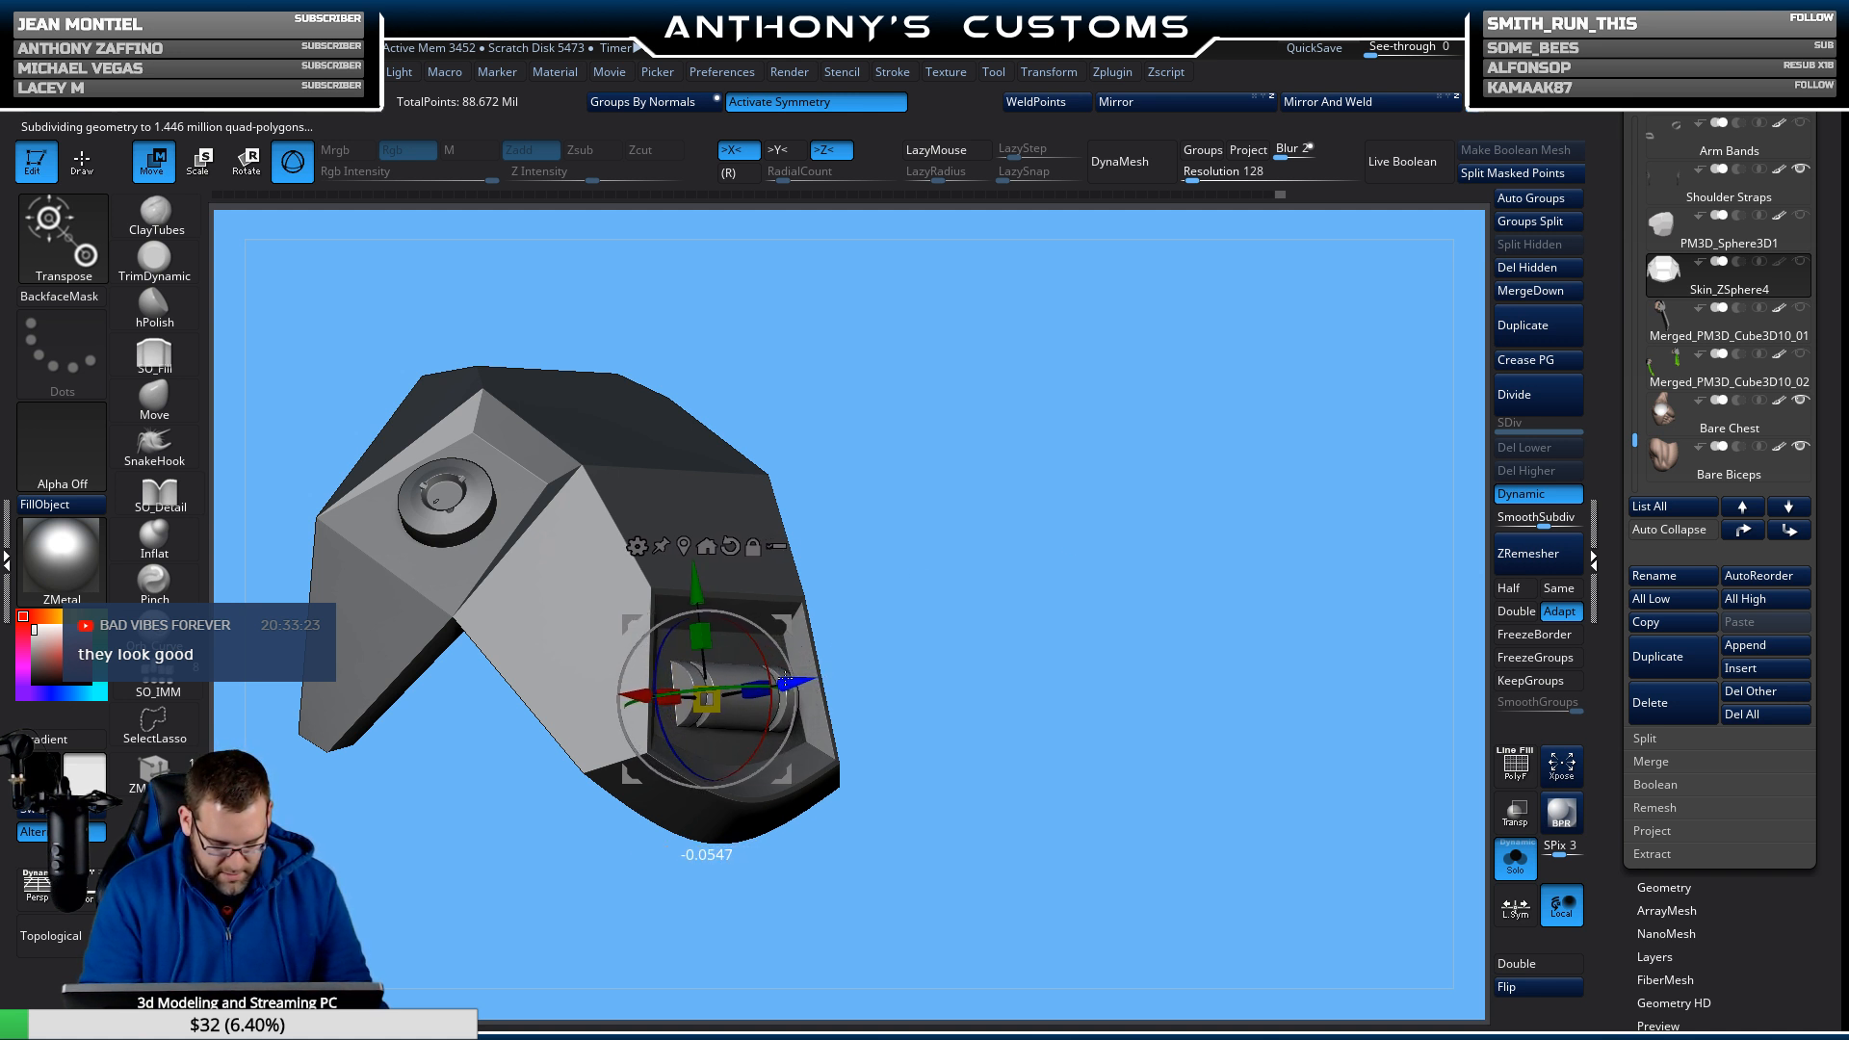
{"action": "mouse_move", "coordinate": [1116, 619]}
{"action": "left_mouse_down"}
{"action": "mouse_move", "coordinate": [1075, 627]}
{"action": "mouse_move", "coordinate": [1164, 605]}
{"action": "mouse_move", "coordinate": [1154, 767]}
{"action": "mouse_move", "coordinate": [1168, 524]}
{"action": "mouse_move", "coordinate": [1228, 468]}
{"action": "mouse_move", "coordinate": [1238, 606]}
{"action": "mouse_move", "coordinate": [1212, 667]}
{"action": "mouse_move", "coordinate": [1089, 581]}
{"action": "mouse_move", "coordinate": [1130, 619]}
{"action": "mouse_move", "coordinate": [1065, 675]}
{"action": "mouse_move", "coordinate": [1127, 665]}
{"action": "mouse_move", "coordinate": [1114, 755]}
{"action": "mouse_move", "coordinate": [1094, 640]}
{"action": "mouse_move", "coordinate": [1096, 785]}
{"action": "mouse_move", "coordinate": [1083, 727]}
{"action": "mouse_move", "coordinate": [1125, 744]}
{"action": "mouse_move", "coordinate": [1078, 739]}
{"action": "mouse_move", "coordinate": [1226, 635]}
{"action": "left_mouse_up"}
{"action": "key", "text": "q"}
Show the full figure and raise the pads symmetrically from the hips to shoulder height.
{"action": "key", "text": "shift+f"}
{"action": "key", "text": "shift+f"}
{"action": "left_click", "coordinate": [1516, 860]}
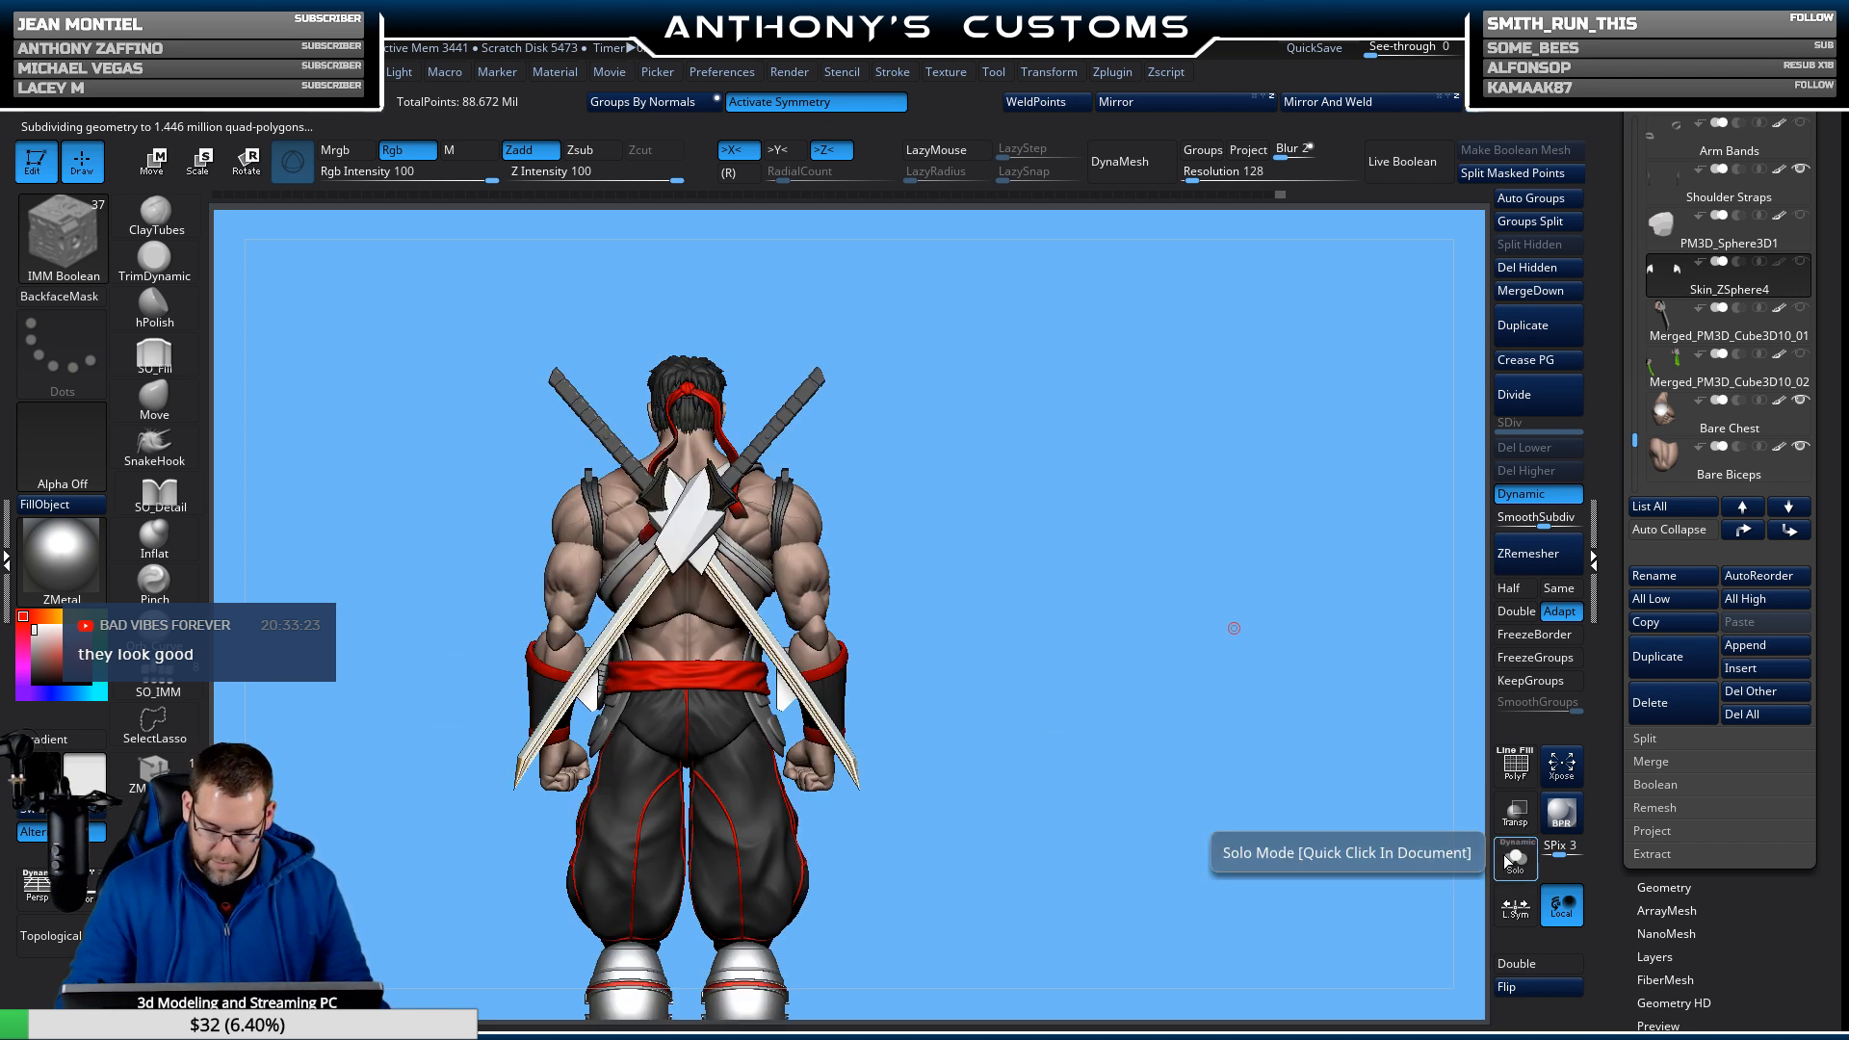
{"action": "left_click_drag", "start_coordinate": [1224, 848], "coordinate": [1244, 783]}
{"action": "key", "text": "w"}
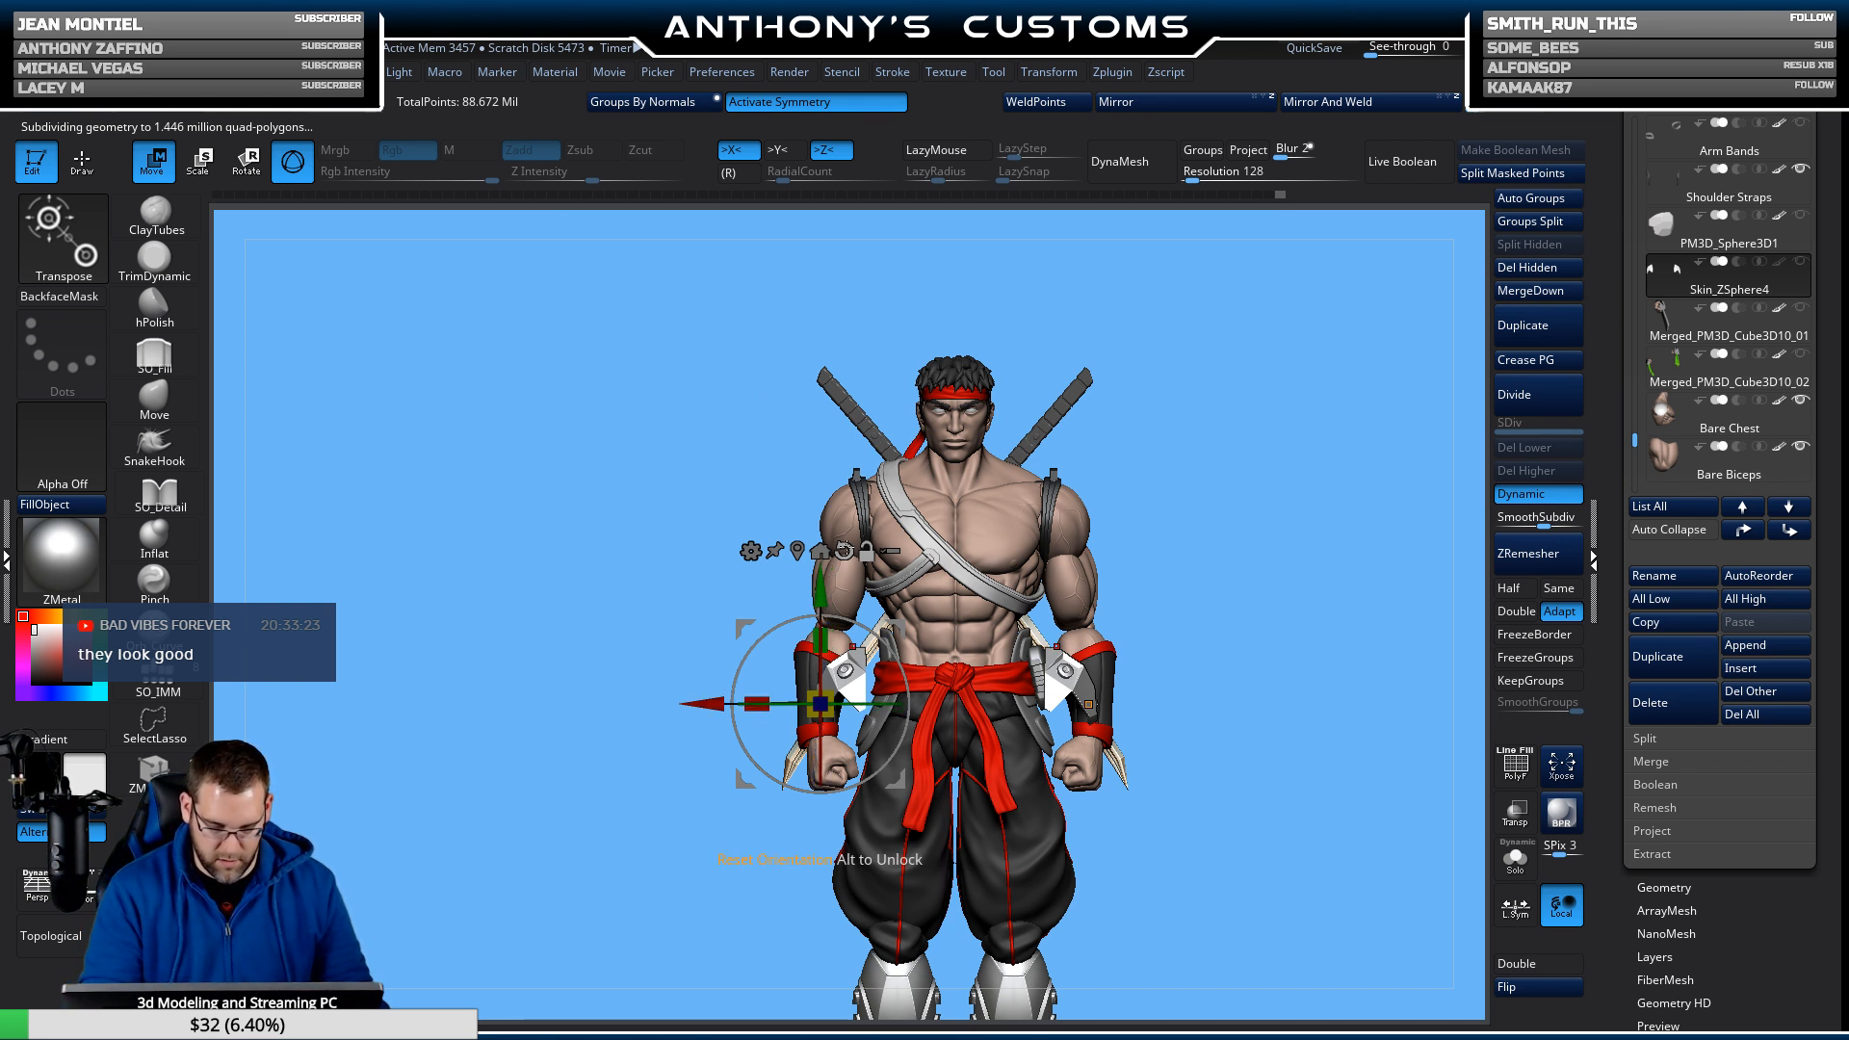
{"action": "left_click_drag", "start_coordinate": [824, 552], "coordinate": [846, 403]}
{"action": "left_click_drag", "start_coordinate": [1226, 447], "coordinate": [1312, 462]}
Turn off symmetry, shift the pads back about 0.37 along Z onto the shoulders, and check their placement.
{"action": "left_click", "coordinate": [875, 104]}
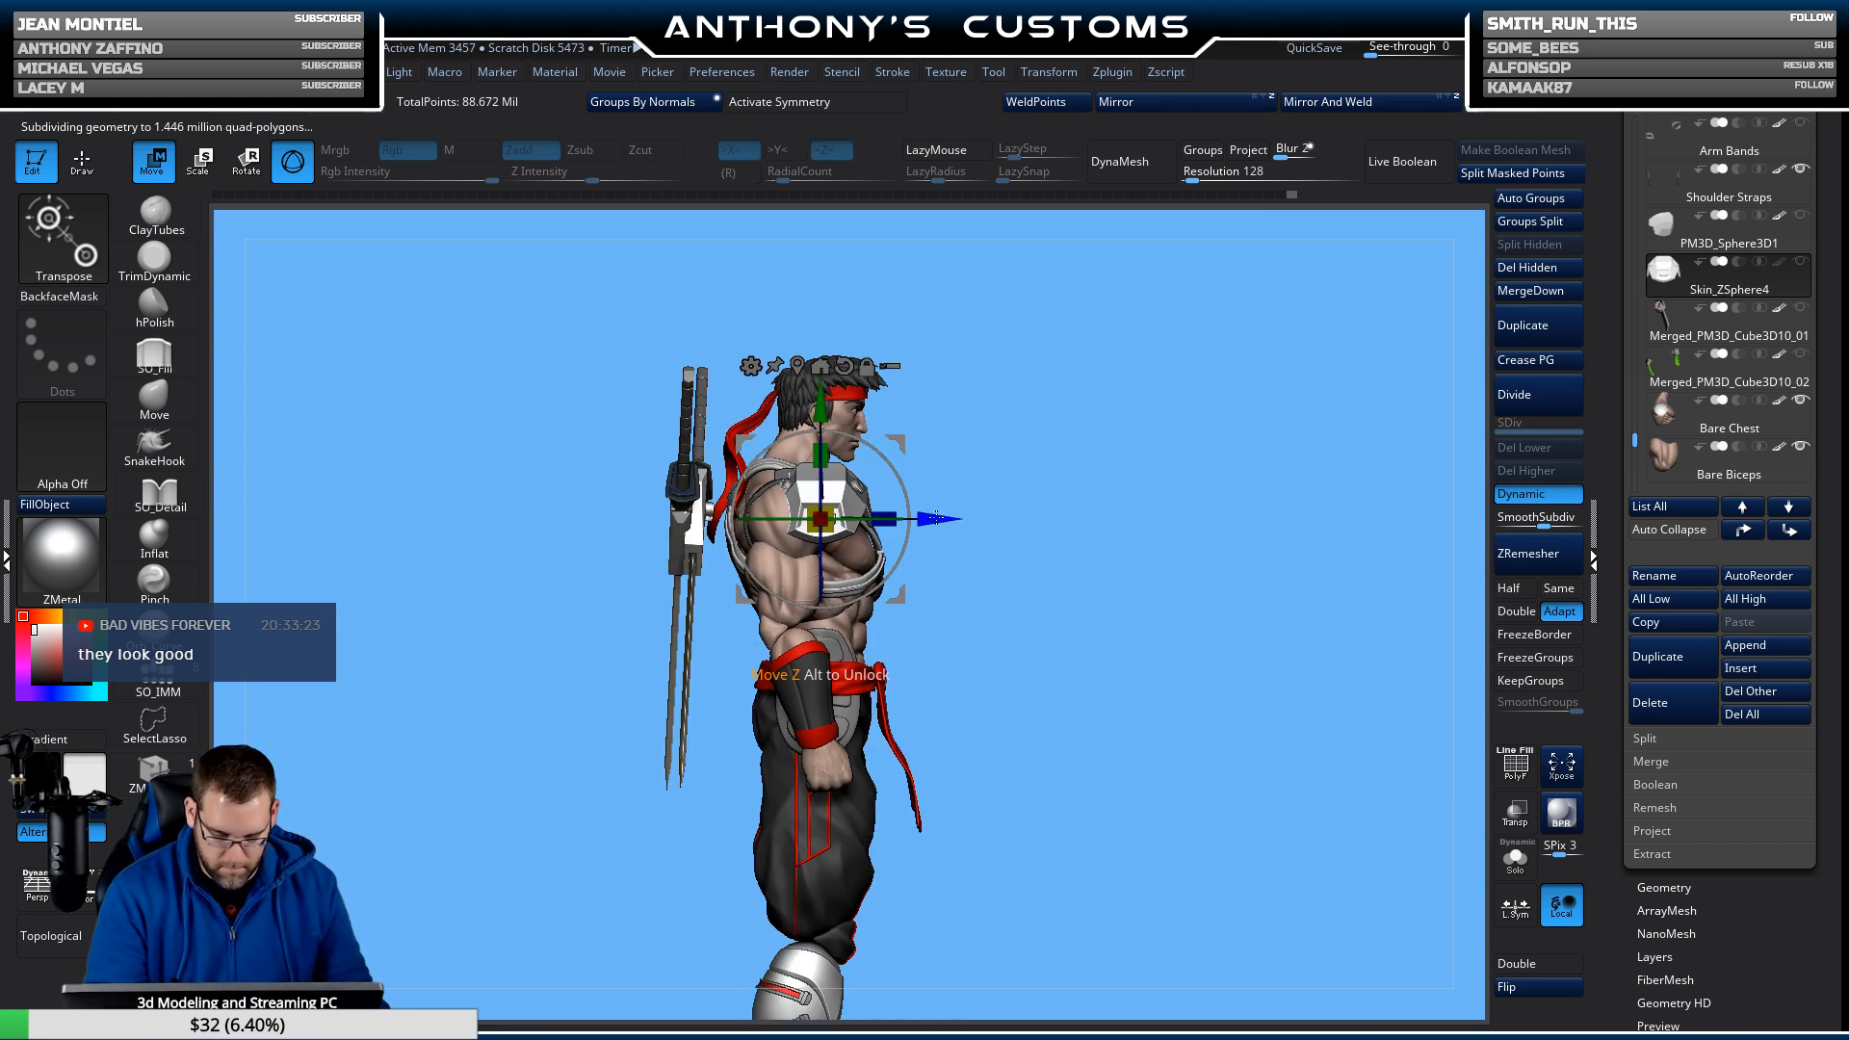
{"action": "left_click_drag", "start_coordinate": [936, 517], "coordinate": [907, 522]}
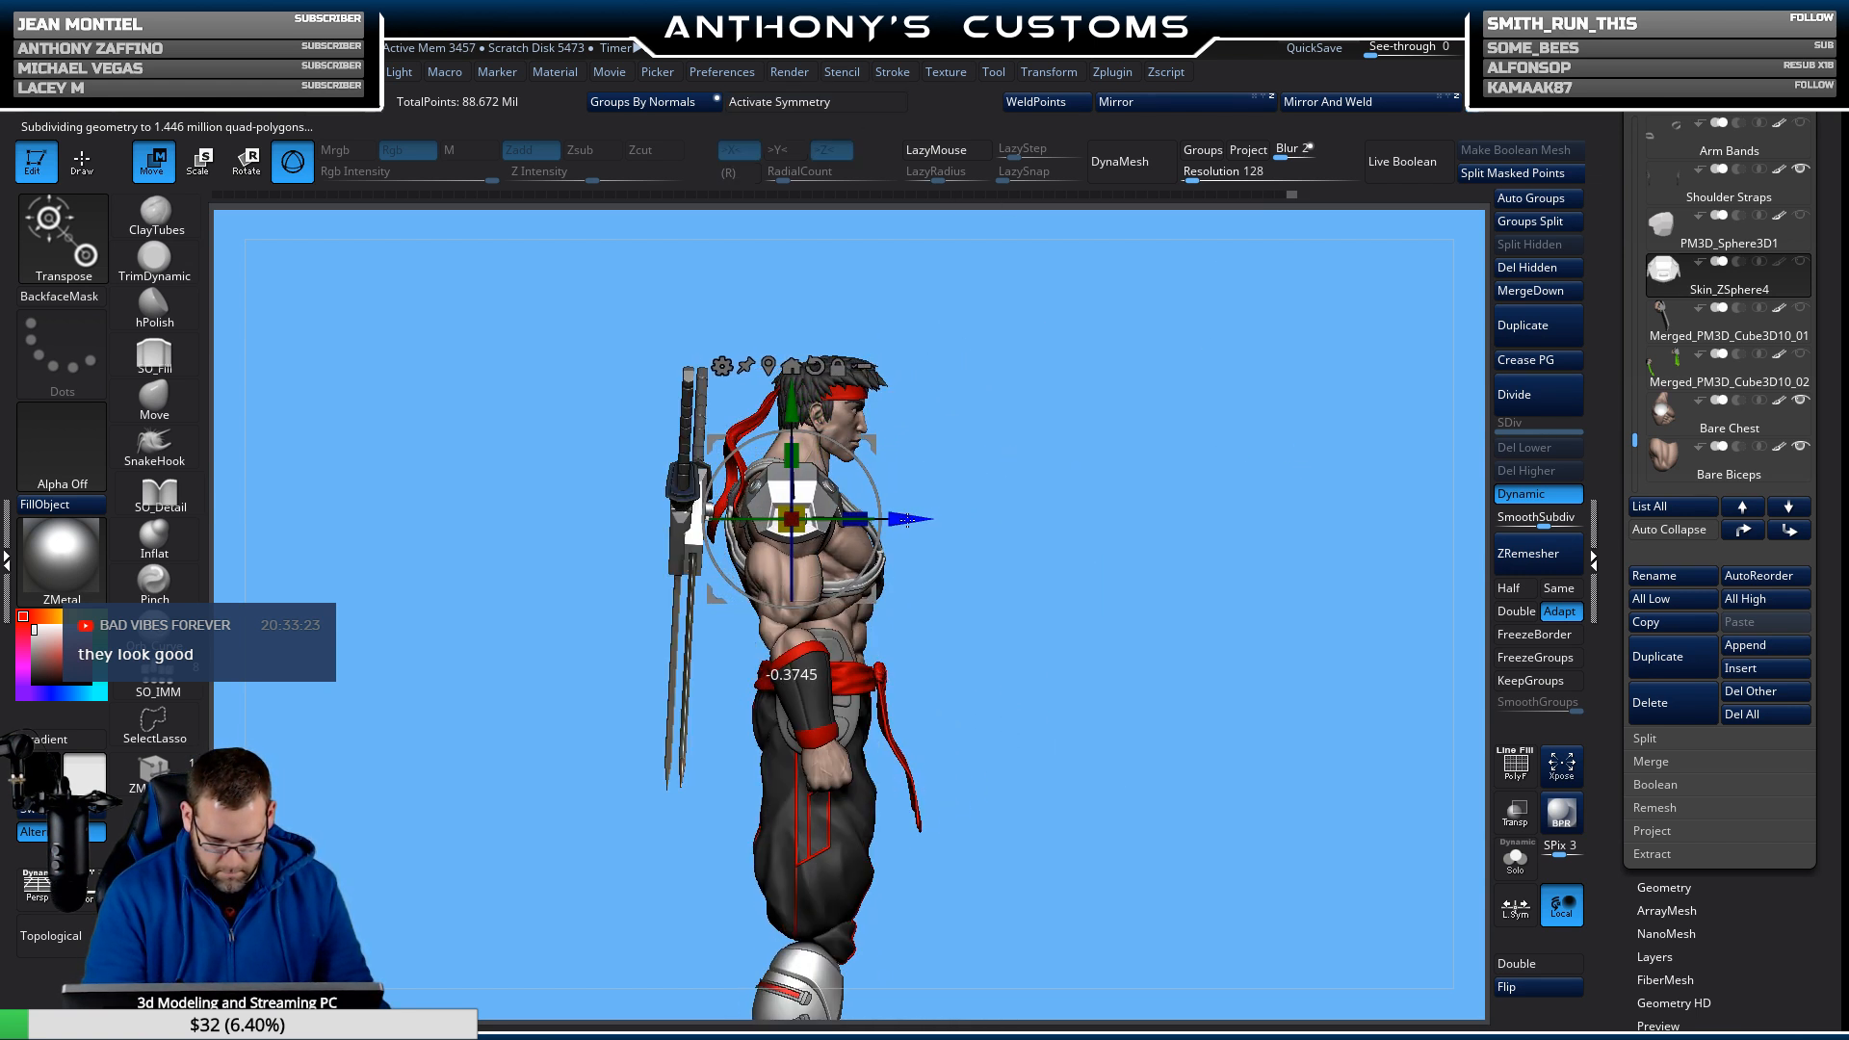
{"action": "key", "text": "q"}
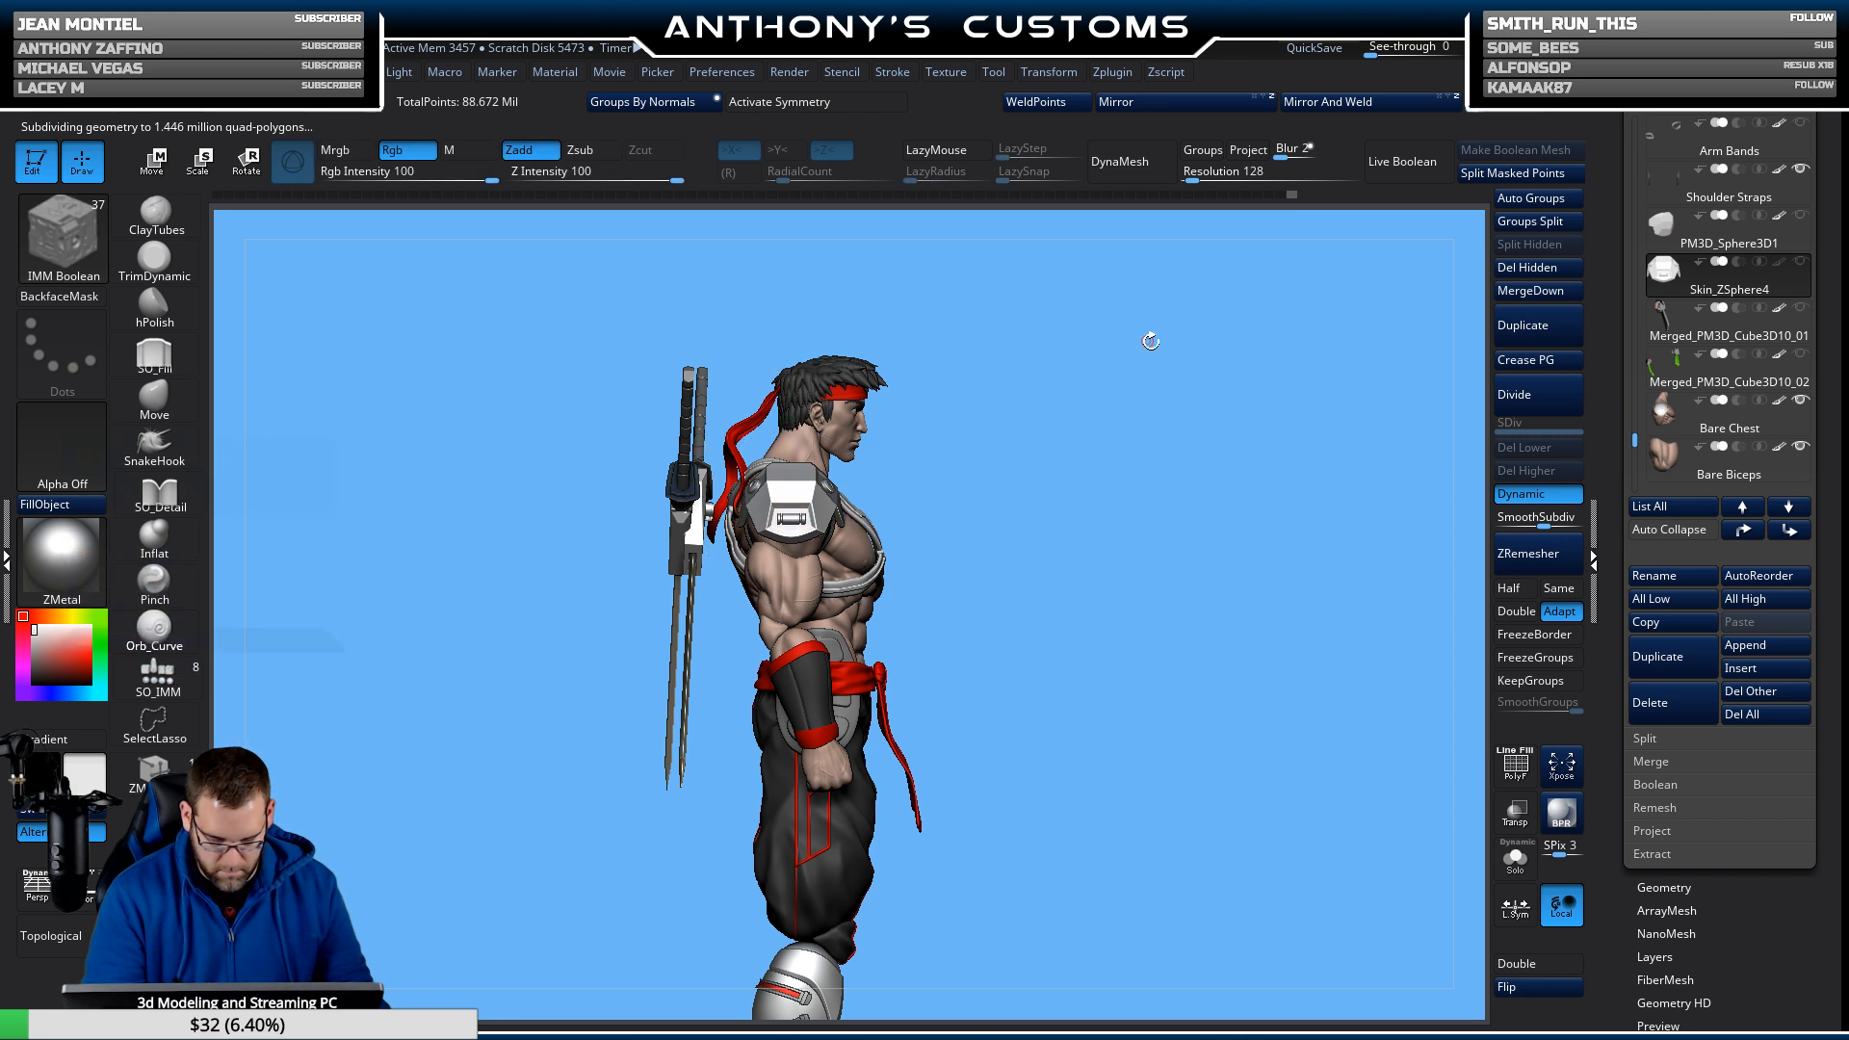
{"action": "mouse_move", "coordinate": [1152, 335]}
{"action": "left_mouse_down"}
{"action": "mouse_move", "coordinate": [1221, 488]}
{"action": "mouse_move", "coordinate": [1159, 480]}
{"action": "mouse_move", "coordinate": [1172, 435]}
{"action": "mouse_move", "coordinate": [1247, 516]}
{"action": "mouse_move", "coordinate": [1250, 567]}
{"action": "left_mouse_up"}
{"action": "mouse_move", "coordinate": [1286, 463]}
{"action": "left_mouse_down", "text": "alt"}
{"action": "mouse_move", "coordinate": [1192, 483]}
{"action": "mouse_move", "coordinate": [1139, 574]}
{"action": "mouse_move", "coordinate": [1215, 585]}
{"action": "mouse_move", "coordinate": [1252, 523]}
{"action": "mouse_move", "coordinate": [1142, 525]}
{"action": "mouse_move", "coordinate": [1199, 509]}
{"action": "left_mouse_up", "text": "alt"}
{"action": "left_click_drag", "start_coordinate": [1313, 442], "coordinate": [1286, 443]}
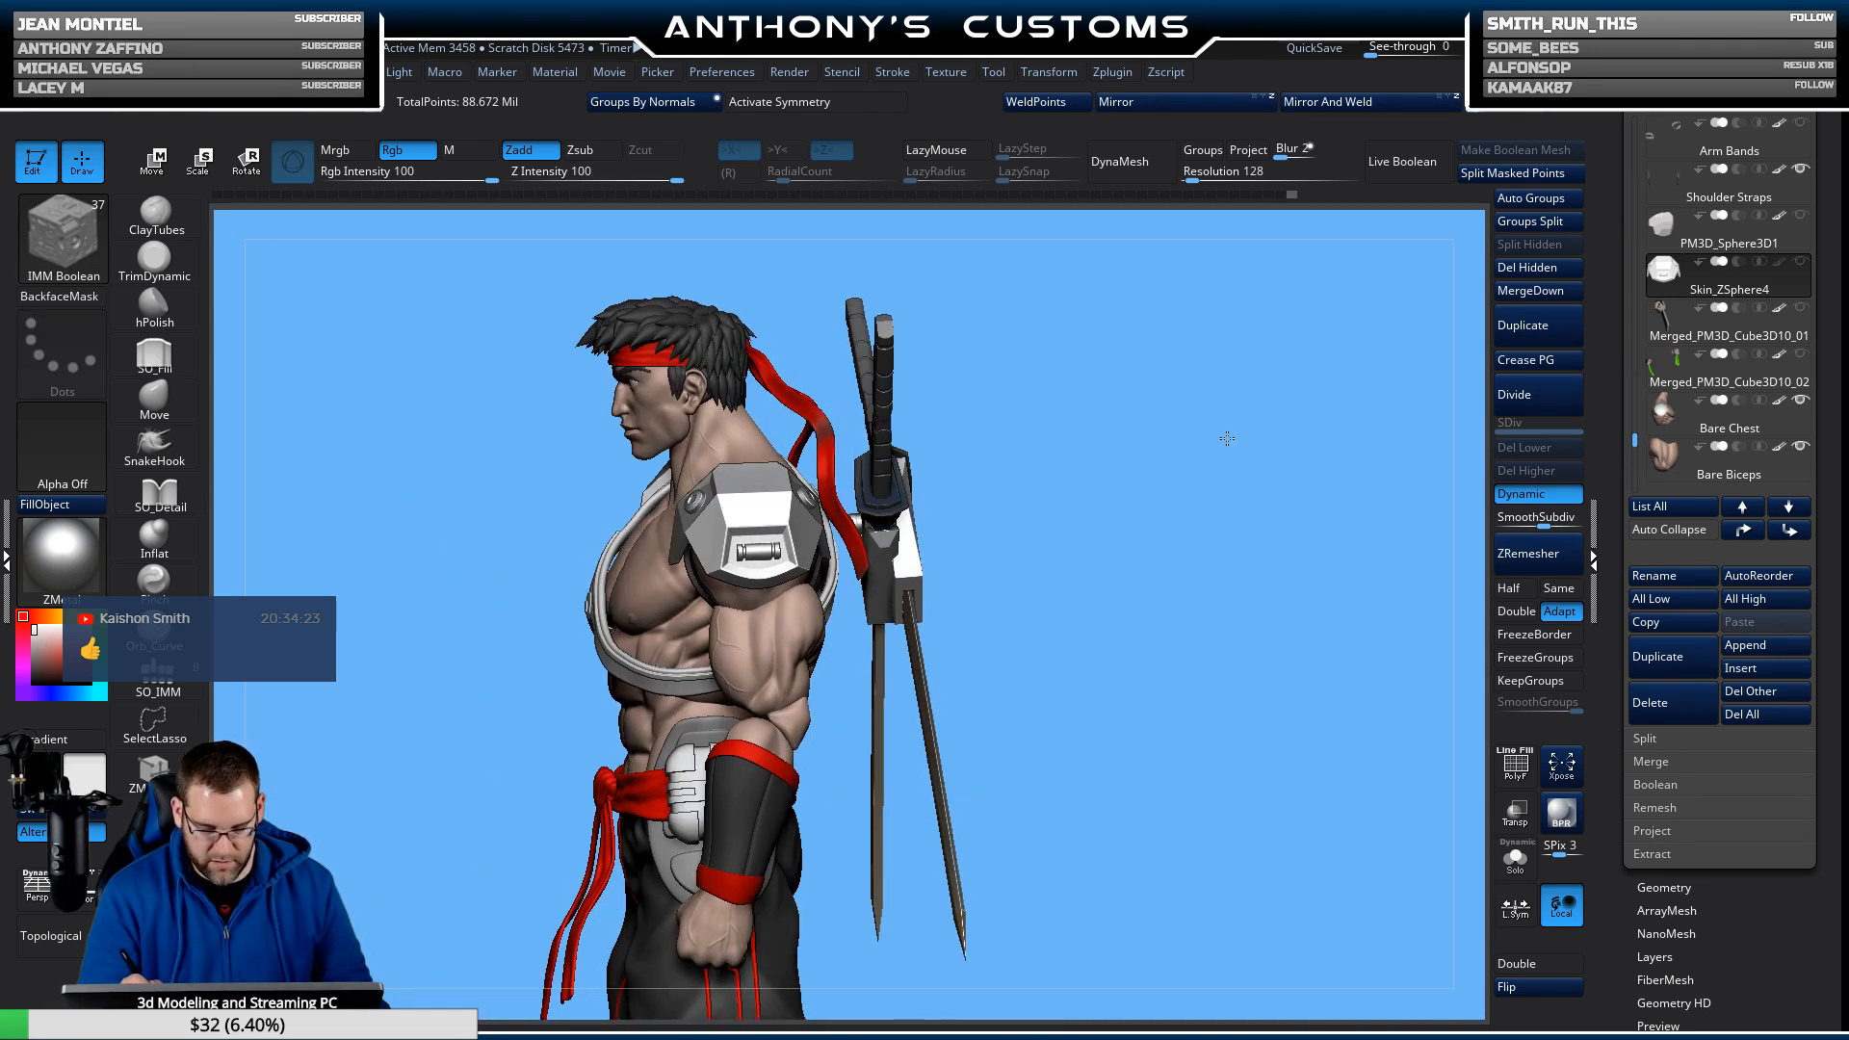
Undo the cylinder insert and the shoulder placement, and view the full figure from the front.
{"action": "left_click", "coordinate": [1515, 861]}
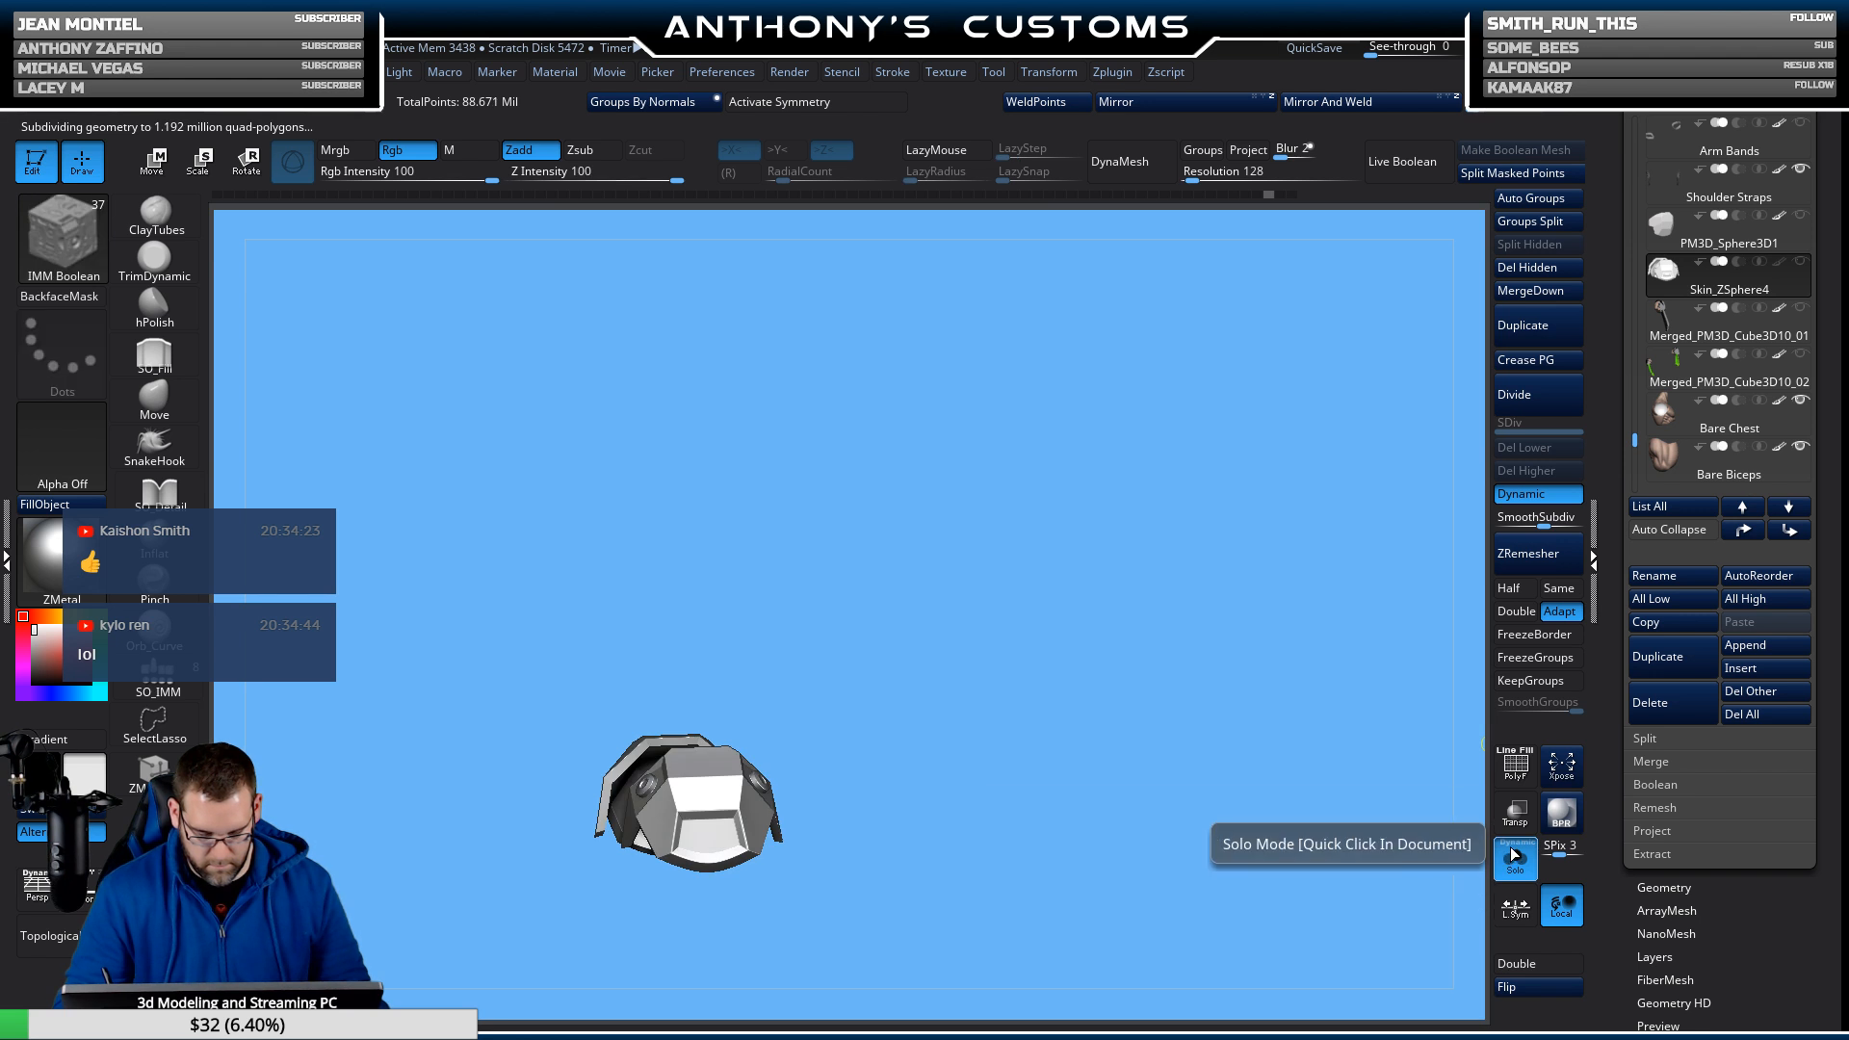
{"action": "left_click", "coordinate": [1514, 860]}
{"action": "left_click_drag", "start_coordinate": [1199, 820], "coordinate": [1260, 818]}
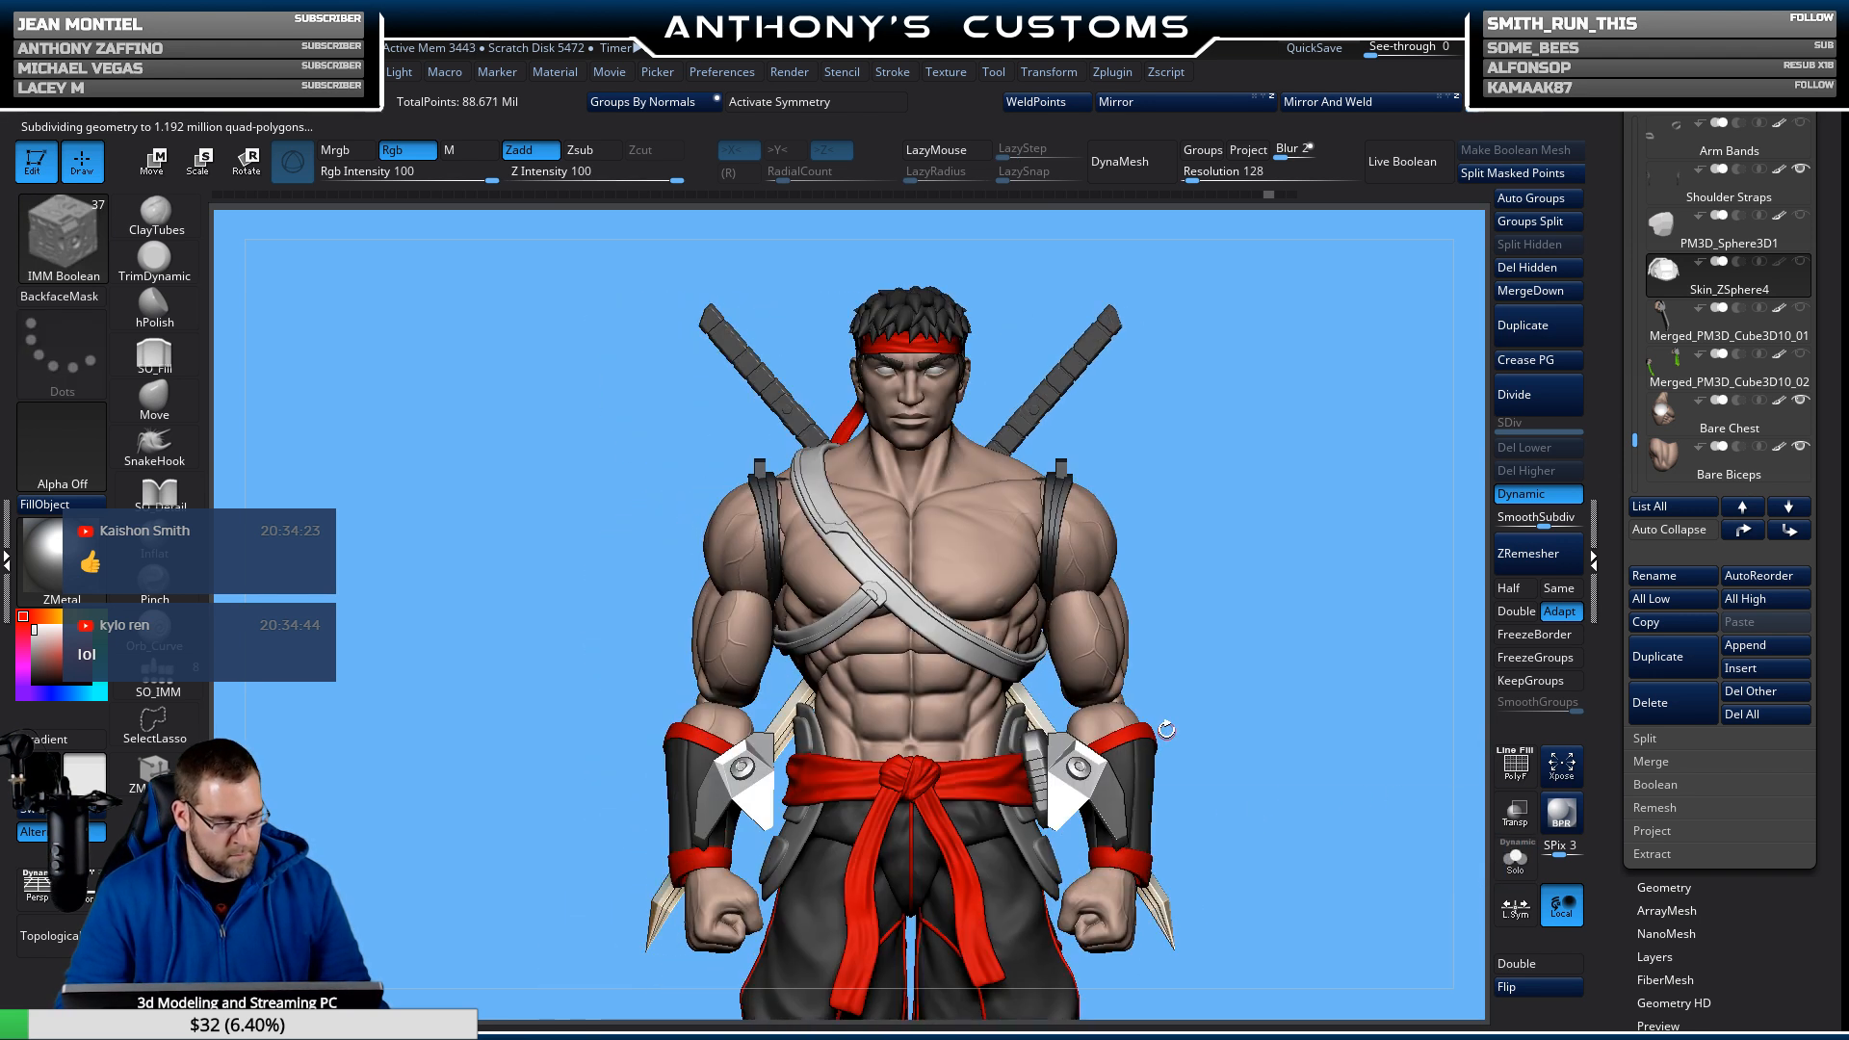
{"action": "left_click_drag", "start_coordinate": [1293, 700], "coordinate": [1245, 551], "text": "alt"}
{"action": "left_click_drag", "start_coordinate": [1262, 628], "coordinate": [1409, 586], "text": "alt"}
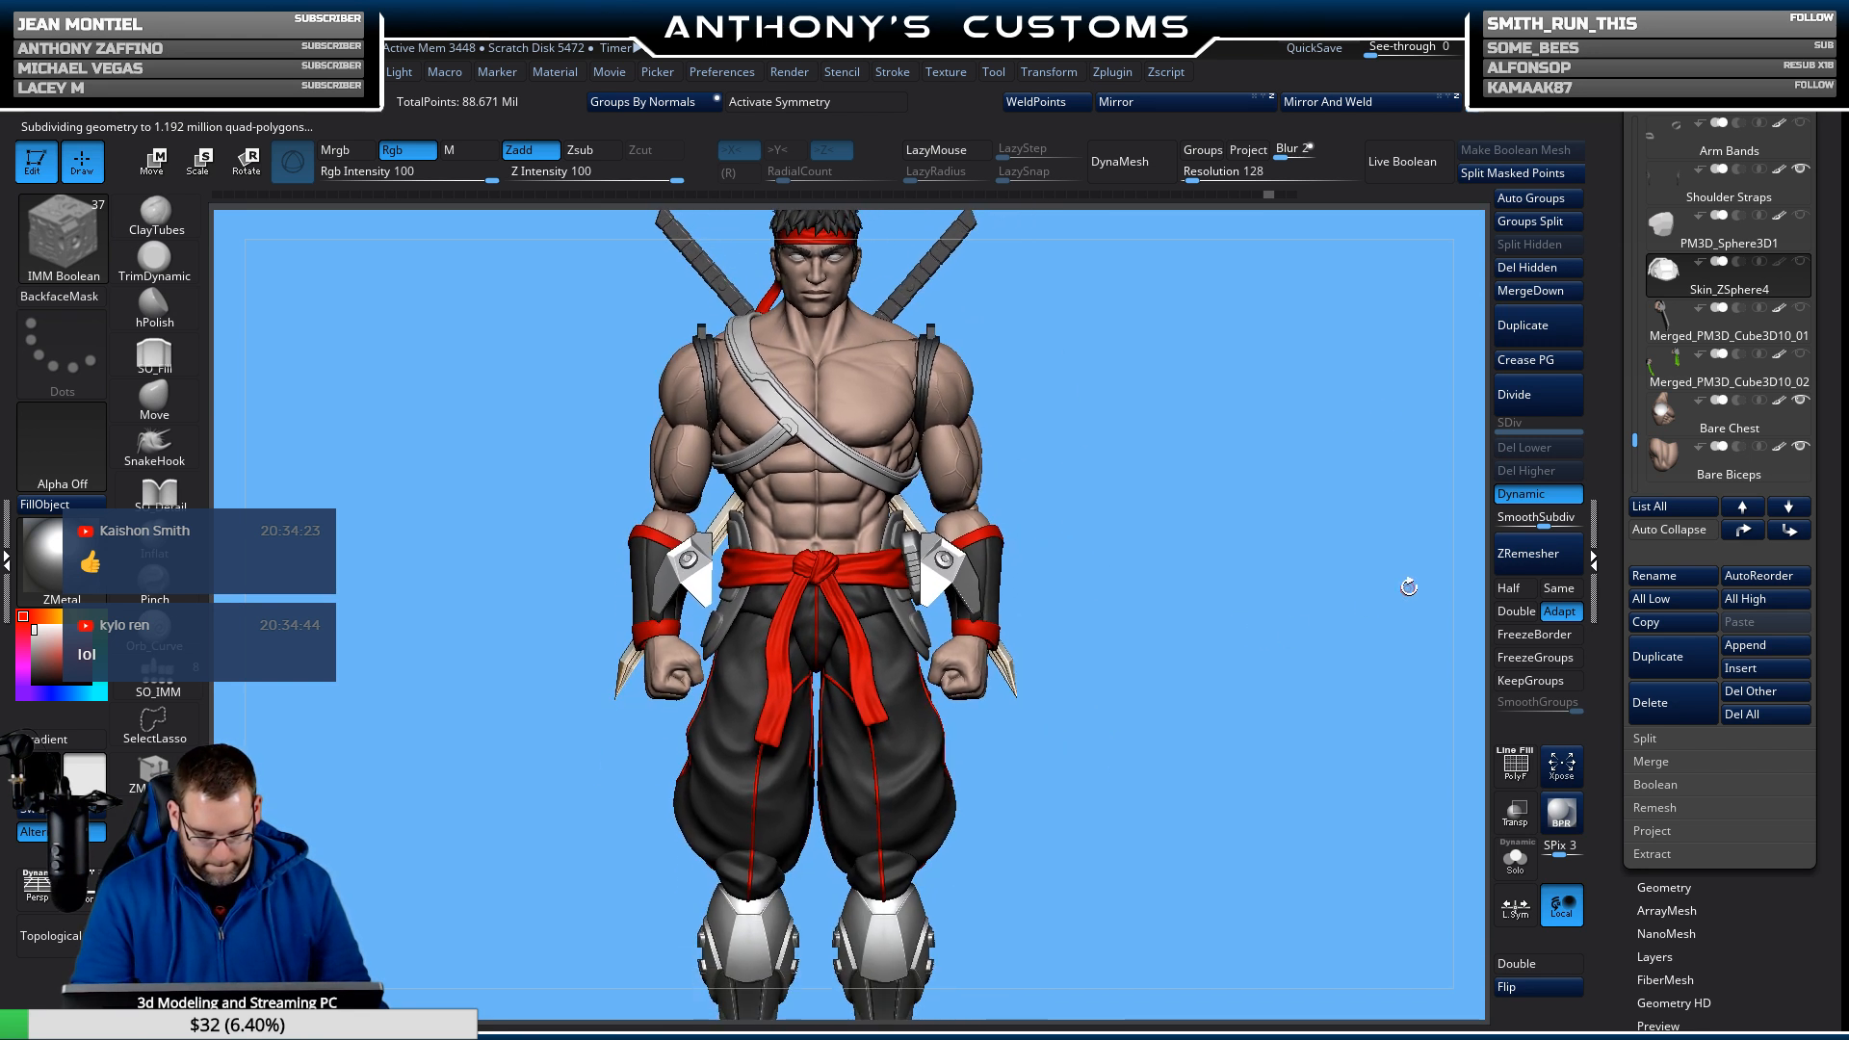
Isolate the armoured shoulder pads, then reset the transform gizmo's orientation and centre it on the unmasked mesh.
{"action": "left_click", "coordinate": [1516, 857]}
{"action": "left_click_drag", "start_coordinate": [1280, 847], "coordinate": [1206, 850], "text": "shift"}
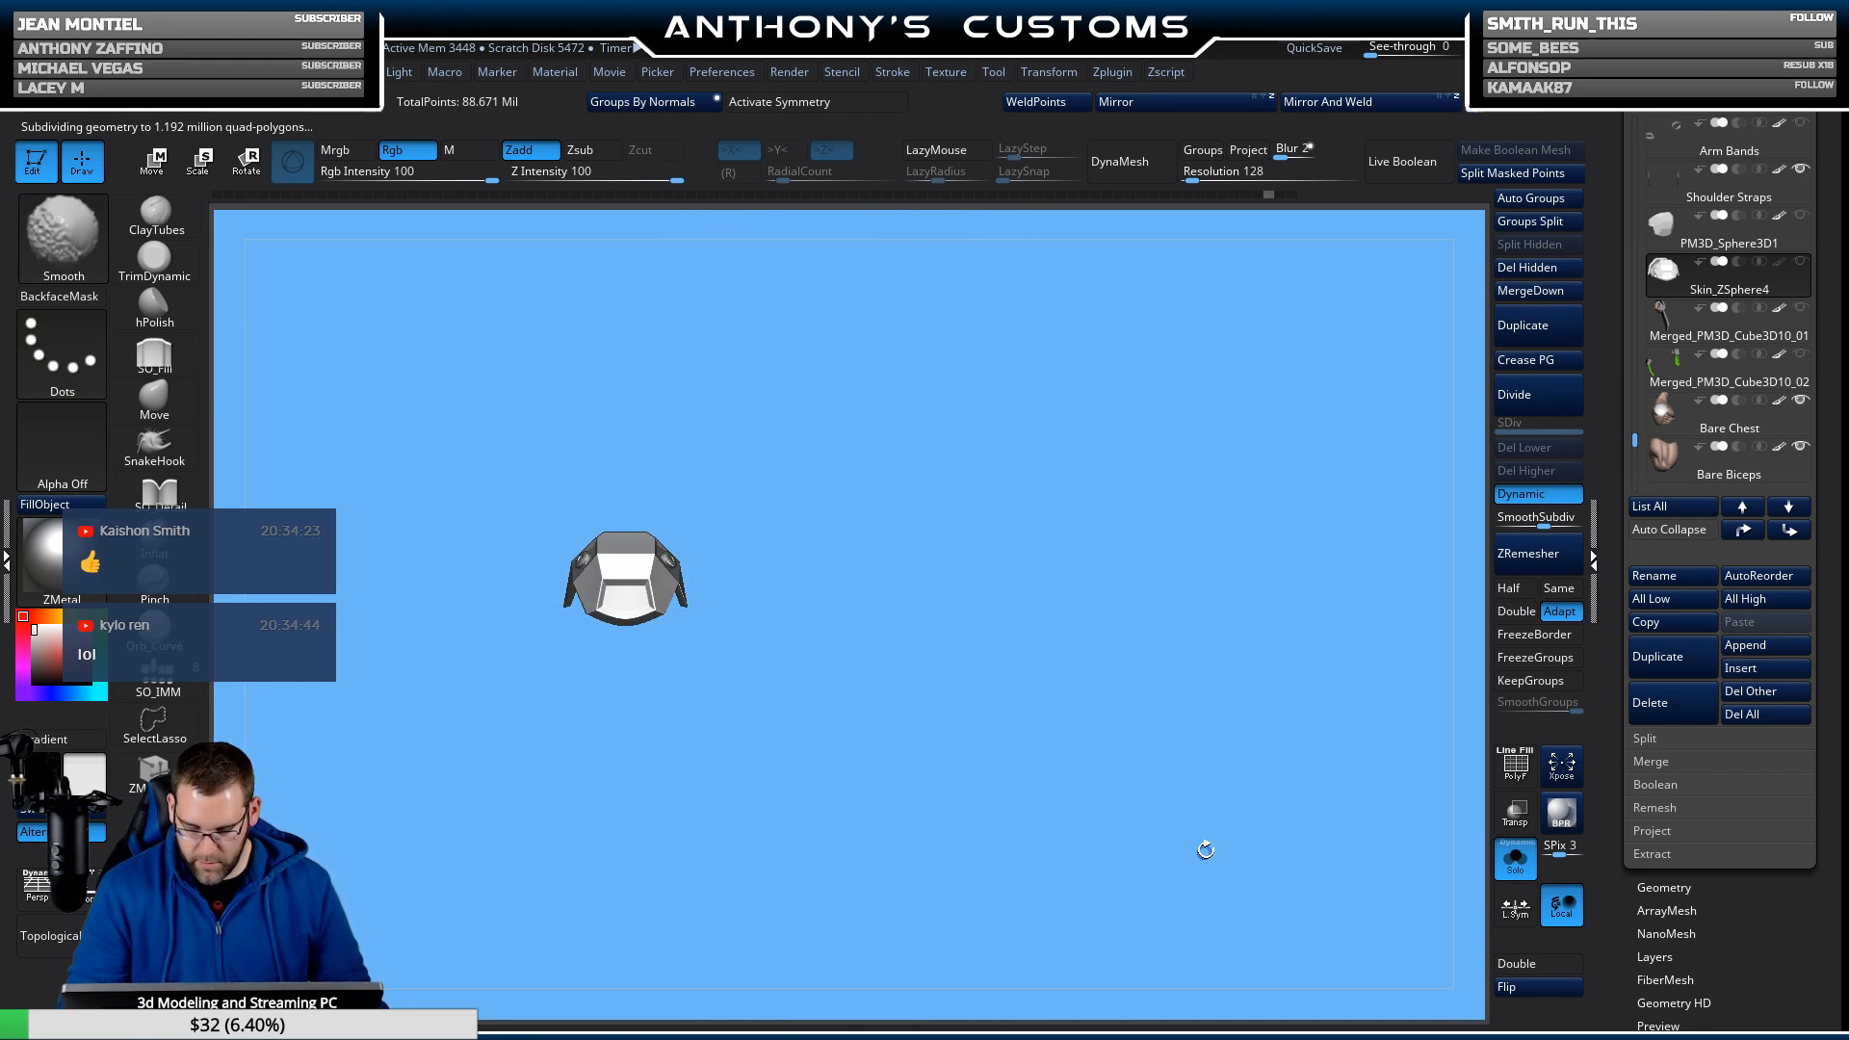
{"action": "key", "text": "w"}
{"action": "left_click_drag", "start_coordinate": [1049, 639], "coordinate": [1209, 746], "text": "alt"}
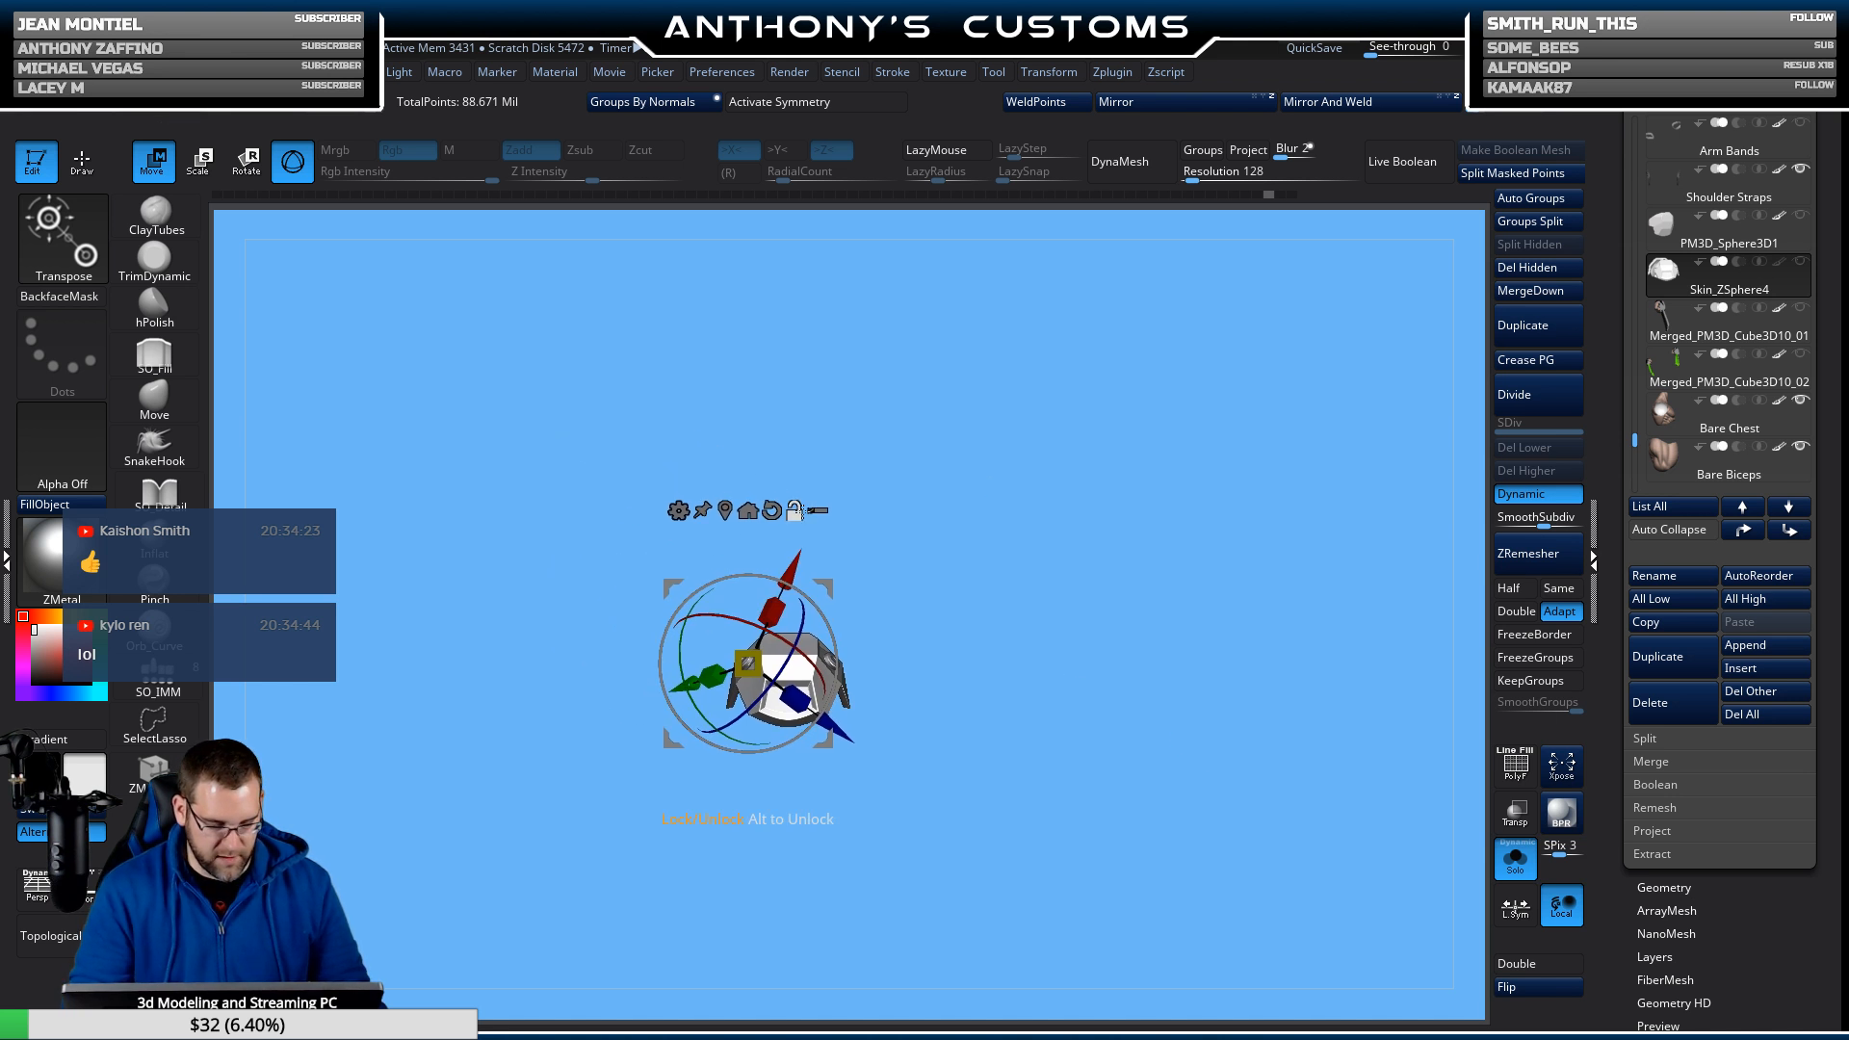
{"action": "left_click", "coordinate": [795, 511]}
{"action": "left_click", "coordinate": [771, 511]}
{"action": "left_click", "coordinate": [727, 511]}
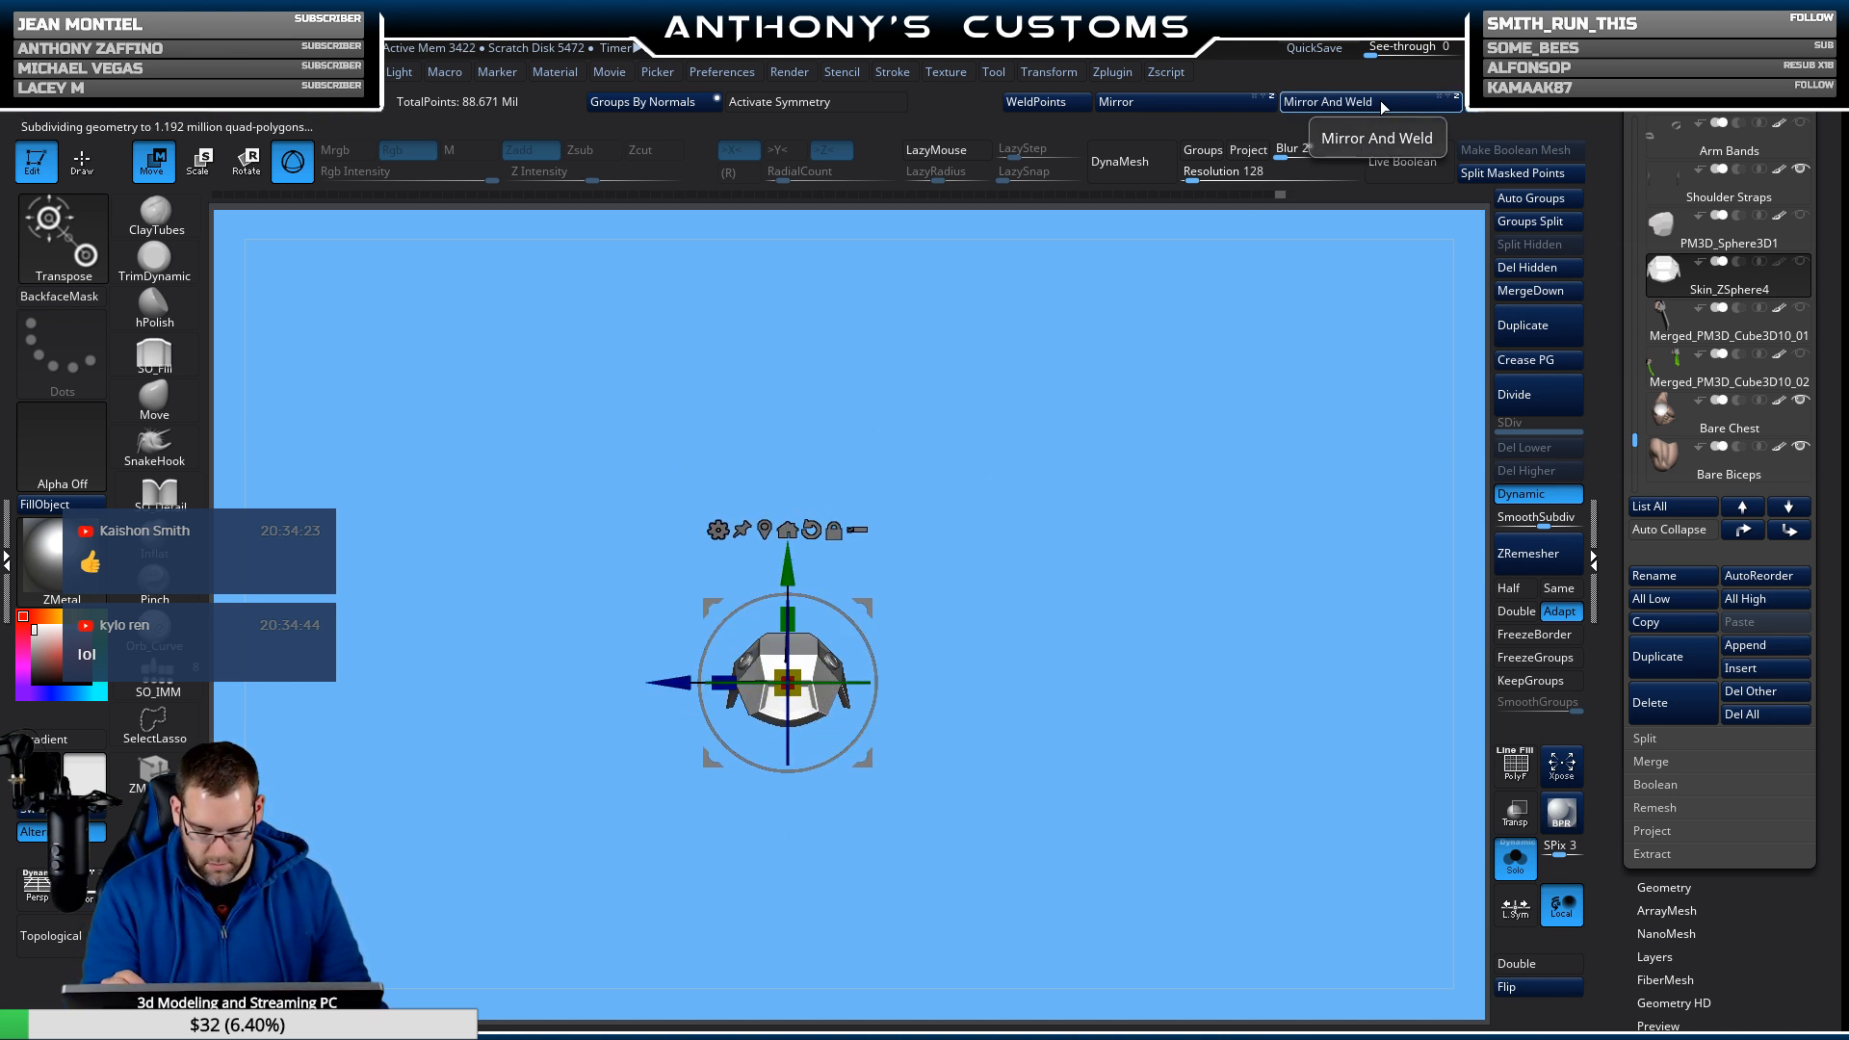
Bring back the full figure, then isolate the Heavy Shoulder Pads subtool and duplicate it.
{"action": "left_click", "coordinate": [1515, 863]}
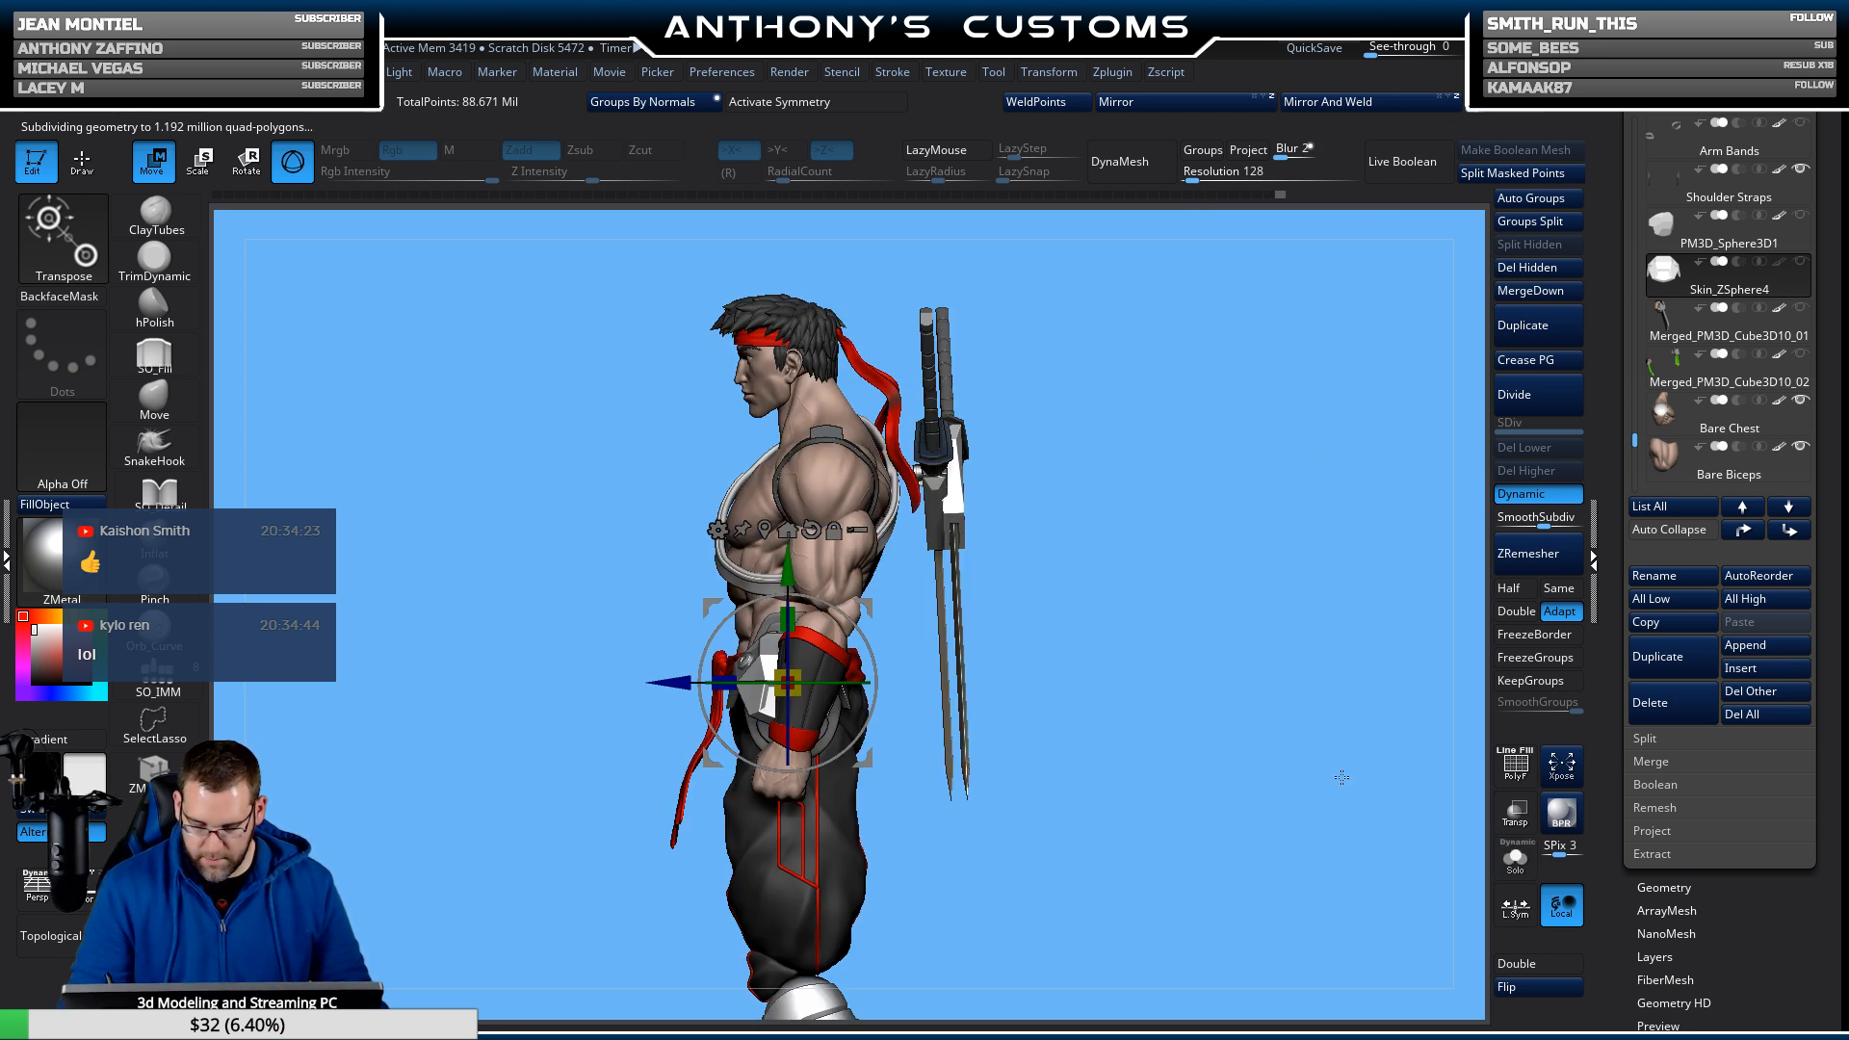
{"action": "left_click_drag", "start_coordinate": [1342, 777], "coordinate": [1268, 771]}
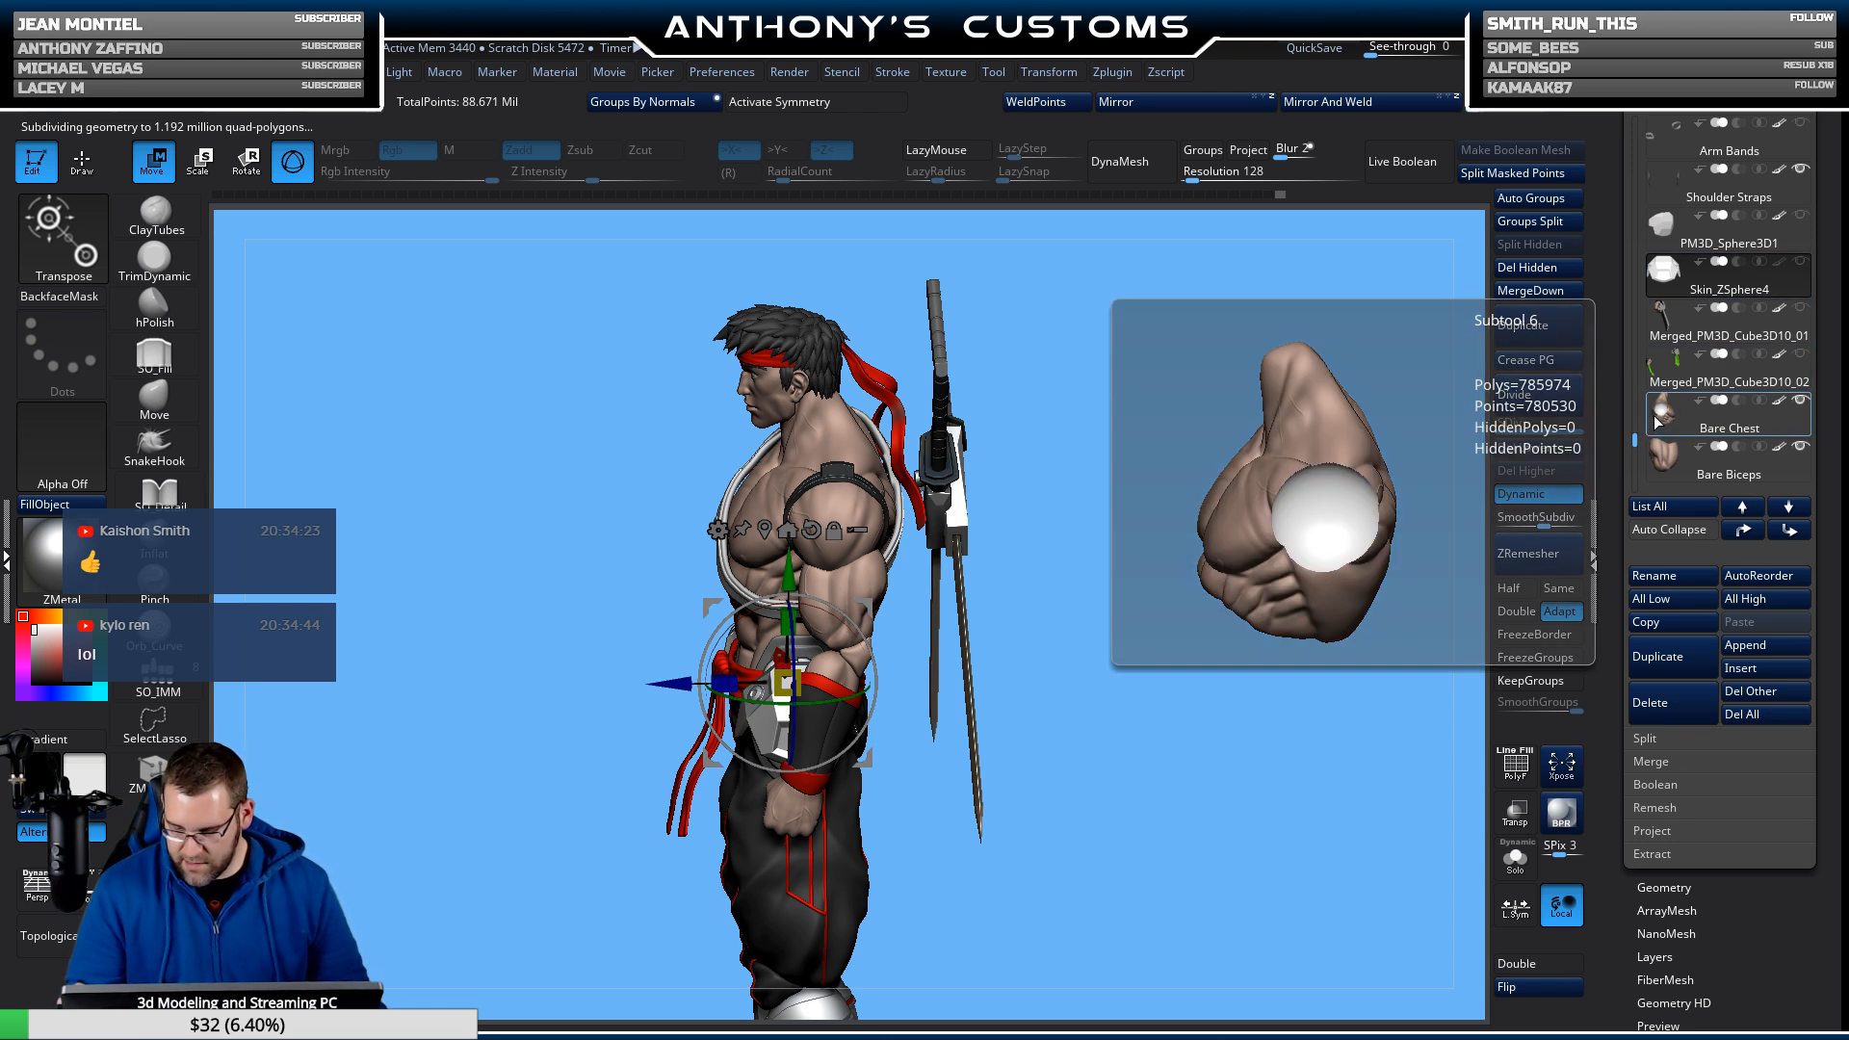
{"action": "scroll", "coordinate": [1637, 441], "scroll_direction": "down", "scroll_amount": 2}
{"action": "scroll", "coordinate": [1637, 441], "scroll_direction": "up", "scroll_amount": 4}
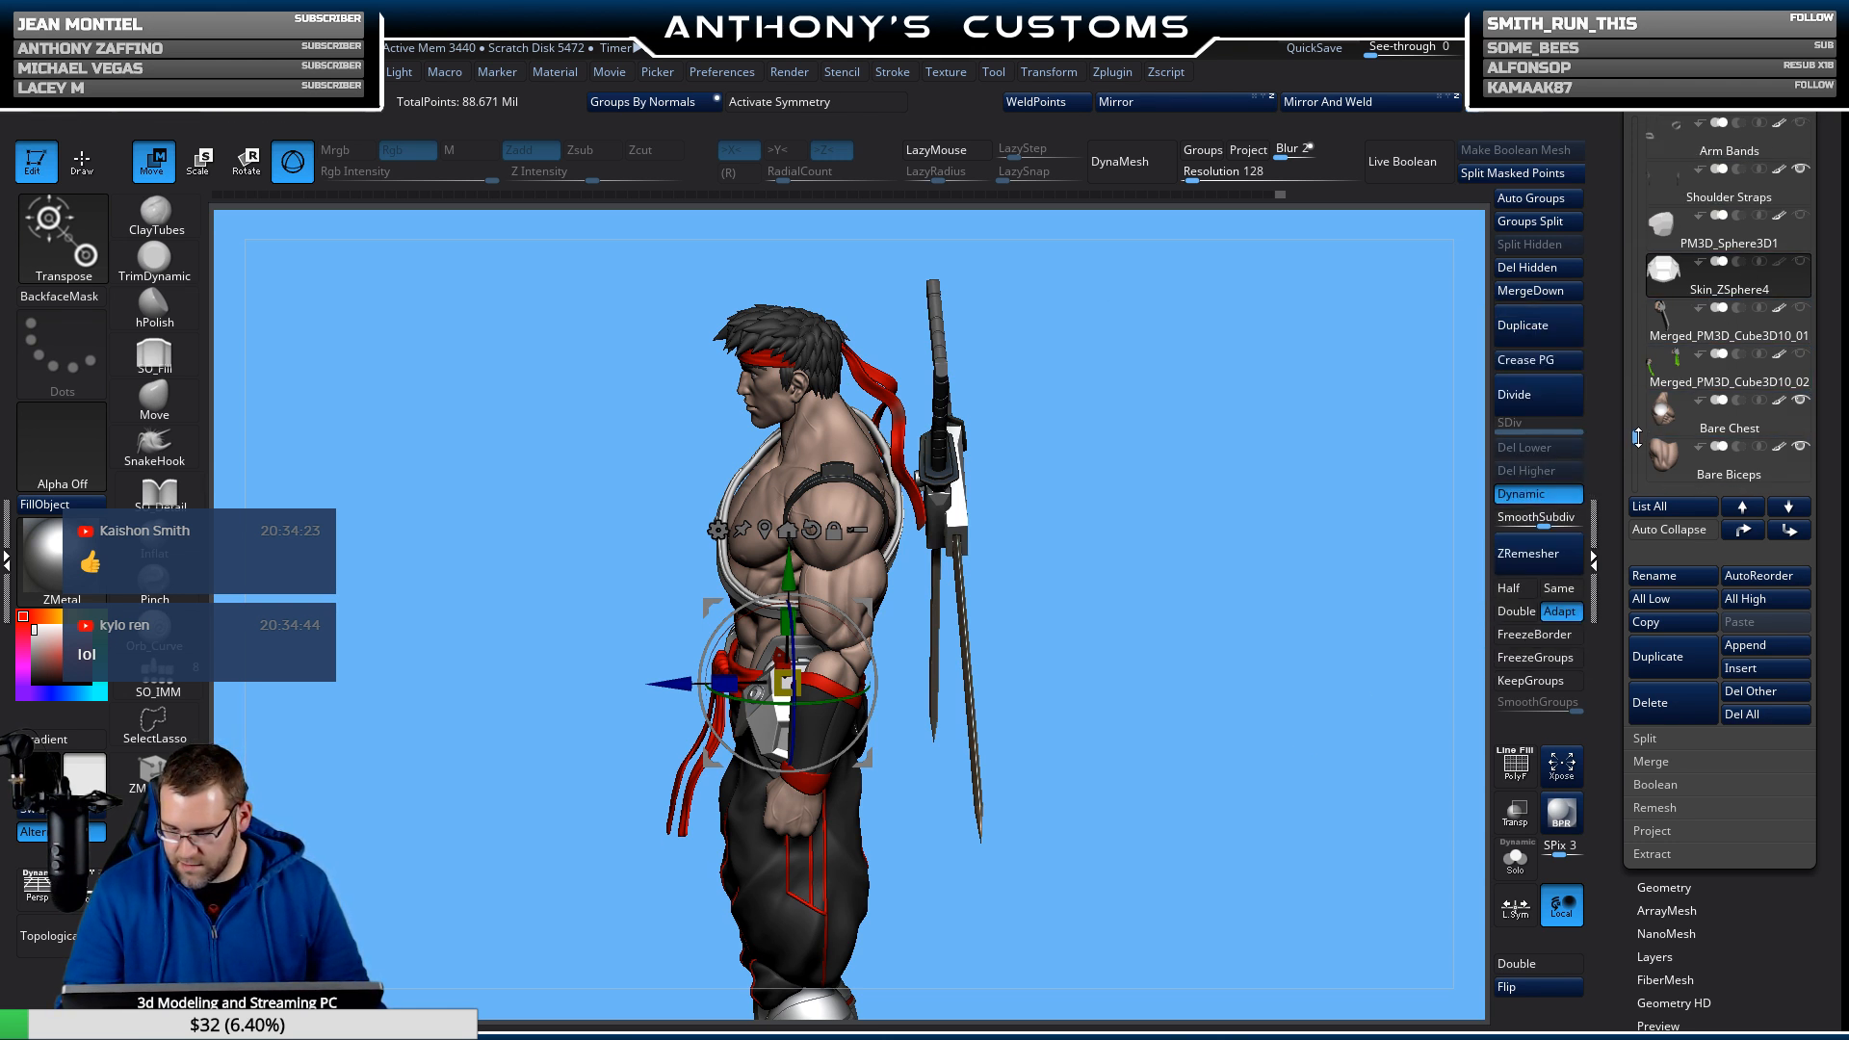
{"action": "left_click", "coordinate": [1686, 199]}
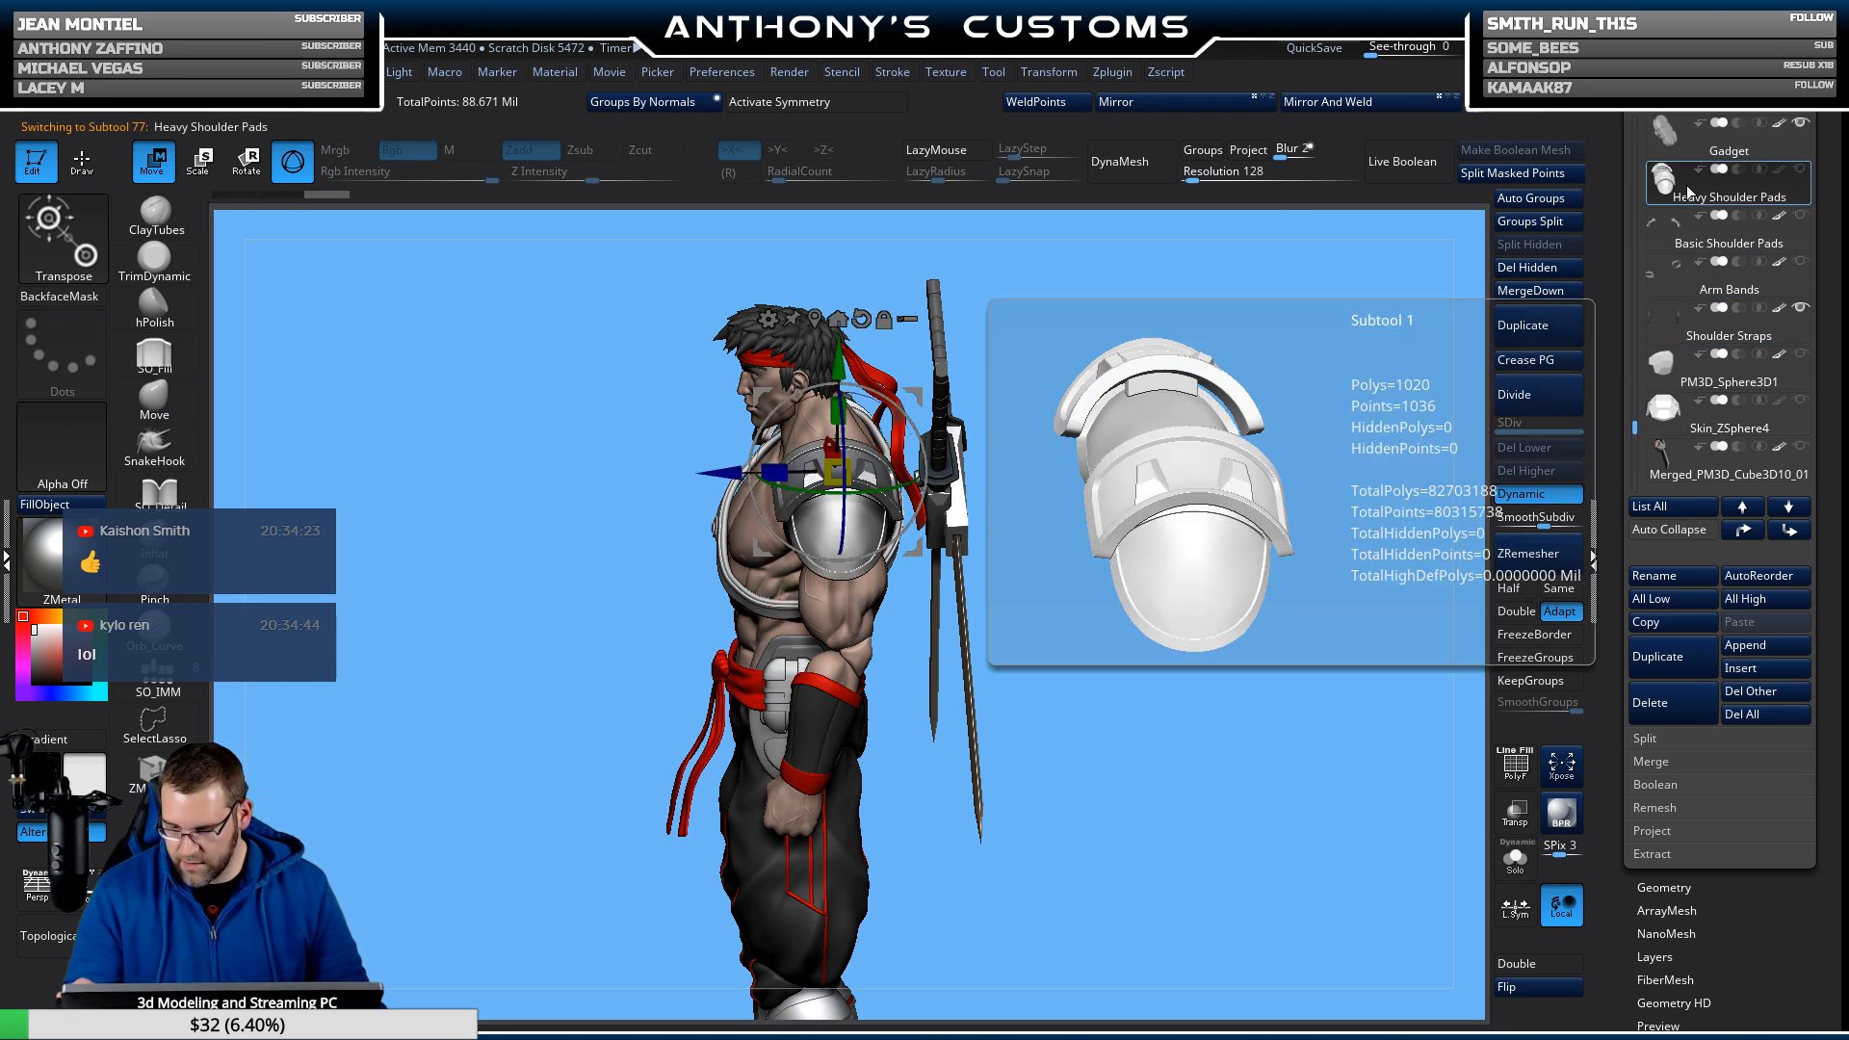
{"action": "left_click", "coordinate": [1517, 864]}
{"action": "left_click_drag", "start_coordinate": [1396, 761], "coordinate": [1311, 680]}
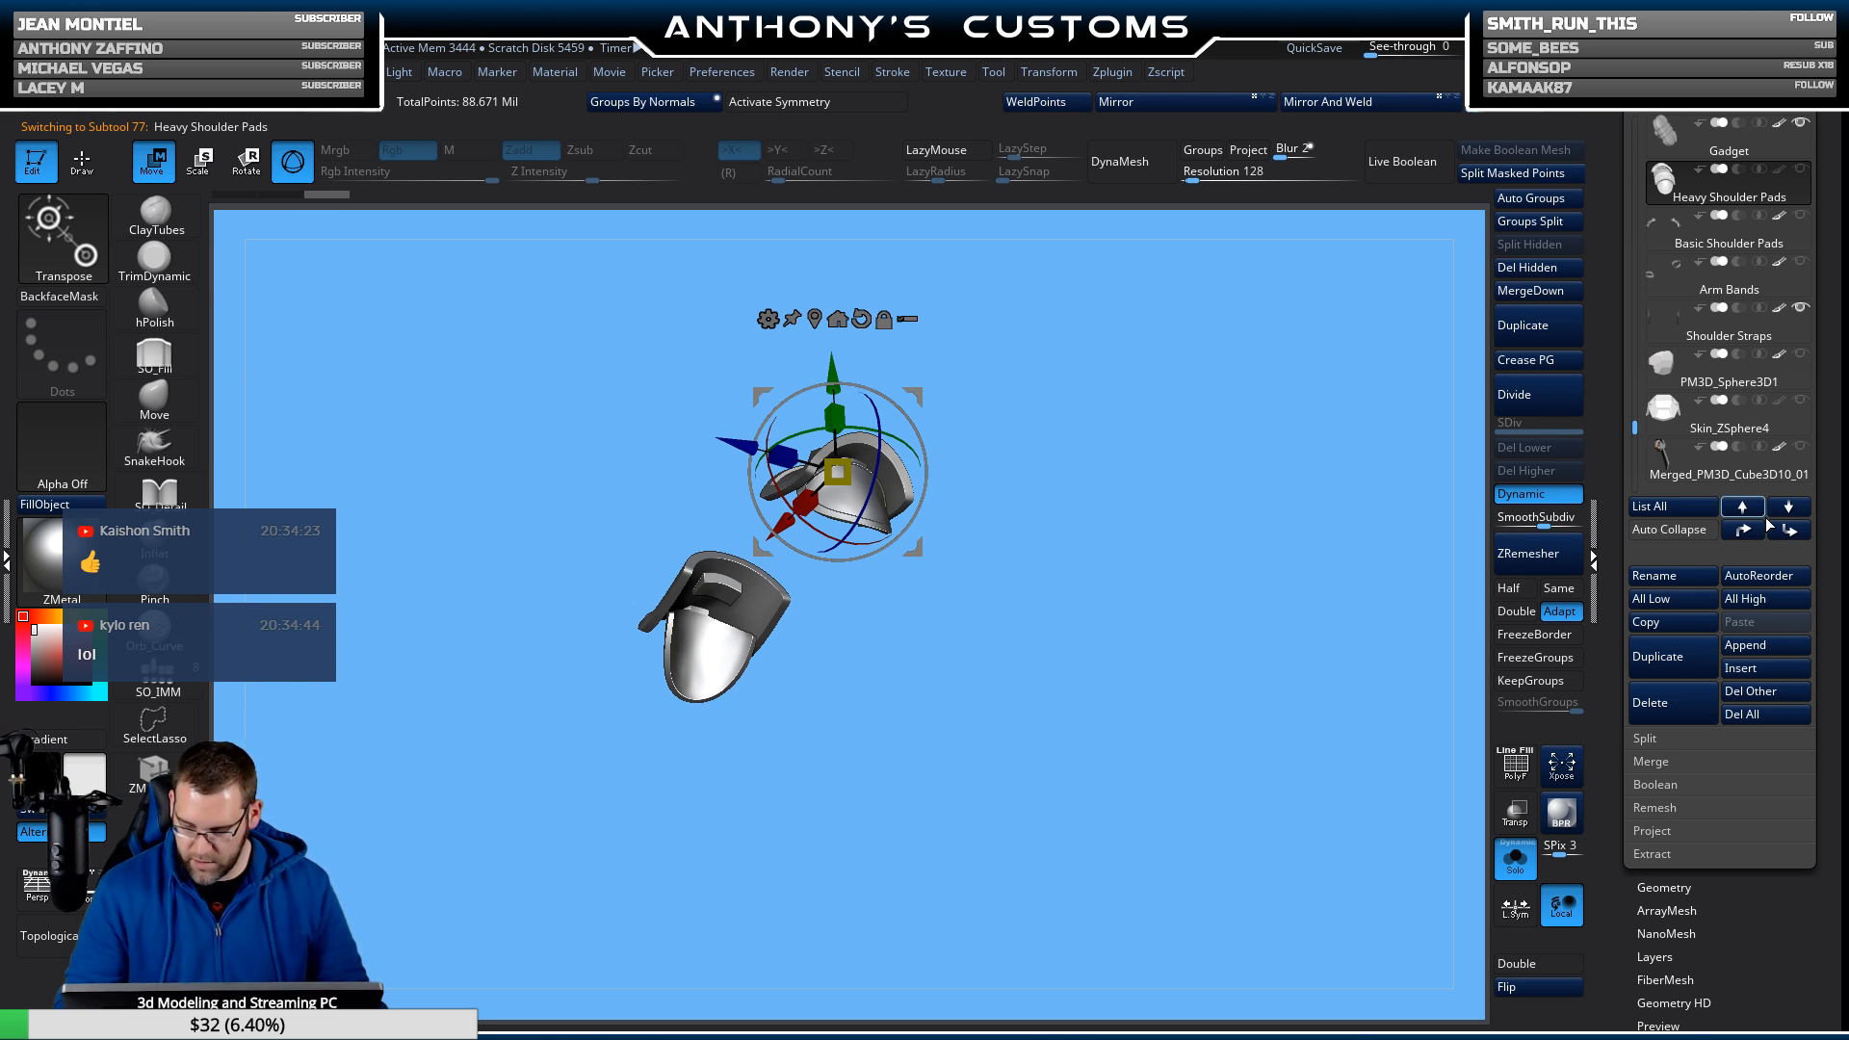
{"action": "left_click", "coordinate": [1673, 659]}
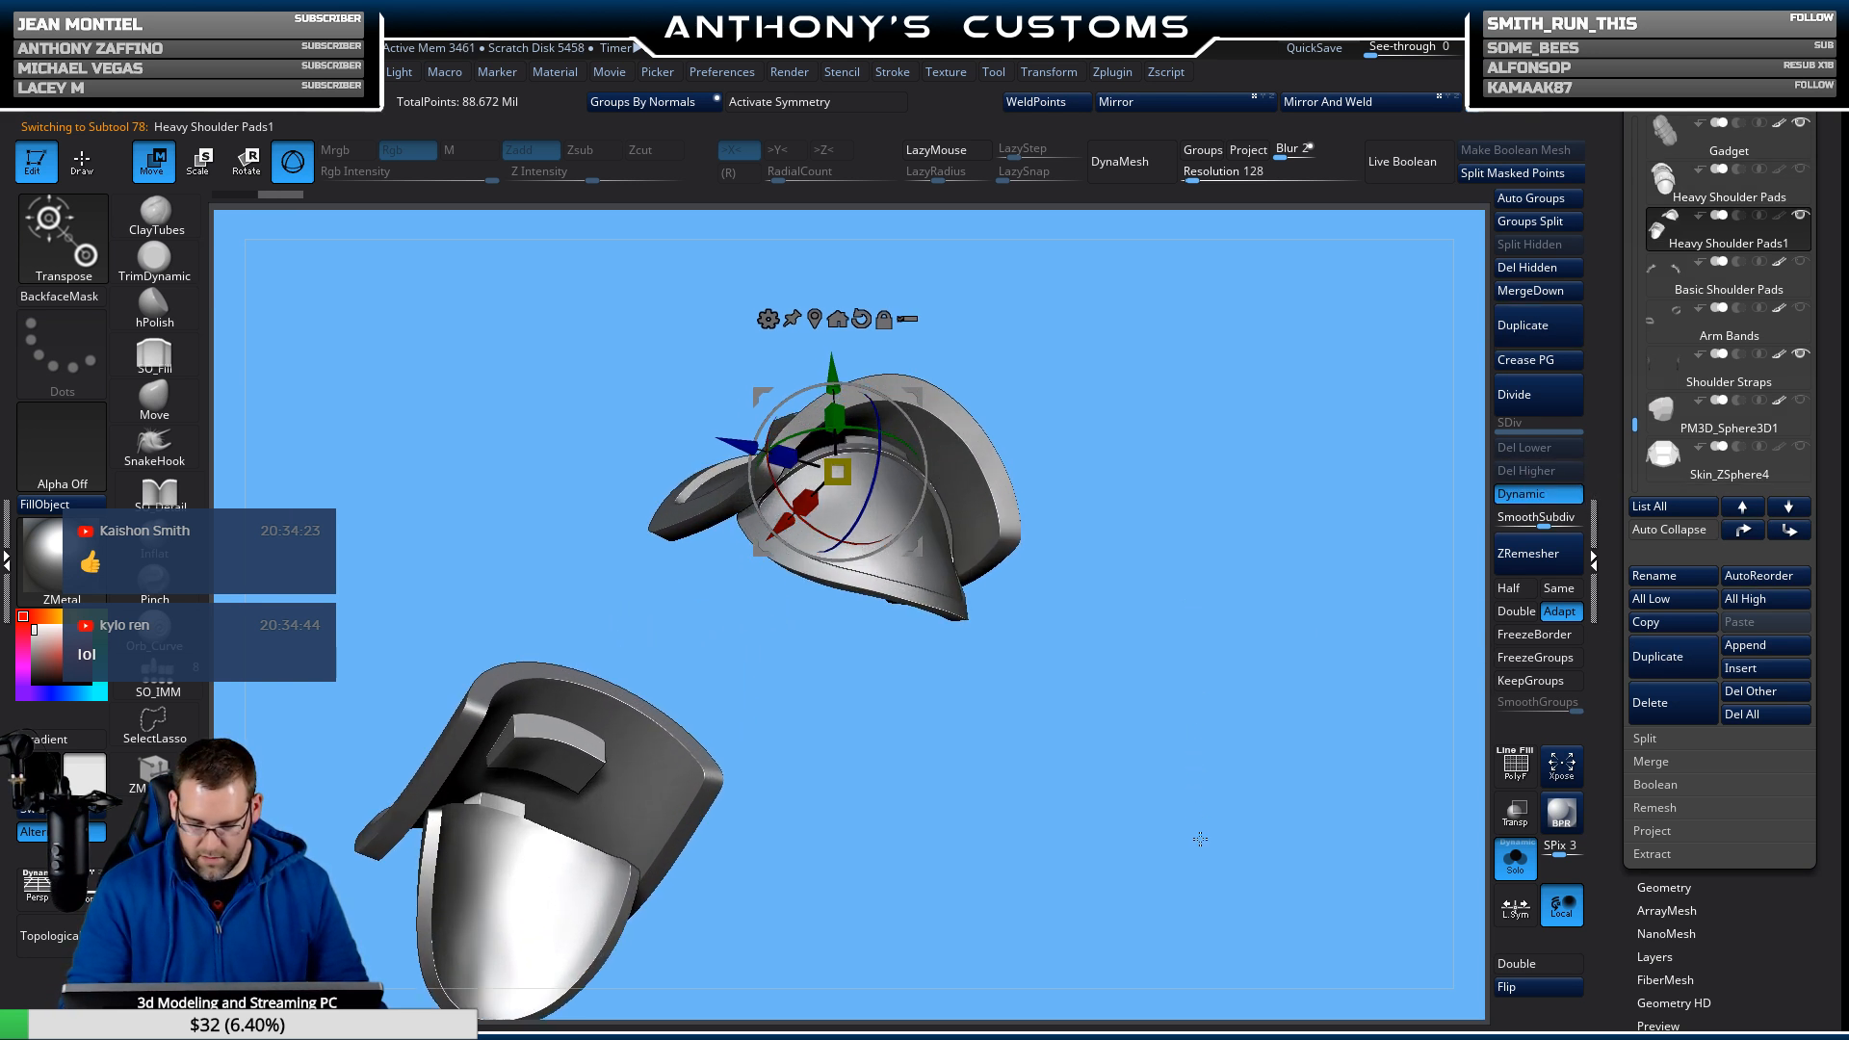
Turn off dynamic subdivision on the duplicate, show its polygroups, and delete everything except the small curved bracket pieces.
{"action": "left_click", "coordinate": [1522, 494]}
{"action": "key", "text": "shift+f"}
{"action": "left_click_drag", "start_coordinate": [1028, 698], "coordinate": [1092, 654]}
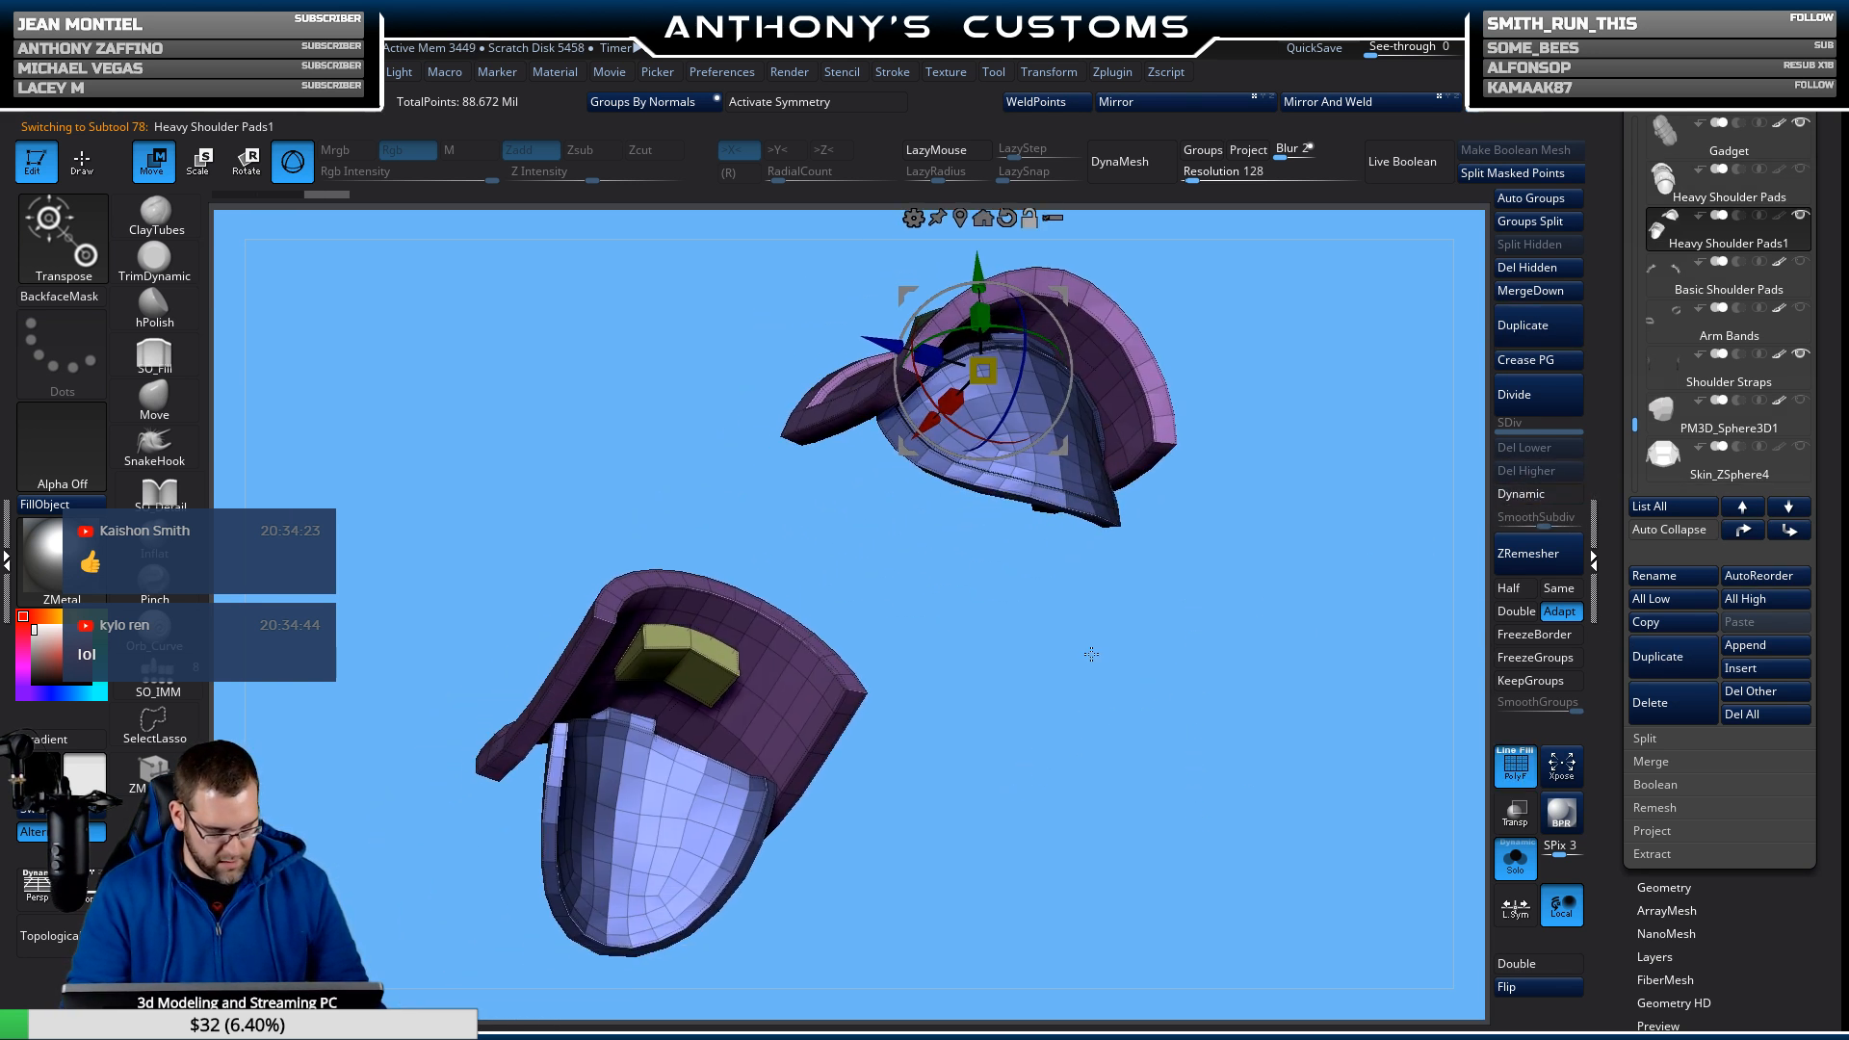
{"action": "left_click", "coordinate": [679, 649], "text": "alt"}
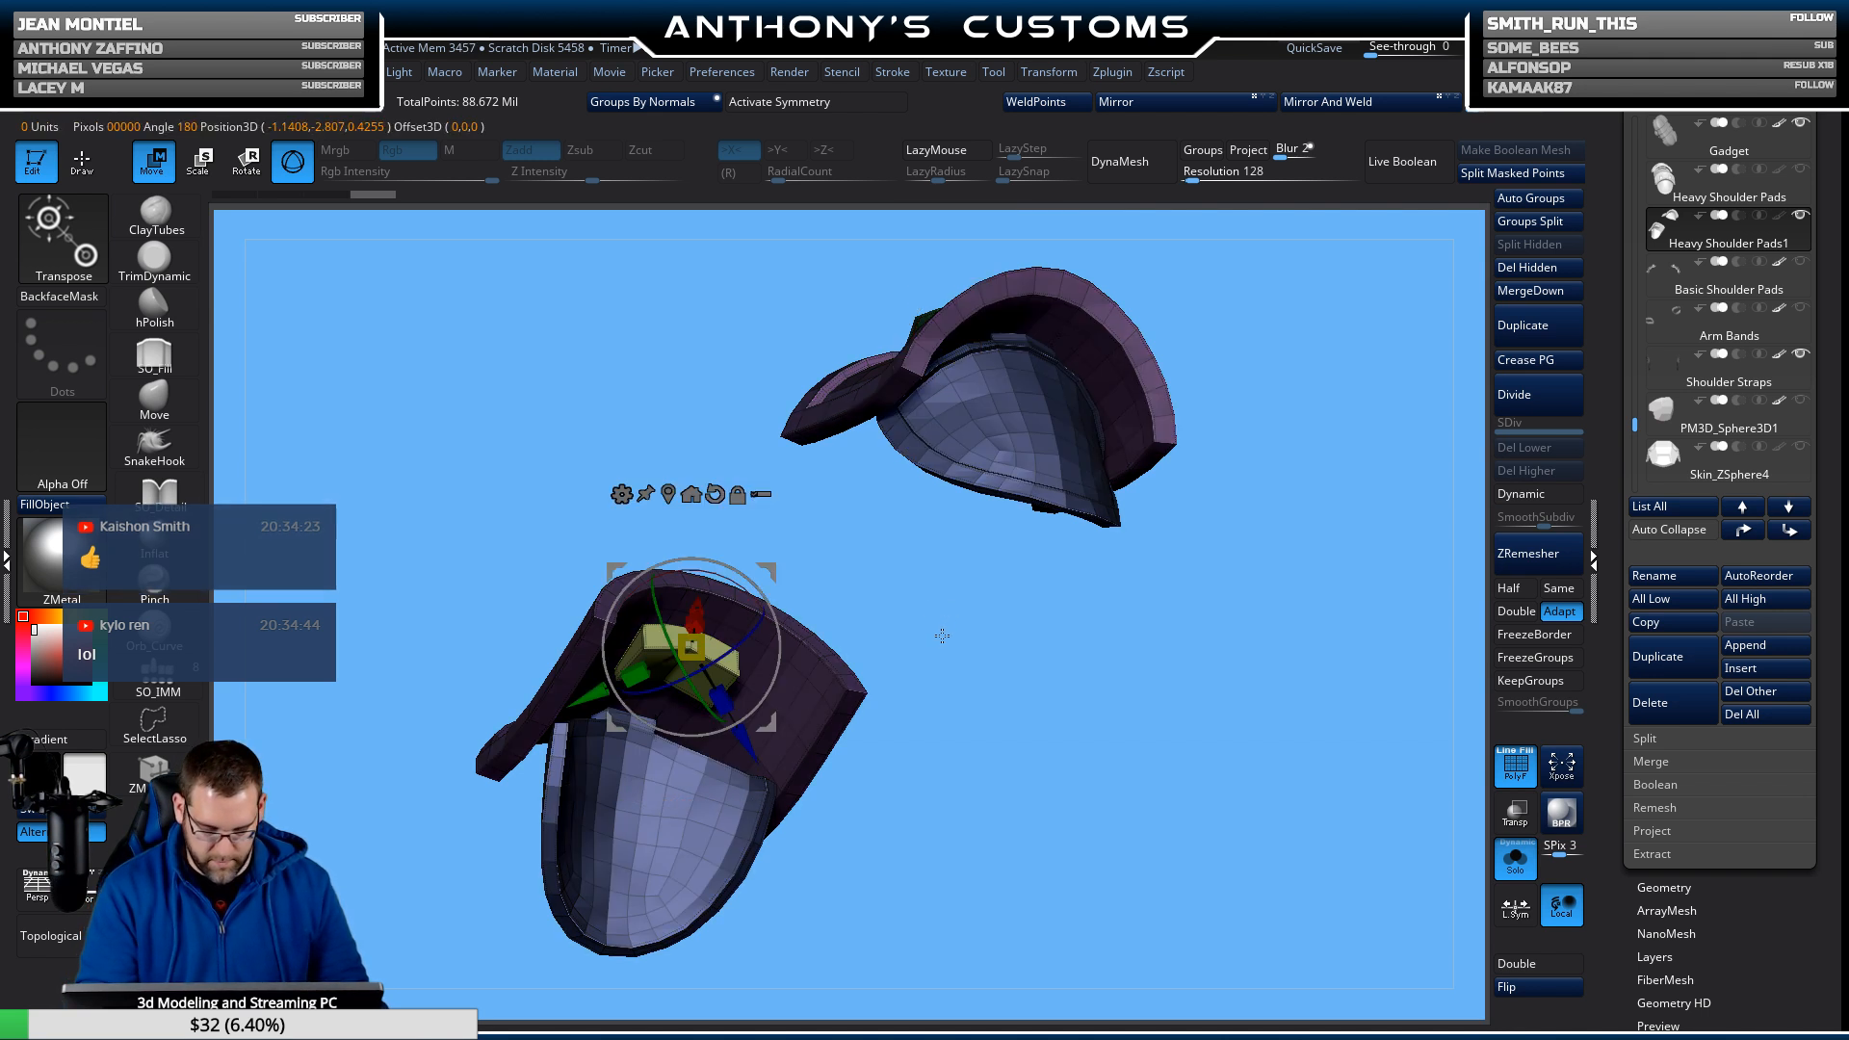
{"action": "key", "text": "q"}
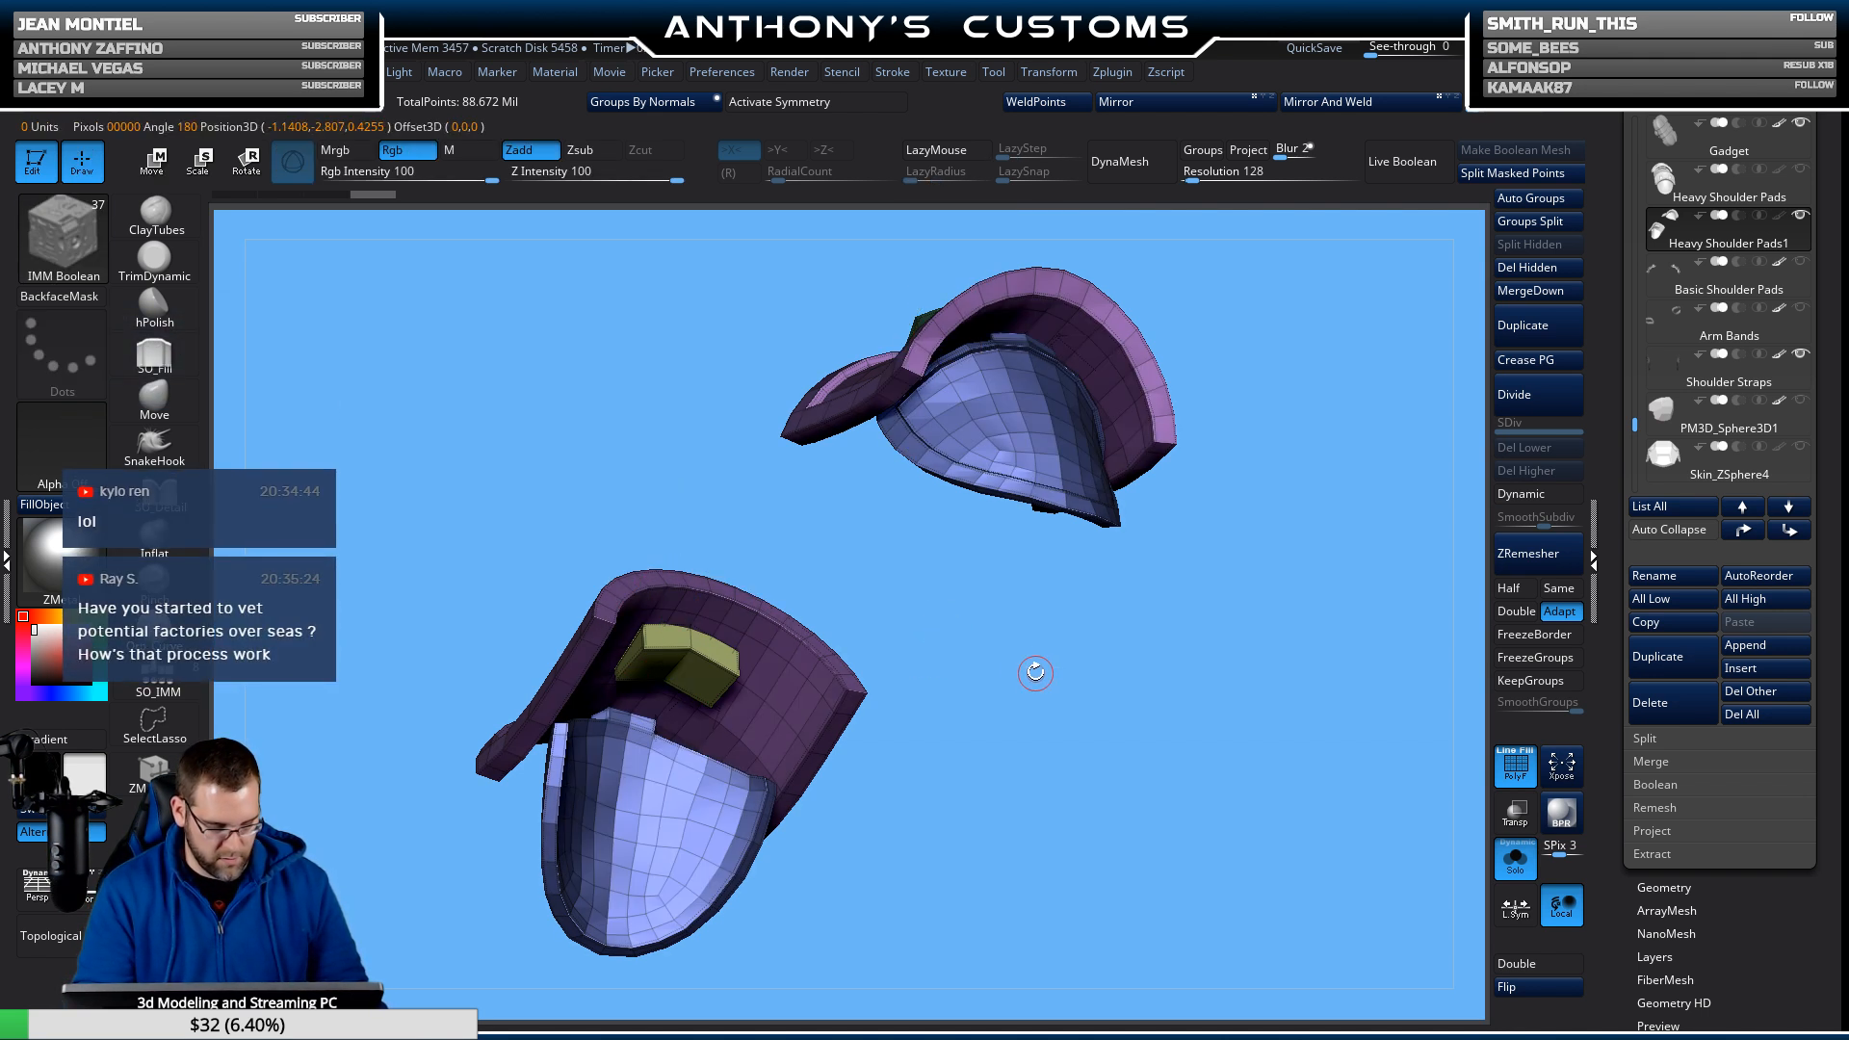
{"action": "key", "text": "ctrl+shift"}
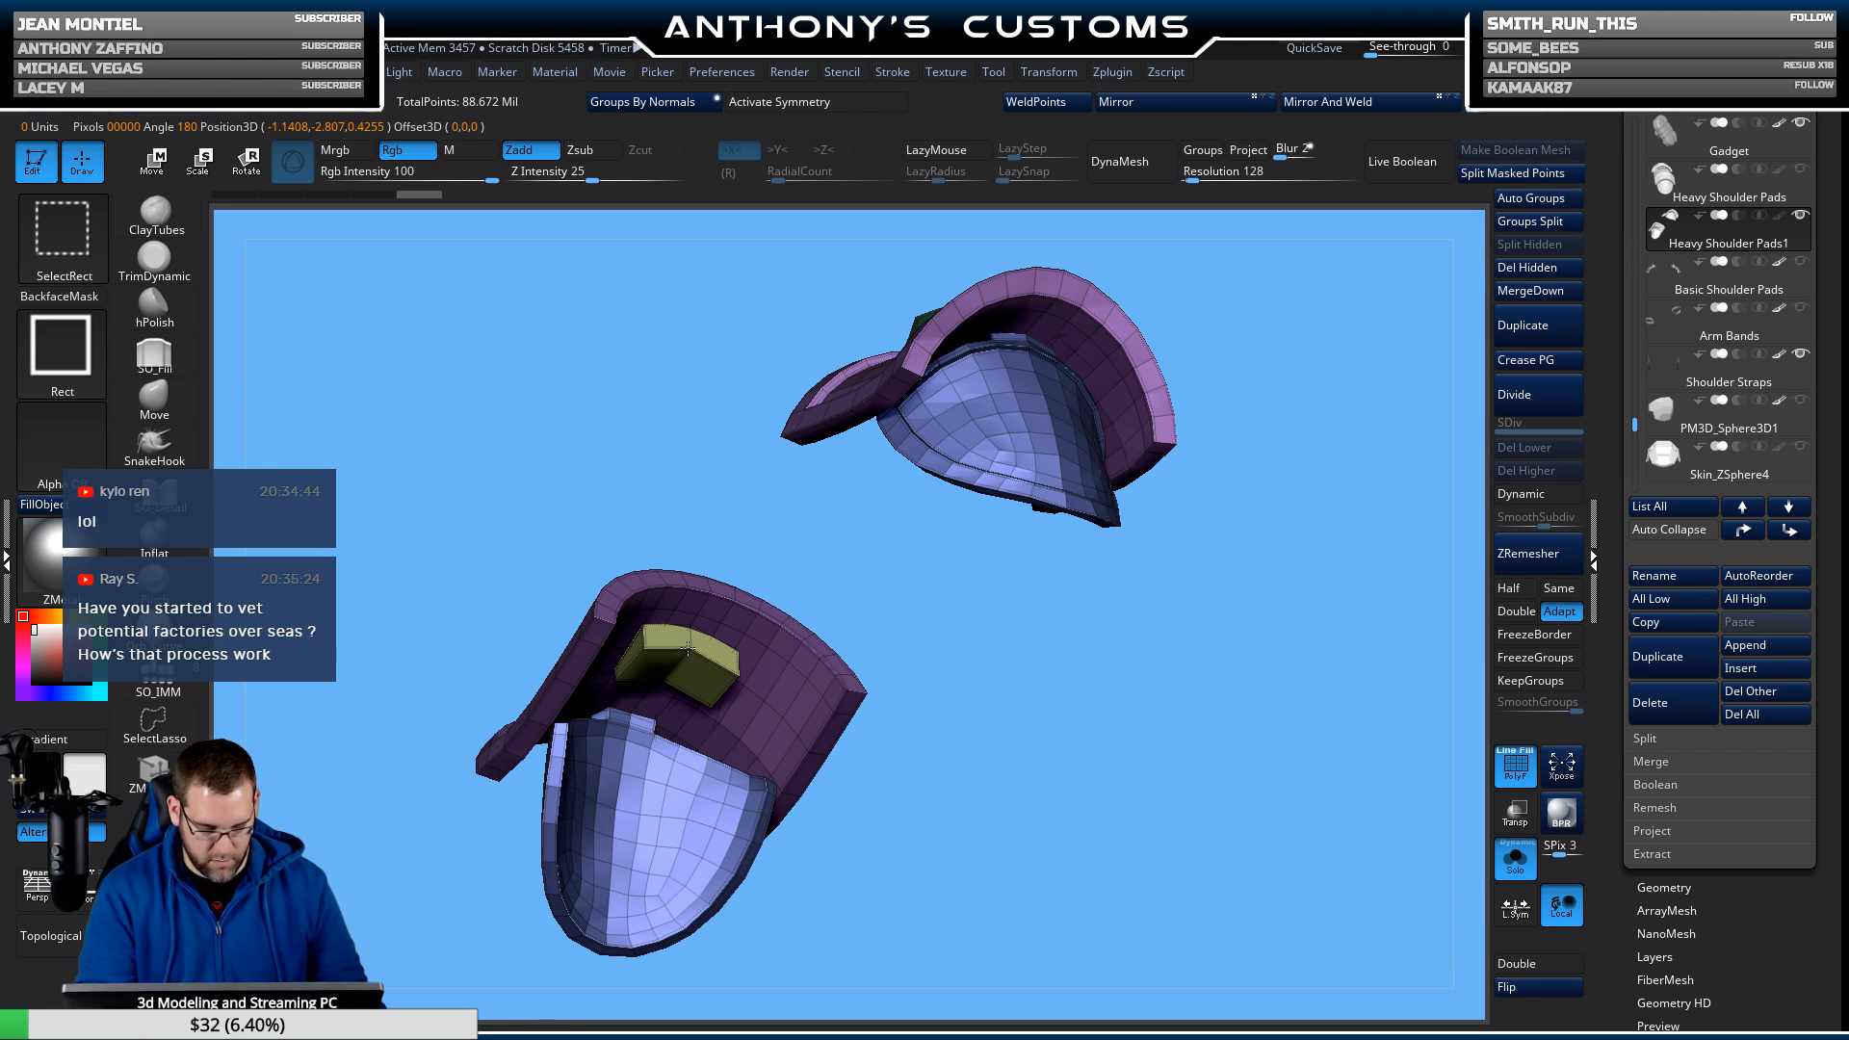
{"action": "left_click", "coordinate": [688, 652], "text": "ctrl+shift"}
{"action": "left_click", "coordinate": [1539, 270]}
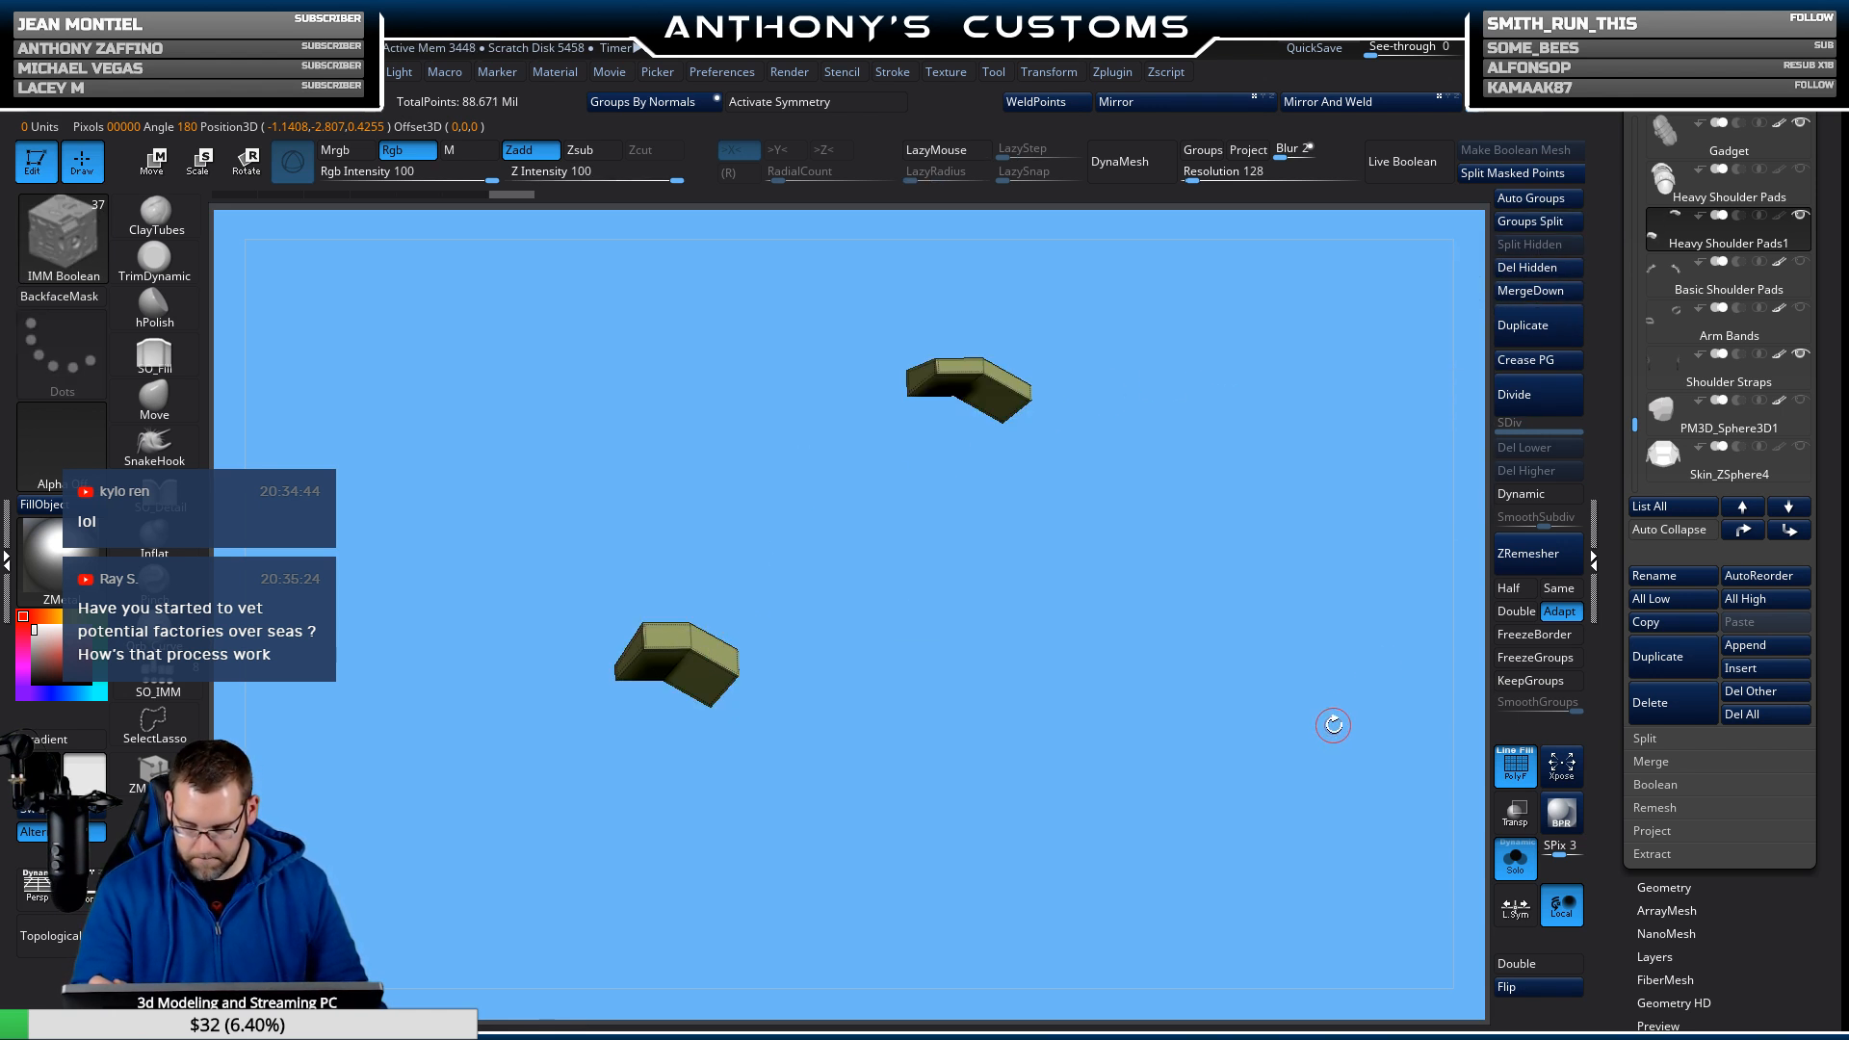
Move the bracket duplicate down the subtool order to just below Skin_ZSphere4 and enable its dynamic subdivision.
{"action": "left_click", "coordinate": [1789, 531]}
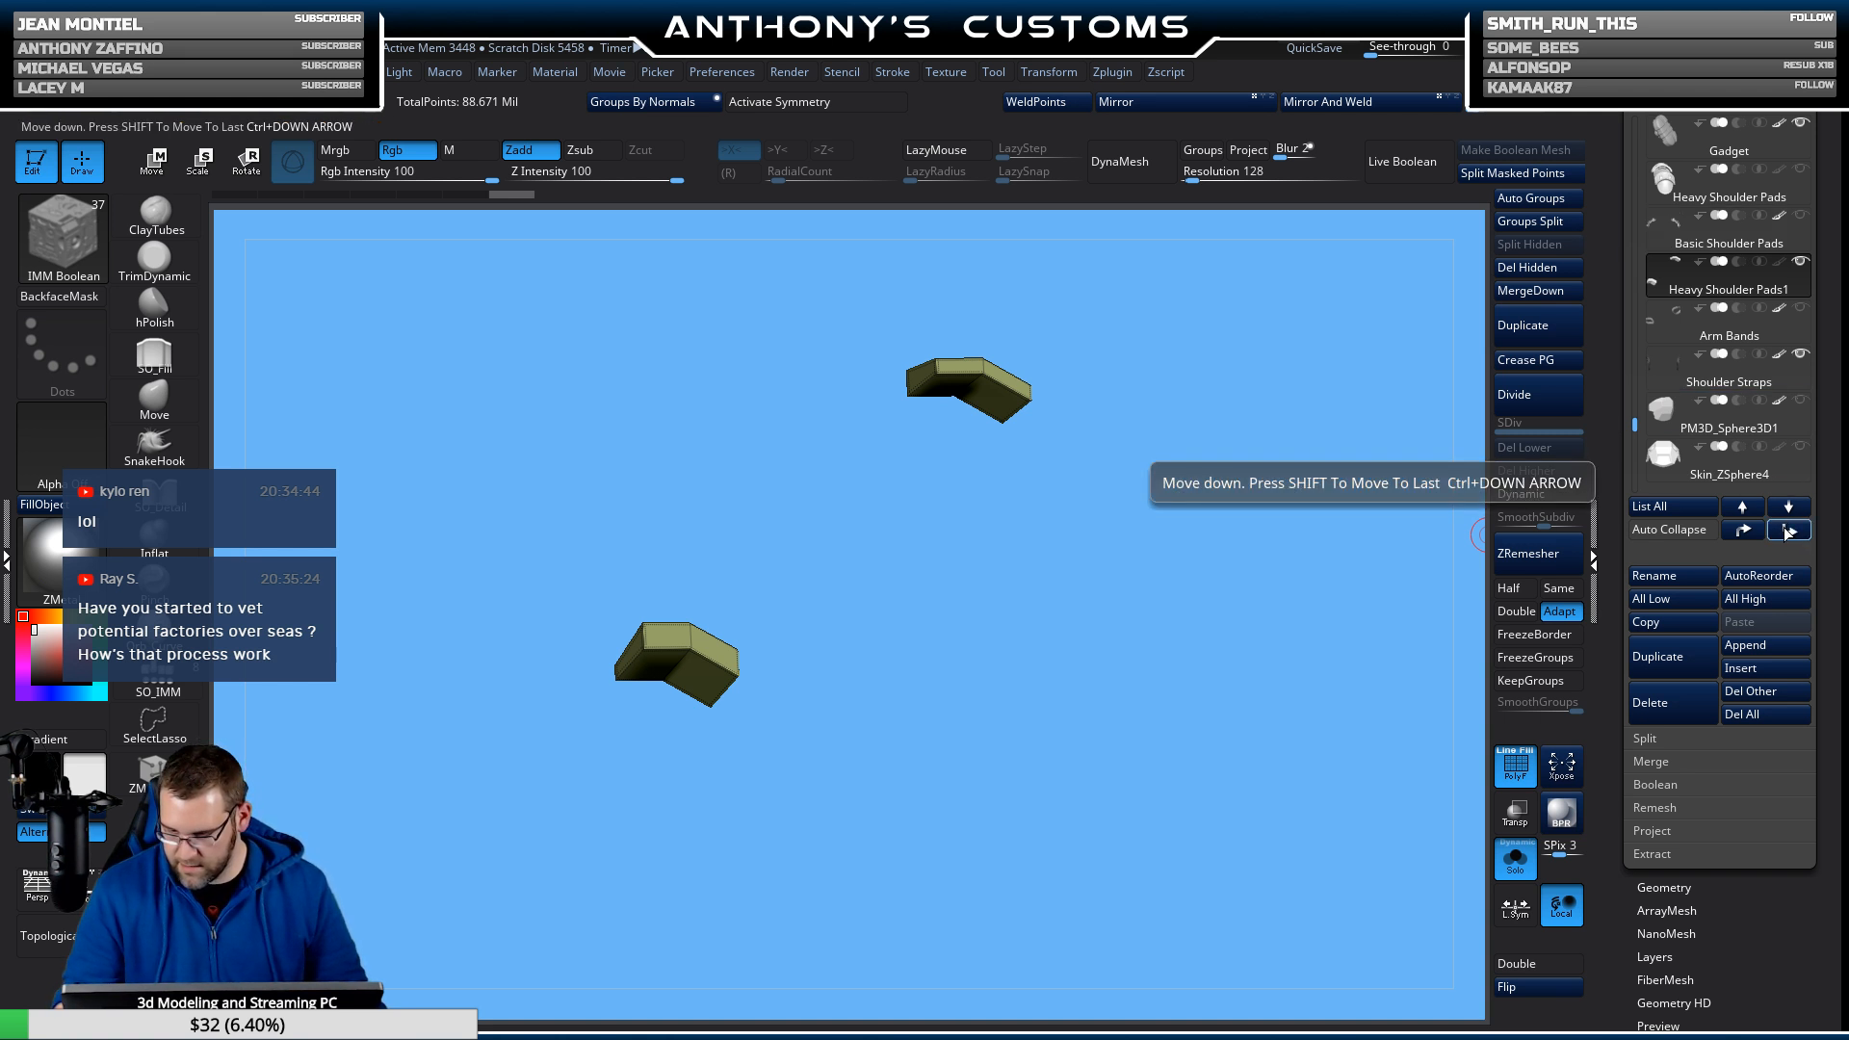
{"action": "left_click", "coordinate": [1788, 530]}
{"action": "left_click", "coordinate": [1788, 531]}
{"action": "left_click", "coordinate": [1788, 530]}
{"action": "left_click", "coordinate": [1788, 531]}
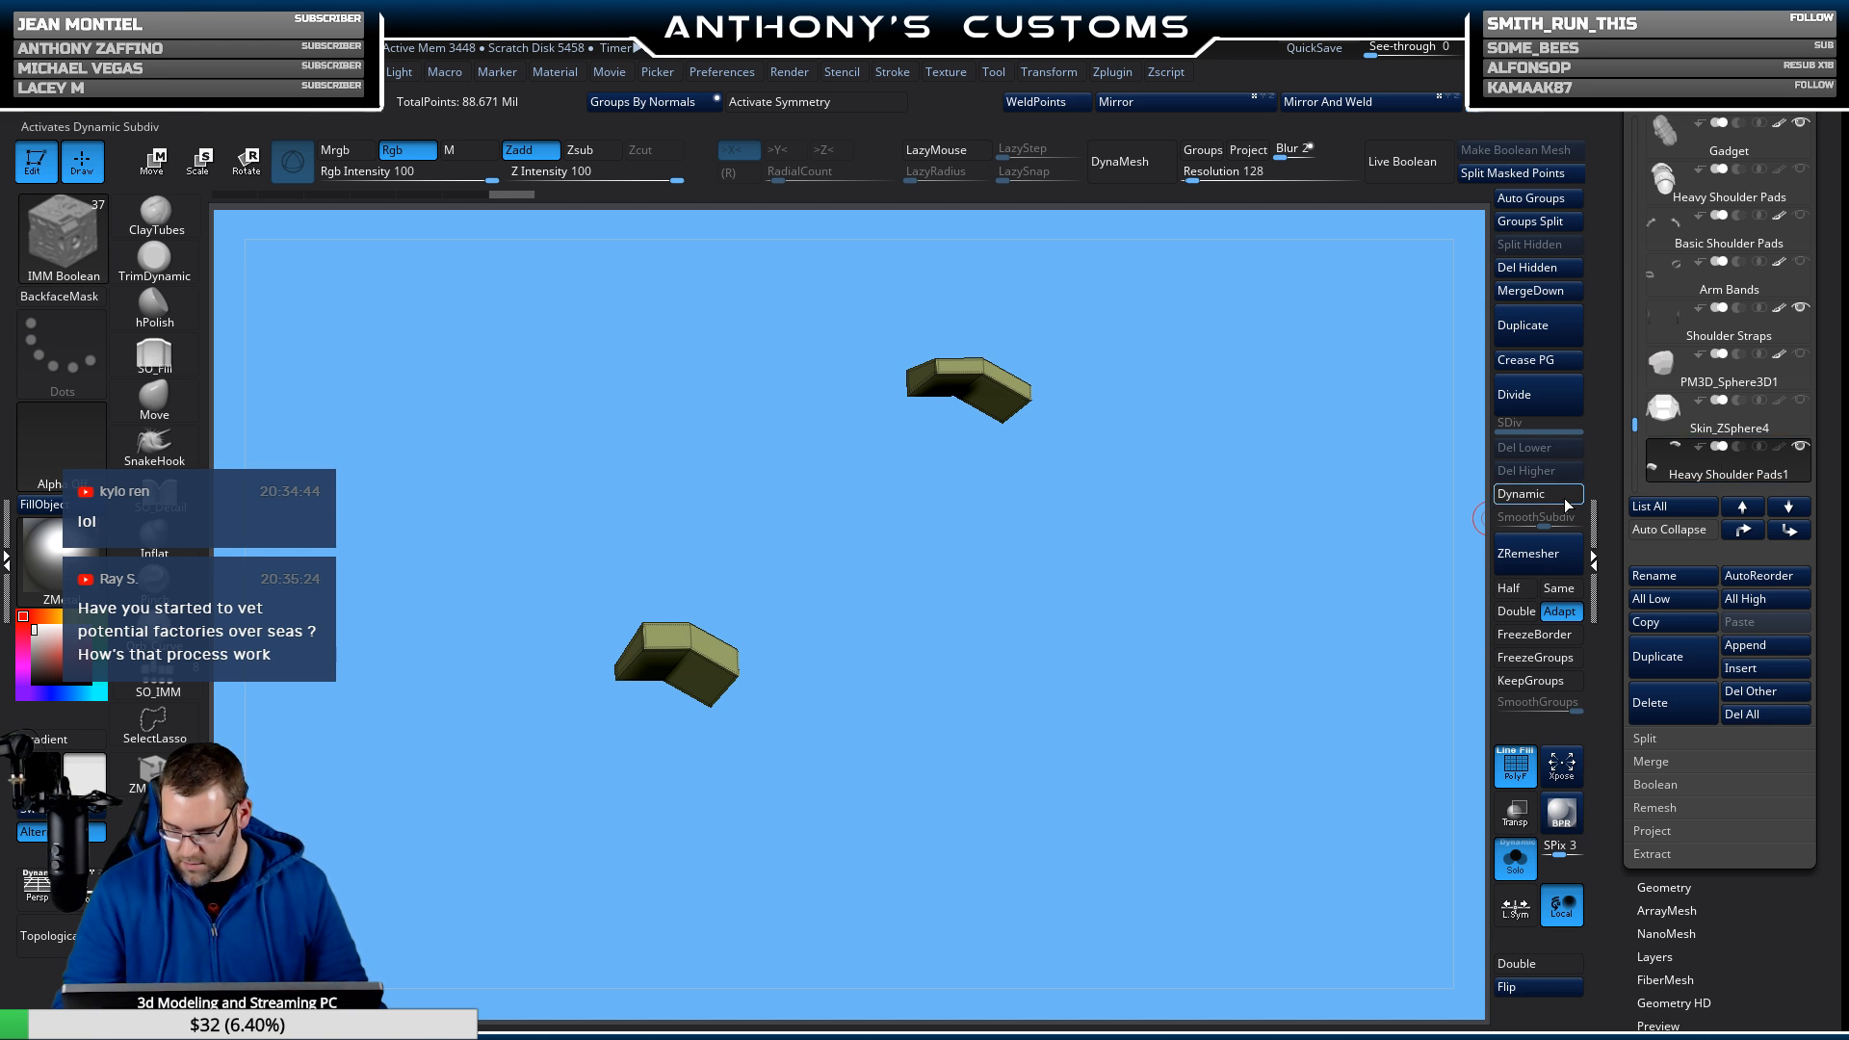
{"action": "left_click", "coordinate": [1567, 504]}
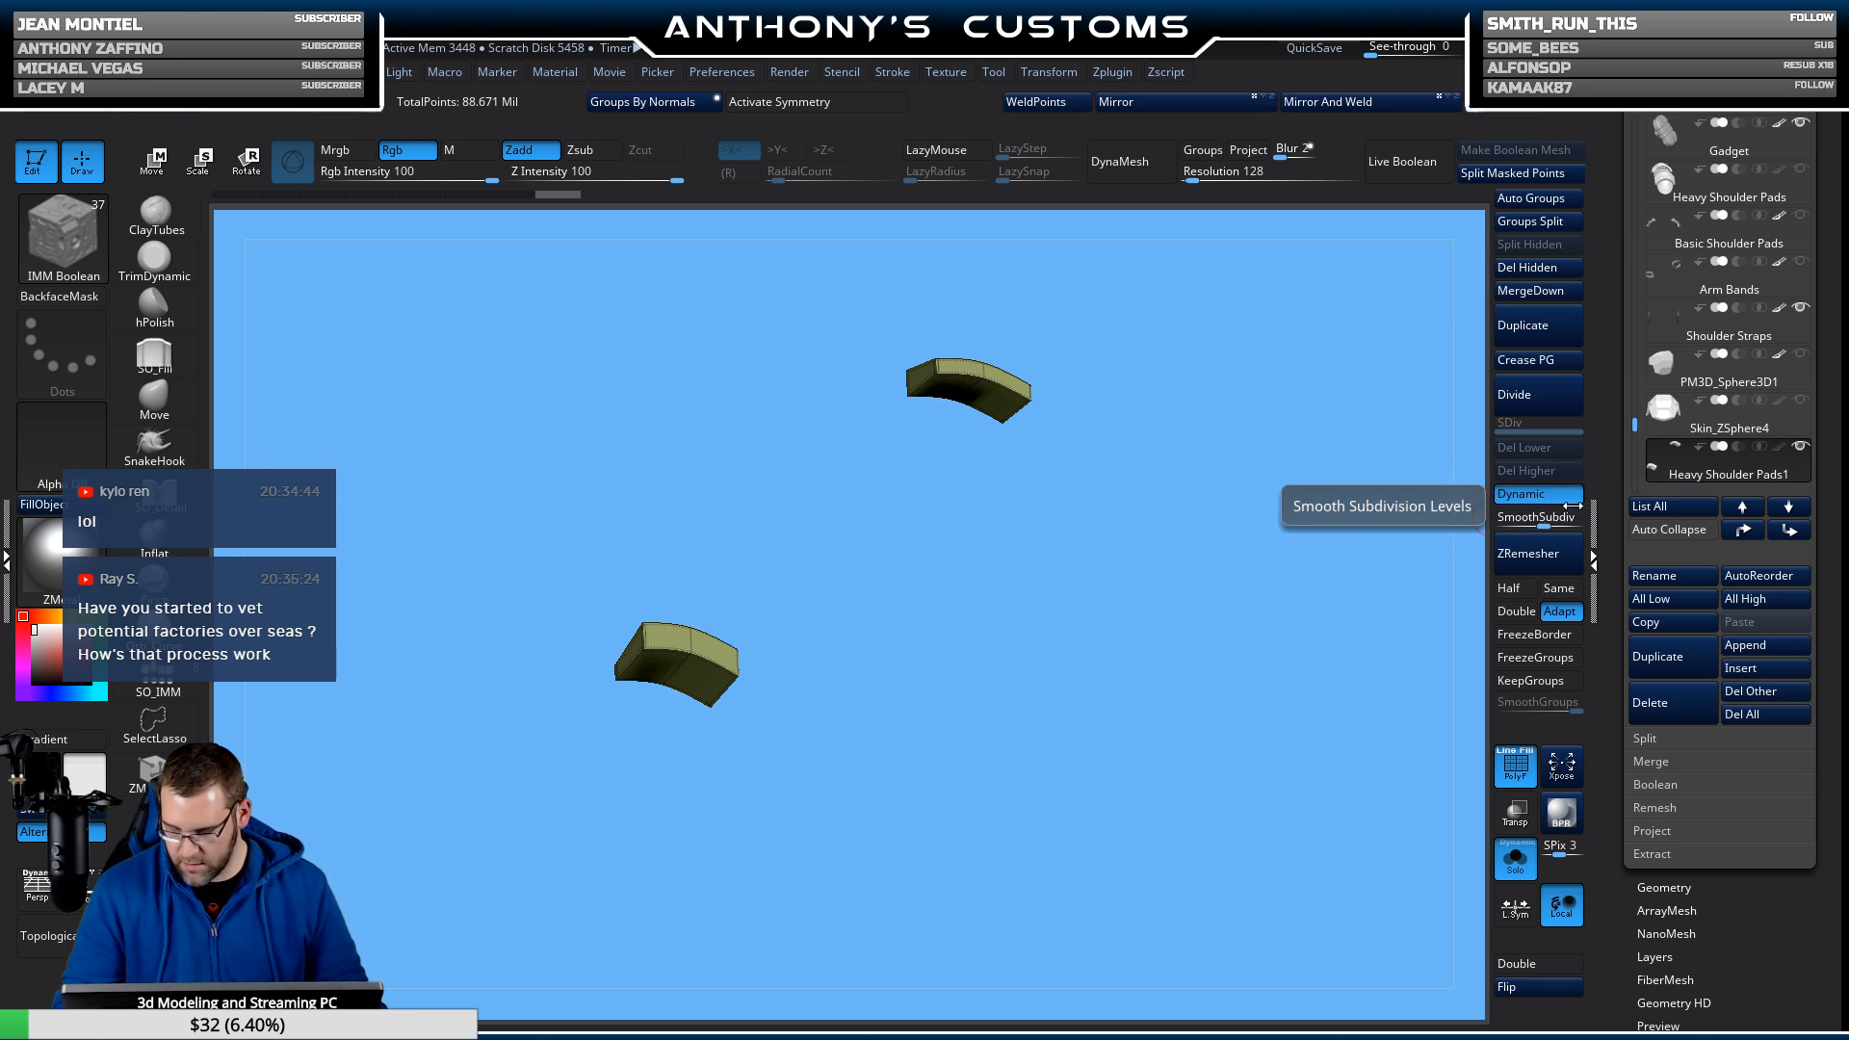
Merge the bracket subtool Heavy Shoulder Pads1 into Skin_ZSphere4, accepting that this cannot be undone.
{"action": "key", "text": "Up"}
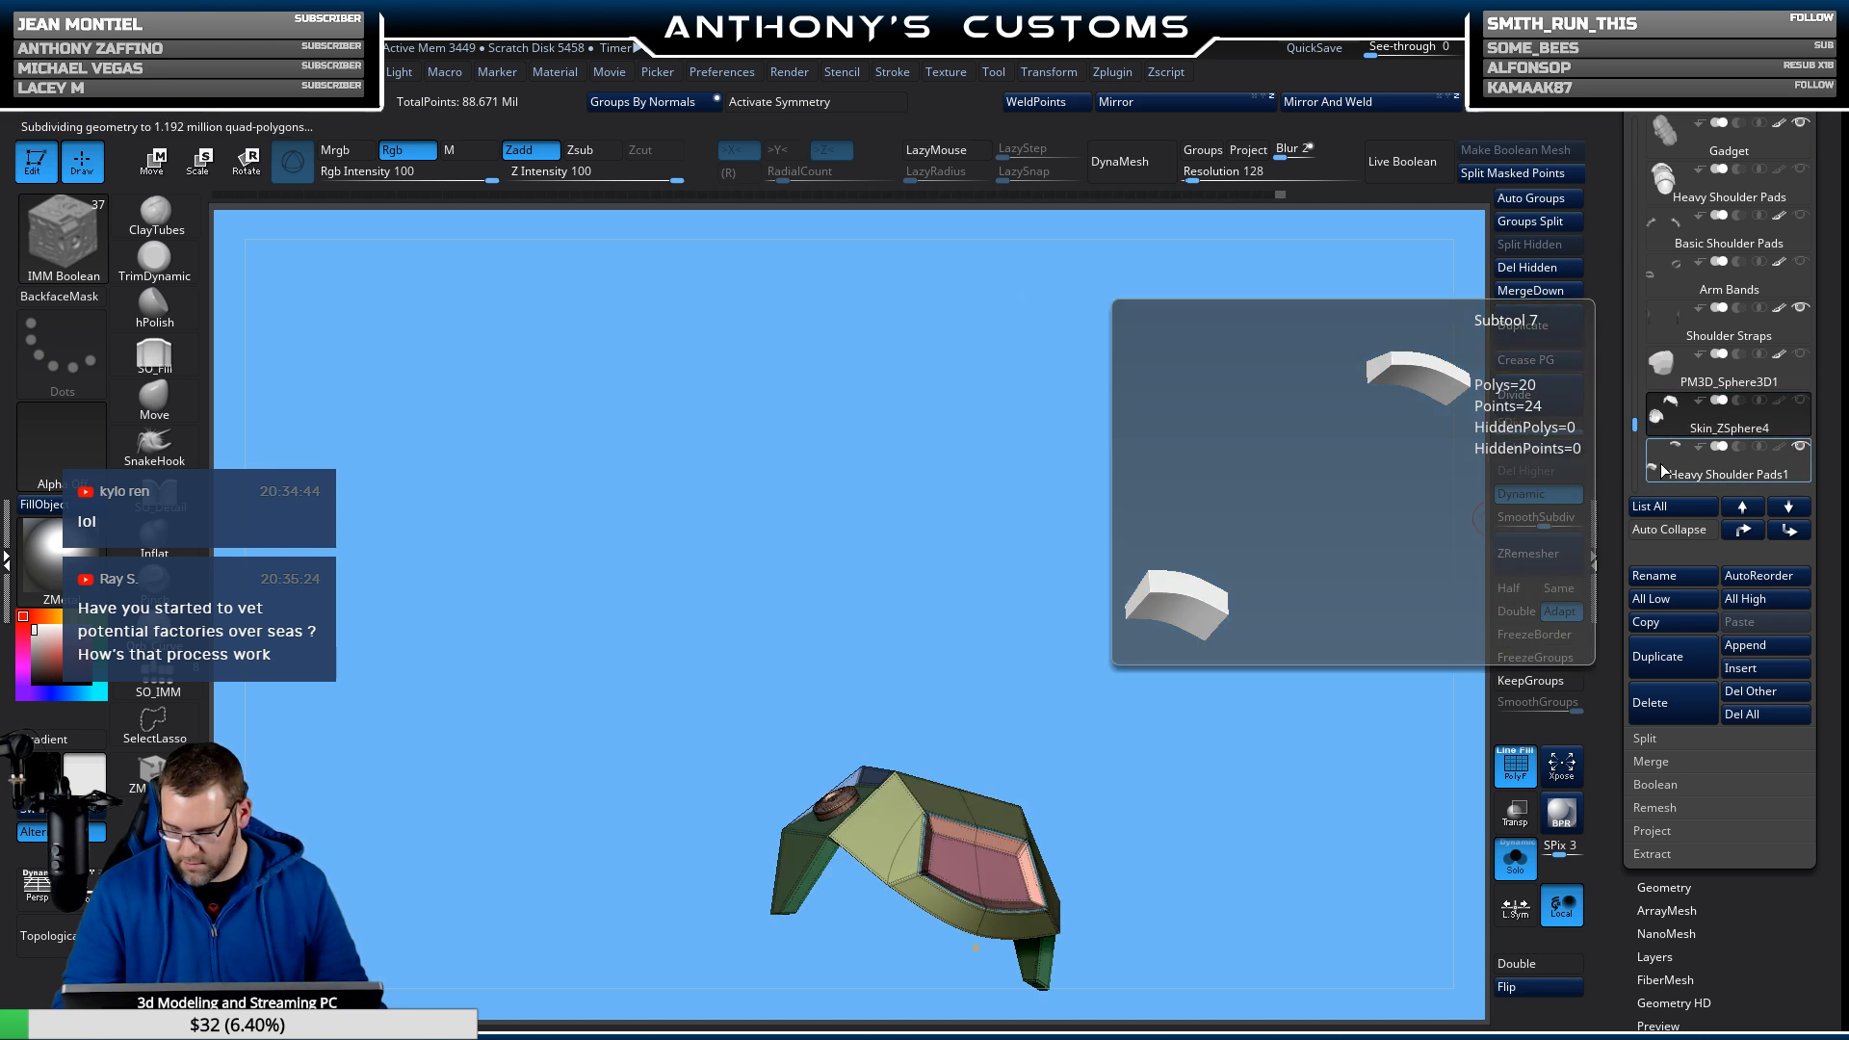
{"action": "left_click", "coordinate": [1671, 472]}
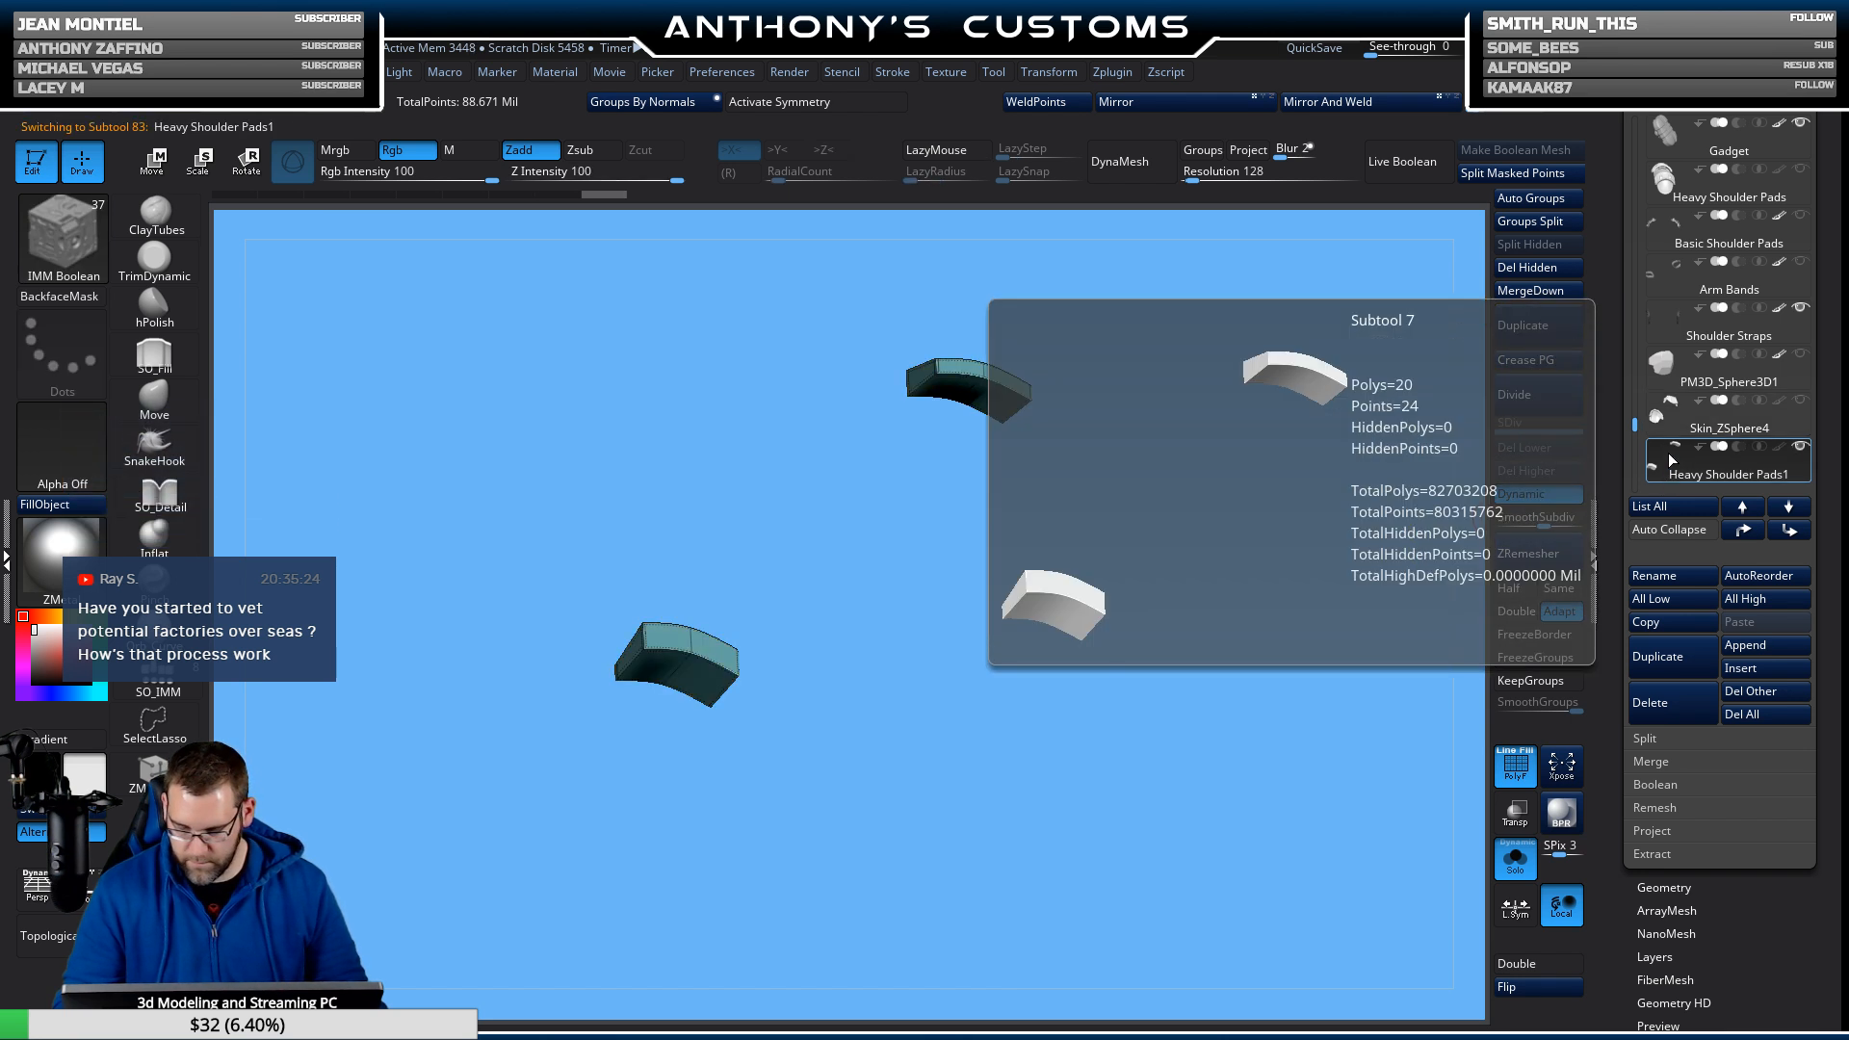
{"action": "key", "text": "Up"}
{"action": "left_click", "coordinate": [1530, 290]}
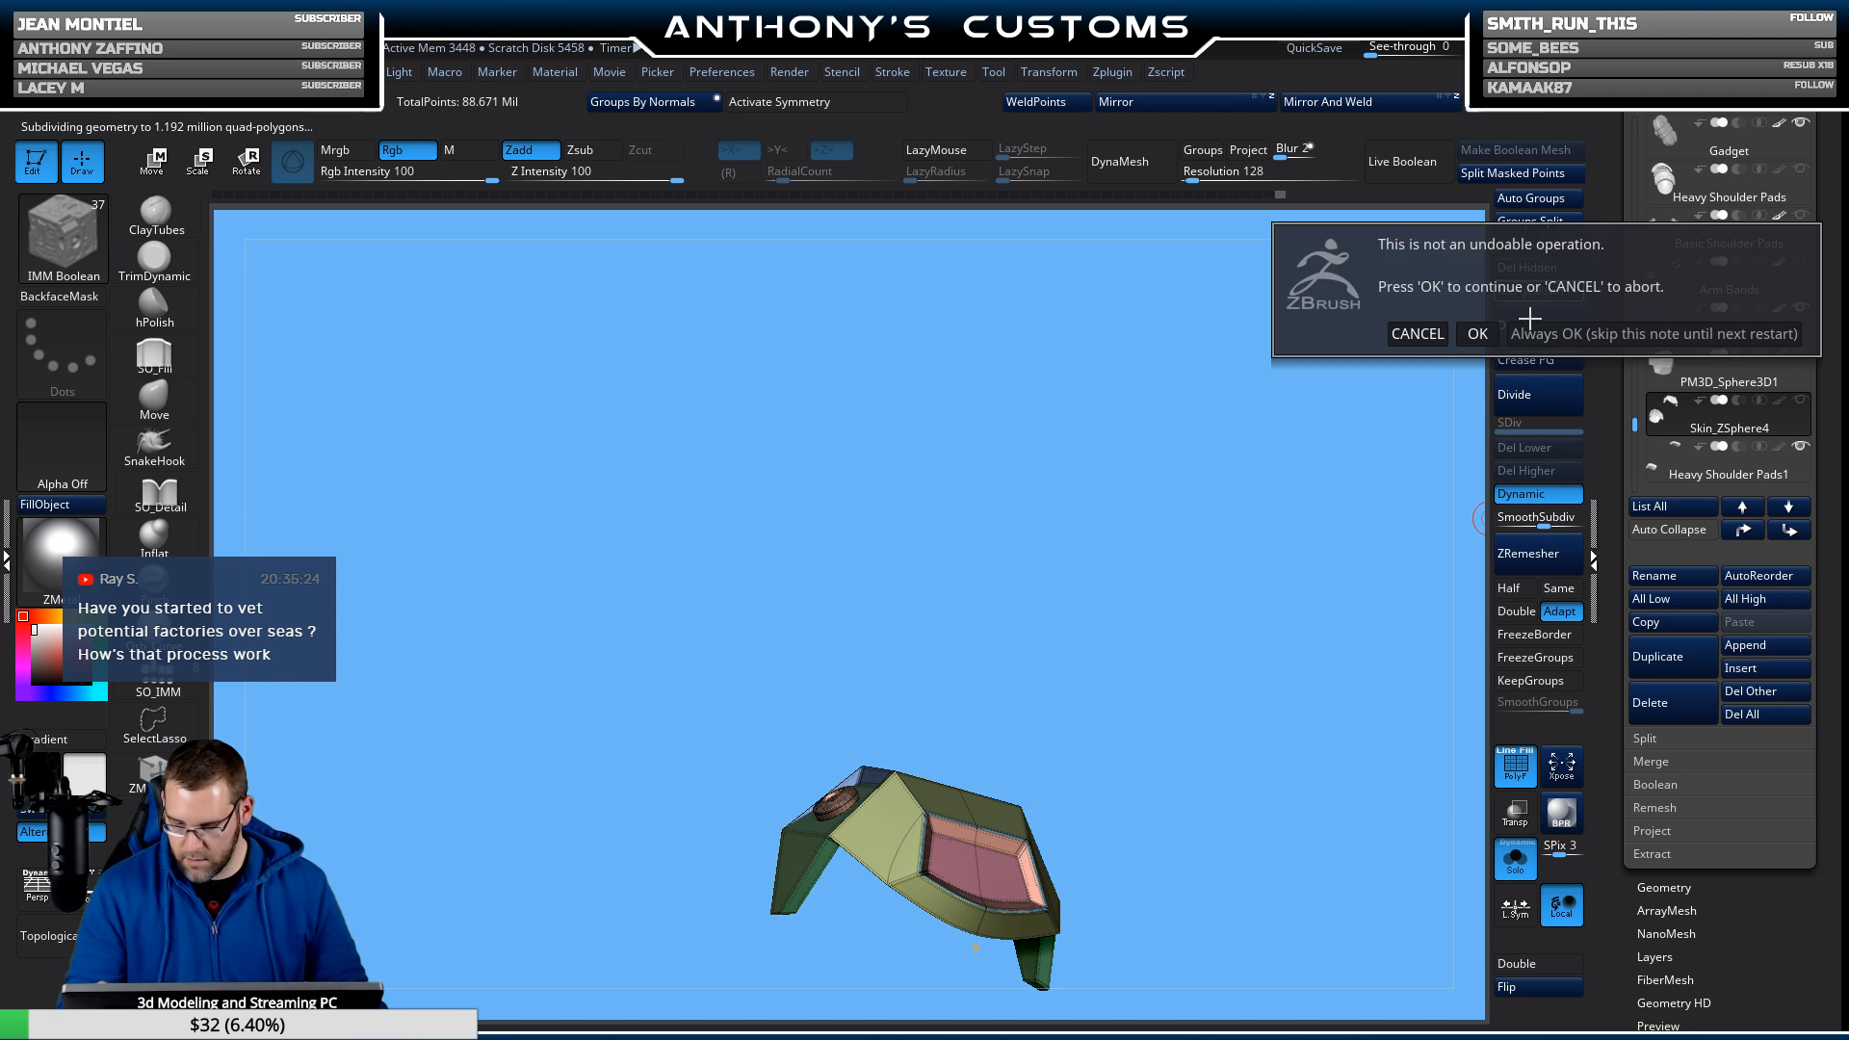
{"action": "left_click", "coordinate": [1479, 333]}
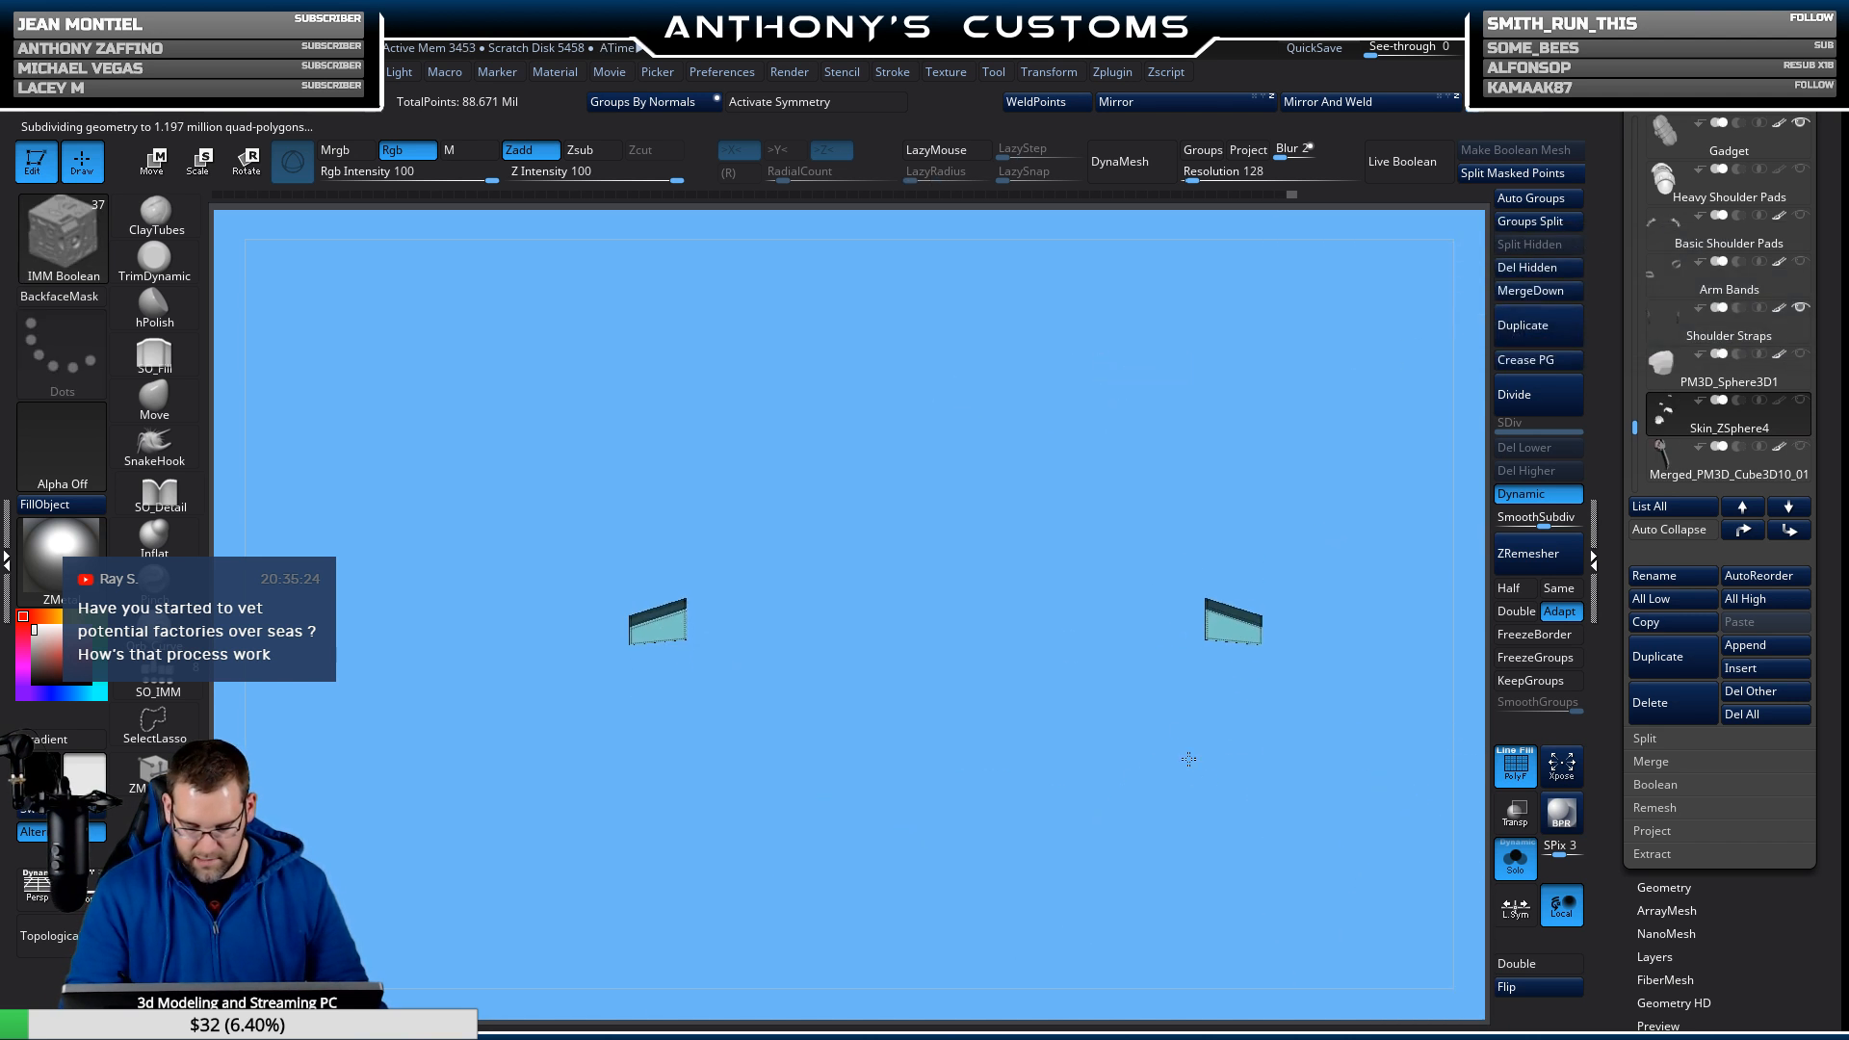
Mask the curved bracket pieces and raise the unmasked shoulder pads to the brackets' height.
{"action": "left_click_drag", "start_coordinate": [1189, 759], "coordinate": [1039, 663]}
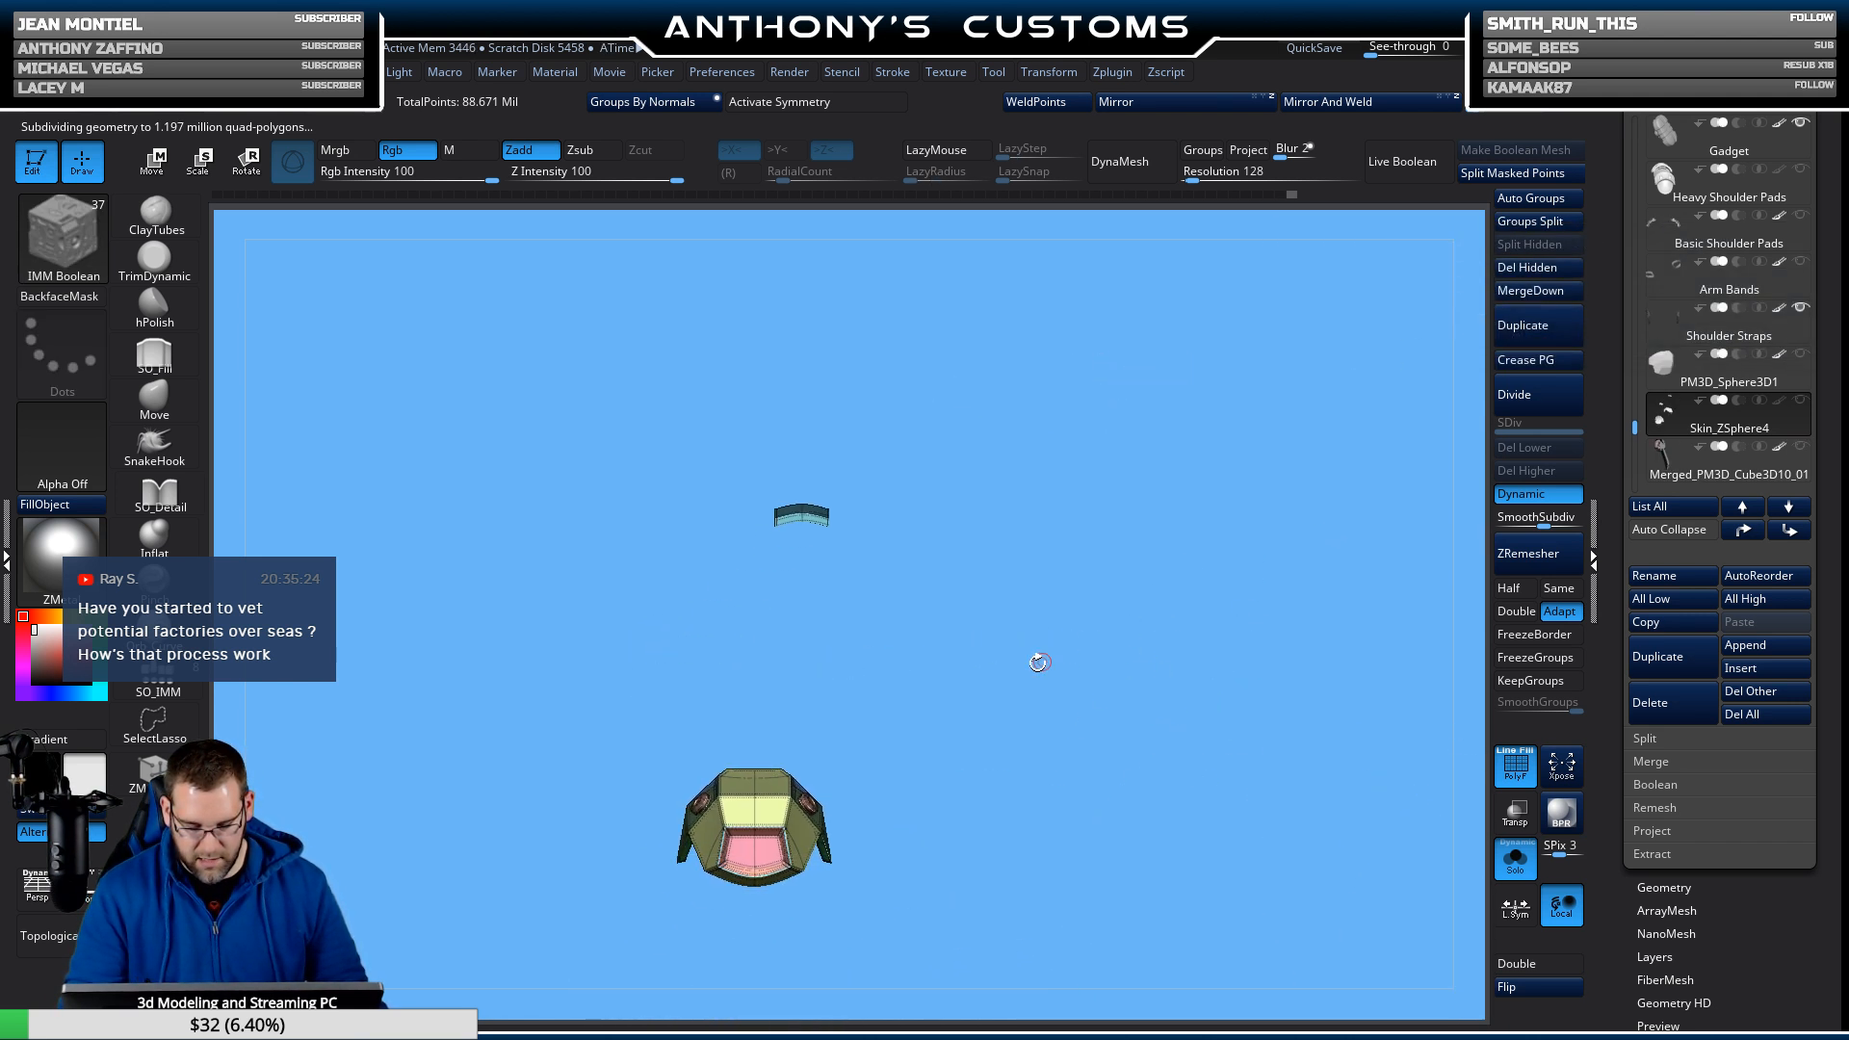
{"action": "mouse_move", "coordinate": [974, 575]}
{"action": "left_mouse_down"}
{"action": "mouse_move", "coordinate": [1043, 676]}
{"action": "mouse_move", "coordinate": [1024, 586]}
{"action": "left_mouse_up"}
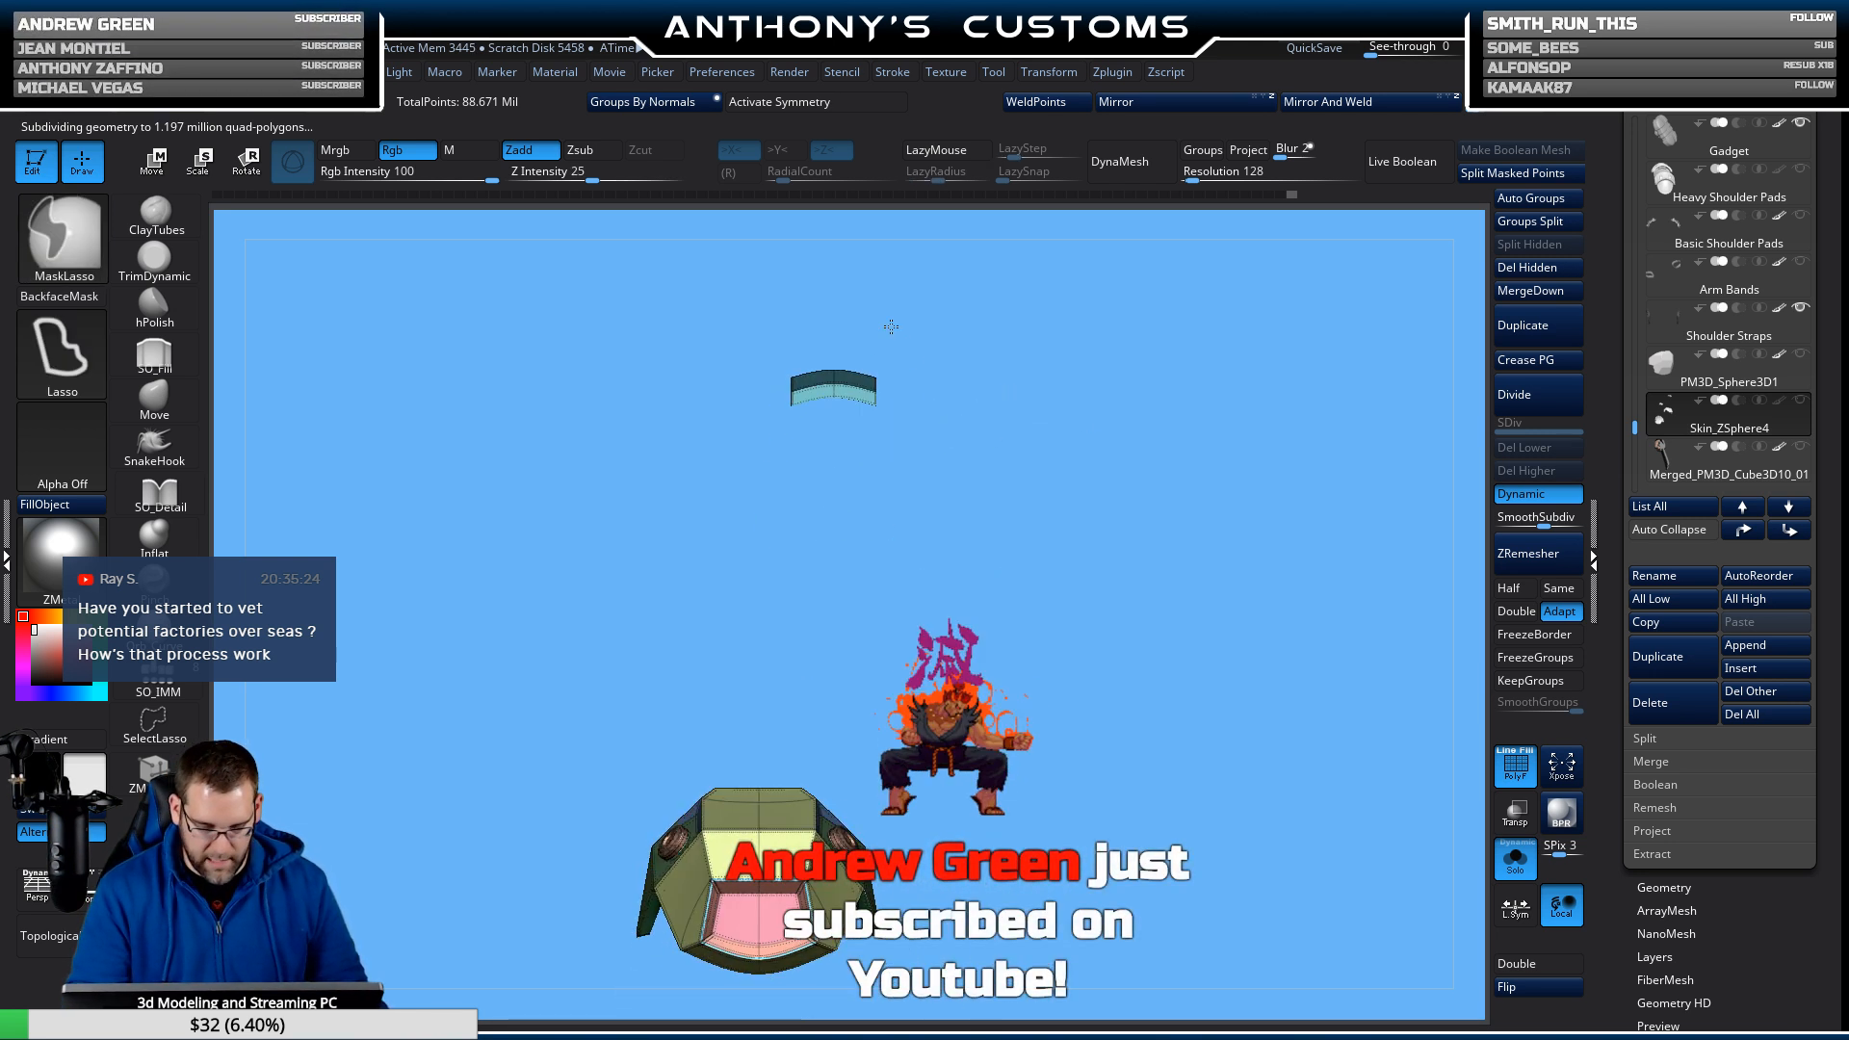
{"action": "left_click_drag", "start_coordinate": [887, 322], "coordinate": [984, 448], "text": "ctrl"}
{"action": "key", "text": "w"}
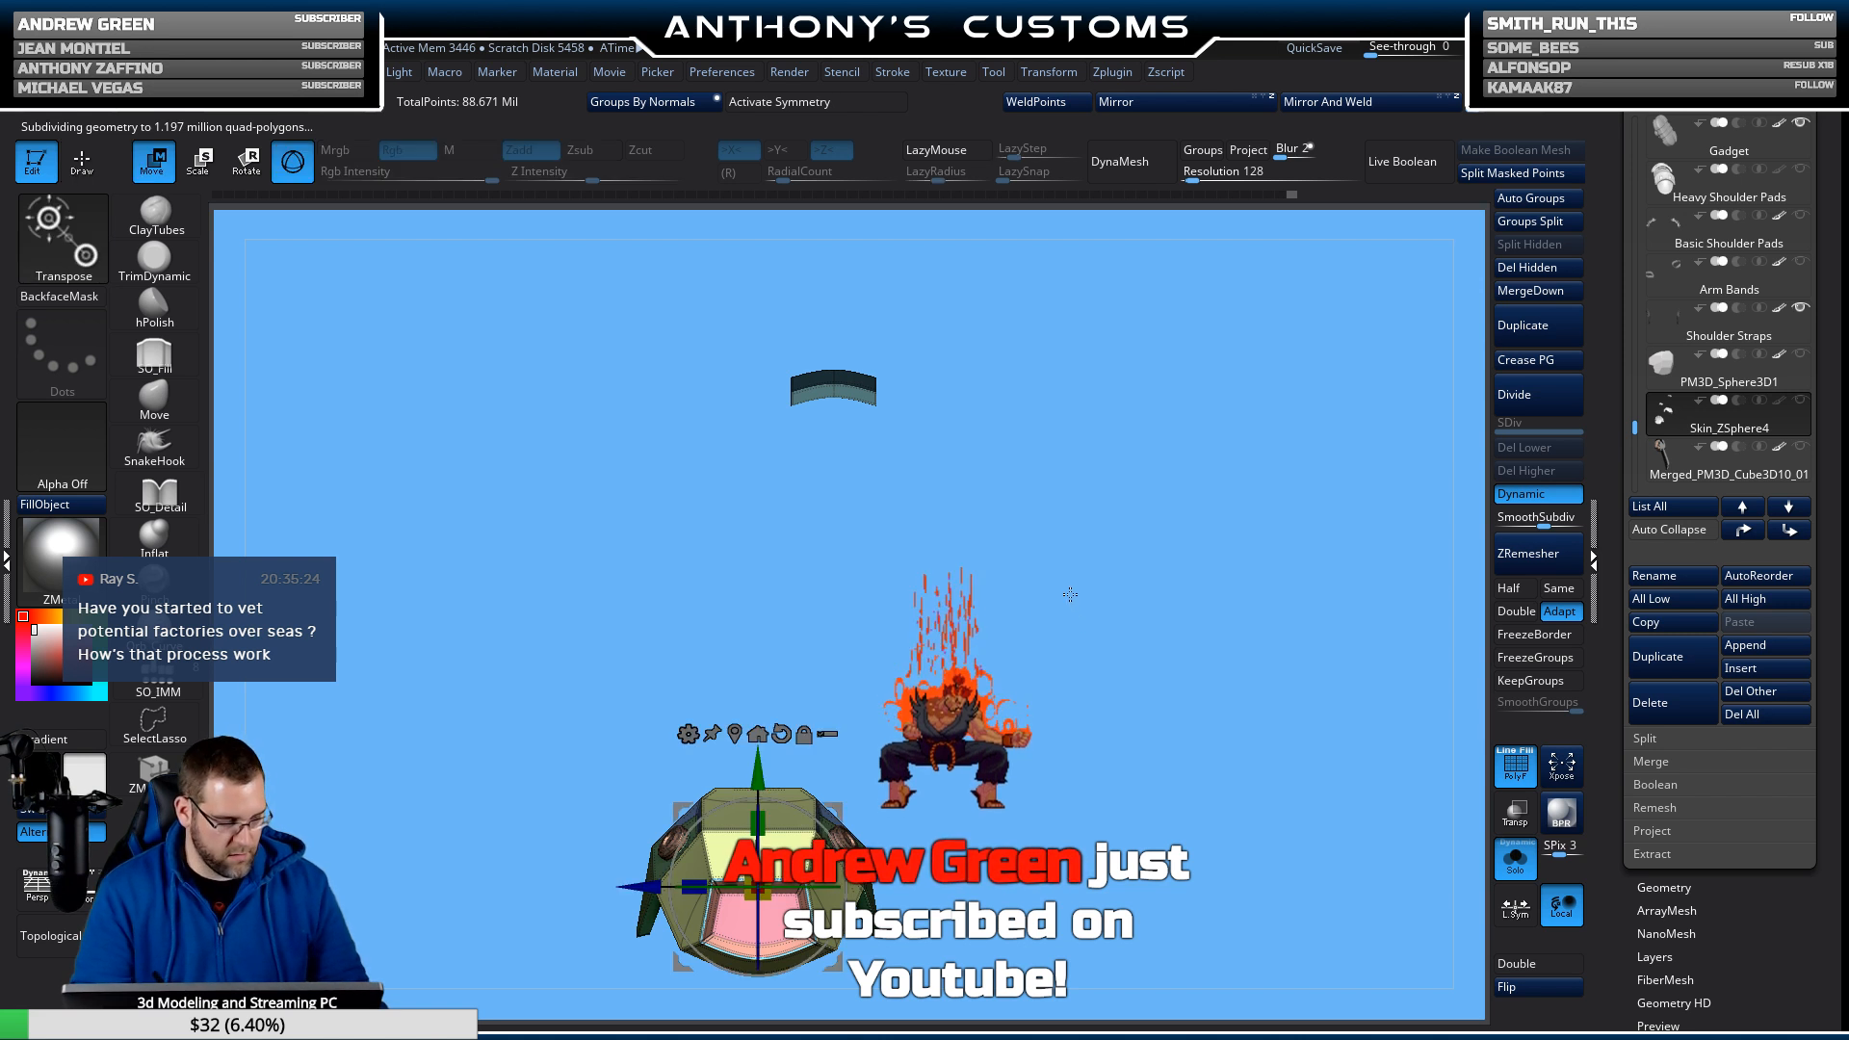
{"action": "left_click_drag", "start_coordinate": [766, 770], "coordinate": [799, 392]}
Raise the shoulder pads further and shift them along Z so they line up with the curved brackets.
{"action": "left_click_drag", "start_coordinate": [1069, 679], "coordinate": [940, 697]}
{"action": "left_click_drag", "start_coordinate": [939, 698], "coordinate": [949, 819], "text": "alt"}
{"action": "left_click_drag", "start_coordinate": [746, 544], "coordinate": [757, 416]}
{"action": "left_click_drag", "start_coordinate": [1079, 626], "coordinate": [1015, 704]}
{"action": "left_click_drag", "start_coordinate": [1232, 558], "coordinate": [1184, 525]}
{"action": "left_click_drag", "start_coordinate": [711, 409], "coordinate": [813, 429]}
{"action": "left_click_drag", "start_coordinate": [1245, 491], "coordinate": [1240, 575], "text": "alt"}
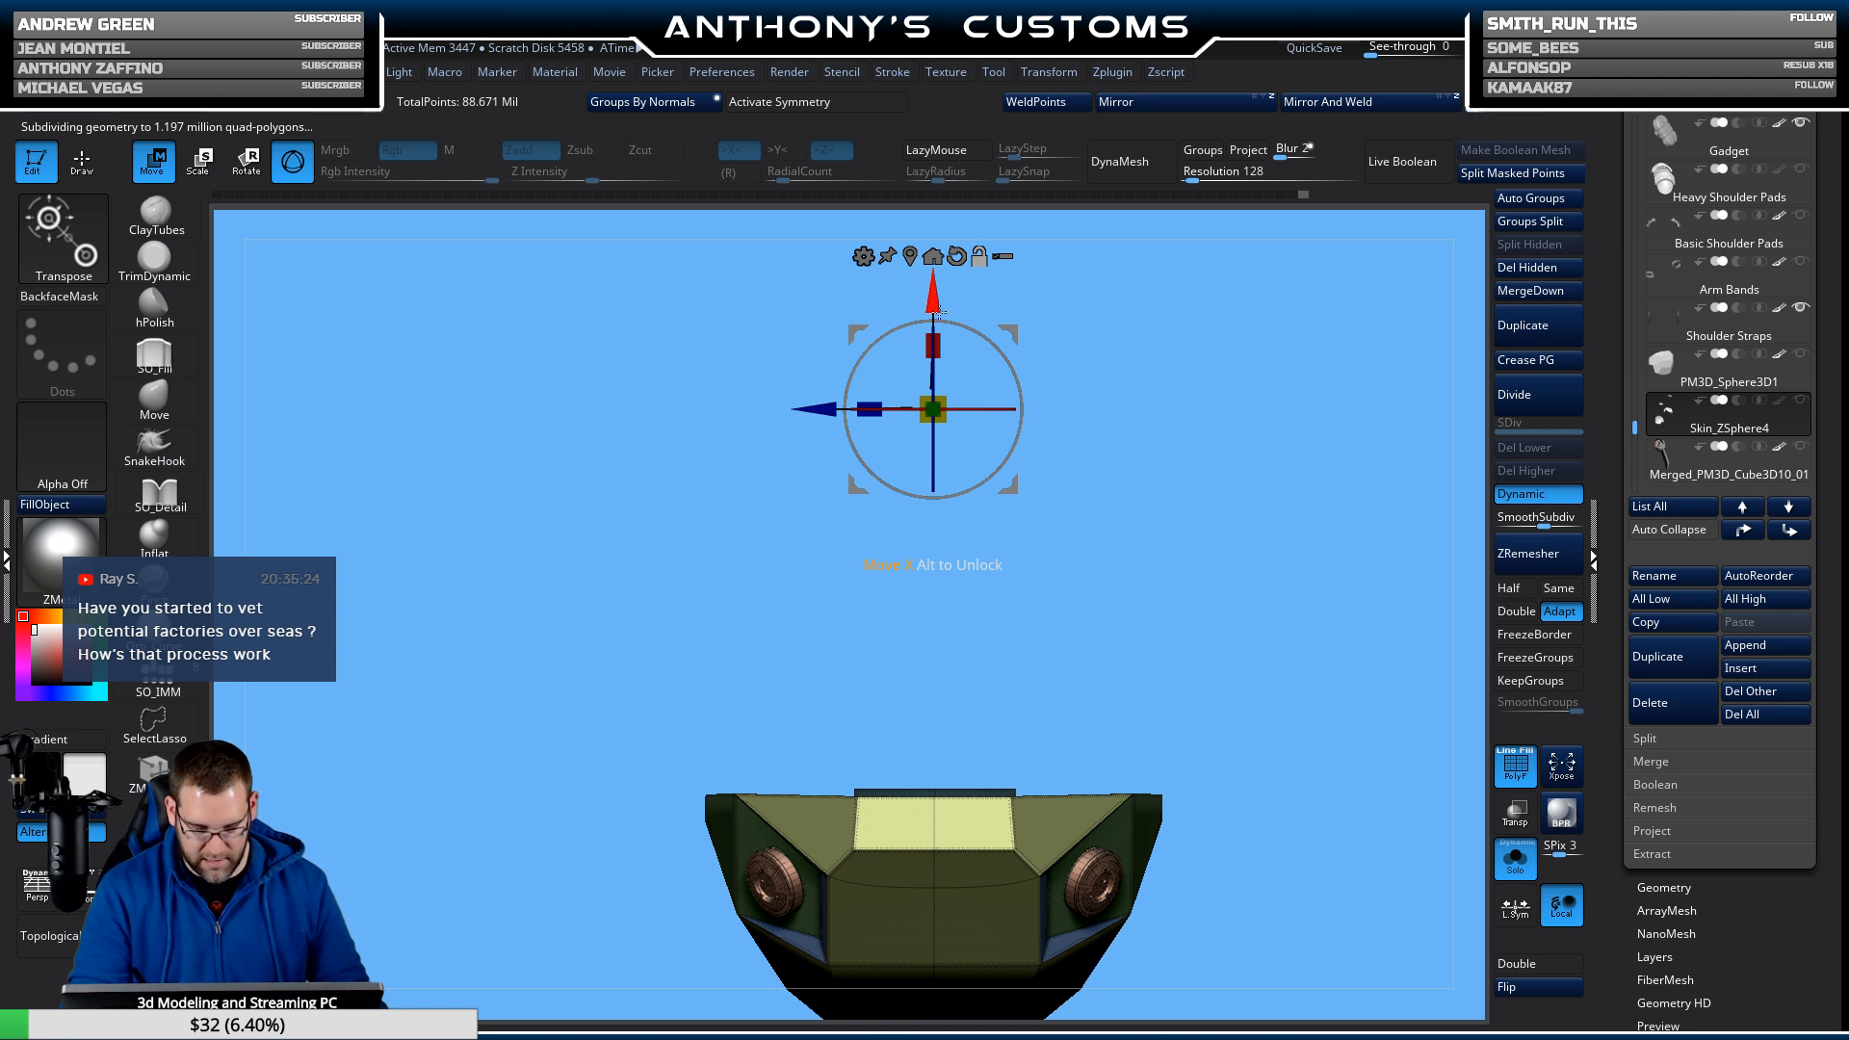
Fine-align the pads with the brackets in a close-up top view, ending with a shift of about -0.0033 along Z.
{"action": "left_click_drag", "start_coordinate": [934, 297], "coordinate": [934, 574], "text": "alt"}
{"action": "mouse_move", "coordinate": [1259, 492]}
{"action": "left_mouse_down", "text": "alt"}
{"action": "mouse_move", "coordinate": [1274, 668]}
{"action": "mouse_move", "coordinate": [1291, 414]}
{"action": "mouse_move", "coordinate": [1290, 475]}
{"action": "left_mouse_up", "text": "alt"}
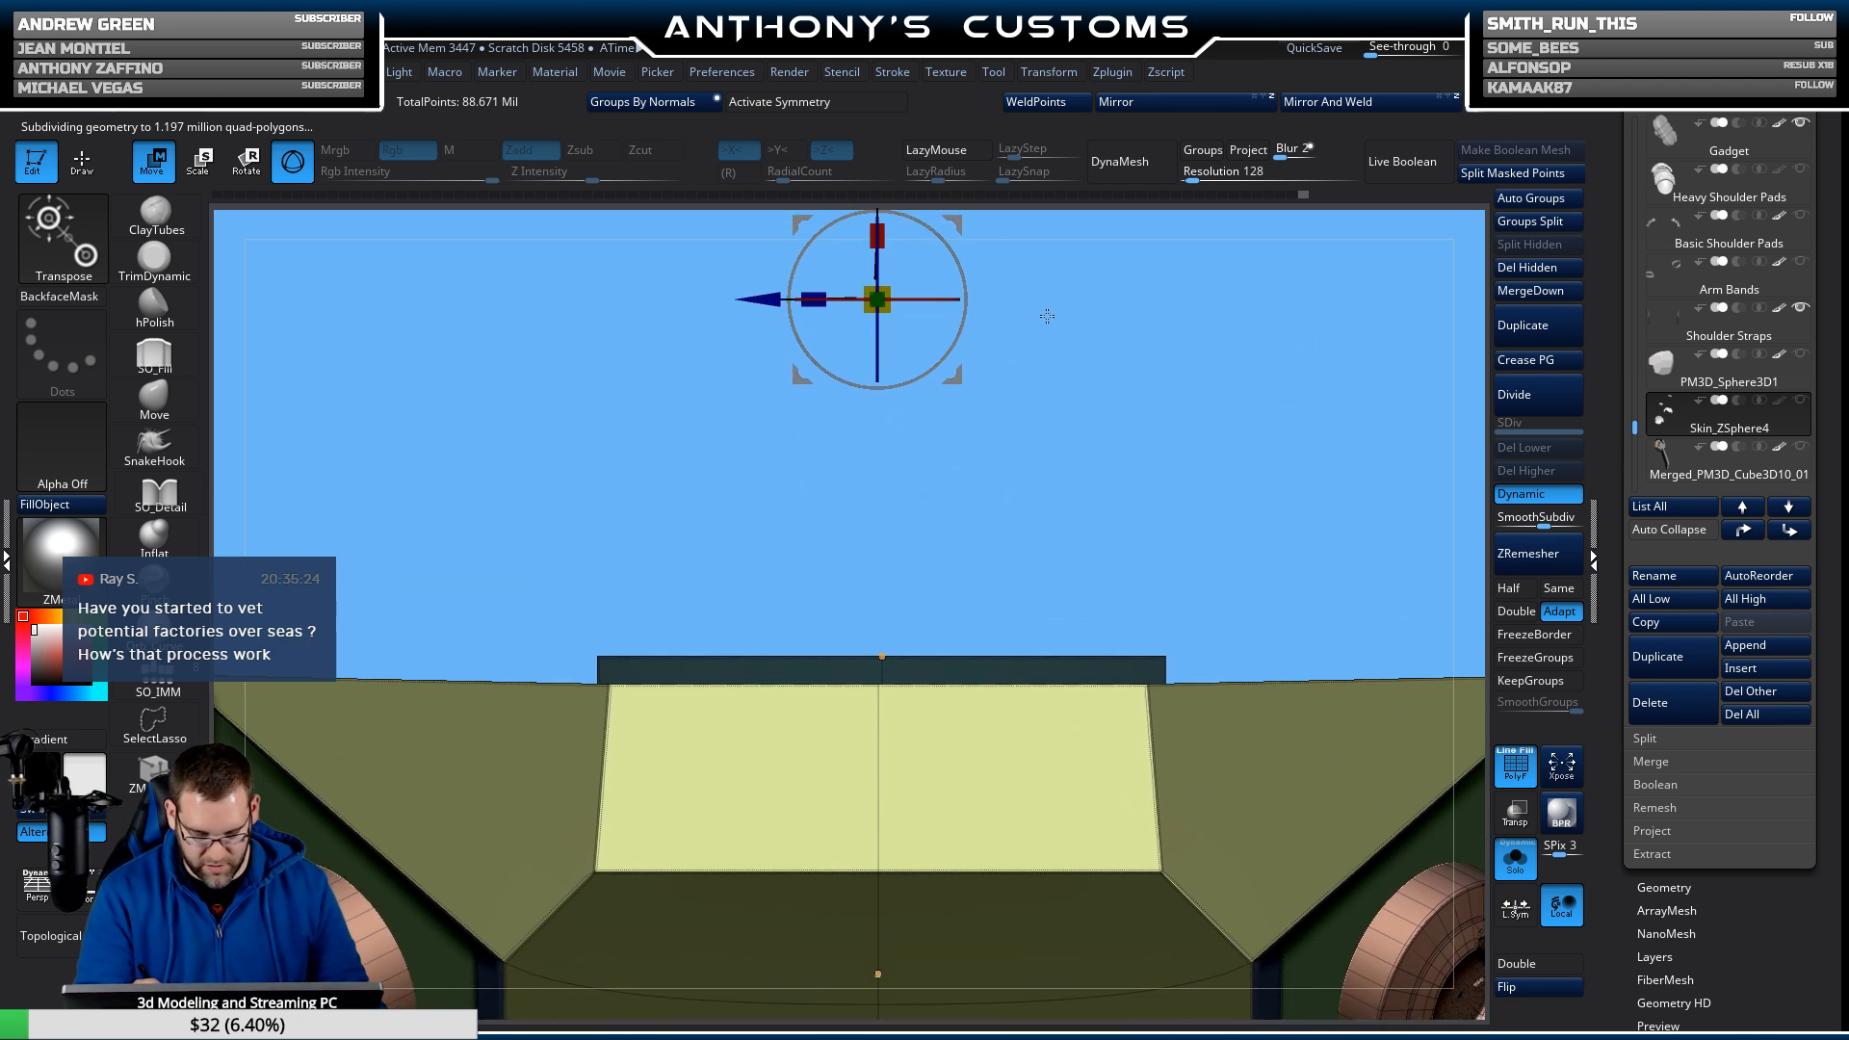
{"action": "left_click_drag", "start_coordinate": [1045, 314], "coordinate": [1048, 370], "text": "alt"}
{"action": "left_click_drag", "start_coordinate": [879, 240], "coordinate": [879, 420], "text": "alt"}
{"action": "left_click_drag", "start_coordinate": [1100, 475], "coordinate": [1081, 371], "text": "alt"}
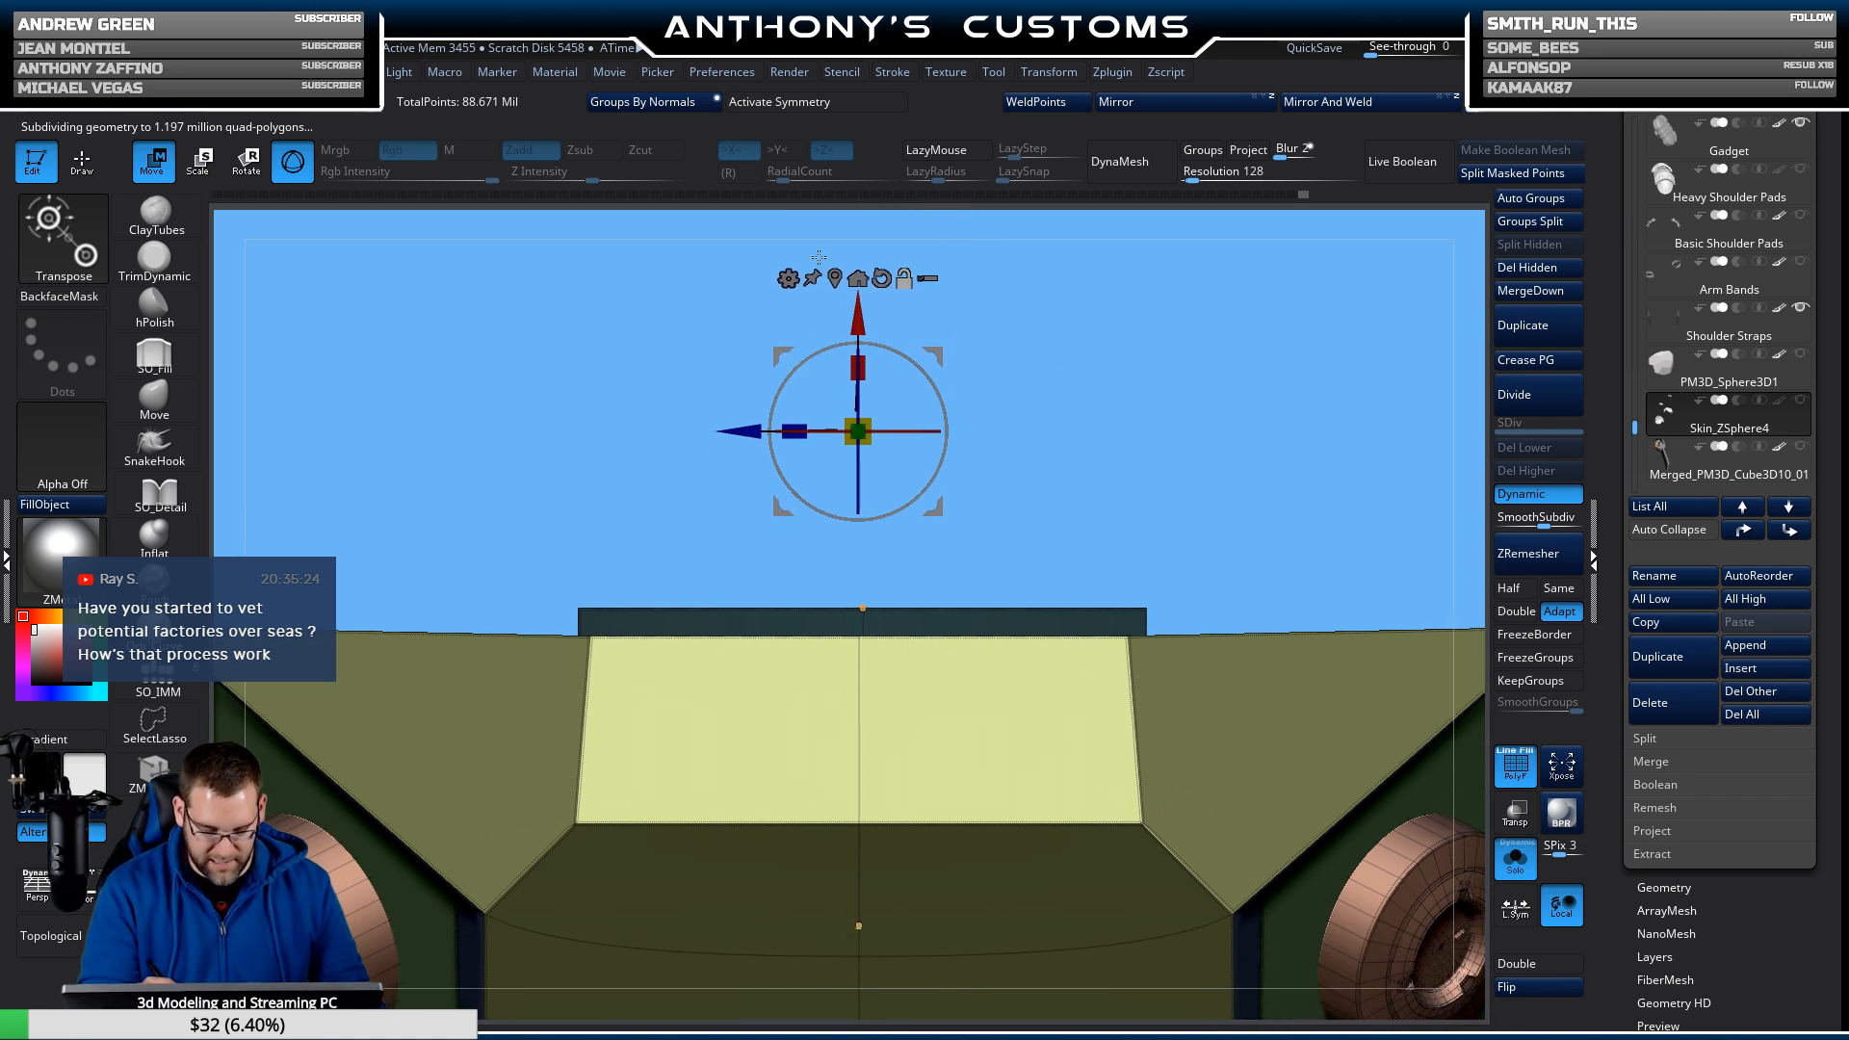
{"action": "left_click_drag", "start_coordinate": [752, 427], "coordinate": [738, 404]}
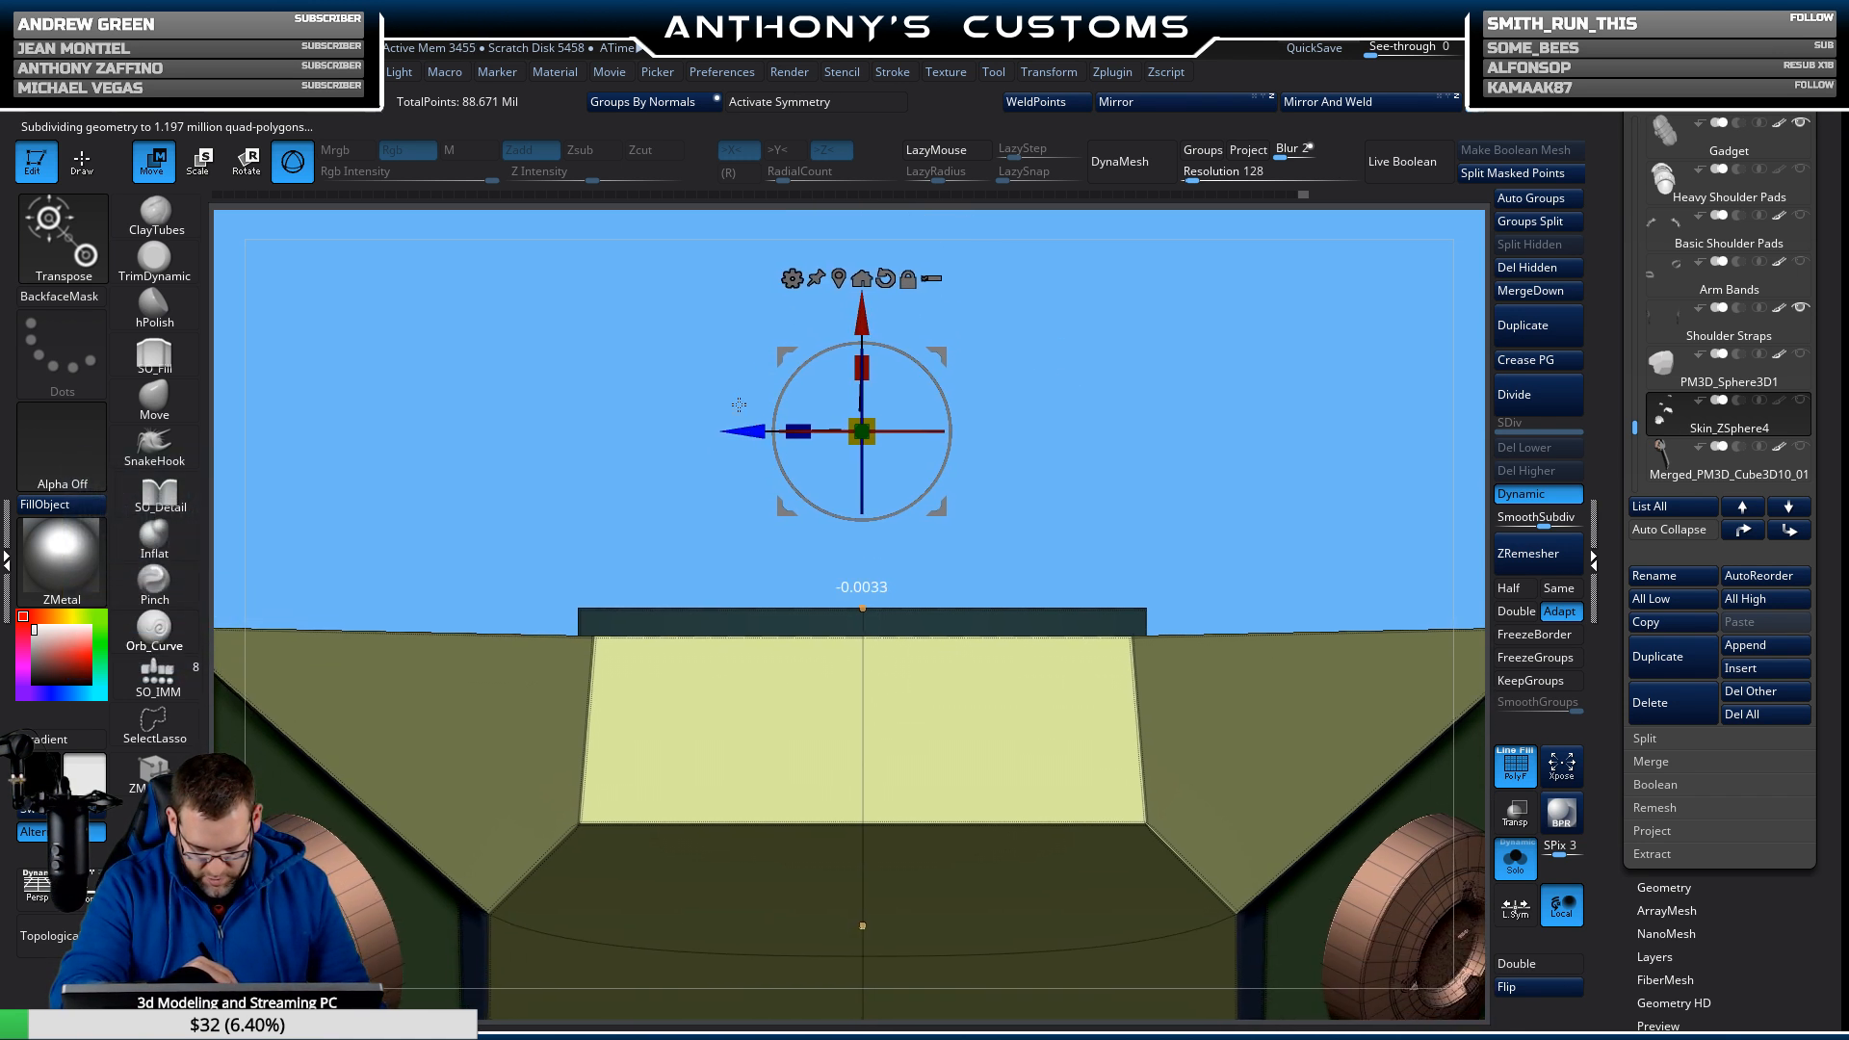
{"action": "left_click_drag", "start_coordinate": [1175, 362], "coordinate": [1189, 302], "text": "alt"}
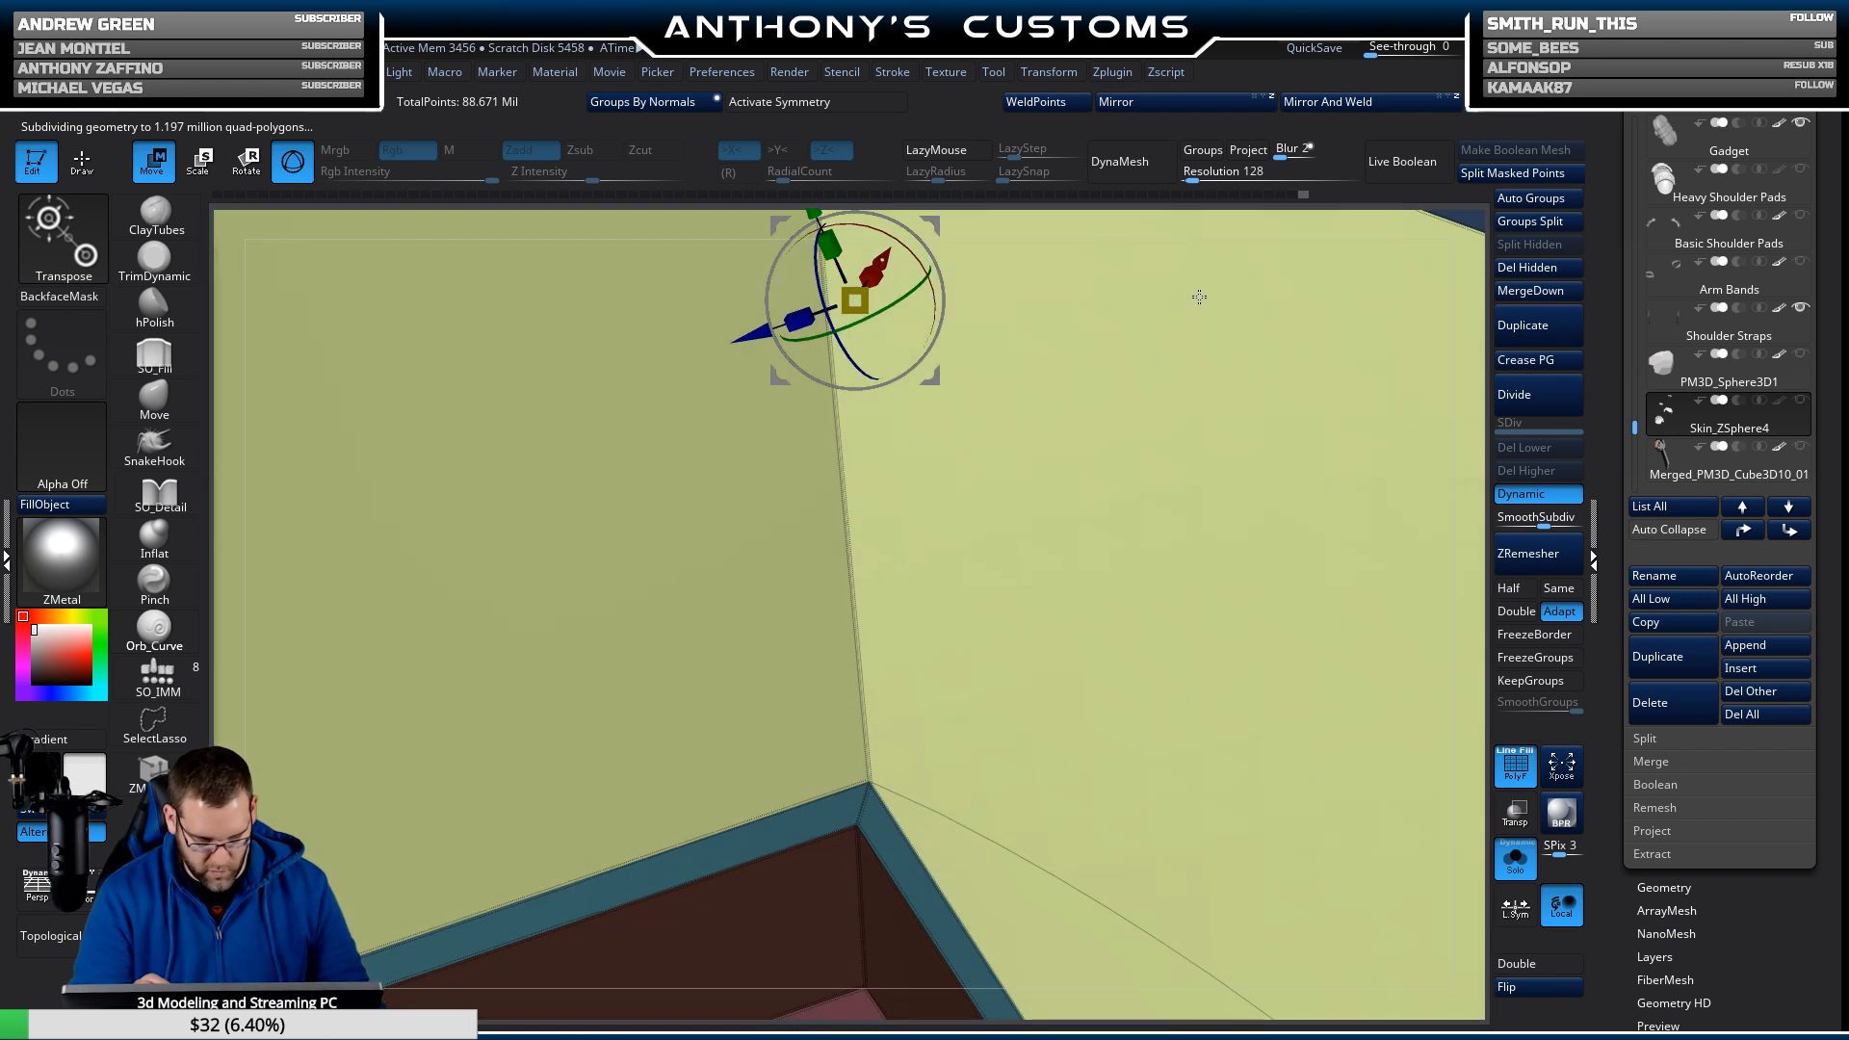
Turn on X symmetry, centre the gizmo on the pad, shift the pads about -0.0316 along X, and check the bracket fit.
{"action": "key", "text": "f"}
{"action": "left_click_drag", "start_coordinate": [1110, 544], "coordinate": [1253, 426]}
{"action": "left_click_drag", "start_coordinate": [1098, 479], "coordinate": [1270, 426], "text": "alt"}
{"action": "left_click", "coordinate": [877, 104]}
{"action": "left_click", "coordinate": [827, 151]}
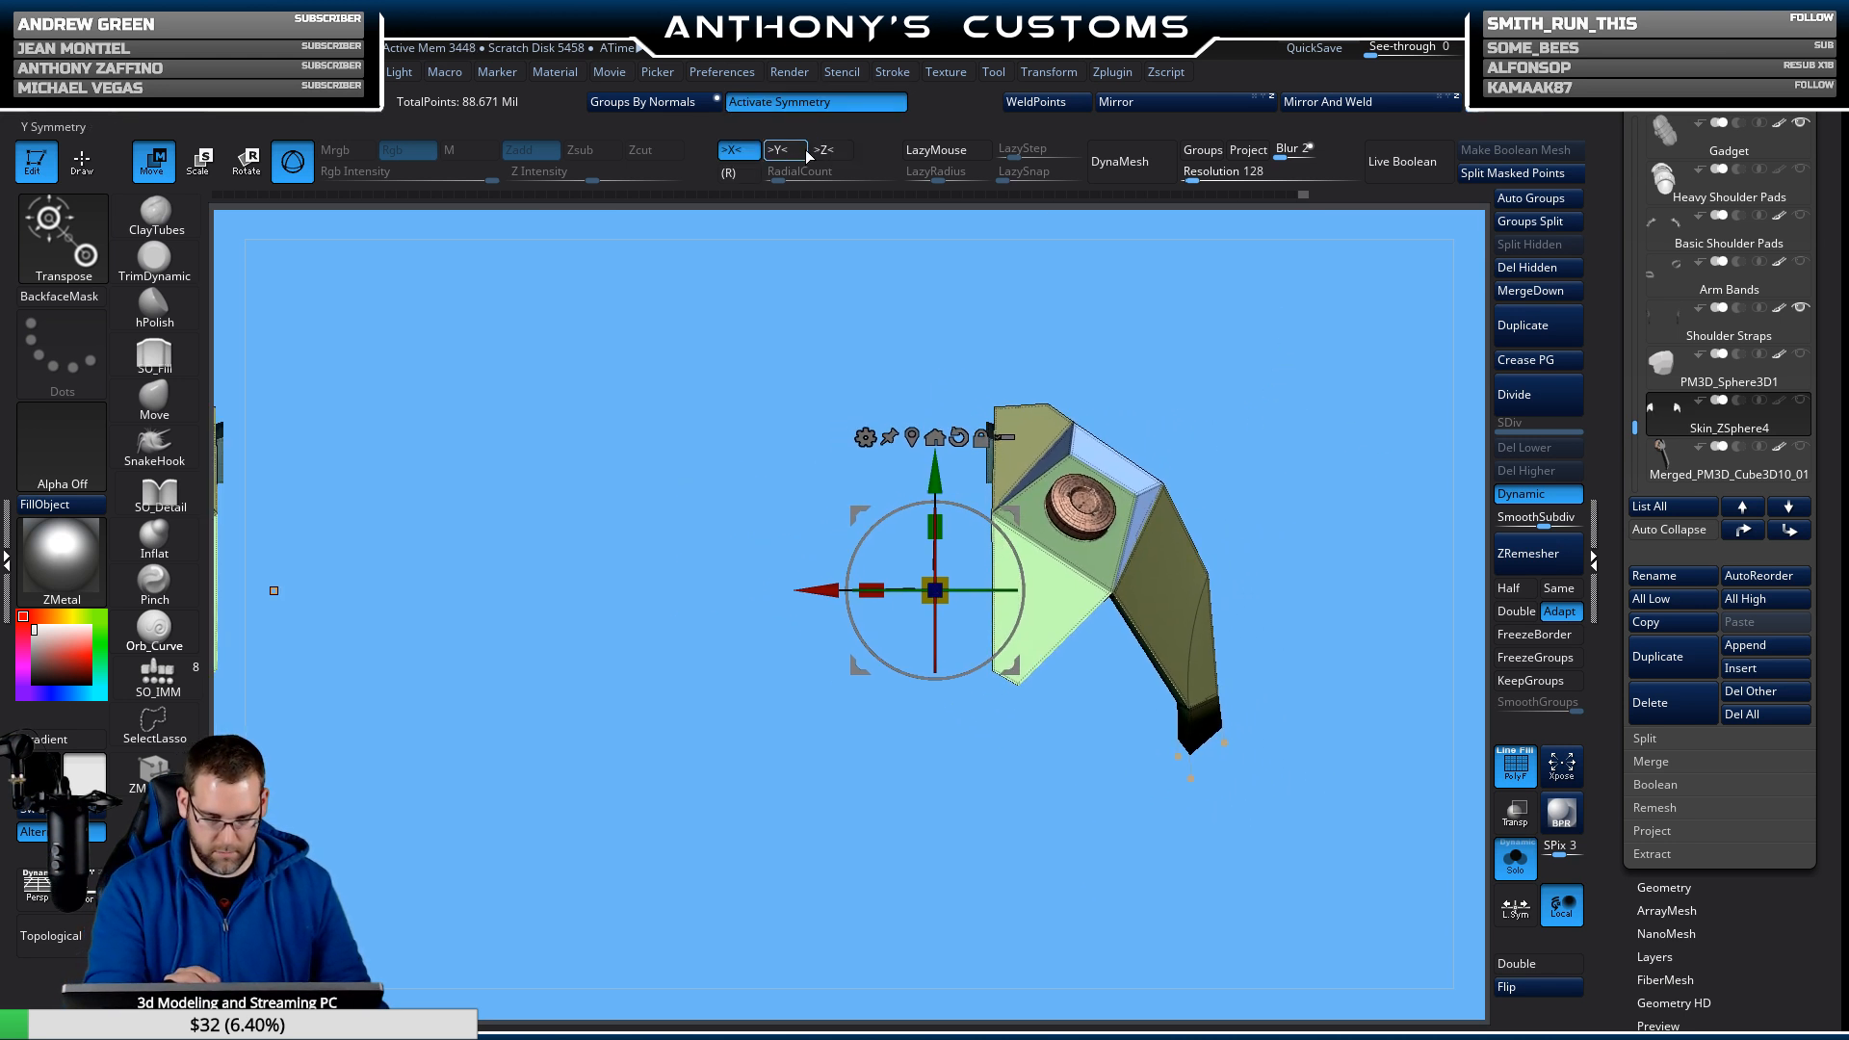
{"action": "left_click", "coordinate": [934, 439]}
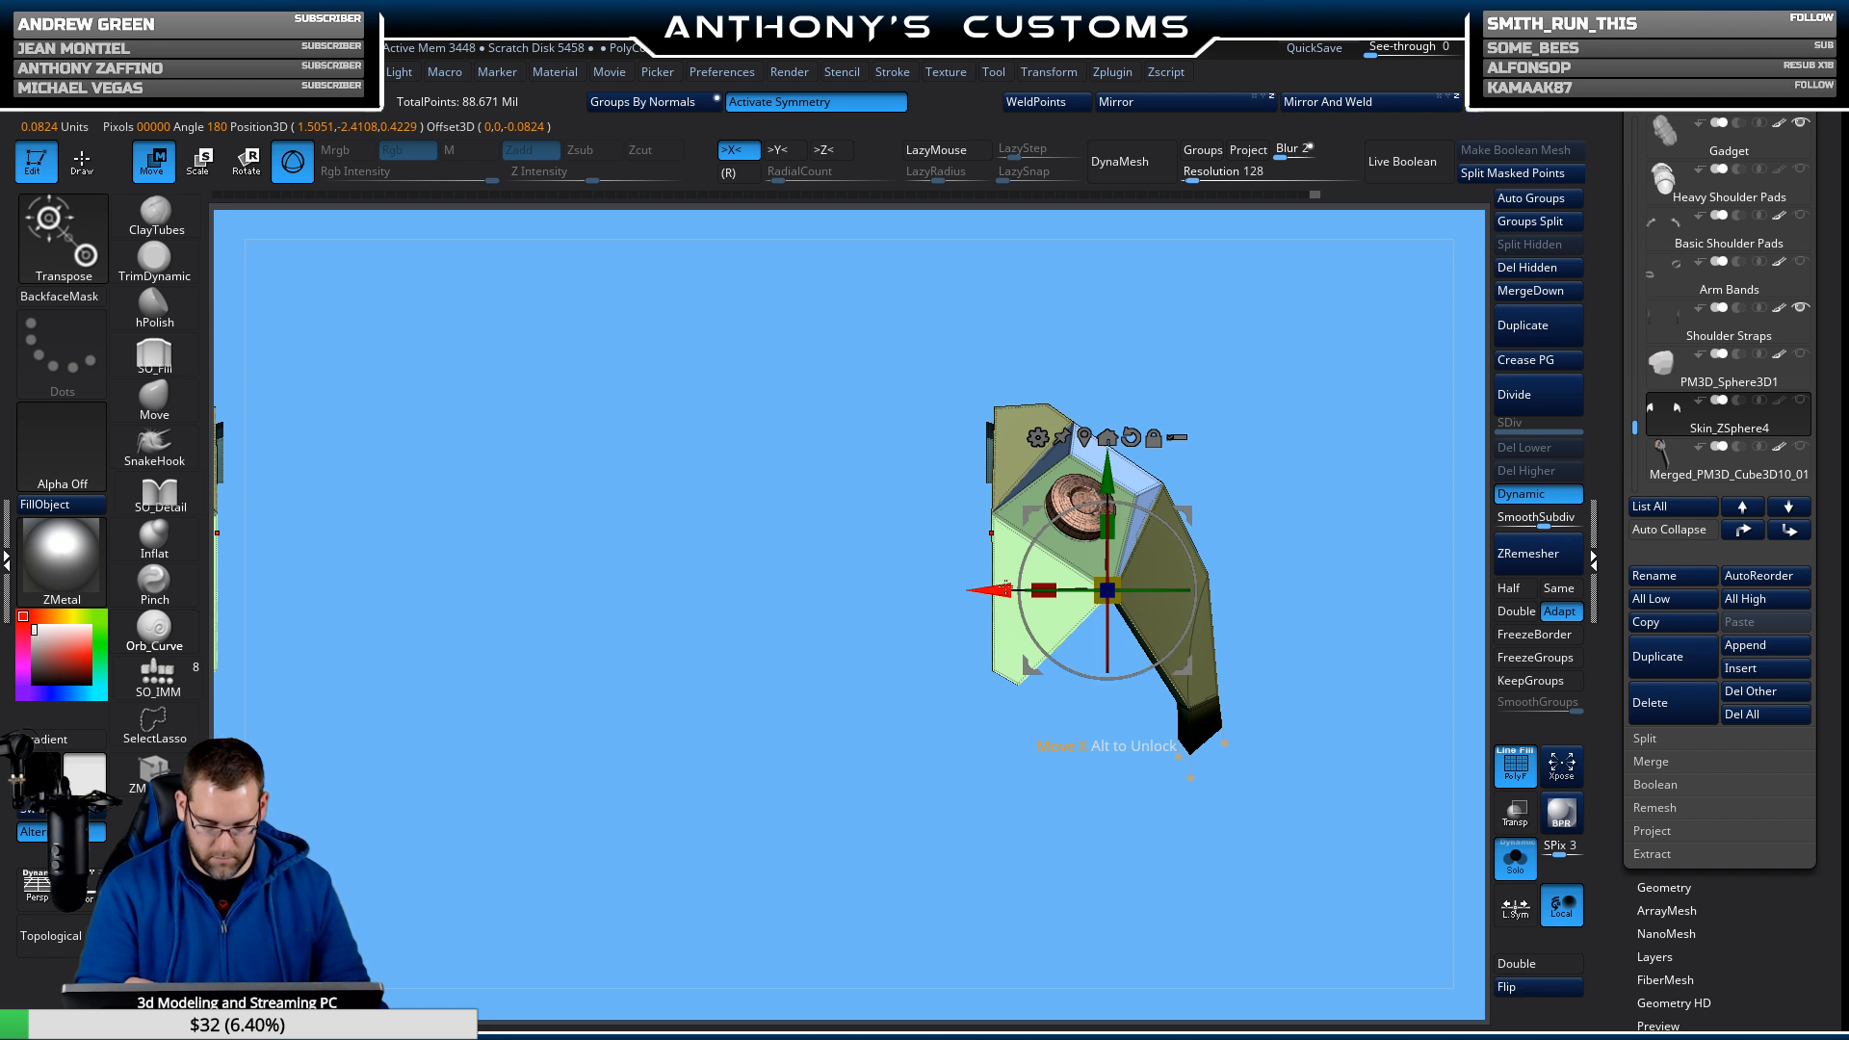
{"action": "left_click_drag", "start_coordinate": [1003, 595], "coordinate": [998, 595]}
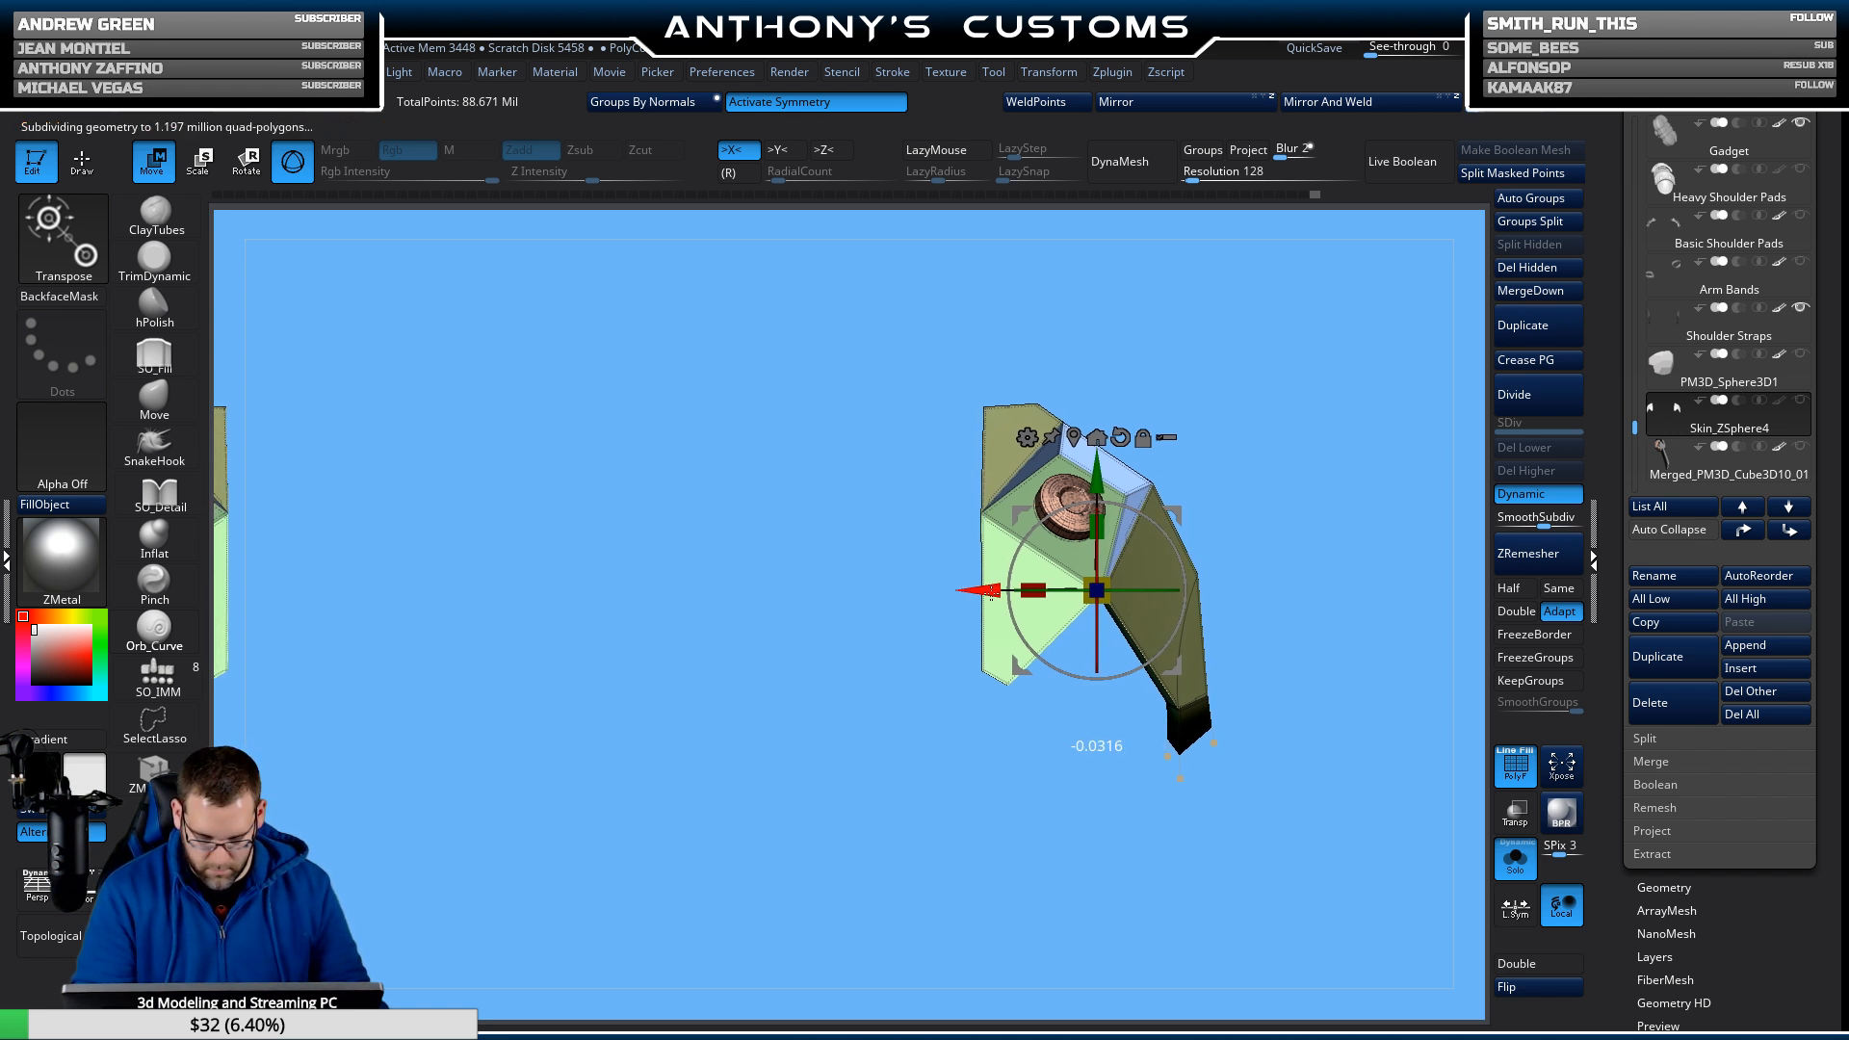
{"action": "left_click_drag", "start_coordinate": [1271, 454], "coordinate": [1342, 351]}
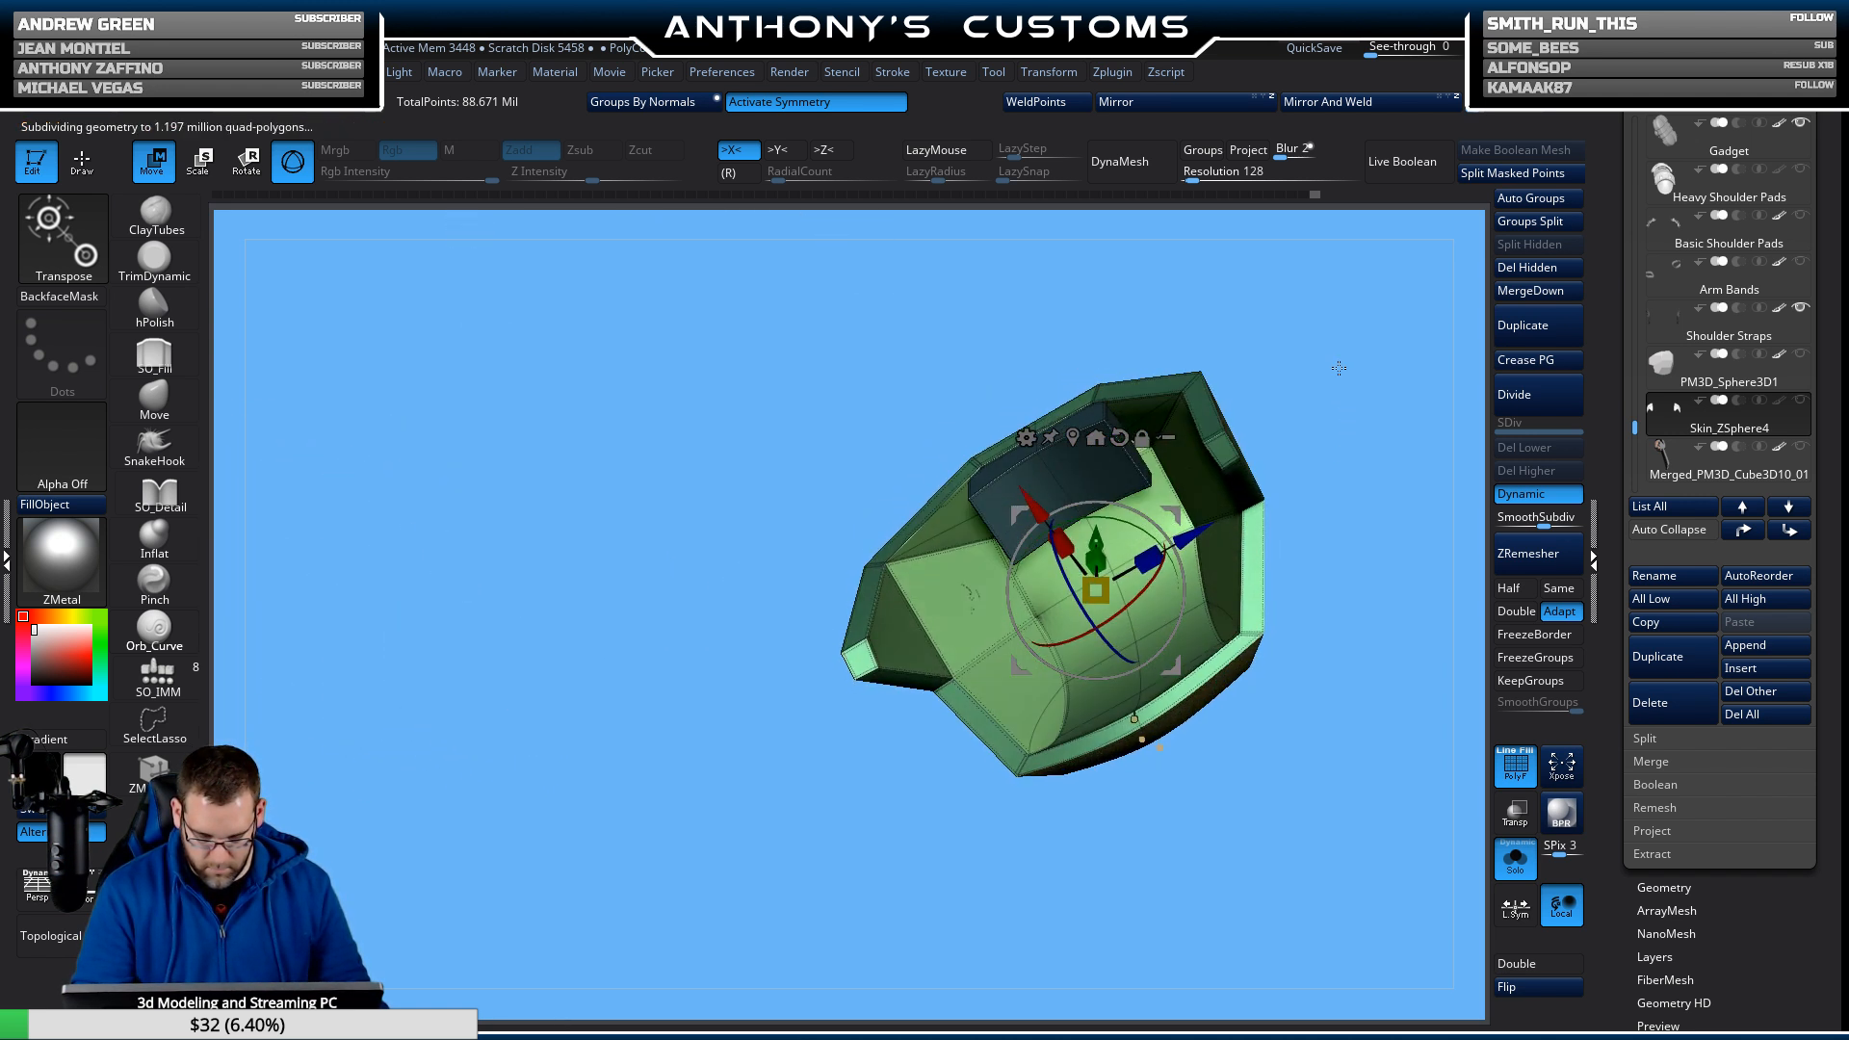
{"action": "left_click_drag", "start_coordinate": [1344, 420], "coordinate": [1358, 699]}
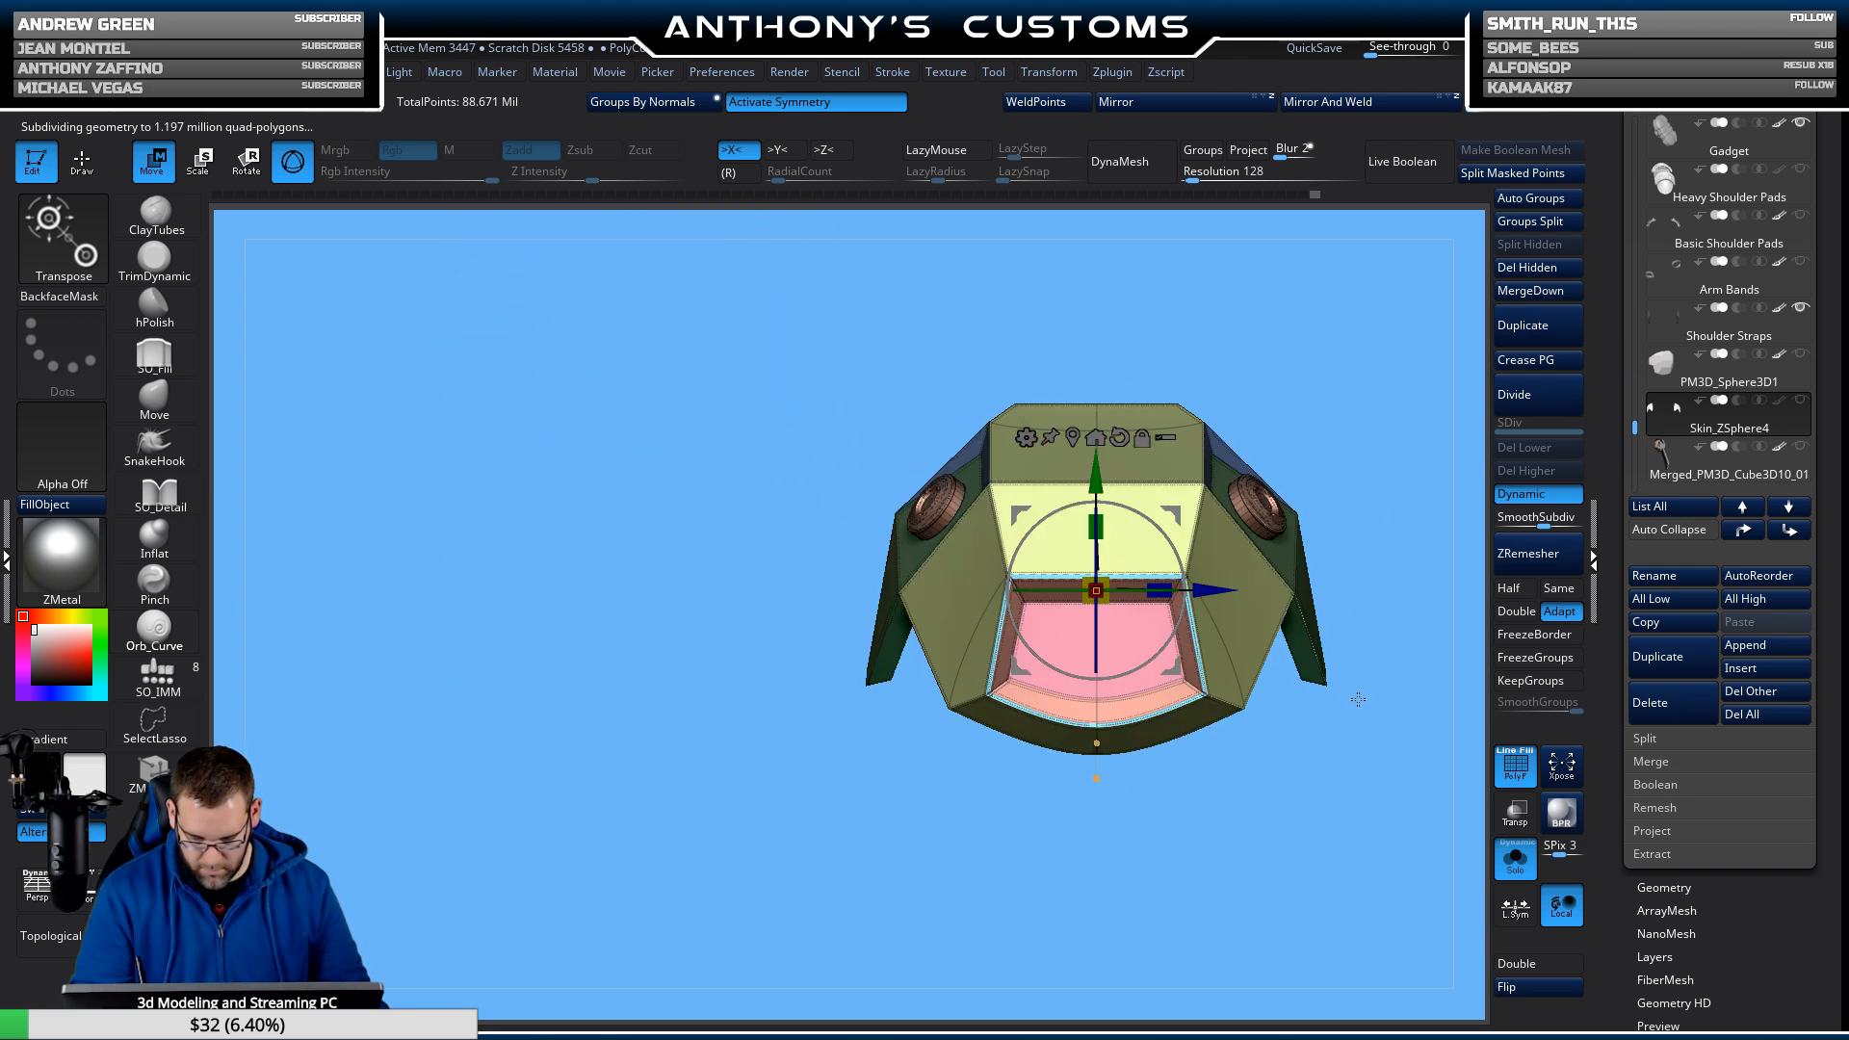
{"action": "left_click_drag", "start_coordinate": [1364, 461], "coordinate": [1226, 427]}
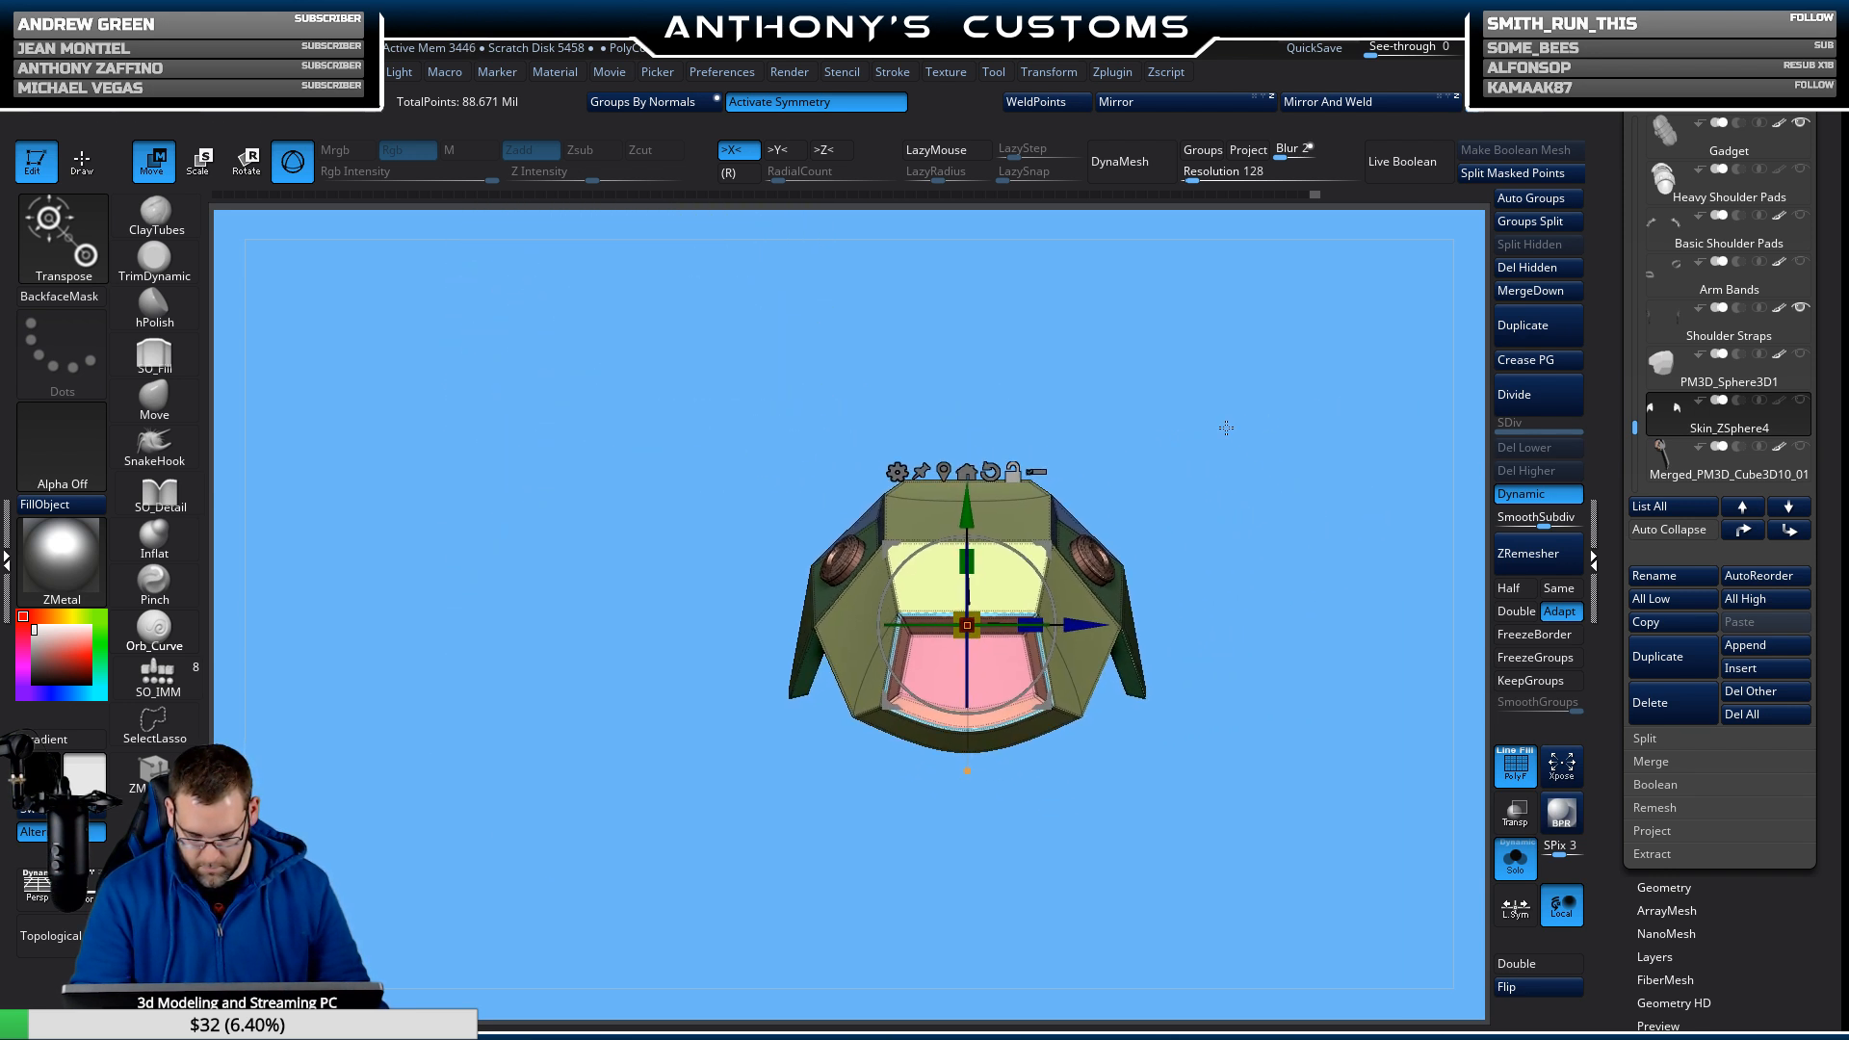
Isolate the curved brackets to examine how they sit inside the shoulder pads, and show the whole pads again.
{"action": "left_click_drag", "start_coordinate": [1338, 838], "coordinate": [1179, 886]}
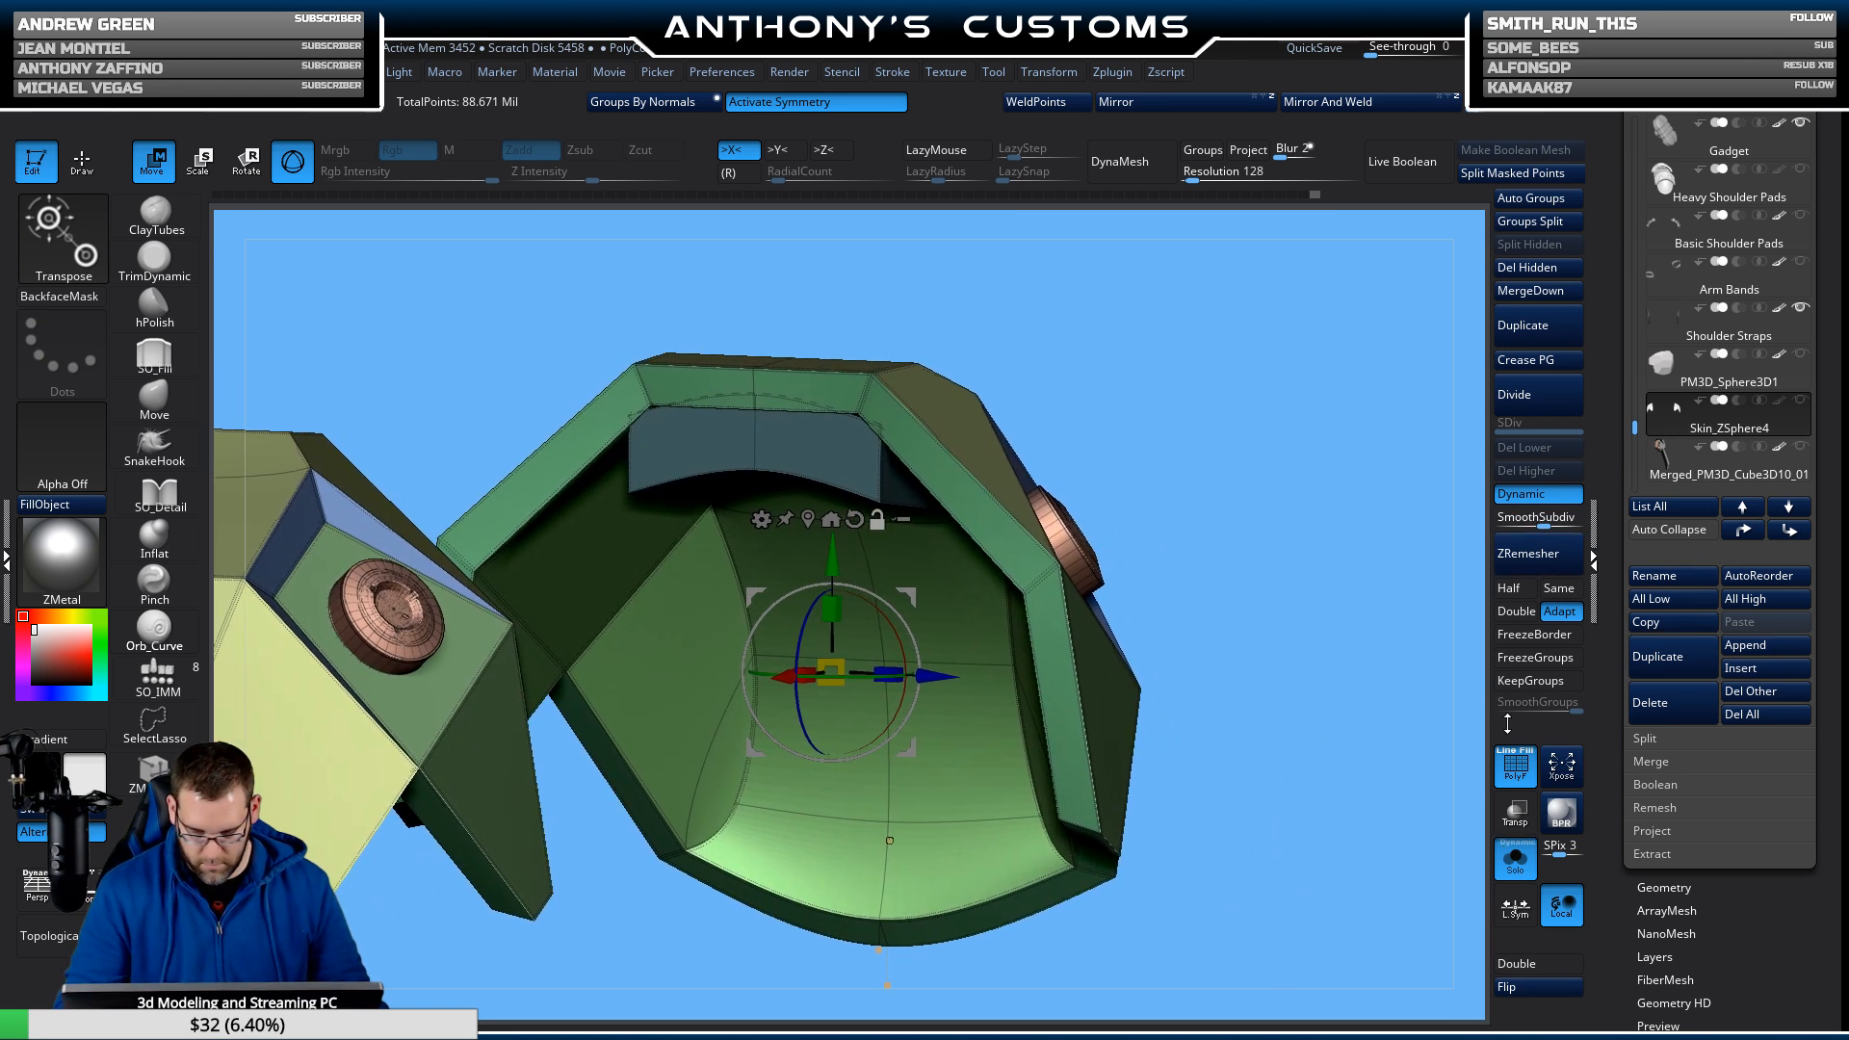
{"action": "left_click_drag", "start_coordinate": [1315, 777], "coordinate": [1283, 798]}
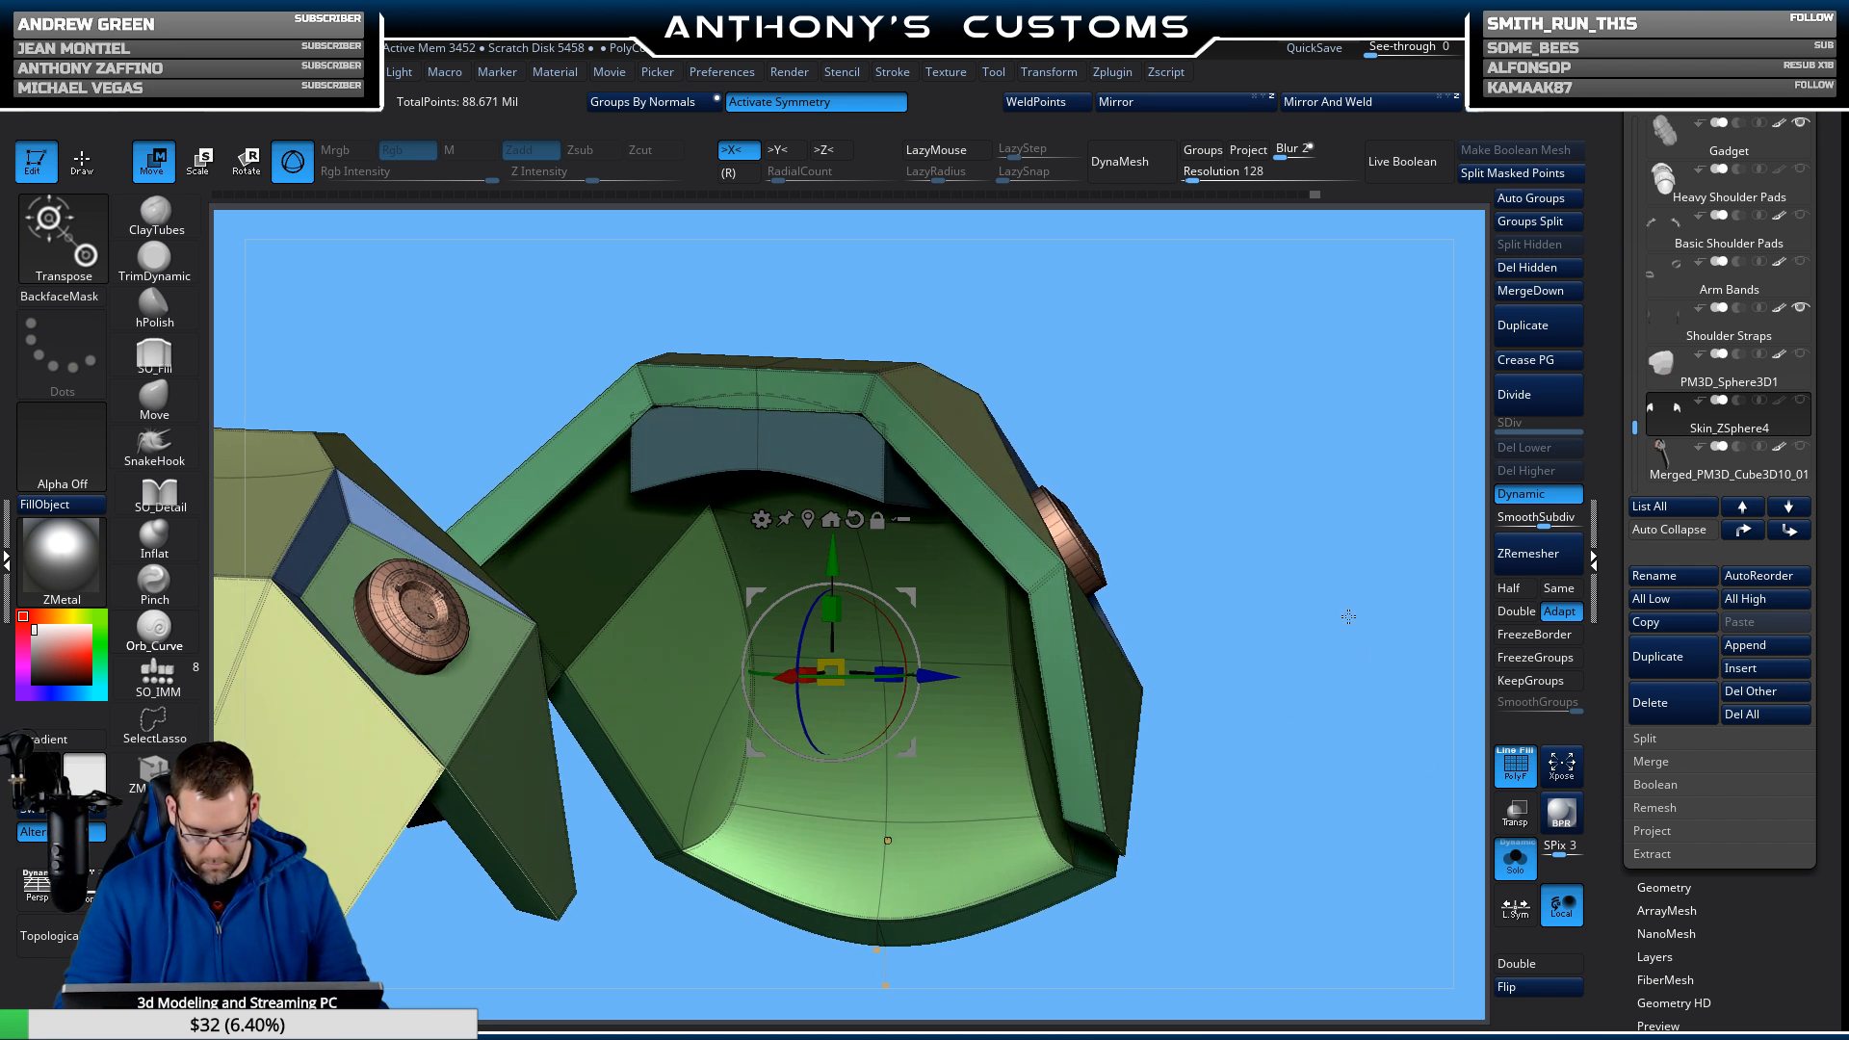
{"action": "left_click", "coordinate": [758, 460]}
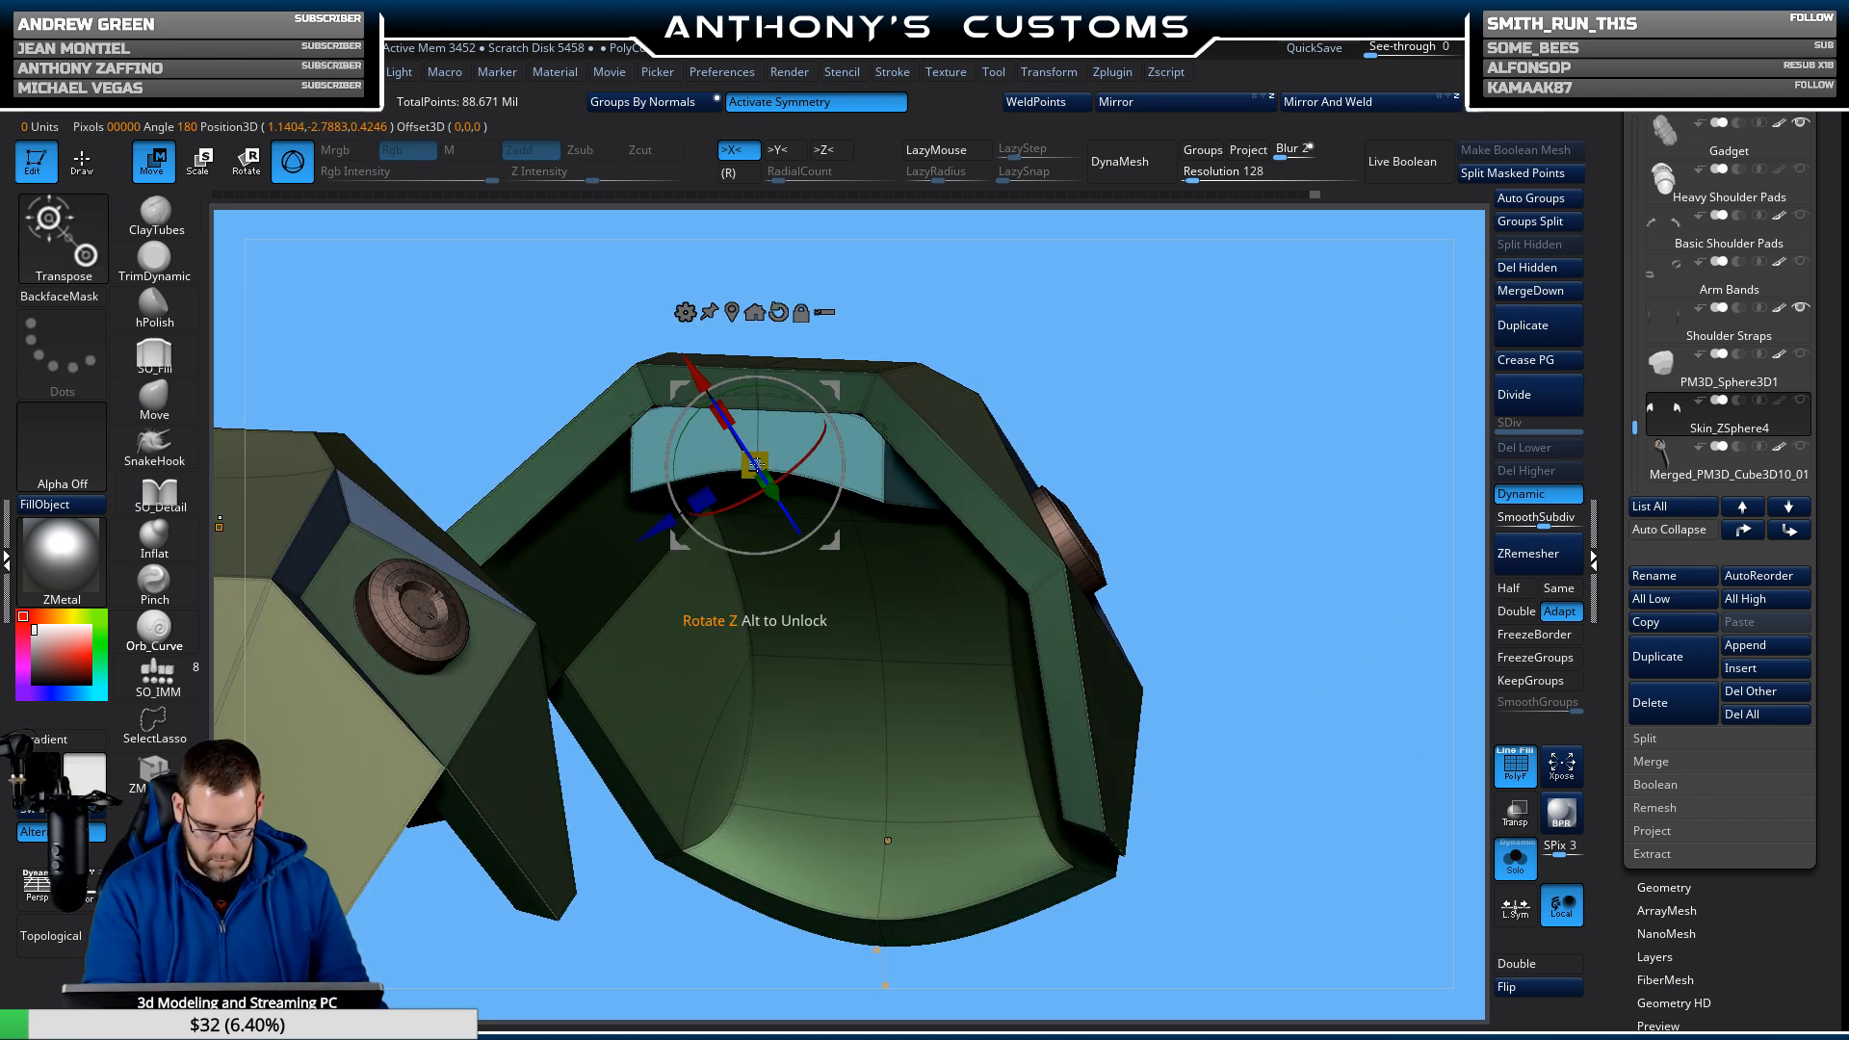
{"action": "key", "text": "q"}
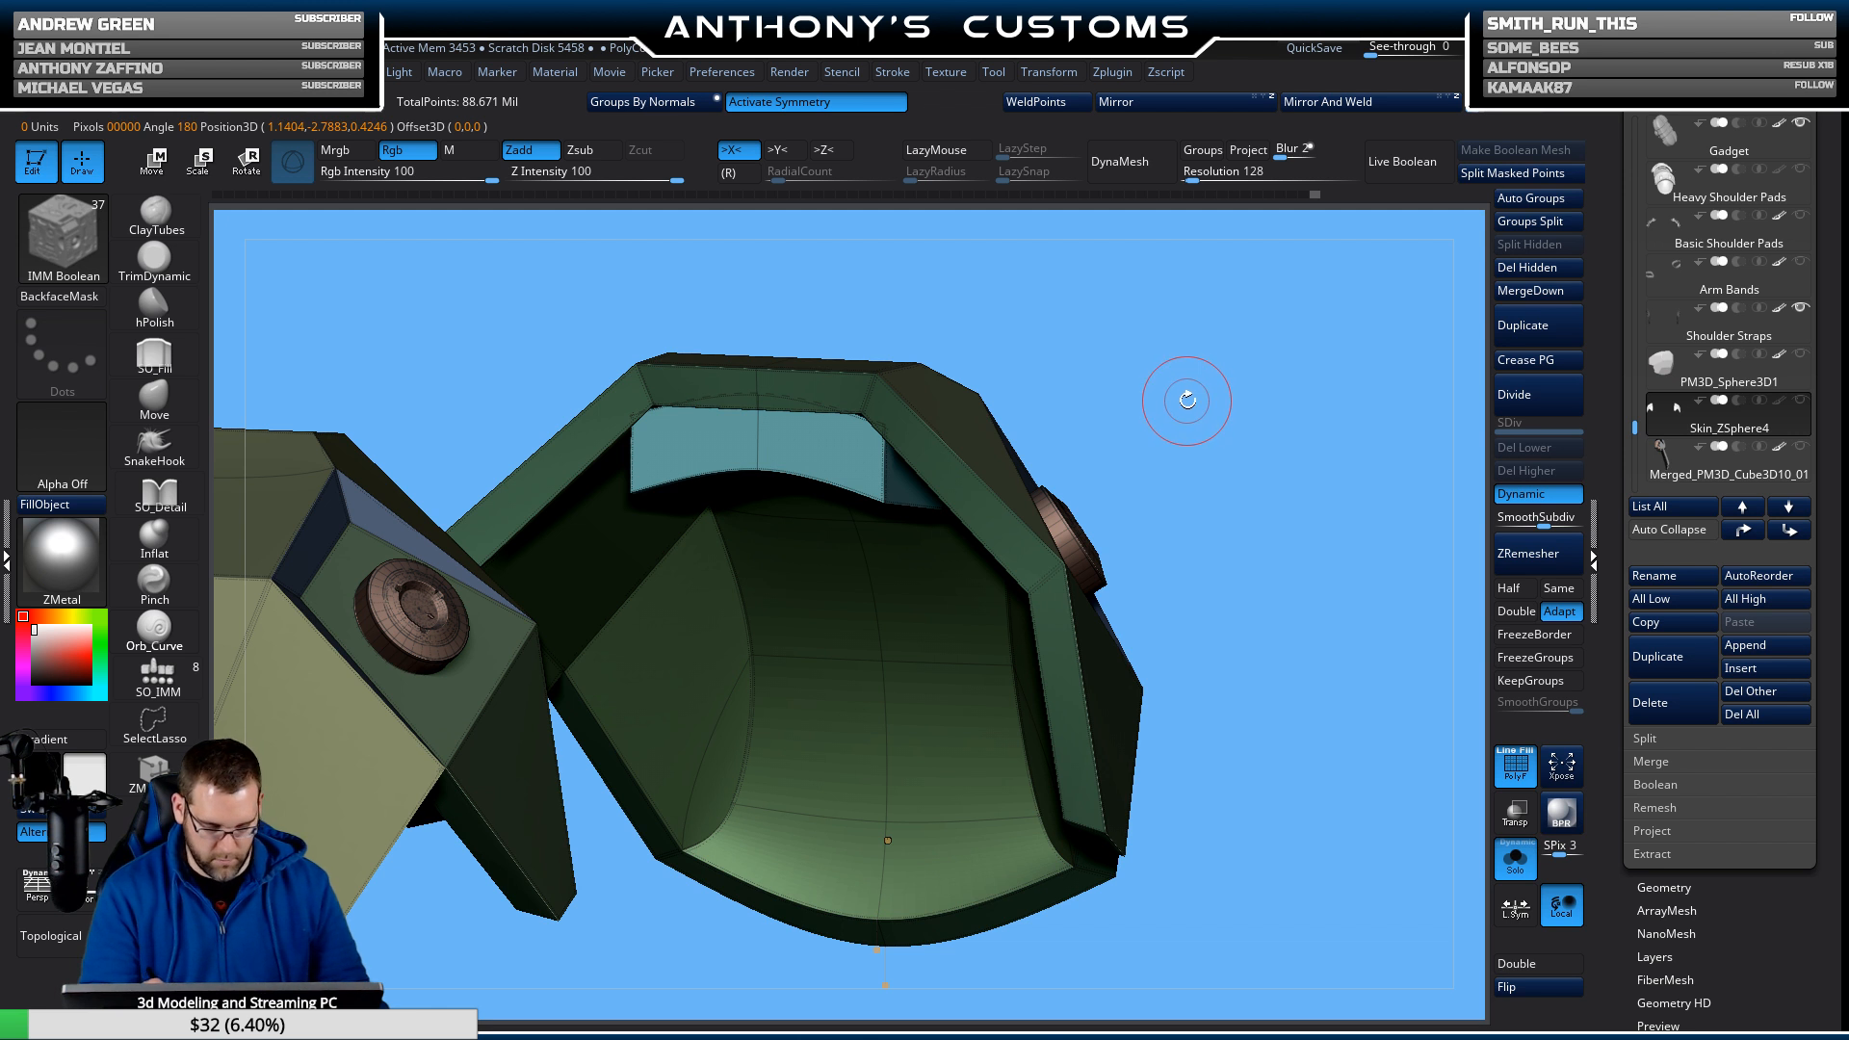
{"action": "left_click", "coordinate": [756, 470], "text": "ctrl+shift"}
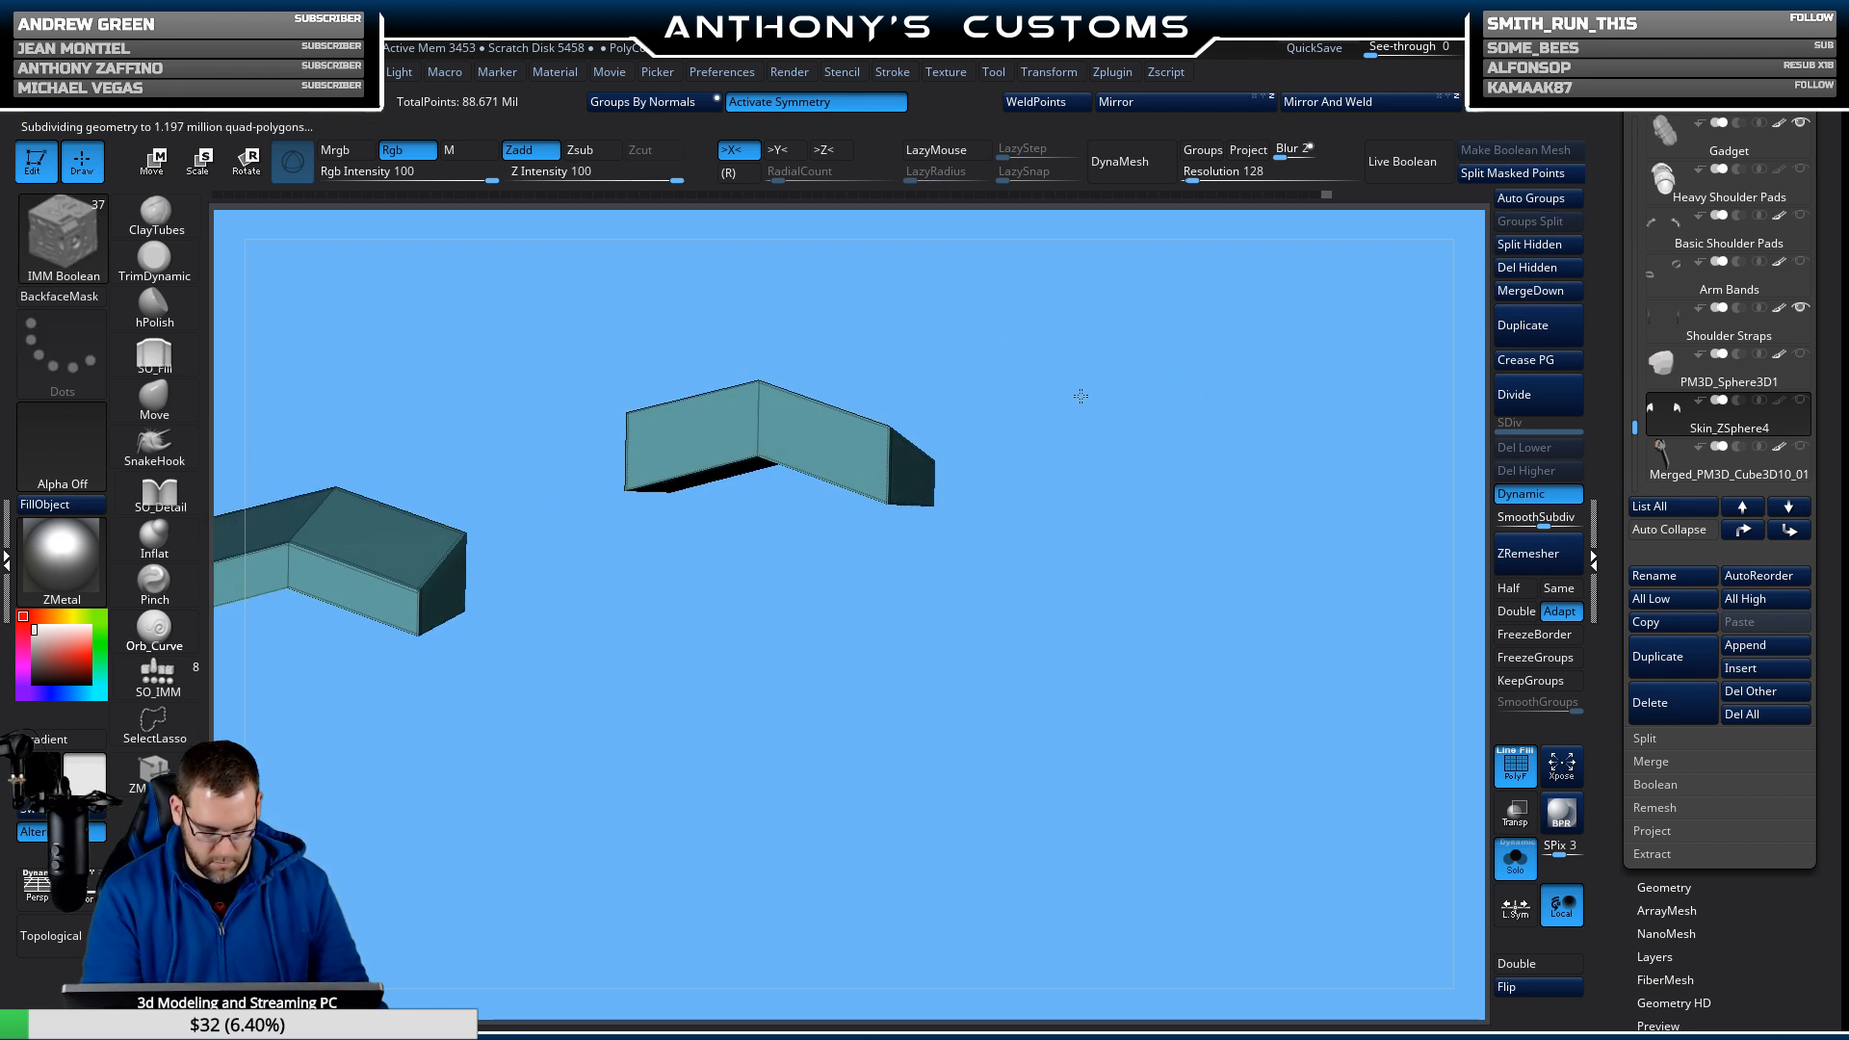
{"action": "left_click_drag", "start_coordinate": [1081, 396], "coordinate": [1043, 426]}
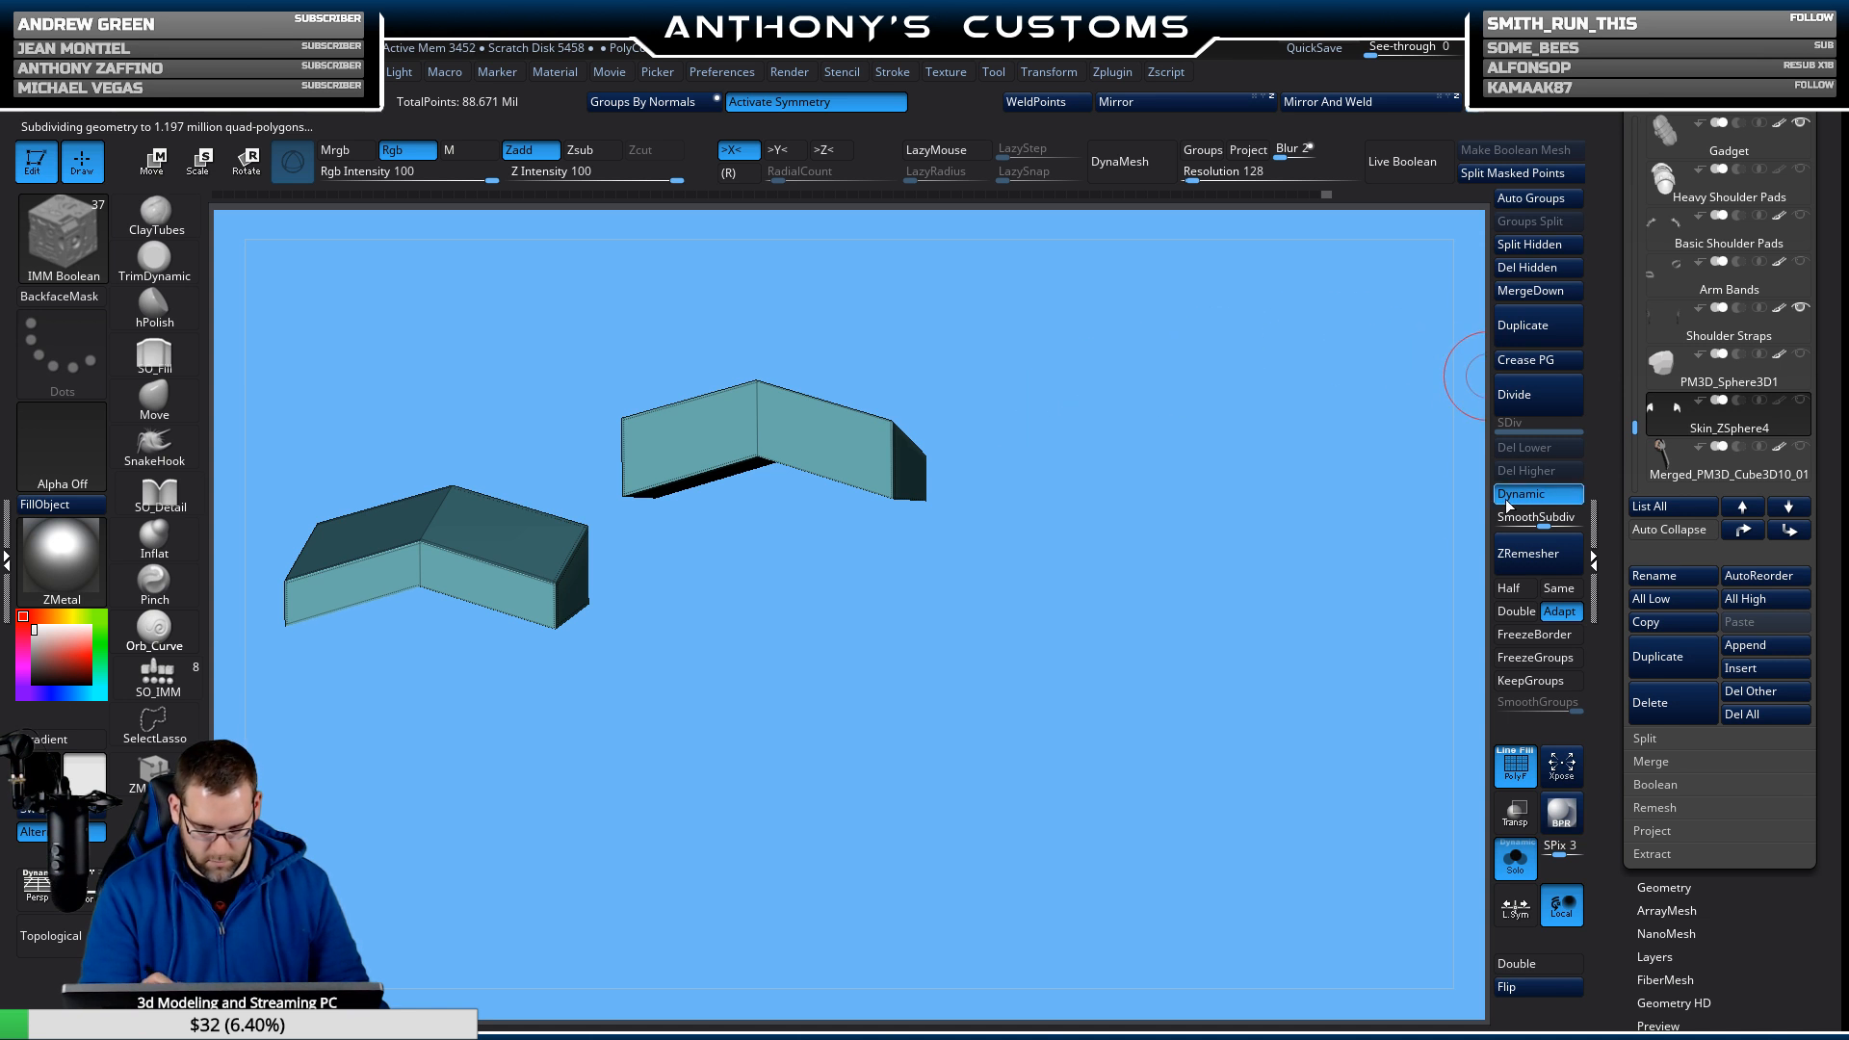
{"action": "key", "text": "ctrl"}
{"action": "left_click", "coordinate": [1297, 563], "text": "ctrl+shift"}
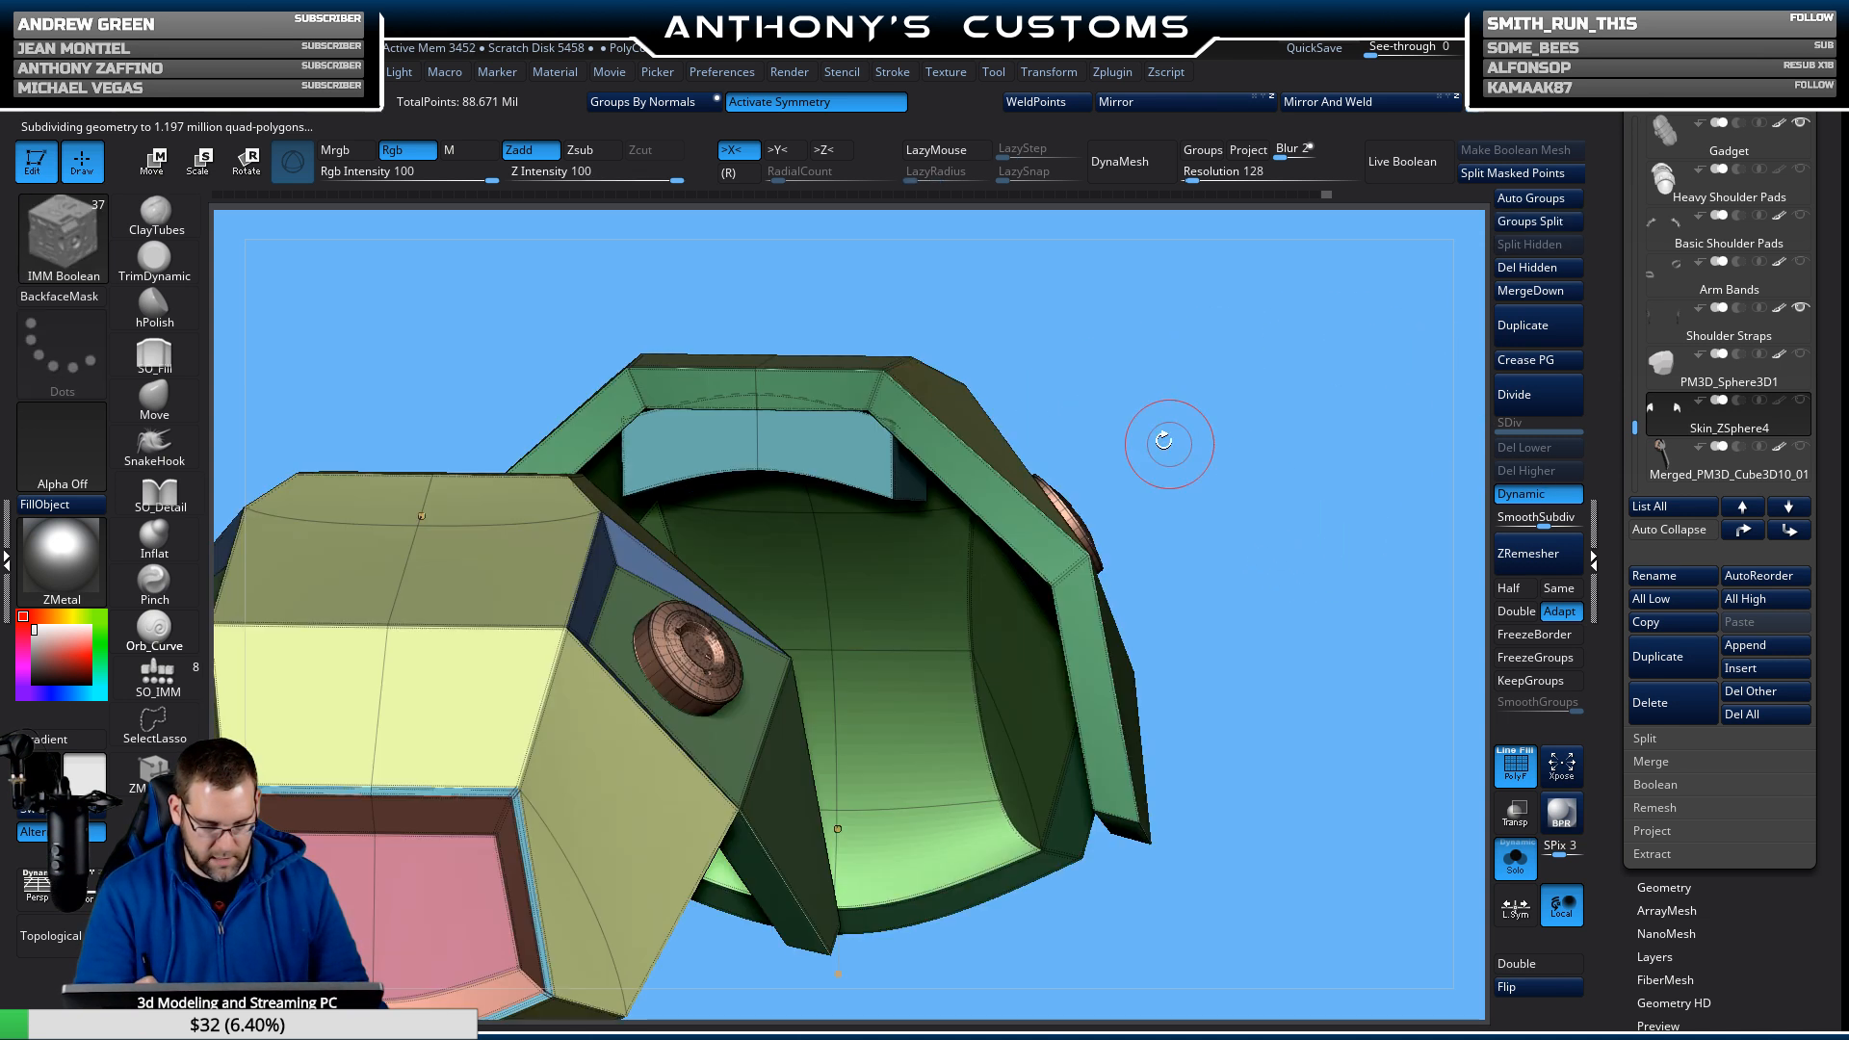
Switch to the Move brush and examine the curved brackets from several angles, both inside the pads and isolated.
{"action": "left_click", "coordinate": [156, 397]}
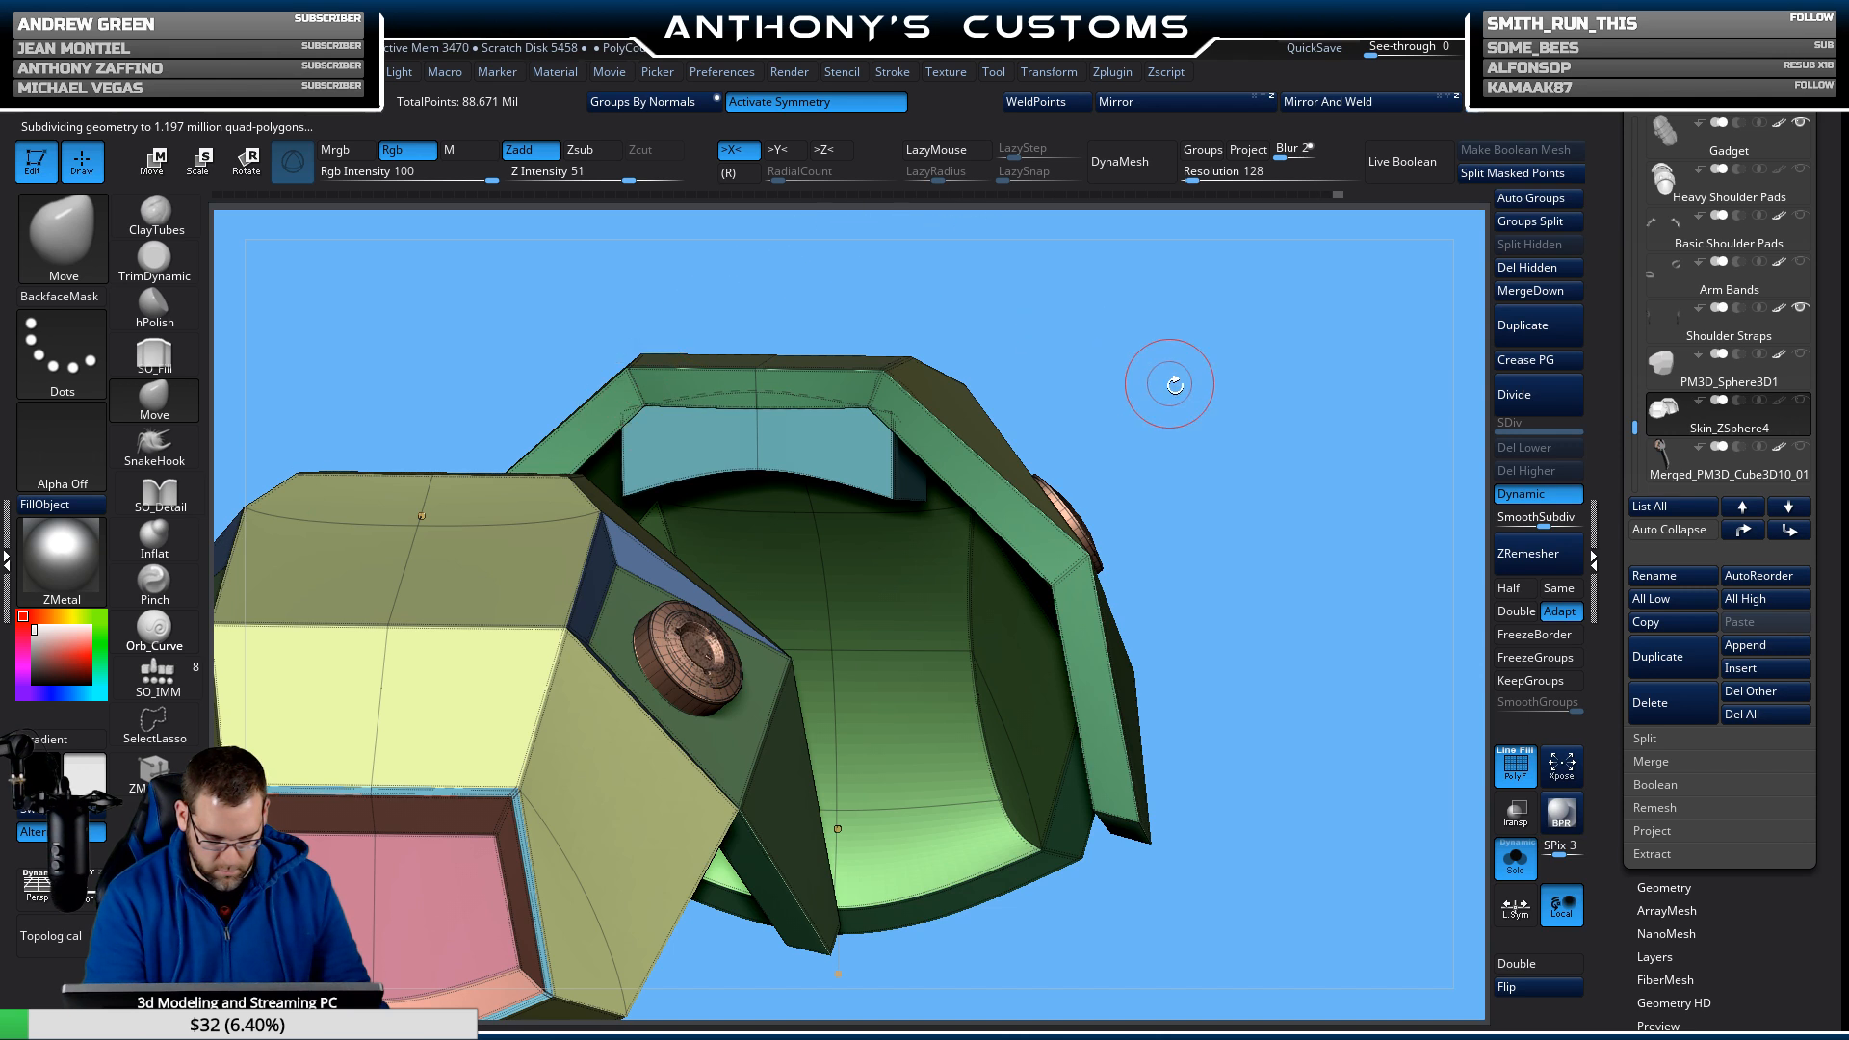
{"action": "mouse_move", "coordinate": [1170, 384]}
{"action": "left_mouse_down"}
{"action": "mouse_move", "coordinate": [1213, 248]}
{"action": "mouse_move", "coordinate": [1202, 337]}
{"action": "mouse_move", "coordinate": [1177, 353]}
{"action": "left_mouse_up"}
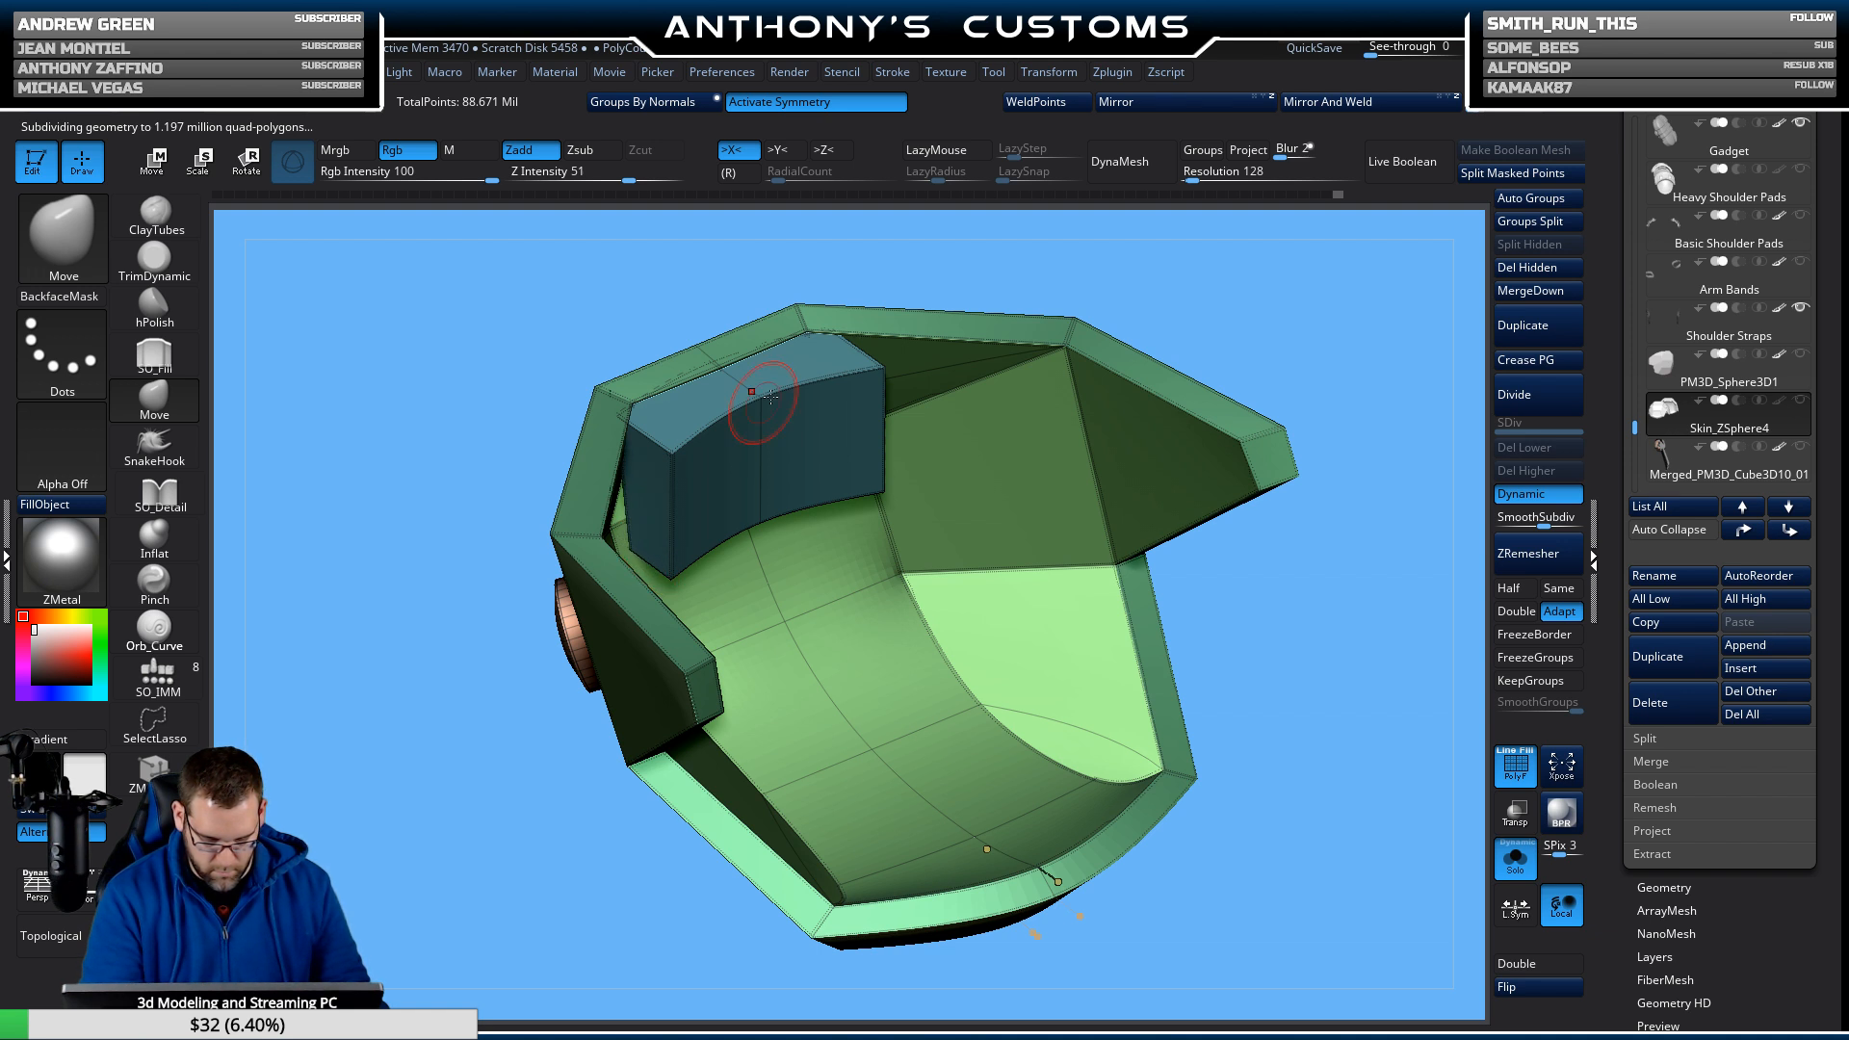
{"action": "left_click_drag", "start_coordinate": [1265, 288], "coordinate": [1118, 520]}
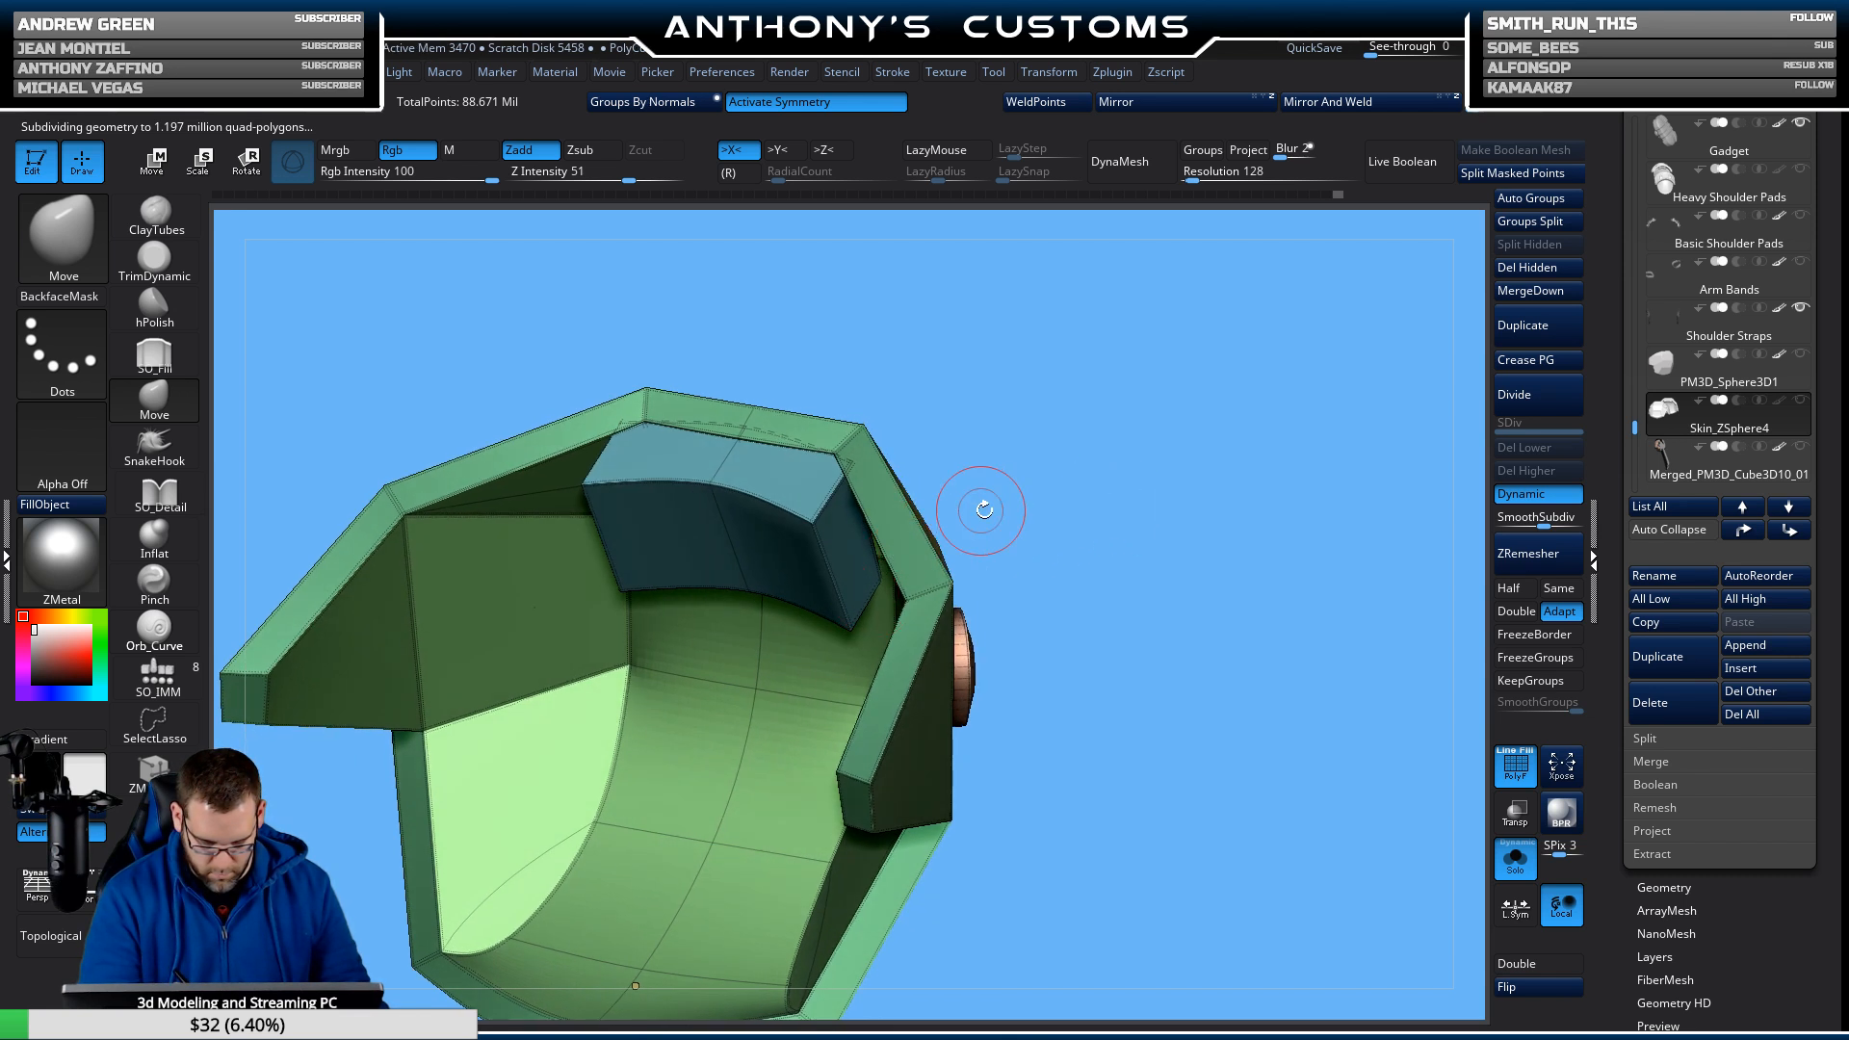
{"action": "left_click_drag", "start_coordinate": [984, 511], "coordinate": [905, 487]}
{"action": "left_click", "coordinate": [702, 545], "text": "ctrl+shift"}
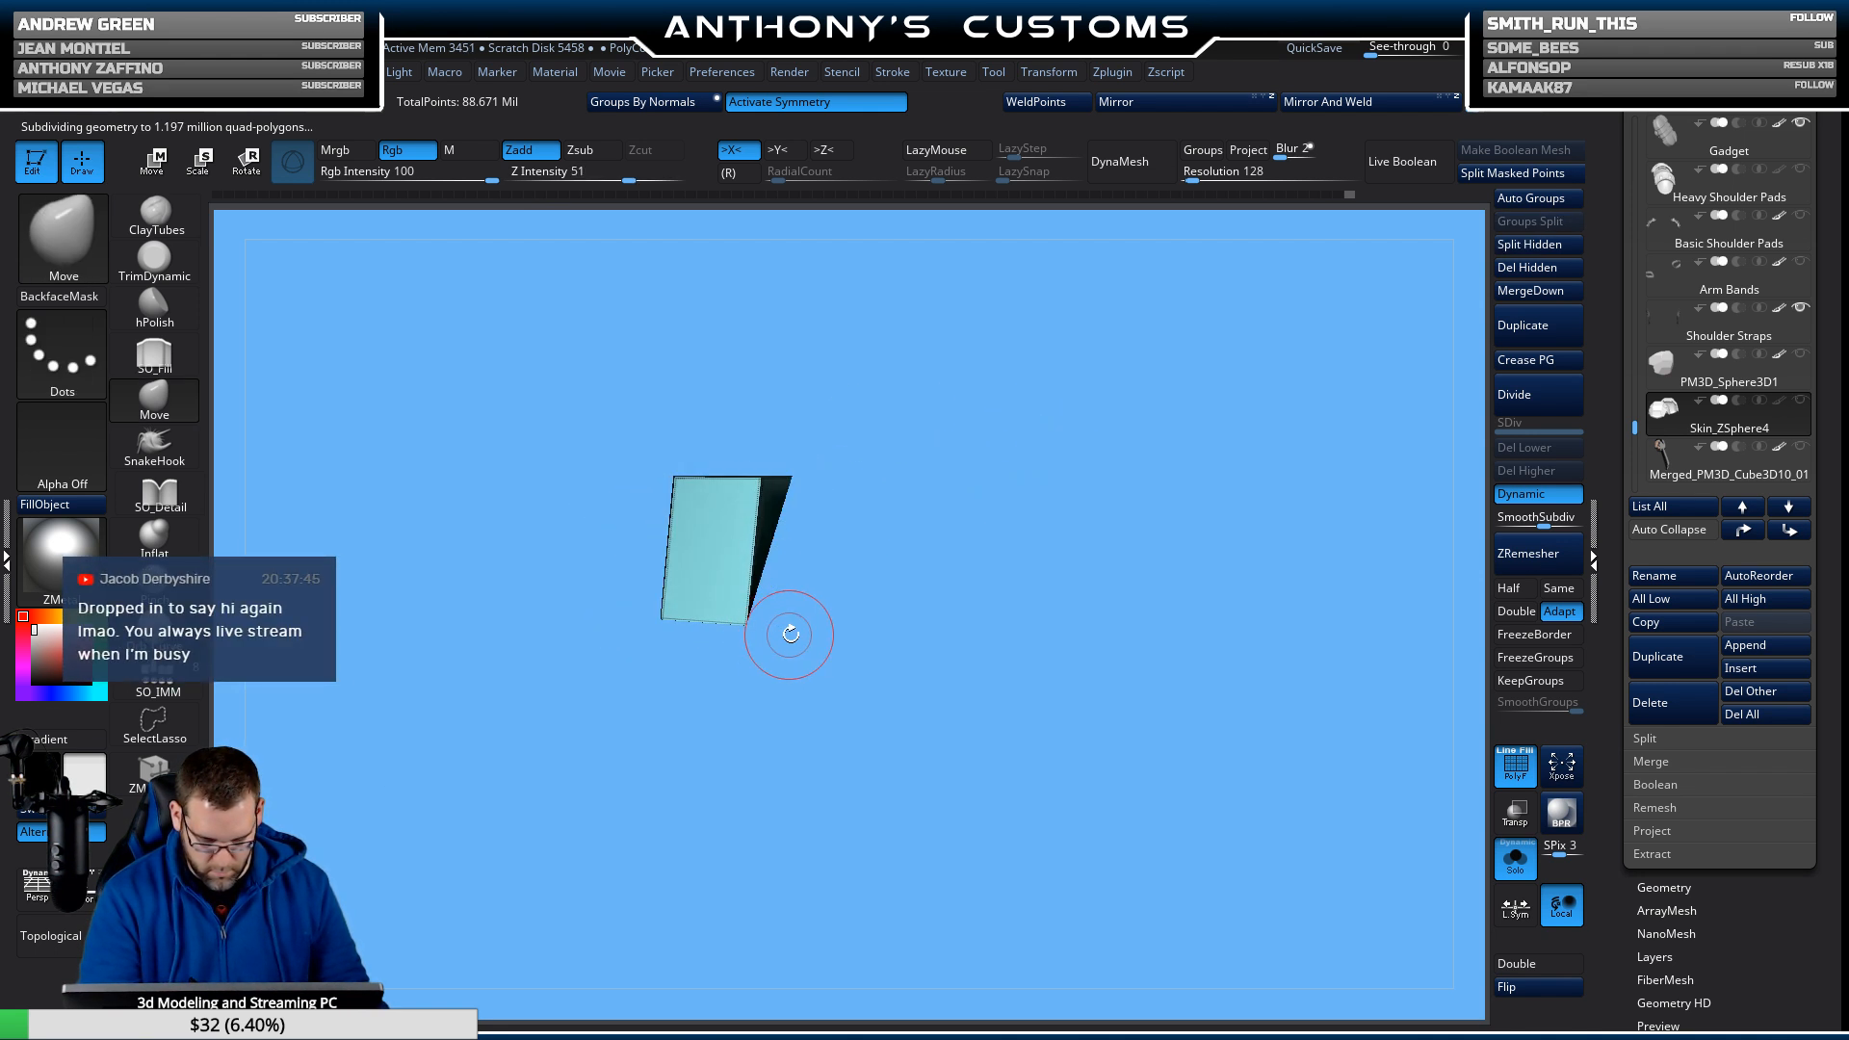
{"action": "left_click_drag", "start_coordinate": [791, 633], "coordinate": [836, 418]}
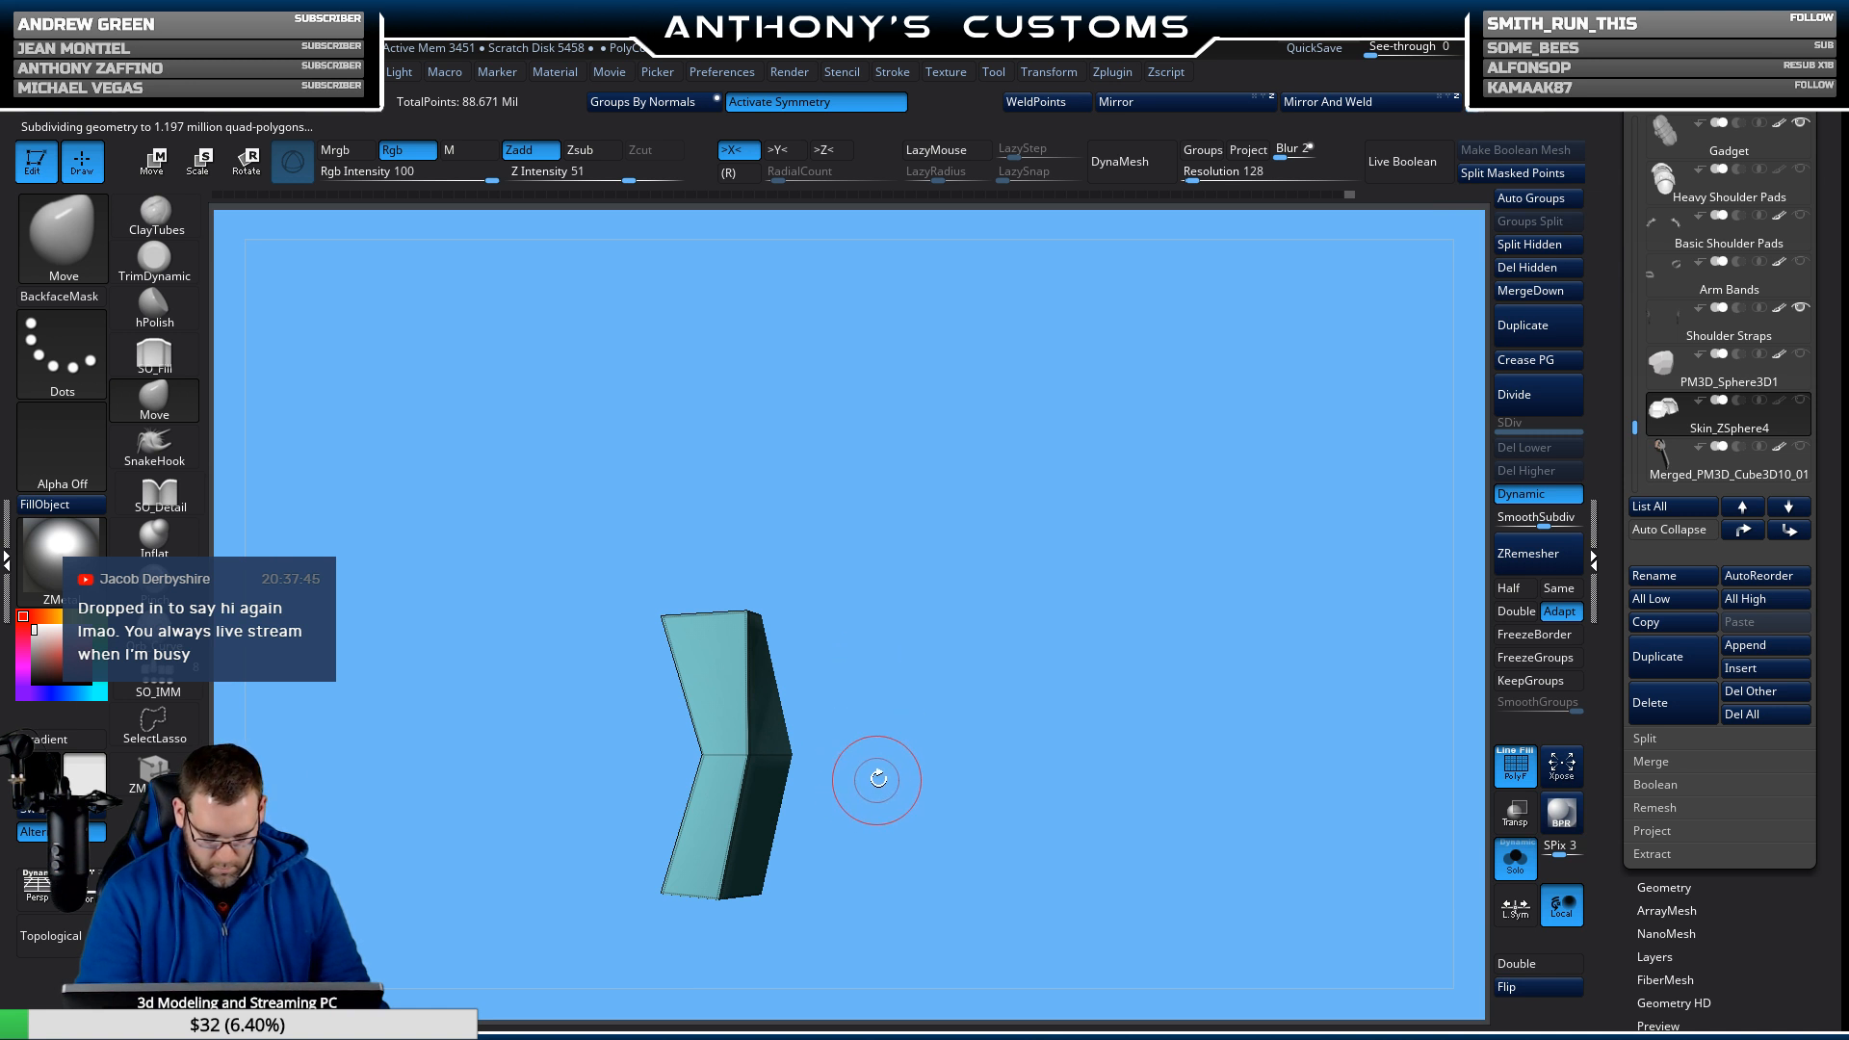
{"action": "left_click_drag", "start_coordinate": [878, 778], "coordinate": [939, 534]}
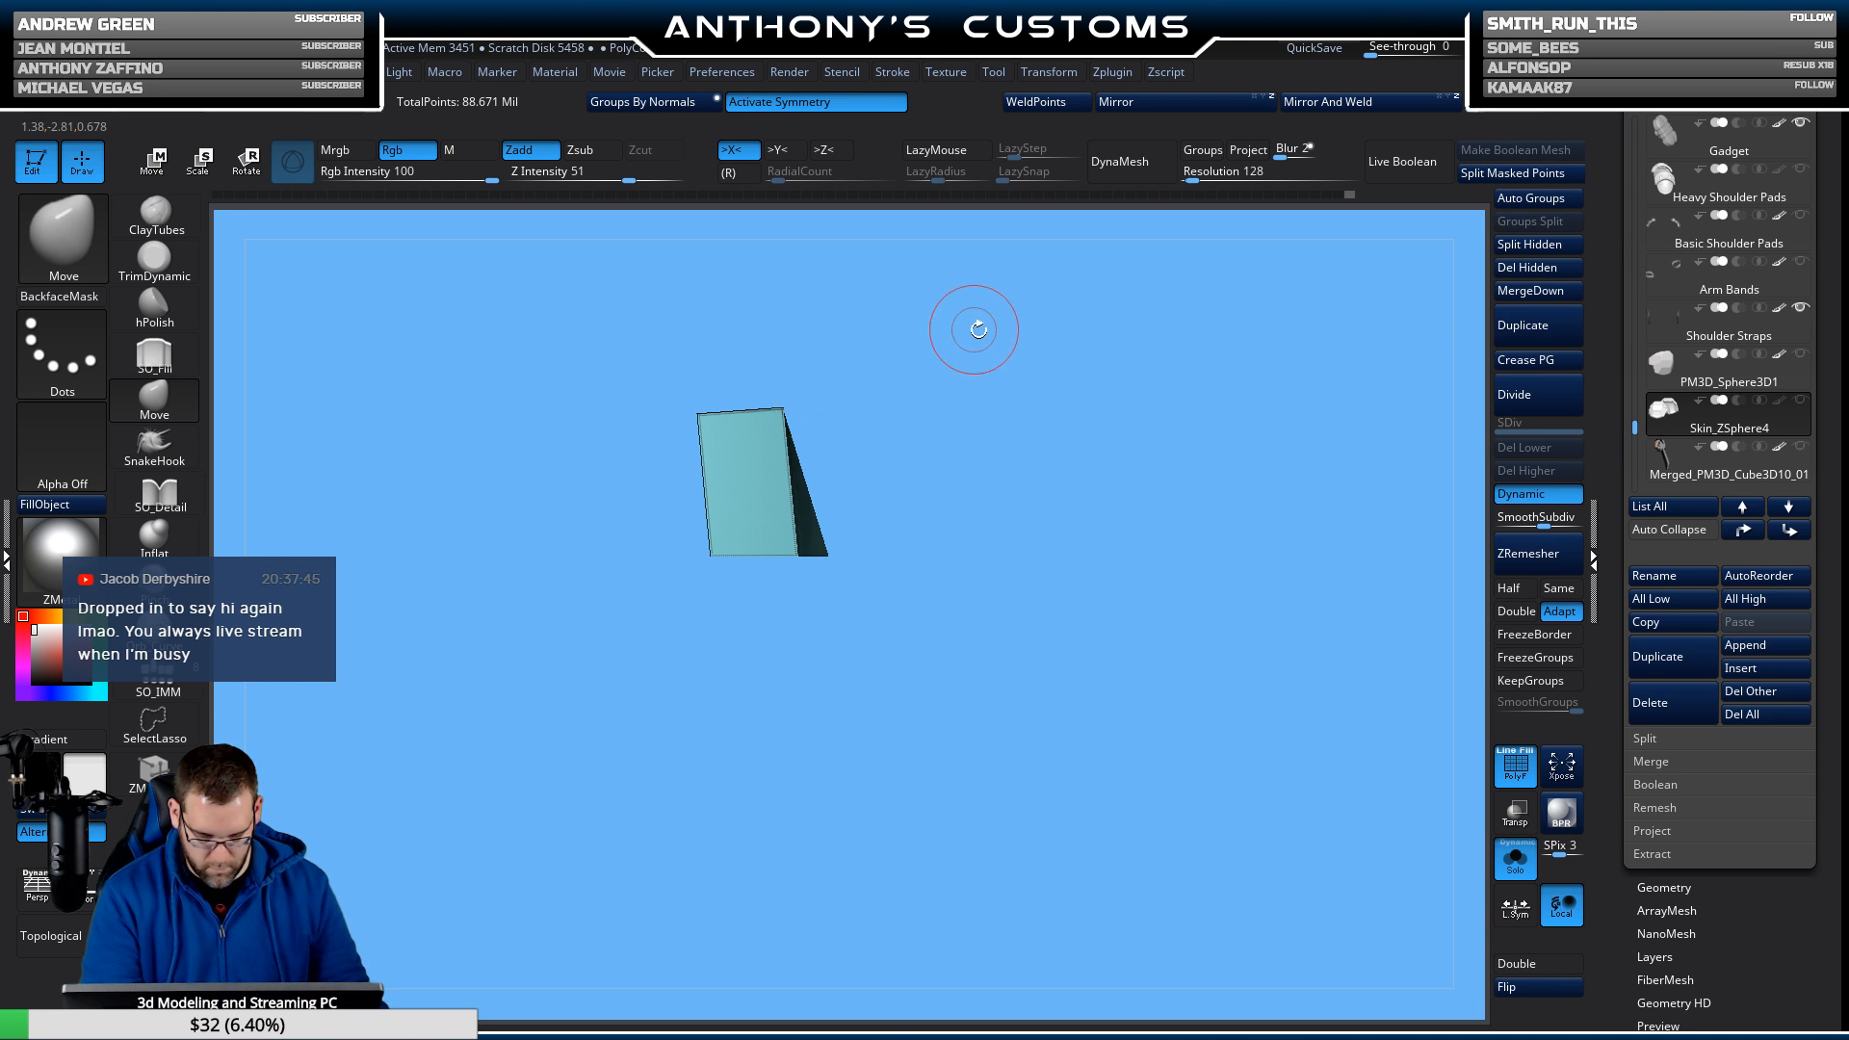
{"action": "left_click_drag", "start_coordinate": [979, 329], "coordinate": [842, 482]}
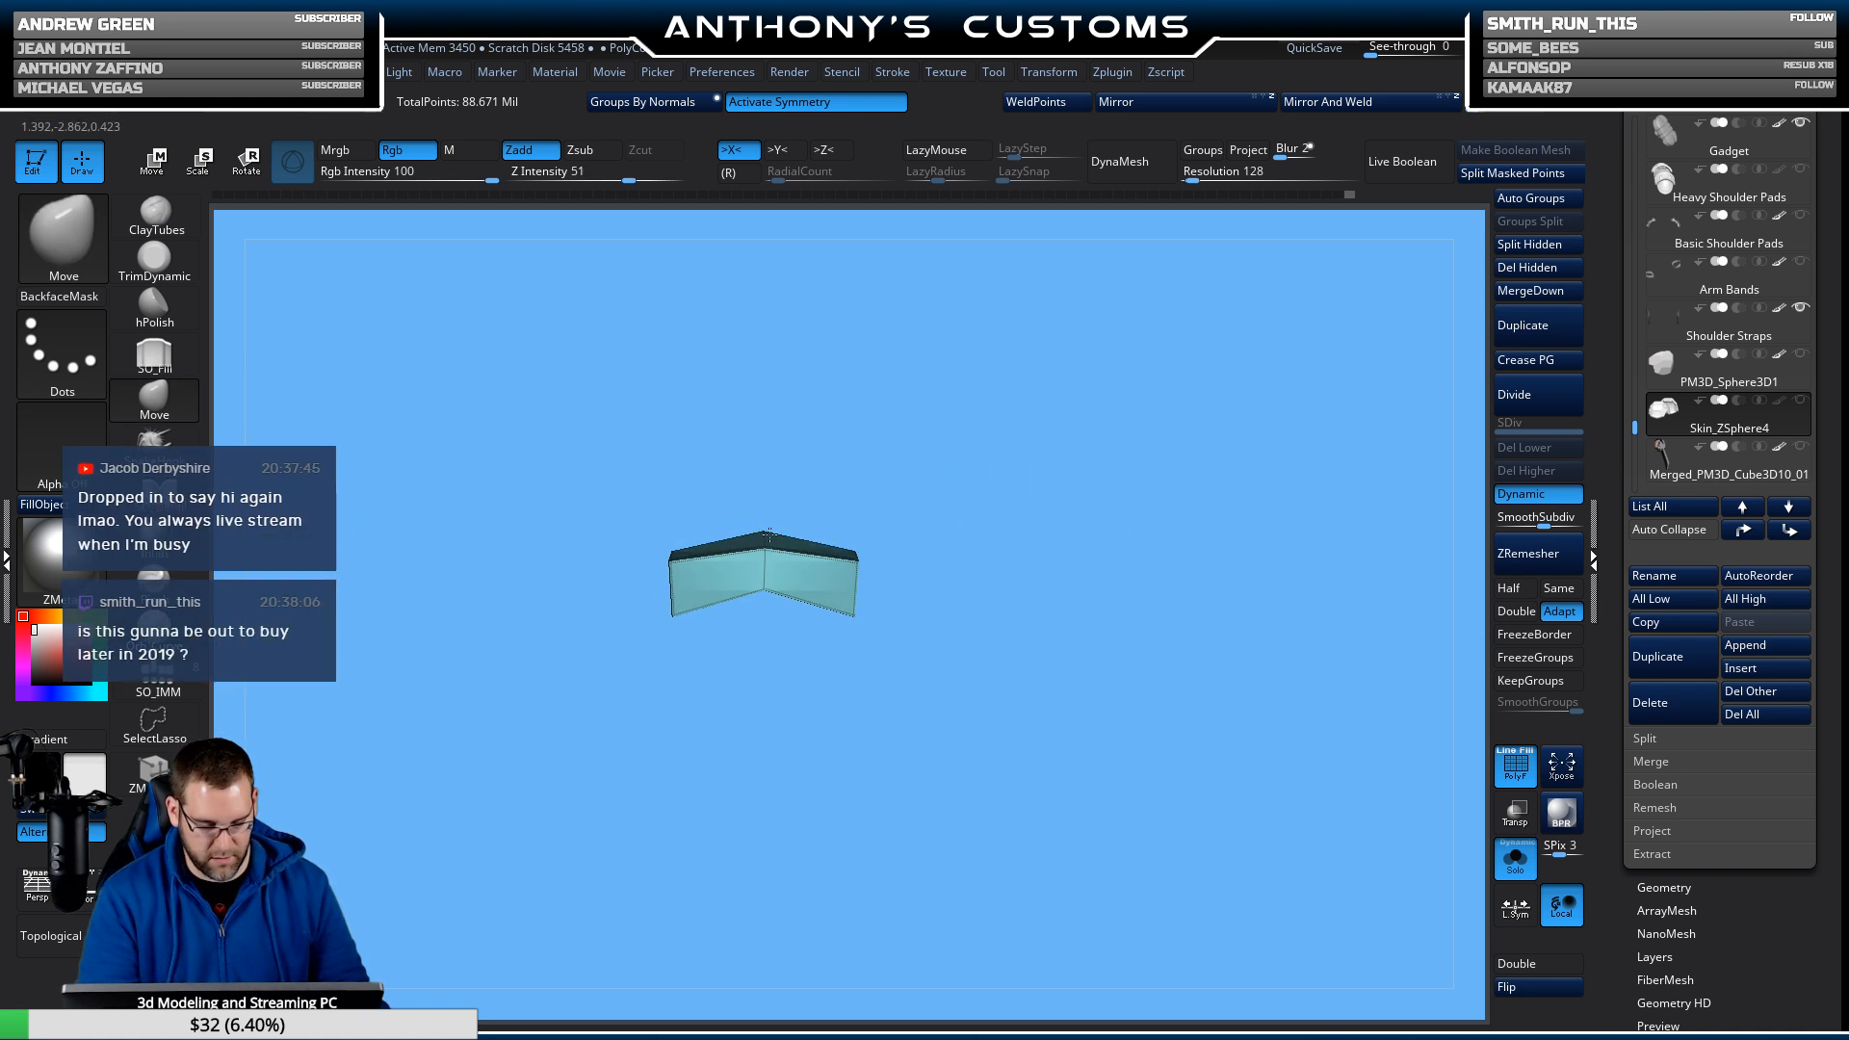
{"action": "left_click", "coordinate": [1188, 487], "text": "ctrl+shift"}
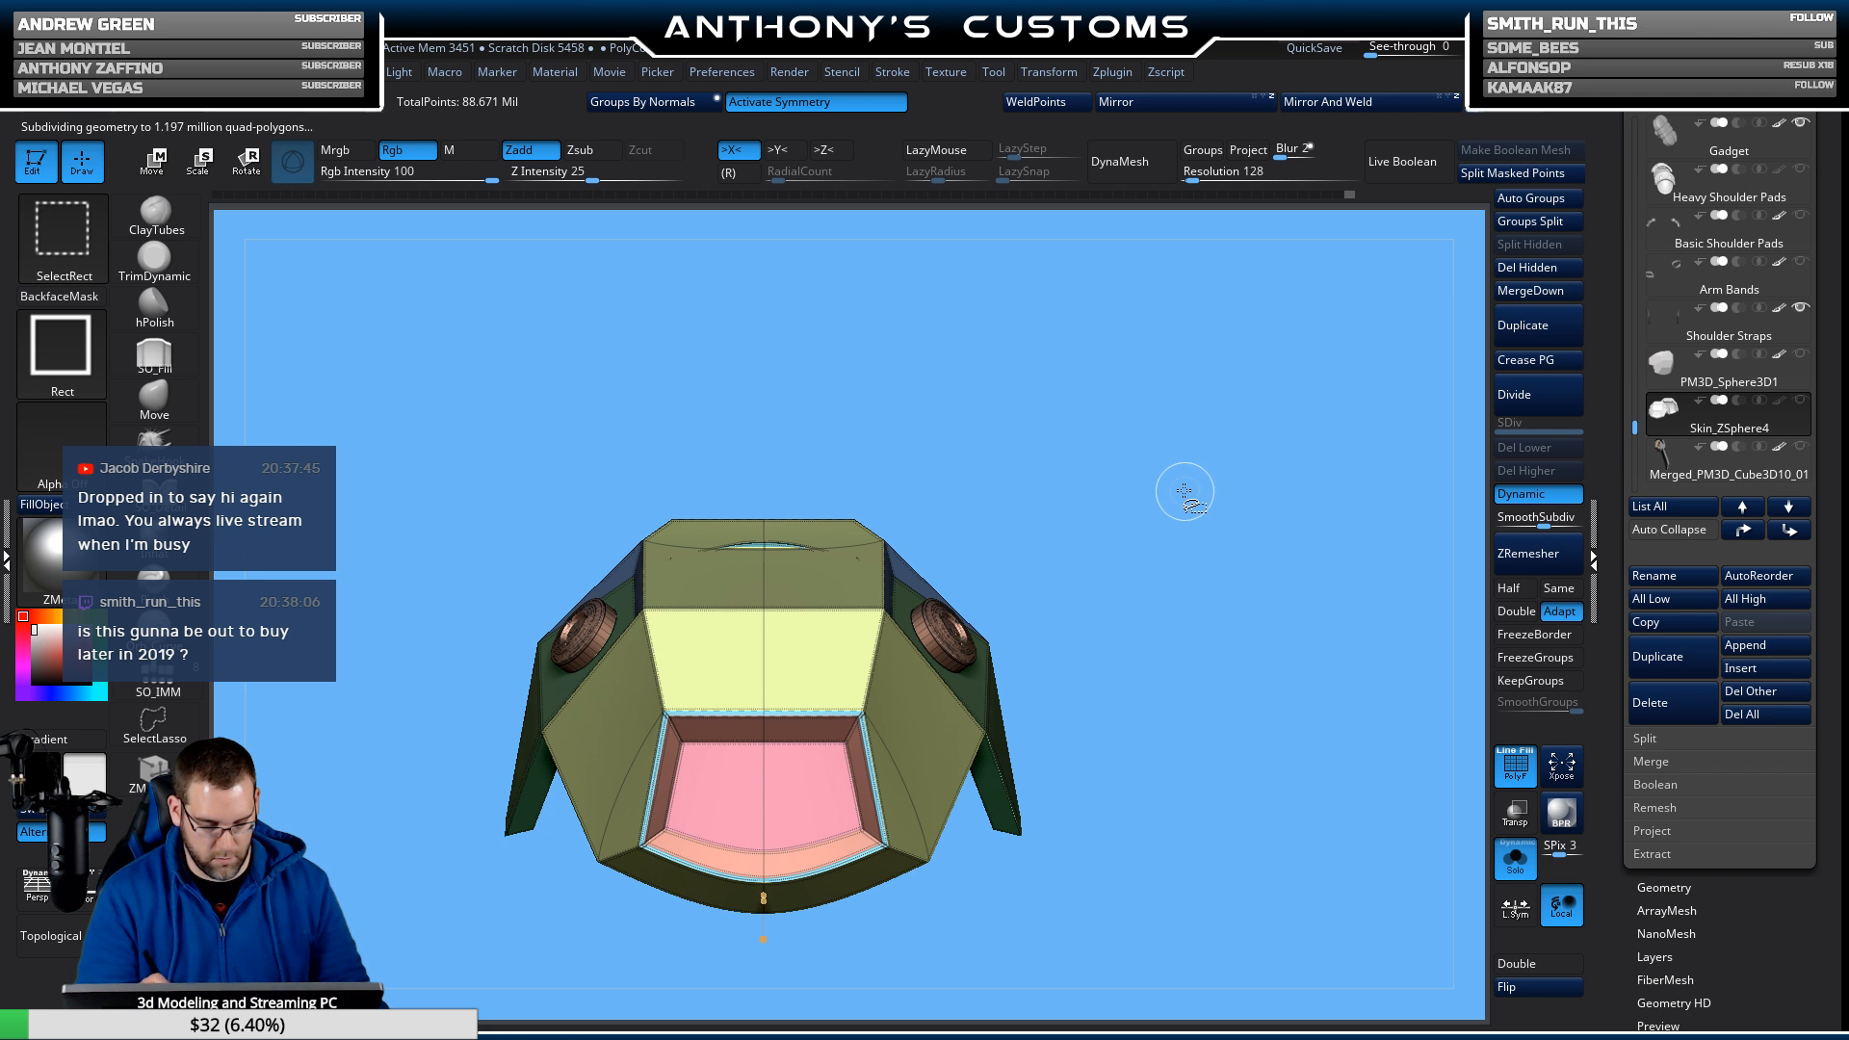
Nudge the centre of the curved bracket with the Move brush so it stays inside the pad's top face.
{"action": "left_click_drag", "start_coordinate": [1186, 493], "coordinate": [1007, 419]}
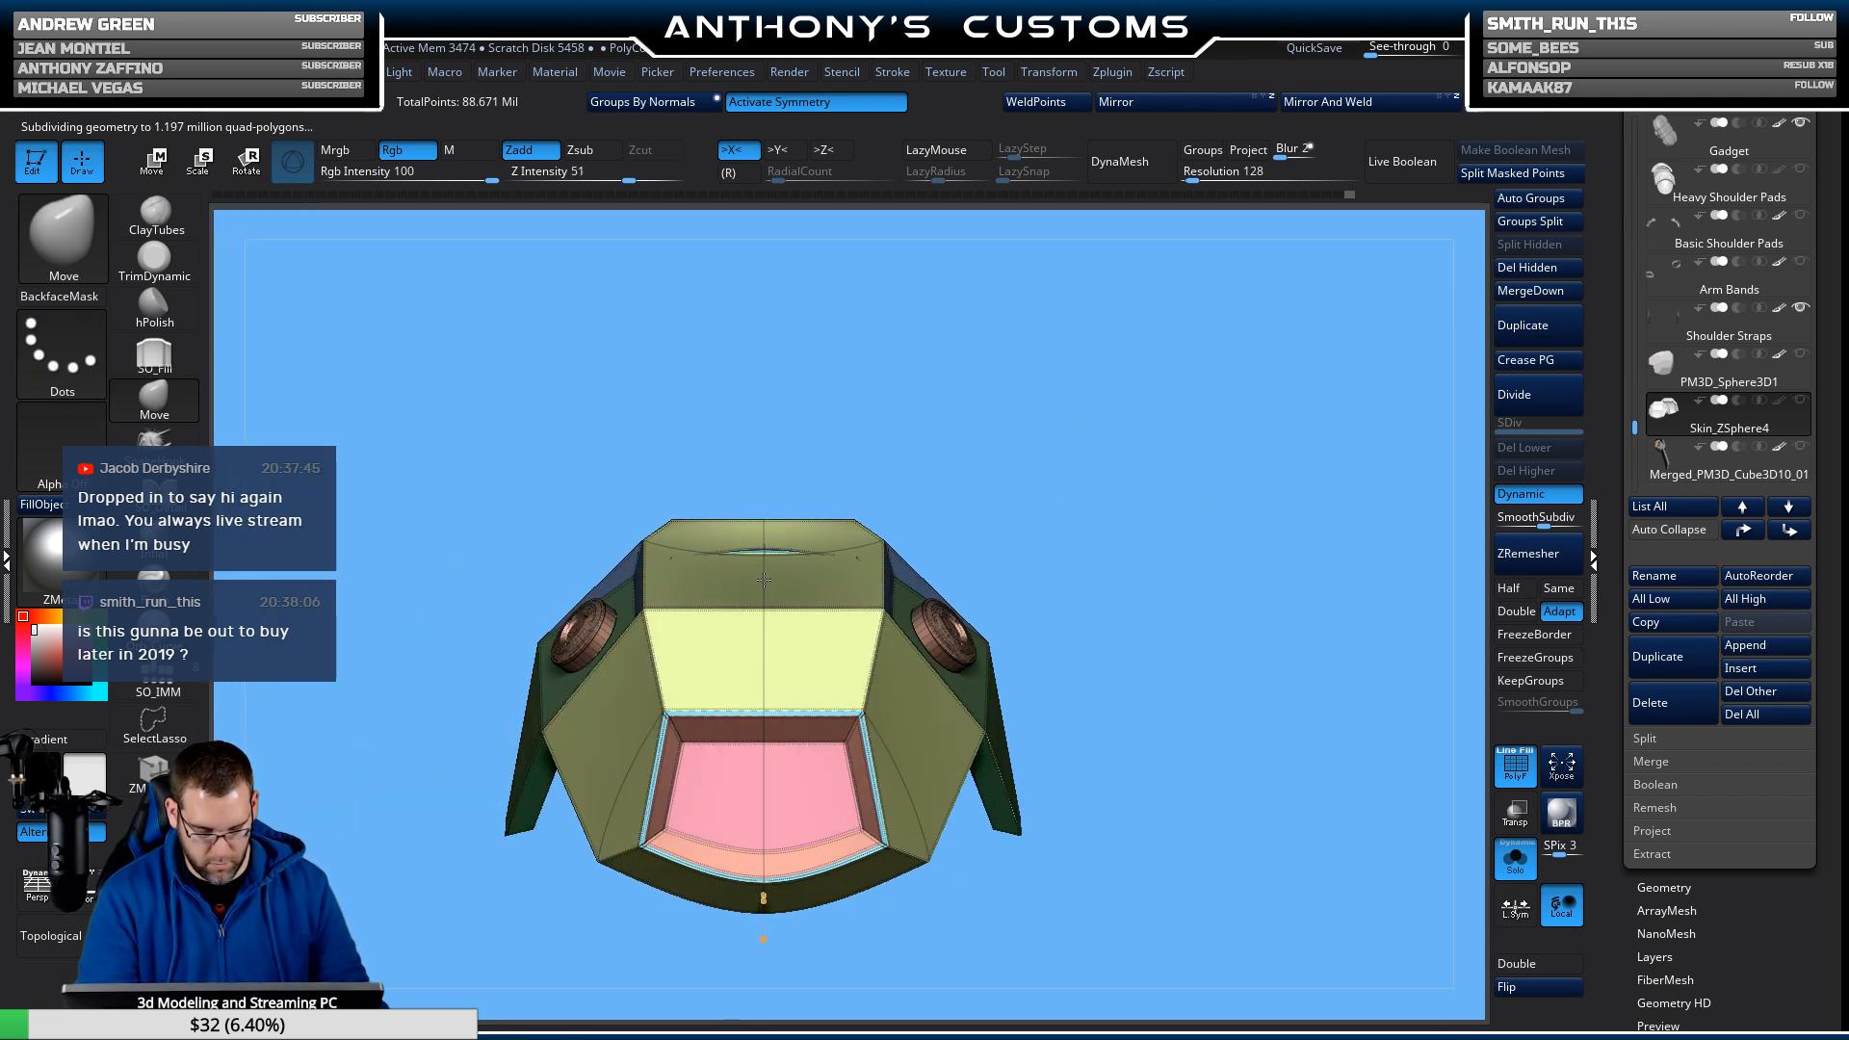
{"action": "key", "text": "ctrl+z"}
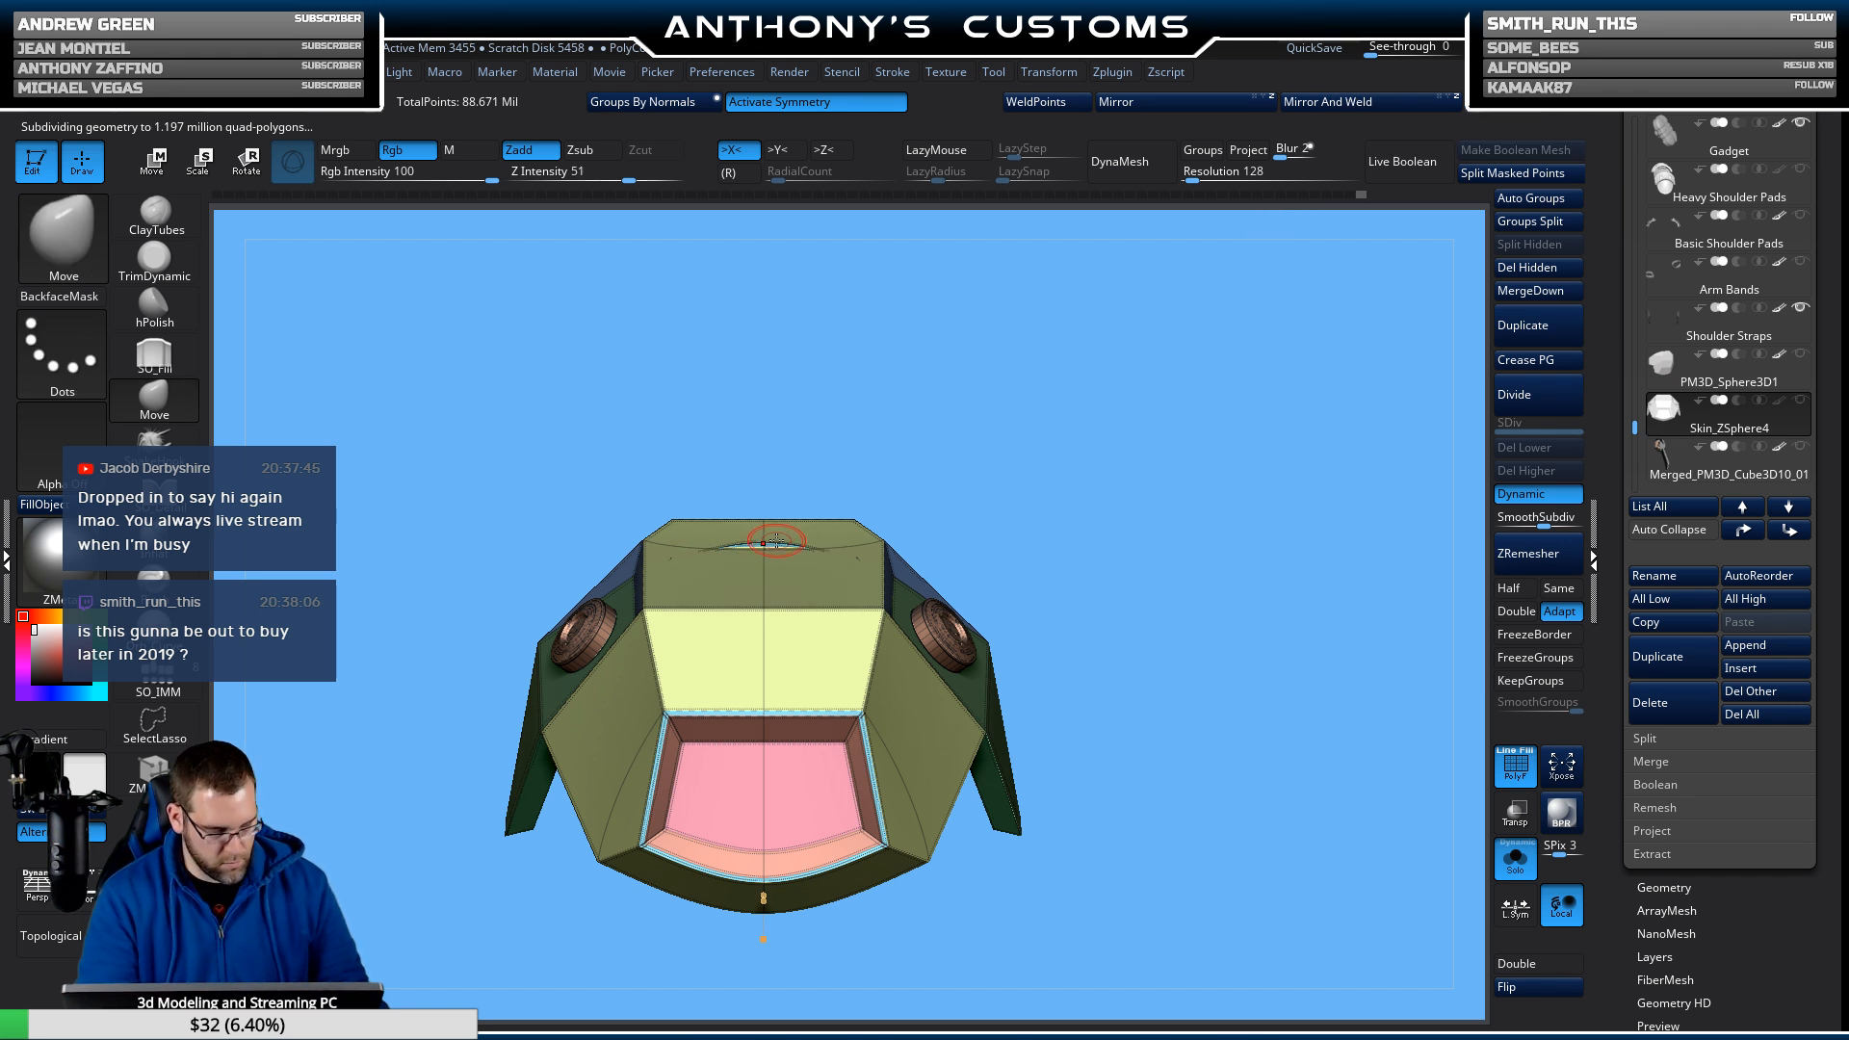
{"action": "scroll", "coordinate": [768, 535], "scroll_direction": "up", "scroll_amount": 5}
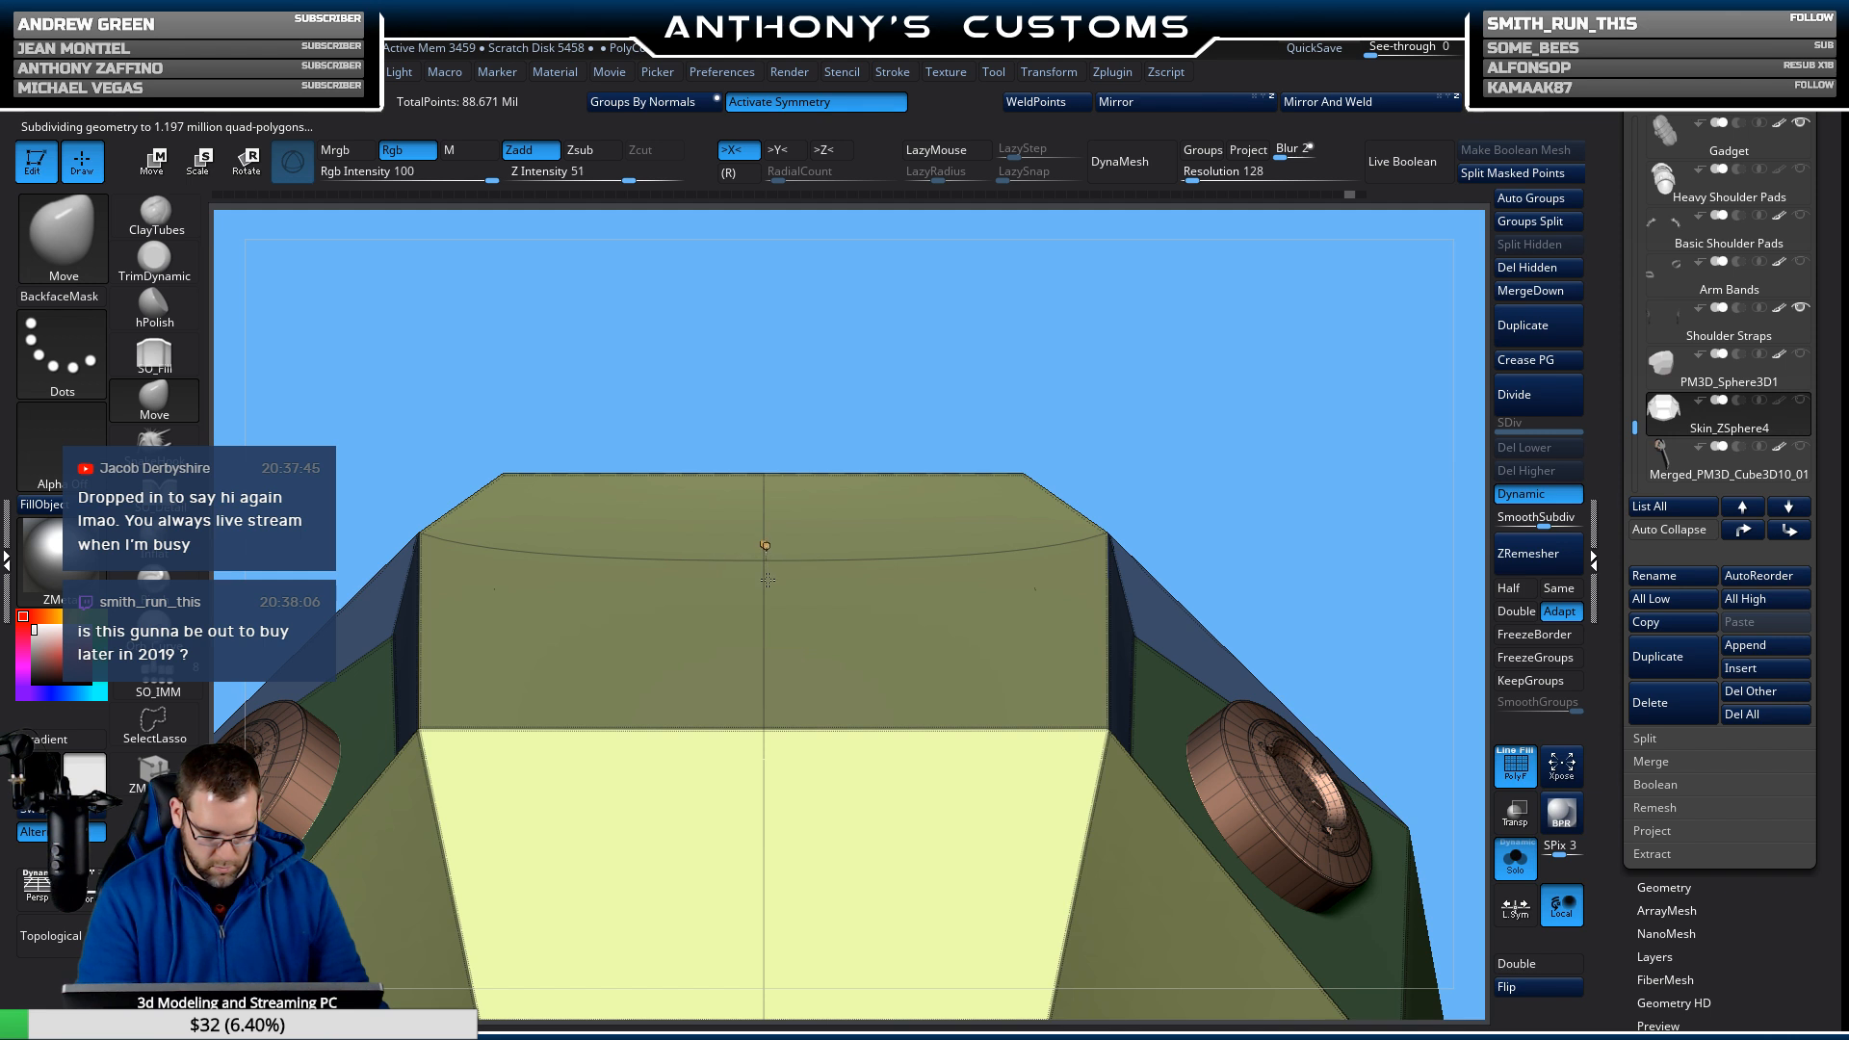
{"action": "left_click_drag", "start_coordinate": [1122, 370], "coordinate": [1407, 363]}
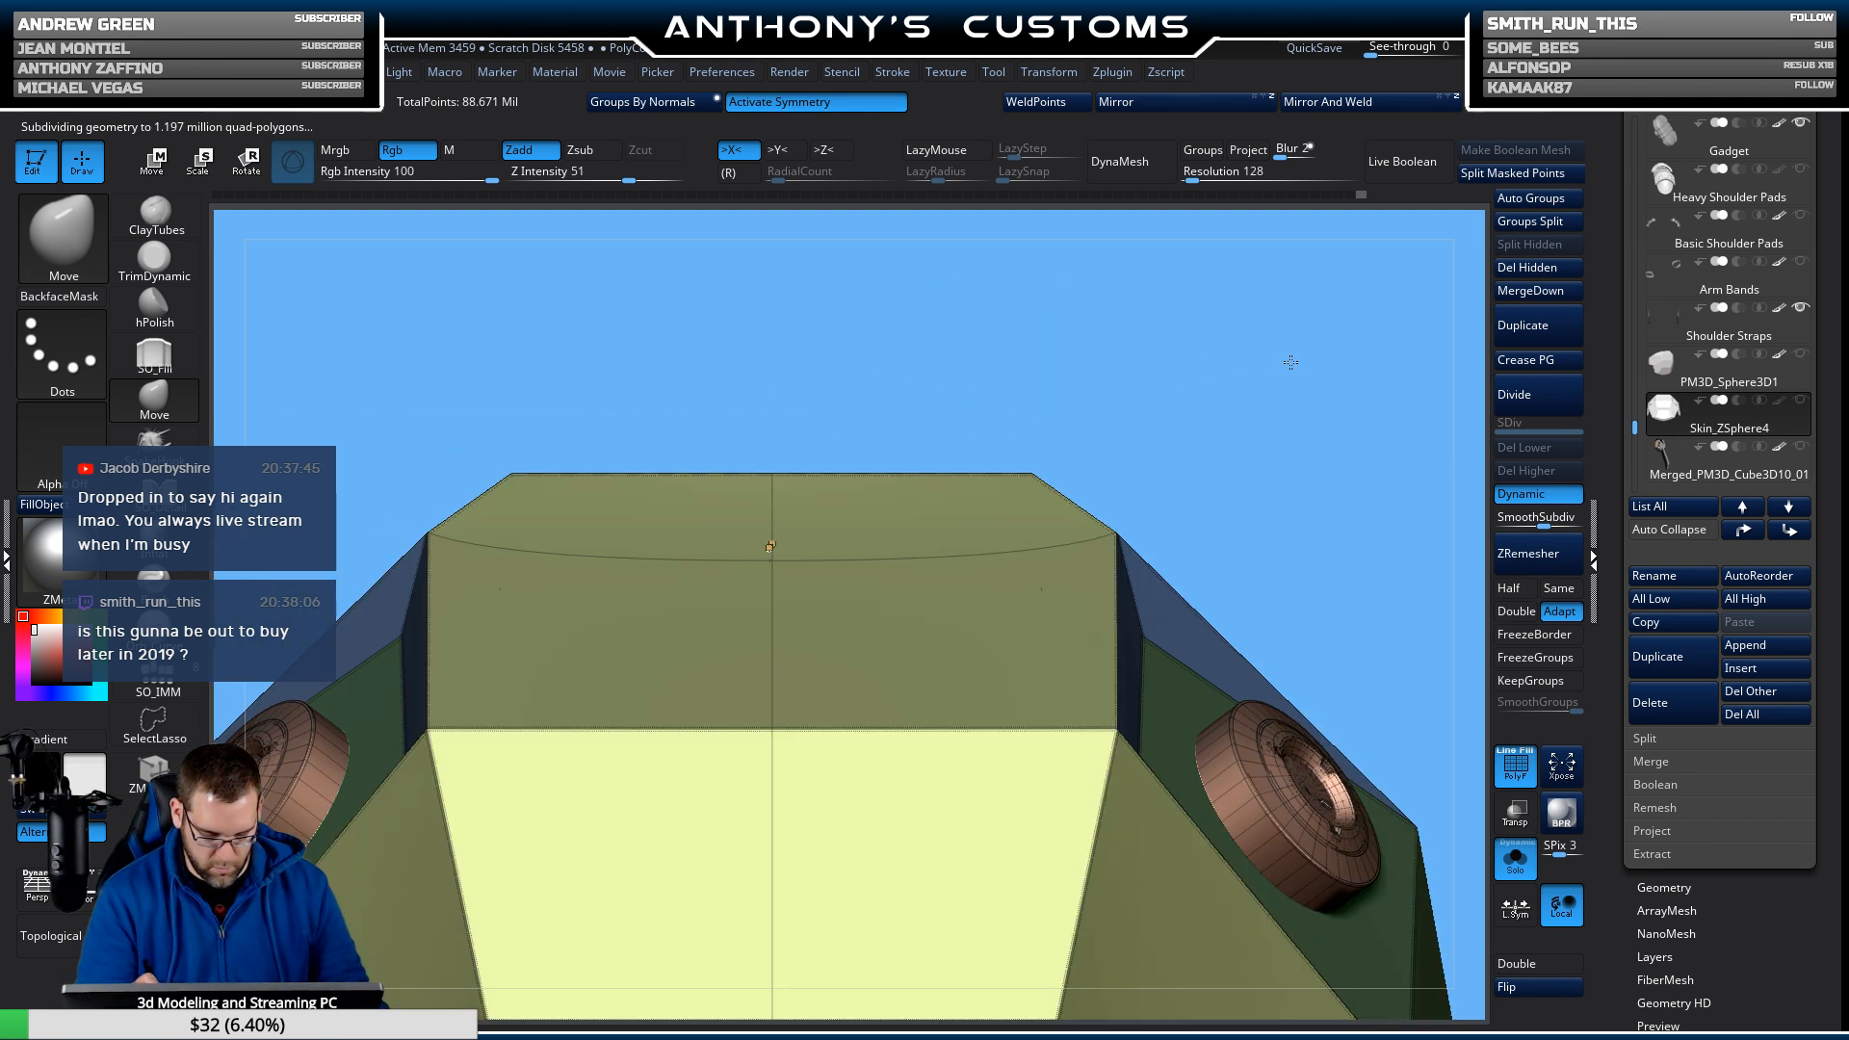
{"action": "left_click_drag", "start_coordinate": [1264, 470], "coordinate": [761, 402]}
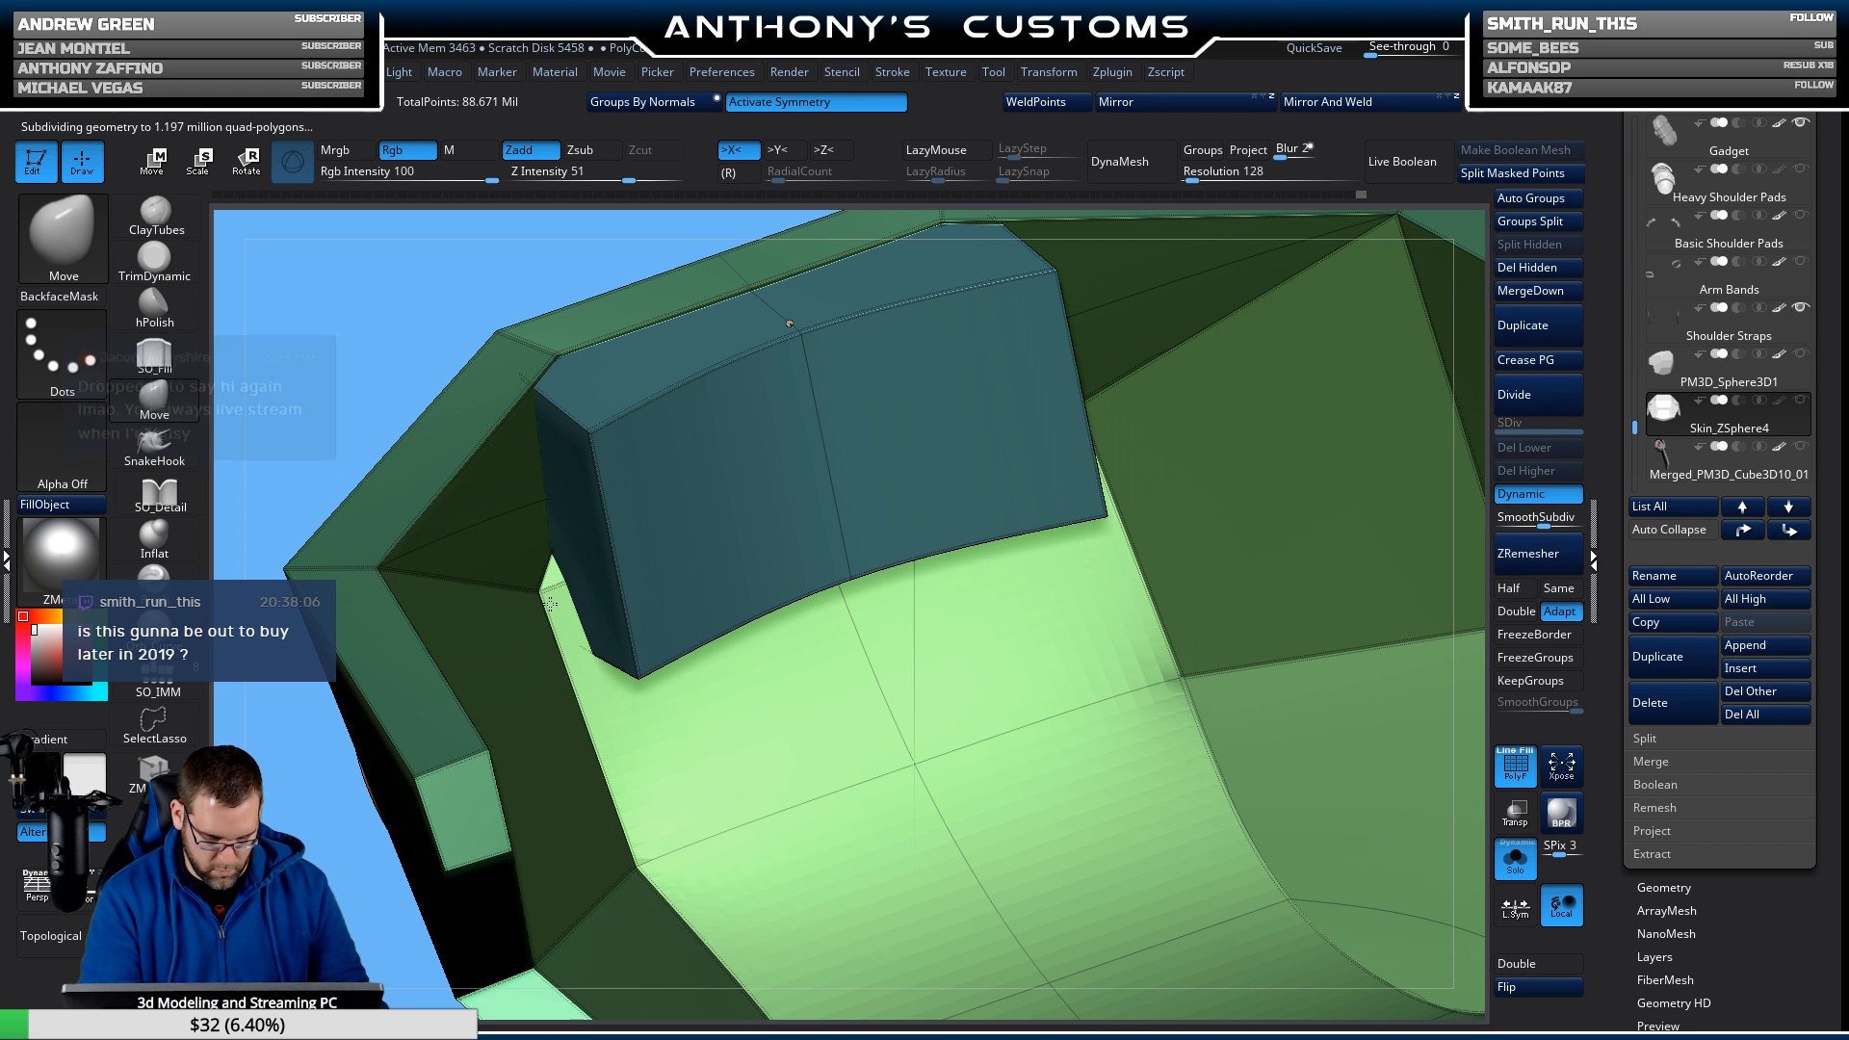
Undo the stroke beside the bracket's lower corner and adjust that area with the Move brush using both X and Z symmetry.
{"action": "left_click_drag", "start_coordinate": [561, 614], "coordinate": [567, 604]}
{"action": "key", "text": "ctrl+z"}
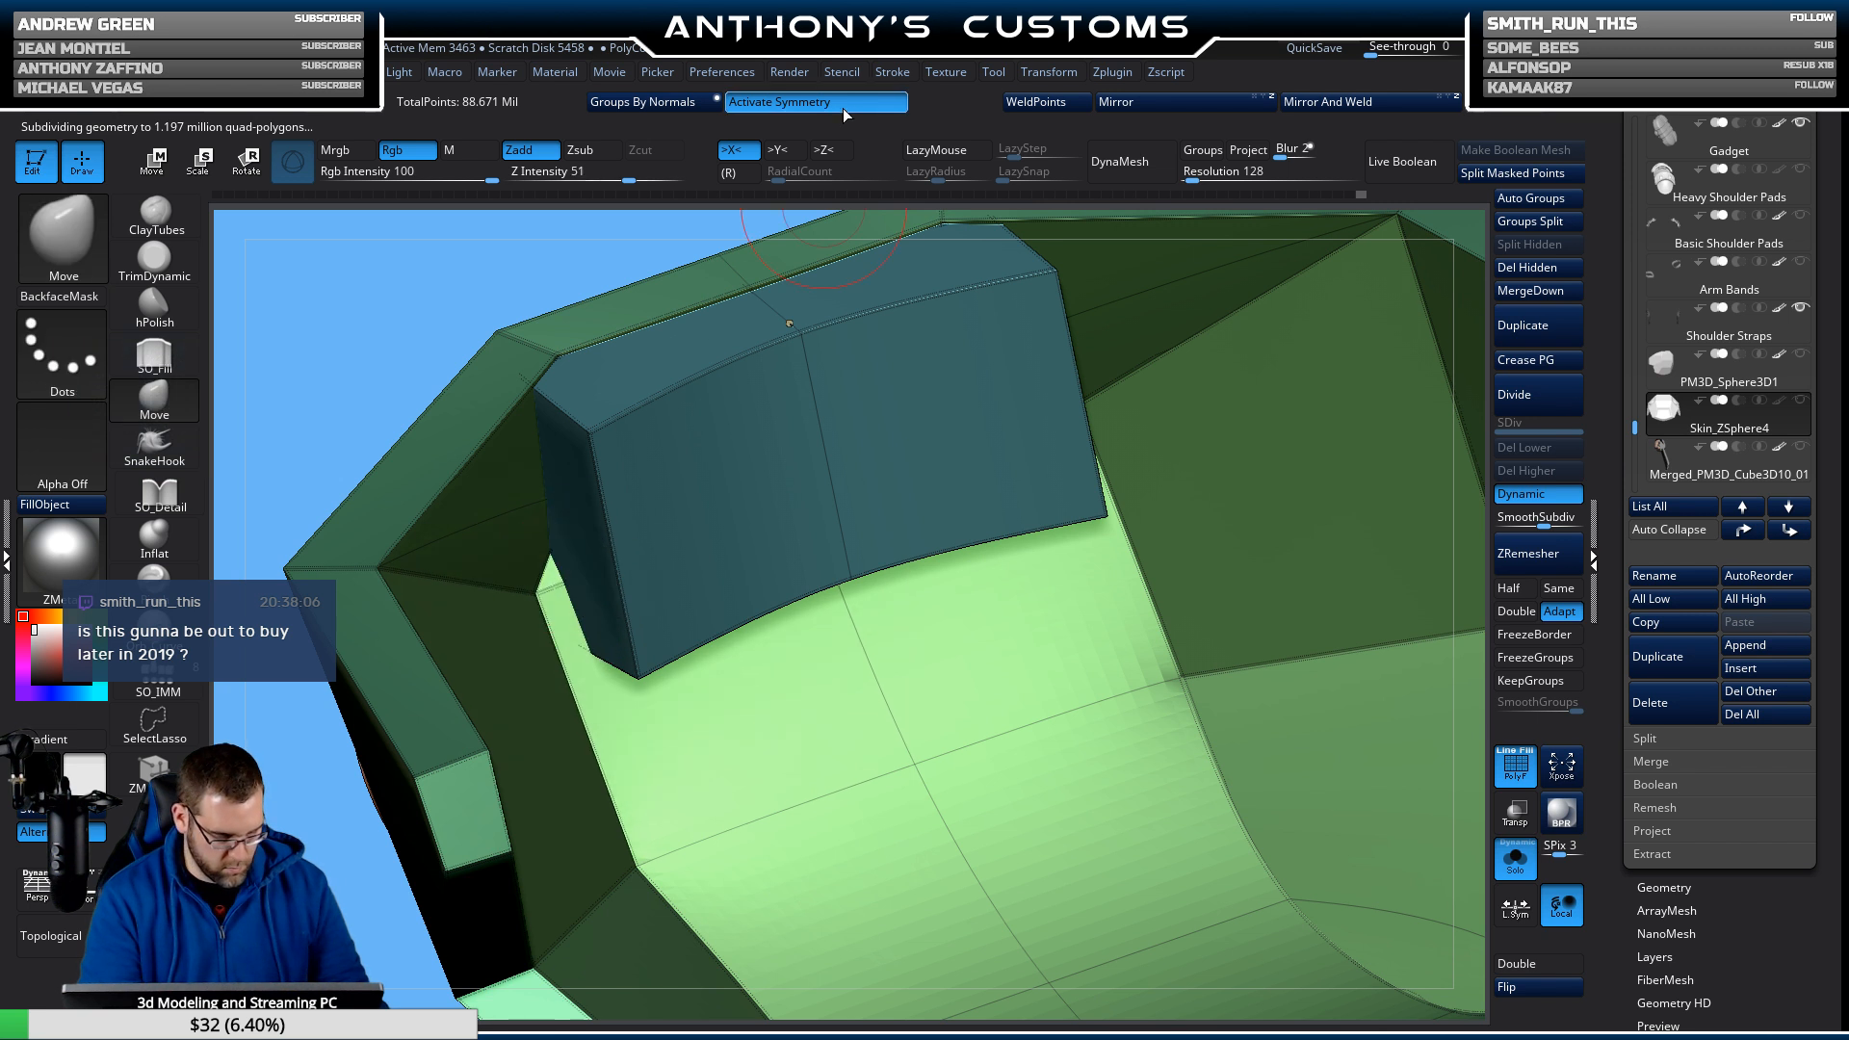
{"action": "left_click", "coordinate": [829, 151]}
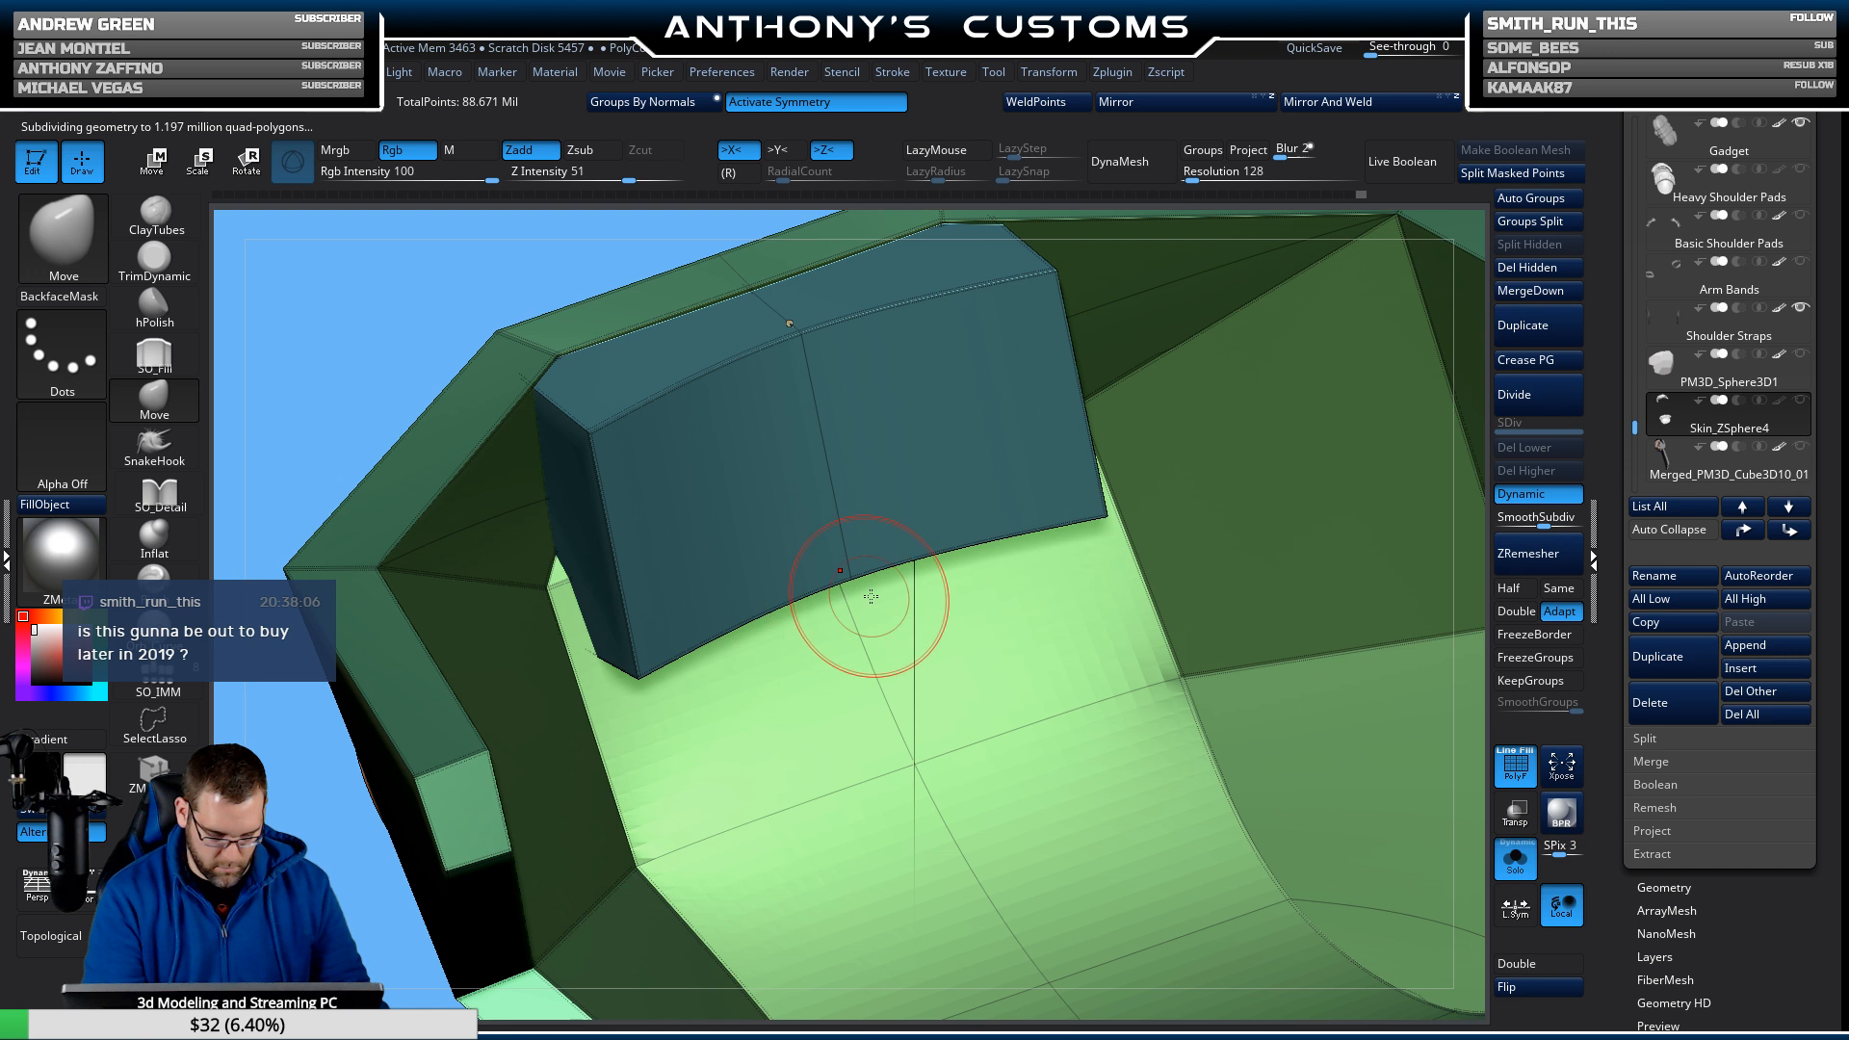
{"action": "mouse_move", "coordinate": [1104, 520]}
{"action": "right_mouse_down", "text": "ctrl"}
{"action": "mouse_move", "coordinate": [1159, 322]}
{"action": "mouse_move", "coordinate": [1286, 240]}
{"action": "mouse_move", "coordinate": [1300, 526]}
{"action": "mouse_move", "coordinate": [1280, 466]}
{"action": "mouse_move", "coordinate": [1284, 322]}
{"action": "mouse_move", "coordinate": [1213, 276]}
{"action": "right_mouse_up", "text": "ctrl"}
Turn off symmetry, bring up the Move gizmo between the two pads, and apply Mirror And Weld to them.
{"action": "left_click", "coordinate": [883, 104]}
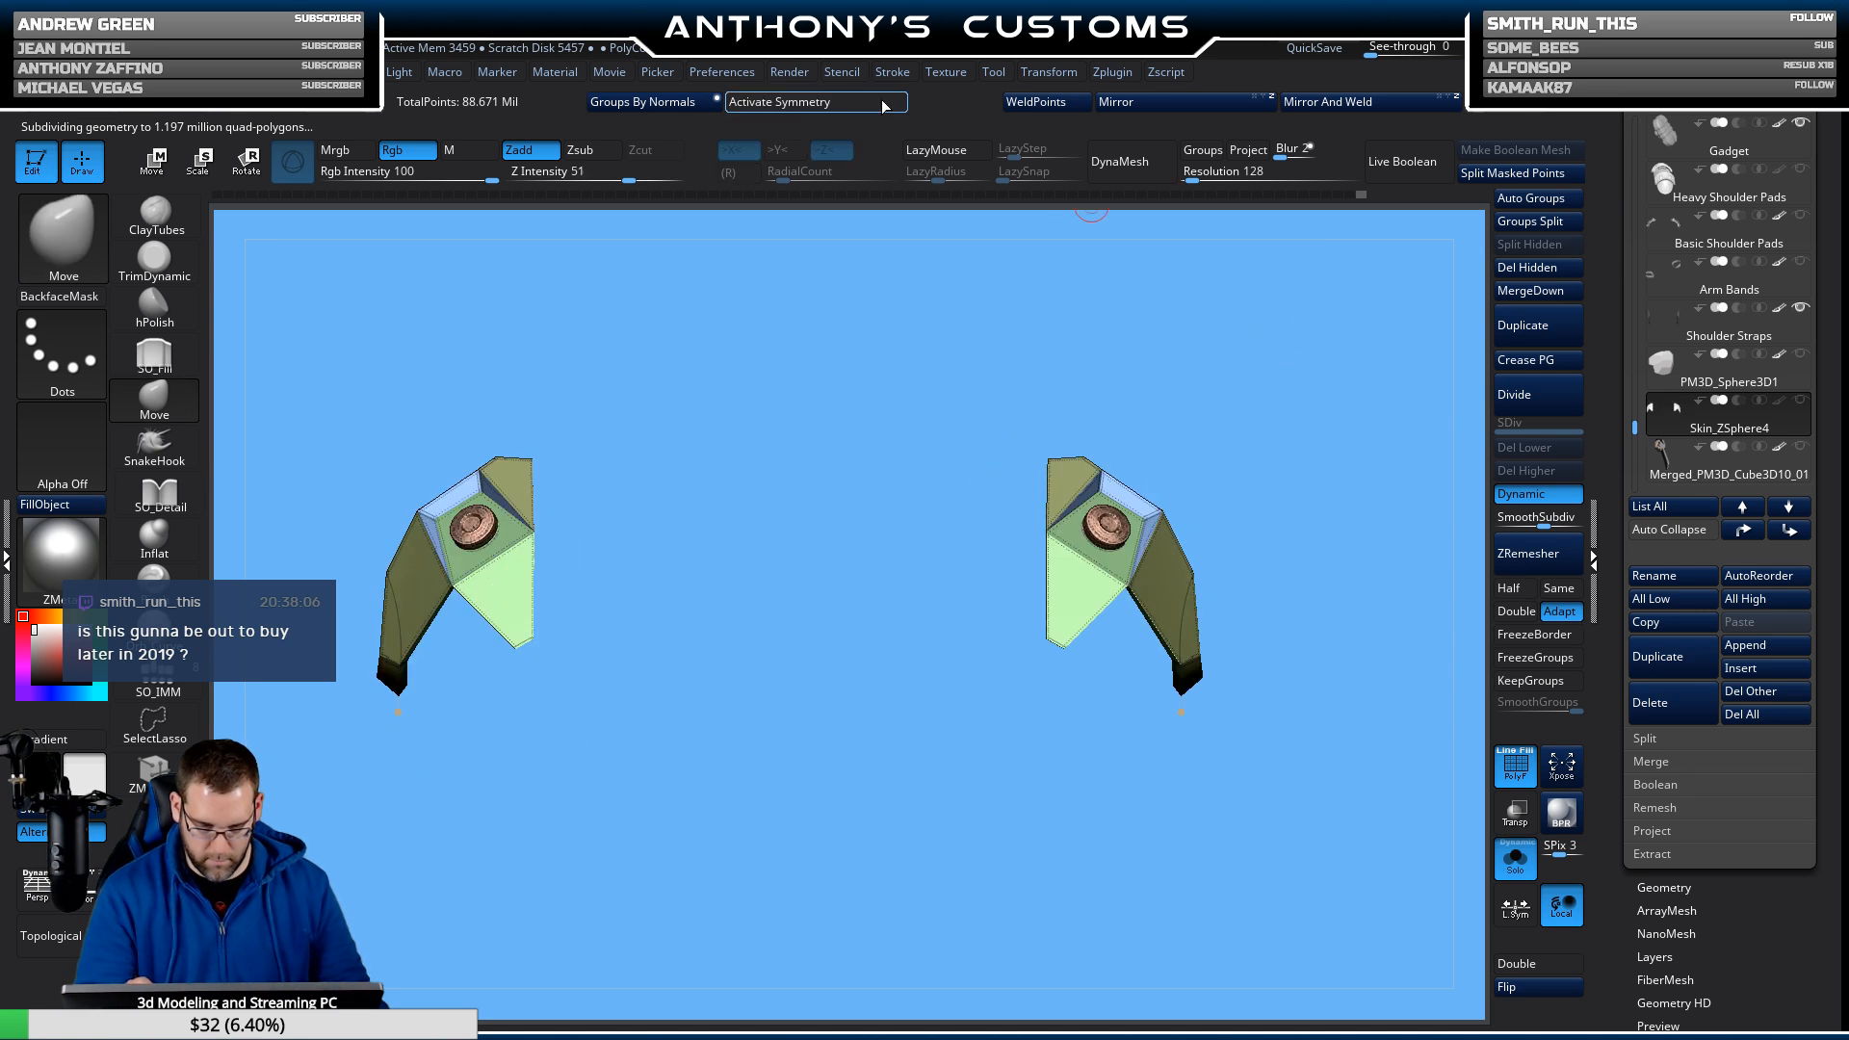
{"action": "key", "text": "w"}
{"action": "right_click_drag", "start_coordinate": [1281, 370], "coordinate": [1207, 428], "text": "alt"}
{"action": "left_click", "coordinate": [999, 402]}
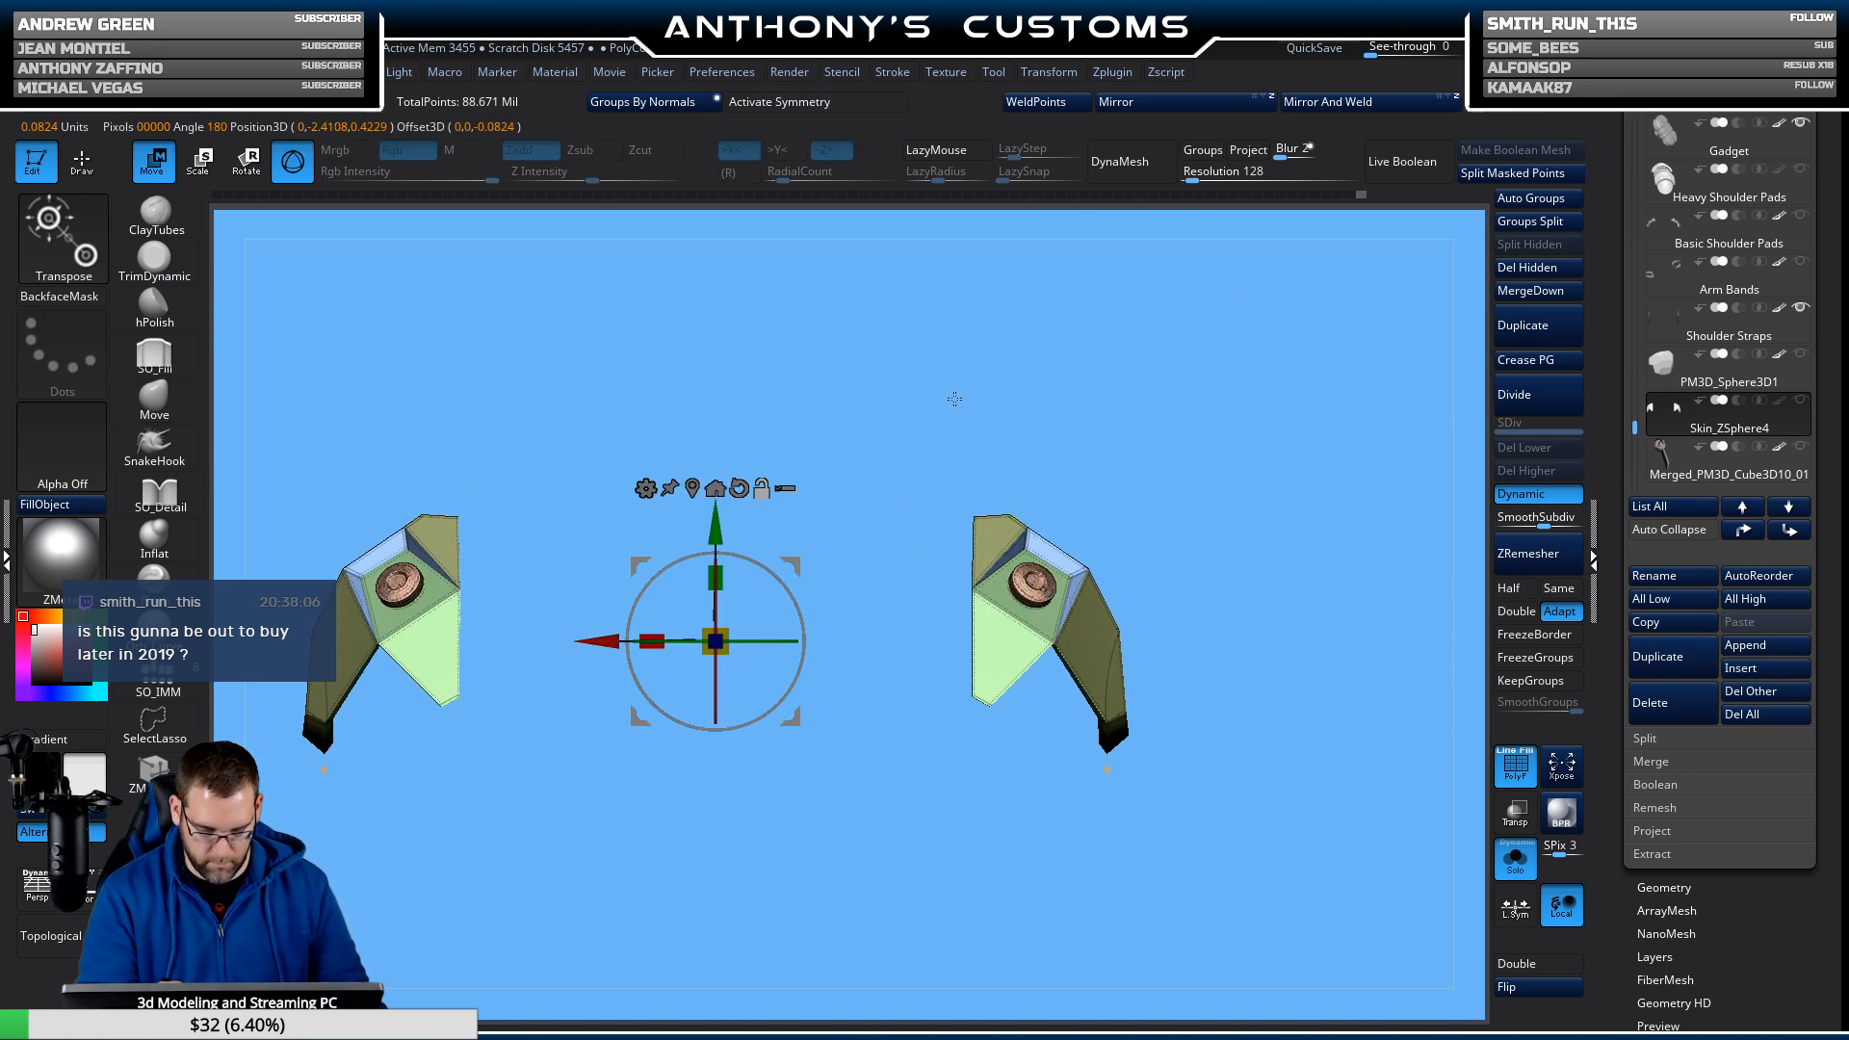
{"action": "key", "text": "ctrl+d"}
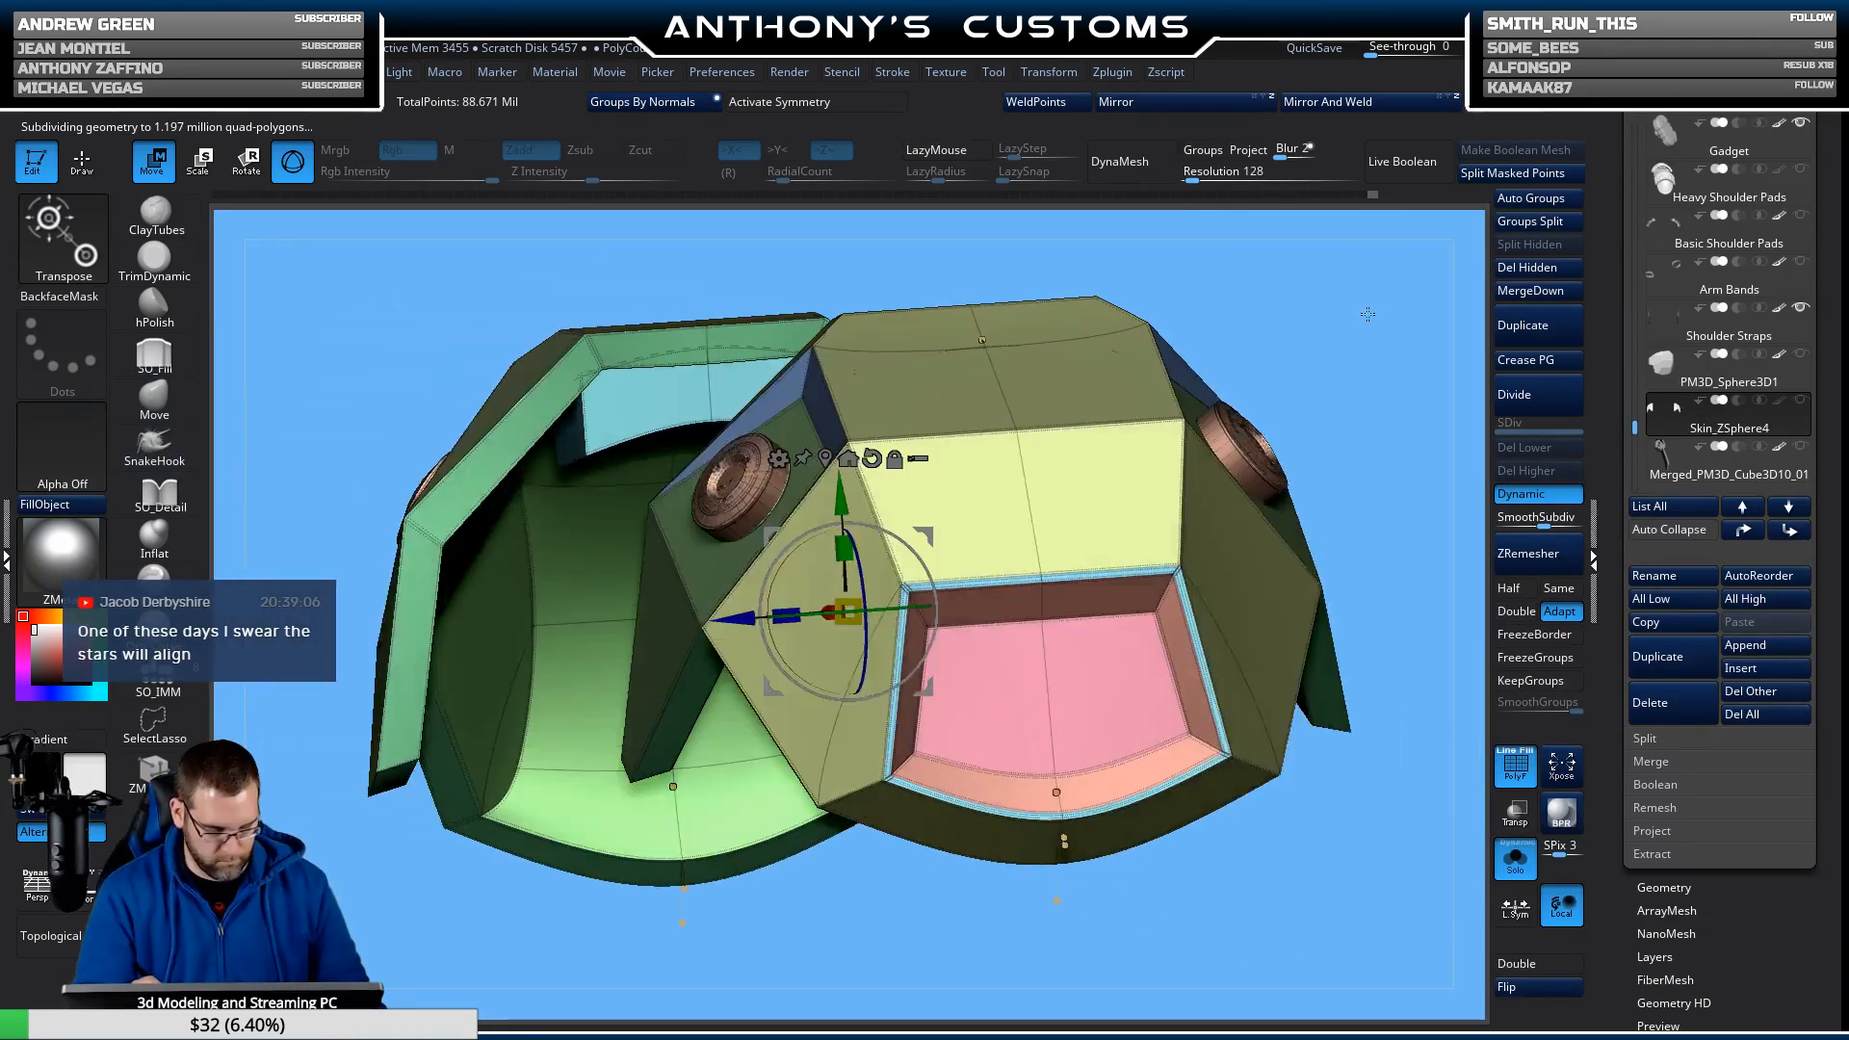
{"action": "left_click_drag", "start_coordinate": [1368, 314], "coordinate": [1335, 339]}
{"action": "left_click_drag", "start_coordinate": [1290, 542], "coordinate": [1243, 363]}
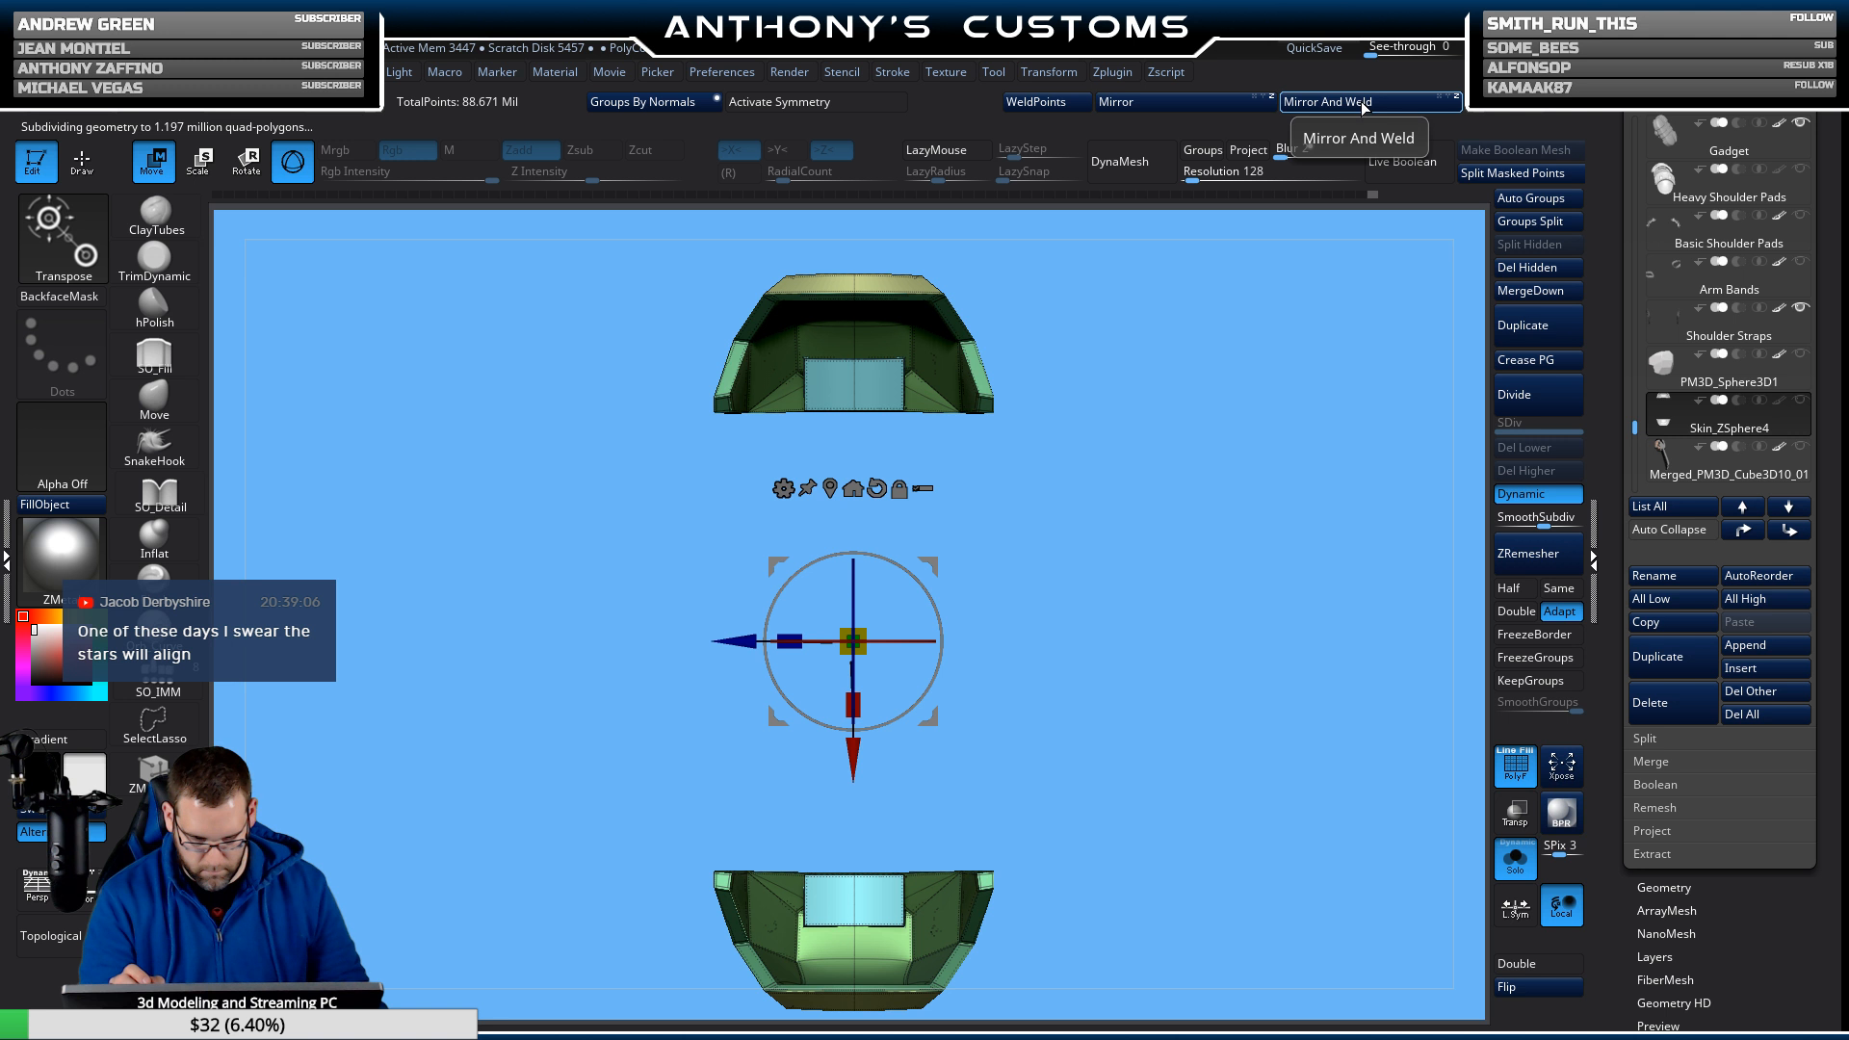
{"action": "key", "text": "ctrl"}
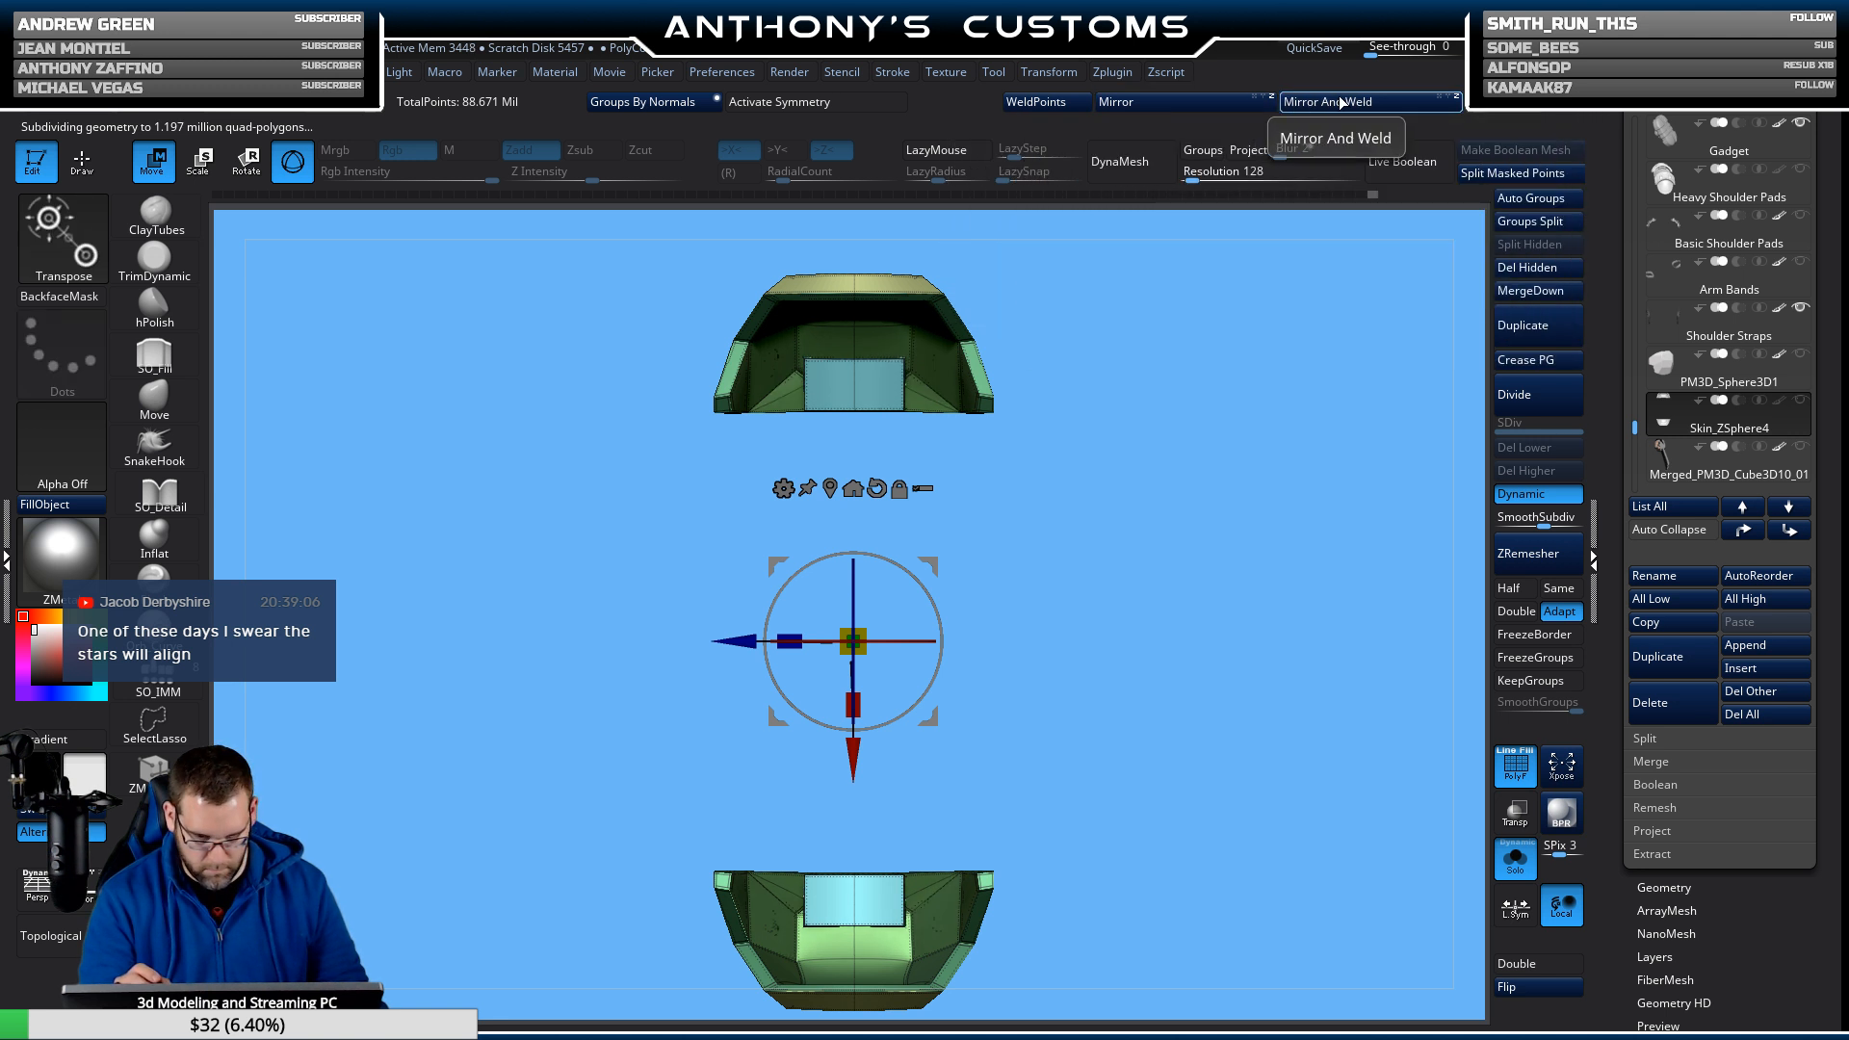
{"action": "left_click", "coordinate": [1348, 102]}
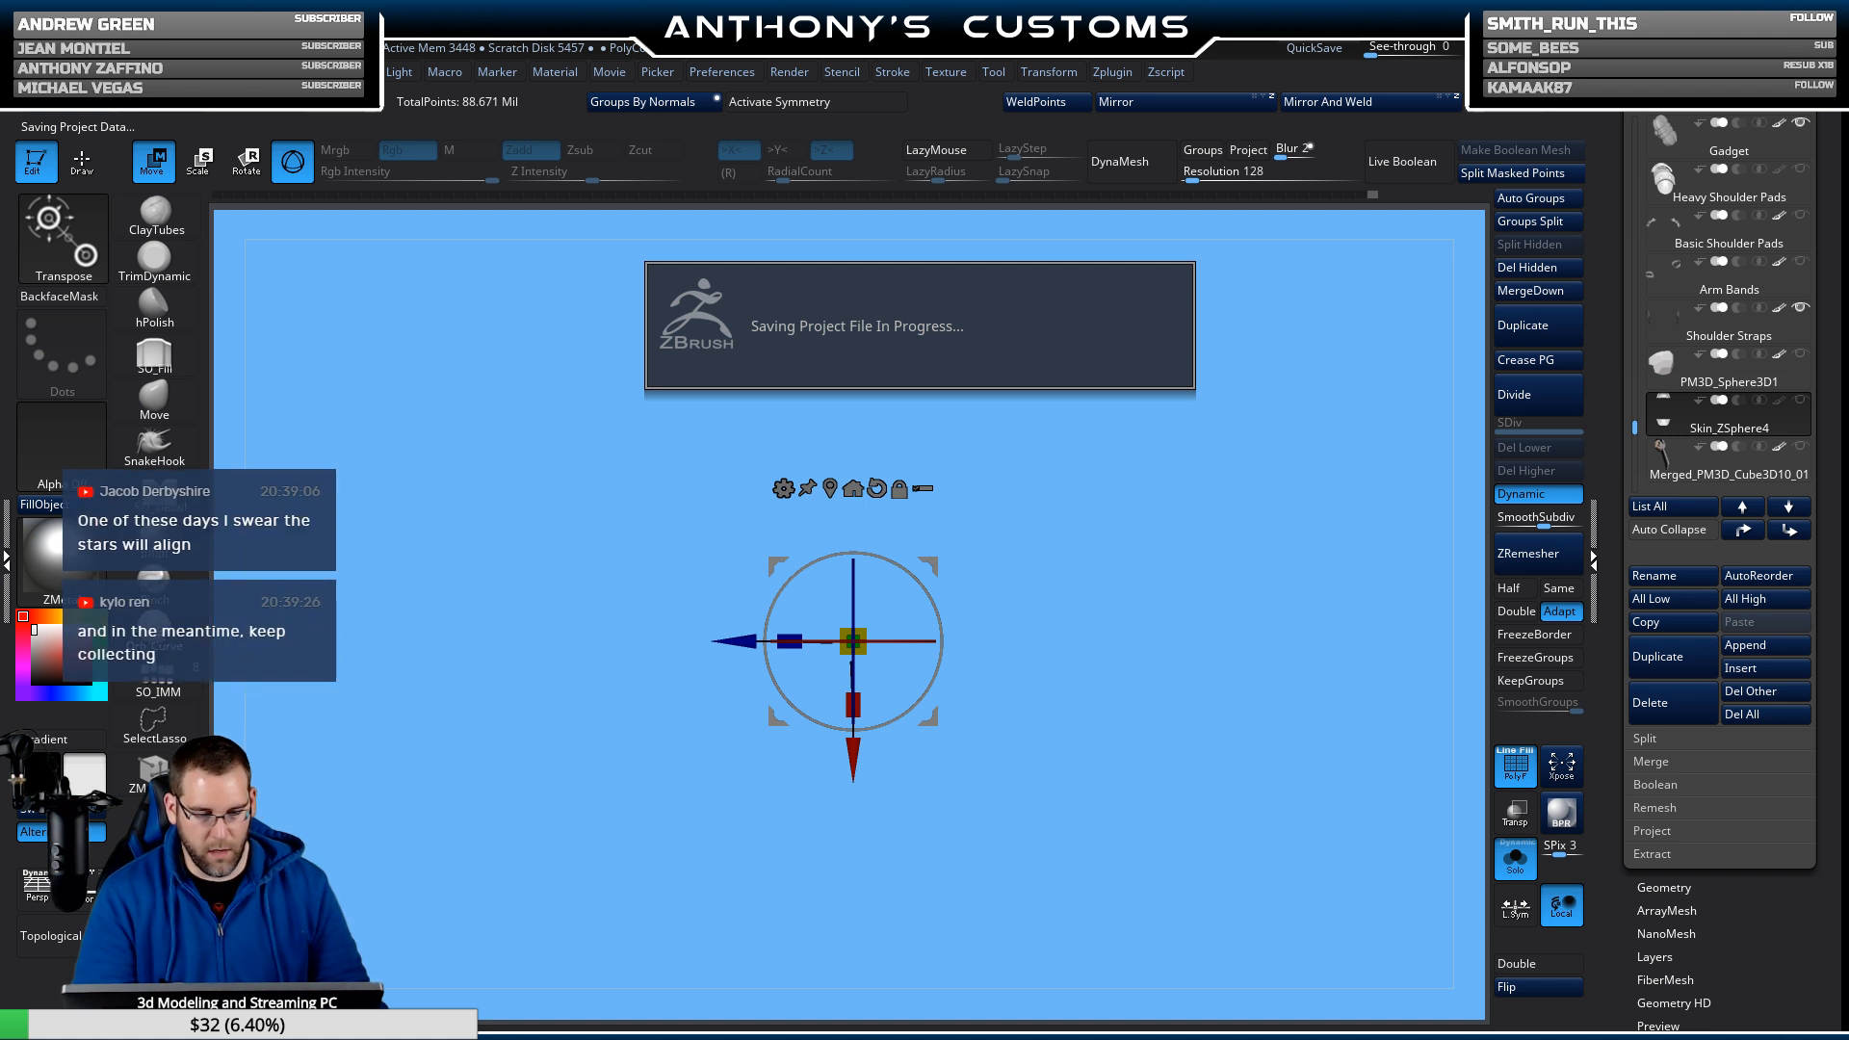
Examine the mirrored pads and the bracket fit up close from the top and inside.
{"action": "left_click_drag", "start_coordinate": [1100, 376], "coordinate": [1048, 761], "text": "alt"}
{"action": "key", "text": "f"}
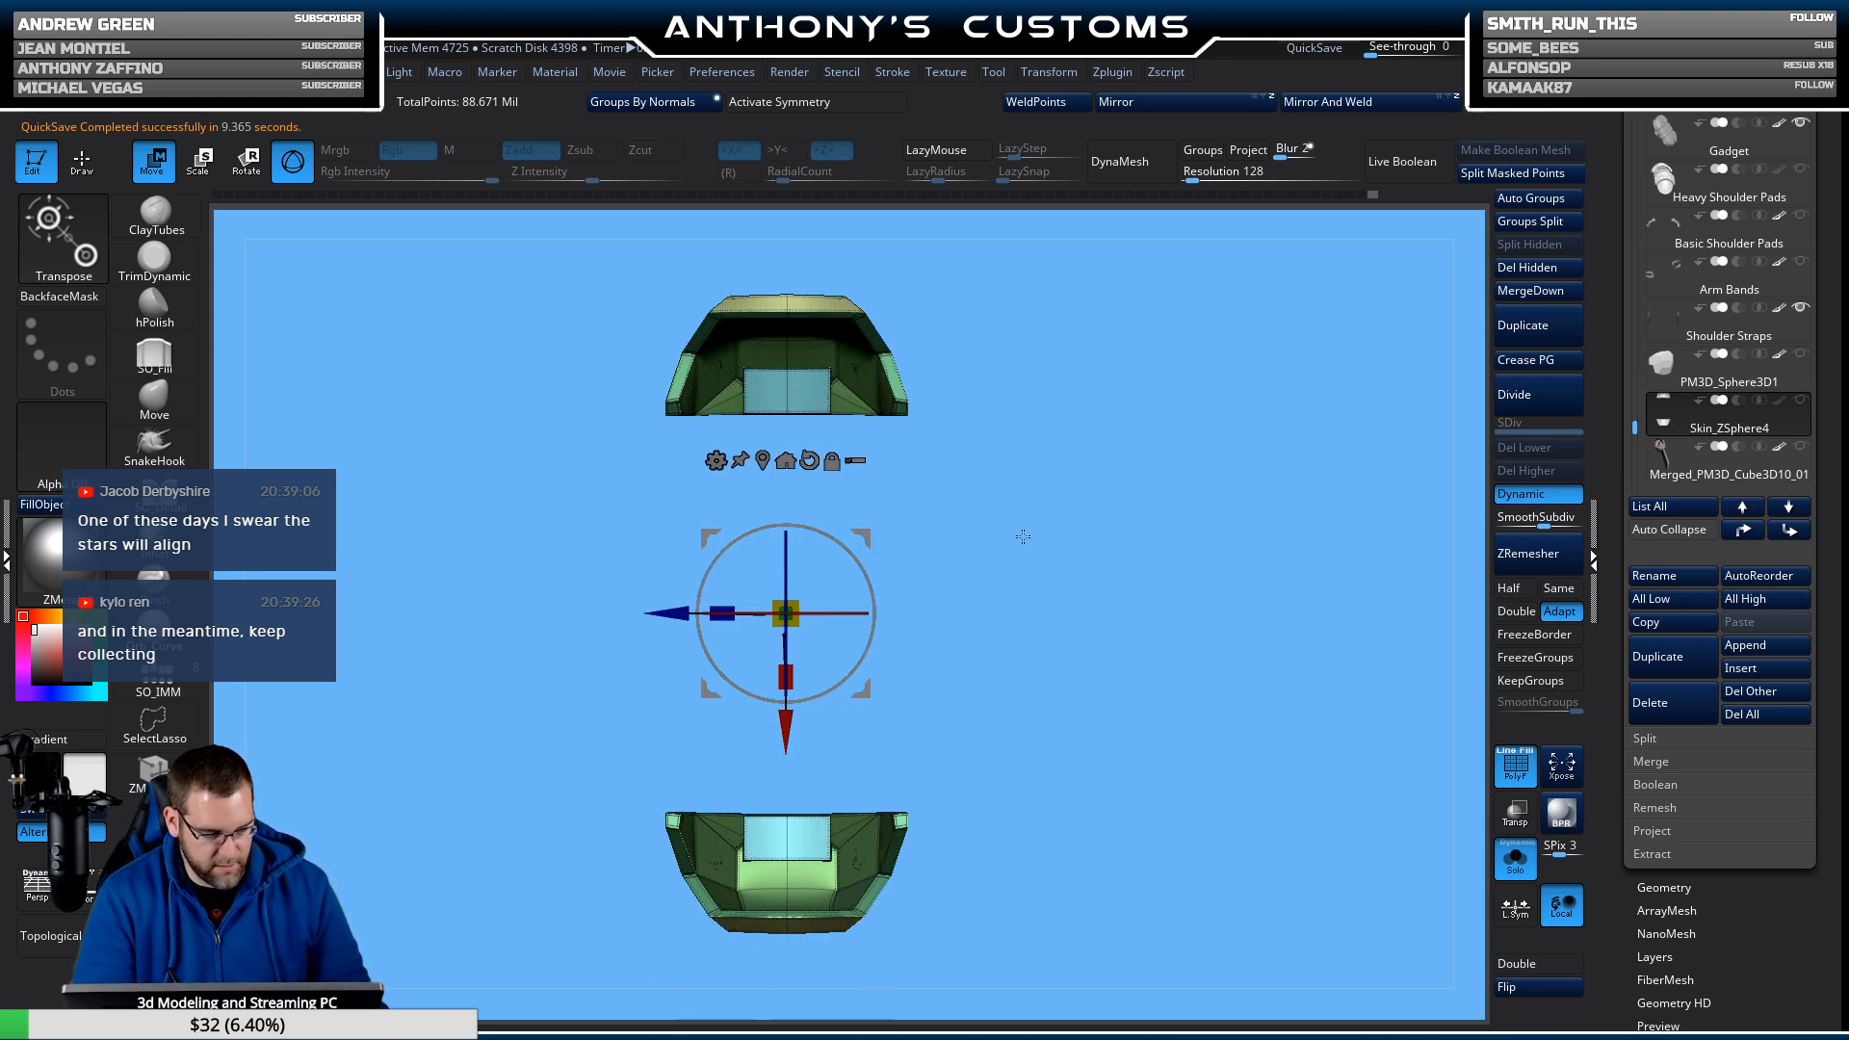
{"action": "left_click_drag", "start_coordinate": [1012, 427], "coordinate": [1010, 659], "text": "alt"}
{"action": "scroll", "coordinate": [1007, 666], "scroll_direction": "up", "scroll_amount": 4}
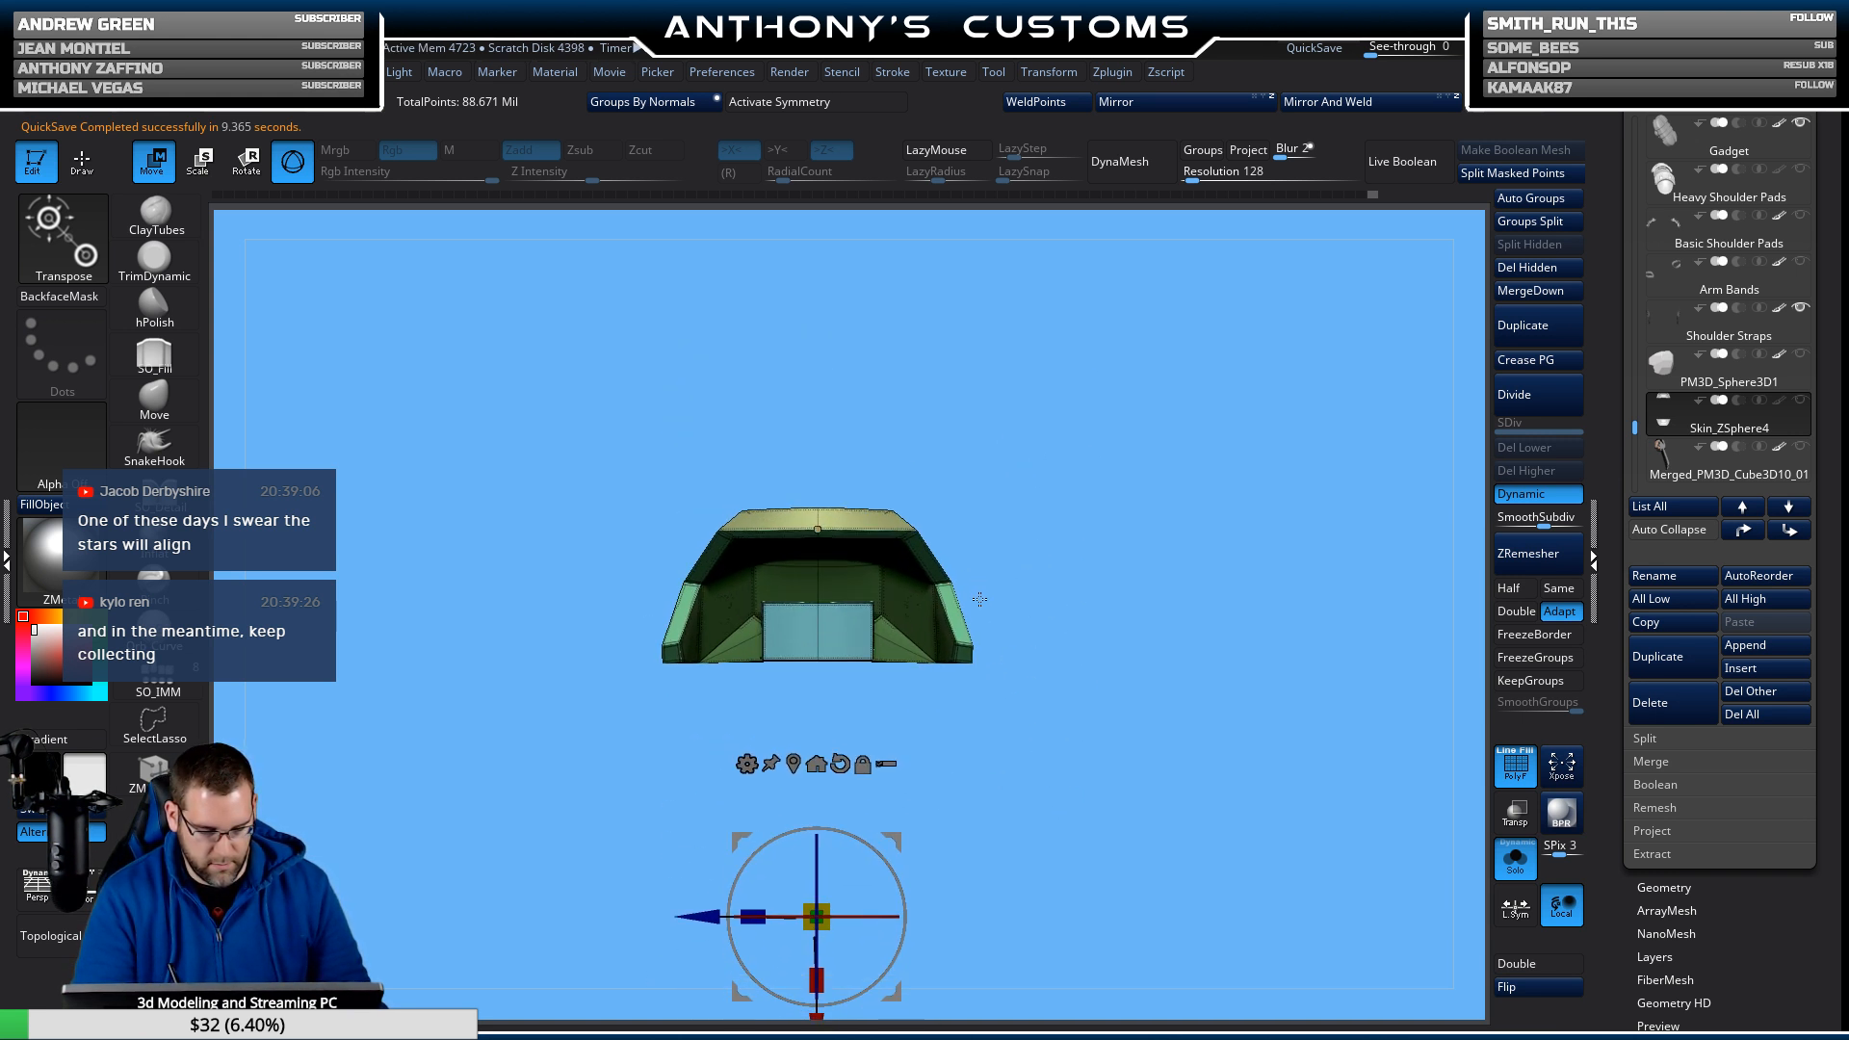
{"action": "left_click_drag", "start_coordinate": [1002, 511], "coordinate": [1014, 806], "text": "alt"}
{"action": "scroll", "coordinate": [1052, 601], "scroll_direction": "up", "scroll_amount": 7}
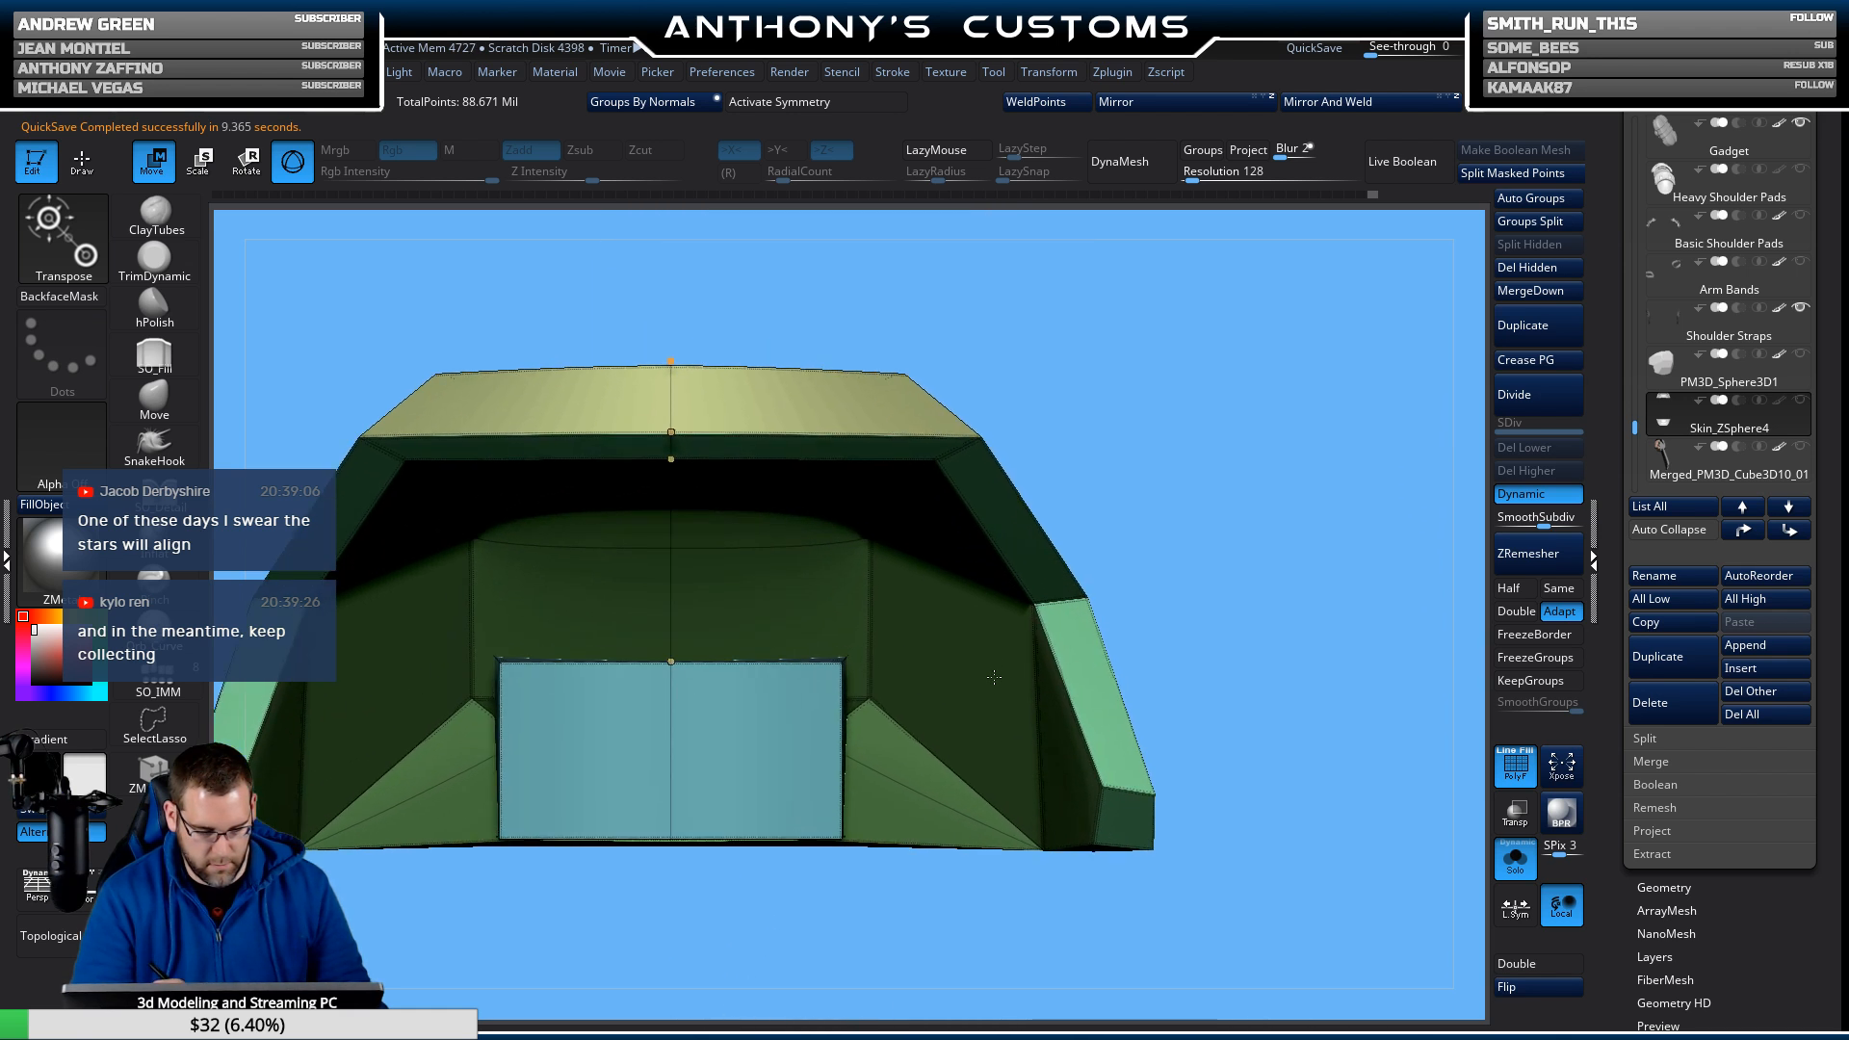
{"action": "left_click_drag", "start_coordinate": [1121, 458], "coordinate": [1273, 403]}
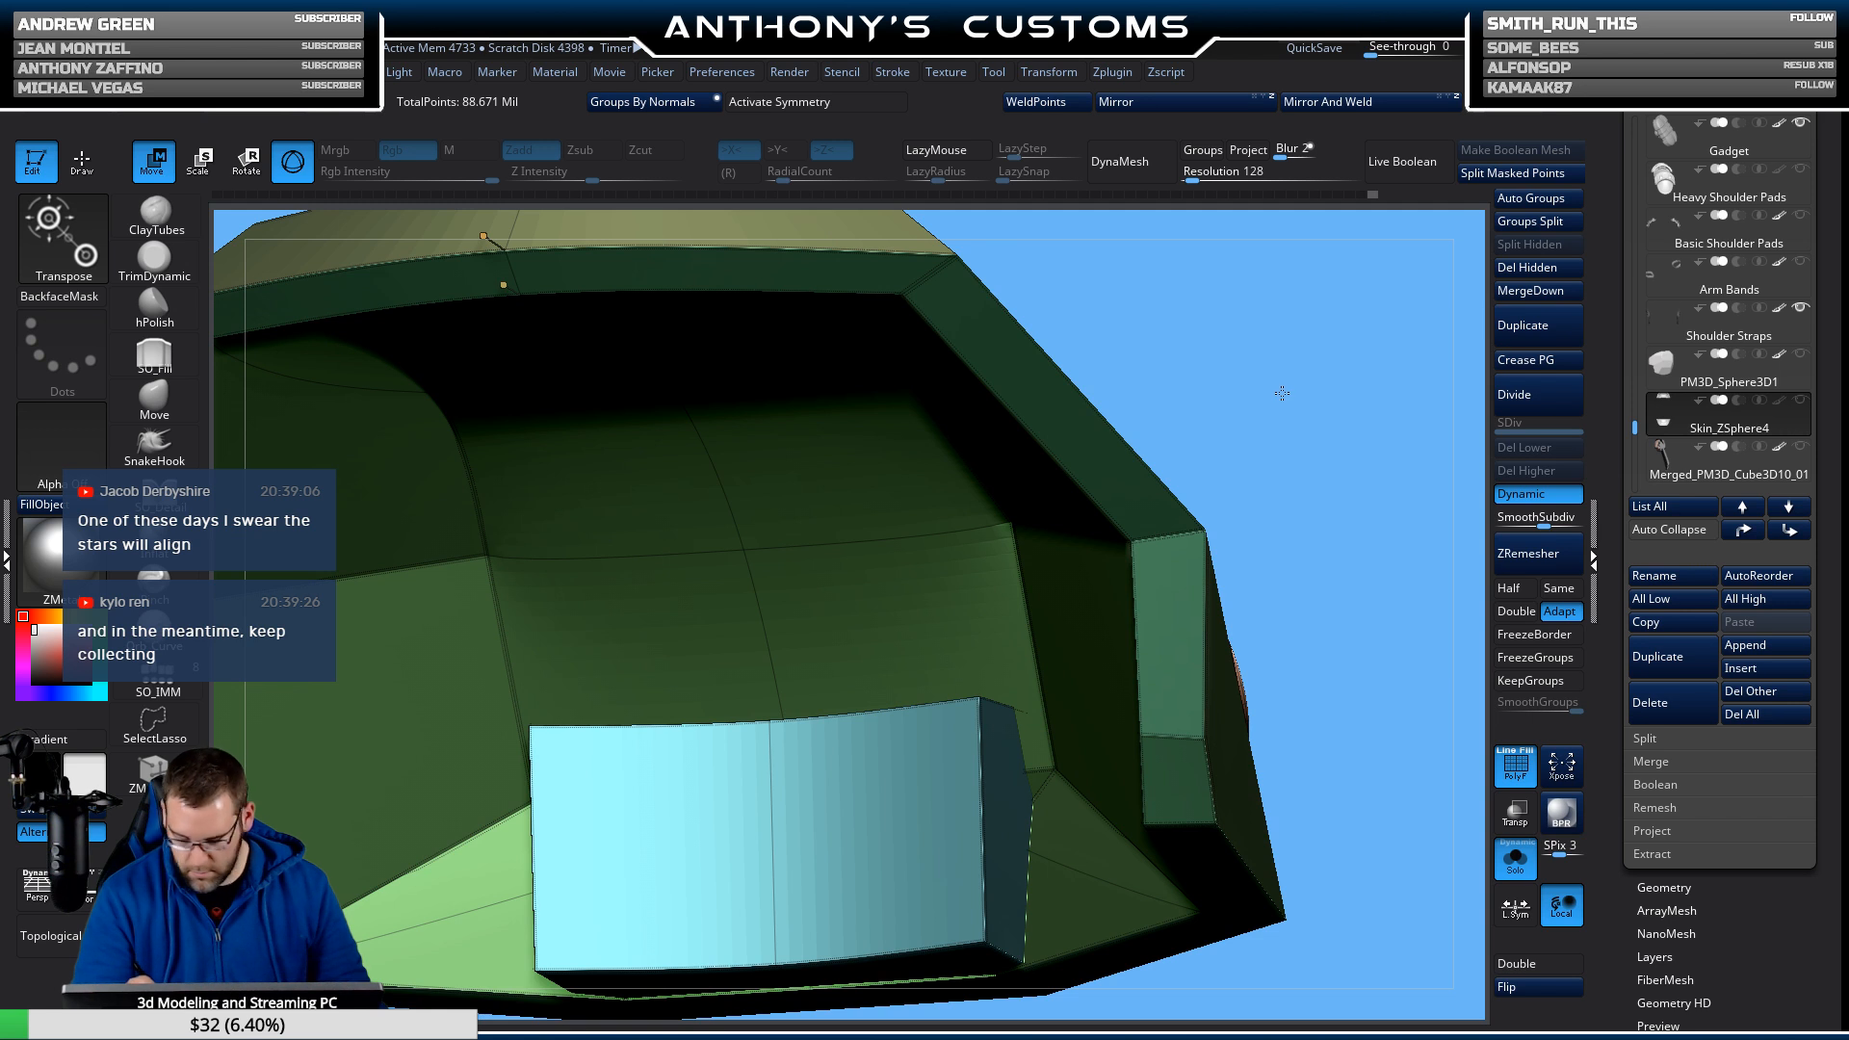
{"action": "left_click_drag", "start_coordinate": [1281, 371], "coordinate": [1259, 591]}
{"action": "key", "text": "f"}
{"action": "mouse_move", "coordinate": [1208, 686]}
{"action": "left_mouse_down", "text": "shift"}
{"action": "mouse_move", "coordinate": [1165, 694]}
{"action": "mouse_move", "coordinate": [1247, 676]}
{"action": "mouse_move", "coordinate": [1208, 660]}
{"action": "left_mouse_up", "text": "shift"}
Leave the gizmo for the Move brush and save the project.
{"action": "key", "text": "q"}
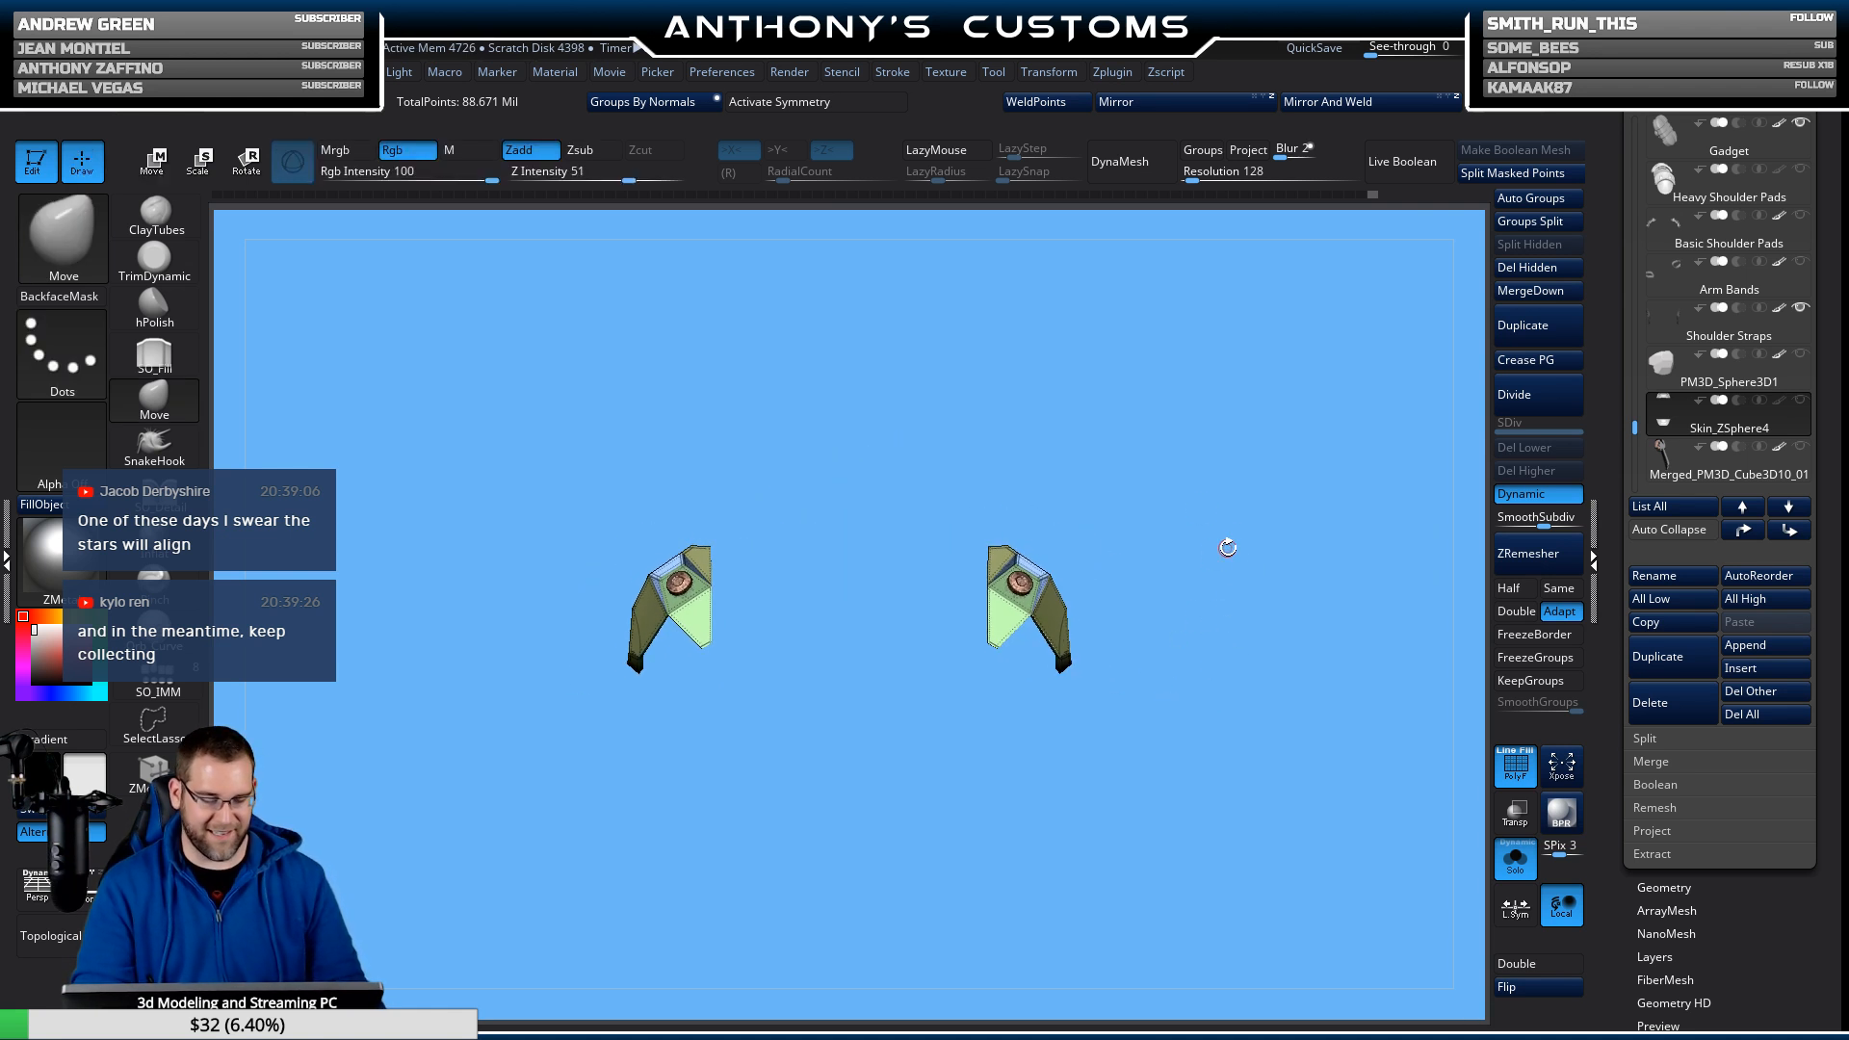
{"action": "key", "text": "ctrl"}
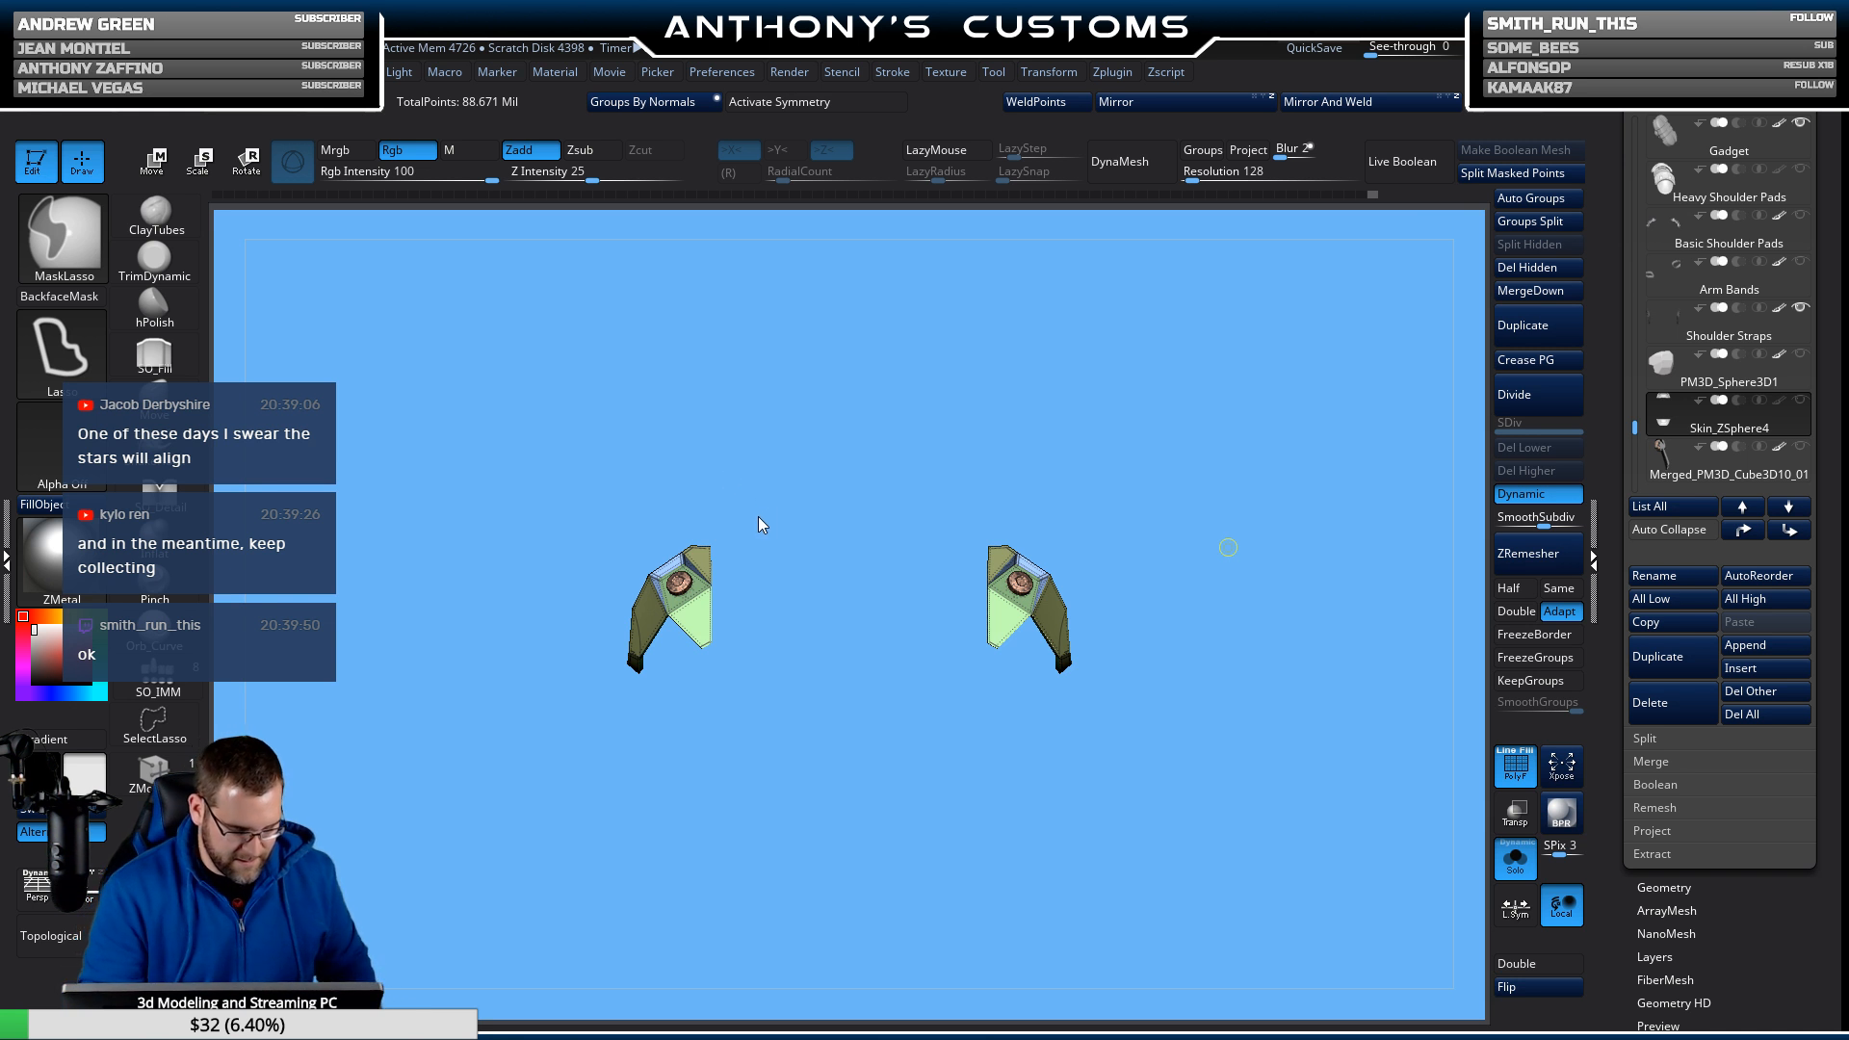
{"action": "key", "text": "ctrl+s"}
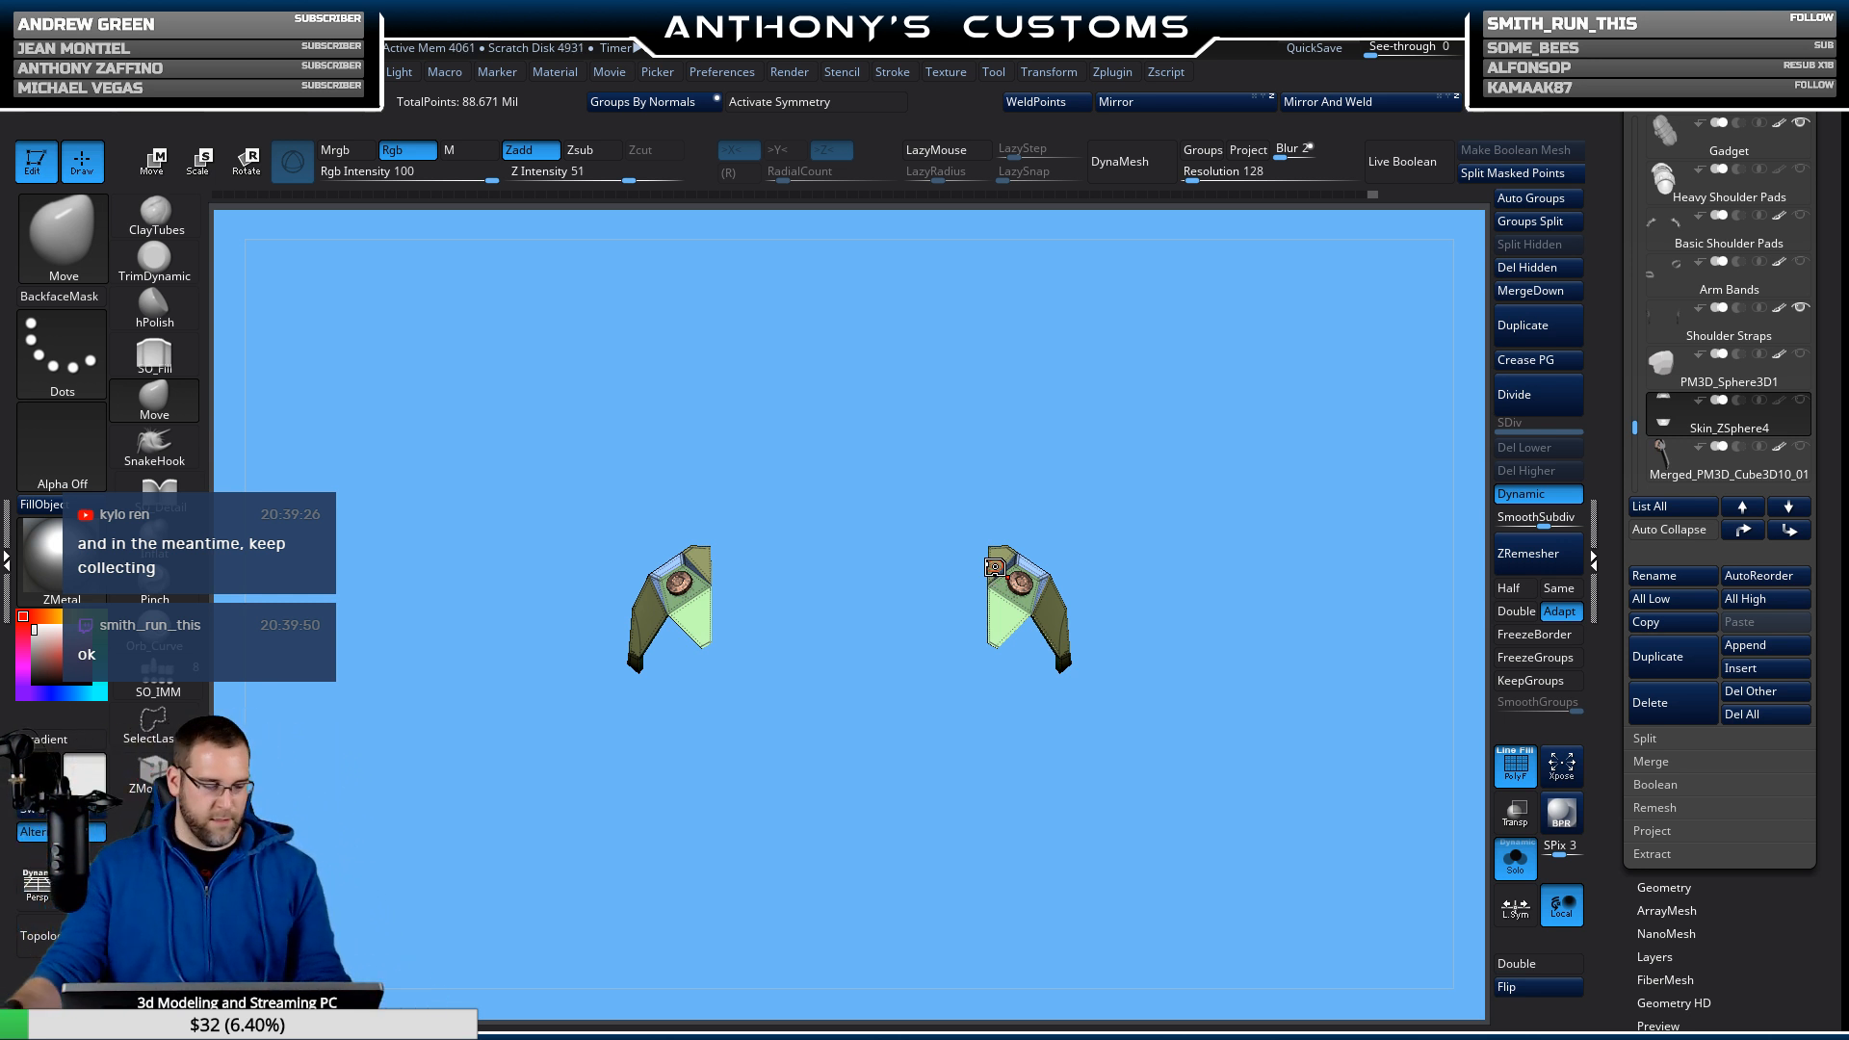
Turn off the polygroup display and Solo mode, and examine the two pads alone and against the full figure.
{"action": "key", "text": "shift+f"}
{"action": "left_click_drag", "start_coordinate": [1143, 769], "coordinate": [1194, 825]}
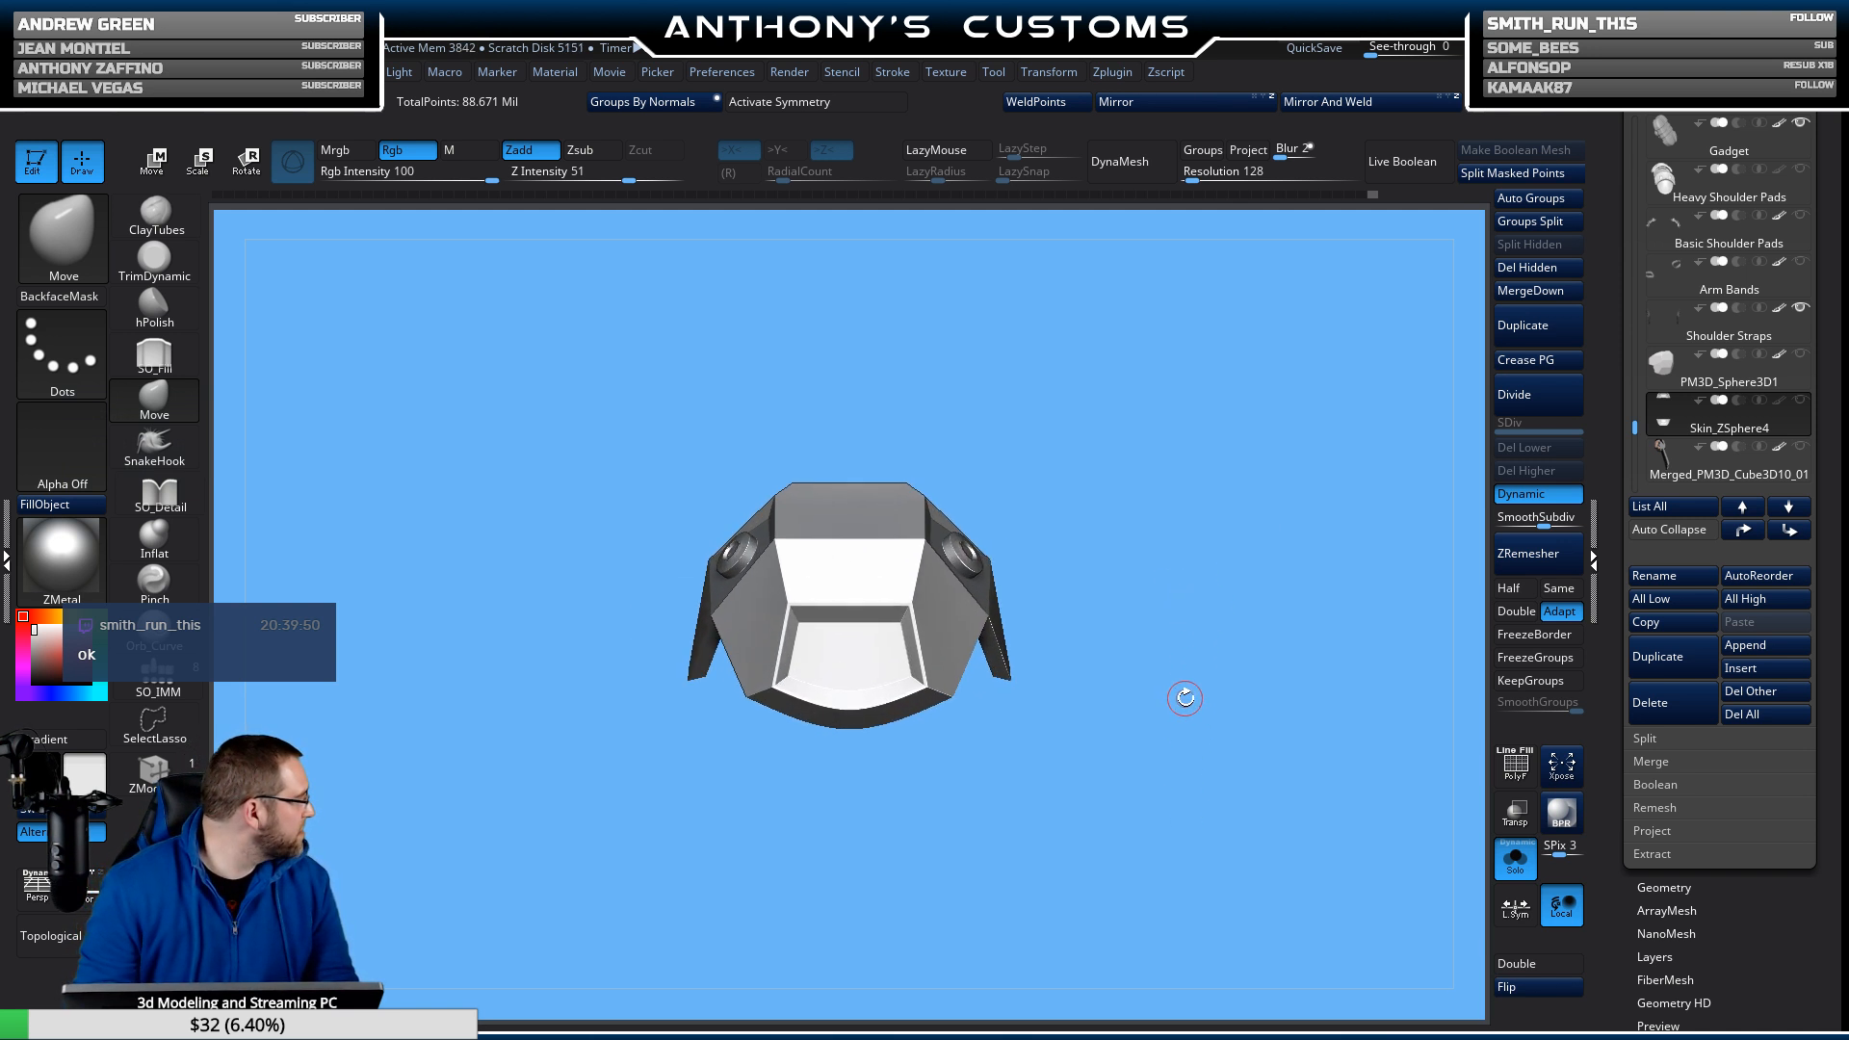
{"action": "mouse_move", "coordinate": [1185, 697]}
{"action": "left_mouse_down"}
{"action": "mouse_move", "coordinate": [1190, 732]}
{"action": "mouse_move", "coordinate": [1139, 796]}
{"action": "mouse_move", "coordinate": [1171, 781]}
{"action": "mouse_move", "coordinate": [1195, 818]}
{"action": "mouse_move", "coordinate": [1070, 728]}
{"action": "mouse_move", "coordinate": [1109, 822]}
{"action": "mouse_move", "coordinate": [1178, 793]}
{"action": "mouse_move", "coordinate": [1160, 804]}
{"action": "mouse_move", "coordinate": [1140, 743]}
{"action": "mouse_move", "coordinate": [1144, 875]}
{"action": "mouse_move", "coordinate": [1134, 850]}
{"action": "mouse_move", "coordinate": [1098, 846]}
{"action": "mouse_move", "coordinate": [1094, 747]}
{"action": "mouse_move", "coordinate": [1066, 743]}
{"action": "mouse_move", "coordinate": [1127, 784]}
{"action": "mouse_move", "coordinate": [1186, 684]}
{"action": "left_mouse_up"}
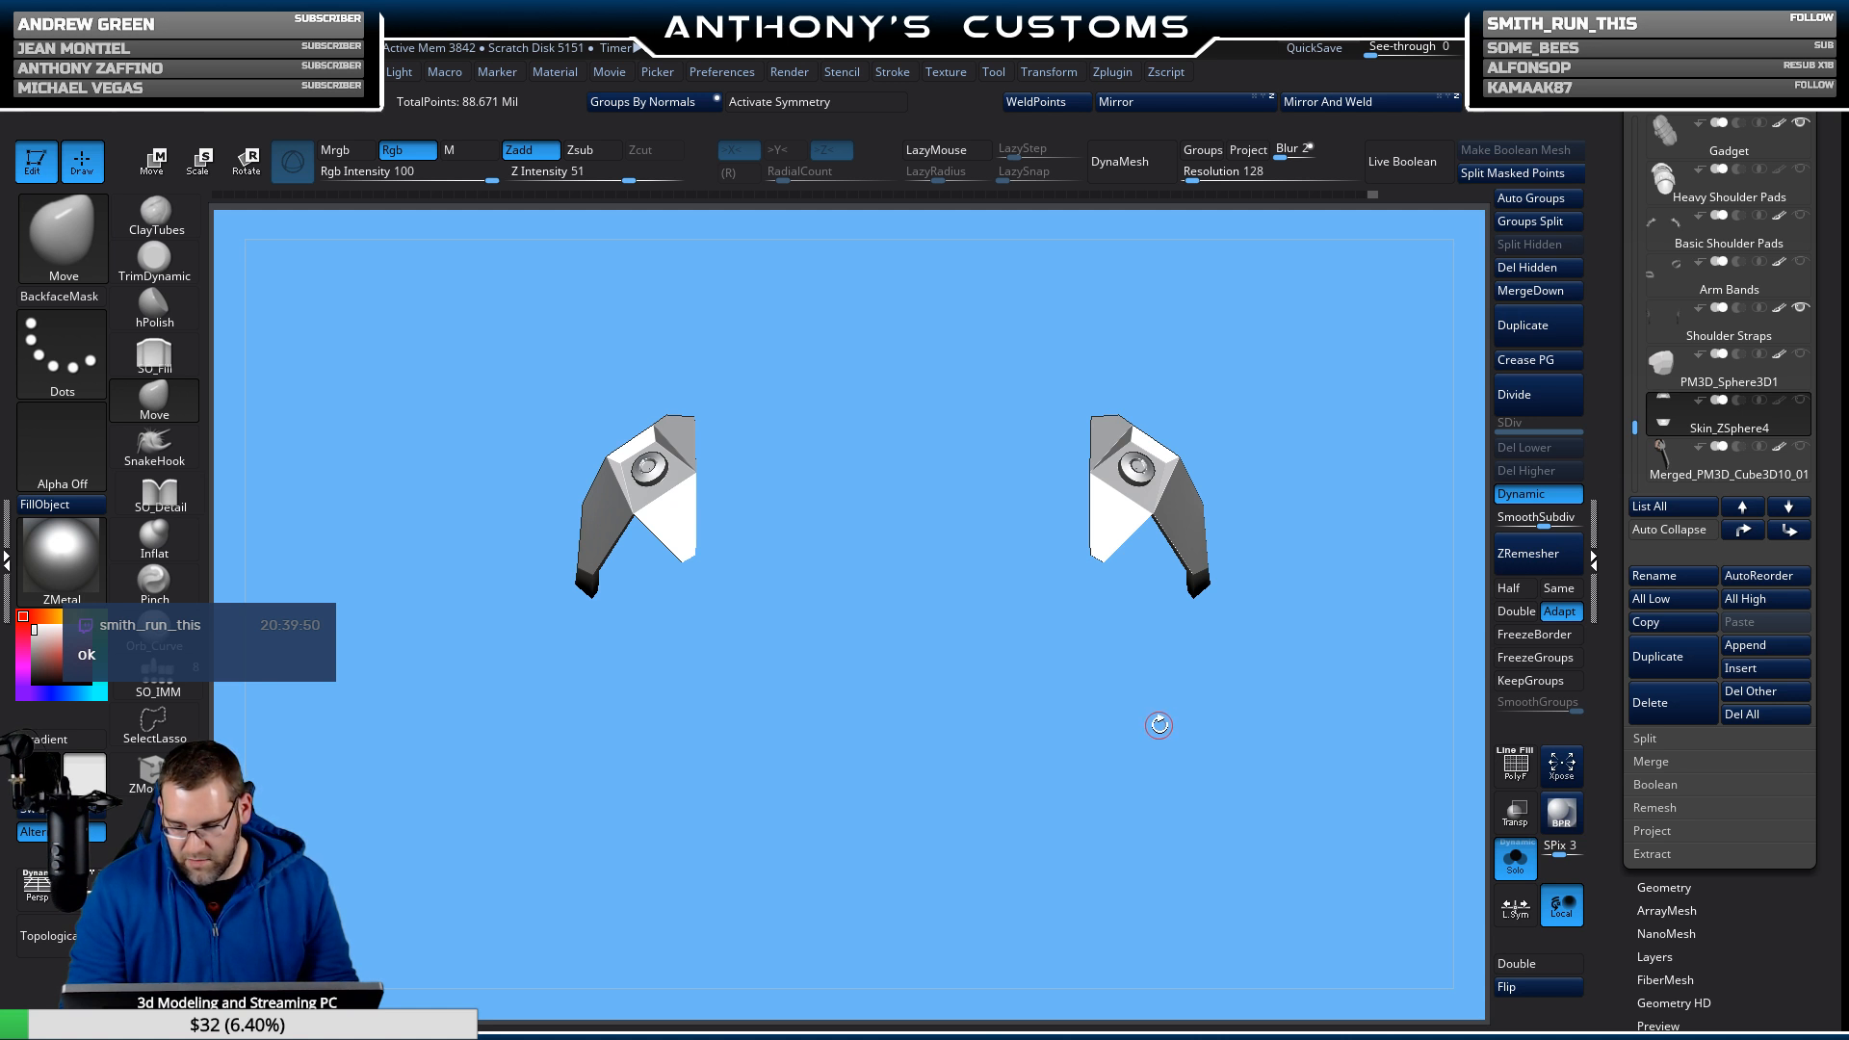
{"action": "mouse_move", "coordinate": [1158, 726]}
{"action": "left_mouse_down"}
{"action": "mouse_move", "coordinate": [1169, 684]}
{"action": "mouse_move", "coordinate": [1140, 722]}
{"action": "mouse_move", "coordinate": [1102, 666]}
{"action": "mouse_move", "coordinate": [1172, 755]}
{"action": "mouse_move", "coordinate": [1148, 755]}
{"action": "left_mouse_up"}
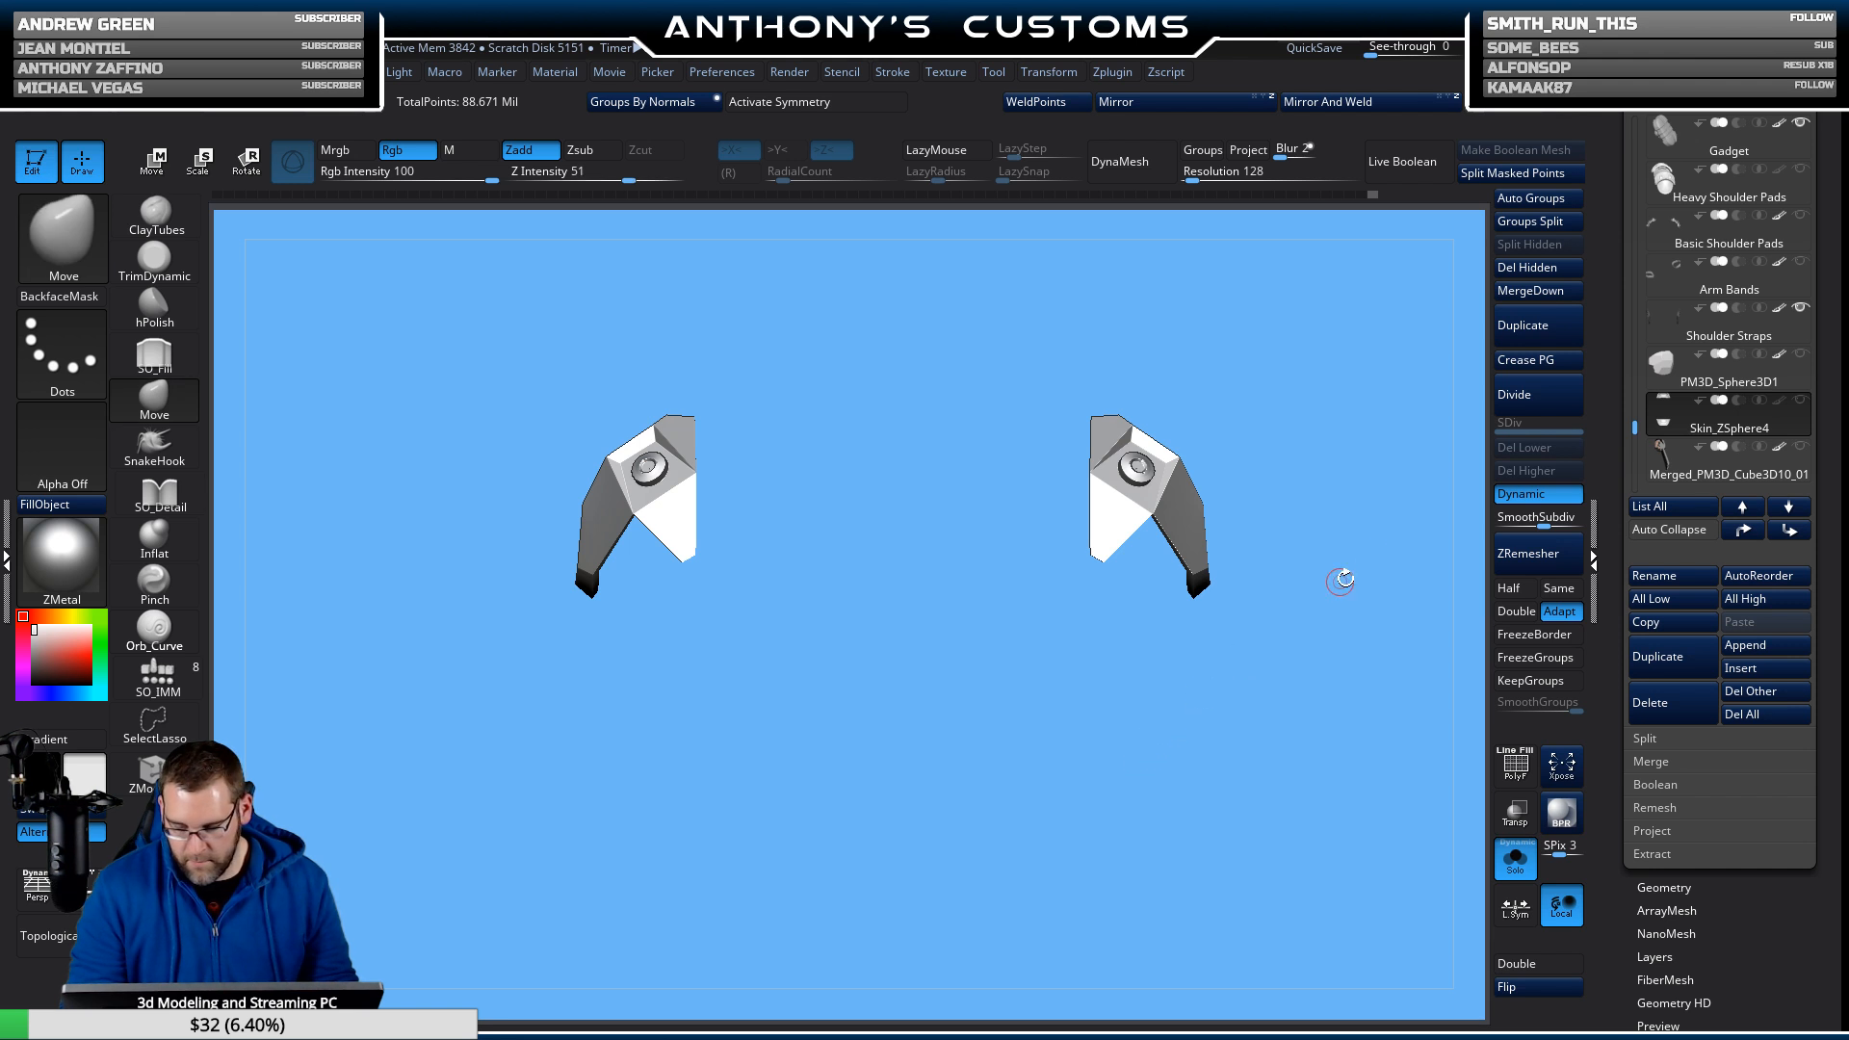
{"action": "left_click", "coordinate": [1516, 858]}
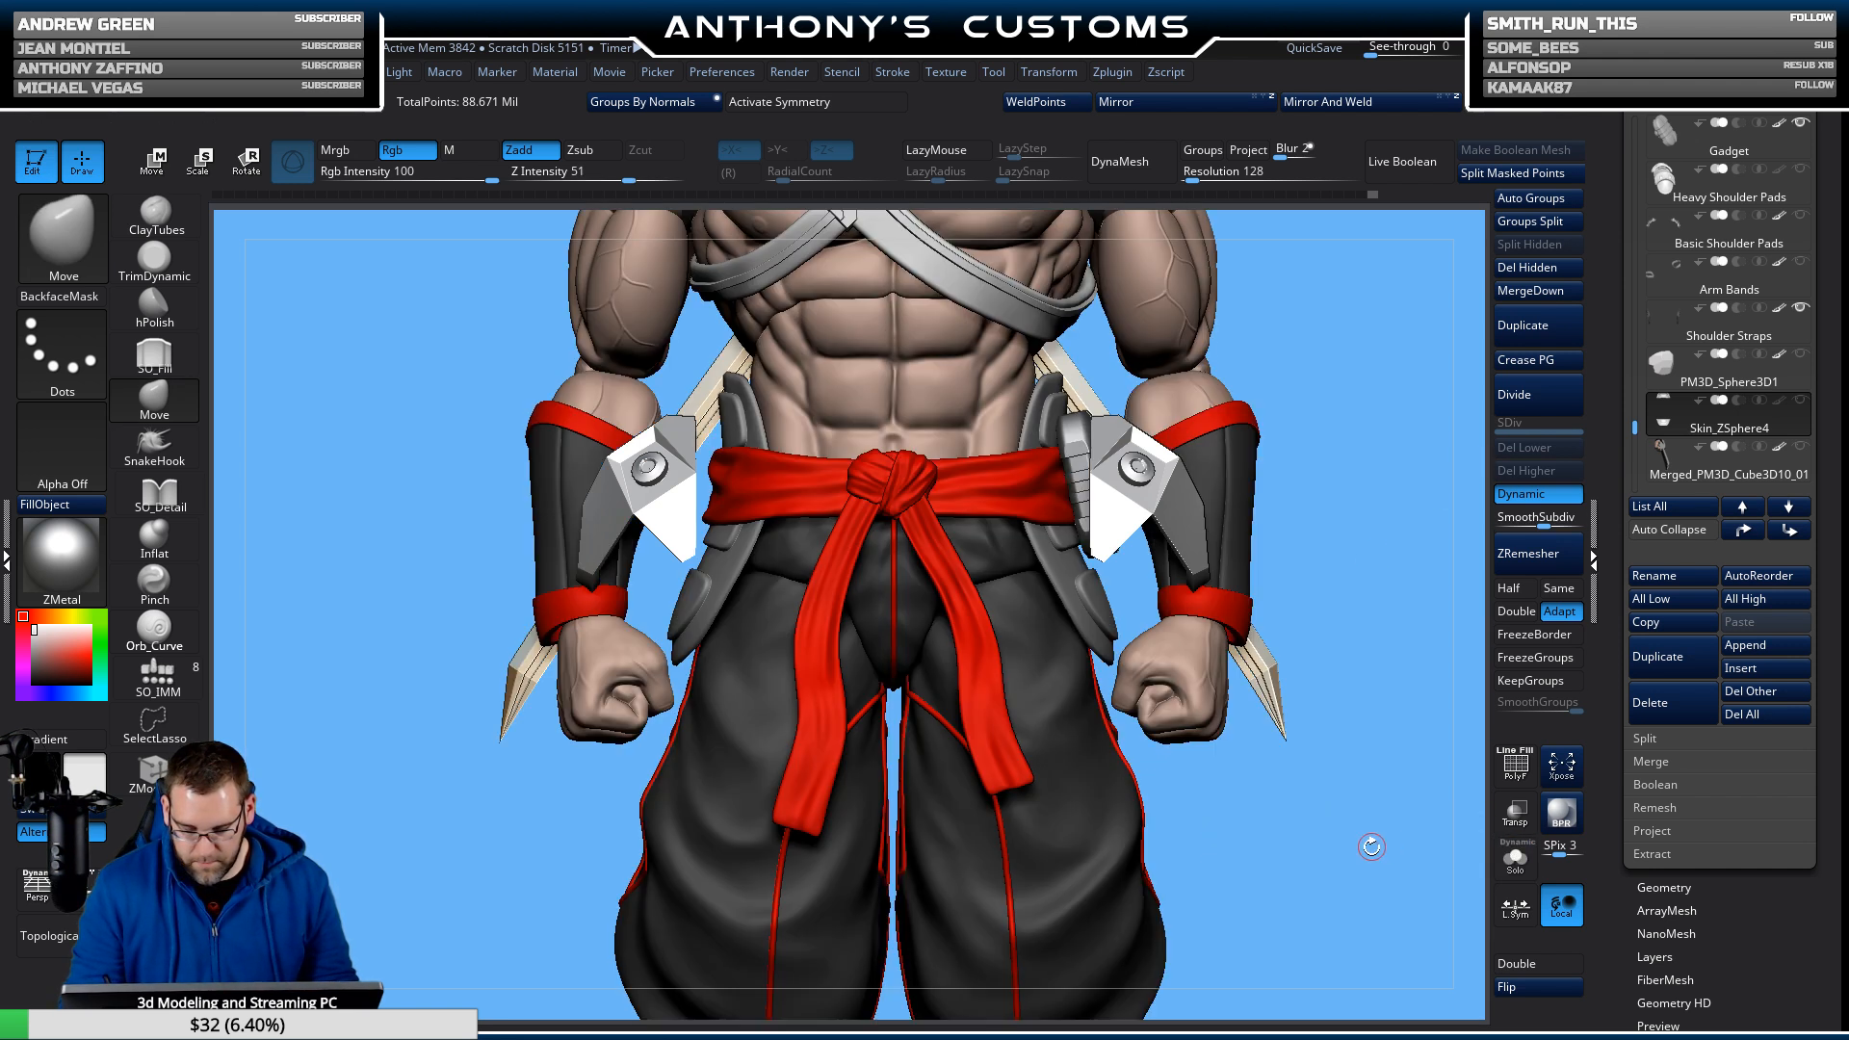
{"action": "left_click_drag", "start_coordinate": [1313, 854], "coordinate": [1243, 777]}
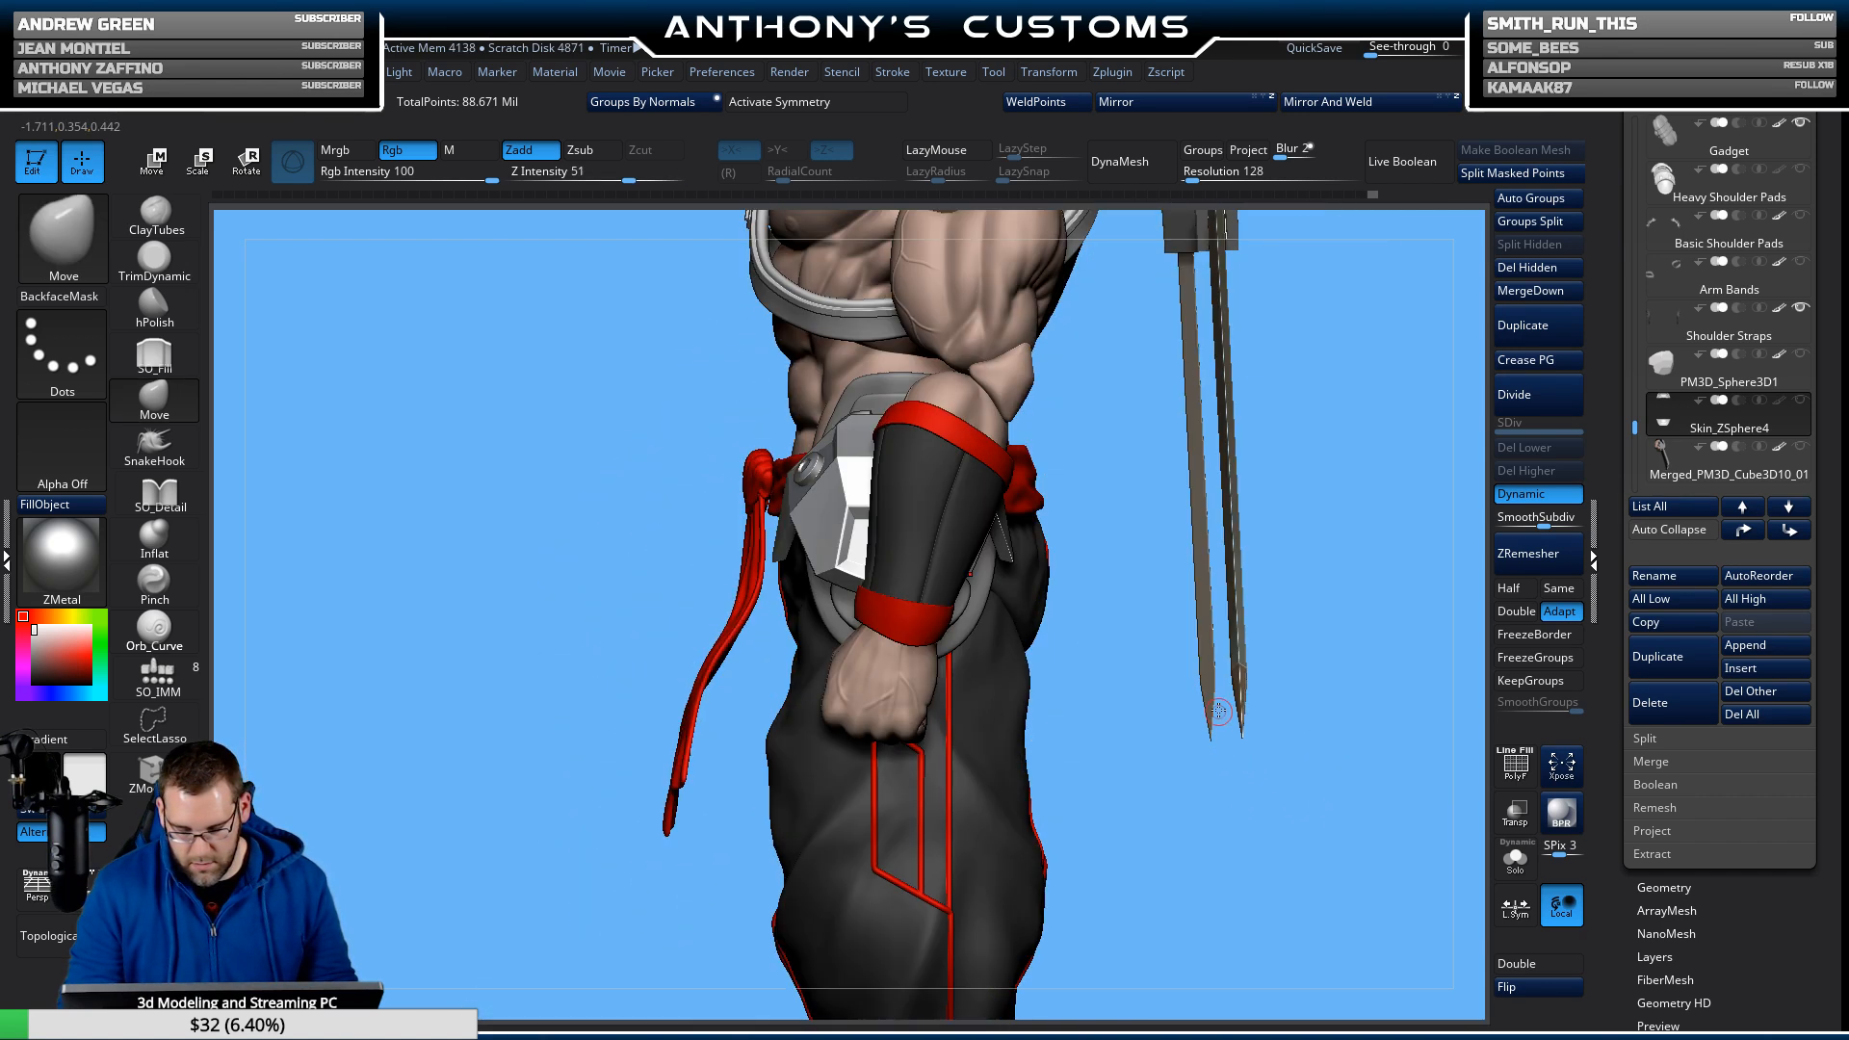
{"action": "left_click_drag", "start_coordinate": [1154, 819], "coordinate": [1286, 852]}
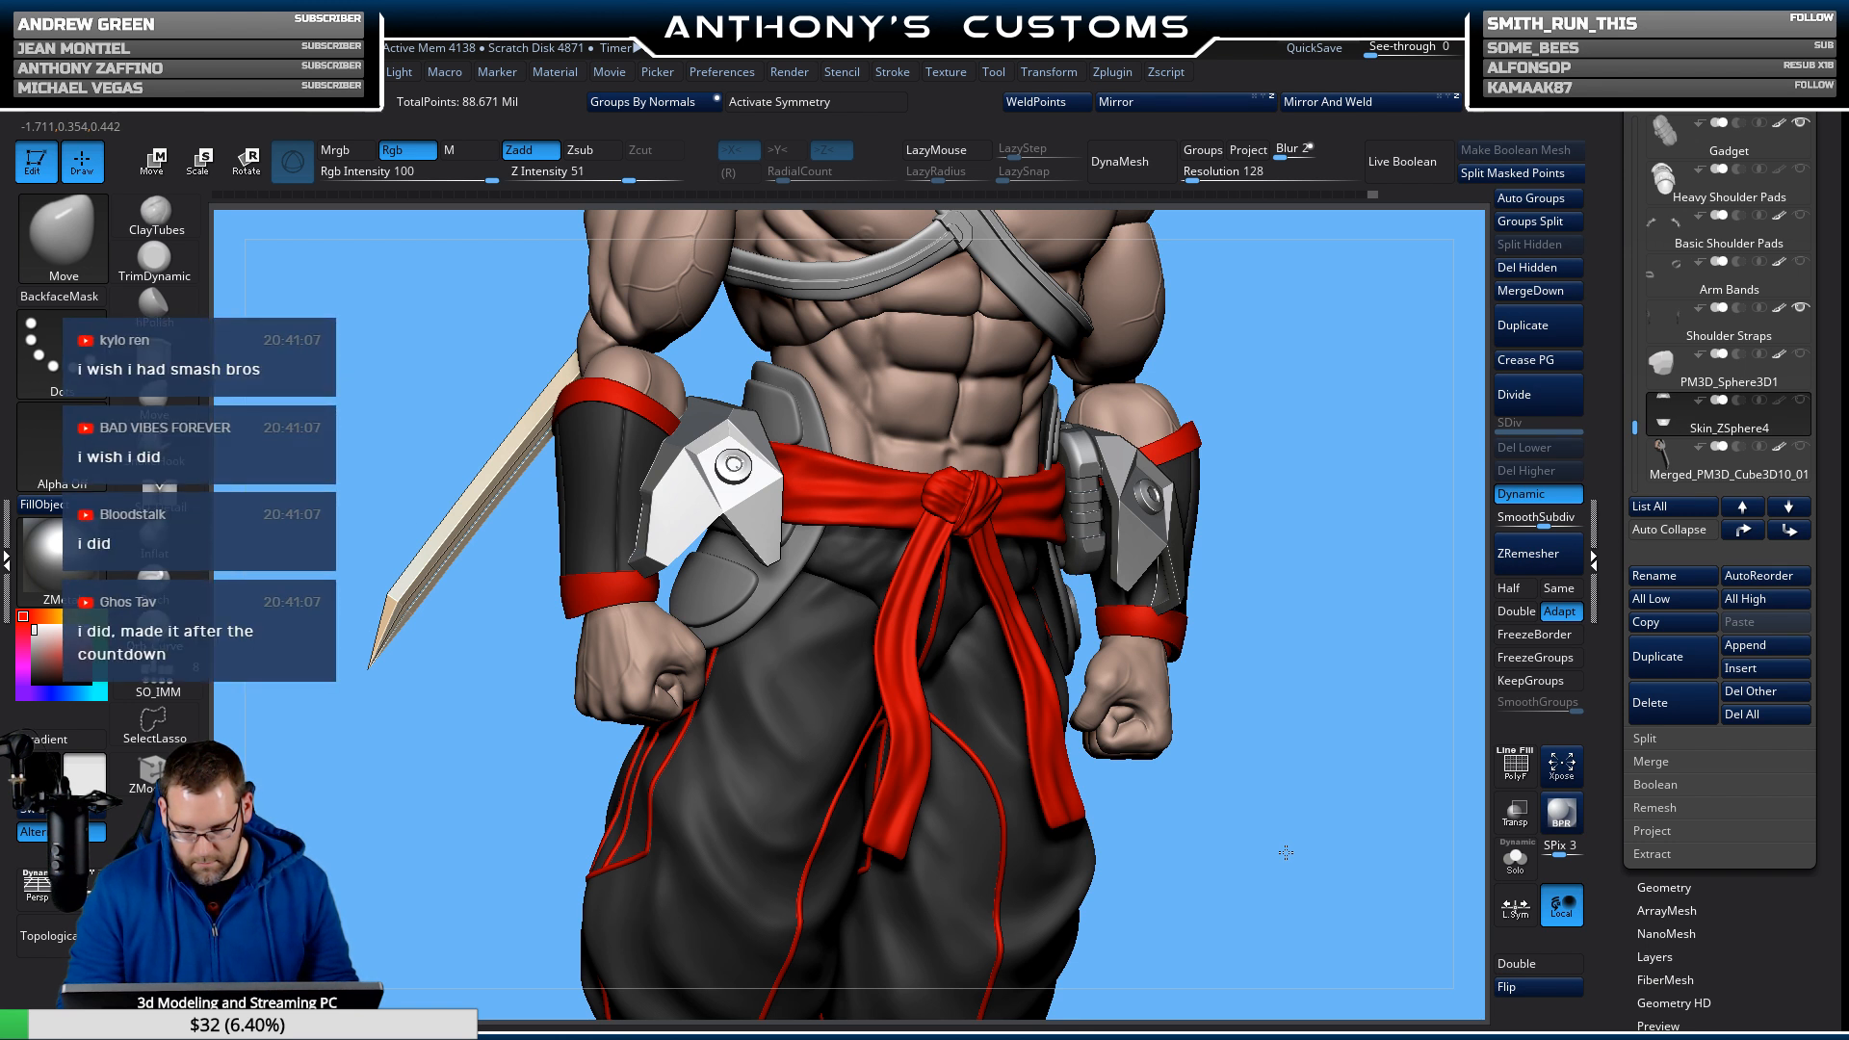
{"action": "left_click_drag", "start_coordinate": [1286, 850], "coordinate": [1114, 871]}
{"action": "left_click_drag", "start_coordinate": [1148, 795], "coordinate": [1226, 760]}
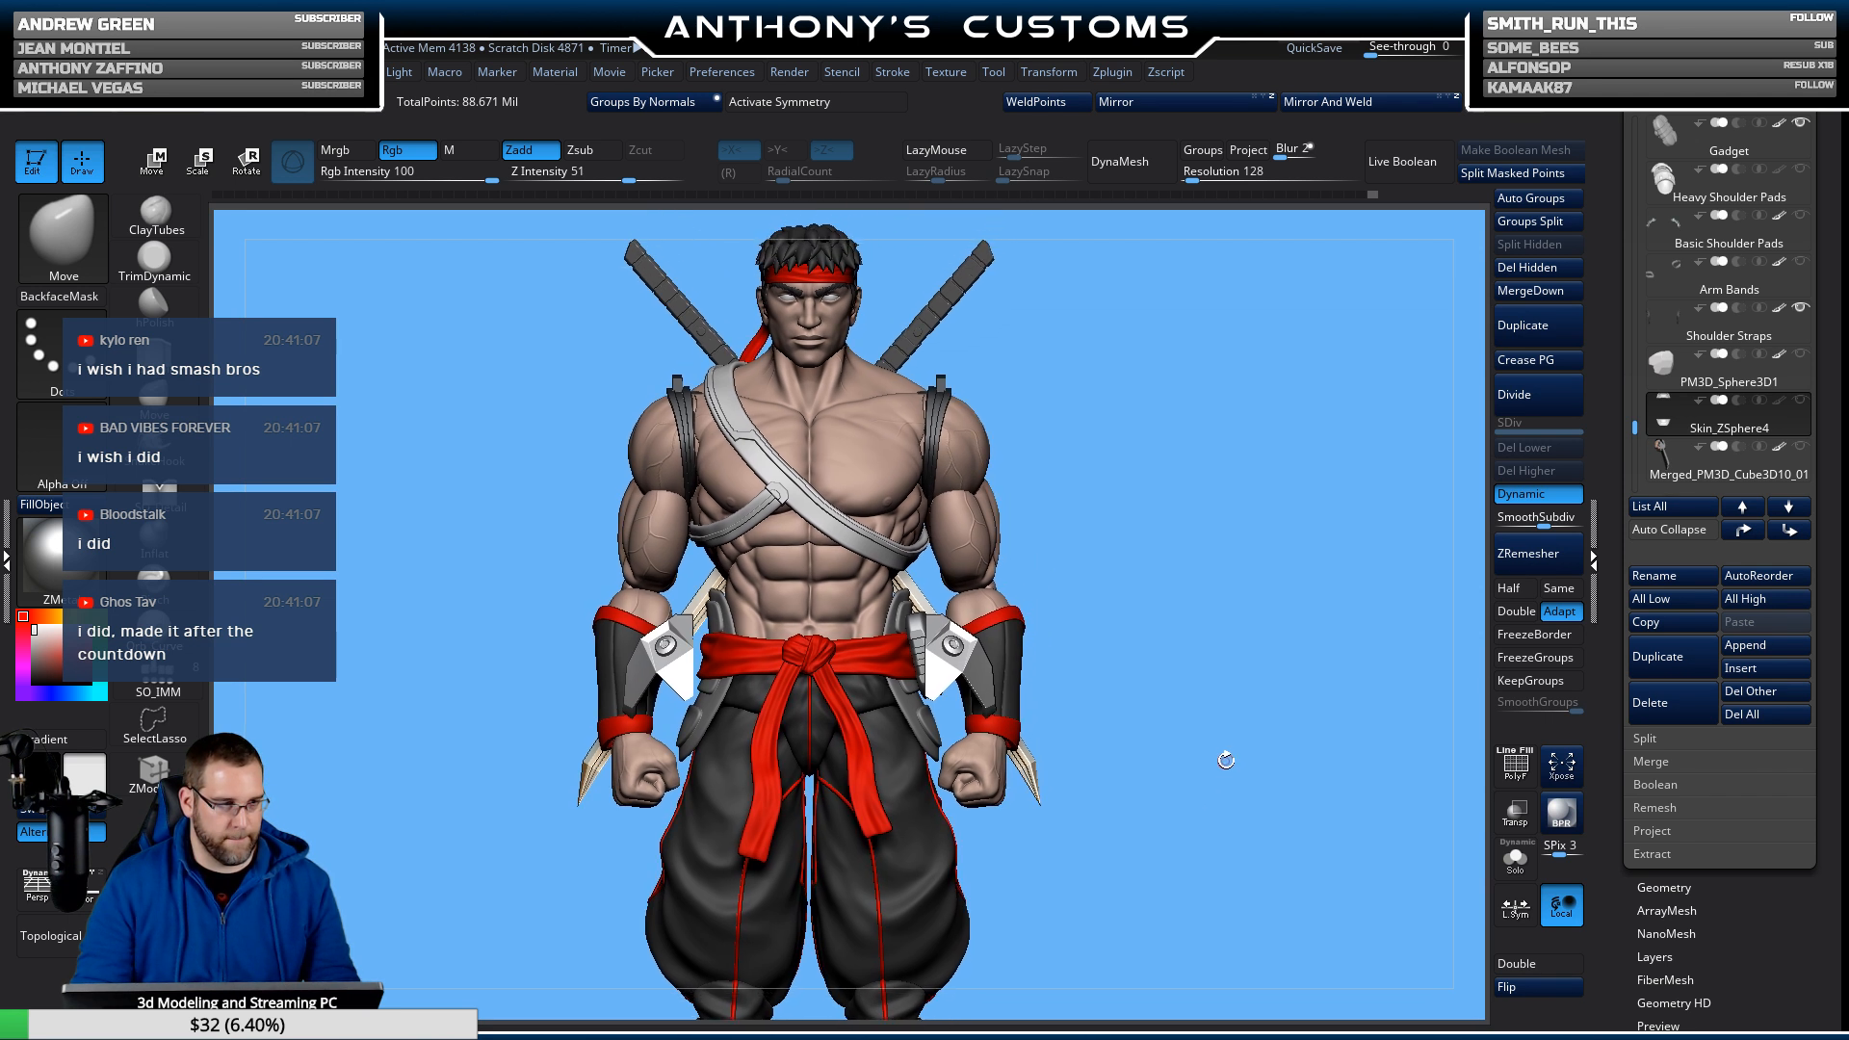
Raise both pads from waist height onto the character's shoulders with the Move gizmo and turn the polygroup display on.
{"action": "key", "text": "shift+f"}
{"action": "key", "text": "shift+f"}
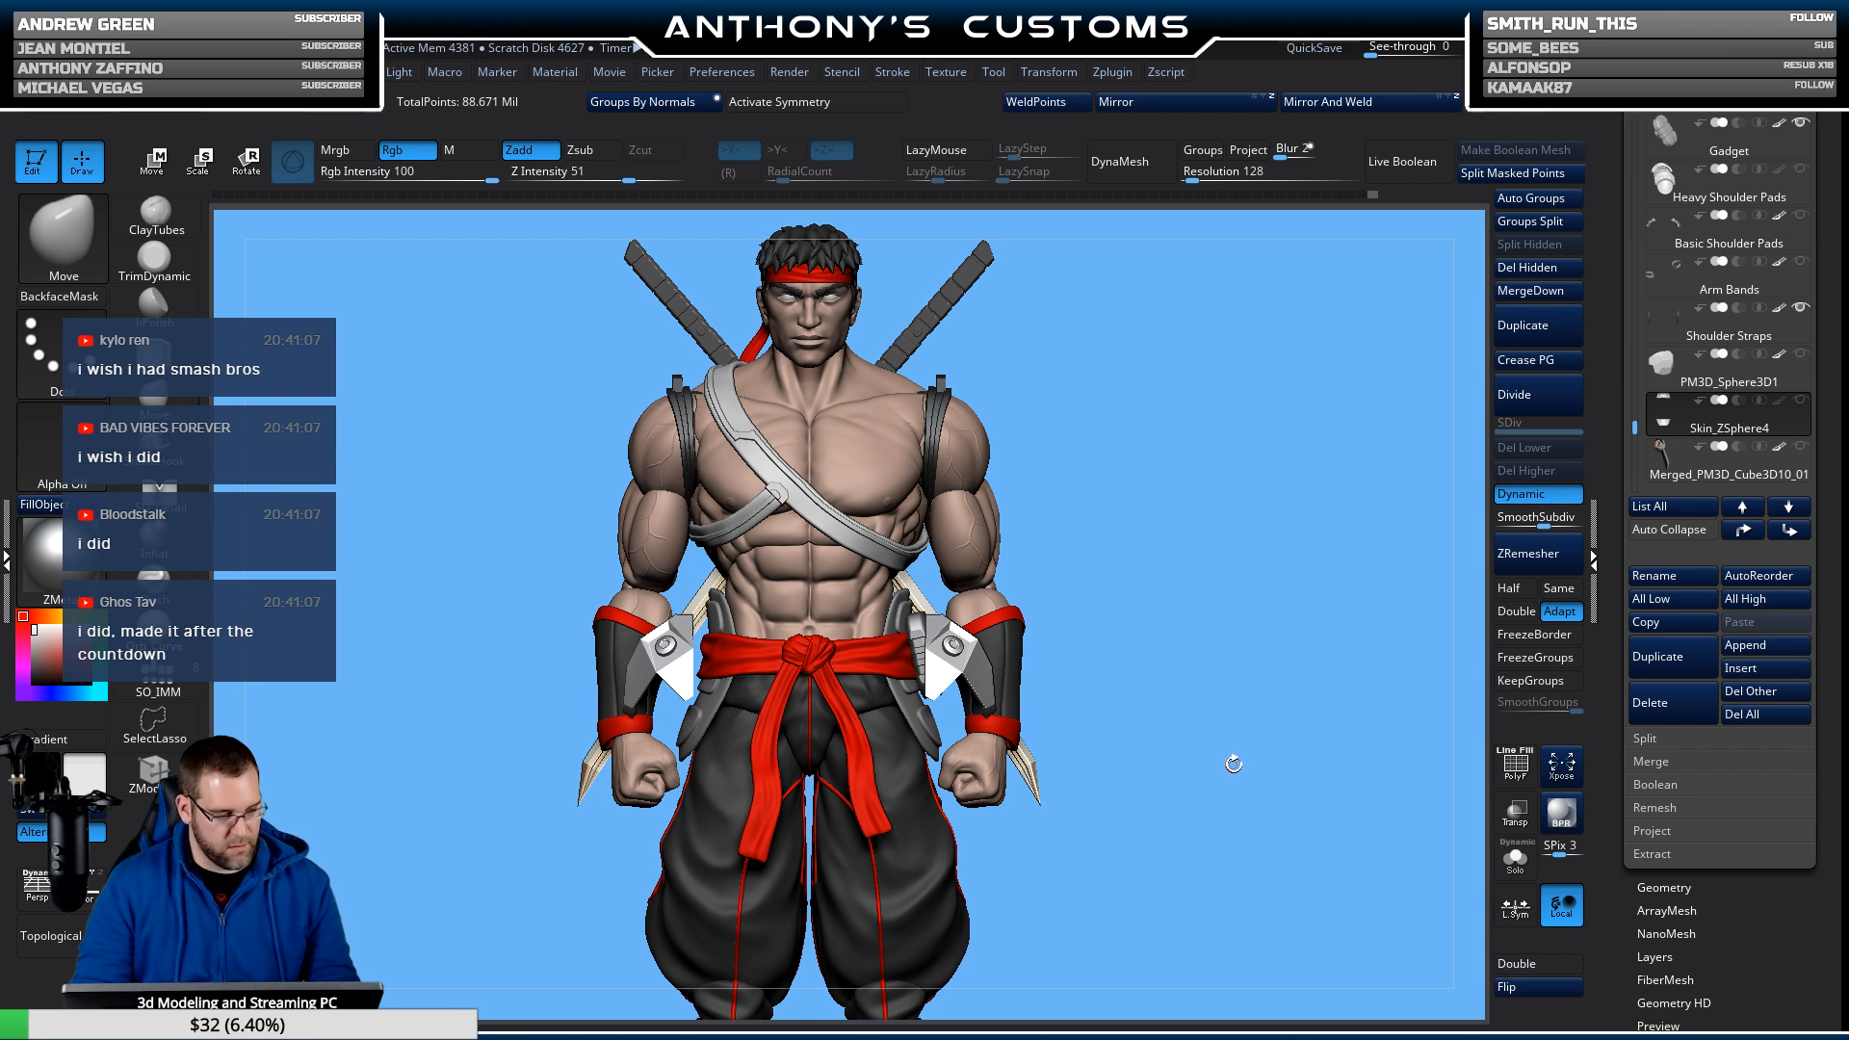
{"action": "key", "text": "w"}
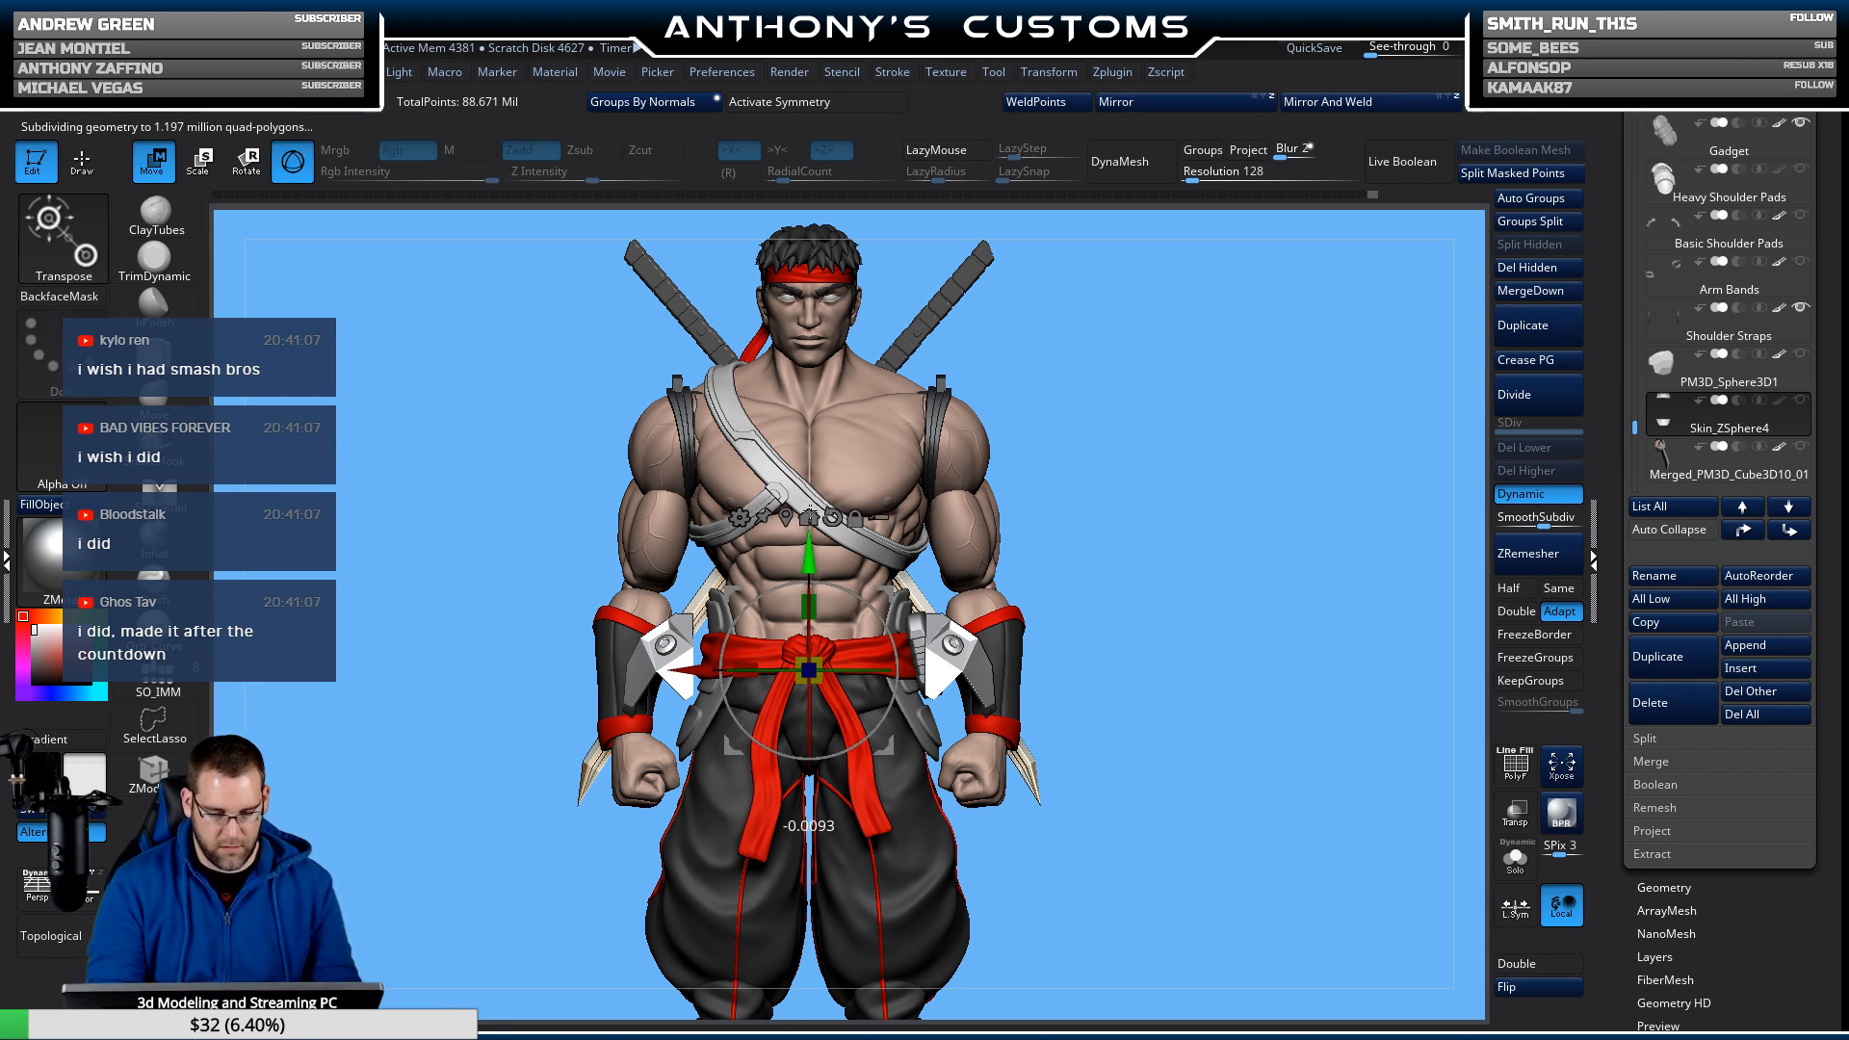
{"action": "left_click_drag", "start_coordinate": [811, 542], "coordinate": [864, 324]}
{"action": "left_click_drag", "start_coordinate": [1291, 590], "coordinate": [1250, 674], "text": "shift"}
{"action": "key", "text": "shift+f"}
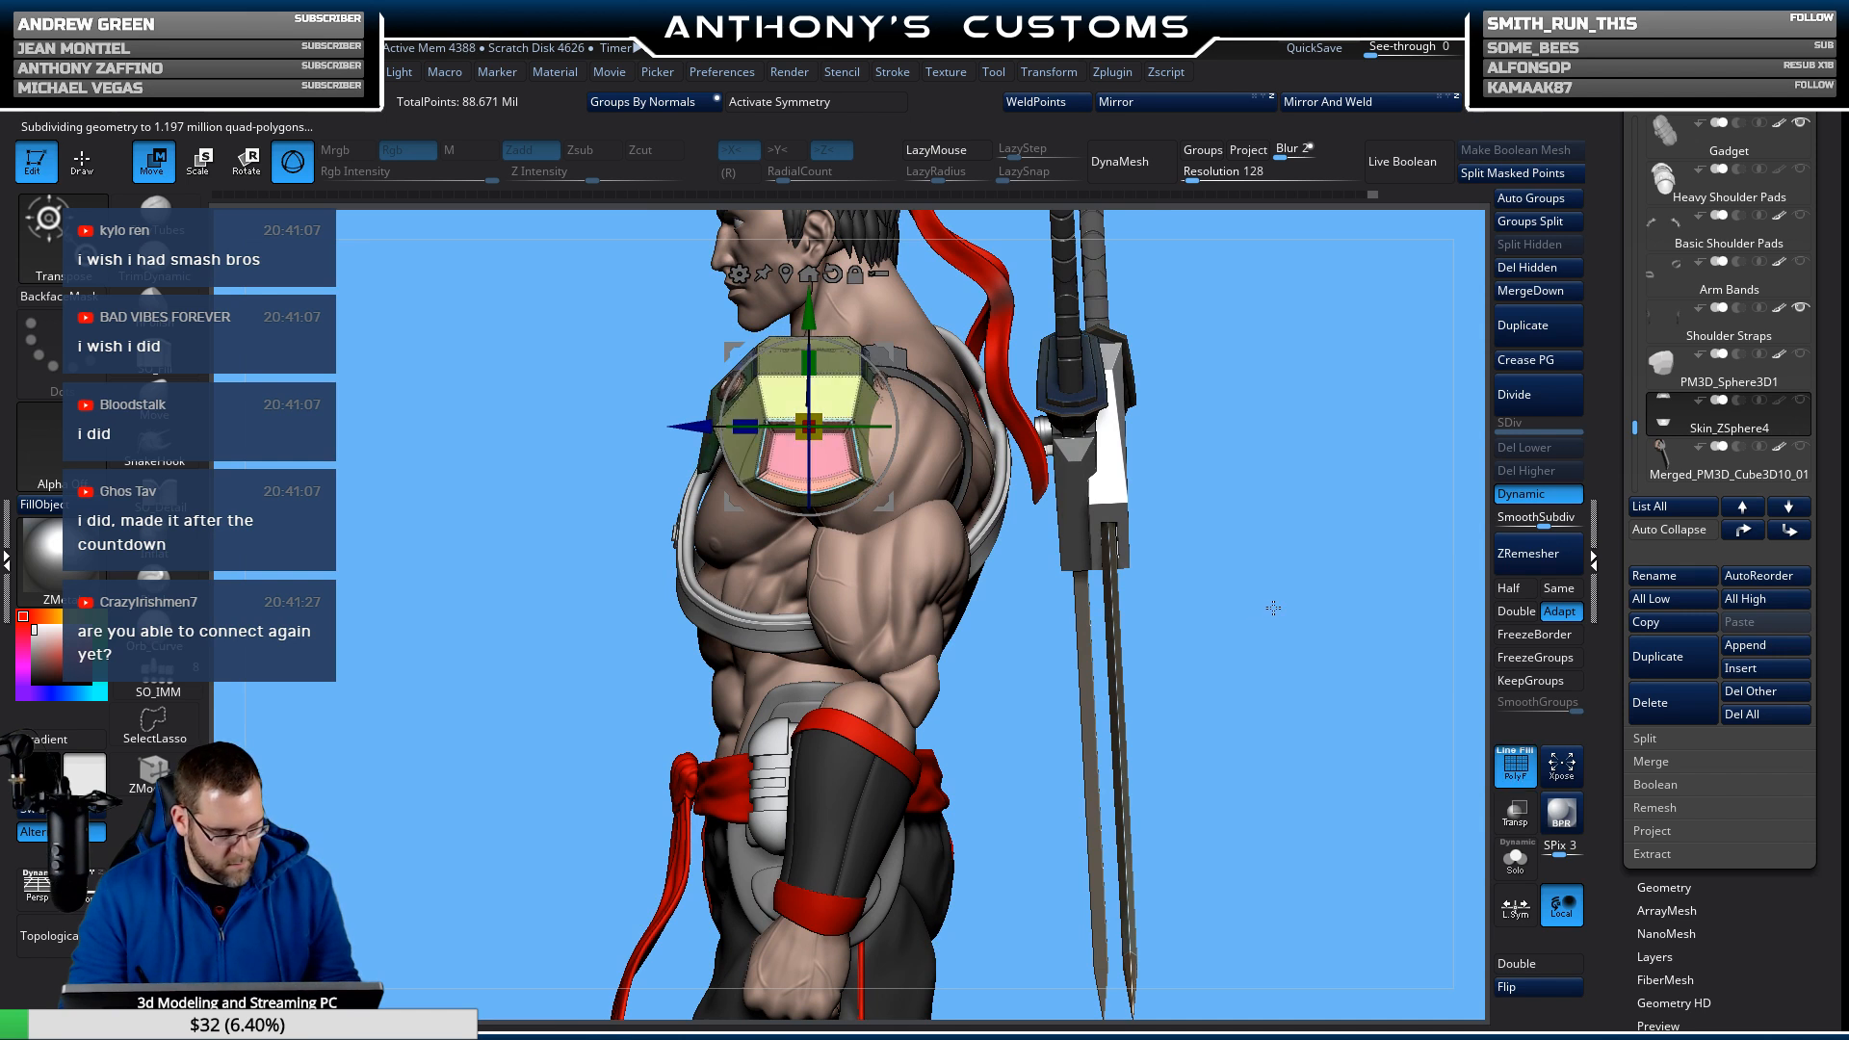
{"action": "left_click_drag", "start_coordinate": [1312, 607], "coordinate": [1274, 577]}
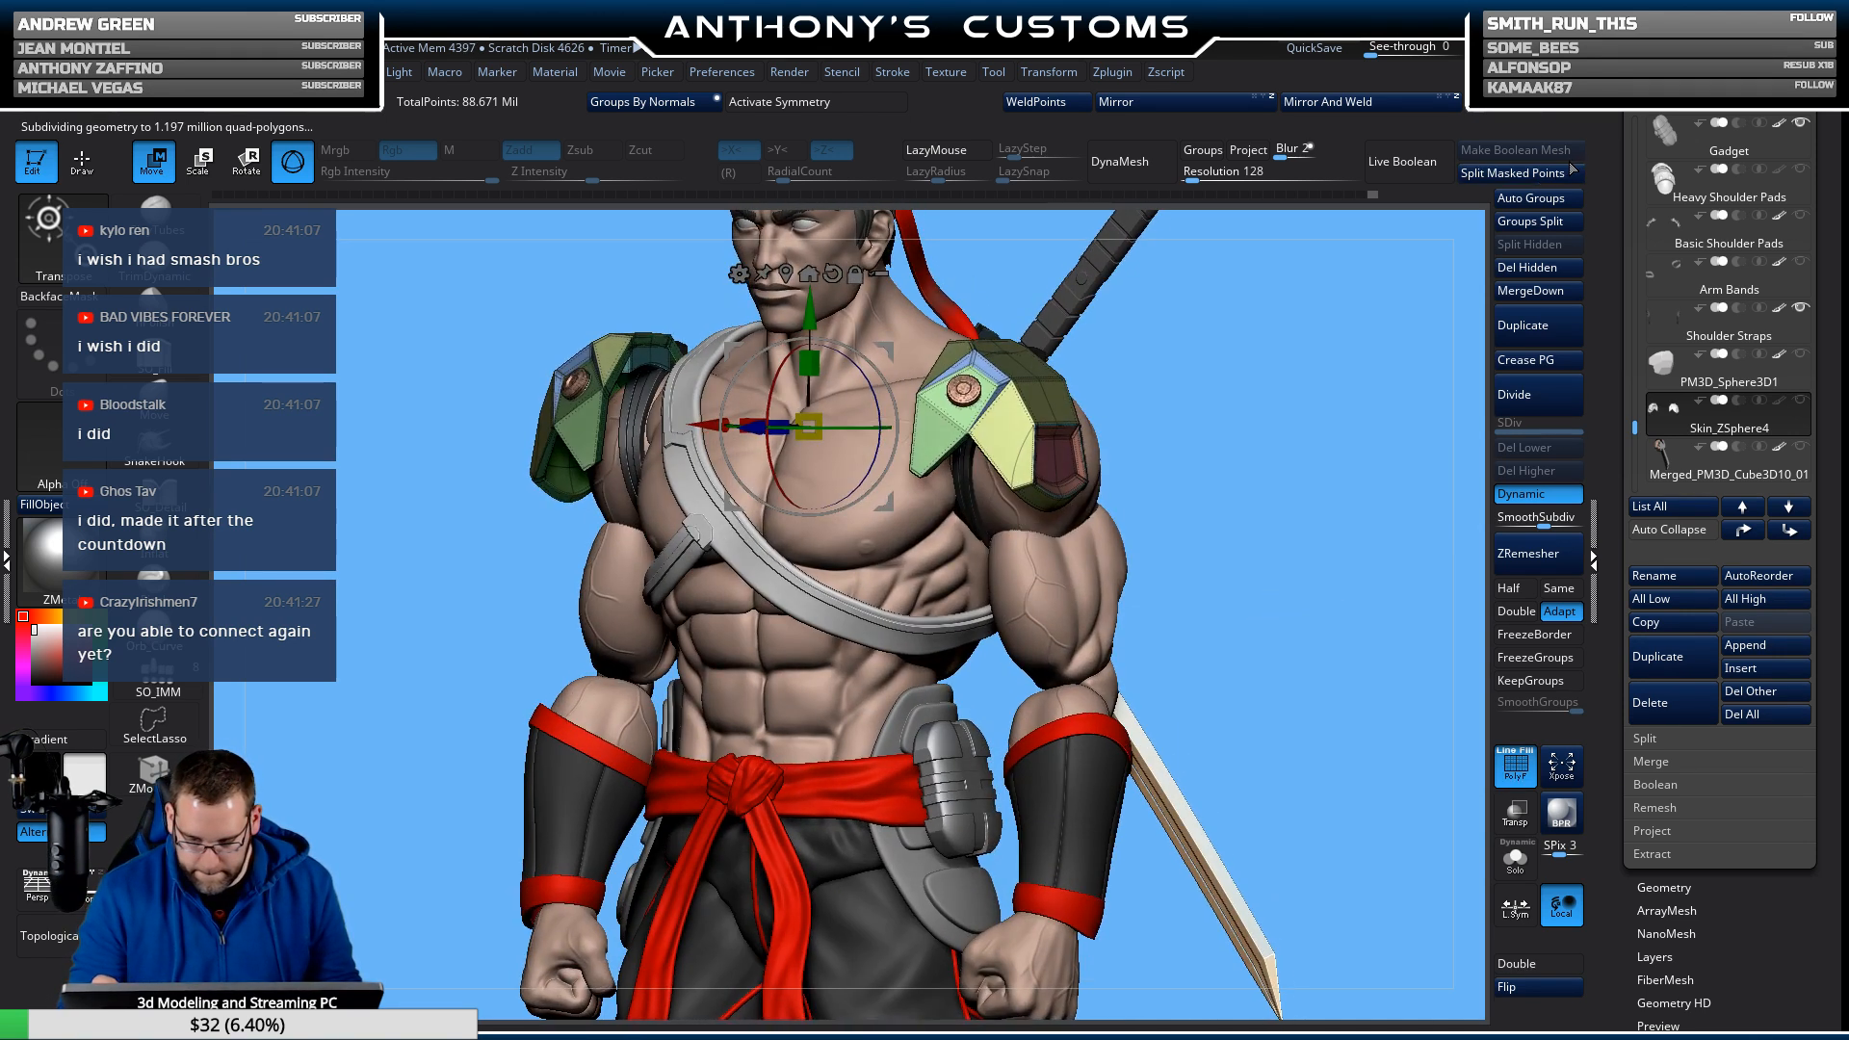
Regroup the shoulder pads with Auto Groups and apply Mirror And Weld to them.
{"action": "left_click", "coordinate": [1539, 197]}
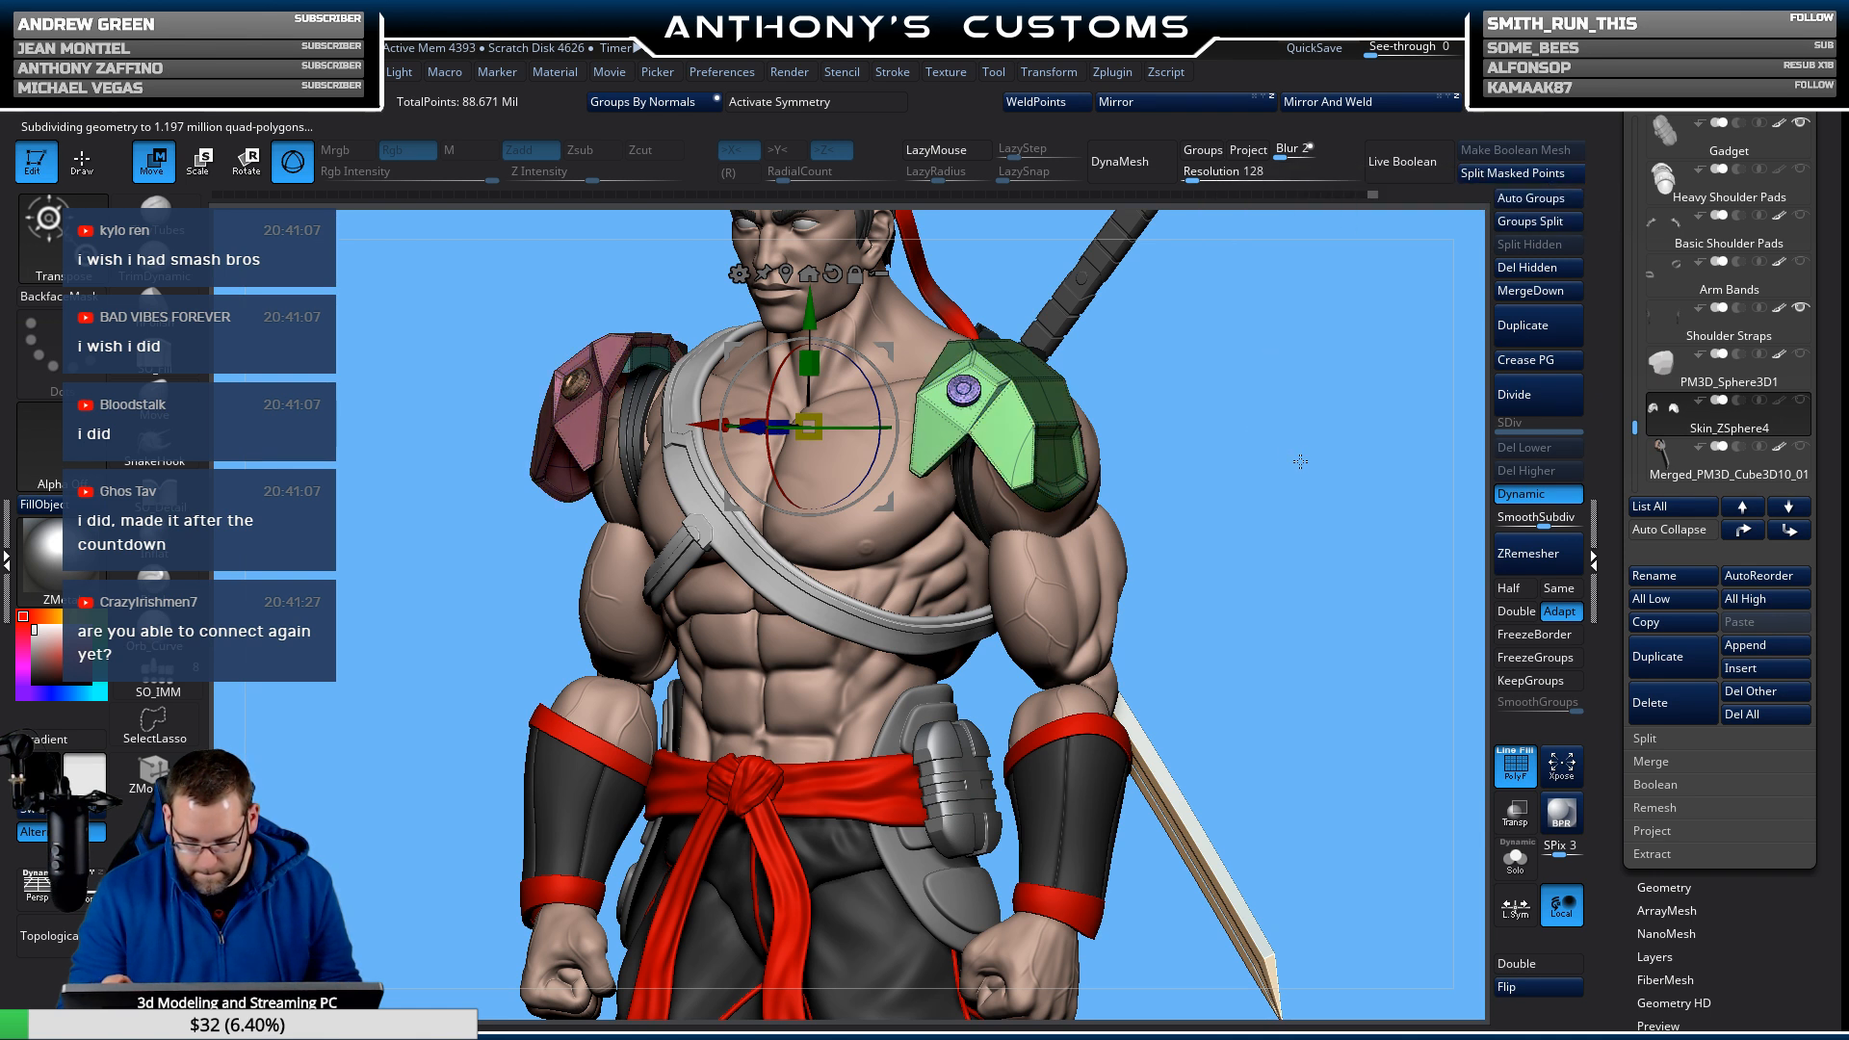
{"action": "mouse_move", "coordinate": [1349, 549]}
{"action": "left_mouse_down"}
{"action": "mouse_move", "coordinate": [1213, 549]}
{"action": "mouse_move", "coordinate": [1329, 540]}
{"action": "left_mouse_up"}
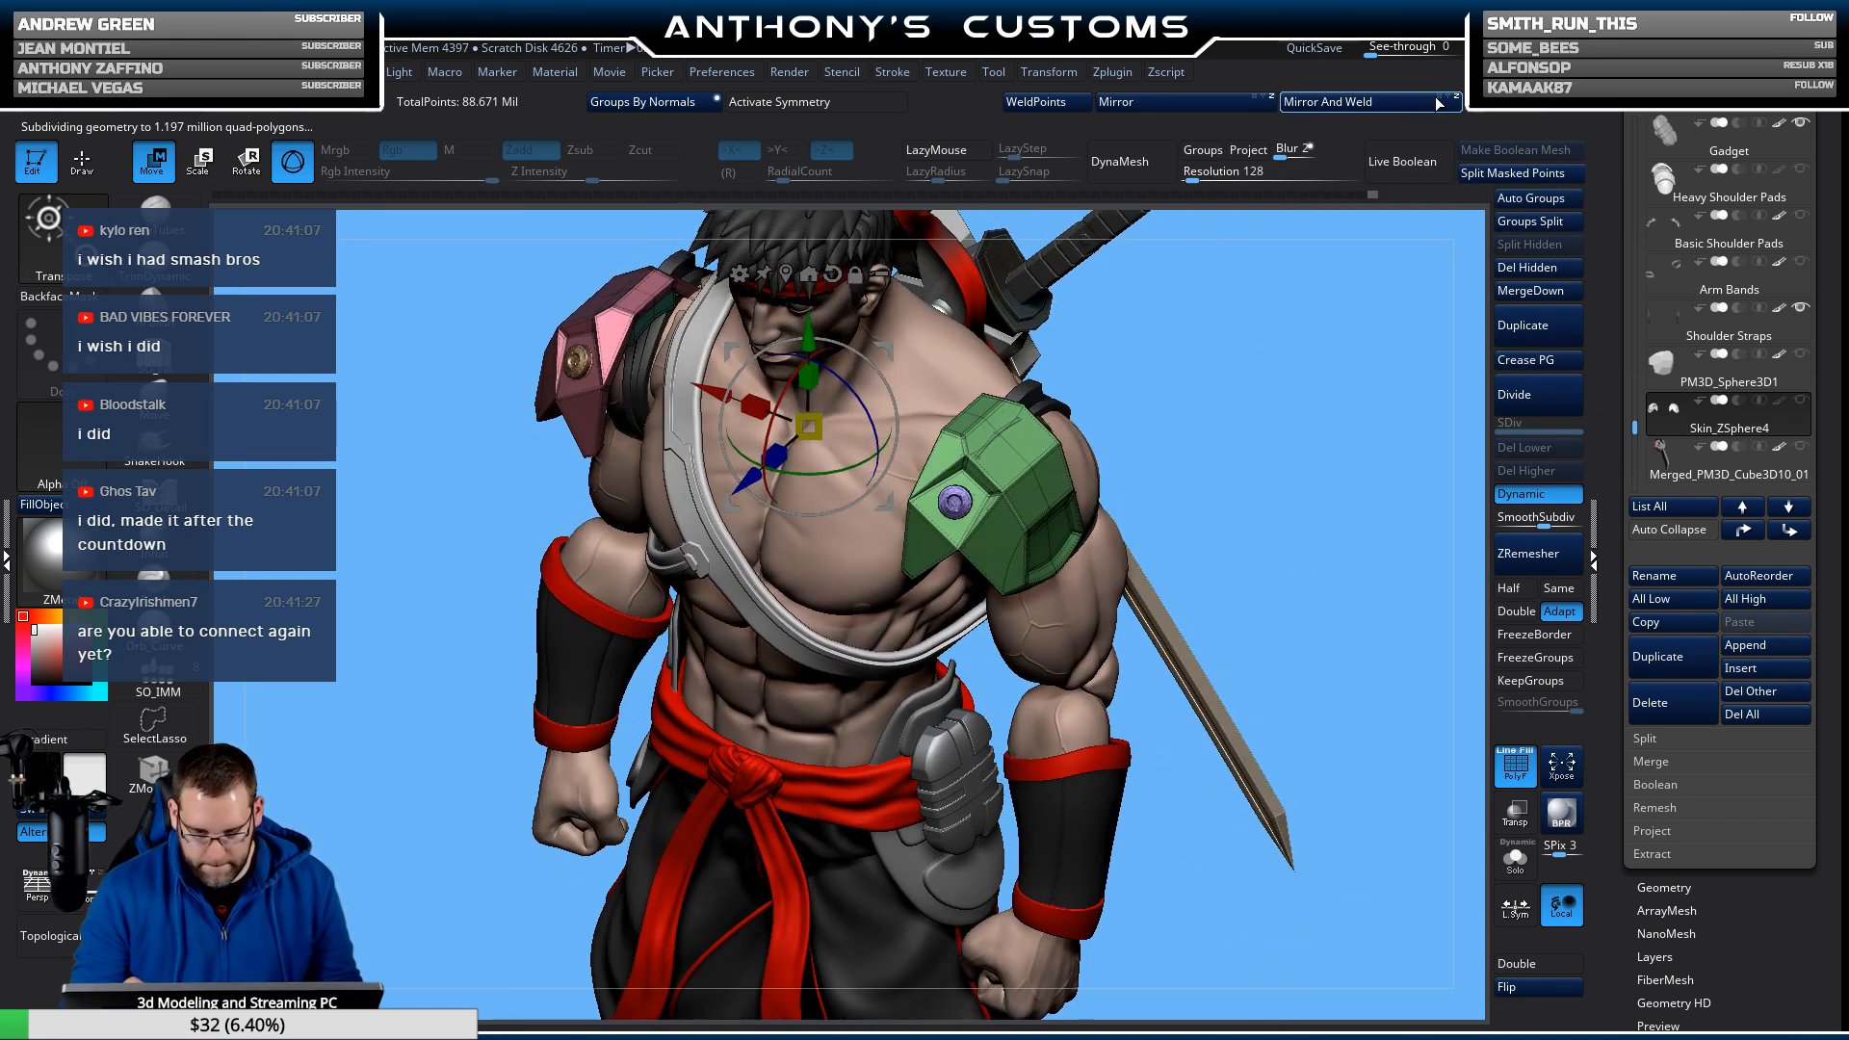
{"action": "left_click", "coordinate": [1378, 106]}
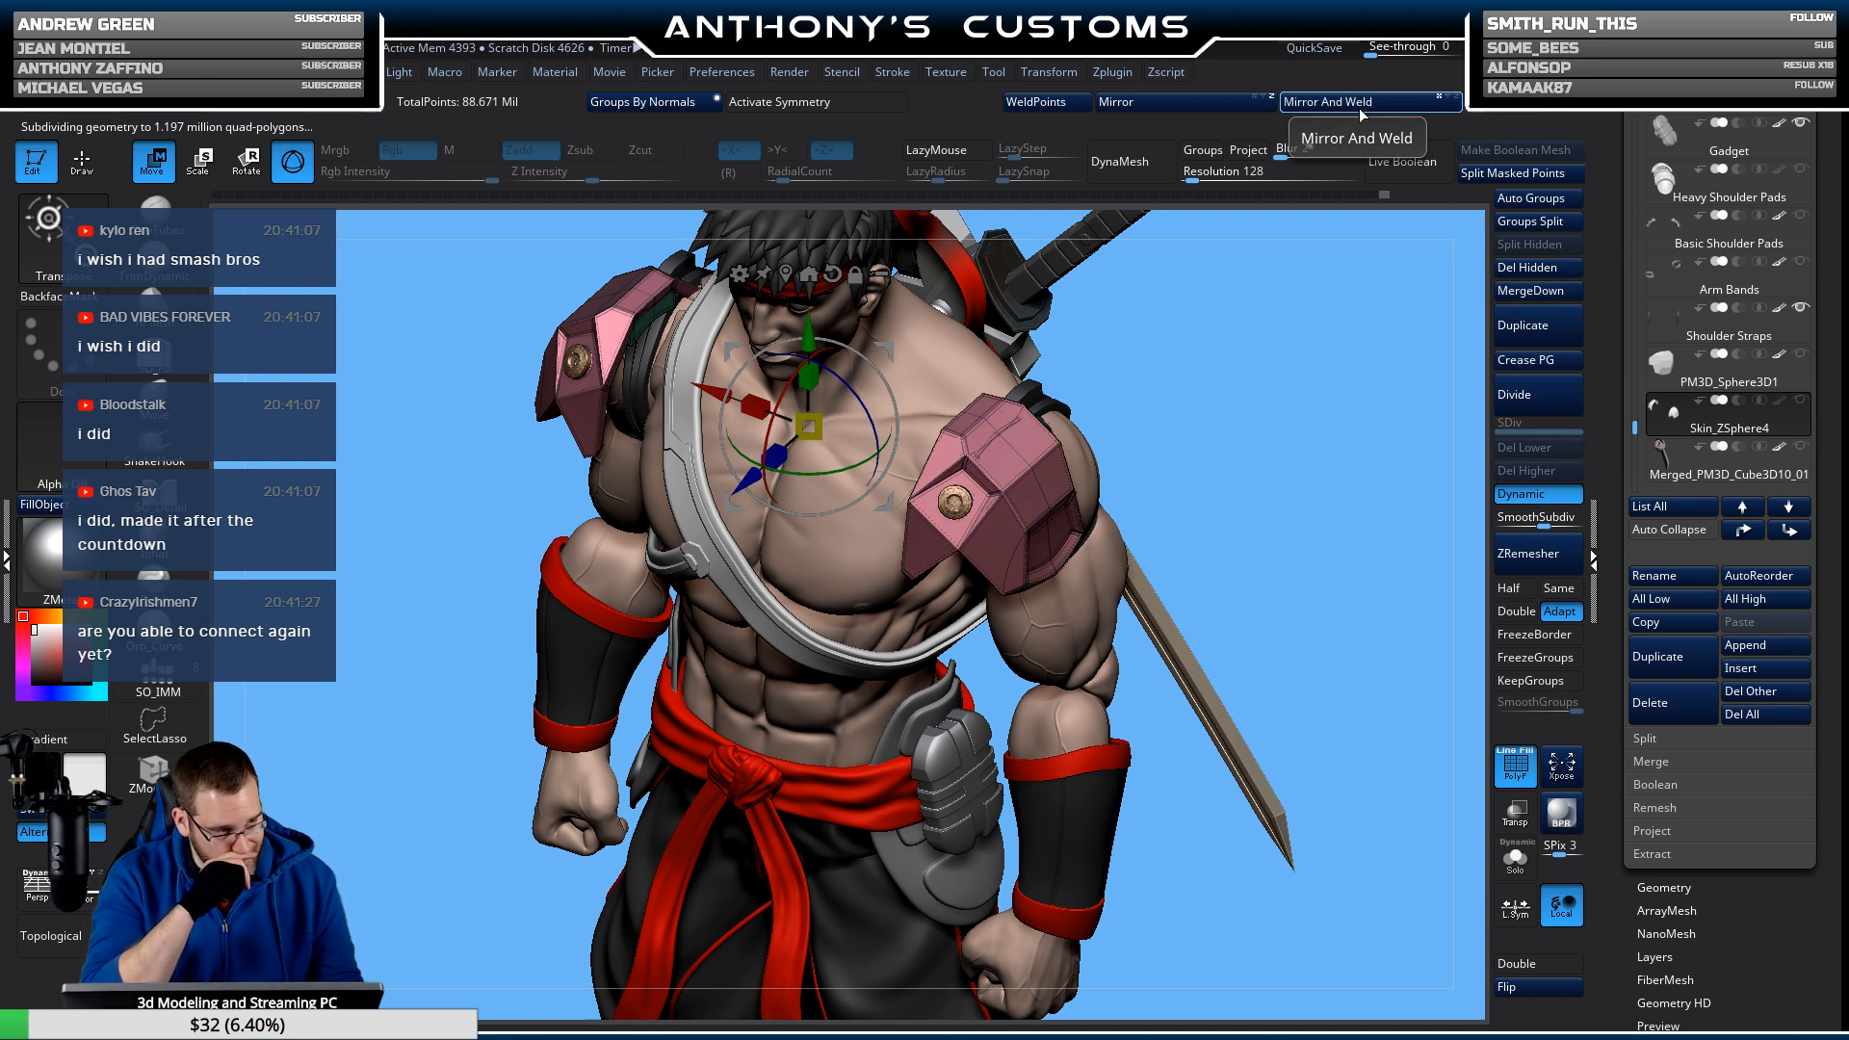
Shift the pads backward along the depth axis to seat them over the shoulders, and check the fit from several sides.
{"action": "left_click_drag", "start_coordinate": [1329, 520], "coordinate": [1231, 607]}
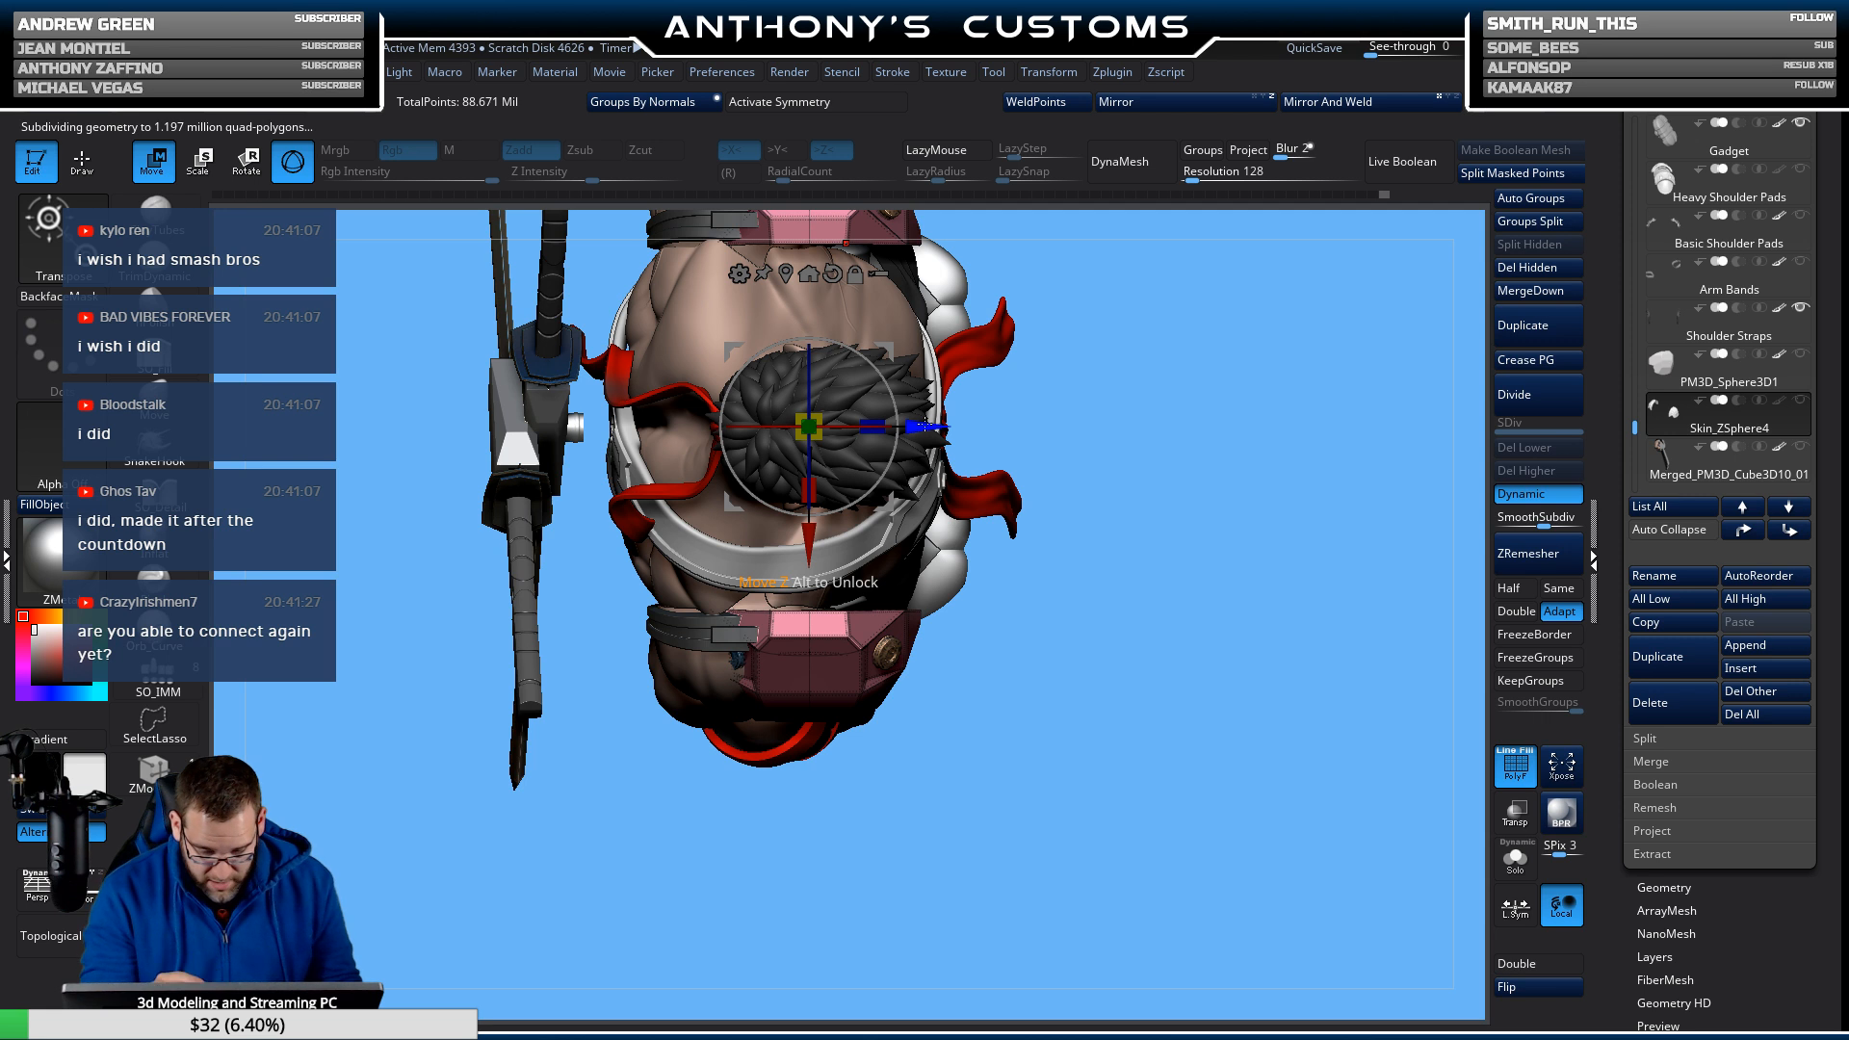
{"action": "left_click_drag", "start_coordinate": [924, 425], "coordinate": [867, 422]}
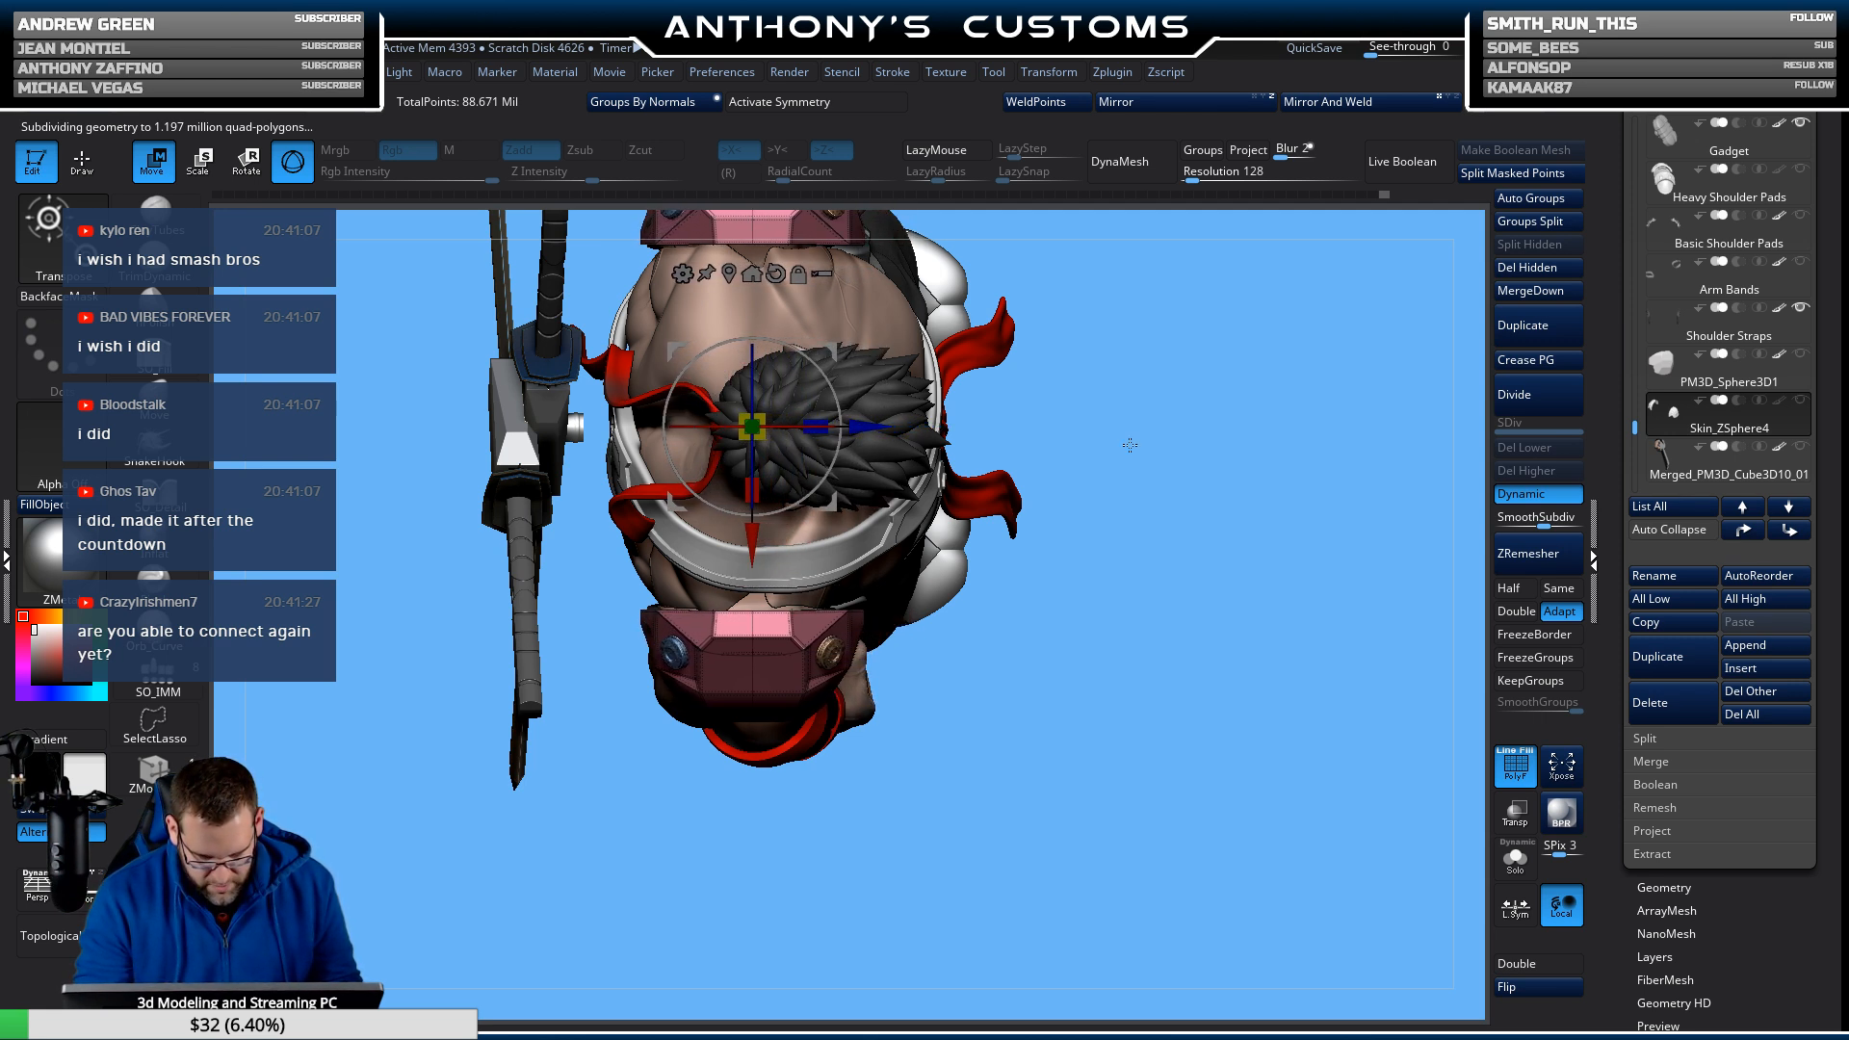
{"action": "left_click_drag", "start_coordinate": [1130, 445], "coordinate": [1169, 341]}
{"action": "left_click_drag", "start_coordinate": [1295, 451], "coordinate": [1202, 447]}
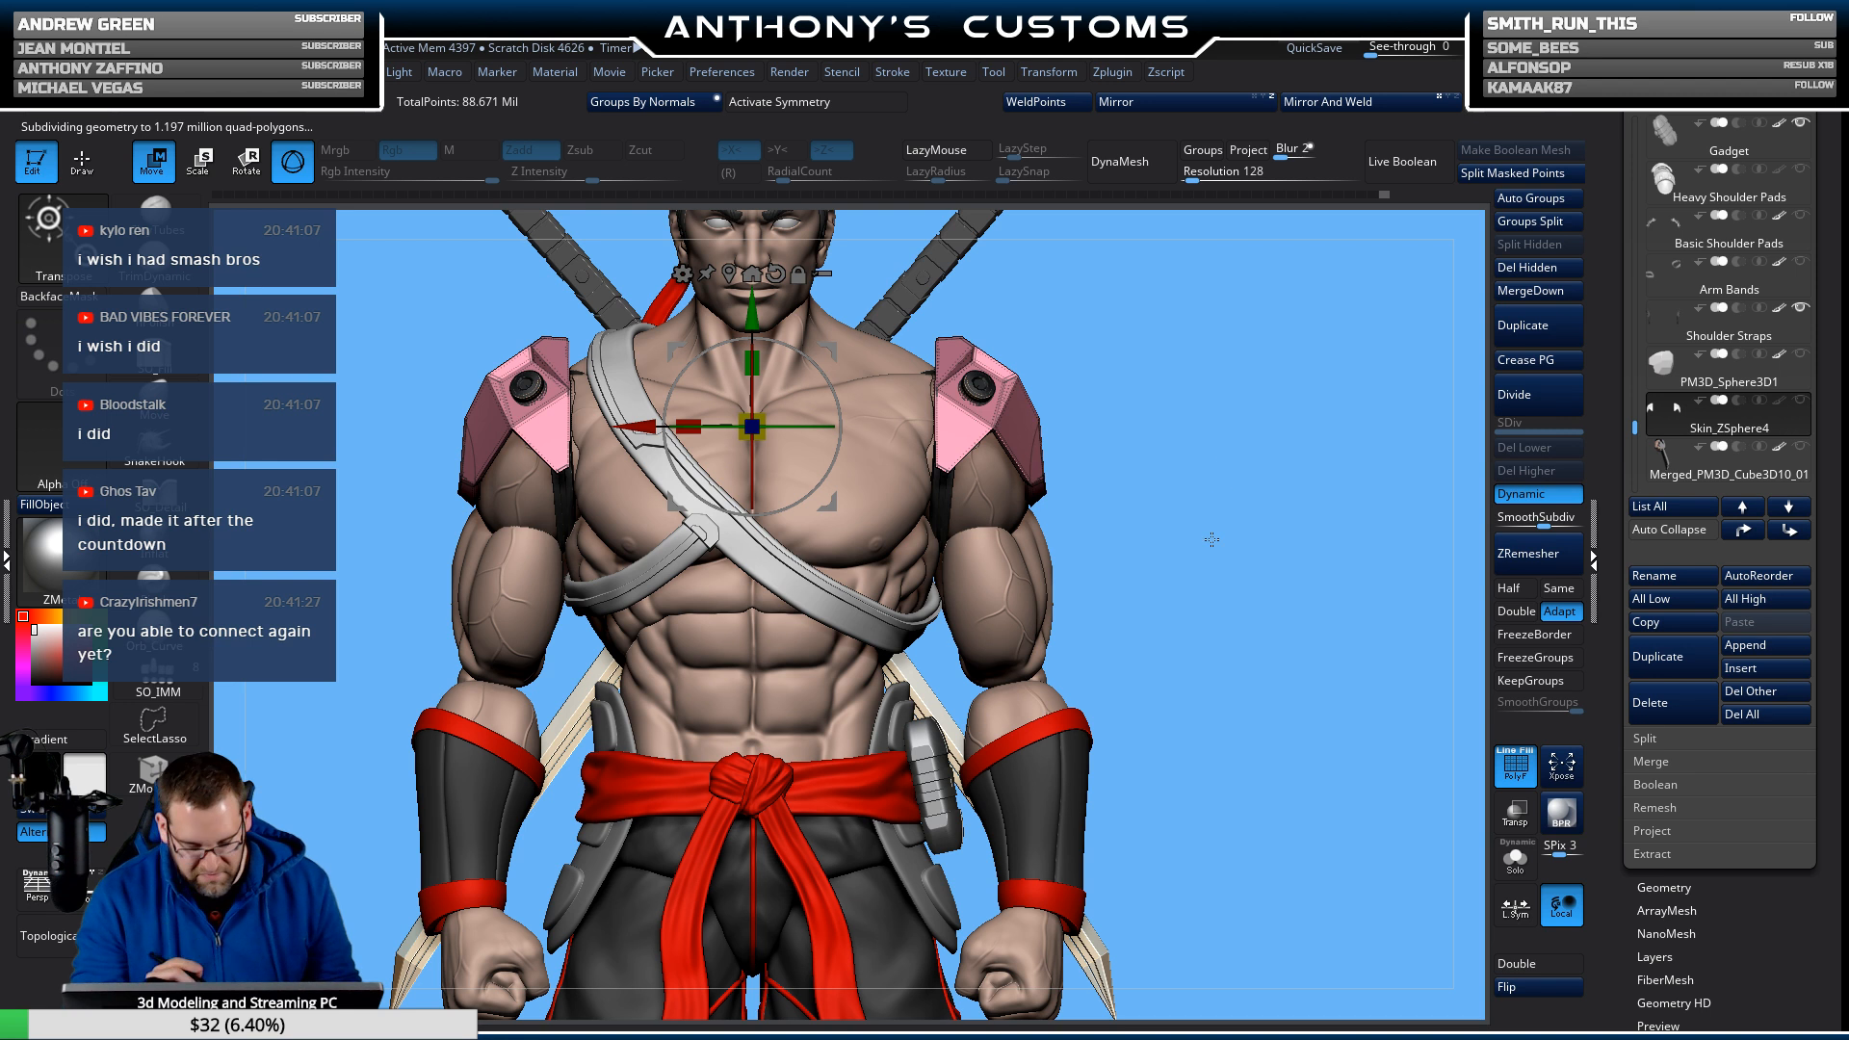
{"action": "left_click_drag", "start_coordinate": [1231, 589], "coordinate": [1324, 535]}
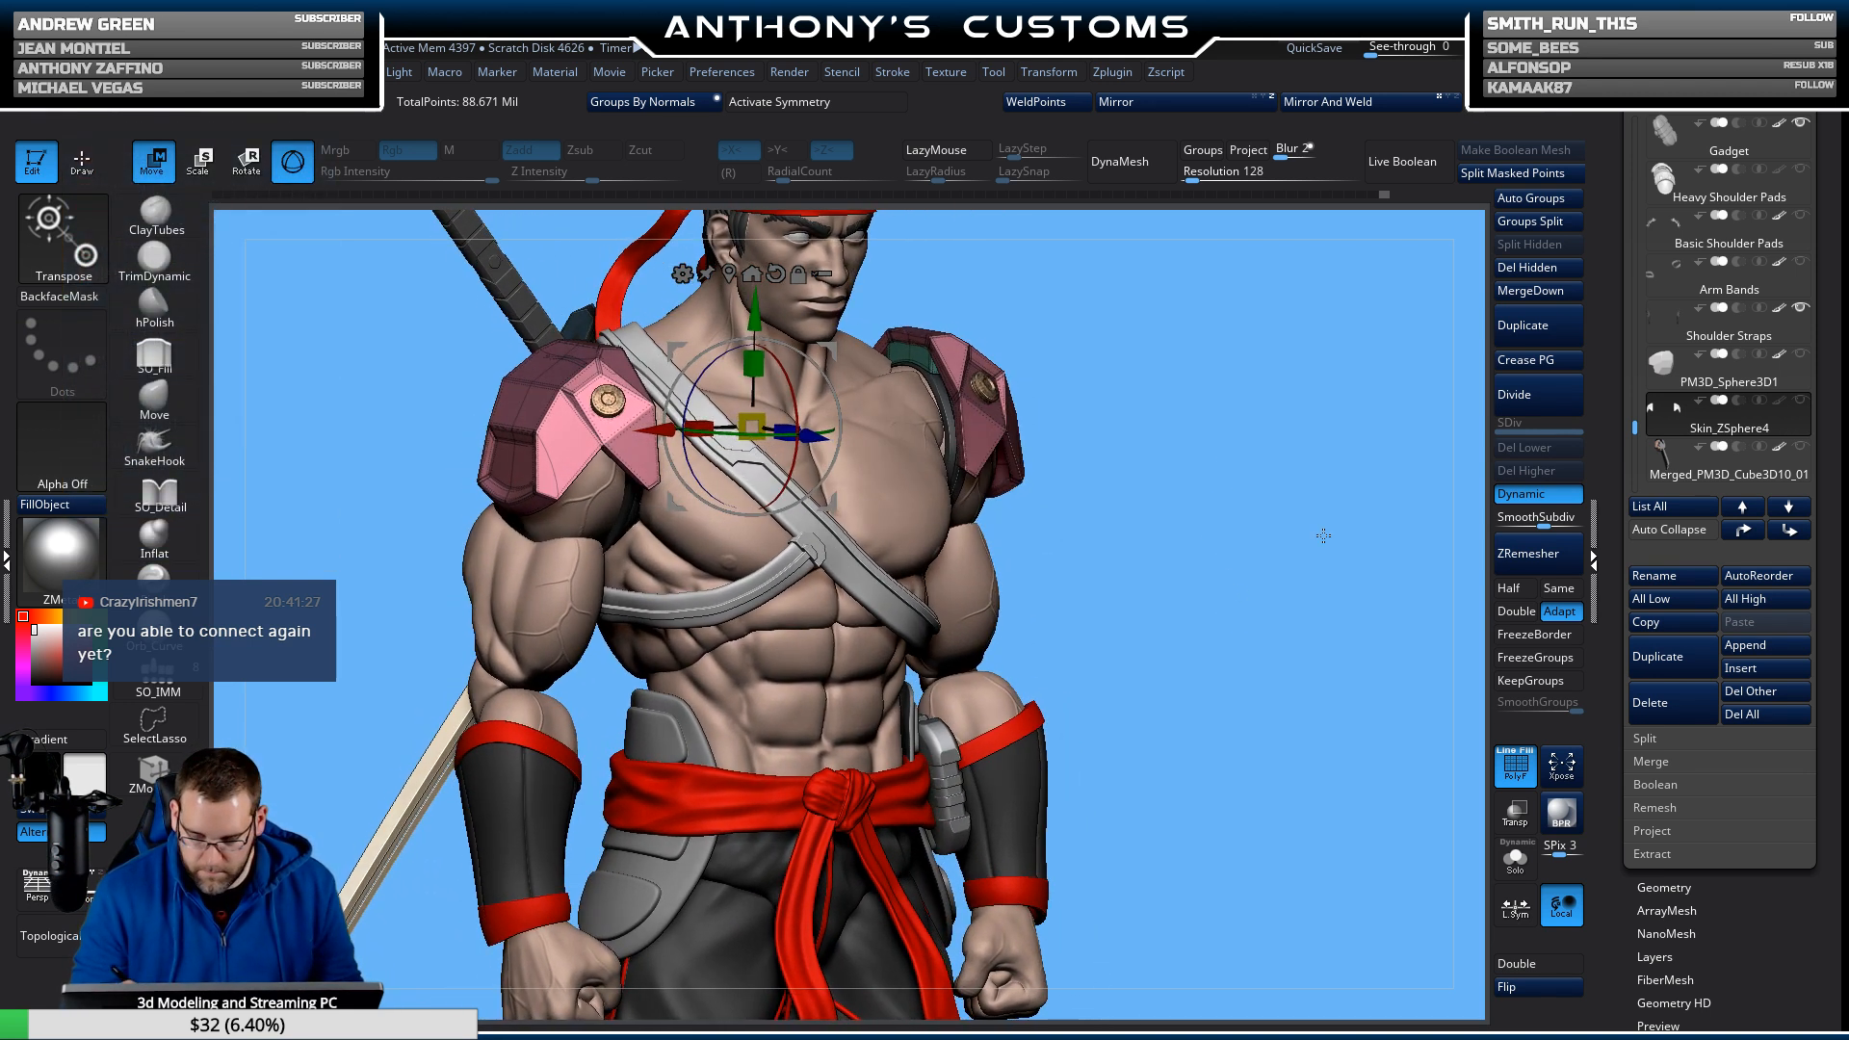
Duplicate the Shoulder Straps subtool and delete everything in the copy except the small connector blocks on top.
{"action": "left_click", "coordinate": [1712, 332]}
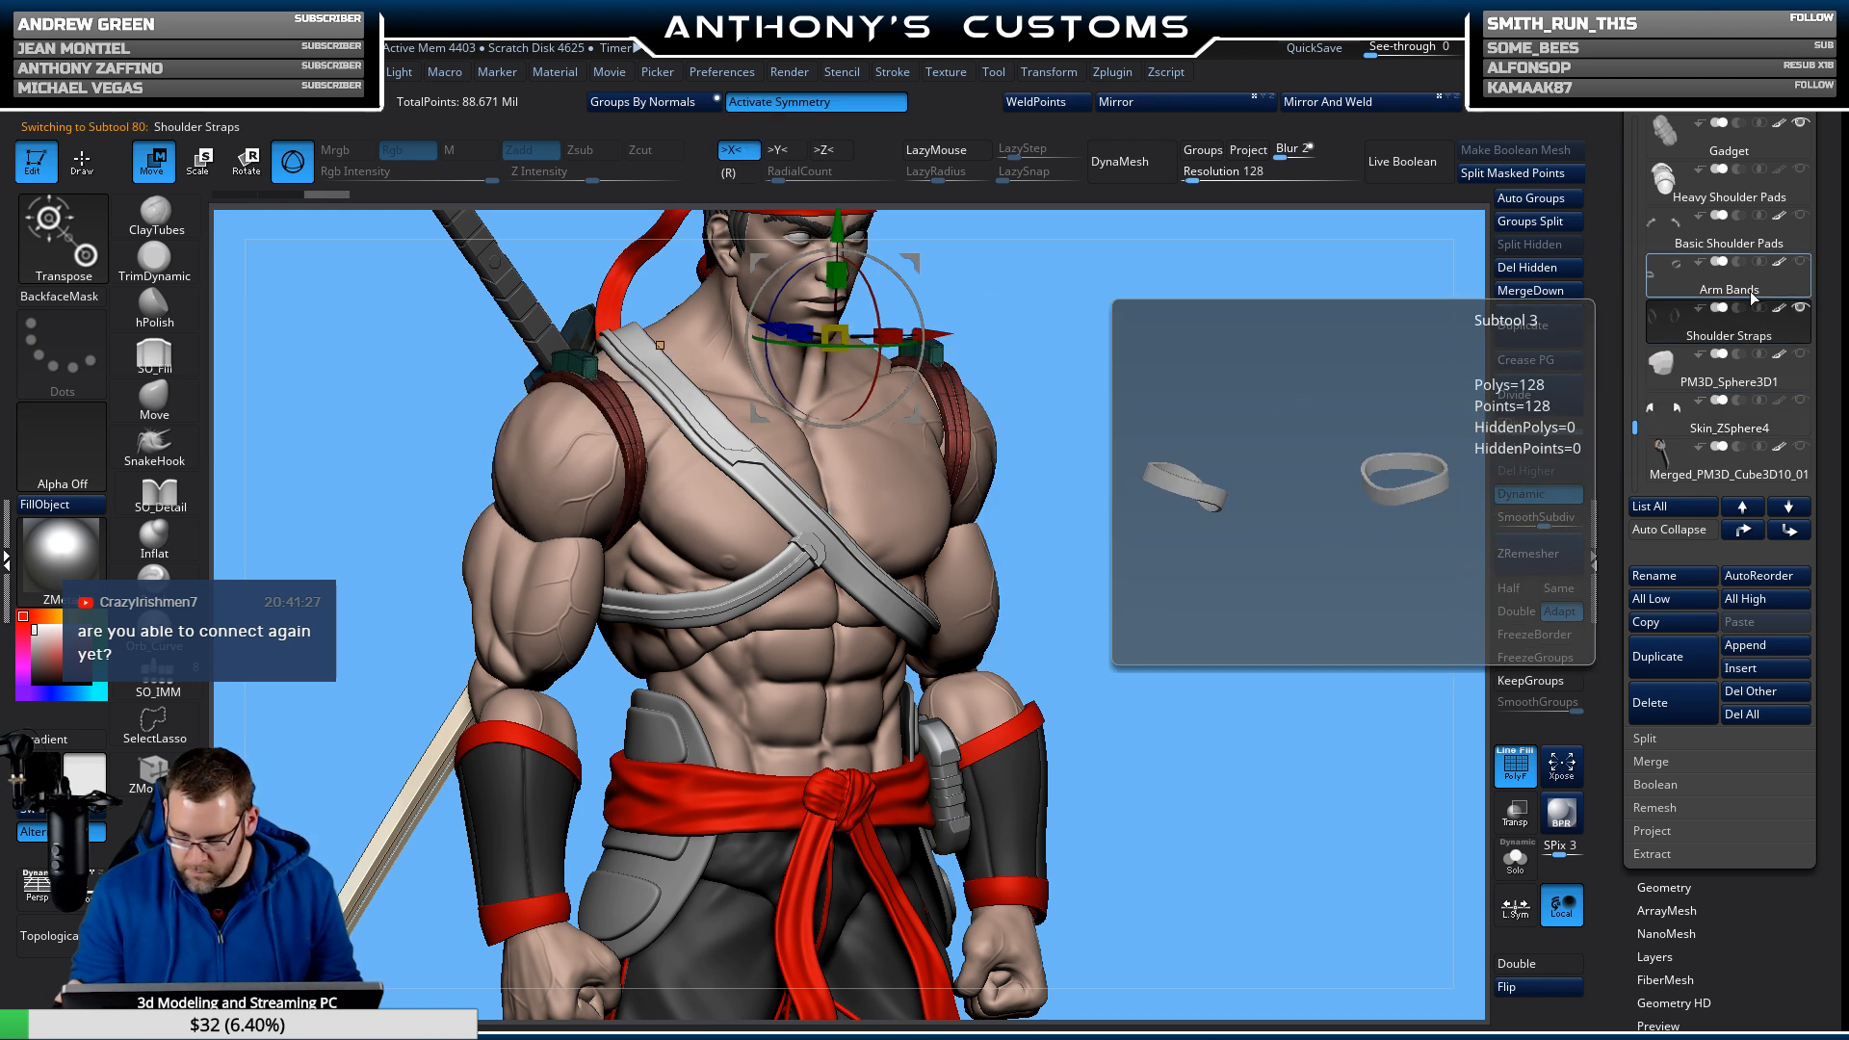
{"action": "left_click", "coordinate": [1669, 658]}
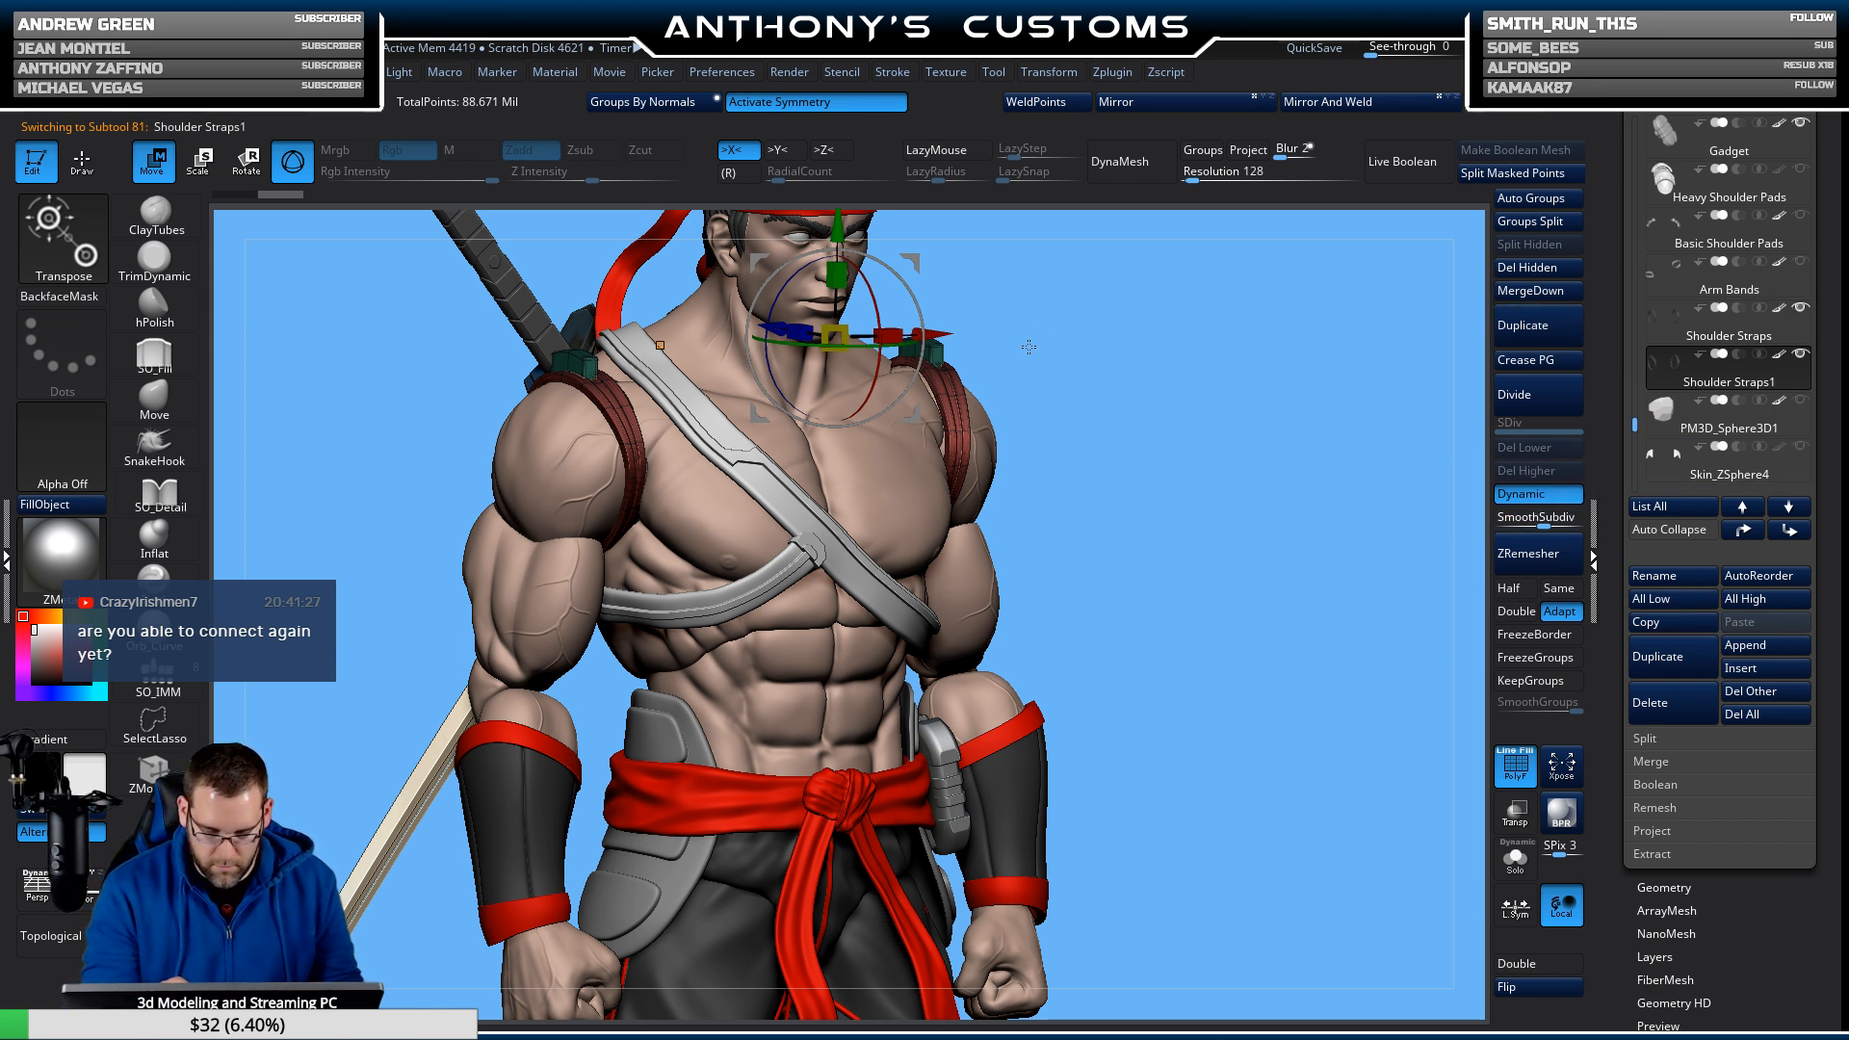
{"action": "key", "text": "q"}
{"action": "key", "text": "ctrl"}
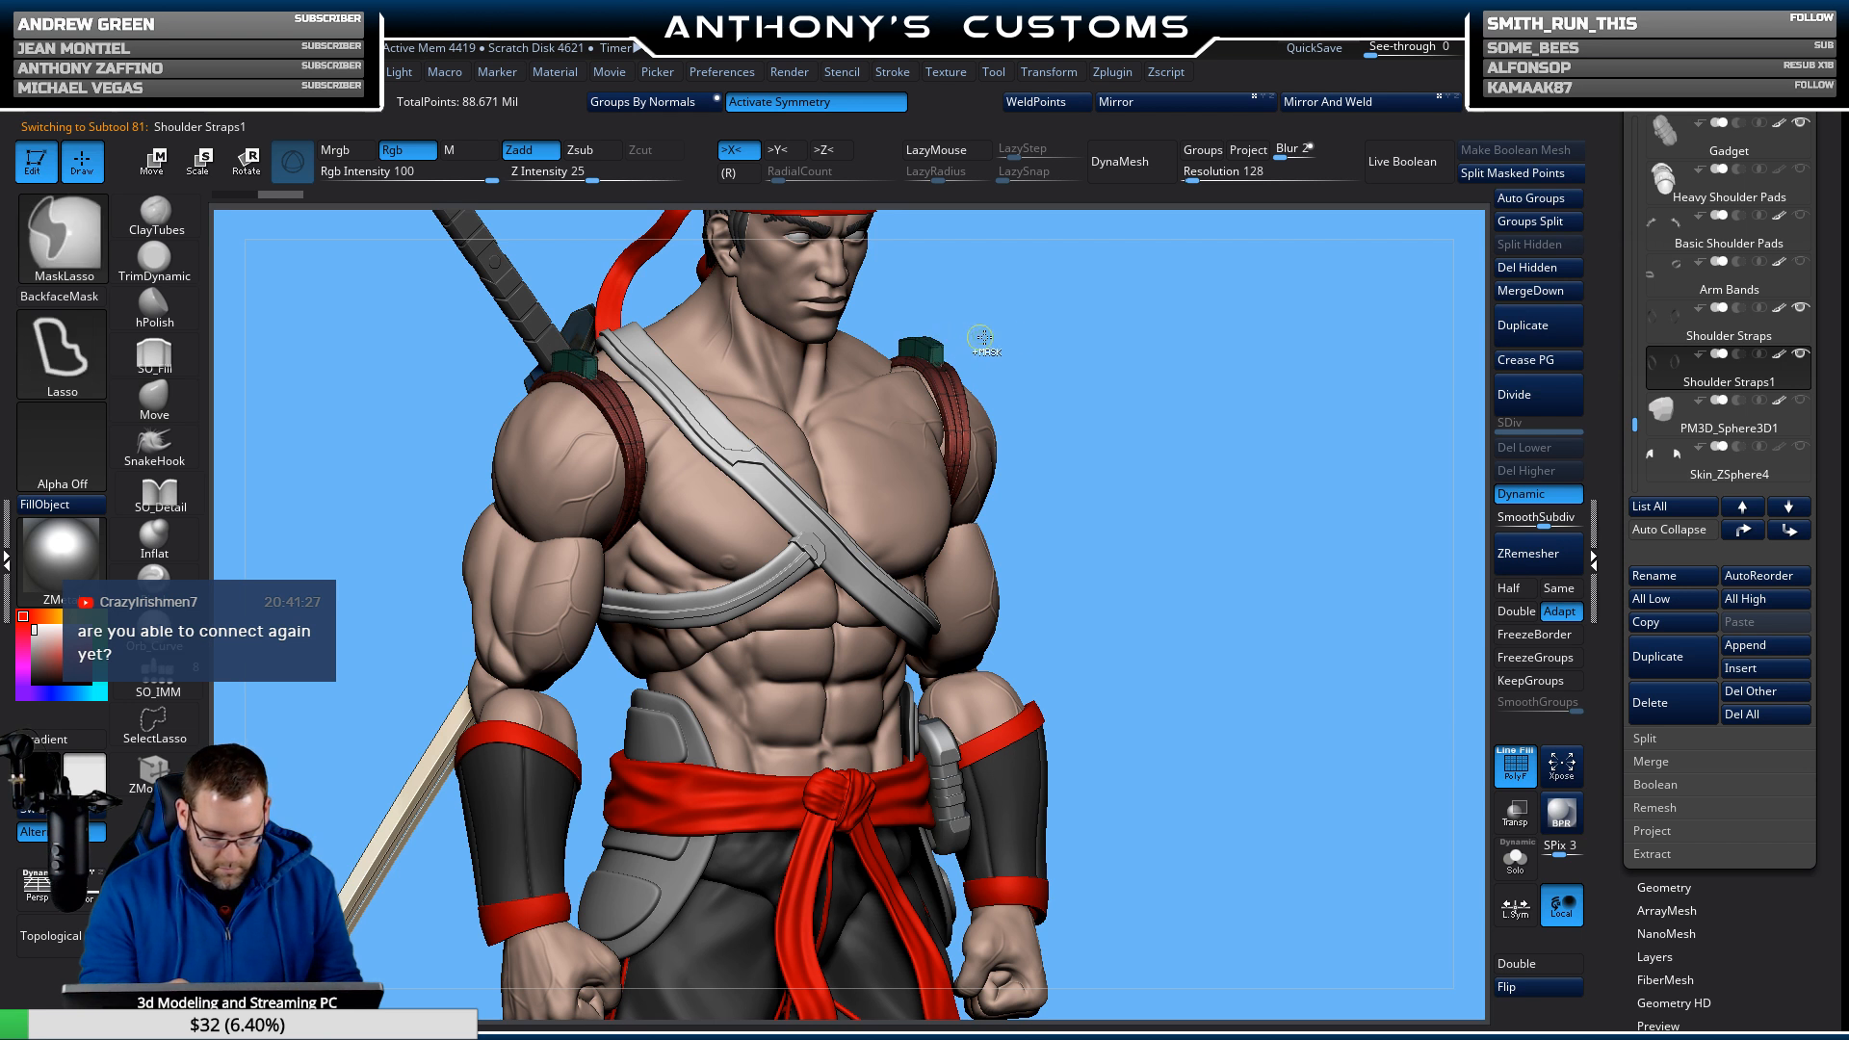
{"action": "left_click", "coordinate": [935, 347], "text": "ctrl+shift"}
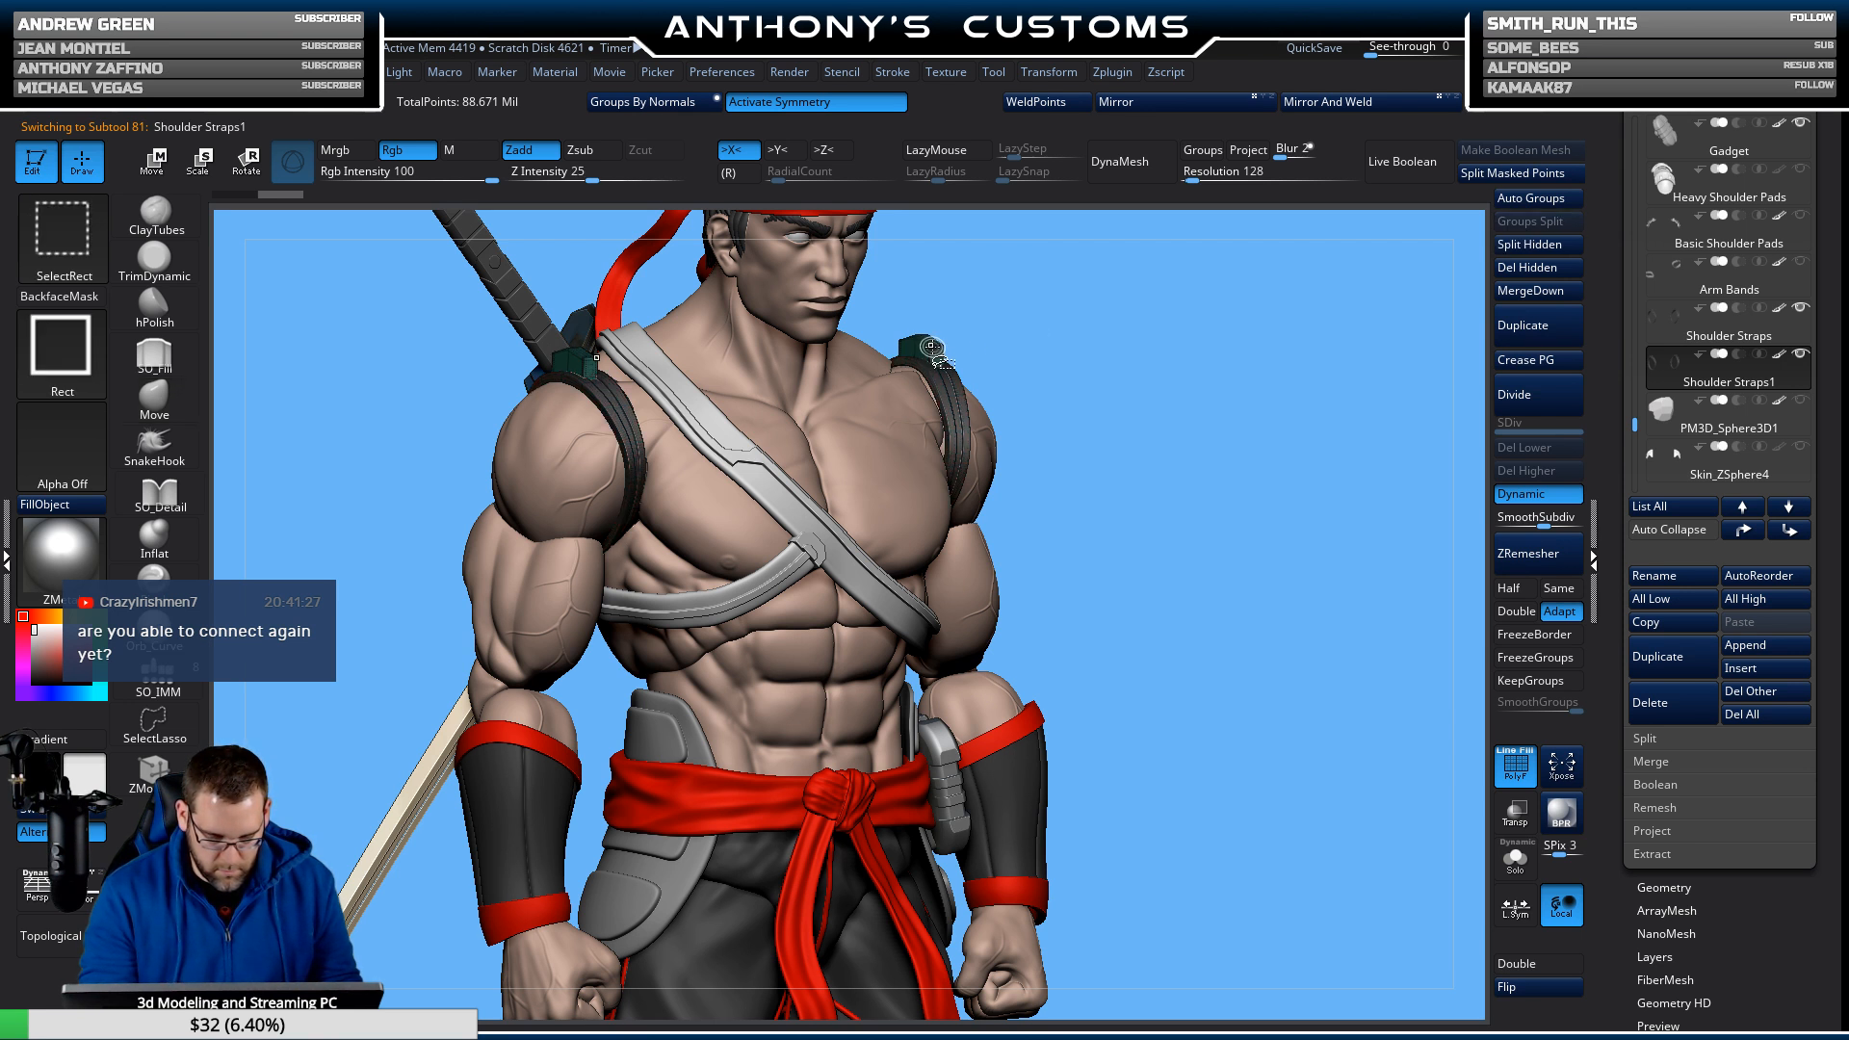
{"action": "left_click", "coordinate": [1541, 268]}
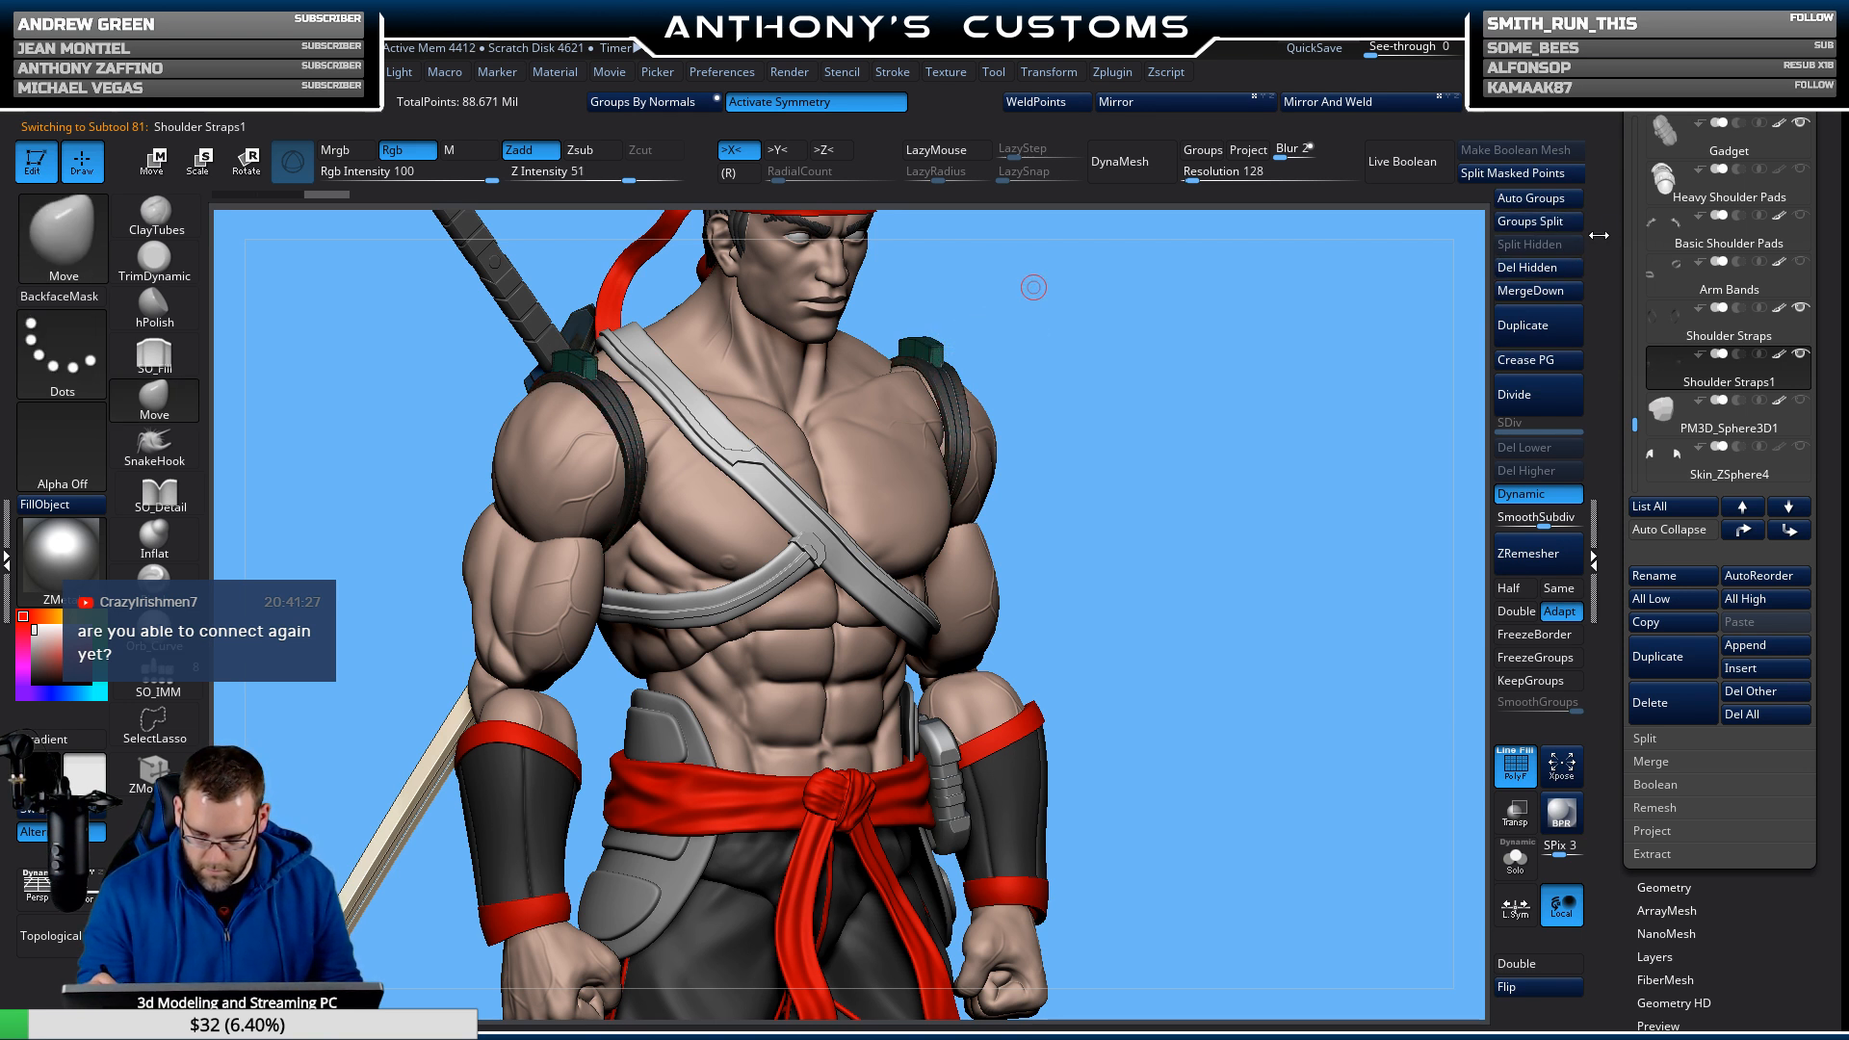
Isolate the Shoulder Straps1 connector blocks together with the Skin_ZSphere4 pads and frame the inside of one pad.
{"action": "key", "text": "shift"}
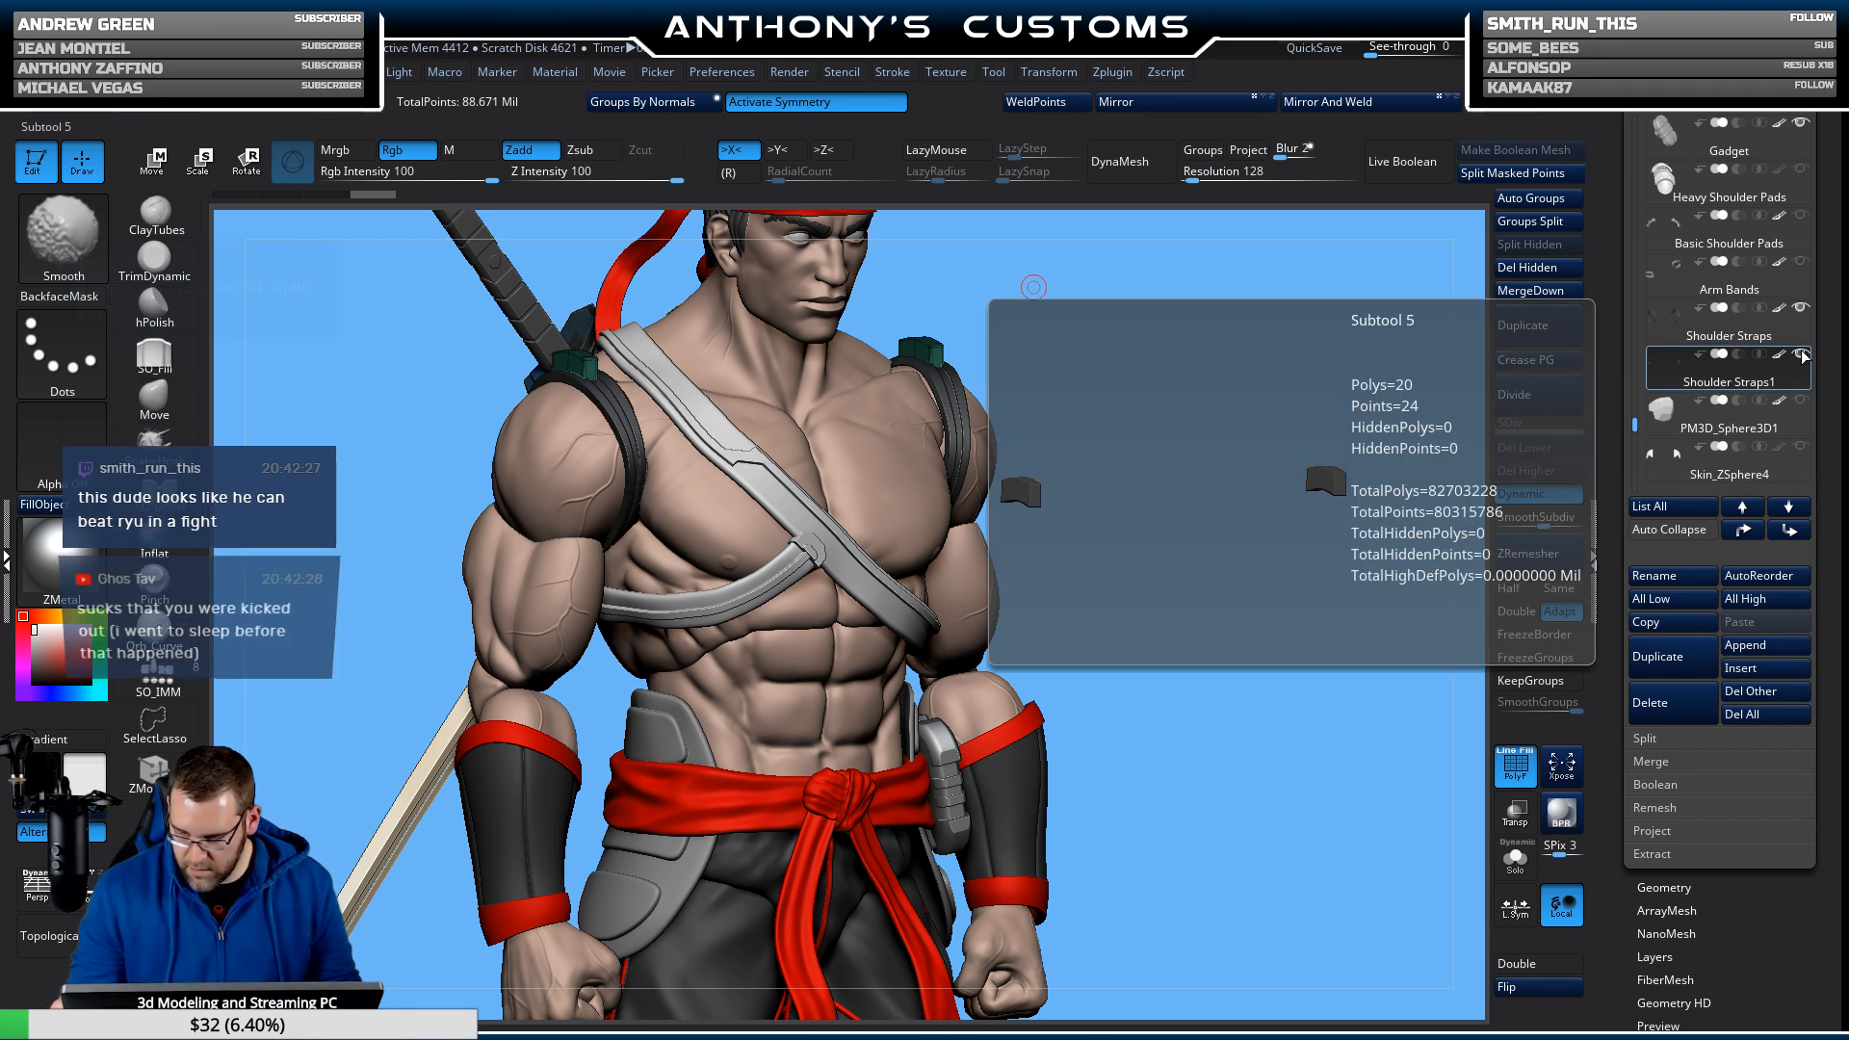
{"action": "left_click", "coordinate": [1800, 355], "text": "shift"}
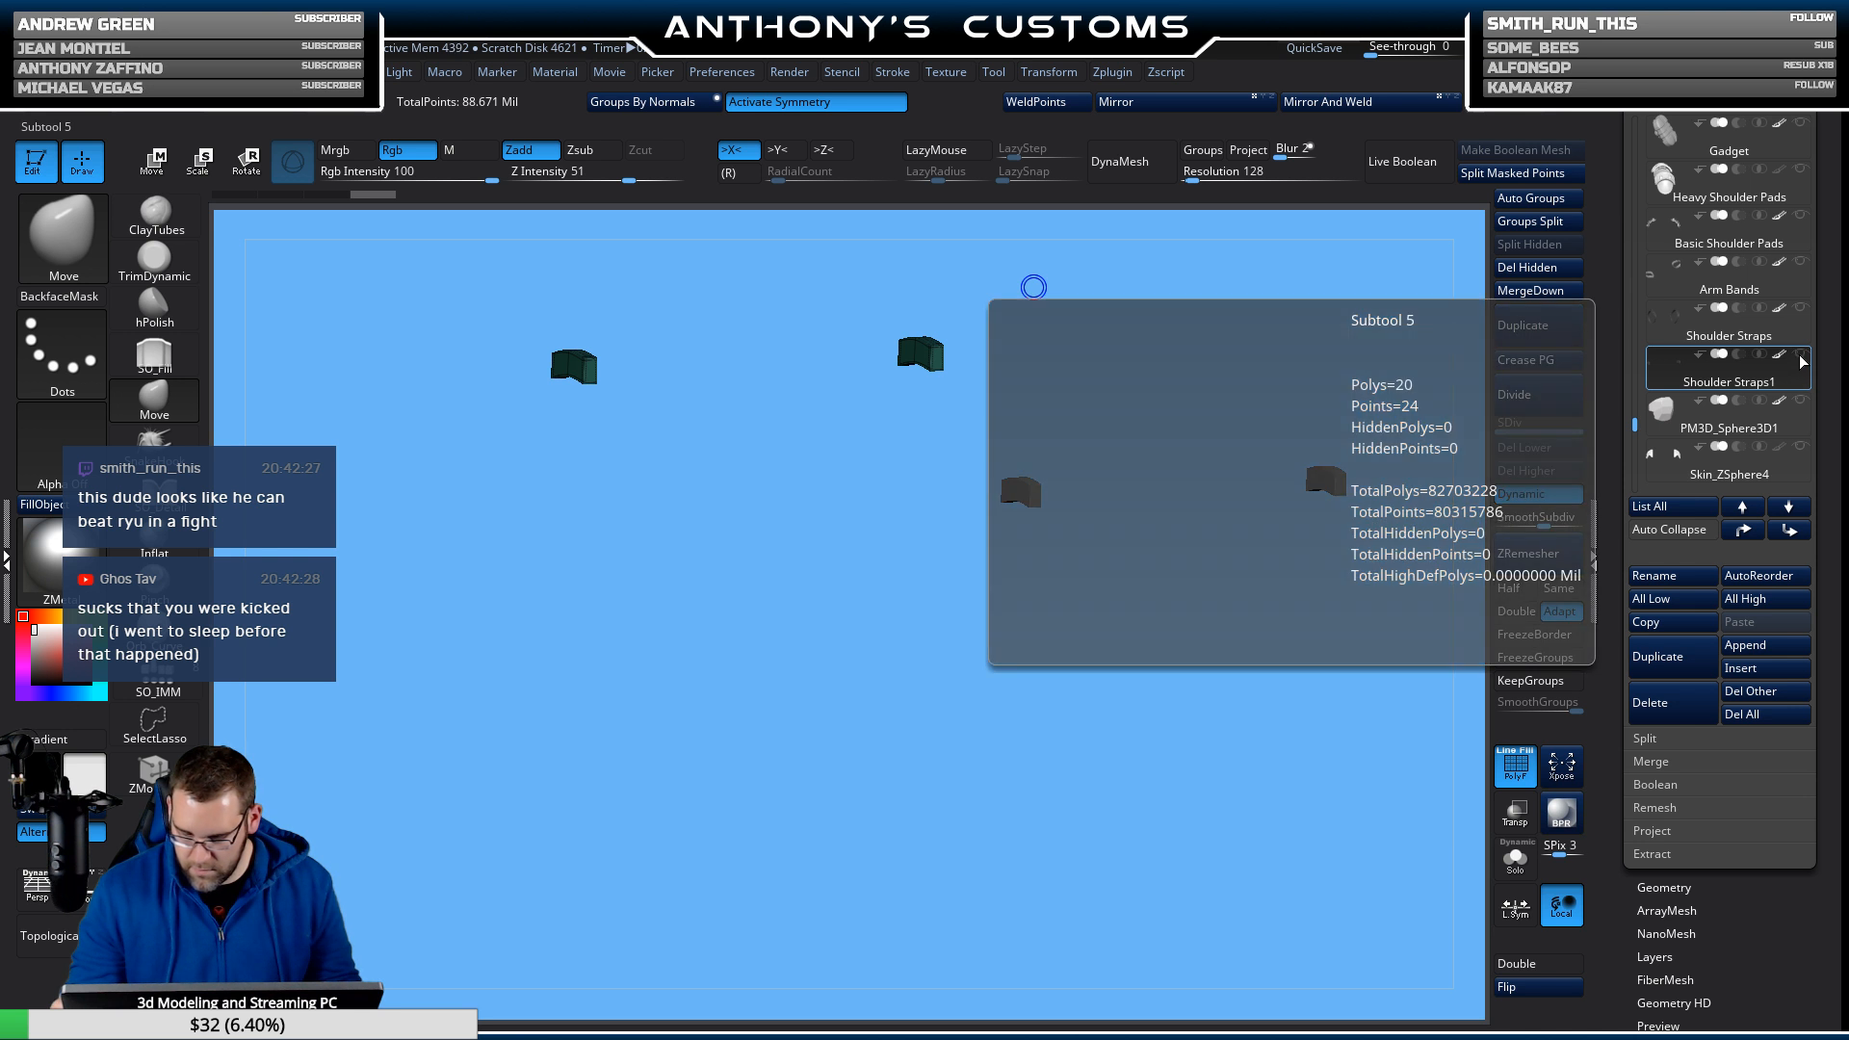
{"action": "left_click", "coordinate": [1701, 453]}
{"action": "mouse_move", "coordinate": [1701, 453]}
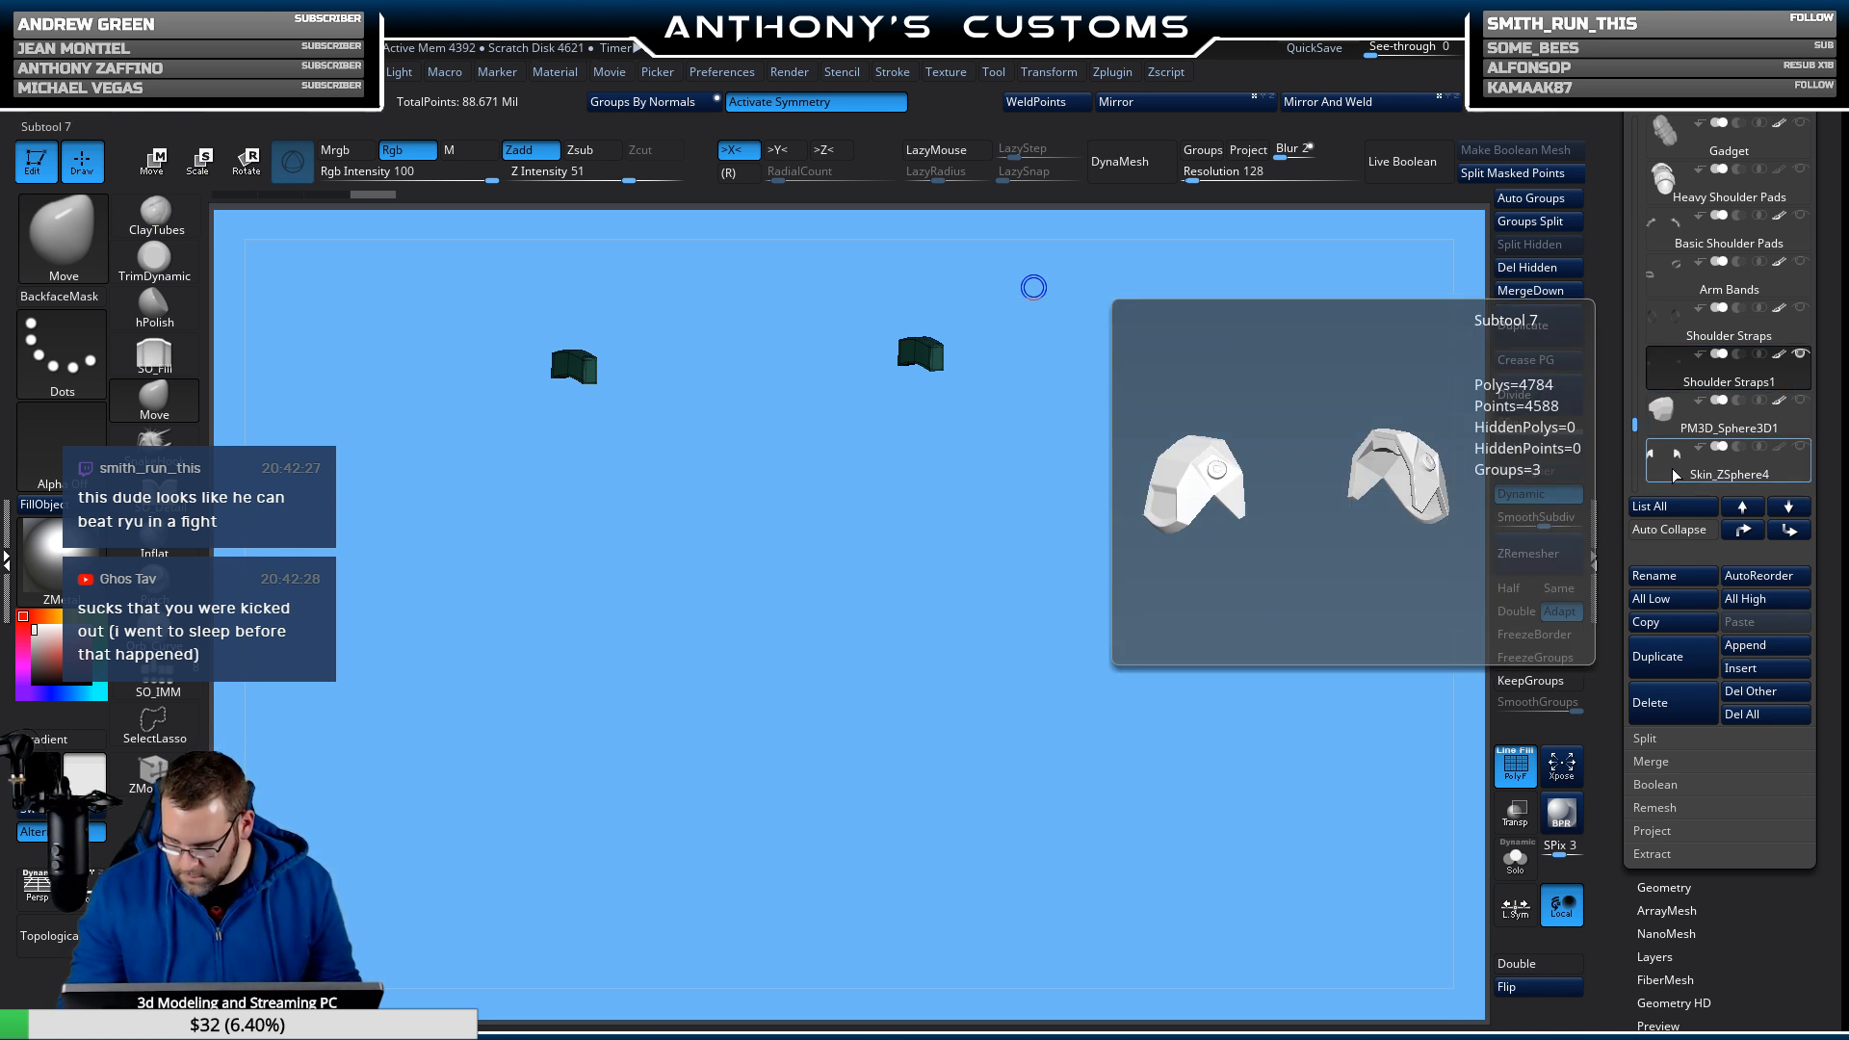
{"action": "left_click", "coordinate": [1801, 448]}
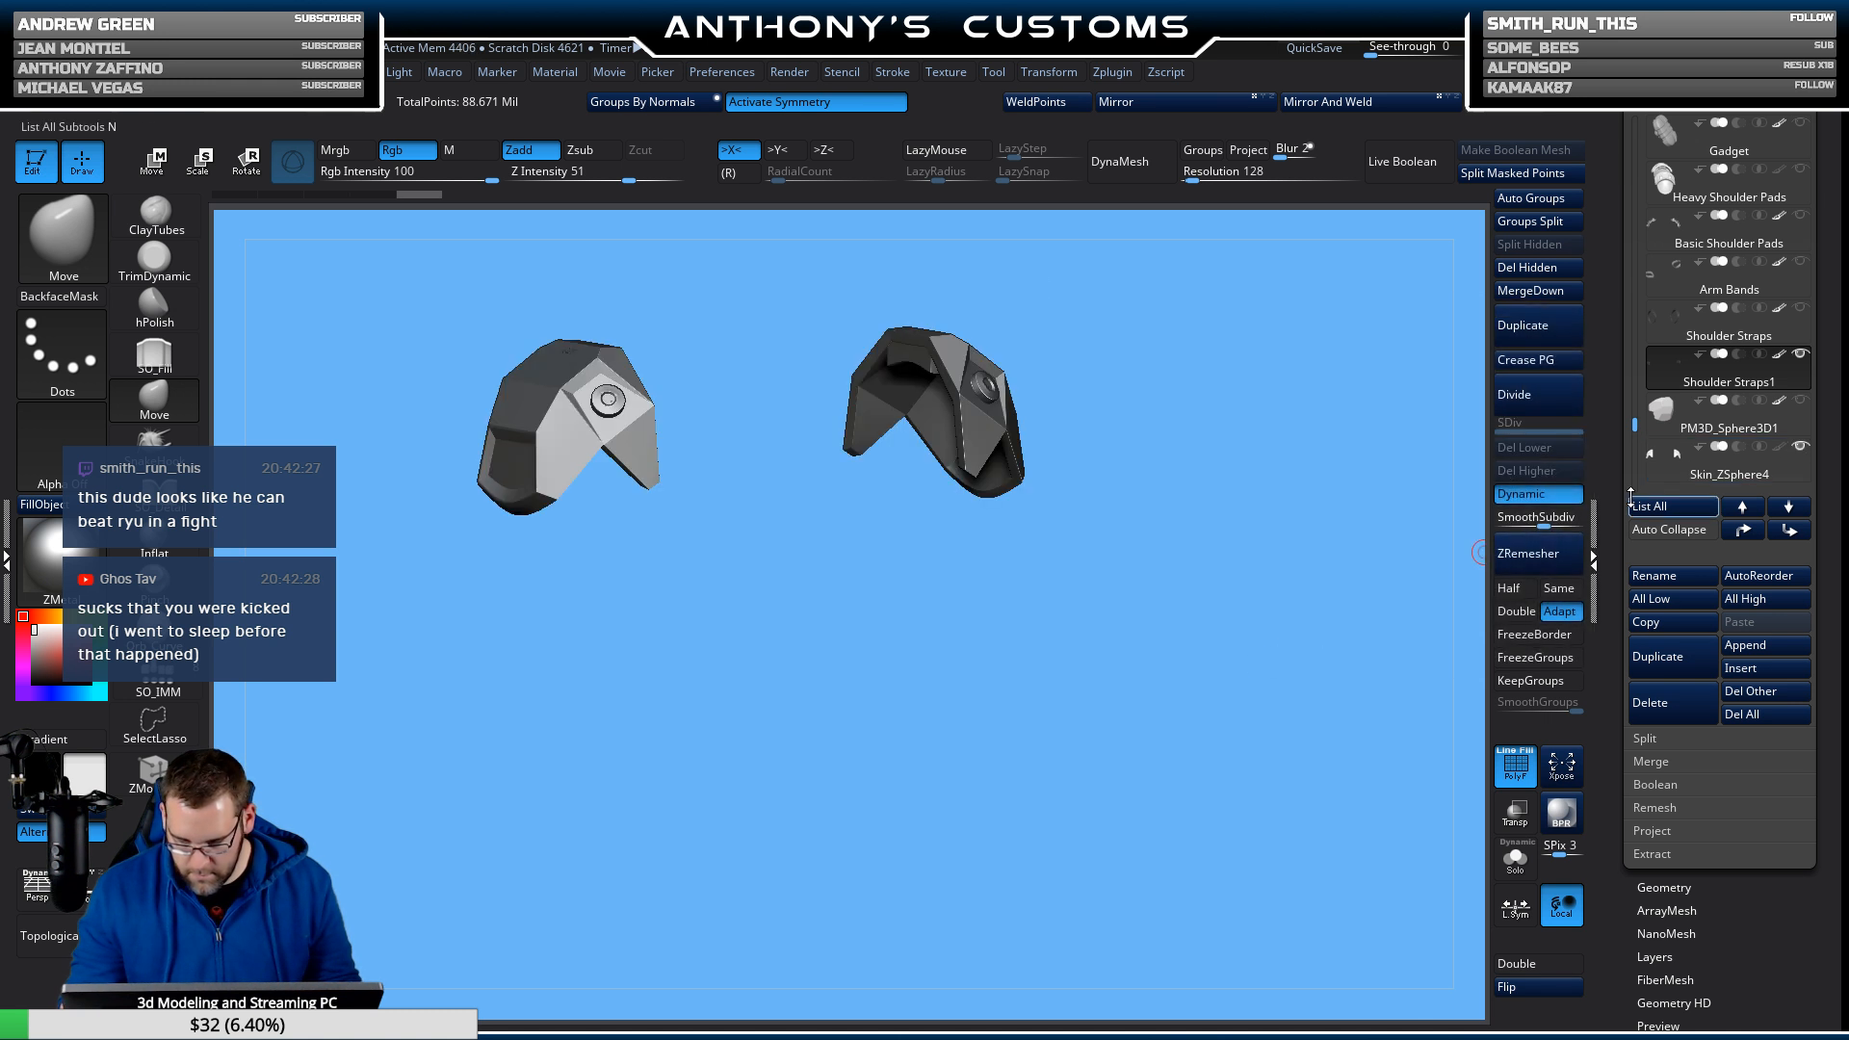
{"action": "left_click_drag", "start_coordinate": [1218, 681], "coordinate": [1265, 896]}
{"action": "left_click_drag", "start_coordinate": [1277, 650], "coordinate": [1368, 793], "text": "alt"}
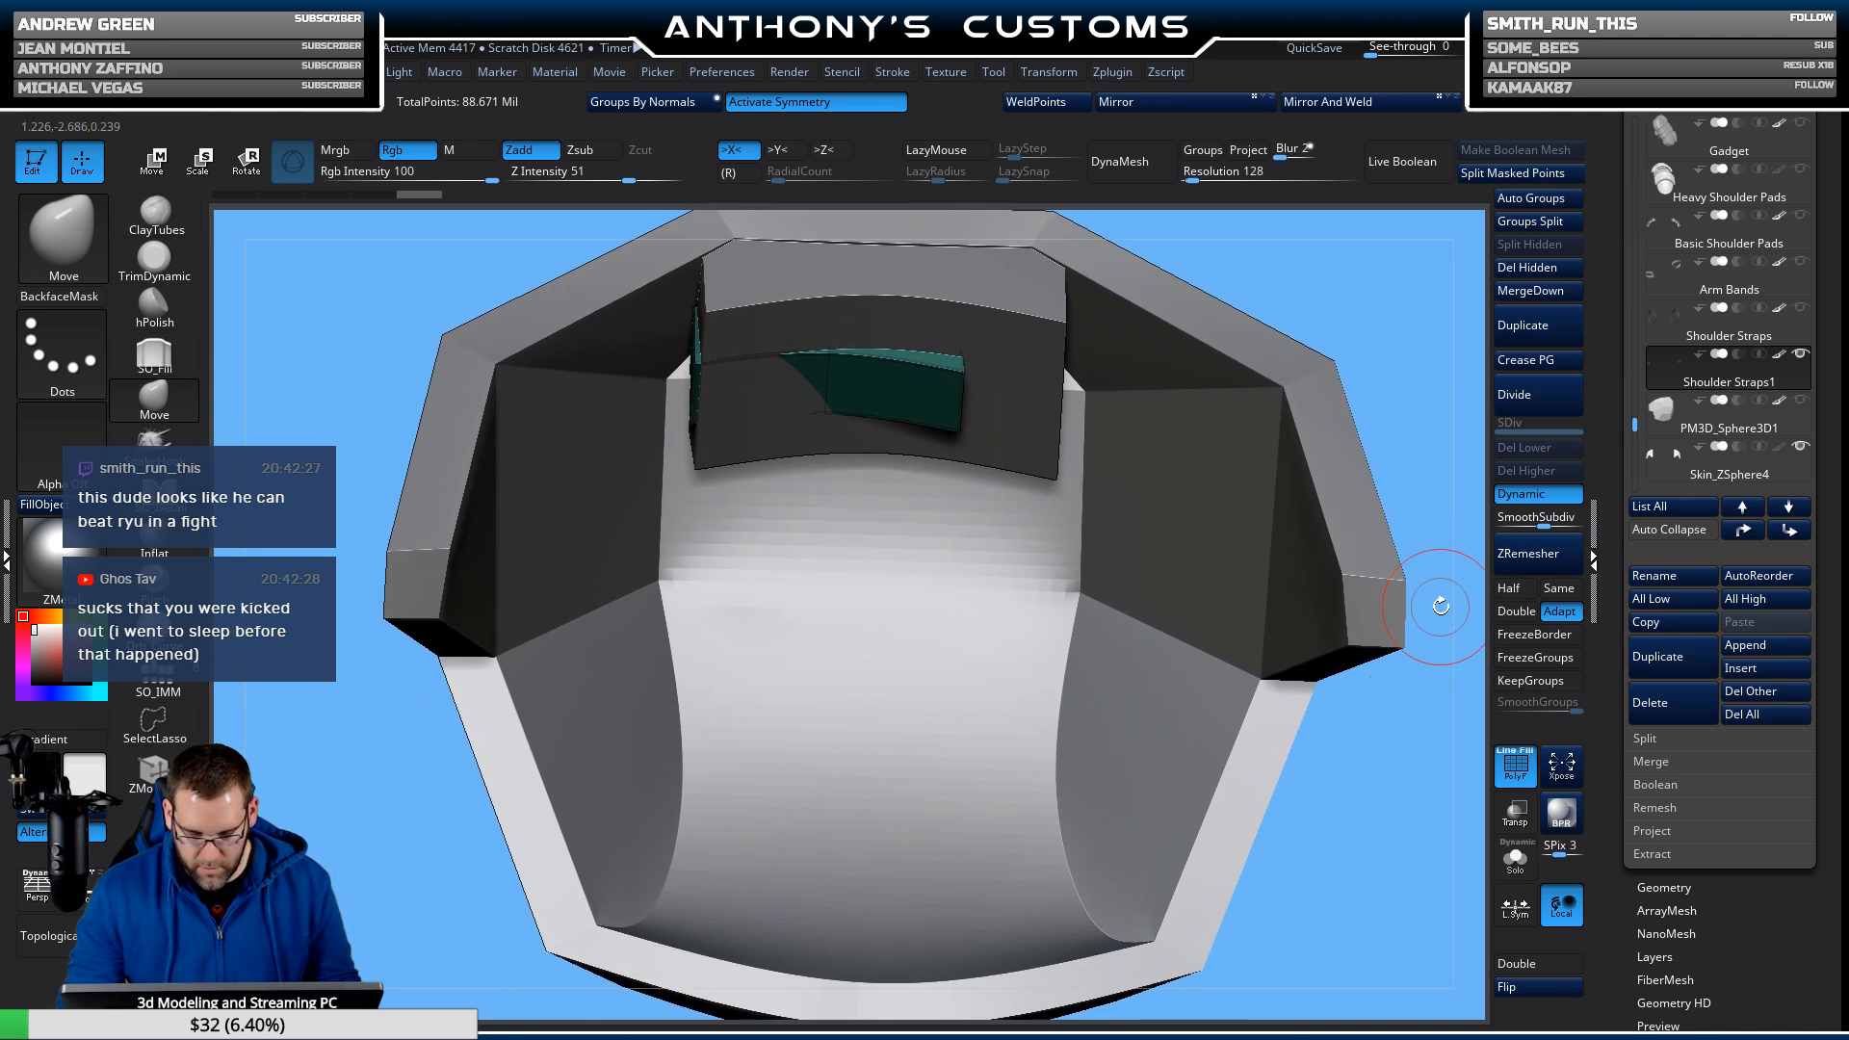
Move Shoulder Straps1 directly above Skin_ZSphere4 in the subtool order and merge it down into the pads.
{"action": "left_click", "coordinate": [1787, 531]}
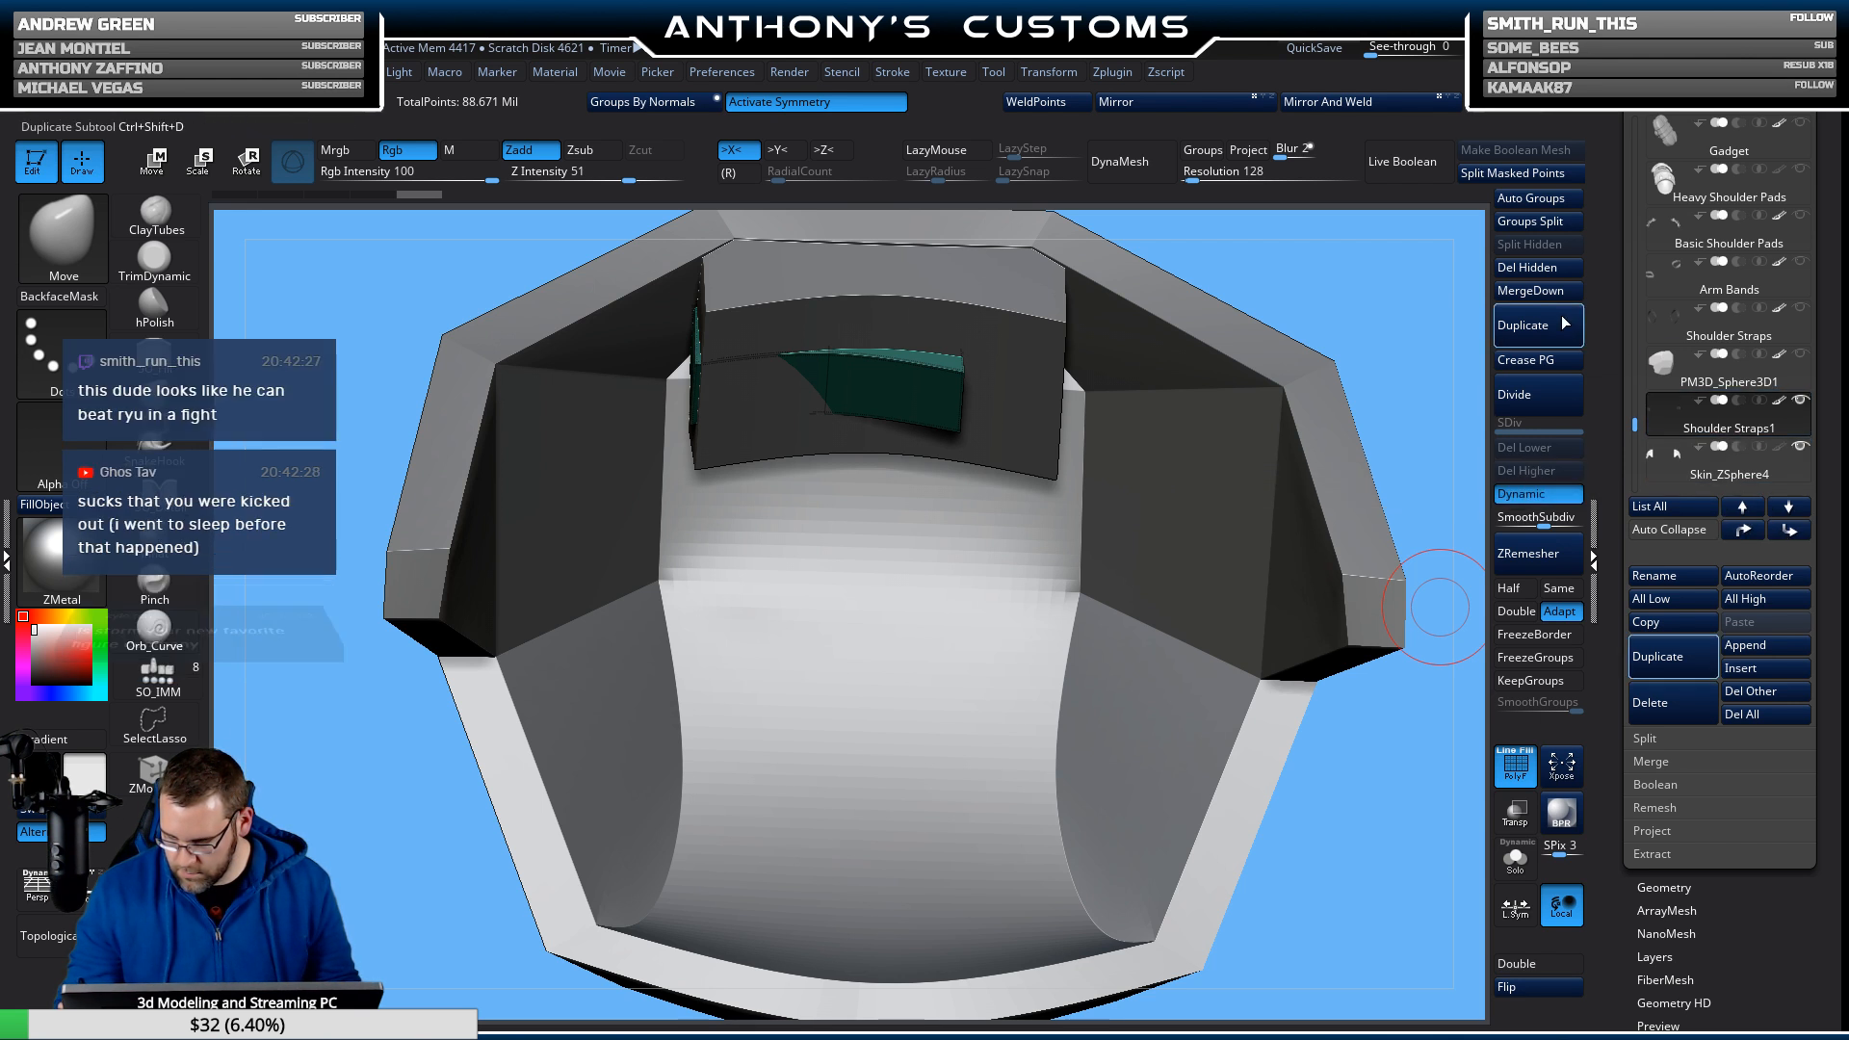
{"action": "left_click", "coordinate": [1531, 290]}
{"action": "left_click", "coordinate": [1488, 327]}
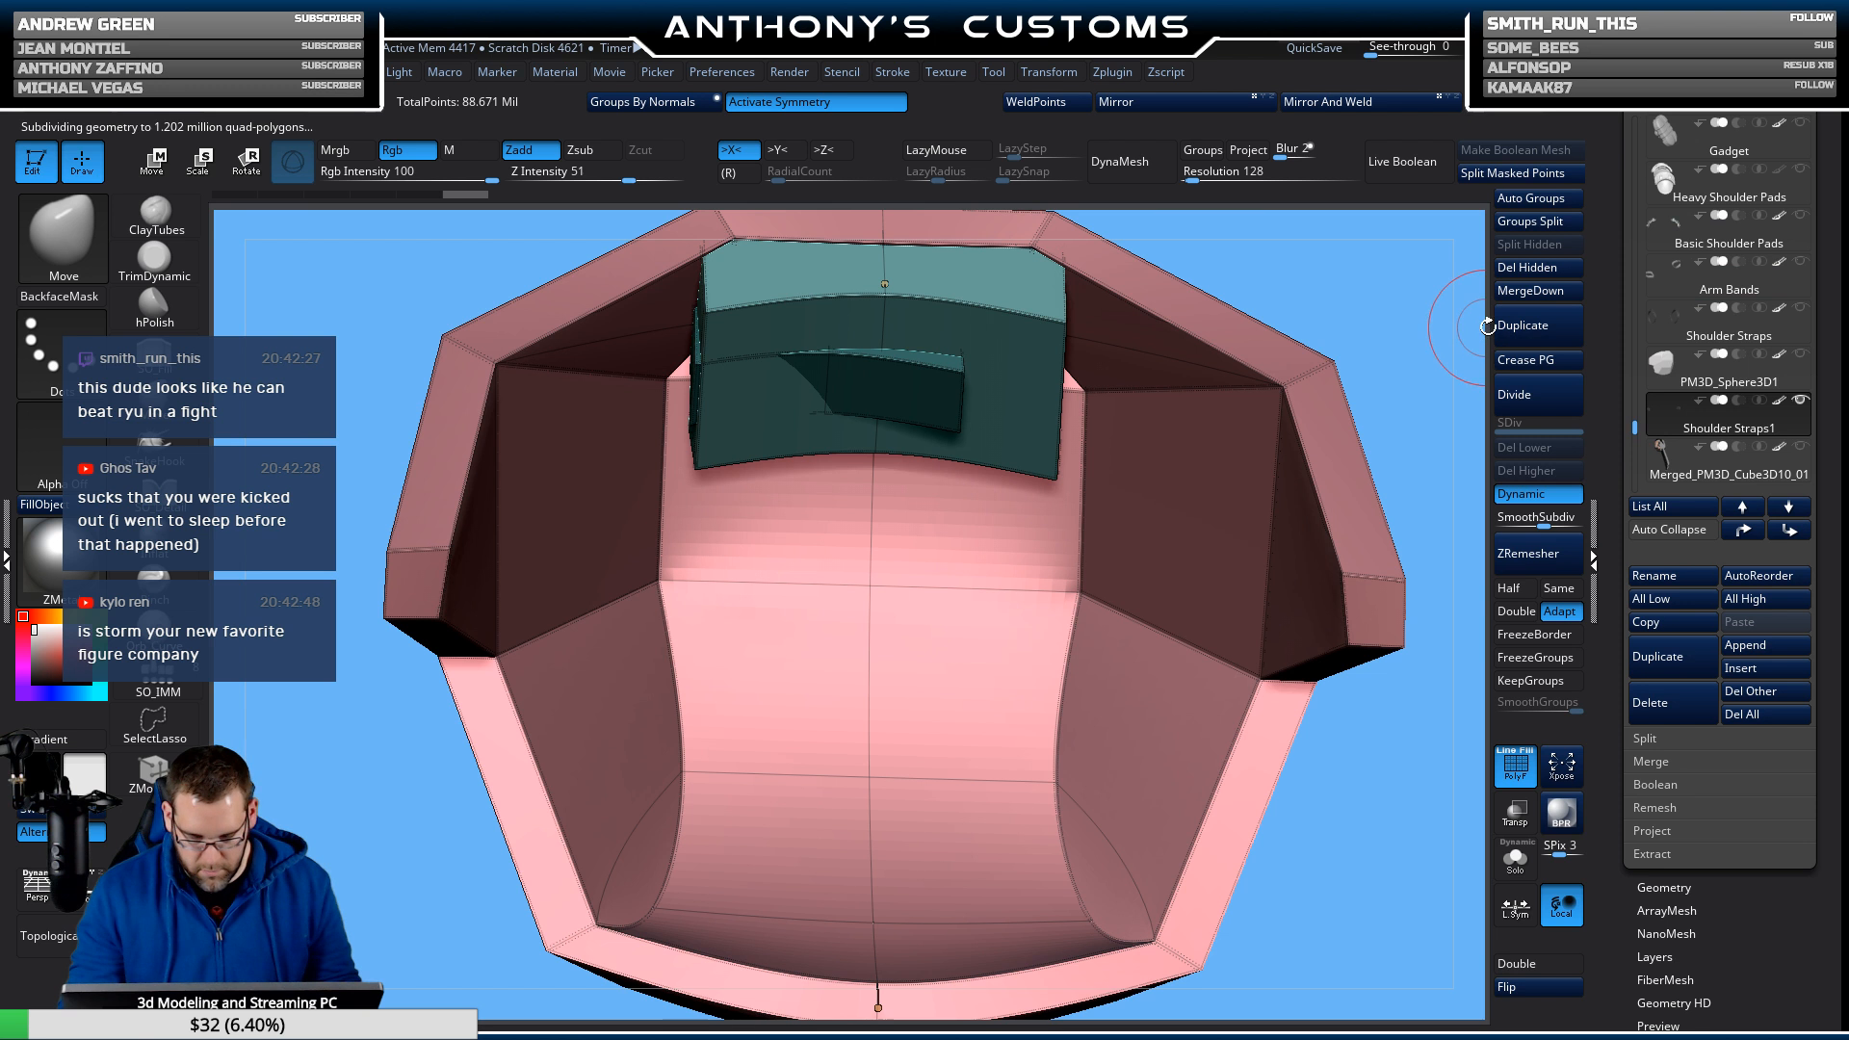
Isolate the connector block's polygroup, mask it, and show the whole merged pad again.
{"action": "left_click", "coordinate": [963, 371], "text": "ctrl+shift"}
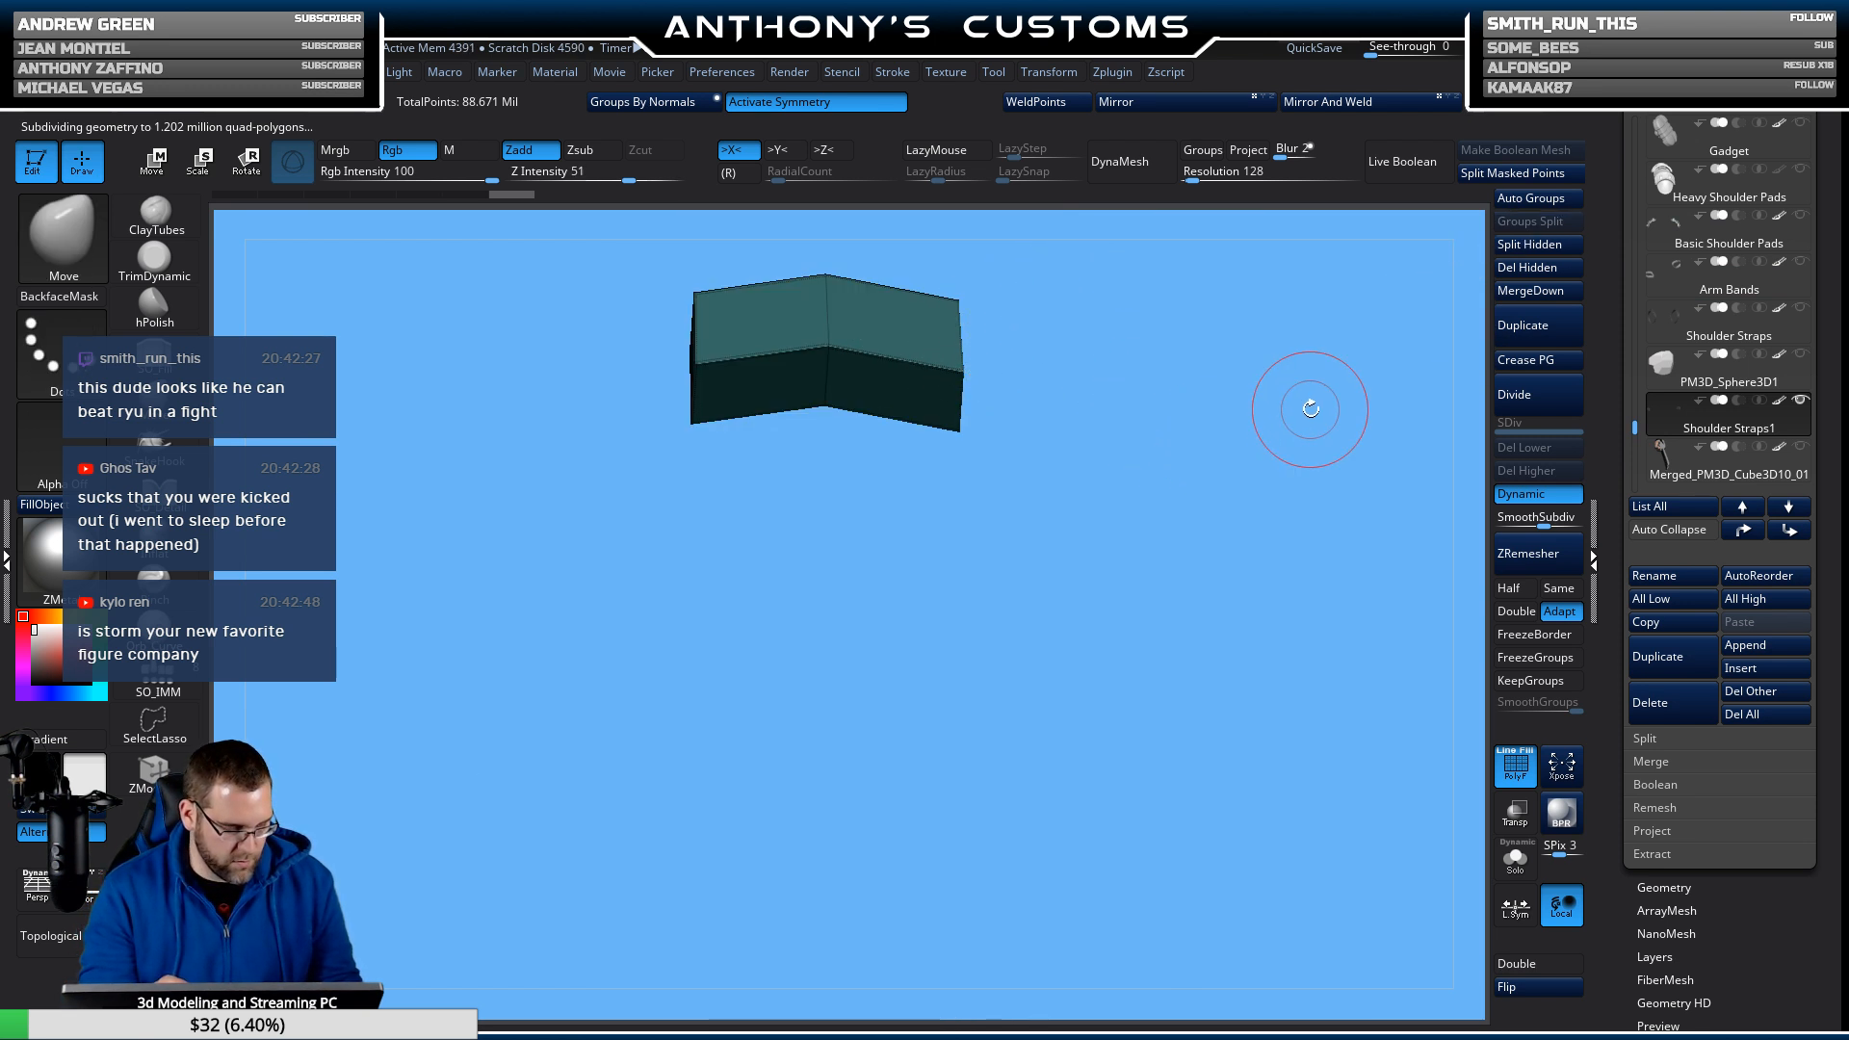
{"action": "left_click", "coordinate": [1263, 545], "text": "ctrl"}
{"action": "left_click", "coordinate": [1301, 590], "text": "ctrl+shift"}
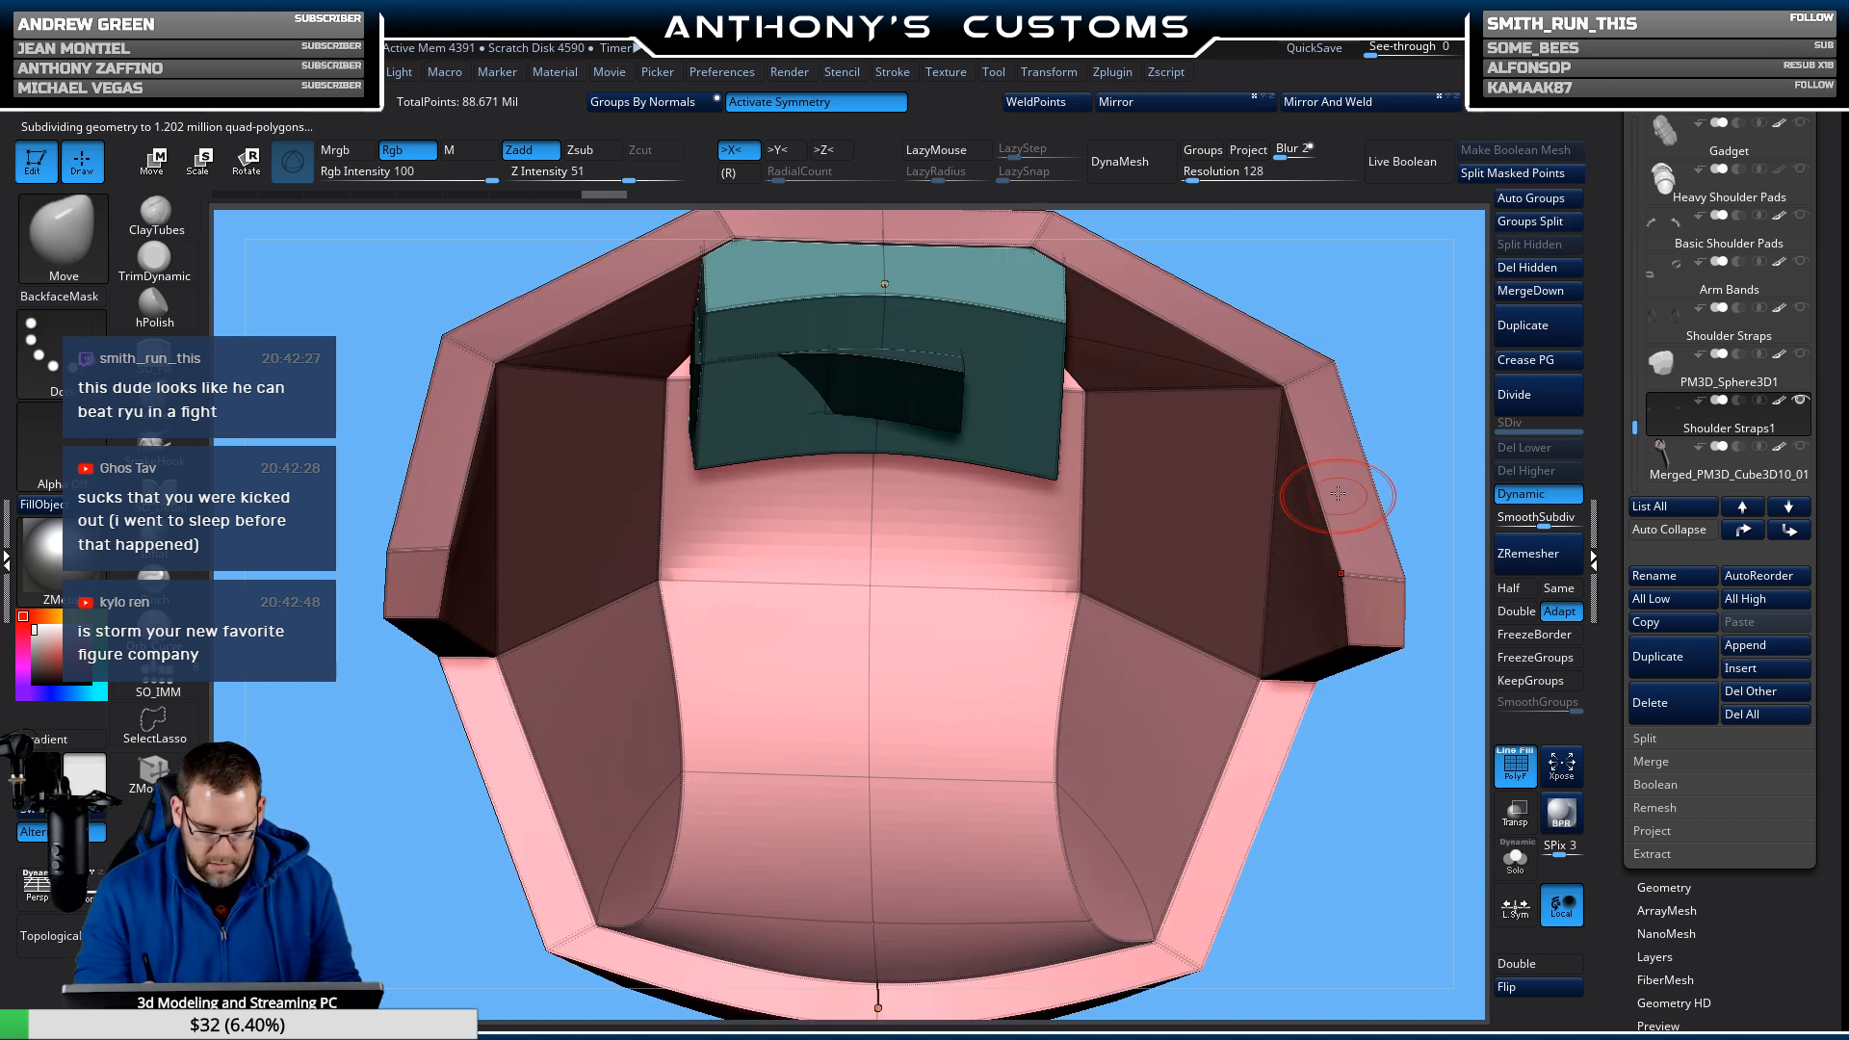
Move the unmasked shoulder pad sideways so its bracket lines up with the masked connector block.
{"action": "mouse_move", "coordinate": [1326, 254]}
{"action": "left_mouse_down"}
{"action": "mouse_move", "coordinate": [1358, 285]}
{"action": "mouse_move", "coordinate": [1375, 273]}
{"action": "left_mouse_up"}
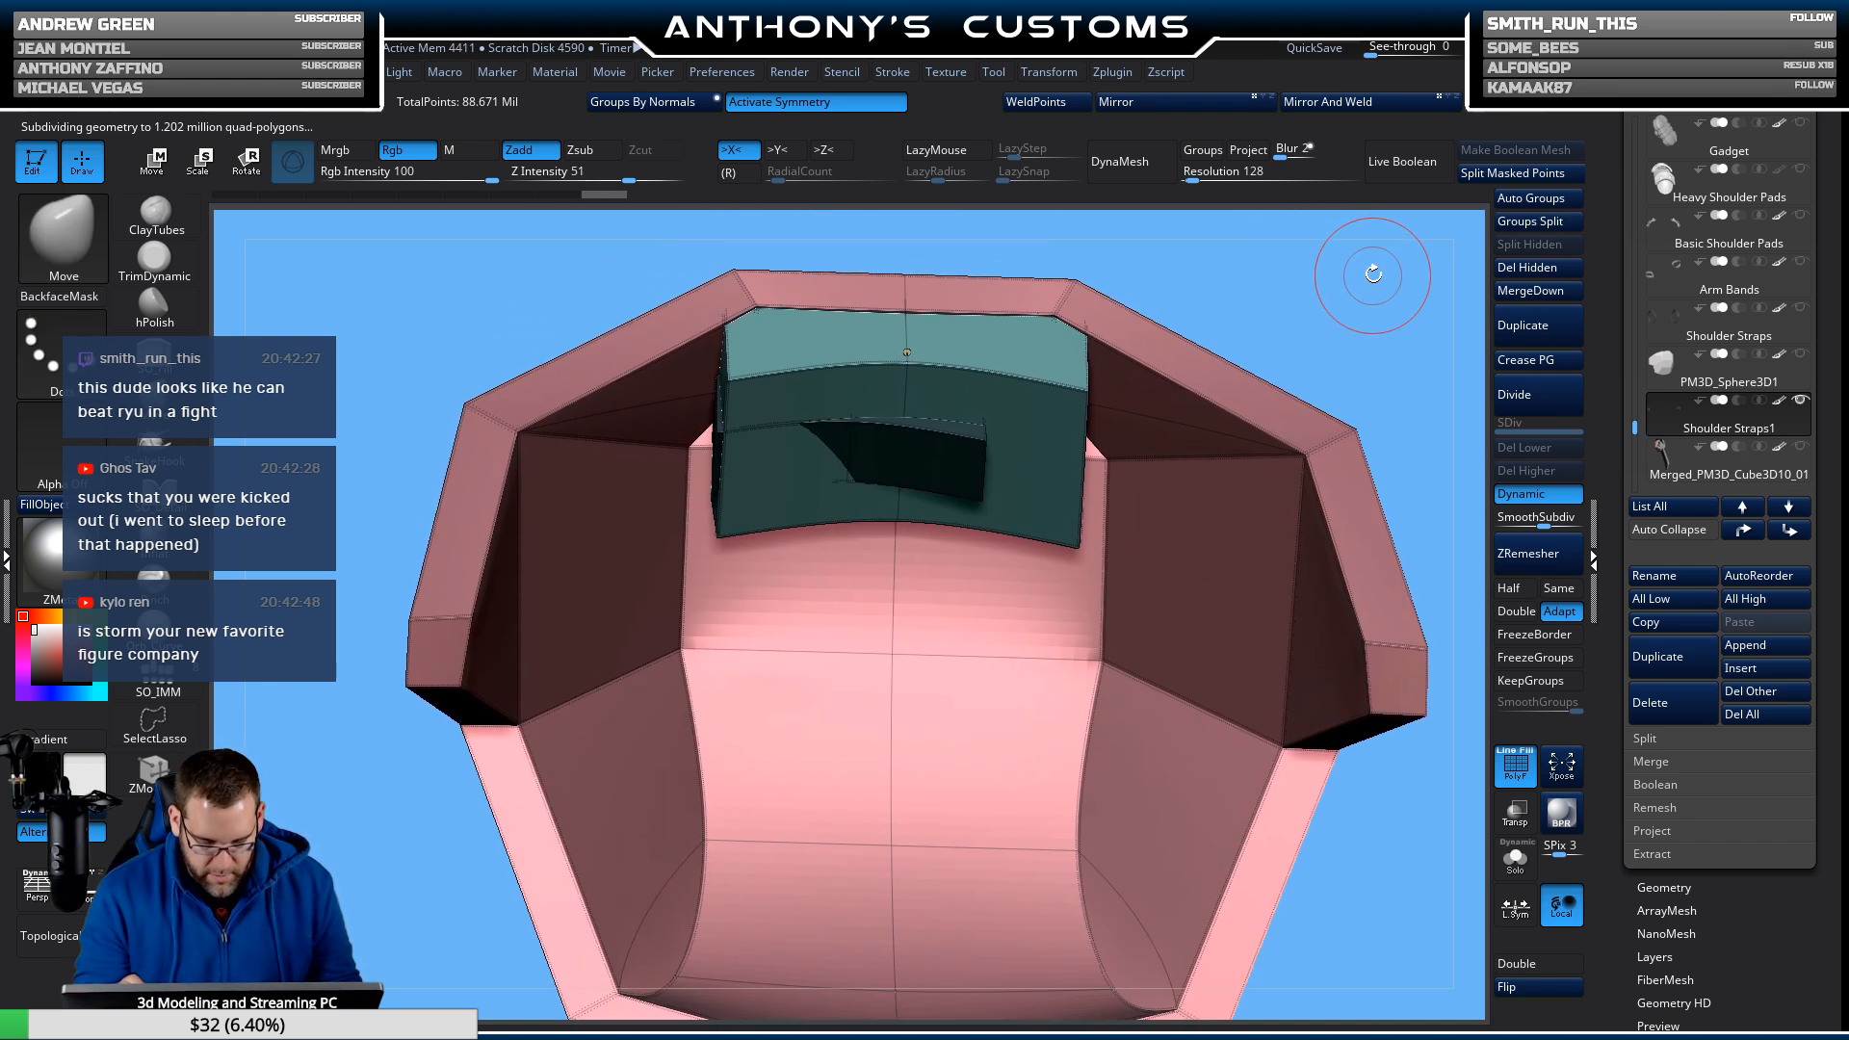
{"action": "key", "text": "w"}
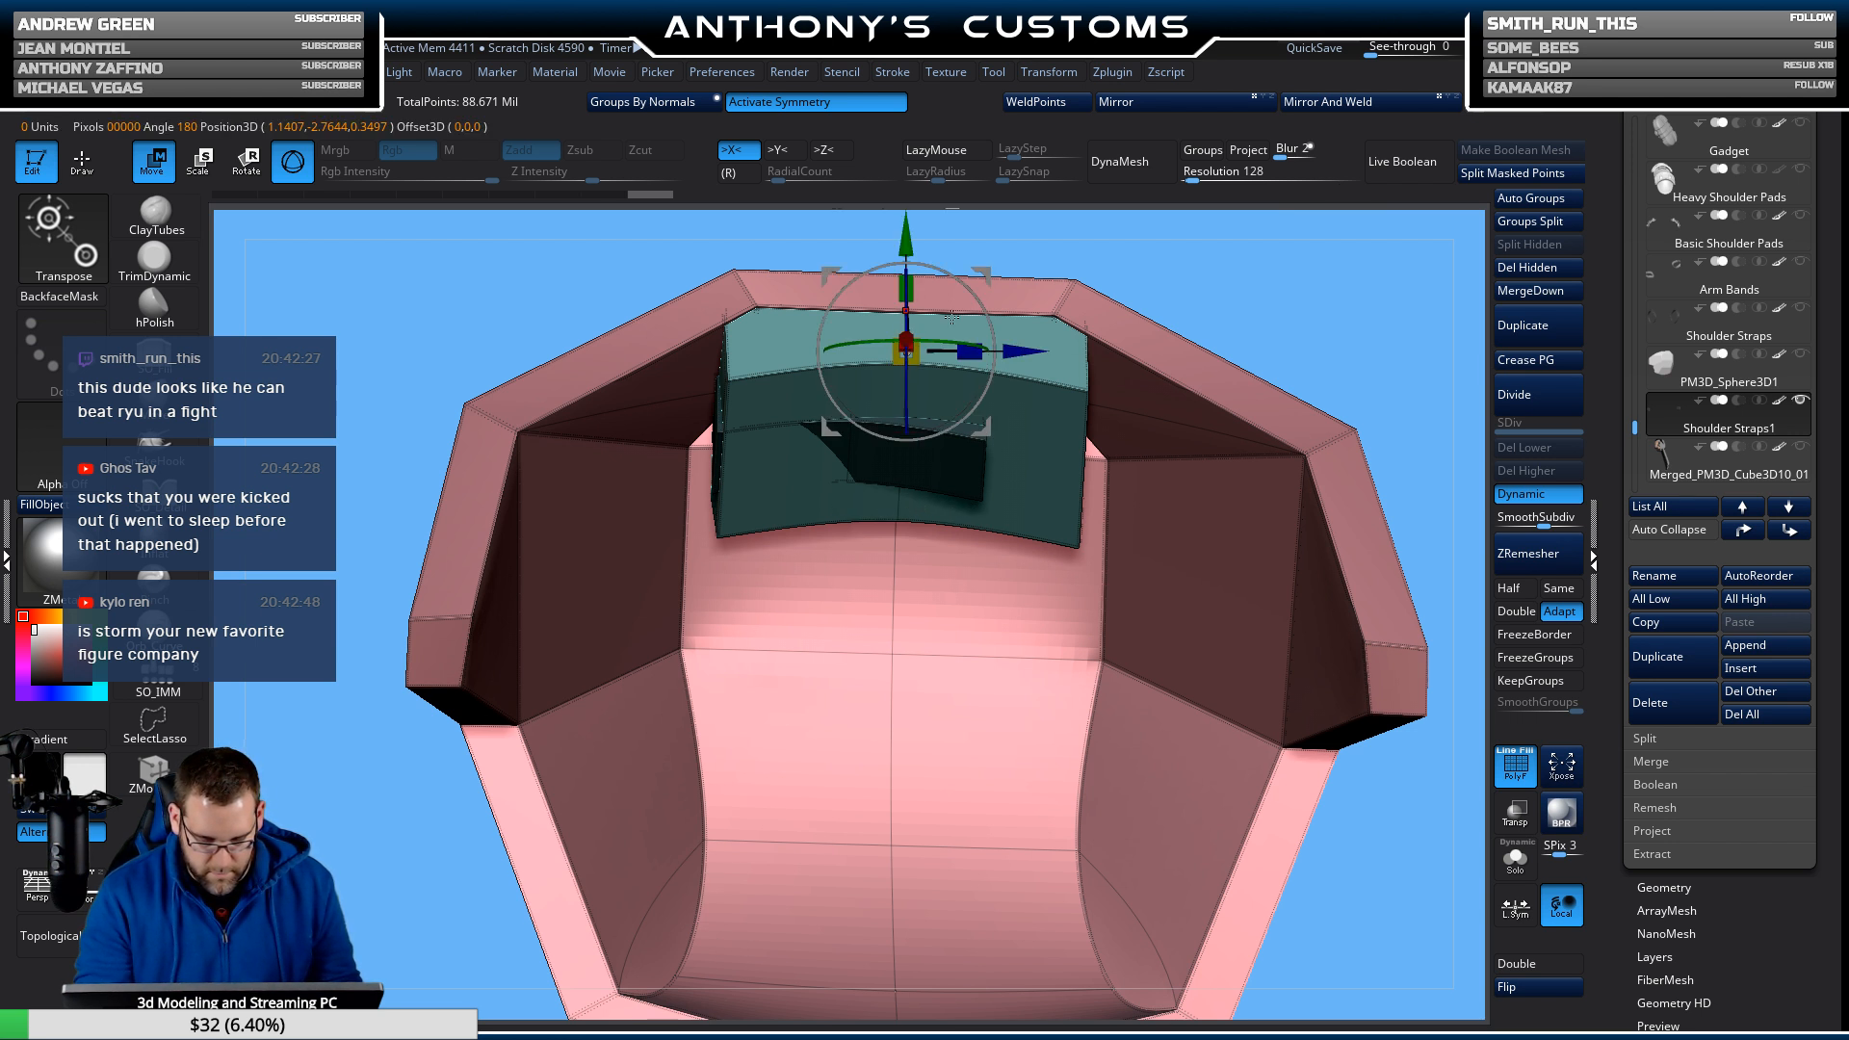
{"action": "left_click_drag", "start_coordinate": [1300, 281], "coordinate": [1306, 371], "text": "alt"}
{"action": "left_click", "coordinate": [936, 286]}
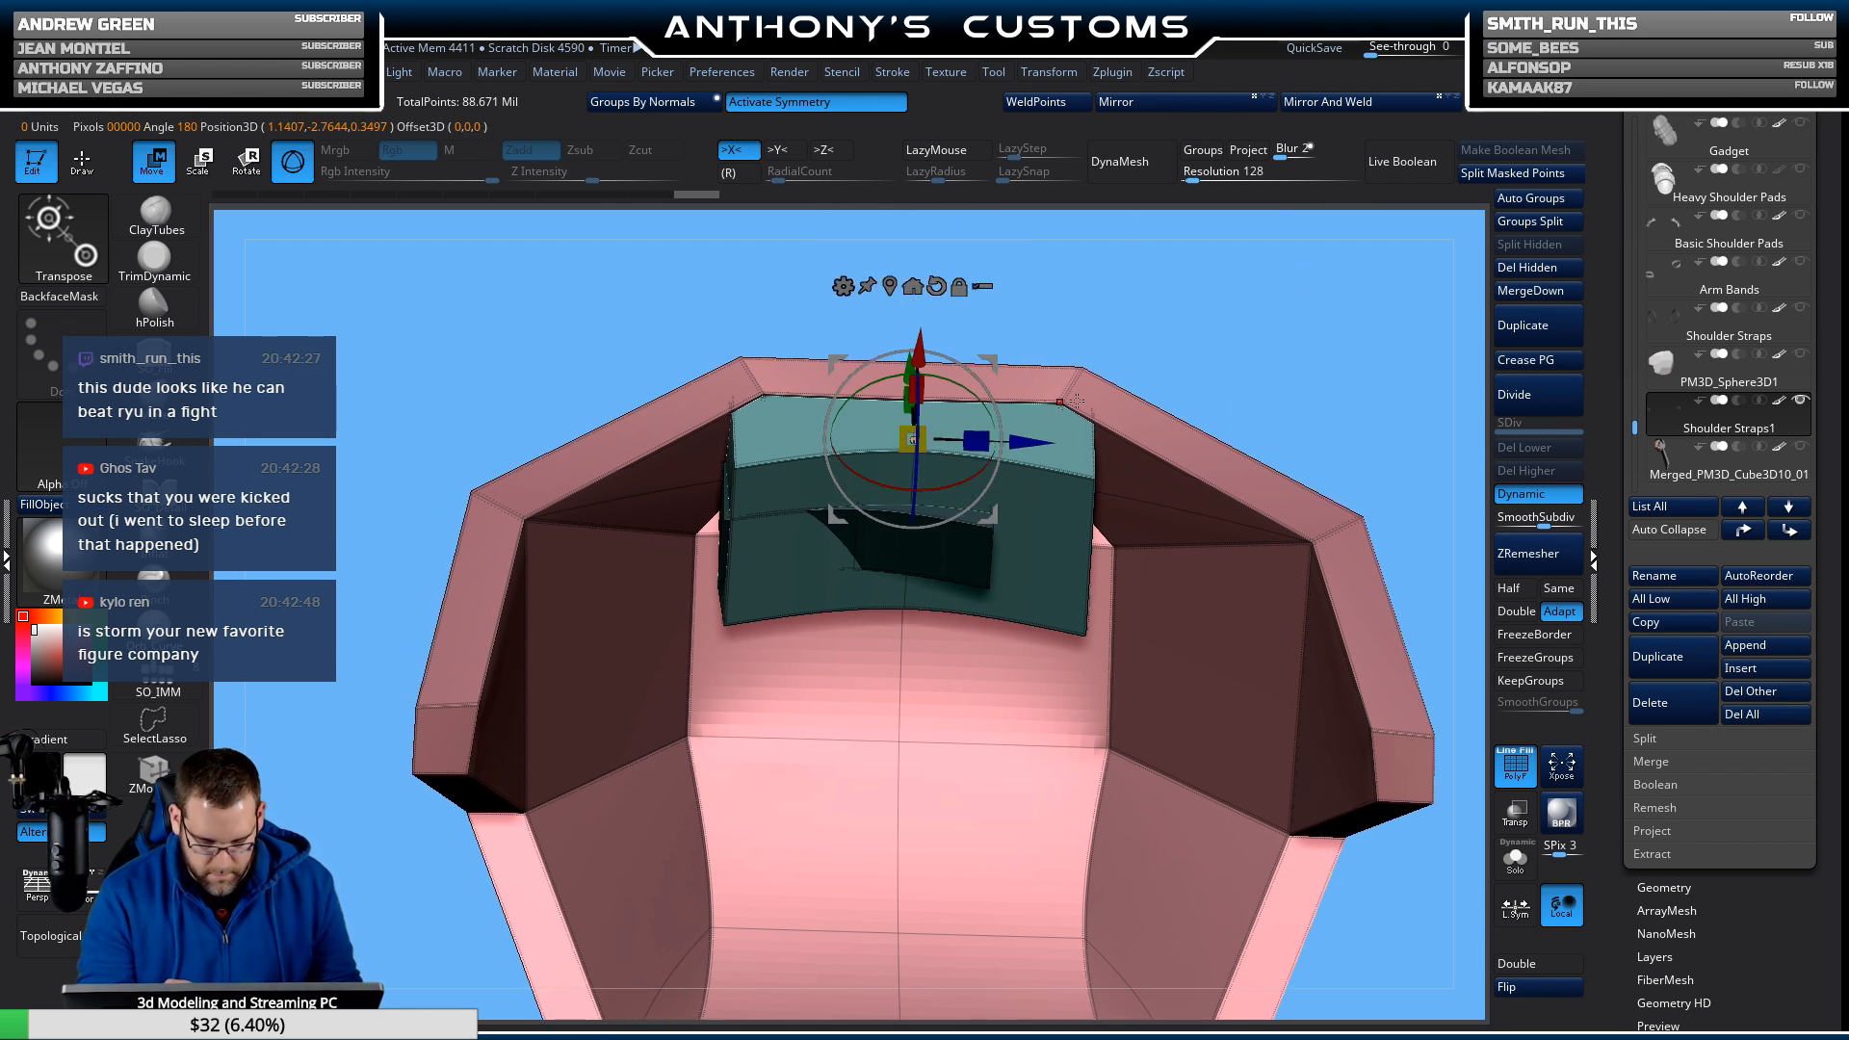
{"action": "left_click_drag", "start_coordinate": [1219, 306], "coordinate": [1216, 404], "text": "alt"}
{"action": "left_click_drag", "start_coordinate": [1022, 436], "coordinate": [945, 434]}
{"action": "left_click_drag", "start_coordinate": [1252, 309], "coordinate": [1234, 231]}
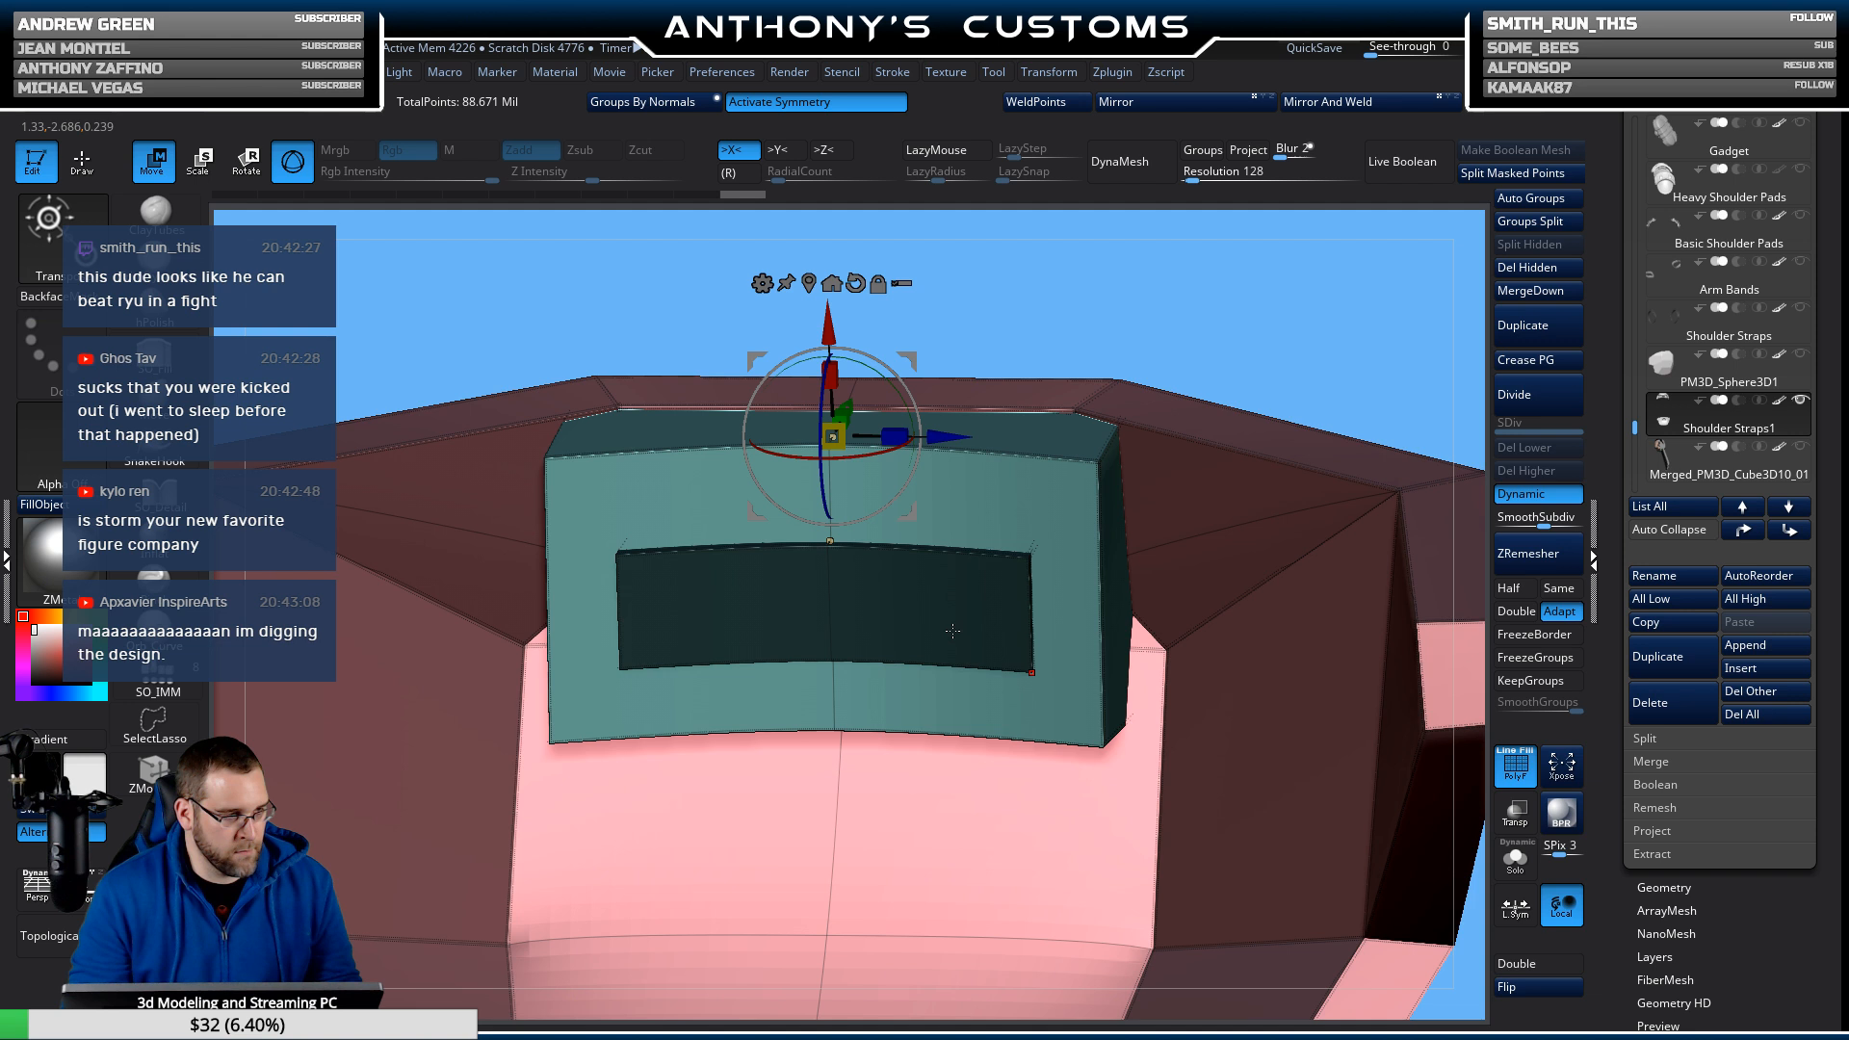
Centre the transform gizmo on the connector block and nudge the pad sideways to fine-tune the bracket's centring.
{"action": "right_click_drag", "start_coordinate": [956, 613], "coordinate": [1161, 567], "text": "ctrl"}
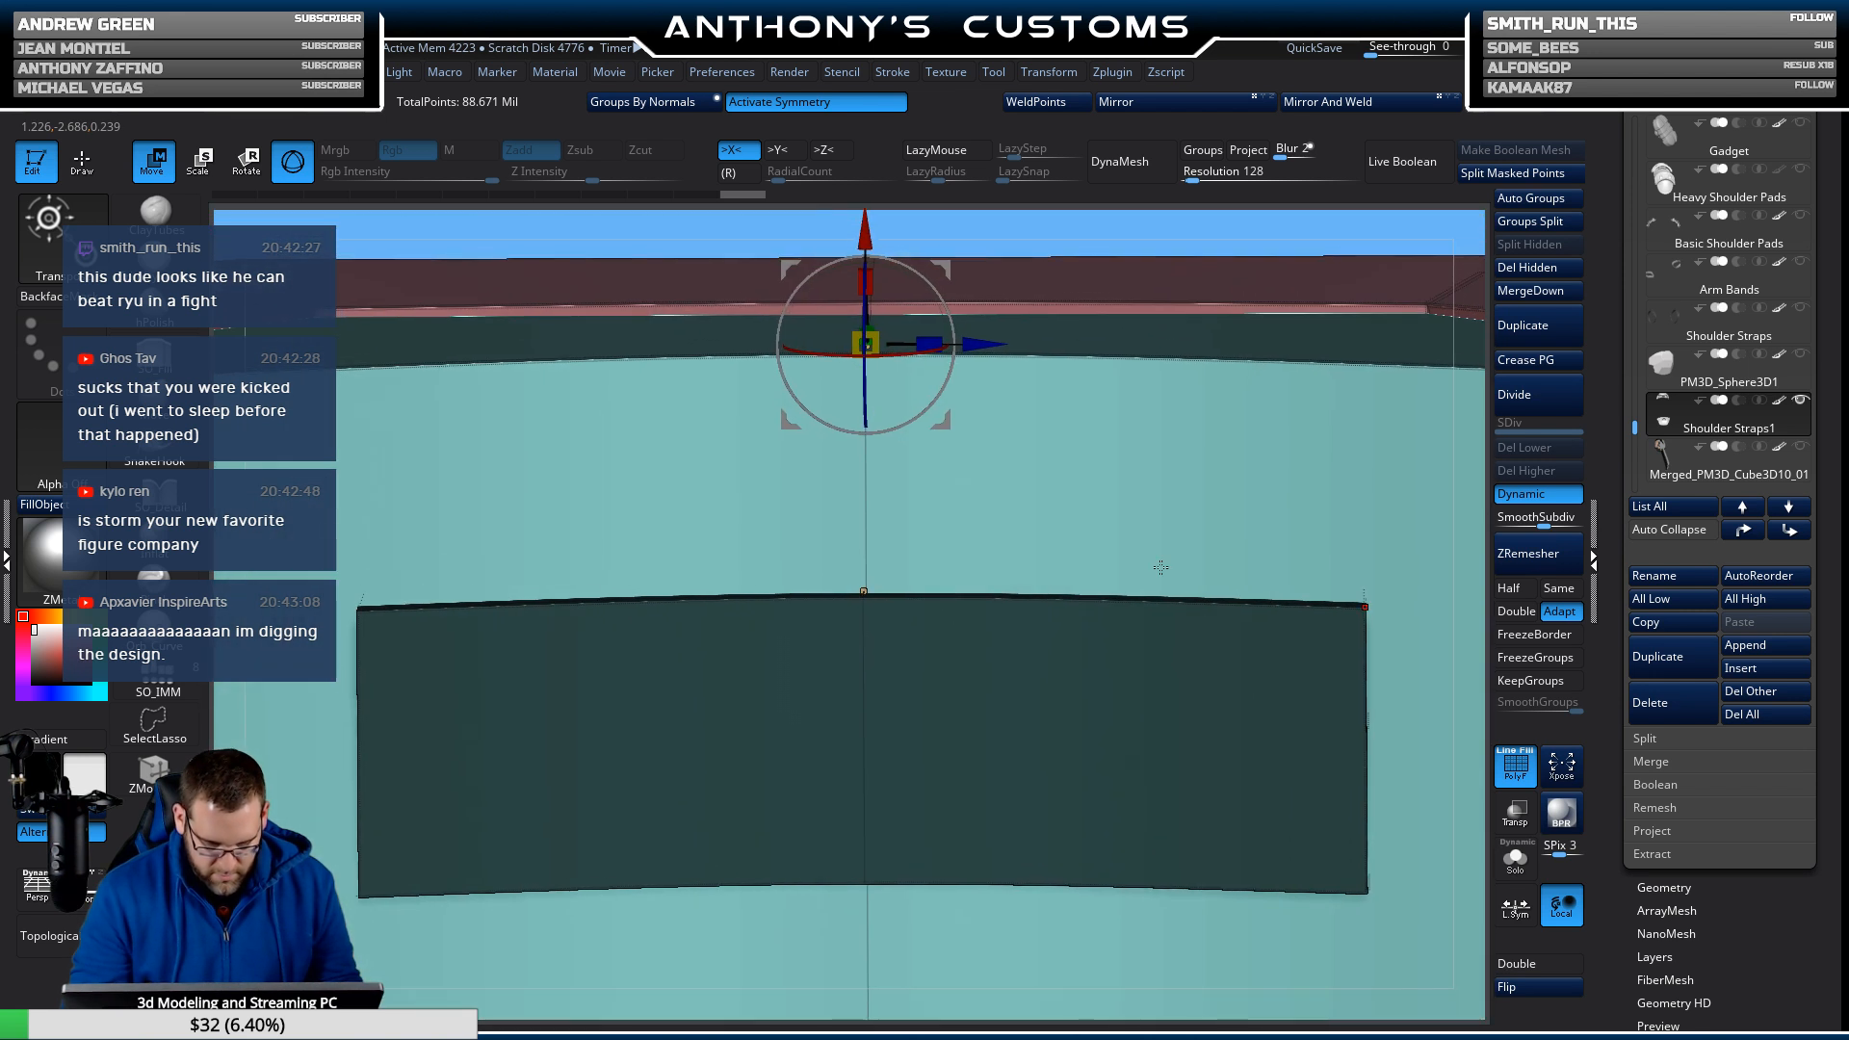
{"action": "left_click_drag", "start_coordinate": [865, 228], "coordinate": [867, 590]}
{"action": "mouse_move", "coordinate": [1044, 528]}
{"action": "right_mouse_down", "text": "ctrl"}
{"action": "mouse_move", "coordinate": [1059, 663]}
{"action": "mouse_move", "coordinate": [1053, 547]}
{"action": "right_mouse_up", "text": "ctrl"}
{"action": "left_click_drag", "start_coordinate": [982, 716], "coordinate": [973, 716]}
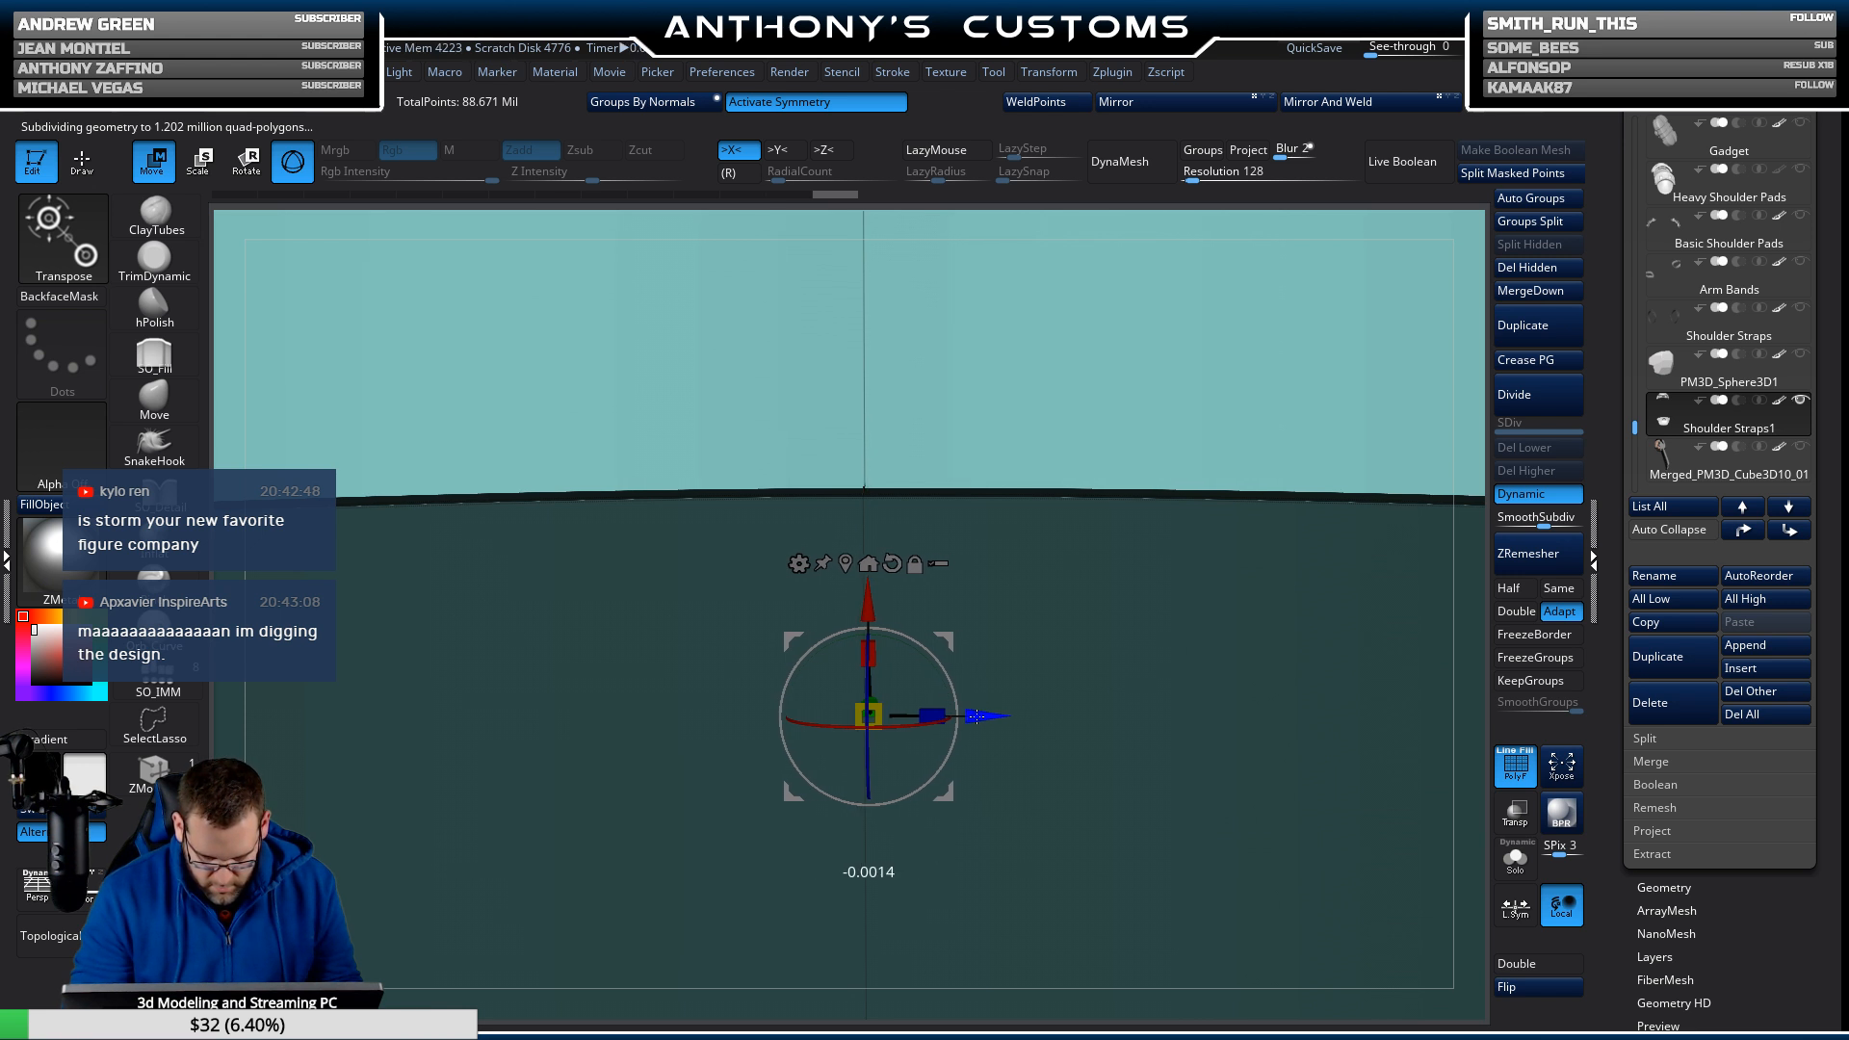
{"action": "right_click_drag", "start_coordinate": [1033, 626], "coordinate": [1025, 689]}
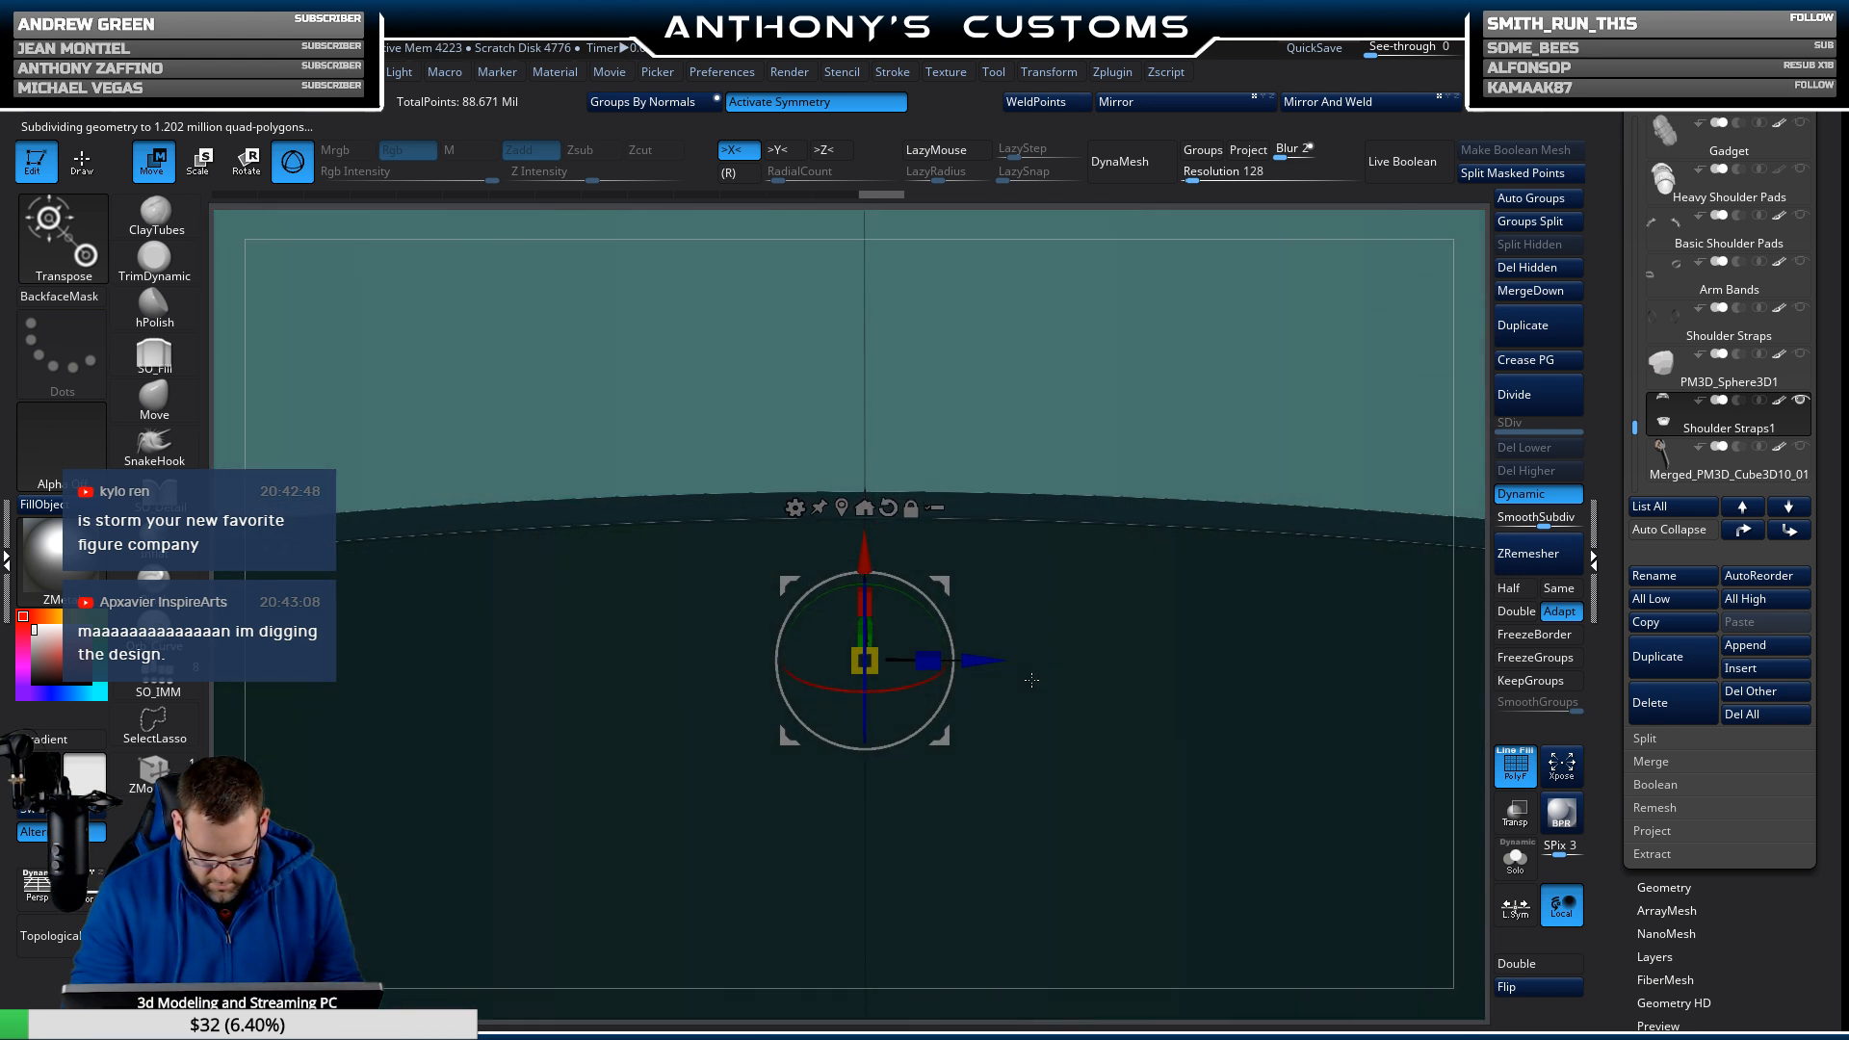
{"action": "left_click_drag", "start_coordinate": [972, 664], "coordinate": [971, 664]}
{"action": "right_click_drag", "start_coordinate": [998, 627], "coordinate": [1318, 355]}
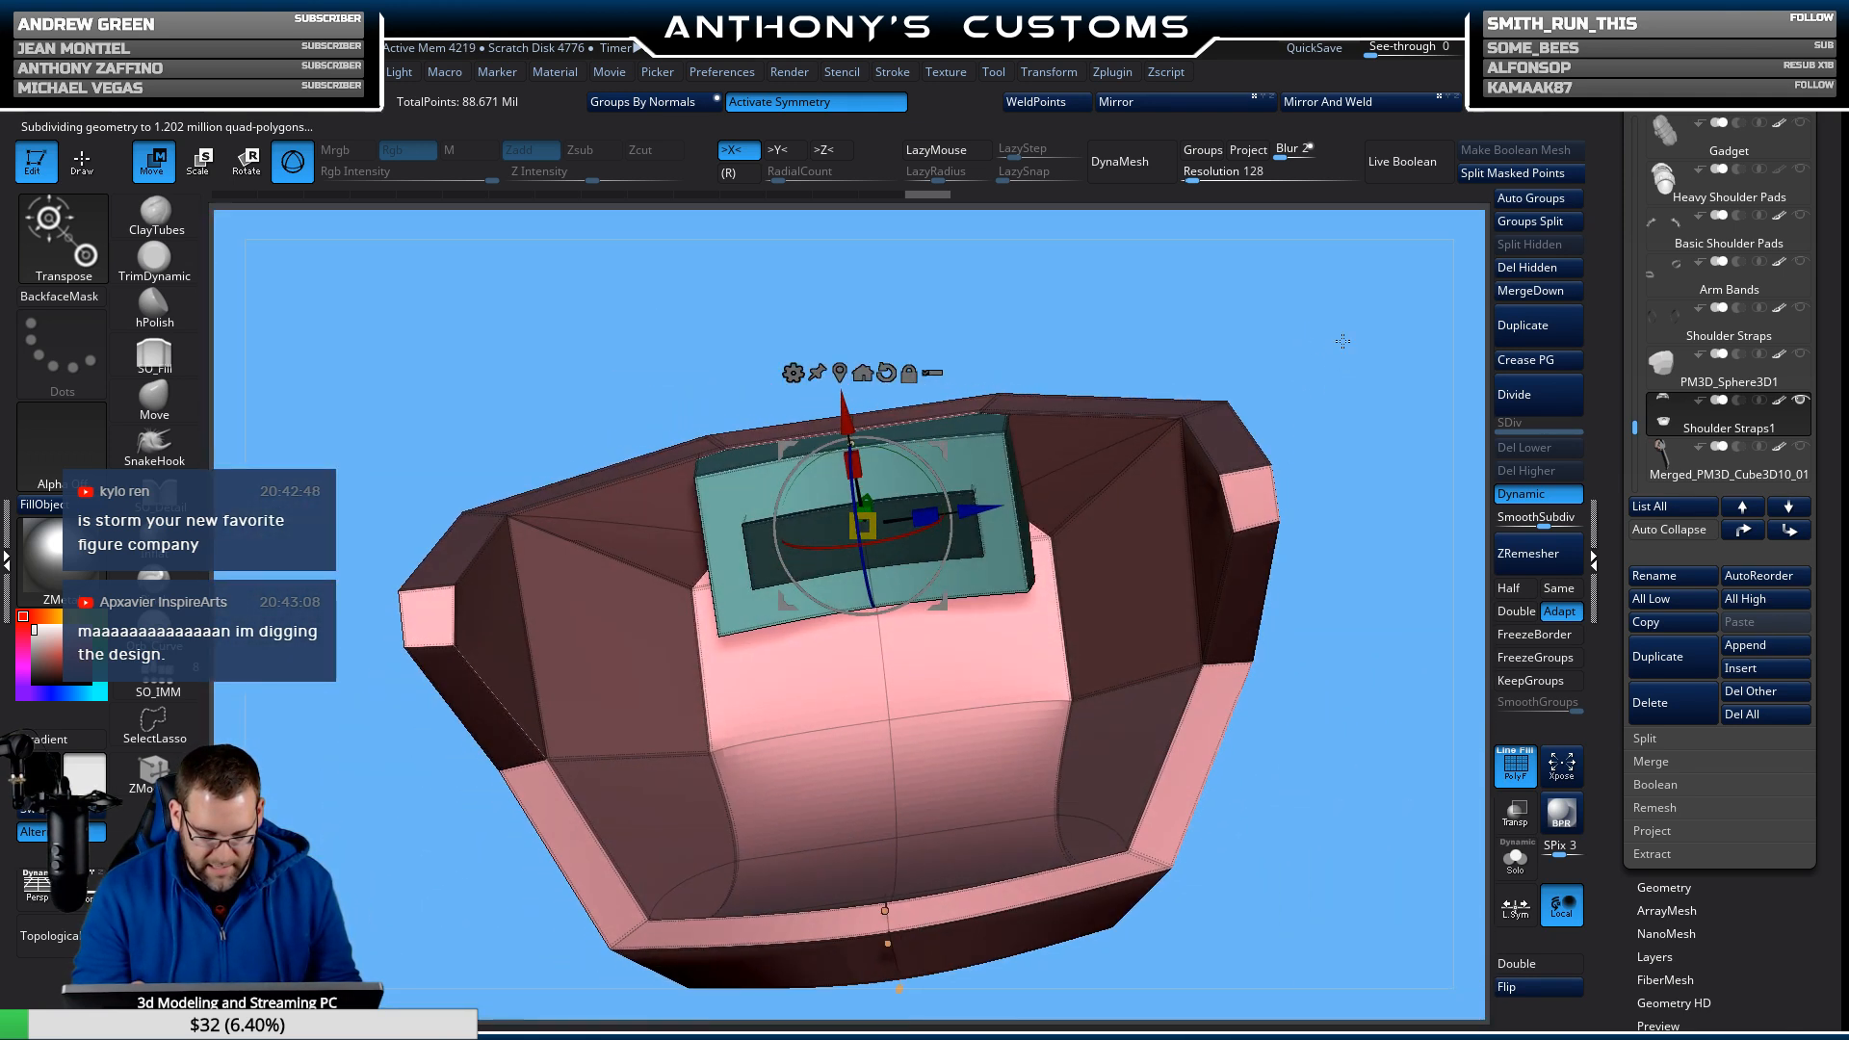
Hide the connector block's polygroup inside the bracket and delete it from the merged pads.
{"action": "key", "text": "q"}
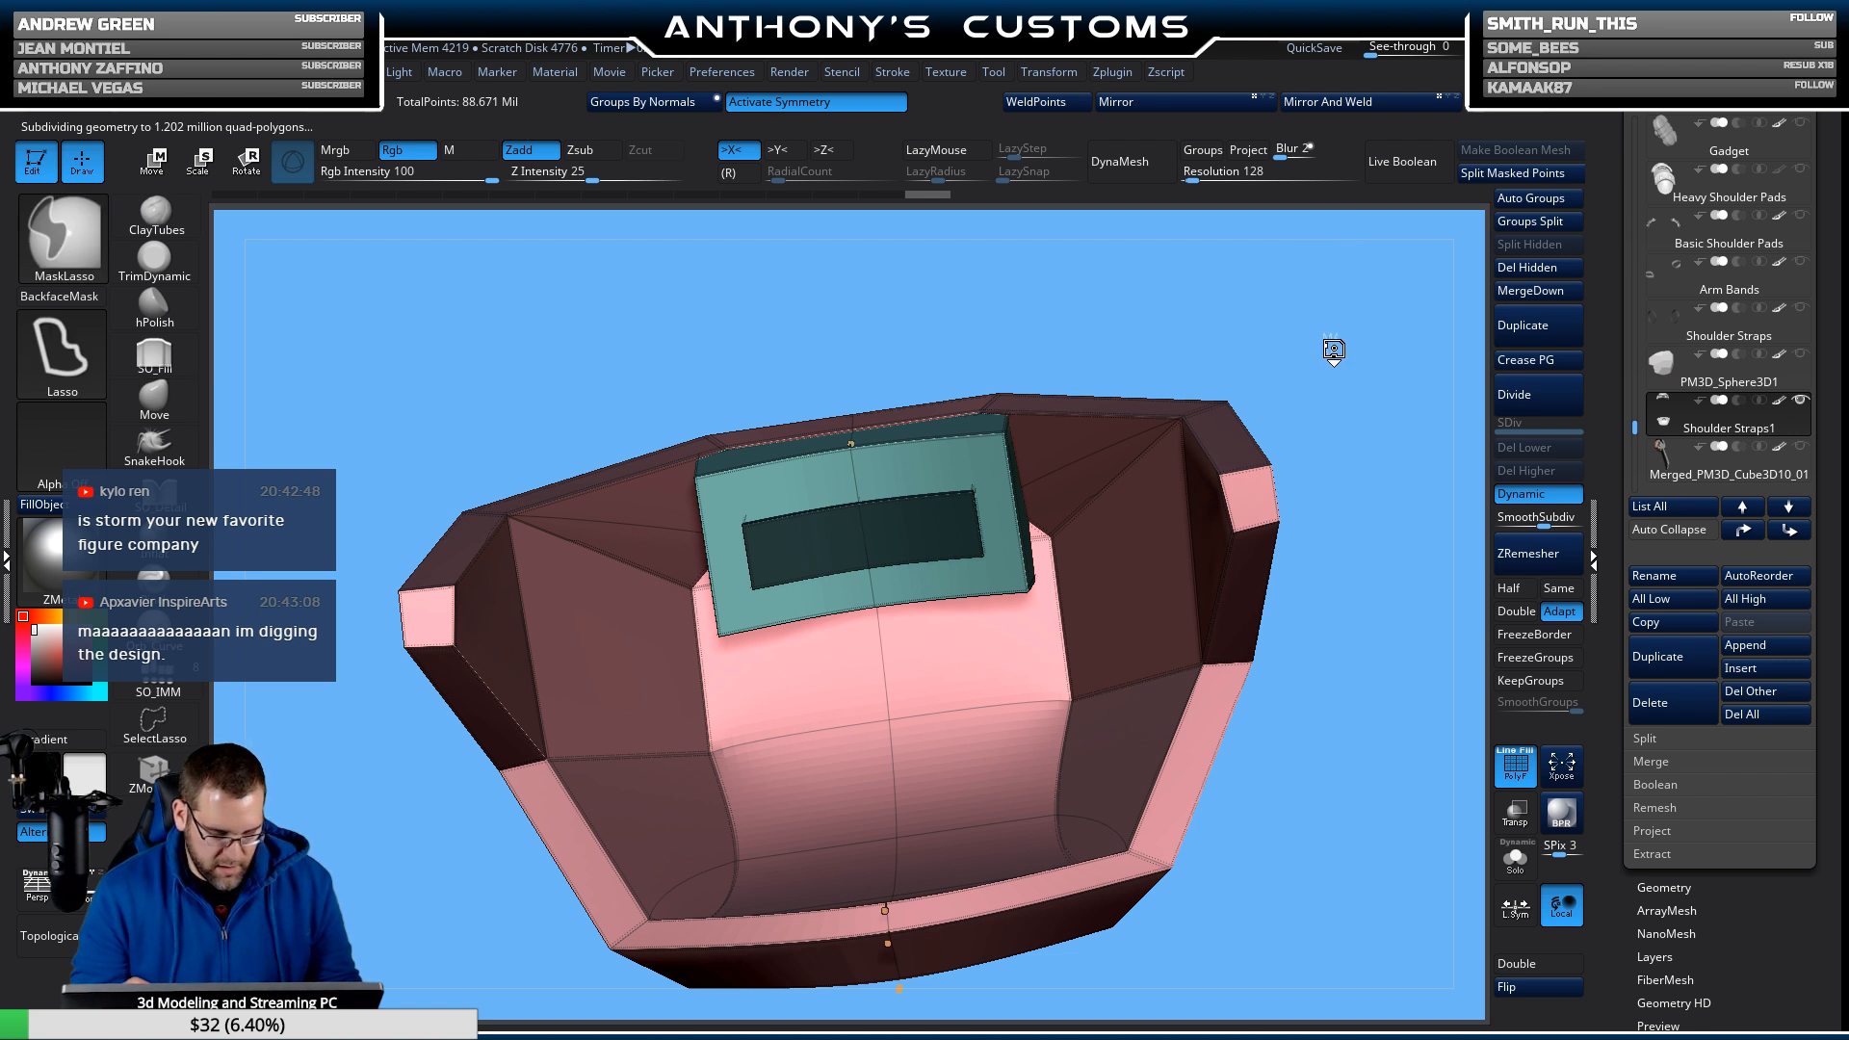
{"action": "left_click_drag", "start_coordinate": [1334, 318], "coordinate": [1339, 370]}
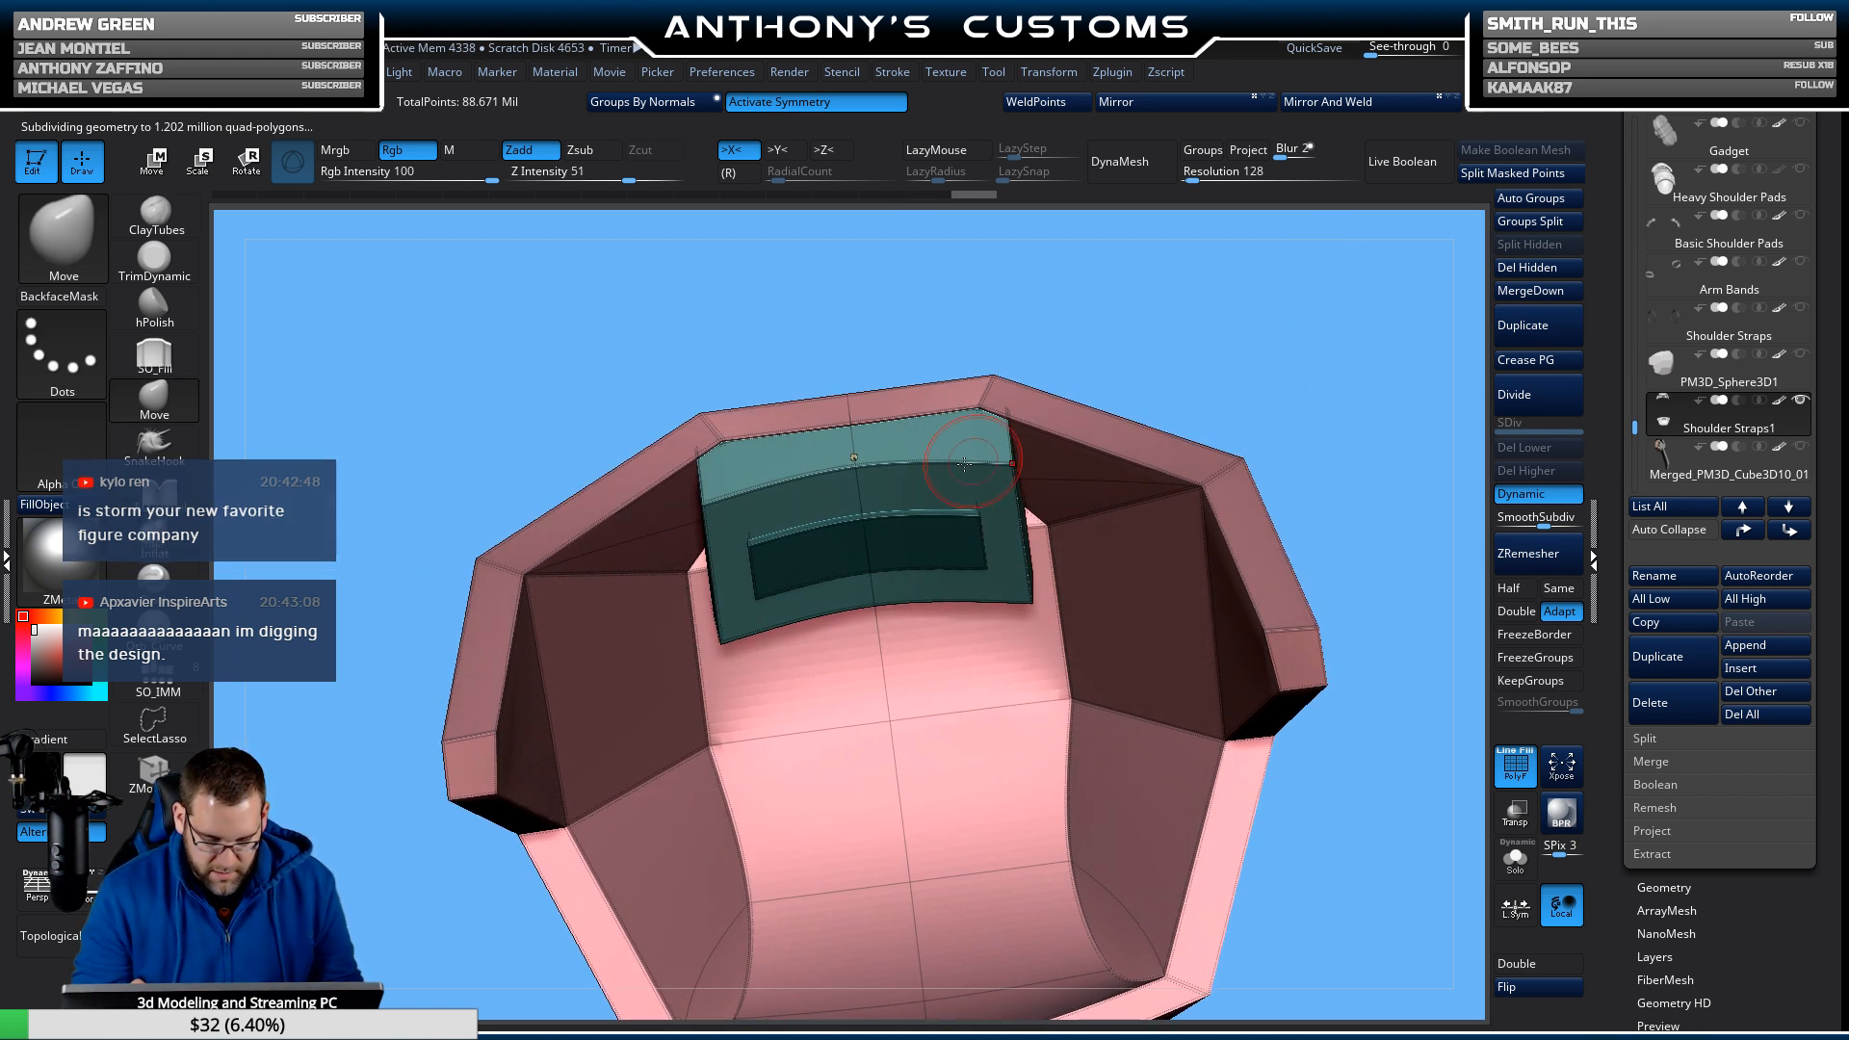
{"action": "left_click", "coordinate": [980, 519], "text": "ctrl+shift"}
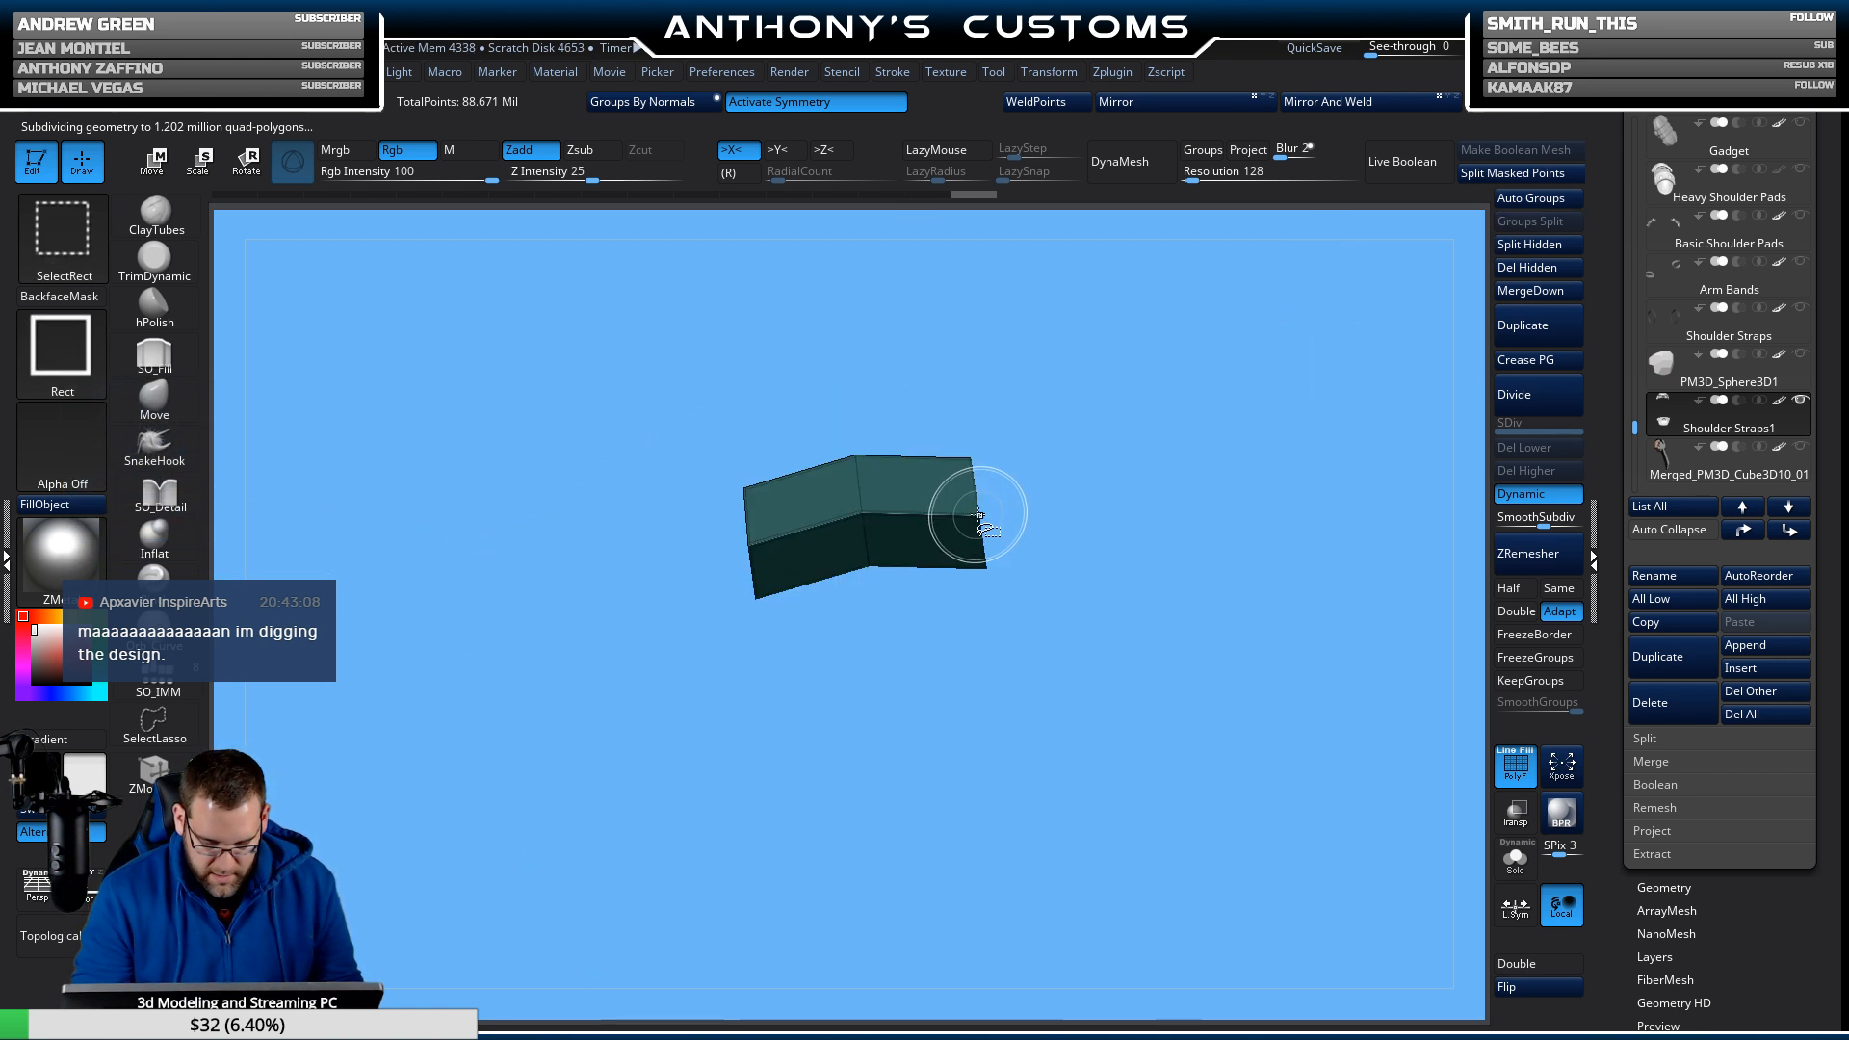
{"action": "left_click", "coordinate": [1329, 486], "text": "ctrl+shift"}
{"action": "left_click", "coordinate": [979, 520], "text": "ctrl+shift"}
{"action": "left_click", "coordinate": [1329, 467], "text": "ctrl+shift"}
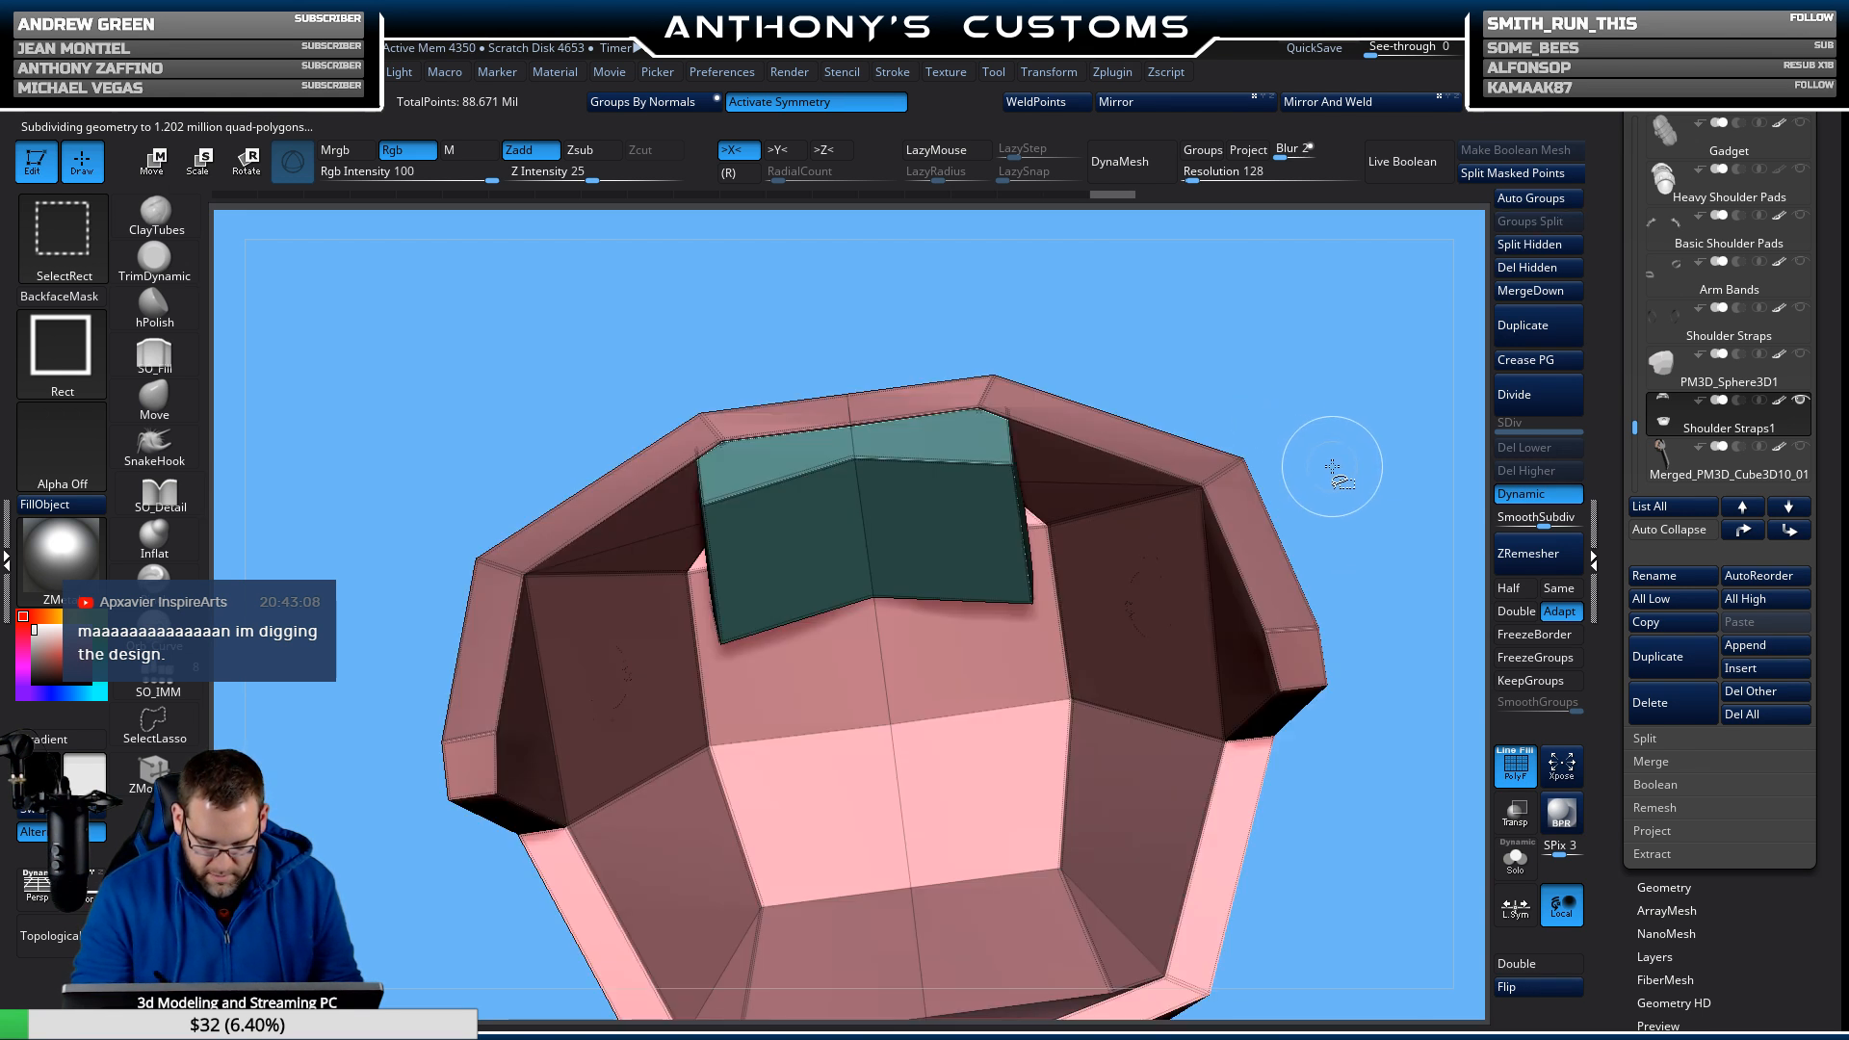
{"action": "left_click_drag", "start_coordinate": [1362, 488], "coordinate": [1348, 315]}
{"action": "left_click", "coordinate": [1547, 273]}
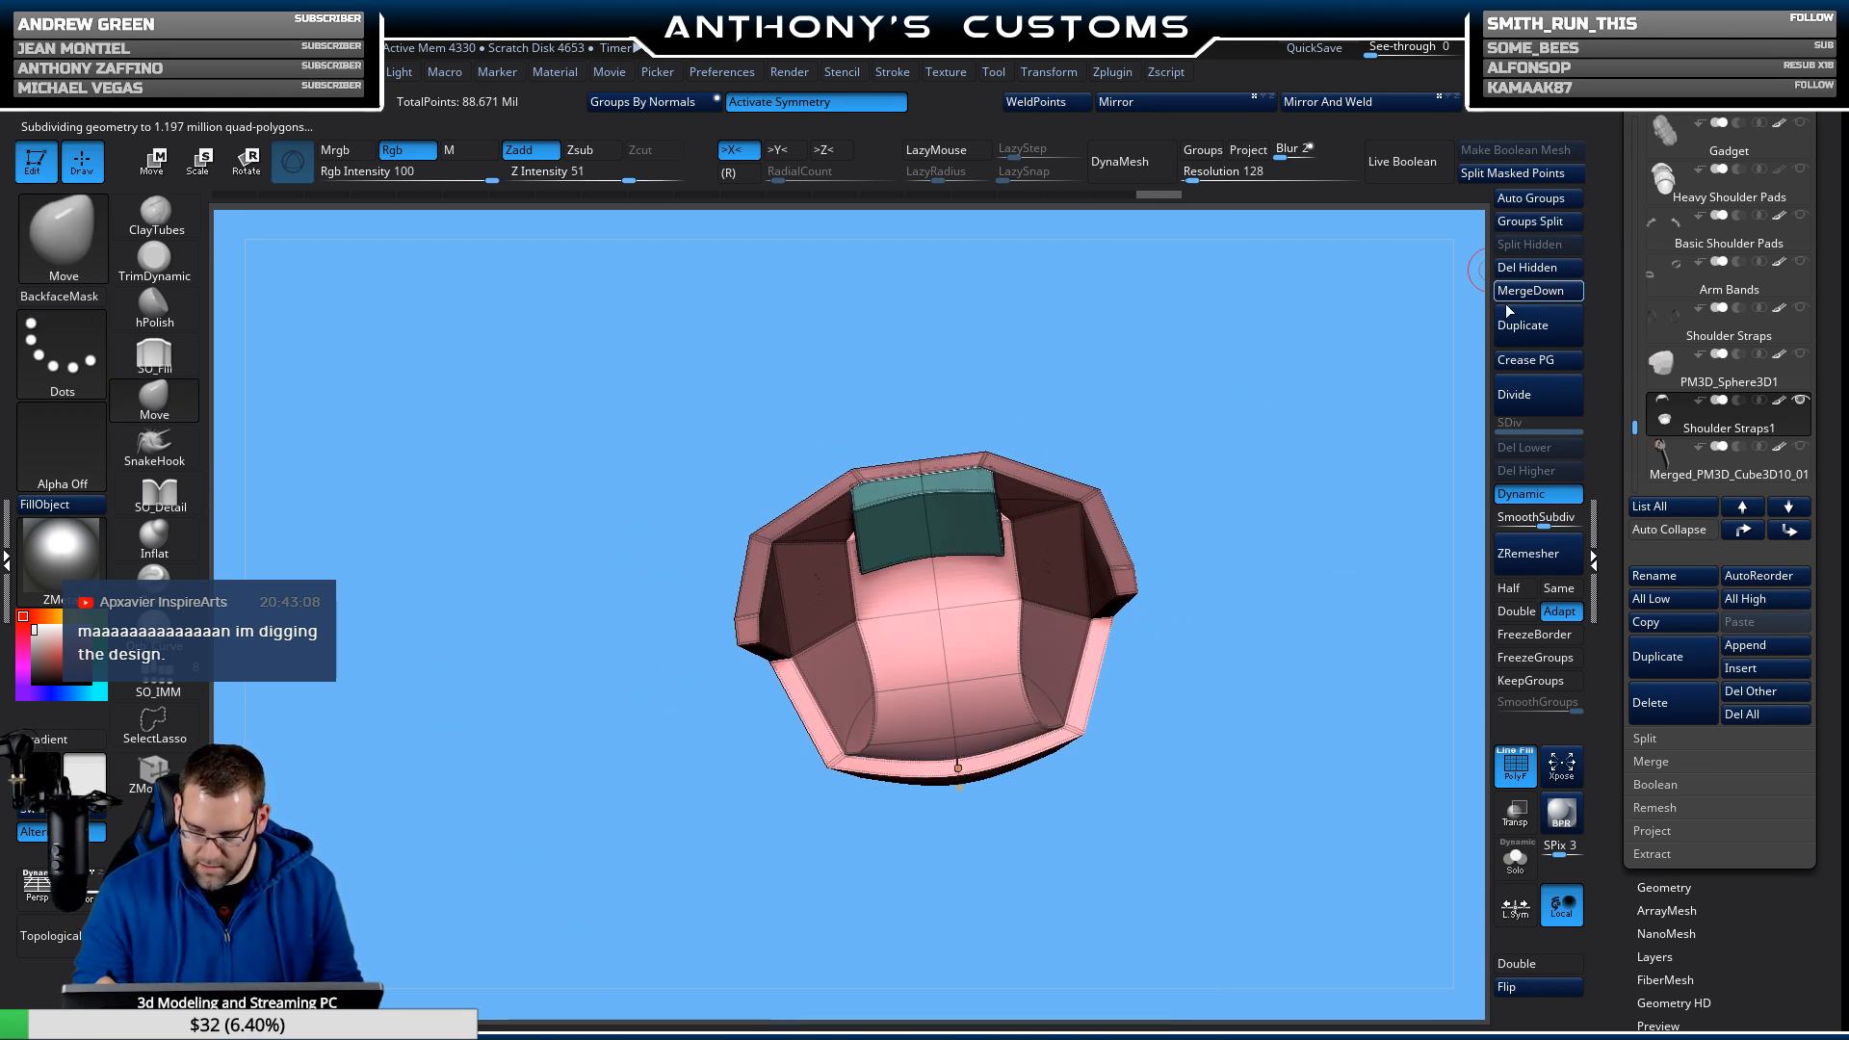
Show the Shoulder Straps subtool with the pads and inspect how the brackets sit on the straps.
{"action": "left_click_drag", "start_coordinate": [1272, 475], "coordinate": [1226, 527]}
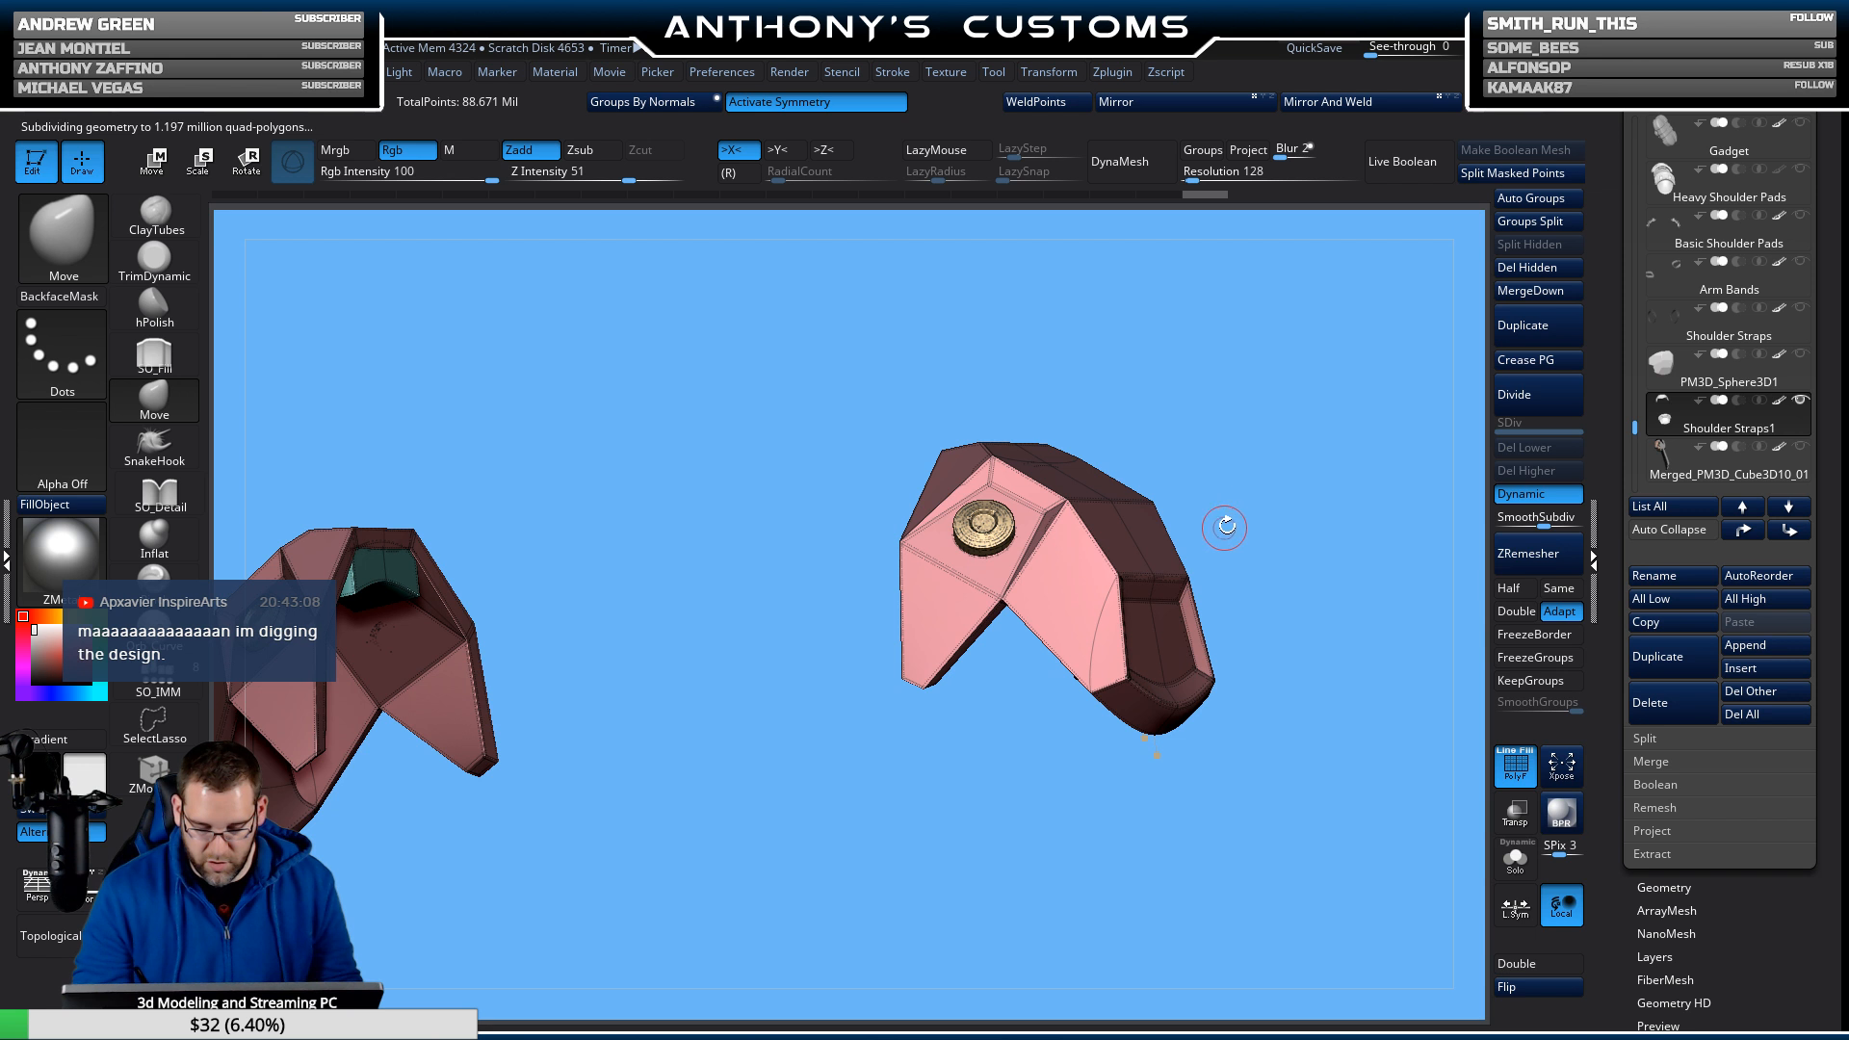
{"action": "left_click_drag", "start_coordinate": [1386, 635], "coordinate": [1305, 778]}
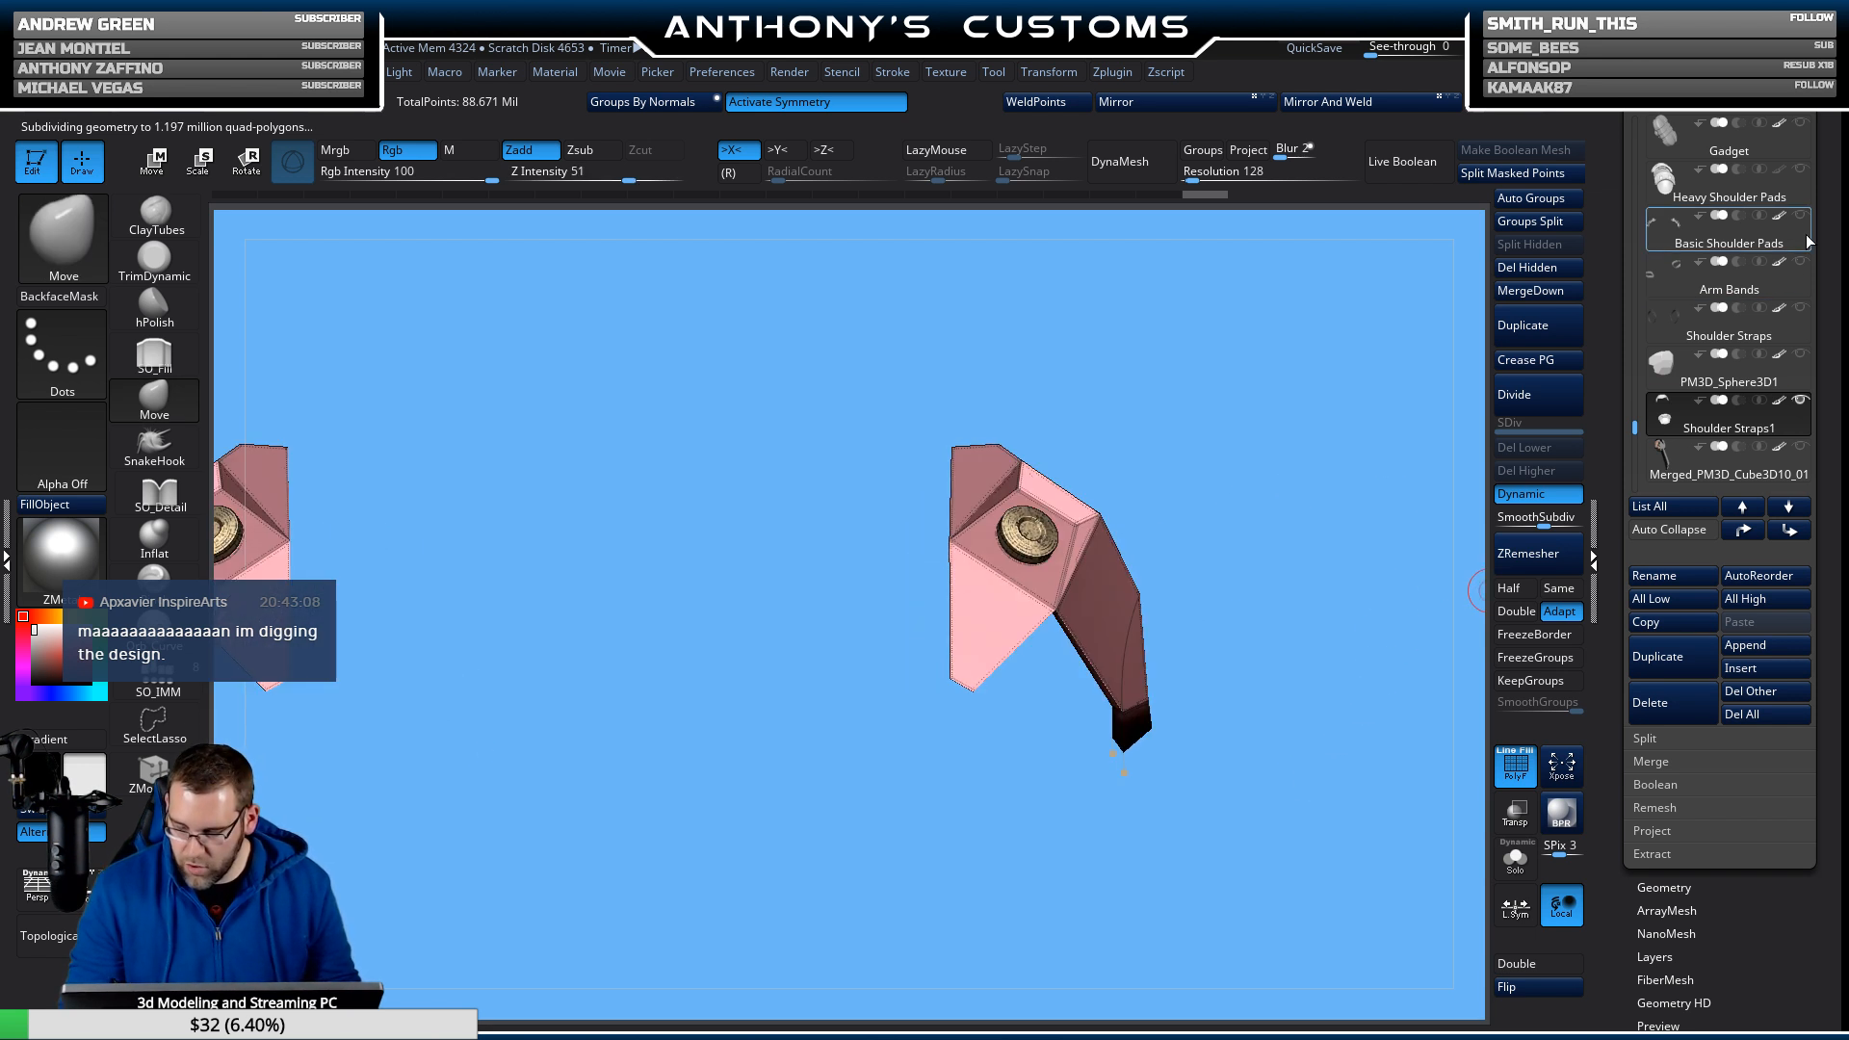
{"action": "left_click", "coordinate": [1799, 308]}
{"action": "left_click_drag", "start_coordinate": [1238, 445], "coordinate": [1300, 445]}
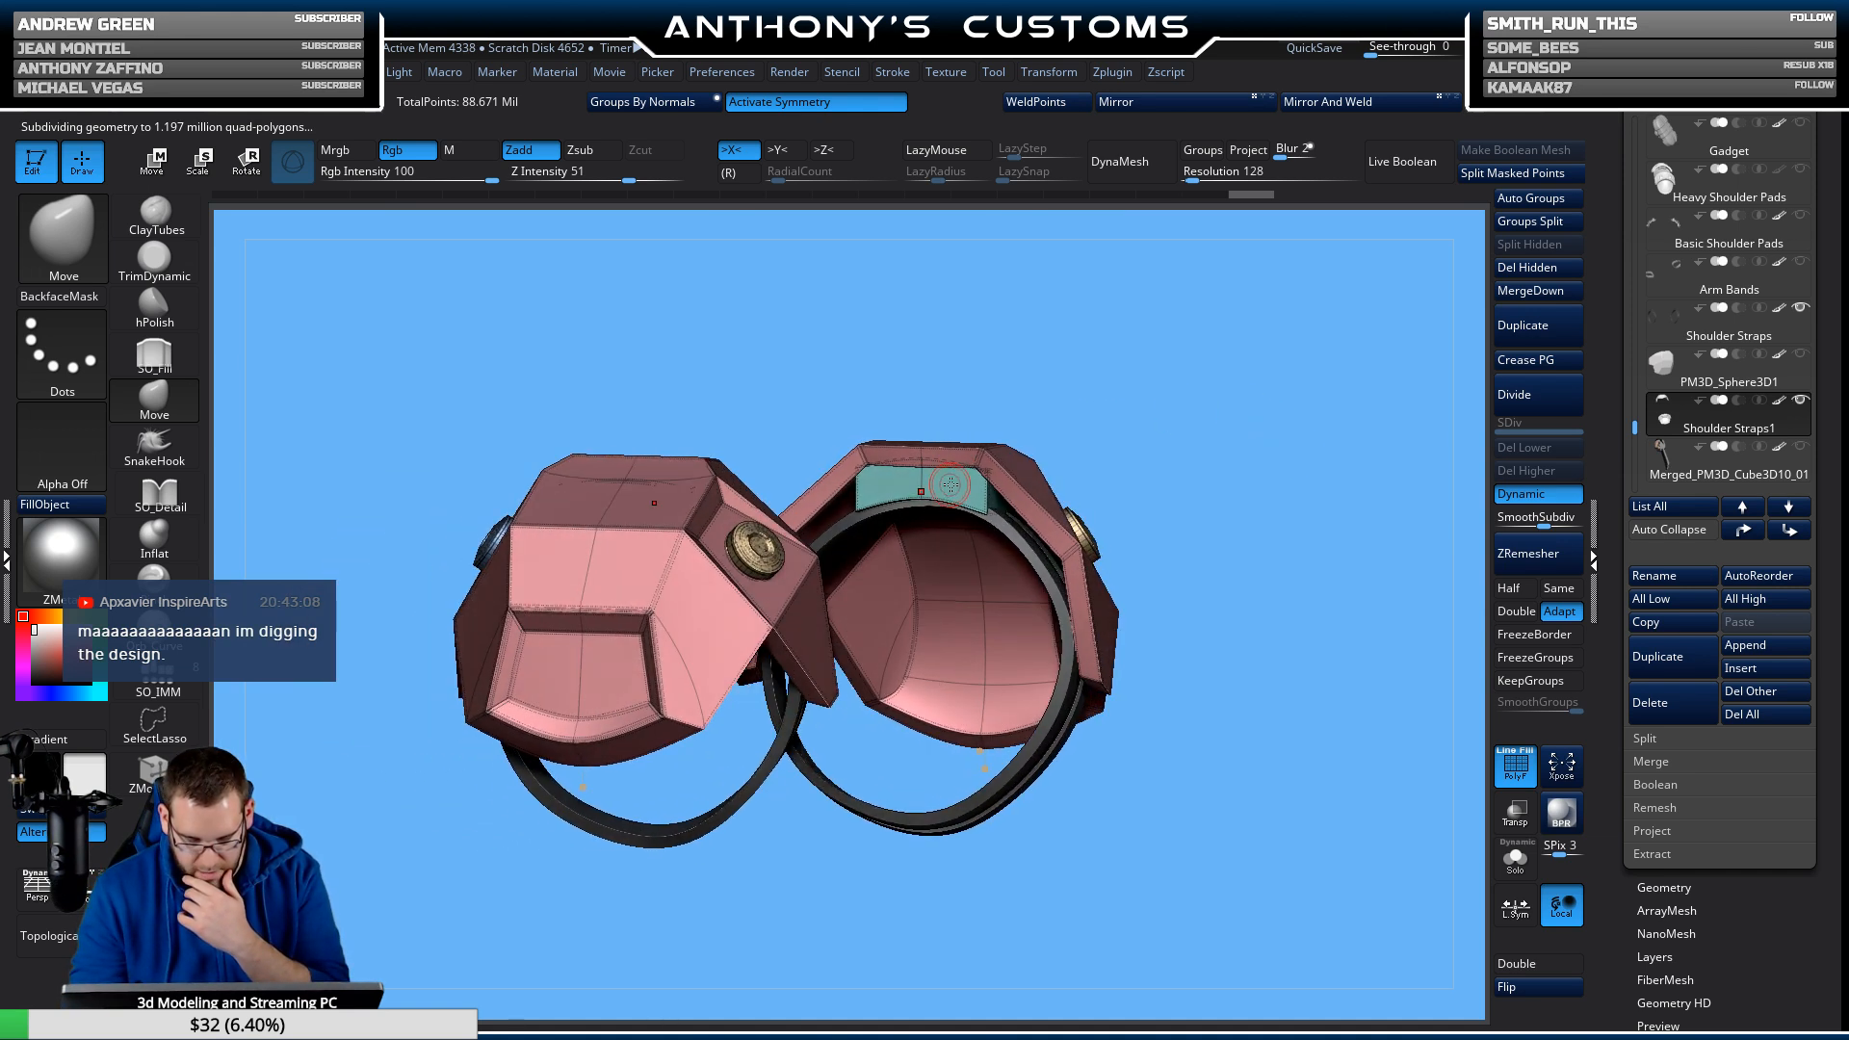
{"action": "left_click_drag", "start_coordinate": [1185, 434], "coordinate": [1232, 529]}
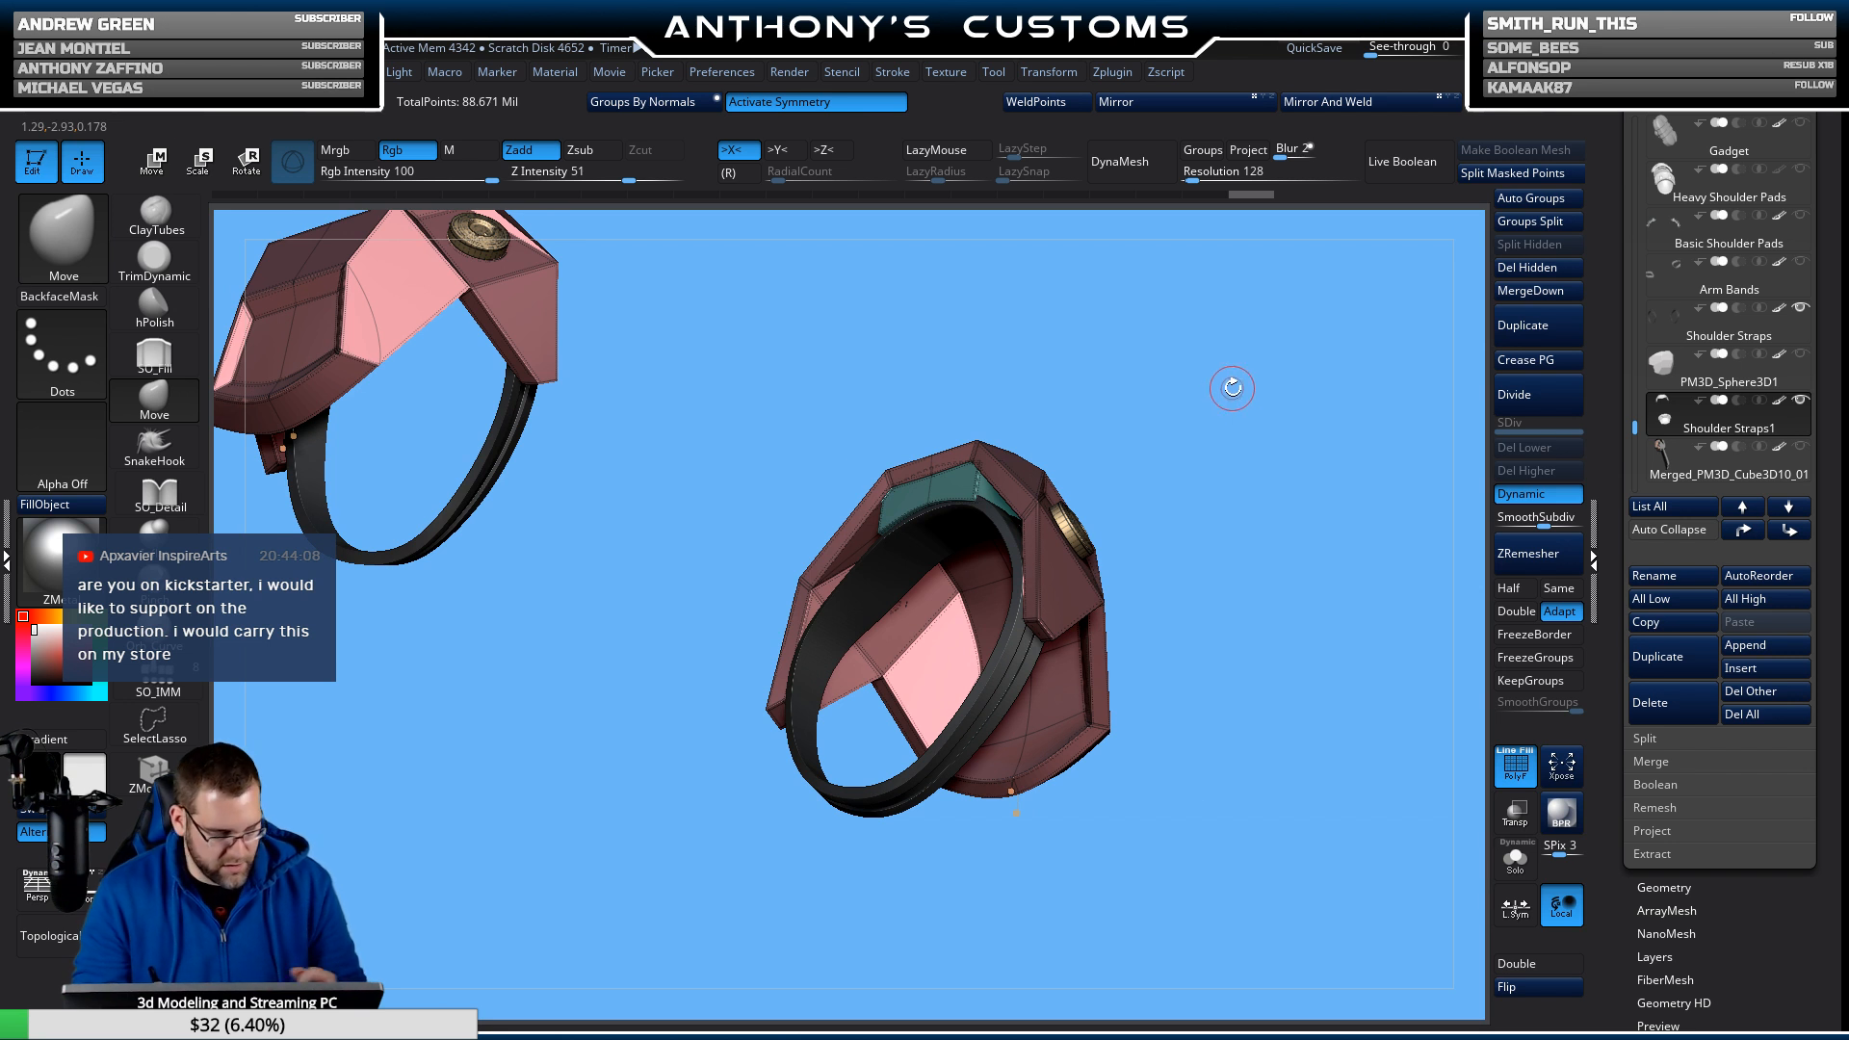
Raise the shoulder pads slightly on the straps and check their fit from the front.
{"action": "key", "text": "w"}
{"action": "left_click_drag", "start_coordinate": [1233, 388], "coordinate": [1252, 458]}
{"action": "left_click_drag", "start_coordinate": [961, 386], "coordinate": [962, 376]}
{"action": "left_click_drag", "start_coordinate": [1168, 393], "coordinate": [1192, 518]}
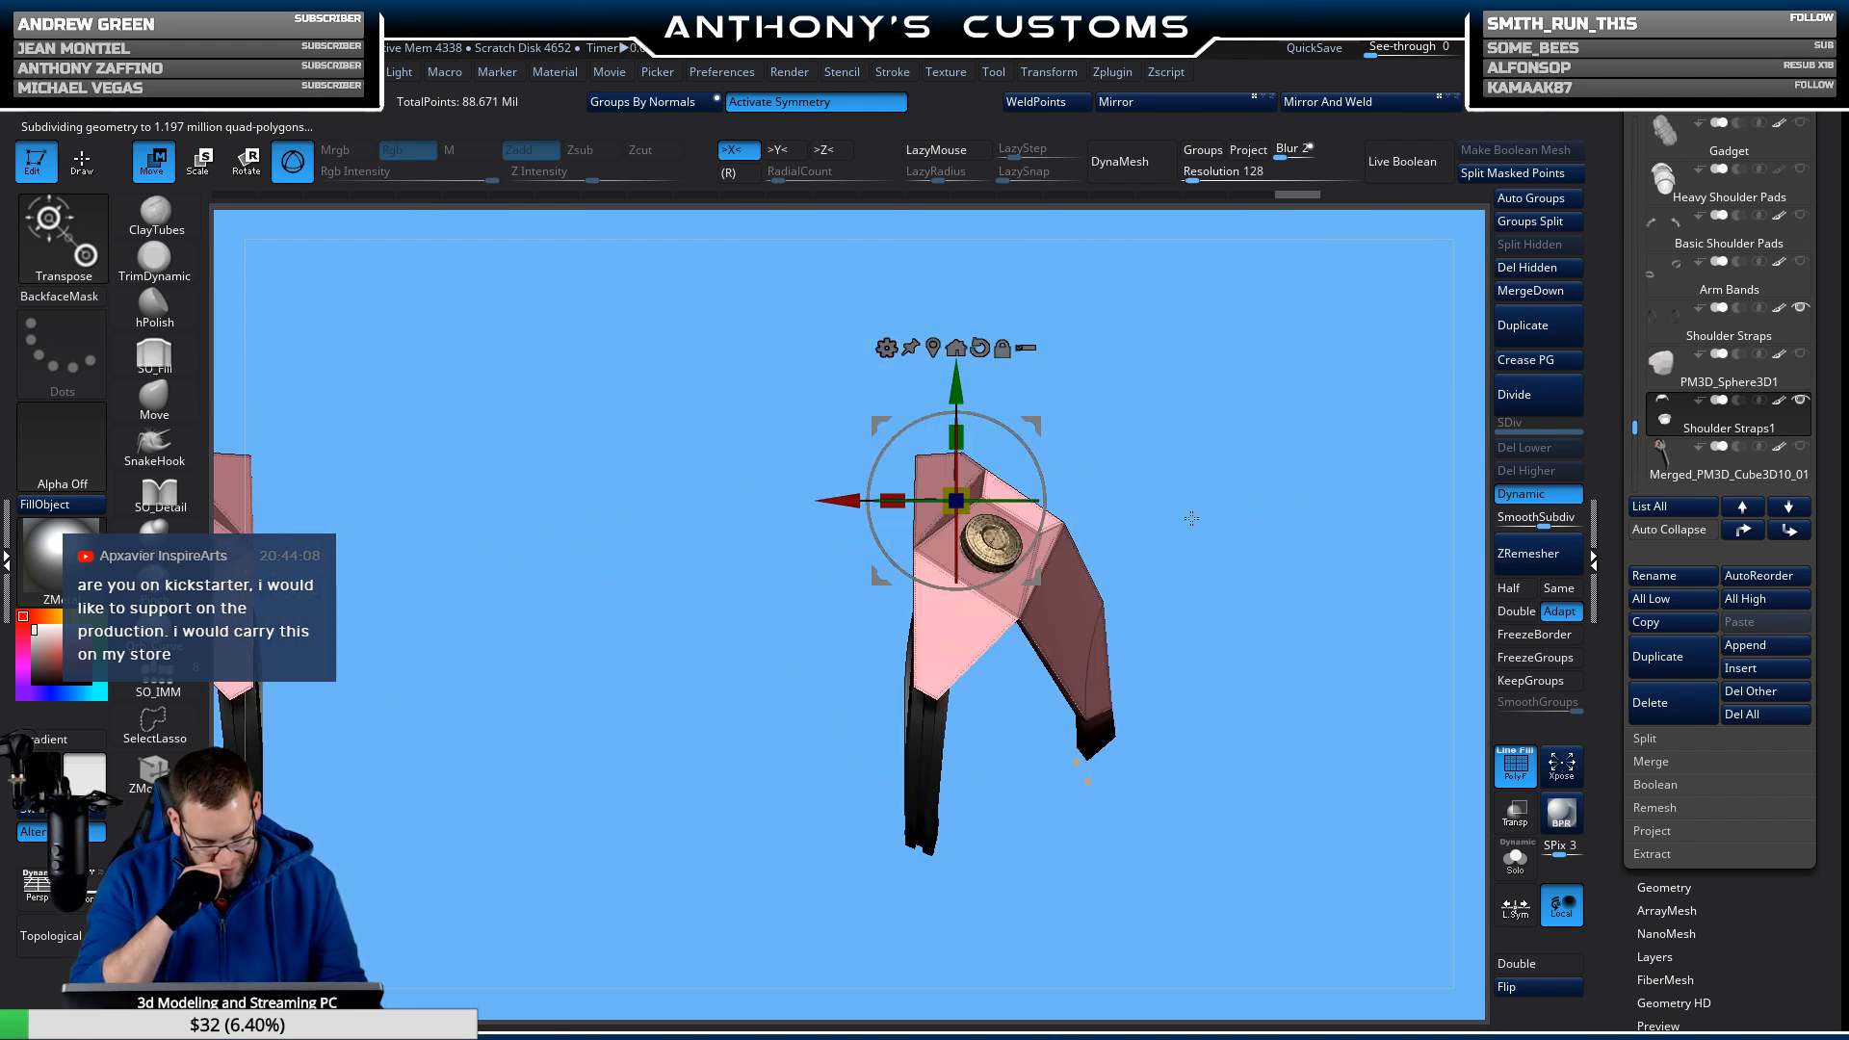
{"action": "key", "text": "q"}
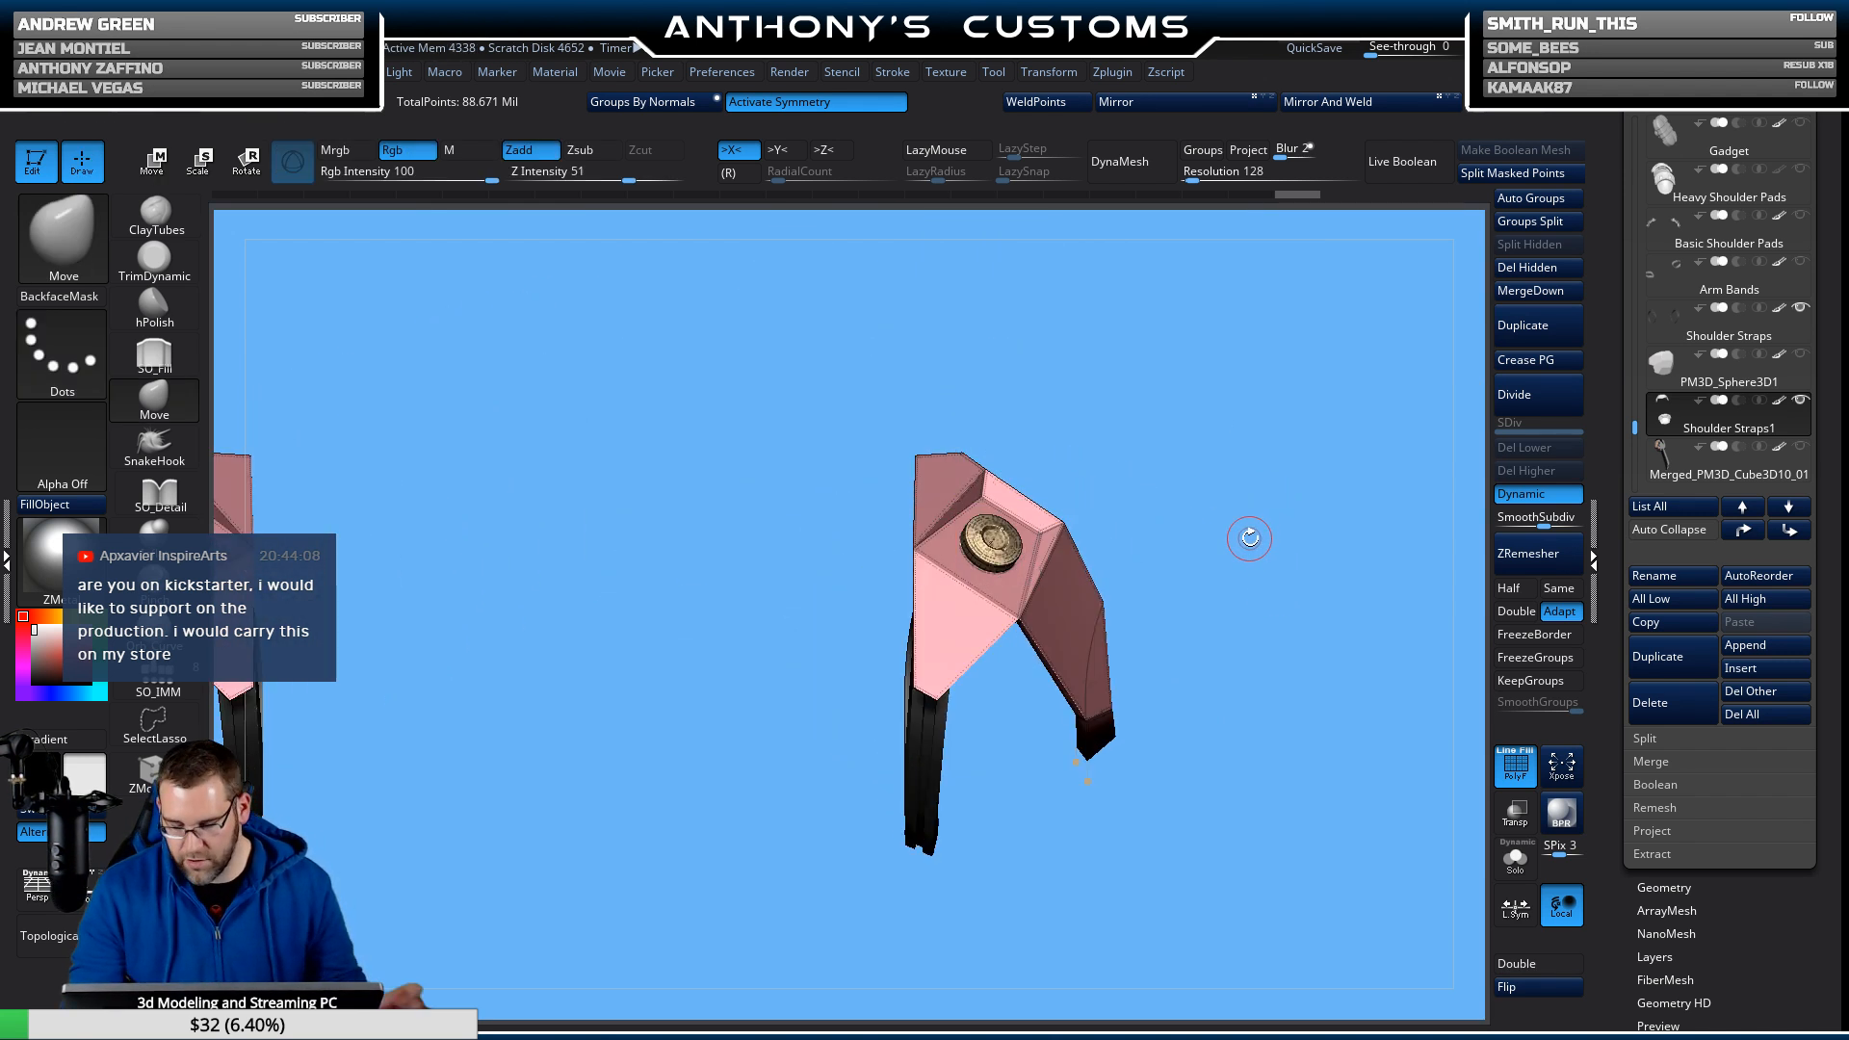
{"action": "left_click_drag", "start_coordinate": [1059, 597], "coordinate": [1226, 503]}
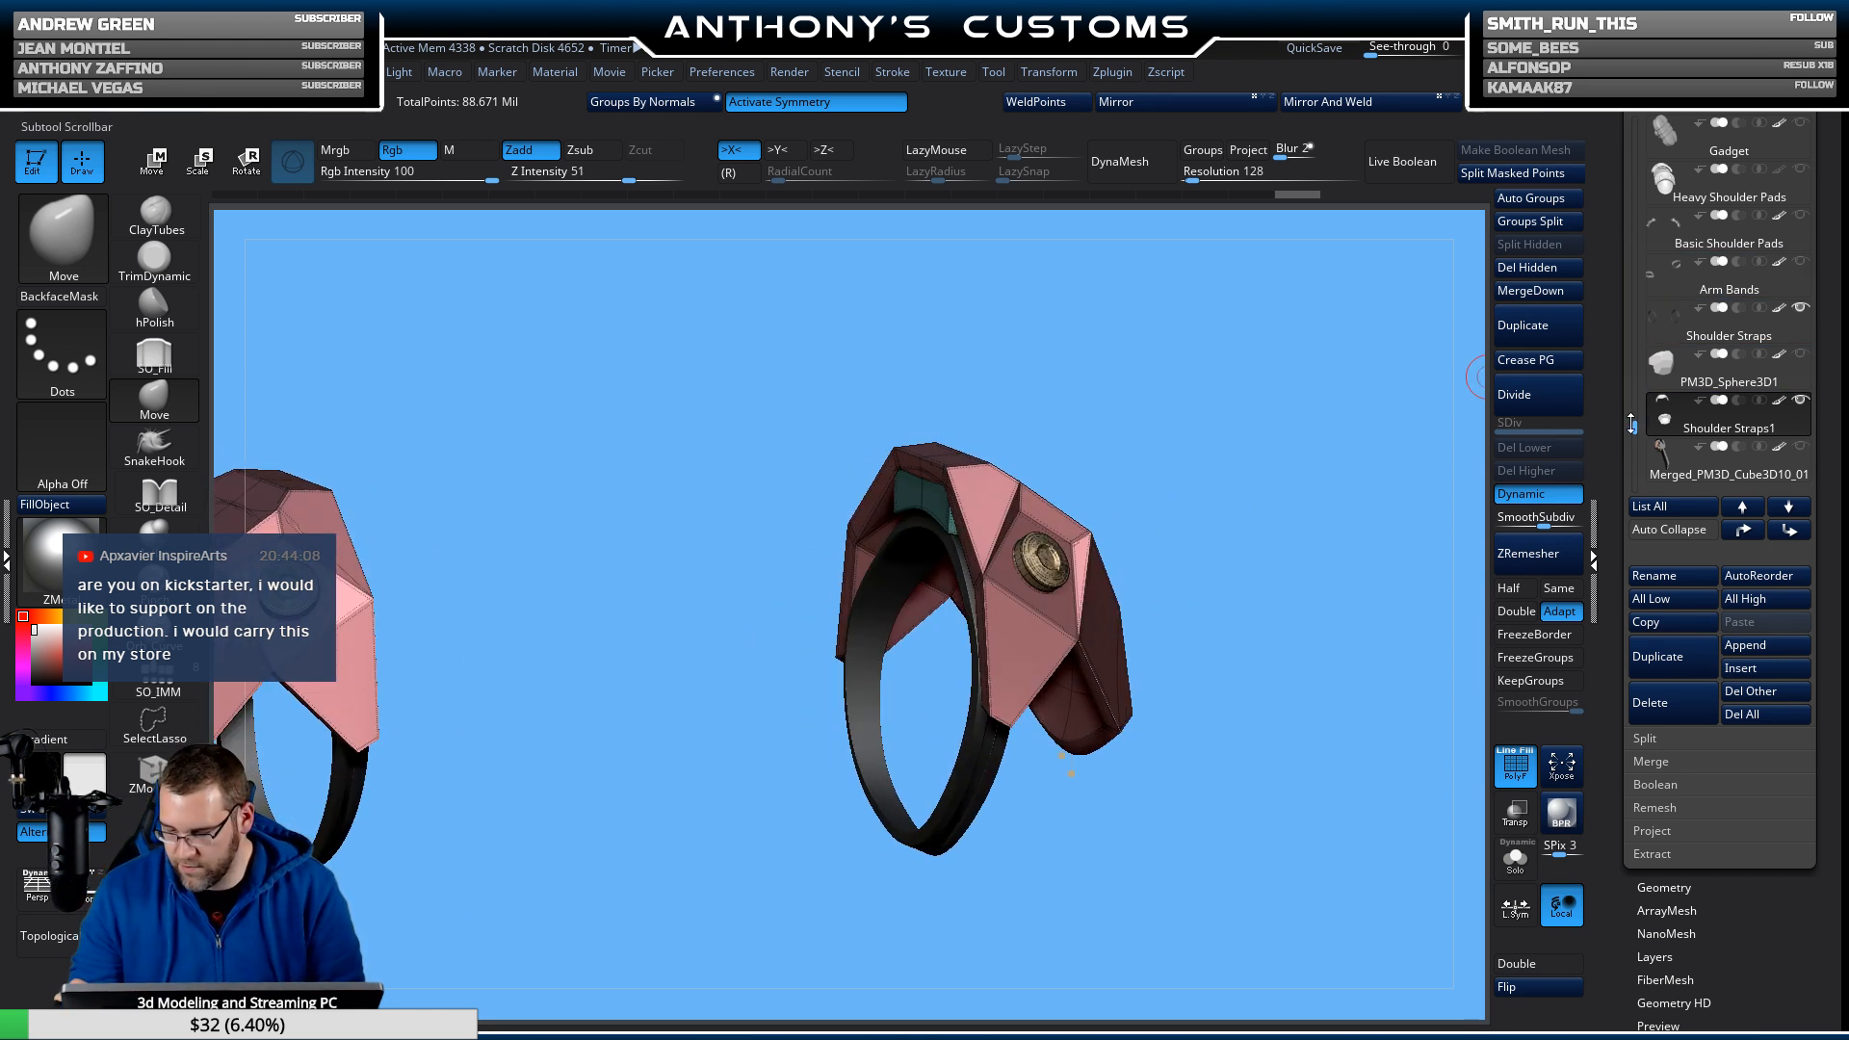
Show the Bare Chest and Bare Biceps subtools around the shoulder pads.
{"action": "left_click_drag", "start_coordinate": [1632, 423], "coordinate": [1637, 456]}
{"action": "left_click", "coordinate": [1800, 215]}
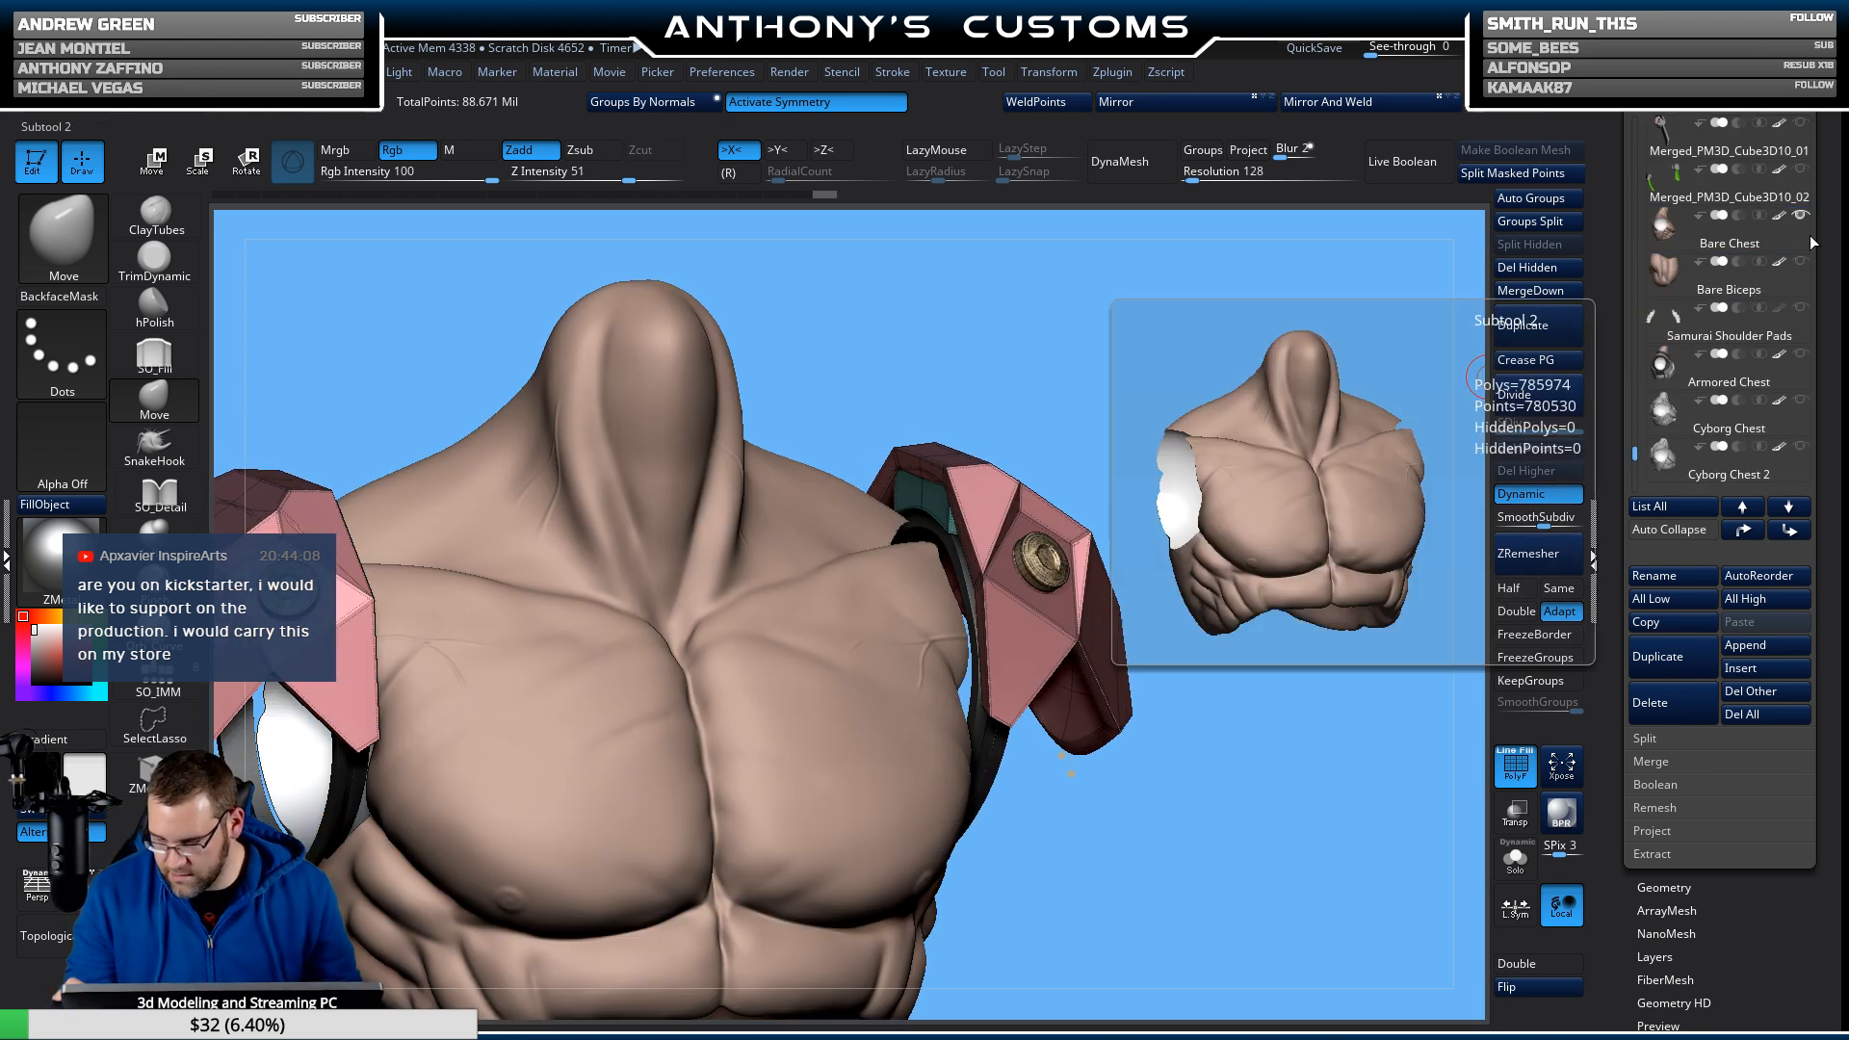
{"action": "left_click", "coordinate": [1800, 261]}
{"action": "left_click_drag", "start_coordinate": [1637, 455], "coordinate": [1638, 410]}
Show the Armored Belt, Sheath, Katana, Feet 1 and Boots 1 subtools.
{"action": "mouse_move", "coordinate": [1800, 357]}
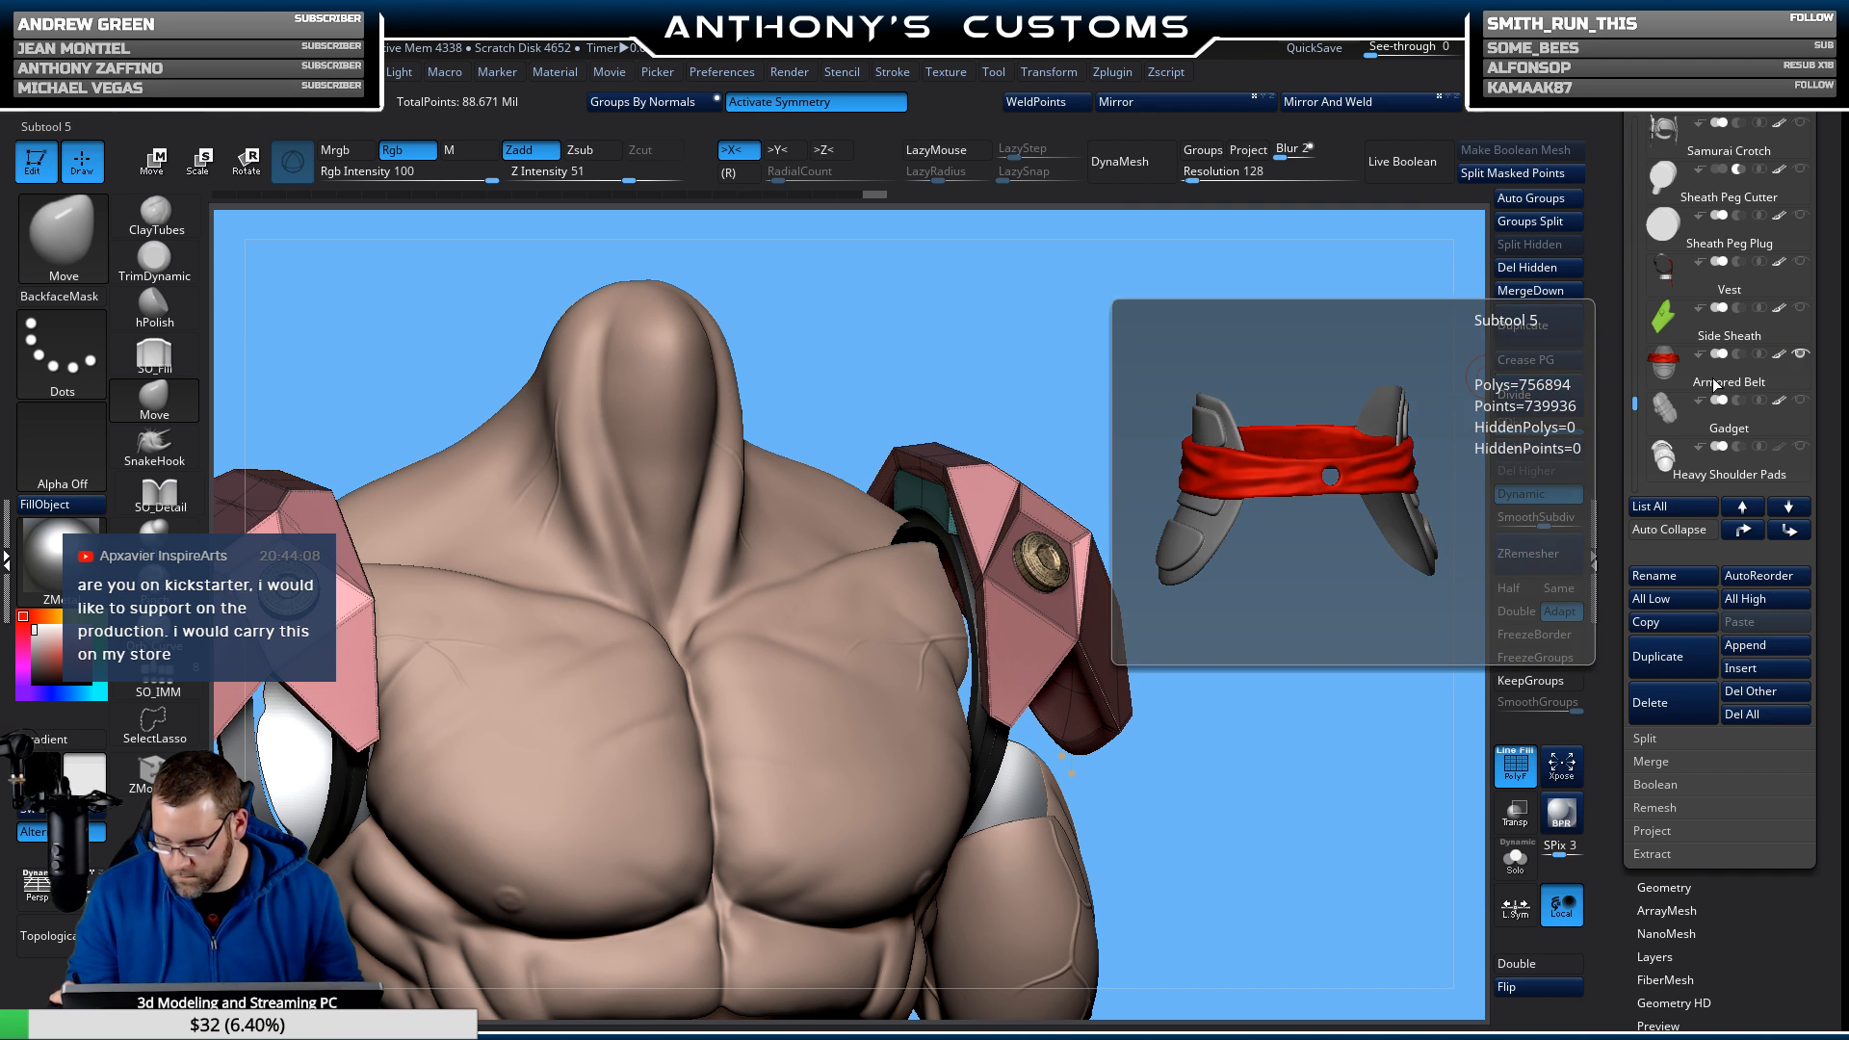
{"action": "left_click_drag", "start_coordinate": [1636, 403], "coordinate": [1637, 340]}
{"action": "left_click", "coordinate": [1798, 308]}
{"action": "left_click", "coordinate": [1801, 215]}
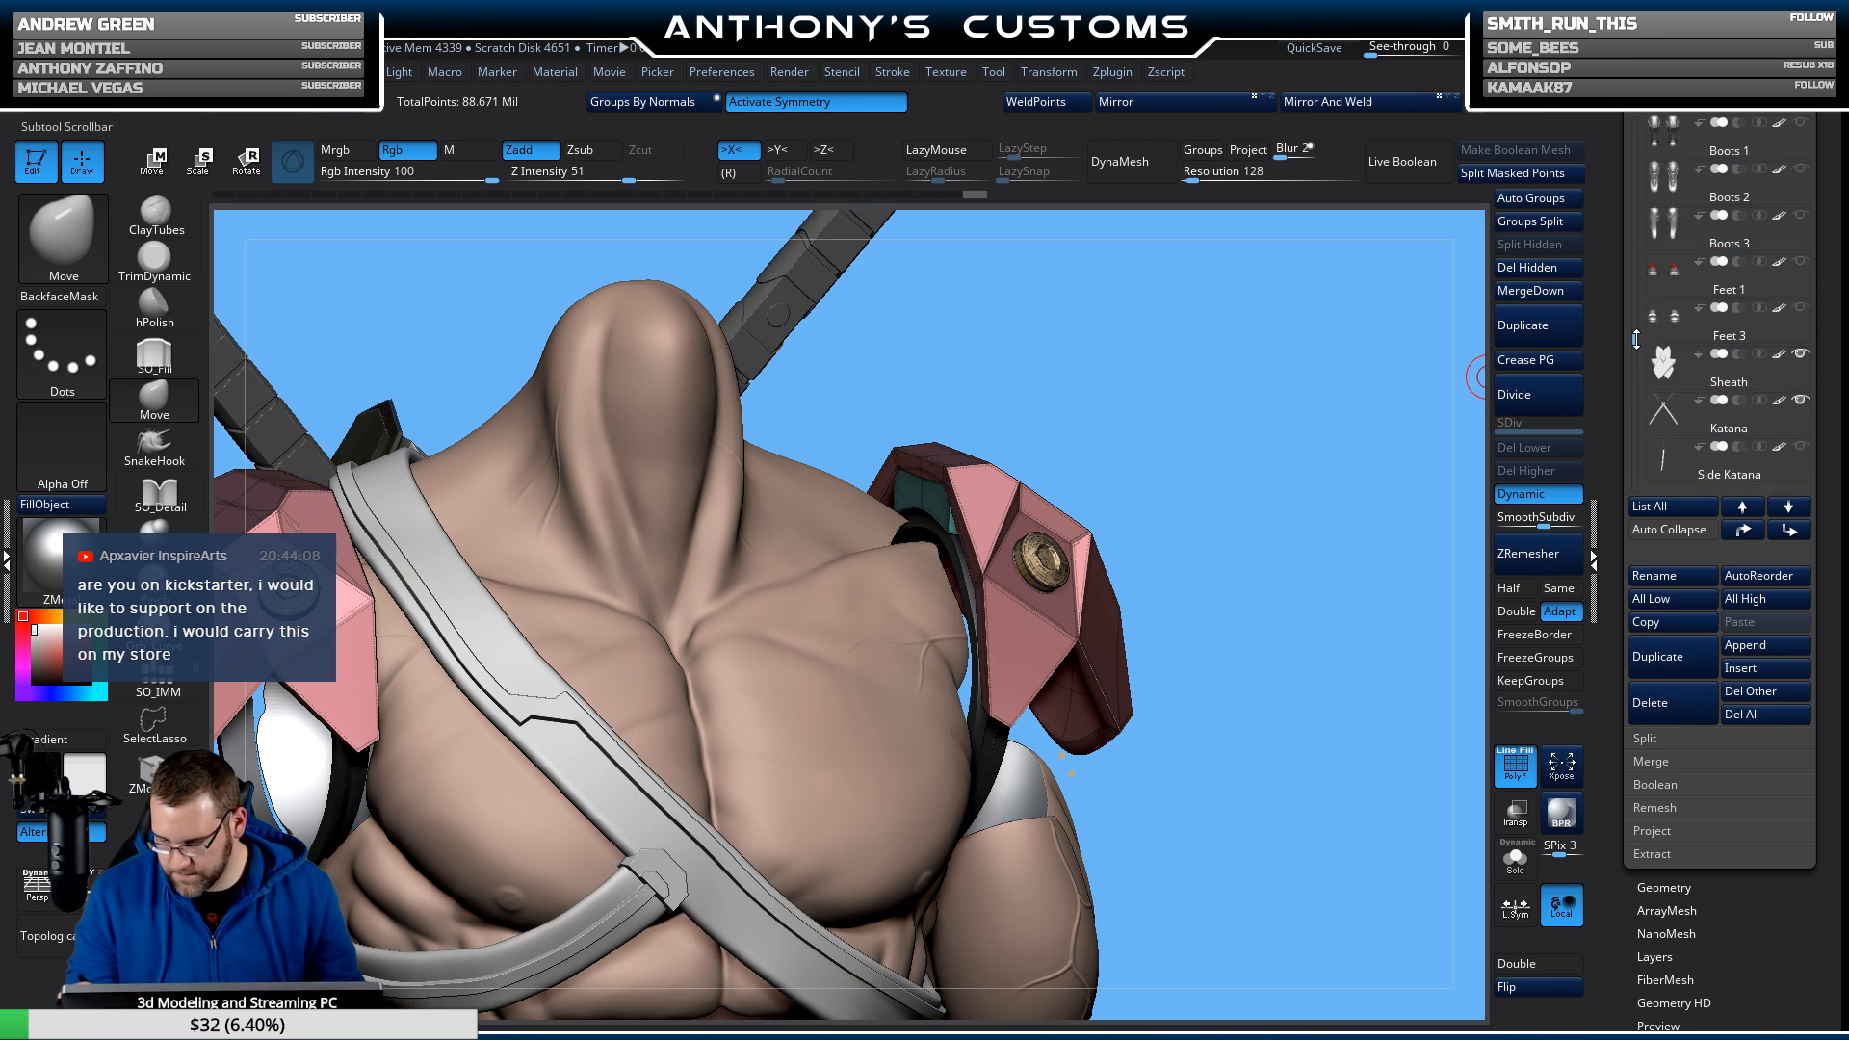
{"action": "left_click", "coordinate": [1801, 125]}
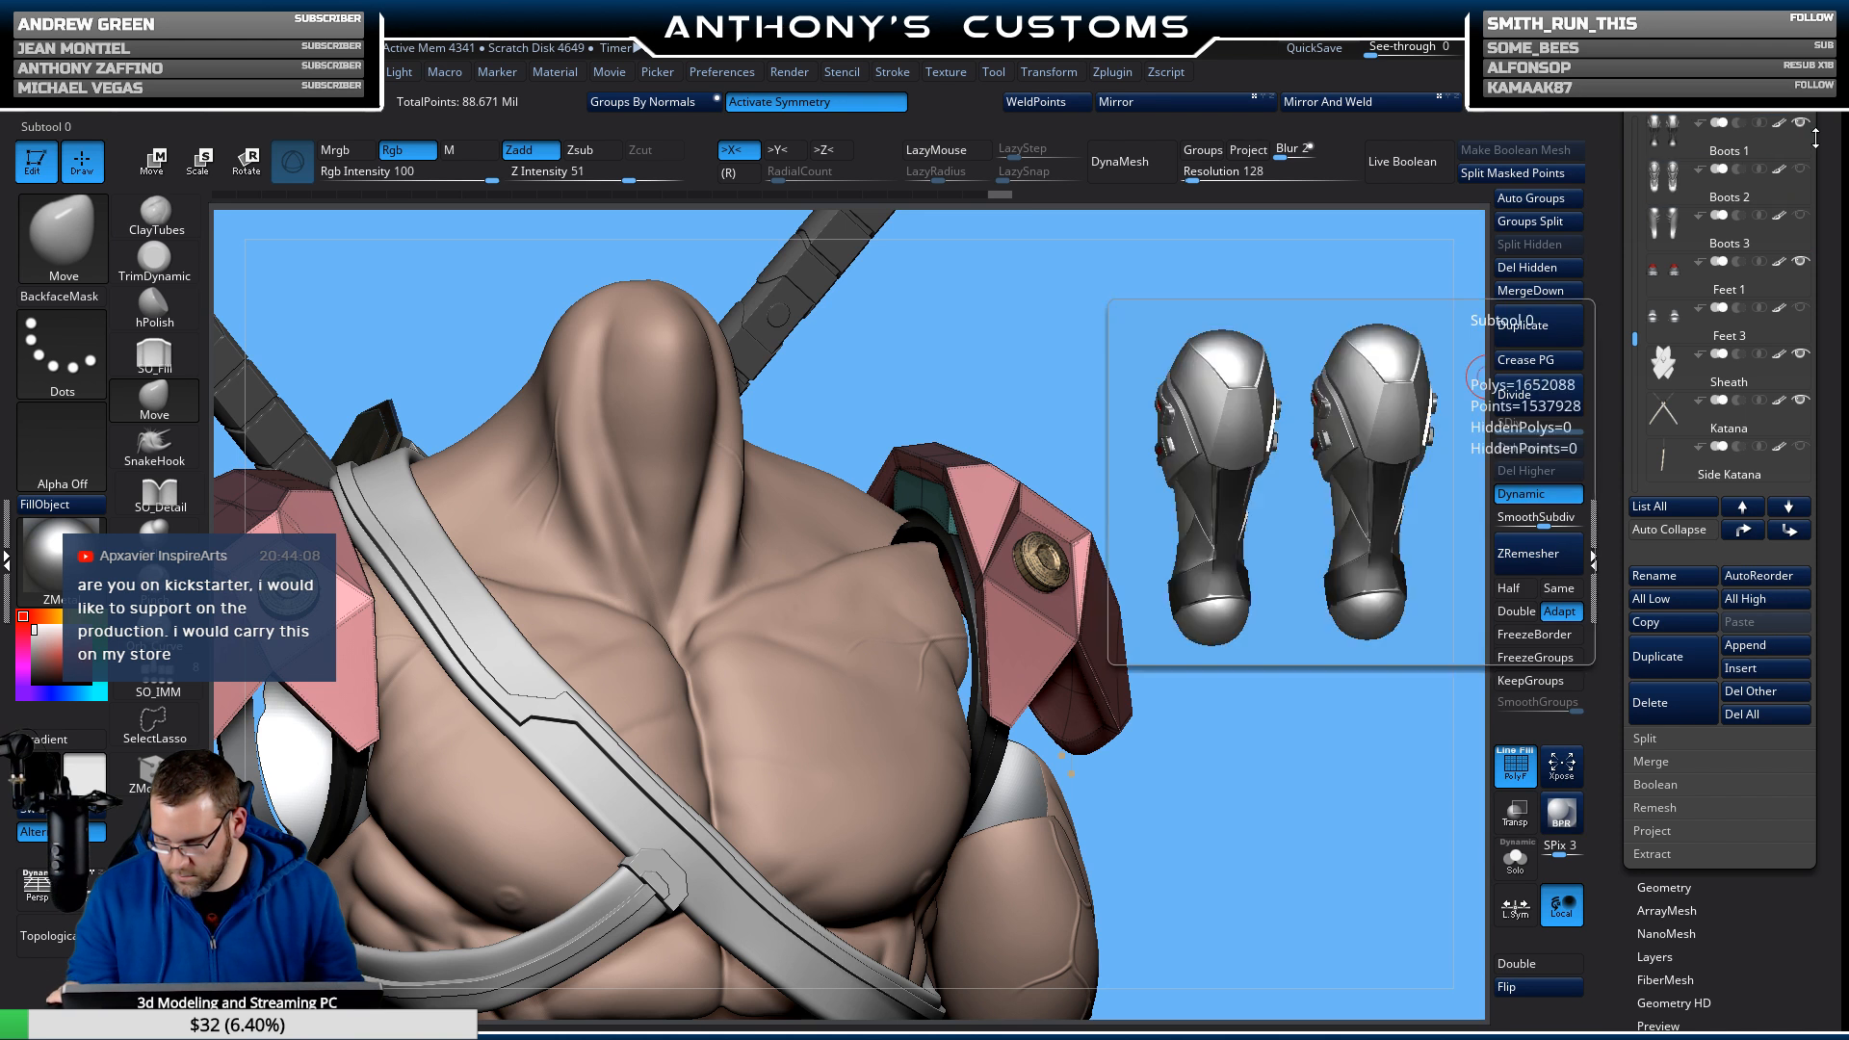
Show the Belt Ties, Pants Crotch, Pants, Gauntlets 2 and Bare Forearms subtools.
{"action": "left_click_drag", "start_coordinate": [1636, 340], "coordinate": [1644, 308]}
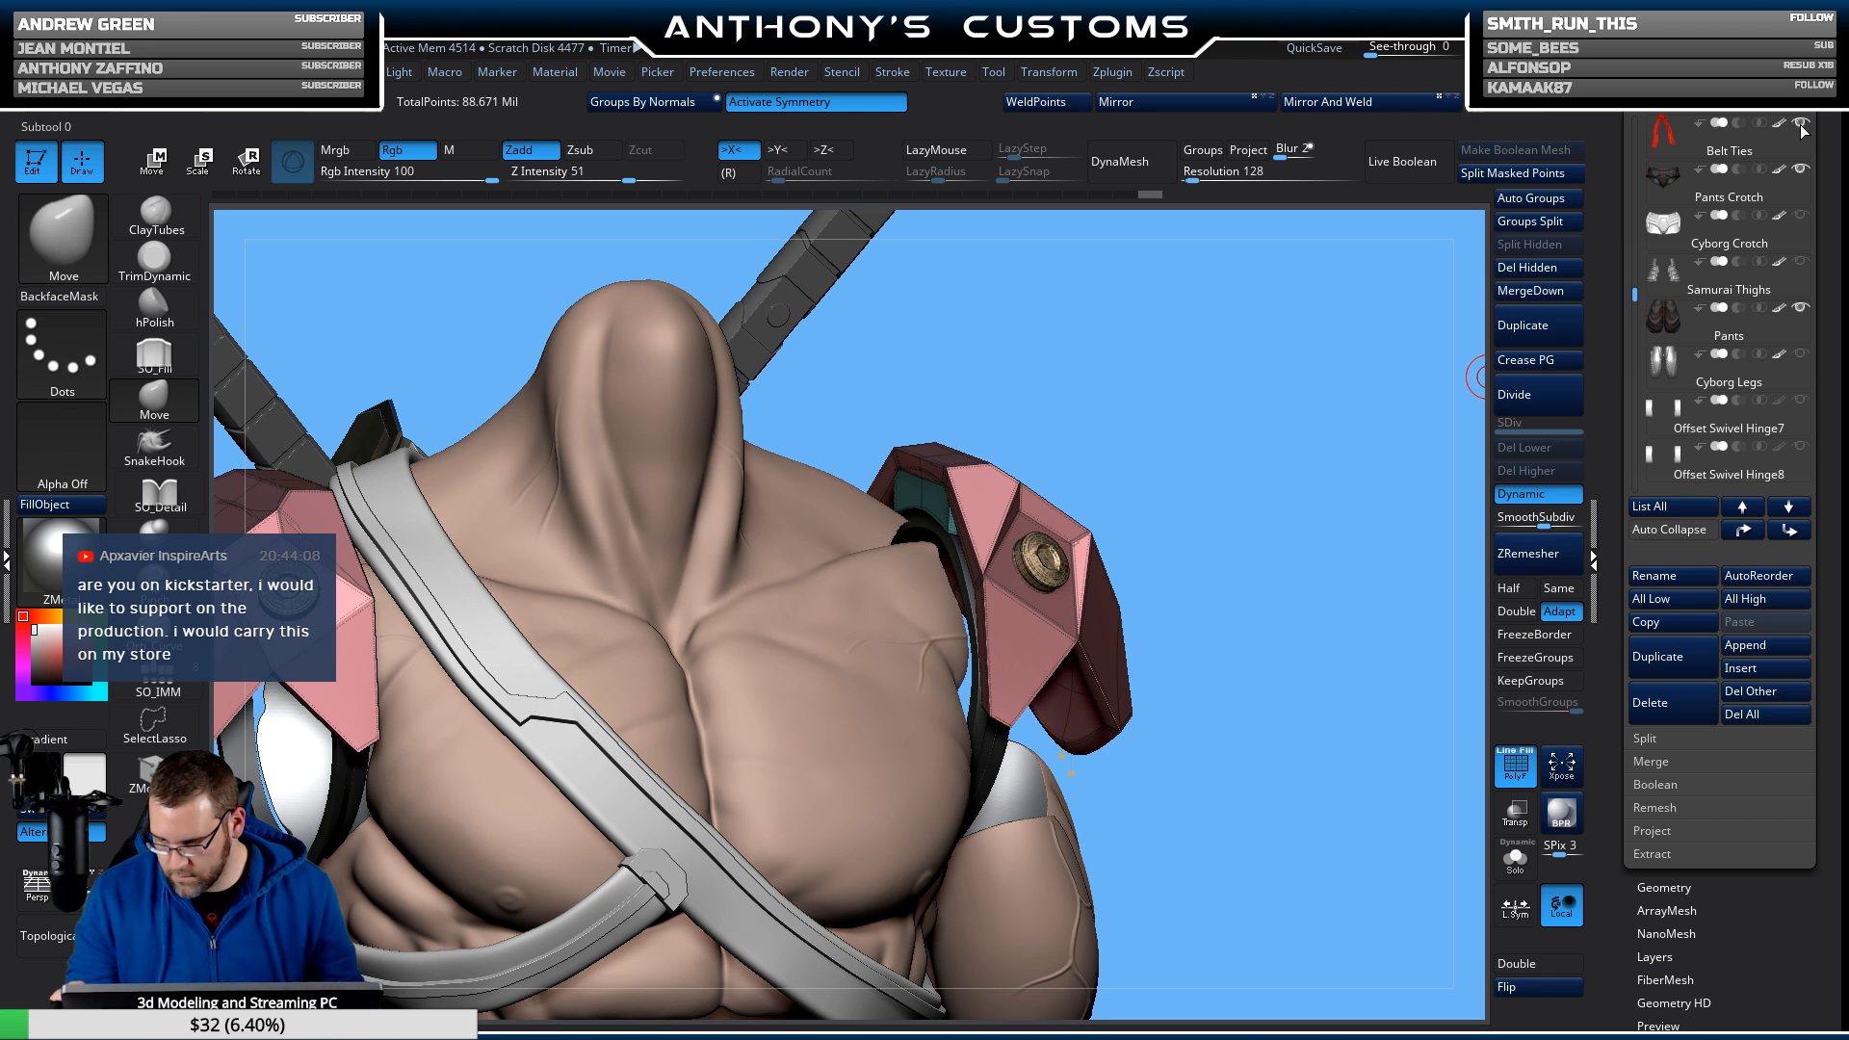
{"action": "left_click_drag", "start_coordinate": [1634, 294], "coordinate": [1635, 210]}
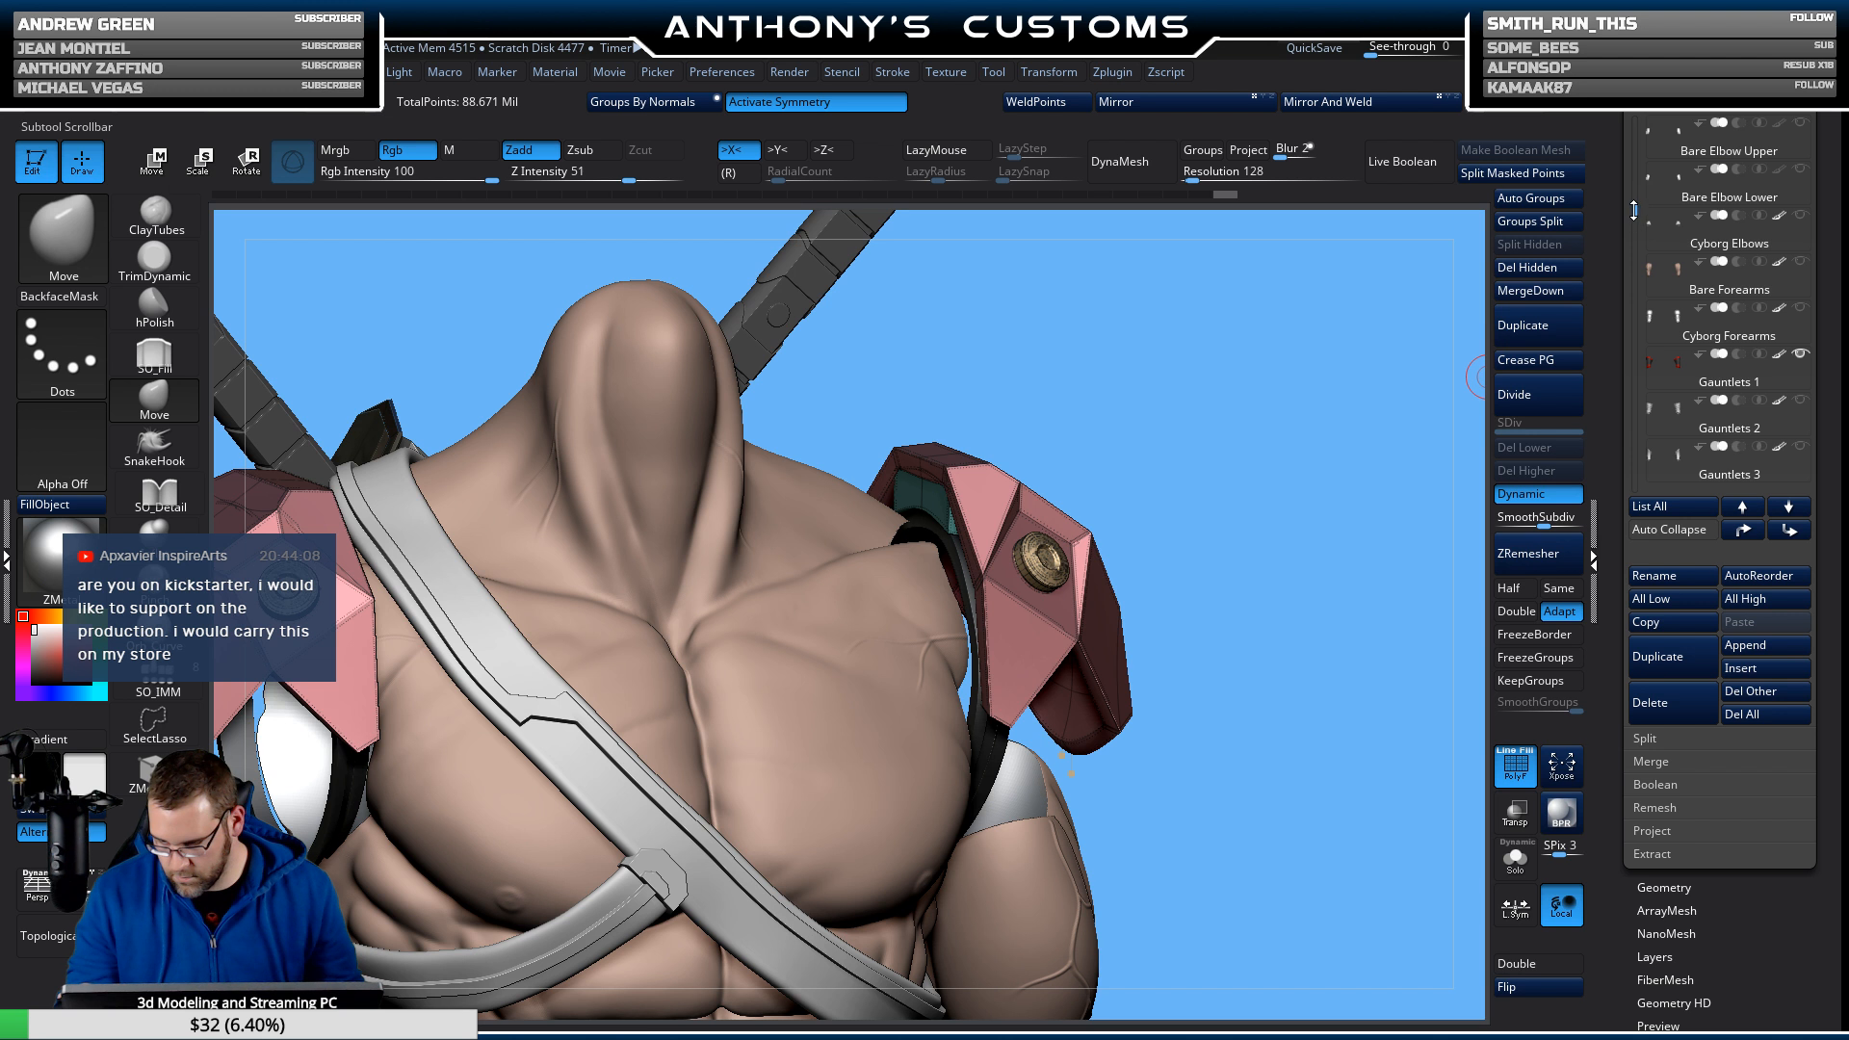
{"action": "mouse_move", "coordinate": [1797, 420]}
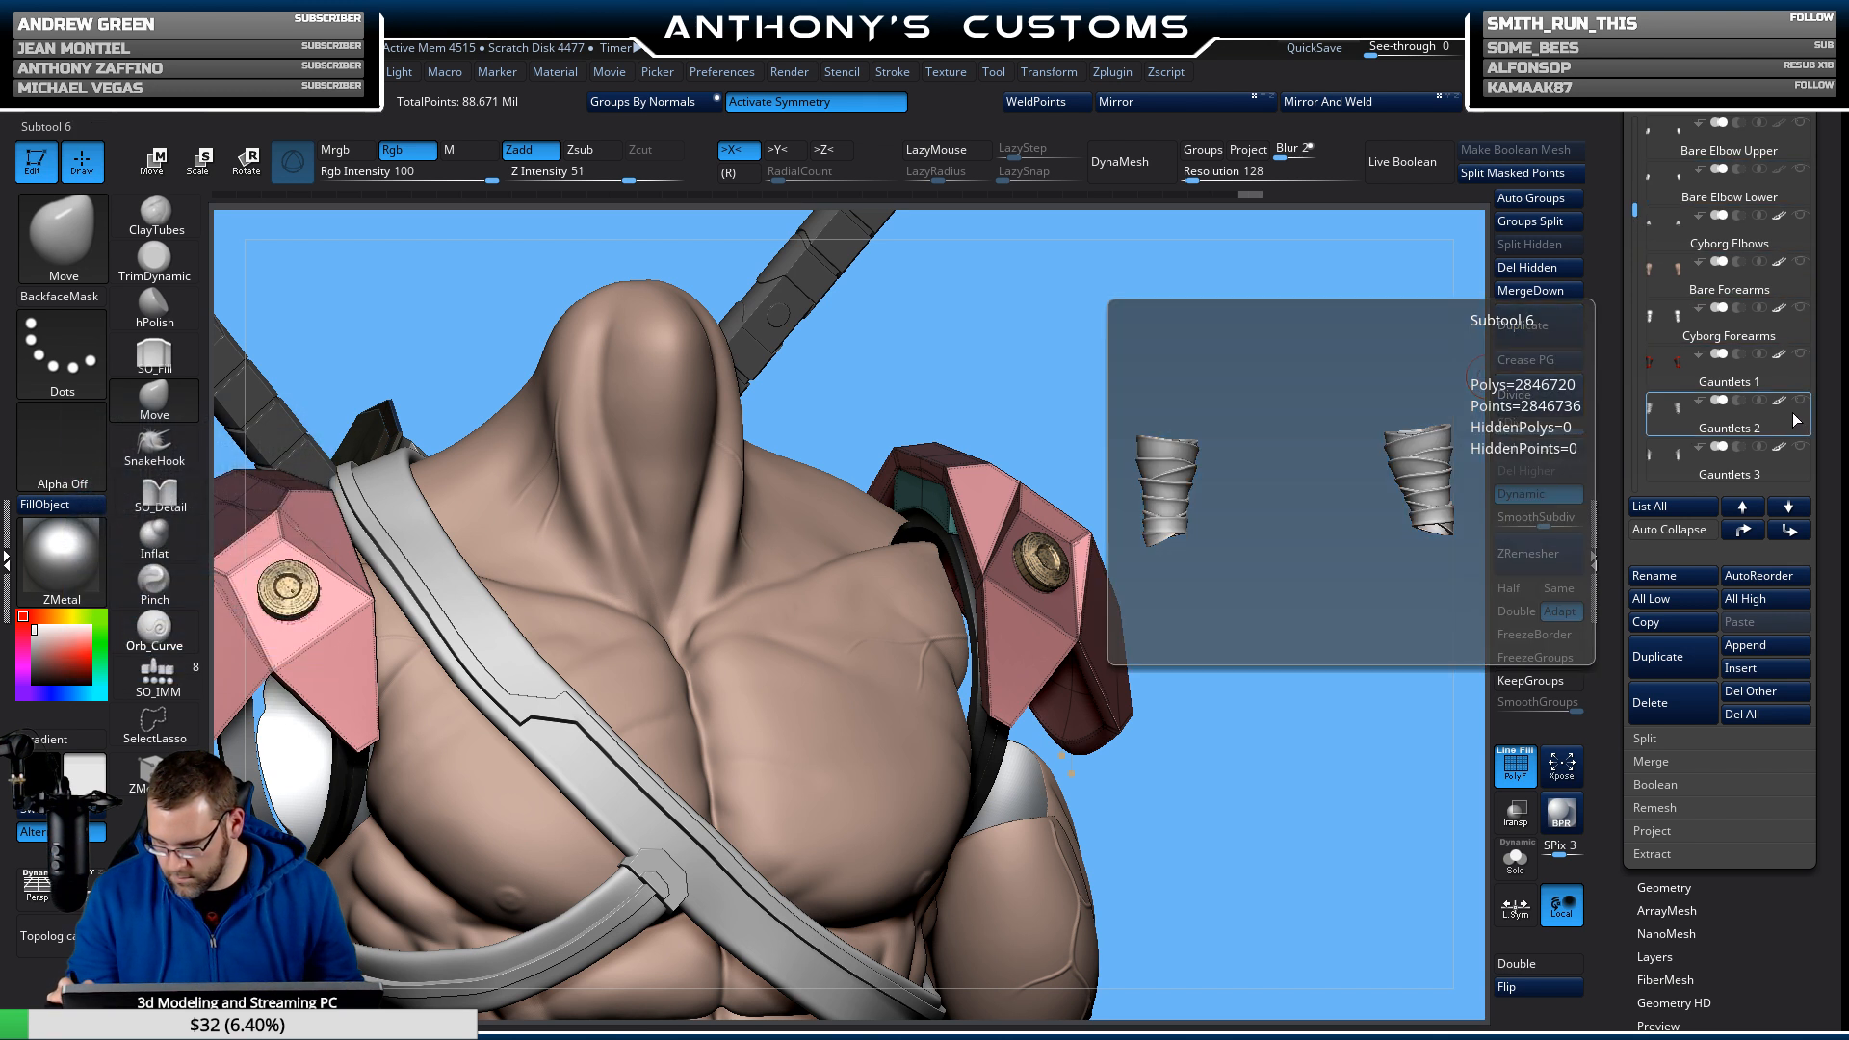
{"action": "left_click", "coordinate": [1704, 232]}
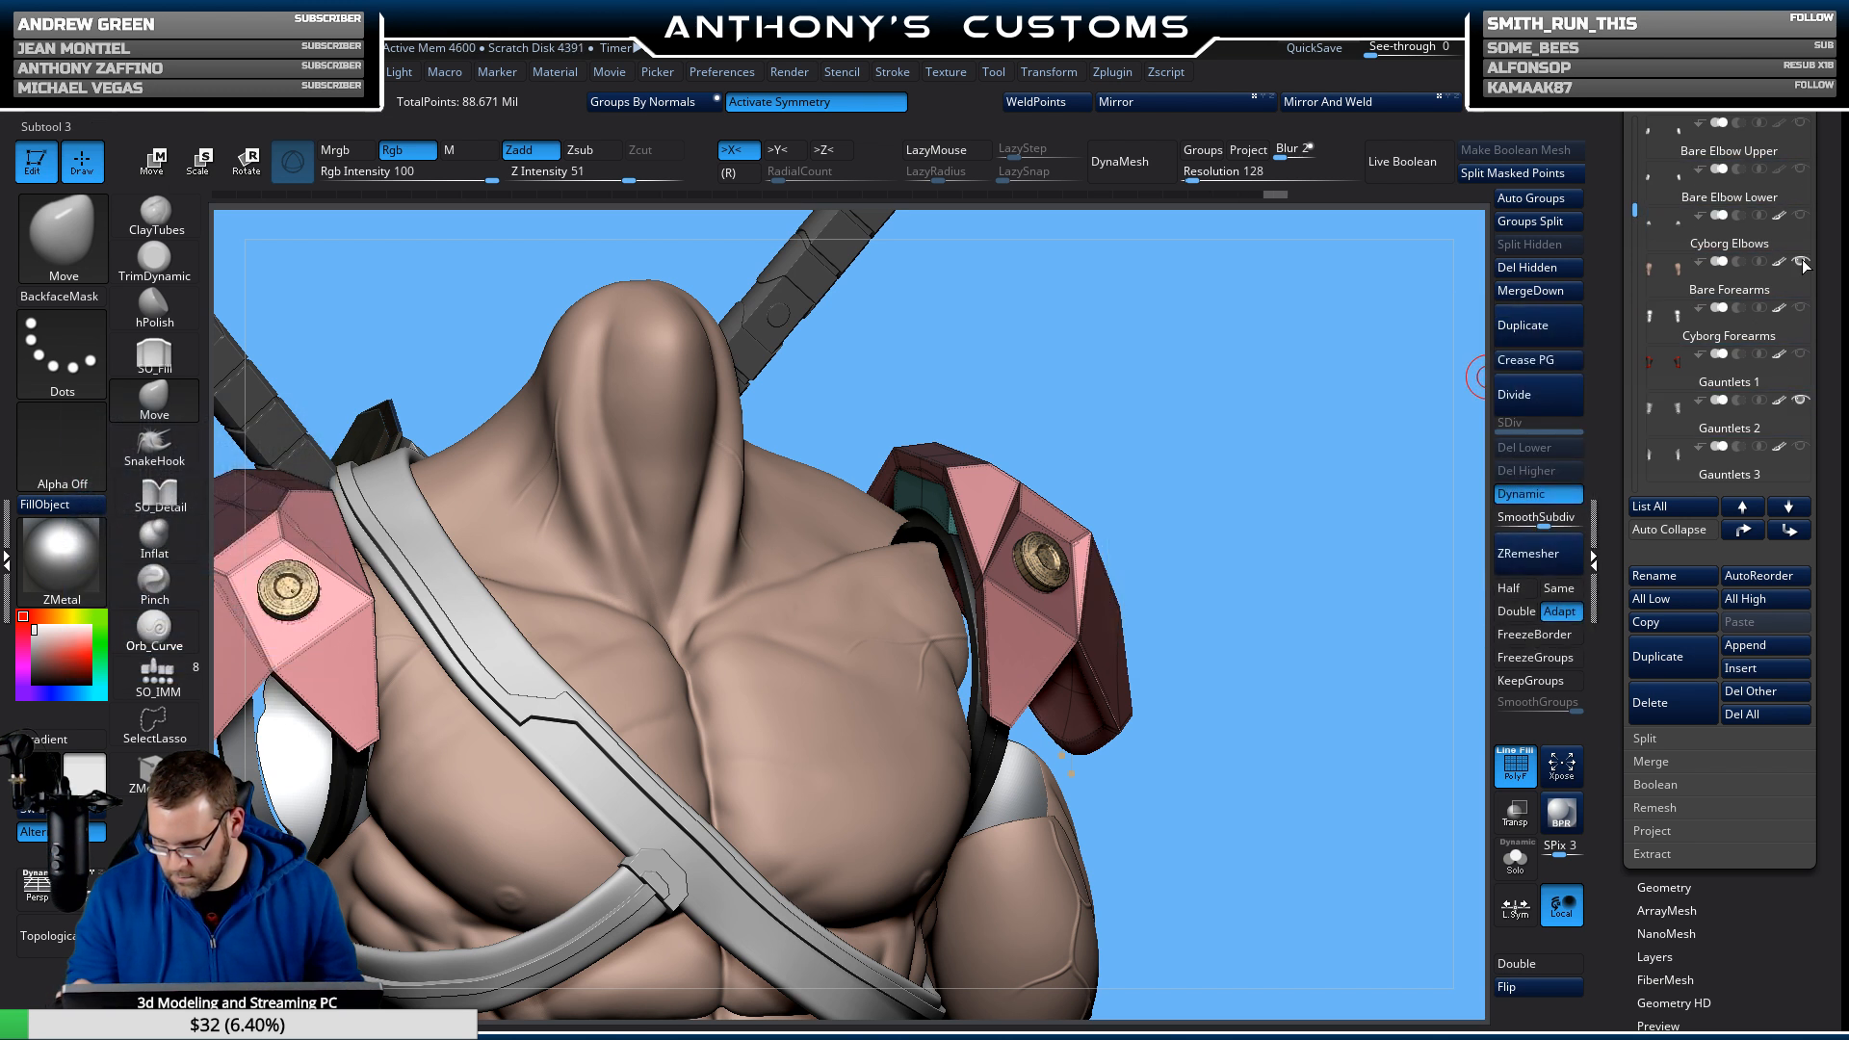
Show the Bare Elbows, Bare Shoulders and Merged_Head Done1 subtools.
{"action": "left_click_drag", "start_coordinate": [1634, 198], "coordinate": [1636, 180]}
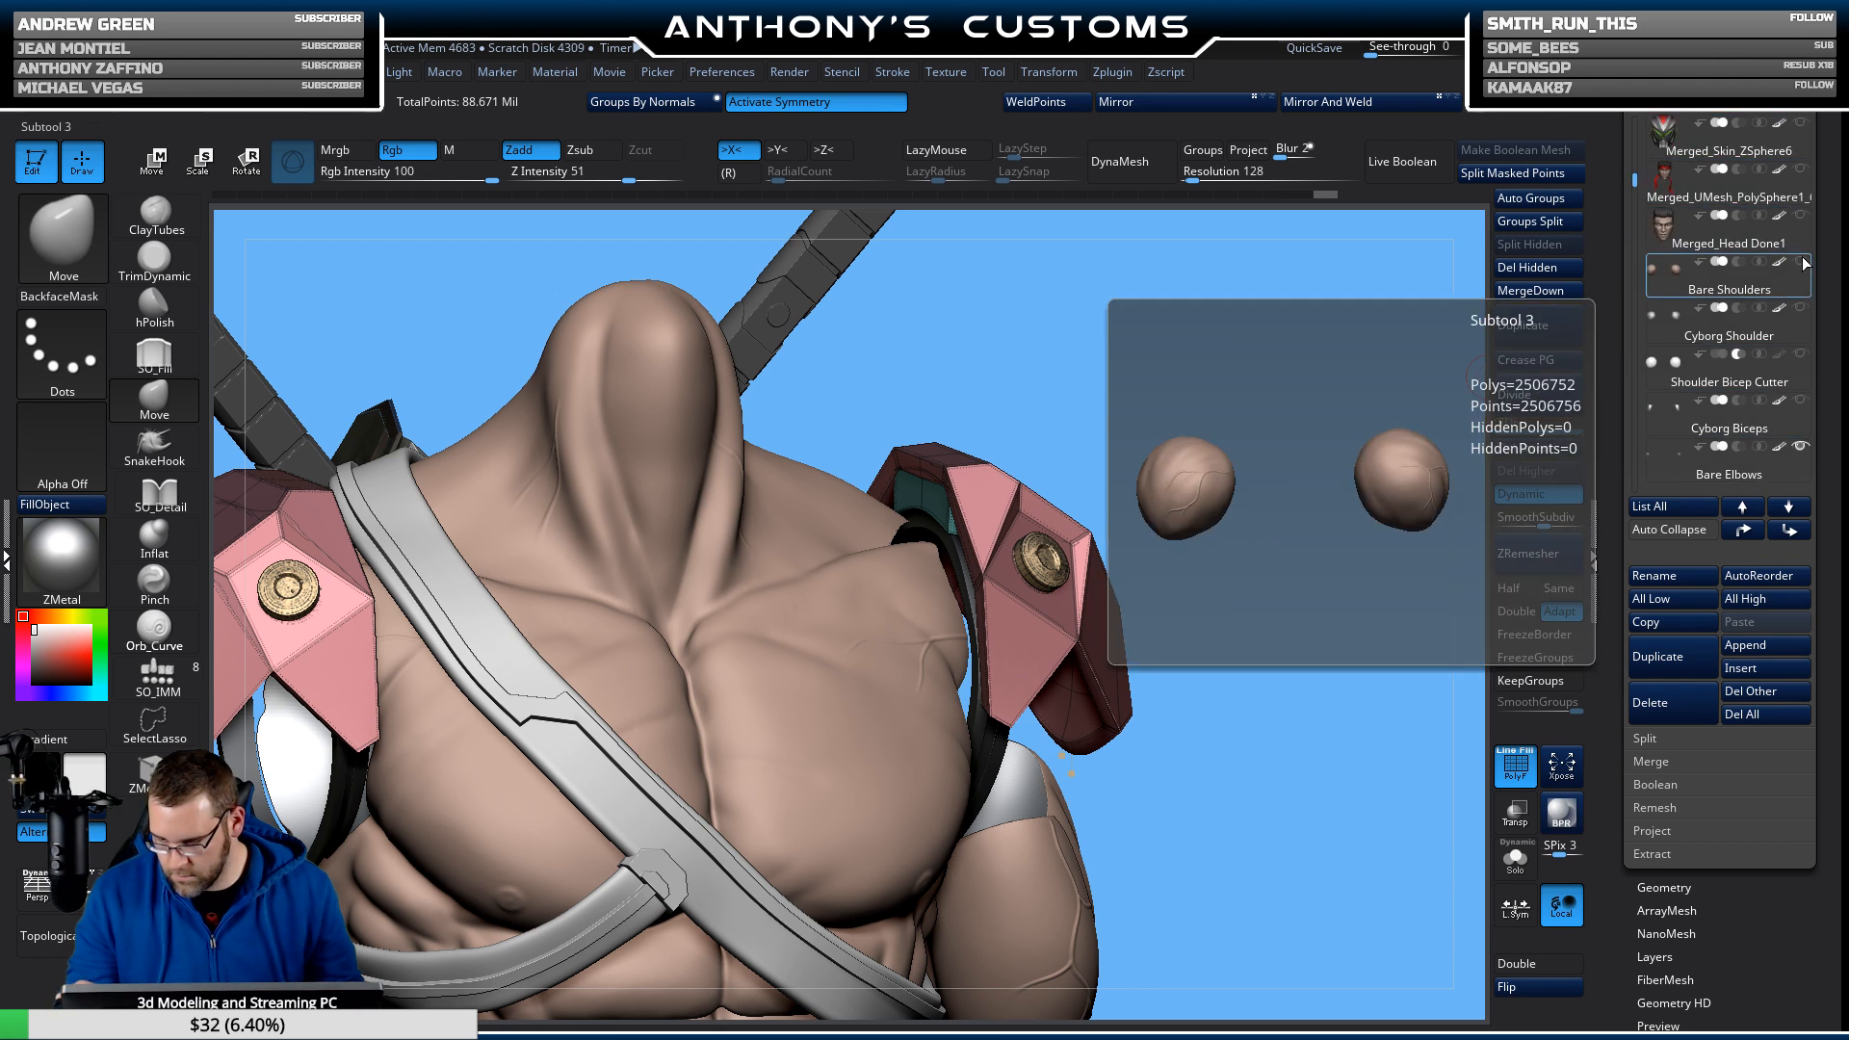
{"action": "left_click", "coordinate": [1801, 261]}
{"action": "left_click", "coordinate": [1801, 216]}
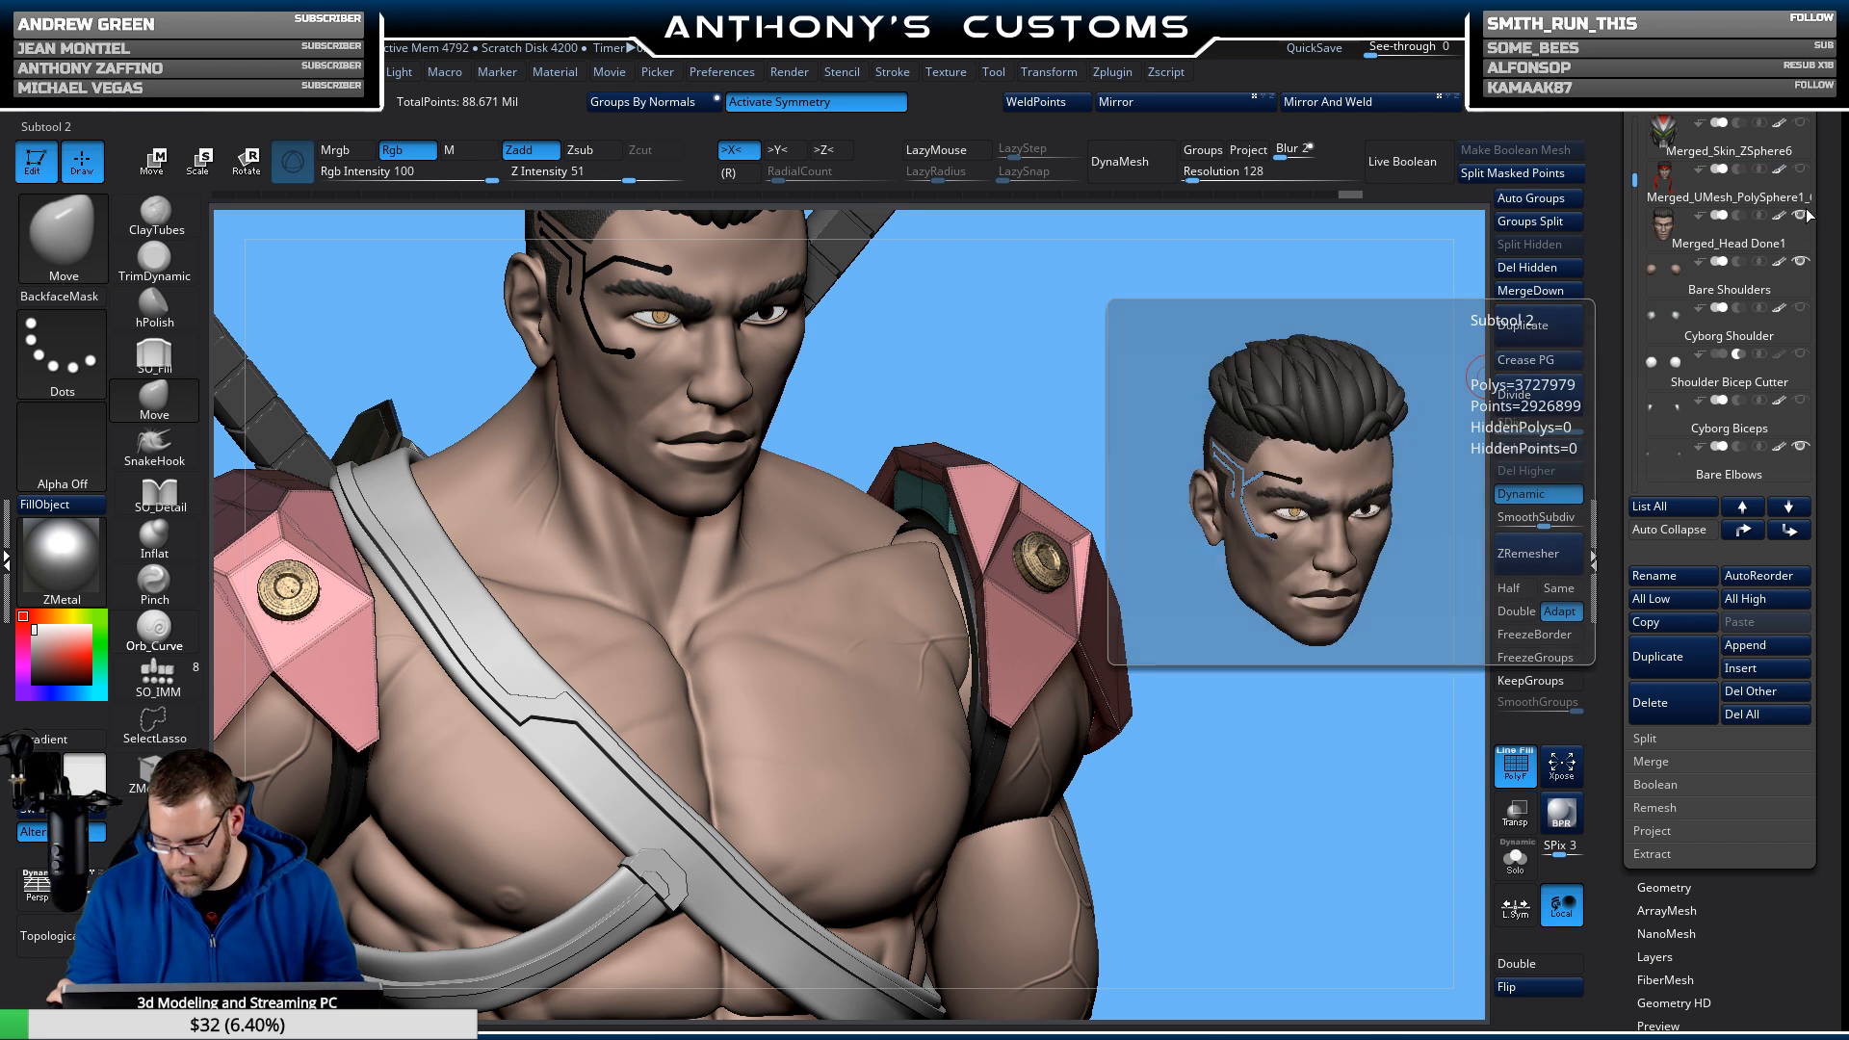
Frame the whole warrior from the front with the polyframe display off to review the shoulder pads' proportions.
{"action": "left_click_drag", "start_coordinate": [1220, 724], "coordinate": [1219, 709]}
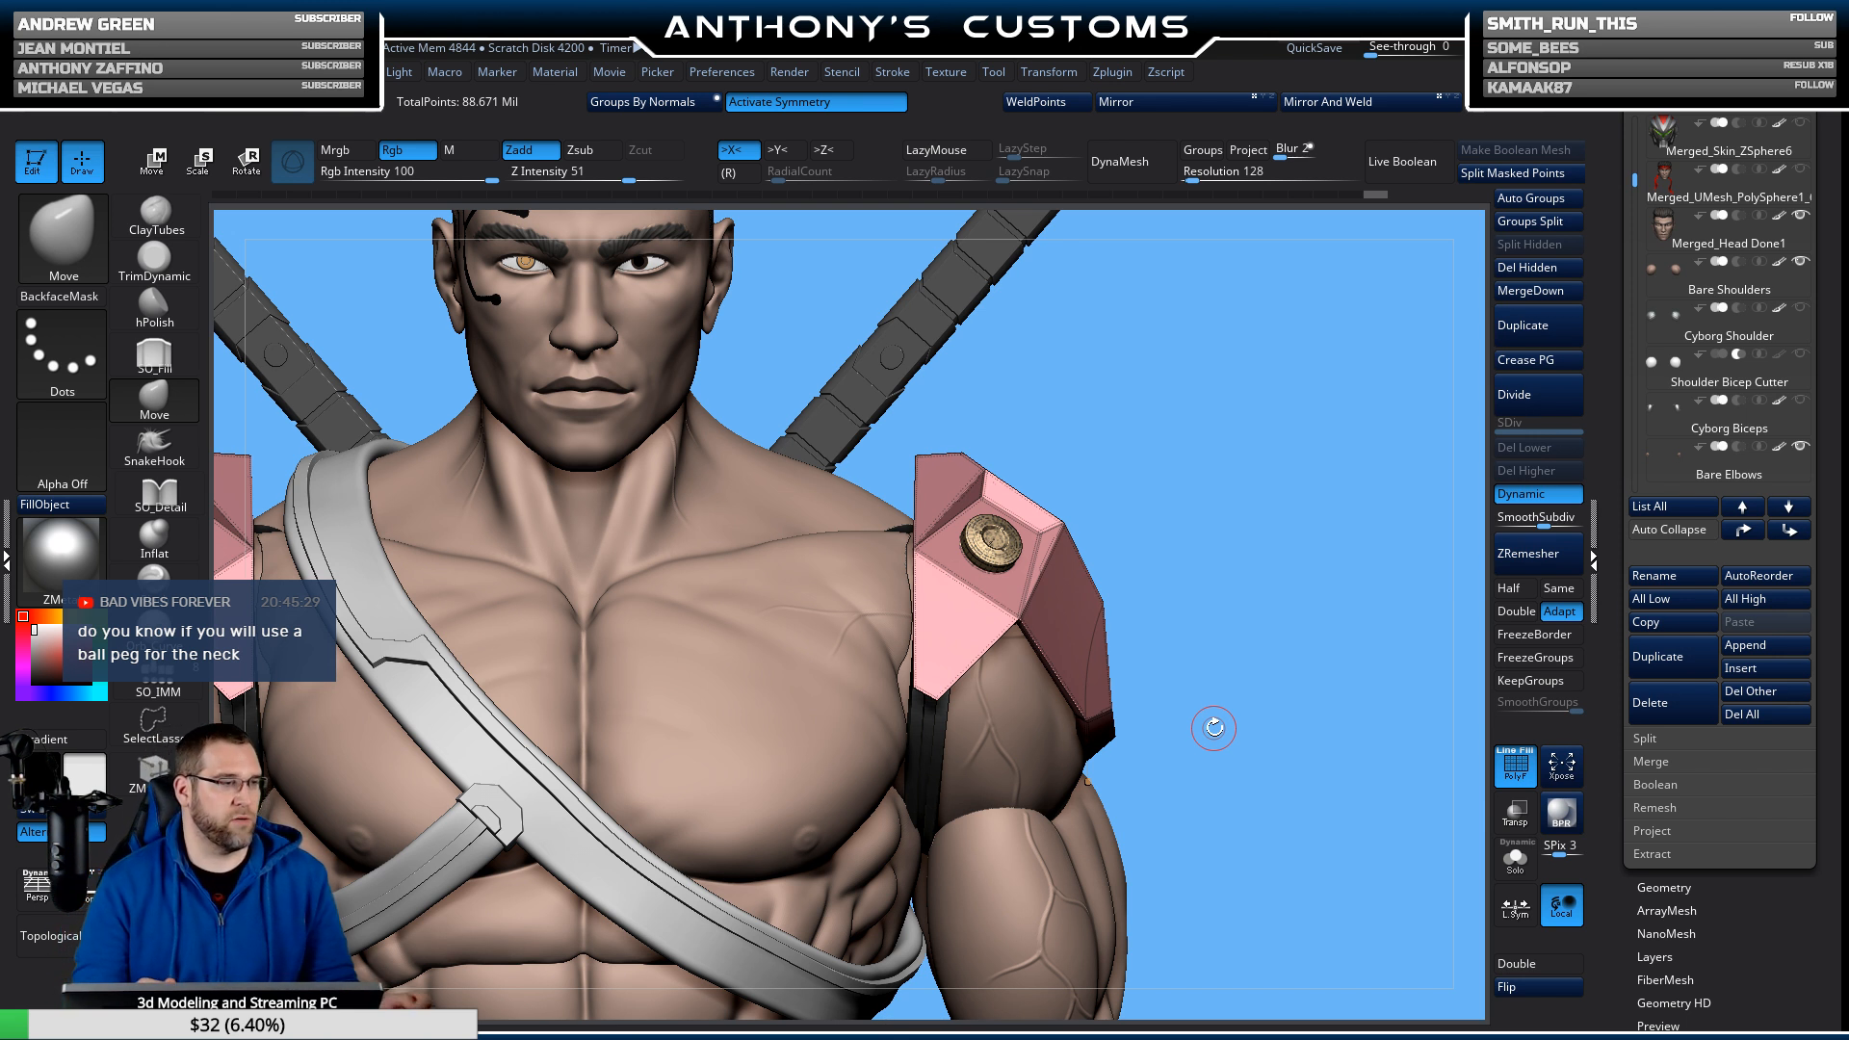
{"action": "key", "text": "f"}
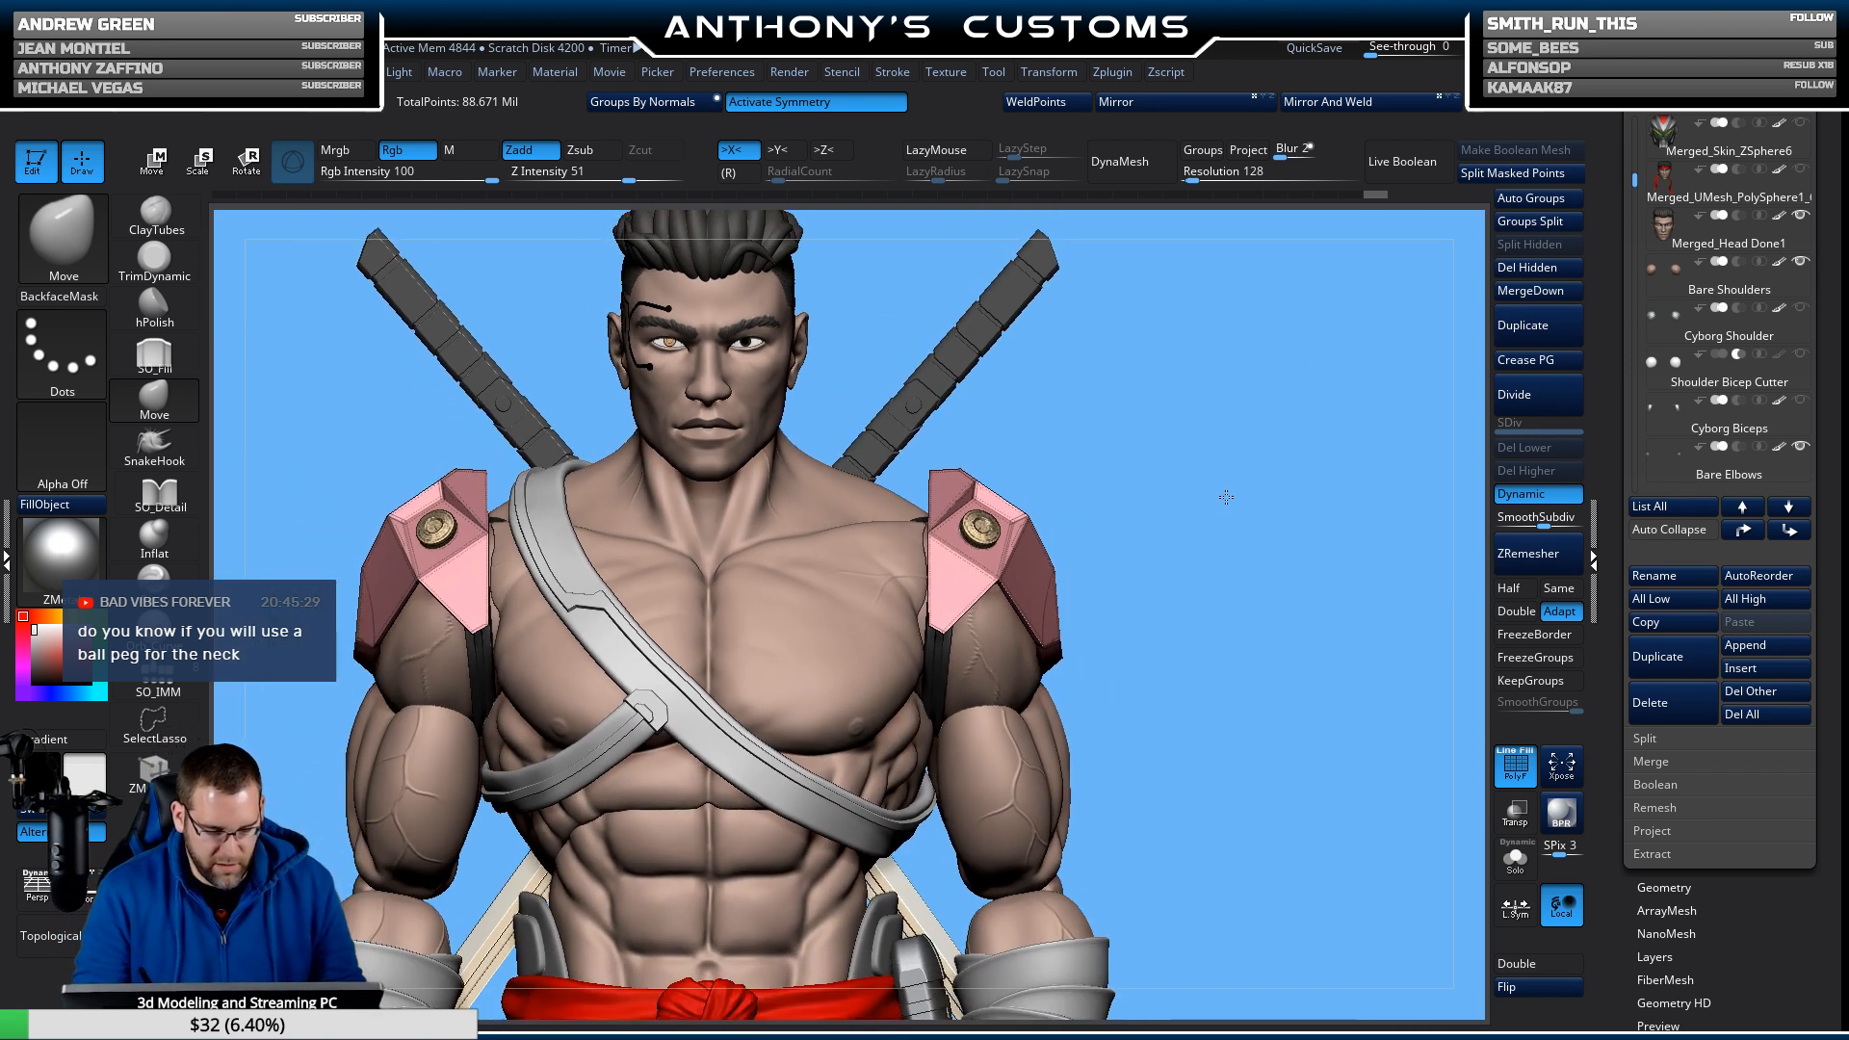
{"action": "left_click_drag", "start_coordinate": [1208, 554], "coordinate": [1306, 505]}
{"action": "key", "text": "f"}
{"action": "left_click_drag", "start_coordinate": [1263, 384], "coordinate": [1234, 533]}
{"action": "left_click_drag", "start_coordinate": [1231, 606], "coordinate": [1204, 481], "text": "alt"}
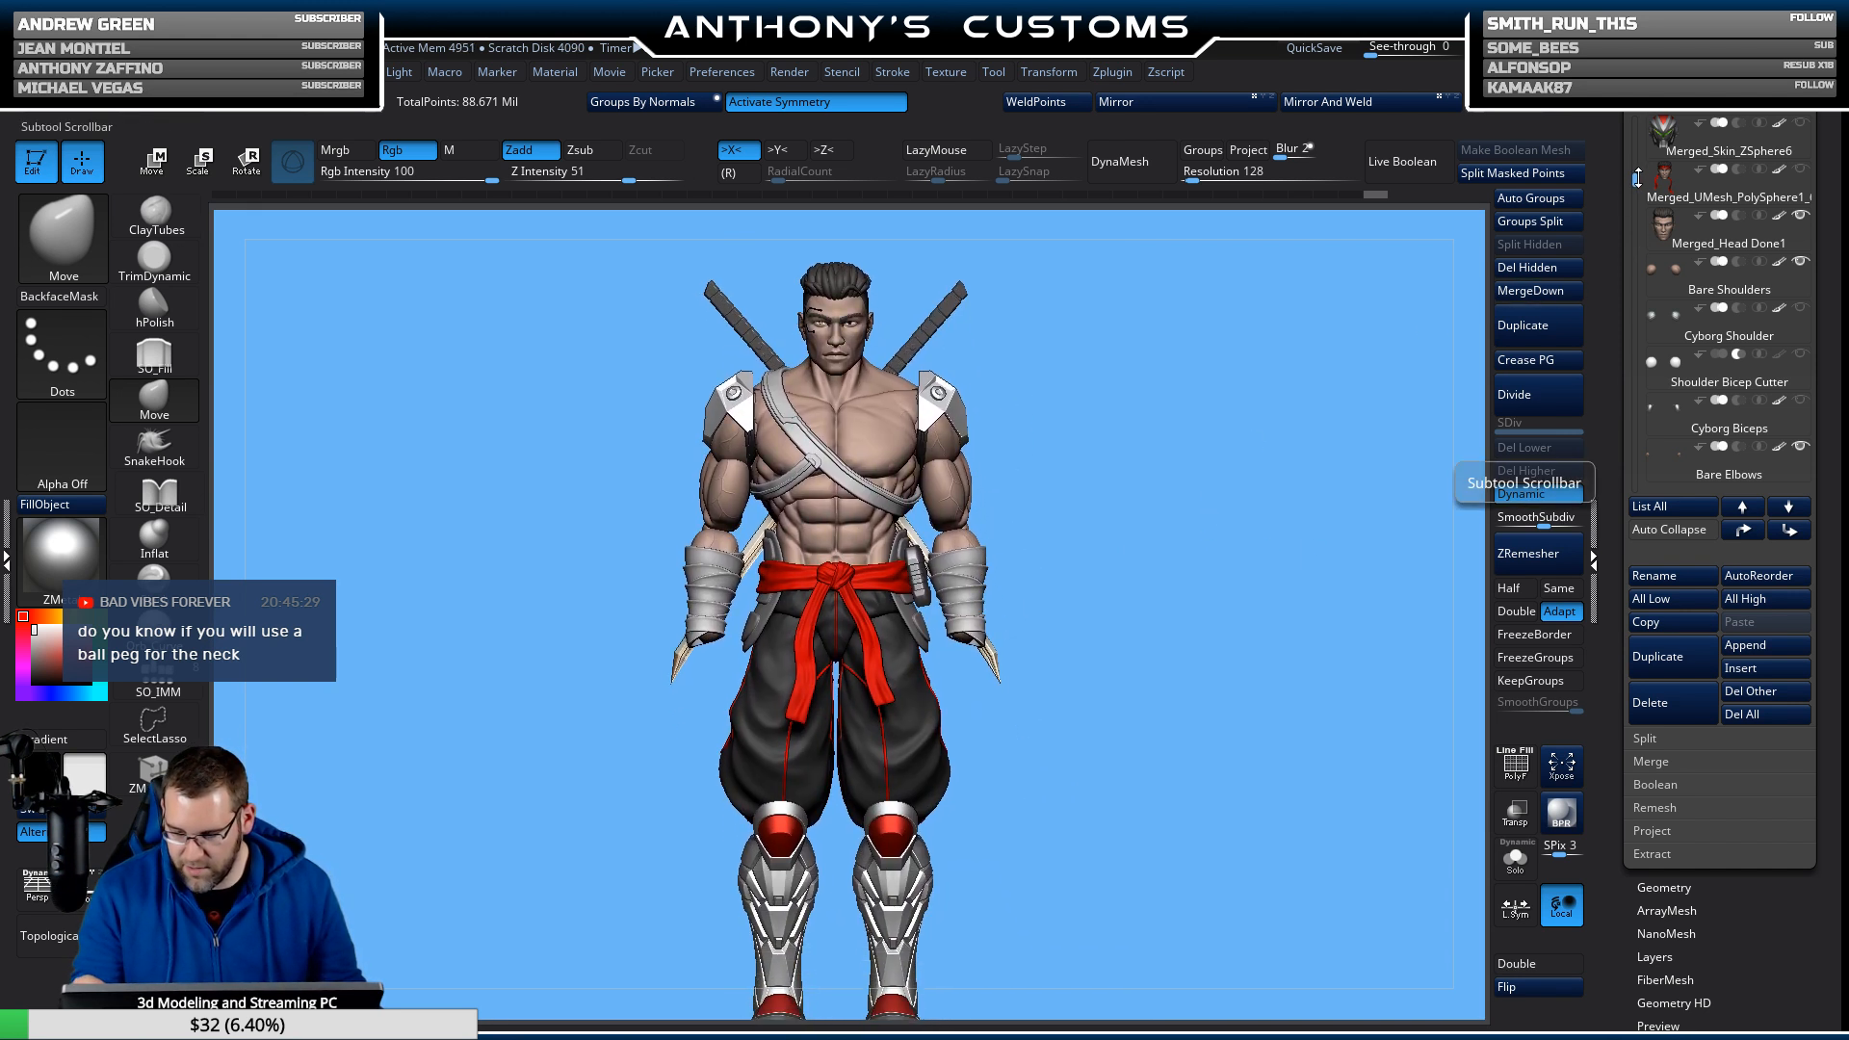
Show the Merged_PM3D_Cube3D10 subtool to add the hands with green blades to the figure.
{"action": "left_click_drag", "start_coordinate": [1633, 179], "coordinate": [1635, 152]}
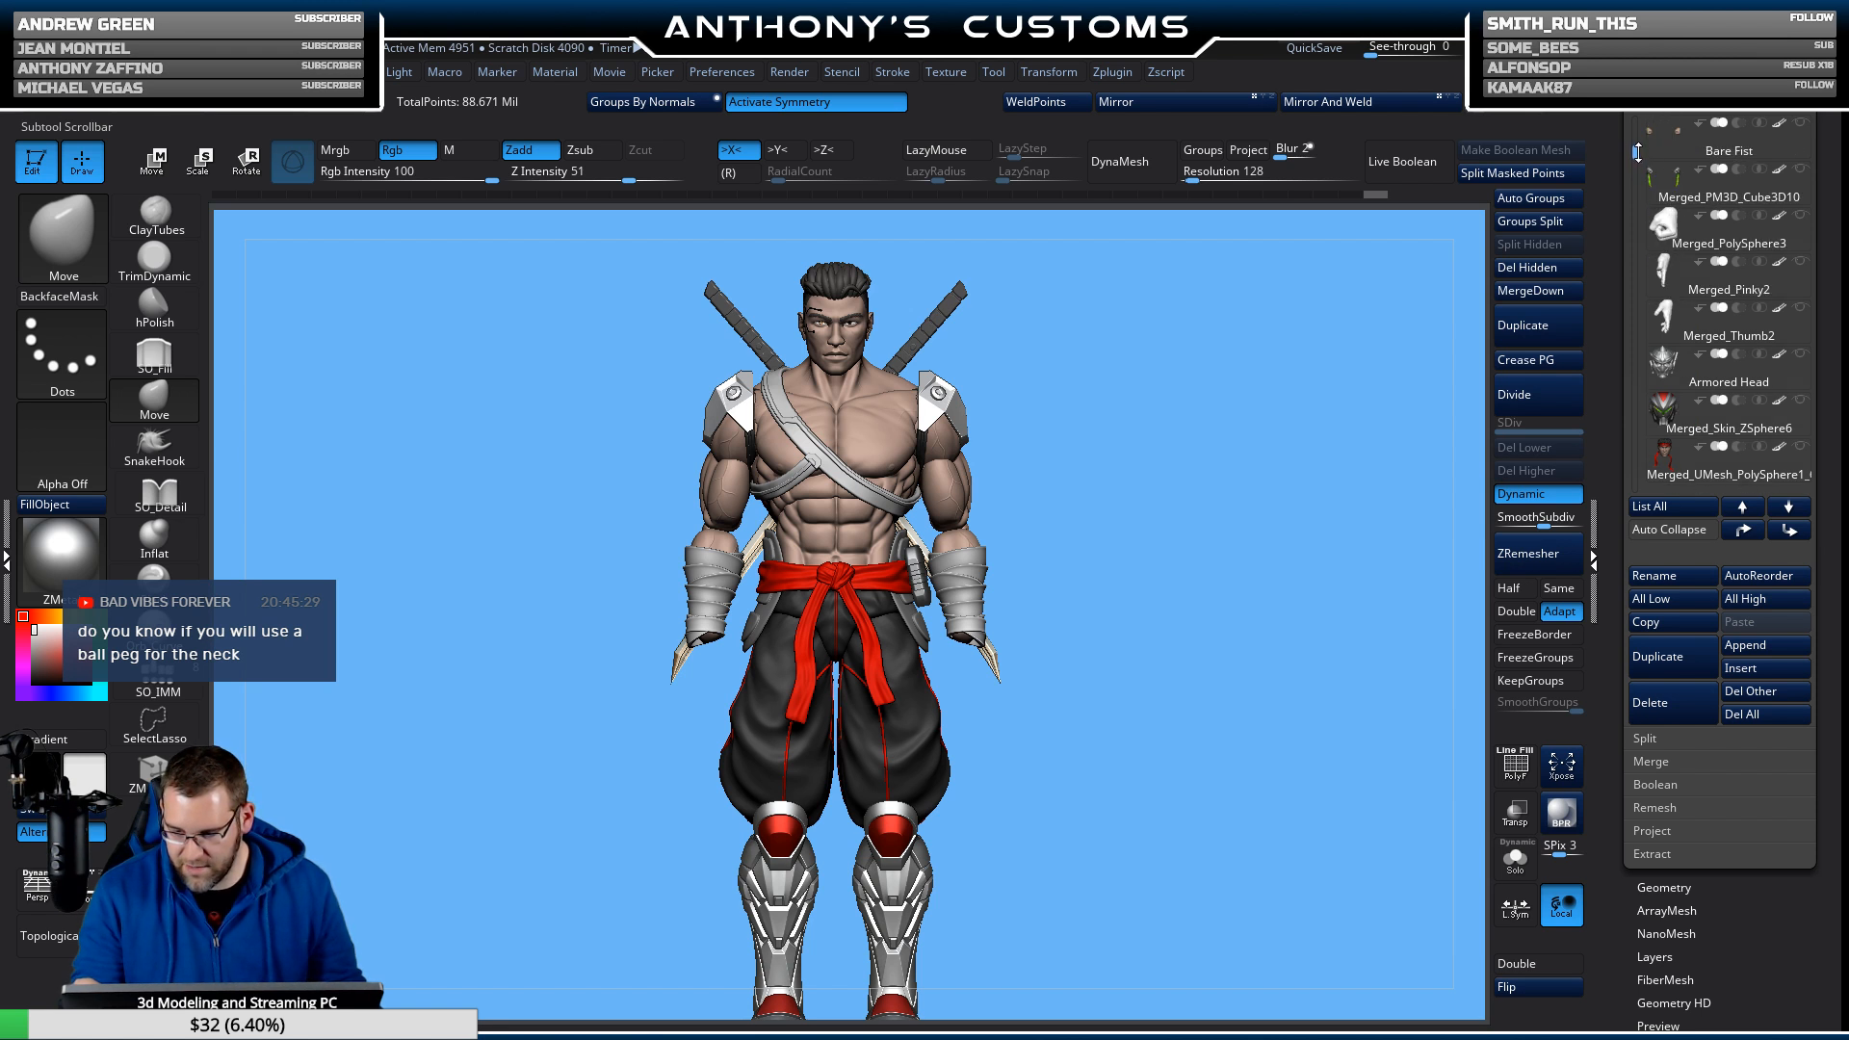
{"action": "left_click", "coordinate": [1801, 177]}
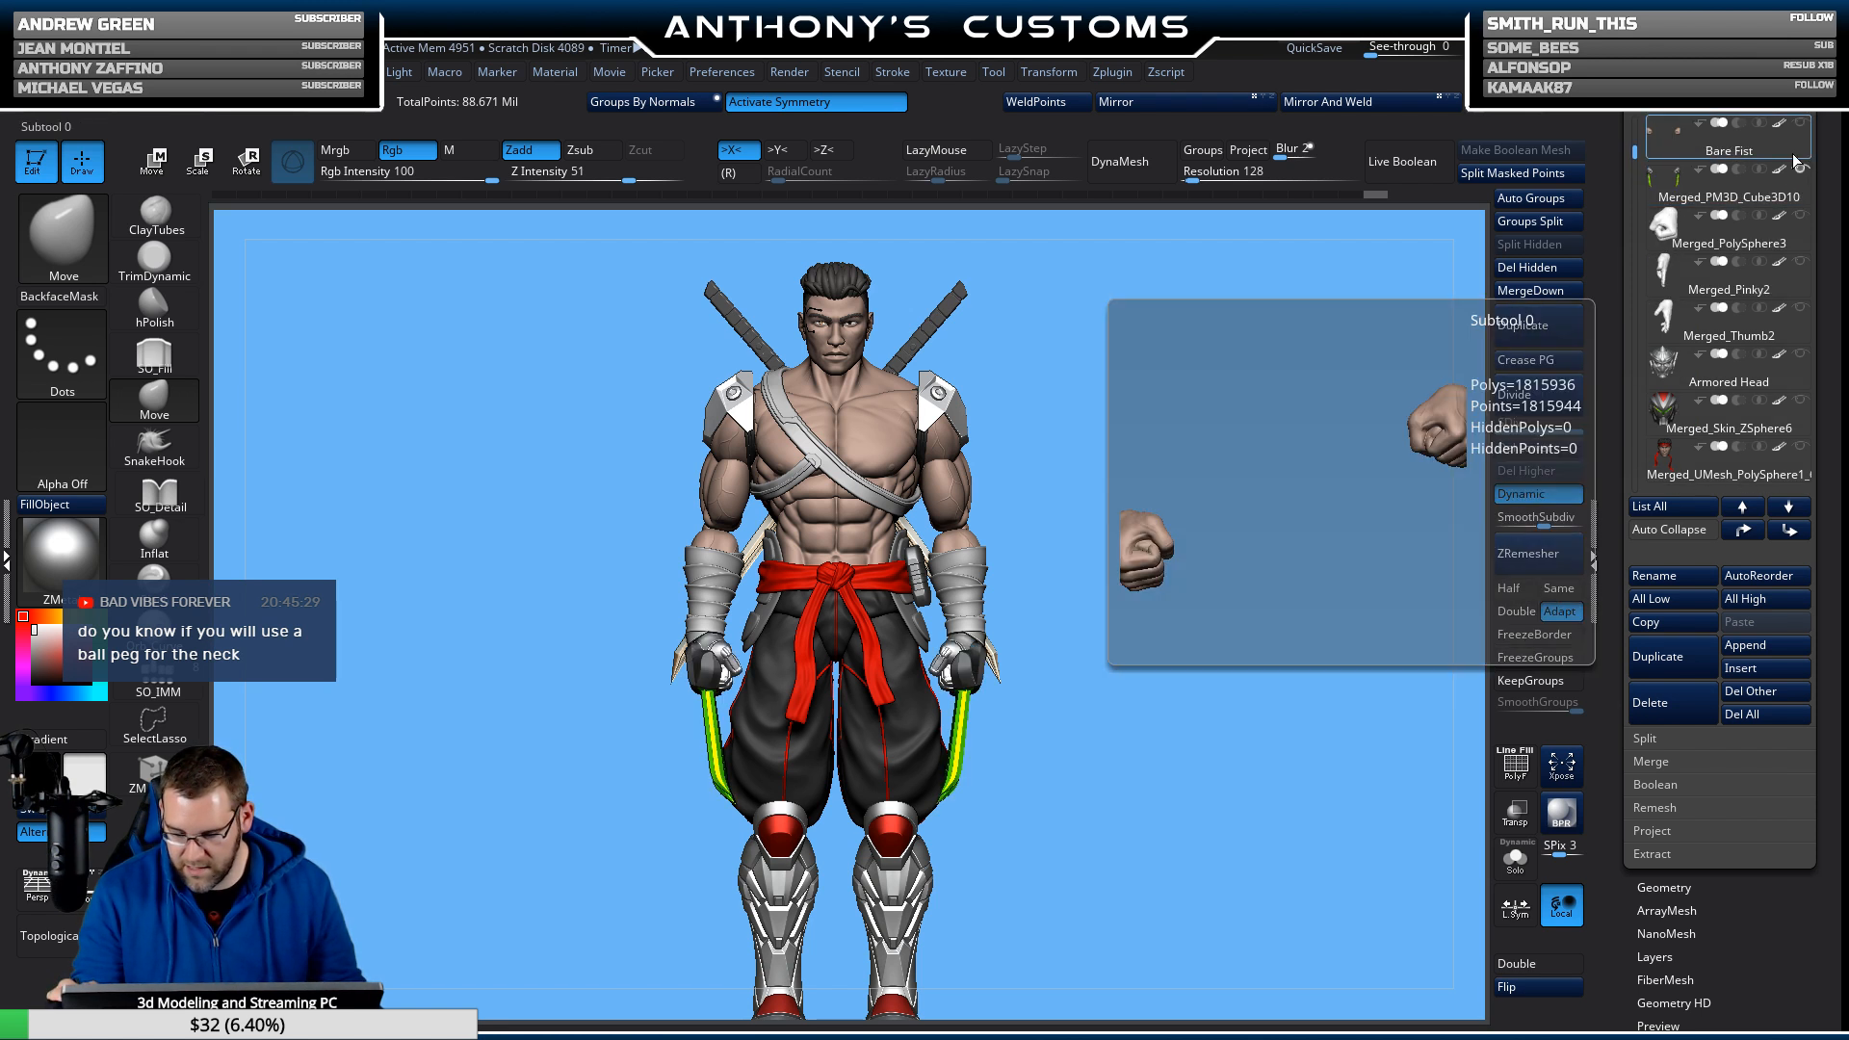
Replace the blade-holding hands with bare fists by hiding Merged_PM3D_Cube3D10 and showing the Bare Fist subtool.
{"action": "left_click_drag", "start_coordinate": [1240, 516], "coordinate": [1178, 558]}
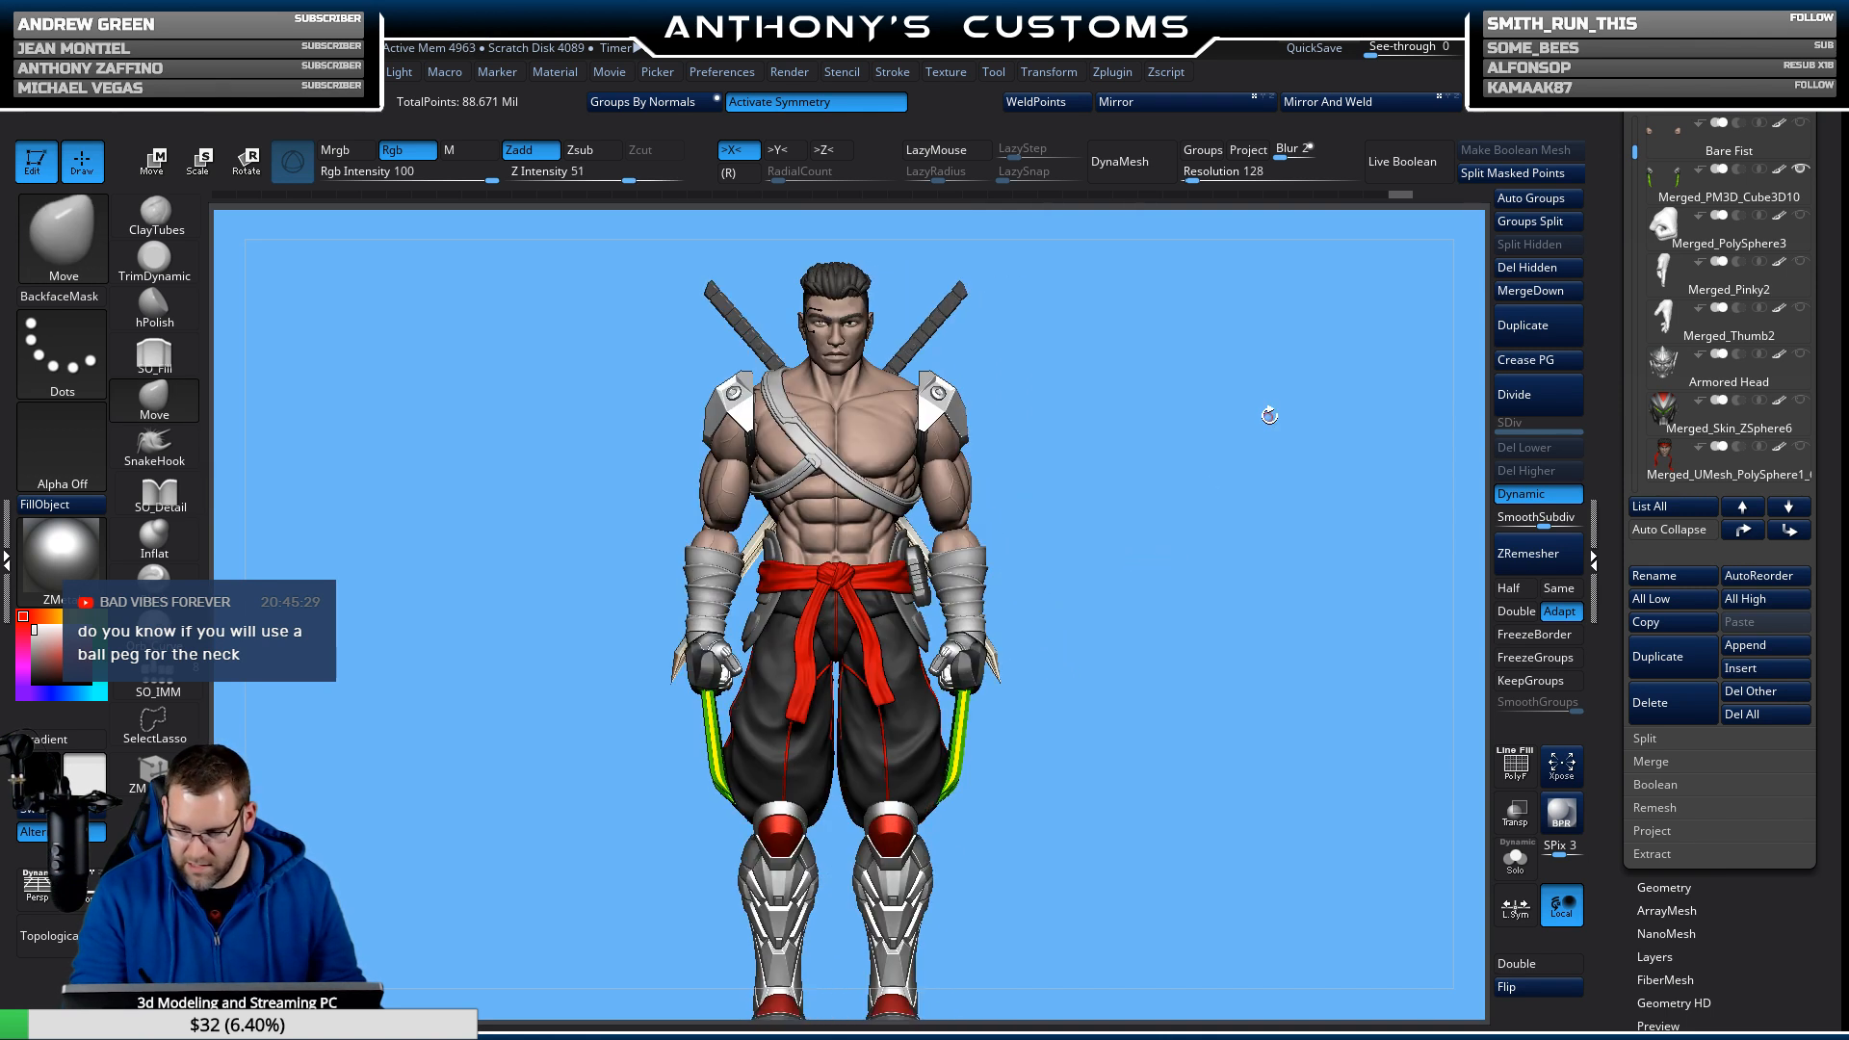
{"action": "left_click", "coordinate": [1801, 170]}
{"action": "left_click", "coordinate": [1801, 124]}
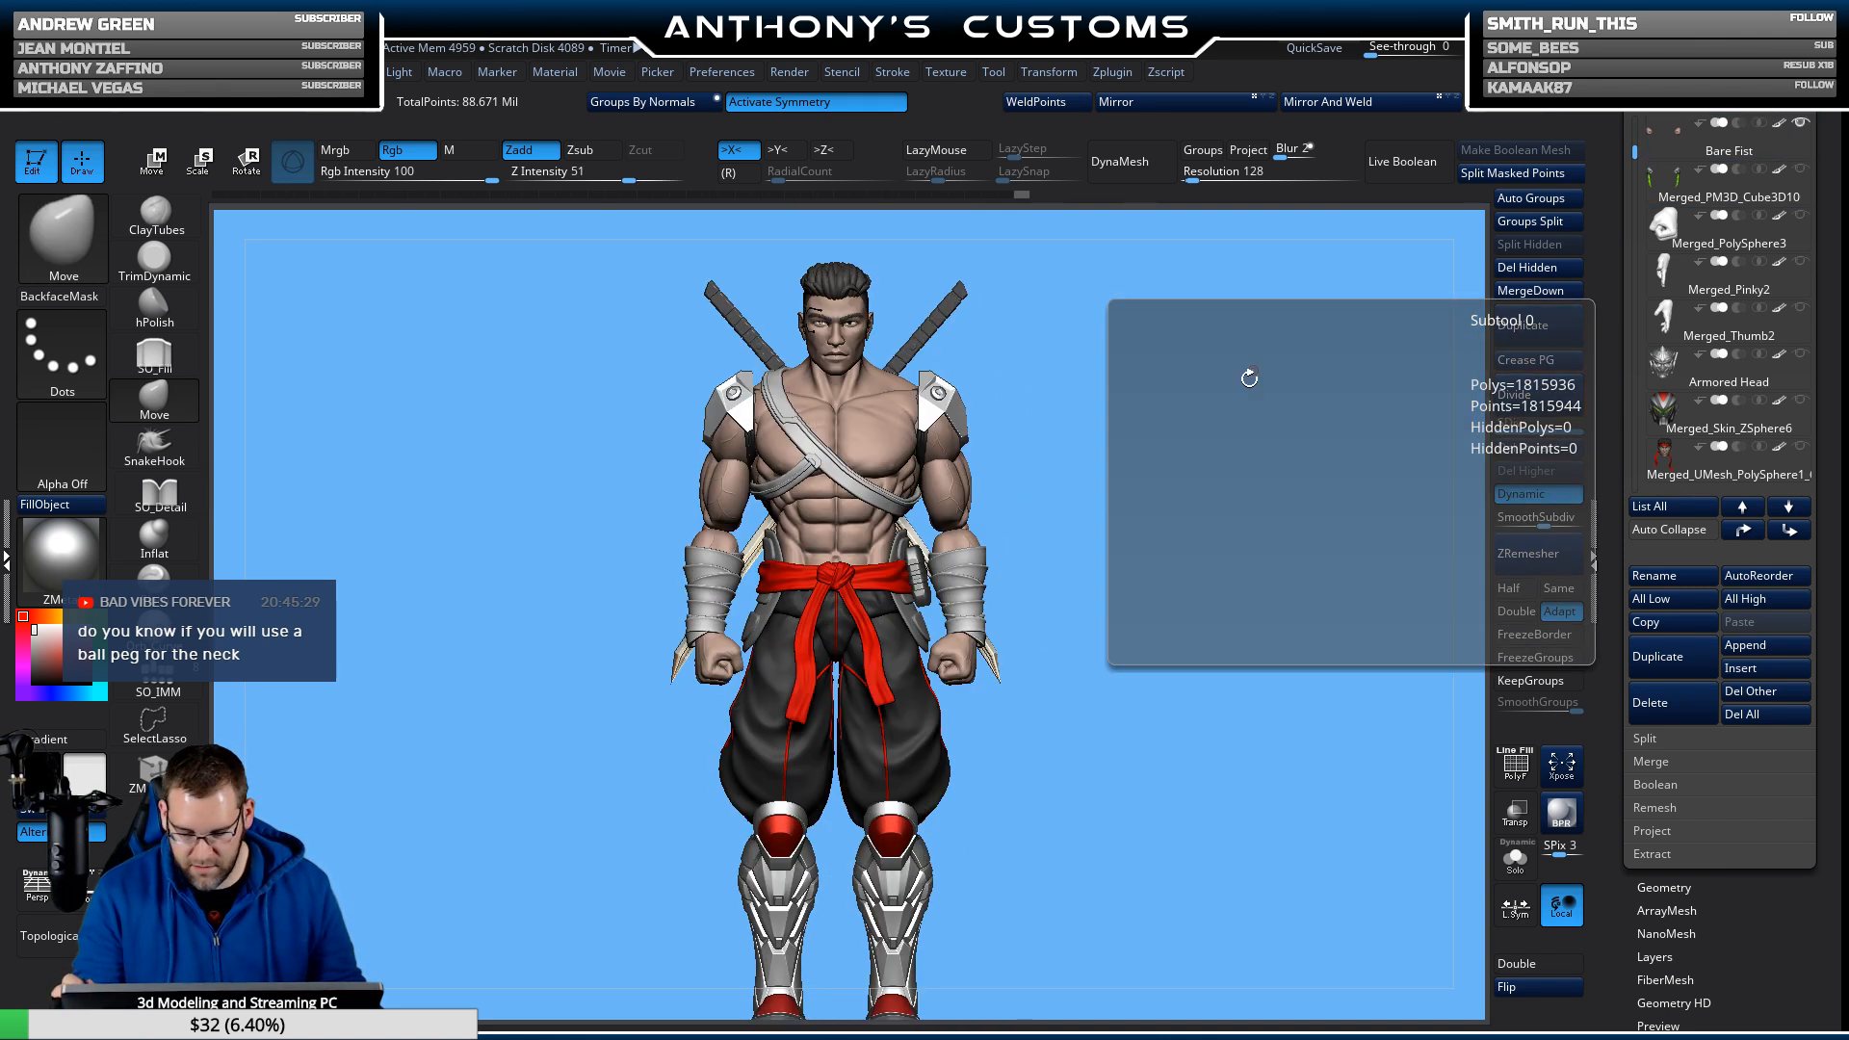
{"action": "mouse_move", "coordinate": [1231, 501]}
{"action": "left_mouse_down"}
{"action": "mouse_move", "coordinate": [1379, 492]}
{"action": "mouse_move", "coordinate": [1244, 504]}
{"action": "left_mouse_up"}
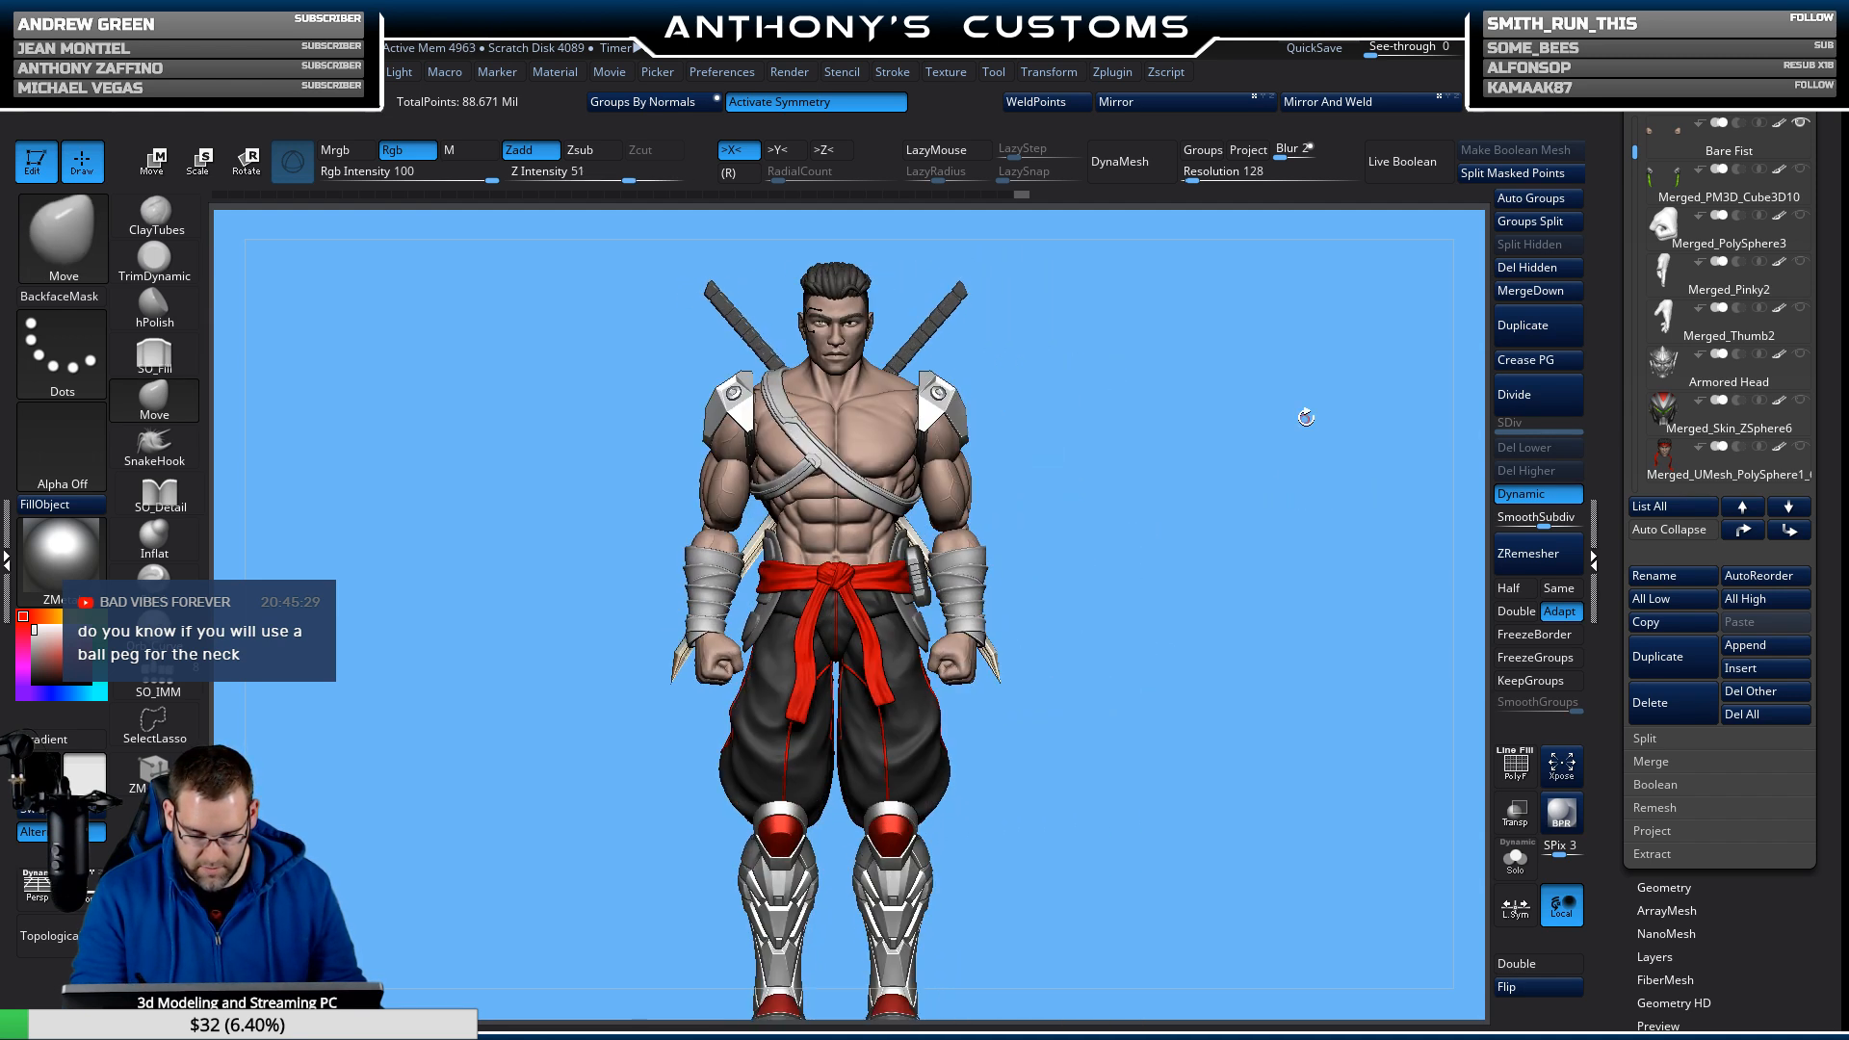
Swap the forearm wraps of Gauntlets 2 for Gauntlets 1 after trying Gauntlets 3 on the figure.
{"action": "left_click_drag", "start_coordinate": [1635, 156], "coordinate": [1644, 214]}
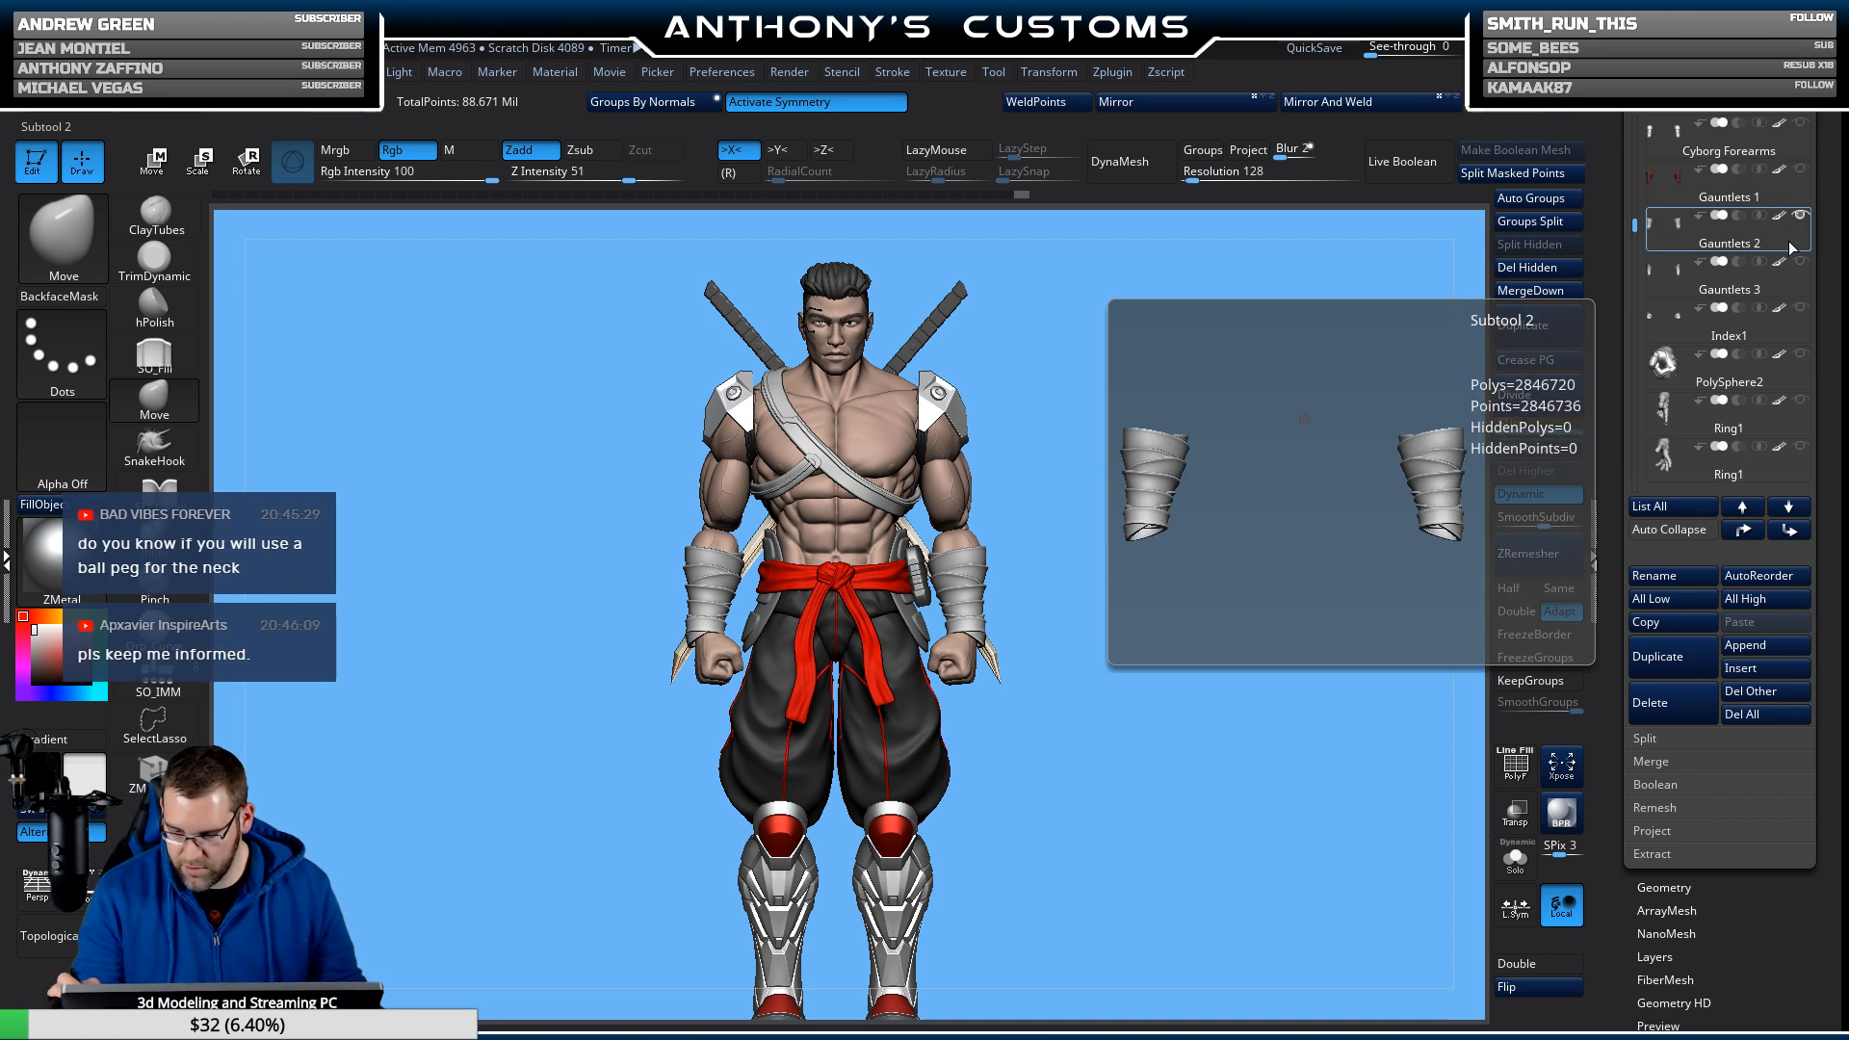
{"action": "mouse_move", "coordinate": [1795, 273]}
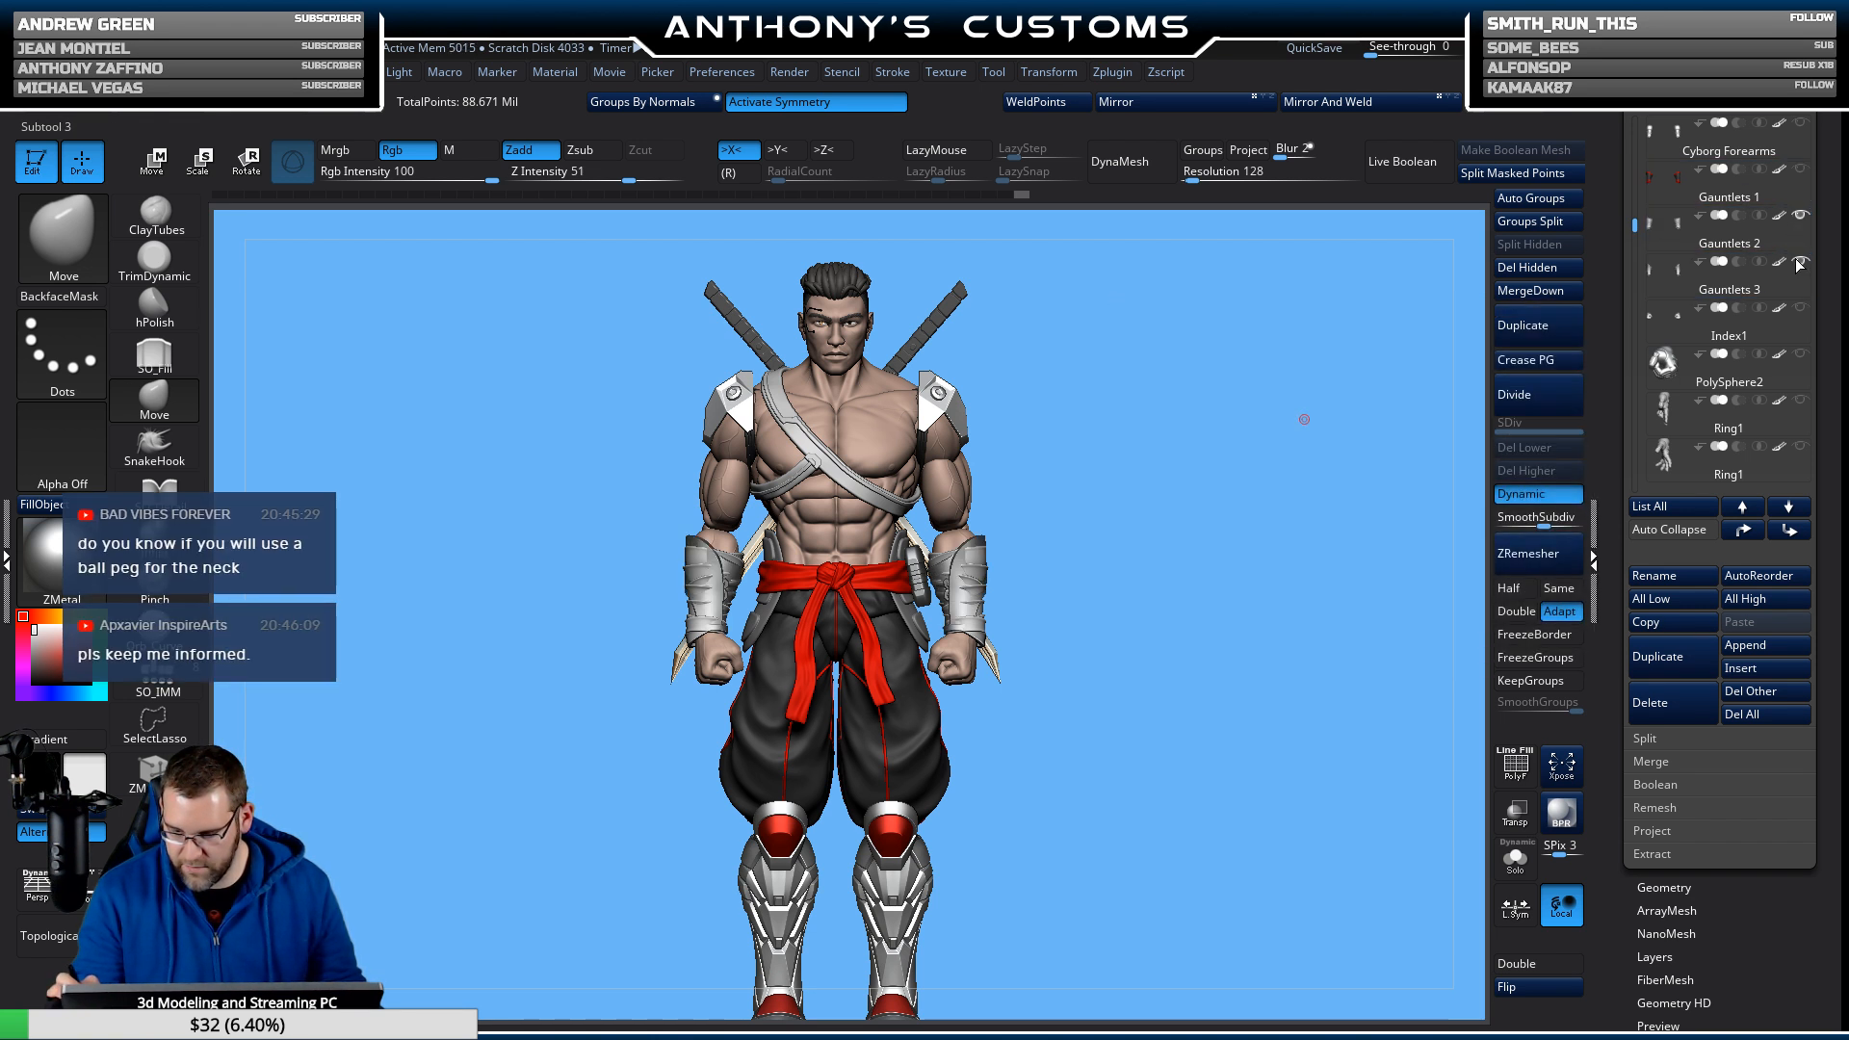
{"action": "mouse_move", "coordinate": [1791, 210]}
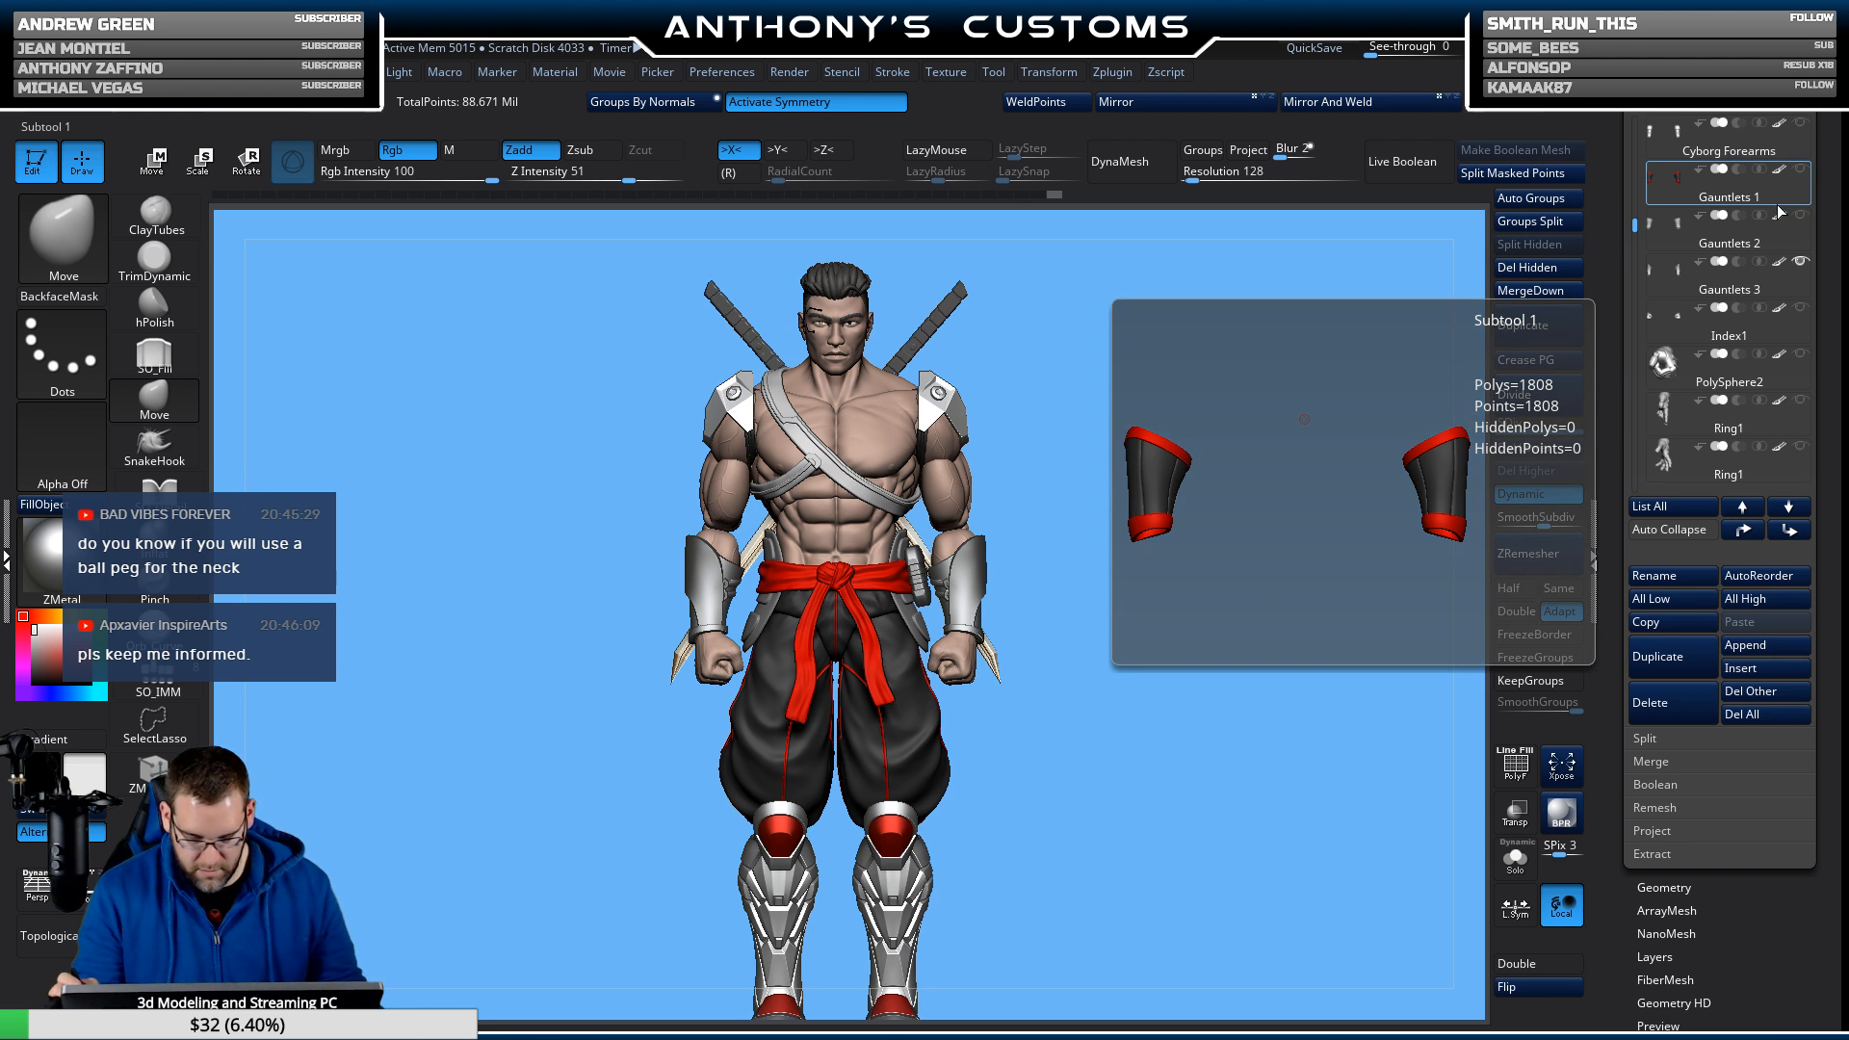
{"action": "left_click", "coordinate": [1801, 171]}
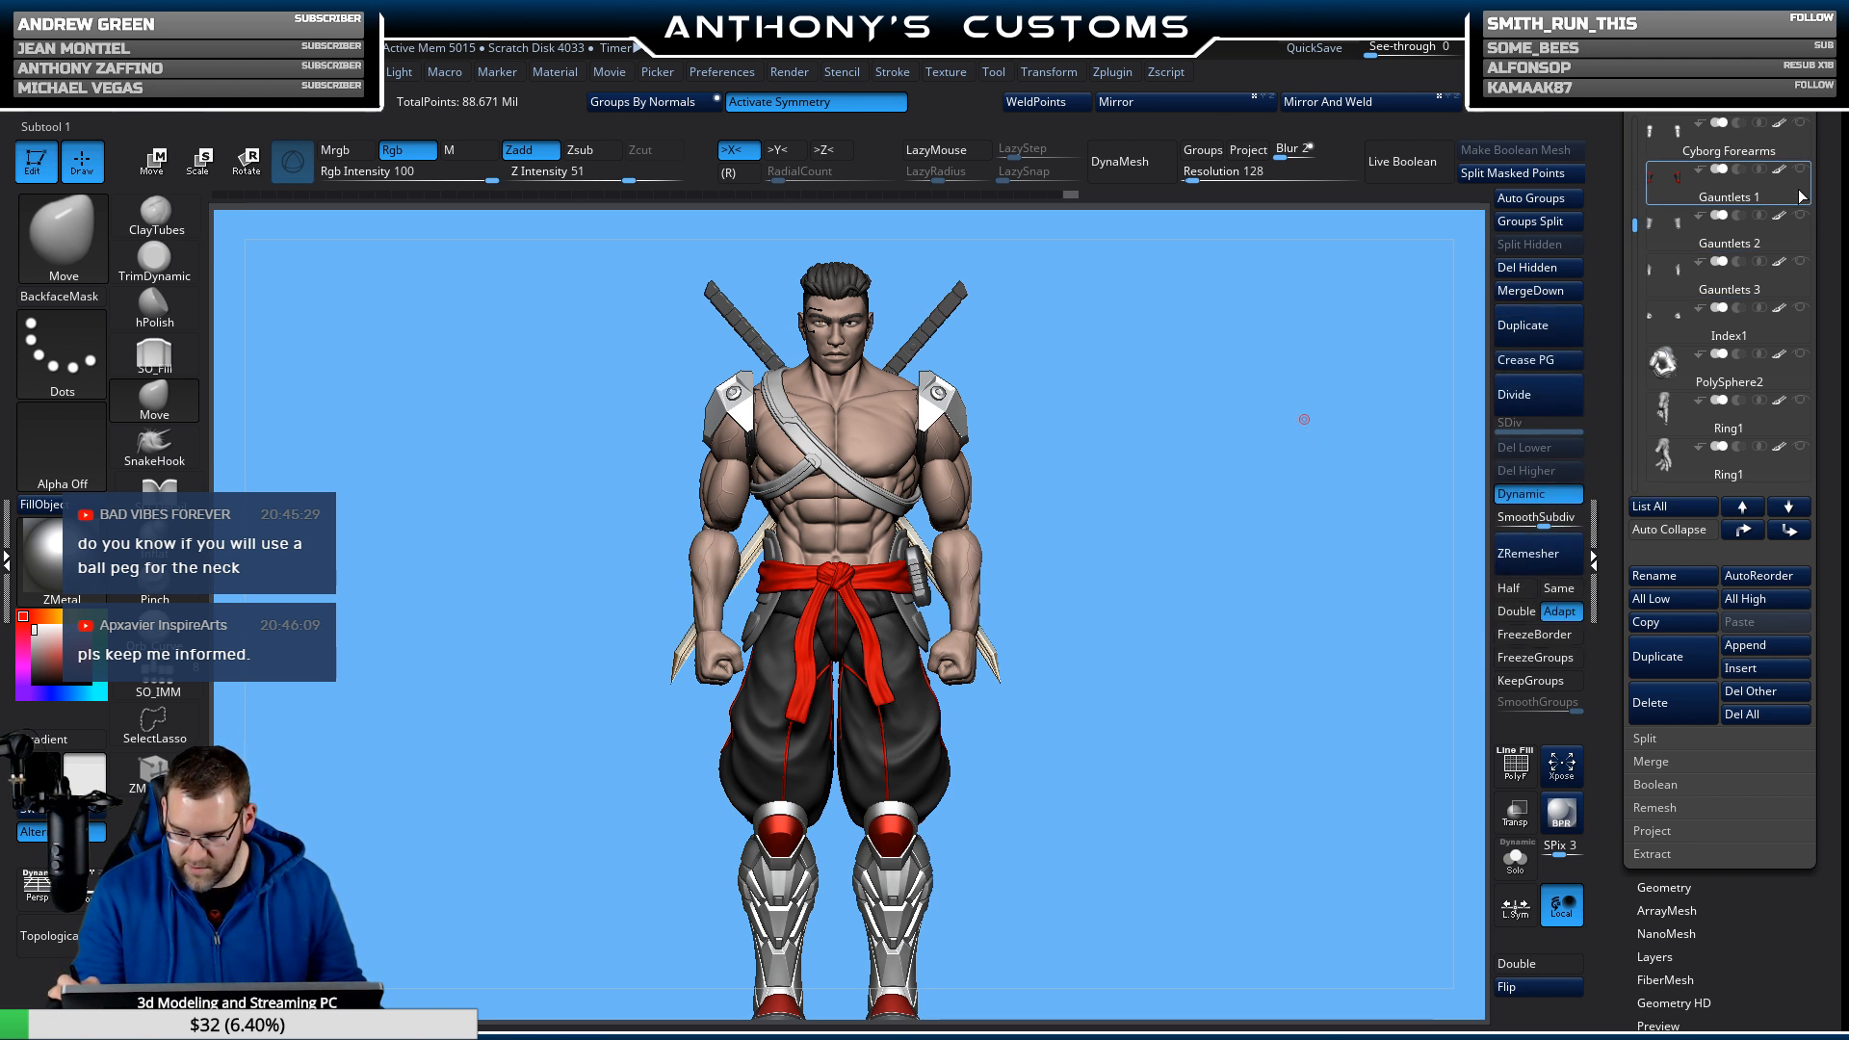
{"action": "left_click_drag", "start_coordinate": [1348, 481], "coordinate": [1243, 475]}
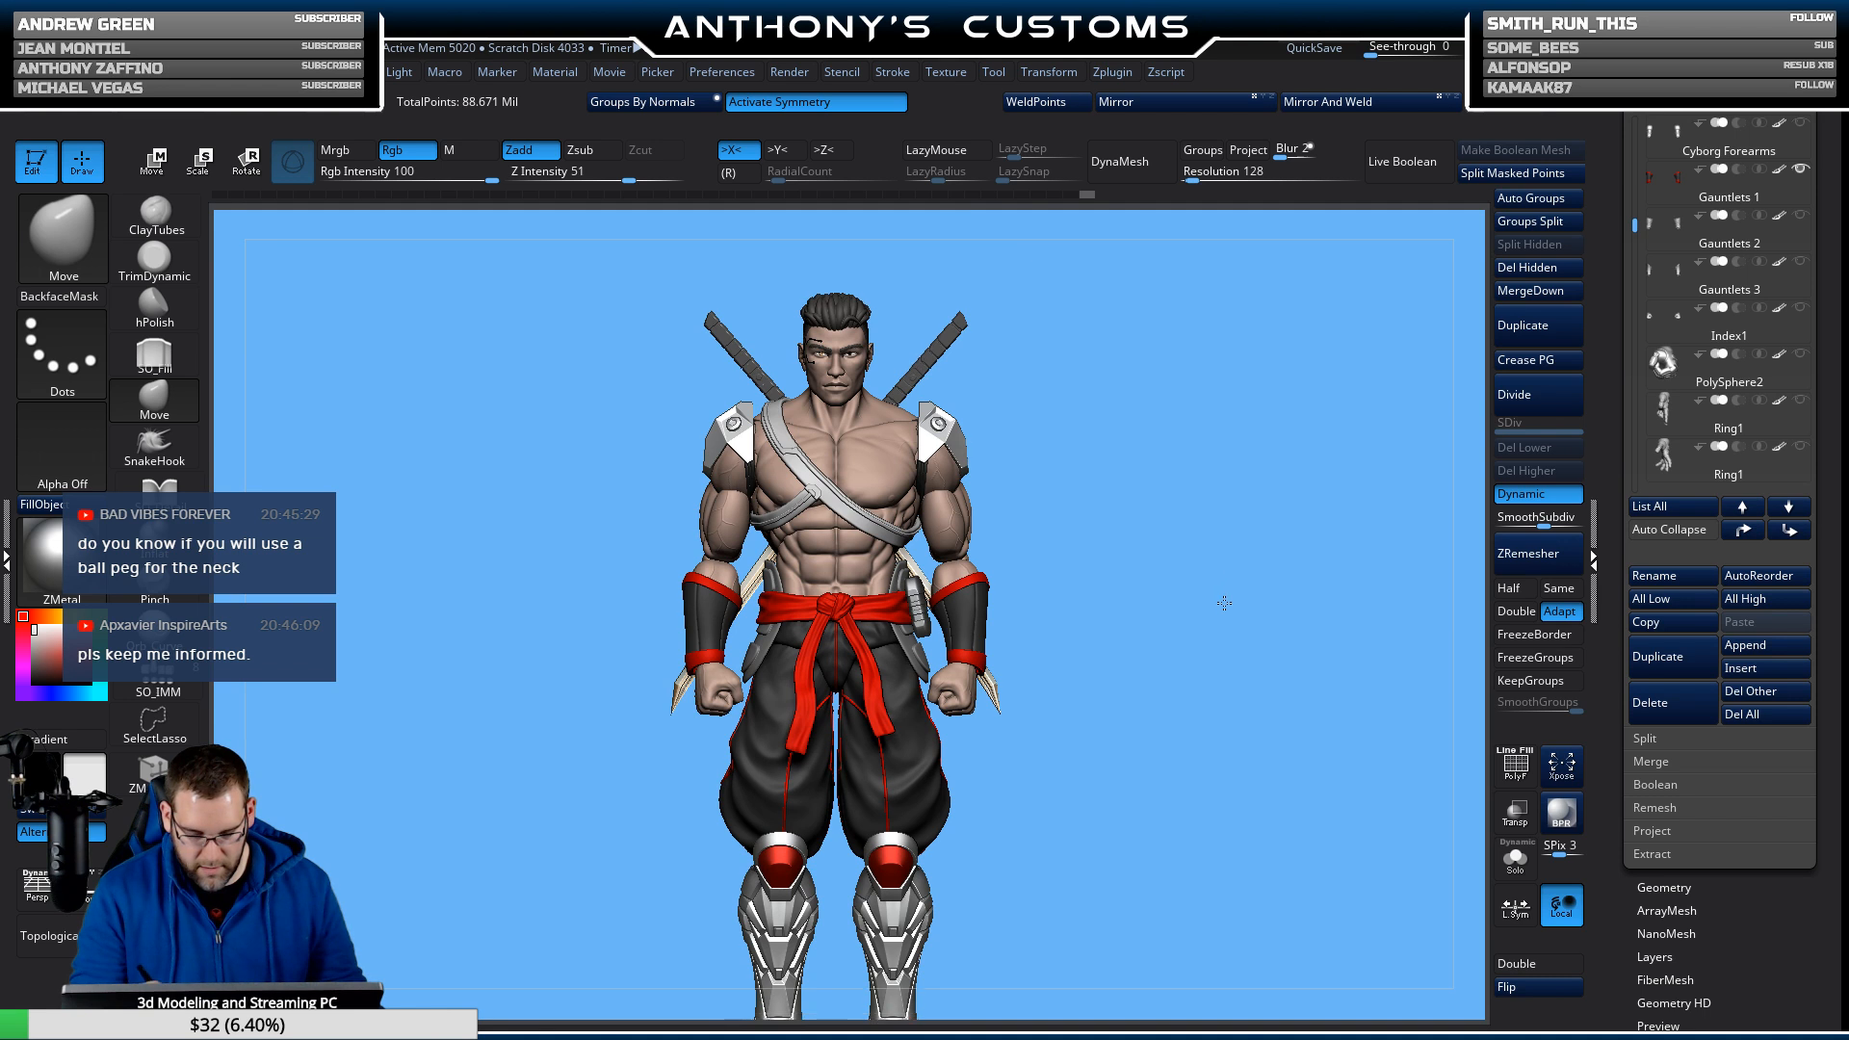
Flip the shoulder pads' normals to check the fit over the shoulders from the front, and flip them back.
{"action": "left_click_drag", "start_coordinate": [1224, 603], "coordinate": [1236, 761], "text": "alt"}
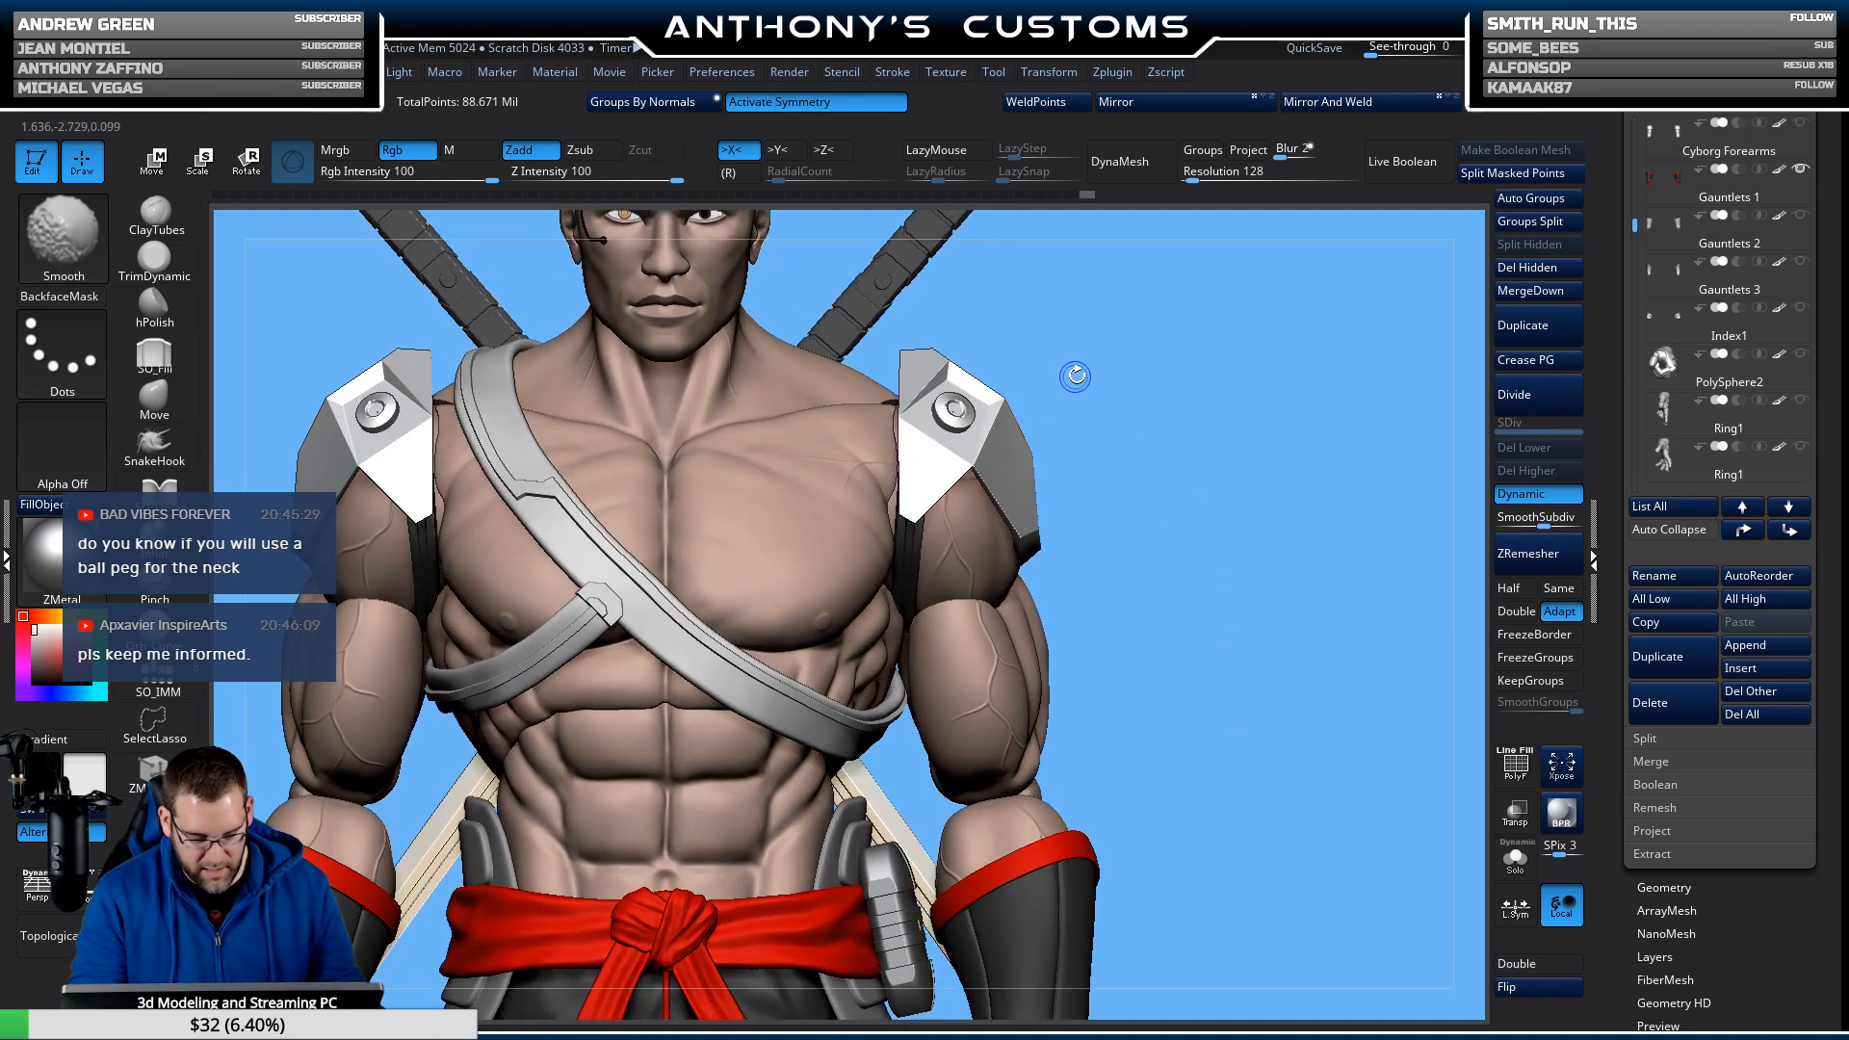
{"action": "key", "text": "shift+f"}
{"action": "key", "text": "shift+f"}
{"action": "left_click", "coordinate": [1522, 987]}
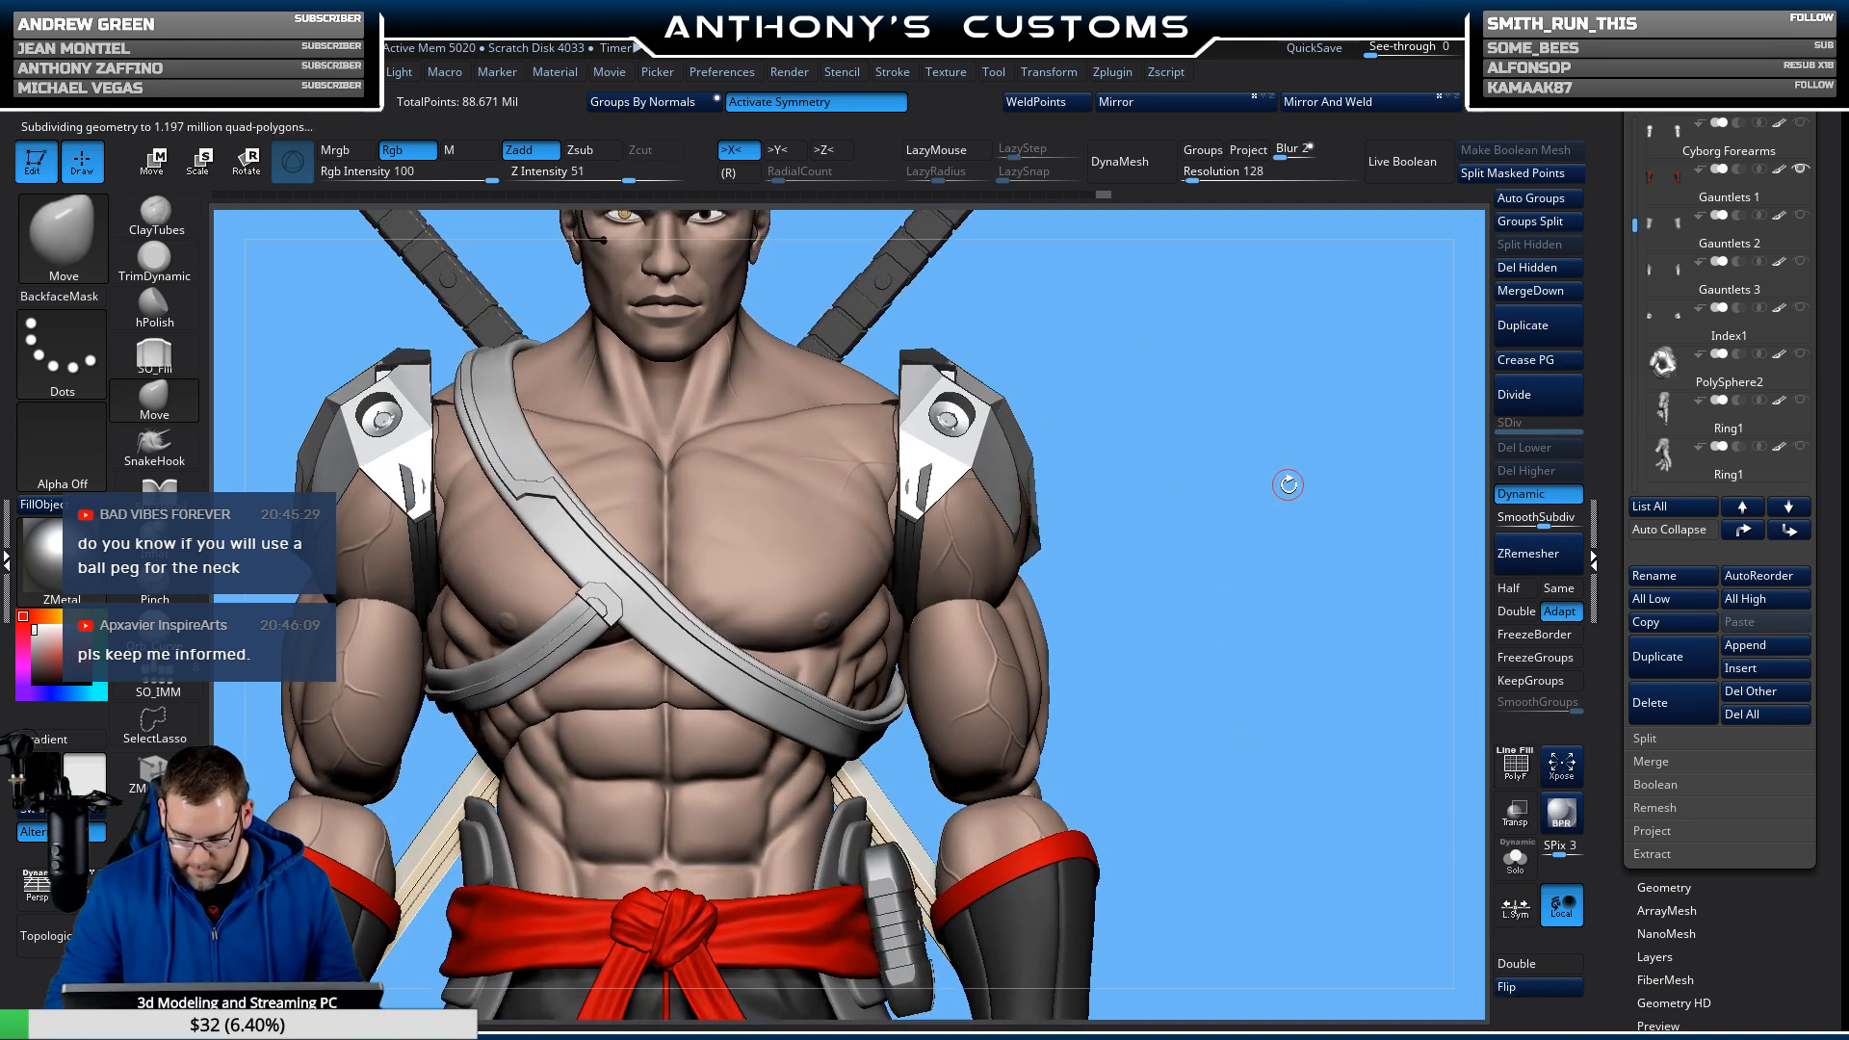
{"action": "left_click_drag", "start_coordinate": [1289, 485], "coordinate": [1456, 528]}
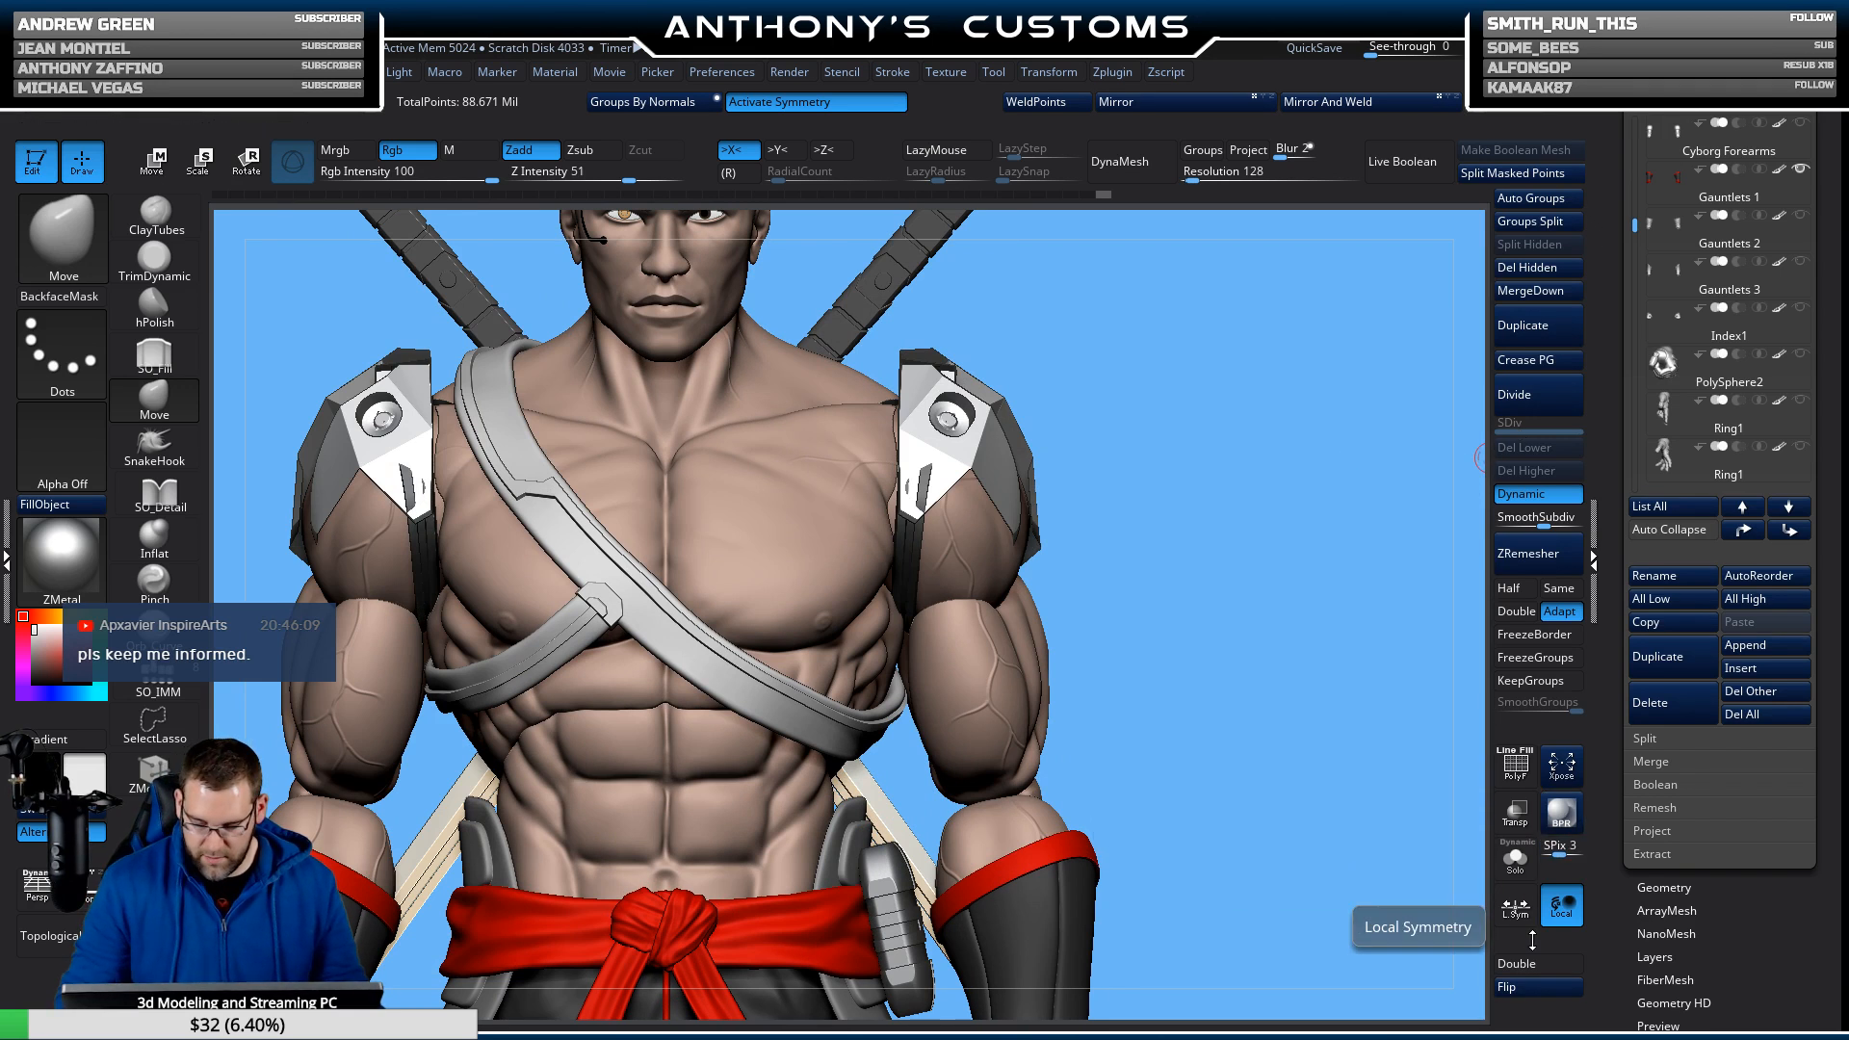
{"action": "left_click", "coordinate": [1524, 988]}
Isolate the shoulder pads with polyframe on, hide their inner bracket polygroup, and bring the rest of the figure back.
{"action": "left_click", "coordinate": [1515, 857]}
{"action": "left_click_drag", "start_coordinate": [1021, 375], "coordinate": [1156, 321]}
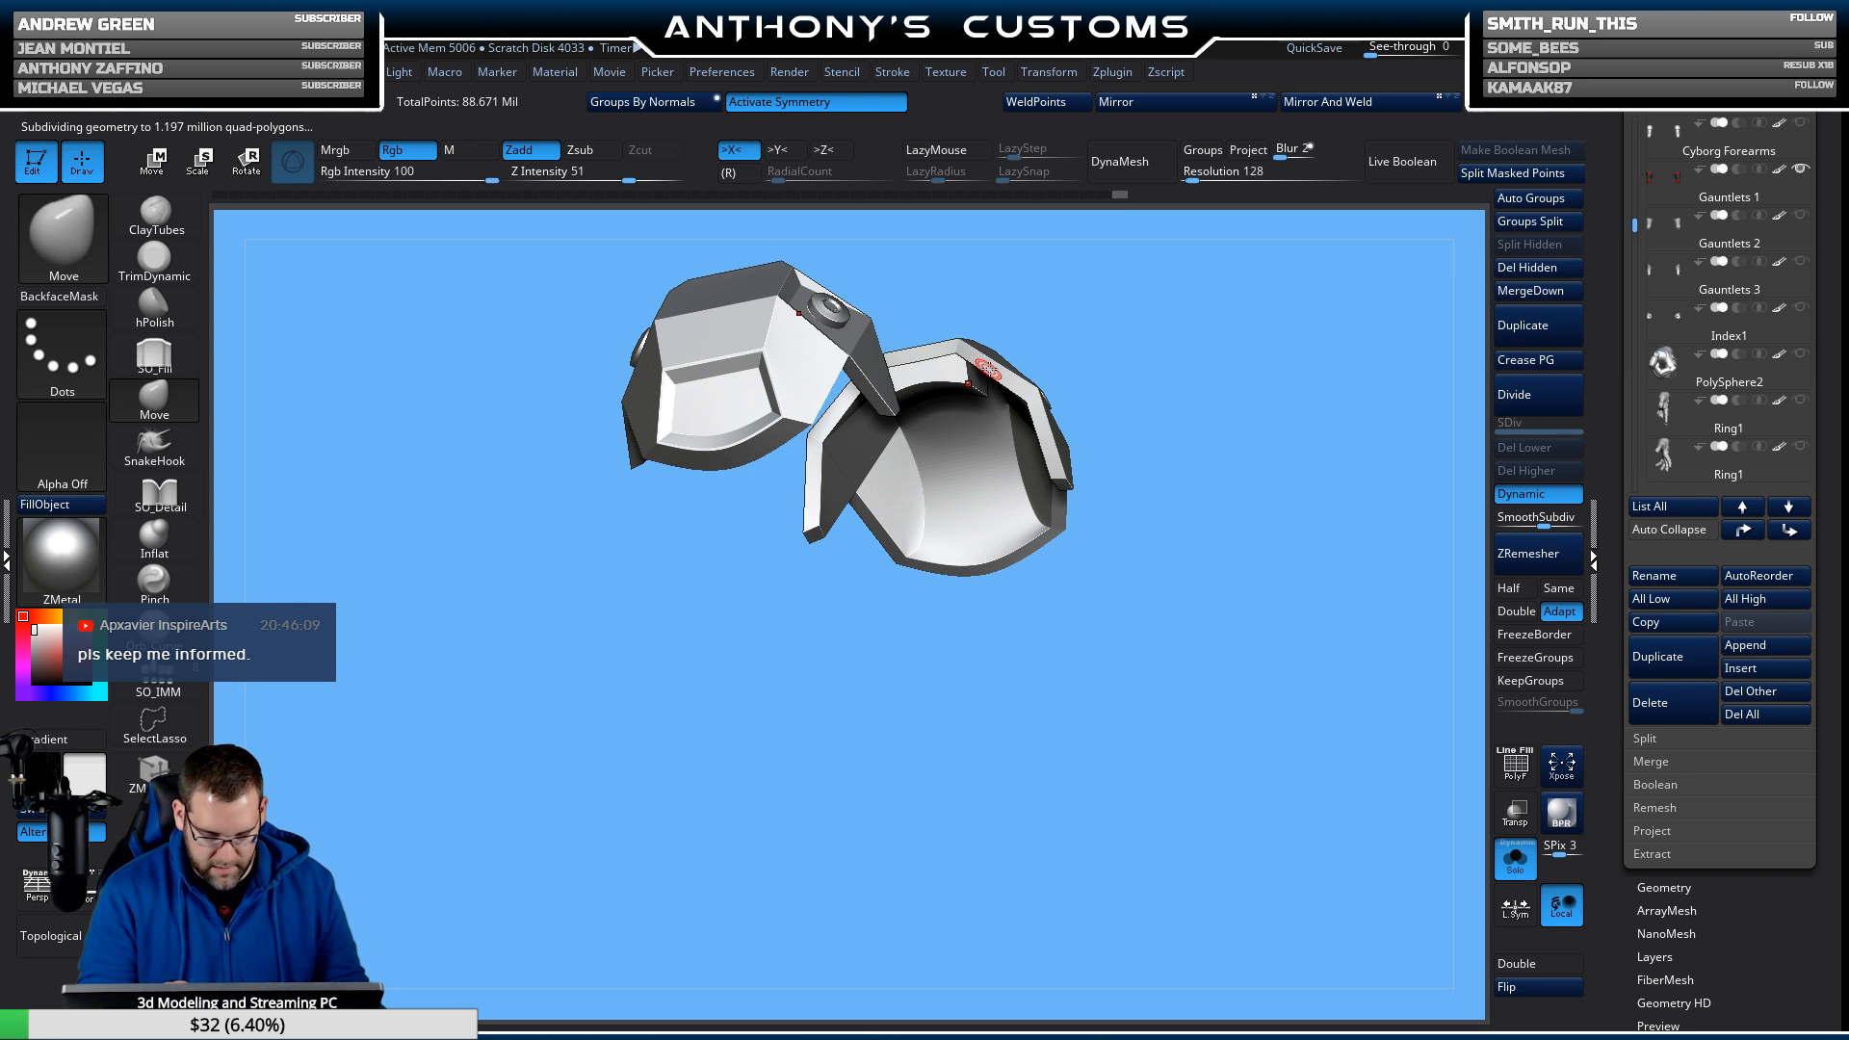
{"action": "key", "text": "shift+f"}
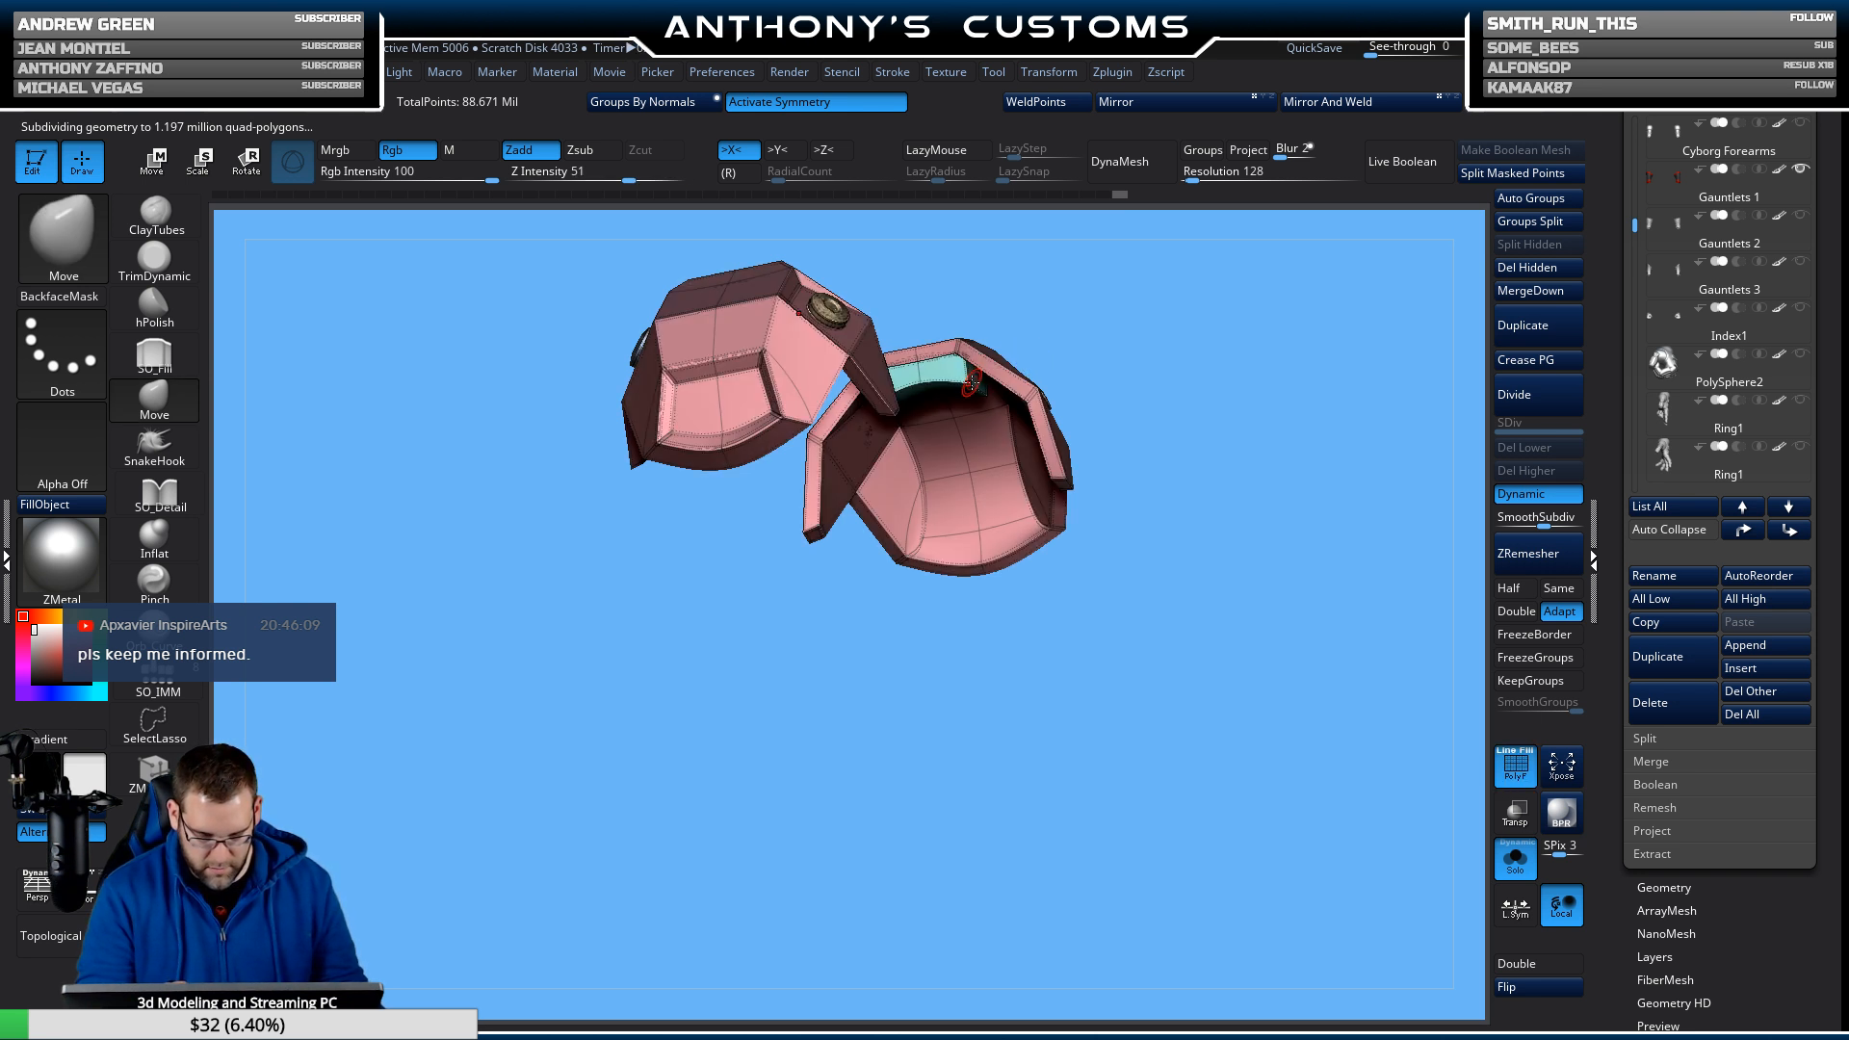
{"action": "left_click", "coordinate": [968, 384], "text": "ctrl+shift"}
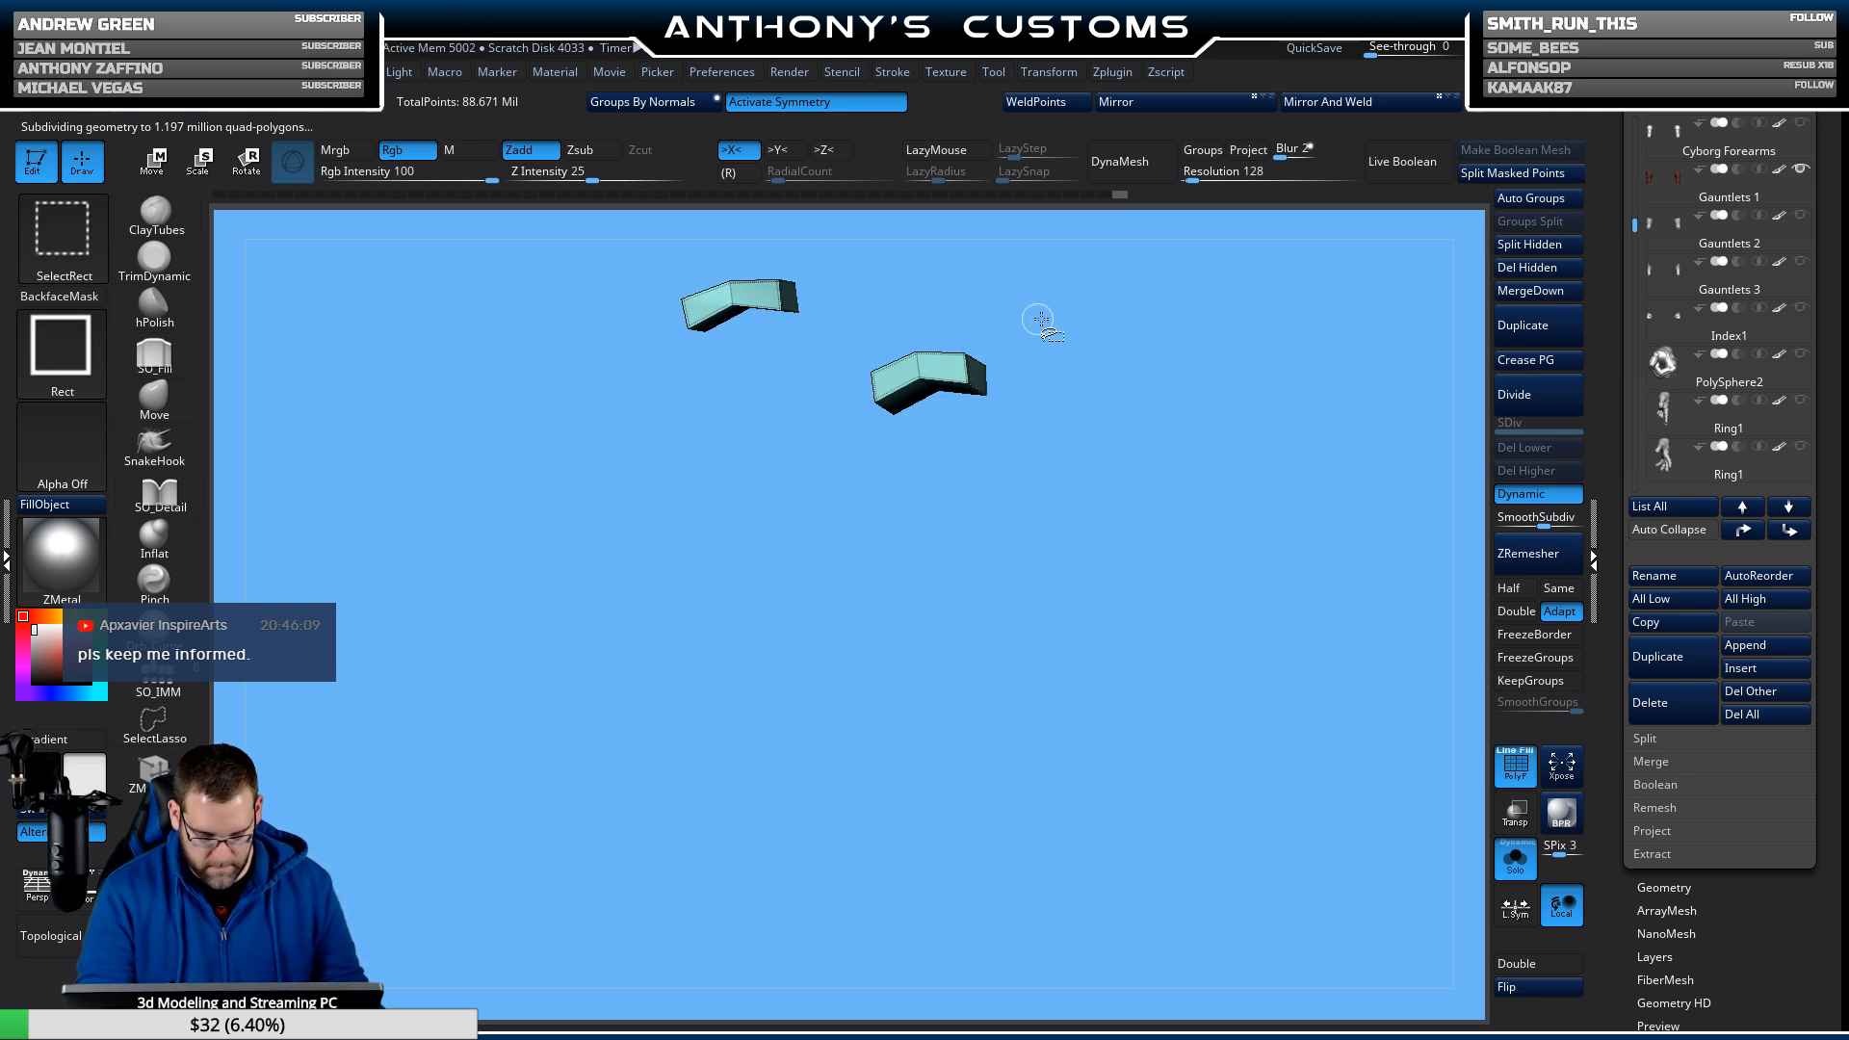
{"action": "left_click", "coordinate": [1253, 453], "text": "ctrl+shift"}
{"action": "left_click_drag", "start_coordinate": [1279, 434], "coordinate": [1251, 924]}
{"action": "left_click", "coordinate": [1515, 859]}
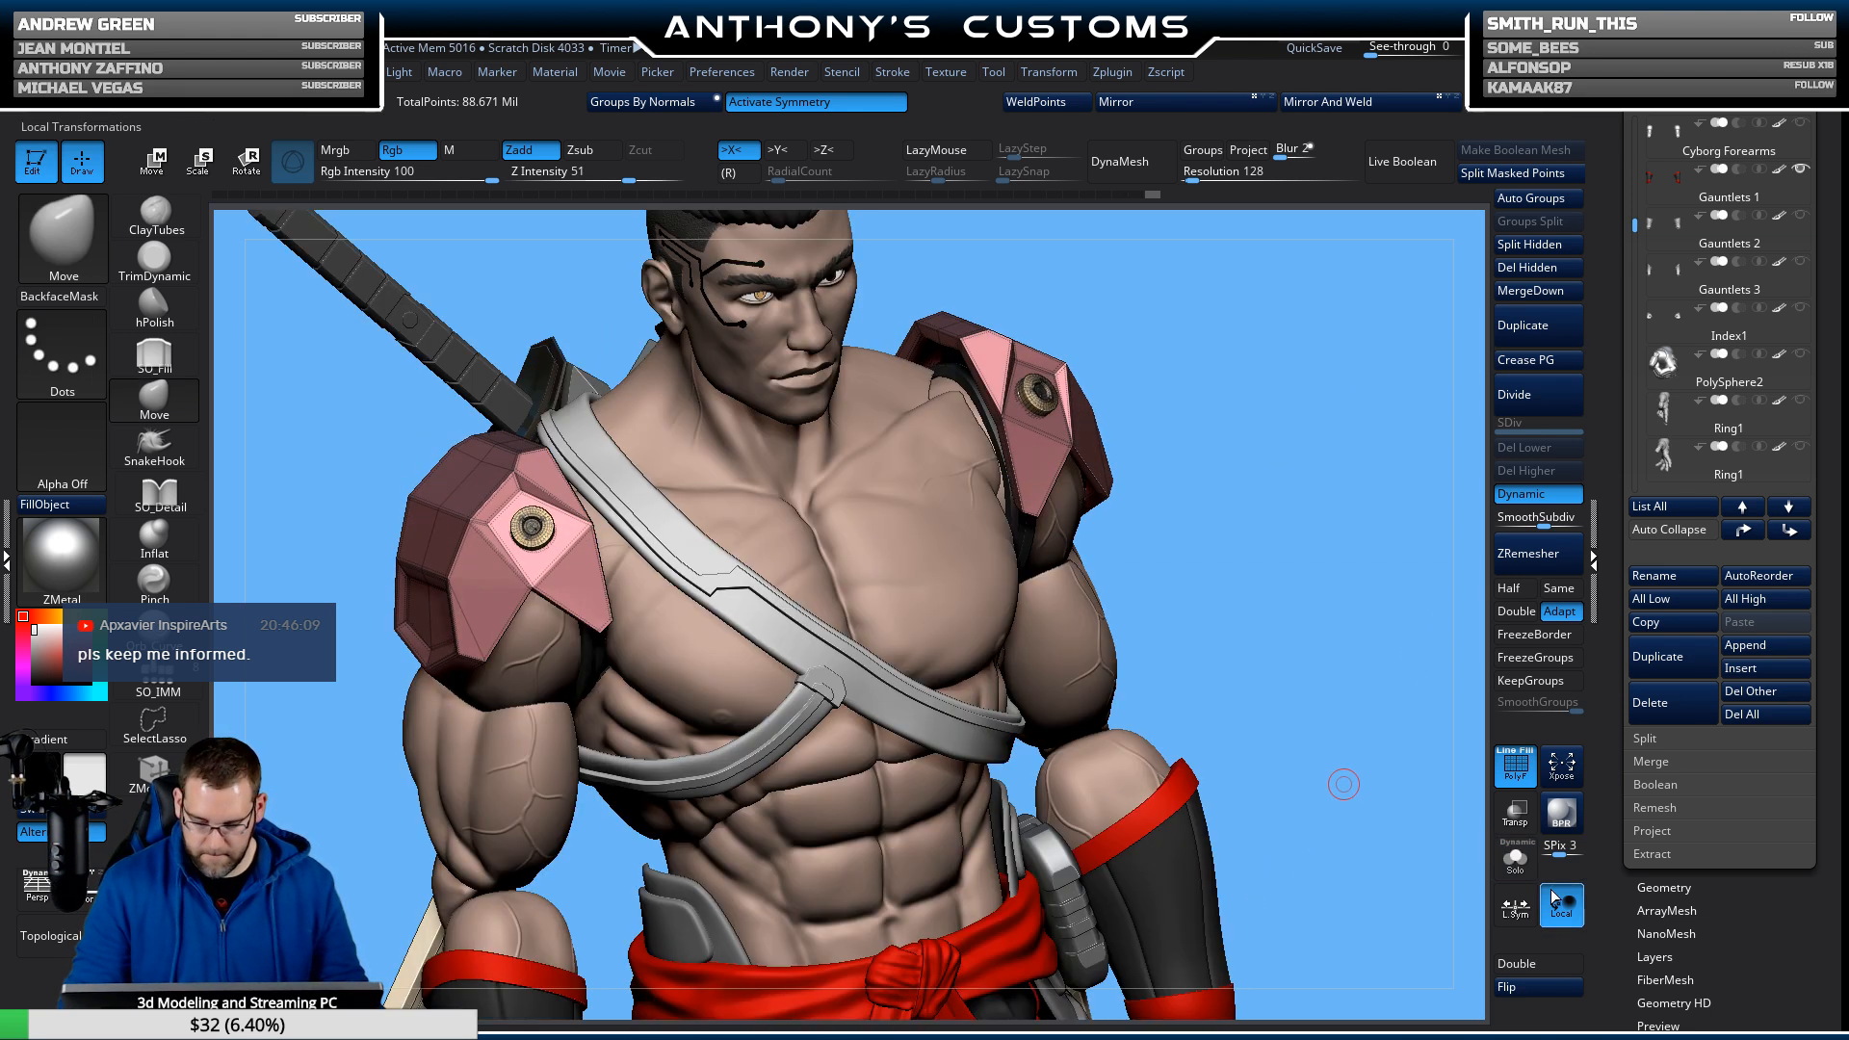
Flip the pads' normals to examine their clearance around the shoulders from the side and front, and flip them back.
{"action": "left_click", "coordinate": [1557, 986]}
{"action": "left_click_drag", "start_coordinate": [1349, 732], "coordinate": [1356, 511]}
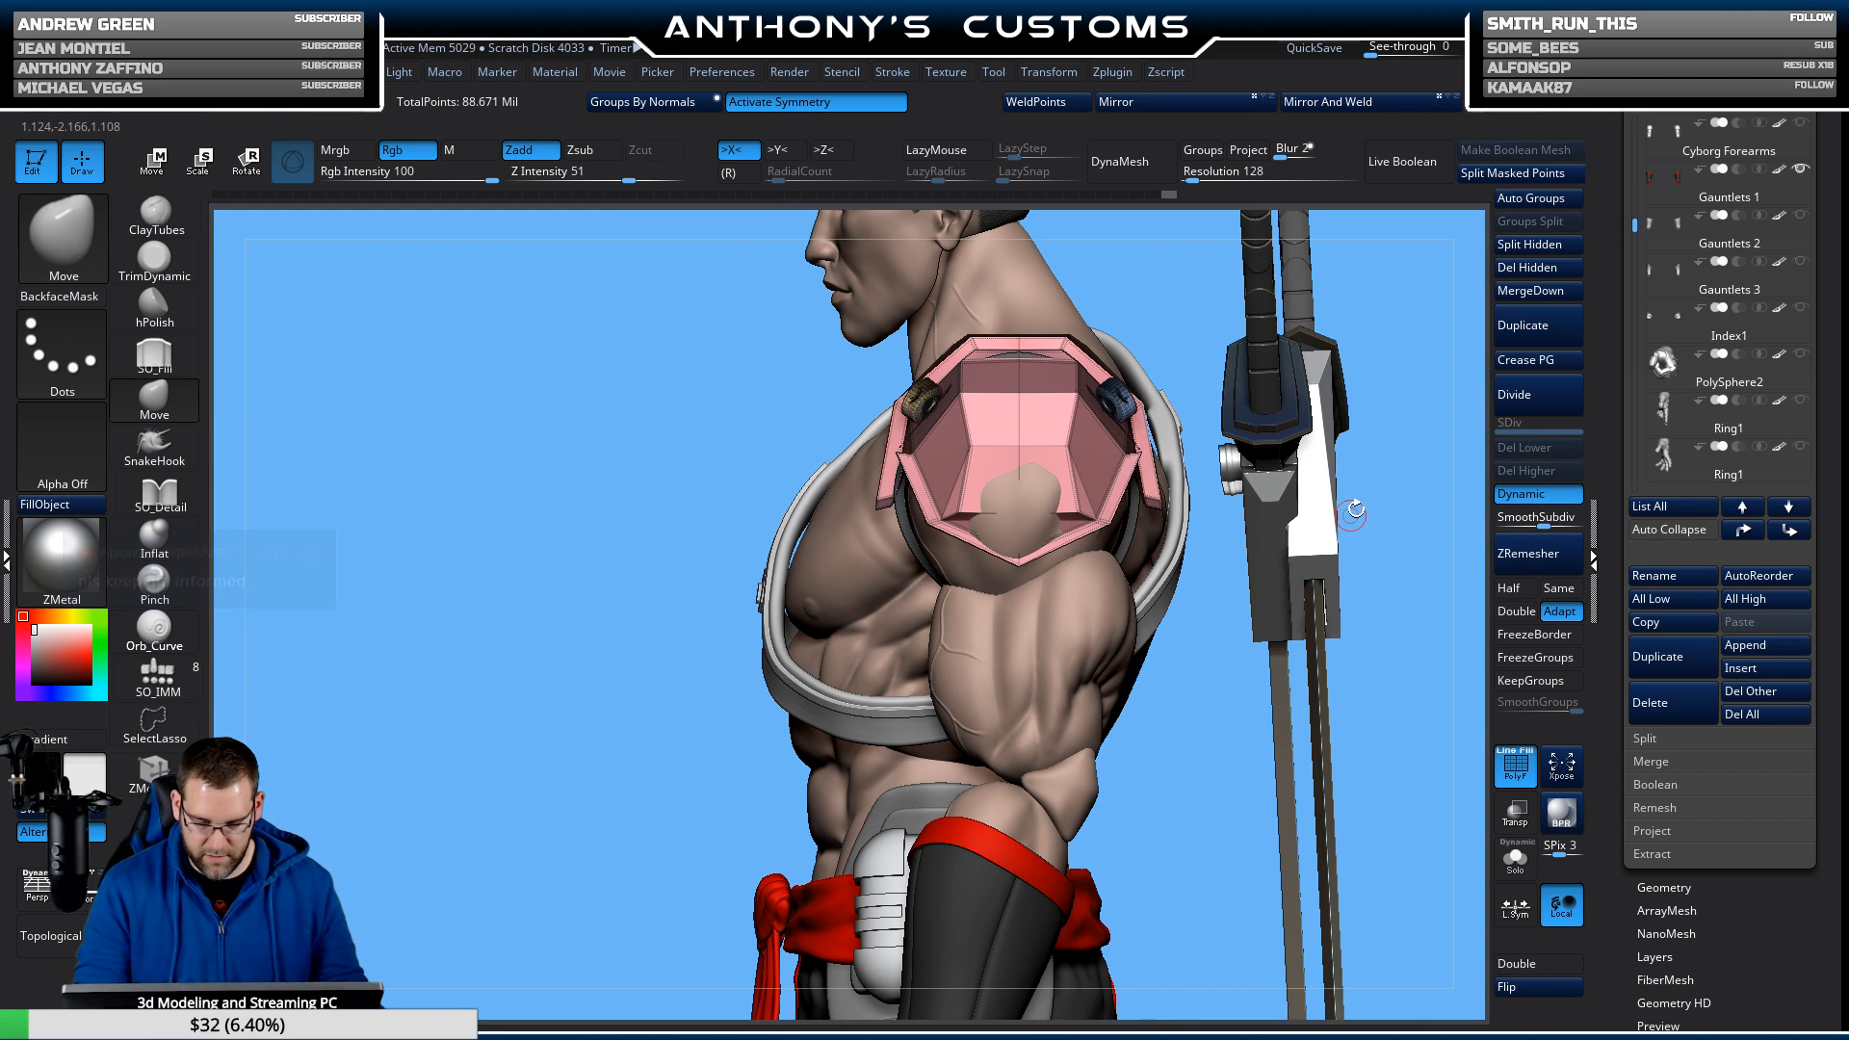
{"action": "key", "text": "w"}
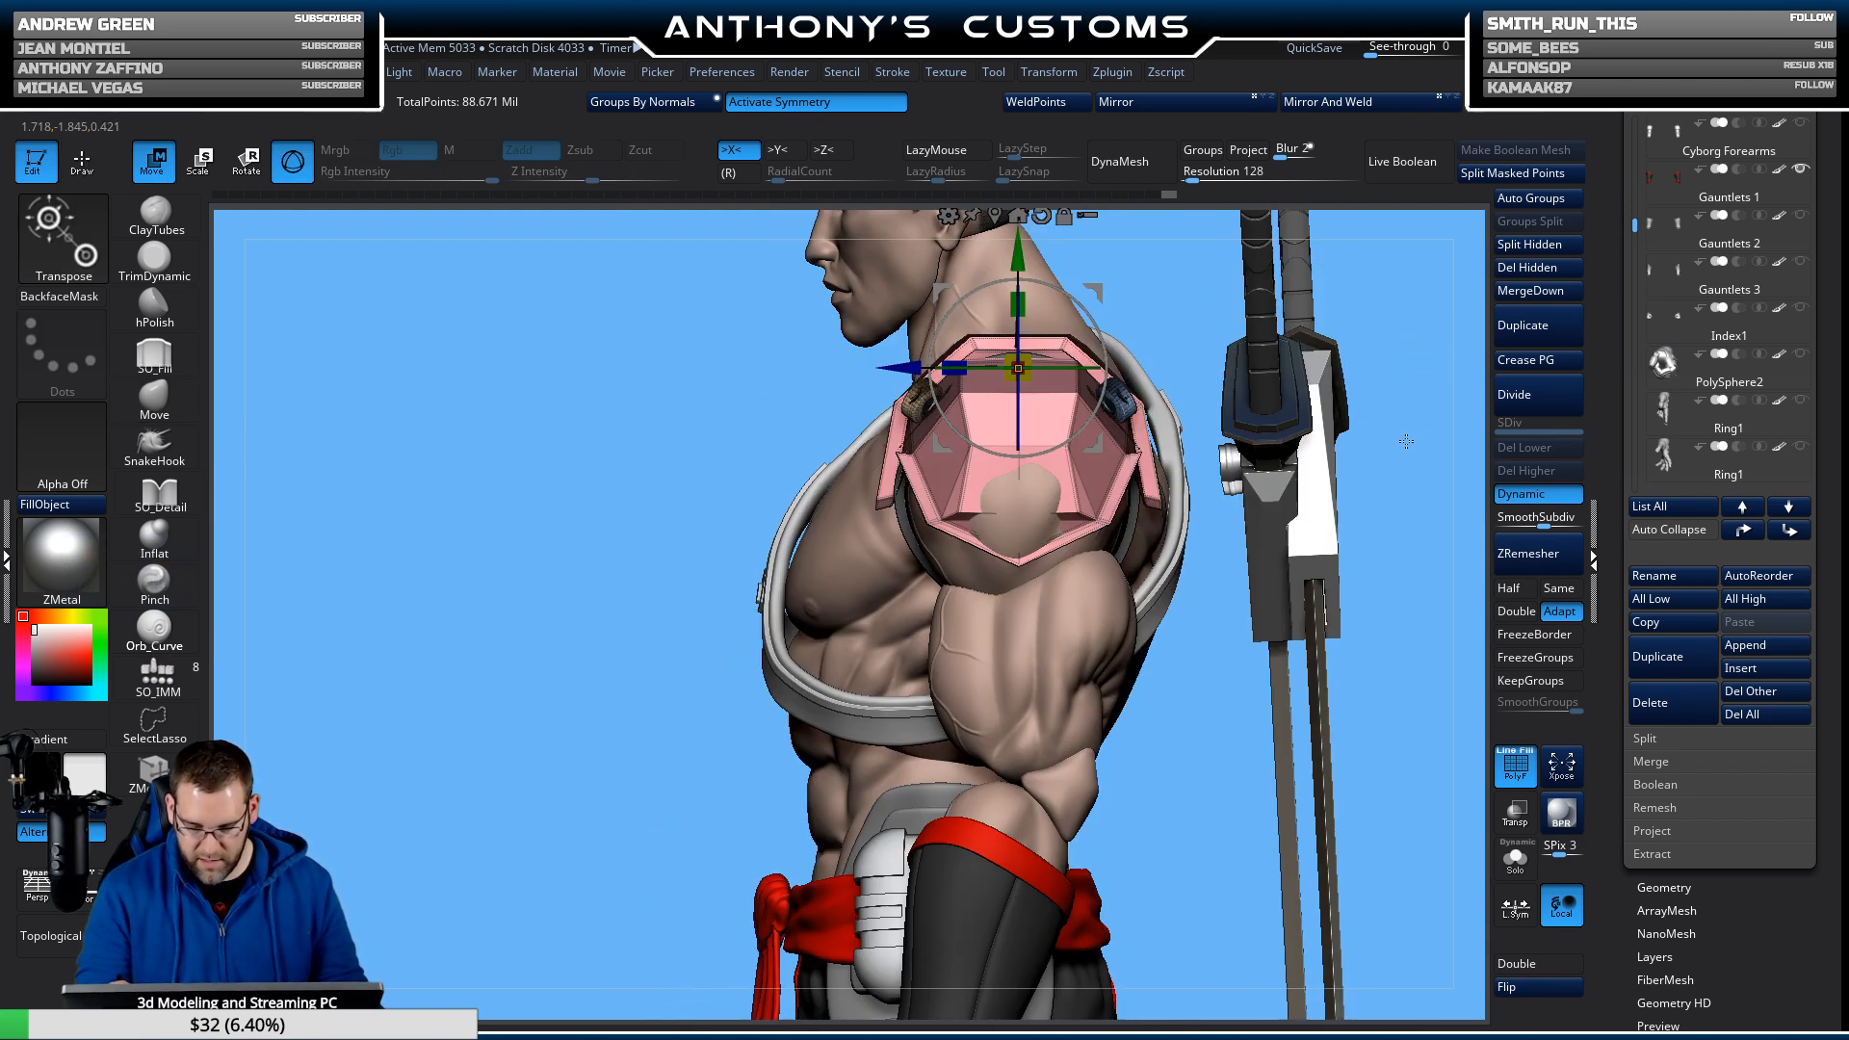
{"action": "left_click_drag", "start_coordinate": [1403, 436], "coordinate": [1395, 507], "text": "alt"}
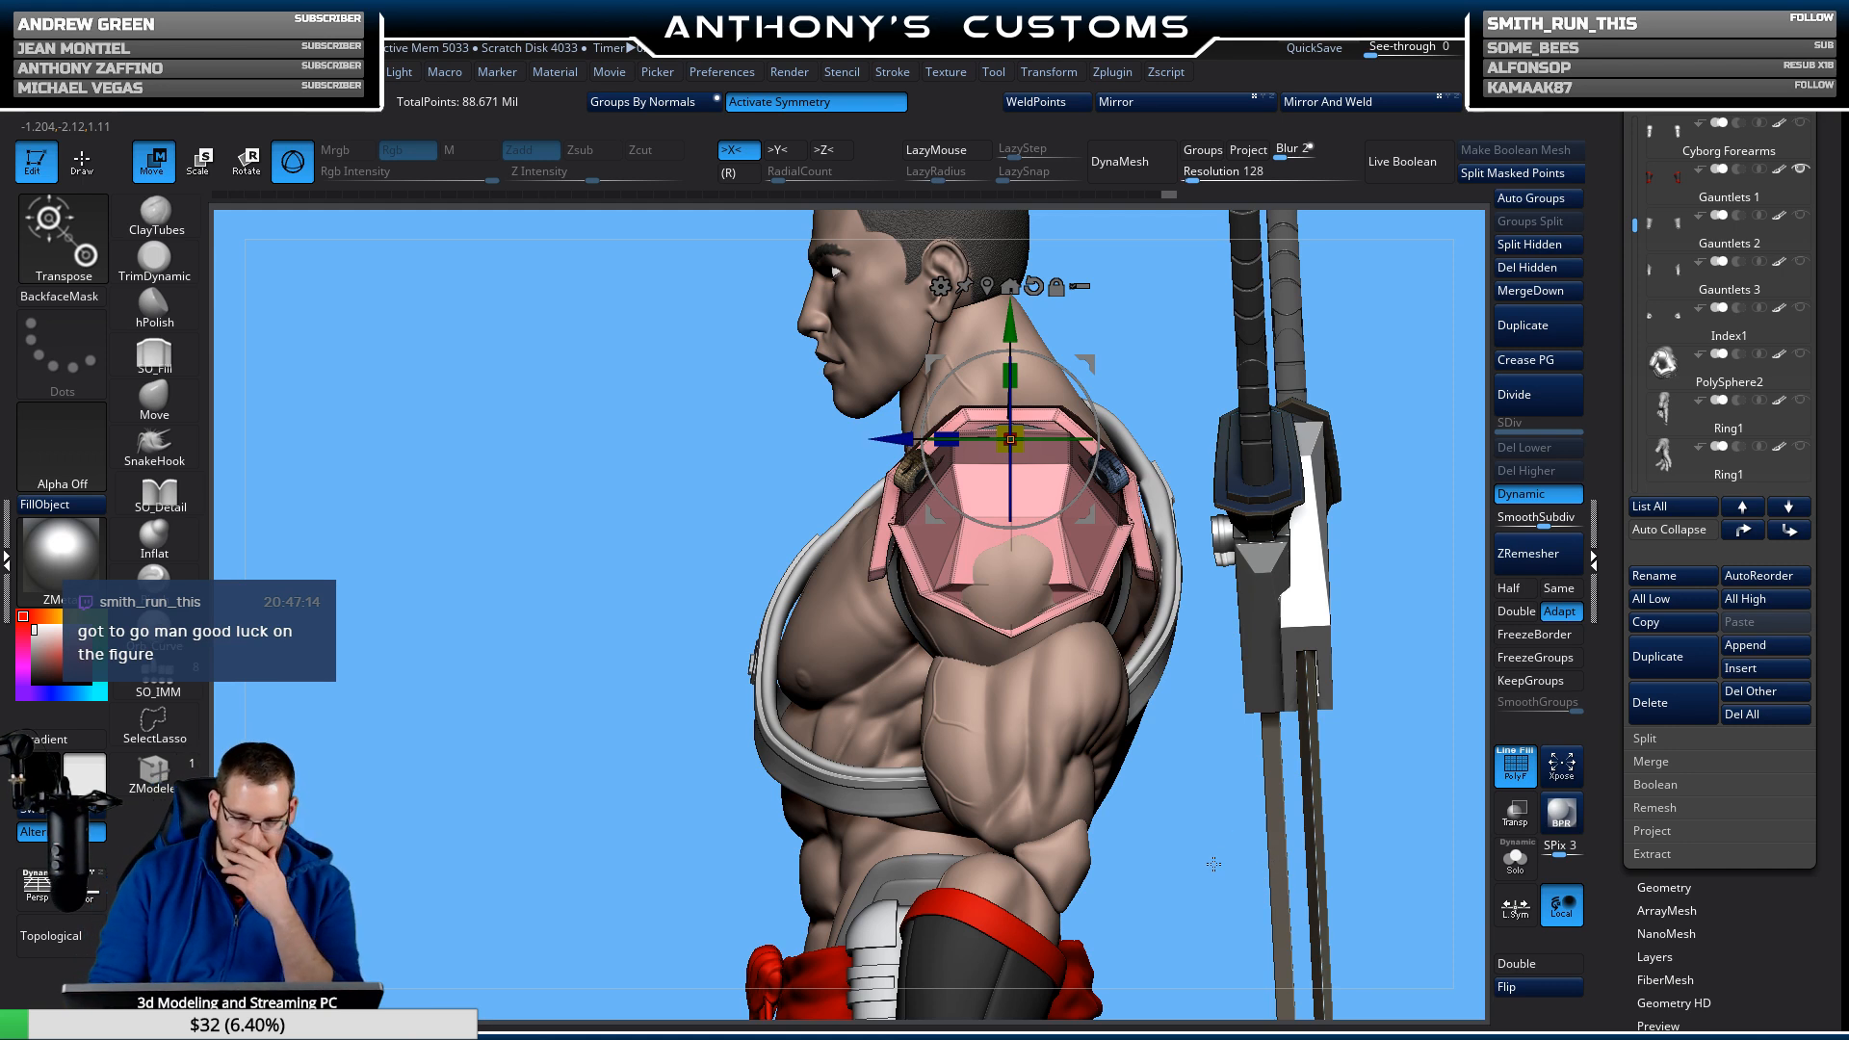
{"action": "left_click_drag", "start_coordinate": [1214, 864], "coordinate": [1279, 860]}
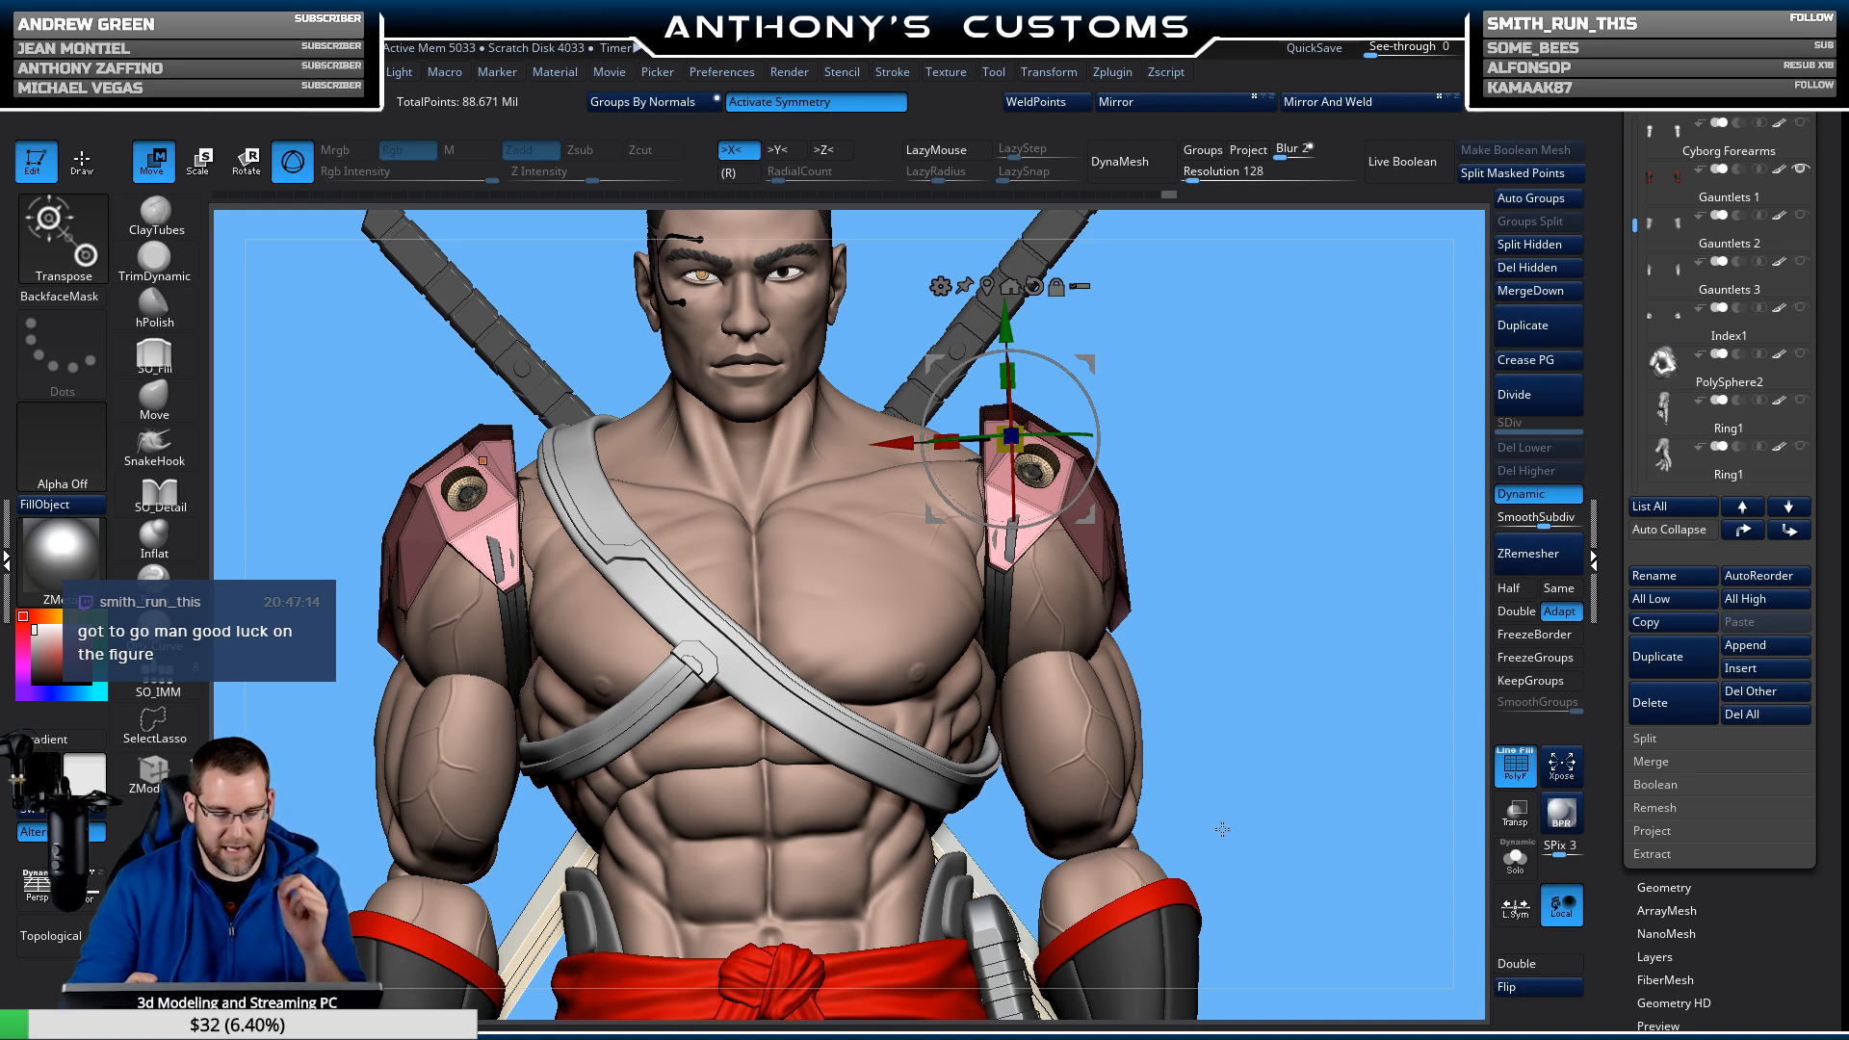
{"action": "left_click_drag", "start_coordinate": [1223, 830], "coordinate": [1201, 460]}
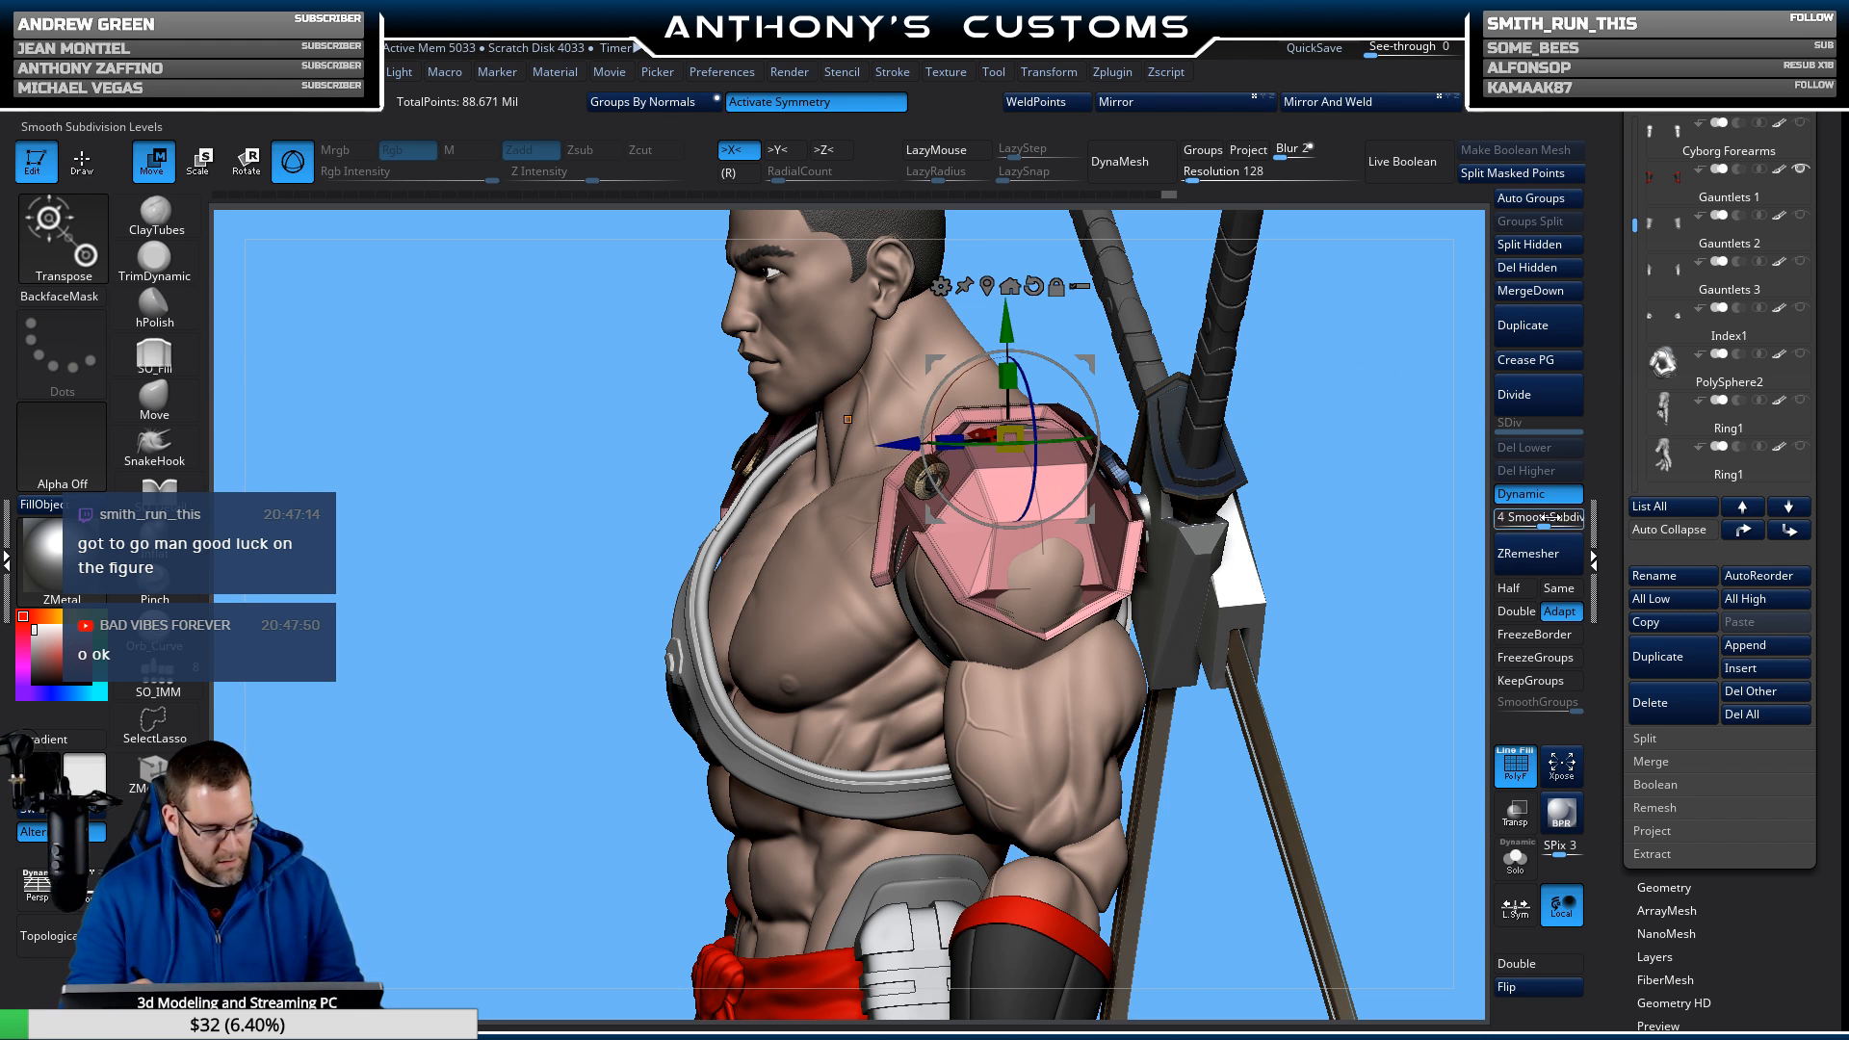
{"action": "left_click", "coordinate": [1522, 987]}
Return to Draw mode and hide the round bolt polygroups on the front and back of the shoulder pads.
{"action": "left_click_drag", "start_coordinate": [1383, 428], "coordinate": [1387, 413]}
{"action": "key", "text": "q"}
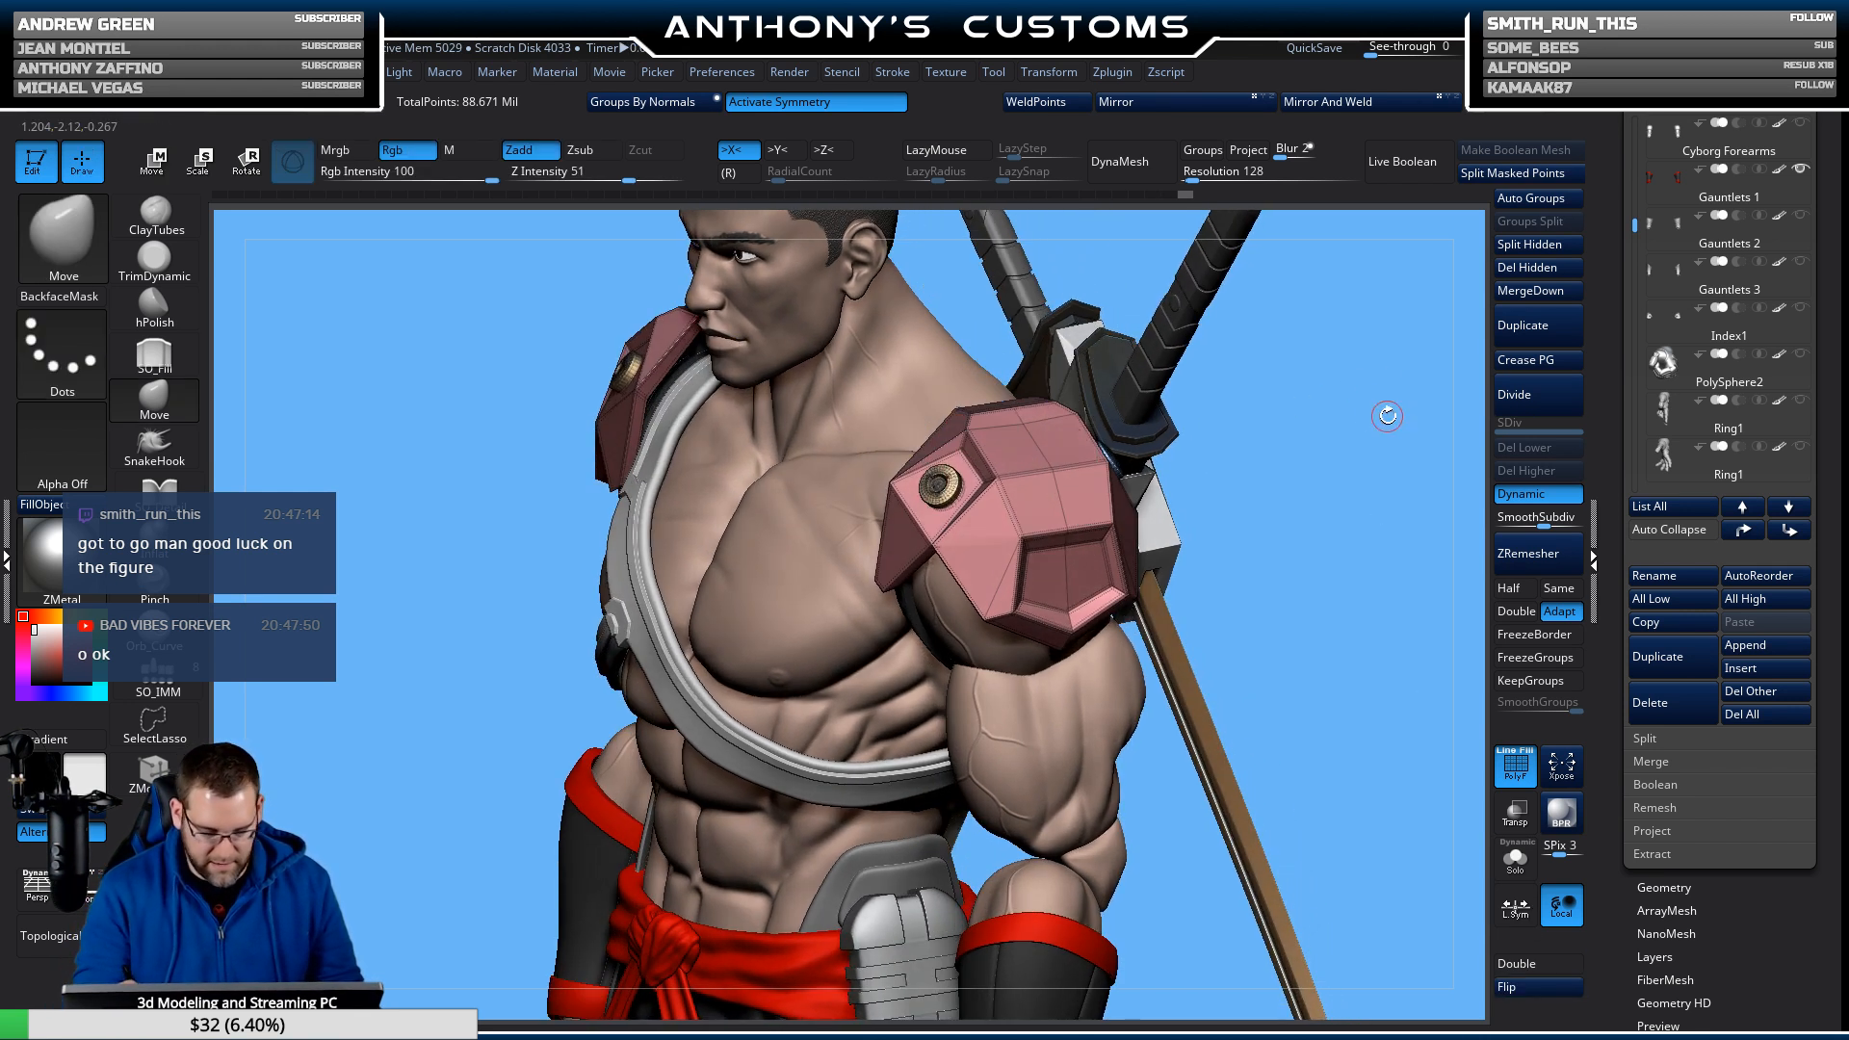
{"action": "left_click", "coordinate": [940, 484], "text": "ctrl+shift"}
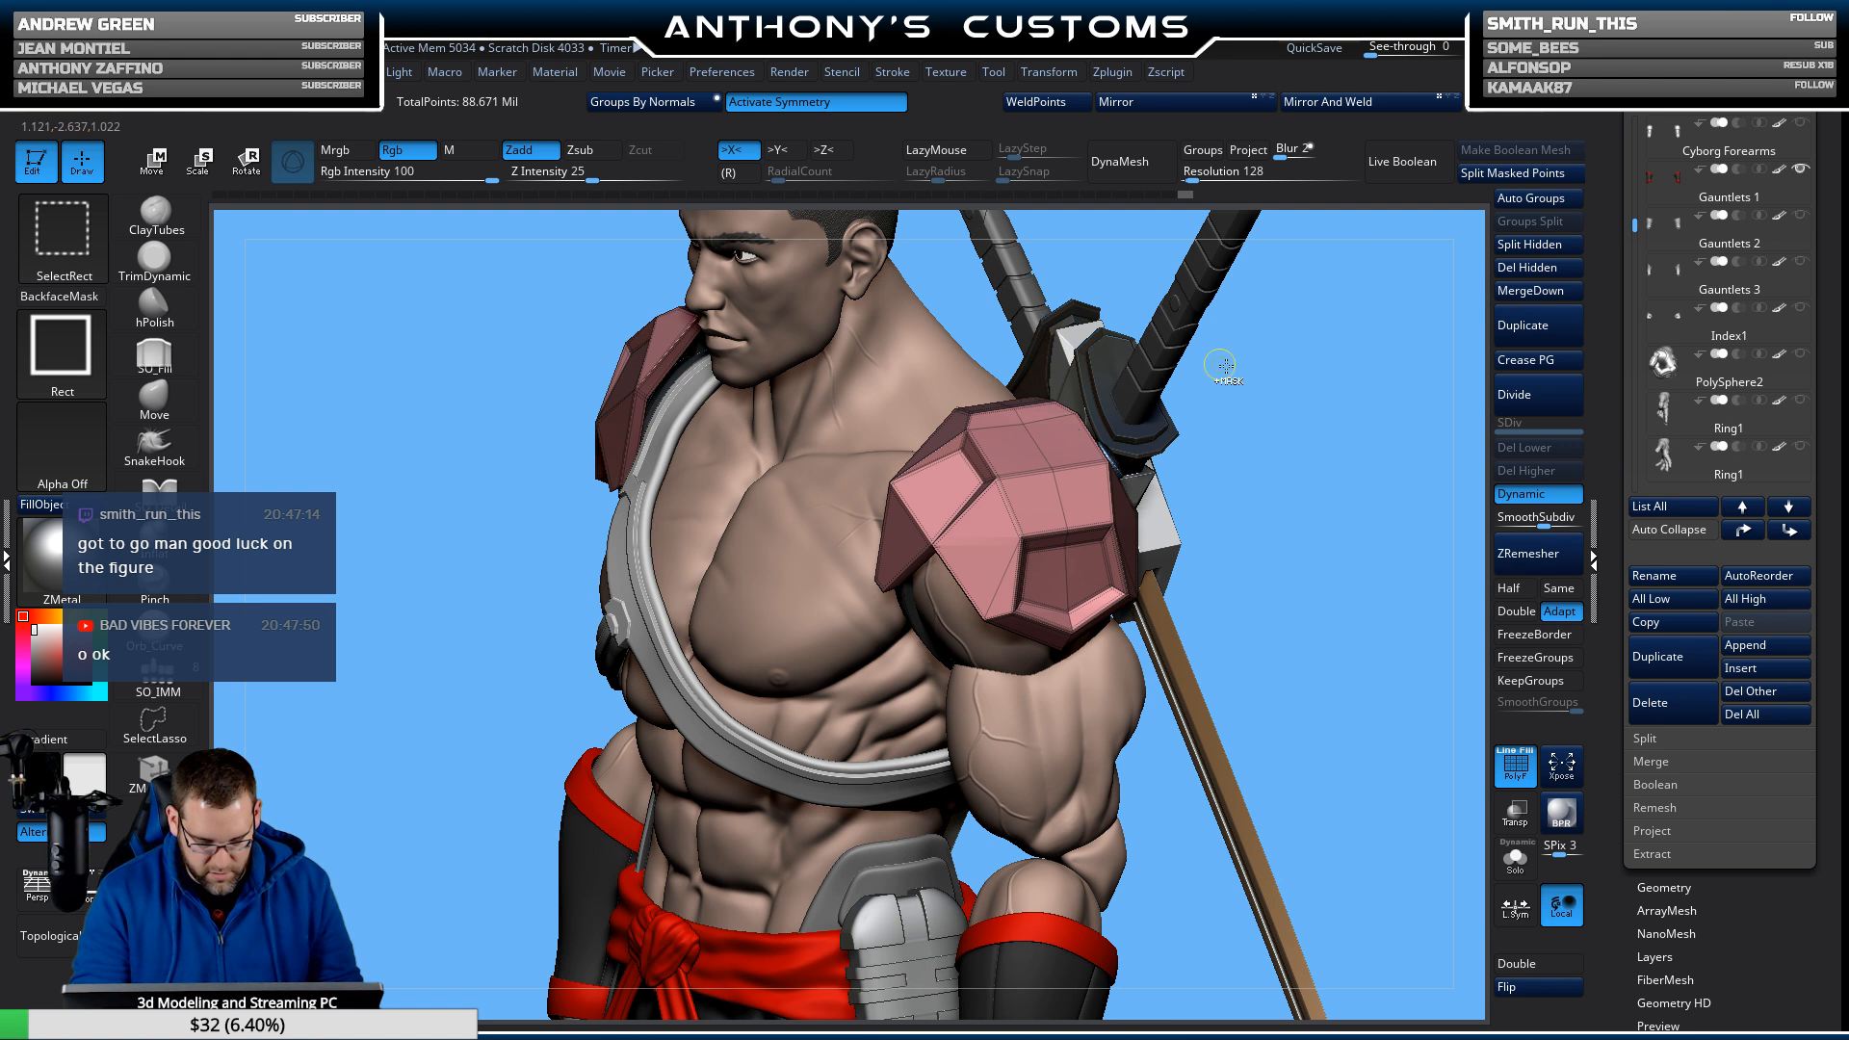
{"action": "left_click_drag", "start_coordinate": [1223, 366], "coordinate": [1076, 381]}
{"action": "left_click", "coordinate": [1141, 451], "text": "ctrl+shift"}
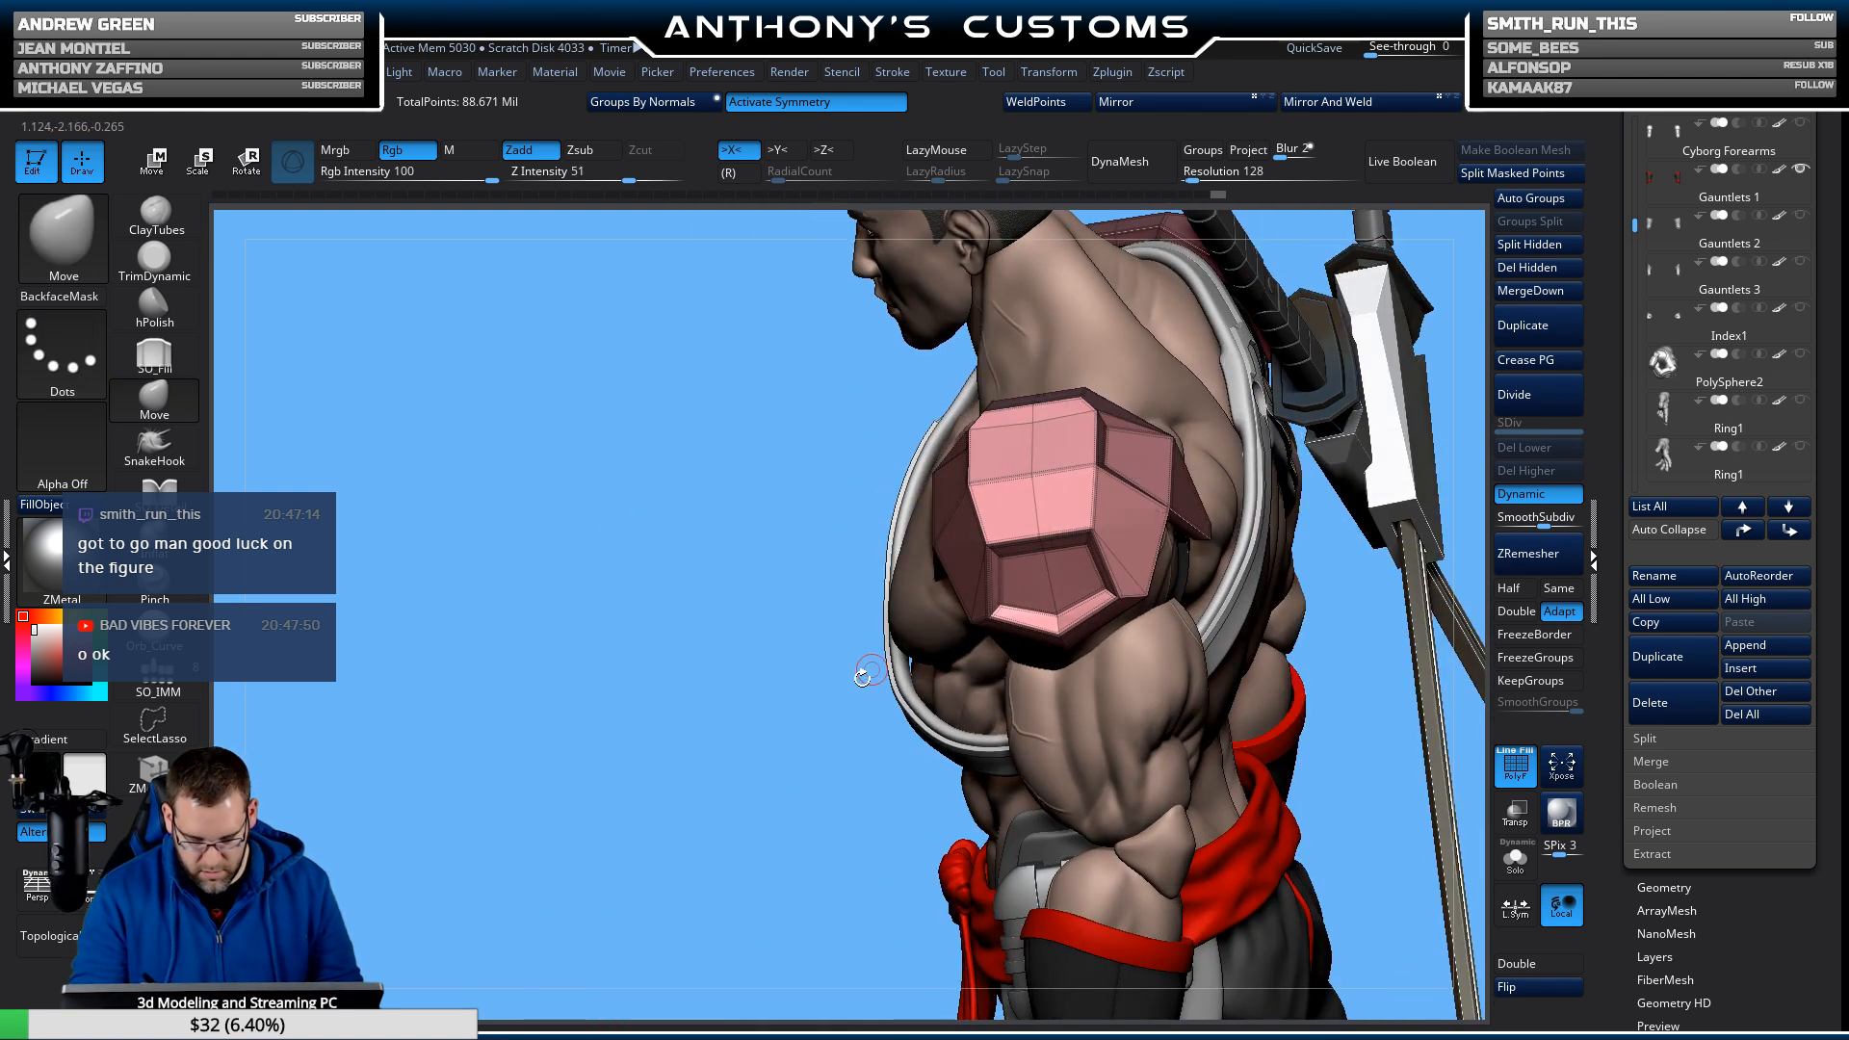
Flip the pads' normals, centre the gizmo on the visible pad mesh, and scale the pads slightly wider along Z.
{"action": "left_click_drag", "start_coordinate": [860, 671], "coordinate": [830, 637]}
{"action": "left_click", "coordinate": [1539, 987]}
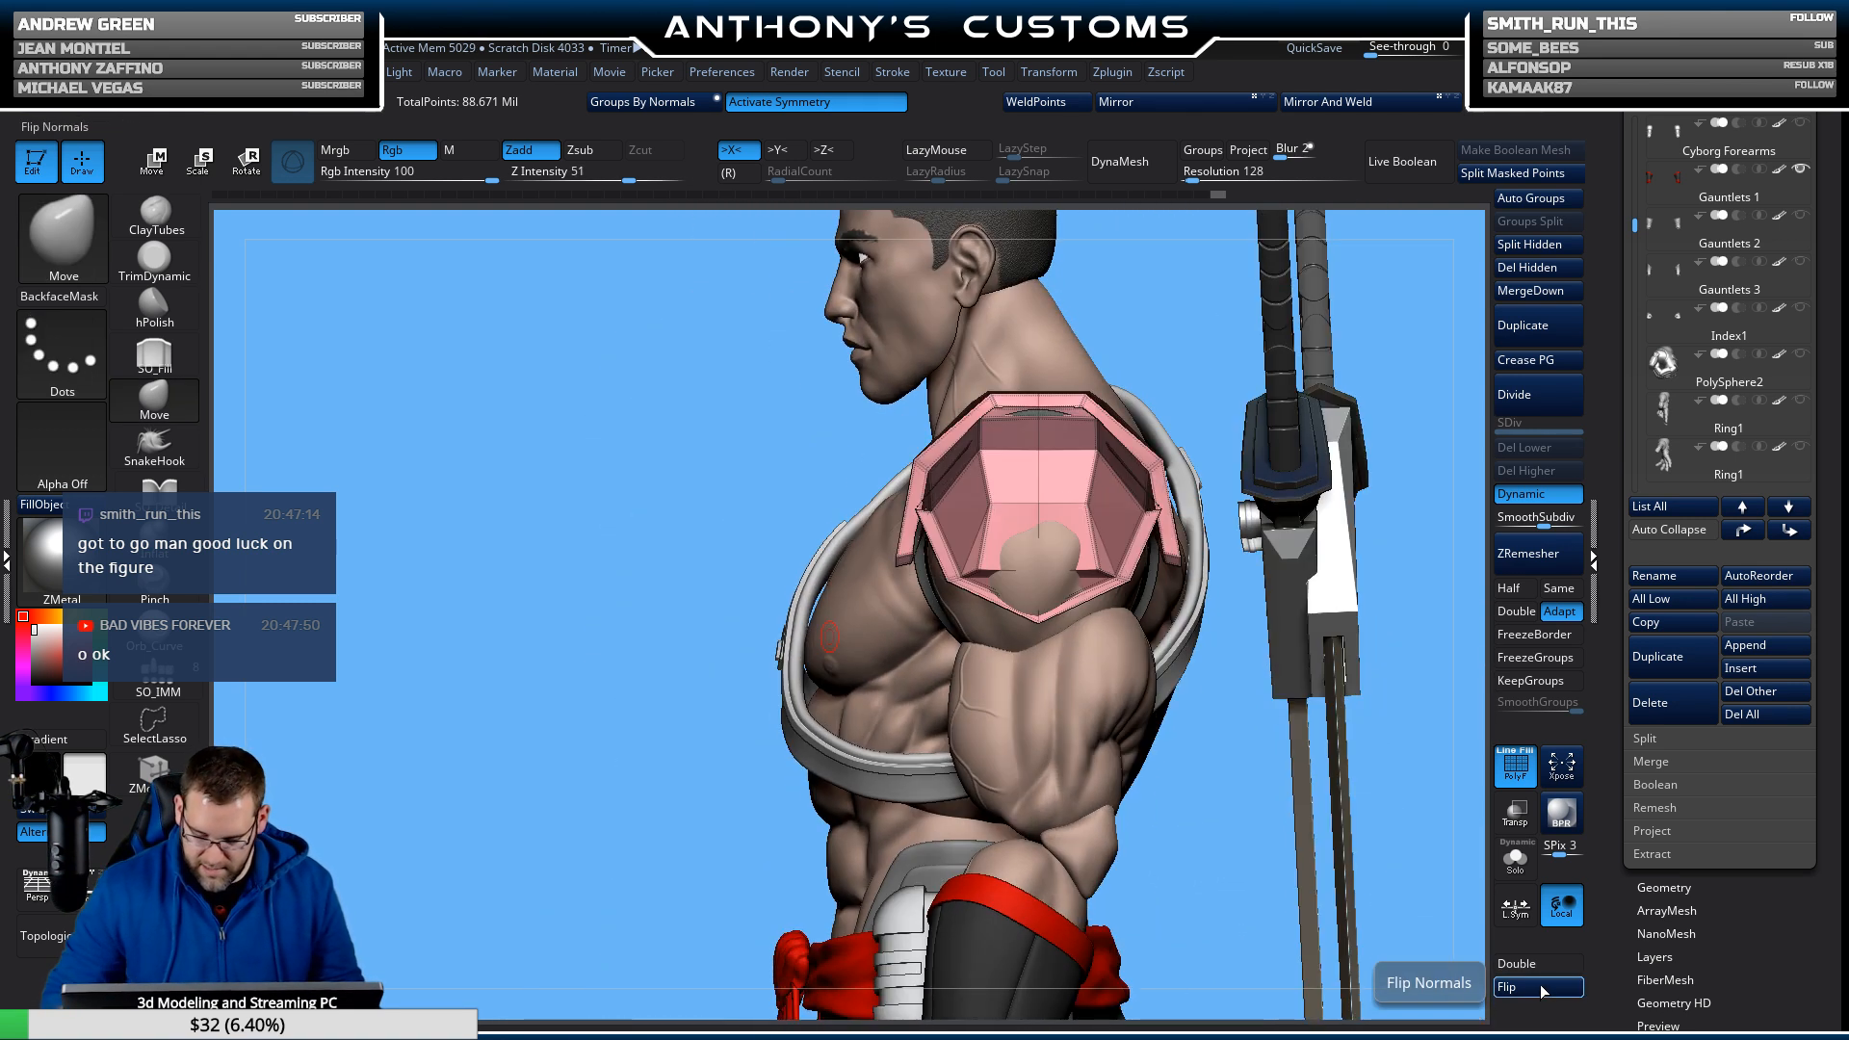
{"action": "key", "text": "w"}
{"action": "left_click_drag", "start_coordinate": [1390, 355], "coordinate": [1396, 412]}
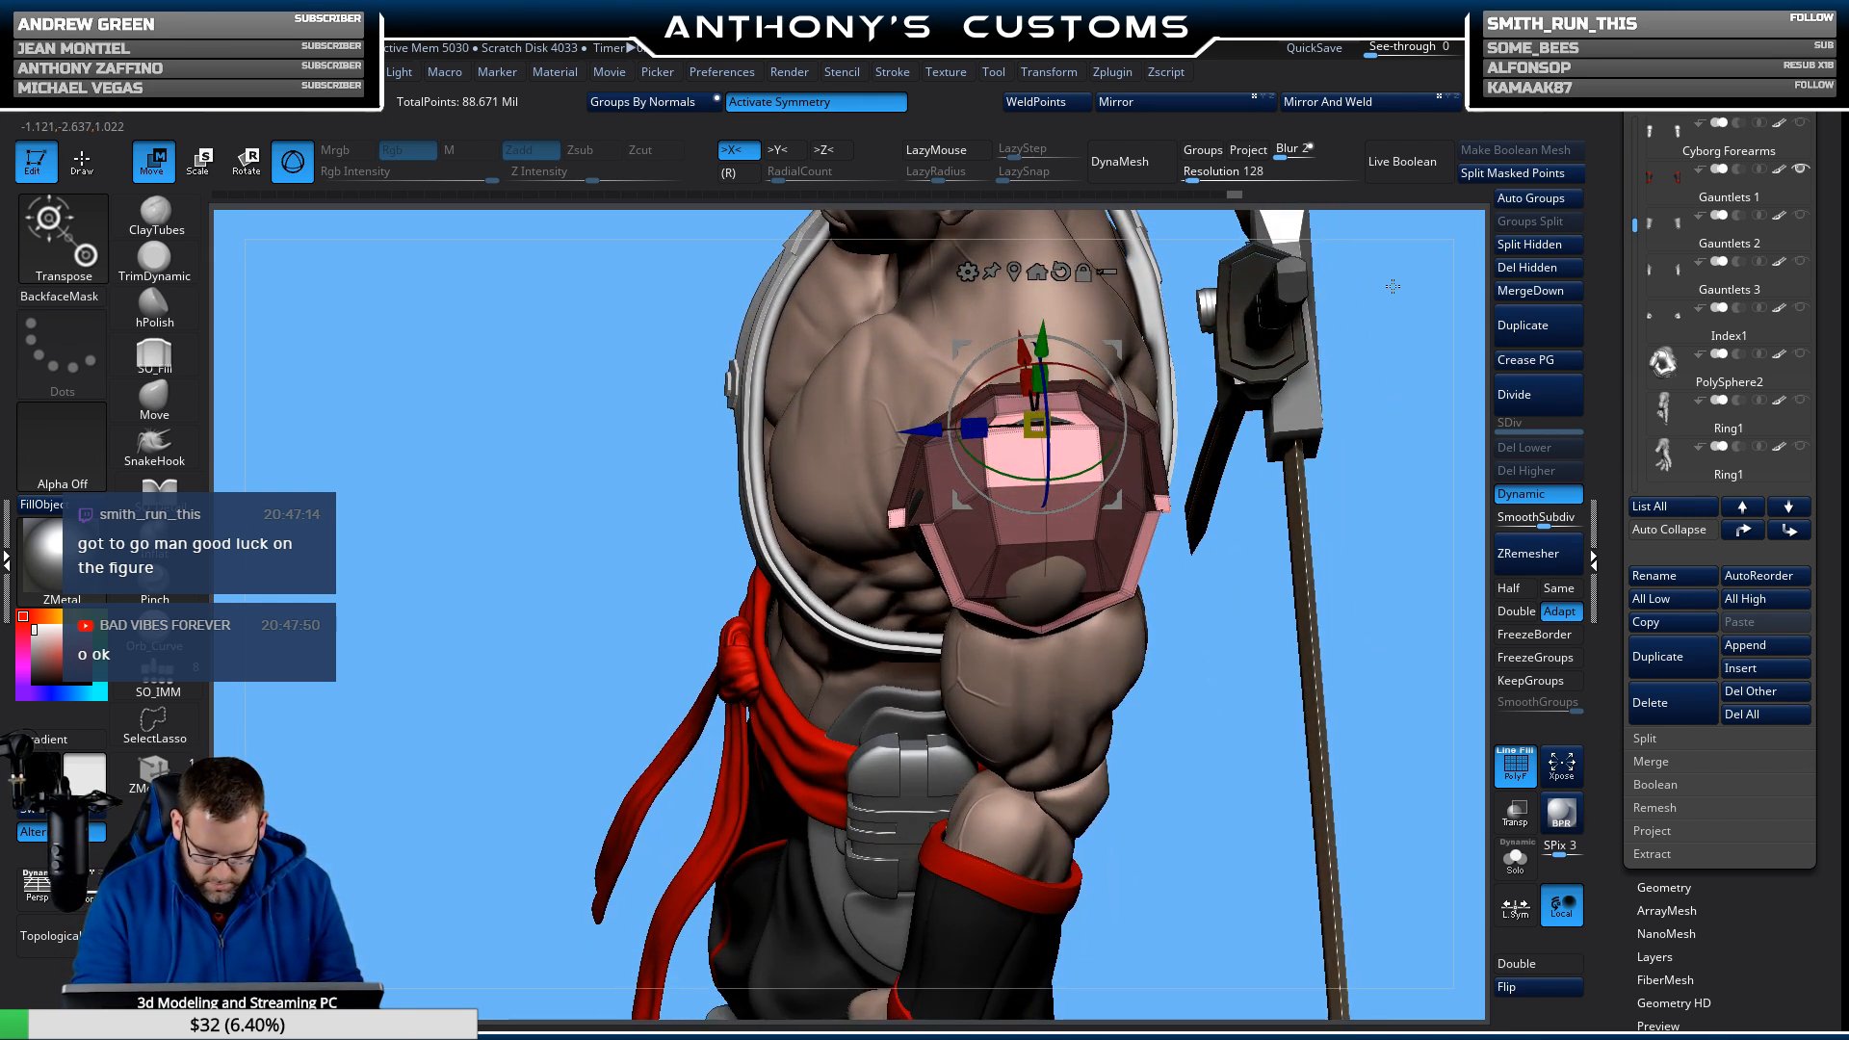
{"action": "left_click_drag", "start_coordinate": [1388, 338], "coordinate": [1395, 258]}
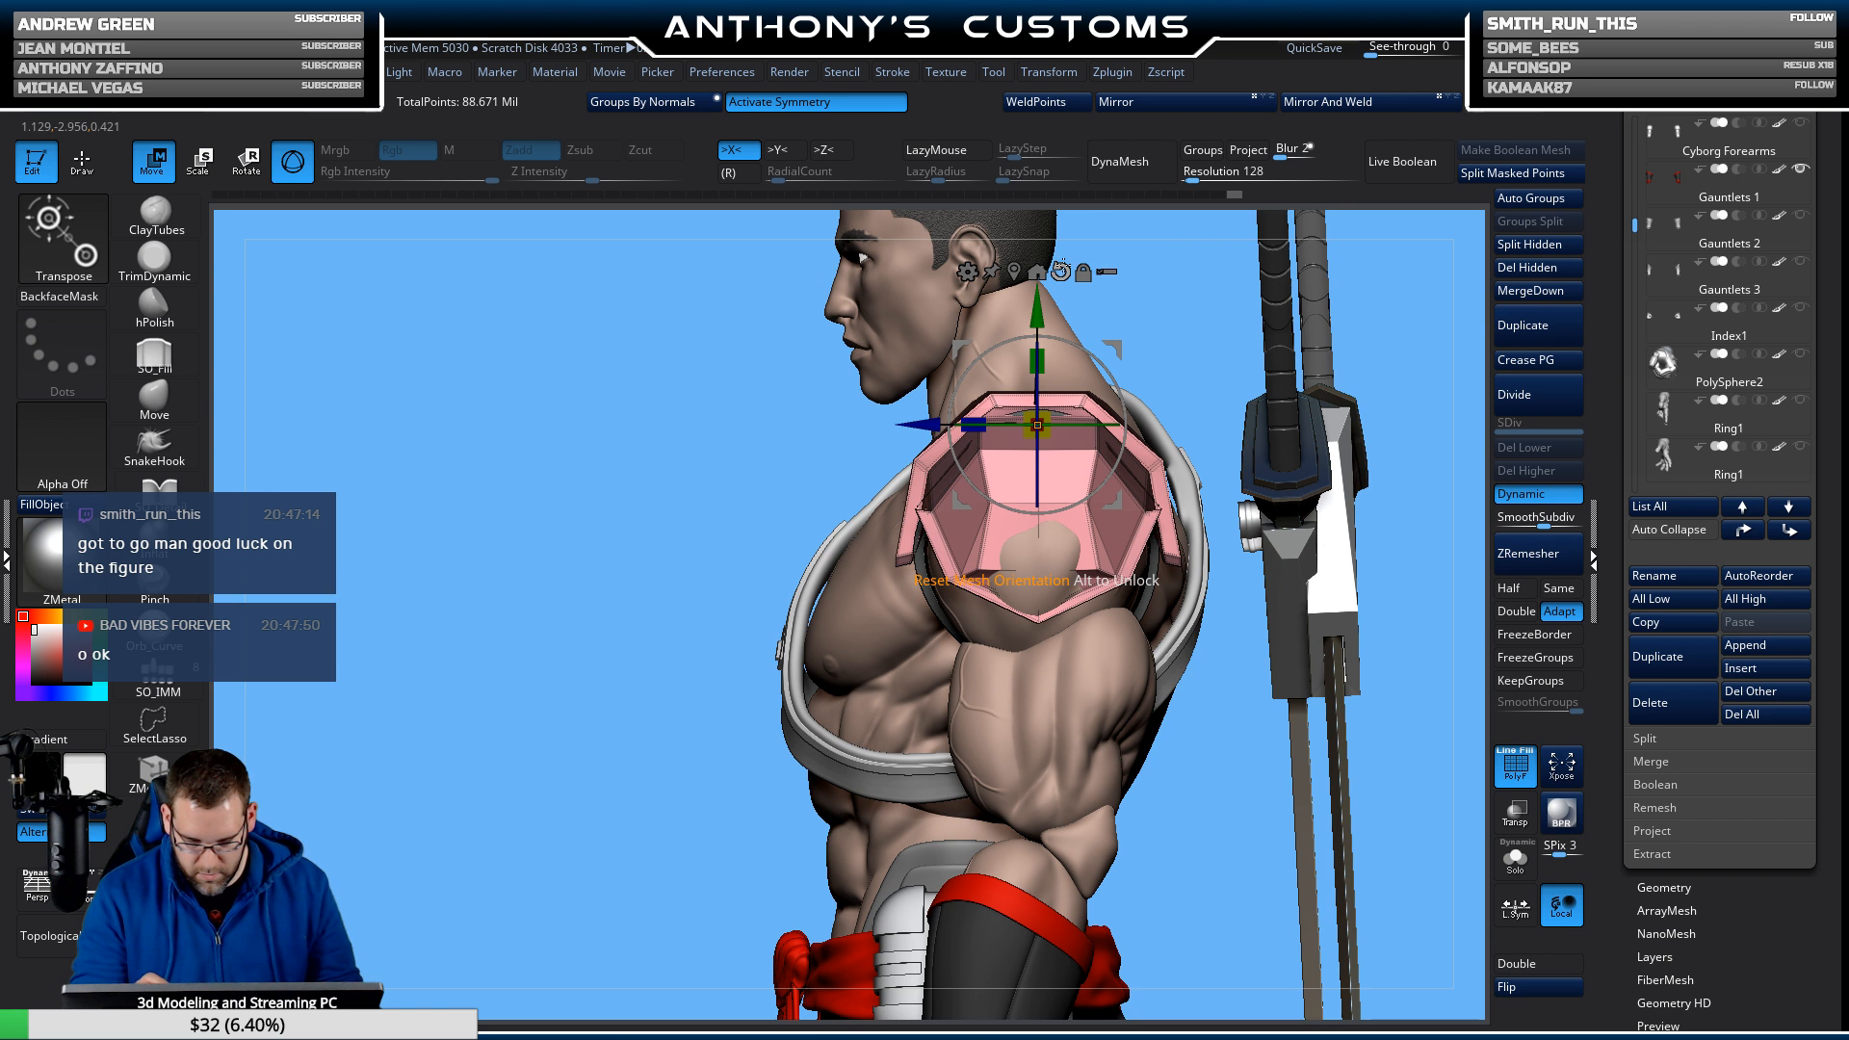
{"action": "left_click", "coordinate": [1013, 271]}
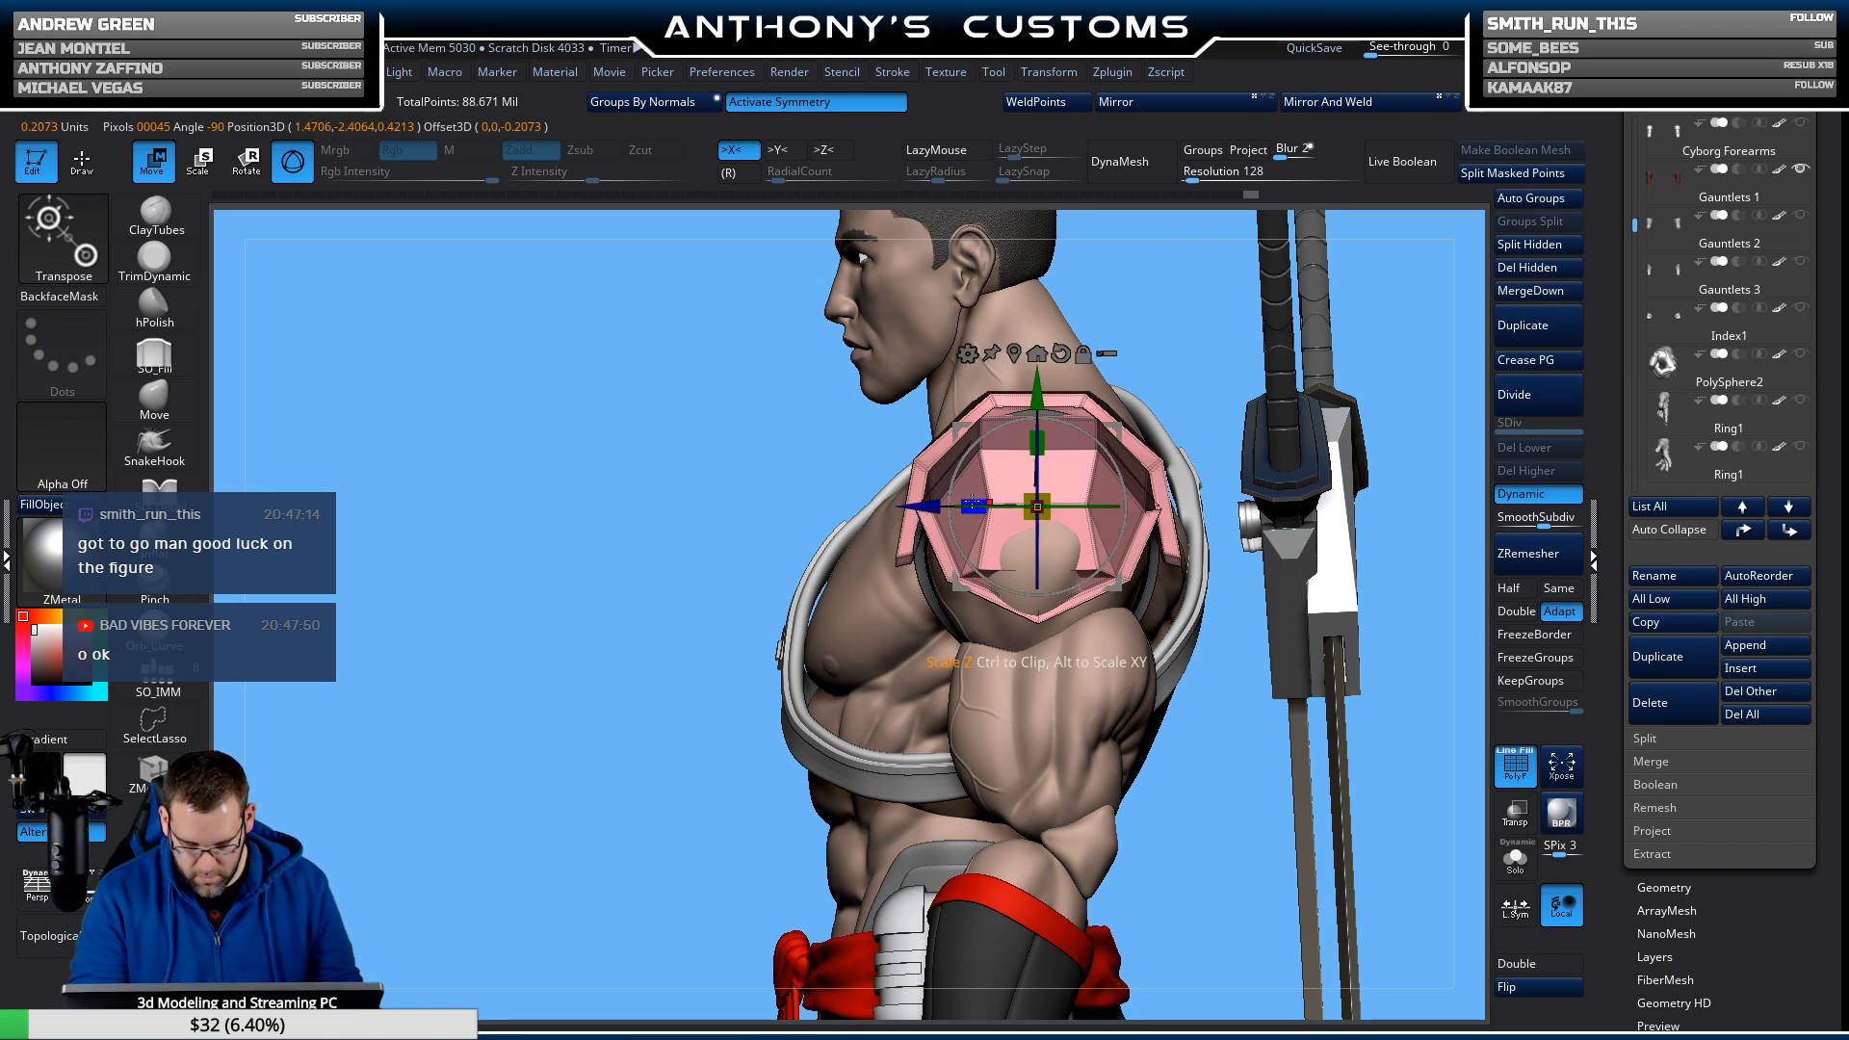
{"action": "left_click_drag", "start_coordinate": [973, 503], "coordinate": [968, 504]}
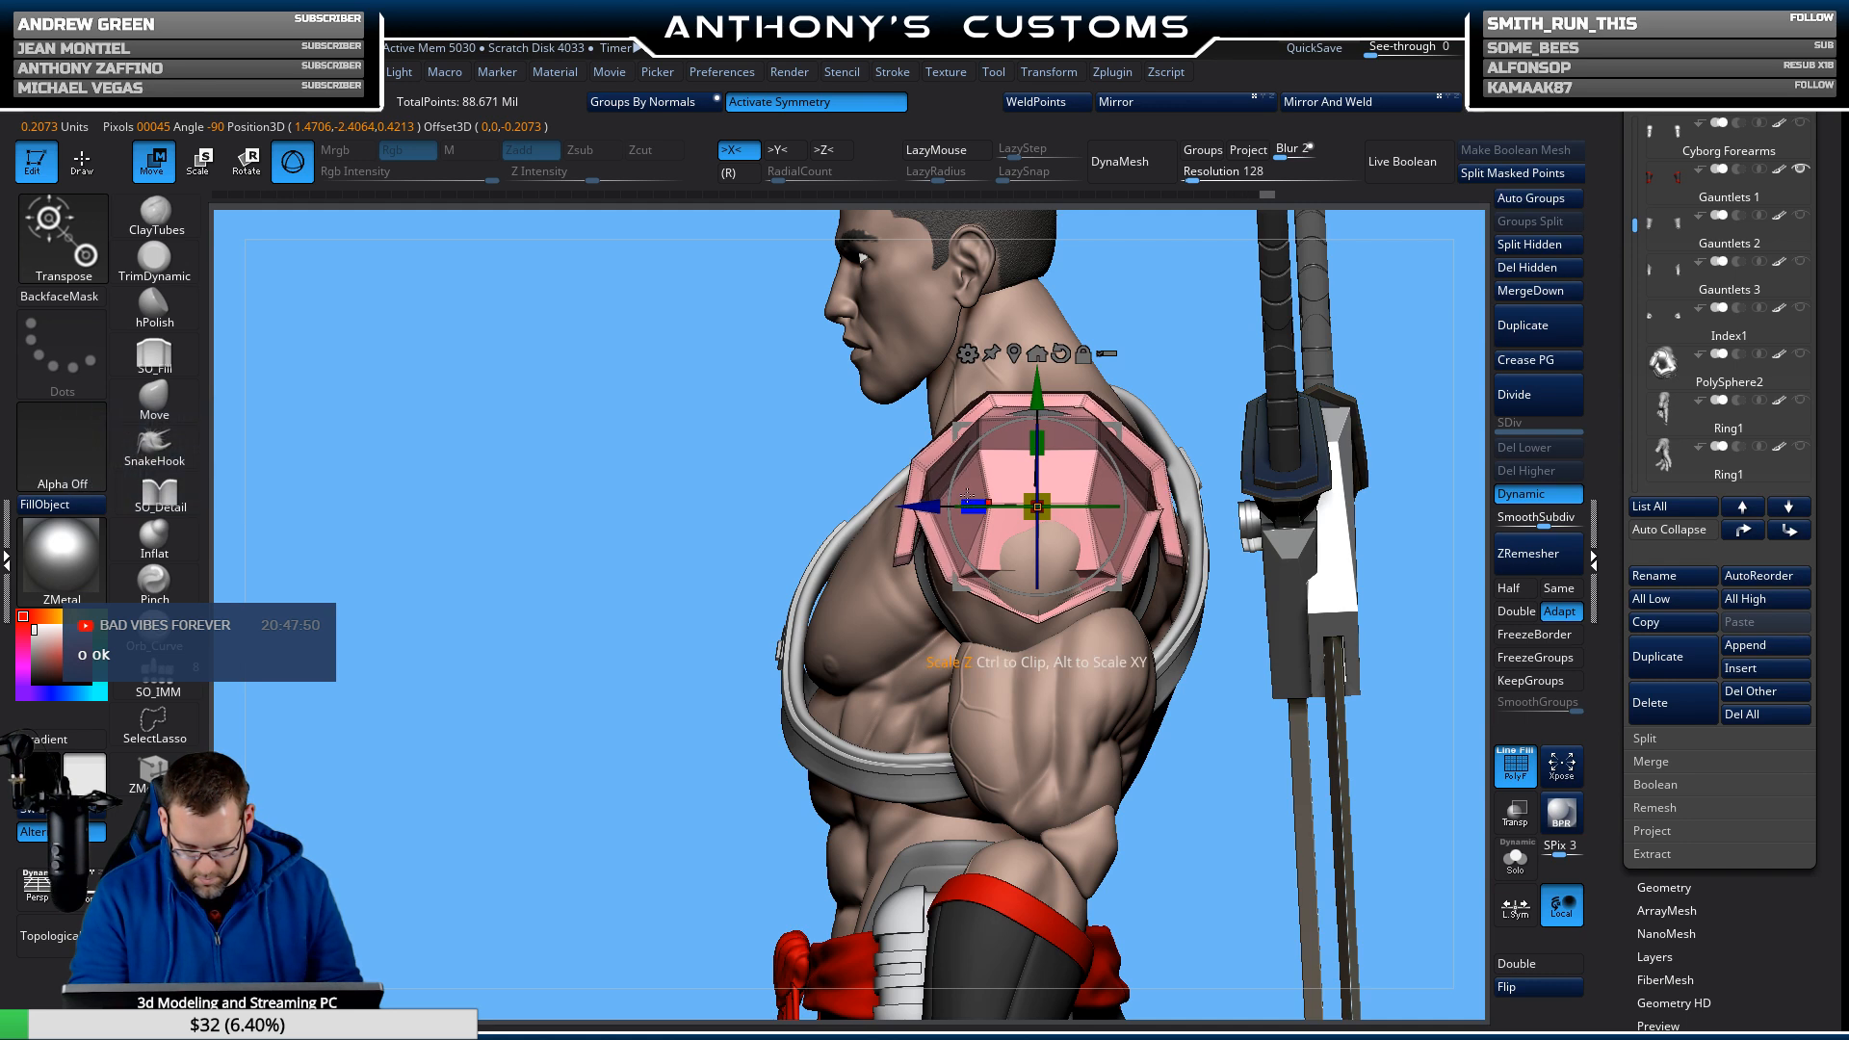
Turn on local symmetry, move the gizmo pivot to the pads' inner edge, and widen both pads outward along X.
{"action": "left_click_drag", "start_coordinate": [1423, 302], "coordinate": [1303, 437]}
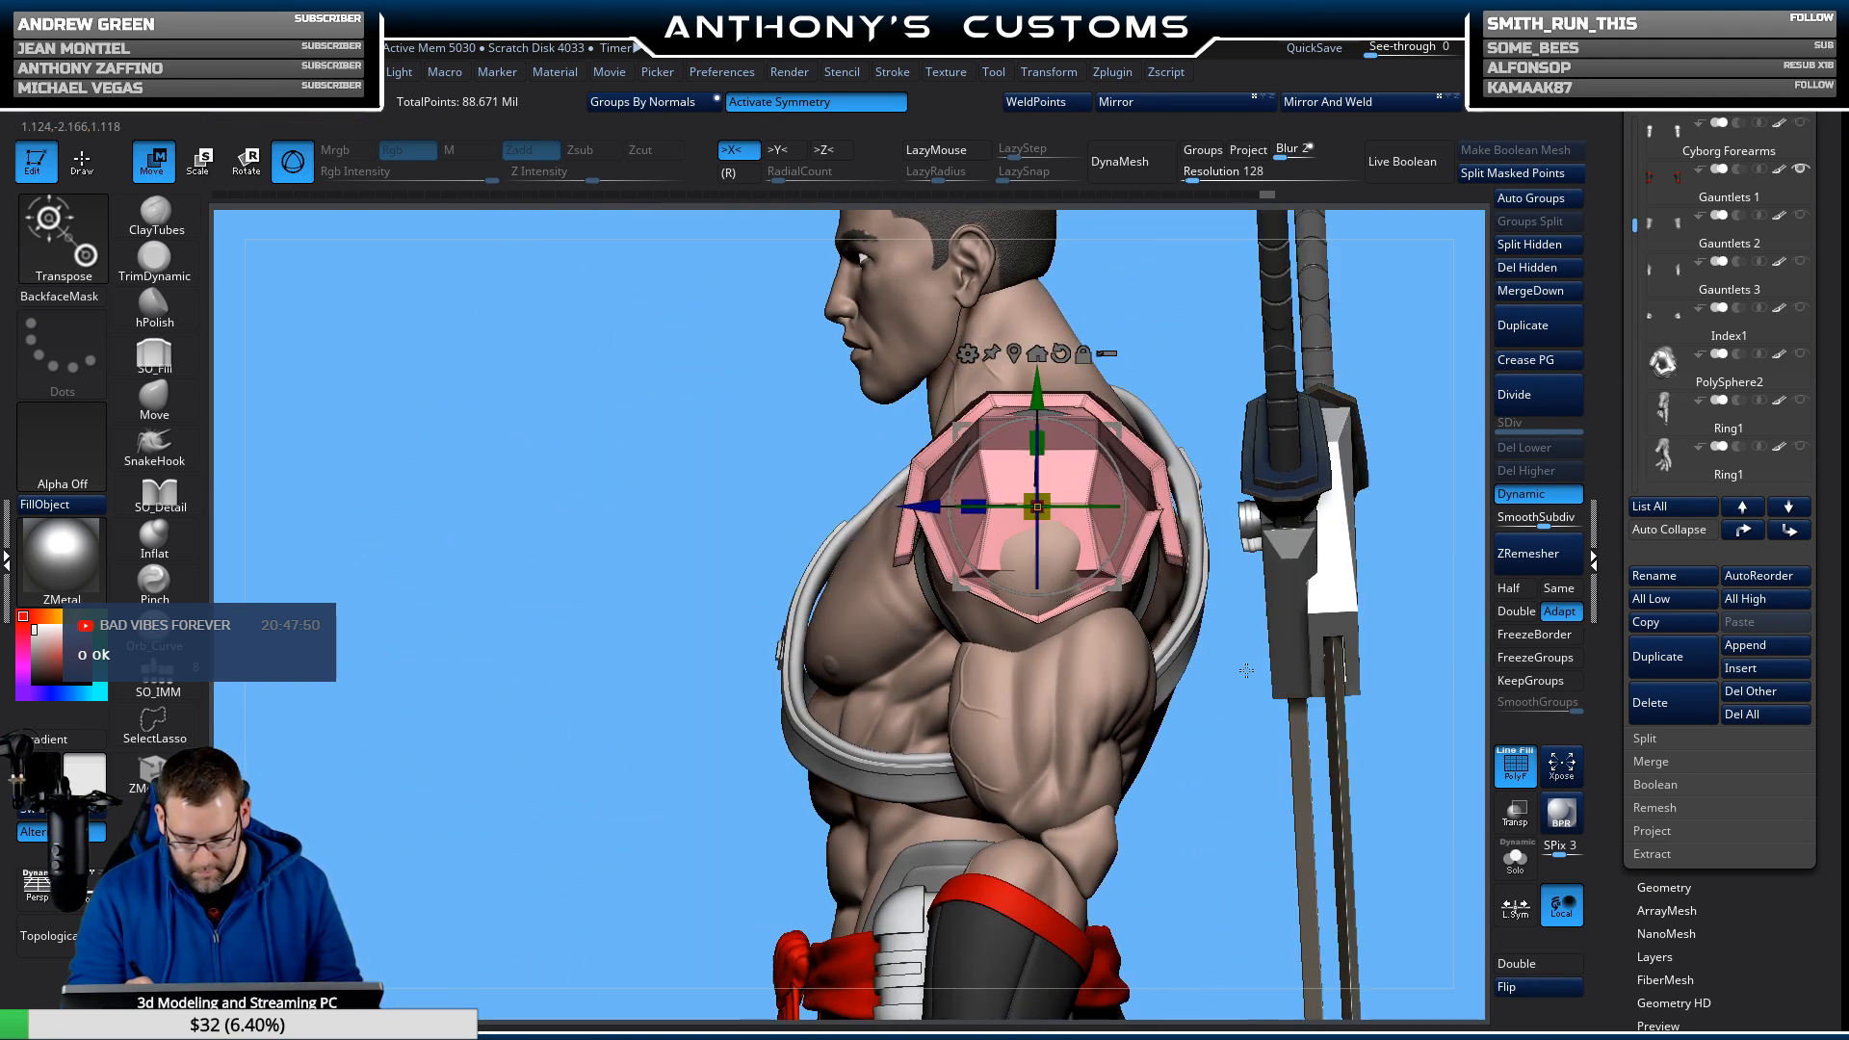
{"action": "left_click_drag", "start_coordinate": [1246, 670], "coordinate": [1295, 529]}
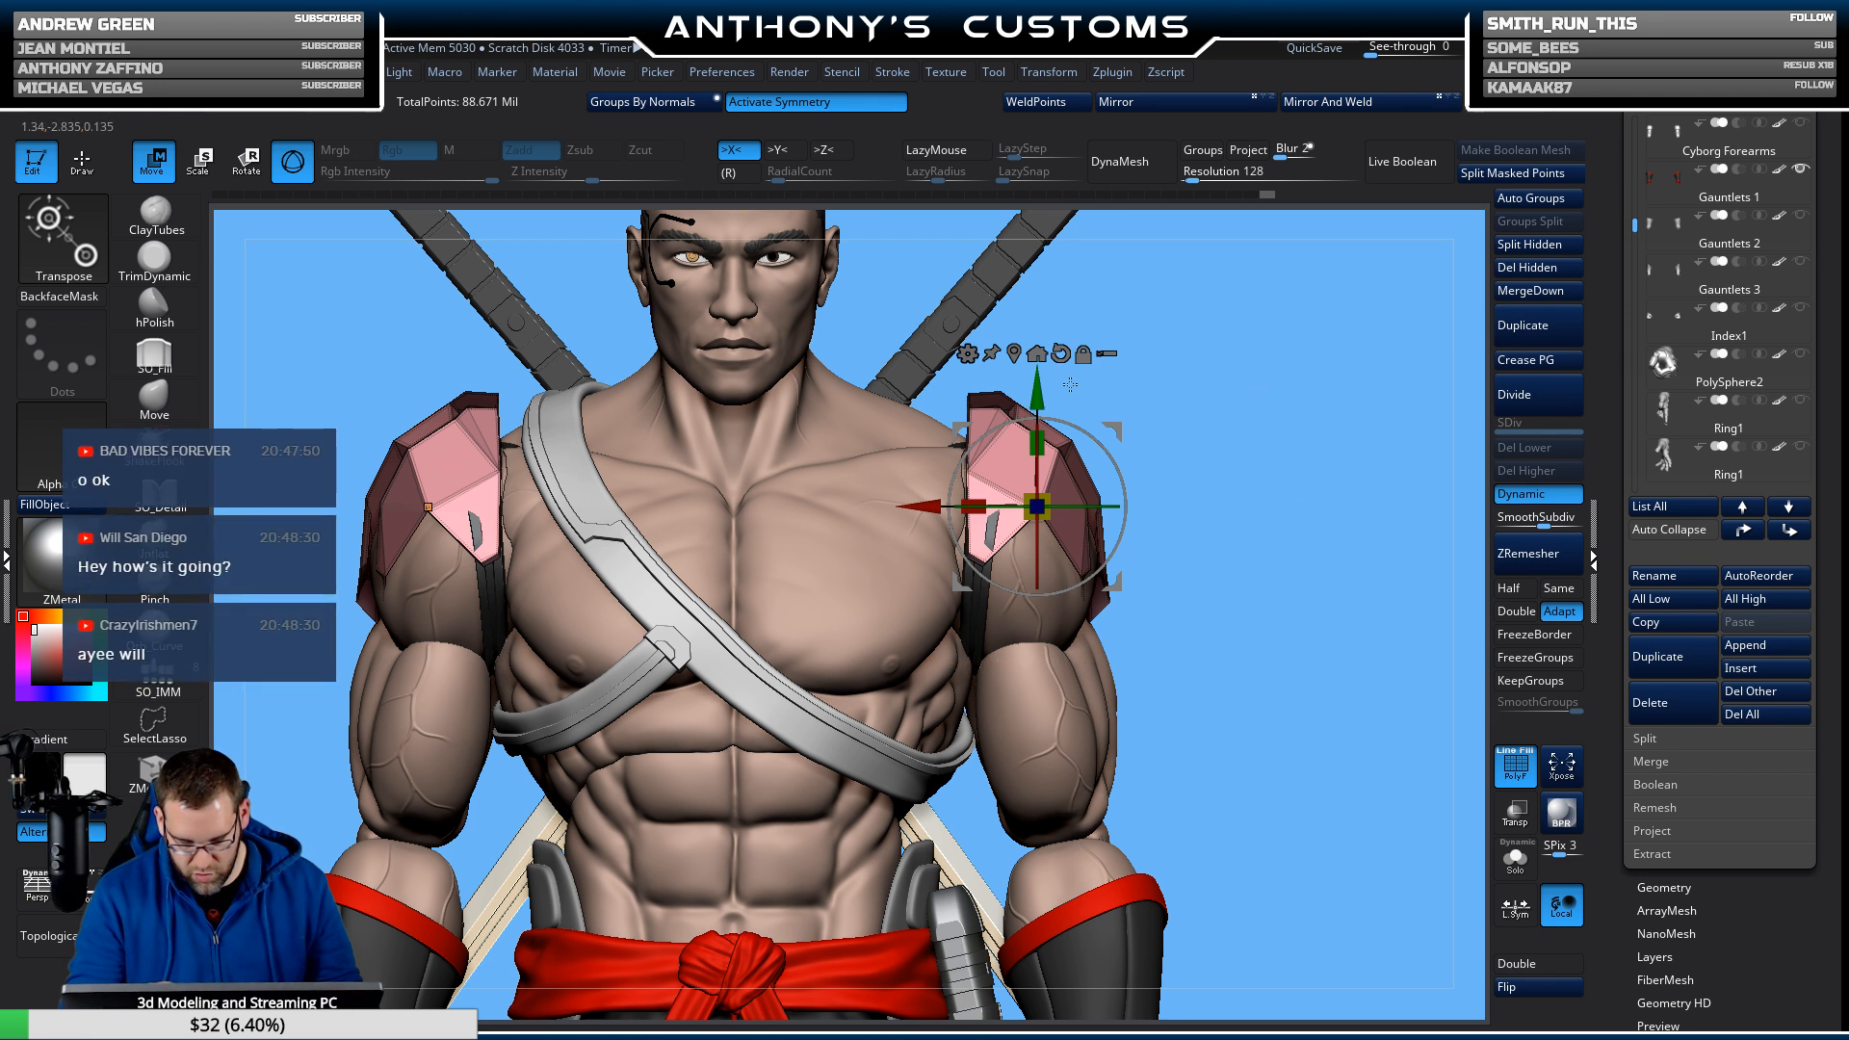
{"action": "left_click_drag", "start_coordinate": [1277, 370], "coordinate": [1282, 358]}
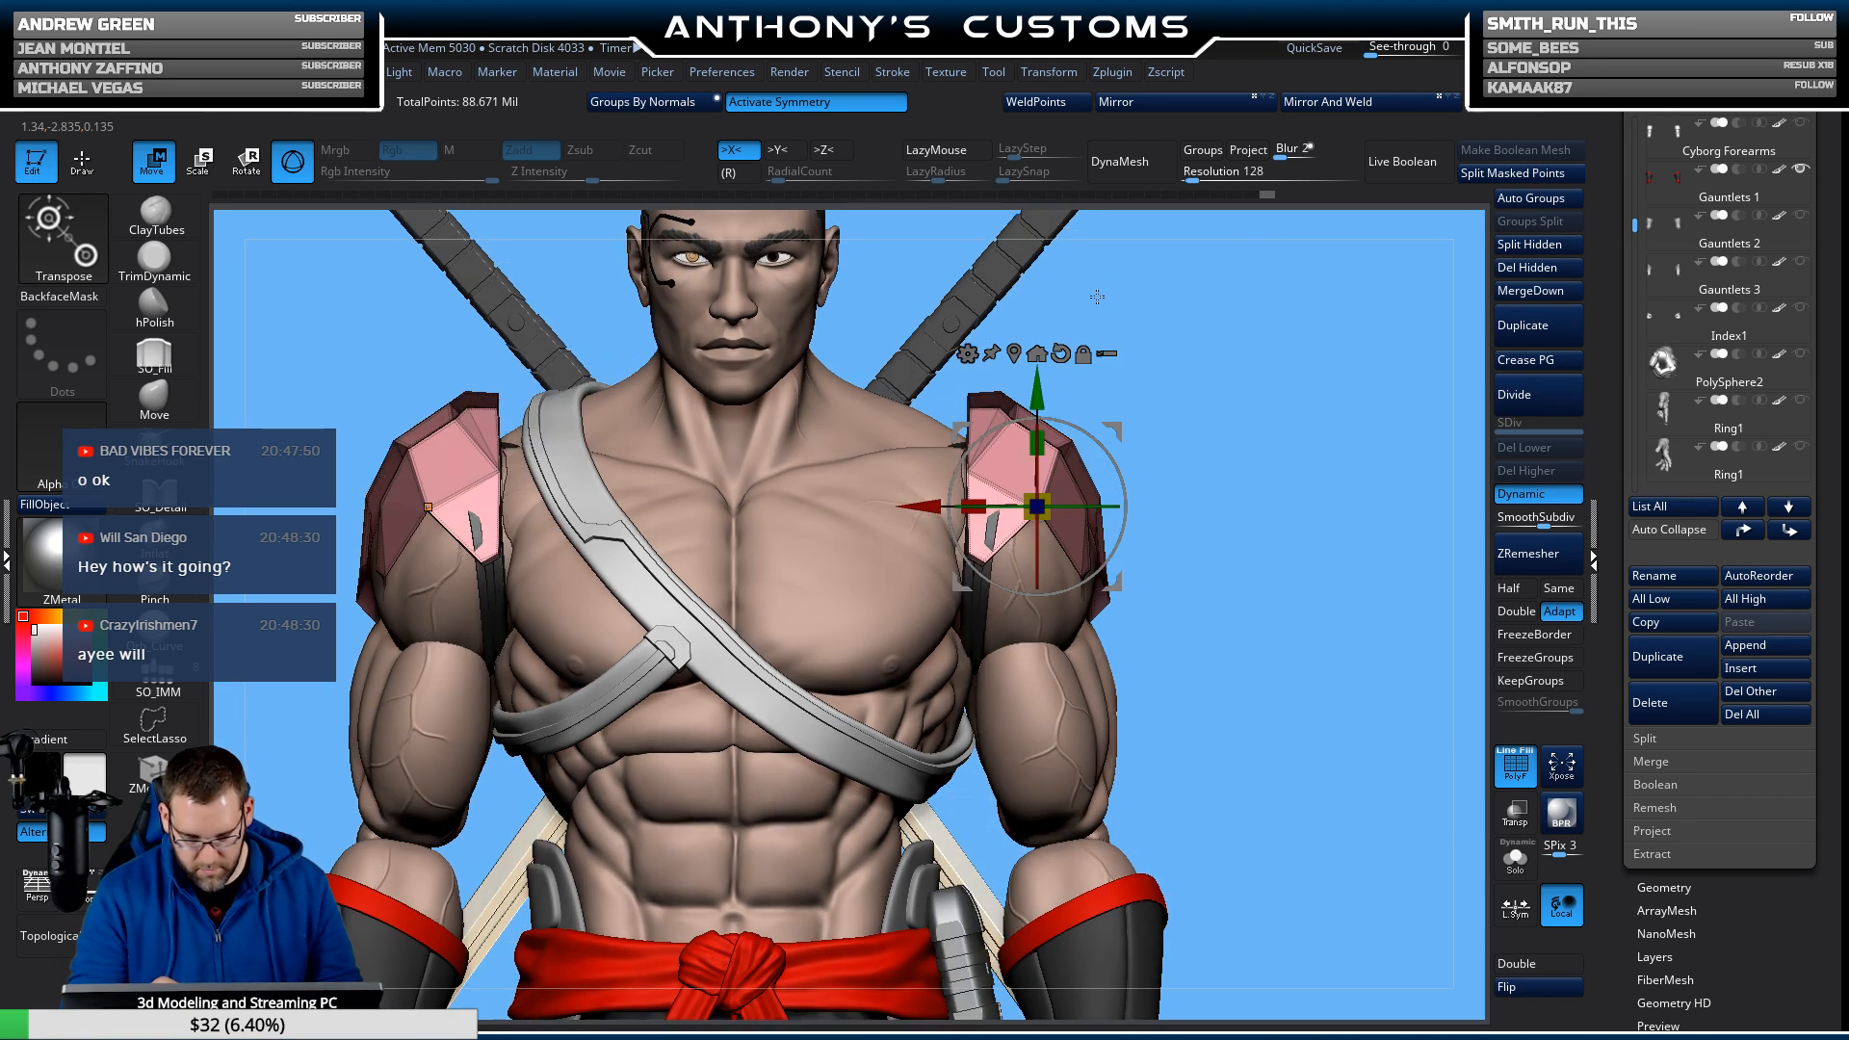
{"action": "left_click", "coordinate": [1512, 913]}
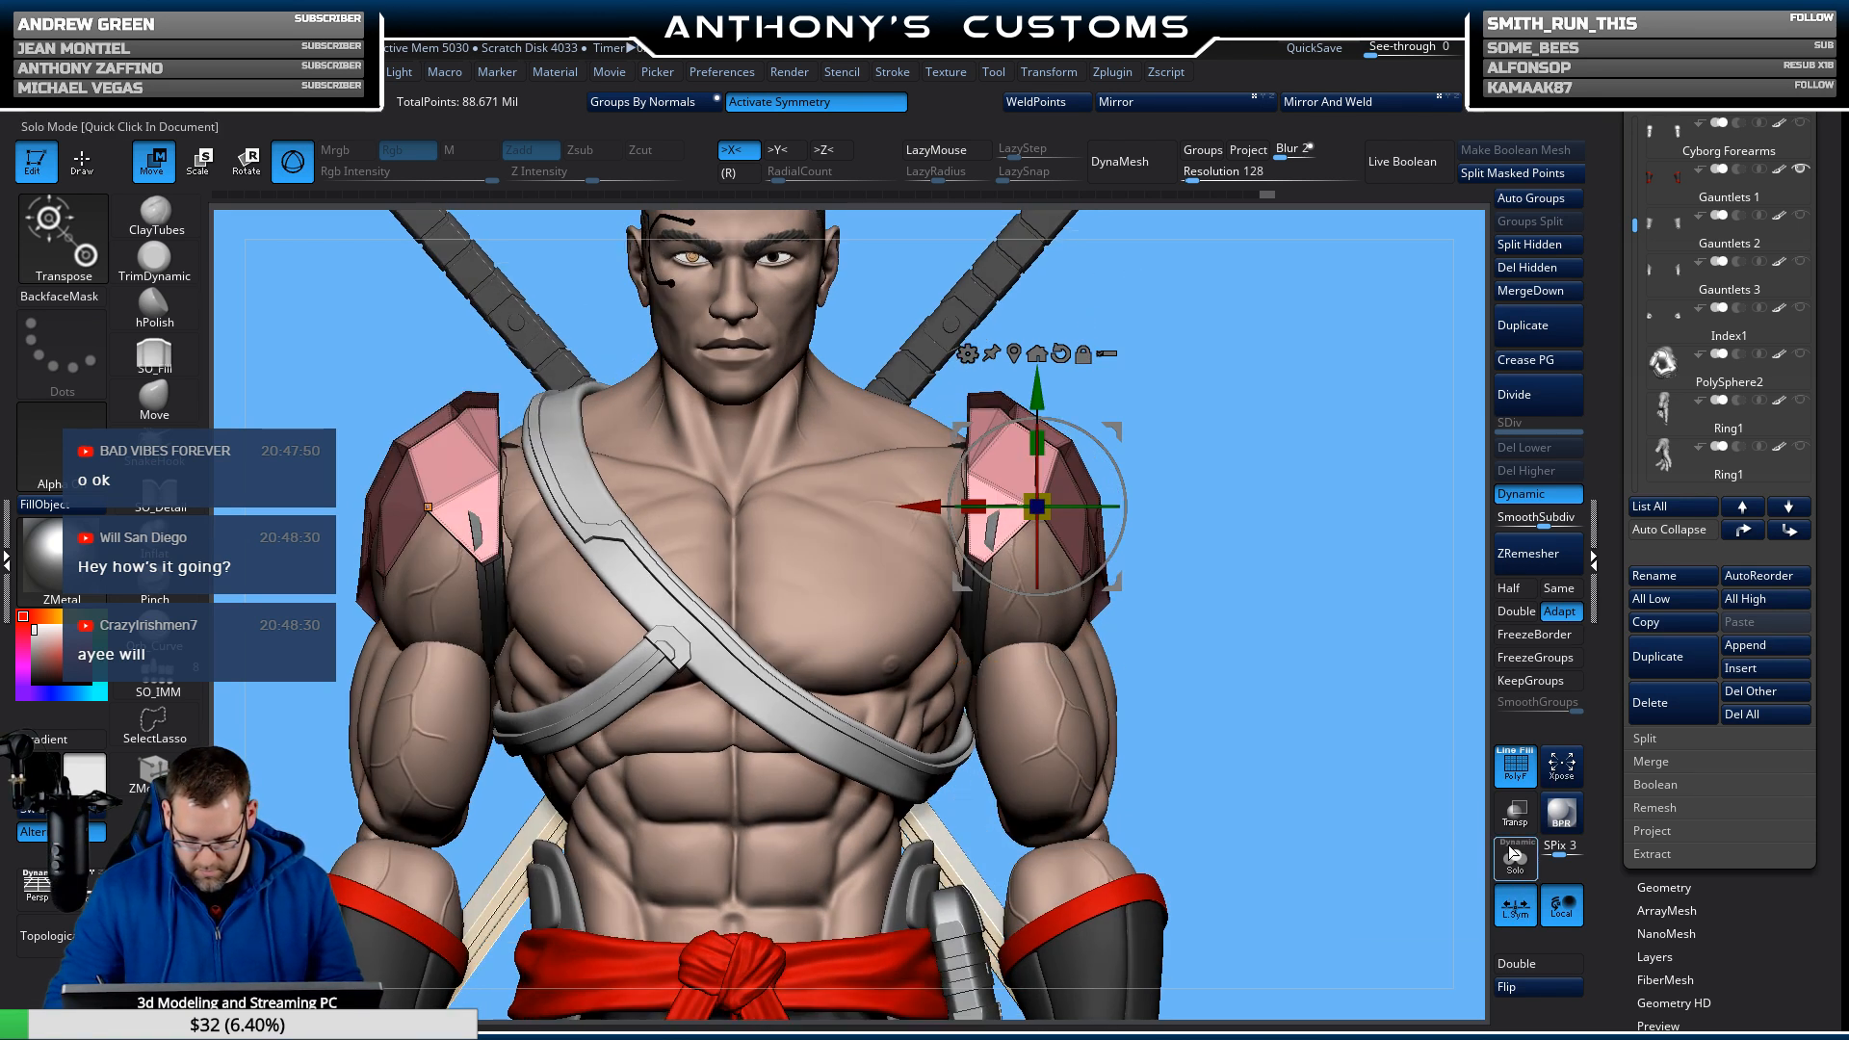
{"action": "left_click_drag", "start_coordinate": [942, 508], "coordinate": [880, 497], "text": "alt"}
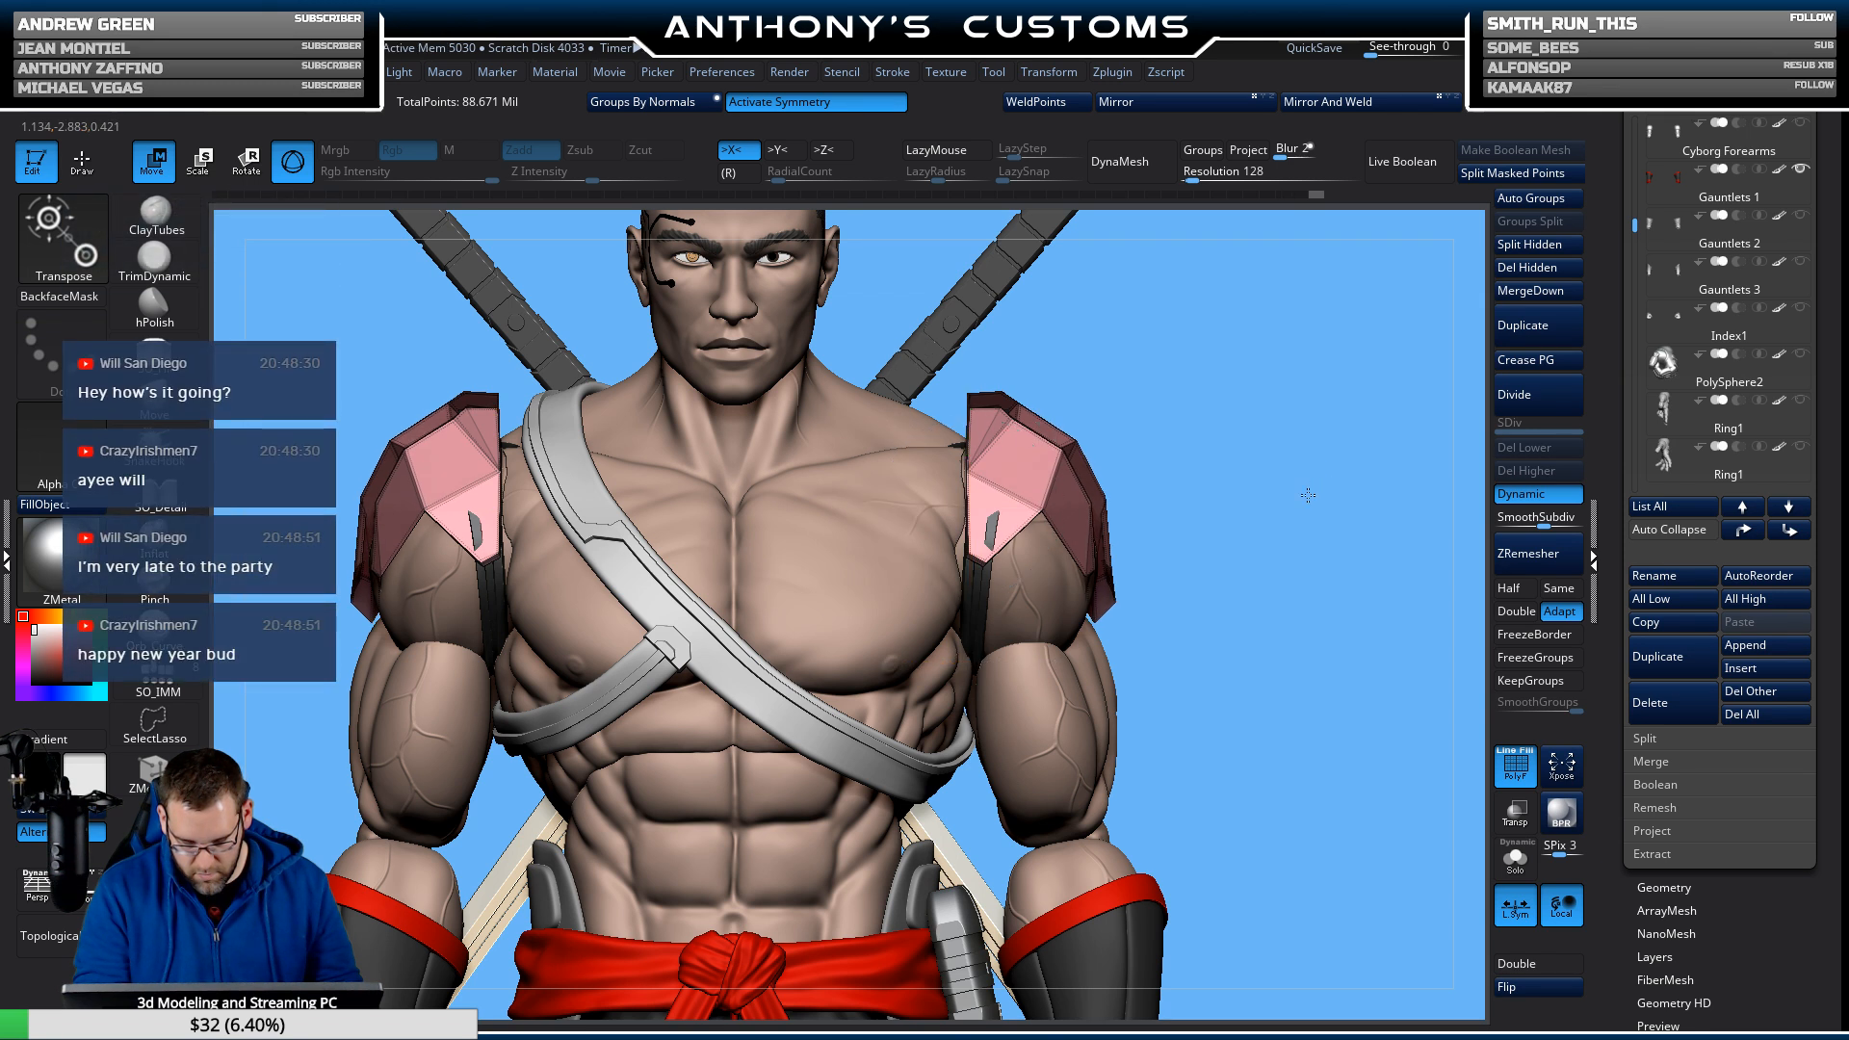
{"action": "mouse_move", "coordinate": [1325, 494]}
{"action": "left_mouse_down"}
{"action": "mouse_move", "coordinate": [1261, 490]}
{"action": "mouse_move", "coordinate": [1295, 488]}
{"action": "left_mouse_up"}
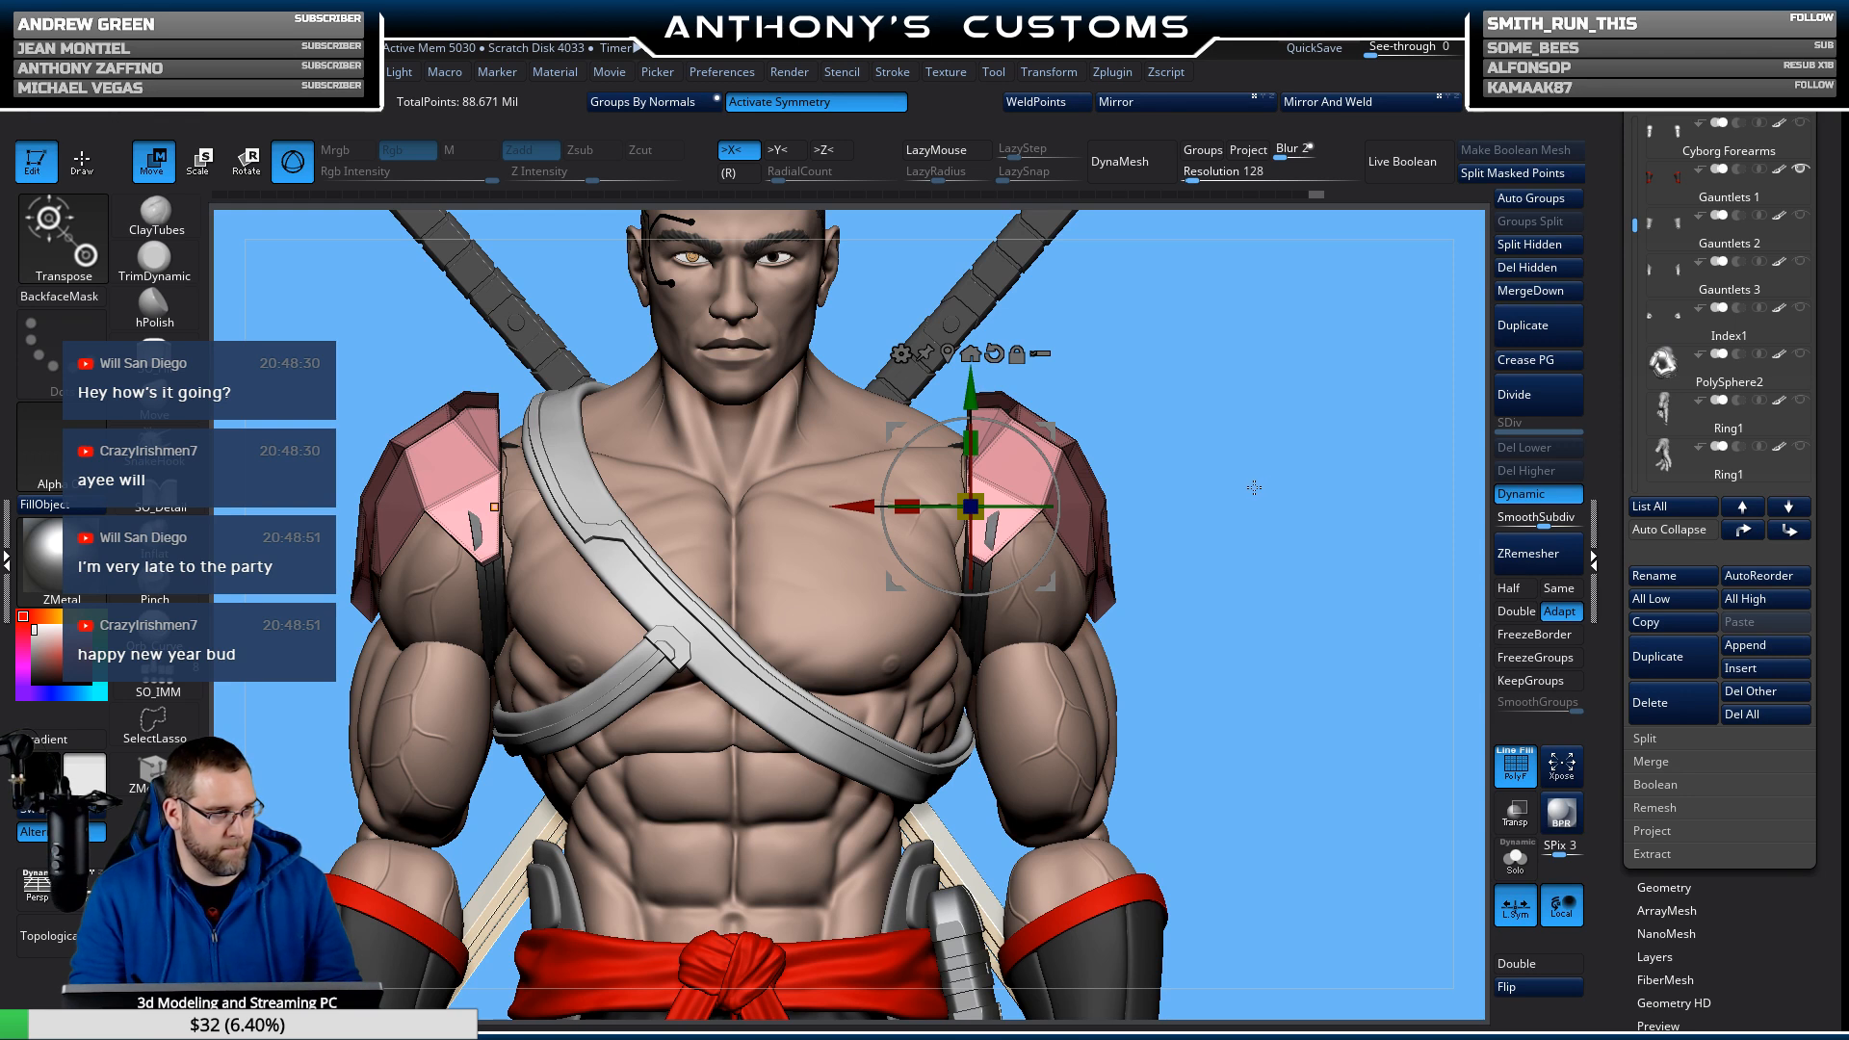
{"action": "mouse_move", "coordinate": [1255, 478]}
{"action": "left_mouse_down"}
{"action": "mouse_move", "coordinate": [1314, 520]}
{"action": "mouse_move", "coordinate": [1273, 491]}
{"action": "left_mouse_up"}
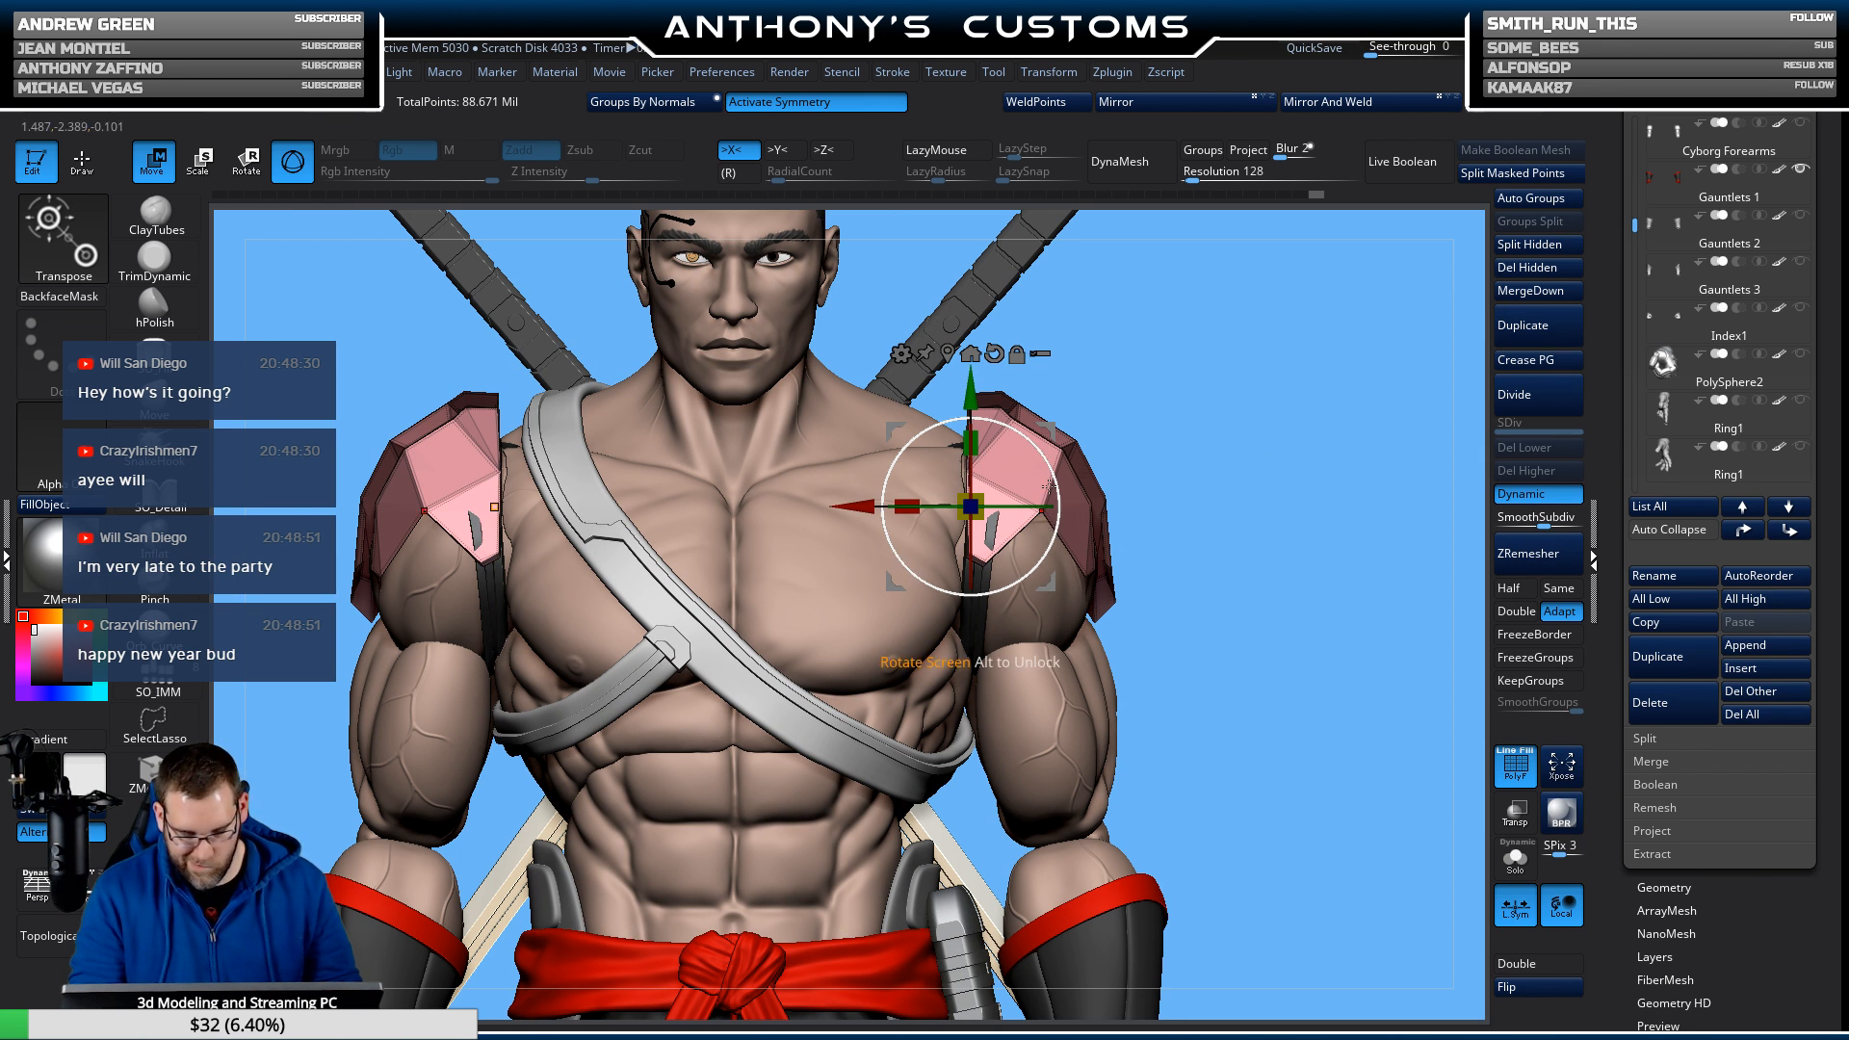
Raise the gizmo pivot toward the tops of the shoulder pads, rotate the pads slightly with it, and return to Draw mode.
{"action": "left_click_drag", "start_coordinate": [1050, 487], "coordinate": [1059, 445], "text": "alt"}
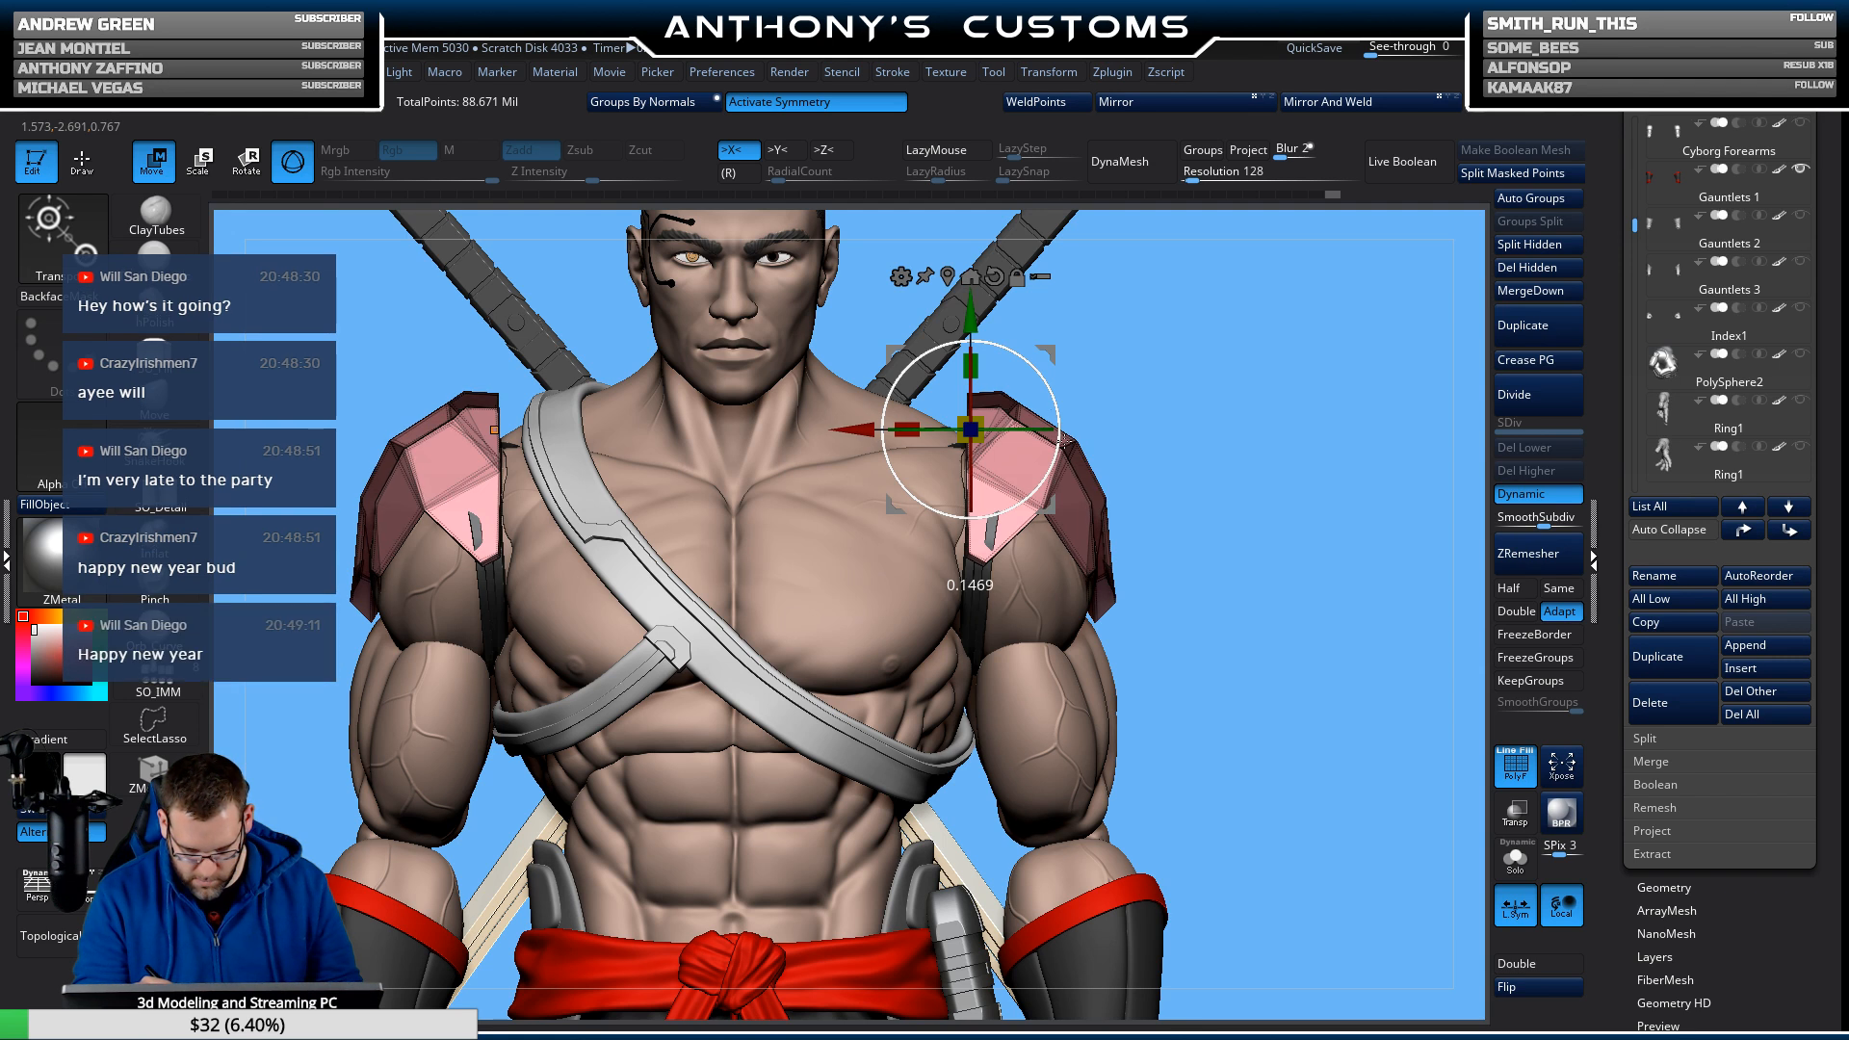
{"action": "left_click_drag", "start_coordinate": [1062, 440], "coordinate": [1068, 433]}
{"action": "mouse_move", "coordinate": [1256, 401]}
{"action": "left_mouse_down"}
{"action": "mouse_move", "coordinate": [1155, 405]}
{"action": "mouse_move", "coordinate": [1256, 409]}
{"action": "left_mouse_up"}
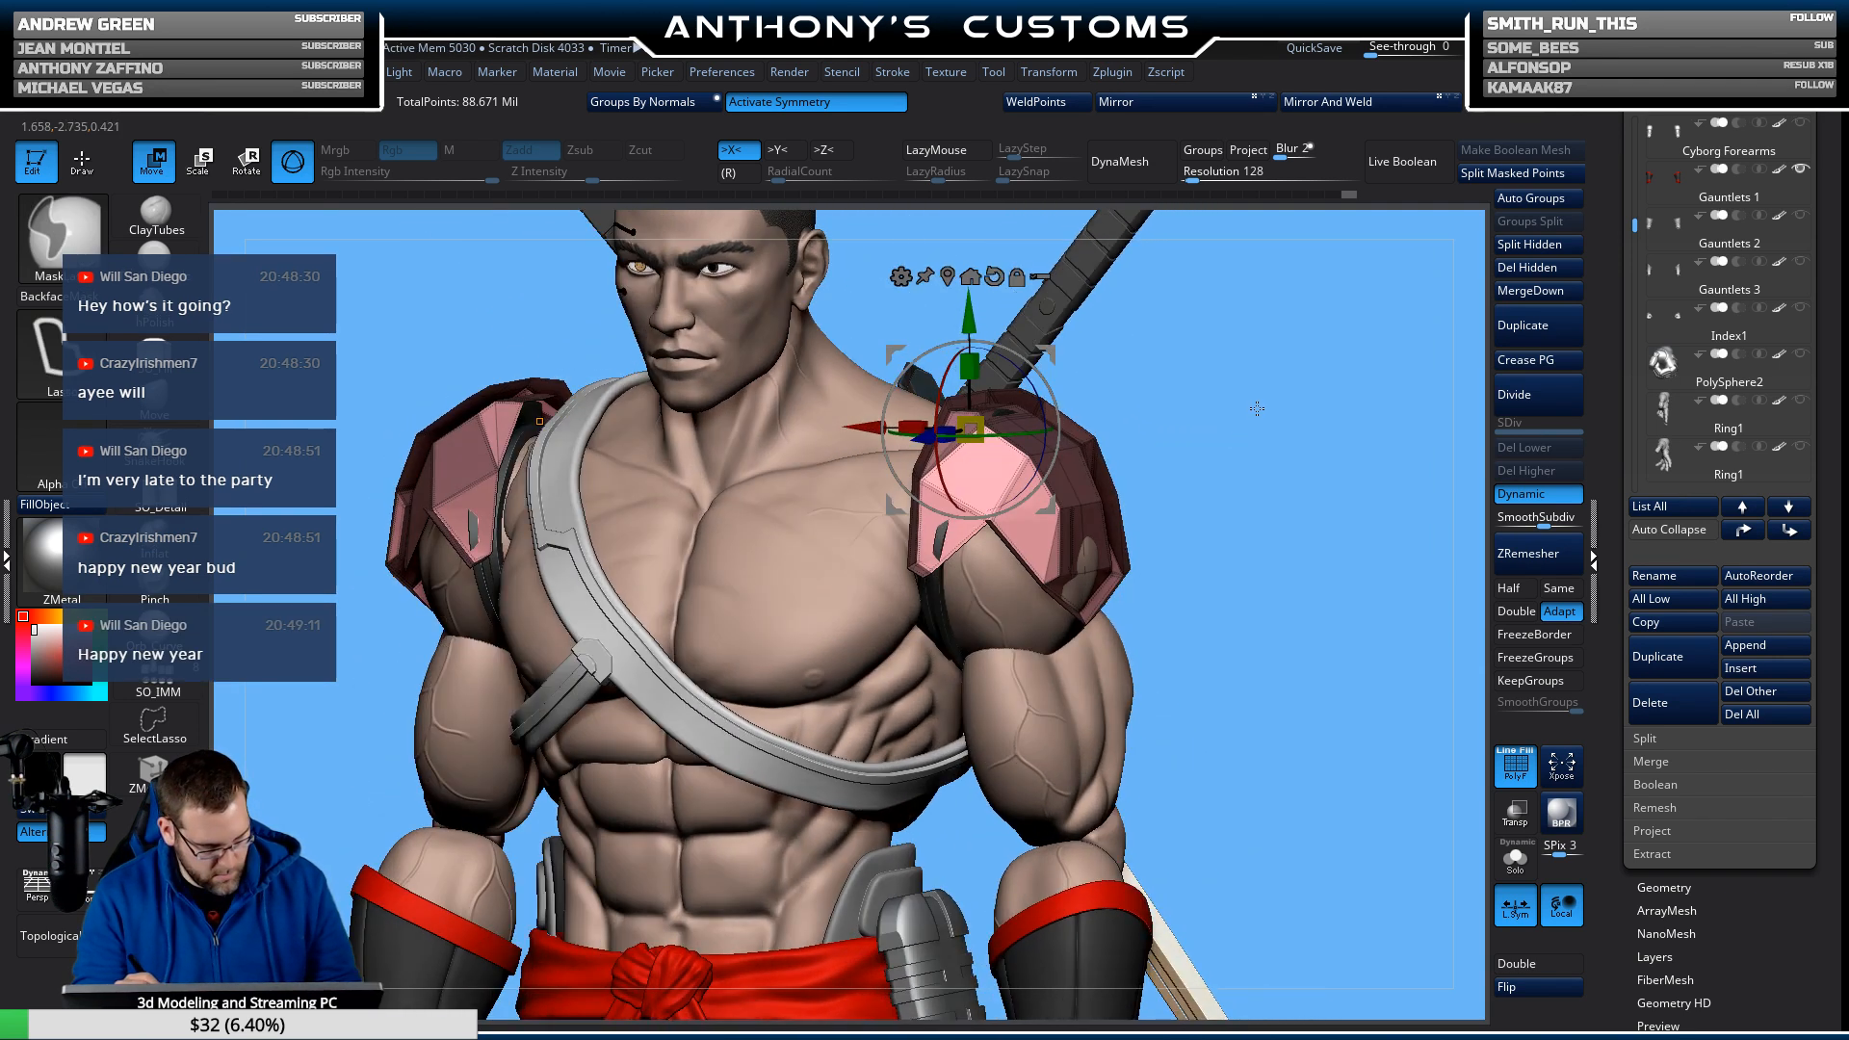
{"action": "left_click_drag", "start_coordinate": [1054, 424], "coordinate": [1045, 439]}
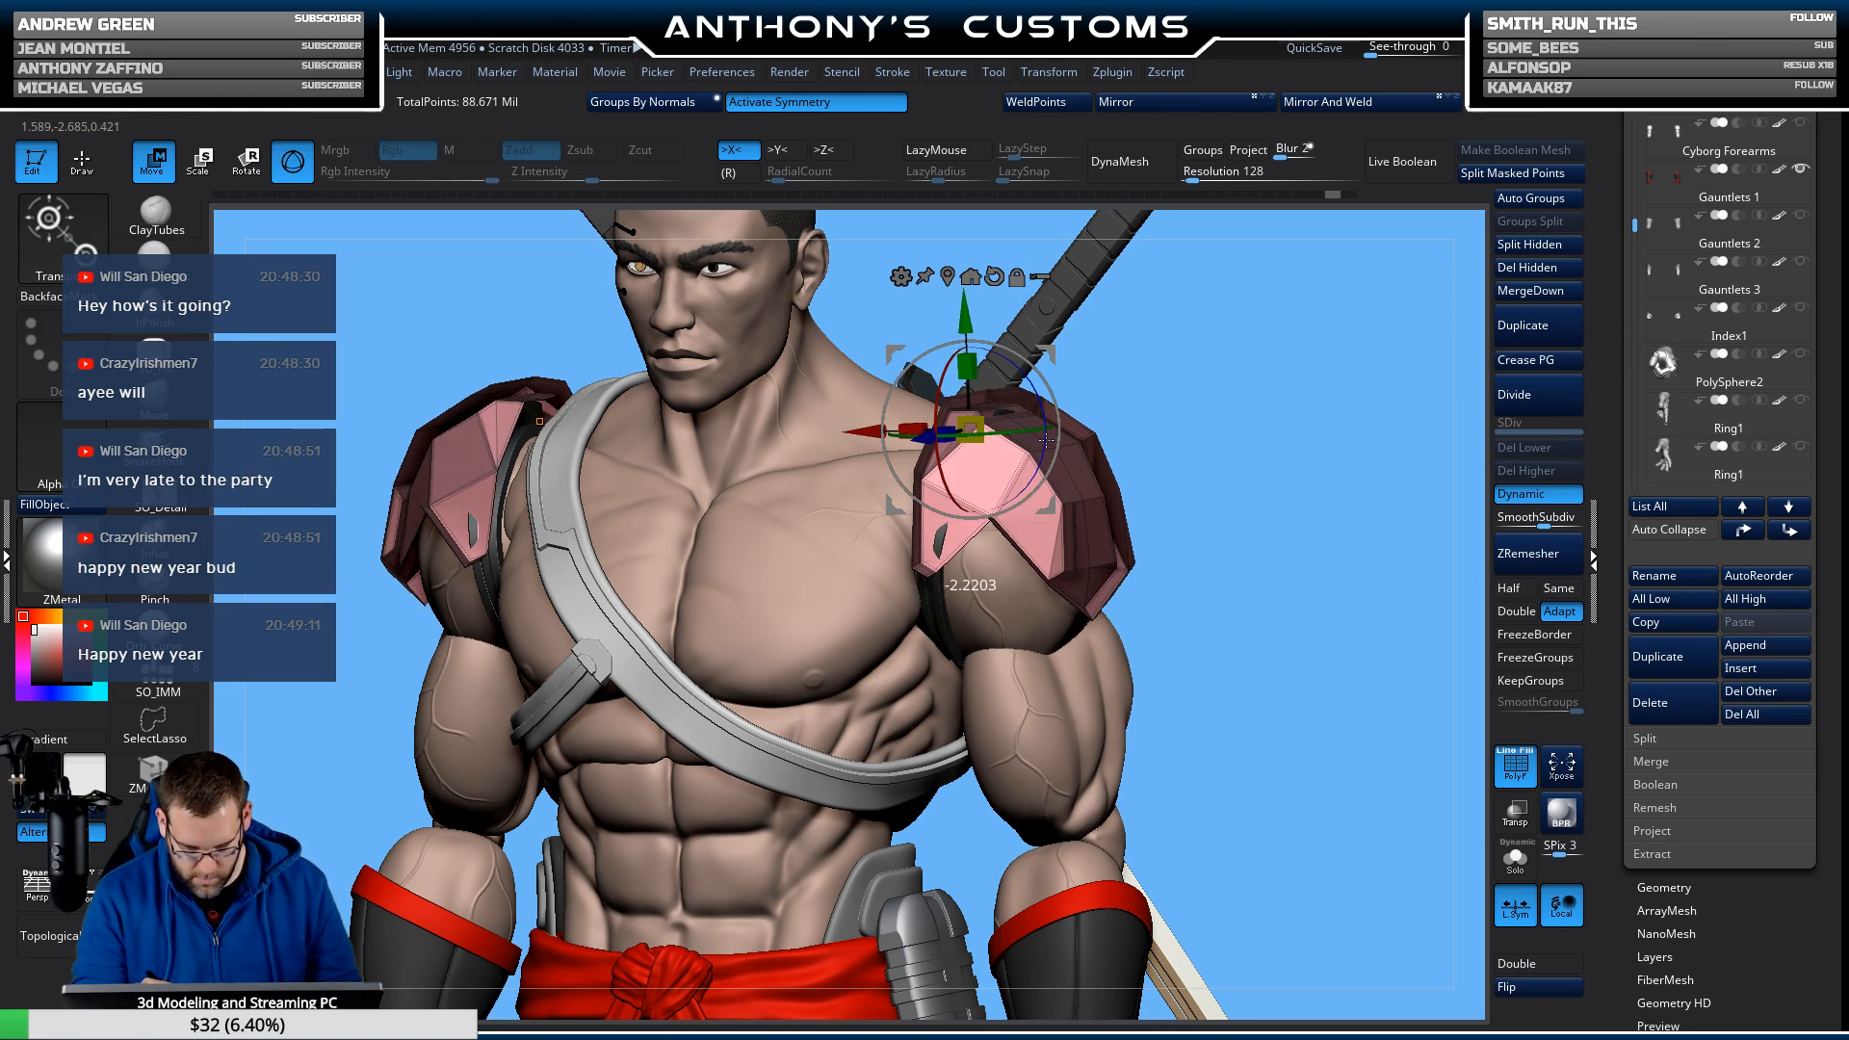
{"action": "mouse_move", "coordinate": [1232, 386]}
{"action": "left_mouse_down"}
{"action": "mouse_move", "coordinate": [1220, 395]}
{"action": "mouse_move", "coordinate": [1275, 453]}
{"action": "mouse_move", "coordinate": [1315, 717]}
{"action": "mouse_move", "coordinate": [1308, 481]}
{"action": "left_mouse_up"}
{"action": "key", "text": "q"}
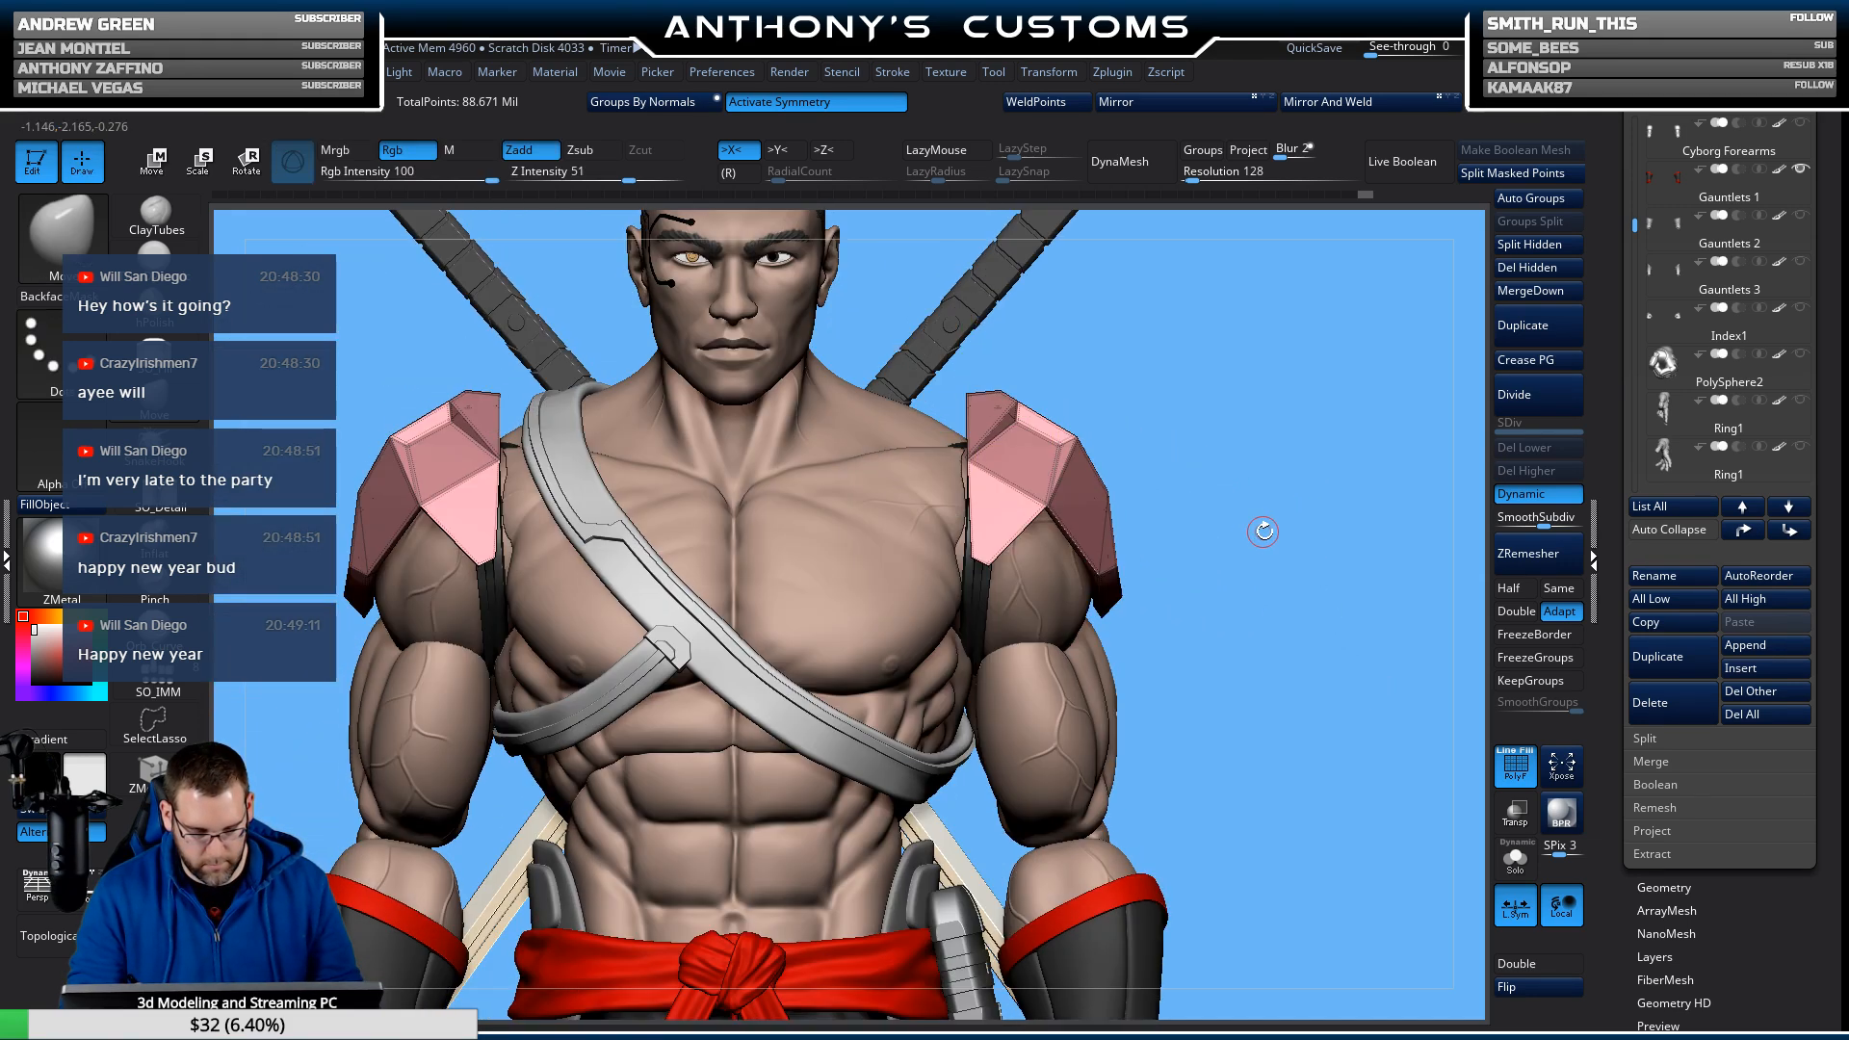
Unhide the round bolts, enable the pads' dynamic subdivision preview, hide the polyframe, and review the assembled figure from front and back.
{"action": "key", "text": "ctrl+shift"}
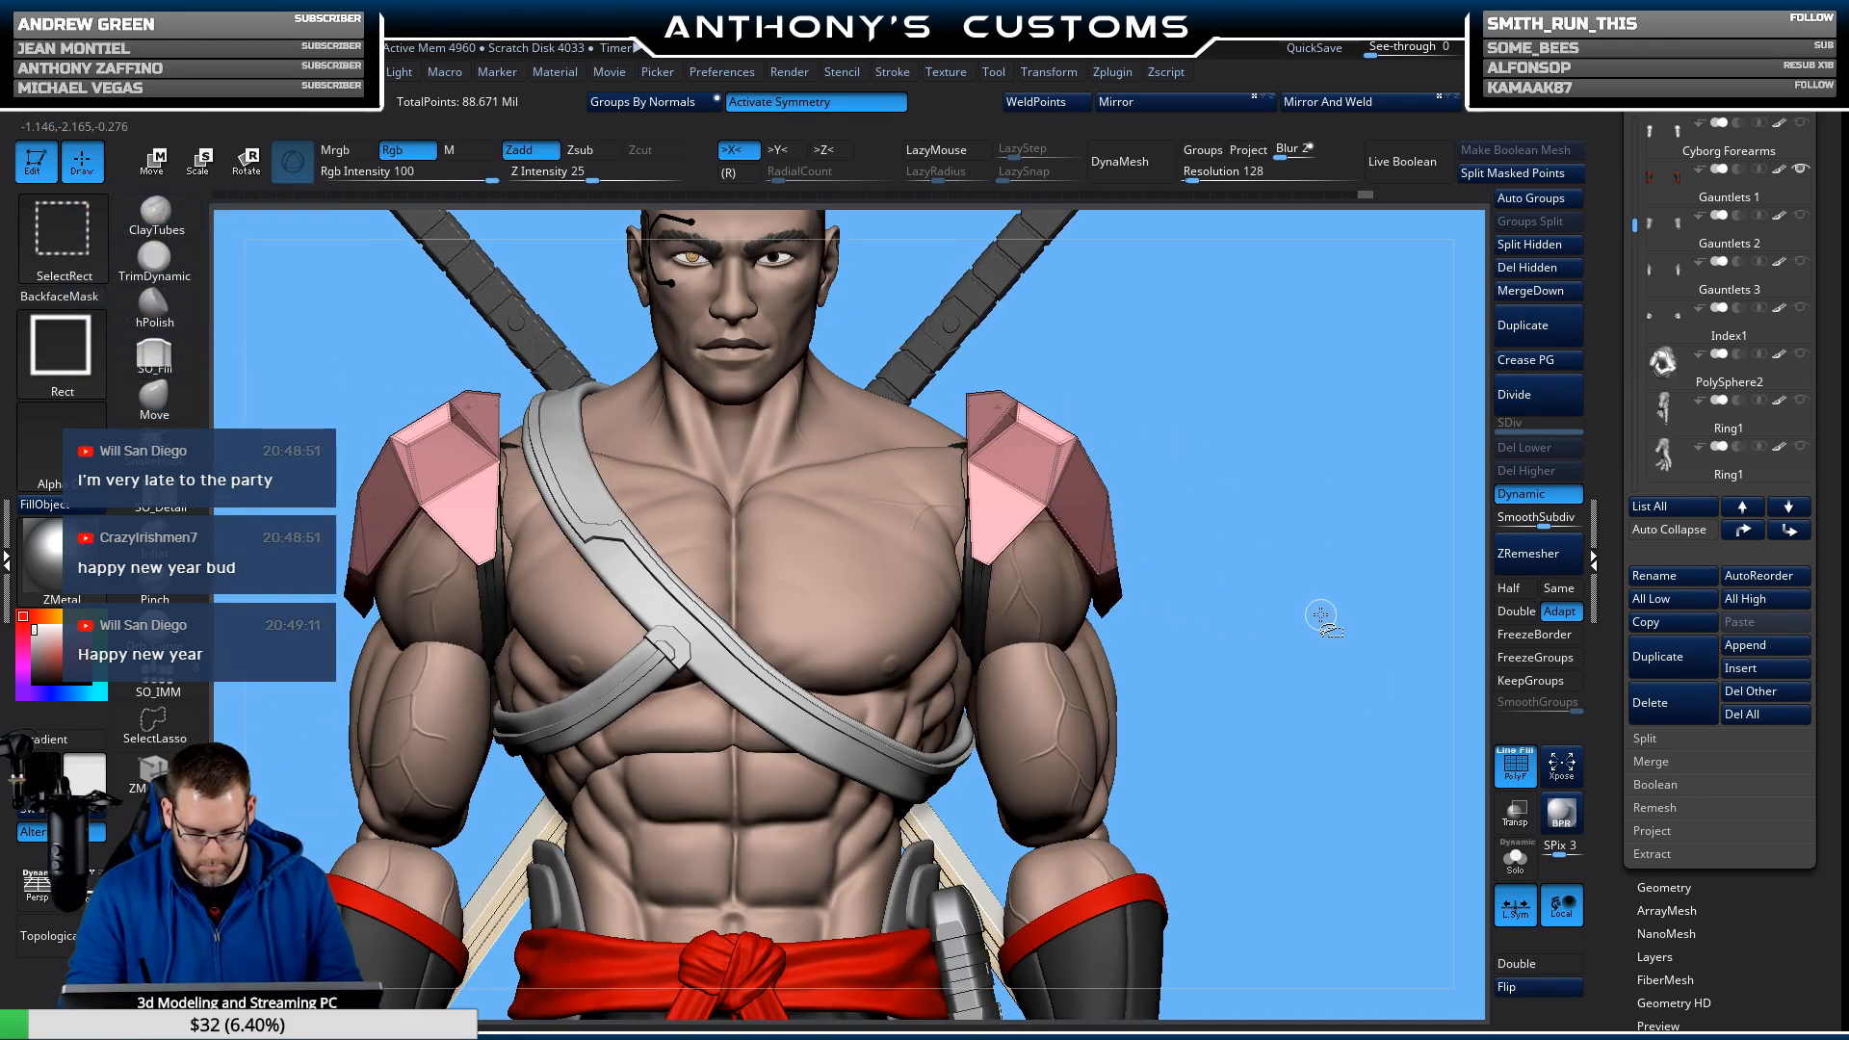
{"action": "key", "text": "d"}
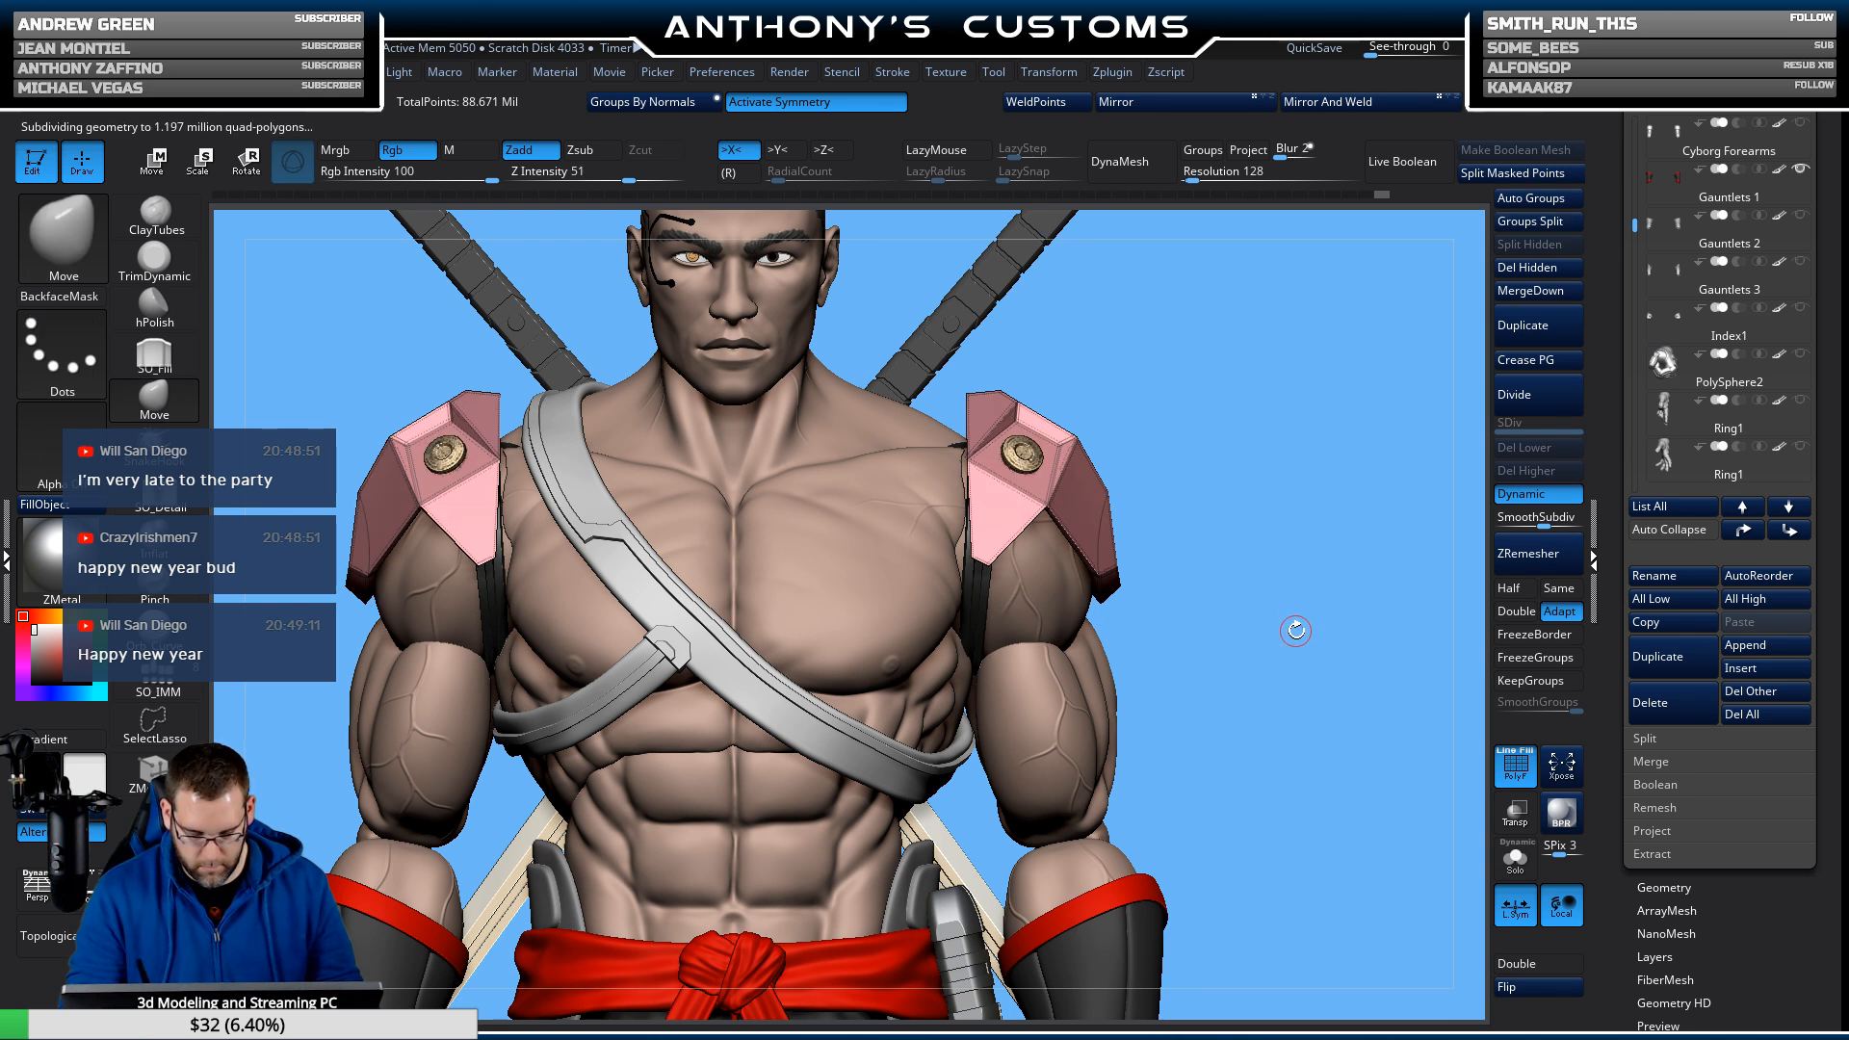
{"action": "mouse_move", "coordinate": [1273, 679]}
{"action": "left_mouse_down"}
{"action": "mouse_move", "coordinate": [1274, 579]}
{"action": "mouse_move", "coordinate": [1335, 686]}
{"action": "mouse_move", "coordinate": [1271, 693]}
{"action": "left_mouse_up"}
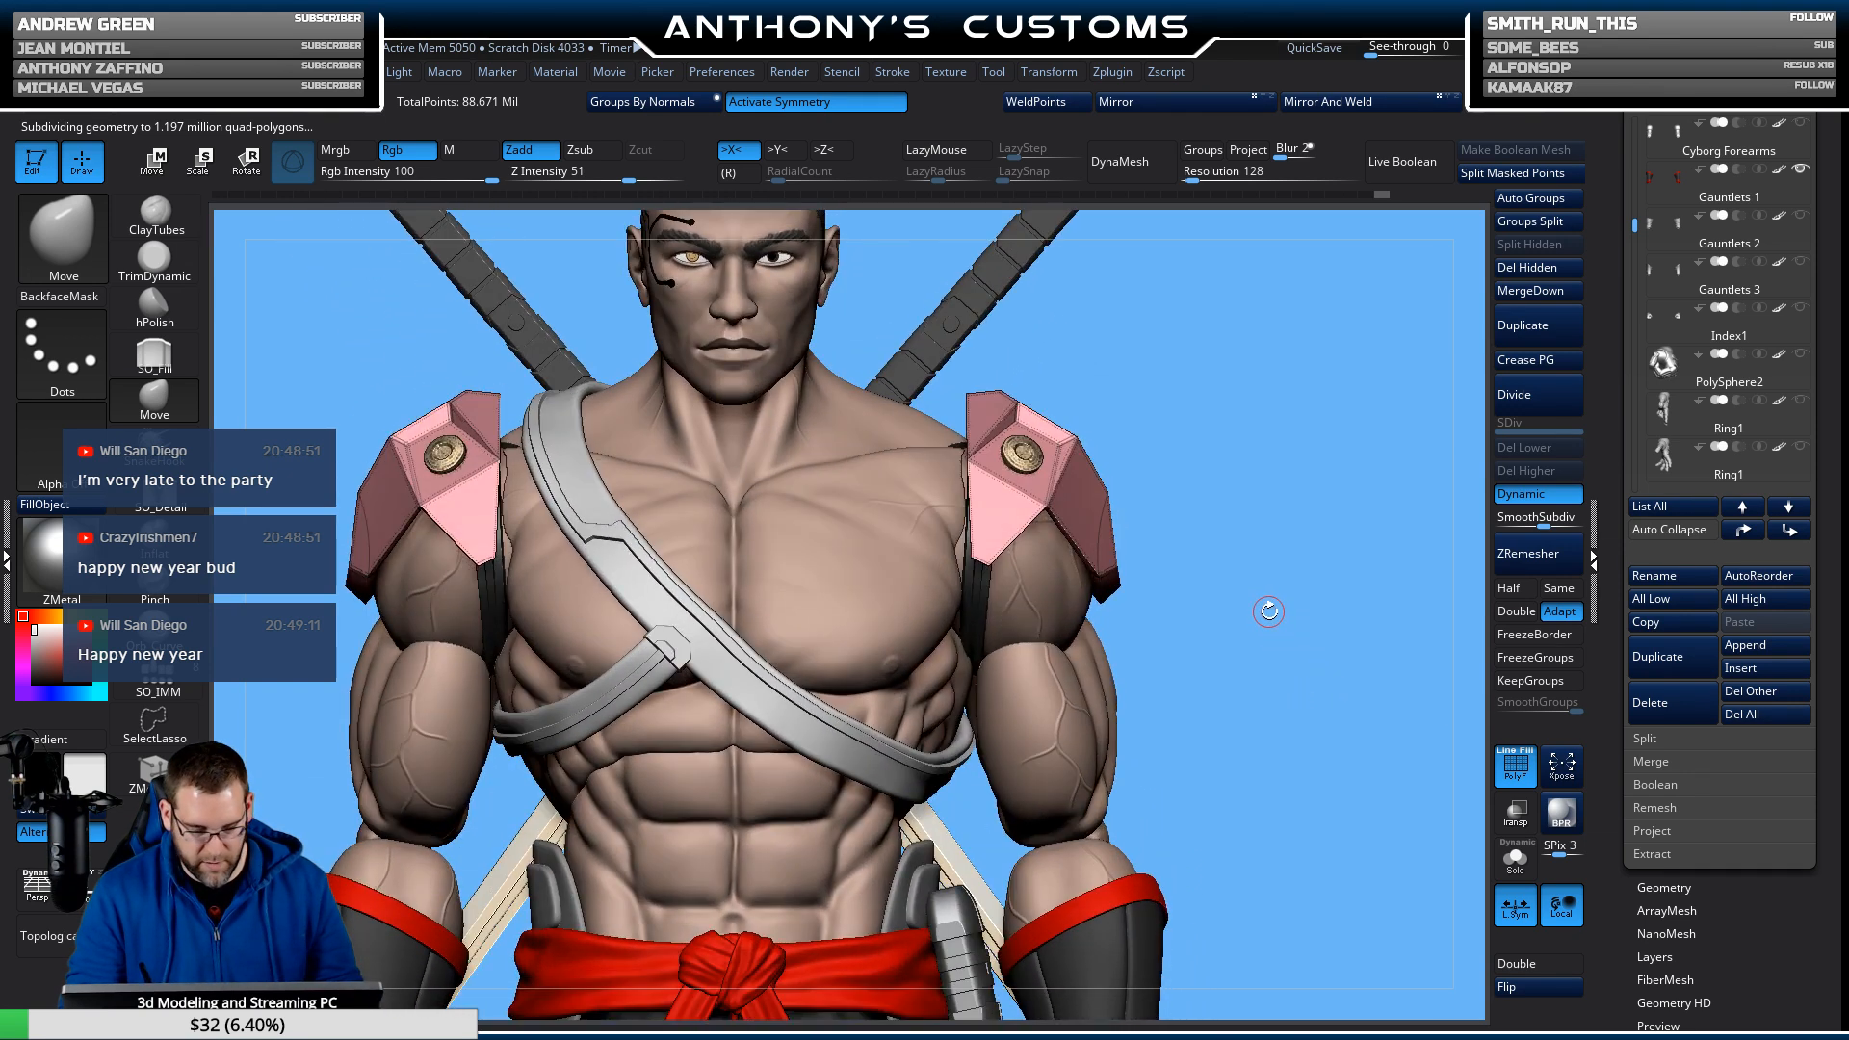
{"action": "mouse_move", "coordinate": [1301, 568]}
{"action": "left_mouse_down", "text": "alt"}
{"action": "mouse_move", "coordinate": [1312, 664]}
{"action": "mouse_move", "coordinate": [1319, 626]}
{"action": "mouse_move", "coordinate": [1288, 668]}
{"action": "mouse_move", "coordinate": [1309, 548]}
{"action": "left_mouse_up", "text": "alt"}
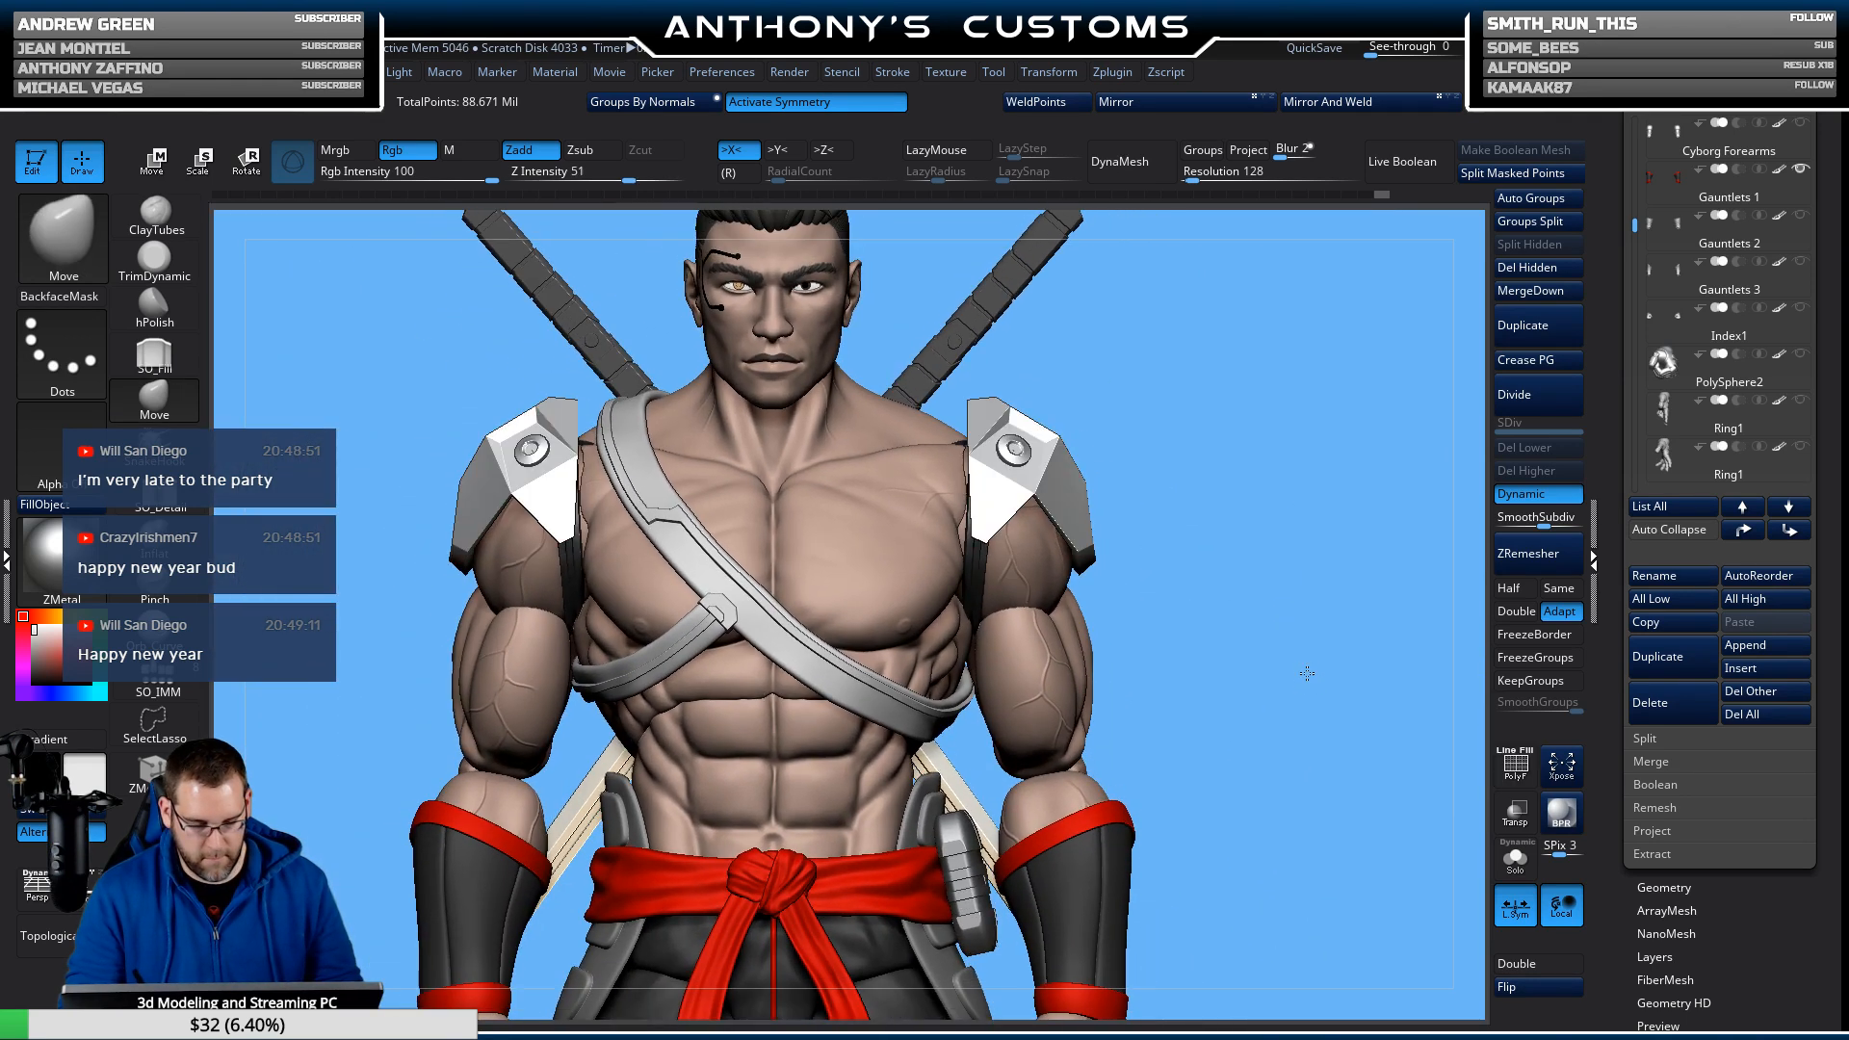
{"action": "left_click_drag", "start_coordinate": [1307, 674], "coordinate": [1137, 614], "text": "alt"}
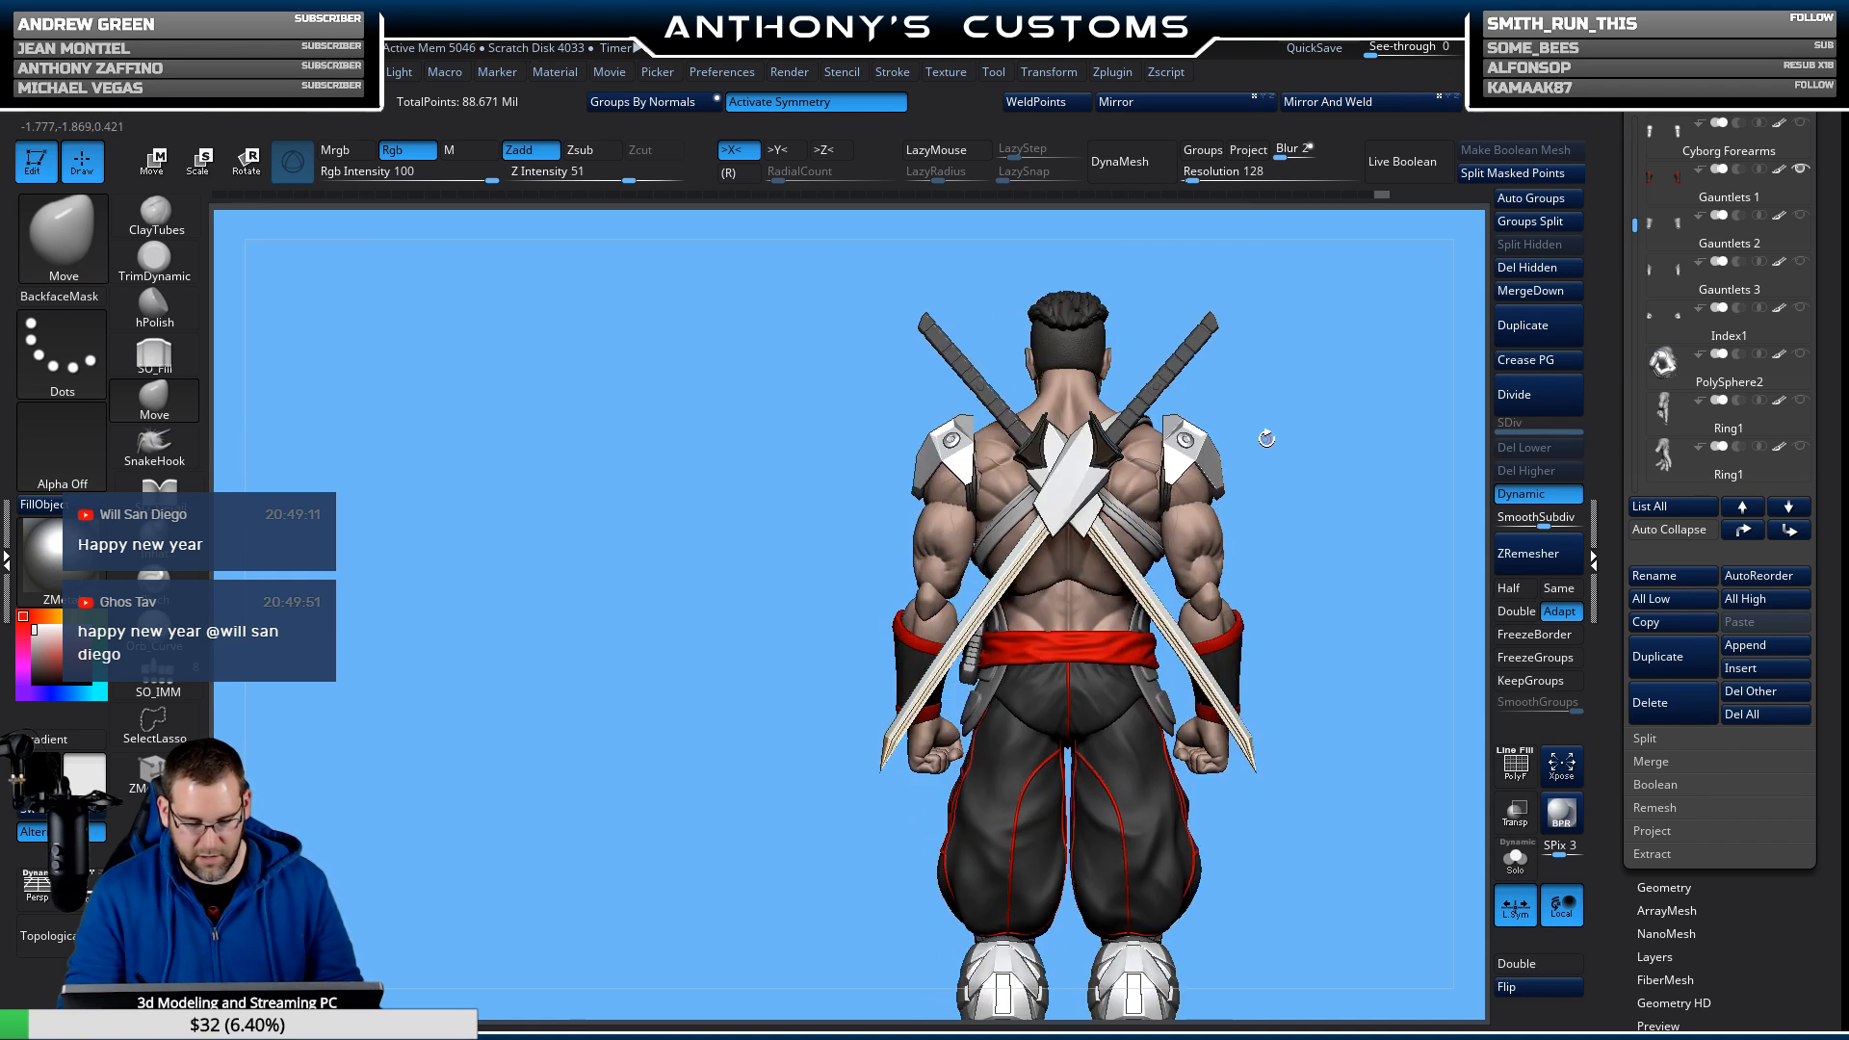
{"action": "mouse_move", "coordinate": [1267, 438]}
{"action": "left_mouse_down"}
{"action": "mouse_move", "coordinate": [1329, 476]}
{"action": "mouse_move", "coordinate": [1444, 474]}
{"action": "mouse_move", "coordinate": [1387, 446]}
{"action": "mouse_move", "coordinate": [1238, 746]}
{"action": "mouse_move", "coordinate": [1172, 772]}
{"action": "mouse_move", "coordinate": [1236, 782]}
{"action": "left_mouse_up"}
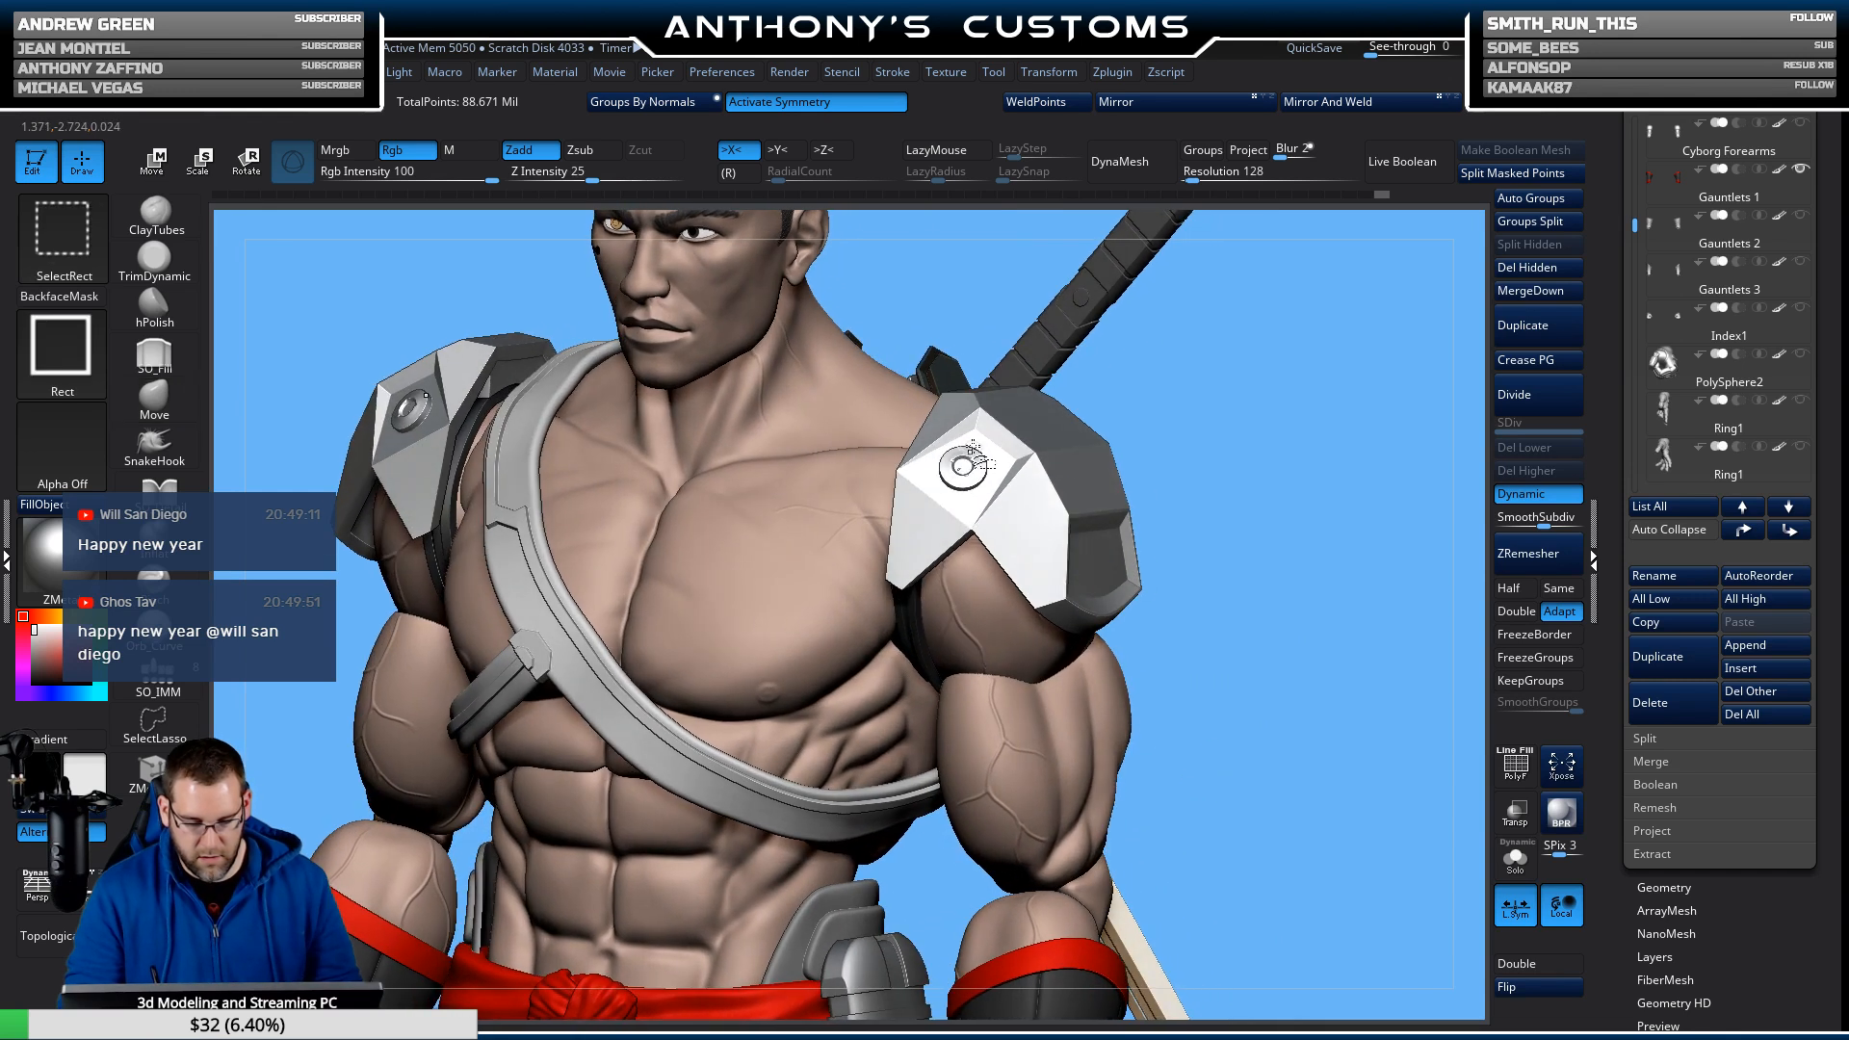
Hide the round bolts on the front and back of the shoulder pads and delete the hidden geometry.
{"action": "left_click", "coordinate": [963, 465], "text": "ctrl+alt+shift"}
{"action": "left_click", "coordinate": [1292, 466], "text": "ctrl+shift"}
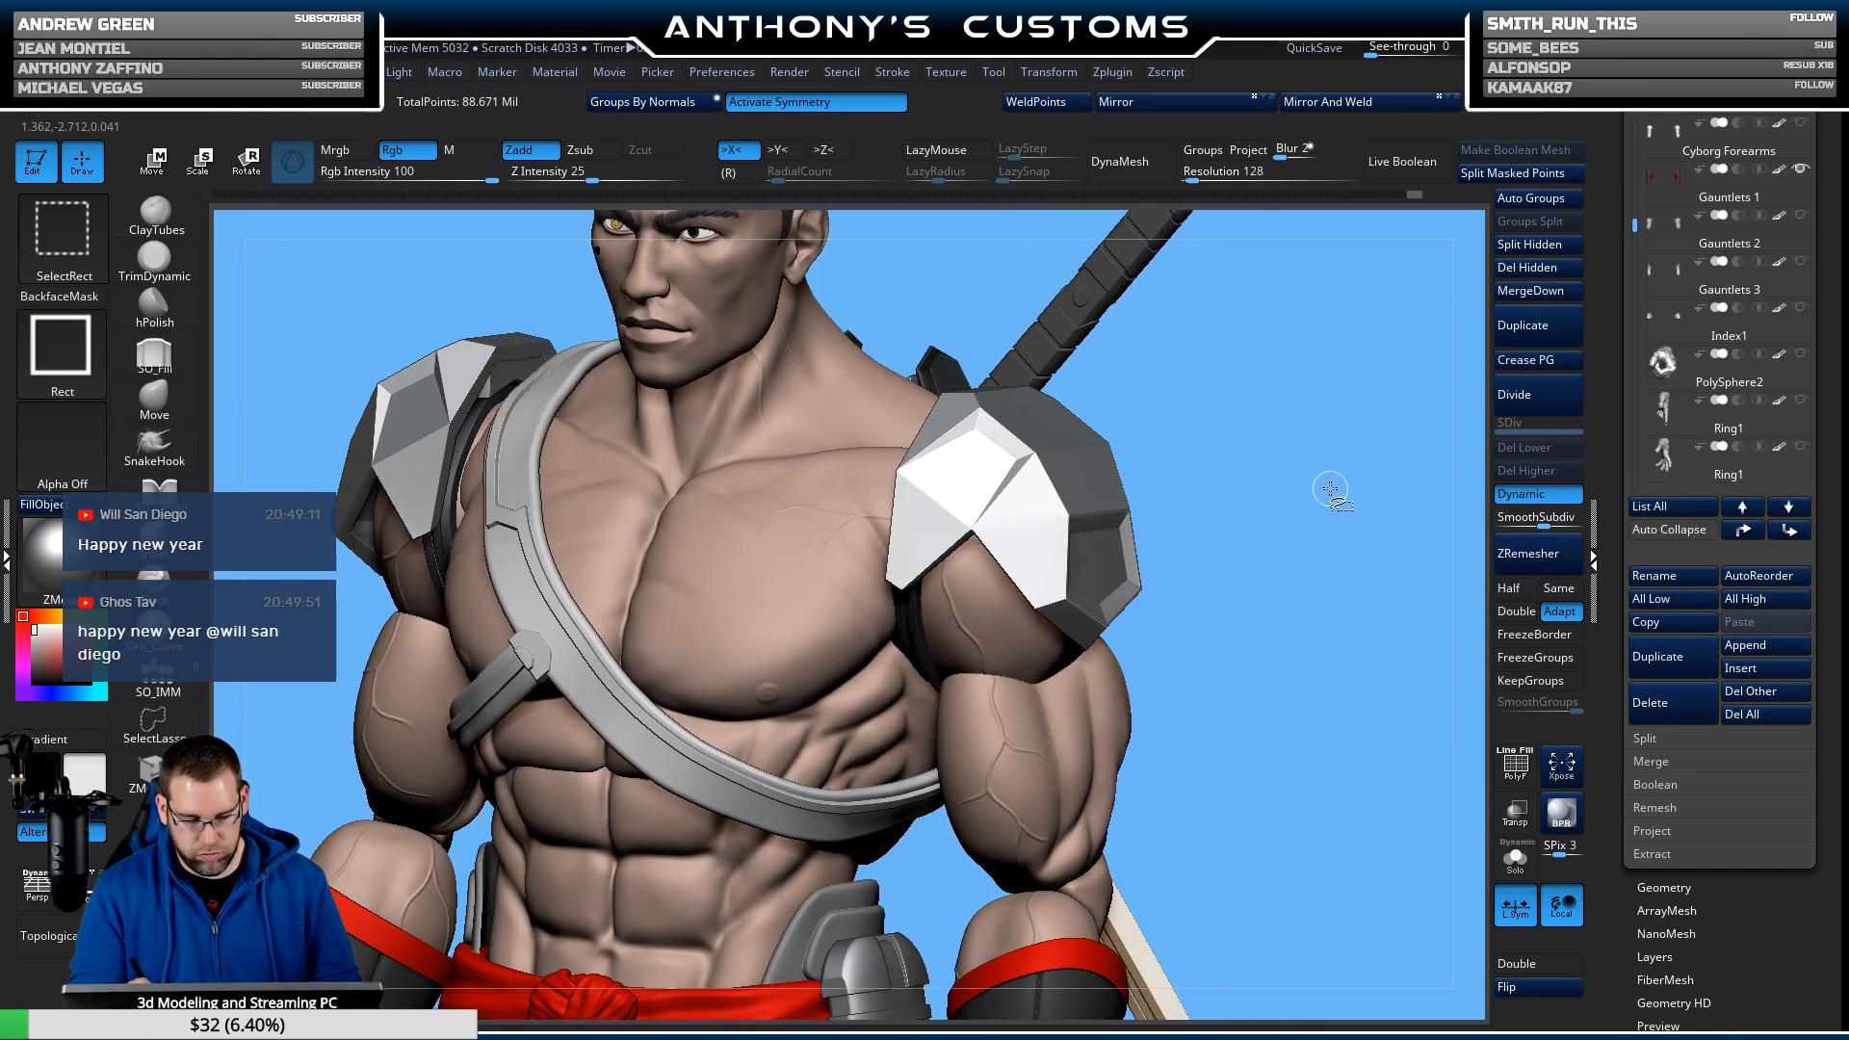
{"action": "mouse_move", "coordinate": [1329, 487]}
{"action": "left_mouse_down"}
{"action": "mouse_move", "coordinate": [1271, 504]}
{"action": "mouse_move", "coordinate": [1199, 438]}
{"action": "left_mouse_up"}
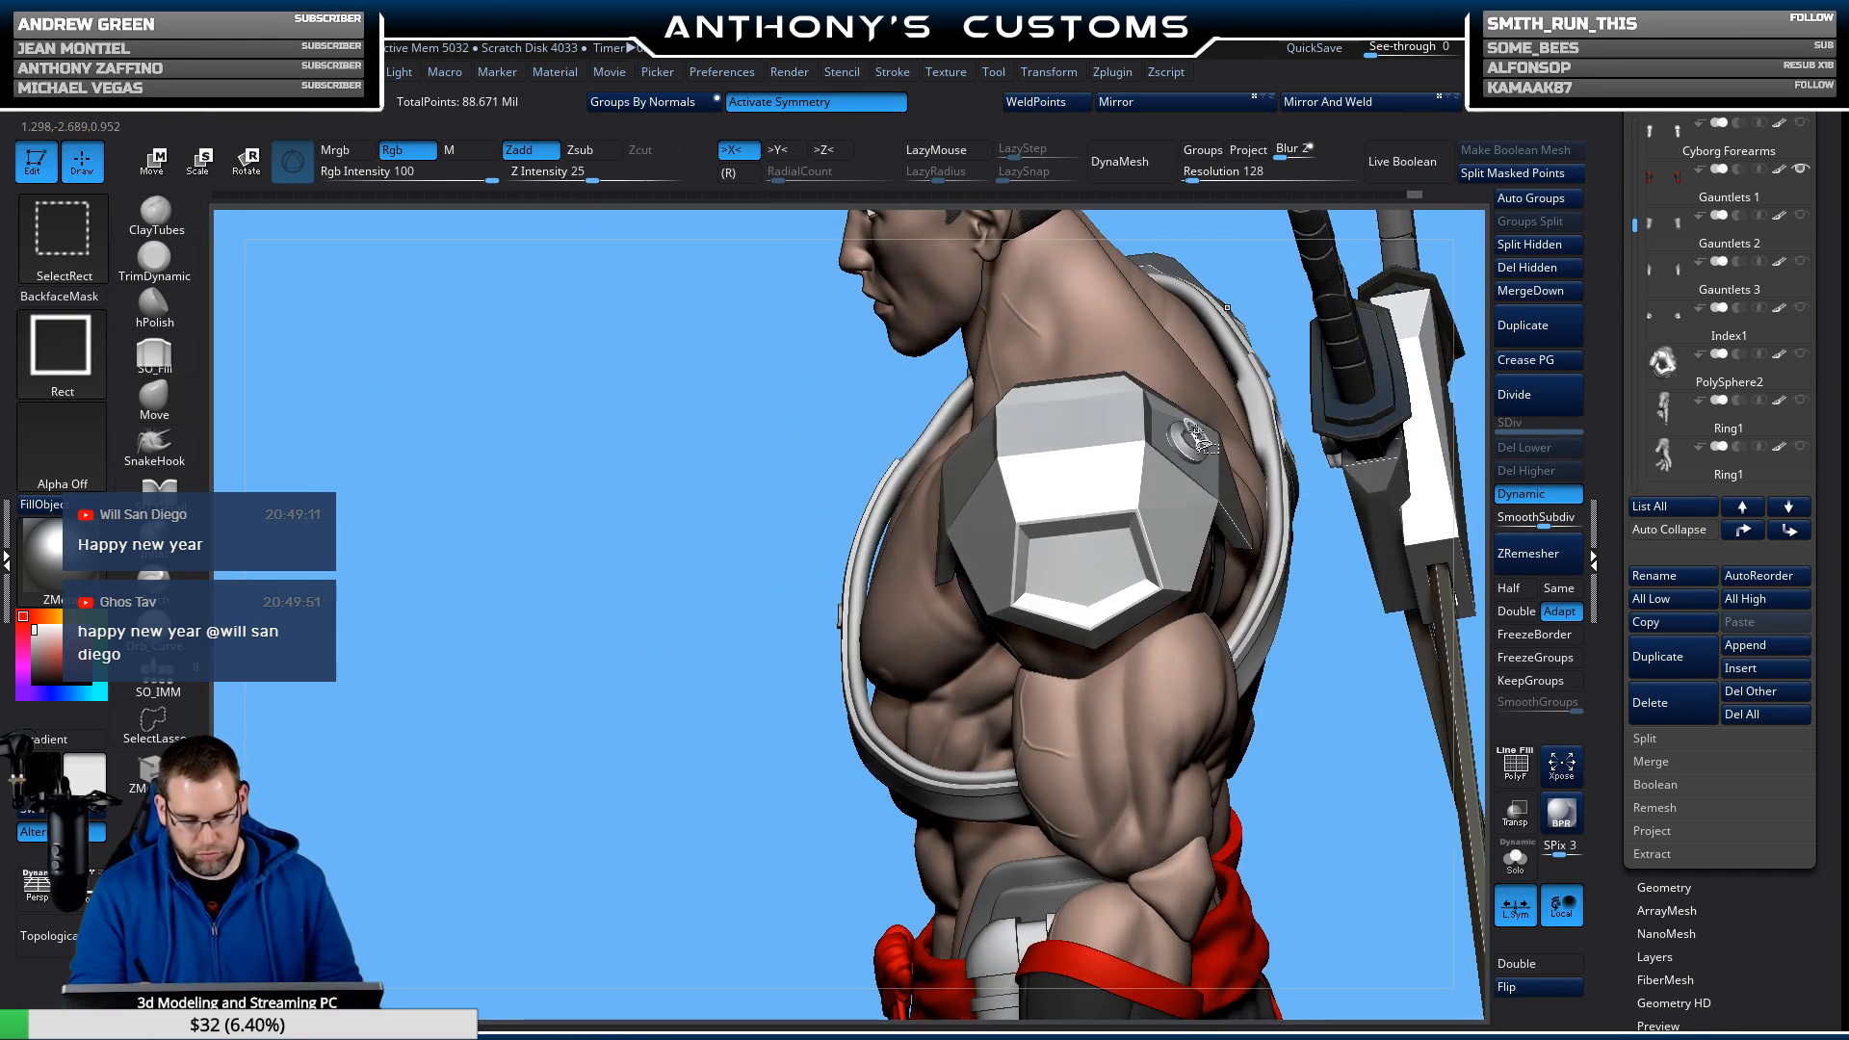
{"action": "left_click", "coordinate": [1545, 269]}
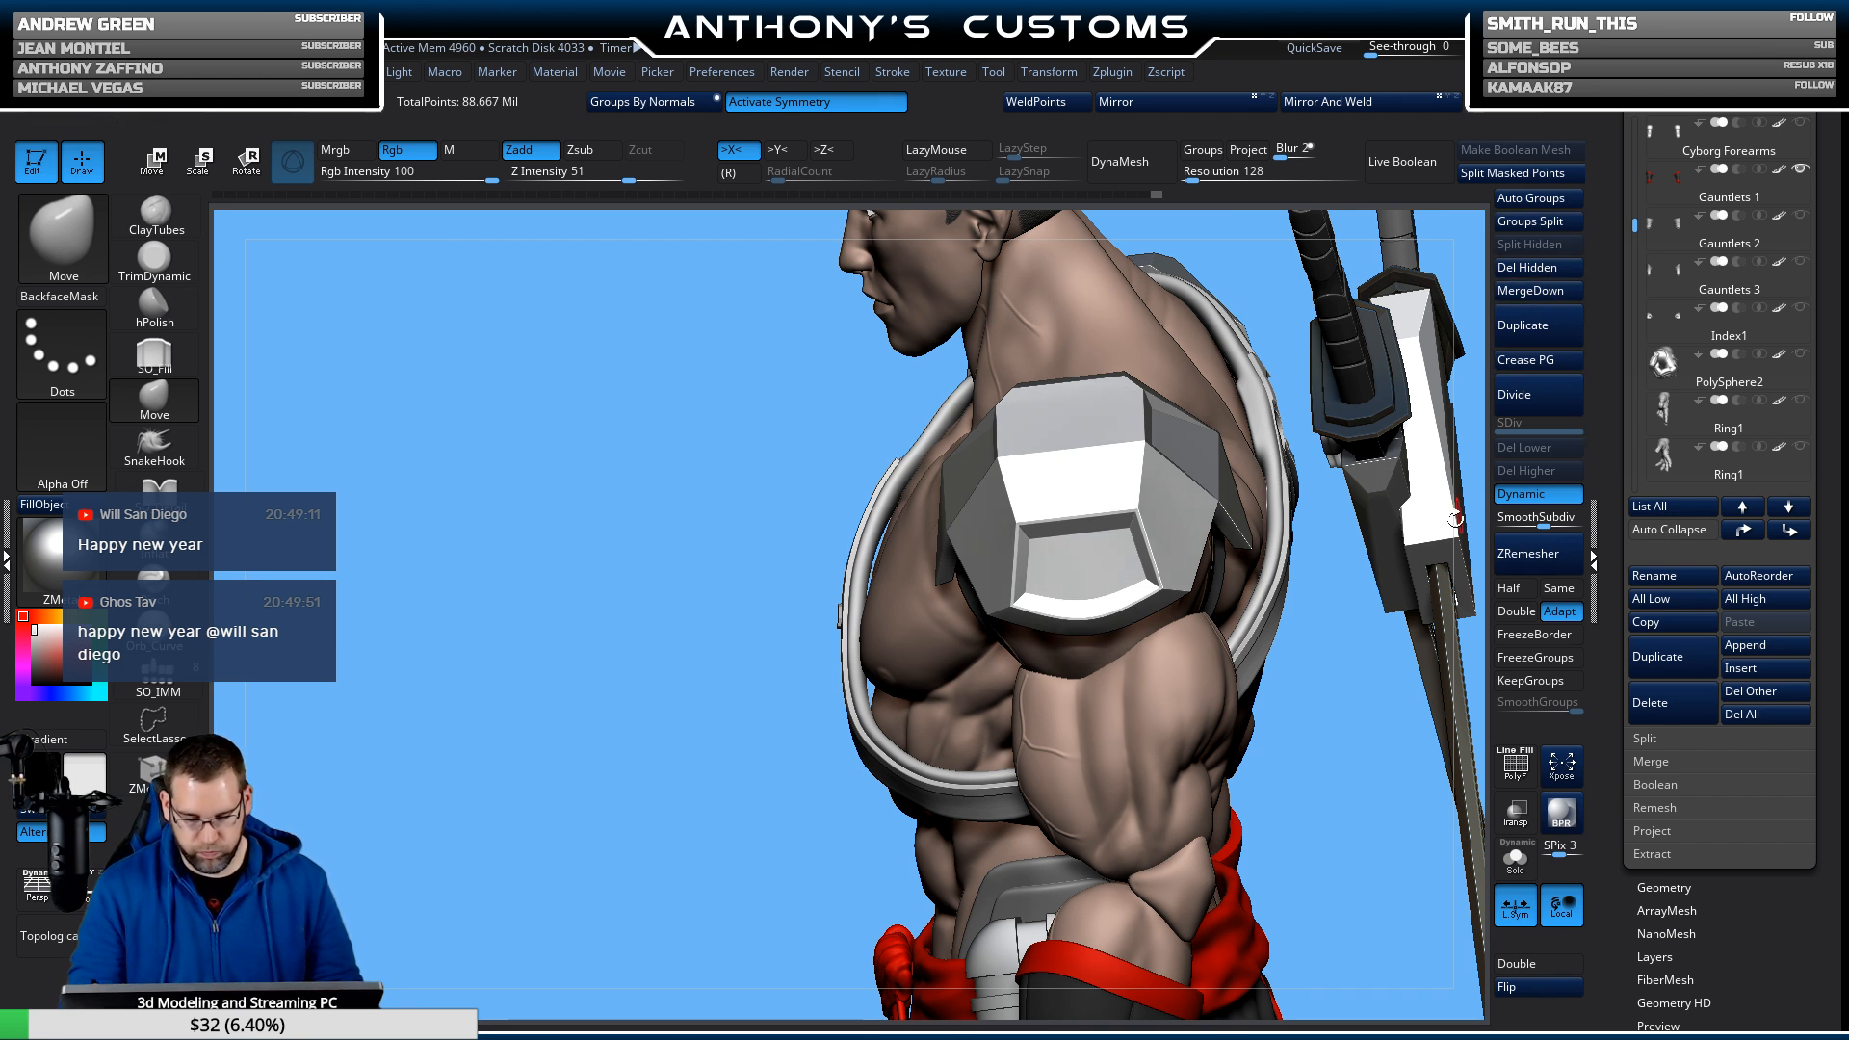
Turn off symmetry, centre the gizmo on the pads, and move them to the world axis.
{"action": "left_click_drag", "start_coordinate": [1455, 519], "coordinate": [1366, 664]}
{"action": "left_click", "coordinate": [1517, 862]}
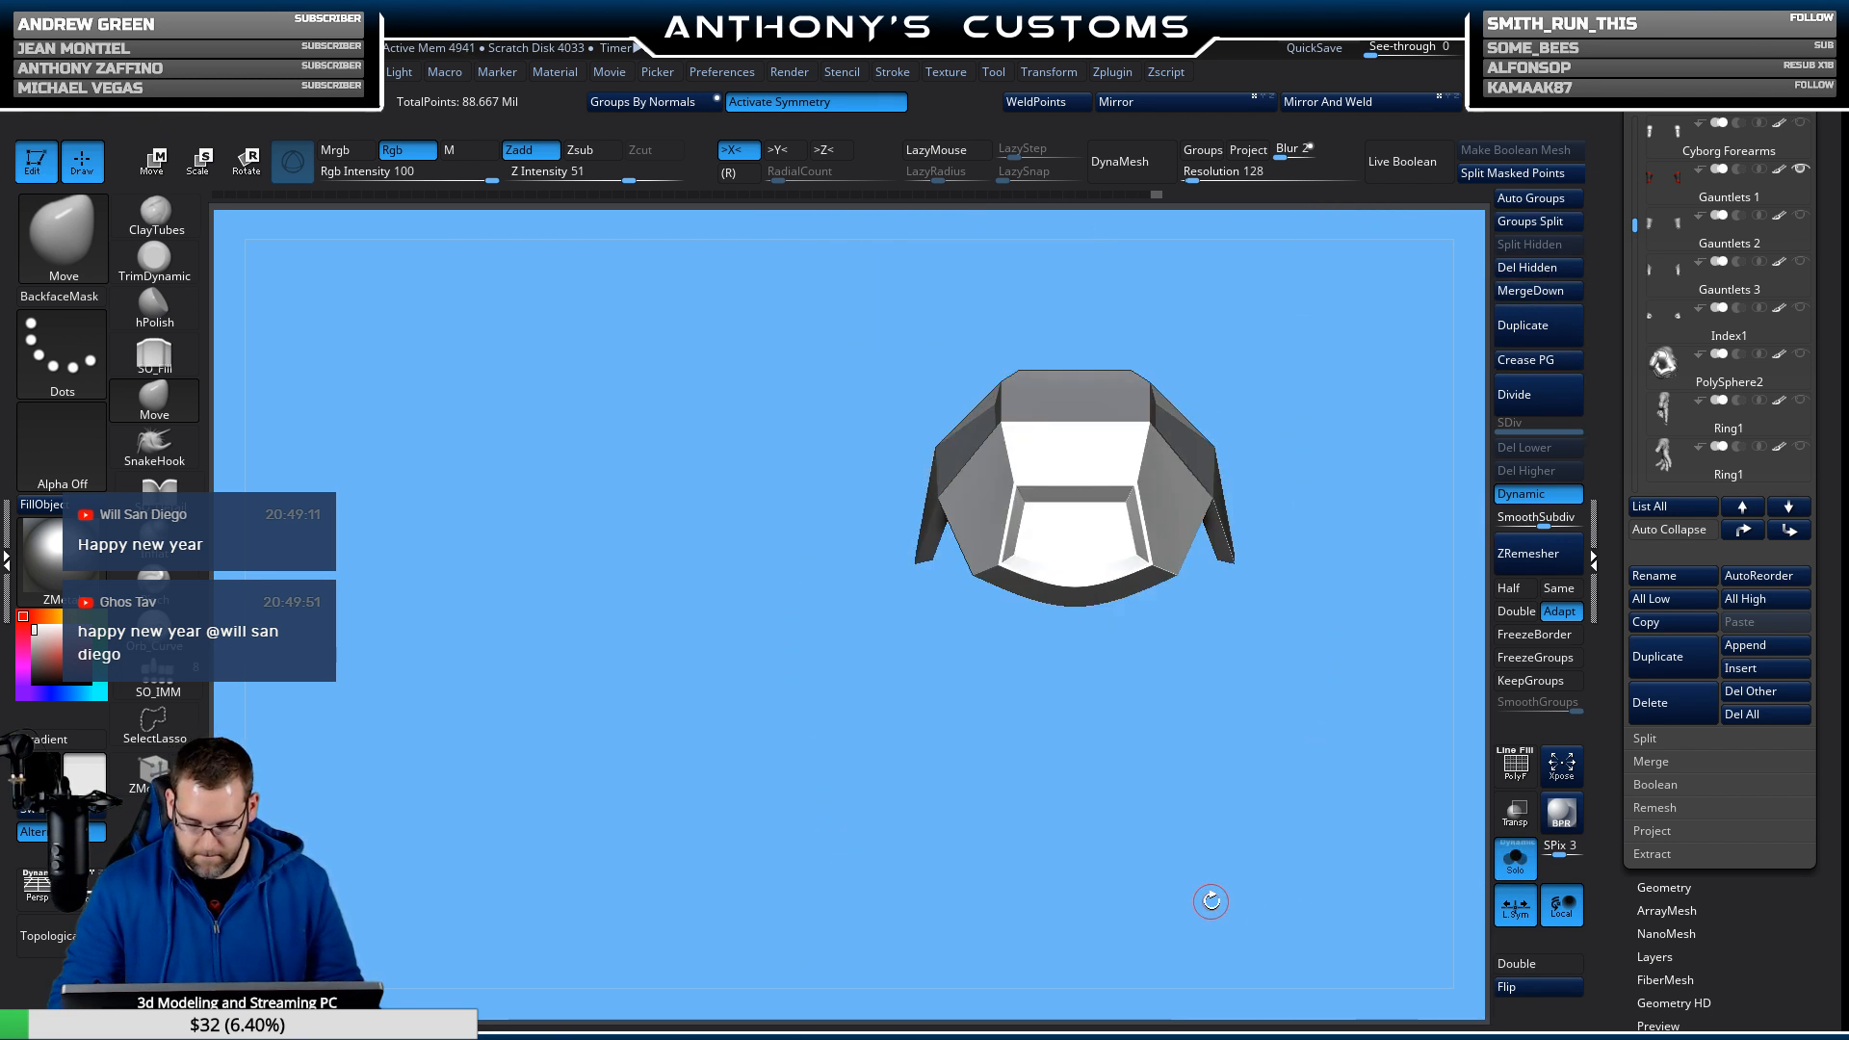
{"action": "left_click_drag", "start_coordinate": [1210, 896], "coordinate": [1522, 660]}
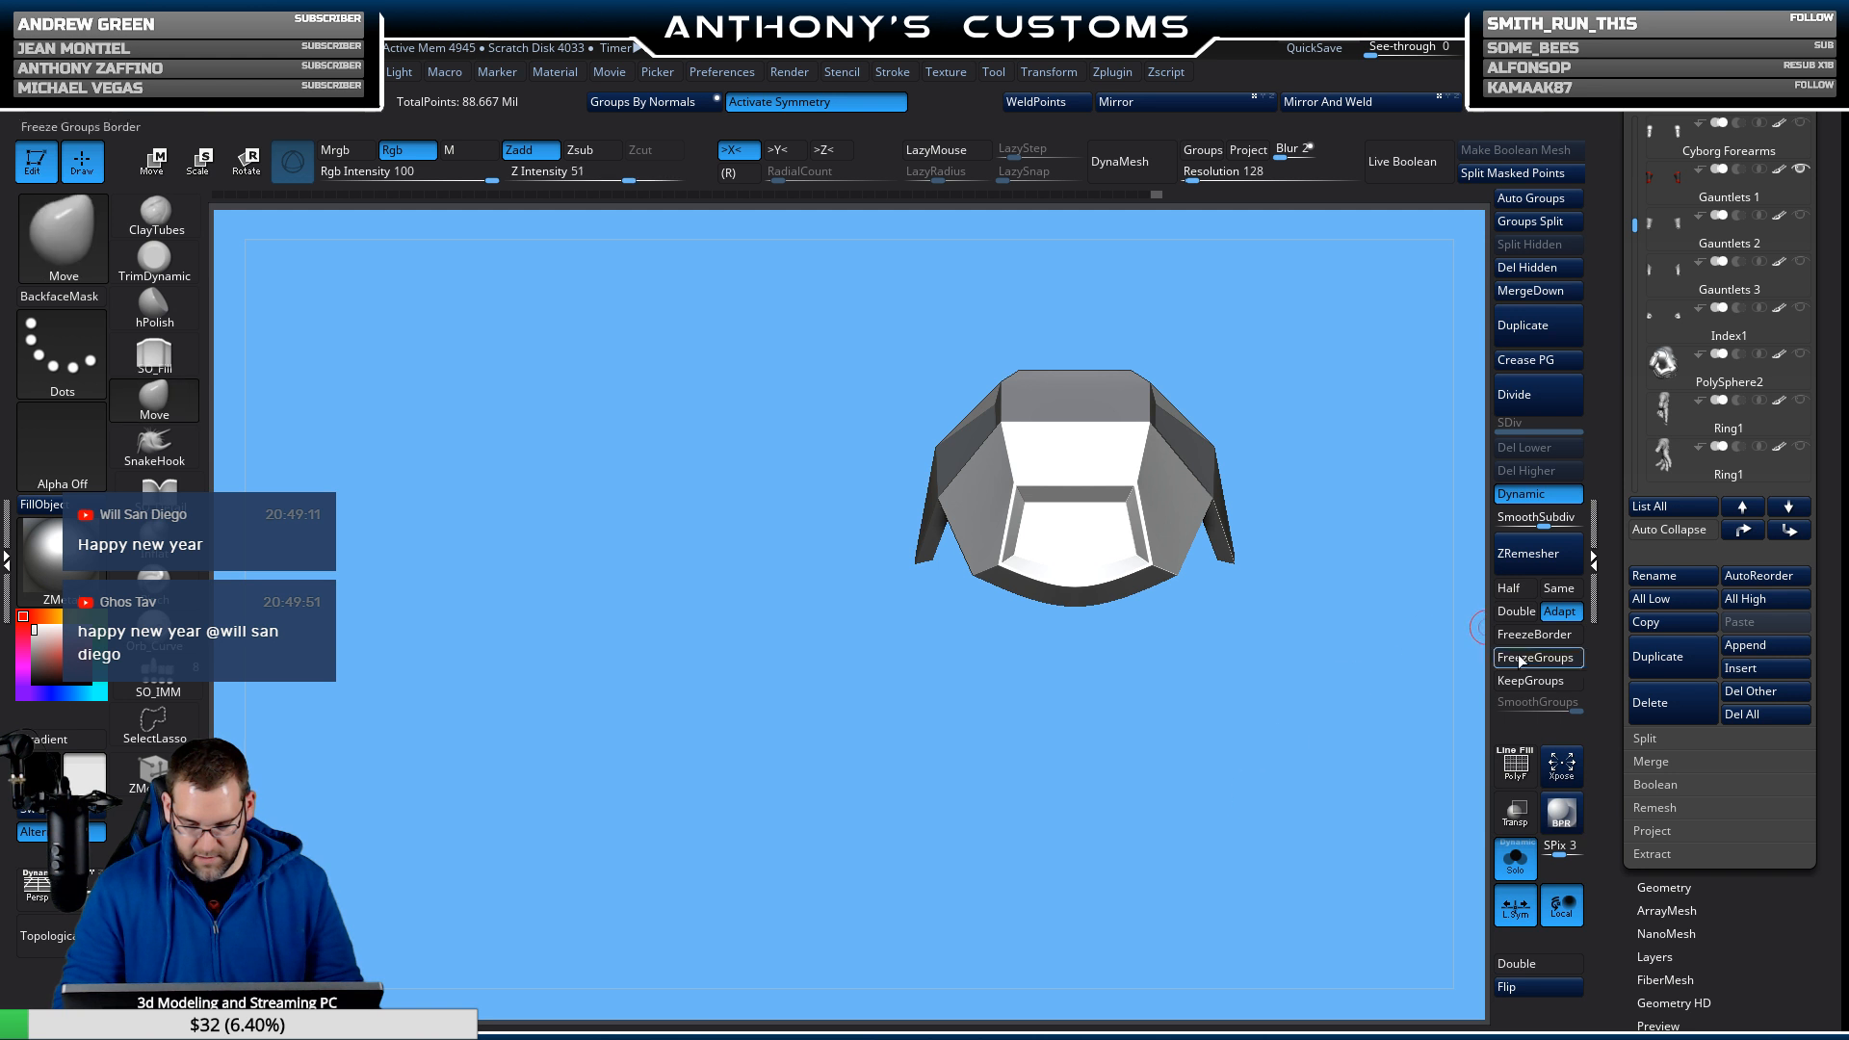
{"action": "left_click", "coordinate": [1517, 867]}
{"action": "key", "text": "w"}
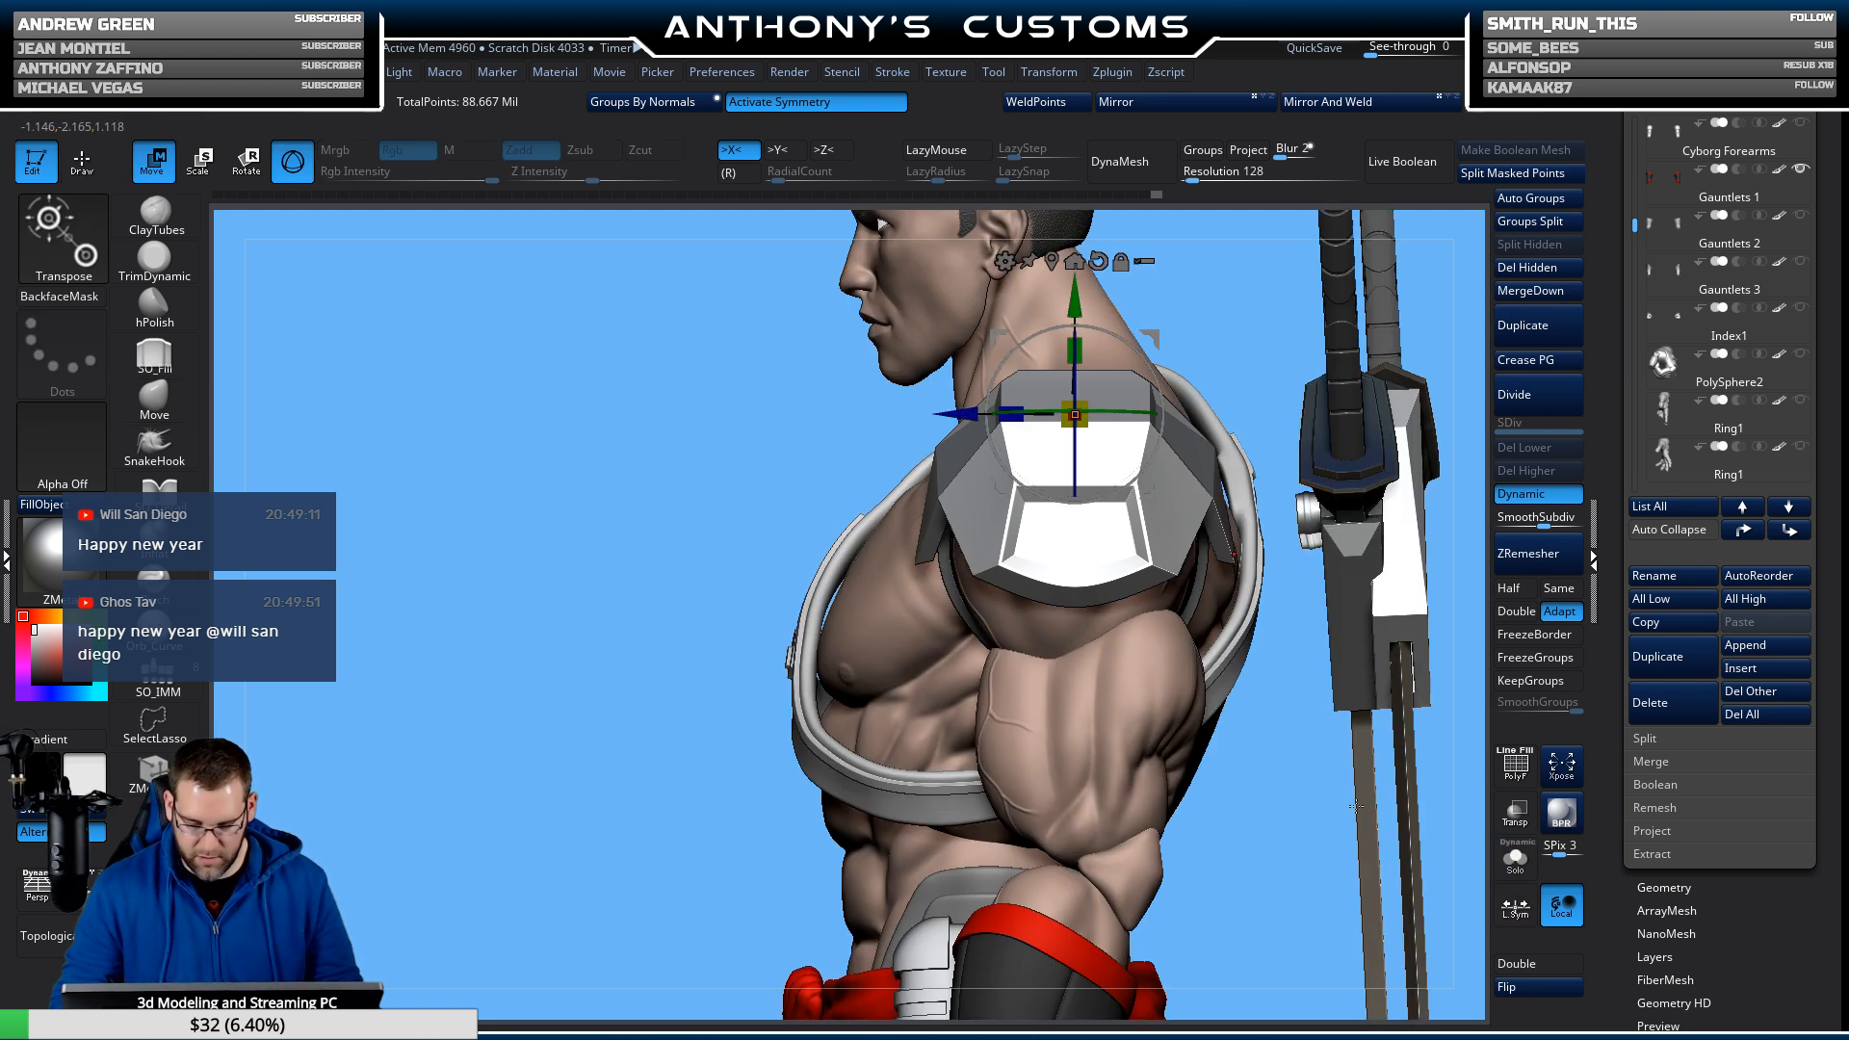
{"action": "key", "text": "x"}
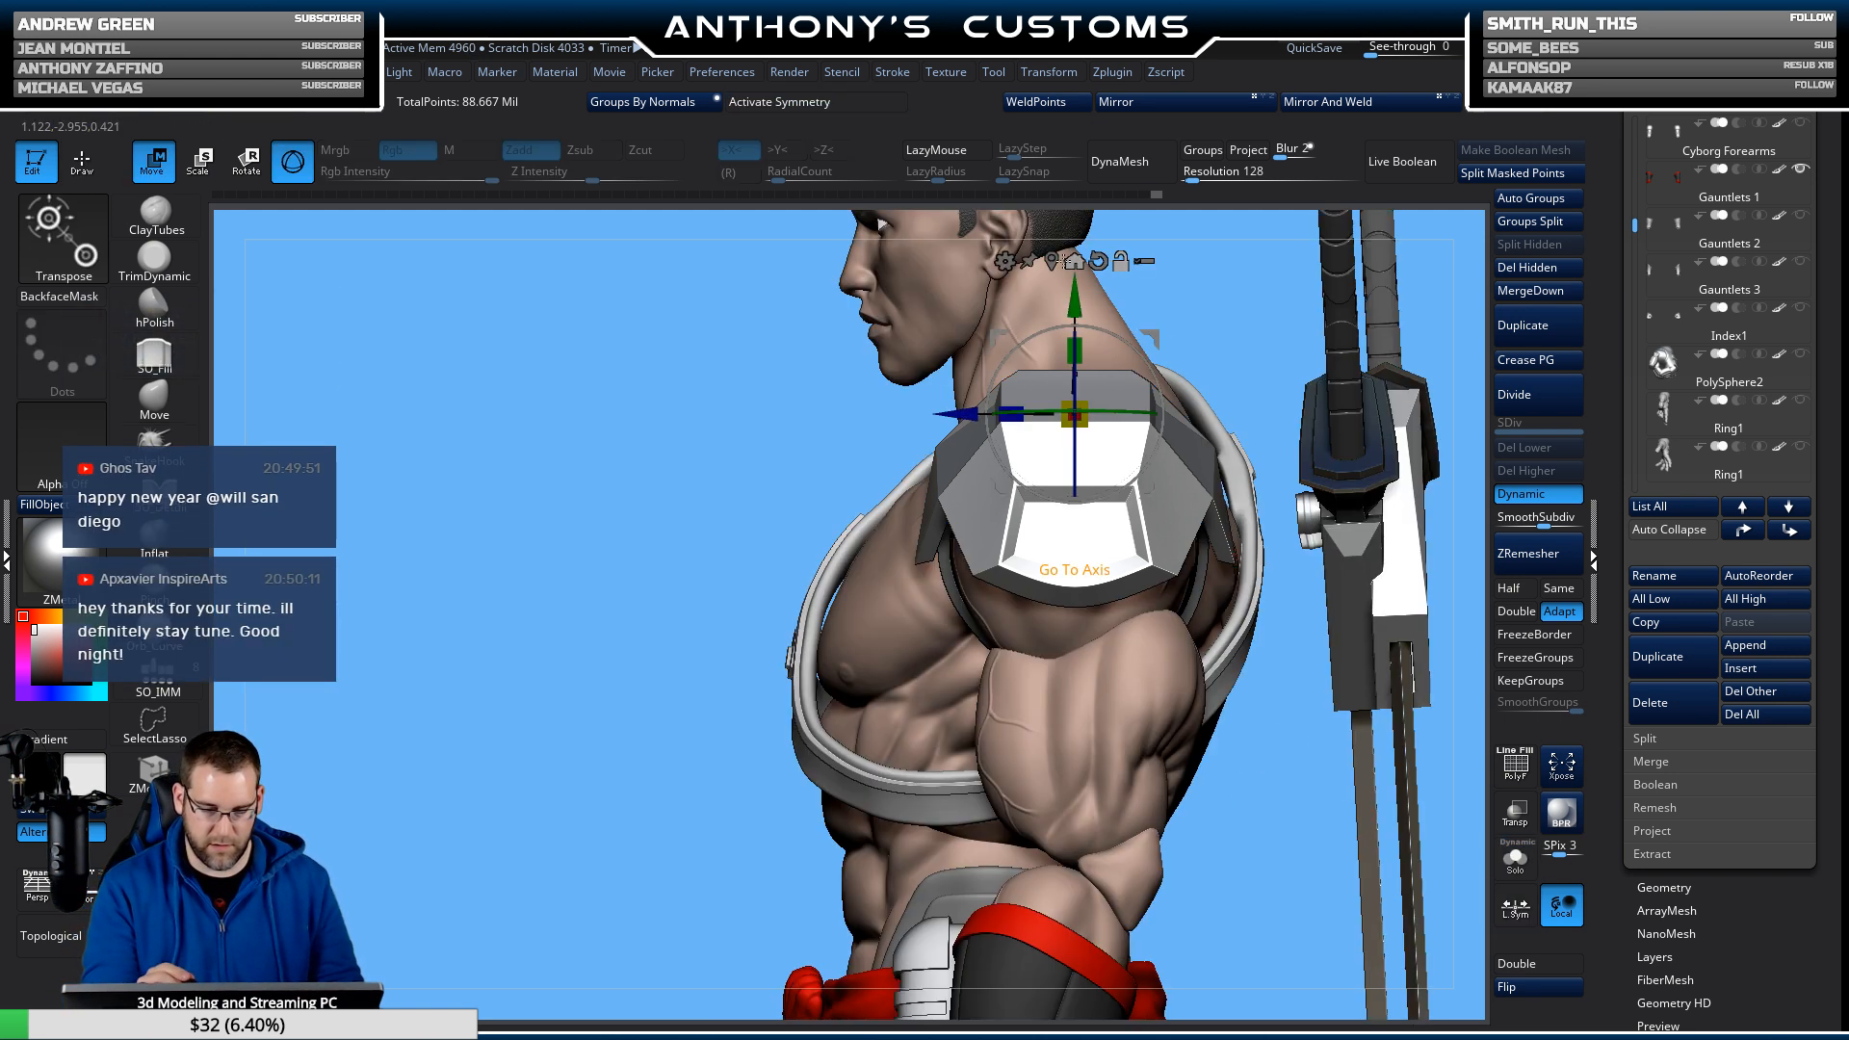
{"action": "left_click", "coordinate": [1052, 260]}
{"action": "left_click", "coordinate": [1075, 342]}
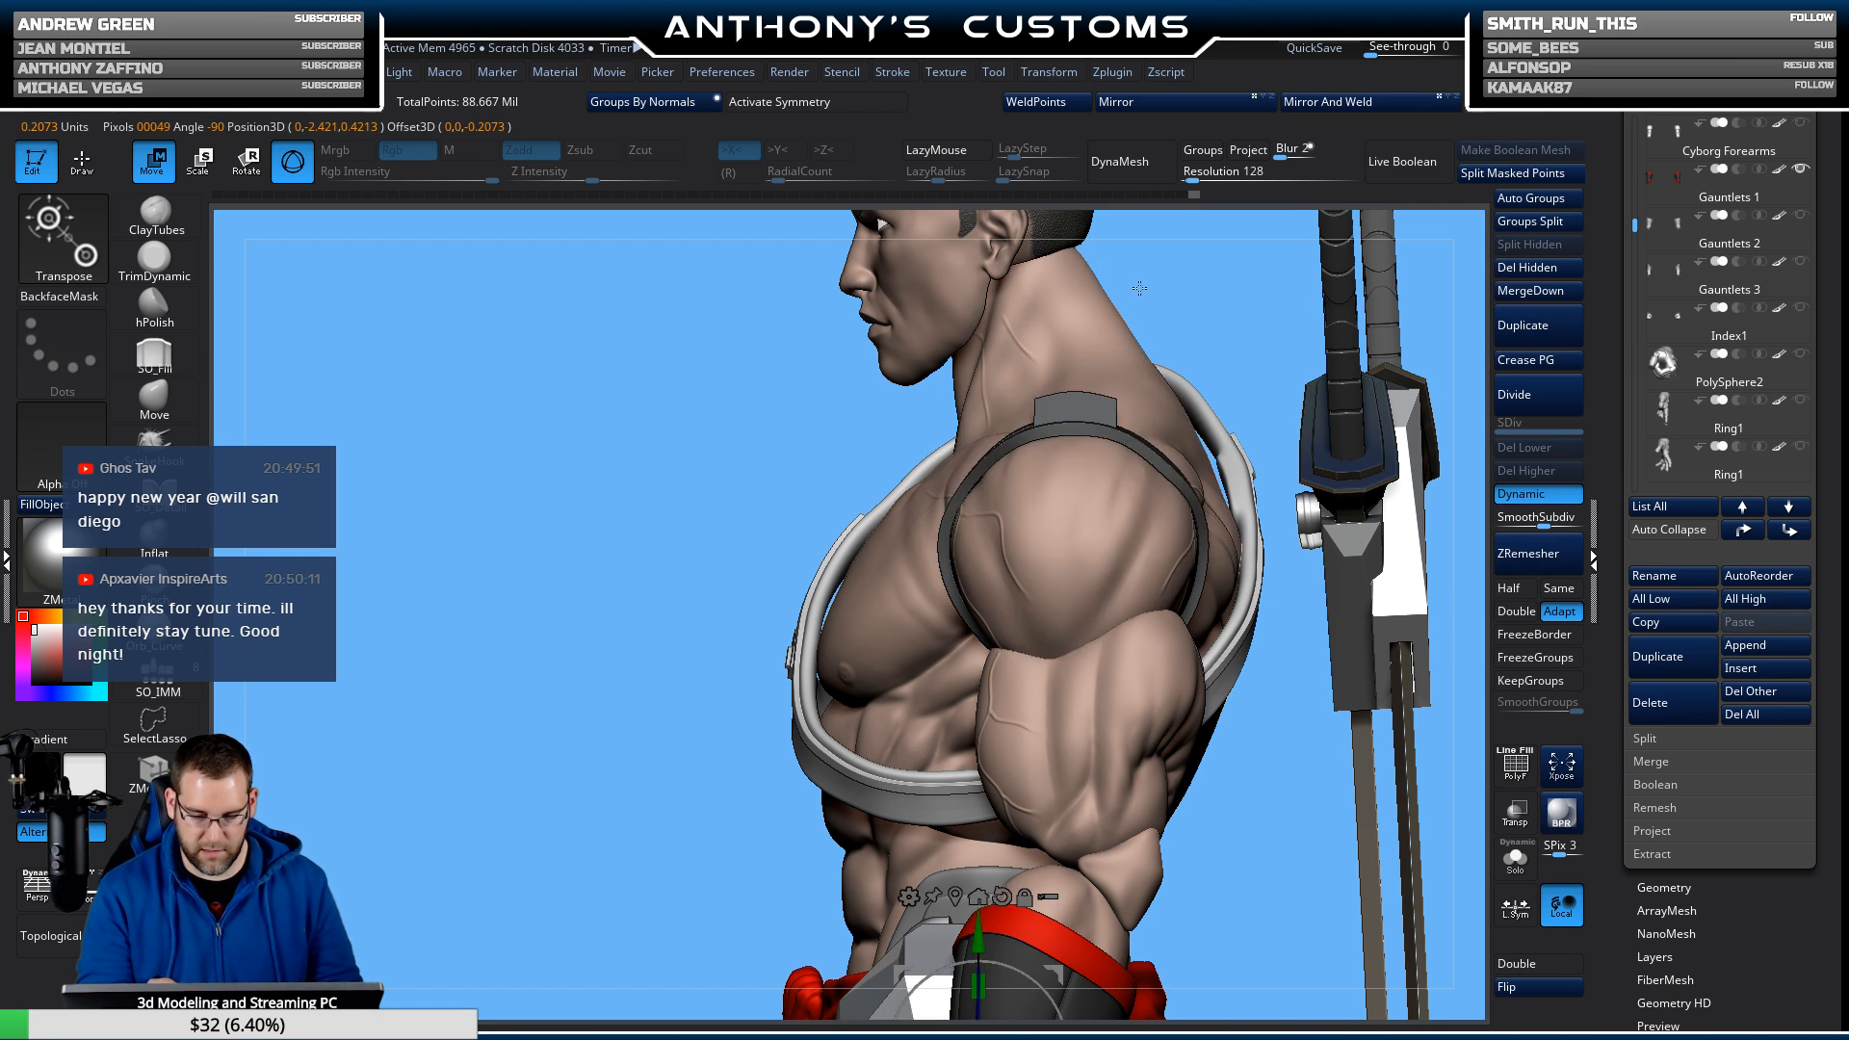
Isolate the shoulder pads and activate symmetry along the Z axis only.
{"action": "left_click", "coordinate": [1514, 872]}
{"action": "left_click_drag", "start_coordinate": [1345, 864], "coordinate": [1082, 378], "text": "shift"}
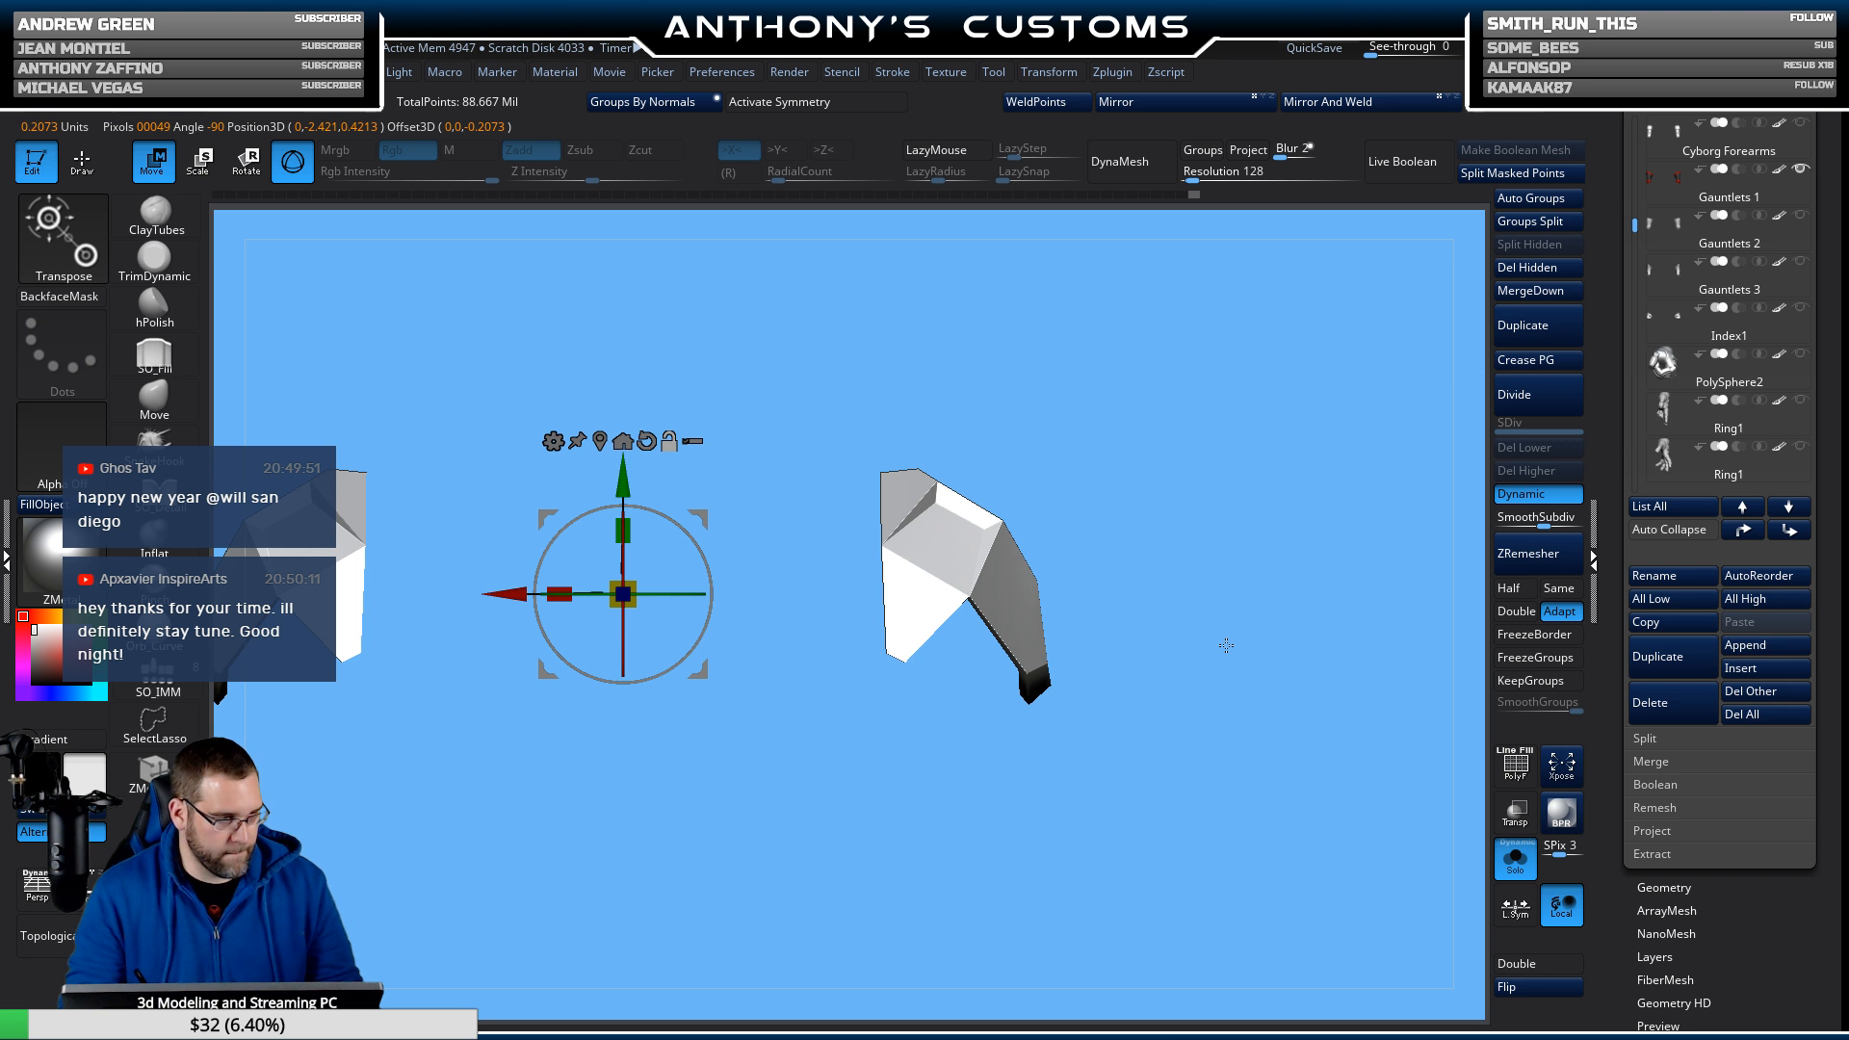
{"action": "left_click_drag", "start_coordinate": [1239, 647], "coordinate": [1138, 797], "text": "alt"}
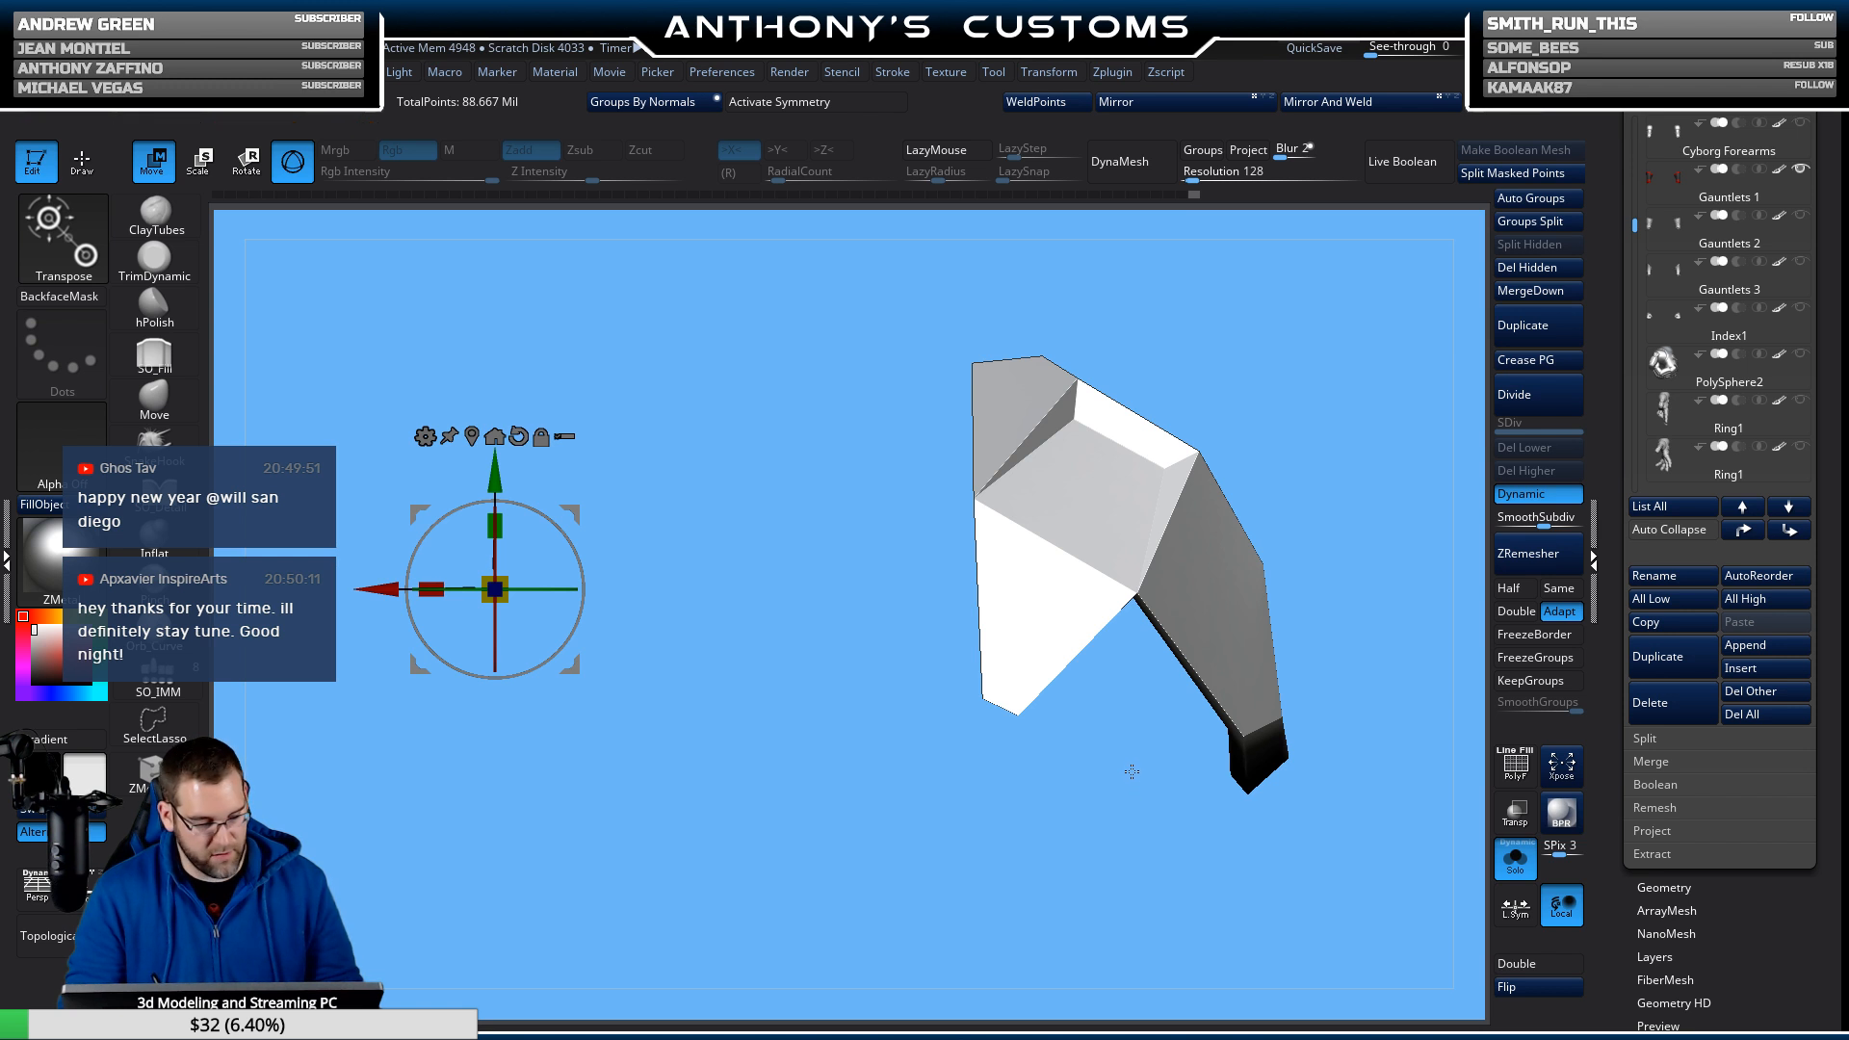
{"action": "left_click", "coordinate": [807, 104]}
{"action": "left_click", "coordinate": [739, 150]}
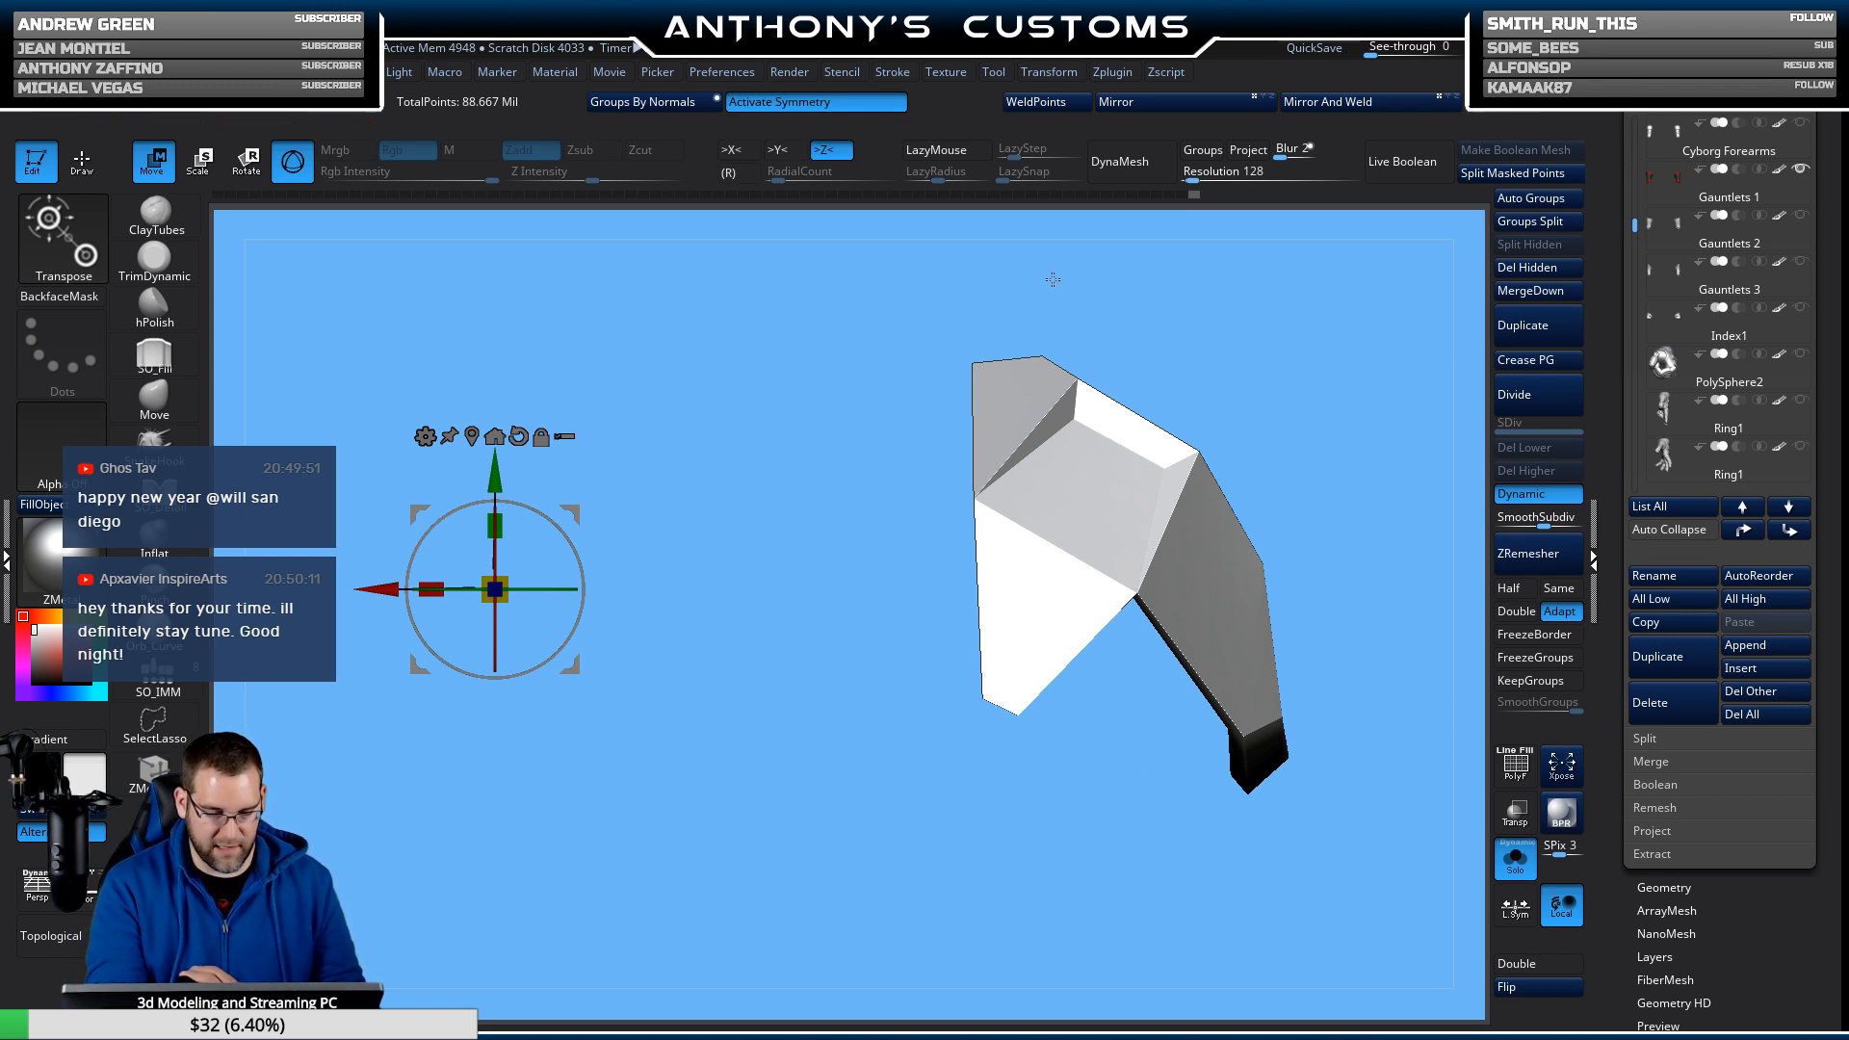
{"action": "mouse_move", "coordinate": [1154, 756]}
{"action": "left_mouse_down"}
{"action": "mouse_move", "coordinate": [1036, 784]}
{"action": "mouse_move", "coordinate": [1165, 768]}
{"action": "left_mouse_up"}
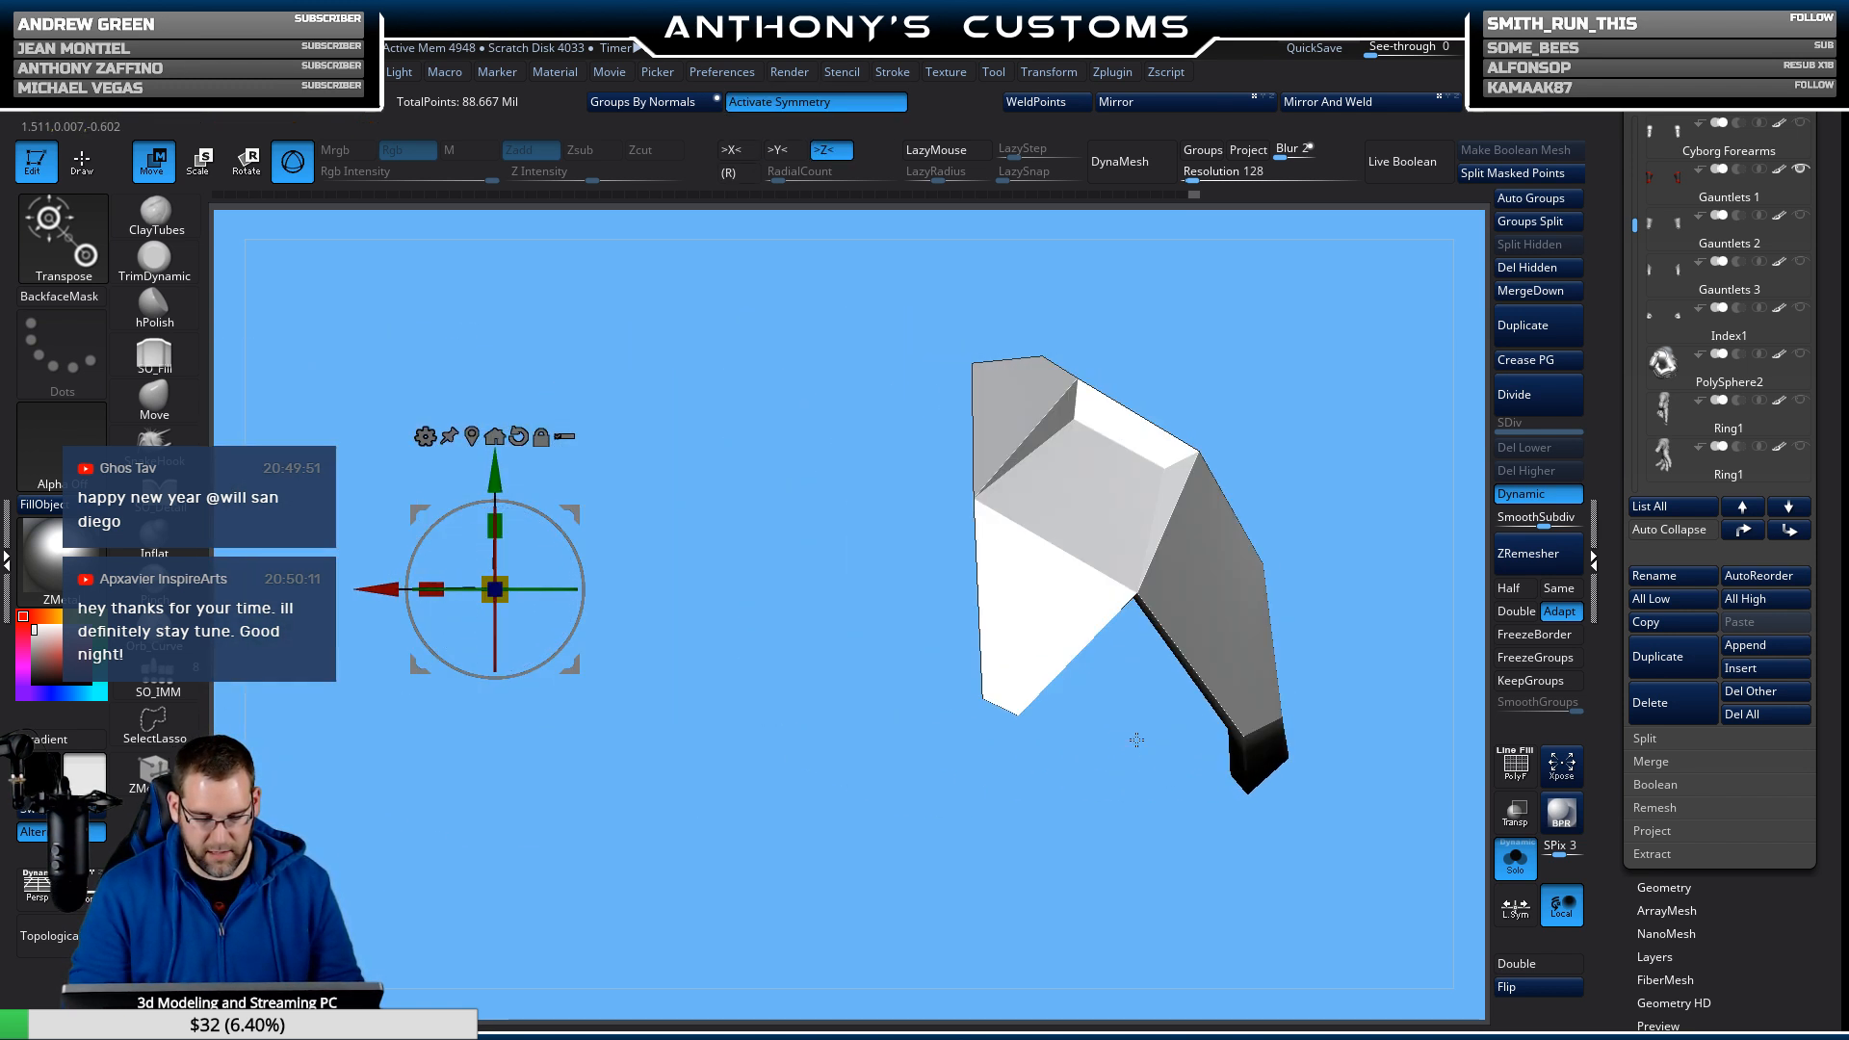
Return to Draw mode and examine the pad's polyframe and the mirrored brush points across its front and back.
{"action": "key", "text": "q"}
{"action": "mouse_move", "coordinate": [1353, 398]}
{"action": "left_mouse_down"}
{"action": "mouse_move", "coordinate": [1329, 478]}
{"action": "mouse_move", "coordinate": [1352, 428]}
{"action": "left_mouse_up"}
{"action": "key", "text": "shift+f"}
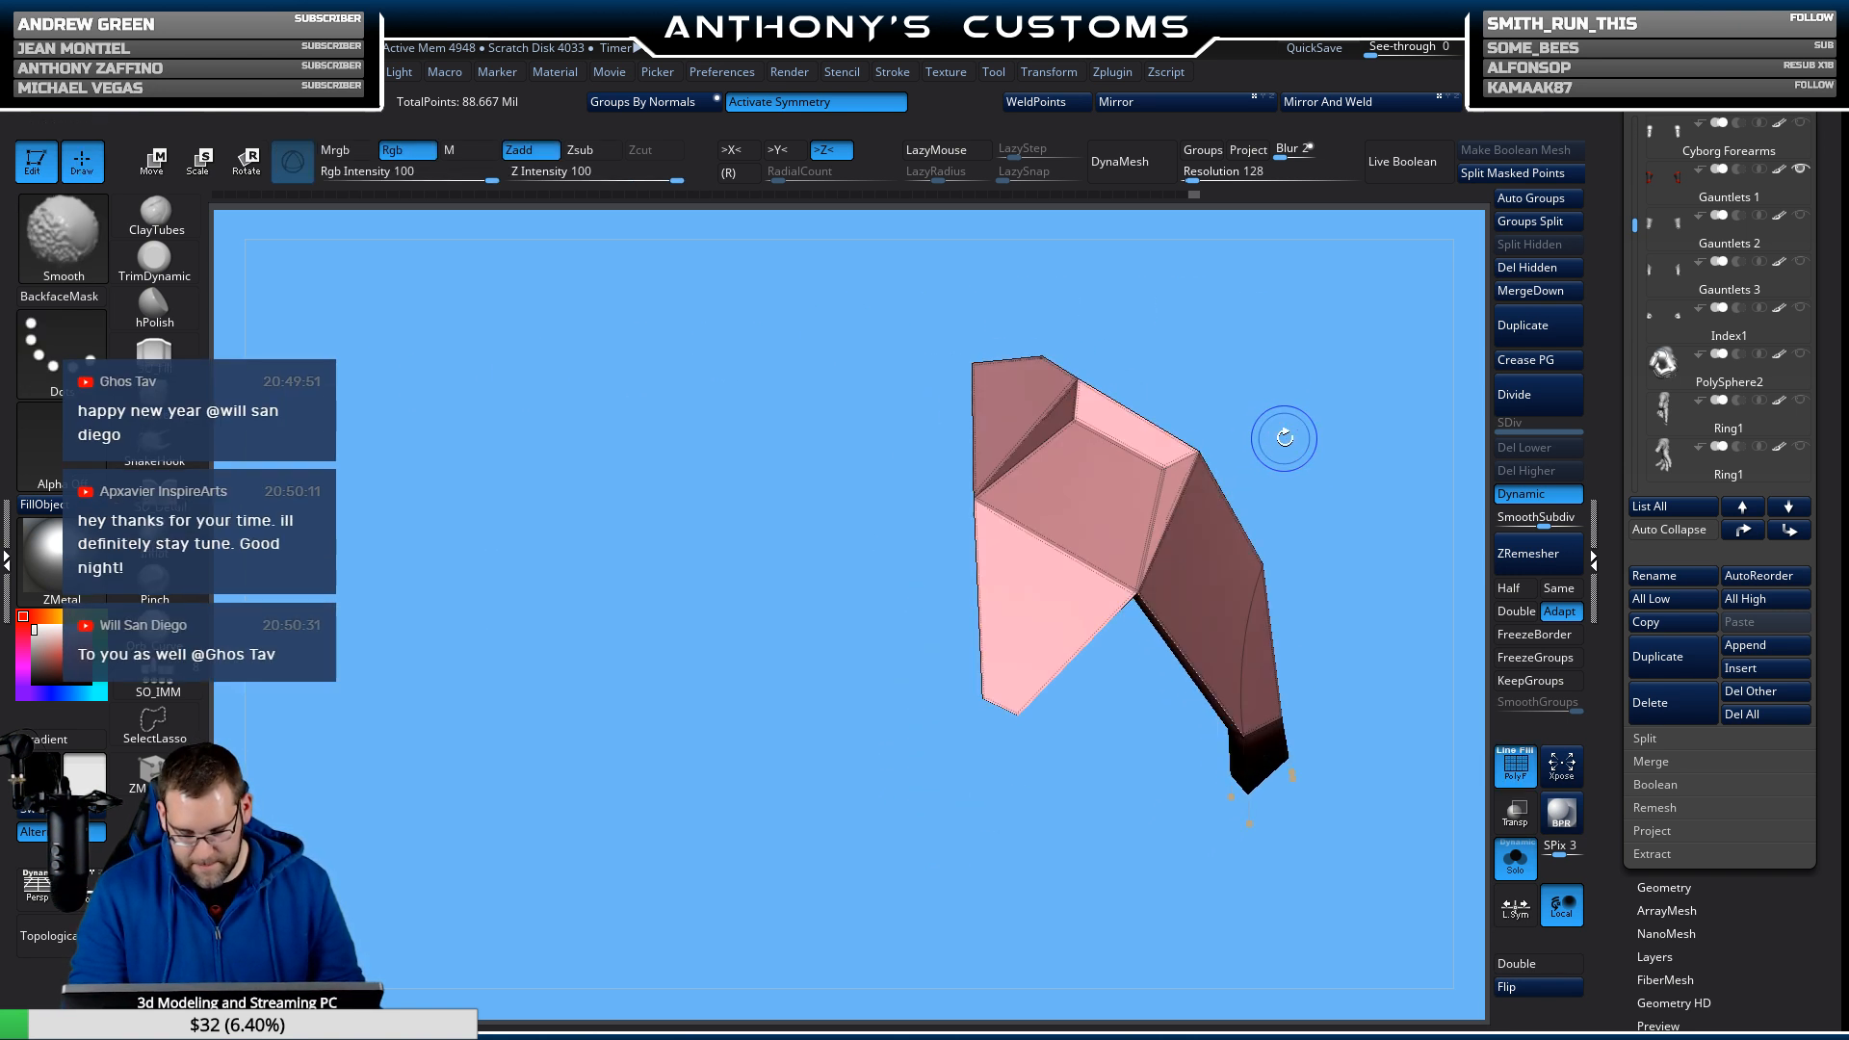
{"action": "key", "text": "shift+f"}
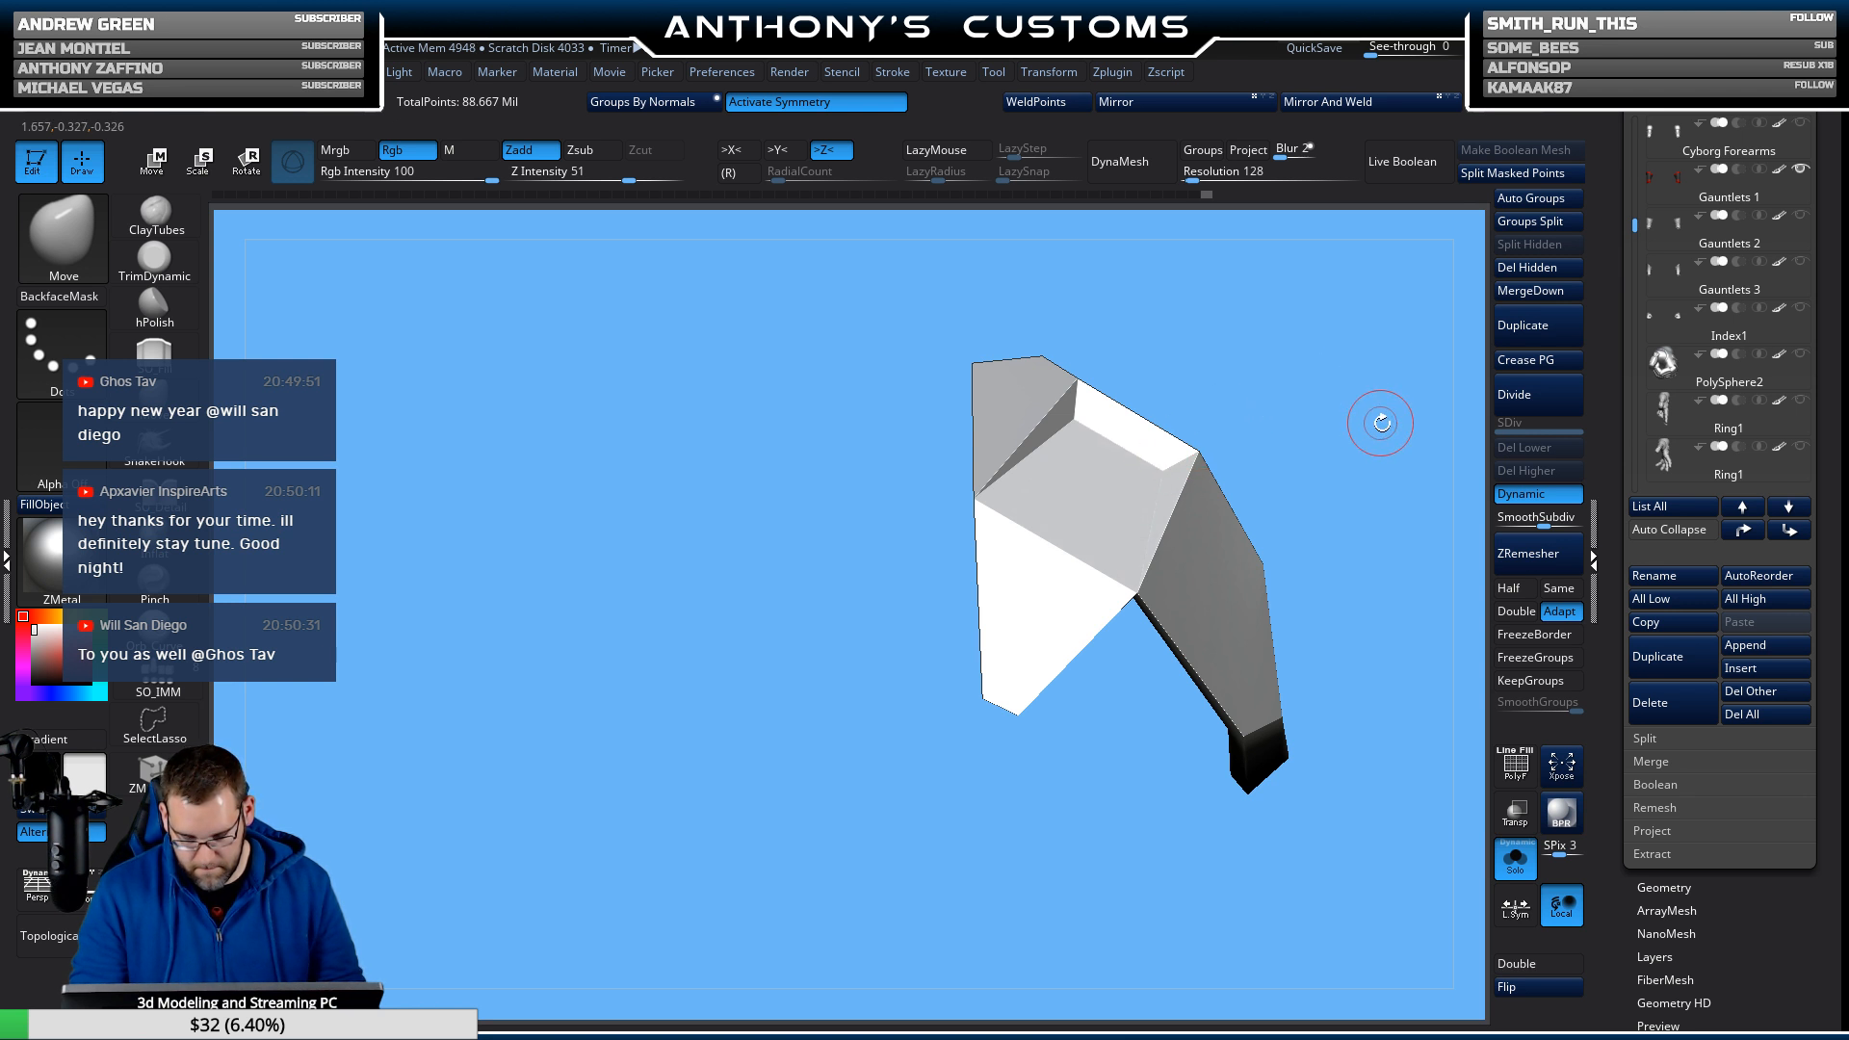
{"action": "left_click_drag", "start_coordinate": [1381, 423], "coordinate": [1346, 576]}
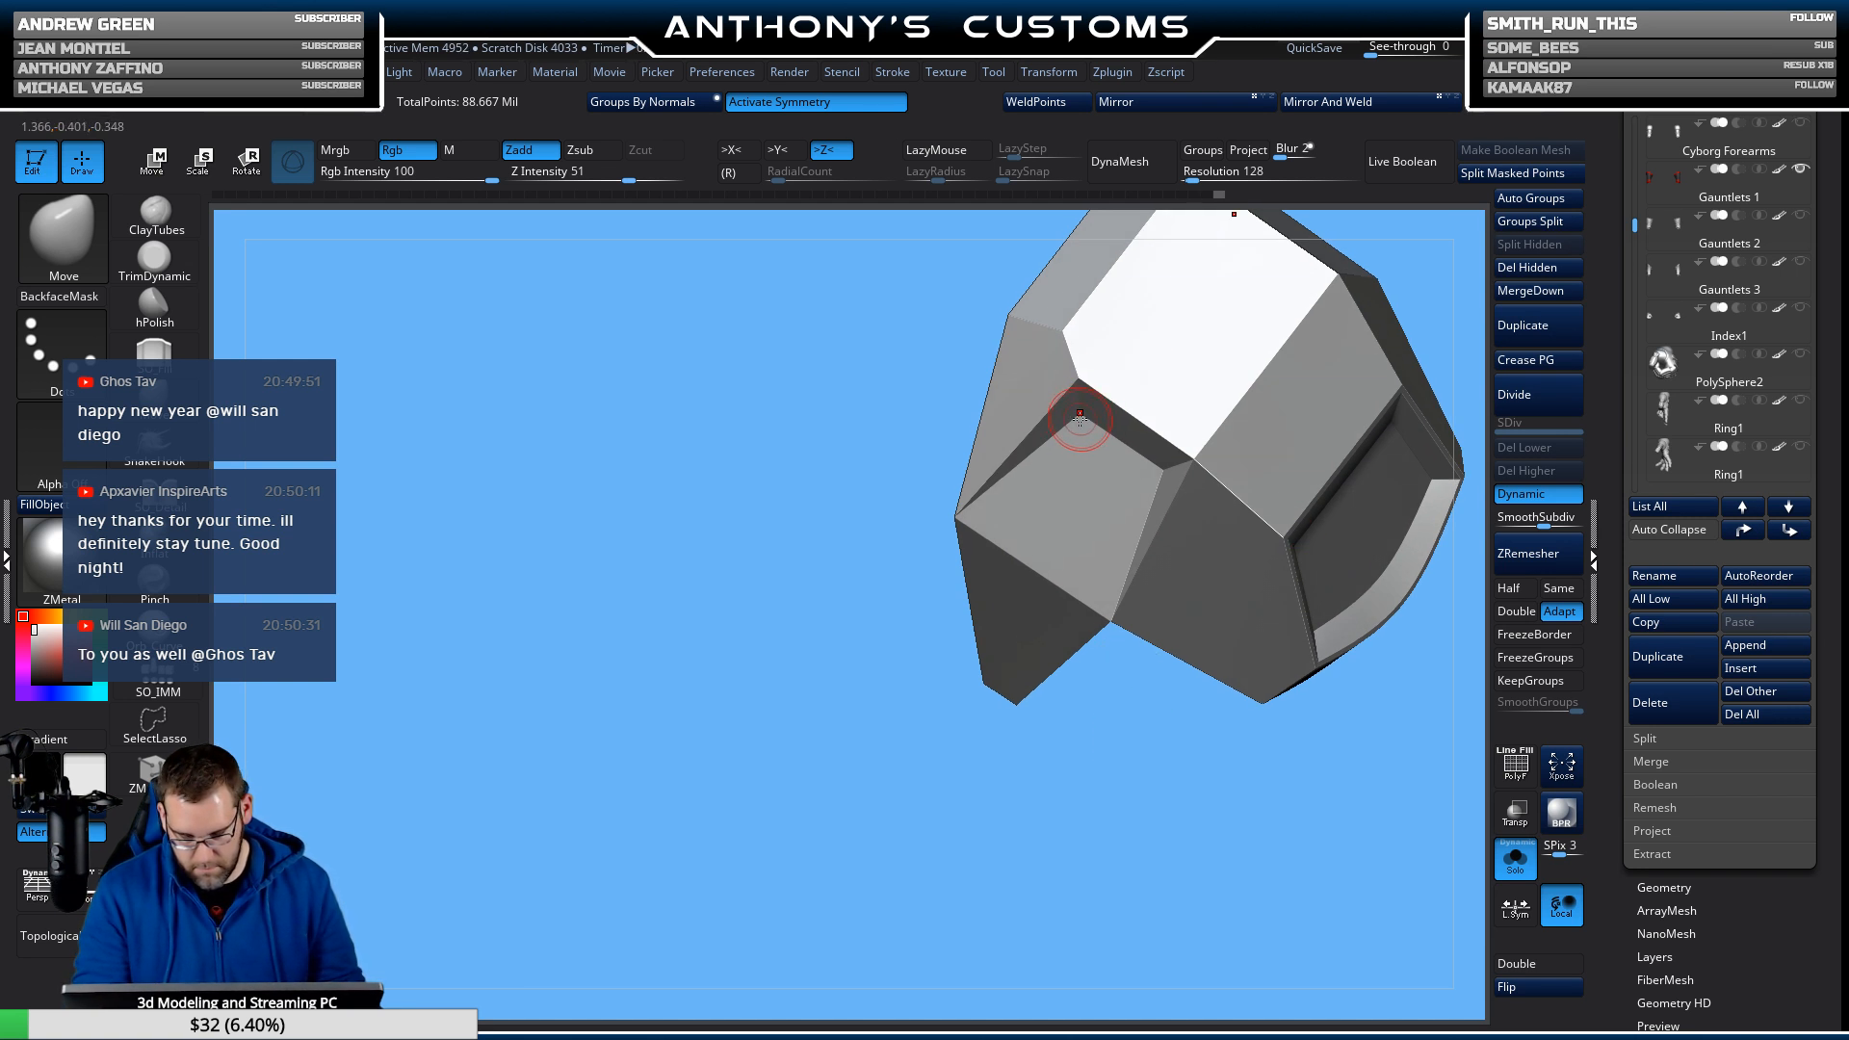
{"action": "left_click_drag", "start_coordinate": [1133, 731], "coordinate": [1194, 559]}
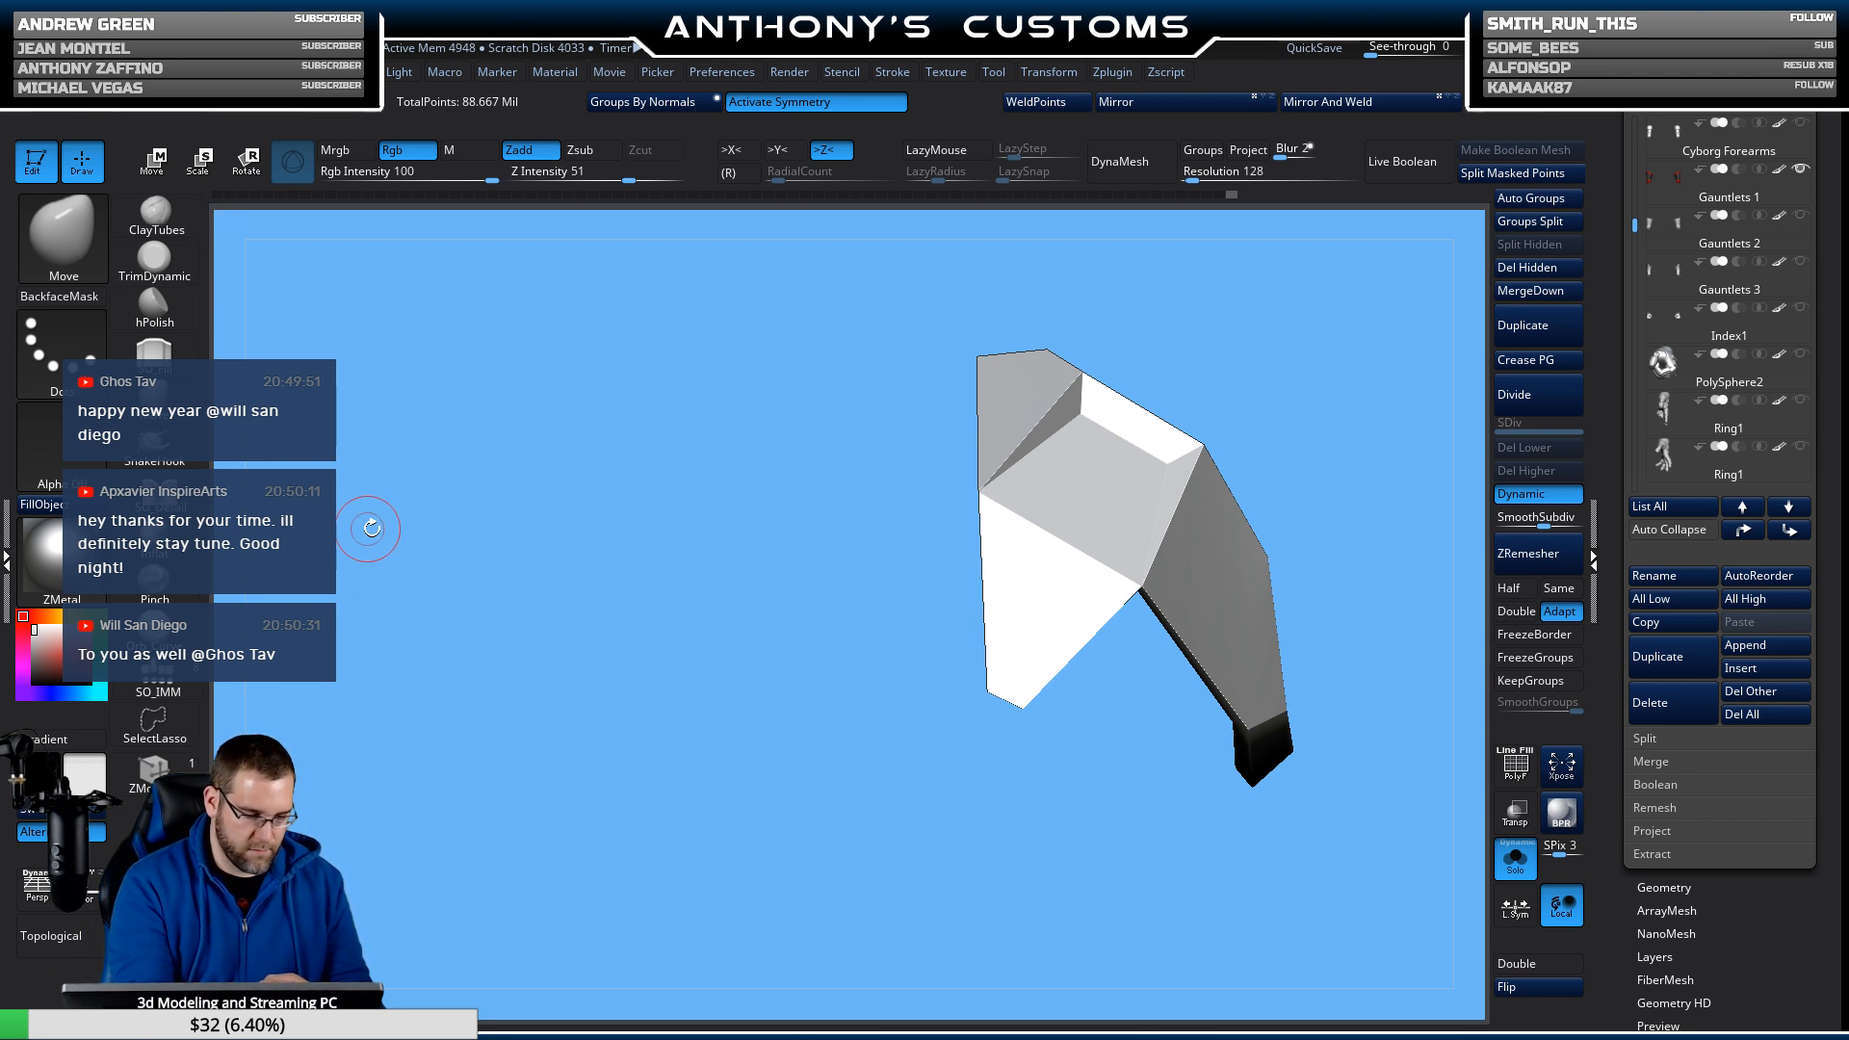
Load the IMM Boolean brush and choose a round detail from its insert meshes.
{"action": "key", "text": "b"}
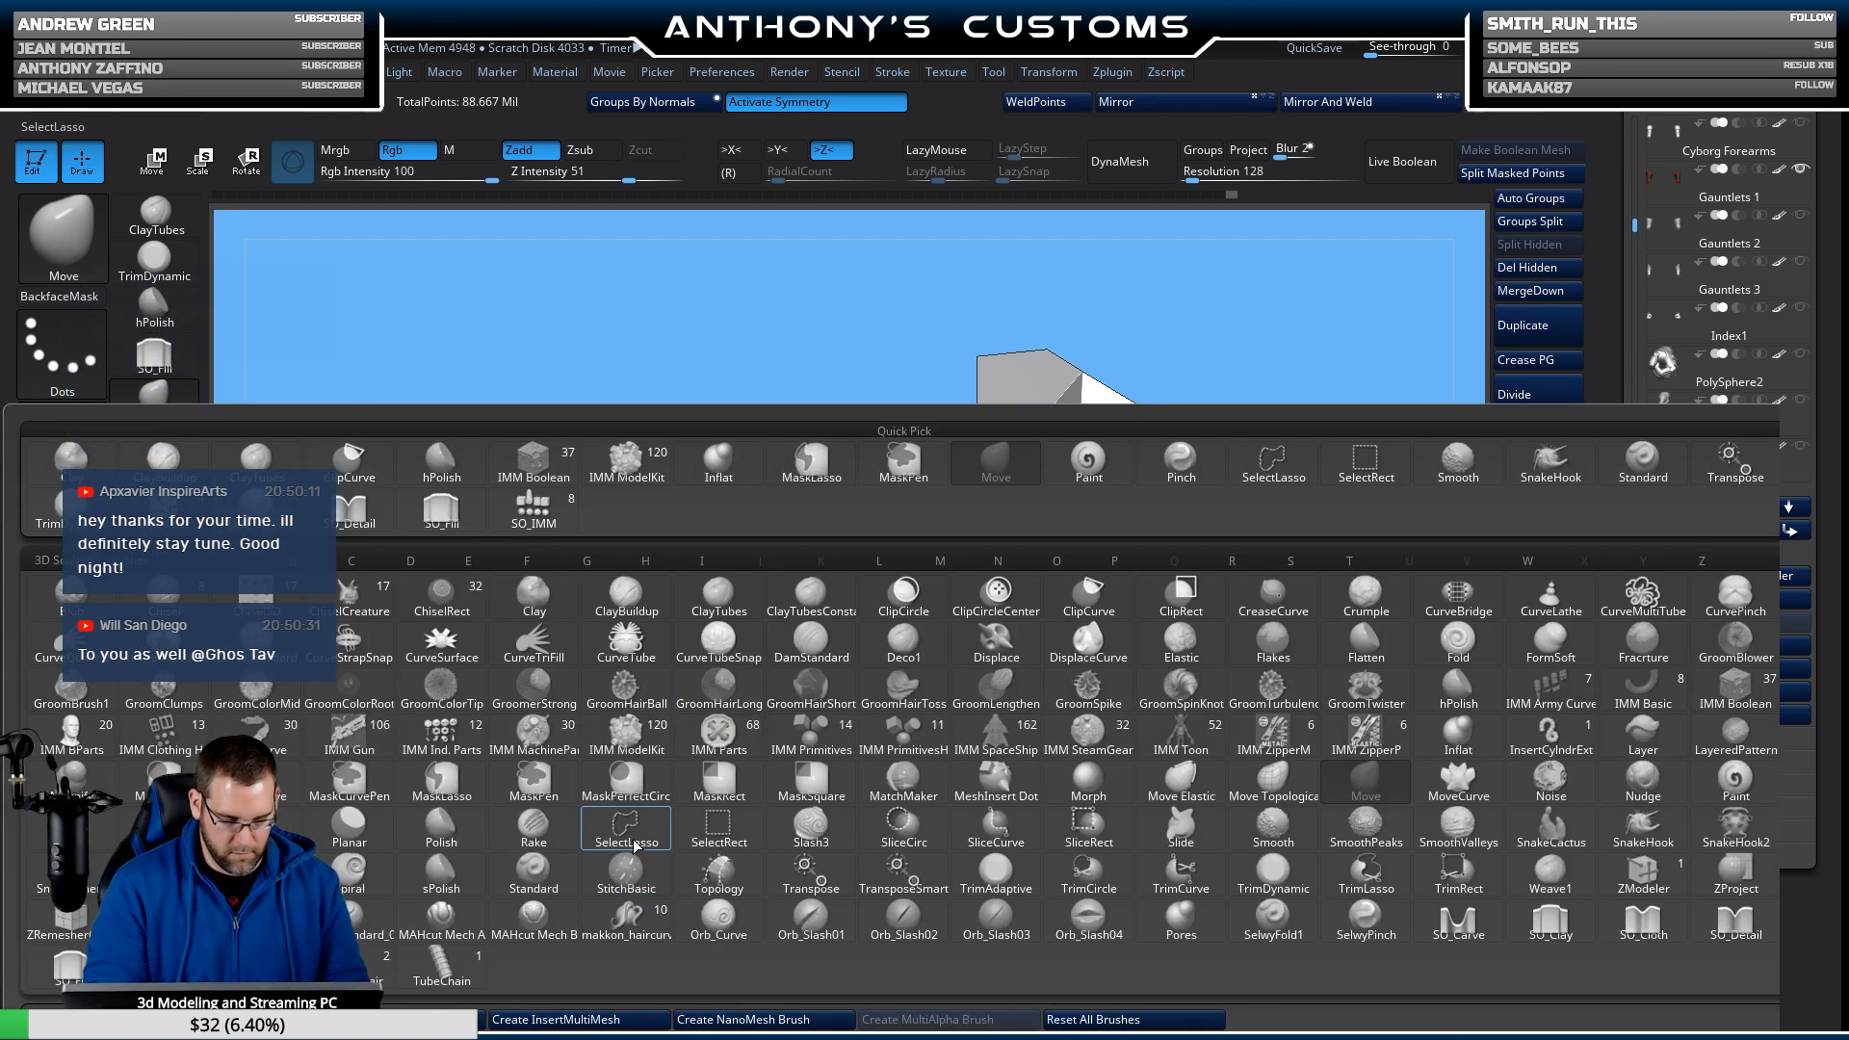
{"action": "left_click", "coordinate": [1735, 686]}
{"action": "key", "text": "m"}
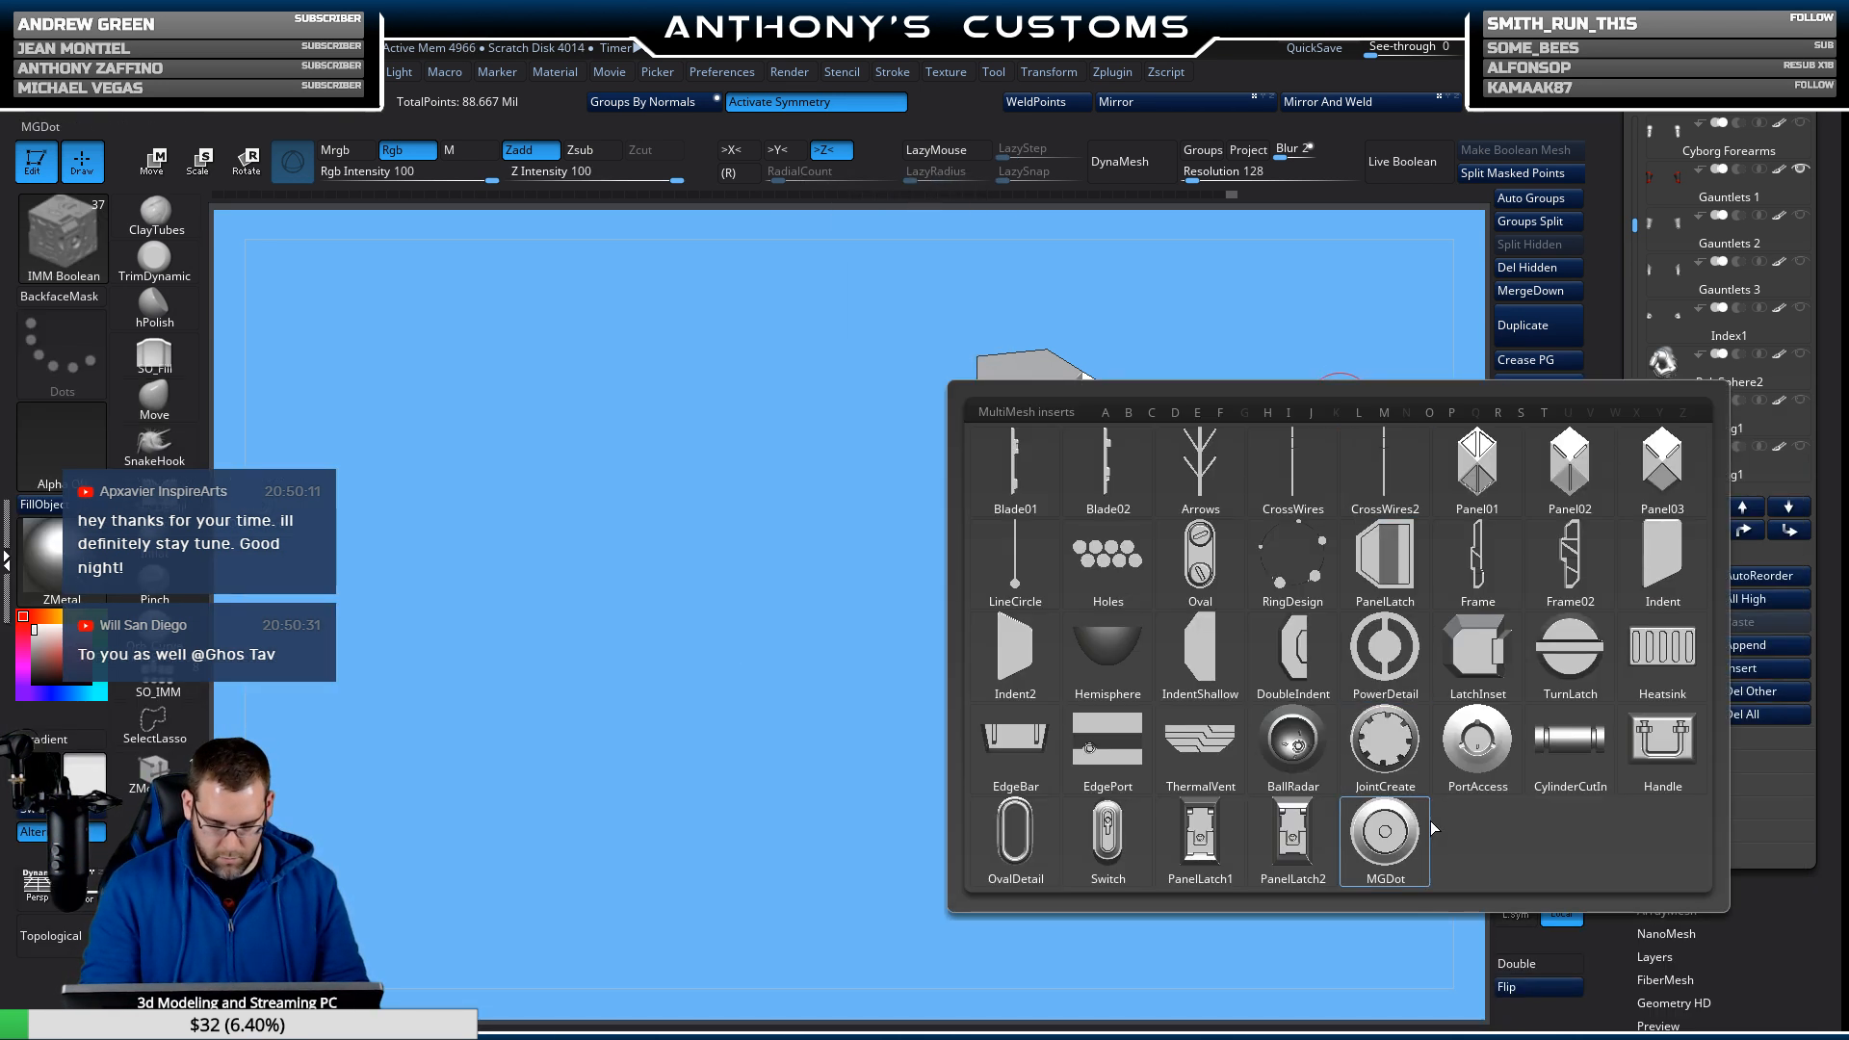
{"action": "left_click", "coordinate": [1477, 754]}
Add X-axis symmetry alongside Z, apply Mirror And Weld to the pads, and display their polyframe.
{"action": "mouse_move", "coordinate": [1383, 412]}
{"action": "left_mouse_down"}
{"action": "mouse_move", "coordinate": [1357, 538]}
{"action": "mouse_move", "coordinate": [1347, 499]}
{"action": "left_mouse_up"}
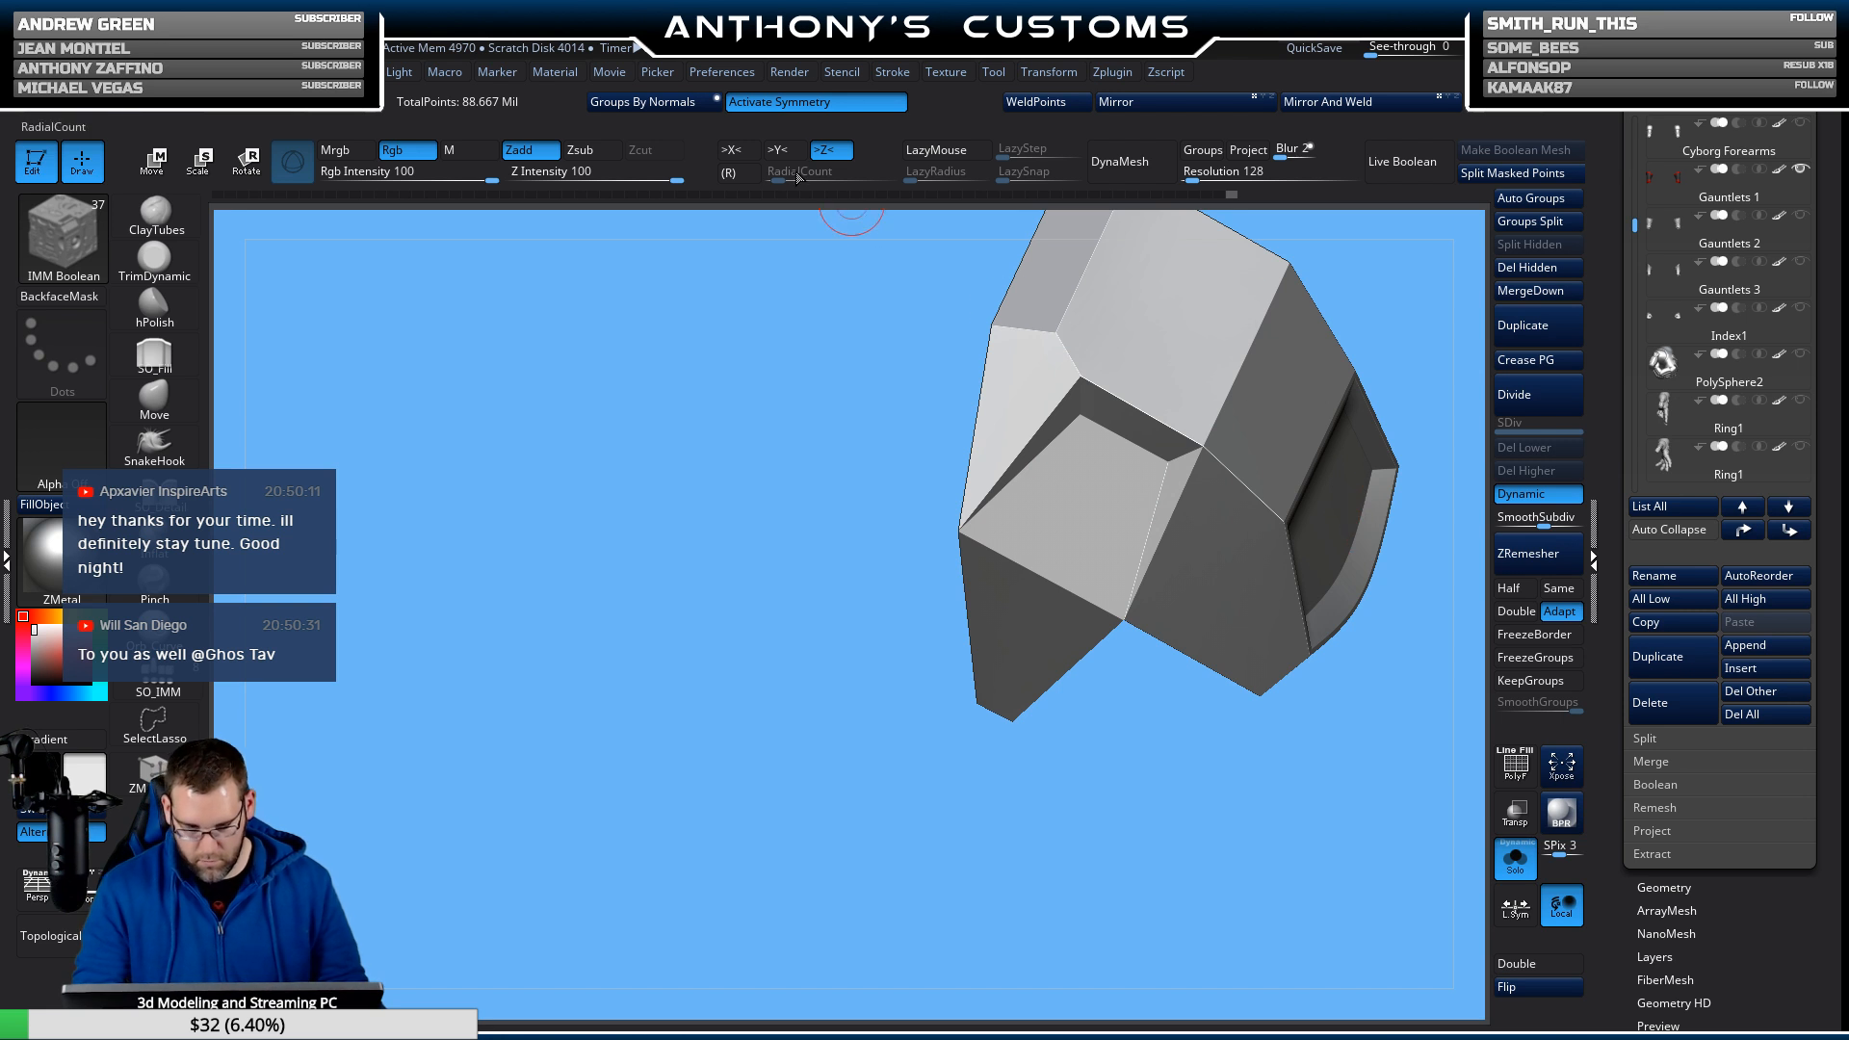
{"action": "left_click", "coordinate": [732, 150]}
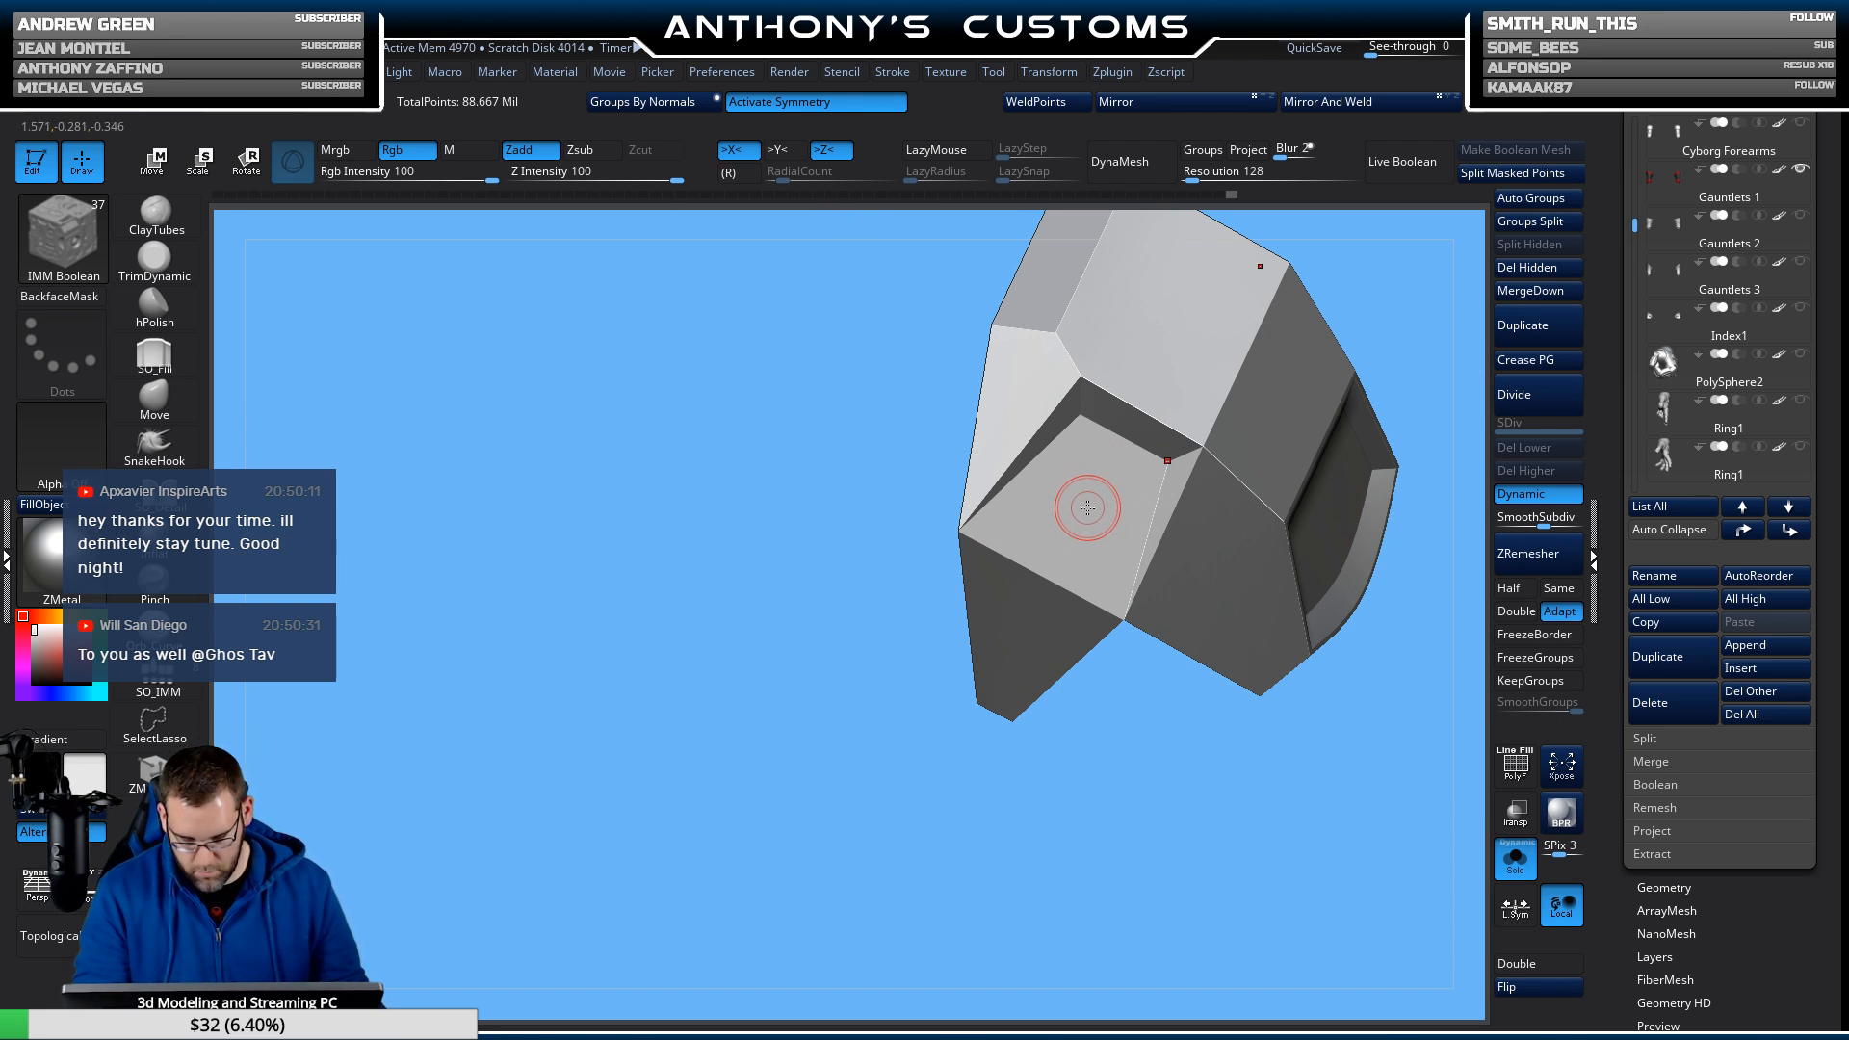
{"action": "left_click_drag", "start_coordinate": [1096, 789], "coordinate": [820, 731]}
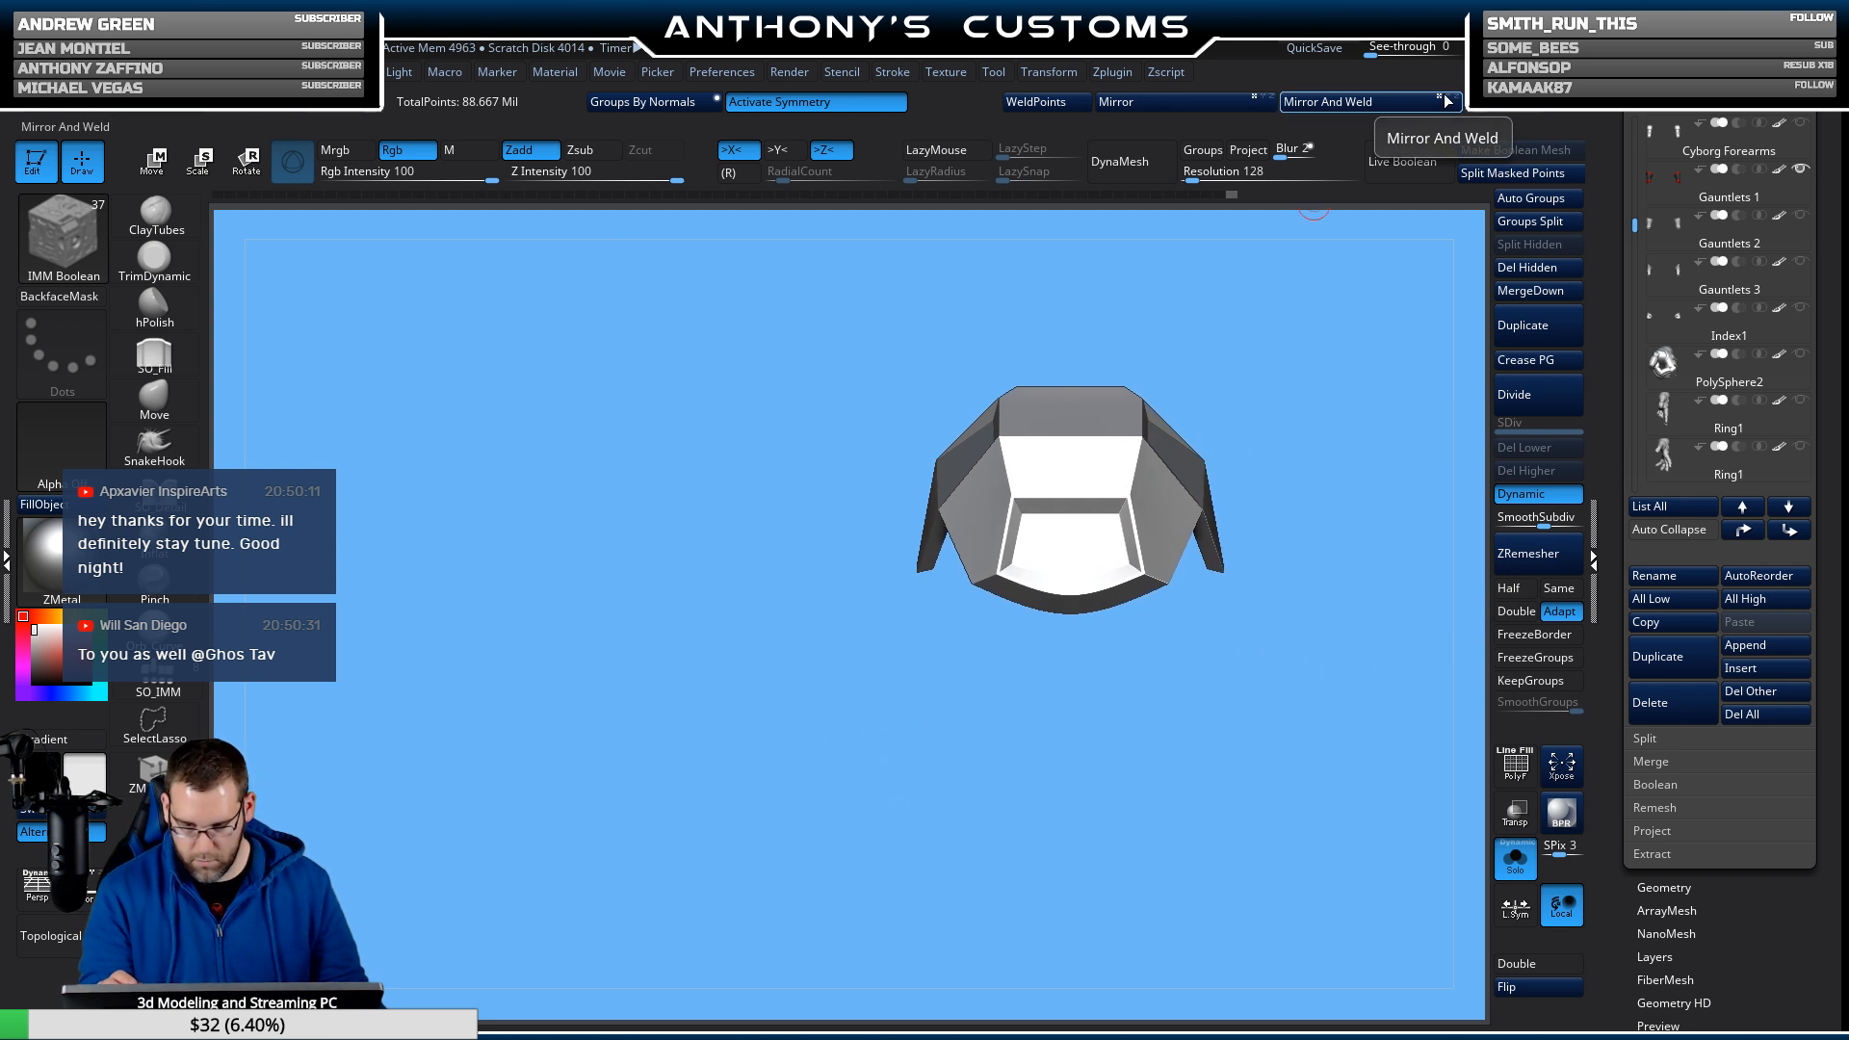
{"action": "left_click", "coordinate": [1387, 108]}
{"action": "mouse_move", "coordinate": [1229, 682]}
{"action": "left_mouse_down"}
{"action": "mouse_move", "coordinate": [1168, 735]}
{"action": "mouse_move", "coordinate": [1187, 734]}
{"action": "mouse_move", "coordinate": [1147, 813]}
{"action": "mouse_move", "coordinate": [1254, 586]}
{"action": "mouse_move", "coordinate": [1214, 529]}
{"action": "mouse_move", "coordinate": [1123, 632]}
{"action": "mouse_move", "coordinate": [1156, 627]}
{"action": "mouse_move", "coordinate": [1161, 845]}
{"action": "mouse_move", "coordinate": [1040, 761]}
{"action": "mouse_move", "coordinate": [1087, 443]}
{"action": "mouse_move", "coordinate": [992, 743]}
{"action": "mouse_move", "coordinate": [1032, 778]}
{"action": "mouse_move", "coordinate": [1021, 799]}
{"action": "left_mouse_up"}
{"action": "key", "text": "shift+f"}
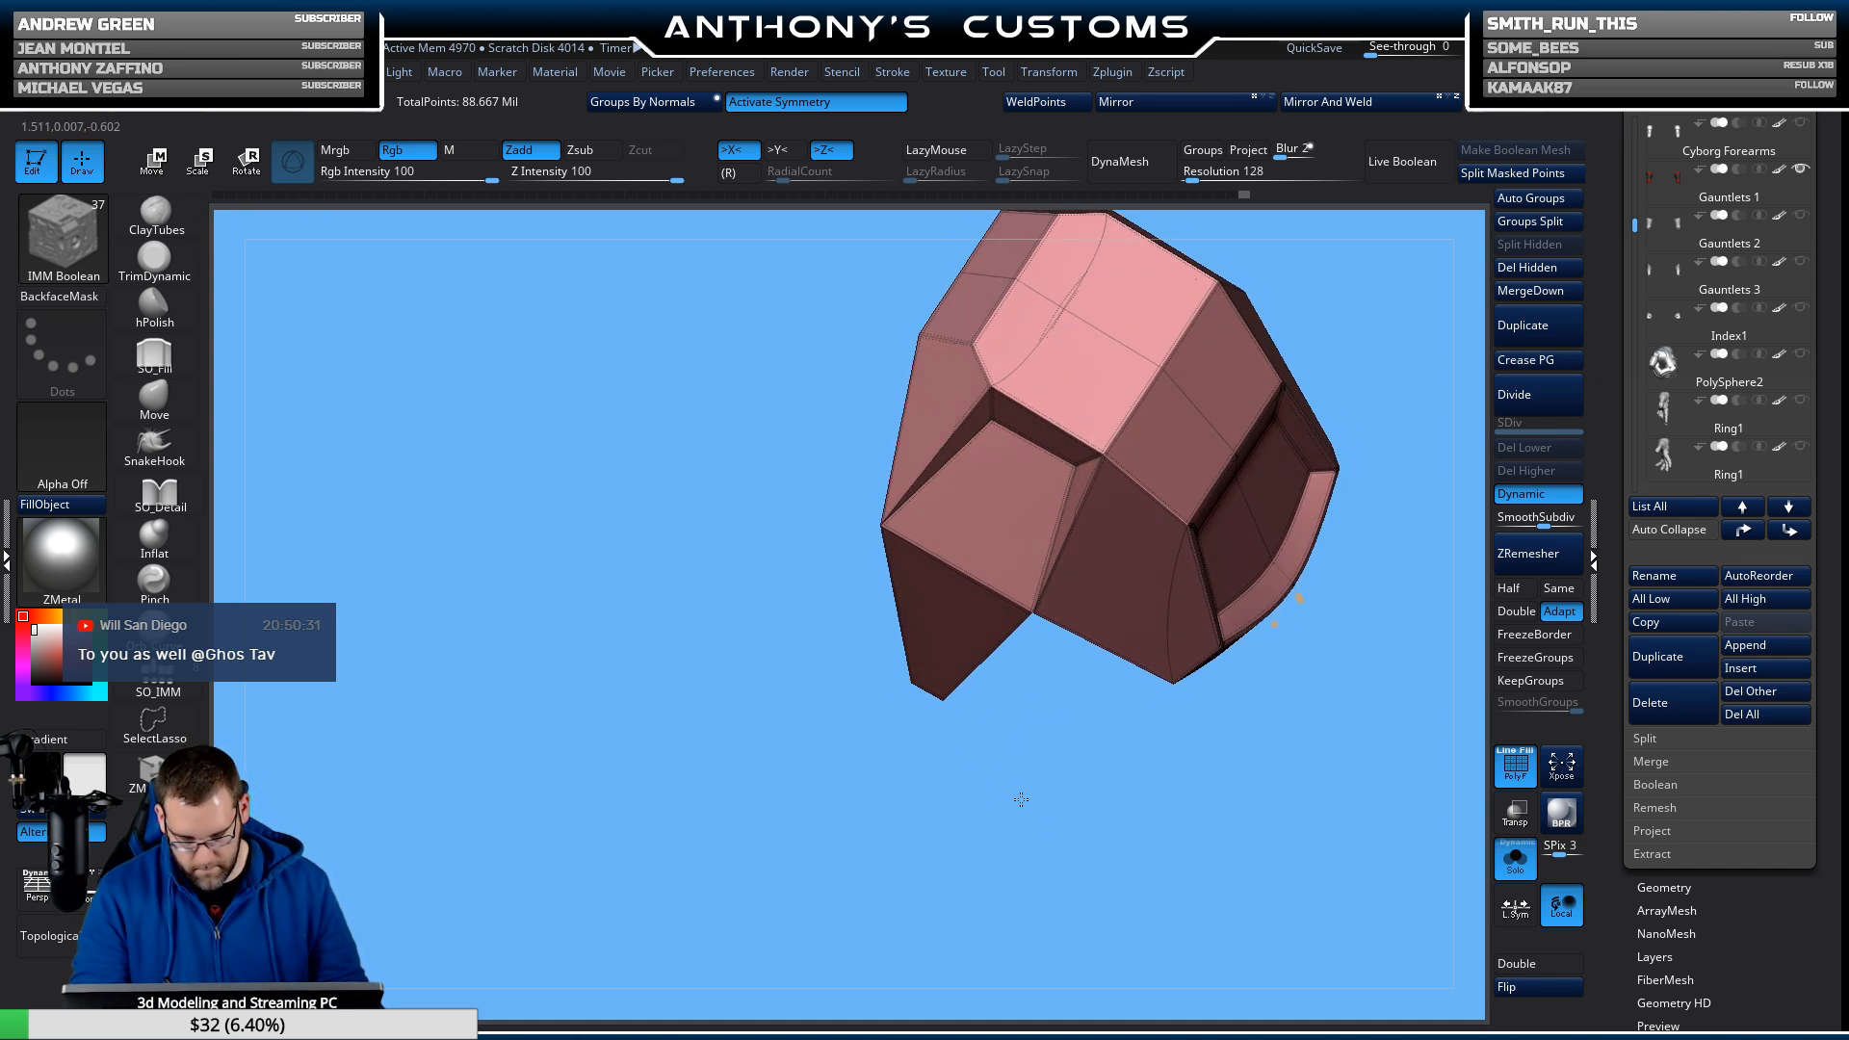
Adjust the inner corner of the pad's recessed front facet with the Move brush and switch back to the IMM Boolean brush.
{"action": "left_click", "coordinate": [156, 400]}
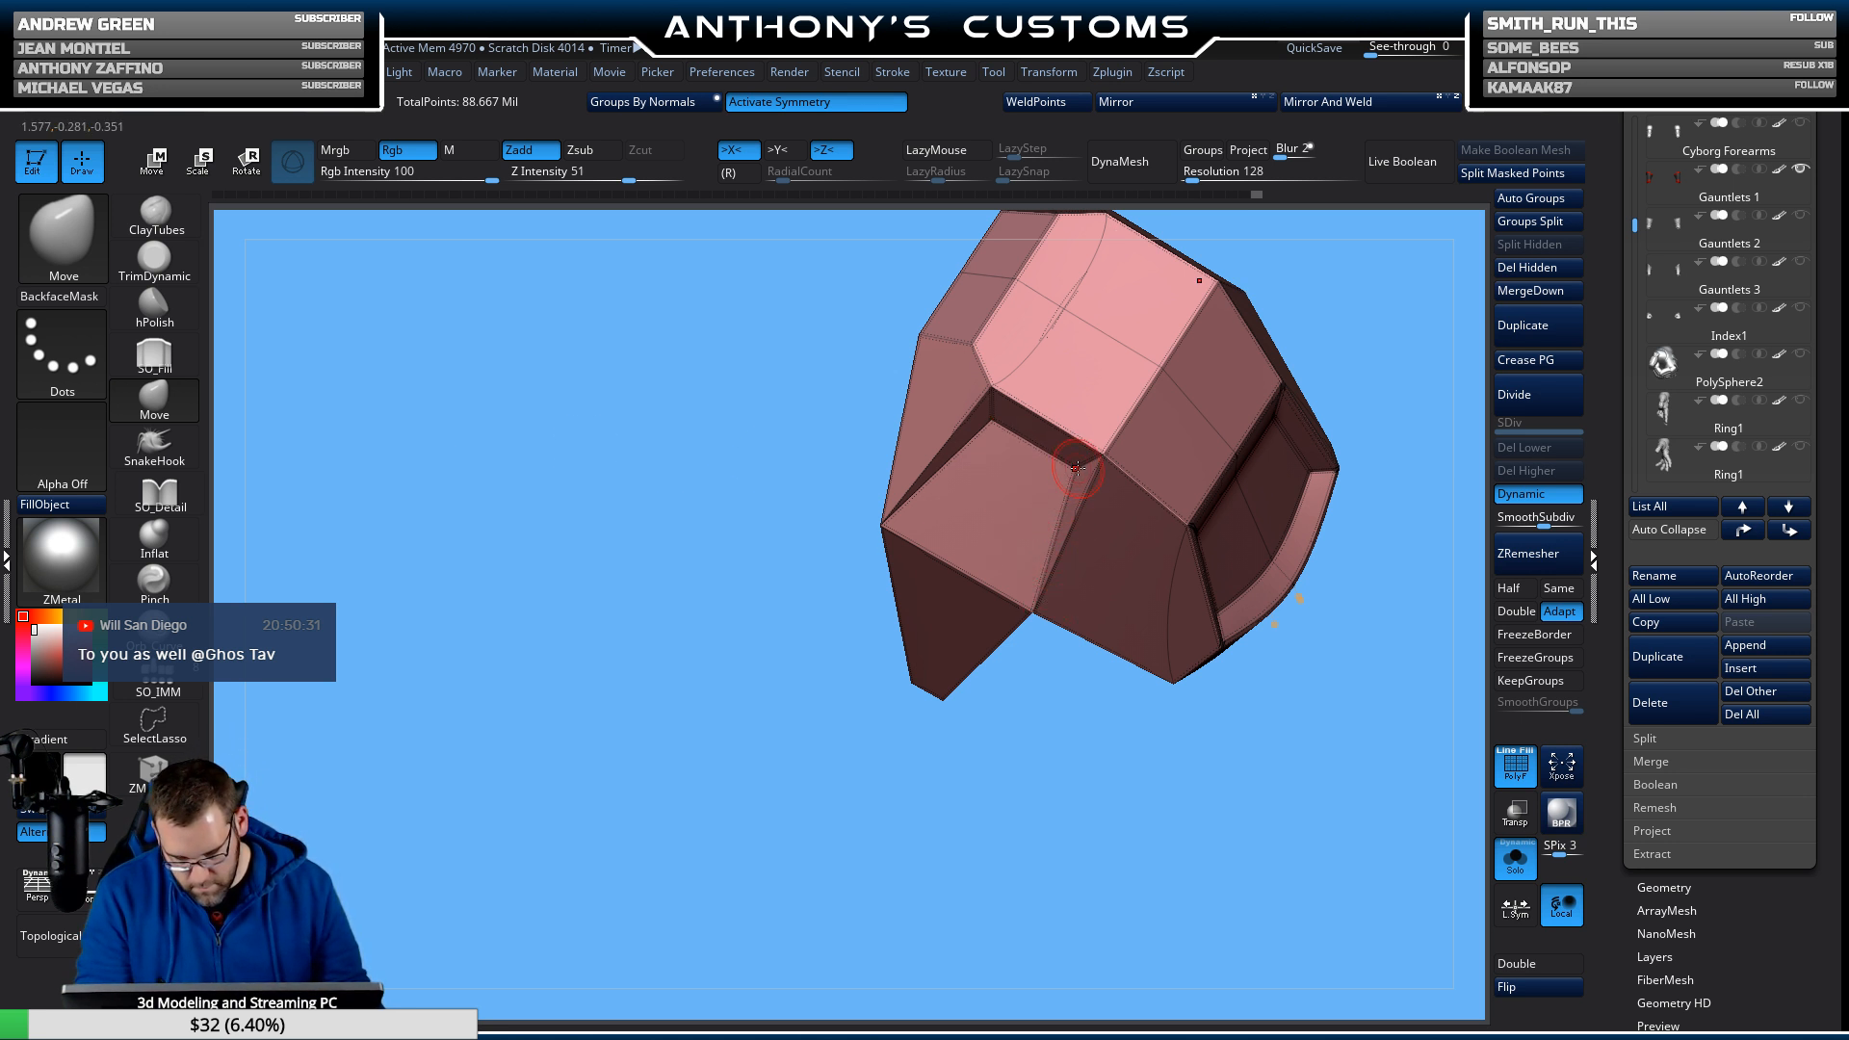
{"action": "mouse_move", "coordinate": [1075, 470]}
{"action": "left_mouse_down"}
{"action": "mouse_move", "coordinate": [1067, 600]}
{"action": "mouse_move", "coordinate": [1076, 534]}
{"action": "mouse_move", "coordinate": [1052, 580]}
{"action": "left_mouse_up"}
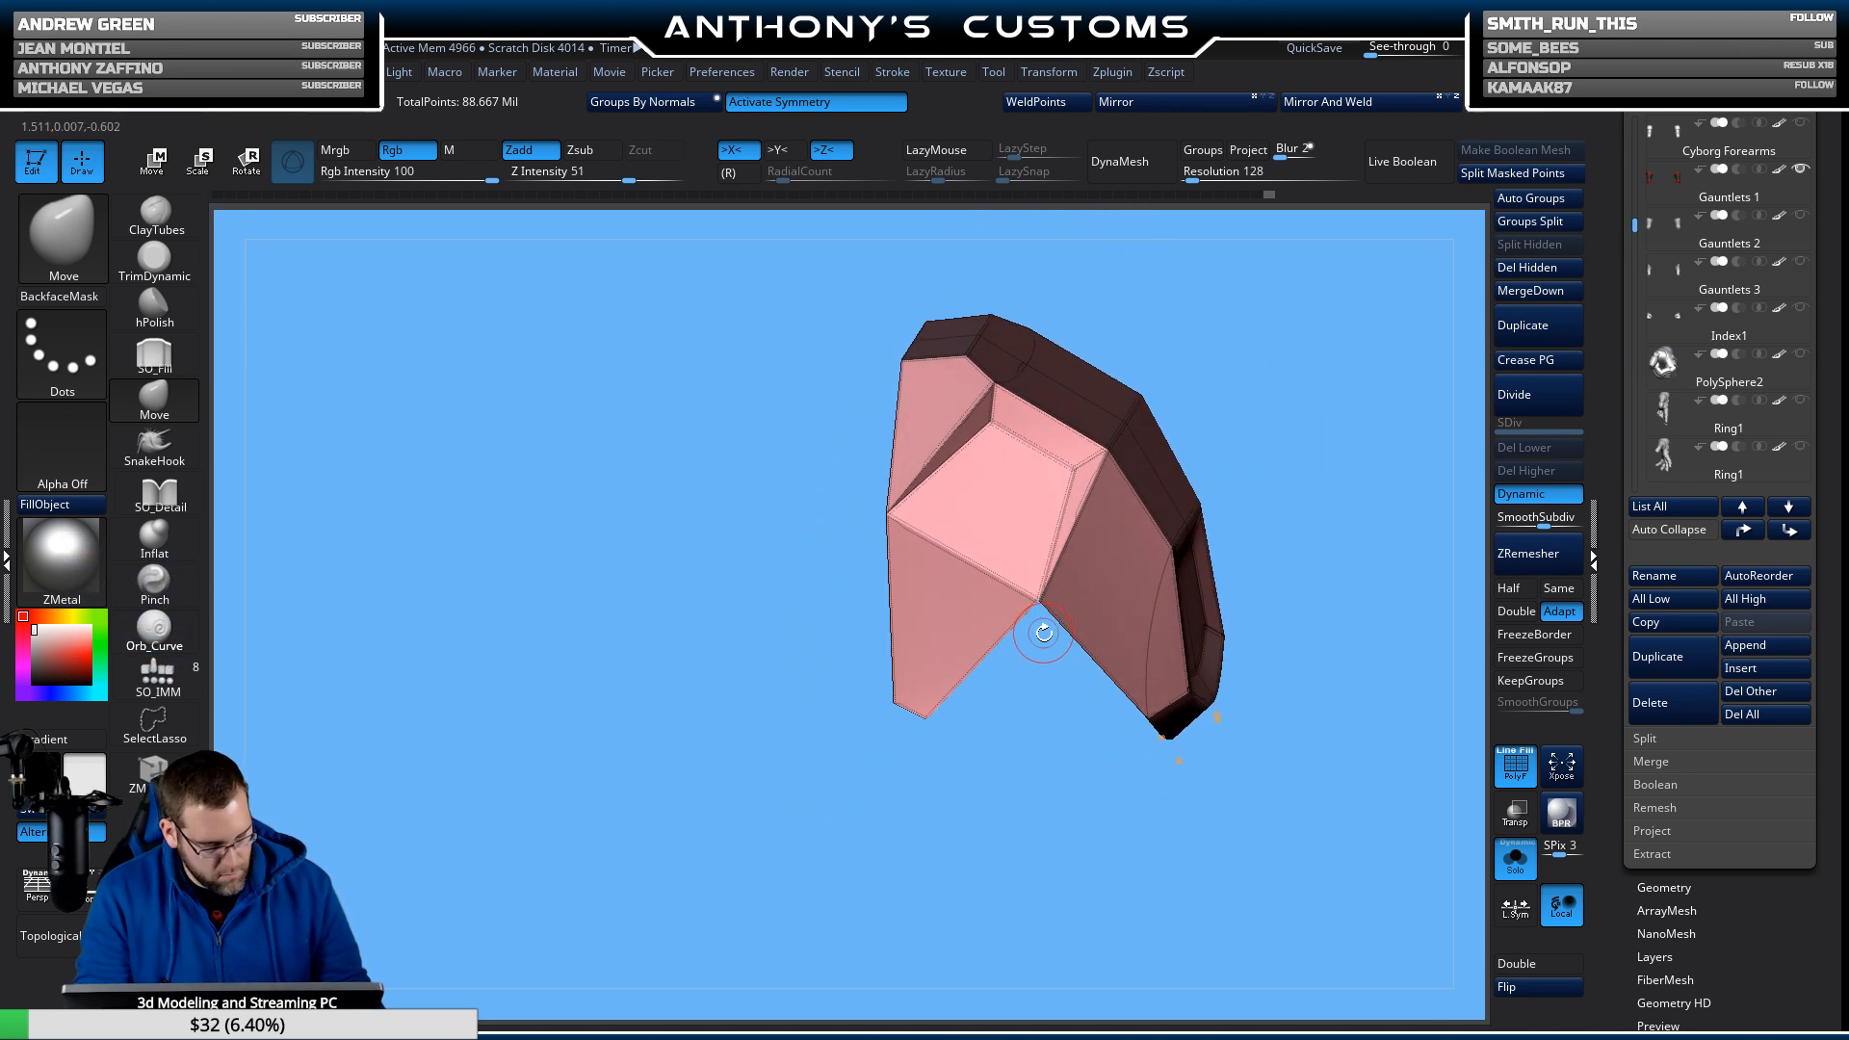
{"action": "key", "text": "b"}
{"action": "left_click", "coordinate": [1760, 685]}
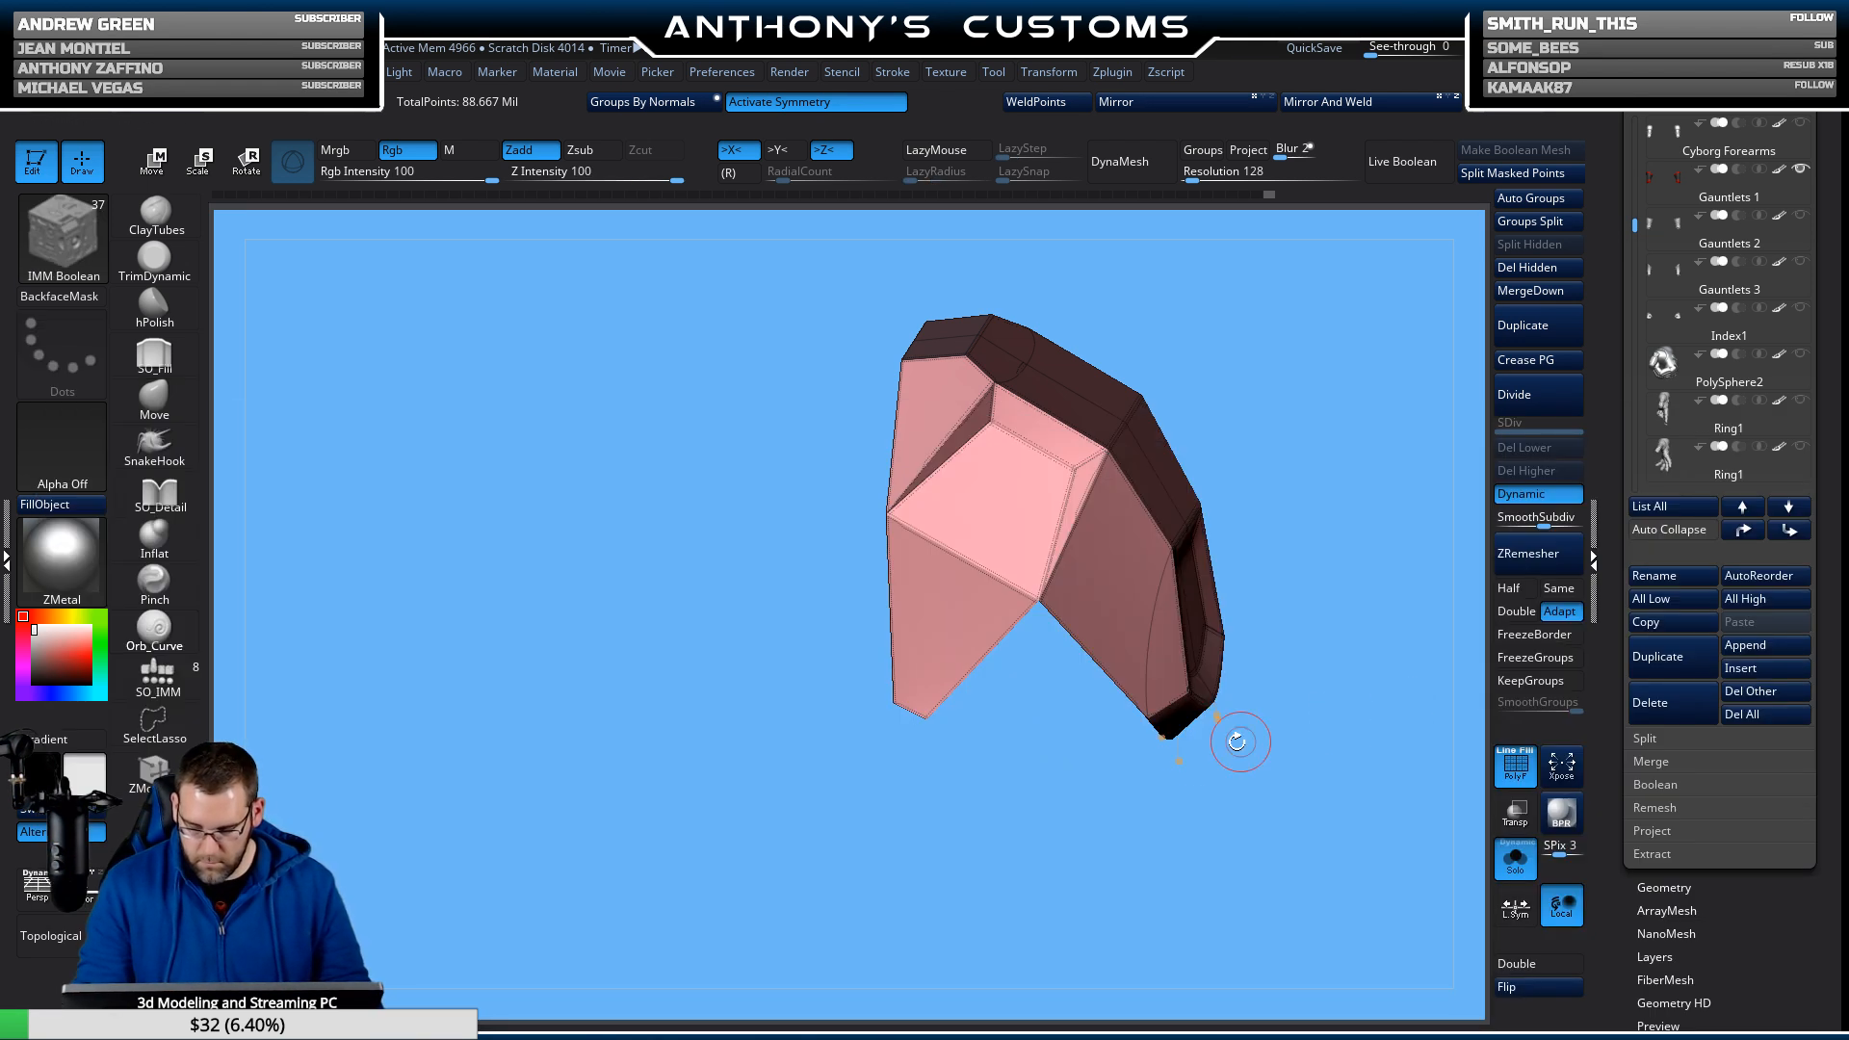
Pick the round bolt-like insert from the IMM Boolean meshes and place it on the pad's recessed front facet with symmetry.
{"action": "key", "text": "m"}
{"action": "left_click", "coordinate": [1107, 887]}
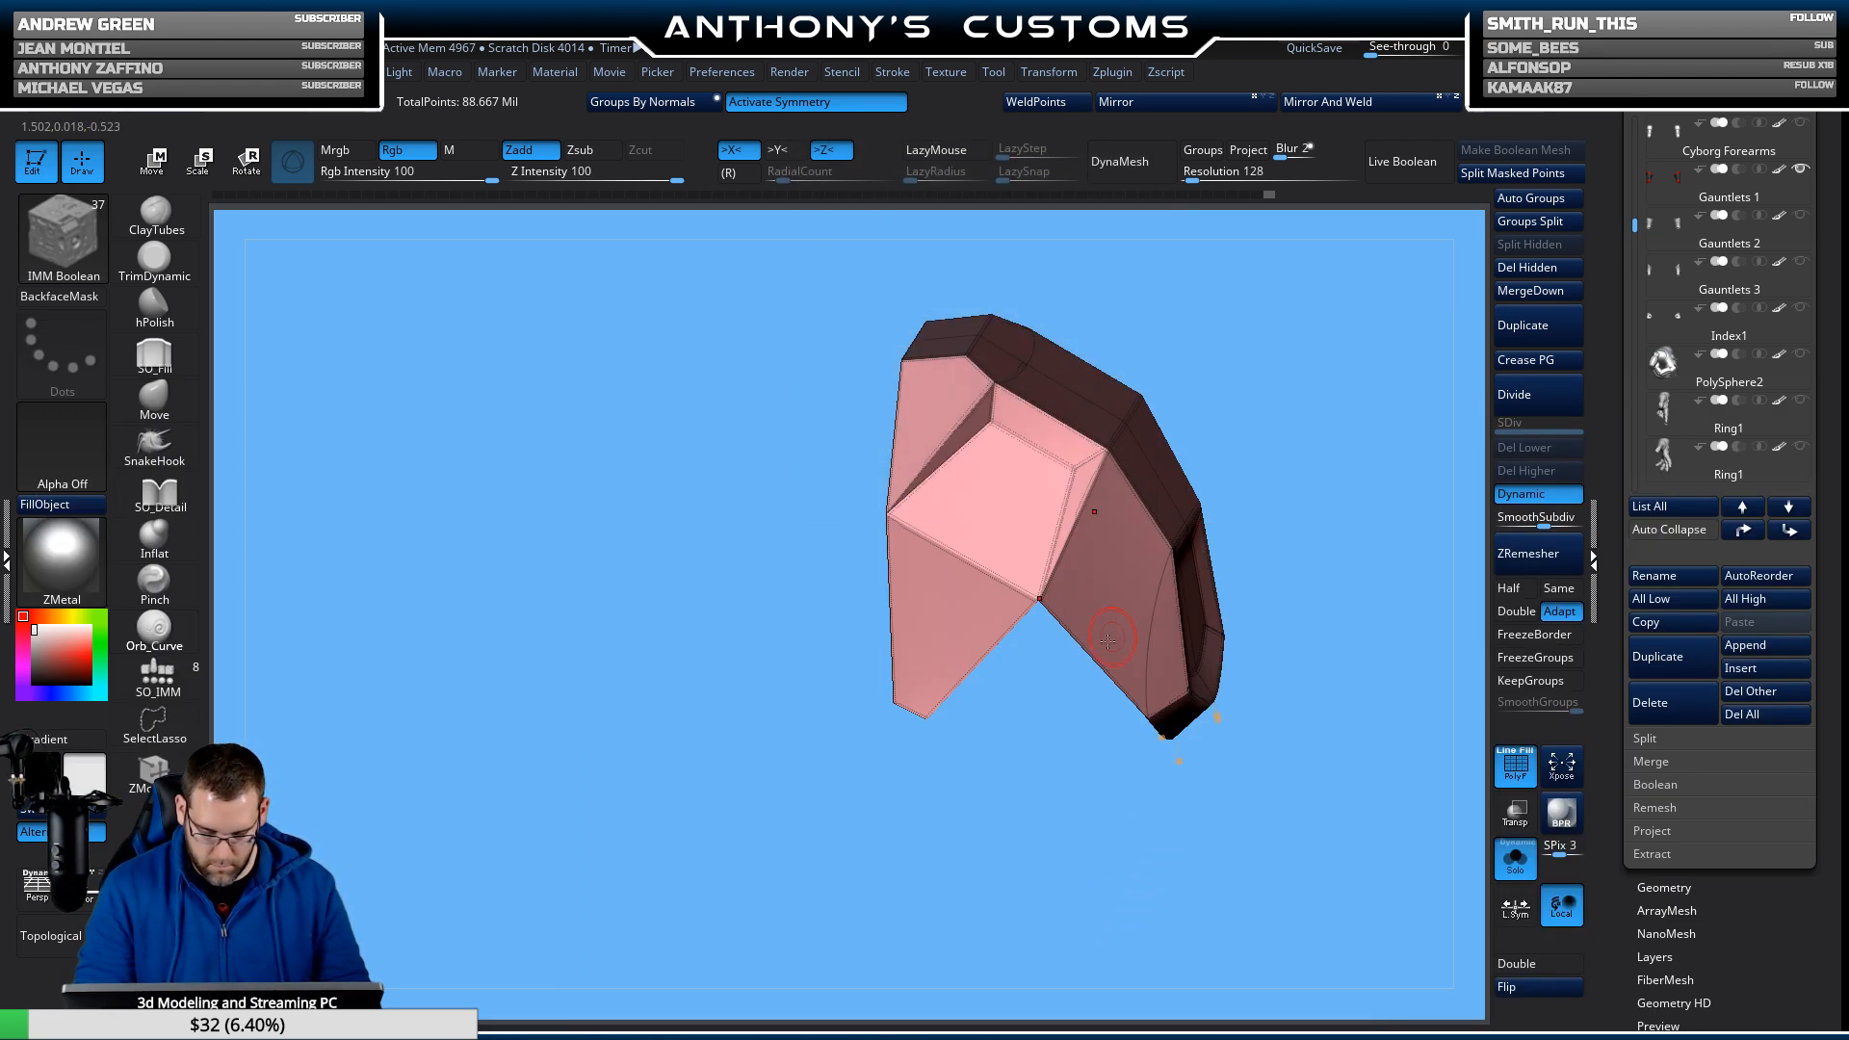
{"action": "left_click_drag", "start_coordinate": [1145, 839], "coordinate": [997, 848]}
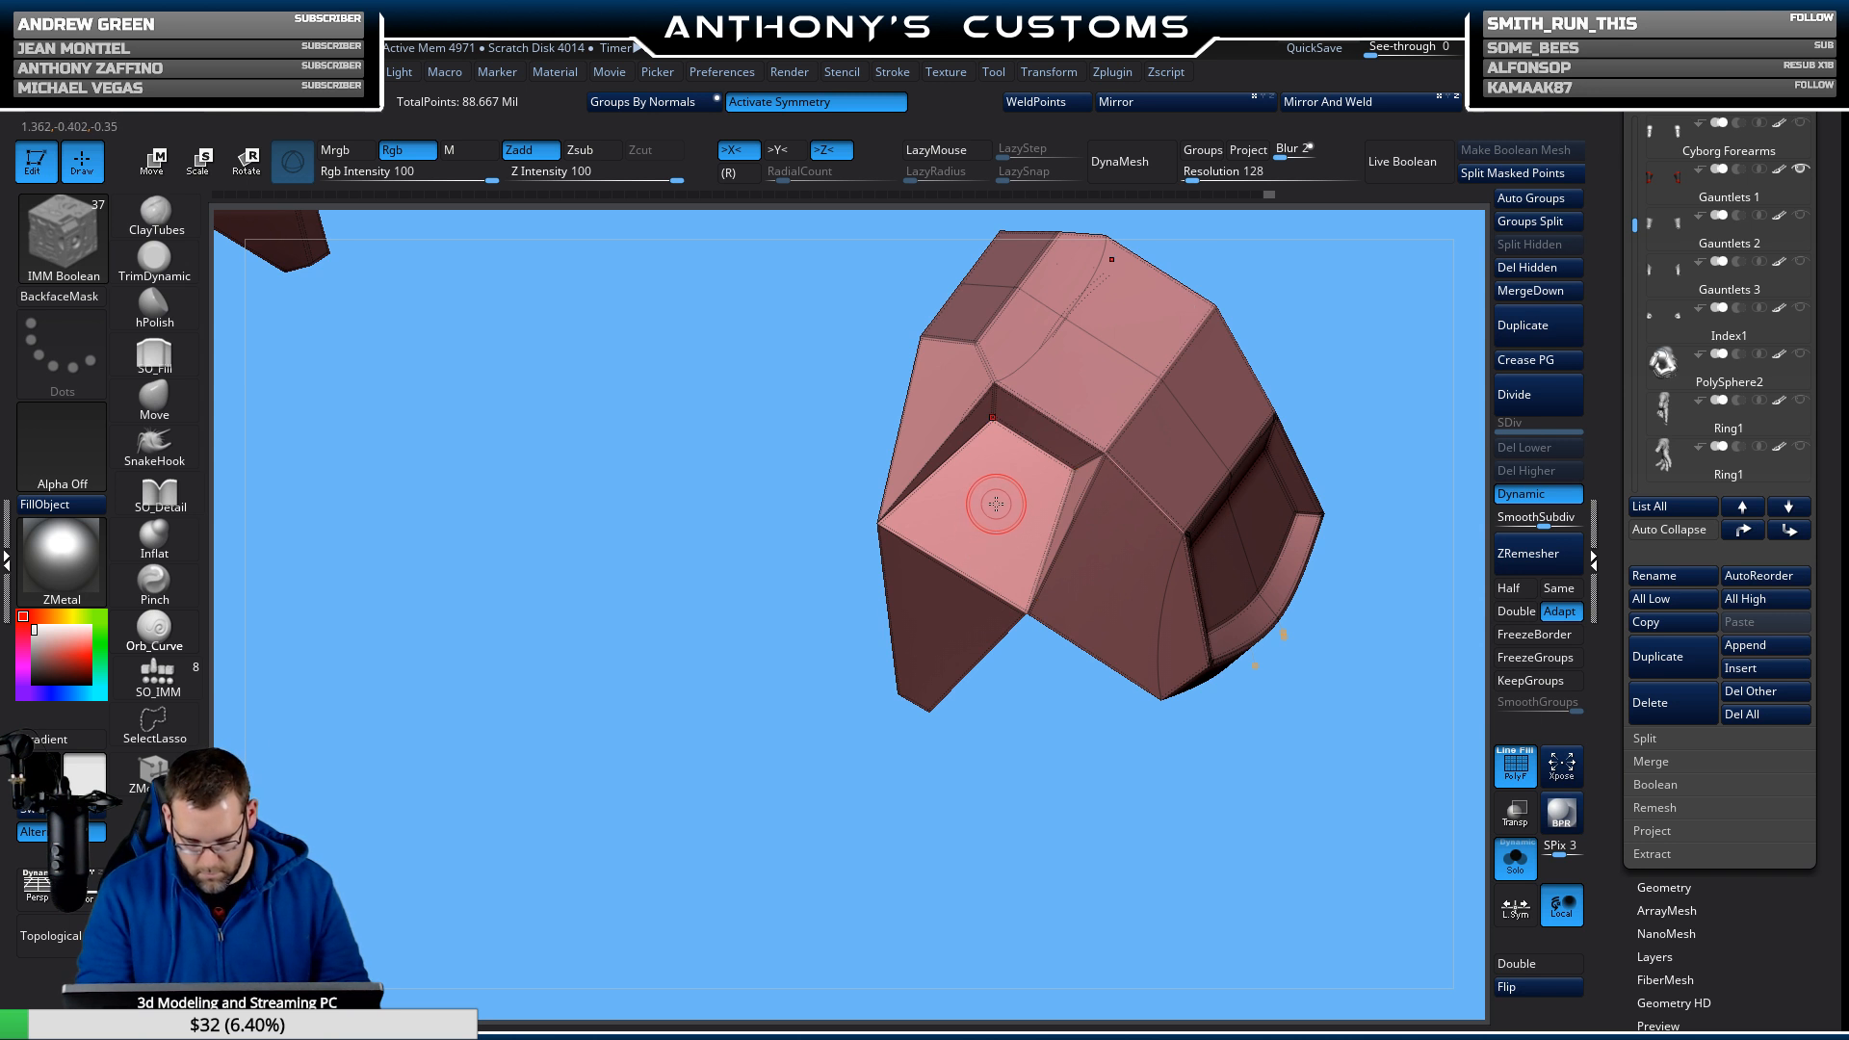
{"action": "key", "text": "ctrl+d"}
{"action": "left_click_drag", "start_coordinate": [991, 517], "coordinate": [984, 542]}
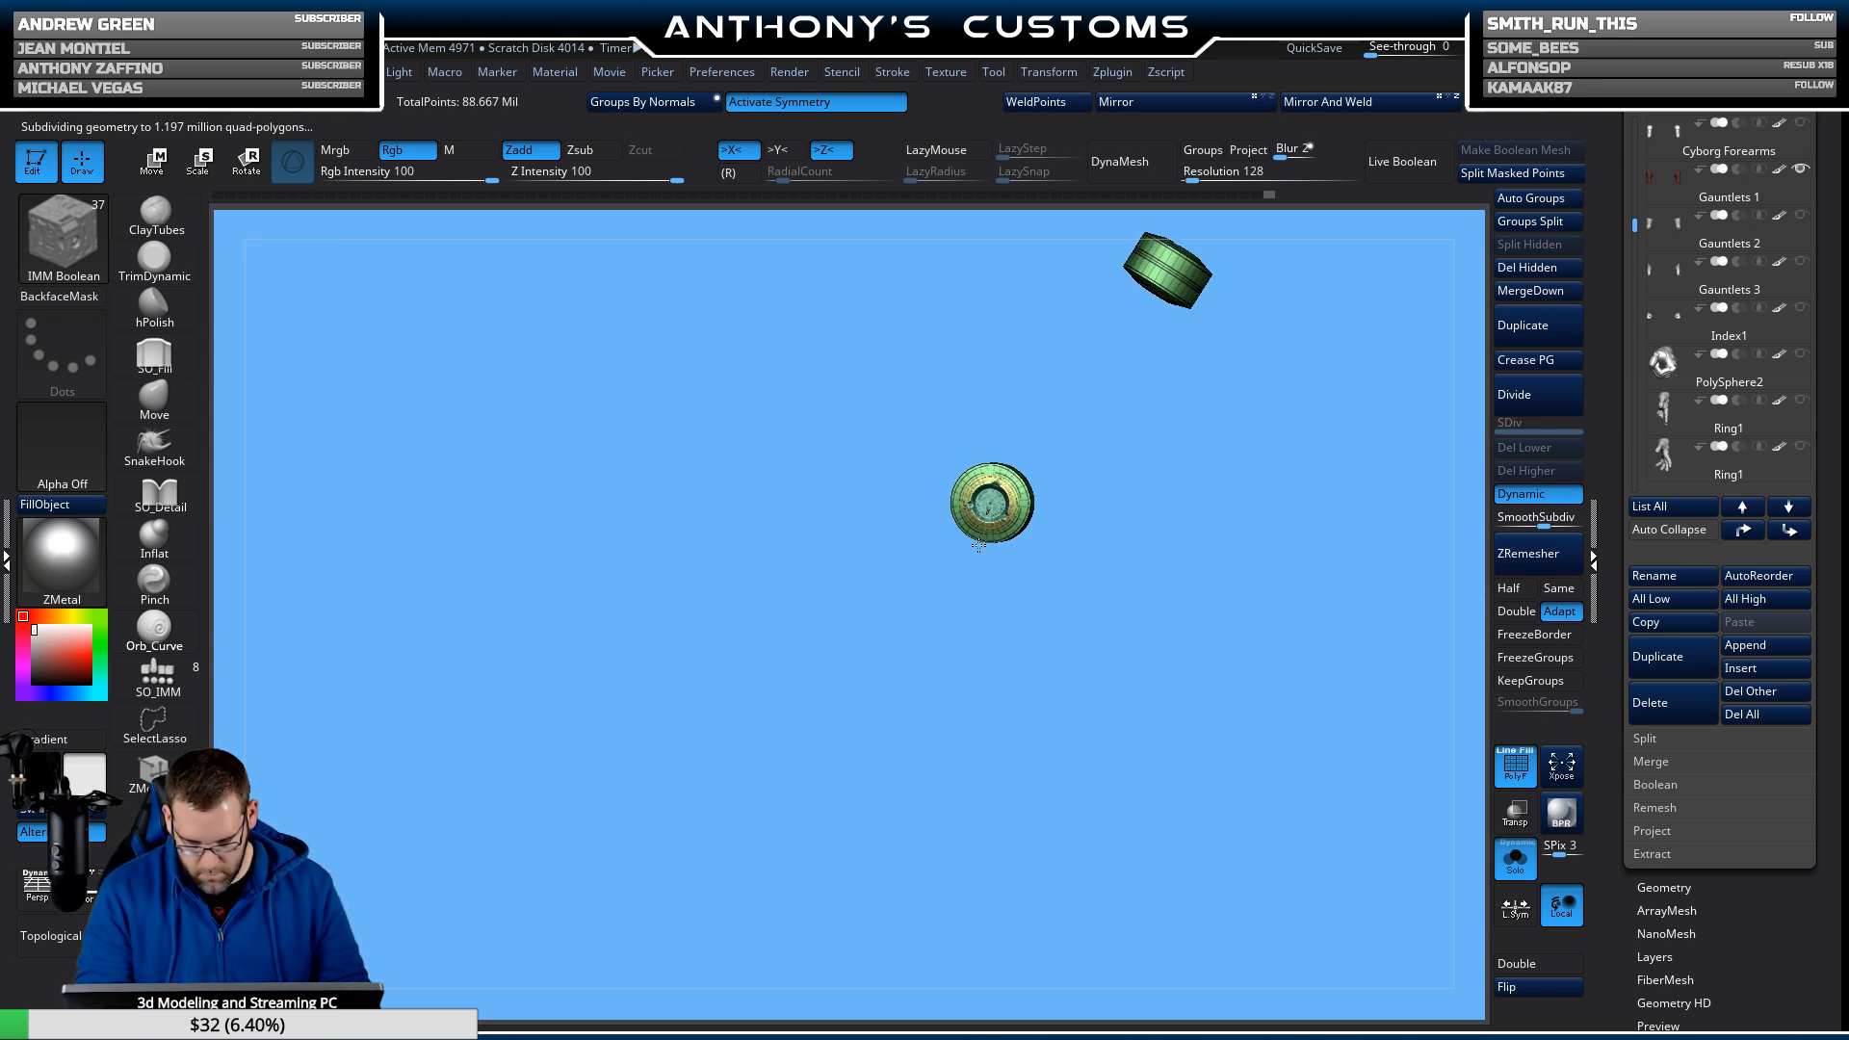
{"action": "left_click_drag", "start_coordinate": [977, 711], "coordinate": [1043, 604]}
{"action": "mouse_move", "coordinate": [1336, 360]}
{"action": "left_mouse_down"}
{"action": "mouse_move", "coordinate": [1374, 452]}
{"action": "mouse_move", "coordinate": [1401, 848]}
{"action": "mouse_move", "coordinate": [1259, 735]}
{"action": "mouse_move", "coordinate": [1247, 473]}
{"action": "mouse_move", "coordinate": [1292, 413]}
{"action": "mouse_move", "coordinate": [1309, 443]}
{"action": "left_mouse_up"}
Keep the pad shell masked and rotate the inserted round detail by about -38 degrees on its facet.
{"action": "key", "text": "ctrl"}
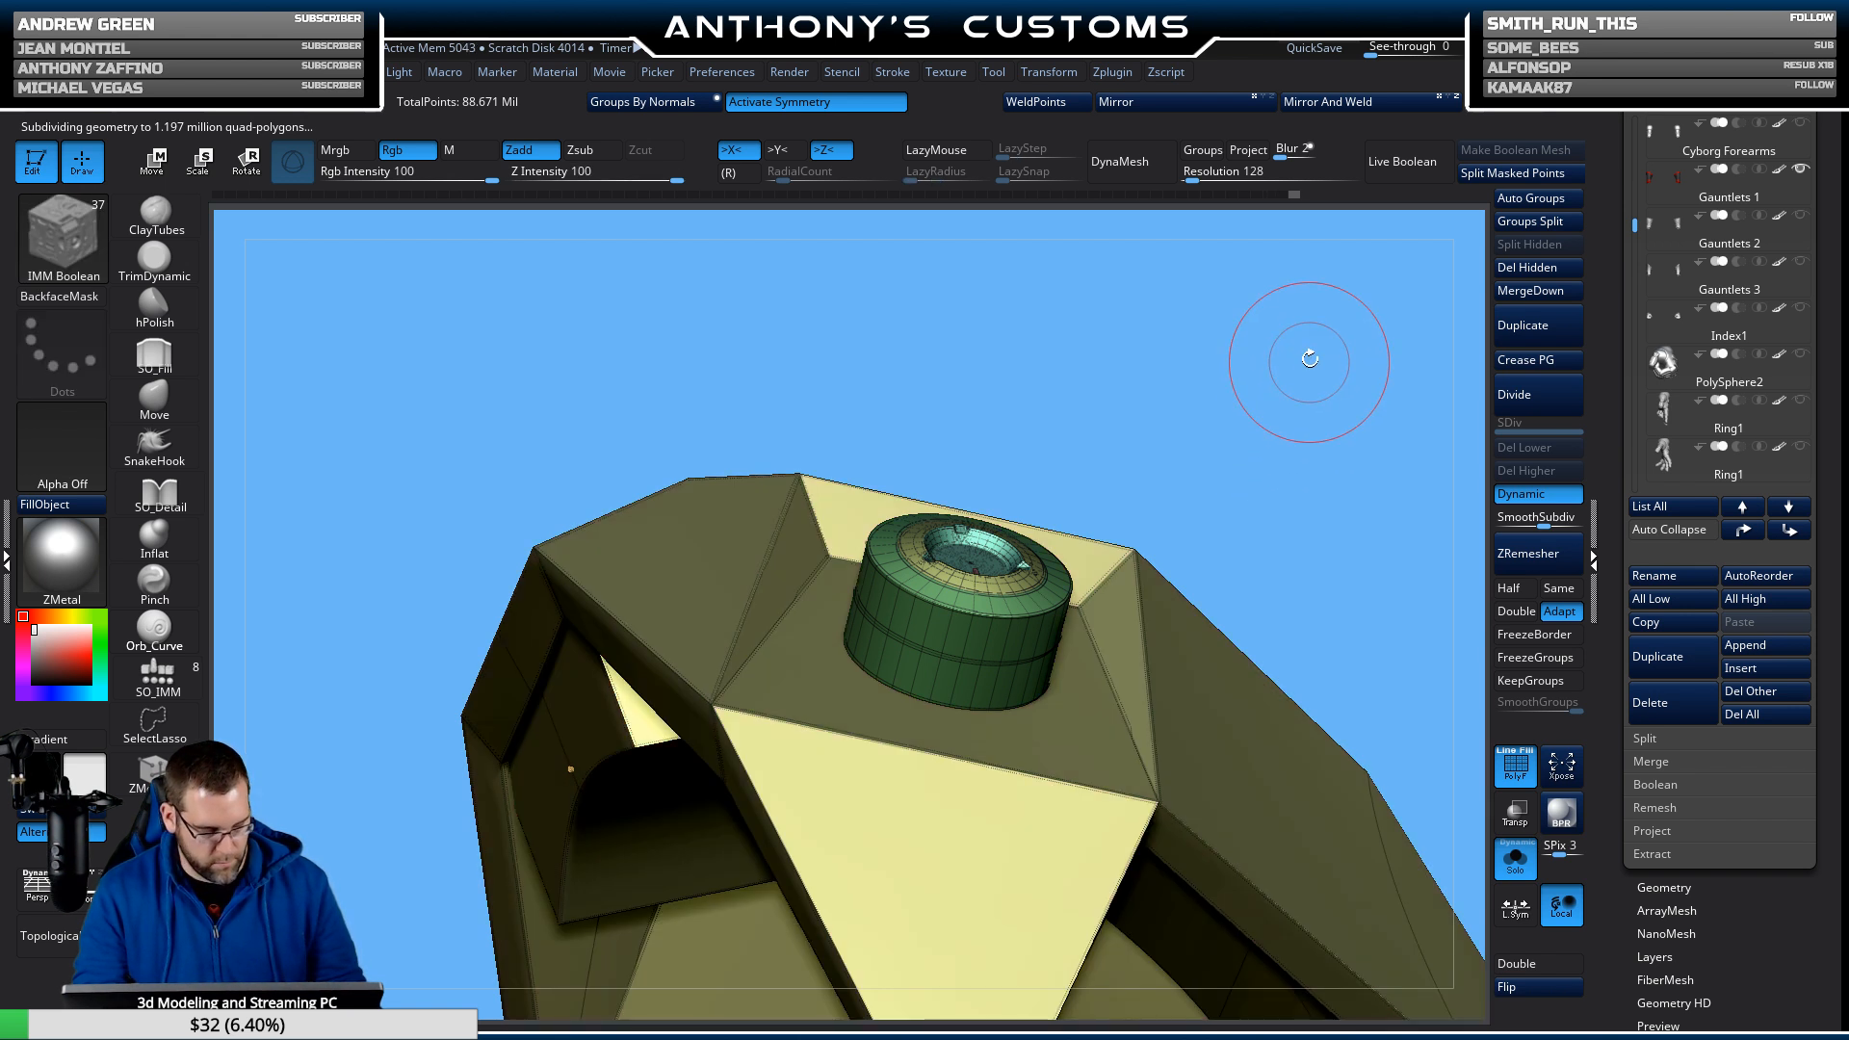
{"action": "left_click", "coordinate": [1377, 512], "text": "ctrl"}
{"action": "left_click", "coordinate": [1375, 509], "text": "ctrl"}
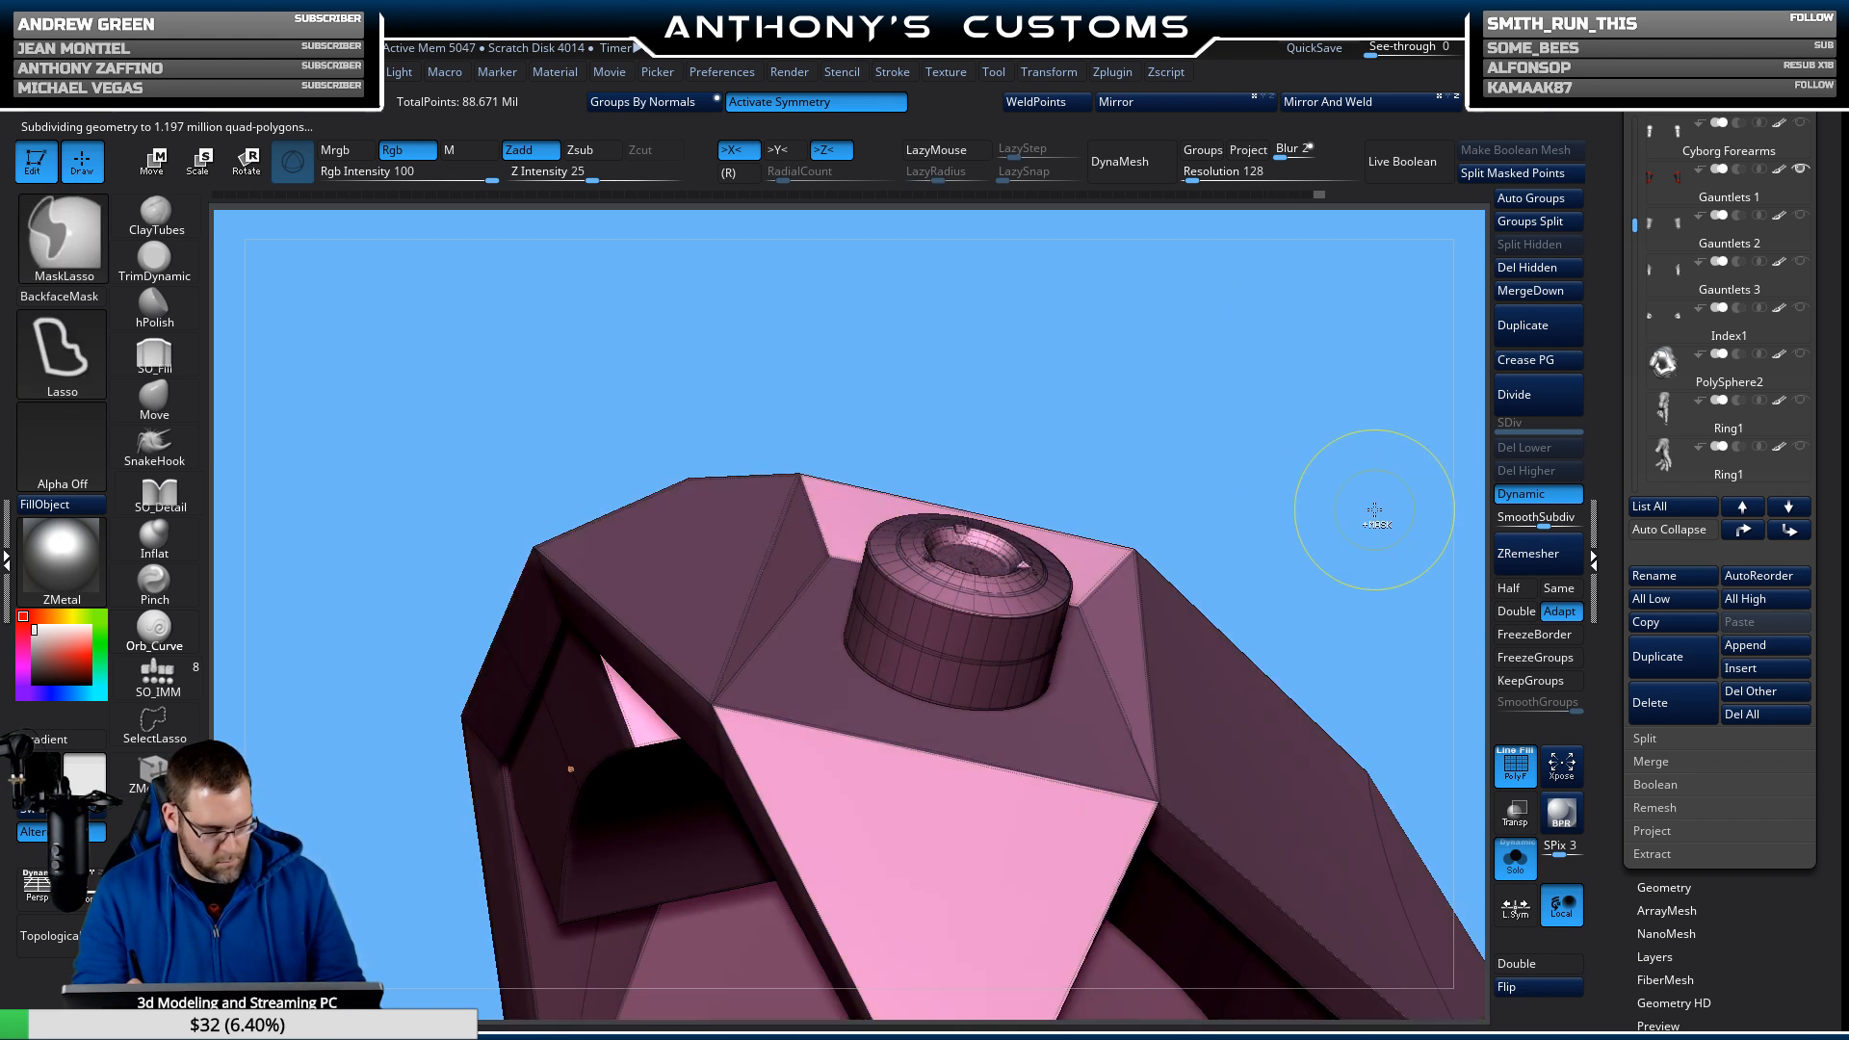
{"action": "left_click", "coordinate": [1371, 516], "text": "ctrl"}
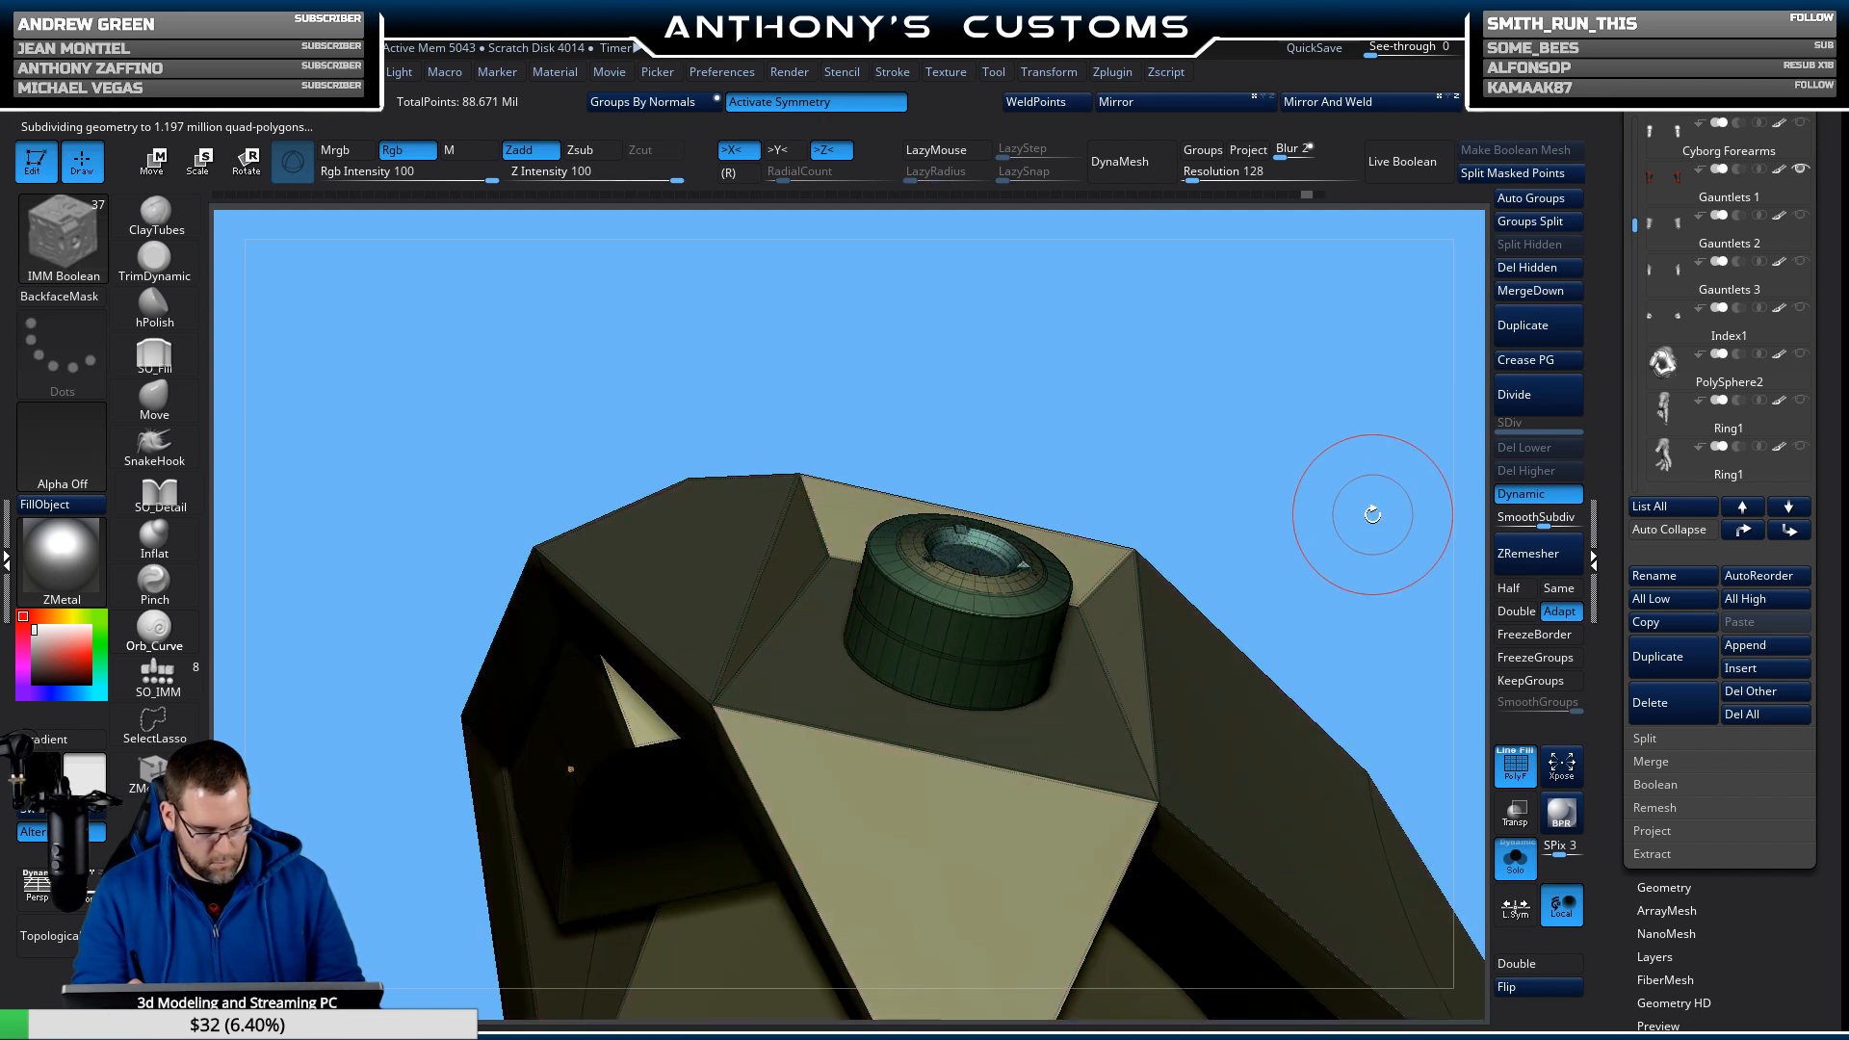
{"action": "mouse_move", "coordinate": [1374, 512]}
{"action": "left_mouse_down"}
{"action": "mouse_move", "coordinate": [1341, 535]}
{"action": "mouse_move", "coordinate": [1353, 502]}
{"action": "left_mouse_up"}
{"action": "key", "text": "w"}
{"action": "left_click_drag", "start_coordinate": [969, 791], "coordinate": [953, 793]}
{"action": "key", "text": "ctrl+z"}
{"action": "key", "text": "ctrl+z"}
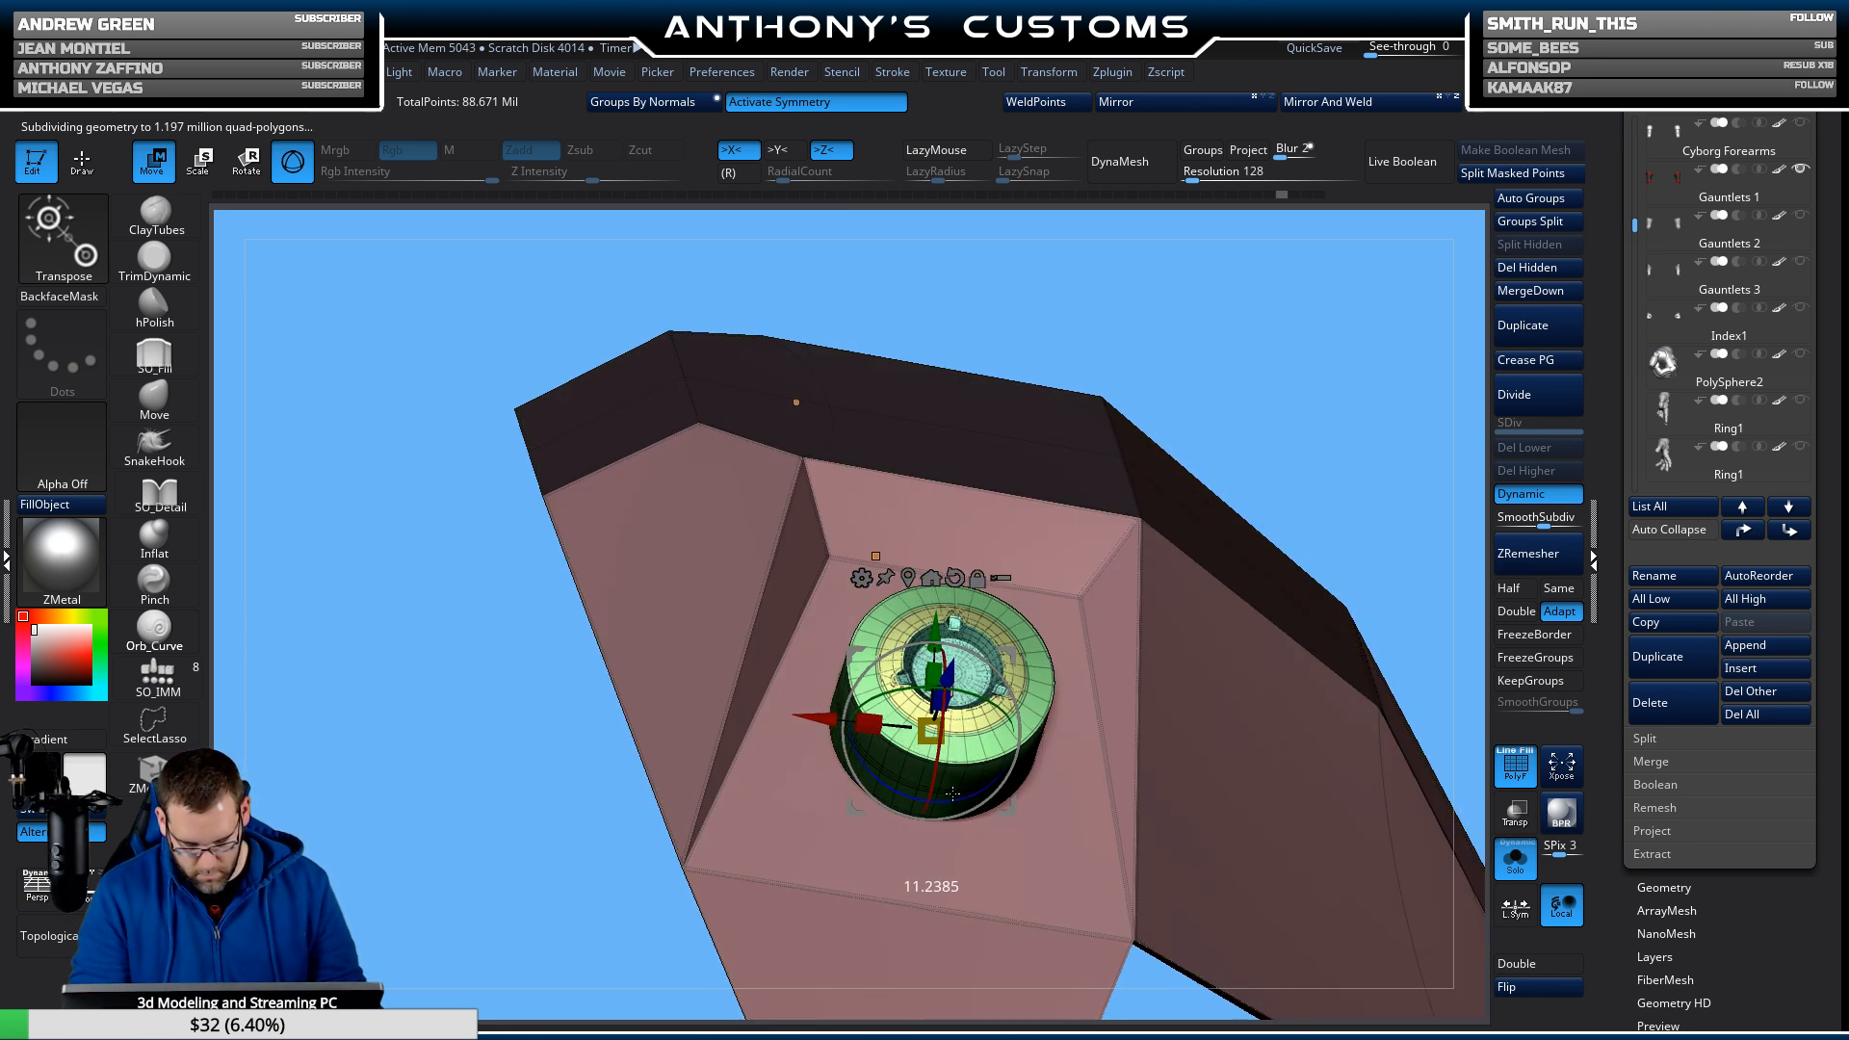
{"action": "left_click_drag", "start_coordinate": [1317, 390], "coordinate": [1311, 493]}
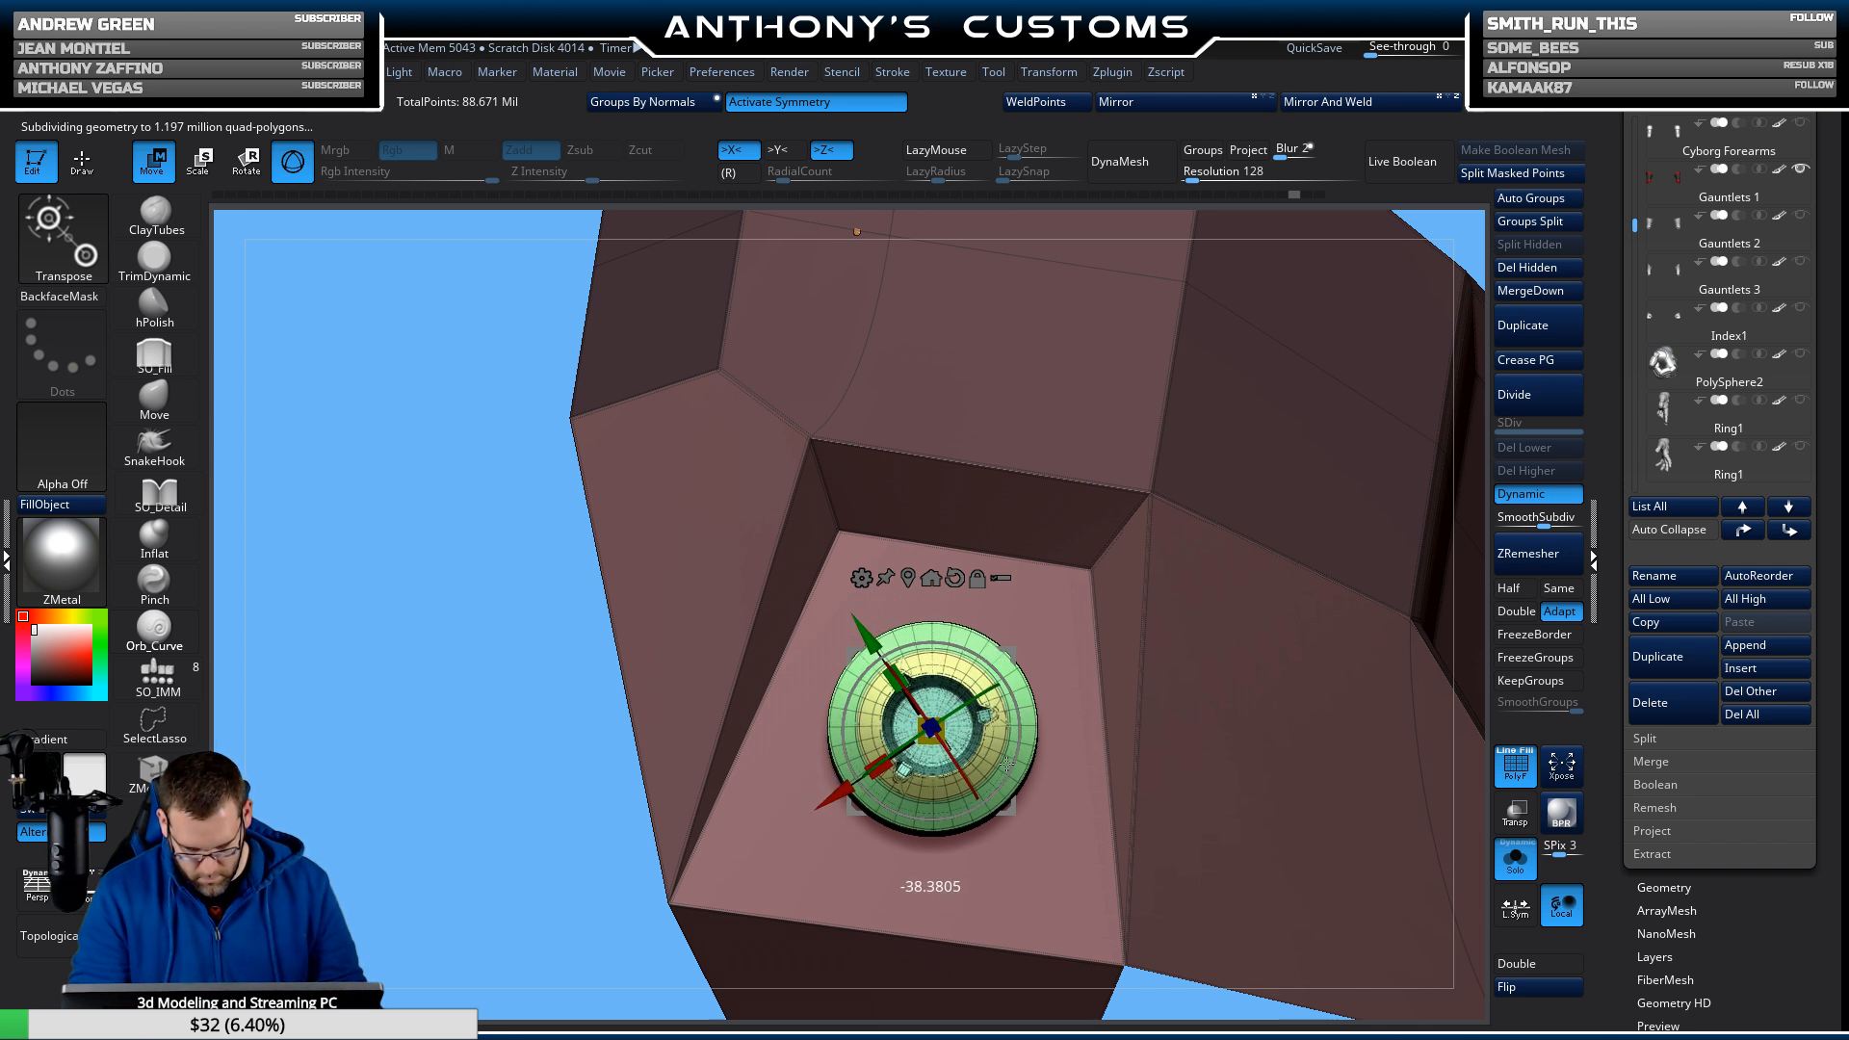
Sink the round detail into the recessed facet and check how it sits from the side and front.
{"action": "right_click_drag", "start_coordinate": [1037, 730], "coordinate": [1280, 302]}
{"action": "right_click_drag", "start_coordinate": [1148, 432], "coordinate": [1251, 405], "text": "alt"}
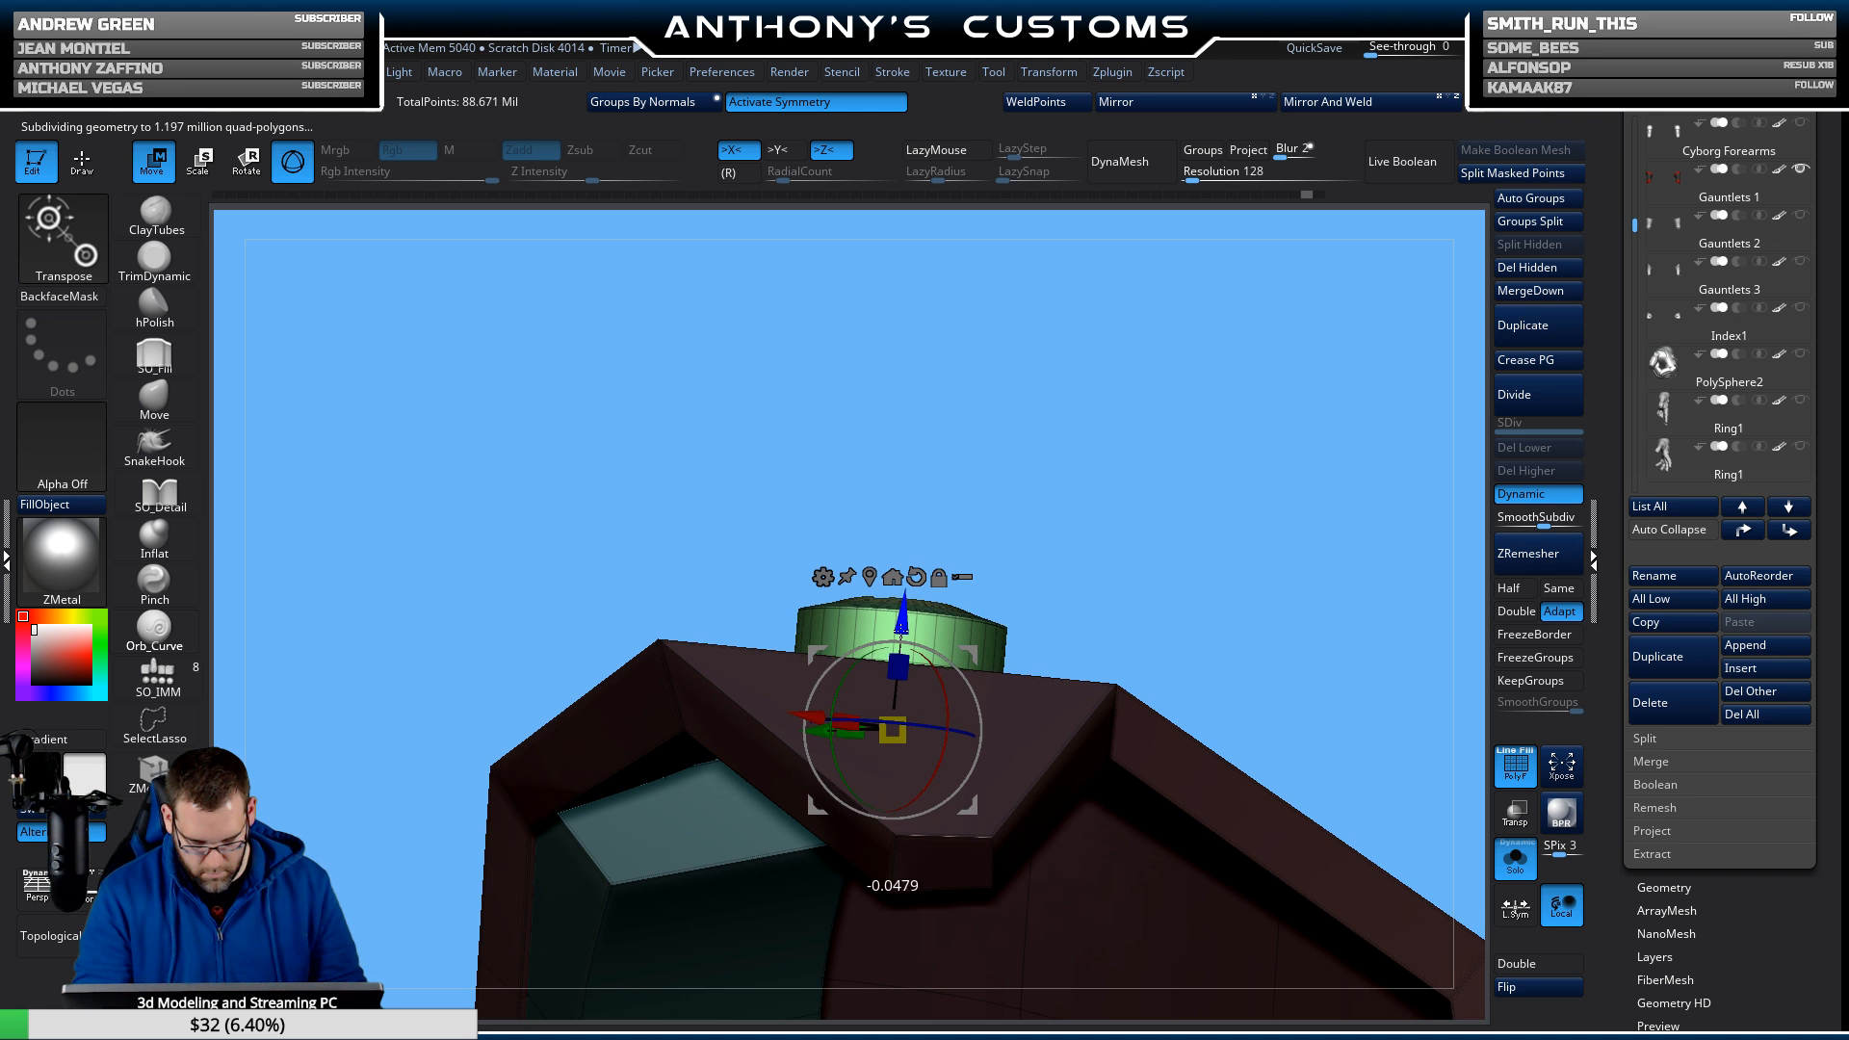
{"action": "right_click_drag", "start_coordinate": [1210, 398], "coordinate": [1252, 453]}
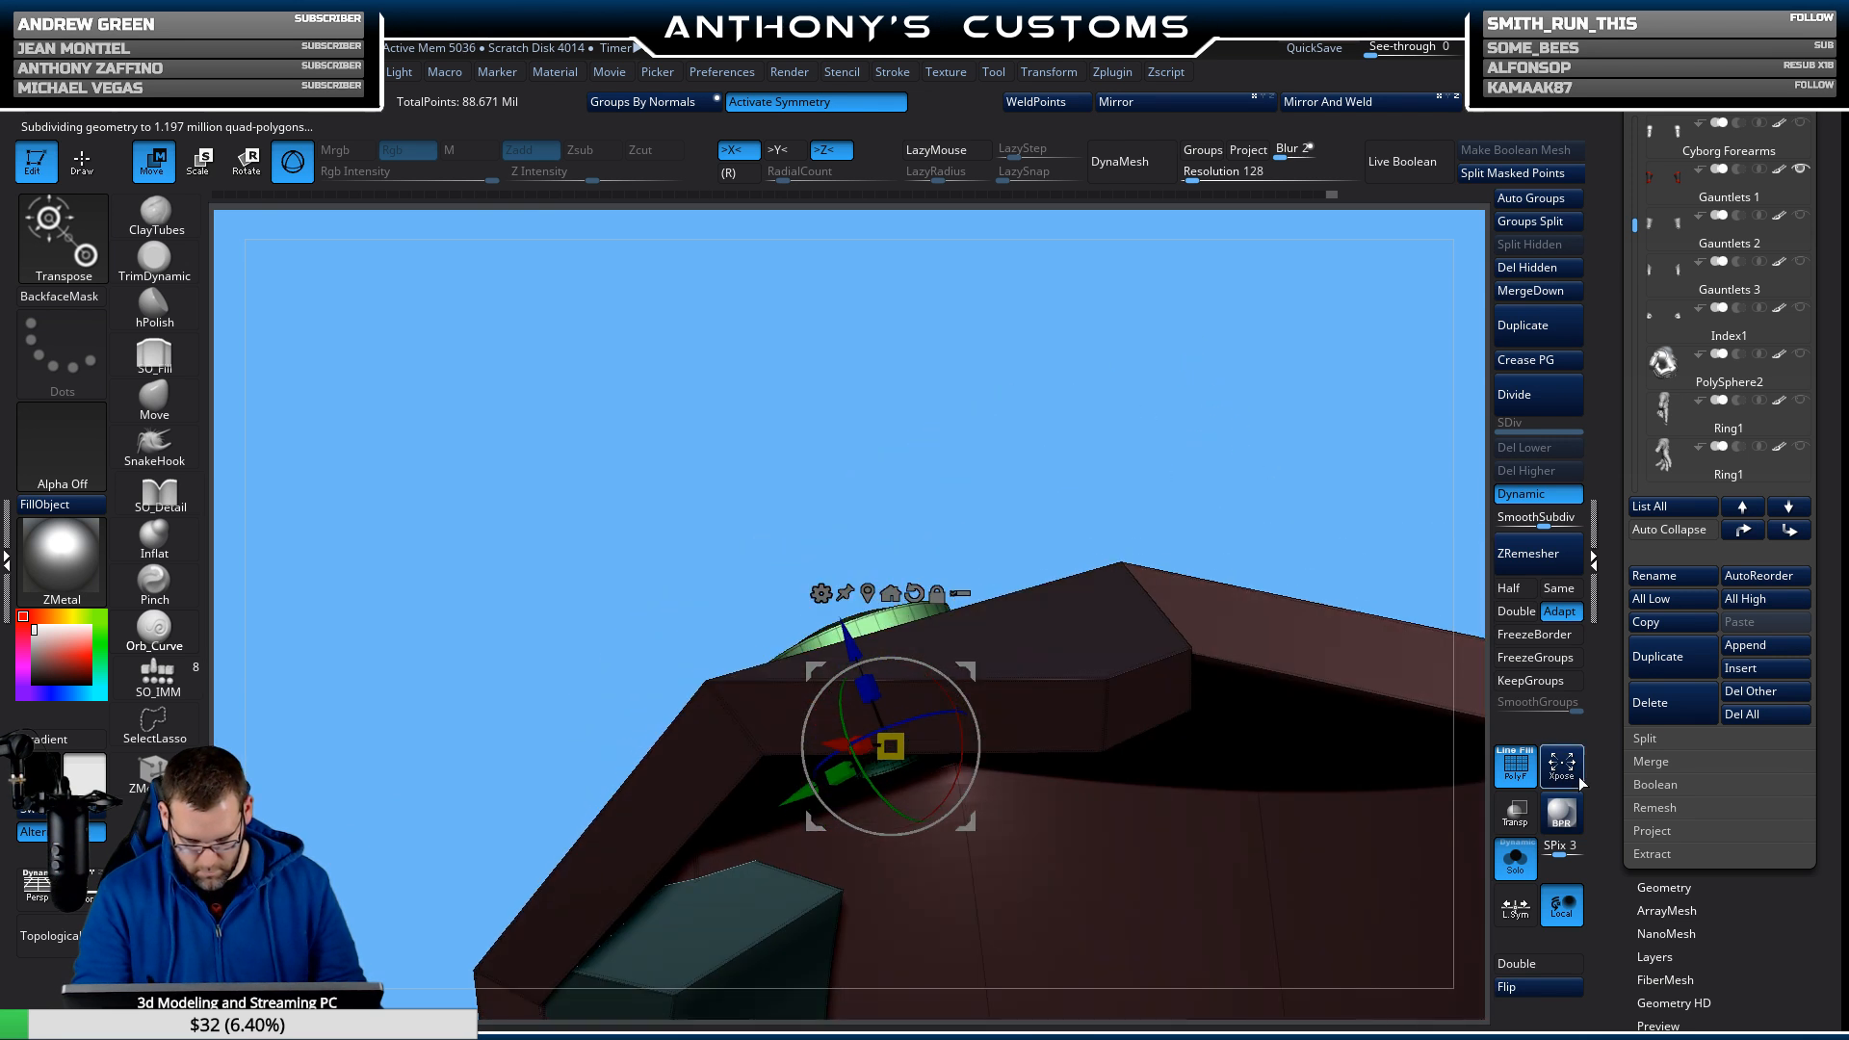
{"action": "left_click", "coordinate": [1516, 860]}
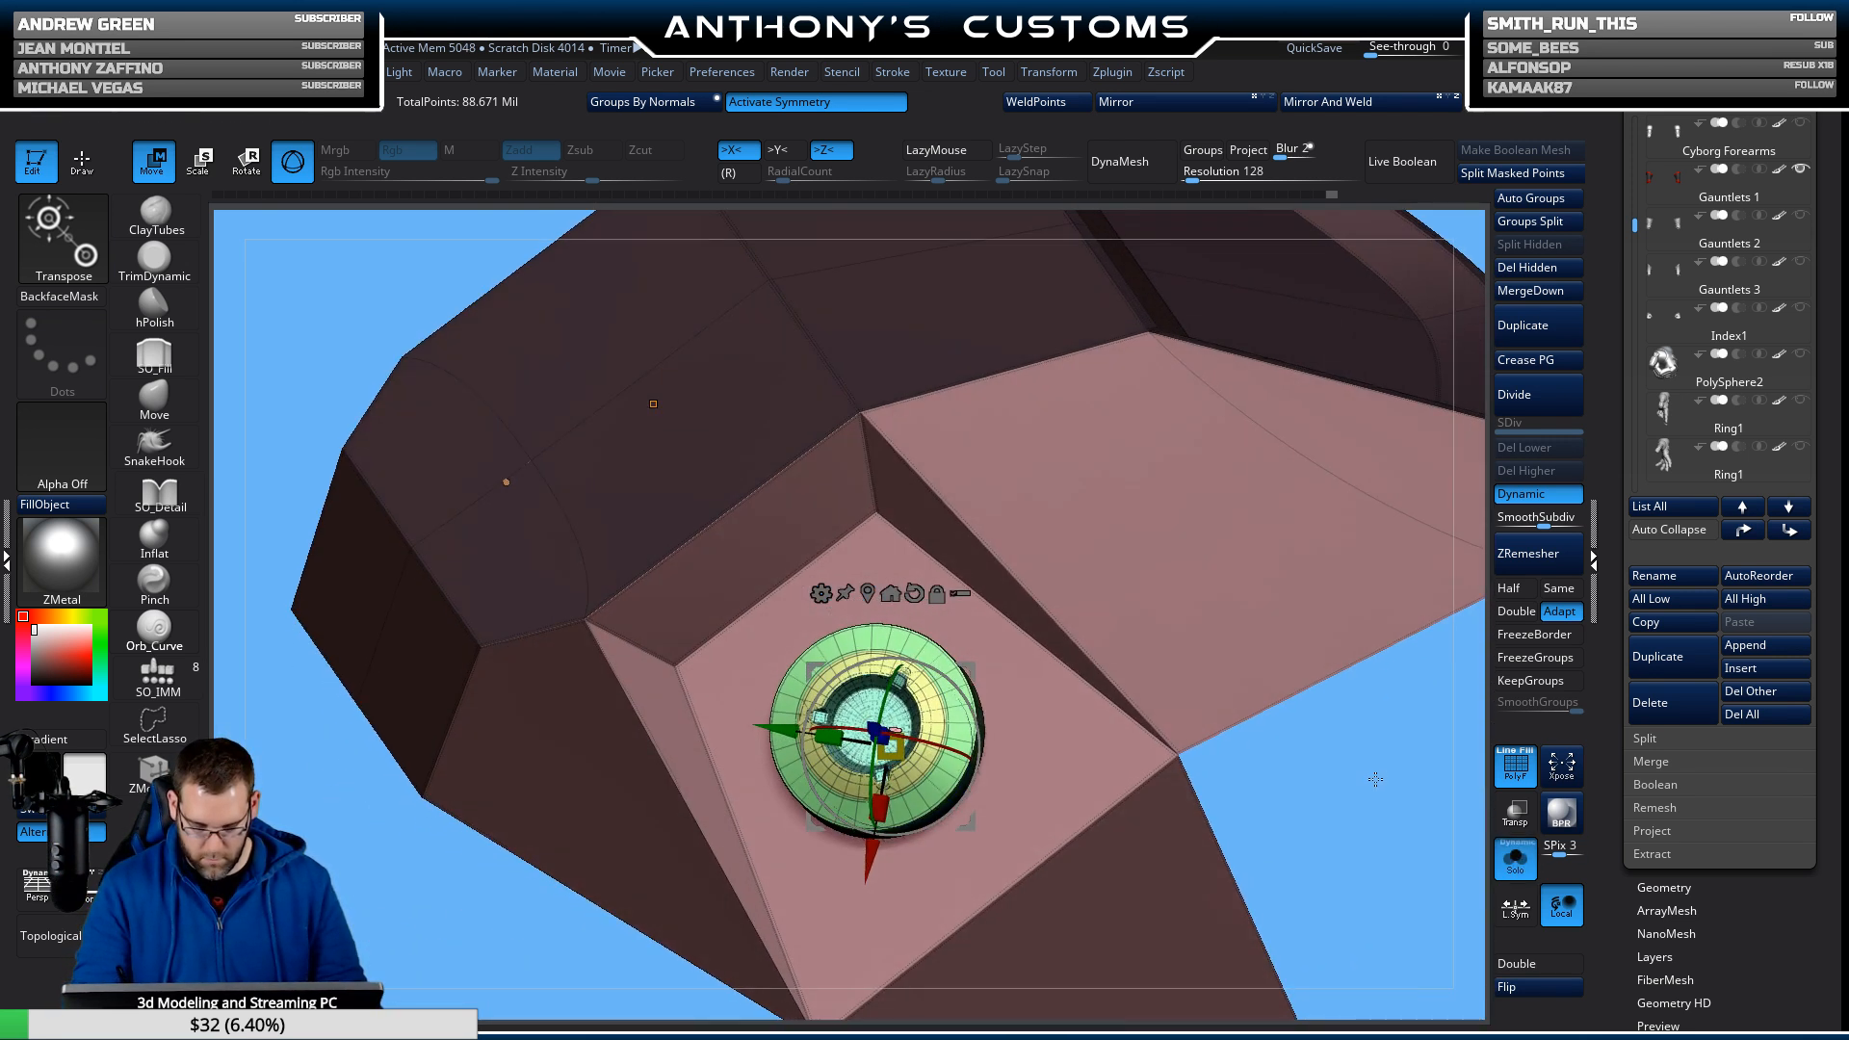
{"action": "right_click_drag", "start_coordinate": [1375, 779], "coordinate": [1294, 686], "text": "alt"}
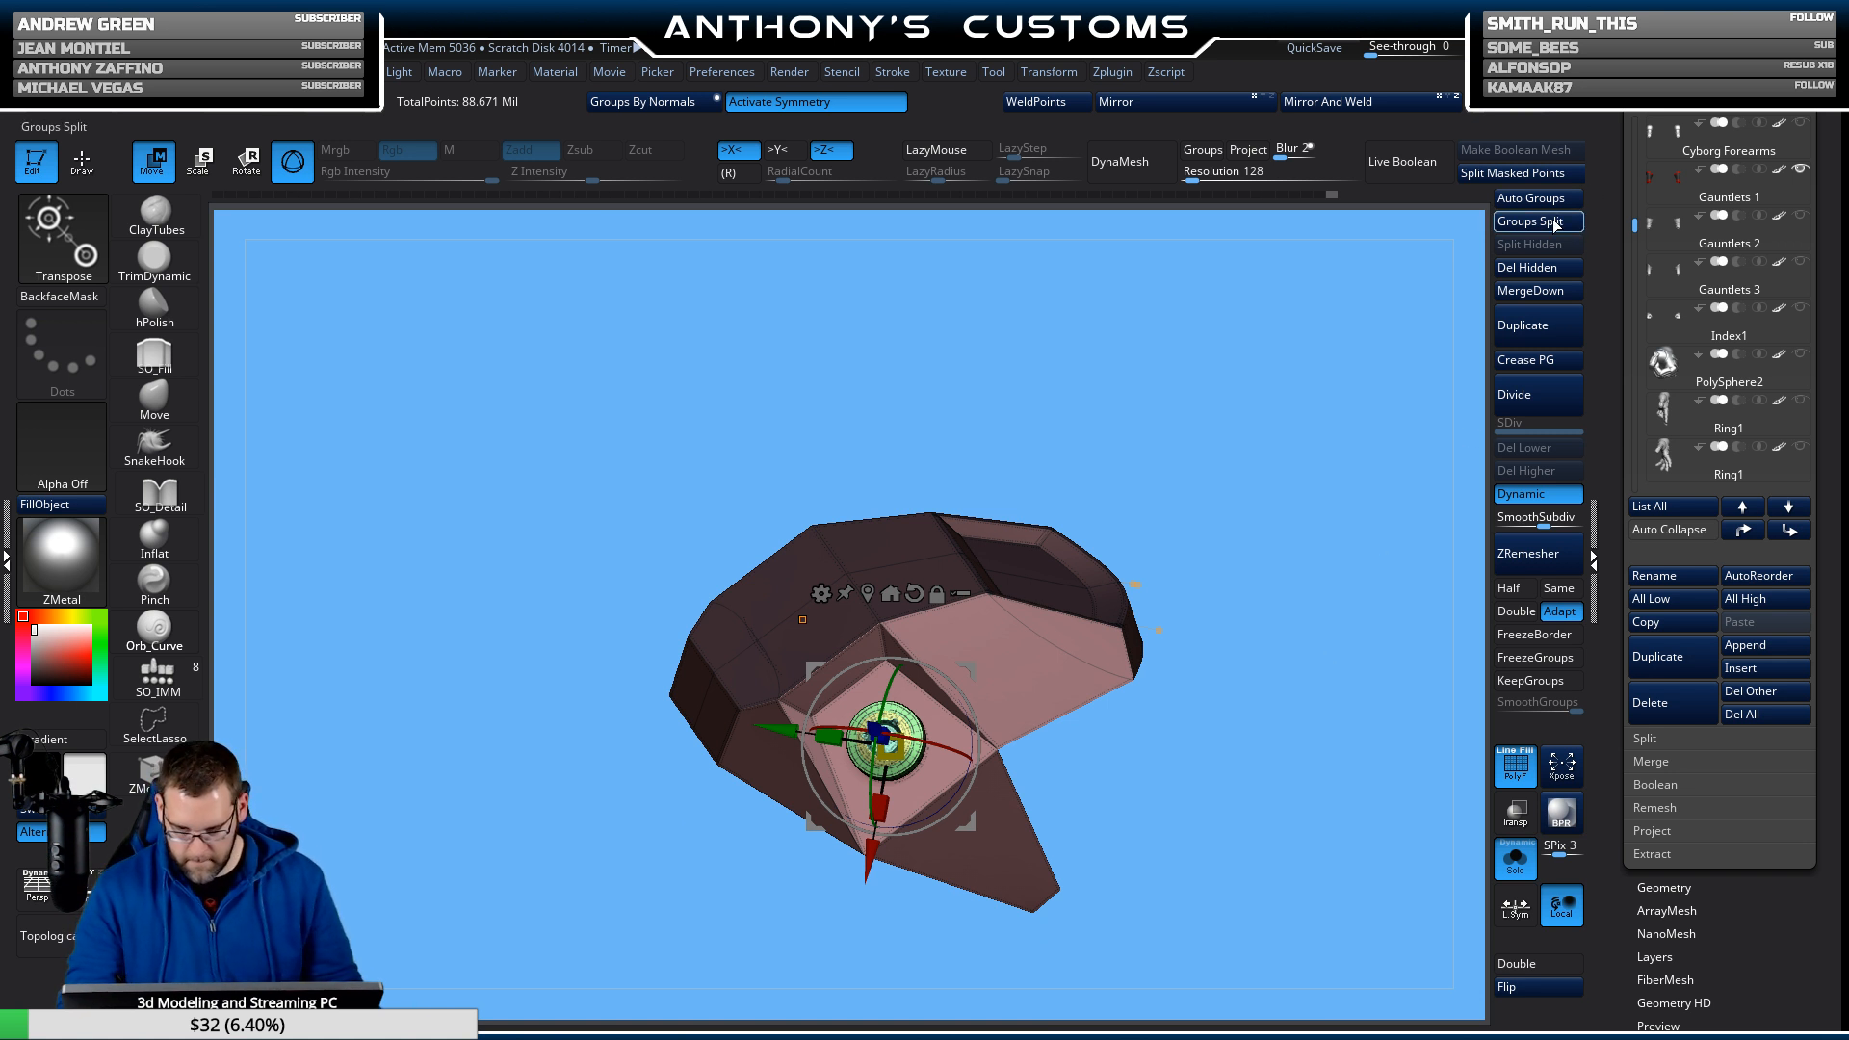
Split the masked pad shell from the round details into a separate subtool and isolate the details.
{"action": "left_click", "coordinate": [1540, 170]}
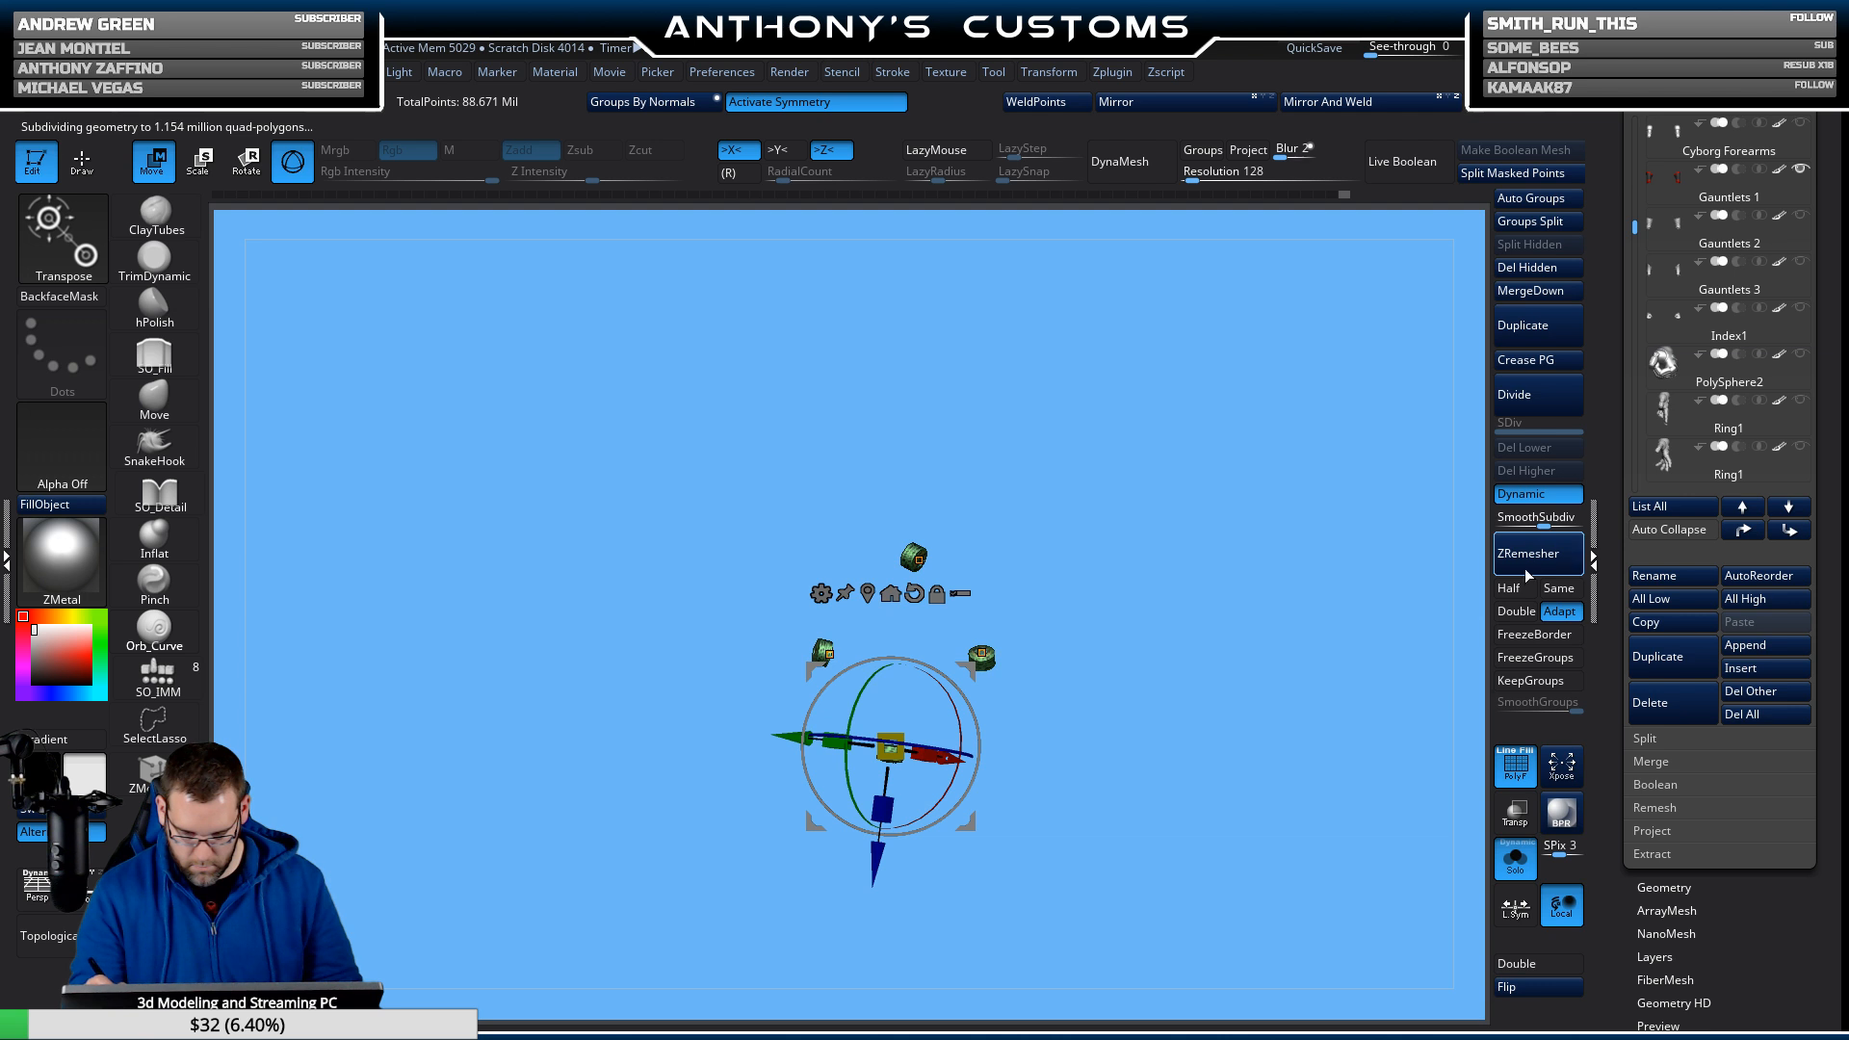
{"action": "left_click", "coordinate": [1517, 860]}
{"action": "left_click_drag", "start_coordinate": [1406, 790], "coordinate": [1211, 974]}
{"action": "left_click", "coordinate": [1511, 860]}
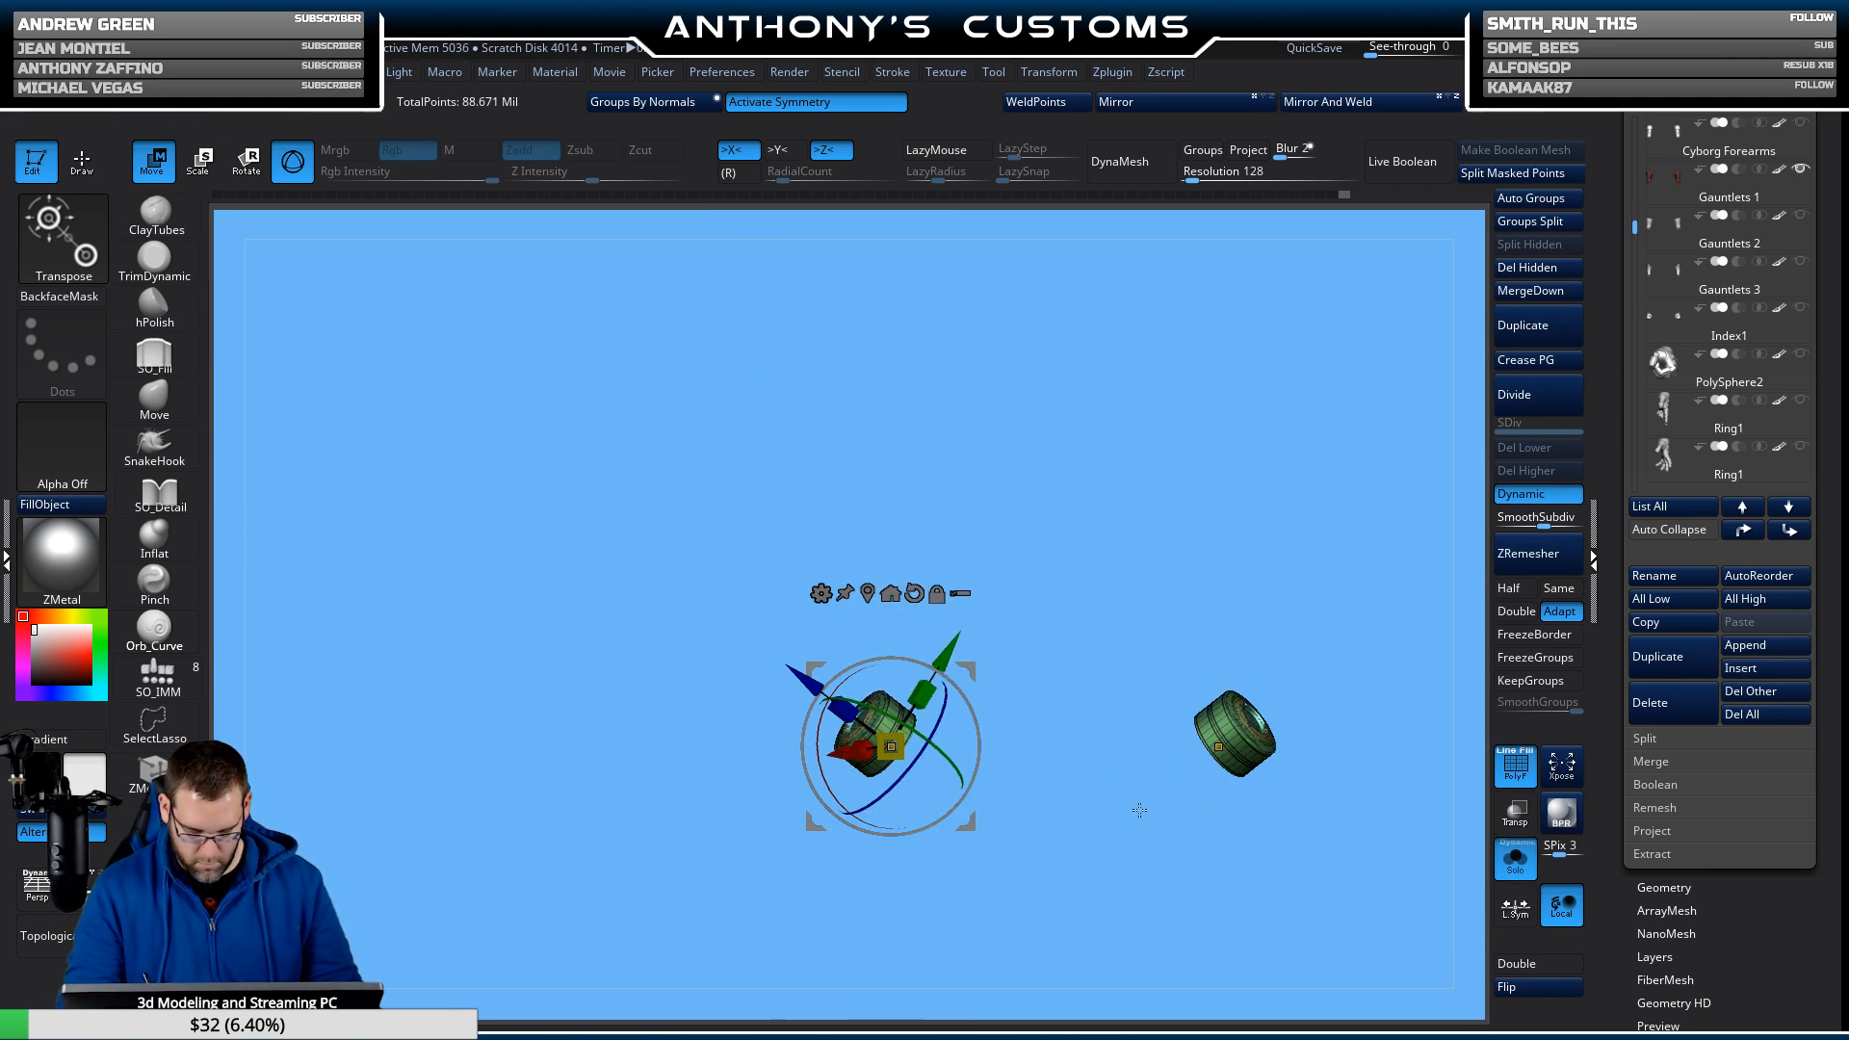
Mask part of the round detail from the side, shorten its depth with the gizmo, and clear the mask.
{"action": "left_click_drag", "start_coordinate": [1140, 809], "coordinate": [1179, 953], "text": "alt"}
{"action": "left_click", "coordinate": [1167, 837], "text": "ctrl+shift"}
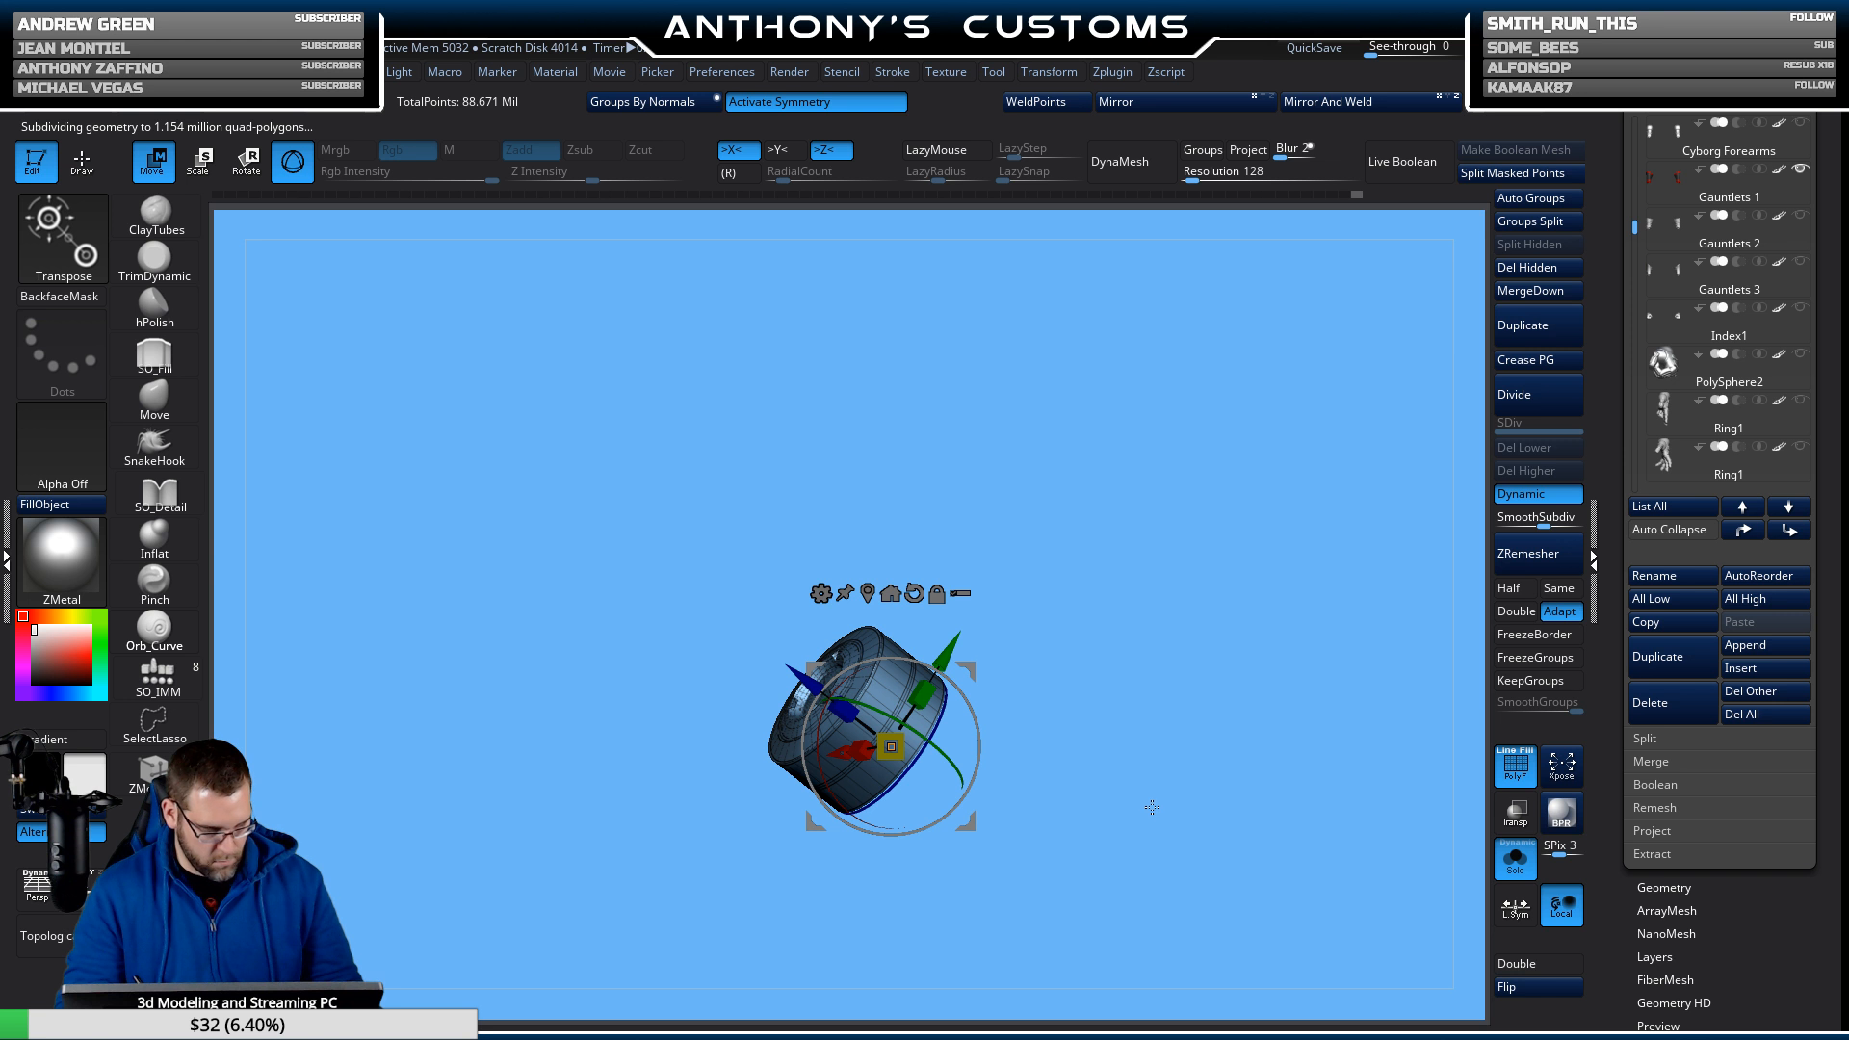
{"action": "left_click_drag", "start_coordinate": [1152, 809], "coordinate": [1089, 639]}
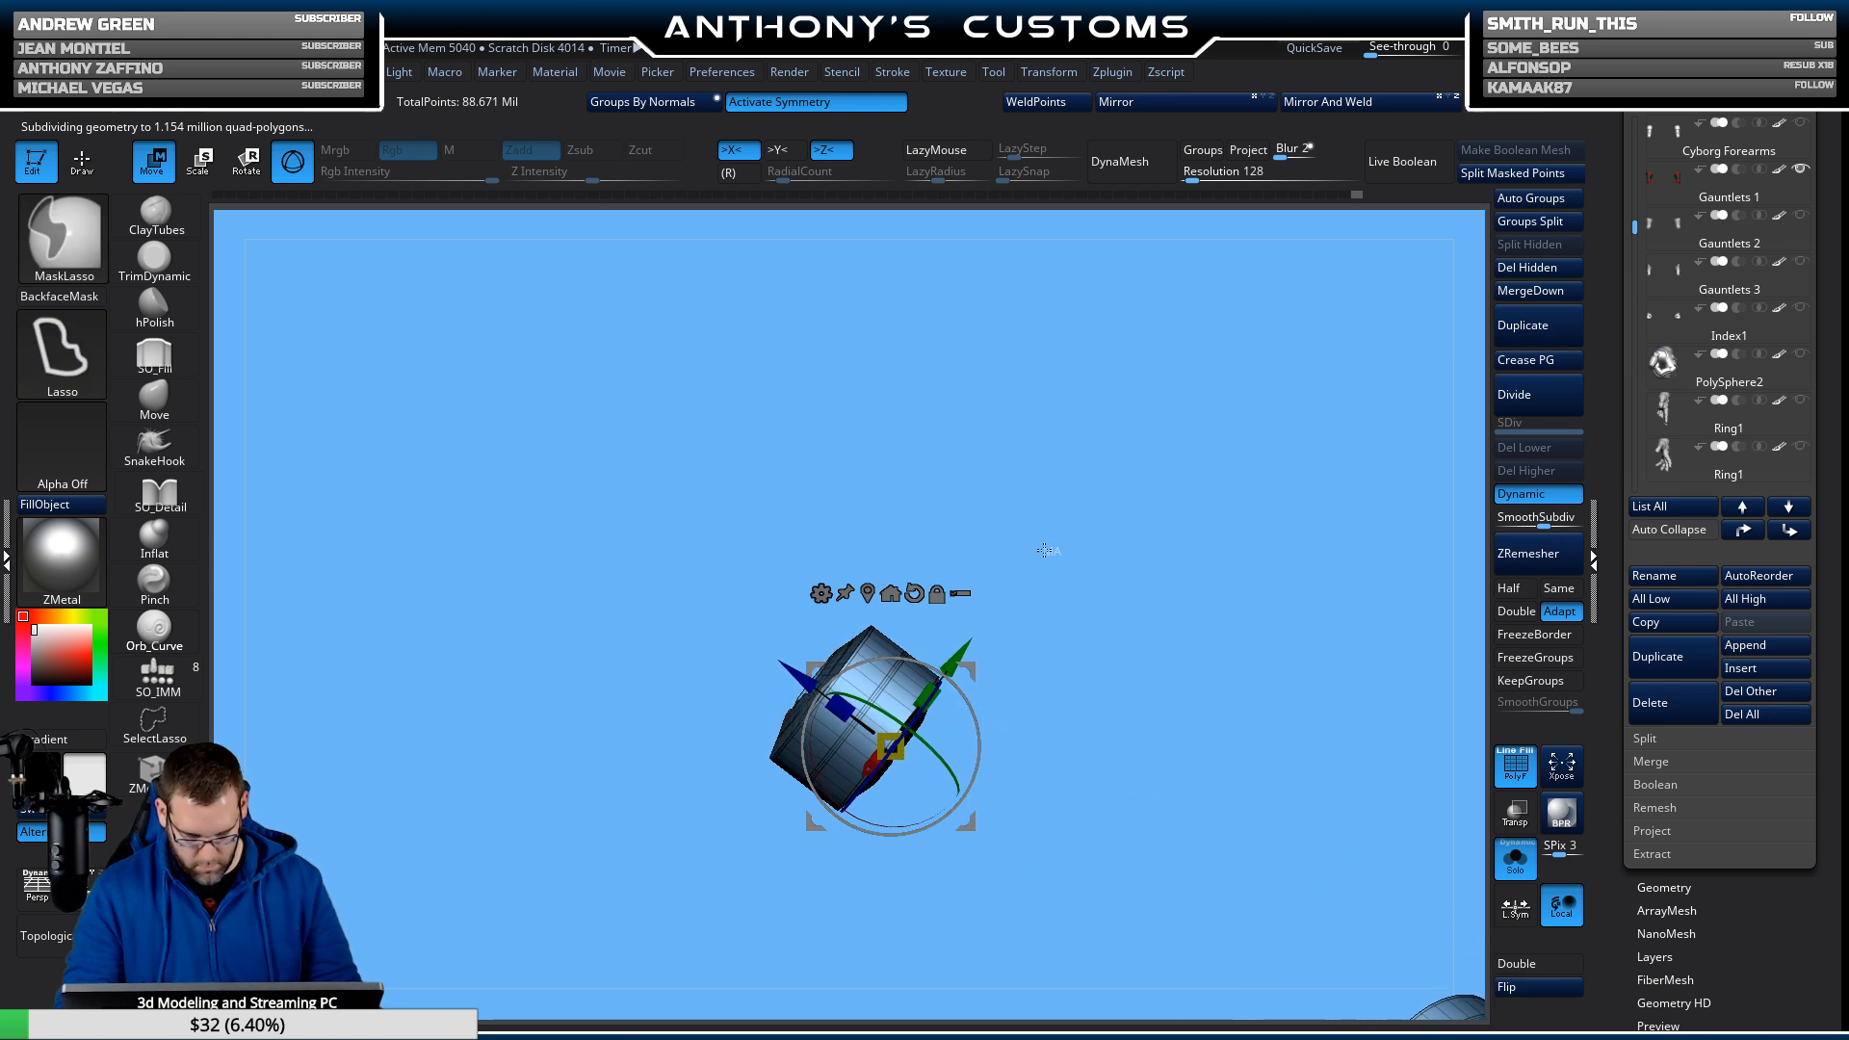
{"action": "mouse_move", "coordinate": [899, 691]}
{"action": "left_mouse_down", "text": "ctrl"}
{"action": "mouse_move", "coordinate": [931, 896]}
{"action": "mouse_move", "coordinate": [1040, 589]}
{"action": "left_mouse_up", "text": "ctrl"}
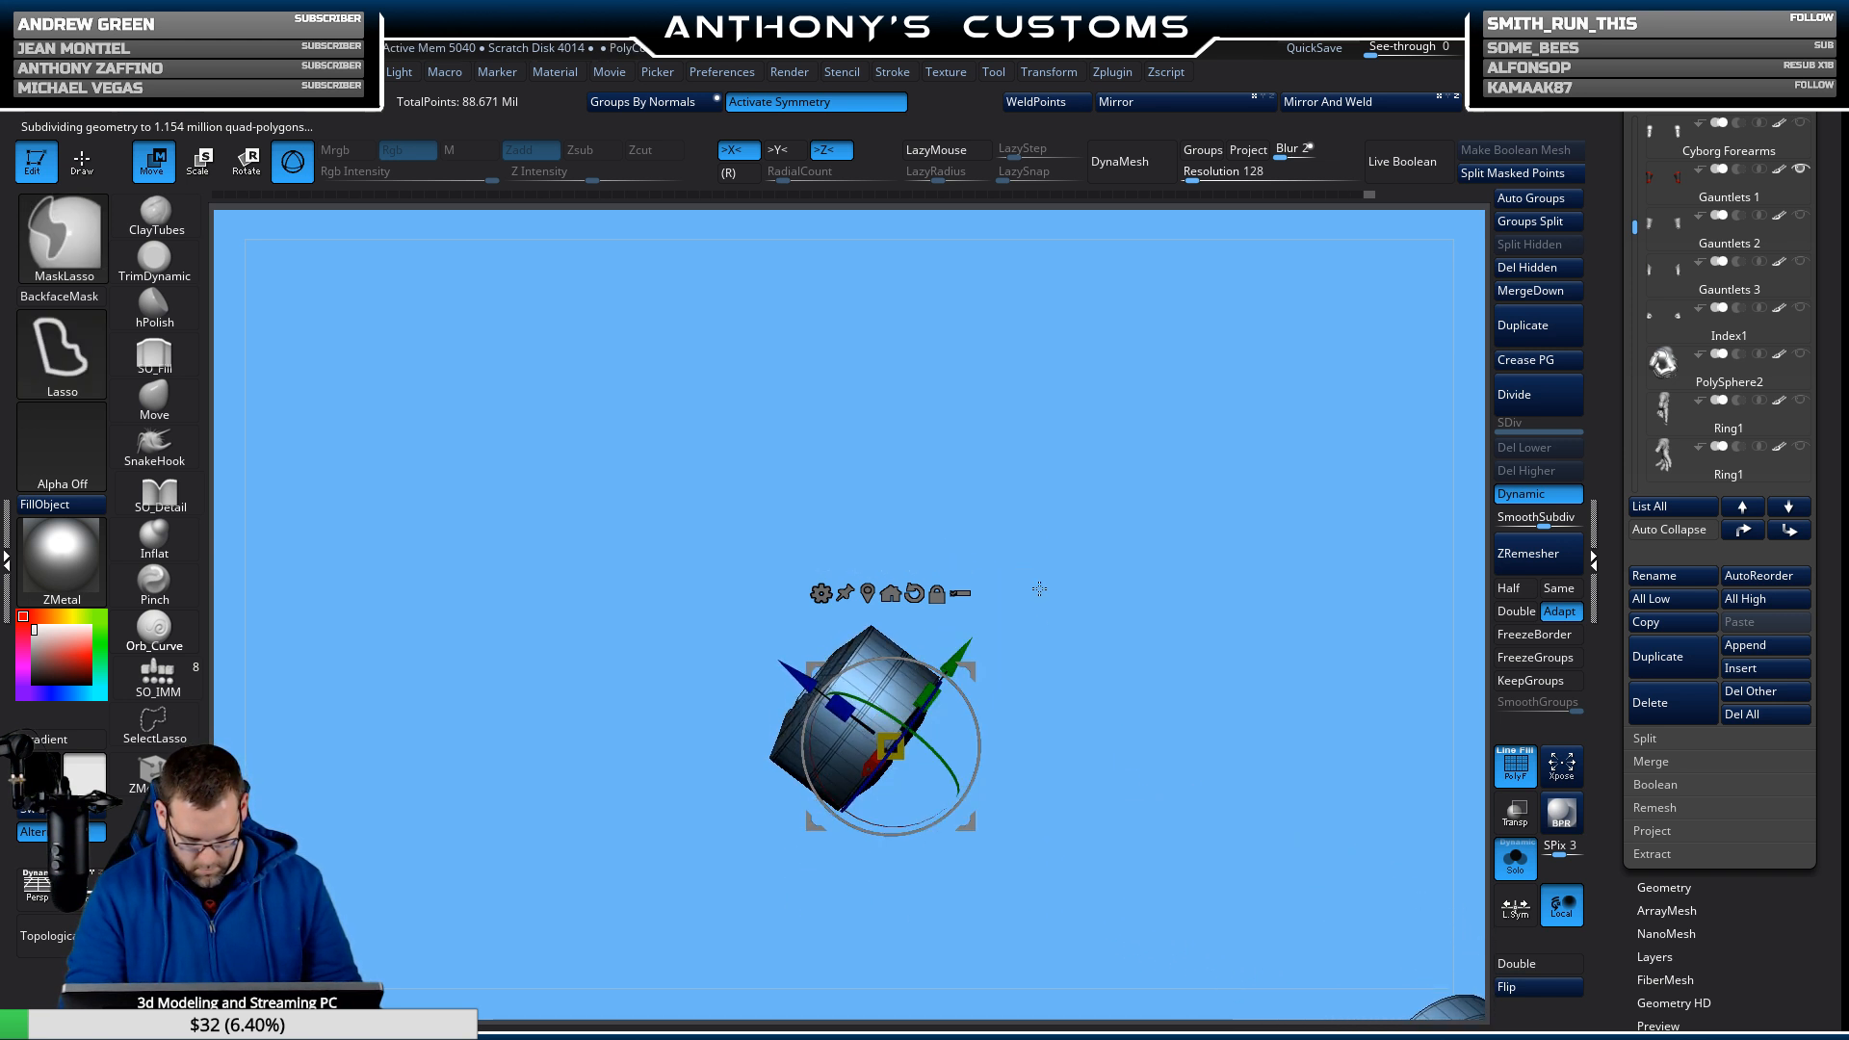
{"action": "left_click_drag", "start_coordinate": [775, 633], "coordinate": [775, 644]}
{"action": "key", "text": "ctrl"}
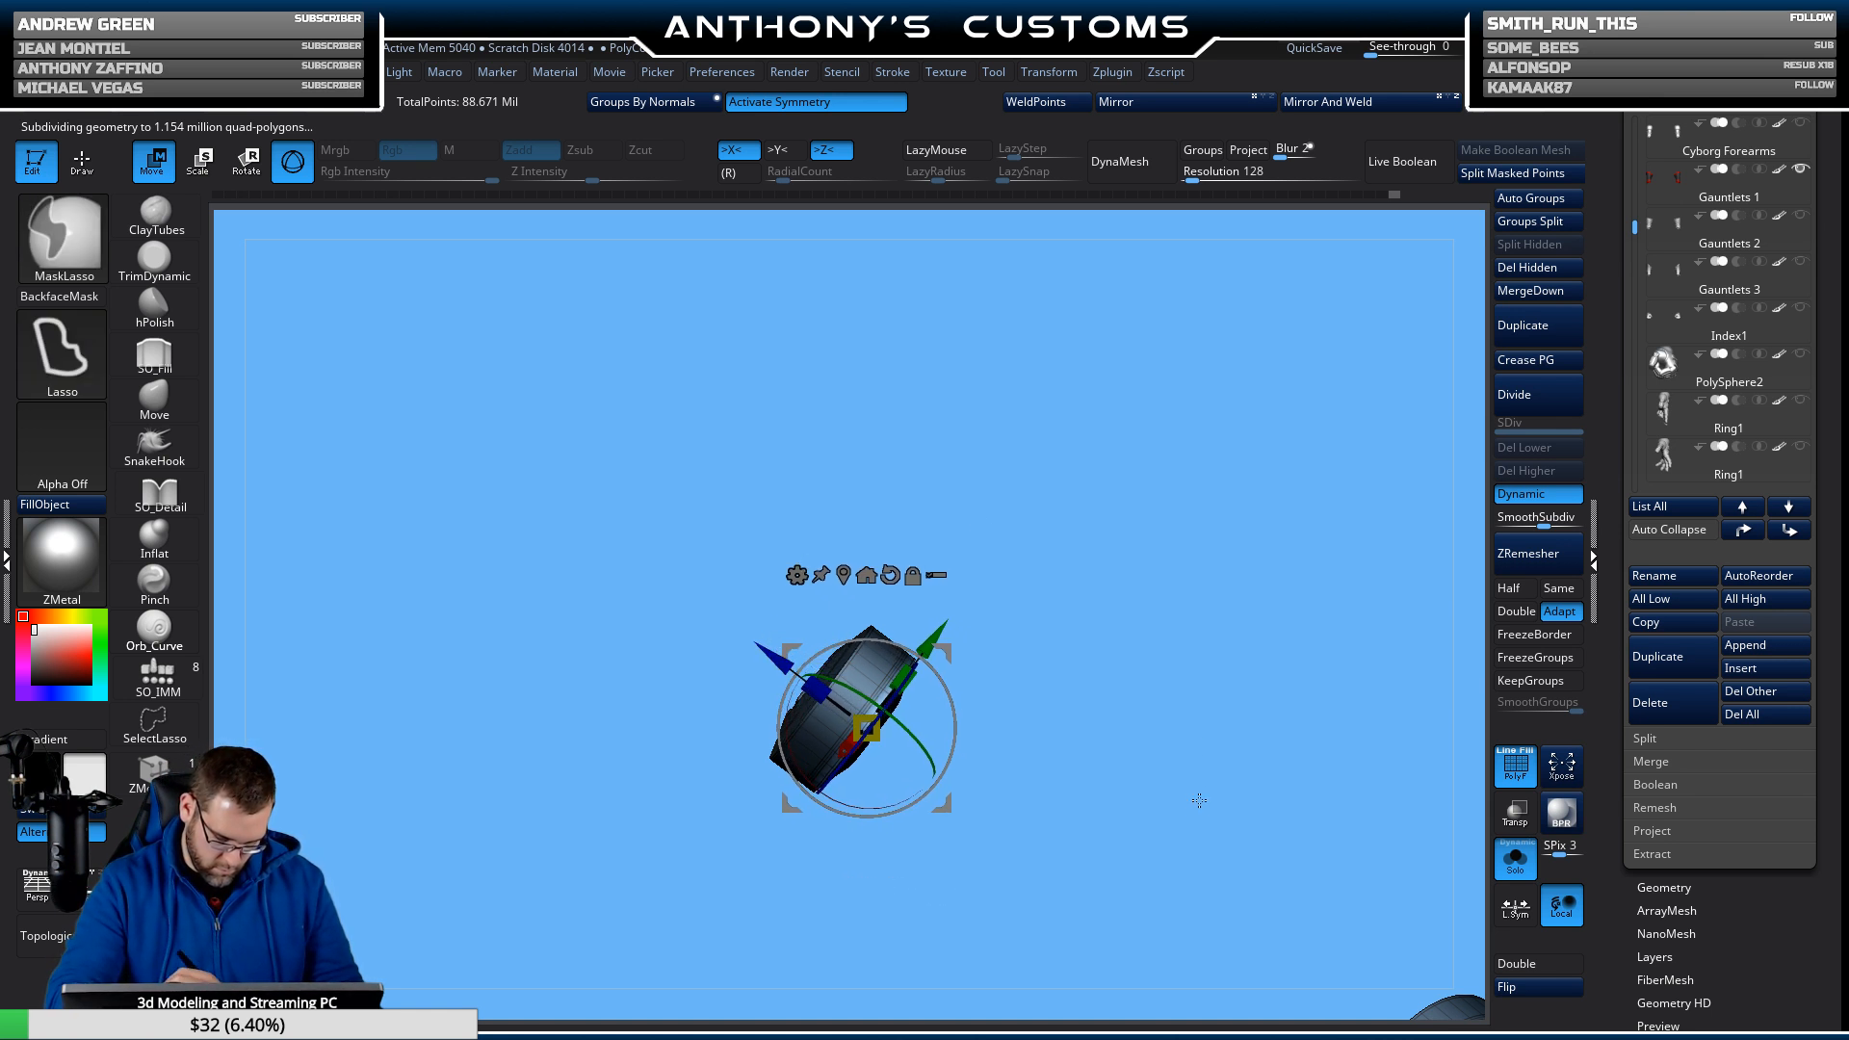
{"action": "left_click", "coordinate": [1200, 809], "text": "ctrl"}
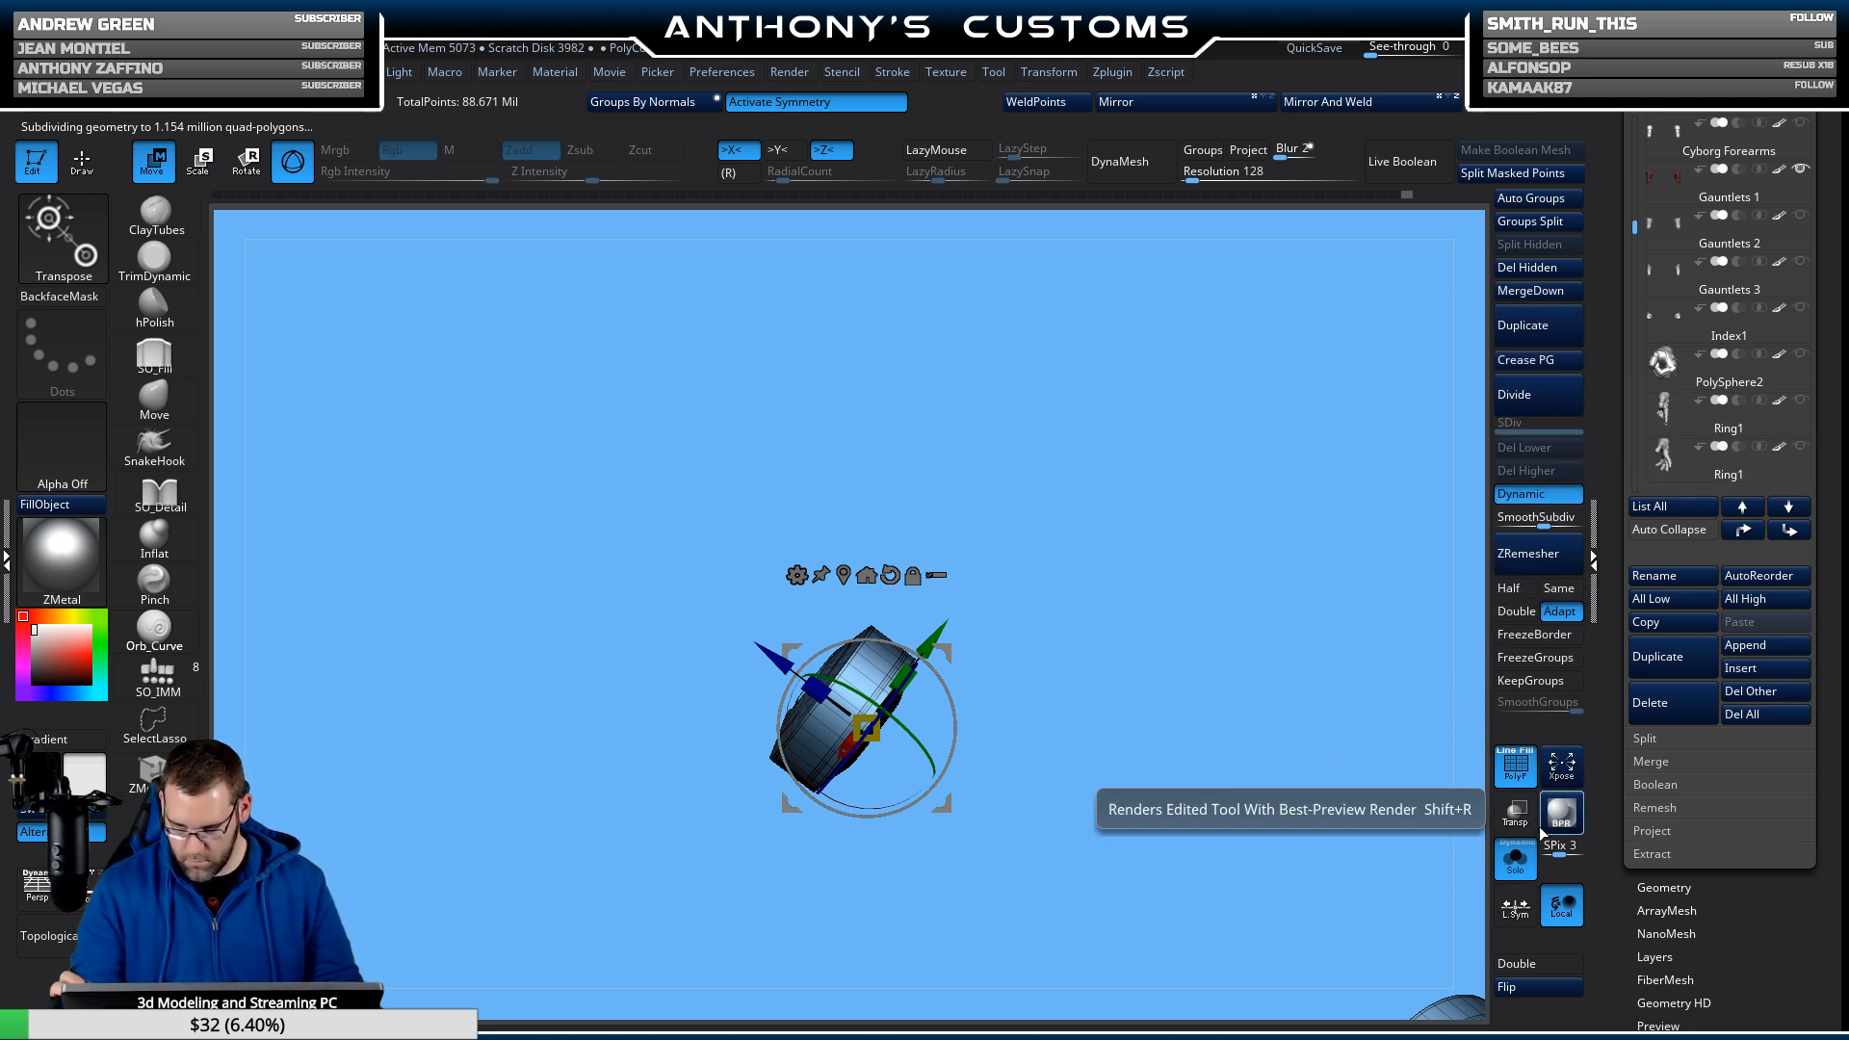
Find the leftover PM3D_Sphere3D1 subtool, view it in solo mode, and delete it.
{"action": "left_click", "coordinate": [1515, 858]}
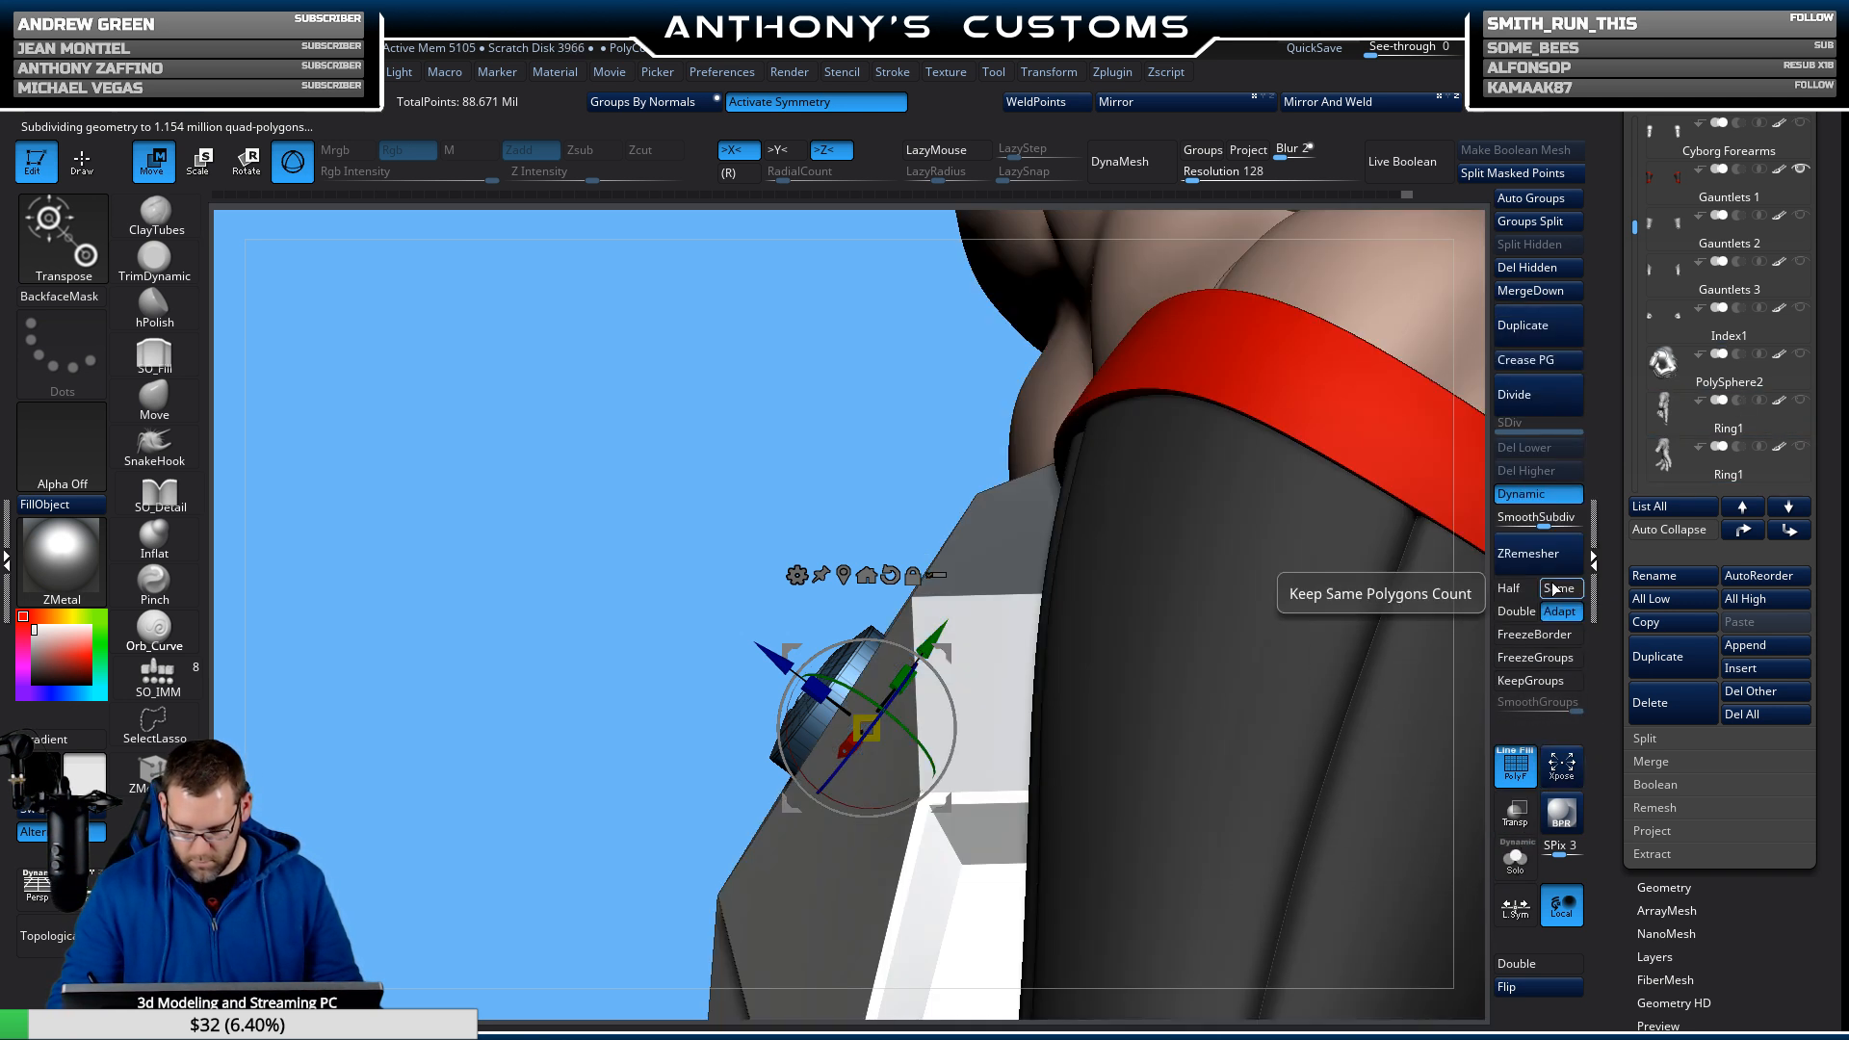
{"action": "mouse_move", "coordinate": [1682, 361]}
{"action": "left_click_drag", "start_coordinate": [1636, 228], "coordinate": [1636, 429]}
{"action": "mouse_move", "coordinate": [1693, 293]}
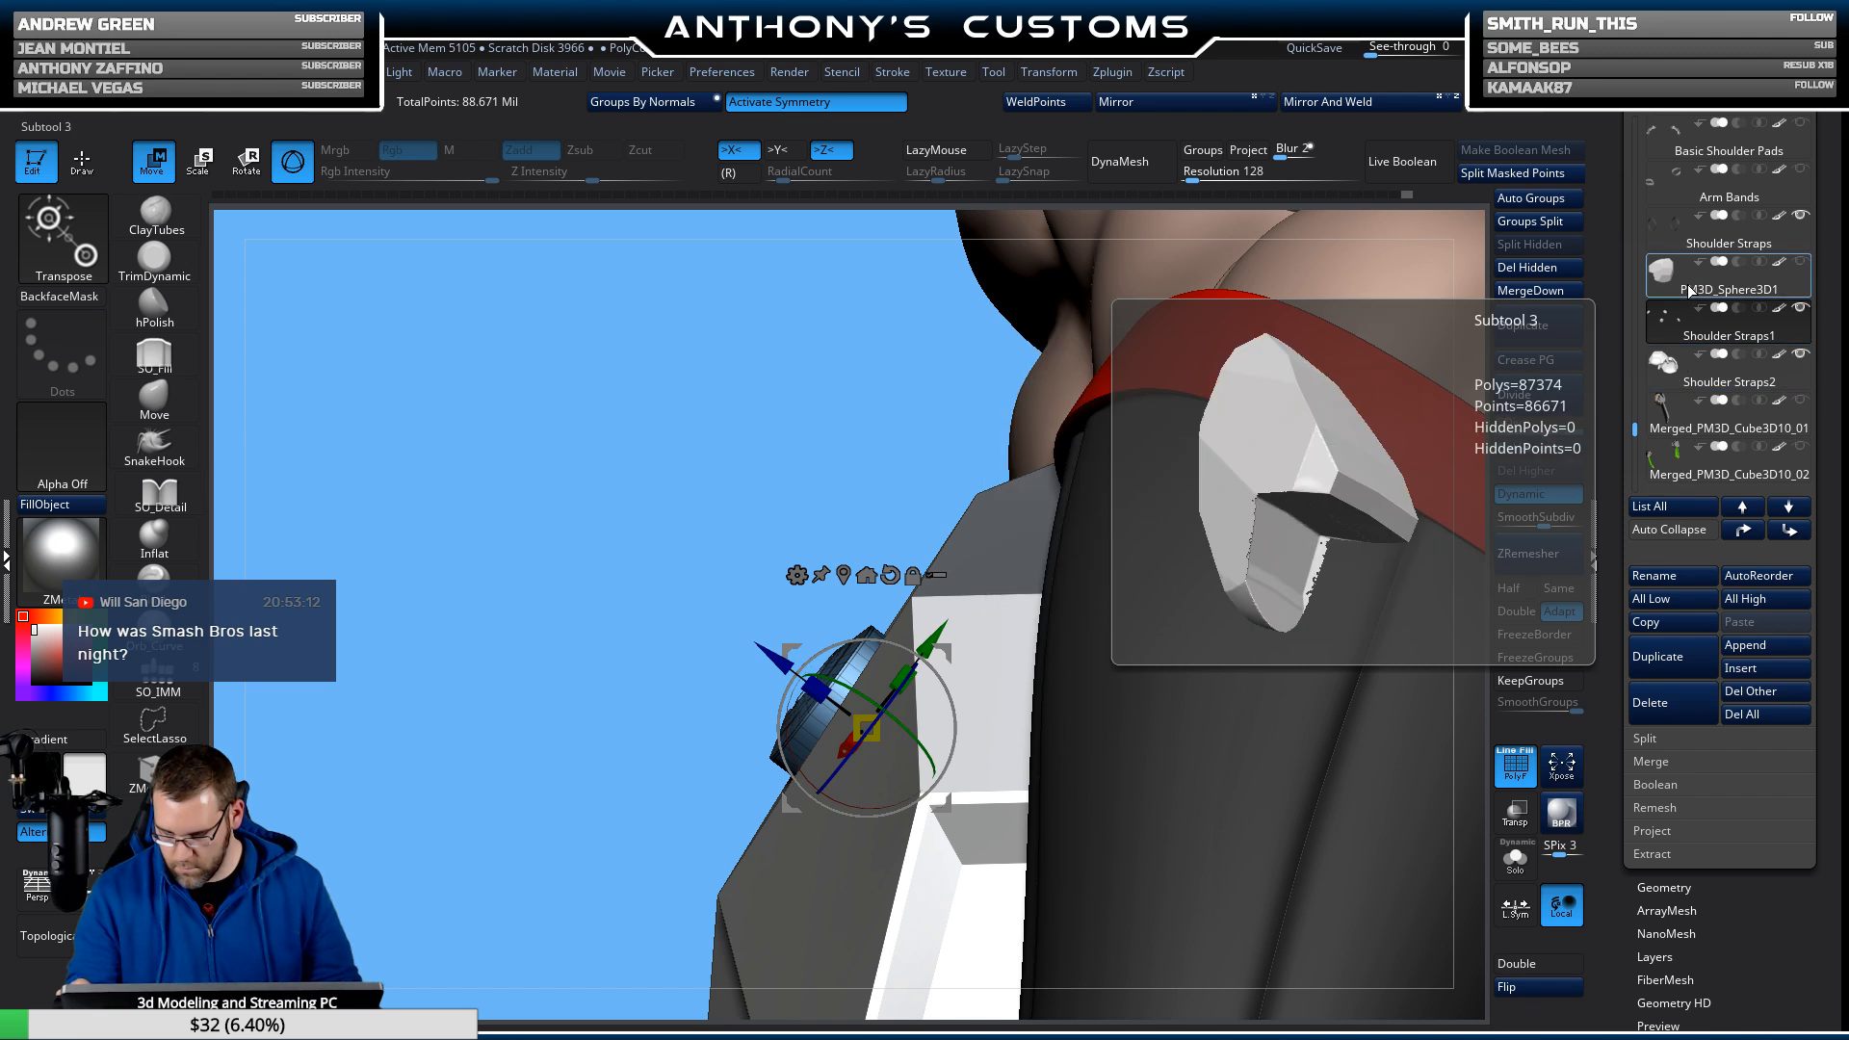
{"action": "left_click", "coordinate": [1706, 283]}
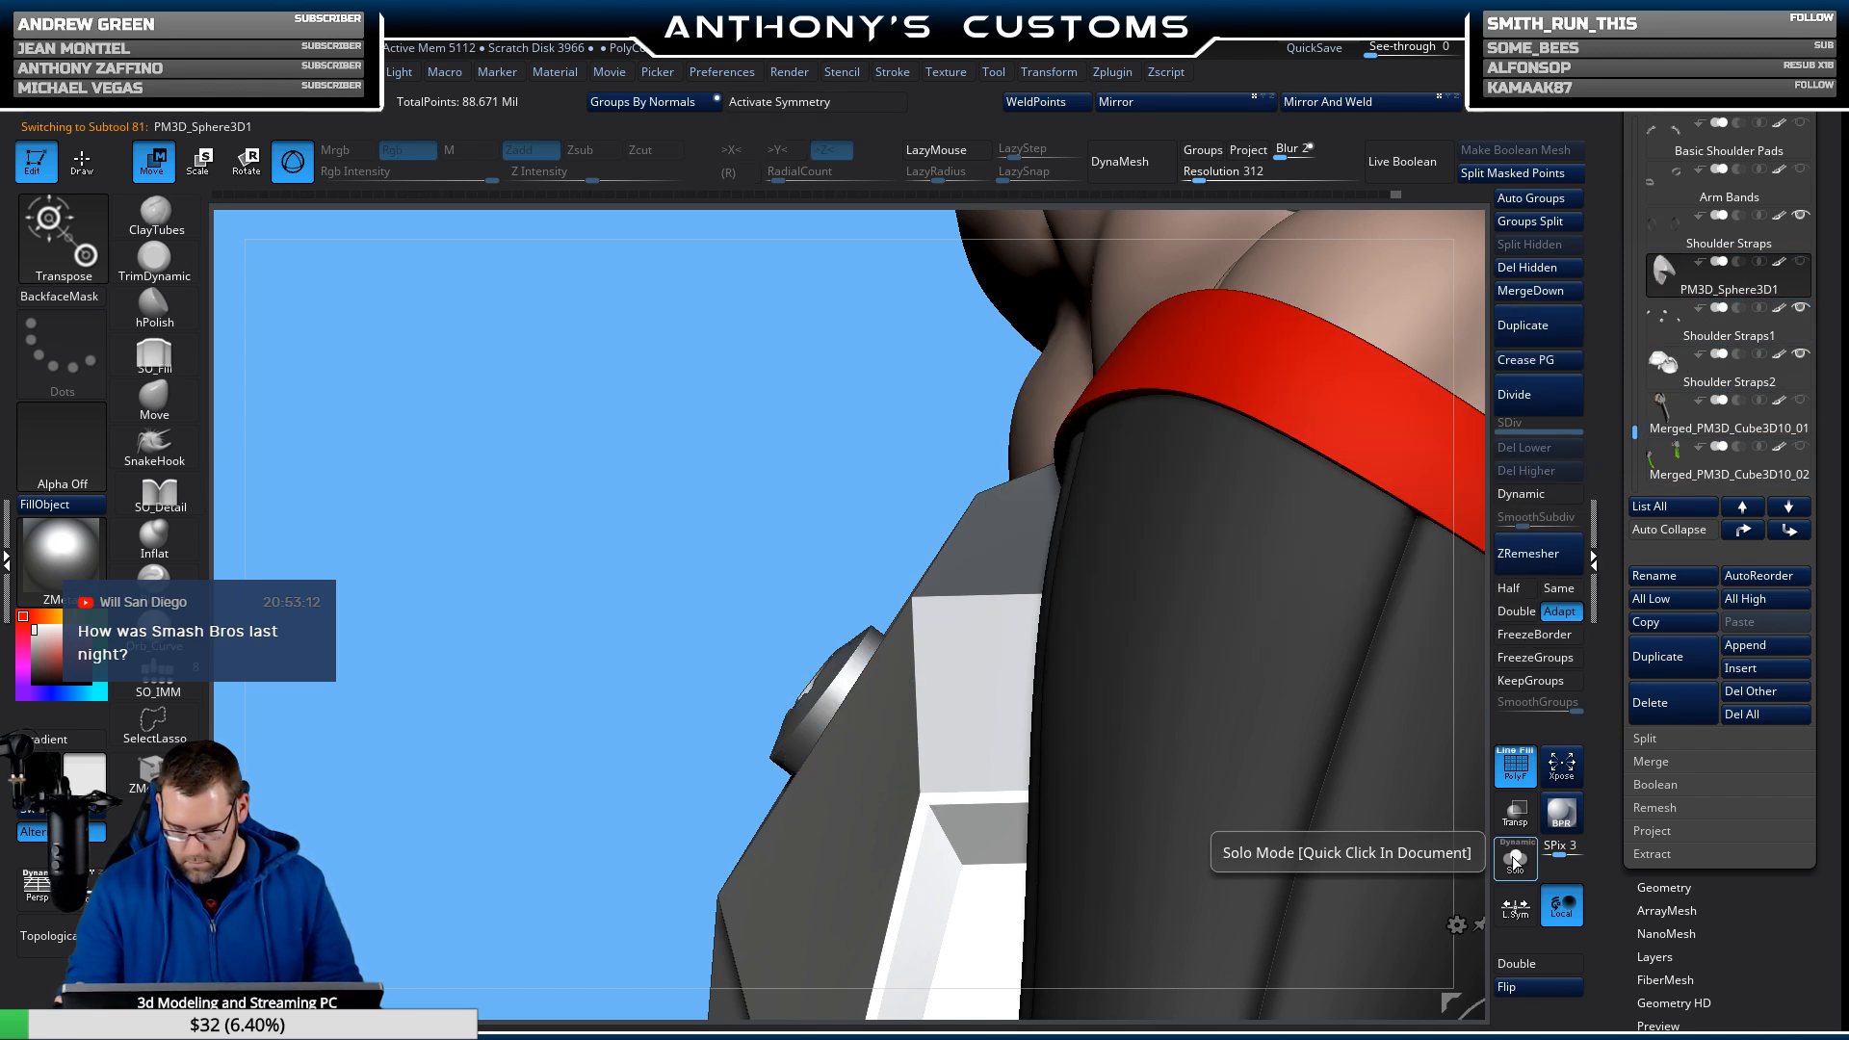
{"action": "left_click", "coordinate": [1516, 860]}
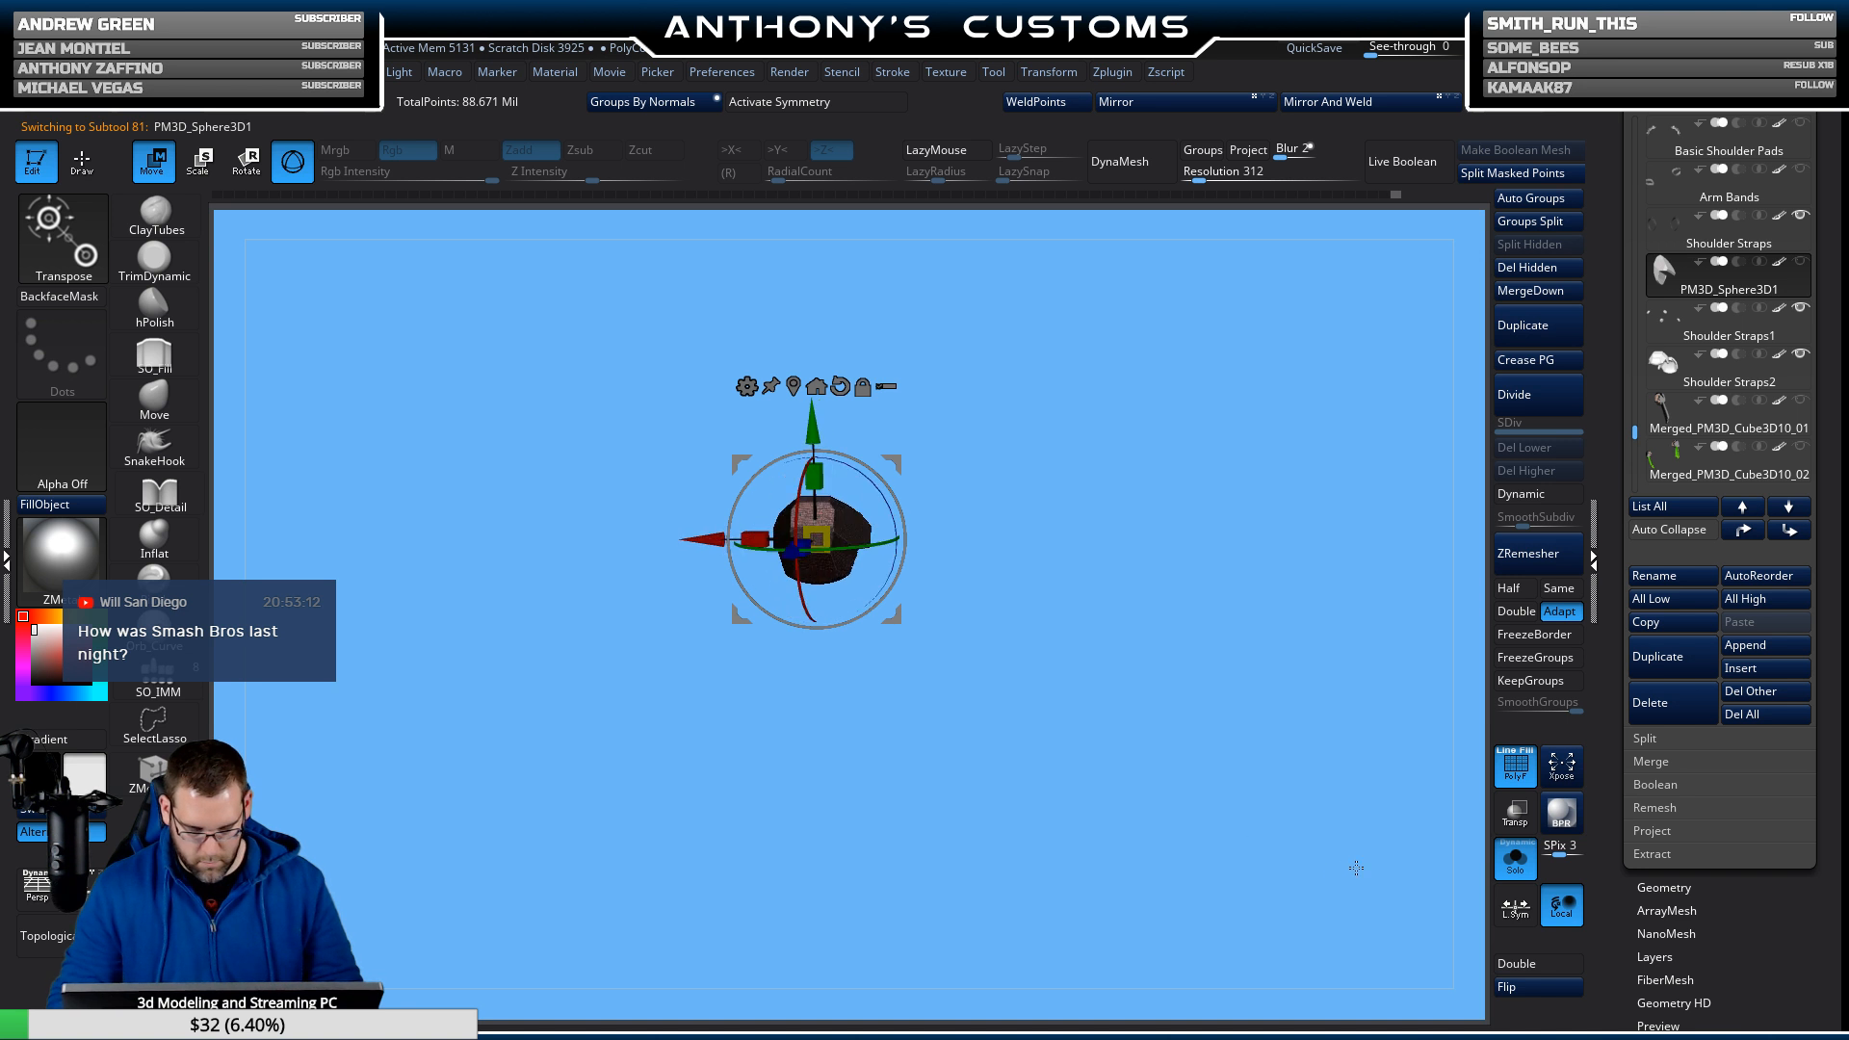
{"action": "left_click", "coordinate": [1693, 656]}
{"action": "left_click", "coordinate": [1495, 751]}
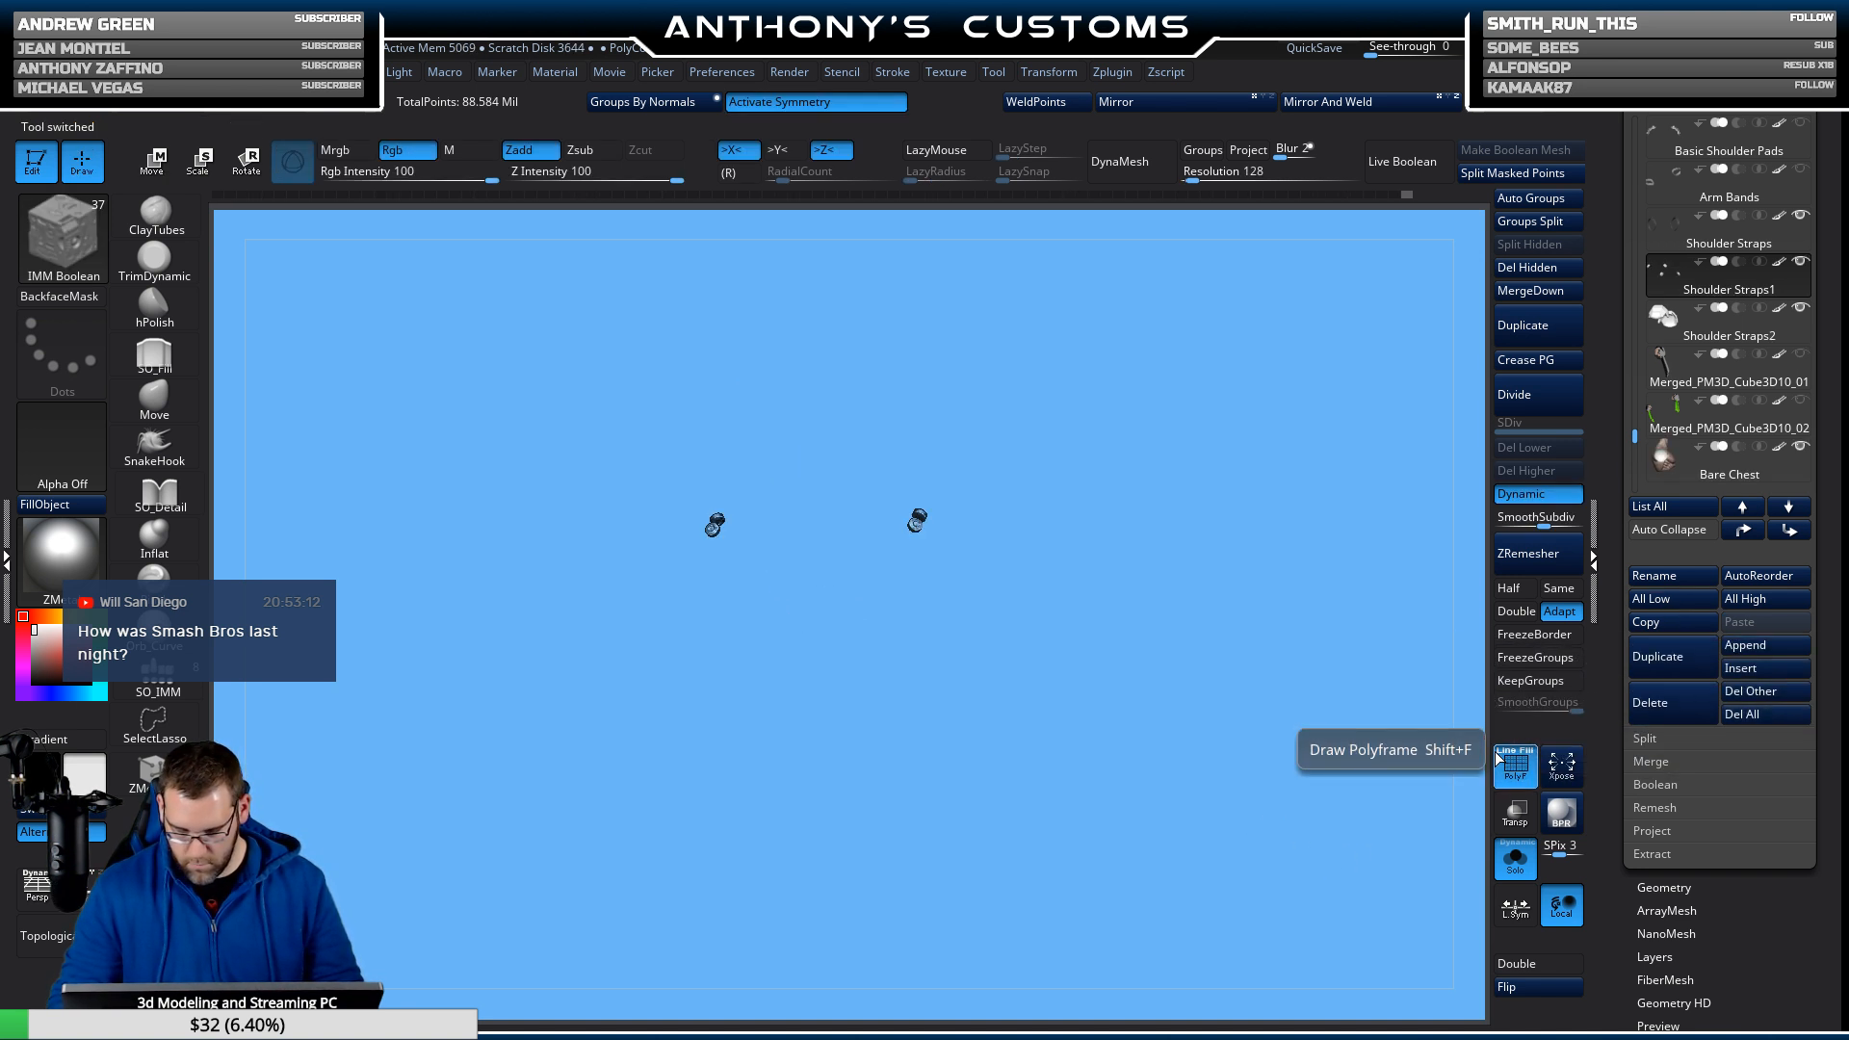
Merge the Shoulder Straps1 bolt details down with the Shoulder Straps2 pad shells.
{"action": "left_click", "coordinate": [1686, 330]}
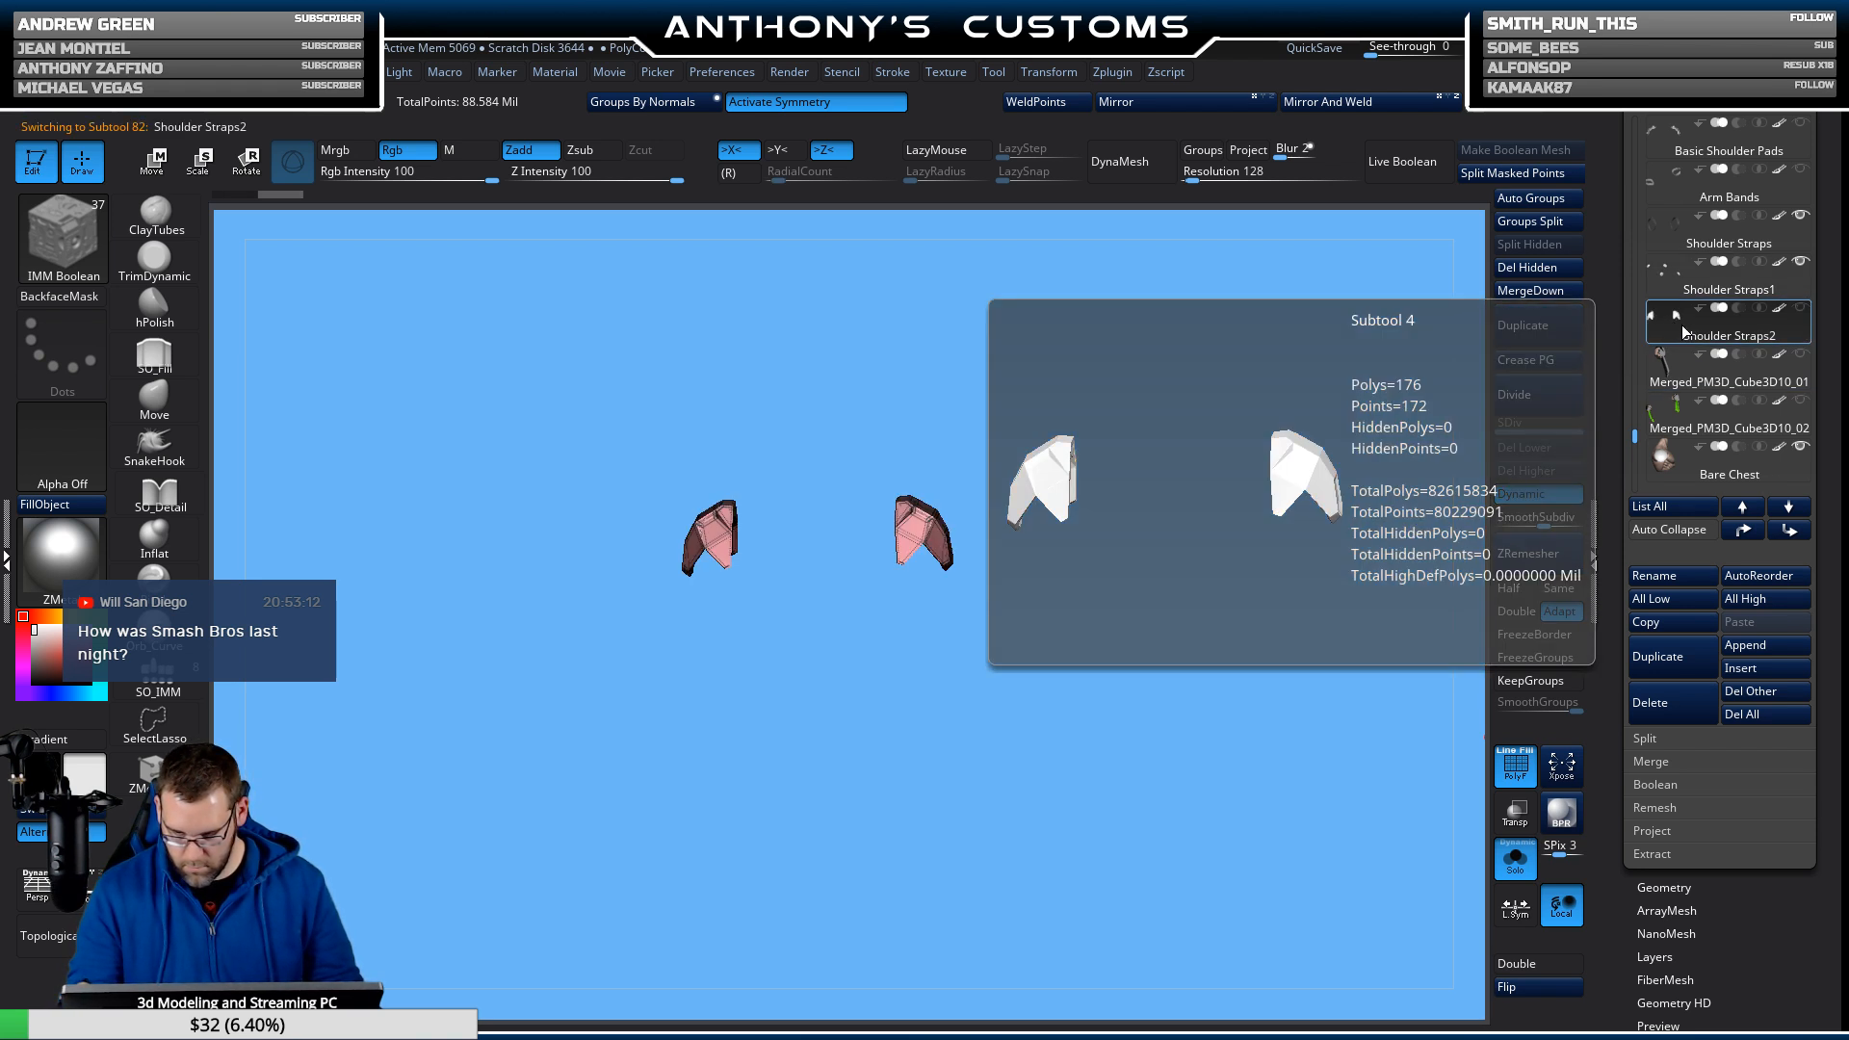
{"action": "left_click", "coordinate": [1510, 291]}
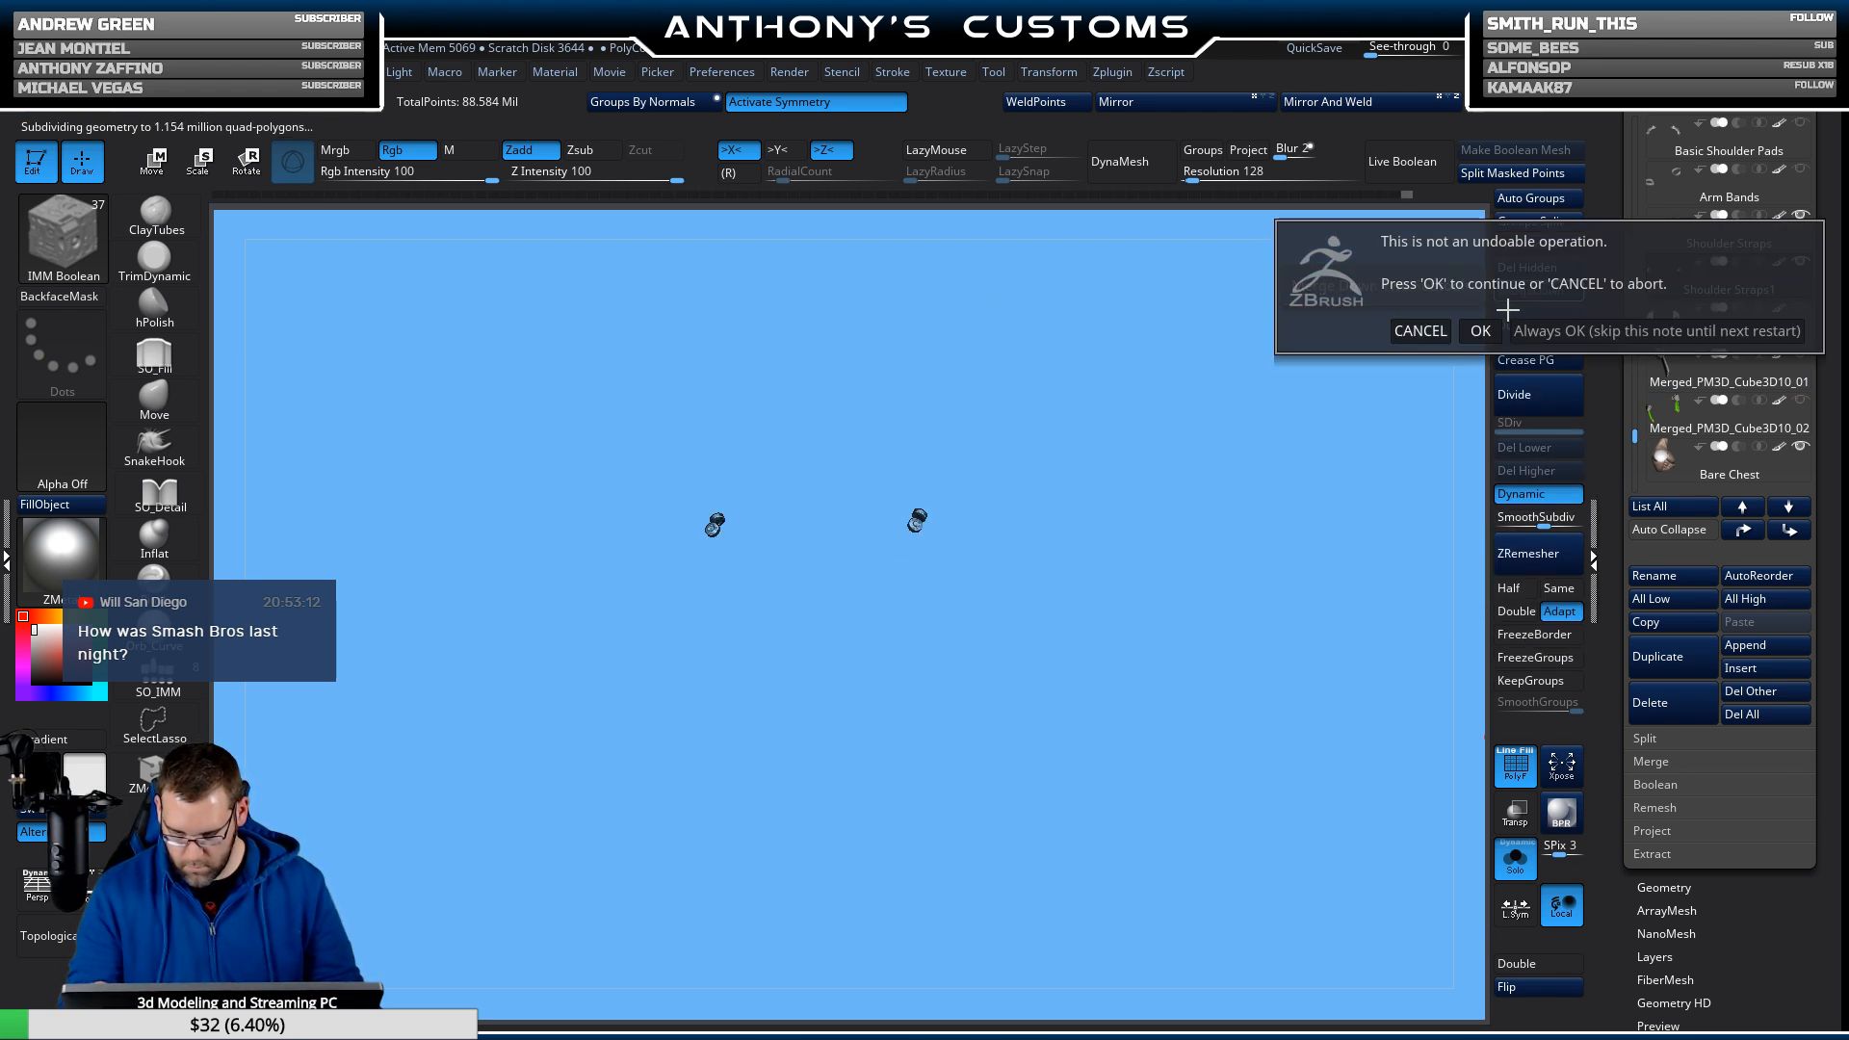
{"action": "left_click", "coordinate": [1479, 331]}
Turn off the polyframe display and examine the merged pads with their bolts from the front.
{"action": "mouse_move", "coordinate": [1156, 649]}
{"action": "left_mouse_down"}
{"action": "mouse_move", "coordinate": [1271, 656]}
{"action": "mouse_move", "coordinate": [1230, 619]}
{"action": "left_mouse_up"}
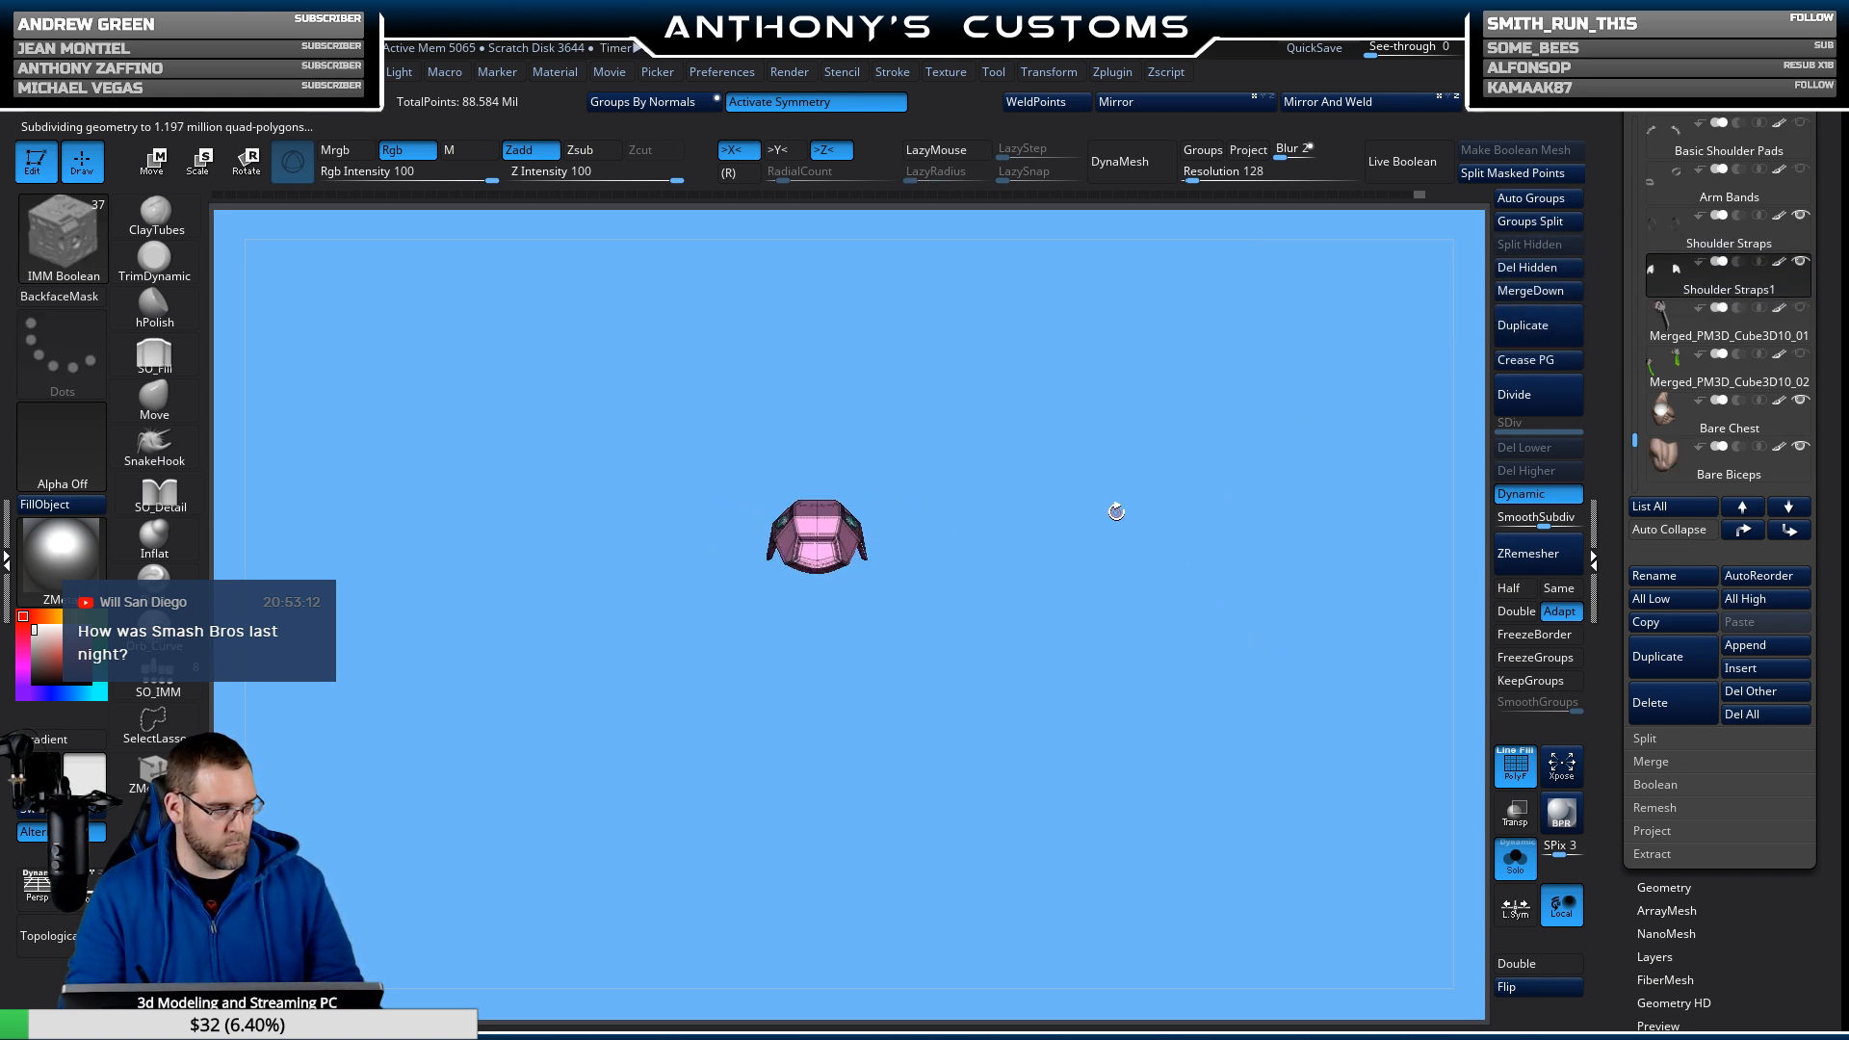
{"action": "left_click_drag", "start_coordinate": [1135, 553], "coordinate": [1167, 819], "text": "alt"}
{"action": "left_click_drag", "start_coordinate": [1174, 638], "coordinate": [1118, 726], "text": "alt"}
{"action": "key", "text": "shift+f"}
{"action": "left_click_drag", "start_coordinate": [983, 714], "coordinate": [1019, 568]}
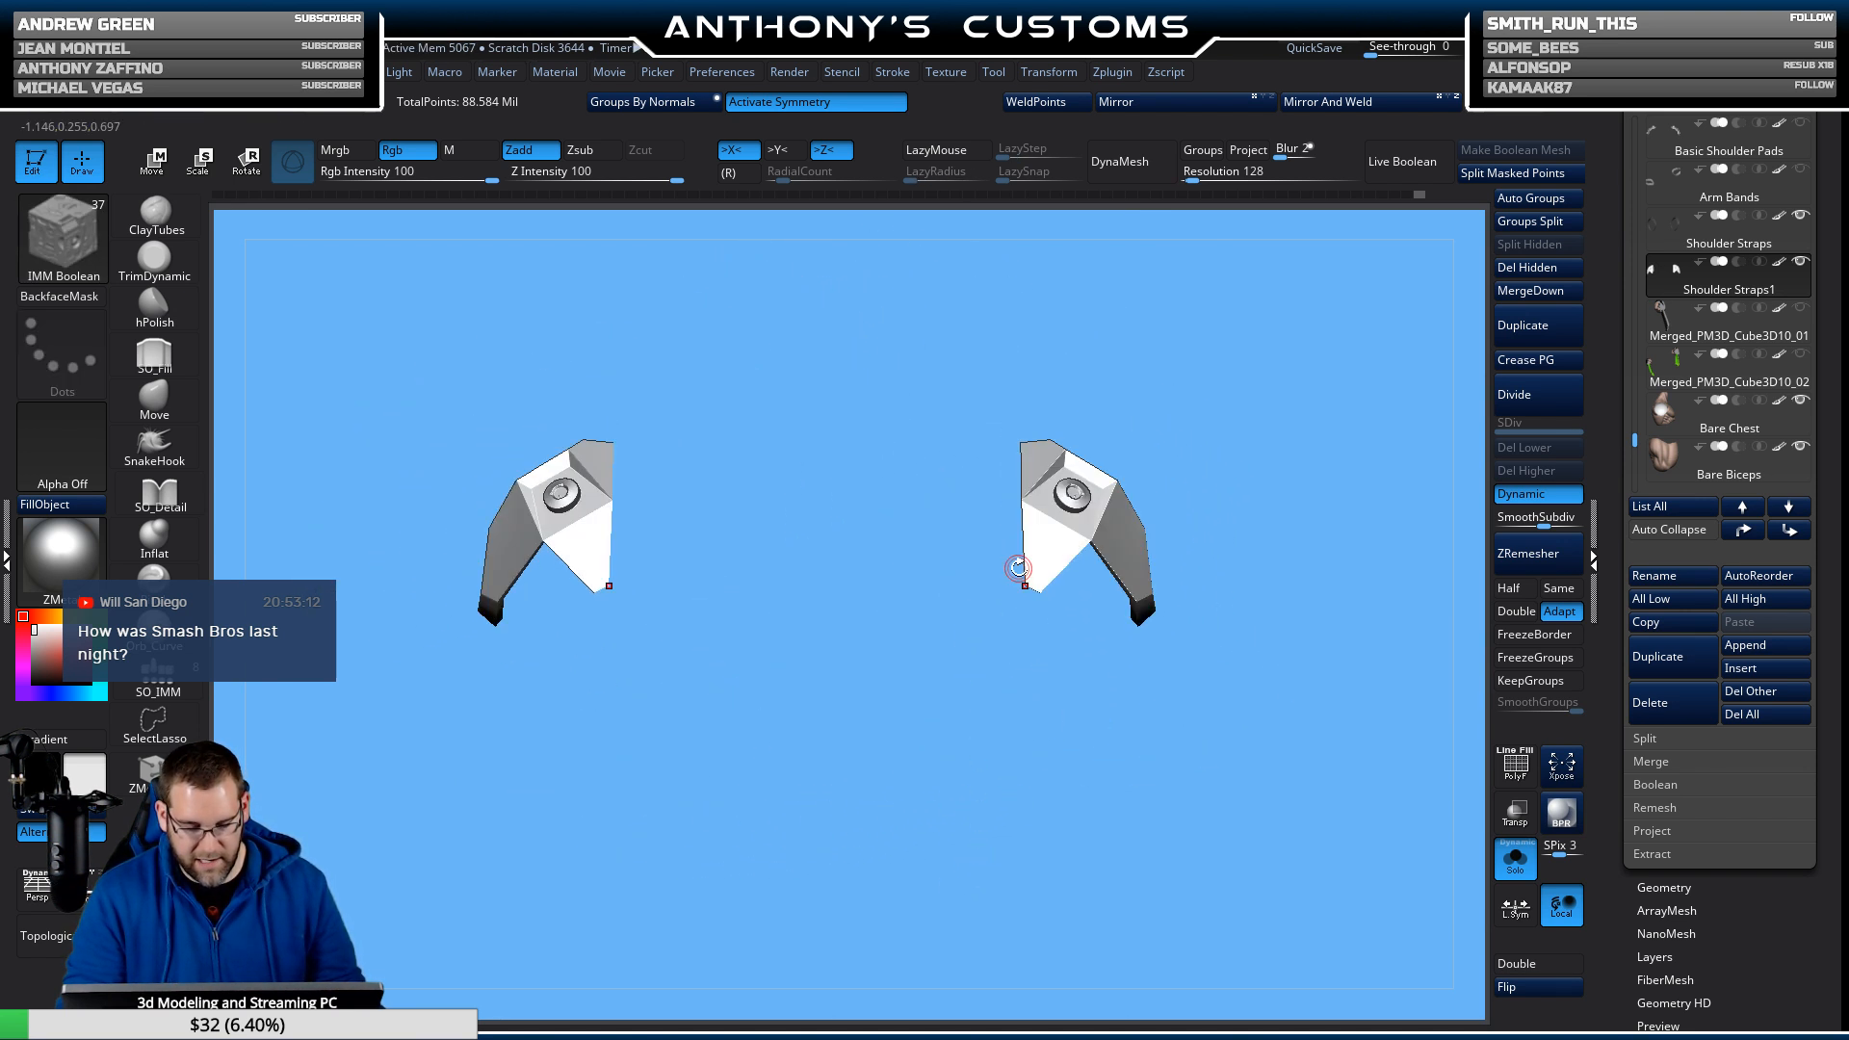
Show the whole character, recentre the transform gizmo for the shoulder pads, and raise the pads about 1.24 units.
{"action": "left_click", "coordinate": [1524, 860]}
{"action": "left_click_drag", "start_coordinate": [1284, 812], "coordinate": [1276, 874]}
{"action": "key", "text": "w"}
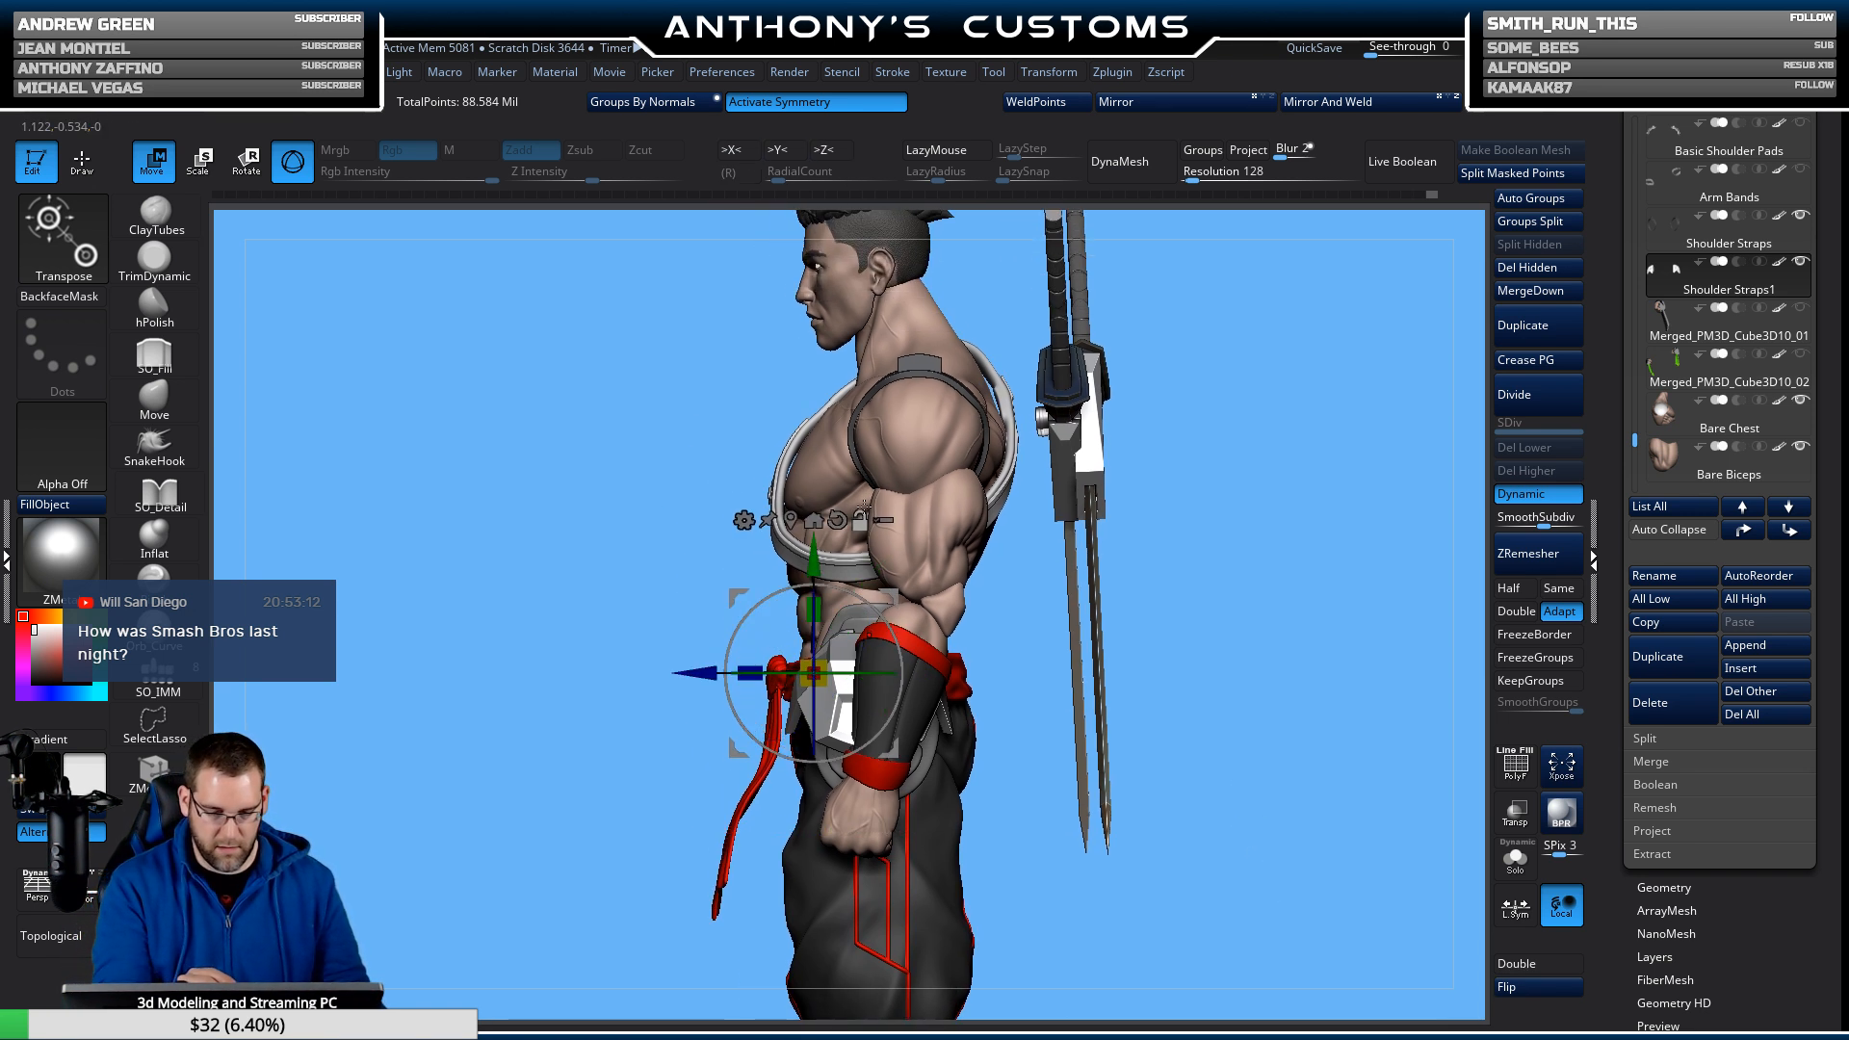
{"action": "left_click", "coordinate": [814, 521]}
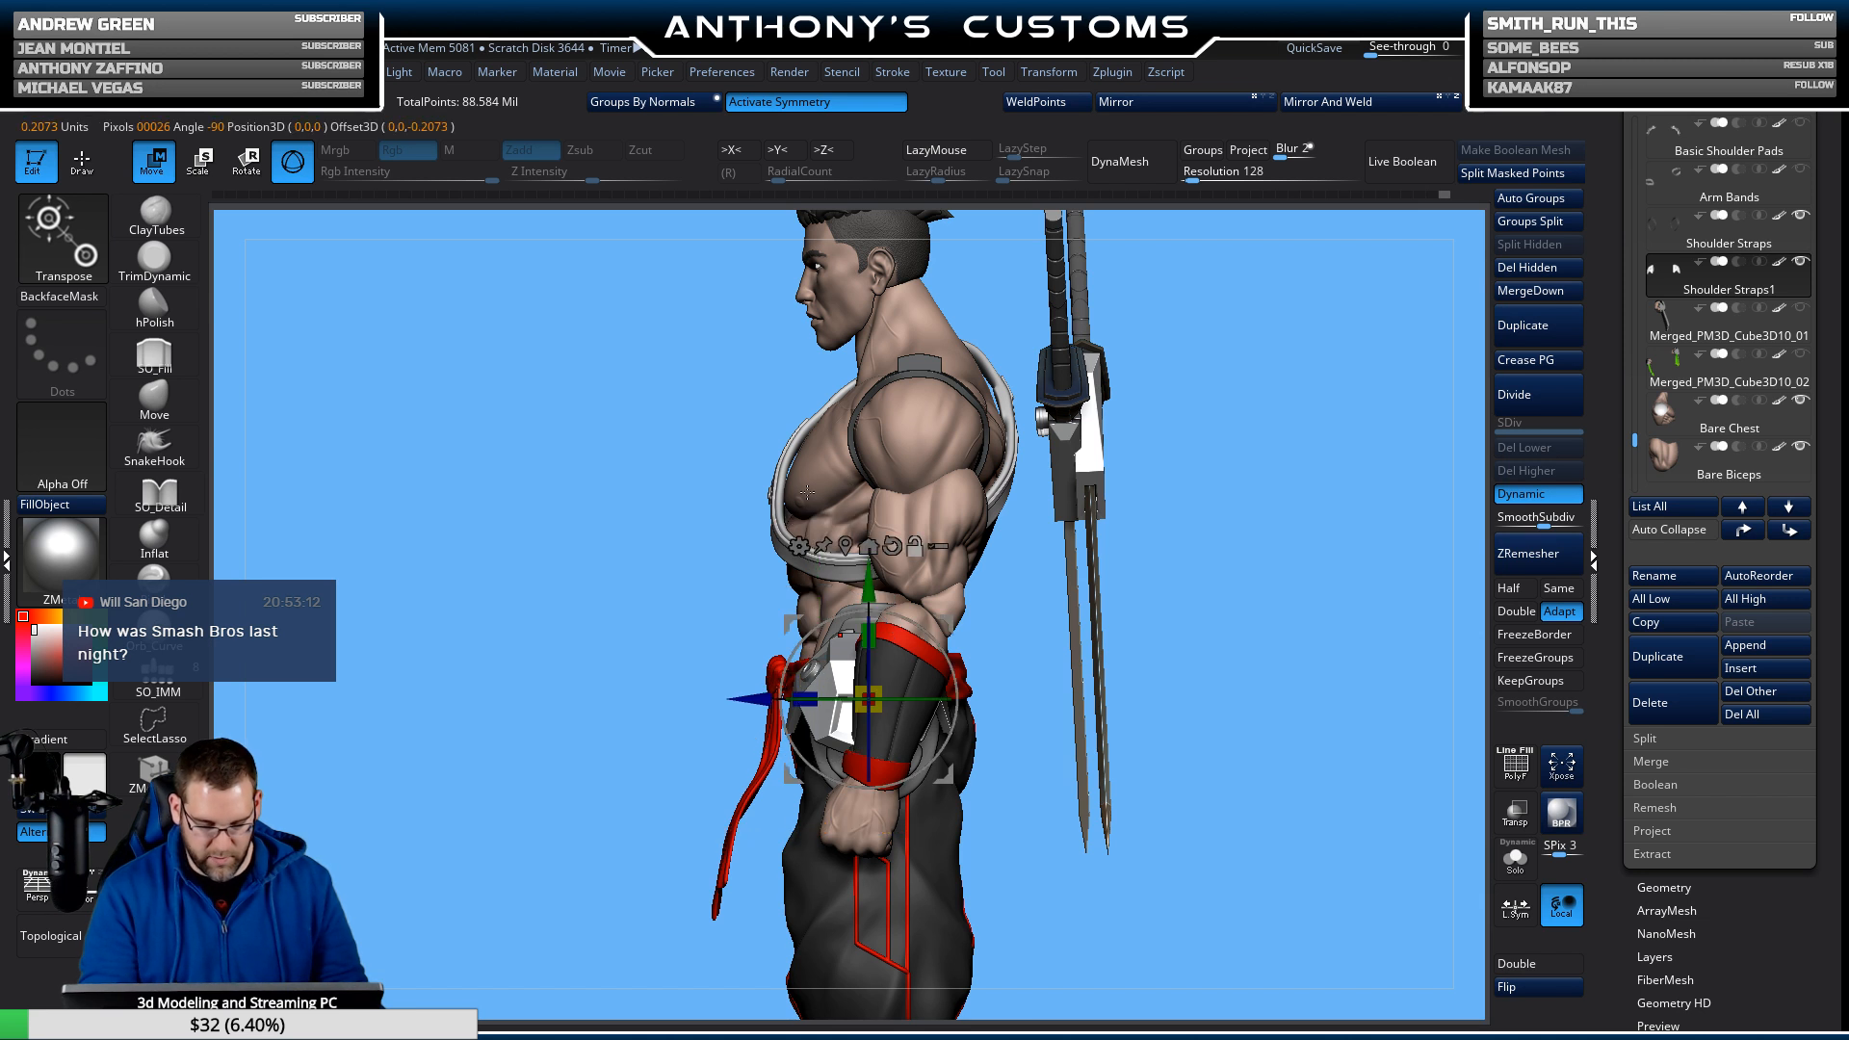
{"action": "left_click_drag", "start_coordinate": [868, 698], "coordinate": [868, 550]}
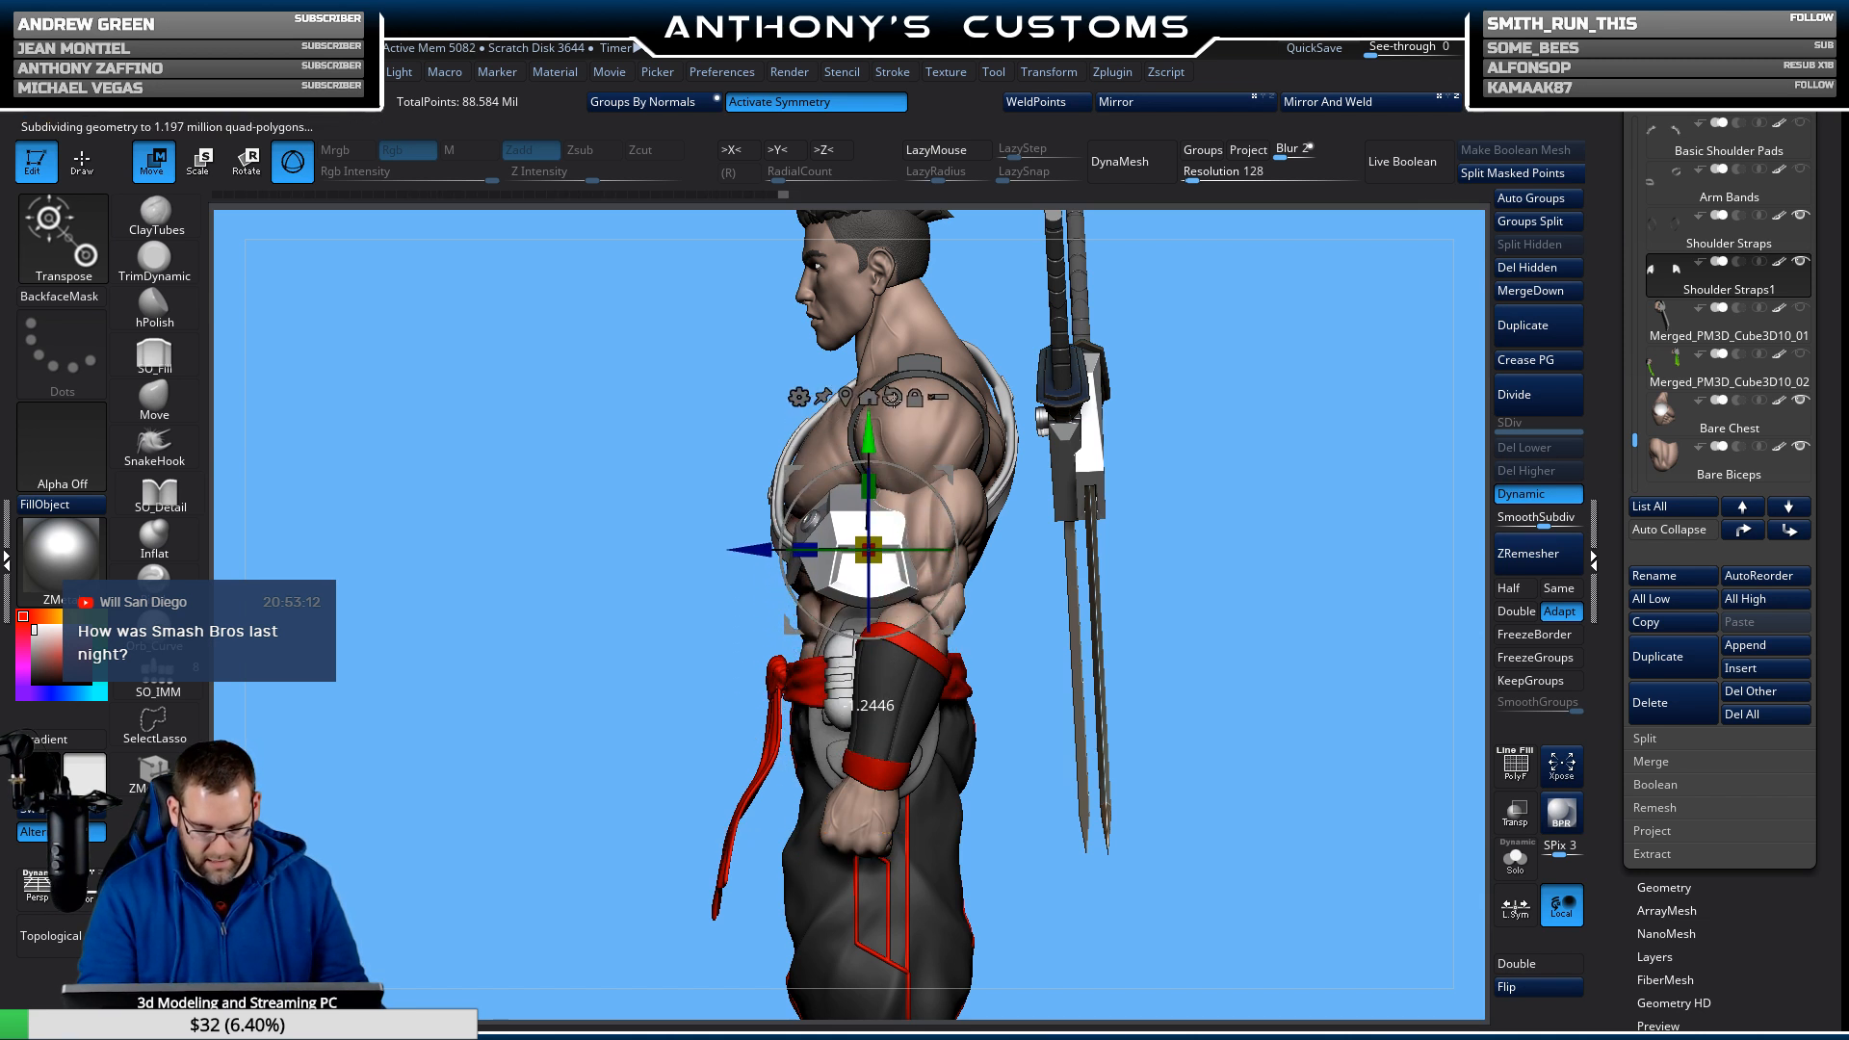
Move the shoulder pads about 0.44 units backward over the shoulders and check their fit from above.
{"action": "left_click_drag", "start_coordinate": [1184, 341], "coordinate": [954, 391]}
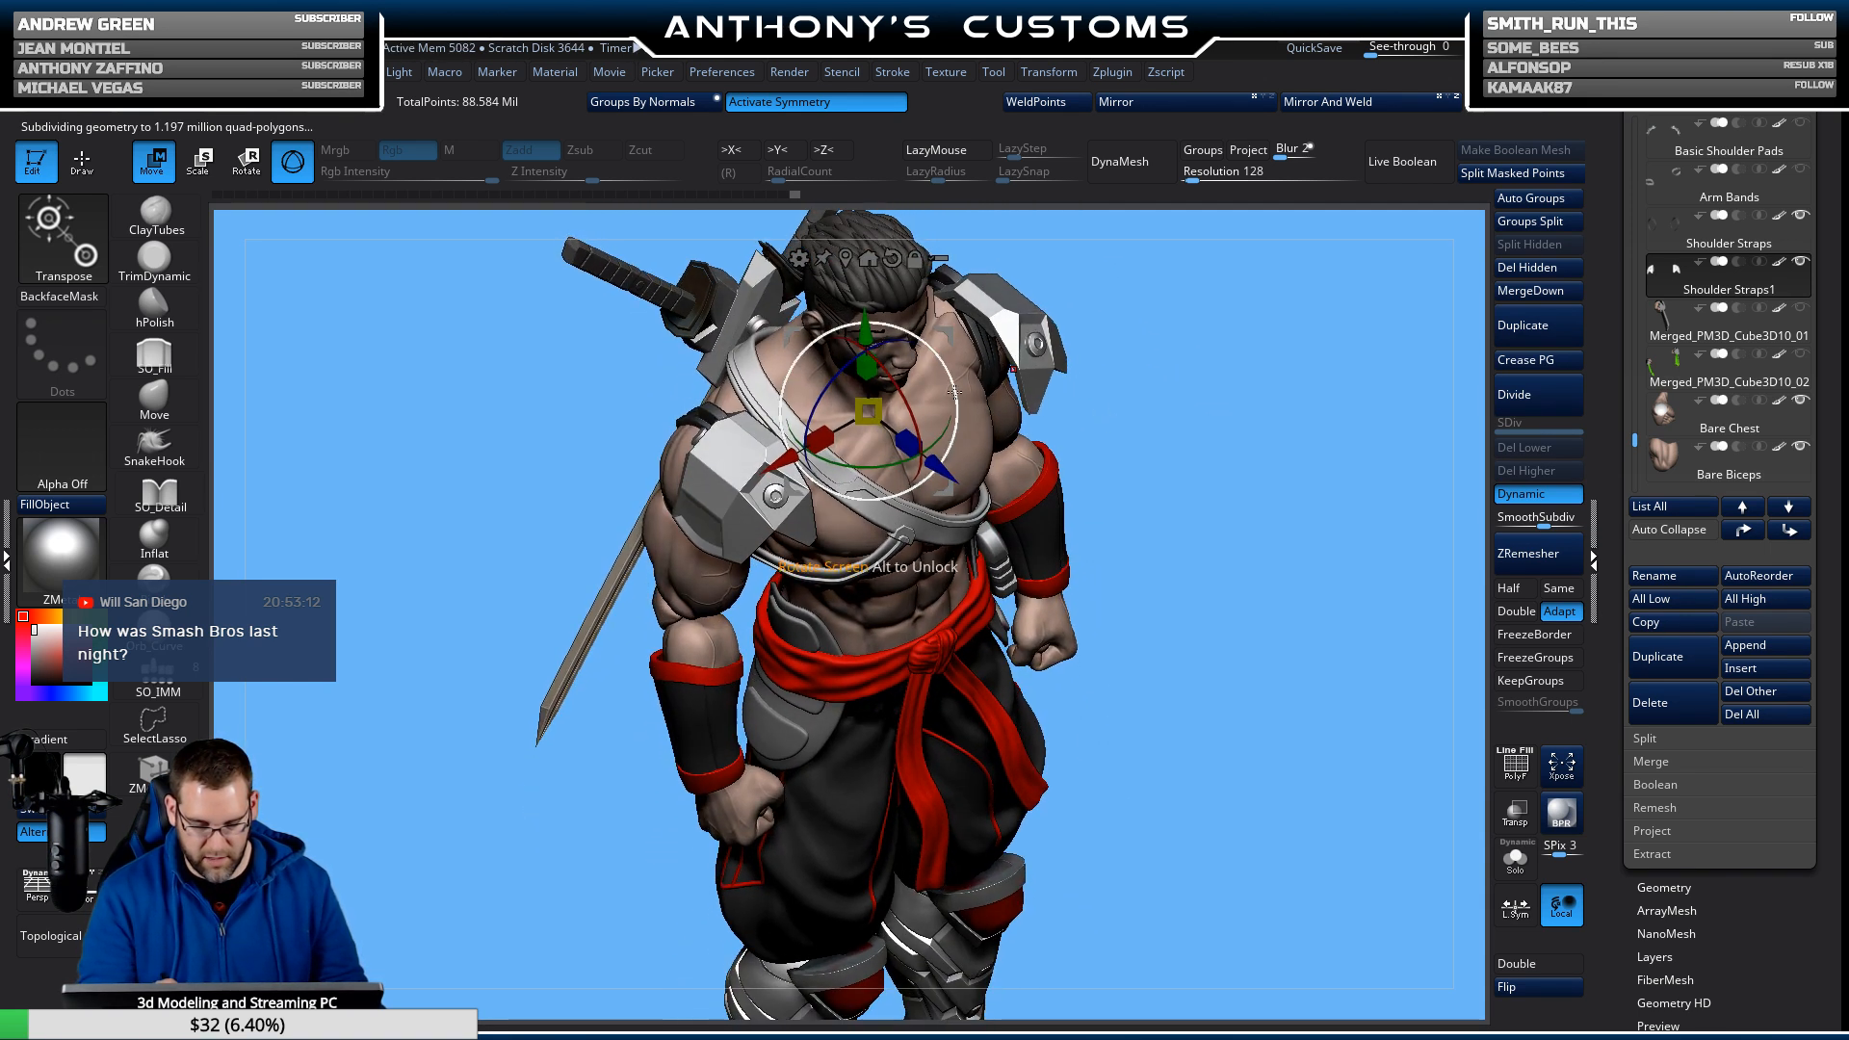
{"action": "left_click_drag", "start_coordinate": [929, 453], "coordinate": [917, 441]}
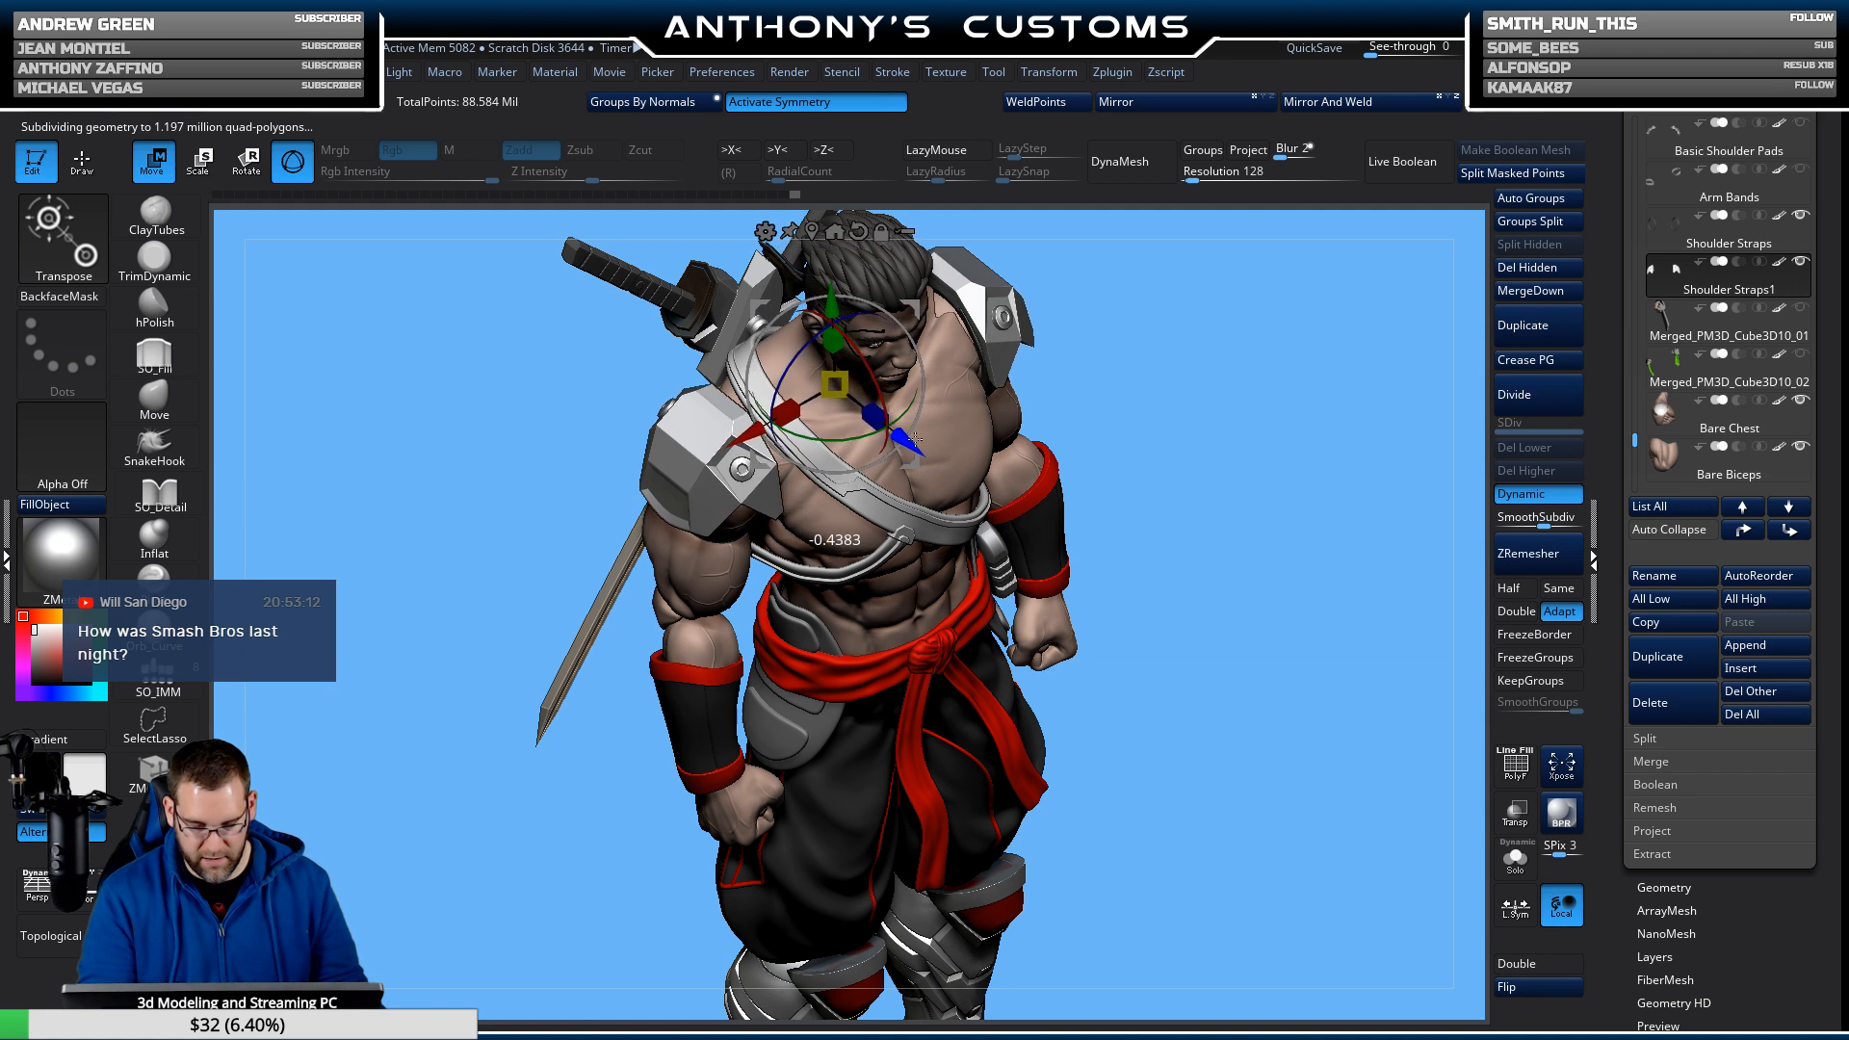
{"action": "left_click_drag", "start_coordinate": [1266, 442], "coordinate": [1233, 554]}
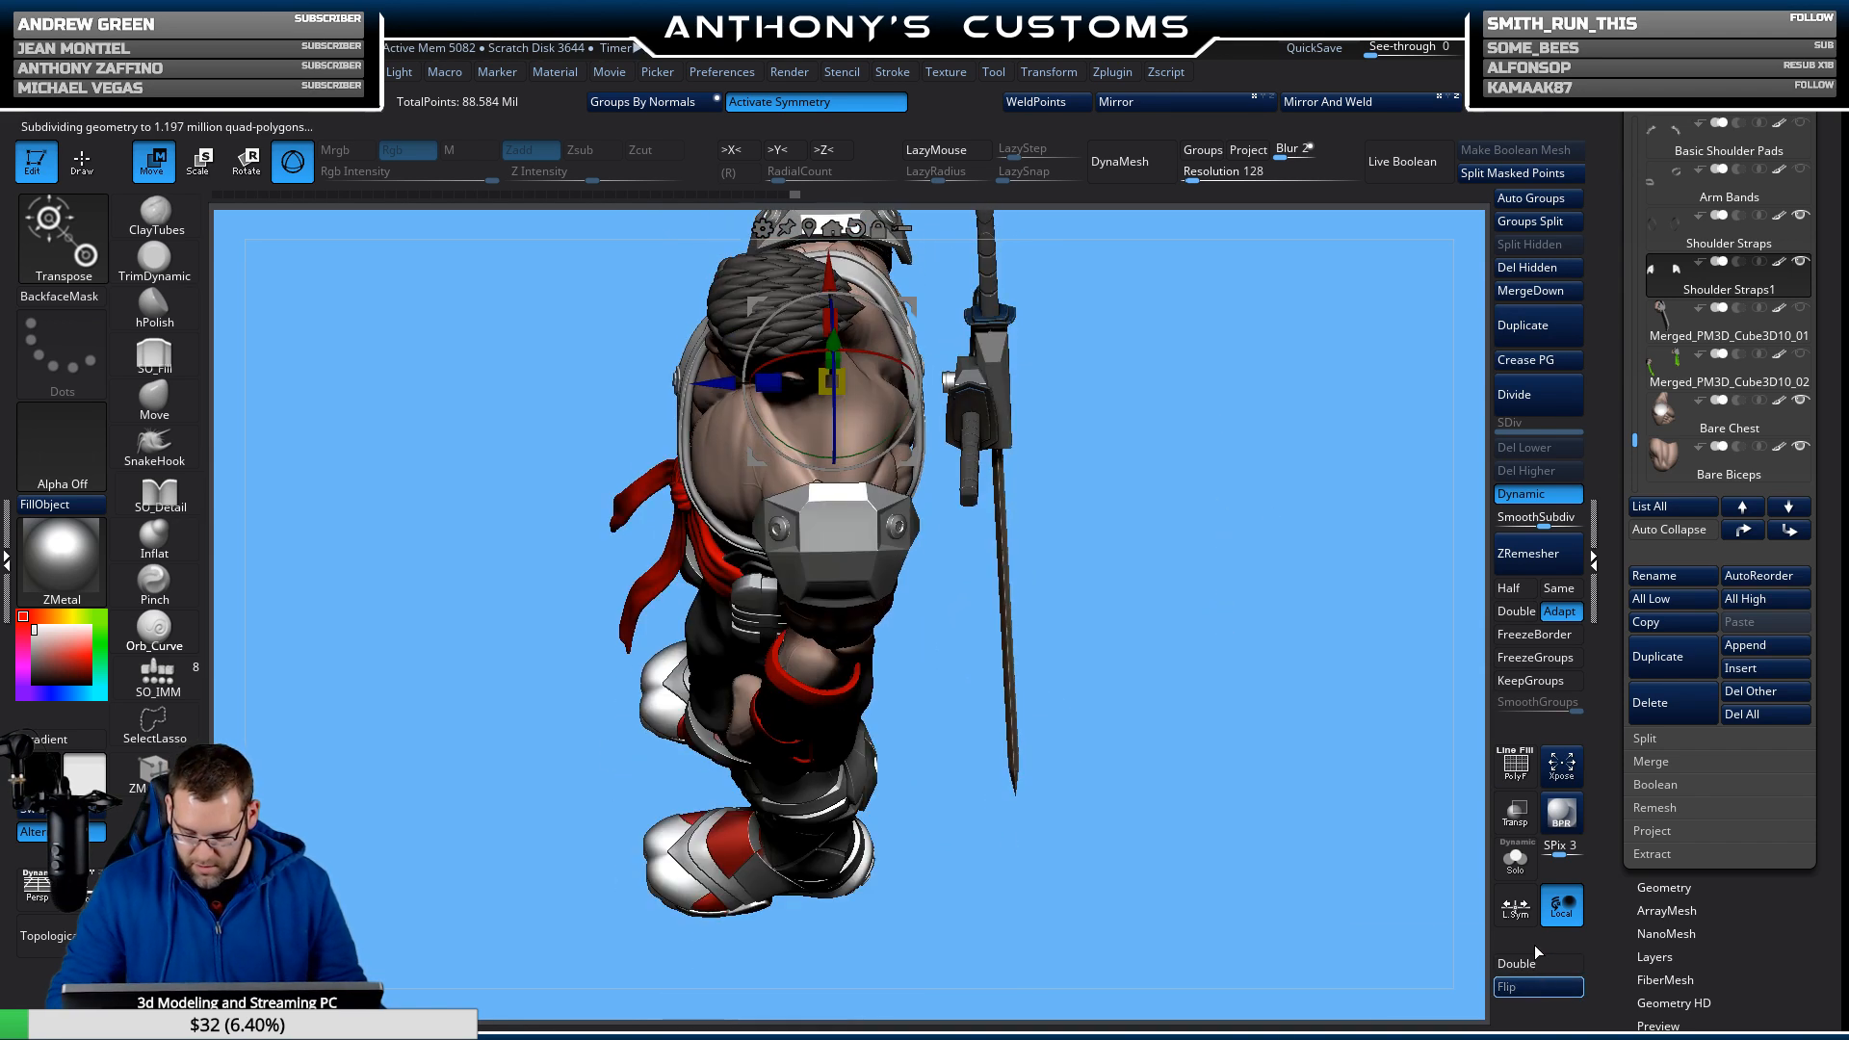
{"action": "mouse_move", "coordinate": [1149, 453]}
{"action": "left_mouse_down"}
{"action": "mouse_move", "coordinate": [1139, 590]}
{"action": "mouse_move", "coordinate": [1061, 305]}
{"action": "left_mouse_up"}
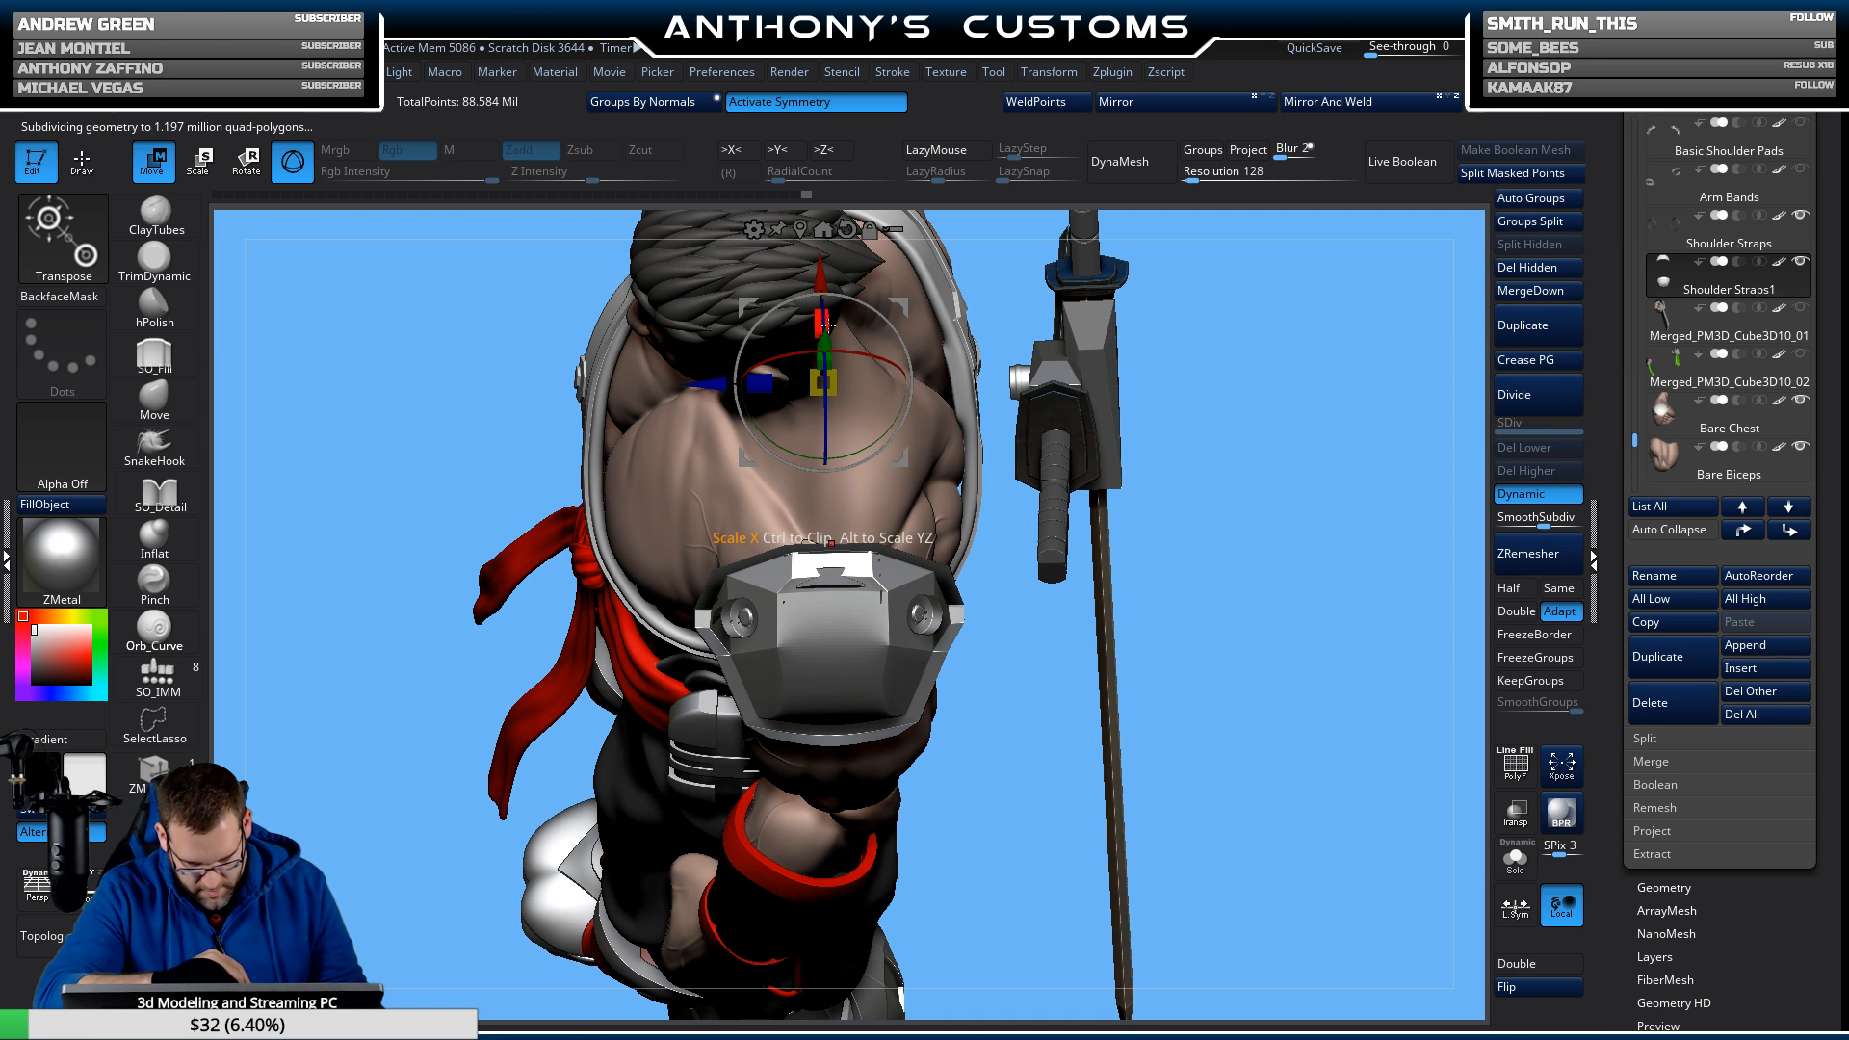
Fine-tune the shoulder pads' depth over the shoulders, flip their surface normals, and return to drawing mode with the whole character framed.
{"action": "left_click_drag", "start_coordinate": [1334, 472], "coordinate": [1270, 480]}
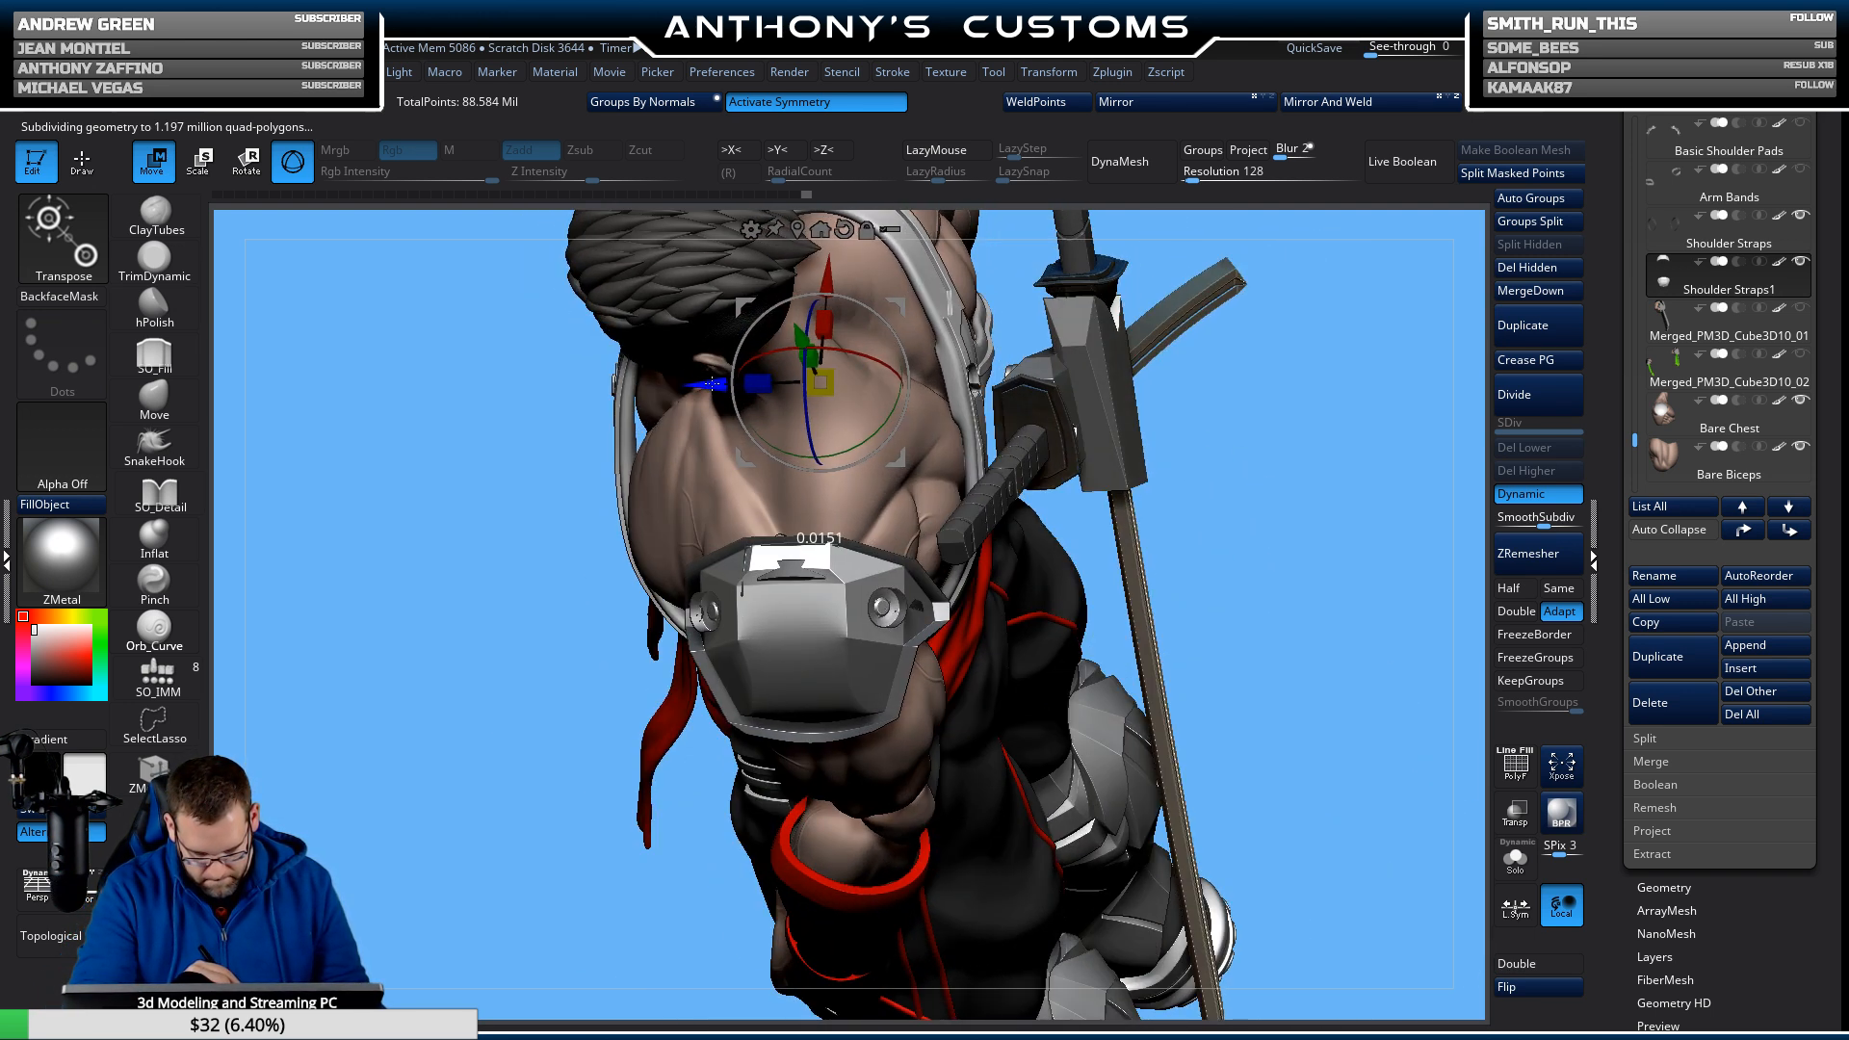
{"action": "left_click_drag", "start_coordinate": [1270, 480], "coordinate": [1191, 516]}
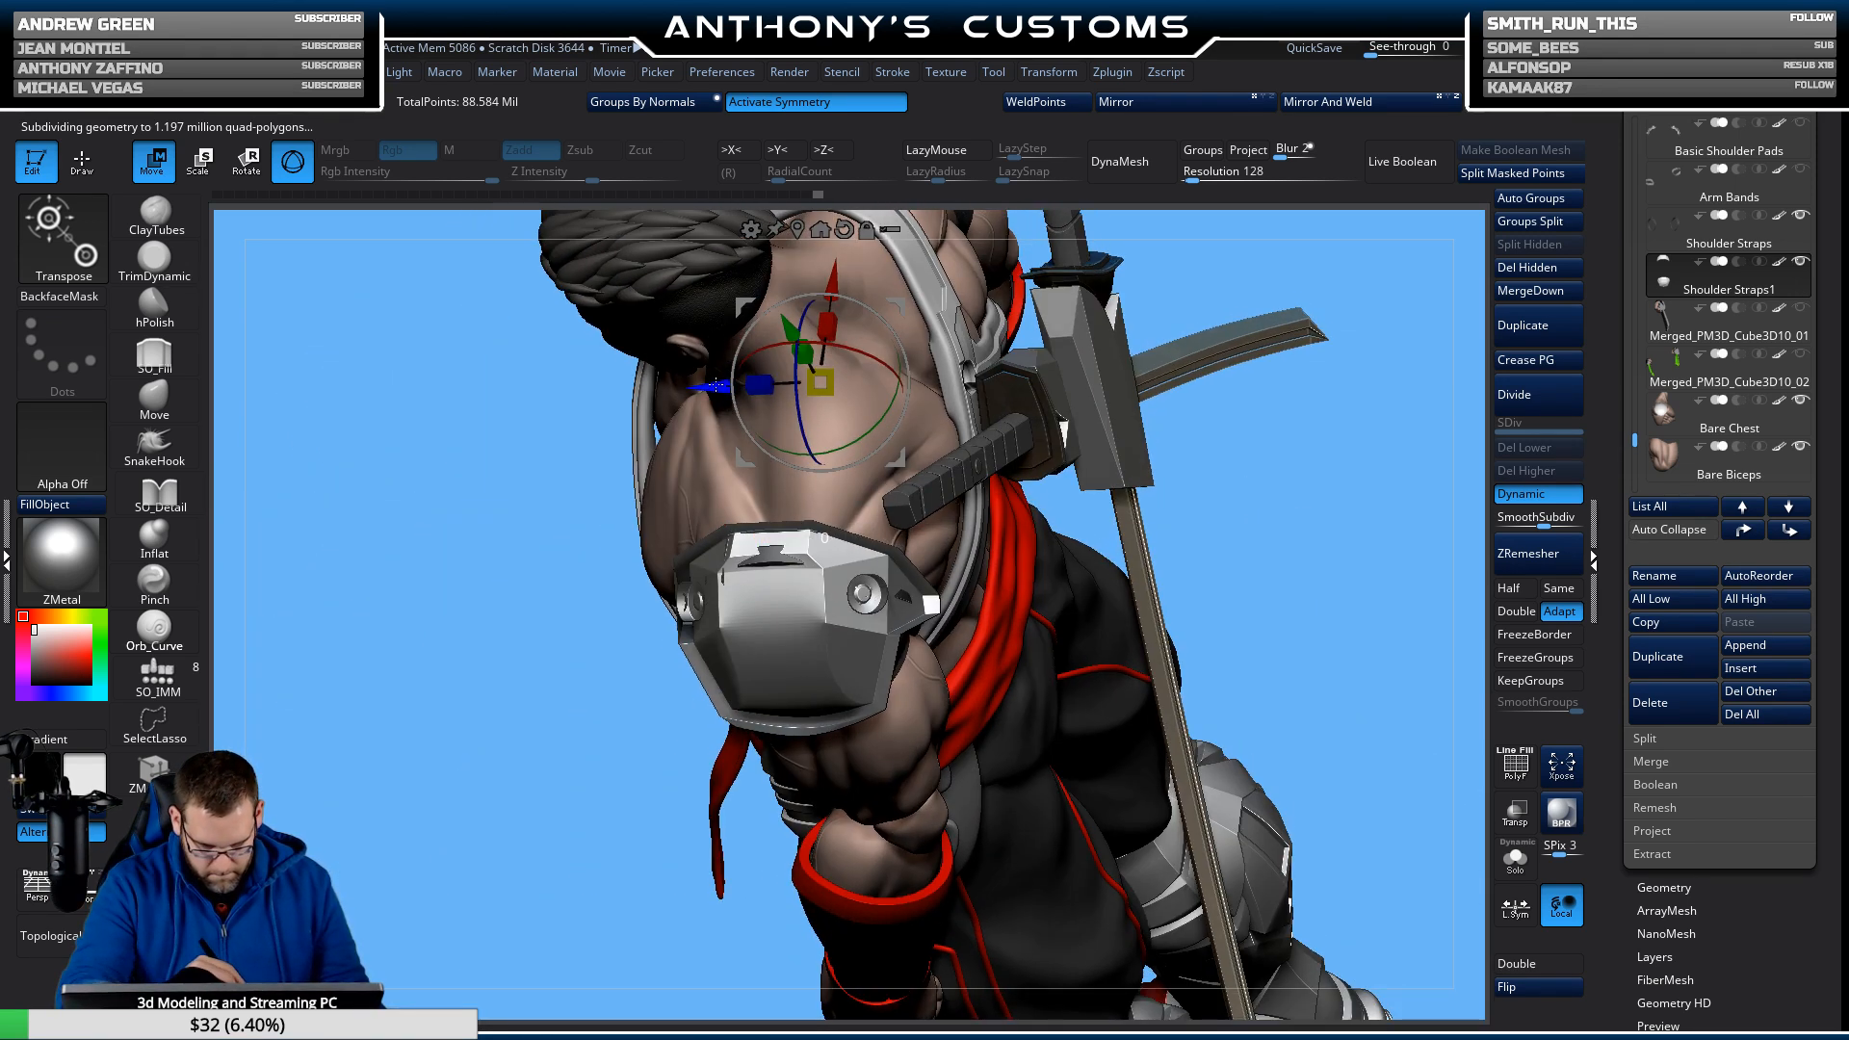
{"action": "left_click_drag", "start_coordinate": [1275, 475], "coordinate": [1202, 395]}
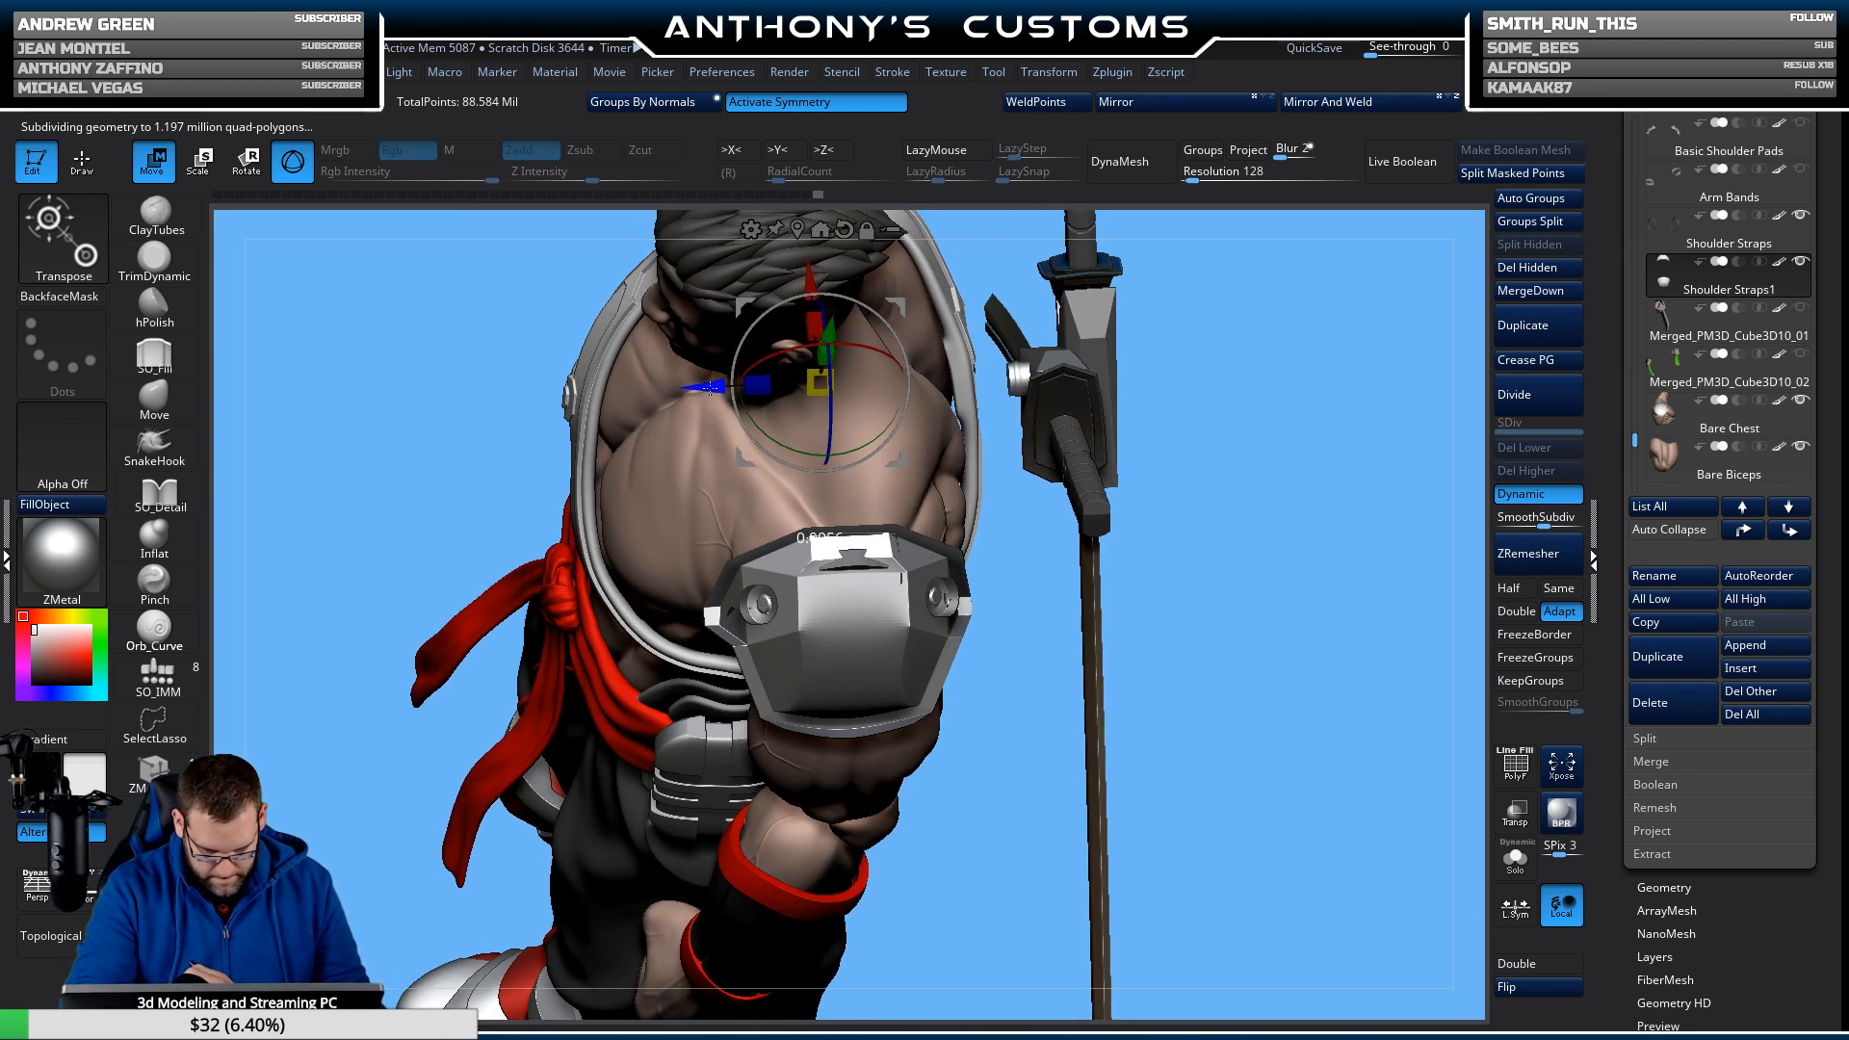
{"action": "left_click_drag", "start_coordinate": [1228, 445], "coordinate": [1388, 540]}
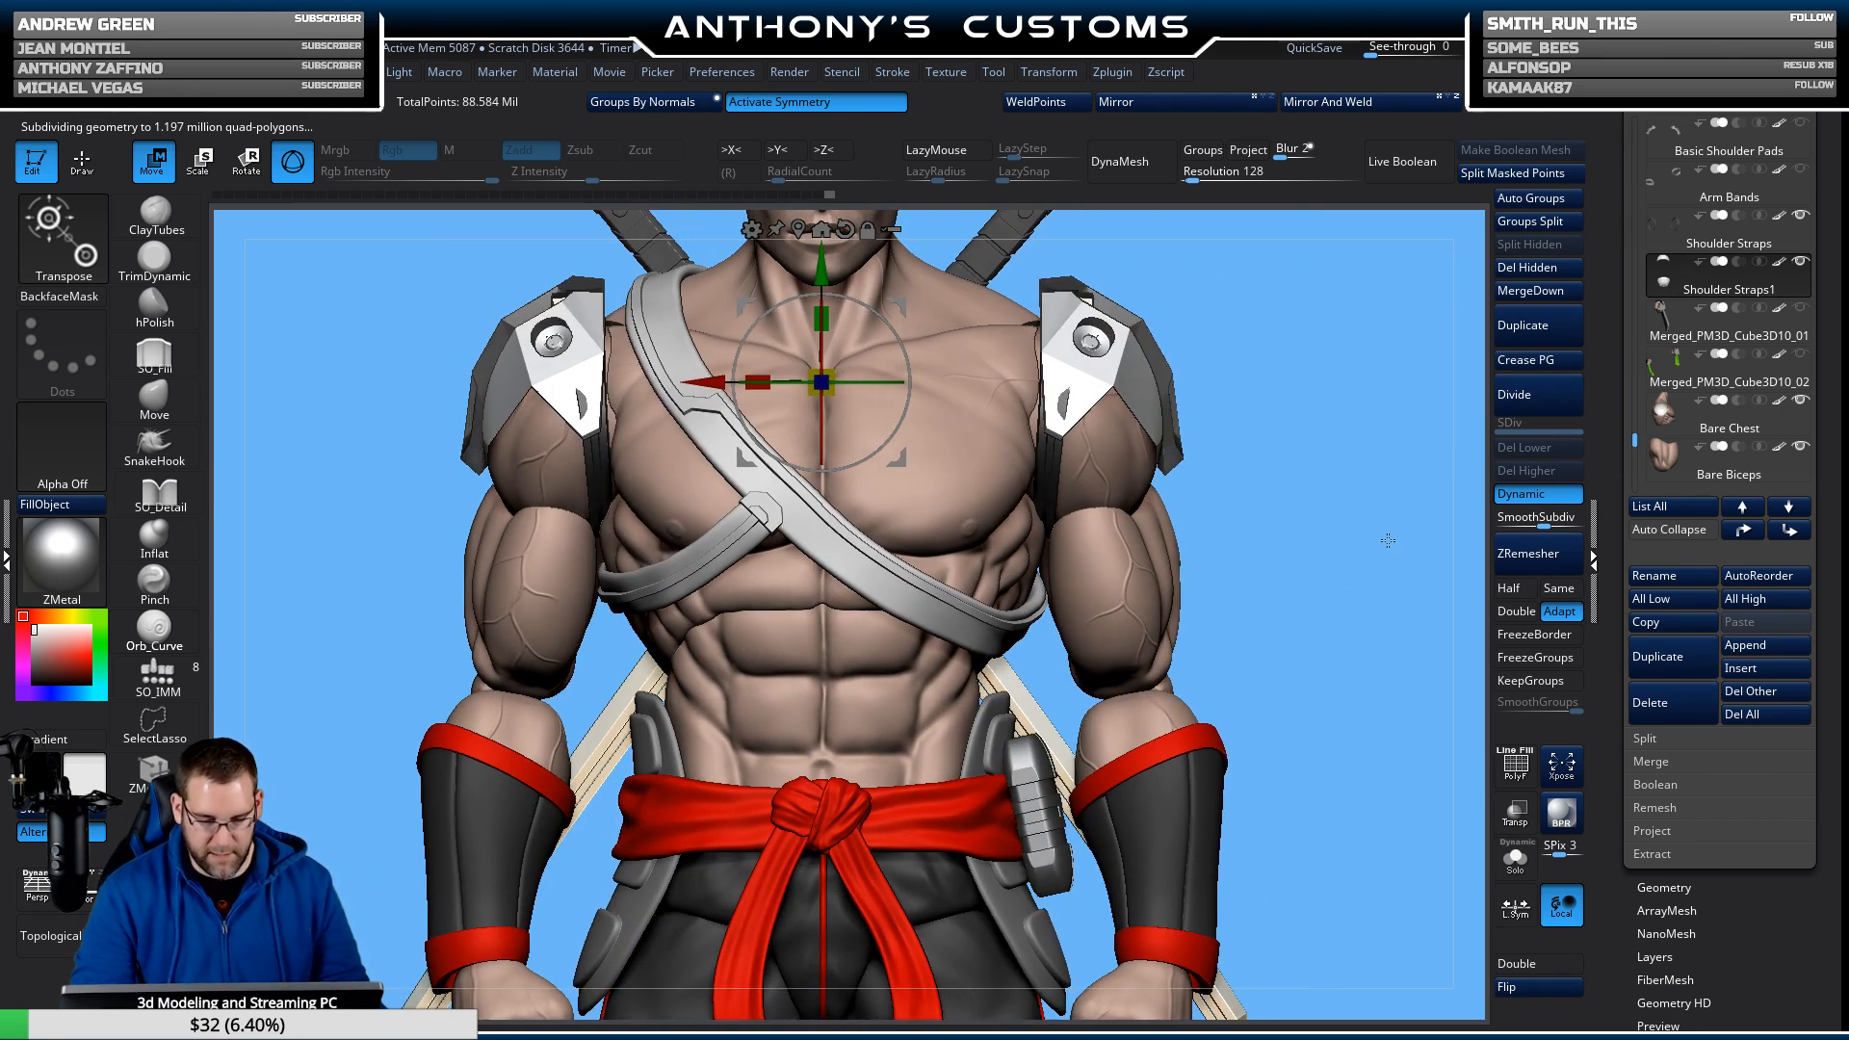
{"action": "left_click", "coordinate": [1531, 984]}
{"action": "key", "text": "f"}
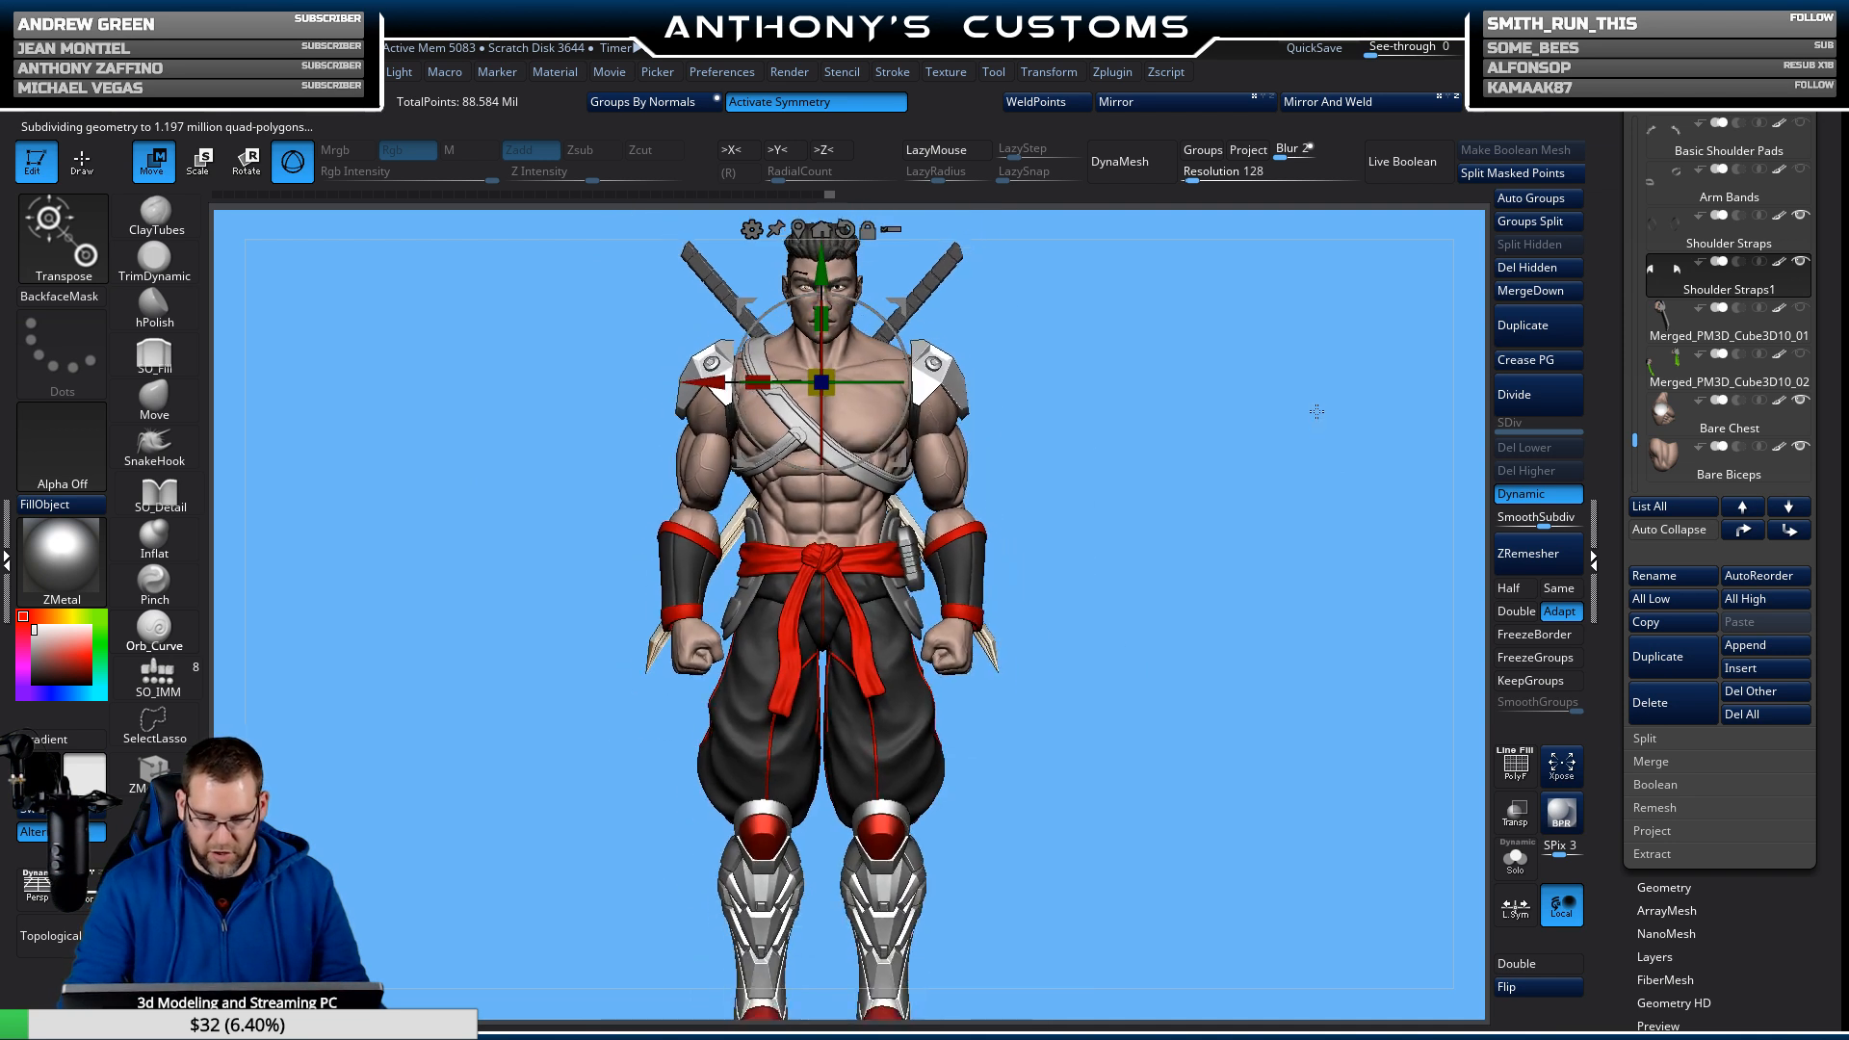
{"action": "key", "text": "q"}
{"action": "mouse_move", "coordinate": [1183, 628]}
{"action": "left_mouse_down"}
{"action": "mouse_move", "coordinate": [1142, 694]}
{"action": "mouse_move", "coordinate": [1231, 703]}
{"action": "mouse_move", "coordinate": [1156, 702]}
{"action": "mouse_move", "coordinate": [1130, 727]}
{"action": "mouse_move", "coordinate": [1306, 662]}
{"action": "mouse_move", "coordinate": [1133, 668]}
{"action": "left_mouse_up"}
{"action": "key", "text": "shift"}
{"action": "scroll", "coordinate": [1660, 438], "scroll_direction": "up", "scroll_amount": 3}
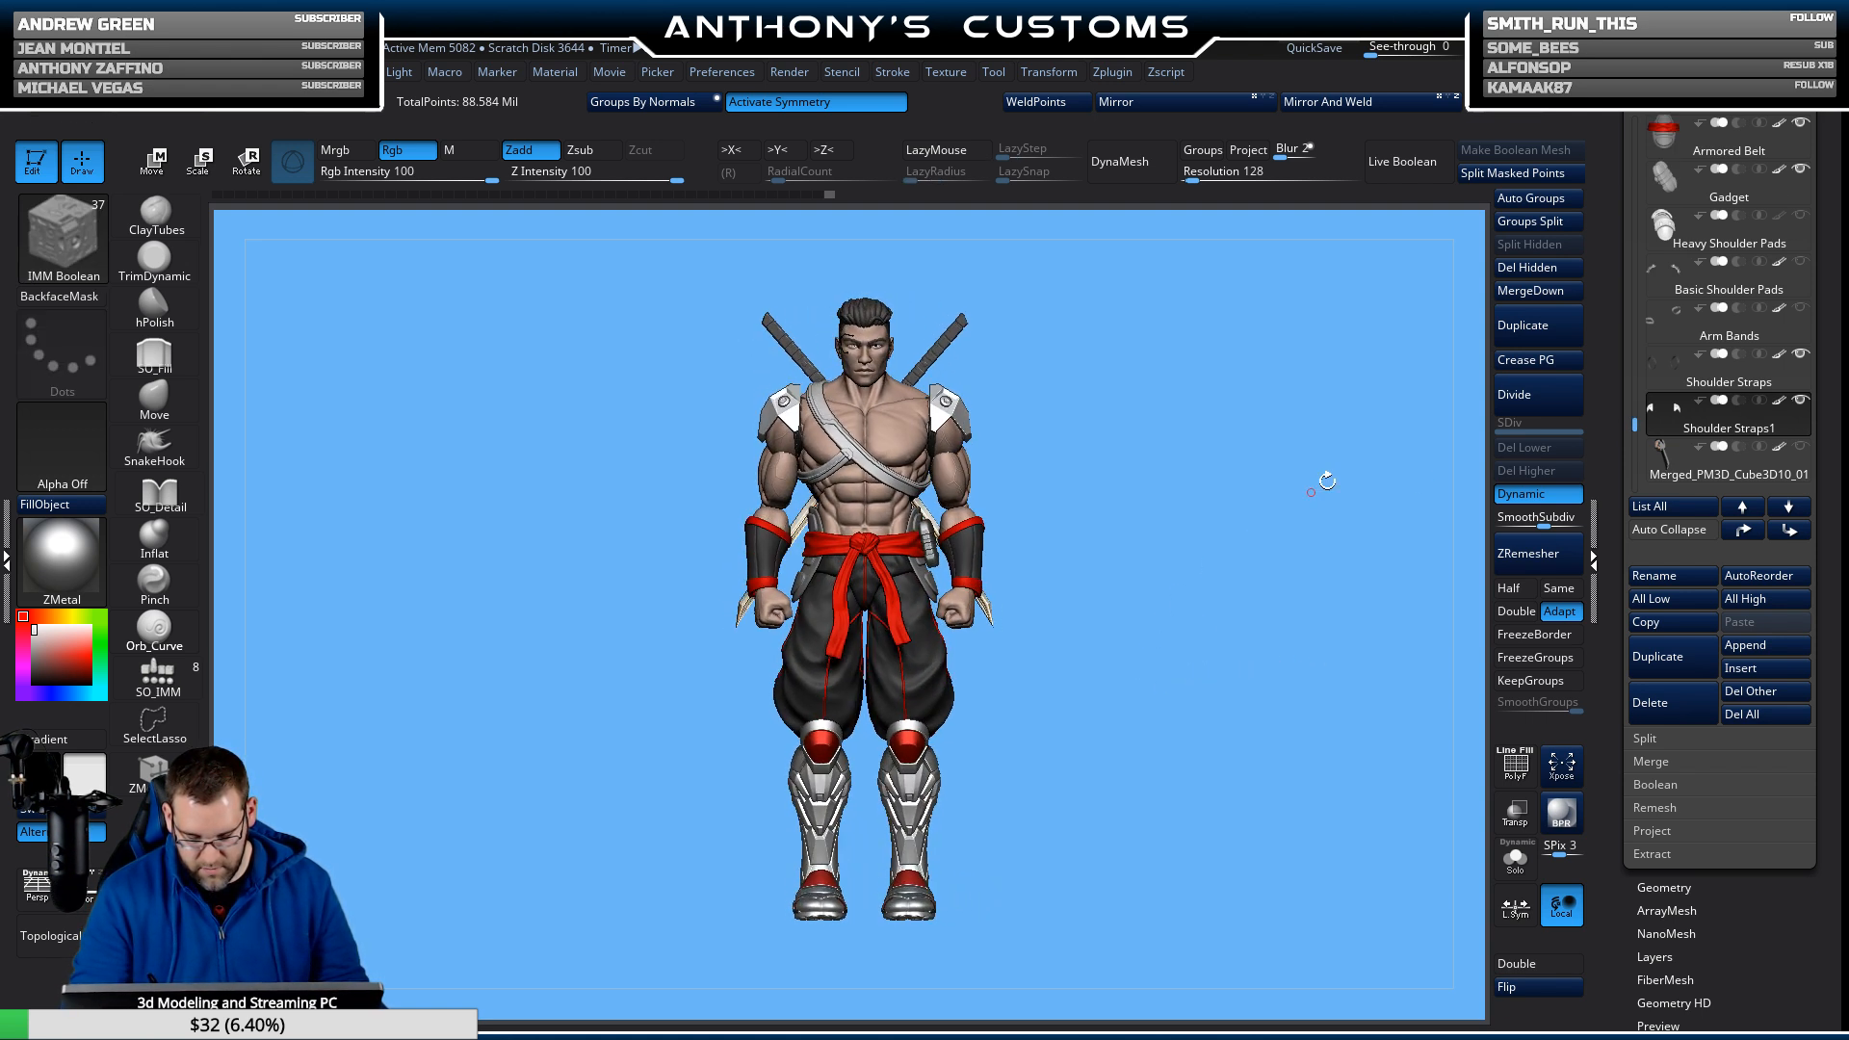
Try the Feet 3 footwear in place of Feet 1 and switch back to Feet 1.
{"action": "left_click_drag", "start_coordinate": [1634, 422], "coordinate": [1636, 337]}
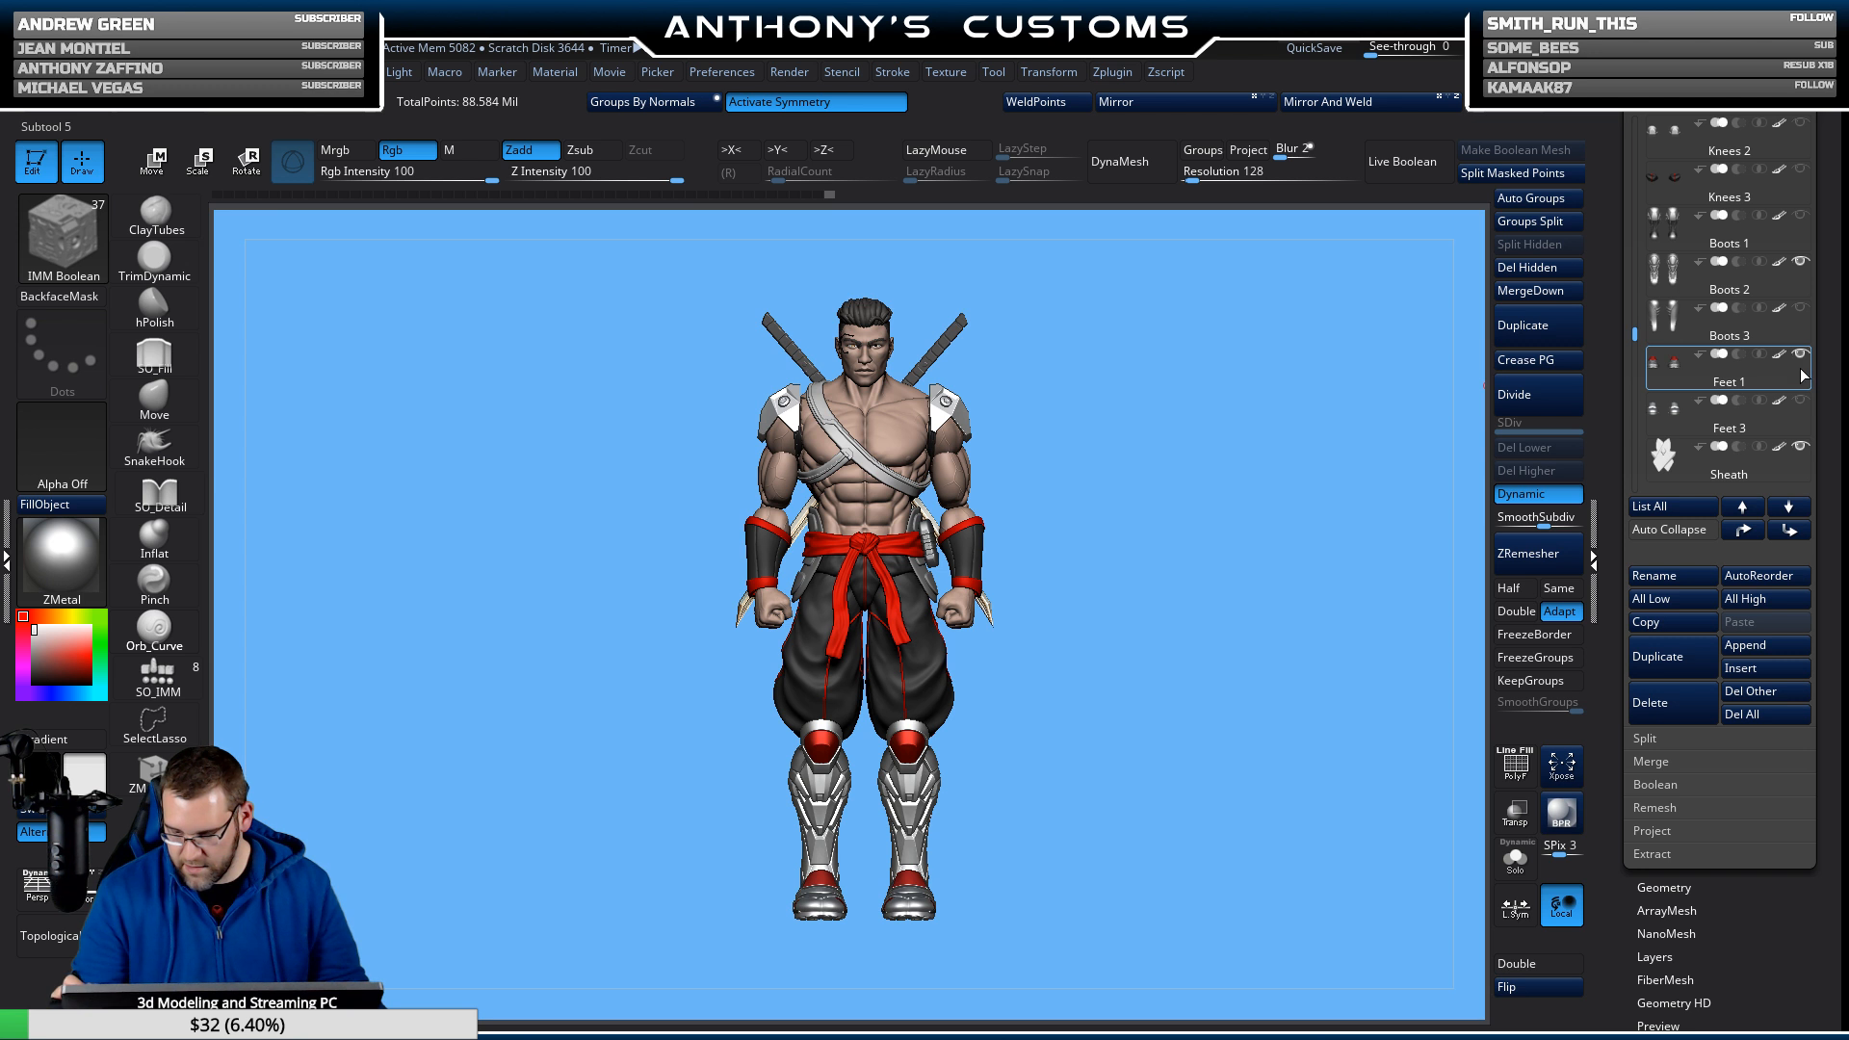
{"action": "left_click", "coordinate": [1801, 355]}
{"action": "left_click", "coordinate": [1801, 401]}
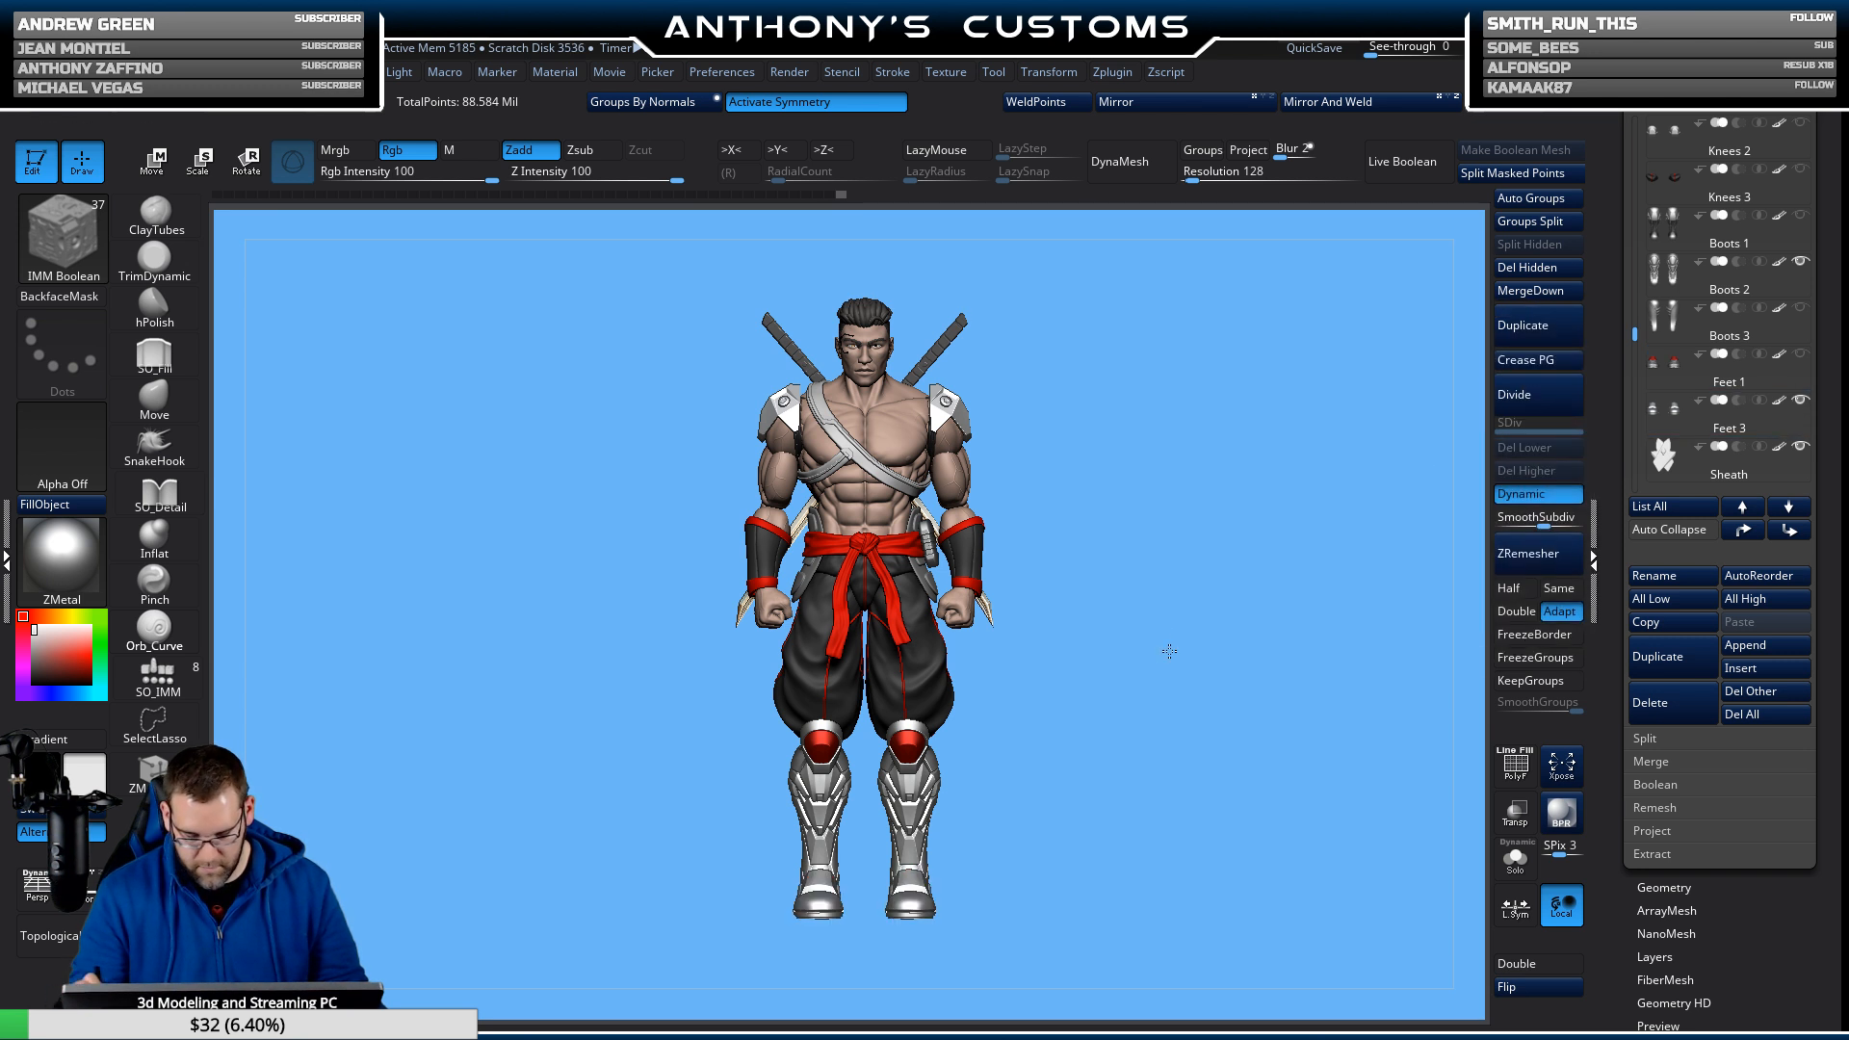
{"action": "mouse_move", "coordinate": [1170, 651]}
{"action": "left_mouse_down"}
{"action": "mouse_move", "coordinate": [1227, 632]}
{"action": "mouse_move", "coordinate": [1170, 648]}
{"action": "left_mouse_up"}
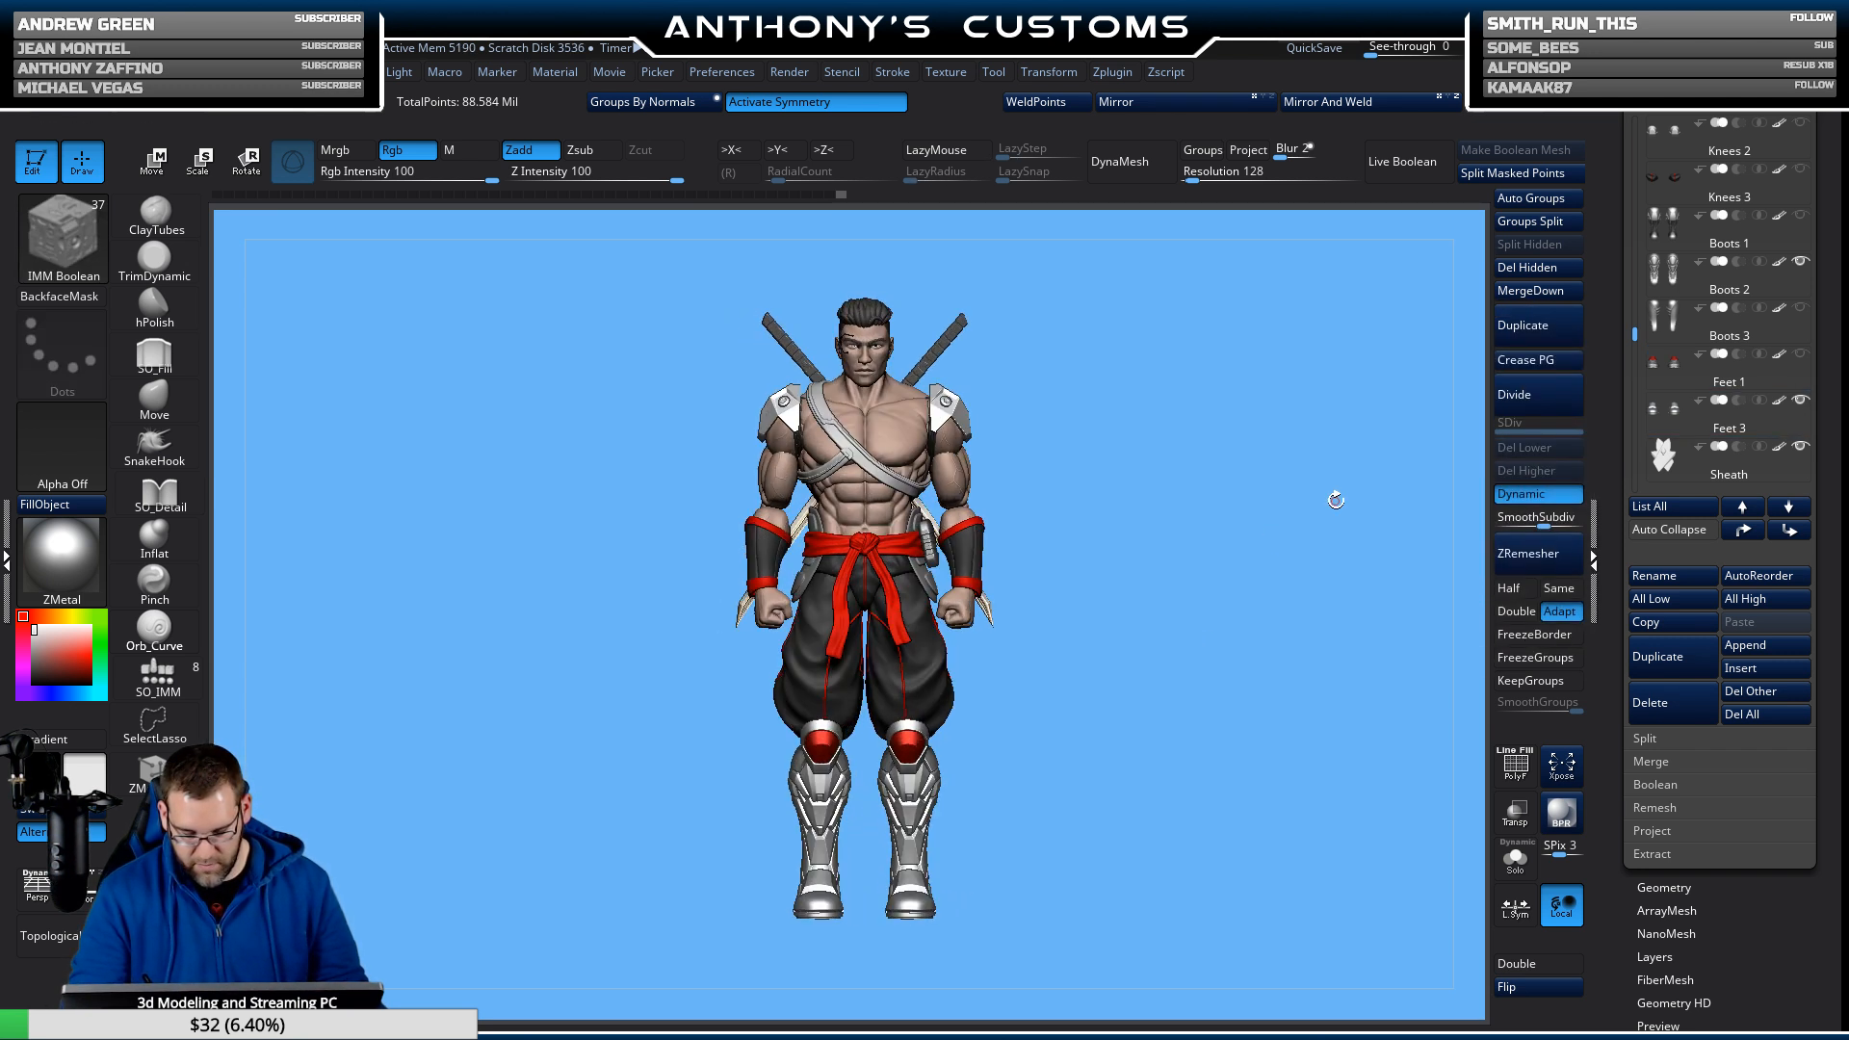
{"action": "left_click", "coordinate": [1801, 362]}
{"action": "left_click", "coordinate": [1801, 404]}
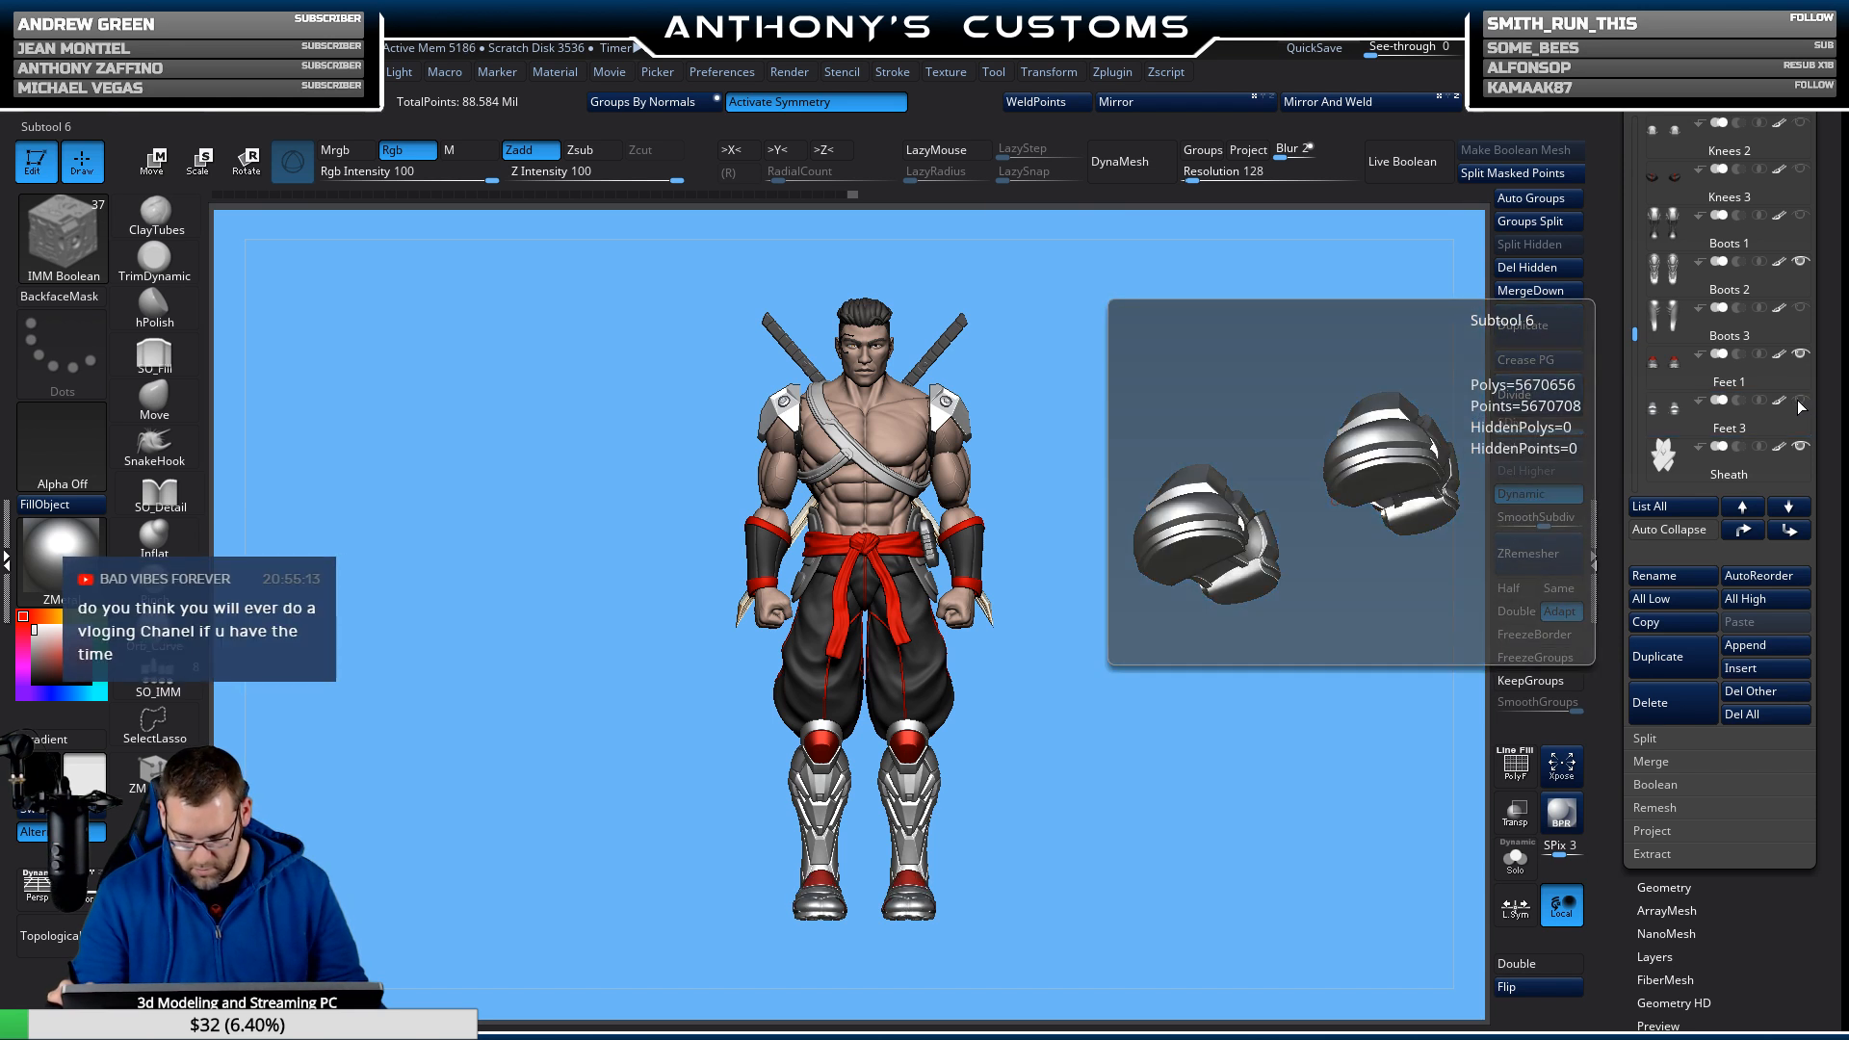
Show the Boots 1 and Feet 1 subtools on the character, and hide Boots 2 and Feet 3.
{"action": "left_click", "coordinate": [1798, 358]}
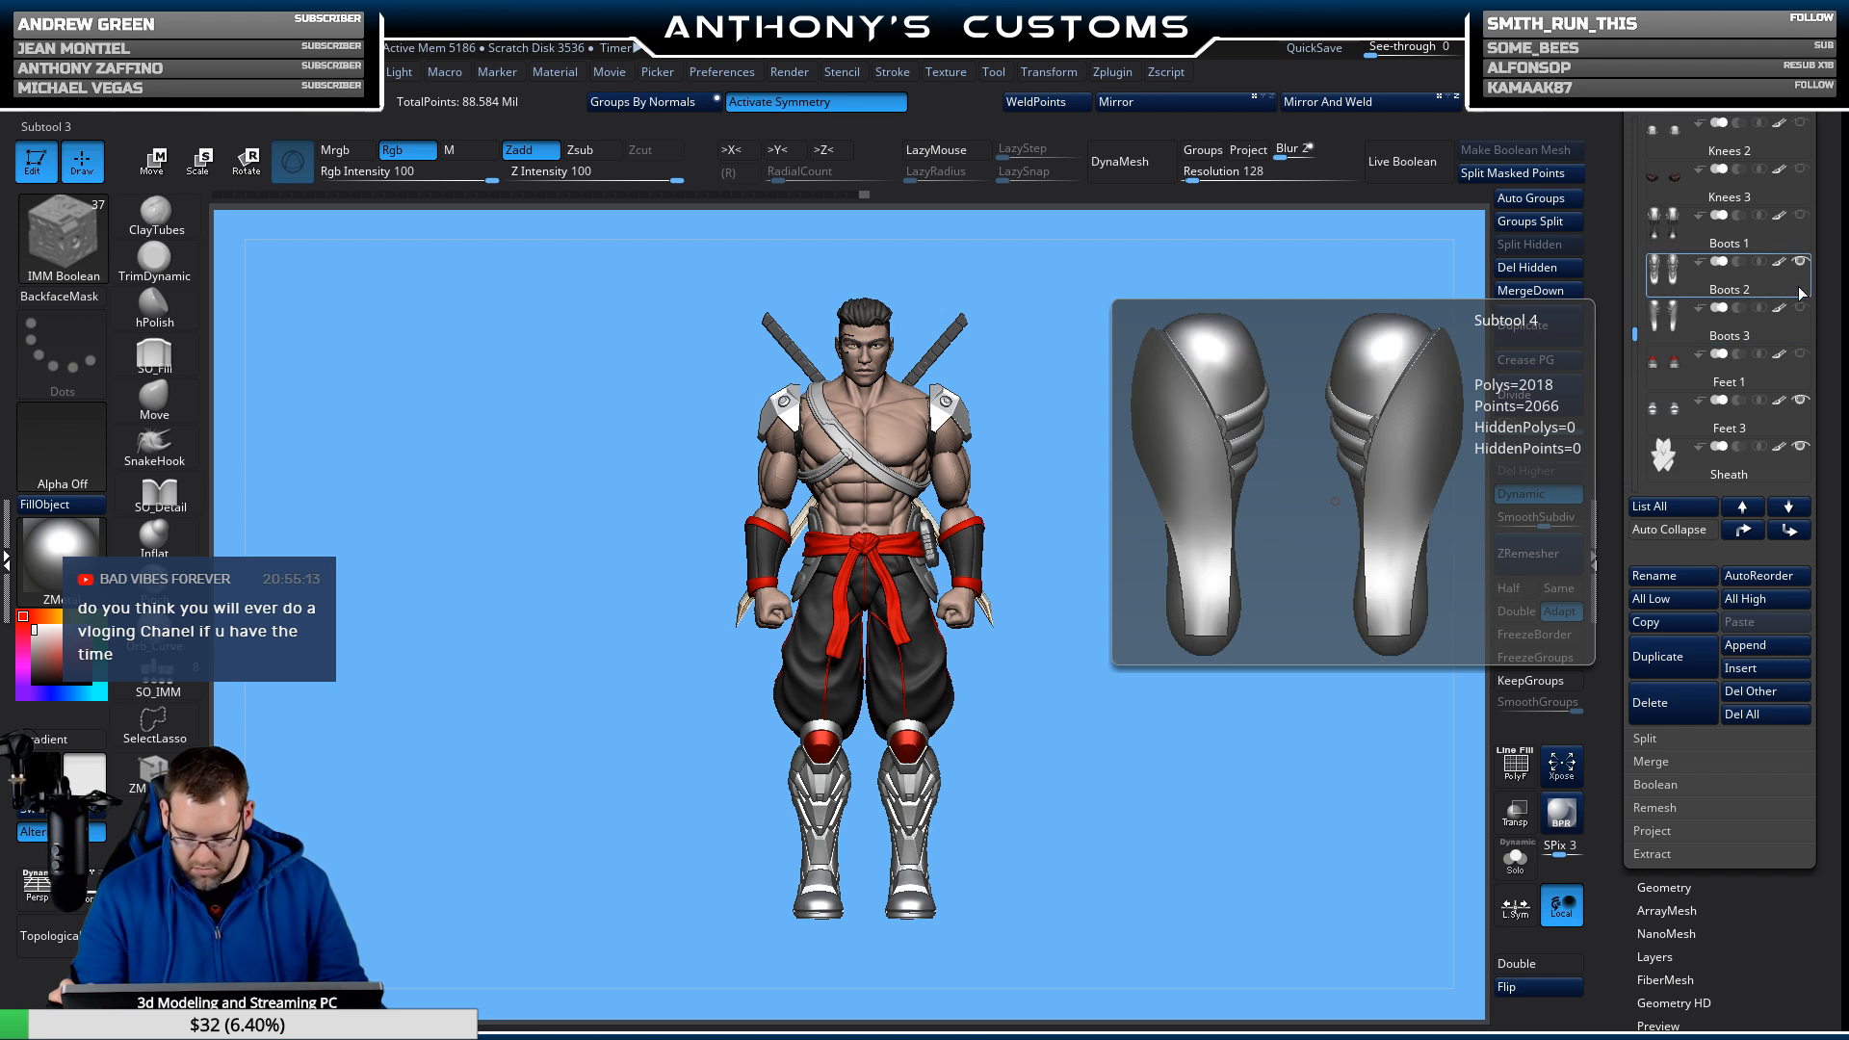
{"action": "left_click", "coordinate": [1804, 224]}
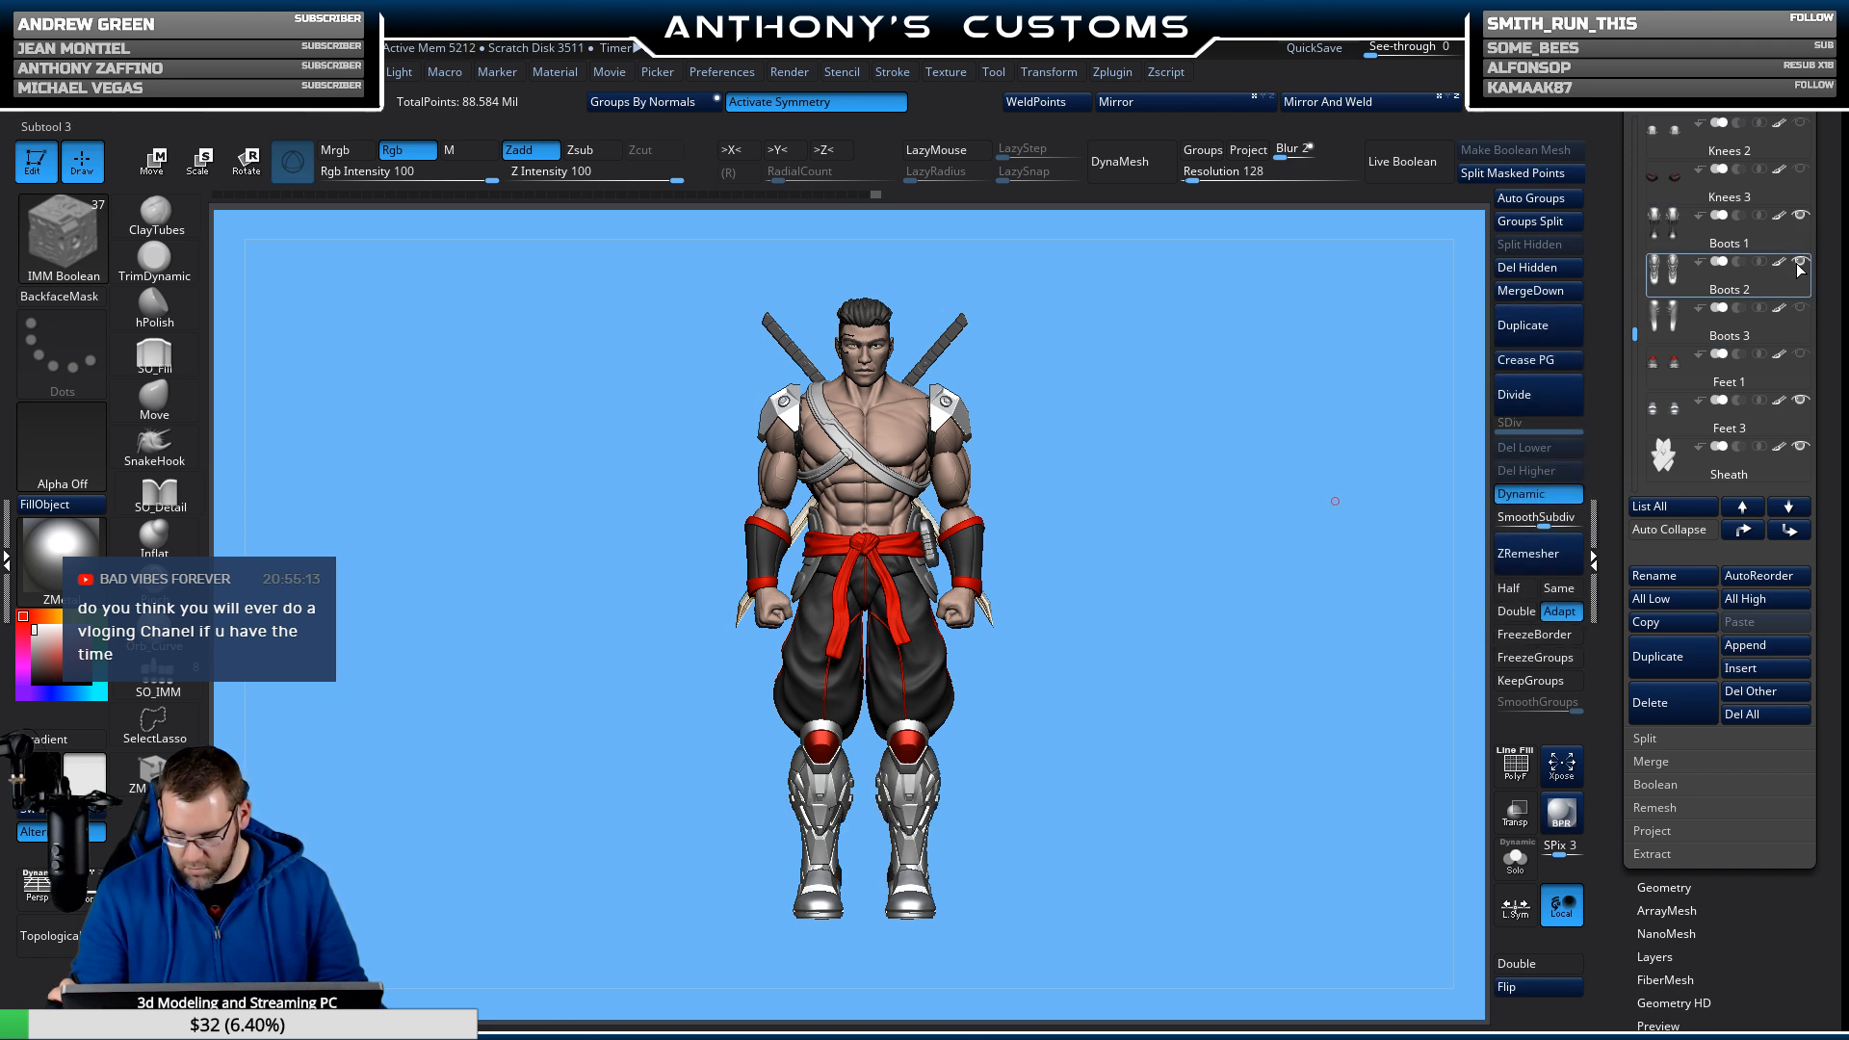
{"action": "left_click", "coordinate": [1800, 266]}
{"action": "left_click", "coordinate": [1679, 371]}
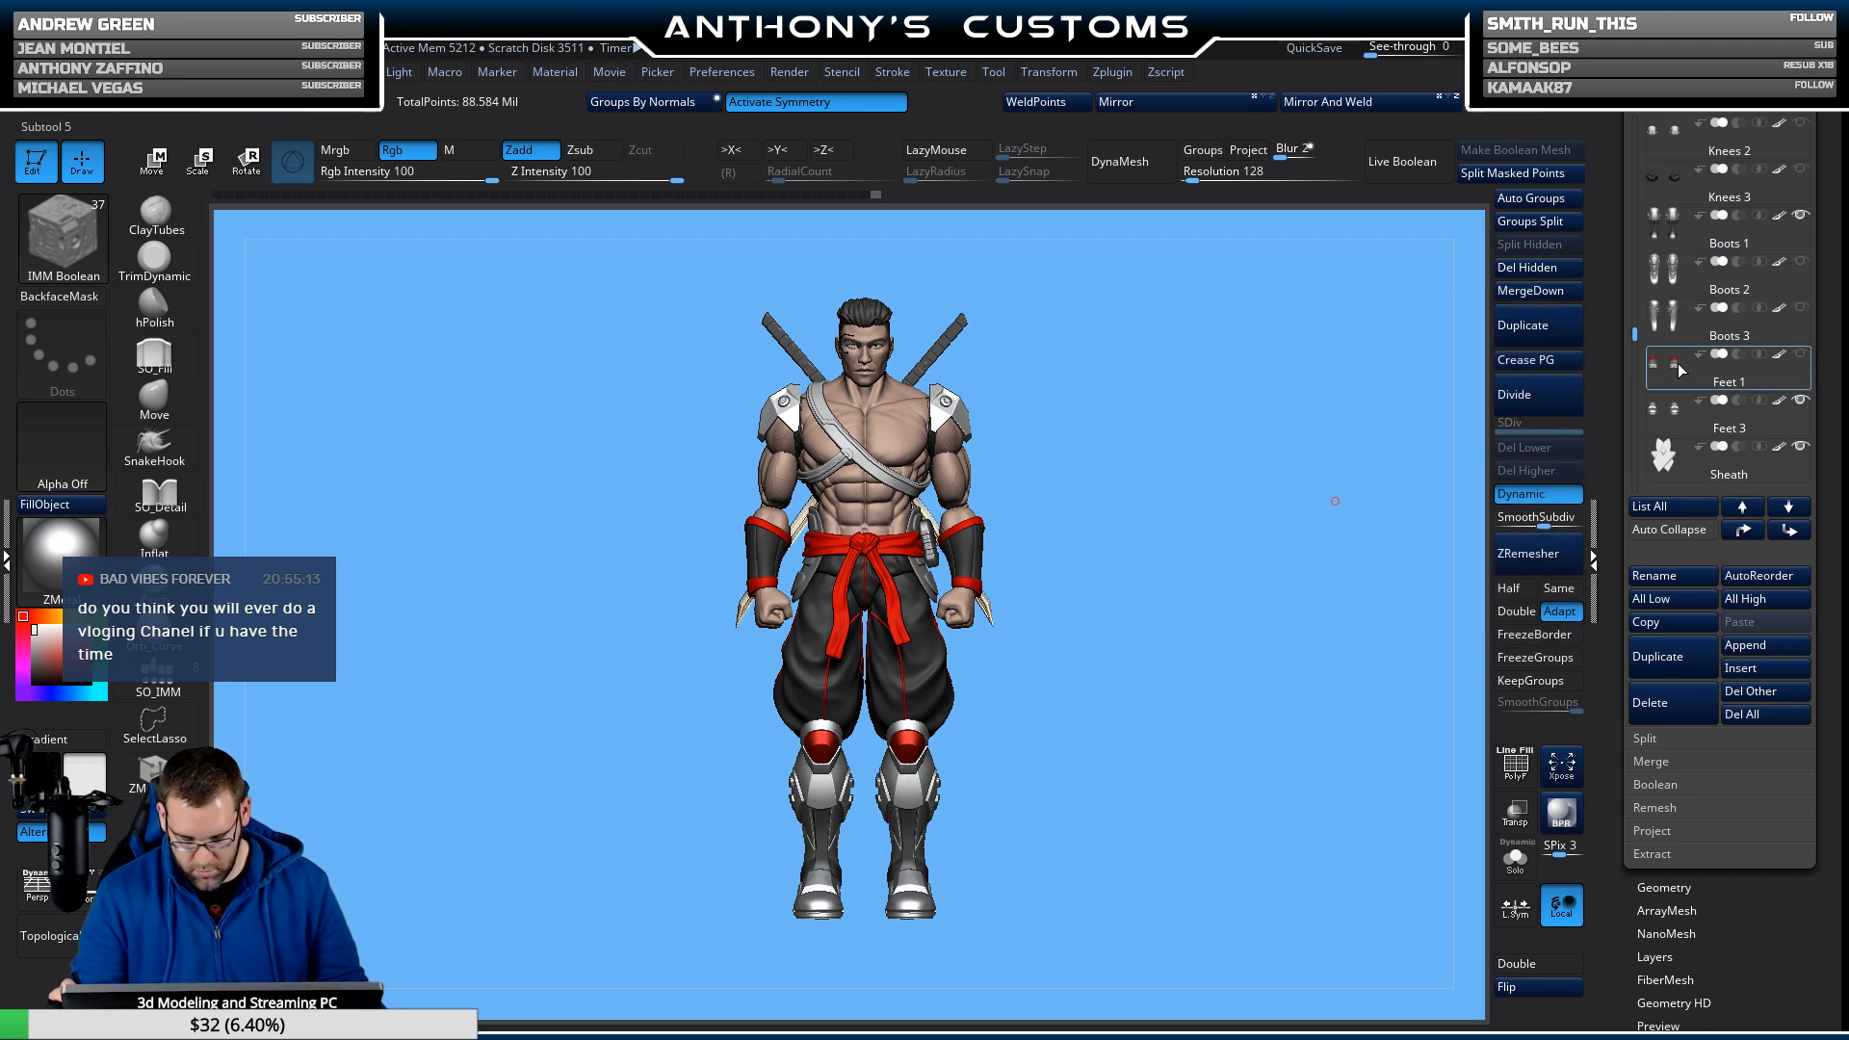
{"action": "left_click_drag", "start_coordinate": [1368, 663], "coordinate": [1219, 641]}
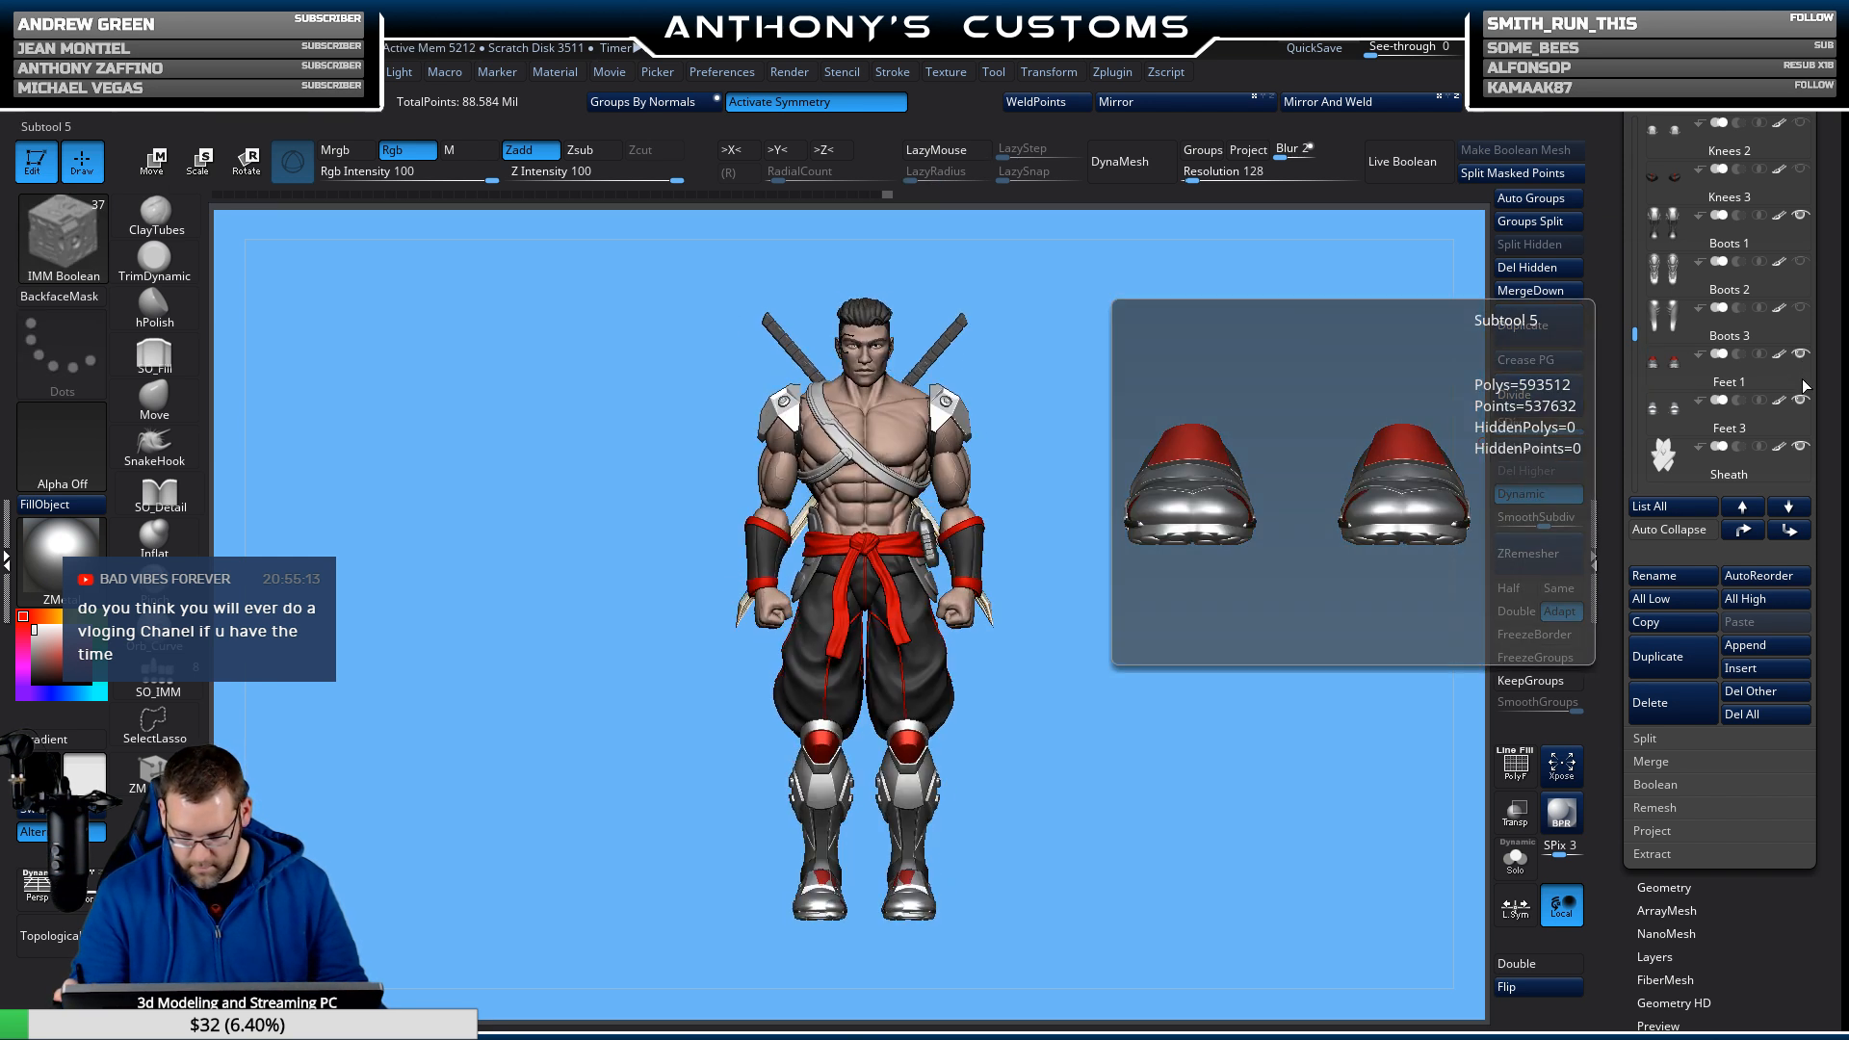
{"action": "left_click", "coordinate": [1798, 410]}
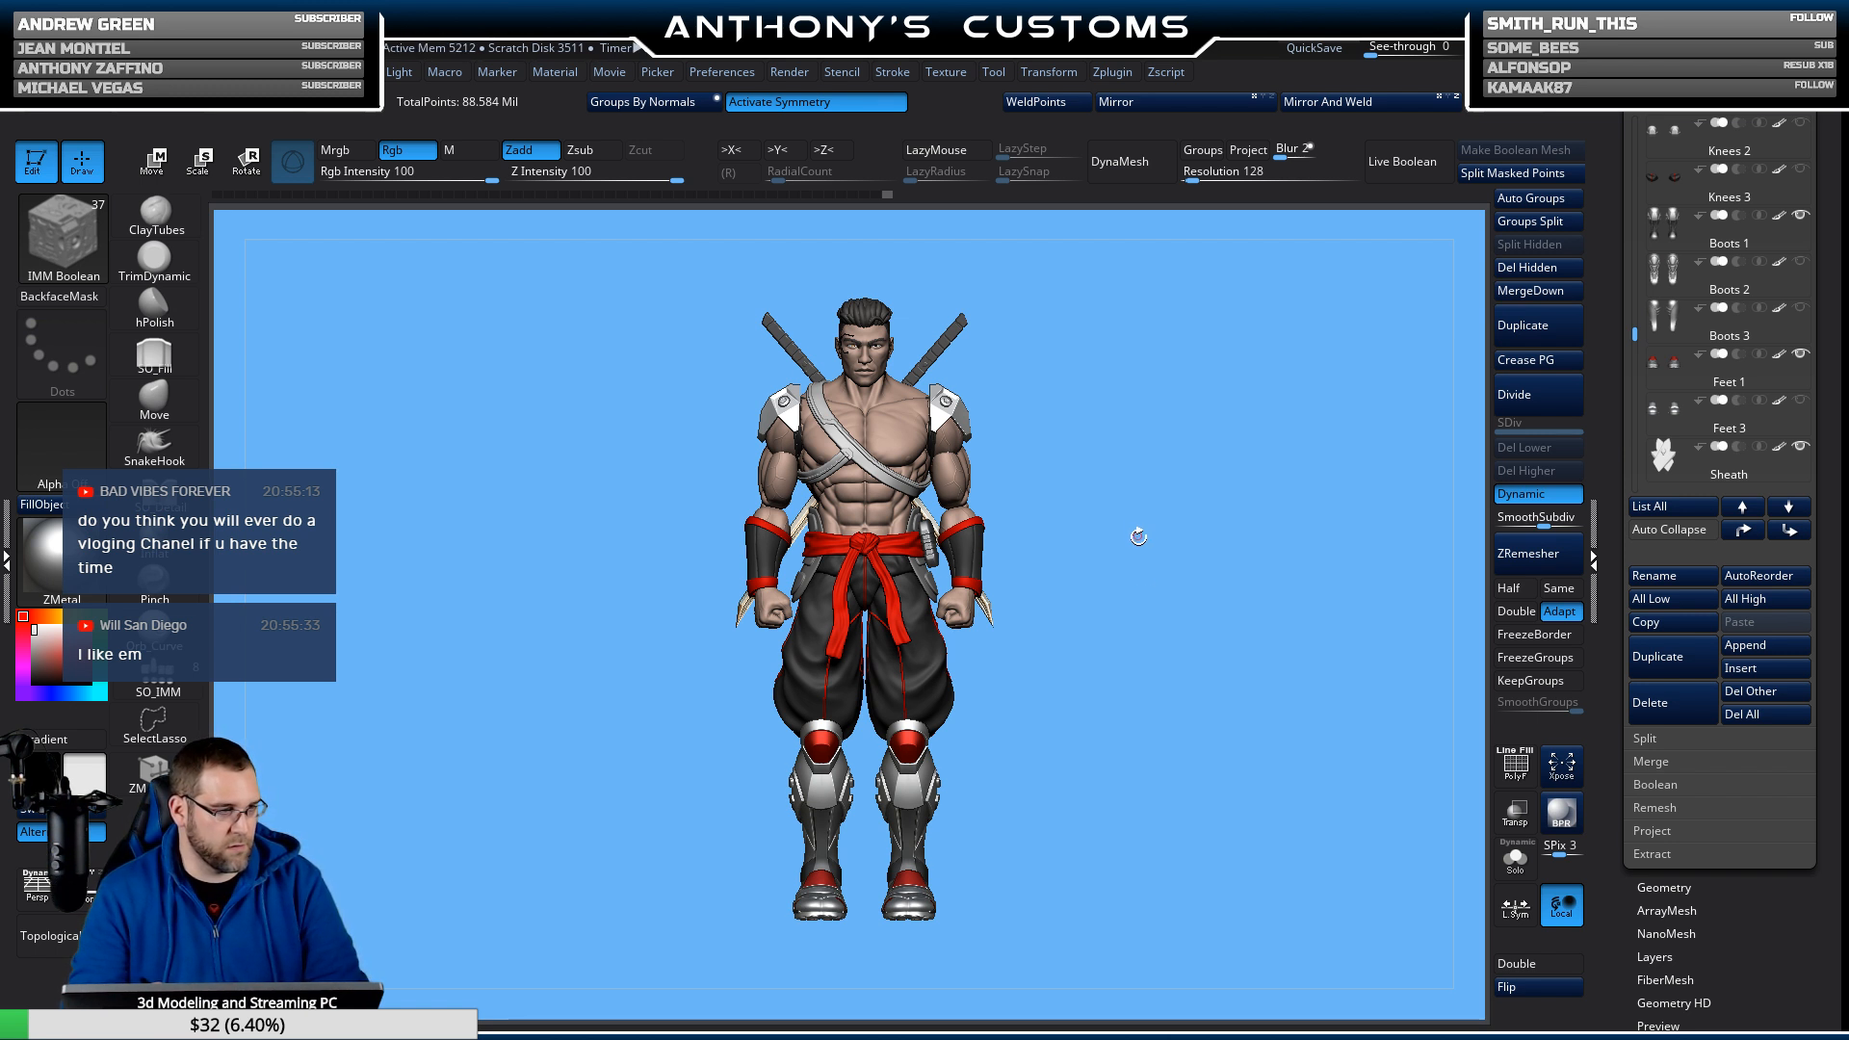
{"action": "mouse_move", "coordinate": [1155, 611]}
{"action": "left_mouse_down"}
{"action": "mouse_move", "coordinate": [1141, 576]}
{"action": "mouse_move", "coordinate": [1040, 604]}
{"action": "mouse_move", "coordinate": [1185, 594]}
{"action": "mouse_move", "coordinate": [1169, 585]}
{"action": "left_mouse_up"}
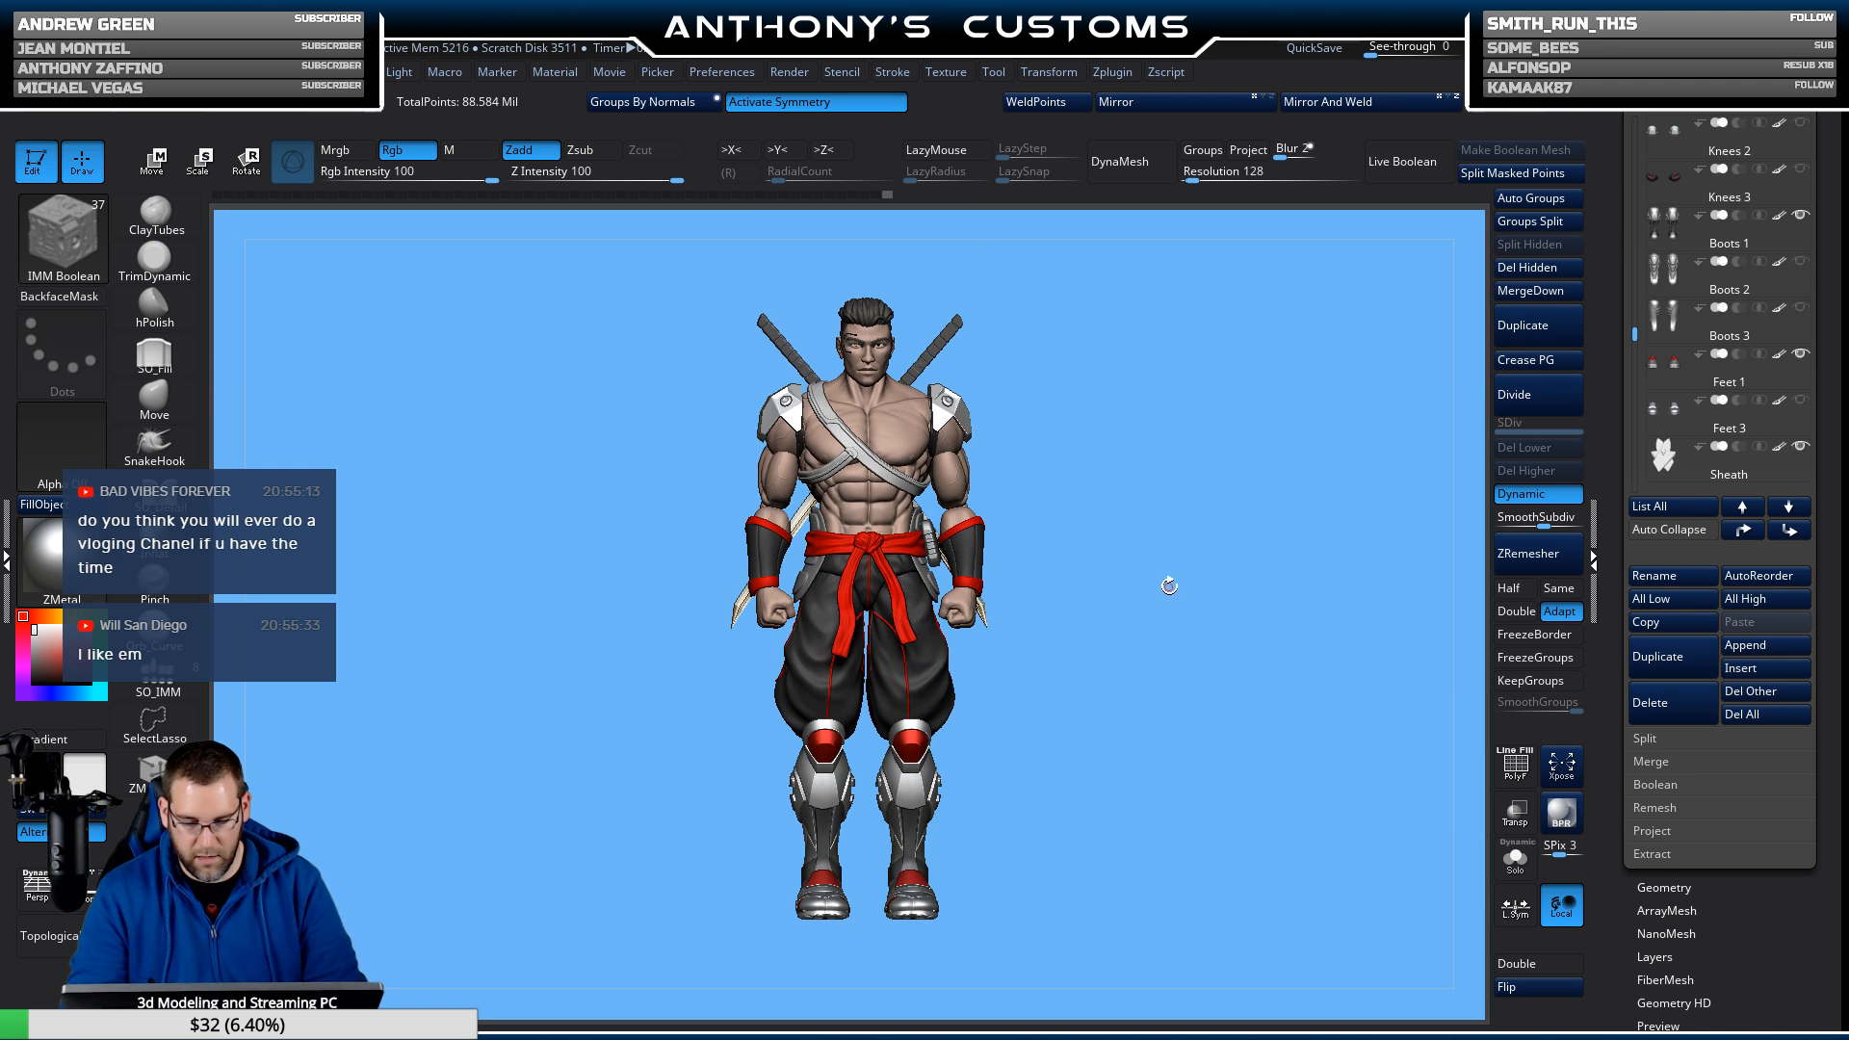
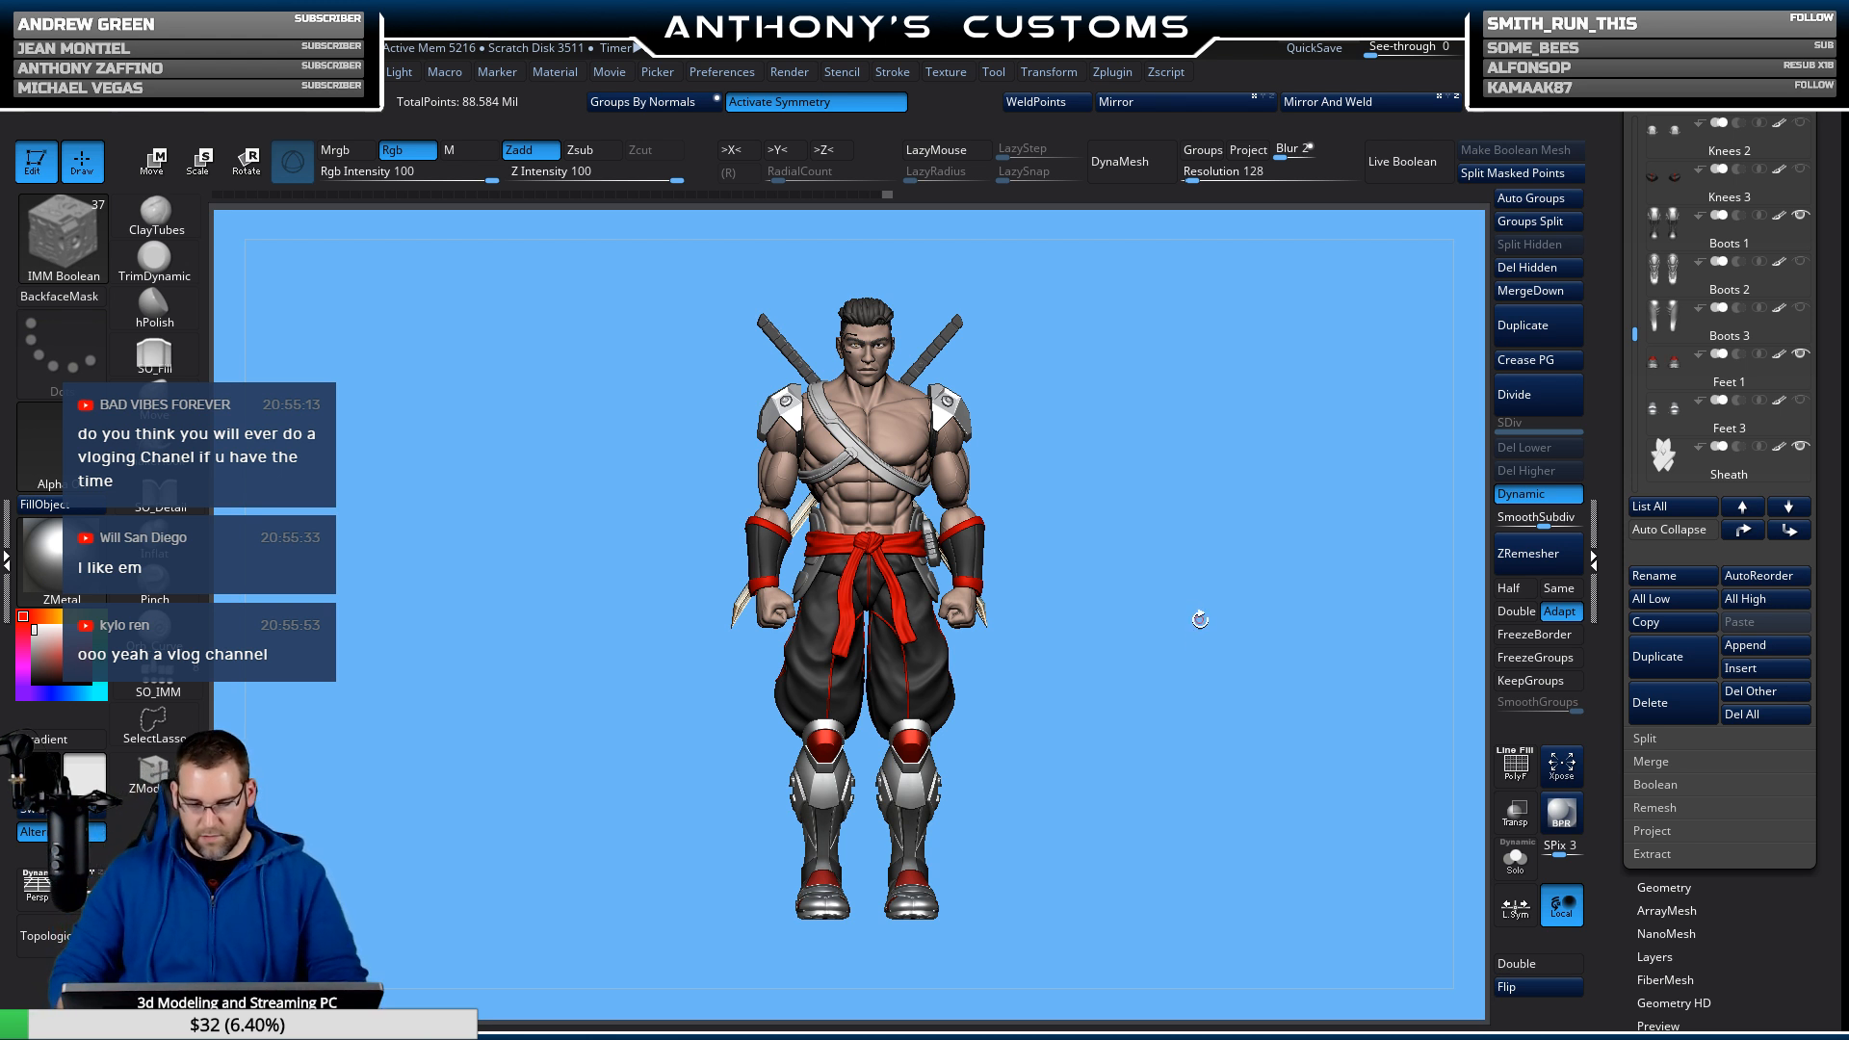
{"action": "mouse_move", "coordinate": [1200, 619]}
{"action": "left_mouse_down"}
{"action": "mouse_move", "coordinate": [1288, 673]}
{"action": "mouse_move", "coordinate": [1176, 697]}
{"action": "mouse_move", "coordinate": [1188, 680]}
{"action": "left_mouse_up"}
{"action": "mouse_move", "coordinate": [1206, 753]}
{"action": "left_mouse_down"}
{"action": "mouse_move", "coordinate": [1074, 749]}
{"action": "mouse_move", "coordinate": [1211, 762]}
{"action": "left_mouse_up"}
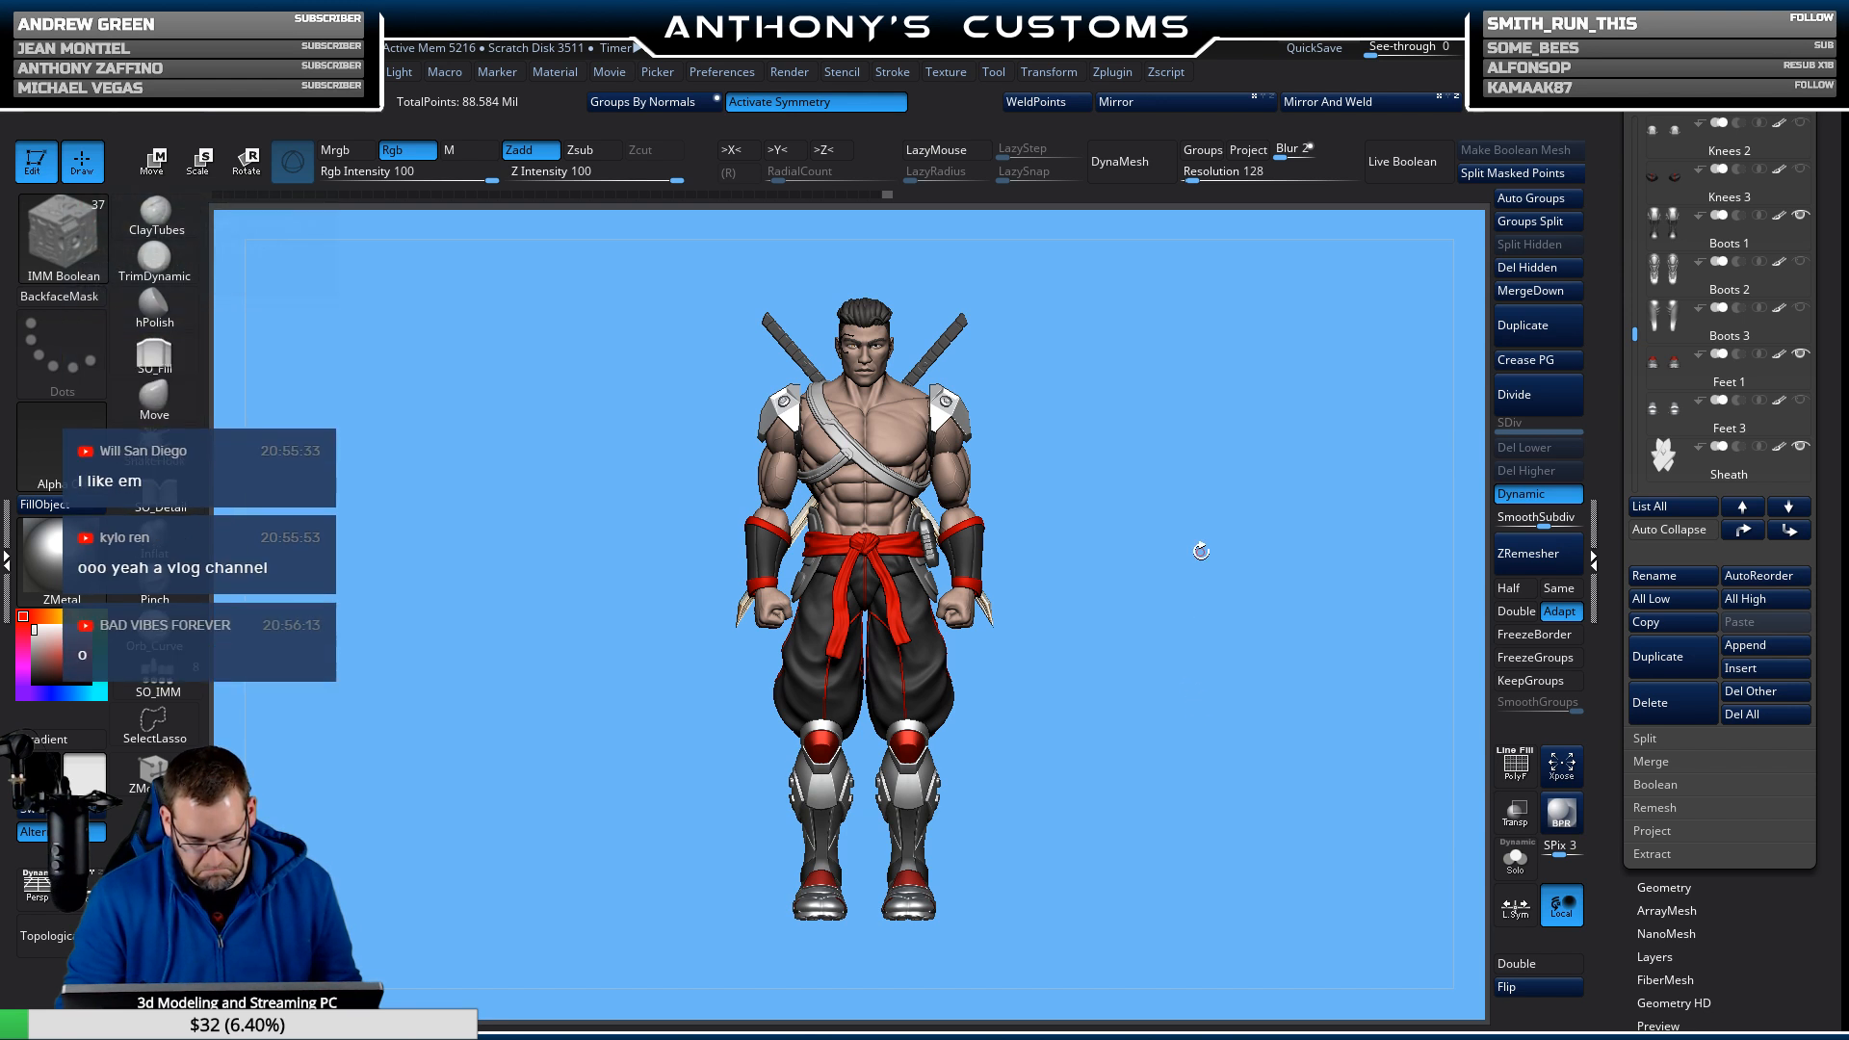
{"action": "mouse_move", "coordinate": [1182, 667]}
{"action": "left_mouse_down"}
{"action": "mouse_move", "coordinate": [1143, 622]}
{"action": "mouse_move", "coordinate": [1170, 652]}
{"action": "left_mouse_up"}
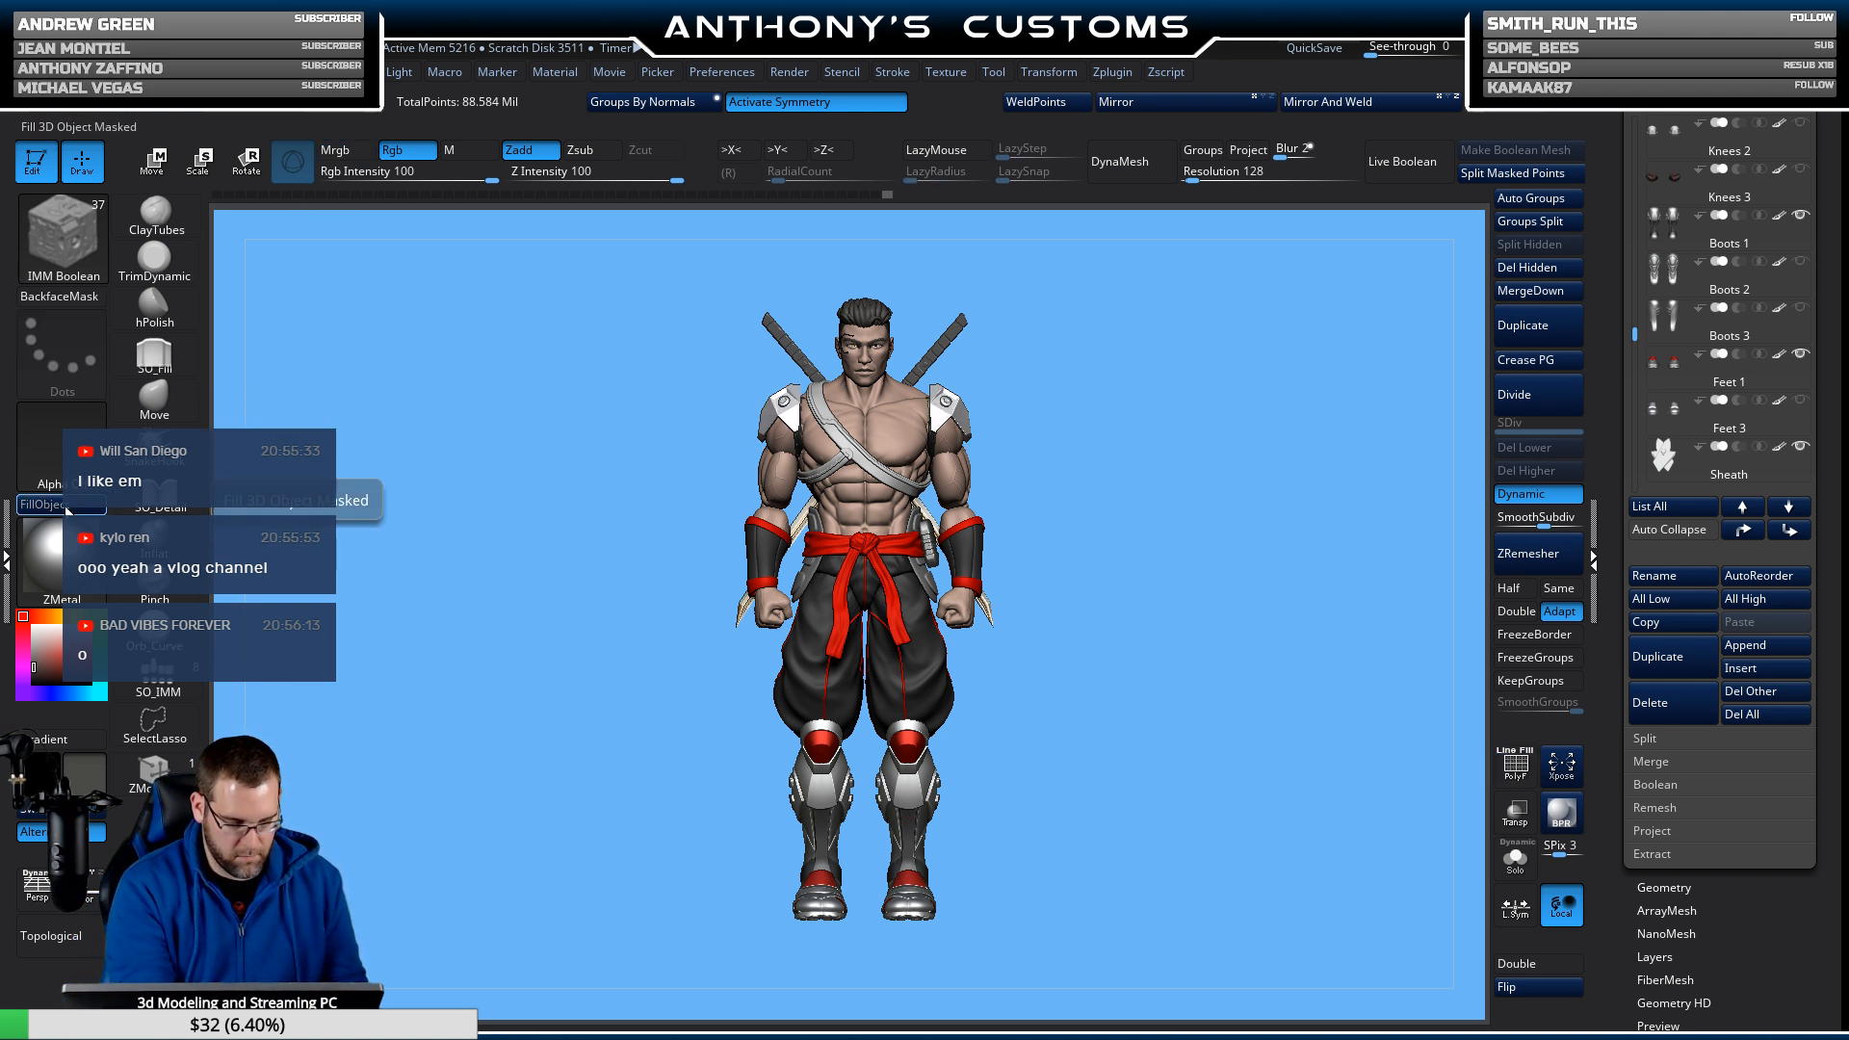
Try a dark grey fill on the shoulder pads, view them at an angle, and return them to white.
{"action": "left_click", "coordinate": [66, 507]}
{"action": "left_click_drag", "start_coordinate": [1313, 590], "coordinate": [1263, 608]}
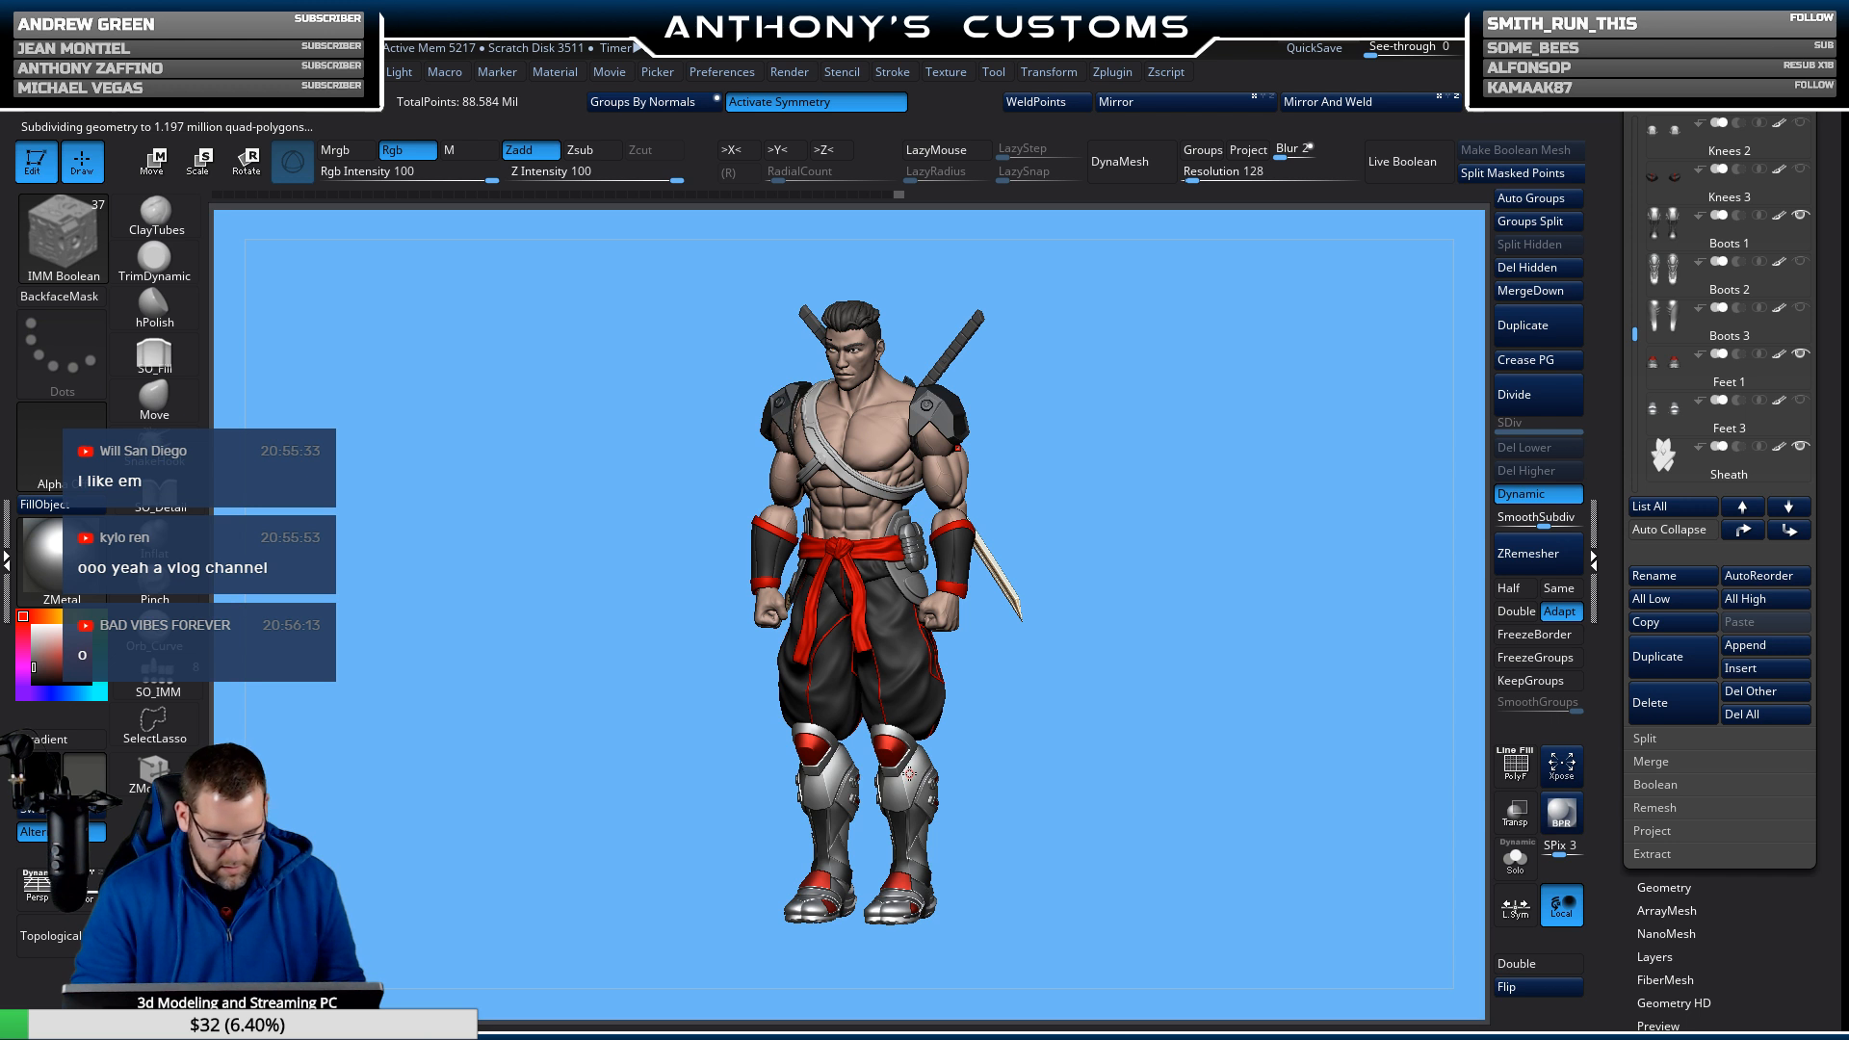
{"action": "left_click", "coordinate": [68, 513]}
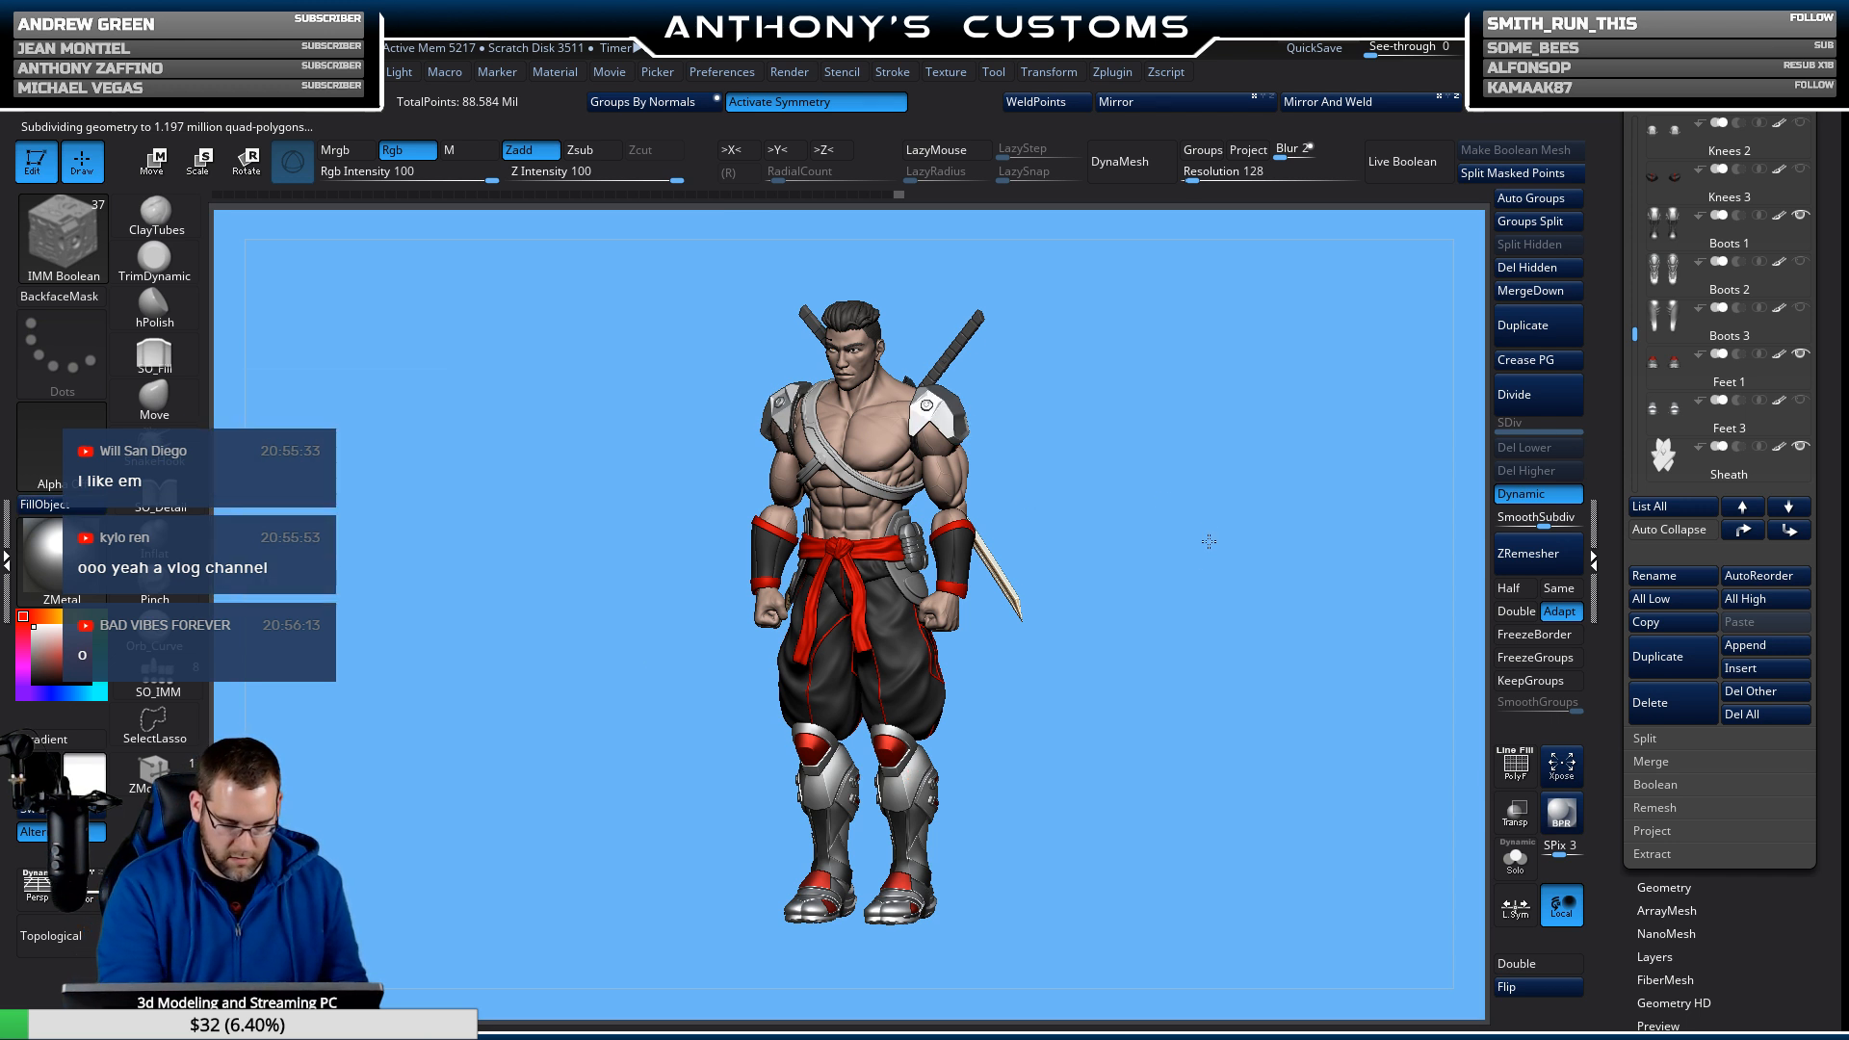
Choose the Paint brush, sample a dark grey from the character's lower body, and paint the bolt on one shoulder pad.
{"action": "mouse_move", "coordinate": [1210, 540]}
{"action": "left_mouse_down", "text": "alt"}
{"action": "mouse_move", "coordinate": [1208, 568]}
{"action": "mouse_move", "coordinate": [1223, 539]}
{"action": "left_mouse_up", "text": "alt"}
{"action": "key", "text": "b"}
{"action": "key", "text": "p"}
{"action": "key", "text": "a"}
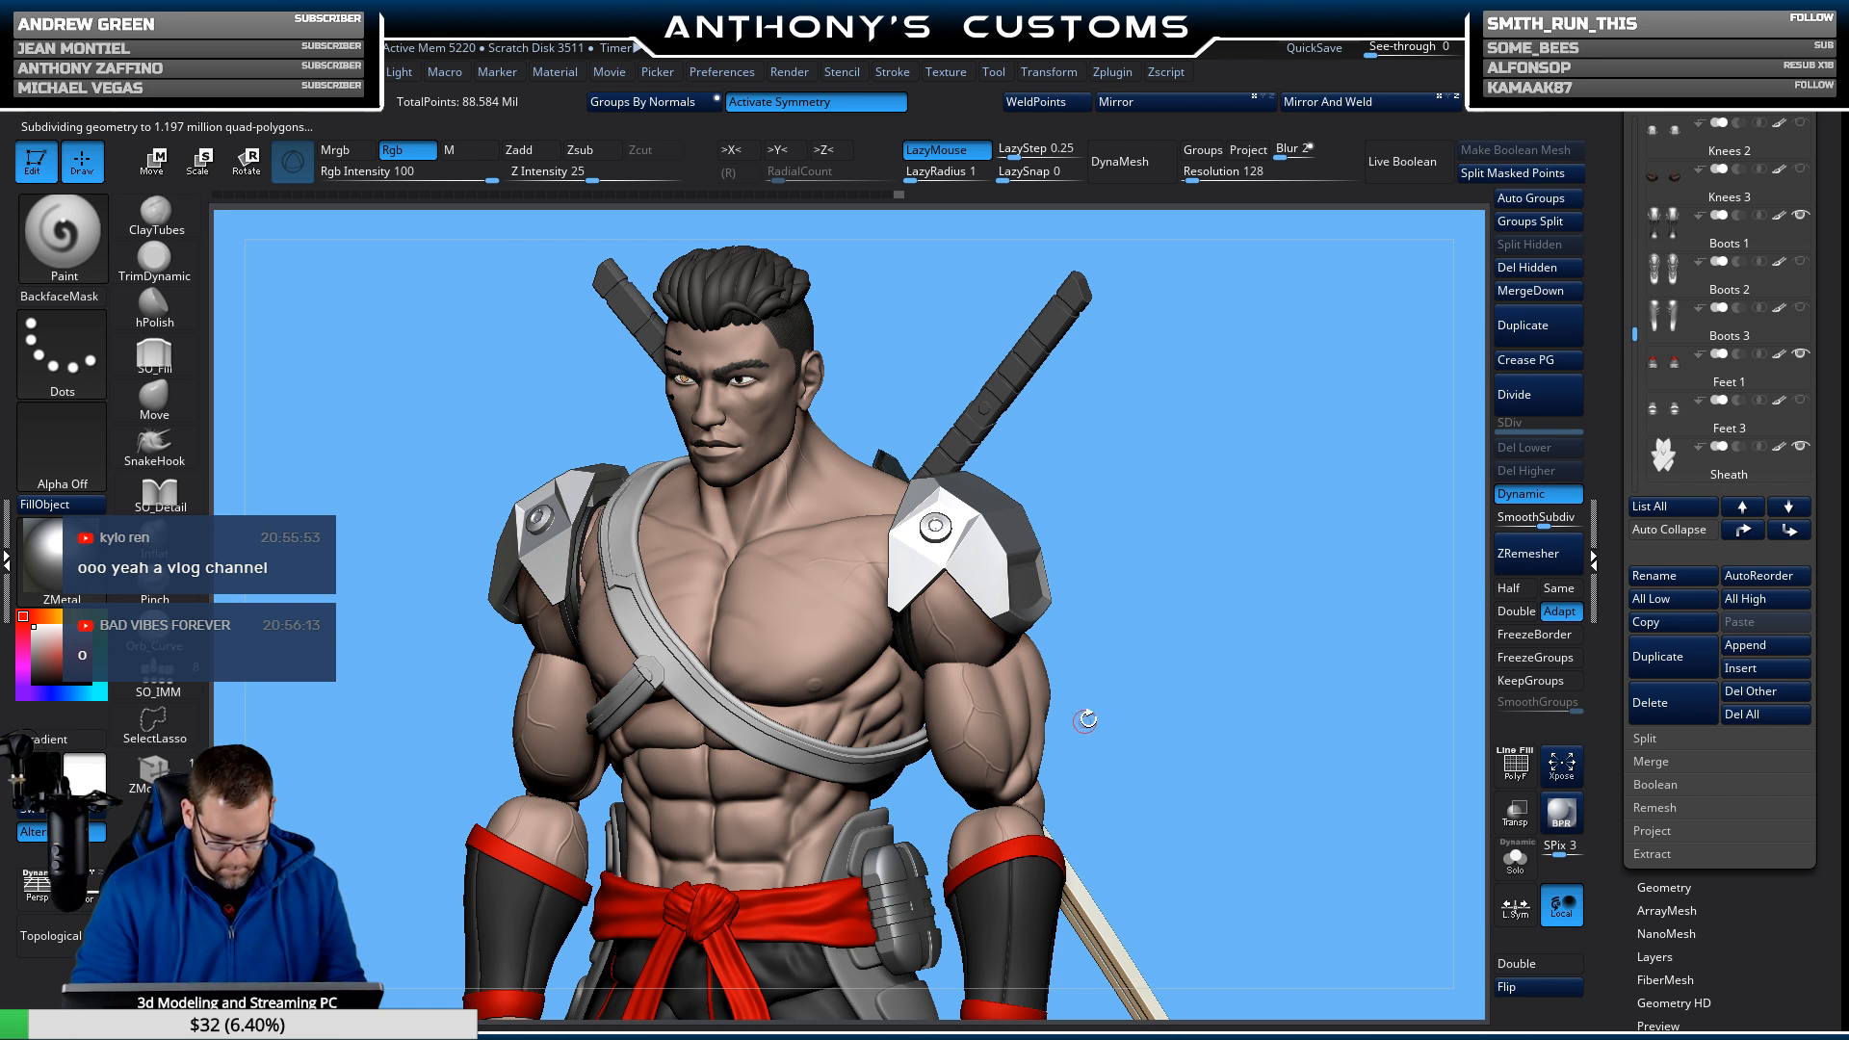
{"action": "left_click_drag", "start_coordinate": [1201, 715], "coordinate": [1082, 735], "text": "alt"}
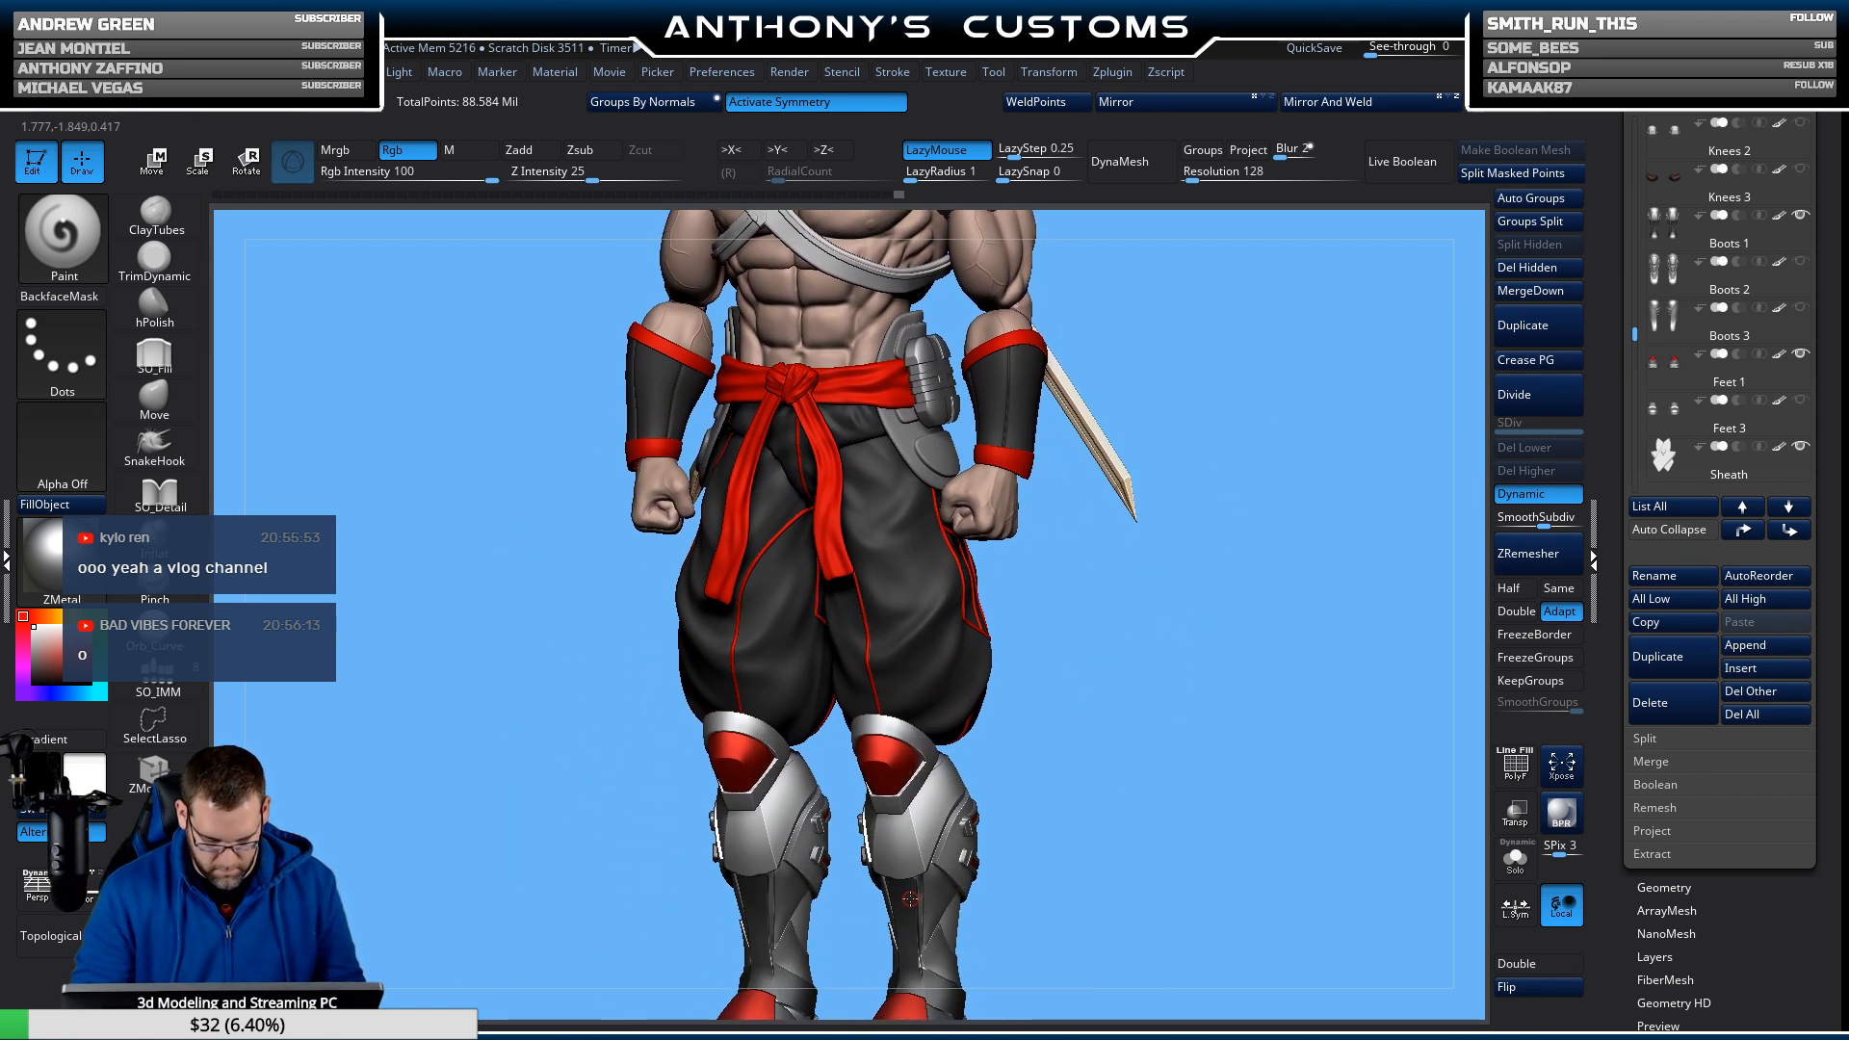
{"action": "left_click_drag", "start_coordinate": [1220, 688], "coordinate": [1077, 1000], "text": "alt"}
{"action": "left_click_drag", "start_coordinate": [1117, 522], "coordinate": [1201, 751], "text": "alt"}
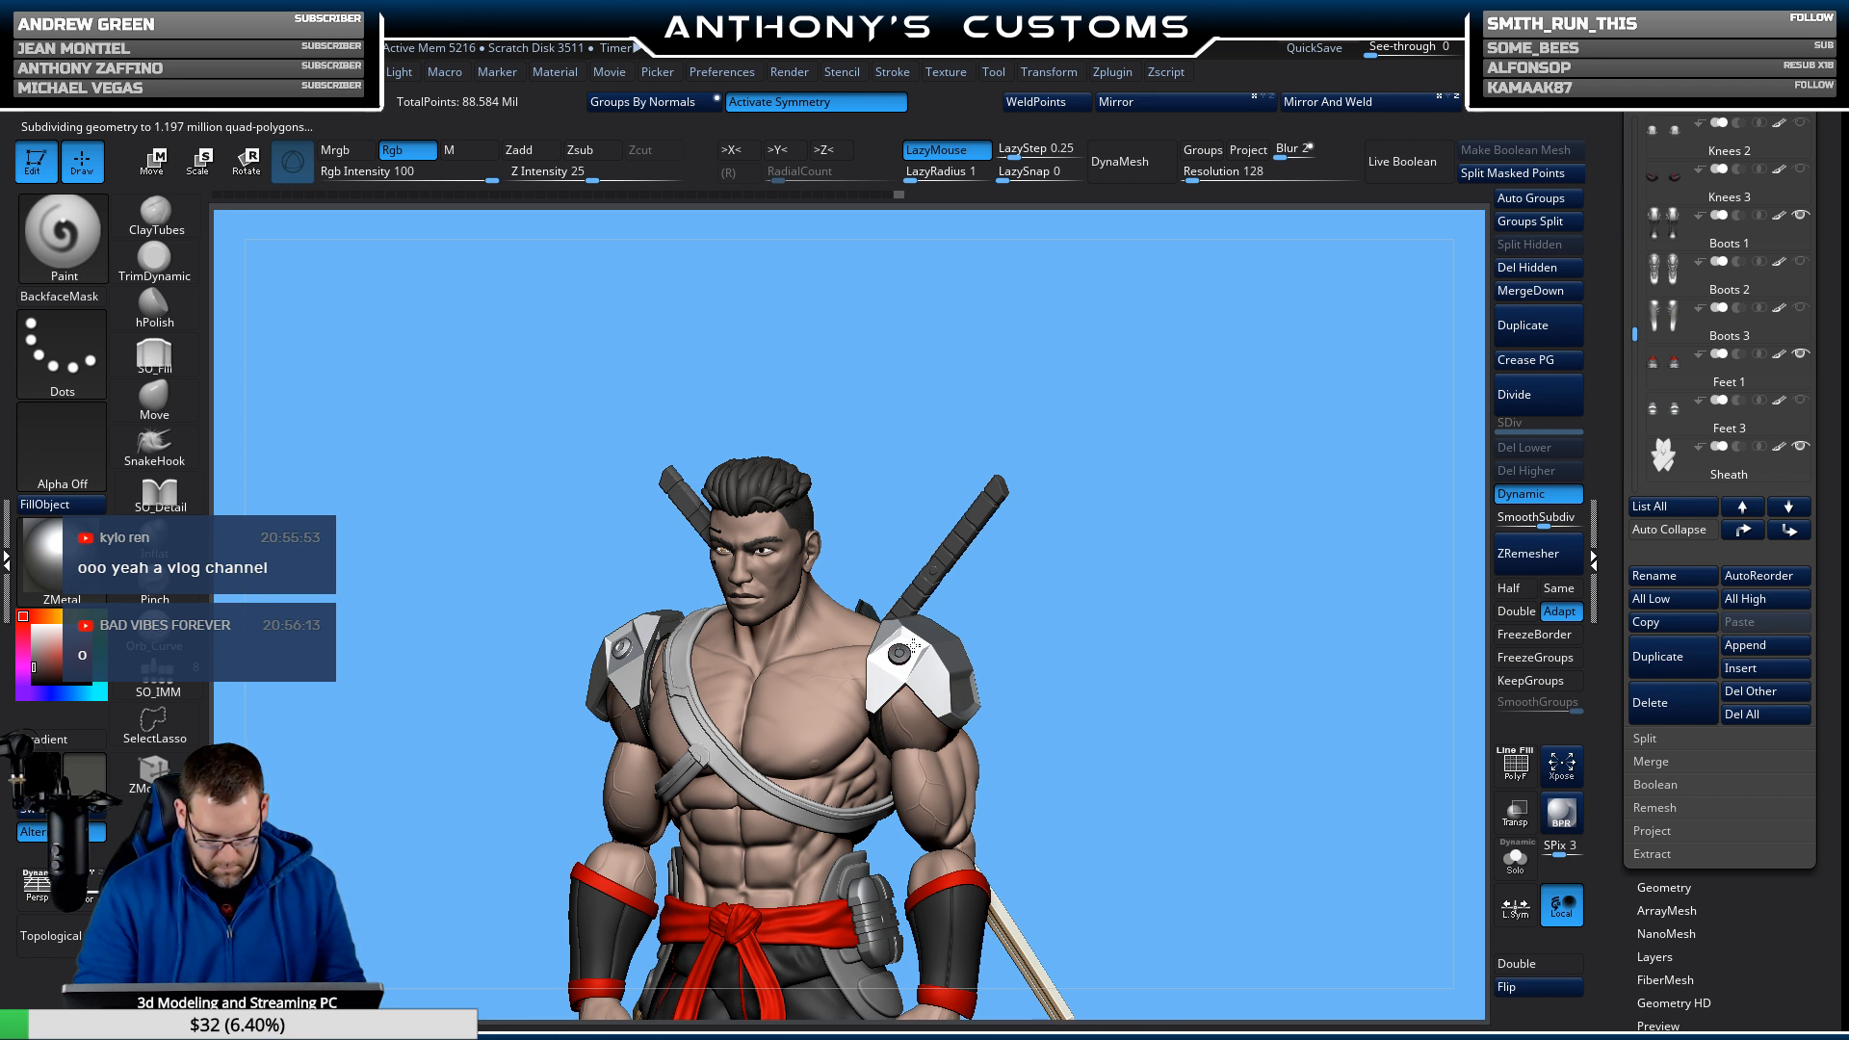
Turn on X symmetry and paint the bolts on both shoulder pads dark grey.
{"action": "mouse_move", "coordinate": [1136, 616]}
{"action": "left_mouse_down"}
{"action": "mouse_move", "coordinate": [1158, 662]}
{"action": "mouse_move", "coordinate": [1156, 619]}
{"action": "mouse_move", "coordinate": [1131, 632]}
{"action": "mouse_move", "coordinate": [1152, 612]}
{"action": "left_mouse_up"}
{"action": "key", "text": "shift"}
{"action": "key", "text": "shift+f"}
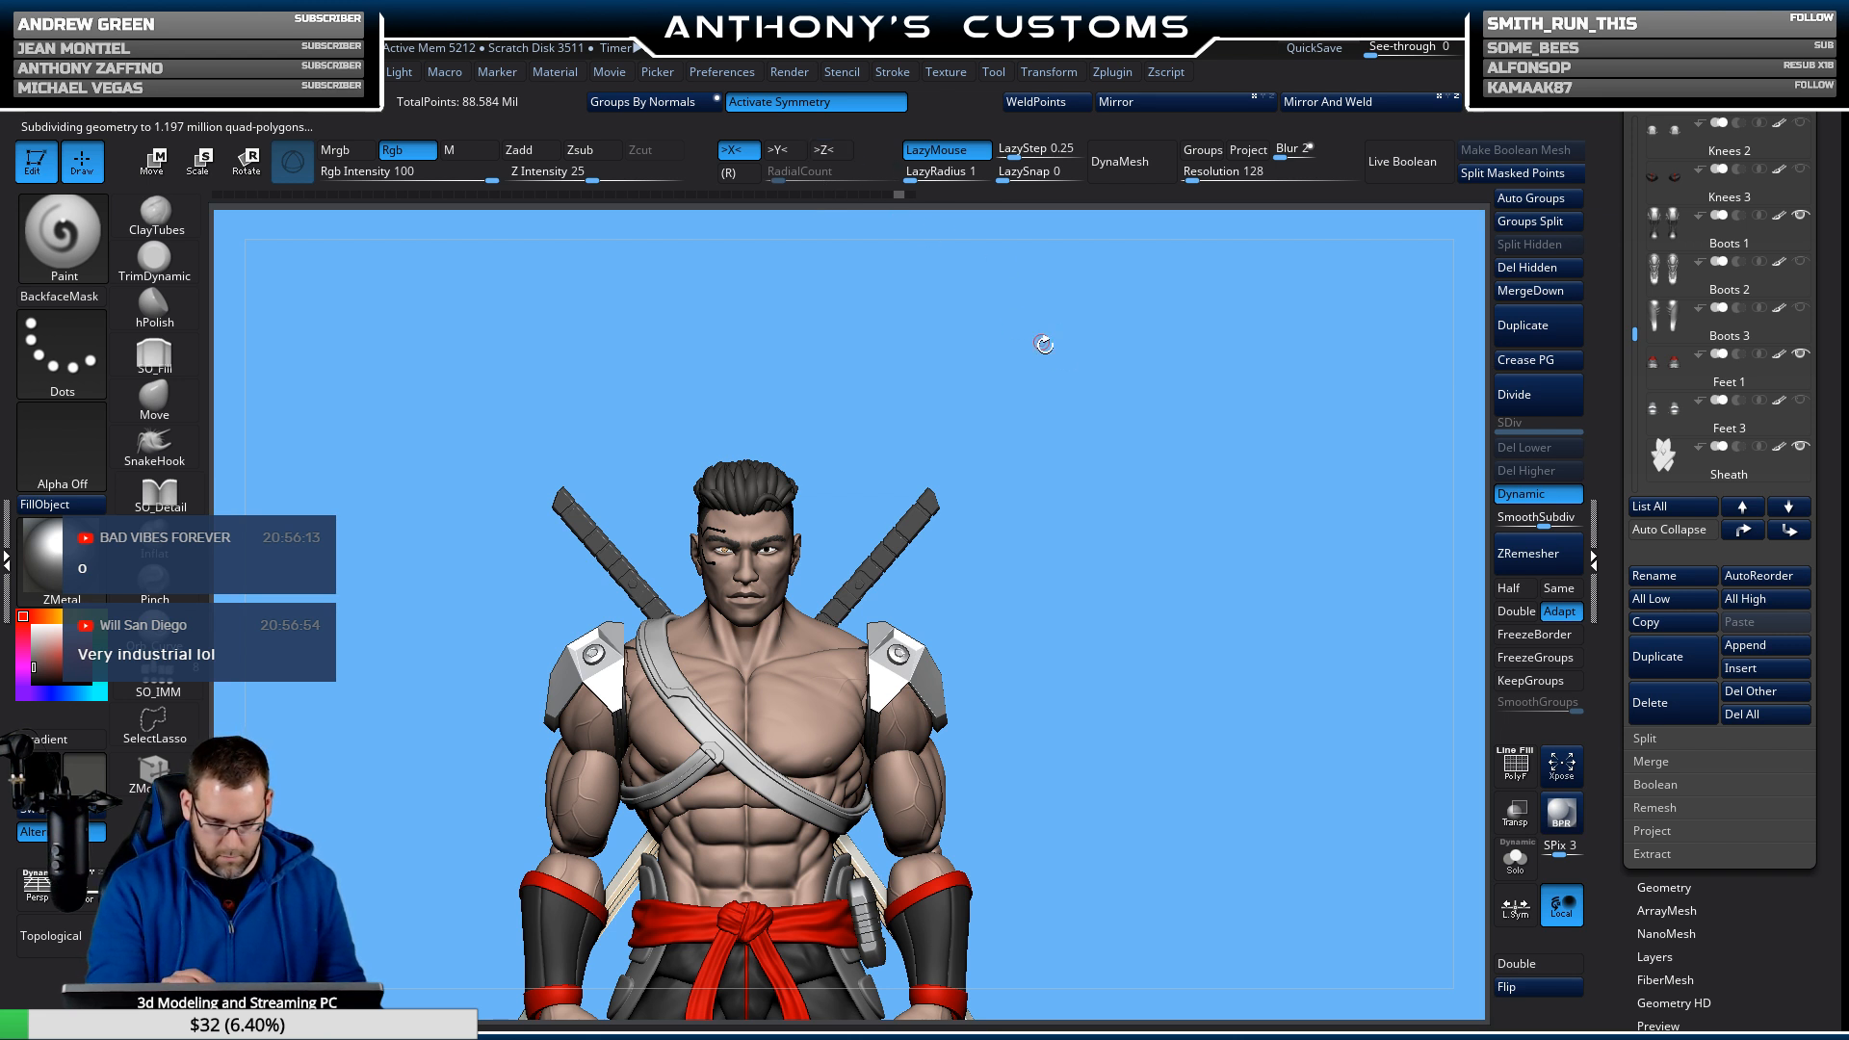
{"action": "key", "text": "space"}
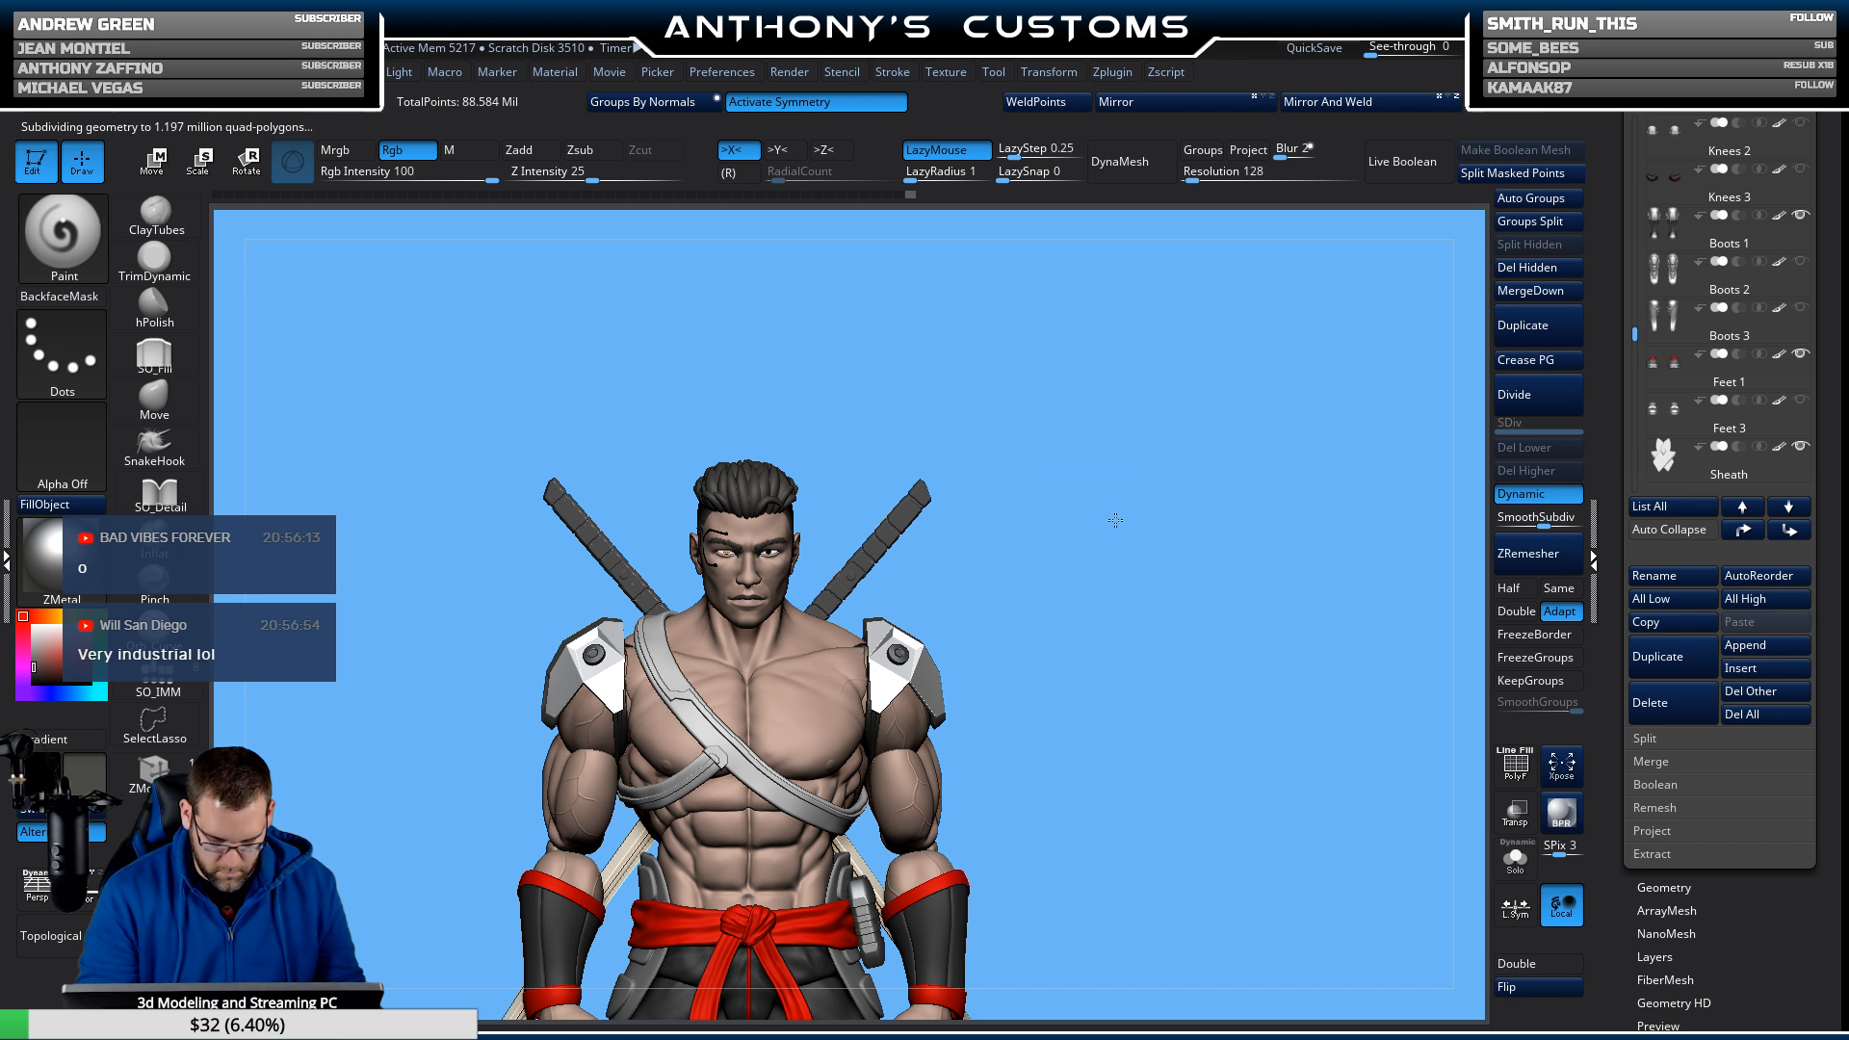
Examine the painted shoulder pads on the character from above and from the front.
{"action": "mouse_move", "coordinate": [1115, 521]}
{"action": "left_mouse_down"}
{"action": "mouse_move", "coordinate": [1030, 578]}
{"action": "mouse_move", "coordinate": [960, 564]}
{"action": "left_mouse_up"}
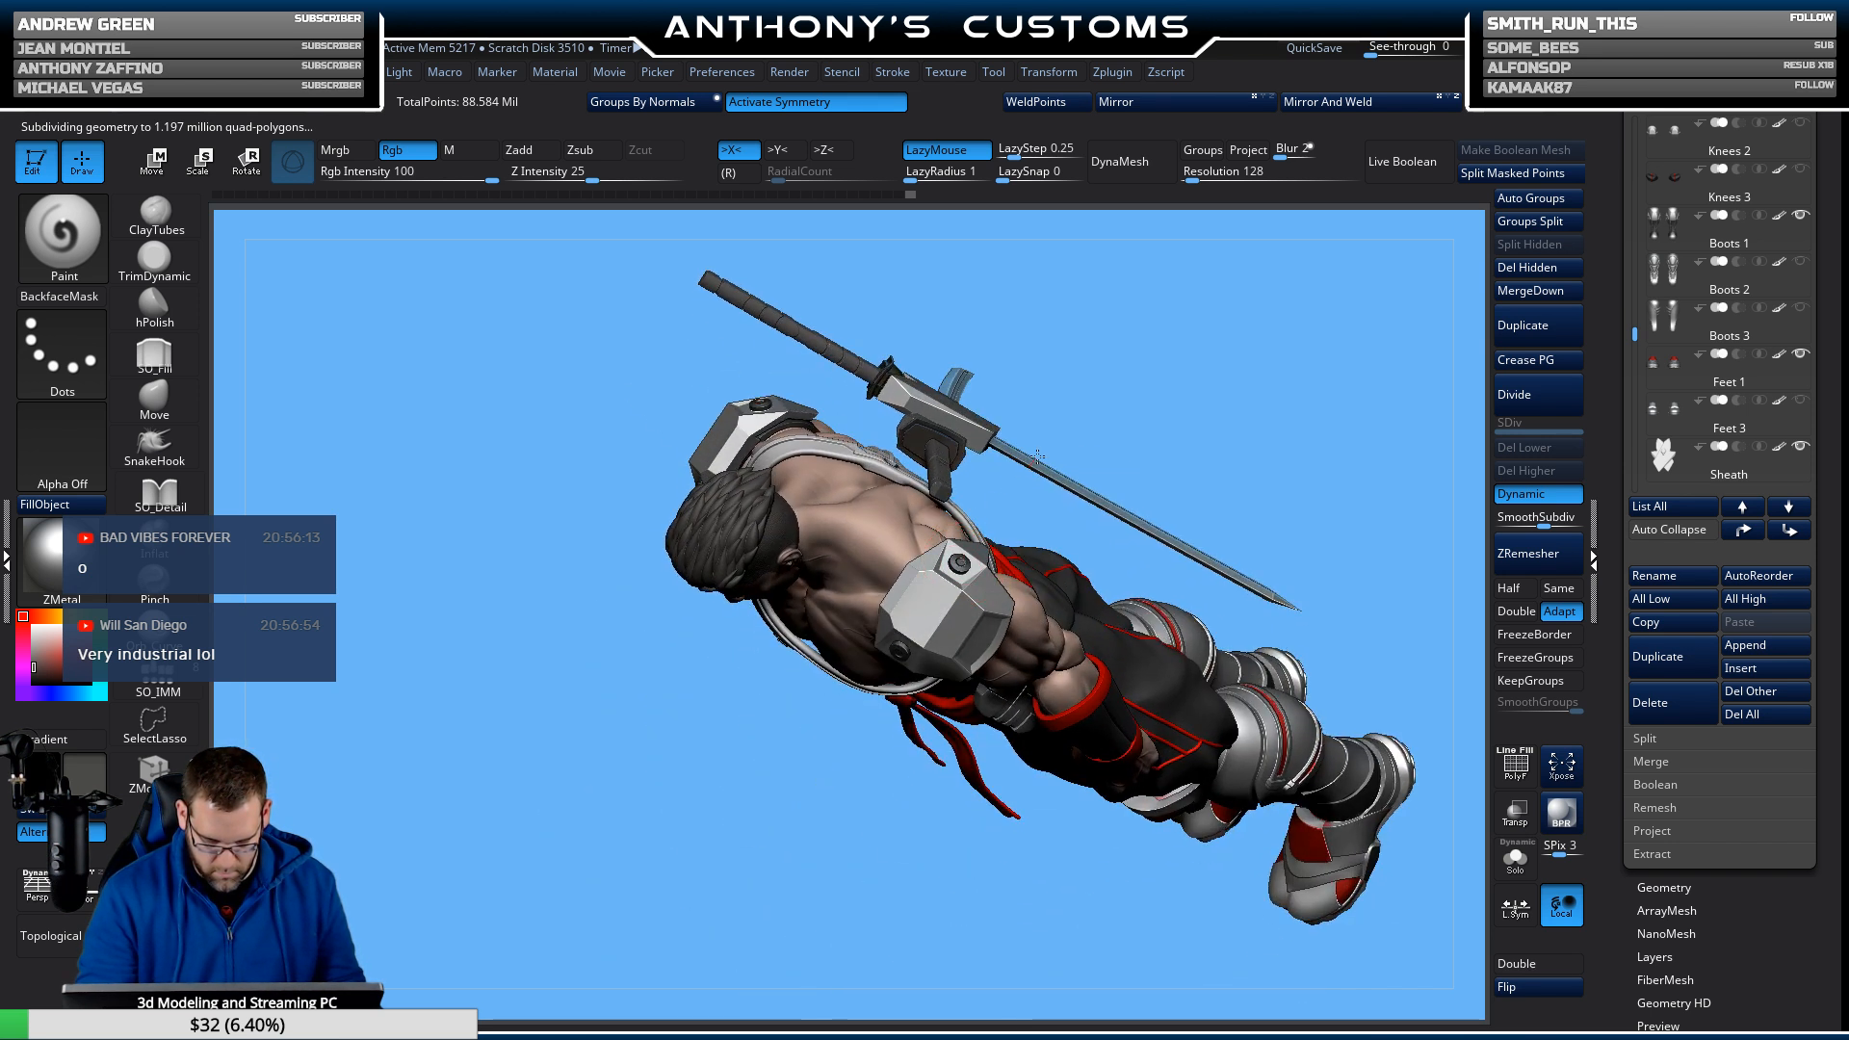
{"action": "left_click_drag", "start_coordinate": [1282, 429], "coordinate": [1310, 322]}
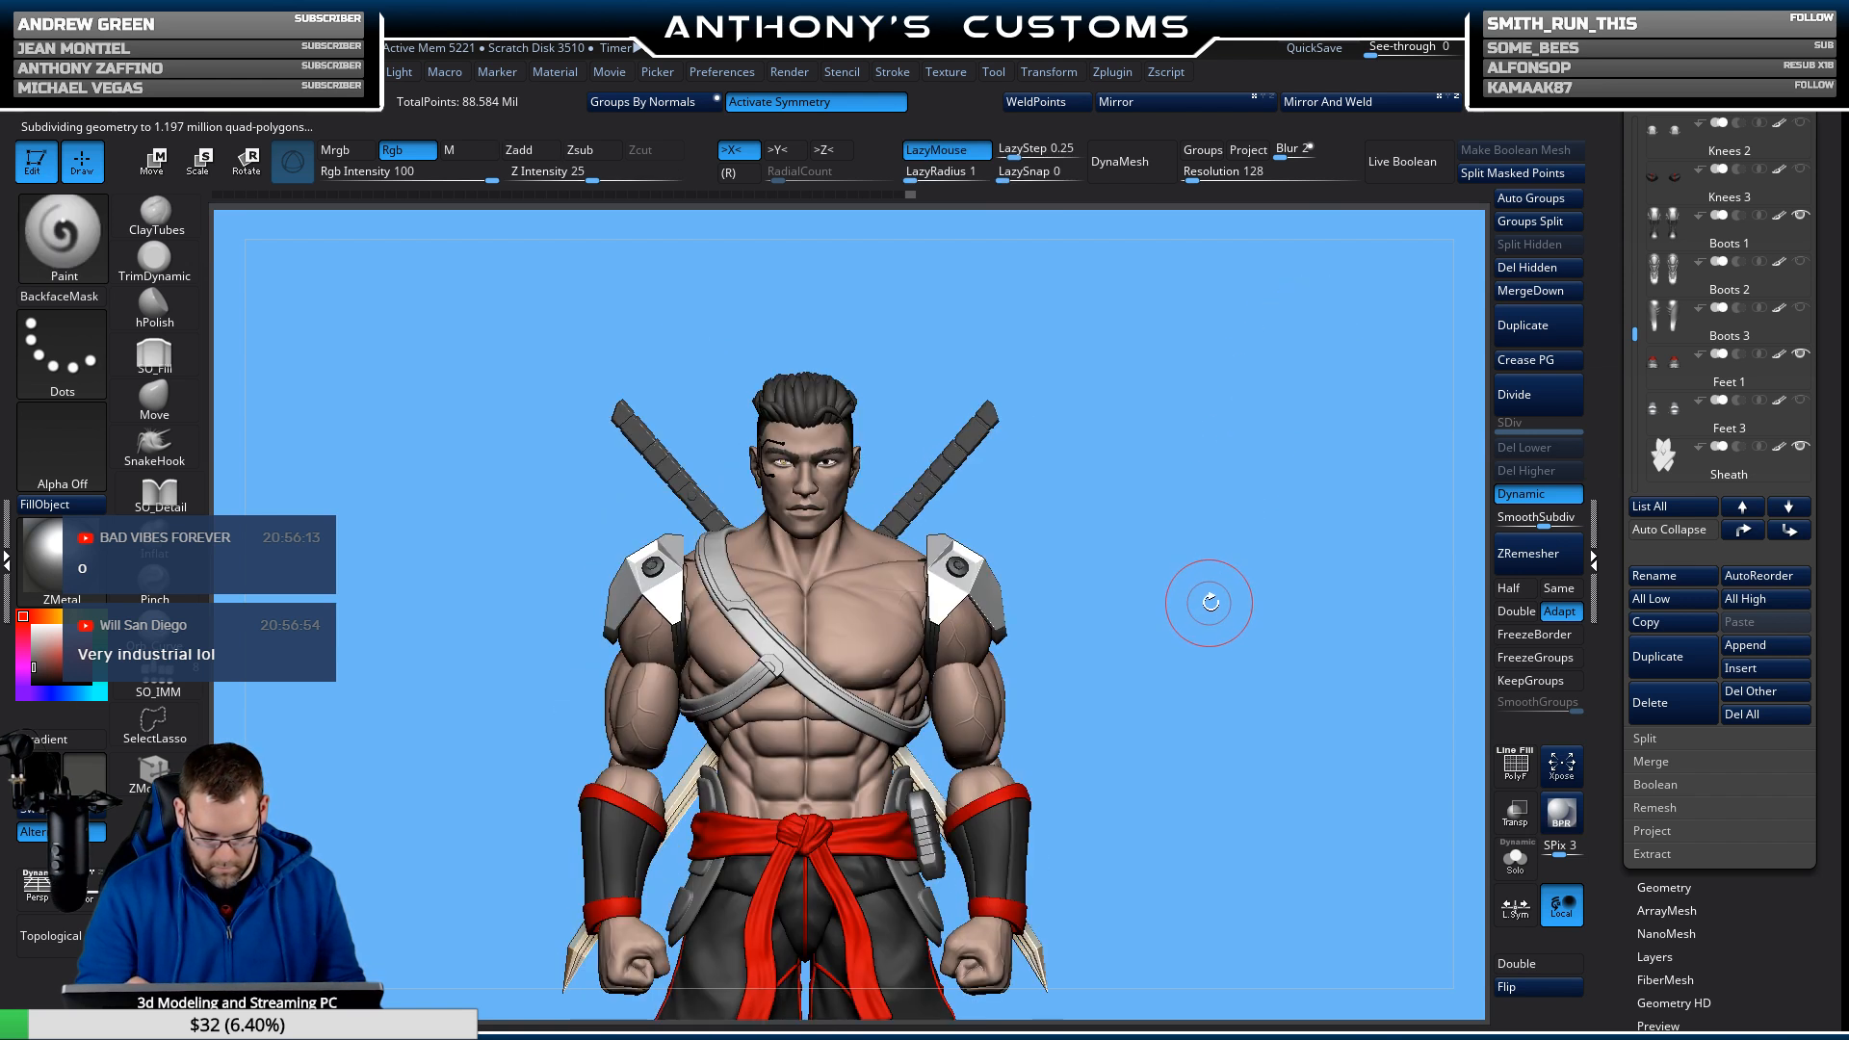
{"action": "left_click_drag", "start_coordinate": [1209, 602], "coordinate": [1190, 537]}
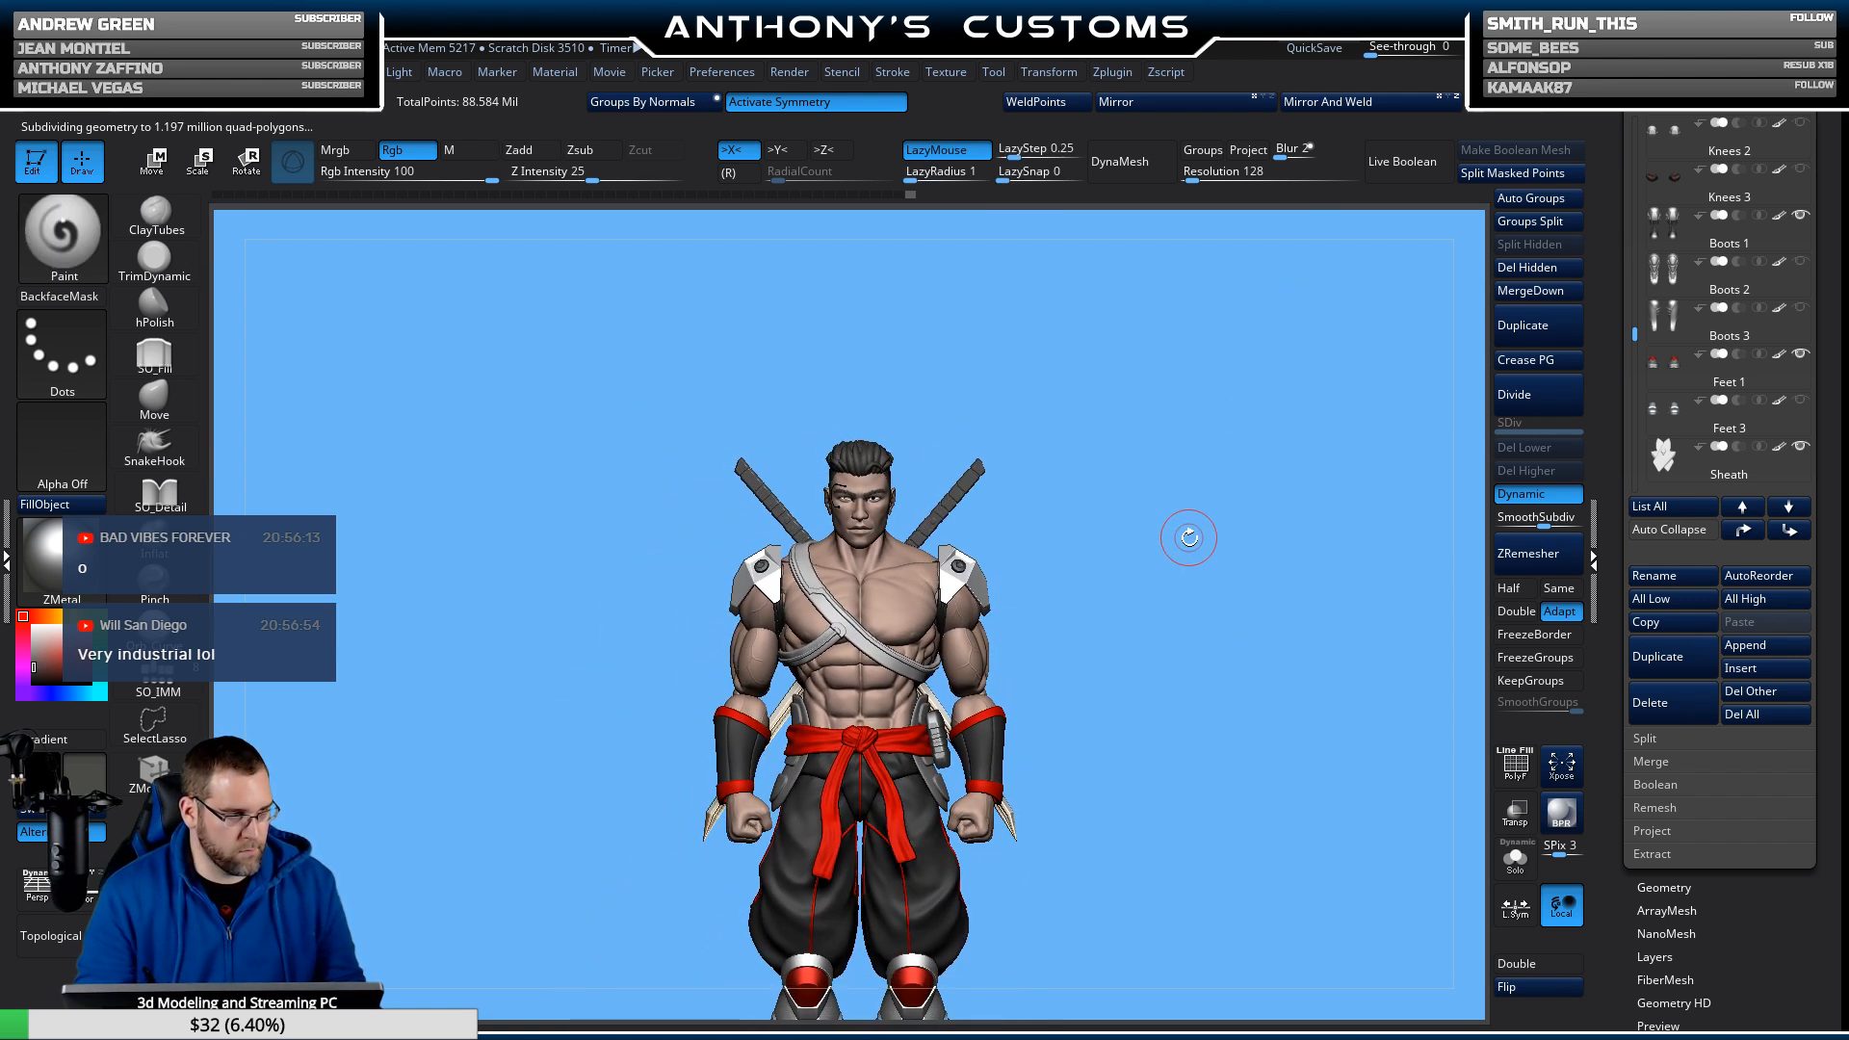
{"action": "left_click_drag", "start_coordinate": [1160, 649], "coordinate": [1201, 529], "text": "alt"}
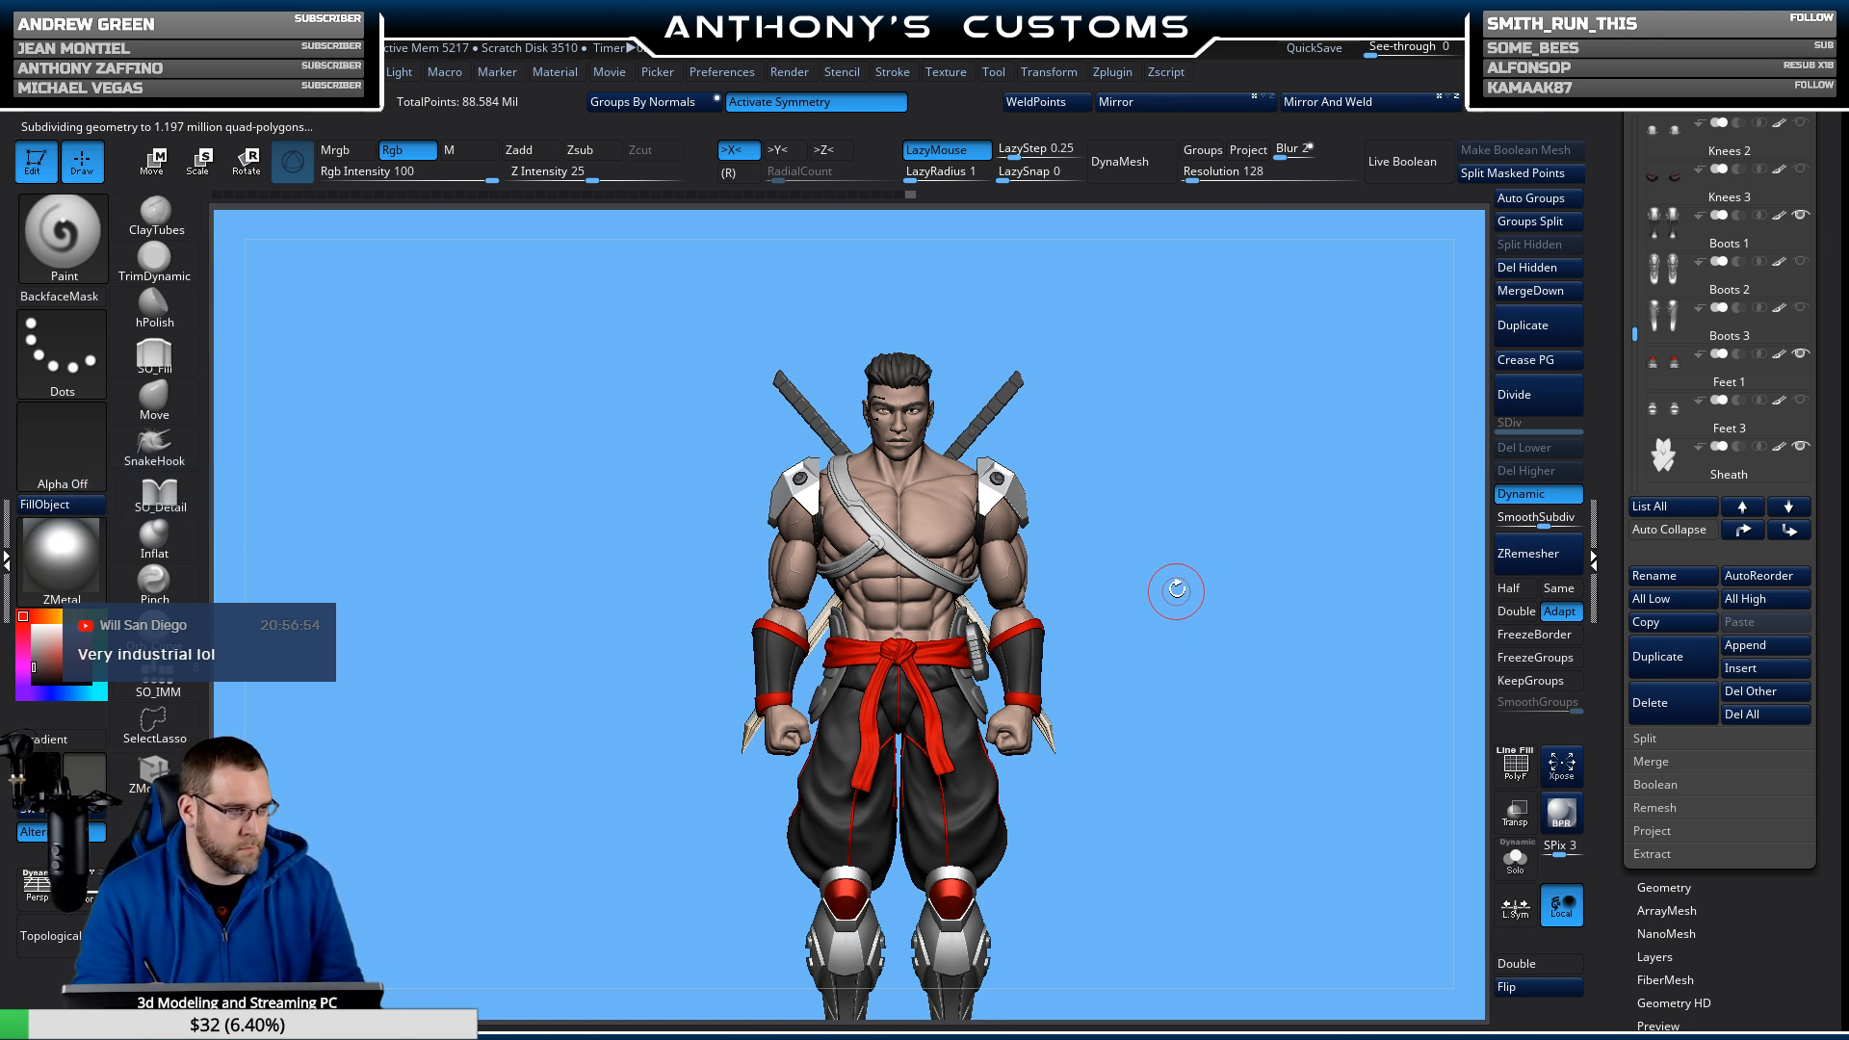
{"action": "left_click_drag", "start_coordinate": [1246, 532], "coordinate": [1208, 573]}
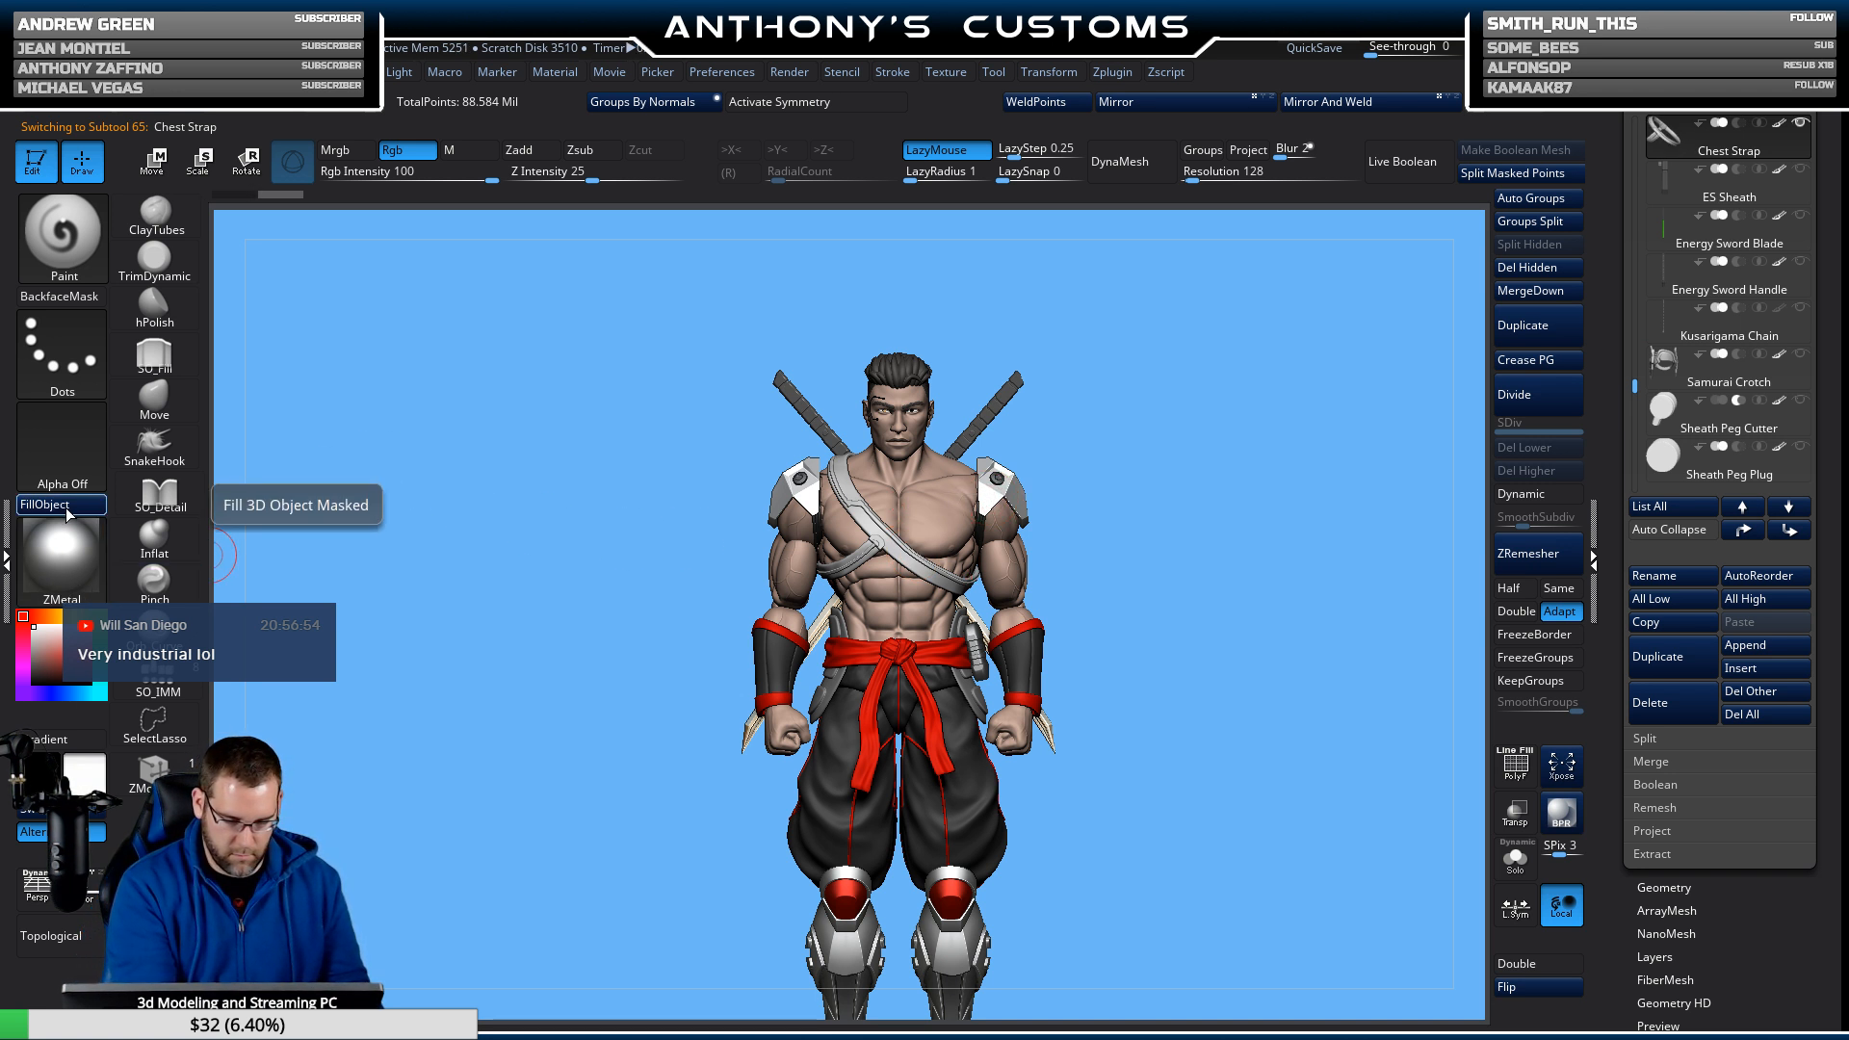
Switch to material-only painting and fill the chest strap with the BasicMaterial2 material.
{"action": "left_click", "coordinate": [450, 150]}
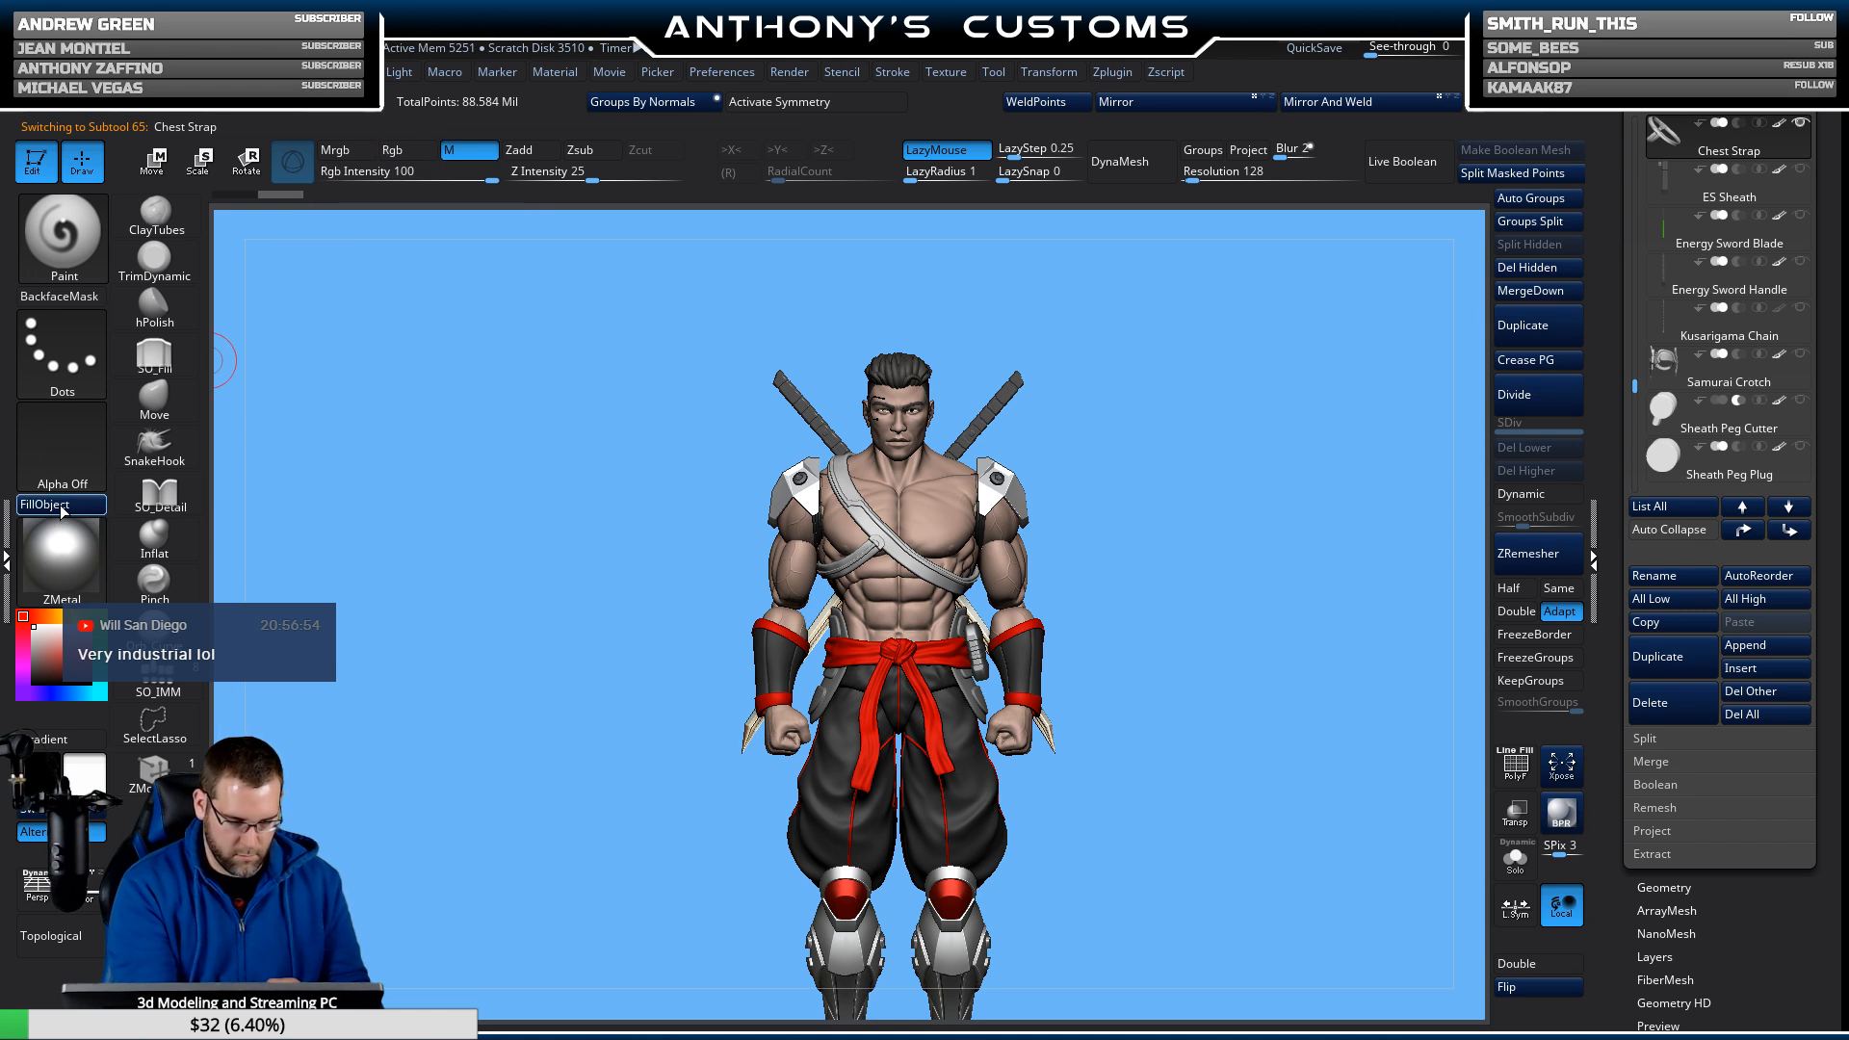
{"action": "mouse_move", "coordinate": [1241, 517]}
{"action": "left_mouse_down"}
{"action": "mouse_move", "coordinate": [1280, 549]}
{"action": "mouse_move", "coordinate": [1422, 552]}
{"action": "mouse_move", "coordinate": [1248, 542]}
{"action": "left_mouse_up"}
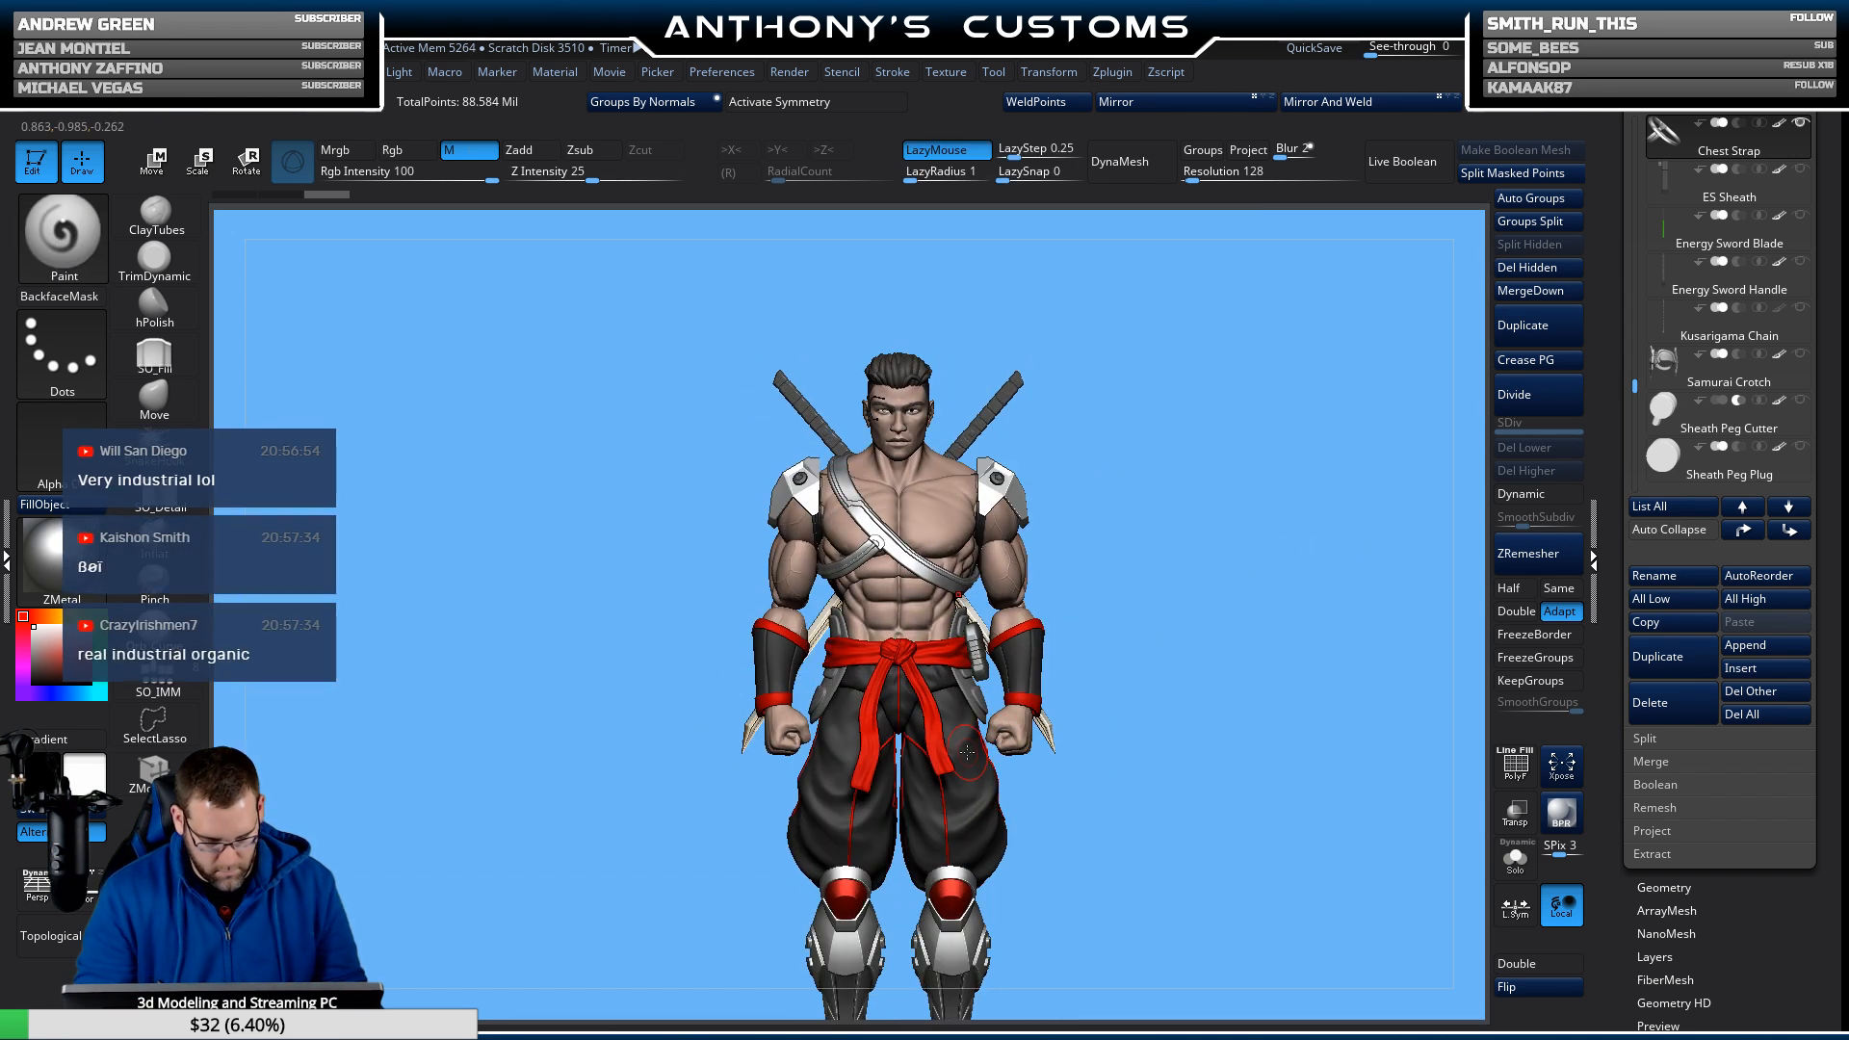
{"action": "left_click", "coordinate": [46, 557]}
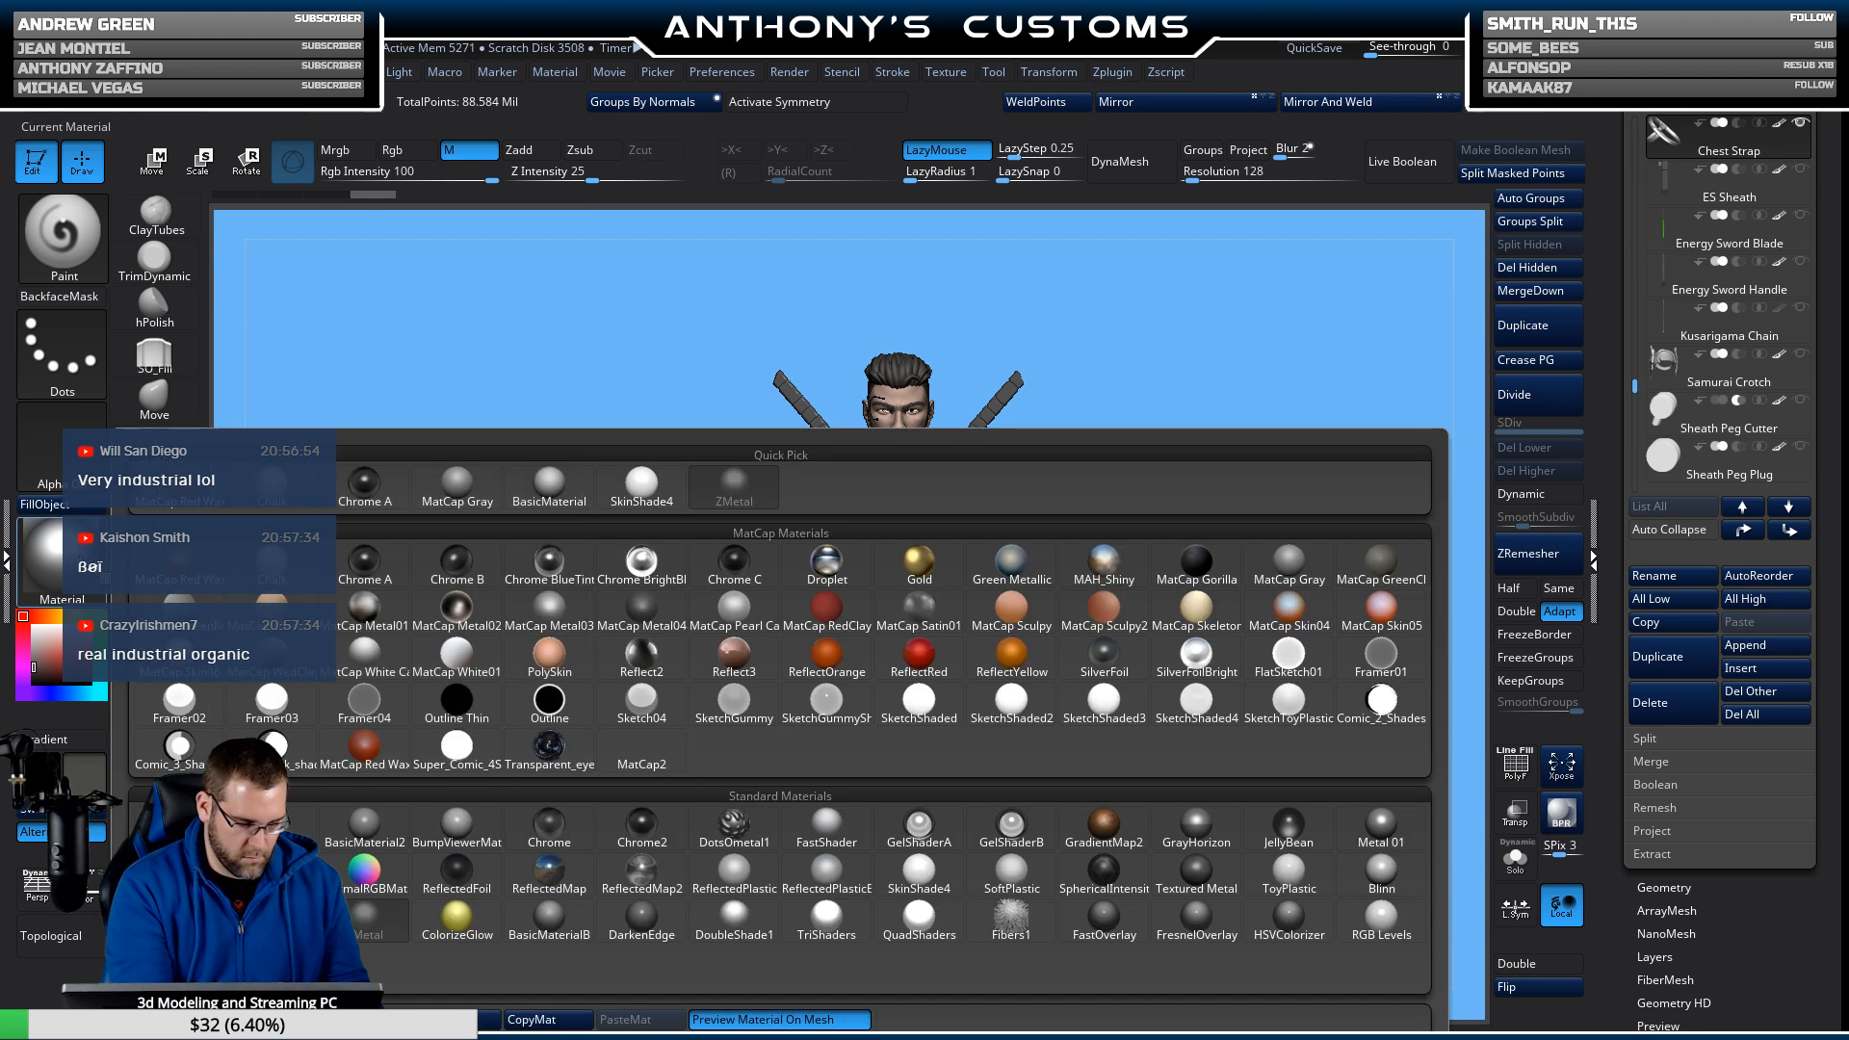
{"action": "left_click", "coordinate": [366, 819]}
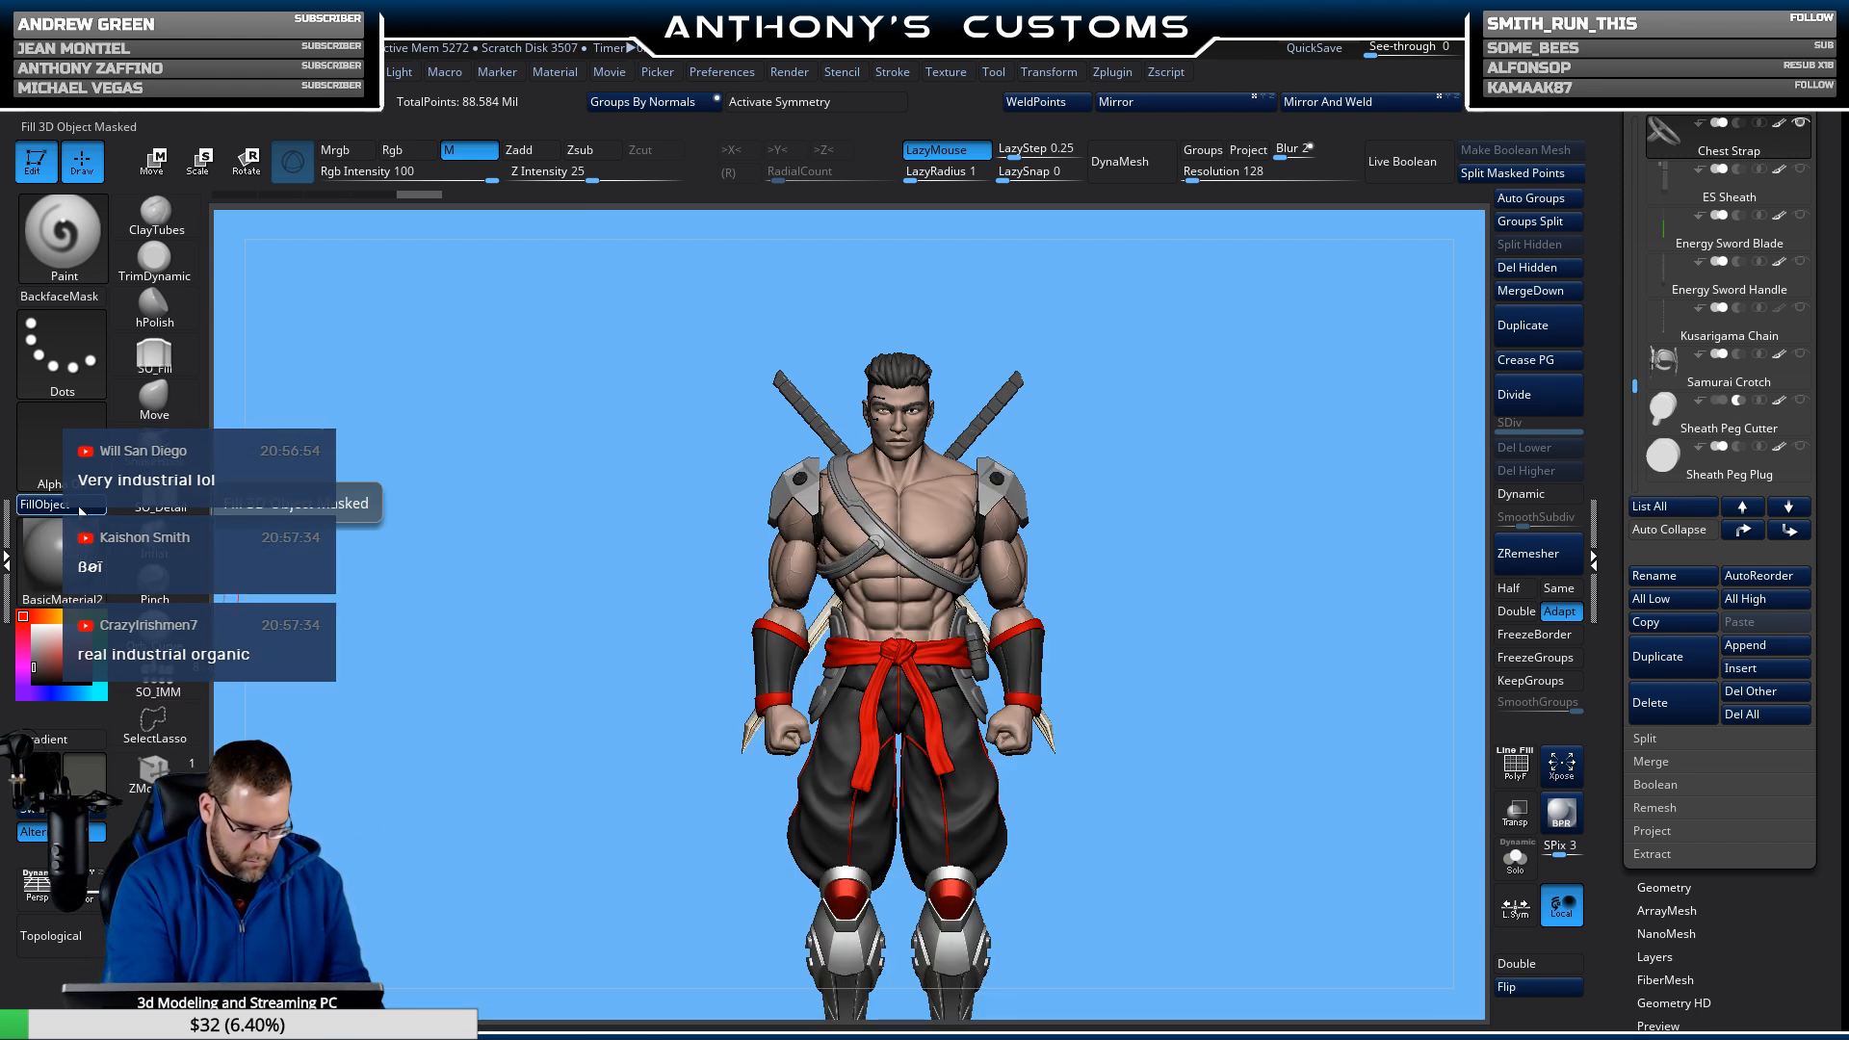
Select the white shoulder pads and fill them with the ZMetal material.
{"action": "left_click_drag", "start_coordinate": [1264, 667], "coordinate": [1086, 501]}
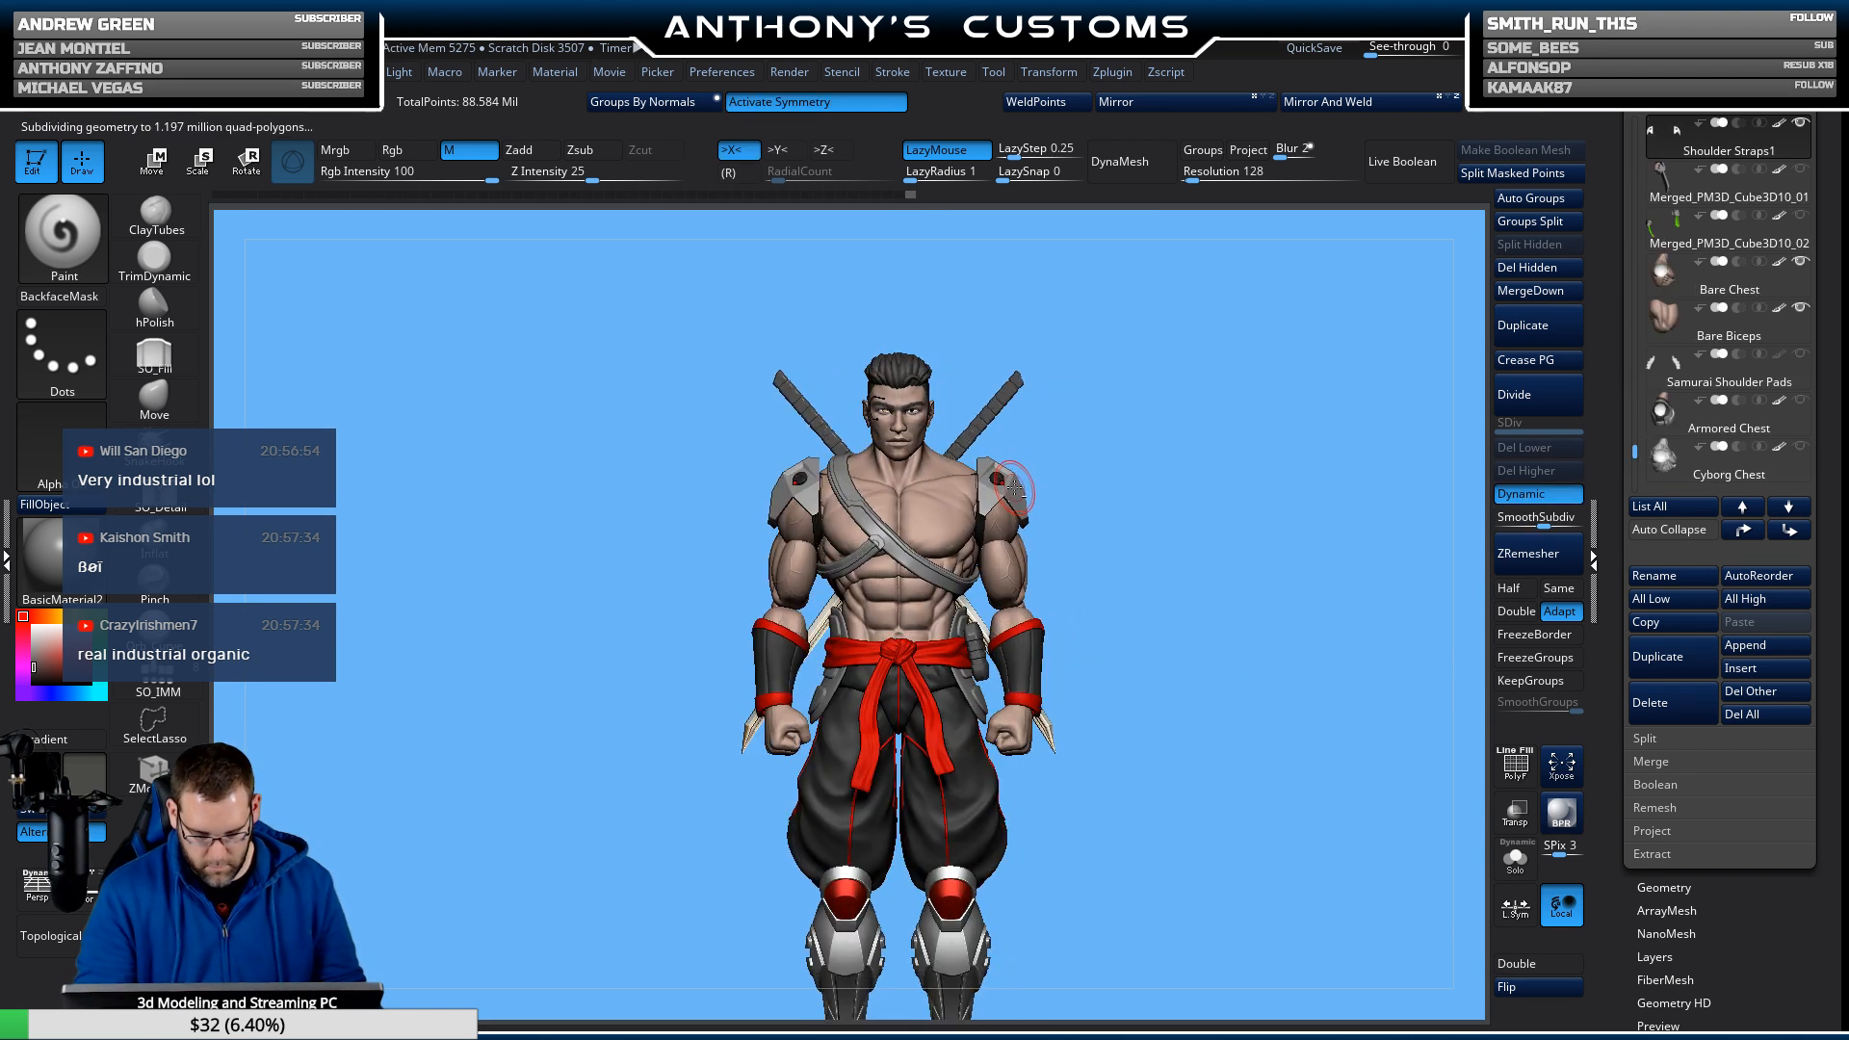
{"action": "left_click", "coordinate": [62, 557]}
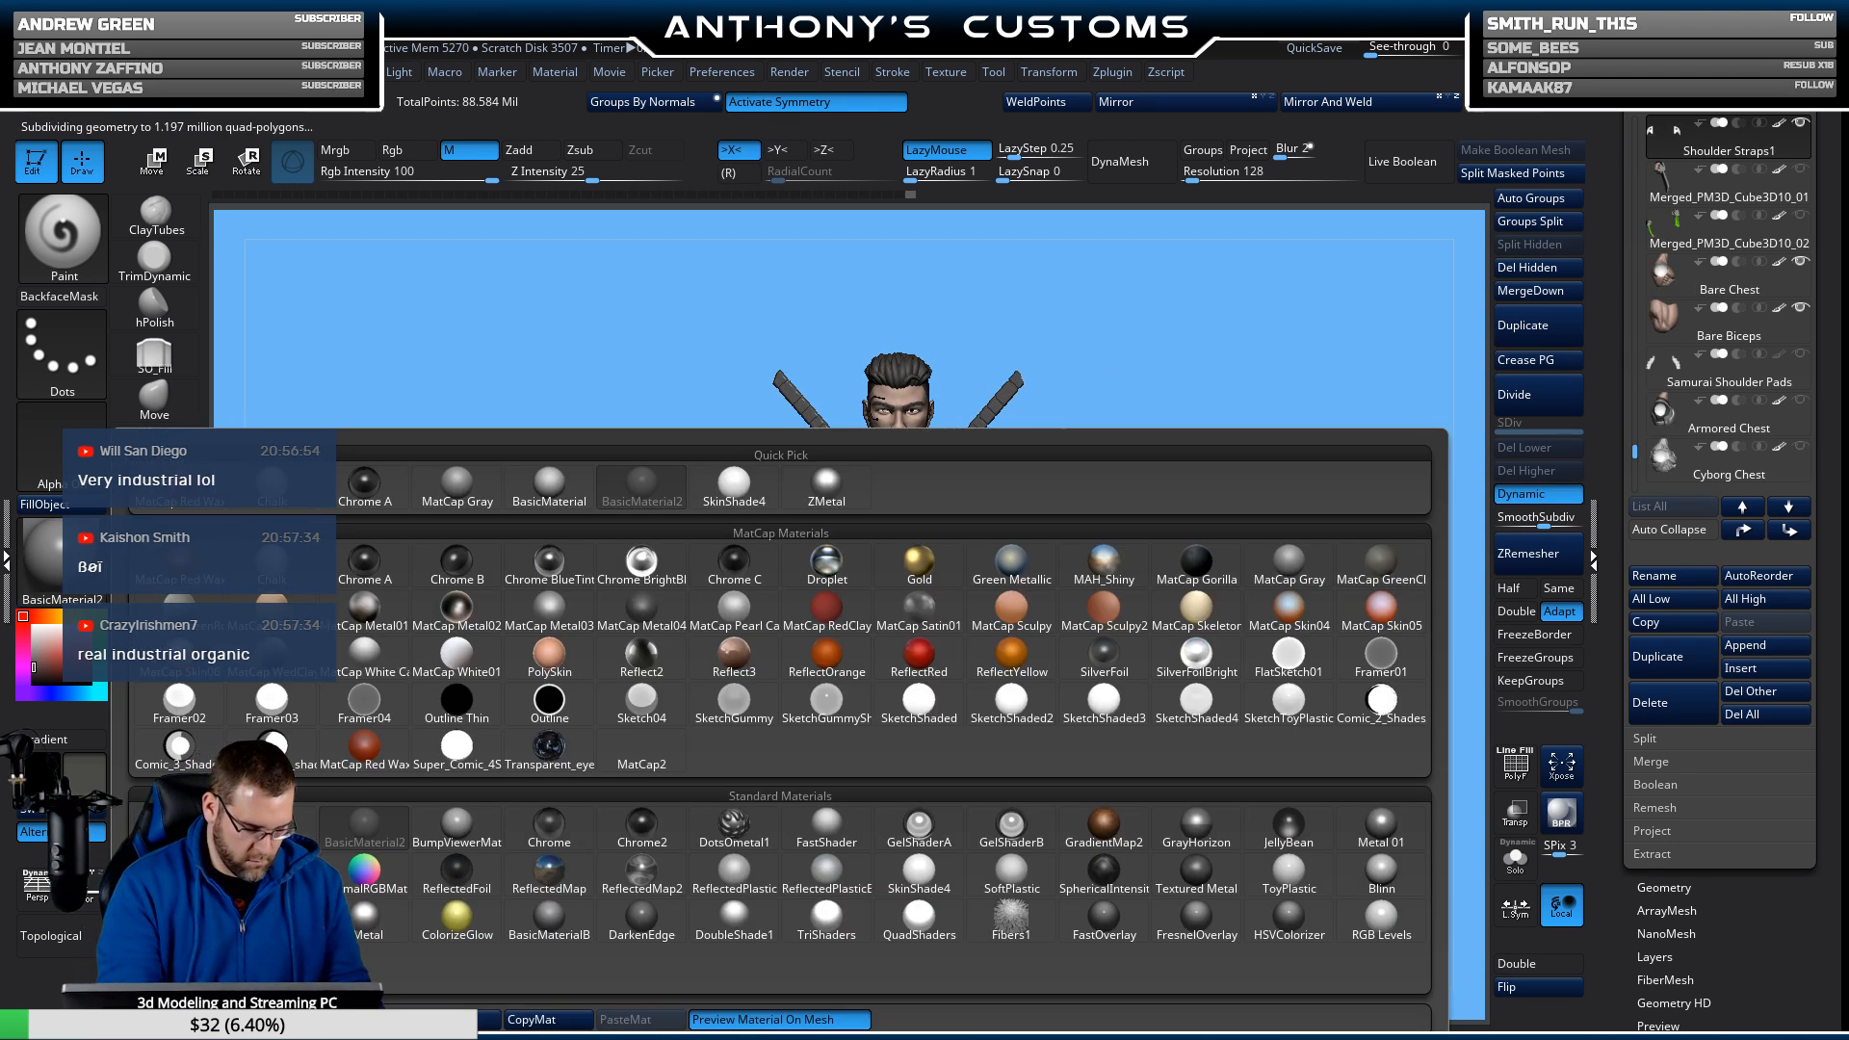
{"action": "left_click", "coordinate": [366, 920]}
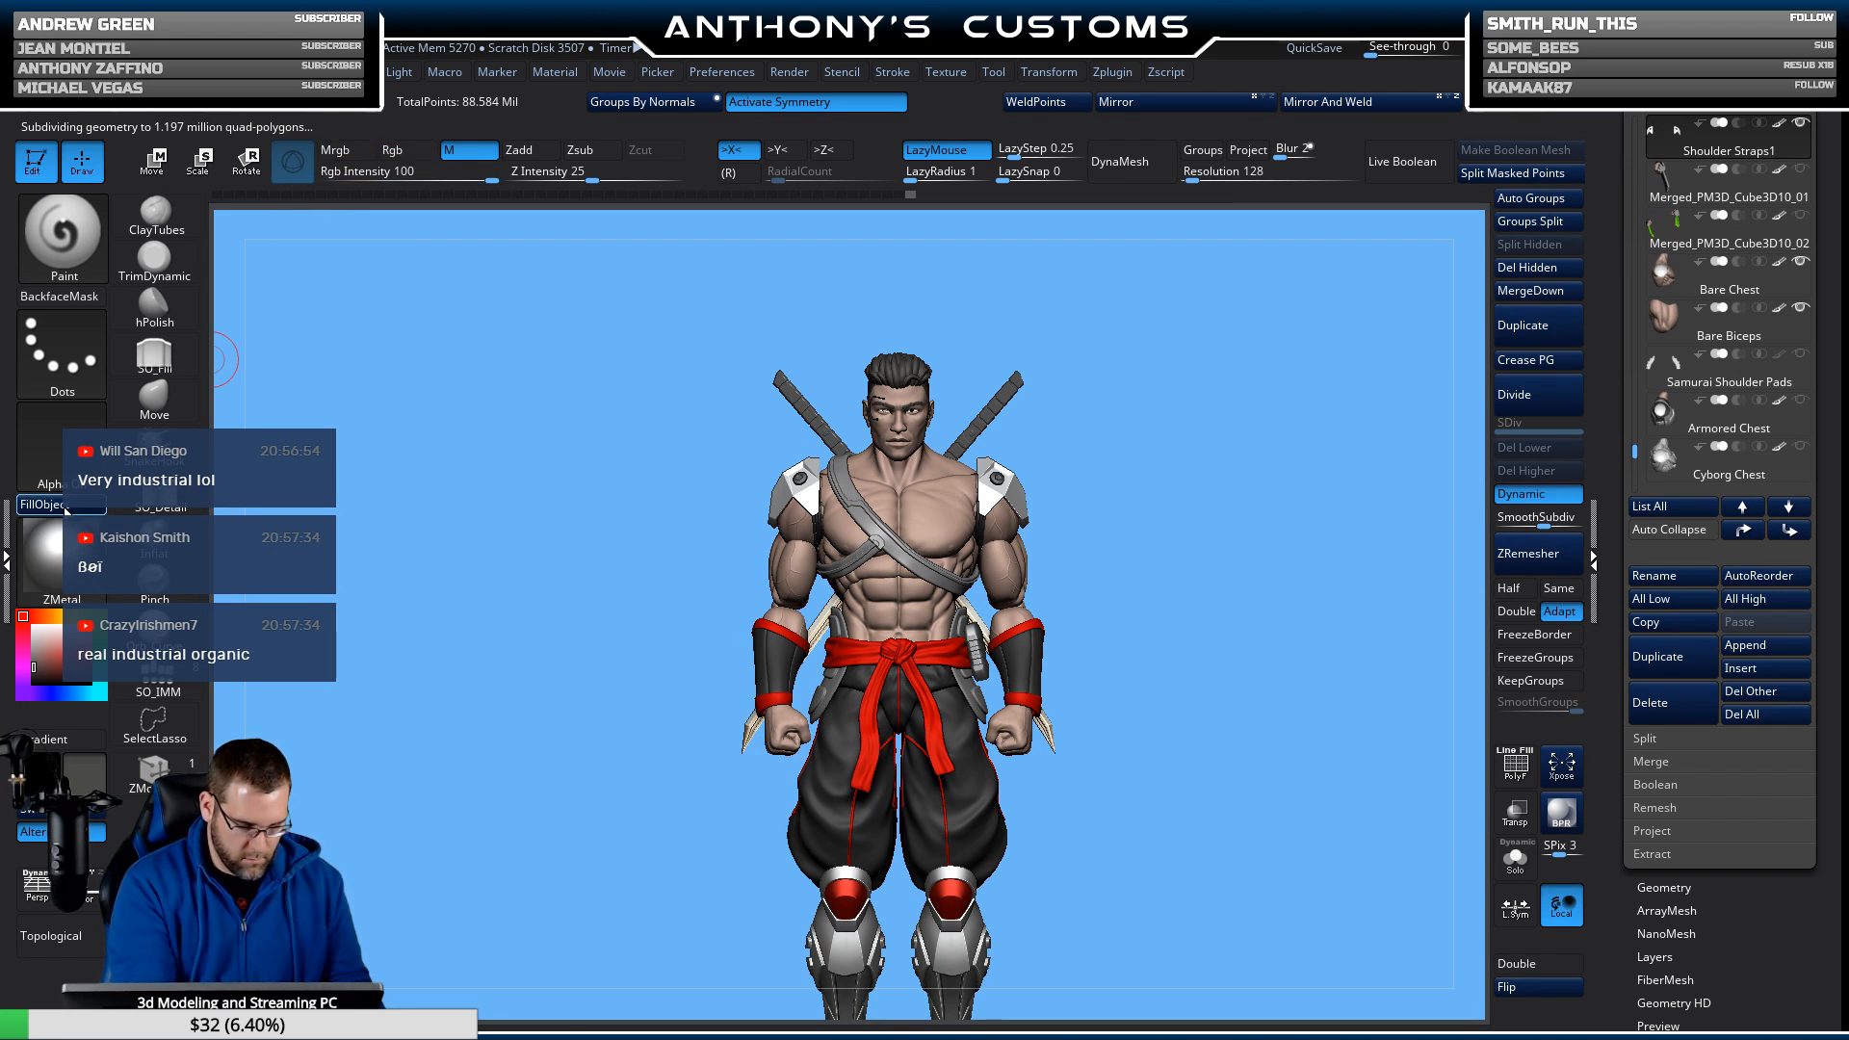
{"action": "left_click_drag", "start_coordinate": [1300, 582], "coordinate": [1219, 606]}
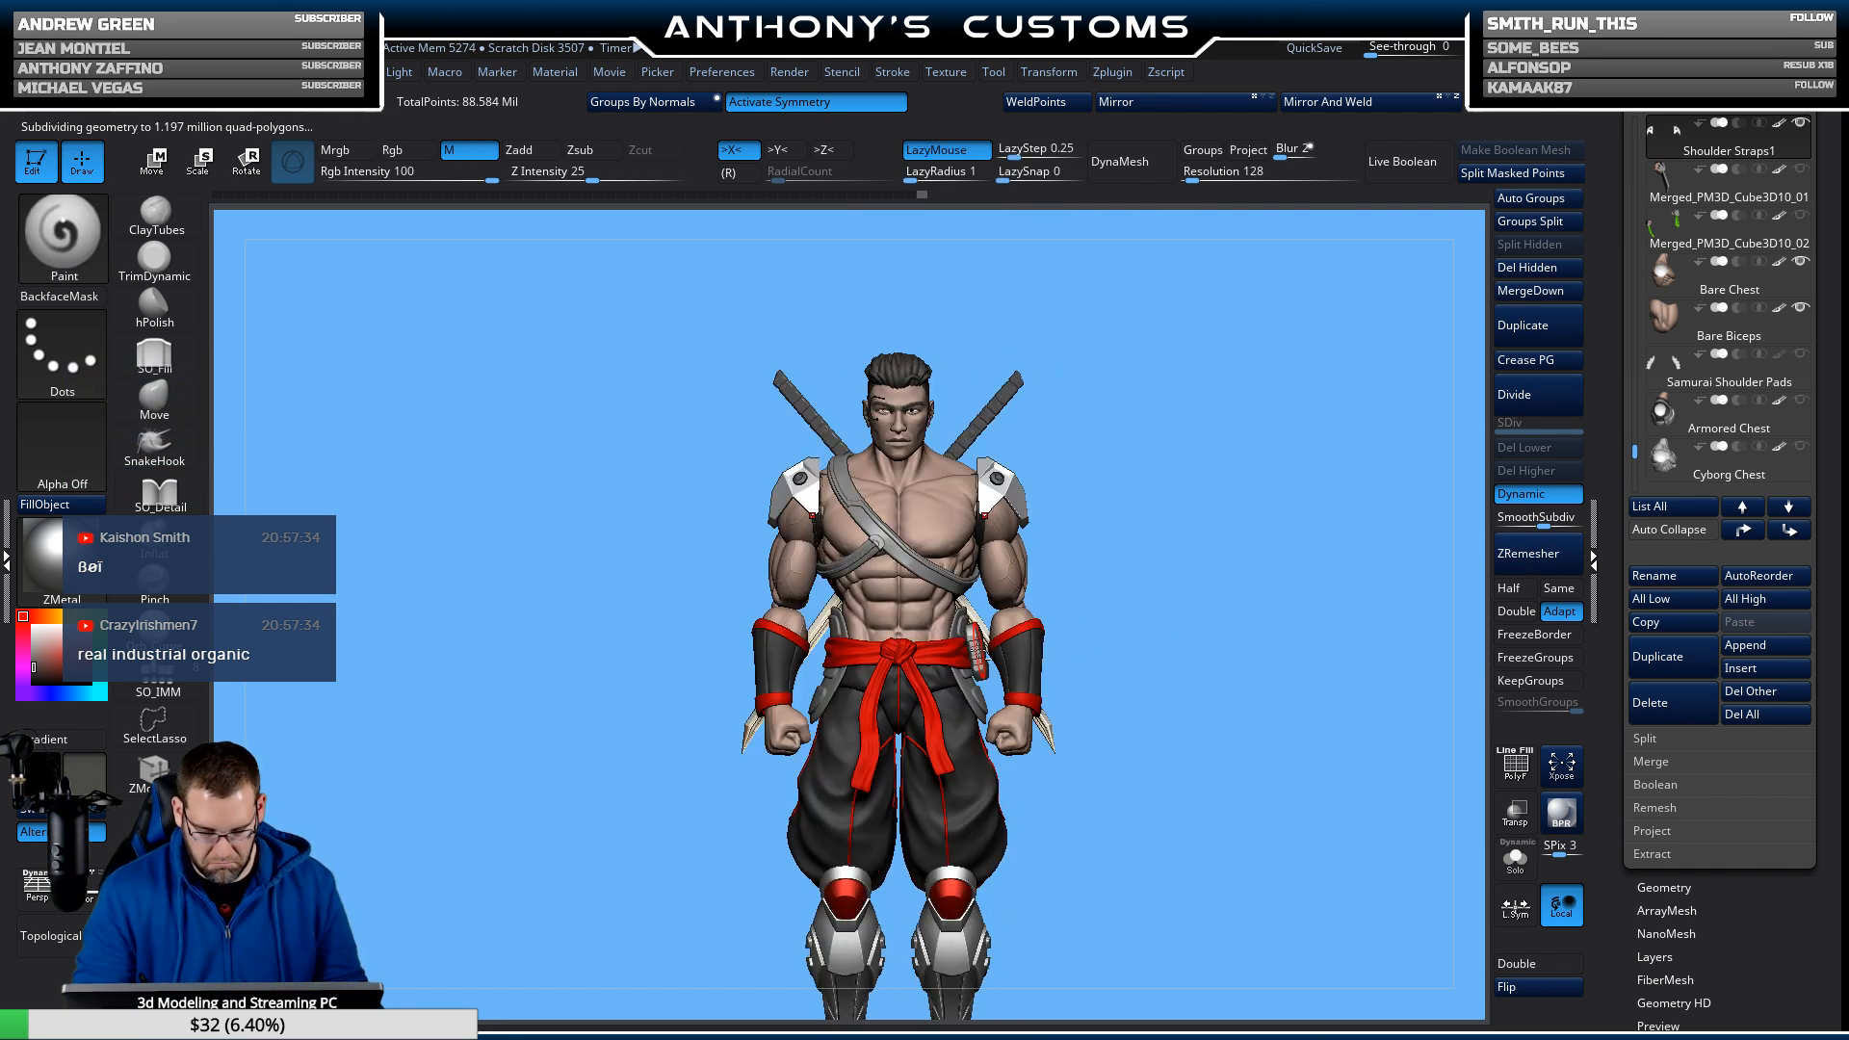
Select the gadget on the hip and view the whole character at an angle and from the front.
{"action": "left_click", "coordinate": [977, 648], "text": "alt"}
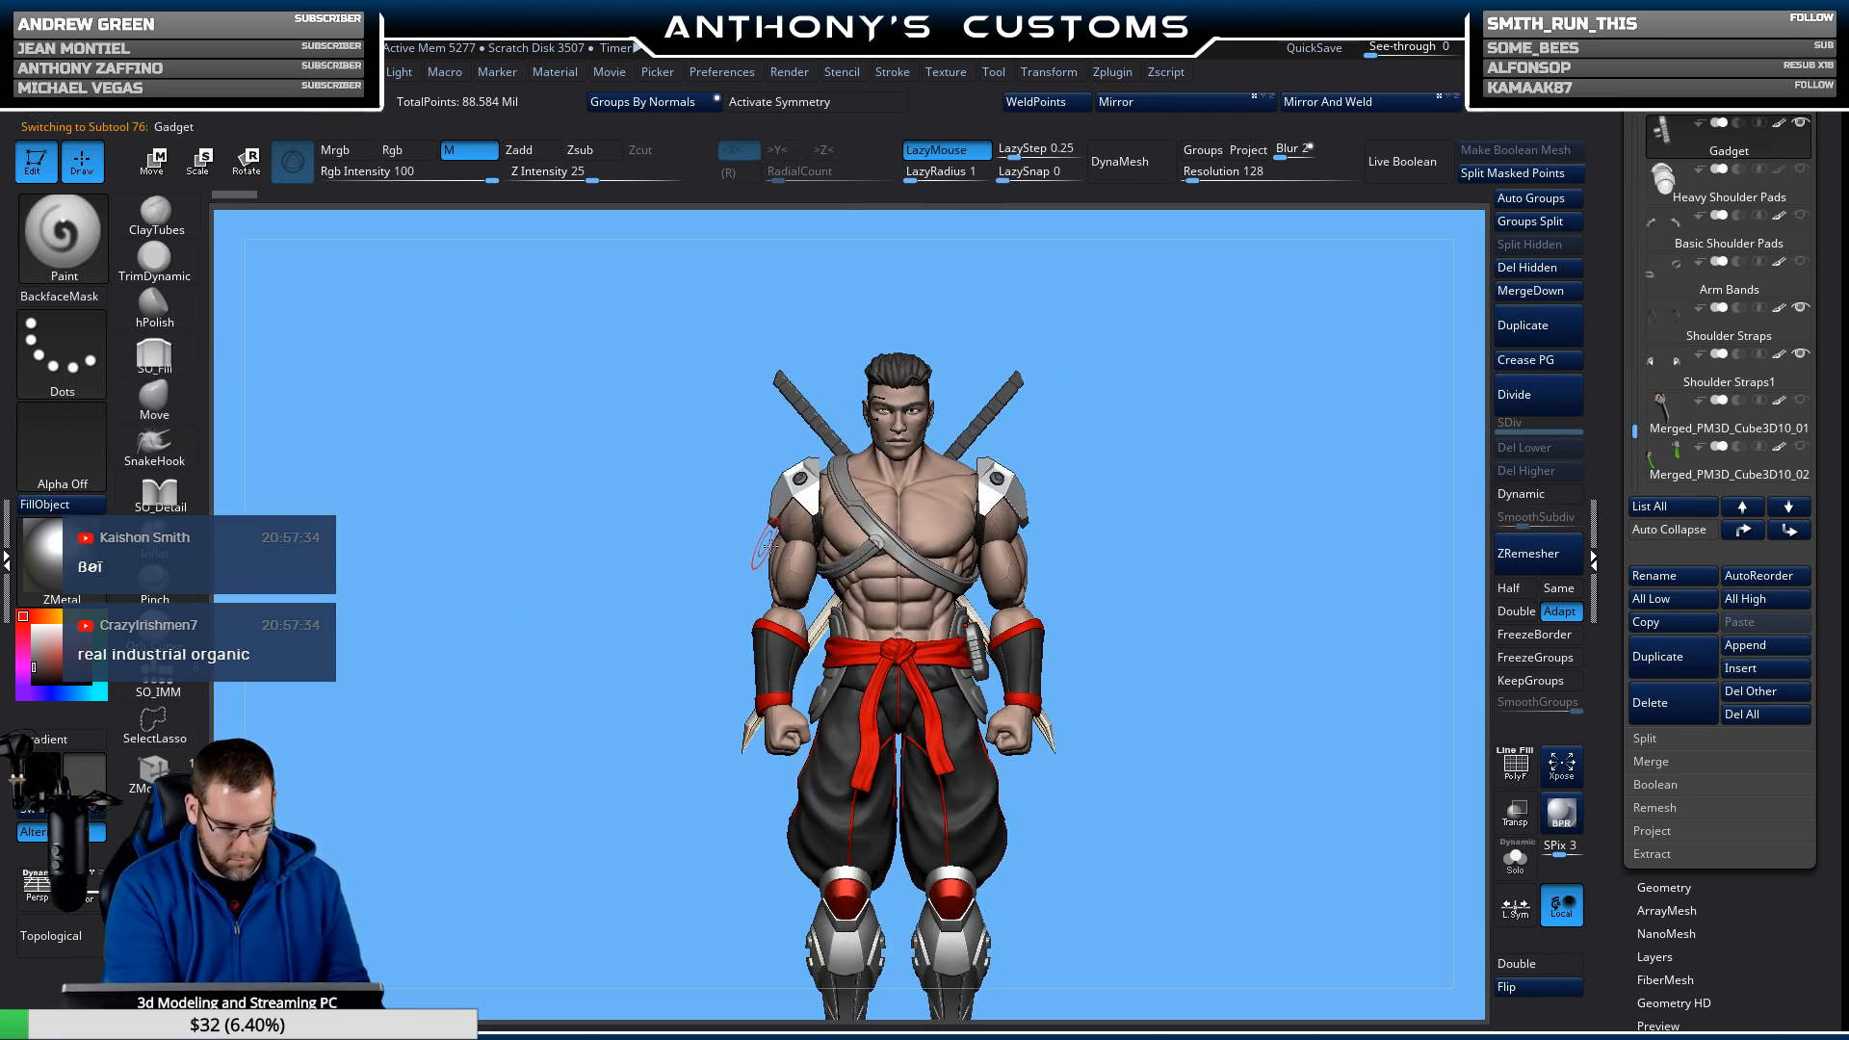
{"action": "left_click_drag", "start_coordinate": [1205, 607], "coordinate": [977, 583]}
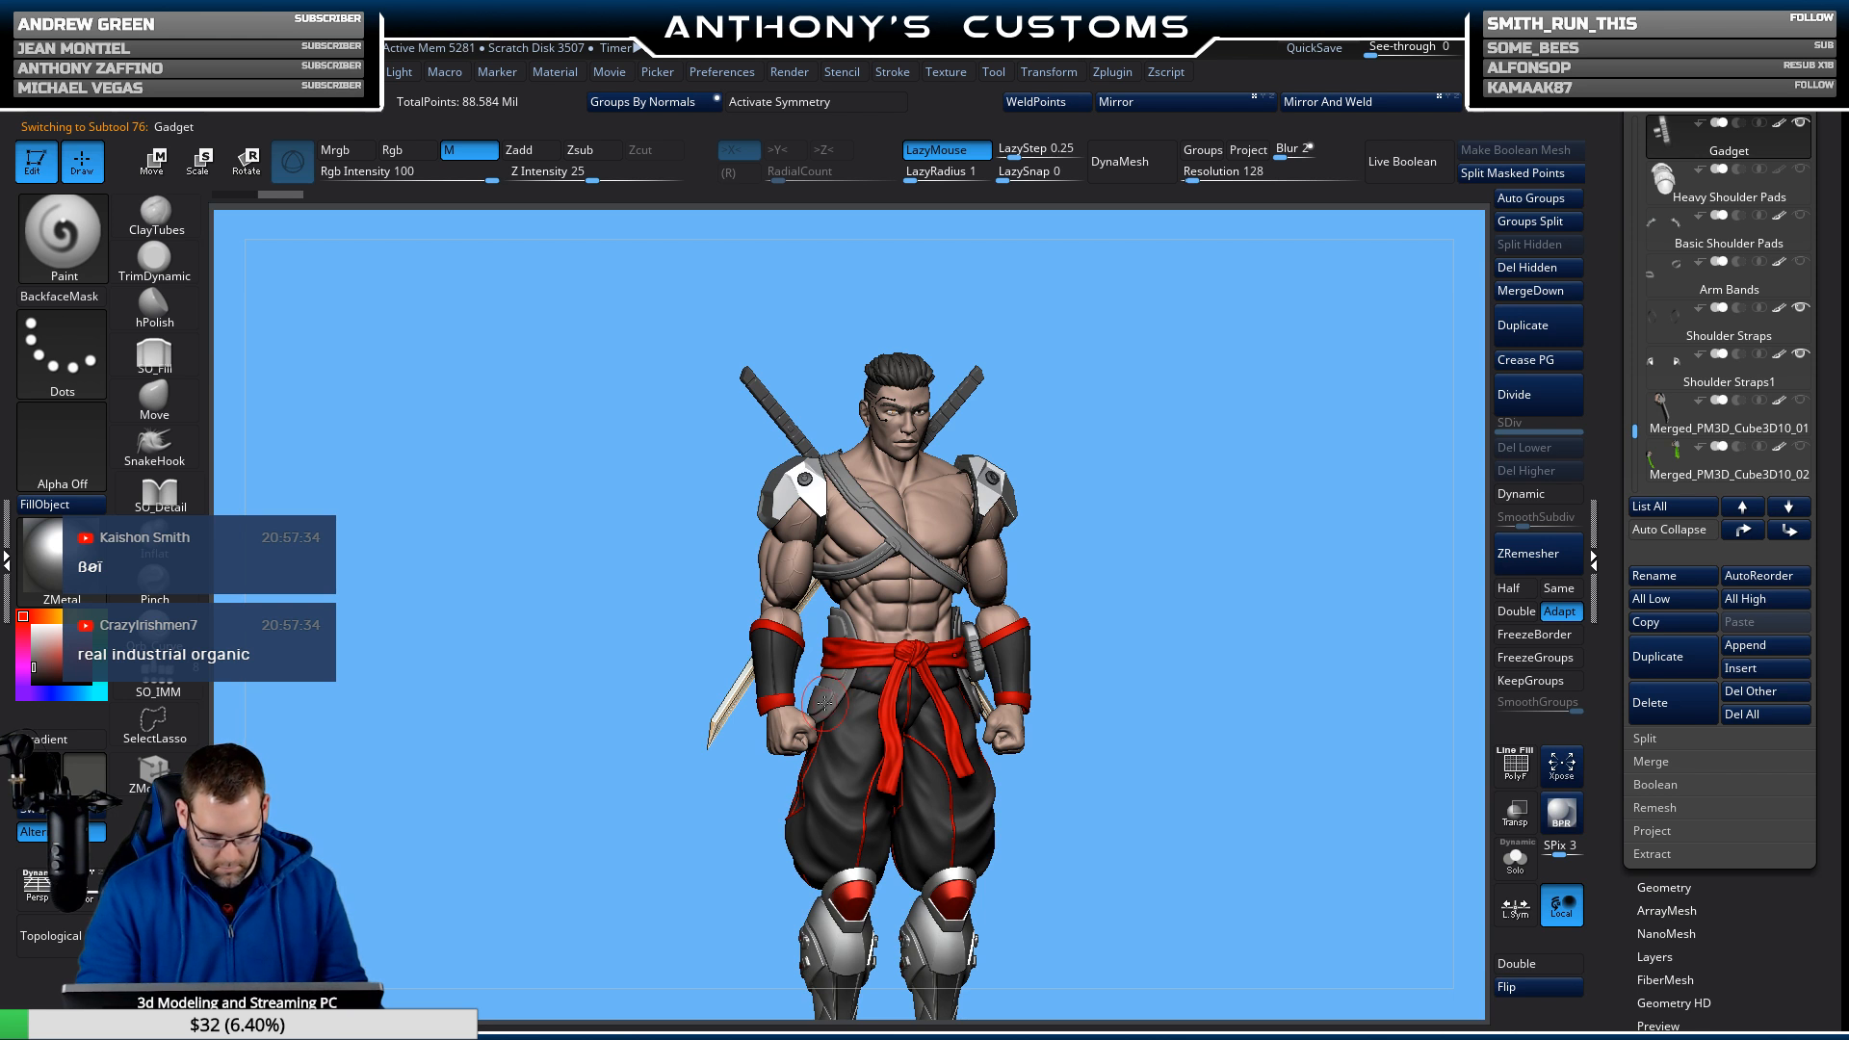
{"action": "left_click_drag", "start_coordinate": [1249, 565], "coordinate": [1235, 374], "text": "shift"}
{"action": "scroll", "coordinate": [1813, 366], "scroll_direction": "up", "scroll_amount": 10}
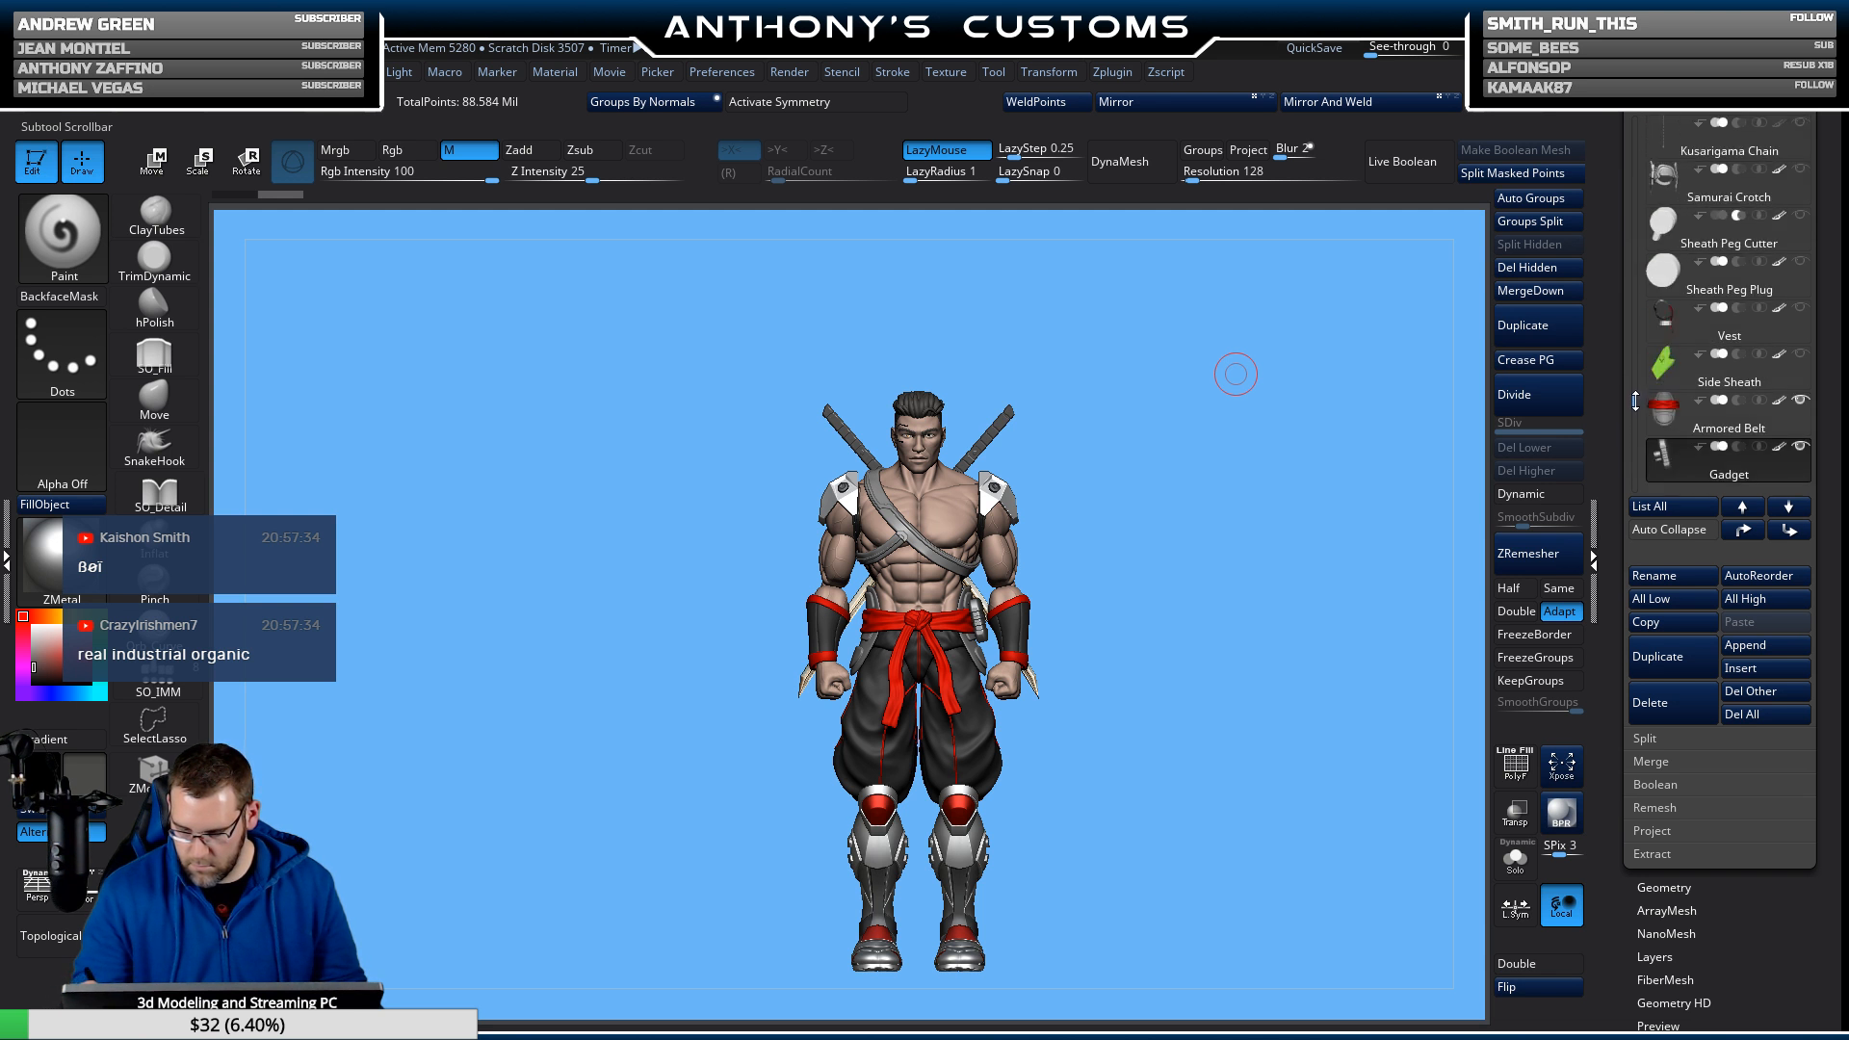
Try the red and grey helmet with the green visor in place of the bare head and view it.
{"action": "left_click_drag", "start_coordinate": [1626, 313], "coordinate": [1635, 168]}
{"action": "mouse_move", "coordinate": [1759, 191]}
{"action": "left_click", "coordinate": [1801, 261]}
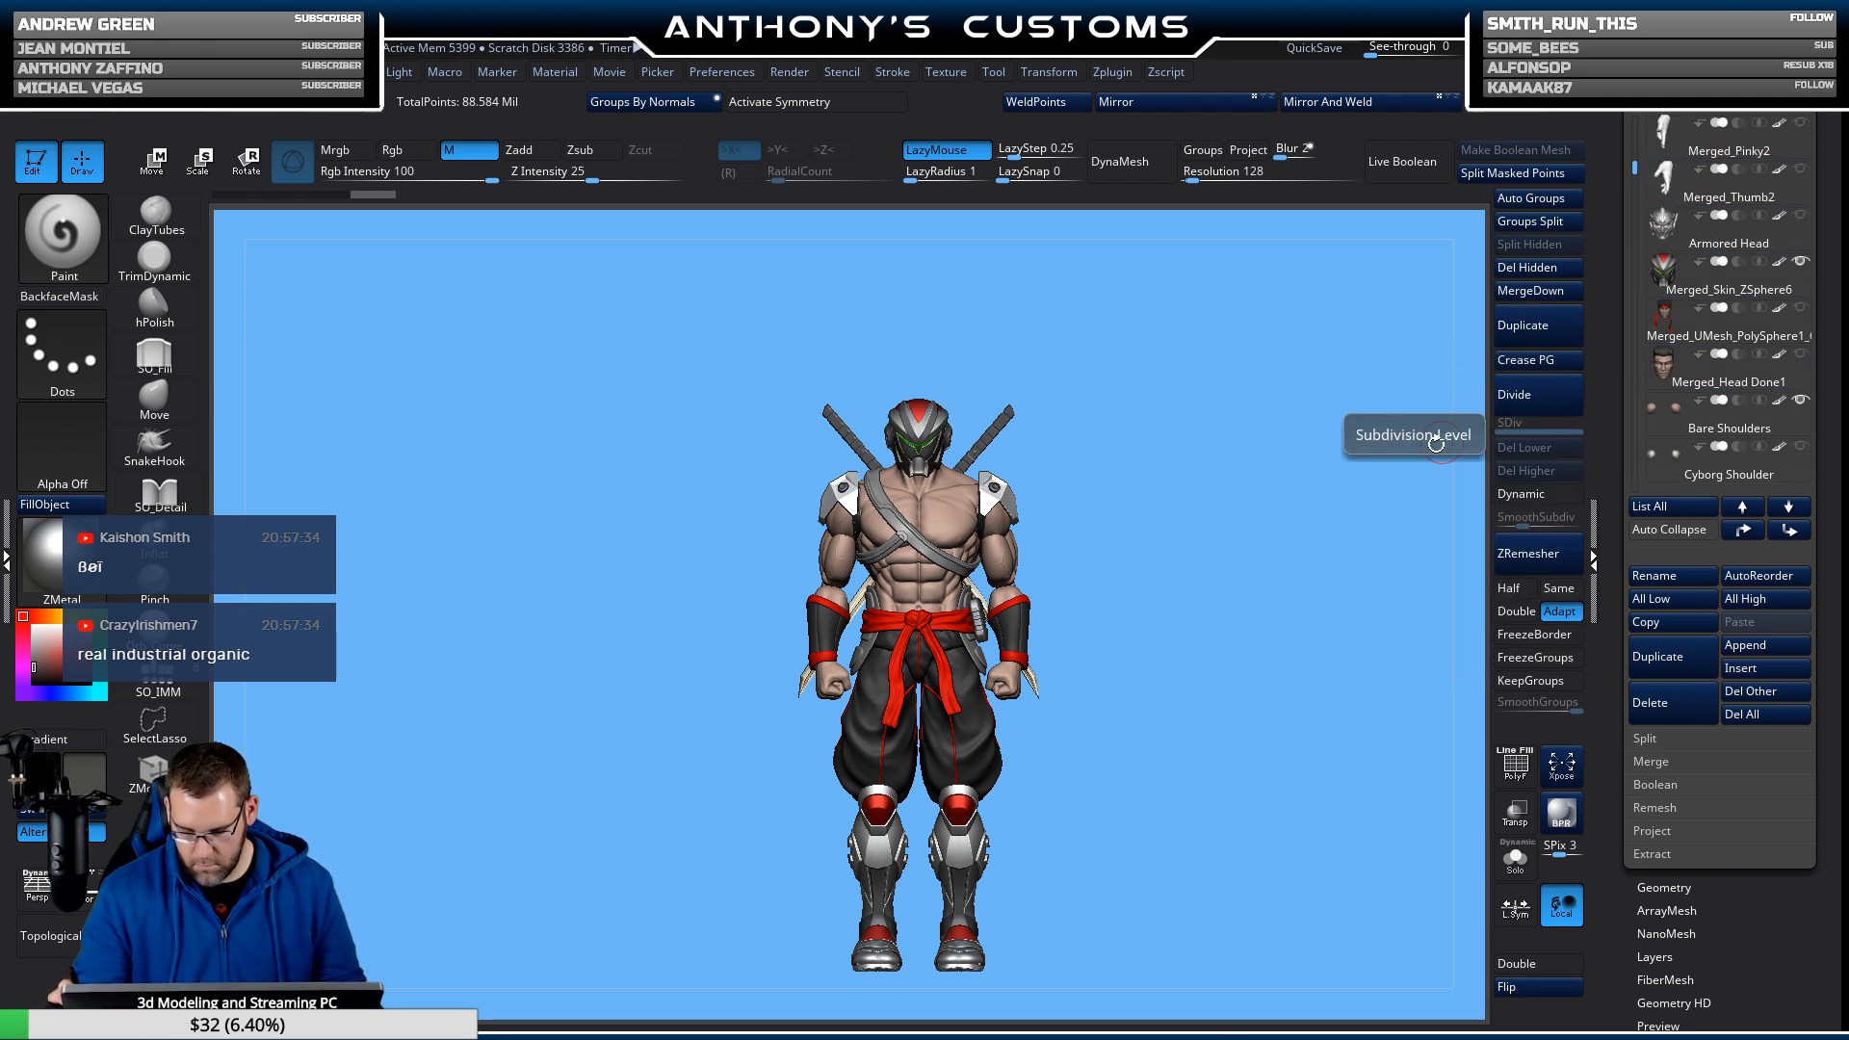
{"action": "mouse_move", "coordinate": [1236, 594]}
{"action": "left_mouse_down"}
{"action": "mouse_move", "coordinate": [1176, 578]}
{"action": "mouse_move", "coordinate": [1214, 571]}
{"action": "mouse_move", "coordinate": [1199, 609]}
{"action": "mouse_move", "coordinate": [1284, 614]}
{"action": "mouse_move", "coordinate": [1416, 586]}
{"action": "mouse_move", "coordinate": [1196, 595]}
{"action": "left_mouse_up"}
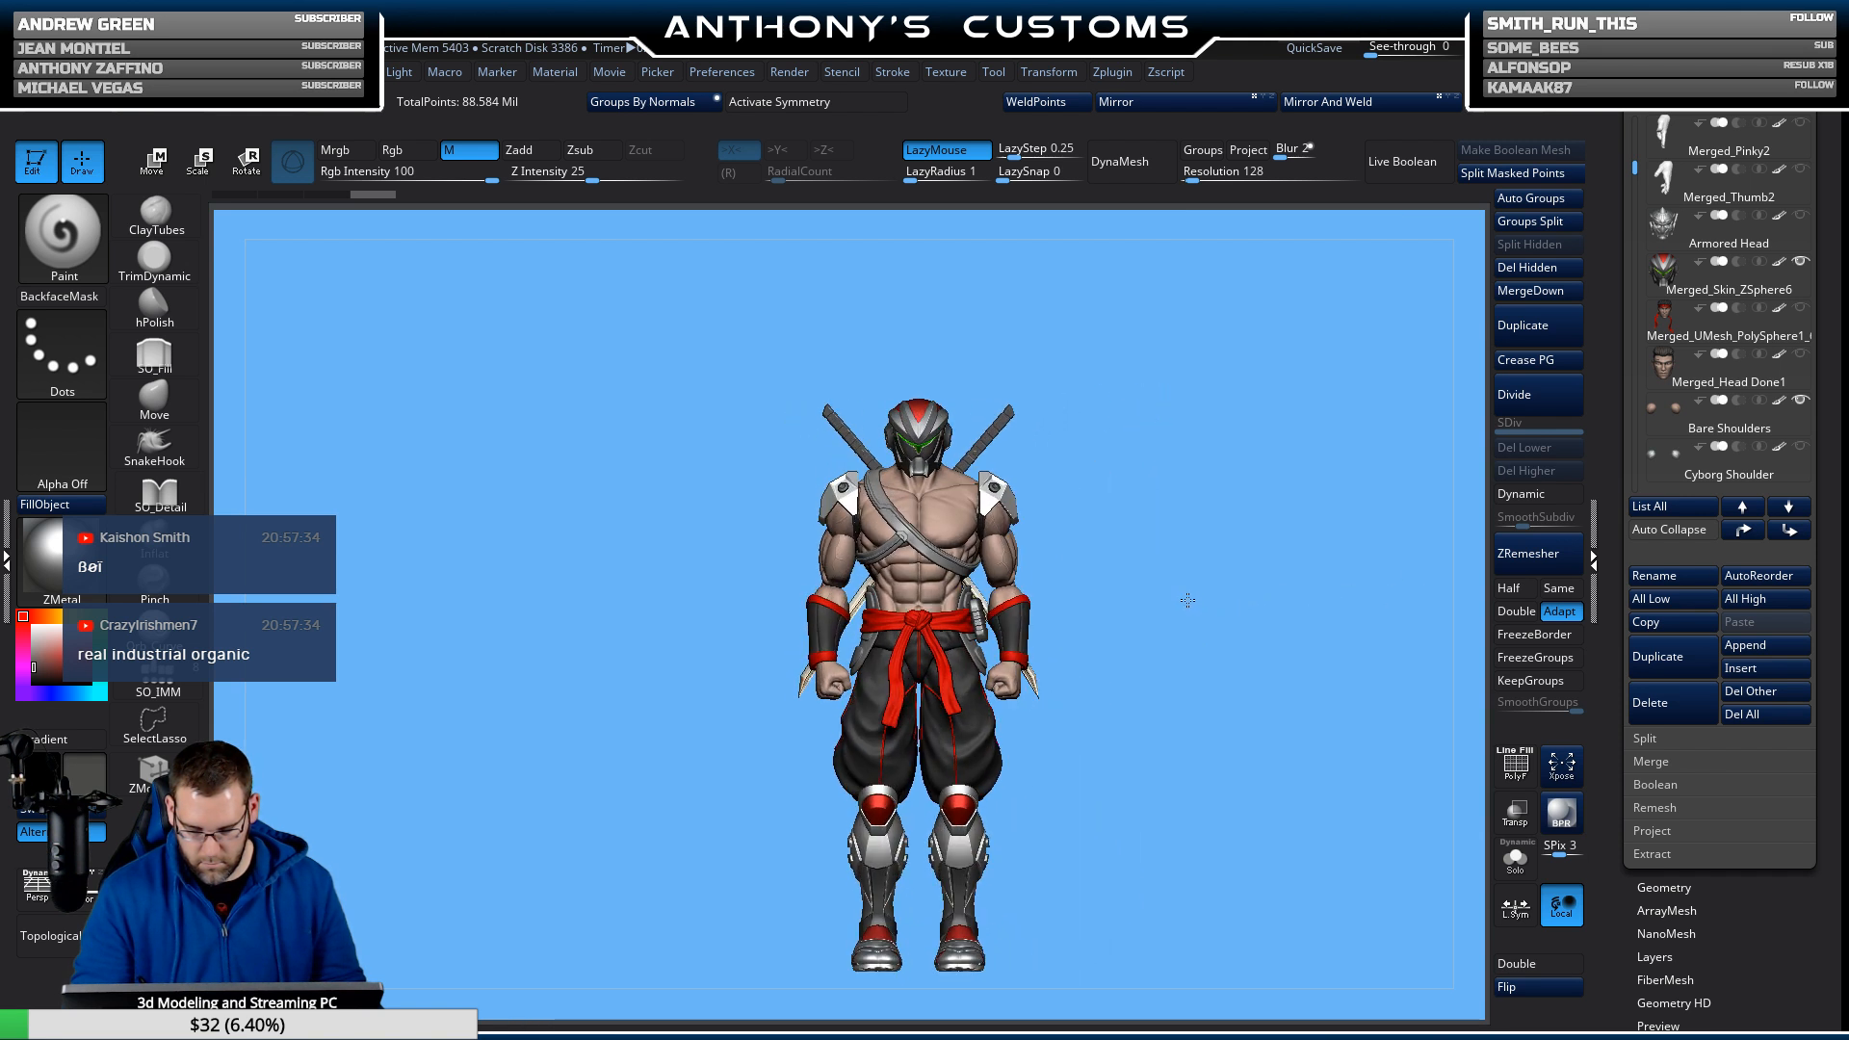
{"action": "left_click_drag", "start_coordinate": [1201, 467], "coordinate": [1234, 583], "text": "alt"}
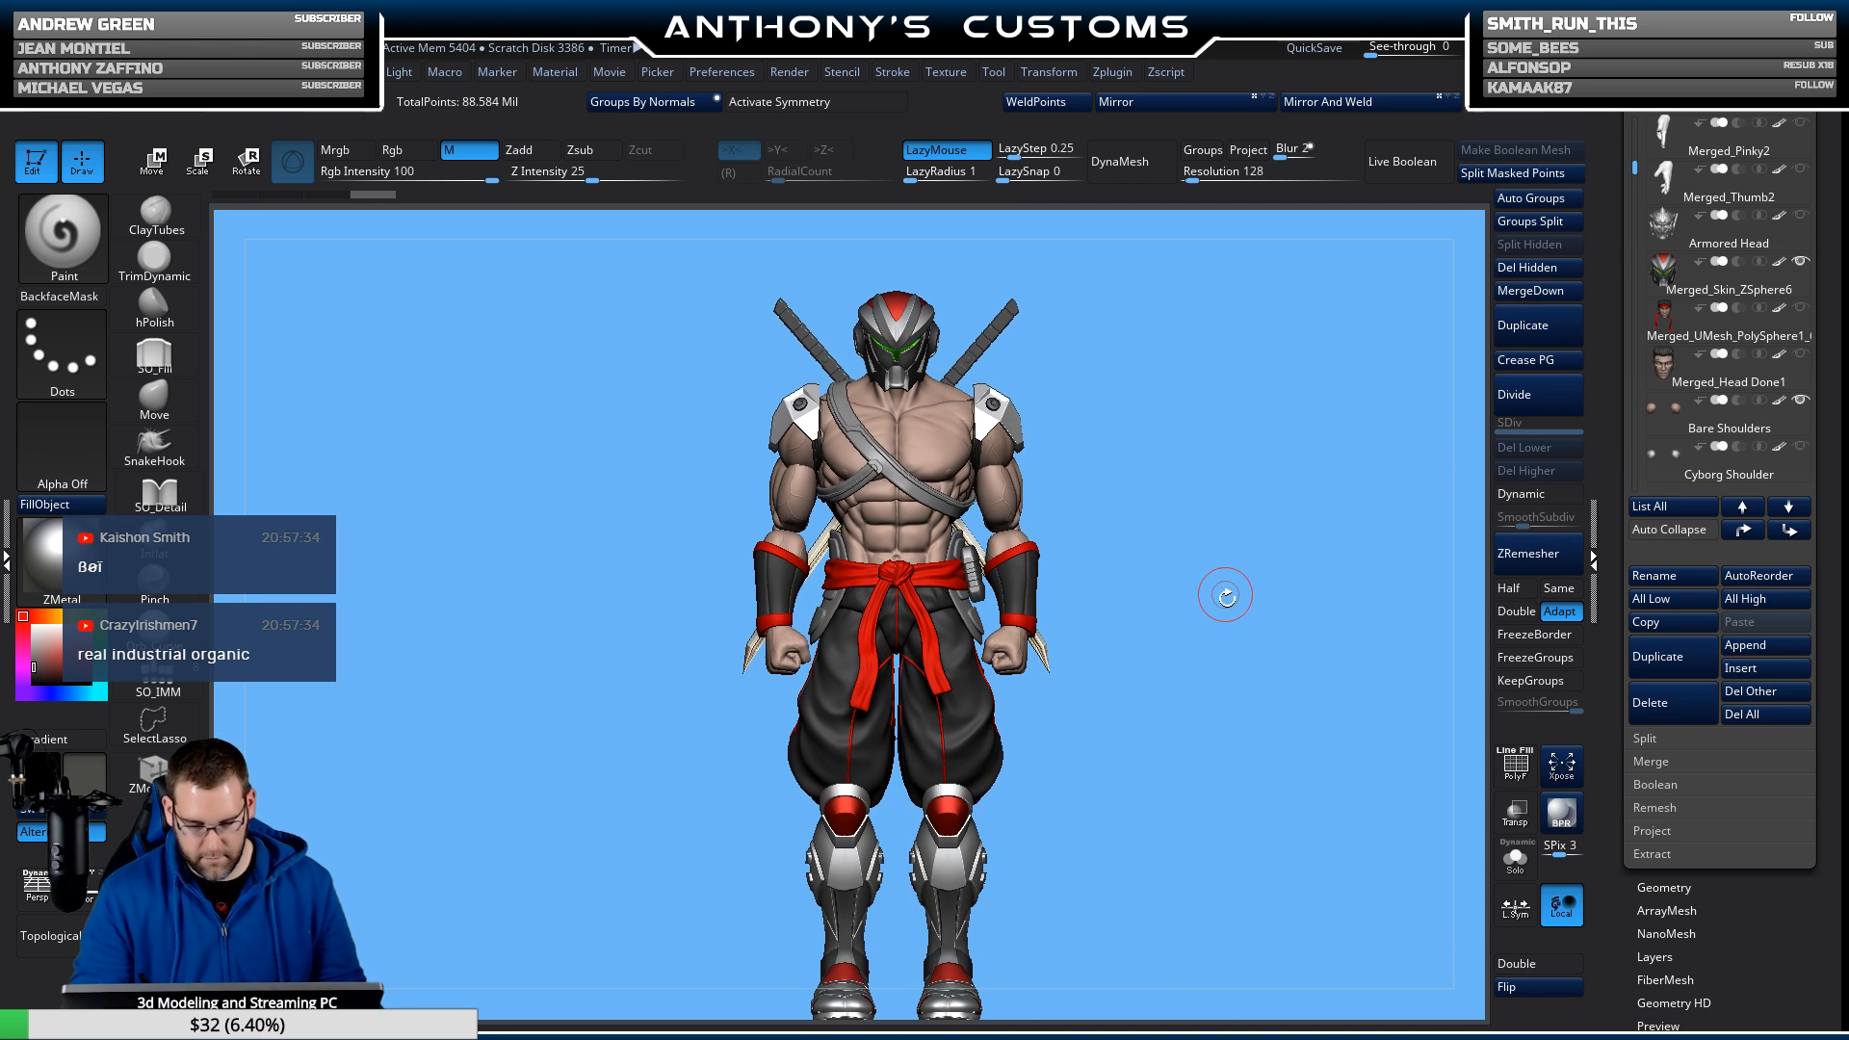
{"action": "left_click_drag", "start_coordinate": [1221, 857], "coordinate": [1272, 761]}
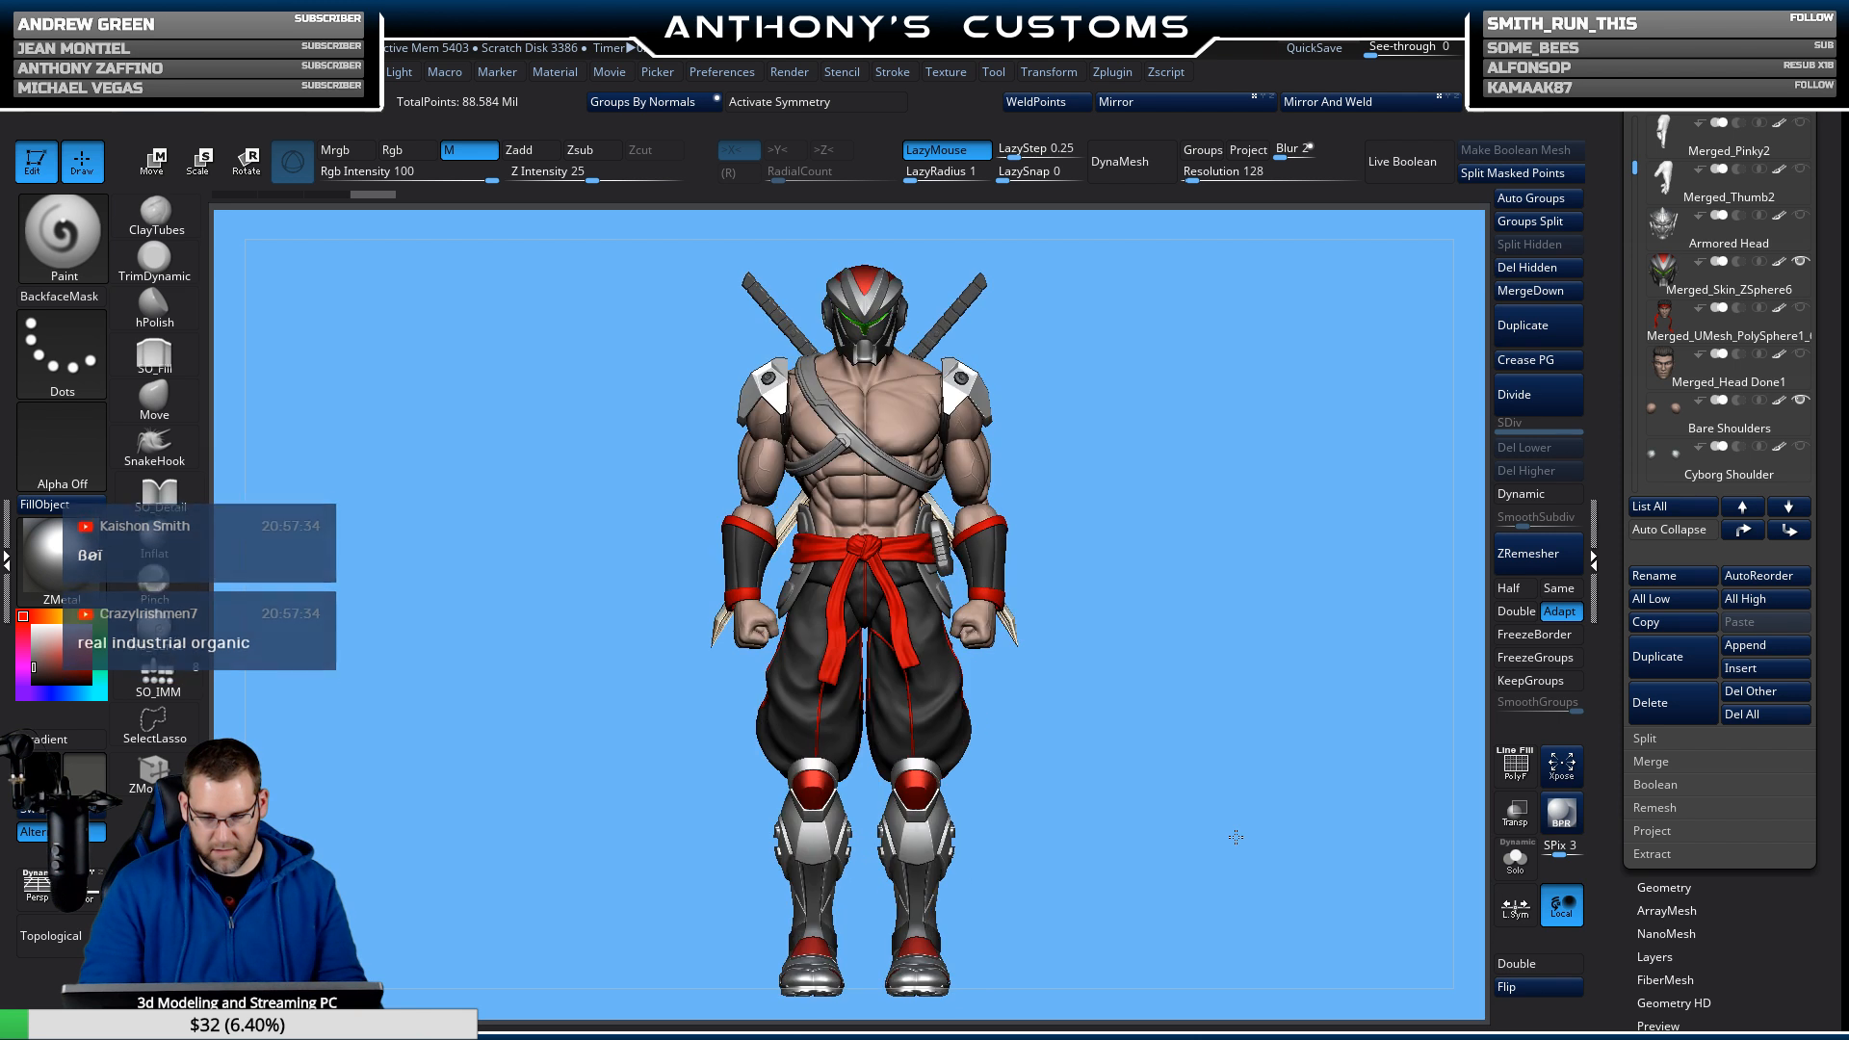
Try the Armored Head on the character, replace it with the red headband head, and view the result.
{"action": "left_click", "coordinate": [1800, 216]}
{"action": "left_click", "coordinate": [1800, 262]}
{"action": "left_click_drag", "start_coordinate": [1188, 591], "coordinate": [1305, 458]}
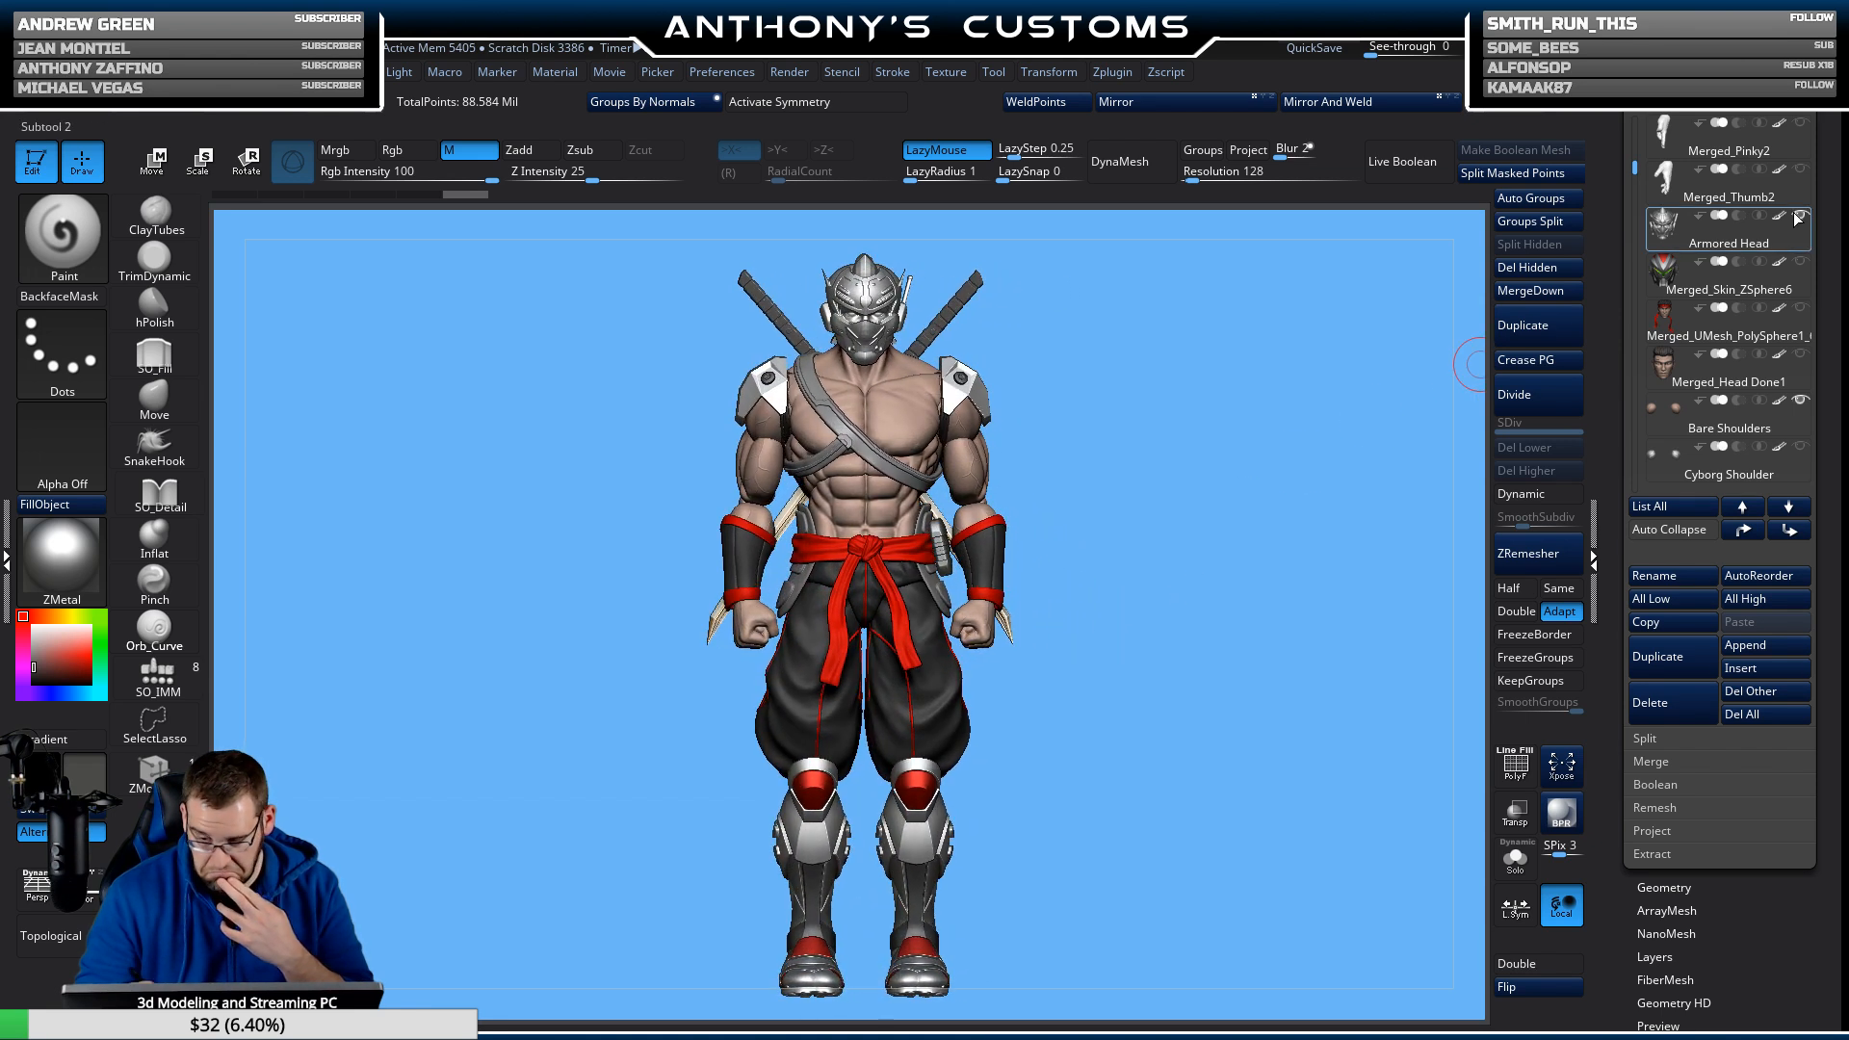
{"action": "mouse_move", "coordinate": [1187, 562]}
{"action": "left_mouse_down"}
{"action": "mouse_move", "coordinate": [1246, 554]}
{"action": "mouse_move", "coordinate": [1161, 504]}
{"action": "mouse_move", "coordinate": [1101, 544]}
{"action": "mouse_move", "coordinate": [1146, 572]}
{"action": "mouse_move", "coordinate": [1189, 565]}
{"action": "mouse_move", "coordinate": [1192, 542]}
{"action": "left_mouse_up"}
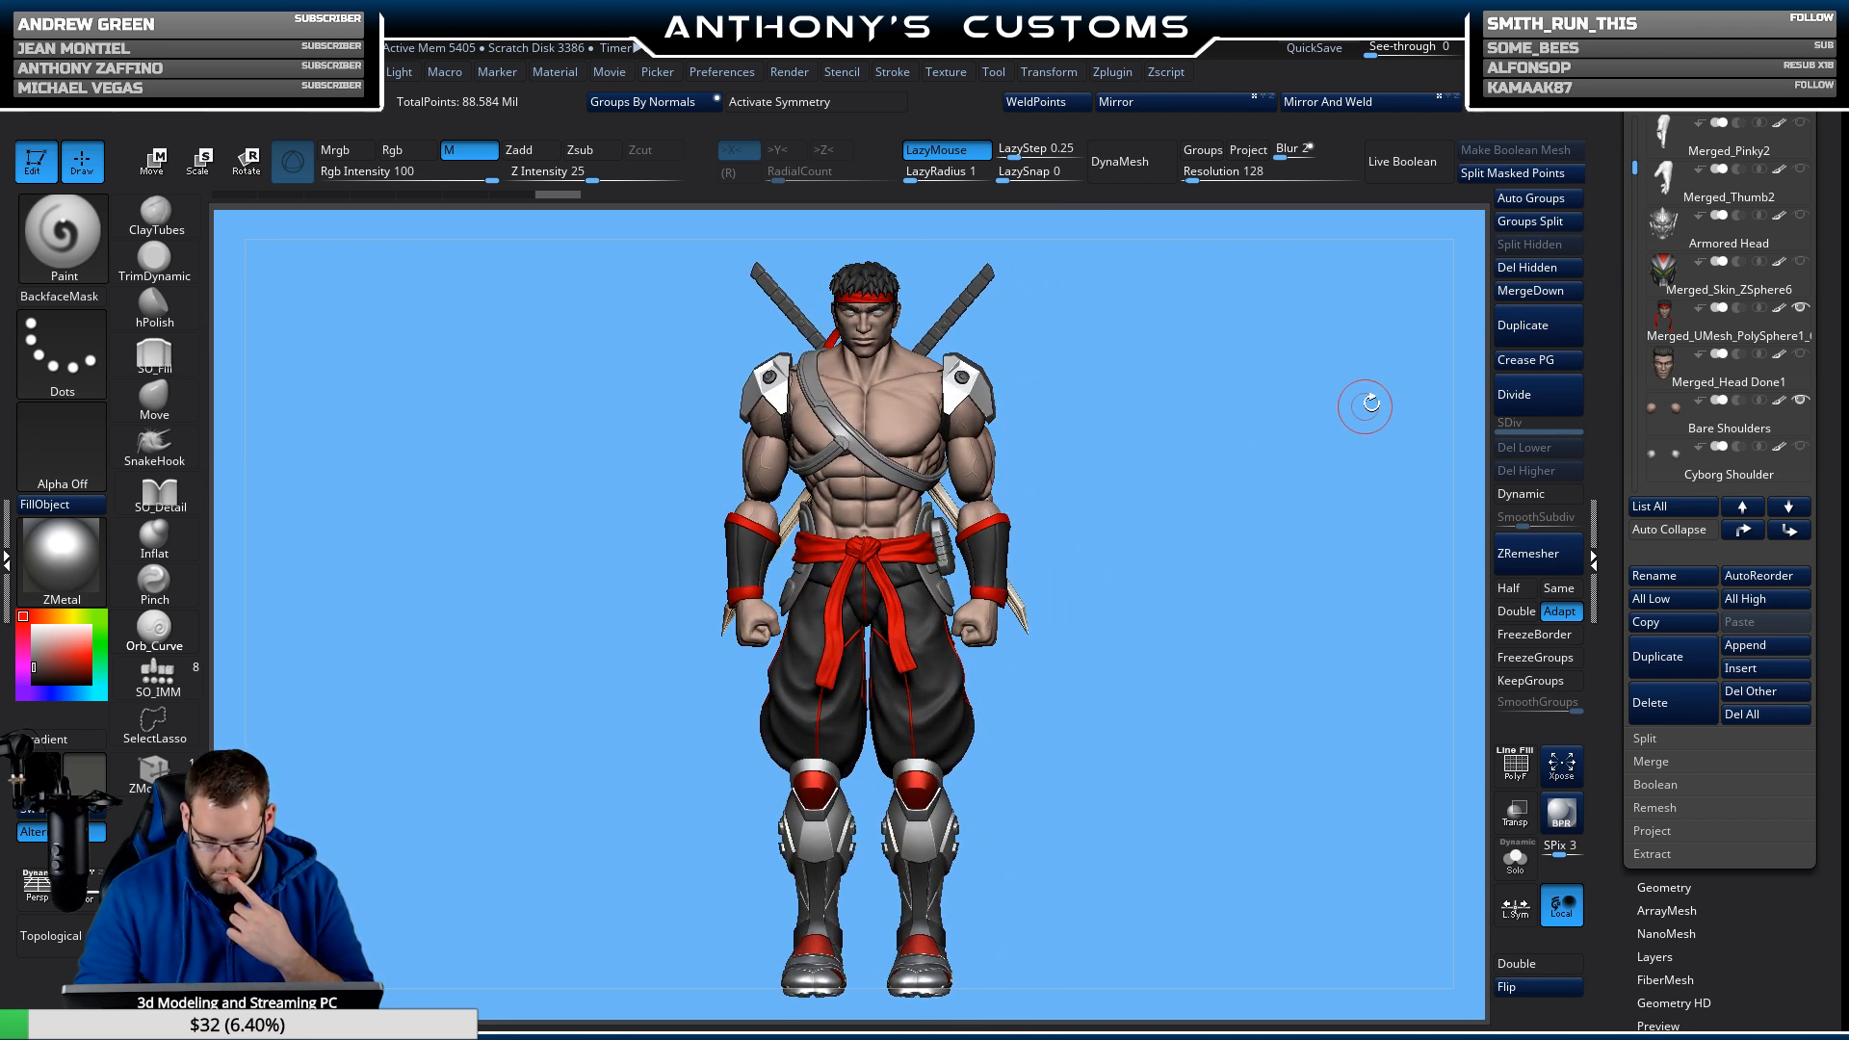
Hide the Chest Strap, Armored Belt and Belt Ties subtools.
{"action": "mouse_move", "coordinate": [1698, 274]}
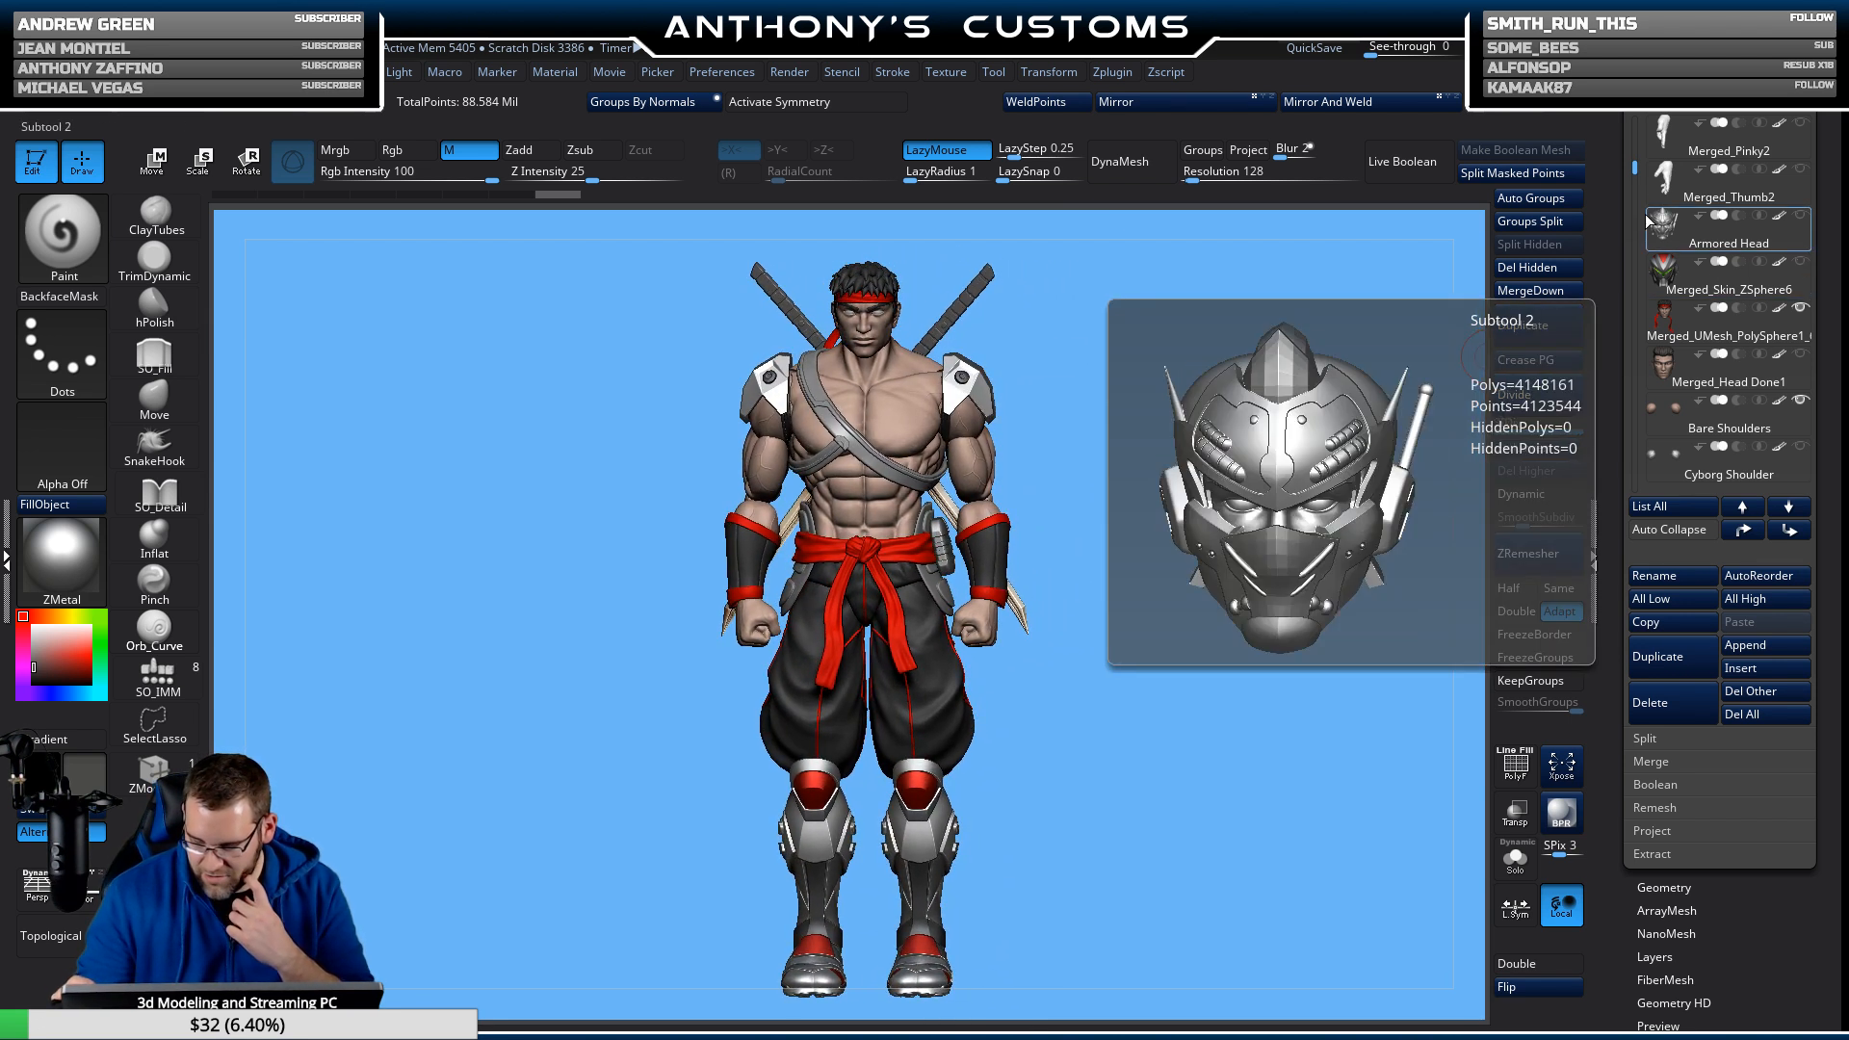
{"action": "left_click_drag", "start_coordinate": [1637, 168], "coordinate": [1639, 386]}
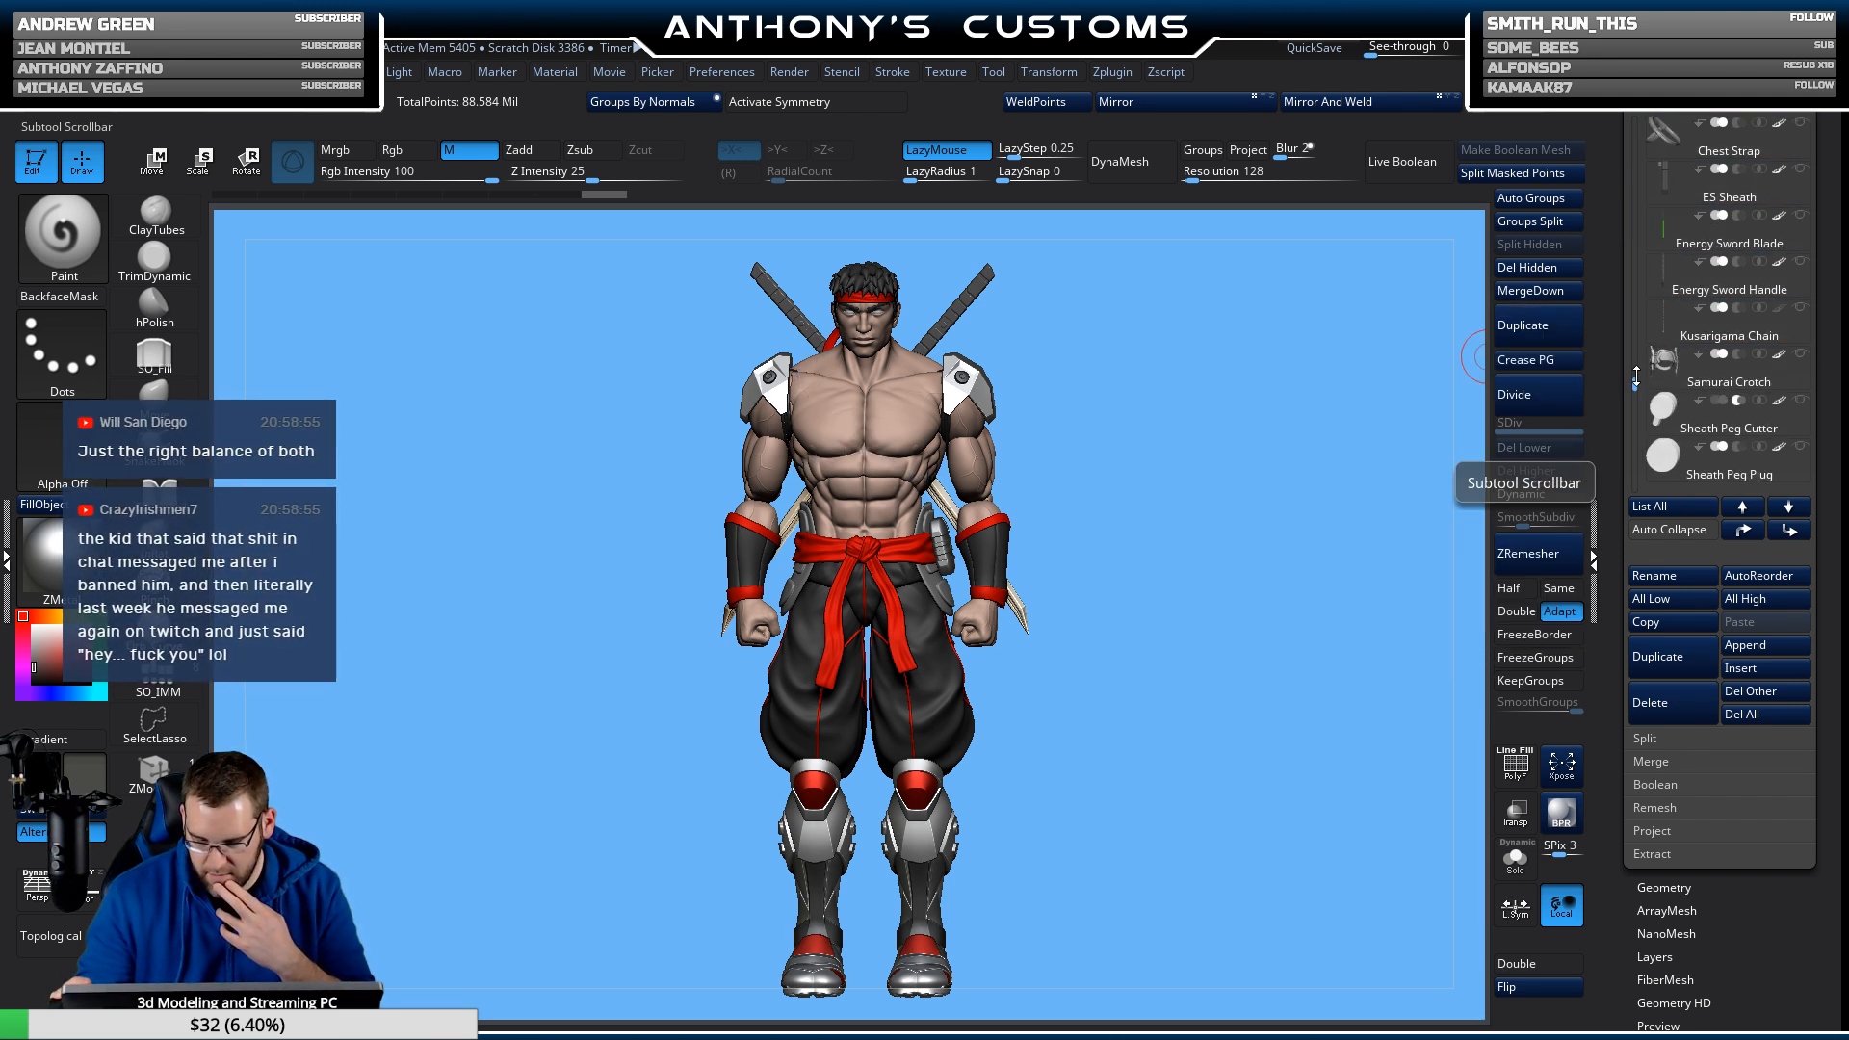
{"action": "left_click_drag", "start_coordinate": [1636, 382], "coordinate": [1634, 416]}
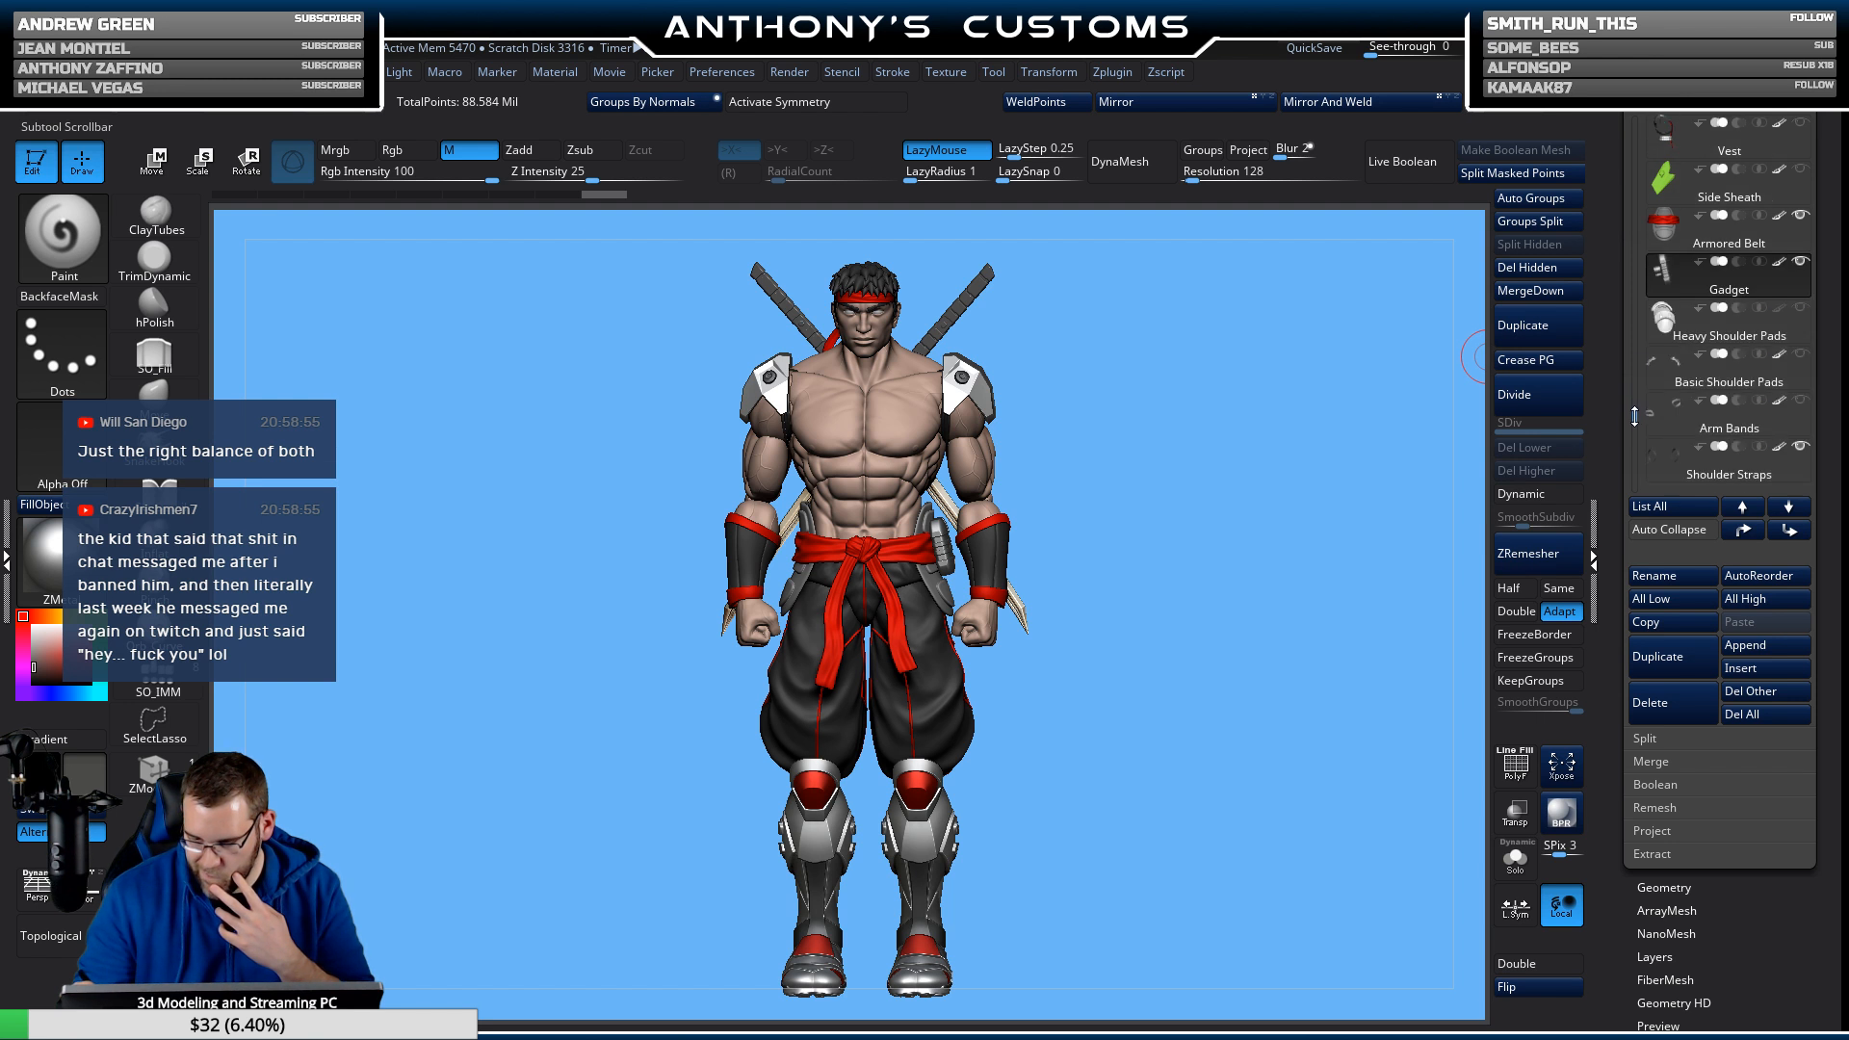
{"action": "left_click", "coordinate": [1799, 216]}
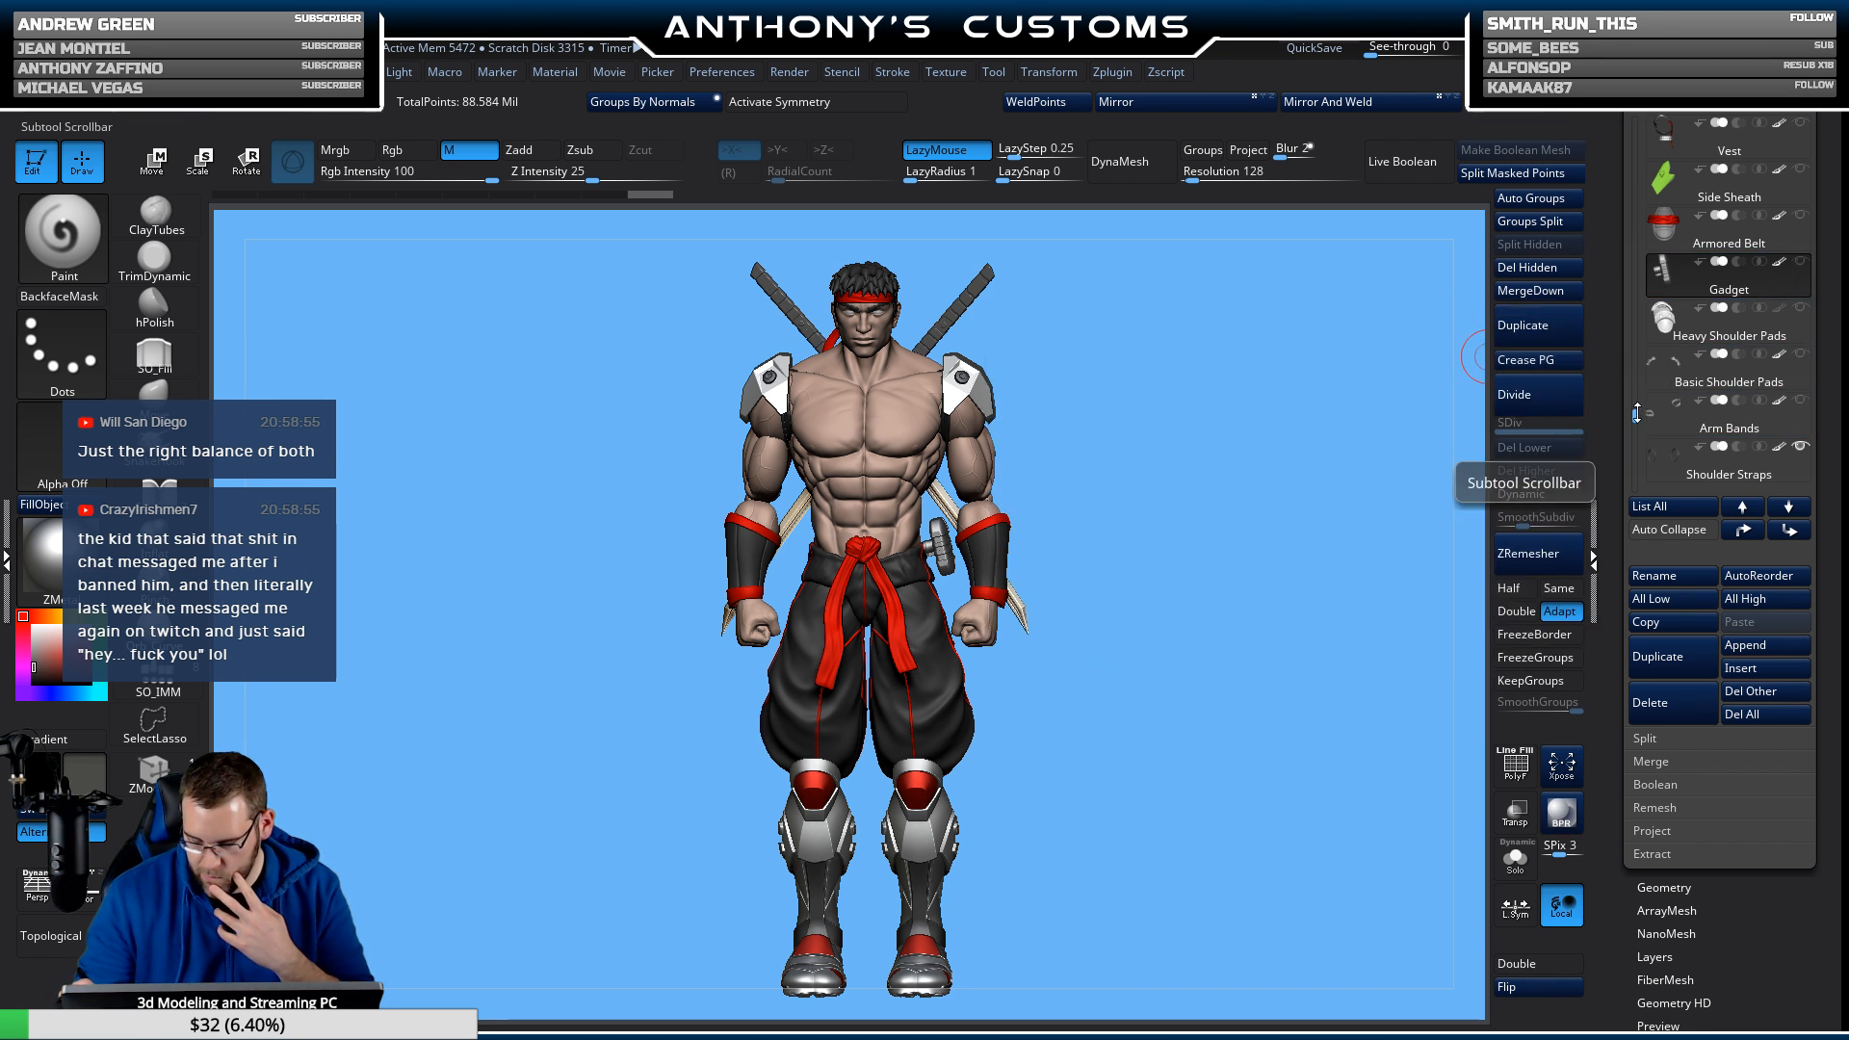
{"action": "left_click_drag", "start_coordinate": [1635, 416], "coordinate": [1656, 292]}
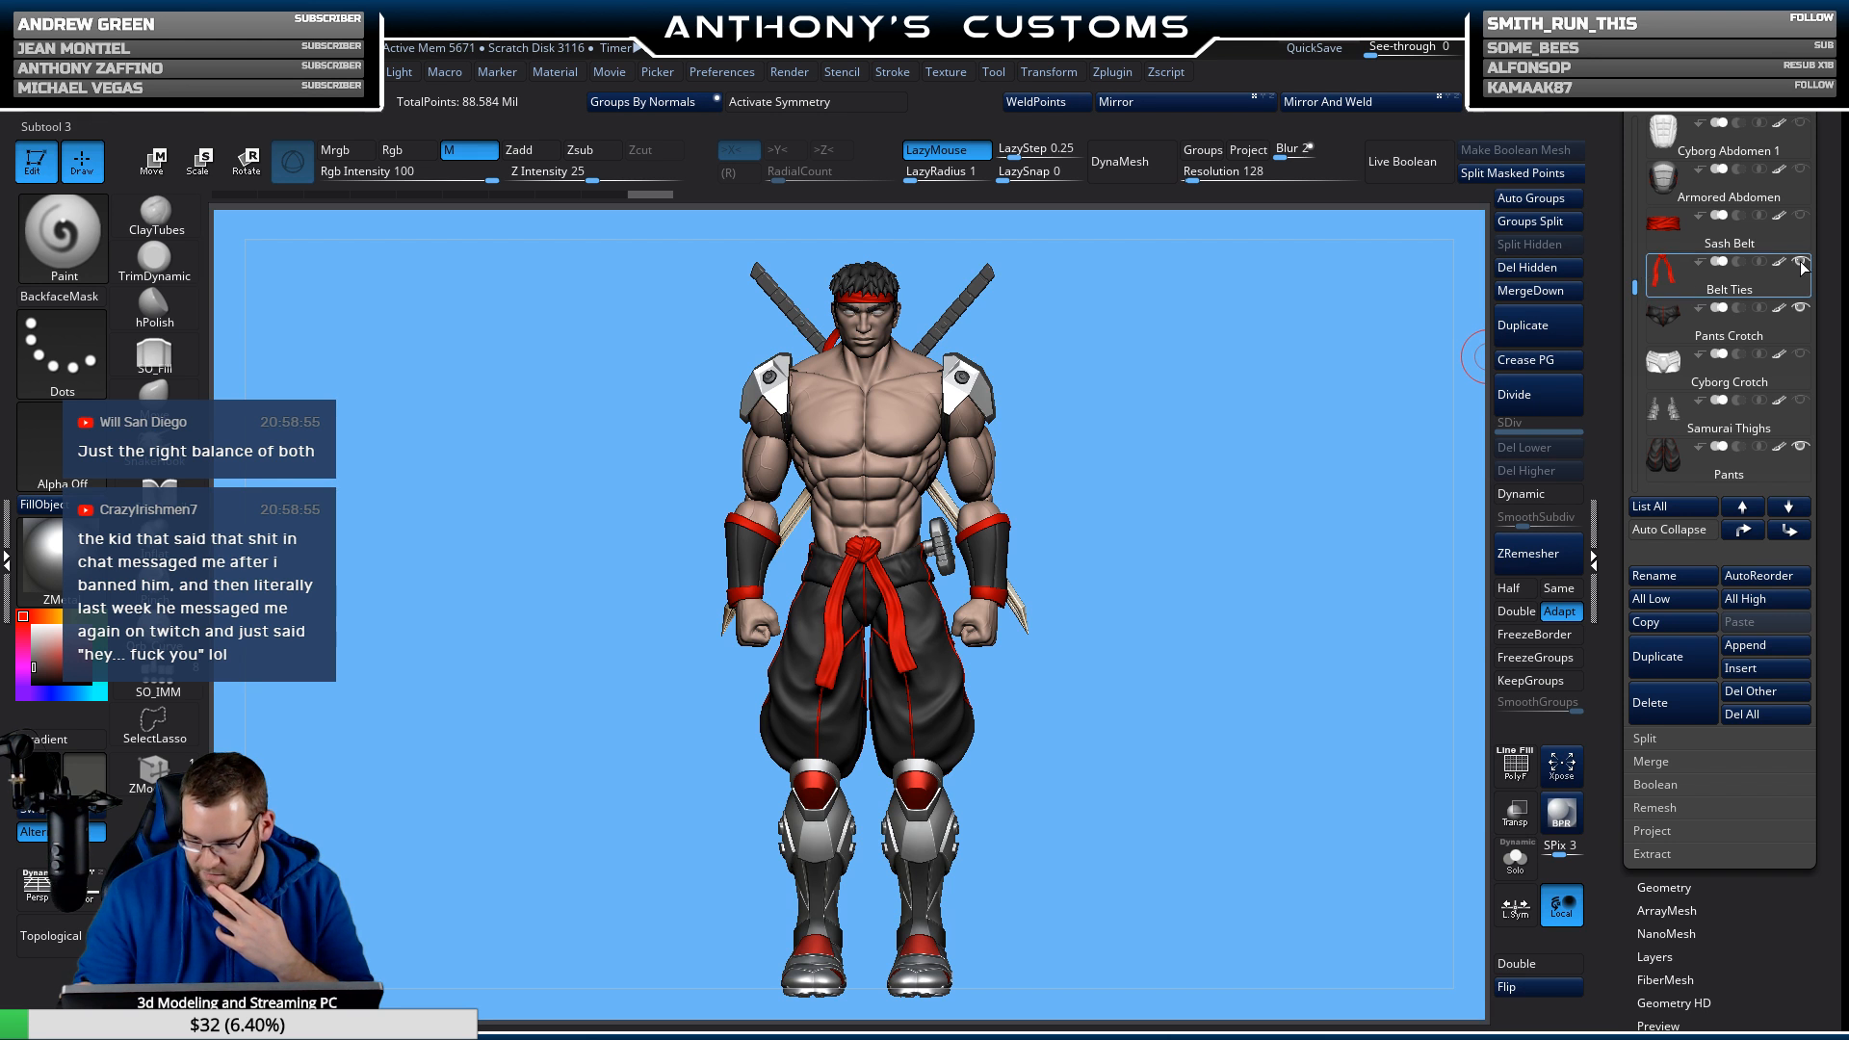
Hide the white shoulder pads and the hip gadget, then show the red Vest and select it.
{"action": "mouse_move", "coordinate": [1637, 470]}
{"action": "left_mouse_down"}
{"action": "mouse_move", "coordinate": [1638, 380]}
{"action": "mouse_move", "coordinate": [1638, 461]}
{"action": "left_mouse_up"}
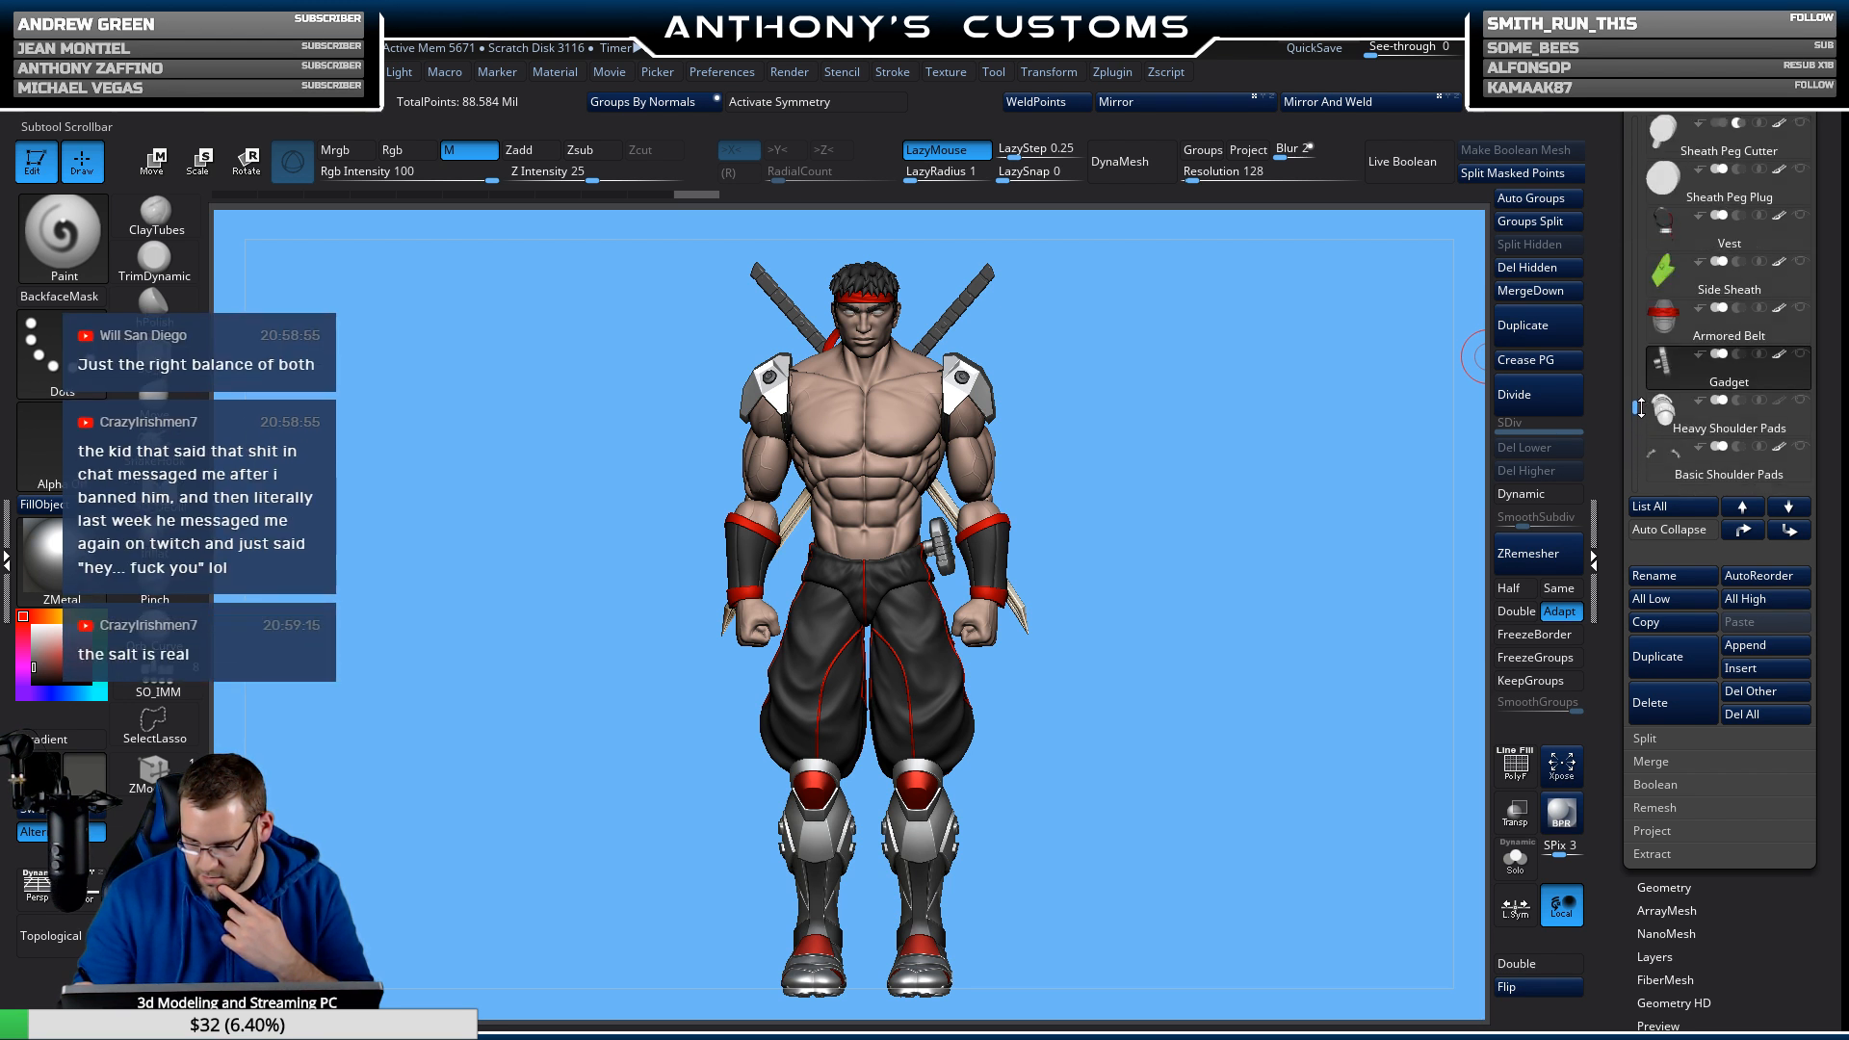
{"action": "left_click_drag", "start_coordinate": [1640, 405], "coordinate": [1641, 392]}
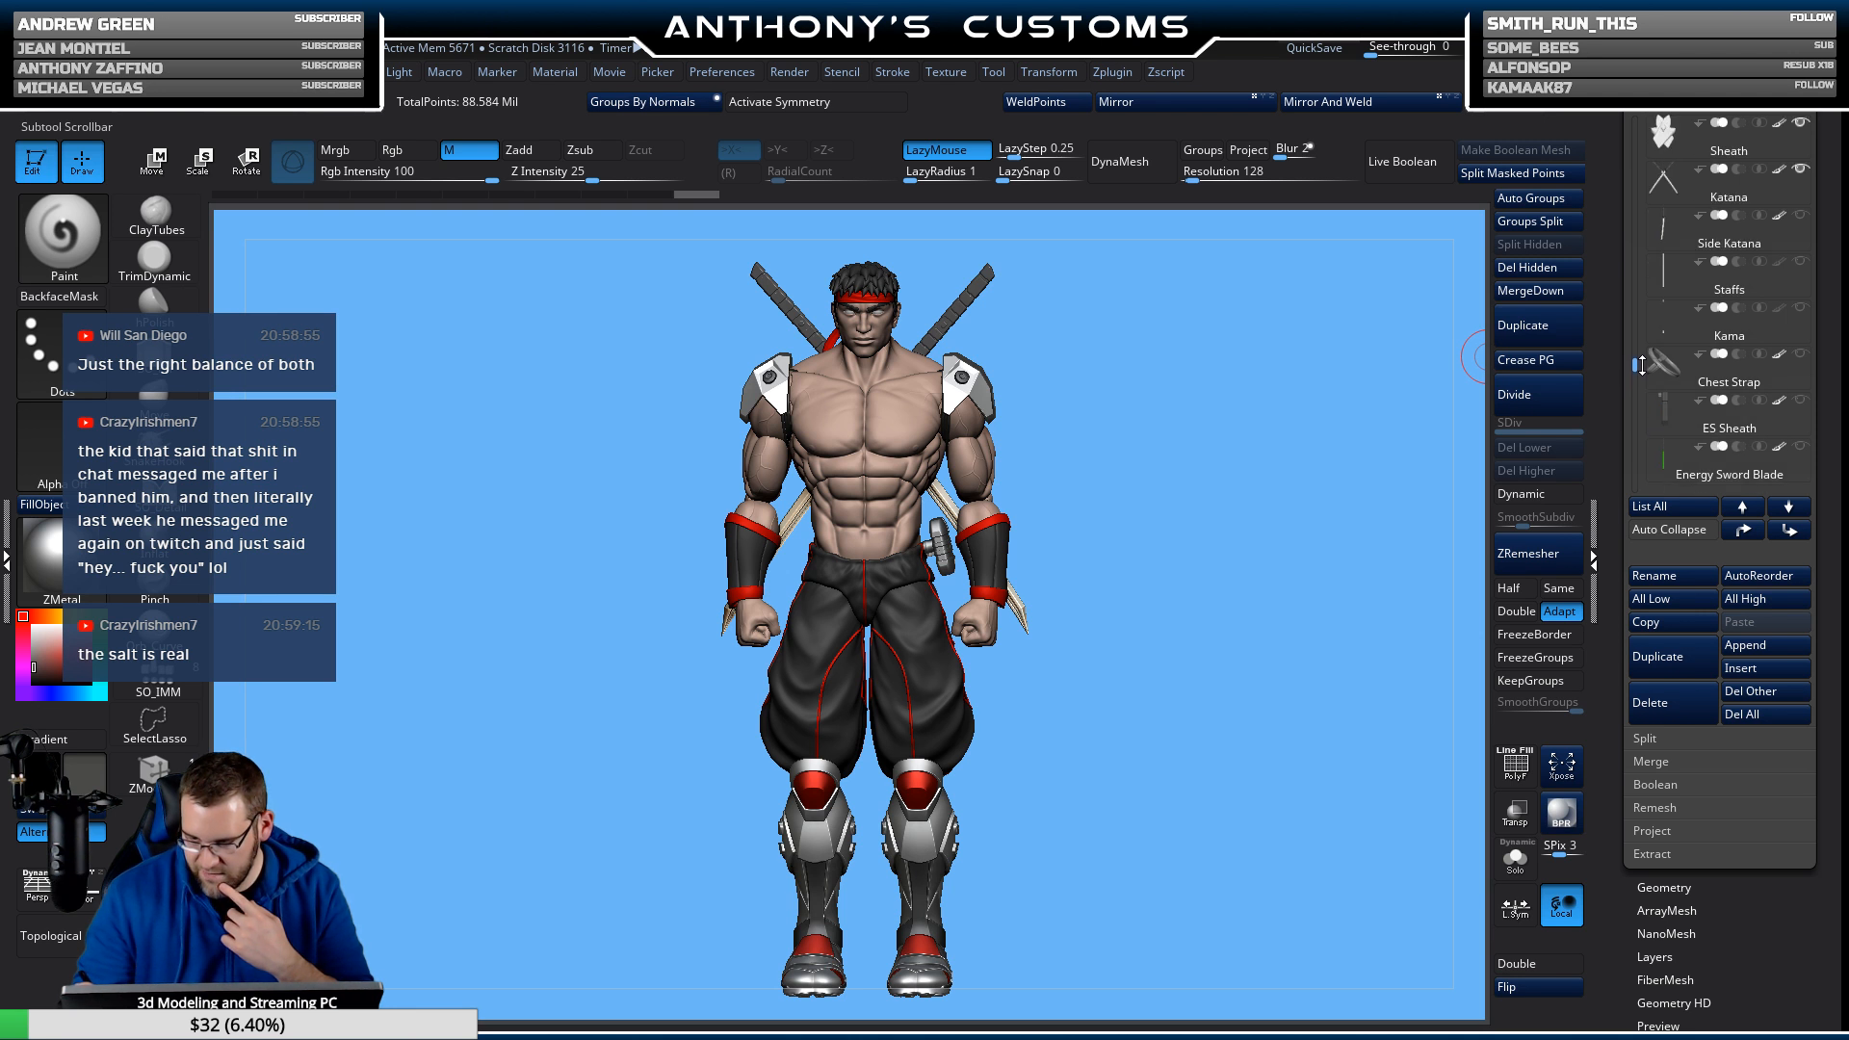
{"action": "left_click", "coordinate": [971, 378], "text": "alt"}
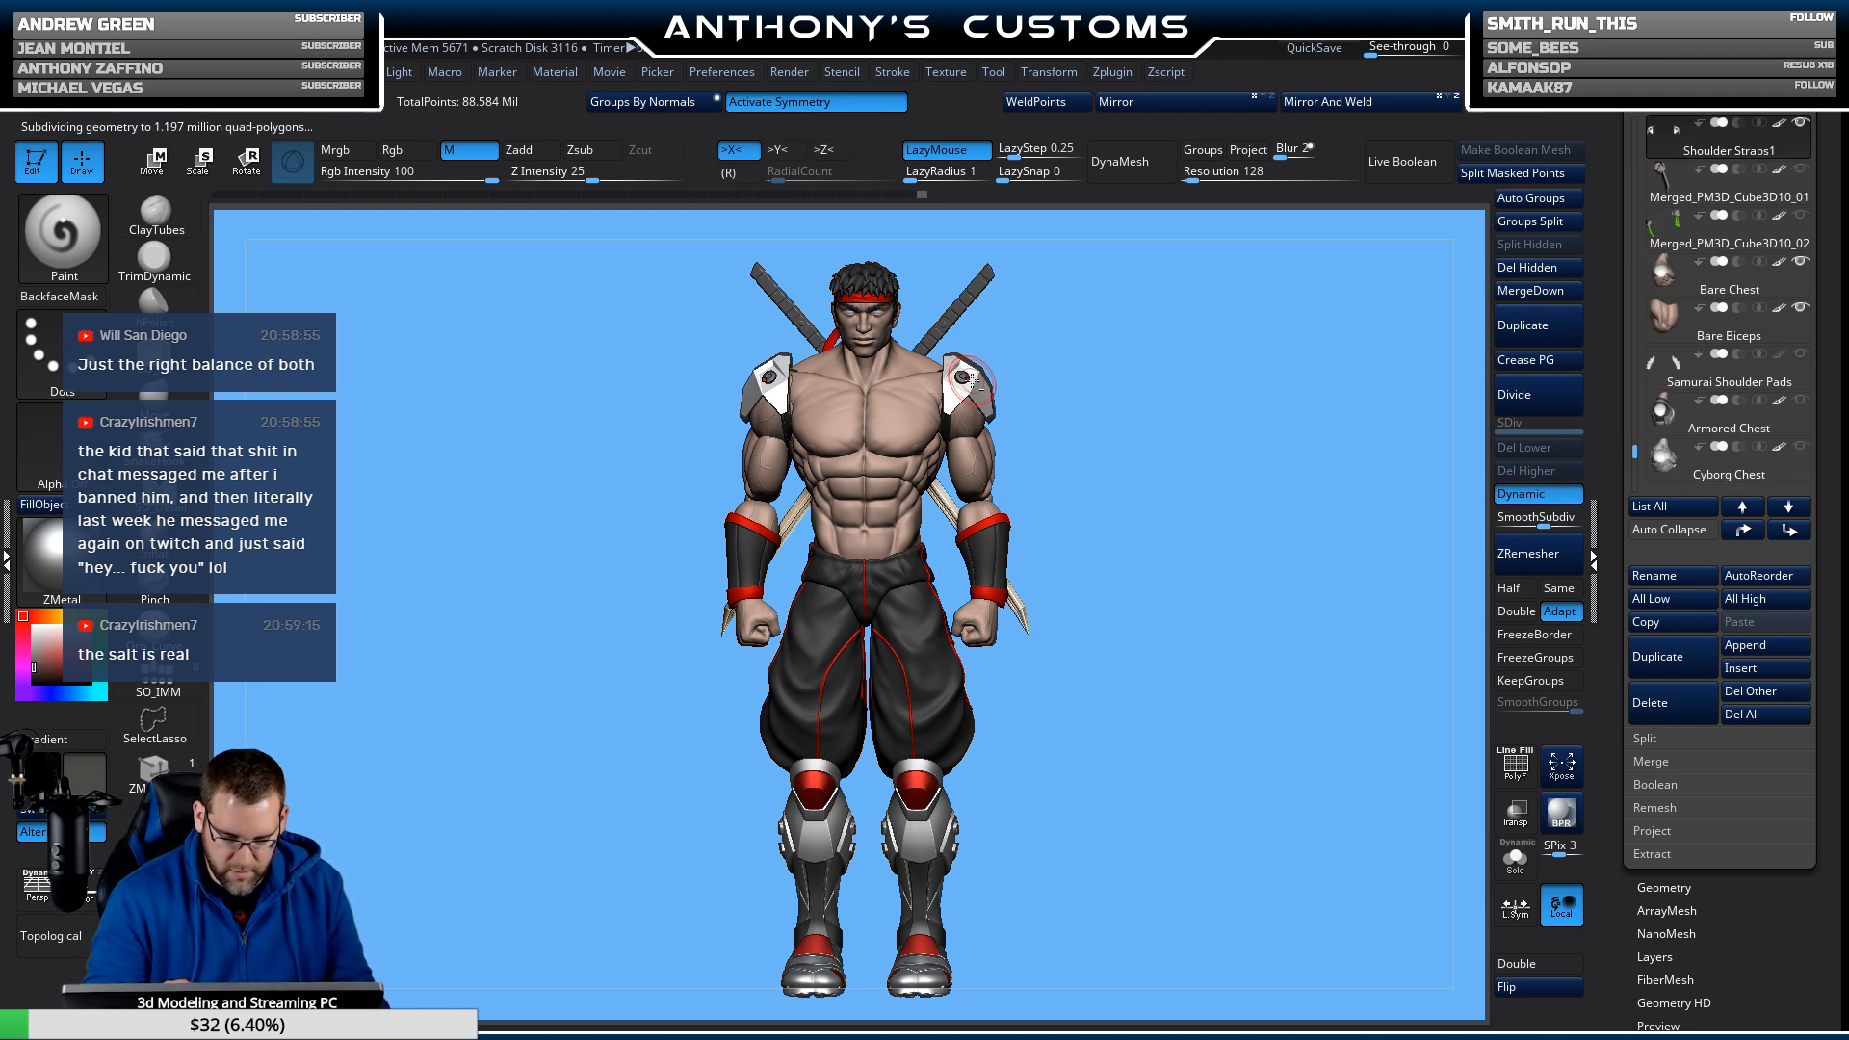
{"action": "mouse_move", "coordinate": [1805, 125]}
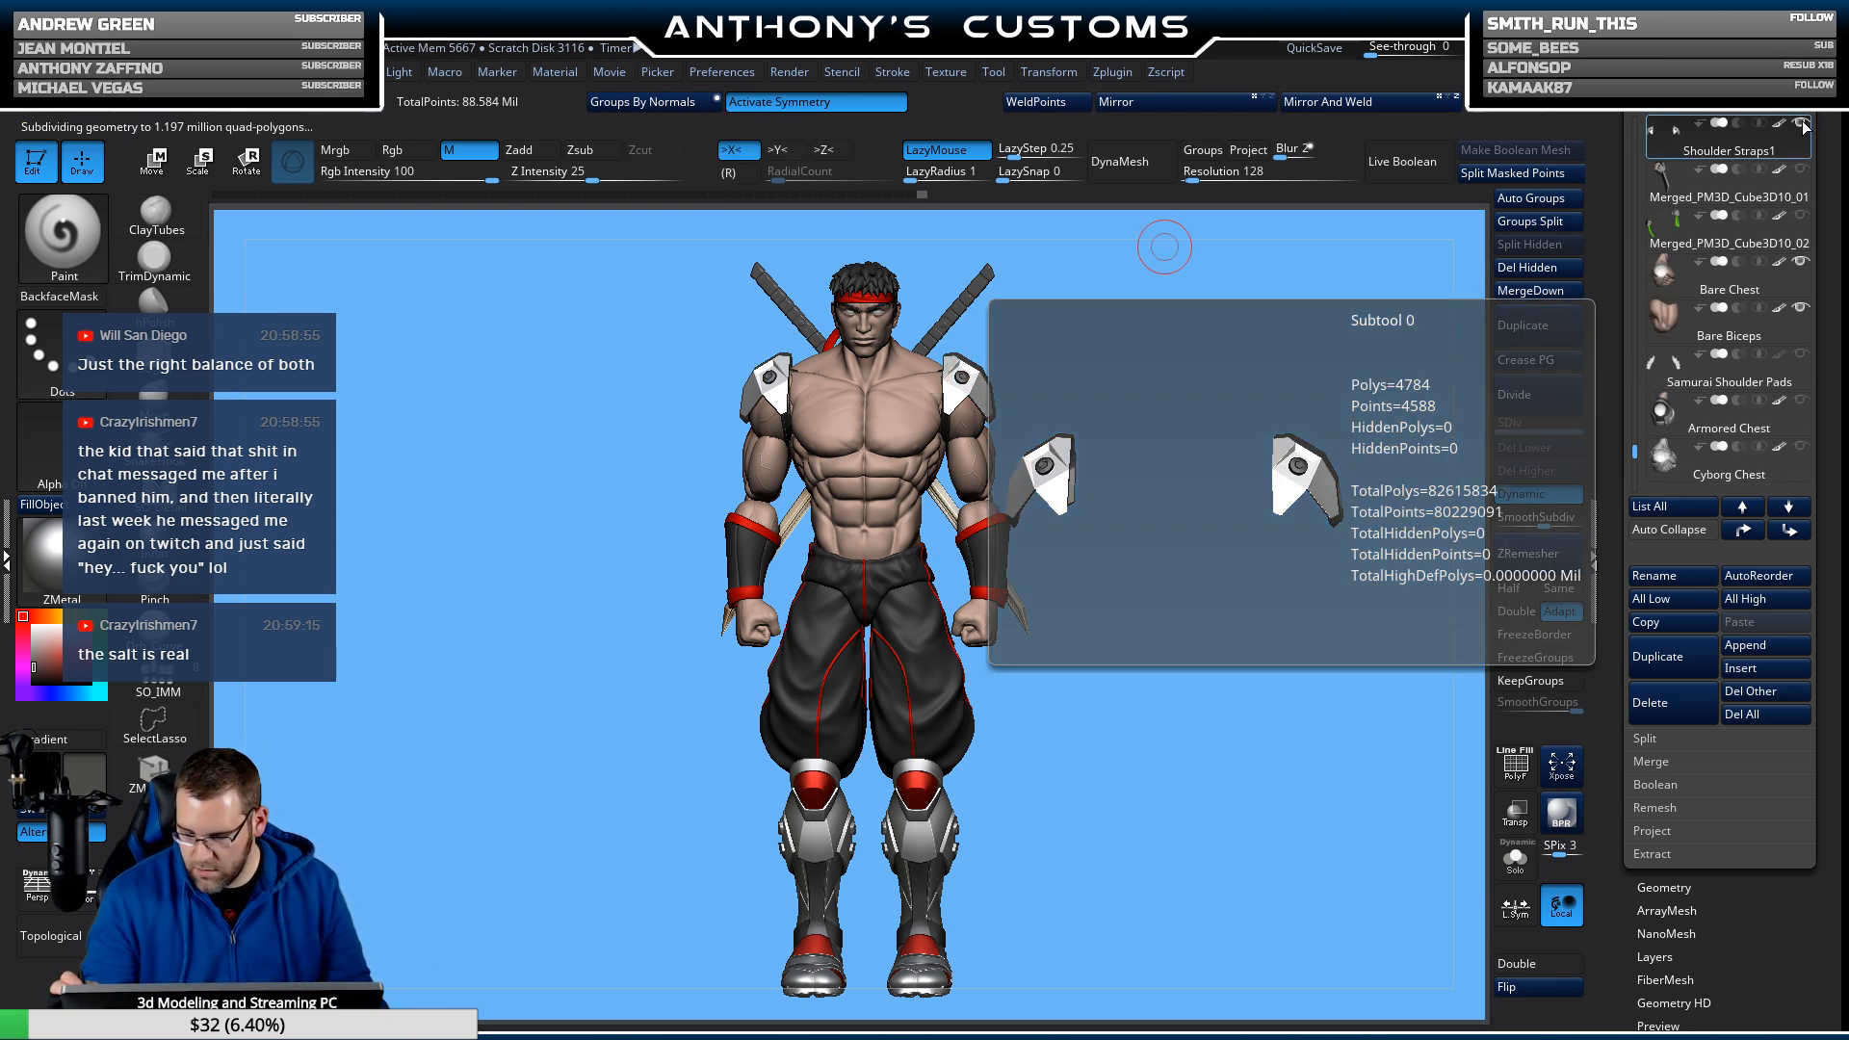
{"action": "left_click_drag", "start_coordinate": [1635, 451], "coordinate": [1635, 404]}
{"action": "left_click", "coordinate": [1800, 262]}
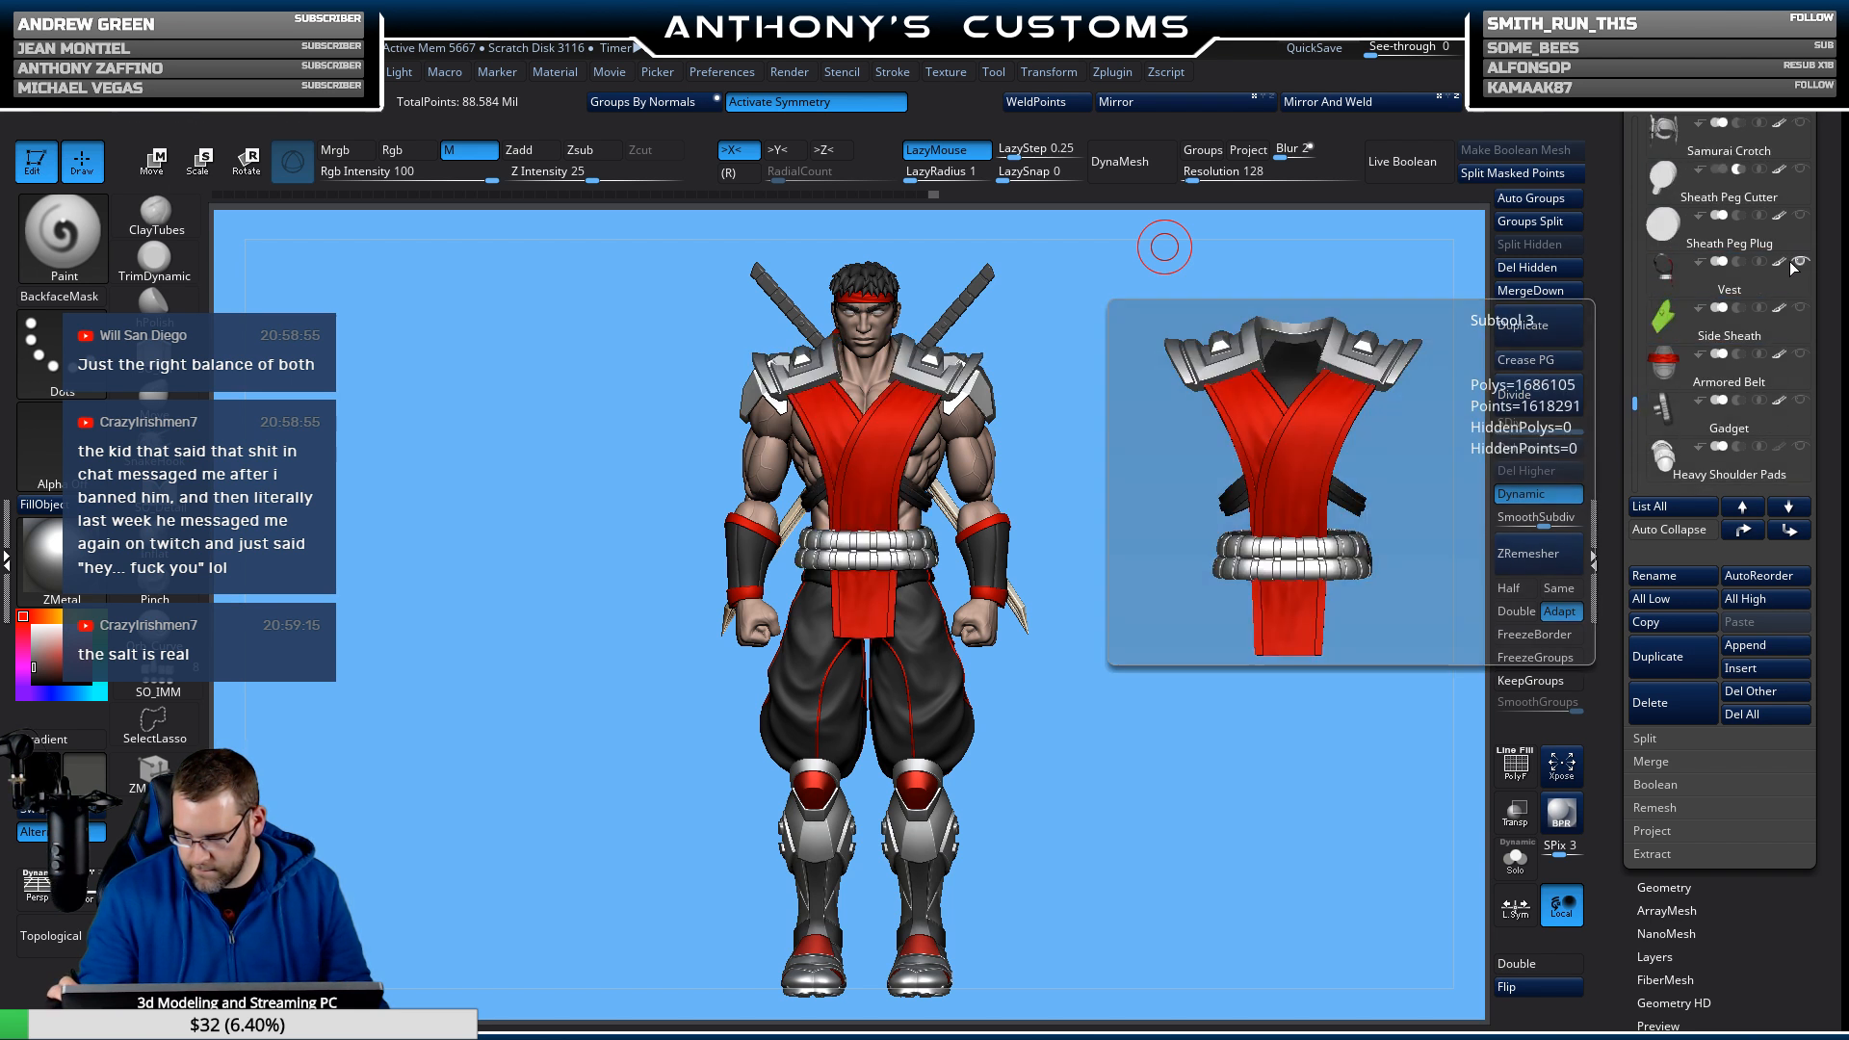
{"action": "left_click", "coordinate": [1697, 289]}
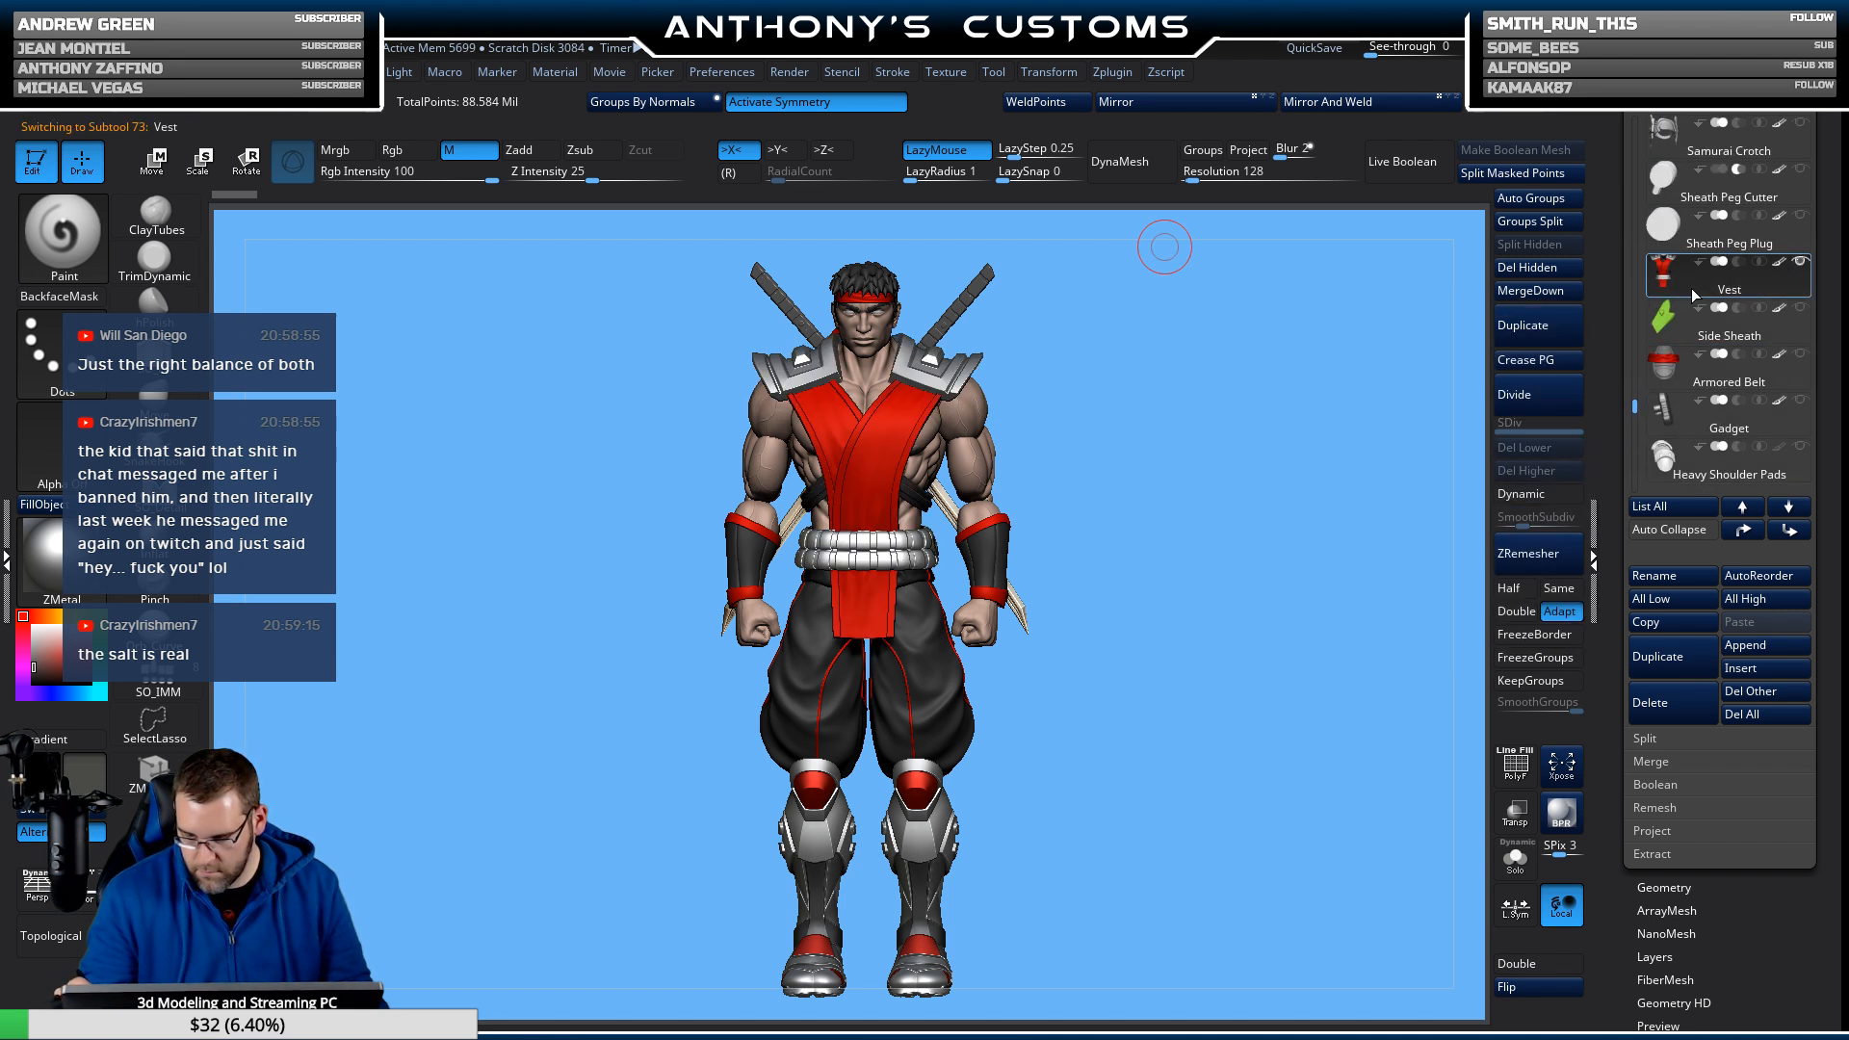
Try flipping the vest's normals, check it at an angle and from the front, and restore them.
{"action": "left_click_drag", "start_coordinate": [1181, 549], "coordinate": [1454, 713]}
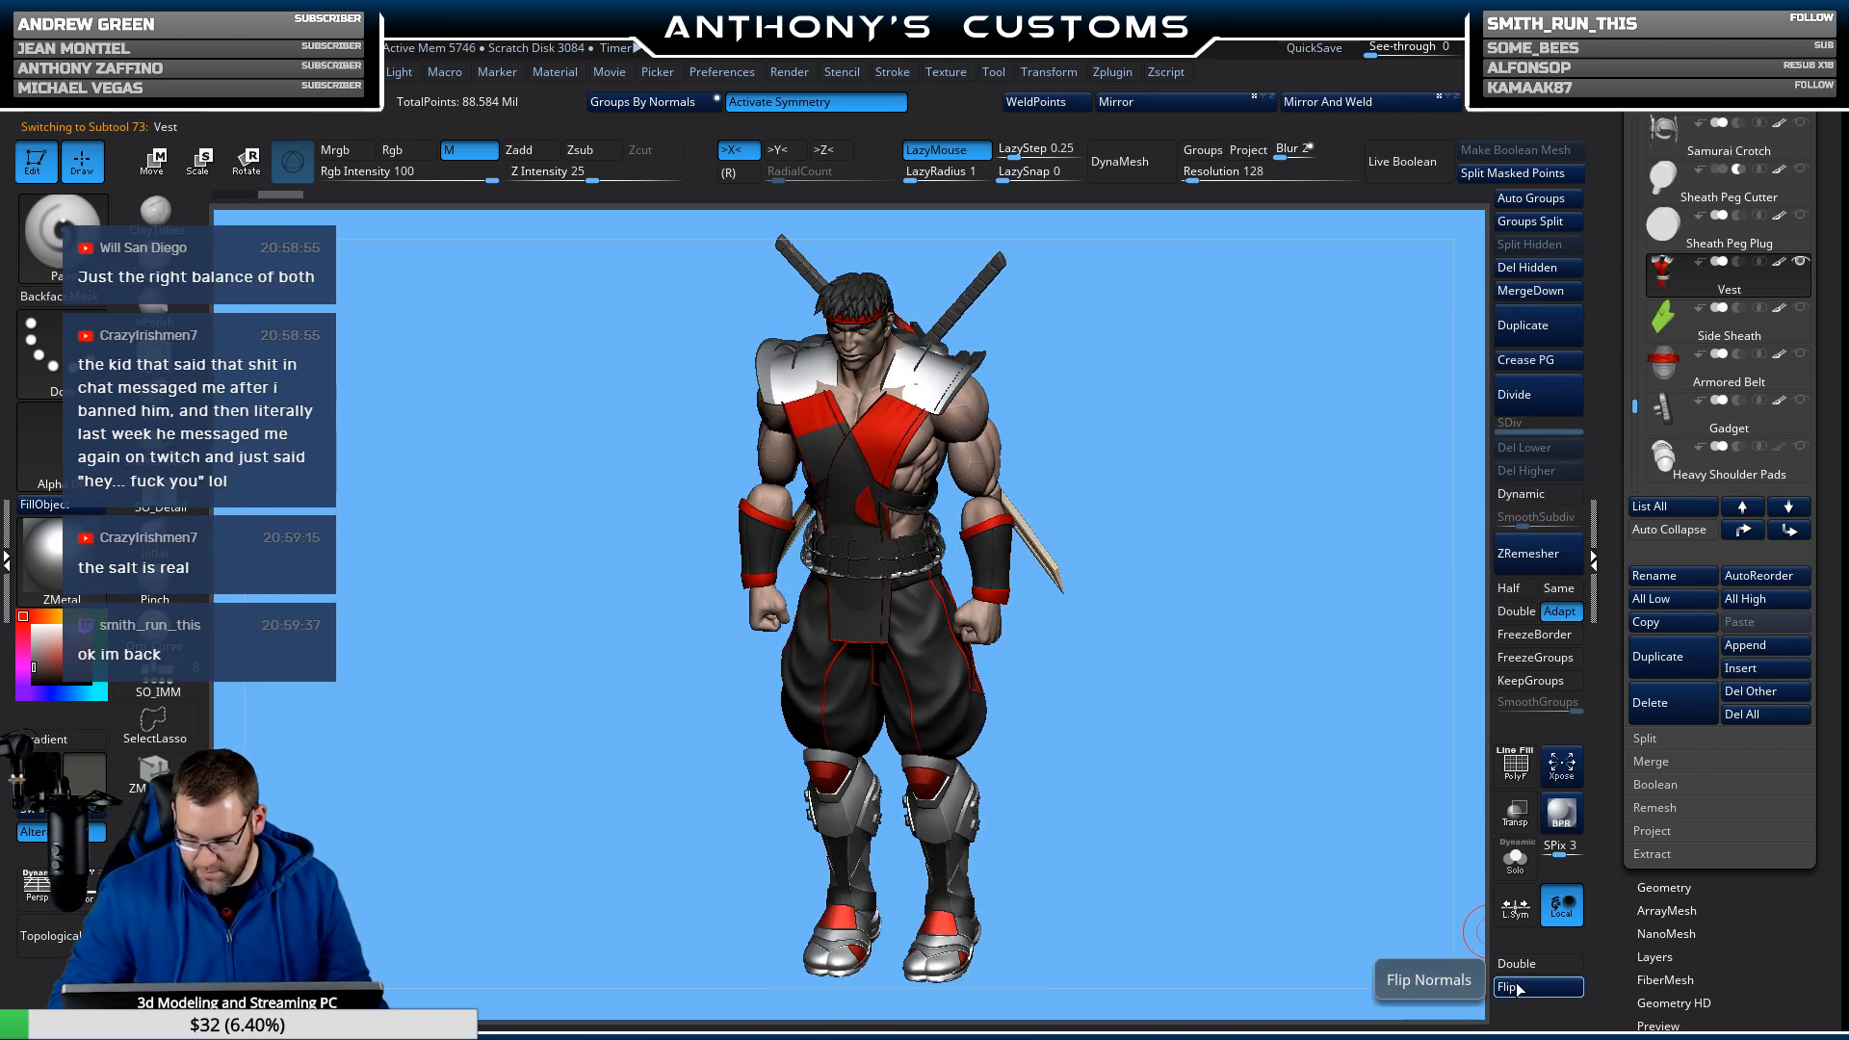
{"action": "left_click_drag", "start_coordinate": [1255, 780], "coordinate": [1213, 684]}
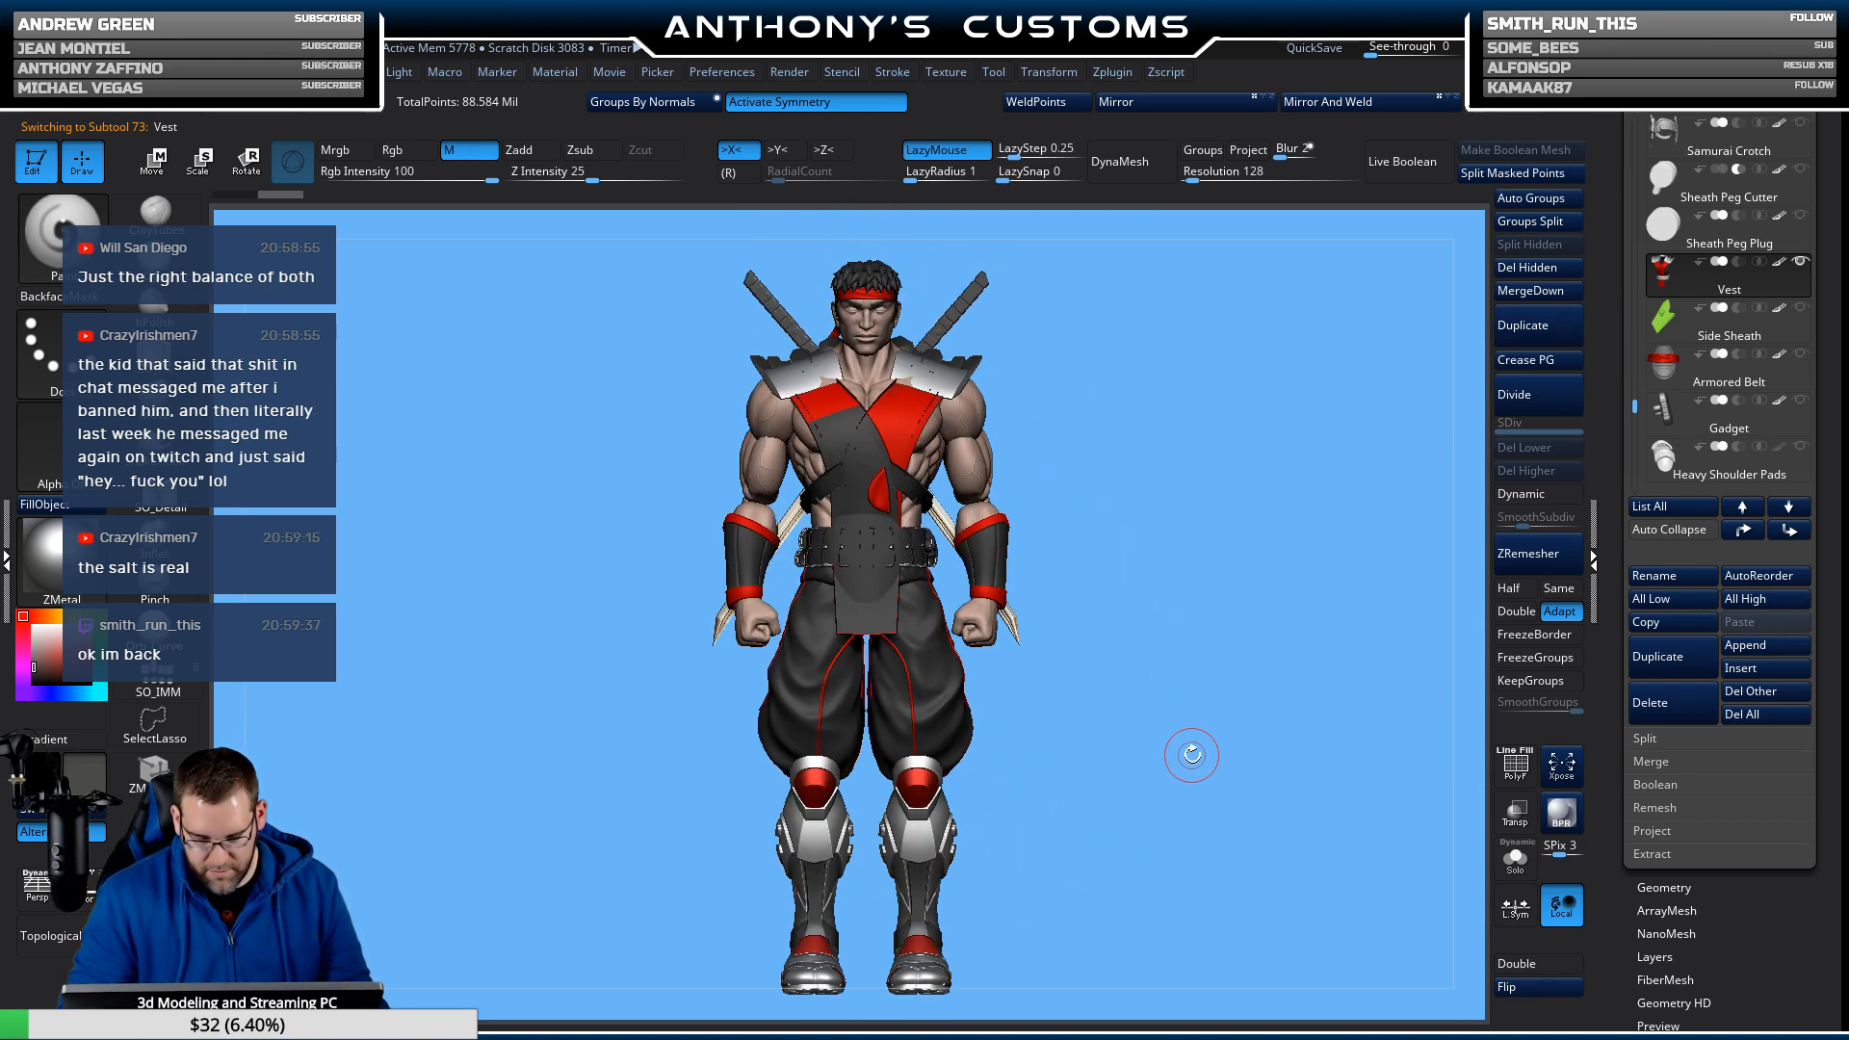
{"action": "left_click_drag", "start_coordinate": [1209, 785], "coordinate": [1246, 812]}
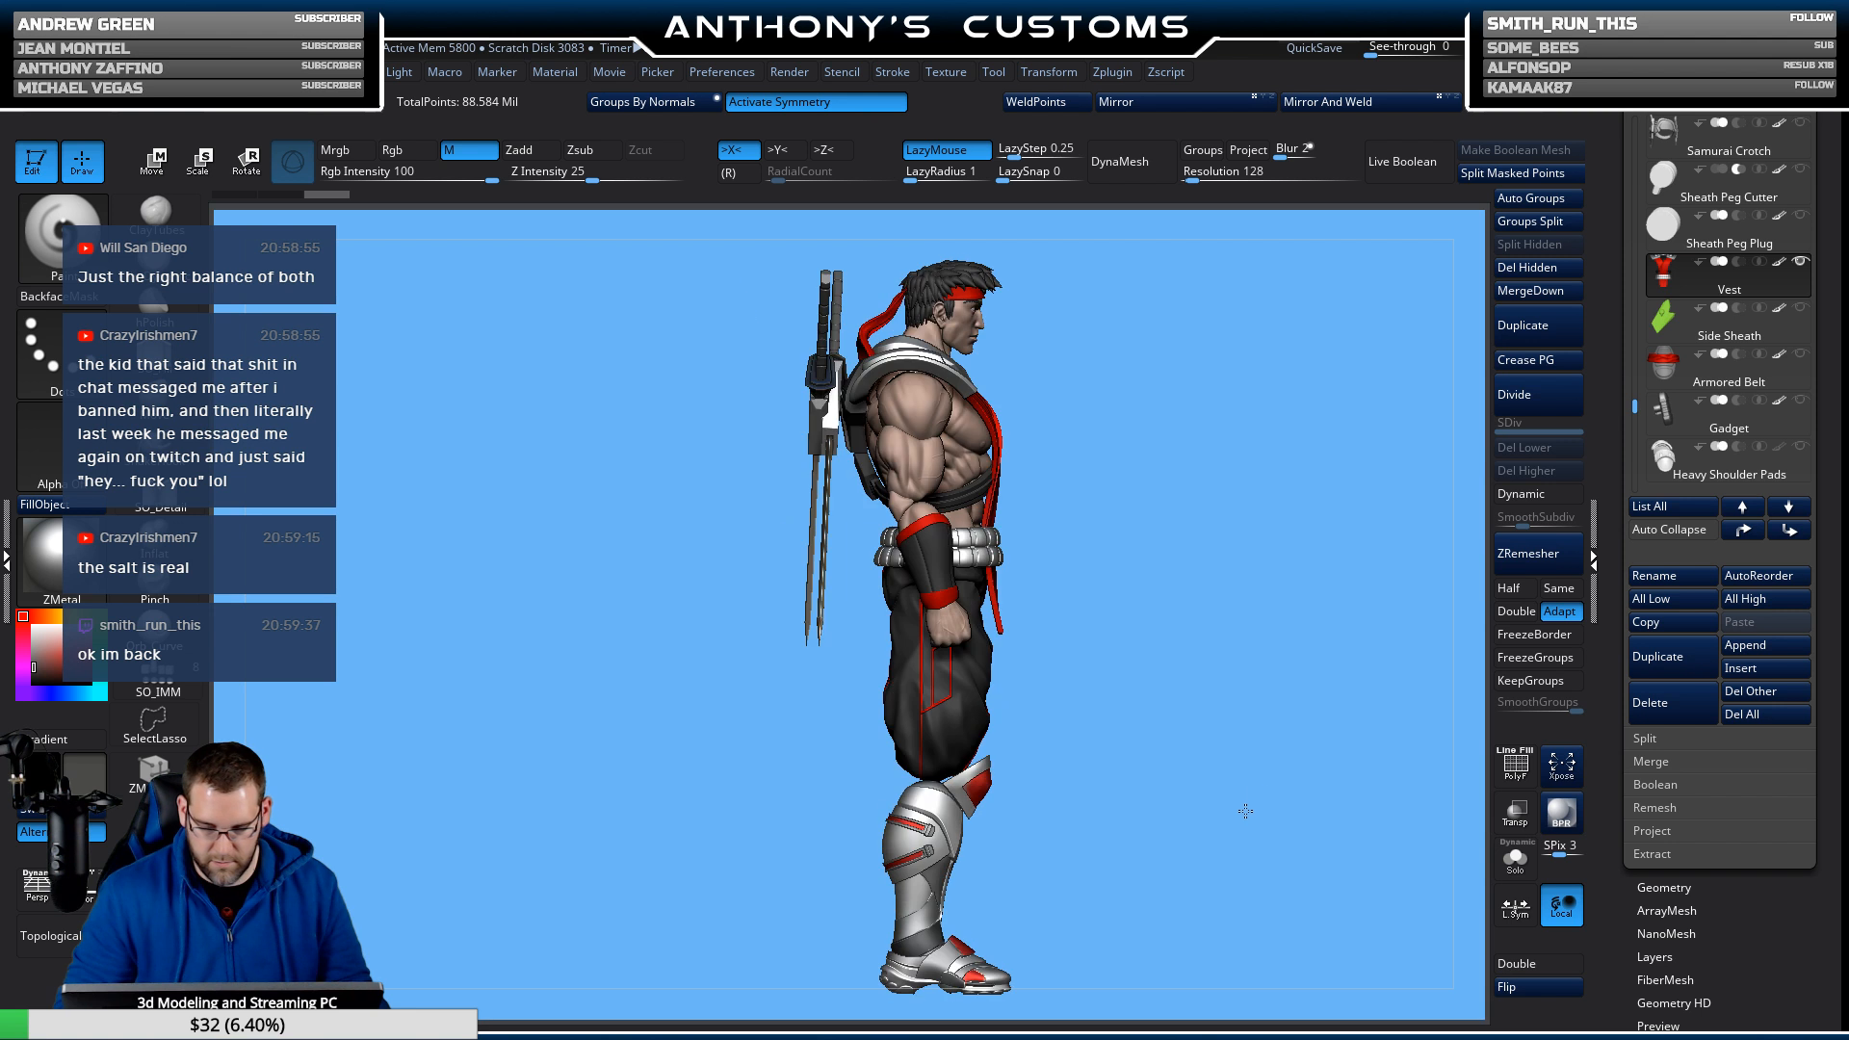
Try the Basic Shoulder Pads with the vest, view them from the front, and swap them for Shoulder Straps1.
{"action": "left_click_drag", "start_coordinate": [1637, 409], "coordinate": [1638, 425]}
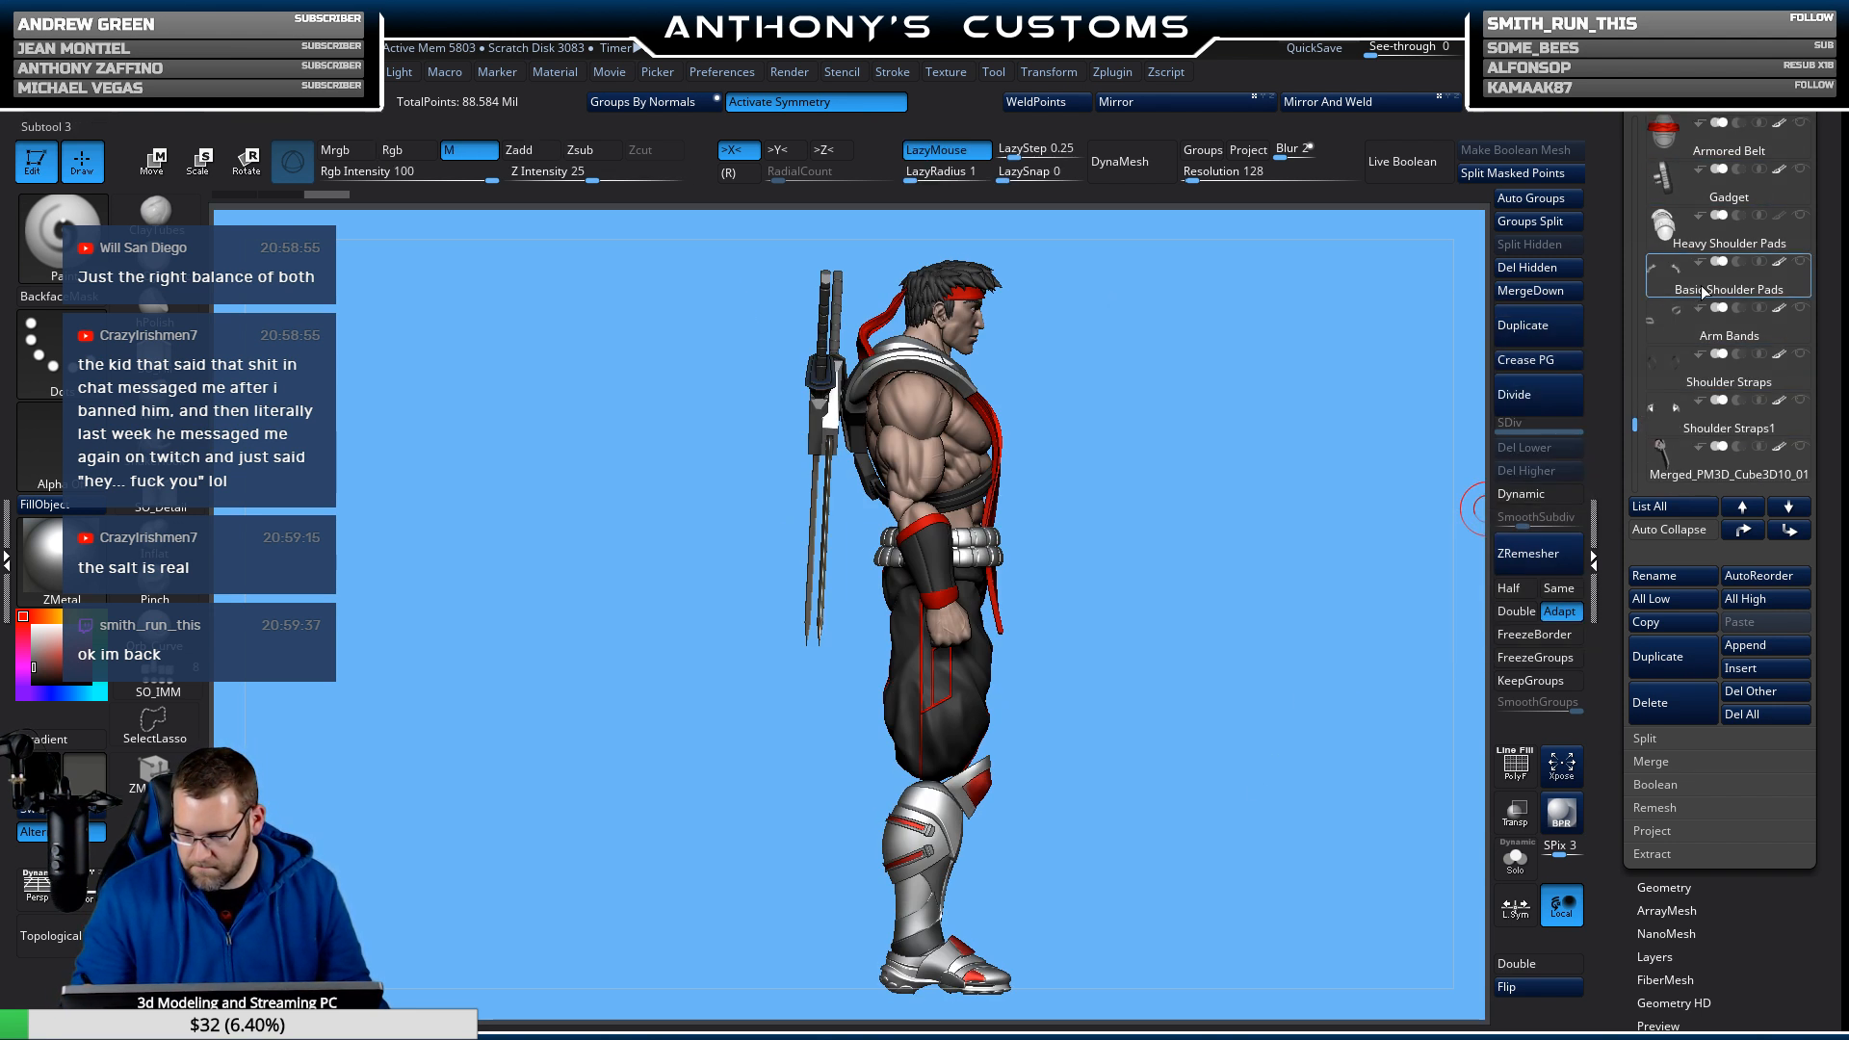
{"action": "left_click", "coordinate": [1800, 261]}
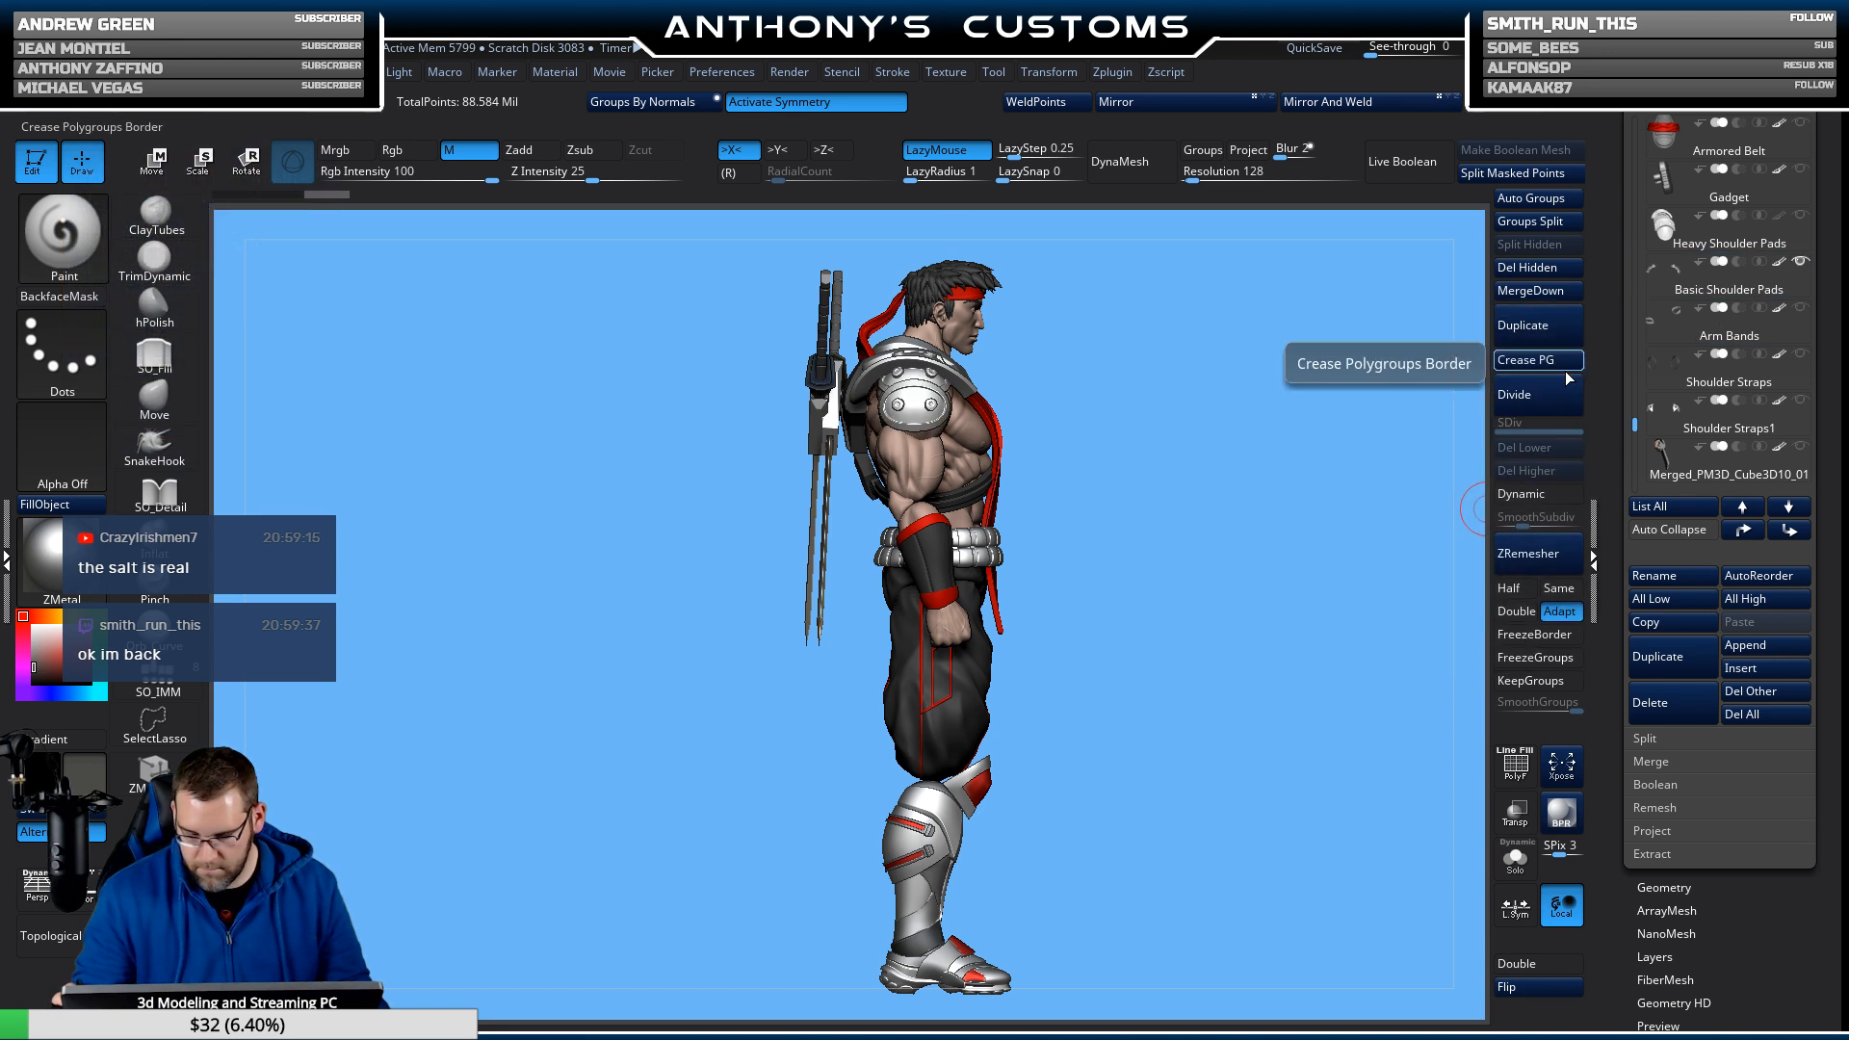
{"action": "left_click_drag", "start_coordinate": [1258, 607], "coordinate": [1176, 581]}
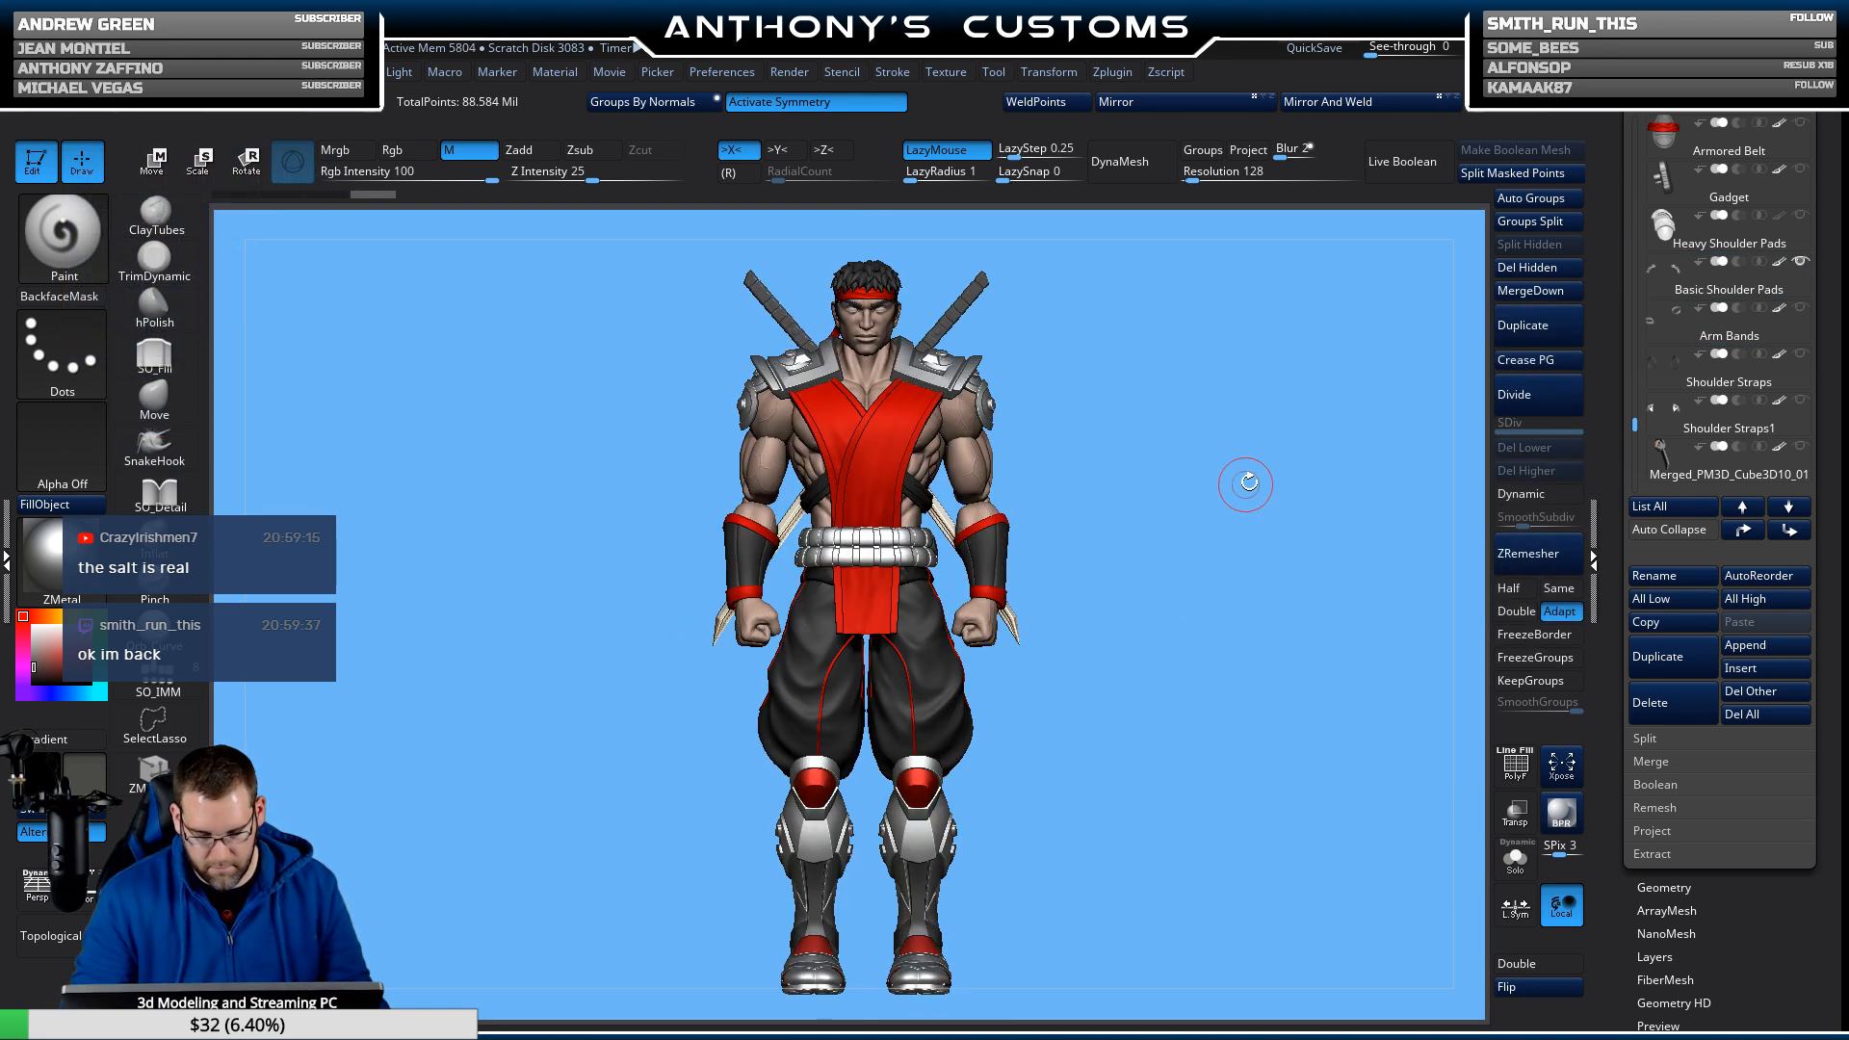
{"action": "left_click", "coordinate": [1800, 401]}
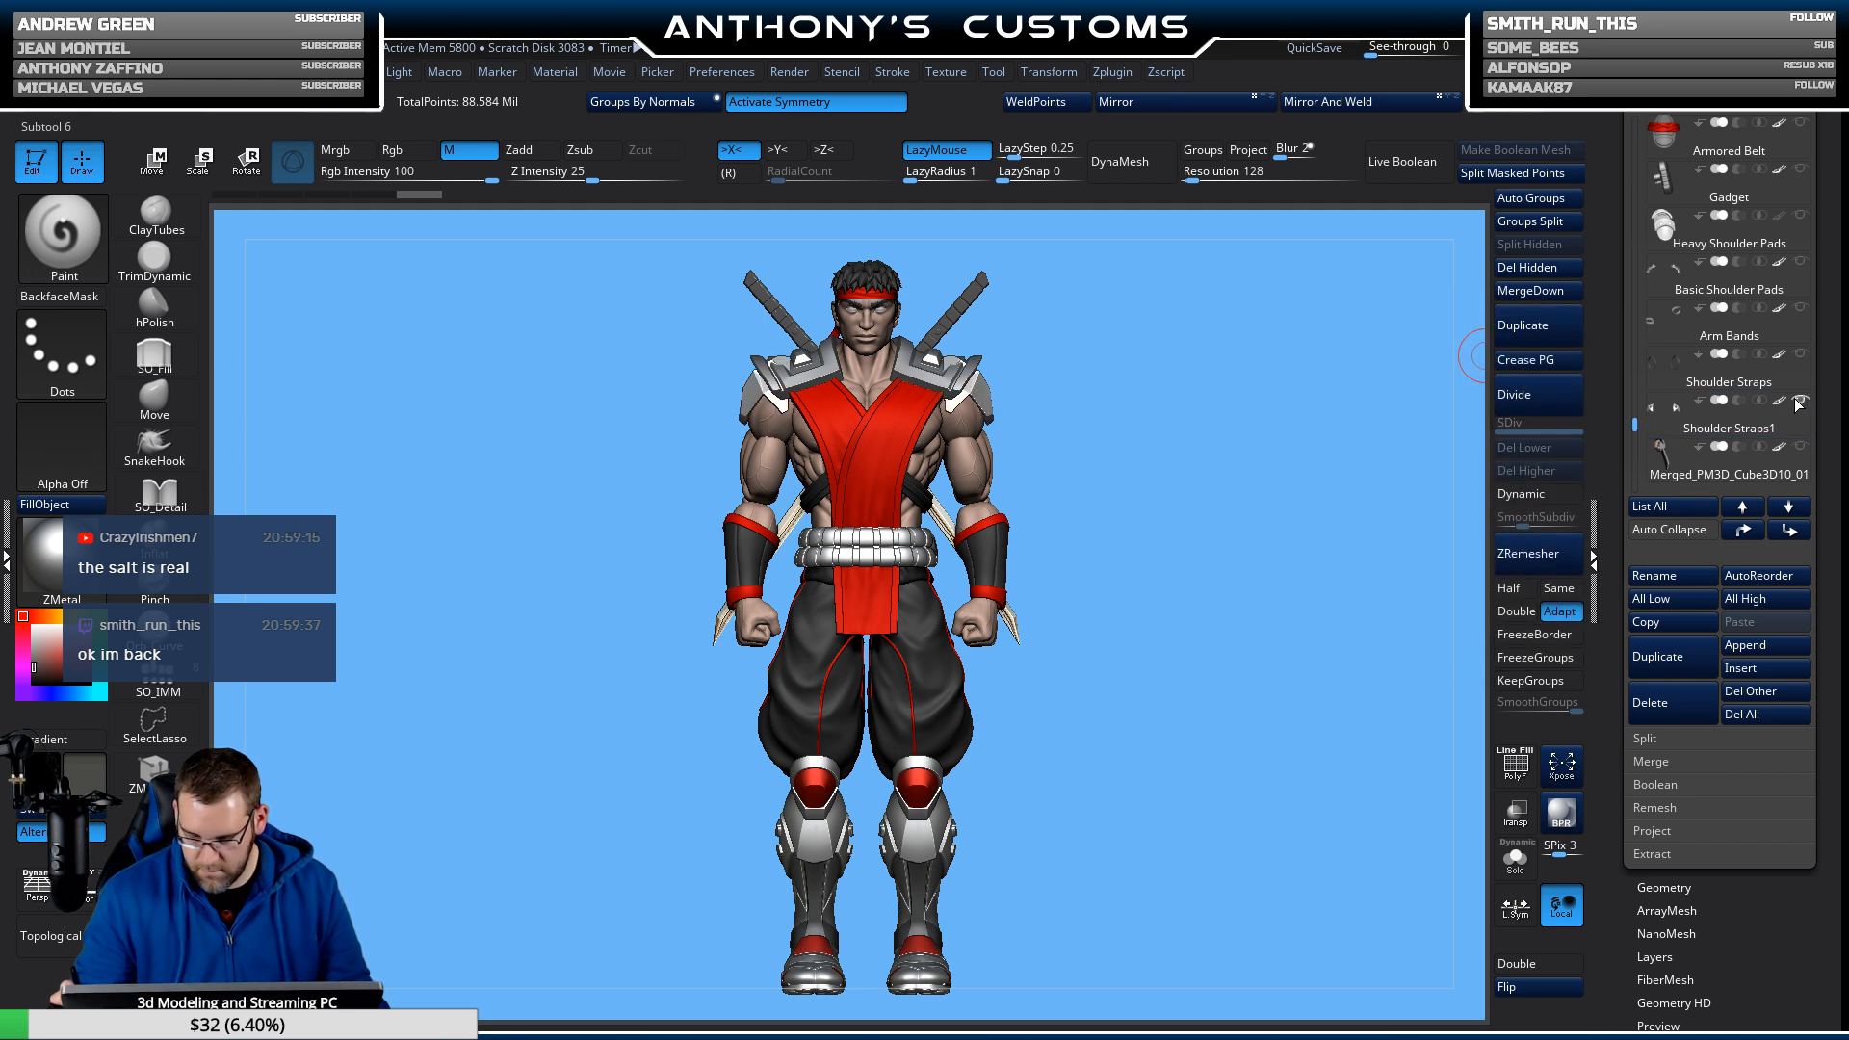
Show the Heavy Shoulder Pads with the red vest and check them from an angle and from the front.
{"action": "left_click_drag", "start_coordinate": [1169, 620], "coordinate": [1225, 617]}
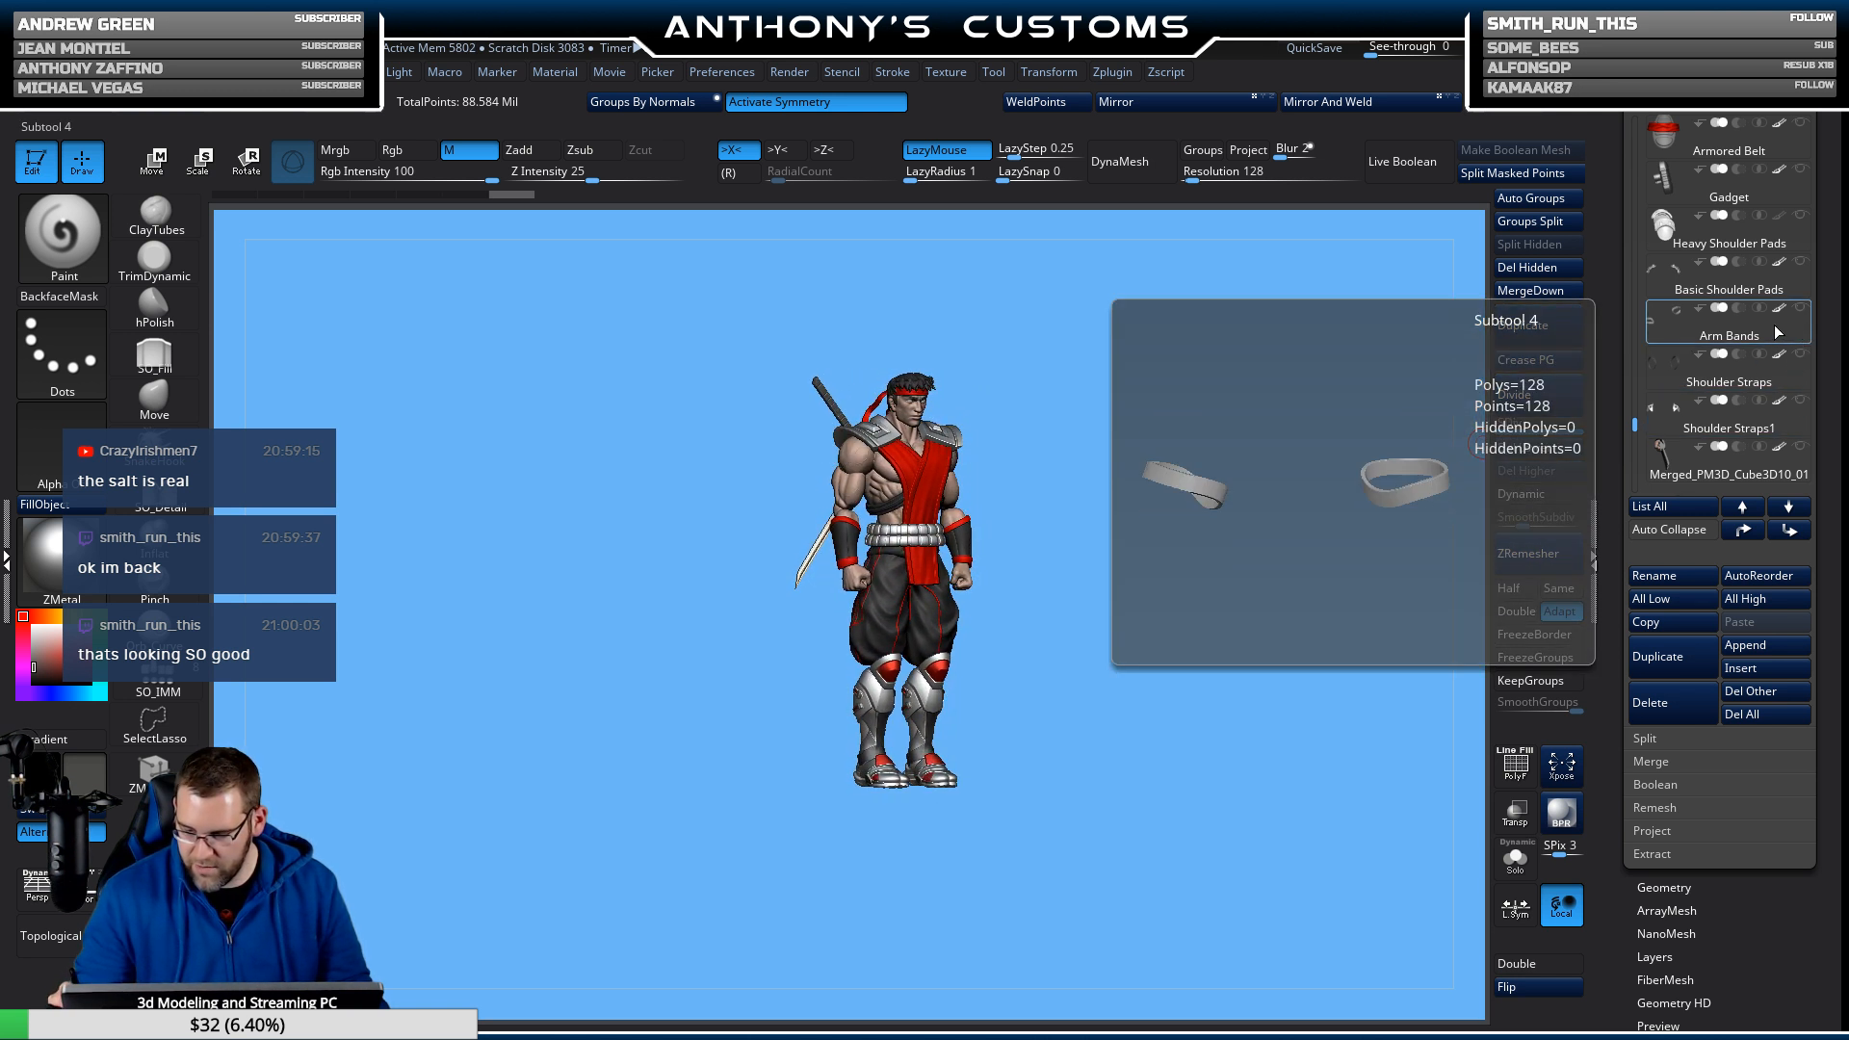
{"action": "mouse_move", "coordinate": [1635, 425]}
{"action": "left_mouse_down"}
{"action": "mouse_move", "coordinate": [1636, 397]}
{"action": "mouse_move", "coordinate": [1644, 458]}
{"action": "mouse_move", "coordinate": [1642, 435]}
{"action": "left_mouse_up"}
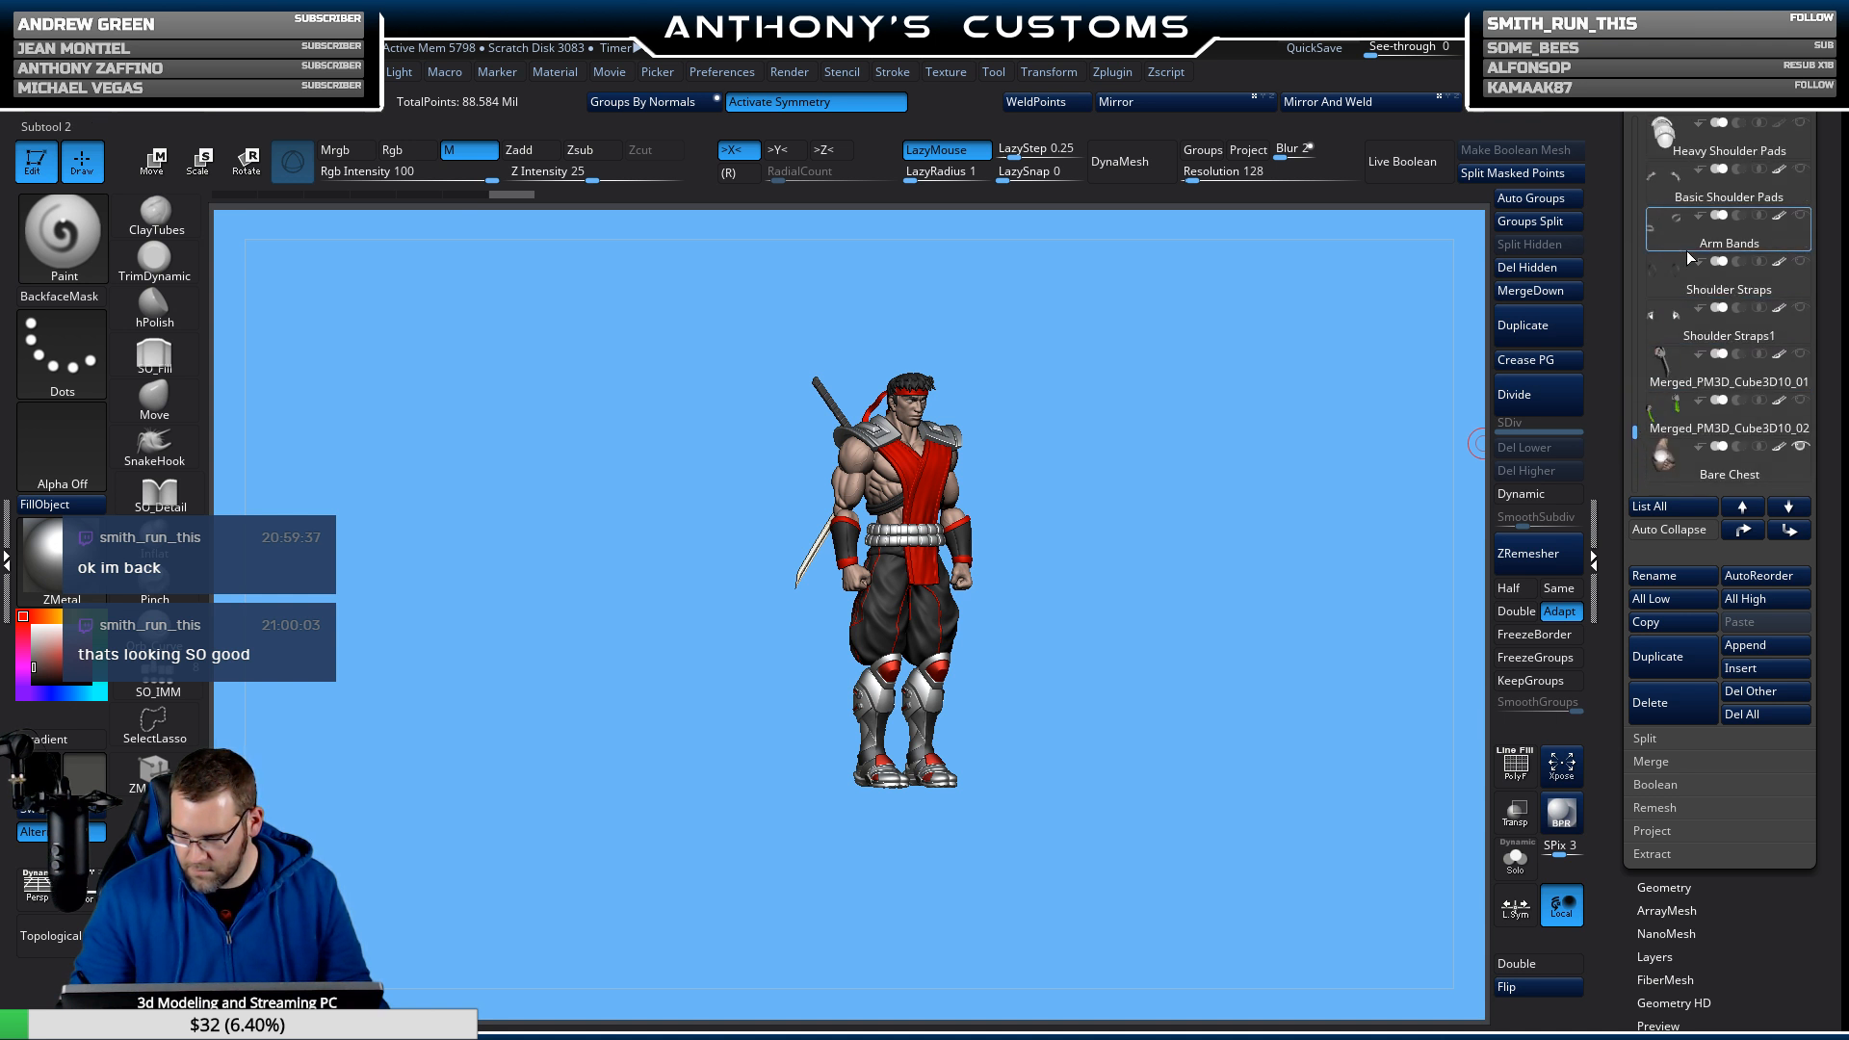
{"action": "mouse_move", "coordinate": [1703, 195]}
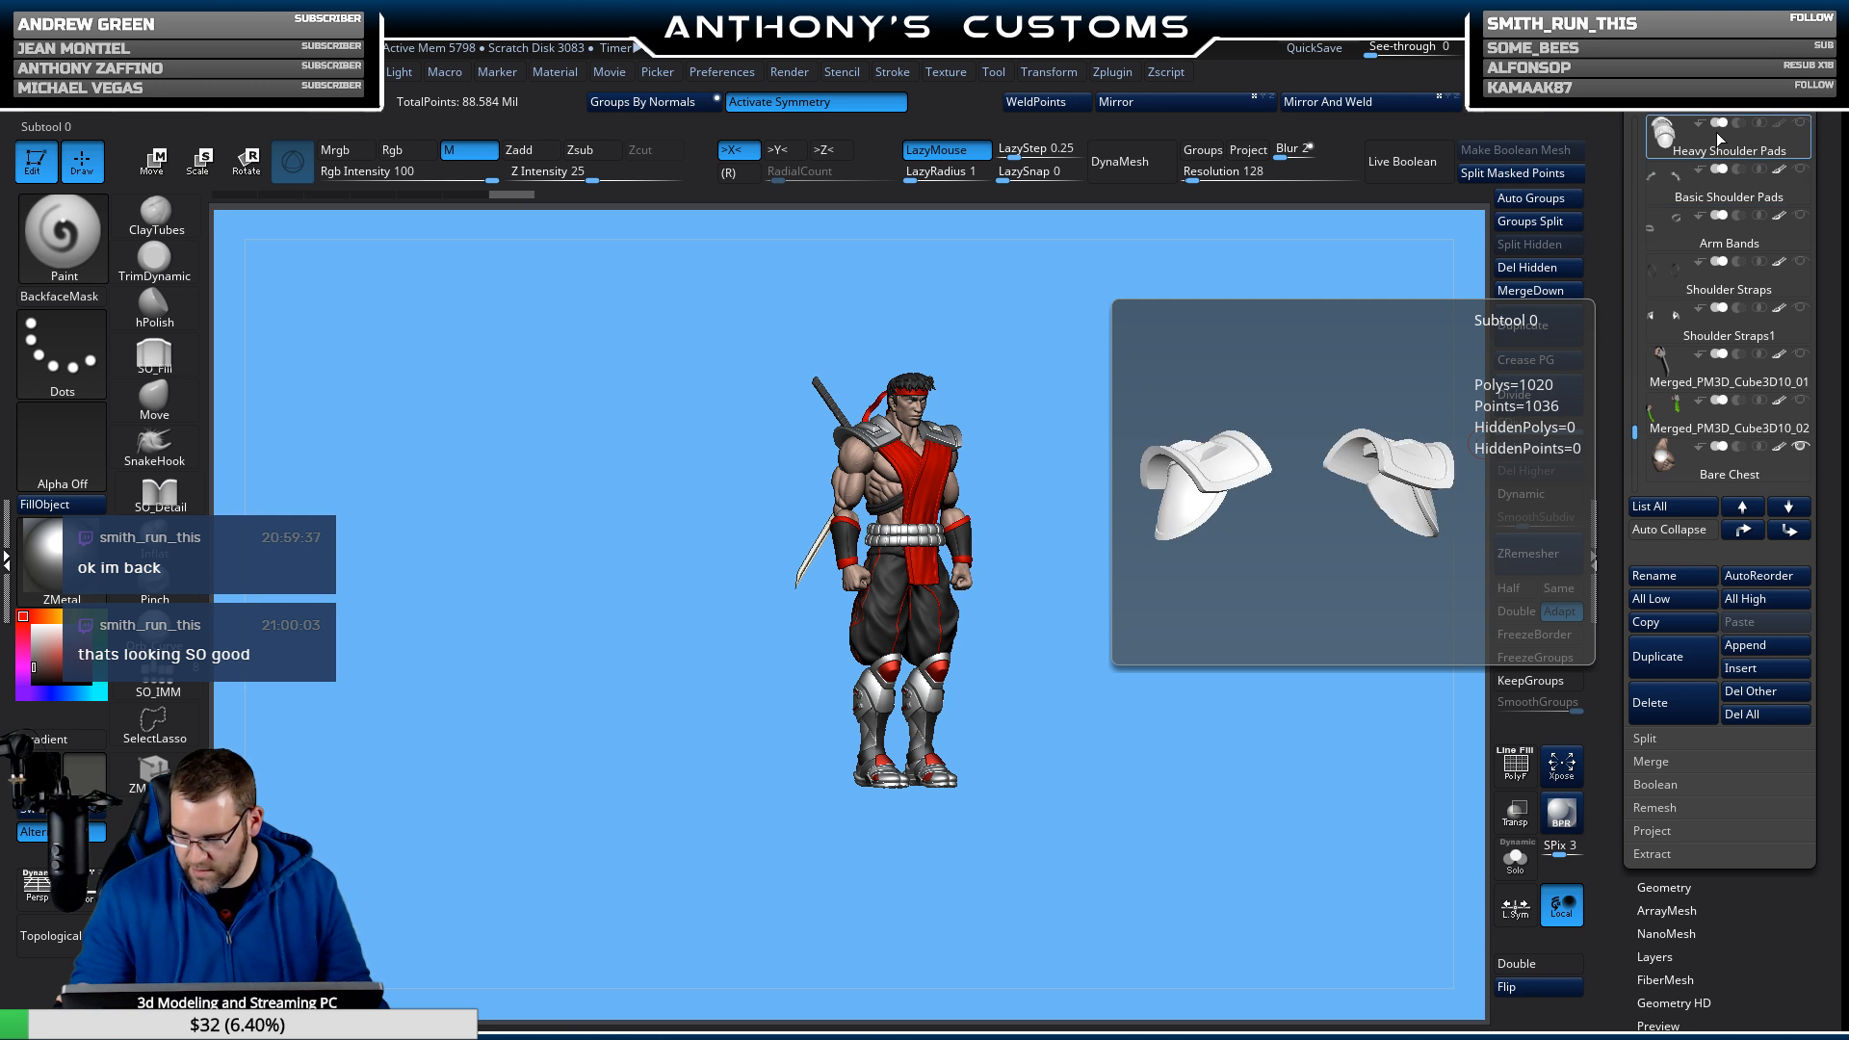
{"action": "left_click", "coordinate": [1800, 124]}
{"action": "left_click_drag", "start_coordinate": [1287, 413], "coordinate": [1106, 433]}
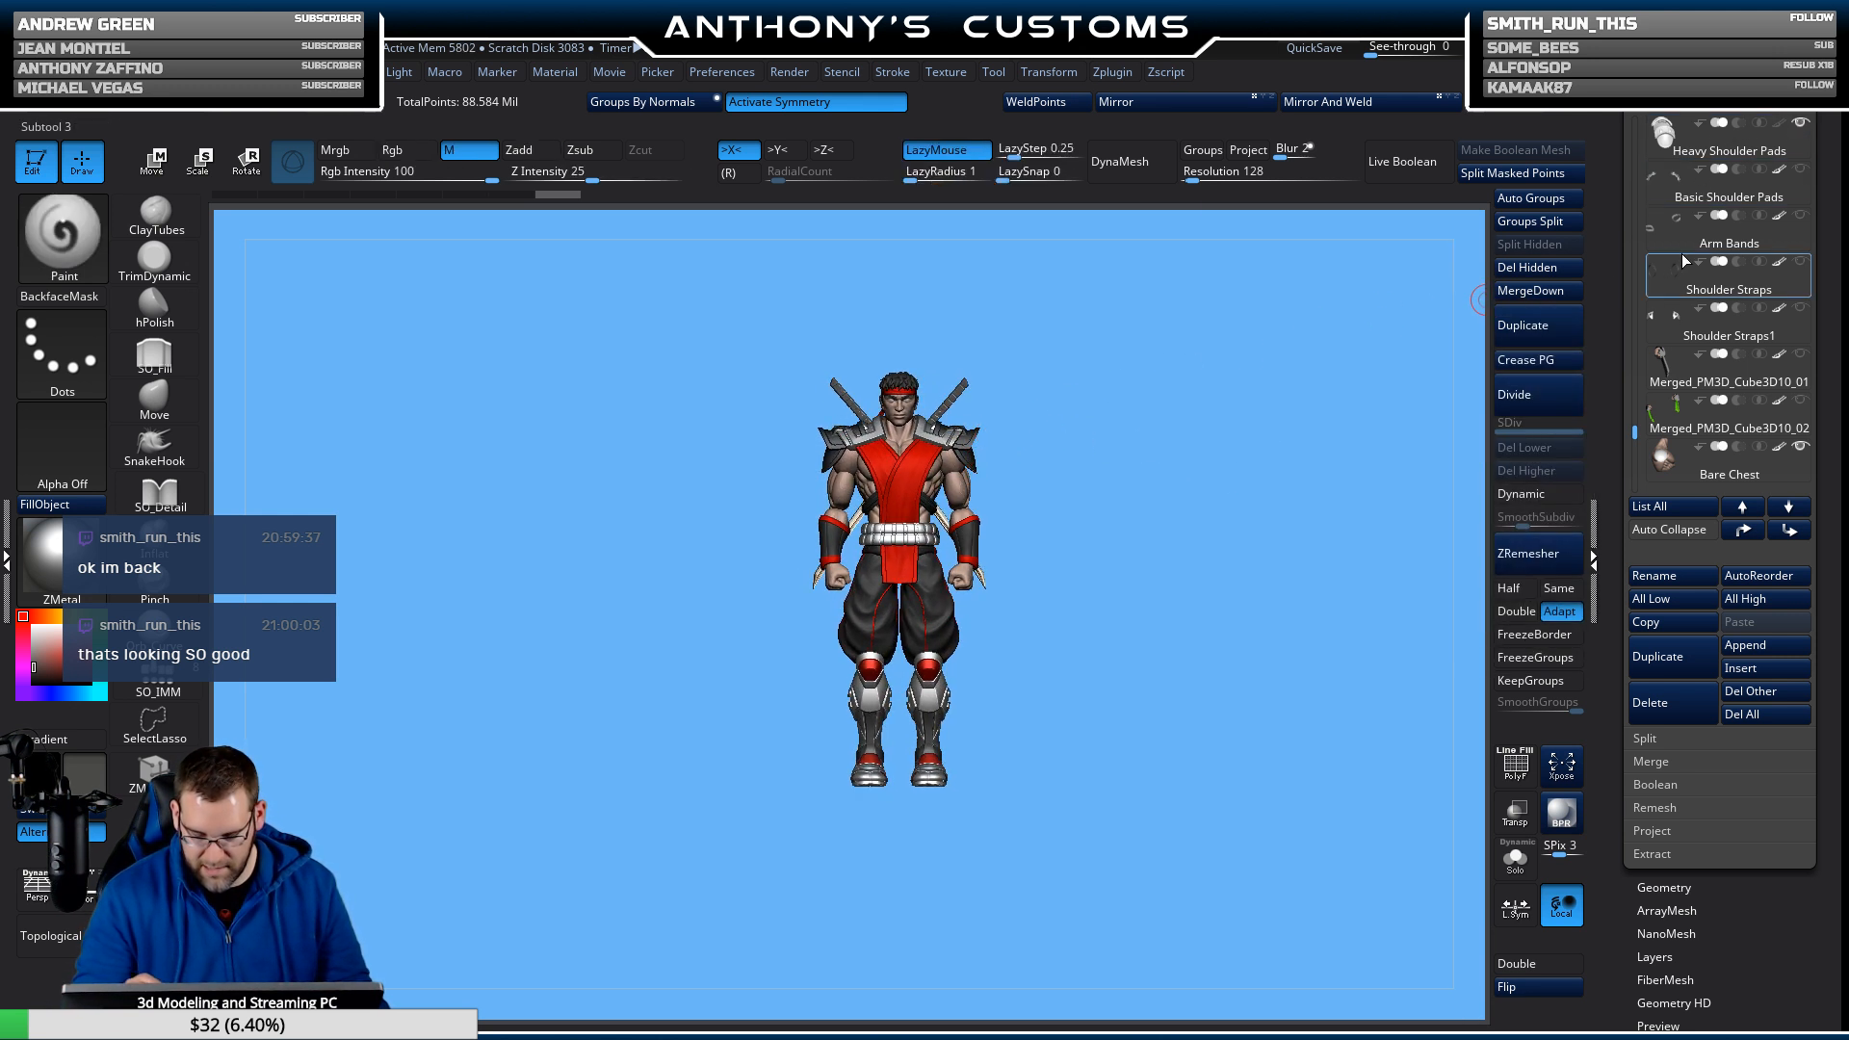
Select the Heavy Shoulder Pads, display their polygroups and duplicate the subtool.
{"action": "mouse_move", "coordinate": [1799, 123]}
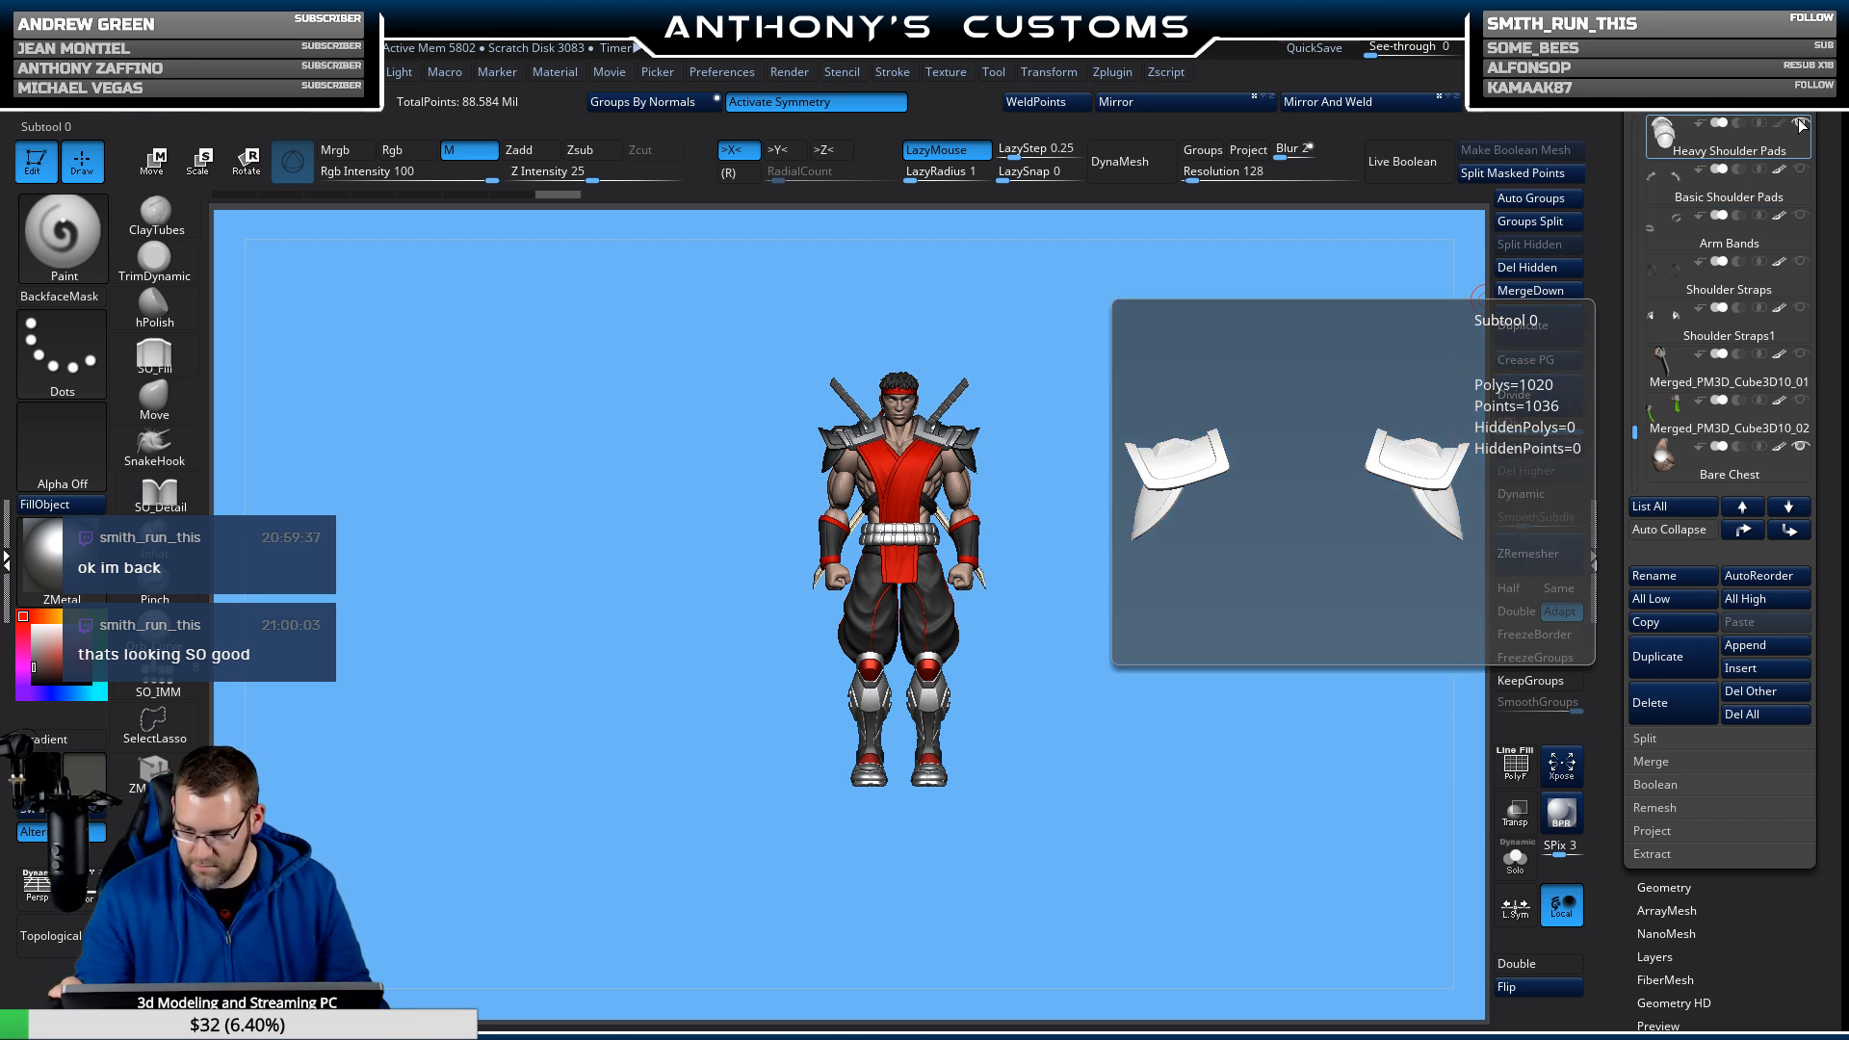
{"action": "left_click_drag", "start_coordinate": [1164, 584], "coordinate": [1154, 794], "text": "alt"}
{"action": "left_click", "coordinate": [1680, 159]}
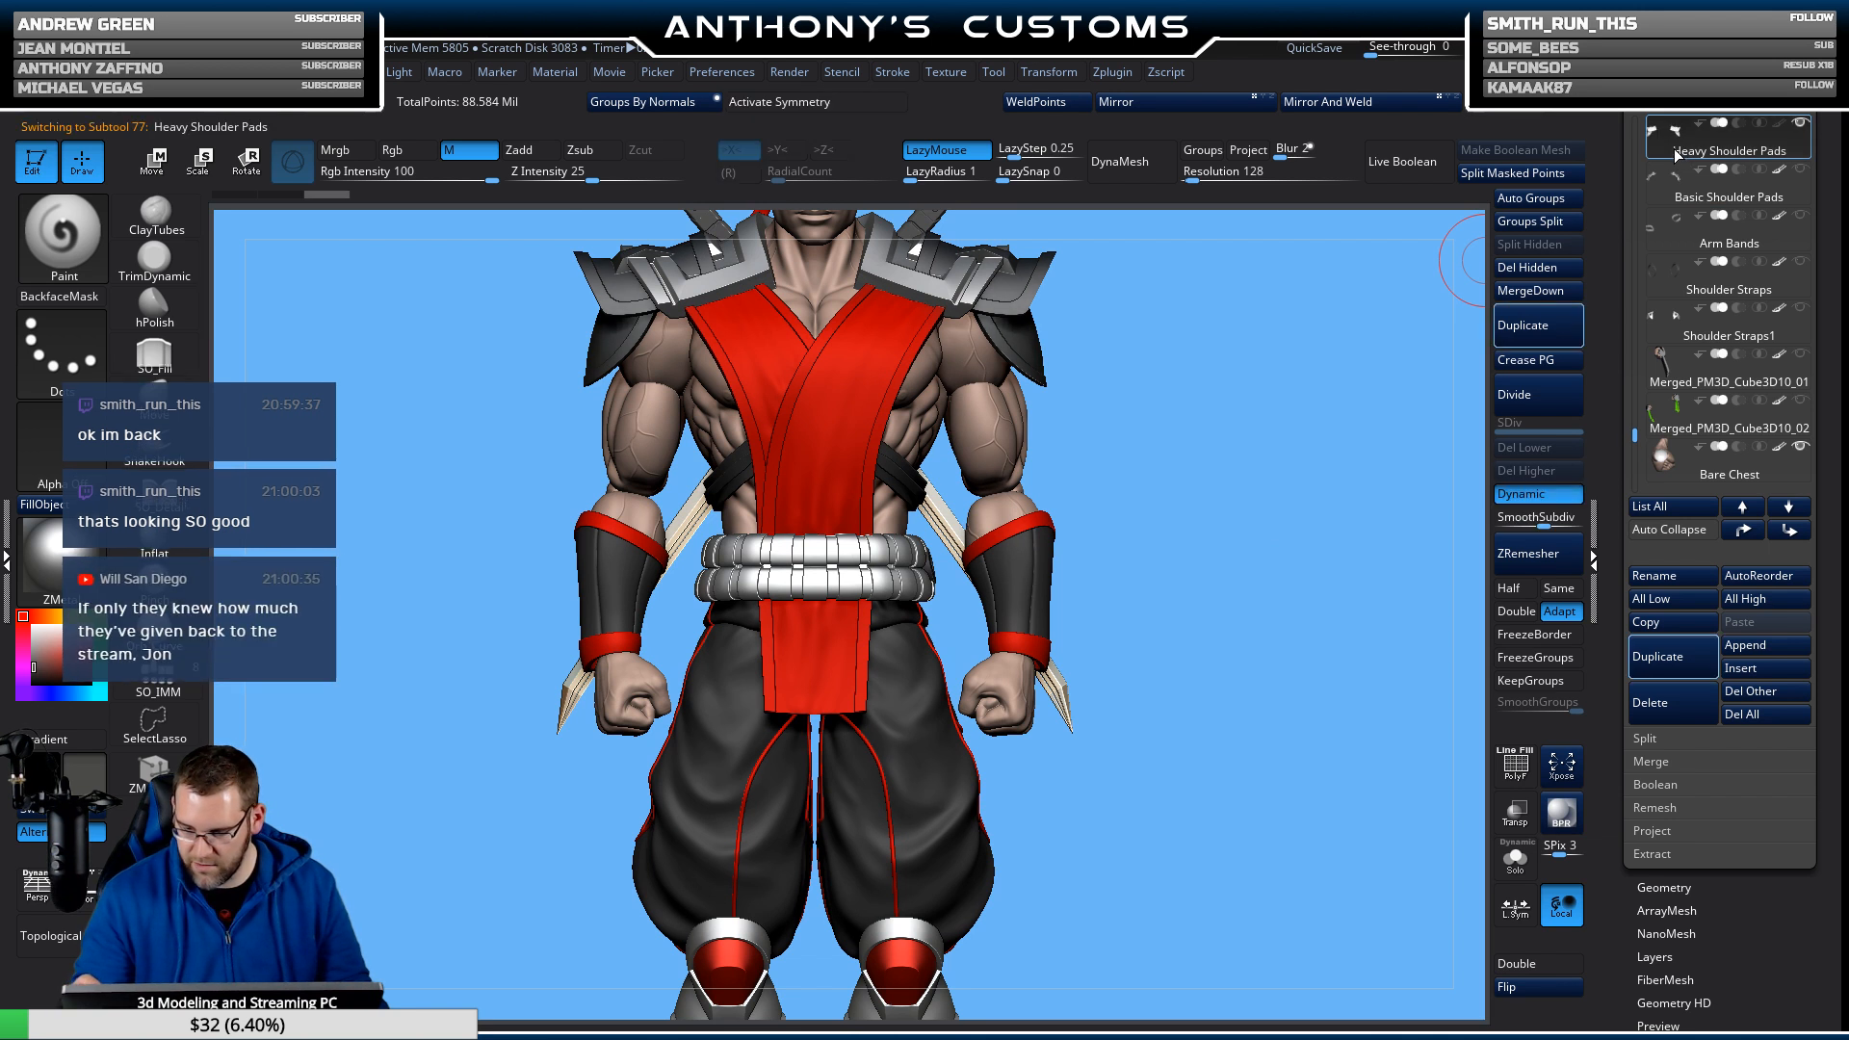
{"action": "key", "text": "shift+f"}
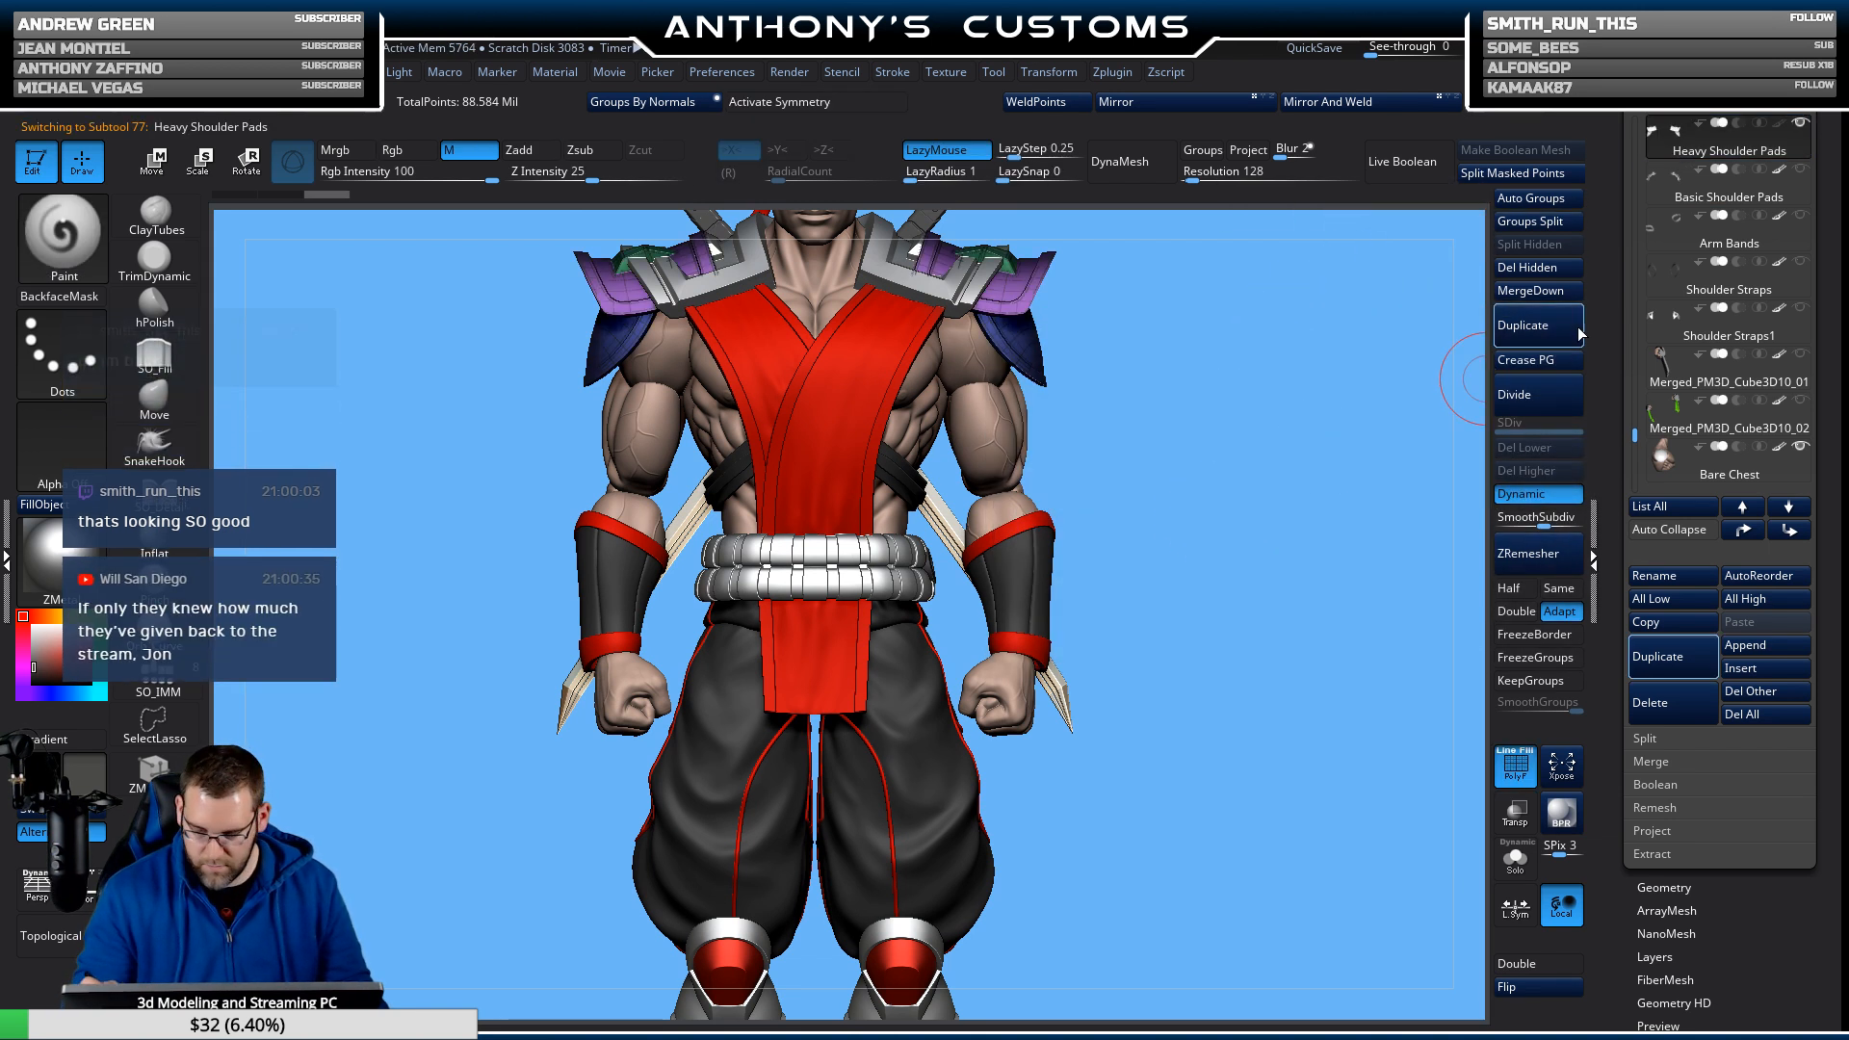
{"action": "left_click", "coordinate": [1539, 324]}
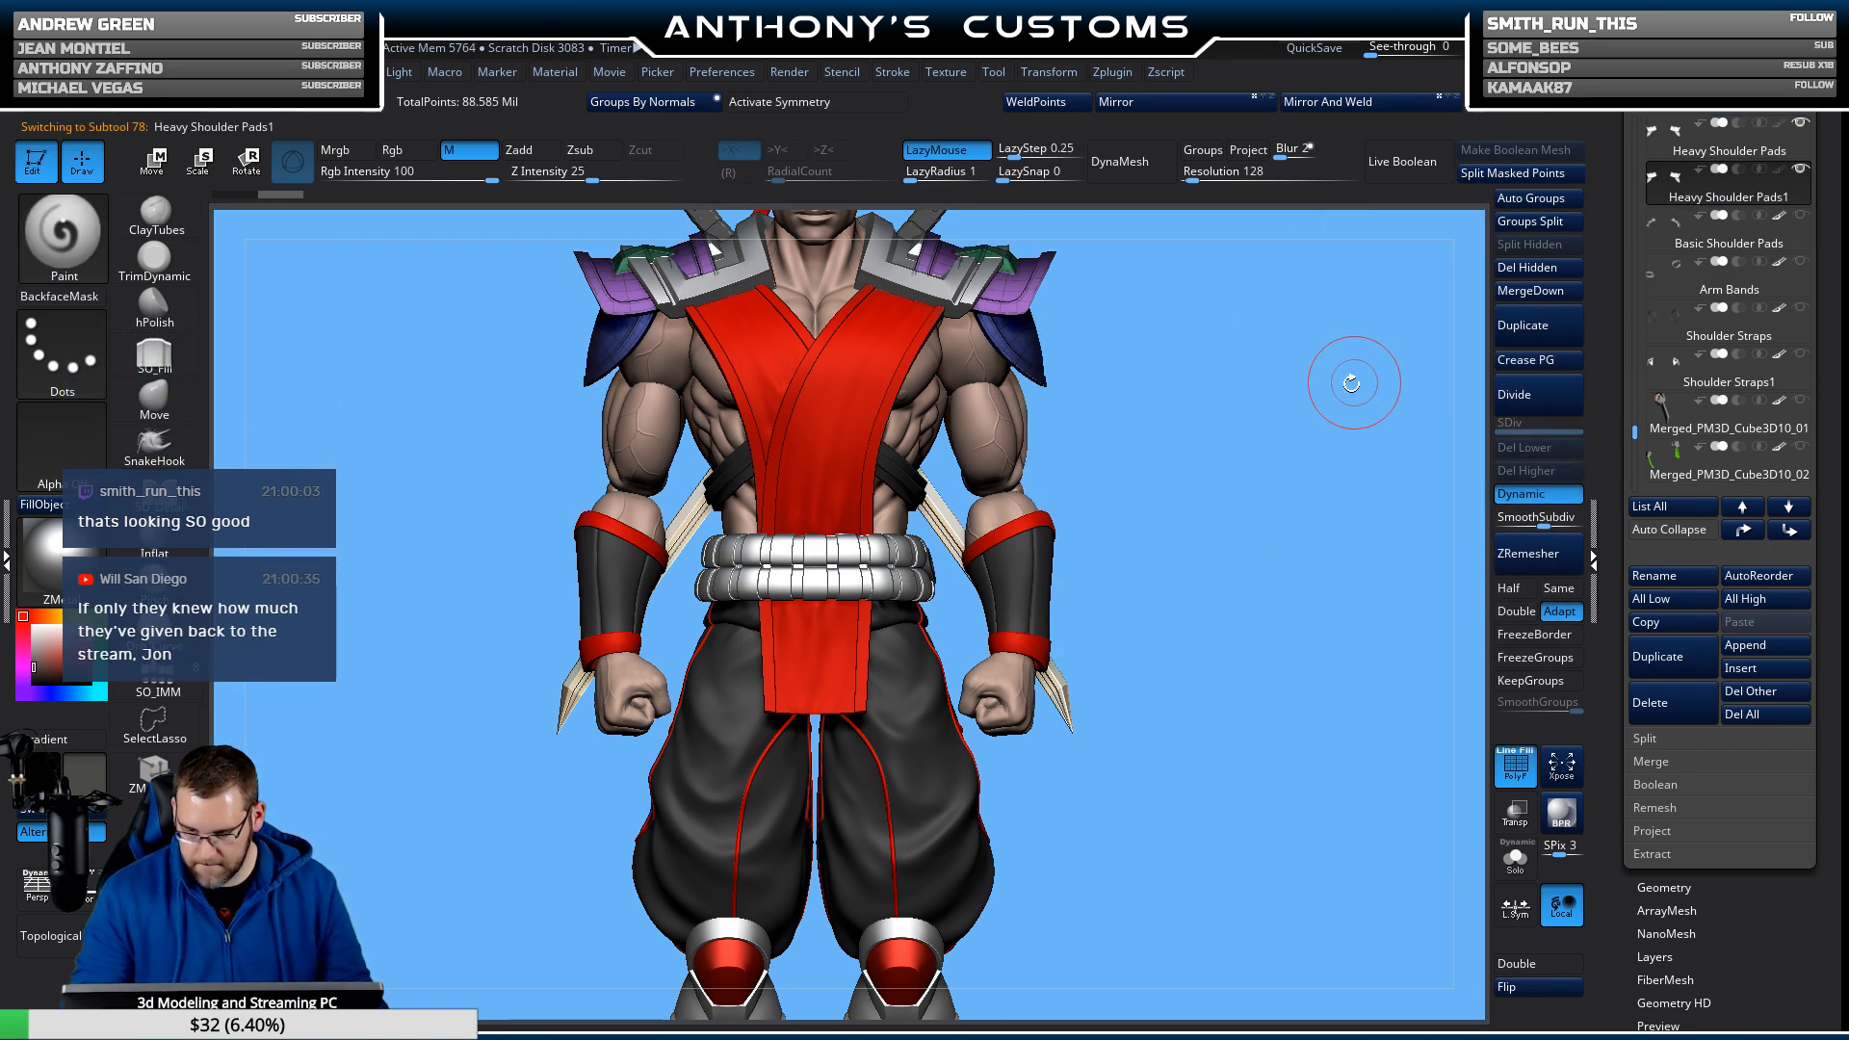
Keep only the lower blue-grouped plates in the duplicated shoulder pads, delete the rest and hide the original pads.
{"action": "left_click_drag", "start_coordinate": [1350, 384], "coordinate": [1252, 453]}
{"action": "left_click", "coordinate": [1023, 357], "text": "ctrl+shift"}
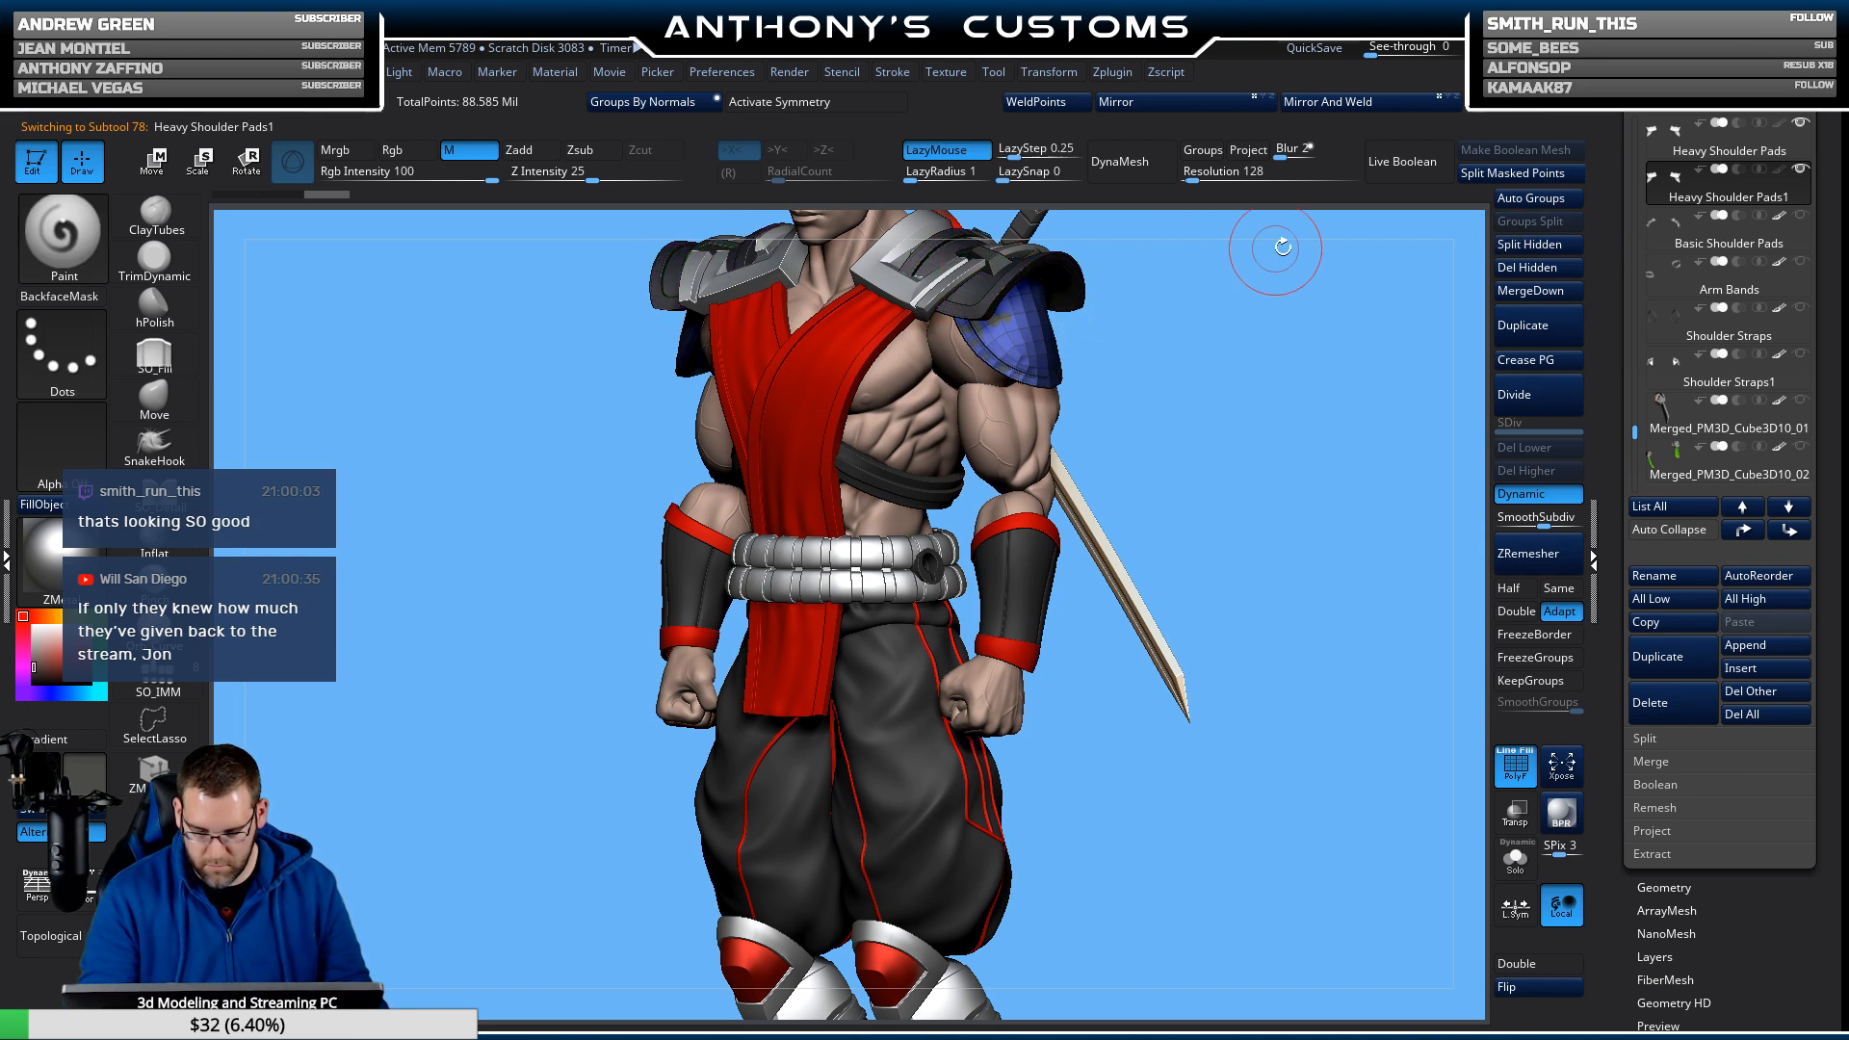
{"action": "left_click", "coordinate": [1538, 267]}
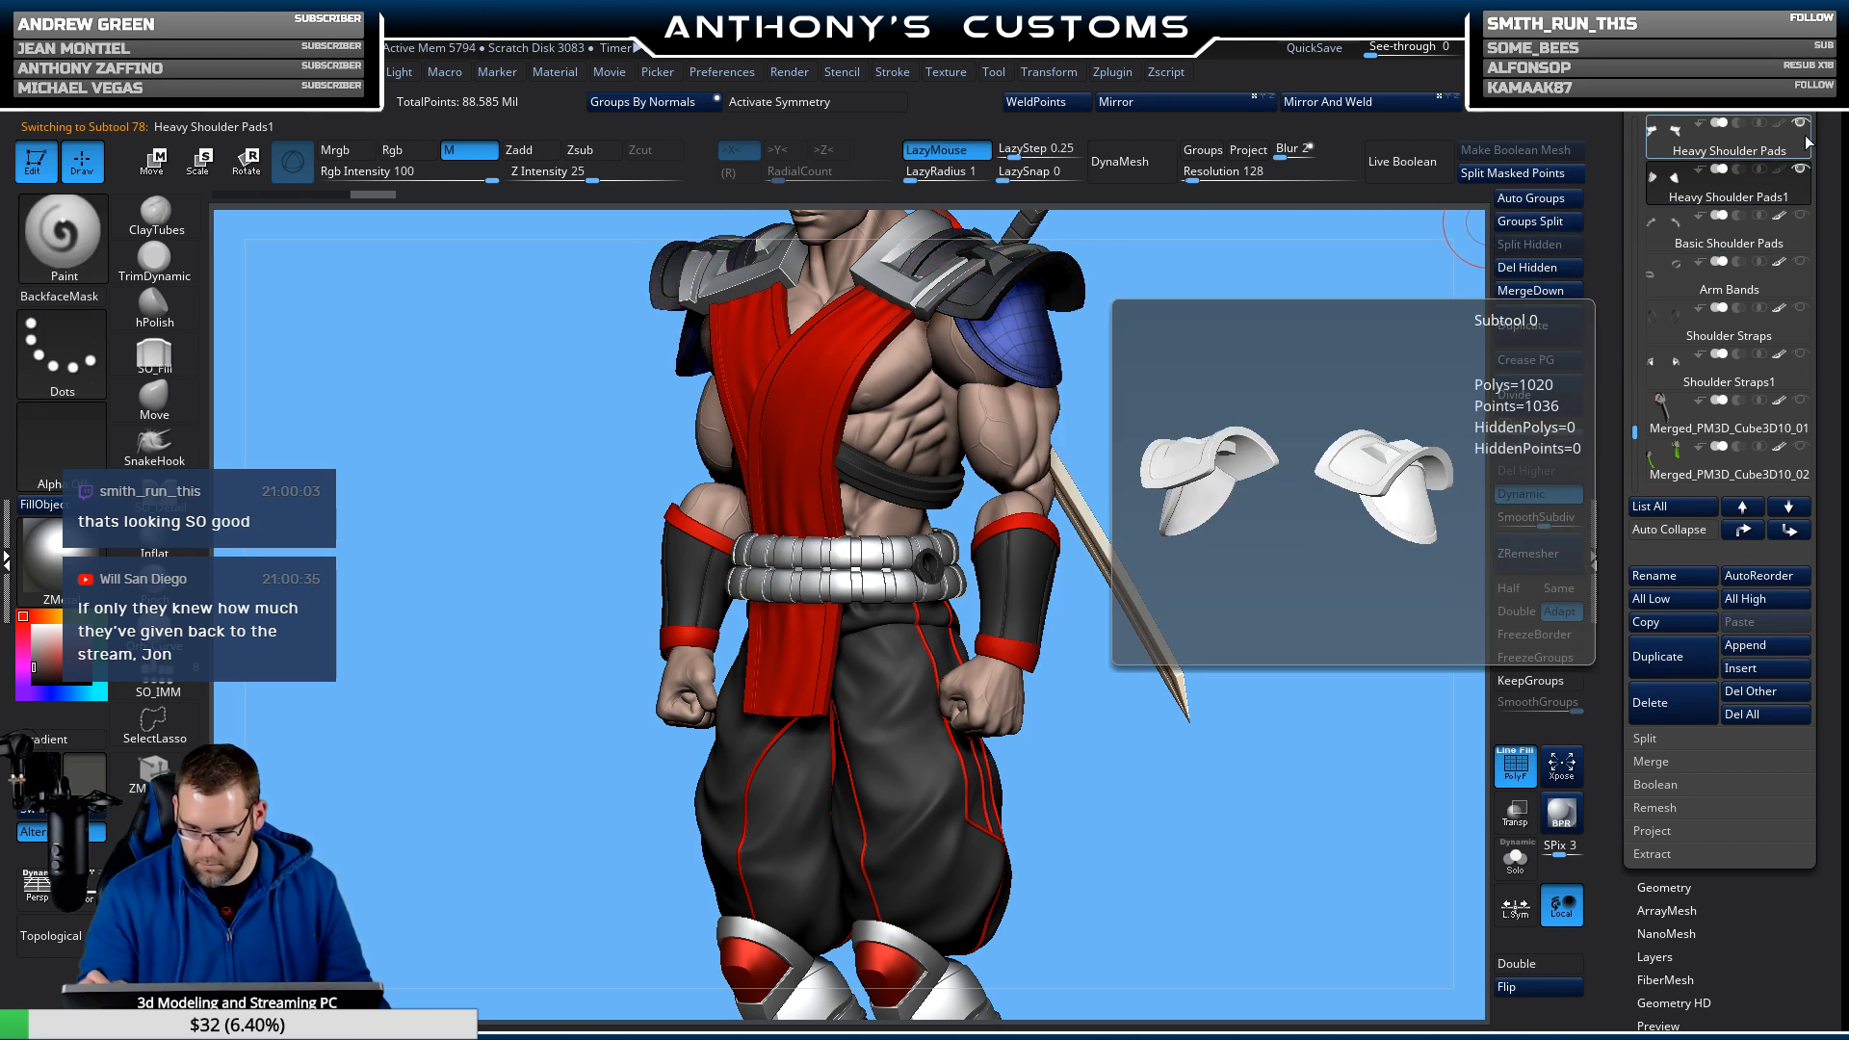
{"action": "left_click", "coordinate": [1797, 123]}
Activate symmetry with local symmetry and lower the duplicated shoulder plates by about 0.21 units.
{"action": "left_click_drag", "start_coordinate": [1215, 388], "coordinate": [1283, 393]}
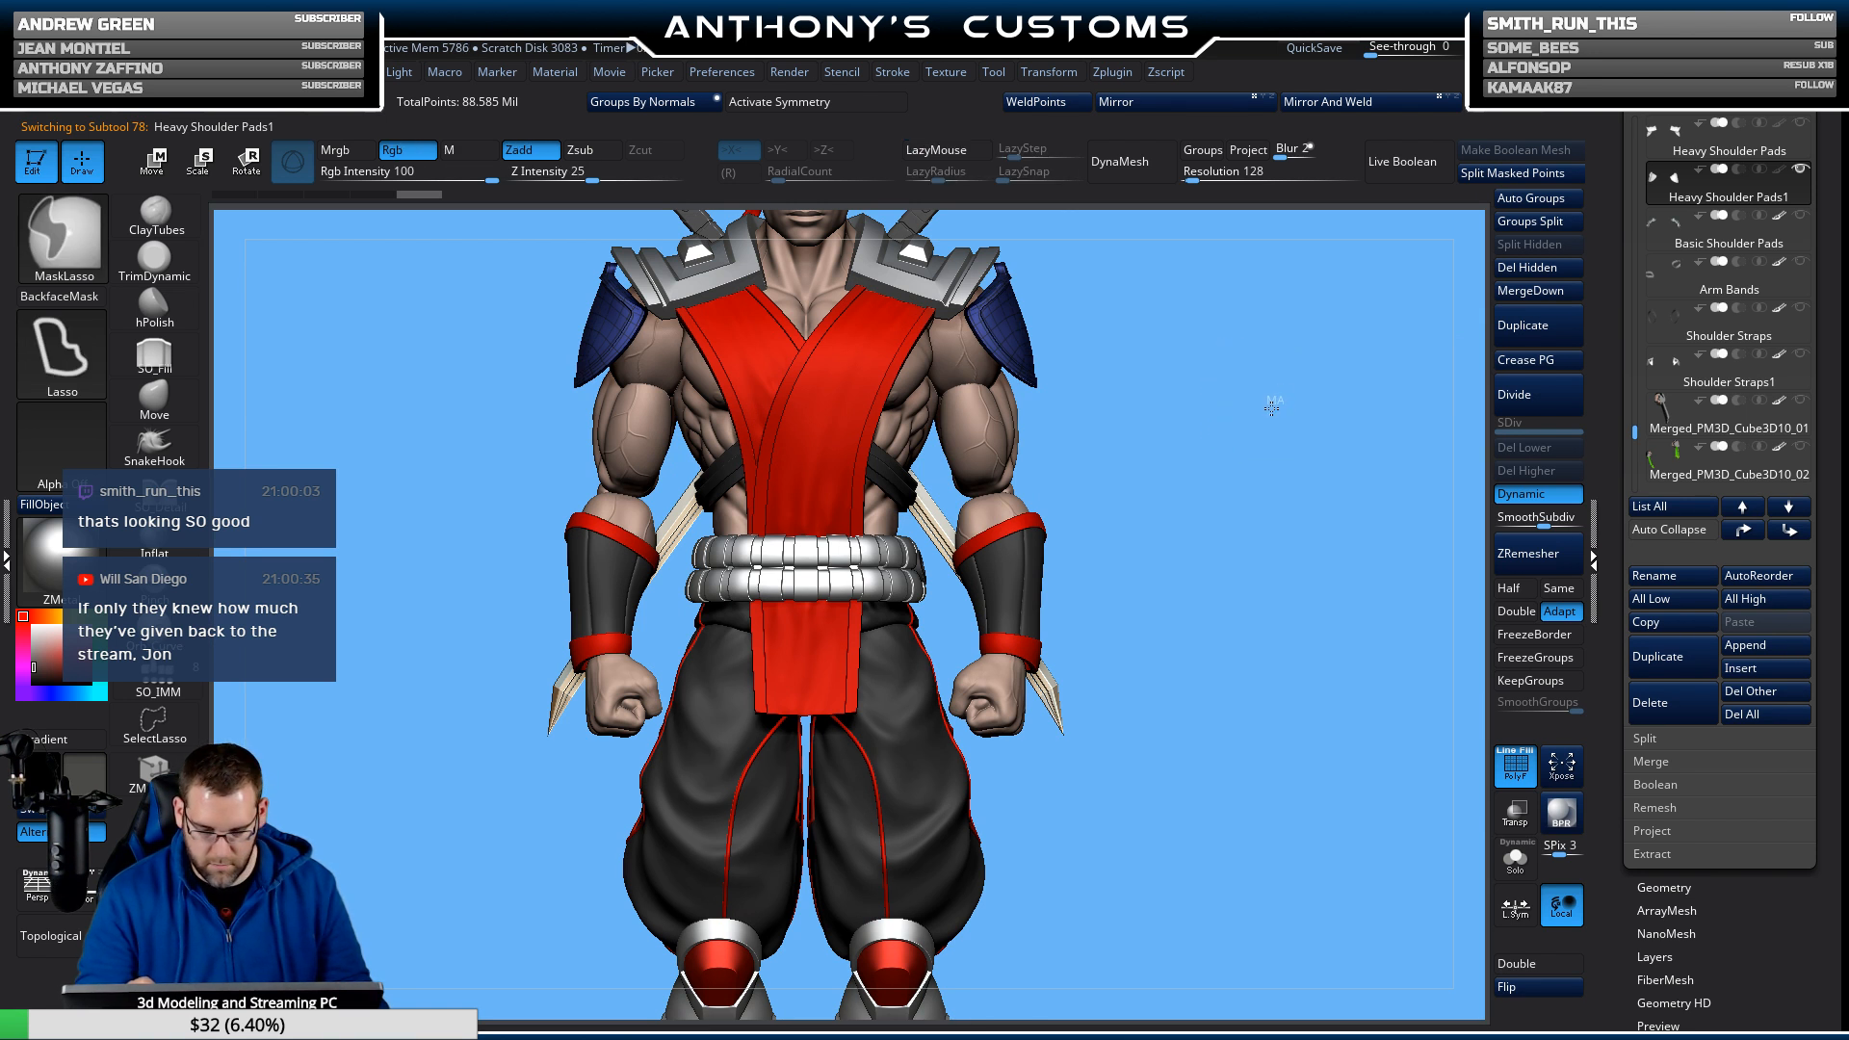
{"action": "key", "text": "w"}
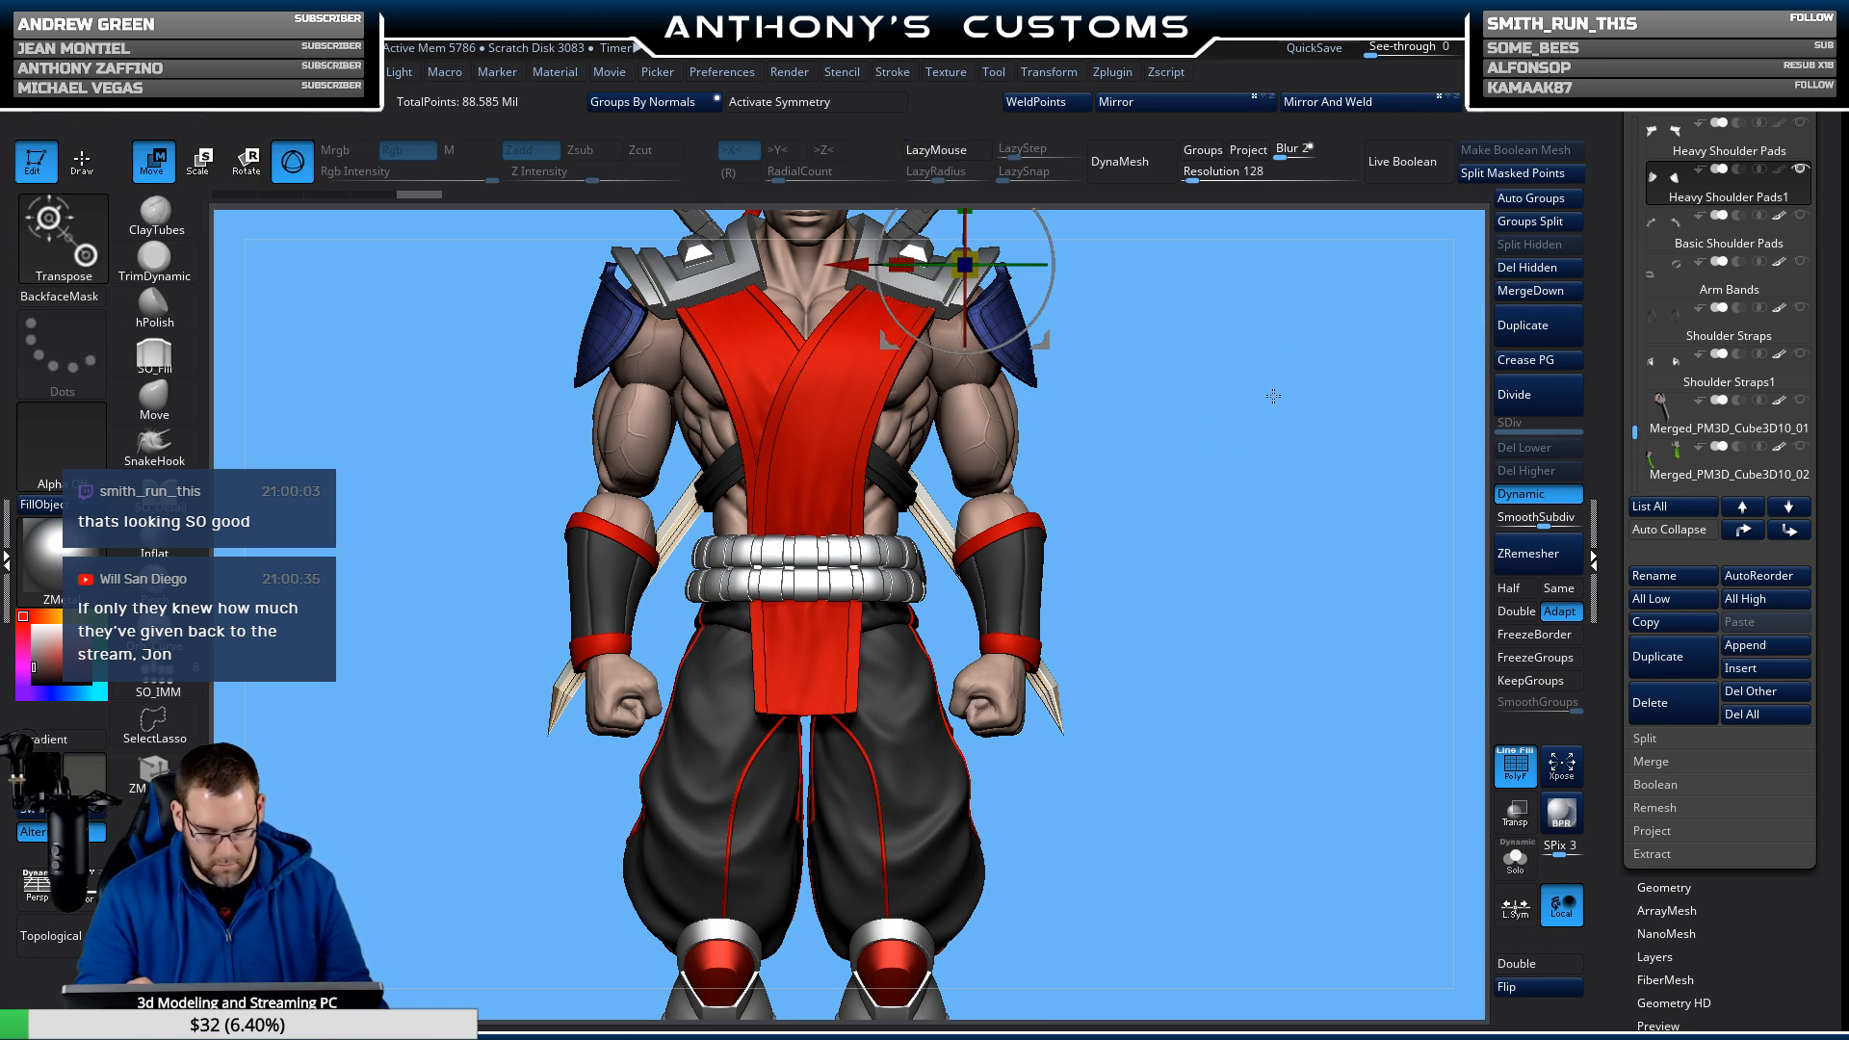
{"action": "key", "text": "shift+f"}
{"action": "left_click", "coordinate": [865, 102]}
{"action": "left_click_drag", "start_coordinate": [1271, 526], "coordinate": [1234, 622], "text": "alt"}
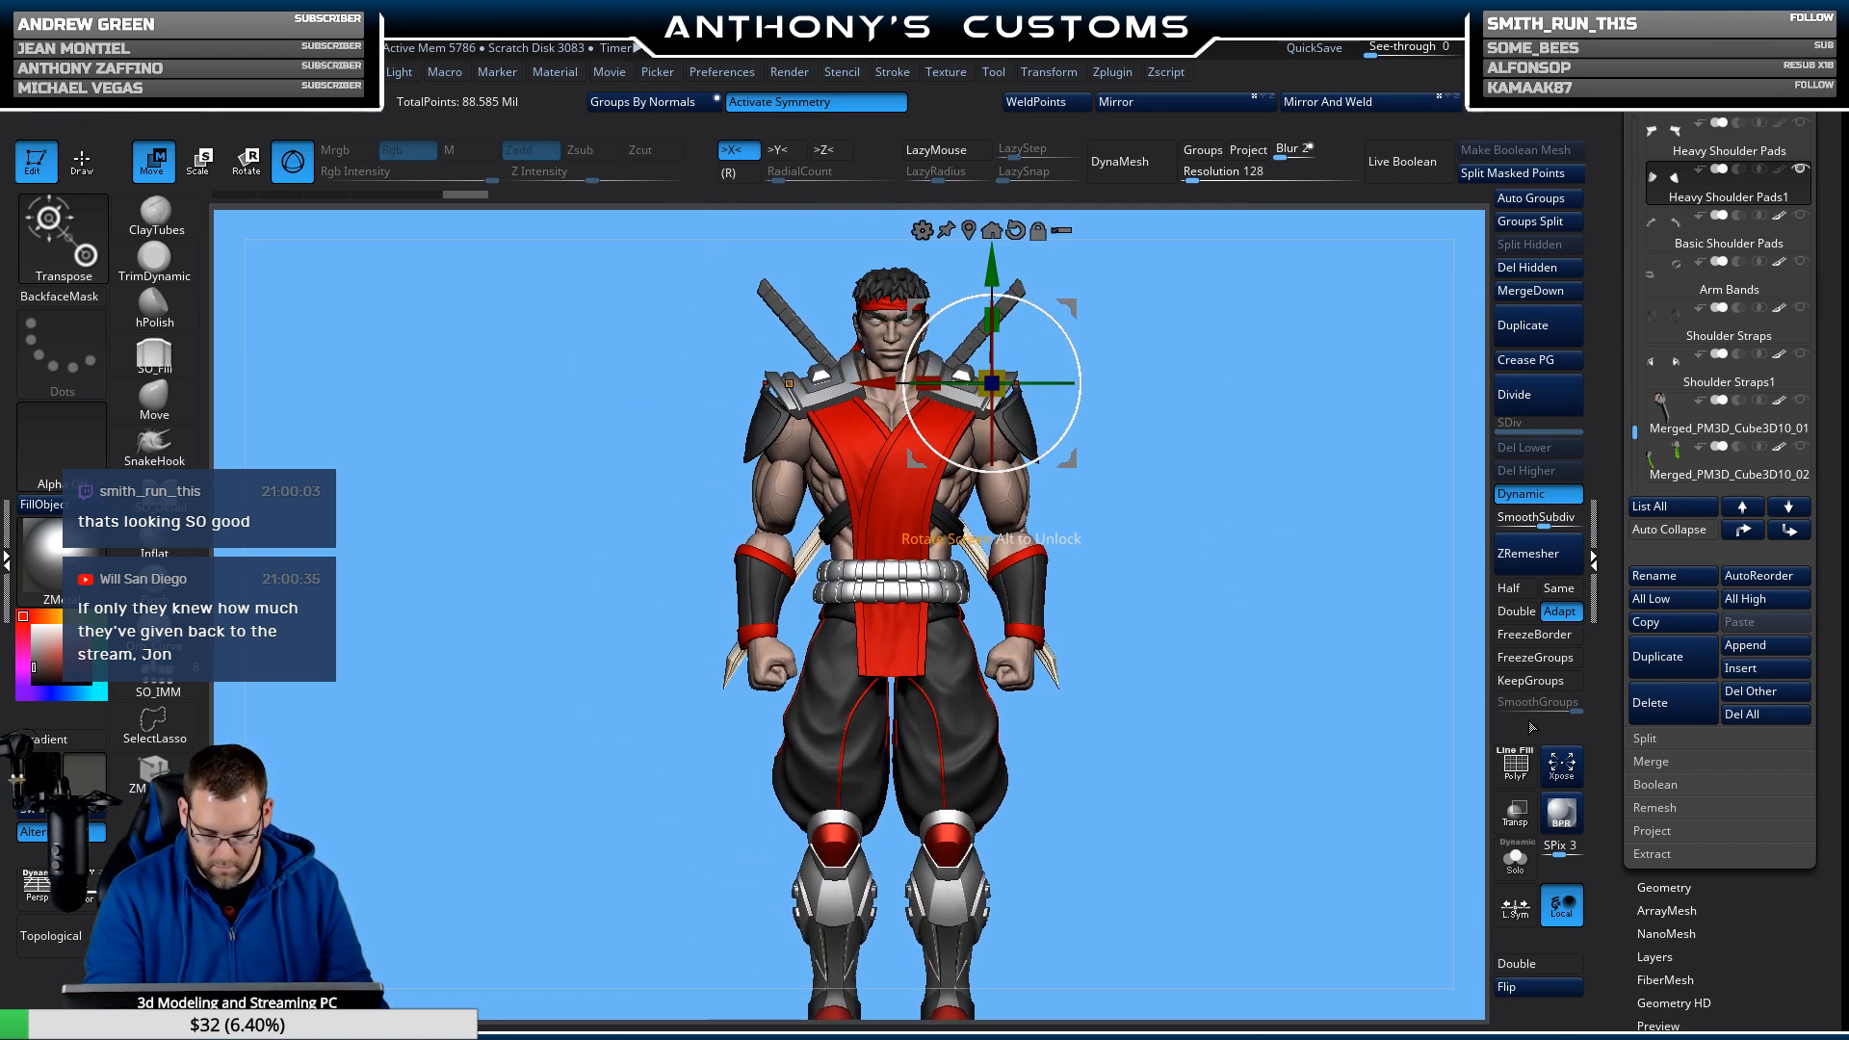
{"action": "left_click", "coordinate": [1516, 906]}
{"action": "left_click_drag", "start_coordinate": [1246, 504], "coordinate": [1139, 505], "text": "shift"}
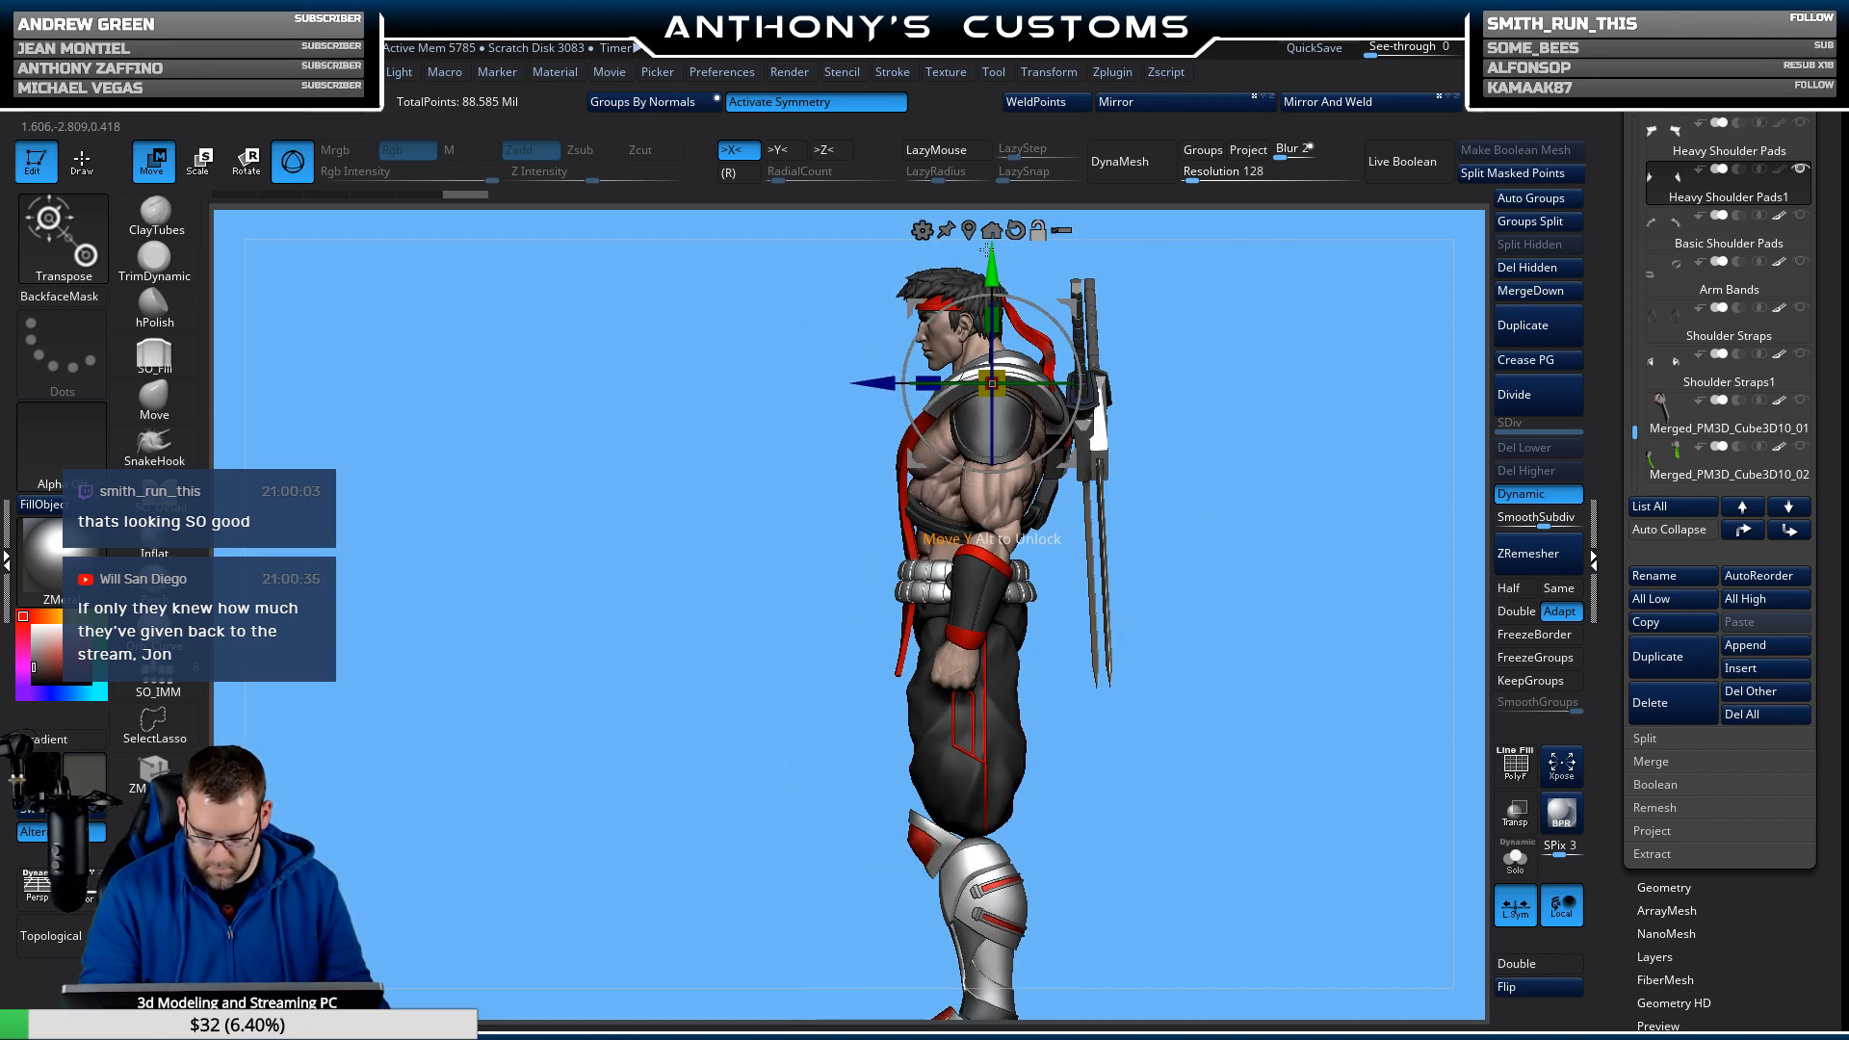
{"action": "left_click_drag", "start_coordinate": [989, 250], "coordinate": [989, 288]}
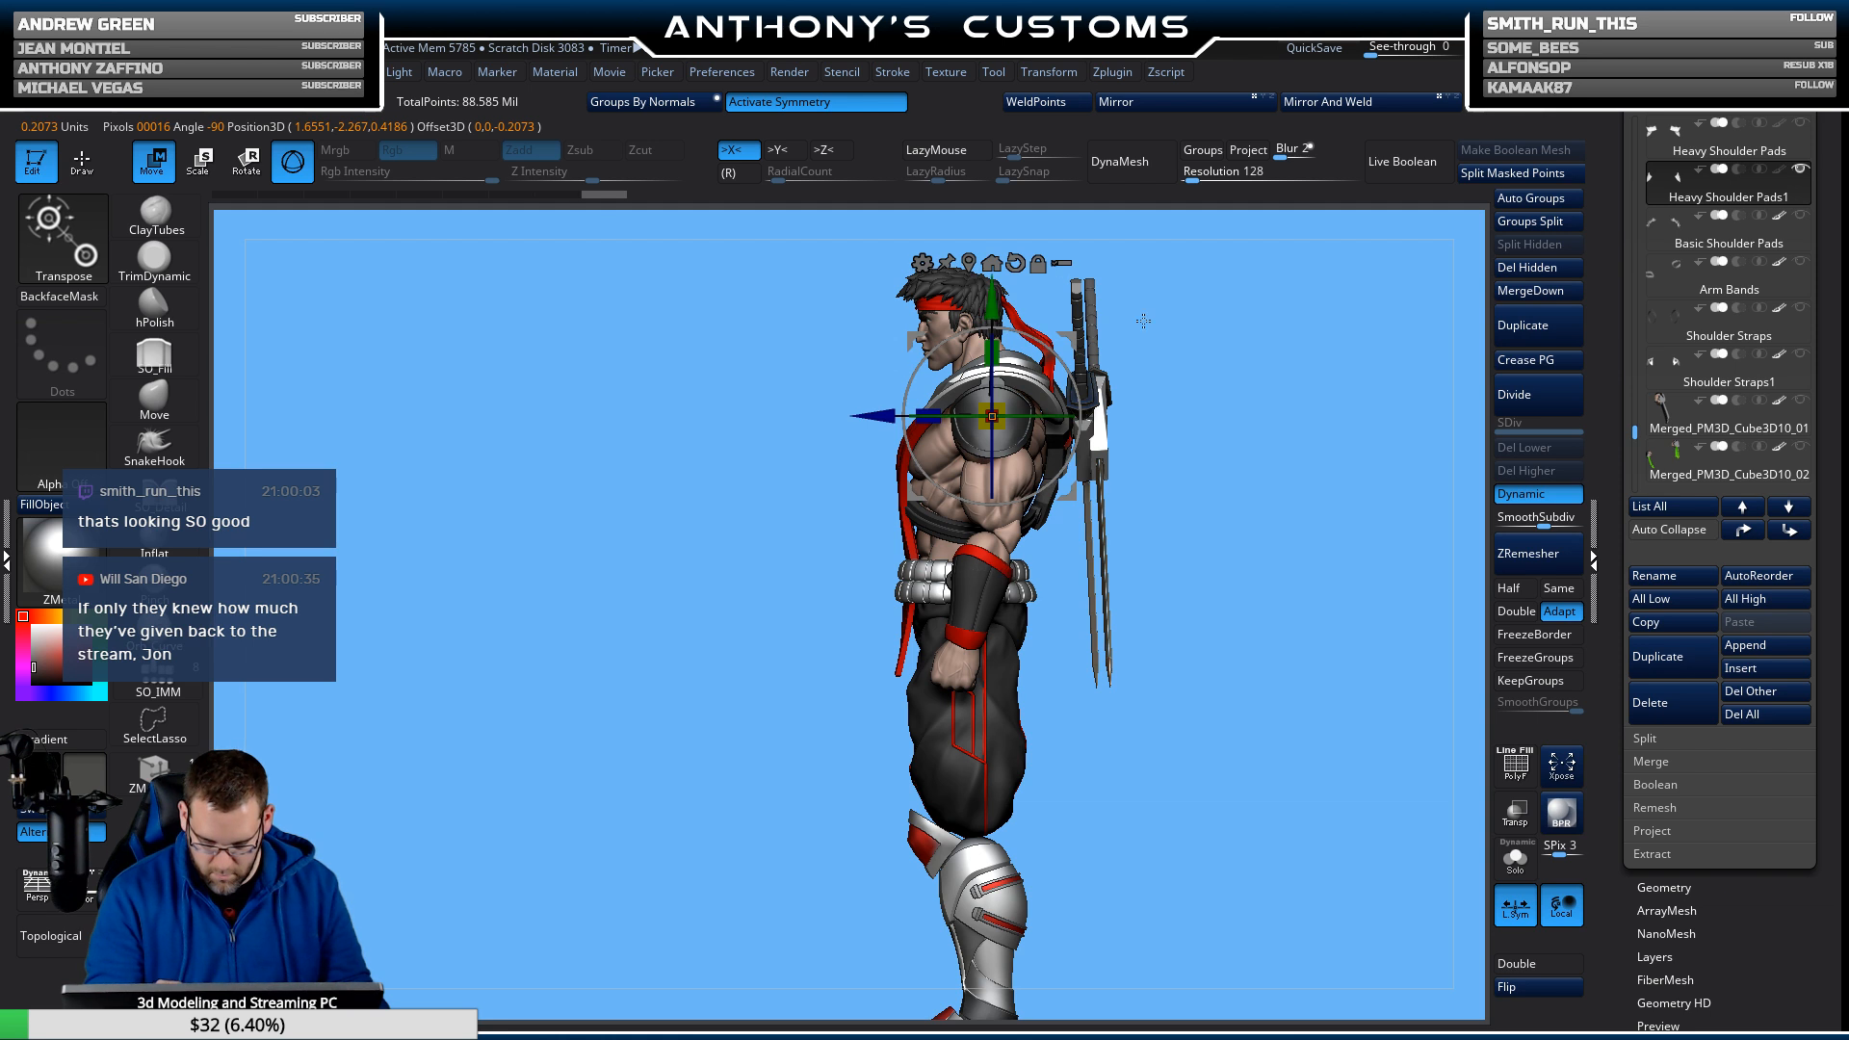
Nudge the shoulder plates over the upper arms, checking their fit from the front, side and above.
{"action": "left_click_drag", "start_coordinate": [1206, 371], "coordinate": [1079, 403], "text": "shift"}
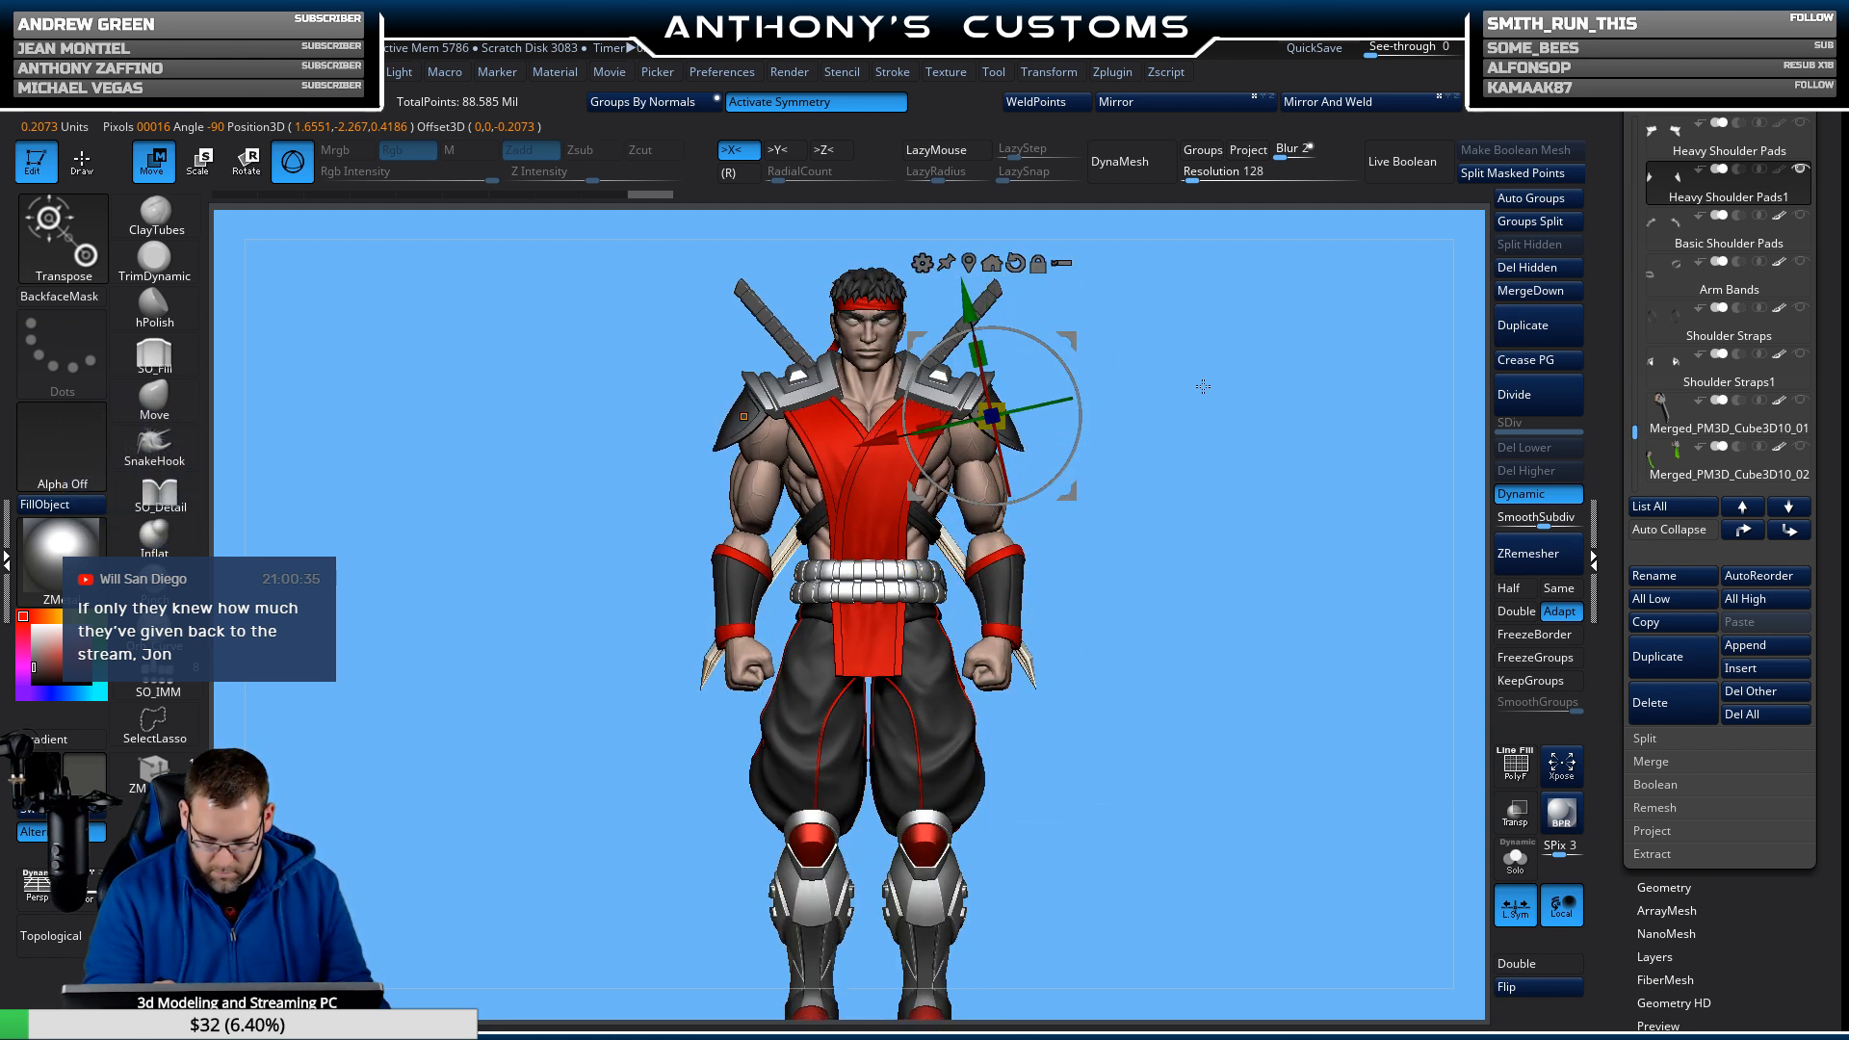
{"action": "left_click_drag", "start_coordinate": [1203, 386], "coordinate": [1002, 568], "text": "shift"}
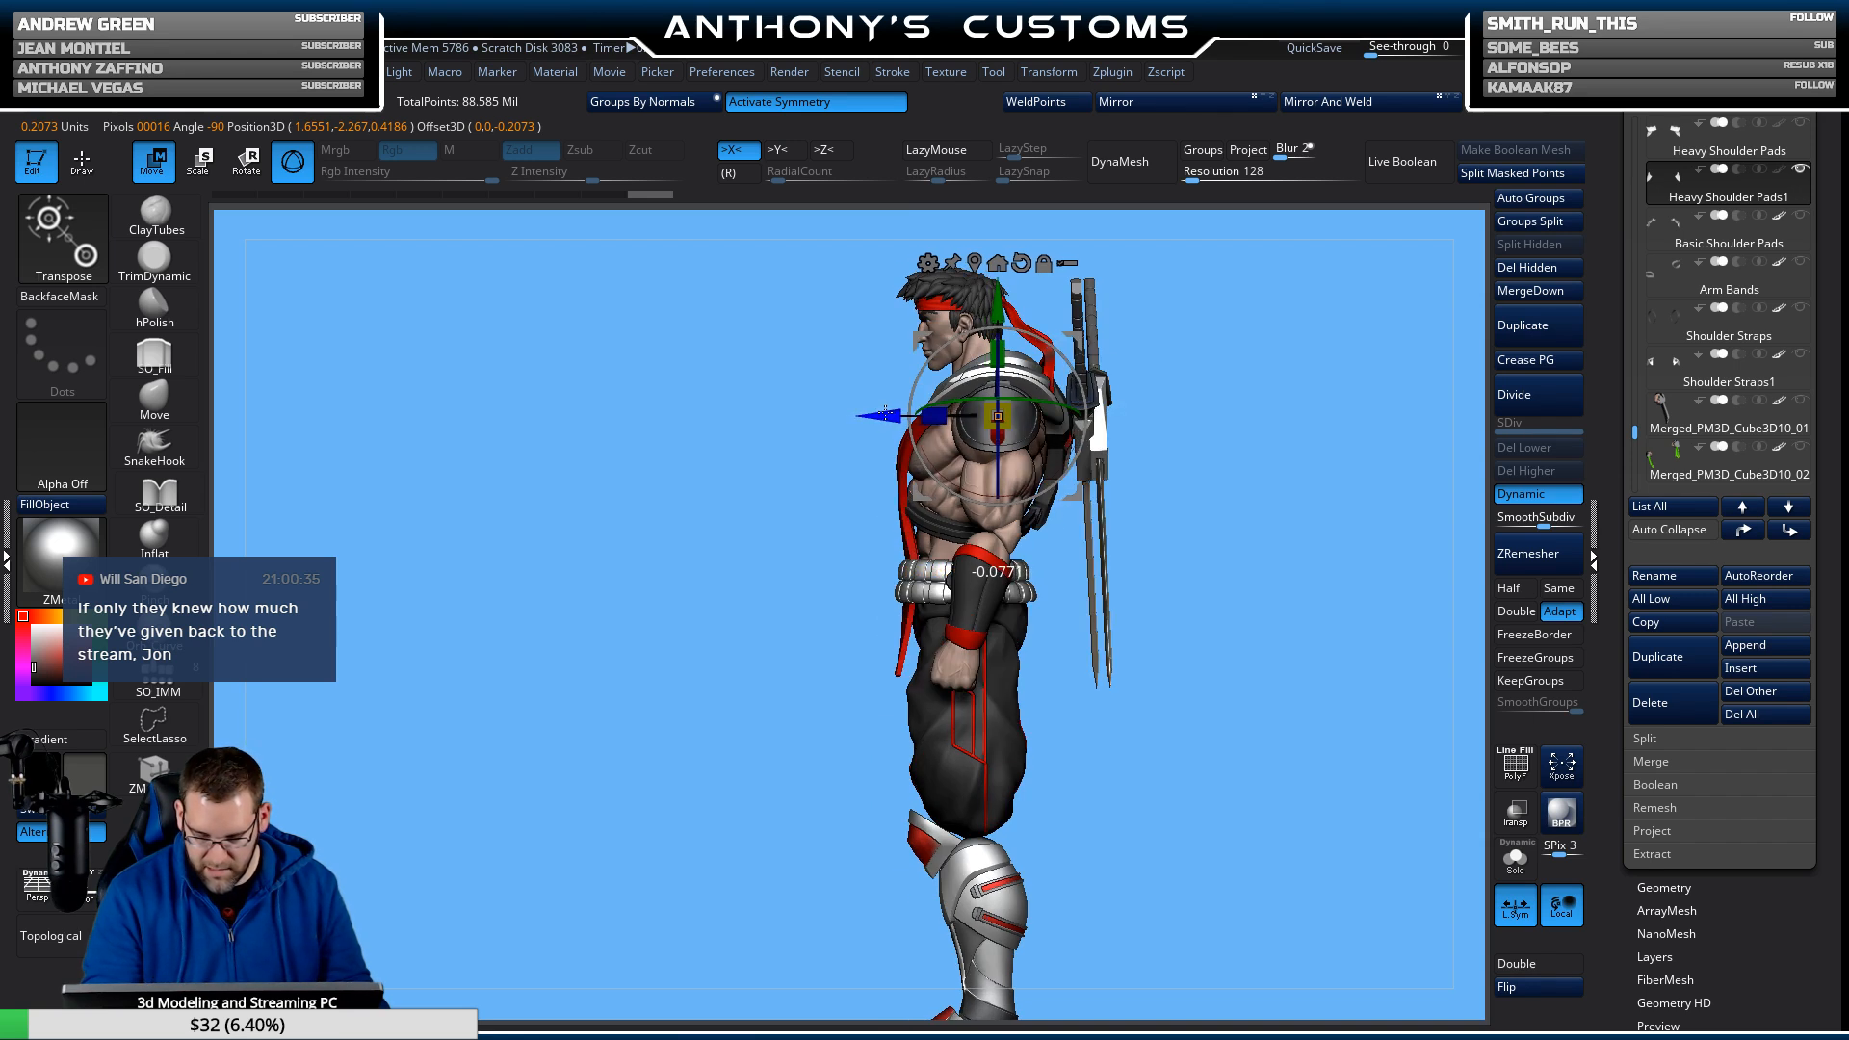
{"action": "left_click_drag", "start_coordinate": [1247, 366], "coordinate": [1086, 305]}
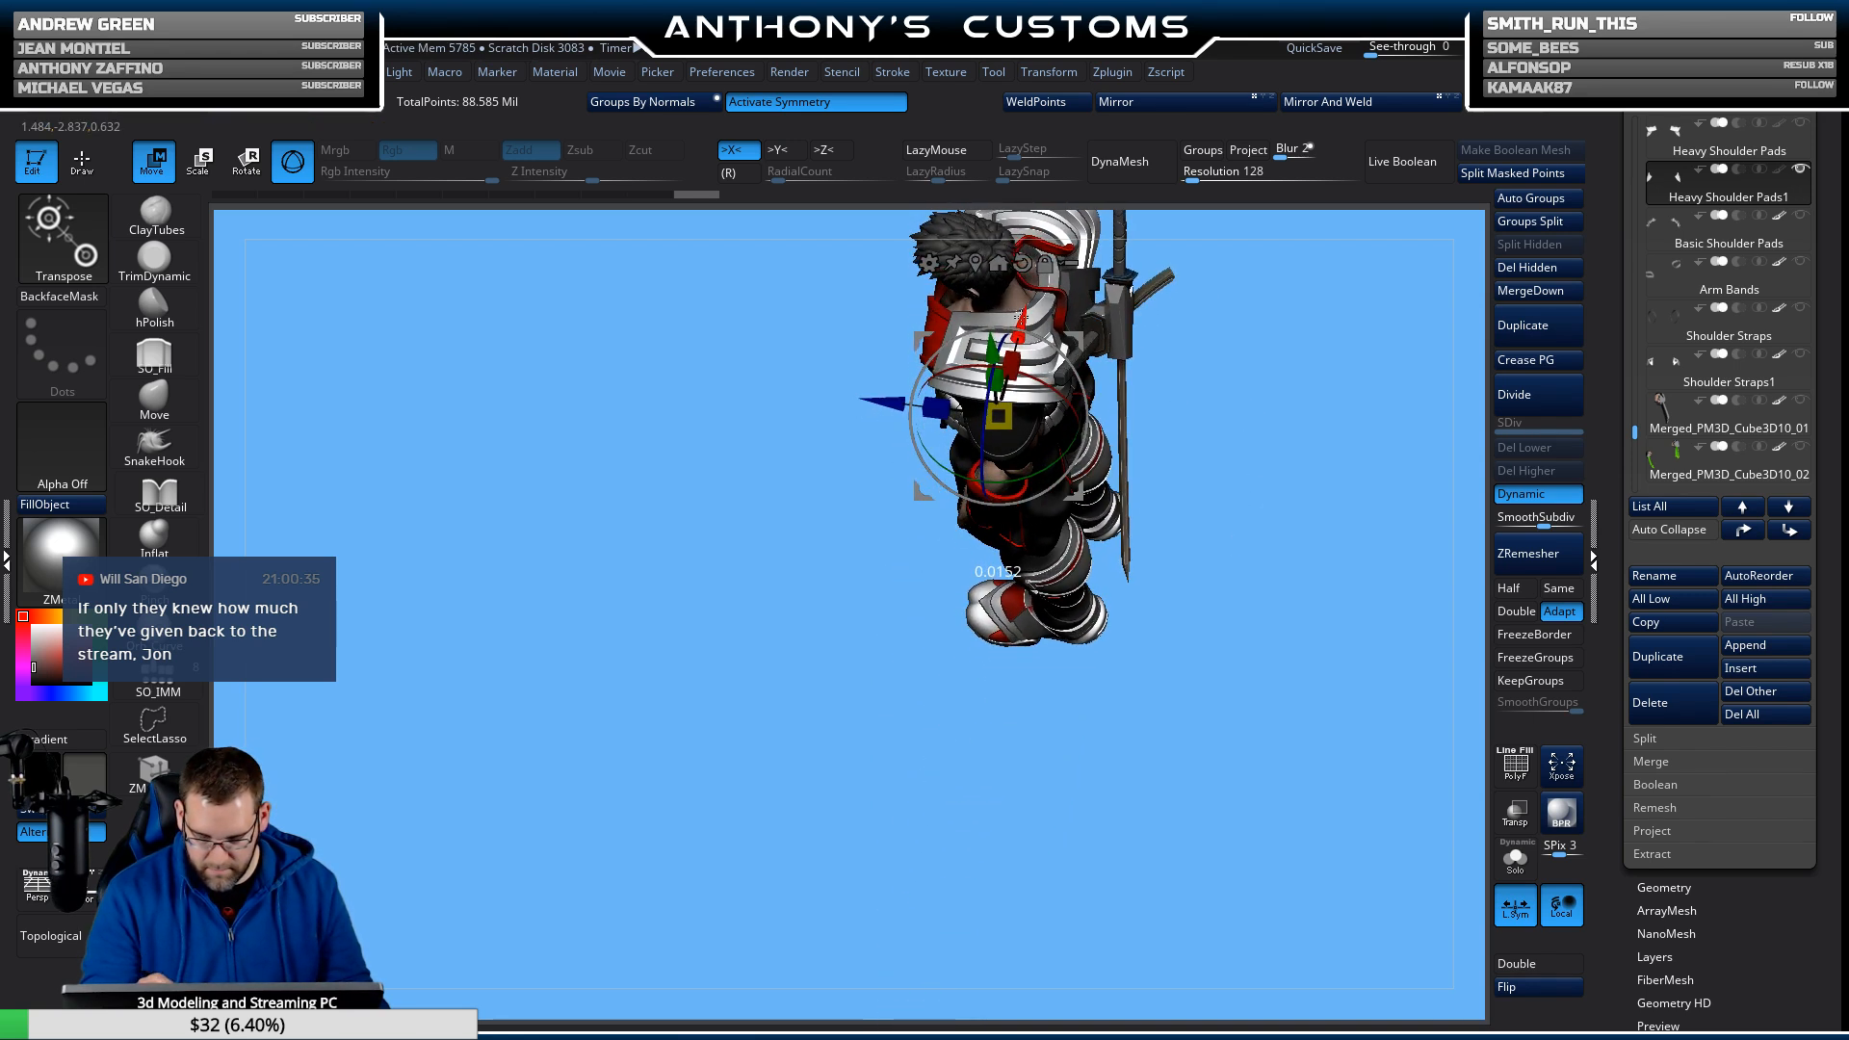
{"action": "left_click_drag", "start_coordinate": [1098, 383], "coordinate": [1313, 437], "text": "shift"}
{"action": "left_click_drag", "start_coordinate": [1177, 400], "coordinate": [1002, 568]}
Quick-save the project and inspect the lowered shoulder plates from the front and at an angle.
{"action": "key", "text": "q"}
{"action": "left_click_drag", "start_coordinate": [1195, 424], "coordinate": [1281, 434], "text": "shift"}
{"action": "mouse_move", "coordinate": [1194, 498]}
{"action": "left_mouse_down", "text": "shift"}
{"action": "mouse_move", "coordinate": [1286, 493]}
{"action": "mouse_move", "coordinate": [1186, 380]}
{"action": "mouse_move", "coordinate": [1242, 487]}
{"action": "mouse_move", "coordinate": [1211, 482]}
{"action": "mouse_move", "coordinate": [1221, 616]}
{"action": "mouse_move", "coordinate": [1314, 696]}
{"action": "mouse_move", "coordinate": [1283, 569]}
{"action": "mouse_move", "coordinate": [1275, 714]}
{"action": "mouse_move", "coordinate": [1345, 715]}
{"action": "mouse_move", "coordinate": [1328, 727]}
{"action": "left_mouse_up", "text": "shift"}
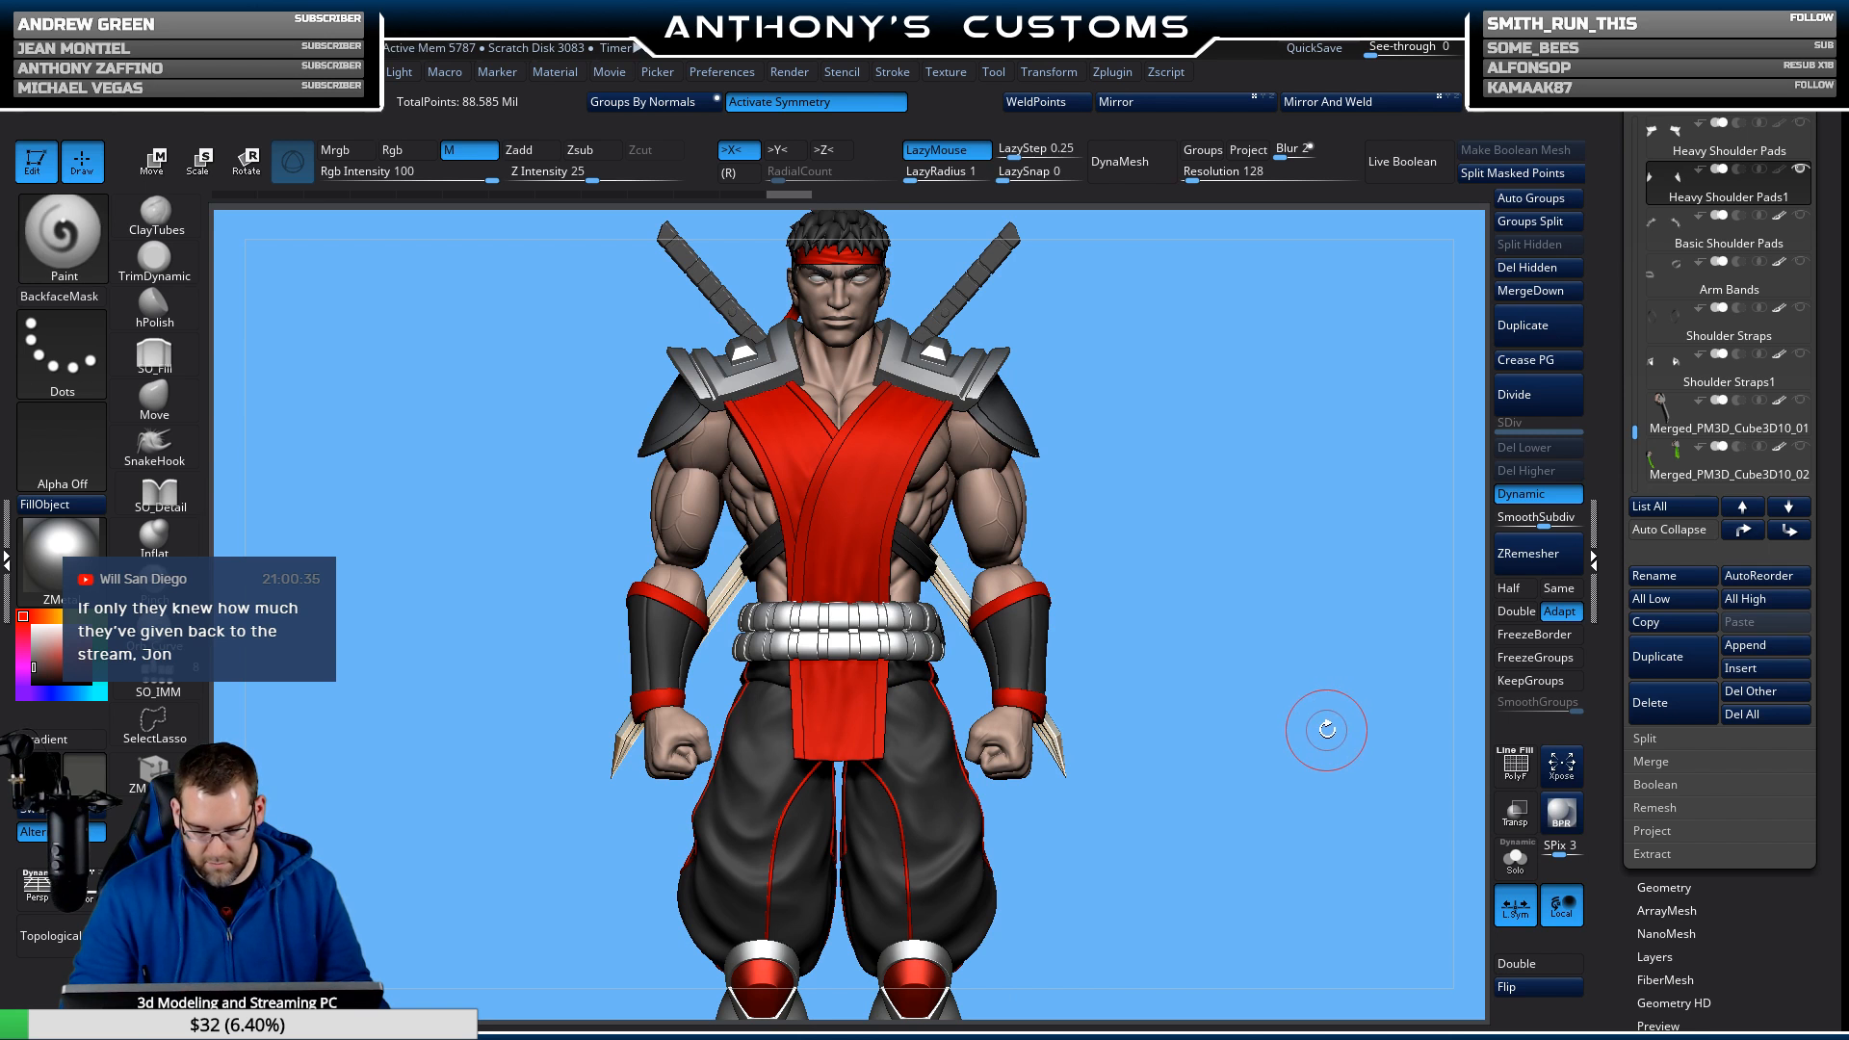
{"action": "key", "text": "ctrl+s"}
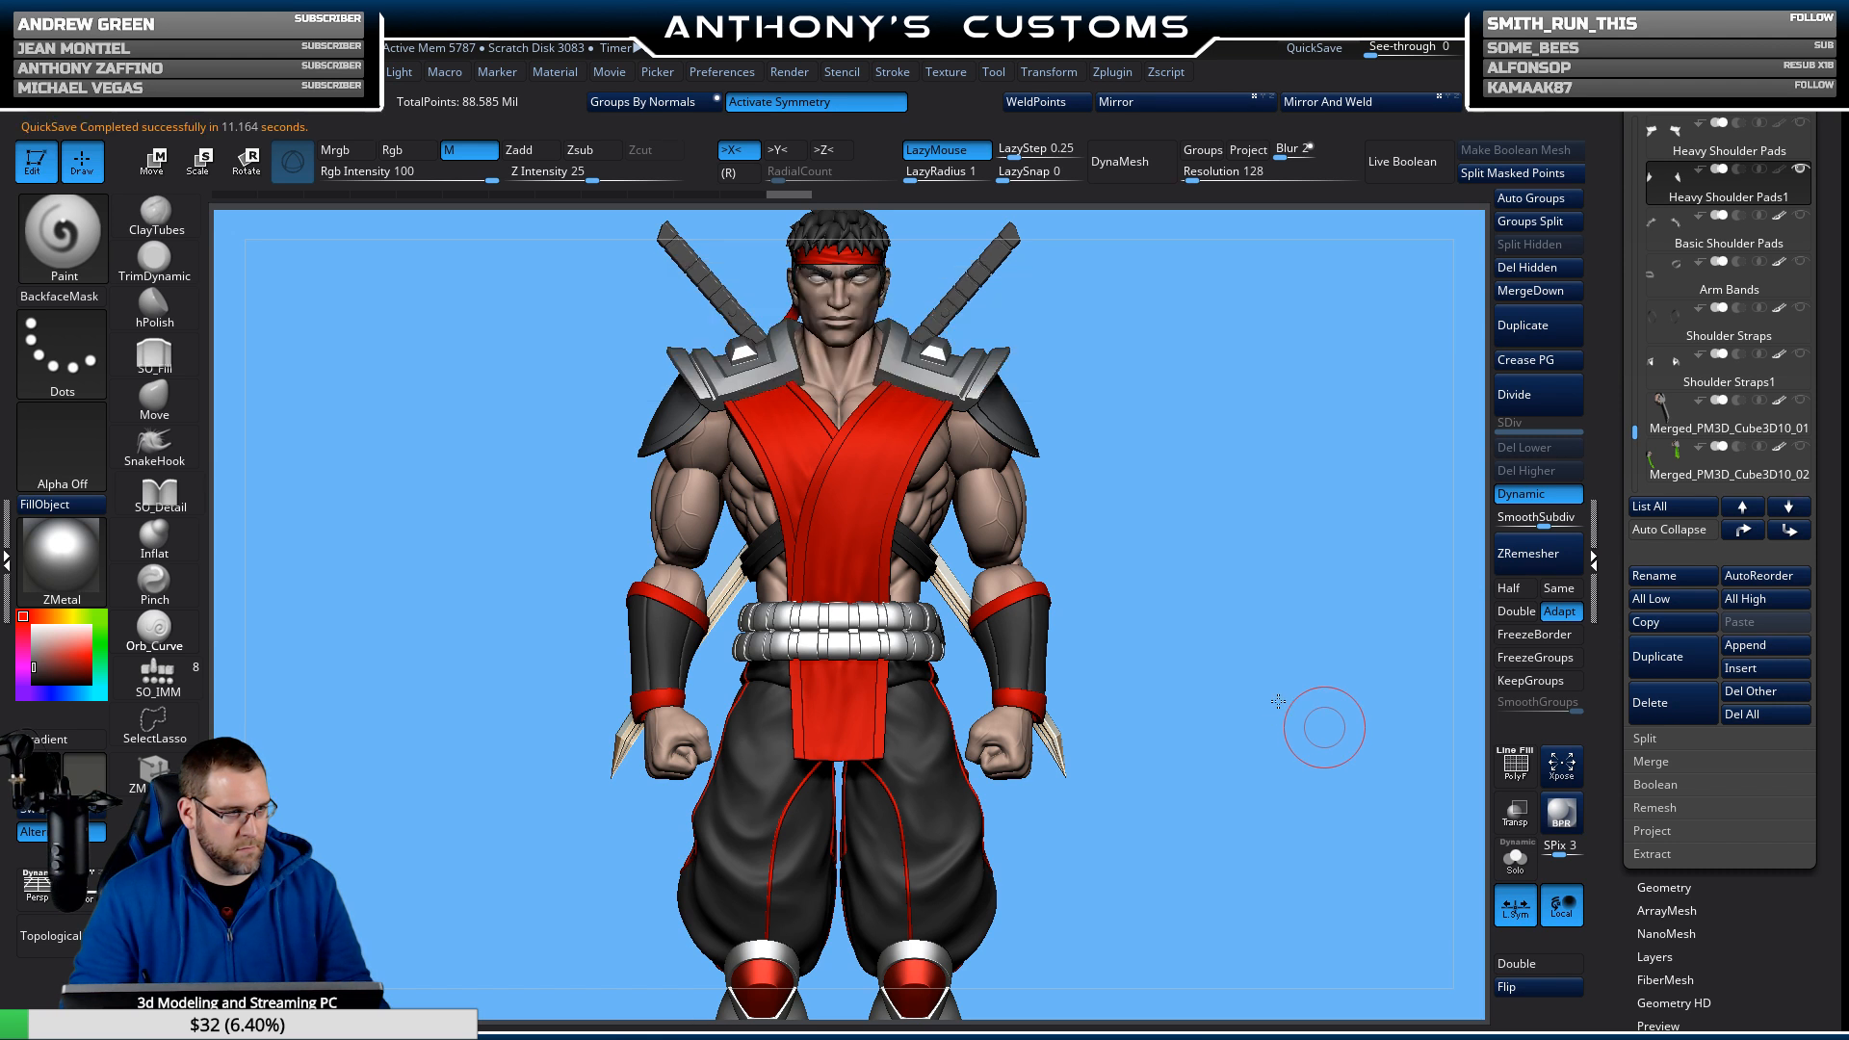
{"action": "left_click_drag", "start_coordinate": [1325, 728], "coordinate": [1279, 701]}
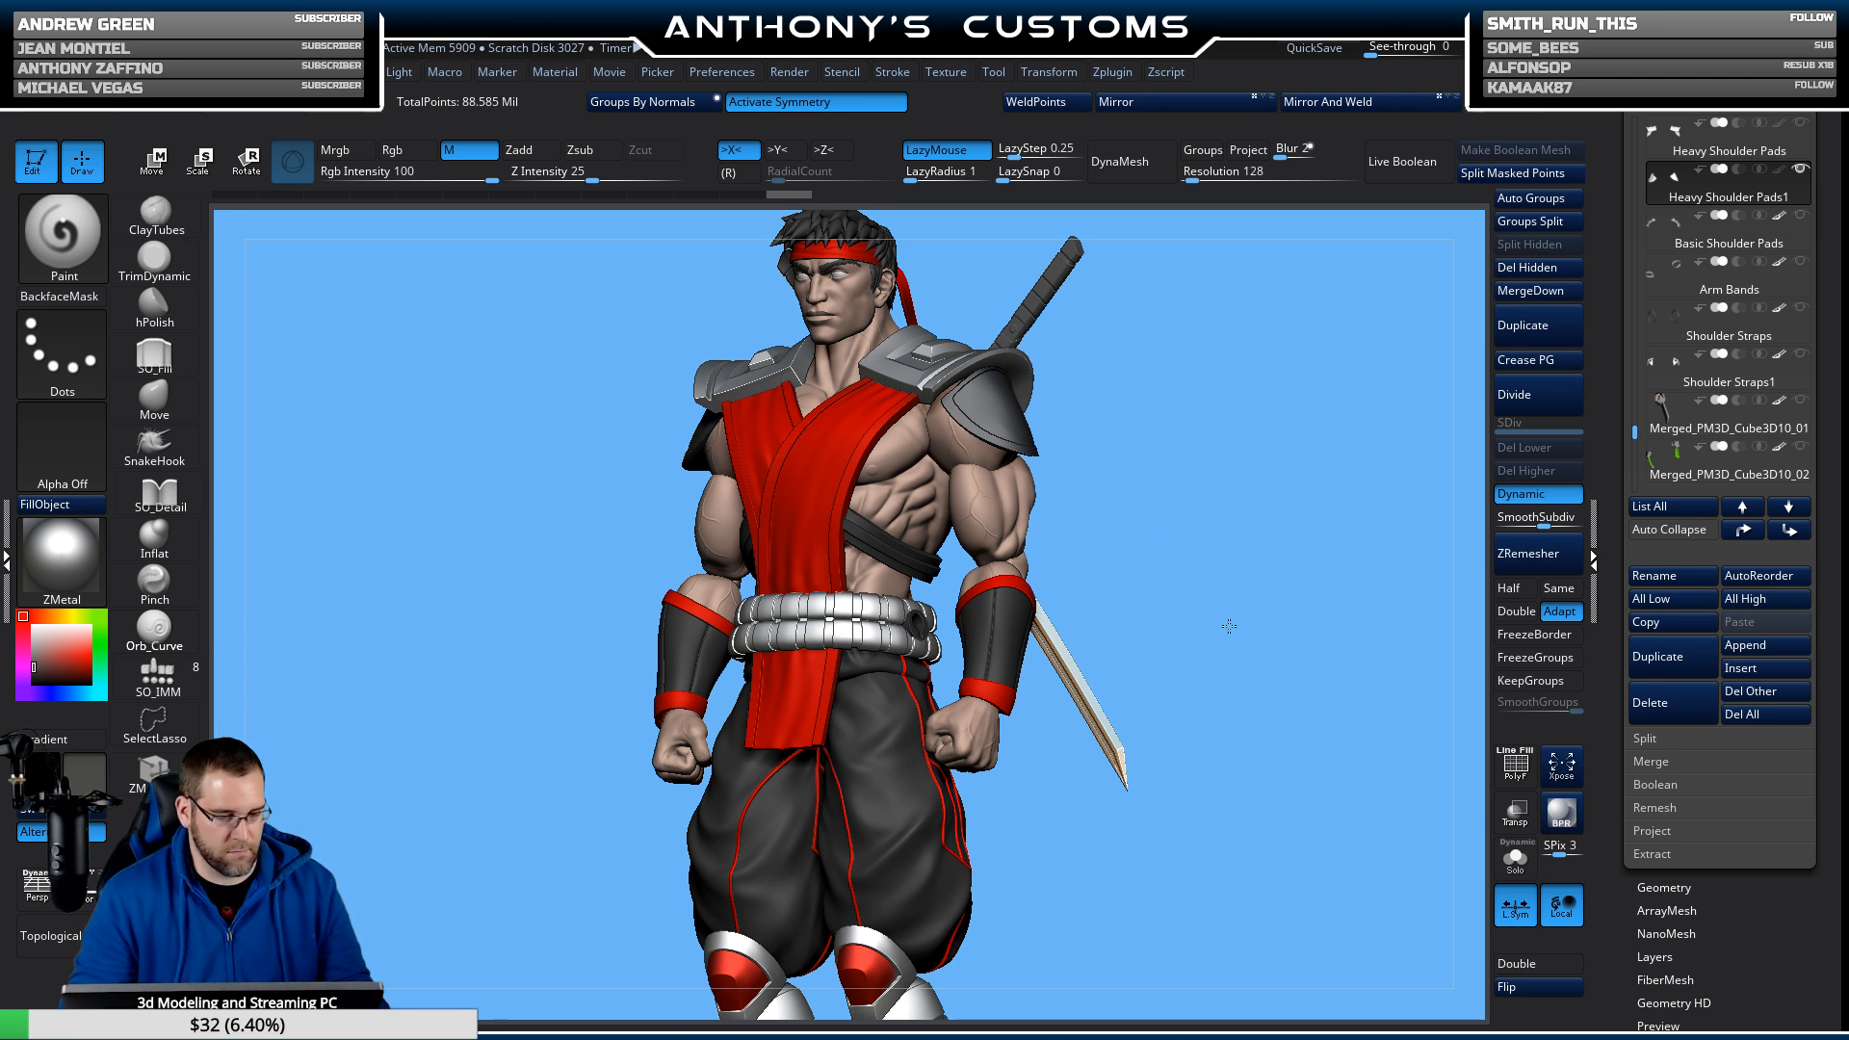
{"action": "left_click_drag", "start_coordinate": [1229, 626], "coordinate": [1249, 636], "text": "shift"}
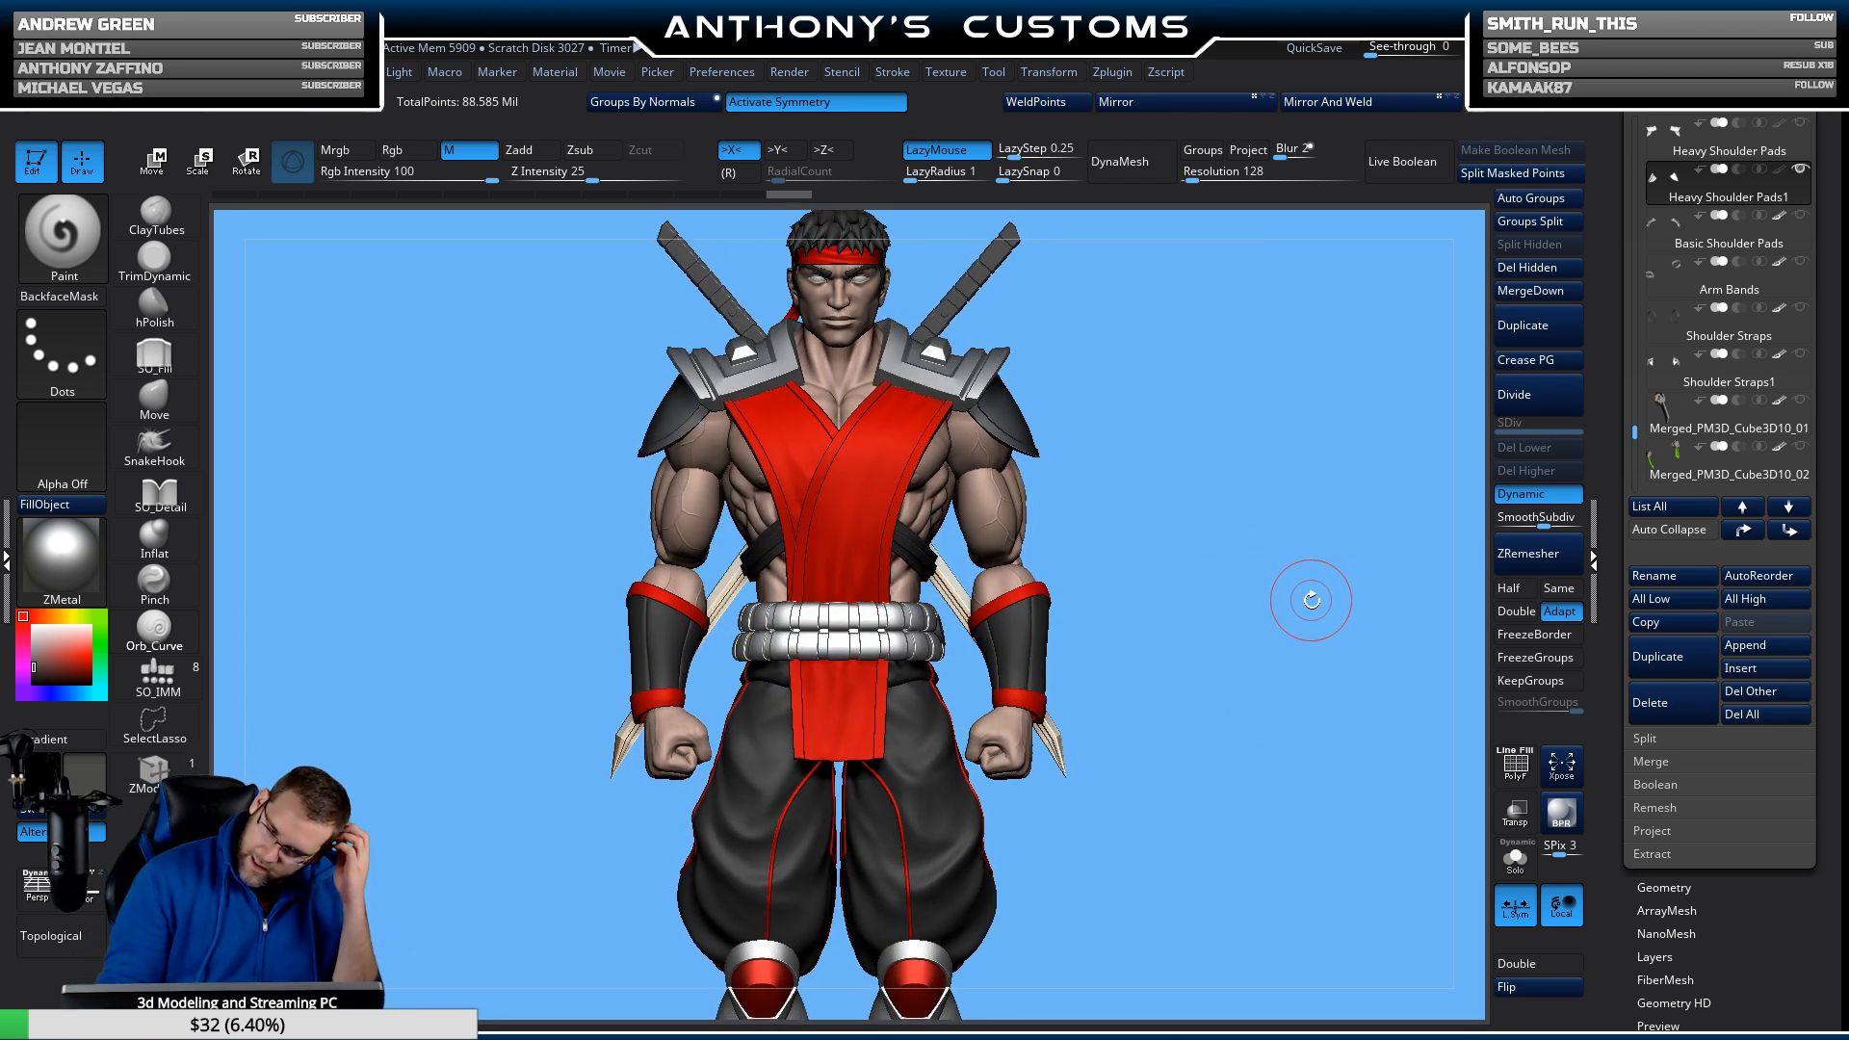
{"action": "left_click_drag", "start_coordinate": [1237, 688], "coordinate": [1313, 680], "text": "shift"}
Fine-tune the size and position of the shoulder plates, checking them from the side and front.
{"action": "key", "text": "w"}
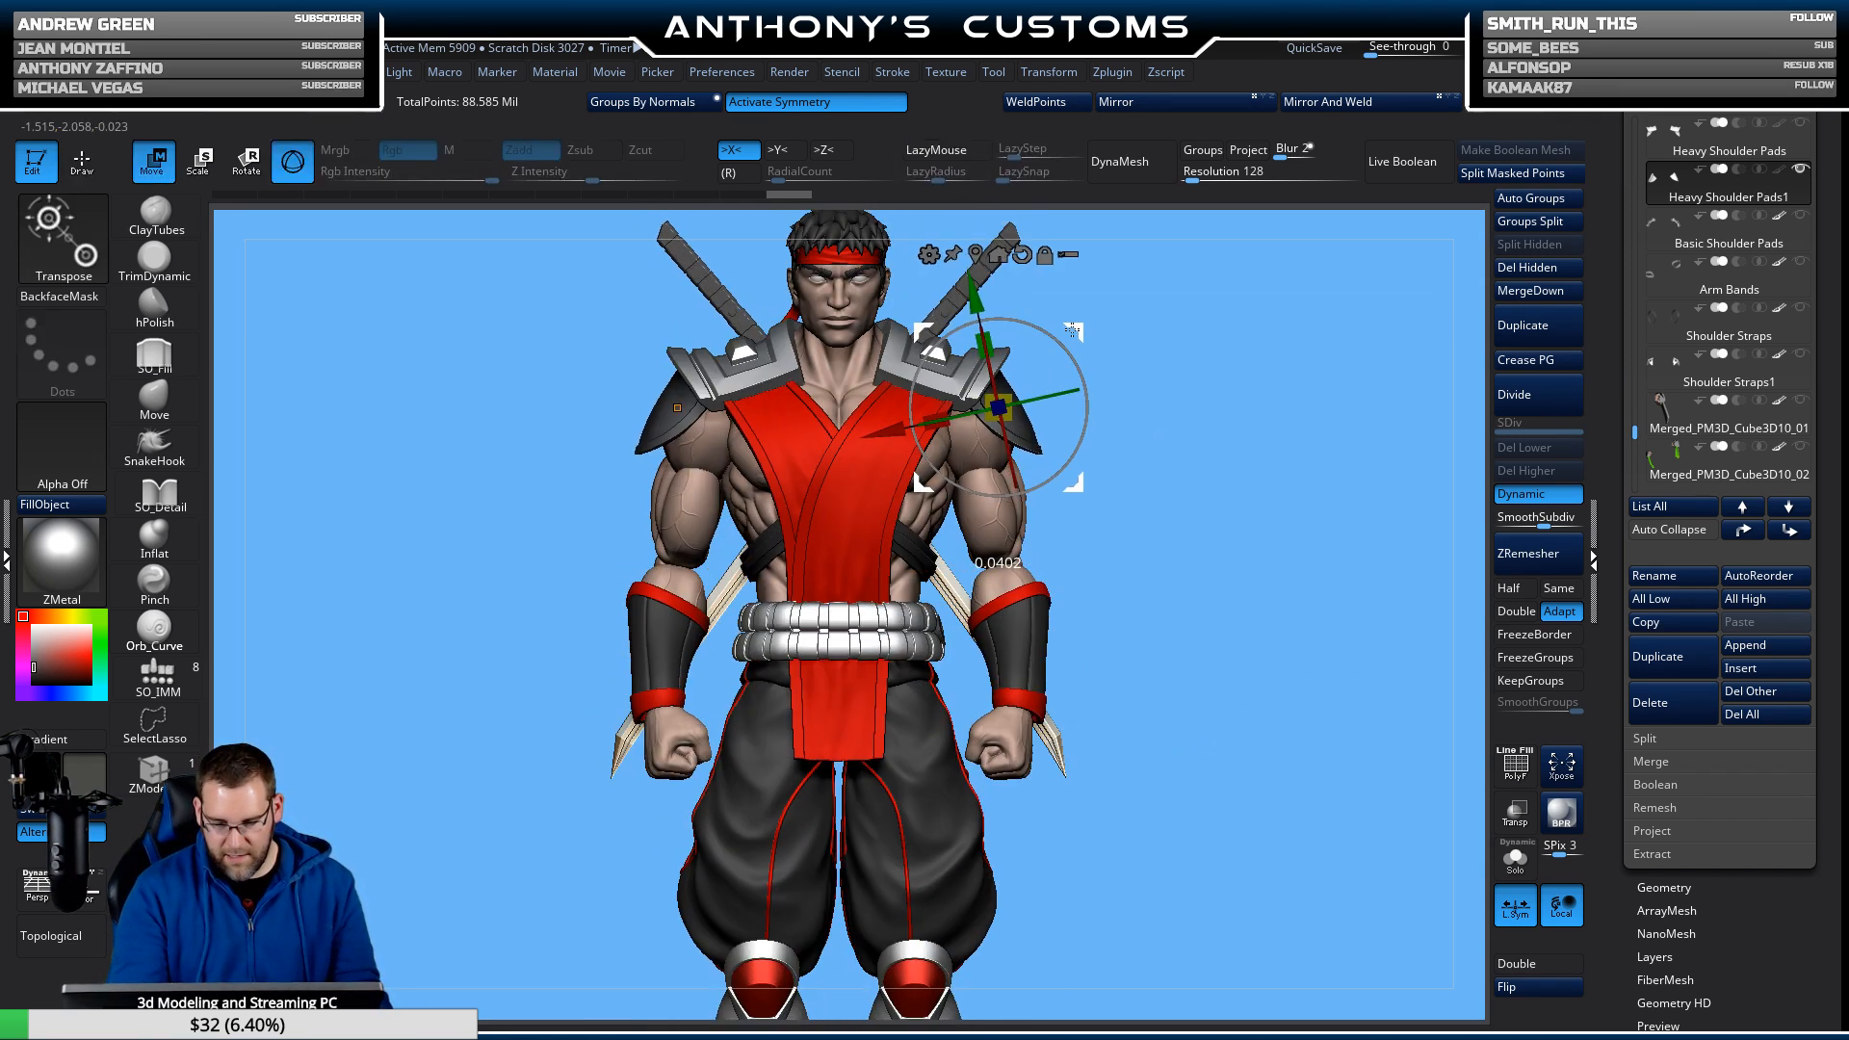
{"action": "left_click_drag", "start_coordinate": [1238, 720], "coordinate": [1139, 734]}
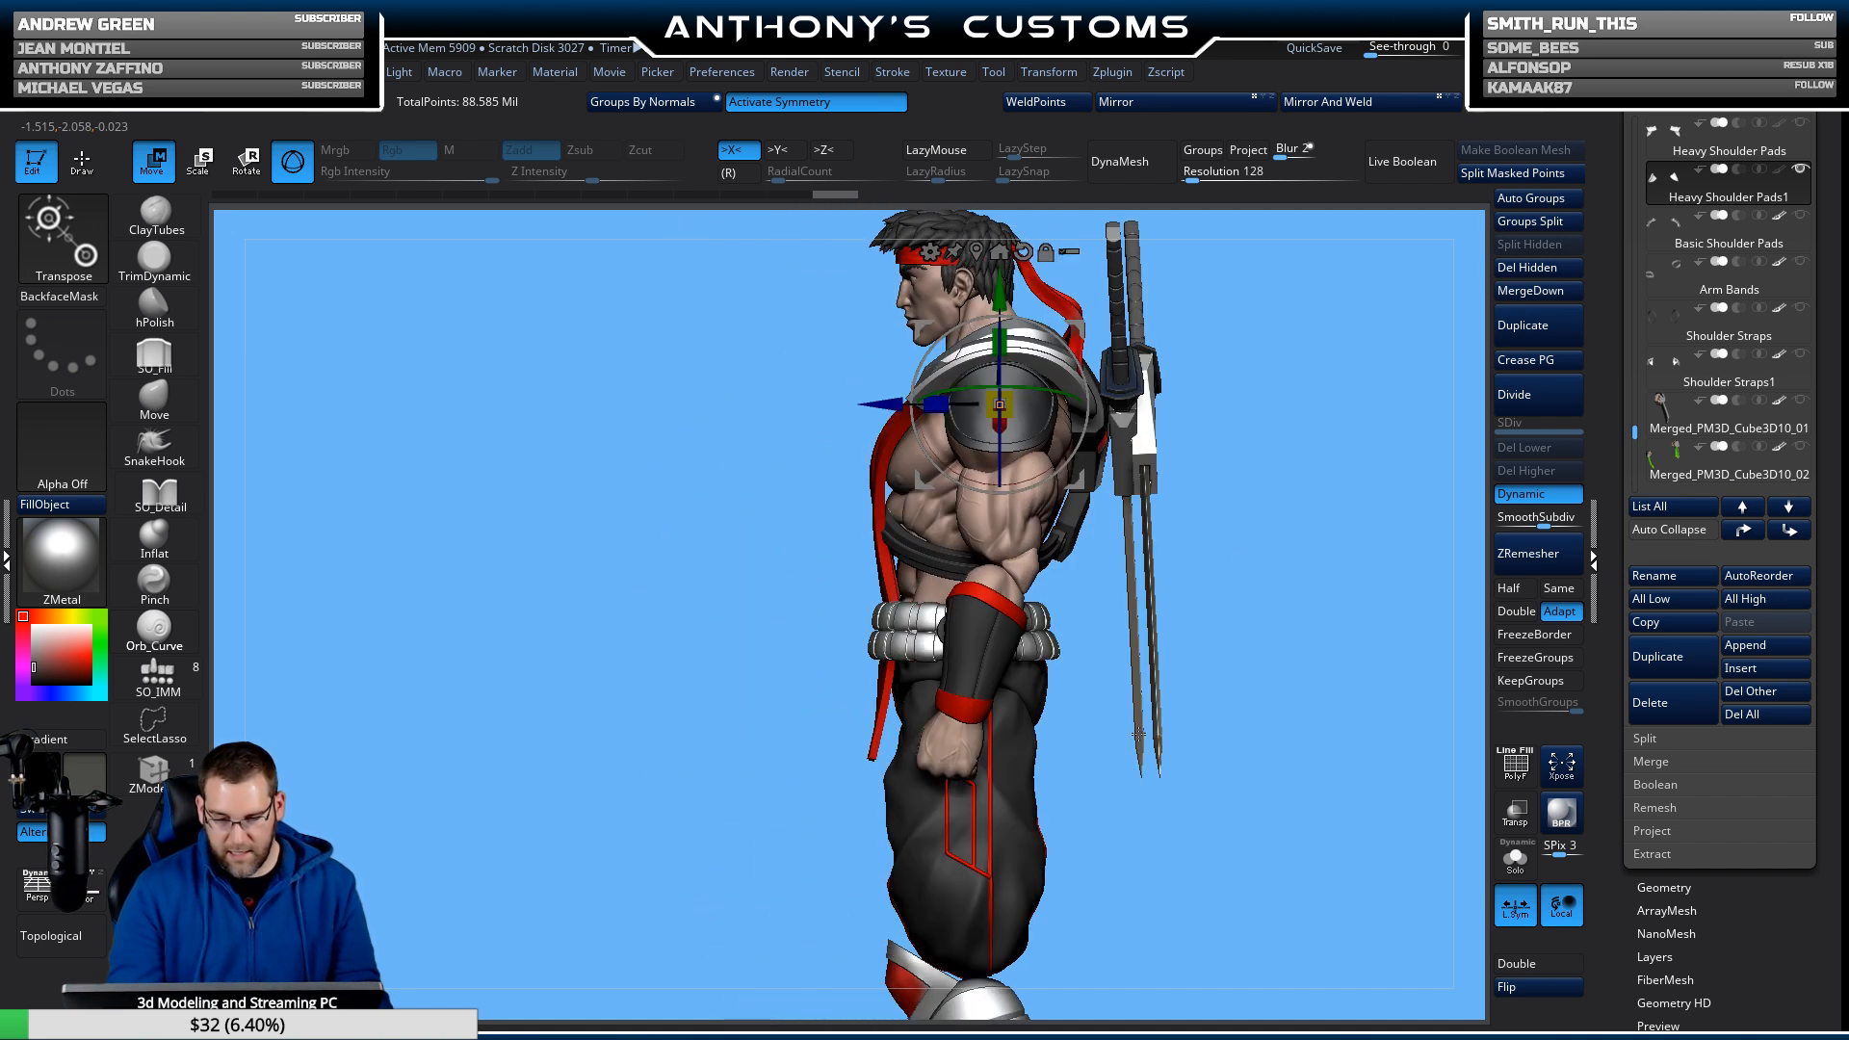
{"action": "key", "text": "q"}
{"action": "mouse_move", "coordinate": [1308, 796]}
{"action": "left_mouse_down"}
{"action": "mouse_move", "coordinate": [1370, 707]}
{"action": "mouse_move", "coordinate": [1325, 679]}
{"action": "mouse_move", "coordinate": [1275, 768]}
{"action": "mouse_move", "coordinate": [1289, 796]}
{"action": "left_mouse_up"}
{"action": "key", "text": "w"}
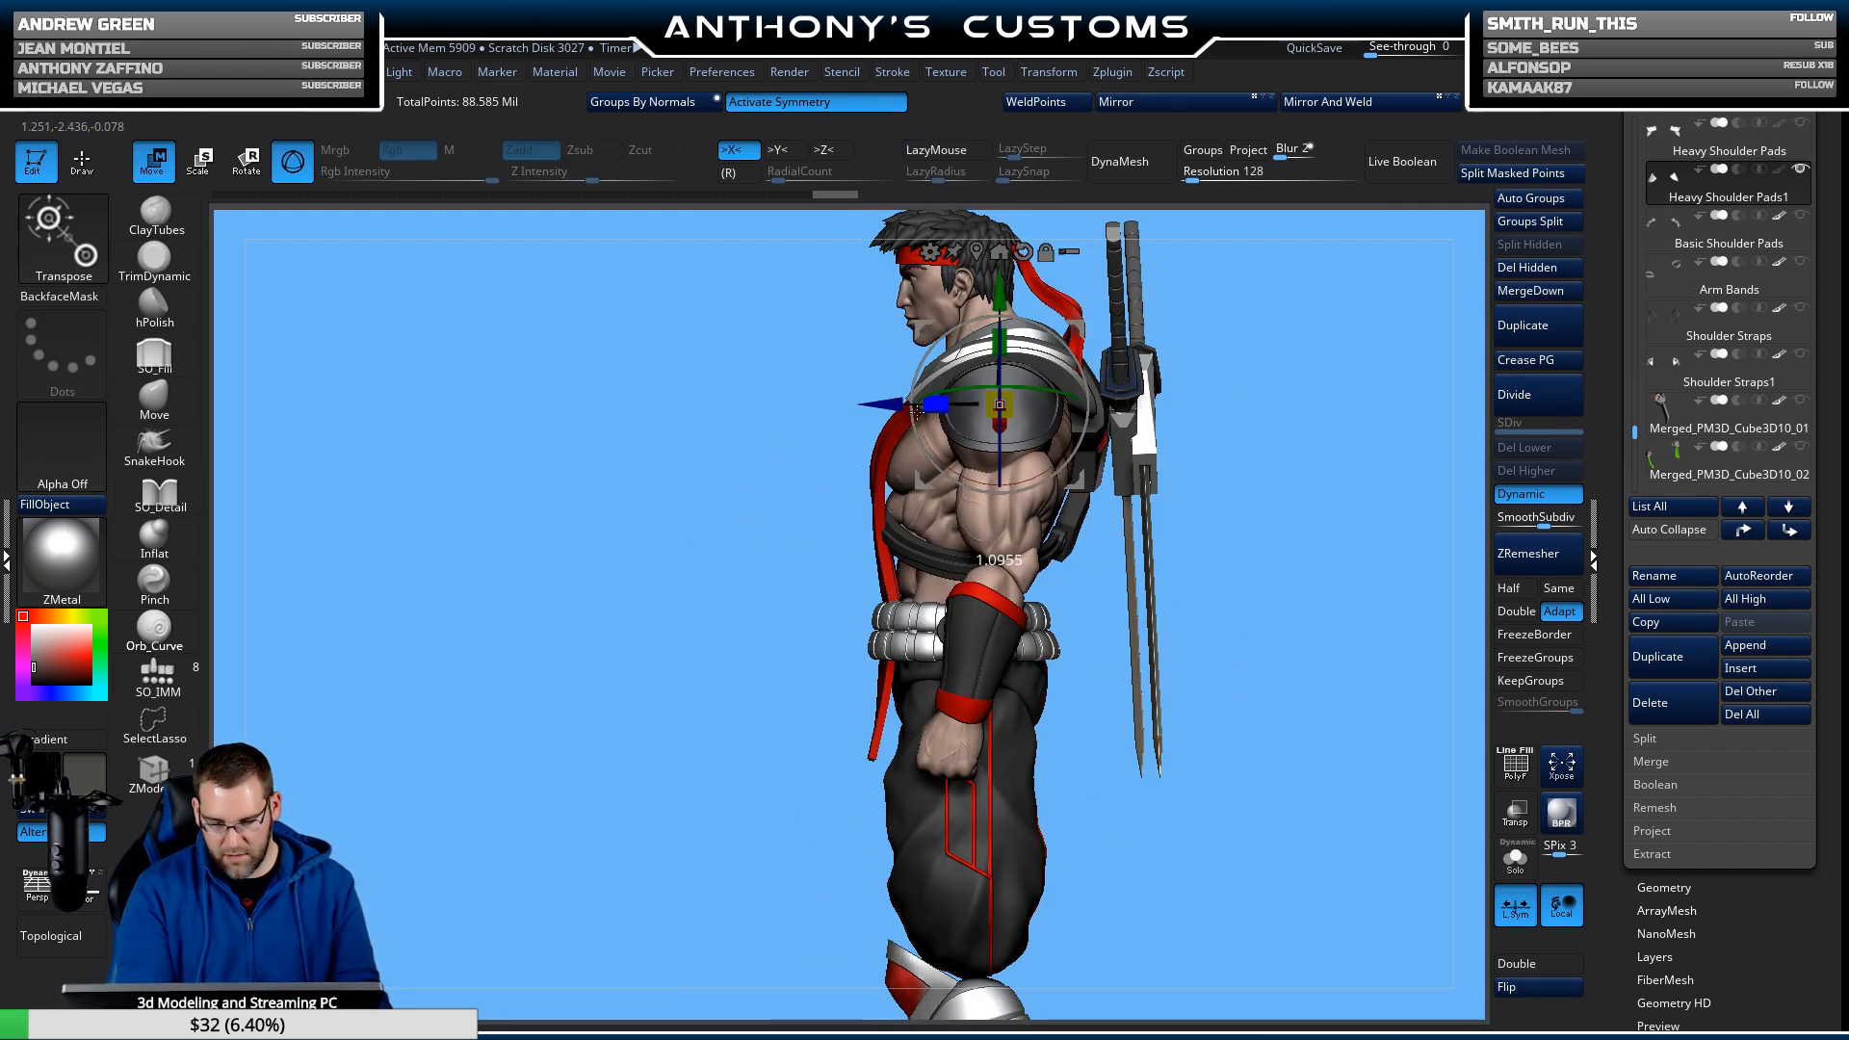
{"action": "key", "text": "q"}
{"action": "mouse_move", "coordinate": [1238, 813]}
{"action": "left_mouse_down"}
{"action": "mouse_move", "coordinate": [1316, 815]}
{"action": "mouse_move", "coordinate": [1246, 648]}
{"action": "mouse_move", "coordinate": [1190, 737]}
{"action": "mouse_move", "coordinate": [1237, 780]}
{"action": "mouse_move", "coordinate": [1028, 798]}
{"action": "mouse_move", "coordinate": [1156, 770]}
{"action": "mouse_move", "coordinate": [1142, 757]}
{"action": "mouse_move", "coordinate": [1241, 891]}
{"action": "mouse_move", "coordinate": [1246, 820]}
{"action": "left_mouse_up"}
{"action": "key", "text": "f"}
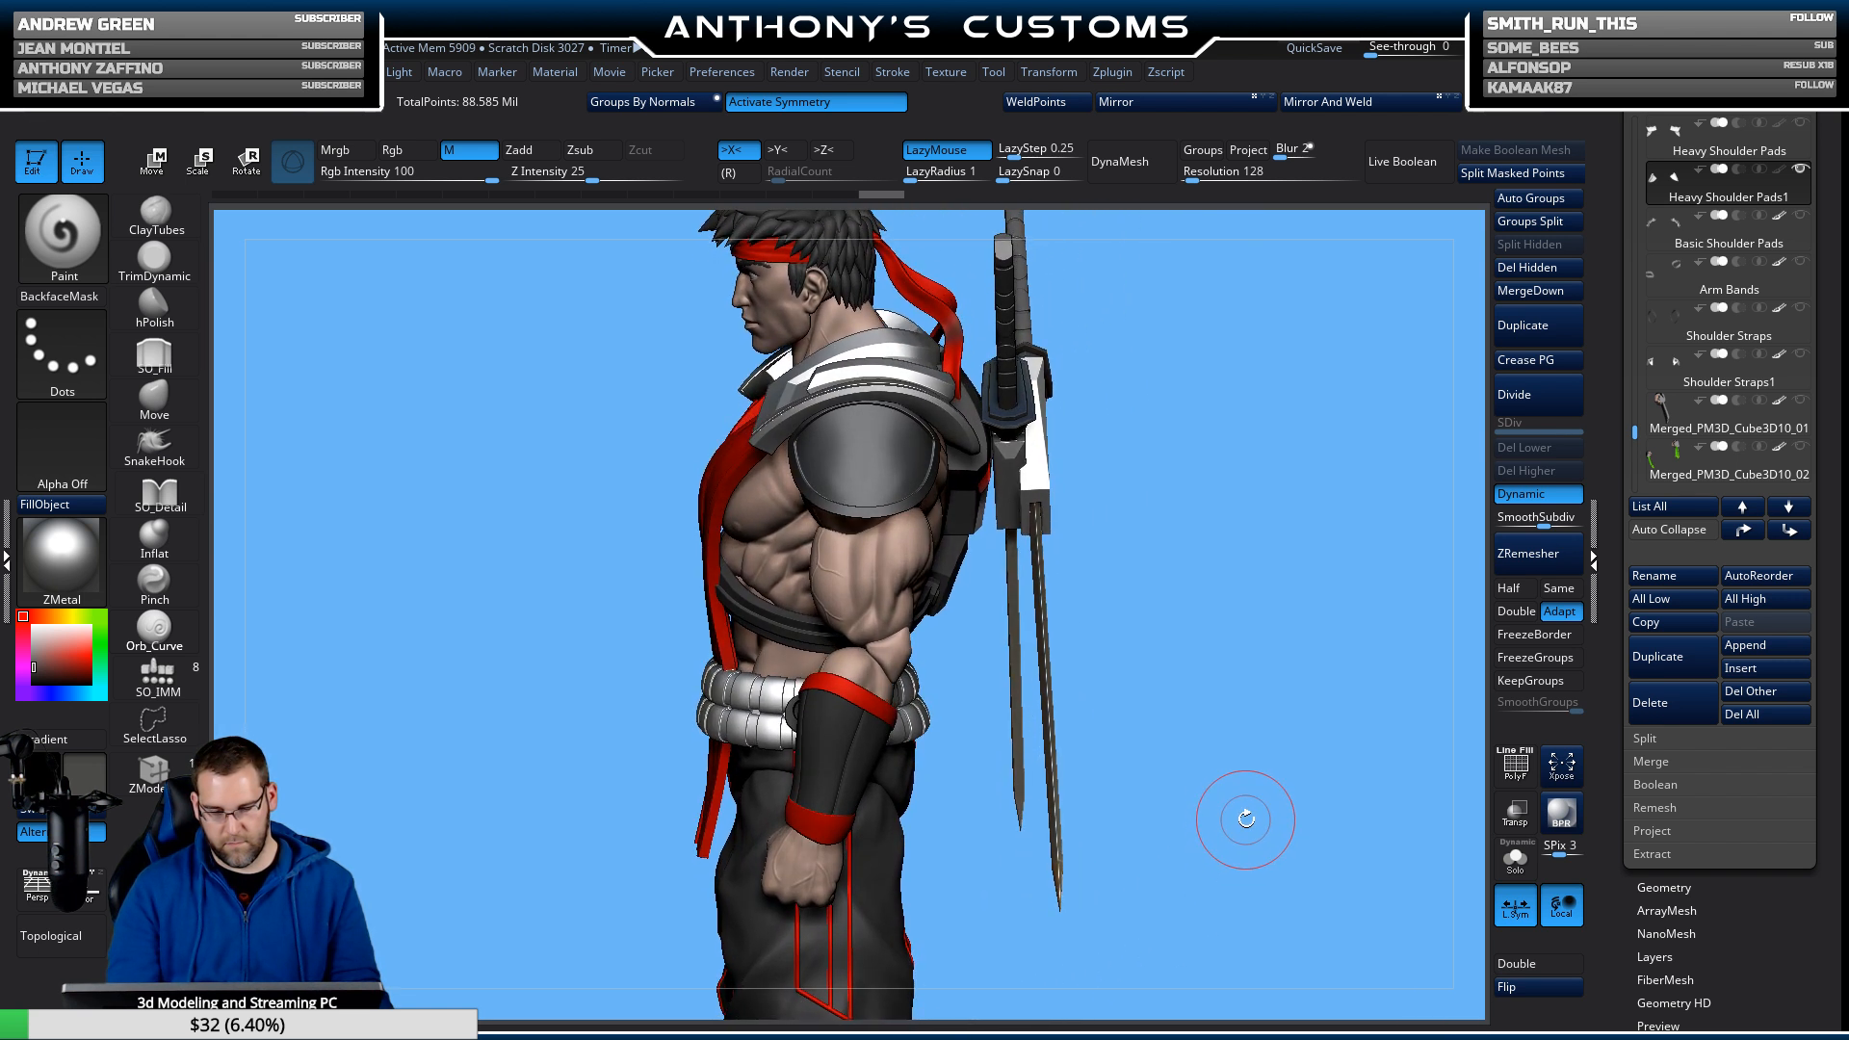
{"action": "key", "text": "w"}
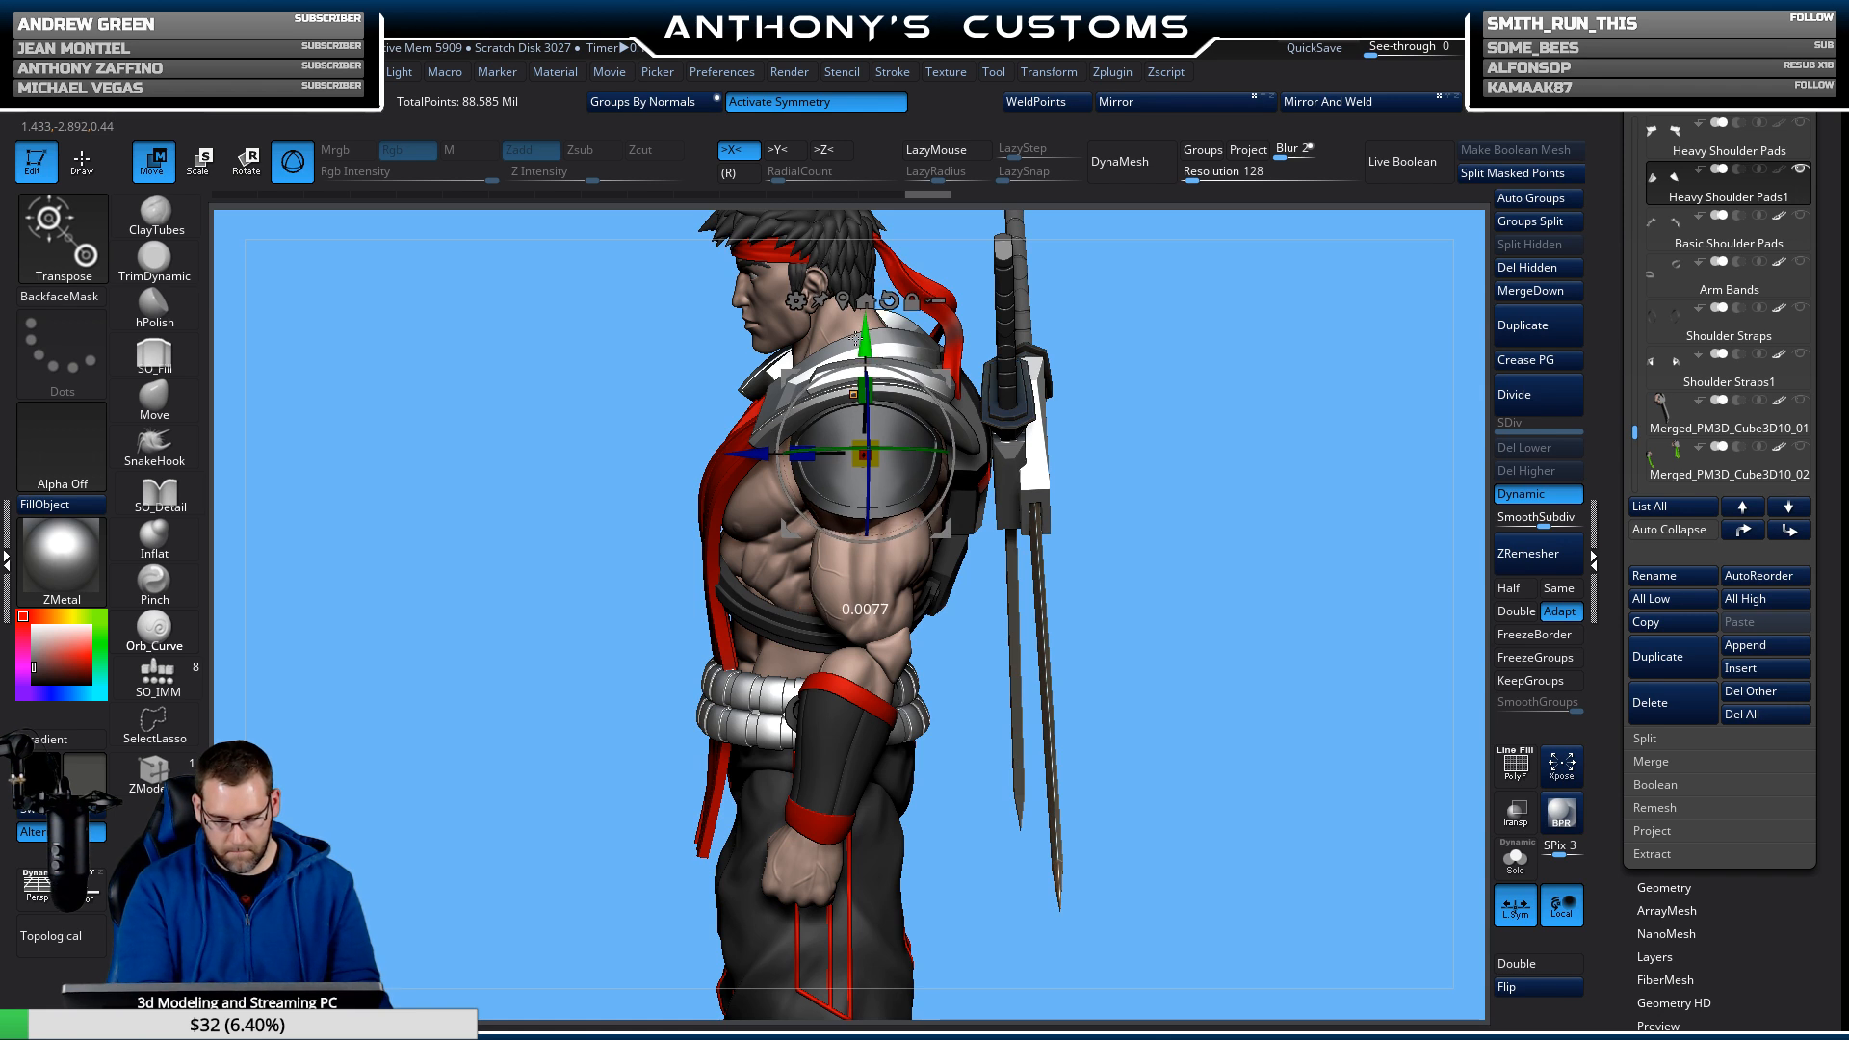
{"action": "left_click_drag", "start_coordinate": [1183, 511], "coordinate": [1282, 500]}
{"action": "key", "text": "q"}
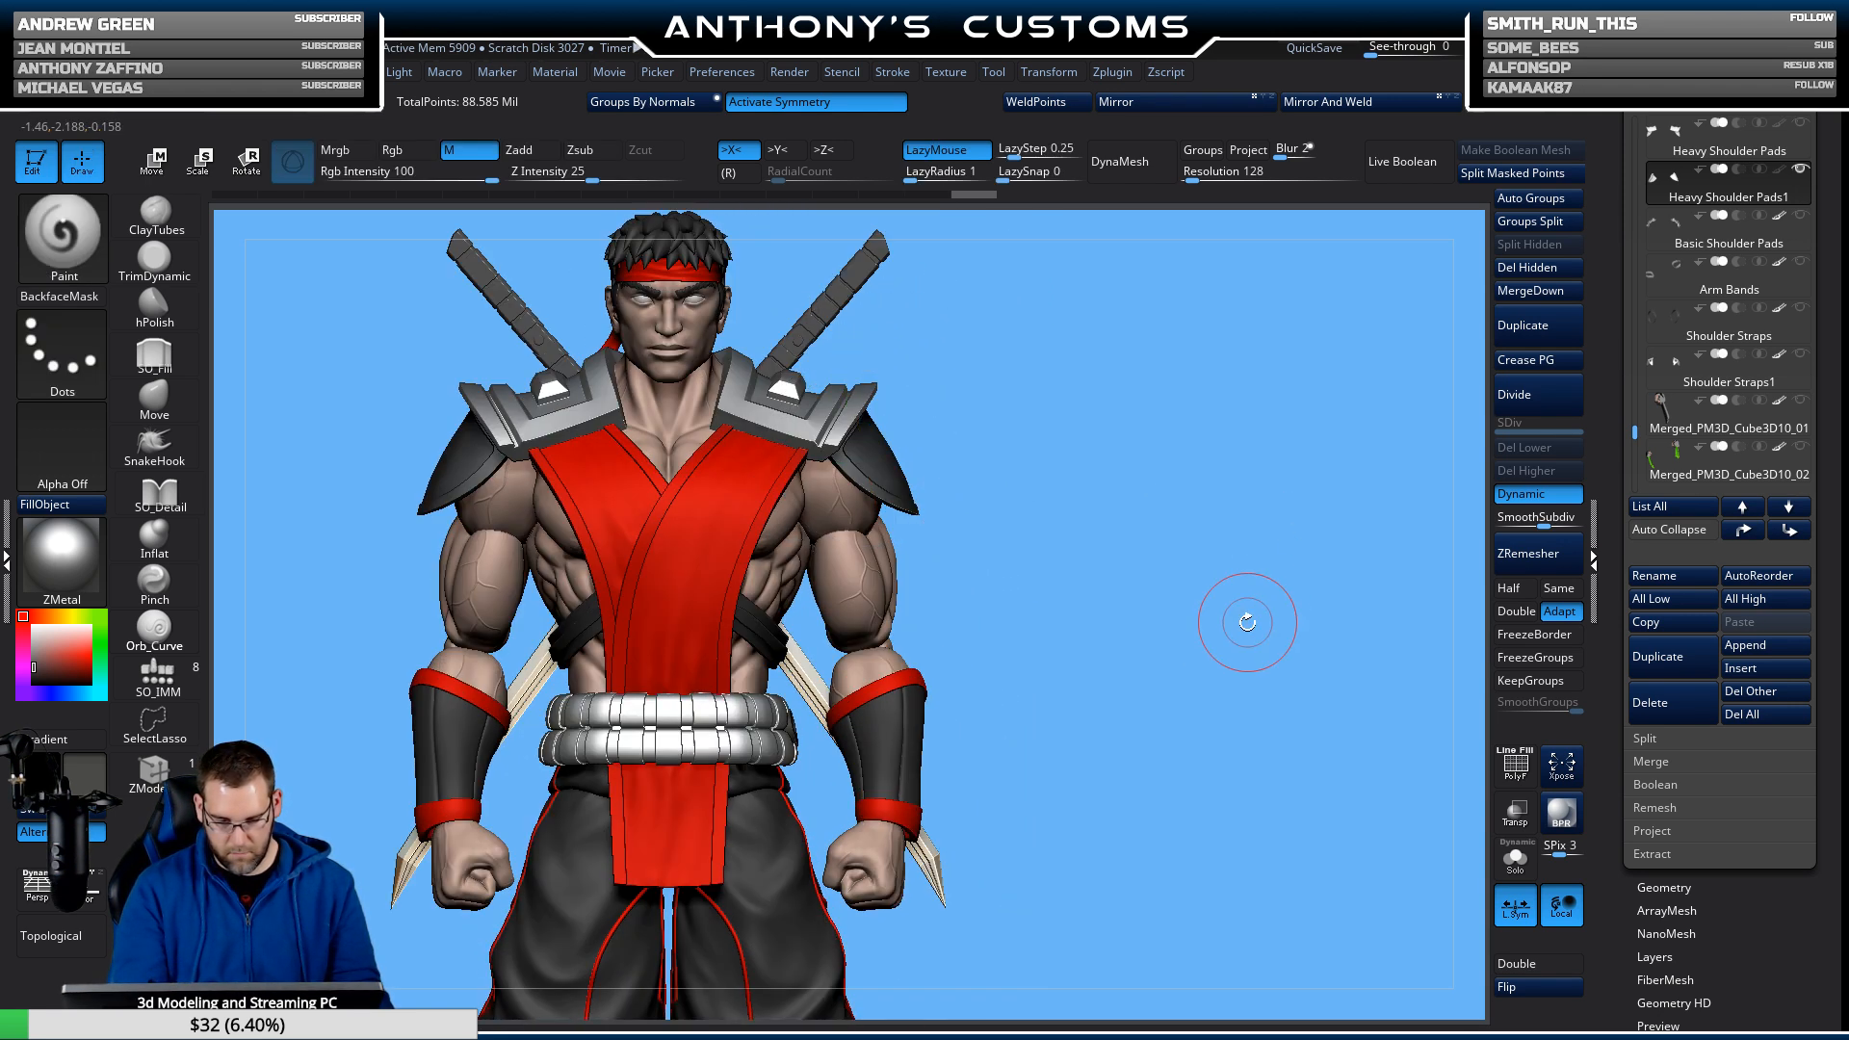
Compare the original Heavy Shoulder Pads with the new plates, hide both sets and select the Vest.
{"action": "mouse_move", "coordinate": [1133, 762]}
{"action": "left_mouse_down", "text": "alt"}
{"action": "mouse_move", "coordinate": [1149, 681]}
{"action": "mouse_move", "coordinate": [1137, 798]}
{"action": "mouse_move", "coordinate": [1171, 676]}
{"action": "mouse_move", "coordinate": [1144, 766]}
{"action": "mouse_move", "coordinate": [1107, 746]}
{"action": "mouse_move", "coordinate": [1152, 732]}
{"action": "mouse_move", "coordinate": [1136, 768]}
{"action": "mouse_move", "coordinate": [1099, 775]}
{"action": "mouse_move", "coordinate": [1221, 768]}
{"action": "mouse_move", "coordinate": [1190, 755]}
{"action": "left_mouse_up", "text": "alt"}
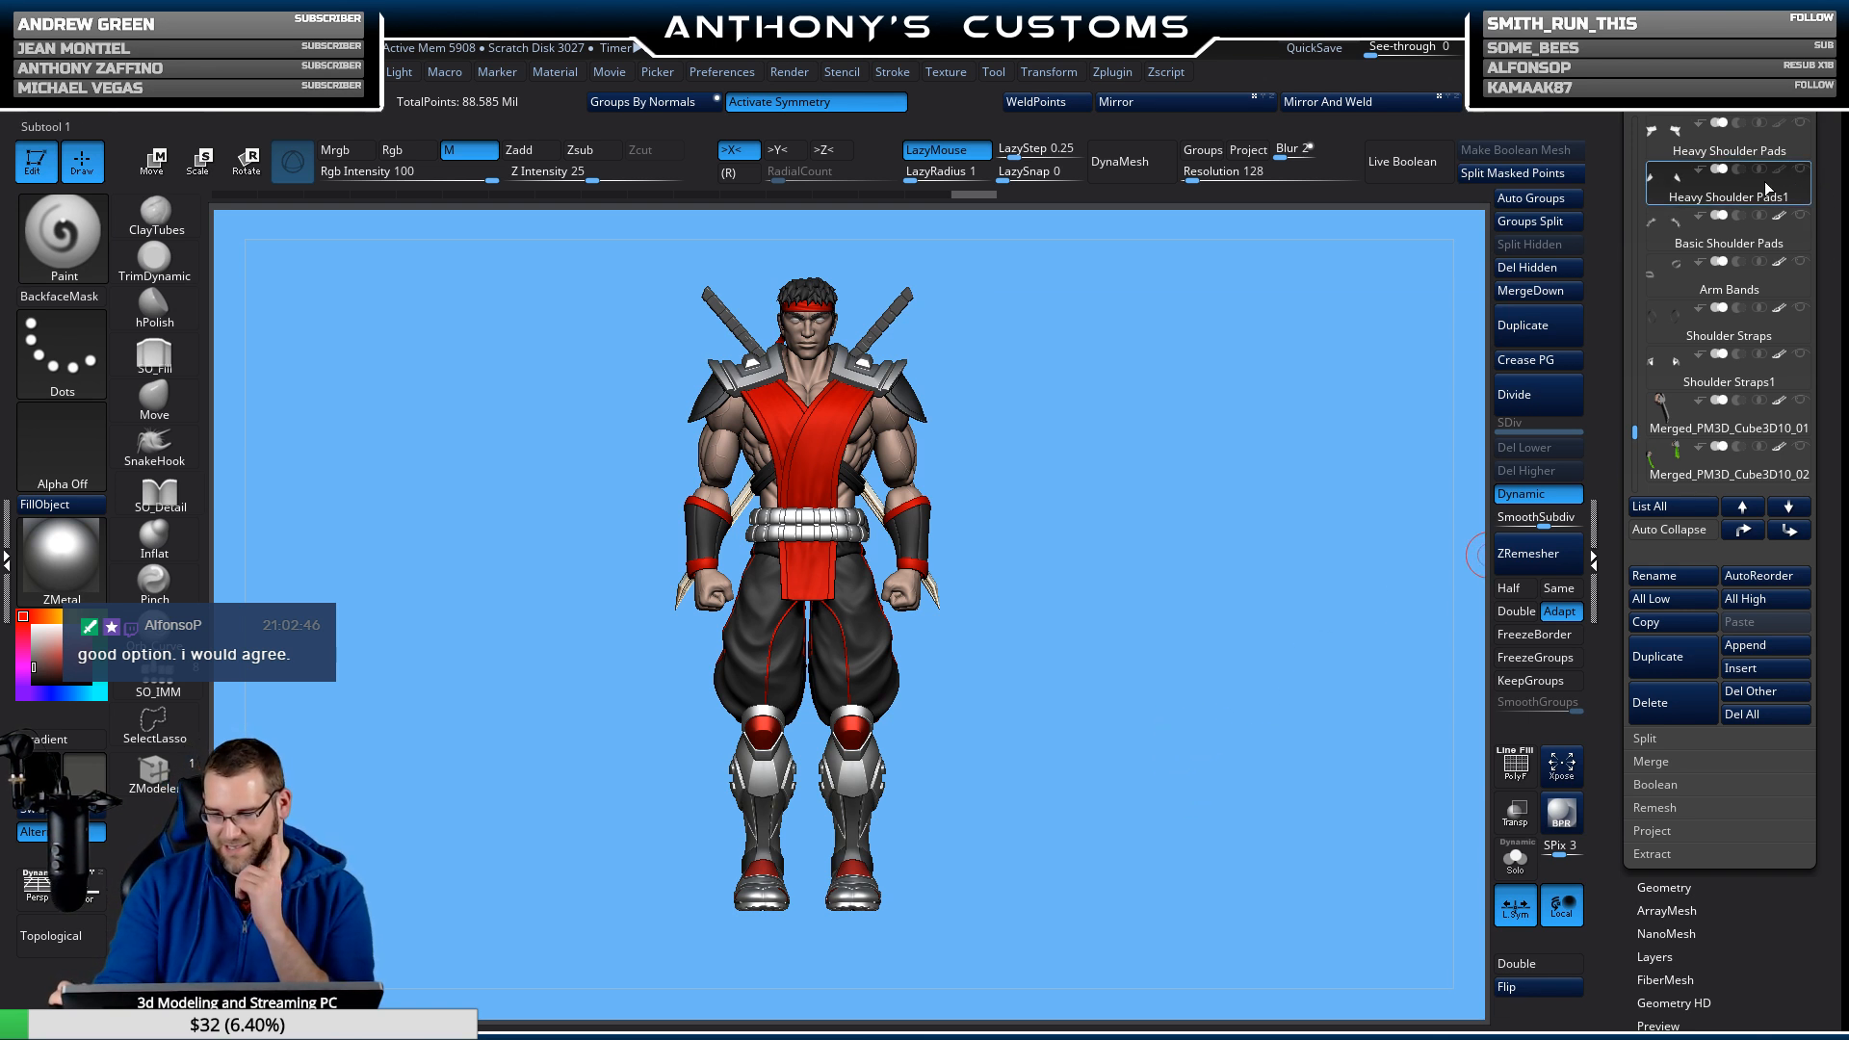
{"action": "left_click", "coordinate": [1677, 143]}
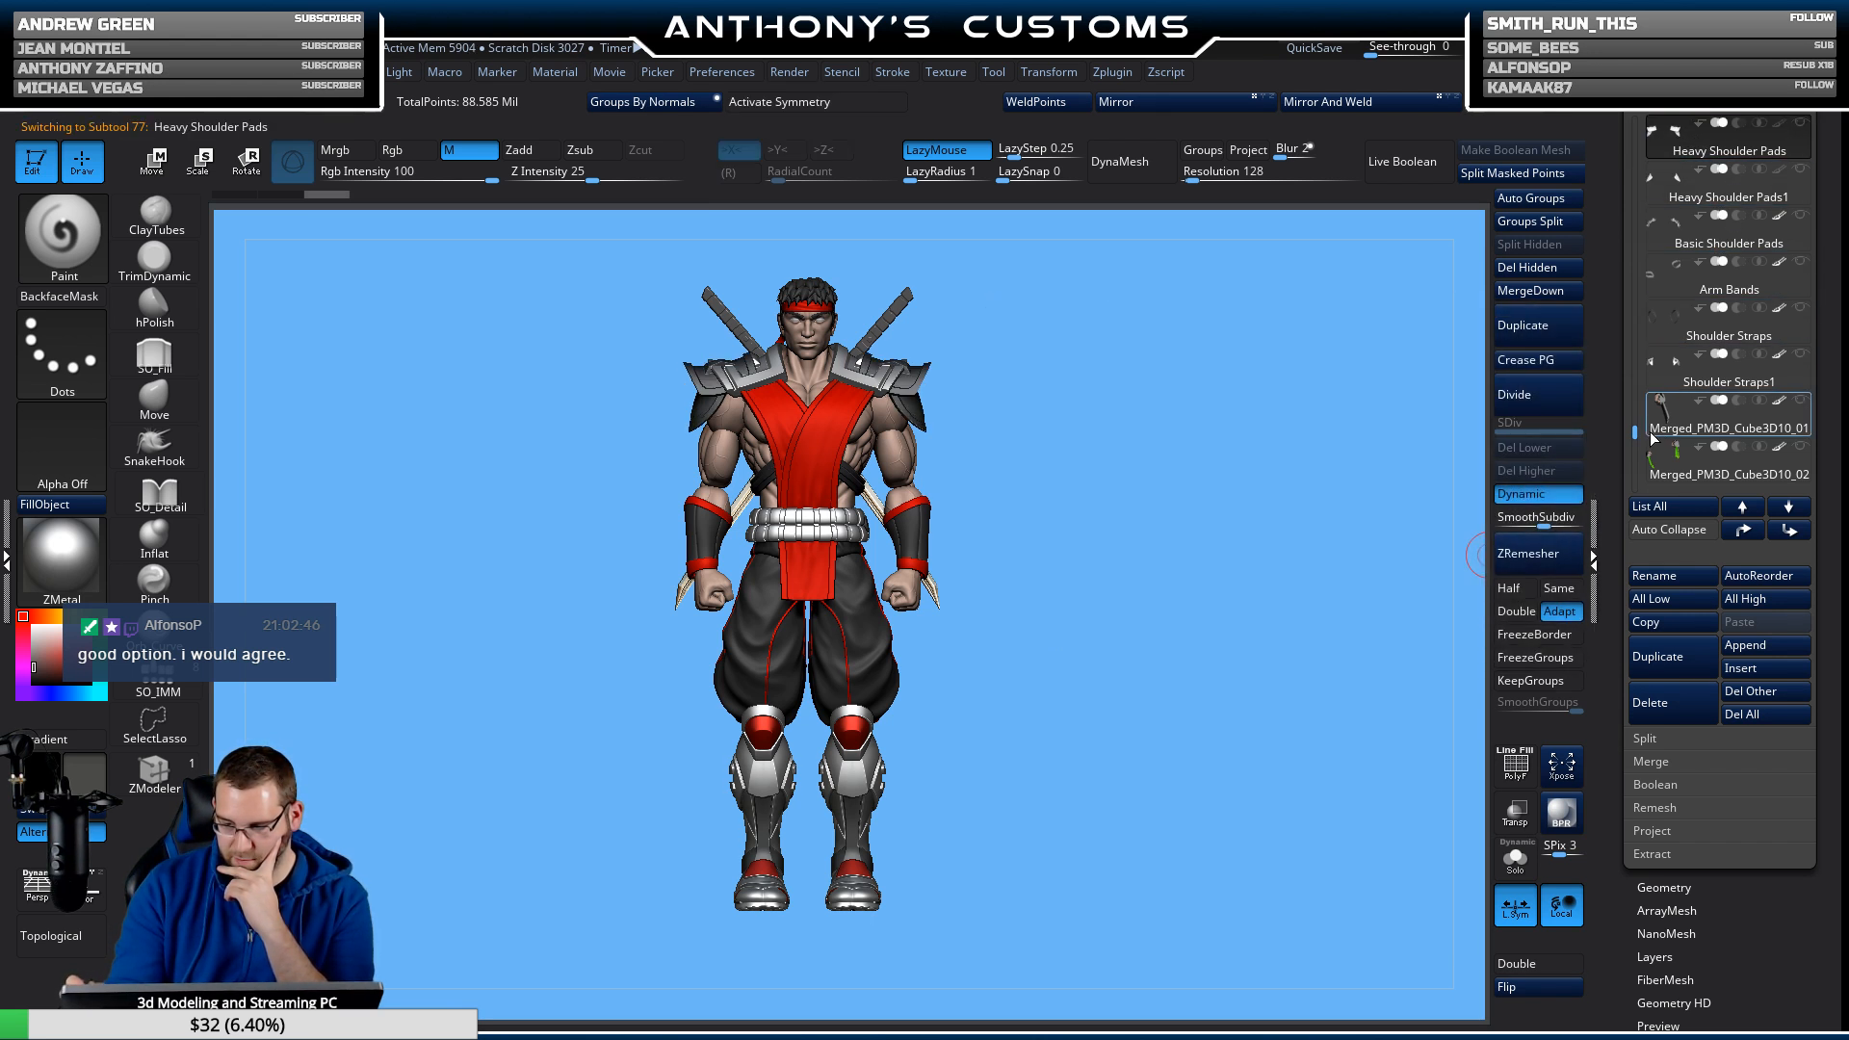
{"action": "left_click", "coordinate": [864, 380], "text": "alt"}
{"action": "mouse_move", "coordinate": [1099, 639]}
{"action": "left_mouse_down"}
{"action": "mouse_move", "coordinate": [1127, 673]}
{"action": "mouse_move", "coordinate": [1027, 674]}
{"action": "mouse_move", "coordinate": [1108, 623]}
{"action": "left_mouse_up"}
{"action": "left_click_drag", "start_coordinate": [1190, 523], "coordinate": [1138, 836], "text": "alt"}
{"action": "mouse_move", "coordinate": [1329, 506]}
{"action": "left_mouse_down", "text": "alt"}
{"action": "mouse_move", "coordinate": [1151, 562]}
{"action": "mouse_move", "coordinate": [1156, 676]}
{"action": "mouse_move", "coordinate": [1169, 607]}
{"action": "left_mouse_up", "text": "alt"}
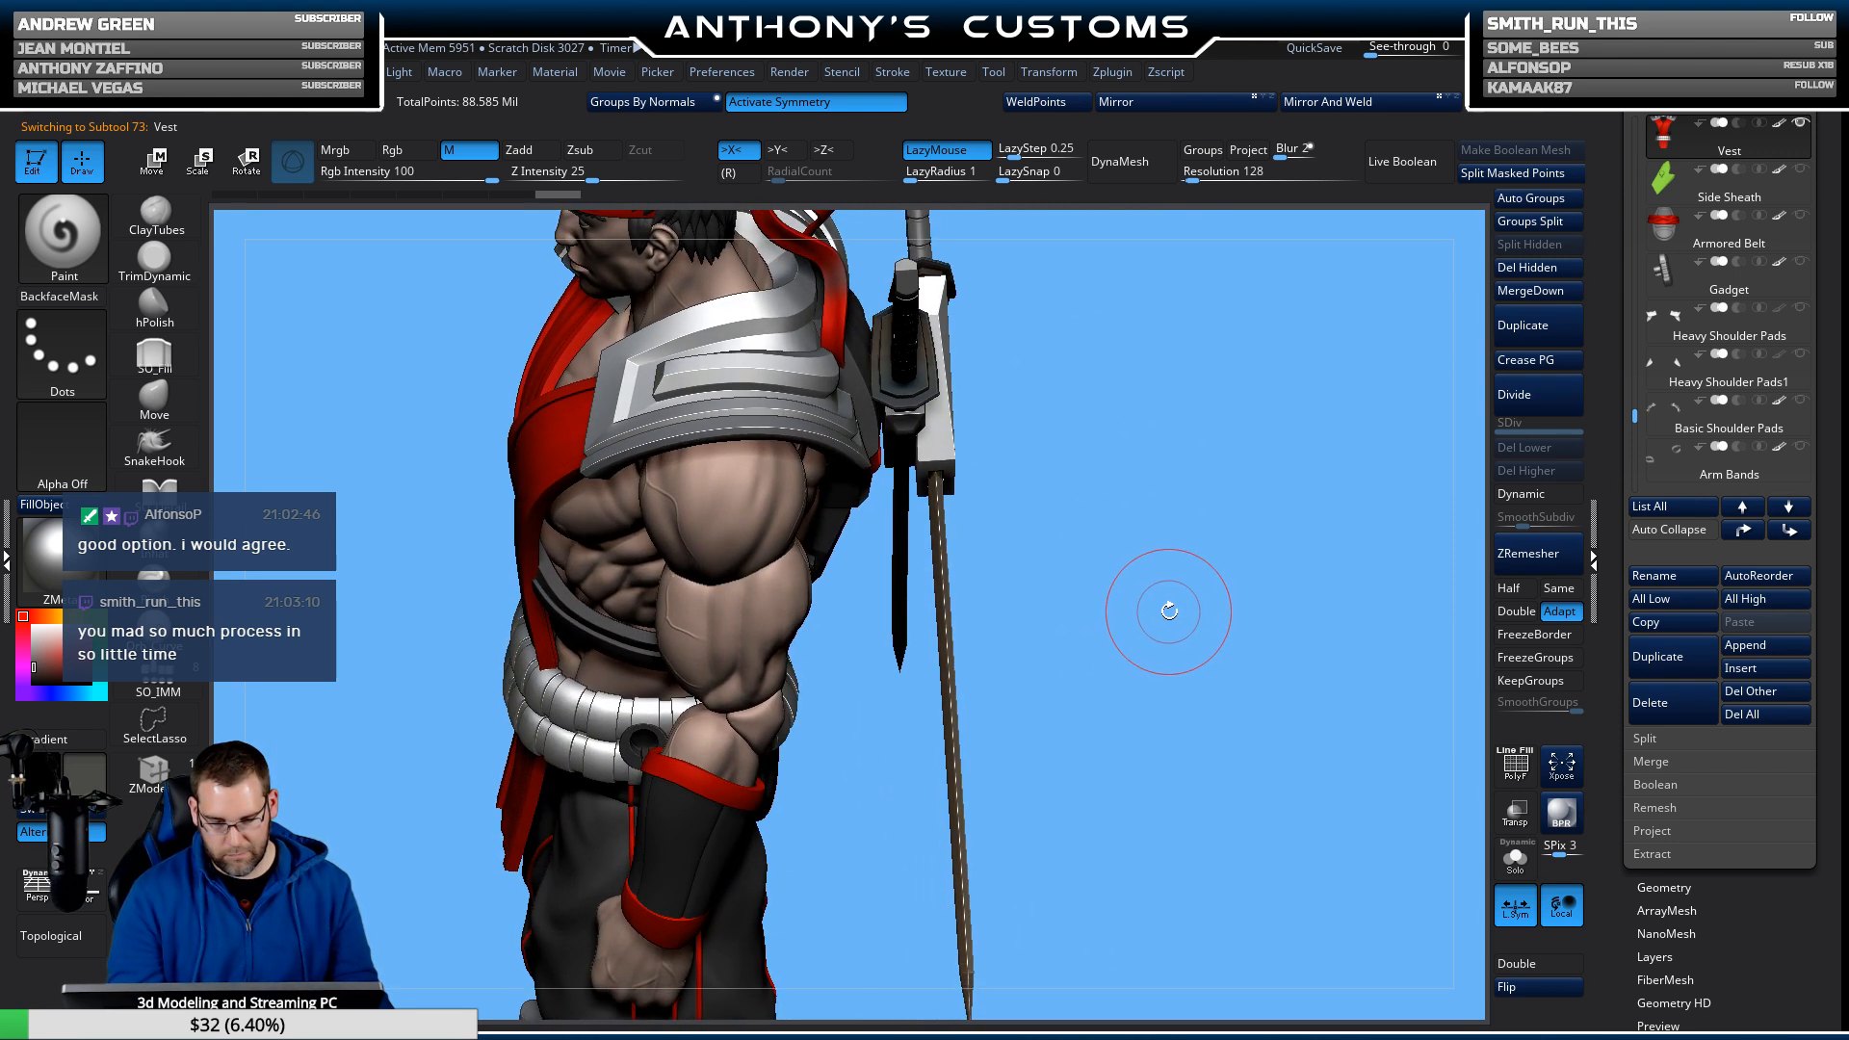
Reshape the vest's shoulder armour above the upper arms in side view with an enlarged Move brush.
{"action": "left_click", "coordinate": [154, 397]}
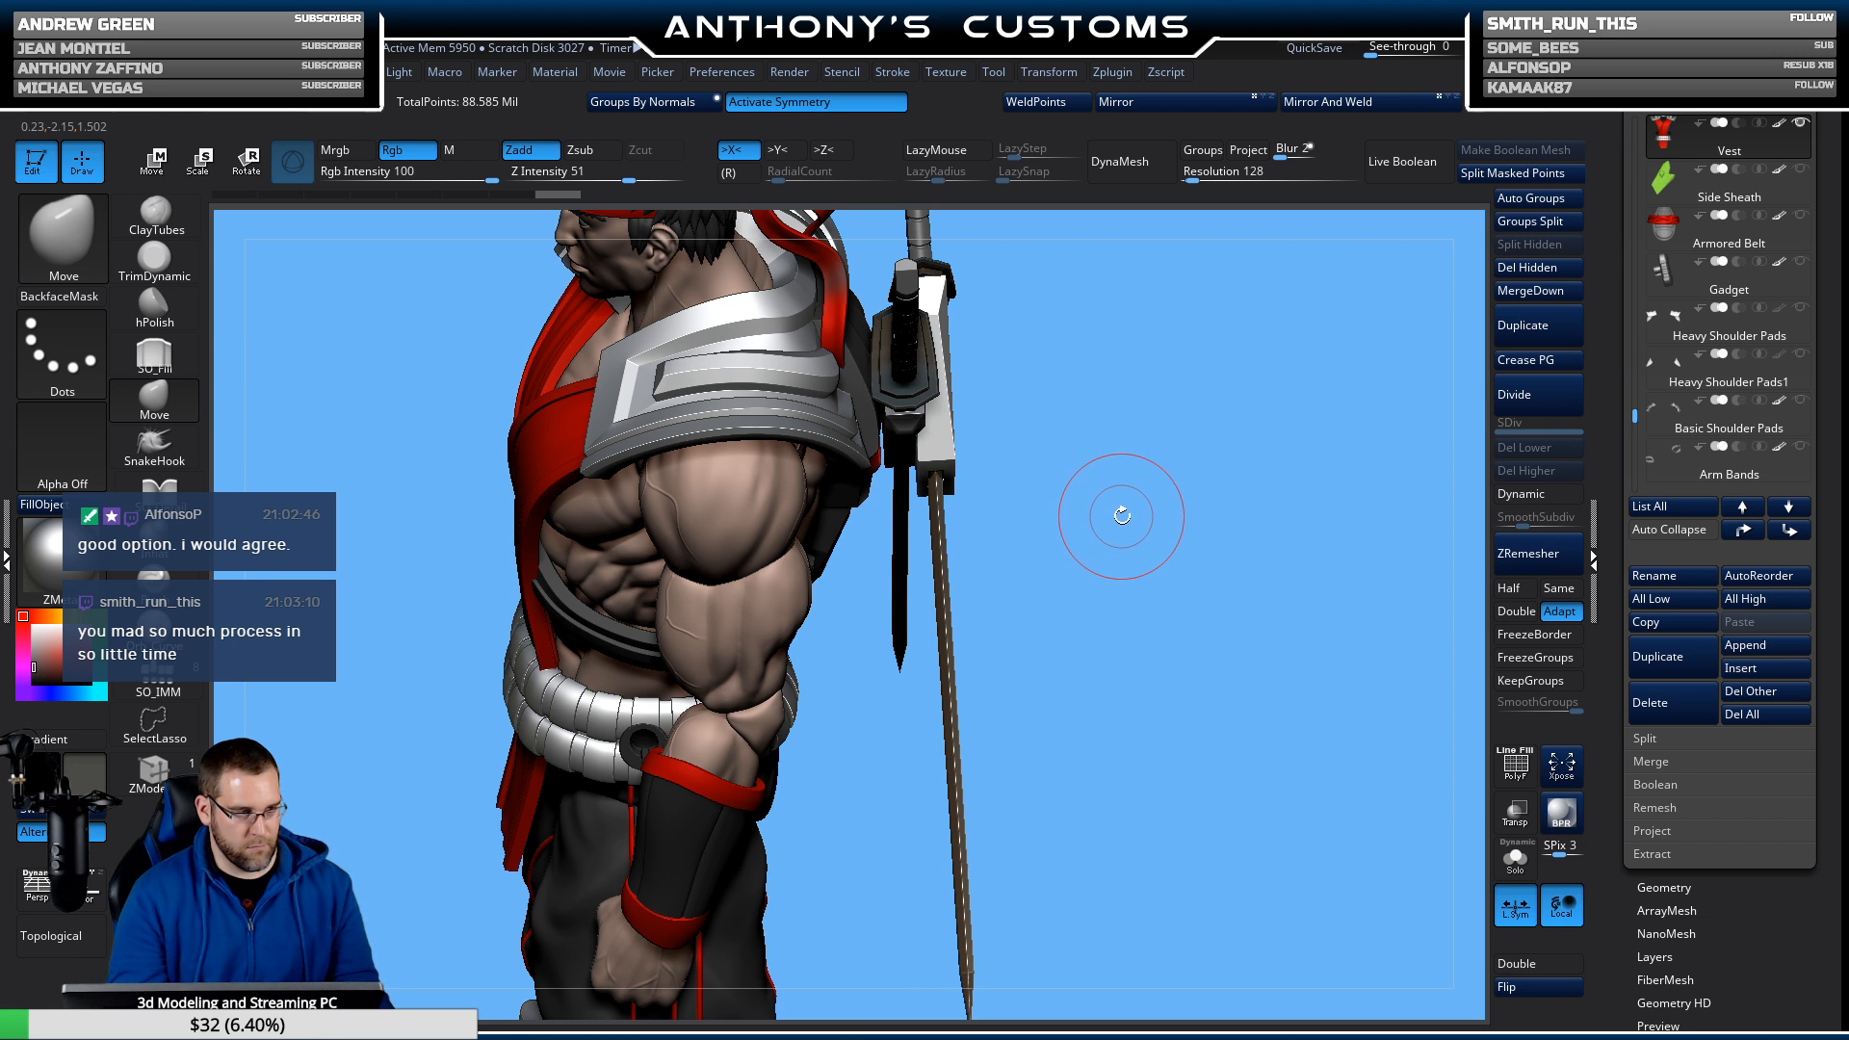
{"action": "right_click", "coordinate": [1124, 515]}
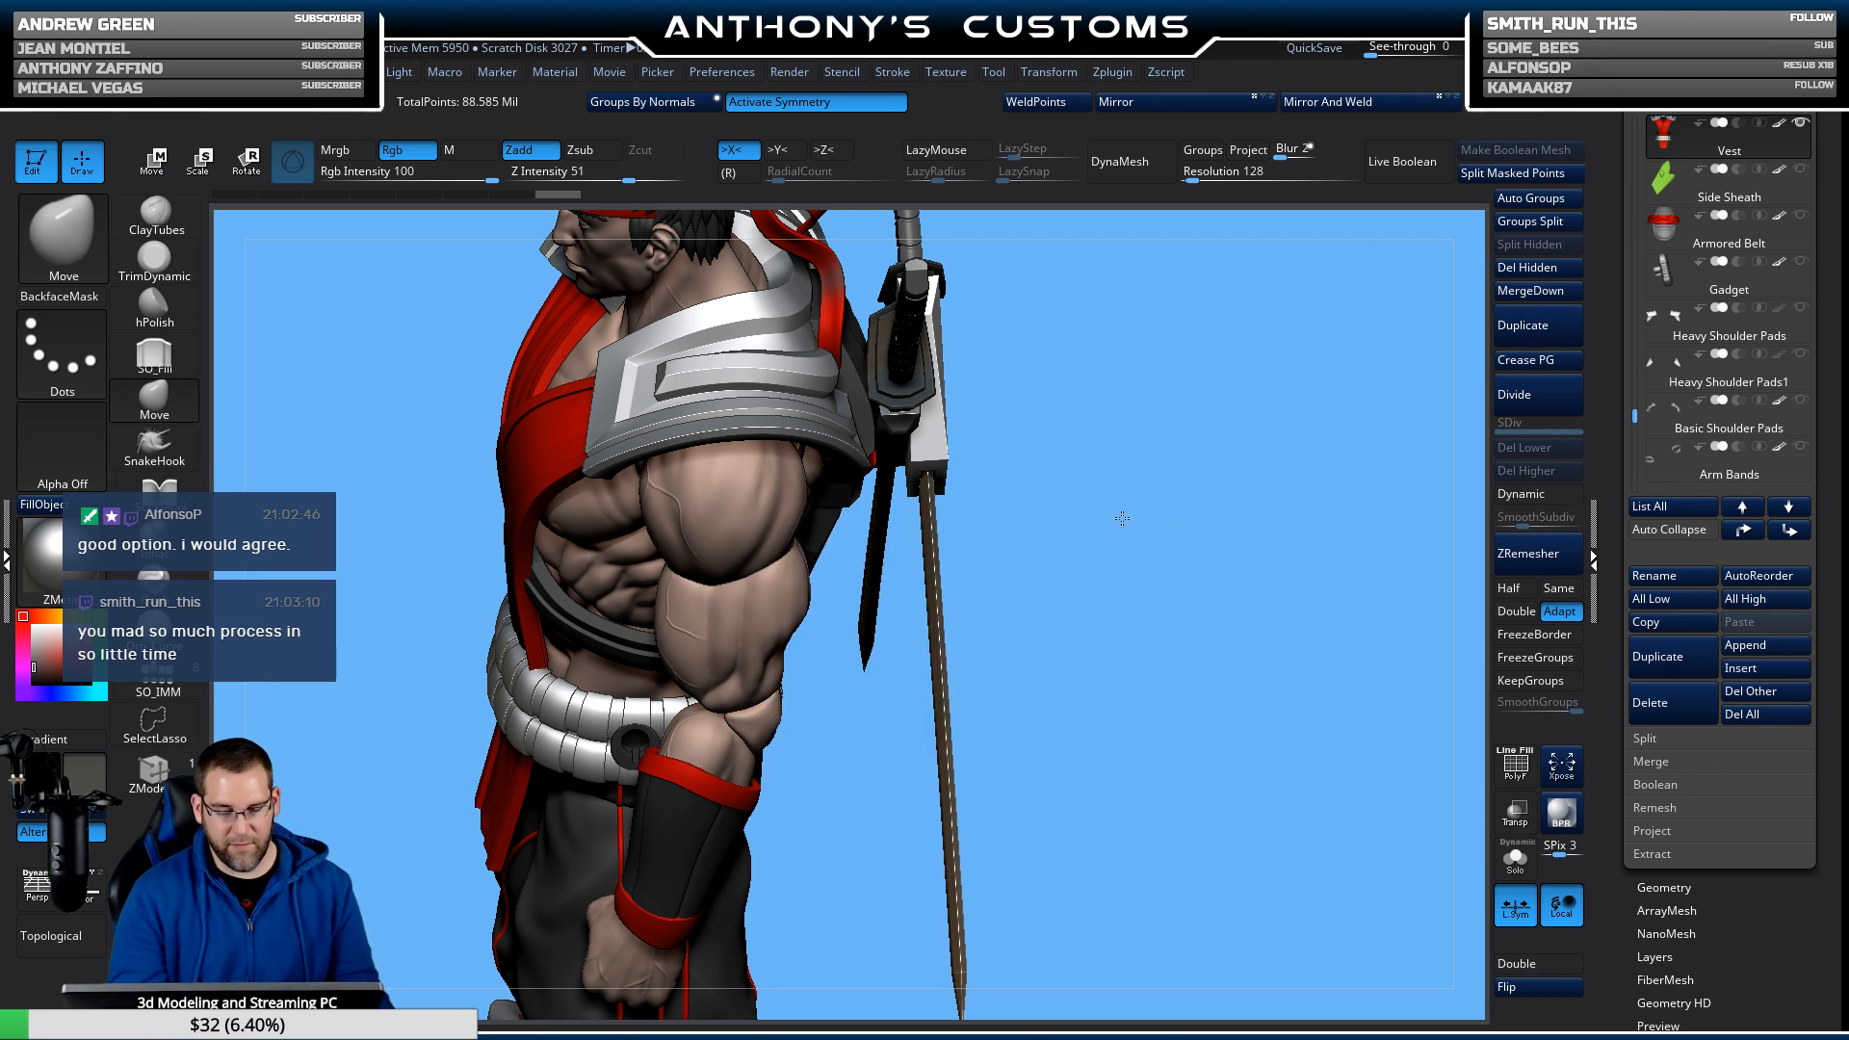
{"action": "key", "text": "s"}
{"action": "left_click_drag", "start_coordinate": [1120, 516], "coordinate": [1156, 522]}
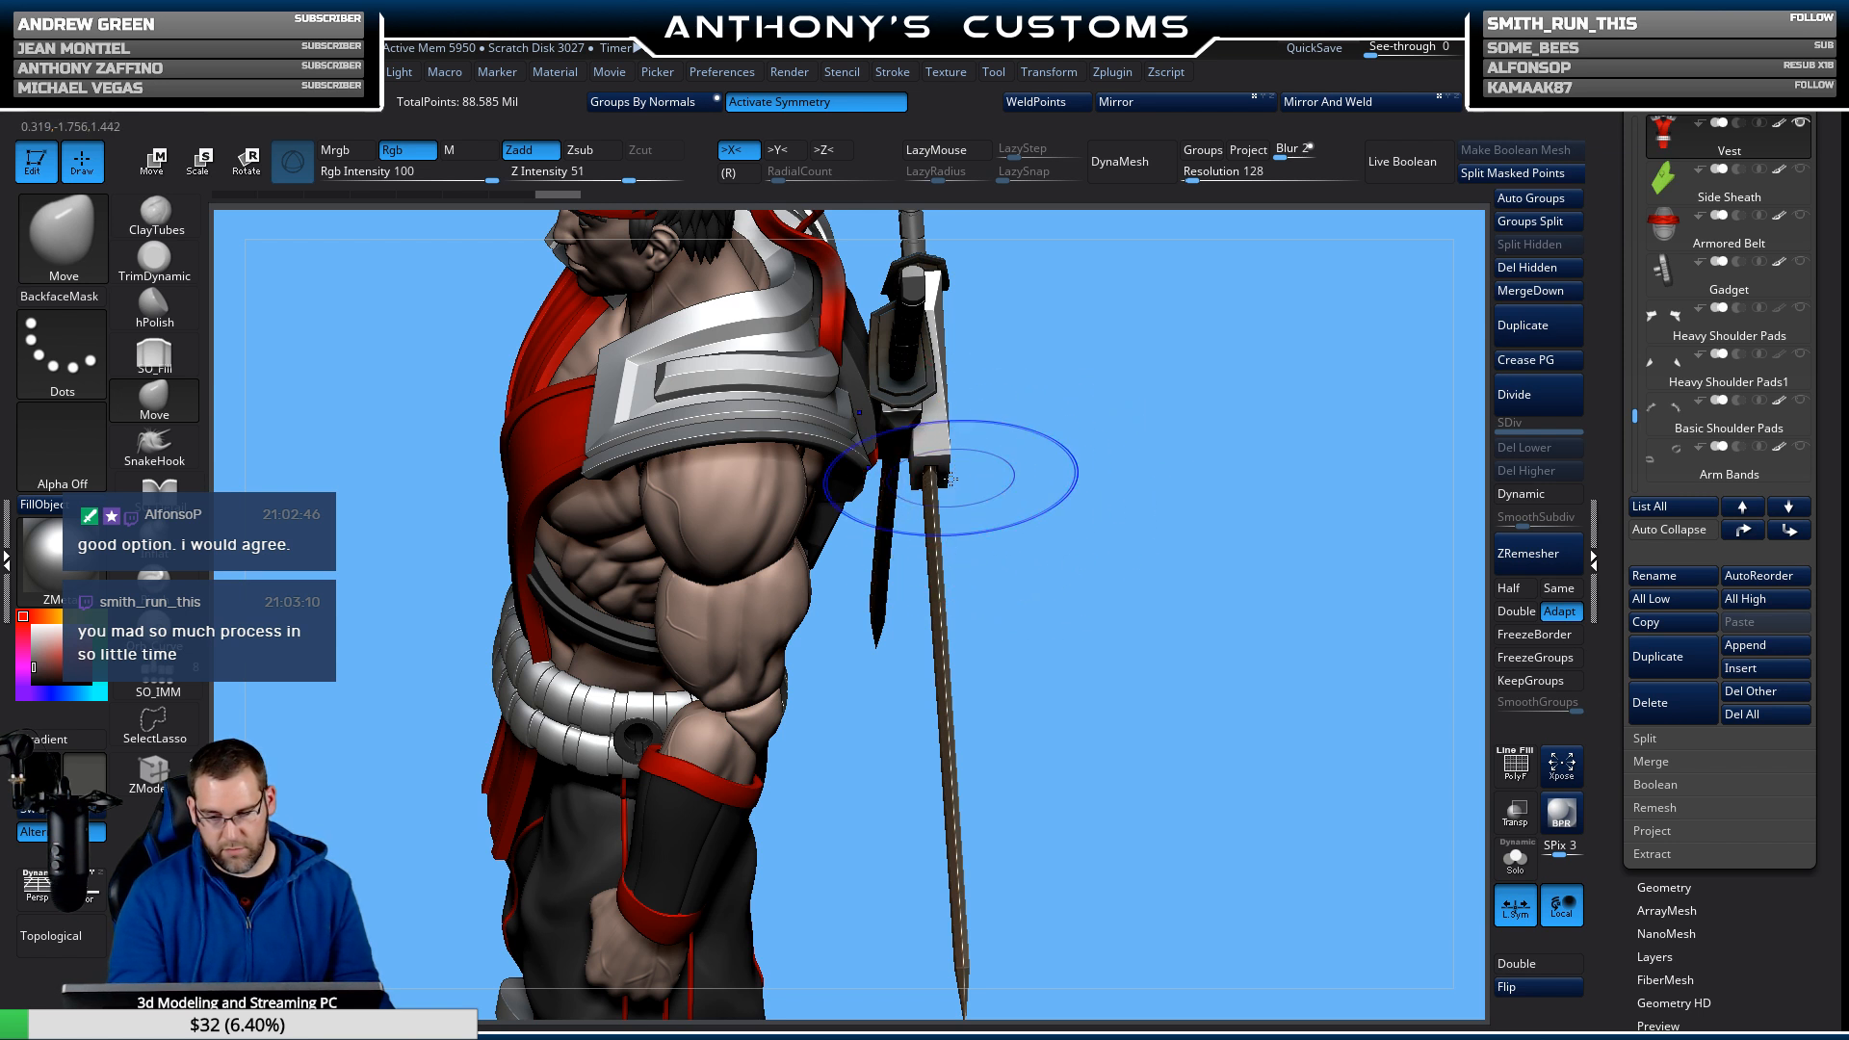
{"action": "key", "text": "shift+f"}
{"action": "key", "text": "shift+f"}
{"action": "left_click_drag", "start_coordinate": [1103, 497], "coordinate": [1106, 487]}
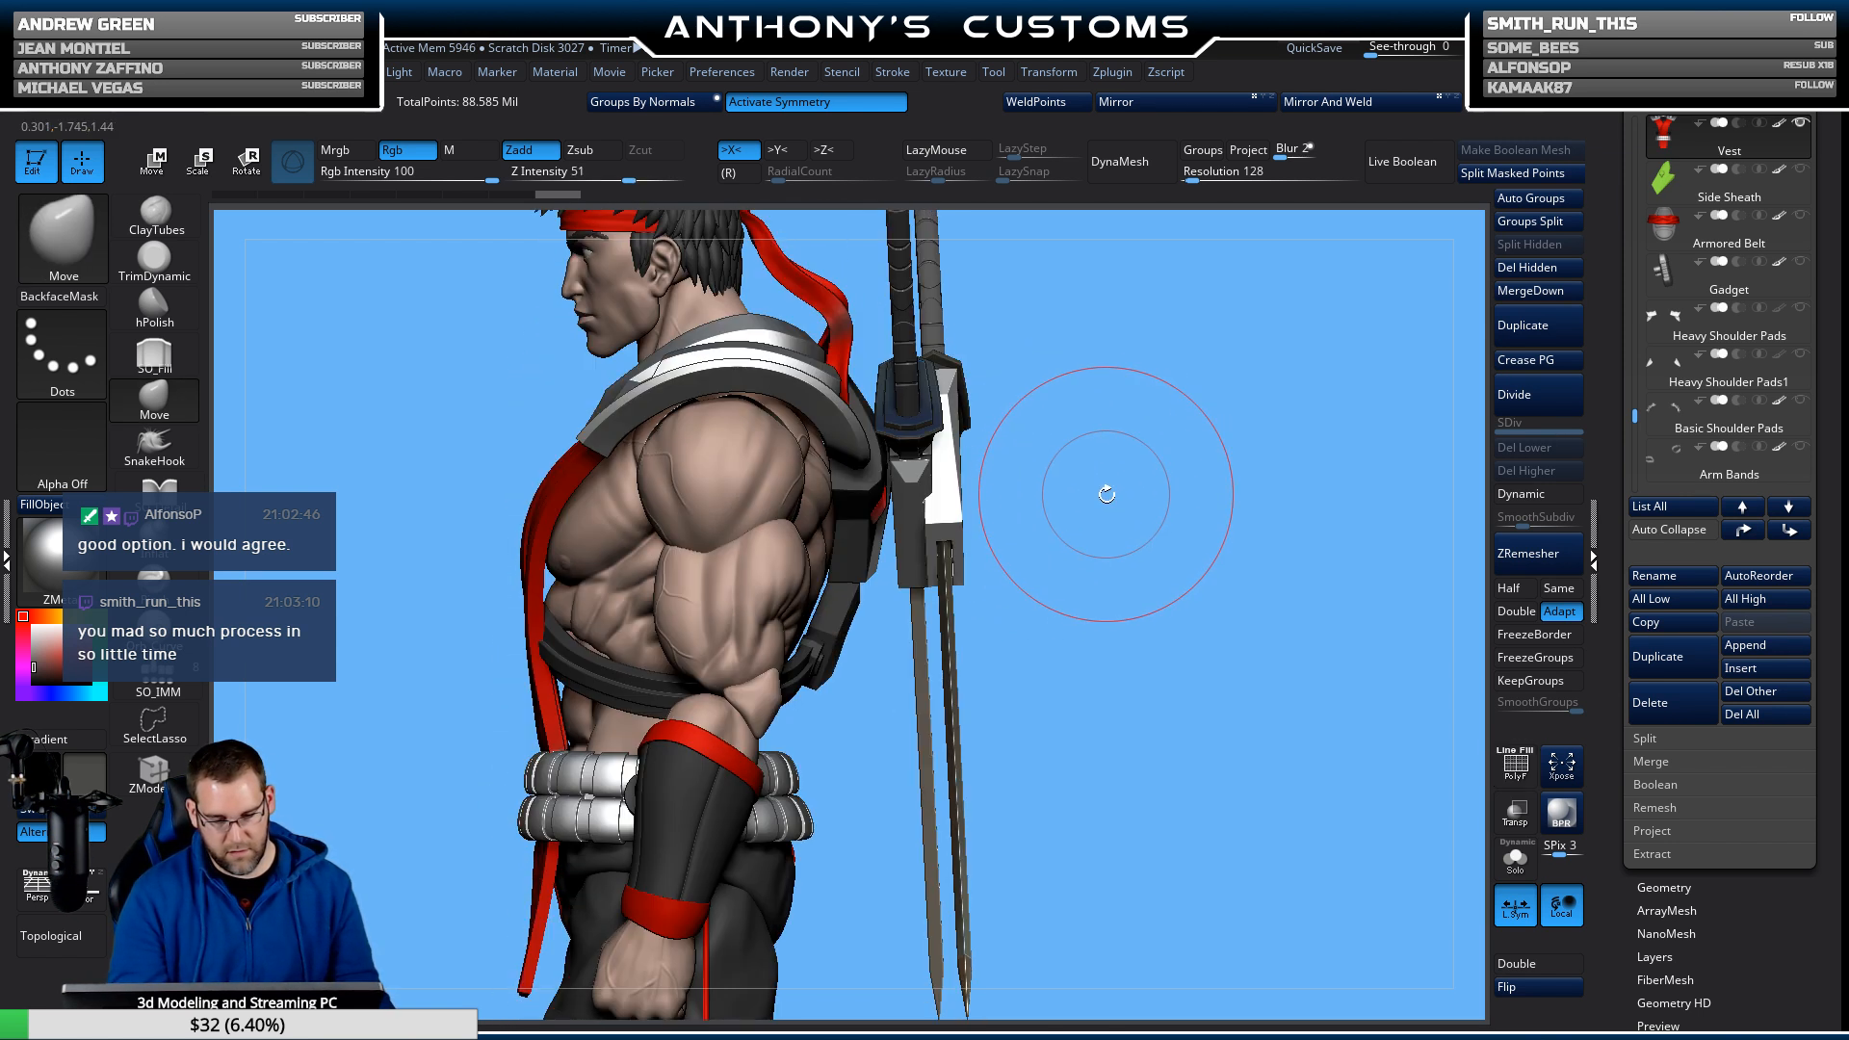
{"action": "key", "text": "space"}
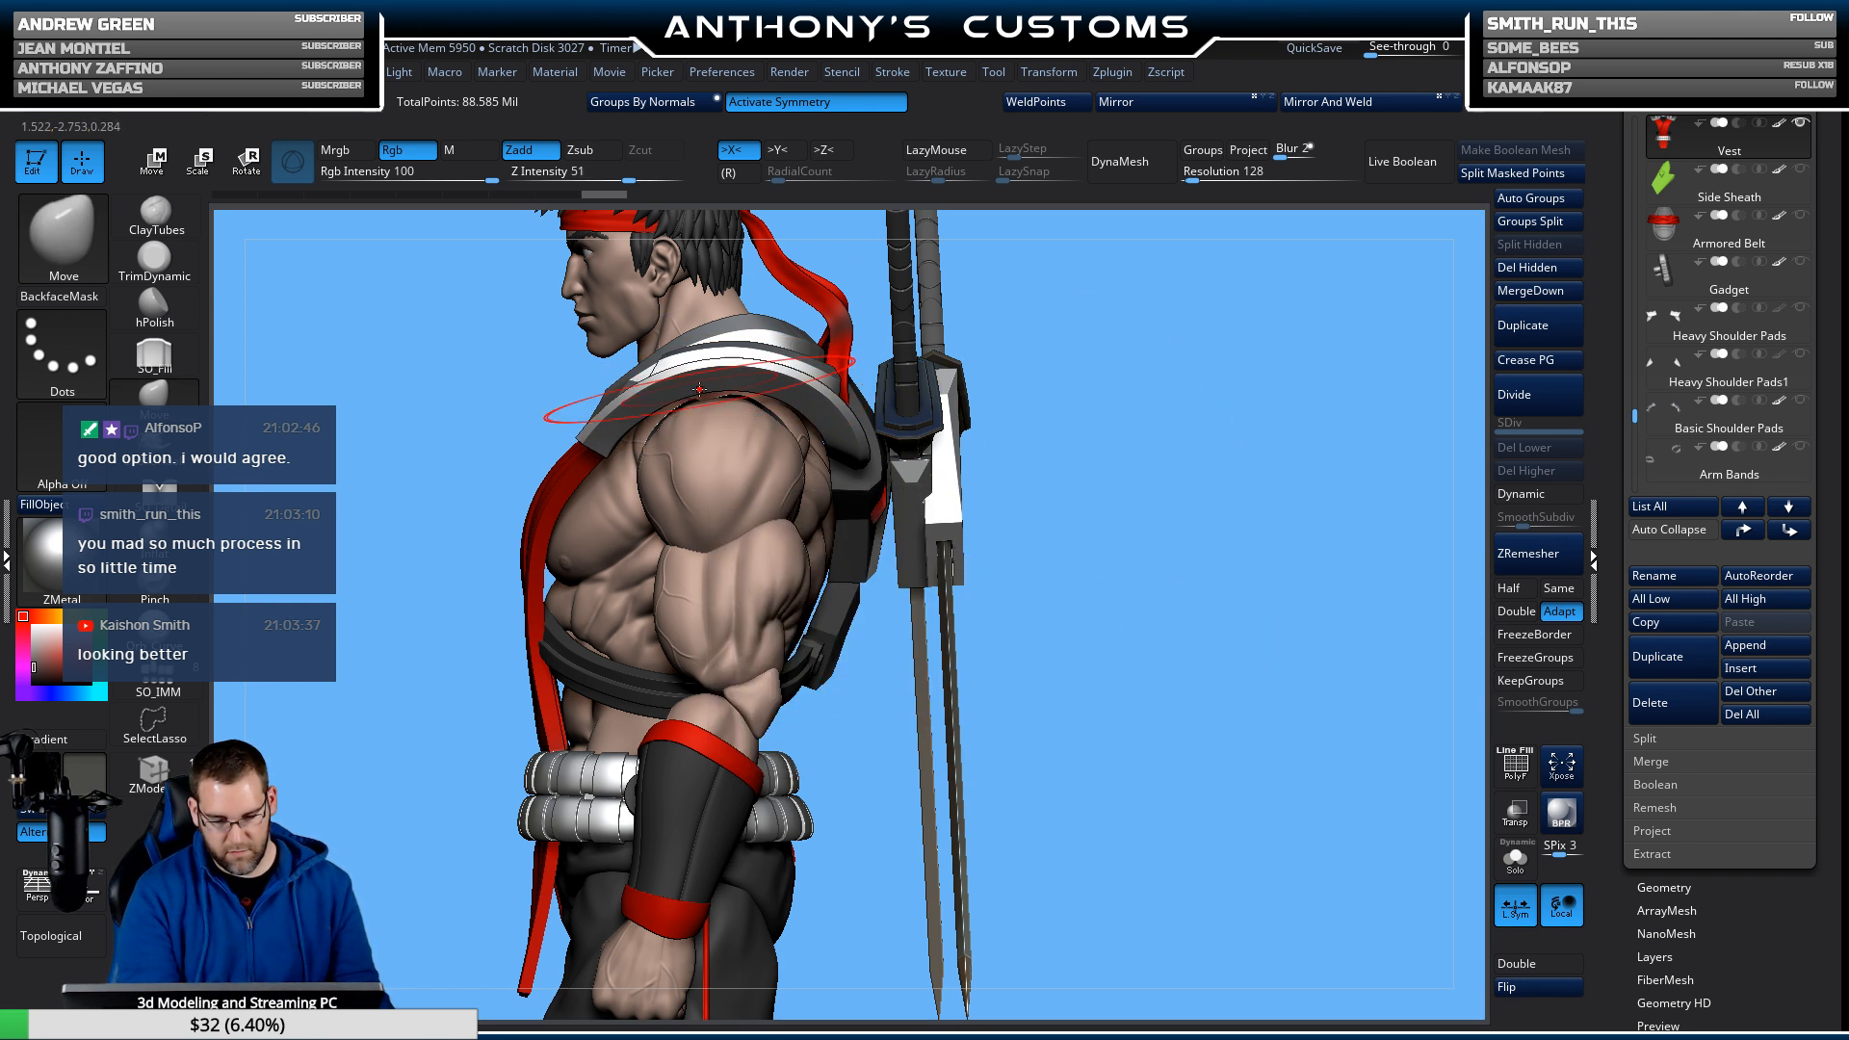
{"action": "mouse_move", "coordinate": [1197, 434]}
{"action": "left_mouse_down"}
{"action": "mouse_move", "coordinate": [1232, 588]}
{"action": "mouse_move", "coordinate": [1271, 537]}
{"action": "left_mouse_up"}
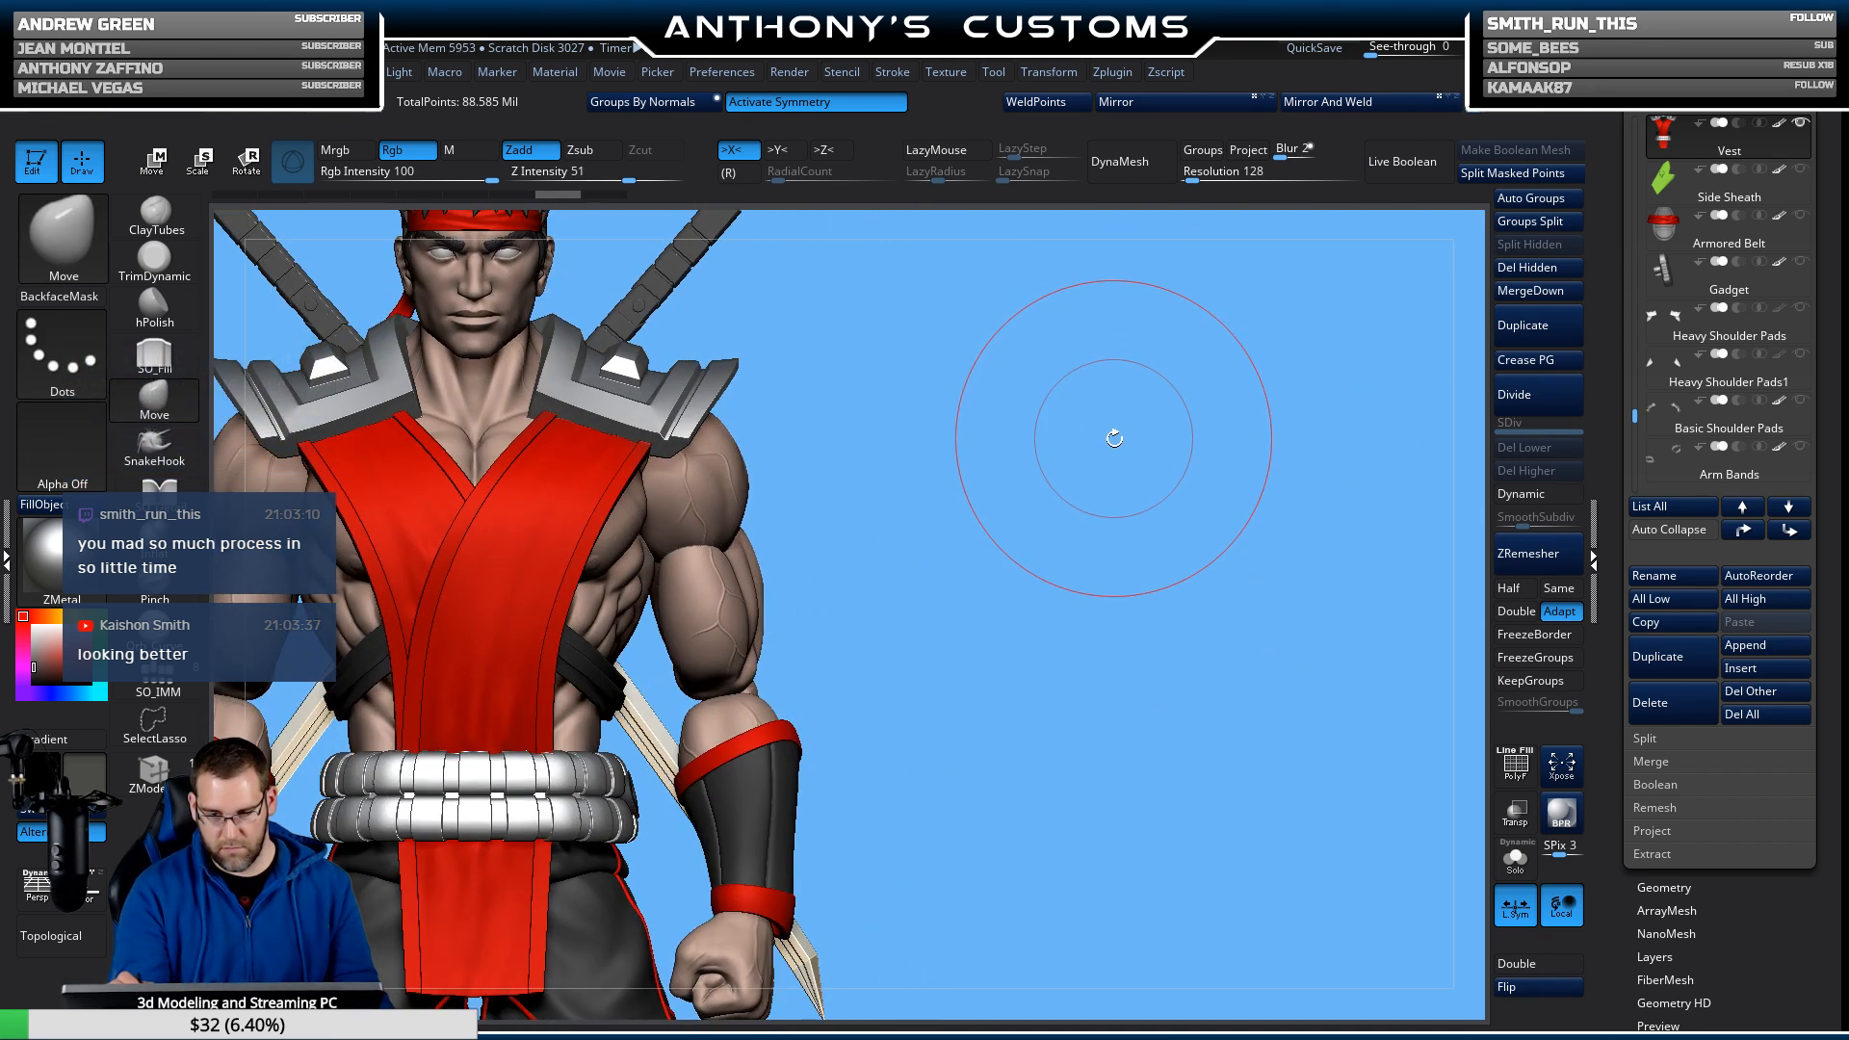
{"action": "mouse_move", "coordinate": [1106, 474]}
{"action": "left_mouse_down"}
{"action": "mouse_move", "coordinate": [1027, 521]}
{"action": "mouse_move", "coordinate": [948, 289]}
{"action": "left_mouse_up"}
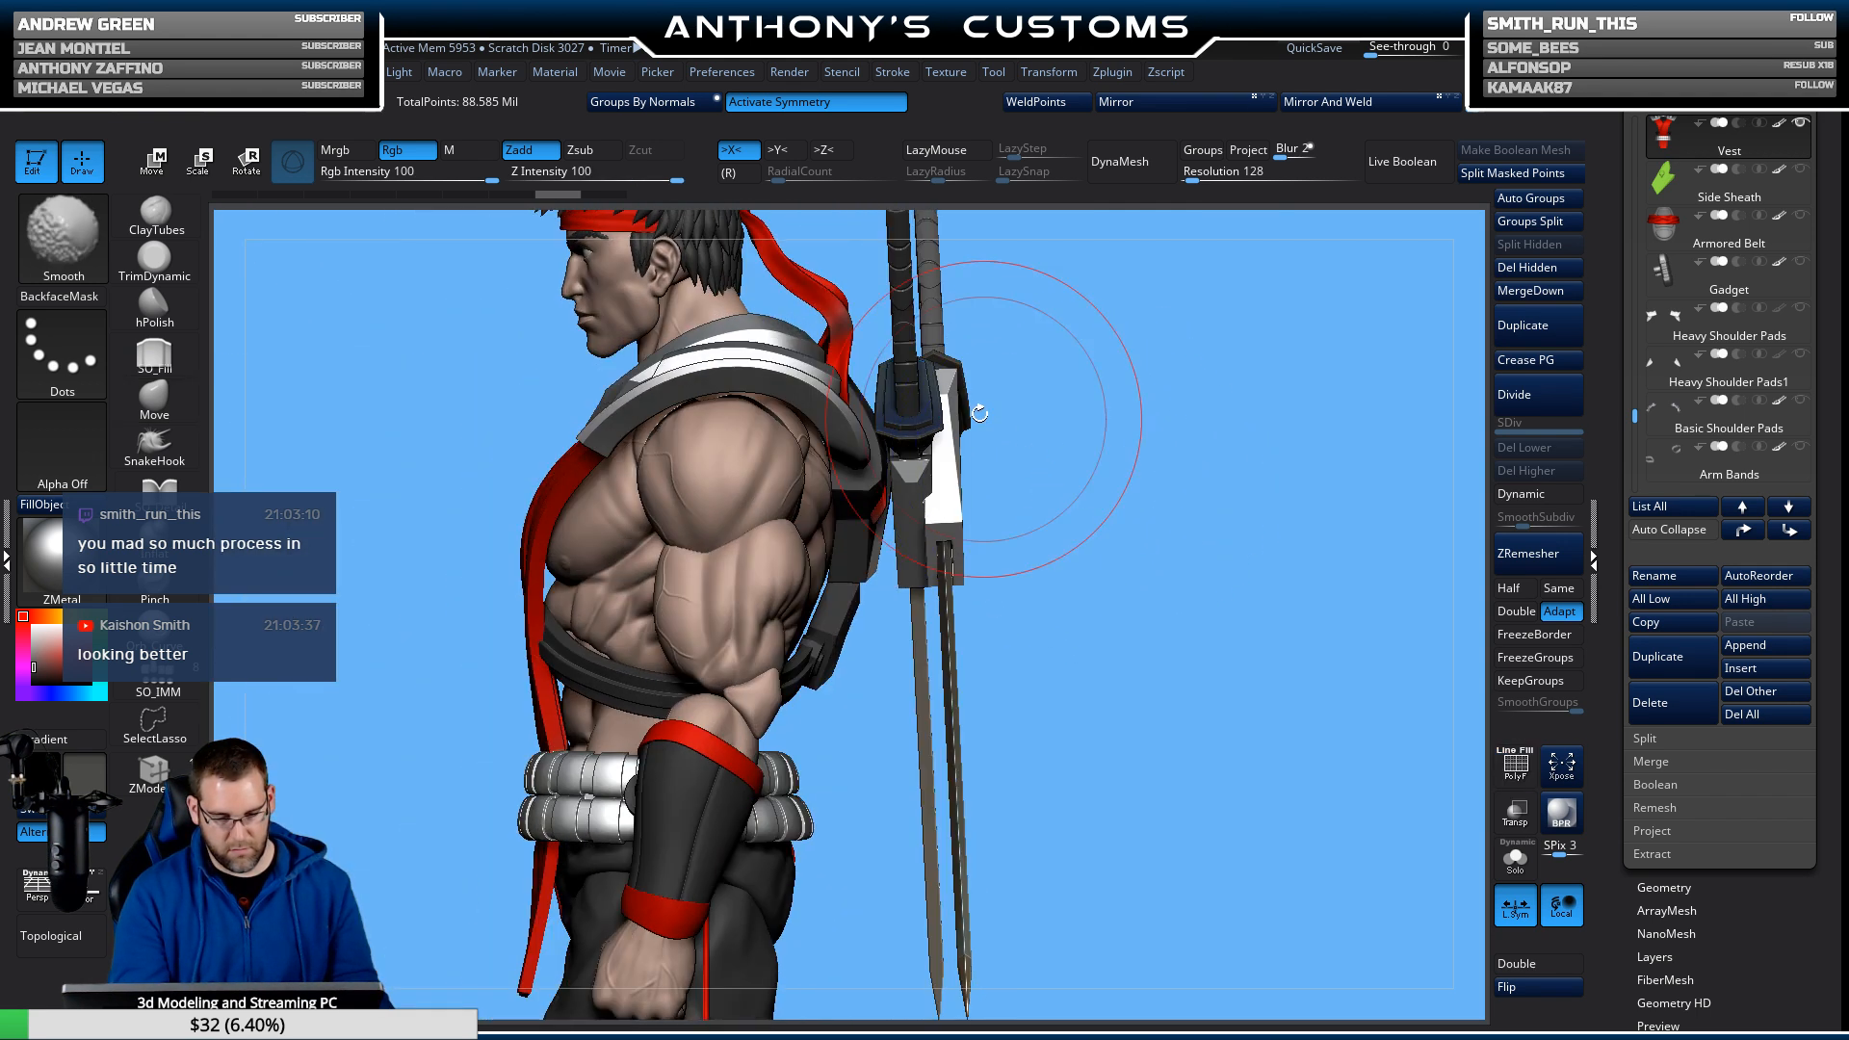
{"action": "left_click_drag", "start_coordinate": [711, 394], "coordinate": [709, 388]}
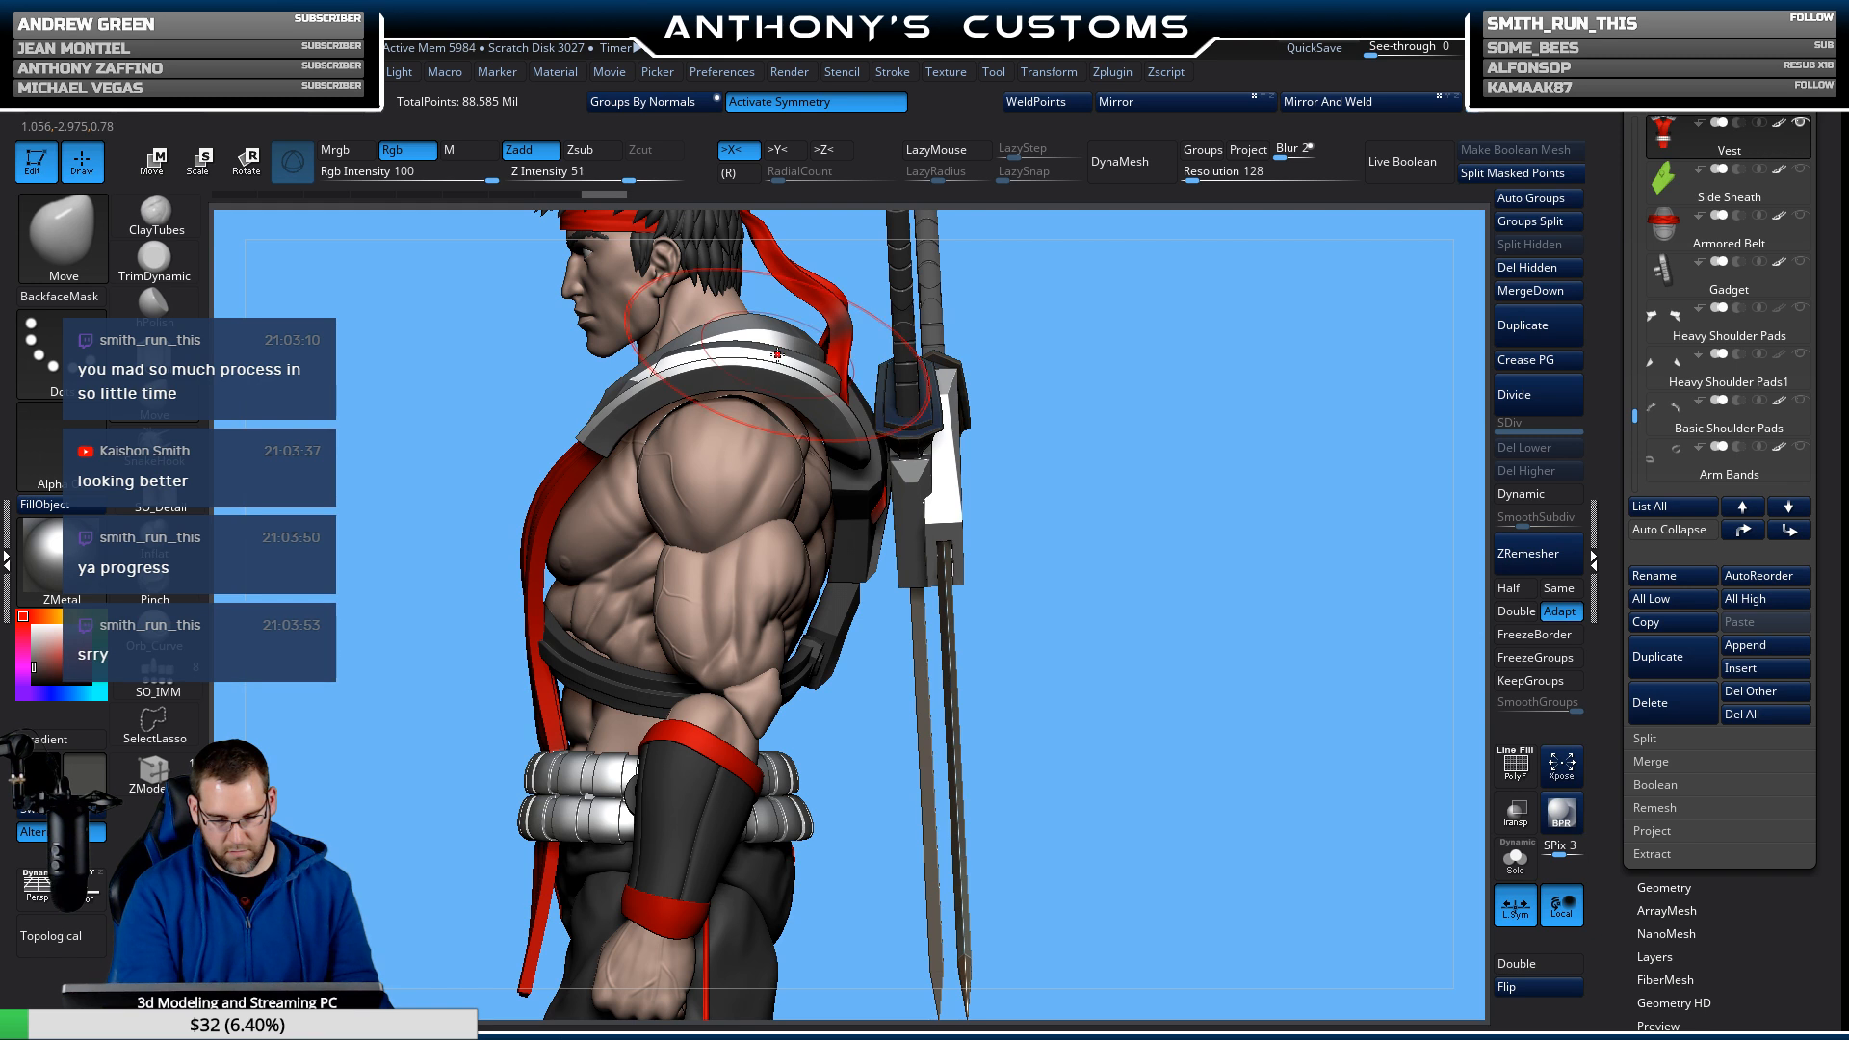
{"action": "key", "text": "space"}
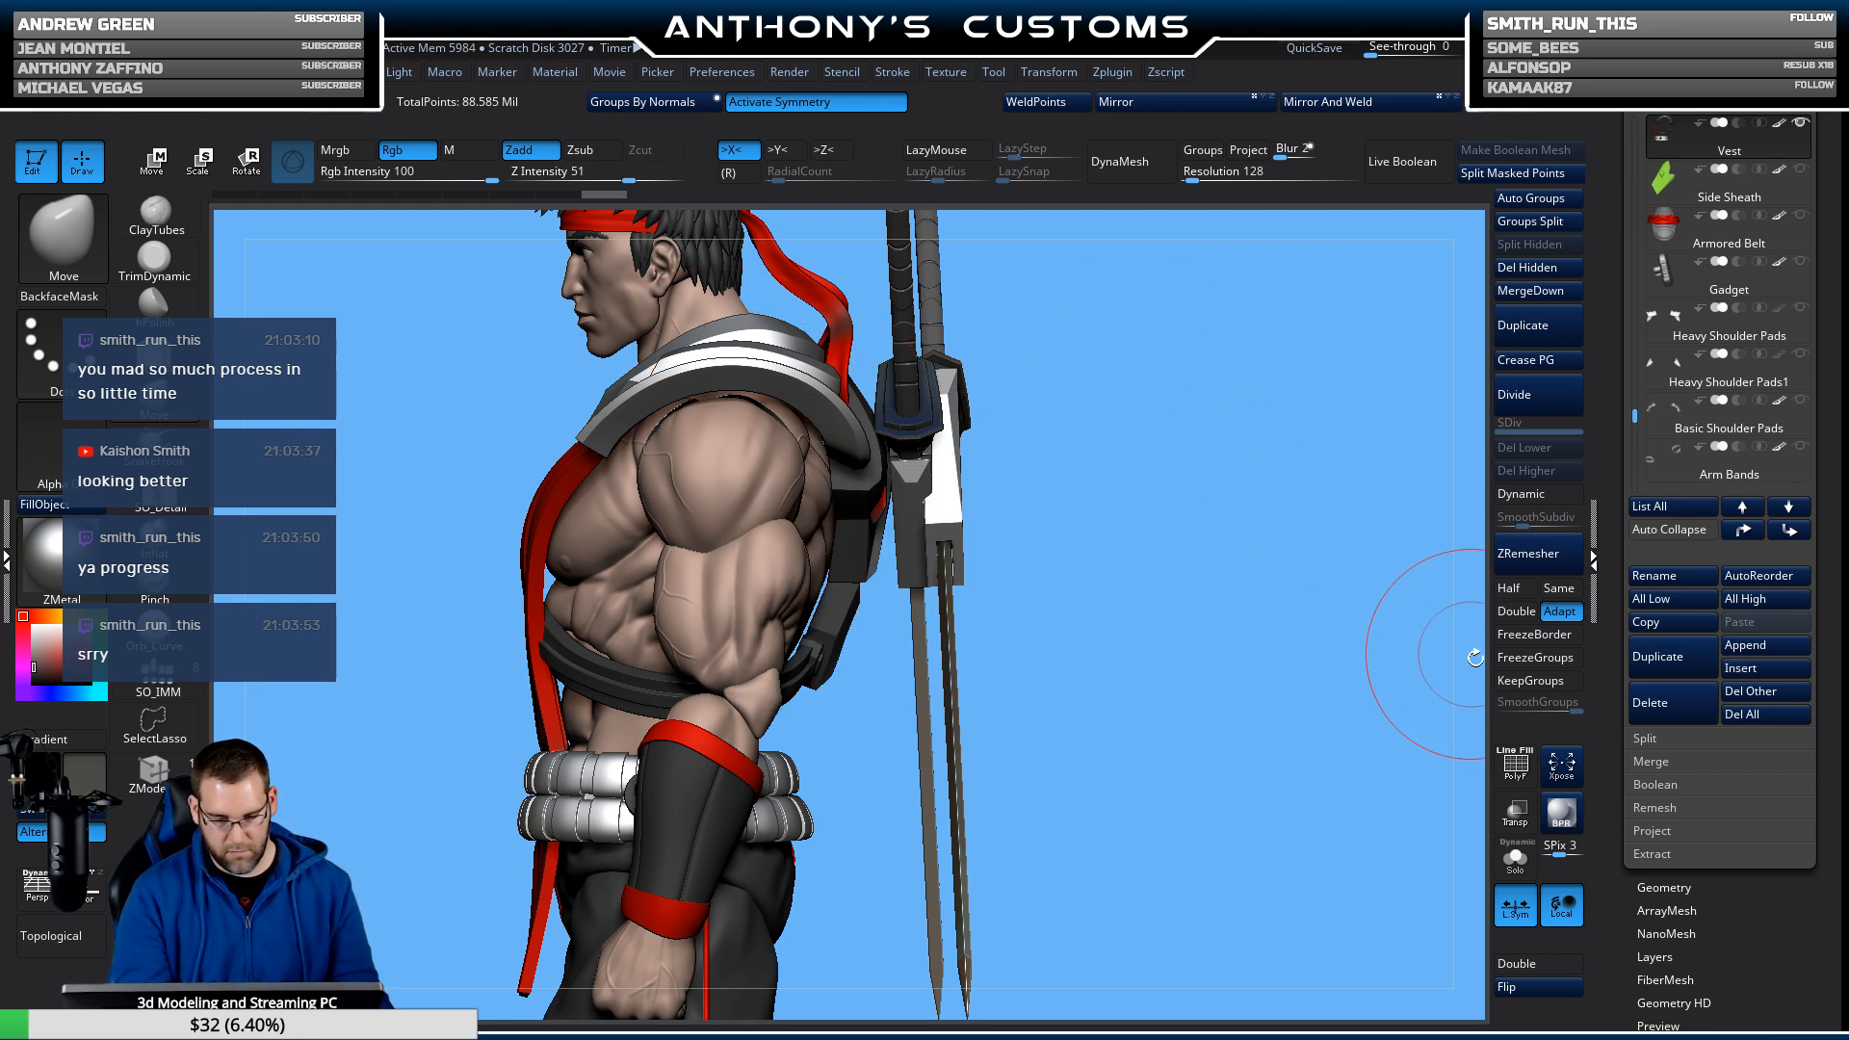
Refine the outer edges of the vest's shoulder armour from above and check its shape from the front.
{"action": "left_click_drag", "start_coordinate": [1194, 677], "coordinate": [845, 599]}
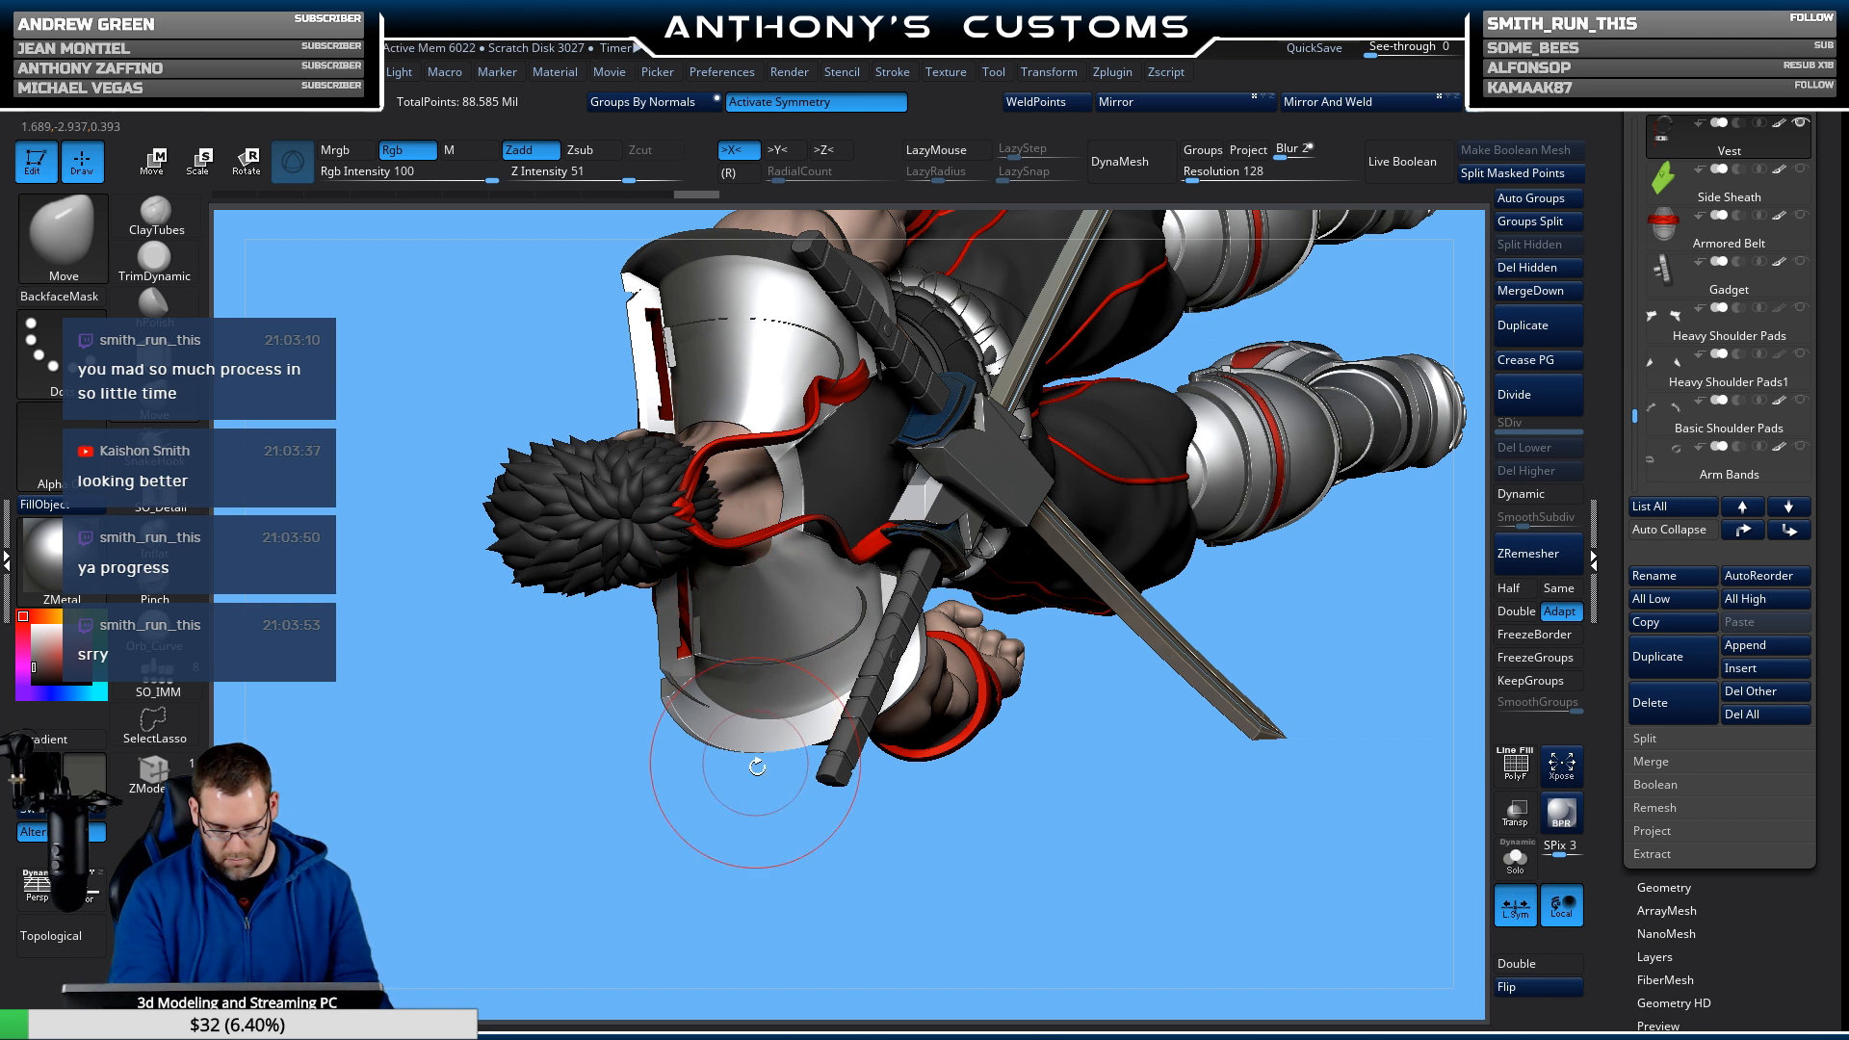
{"action": "left_click_drag", "start_coordinate": [753, 836], "coordinate": [836, 848]}
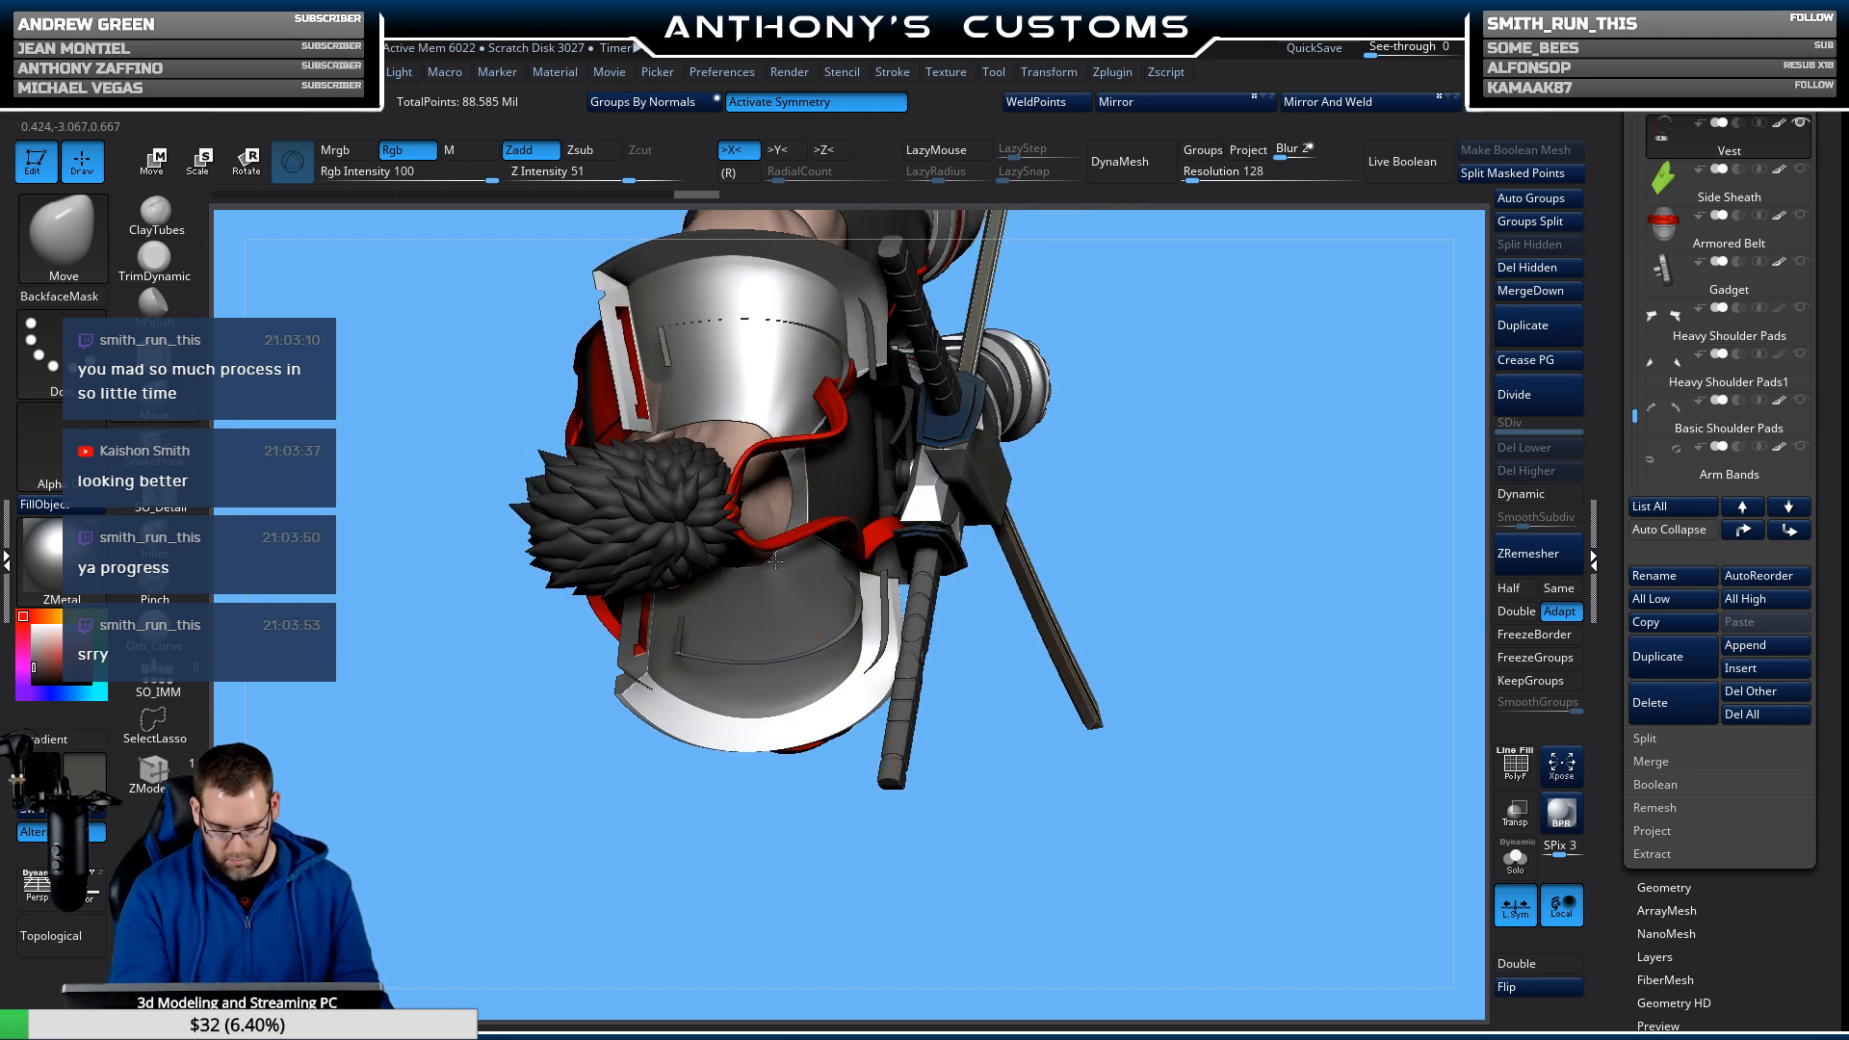
{"action": "left_click_drag", "start_coordinate": [764, 900], "coordinate": [1160, 640]}
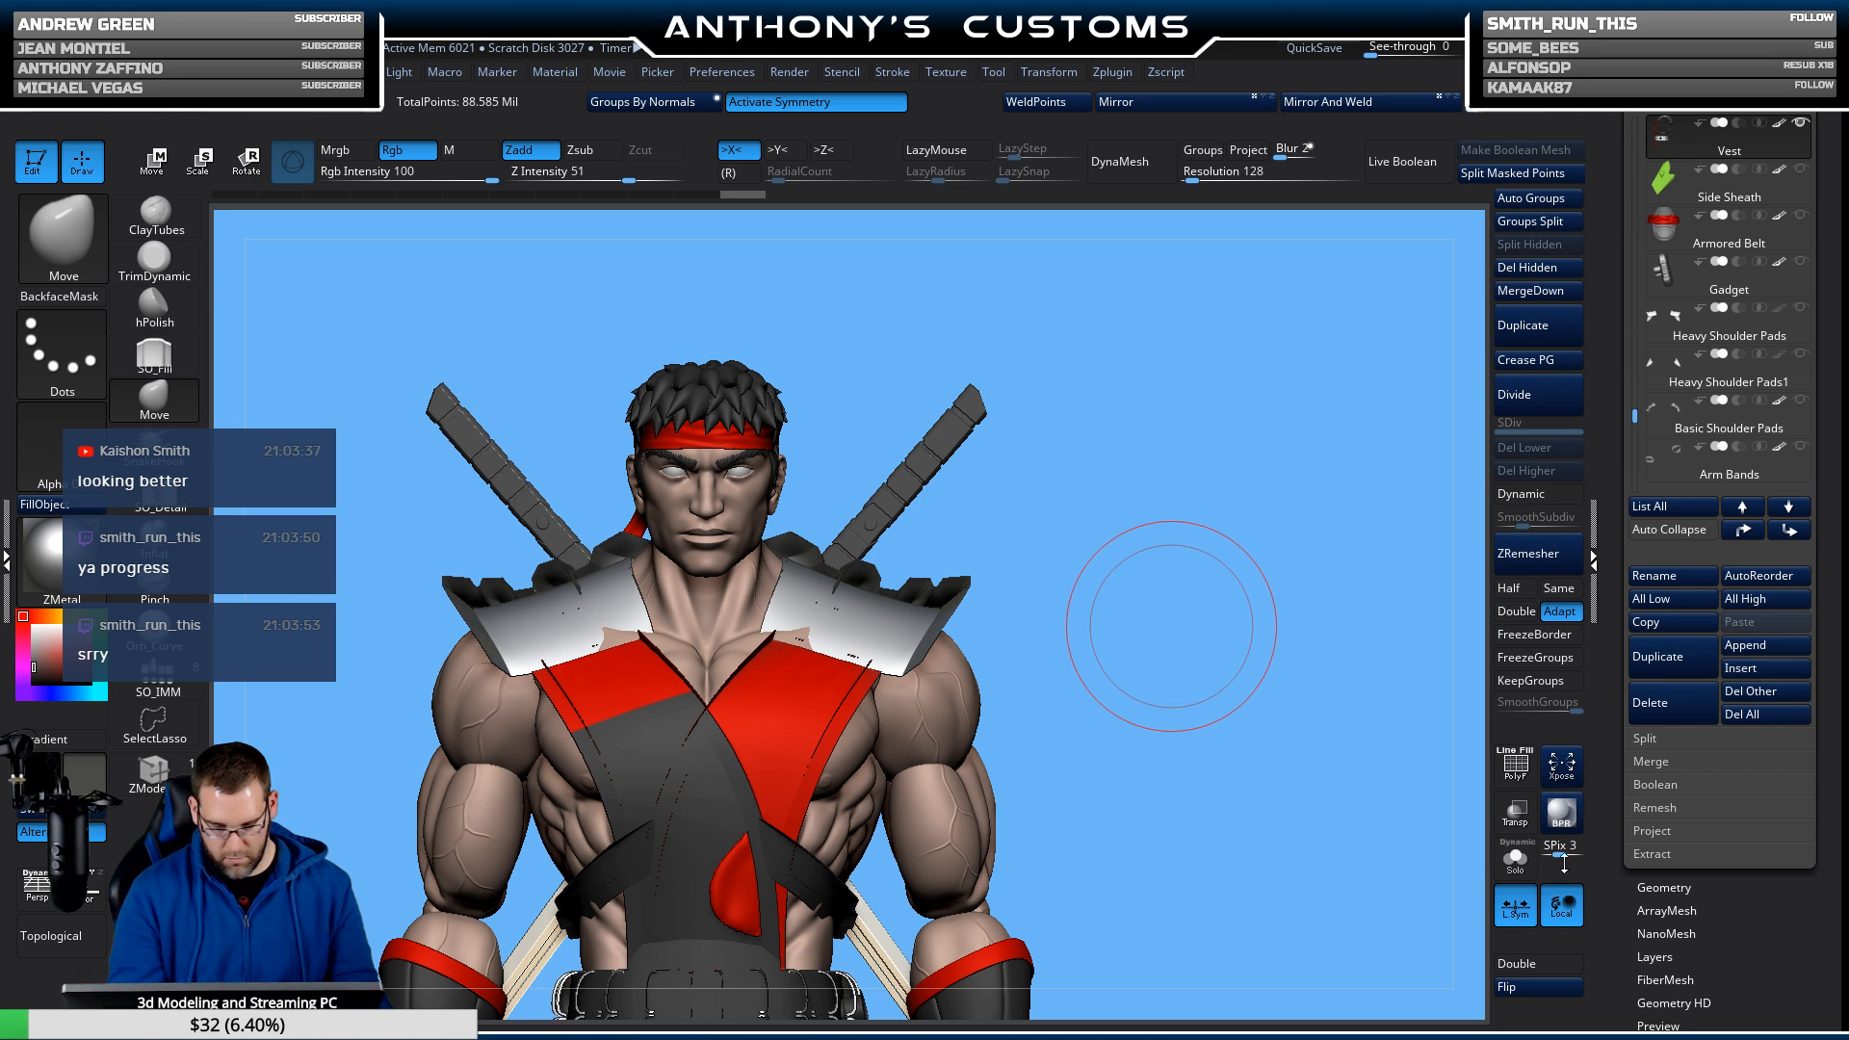
{"action": "left_click", "coordinate": [1522, 989]}
{"action": "left_click_drag", "start_coordinate": [1279, 801], "coordinate": [1273, 749]}
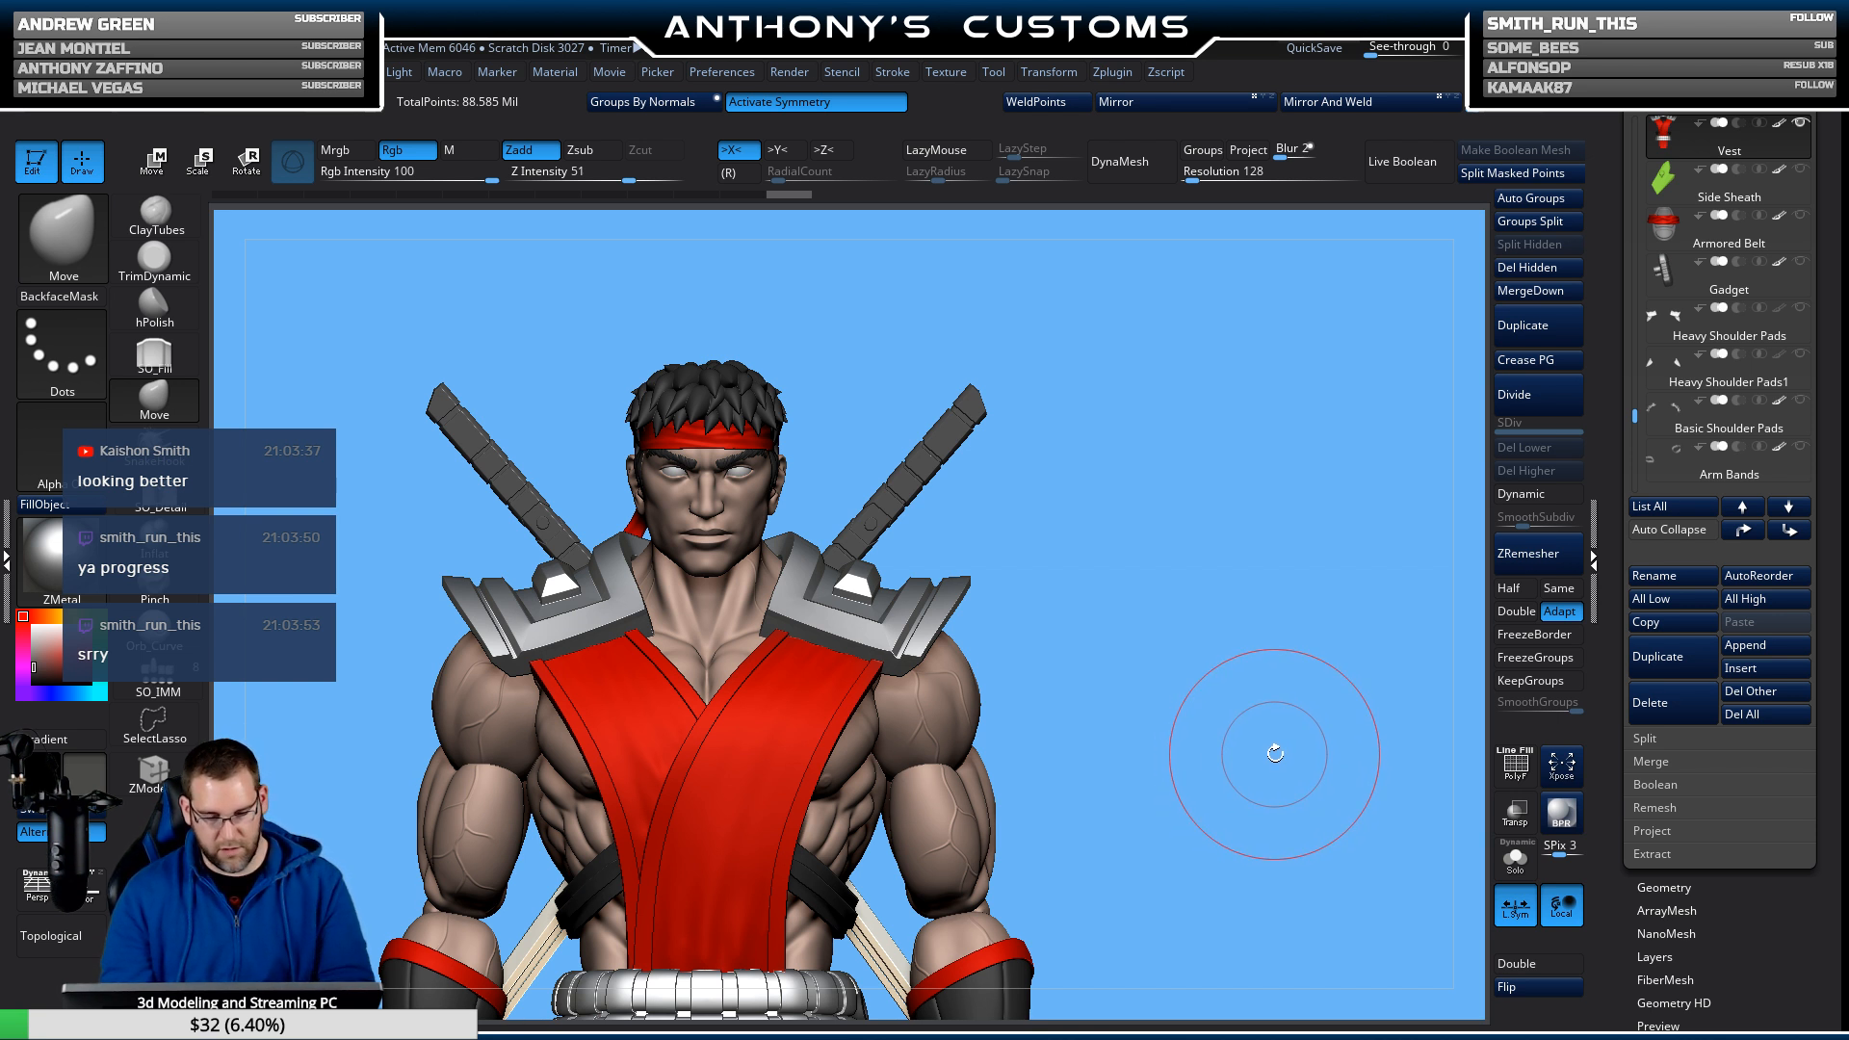
Frame the full figure from the front and save the project.
{"action": "key", "text": "f"}
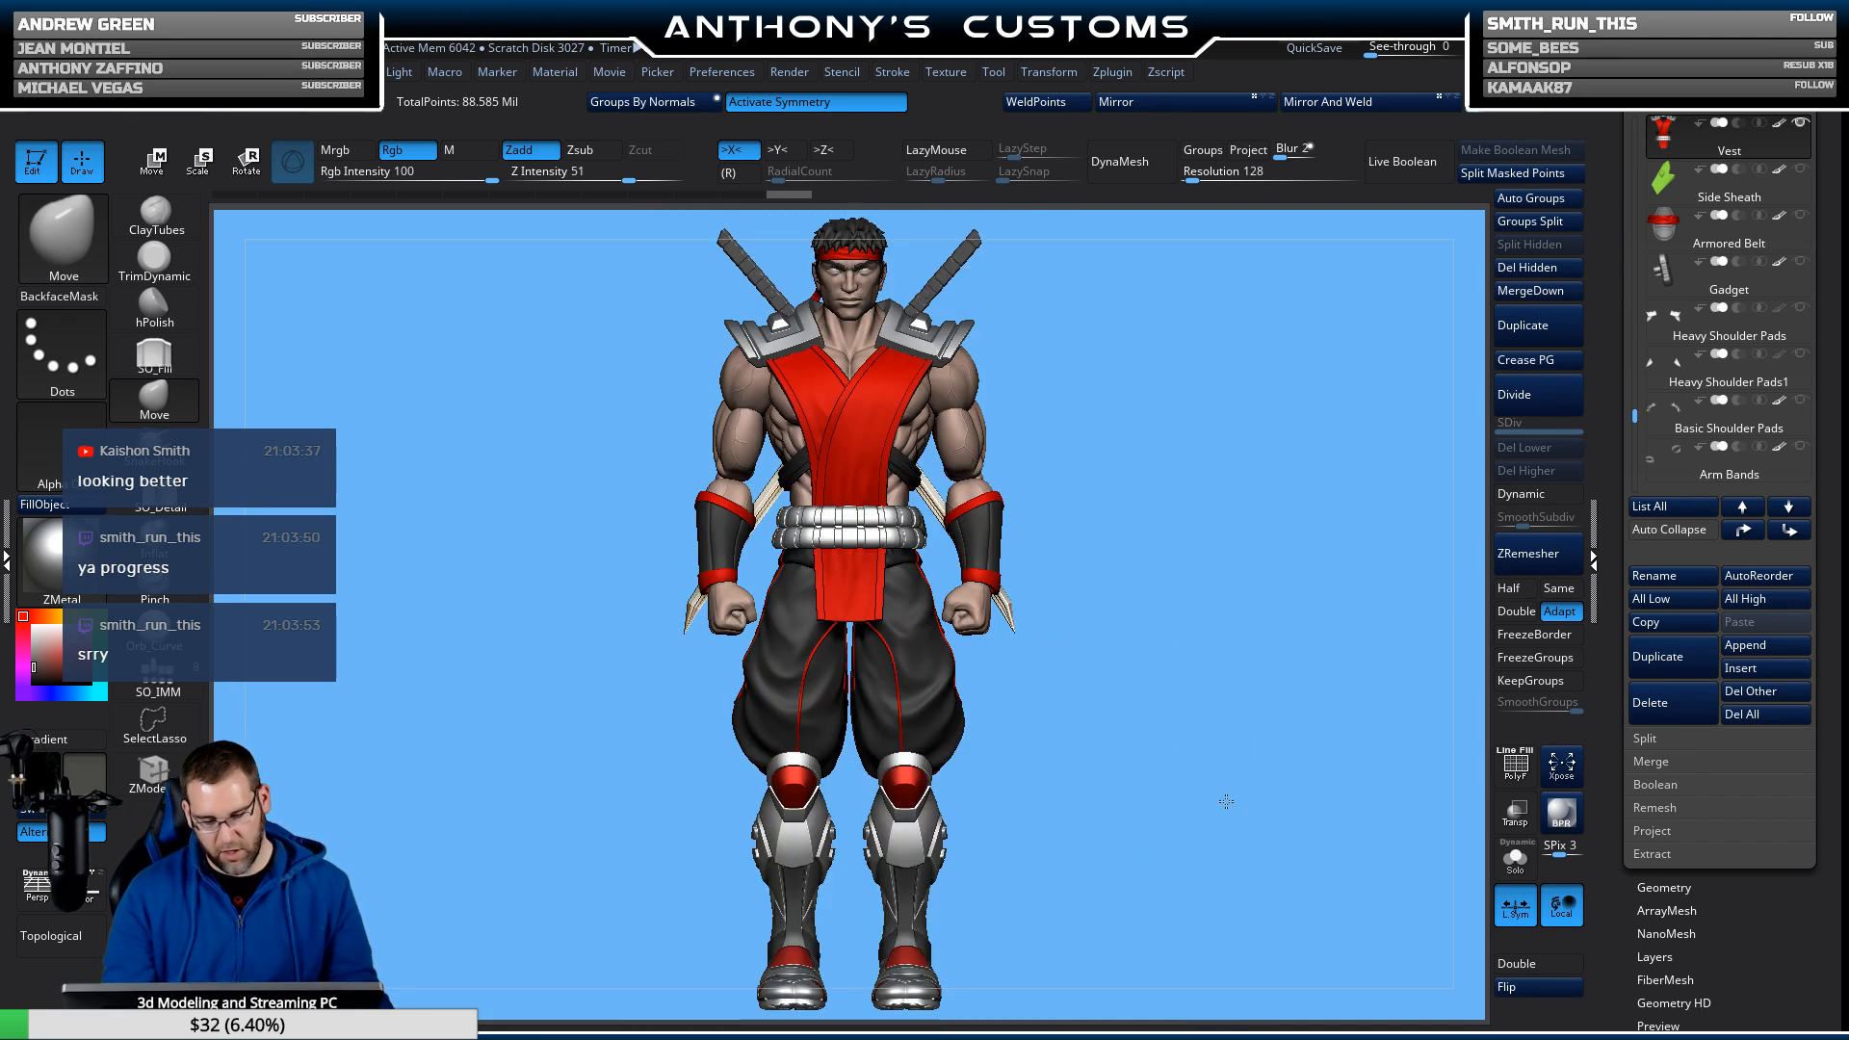
{"action": "mouse_move", "coordinate": [1216, 752]}
{"action": "left_mouse_down", "text": "shift"}
{"action": "mouse_move", "coordinate": [1318, 786]}
{"action": "mouse_move", "coordinate": [1325, 731]}
{"action": "mouse_move", "coordinate": [1250, 782]}
{"action": "mouse_move", "coordinate": [1214, 843]}
{"action": "mouse_move", "coordinate": [1226, 865]}
{"action": "mouse_move", "coordinate": [1252, 862]}
{"action": "mouse_move", "coordinate": [1195, 835]}
{"action": "mouse_move", "coordinate": [1259, 826]}
{"action": "mouse_move", "coordinate": [1259, 784]}
{"action": "left_mouse_up", "text": "shift"}
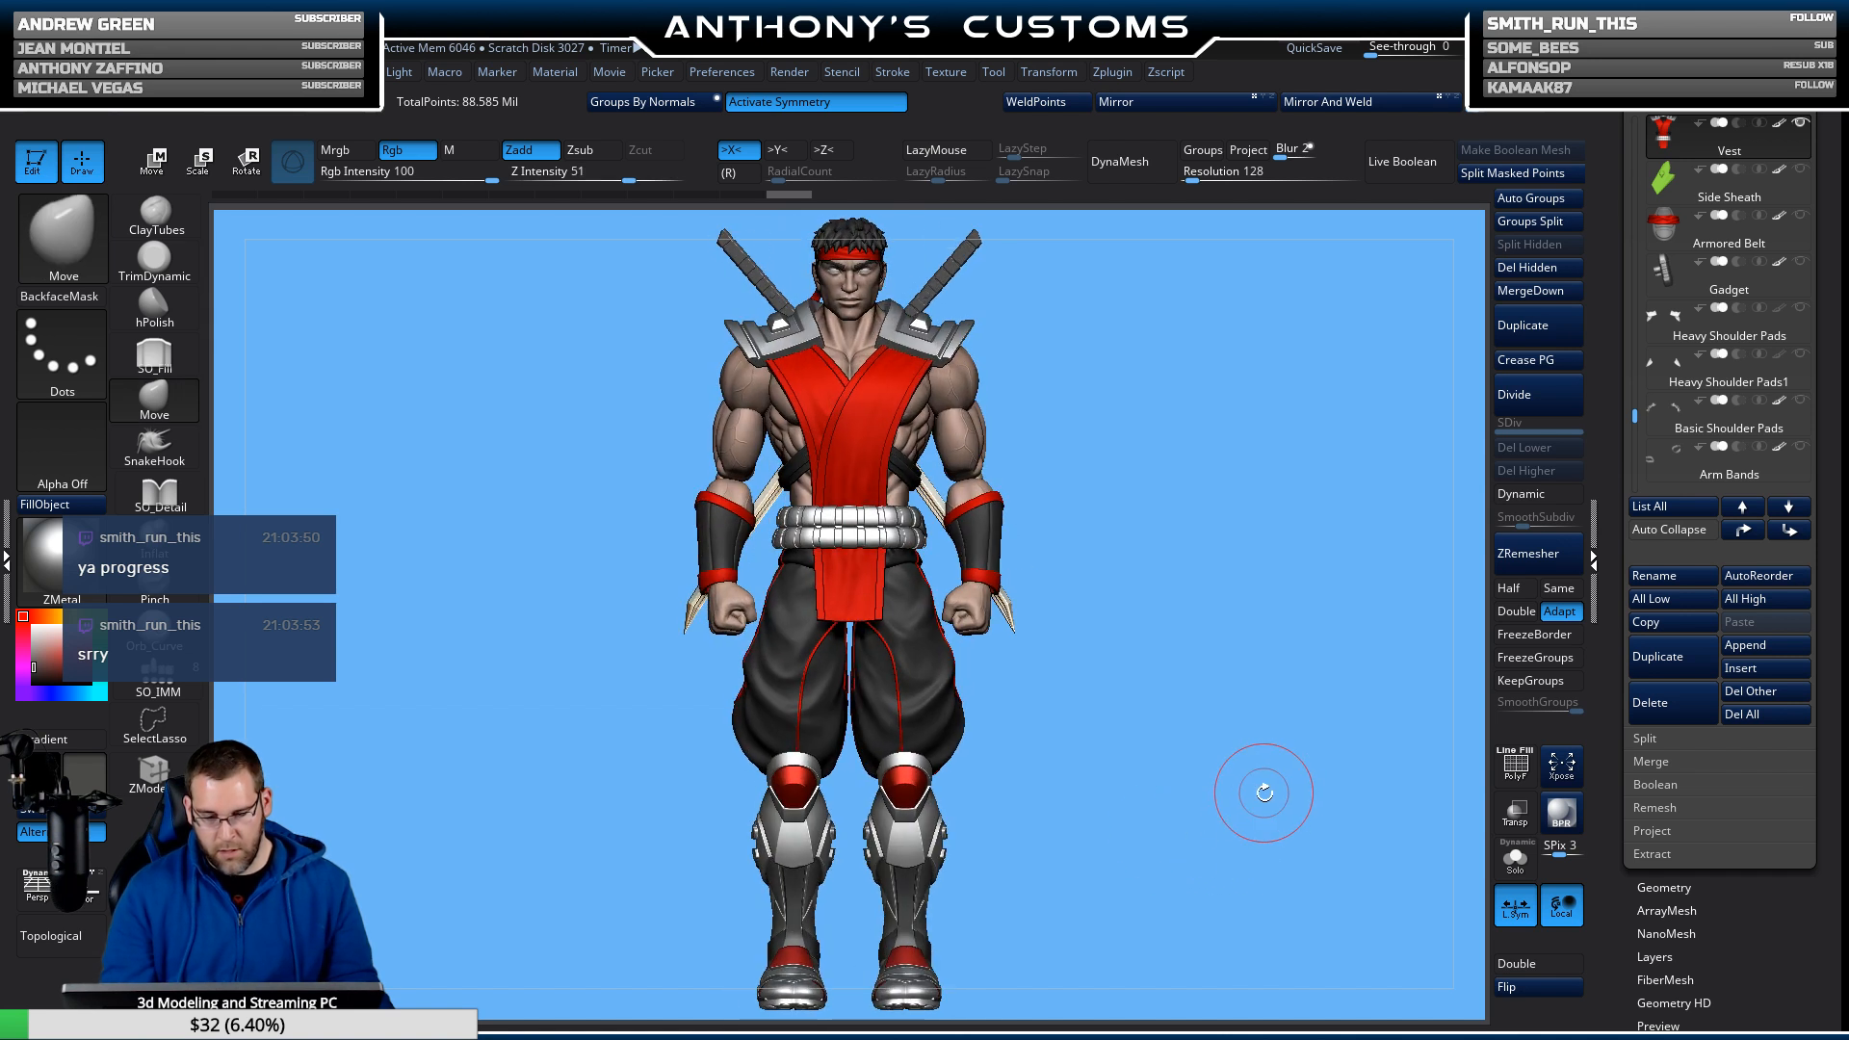
{"action": "key", "text": "ctrl"}
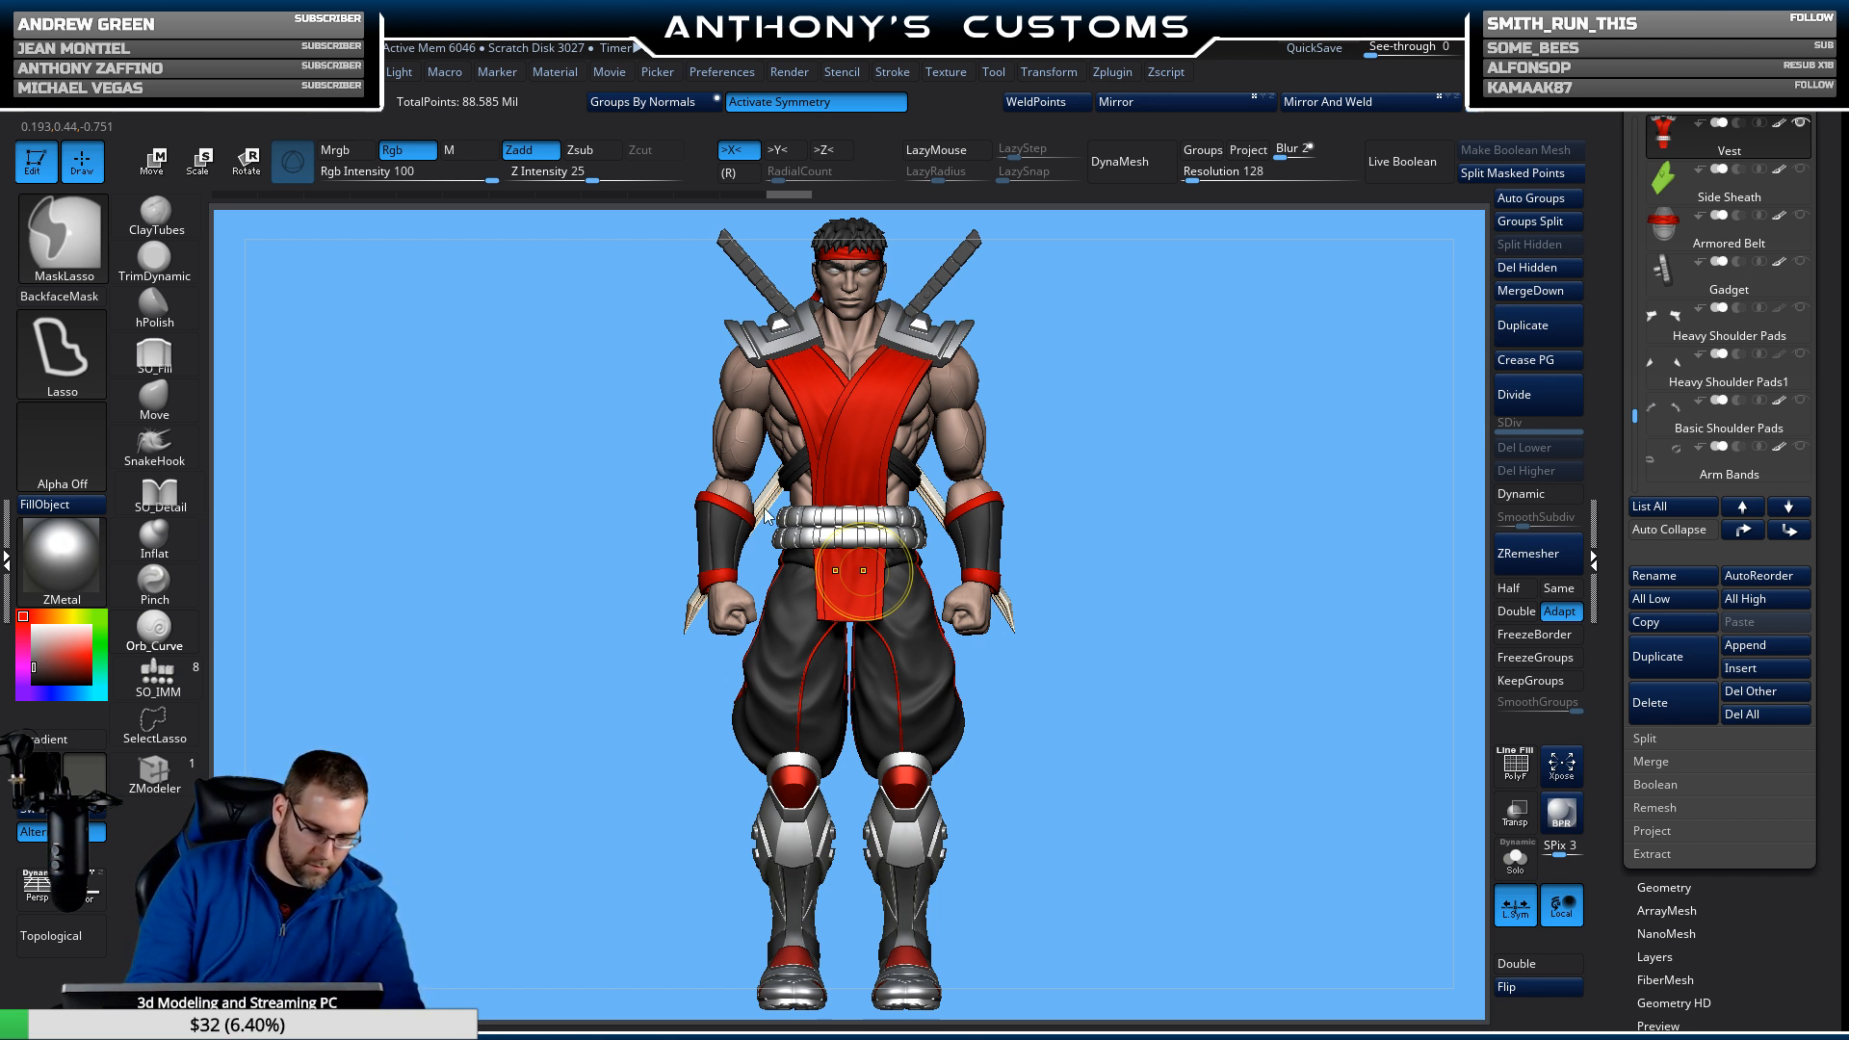
{"action": "key", "text": "ctrl+s"}
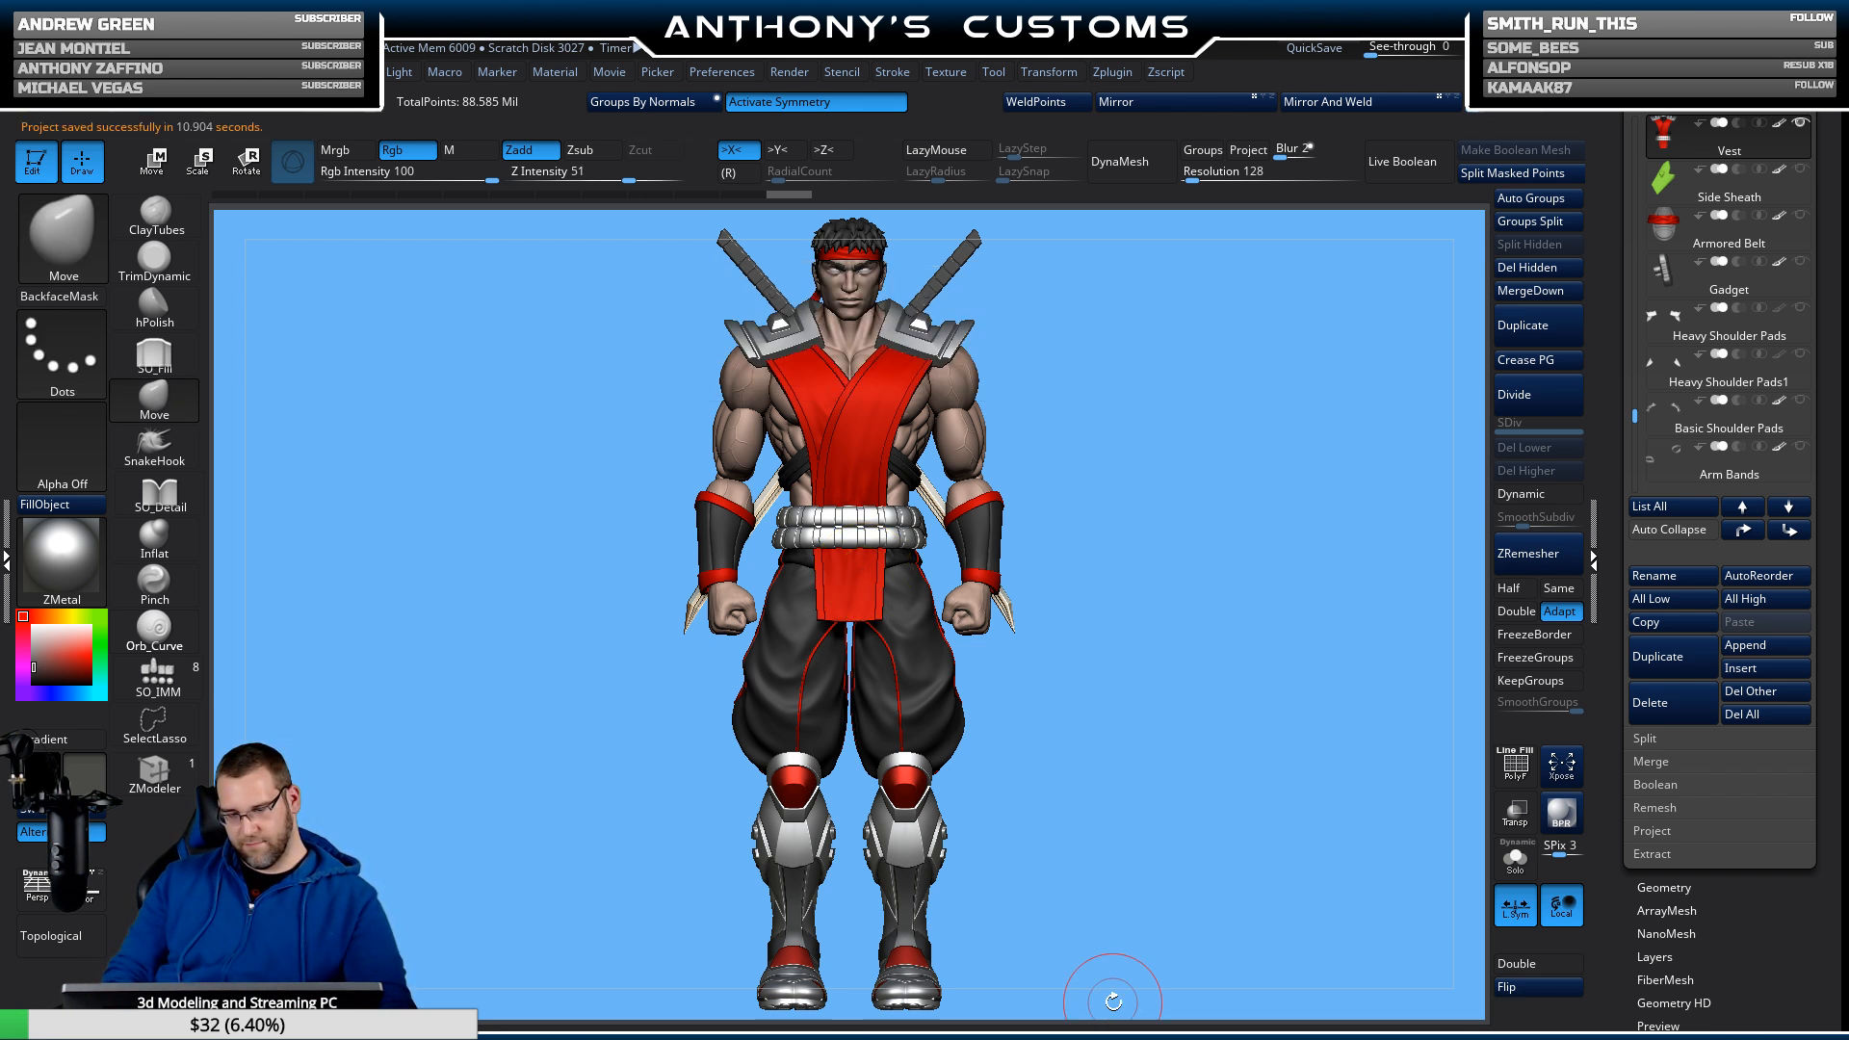
{"action": "scroll", "coordinate": [1839, 659], "scroll_direction": "up", "scroll_amount": 5}
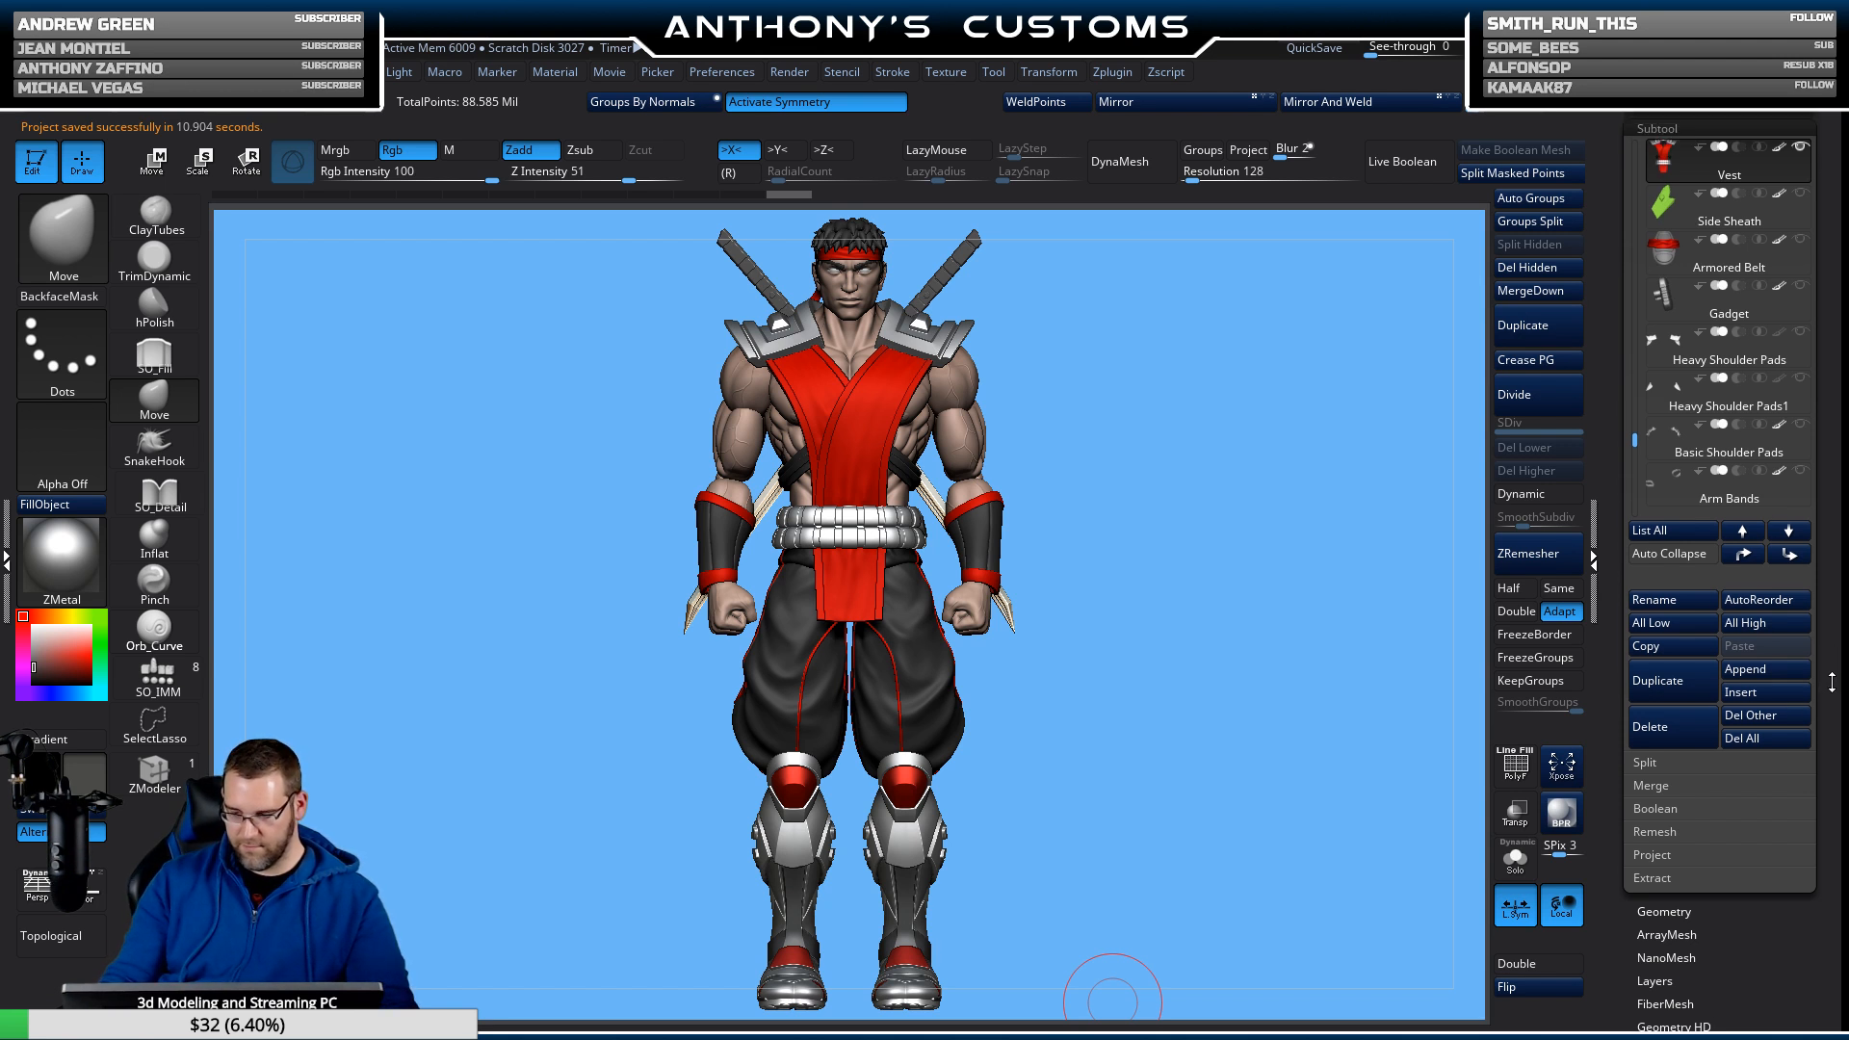